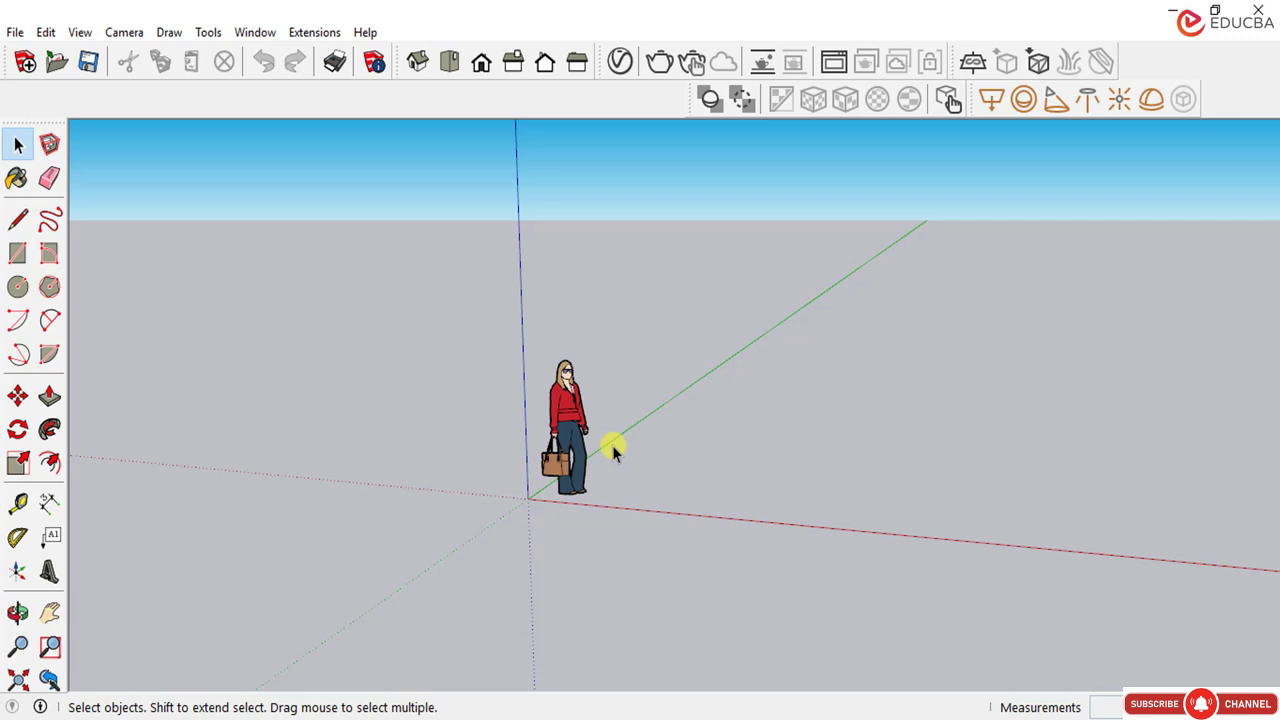
# Step: Import the AutoCAD file Urban Duplex Floor Plan.dwg from the Desktop and dismiss the import summary
pyautogui.click(15, 33)
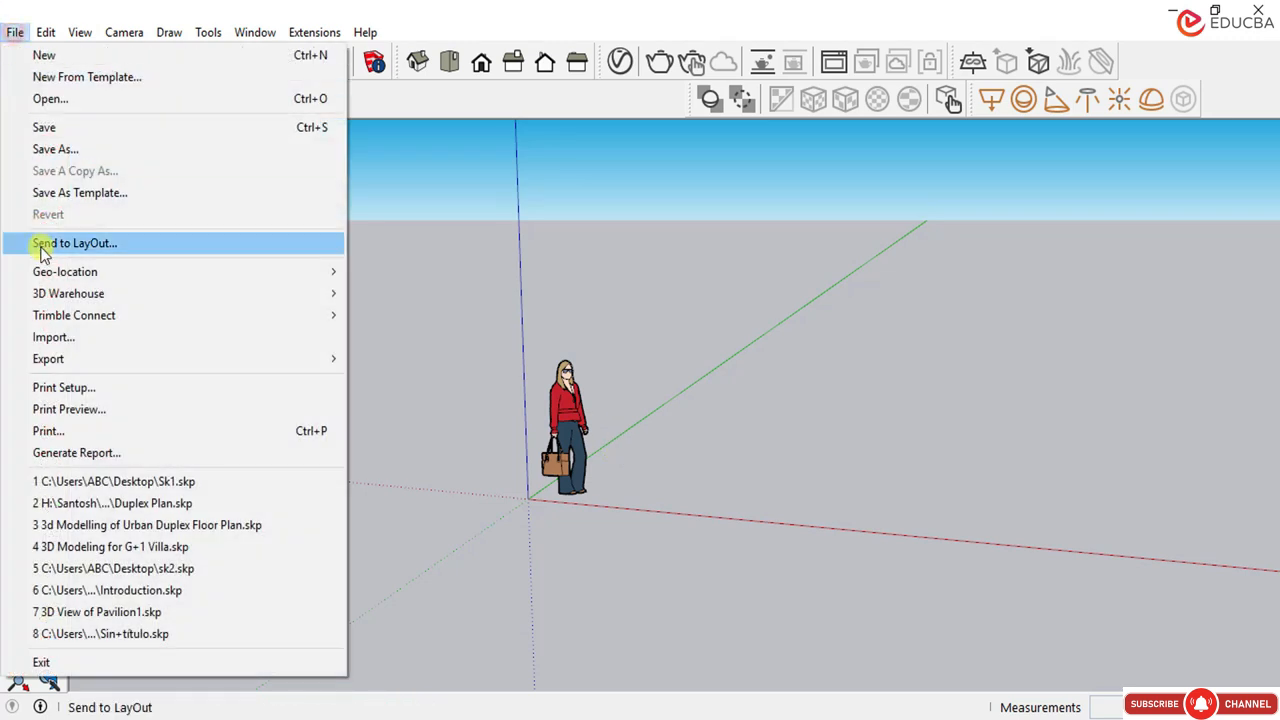
pyautogui.click(52, 338)
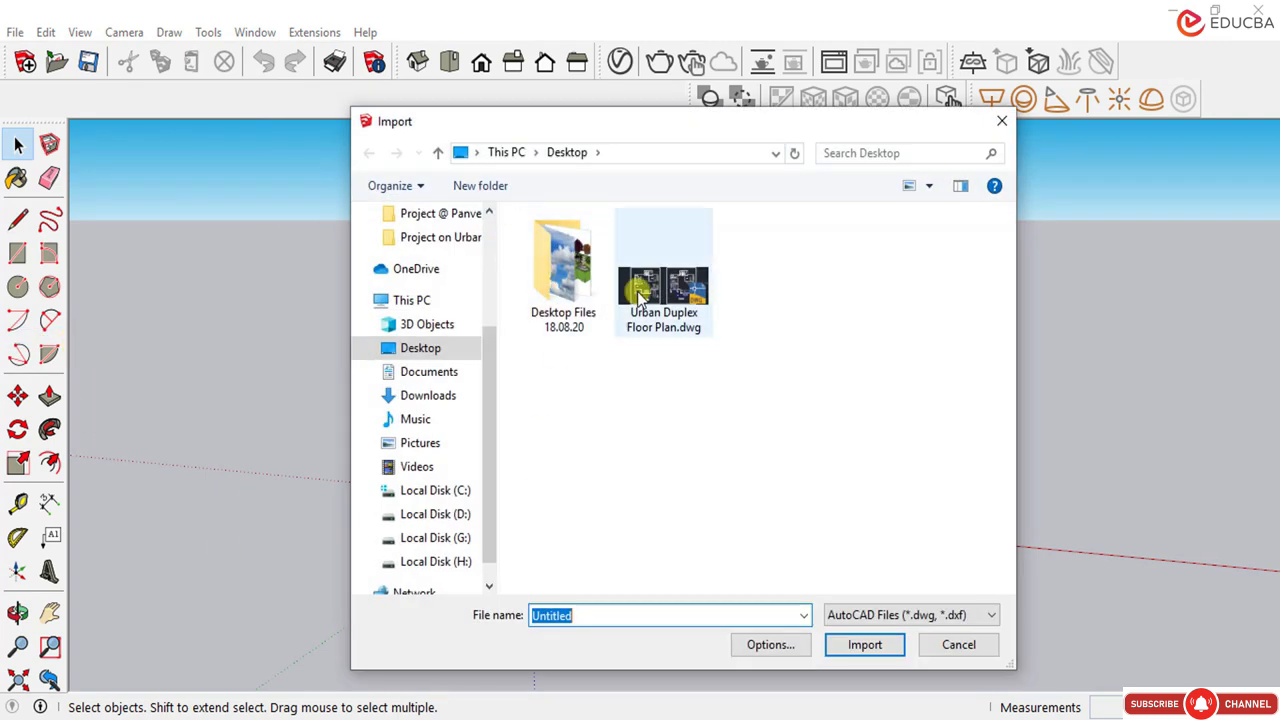
pyautogui.moveTo(655, 126); pyautogui.dragTo(669, 133)
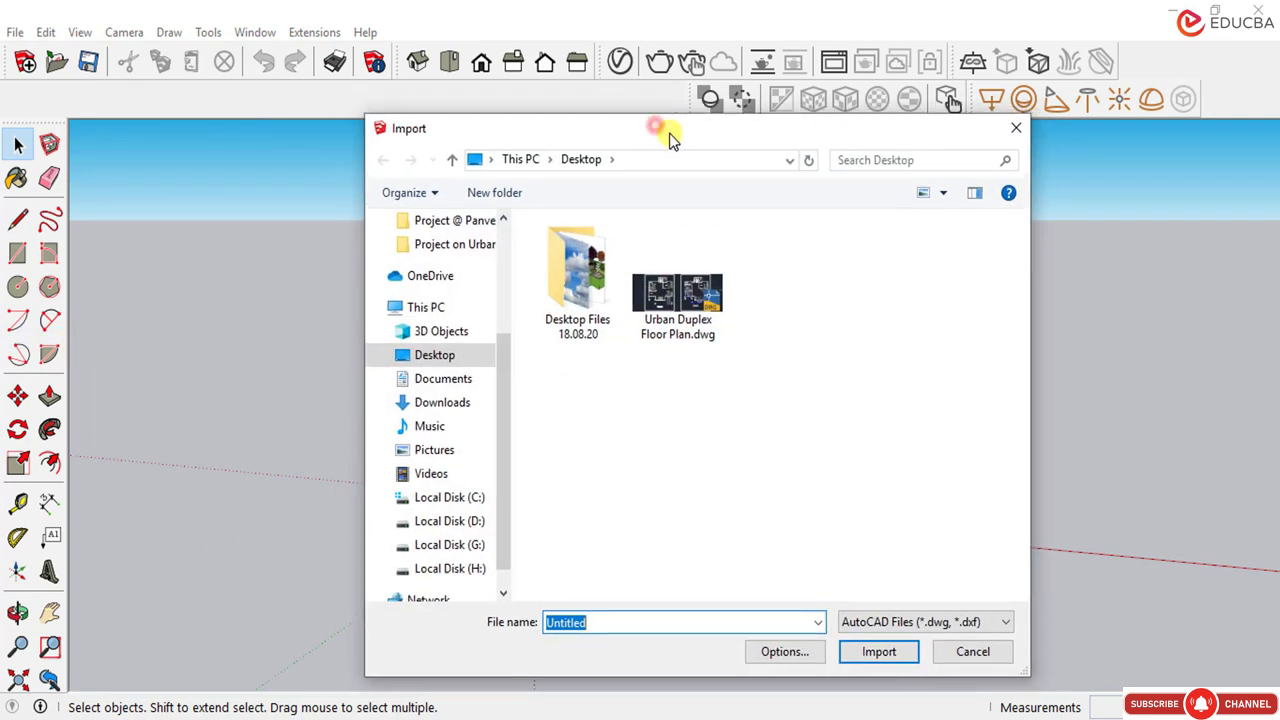
pyautogui.click(686, 305)
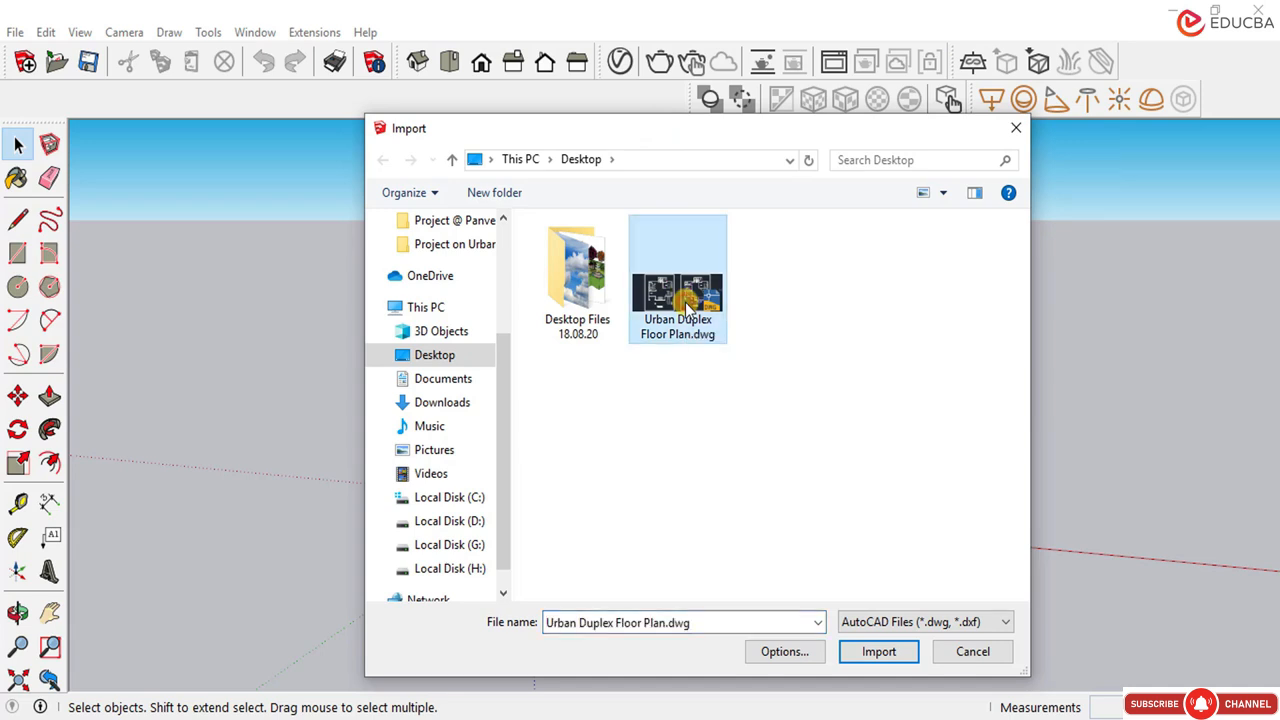
pyautogui.click(879, 651)
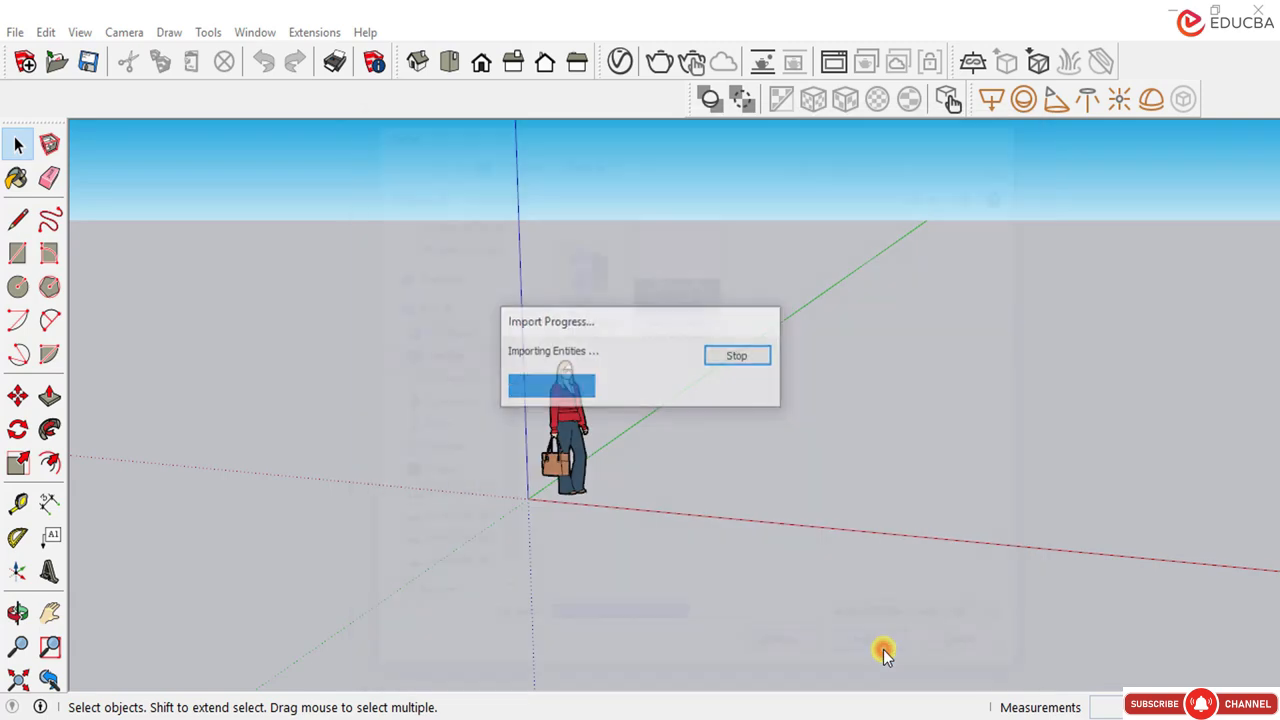
pyautogui.click(739, 517)
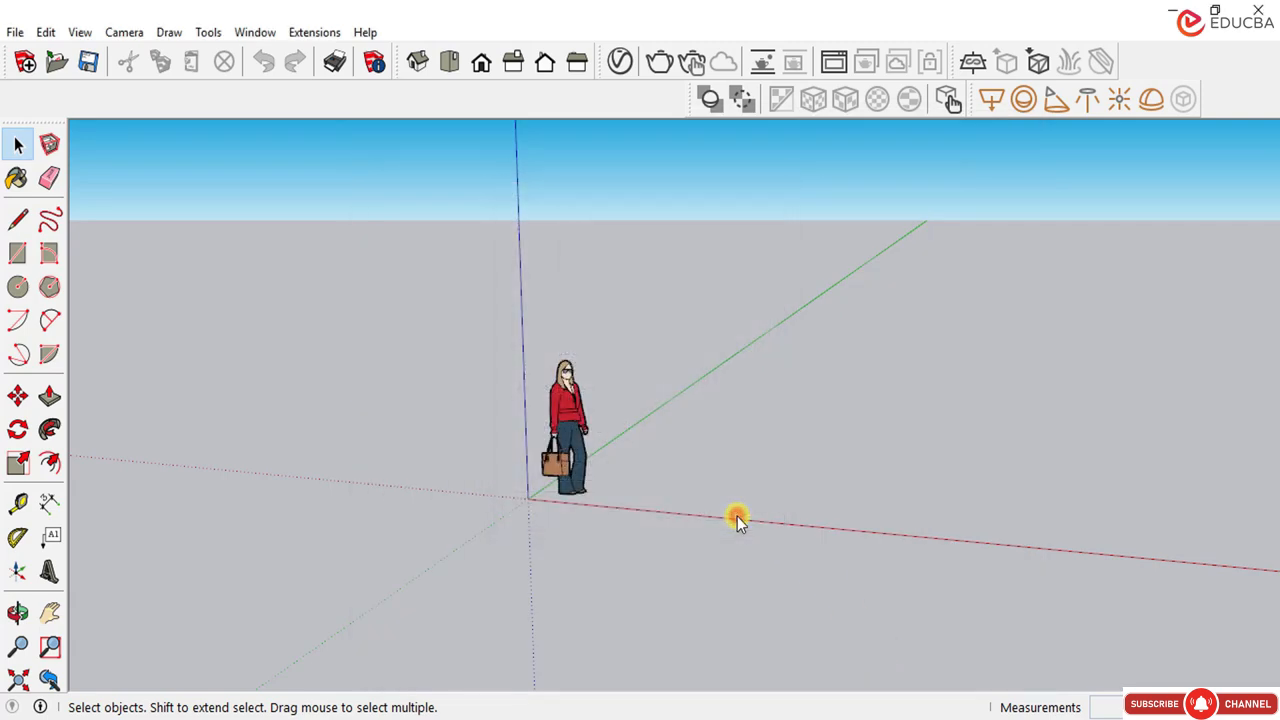
# Step: Examine both imported floor plans and their position relative to the model axes from several angles
pyautogui.scroll(-3, 691, 497)
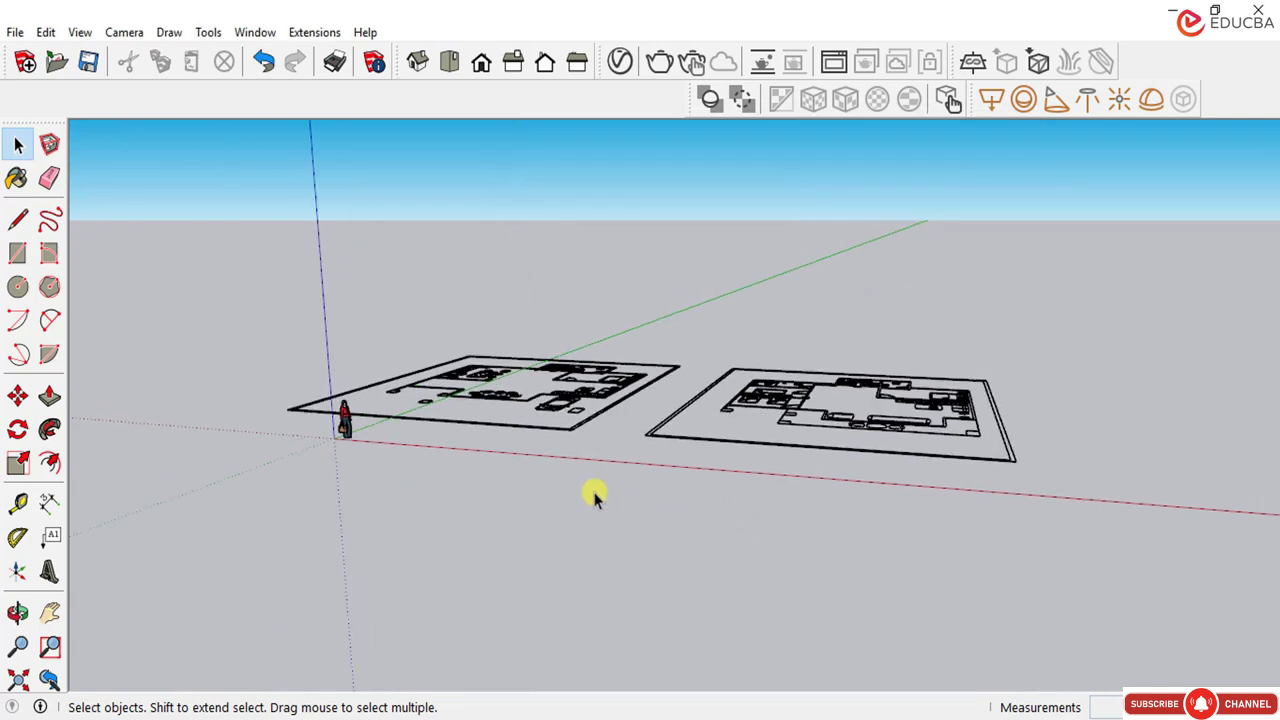
pyautogui.moveTo(591, 491); pyautogui.dragTo(820, 460, button='middle')
pyautogui.scroll(-2, 650, 475)
pyautogui.moveTo(423, 491); pyautogui.dragTo(951, 503, button='middle')
pyautogui.scroll(-2, 843, 518)
pyautogui.moveTo(828, 539); pyautogui.dragTo(280, 569, button='middle')
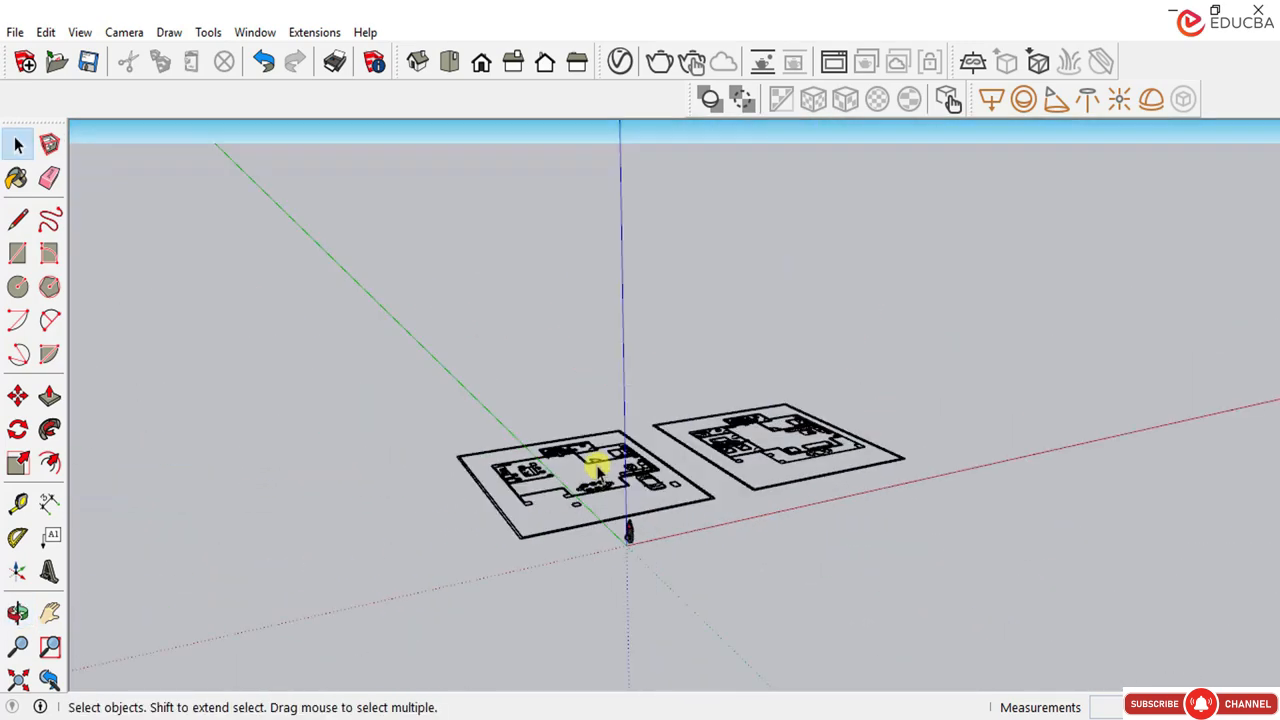
pyautogui.scroll(-2, 607, 465)
pyautogui.scroll(1, 606, 543)
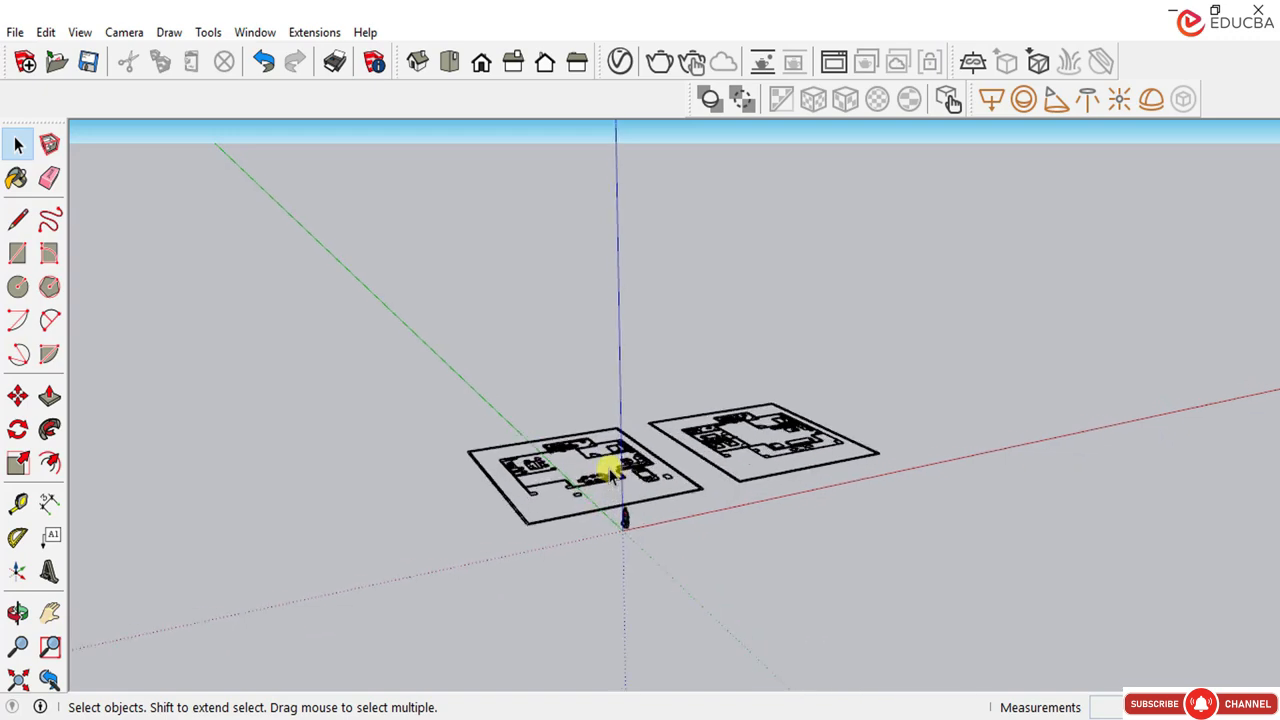
pyautogui.moveTo(606, 543); pyautogui.dragTo(690, 335, button='middle')
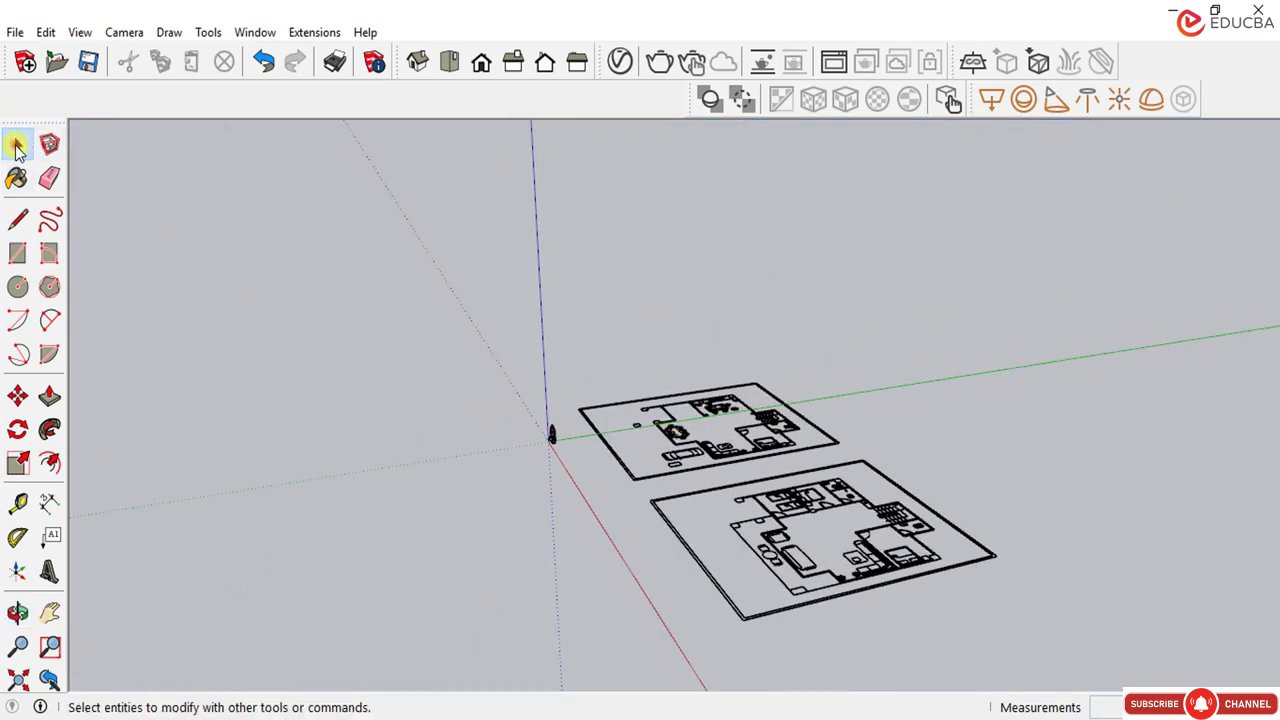
# Step: Select the imported floor plans and move them so the outer boundary's front corner sits on the axes origin
pyautogui.moveTo(568, 412); pyautogui.dragTo(551, 390, button='middle')
pyautogui.moveTo(574, 362); pyautogui.dragTo(988, 643)
pyautogui.moveTo(629, 551); pyautogui.dragTo(950, 415, button='middle')
pyautogui.moveTo(538, 415); pyautogui.dragTo(686, 574, button='middle')
pyautogui.click(22, 397)
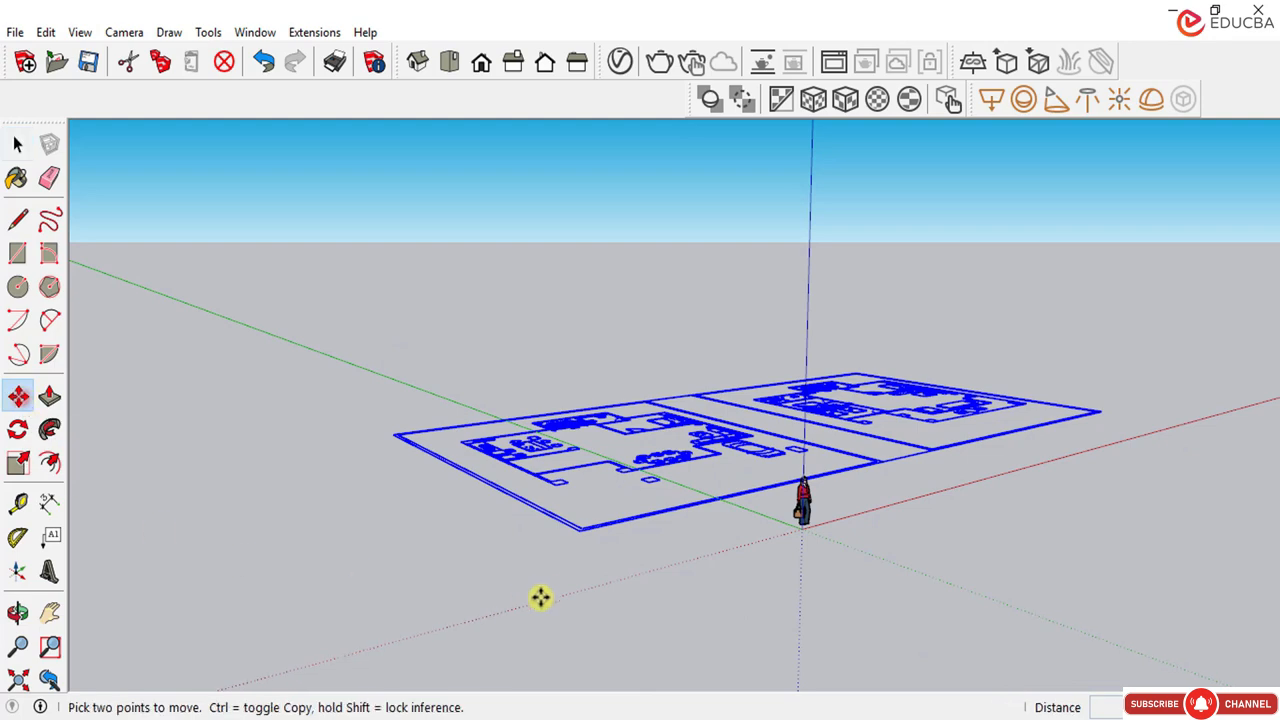
pyautogui.scroll(3, 574, 537)
pyautogui.scroll(2, 580, 525)
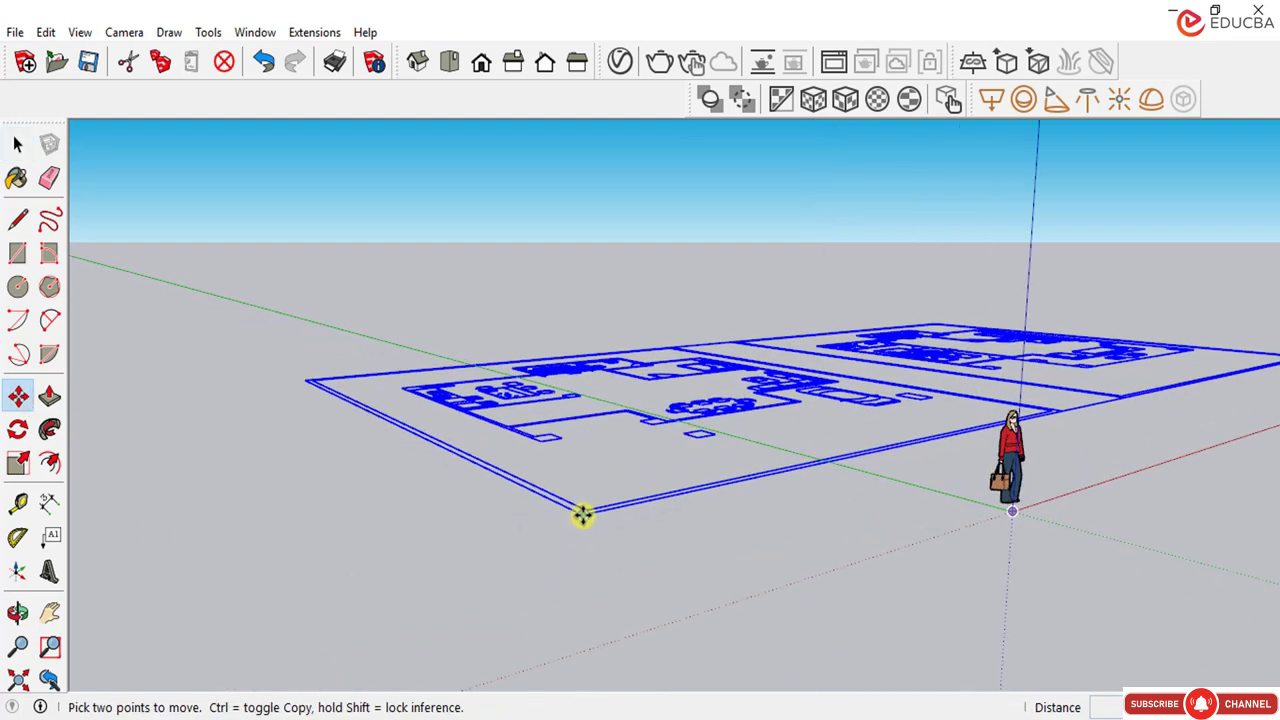
pyautogui.click(582, 515)
pyautogui.scroll(-4, 429, 560)
pyautogui.scroll(4, 796, 503)
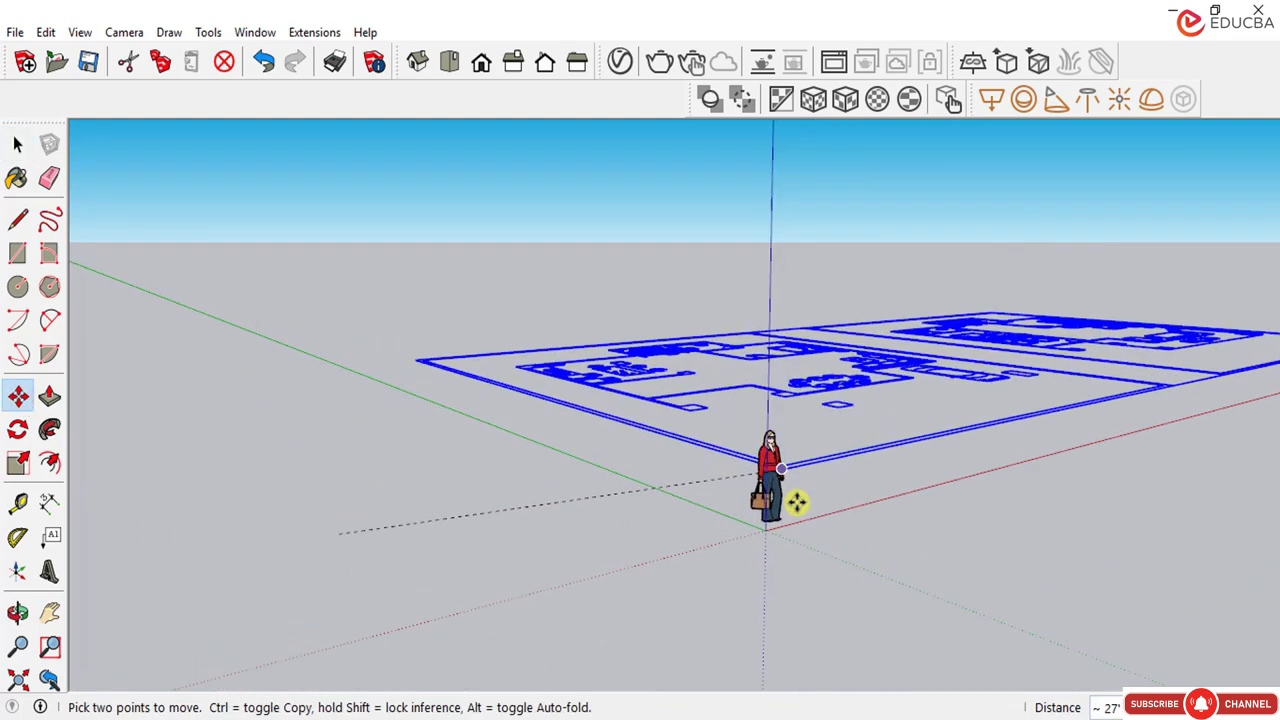
pyautogui.scroll(4, 757, 537)
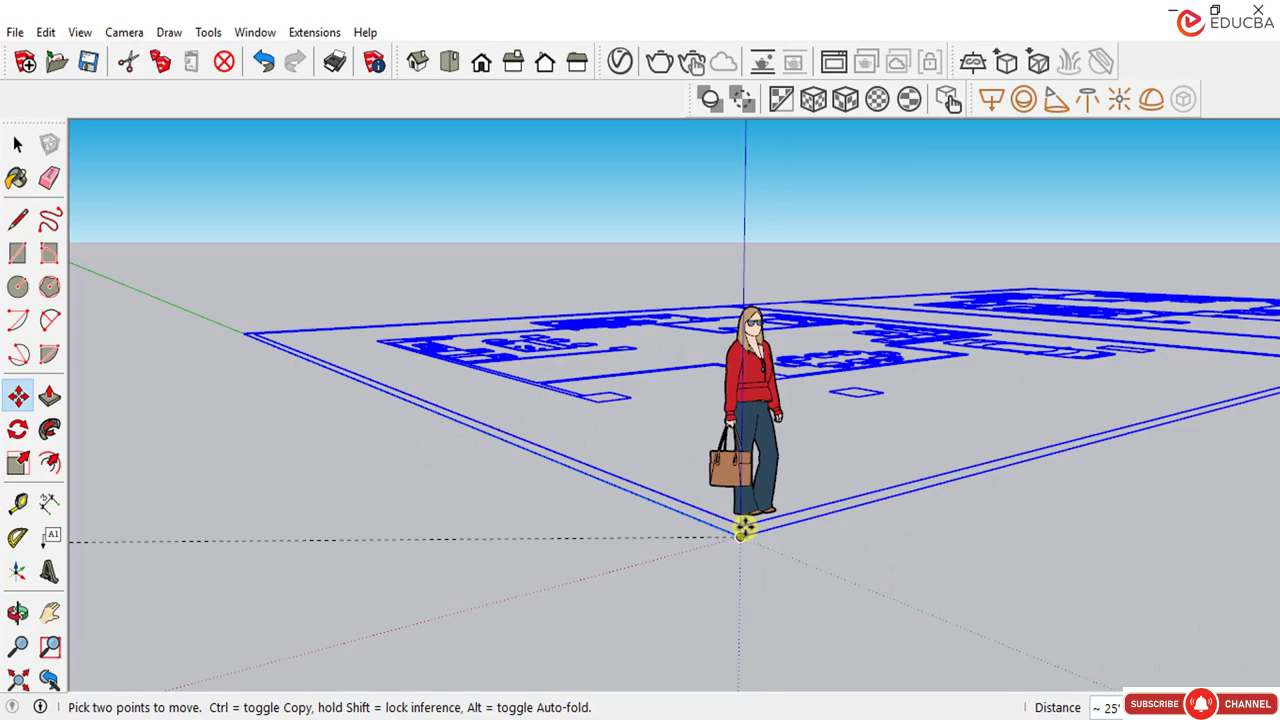
pyautogui.scroll(3, 745, 530)
pyautogui.click(740, 528)
# Step: Inspect the repositioned plans around the origin, clear the selection and look closer at the first plan
pyautogui.scroll(-3, 720, 517)
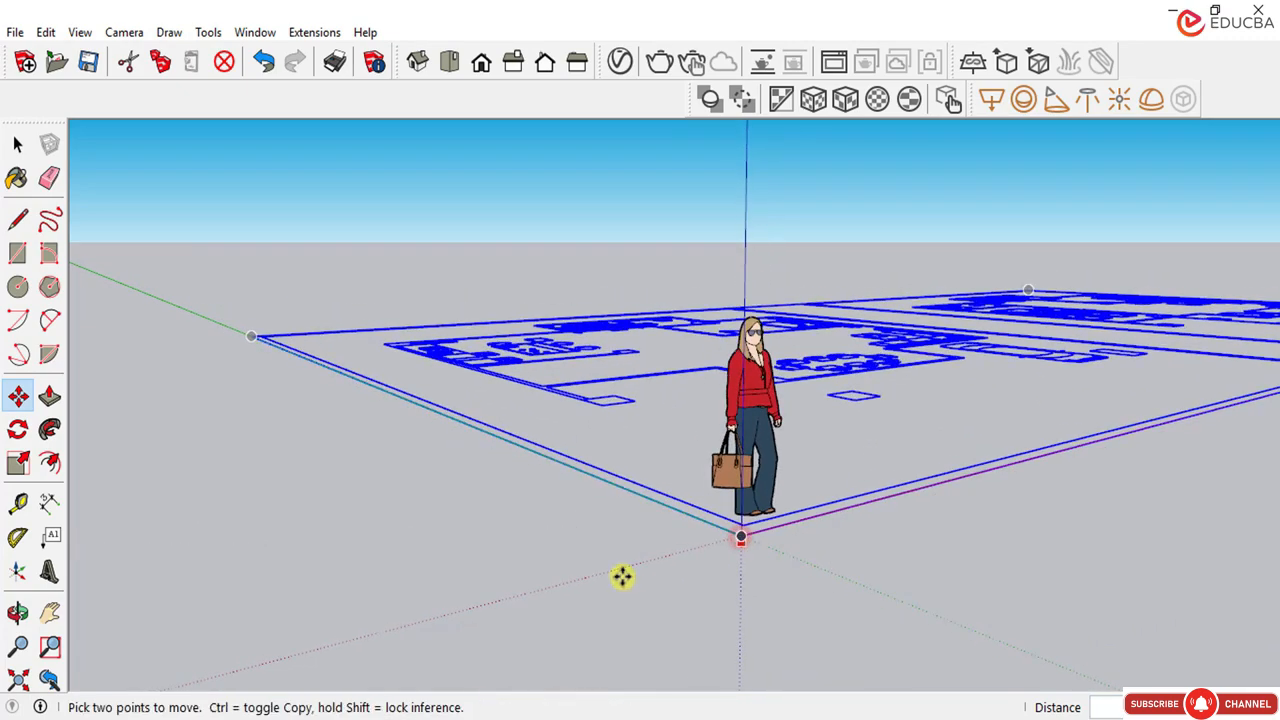
pyautogui.scroll(-3, 622, 576)
pyautogui.moveTo(634, 509); pyautogui.dragTo(652, 397, button='middle')
pyautogui.scroll(3, 652, 397)
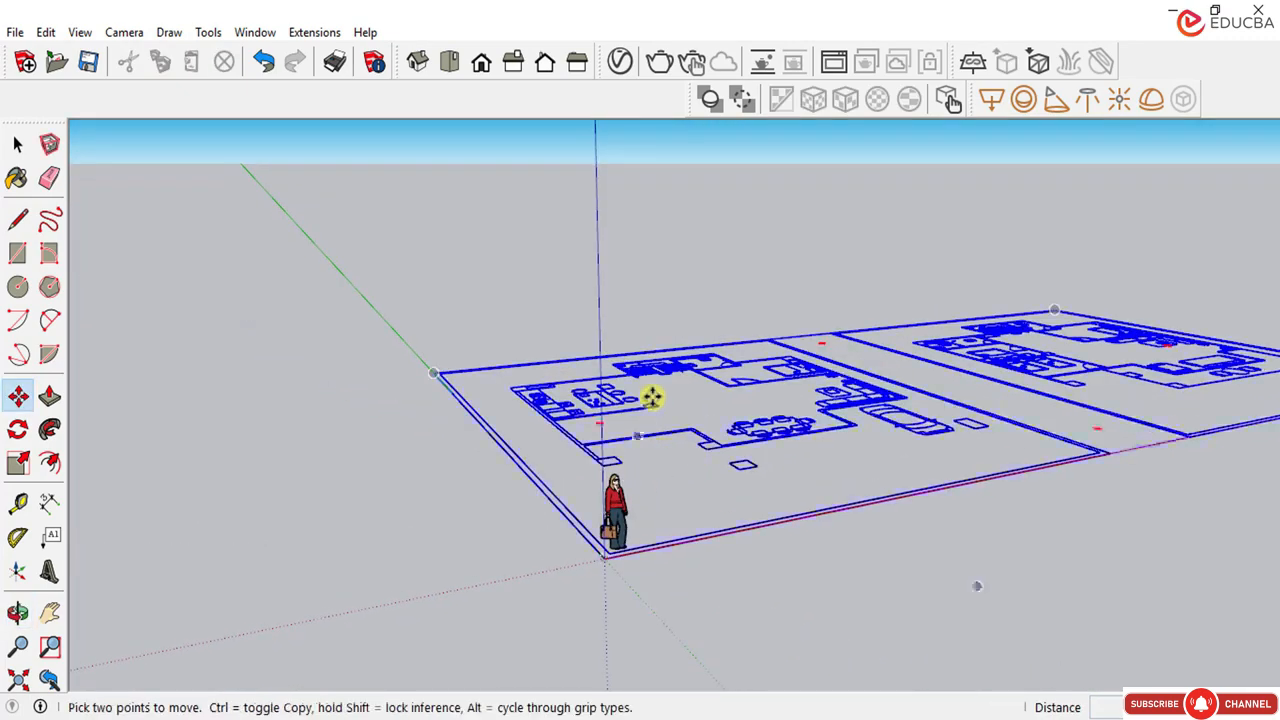
pyautogui.scroll(-3, 726, 580)
pyautogui.moveTo(726, 580); pyautogui.dragTo(749, 537, button='middle')
pyautogui.scroll(3, 720, 452)
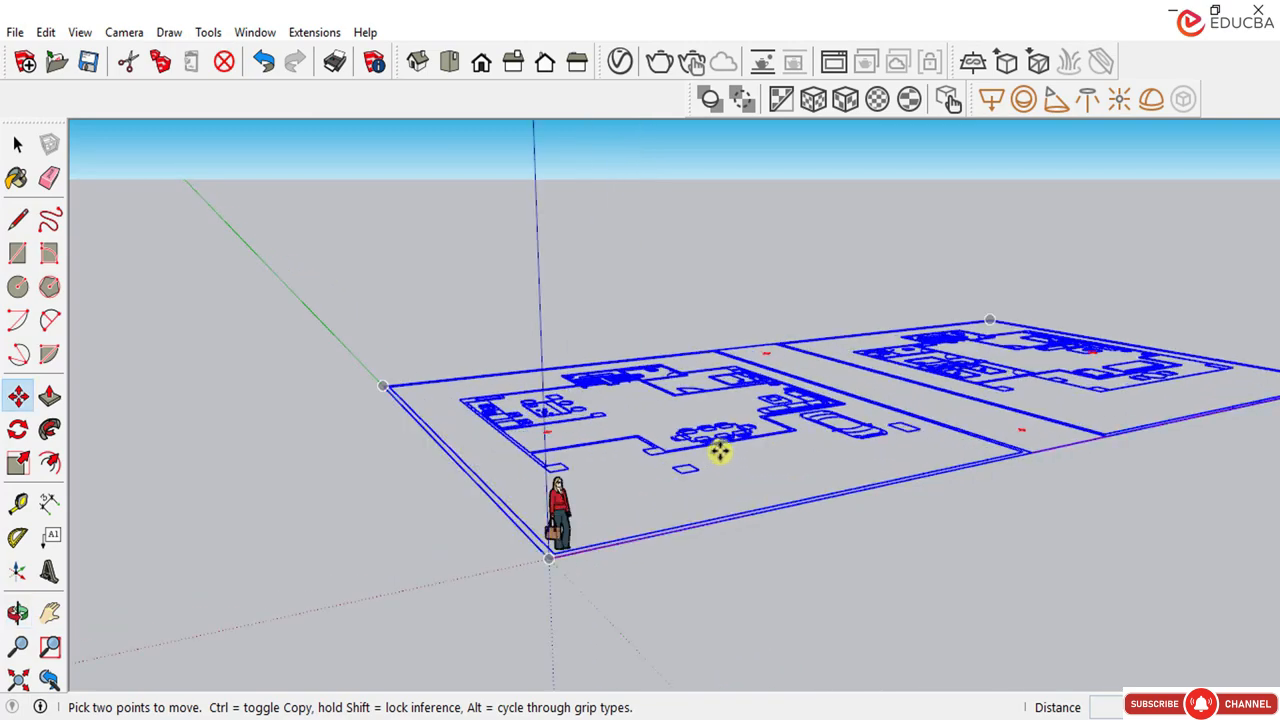
pyautogui.hotkey('ctrl', 't')
pyautogui.click(17, 144)
pyautogui.moveTo(617, 392); pyautogui.dragTo(666, 357, button='middle')
pyautogui.scroll(5, 697, 343)
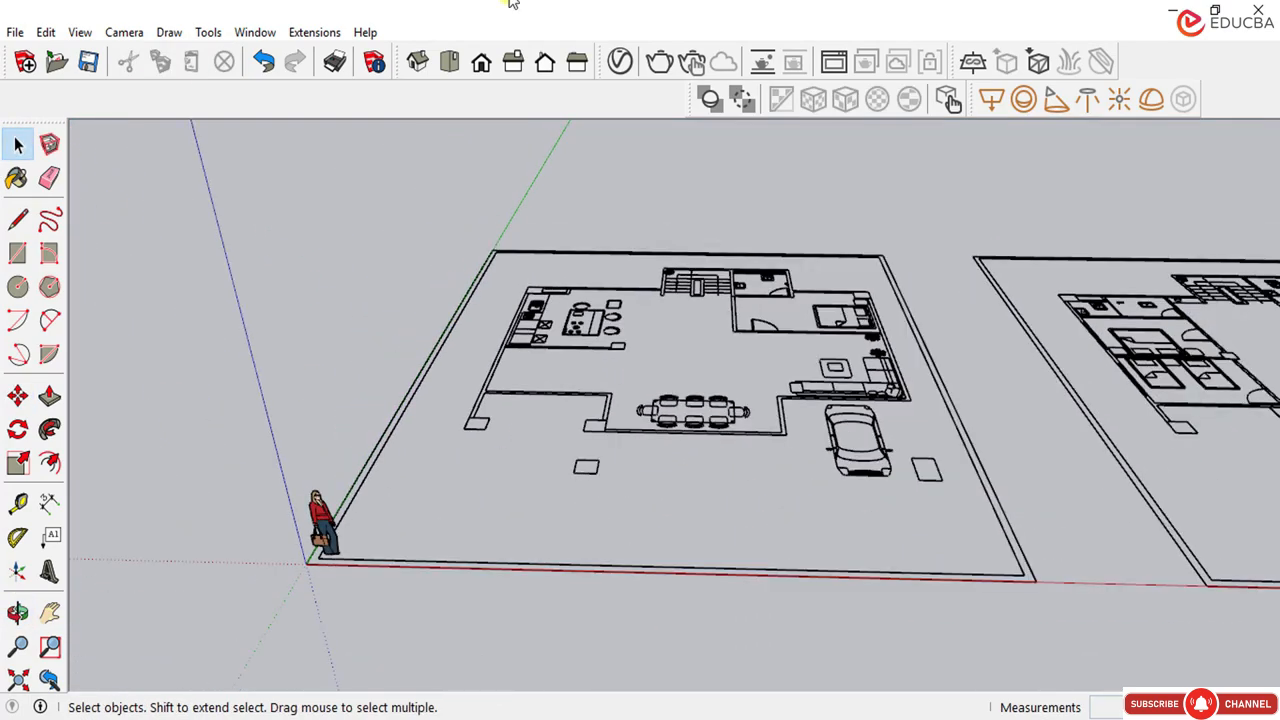
# Step: Switch to the Top view and compare the layouts of the two floor plans side by side
pyautogui.click(449, 62)
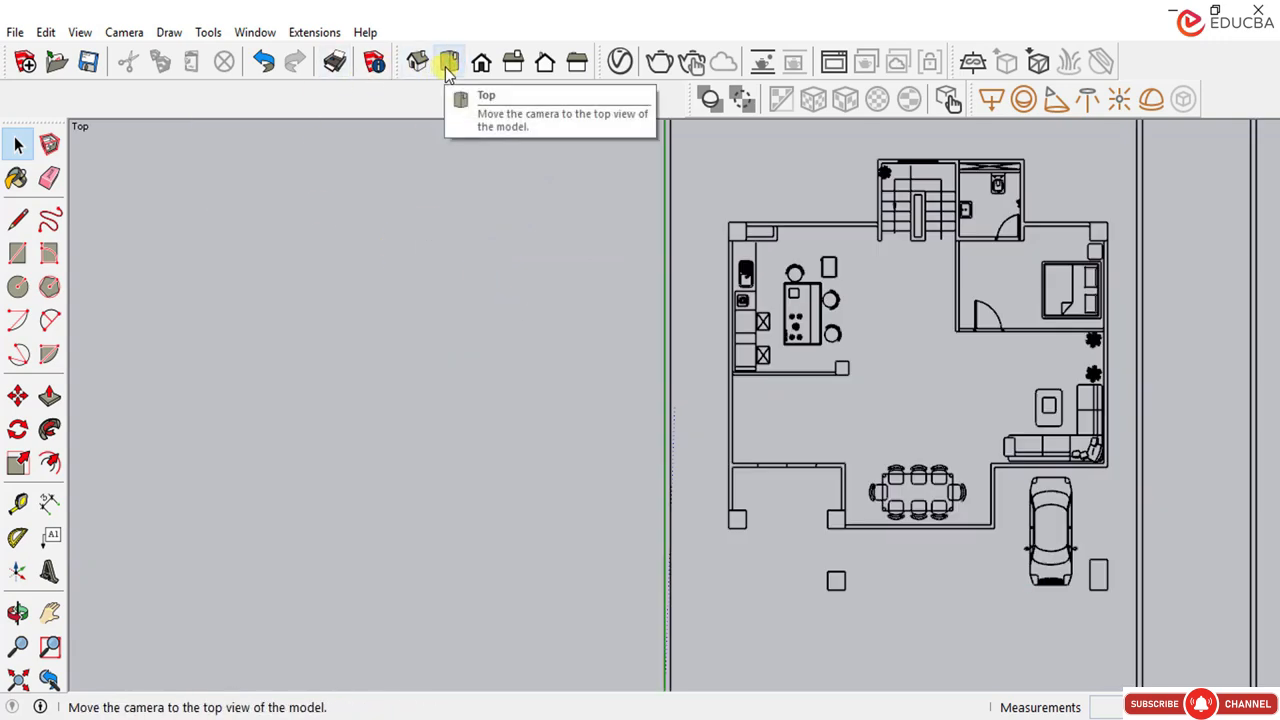
pyautogui.scroll(-3, 560, 310)
pyautogui.scroll(1, 1230, 340)
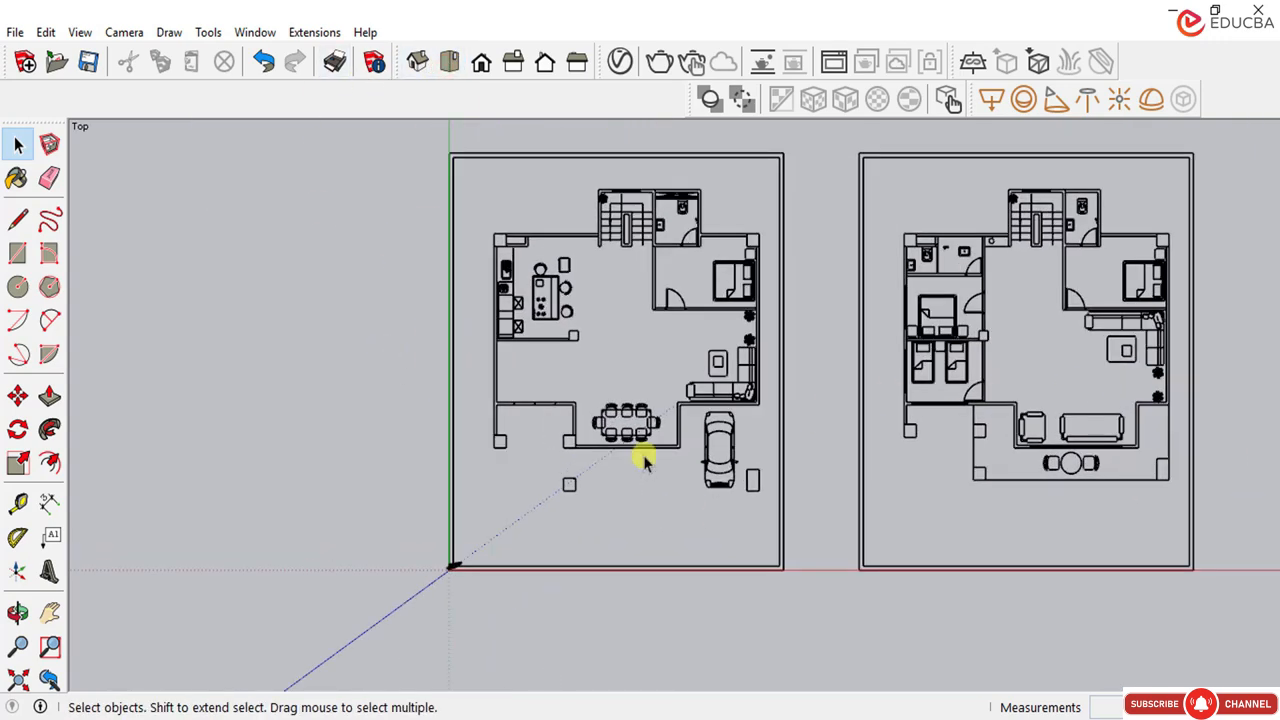
pyautogui.scroll(-1, 645, 460)
pyautogui.scroll(1, 700, 420)
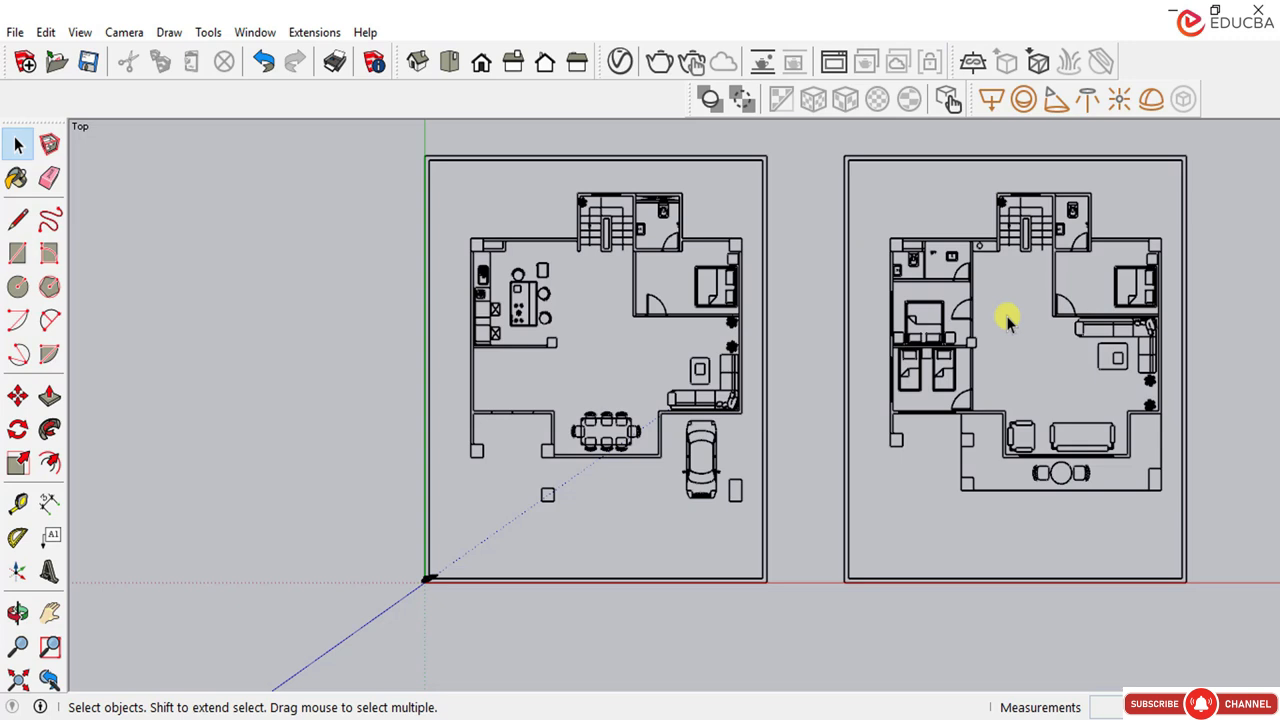
pyautogui.scroll(-1, 737, 374)
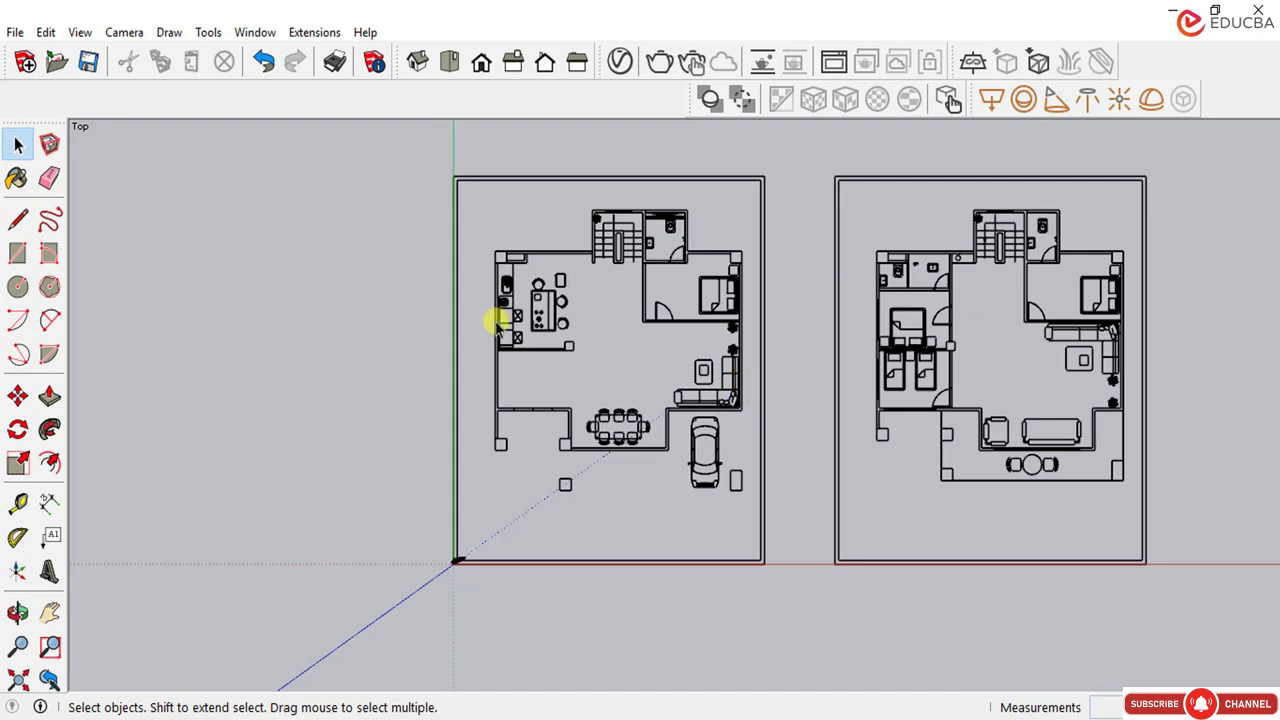
# Step: Return to an isometric view and examine the rooms, walls and columns of both floor plans
pyautogui.click(420, 62)
pyautogui.moveTo(643, 274); pyautogui.dragTo(620, 486, button='middle')
pyautogui.scroll(2, 531, 337)
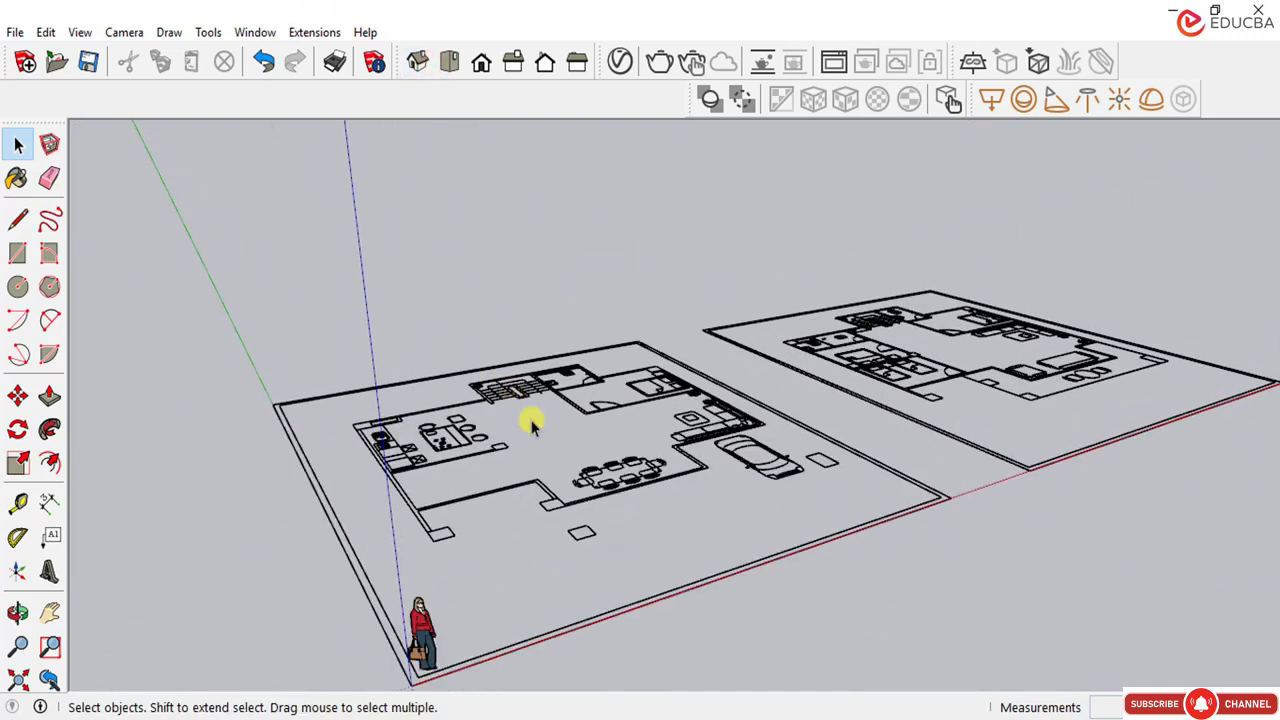
pyautogui.moveTo(531, 337); pyautogui.dragTo(543, 366, button='middle')
pyautogui.scroll(2, 538, 398)
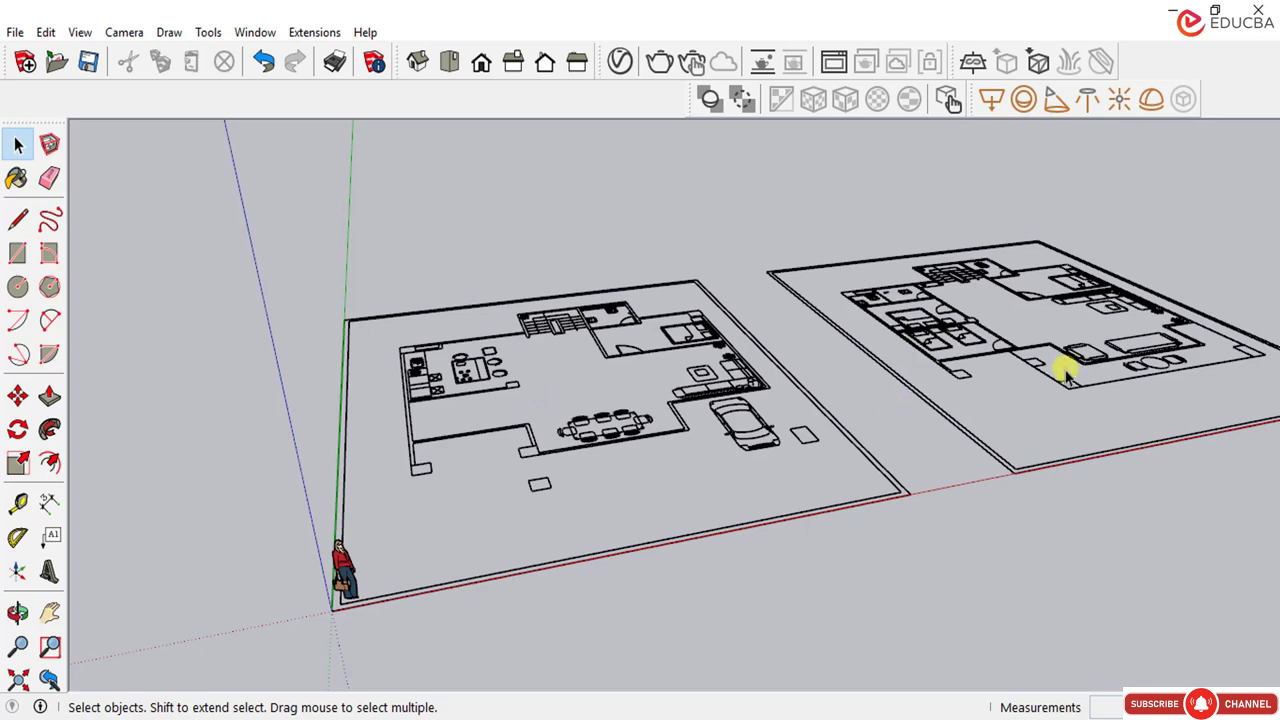
pyautogui.moveTo(1063, 364)
pyautogui.mouseDown(button='middle')
pyautogui.moveTo(1046, 366)
pyautogui.moveTo(1055, 375)
pyautogui.mouseUp(button='middle')
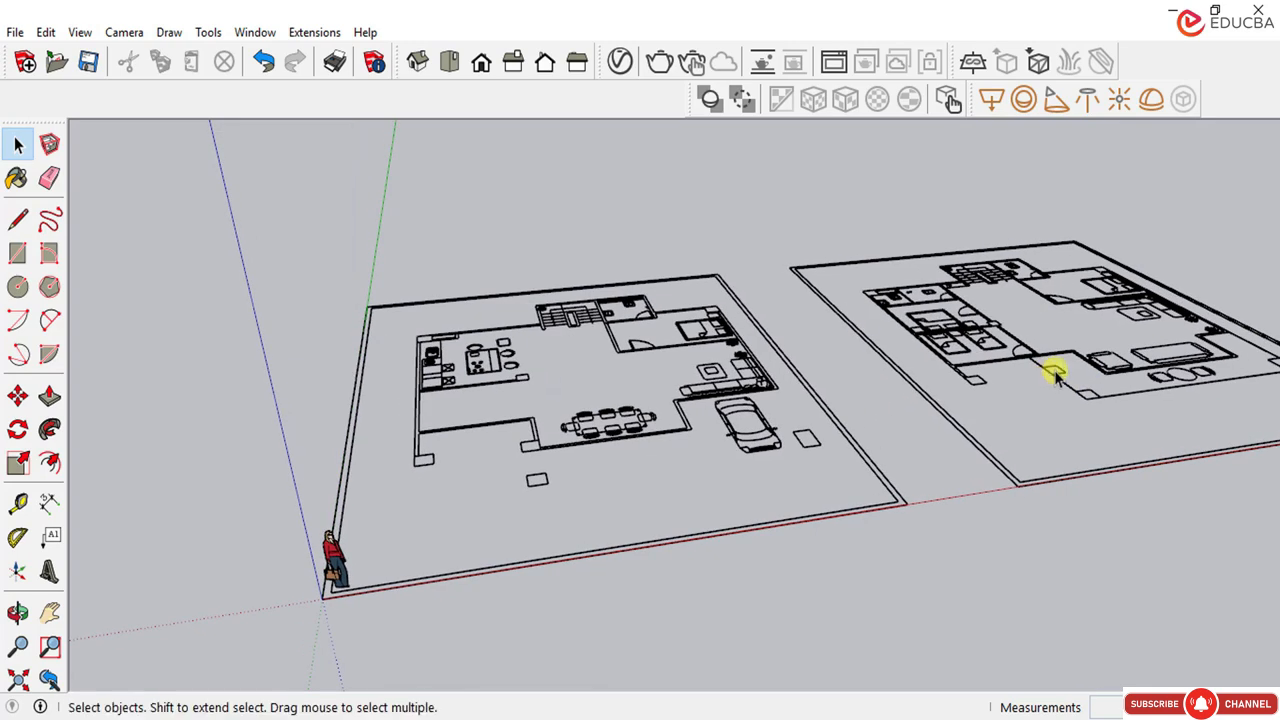
pyautogui.moveTo(491, 434); pyautogui.dragTo(420, 337, button='middle')
pyautogui.scroll(3, 420, 340)
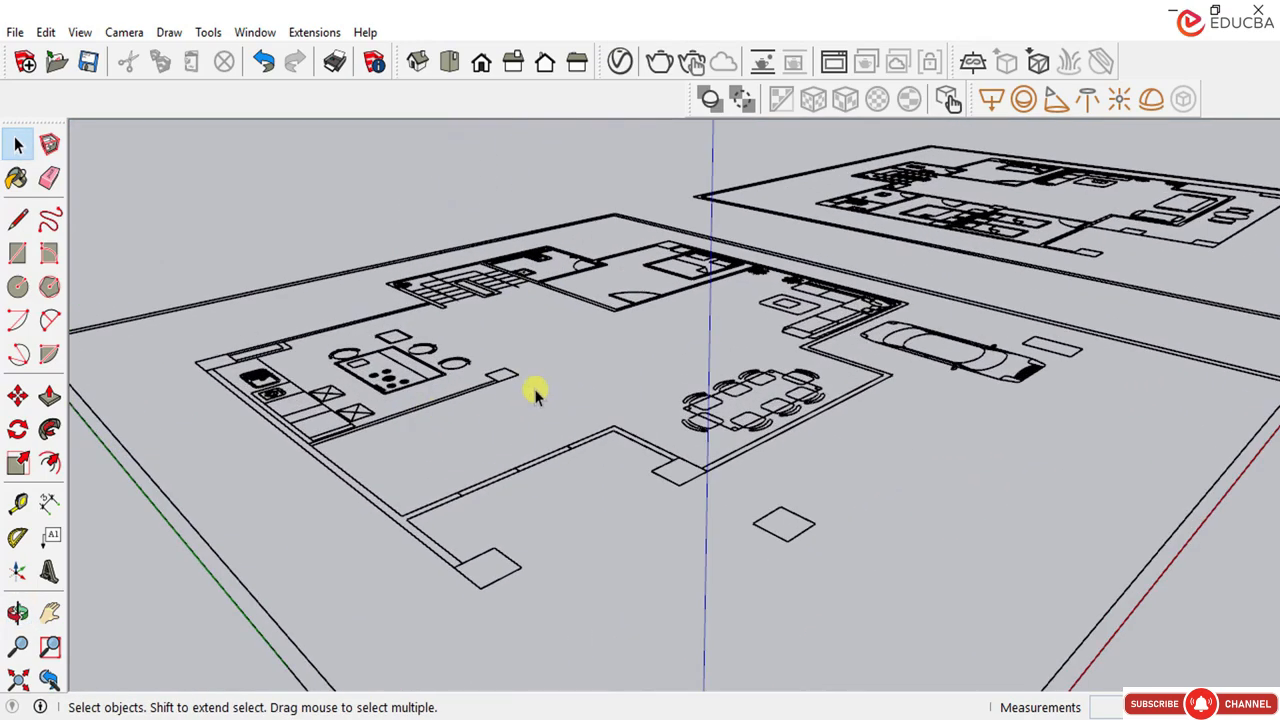
pyautogui.moveTo(534, 391); pyautogui.dragTo(549, 364, button='middle')
pyautogui.scroll(-3, 541, 349)
pyautogui.scroll(-4, 556, 367)
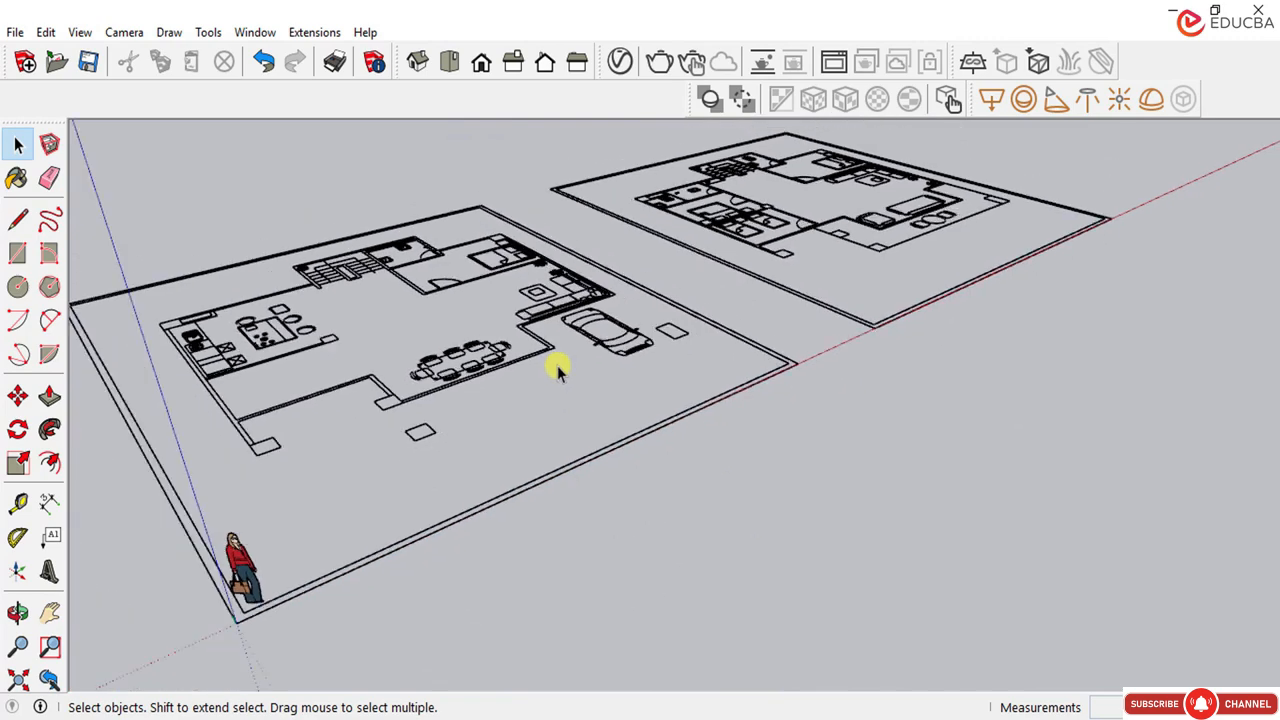
# Step: Select the imported floor plan component, explode it into separate entities and clear the selection
pyautogui.tripleClick(479, 349)
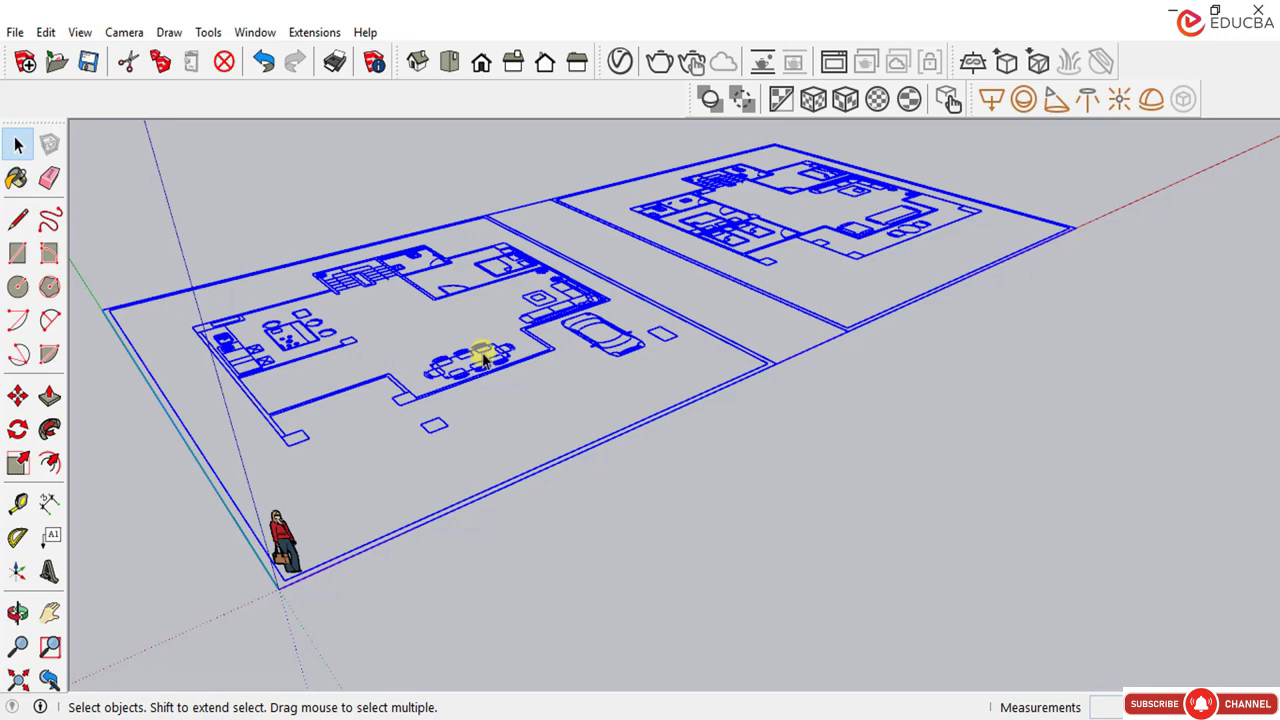
pyautogui.scroll(3, 470, 360)
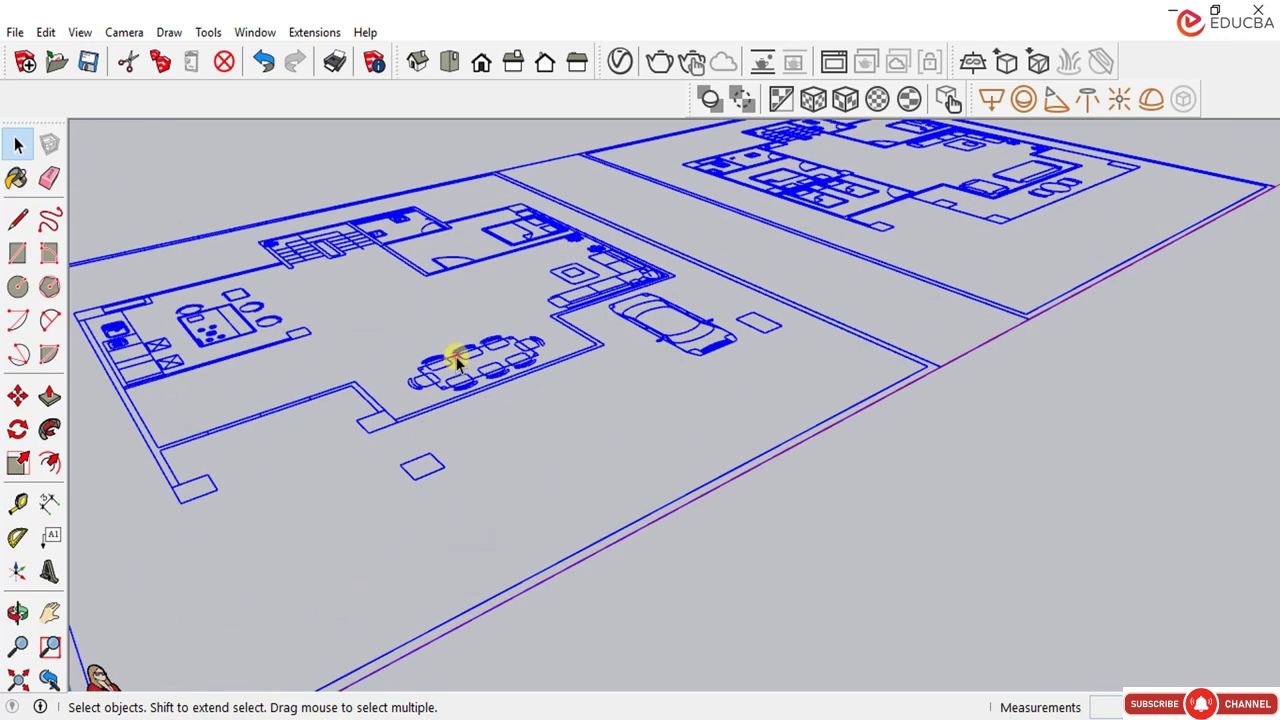
pyautogui.scroll(-3, 460, 345)
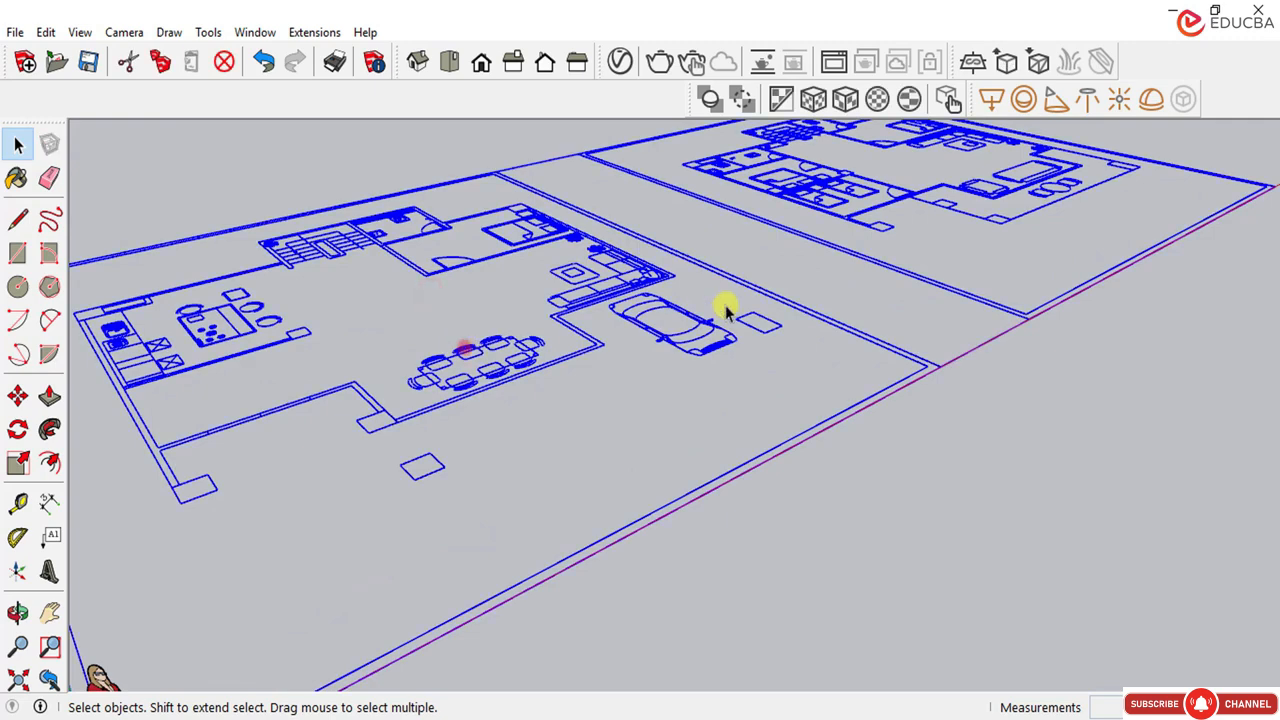
pyautogui.scroll(-2, 630, 333)
pyautogui.scroll(2, 575, 272)
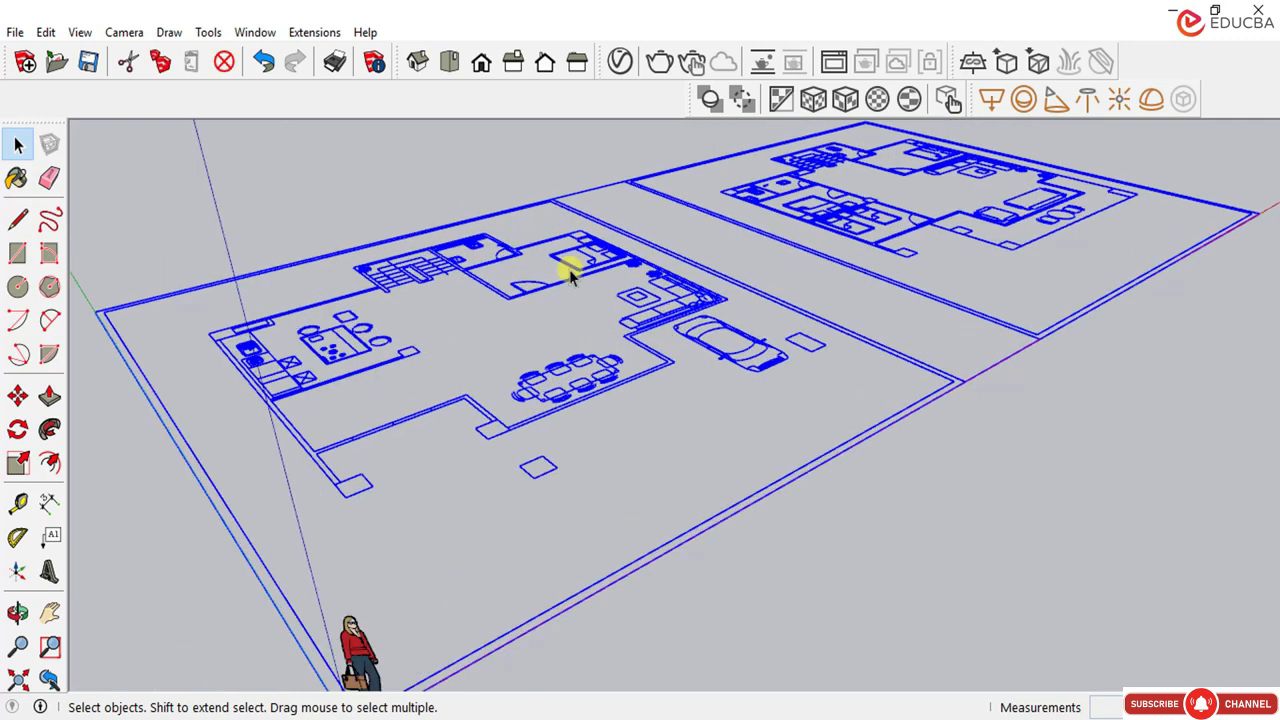
pyautogui.rightClick(556, 375)
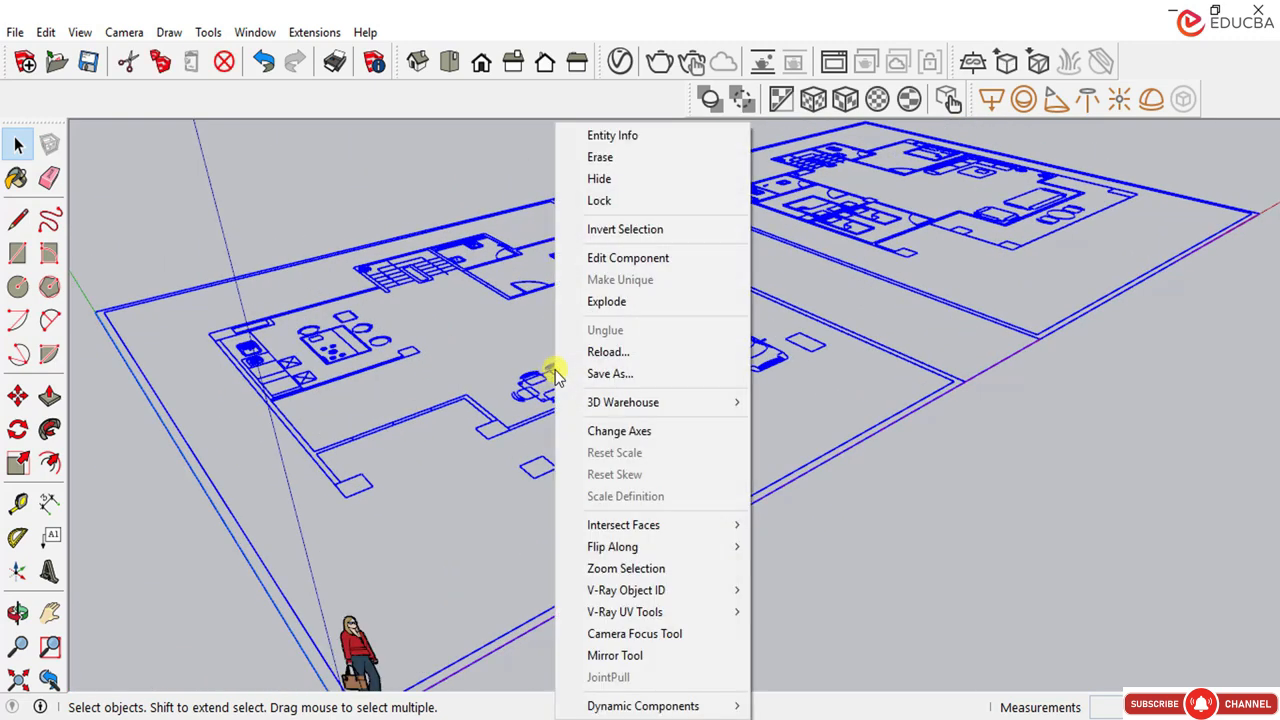
pyautogui.click(610, 307)
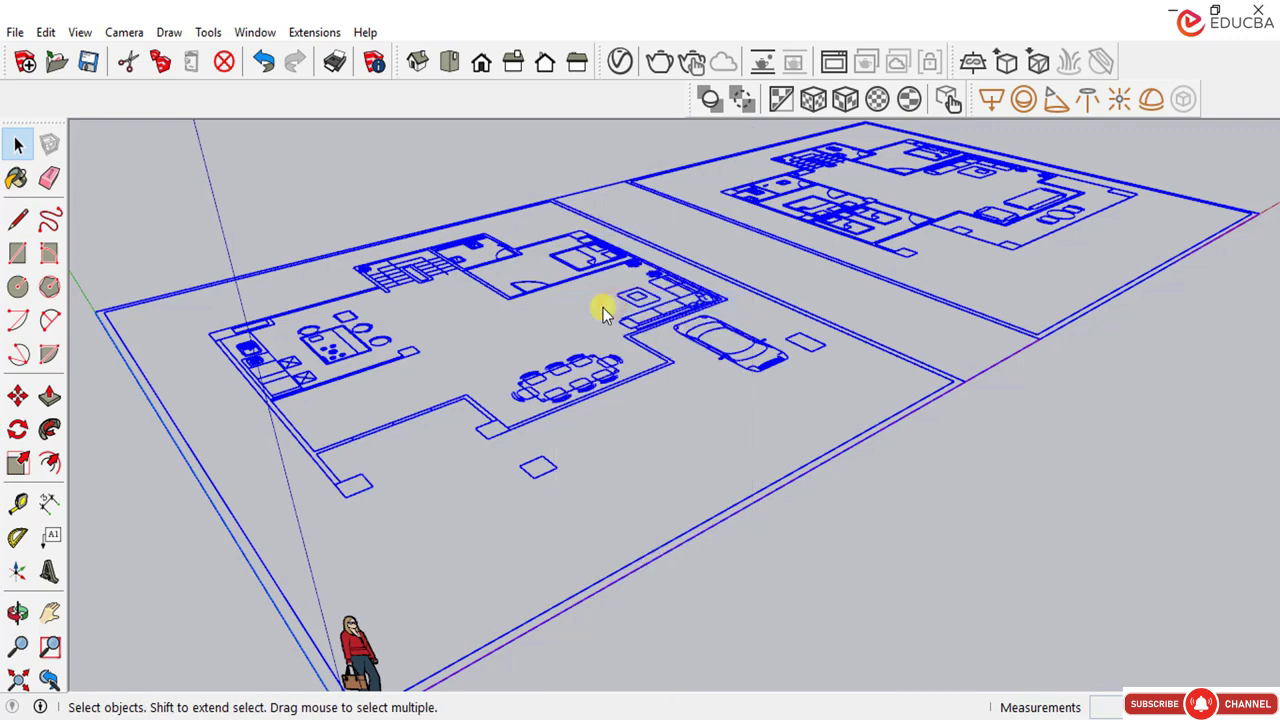
pyautogui.click(603, 310)
# Step: Select the outline of the front corner column in the first plan to check that it is a separate entity
pyautogui.moveTo(603, 310); pyautogui.dragTo(571, 314, button='middle')
pyautogui.scroll(6, 529, 343)
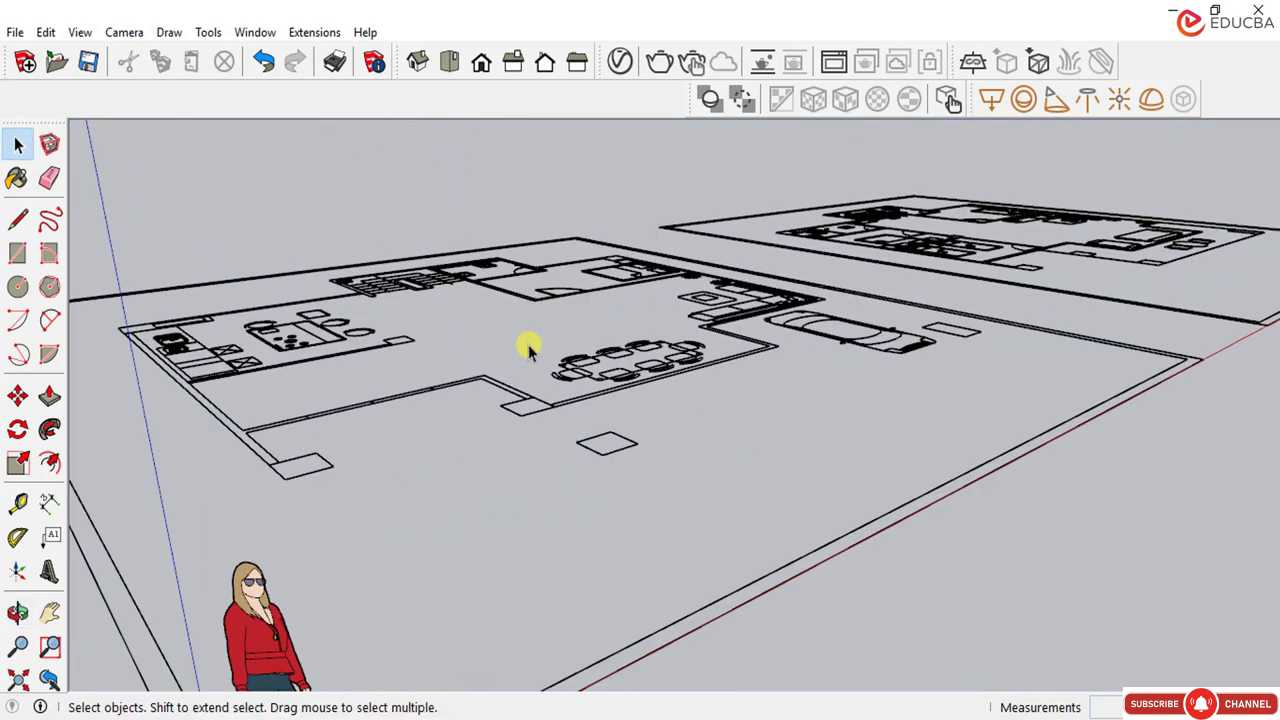
pyautogui.click(294, 453)
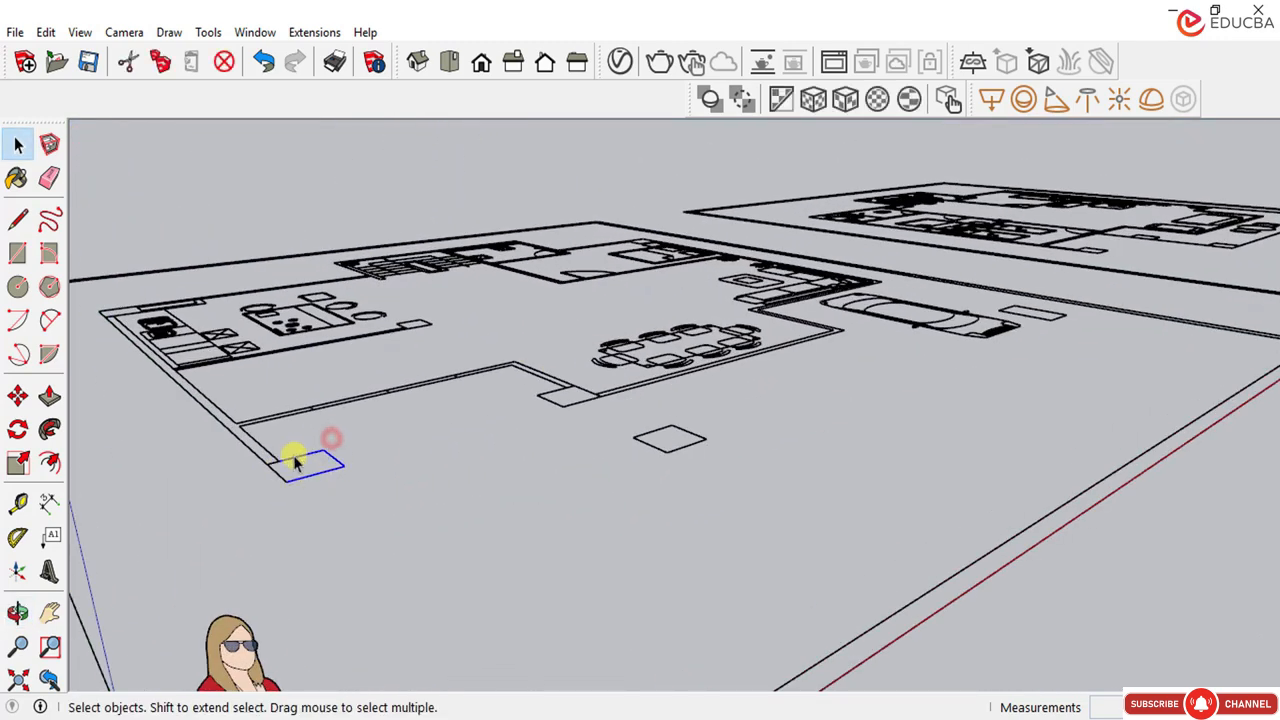
# Step: Select edges of the porch wall, the outer side wall and the kitchen wall in turn to check they are separate, and clear the selection
pyautogui.scroll(2, 315, 425)
pyautogui.moveTo(310, 377); pyautogui.dragTo(308, 378)
pyautogui.scroll(1, 230, 395)
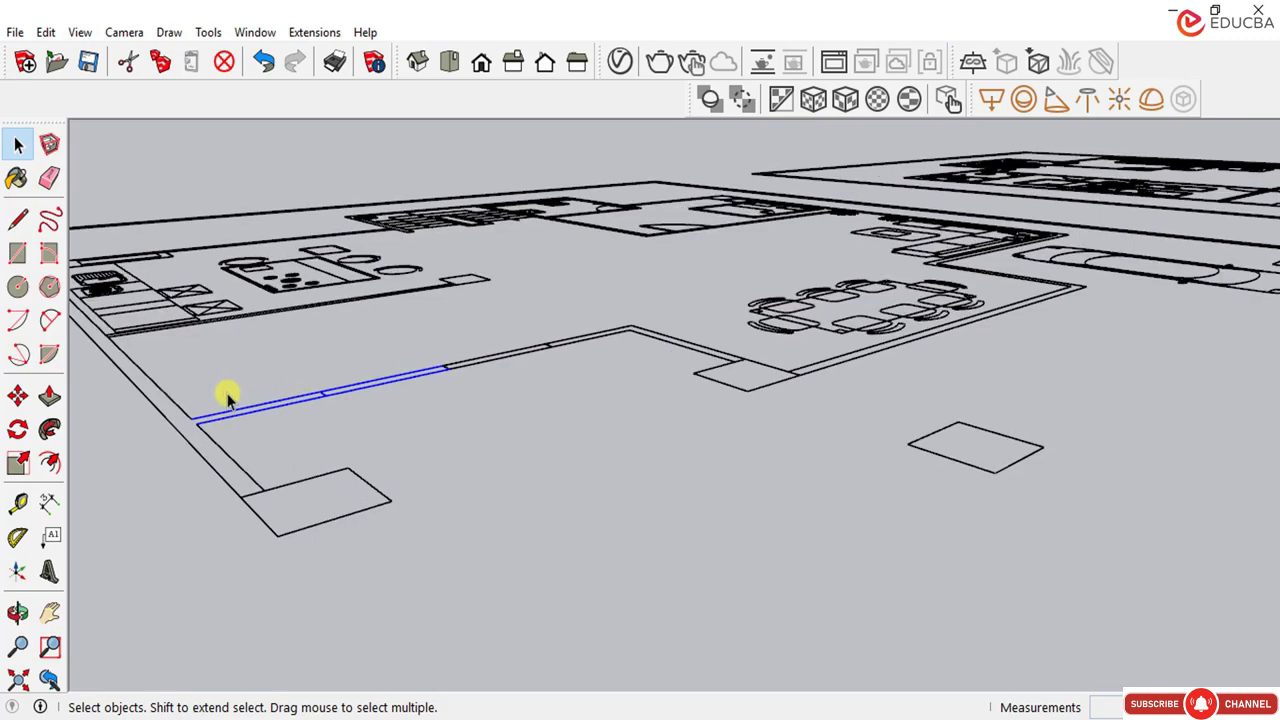
pyautogui.moveTo(228, 393); pyautogui.dragTo(182, 465)
pyautogui.scroll(-2, 521, 366)
pyautogui.scroll(6, 257, 285)
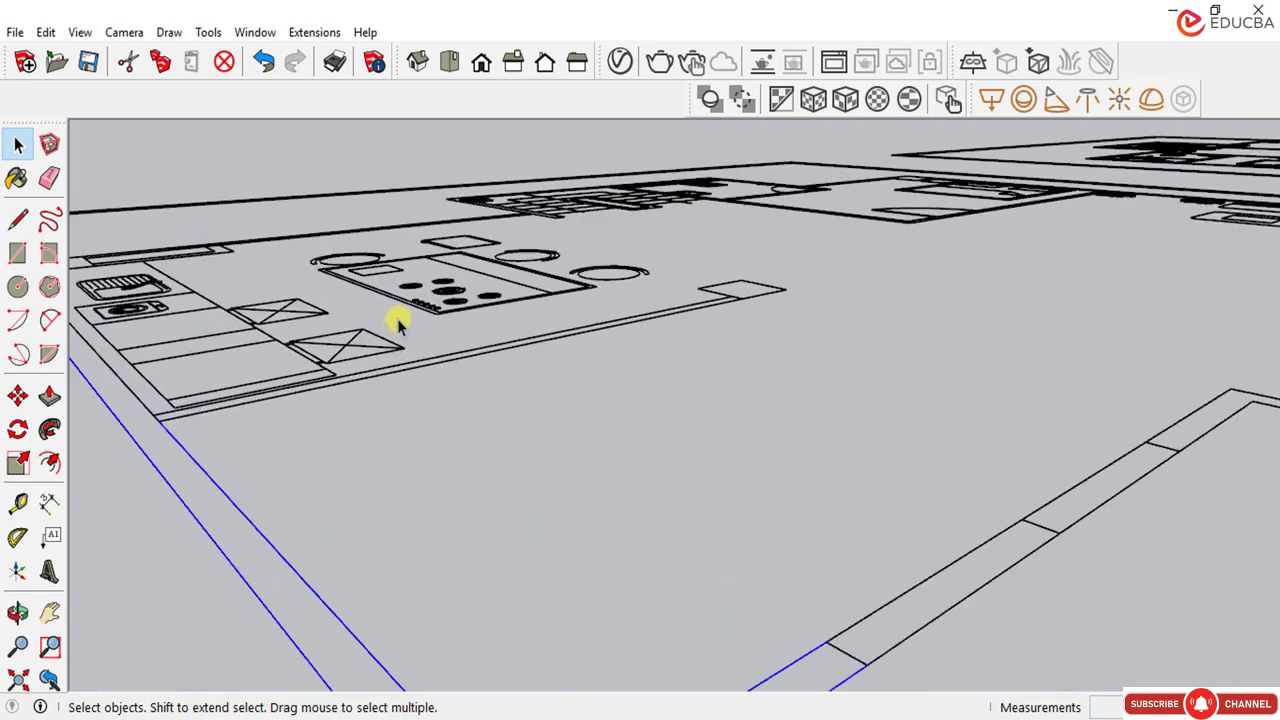
pyautogui.moveTo(428, 316); pyautogui.dragTo(325, 402)
pyautogui.scroll(-4, 257, 349)
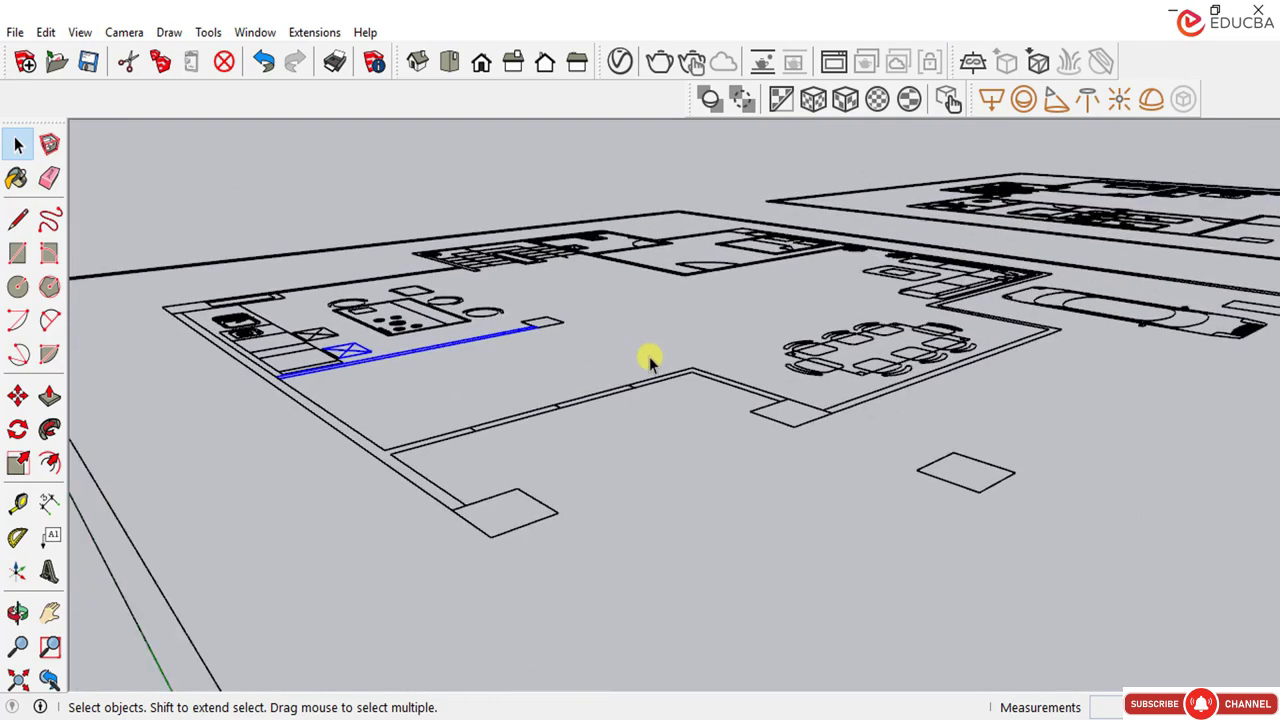
pyautogui.moveTo(651, 357); pyautogui.dragTo(660, 320, button='middle')
pyautogui.scroll(-3, 660, 310)
pyautogui.scroll(2, 563, 395)
pyautogui.click(648, 328)
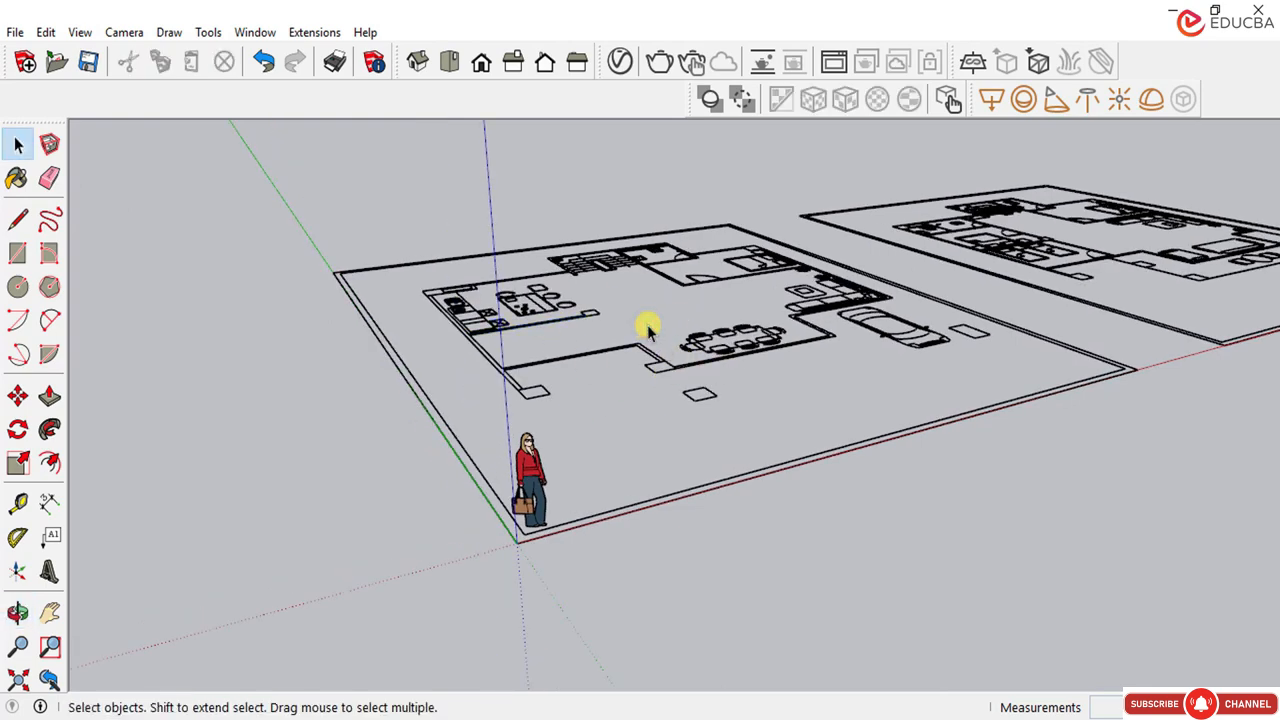
pyautogui.scroll(-2, 1077, 351)
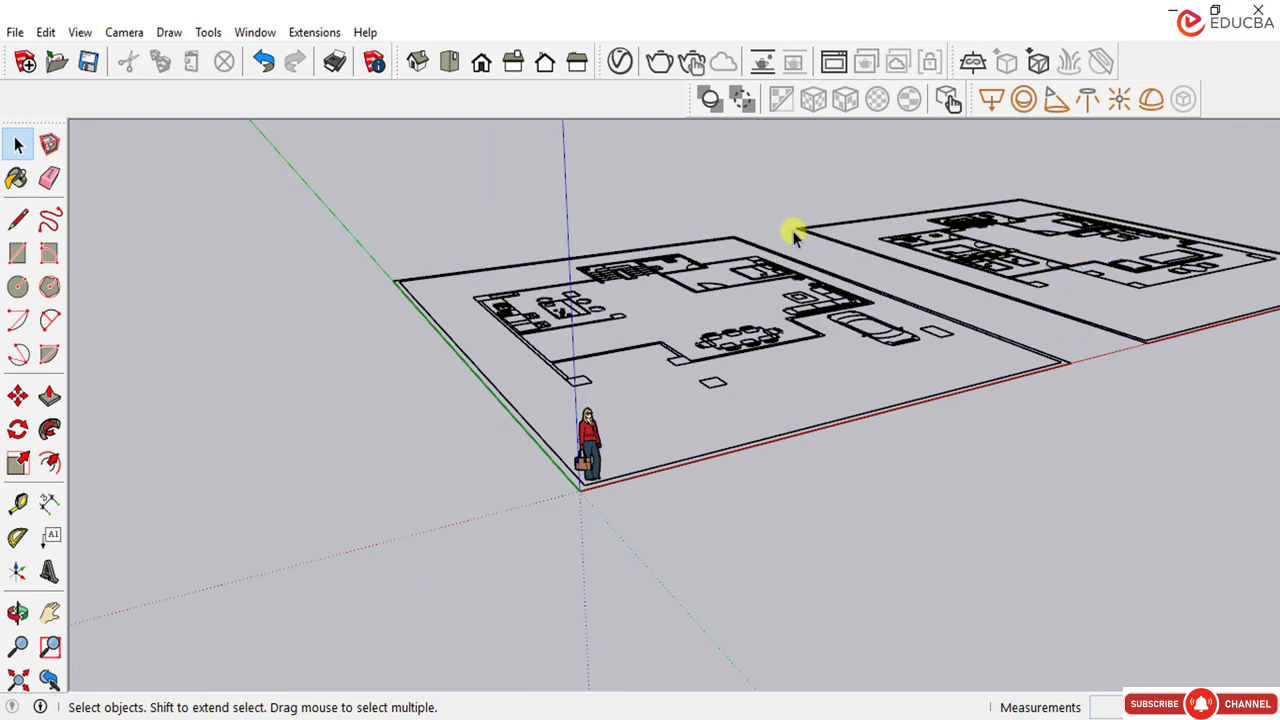
pyautogui.scroll(3, 590, 342)
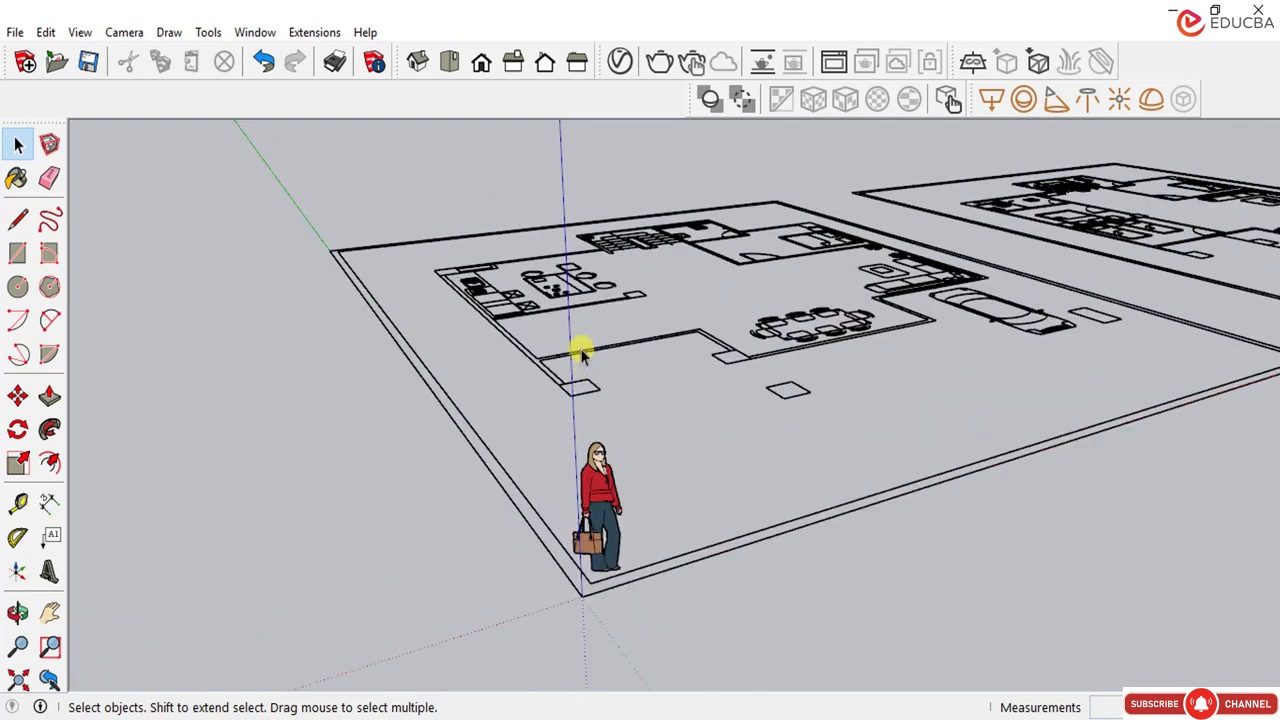
pyautogui.moveTo(580, 349)
pyautogui.mouseDown(button='middle')
pyautogui.moveTo(600, 380)
pyautogui.moveTo(565, 348)
pyautogui.mouseUp(button='middle')
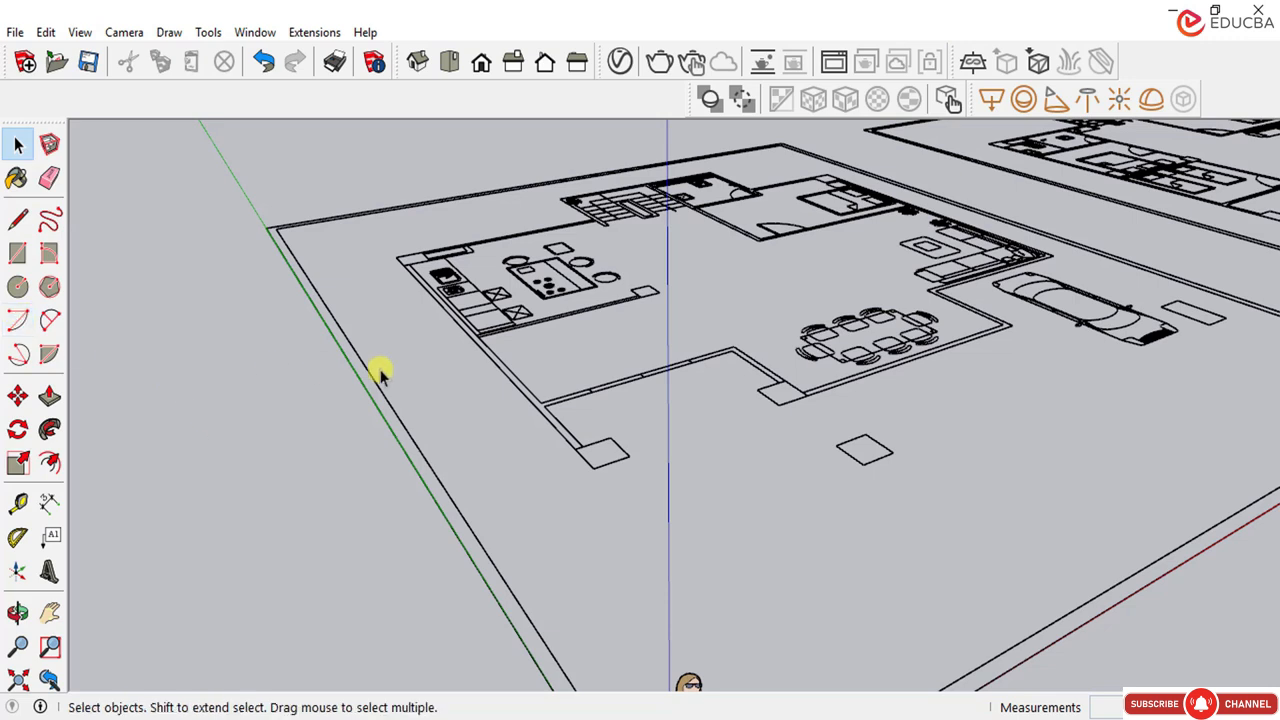
# Step: Switch to the Top view and trace the front edge of the first plan's front-left corner column with the Line tool to form its face
pyautogui.click(449, 62)
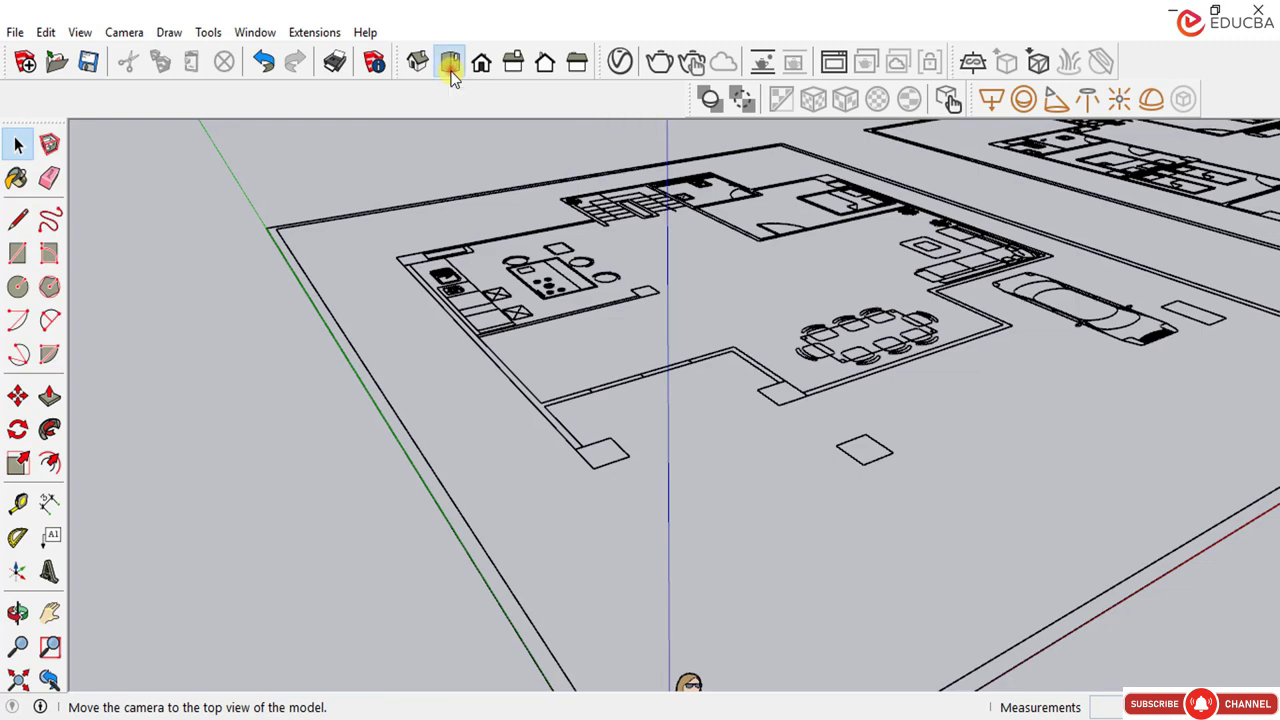
pyautogui.scroll(-2, 433, 316)
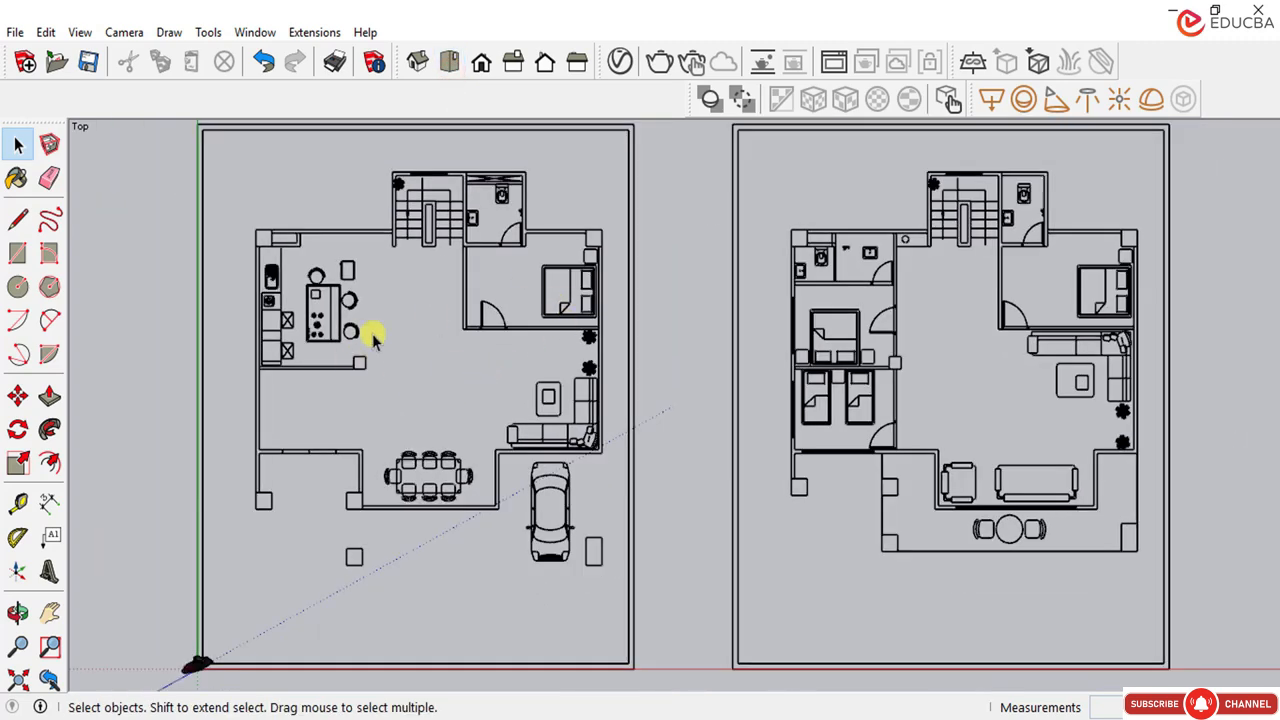
pyautogui.scroll(5, 240, 525)
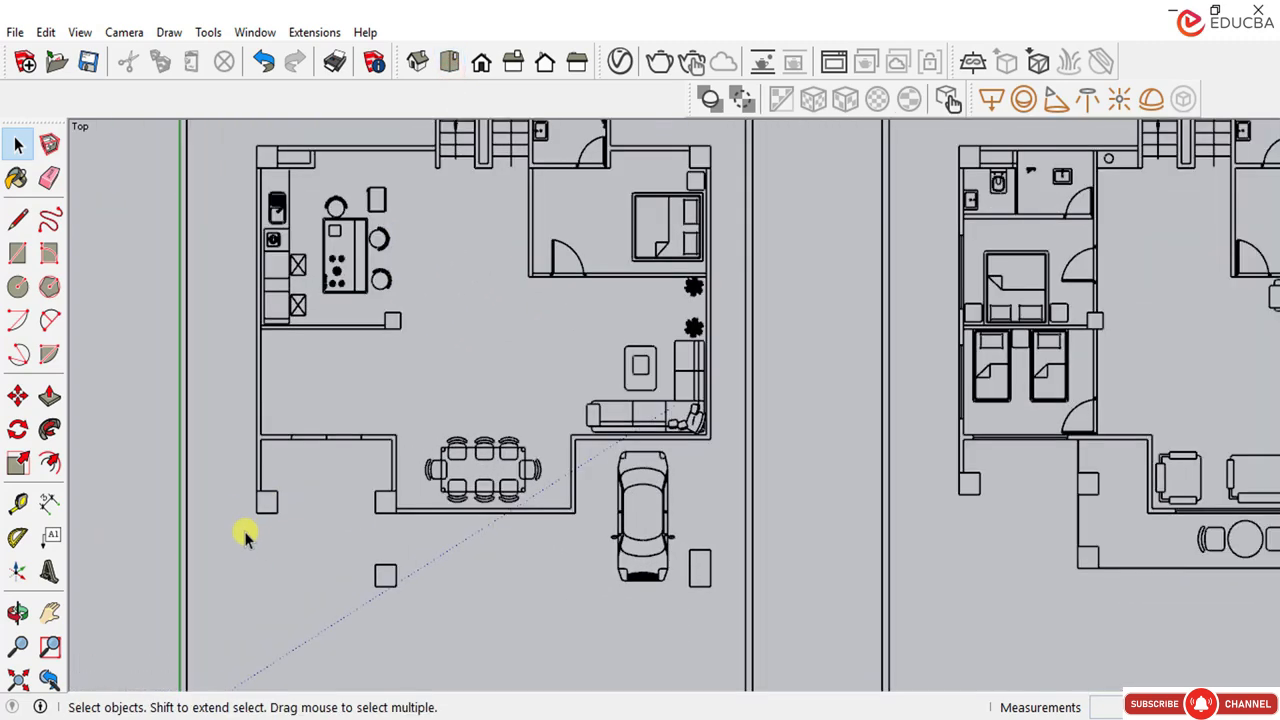
pyautogui.click(275, 477)
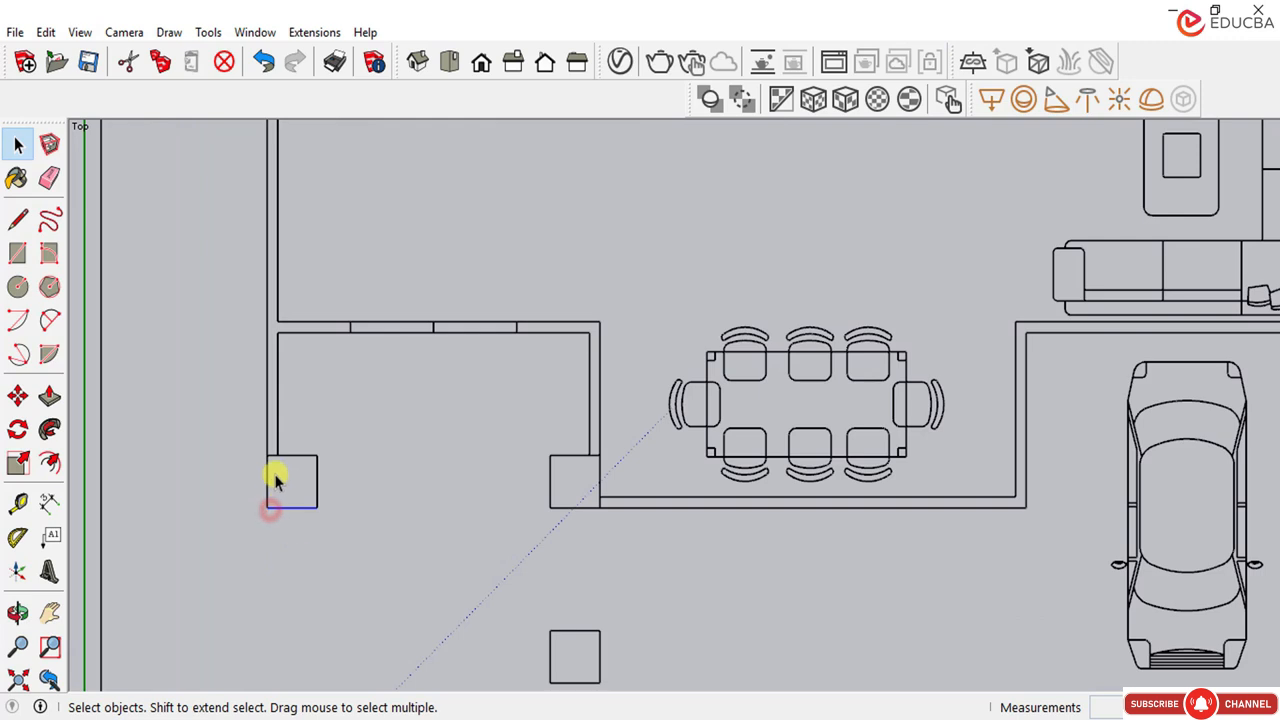
pyautogui.click(17, 219)
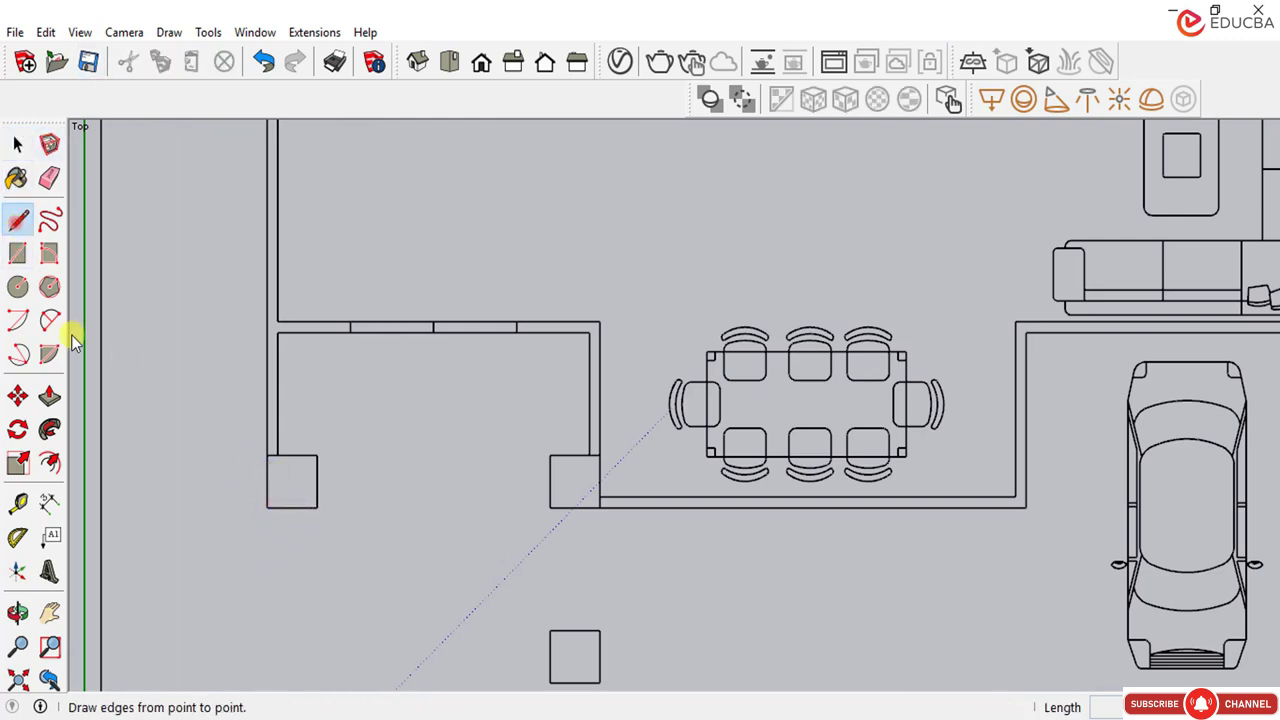
pyautogui.scroll(2, 340, 514)
pyautogui.click(274, 509)
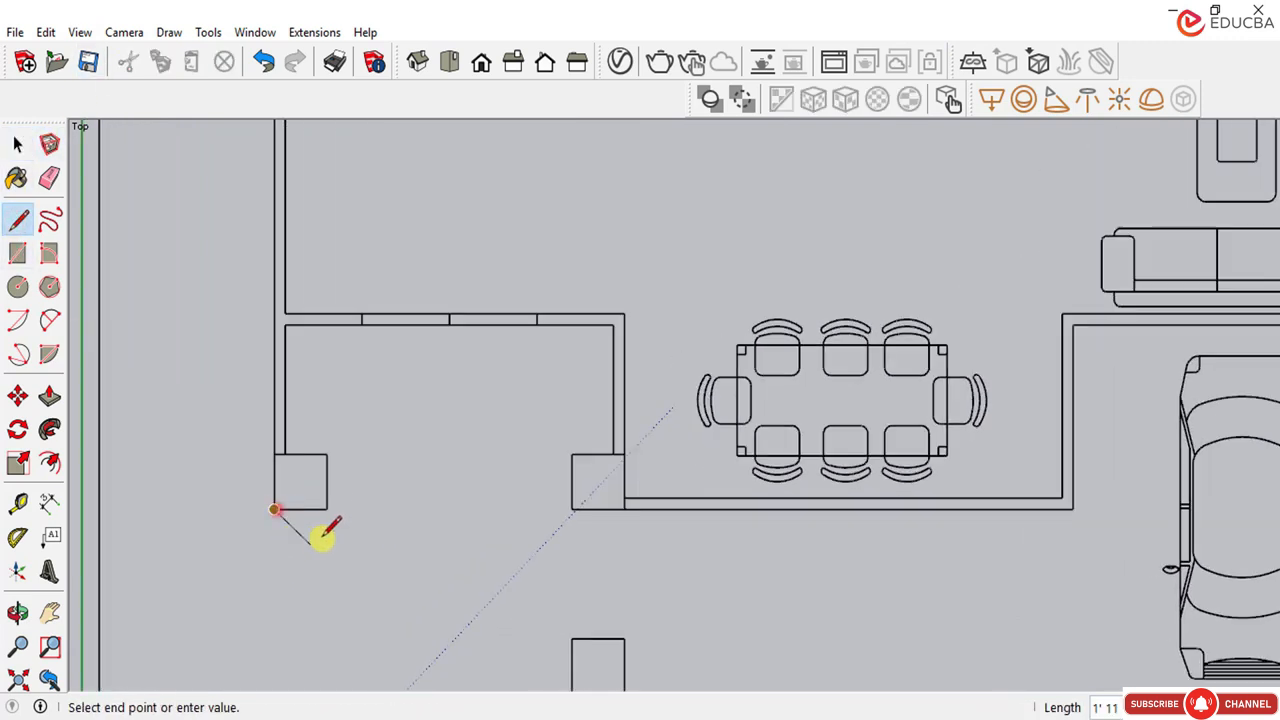
pyautogui.click(327, 509)
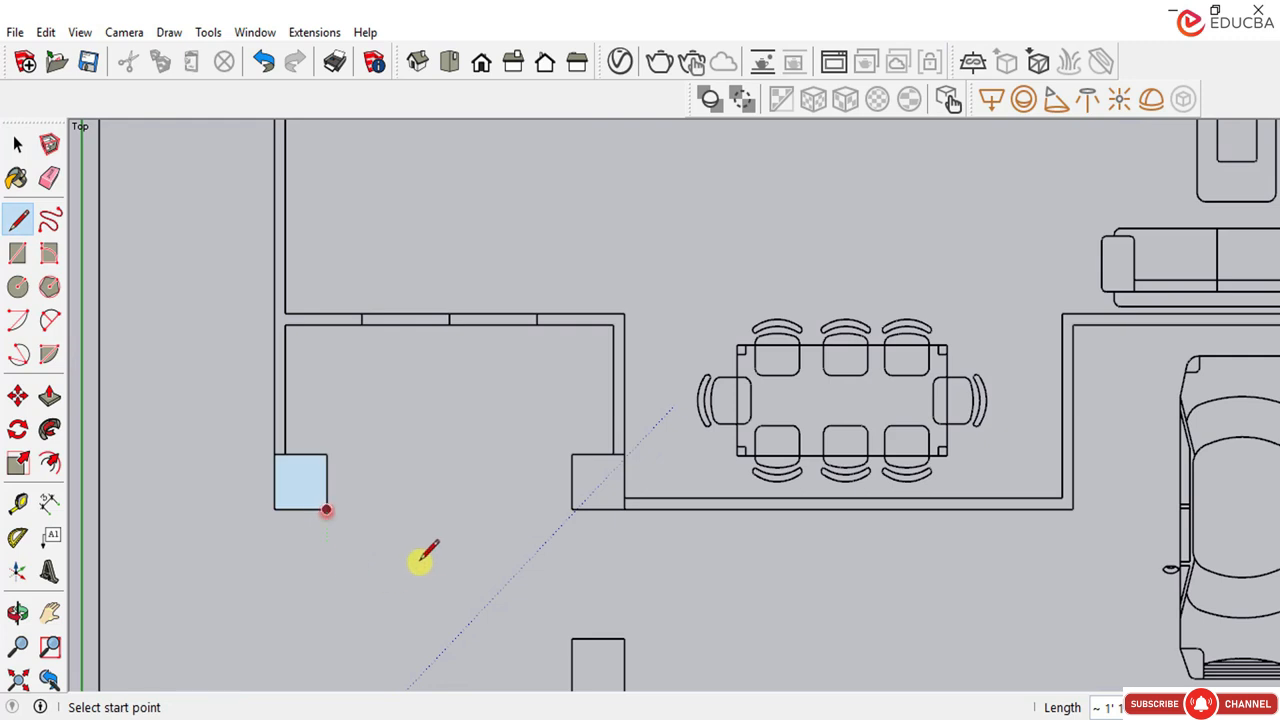
pyautogui.scroll(-2, 543, 449)
pyautogui.scroll(4, 340, 480)
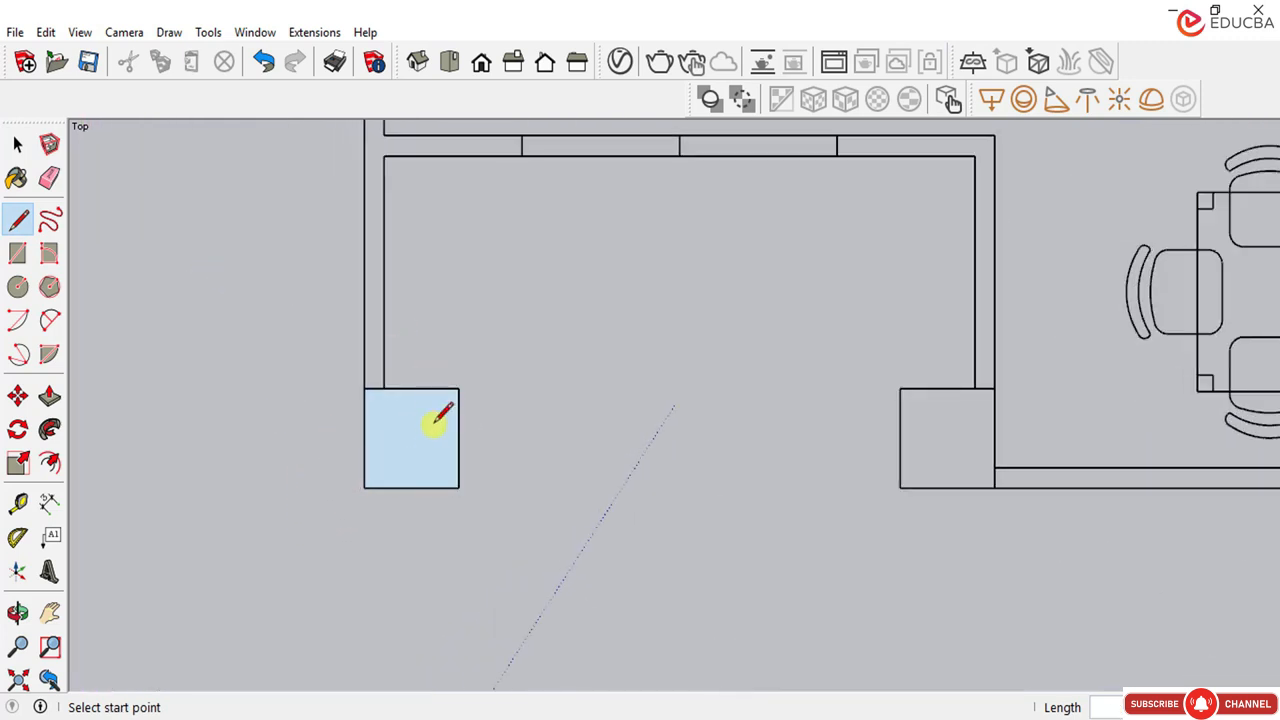
# Step: Draw a line along the left outer wall from the front corner column to the outer corner of the back column to form the wall faces
pyautogui.click(17, 144)
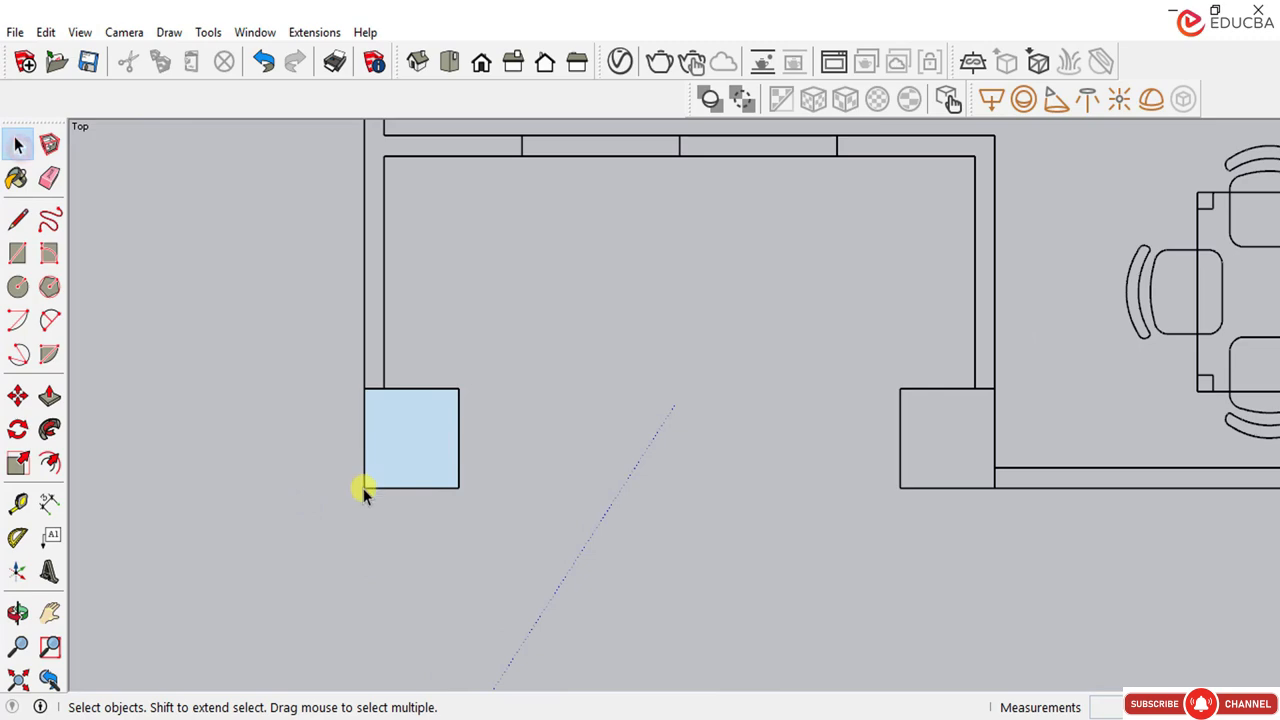
pyautogui.click(17, 219)
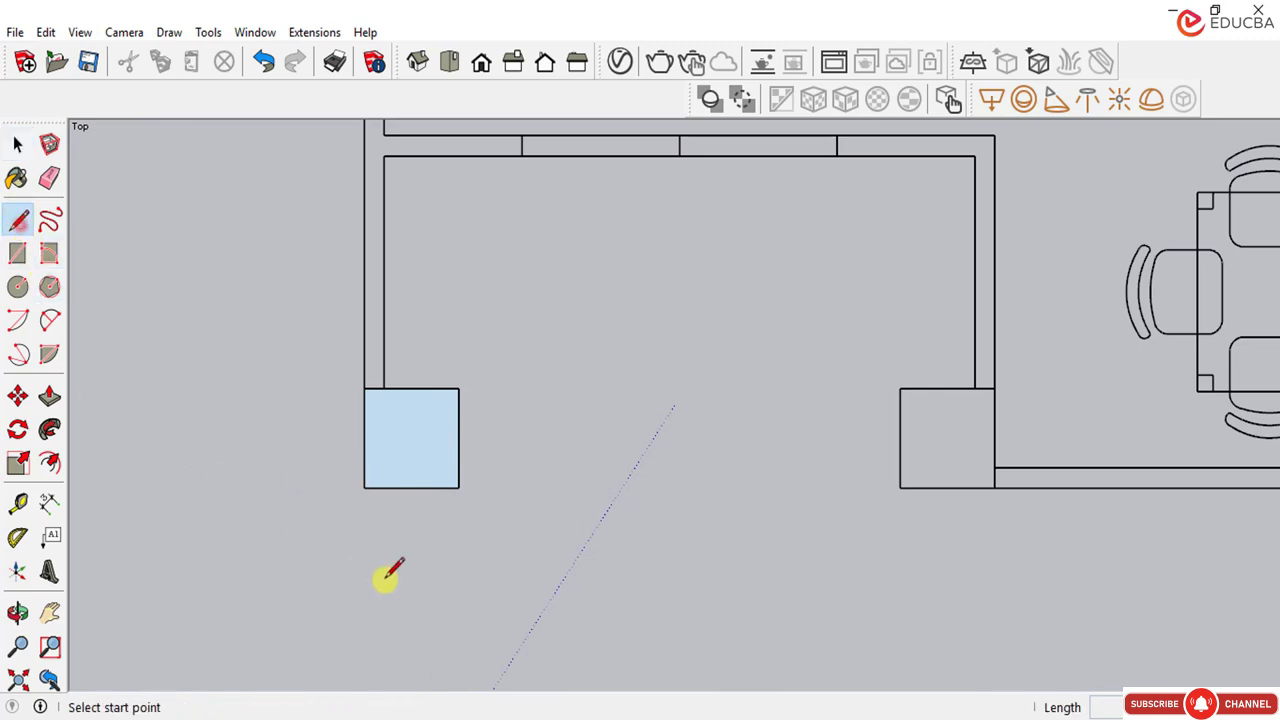
pyautogui.click(365, 487)
pyautogui.scroll(-5, 360, 600)
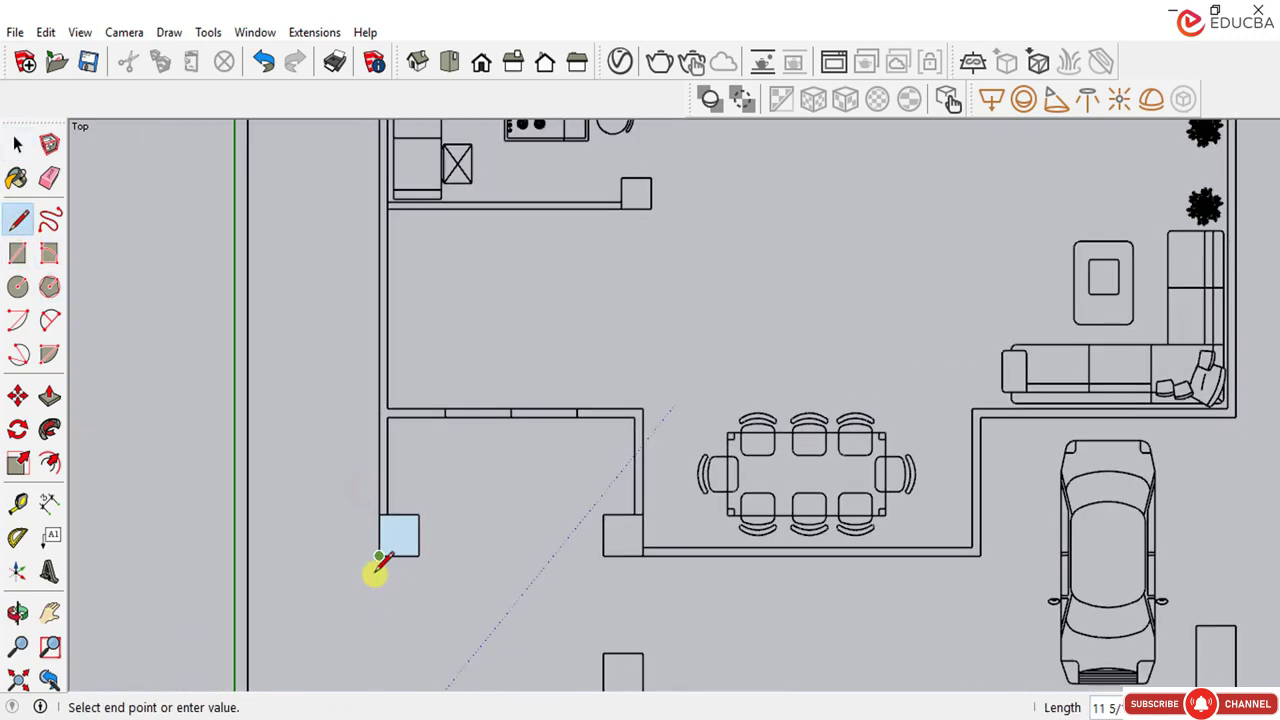
pyautogui.scroll(-2, 380, 512)
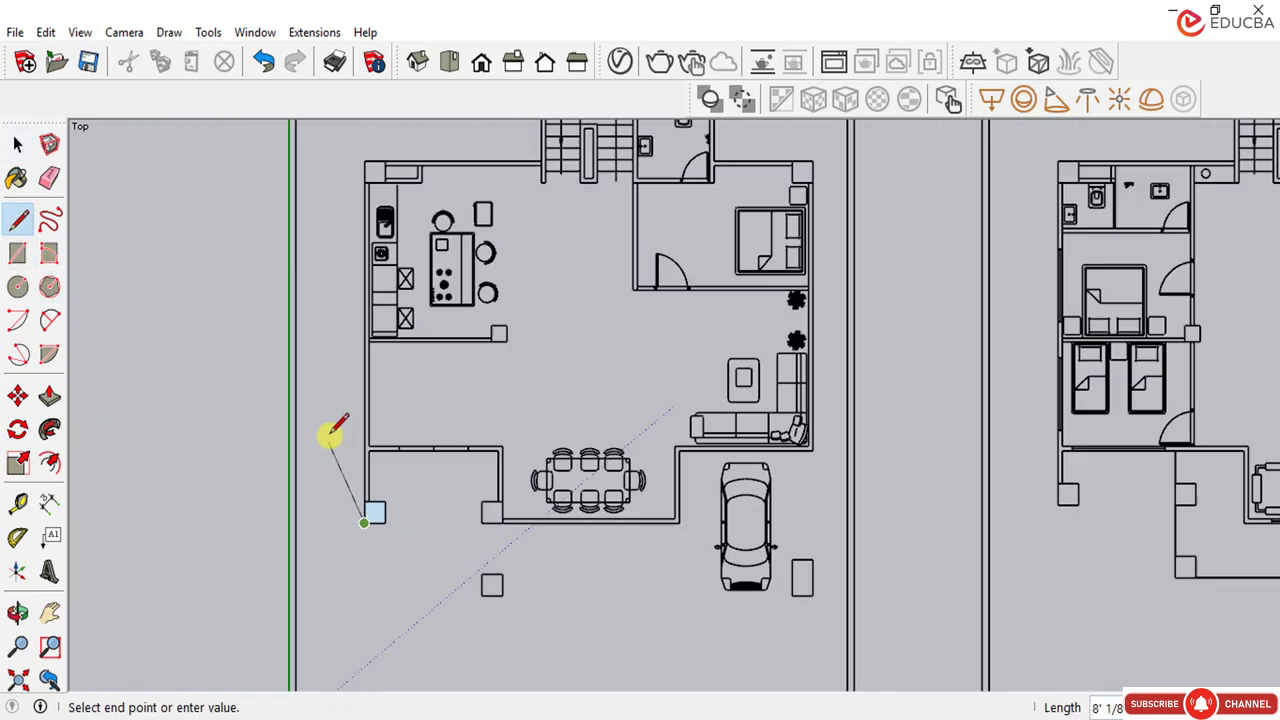
pyautogui.click(363, 160)
pyautogui.scroll(5, 350, 284)
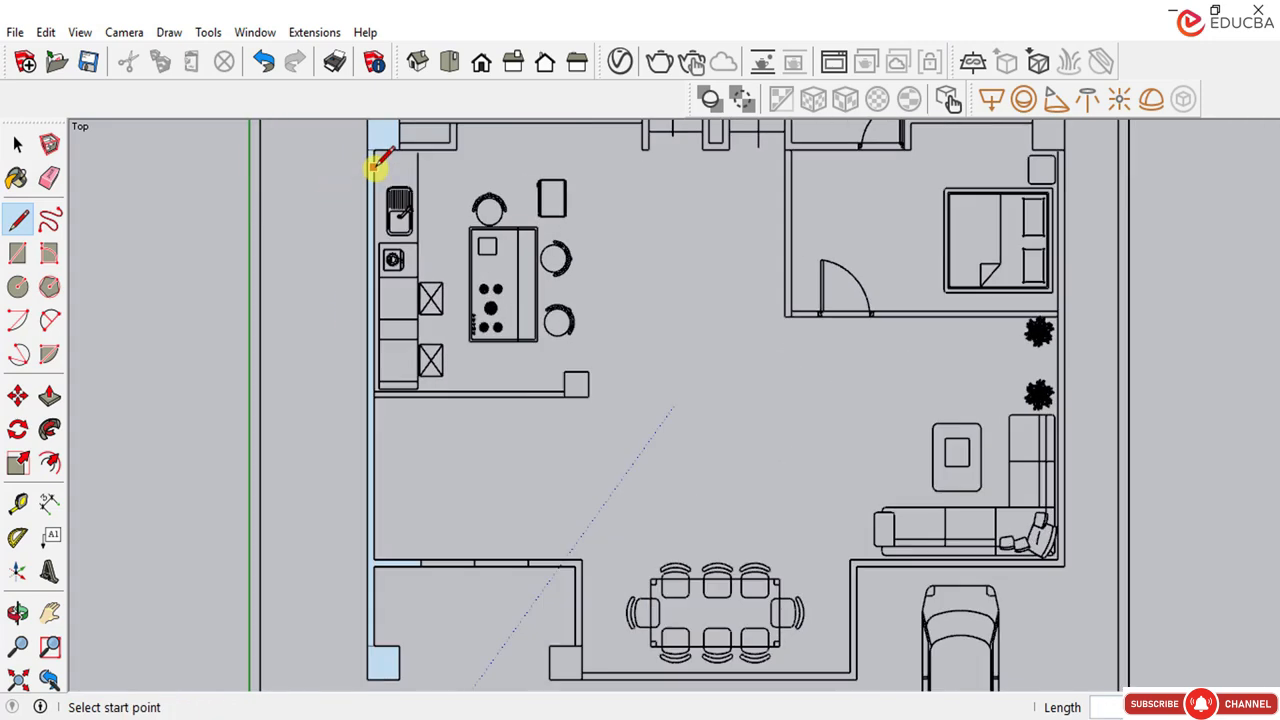
pyautogui.scroll(-1, 391, 457)
pyautogui.scroll(4, 371, 223)
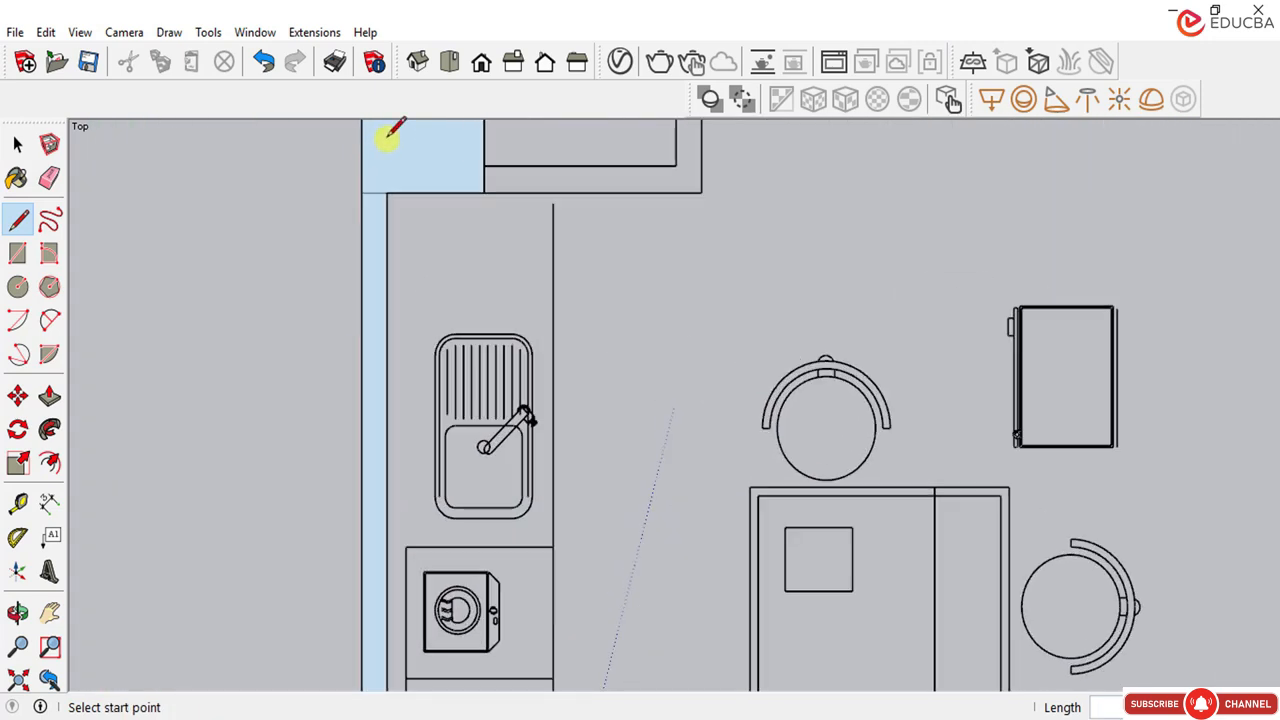
pyautogui.scroll(-6, 360, 215)
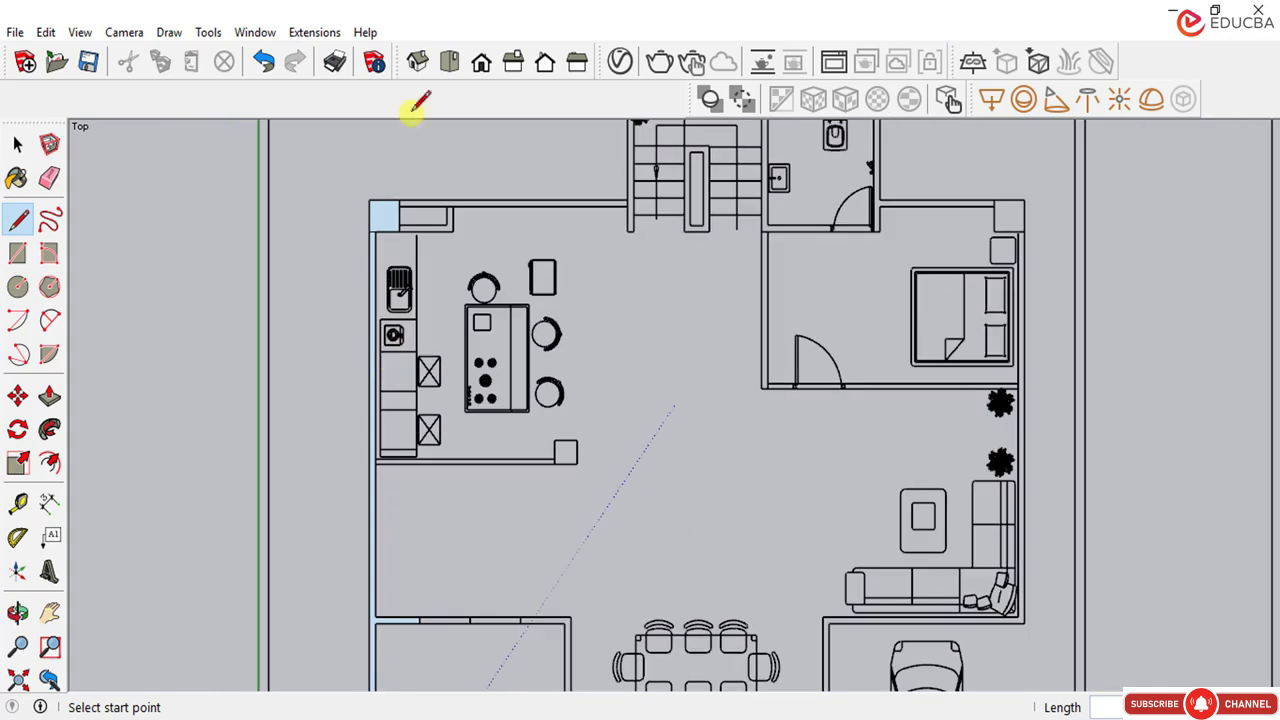
# Step: Trace the porch-side edge of the wall behind the porch, from its first division to the inner corner, to fill the remaining wall segments
pyautogui.scroll(-1, 424, 556)
pyautogui.scroll(6, 402, 515)
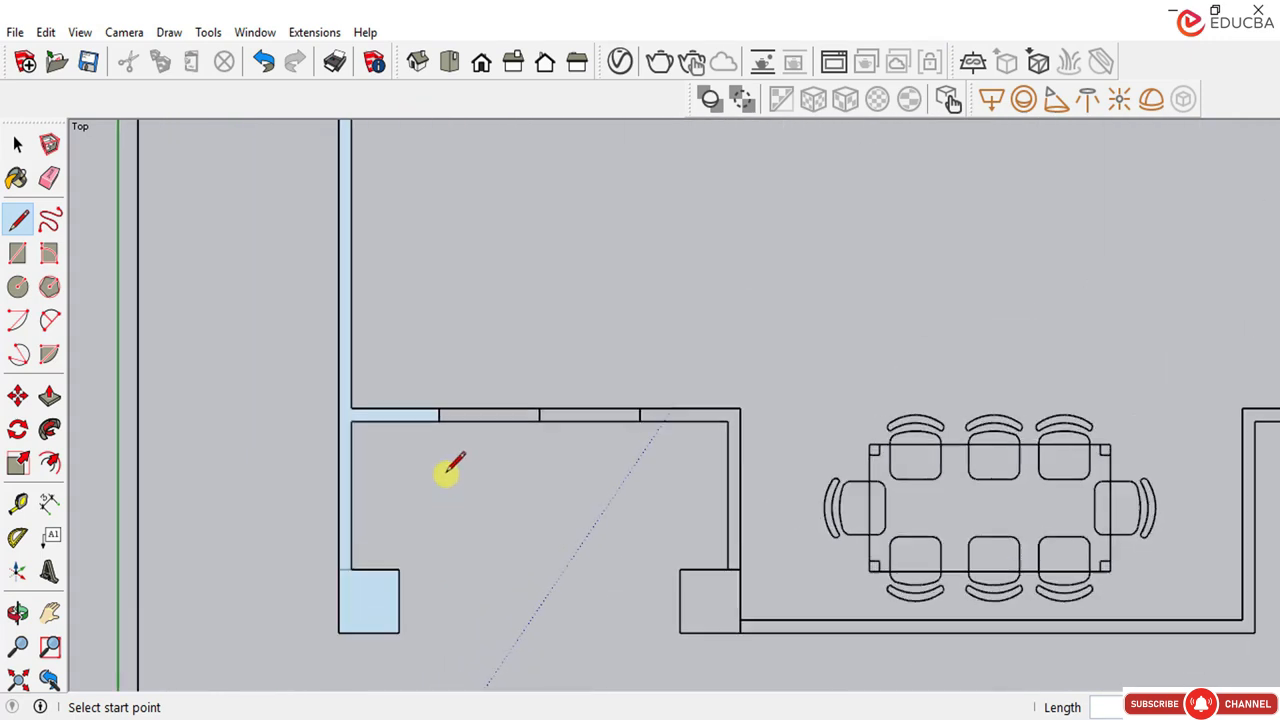
pyautogui.click(437, 407)
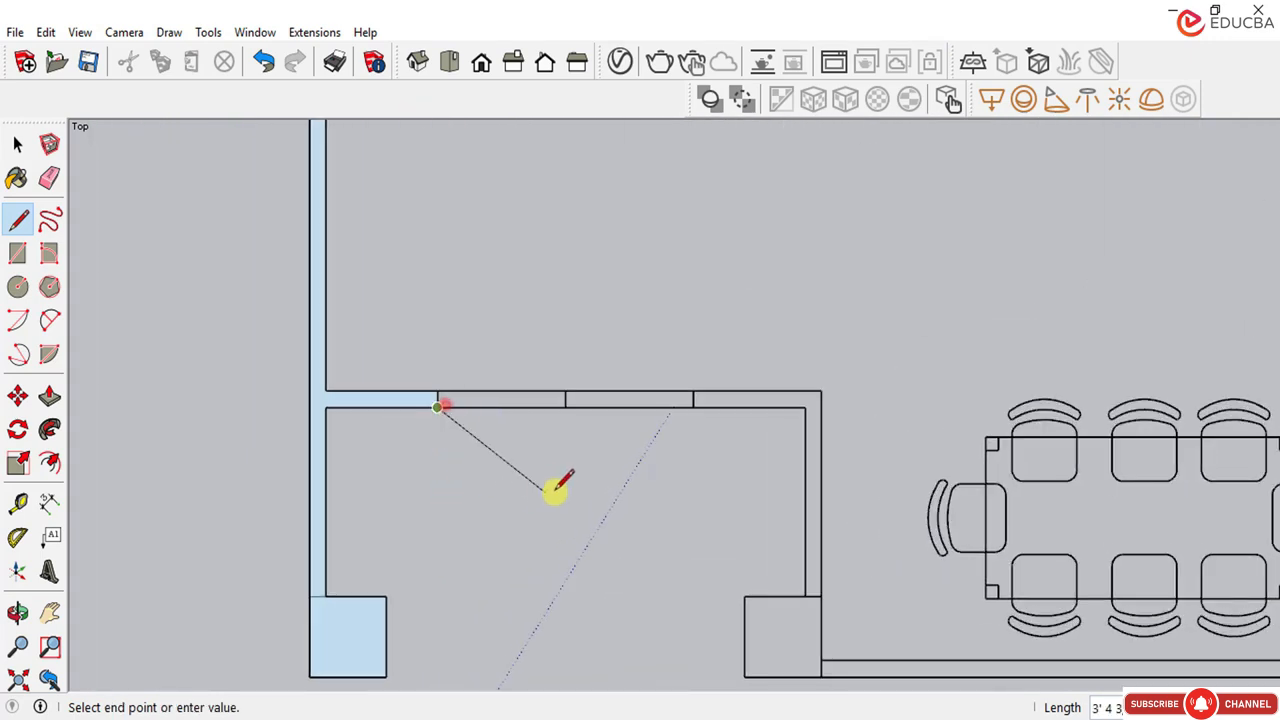
pyautogui.click(805, 405)
pyautogui.scroll(-2, 517, 248)
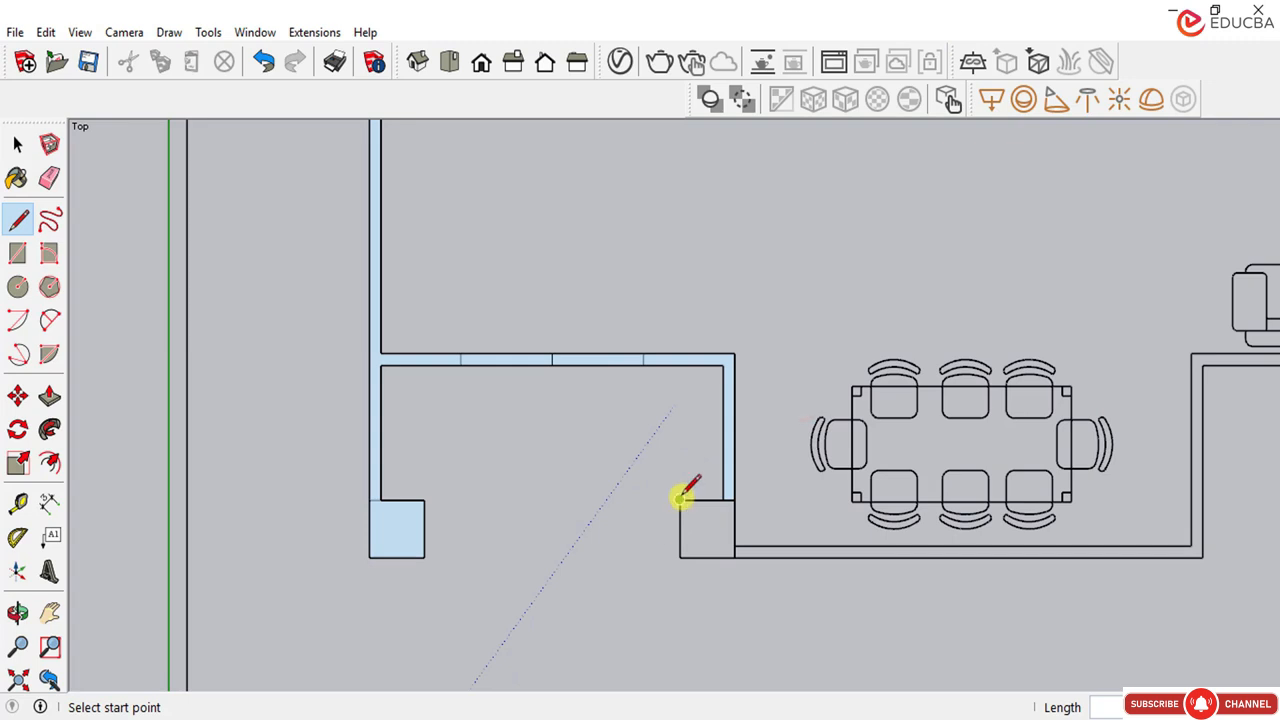
# Step: Trace the porch-side edge of the second front column to form its face
pyautogui.click(679, 498)
pyautogui.click(680, 556)
pyautogui.scroll(-2, 408, 360)
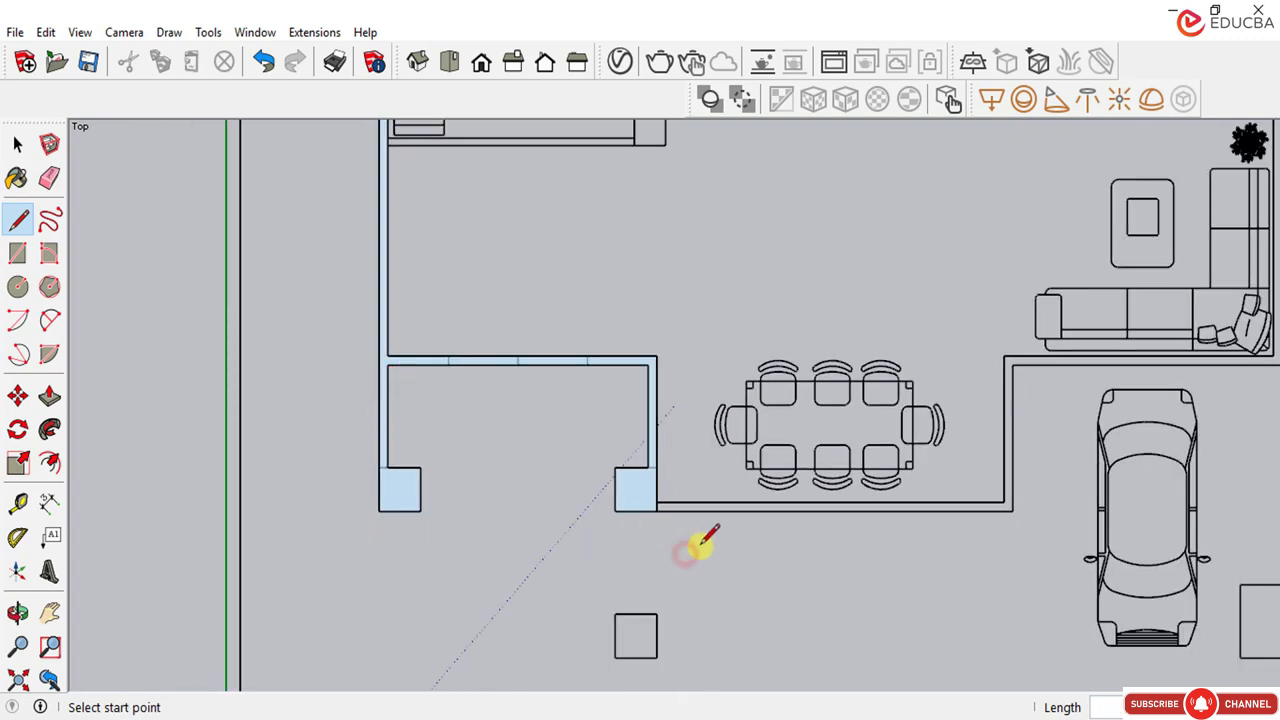
# Step: Trace the outer edge of the dining area's front wall from the second column to the wall's far corner
pyautogui.scroll(2, 662, 518)
pyautogui.click(654, 508)
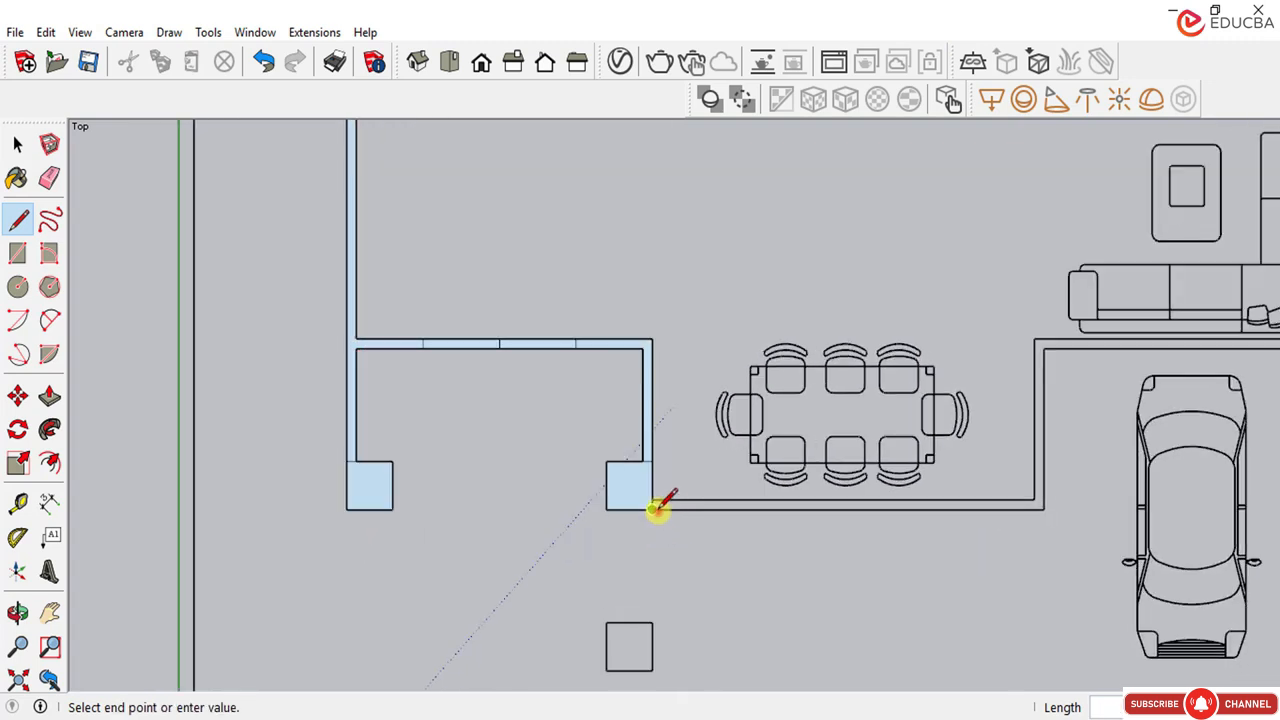
pyautogui.click(1040, 507)
pyautogui.scroll(2, 1066, 560)
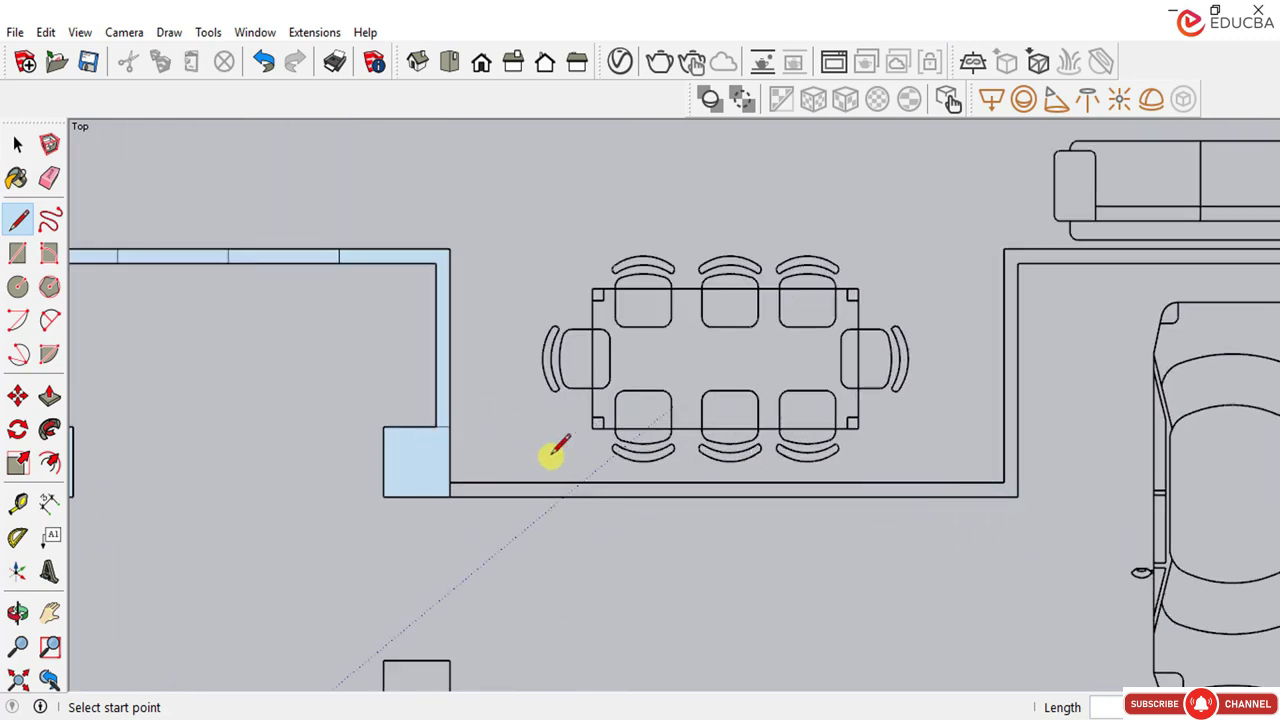
pyautogui.click(21, 218)
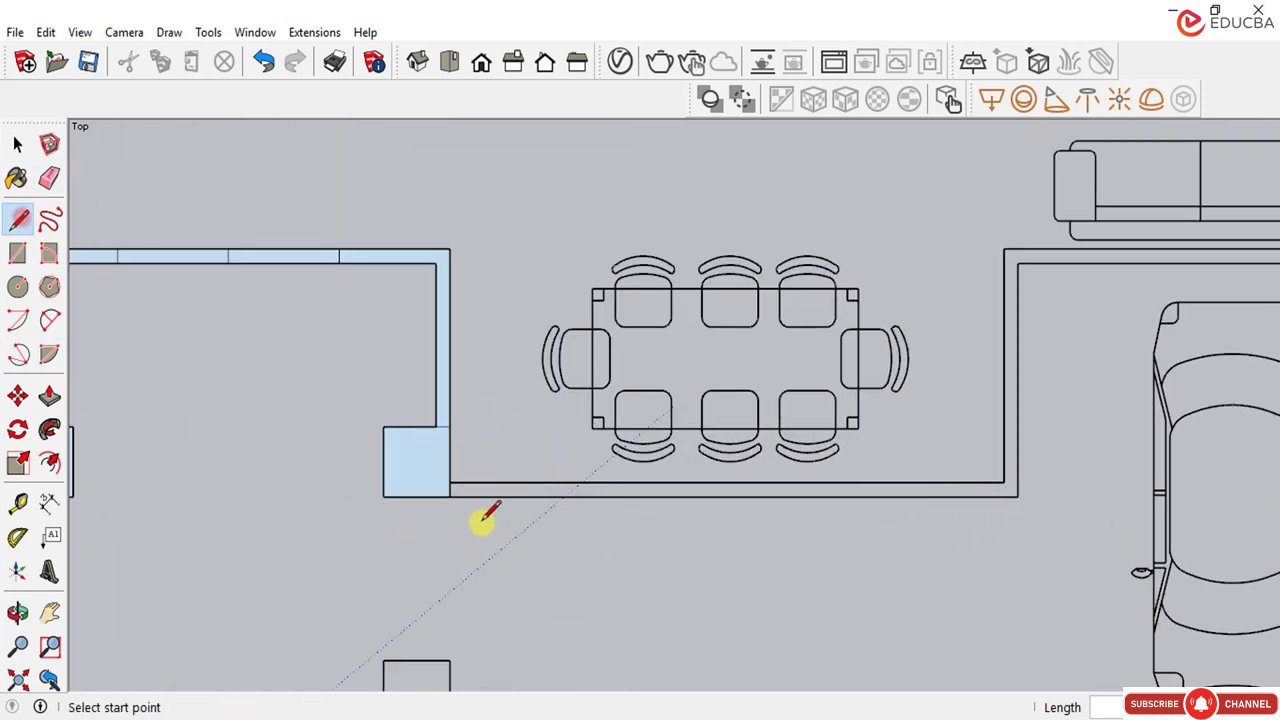
pyautogui.click(449, 495)
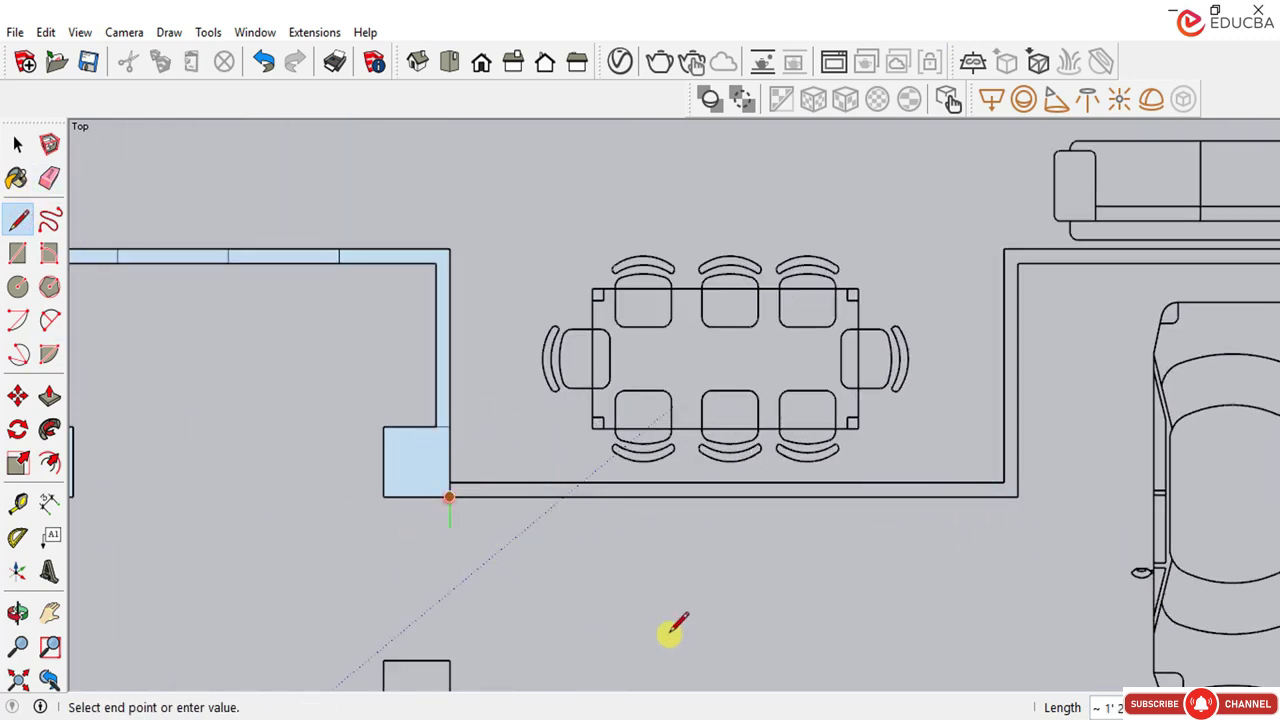
pyautogui.click(1017, 496)
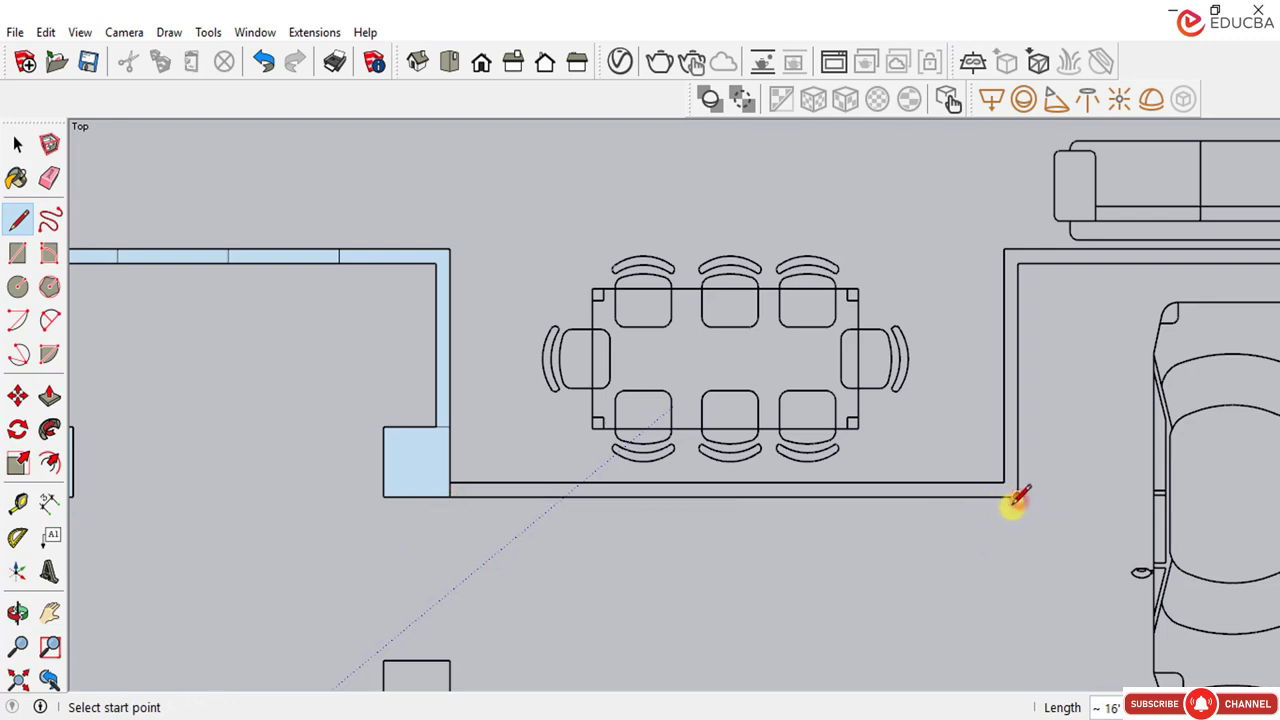
# Step: Draw a short line across the wall thickness at the dining area's inner front corner to close the front wall segment into a face
pyautogui.click(20, 216)
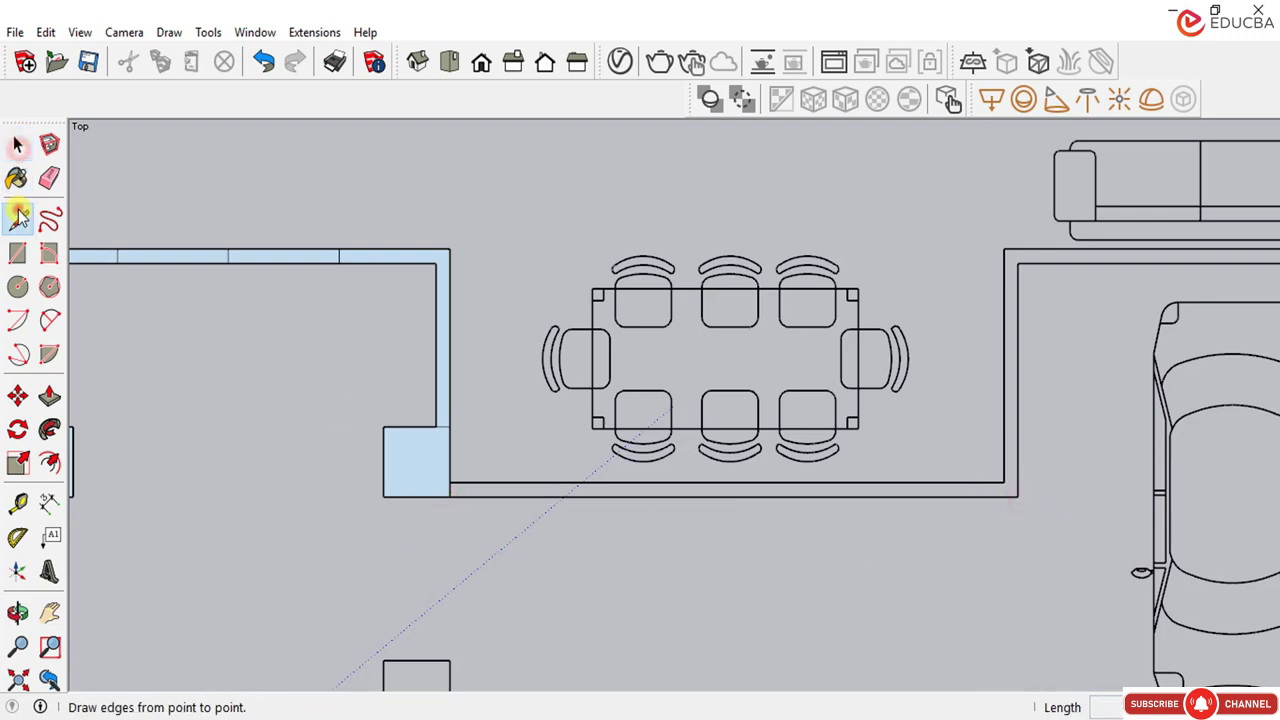
pyautogui.scroll(3, 997, 565)
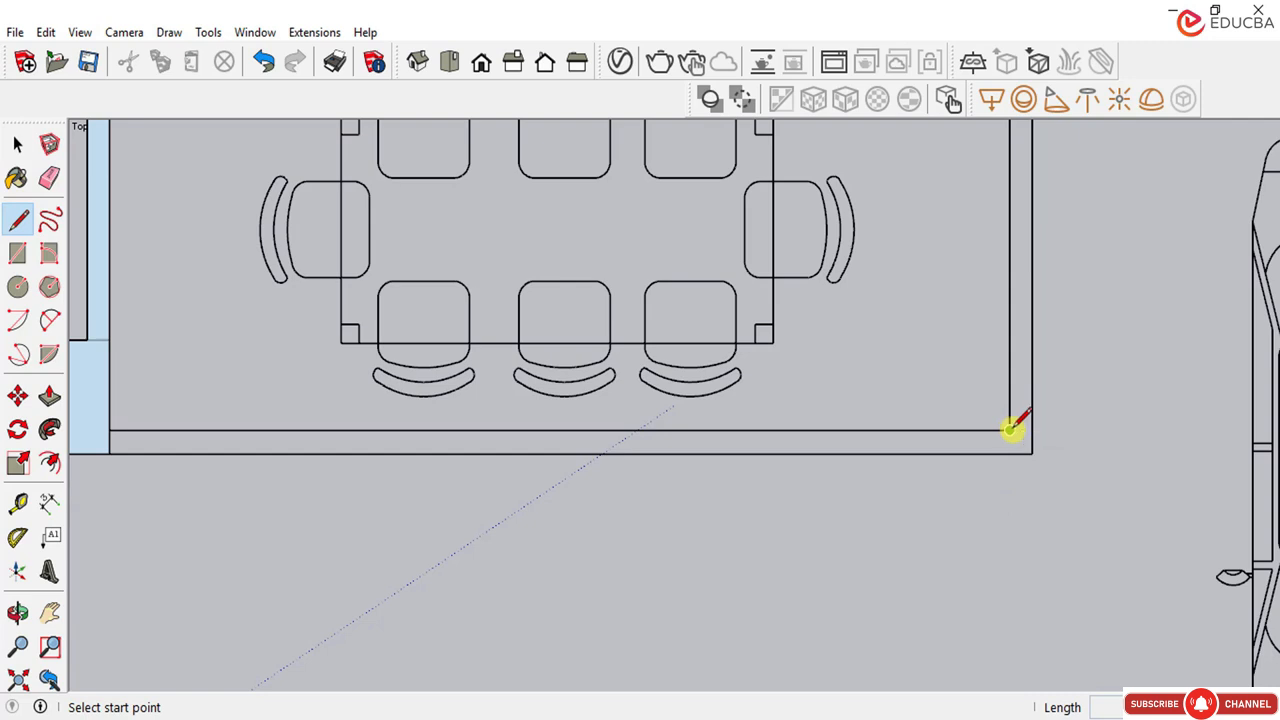
pyautogui.click(1012, 429)
pyautogui.click(1010, 452)
pyautogui.scroll(-2, 993, 523)
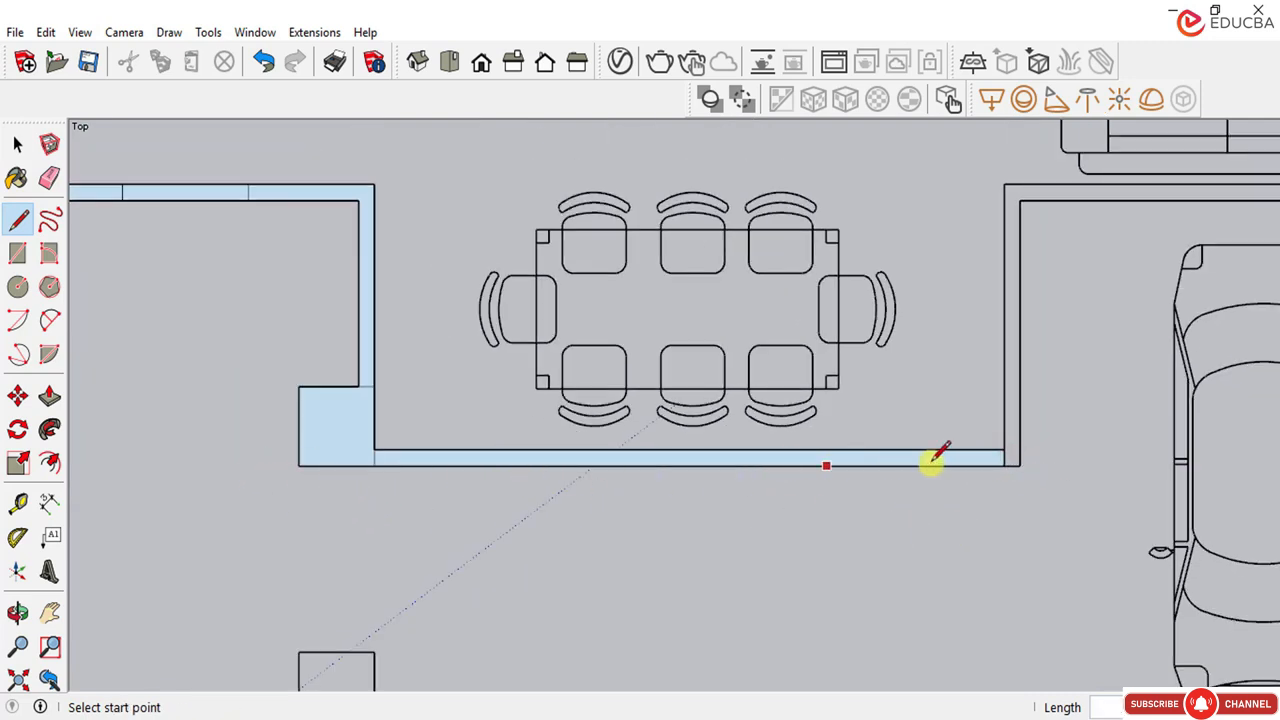
pyautogui.scroll(-1, 943, 423)
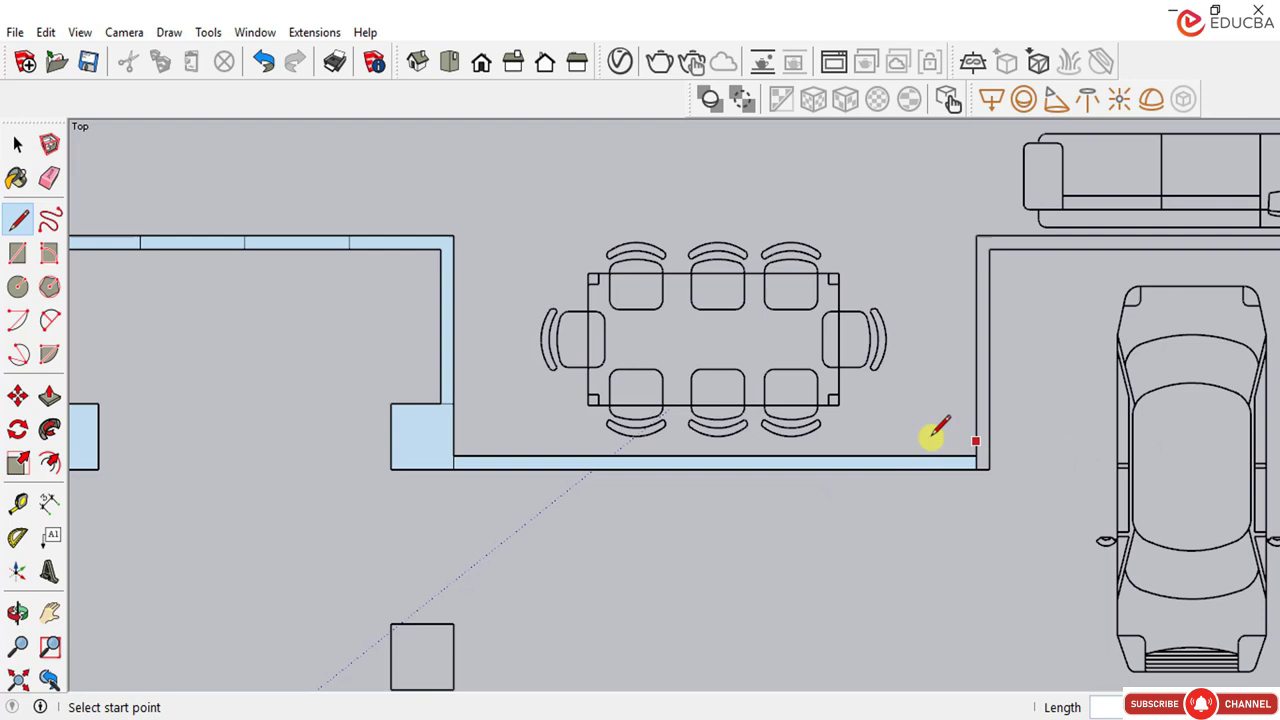
# Step: Trace the car-side edge of the dining area's side wall from its front outer corner to the corner with the living area's front wall
pyautogui.click(18, 221)
pyautogui.scroll(-1, 688, 454)
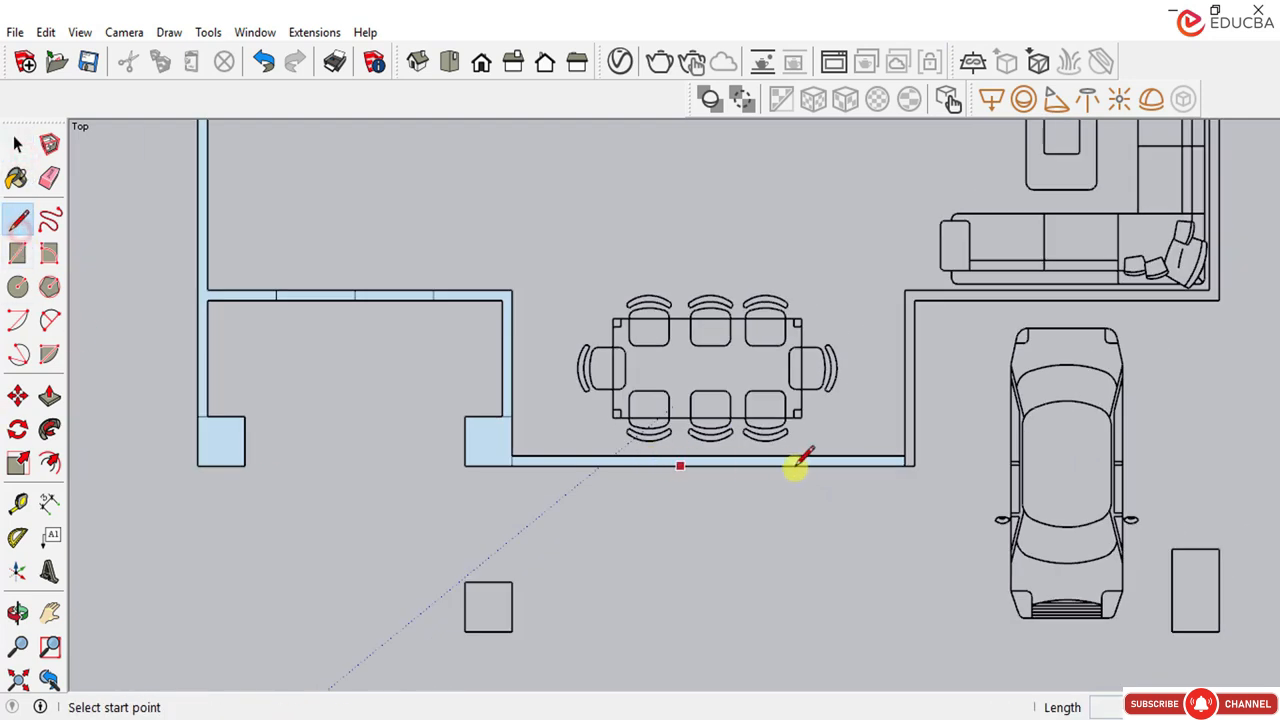
pyautogui.scroll(2, 795, 465)
pyautogui.click(896, 475)
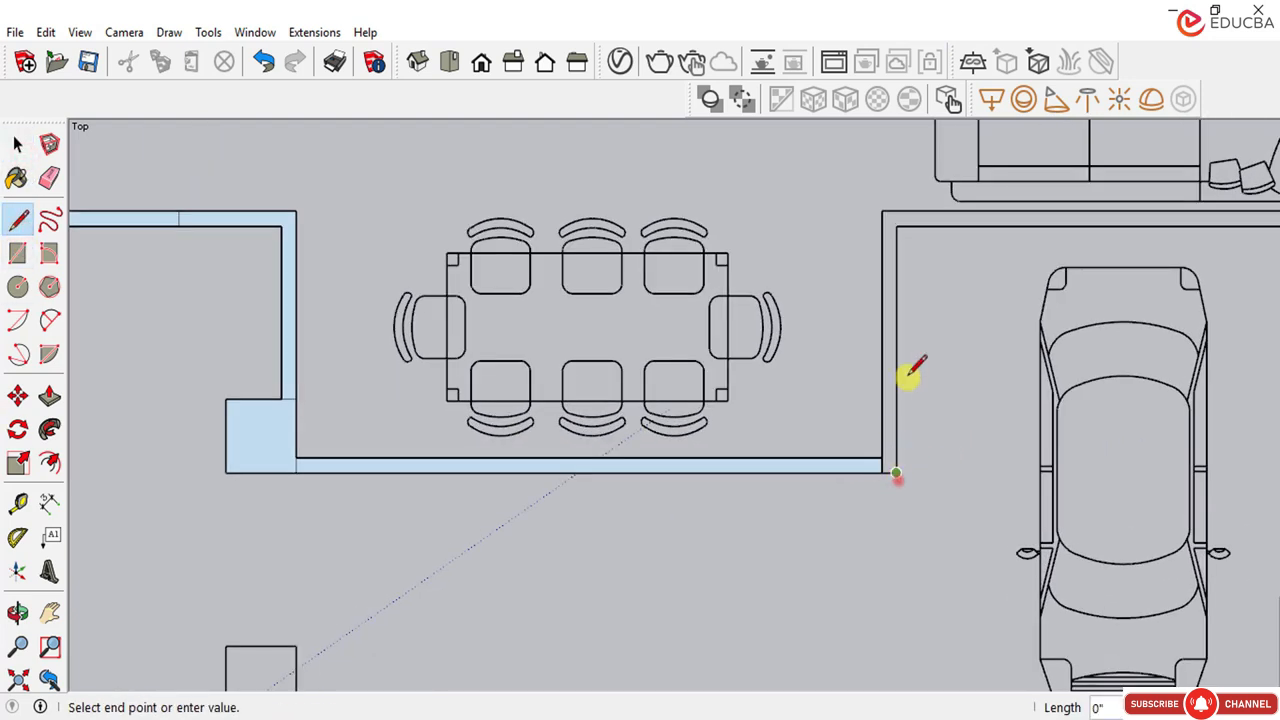
pyautogui.click(894, 219)
pyautogui.scroll(-1, 660, 480)
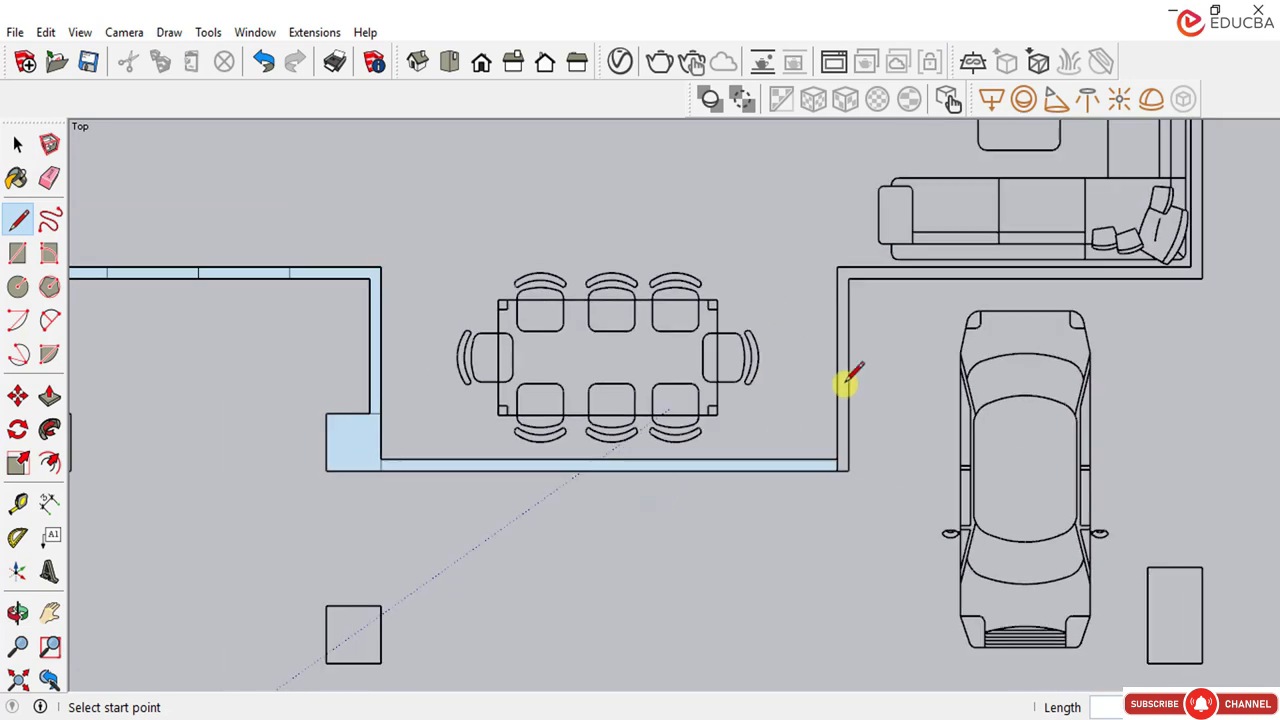
pyautogui.scroll(1, 889, 318)
# Step: Draw a short line across the wall thickness at the rear end of the dining area's car-side wall to close it into a face
pyautogui.click(18, 145)
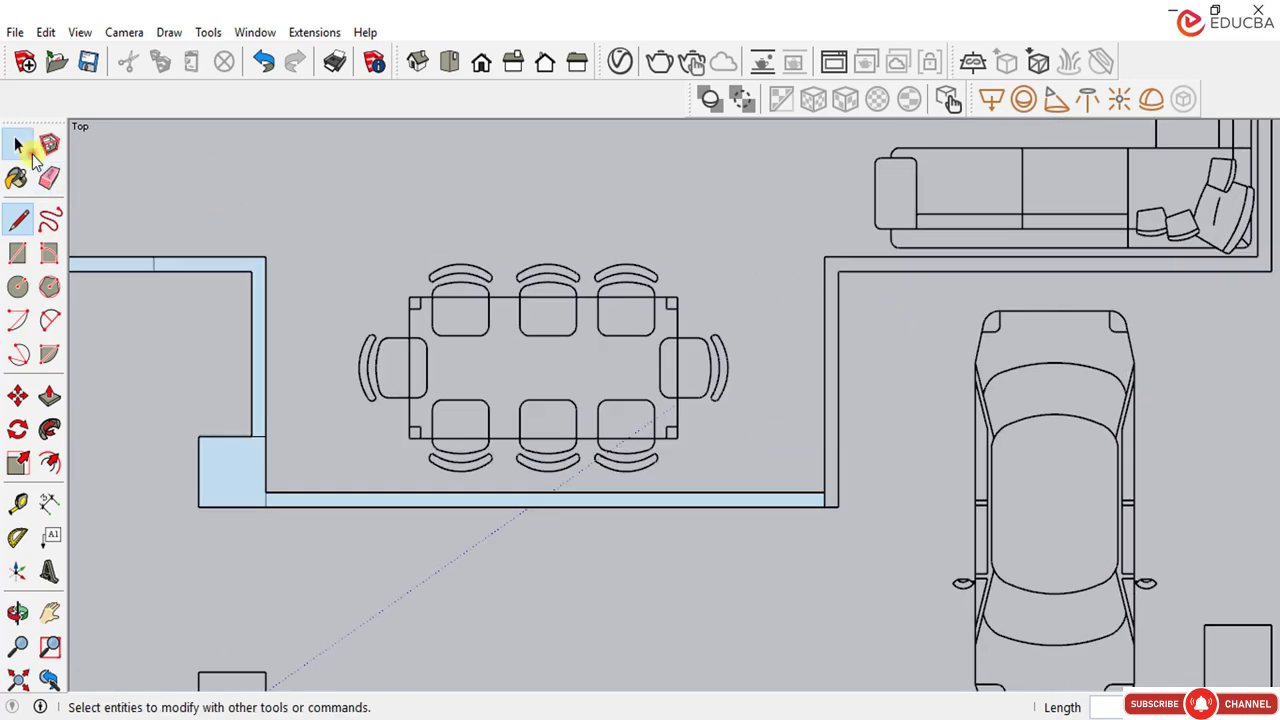
pyautogui.click(18, 222)
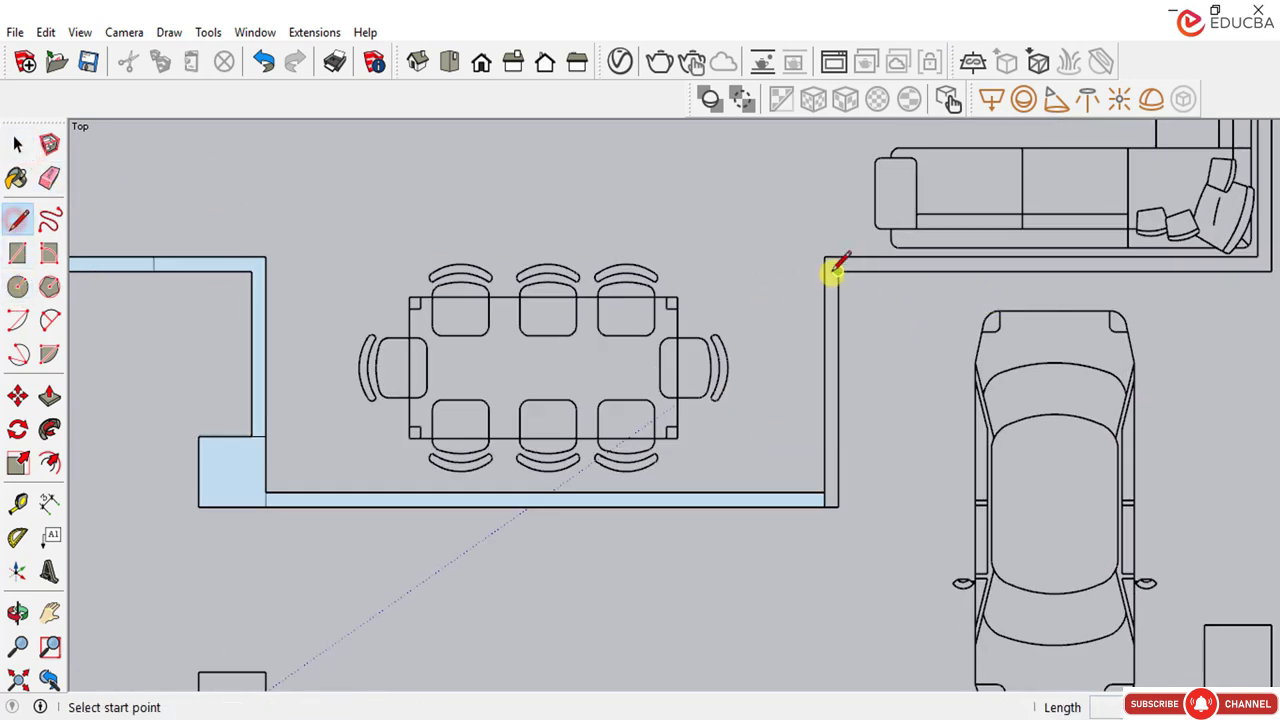
pyautogui.click(838, 271)
pyautogui.click(826, 263)
pyautogui.scroll(-2, 600, 386)
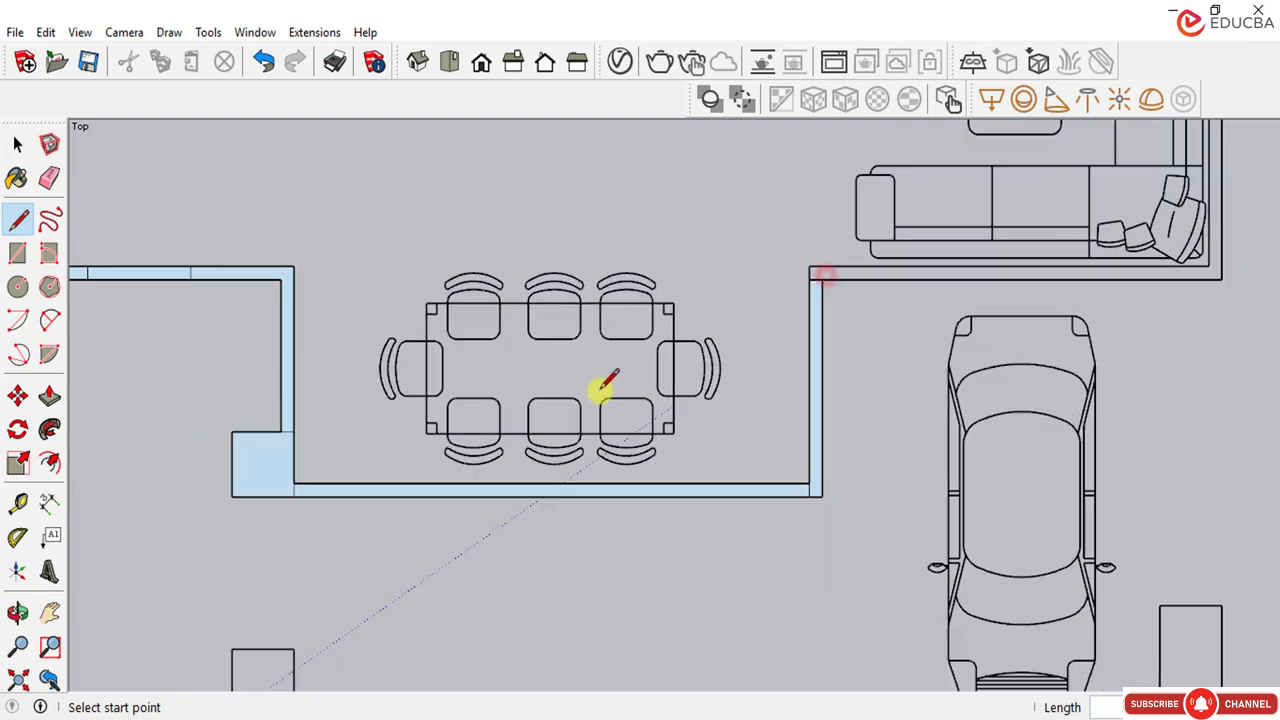
# Step: Trace the car-side edge of the living area's front wall to its outer corner and close that end with a short line across the side wall
pyautogui.scroll(2, 737, 299)
pyautogui.scroll(1, 740, 303)
pyautogui.click(751, 314)
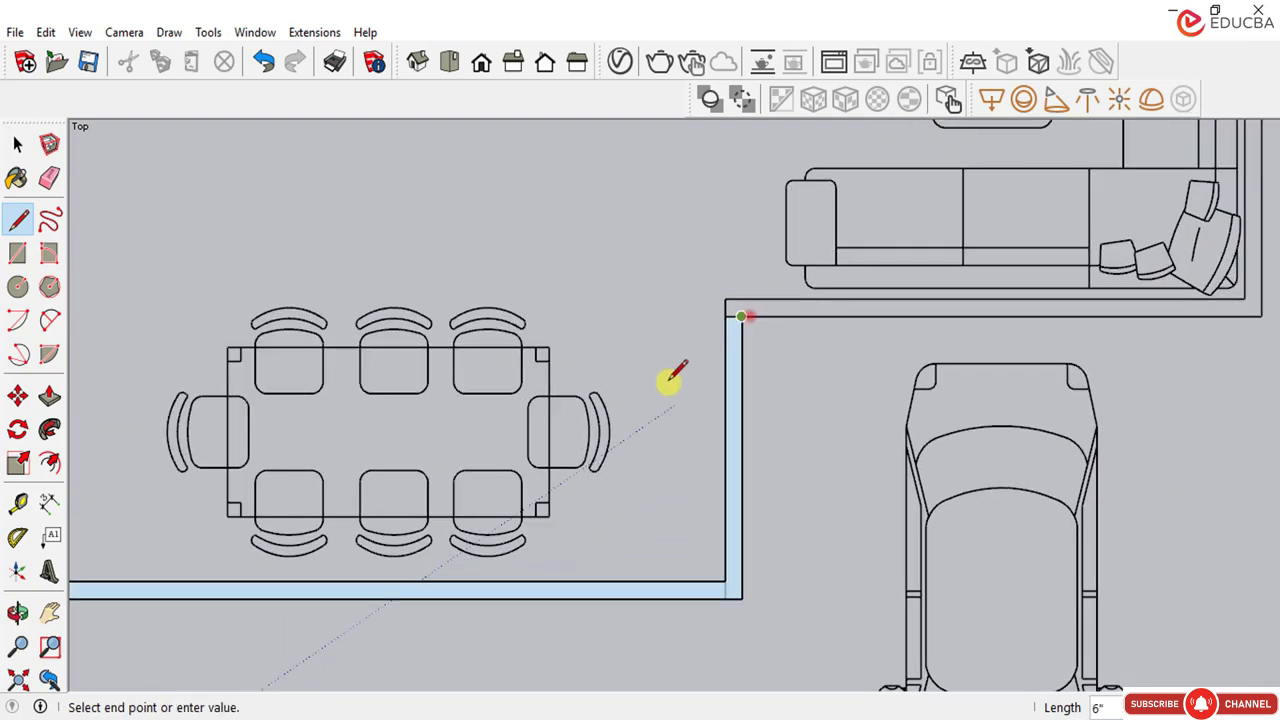
pyautogui.scroll(-1, 671, 371)
pyautogui.click(1175, 325)
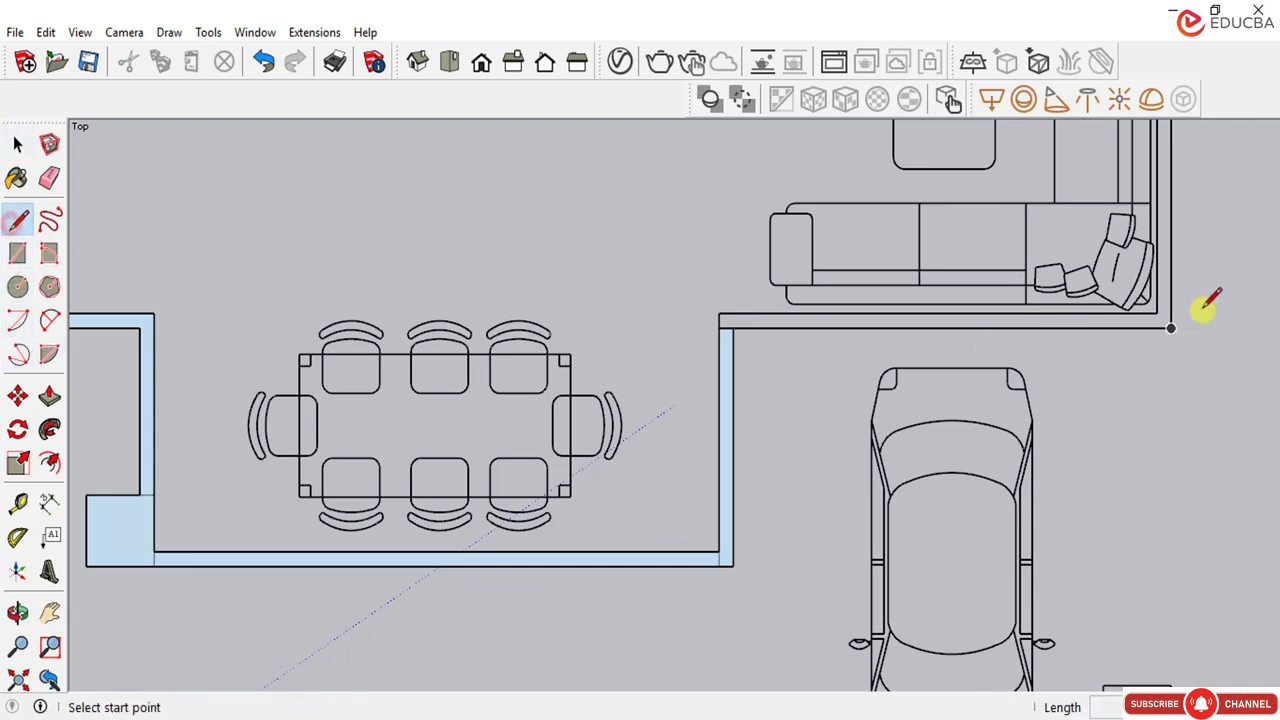
pyautogui.scroll(1, 1191, 309)
pyautogui.click(1141, 312)
pyautogui.click(1161, 335)
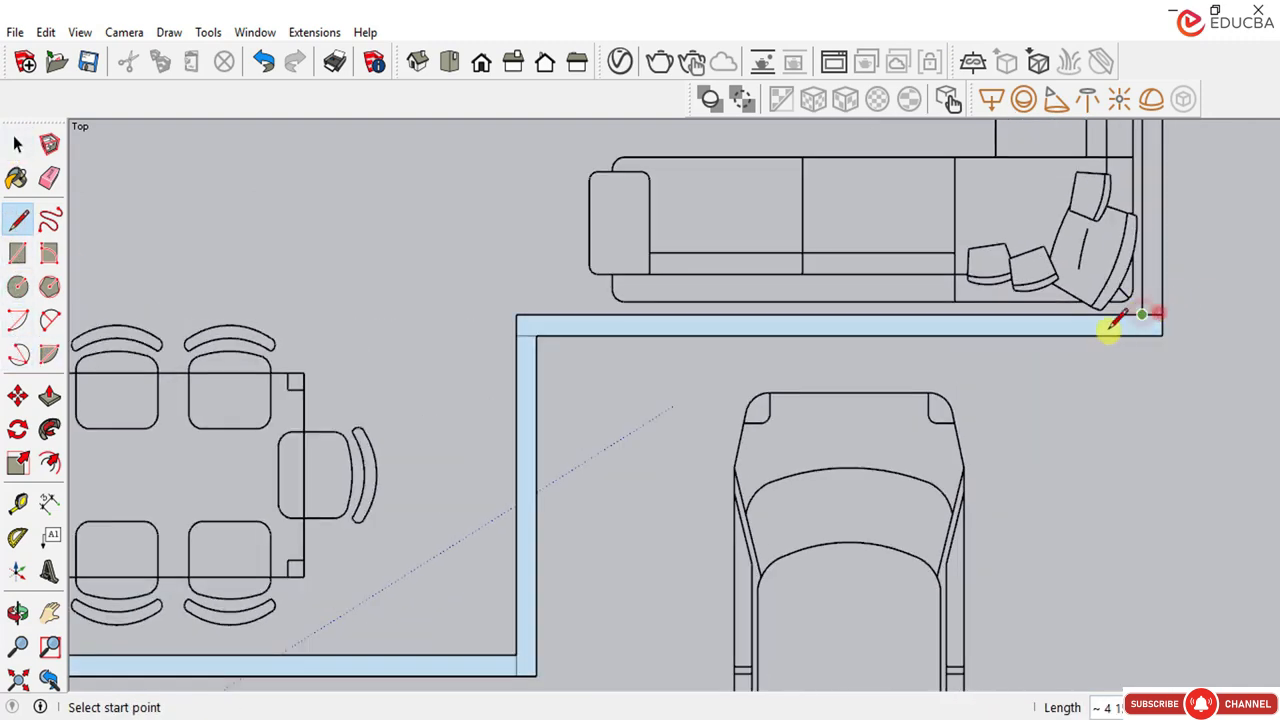
# Step: Trace the outer edge of the living area and bedroom side wall from the front corner to the outer corner of the rear column
pyautogui.scroll(-3, 1014, 371)
pyautogui.scroll(3, 1004, 353)
pyautogui.click(976, 380)
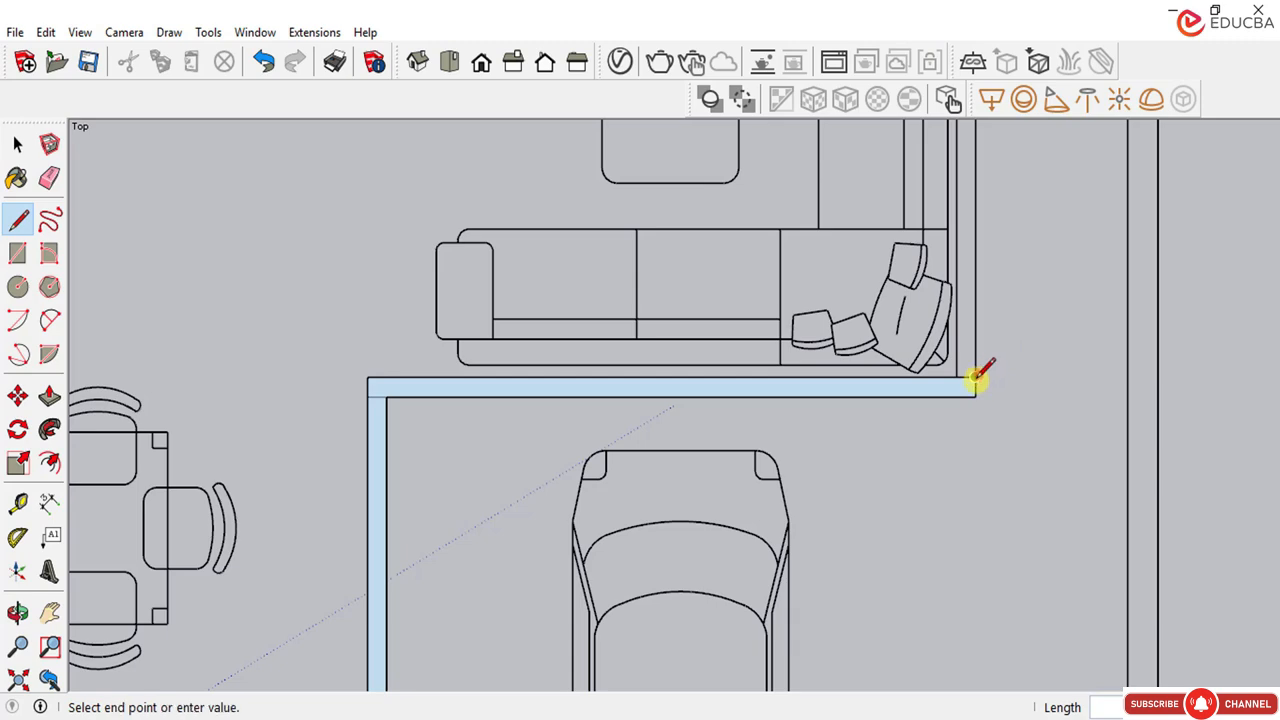
pyautogui.scroll(-3, 903, 549)
pyautogui.scroll(2, 935, 468)
pyautogui.scroll(-3, 933, 450)
pyautogui.scroll(2, 971, 194)
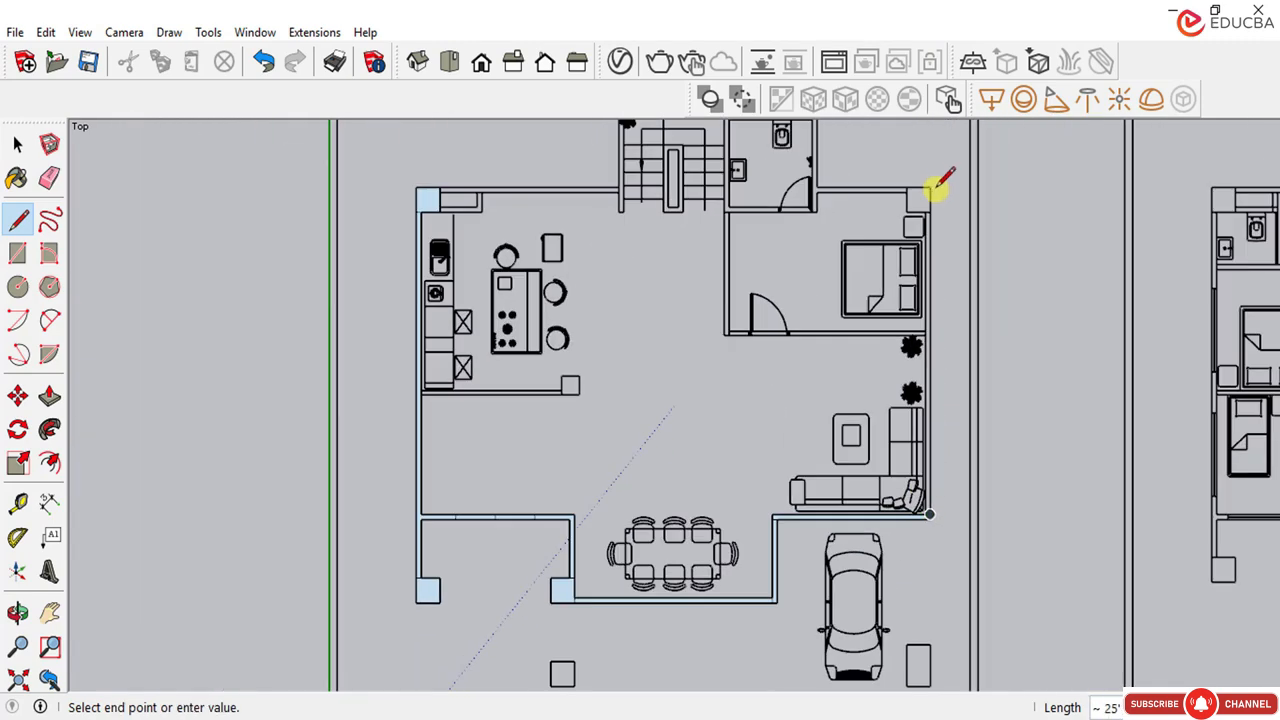
pyautogui.click(930, 186)
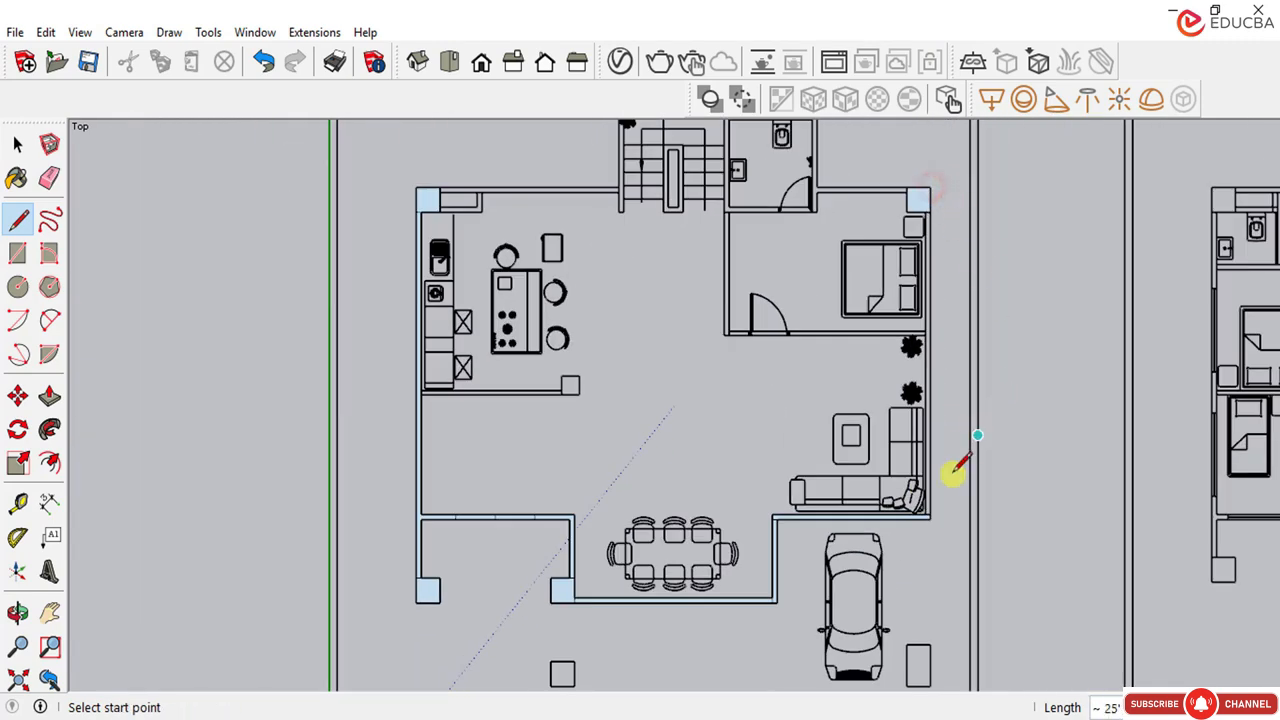
# Step: Bridge the gap between the inner edge of the bedroom's outer side wall and the rear corner column with a short line
pyautogui.scroll(3, 929, 512)
pyautogui.scroll(1, 837, 566)
pyautogui.scroll(-3, 874, 357)
pyautogui.scroll(4, 860, 177)
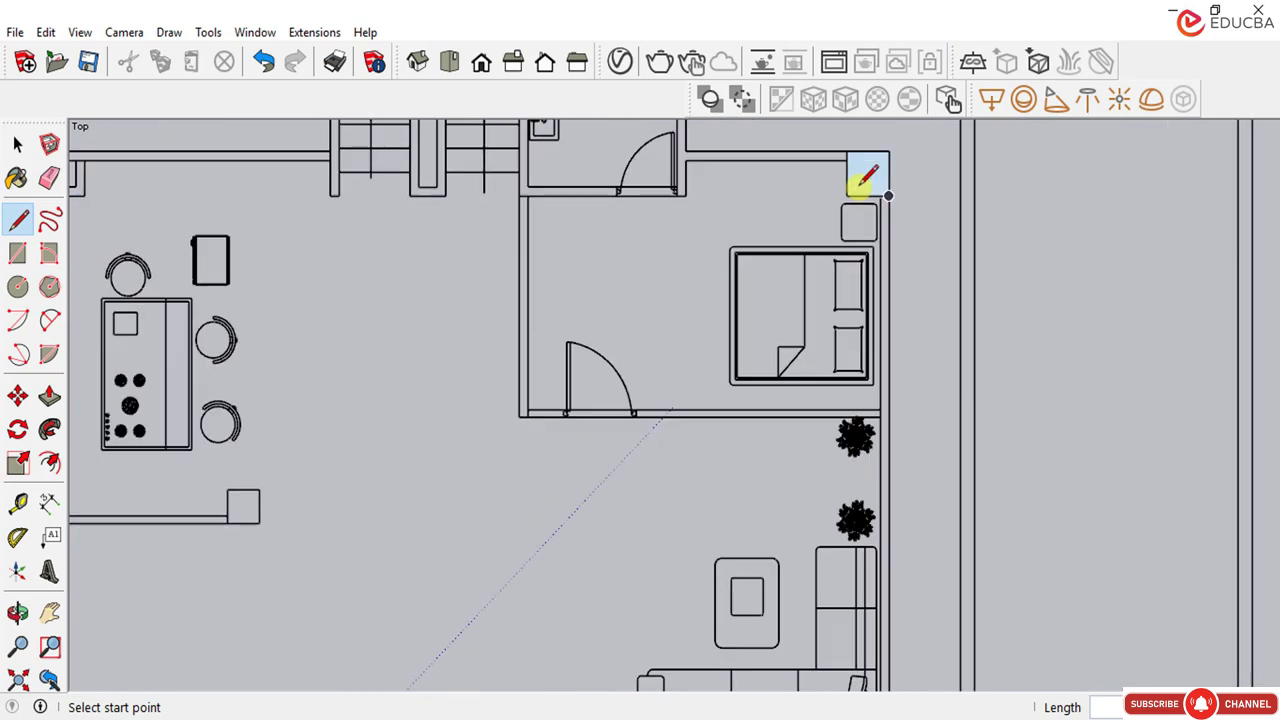
pyautogui.scroll(2, 889, 201)
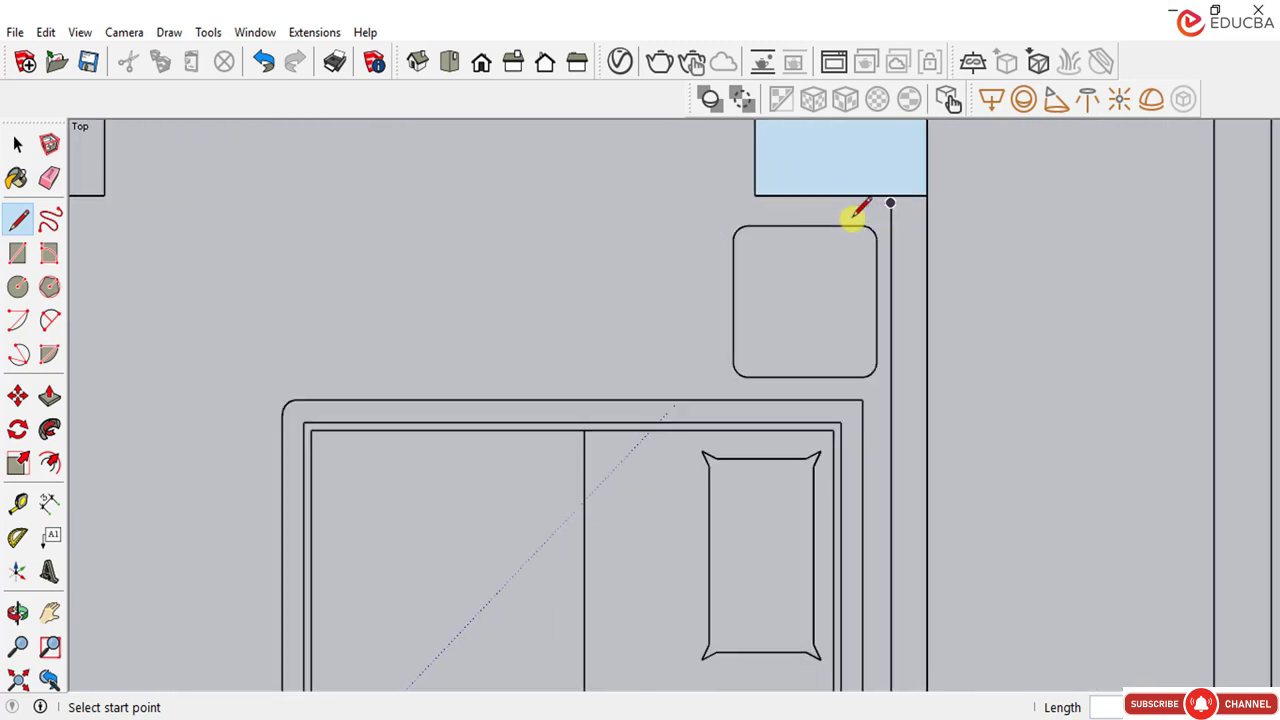
pyautogui.scroll(1, 855, 209)
pyautogui.click(17, 145)
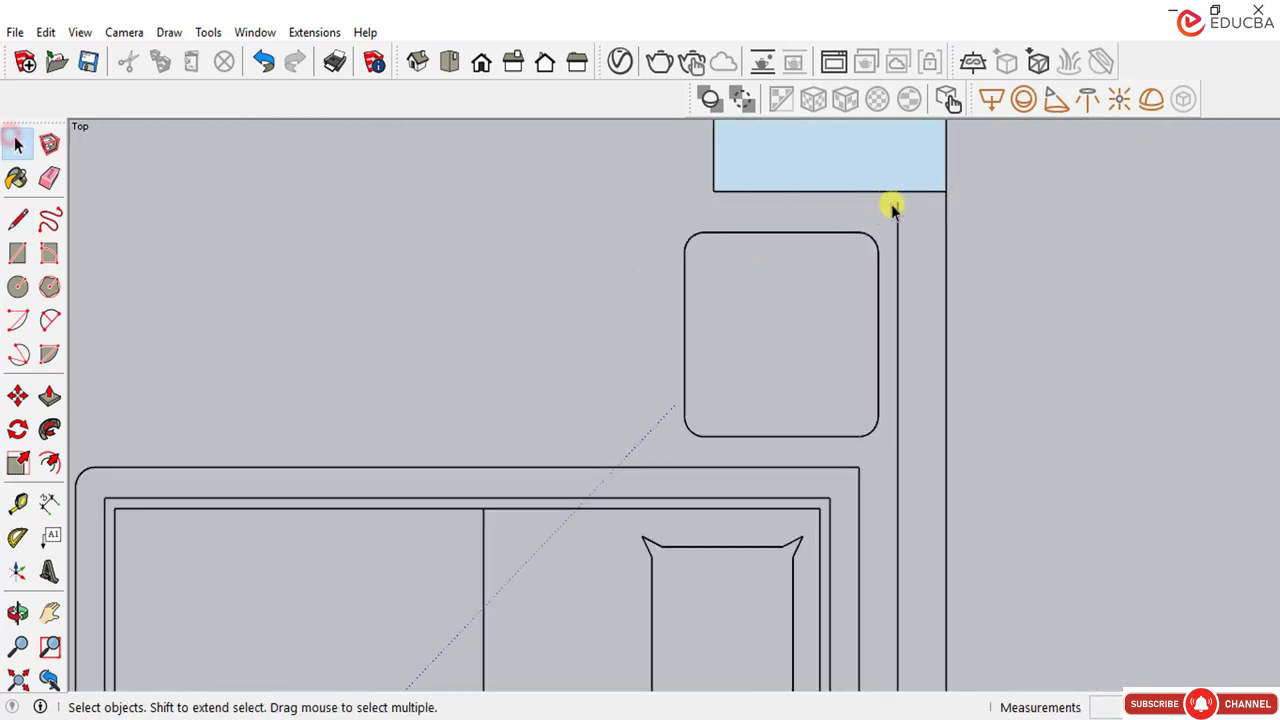
pyautogui.click(898, 208)
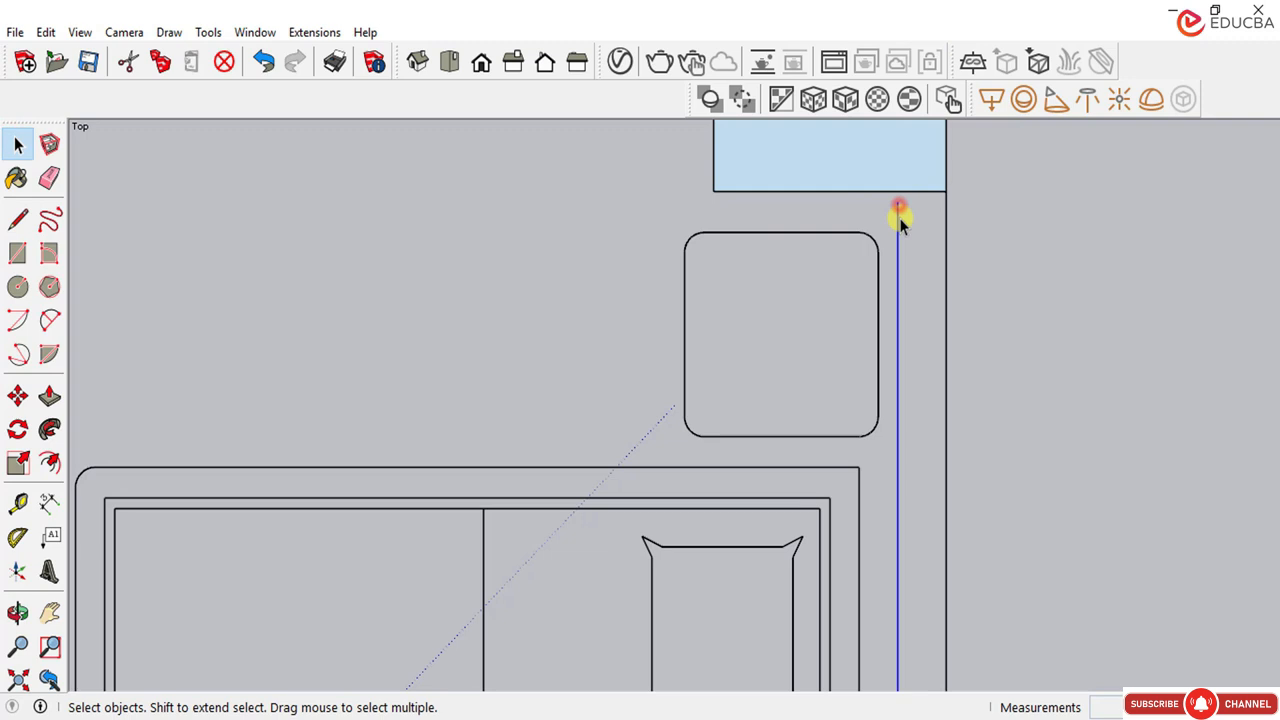
pyautogui.click(18, 218)
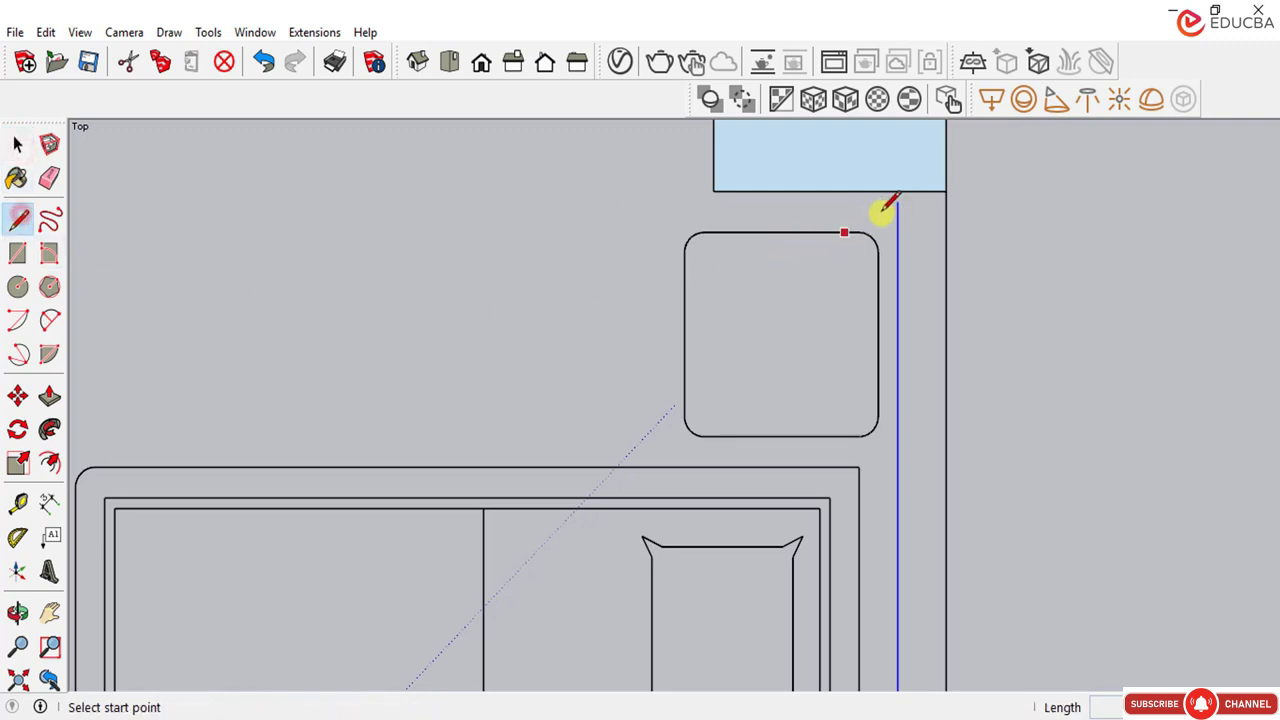
pyautogui.scroll(1, 886, 207)
pyautogui.click(902, 198)
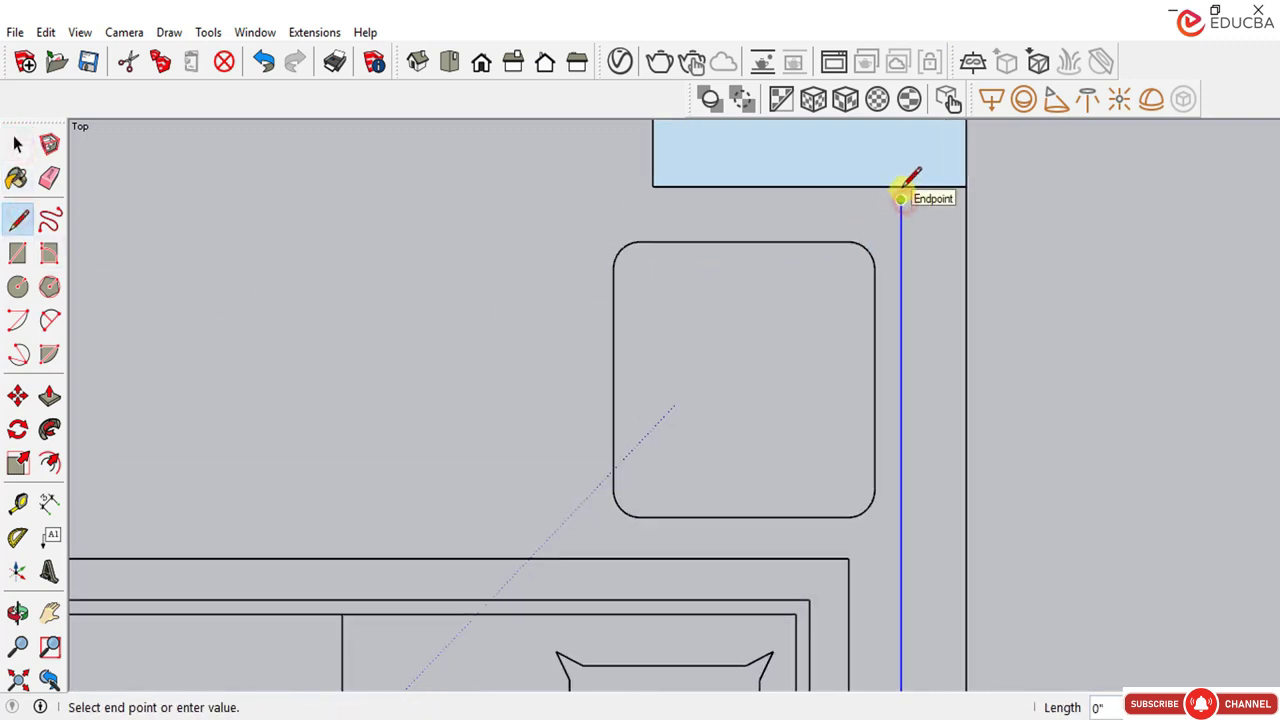
pyautogui.scroll(2, 902, 196)
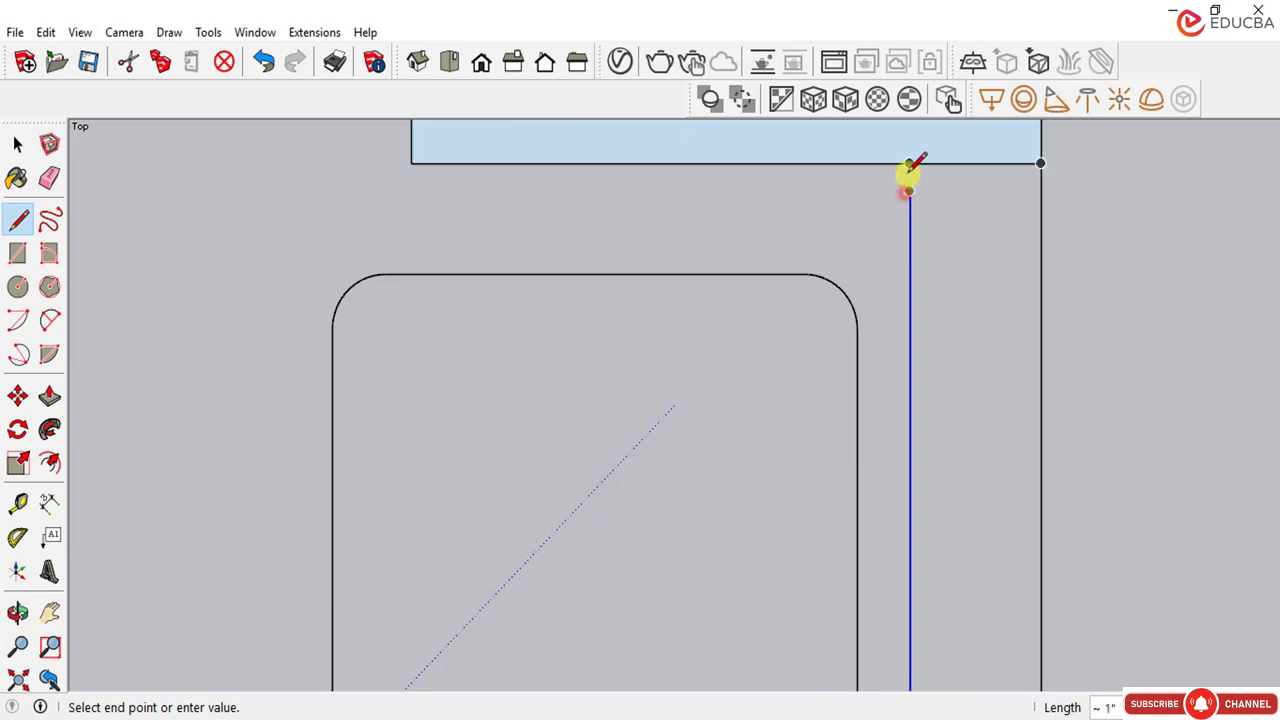
pyautogui.click(908, 168)
pyautogui.scroll(-2, 838, 250)
pyautogui.scroll(-4, 871, 243)
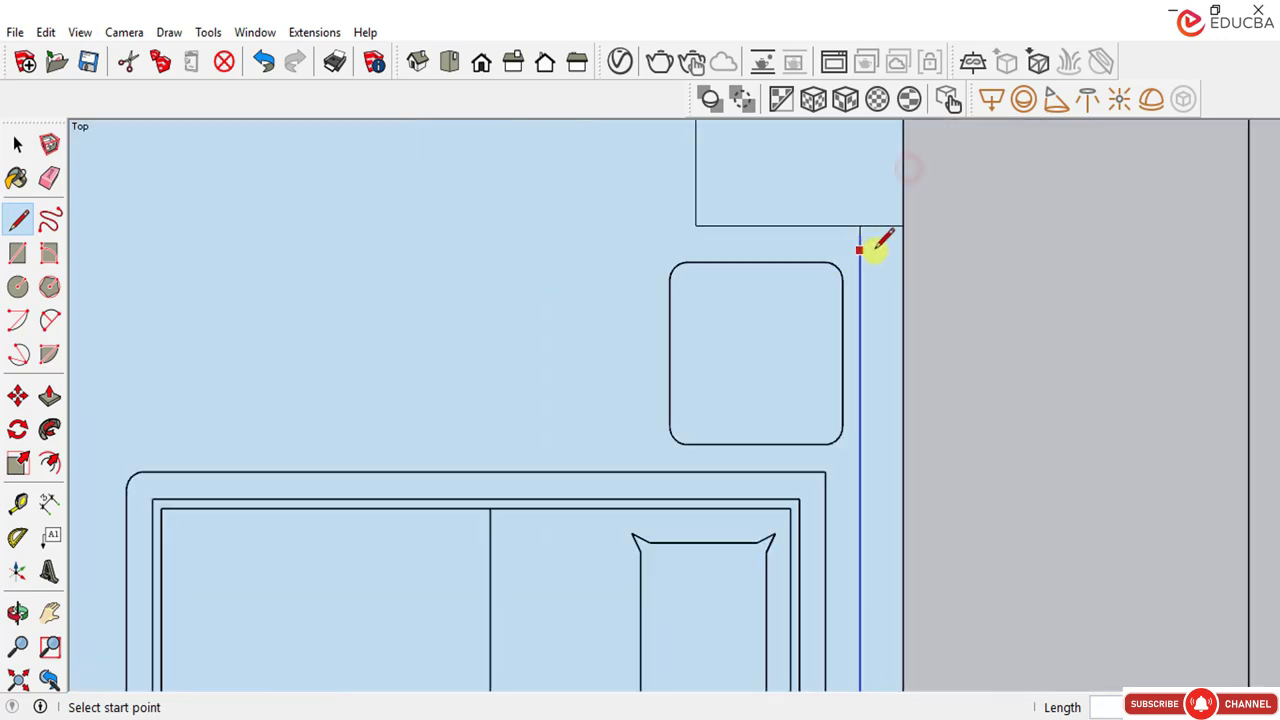
# Step: Delete the unwanted face covering the bedroom floor
pyautogui.click(17, 146)
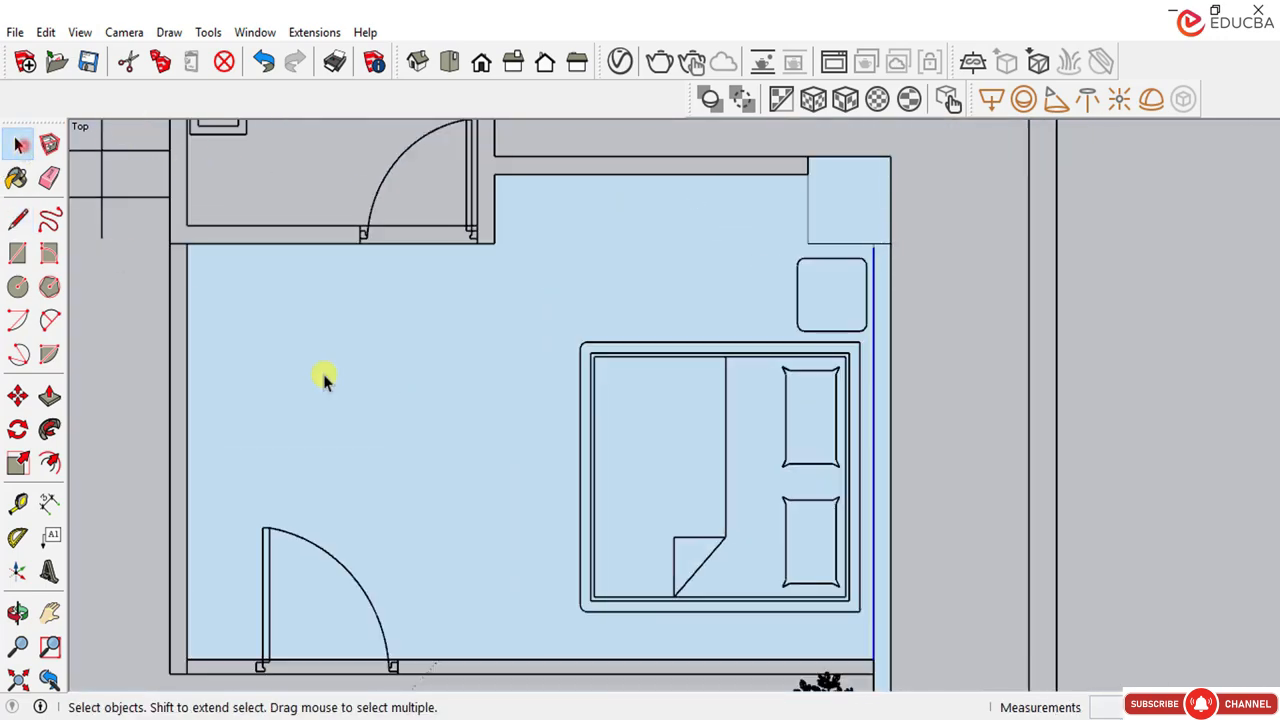
pyautogui.click(720, 288)
pyautogui.press('Delete')
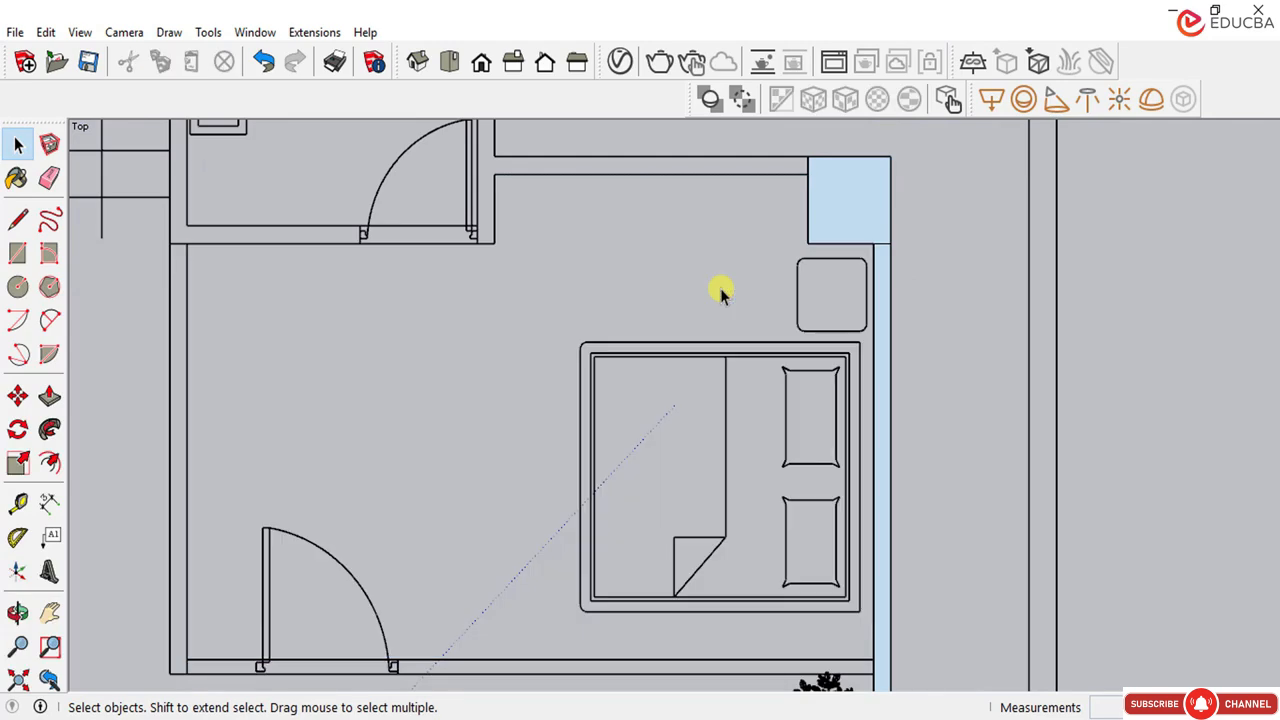
# Step: Trace the outer edge of the bedroom's rear wall from the corner column to the bathroom wall to form the connected wall faces
pyautogui.scroll(-5, 720, 288)
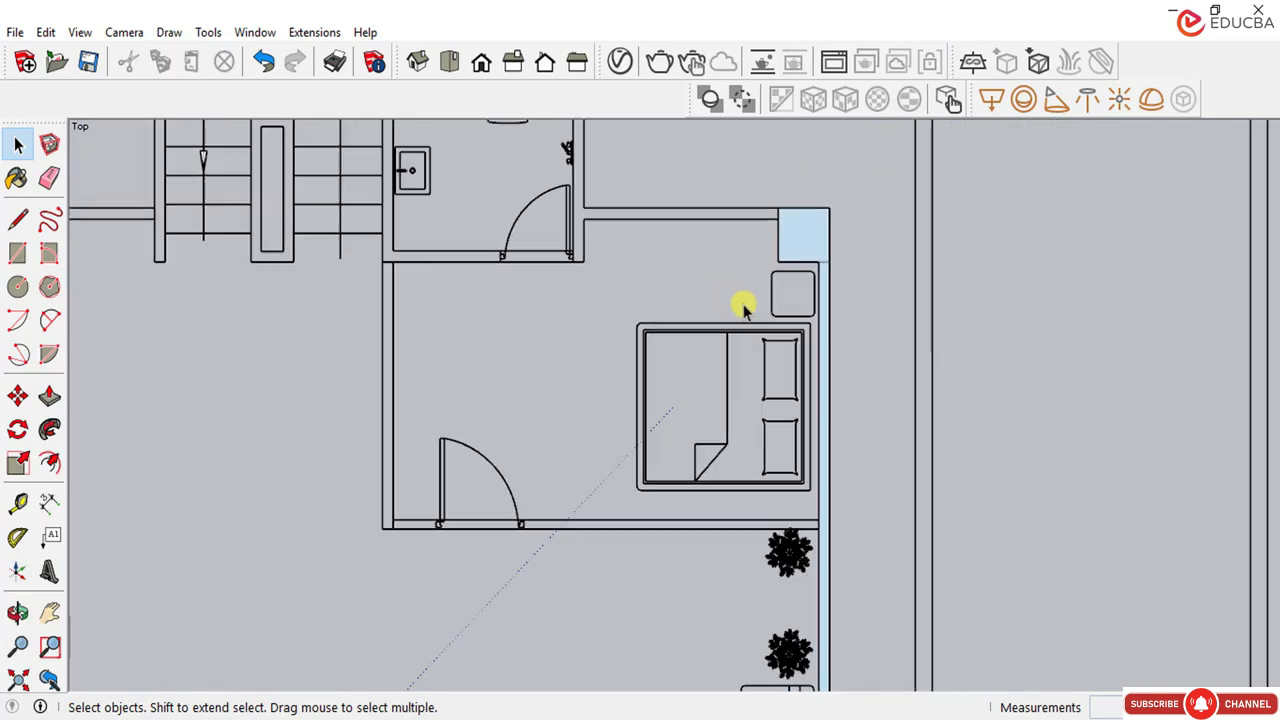
pyautogui.scroll(-2, 777, 376)
pyautogui.scroll(1, 683, 635)
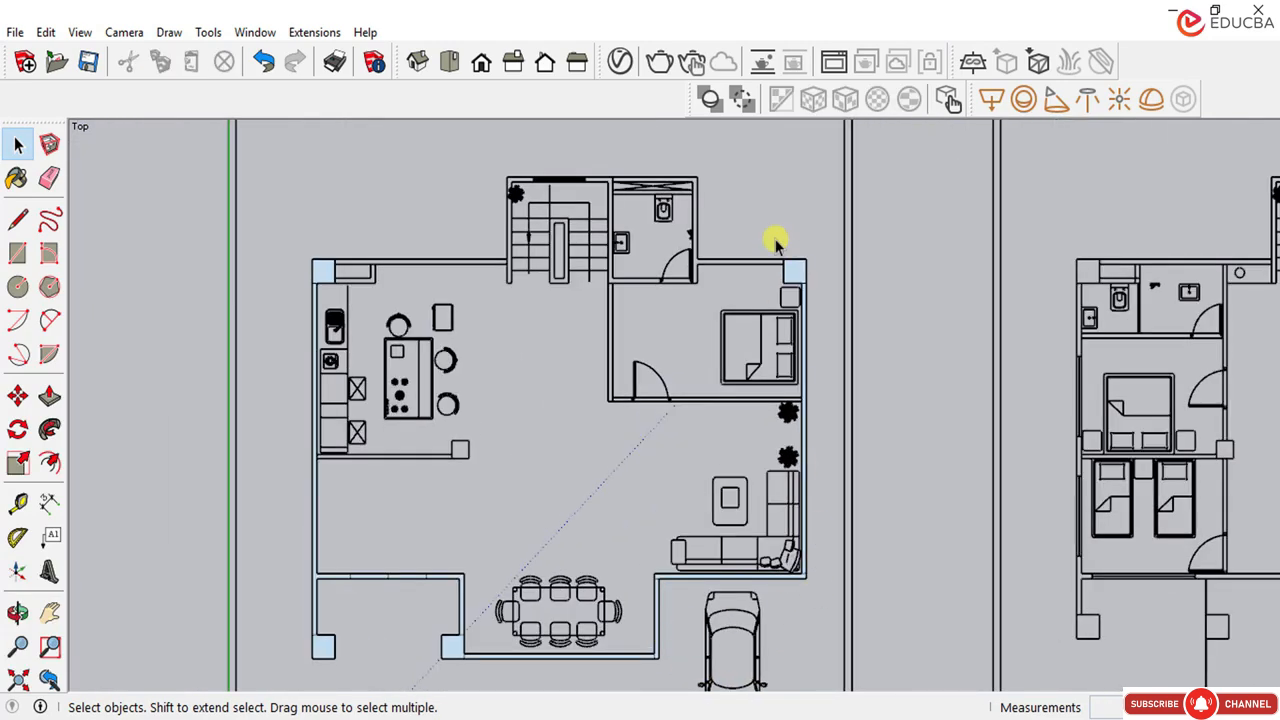
pyautogui.scroll(5, 800, 262)
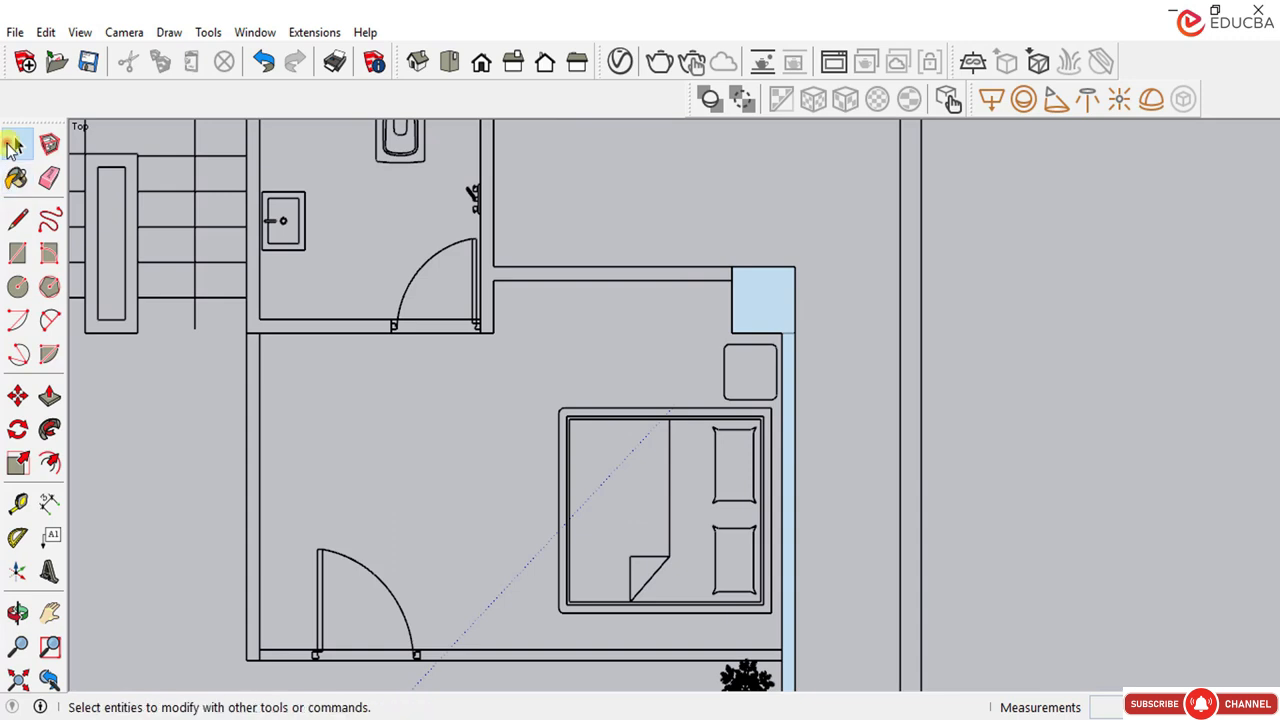
pyautogui.click(17, 219)
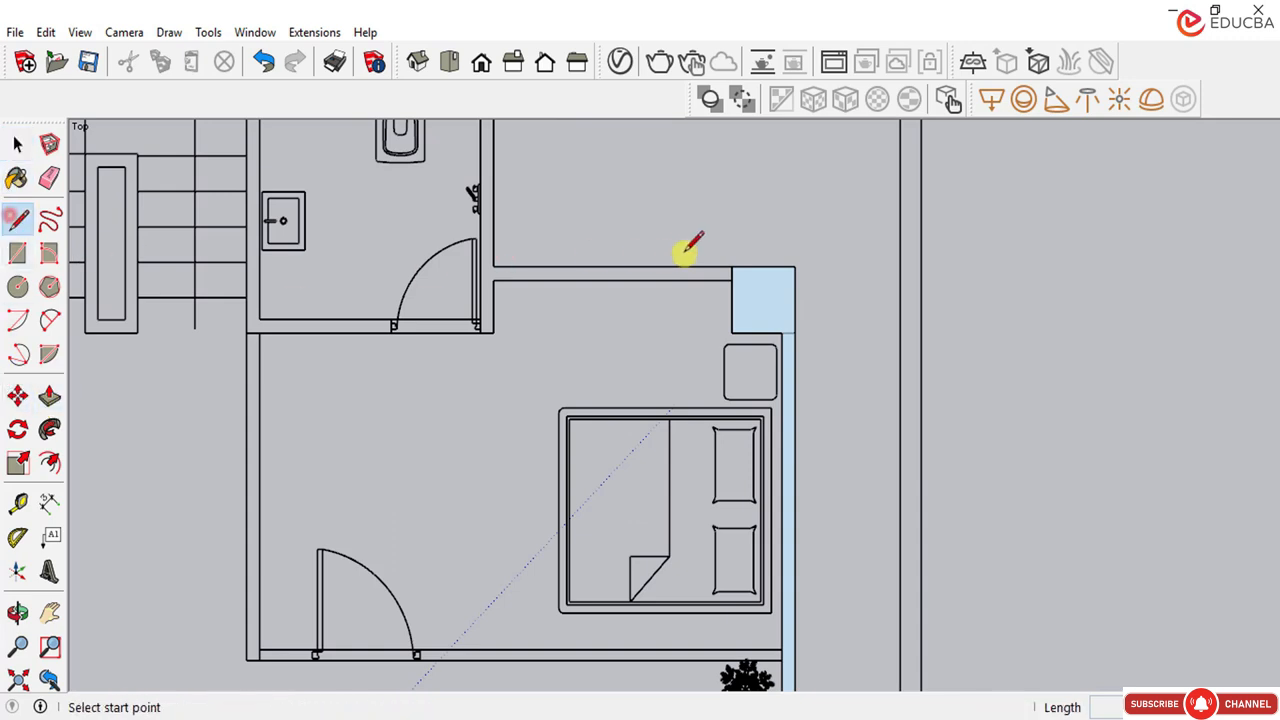
pyautogui.click(733, 266)
pyautogui.click(493, 268)
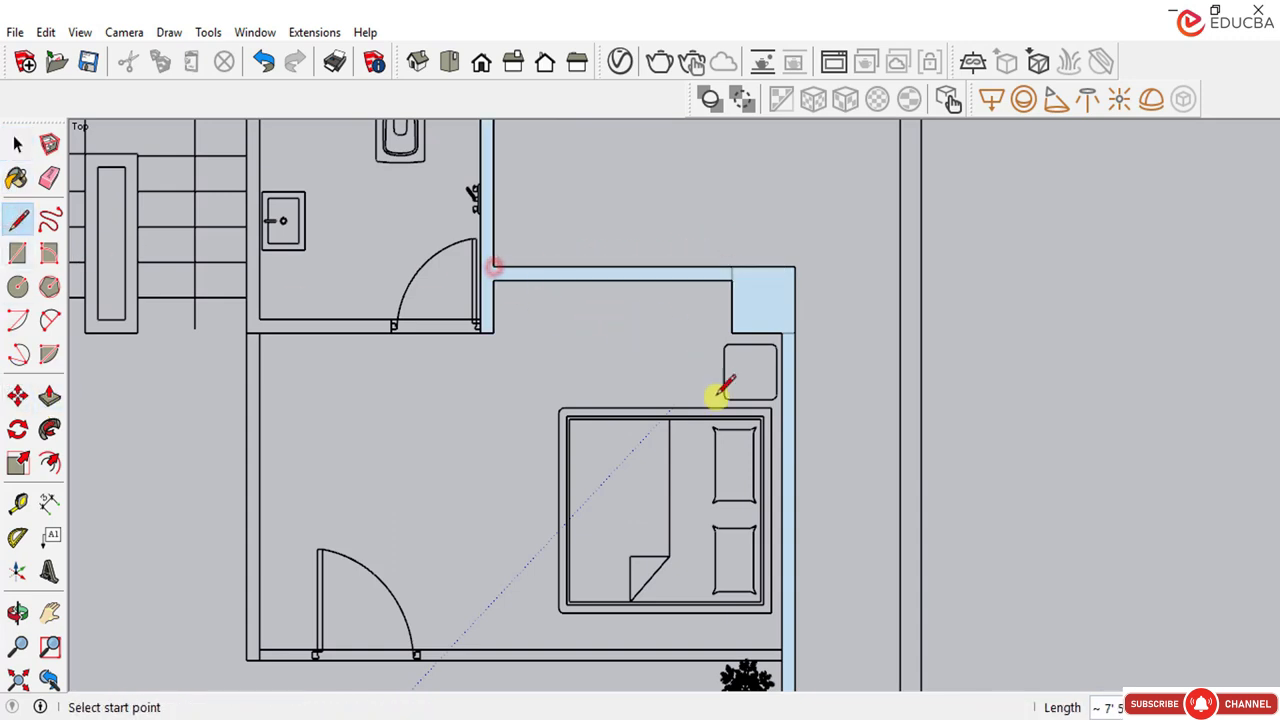
# Step: Trace the outer edge of the staircase's rear wall from the bathroom partition to the staircase's far outer corner
pyautogui.scroll(-3, 718, 392)
pyautogui.scroll(2, 462, 210)
pyautogui.click(471, 218)
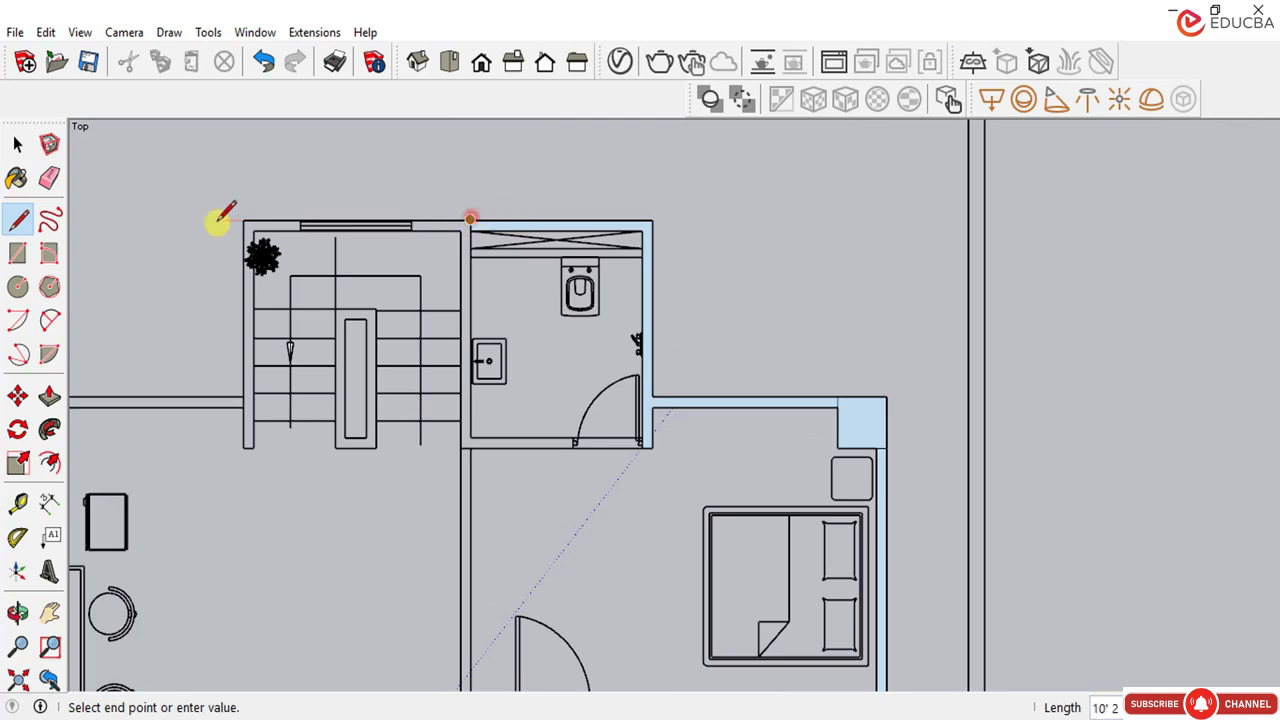
pyautogui.click(245, 220)
pyautogui.scroll(-1, 595, 322)
# Step: Draw a short line closing the small gap at the staircase's inner rear corner beside the bathroom to fill the remaining wall faces
pyautogui.scroll(5, 500, 229)
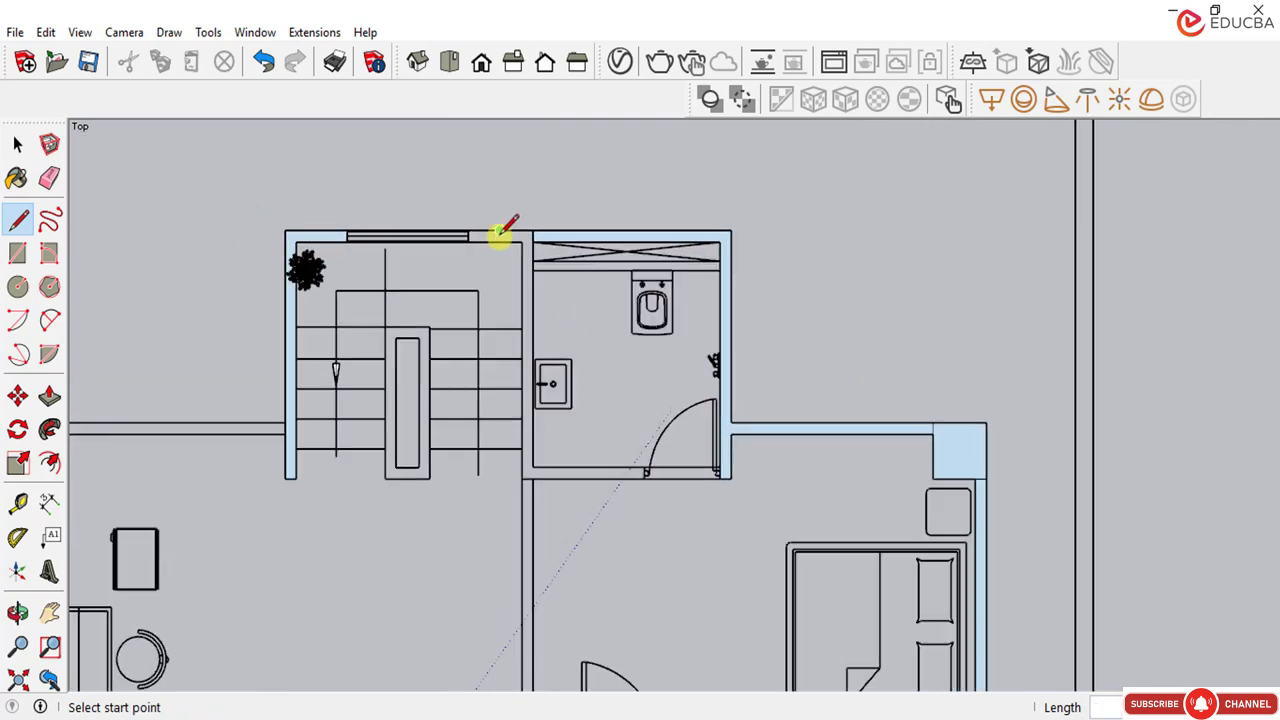
pyautogui.scroll(3, 595, 253)
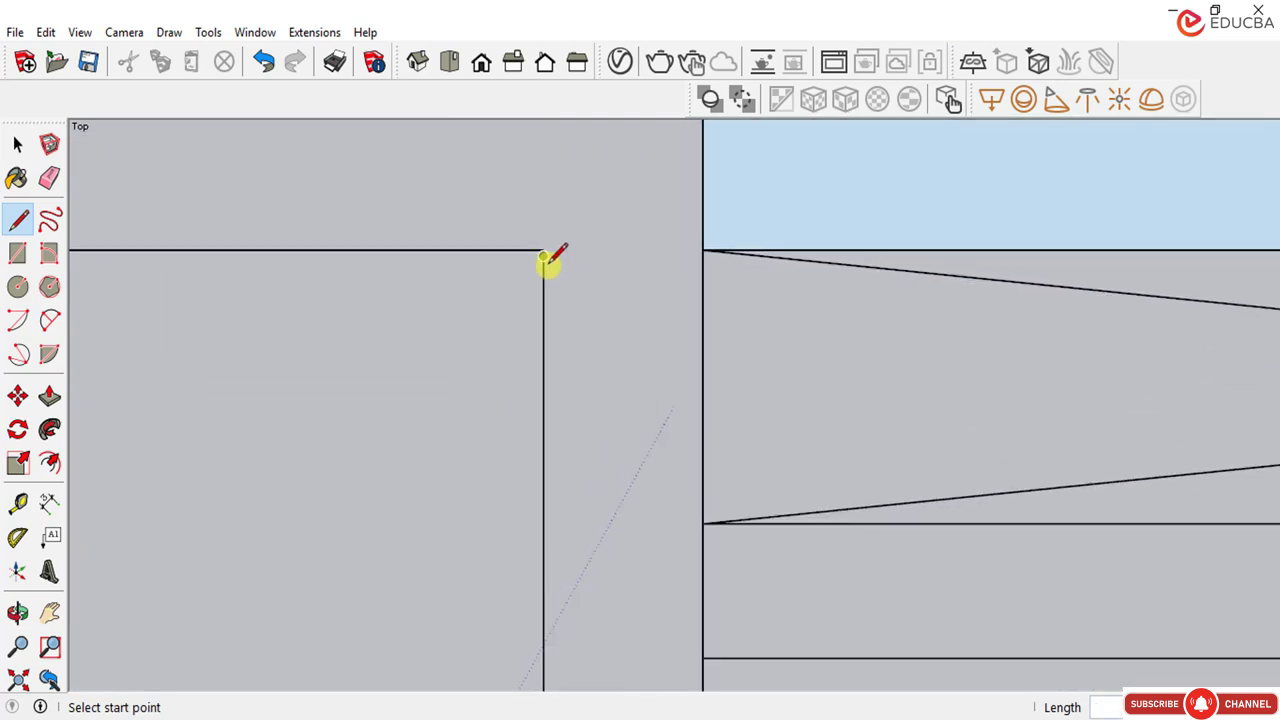
pyautogui.click(543, 252)
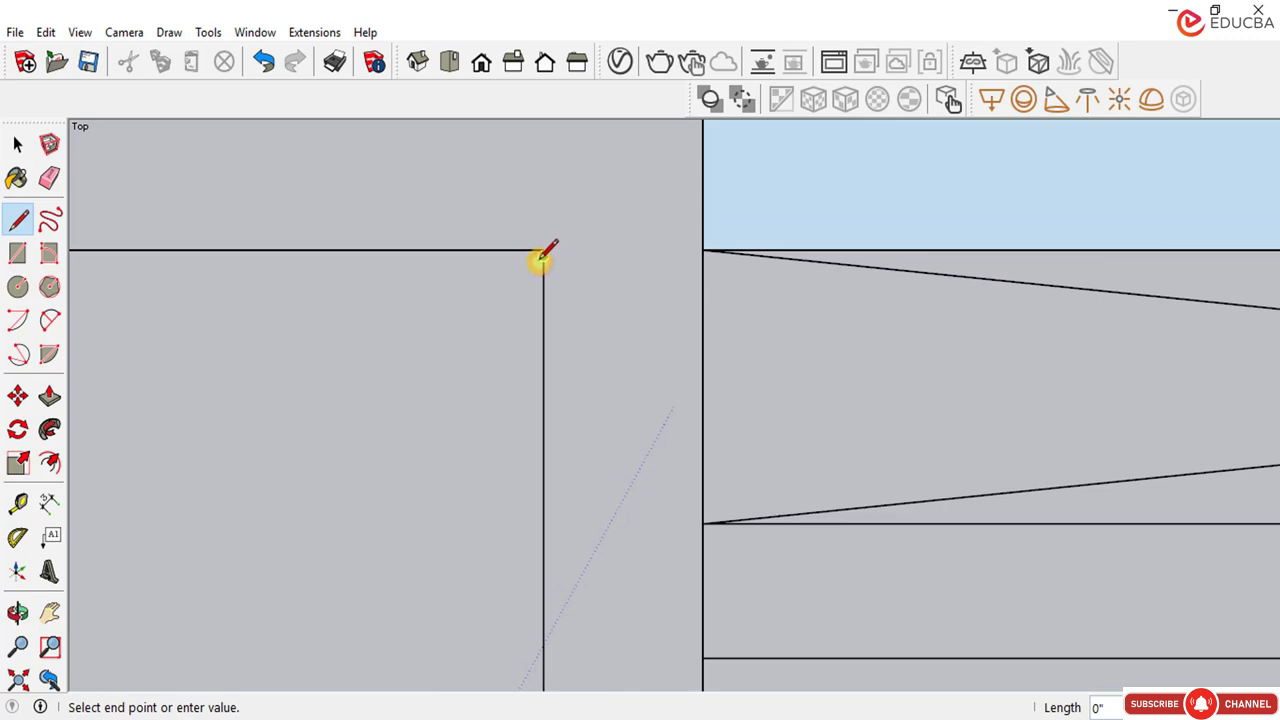
pyautogui.scroll(3, 540, 257)
pyautogui.click(548, 238)
pyautogui.scroll(-5, 654, 294)
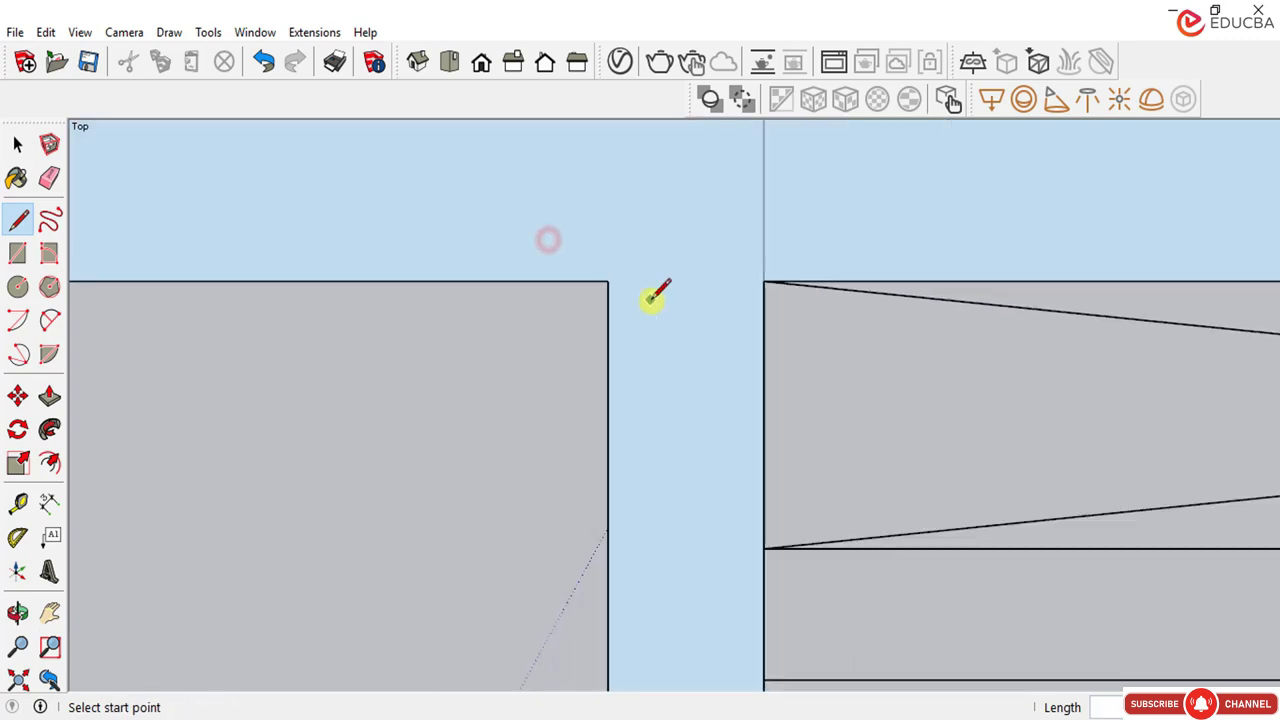
pyautogui.scroll(-2, 722, 262)
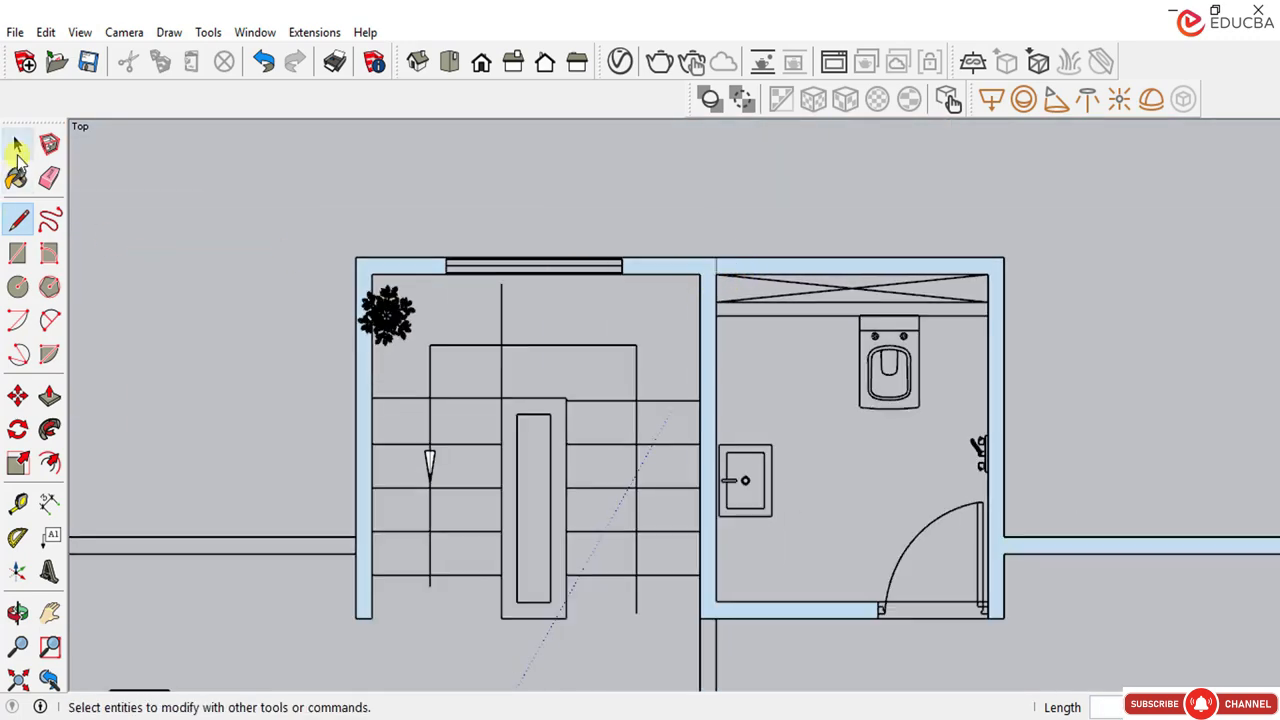
pyautogui.click(17, 145)
pyautogui.scroll(3, 466, 268)
pyautogui.scroll(4, 466, 268)
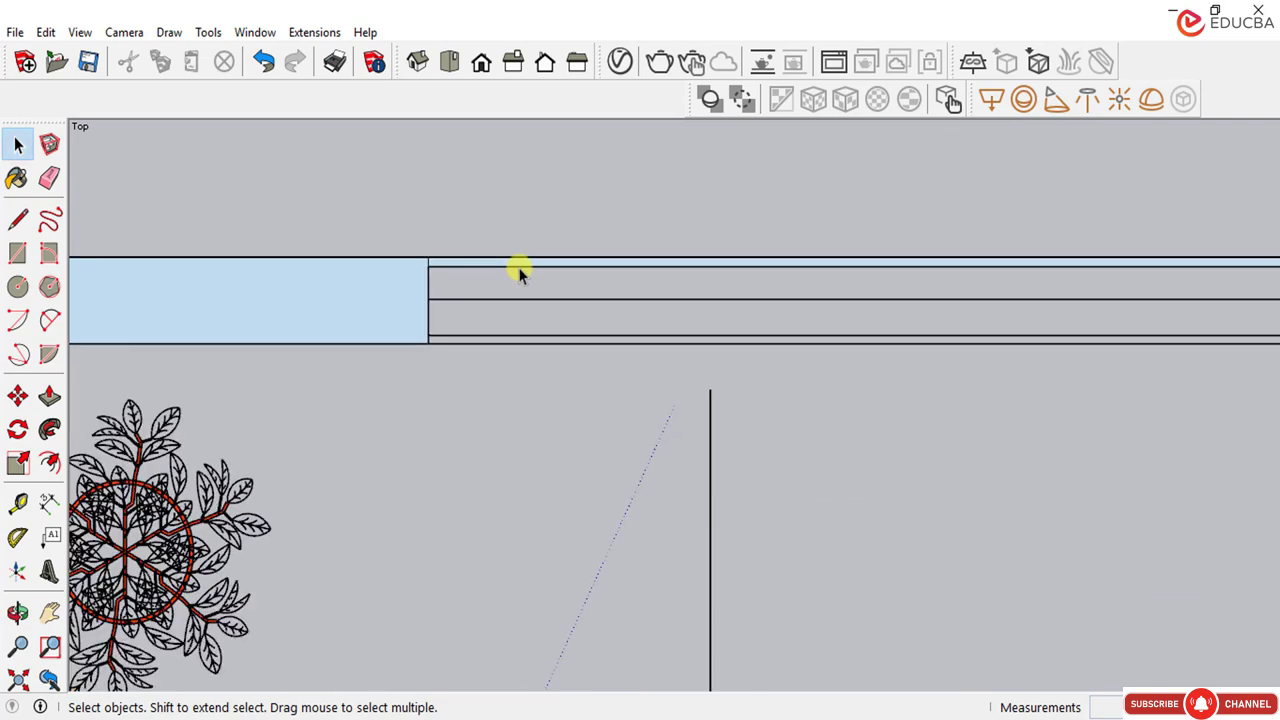
pyautogui.scroll(-6, 520, 266)
pyautogui.scroll(3, 423, 380)
pyautogui.scroll(-2, 425, 464)
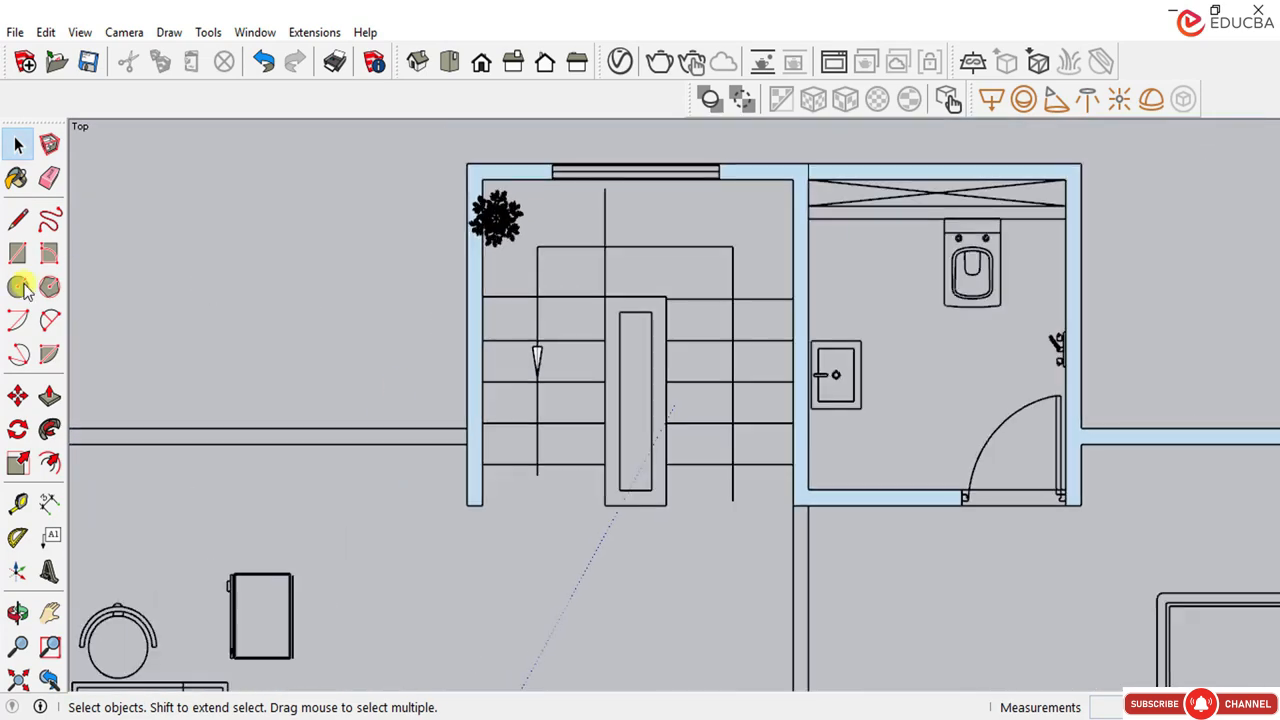
# Step: Trace the outer edge of the kitchen's rear wall from the staircase wall to the kitchen corner column to fill the wall face
pyautogui.click(17, 219)
pyautogui.click(462, 430)
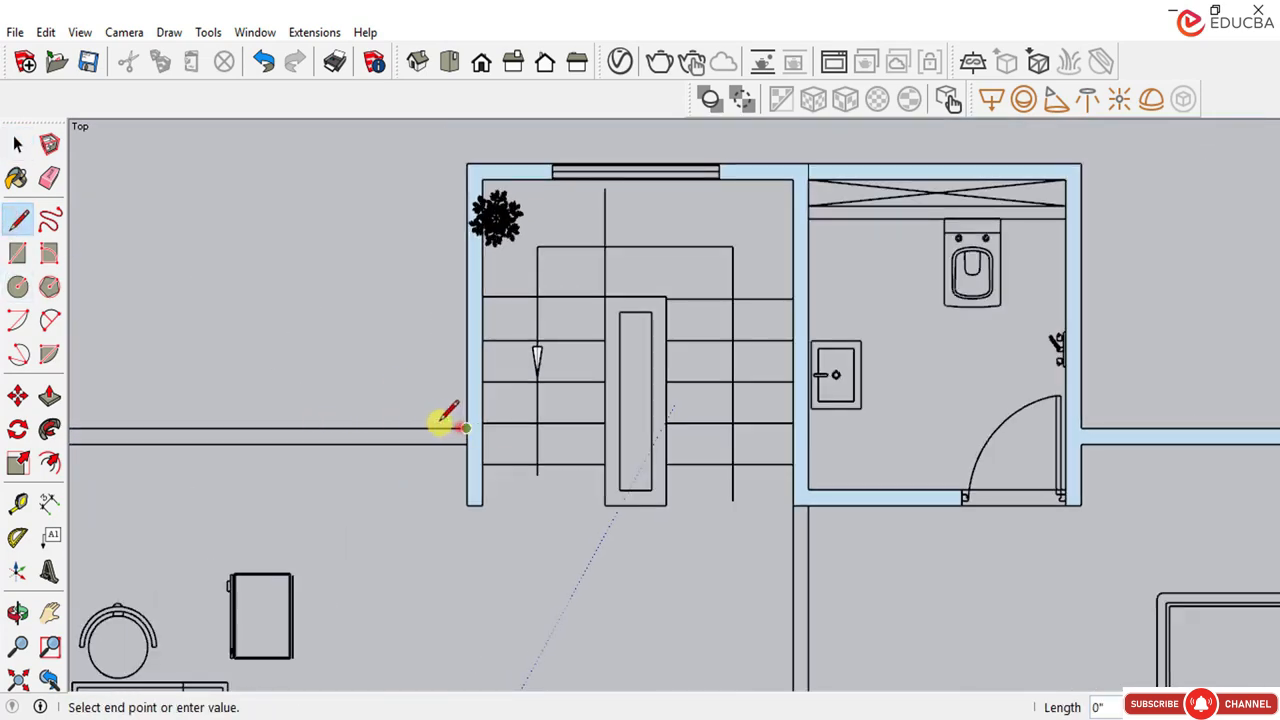
pyautogui.scroll(-2, 450, 420)
pyautogui.click(180, 410)
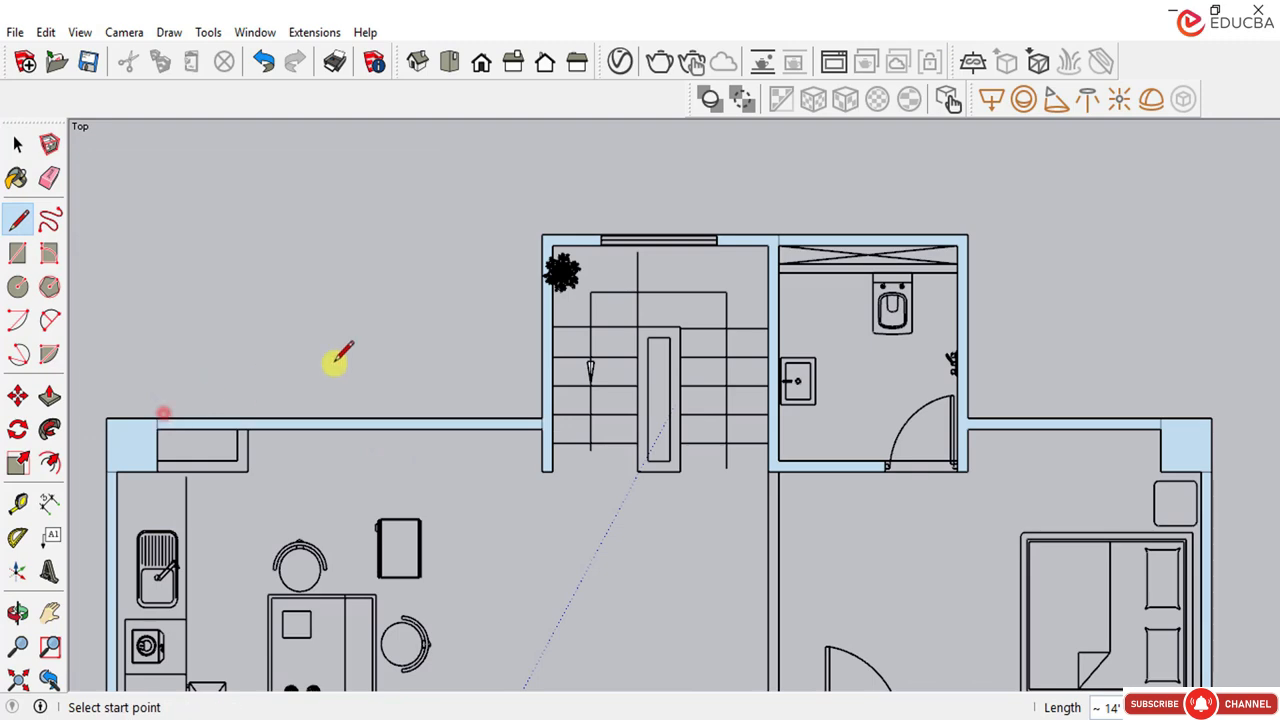
pyautogui.scroll(-4, 400, 345)
pyautogui.scroll(-1, 565, 340)
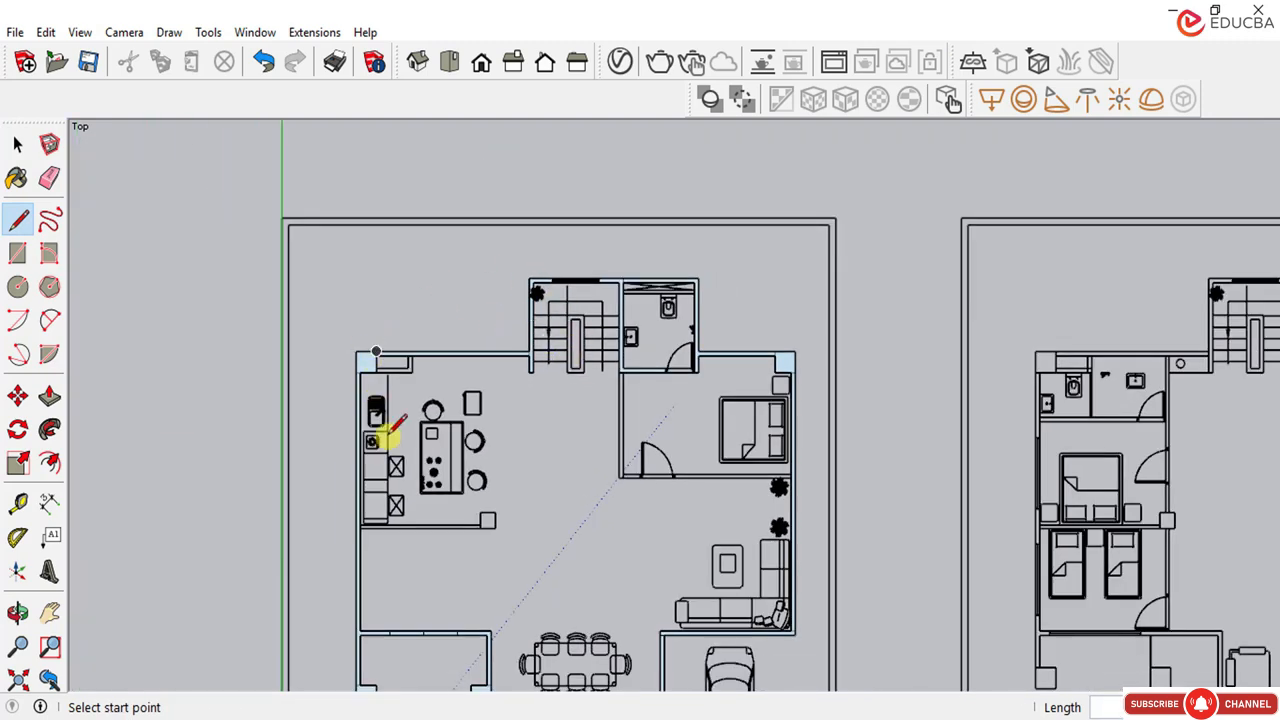
pyautogui.scroll(-1, 631, 446)
pyautogui.scroll(-1, 540, 495)
pyautogui.scroll(-1, 540, 495)
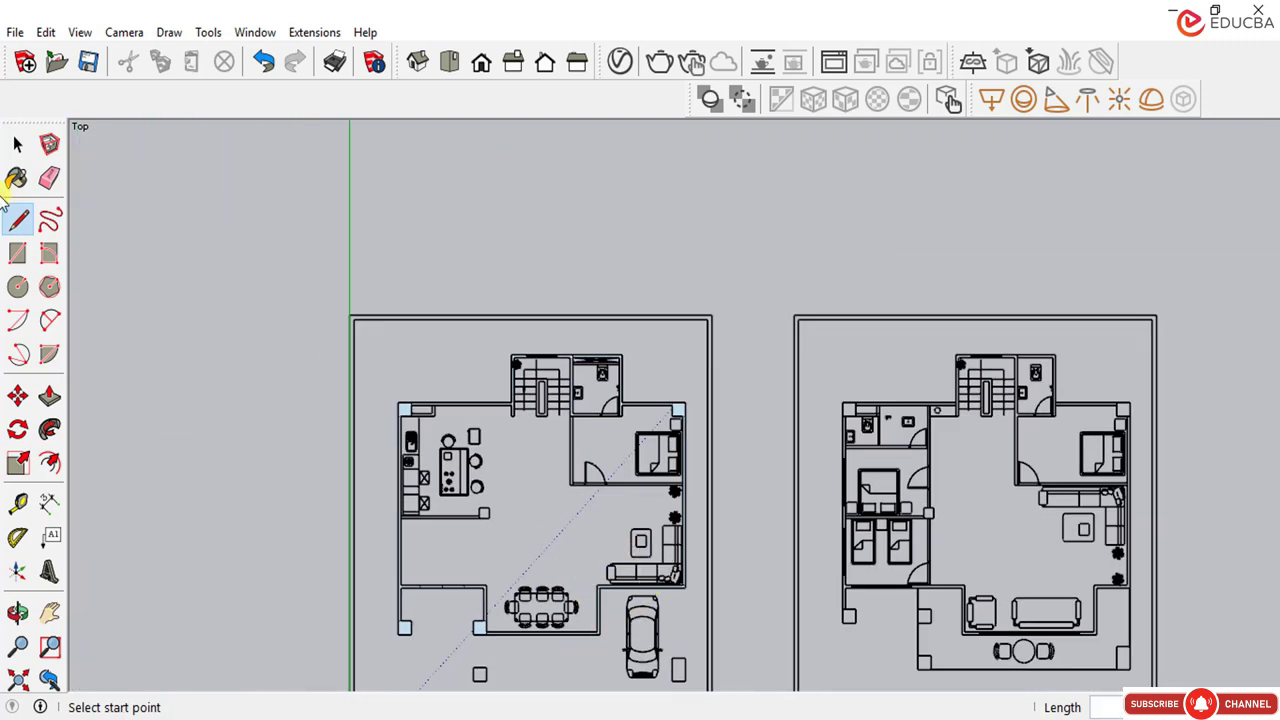
pyautogui.click(17, 143)
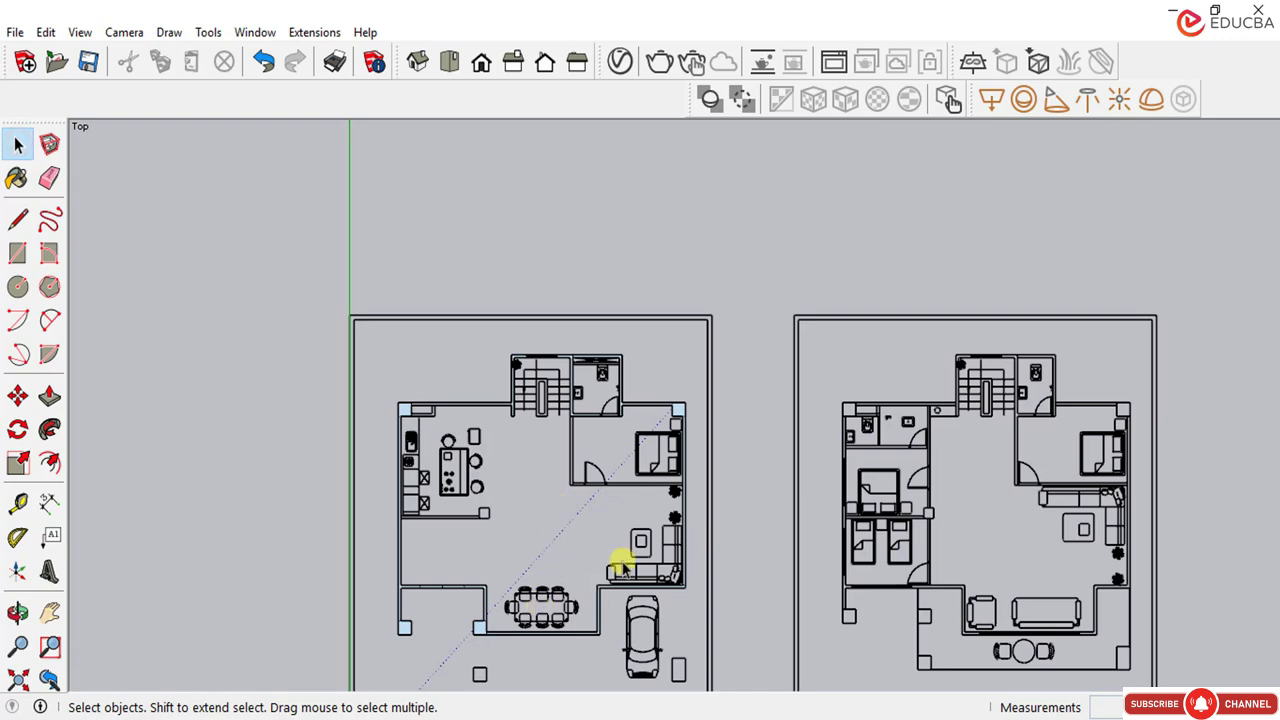
# Step: Undo the last edit
pyautogui.scroll(2, 640, 430)
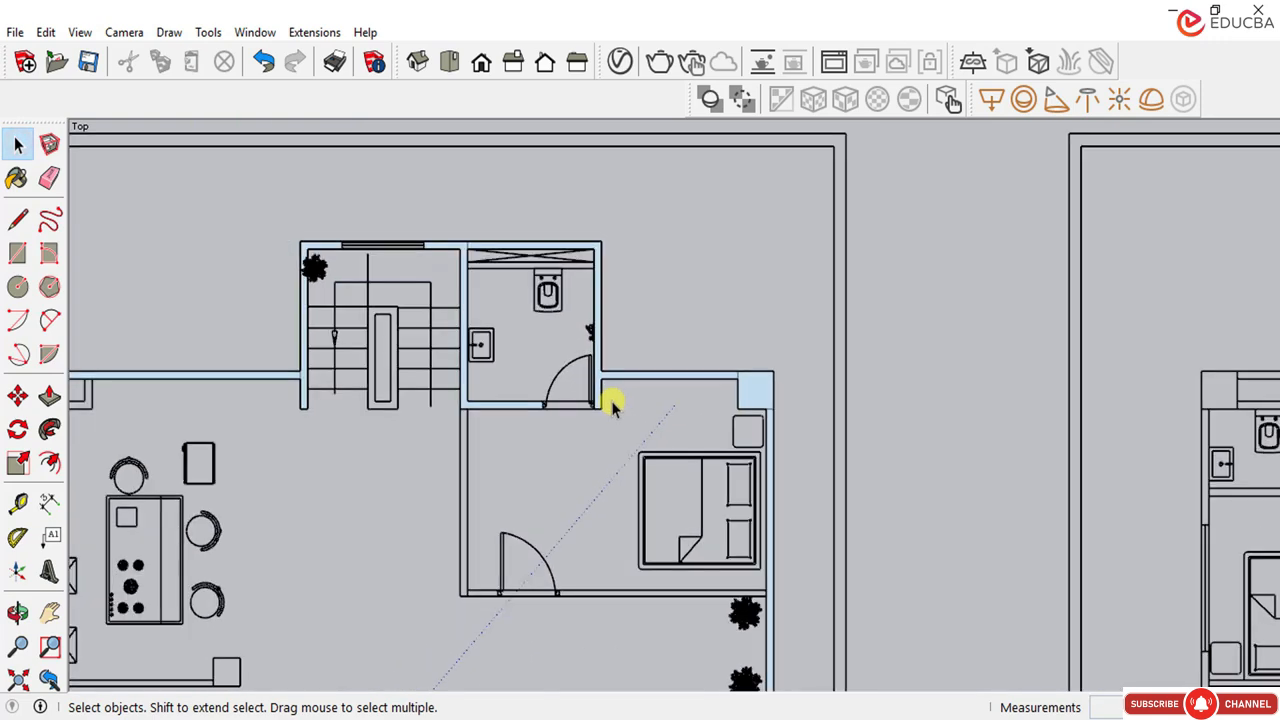
pyautogui.scroll(-4, 613, 405)
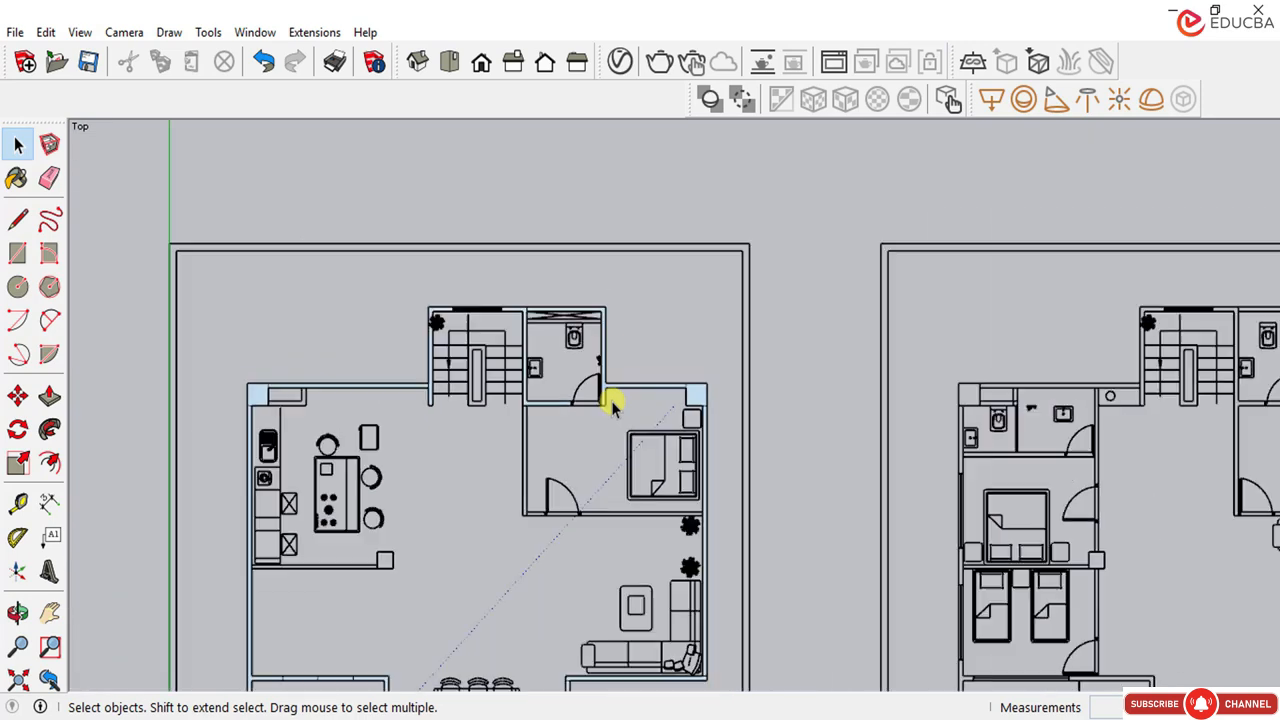
pyautogui.moveTo(609, 314); pyautogui.dragTo(538, 471, button='middle')
pyautogui.scroll(5, 529, 609)
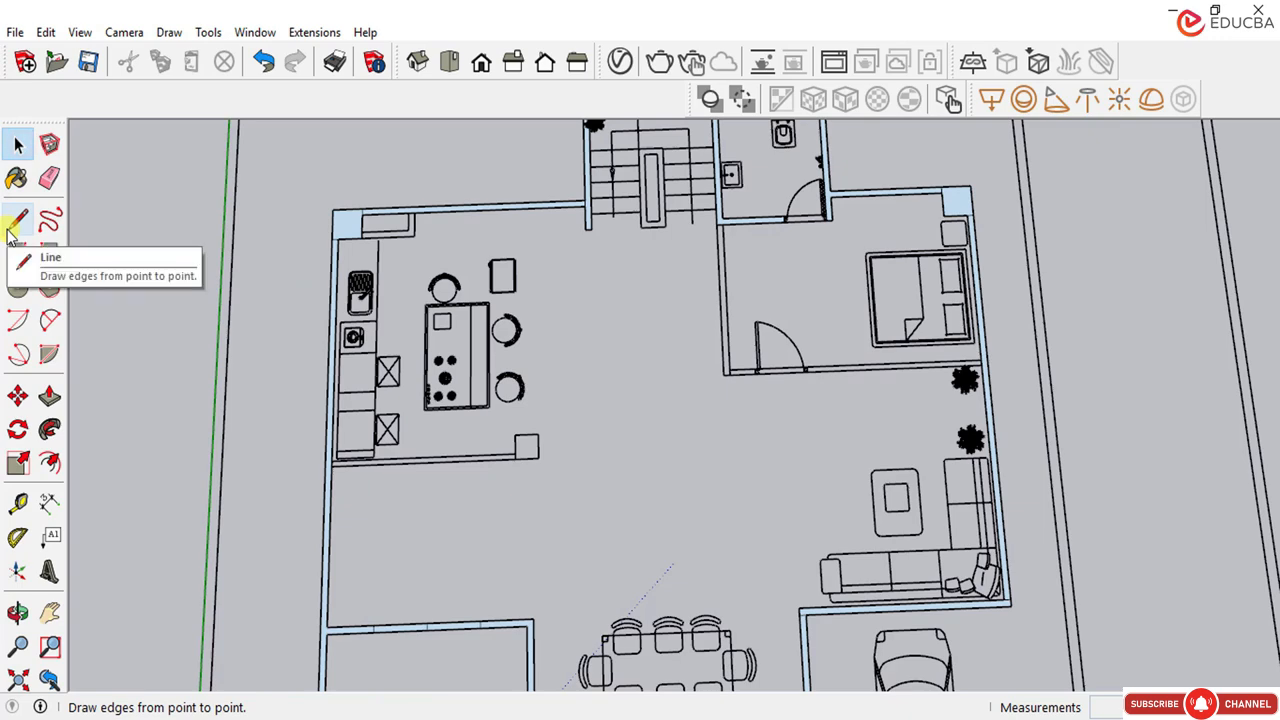
pyautogui.hotkey('ctrl', 'z')
# Step: Draw a short line extending the kitchen counter's front edge beside the sink up to the rear edge near the corner column
pyautogui.scroll(2, 308, 231)
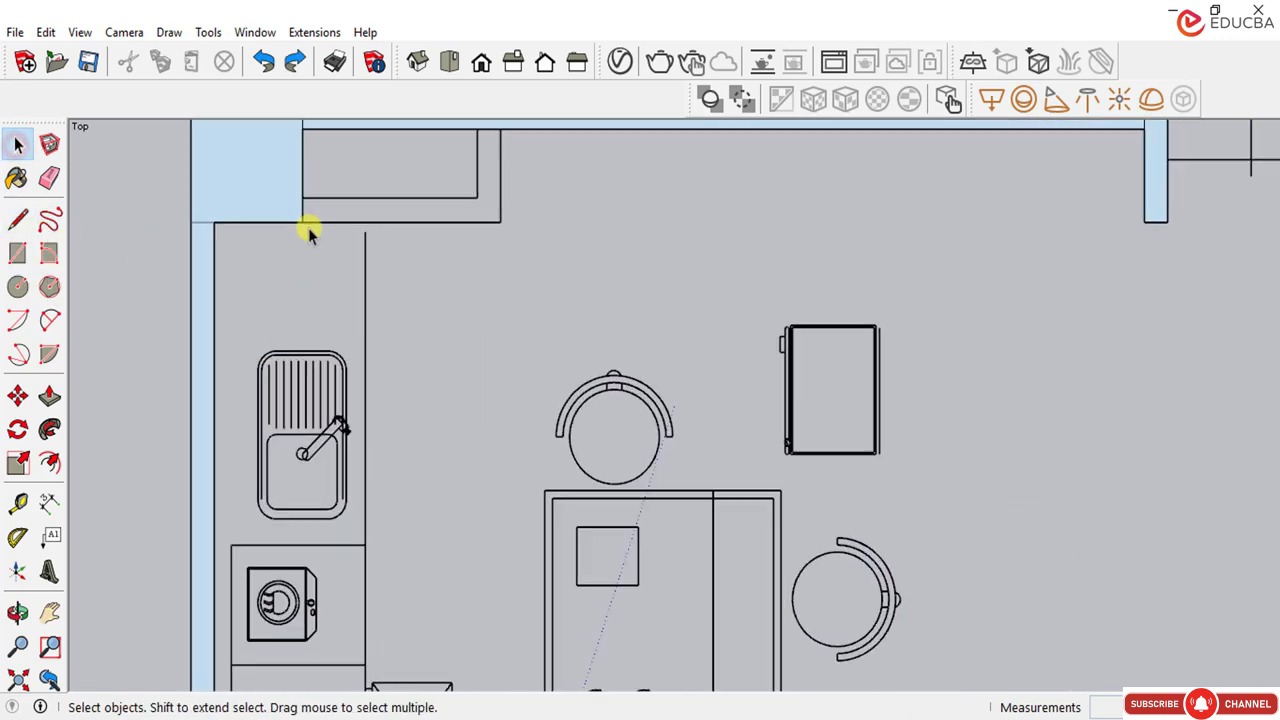
pyautogui.scroll(-2, 304, 276)
pyautogui.click(18, 219)
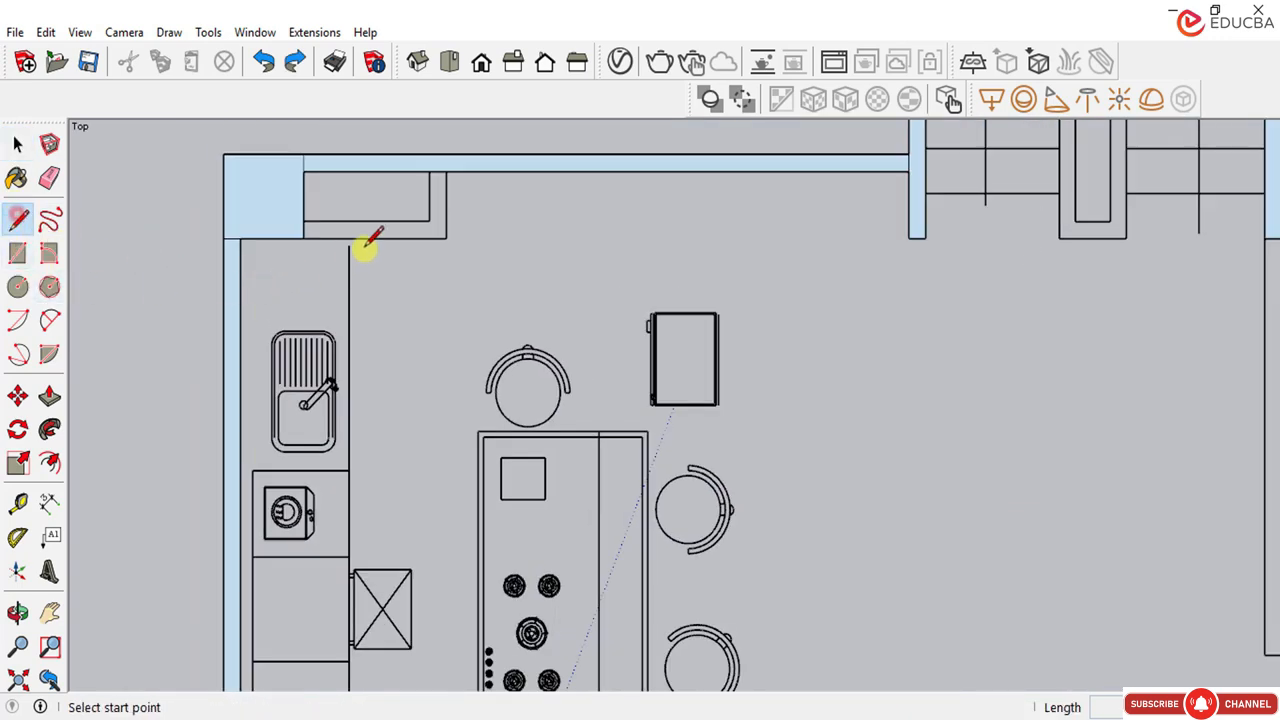
pyautogui.scroll(3, 366, 246)
pyautogui.click(340, 240)
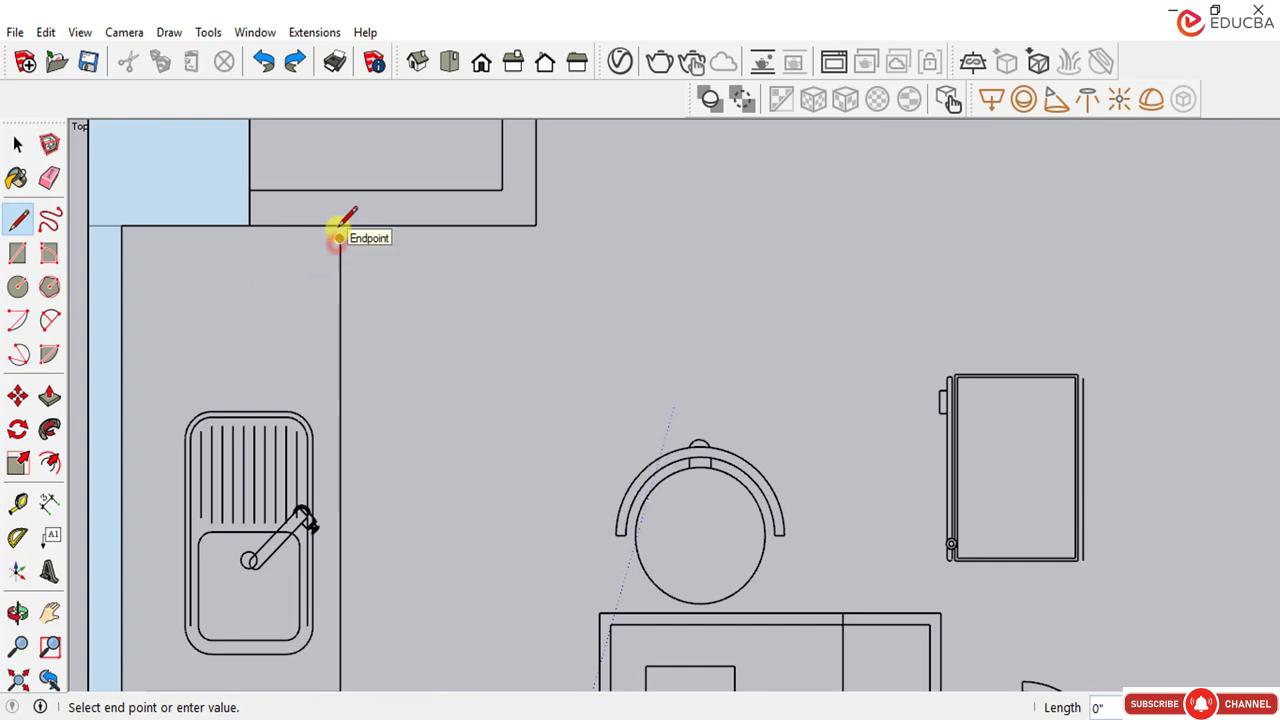
pyautogui.scroll(2, 339, 231)
pyautogui.click(345, 221)
pyautogui.scroll(-5, 570, 320)
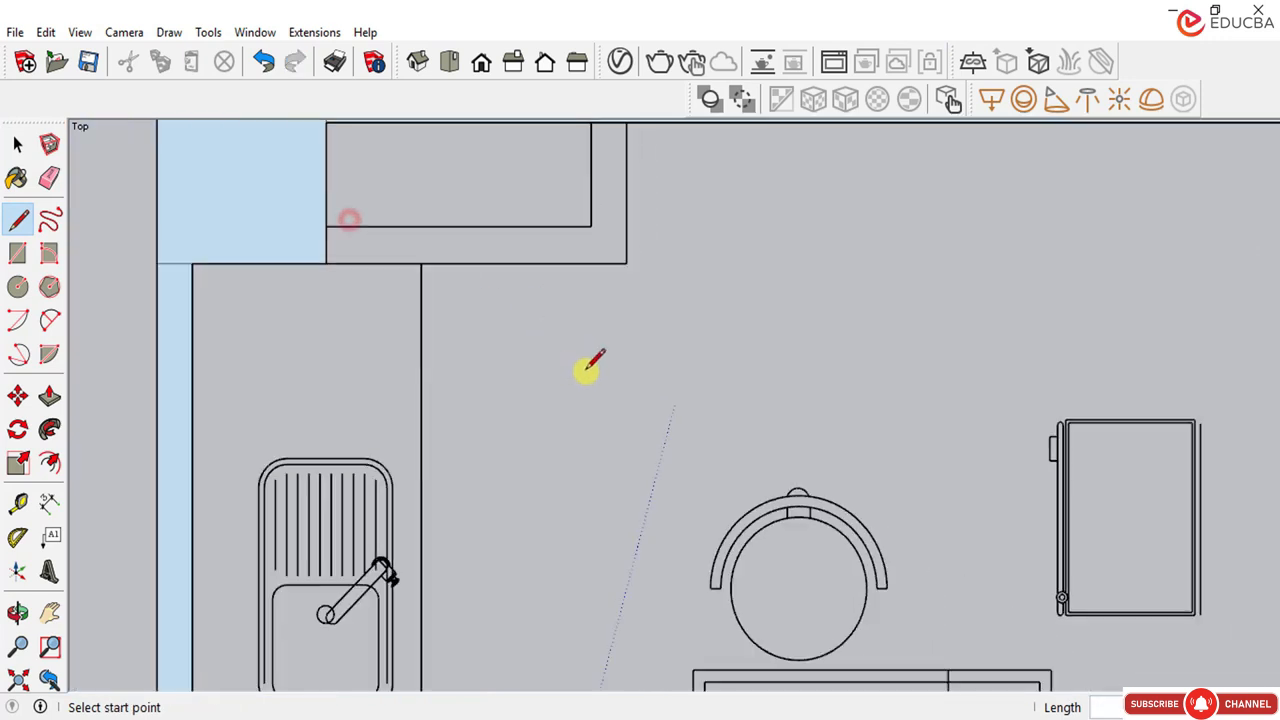
pyautogui.click(17, 144)
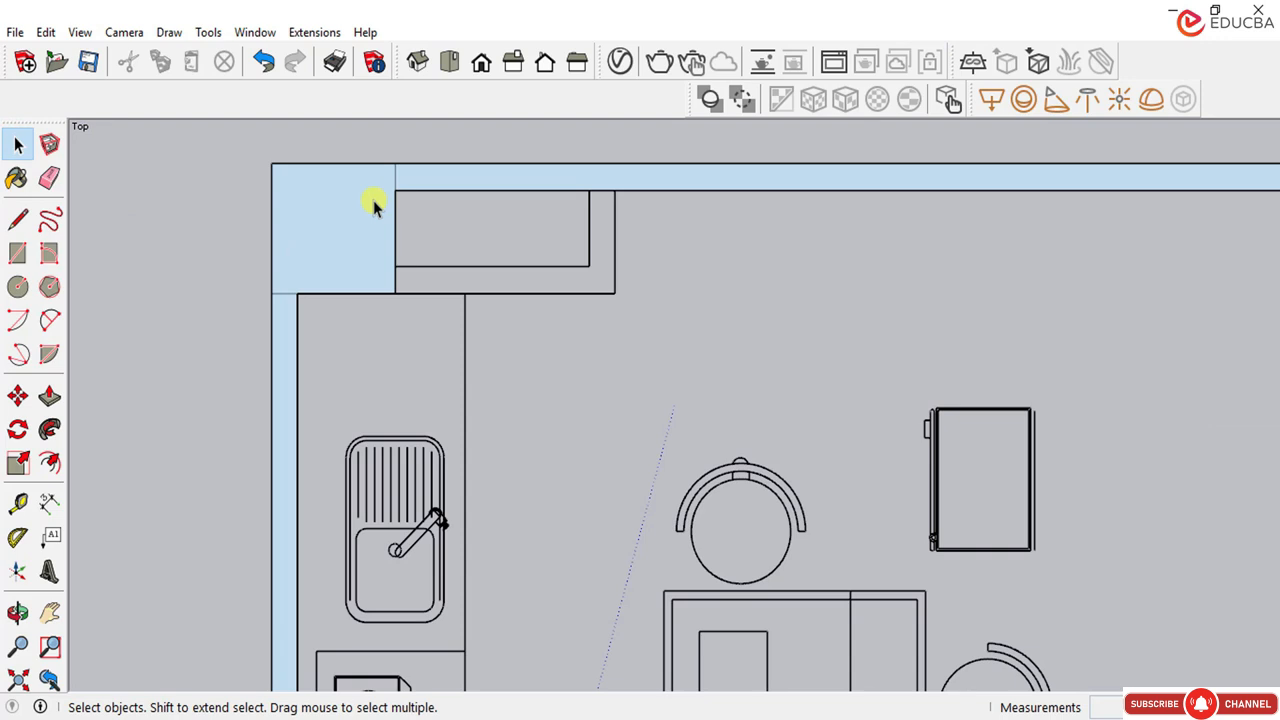
# Step: Erase the edges separating the kitchen corner column from its adjoining walls so the faces merge
pyautogui.click(49, 177)
pyautogui.scroll(1, 398, 170)
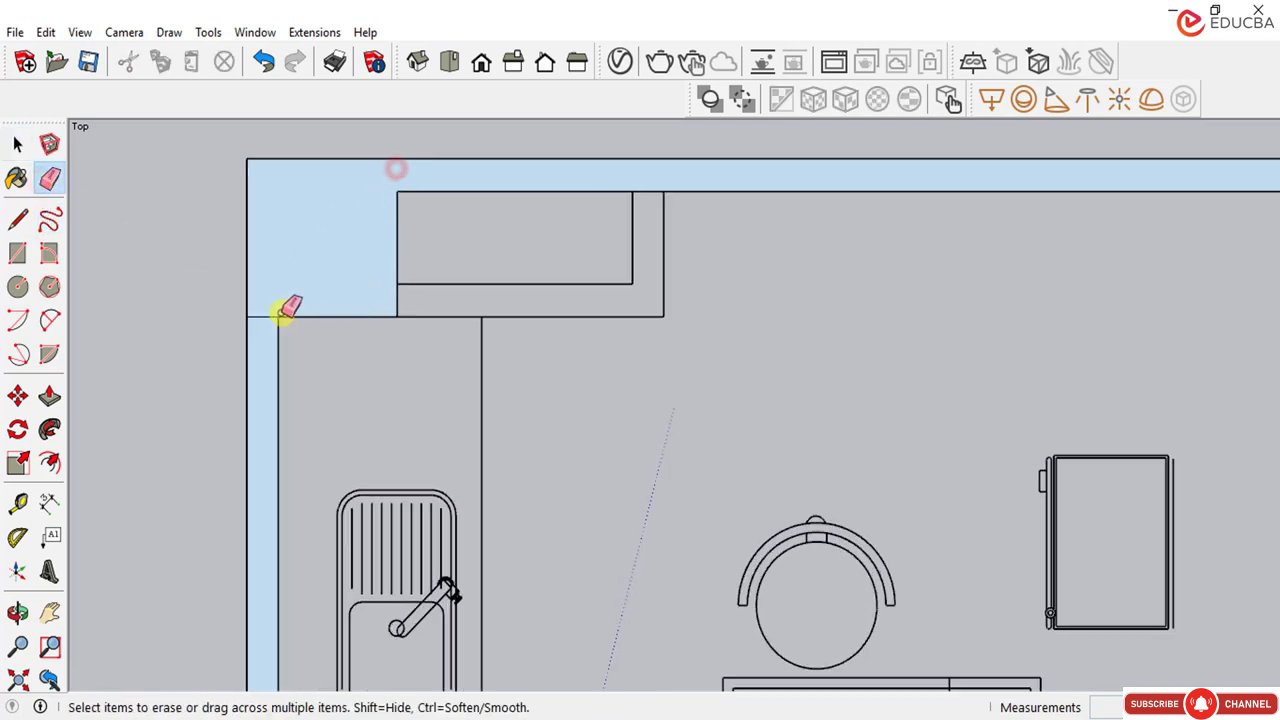
pyautogui.scroll(-2, 366, 205)
pyautogui.scroll(-3, 409, 651)
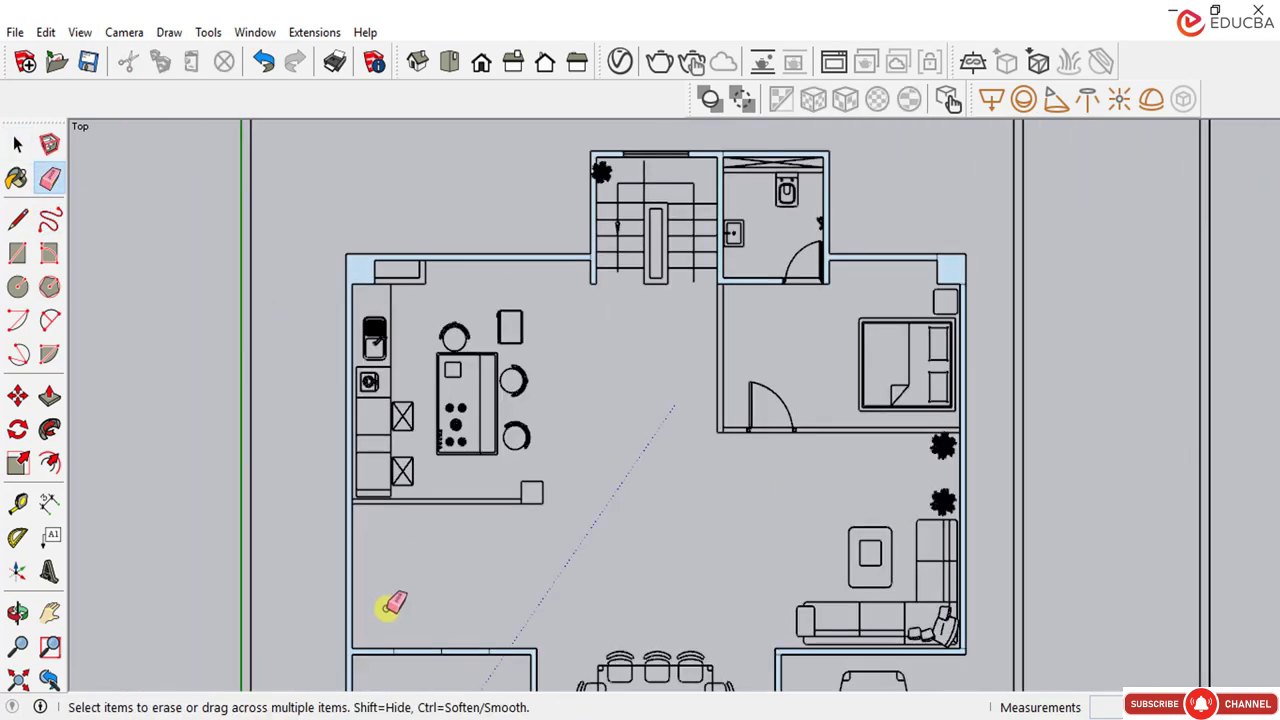
# Step: Erase the edges separating the two front columns beside the dining area from their adjoining walls
pyautogui.scroll(3, 429, 257)
pyautogui.scroll(3, 398, 588)
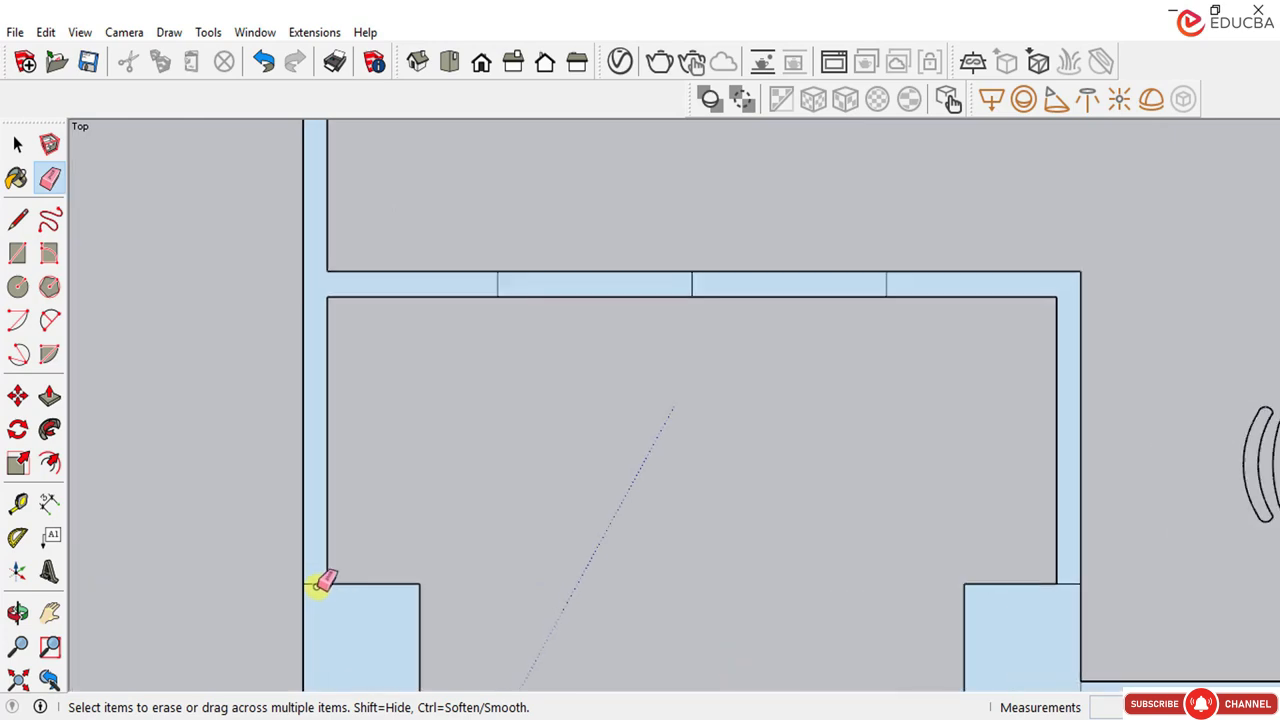
pyautogui.scroll(-1, 455, 637)
pyautogui.scroll(2, 768, 638)
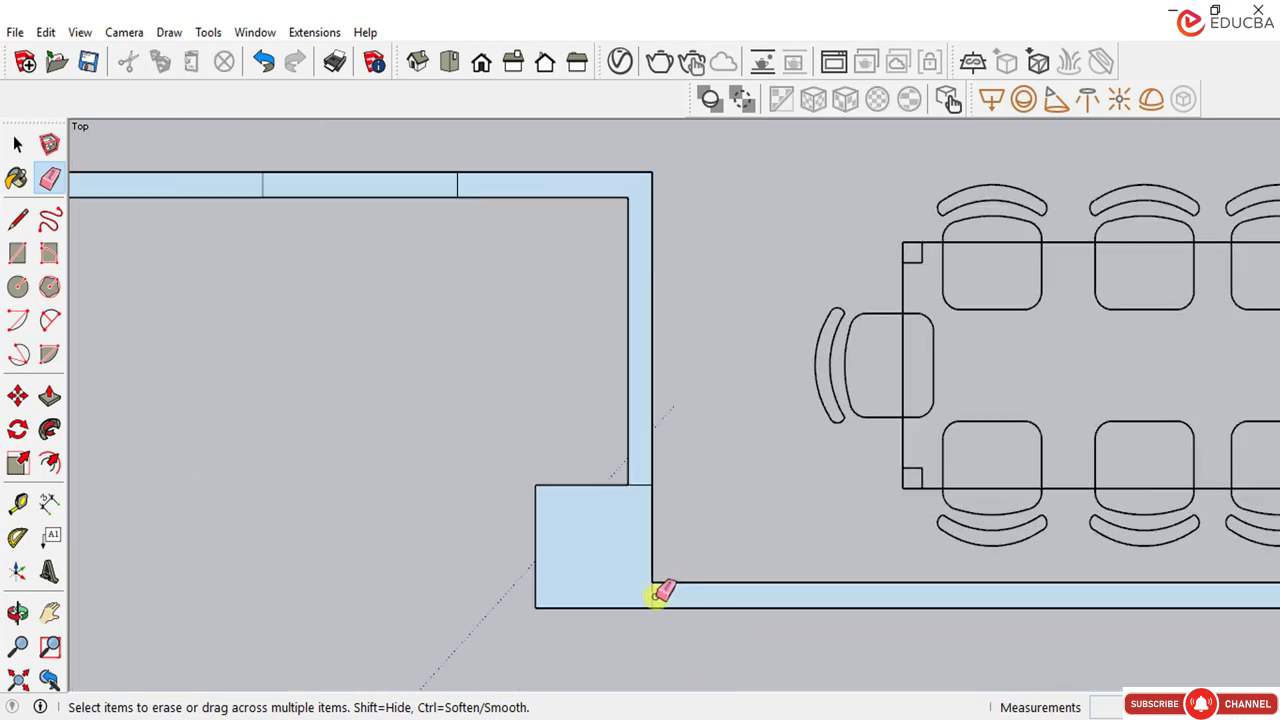
pyautogui.scroll(-2, 230, 491)
pyautogui.scroll(3, 428, 497)
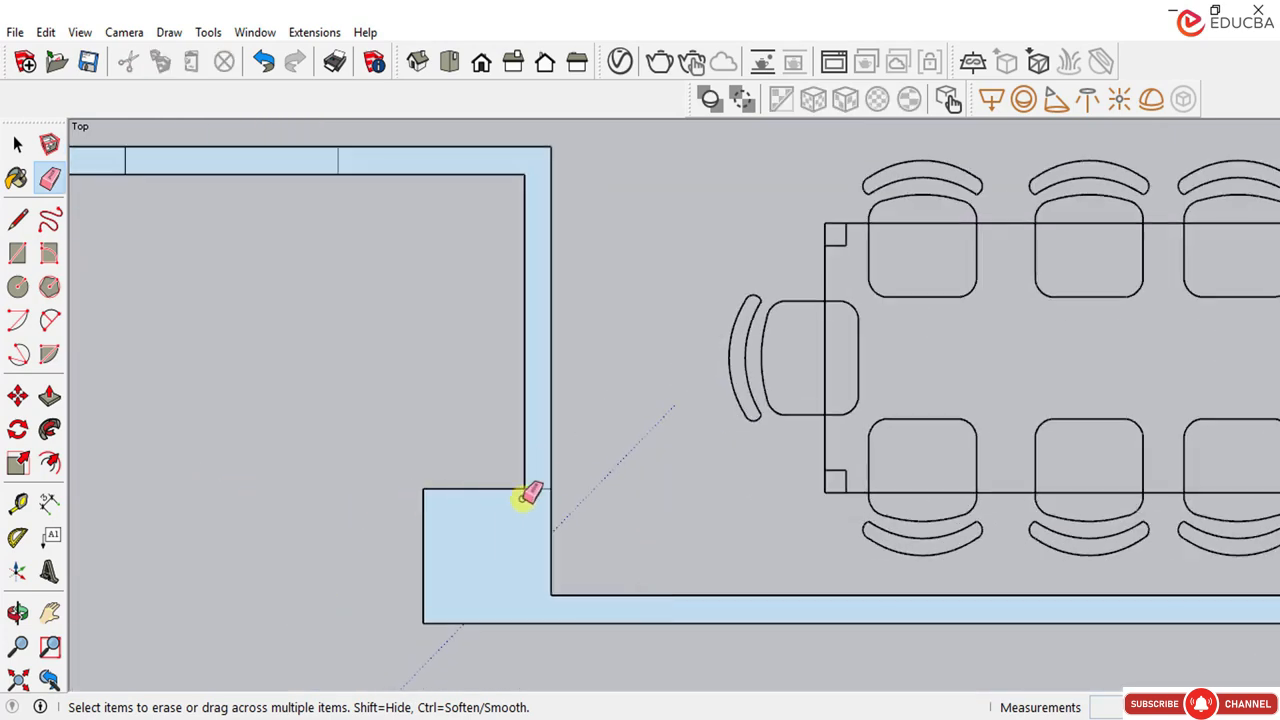
pyautogui.scroll(-5, 535, 505)
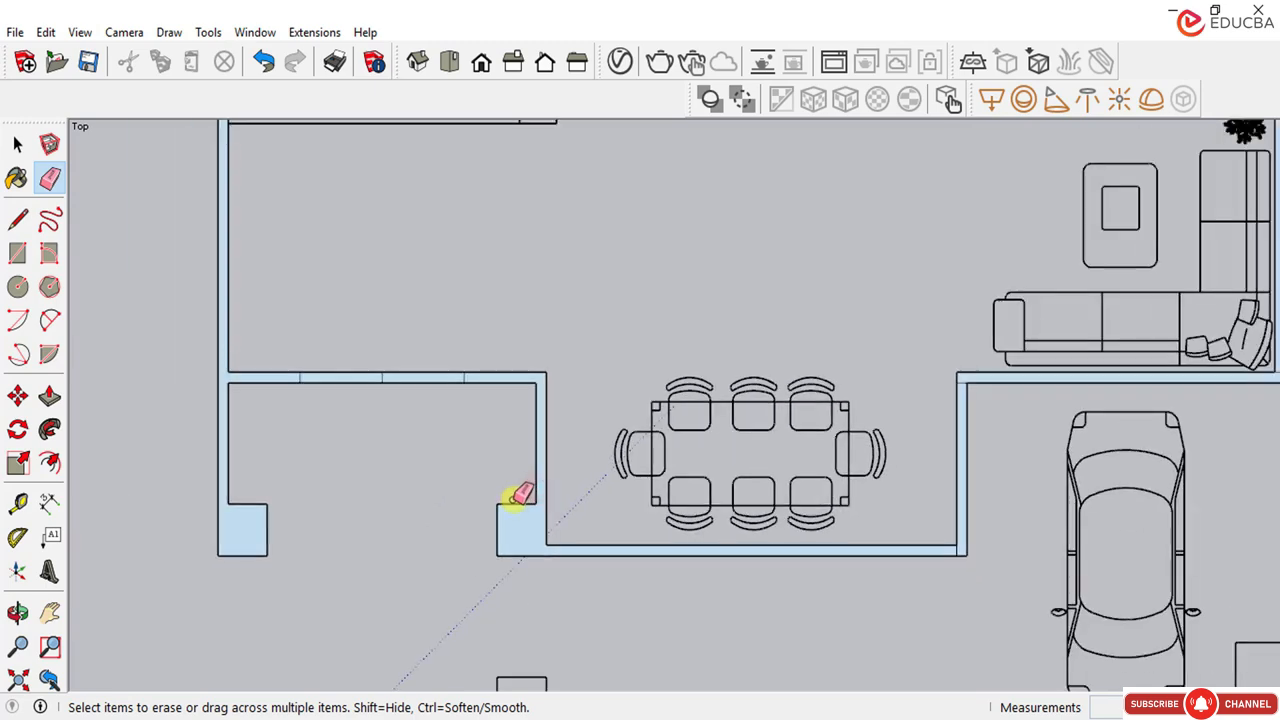
# Step: Erase the dividing edges at the corners of the stepped front wall between the dining area and the living room
pyautogui.scroll(3, 900, 551)
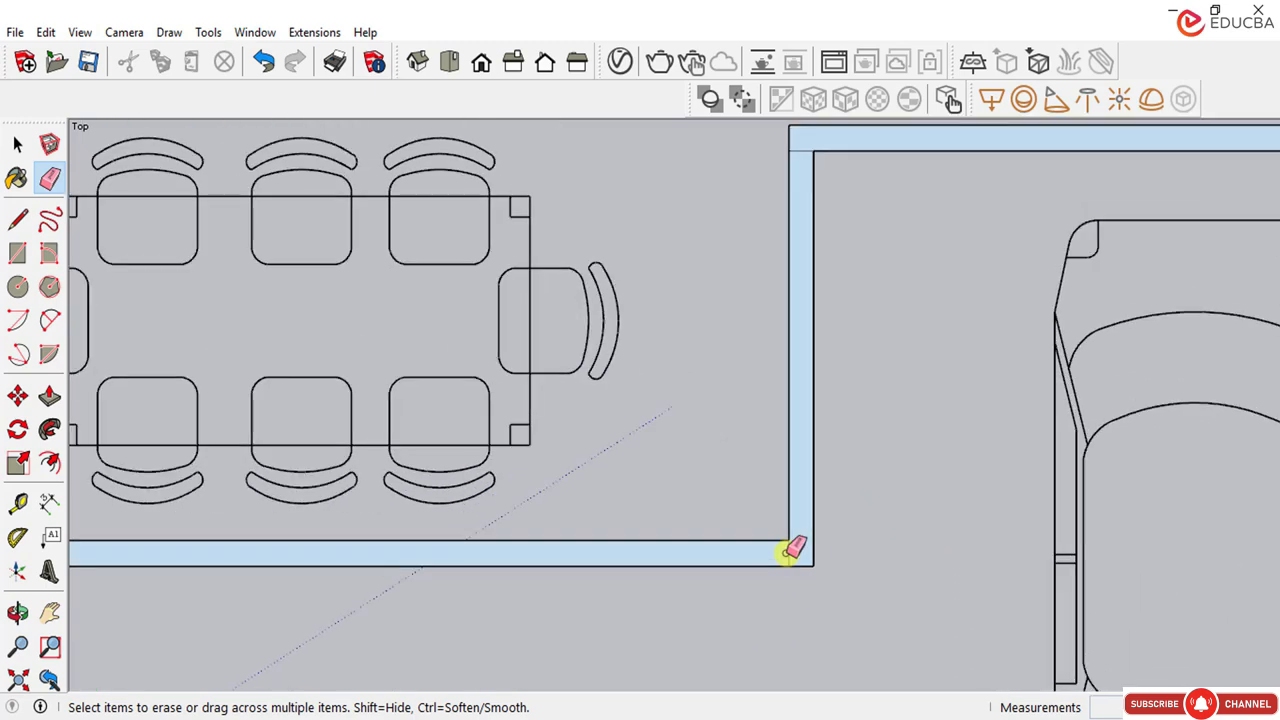
pyautogui.scroll(-2, 711, 563)
pyautogui.scroll(3, 766, 297)
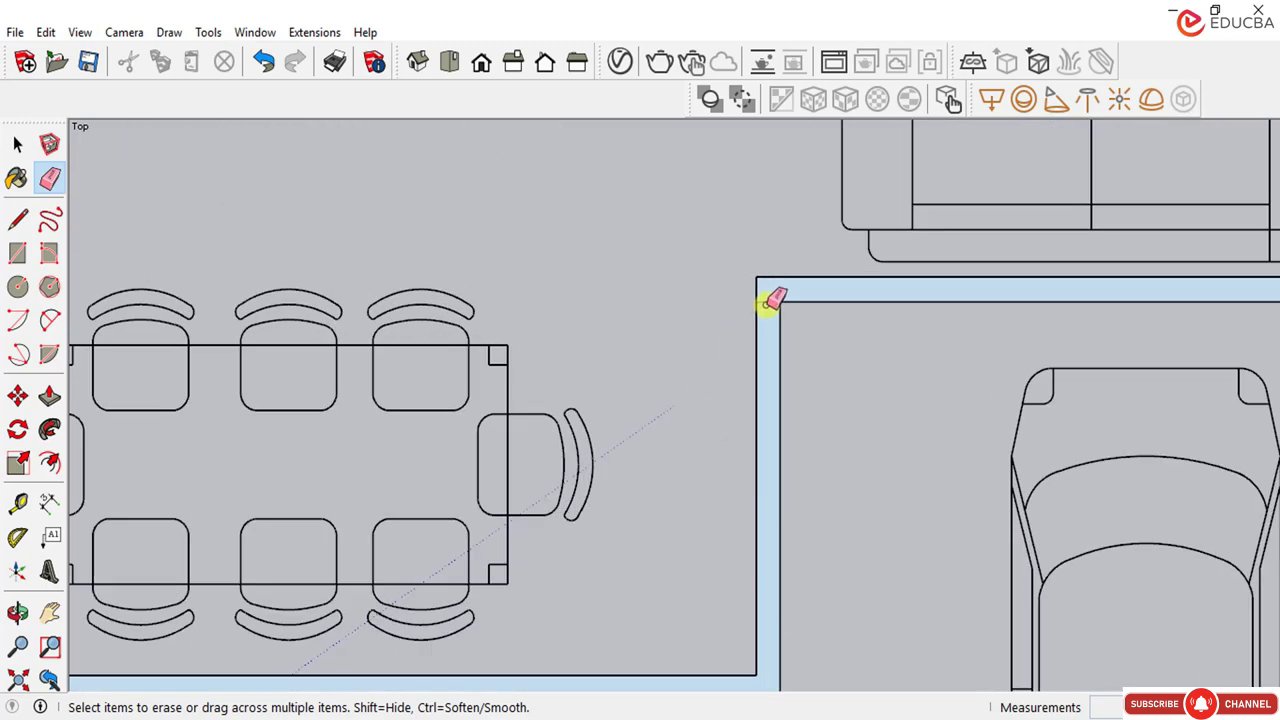
pyautogui.scroll(-2, 645, 398)
pyautogui.scroll(3, 1075, 340)
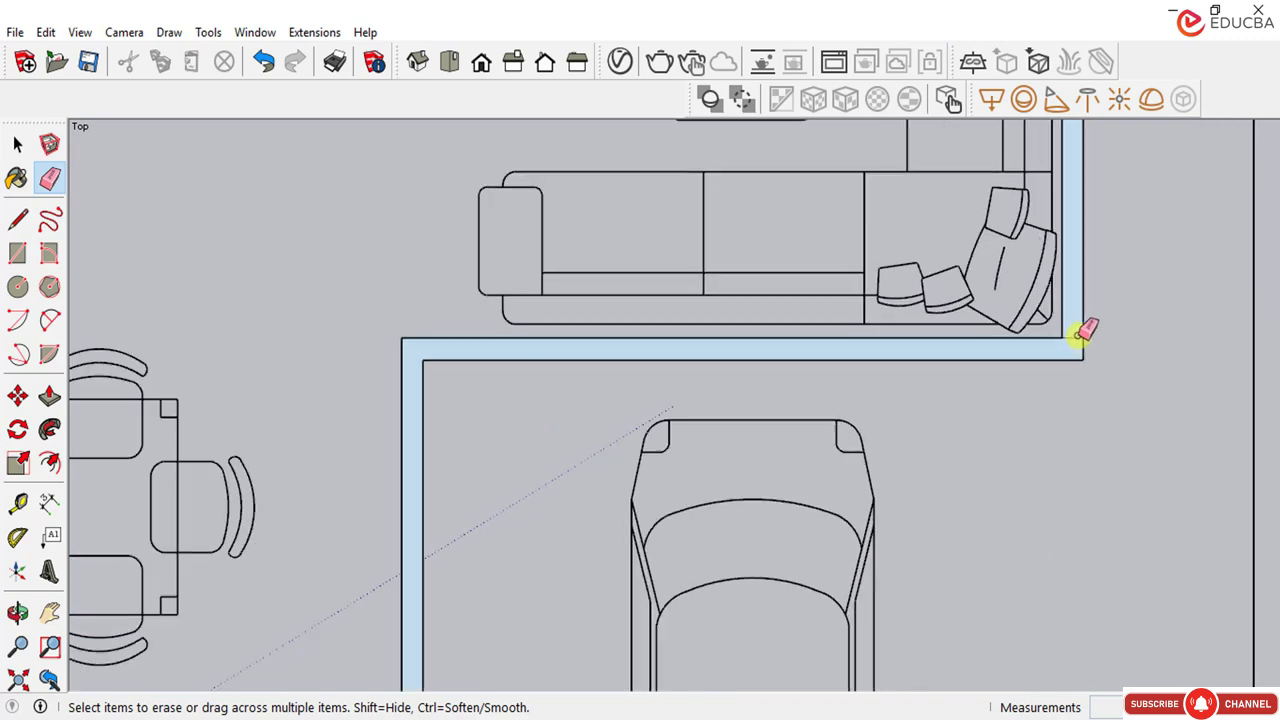
pyautogui.scroll(-5, 857, 486)
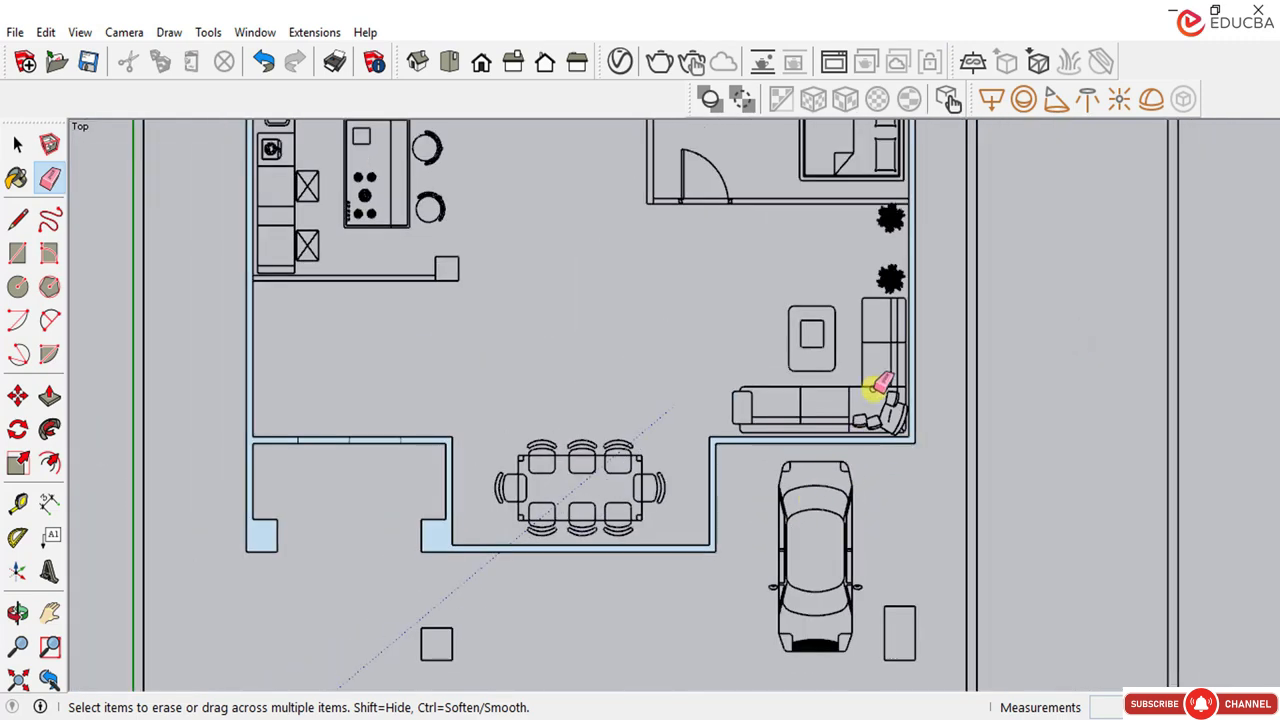
# Step: Erase the edges separating the bedroom corner column from the side wall and the rear wall
pyautogui.scroll(4, 852, 192)
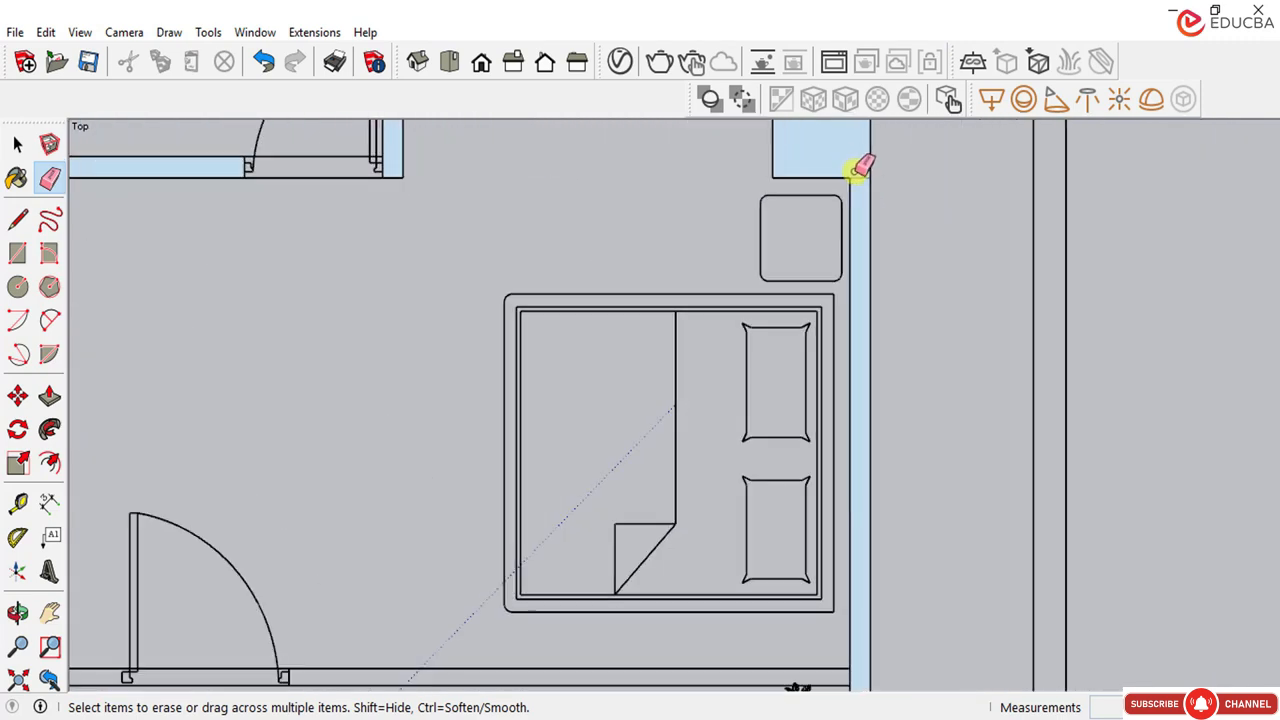
pyautogui.scroll(-2, 860, 176)
pyautogui.scroll(2, 862, 179)
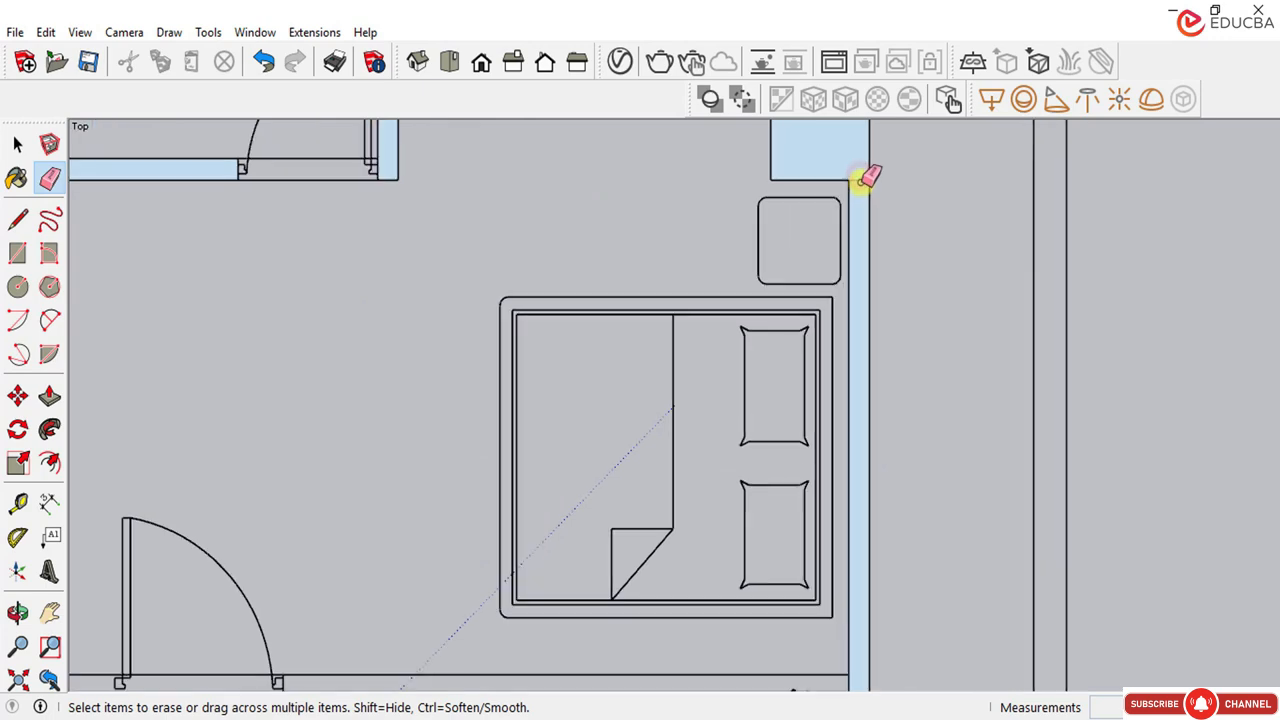
pyautogui.click(858, 181)
pyautogui.scroll(-4, 777, 474)
pyautogui.scroll(4, 777, 235)
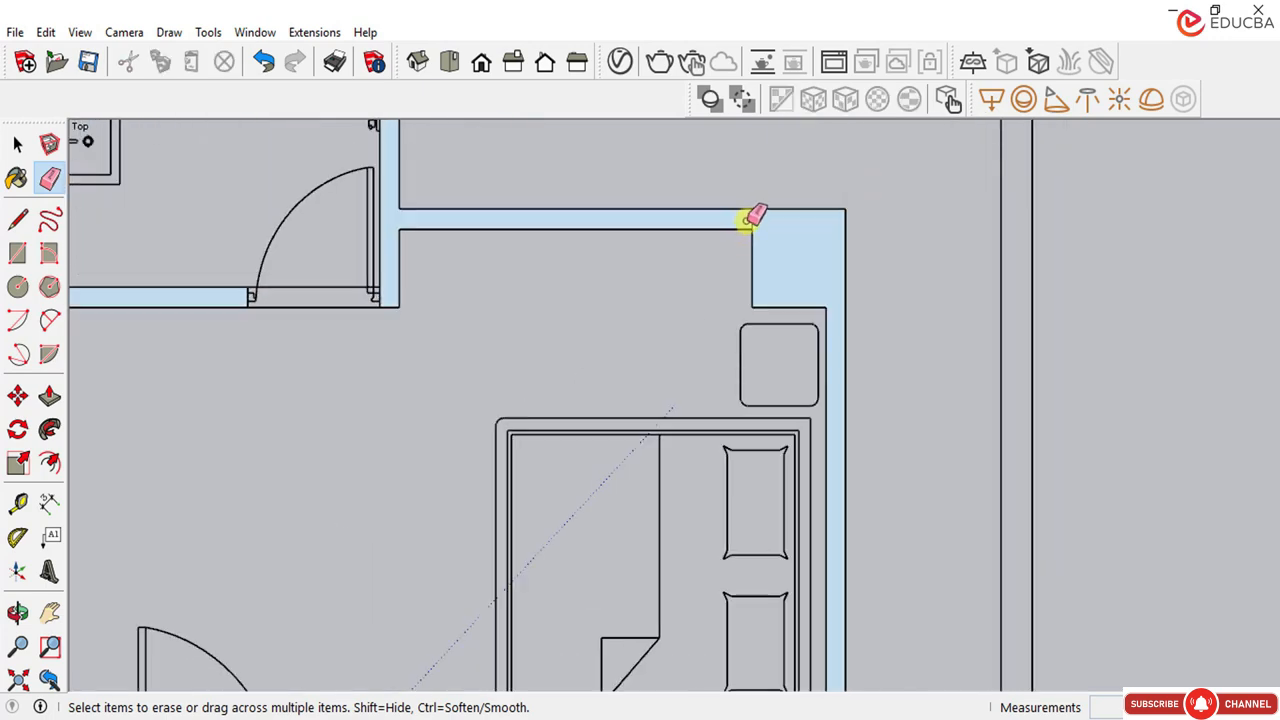
pyautogui.click(753, 219)
pyautogui.scroll(-2, 860, 335)
pyautogui.scroll(-3, 605, 442)
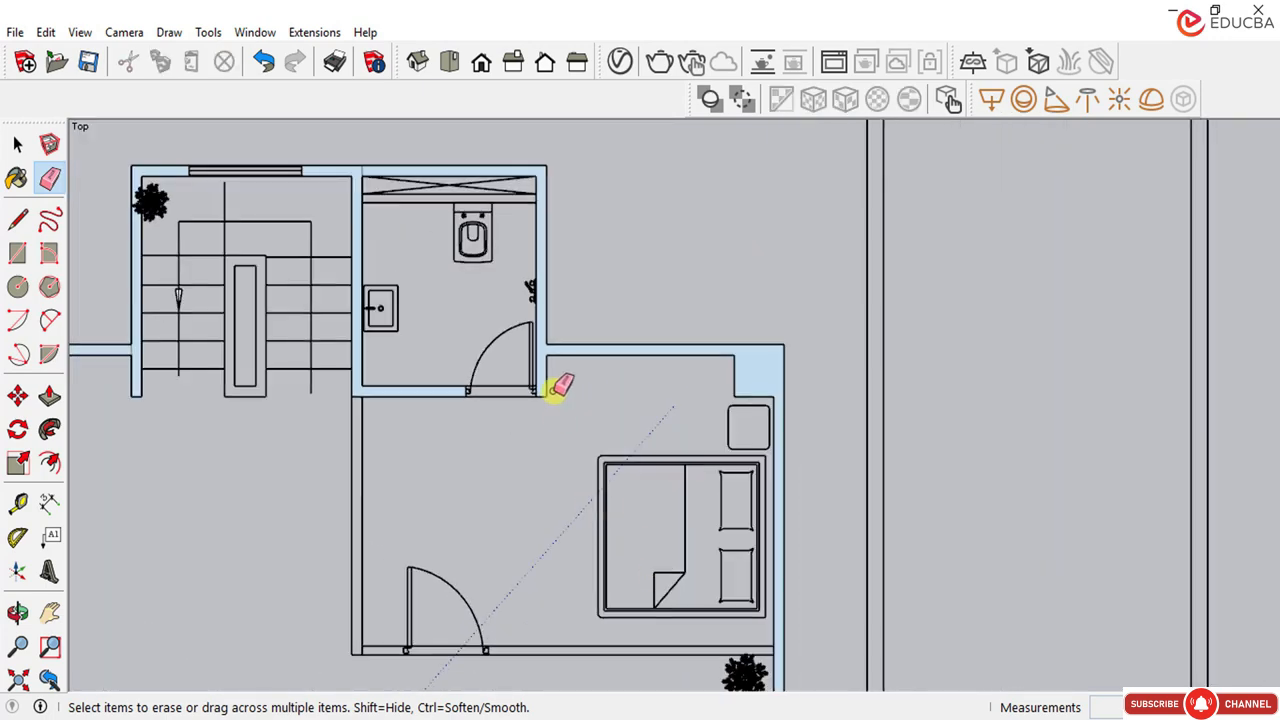
# Step: Erase the dividing edges where the bathroom partition and the staircase's outer side wall meet the rear walls
pyautogui.scroll(1, 380, 220)
pyautogui.scroll(5, 380, 220)
pyautogui.click(420, 167)
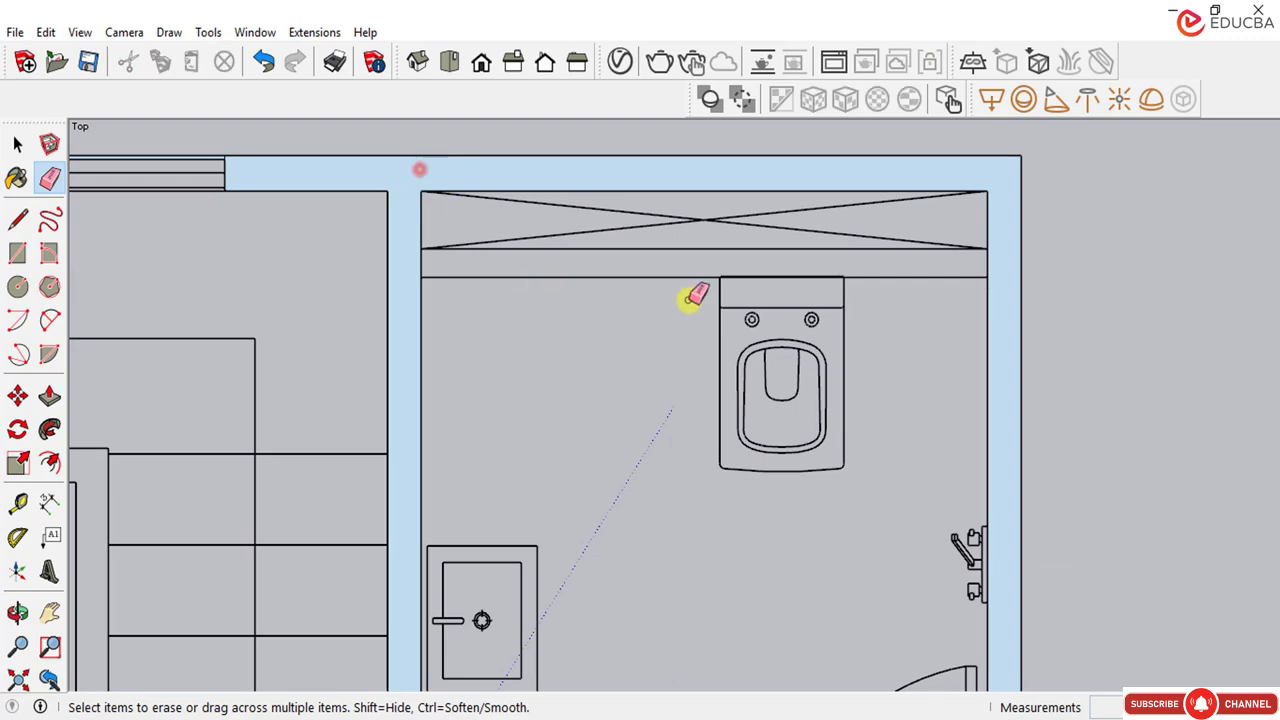
pyautogui.scroll(-4, 586, 347)
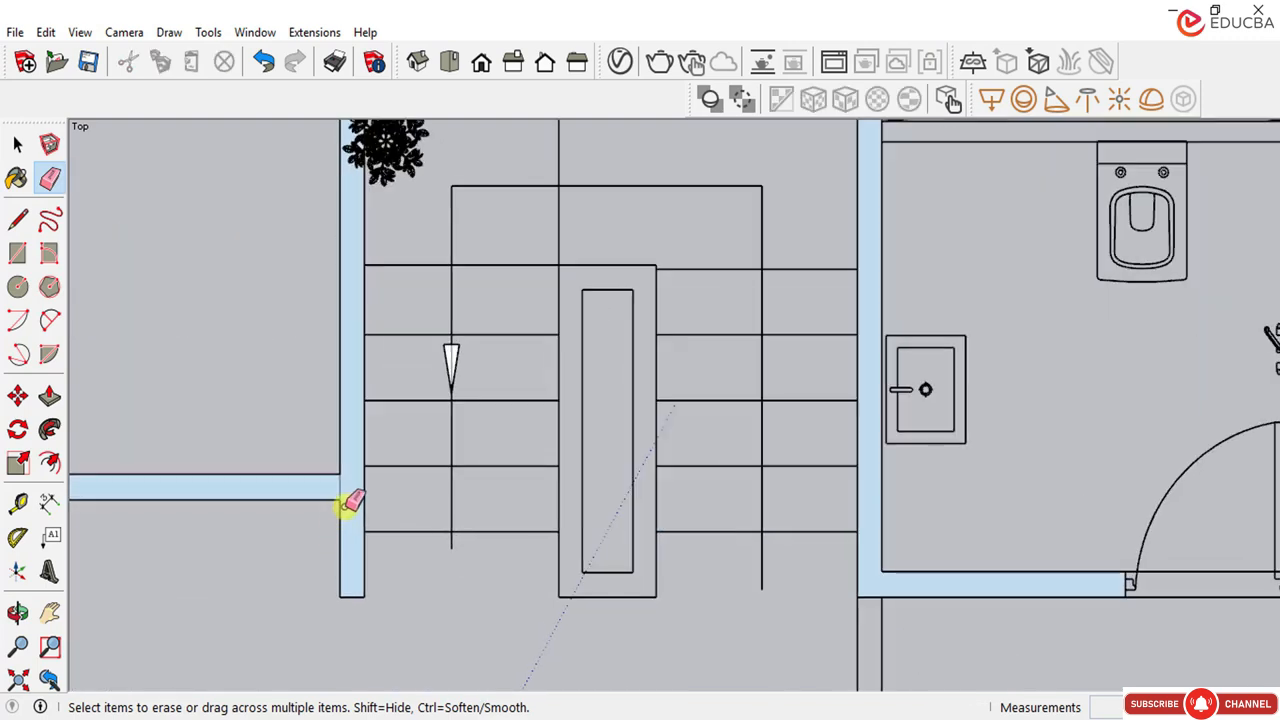
pyautogui.scroll(4, 345, 515)
pyautogui.scroll(-6, 689, 360)
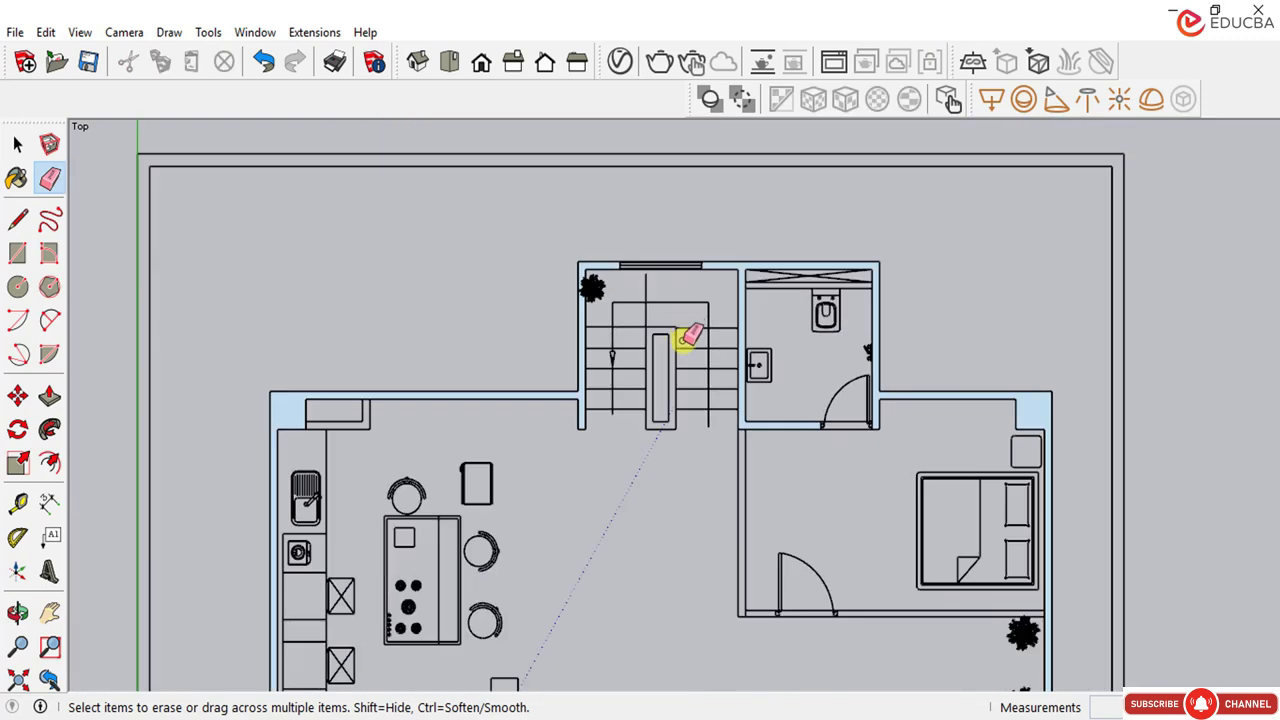
pyautogui.scroll(-2, 434, 514)
pyautogui.scroll(2, 460, 480)
pyautogui.scroll(-3, 520, 380)
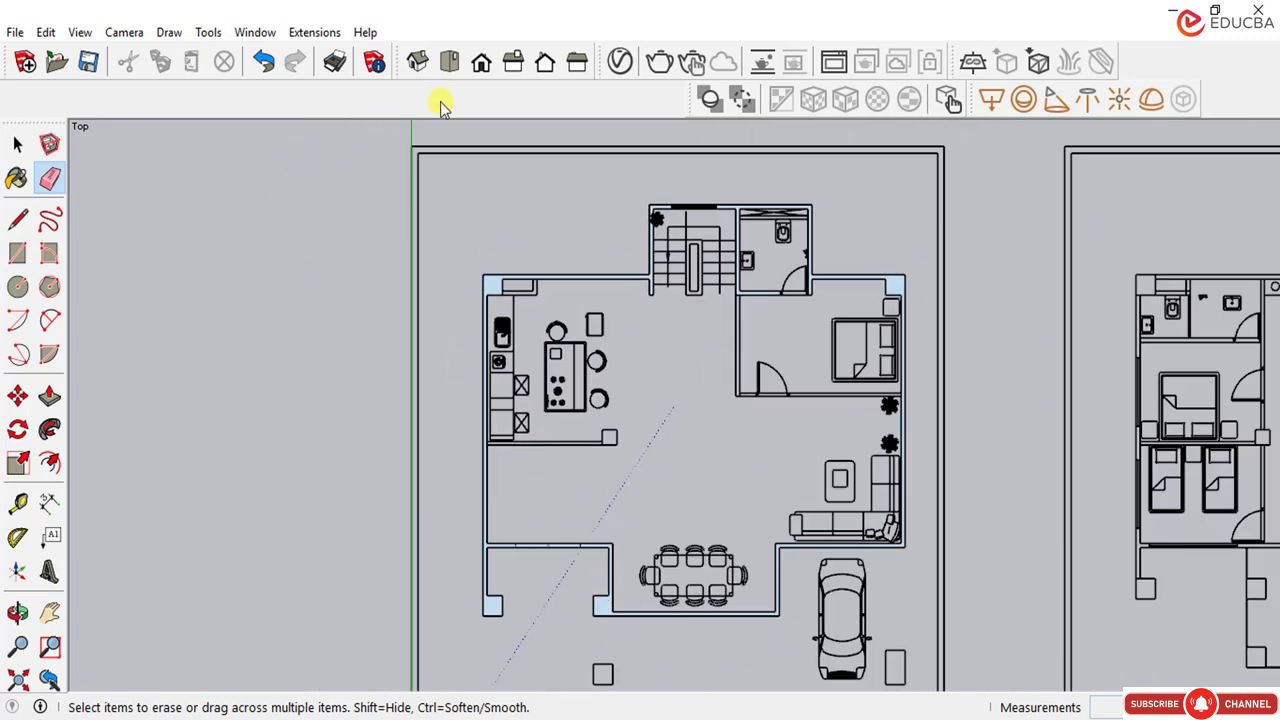
# Step: Switch from the top view to the isometric view and orbit around to the front of the ground-floor plan
pyautogui.click(419, 62)
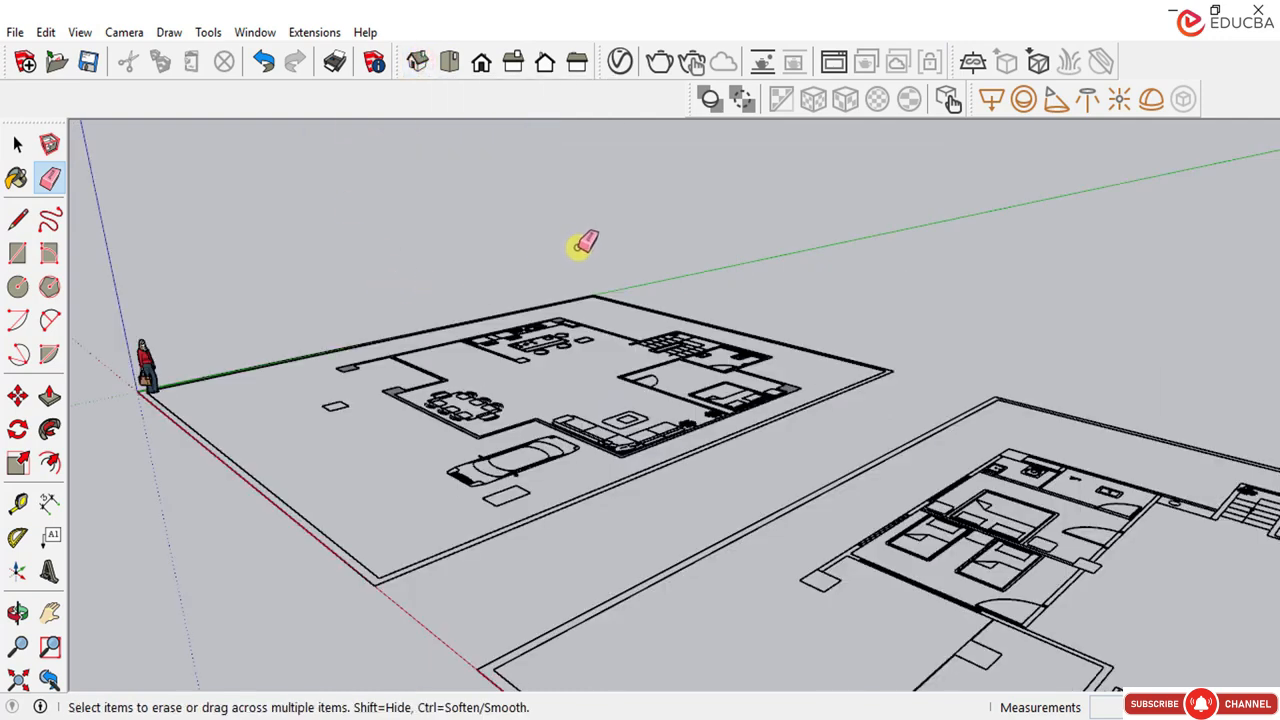
pyautogui.click(18, 145)
pyautogui.moveTo(734, 320)
pyautogui.mouseDown(button='middle')
pyautogui.moveTo(660, 448)
pyautogui.moveTo(766, 477)
pyautogui.moveTo(1029, 440)
pyautogui.moveTo(635, 345)
pyautogui.mouseUp(button='middle')
pyautogui.scroll(-3, 660, 444)
pyautogui.scroll(4, 637, 385)
pyautogui.moveTo(686, 540); pyautogui.dragTo(648, 535, button='middle')
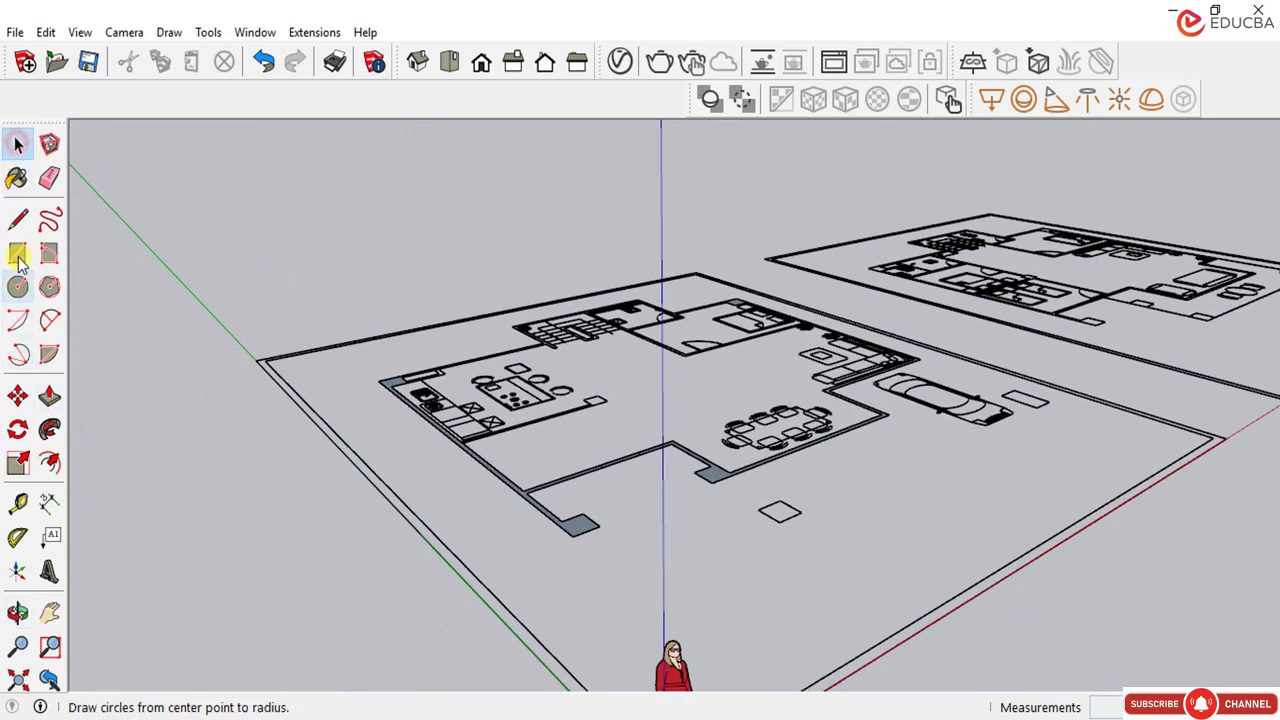
pyautogui.click(50, 396)
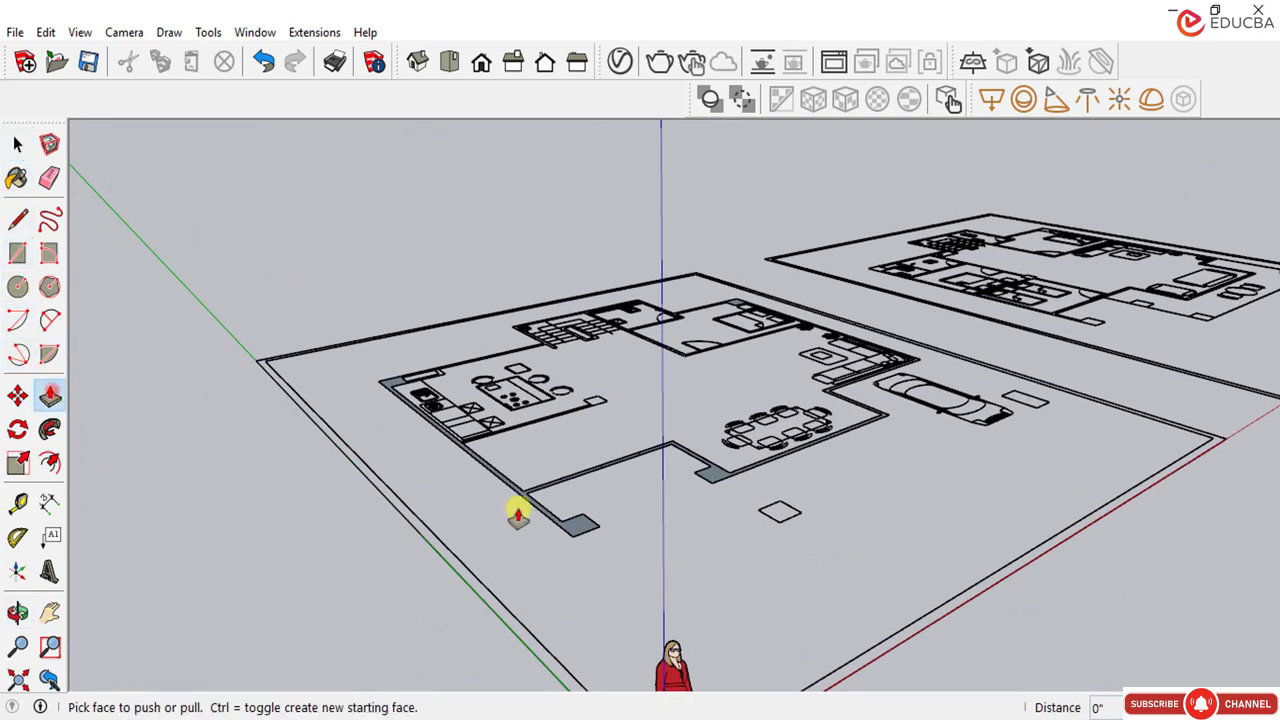
pyautogui.scroll(2, 580, 534)
pyautogui.moveTo(566, 526); pyautogui.dragTo(529, 283)
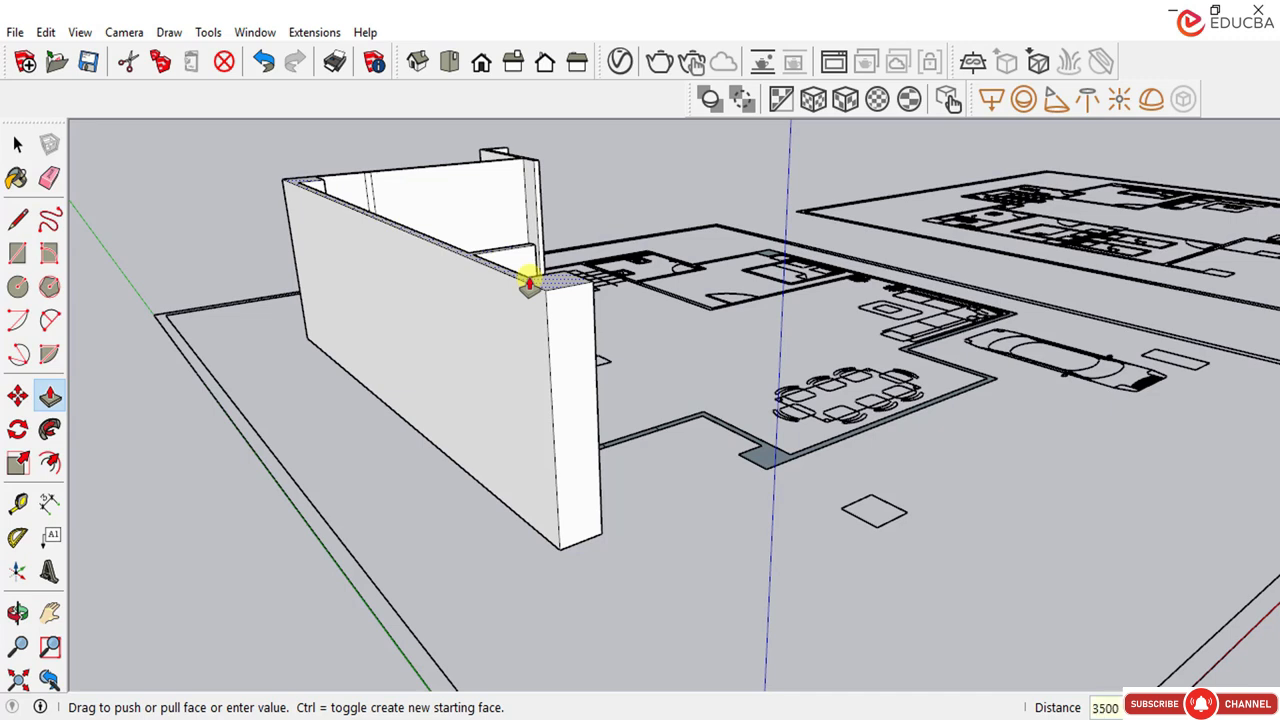
pyautogui.press('Escape')
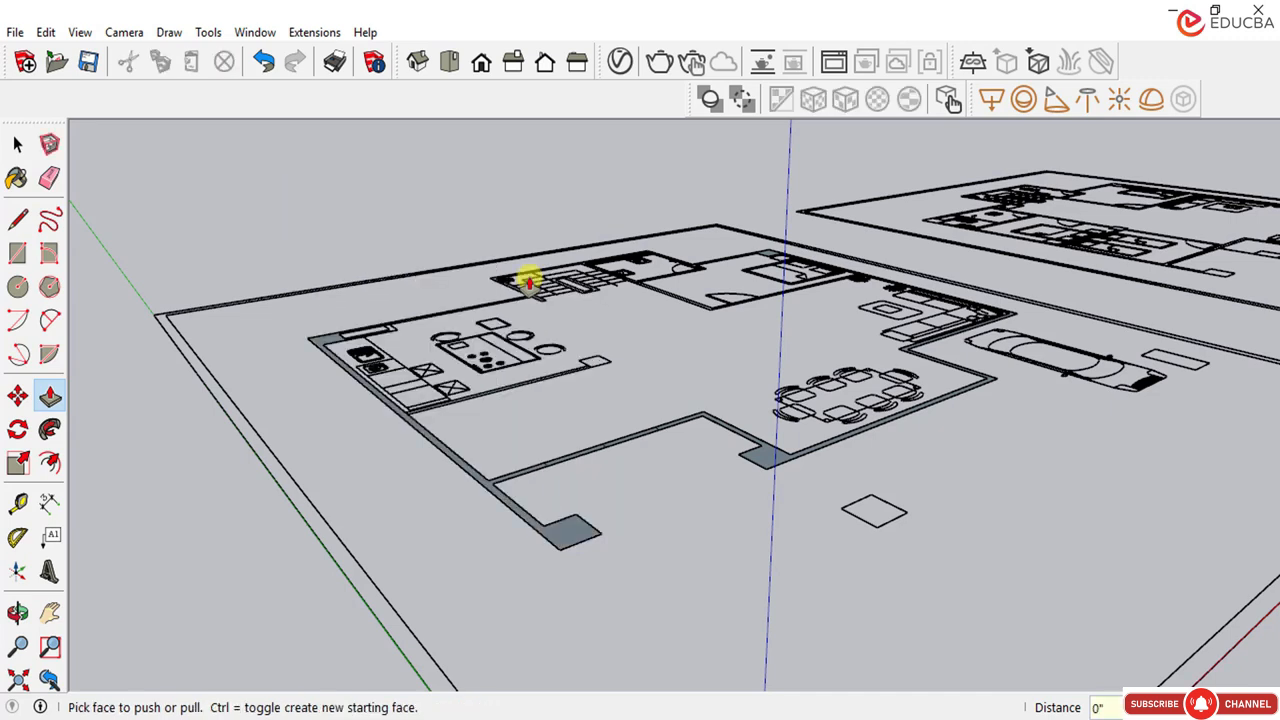
pyautogui.click(17, 144)
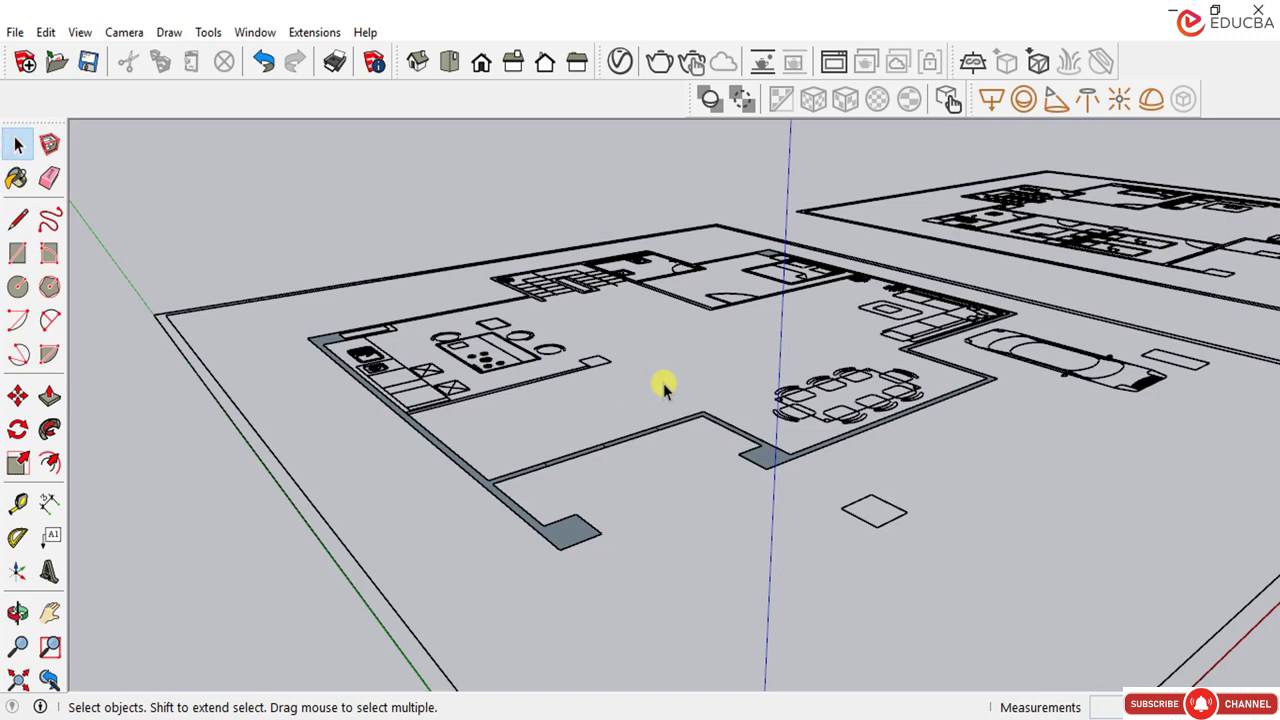
# Step: In the model's unit settings, set the measurement format to Decimal with lengths in millimeters
pyautogui.click(255, 32)
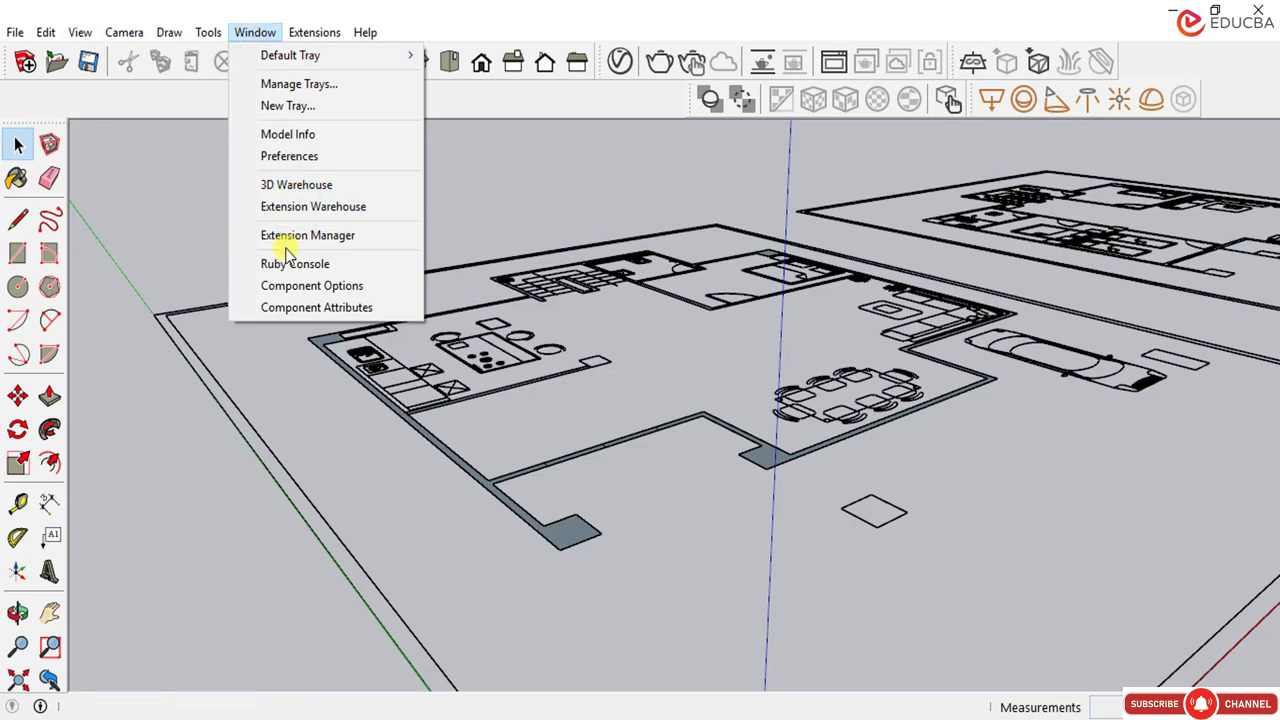
pyautogui.click(288, 135)
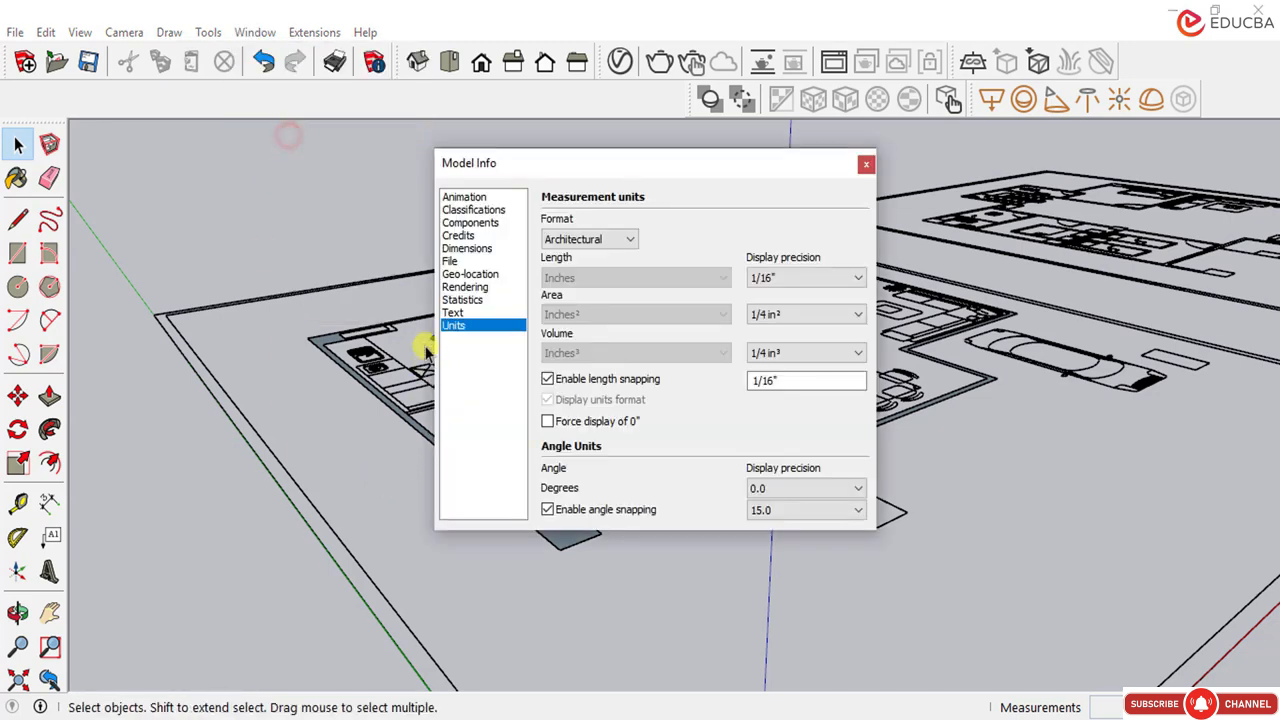
pyautogui.click(452, 313)
pyautogui.click(453, 326)
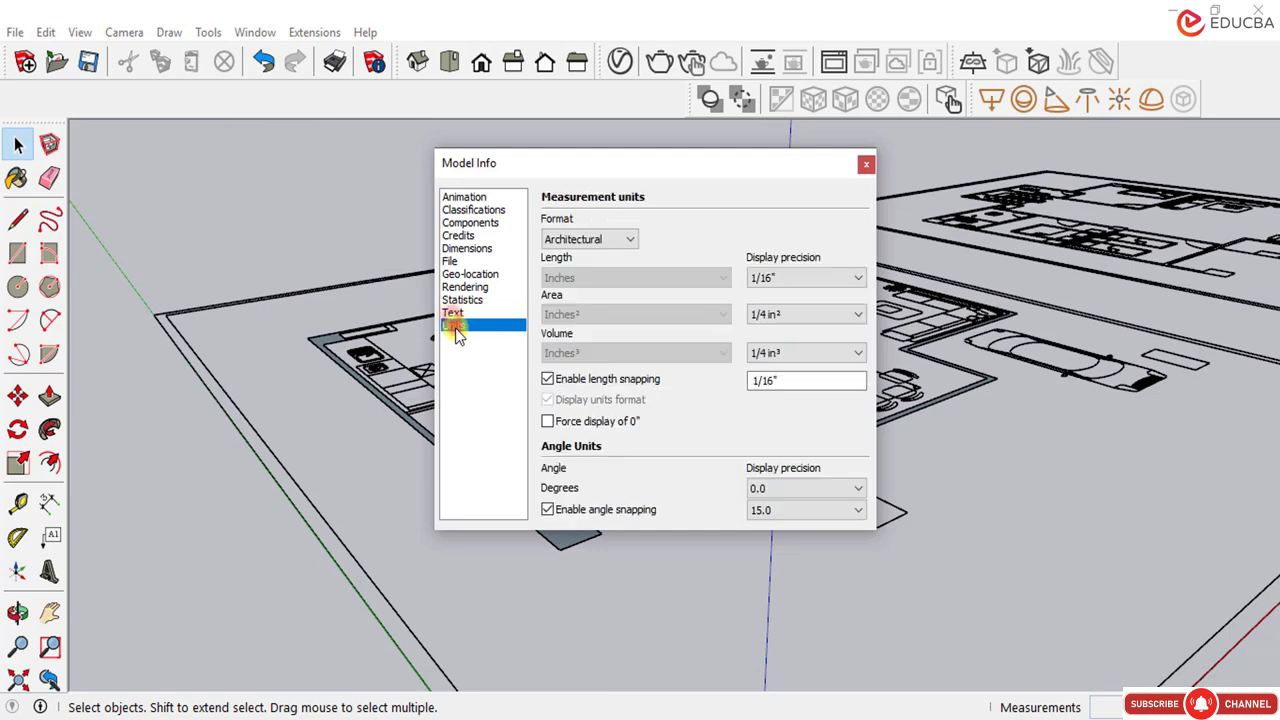
pyautogui.click(581, 240)
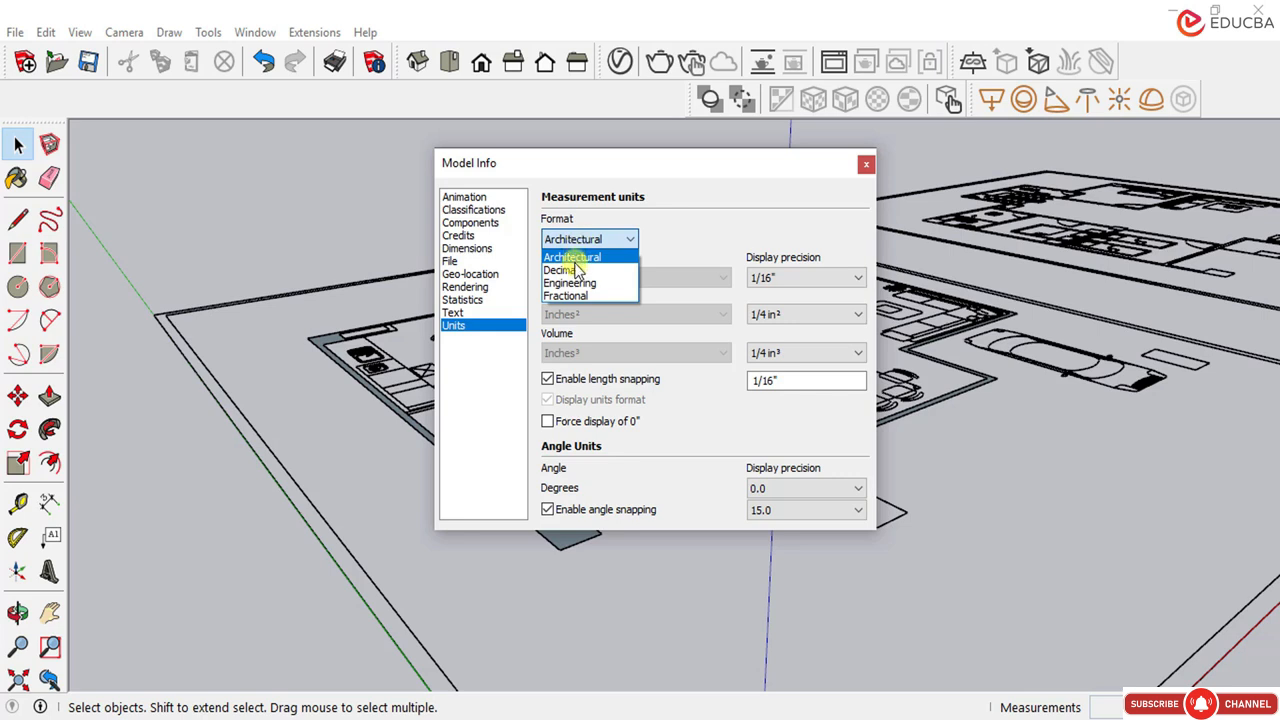
pyautogui.click(574, 270)
pyautogui.click(576, 278)
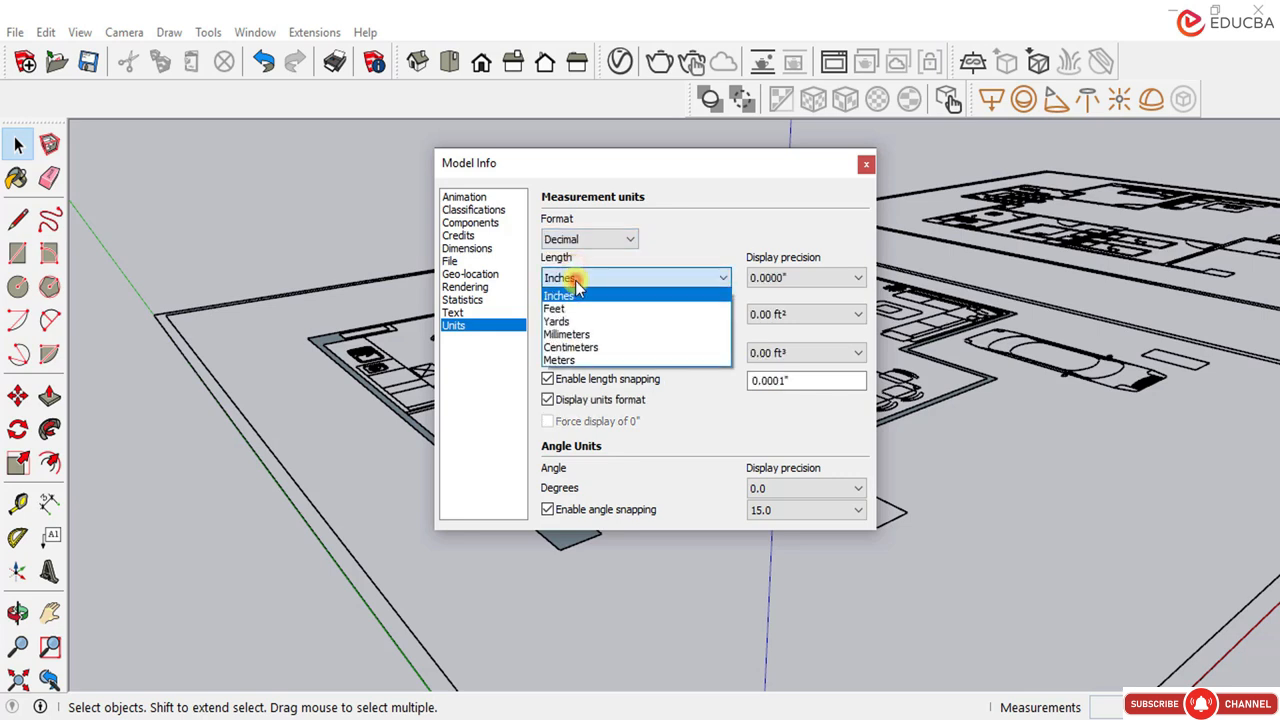
pyautogui.click(578, 334)
# Step: Set the area unit to square millimeters and the volume unit to cubic meters
pyautogui.click(571, 316)
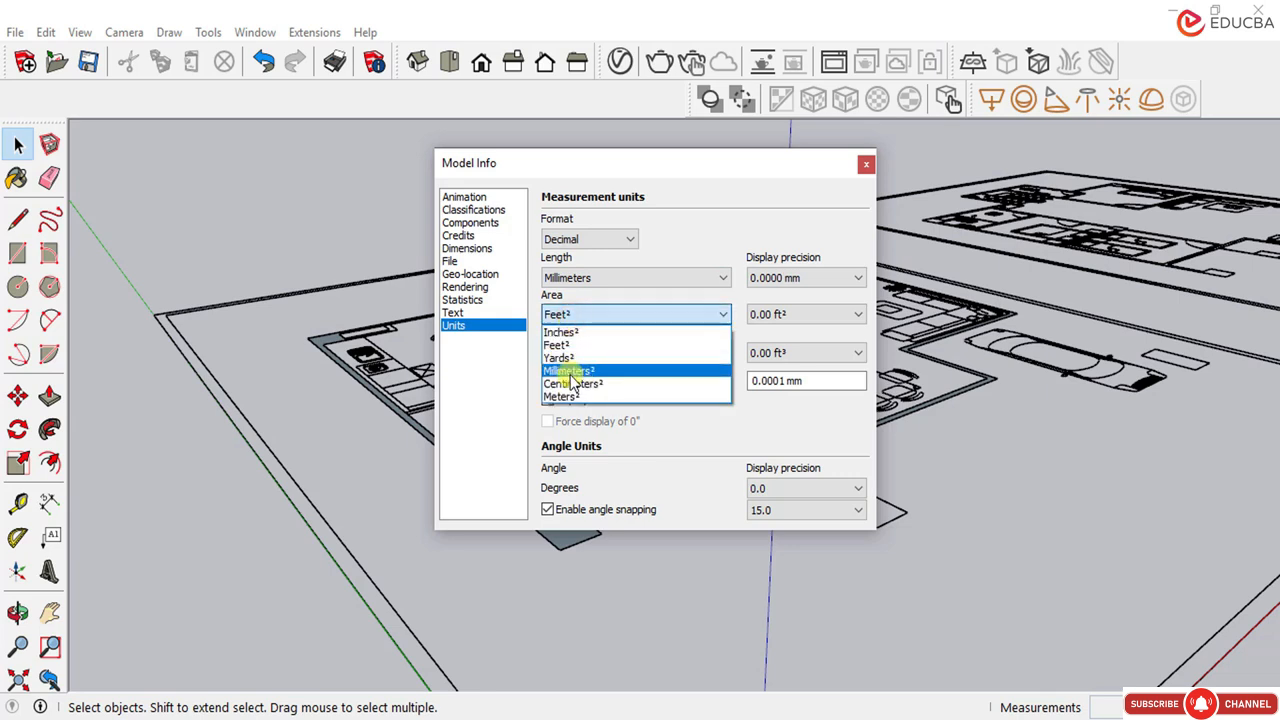
pyautogui.click(570, 371)
pyautogui.click(568, 353)
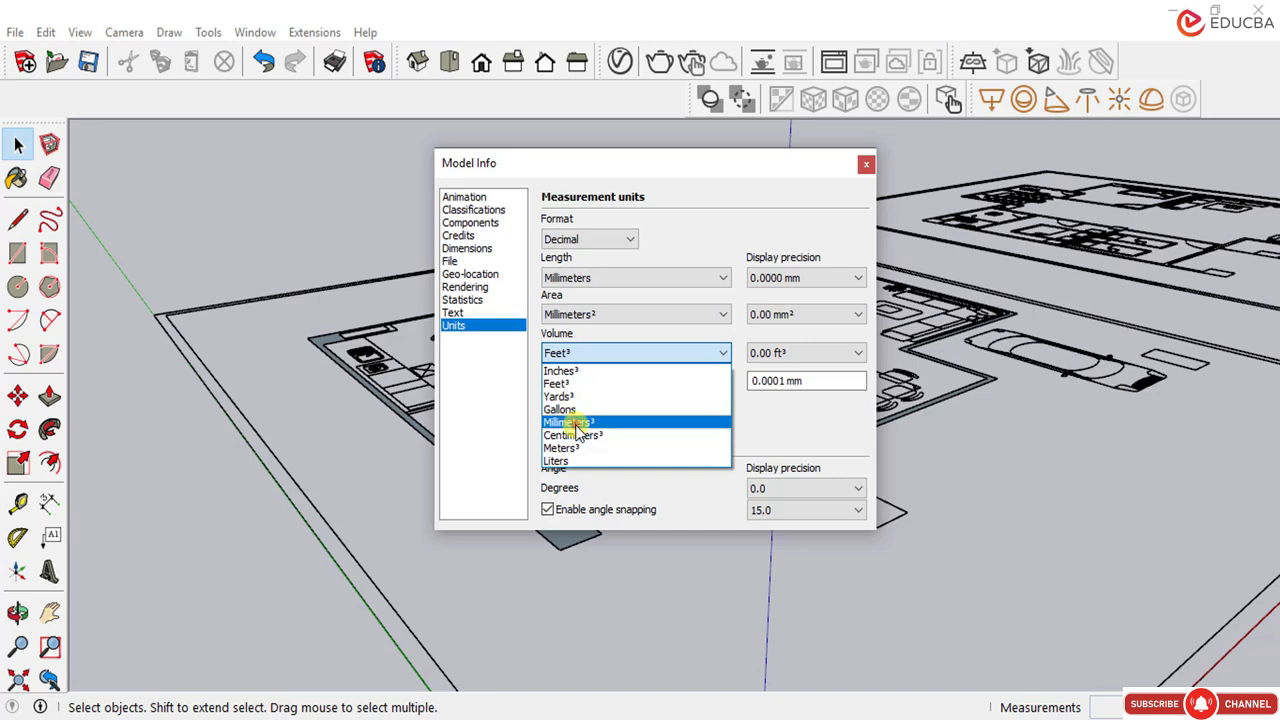
pyautogui.click(576, 424)
pyautogui.click(568, 353)
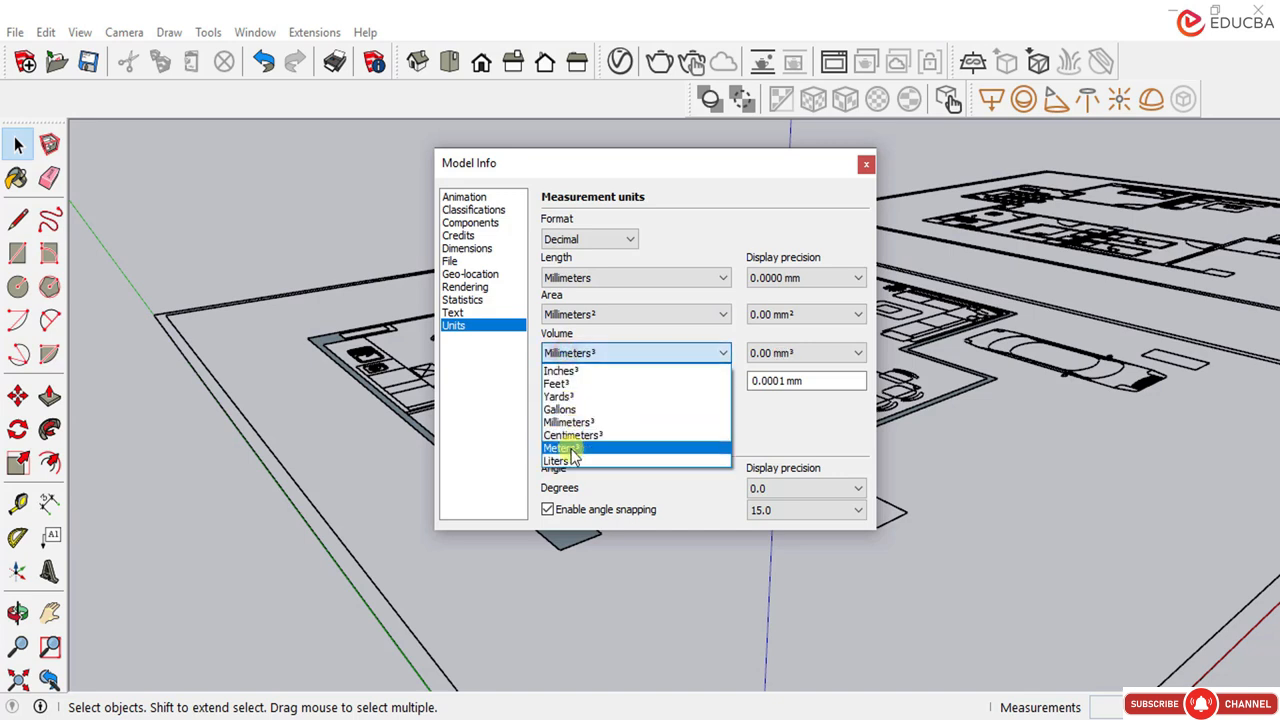
pyautogui.click(565, 448)
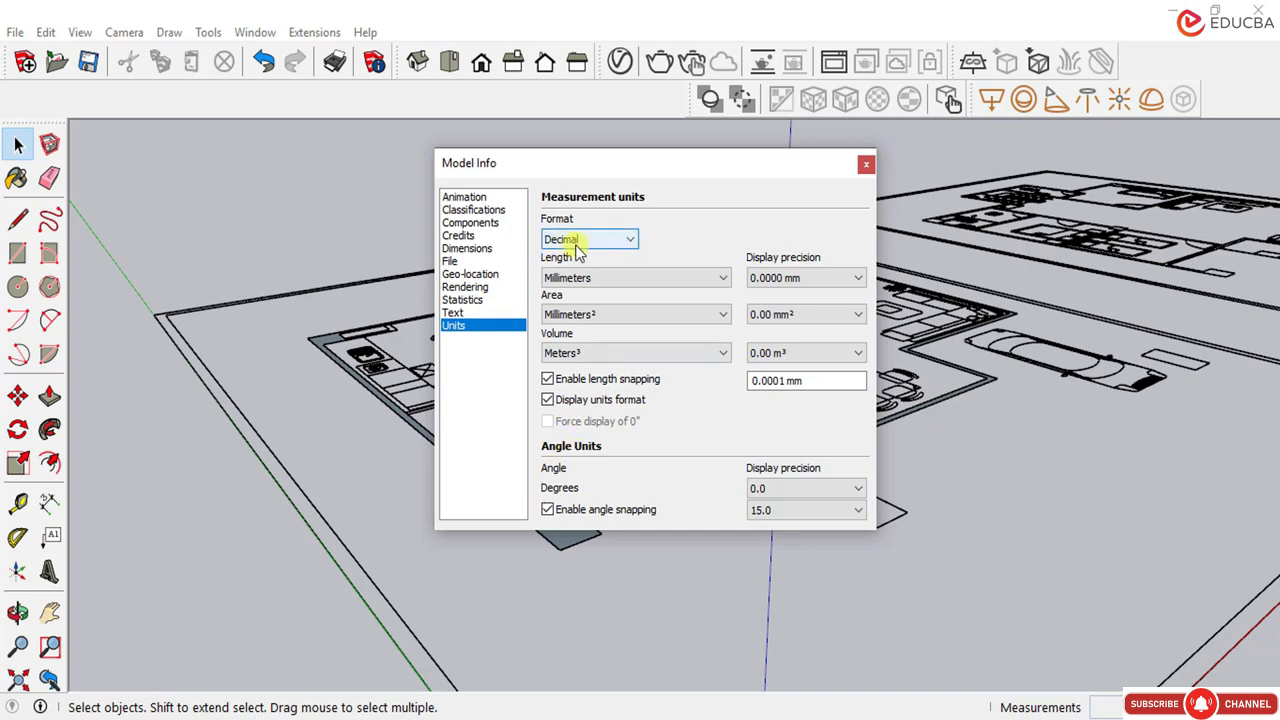
pyautogui.click(605, 277)
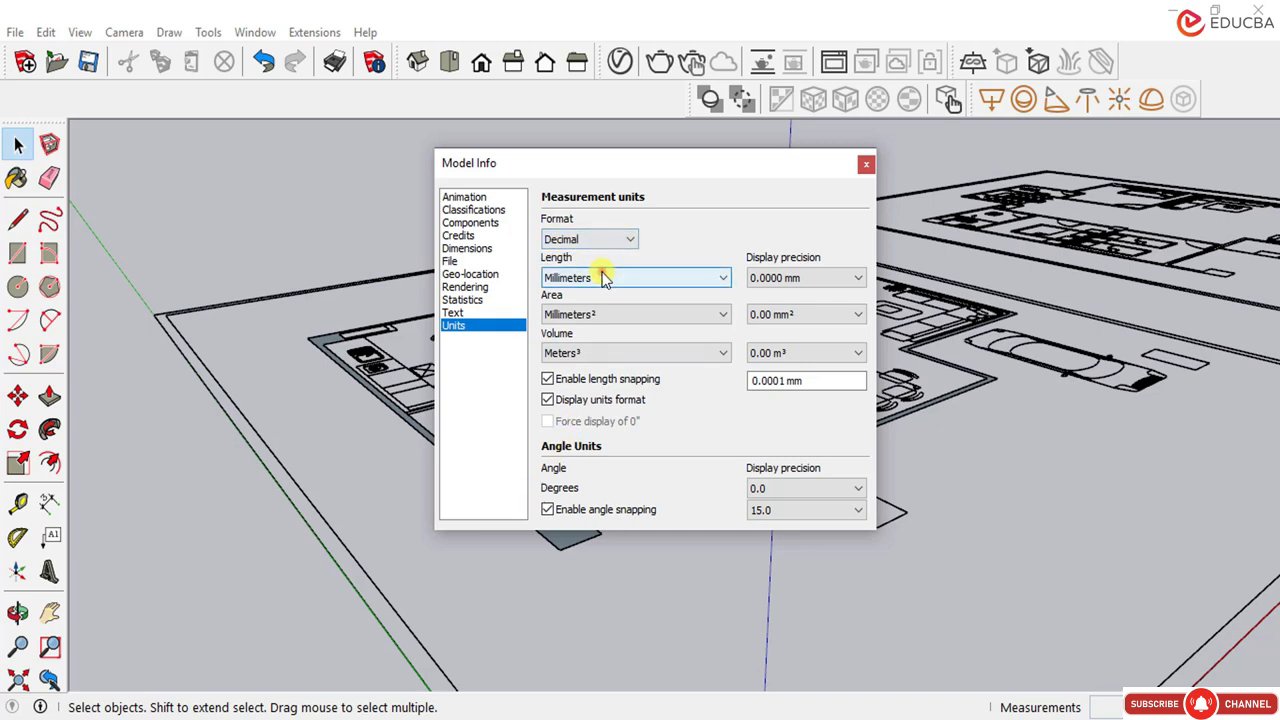
pyautogui.click(604, 274)
pyautogui.click(607, 315)
pyautogui.click(607, 315)
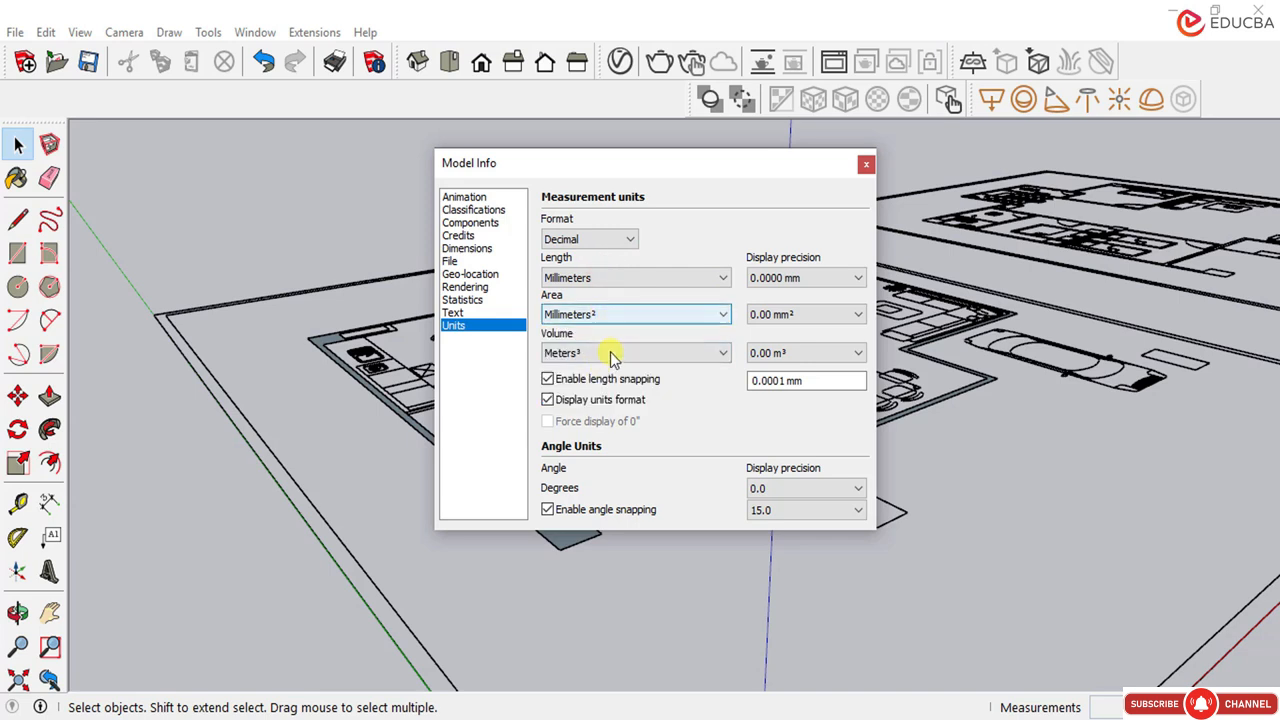
# Step: Set the display precision of length, area and volume to one decimal place and close the model settings
pyautogui.click(788, 279)
pyautogui.click(777, 310)
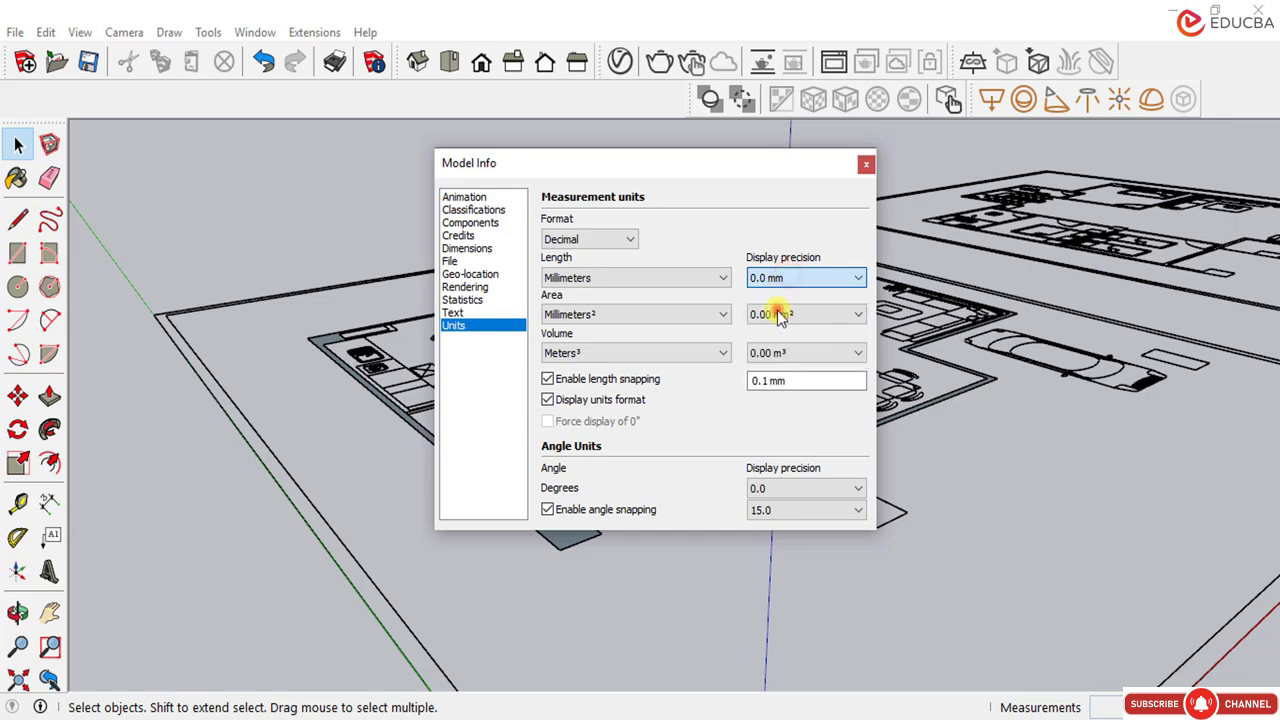
pyautogui.click(779, 317)
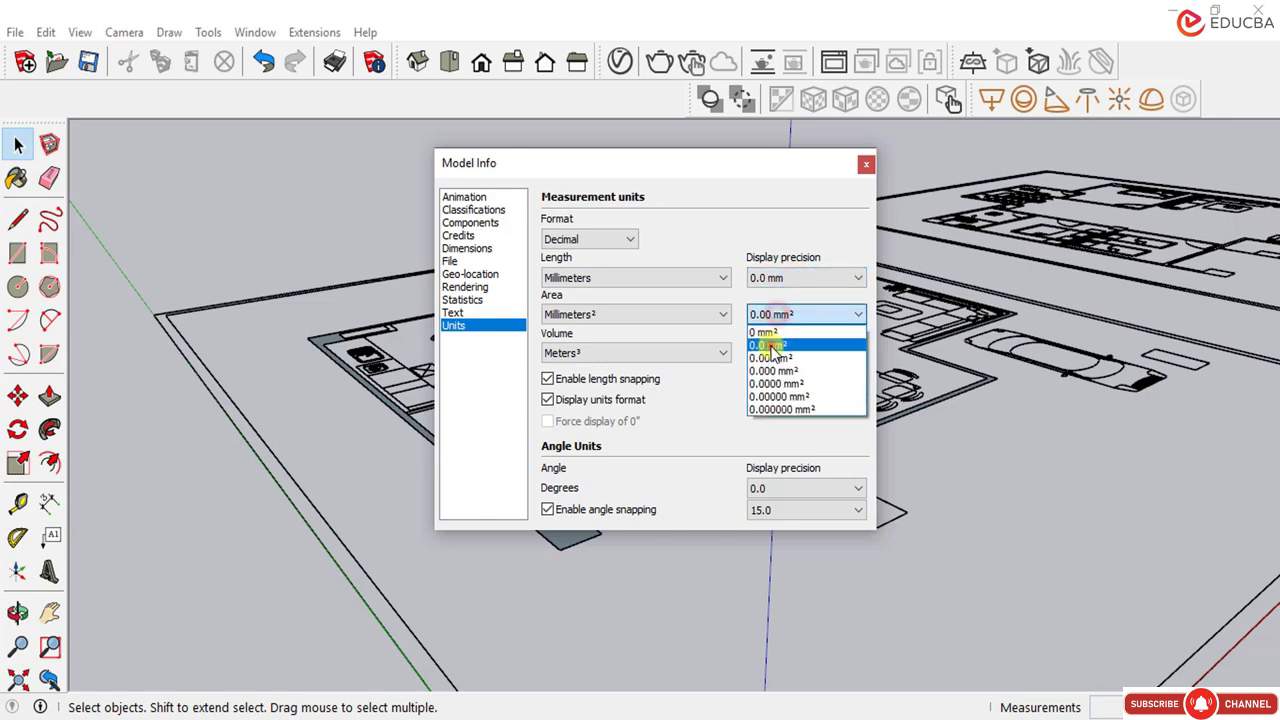
pyautogui.click(767, 343)
pyautogui.click(771, 351)
pyautogui.click(764, 383)
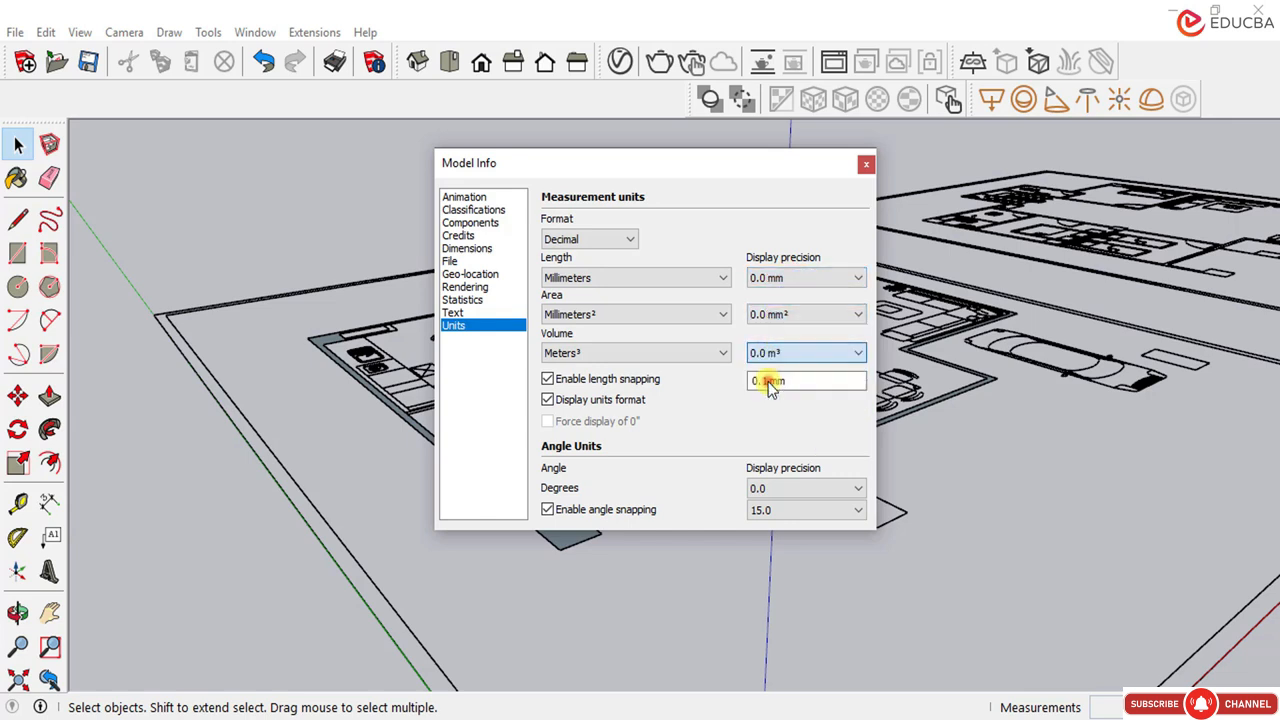
pyautogui.click(865, 166)
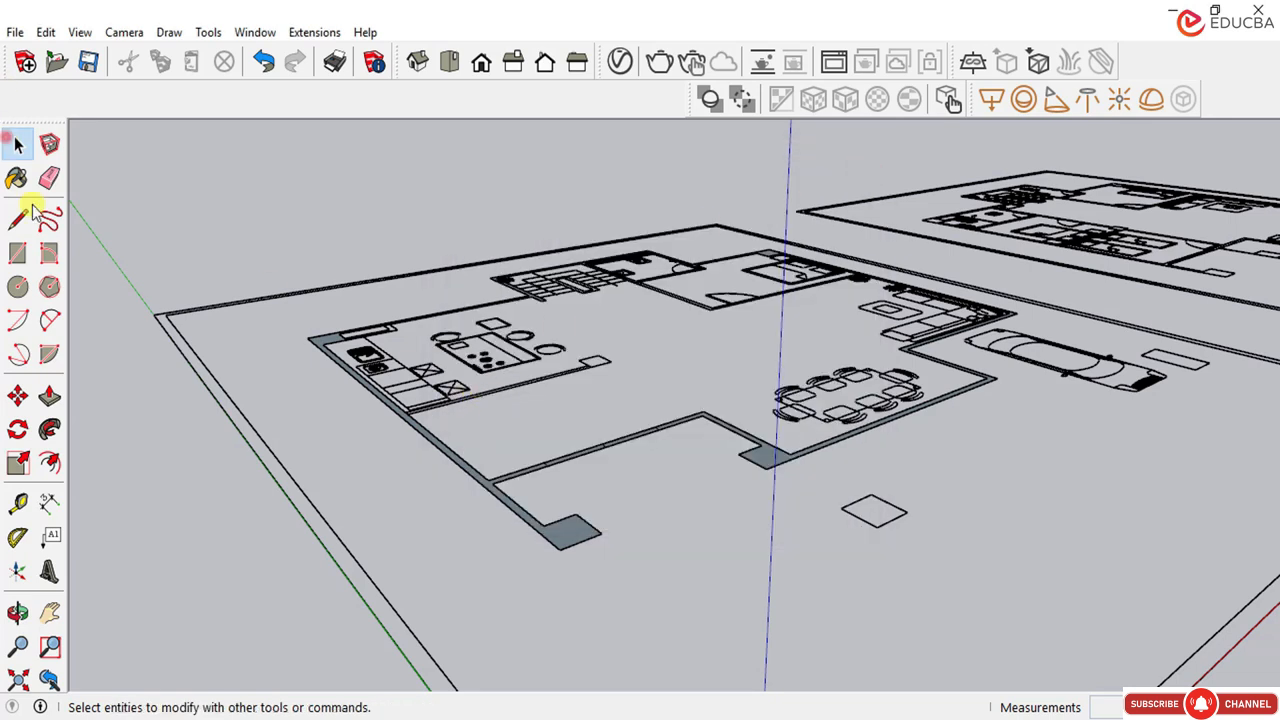
# Step: Extrude the kitchen-side outer wall face, including its front column, upward by 3500 mm
pyautogui.click(48, 399)
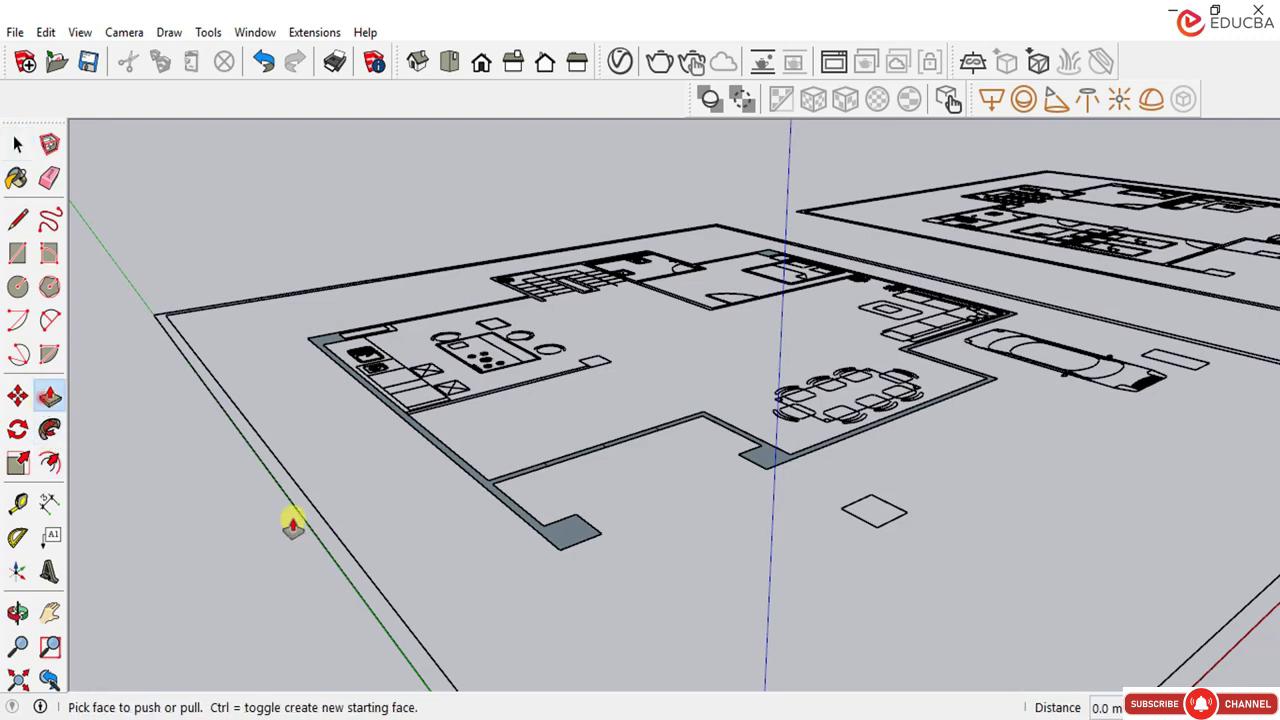
pyautogui.click(566, 523)
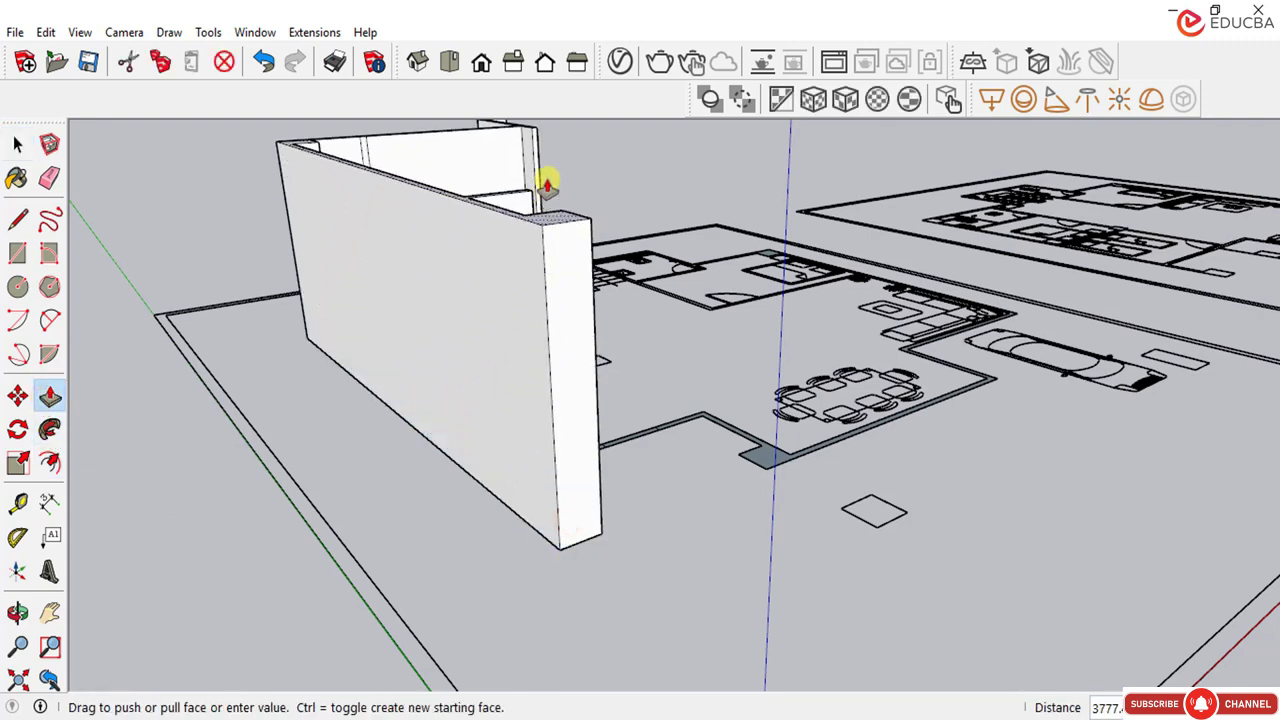
pyautogui.scroll(-3, 545, 280)
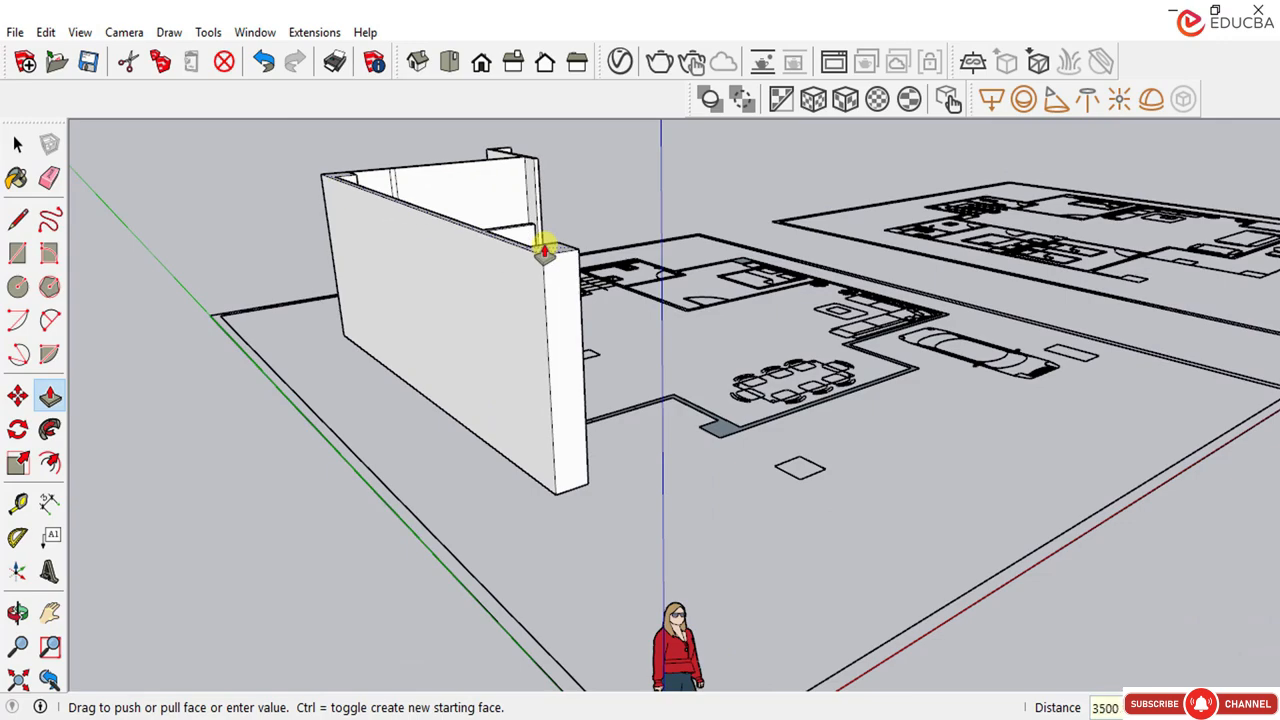
pyautogui.click(543, 249)
# Step: Extrude the first two front wall segments adjoining the raised side wall upward by 3500 mm each
pyautogui.moveTo(529, 280); pyautogui.dragTo(443, 377, button='middle')
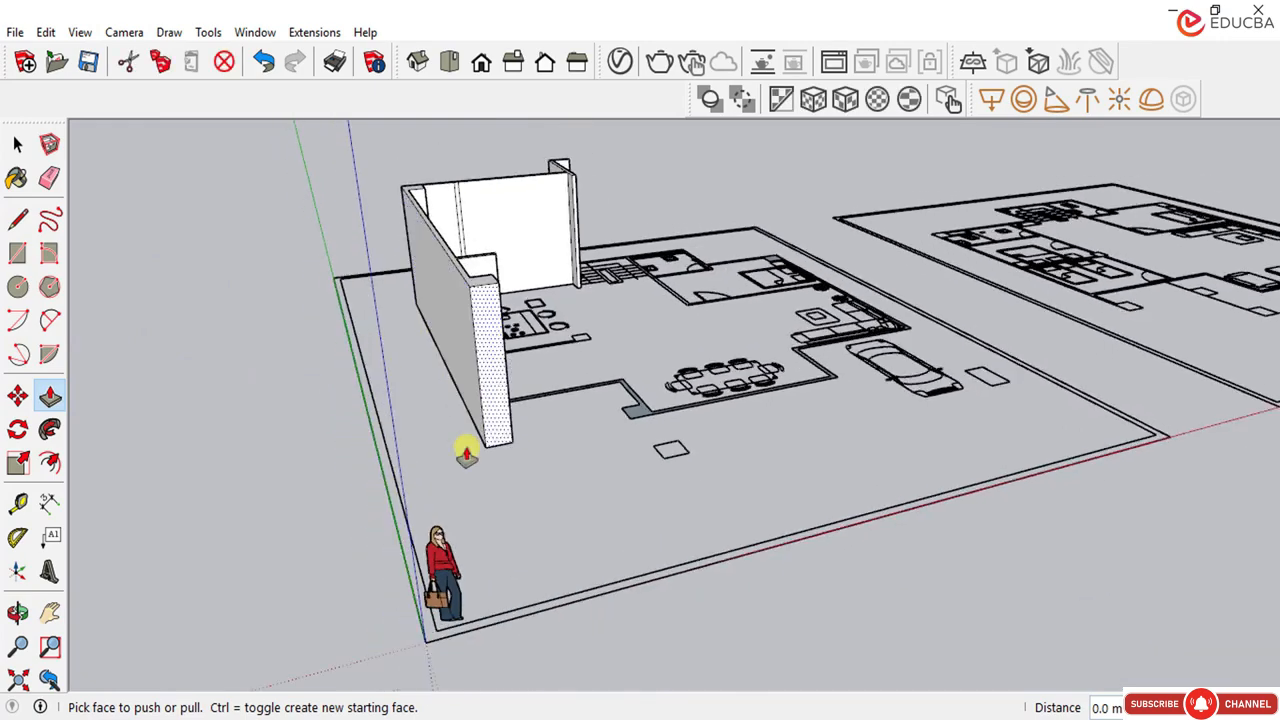
pyautogui.moveTo(466, 455); pyautogui.dragTo(500, 243, button='middle')
pyautogui.scroll(5, 520, 365)
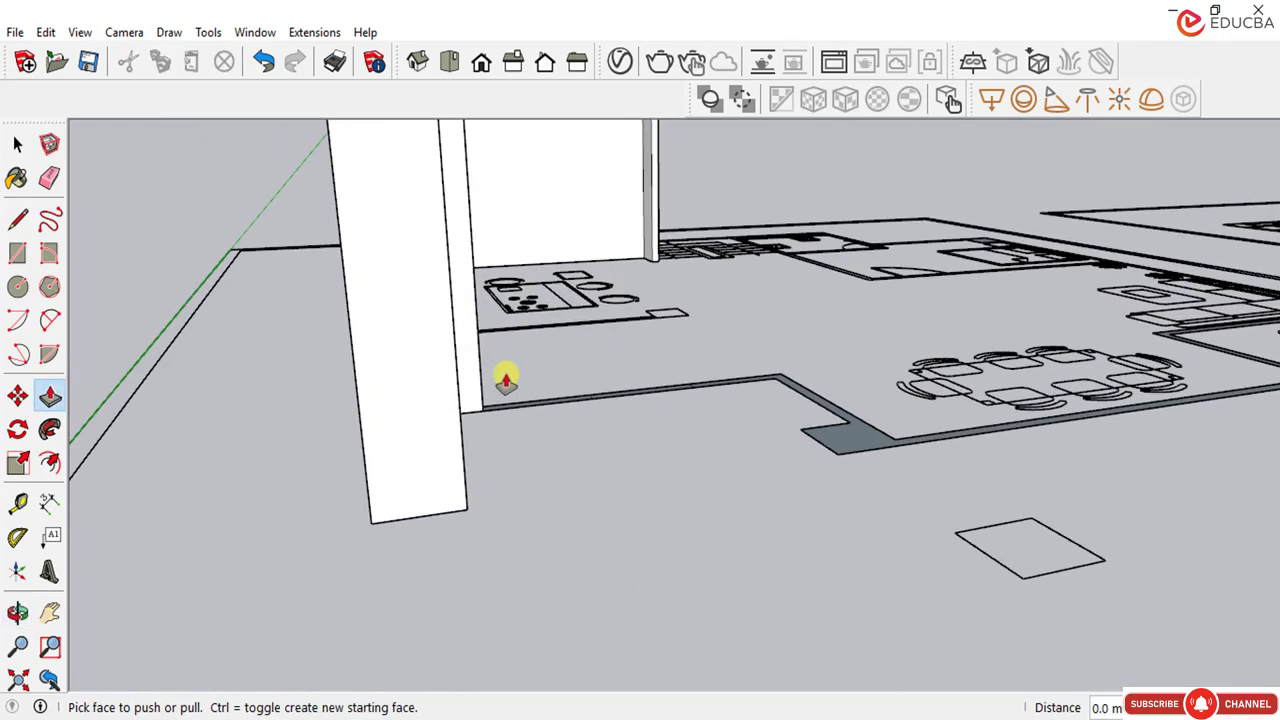
pyautogui.scroll(3, 508, 395)
pyautogui.moveTo(523, 437); pyautogui.dragTo(557, 494, button='middle')
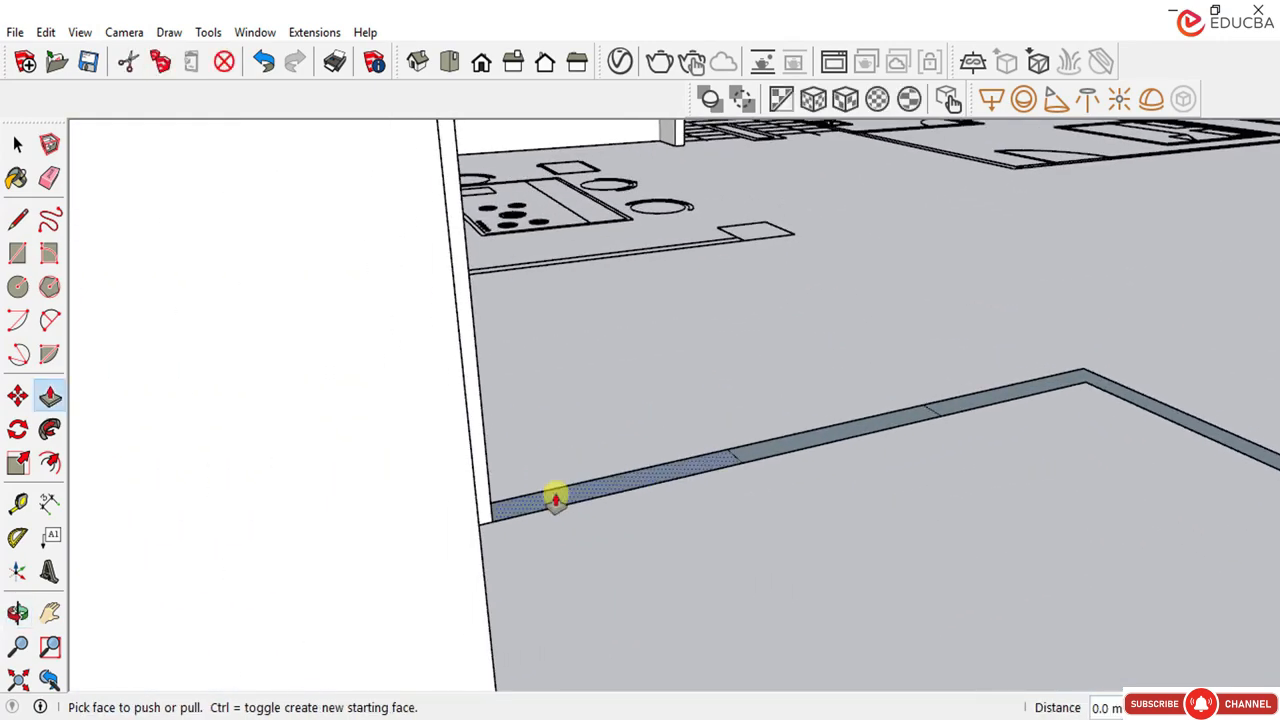
pyautogui.click(557, 494)
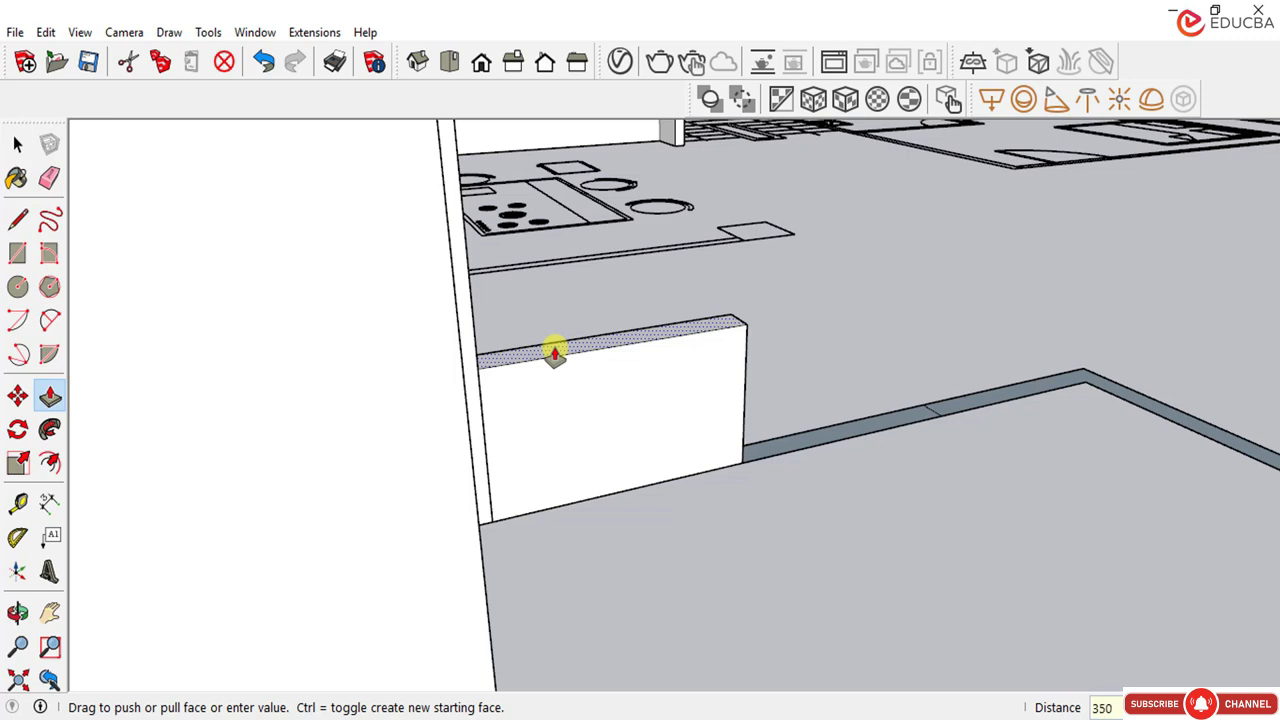
pyautogui.press('Return')
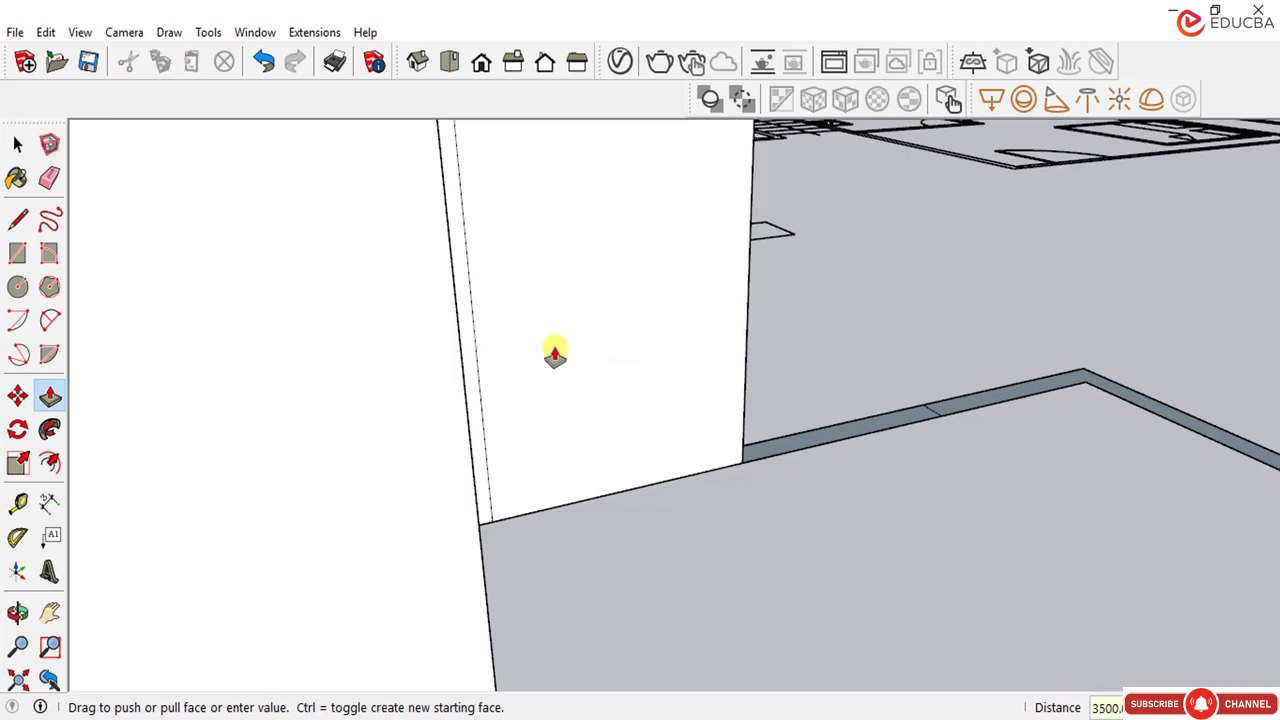
pyautogui.click(834, 427)
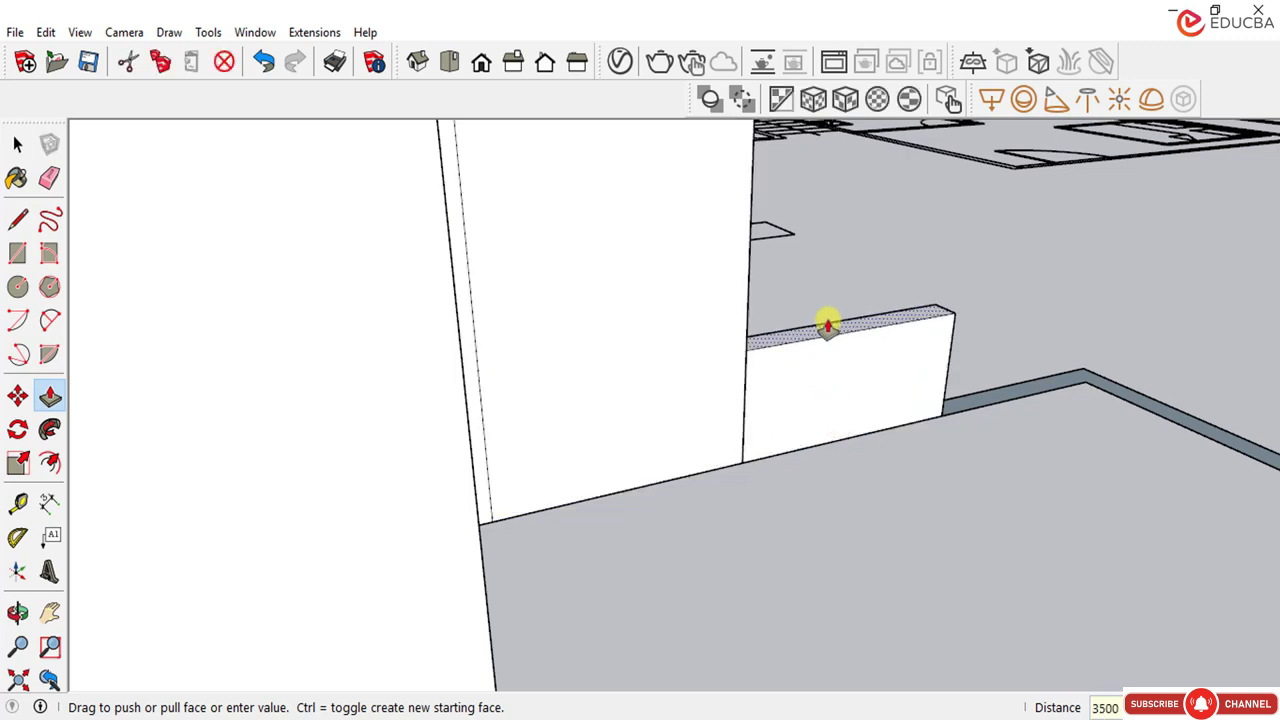
pyautogui.write('3500')
pyautogui.press('Return')
# Step: Extrude the remaining stepped wall face around the dining area upward by 3500 mm
pyautogui.click(1027, 382)
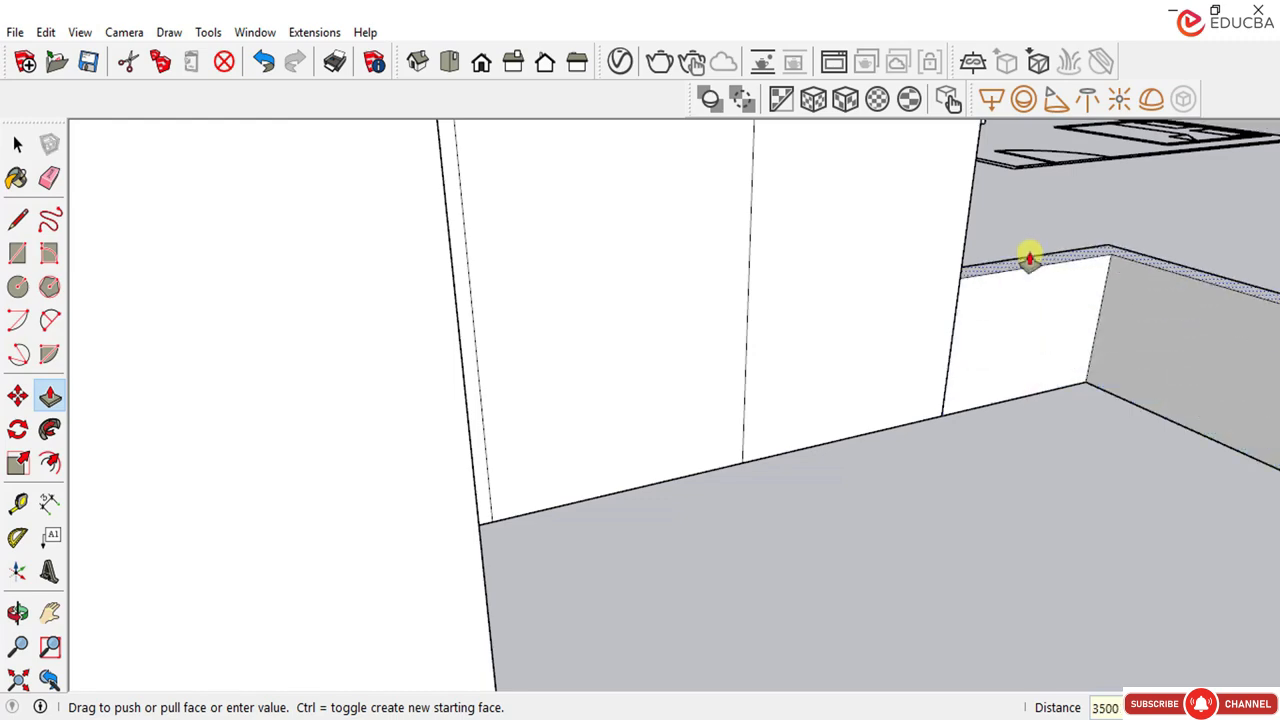
pyautogui.write('3500')
pyautogui.scroll(-3, 1029, 258)
pyautogui.press('Return')
pyautogui.scroll(-5, 503, 414)
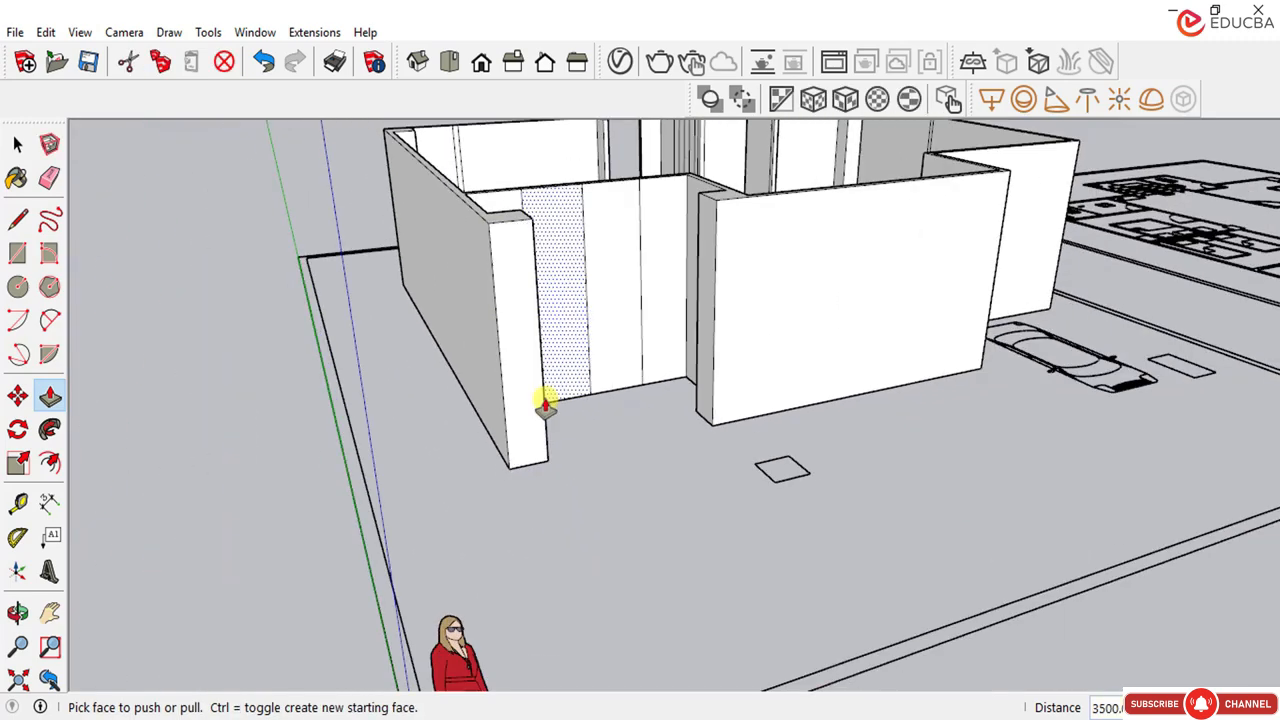
# Step: Extrude the thin unraised strip in the gap of the front outer wall upward by 3500 mm
pyautogui.scroll(-4, 545, 405)
pyautogui.moveTo(604, 402); pyautogui.dragTo(516, 371, button='middle')
pyautogui.moveTo(626, 334)
pyautogui.mouseDown(button='middle')
pyautogui.moveTo(252, 316)
pyautogui.moveTo(643, 286)
pyautogui.moveTo(543, 374)
pyautogui.moveTo(846, 389)
pyautogui.moveTo(718, 316)
pyautogui.moveTo(686, 271)
pyautogui.moveTo(794, 337)
pyautogui.moveTo(903, 366)
pyautogui.moveTo(643, 316)
pyautogui.moveTo(749, 314)
pyautogui.moveTo(980, 371)
pyautogui.mouseUp(button='middle')
pyautogui.scroll(5, 529, 446)
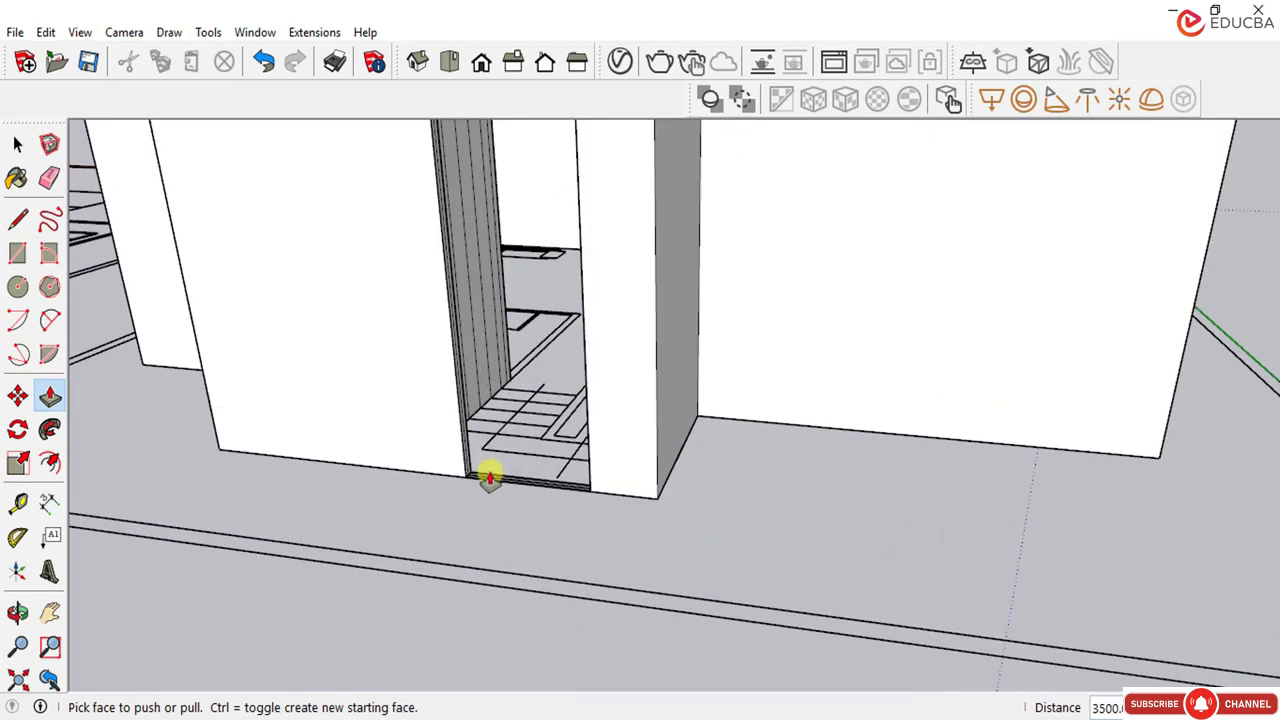
pyautogui.moveTo(490, 478); pyautogui.dragTo(666, 477, button='middle')
pyautogui.scroll(6, 717, 505)
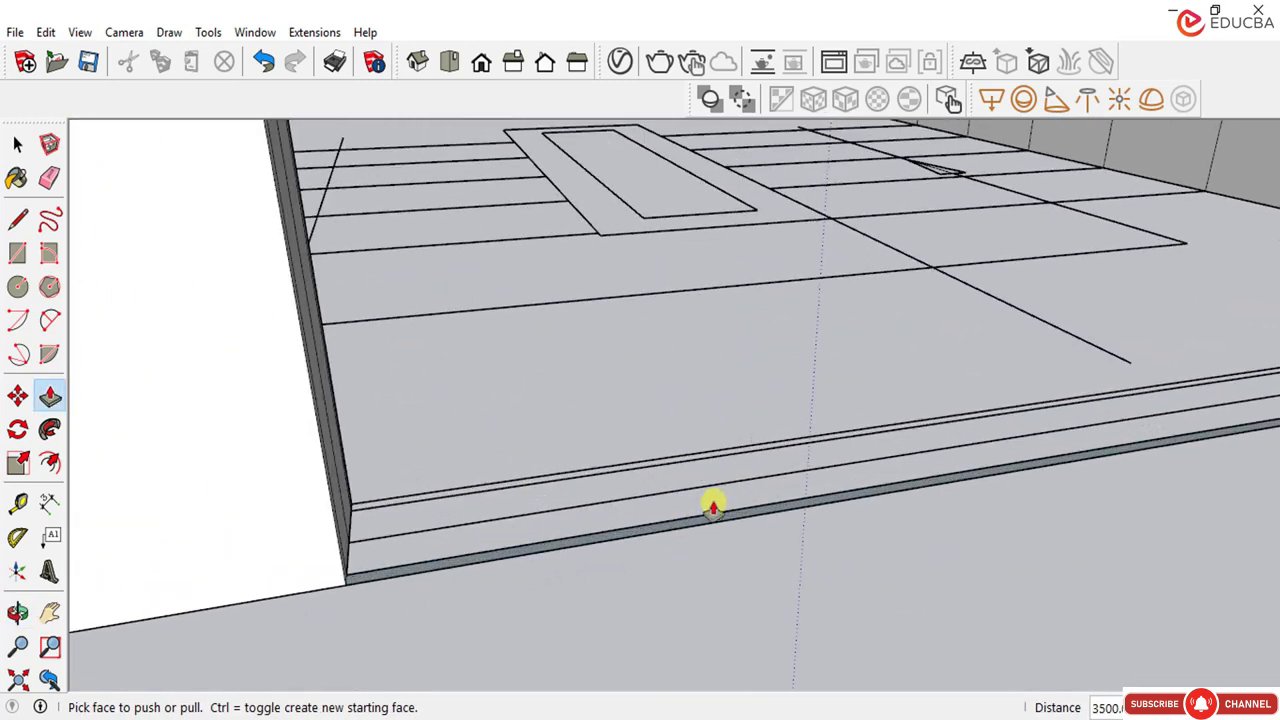
pyautogui.click(710, 514)
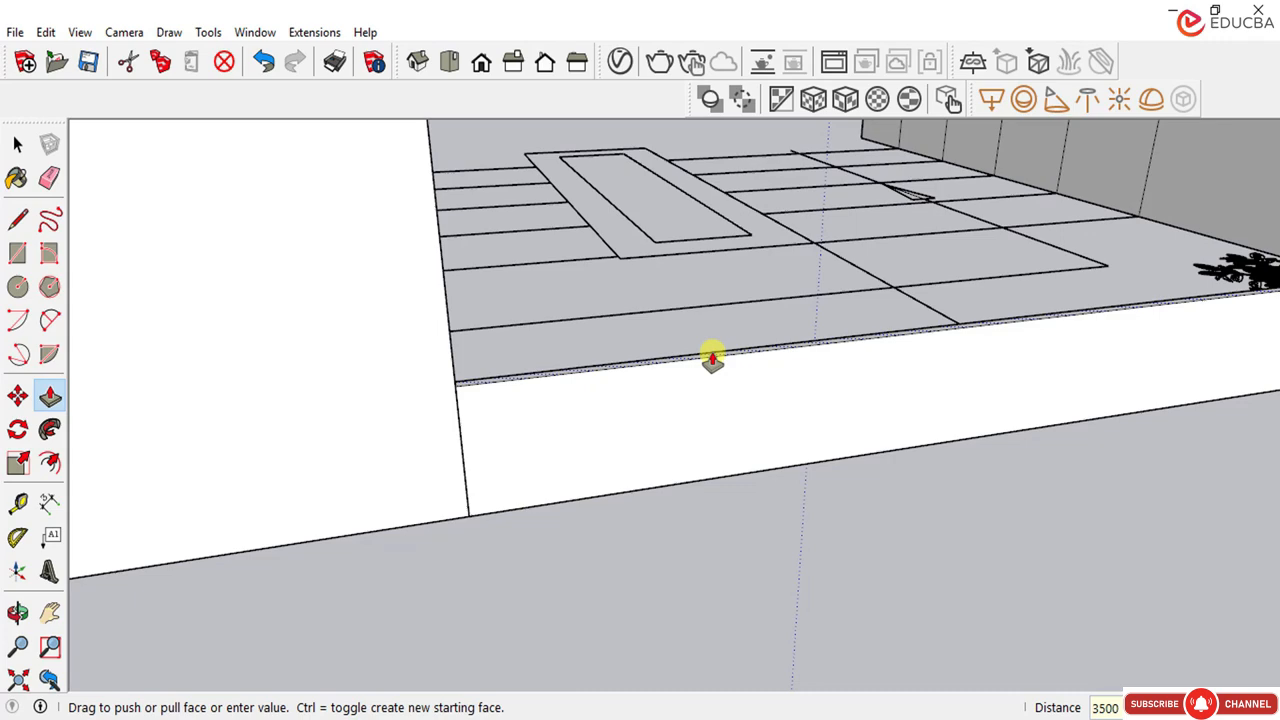
pyautogui.press('Return')
pyautogui.scroll(-6, 571, 380)
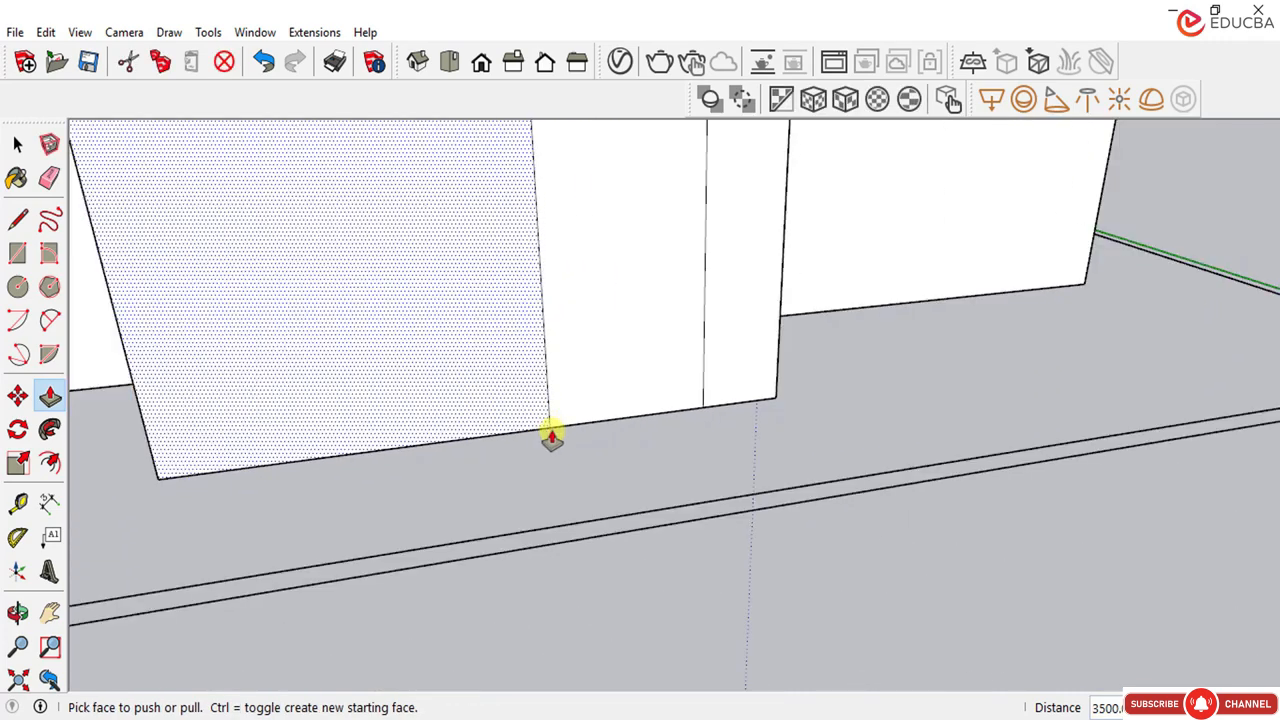
pyautogui.scroll(-5, 551, 436)
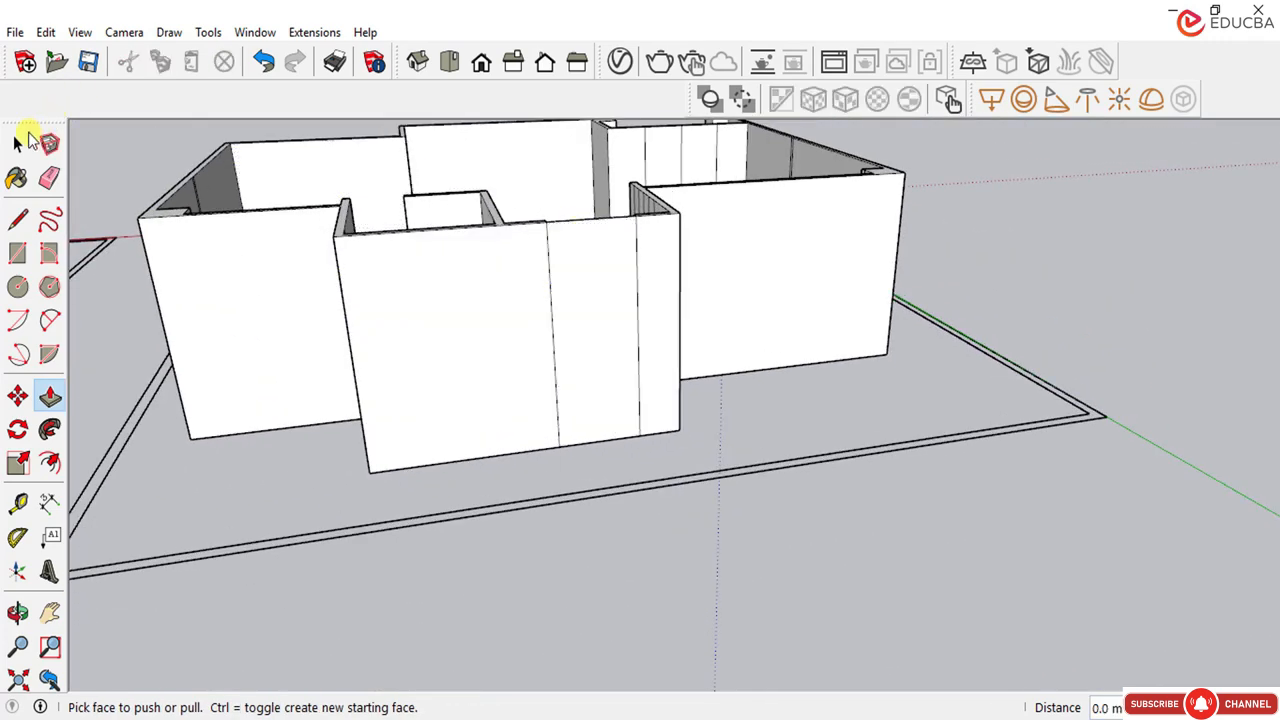
# Step: Inspect the raised walls from several sides, checking the front recess, stair area and interior
pyautogui.click(28, 140)
pyautogui.scroll(2, 549, 237)
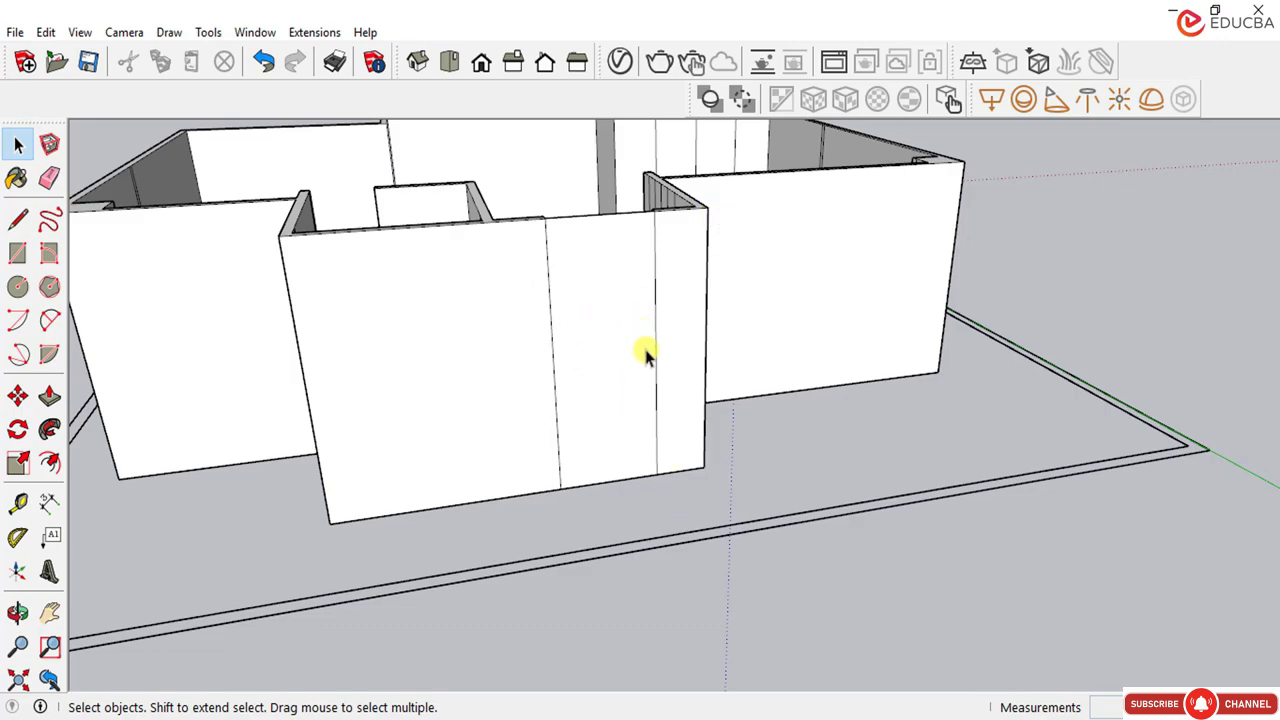
pyautogui.scroll(-3, 613, 370)
pyautogui.moveTo(623, 296); pyautogui.dragTo(608, 368, button='middle')
pyautogui.scroll(5, 600, 338)
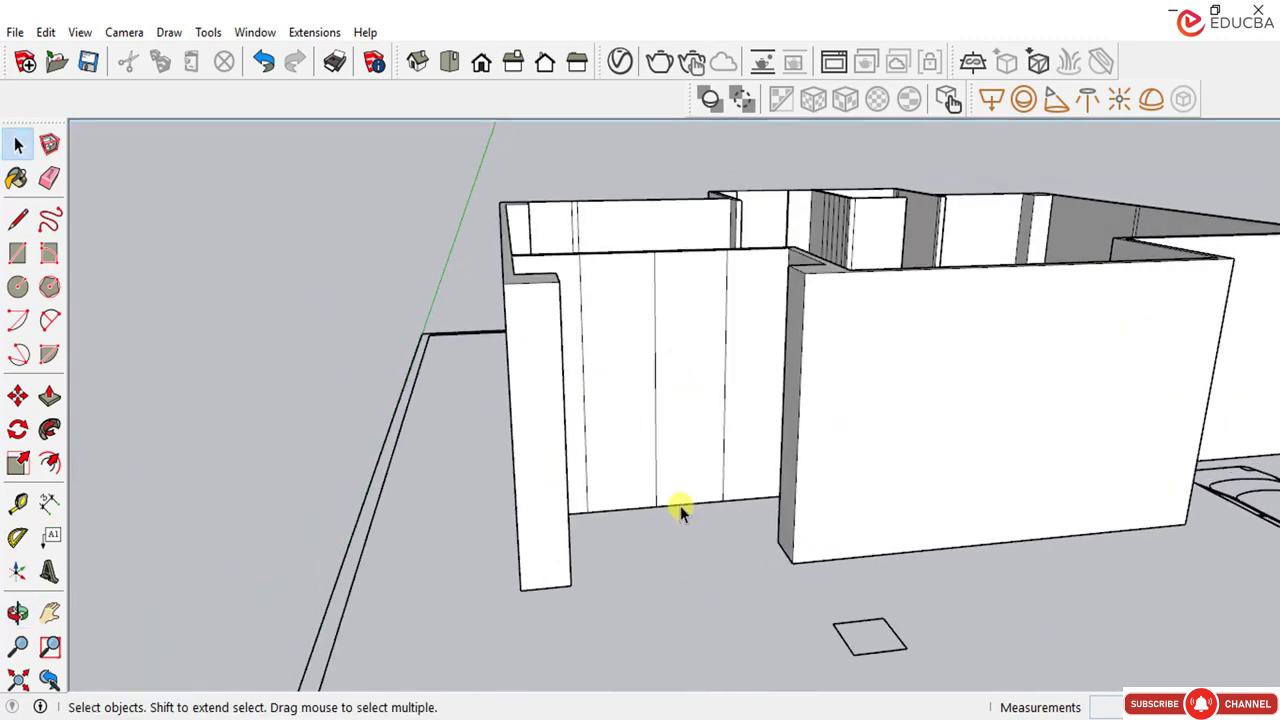
pyautogui.scroll(-3, 646, 401)
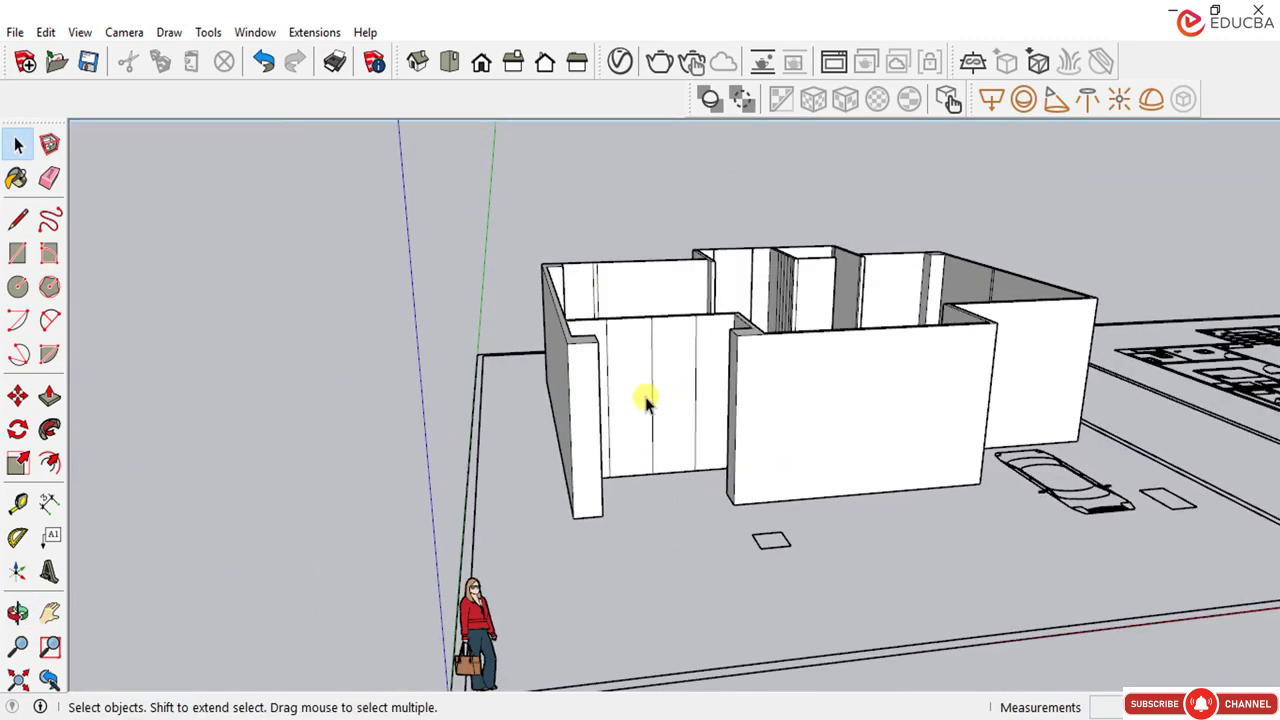
pyautogui.moveTo(646, 401); pyautogui.dragTo(733, 243, button='middle')
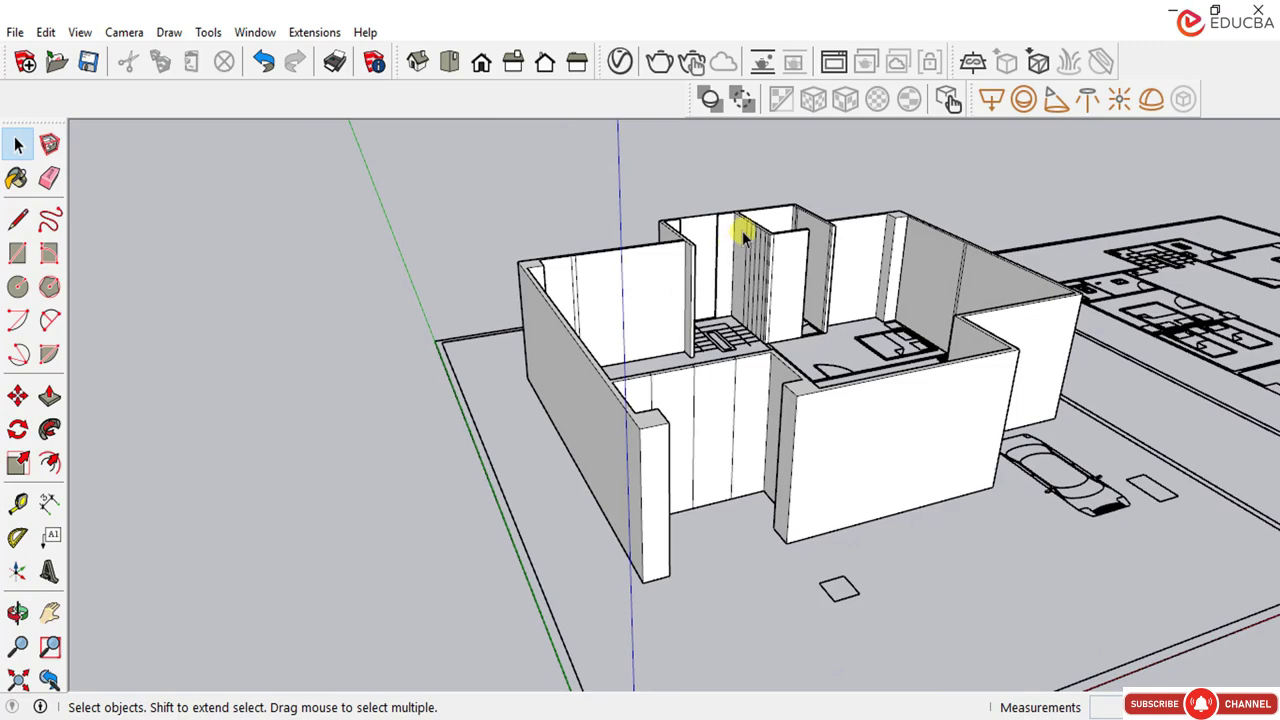
pyautogui.scroll(4, 748, 270)
pyautogui.scroll(-6, 705, 260)
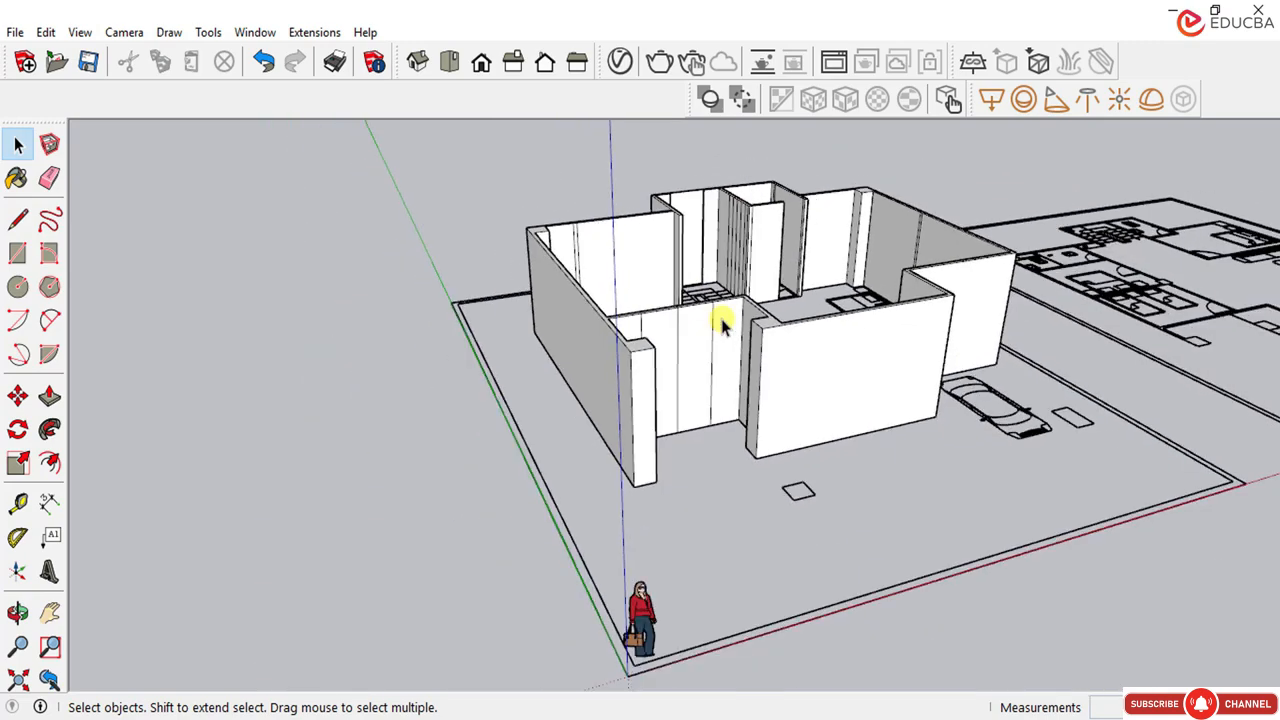
pyautogui.moveTo(722, 325); pyautogui.dragTo(778, 238, button='middle')
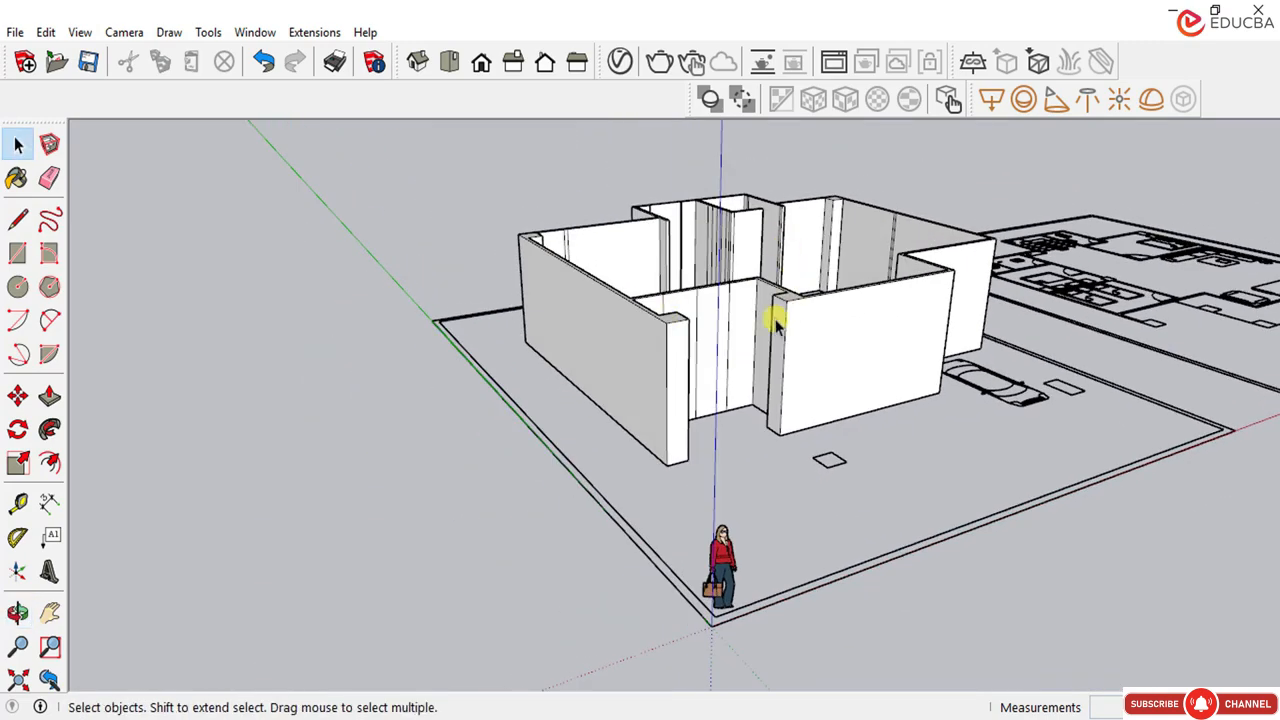
pyautogui.moveTo(677, 323); pyautogui.dragTo(714, 271, button='middle')
pyautogui.scroll(4, 777, 163)
pyautogui.scroll(-2, 660, 258)
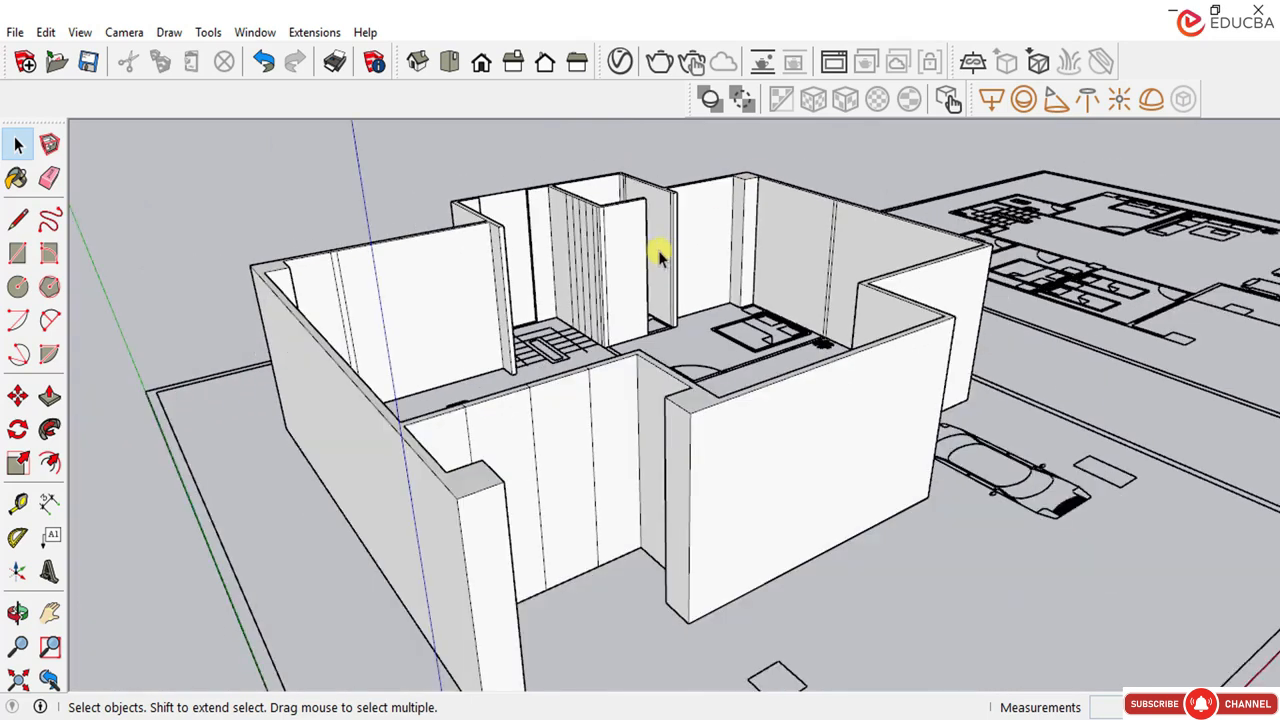
pyautogui.scroll(-3, 659, 257)
pyautogui.moveTo(606, 299); pyautogui.dragTo(600, 302, button='middle')
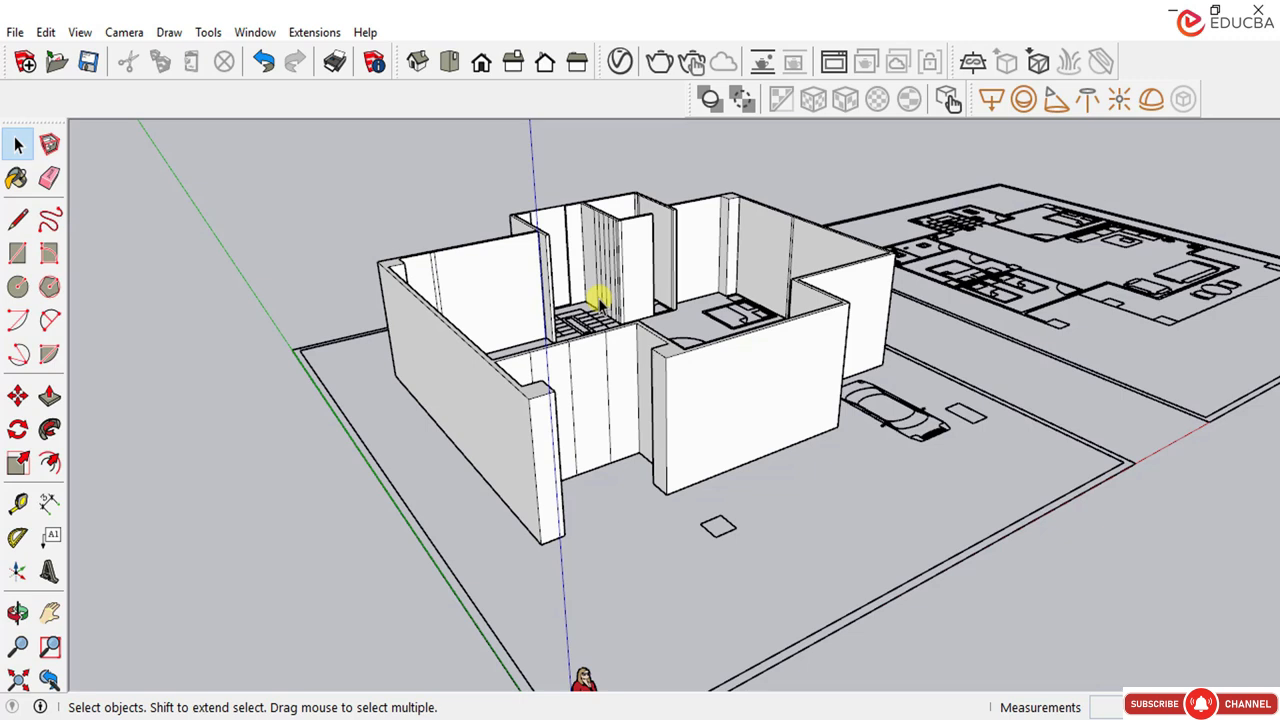
# Step: Switch to the top view and place a guide line along the outer edge of the kitchen-side wall
pyautogui.click(449, 63)
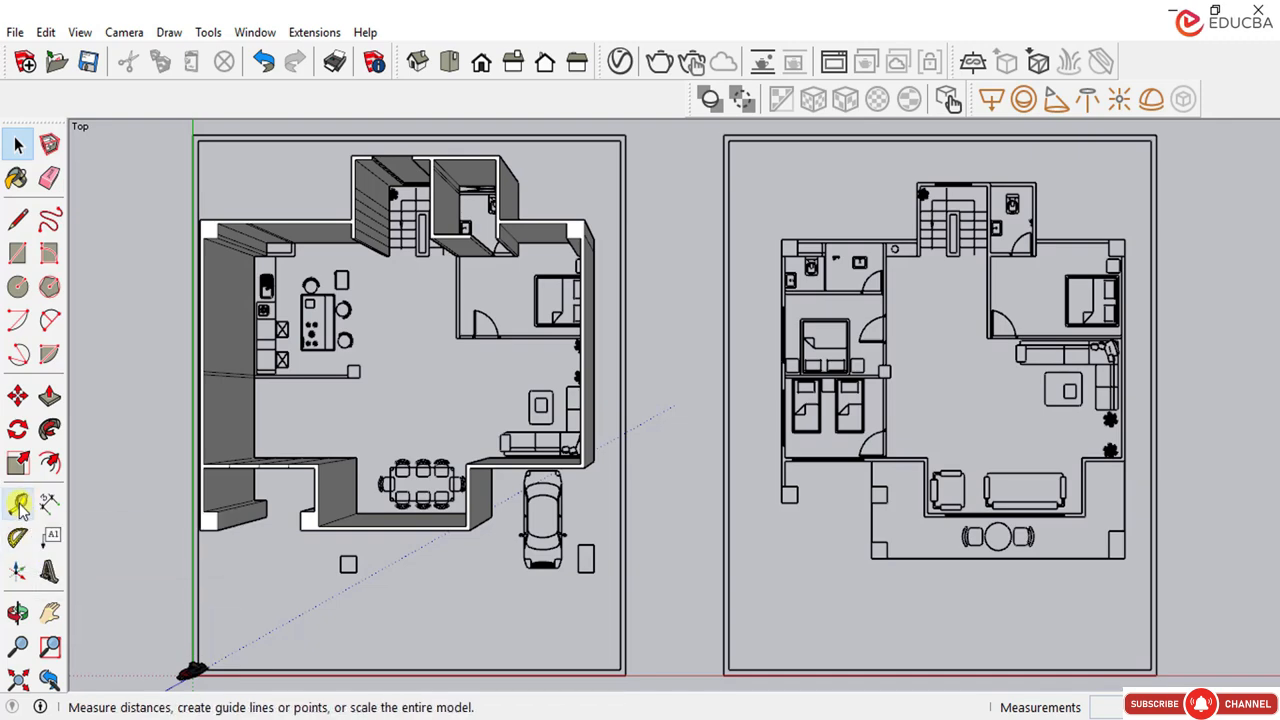
pyautogui.click(20, 505)
pyautogui.scroll(1, 215, 300)
pyautogui.moveTo(215, 300); pyautogui.dragTo(320, 200, button='middle')
pyautogui.click(449, 62)
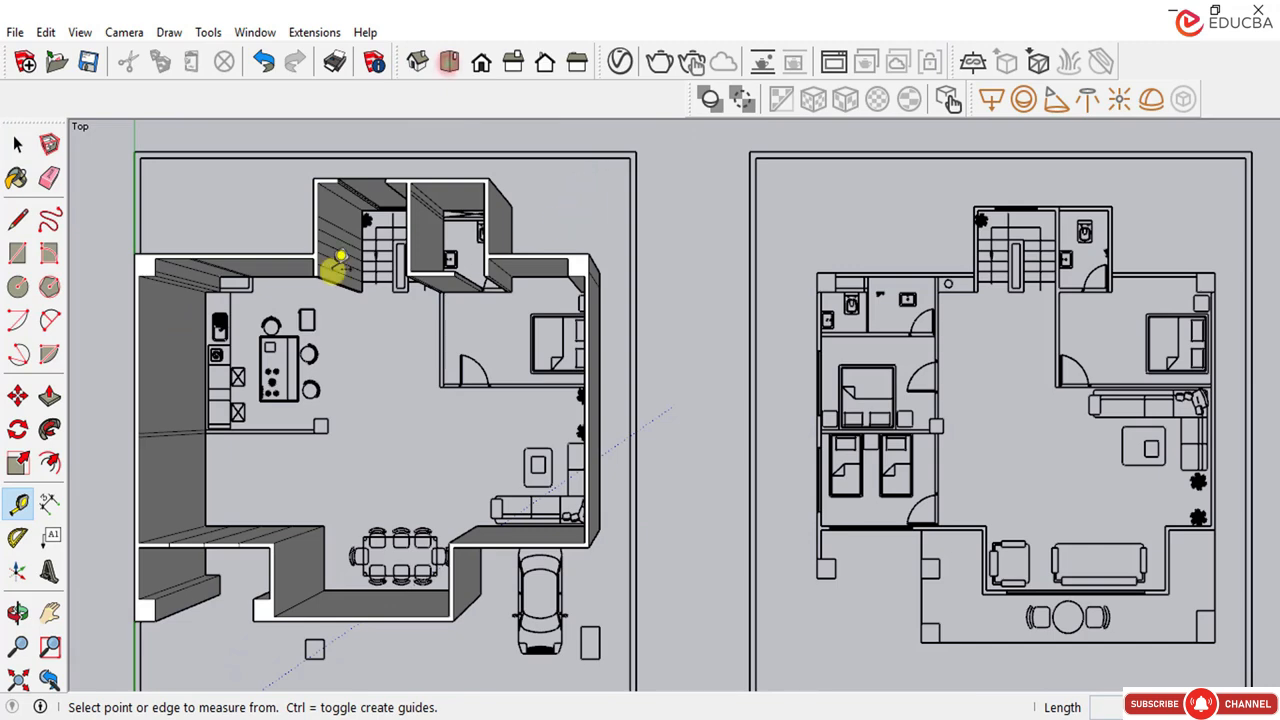
pyautogui.scroll(-2, 529, 214)
pyautogui.scroll(1, 300, 340)
pyautogui.scroll(2, 300, 340)
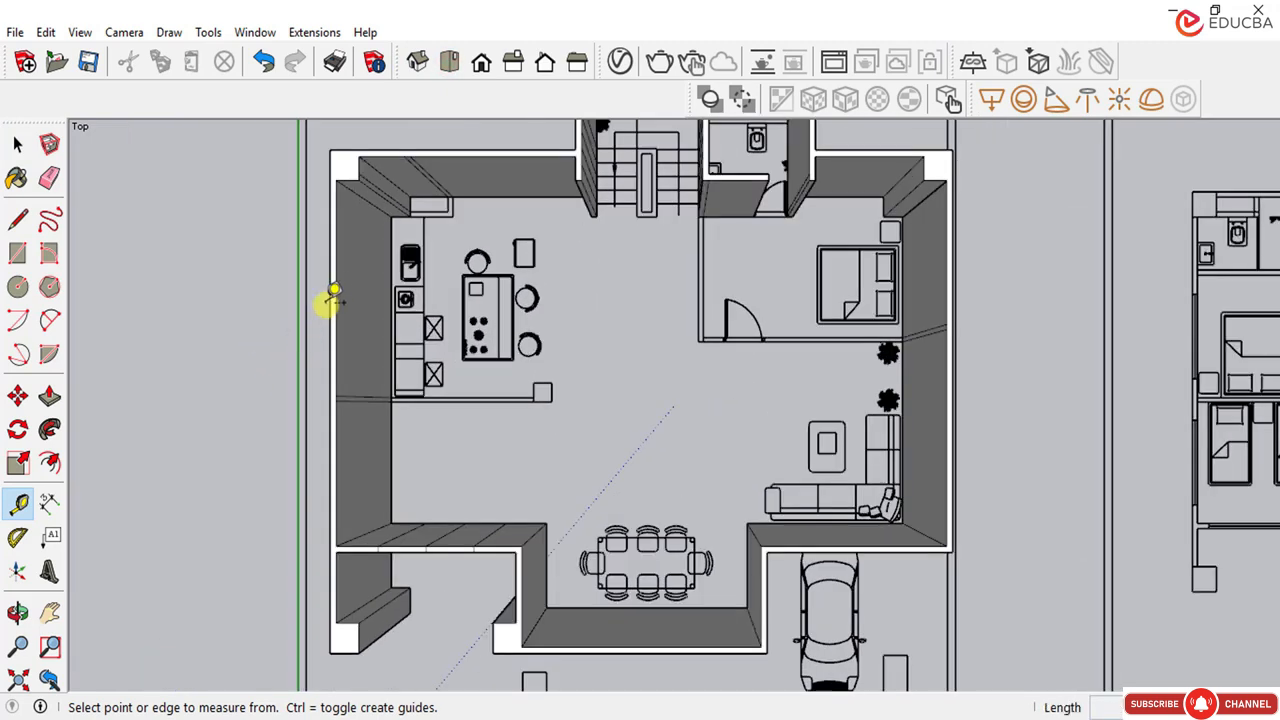
pyautogui.click(330, 275)
pyautogui.scroll(-1, 340, 450)
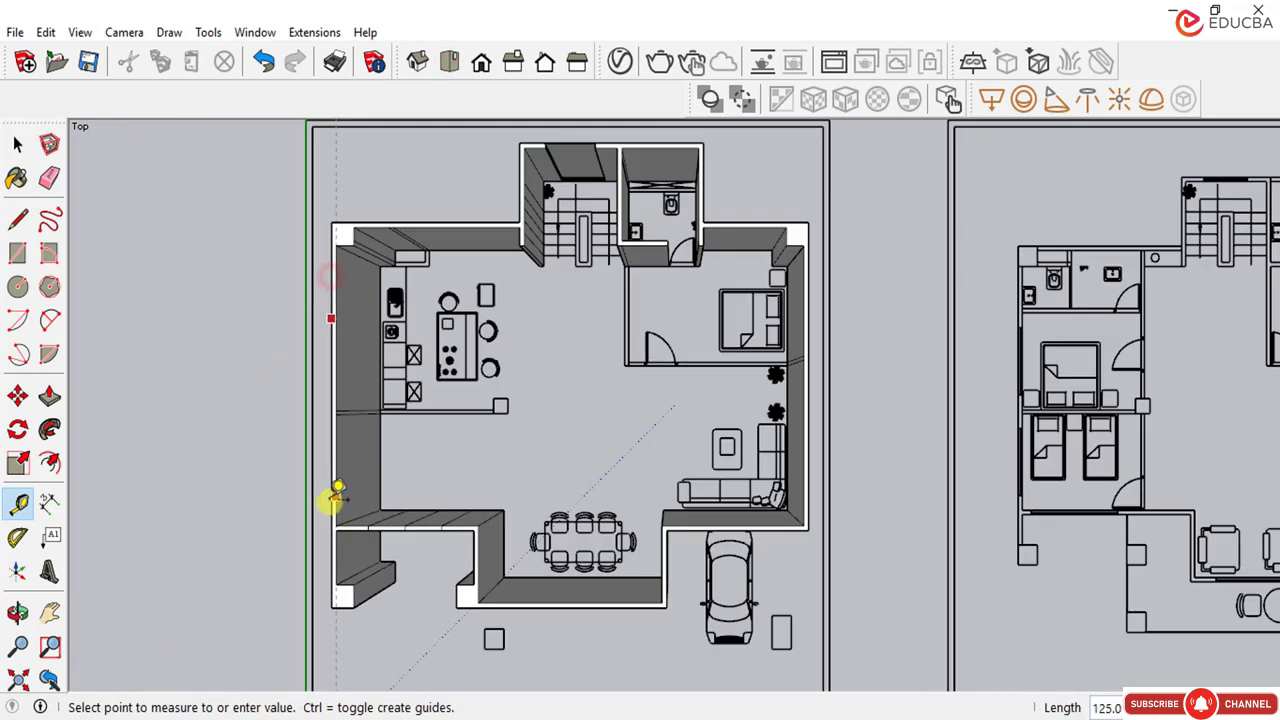
pyautogui.click(336, 488)
pyautogui.scroll(-1, 443, 343)
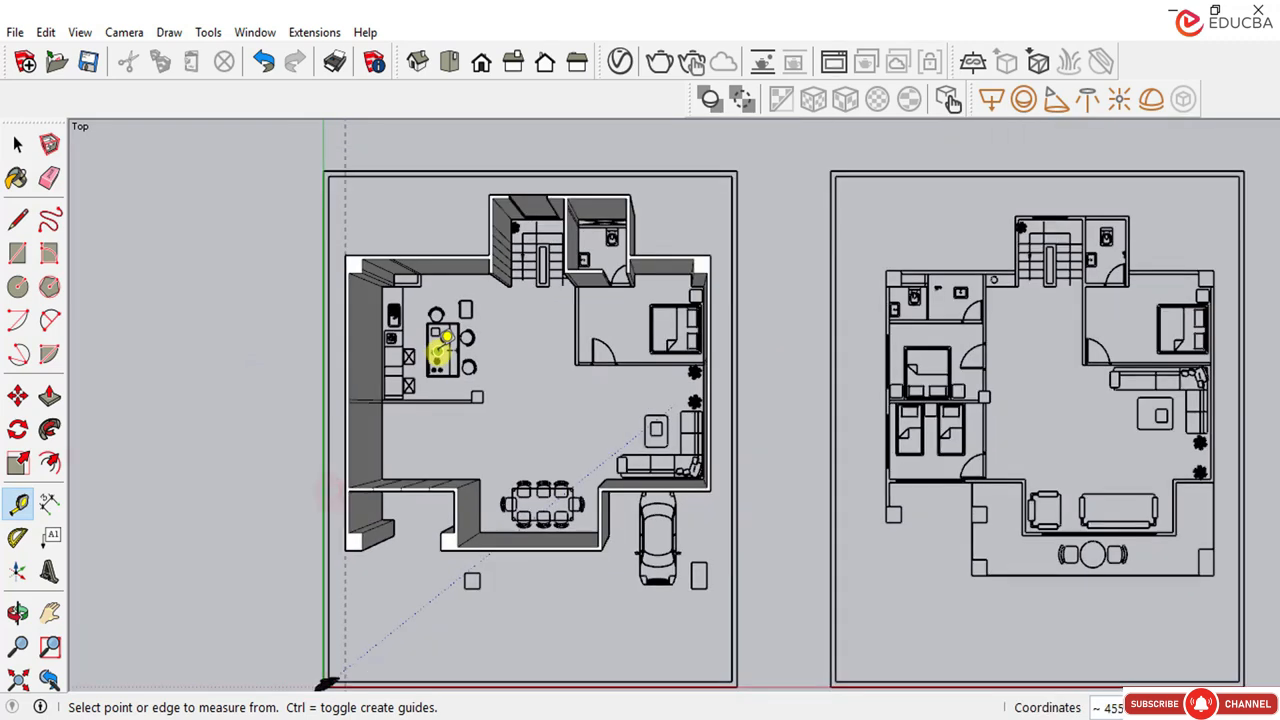
pyautogui.click(17, 144)
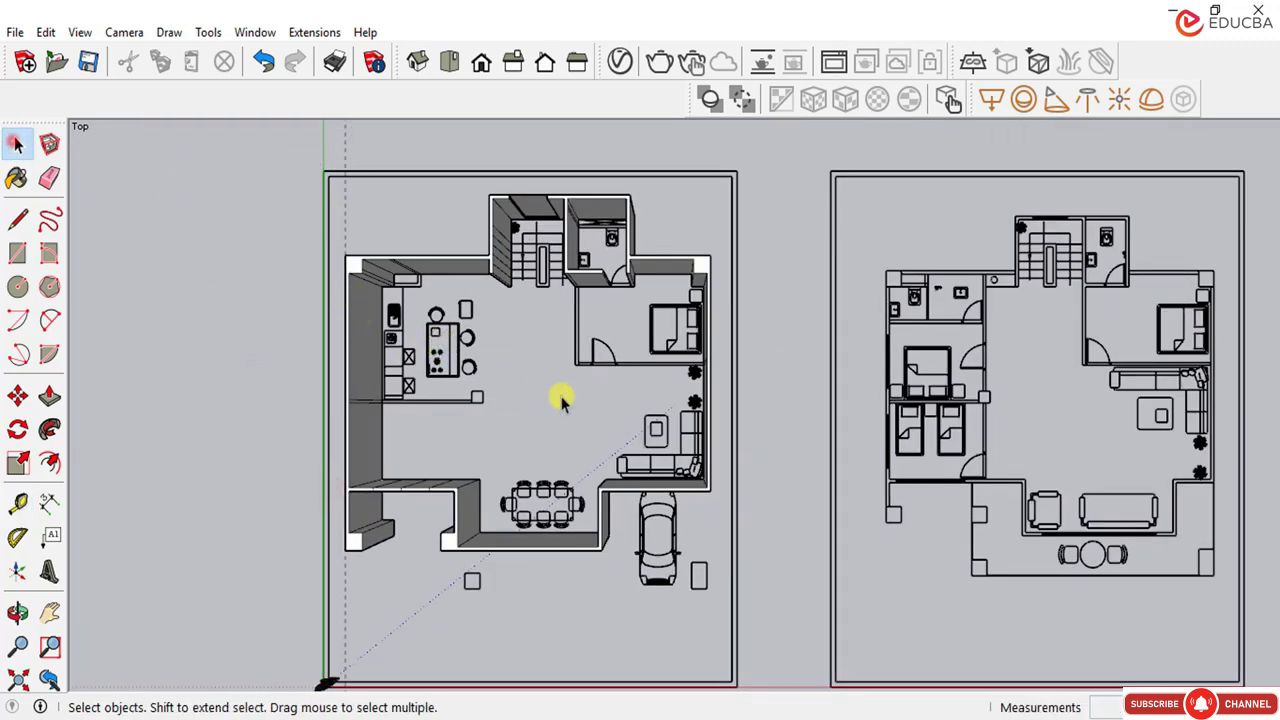
# Step: Place a guide line along the outer edge of the bedroom-side wall
pyautogui.scroll(-2, 556, 478)
pyautogui.scroll(2, 428, 214)
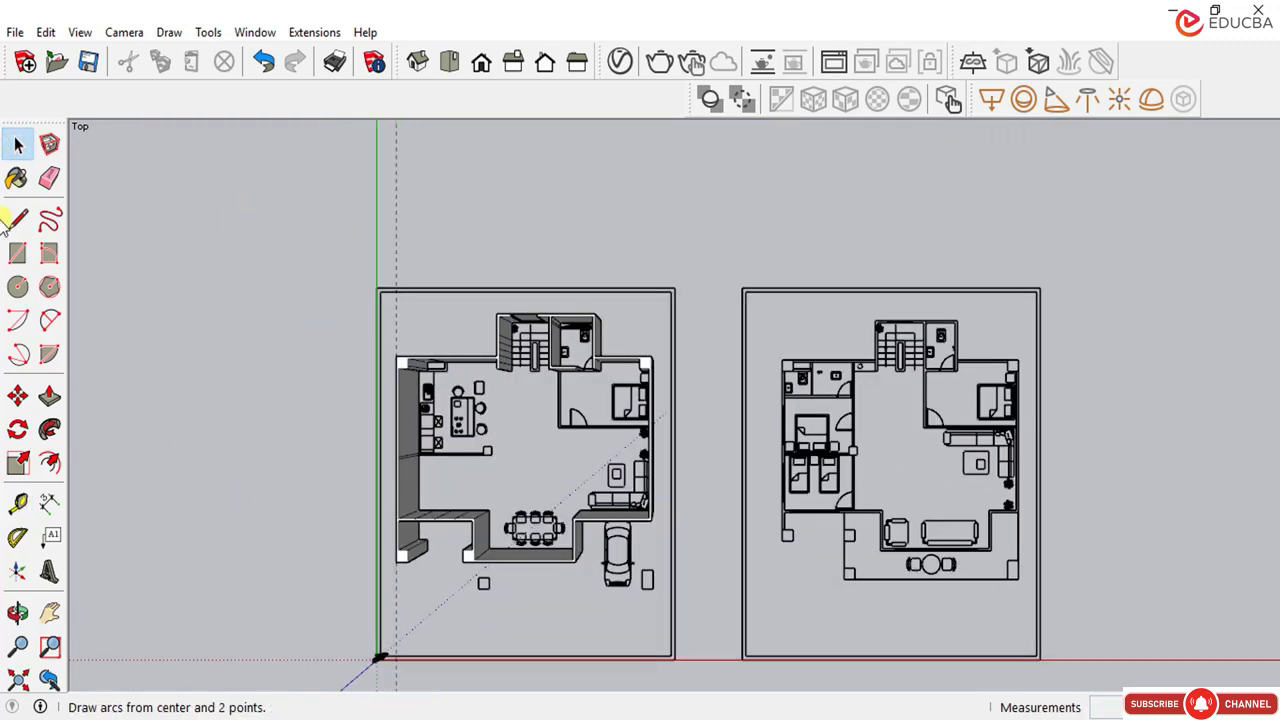
pyautogui.click(17, 505)
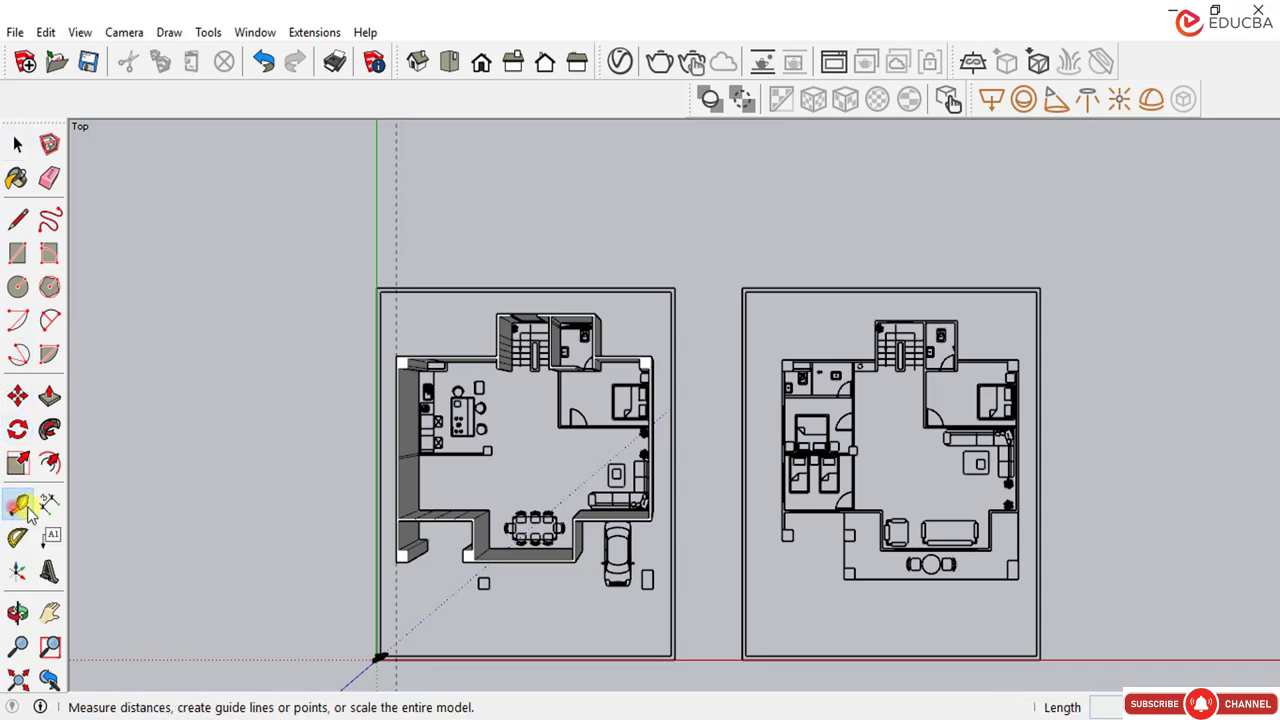
pyautogui.scroll(5, 650, 320)
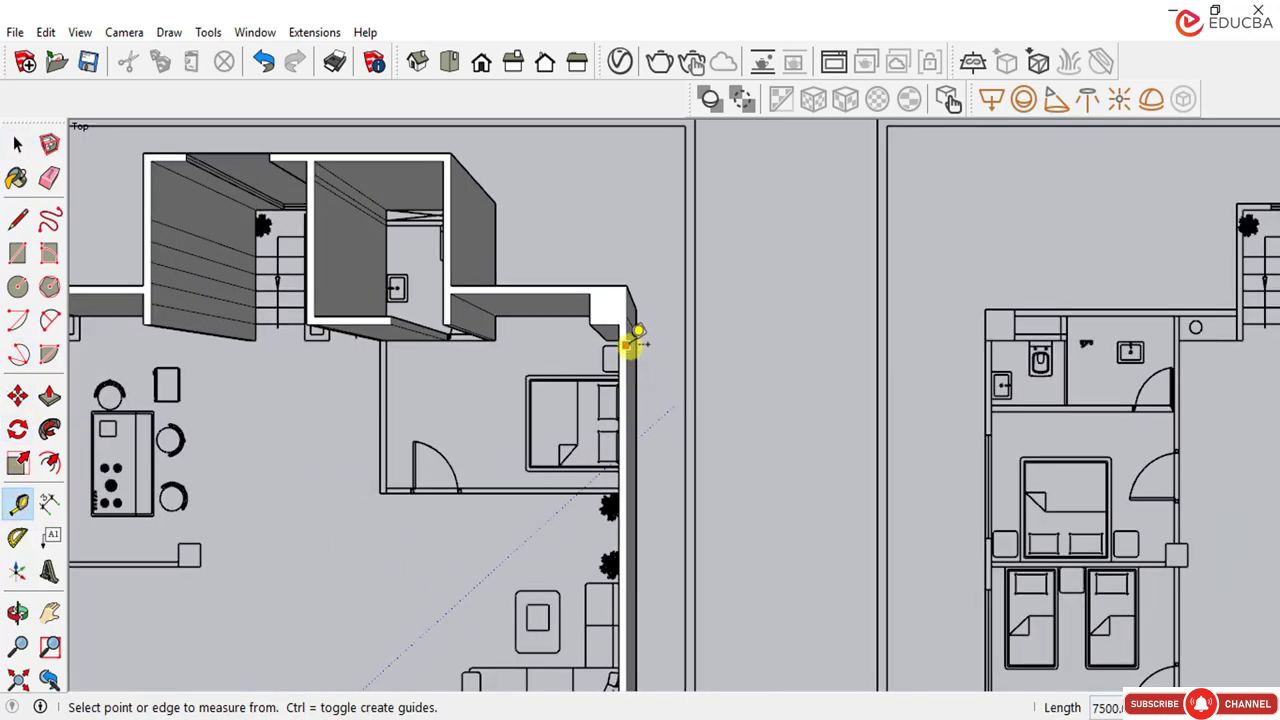
pyautogui.click(629, 343)
pyautogui.click(633, 224)
pyautogui.scroll(-4, 718, 200)
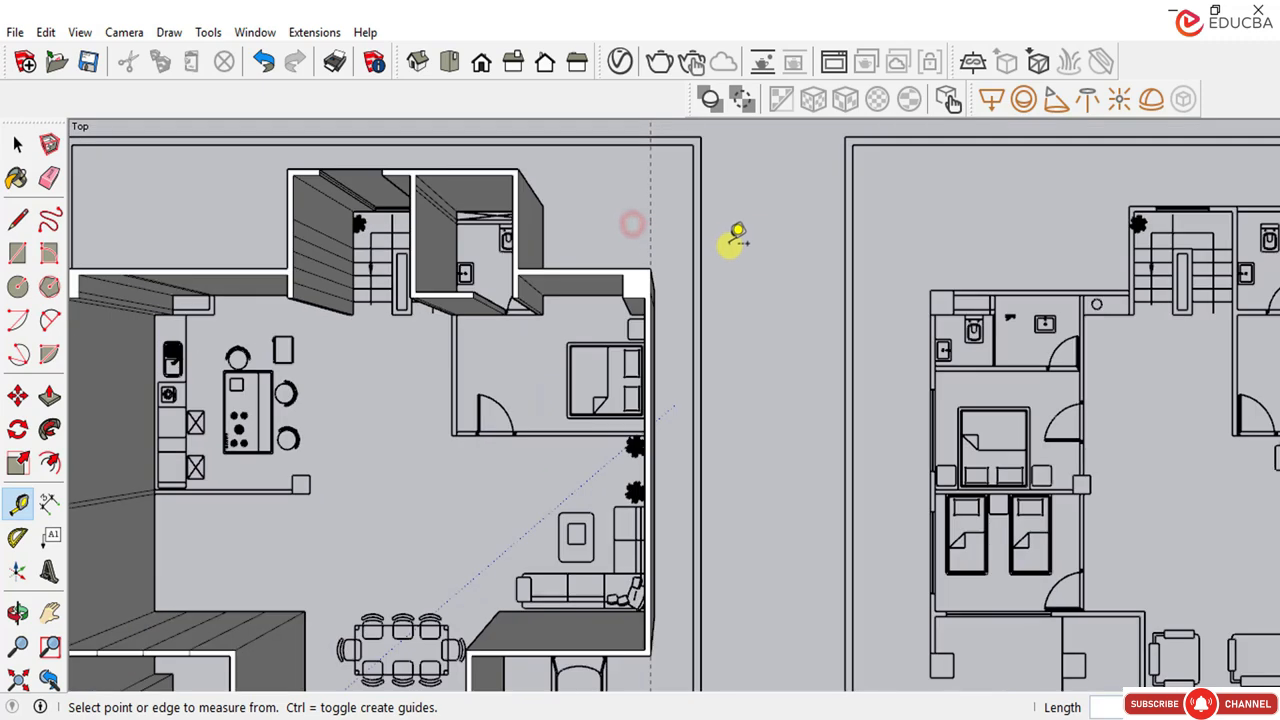
pyautogui.scroll(-1, 557, 277)
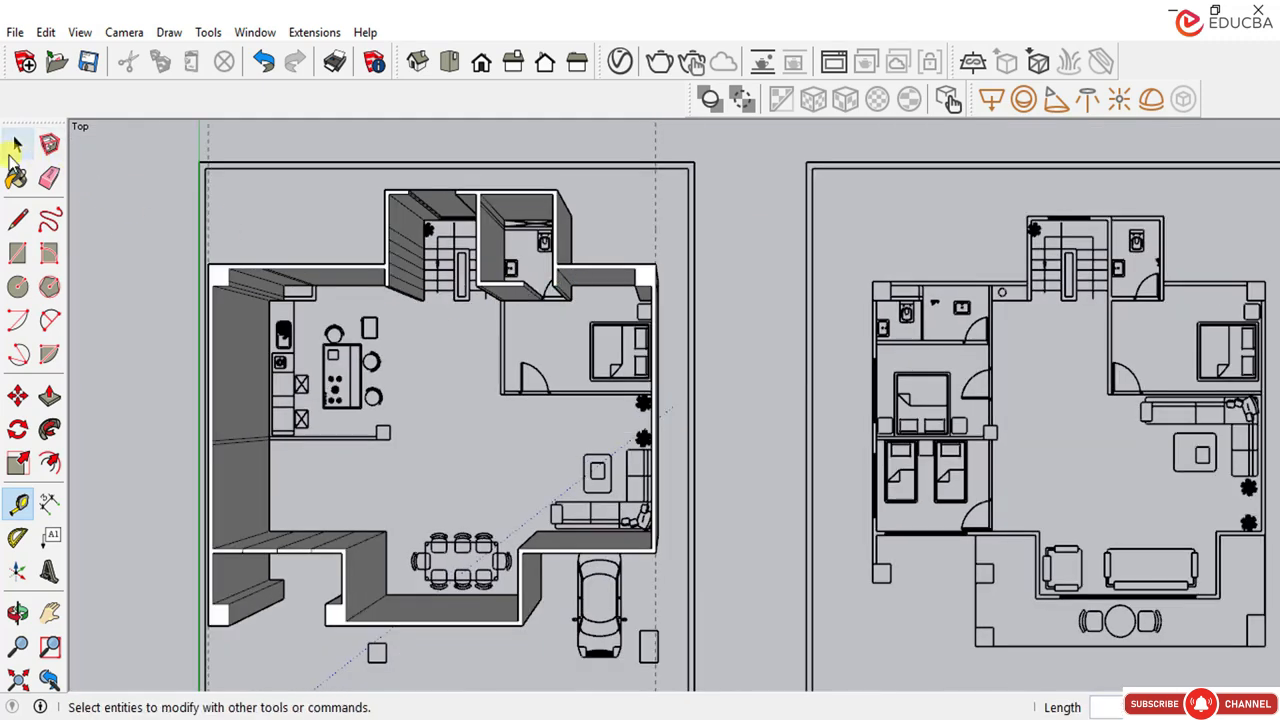
pyautogui.click(17, 145)
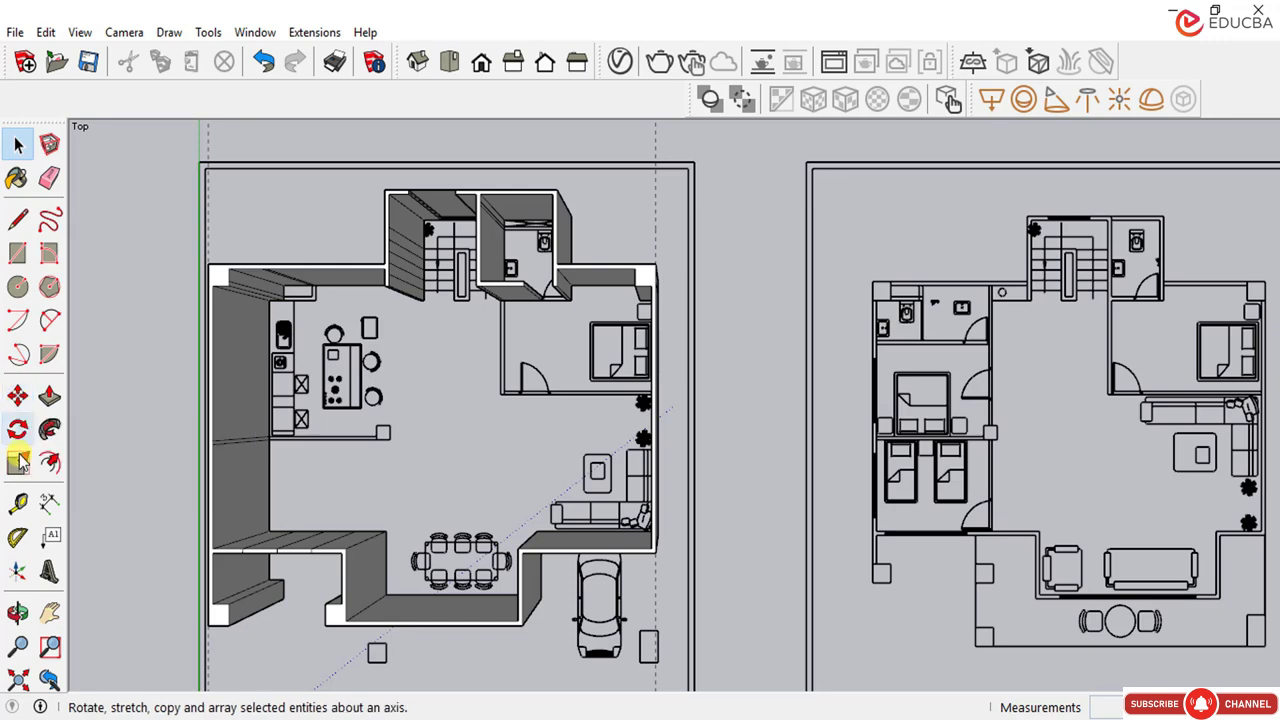
# Step: Place a guide line along the outer edge of the rear wall behind the staircase and toilet
pyautogui.click(18, 503)
pyautogui.scroll(2, 577, 162)
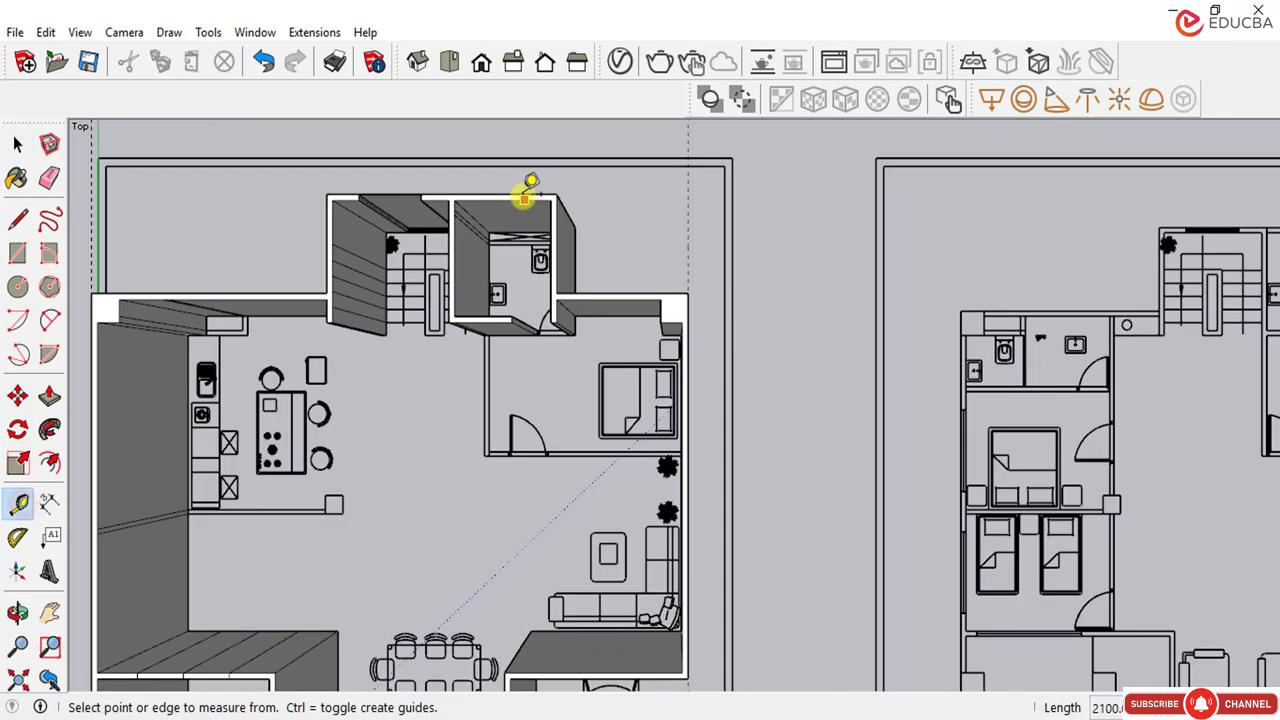
pyautogui.click(495, 193)
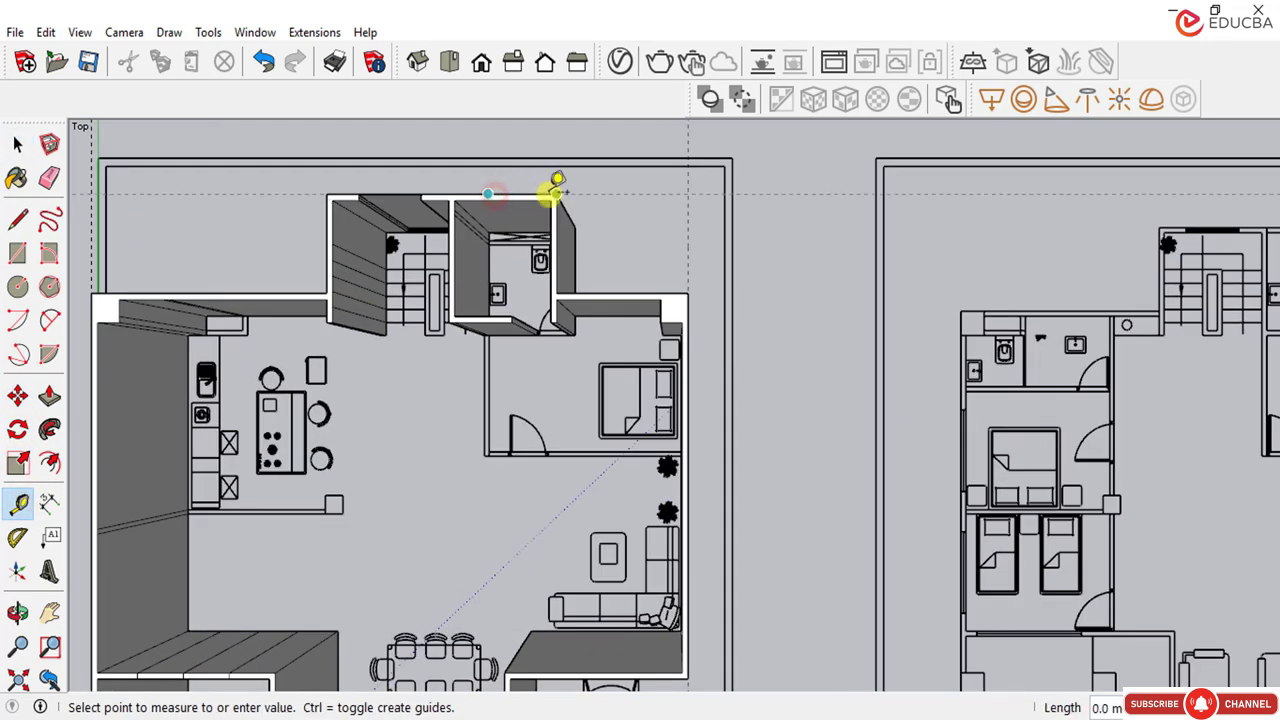
pyautogui.click(562, 190)
pyautogui.scroll(-4, 686, 200)
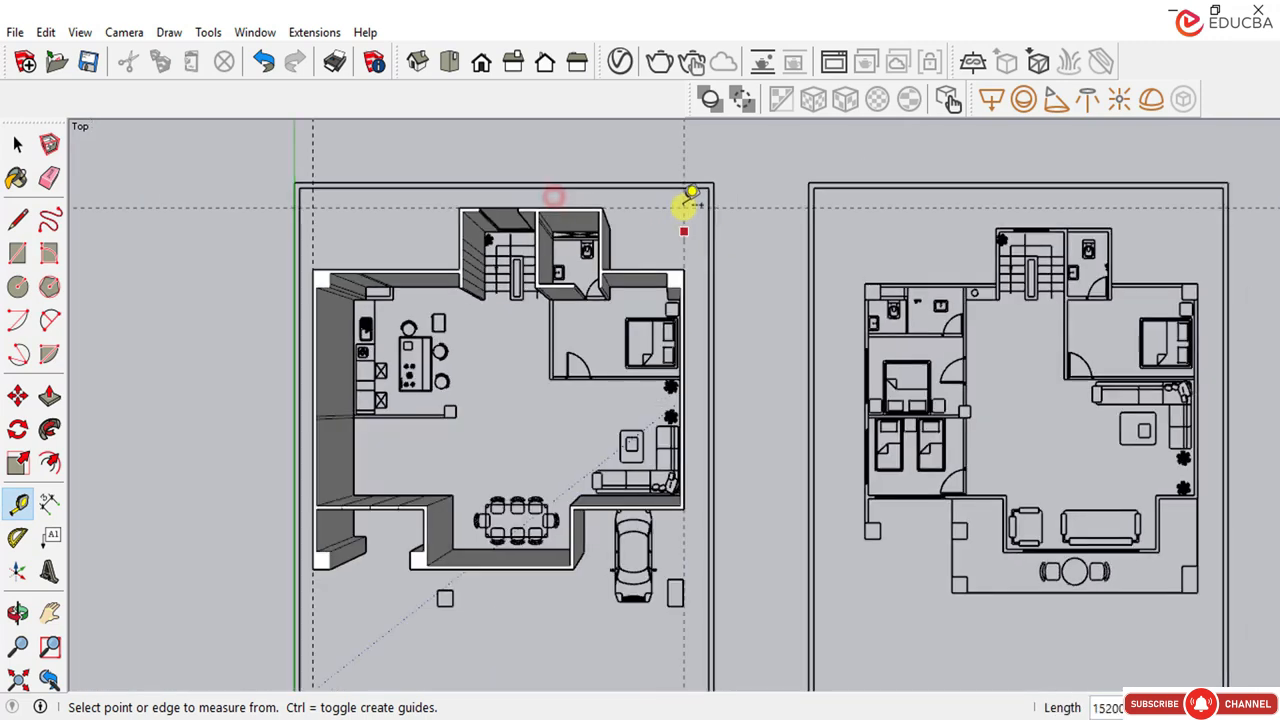
# Step: Place a guide line along the outer edge of the front wall by the dining area
pyautogui.scroll(3, 497, 570)
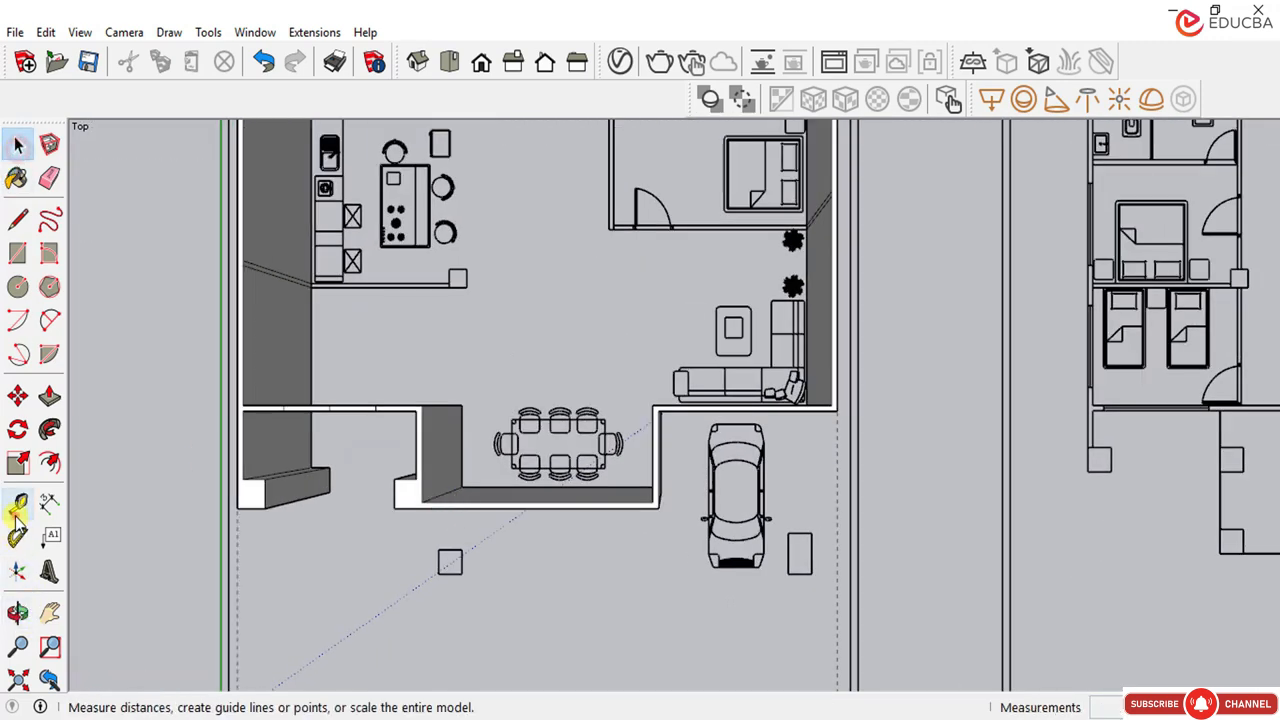
pyautogui.click(458, 508)
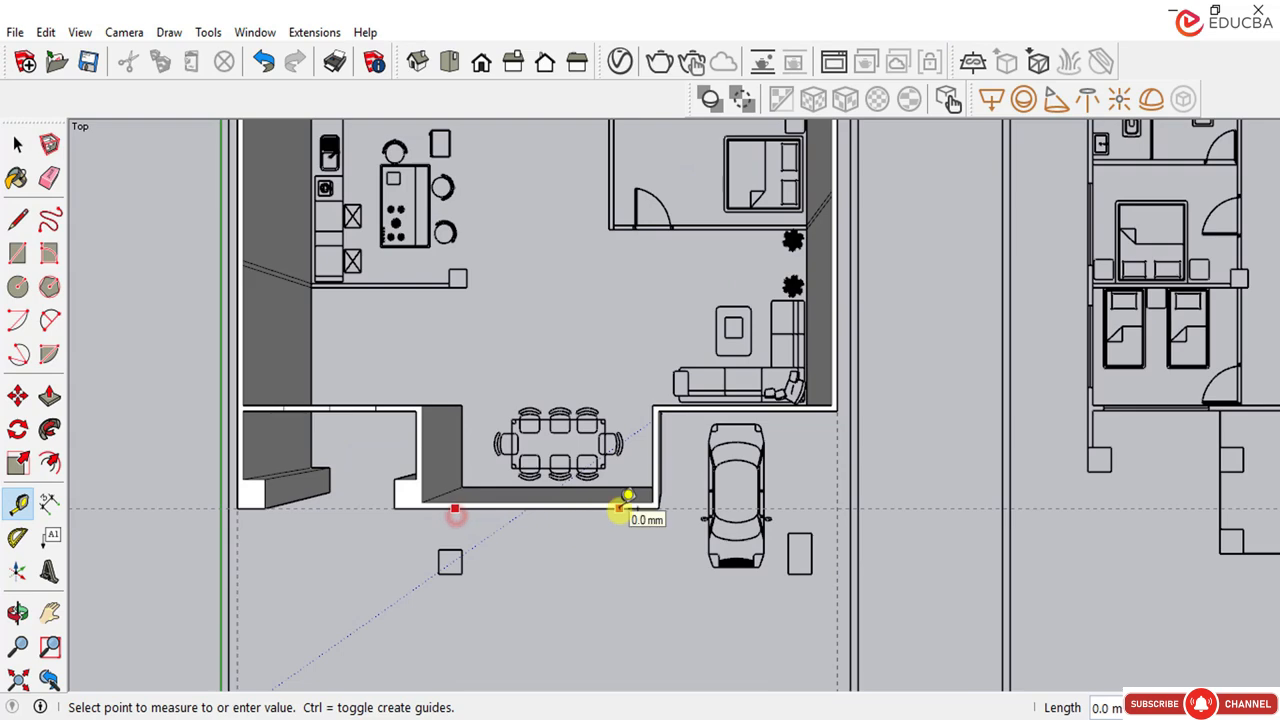
pyautogui.click(620, 509)
pyautogui.scroll(-3, 622, 510)
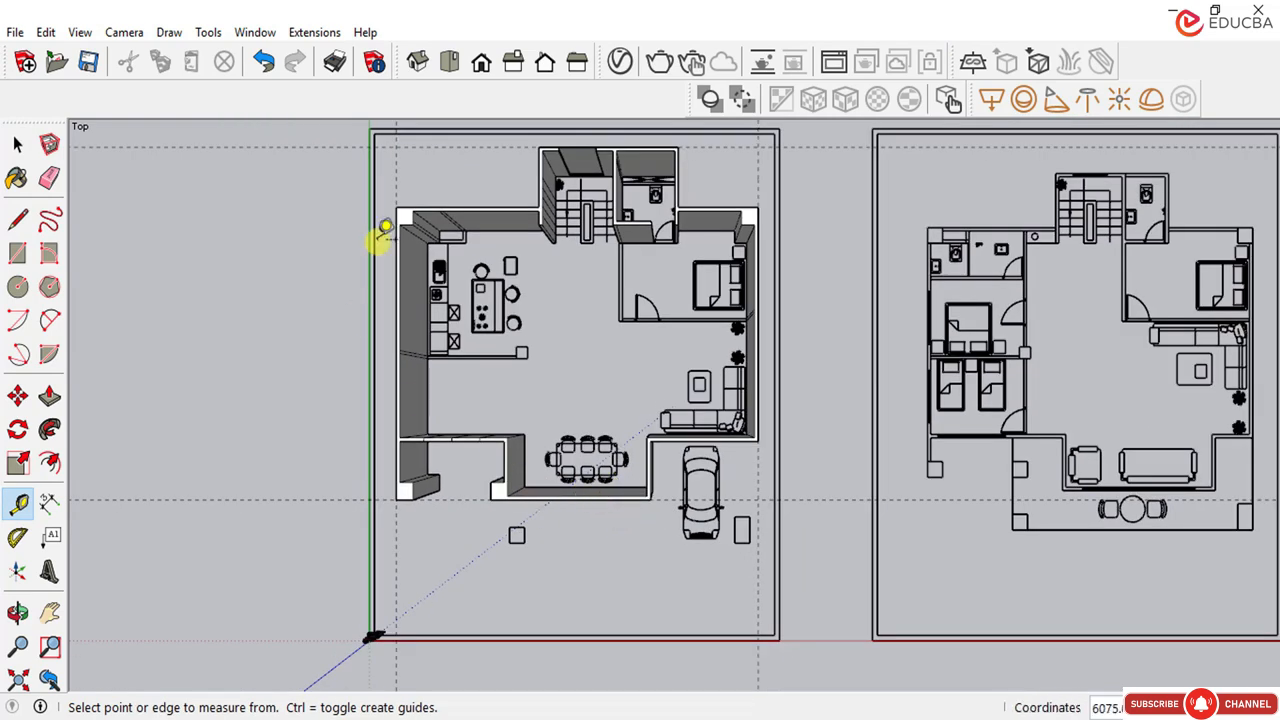
# Step: Measure the footprint's width between the two rear guide-line intersections with the Dimension tool, without placing the dimension
pyautogui.click(18, 146)
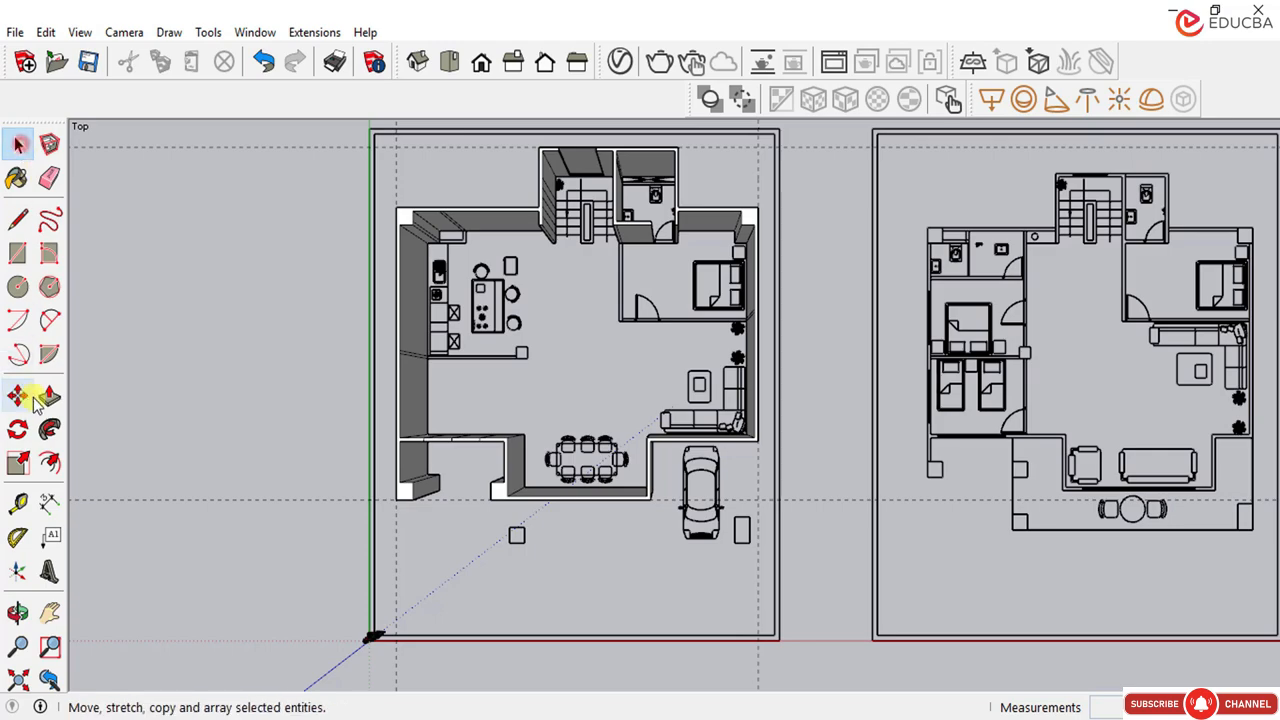
pyautogui.click(50, 505)
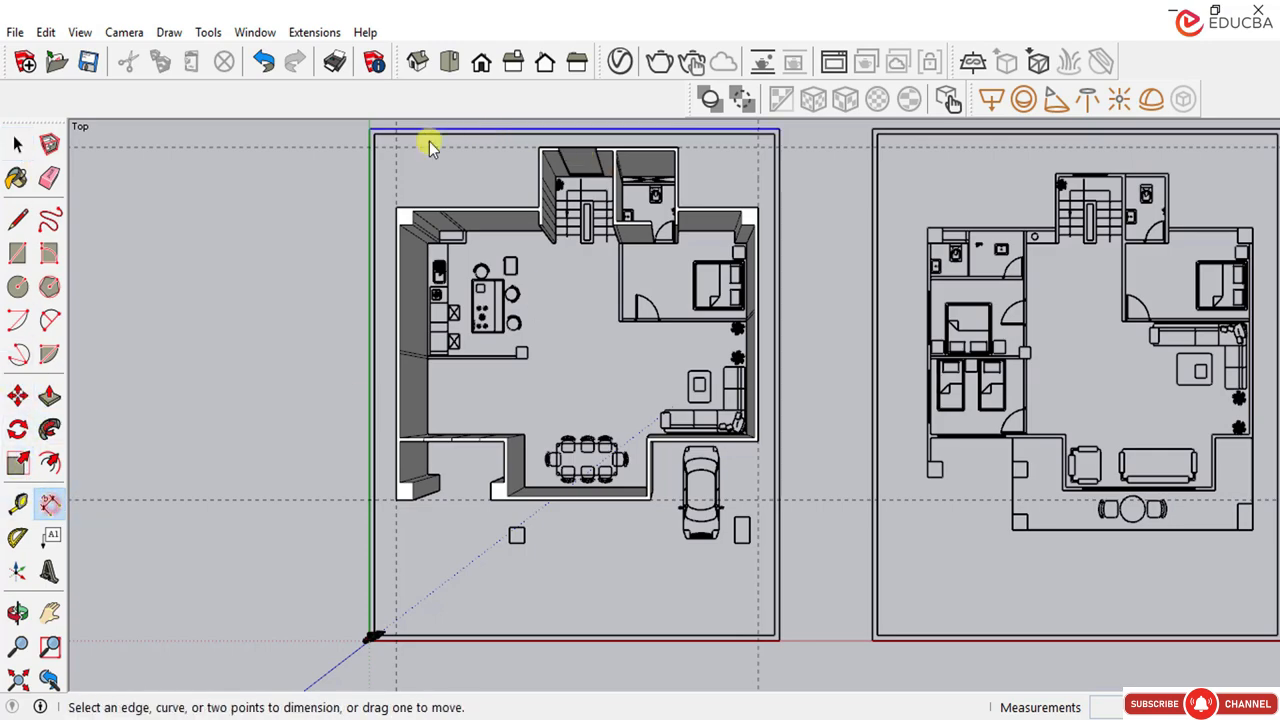
pyautogui.click(398, 147)
pyautogui.click(756, 149)
pyautogui.moveTo(757, 152); pyautogui.dragTo(628, 165, button='middle')
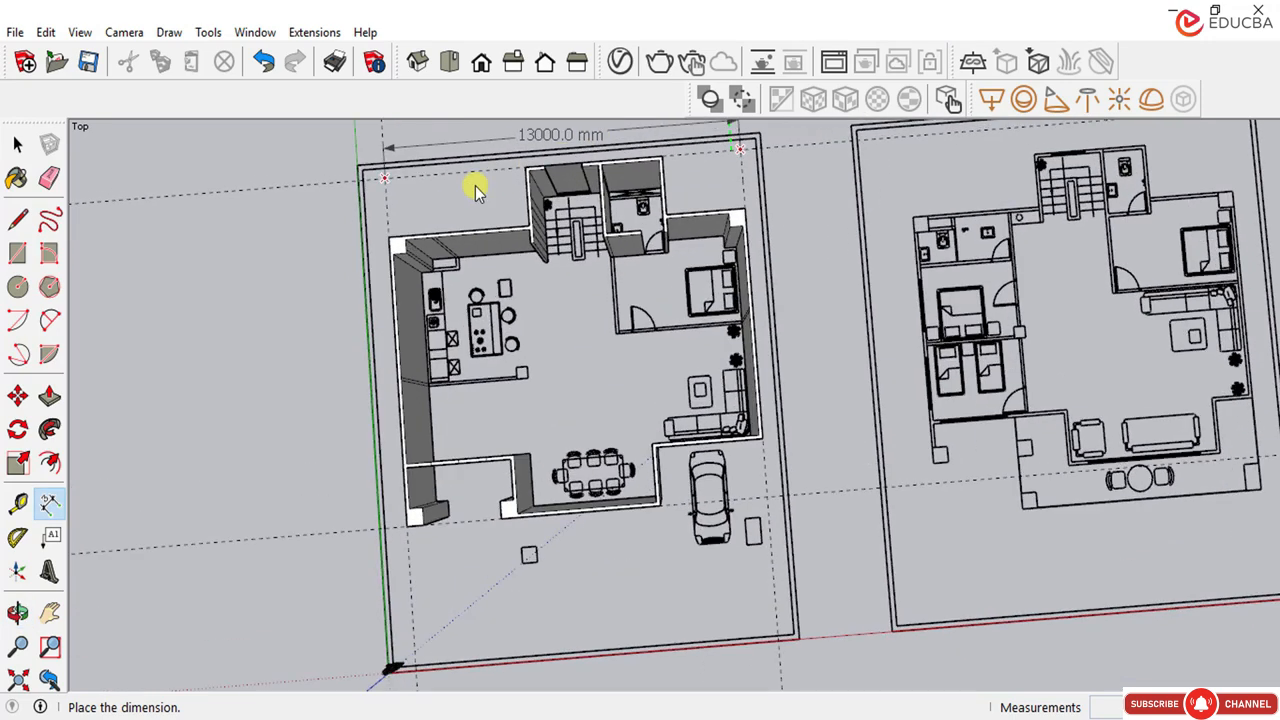
pyautogui.press('Escape')
# Step: Measure the footprint's depth between the guide-line intersections at the rear and front corners of the kitchen side
pyautogui.click(384, 182)
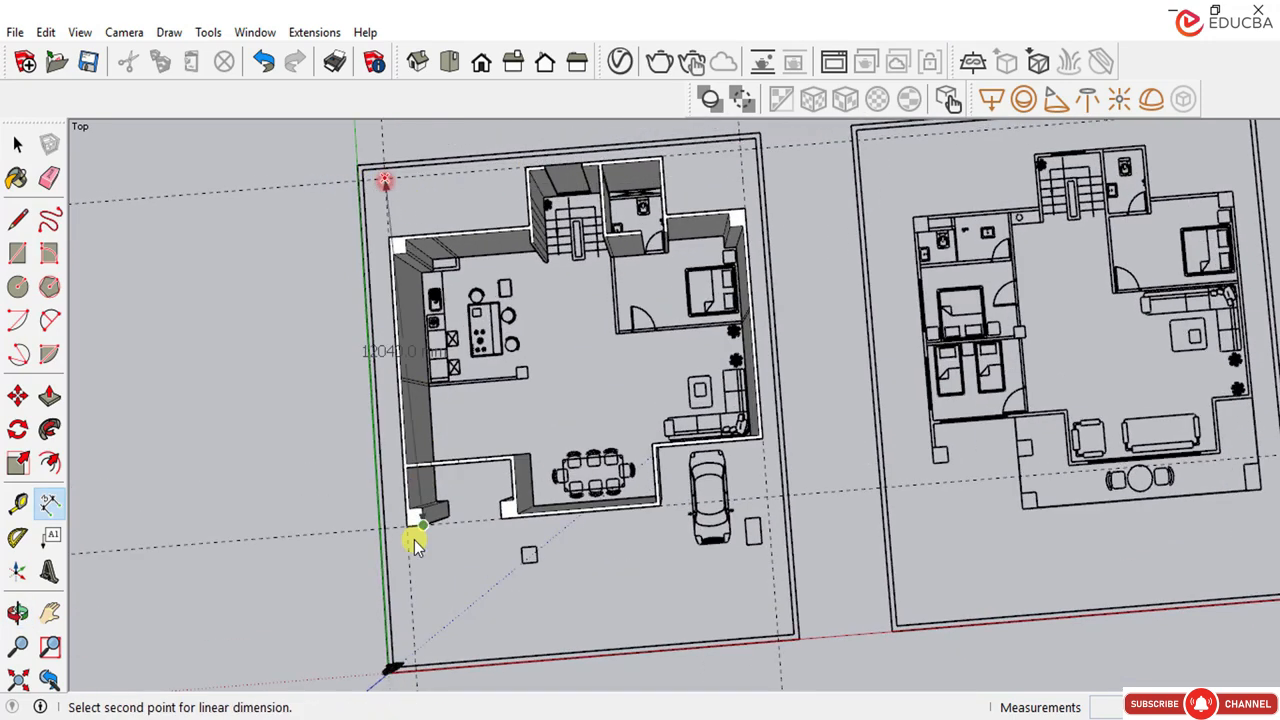
pyautogui.click(406, 526)
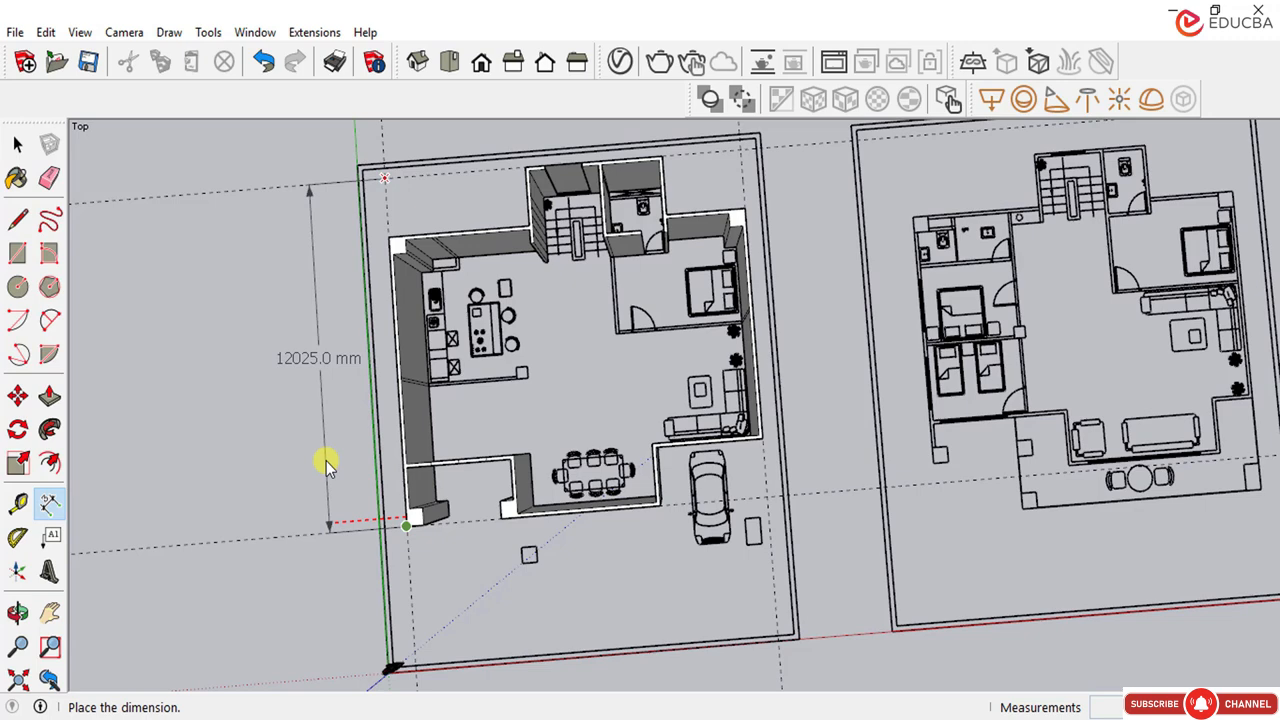
pyautogui.click(326, 461)
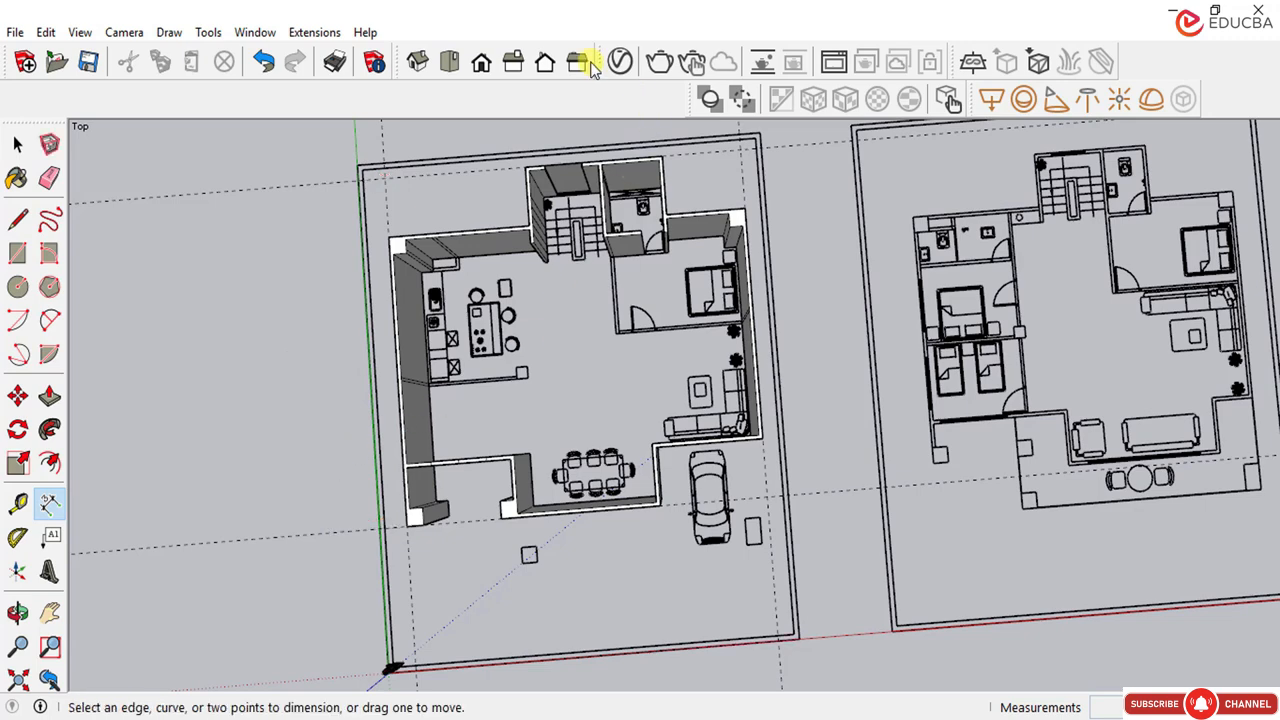
# Step: Draw a horizontal rectangle 13000 mm long for the roof slab, matching the measured footprint, in the empty area behind the building
pyautogui.click(449, 62)
pyautogui.scroll(-2, 709, 434)
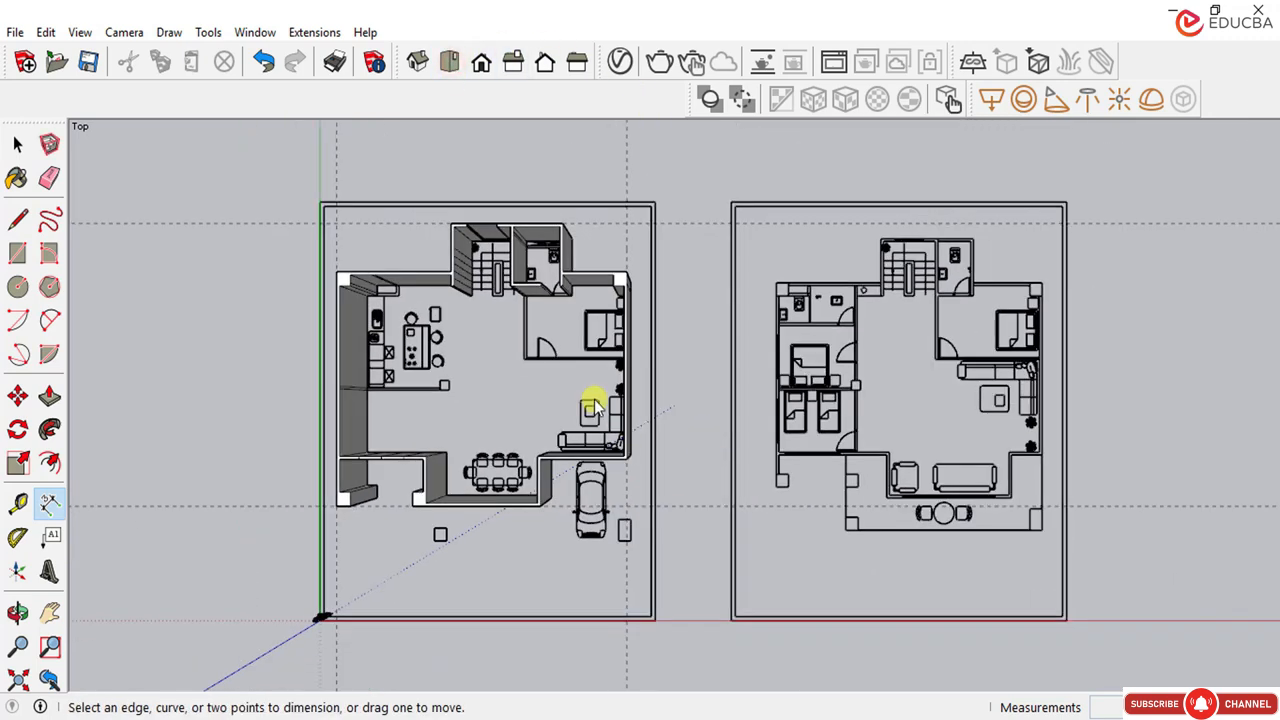
pyautogui.click(420, 63)
pyautogui.moveTo(500, 457)
pyautogui.mouseDown(button='middle')
pyautogui.moveTo(645, 467)
pyautogui.moveTo(857, 434)
pyautogui.moveTo(673, 379)
pyautogui.mouseUp(button='middle')
pyautogui.scroll(3, 671, 390)
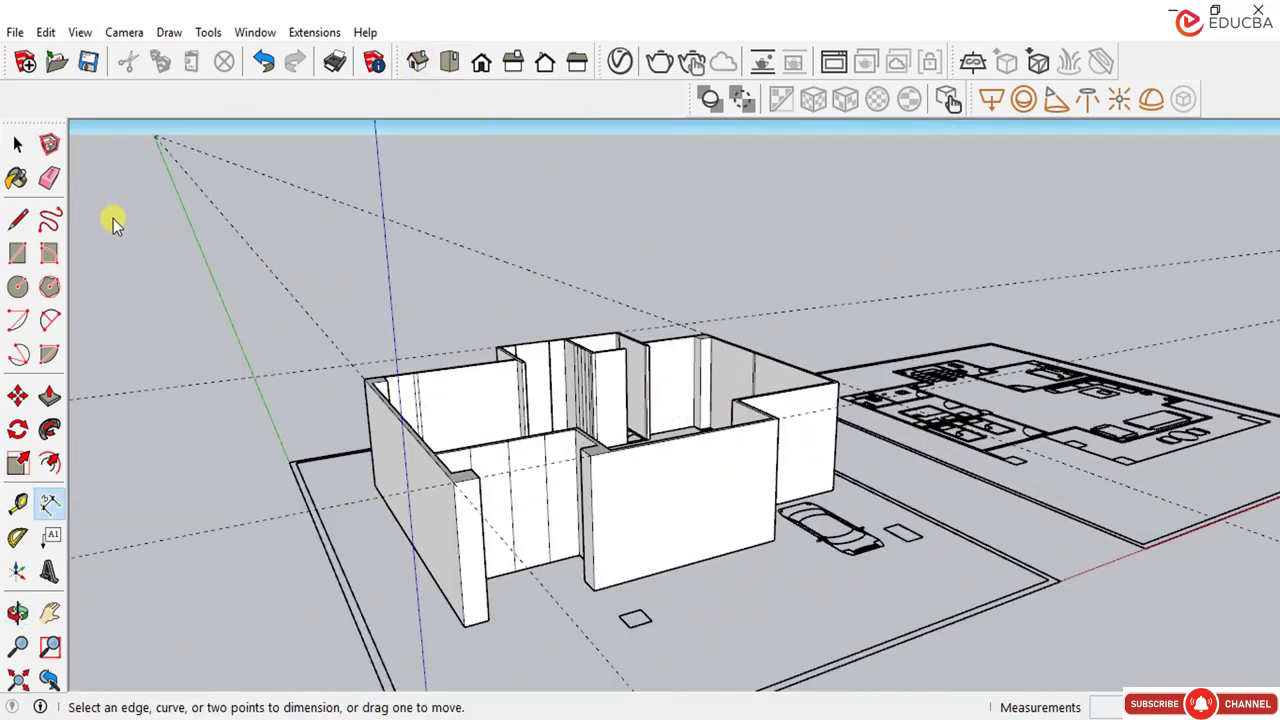
pyautogui.click(20, 146)
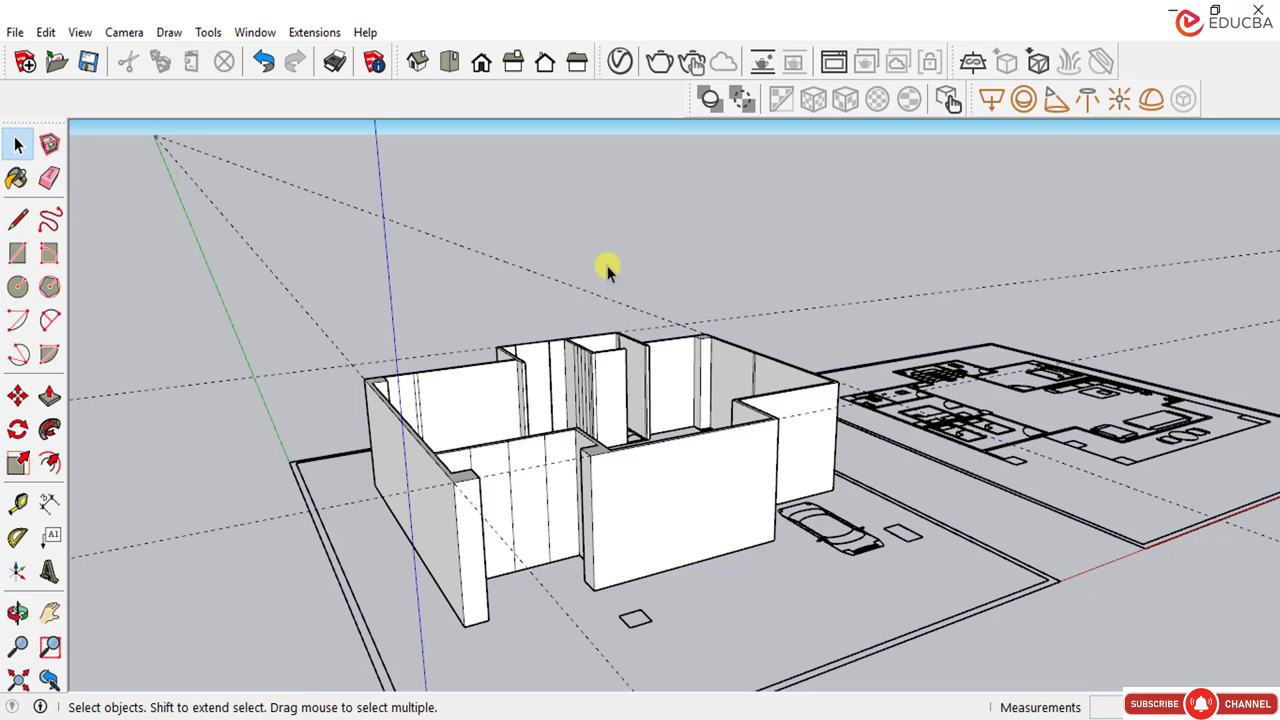
pyautogui.click(17, 253)
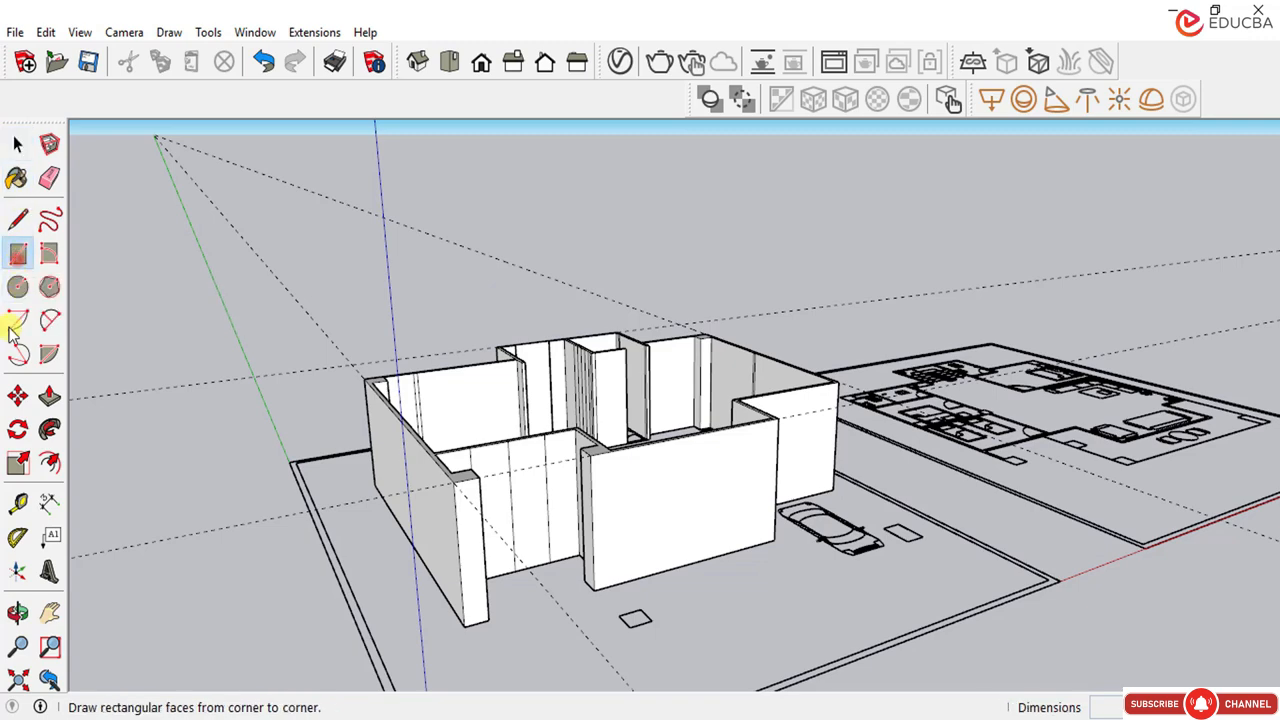
pyautogui.click(668, 240)
pyautogui.scroll(2, 800, 243)
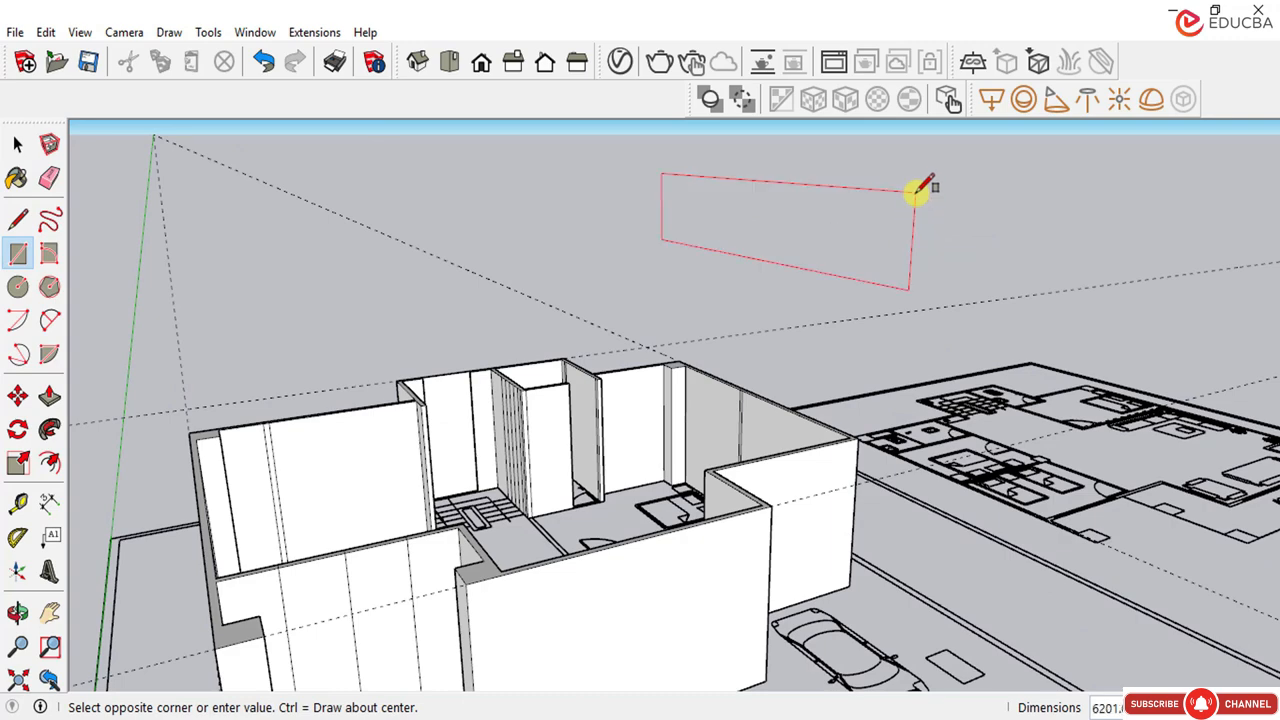
pyautogui.scroll(1, 902, 228)
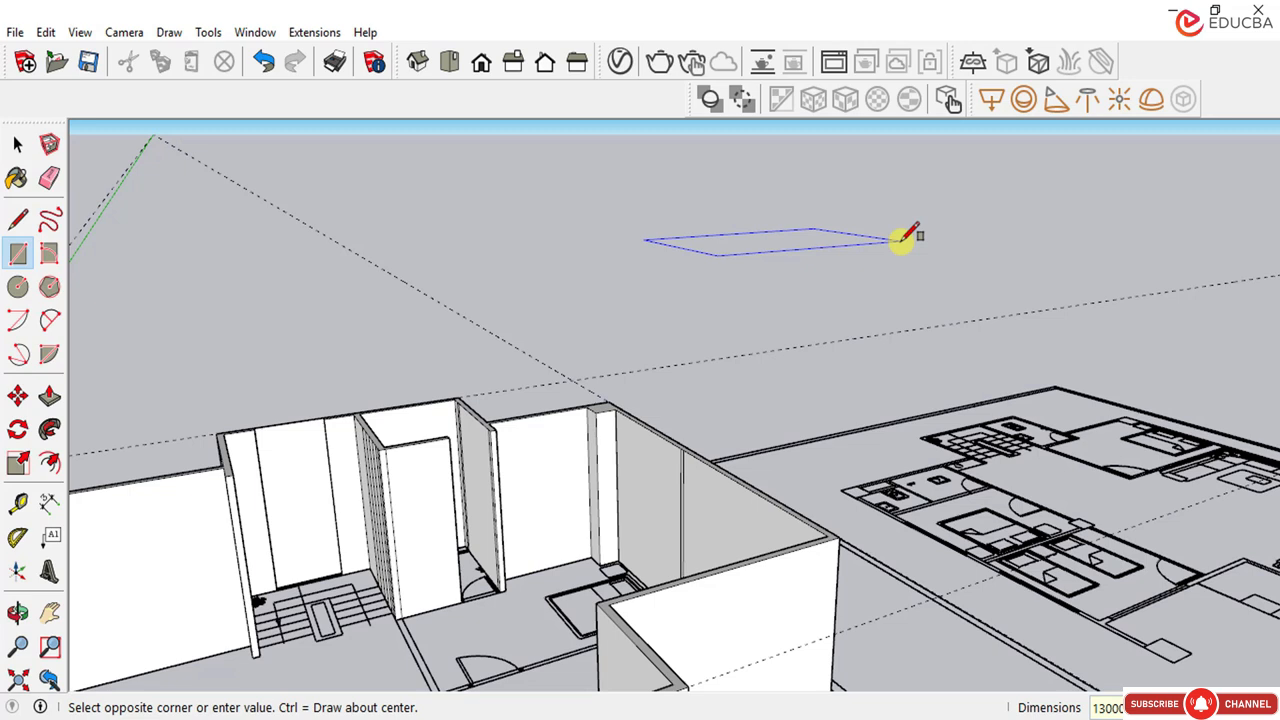
pyautogui.press('Return')
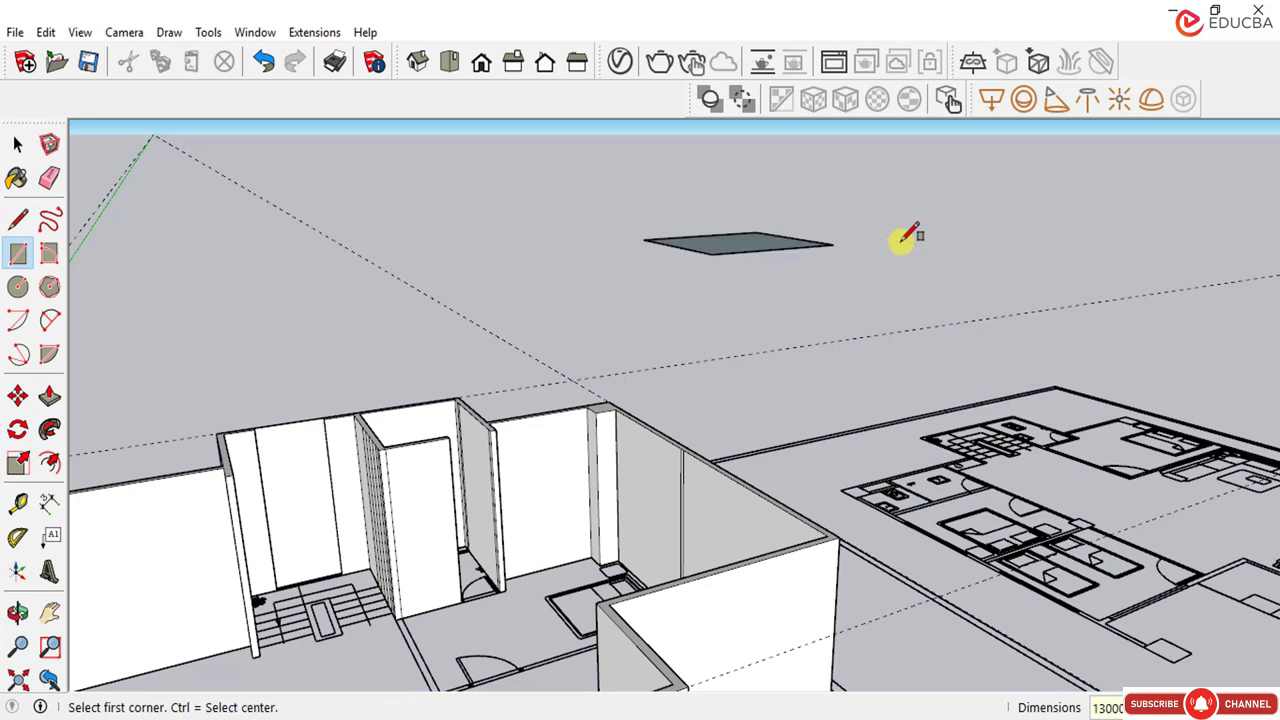
# Step: Push/Pull the roof rectangle upward by 200 mm to form a slab
pyautogui.scroll(5, 757, 200)
pyautogui.click(18, 147)
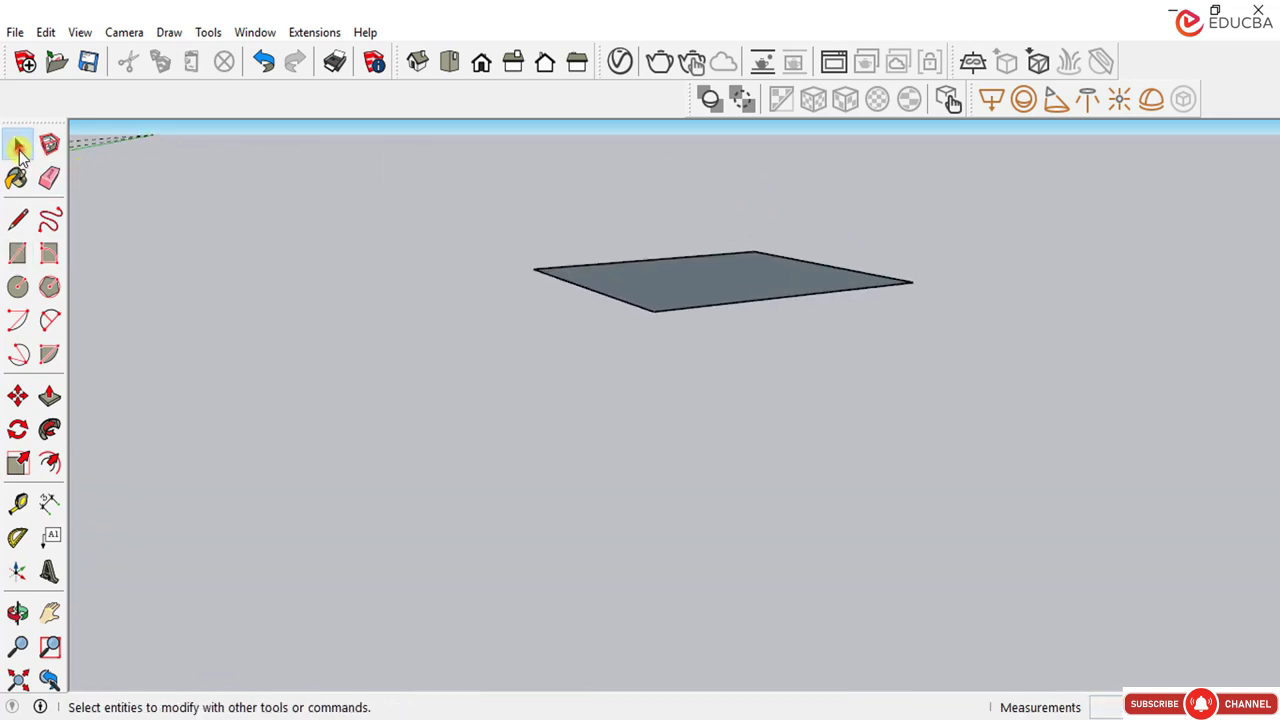
pyautogui.scroll(-3, 754, 344)
pyautogui.moveTo(754, 345); pyautogui.dragTo(750, 388, button='middle')
pyautogui.scroll(3, 752, 385)
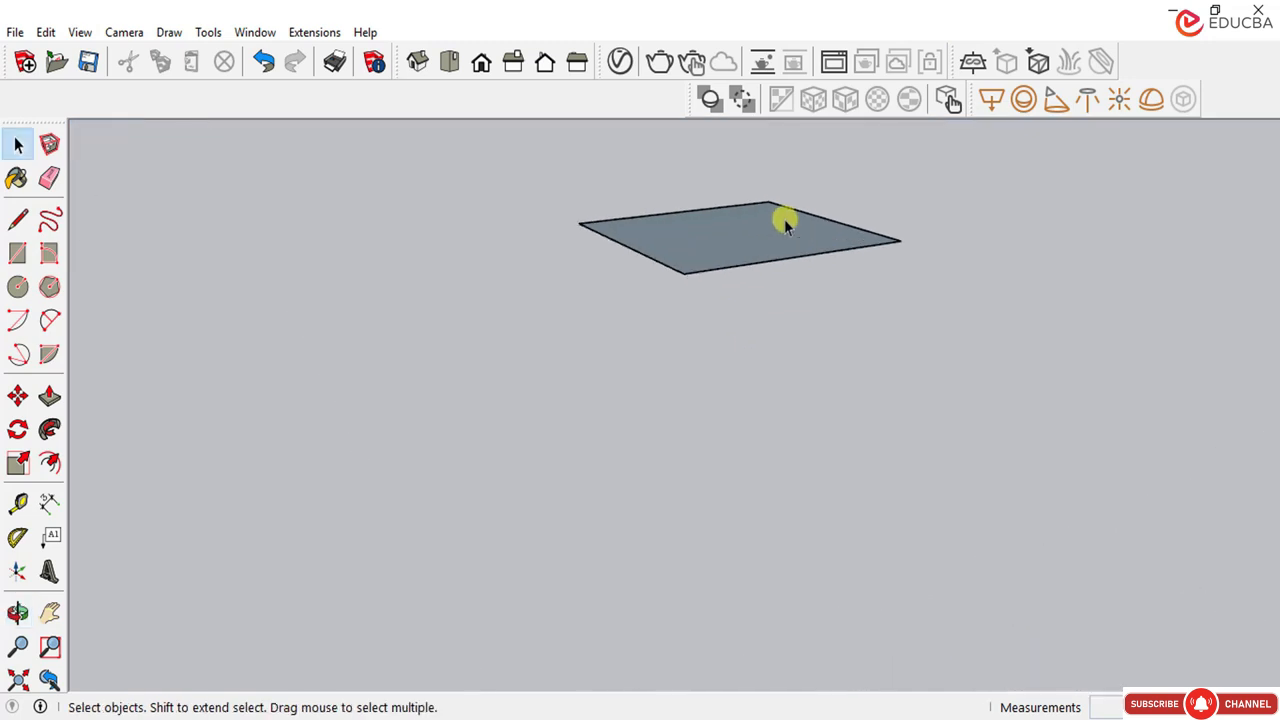
pyautogui.scroll(3, 784, 224)
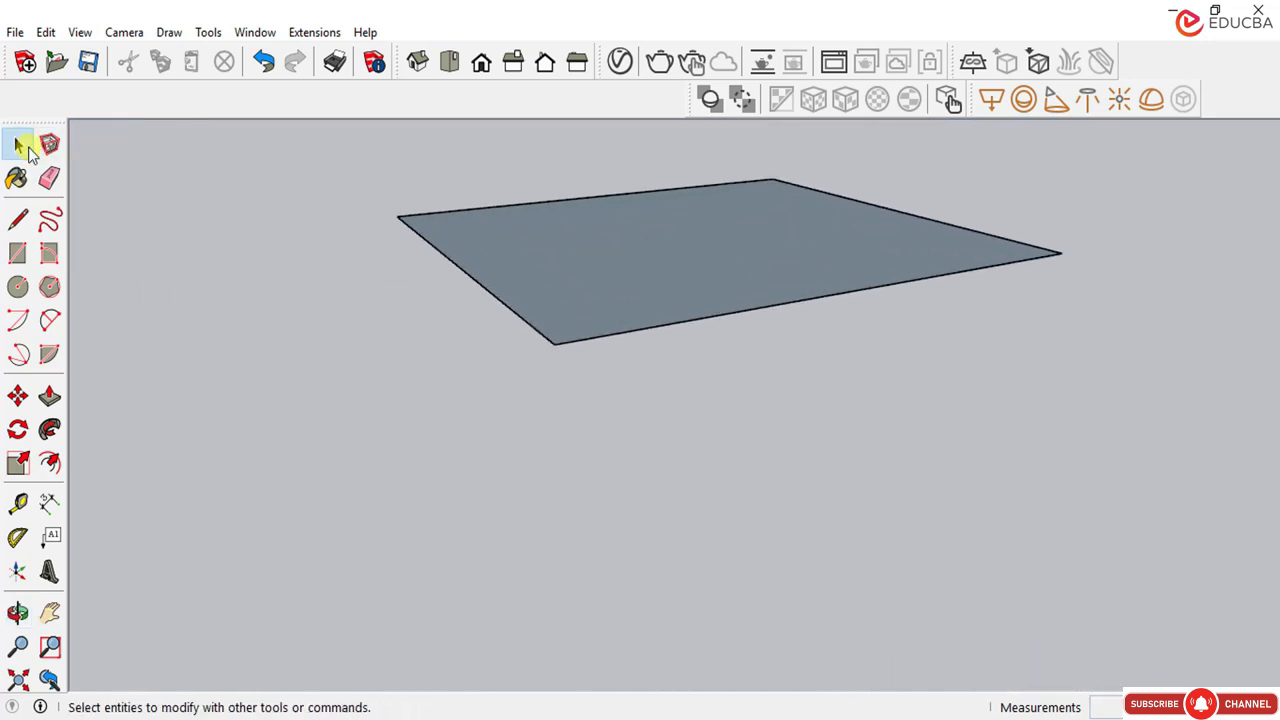
pyautogui.click(49, 396)
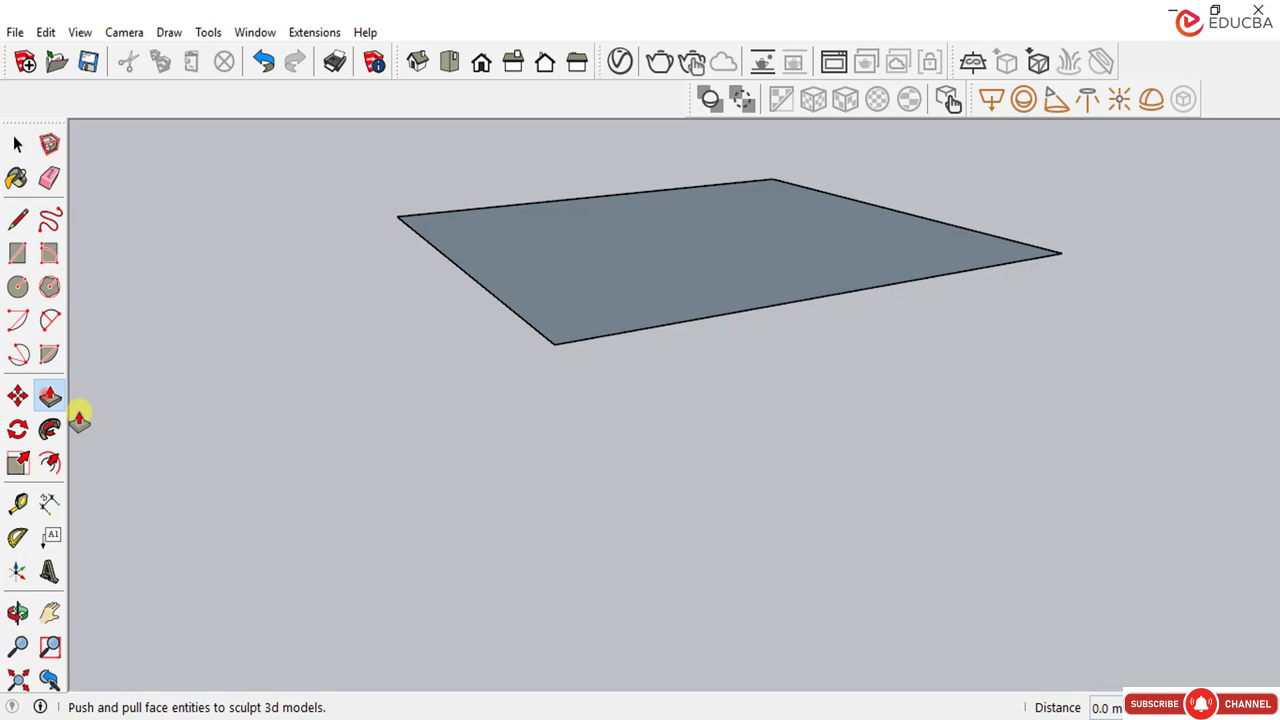
pyautogui.click(559, 312)
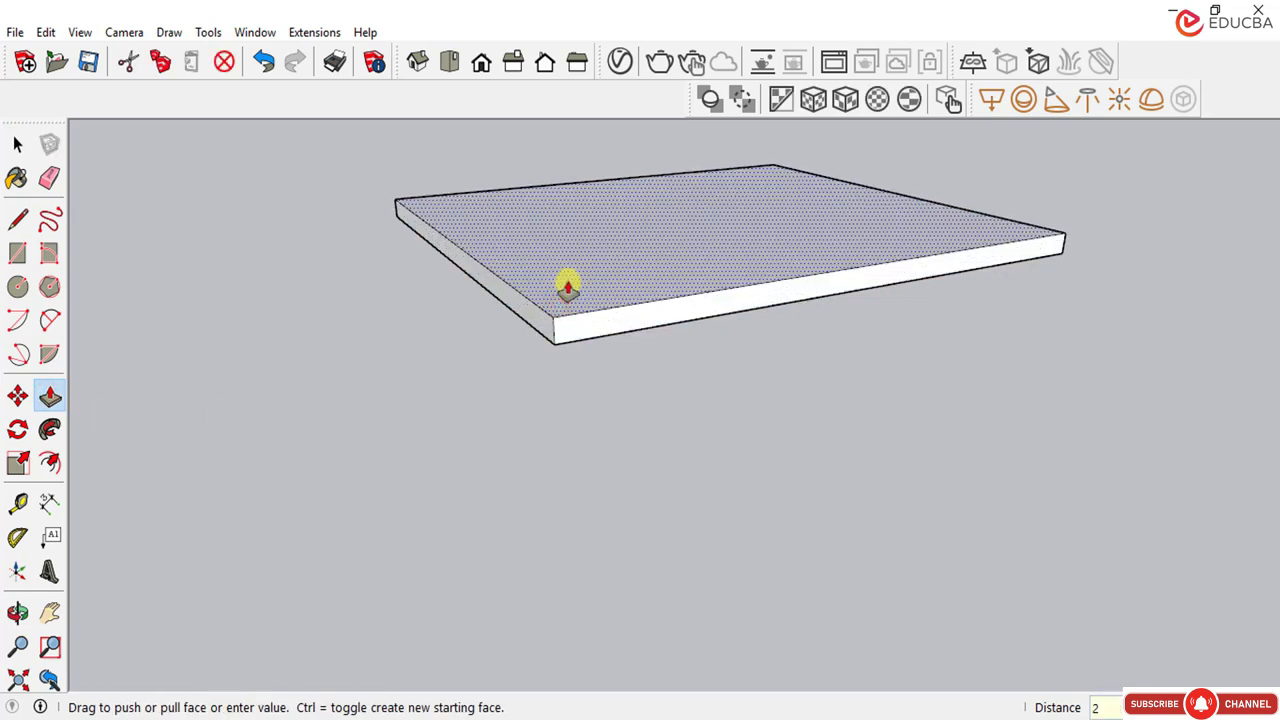
pyautogui.press('Return')
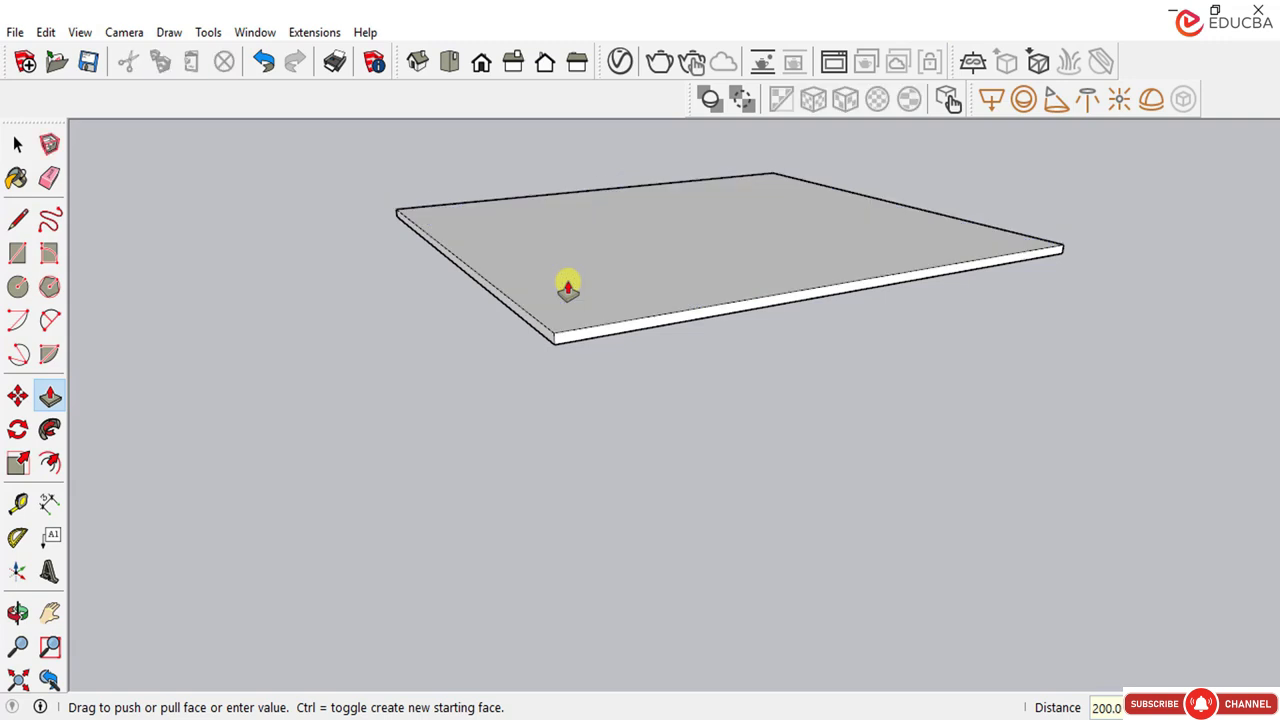
# Step: Select the whole slab and move it by its lower front corner onto the top outer corner of the front kitchen-side wall
pyautogui.click(17, 145)
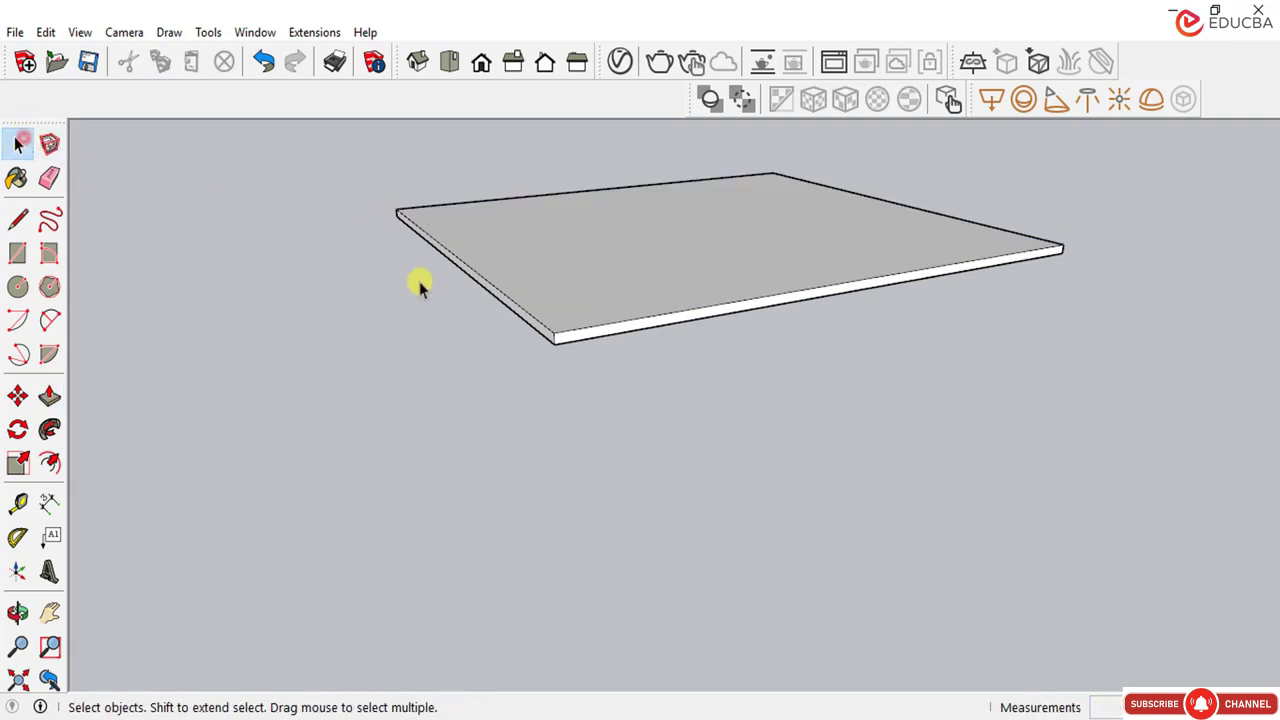
pyautogui.moveTo(417, 283); pyautogui.dragTo(404, 401, button='middle')
pyautogui.moveTo(497, 357); pyautogui.dragTo(645, 337, button='middle')
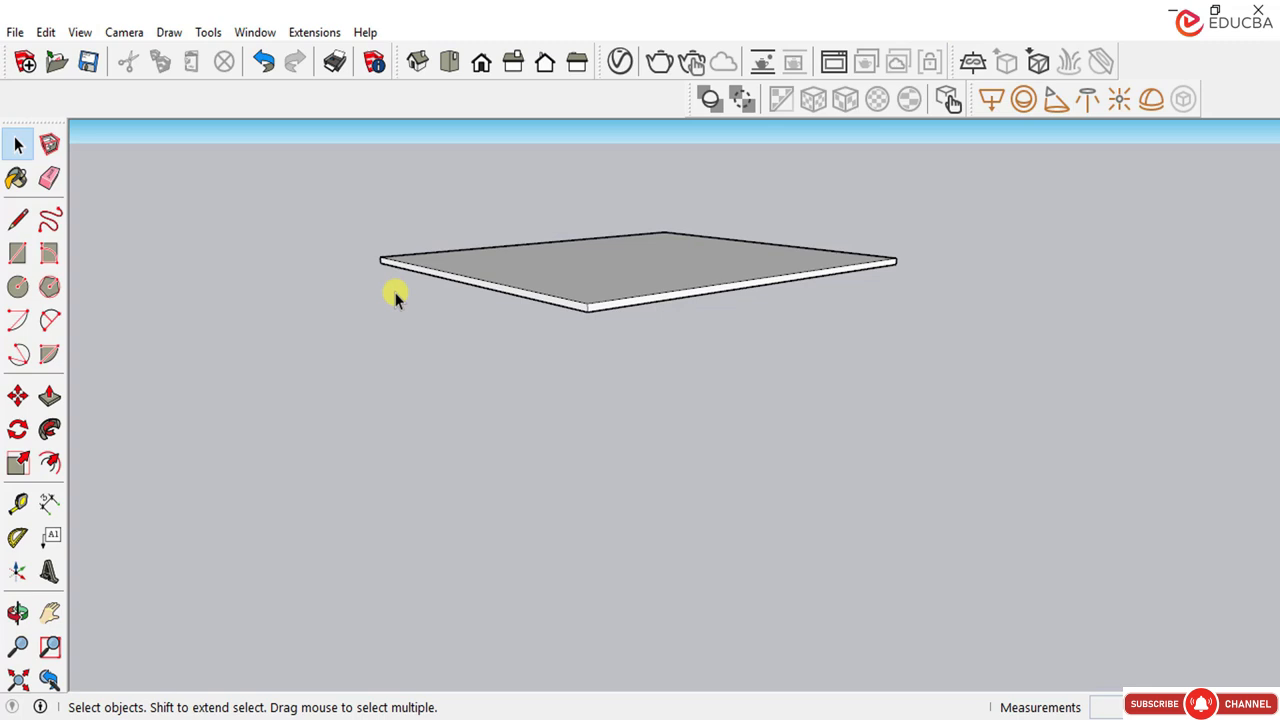
pyautogui.click(8, 147)
pyautogui.moveTo(351, 189); pyautogui.dragTo(980, 394)
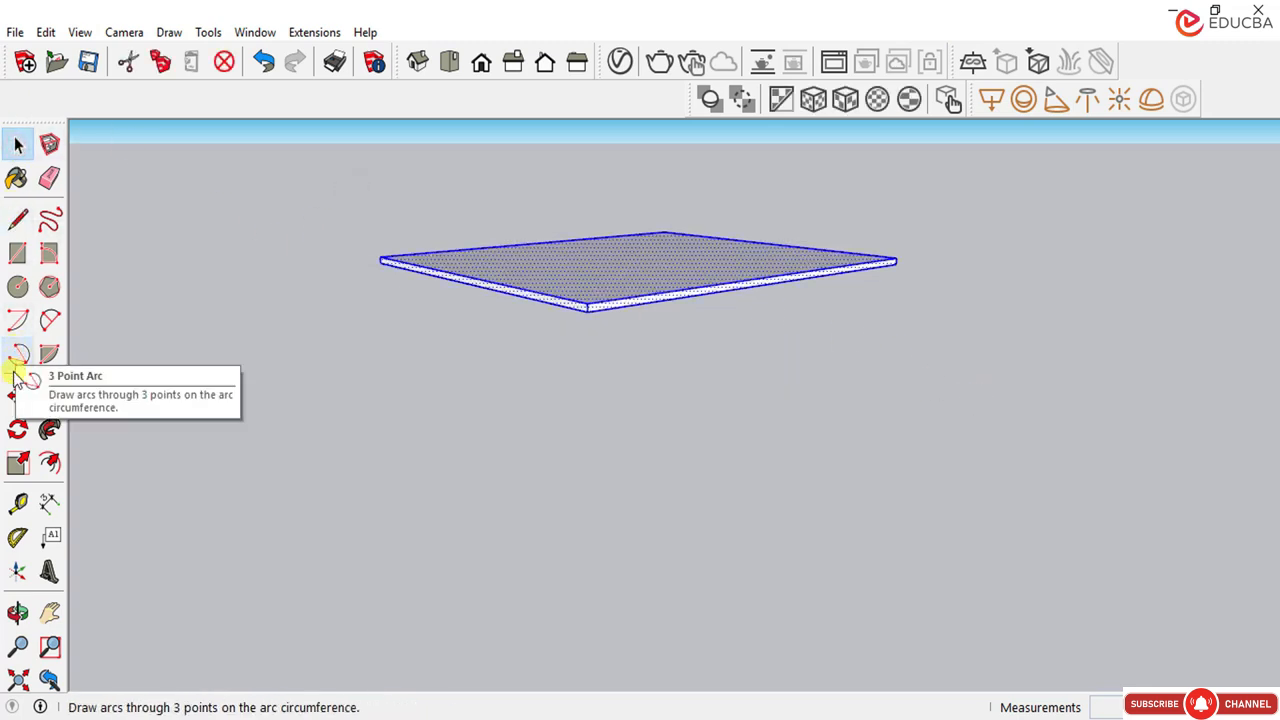
pyautogui.click(17, 396)
pyautogui.scroll(2, 585, 320)
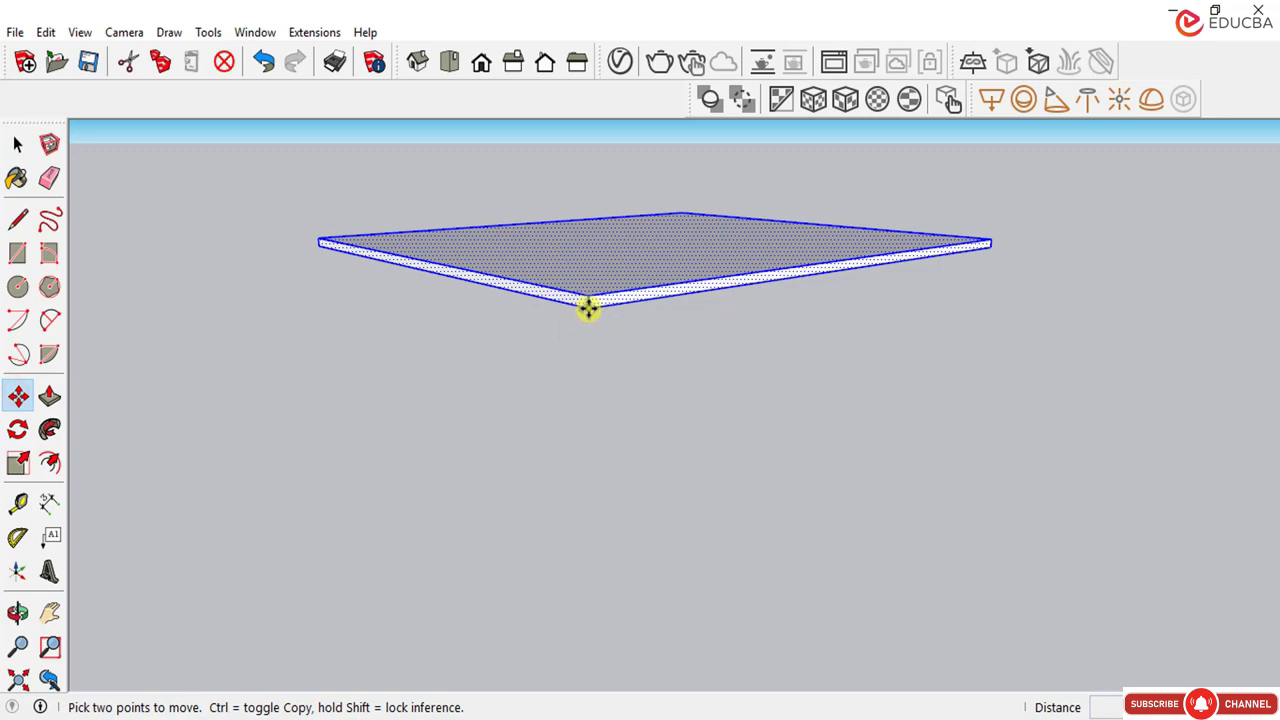
pyautogui.scroll(3, 588, 309)
pyautogui.click(592, 302)
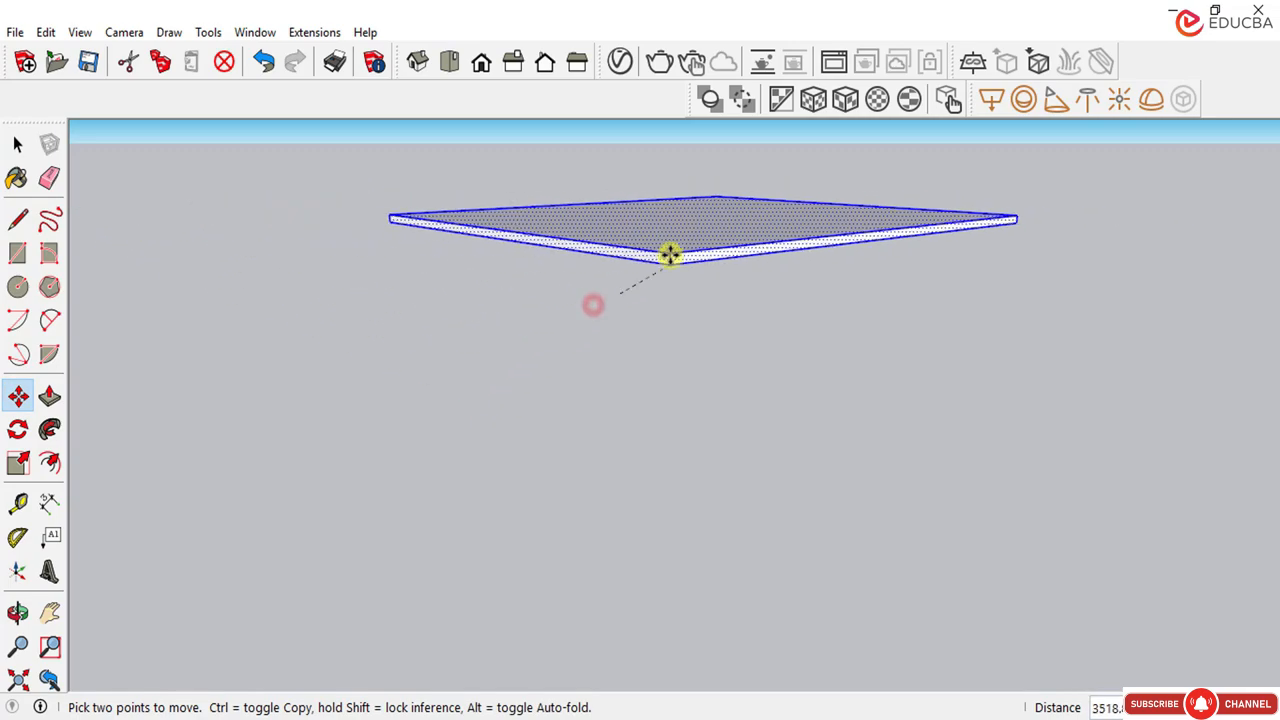
pyautogui.scroll(-8, 673, 257)
pyautogui.scroll(2, 955, 422)
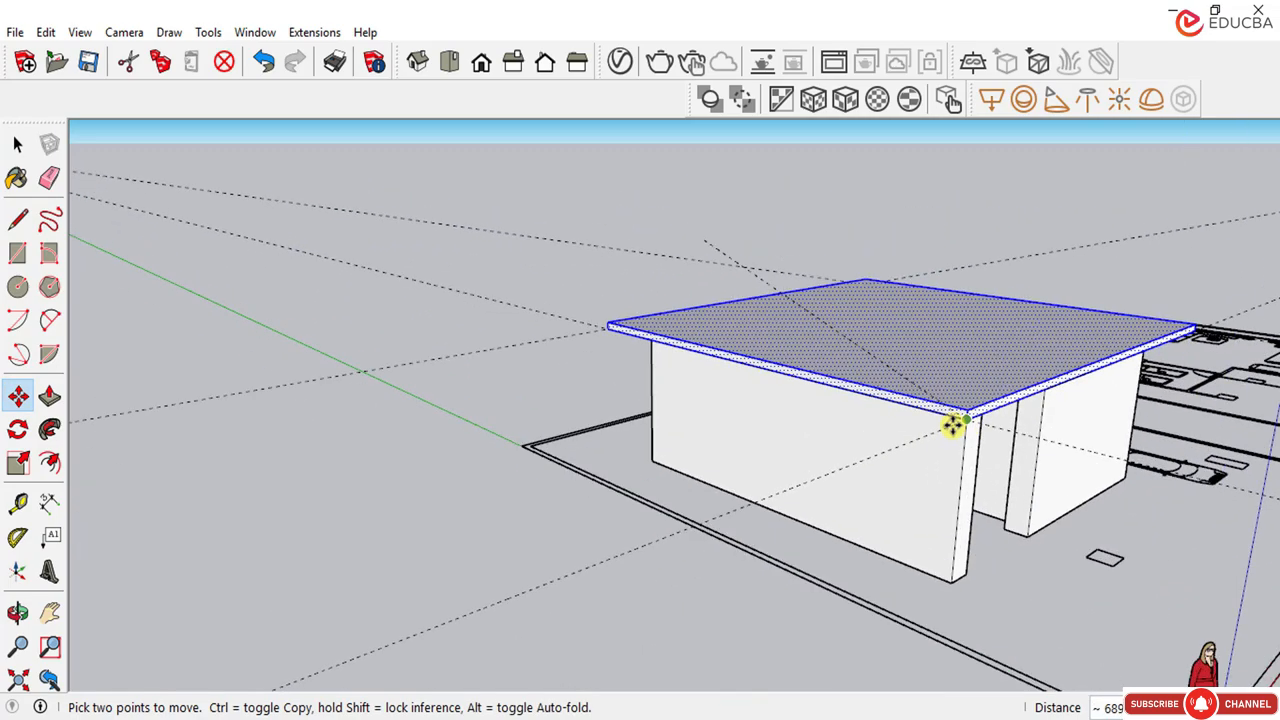
pyautogui.scroll(2, 953, 425)
pyautogui.moveTo(880, 386); pyautogui.dragTo(834, 386, button='middle')
pyautogui.scroll(3, 894, 418)
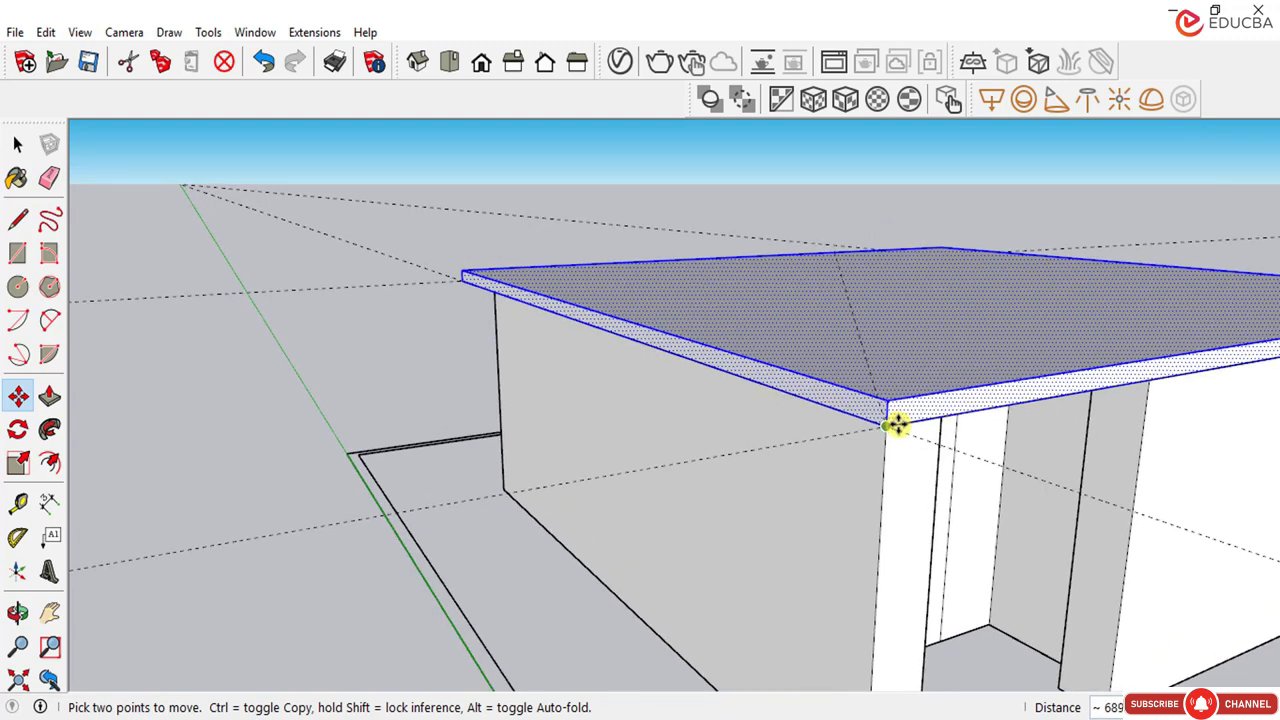
pyautogui.scroll(1, 890, 422)
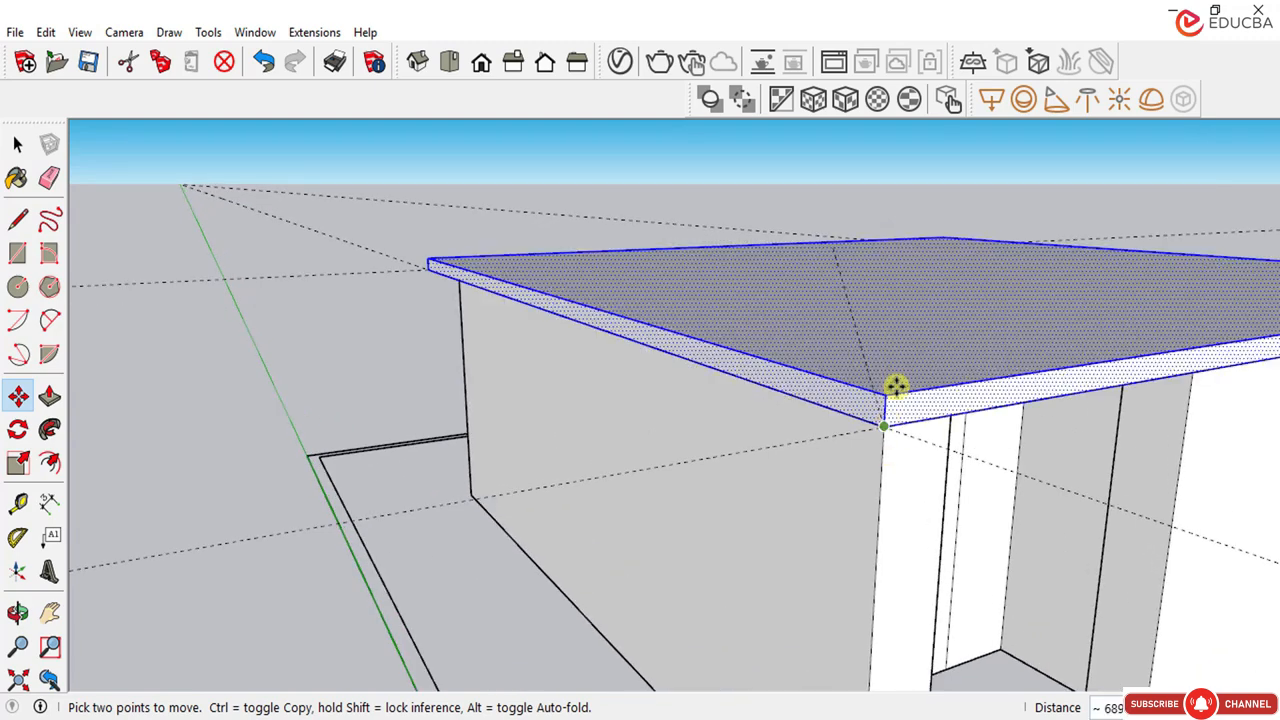
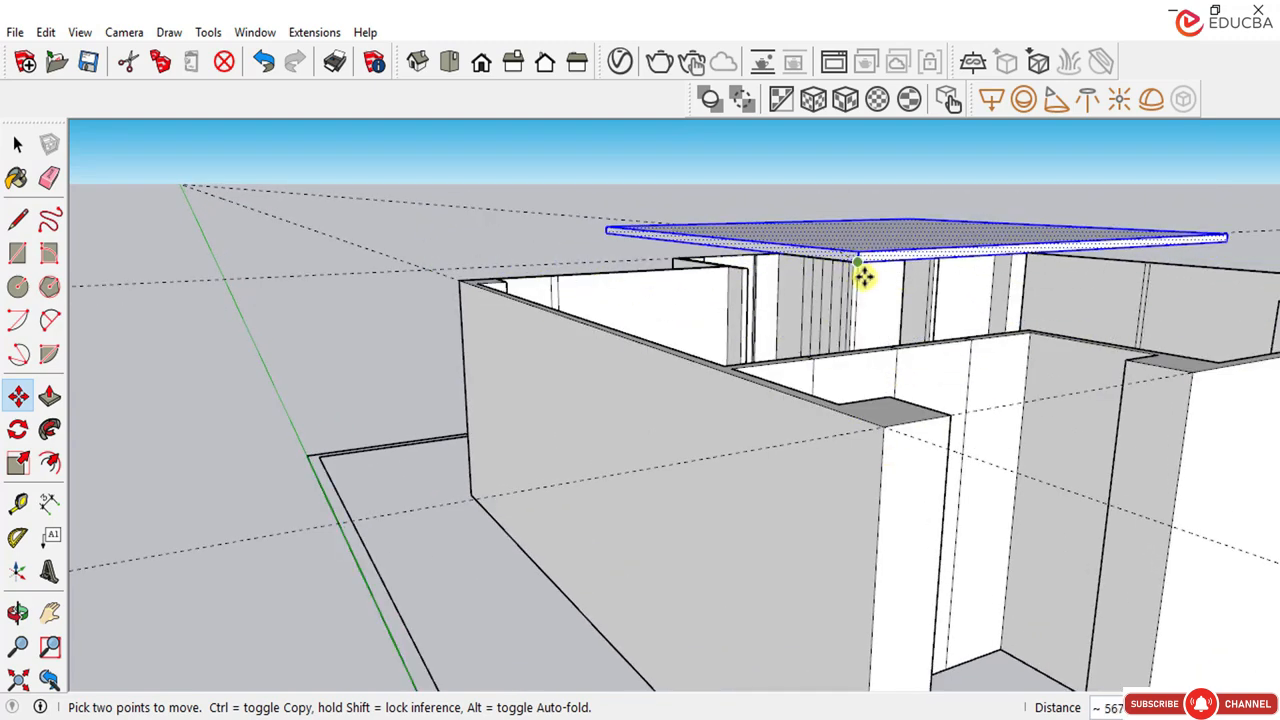
pyautogui.click(883, 427)
# Step: Examine from all sides how the roof slab sits on the walls and where it overhangs them
pyautogui.moveTo(474, 491); pyautogui.dragTo(583, 417, button='middle')
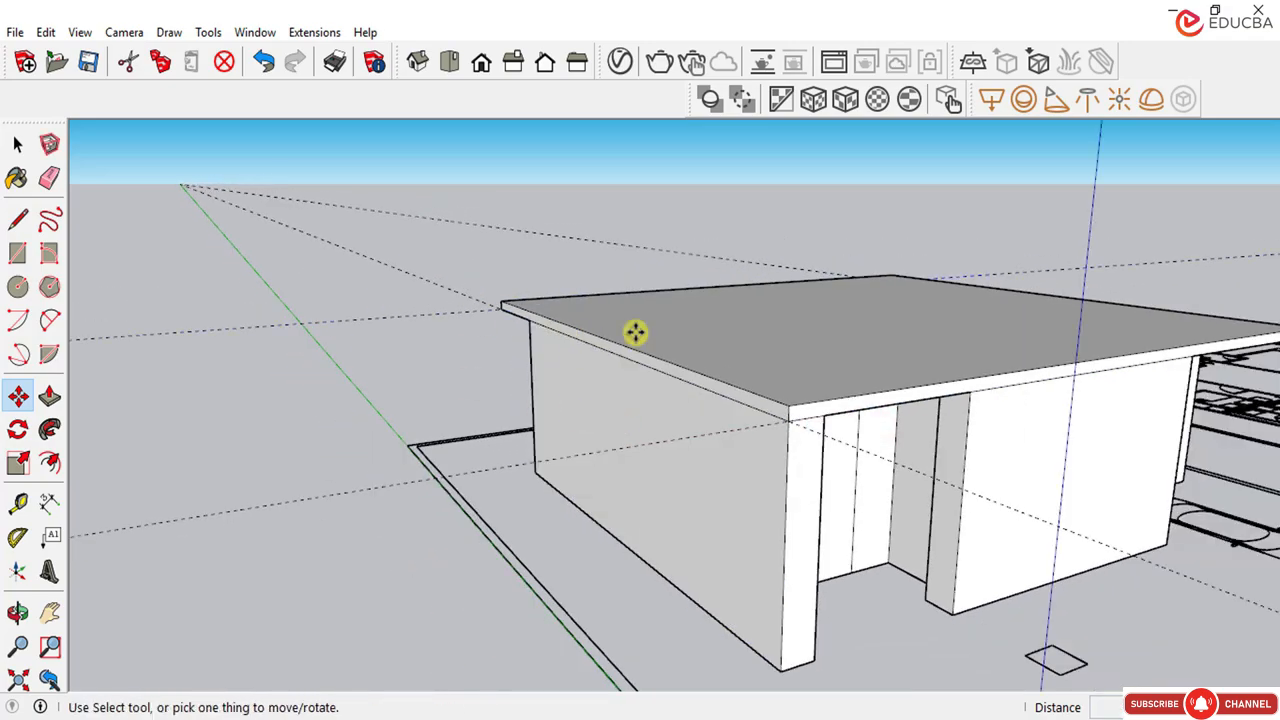
pyautogui.moveTo(692, 292); pyautogui.dragTo(680, 449, button='middle')
pyautogui.moveTo(680, 400); pyautogui.dragTo(290, 320, button='middle')
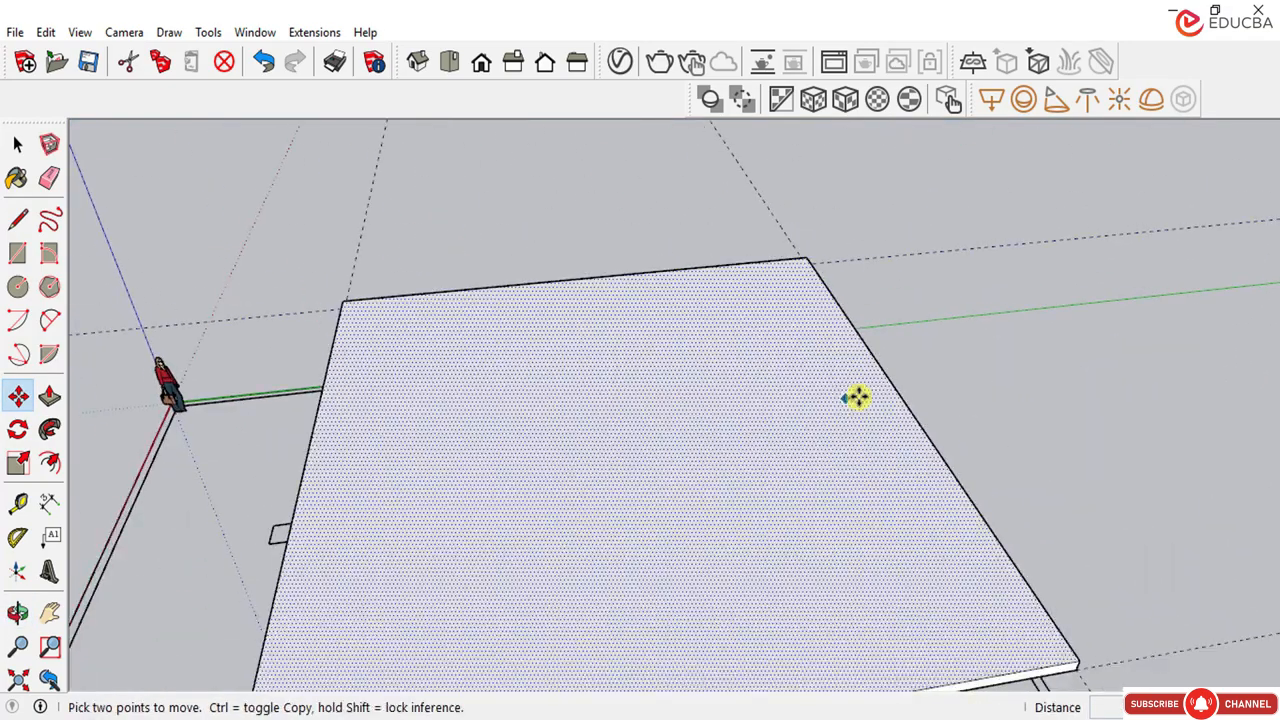
pyautogui.moveTo(857, 397); pyautogui.dragTo(543, 386, button='middle')
pyautogui.moveTo(826, 314); pyautogui.dragTo(749, 357, button='middle')
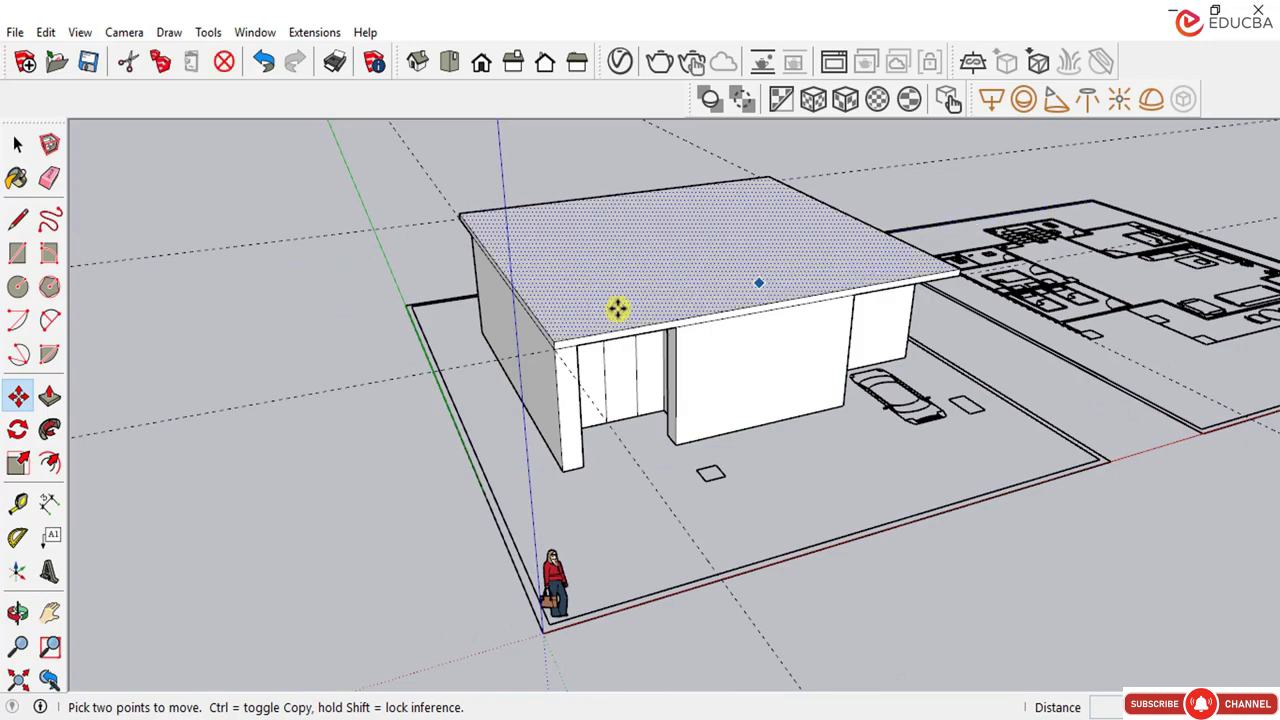
pyautogui.moveTo(617, 308); pyautogui.dragTo(666, 346, button='middle')
pyautogui.scroll(3, 679, 298)
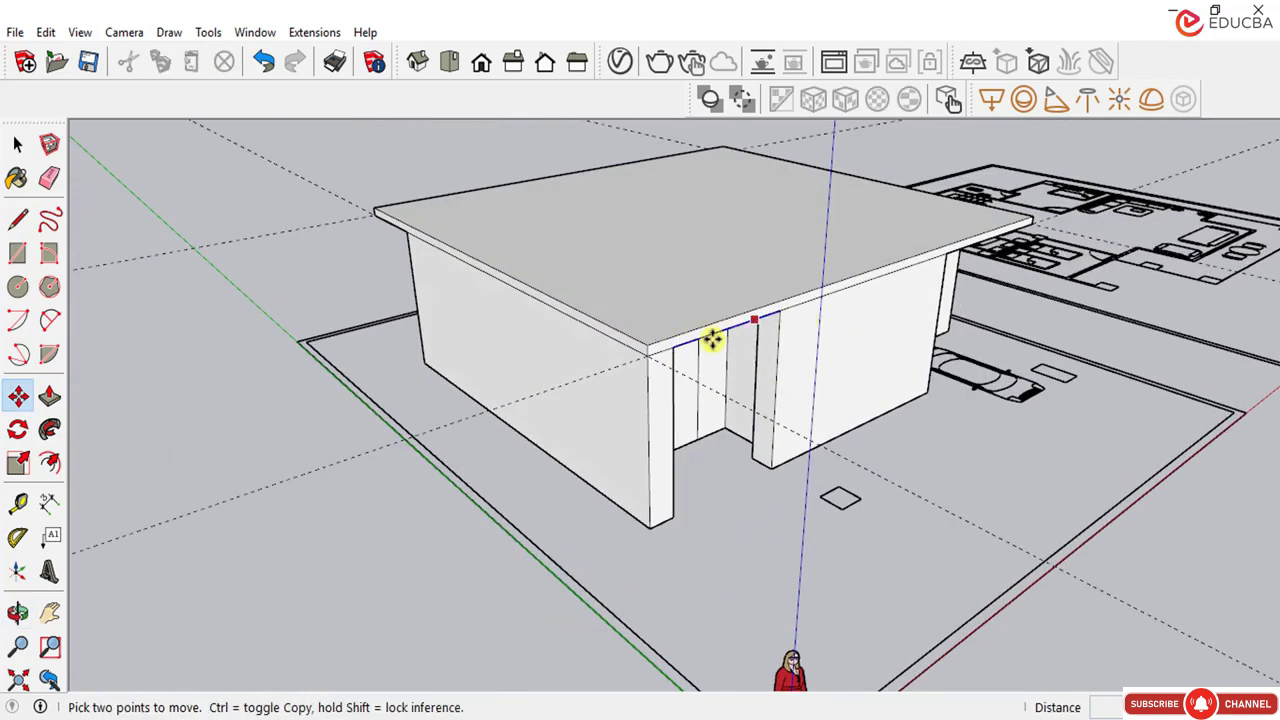
pyautogui.moveTo(746, 374); pyautogui.dragTo(726, 403, button='middle')
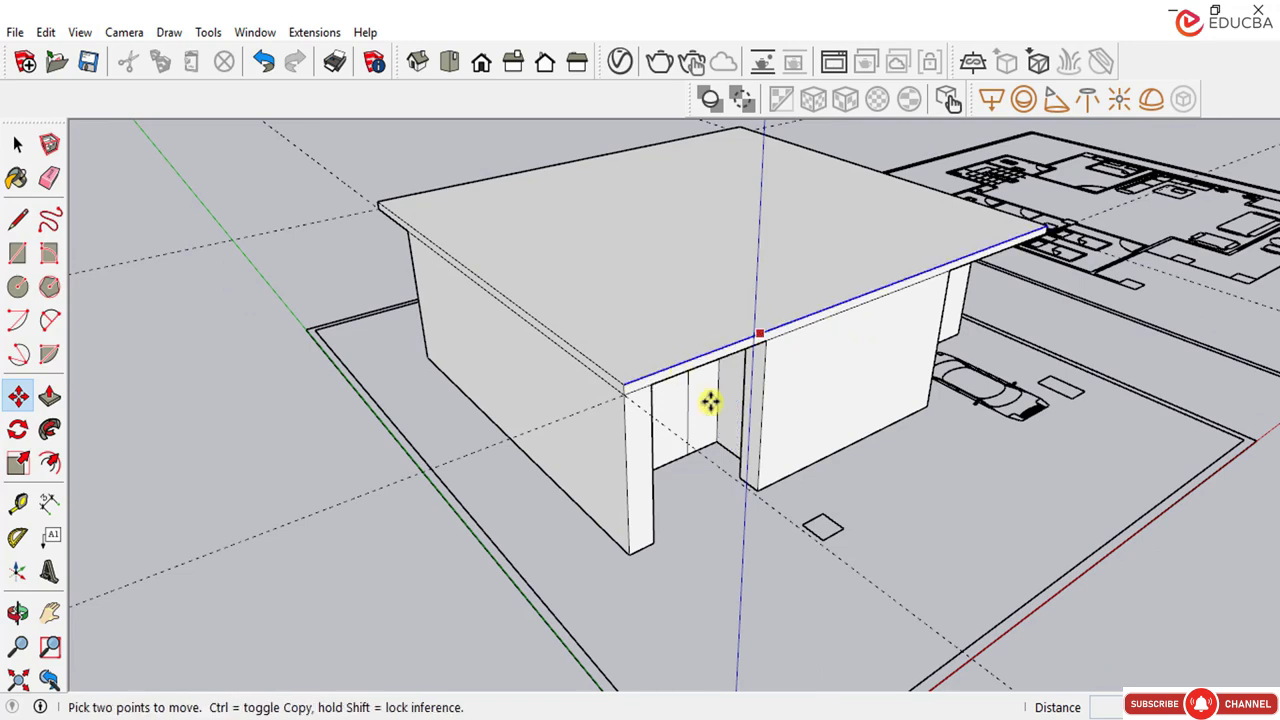
# Step: Examine how the roof slab's coverage compares with the two pillar outlines in front of the building and beside the car
pyautogui.scroll(-3, 709, 401)
pyautogui.moveTo(823, 414); pyautogui.dragTo(740, 394, button='middle')
pyautogui.scroll(-3, 758, 370)
pyautogui.scroll(3, 738, 393)
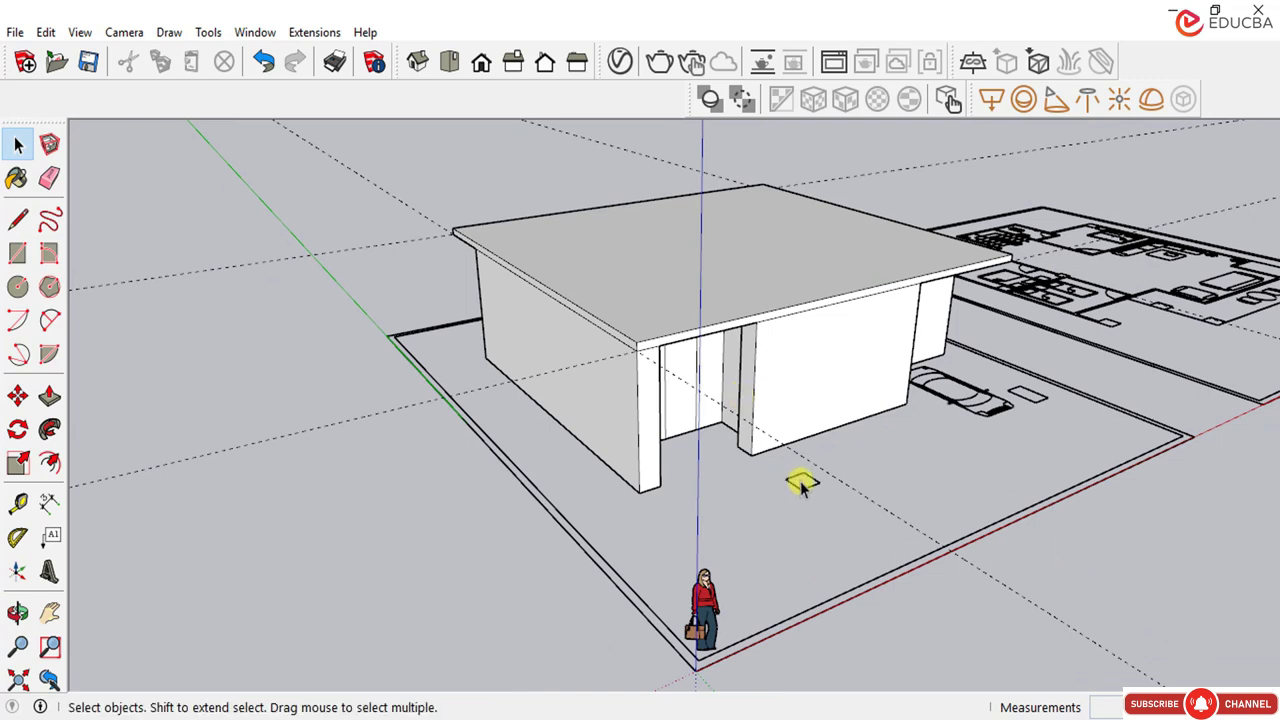
pyautogui.click(1035, 397)
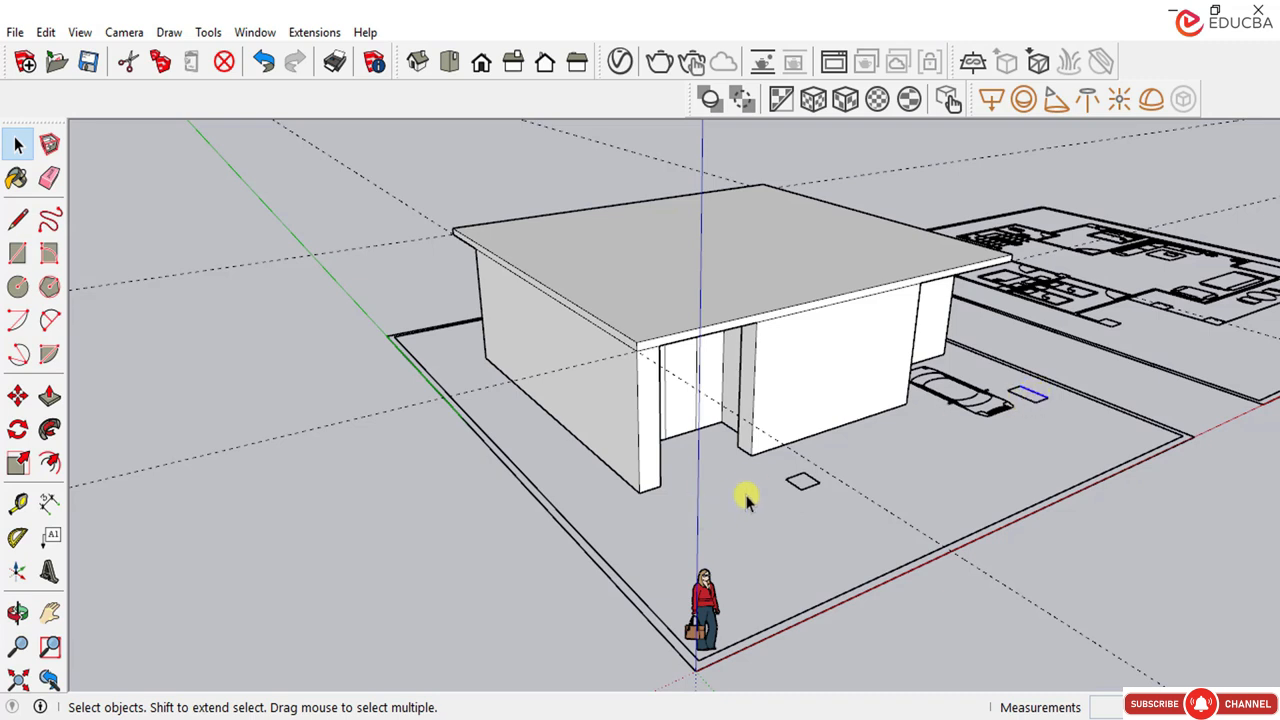
pyautogui.click(1027, 418)
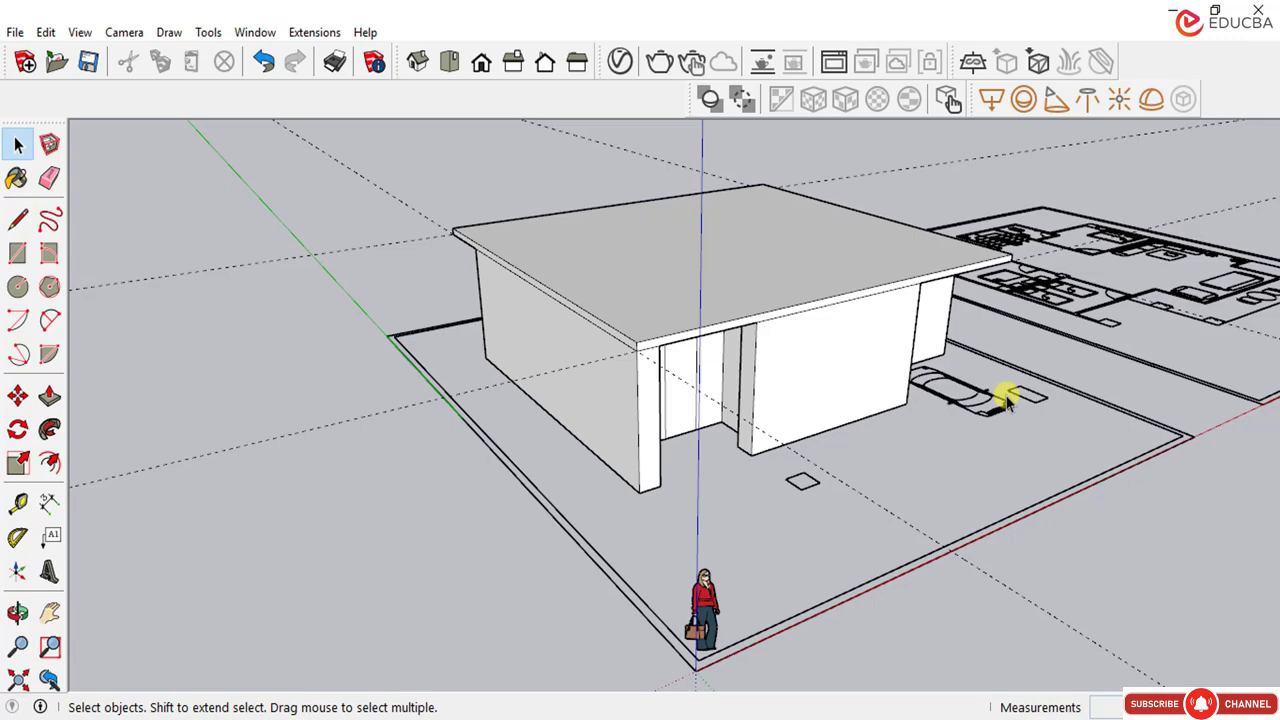
# Step: Undo the roof slab's move onto the walls and delete the whole slab in the empty area behind the building
pyautogui.hotkey('ctrl', 'z')
pyautogui.scroll(-3, 716, 447)
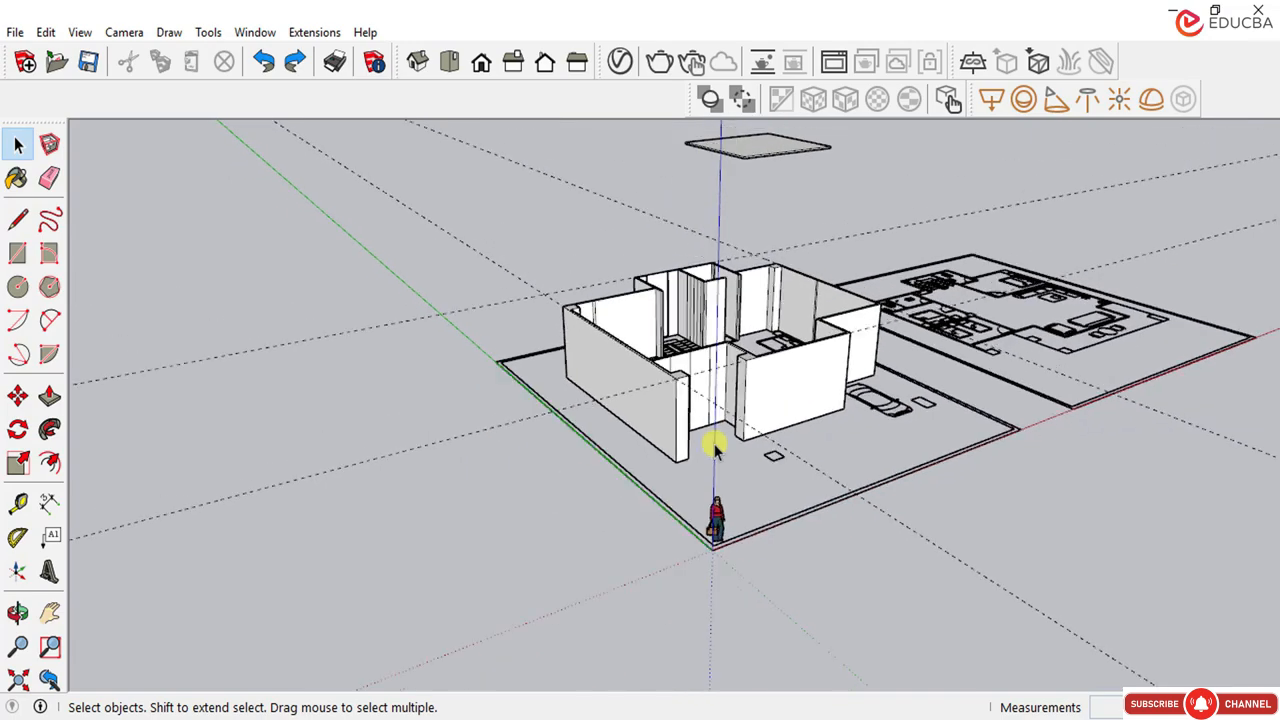
pyautogui.scroll(1, 776, 144)
pyautogui.scroll(4, 776, 144)
pyautogui.scroll(-5, 751, 260)
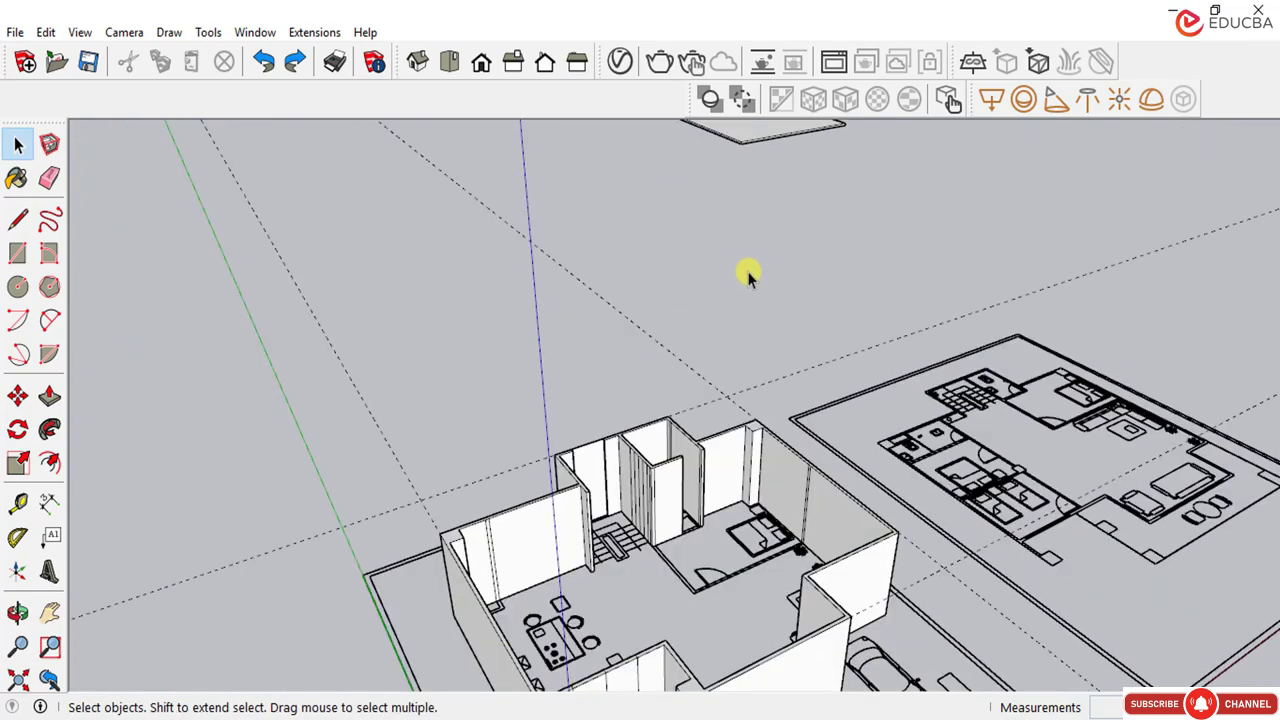
pyautogui.moveTo(656, 122); pyautogui.dragTo(836, 218)
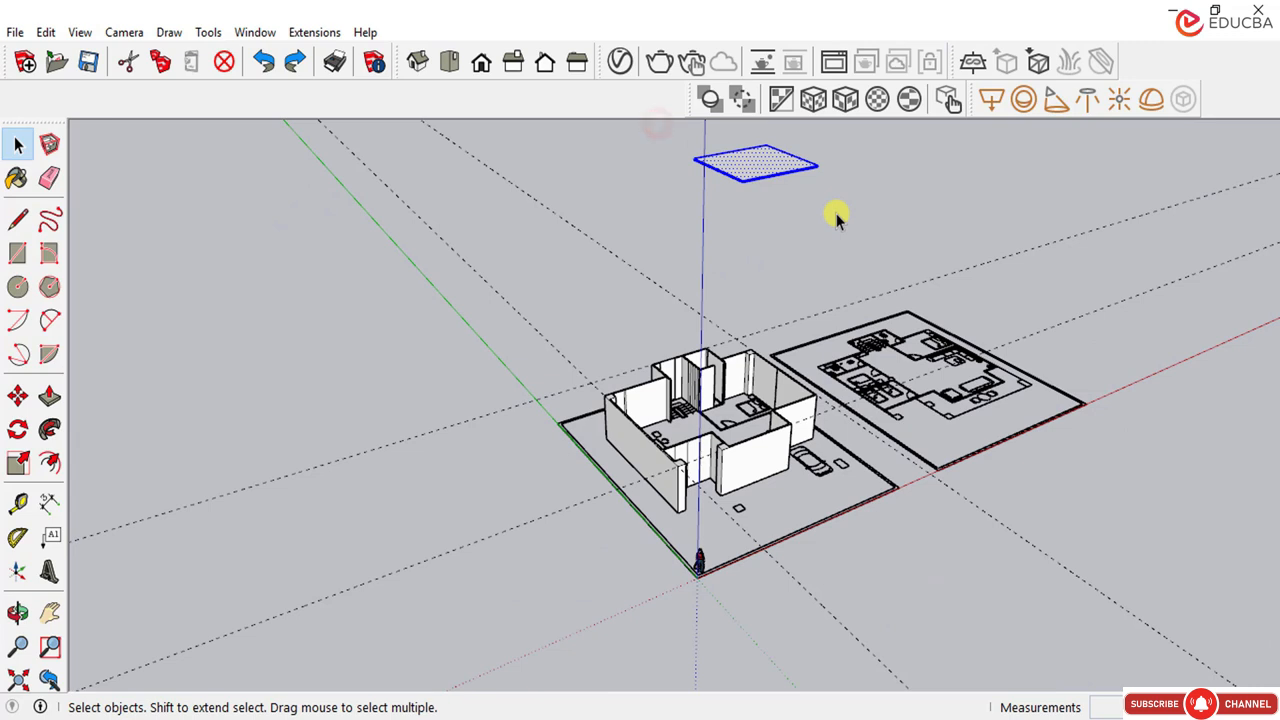
pyautogui.press('Delete')
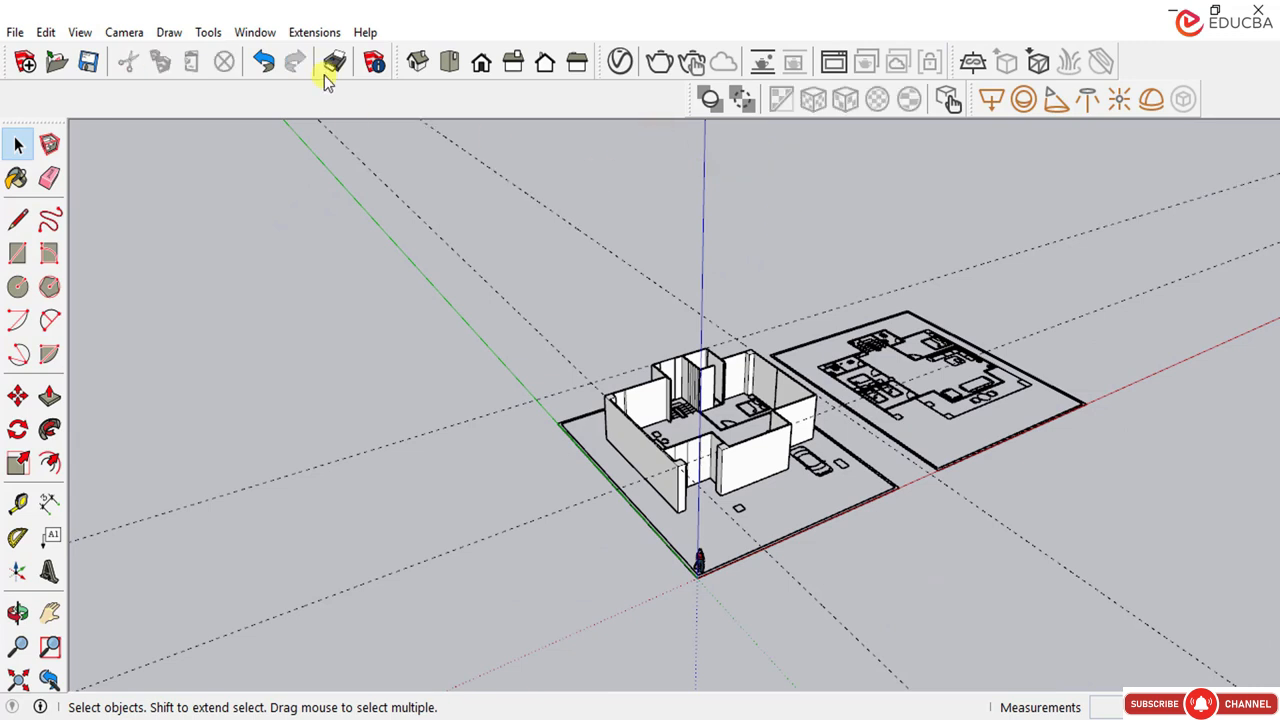
# Step: Switch to the top view and delete all existing guide lines around the two plans
pyautogui.click(449, 62)
pyautogui.moveTo(663, 219); pyautogui.dragTo(286, 570)
pyautogui.press('Delete')
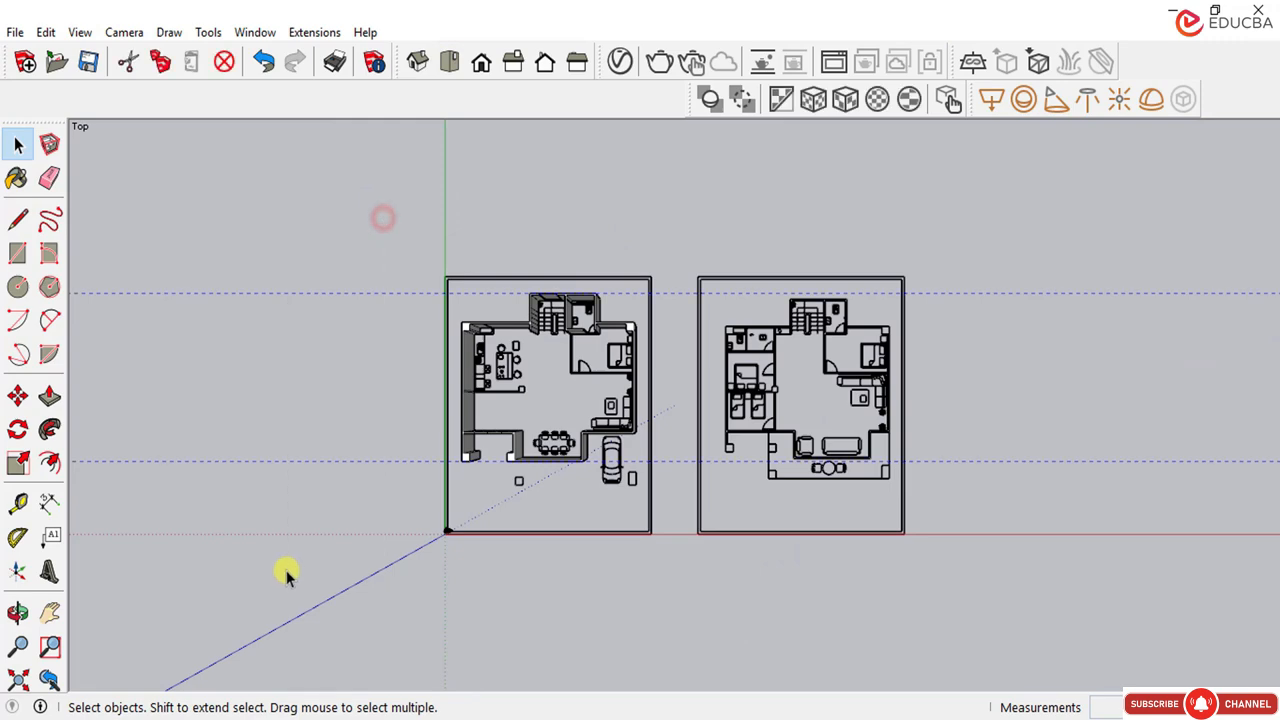
pyautogui.press('Delete')
pyautogui.scroll(4, 510, 440)
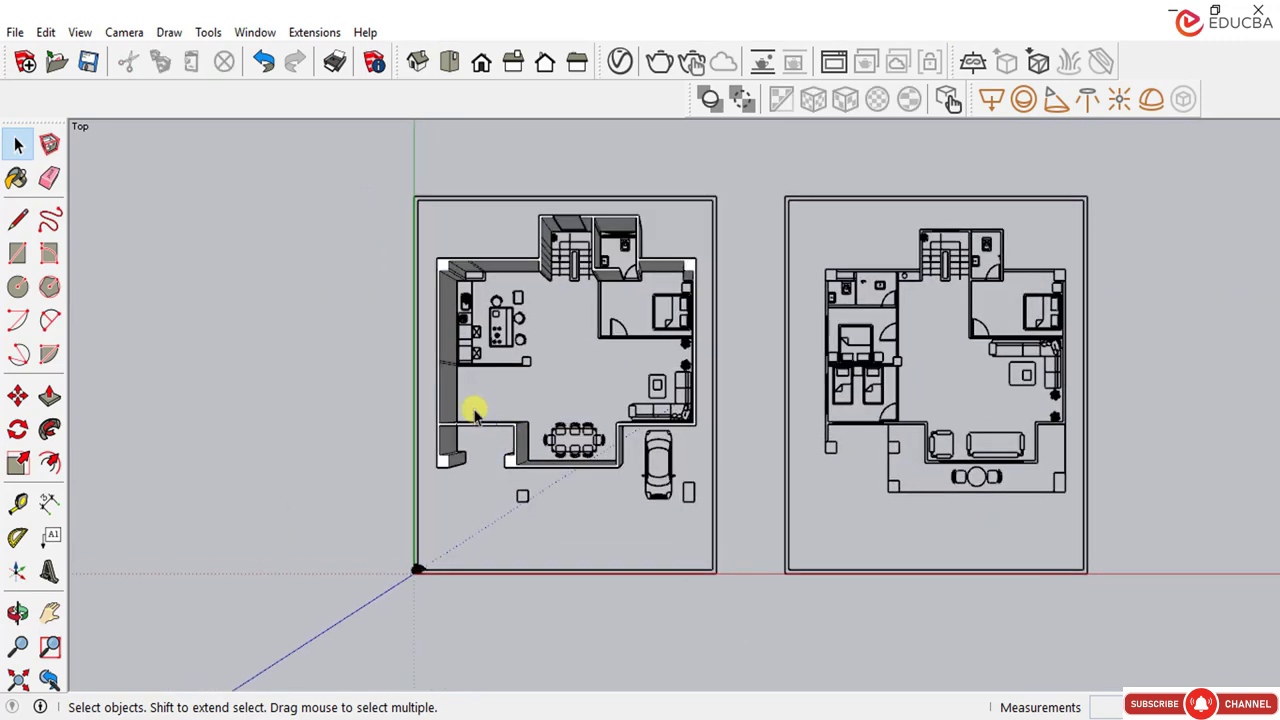
pyautogui.scroll(-2, 418, 448)
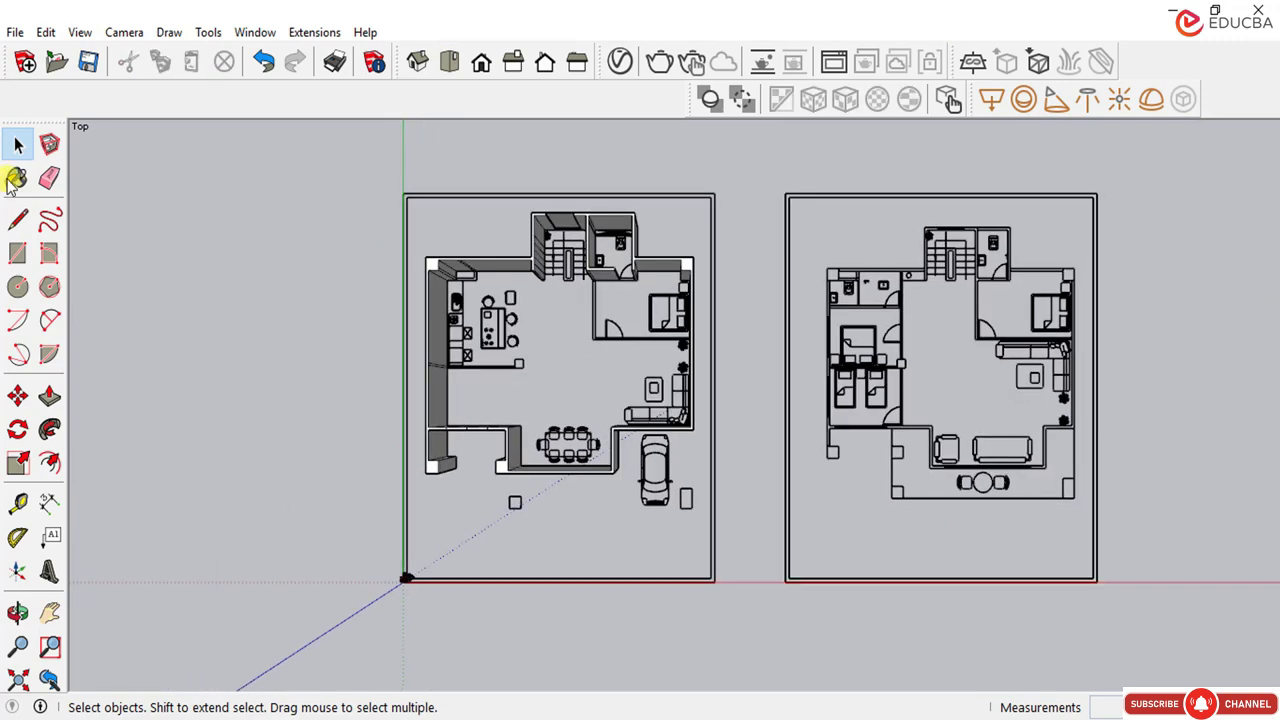
# Step: Add a horizontal guide through the front edges of the two pillar outlines in front of the building
pyautogui.click(20, 503)
pyautogui.scroll(5, 520, 525)
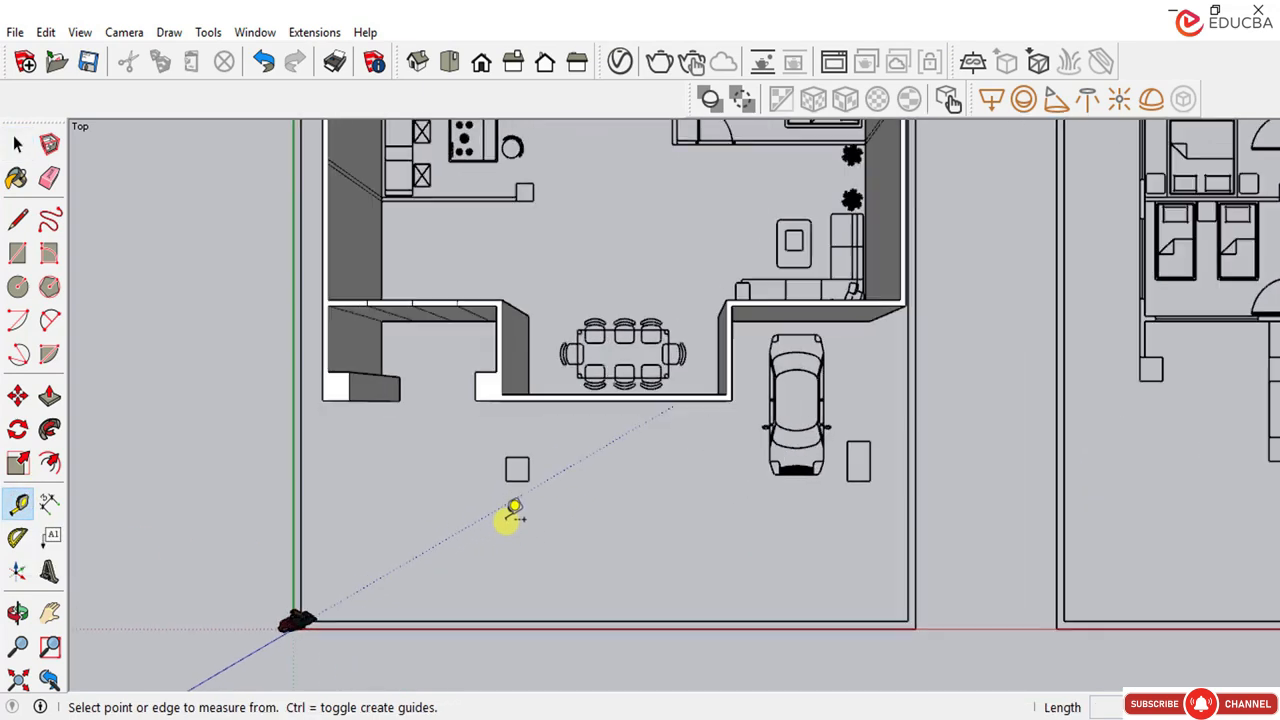
pyautogui.click(519, 472)
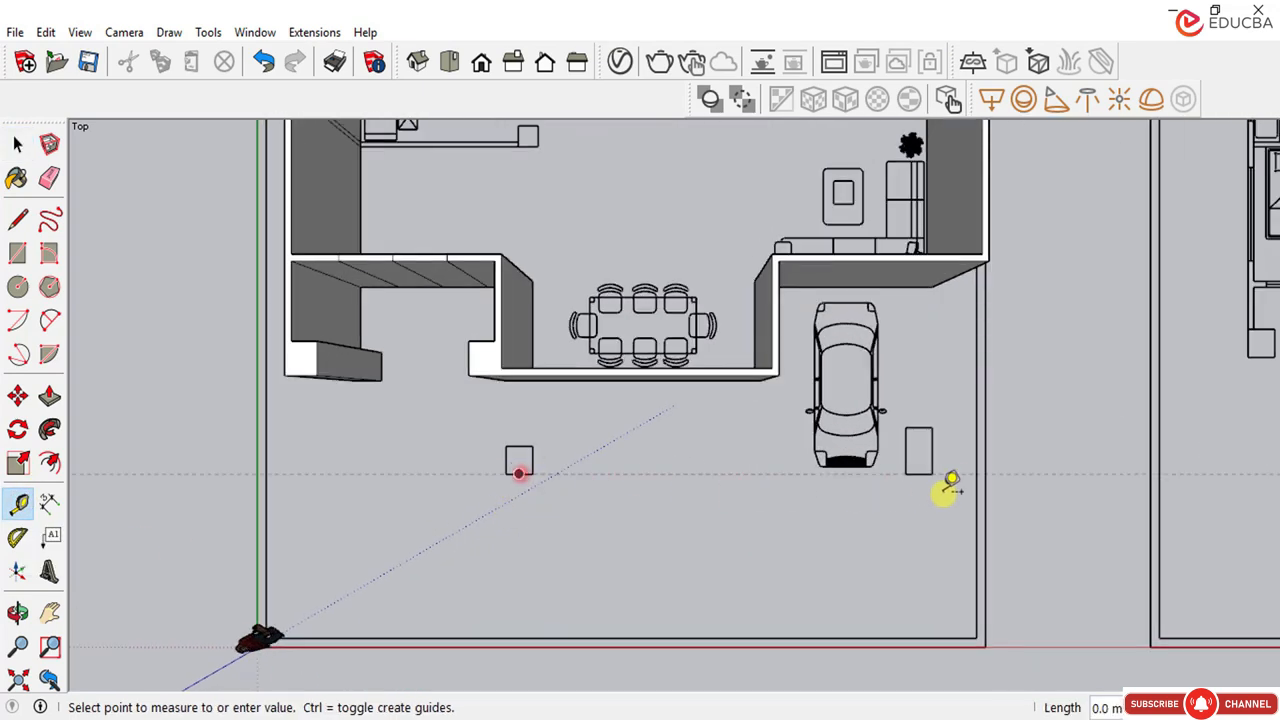
pyautogui.click(953, 489)
pyautogui.click(16, 143)
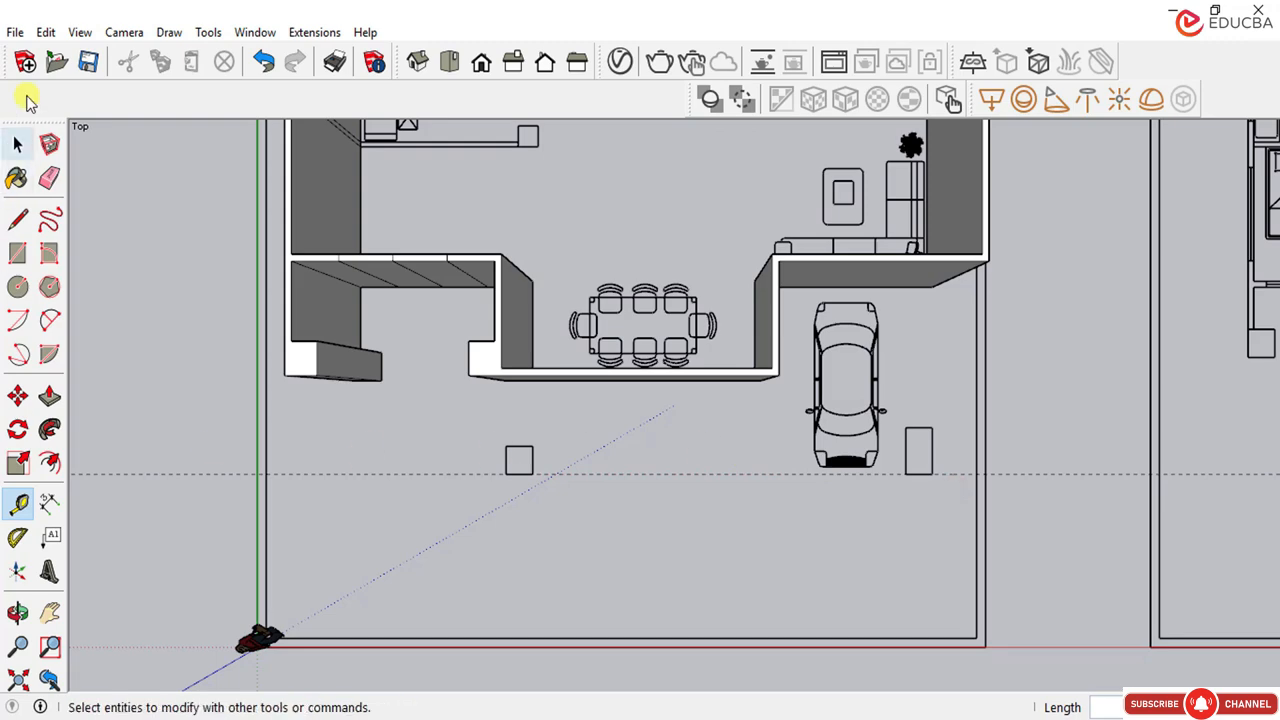
pyautogui.scroll(-5, 450, 560)
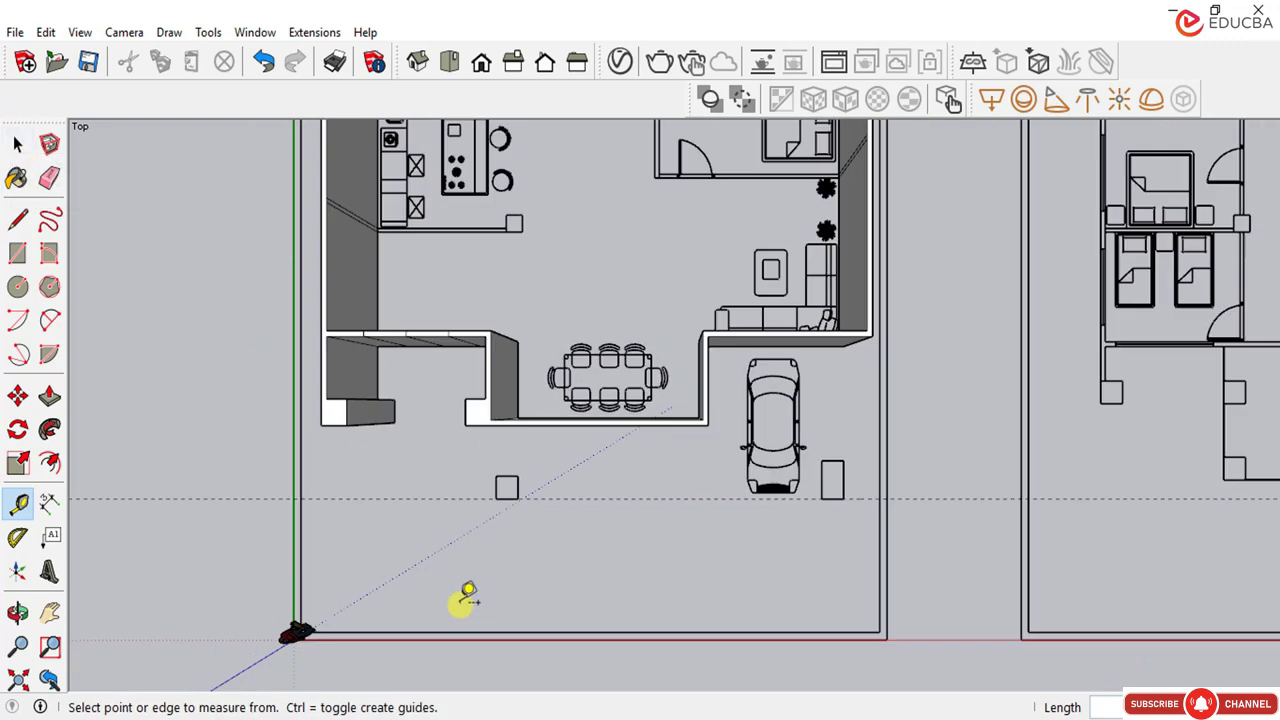
# Step: Add a horizontal guide along the outer rear face of the staircase and toilet block
pyautogui.click(18, 505)
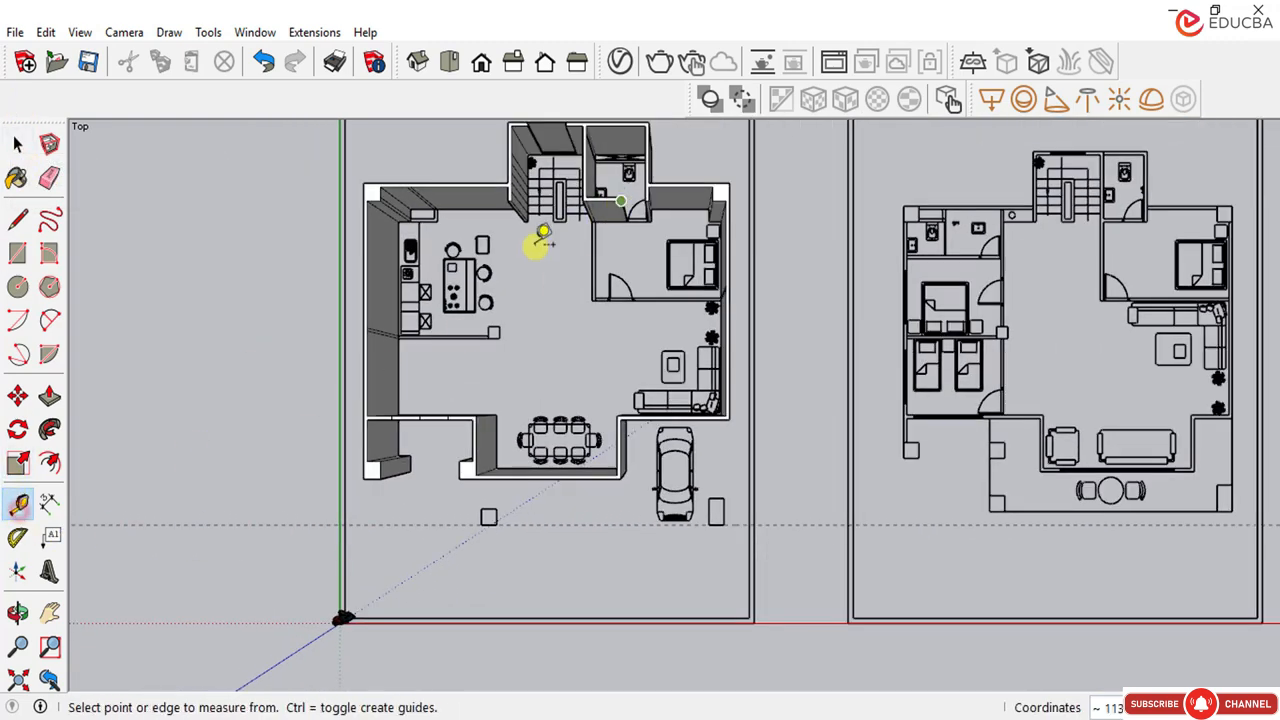
pyautogui.scroll(-2, 531, 205)
pyautogui.scroll(3, 545, 165)
pyautogui.scroll(3, 555, 153)
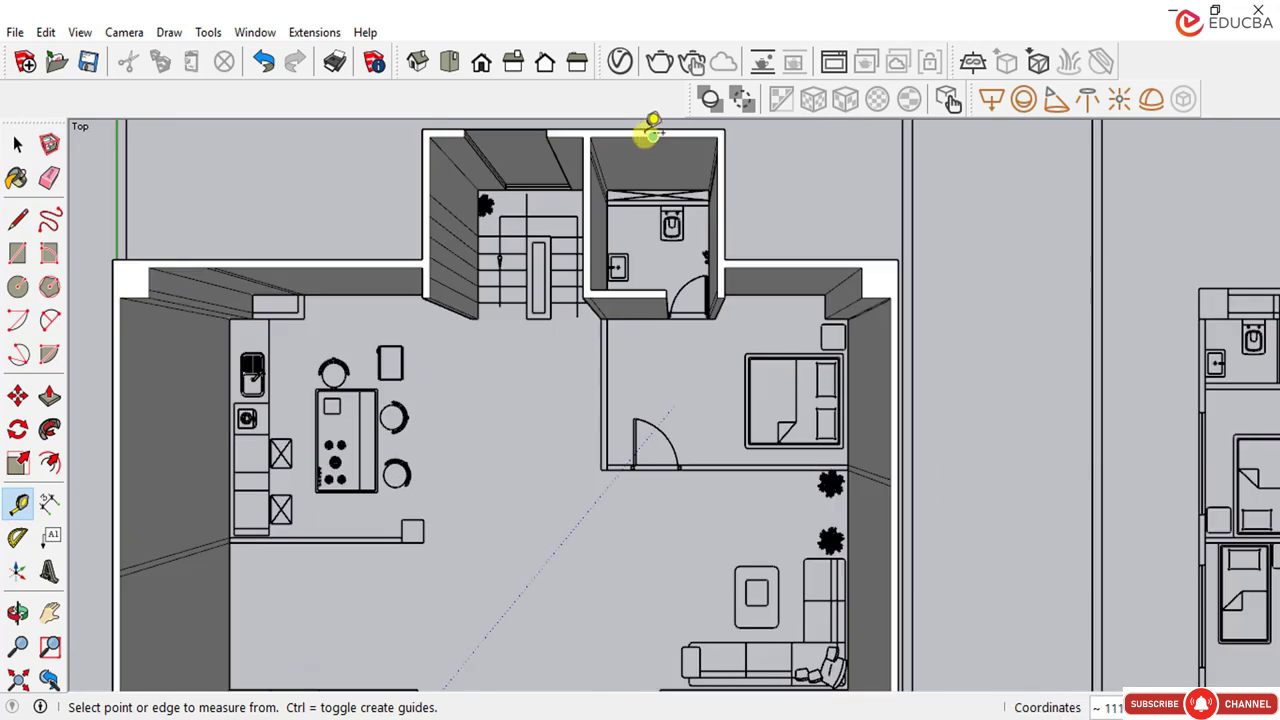
pyautogui.click(647, 130)
pyautogui.scroll(-2, 714, 257)
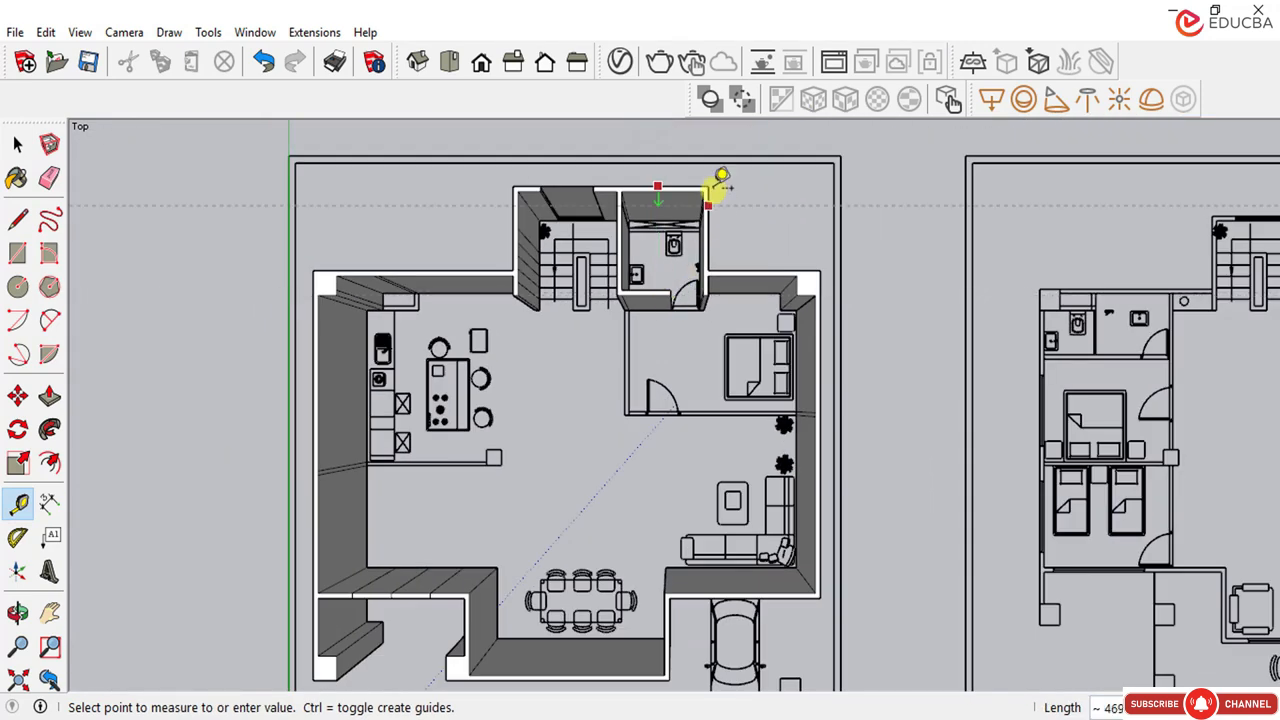
pyautogui.scroll(2, 720, 249)
pyautogui.click(712, 183)
pyautogui.scroll(-2, 737, 172)
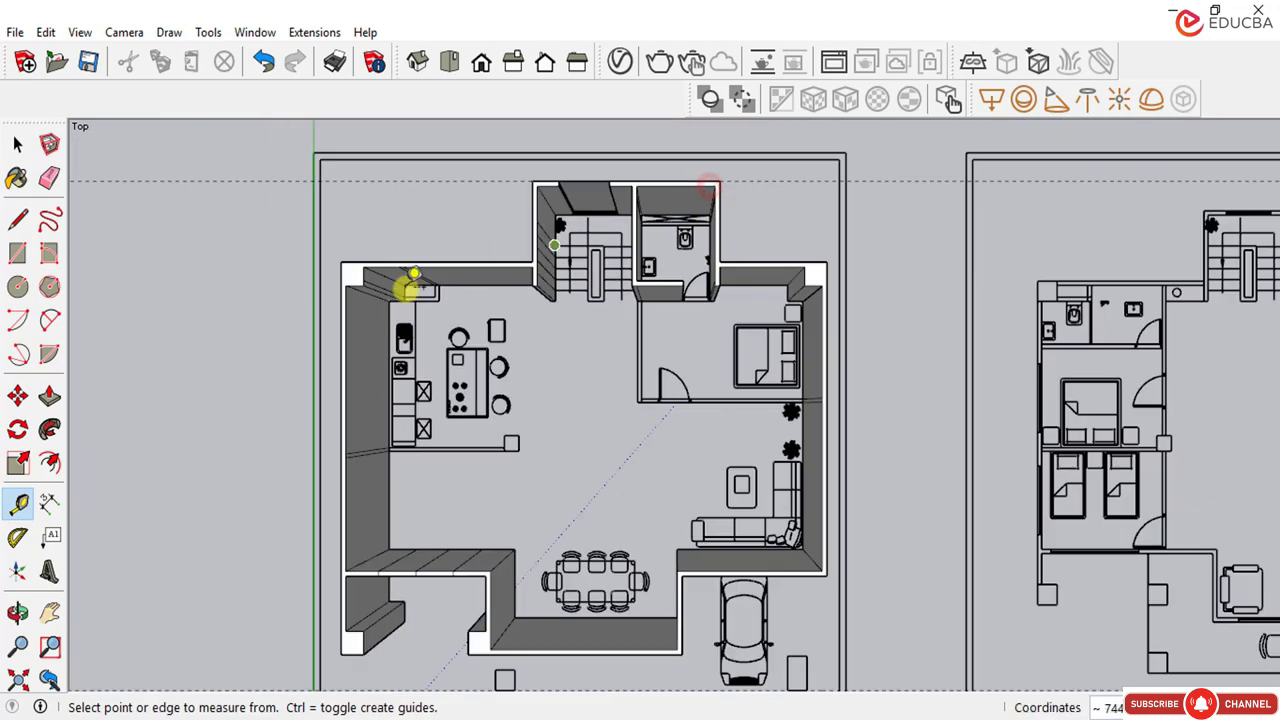
# Step: Add a vertical guide along the outer face of the kitchen-side wall
pyautogui.click(17, 146)
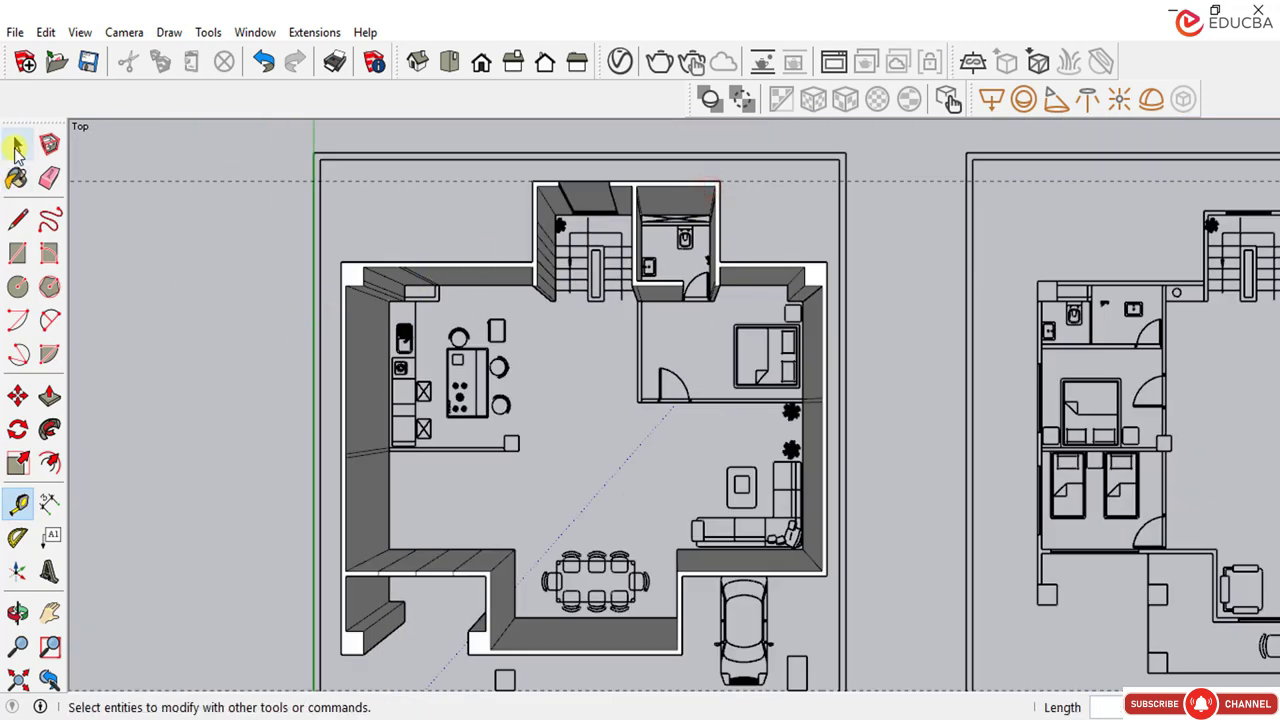
pyautogui.click(17, 507)
pyautogui.click(340, 335)
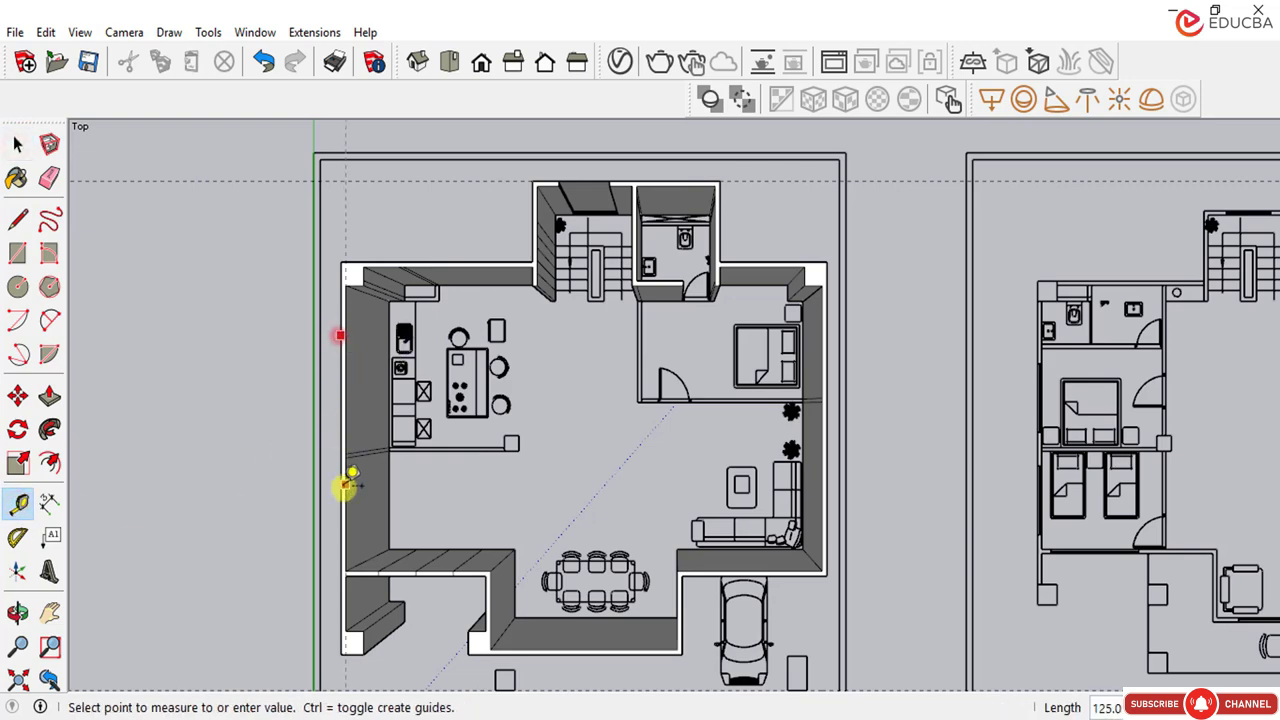
pyautogui.click(341, 486)
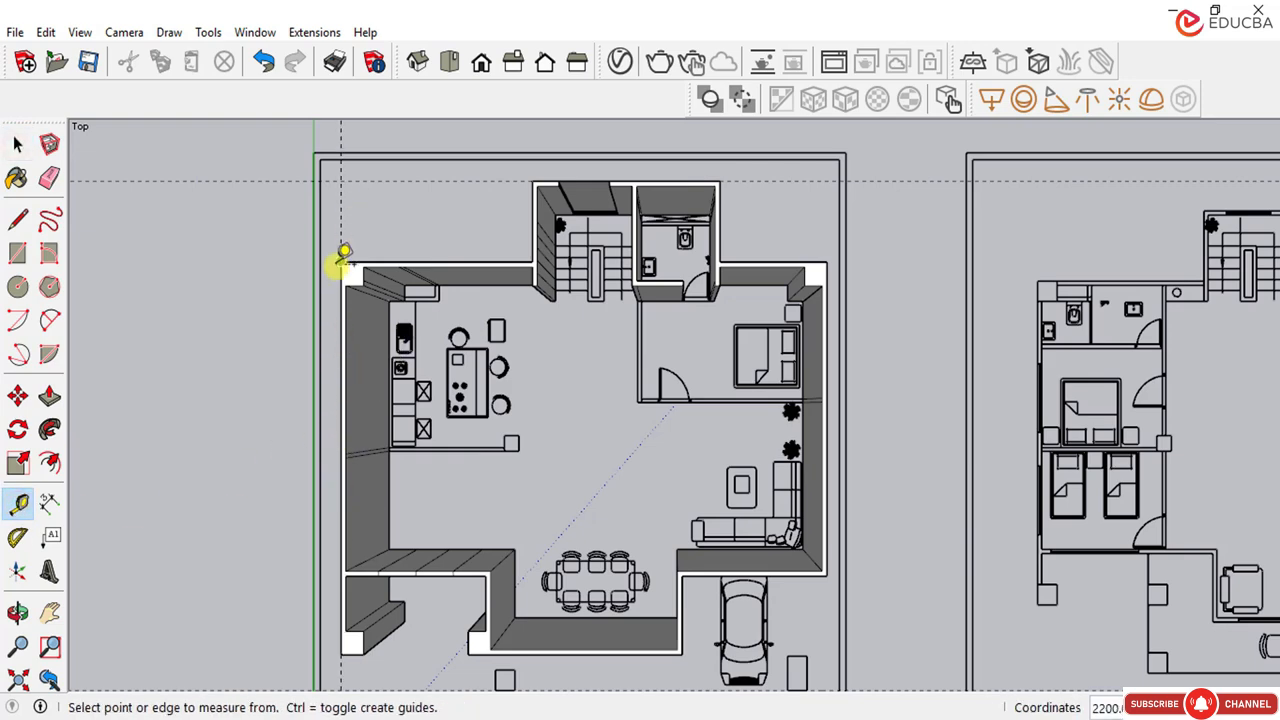
# Step: Add a vertical guide along the outer face of the bedroom-side wall
pyautogui.click(343, 258)
pyautogui.scroll(-1, 794, 366)
pyautogui.scroll(2, 829, 366)
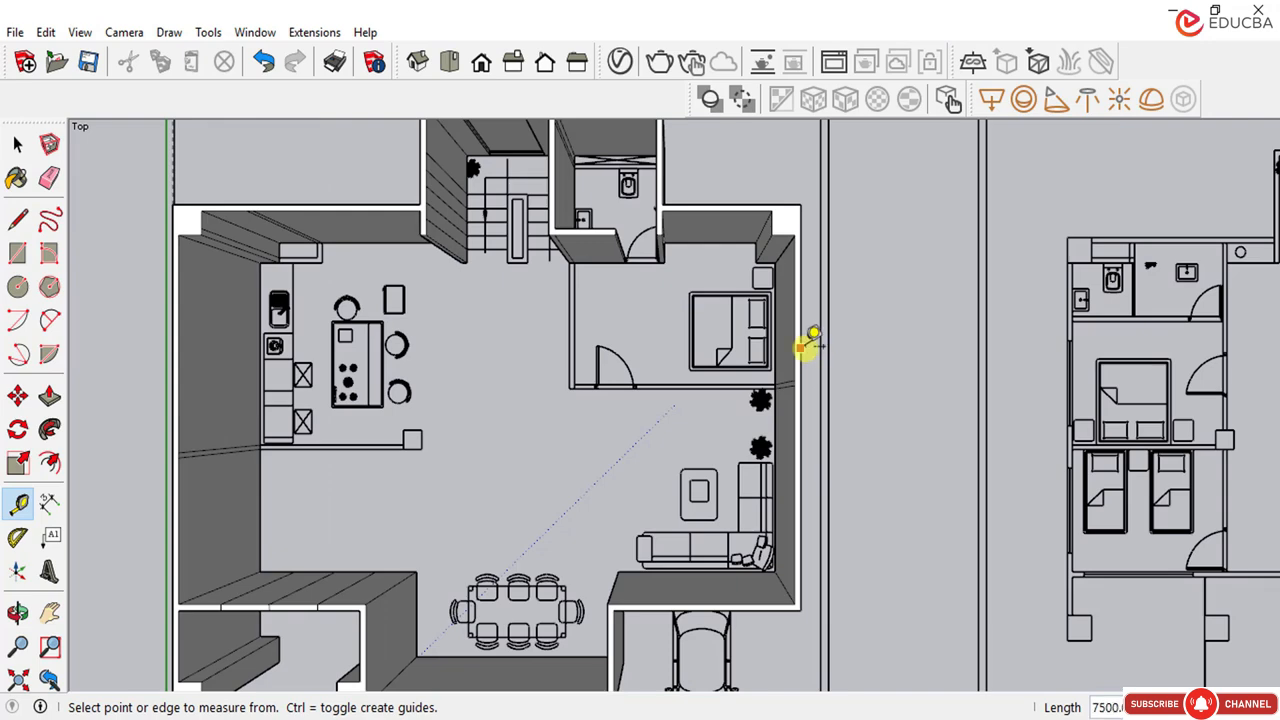
pyautogui.click(805, 347)
pyautogui.click(805, 218)
pyautogui.scroll(-1, 716, 338)
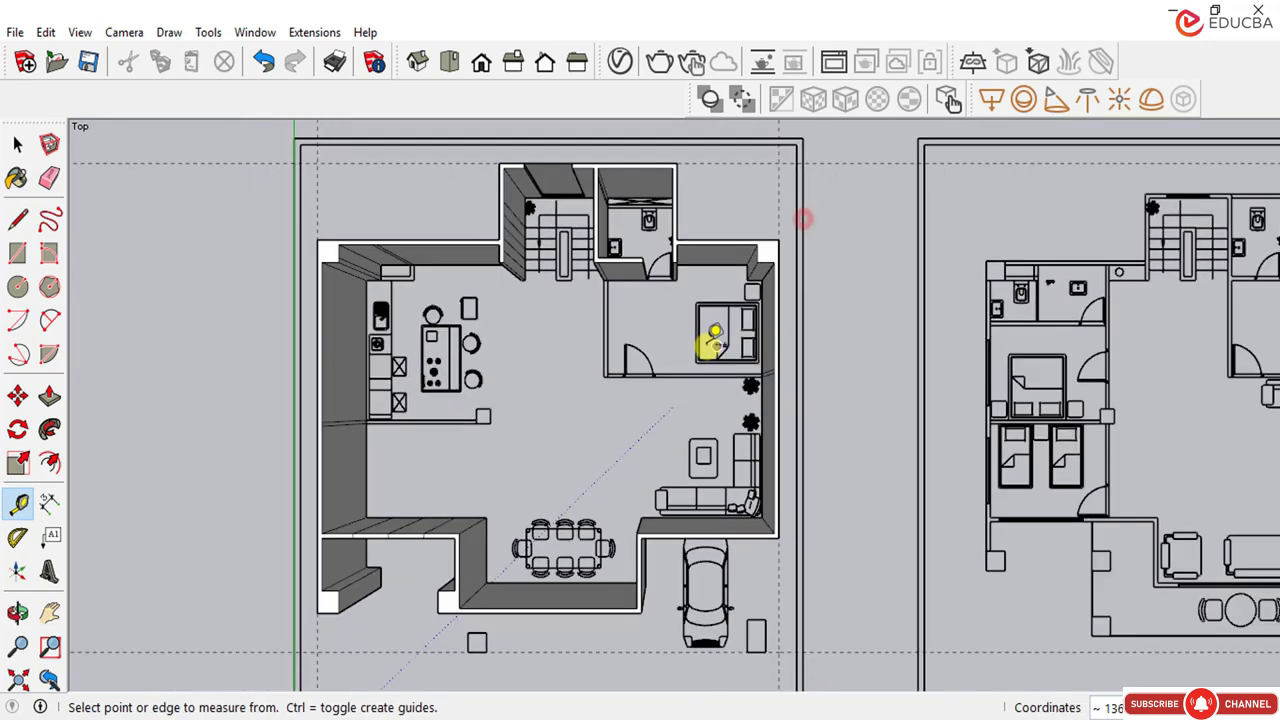
pyautogui.scroll(-1, 690, 340)
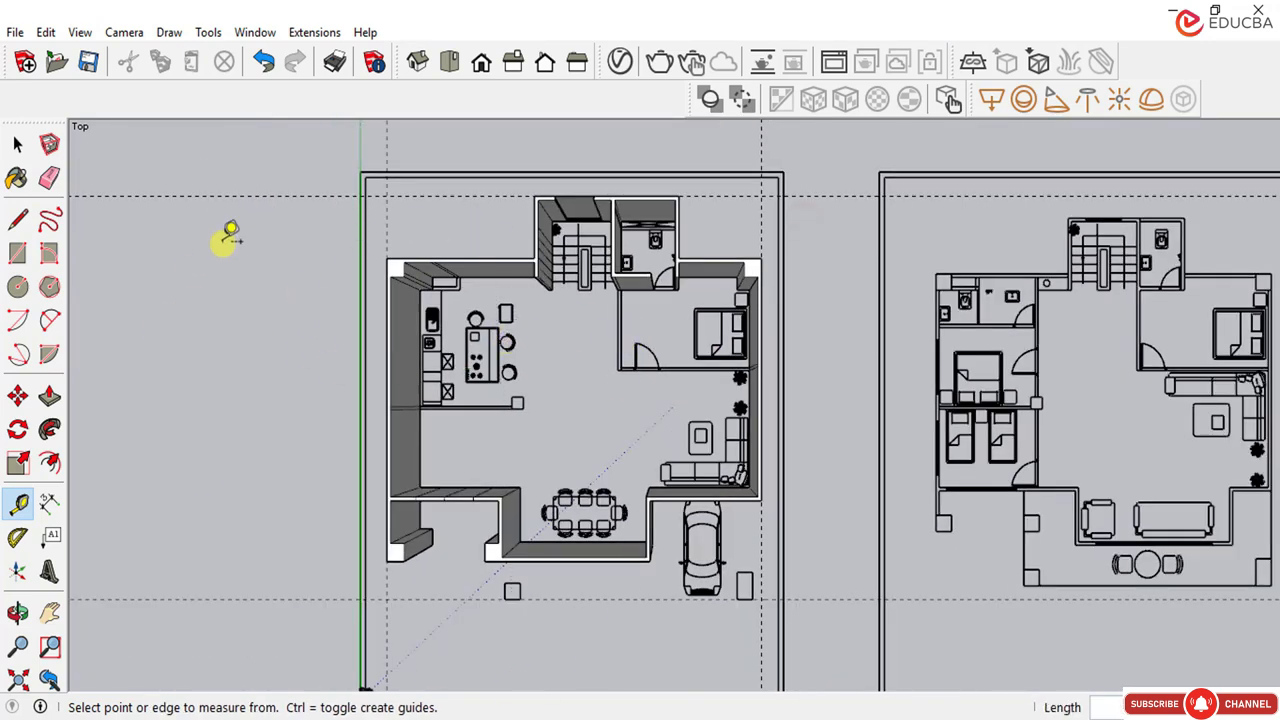
pyautogui.click(17, 145)
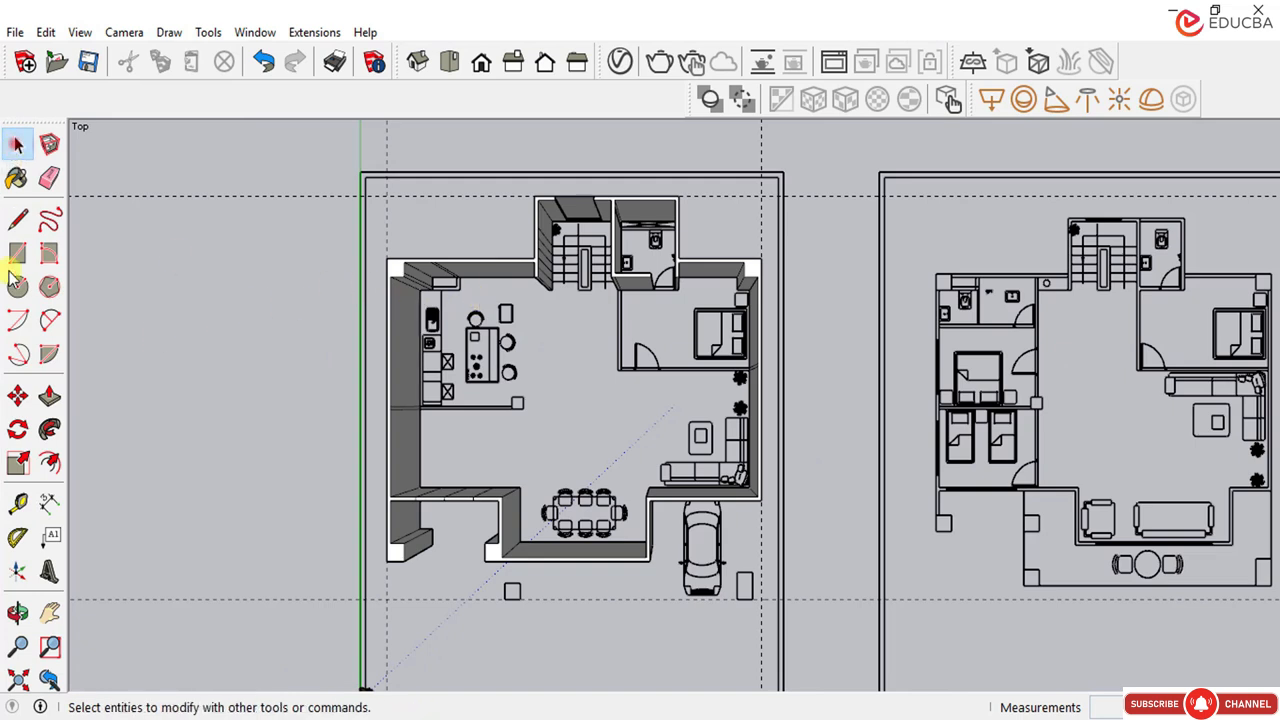
pyautogui.click(14, 224)
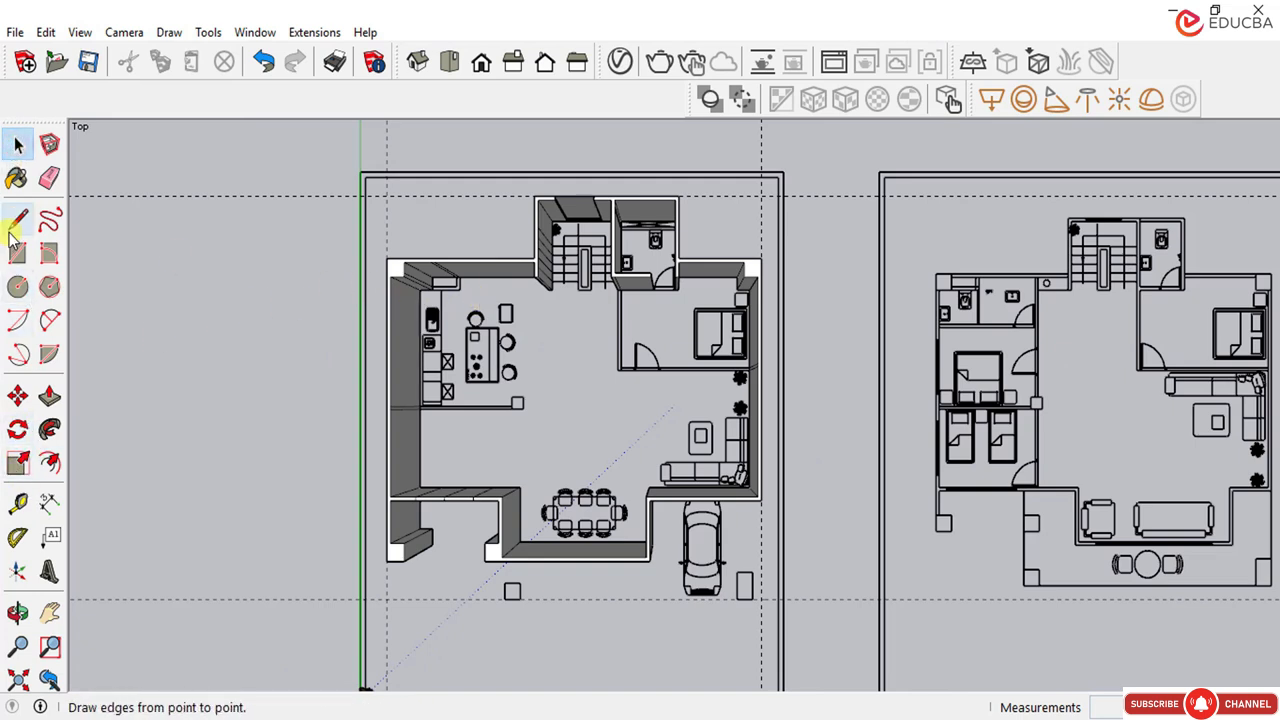
pyautogui.click(49, 503)
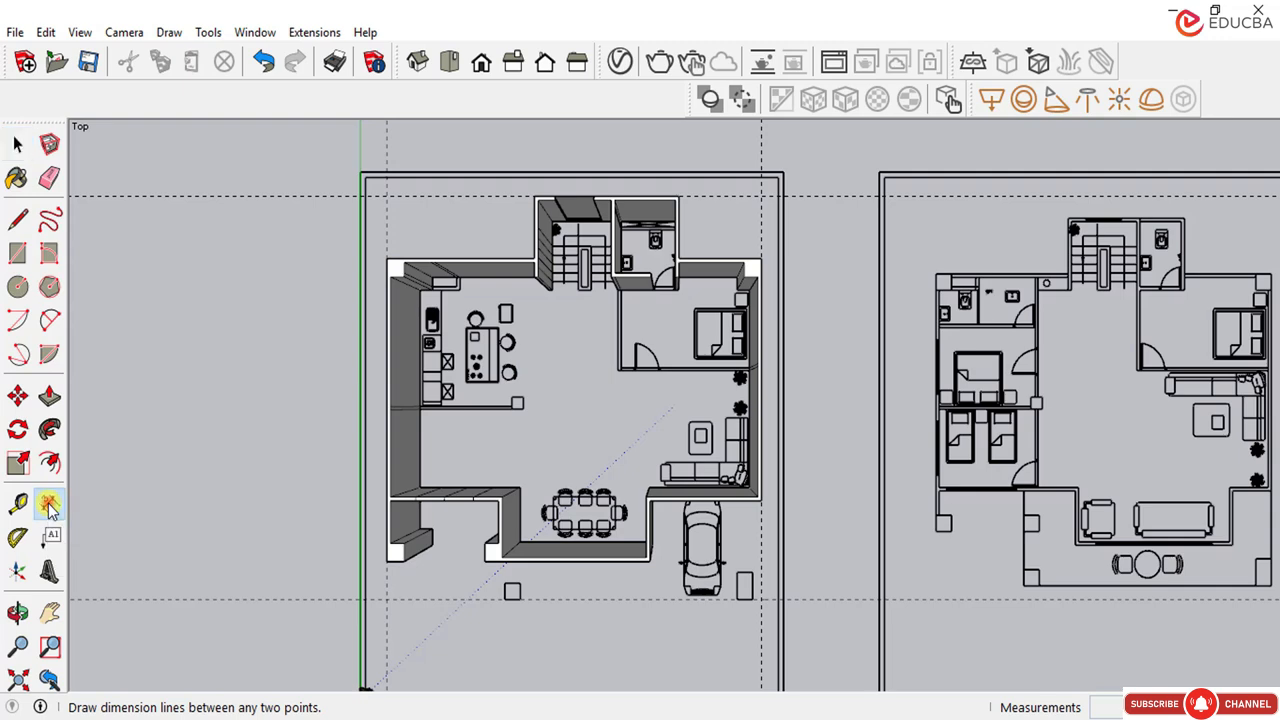
pyautogui.click(386, 198)
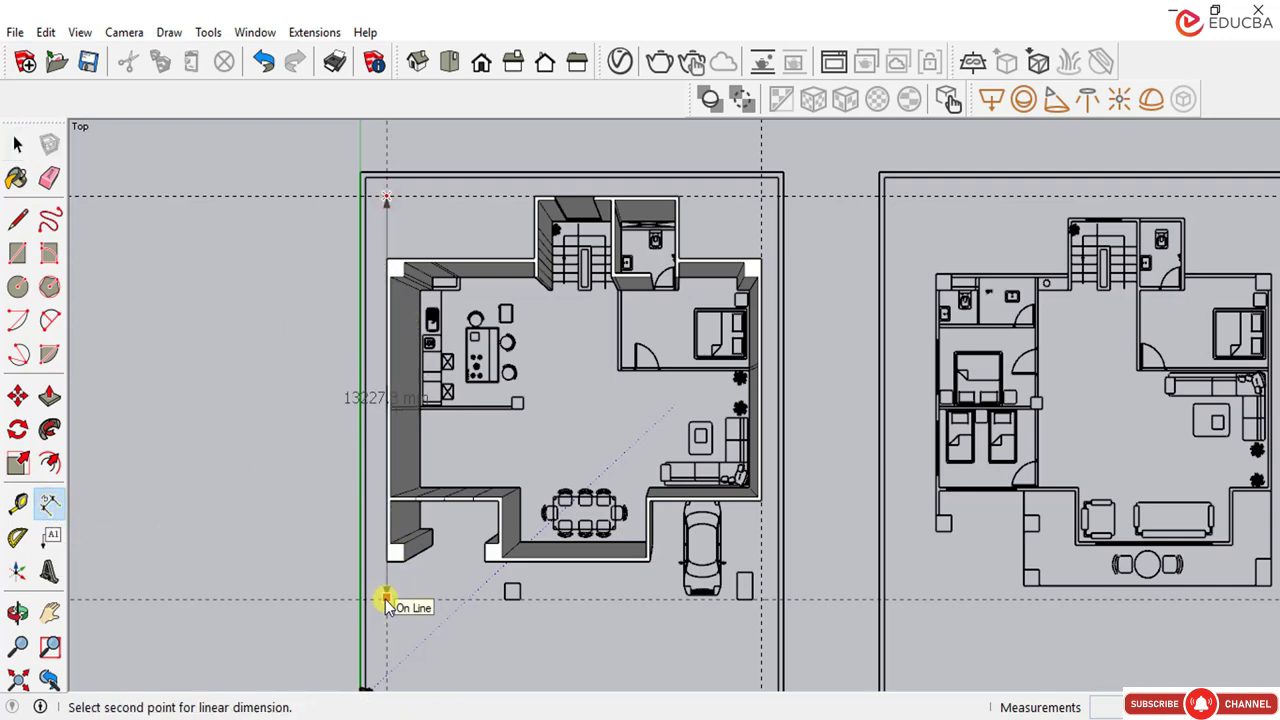
pyautogui.scroll(1, 385, 605)
pyautogui.scroll(3, 386, 598)
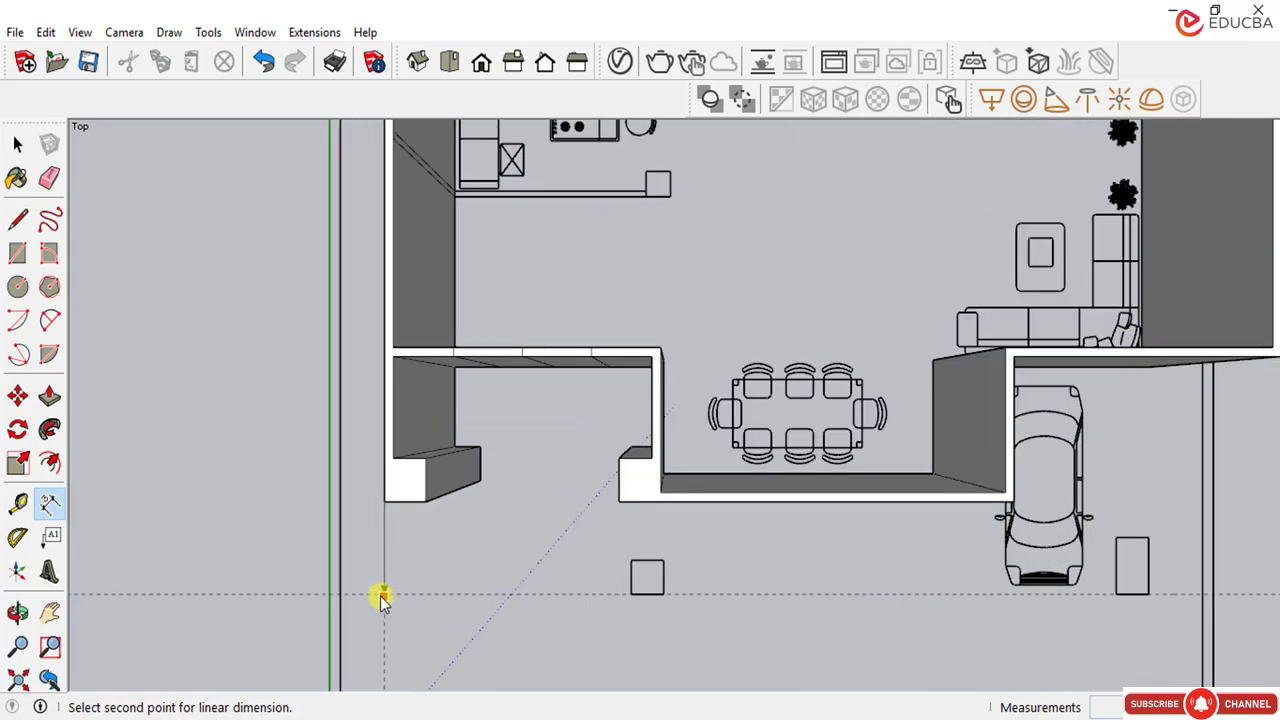
pyautogui.scroll(-2, 371, 500)
pyautogui.scroll(-2, 449, 506)
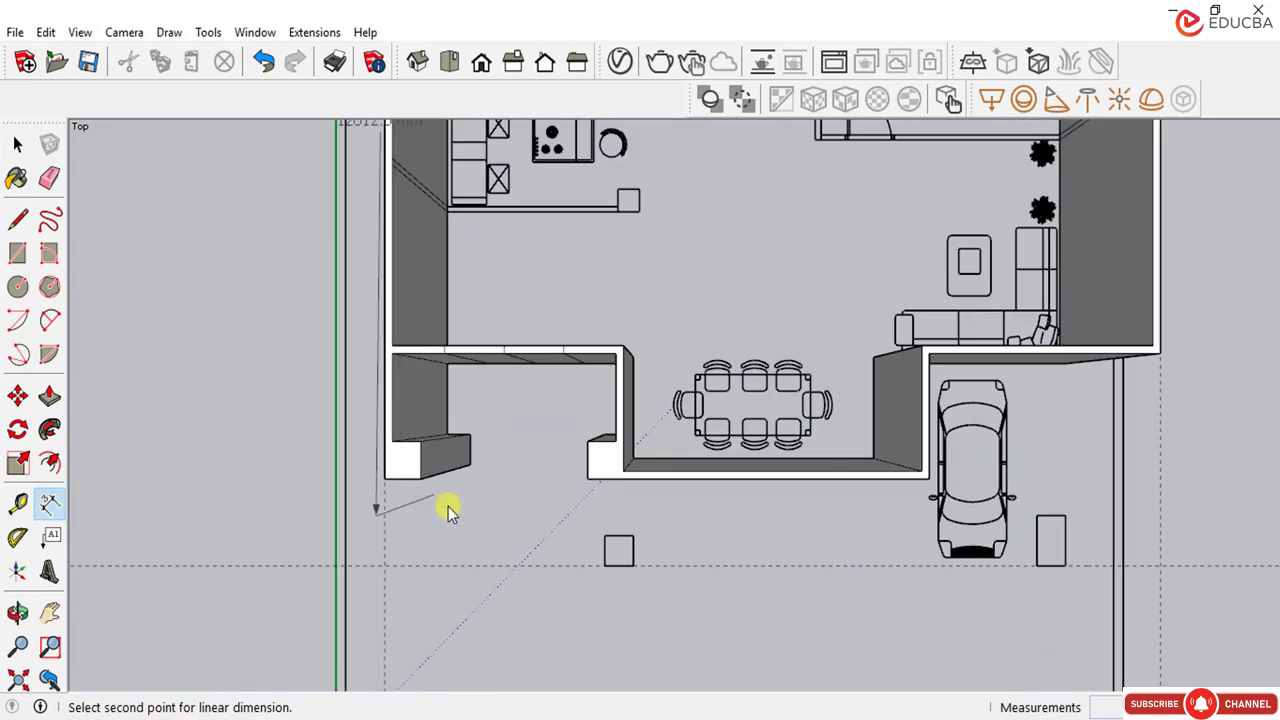
pyautogui.moveTo(449, 506); pyautogui.dragTo(537, 286, button='middle')
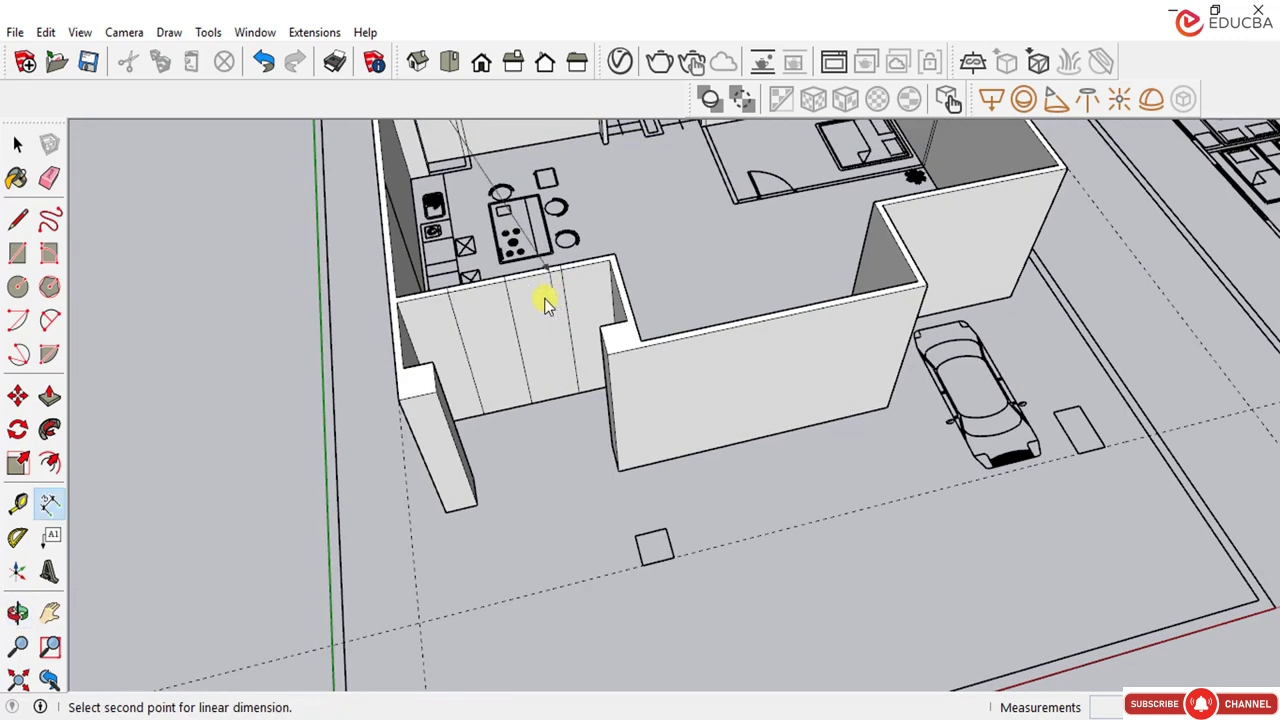
pyautogui.scroll(-3, 537, 286)
pyautogui.moveTo(528, 410)
pyautogui.mouseDown(button='middle')
pyautogui.moveTo(514, 400)
pyautogui.moveTo(503, 414)
pyautogui.mouseUp(button='middle')
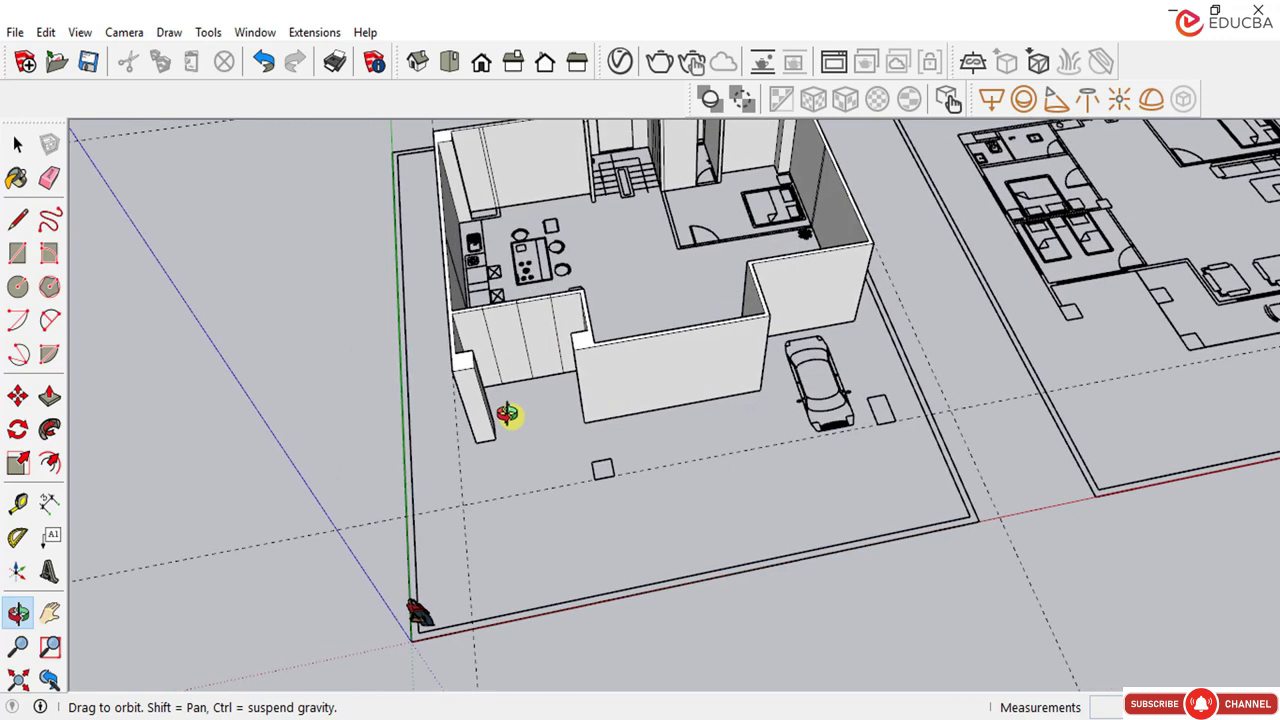
pyautogui.press('Escape')
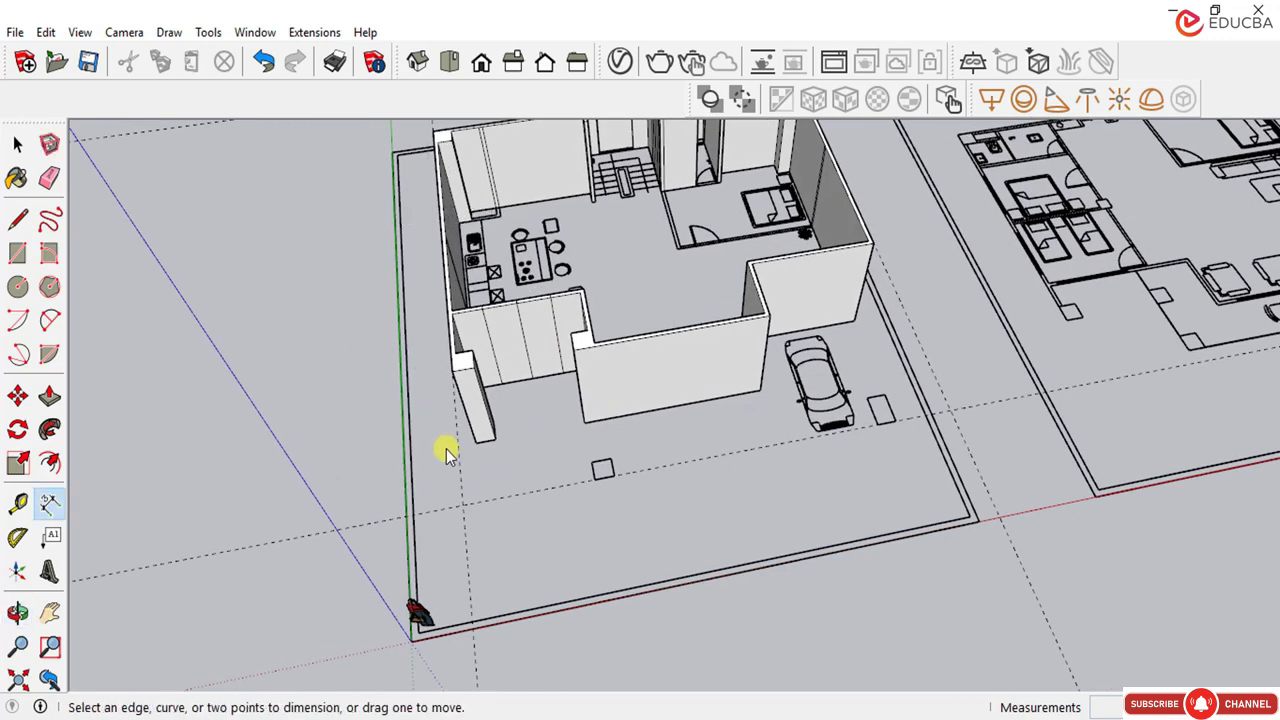
# Step: Undo the last vertical guide at the bedroom-side wall and leave the Dimension tool
pyautogui.scroll(2, 446, 448)
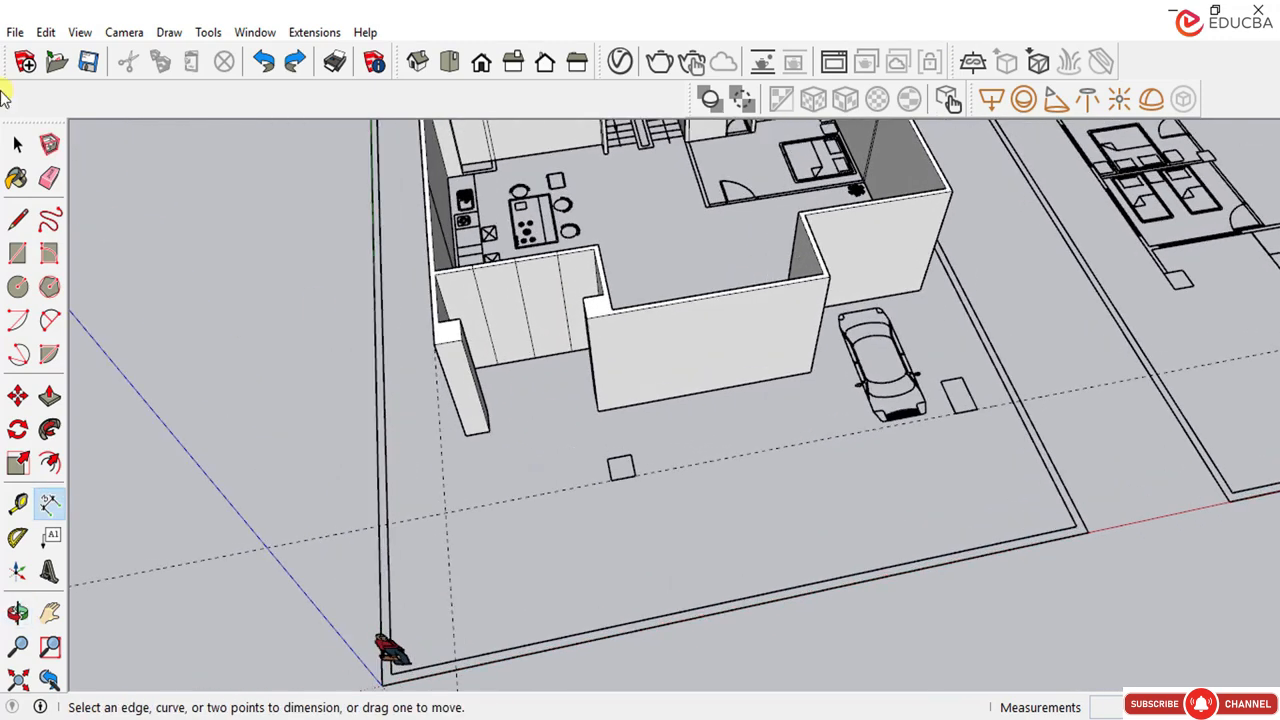
pyautogui.click(17, 144)
pyautogui.moveTo(686, 337)
pyautogui.mouseDown(button='middle')
pyautogui.moveTo(677, 397)
pyautogui.moveTo(705, 320)
pyautogui.mouseUp(button='middle')
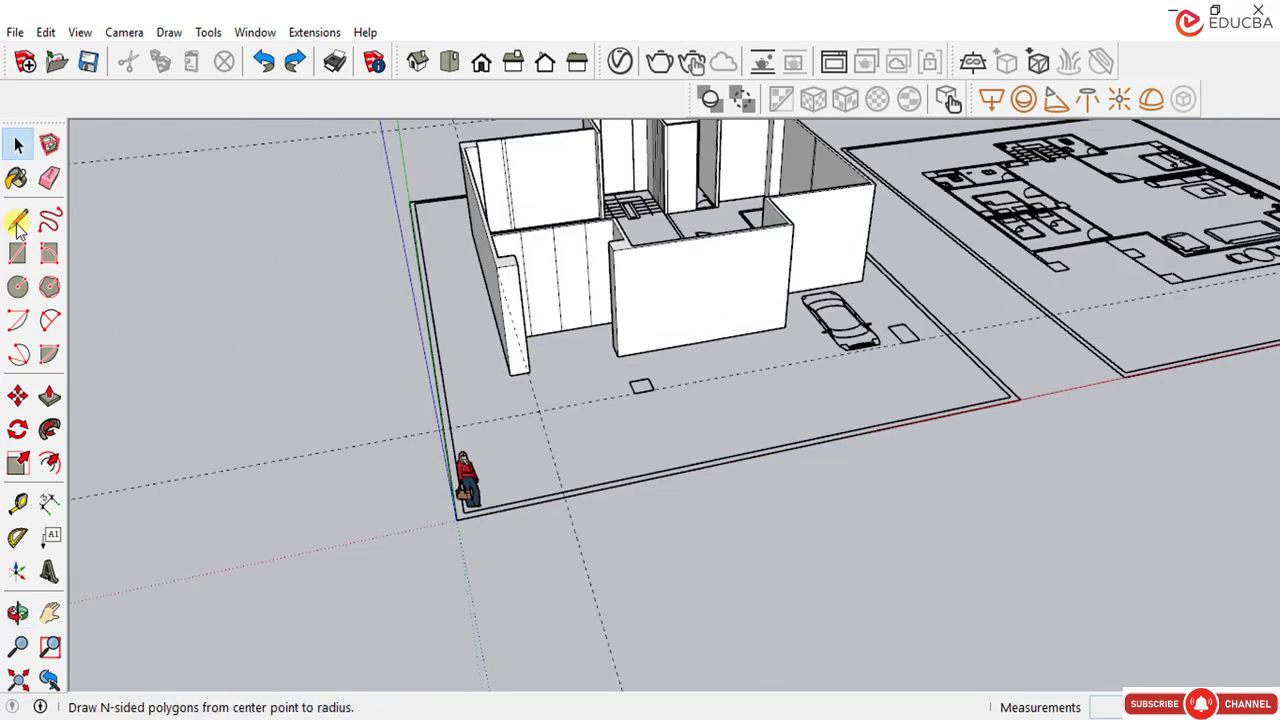
# Step: Trace the front edges of the two freestanding front pillar outlines with the Line tool to turn both into faces
pyautogui.click(17, 144)
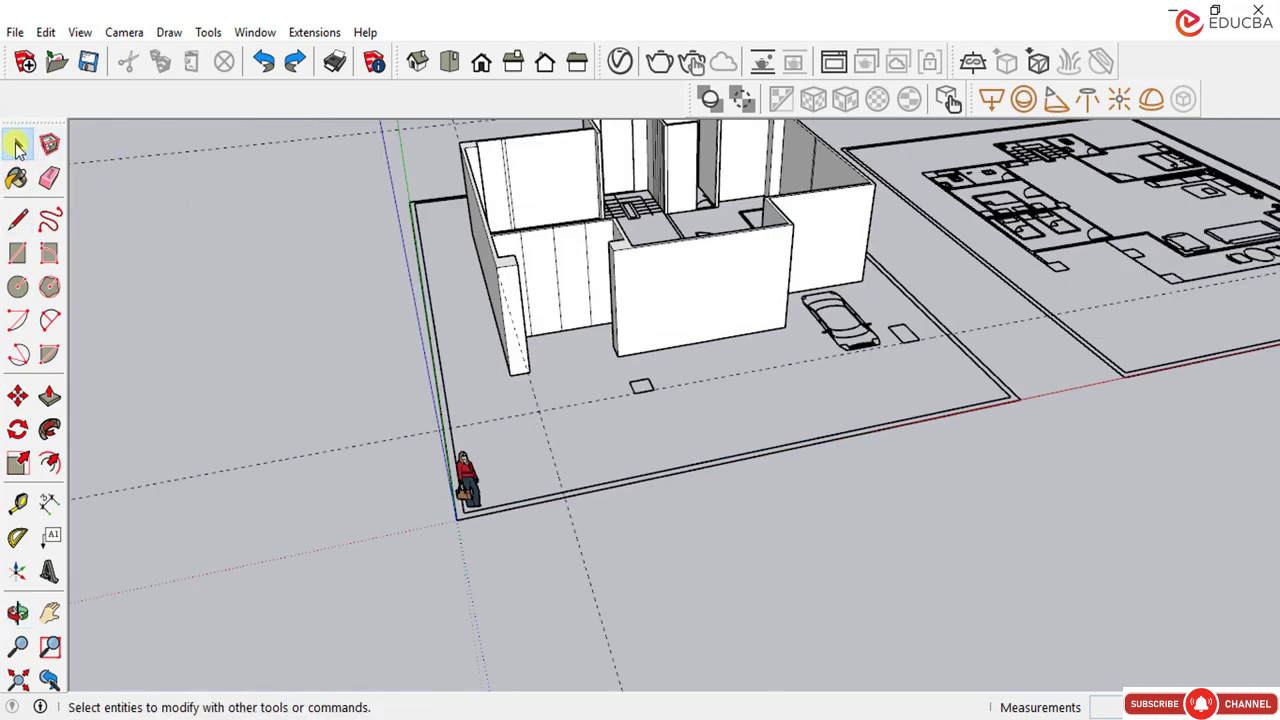
pyautogui.click(17, 222)
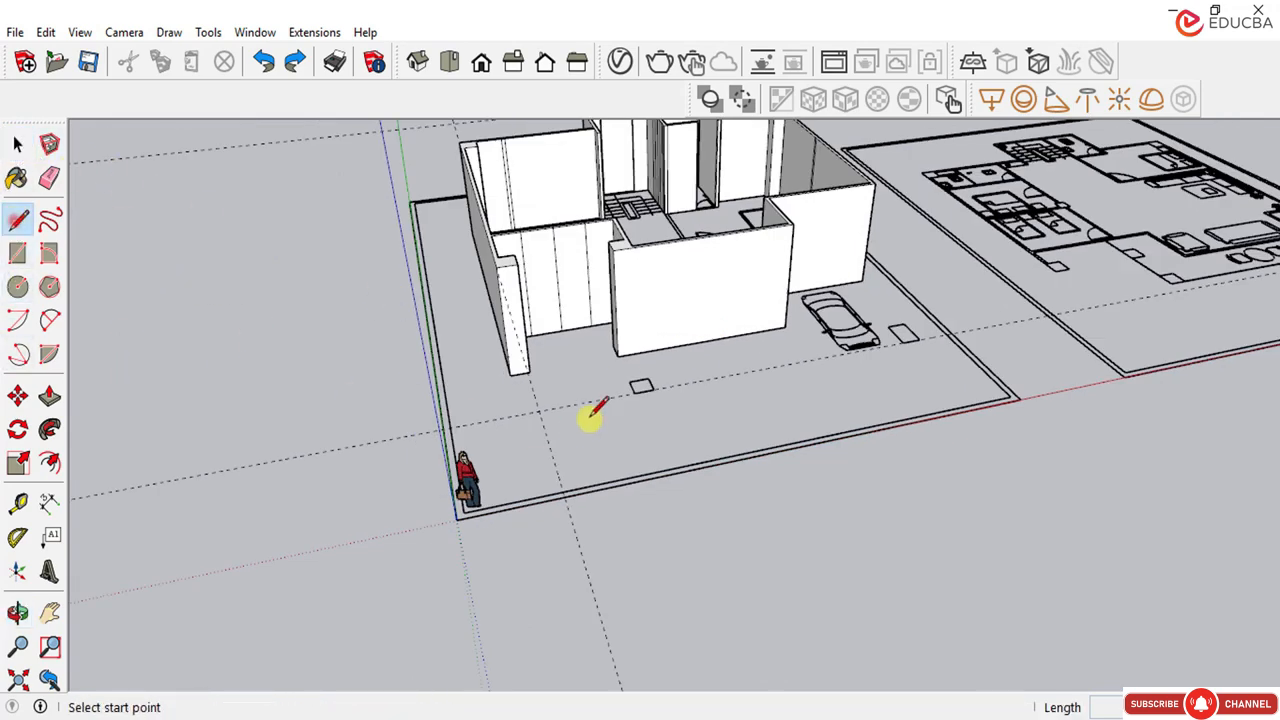
pyautogui.scroll(5, 591, 417)
pyautogui.click(597, 413)
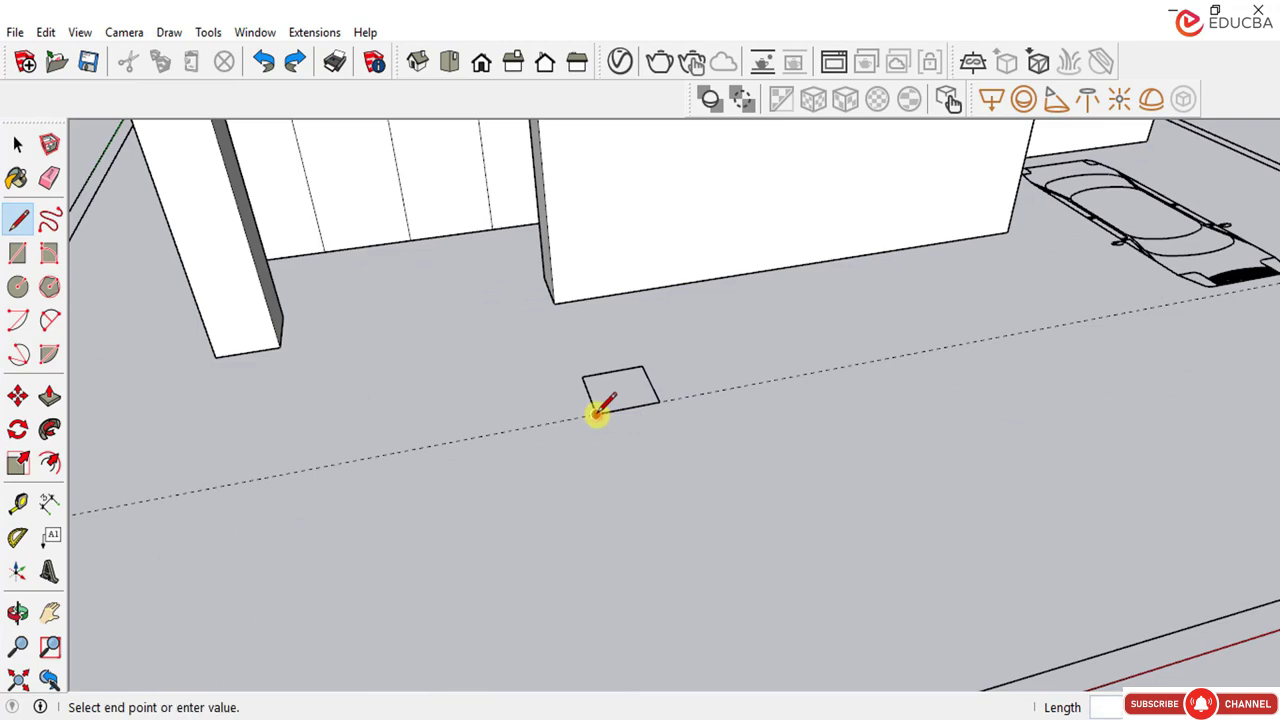
pyautogui.click(658, 400)
pyautogui.scroll(-5, 709, 371)
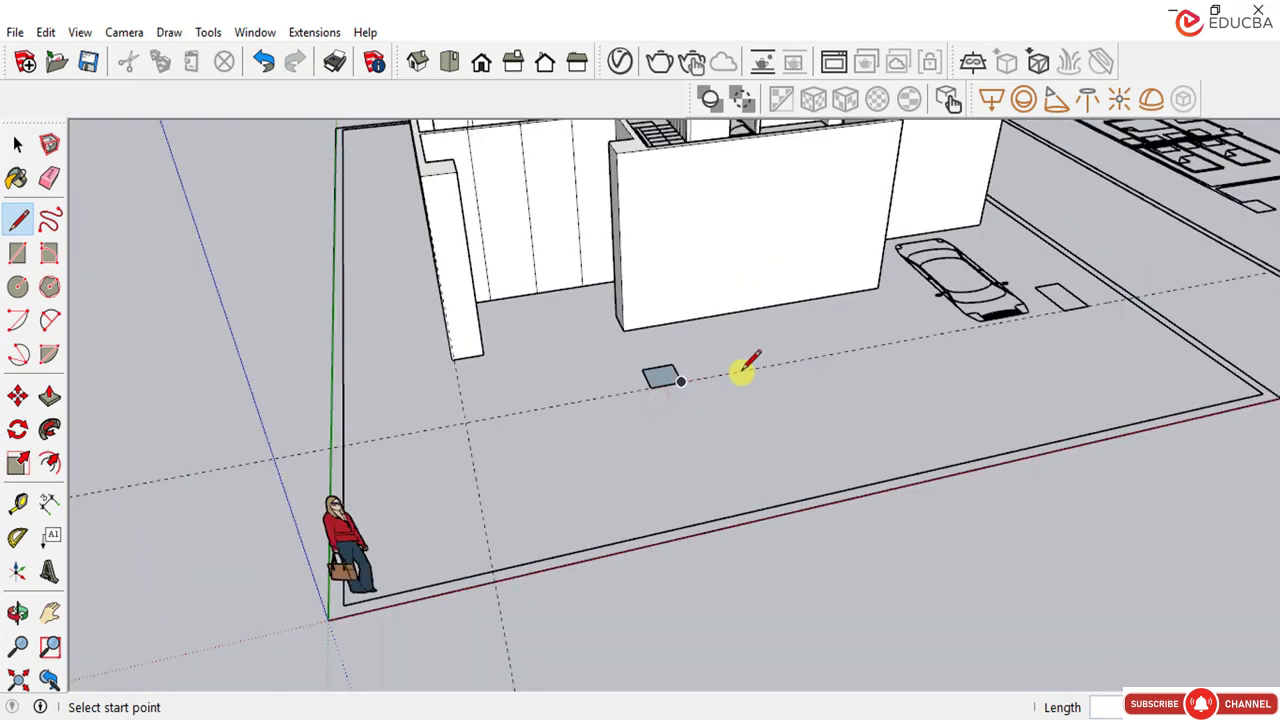
pyautogui.scroll(5, 900, 337)
pyautogui.scroll(-5, 900, 337)
pyautogui.scroll(5, 975, 322)
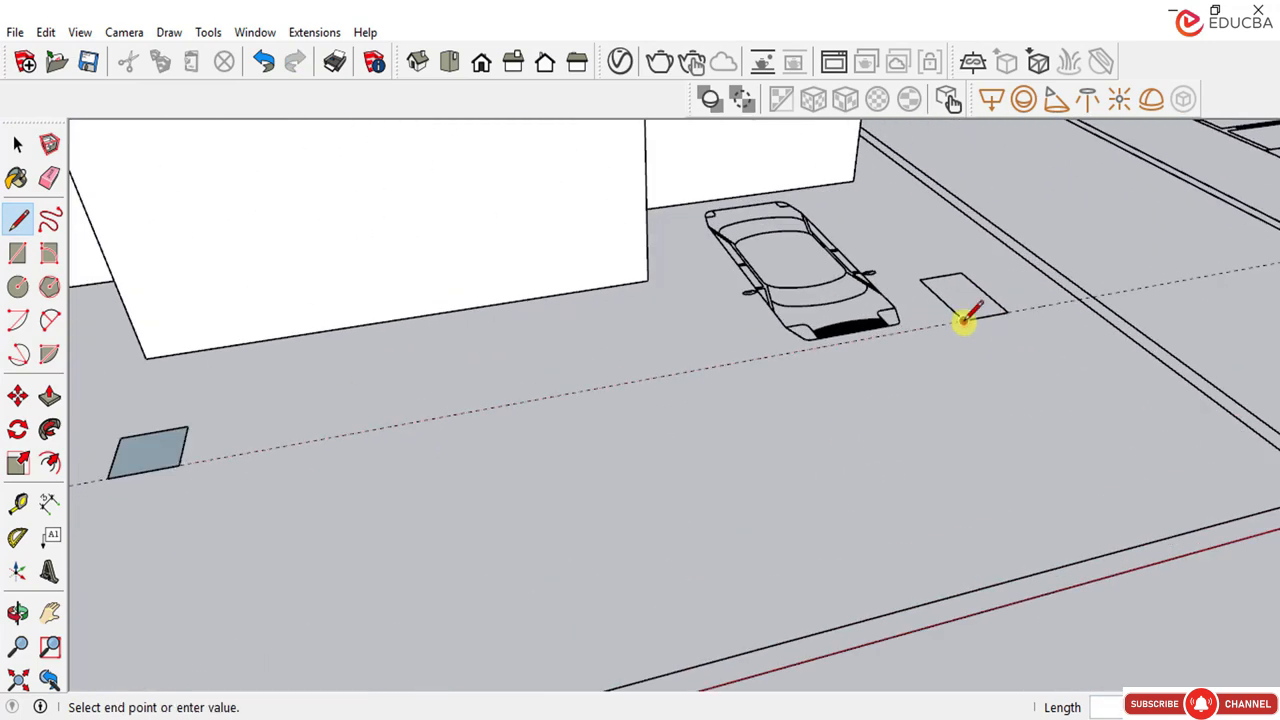
pyautogui.click(1008, 312)
pyautogui.scroll(-4, 777, 371)
pyautogui.scroll(1, 777, 371)
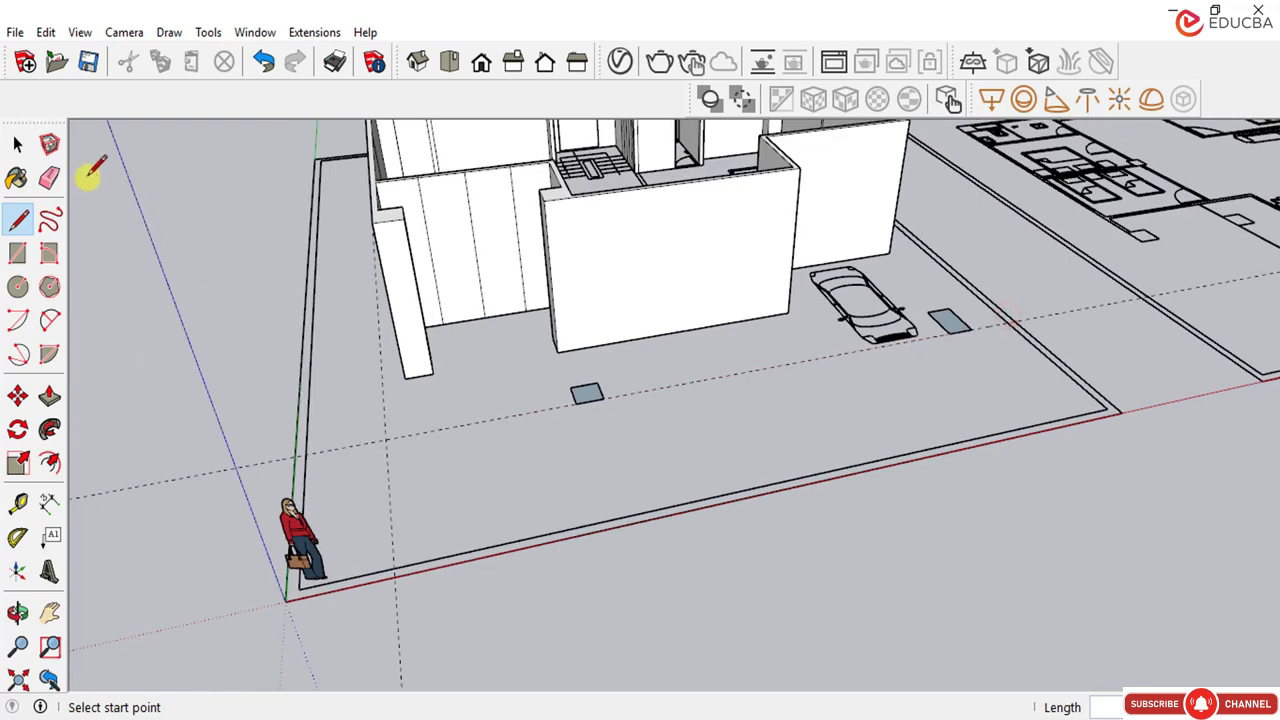
# Step: Delete the horizontal guide running along the front edges of the two front pillars
pyautogui.click(18, 145)
pyautogui.moveTo(378, 262); pyautogui.dragTo(618, 378, button='middle')
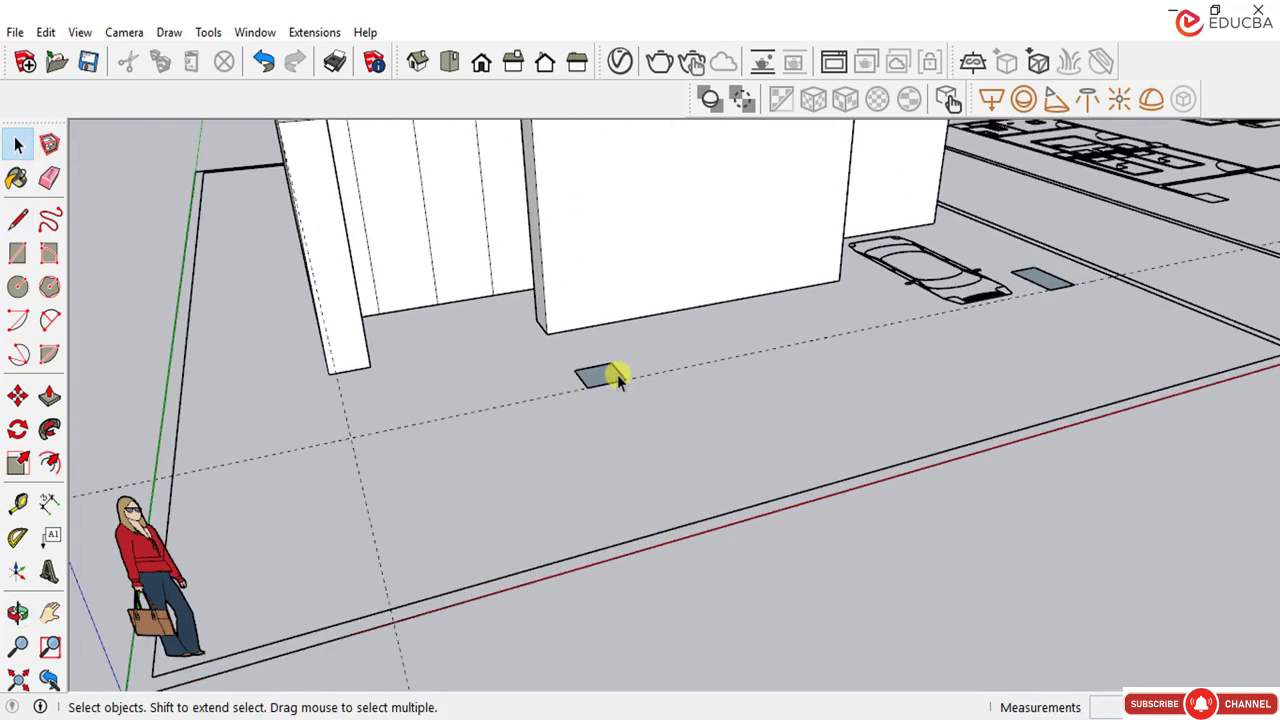
pyautogui.click(279, 453)
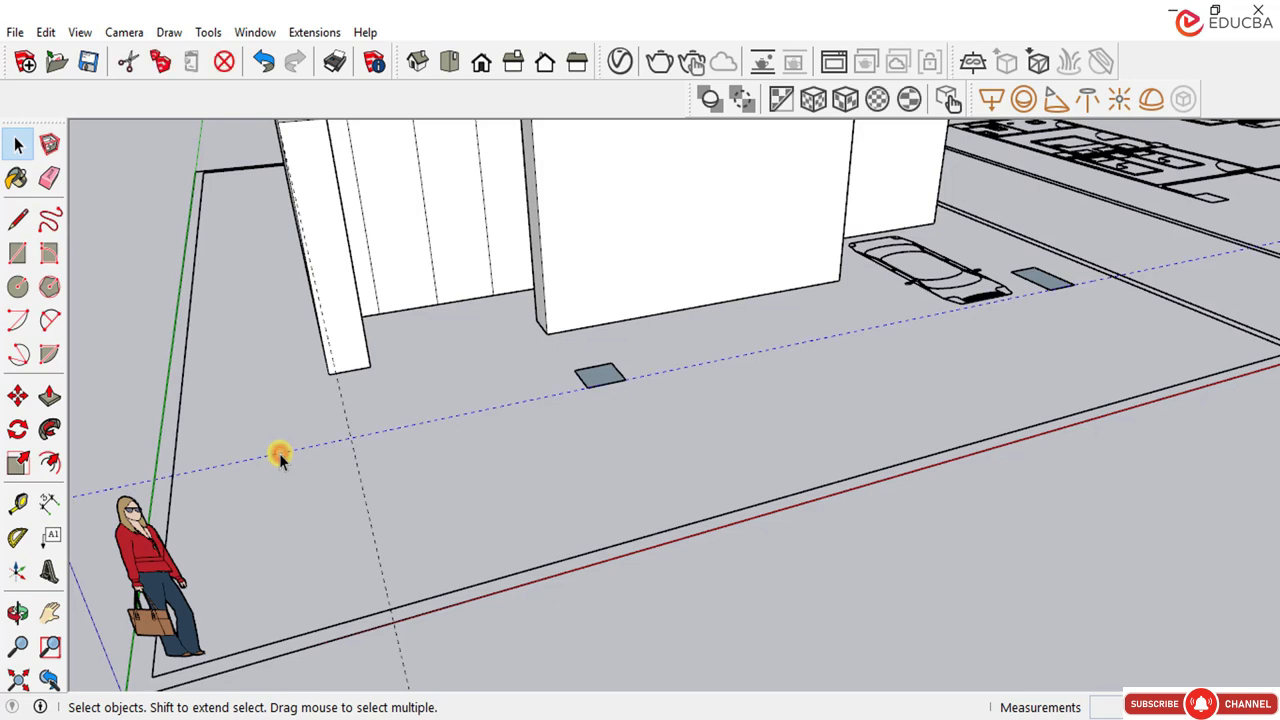
pyautogui.press('Delete')
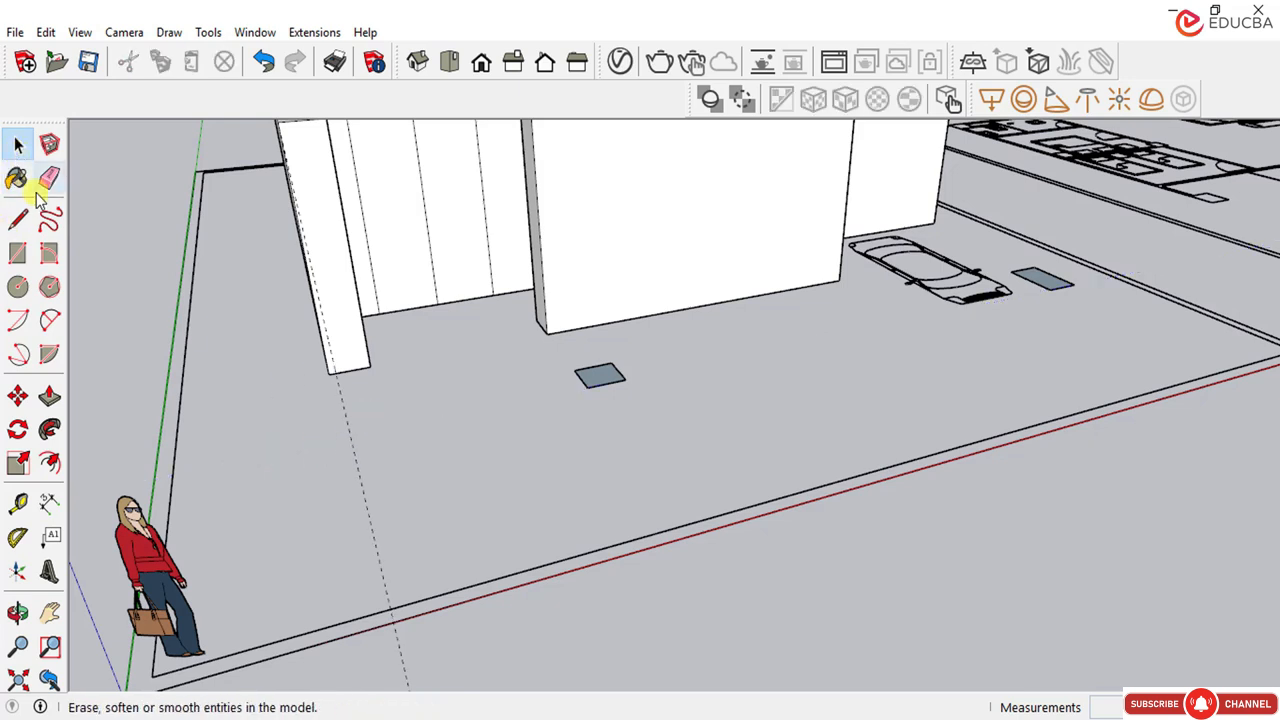
# Step: Push/Pull the two front pillar faces up to a height of 3500 mm
pyautogui.click(49, 396)
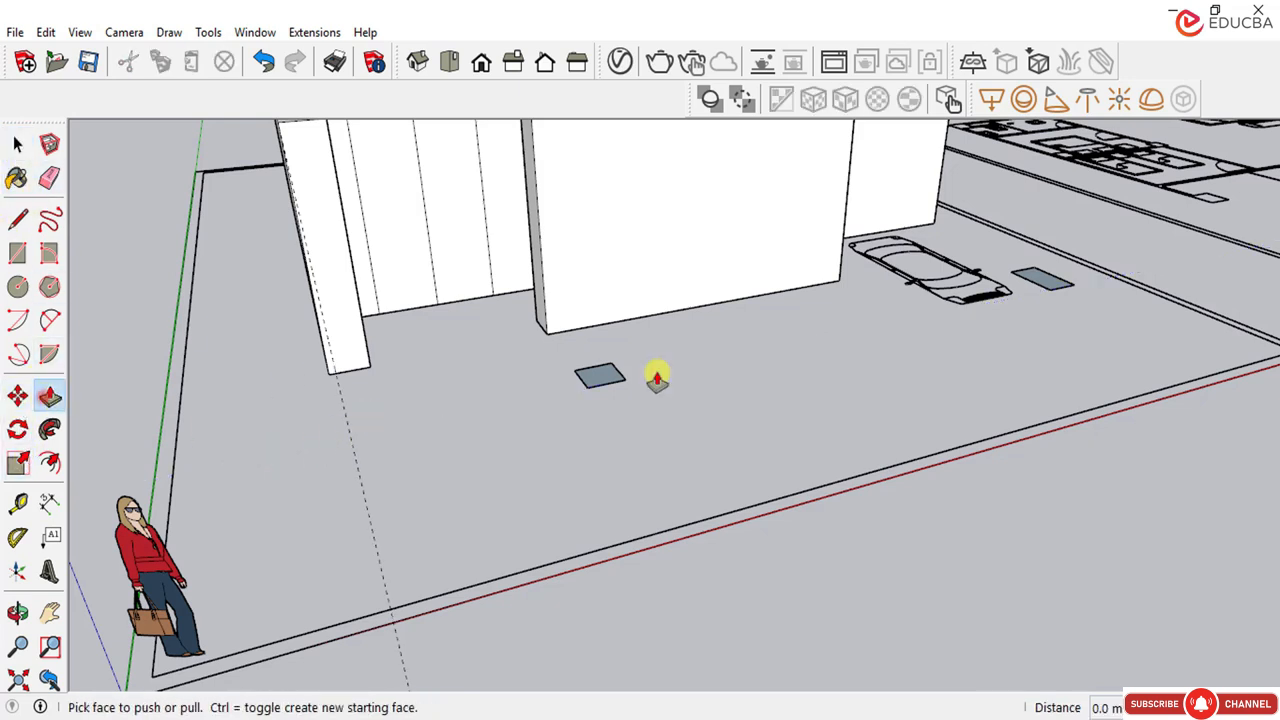
pyautogui.click(611, 372)
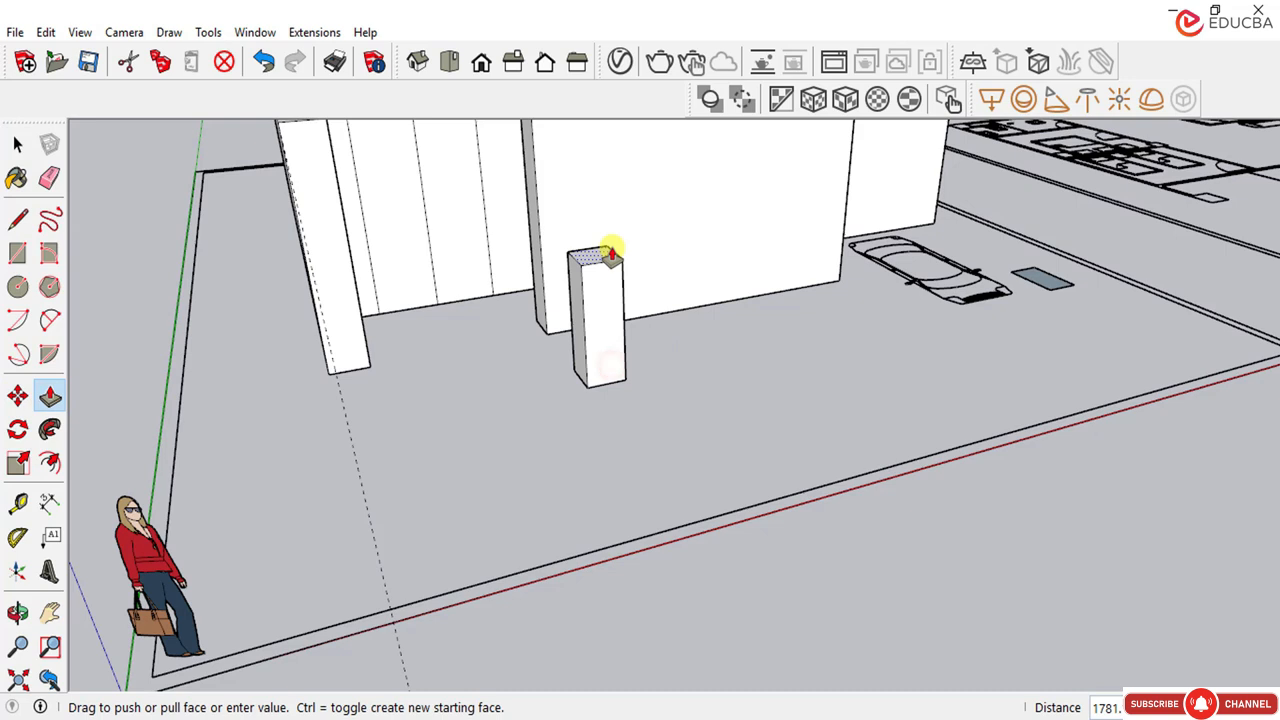
pyautogui.write('3500')
pyautogui.press('Return')
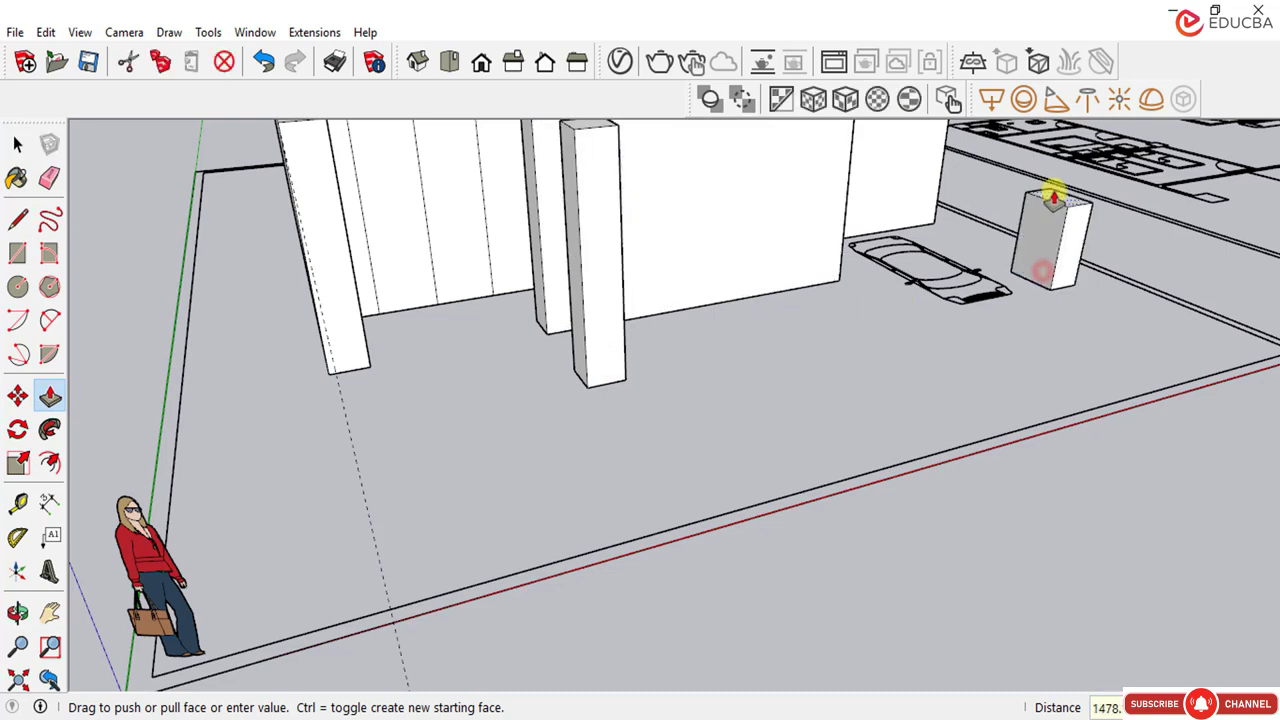
pyautogui.scroll(-5, 723, 434)
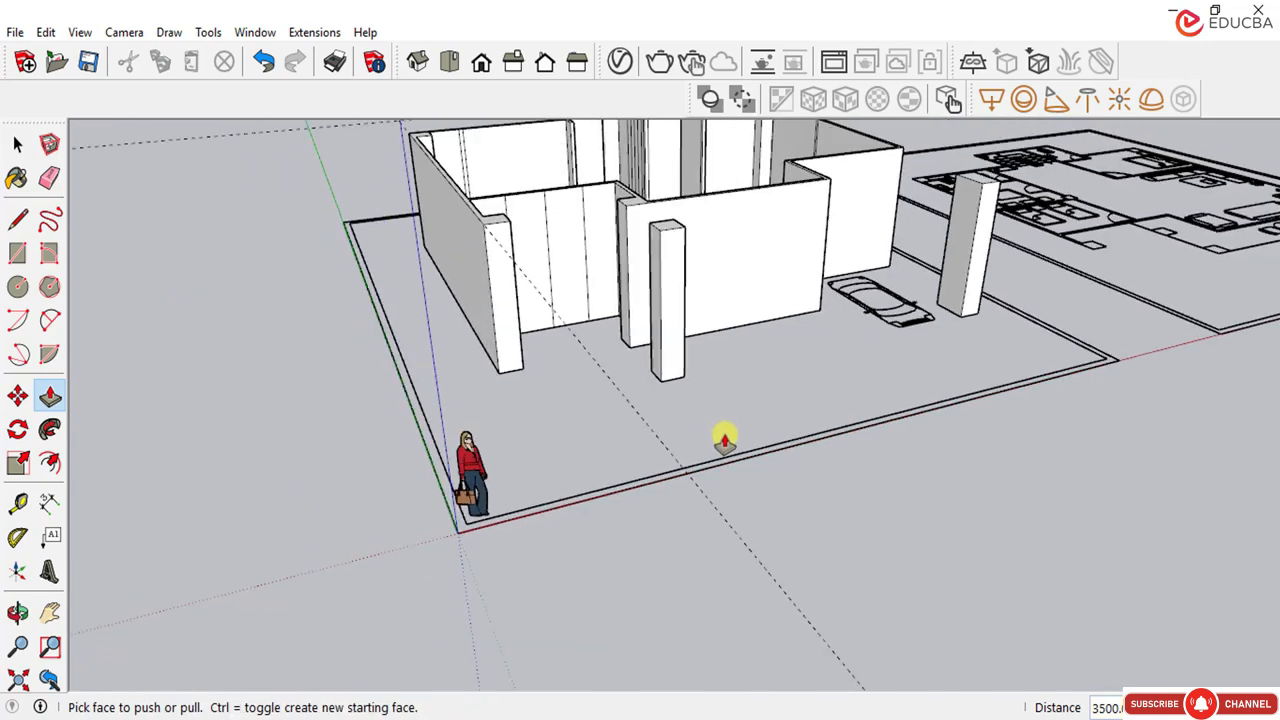
pyautogui.moveTo(723, 434)
pyautogui.mouseDown(button='middle')
pyautogui.moveTo(794, 366)
pyautogui.moveTo(808, 282)
pyautogui.moveTo(786, 309)
pyautogui.moveTo(777, 291)
pyautogui.moveTo(700, 349)
pyautogui.mouseUp(button='middle')
pyautogui.scroll(2, 808, 282)
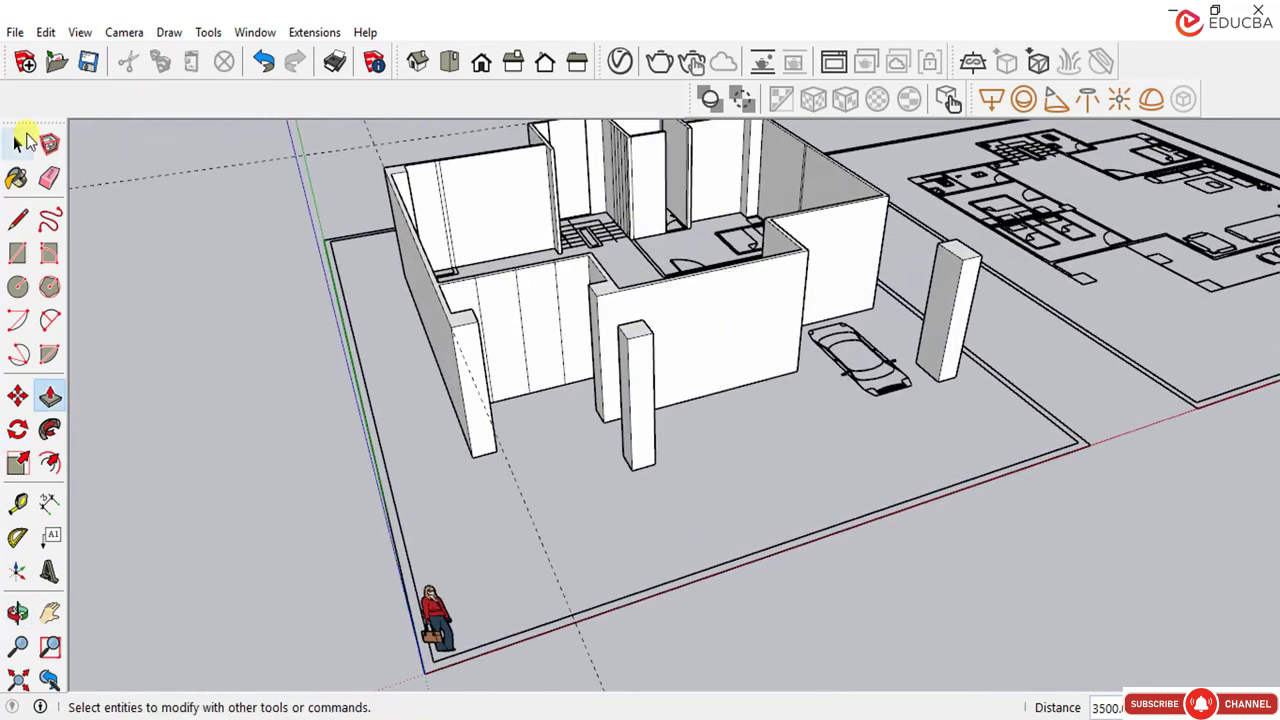
# Step: In top view, add a horizontal guide along the front top edges of the two raised front pillars
pyautogui.click(36, 147)
pyautogui.click(449, 62)
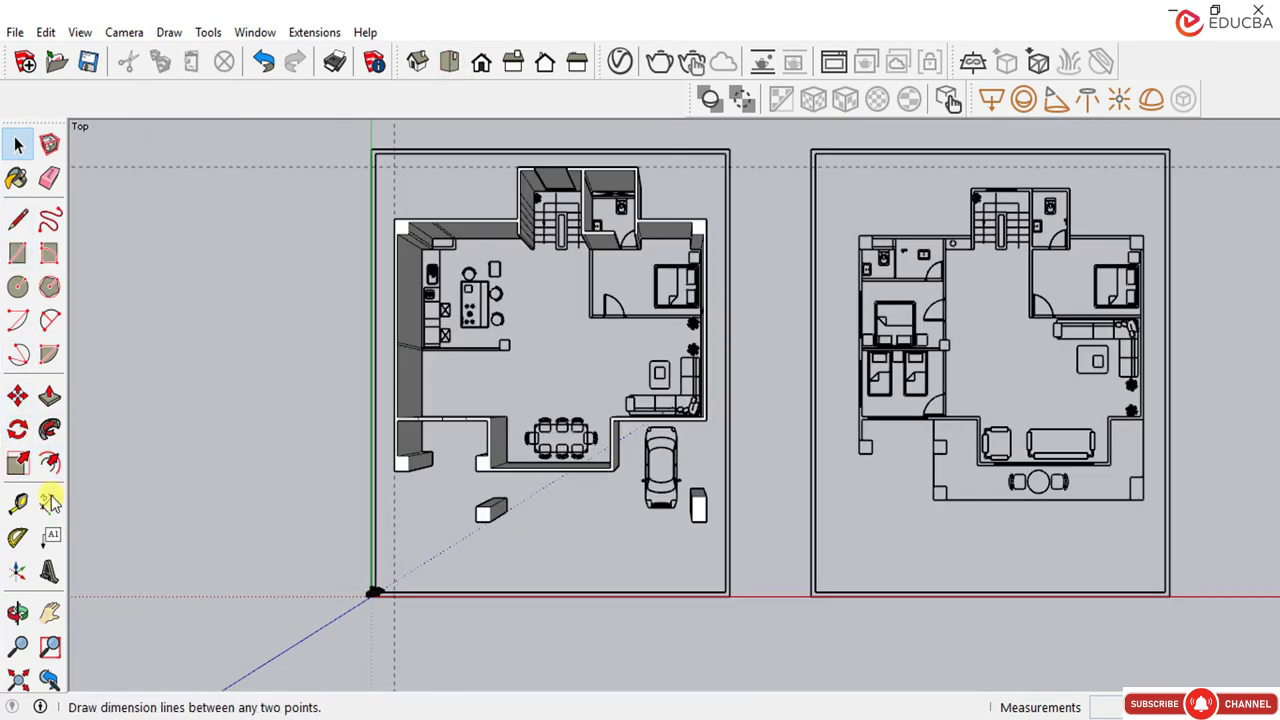
pyautogui.click(17, 503)
pyautogui.scroll(2, 490, 535)
pyautogui.scroll(2, 490, 535)
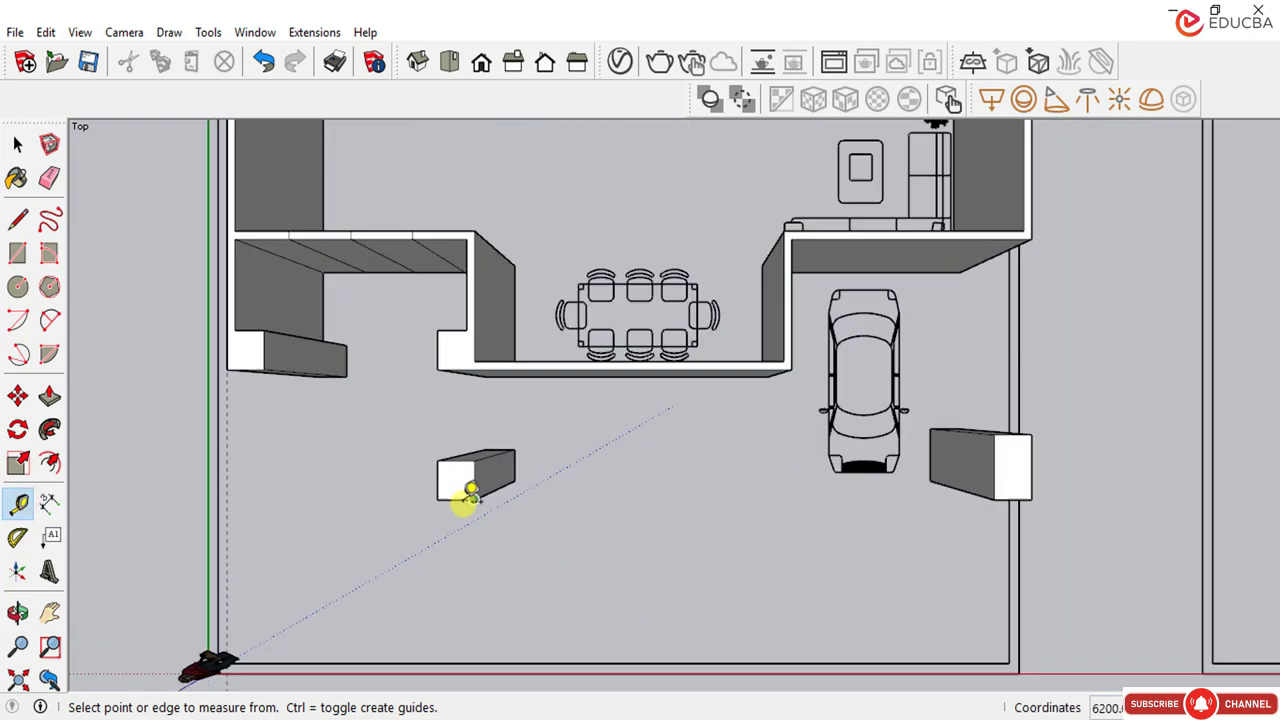
pyautogui.click(456, 499)
pyautogui.click(1015, 497)
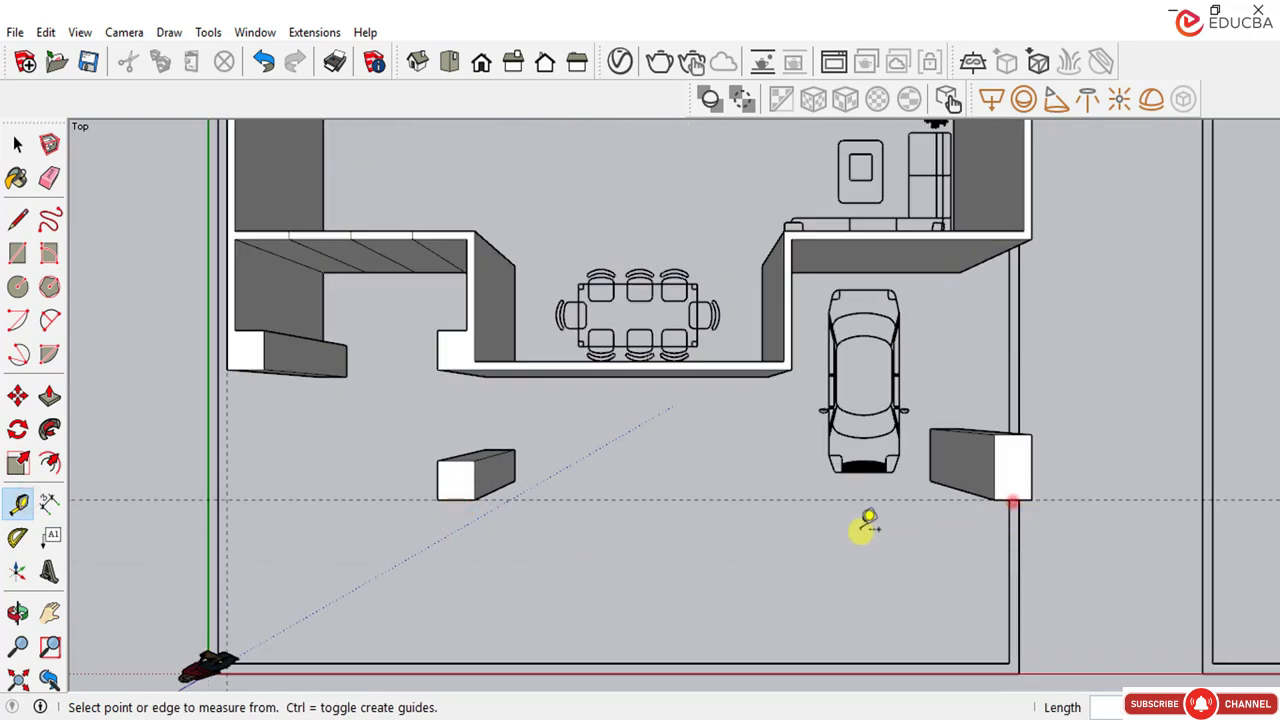
# Step: Add a vertical guide along the outer face of the bedroom-side wall and check the guides in isometric view
pyautogui.scroll(-3, 875, 505)
pyautogui.scroll(1, 730, 520)
pyautogui.scroll(-3, 849, 471)
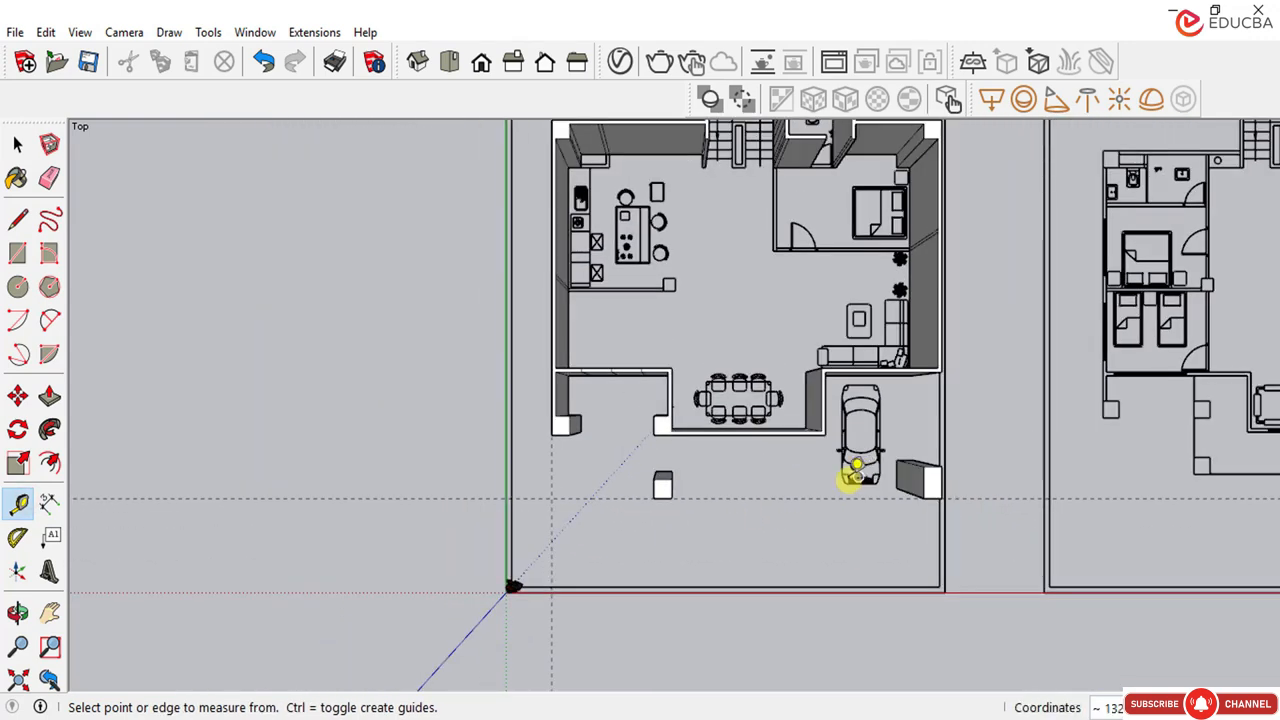
pyautogui.scroll(5, 906, 229)
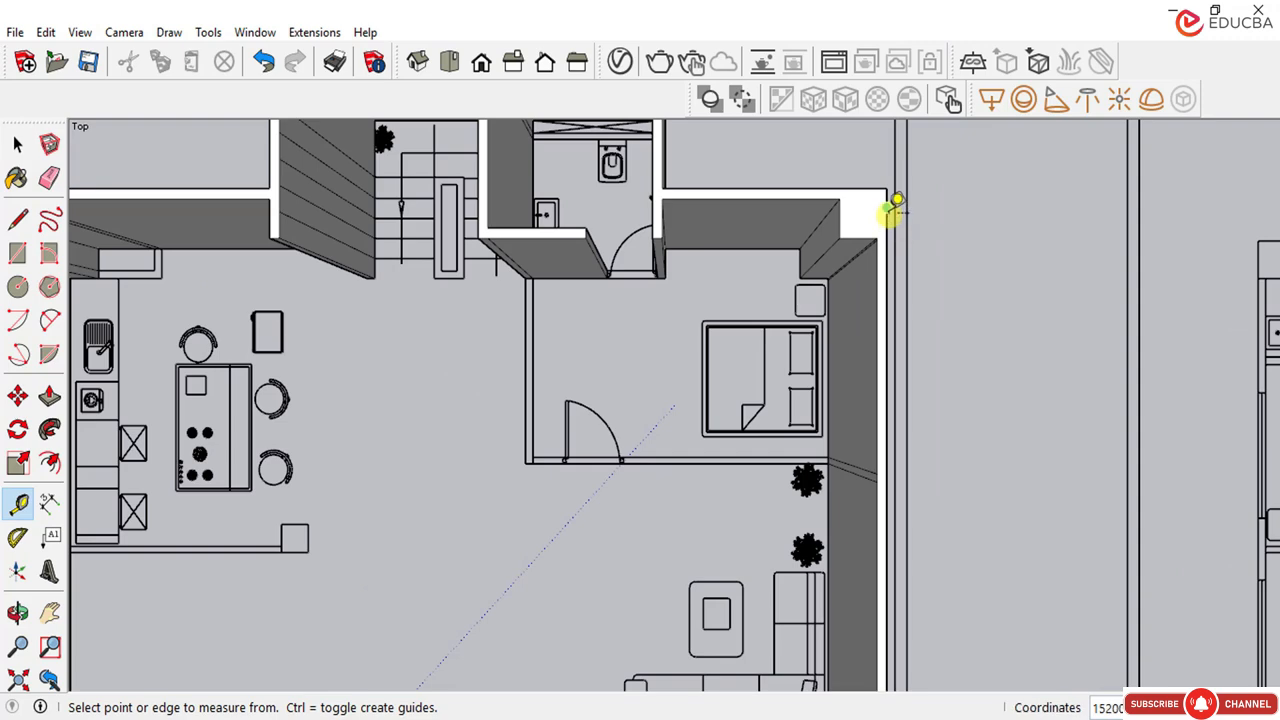
pyautogui.click(886, 209)
pyautogui.click(895, 303)
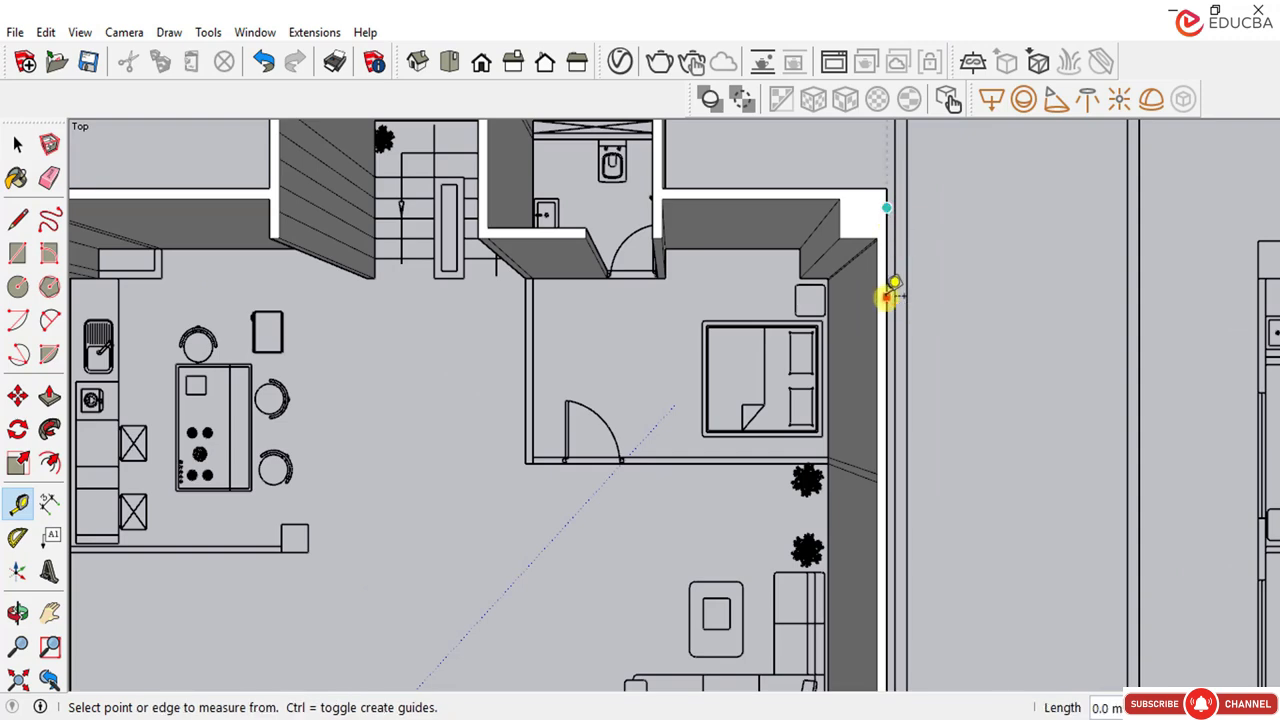
pyautogui.scroll(-4, 880, 310)
pyautogui.scroll(-2, 772, 360)
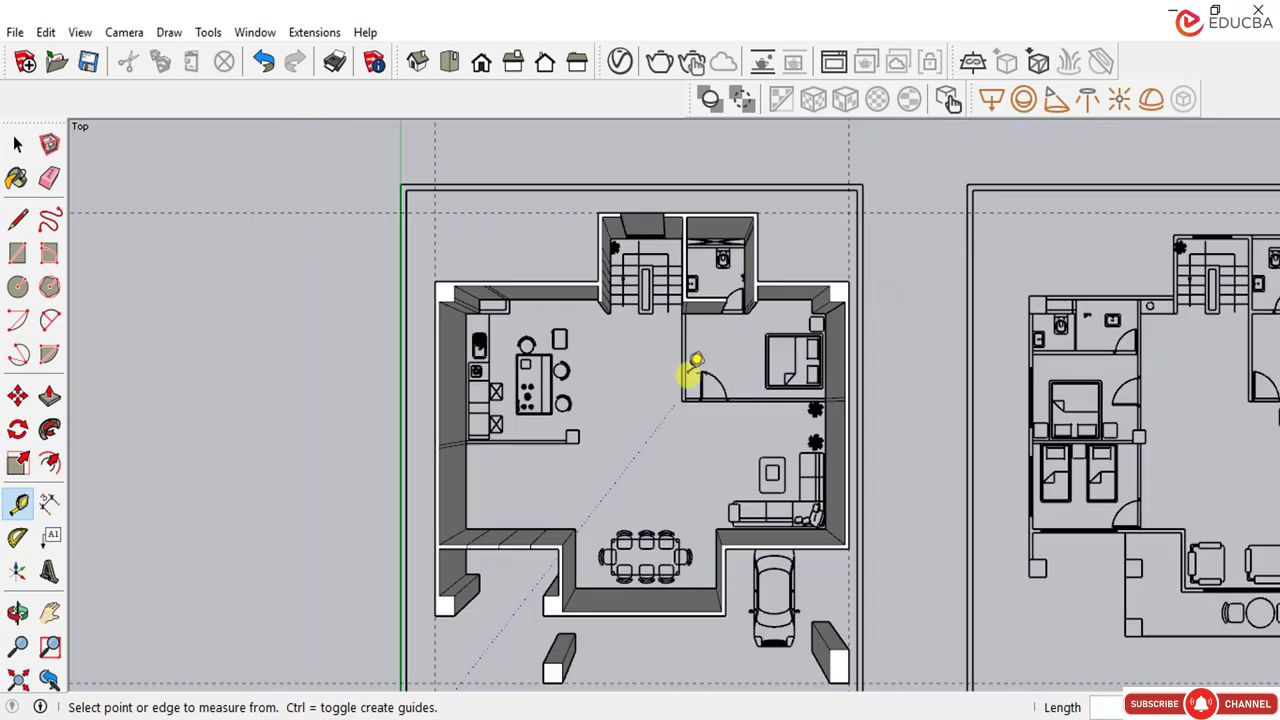
pyautogui.scroll(-1, 692, 365)
pyautogui.click(17, 145)
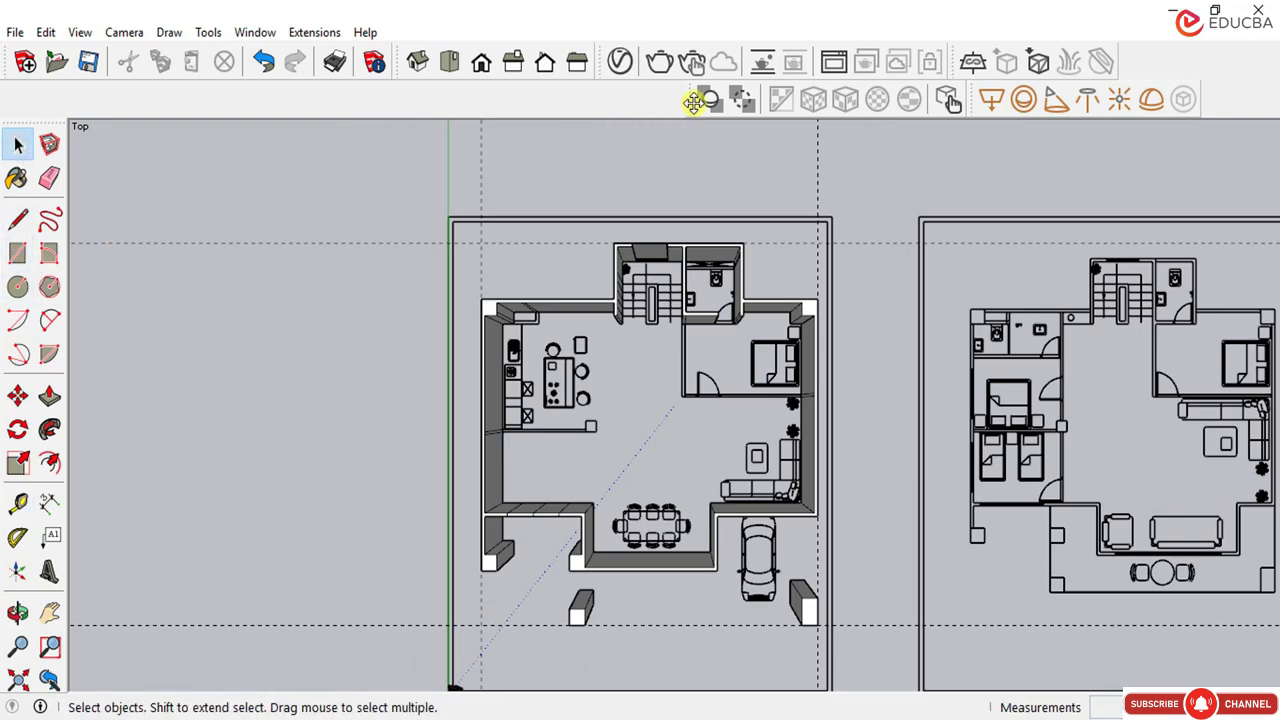
pyautogui.click(419, 63)
pyautogui.scroll(-2, 243, 471)
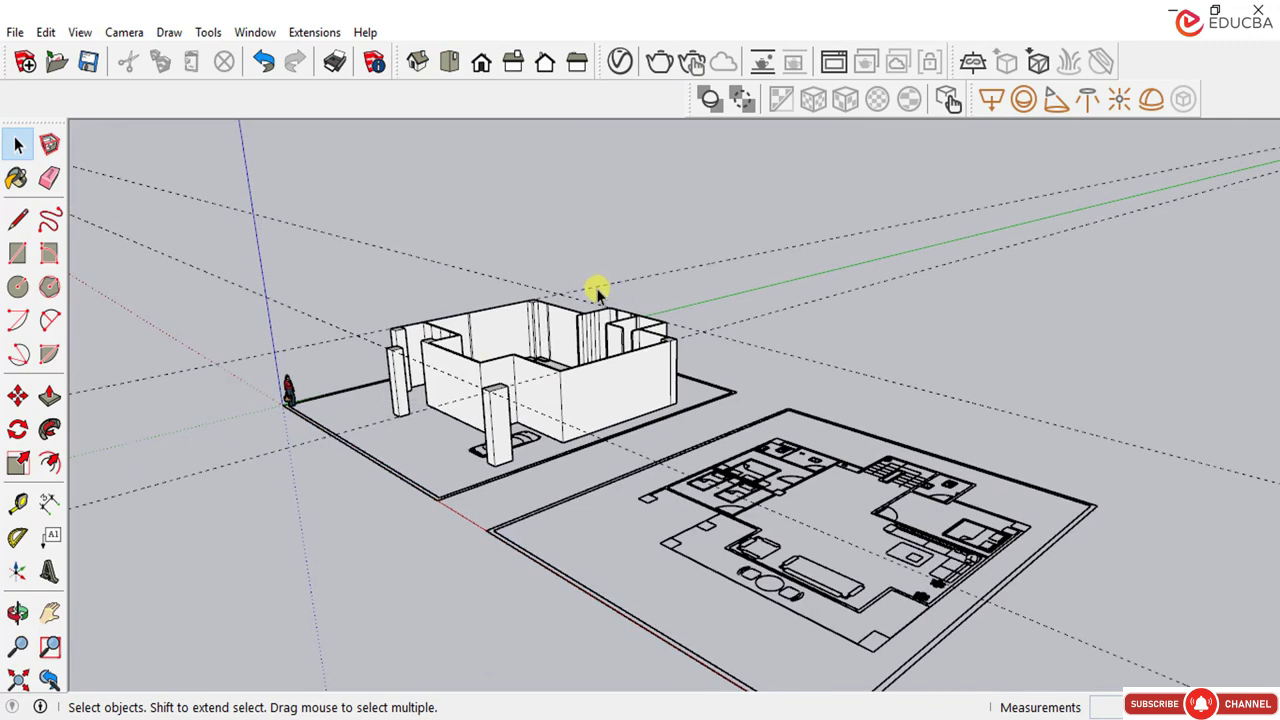
pyautogui.scroll(2, 598, 291)
# Step: In top view, measure the footprint's width and depth between the guide intersections without placing dimensions
pyautogui.click(449, 63)
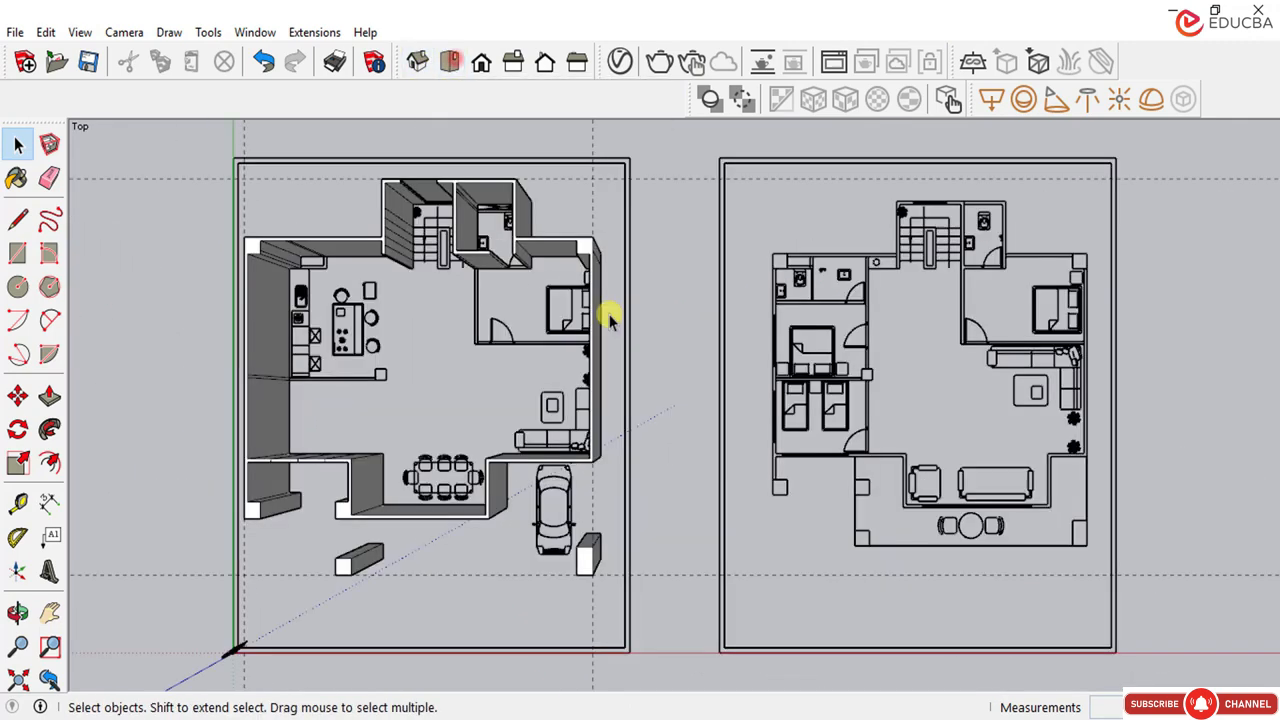
pyautogui.click(49, 502)
pyautogui.click(276, 193)
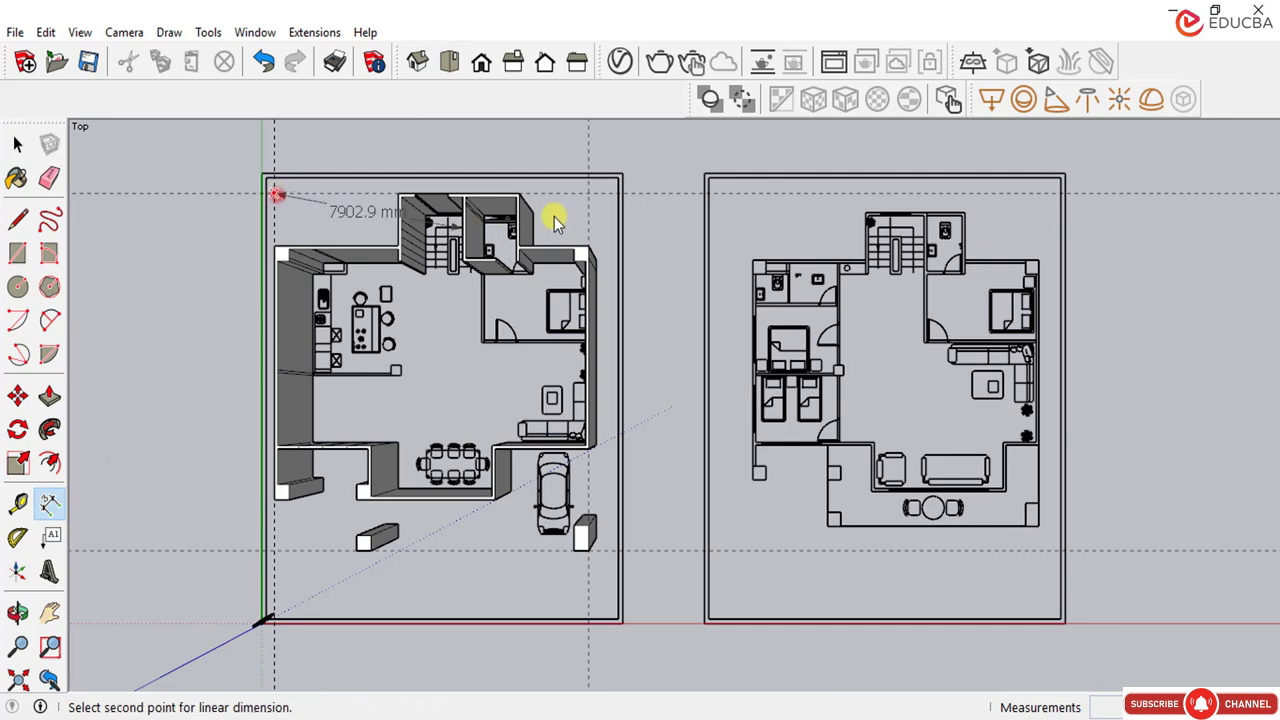
pyautogui.click(588, 192)
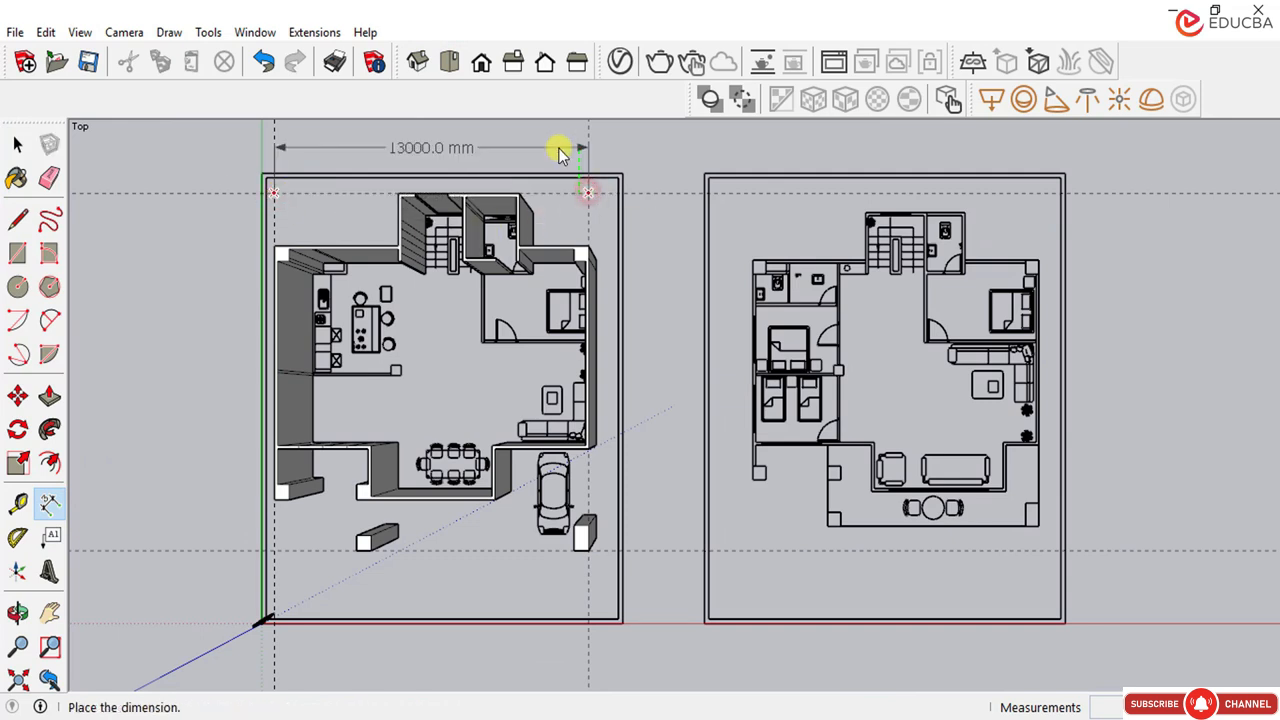
pyautogui.press('Escape')
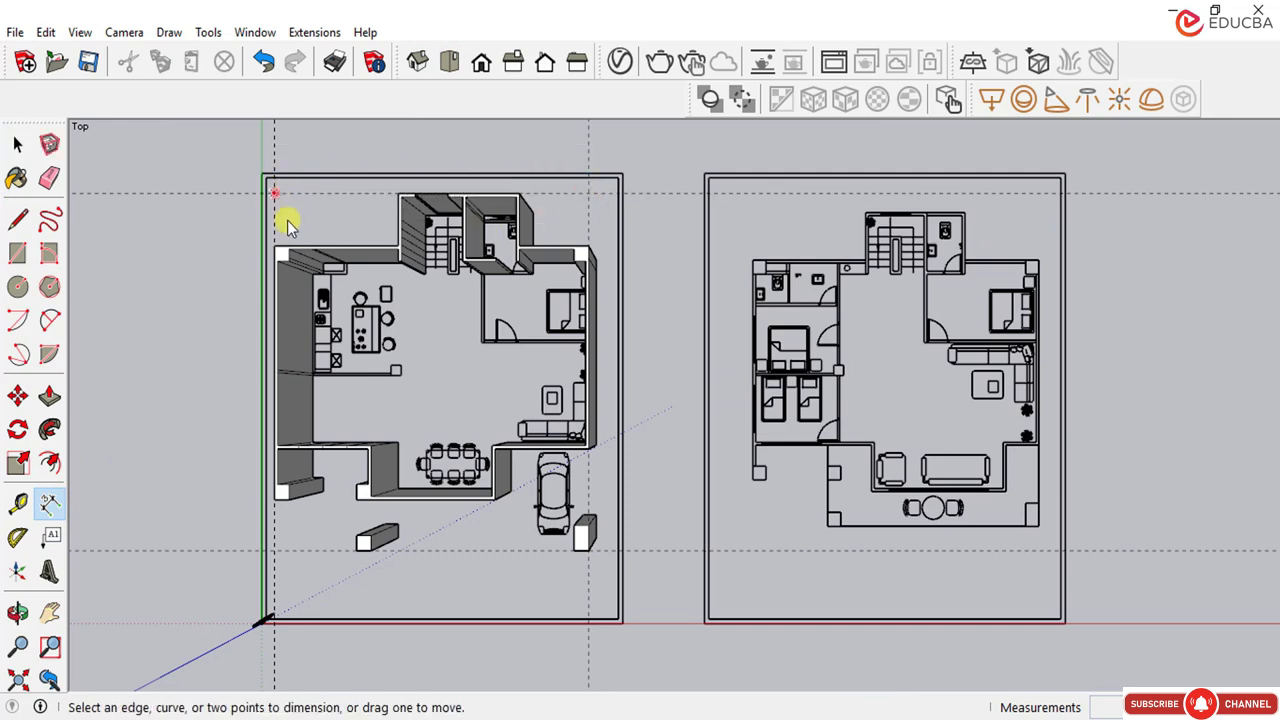
pyautogui.click(275, 193)
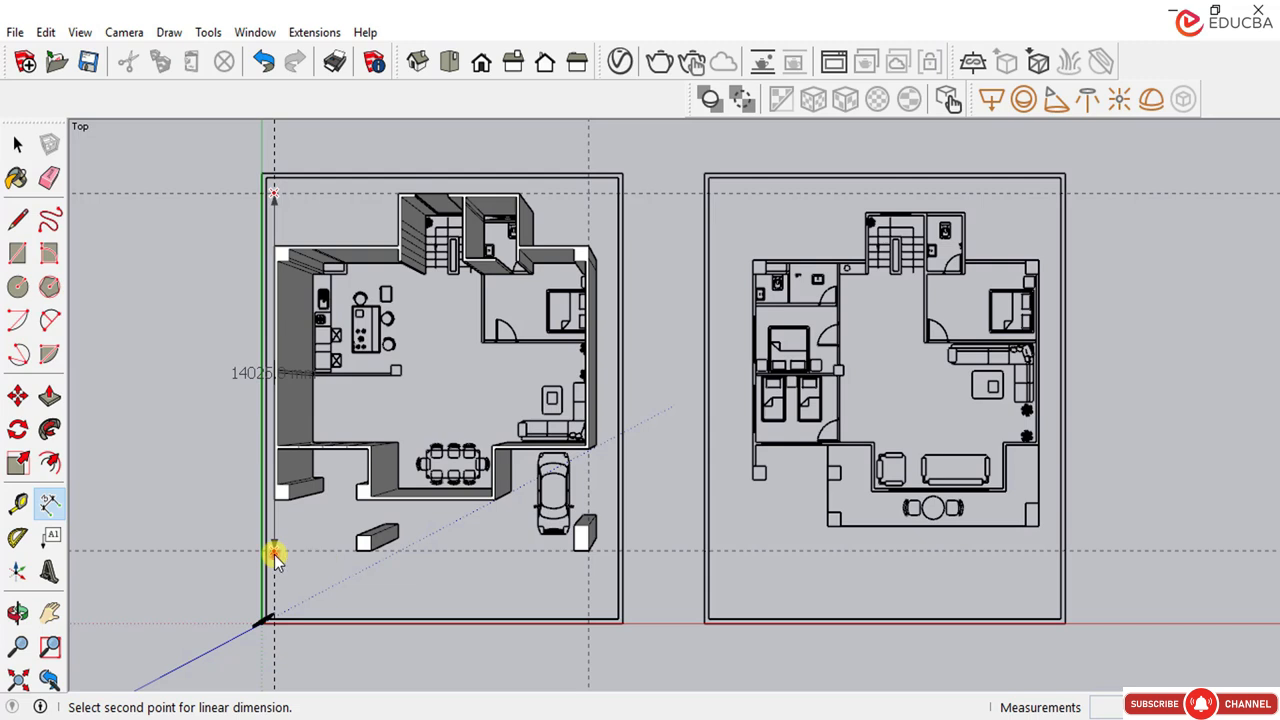
pyautogui.click(274, 549)
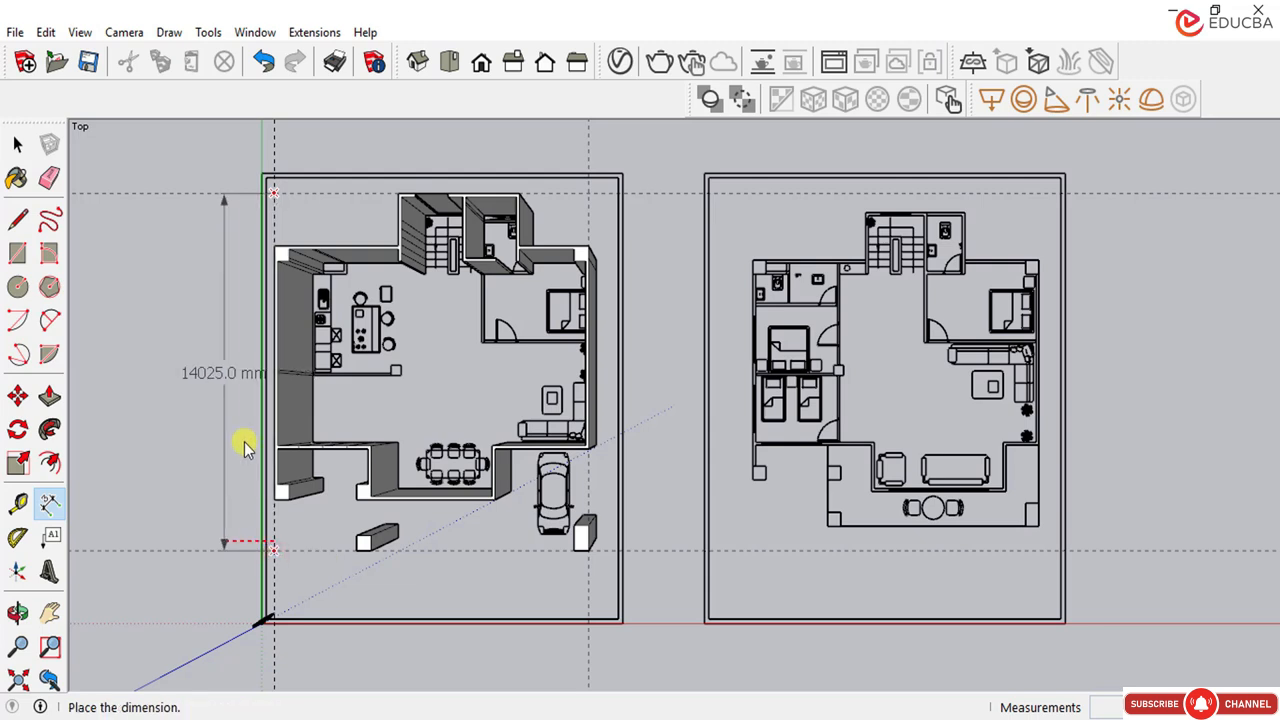
pyautogui.press('Escape')
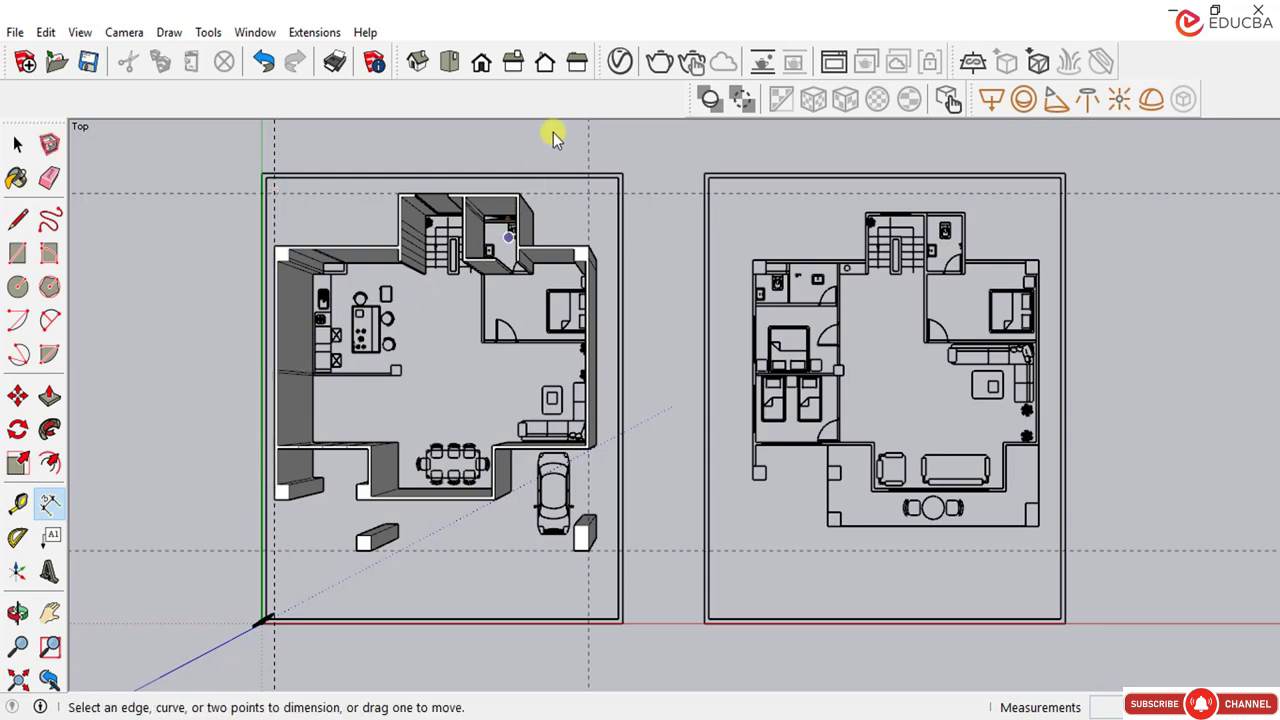
# Step: In isometric view, draw a 13000 by 14025 mm rectangle on the open ground behind the house
pyautogui.click(417, 62)
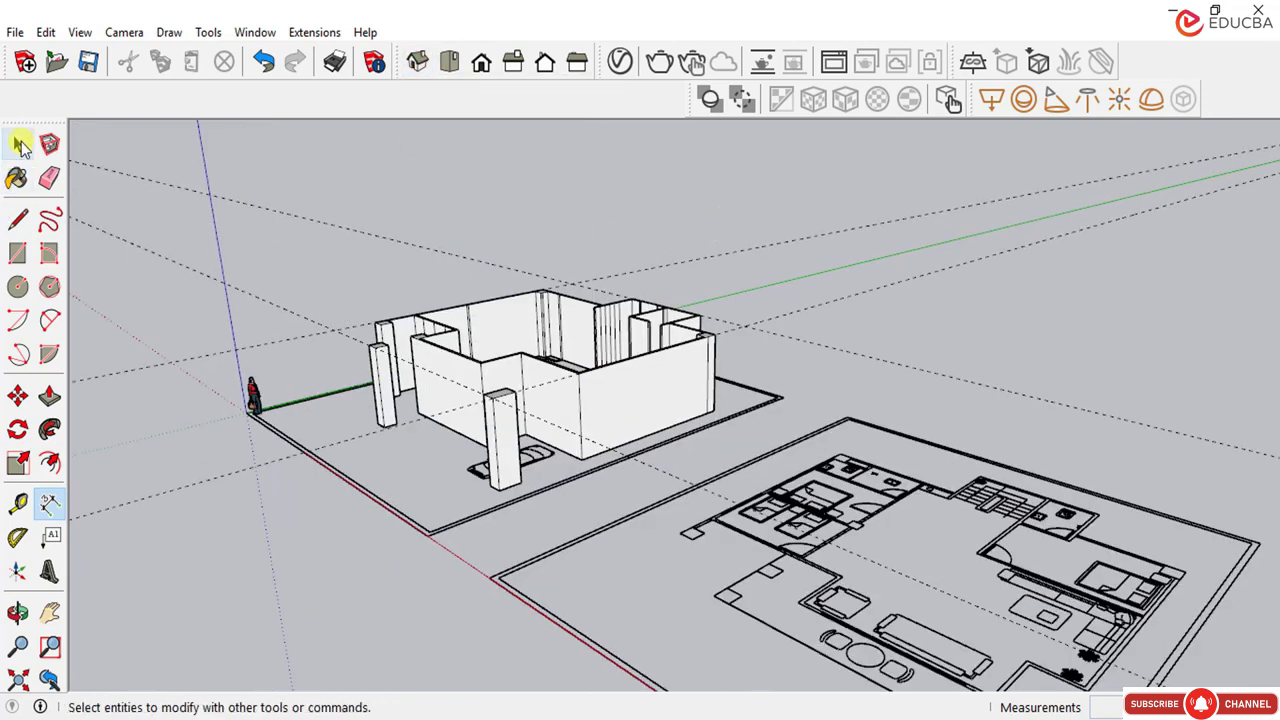
pyautogui.click(17, 143)
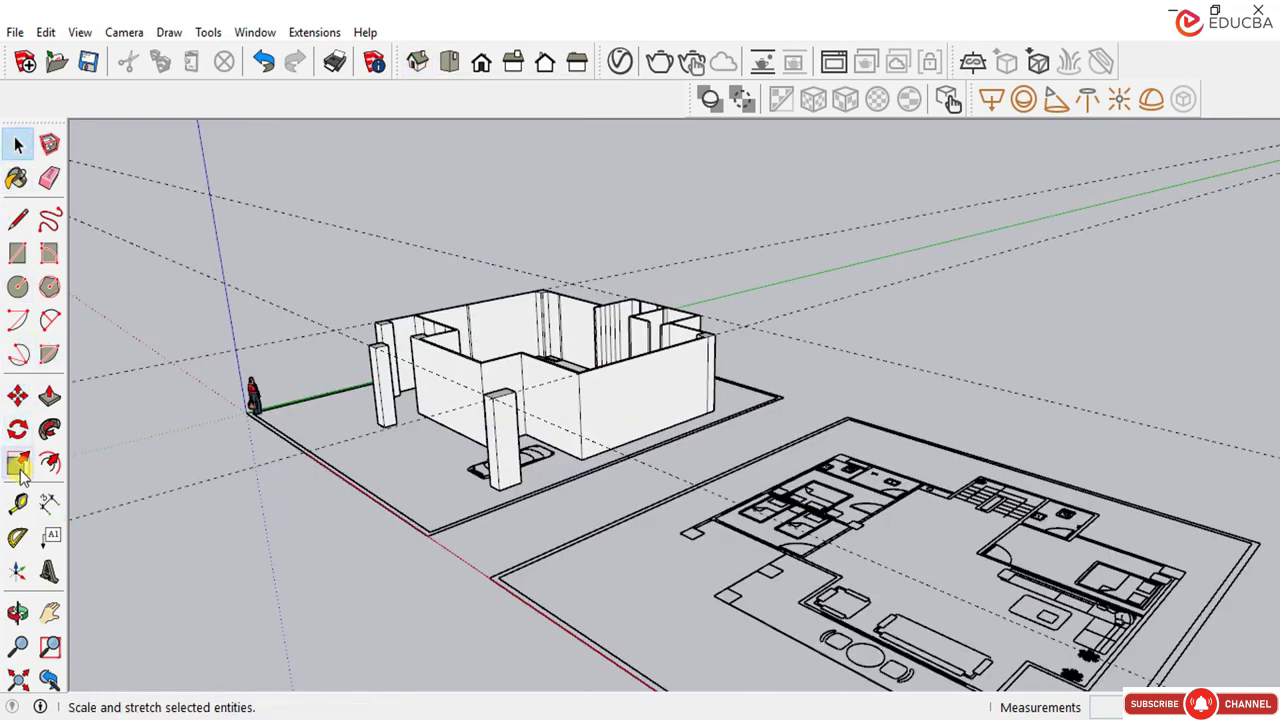
pyautogui.click(18, 258)
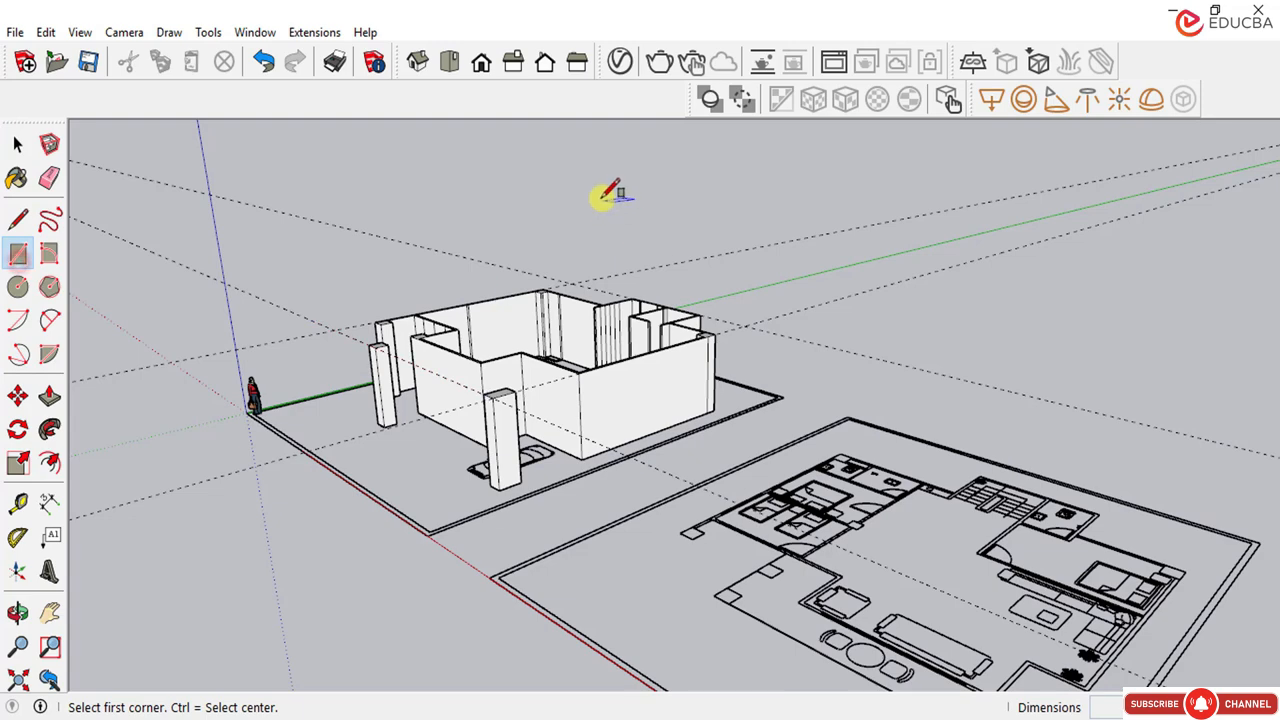
pyautogui.scroll(2, 590, 212)
pyautogui.click(578, 220)
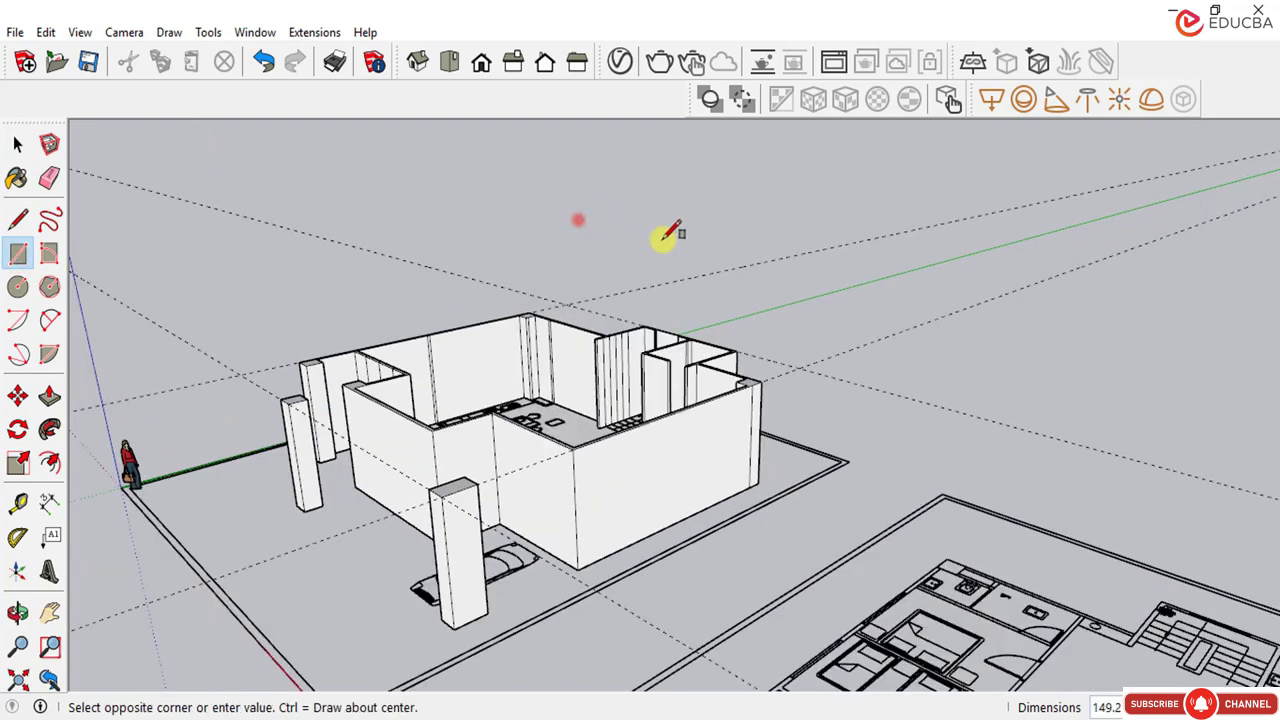
pyautogui.click(766, 219)
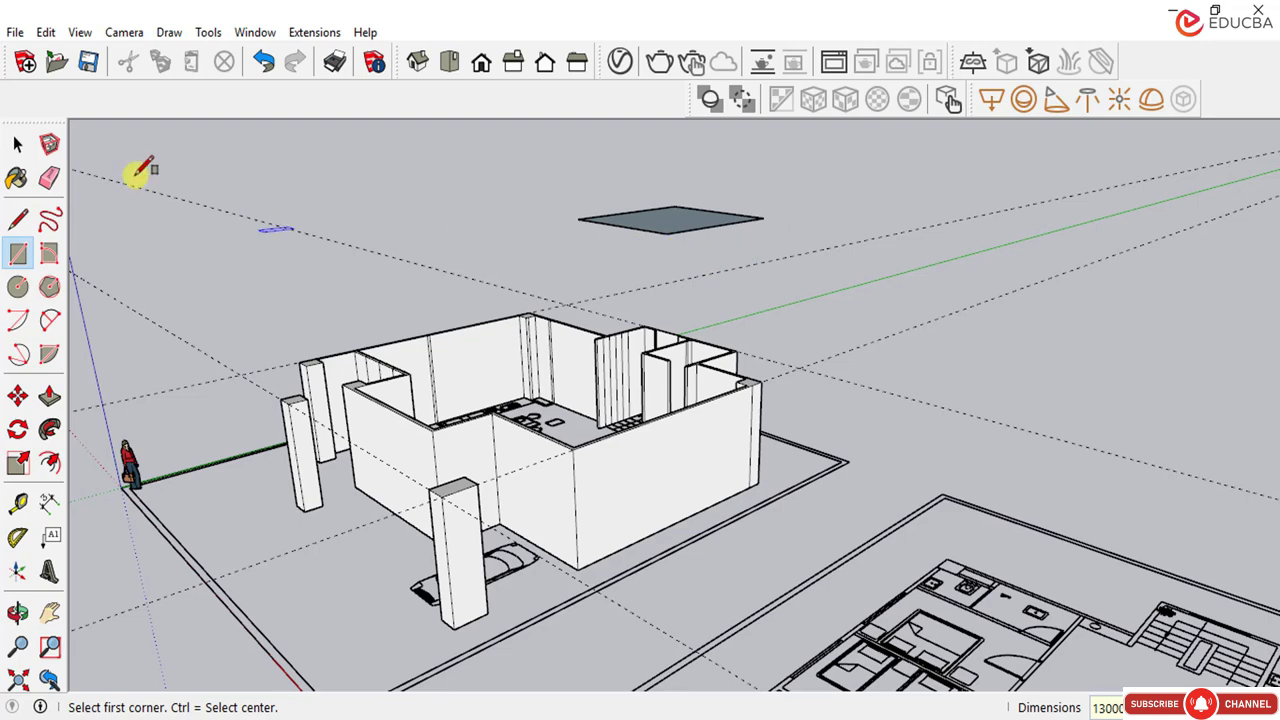
# Step: Push/Pull the rectangle on the open ground behind the house upward by 200 mm to form the roof slab
pyautogui.click(17, 145)
pyautogui.scroll(-3, 543, 277)
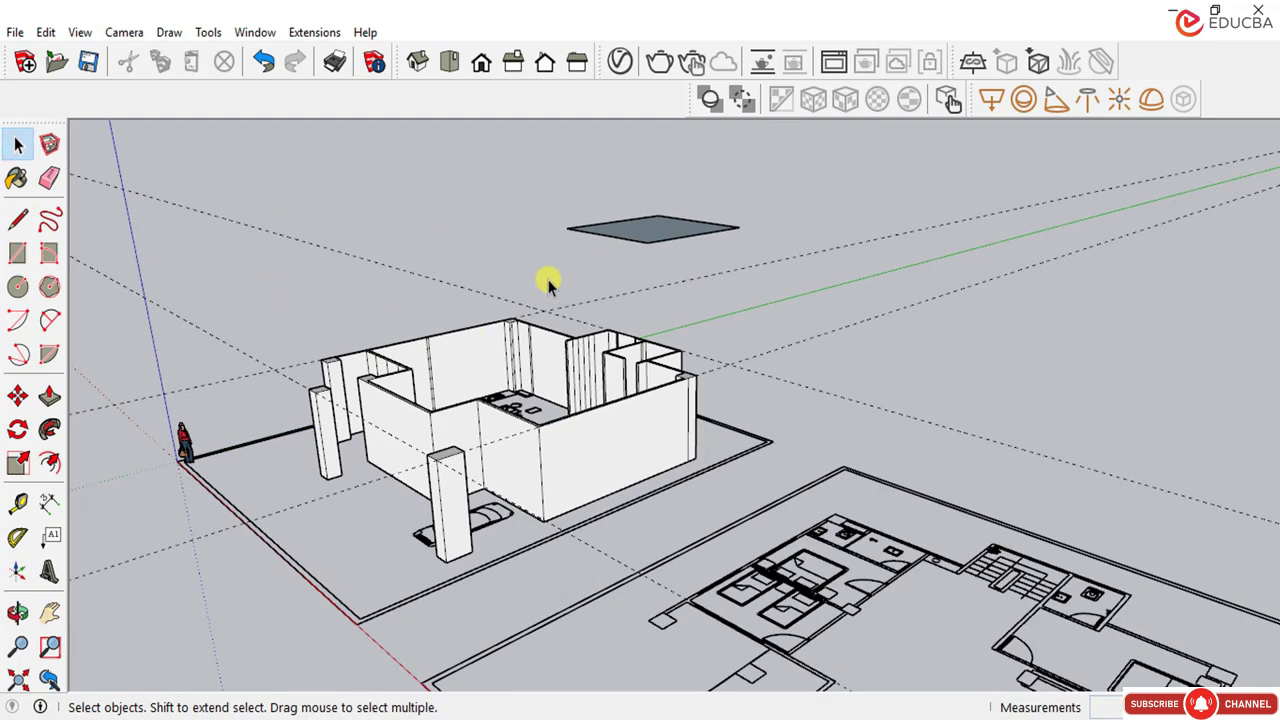
pyautogui.scroll(5, 560, 260)
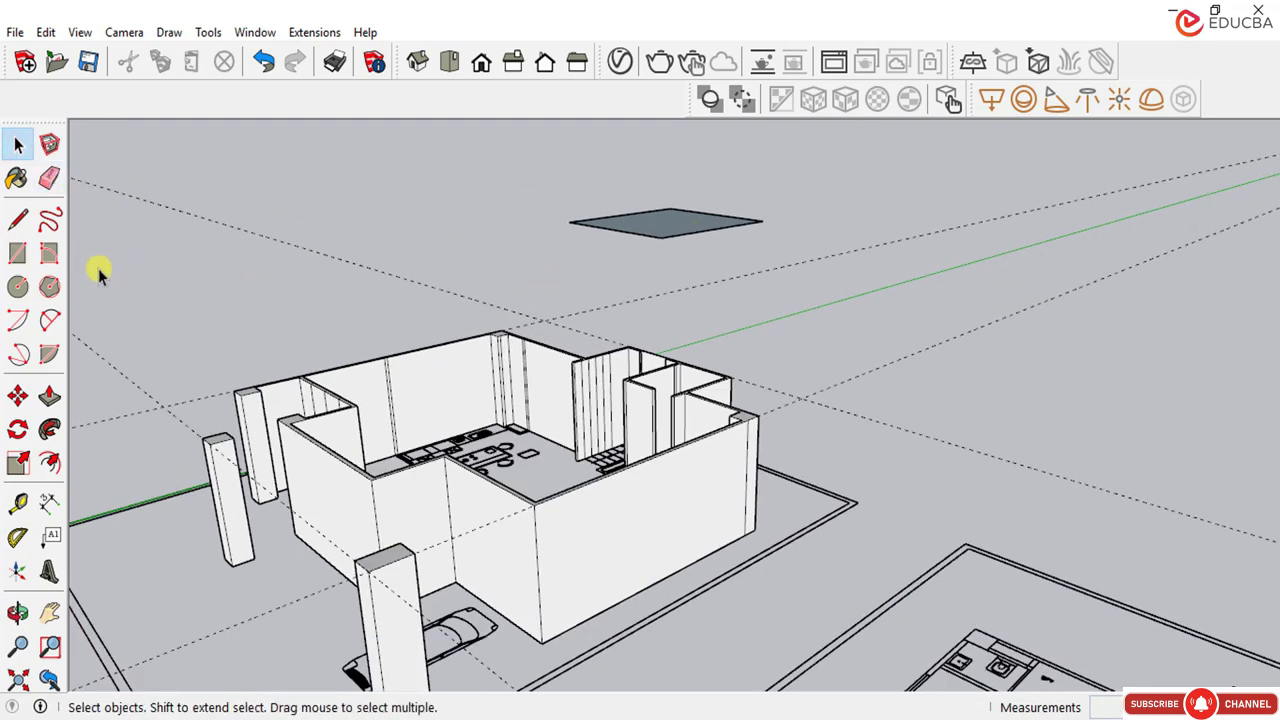
pyautogui.scroll(5, 696, 148)
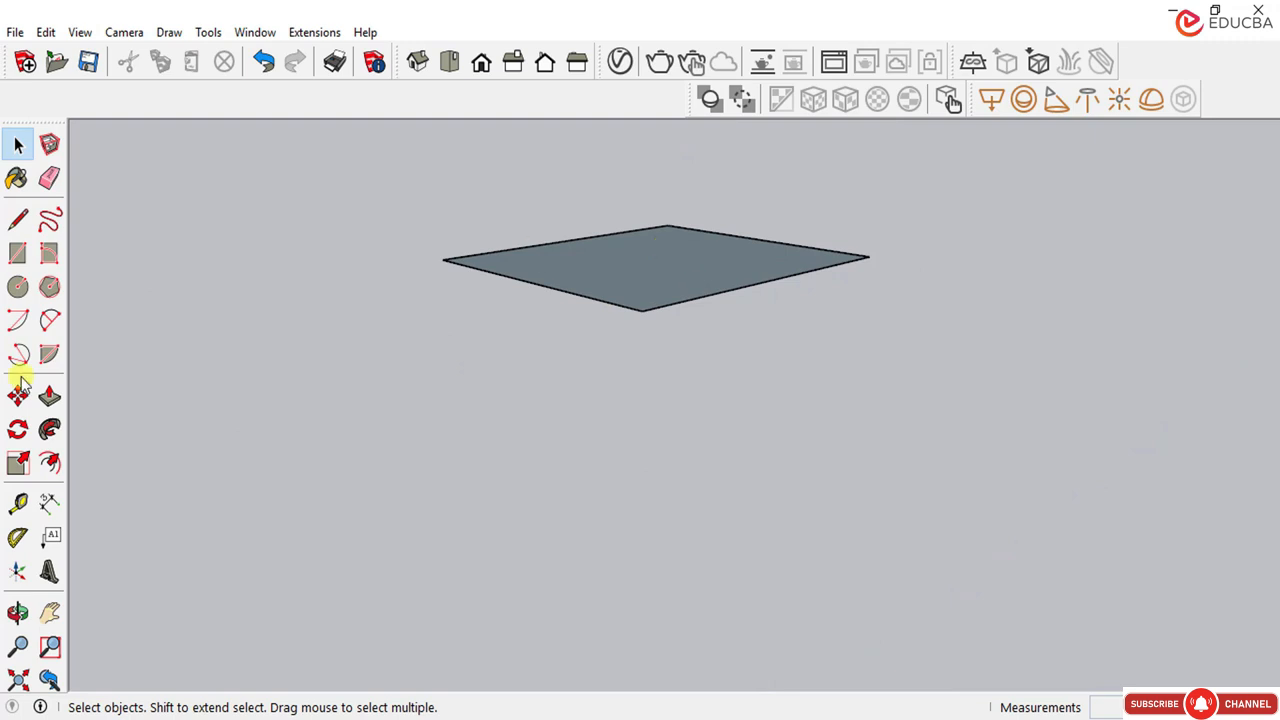
pyautogui.click(49, 397)
pyautogui.scroll(2, 659, 270)
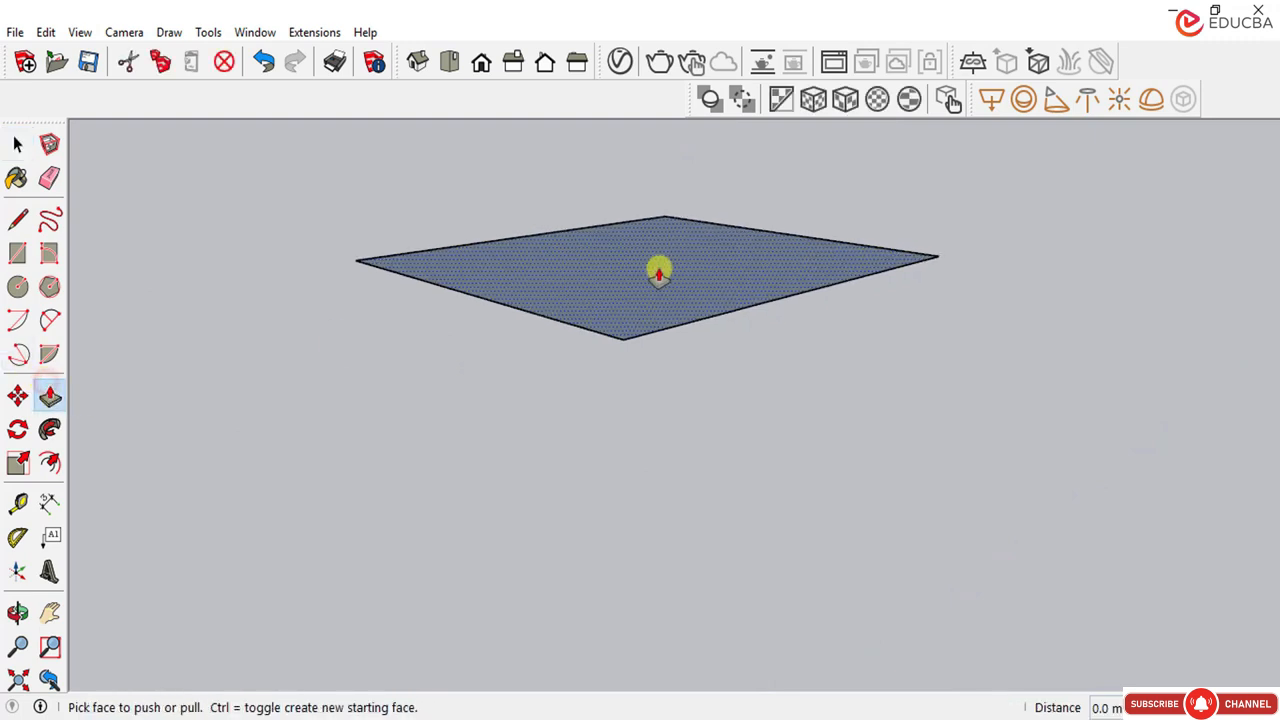
pyautogui.click(659, 270)
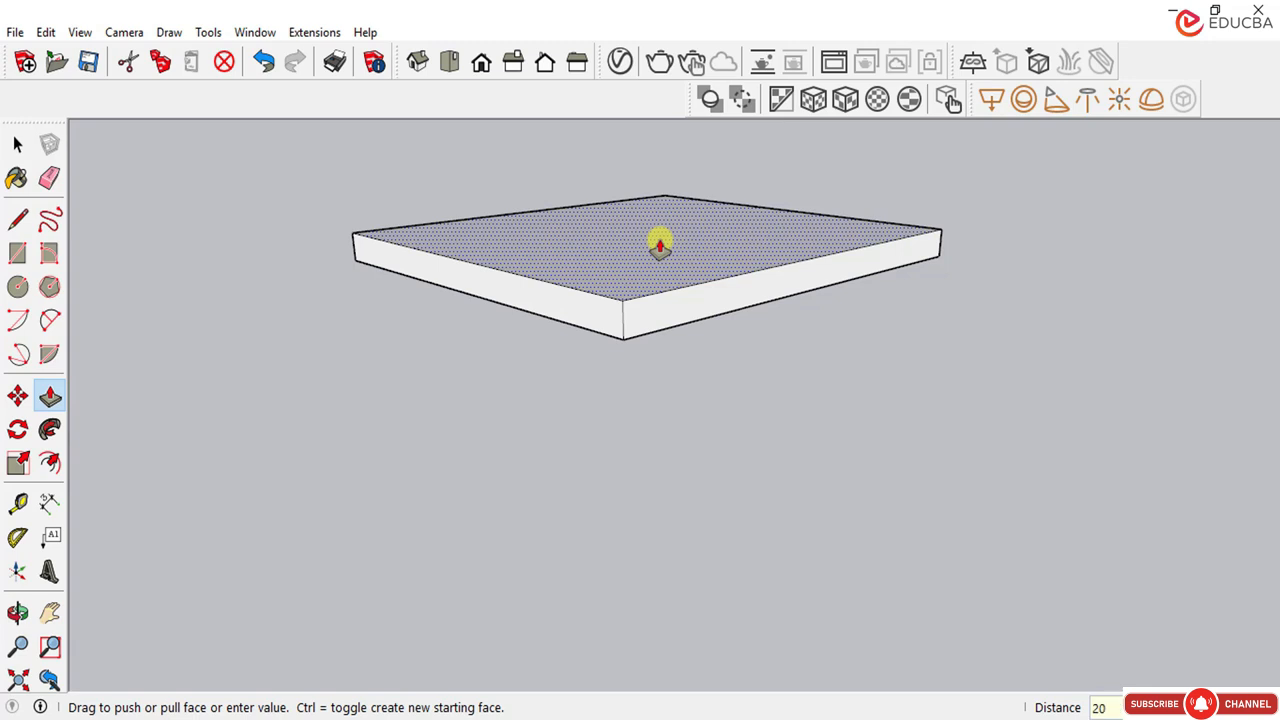
pyautogui.press('Return')
pyautogui.scroll(-1, 207, 316)
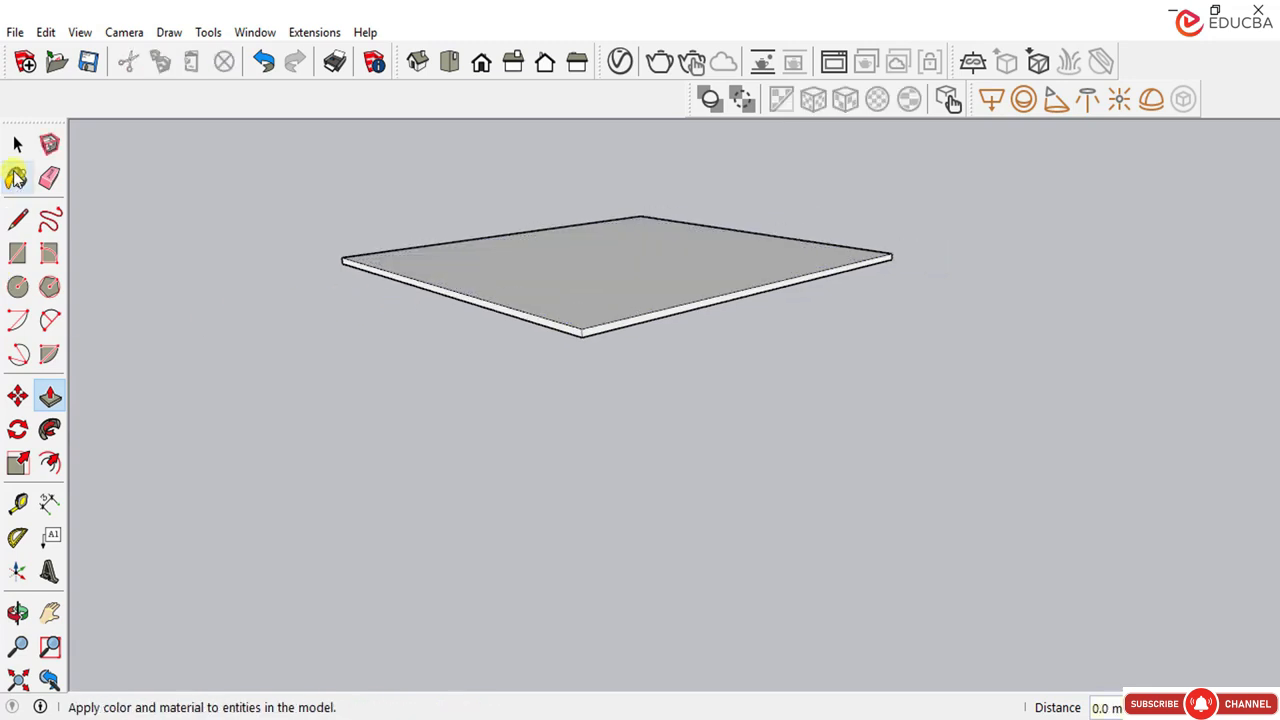
# Step: Select the whole slab and move it by its lower front corner onto the top outer corner of the car-side front pillar
pyautogui.click(17, 142)
pyautogui.moveTo(286, 194); pyautogui.dragTo(974, 449)
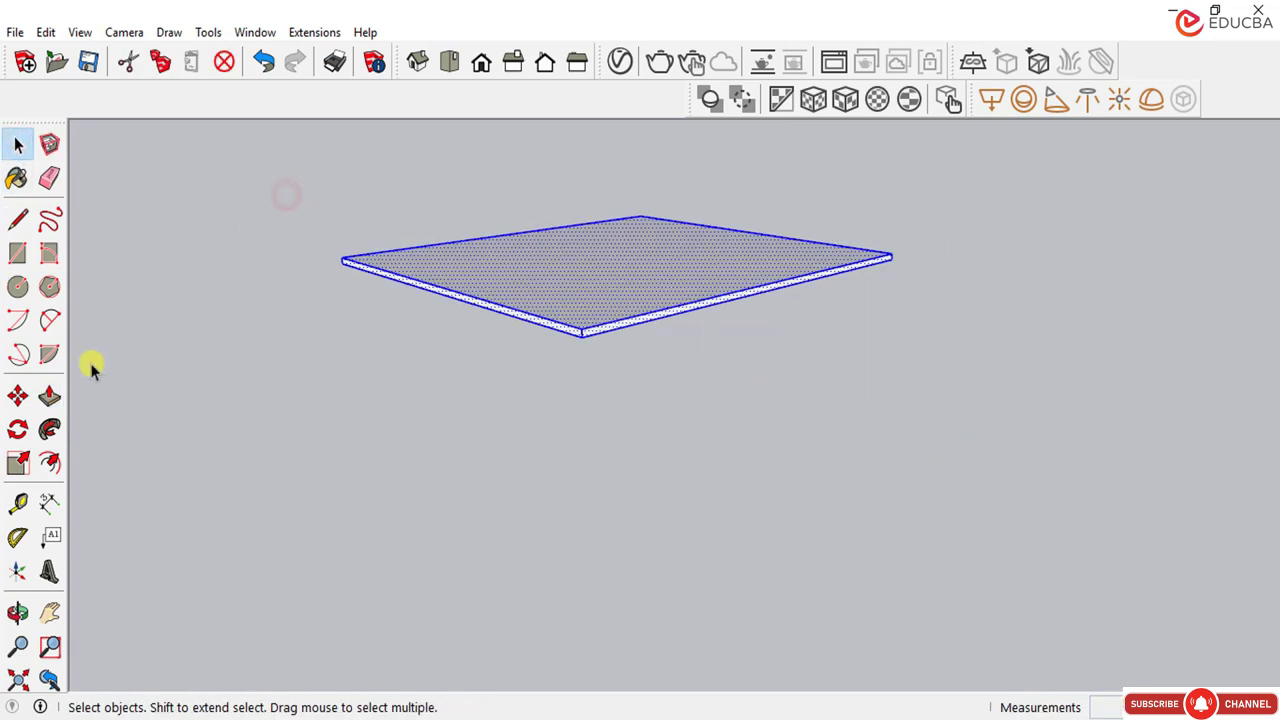
pyautogui.click(17, 396)
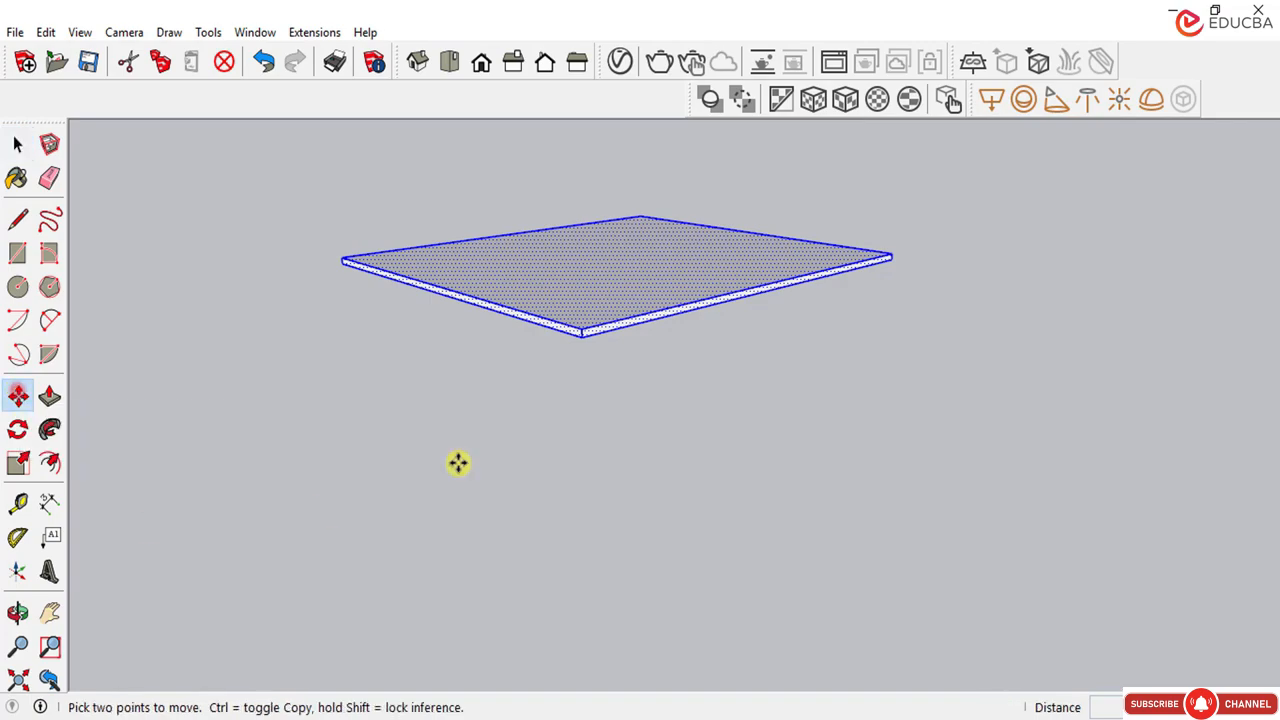
pyautogui.click(580, 343)
pyautogui.scroll(-6, 734, 226)
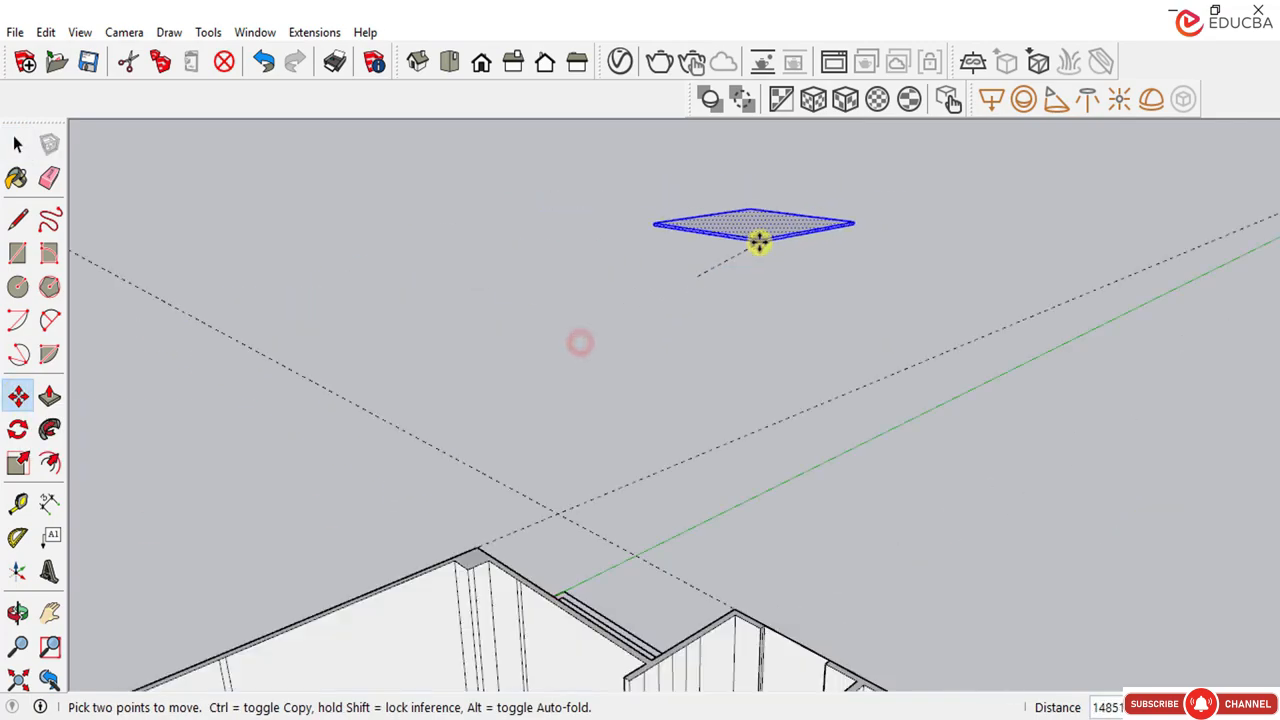
pyautogui.scroll(5, 651, 251)
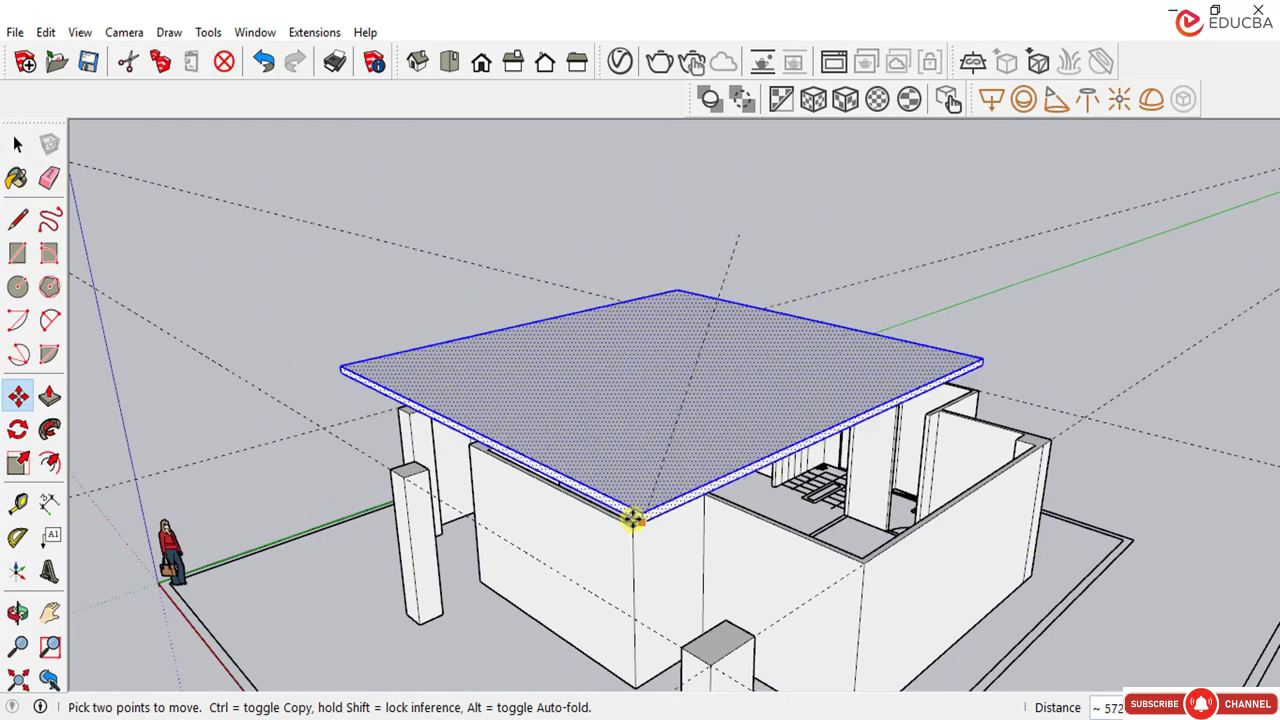
pyautogui.scroll(-5, 577, 314)
pyautogui.scroll(5, 672, 524)
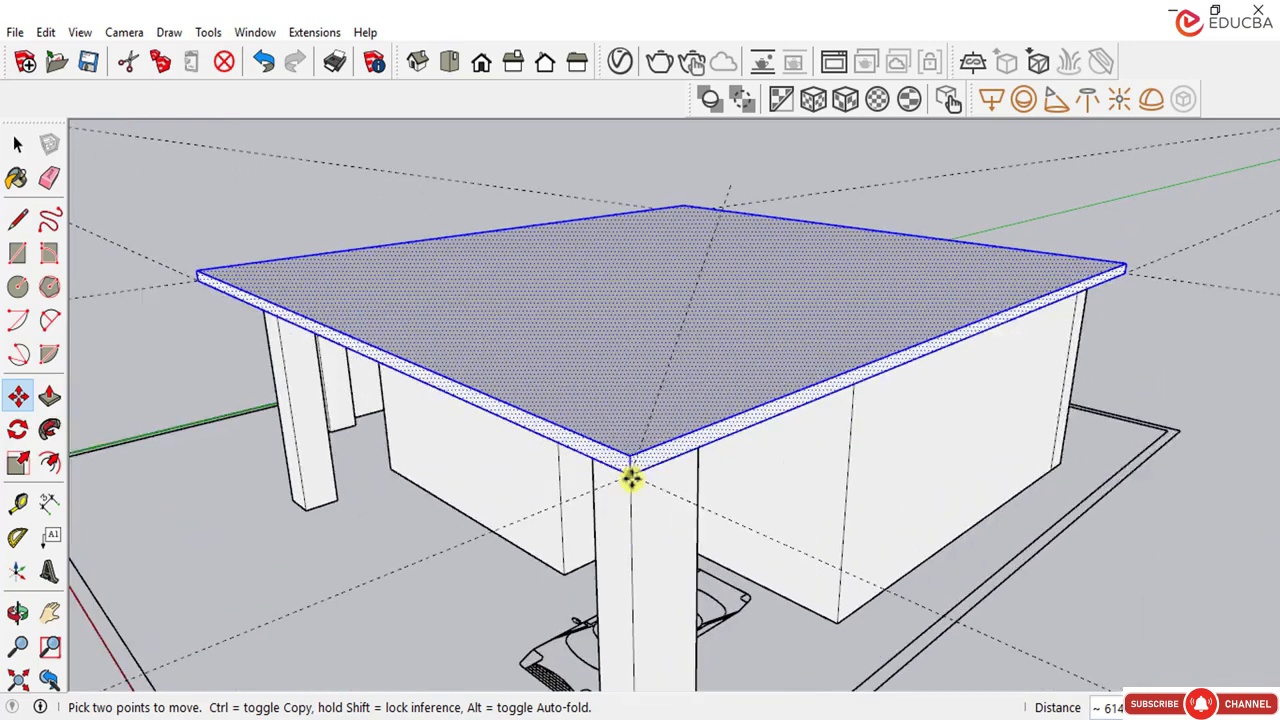
pyautogui.click(632, 470)
pyautogui.scroll(-3, 890, 385)
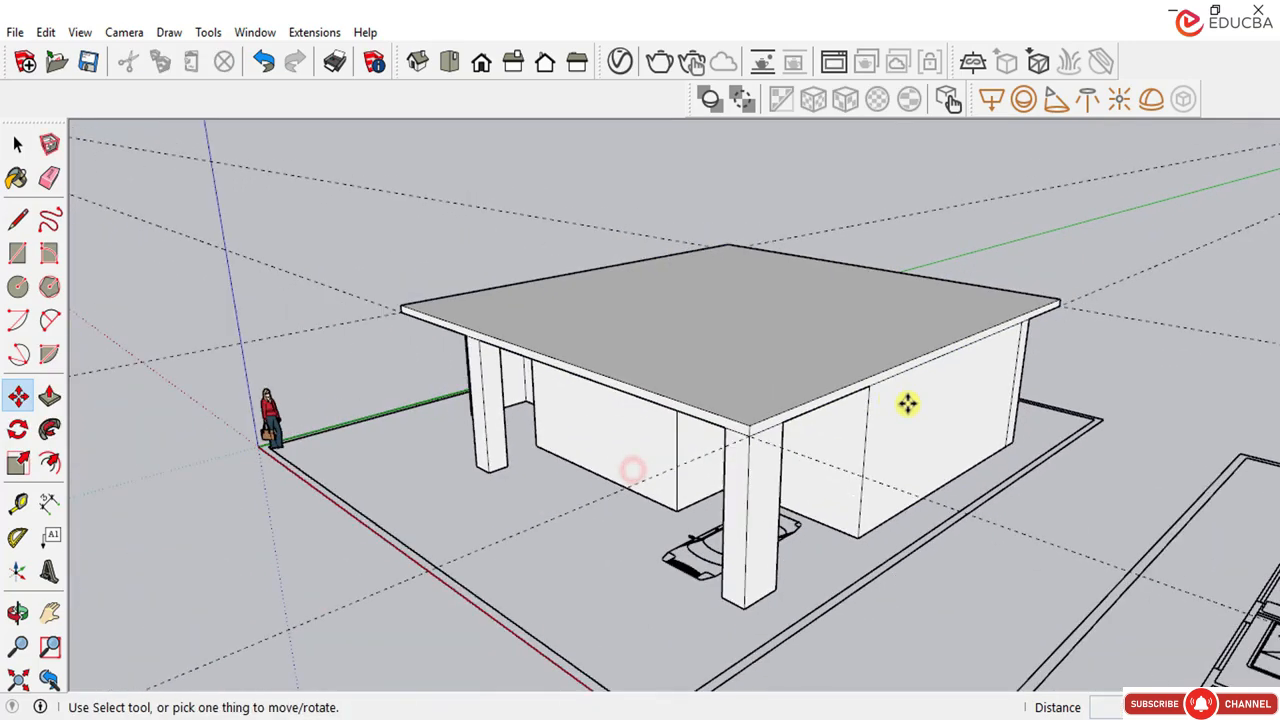
# Step: Inspect the placed roof slab from the front, side and rear, checking where it overhangs the walls and pillars
pyautogui.moveTo(975, 415); pyautogui.dragTo(843, 363, button='middle')
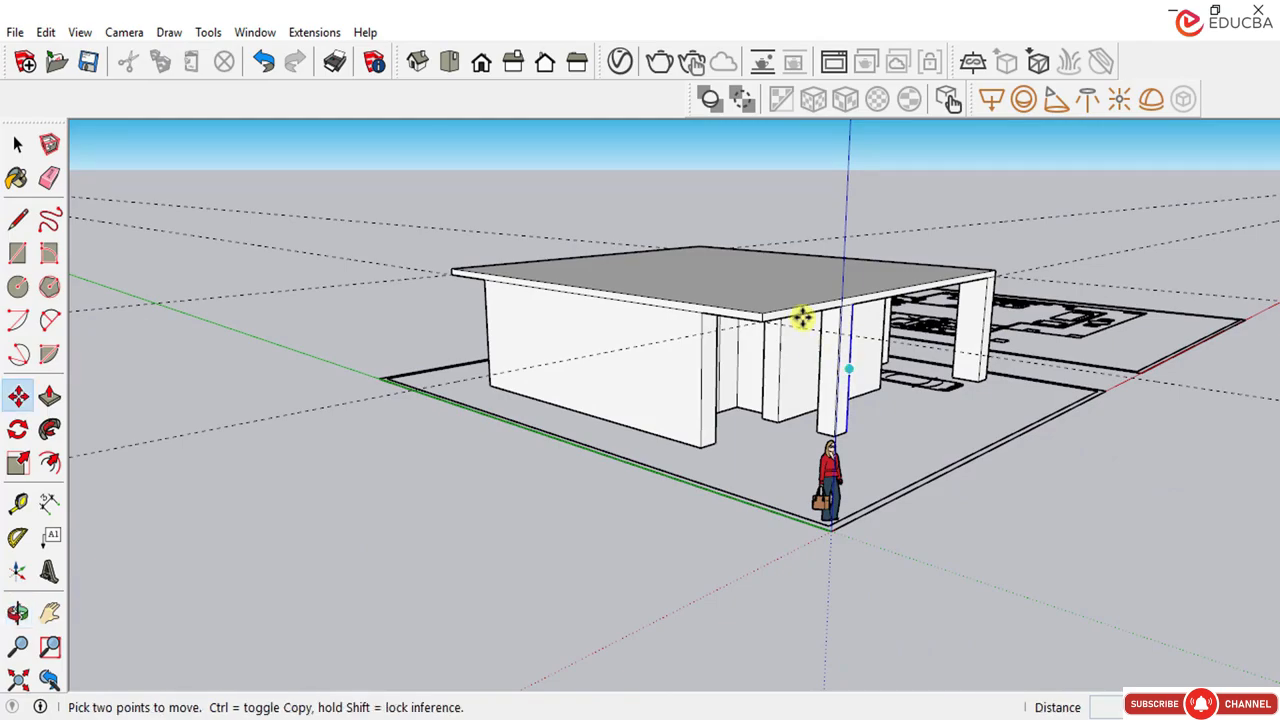
pyautogui.moveTo(806, 317); pyautogui.dragTo(1116, 344, button='middle')
pyautogui.scroll(5, 523, 340)
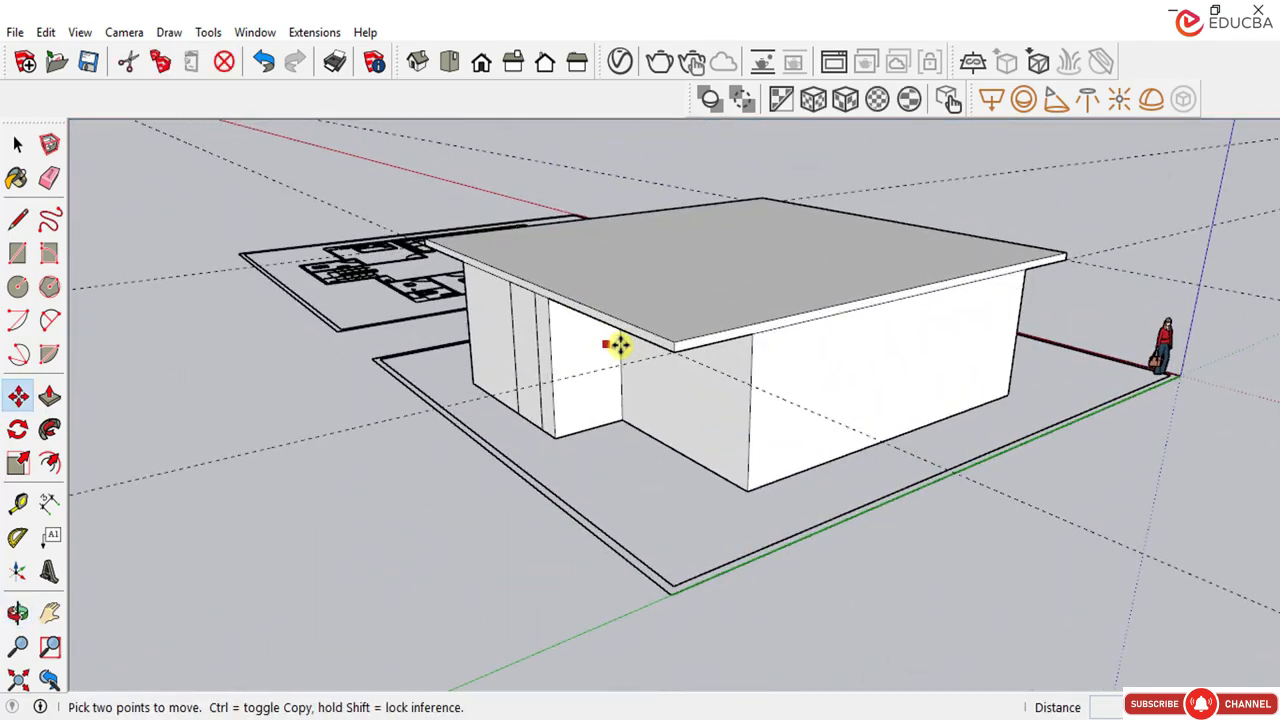
pyautogui.moveTo(745, 407); pyautogui.dragTo(571, 317, button='middle')
pyautogui.scroll(-3, 654, 400)
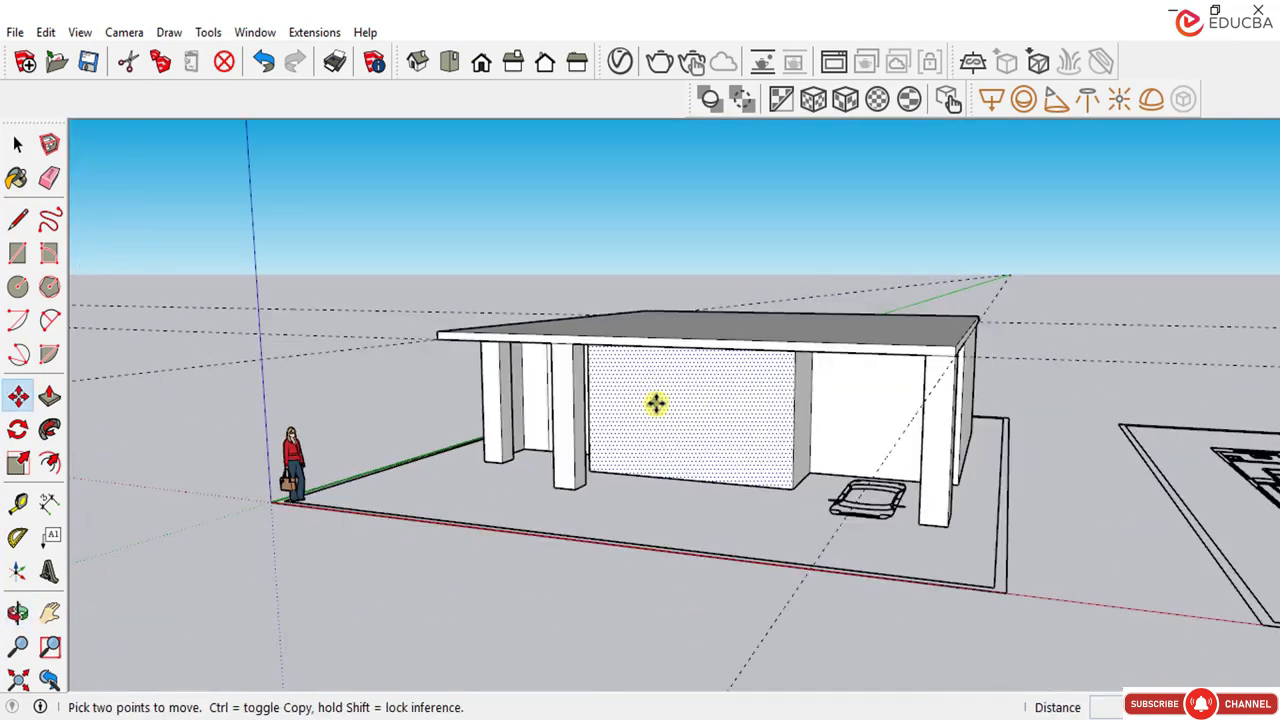
pyautogui.moveTo(654, 400); pyautogui.dragTo(997, 354, button='middle')
pyautogui.scroll(4, 861, 357)
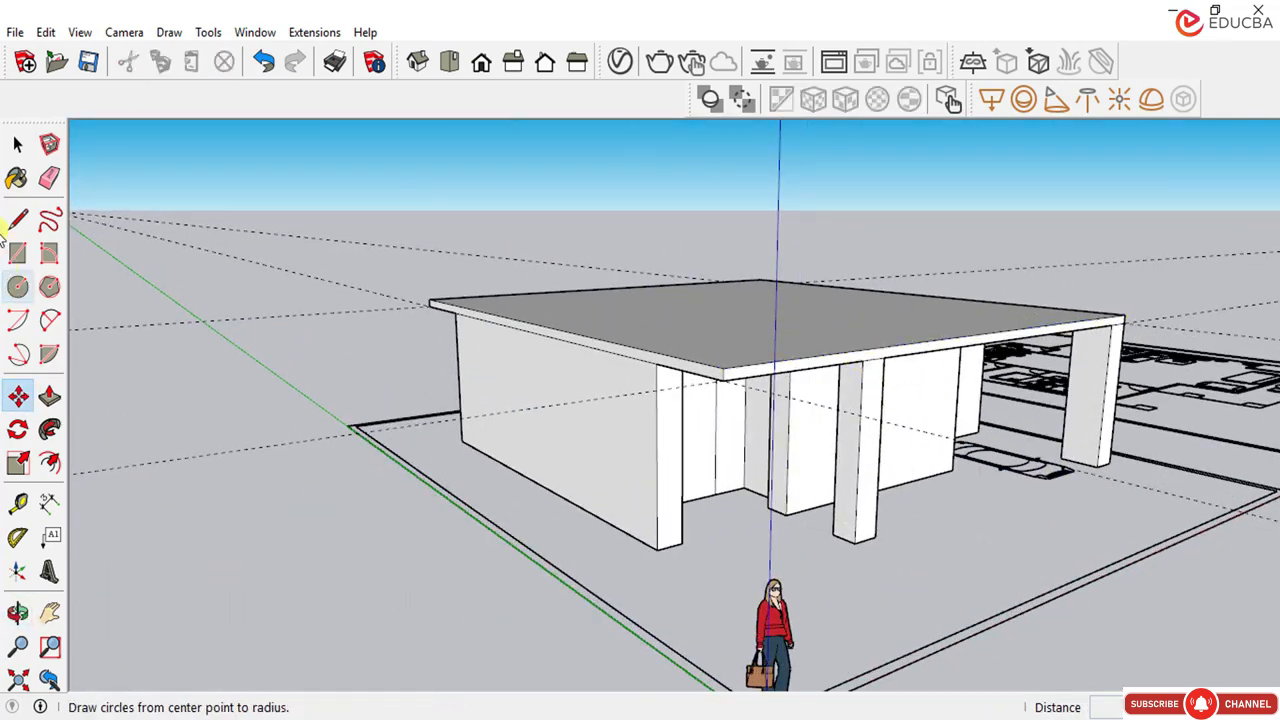
pyautogui.click(17, 143)
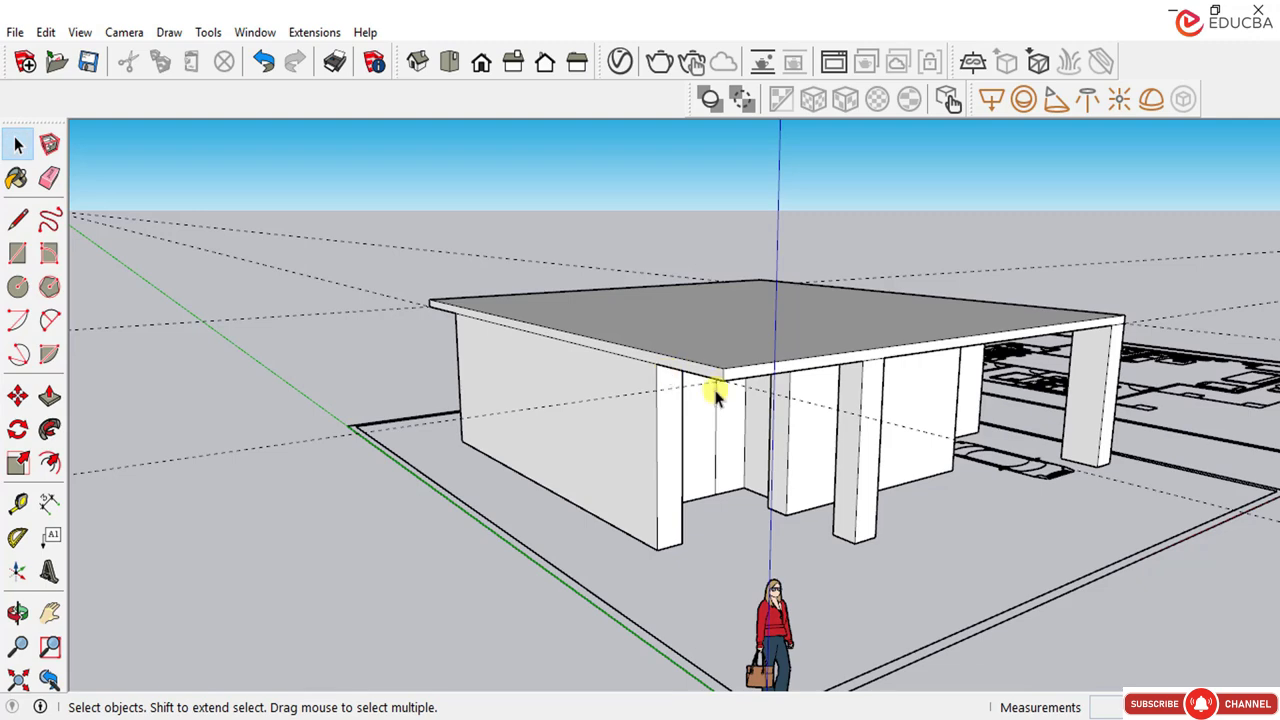
pyautogui.scroll(3, 790, 372)
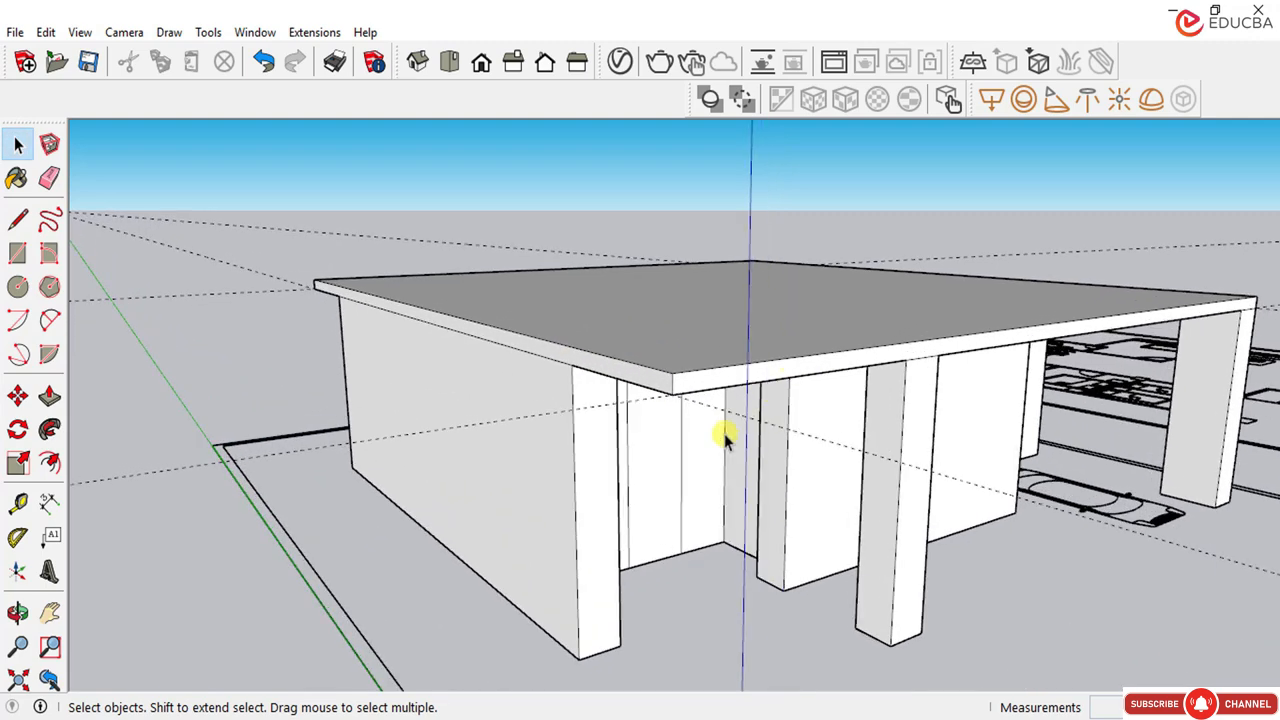
pyautogui.scroll(-3, 595, 477)
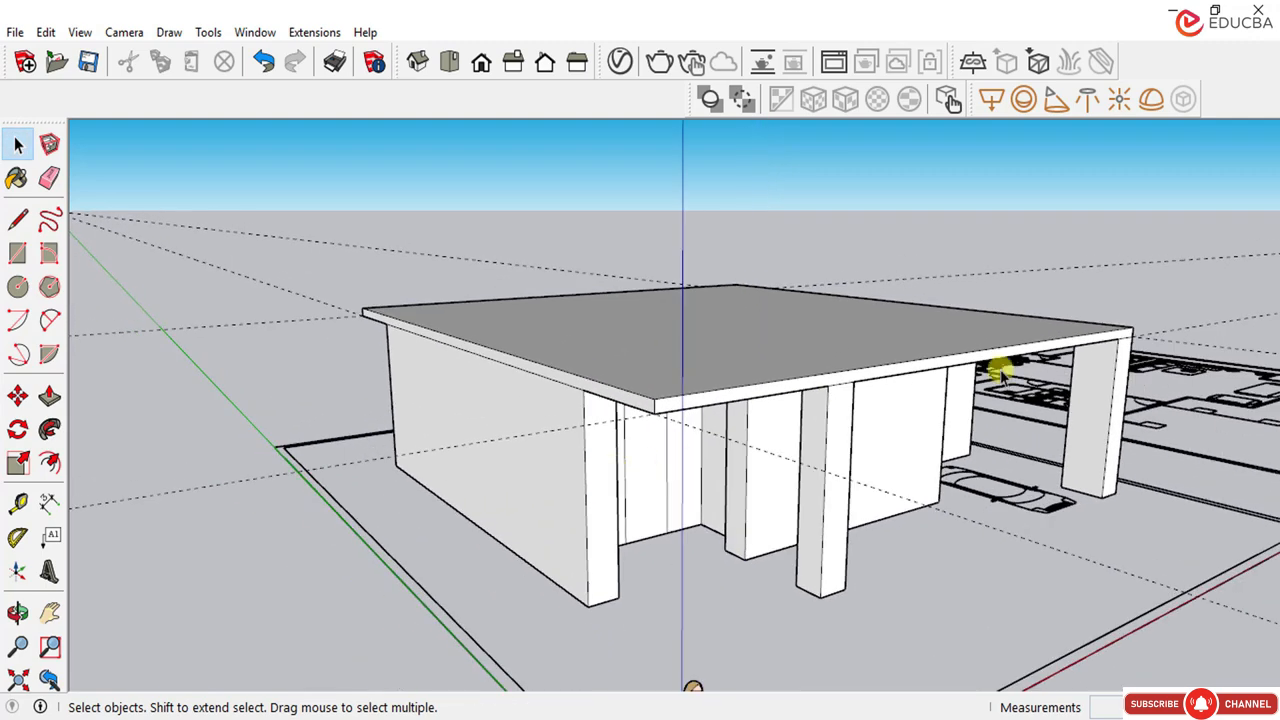
pyautogui.scroll(3, 910, 392)
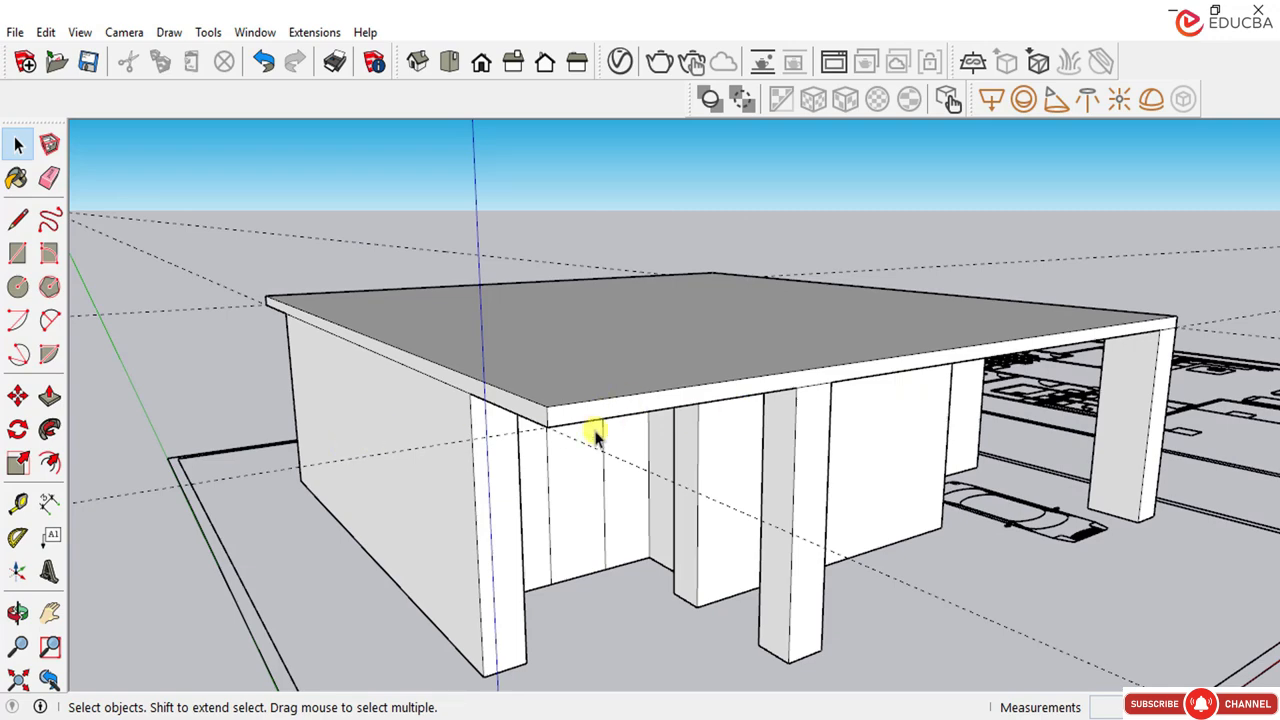
pyautogui.moveTo(595, 435); pyautogui.dragTo(590, 375, button='middle')
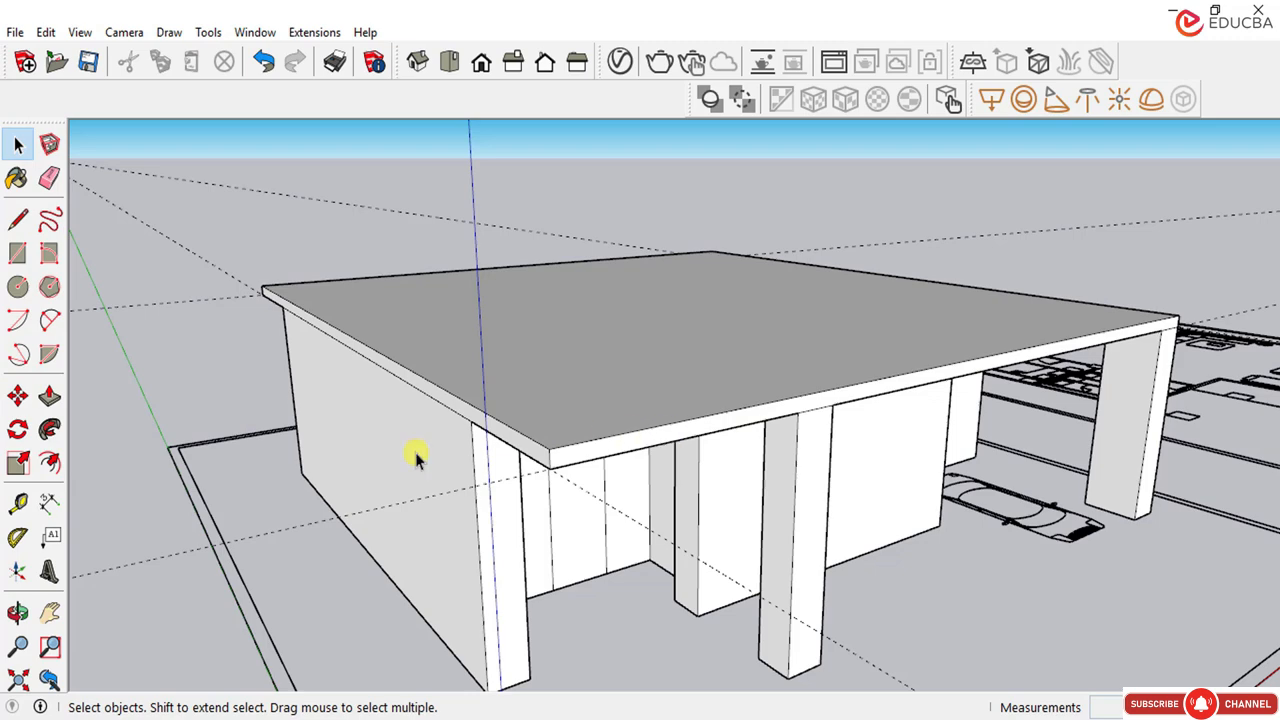
# Step: Draw vertical lines across the slab's edge faces above the front pillar and the side wall's end, bounding the overhanging front corner
pyautogui.click(18, 218)
pyautogui.scroll(5, 790, 402)
pyautogui.click(812, 409)
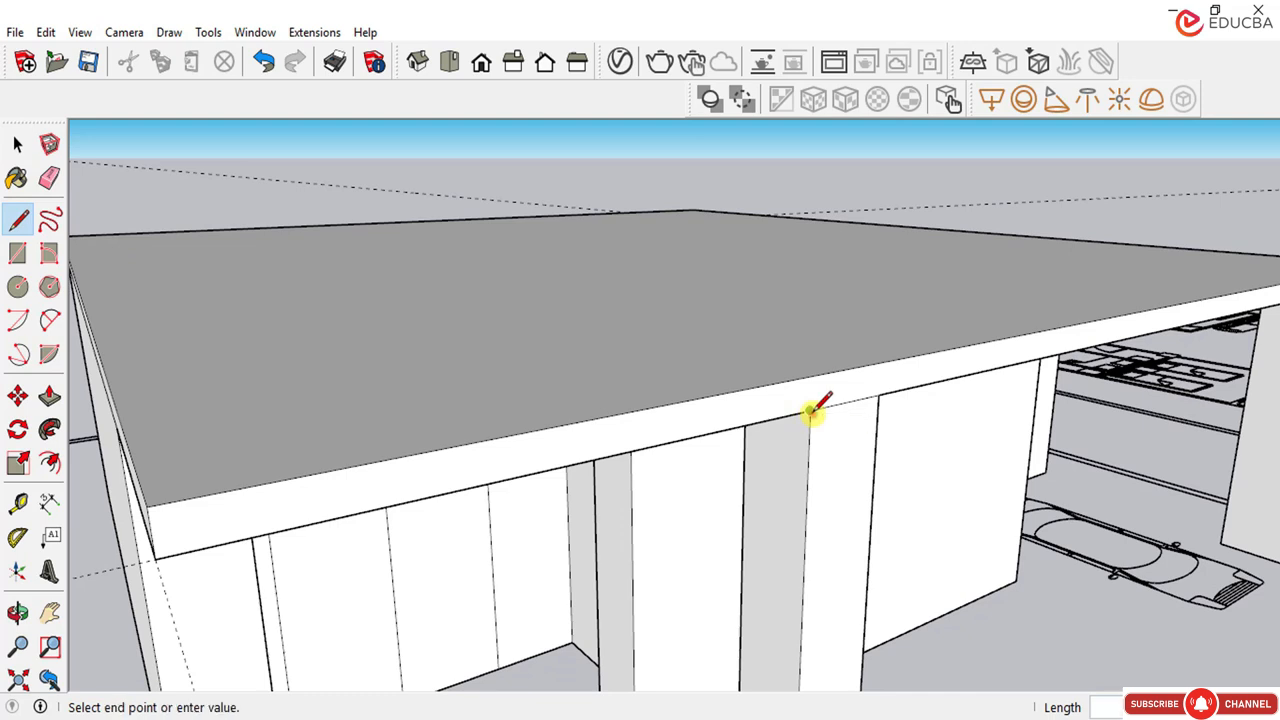
pyautogui.click(811, 377)
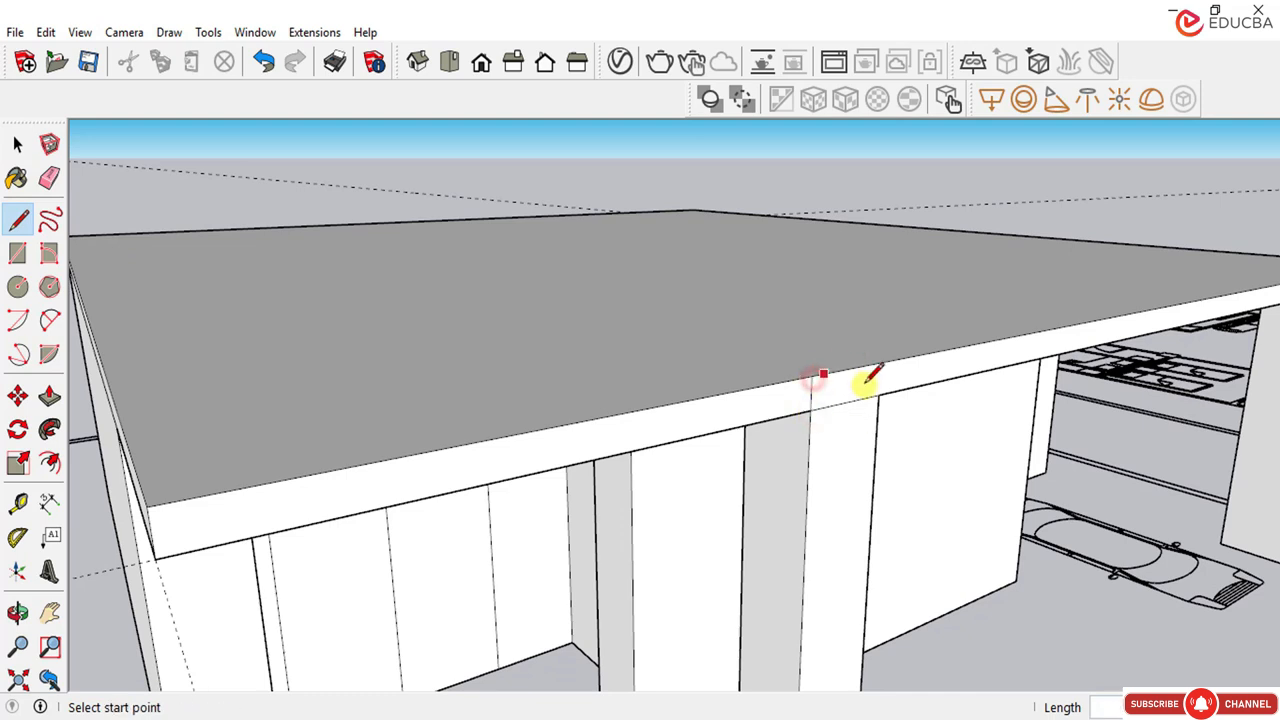
pyautogui.scroll(-2, 862, 376)
pyautogui.scroll(2, 312, 410)
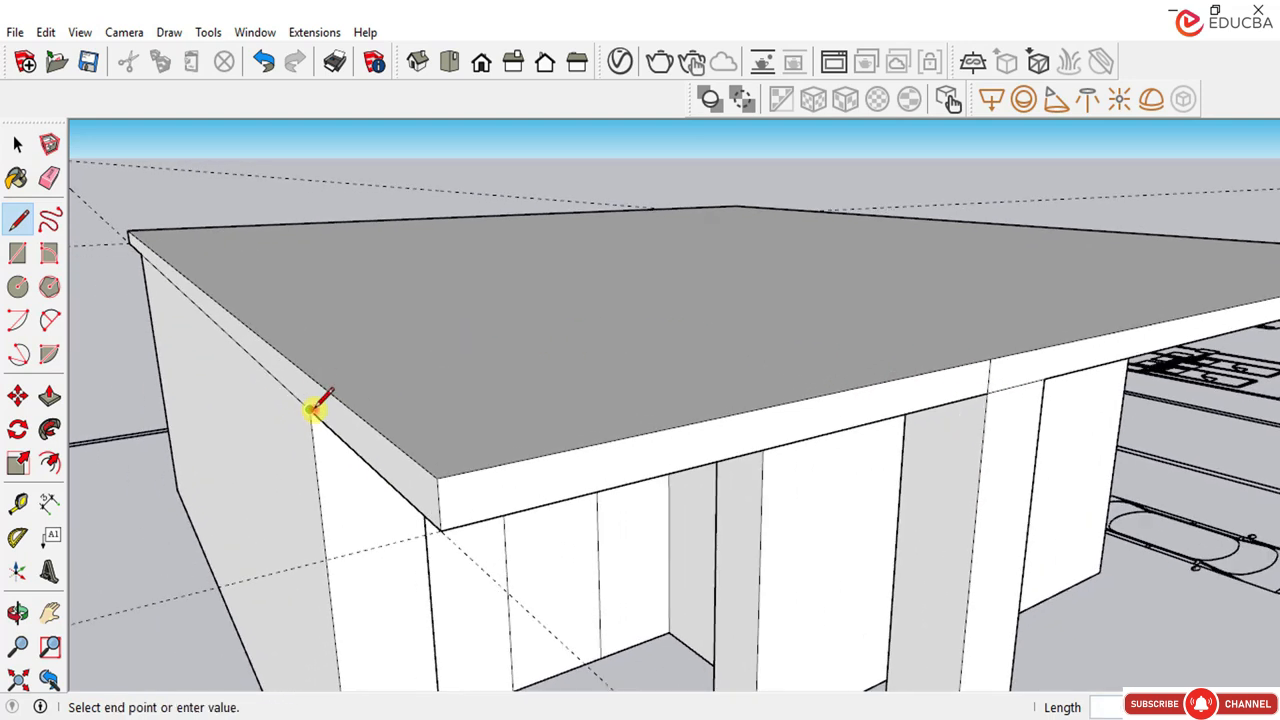
pyautogui.click(306, 374)
pyautogui.click(16, 145)
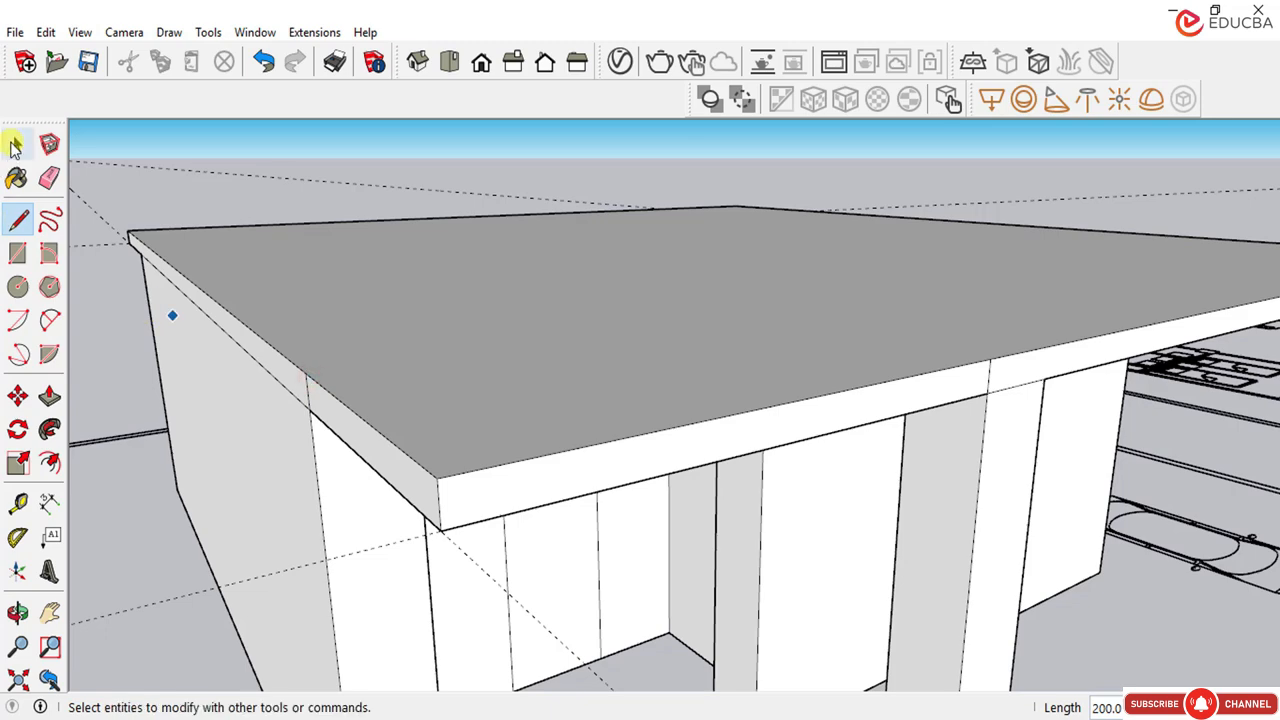
# Step: Push the marked front edge face of the slab inward 2000 mm to cut away the overhanging front corner
pyautogui.scroll(-2, 165, 315)
pyautogui.click(49, 397)
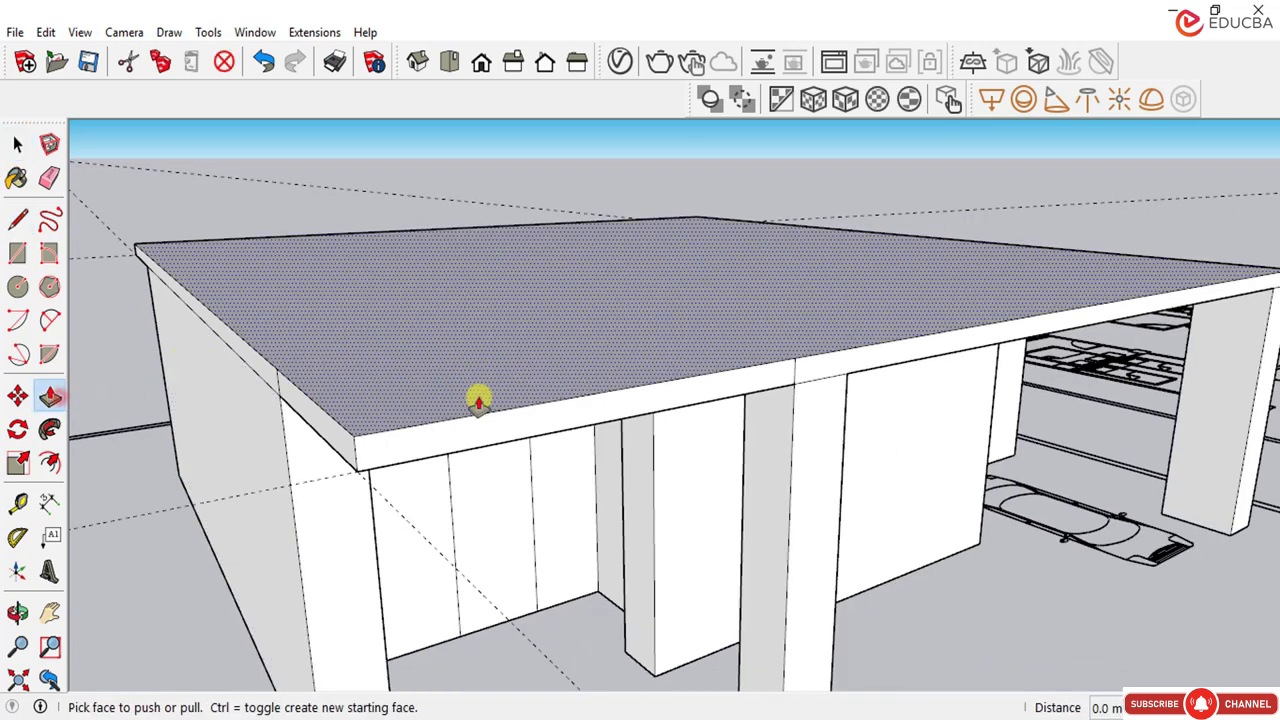
pyautogui.click(440, 440)
pyautogui.scroll(2, 290, 400)
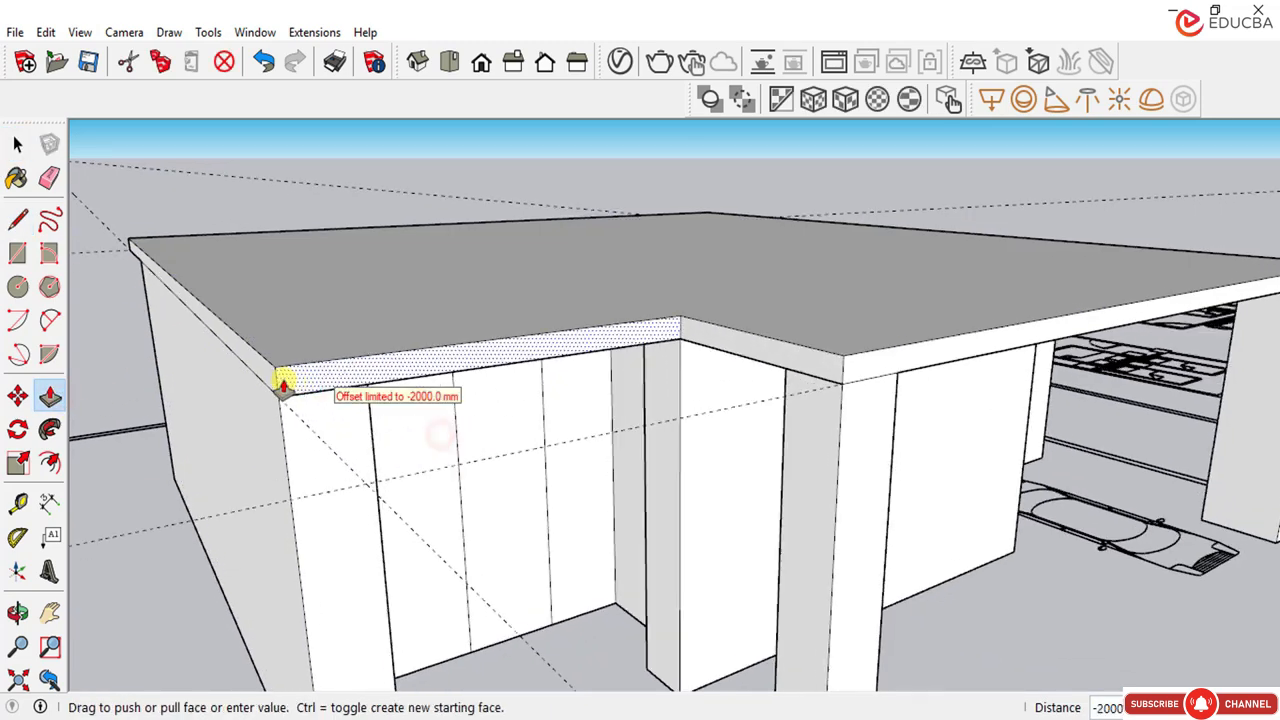
pyautogui.click(281, 385)
pyautogui.scroll(-3, 466, 400)
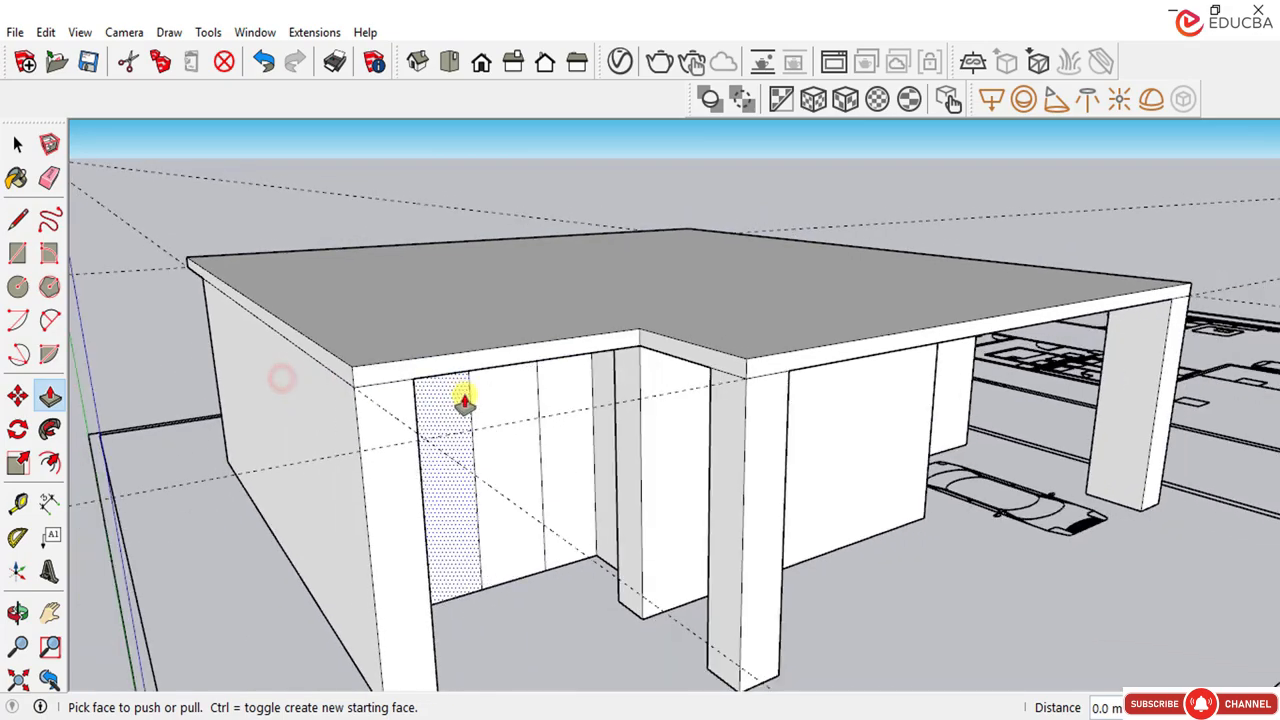
# Step: Draw vertical lines across the slab's edge faces above the two wall corners beside the overhanging rear corner
pyautogui.moveTo(676, 385); pyautogui.dragTo(532, 407, button='middle')
pyautogui.scroll(2, 693, 366)
pyautogui.moveTo(740, 350); pyautogui.dragTo(554, 363)
pyautogui.press('p')
pyautogui.scroll(3, 563, 400)
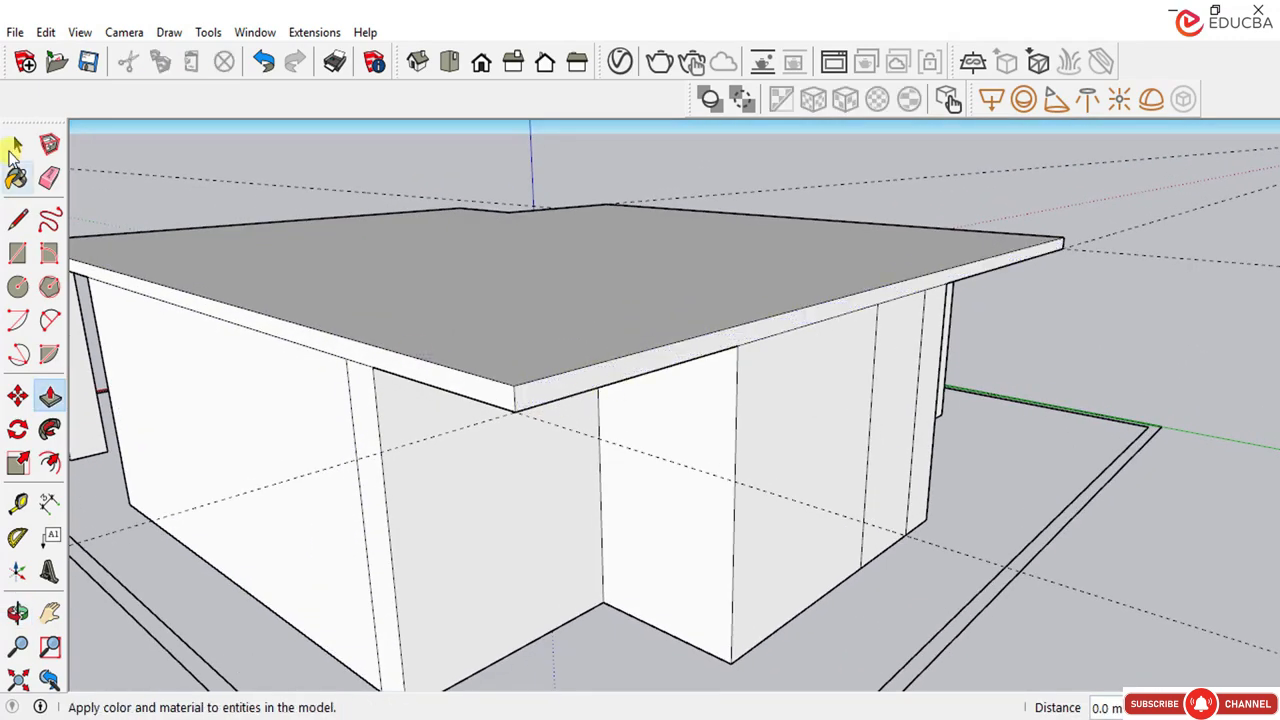
pyautogui.click(17, 145)
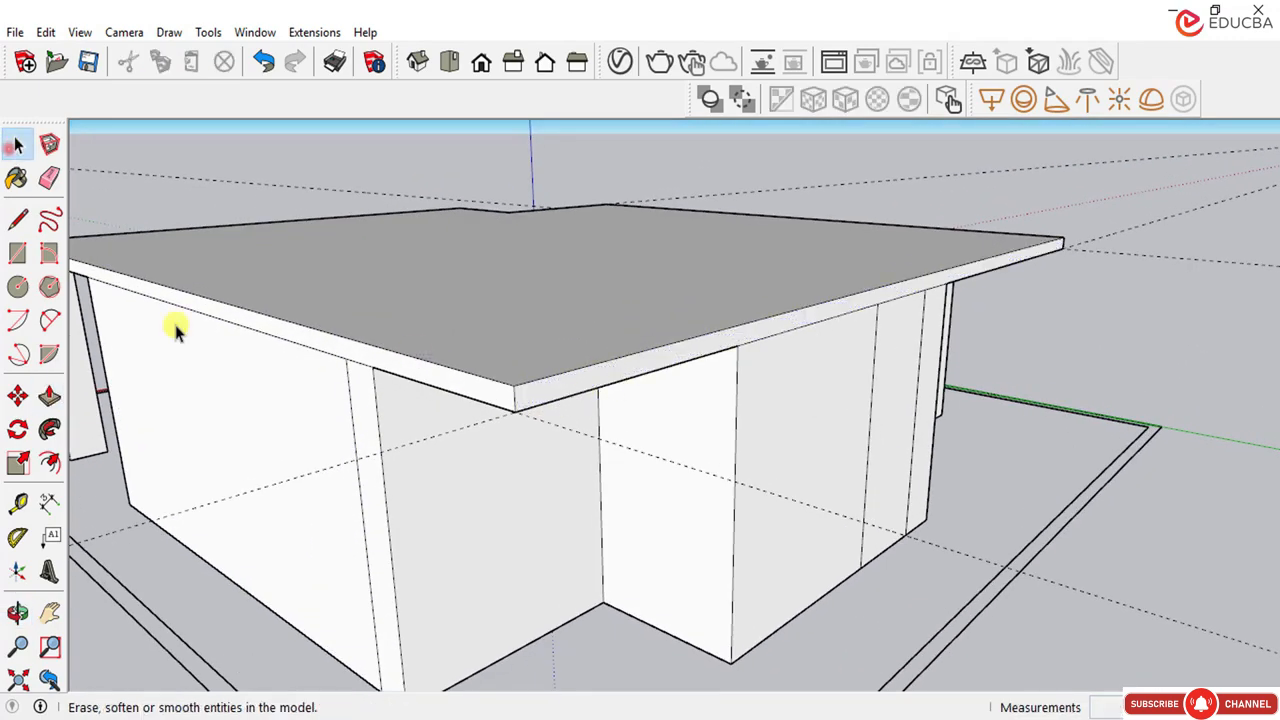
pyautogui.click(17, 220)
pyautogui.scroll(3, 740, 330)
pyautogui.click(750, 374)
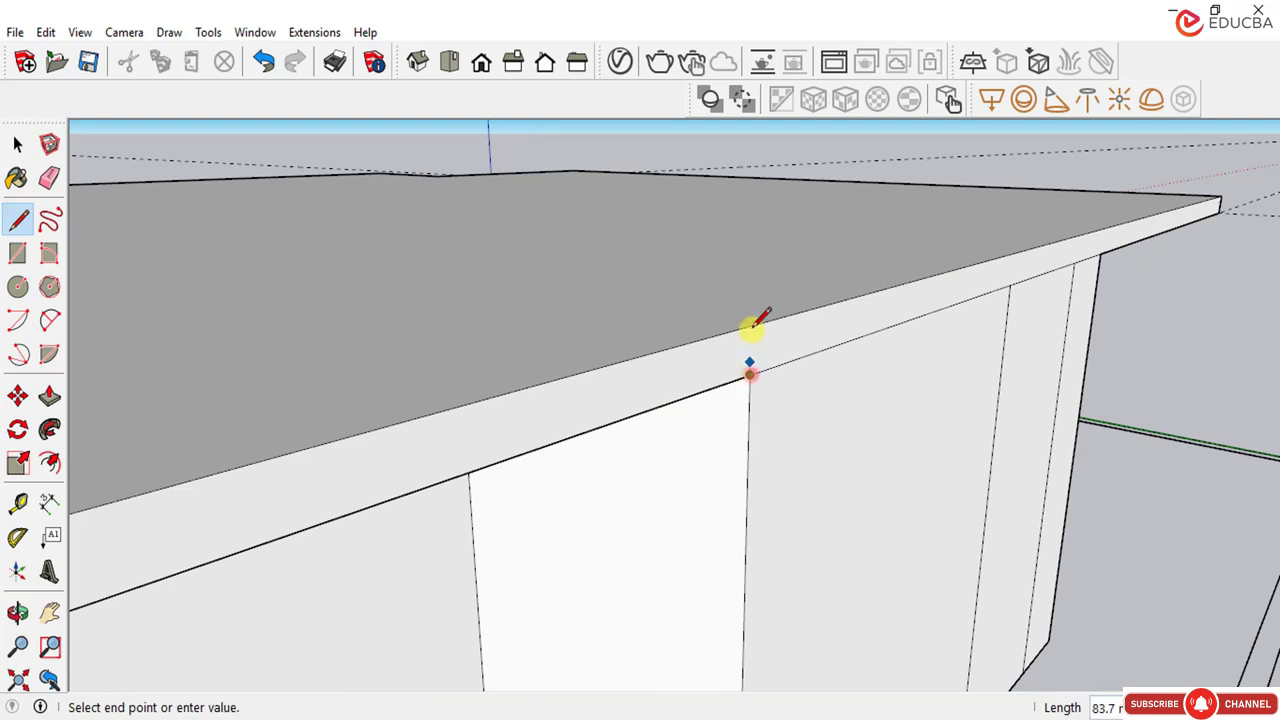
pyautogui.click(751, 329)
pyautogui.scroll(-3, 890, 335)
pyautogui.scroll(1, 393, 365)
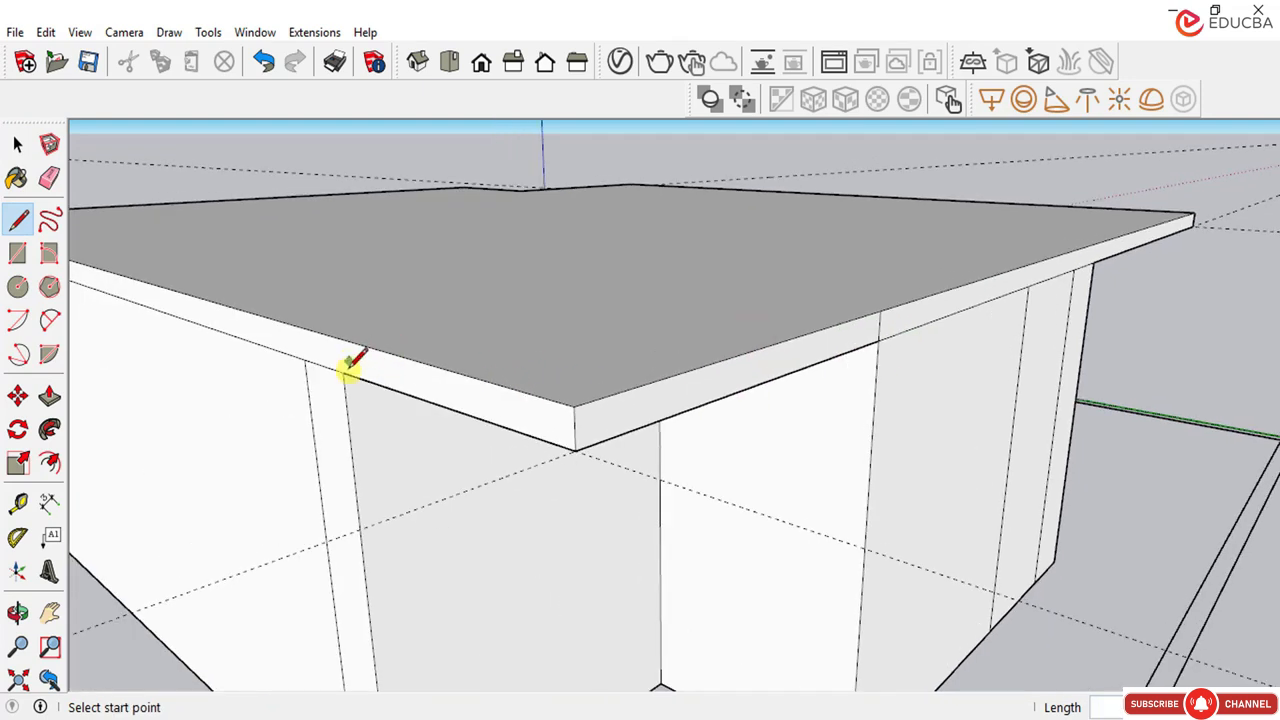
pyautogui.click(345, 372)
pyautogui.click(347, 355)
pyautogui.scroll(-1, 350, 350)
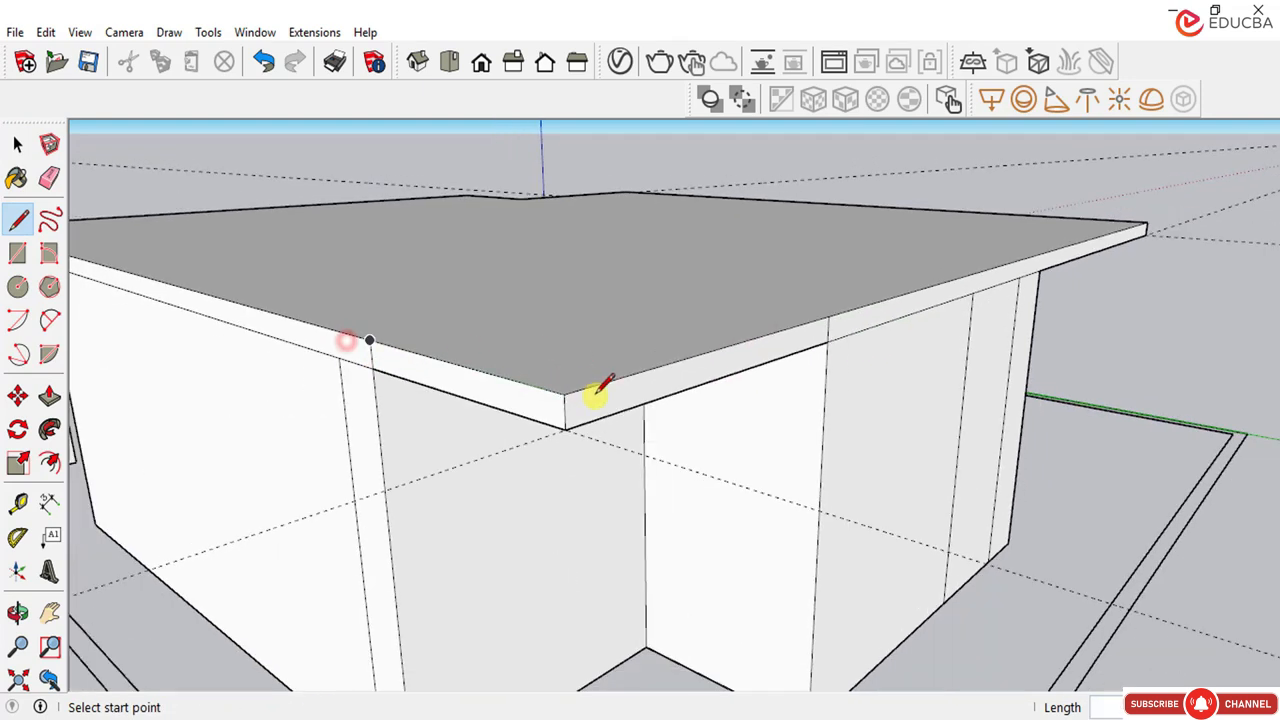
# Step: Push the marked rear corner edge face of the slab inward 2050 mm to cut away the overhang
pyautogui.click(17, 145)
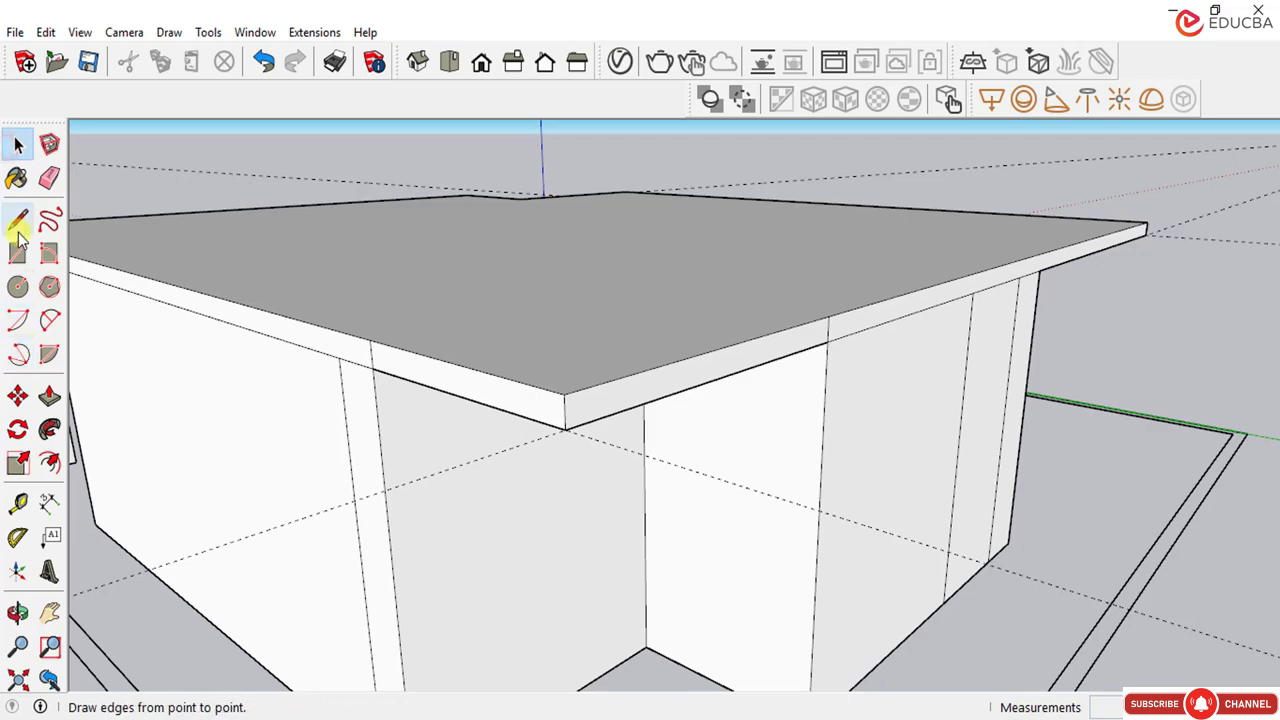
pyautogui.click(50, 397)
pyautogui.scroll(1, 586, 414)
pyautogui.moveTo(586, 393); pyautogui.dragTo(345, 353)
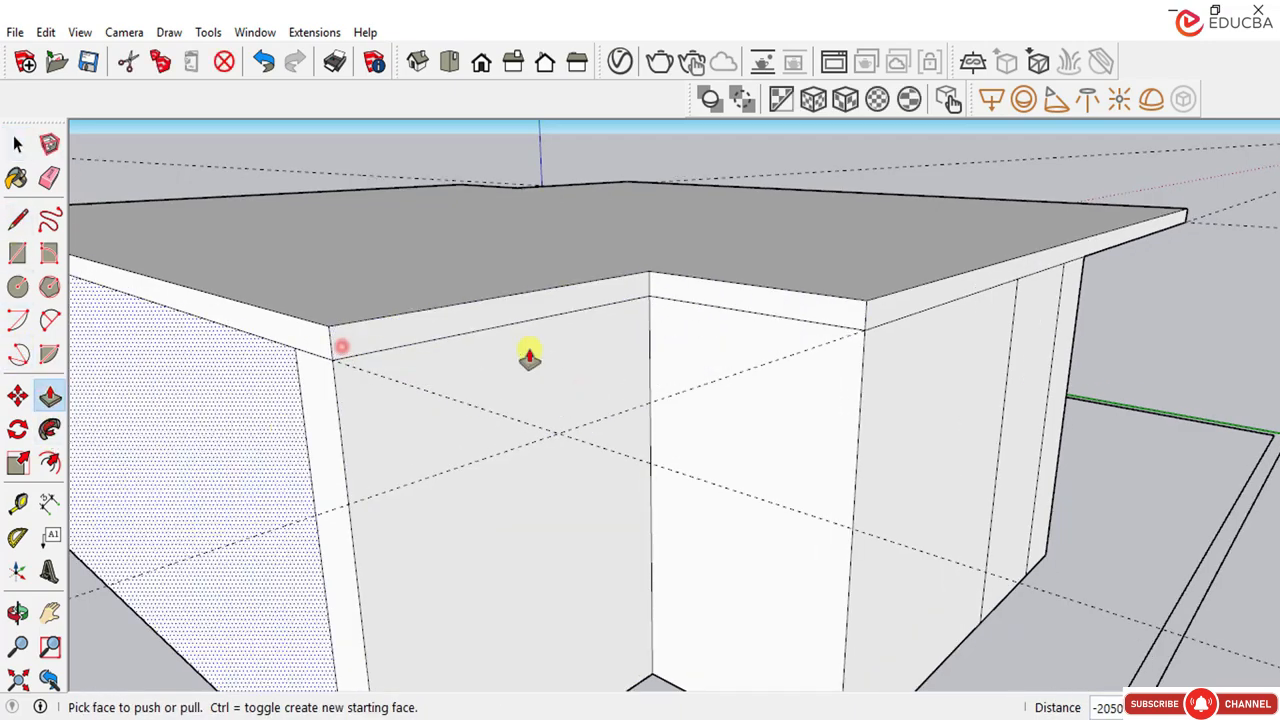
# Step: Erase the dashed construction guide lines around the building
pyautogui.scroll(-3, 649, 437)
pyautogui.moveTo(649, 437); pyautogui.dragTo(840, 462, button='middle')
pyautogui.scroll(-6, 846, 503)
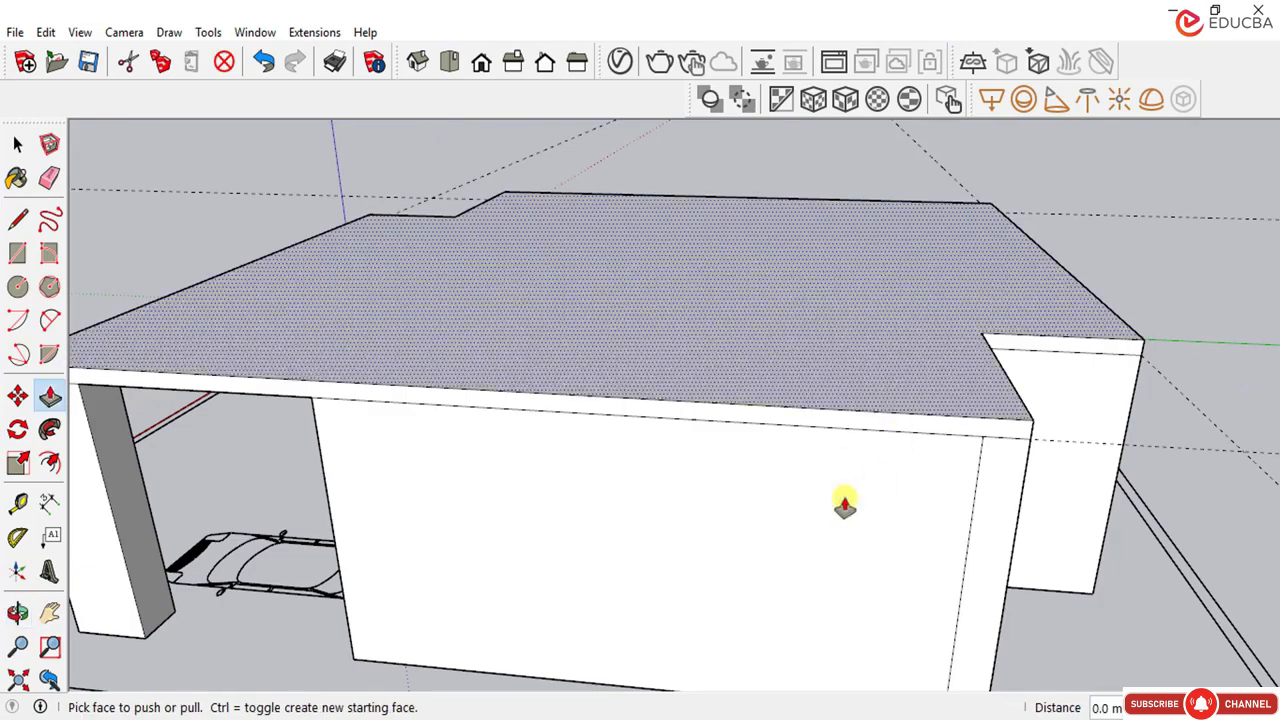
pyautogui.moveTo(571, 420); pyautogui.dragTo(614, 394, button='middle')
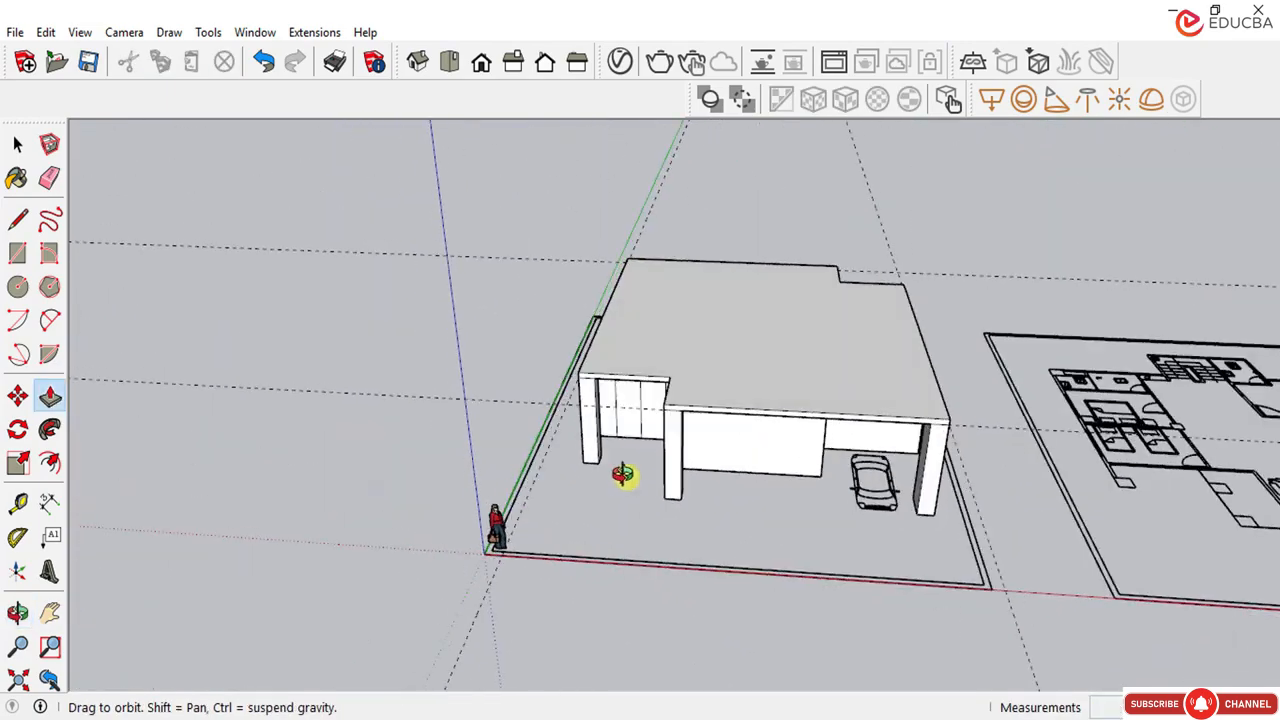
pyautogui.scroll(3, 837, 434)
pyautogui.moveTo(837, 434); pyautogui.dragTo(735, 355, button='middle')
pyautogui.scroll(-3, 735, 355)
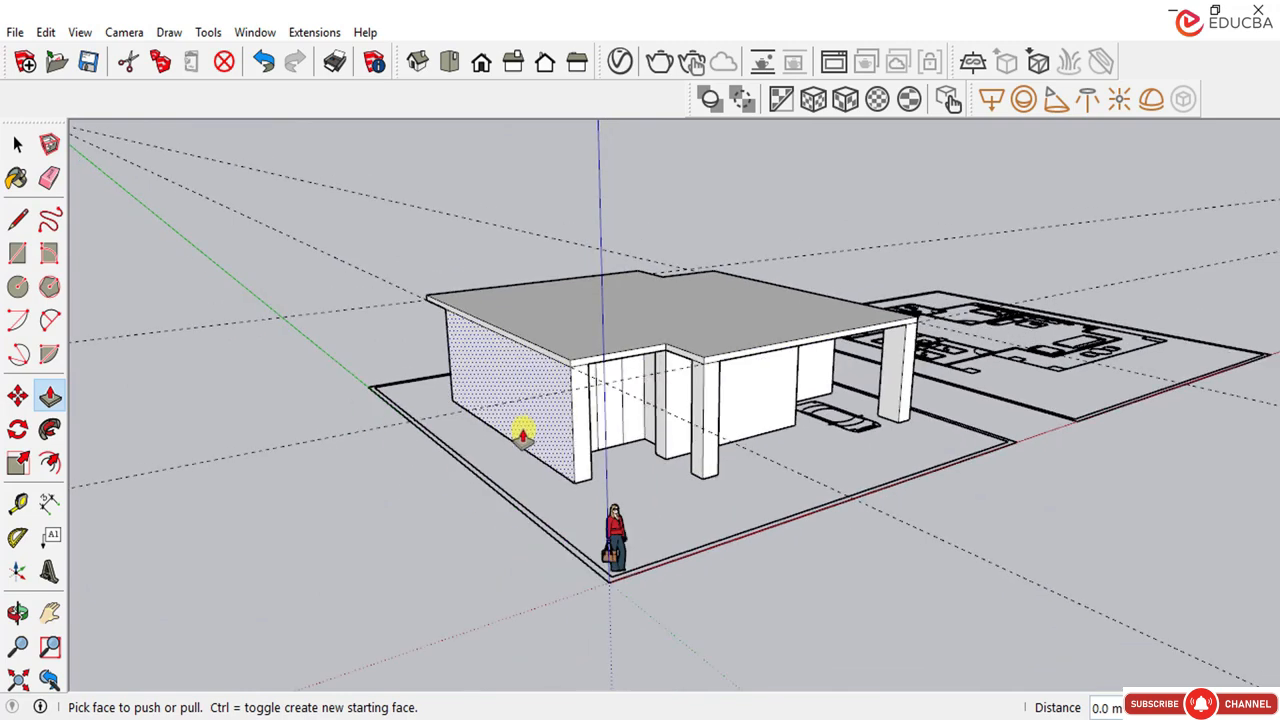
pyautogui.click(49, 177)
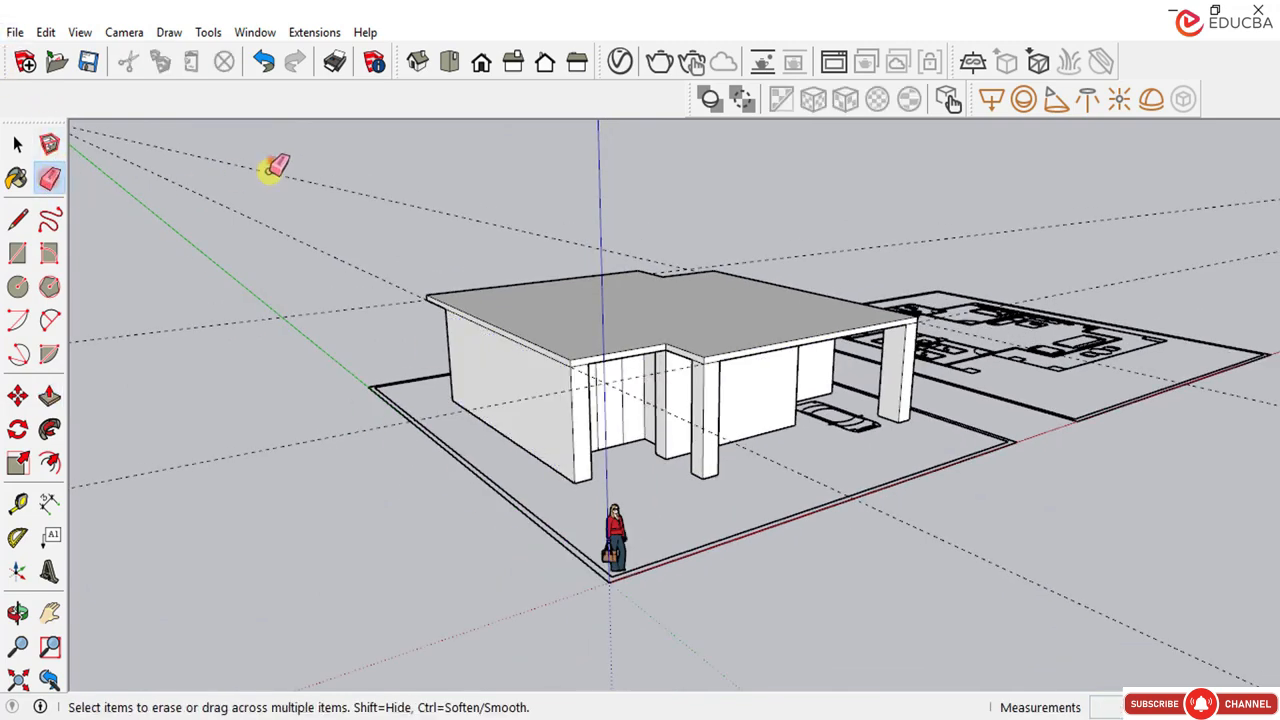
pyautogui.click(272, 163)
pyautogui.click(216, 309)
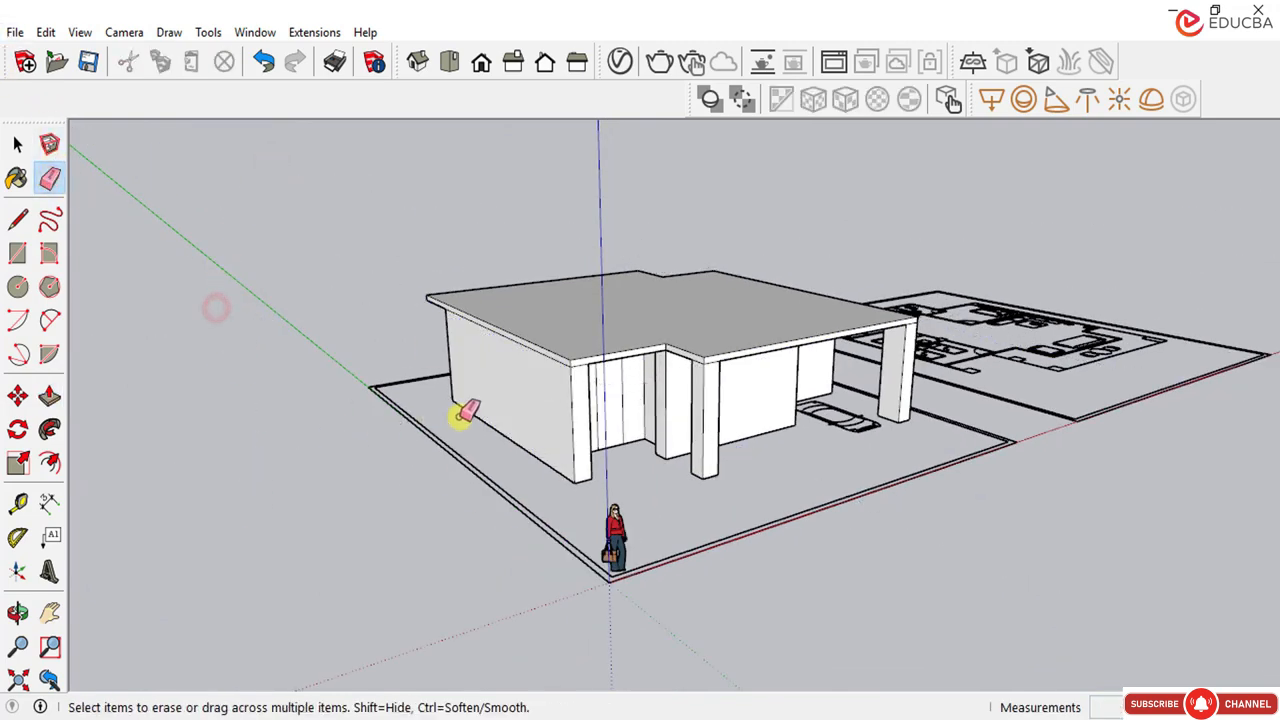
pyautogui.moveTo(463, 414)
pyautogui.mouseDown(button='middle')
pyautogui.moveTo(509, 365)
pyautogui.moveTo(443, 411)
pyautogui.moveTo(613, 349)
pyautogui.moveTo(586, 349)
pyautogui.moveTo(606, 297)
pyautogui.moveTo(591, 291)
pyautogui.mouseUp(button='middle')
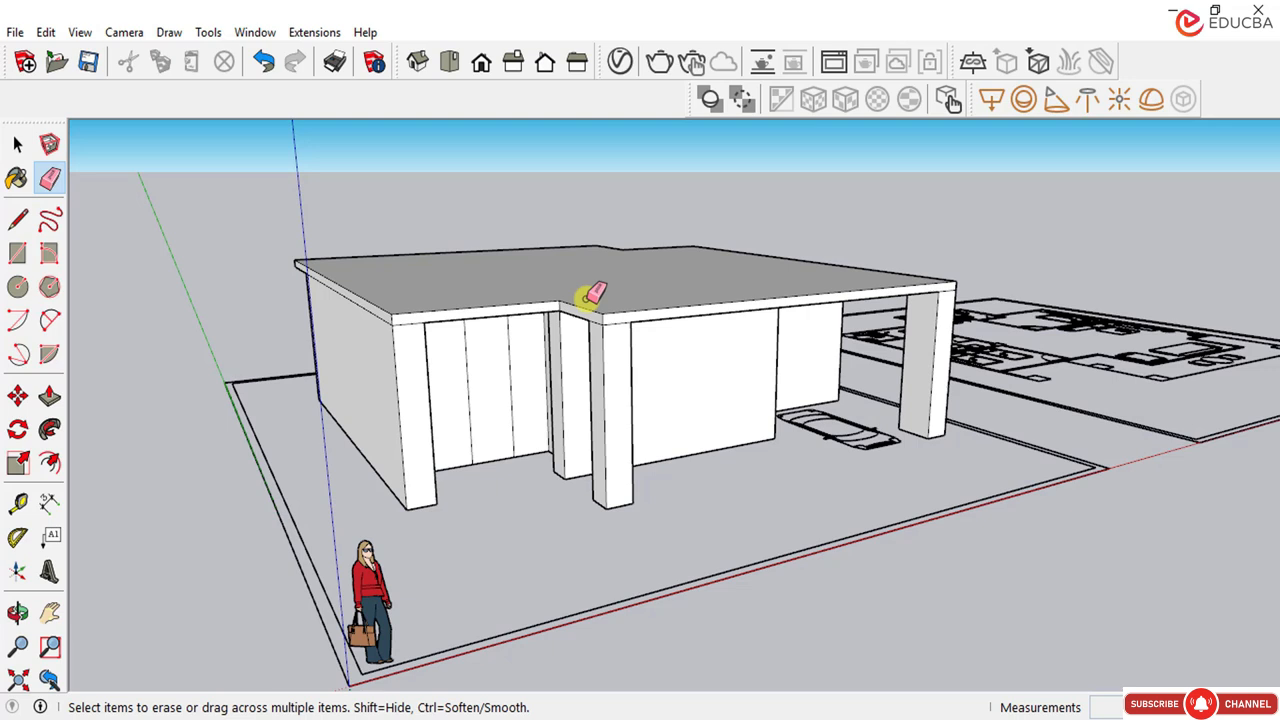
pyautogui.click(17, 145)
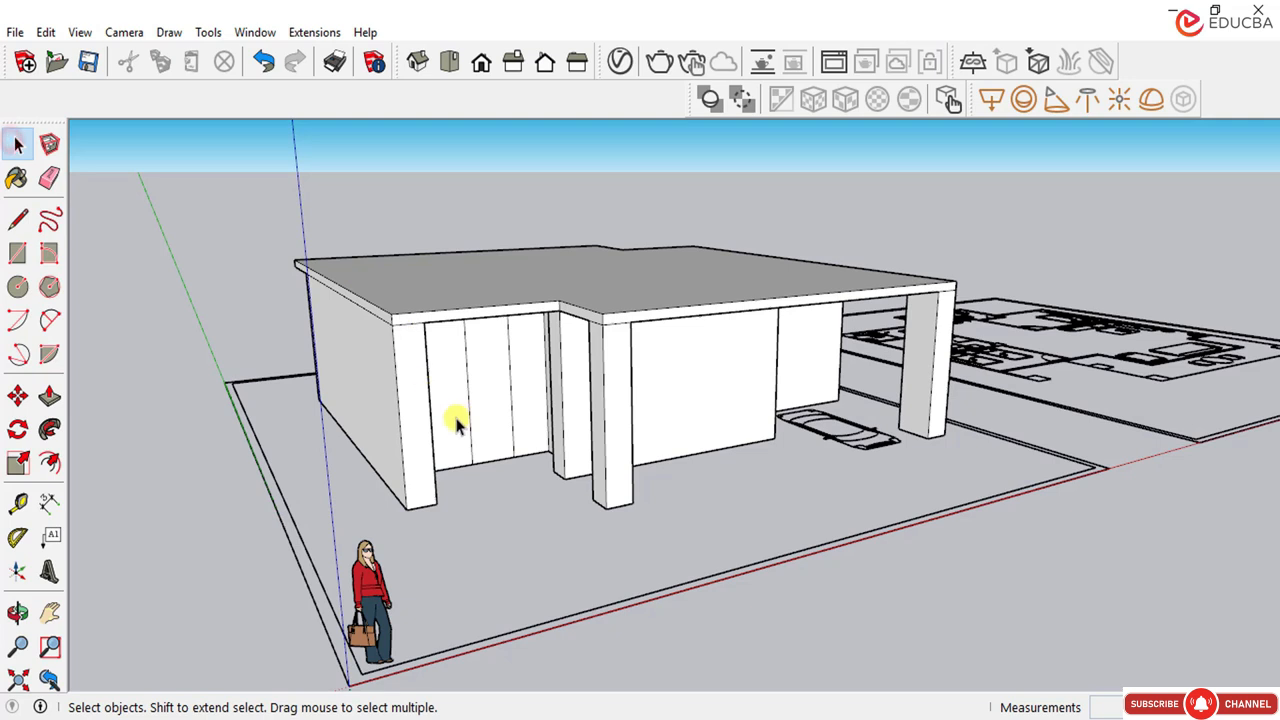
pyautogui.hotkey('ctrl', 's')
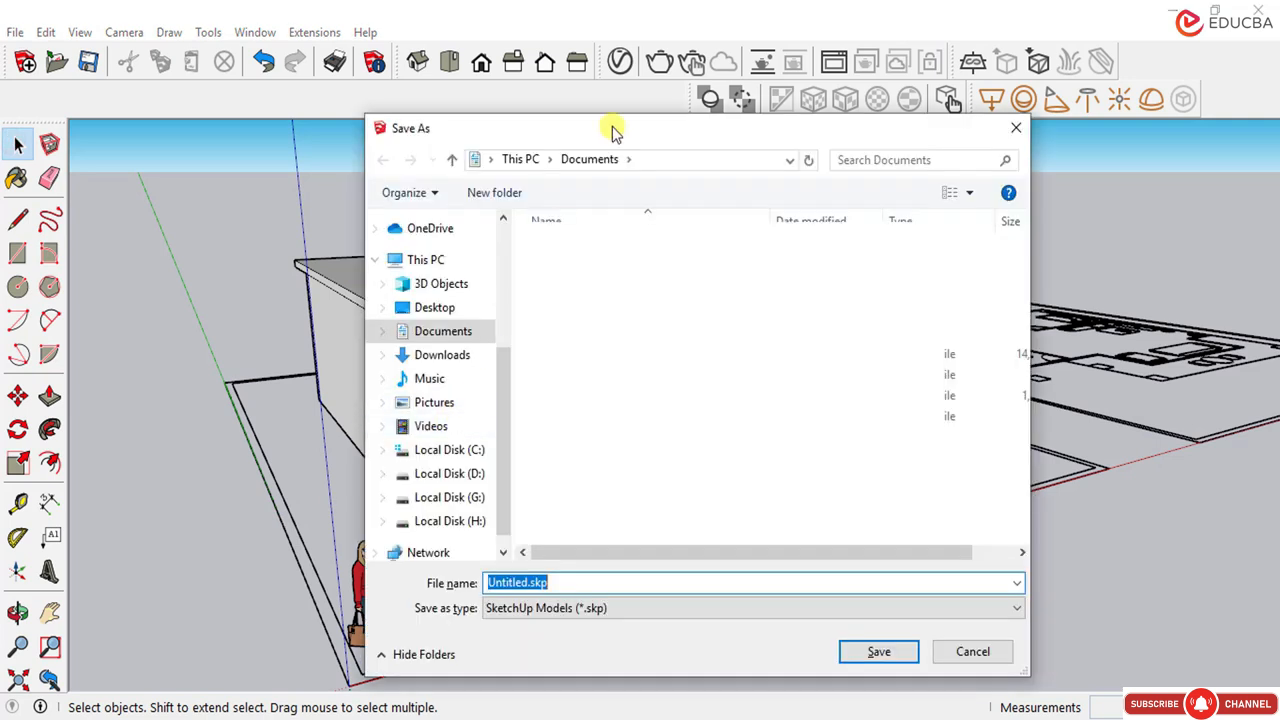
pyautogui.scroll(3, 428, 276)
pyautogui.click(432, 262)
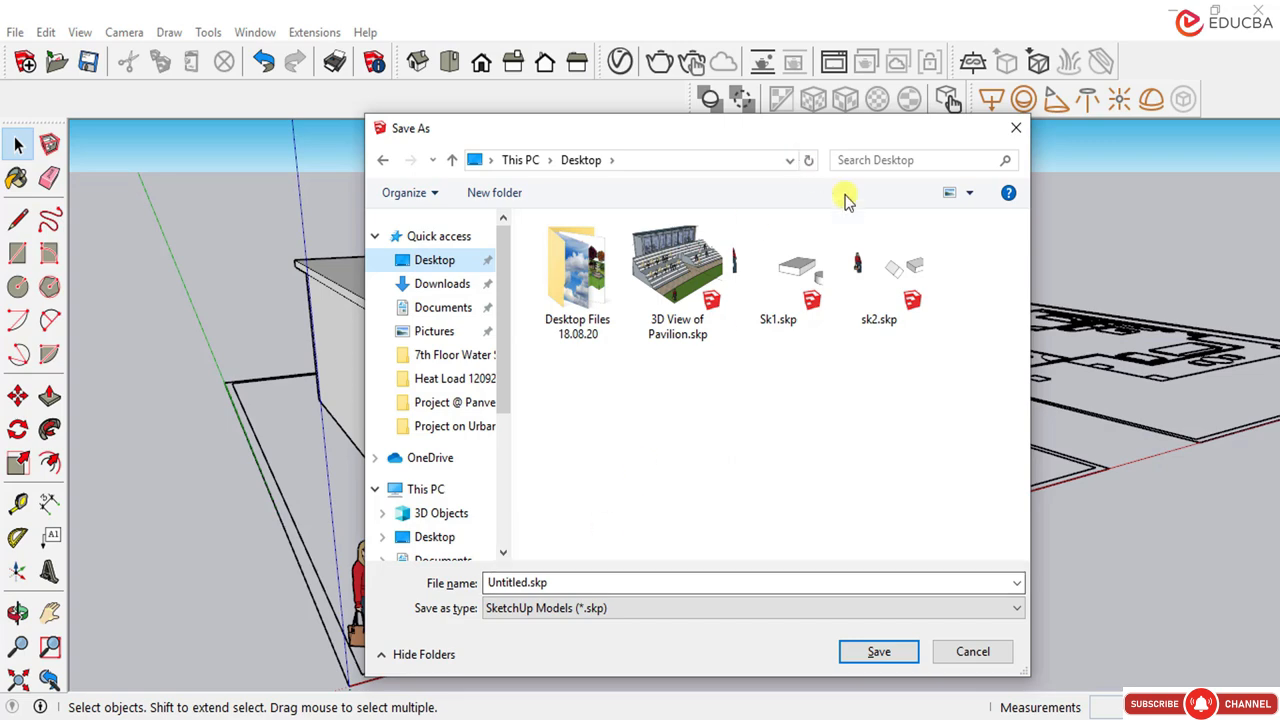
pyautogui.click(965, 652)
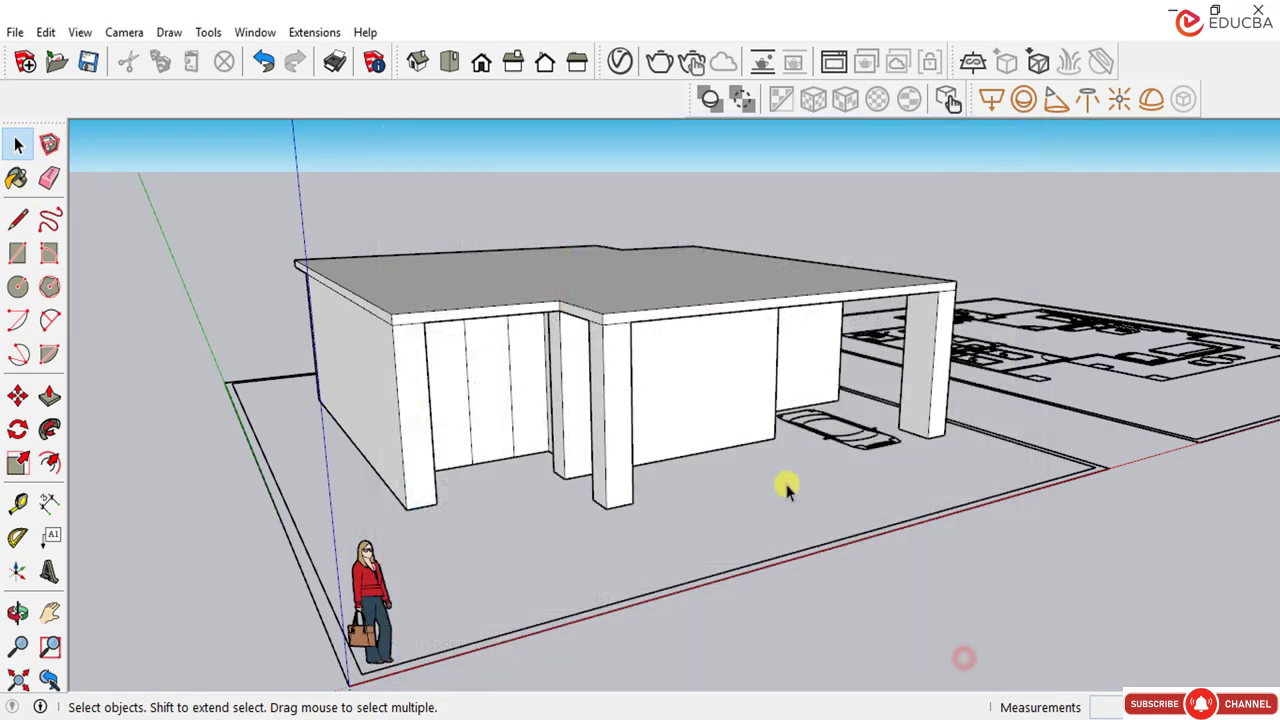
# Step: Start saving the model and choose the Desktop folder as its location
pyautogui.scroll(-3, 563, 363)
pyautogui.moveTo(563, 363); pyautogui.dragTo(600, 437, button='middle')
pyautogui.scroll(3, 590, 422)
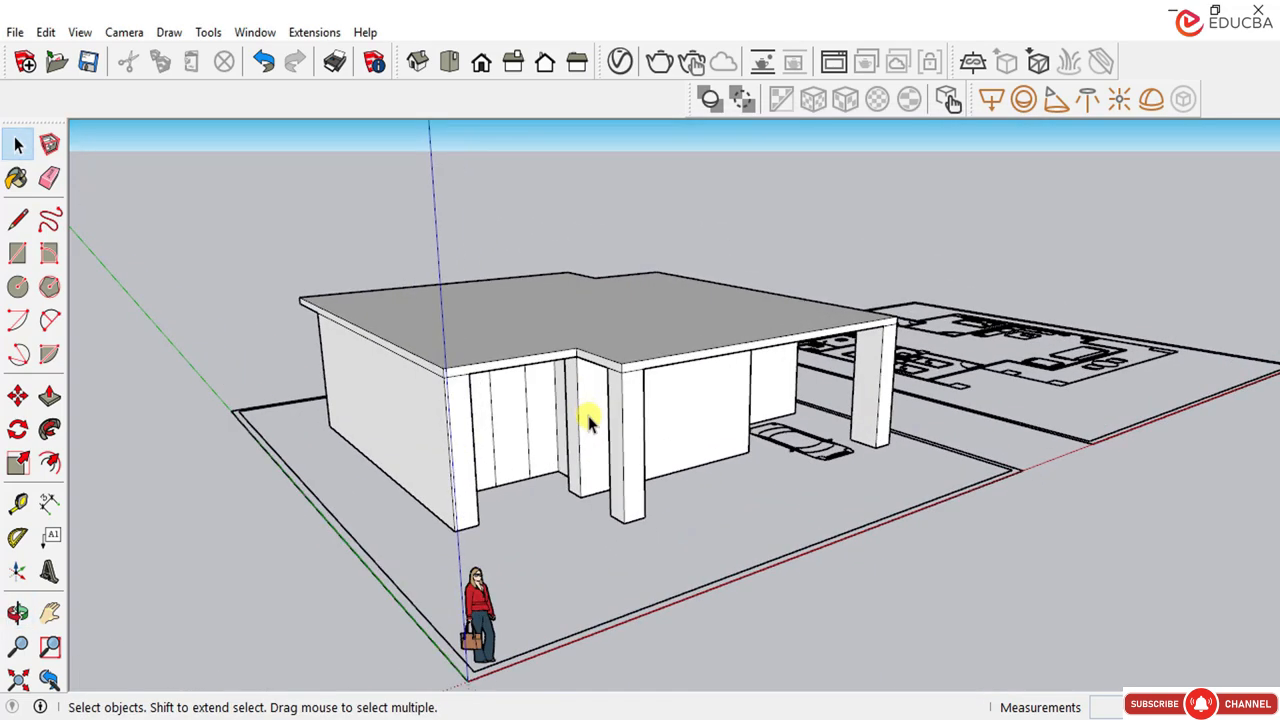
pyautogui.click(16, 32)
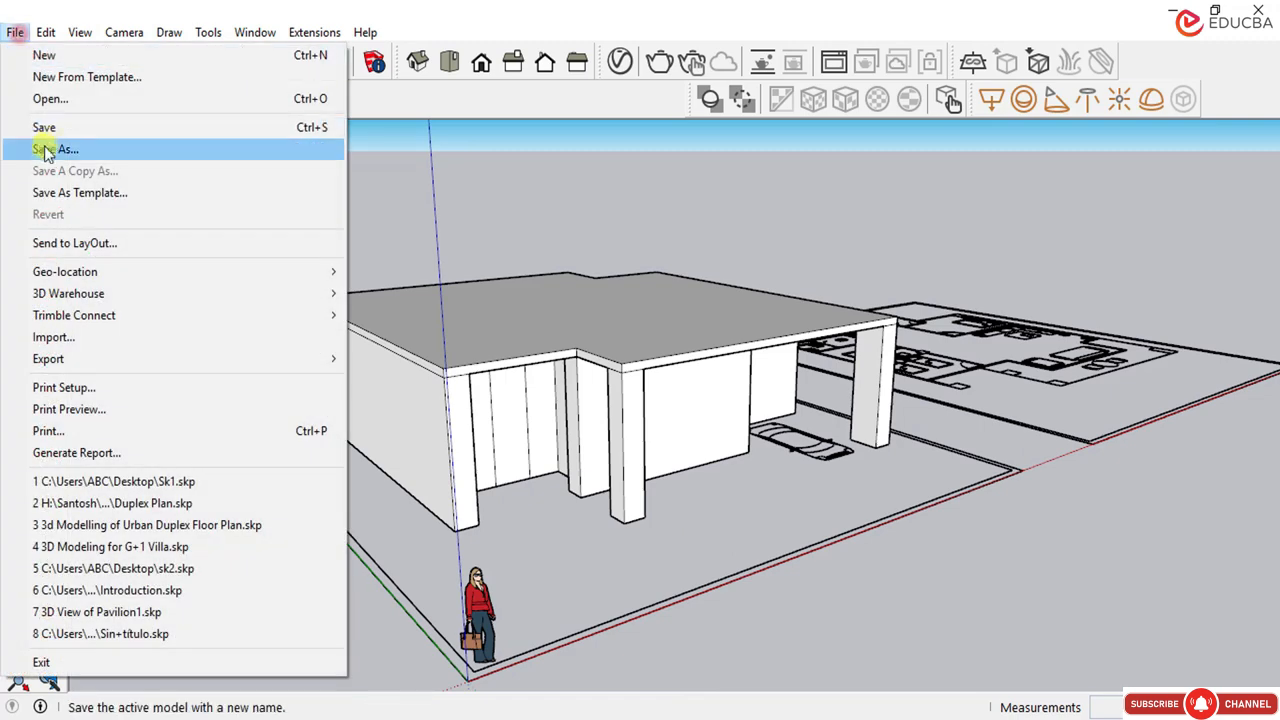
pyautogui.click(46, 126)
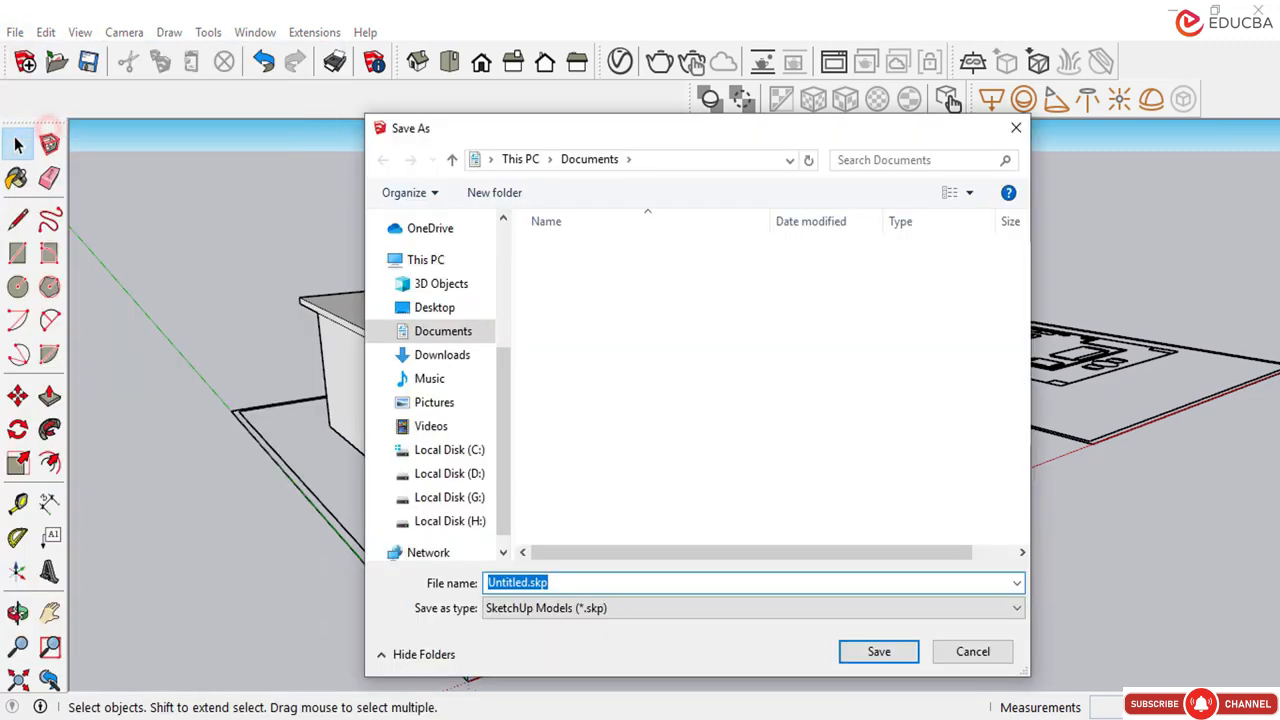
pyautogui.scroll(3, 420, 270)
pyautogui.click(426, 260)
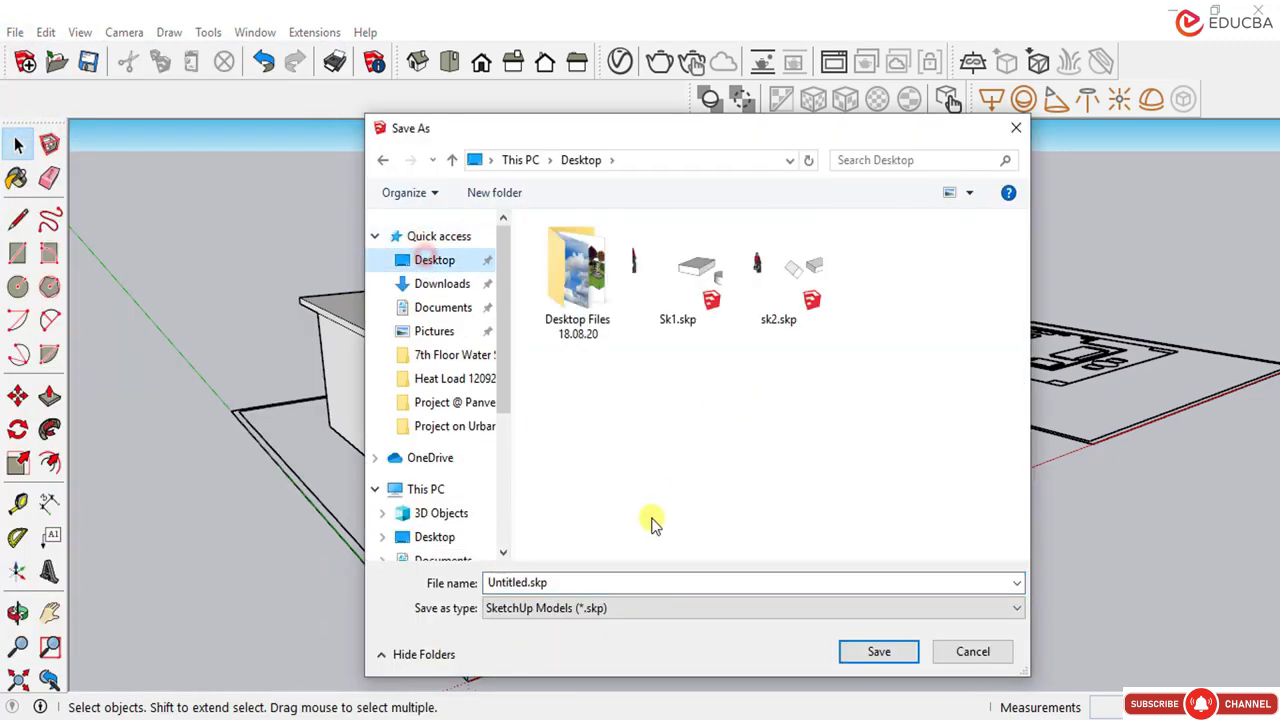
# Step: Save the model as 3D Modeling of Urban Duplex Floor Plan.skp and have its reported problems fixed immediately
pyautogui.click(503, 580)
pyautogui.click(490, 584)
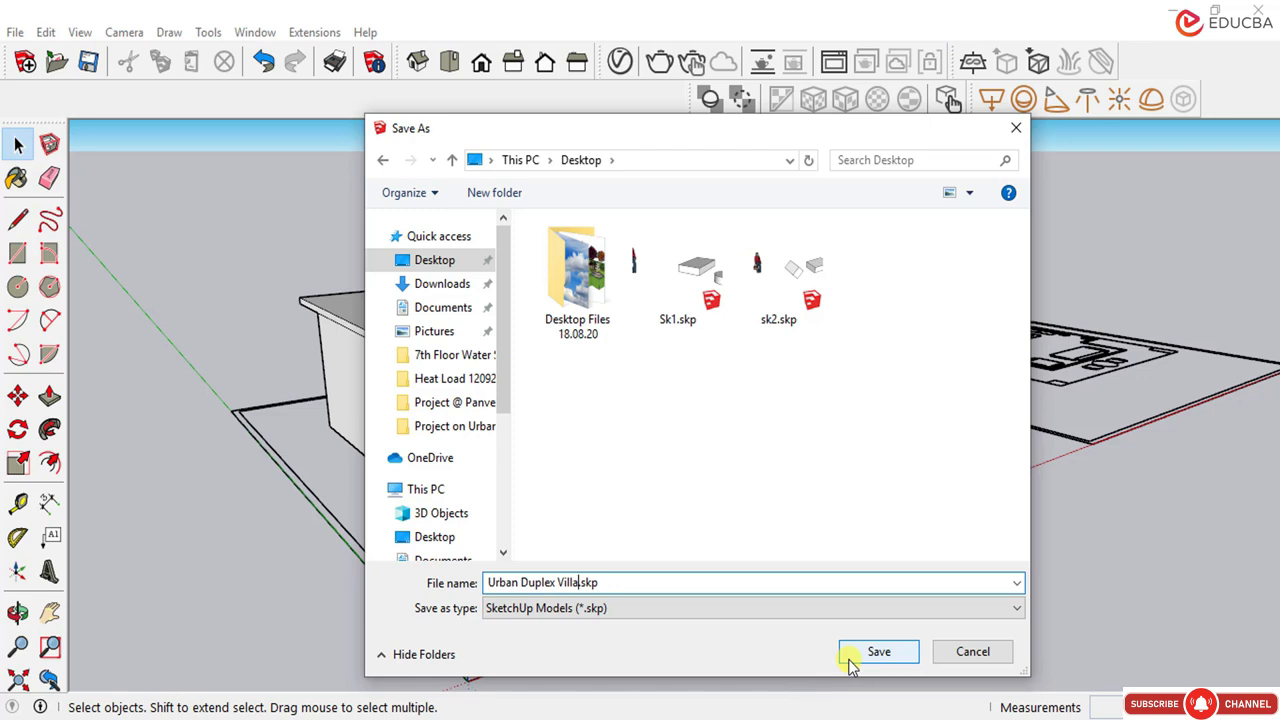
pyautogui.click(560, 582)
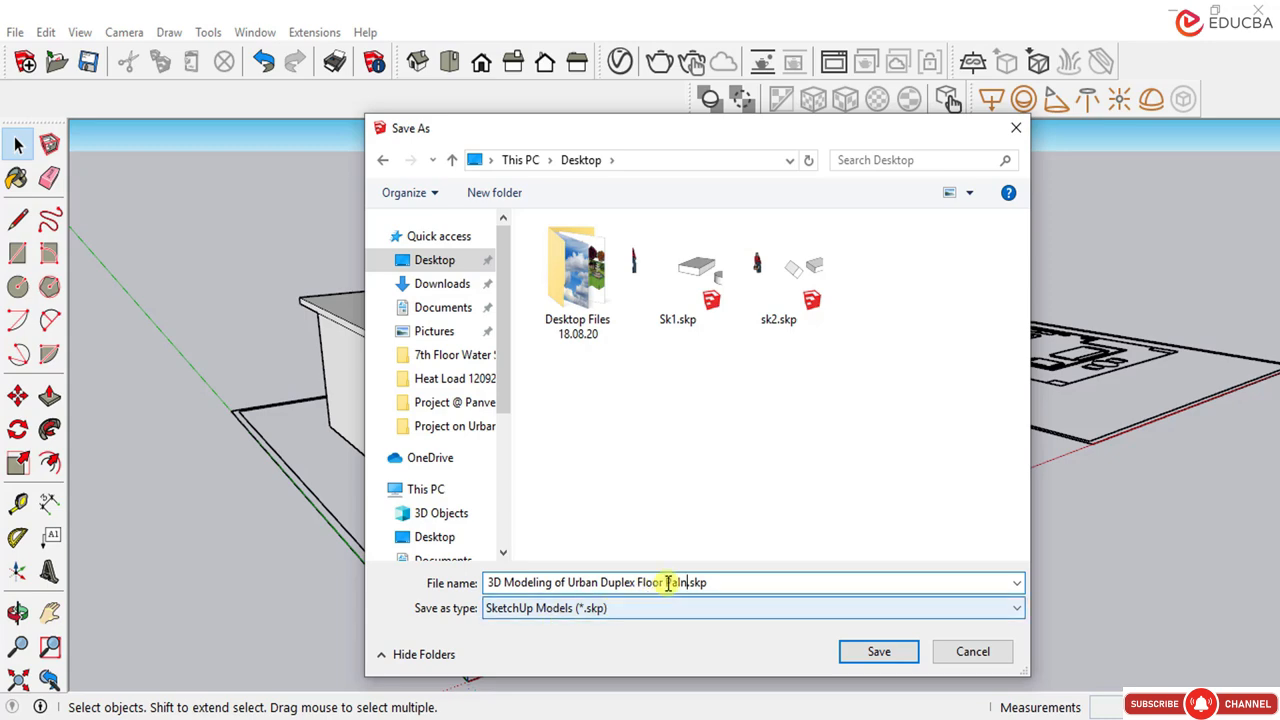
pyautogui.moveTo(665, 582); pyautogui.dragTo(678, 582)
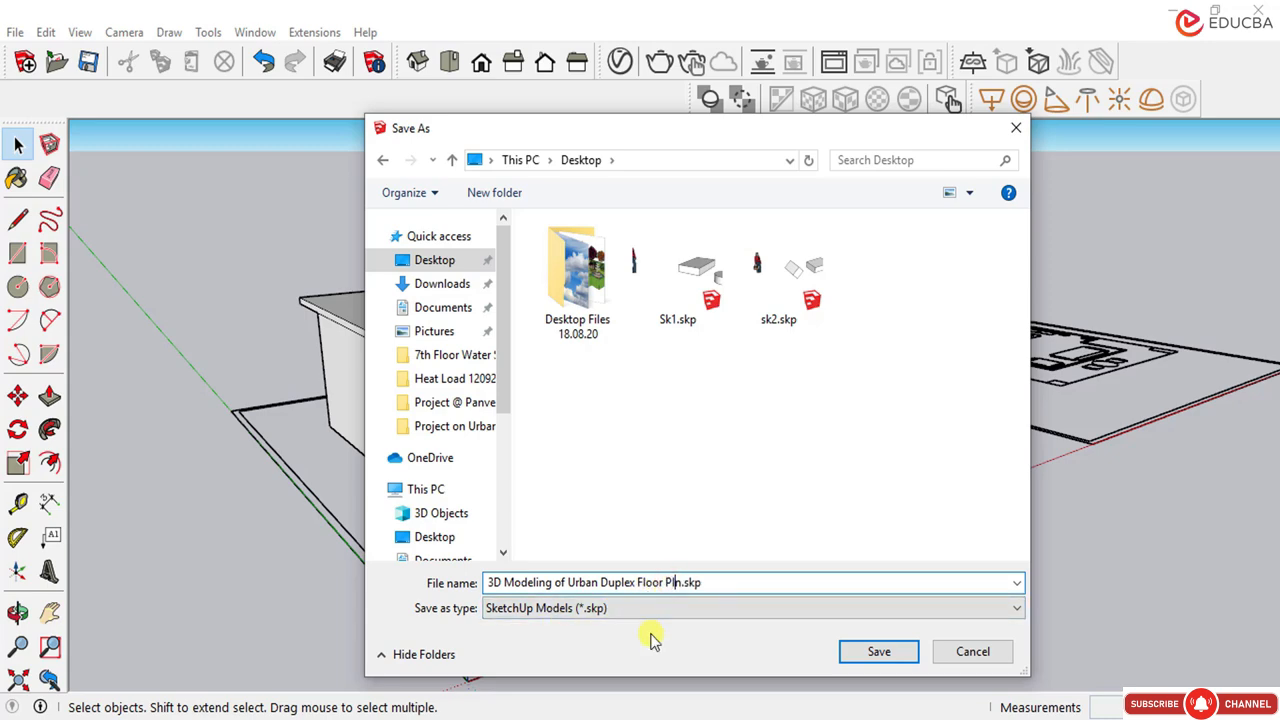
pyautogui.click(875, 652)
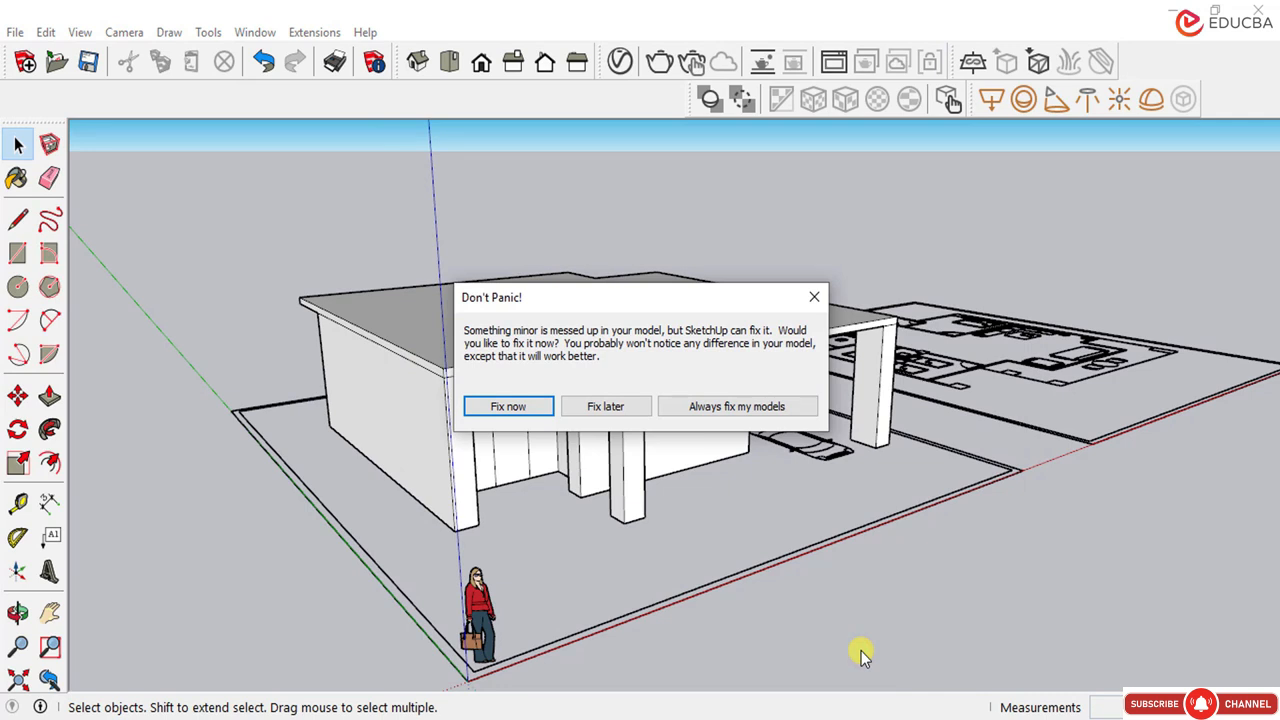
pyautogui.click(508, 406)
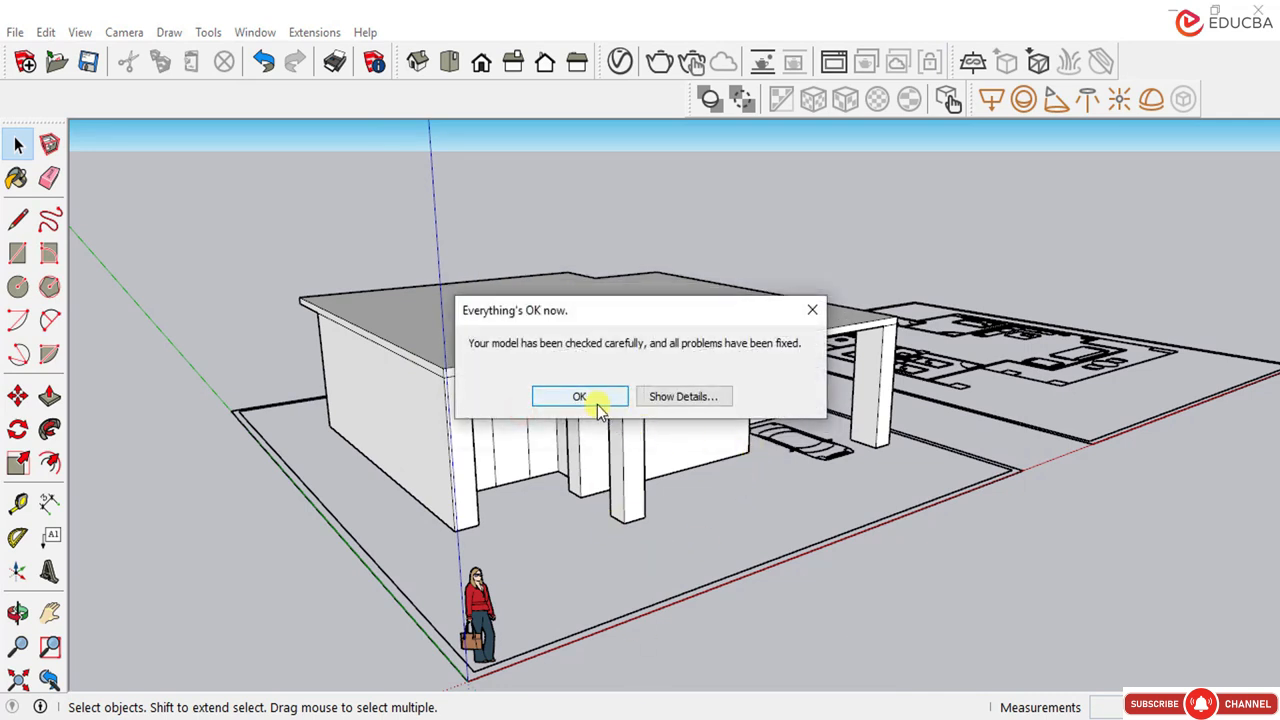
pyautogui.click(598, 405)
# Step: Pull the slab's edge face above the long side wall near the green axis outward 300 mm
pyautogui.scroll(-2, 611, 480)
pyautogui.moveTo(611, 480); pyautogui.dragTo(645, 416, button='middle')
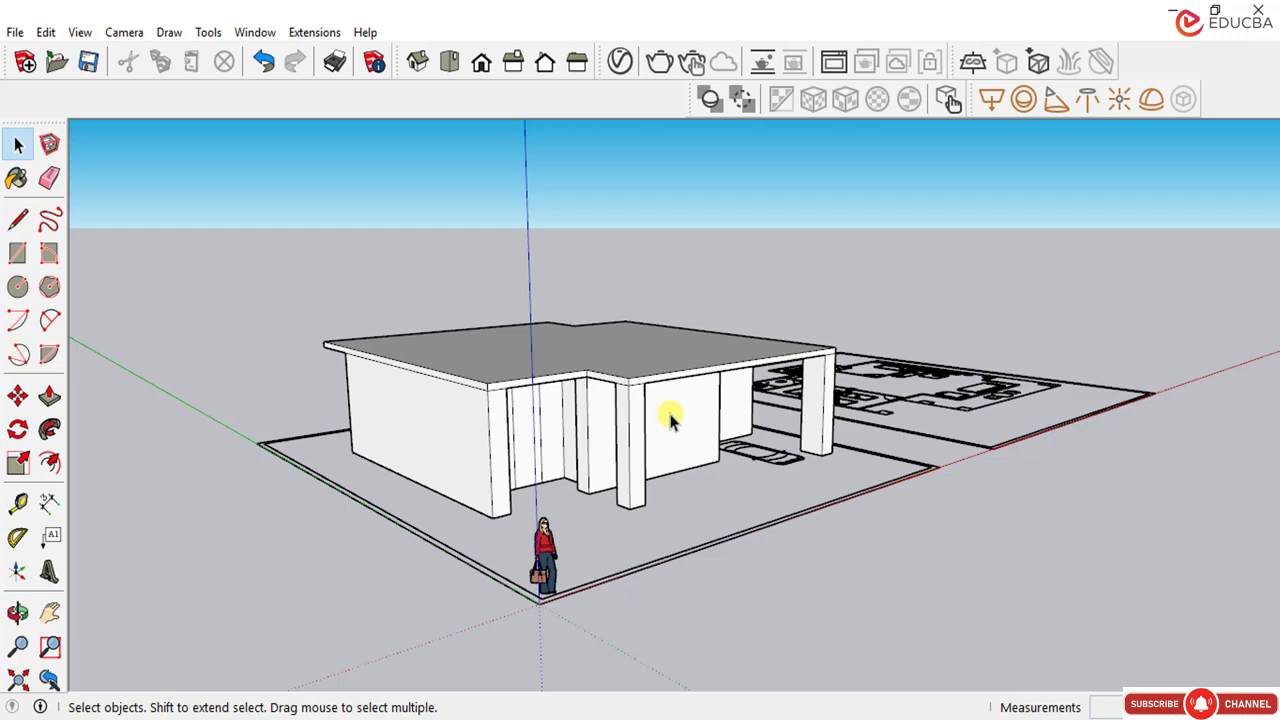
pyautogui.scroll(-1, 654, 409)
pyautogui.moveTo(654, 409); pyautogui.dragTo(623, 437, button='middle')
pyautogui.scroll(5, 577, 331)
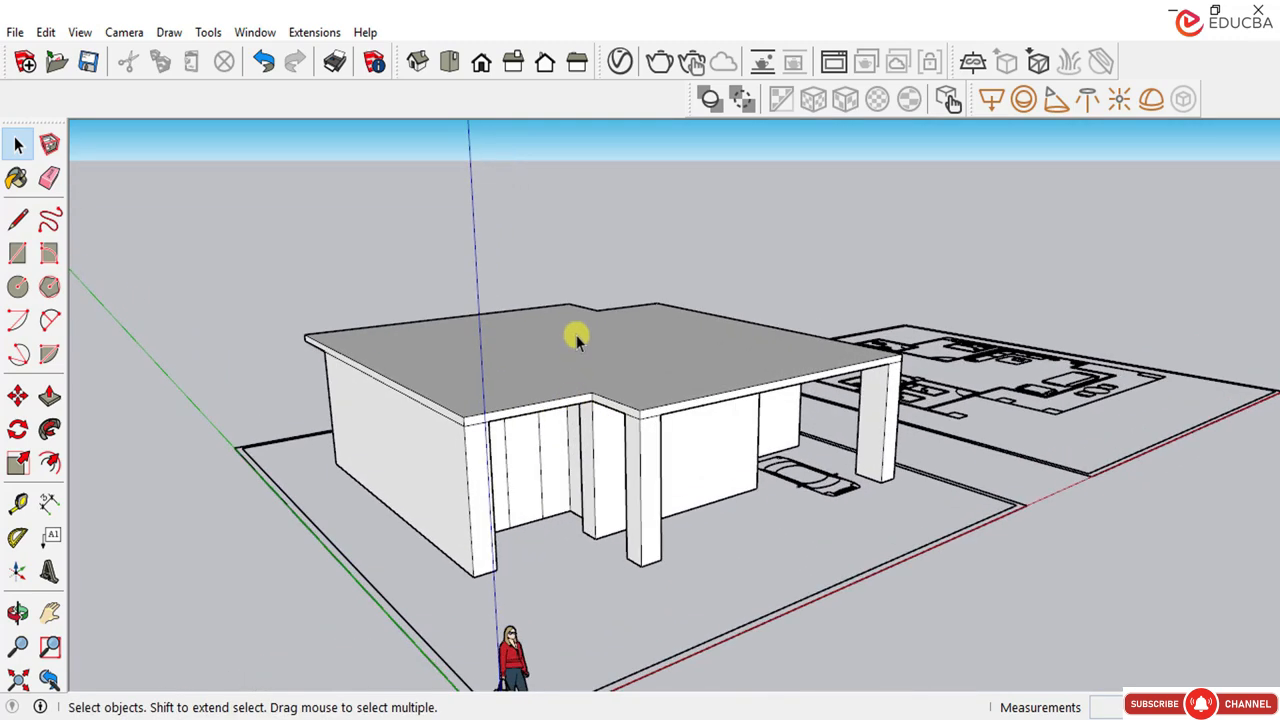
pyautogui.scroll(-3, 674, 362)
pyautogui.moveTo(592, 312); pyautogui.dragTo(617, 405, button='middle')
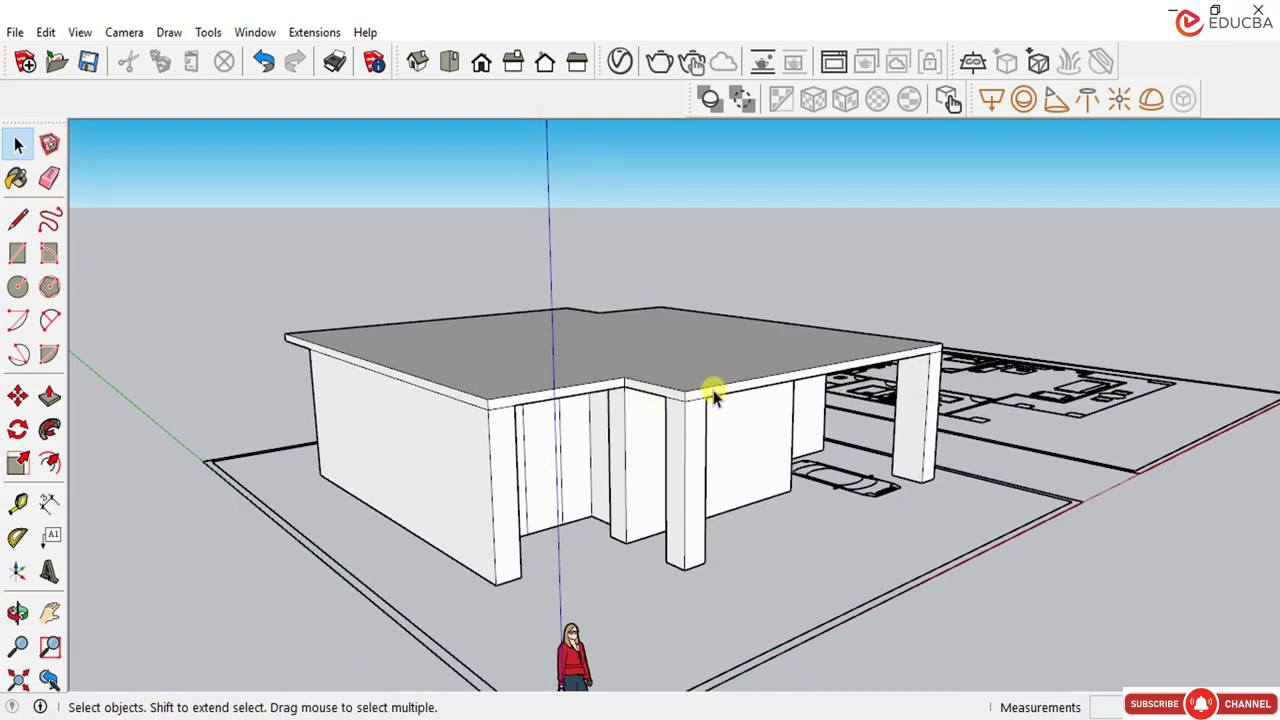
pyautogui.scroll(2, 711, 398)
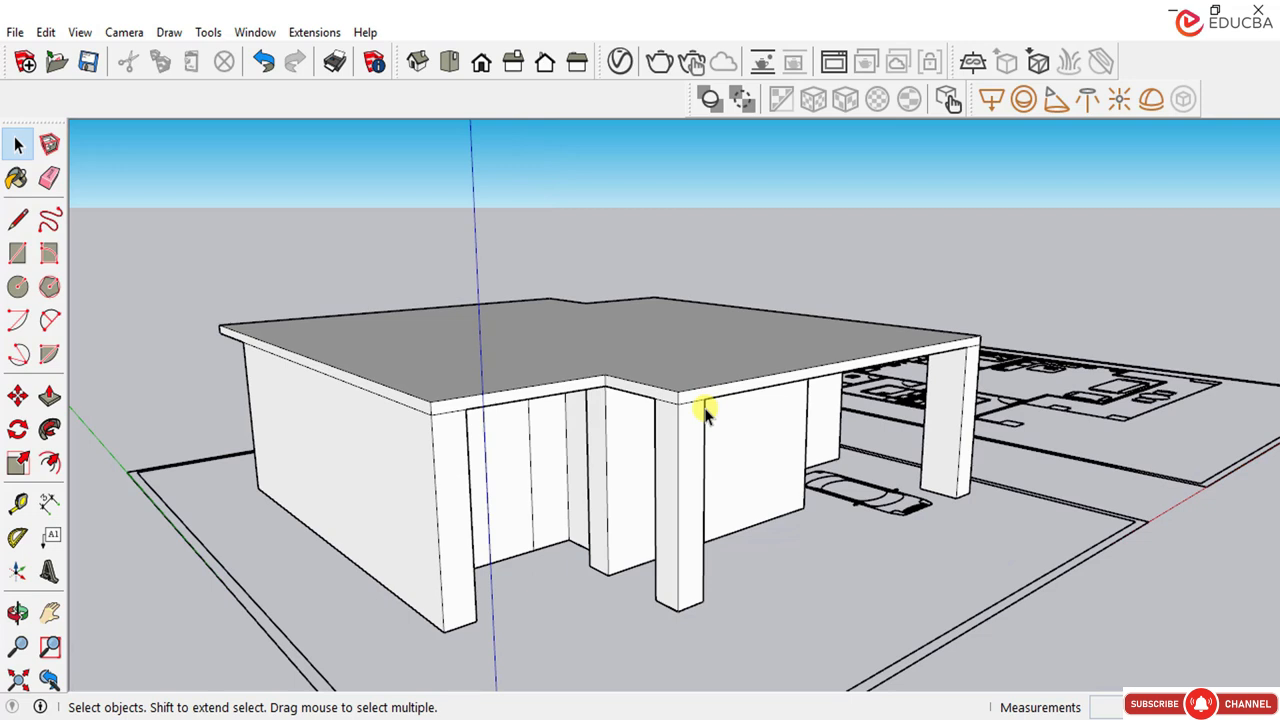
pyautogui.click(49, 397)
pyautogui.scroll(2, 372, 395)
pyautogui.click(379, 382)
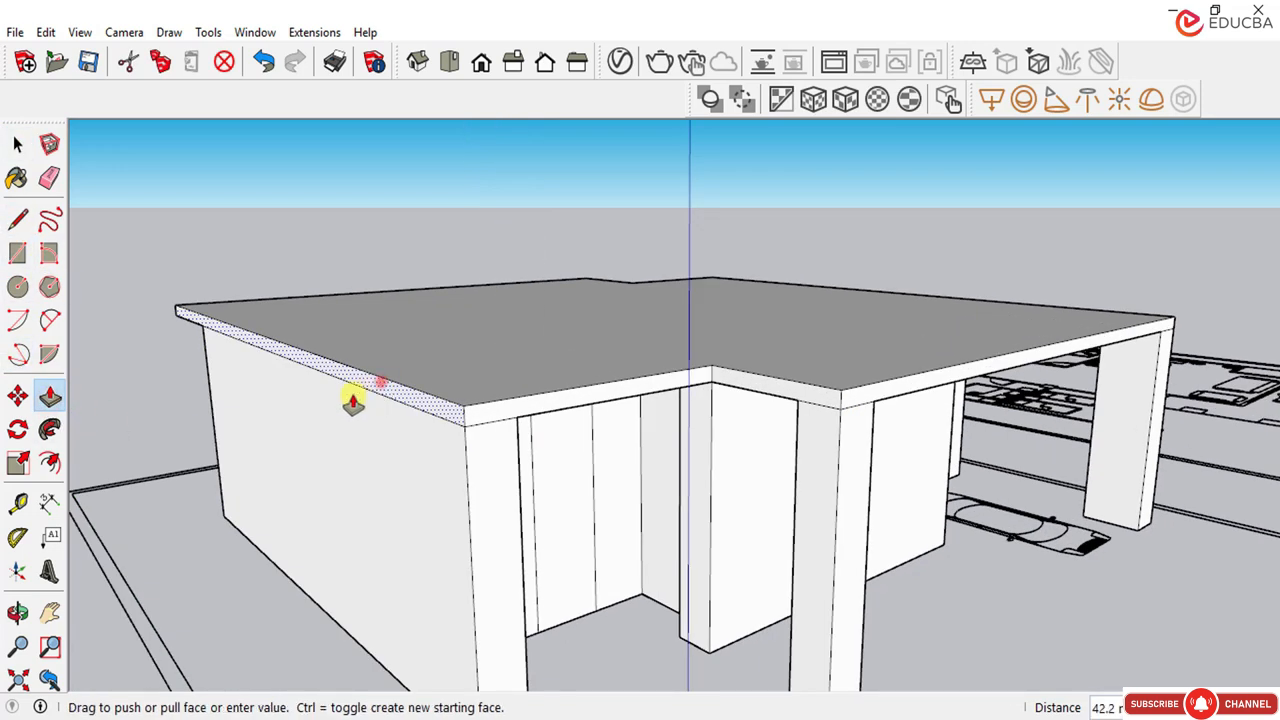
pyautogui.press('Return')
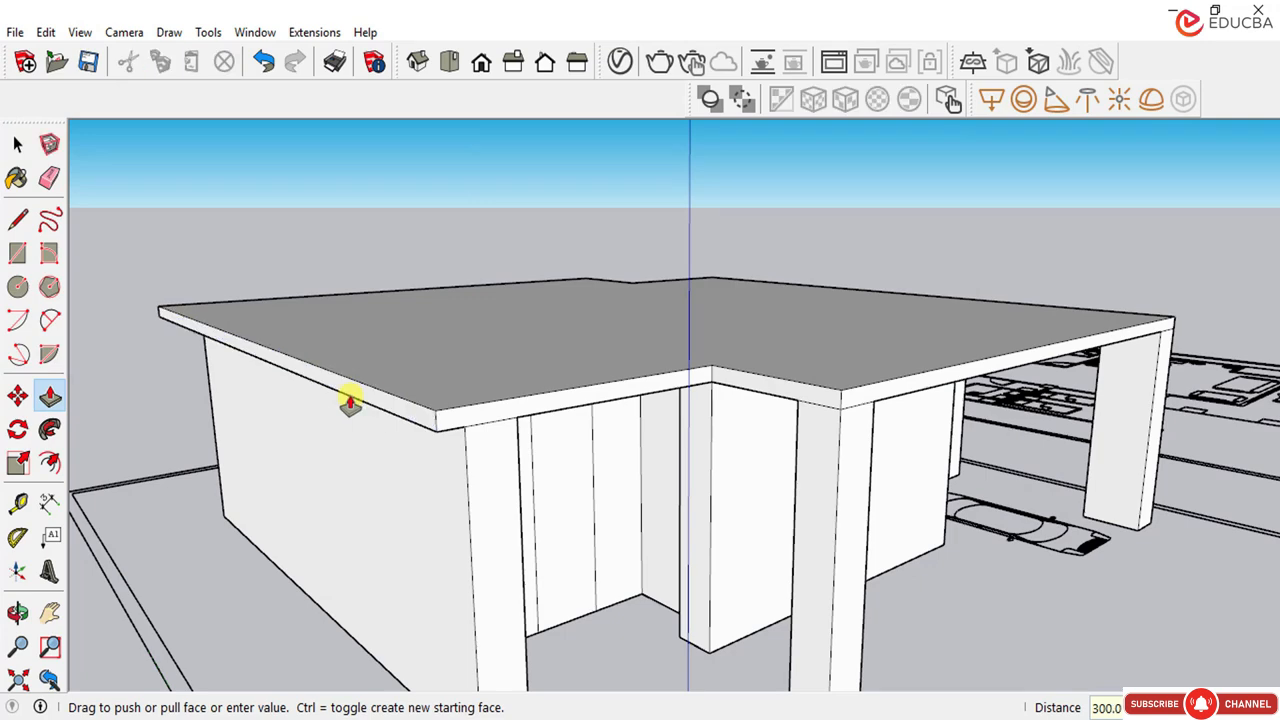
# Step: Pull the slab's edge face above the recessed front wall and the short side face of the front notch outward 300 mm each
pyautogui.scroll(1, 480, 405)
pyautogui.click(480, 410)
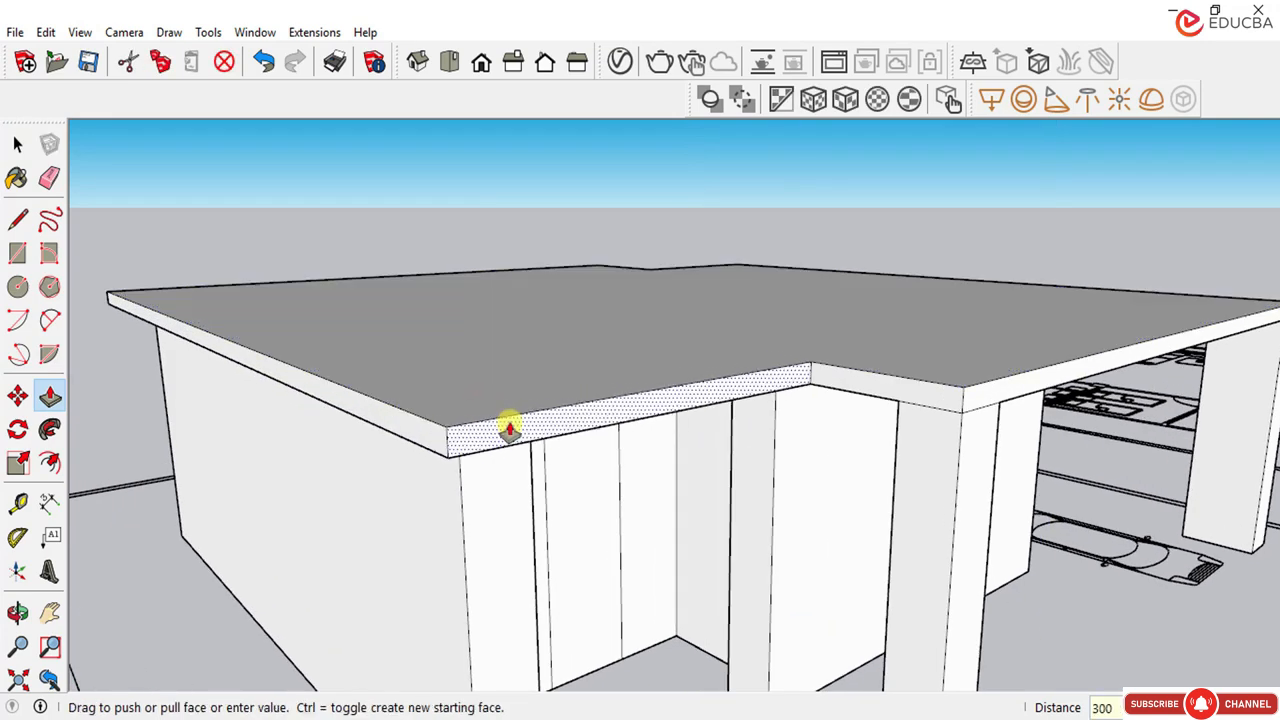
pyautogui.press('Return')
pyautogui.scroll(2, 889, 403)
pyautogui.click(893, 390)
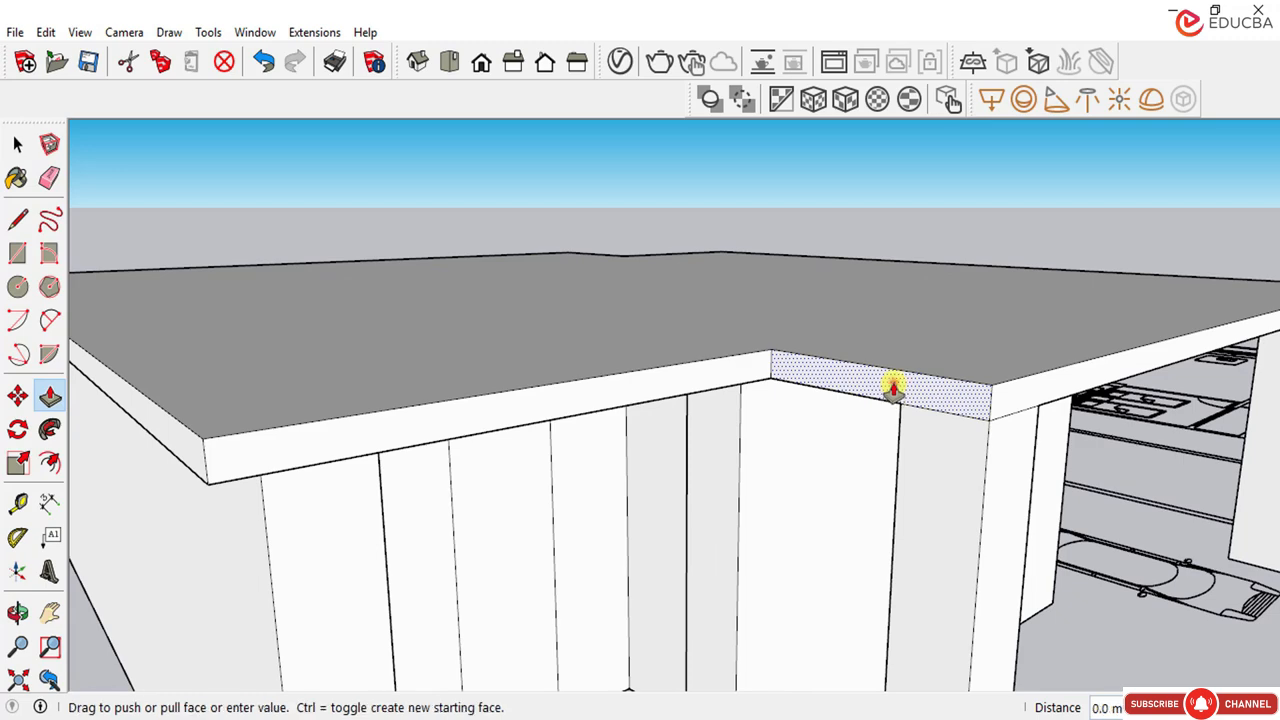
pyautogui.write('300')
pyautogui.press('Return')
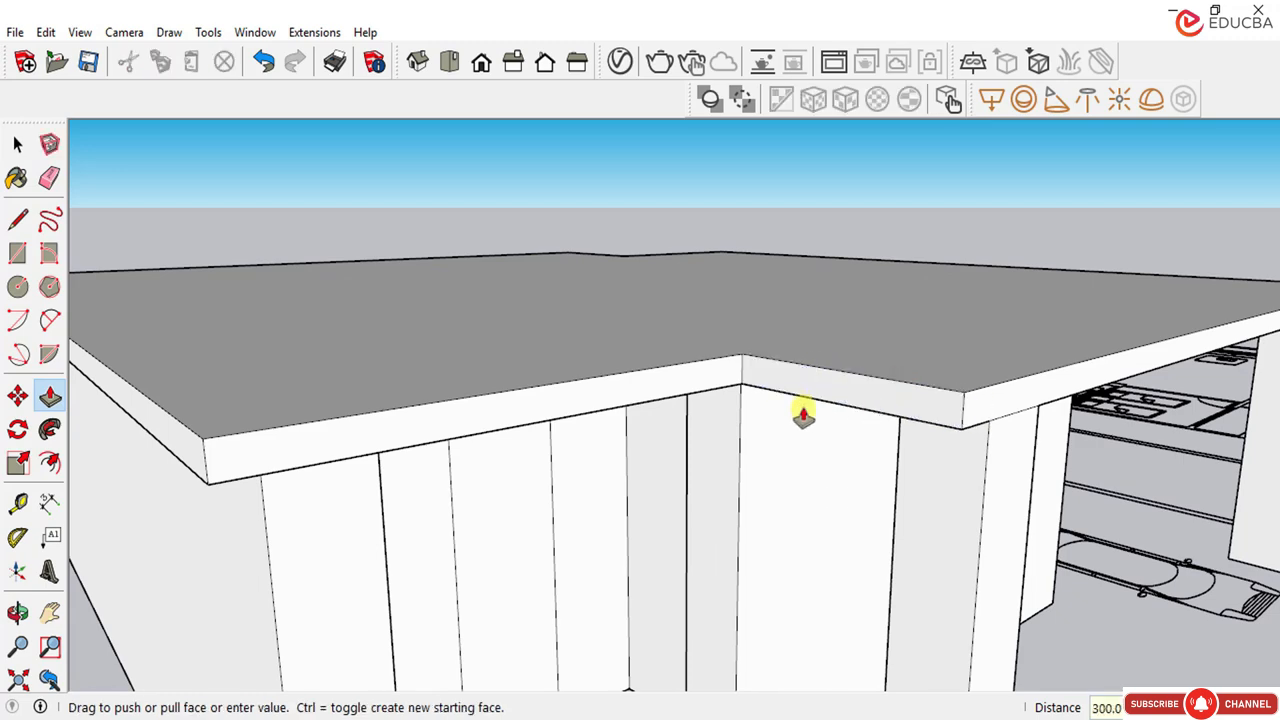
# Step: Pull the slab's front edge face spanning the middle pillar and the car porch outward 300 mm
pyautogui.moveTo(800, 400); pyautogui.dragTo(1000, 391, button='middle')
pyautogui.click(1000, 391)
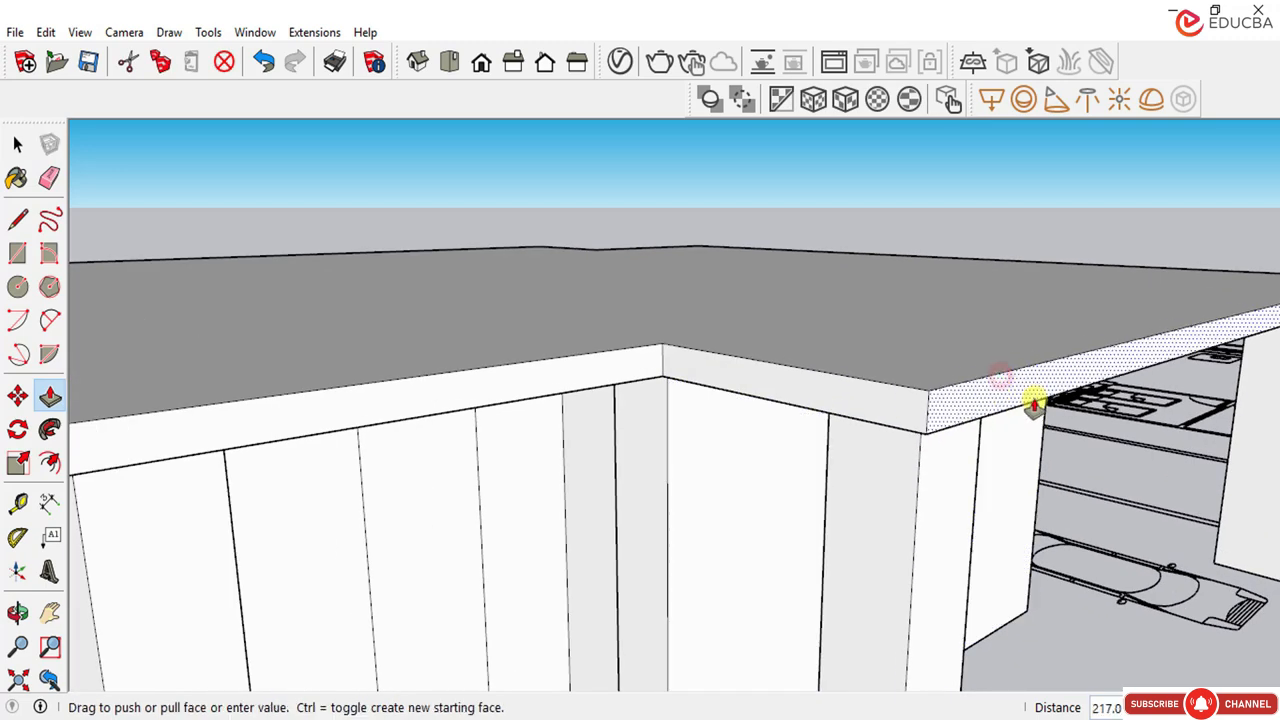
pyautogui.press('Return')
# Step: Pull the slab's long edge face on the car porch side outward 300 mm
pyautogui.scroll(-3, 614, 449)
pyautogui.moveTo(614, 449); pyautogui.dragTo(314, 466, button='middle')
pyautogui.scroll(3, 440, 474)
pyautogui.scroll(-5, 471, 386)
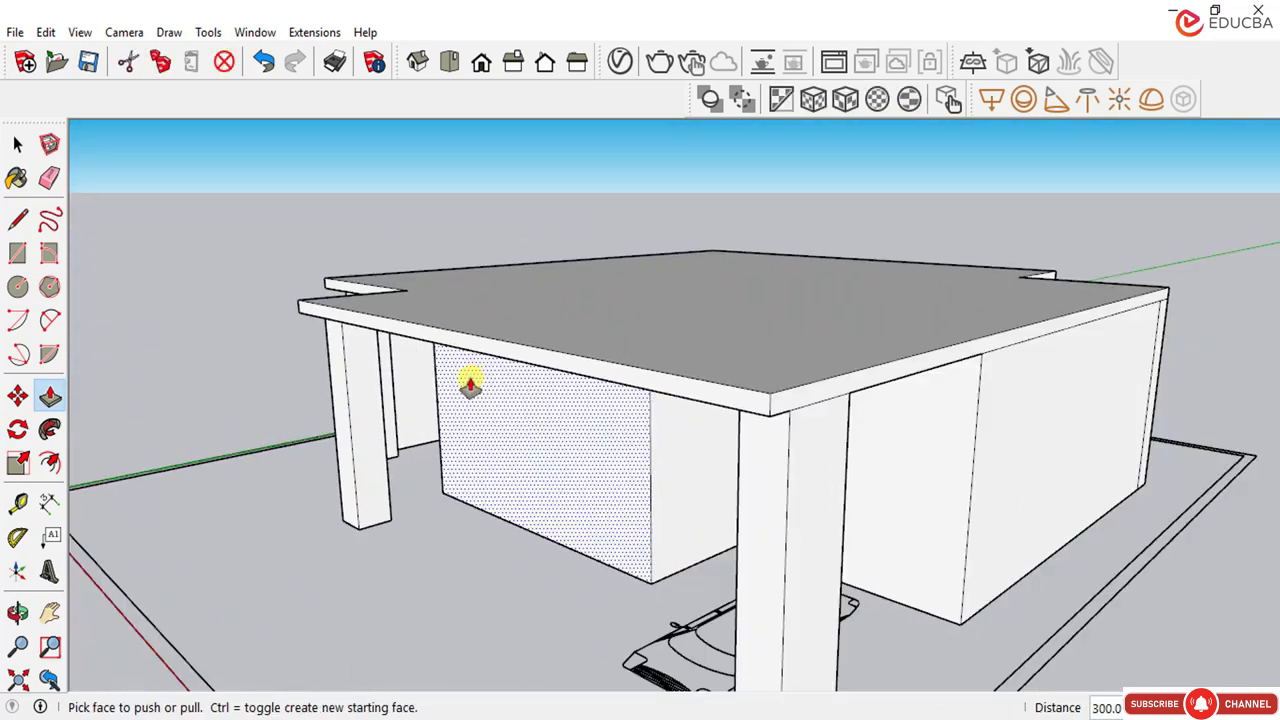
pyautogui.scroll(3, 649, 374)
pyautogui.click(648, 376)
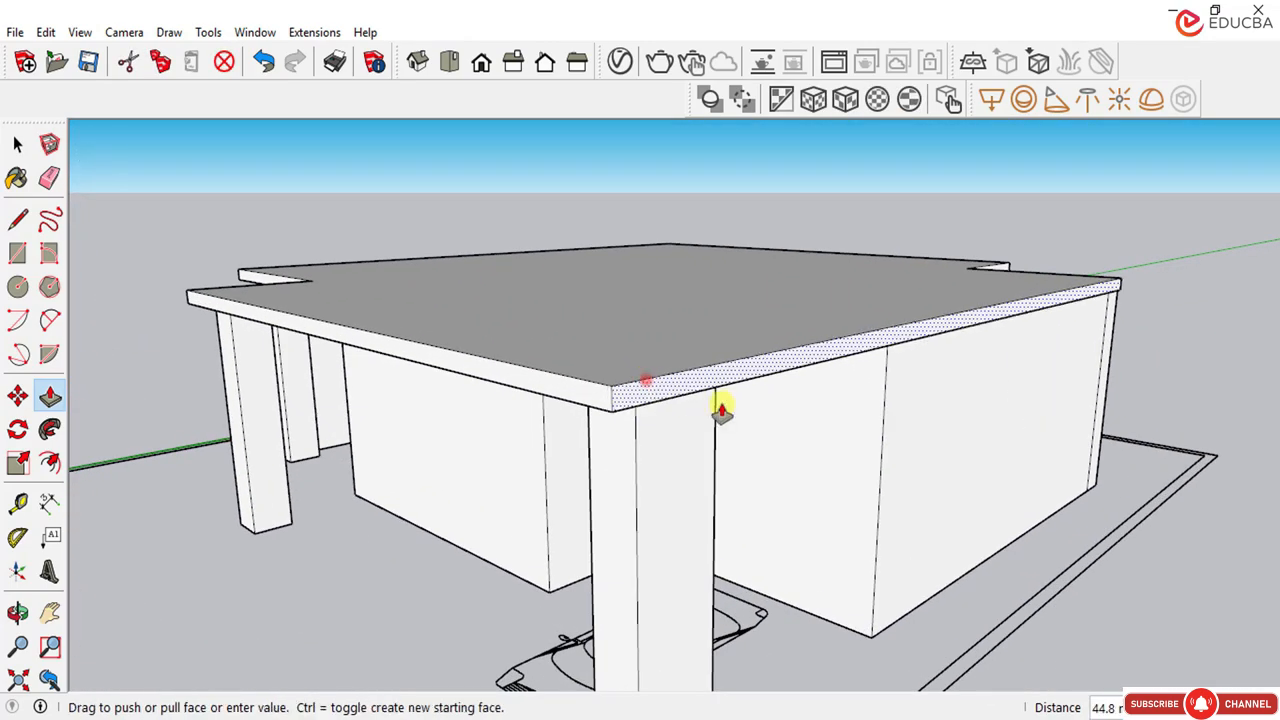
pyautogui.write('300')
pyautogui.press('Return')
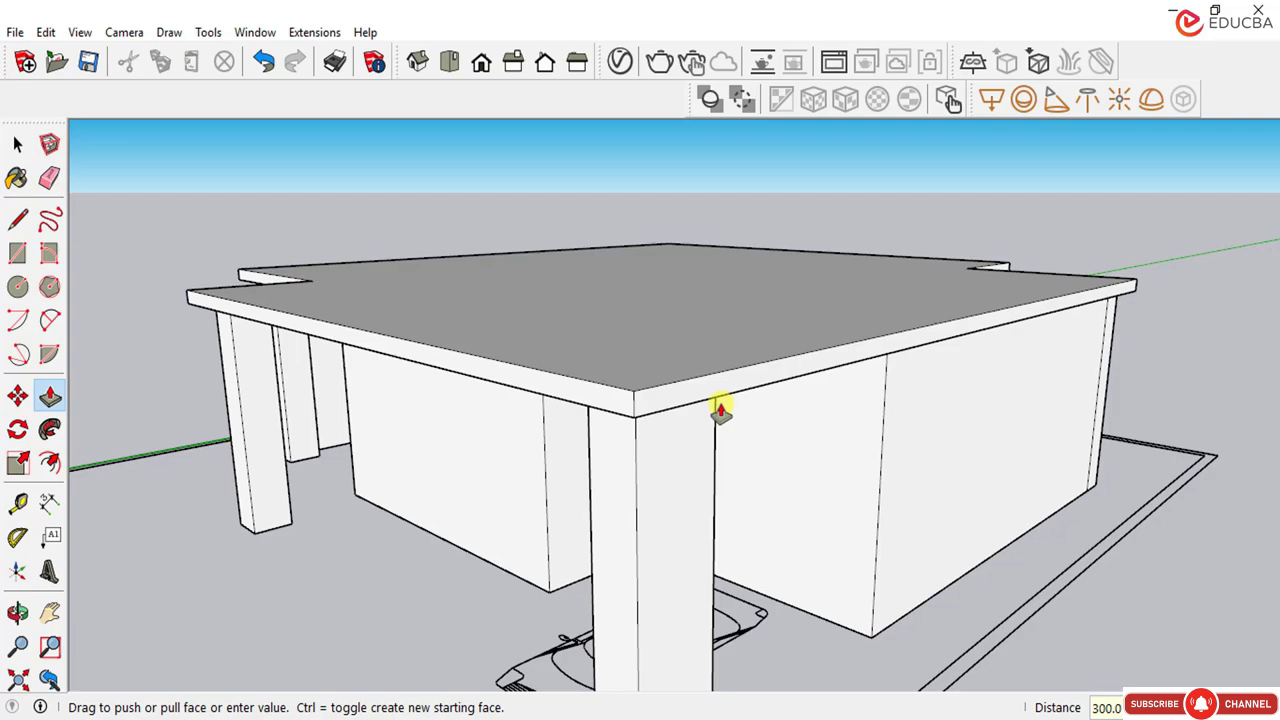
# Step: Pull the slab's recessed rear edge face, adjoining the long car porch side, outward 300 mm
pyautogui.moveTo(720, 408); pyautogui.dragTo(477, 375, button='middle')
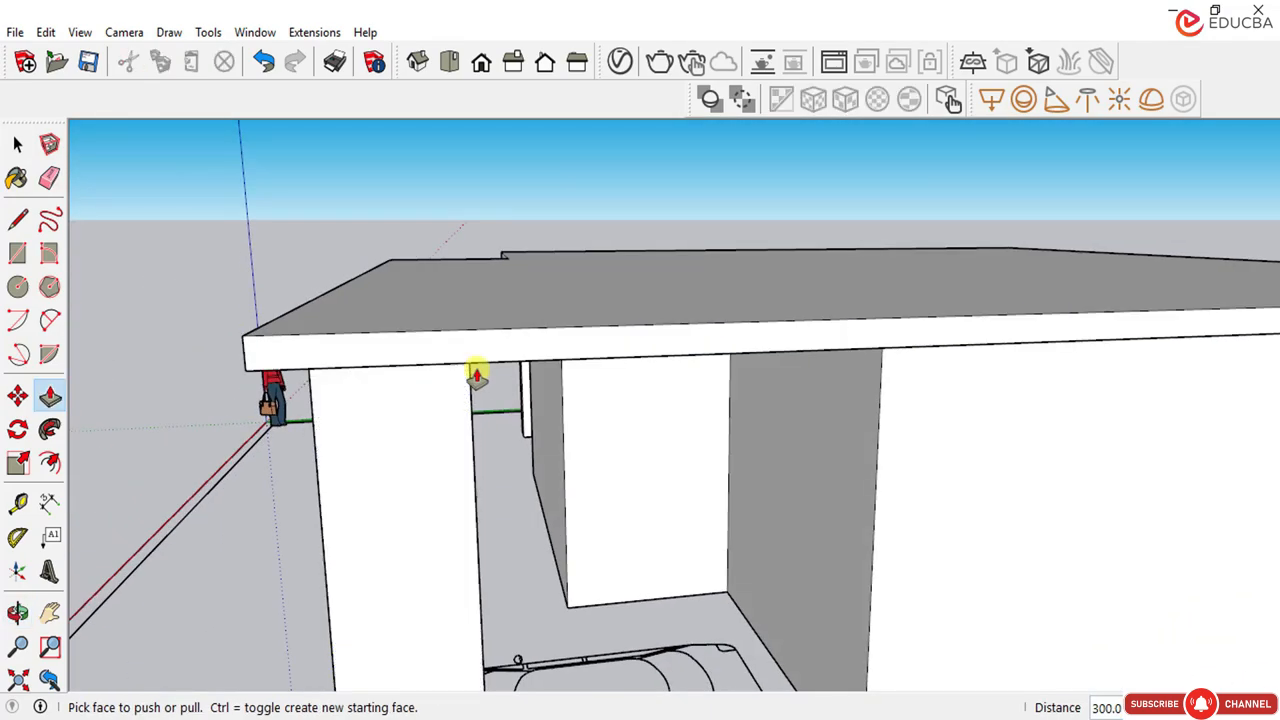
pyautogui.scroll(-5, 894, 417)
pyautogui.moveTo(894, 417); pyautogui.dragTo(576, 346, button='middle')
pyautogui.scroll(6, 789, 469)
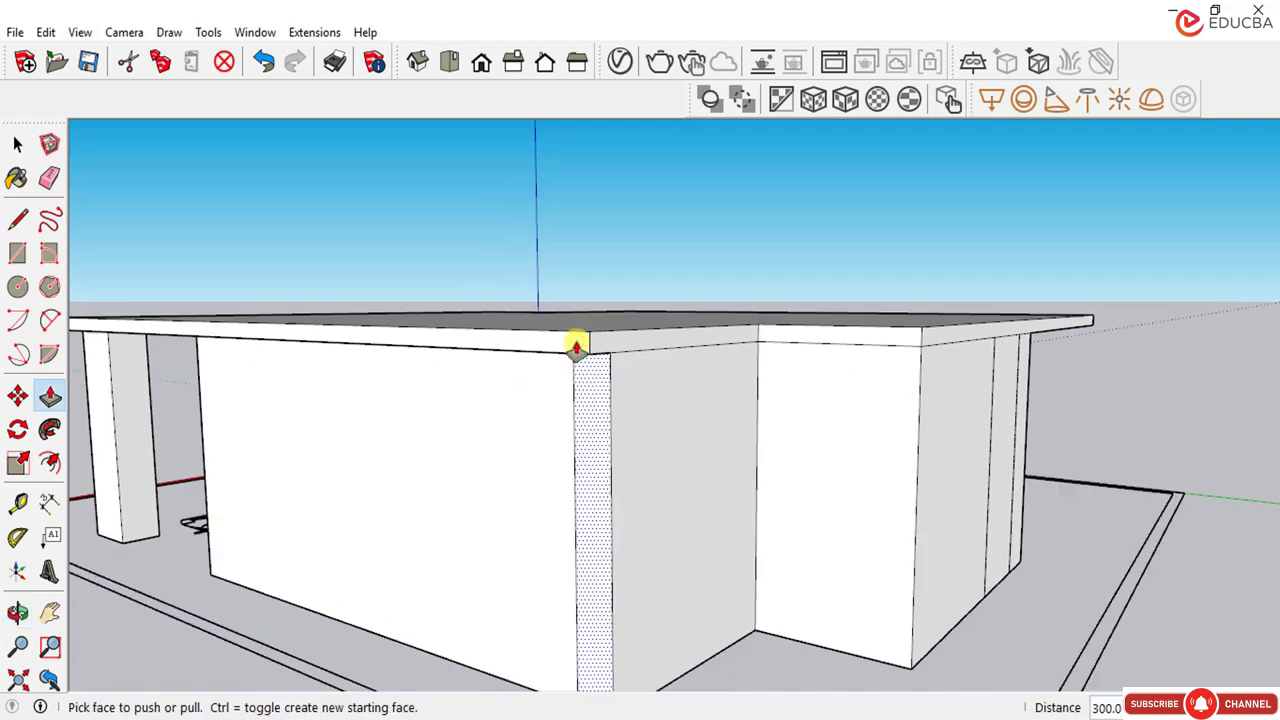
pyautogui.scroll(2, 576, 346)
pyautogui.click(627, 335)
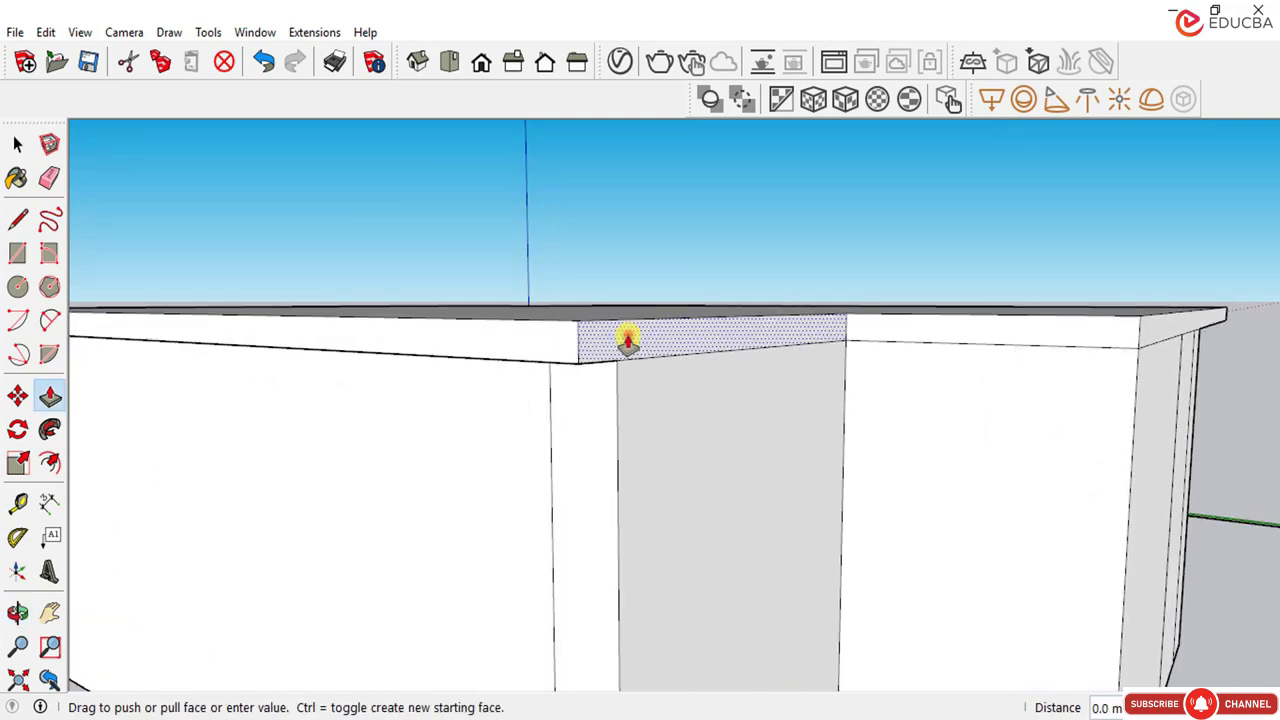
pyautogui.click(693, 377)
# Step: Pull the short side face of the slab's rear notch and the projecting rear edge face beside it outward 300 mm each
pyautogui.scroll(2, 960, 323)
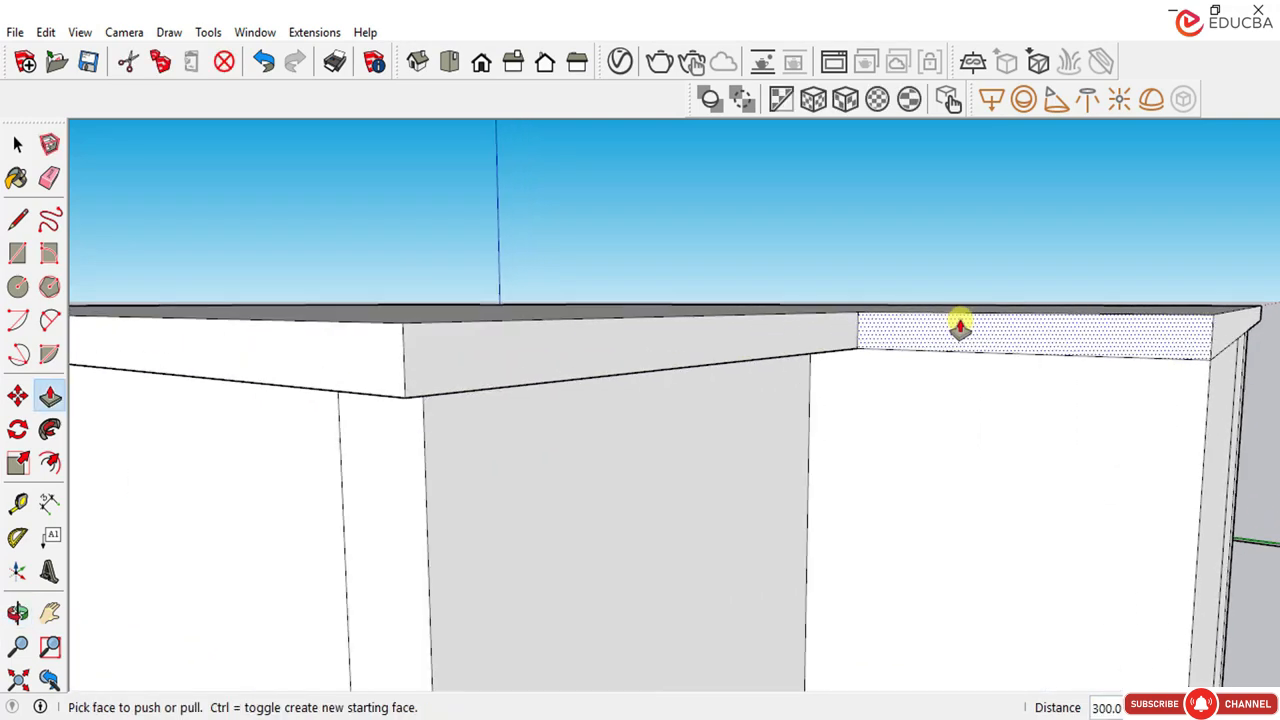
pyautogui.click(959, 321)
pyautogui.click(949, 360)
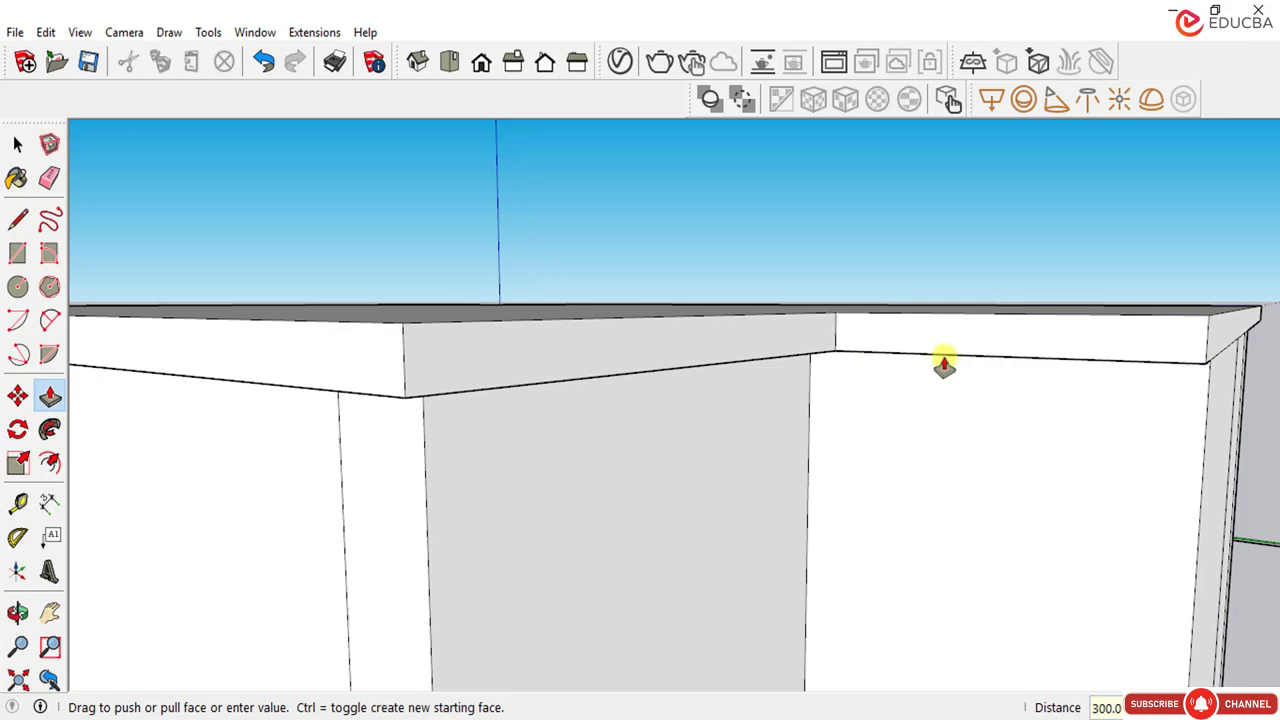
pyautogui.scroll(-1, 869, 454)
pyautogui.moveTo(869, 454)
pyautogui.mouseDown(button='middle')
pyautogui.moveTo(686, 503)
pyautogui.moveTo(573, 466)
pyautogui.moveTo(611, 366)
pyautogui.moveTo(791, 409)
pyautogui.moveTo(937, 380)
pyautogui.moveTo(970, 440)
pyautogui.mouseUp(button='middle')
pyautogui.click(970, 440)
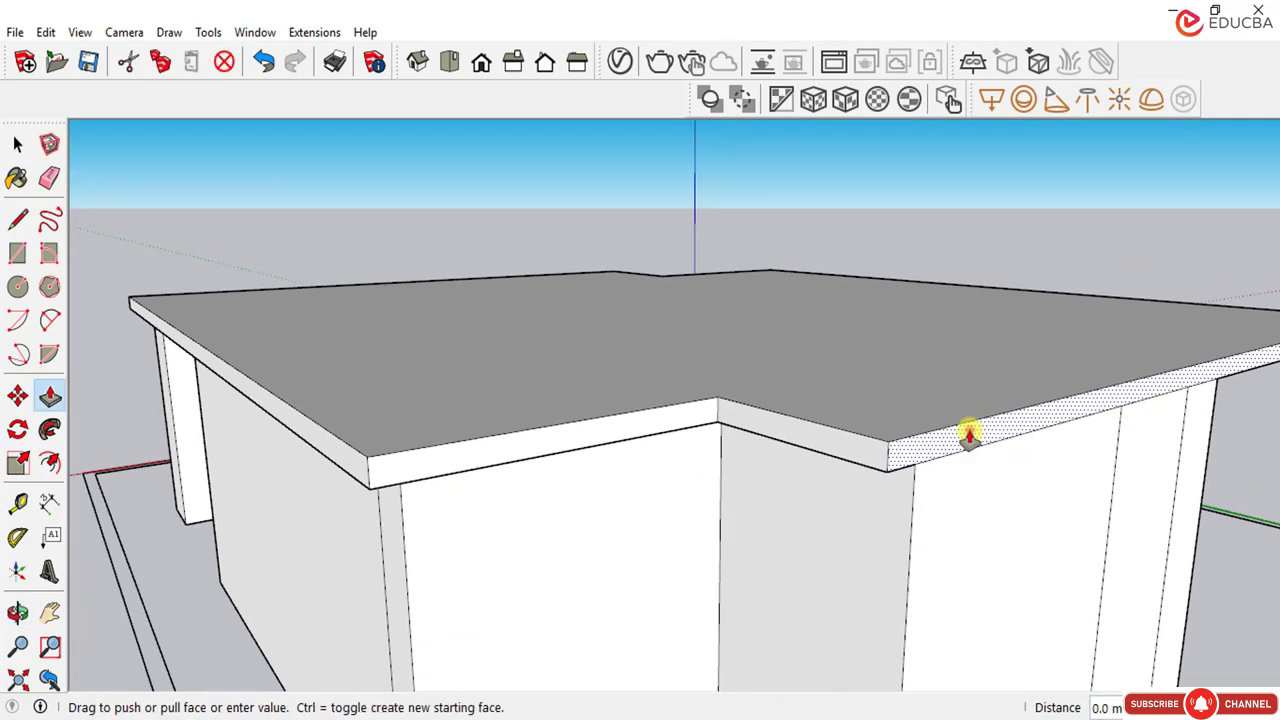
pyautogui.press('Return')
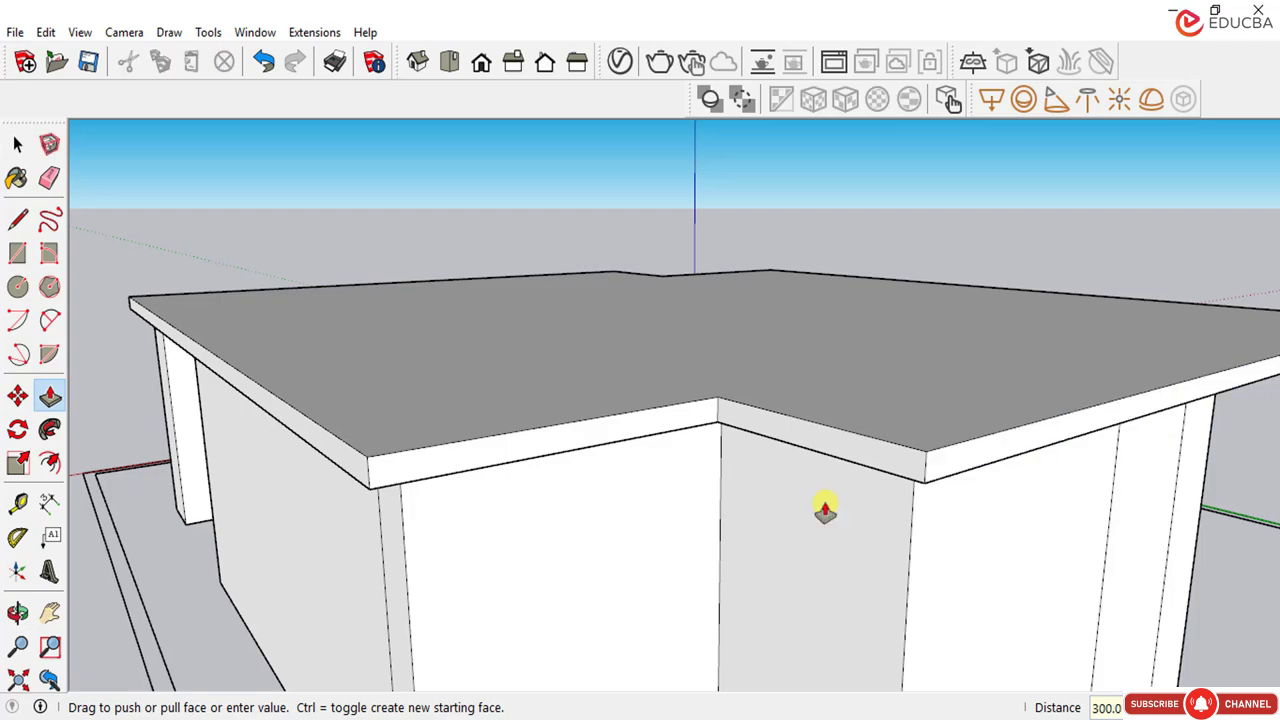
# Step: Examine the roof slab's overhang around the building and finish in the standard isometric view
pyautogui.scroll(-5, 440, 486)
pyautogui.moveTo(751, 443); pyautogui.dragTo(651, 309, button='middle')
pyautogui.scroll(4, 677, 343)
pyautogui.scroll(-5, 730, 392)
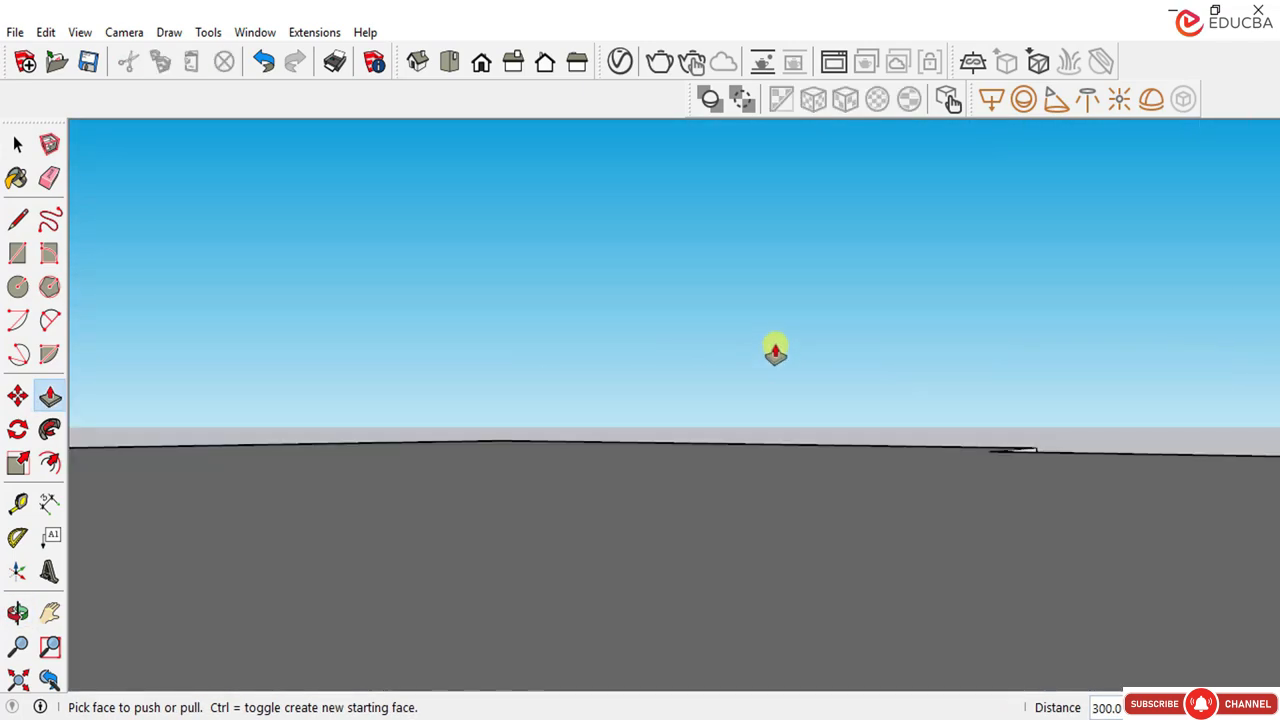
pyautogui.moveTo(774, 349); pyautogui.dragTo(160, 435, button='middle')
pyautogui.moveTo(609, 391); pyautogui.dragTo(581, 403, button='middle')
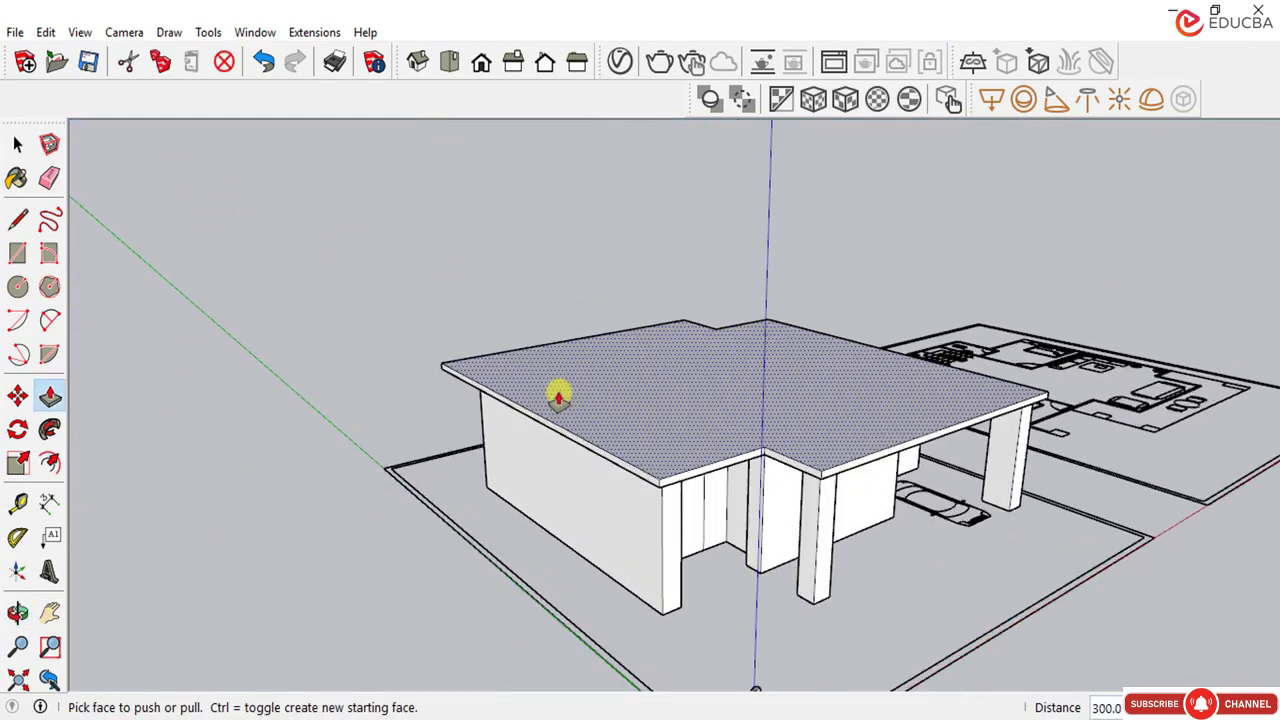
pyautogui.scroll(6, 383, 366)
pyautogui.moveTo(449, 371); pyautogui.dragTo(303, 303, button='middle')
pyautogui.scroll(5, 504, 362)
pyautogui.scroll(-3, 510, 400)
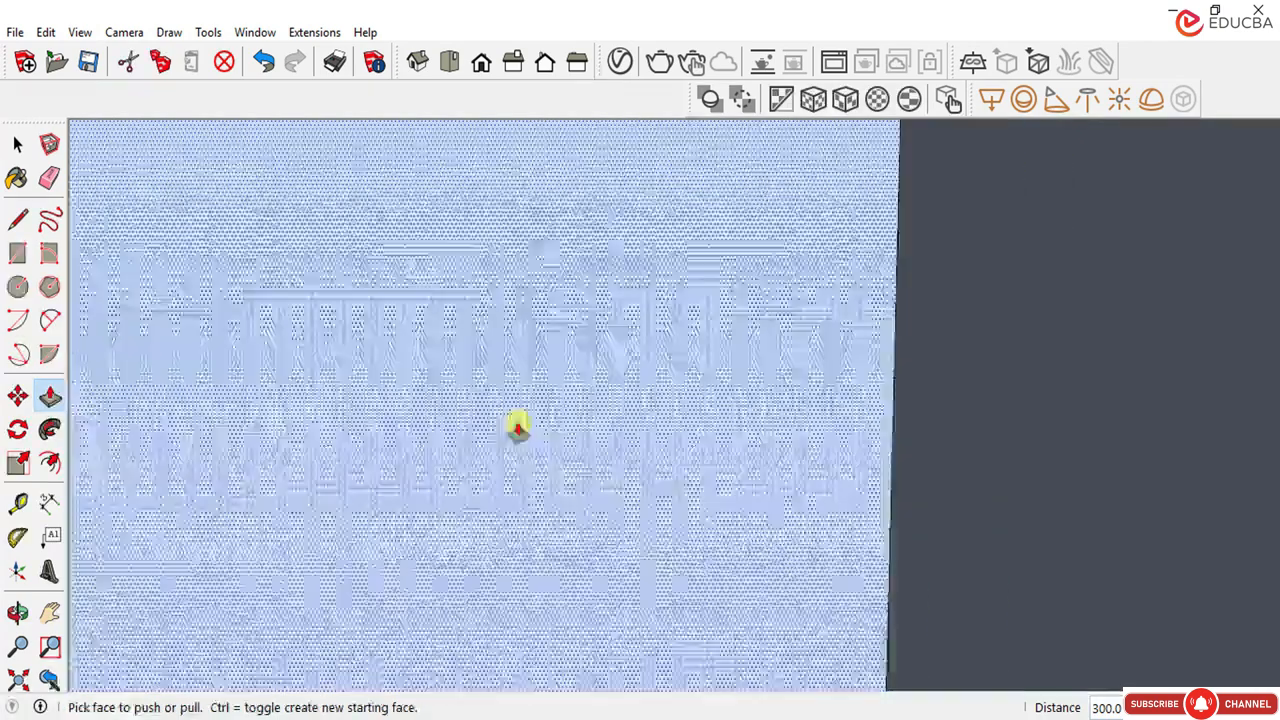
pyautogui.click(417, 62)
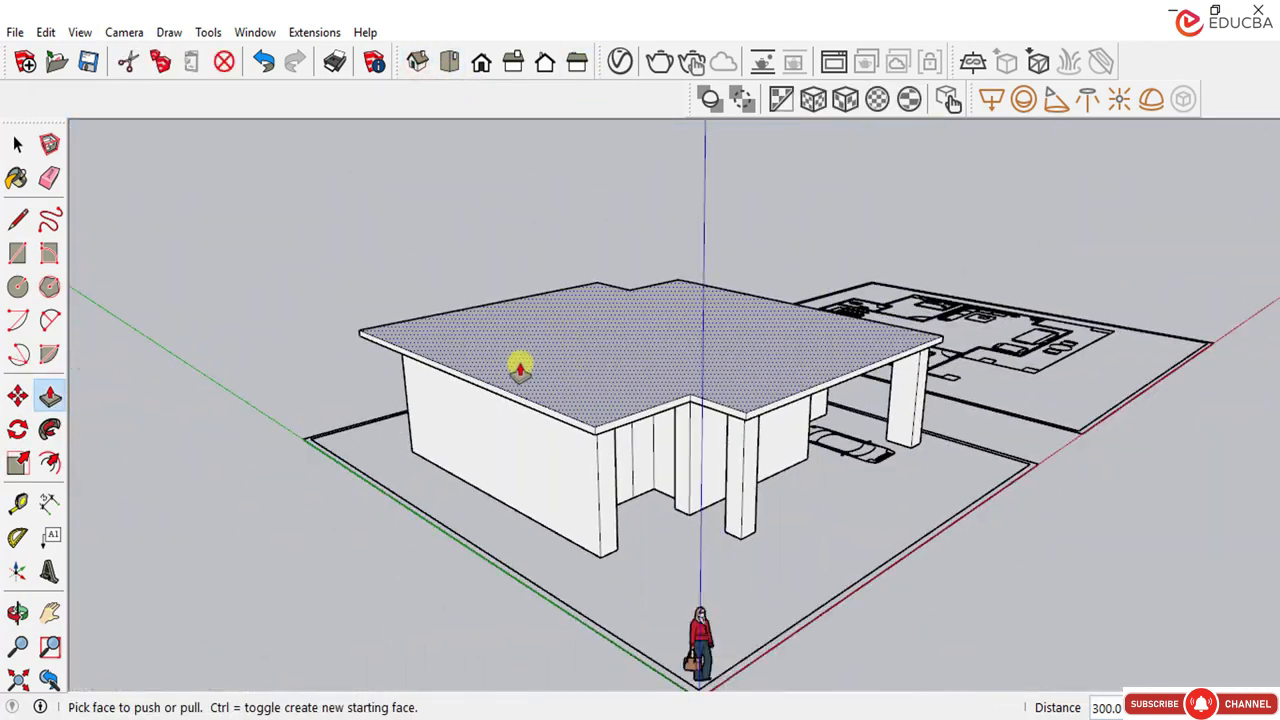
# Step: Push the roof slab's edge face on the side with the panelled wall inward 300 mm, flush with the wall below
pyautogui.moveTo(520, 368); pyautogui.dragTo(820, 393, button='middle')
pyautogui.moveTo(500, 420); pyautogui.dragTo(557, 380, button='middle')
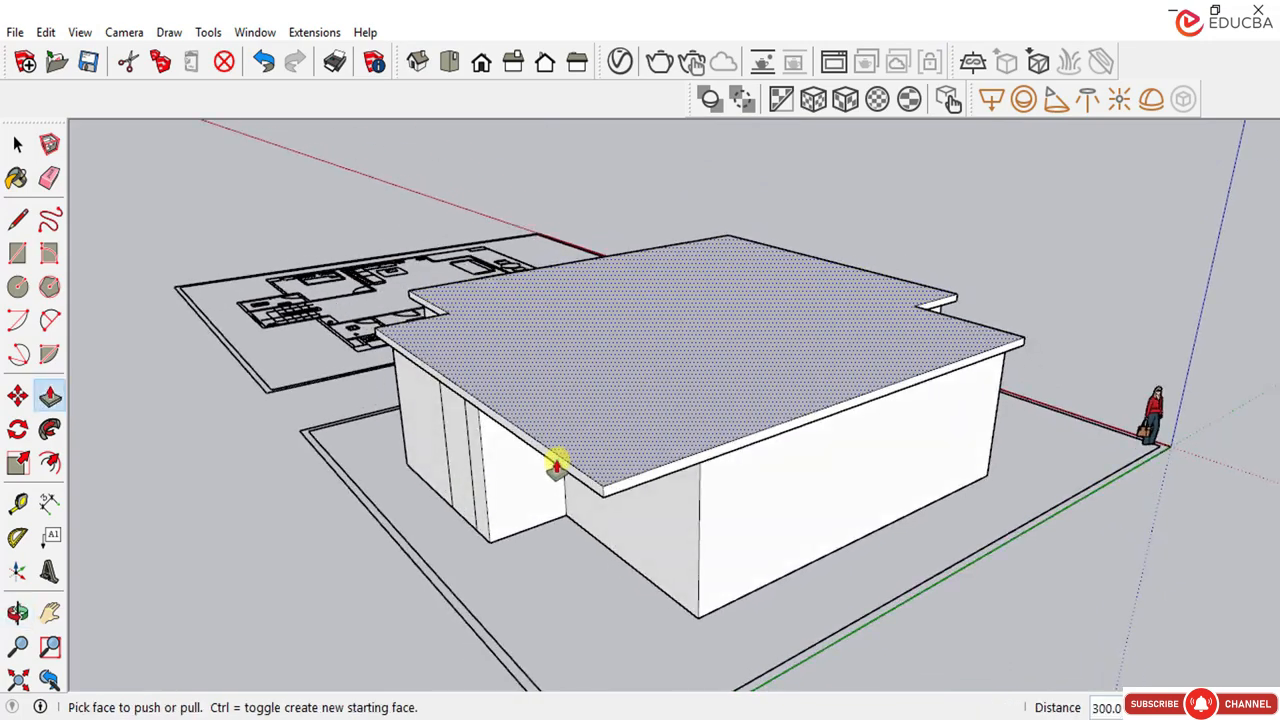
pyautogui.scroll(5, 531, 443)
pyautogui.moveTo(432, 367); pyautogui.dragTo(355, 322, button='middle')
pyautogui.scroll(-5, 355, 322)
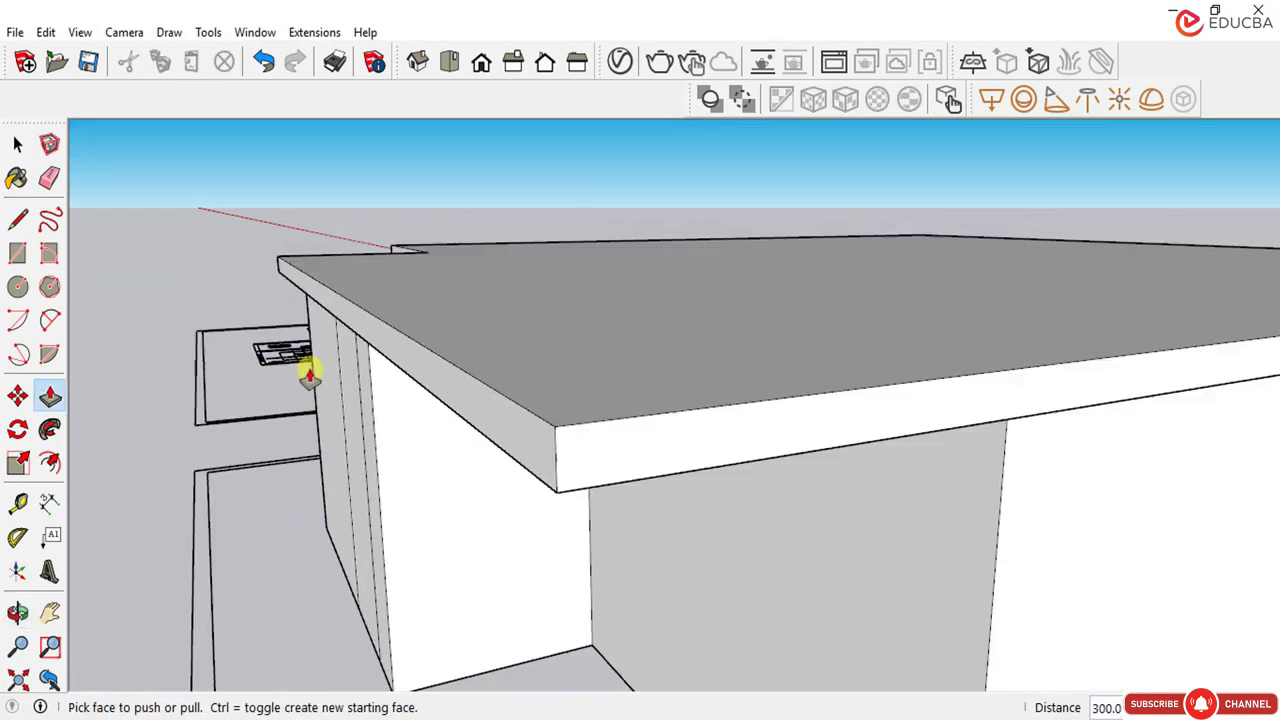
pyautogui.click(435, 405)
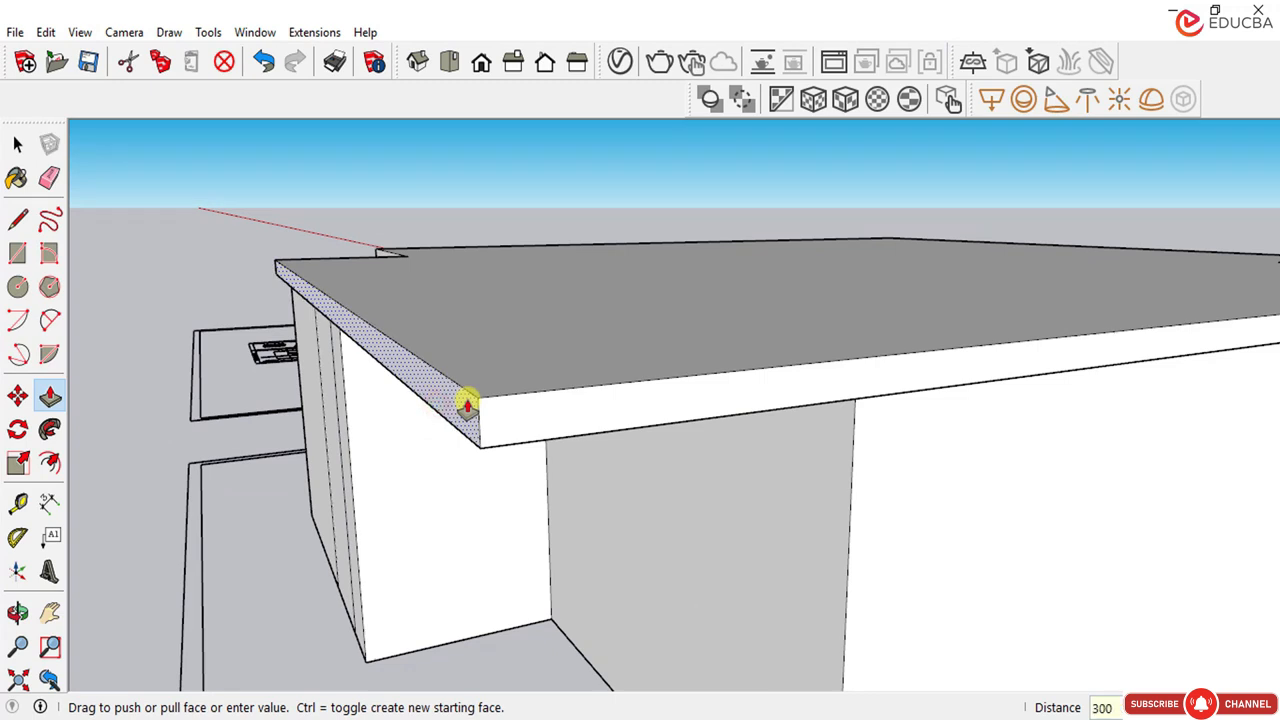
pyautogui.press('Return')
# Step: Push the adjoining long edge face of the roof slab inward 300 mm, flush with the long wall
pyautogui.scroll(1, 686, 405)
pyautogui.click(686, 405)
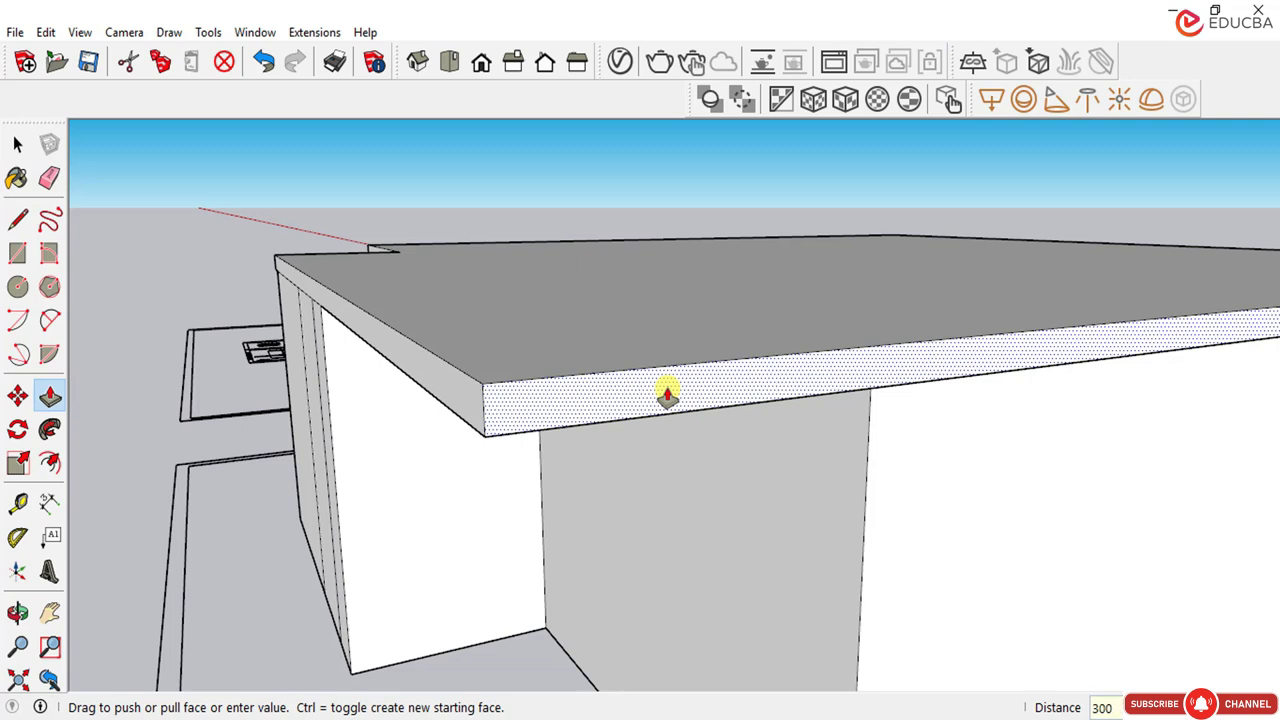
pyautogui.write('300')
pyautogui.press('Return')
# Step: Draw a vertical line across the slab's long edge face, from the long wall's corner up to the roof's top edge
pyautogui.click(17, 145)
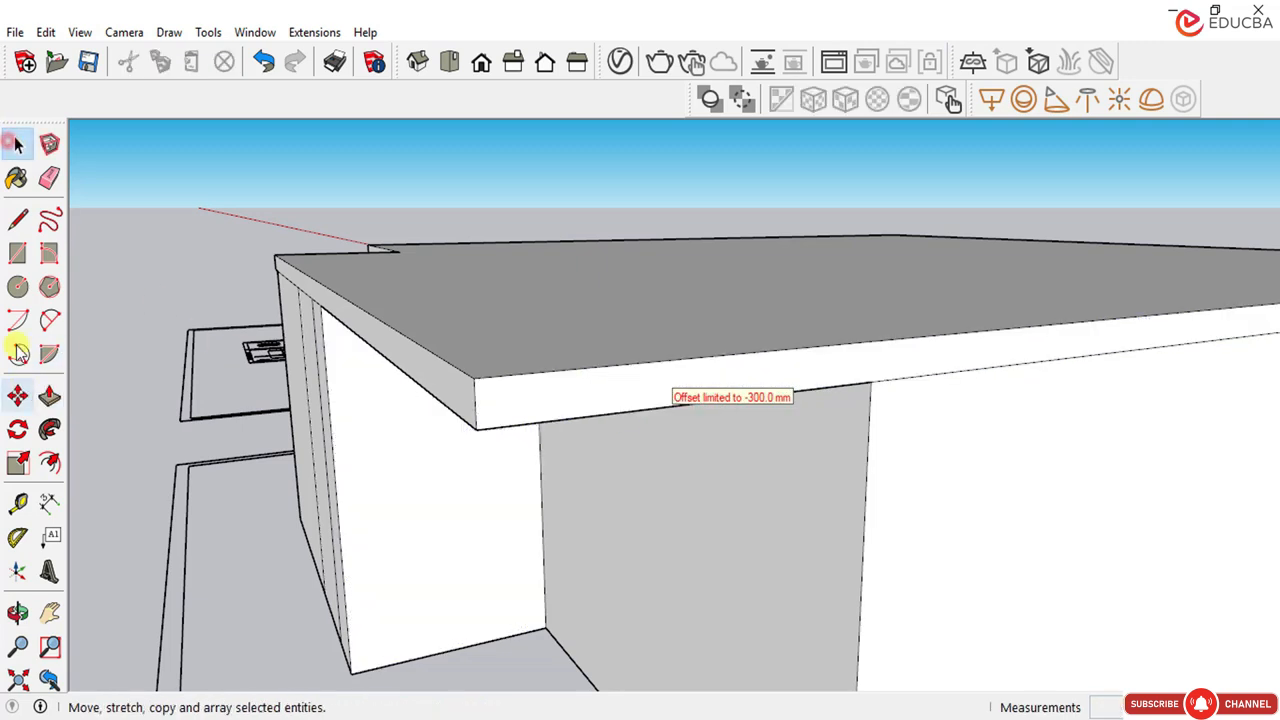
pyautogui.click(17, 219)
pyautogui.scroll(3, 888, 372)
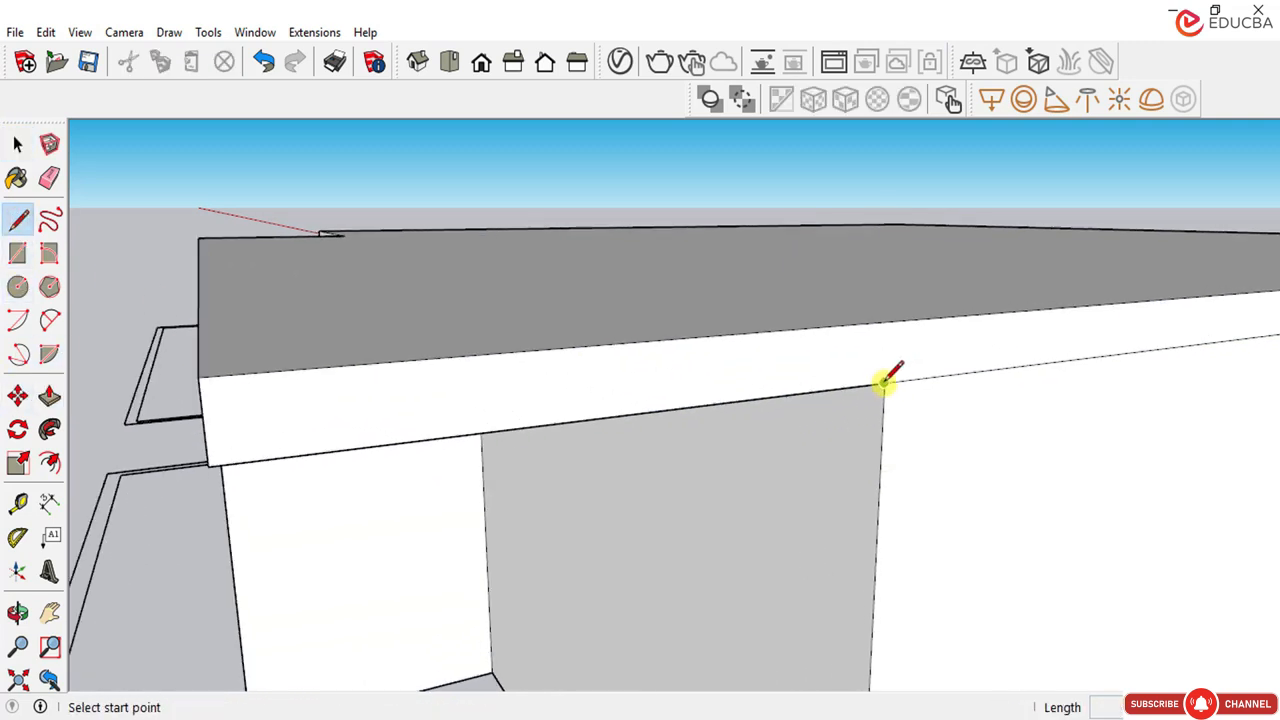
pyautogui.click(884, 382)
pyautogui.click(885, 322)
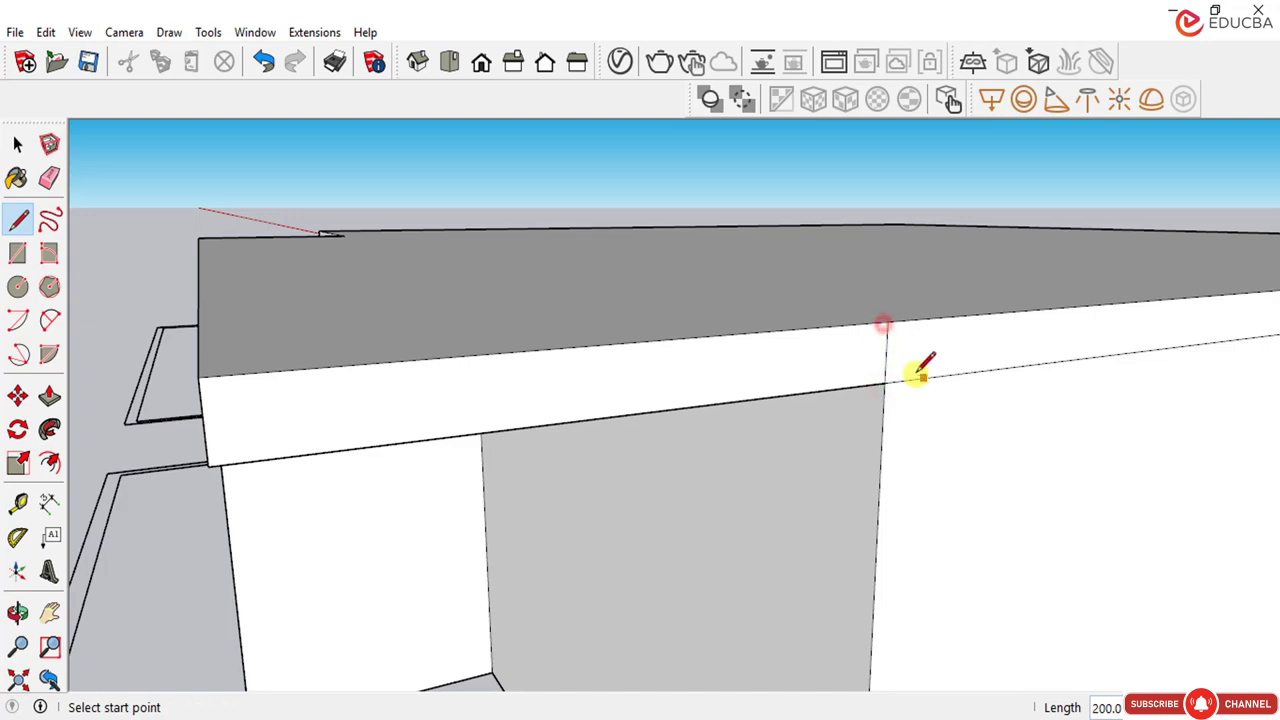
# Step: Draw a second vertical line across the slab's adjoining edge face, from the panelled wall's corner beside the recess to the top edge
pyautogui.moveTo(446, 418); pyautogui.dragTo(534, 403, button='middle')
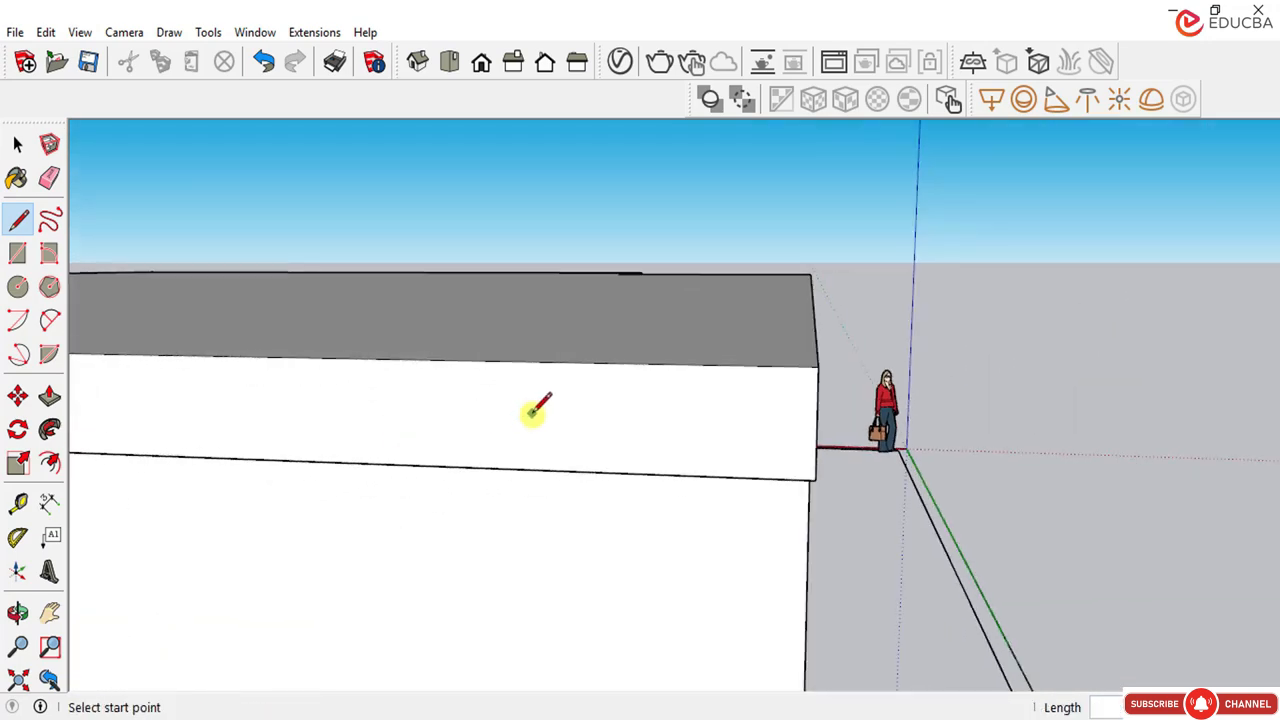
pyautogui.scroll(-5, 534, 403)
pyautogui.scroll(3, 129, 480)
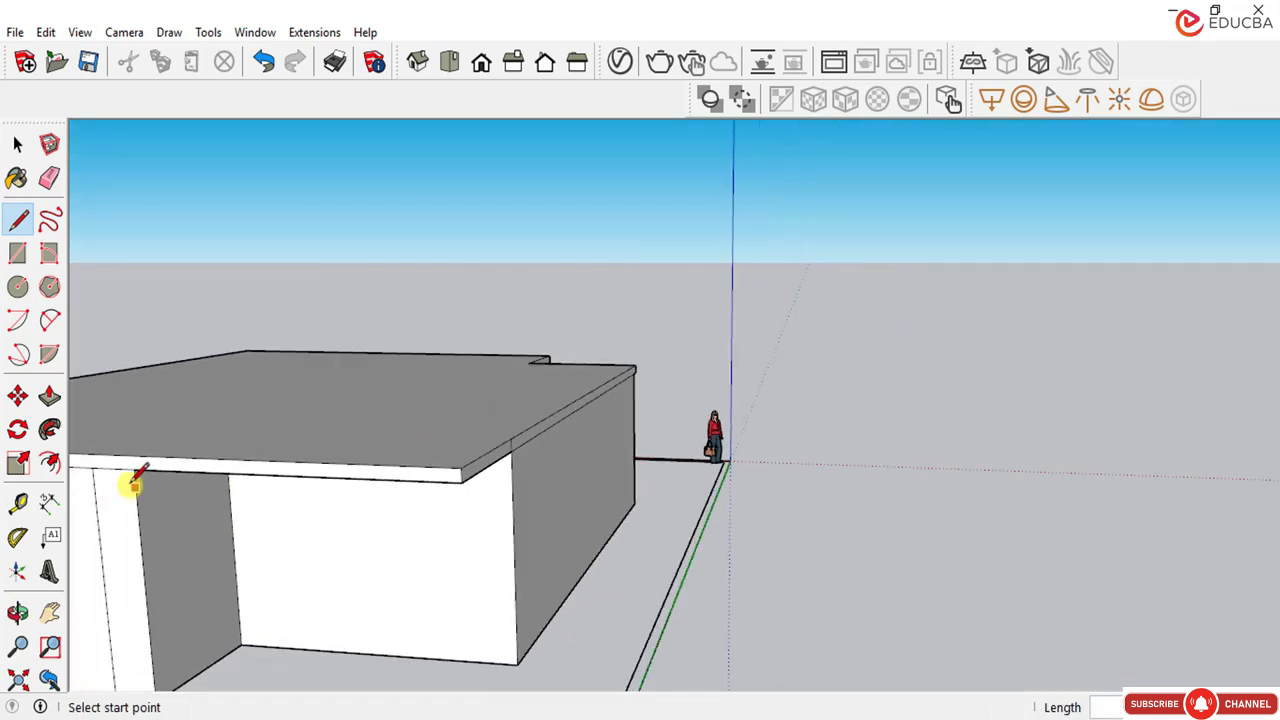
pyautogui.click(134, 463)
pyautogui.scroll(2, 135, 463)
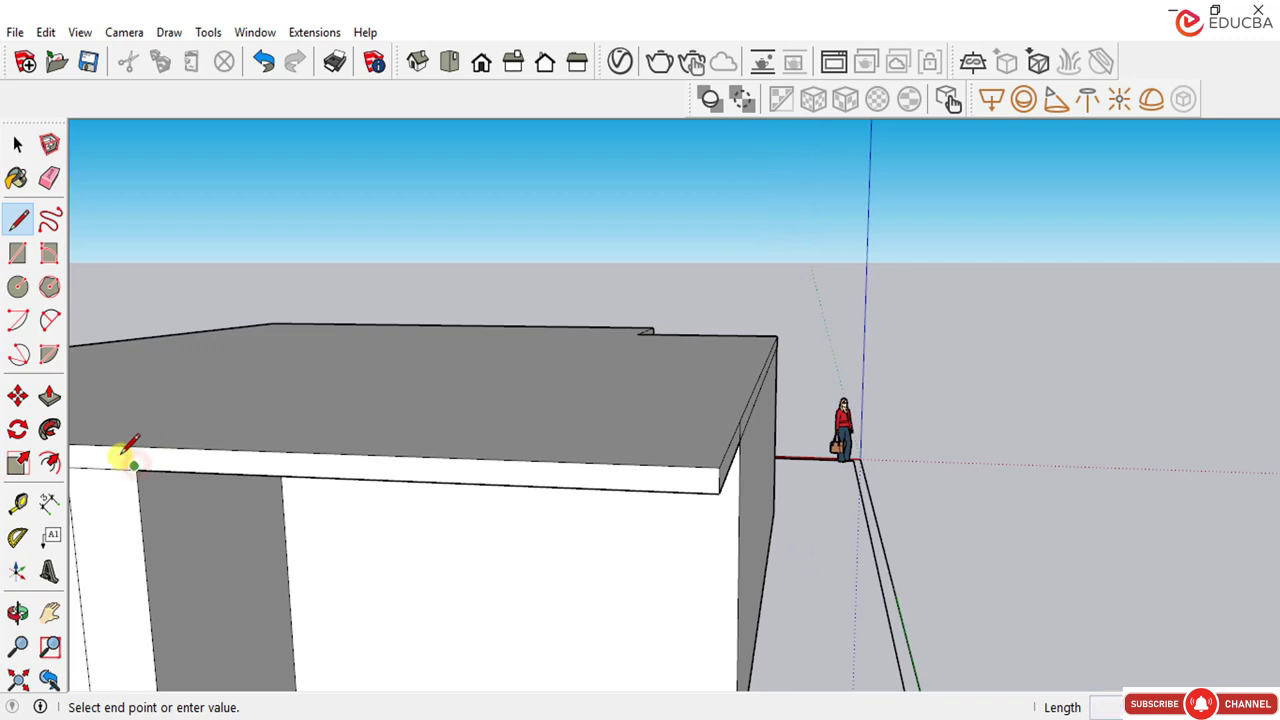
pyautogui.scroll(2, 135, 442)
pyautogui.click(156, 485)
pyautogui.scroll(1, 162, 488)
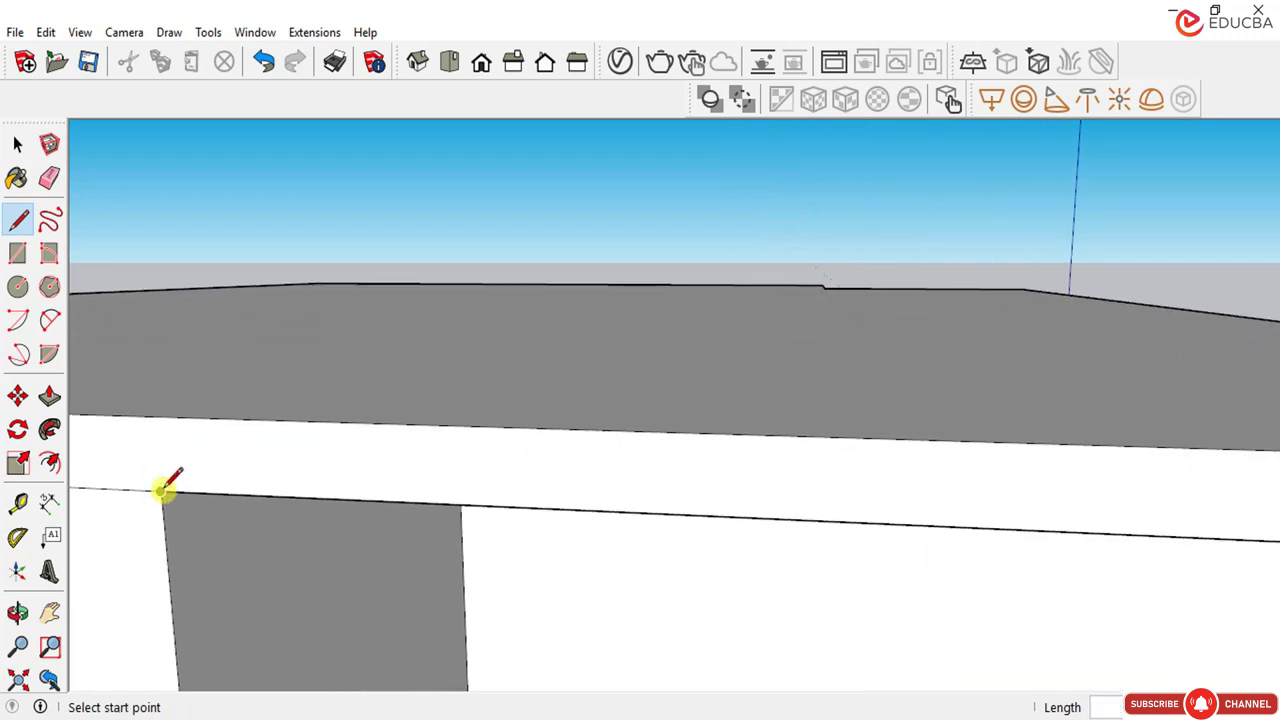
pyautogui.click(161, 491)
pyautogui.click(162, 418)
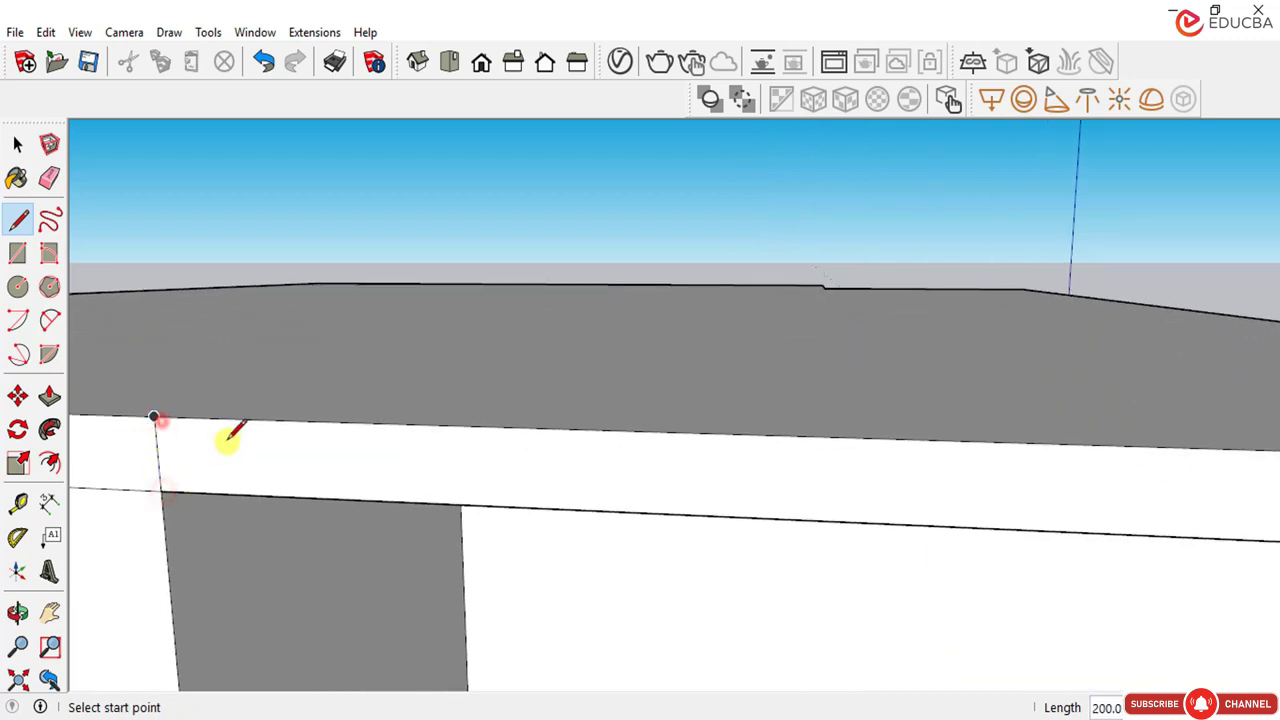
# Step: Push the divided slab section over the recess back to the line at the long wall's corner, notching the roof
pyautogui.scroll(-1, 229, 445)
pyautogui.scroll(-3, 232, 512)
pyautogui.moveTo(486, 500); pyautogui.dragTo(740, 440, button='middle')
pyautogui.press('space')
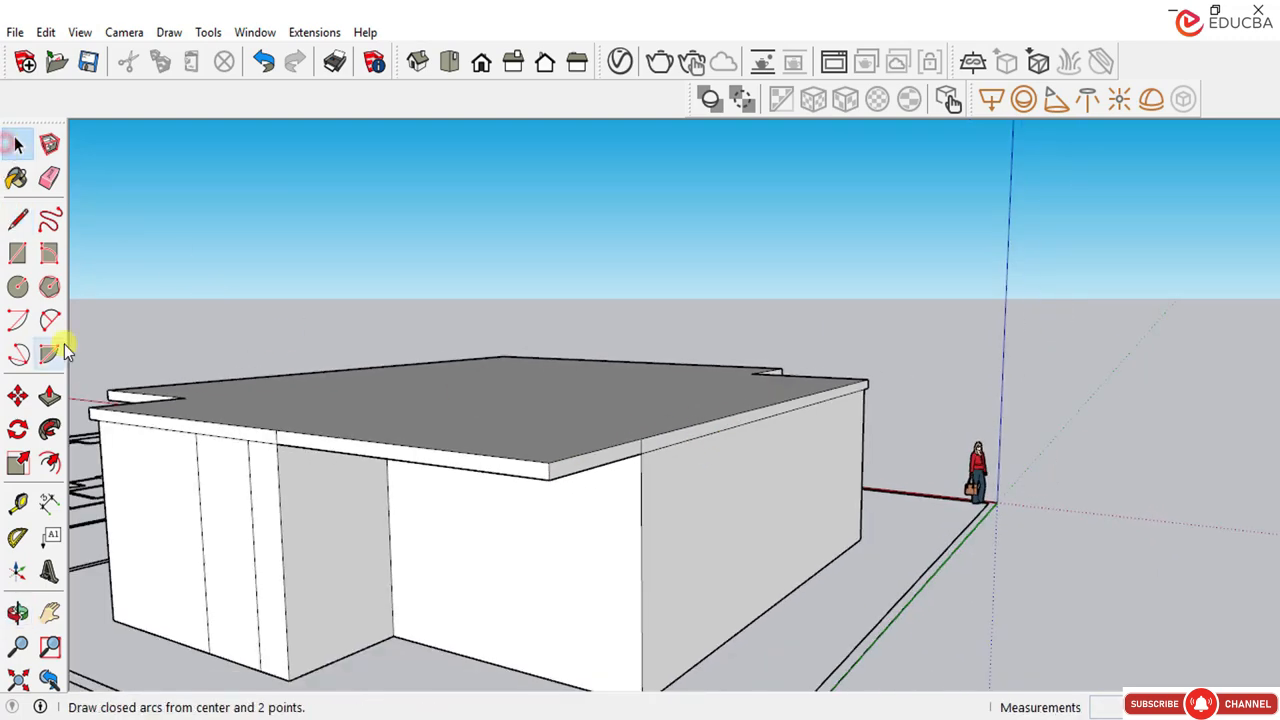
pyautogui.click(50, 397)
pyautogui.scroll(3, 575, 470)
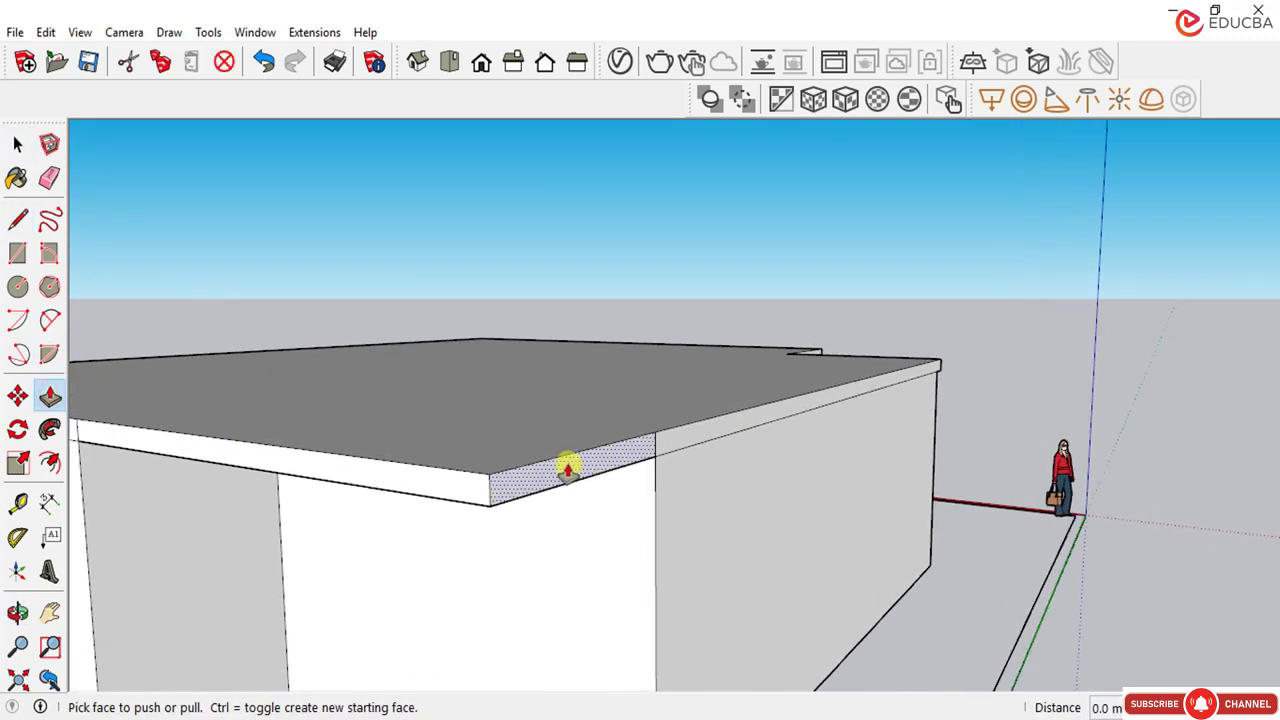
pyautogui.click(467, 487)
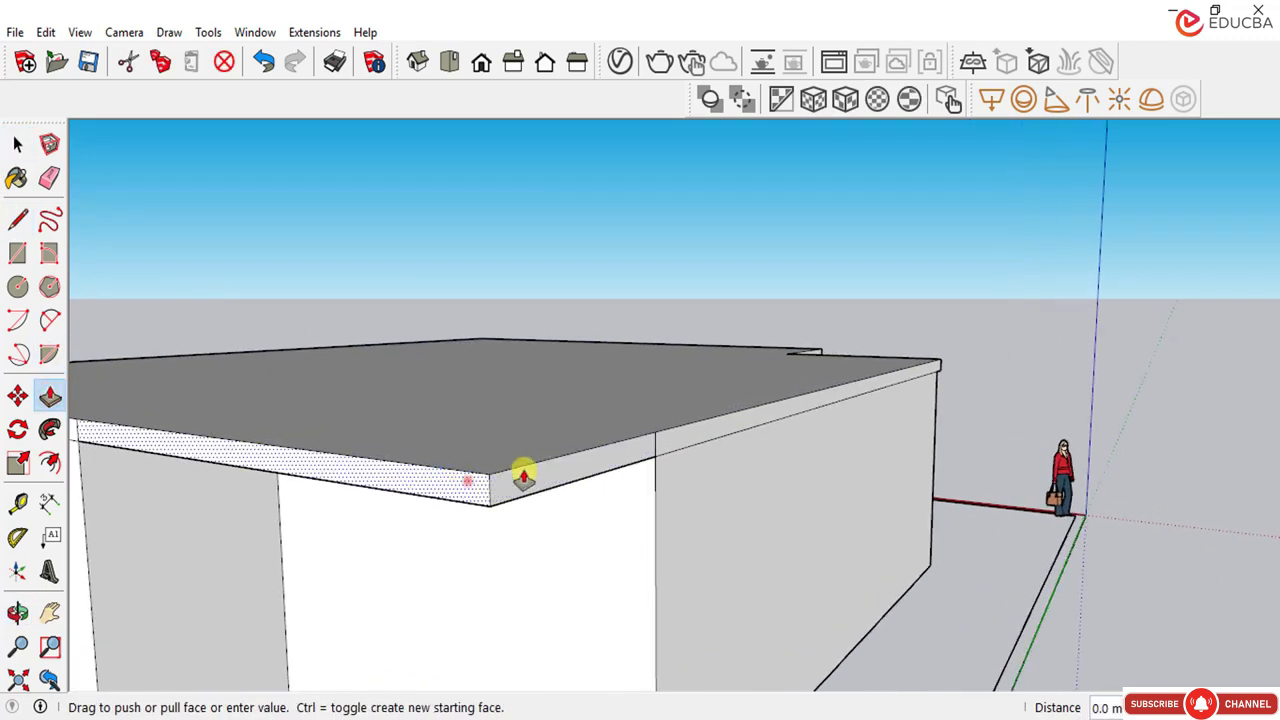
pyautogui.click(643, 446)
# Step: Pull the slab's edge face above the panelled wall outward 300 mm to restore the overhang
pyautogui.scroll(-3, 497, 441)
pyautogui.moveTo(406, 486); pyautogui.dragTo(431, 514, button='middle')
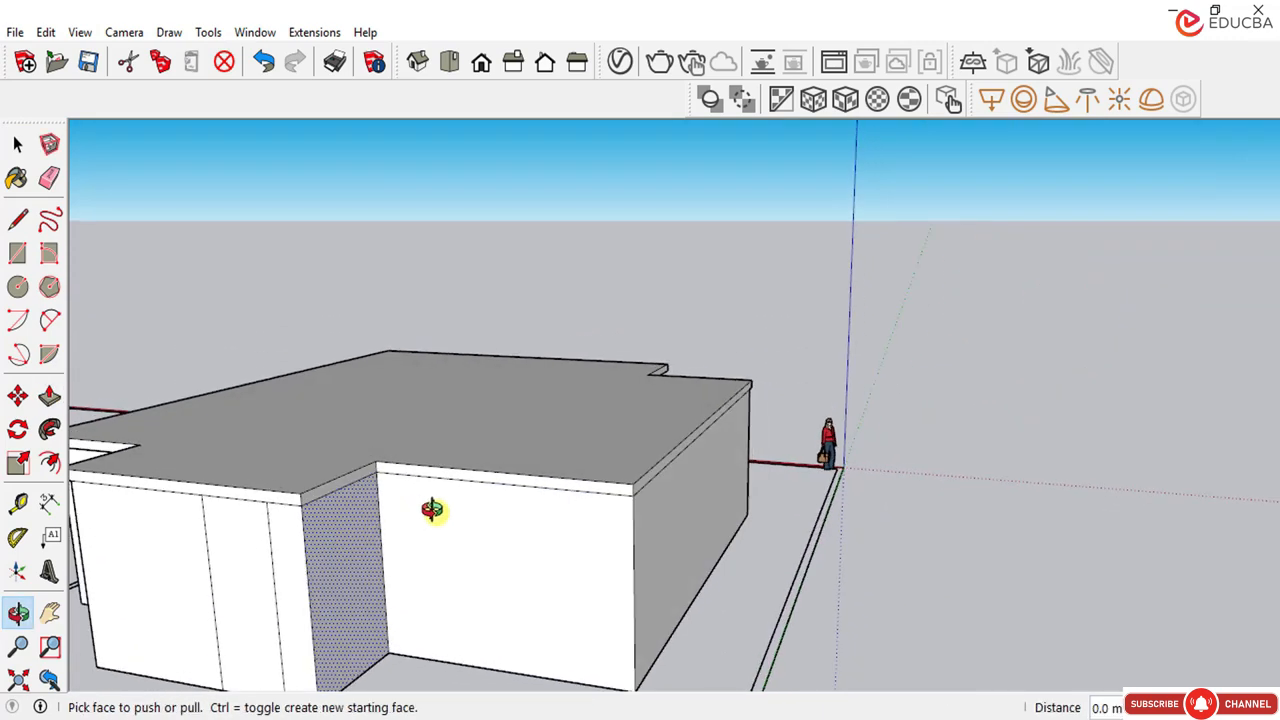
pyautogui.scroll(-1, 313, 485)
pyautogui.moveTo(313, 485)
pyautogui.mouseDown(button='middle')
pyautogui.moveTo(580, 449)
pyautogui.moveTo(626, 489)
pyautogui.mouseUp(button='middle')
pyautogui.scroll(2, 526, 500)
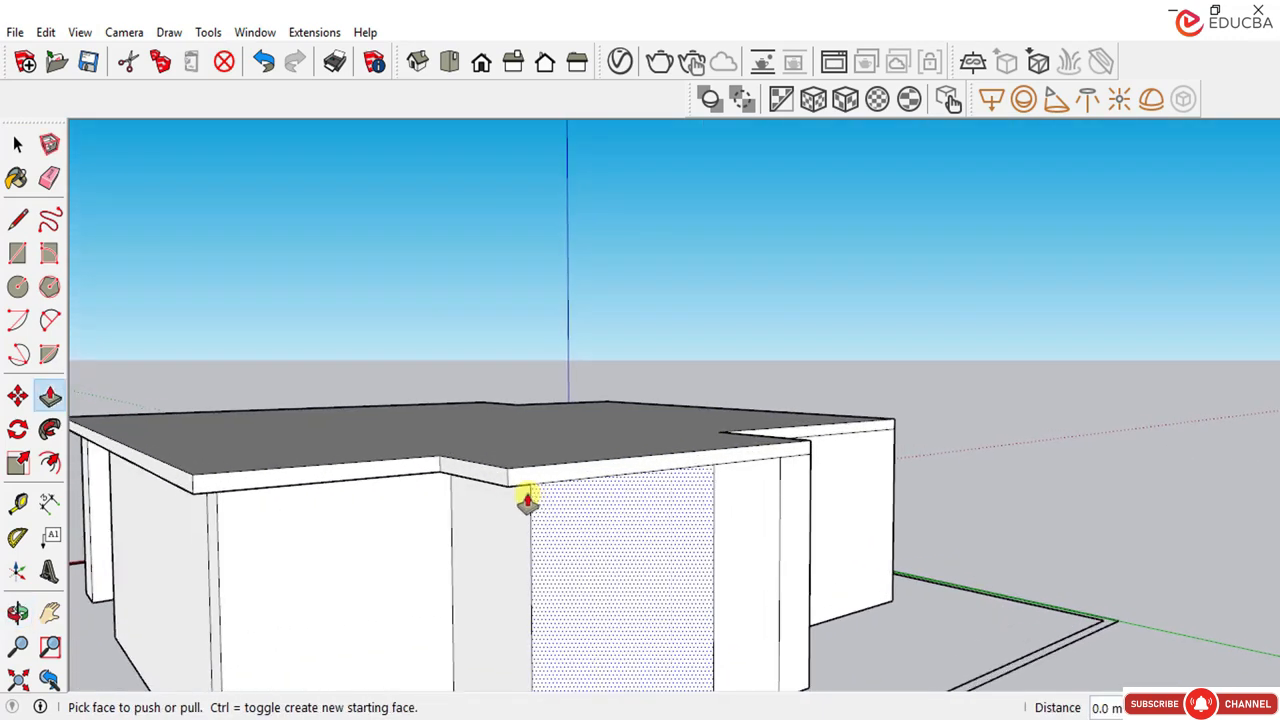
pyautogui.moveTo(526, 500); pyautogui.dragTo(594, 491, button='middle')
pyautogui.click(17, 145)
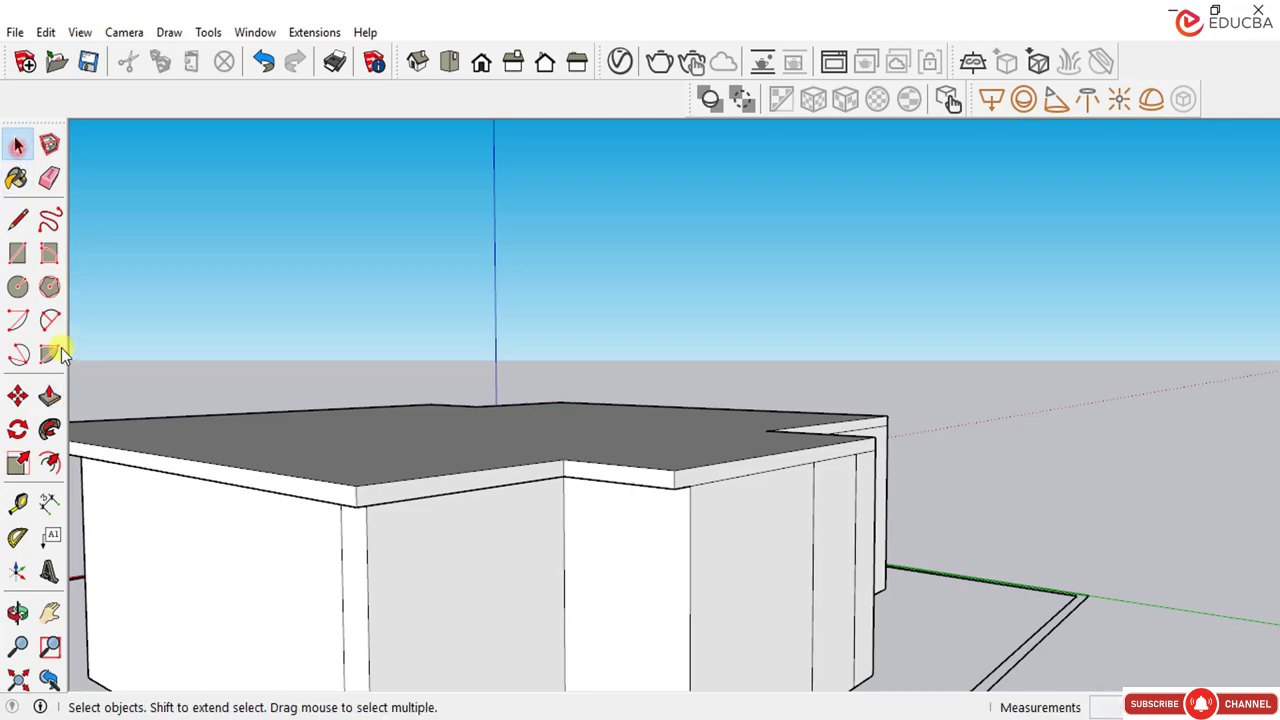
pyautogui.click(50, 400)
pyautogui.scroll(2, 690, 480)
pyautogui.click(707, 455)
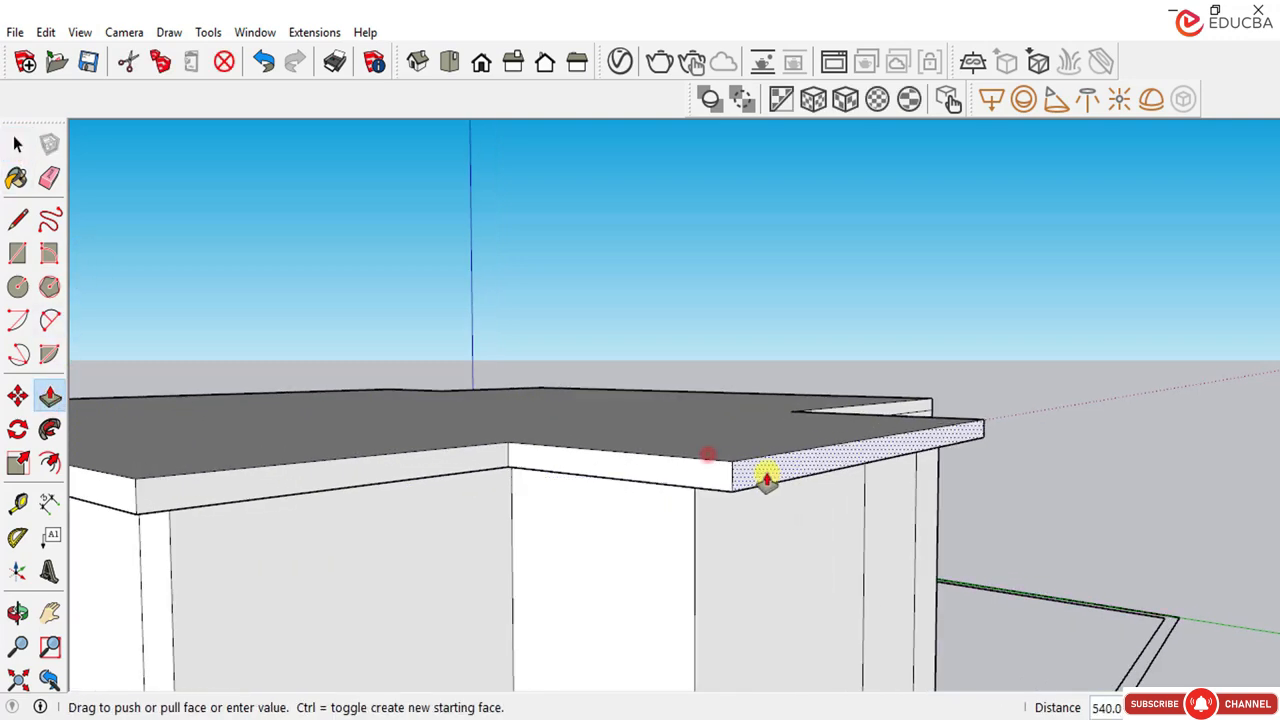
pyautogui.write('300')
pyautogui.press('Return')
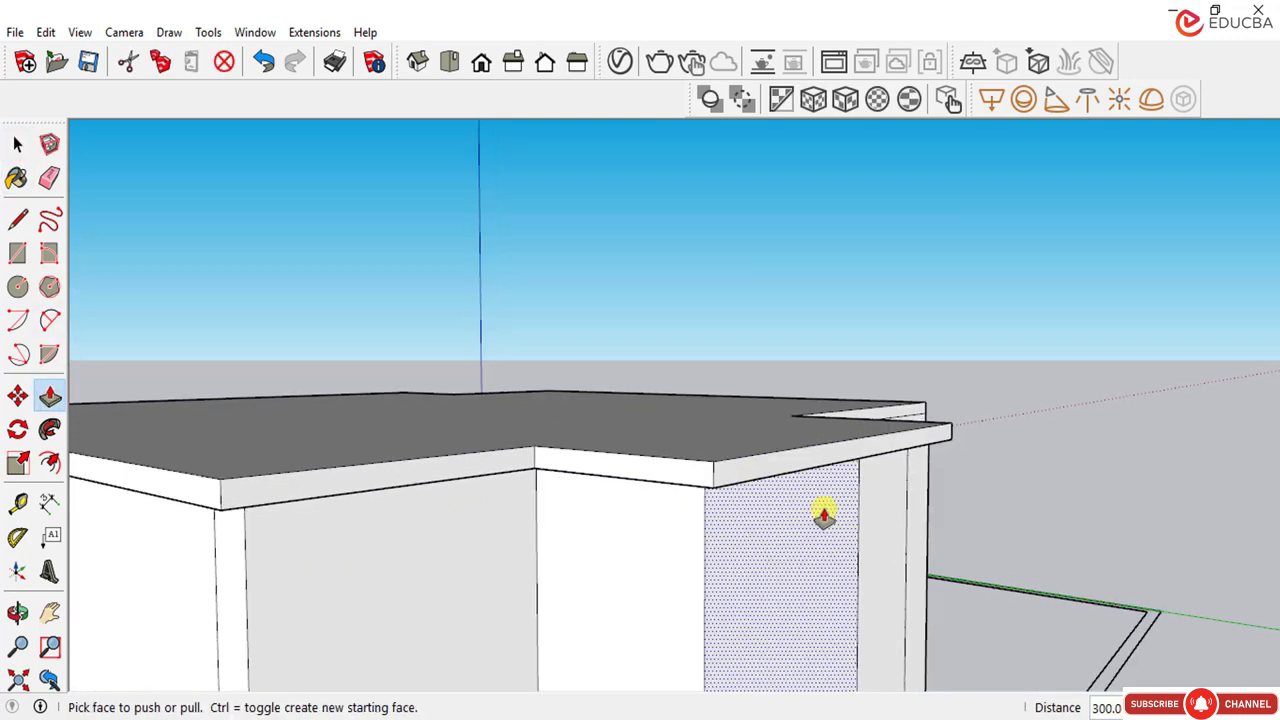
# Step: Pull the short side face of the new roof notch outward 300 mm beyond the recess wall
pyautogui.moveTo(823, 514); pyautogui.dragTo(471, 525, button='middle')
pyautogui.scroll(3, 489, 466)
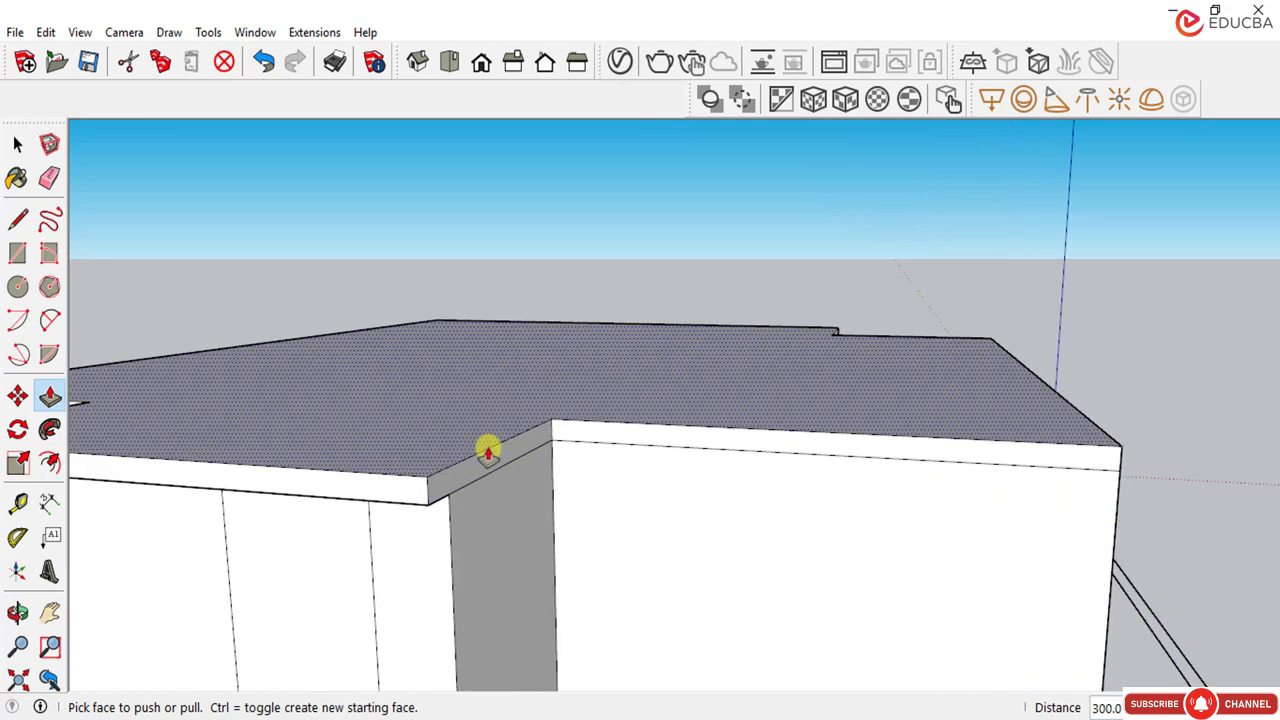
pyautogui.click(491, 451)
pyautogui.write('30')
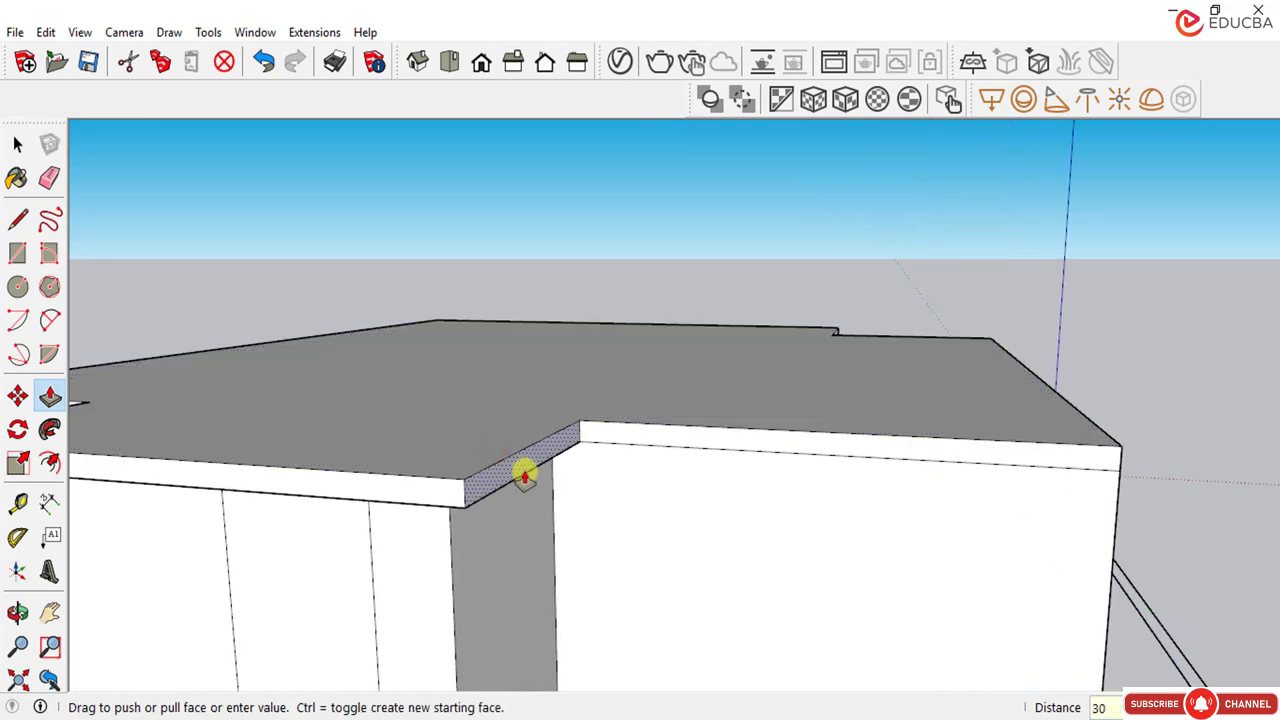
pyautogui.write('0')
pyautogui.press('Return')
# Step: Pull the notch's other edge face, between the inner corner and the long wall, outward 300 mm
pyautogui.moveTo(723, 480); pyautogui.dragTo(497, 522, button='middle')
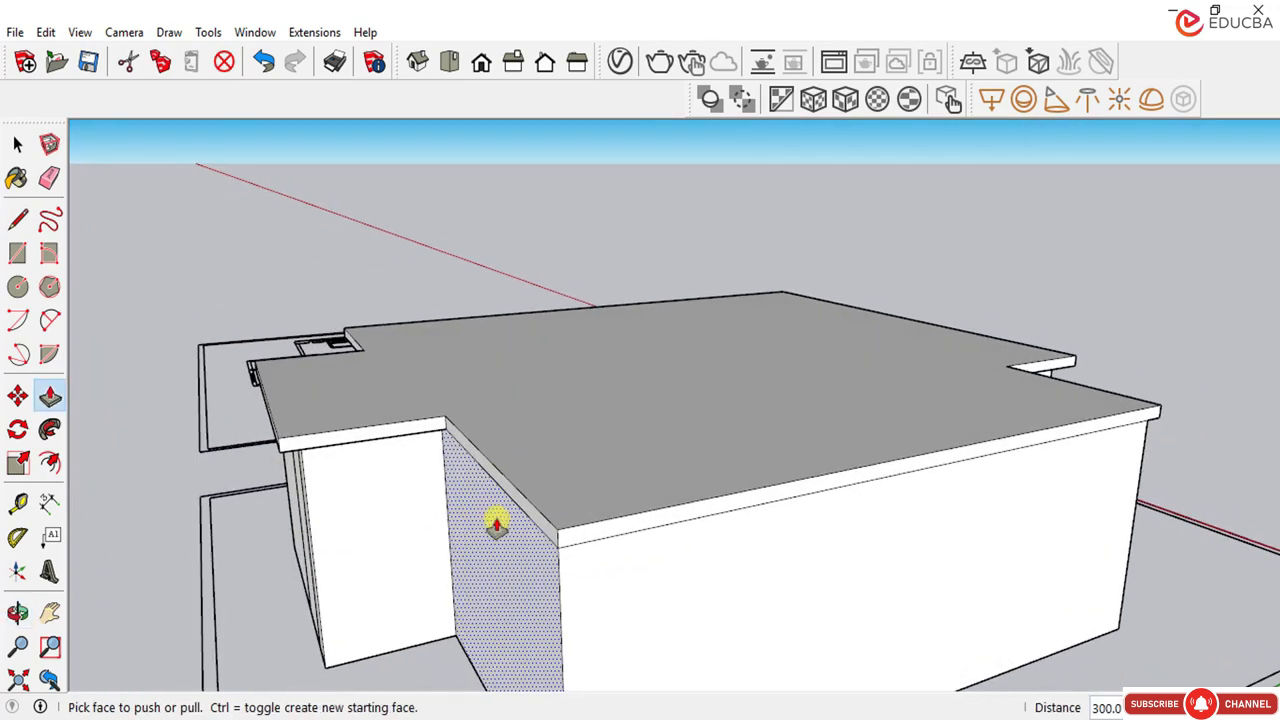
pyautogui.scroll(3, 528, 517)
pyautogui.click(536, 503)
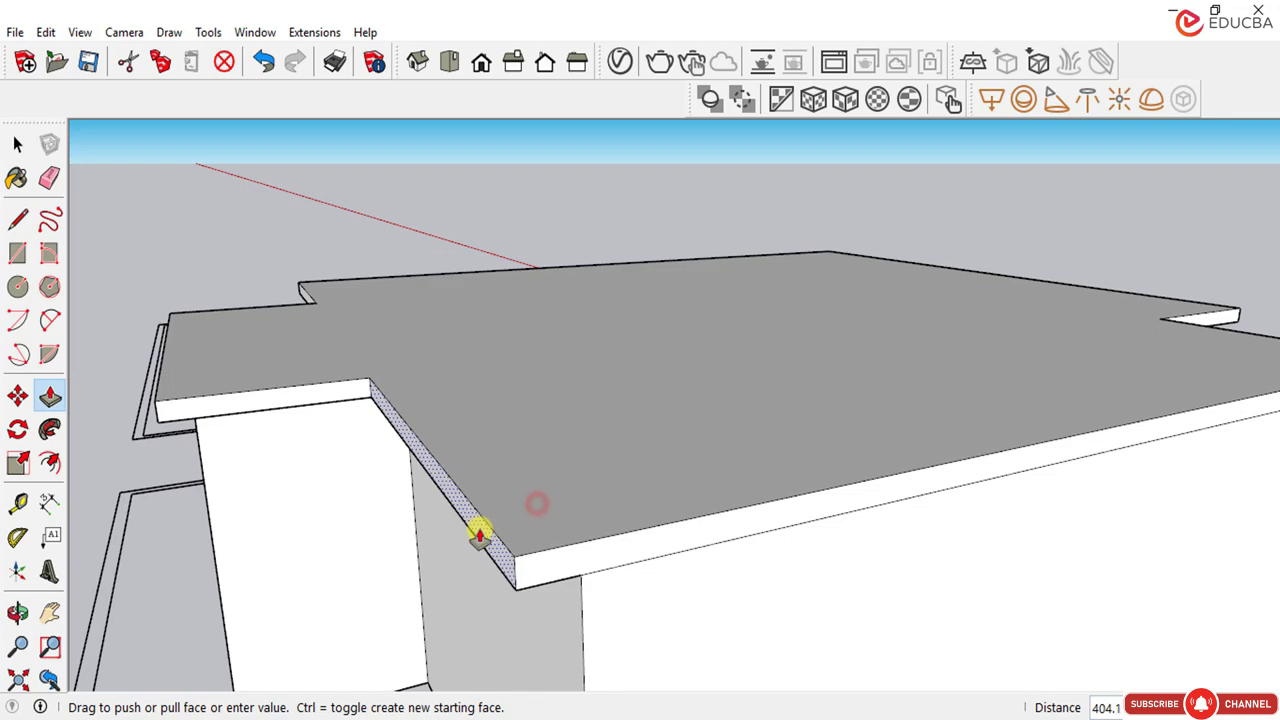
pyautogui.write('300')
pyautogui.press('Return')
# Step: Pull the slab's long edge face above the long outer wall outward 300 mm
pyautogui.moveTo(449, 534); pyautogui.dragTo(749, 534, button='middle')
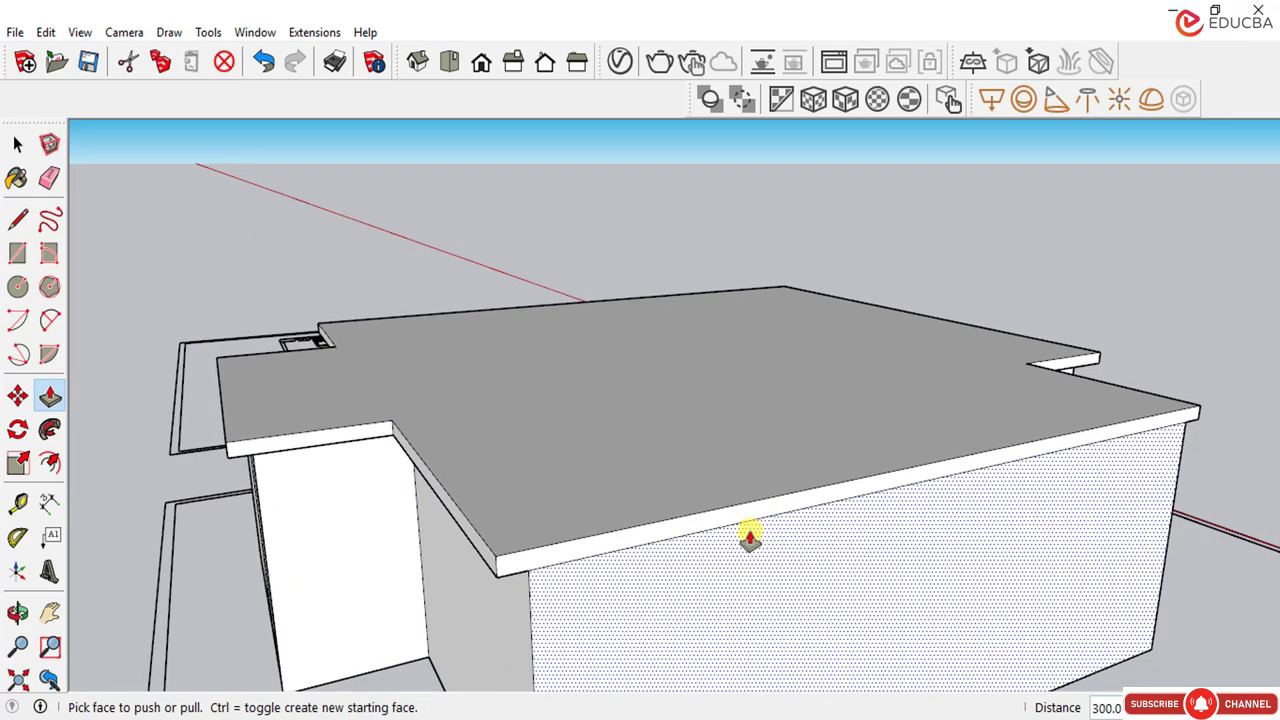
pyautogui.moveTo(645, 567); pyautogui.dragTo(814, 466, button='middle')
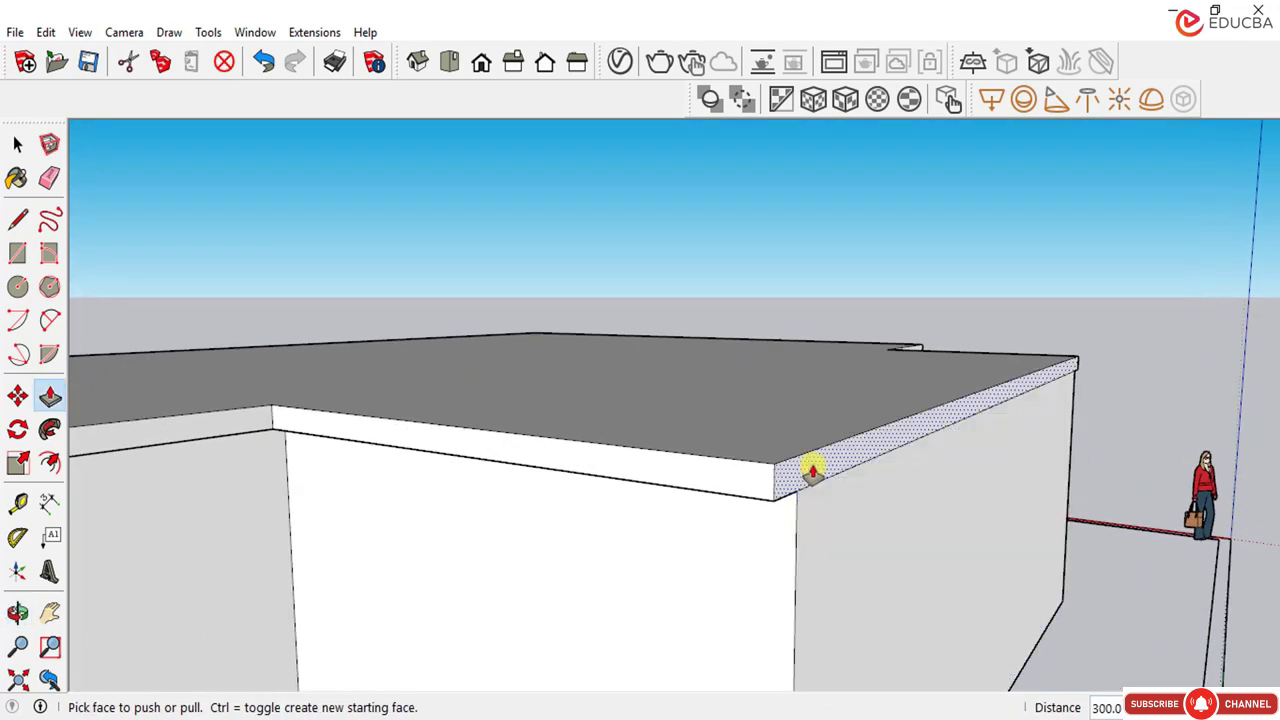
pyautogui.click(820, 478)
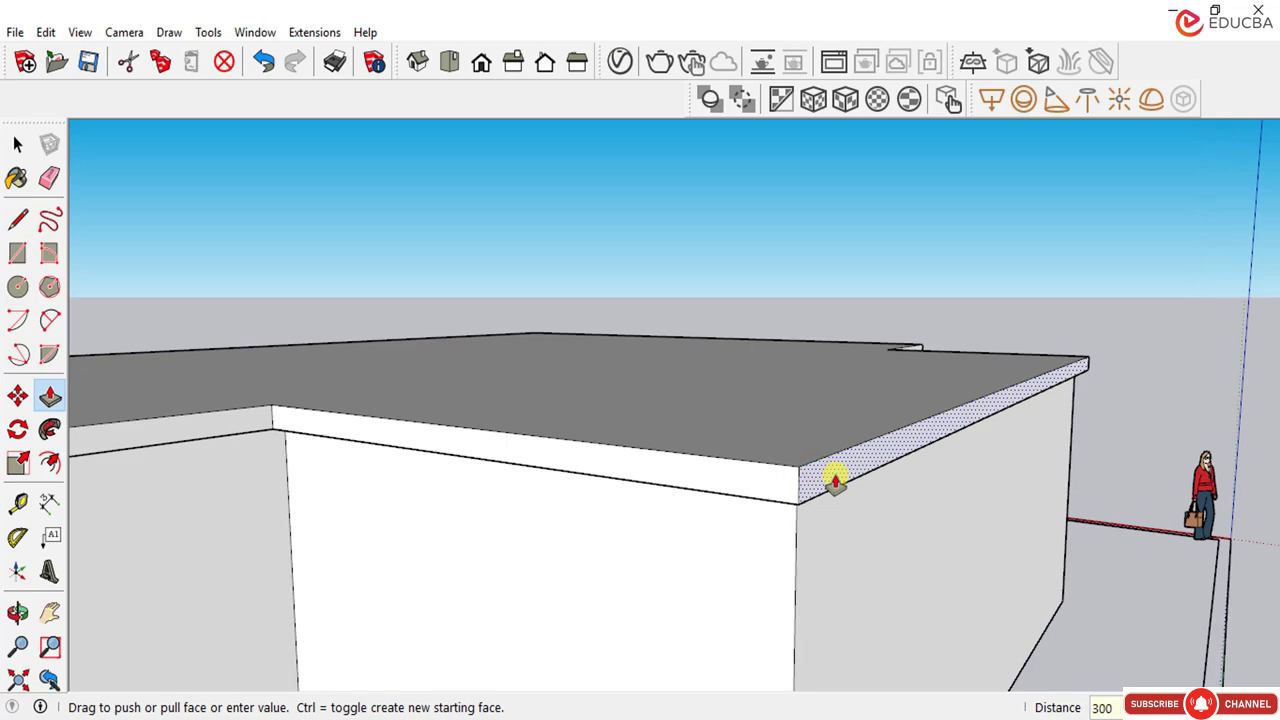
pyautogui.click(834, 480)
# Step: Inspect the roof overhang, columns and car porch from several angles, together with the neighbouring floor plan
pyautogui.moveTo(883, 506); pyautogui.dragTo(545, 322, button='middle')
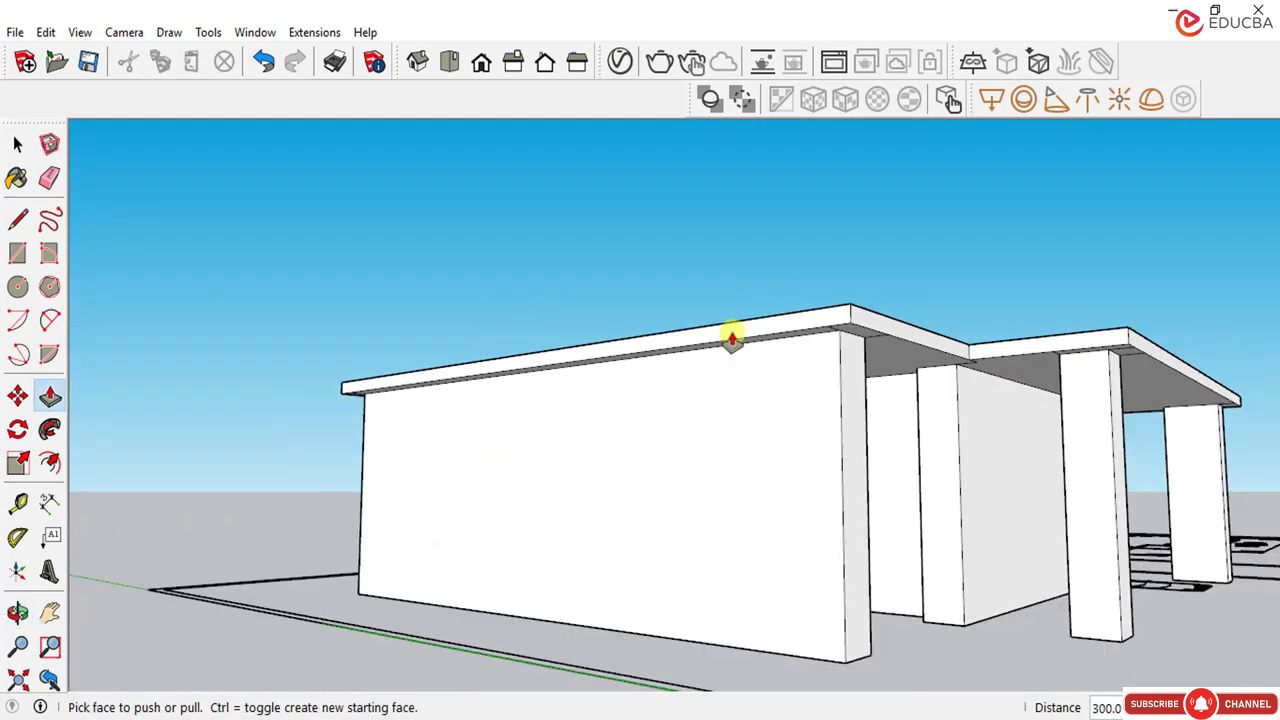
pyautogui.scroll(-5, 731, 338)
pyautogui.moveTo(829, 323); pyautogui.dragTo(743, 456, button='middle')
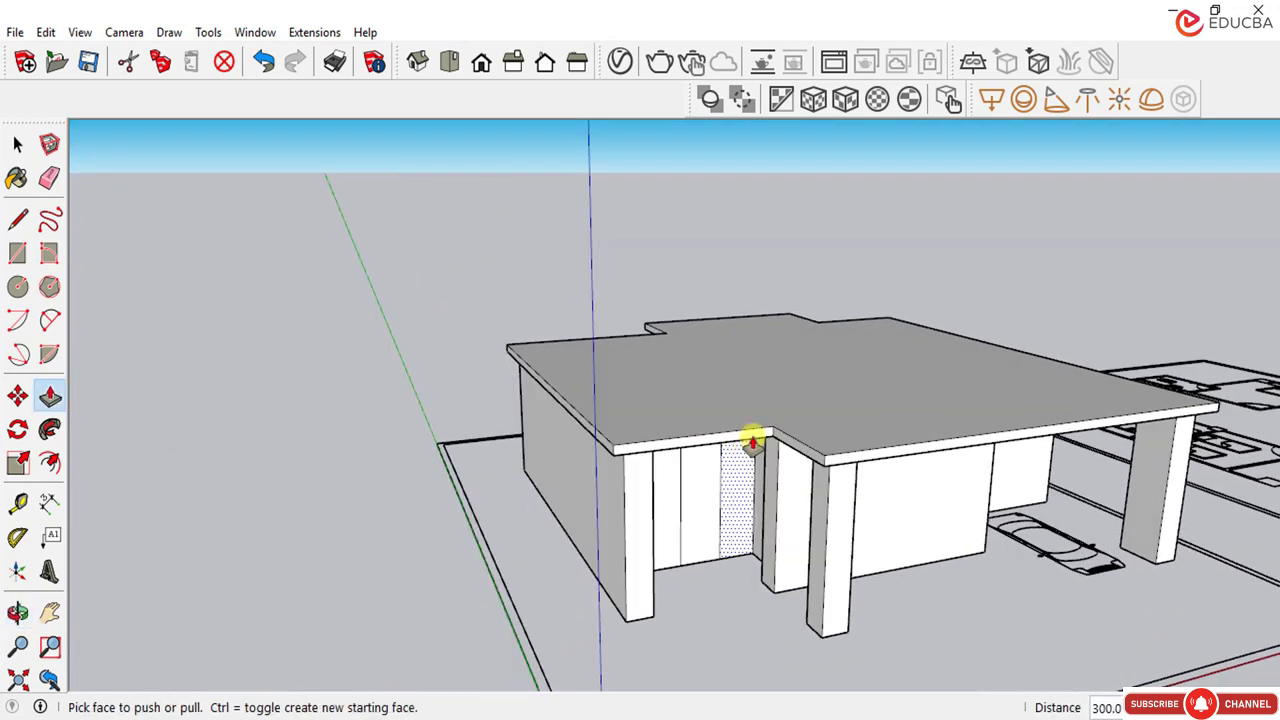
pyautogui.scroll(-2, 743, 460)
pyautogui.moveTo(743, 460)
pyautogui.mouseDown(button='middle')
pyautogui.moveTo(694, 434)
pyautogui.moveTo(760, 428)
pyautogui.mouseUp(button='middle')
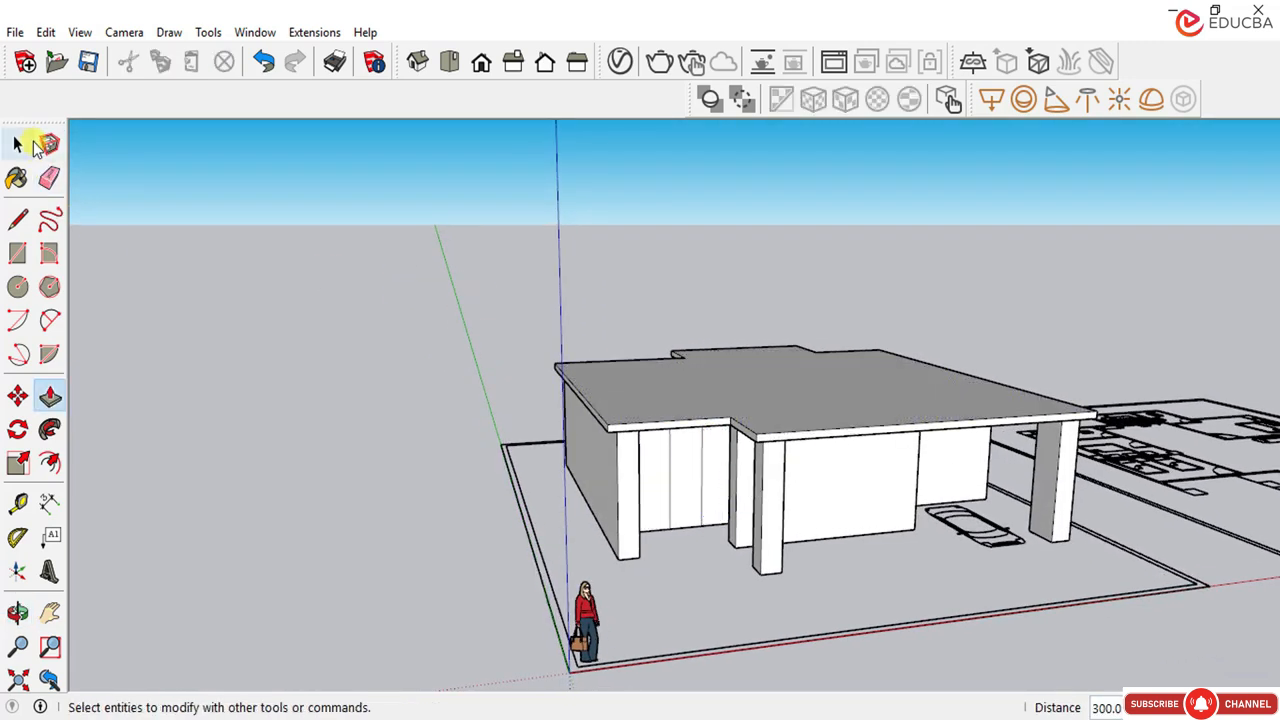
pyautogui.click(17, 145)
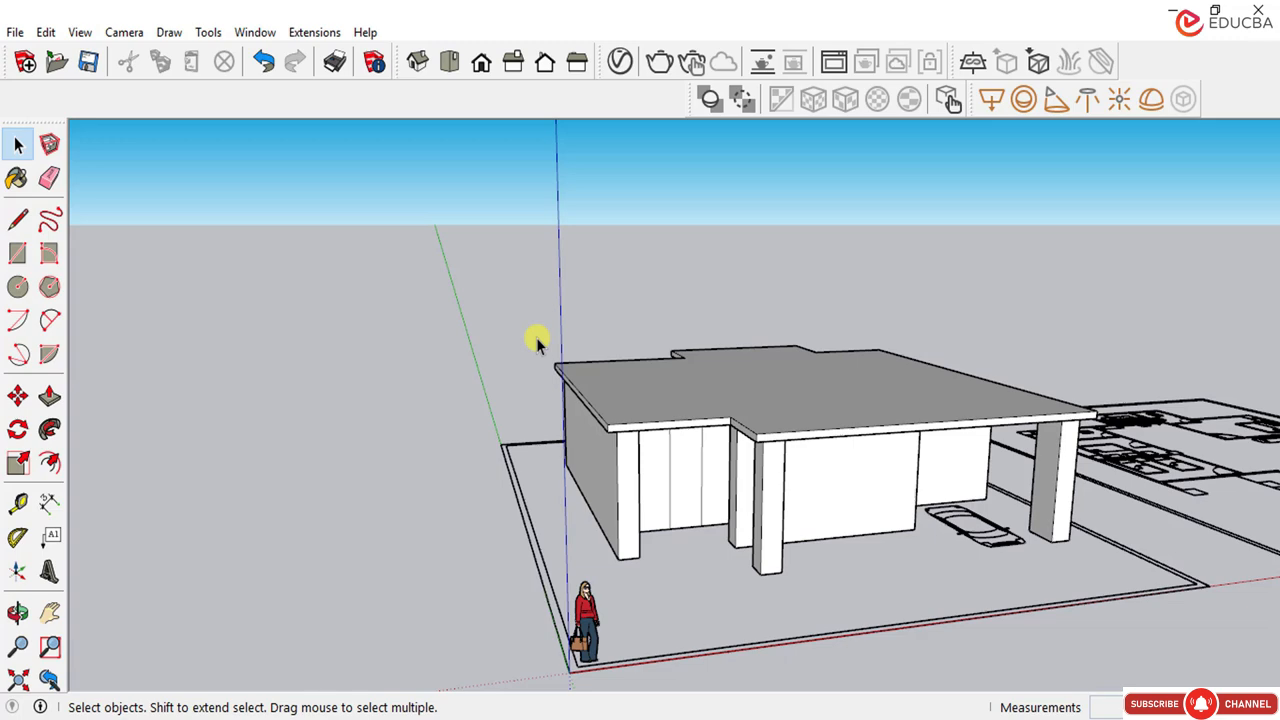
pyautogui.moveTo(490, 430); pyautogui.dragTo(1073, 500, button='middle')
pyautogui.scroll(3, 1071, 494)
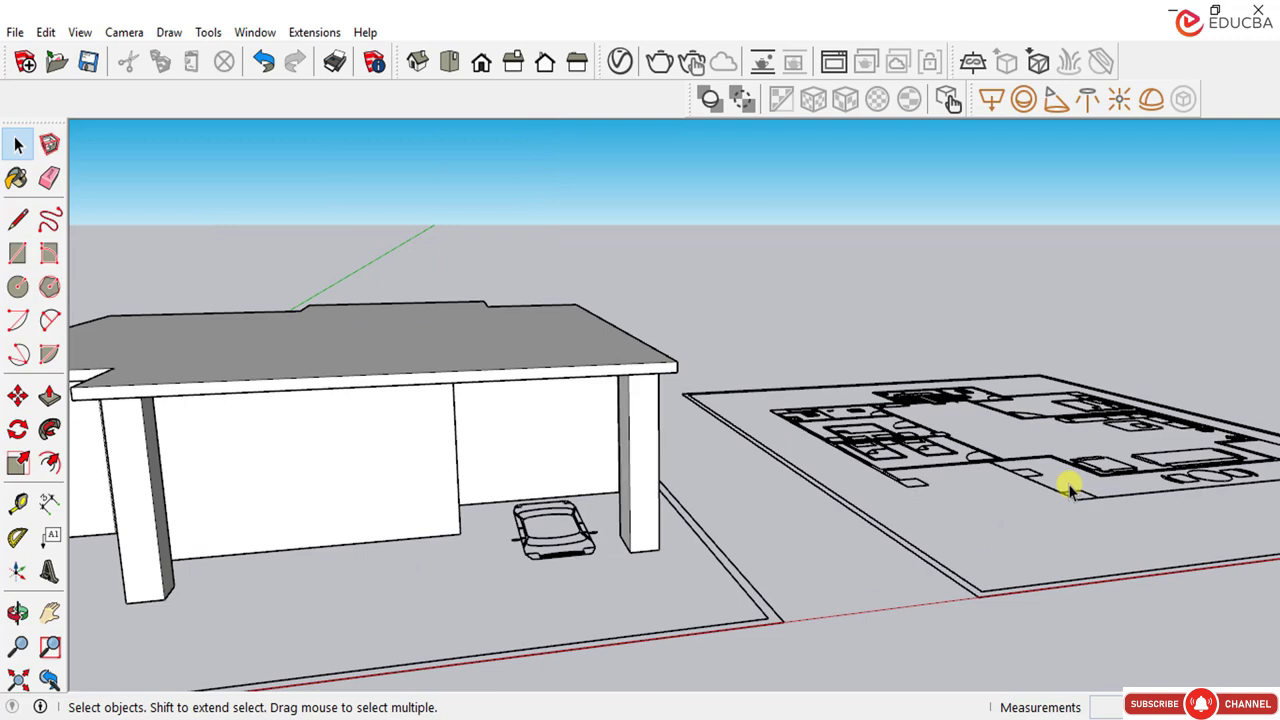
pyautogui.scroll(-3, 997, 494)
pyautogui.scroll(-3, 411, 526)
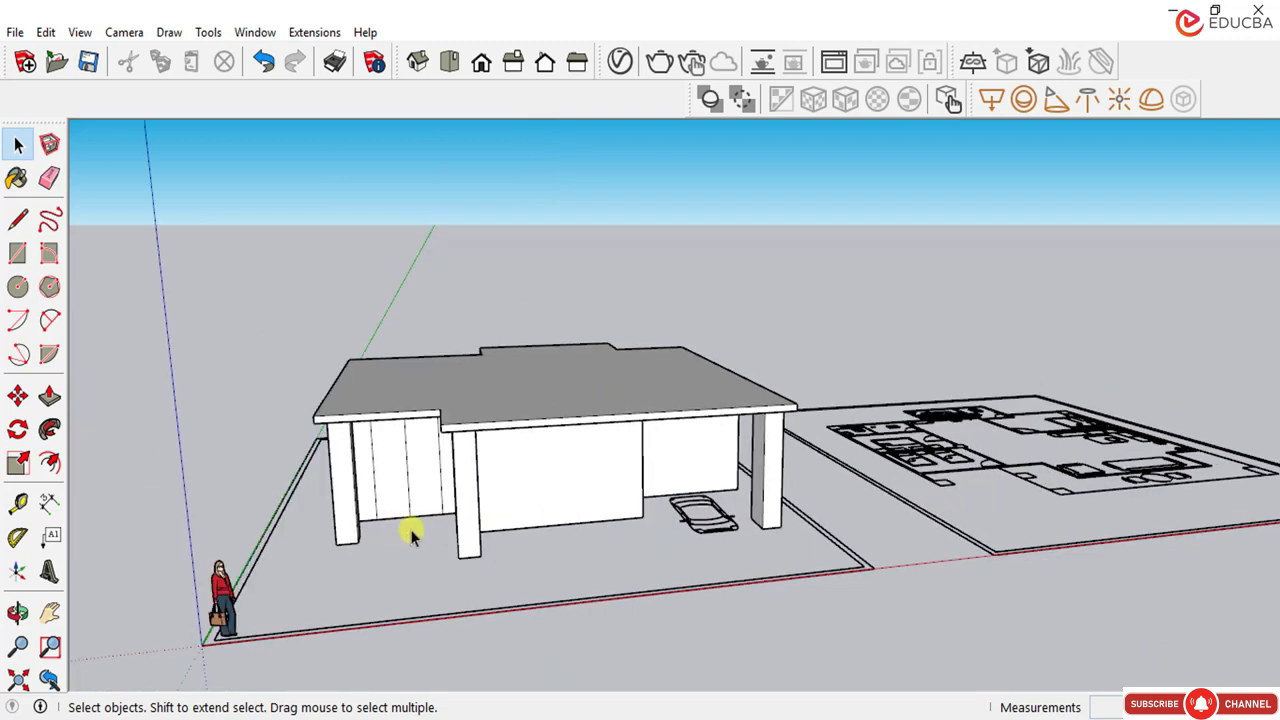
pyautogui.moveTo(411, 526); pyautogui.dragTo(479, 497, button='middle')
pyautogui.scroll(2, 520, 434)
pyautogui.moveTo(520, 434); pyautogui.dragTo(489, 366, button='middle')
pyautogui.scroll(-3, 500, 497)
pyautogui.scroll(1, 497, 495)
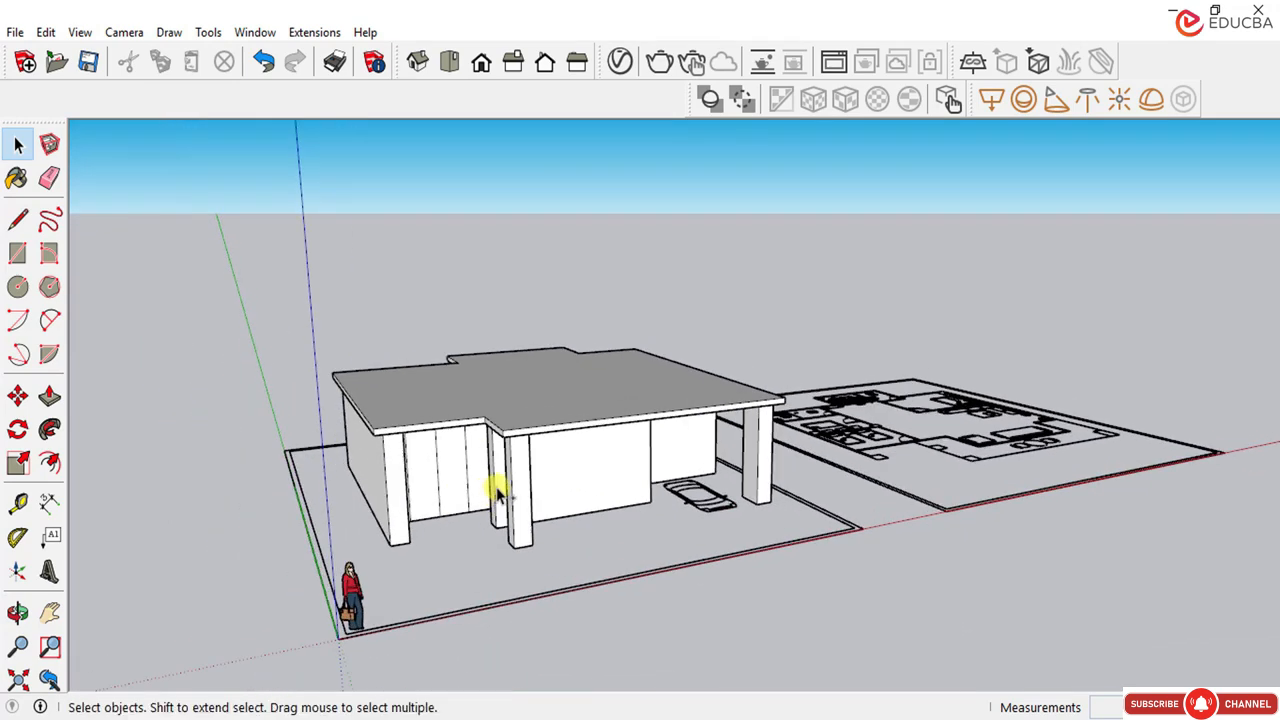
pyautogui.scroll(-1, 500, 485)
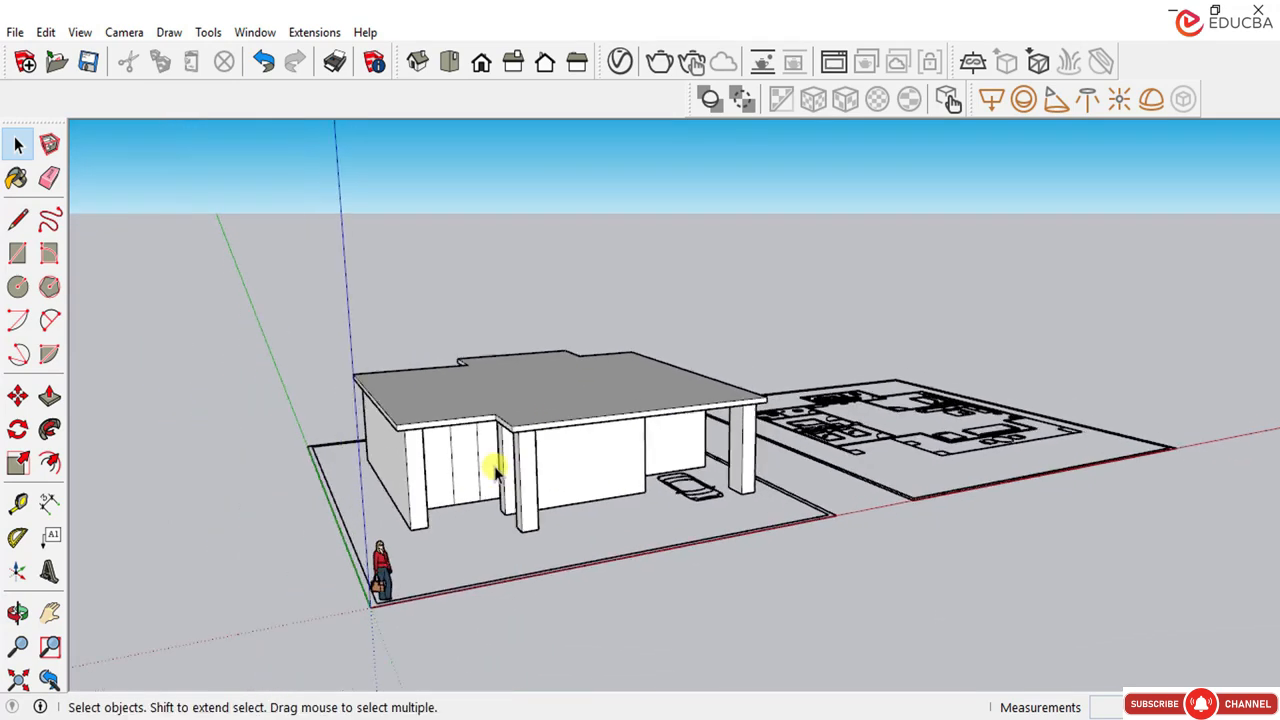
# Step: Examine the recessed wall between the front columns and its vertical division lines from closer up
pyautogui.moveTo(494, 471)
pyautogui.mouseDown(button='middle')
pyautogui.moveTo(486, 437)
pyautogui.moveTo(492, 452)
pyautogui.mouseUp(button='middle')
pyautogui.scroll(4, 498, 458)
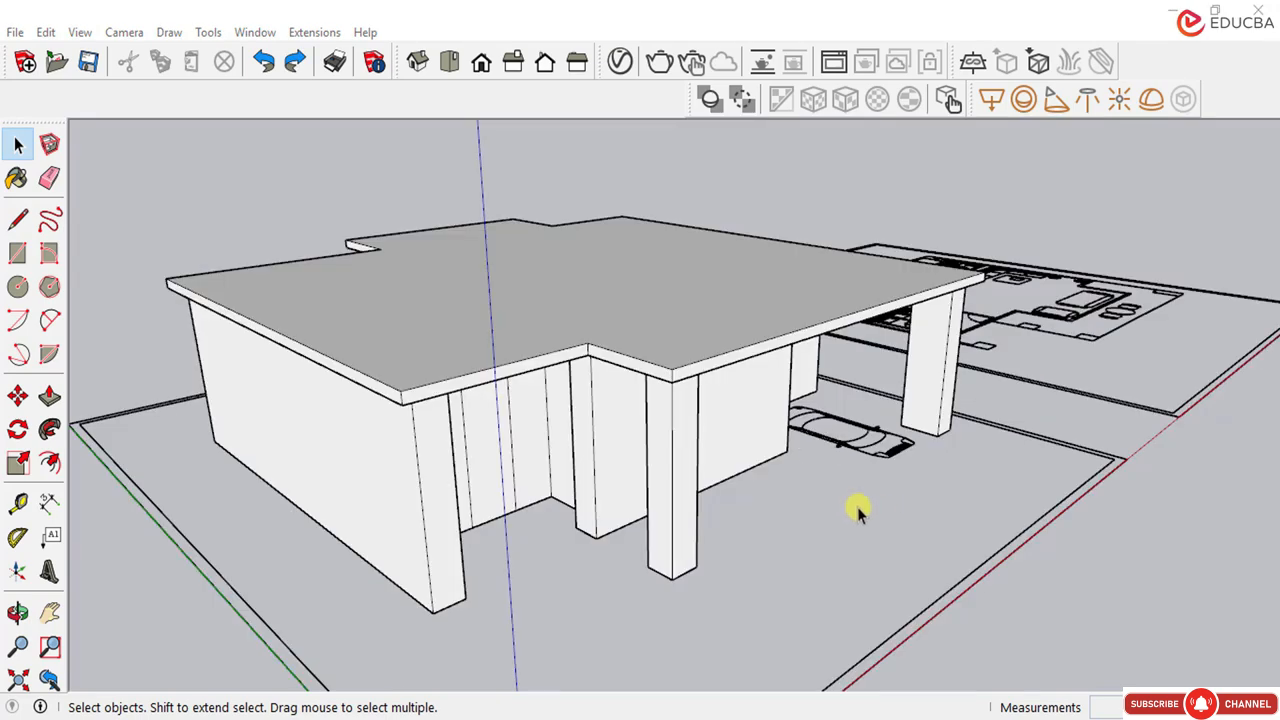
pyautogui.scroll(-3, 830, 499)
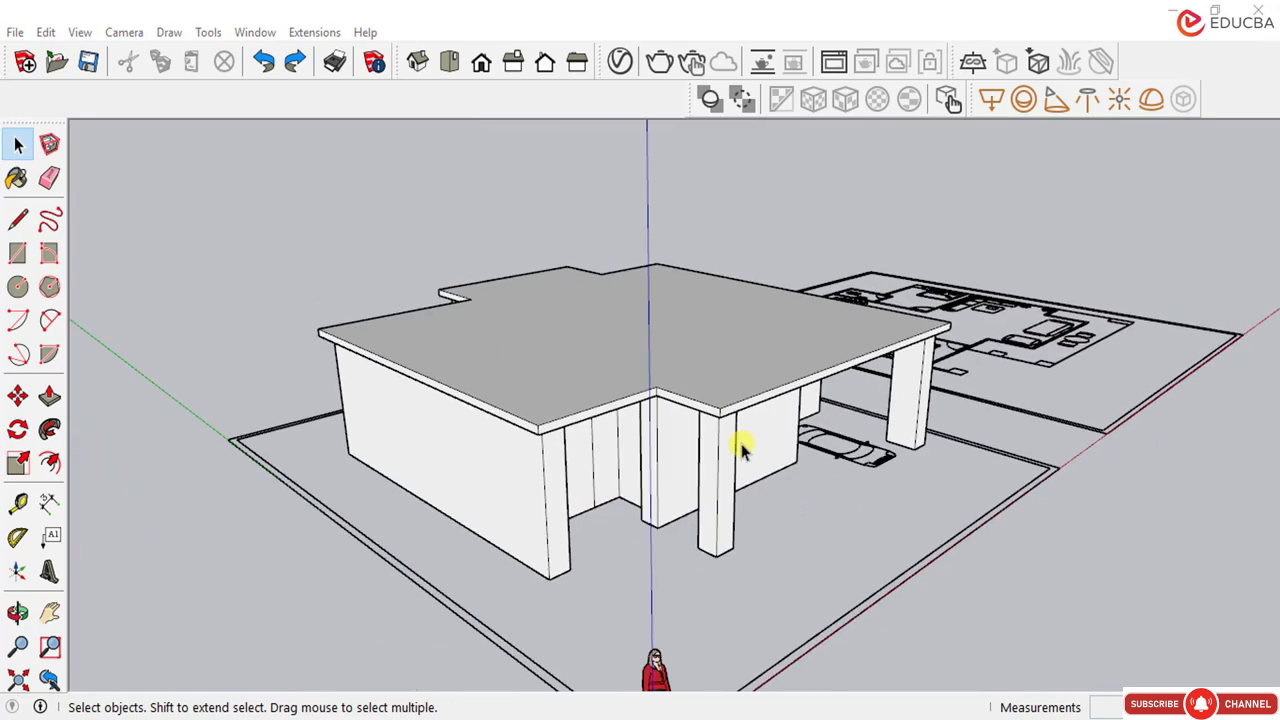
pyautogui.scroll(1, 695, 359)
pyautogui.scroll(2, 596, 492)
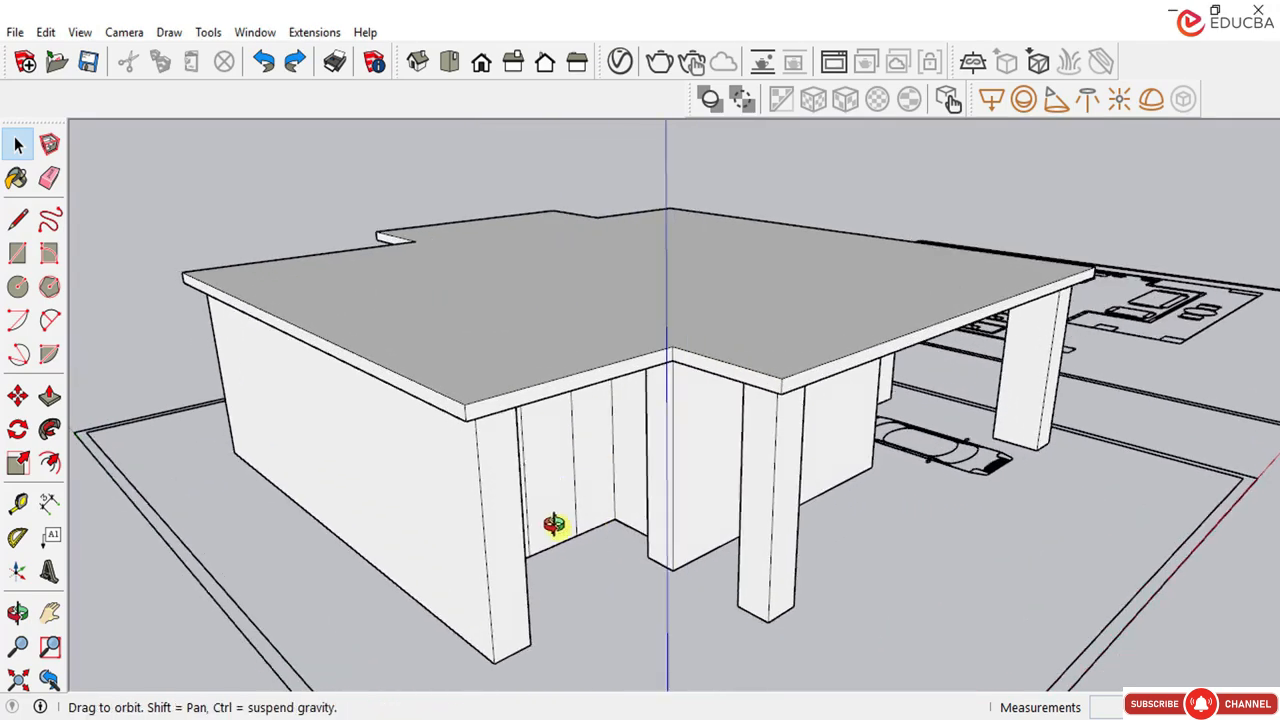
pyautogui.moveTo(554, 525); pyautogui.dragTo(495, 463, button='middle')
pyautogui.scroll(2, 520, 490)
pyautogui.scroll(-2, 578, 492)
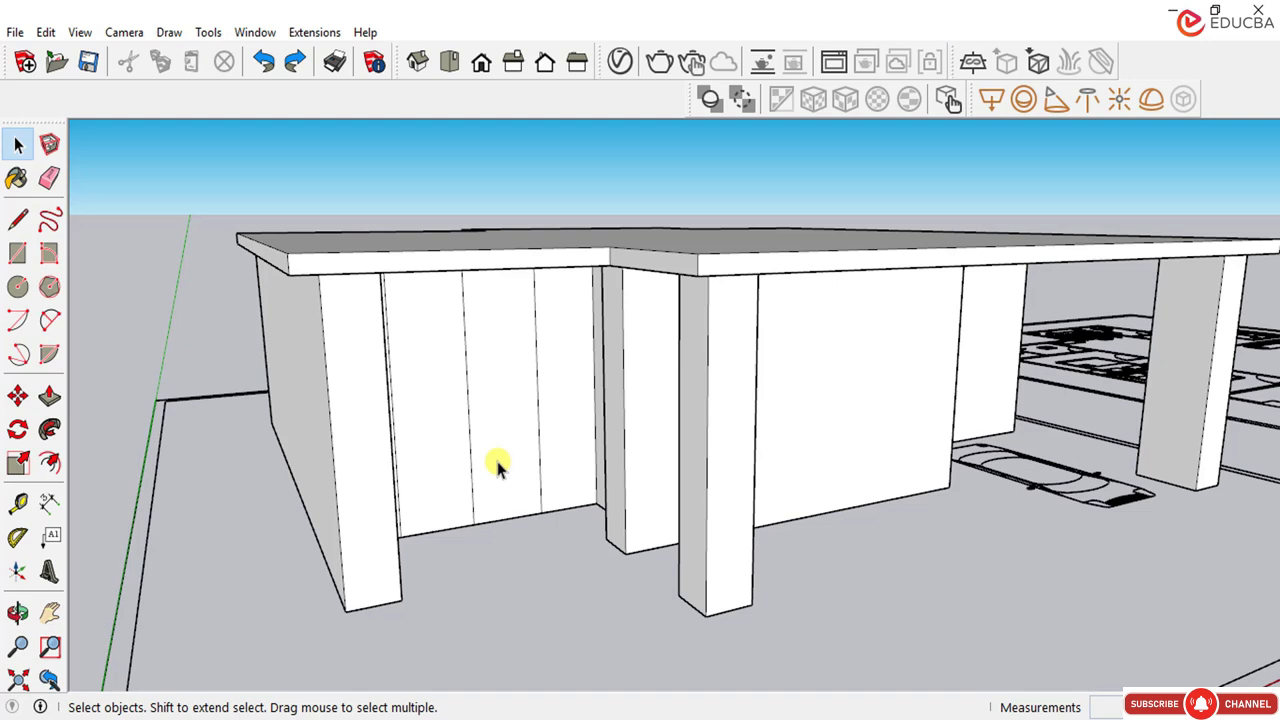
pyautogui.moveTo(529, 477); pyautogui.dragTo(420, 485, button='middle')
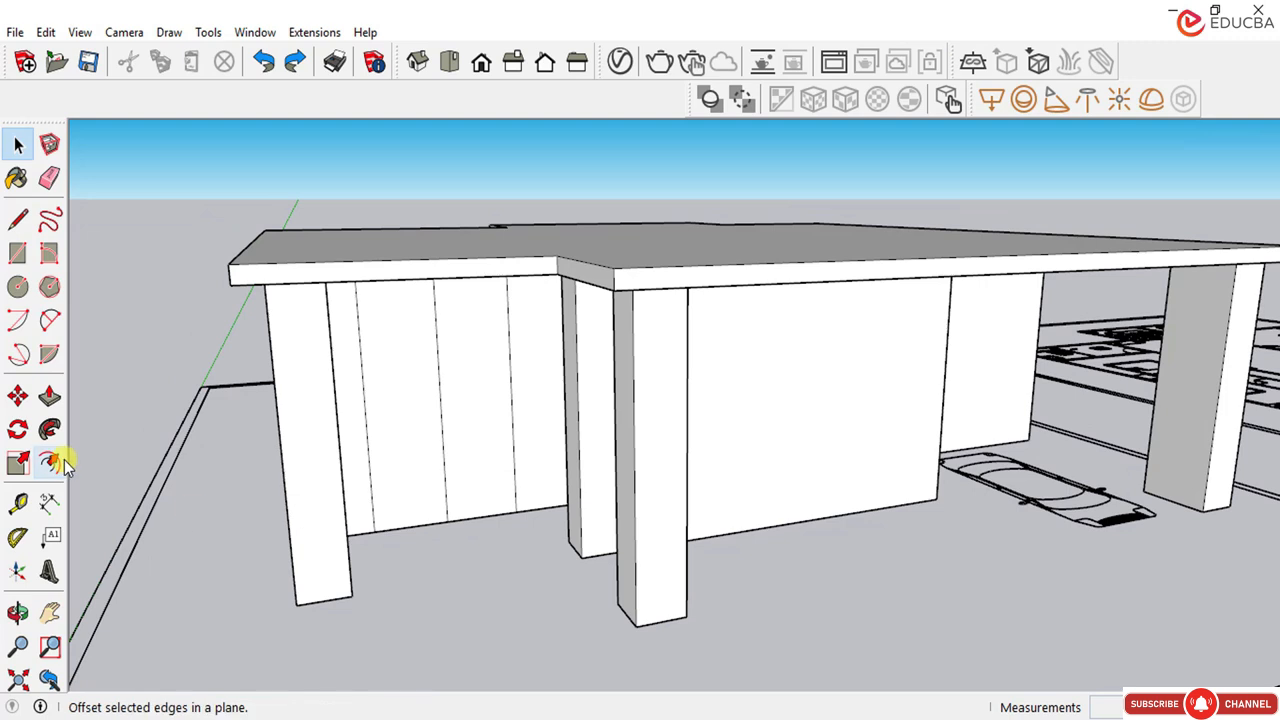
# Step: Place two vertical guides on the recessed wall, 600 mm to either side of its middle vertical line
pyautogui.click(20, 502)
pyautogui.moveTo(517, 475); pyautogui.dragTo(440, 477, button='middle')
pyautogui.click(436, 477)
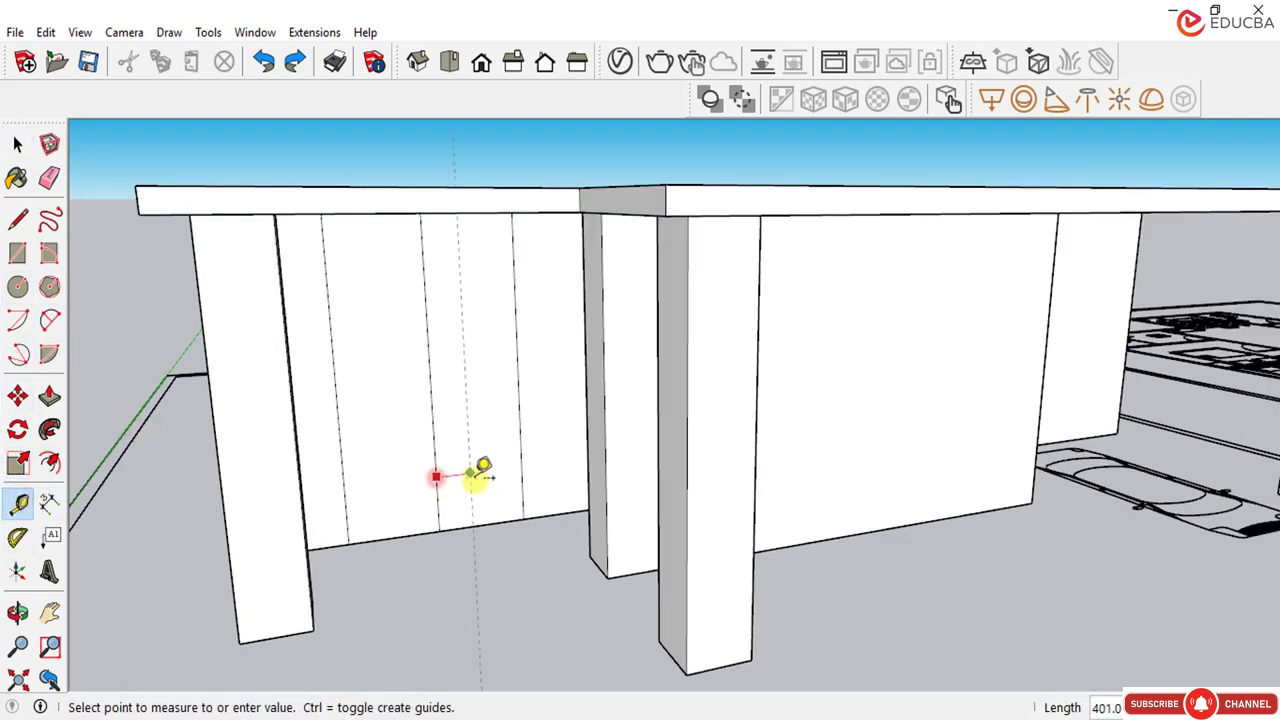
pyautogui.write('600')
pyautogui.press('Return')
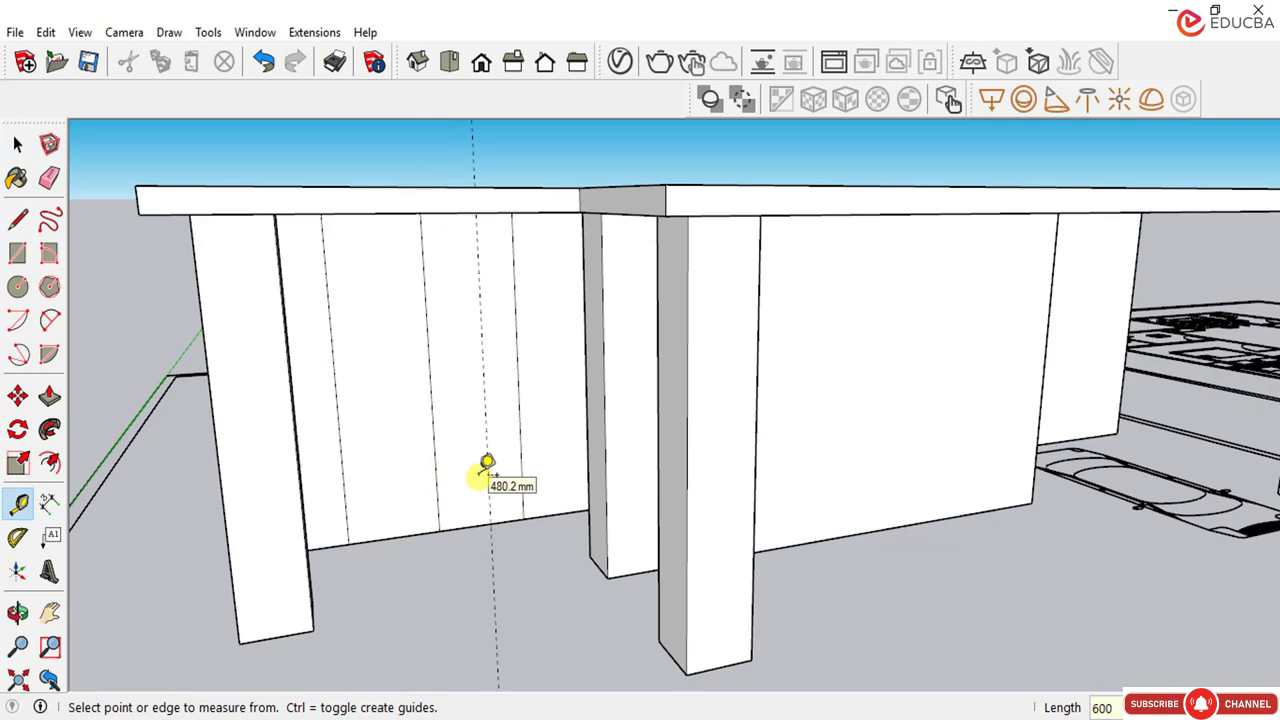
pyautogui.click(432, 424)
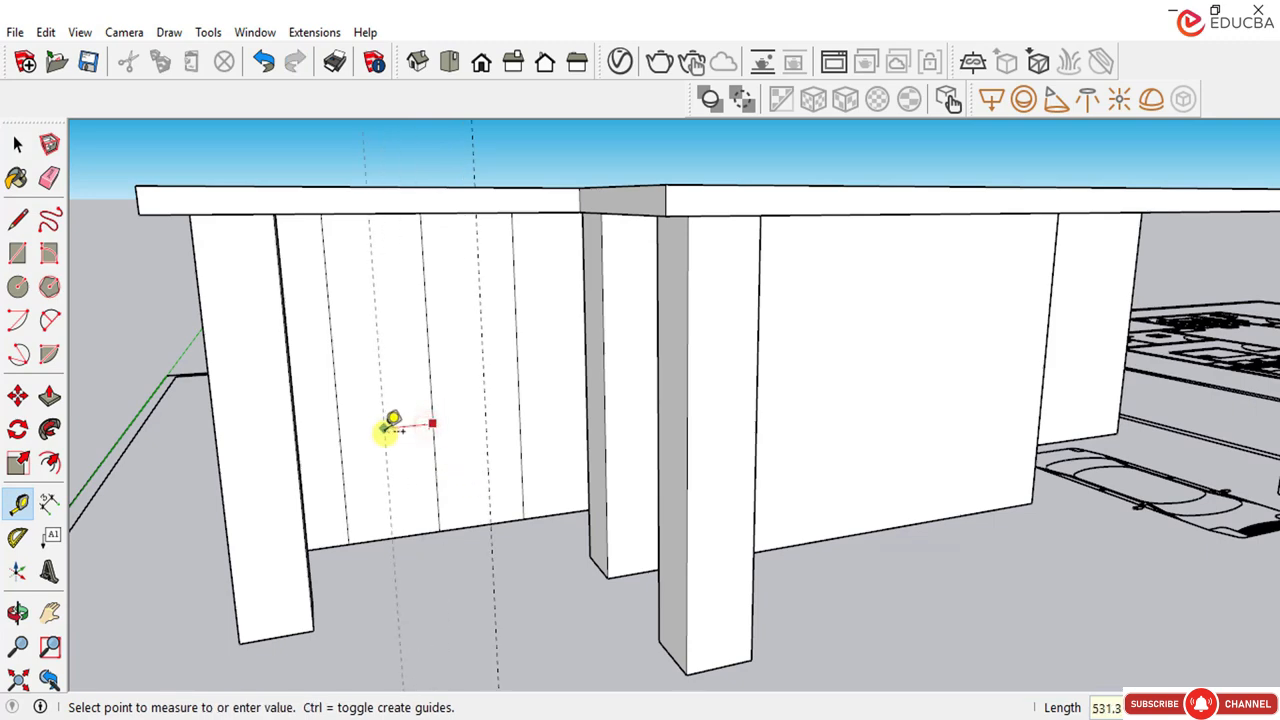
pyautogui.write('600')
pyautogui.press('Return')
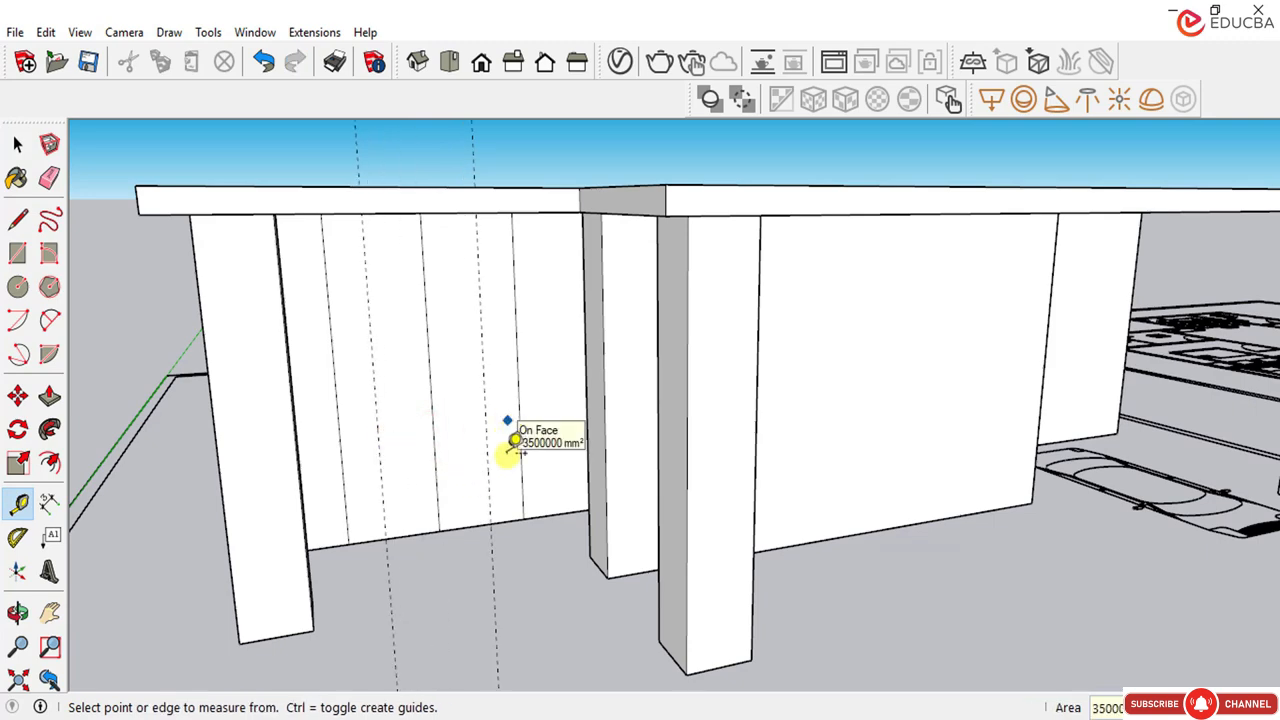
# Step: Add horizontal guides on the recessed wall, one 450 mm above its base edge and another 2400 mm above that guide
pyautogui.moveTo(500, 508); pyautogui.dragTo(427, 523, button='middle')
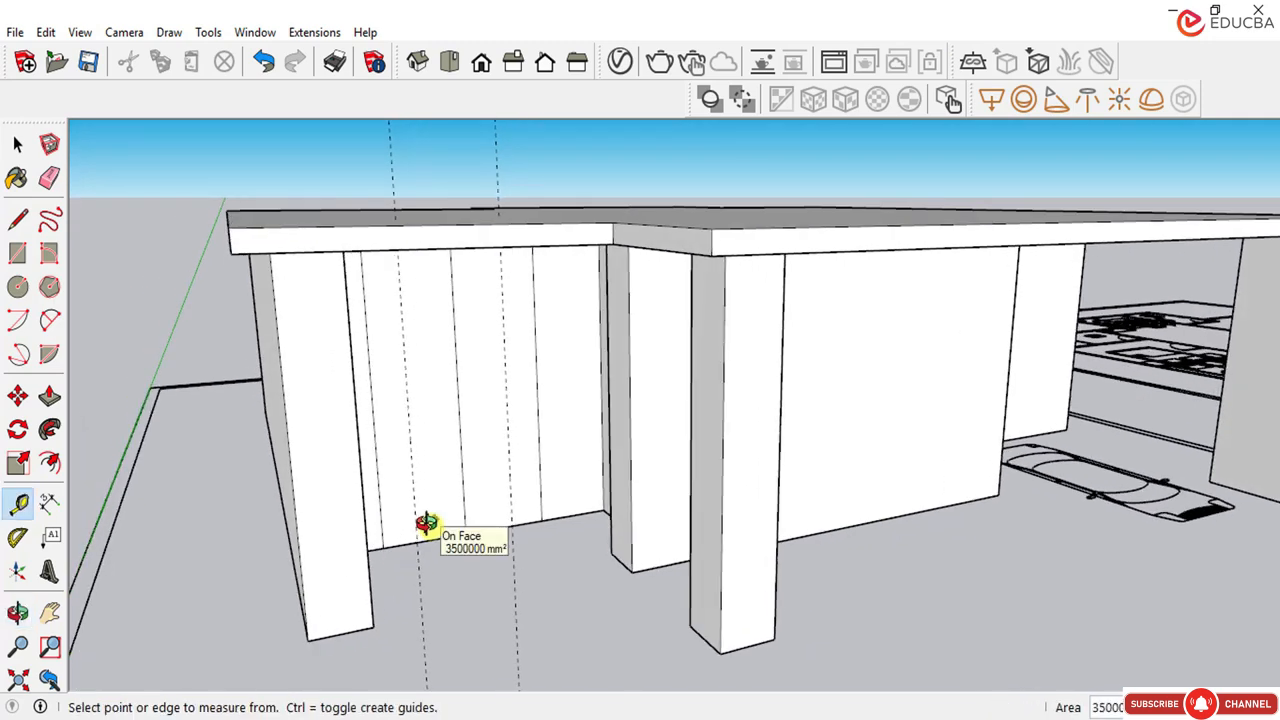
pyautogui.scroll(3, 445, 534)
pyautogui.click(440, 537)
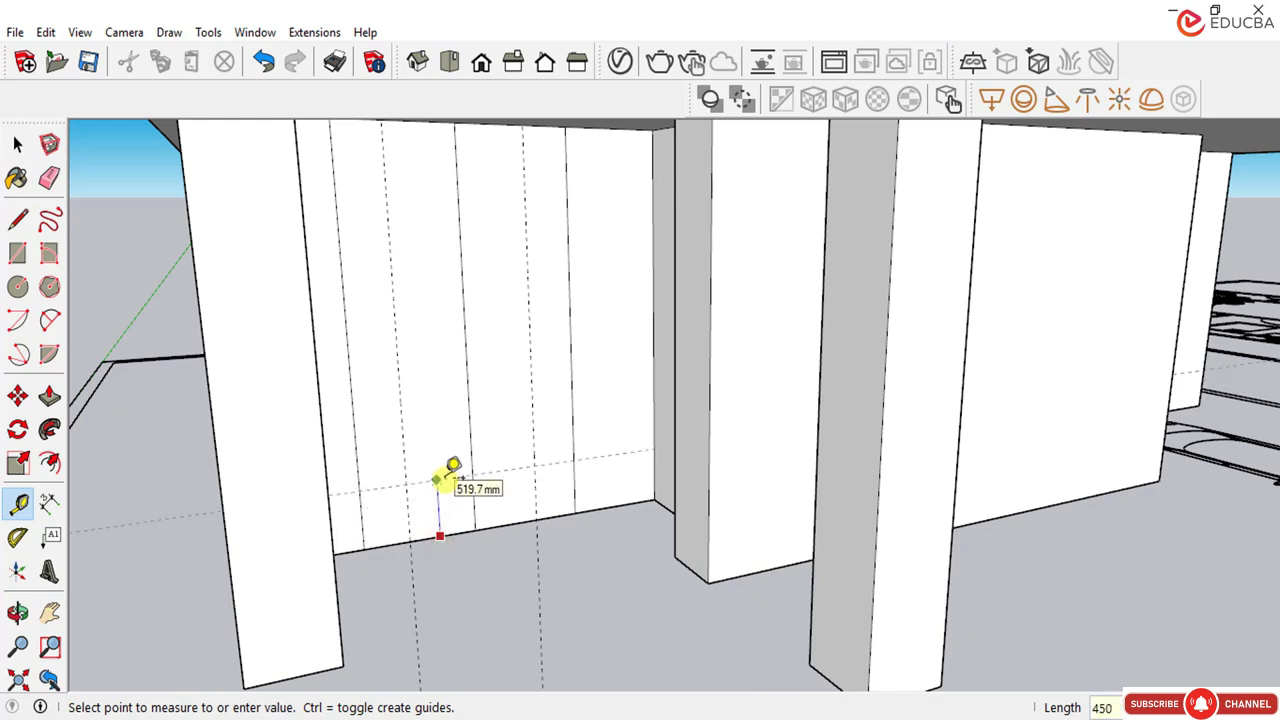
pyautogui.click(437, 481)
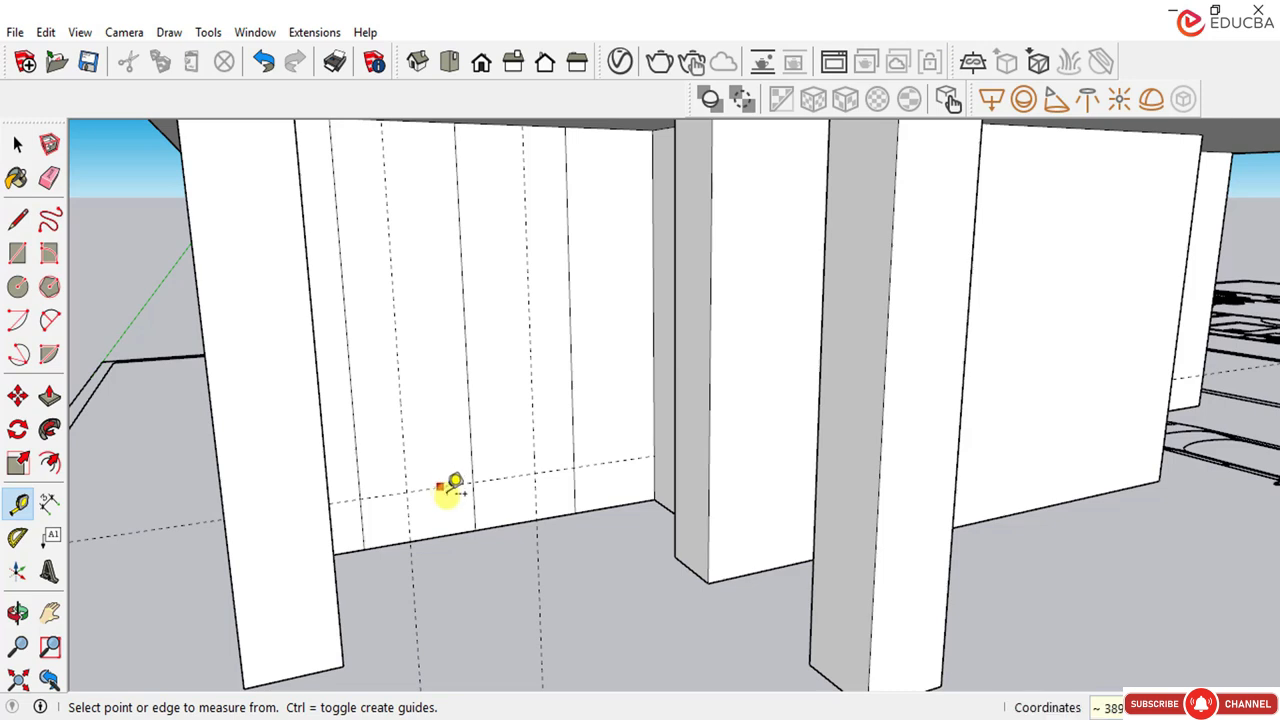
pyautogui.click(441, 485)
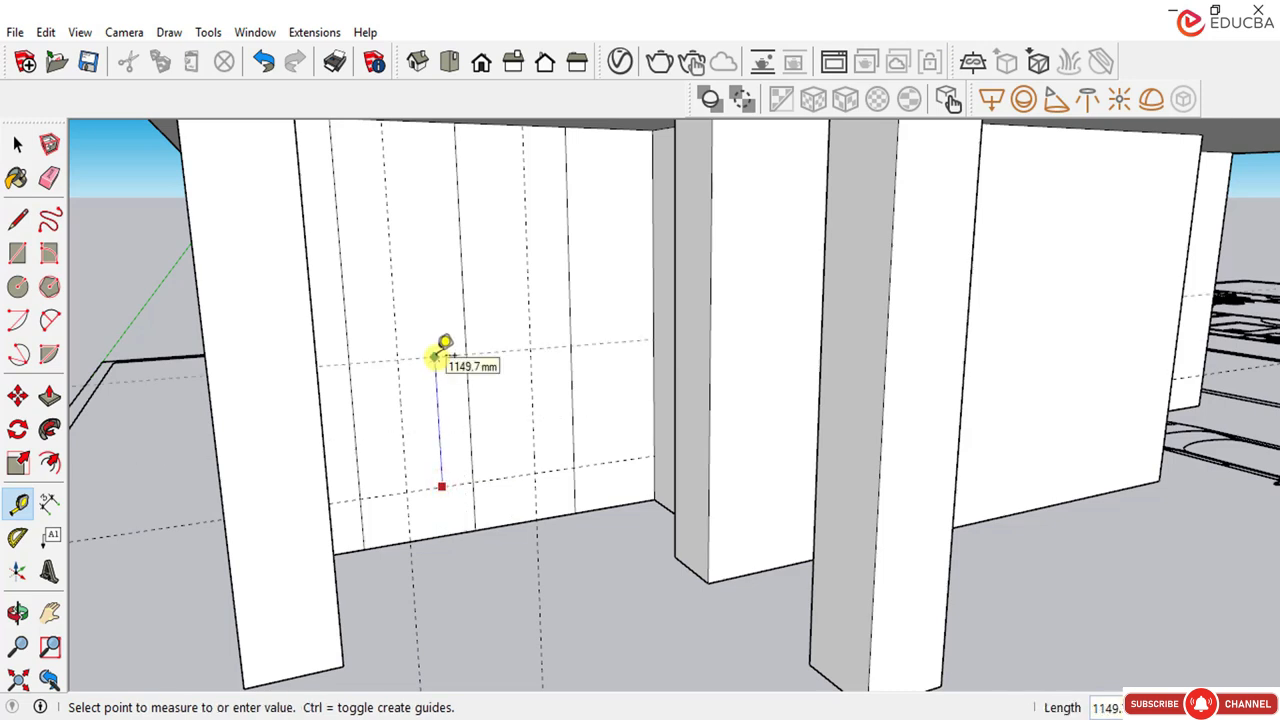
pyautogui.click(441, 350)
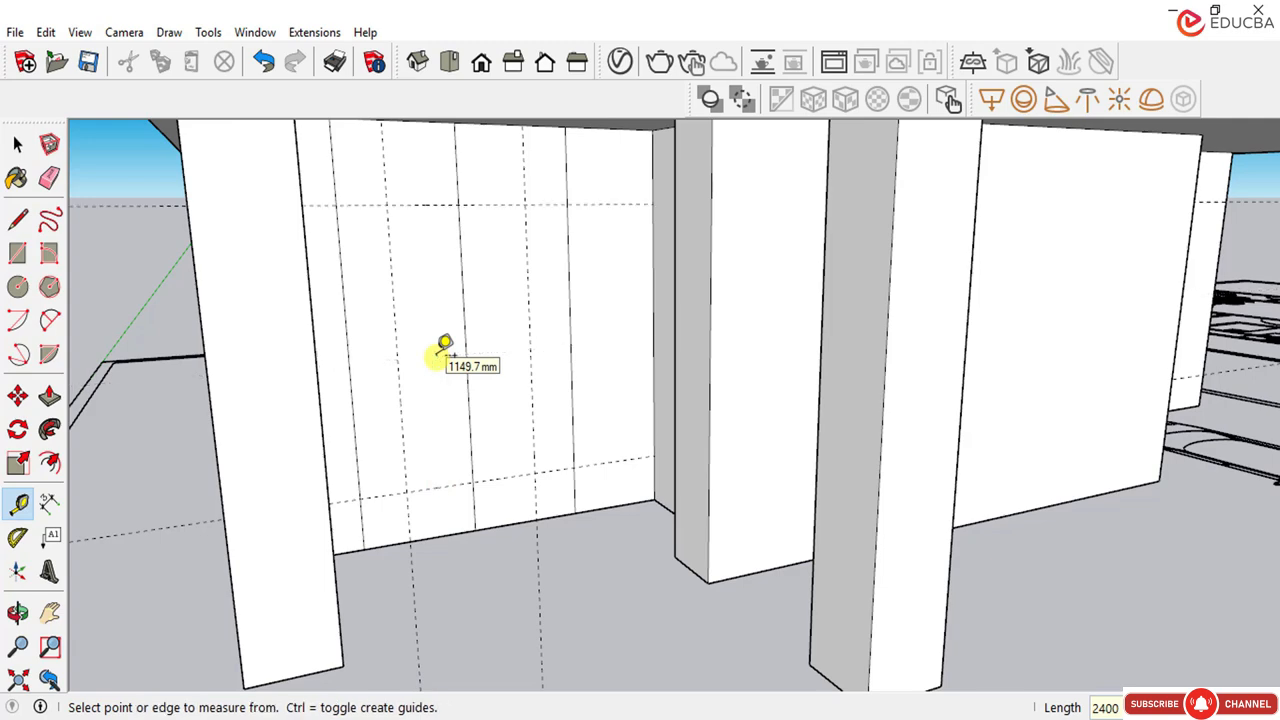
pyautogui.moveTo(574, 366); pyautogui.dragTo(502, 372, button='middle')
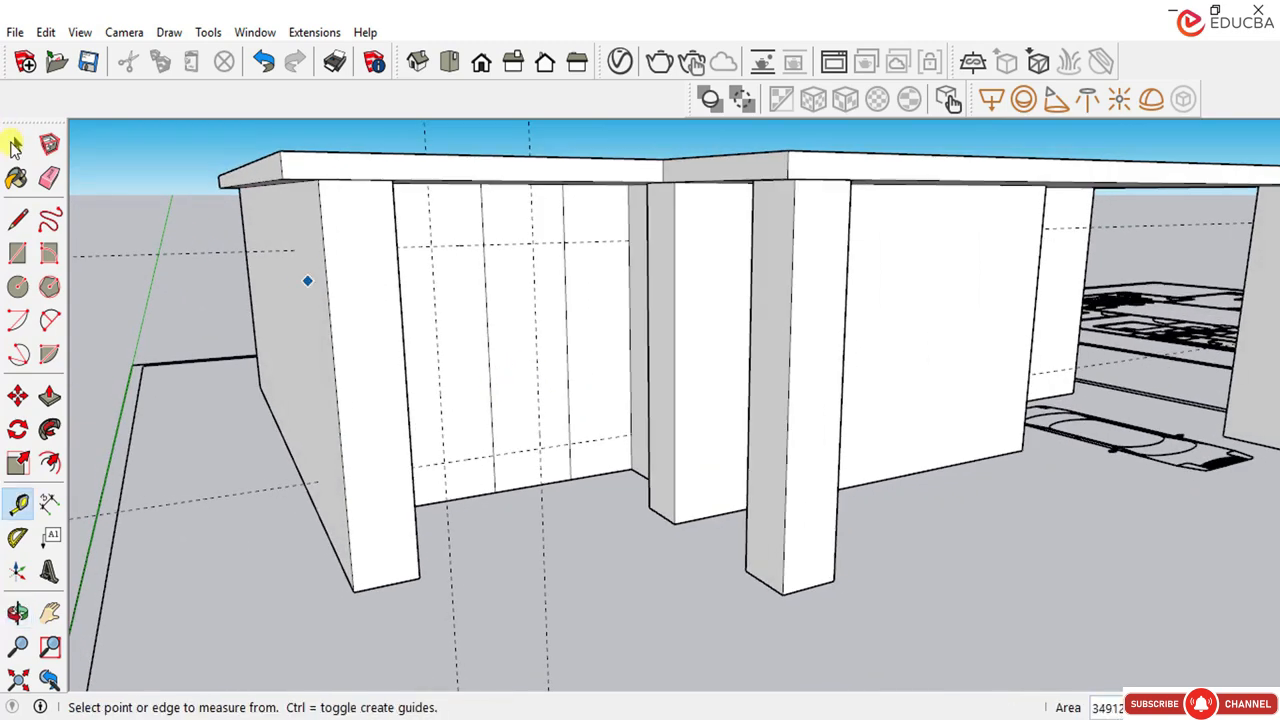
pyautogui.press('space')
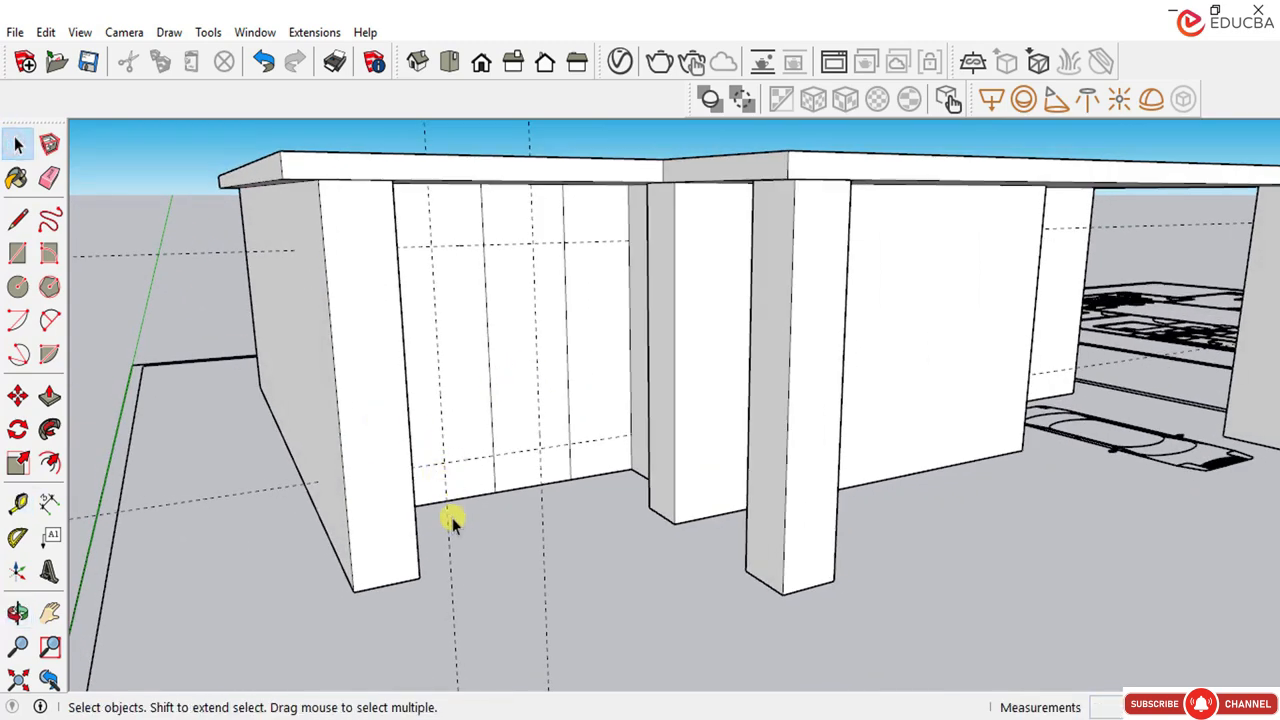
# Step: Draw the two sides and top edge of the window outline with lines between the guide intersections on the recessed wall
pyautogui.moveTo(443, 514)
pyautogui.mouseDown(button='middle')
pyautogui.moveTo(446, 500)
pyautogui.moveTo(434, 508)
pyautogui.mouseUp(button='middle')
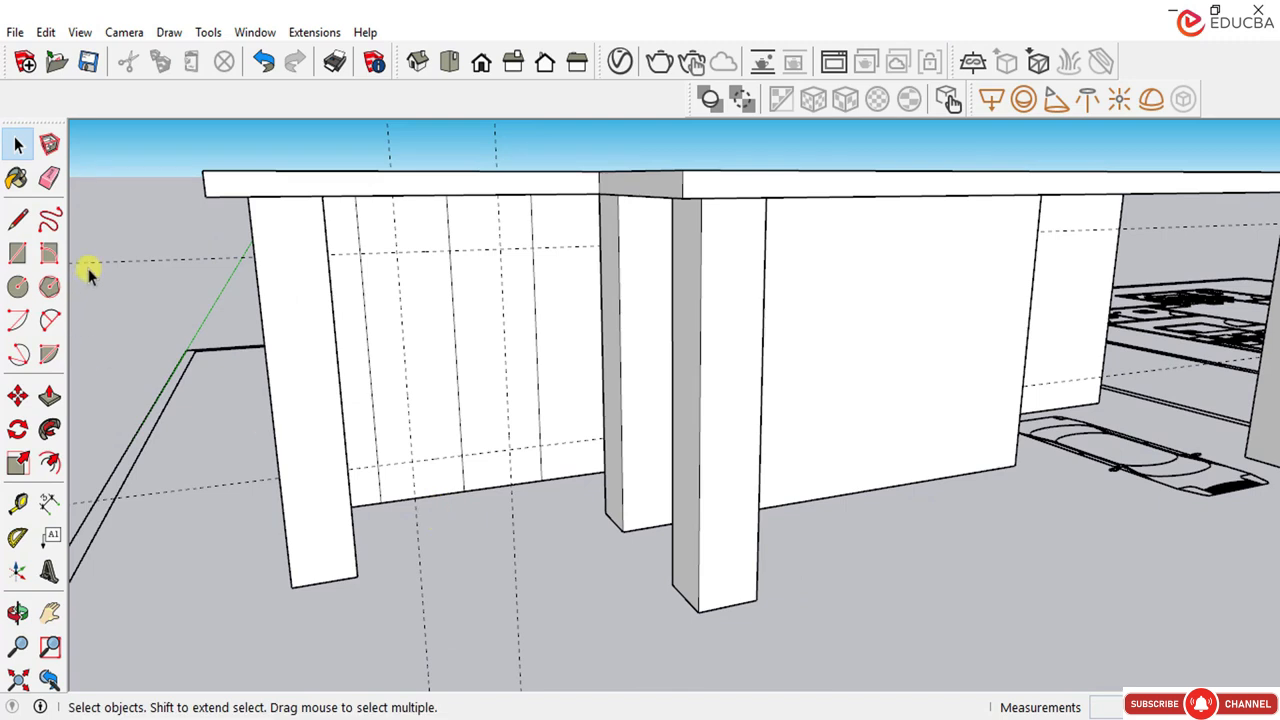
pyautogui.click(17, 219)
pyautogui.click(410, 462)
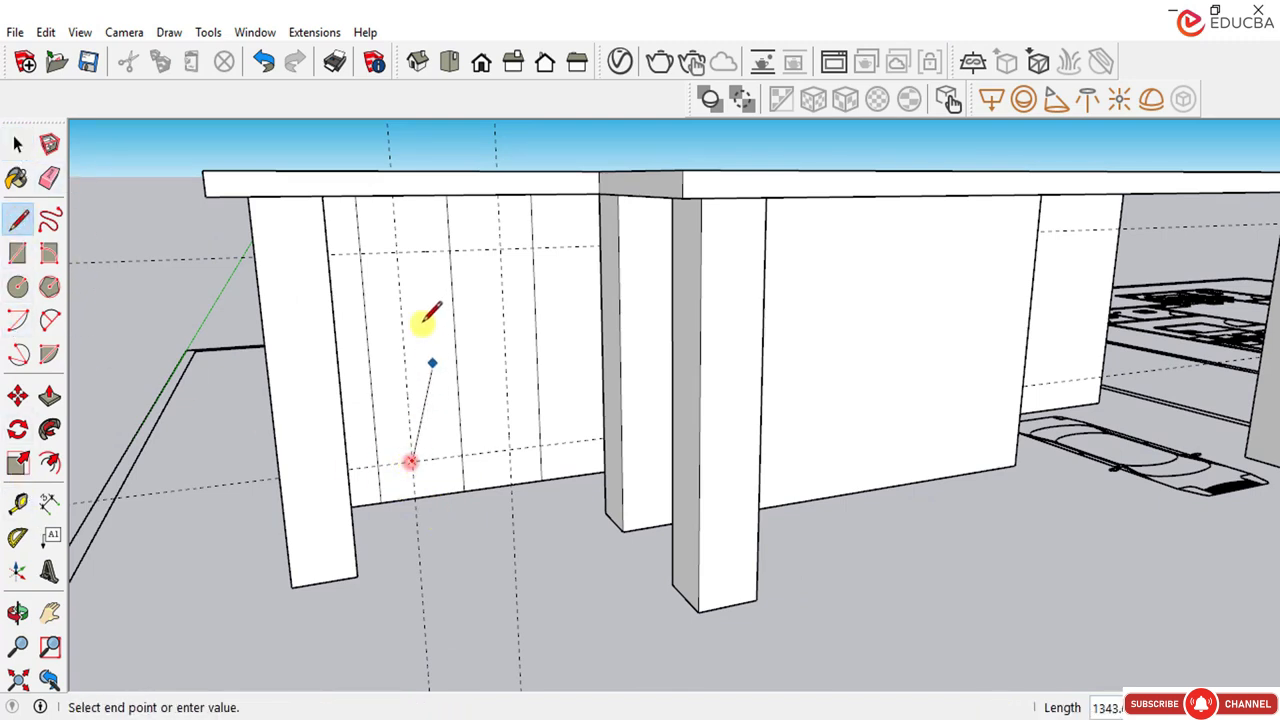
pyautogui.click(397, 252)
pyautogui.click(502, 249)
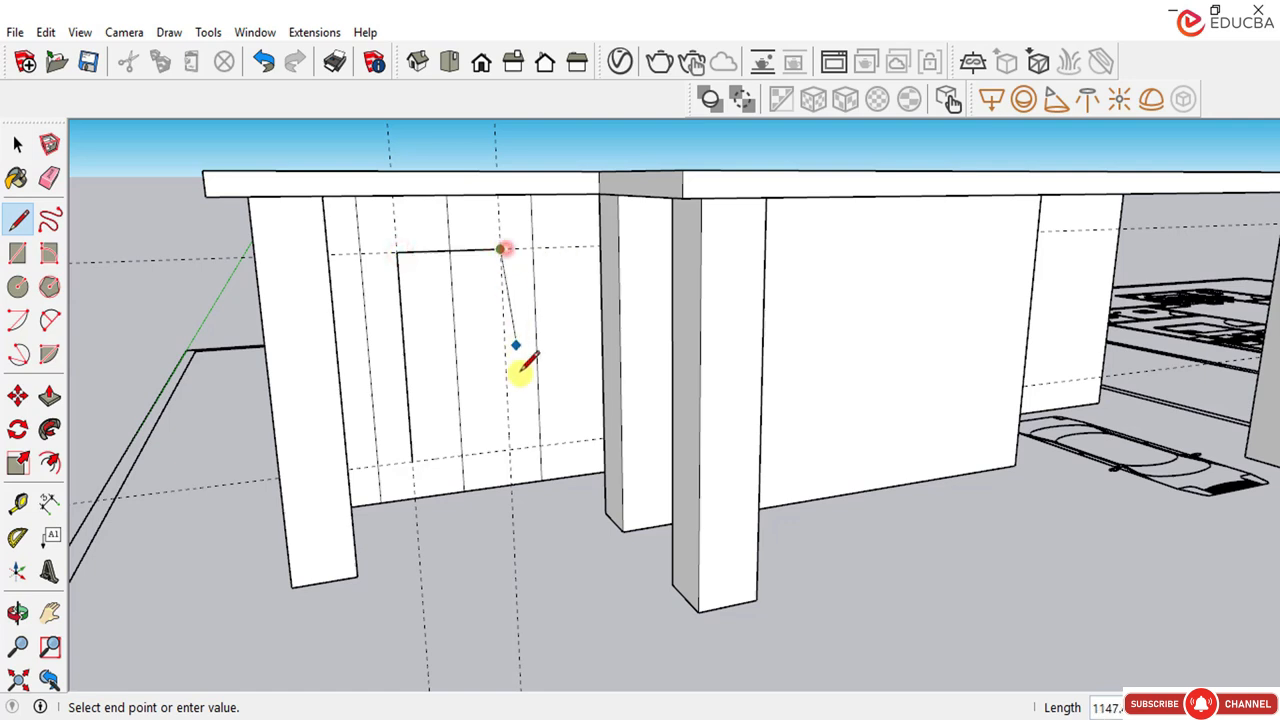
pyautogui.click(510, 449)
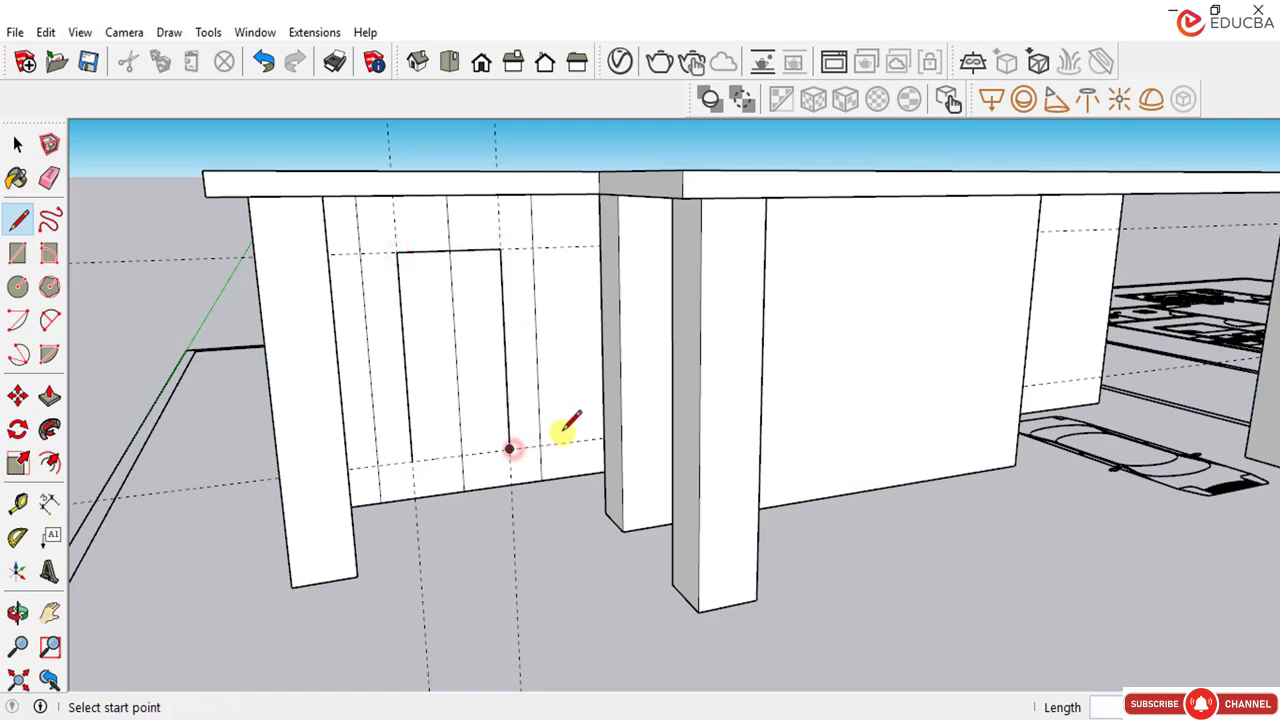
pyautogui.click(17, 144)
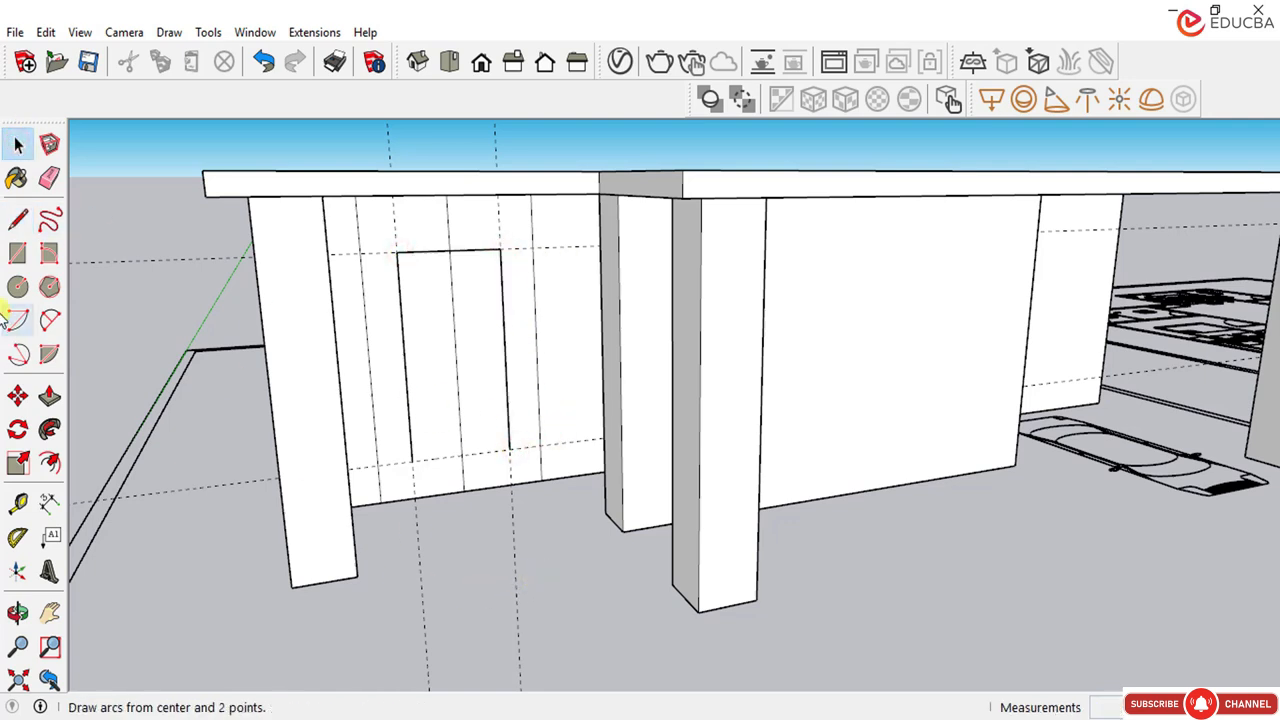
# Step: Erase the two vertical guides that run through the window outline's sides
pyautogui.click(49, 177)
pyautogui.moveTo(543, 562); pyautogui.dragTo(385, 611)
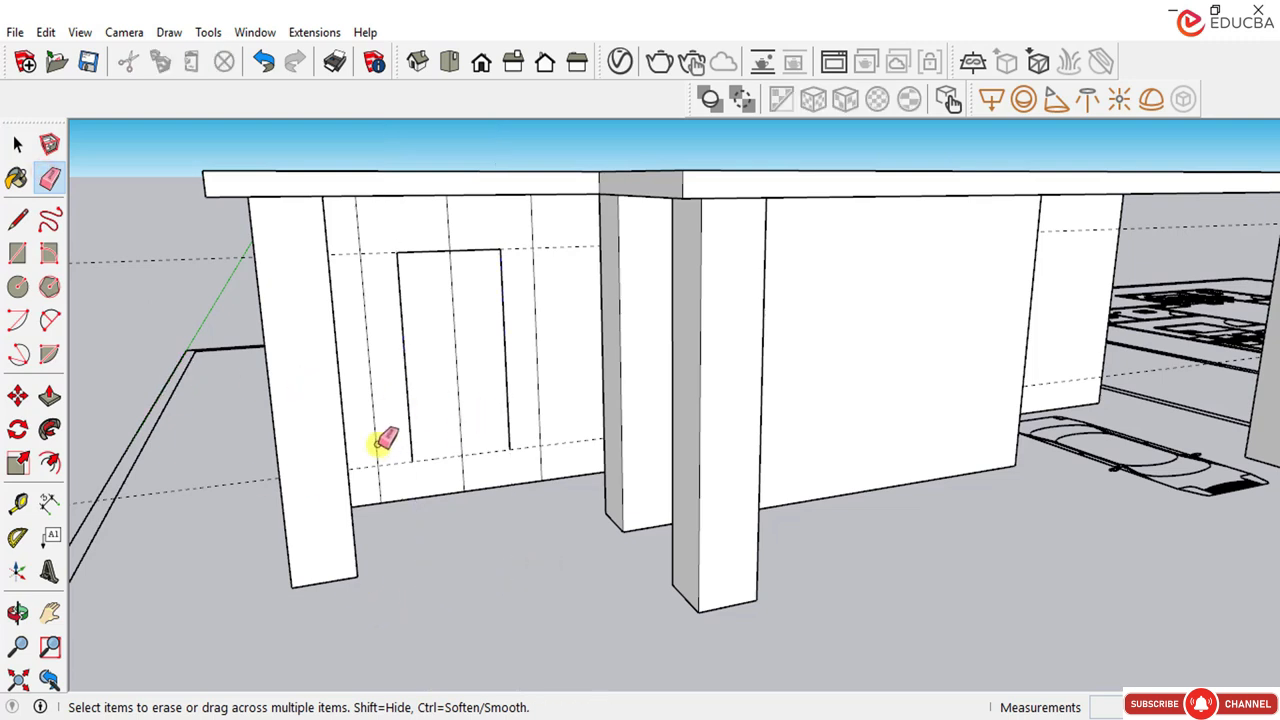
pyautogui.click(18, 140)
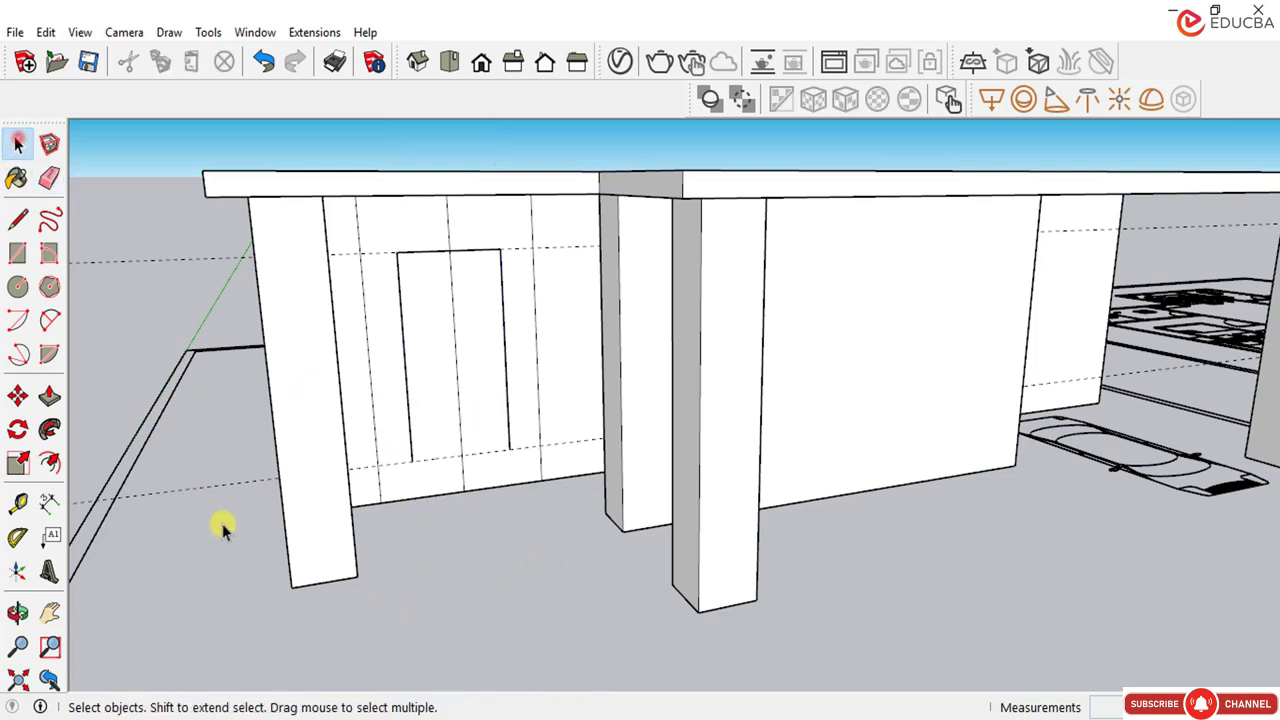
# Step: Measure the distance between the two outer vertical lines at the base of the recessed wall
pyautogui.click(49, 505)
pyautogui.click(382, 503)
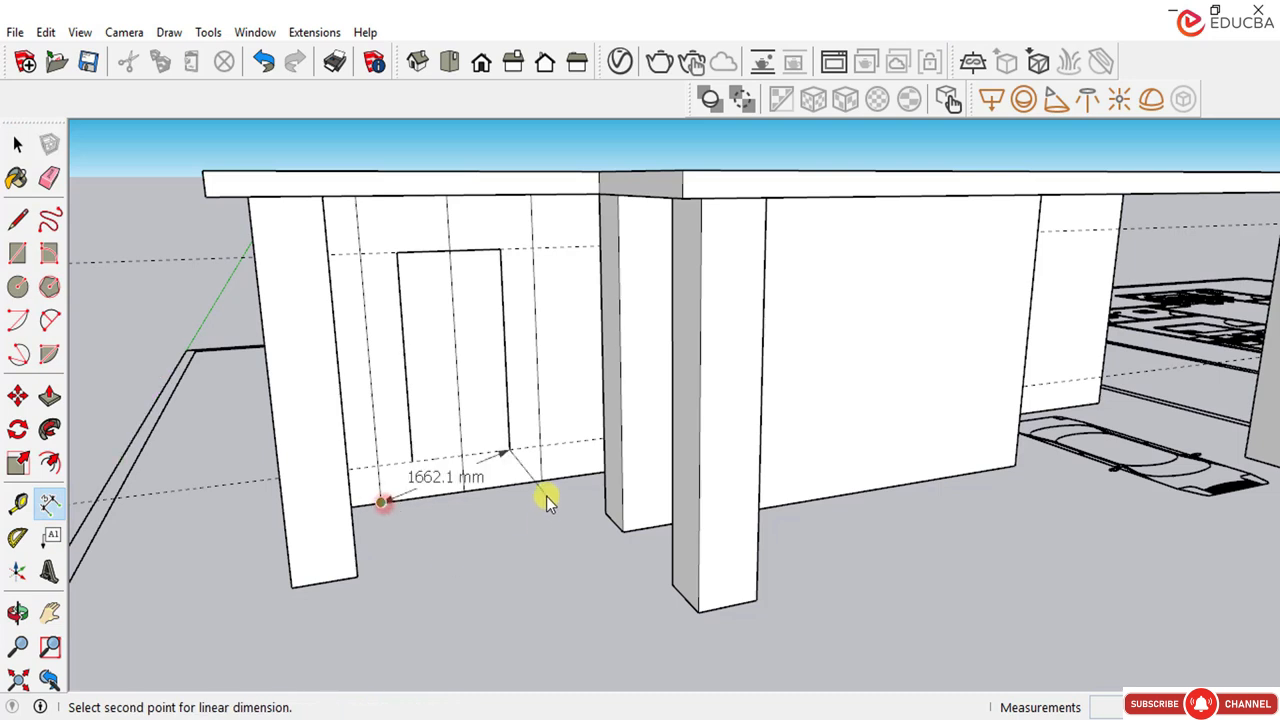
pyautogui.click(540, 482)
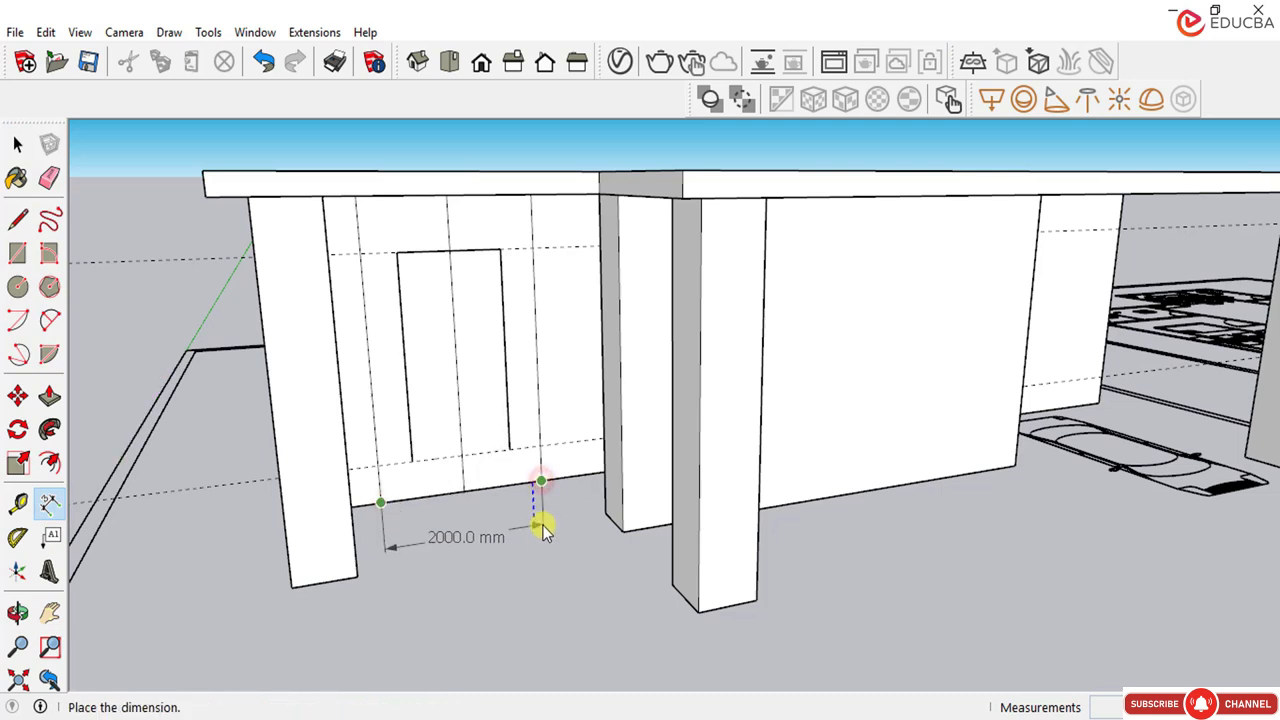
pyautogui.press('Escape')
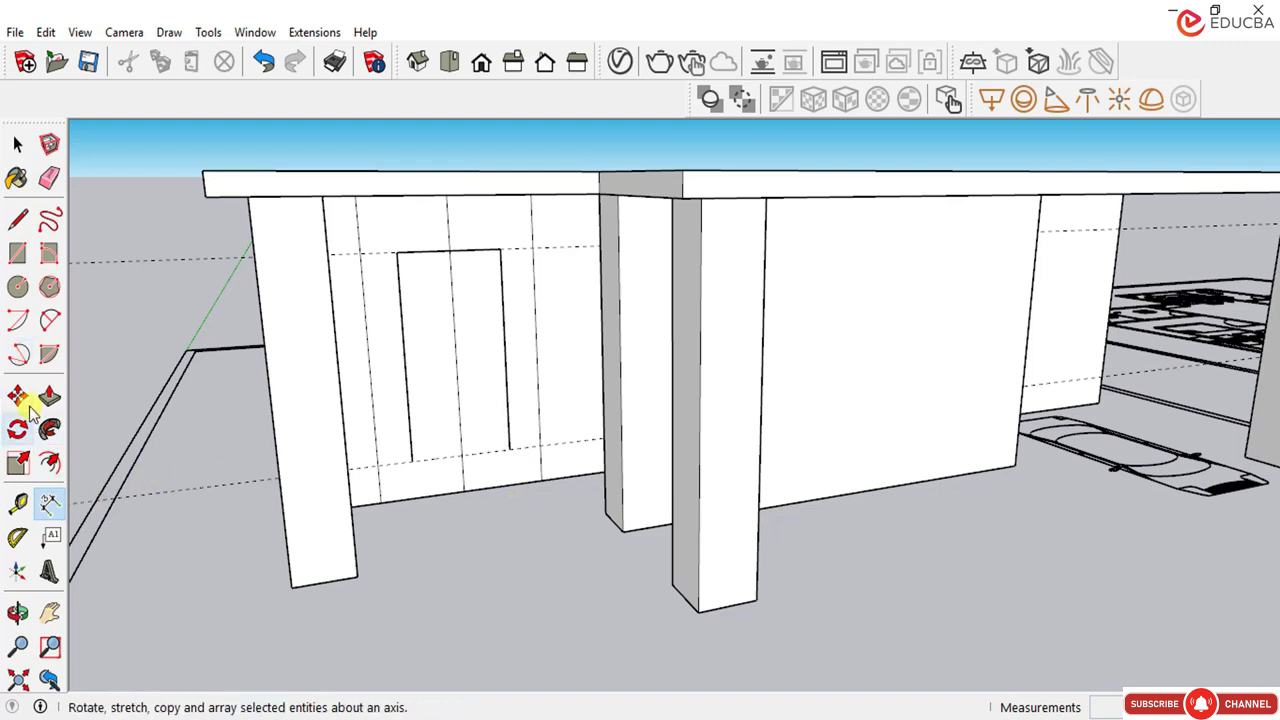
# Step: Draw a narrow rectangle 2000 mm long on the ground against the recessed wall, spanning between its outer vertical lines
pyautogui.click(18, 252)
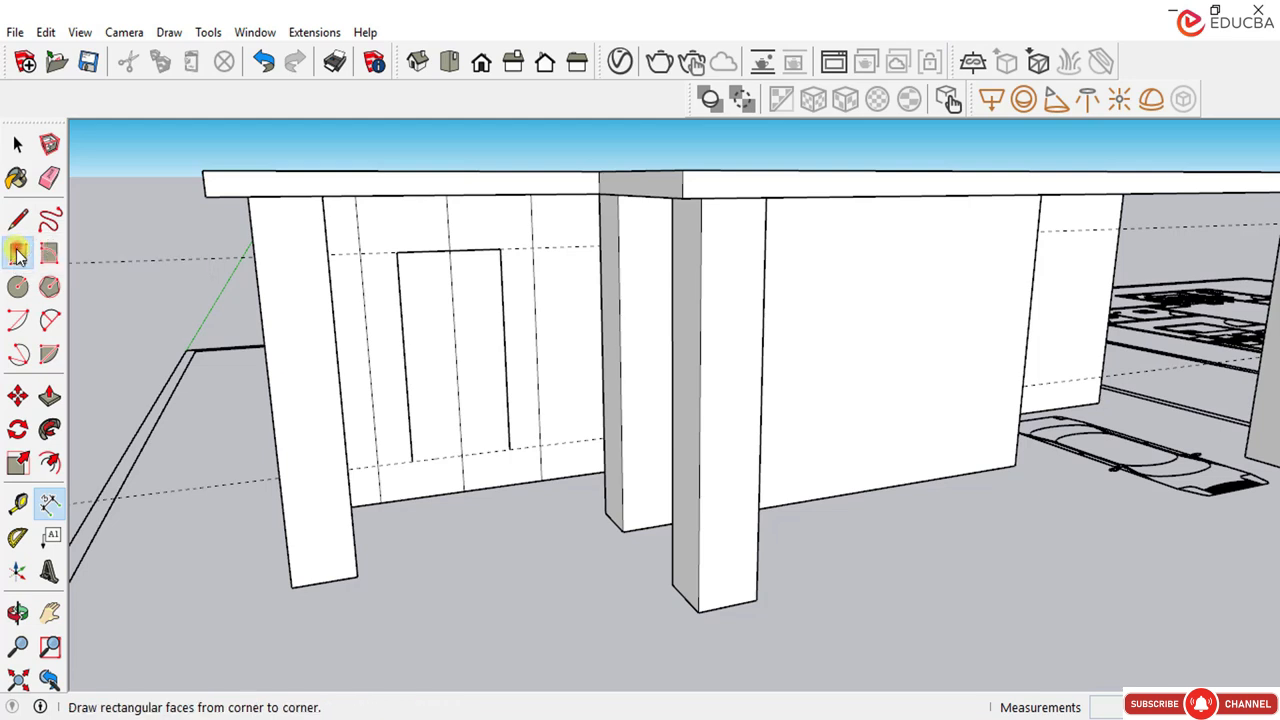
pyautogui.click(380, 505)
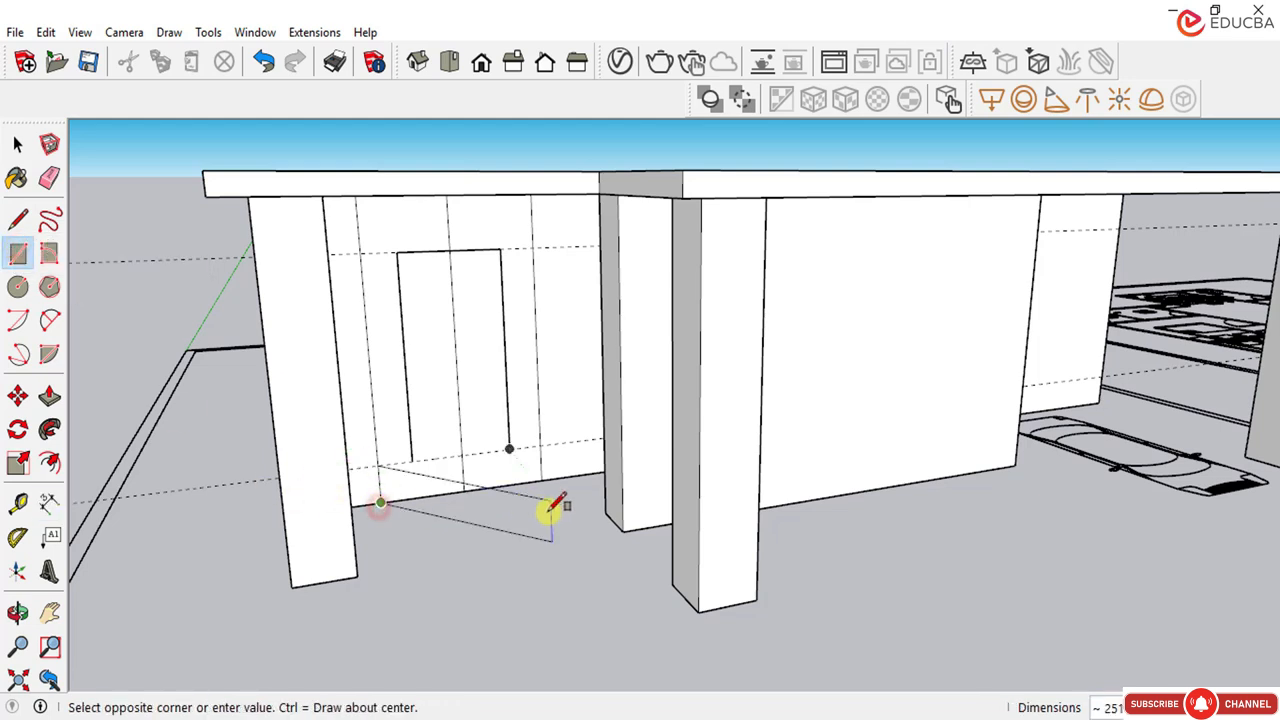
pyautogui.scroll(2, 566, 491)
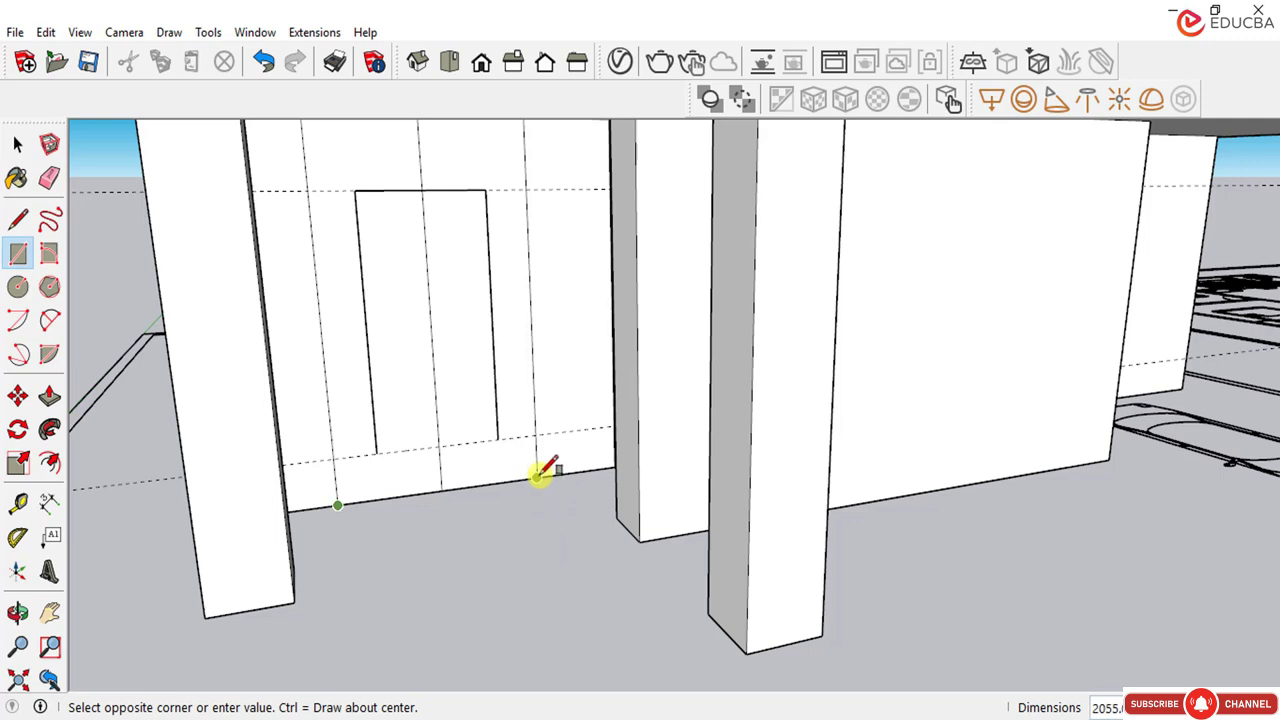
pyautogui.scroll(1, 543, 482)
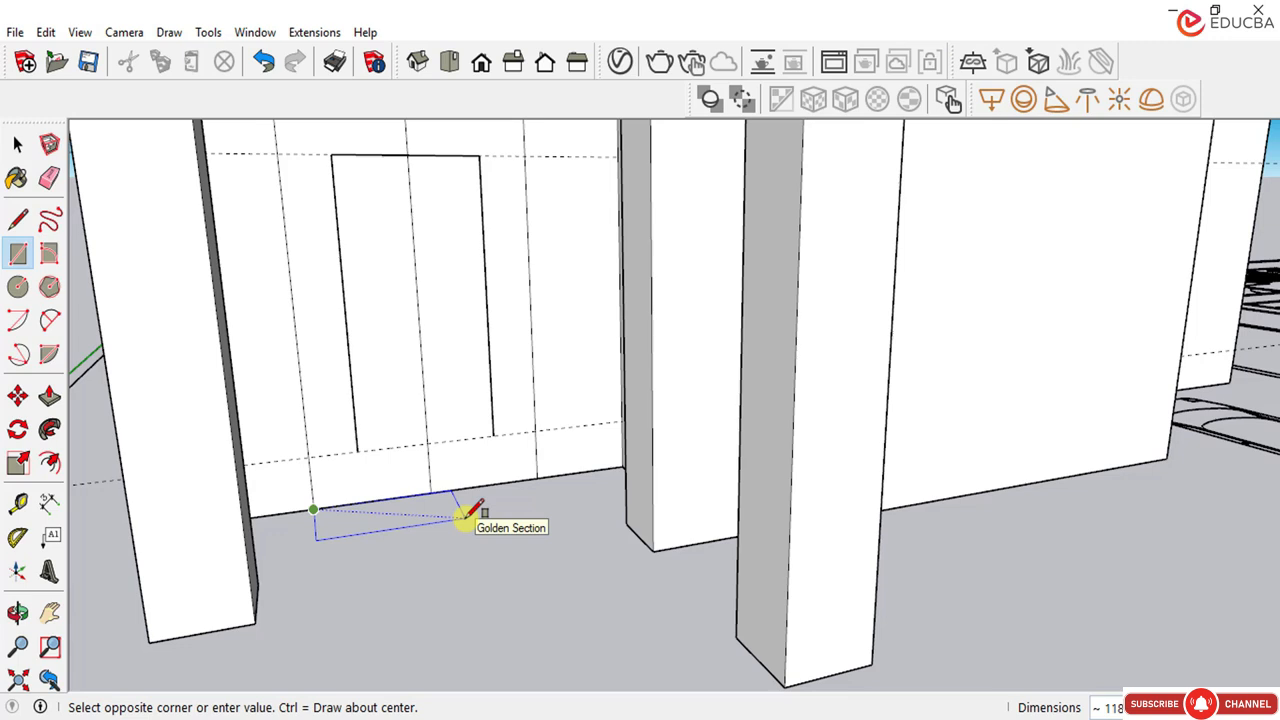
pyautogui.write('000,')
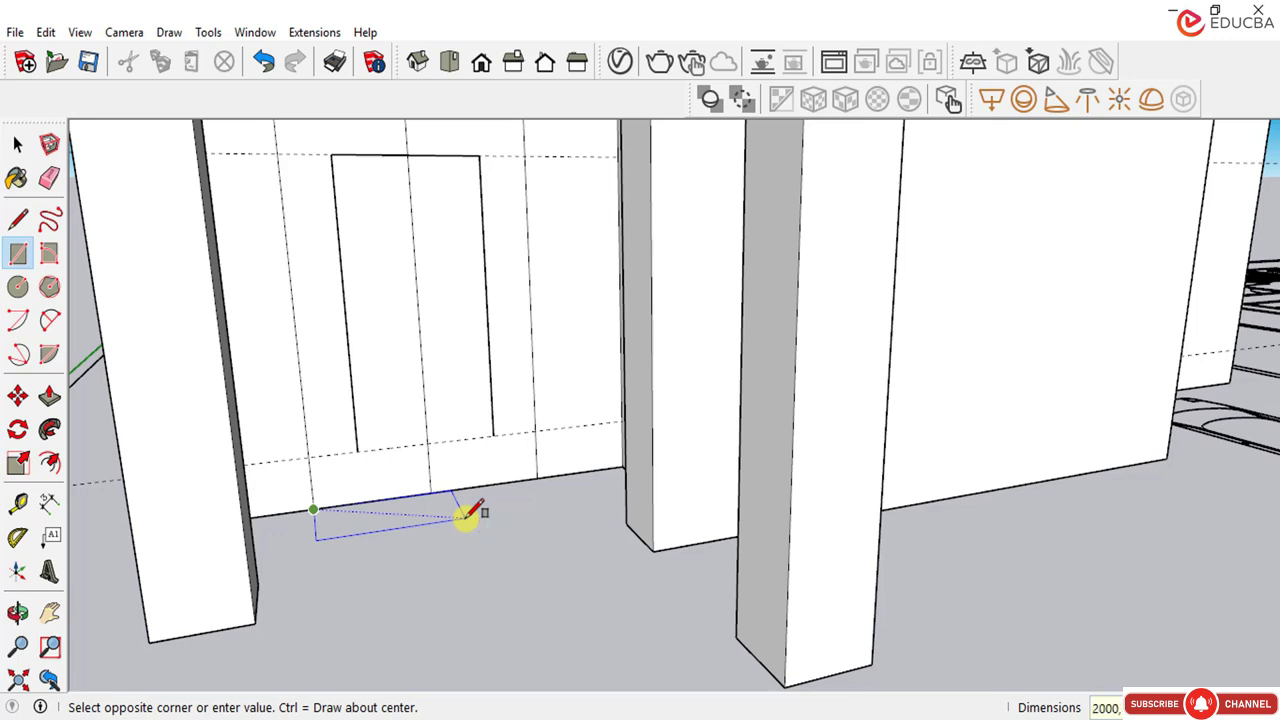
pyautogui.press('Return')
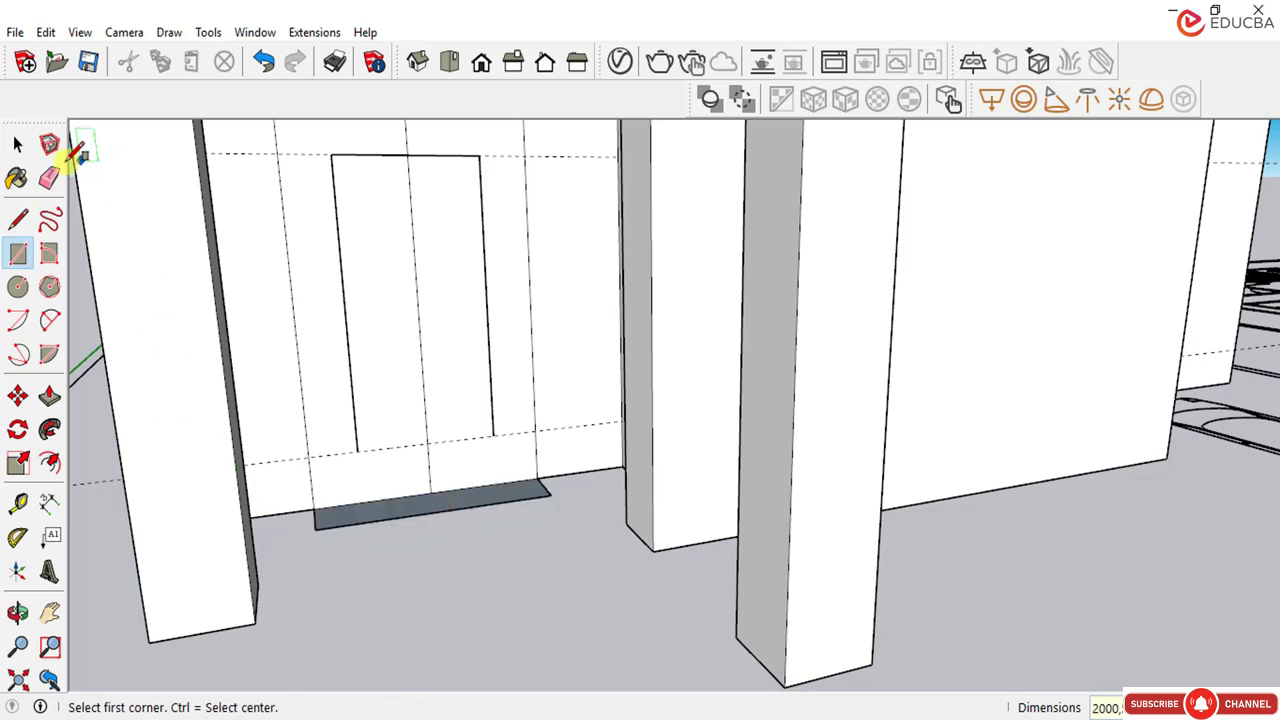
# Step: Pull the narrow ground rectangle up 450 mm to the lower horizontal guide to form a ledge below the window
pyautogui.click(18, 145)
pyautogui.click(50, 400)
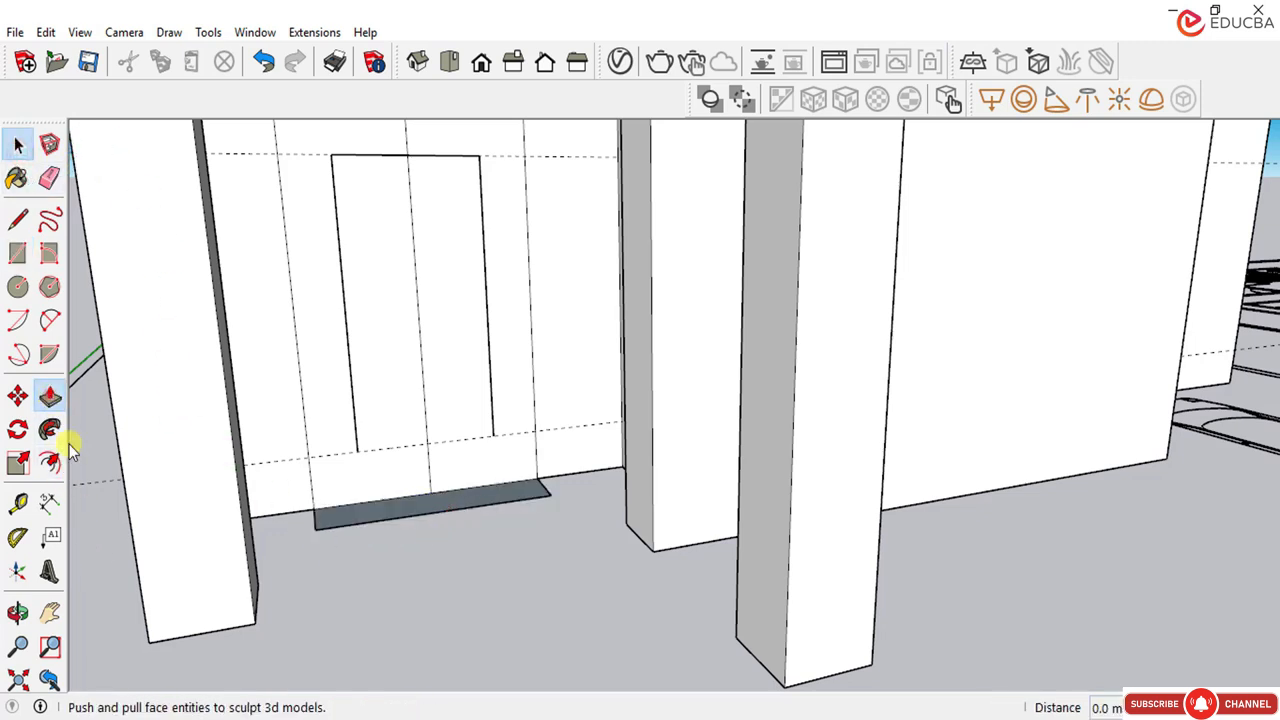
pyautogui.moveTo(338, 510); pyautogui.dragTo(344, 468)
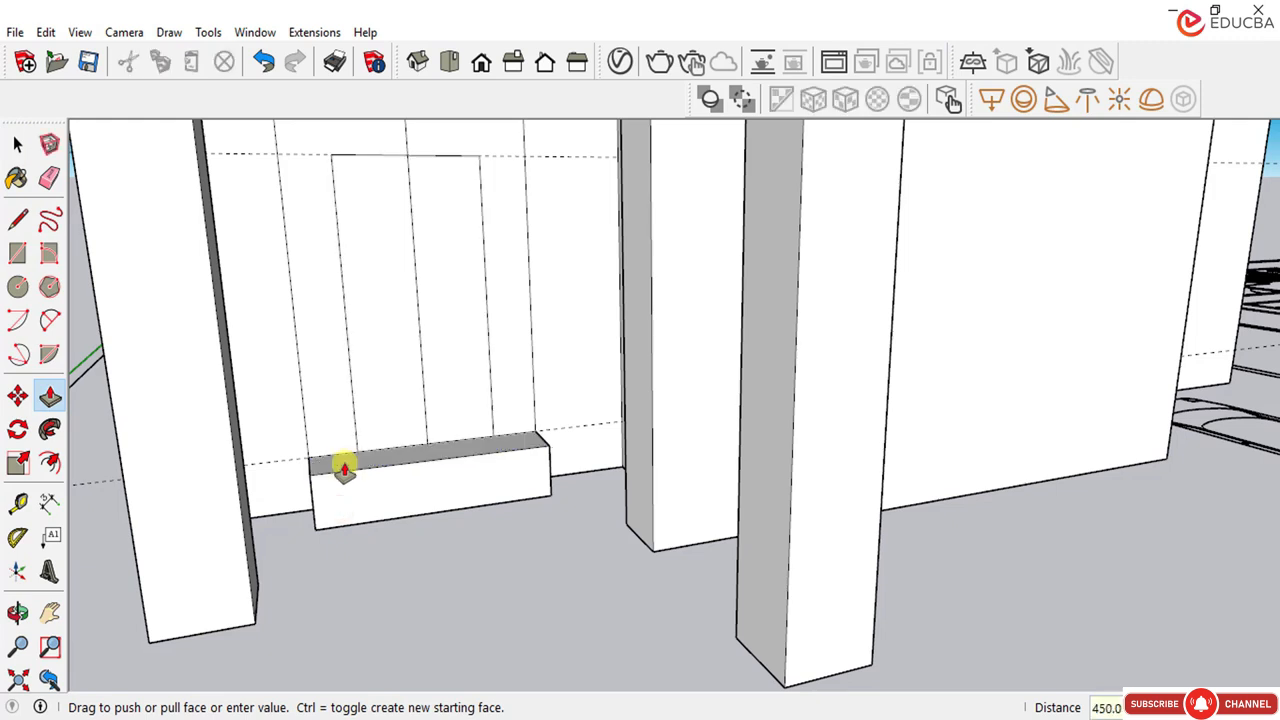
pyautogui.moveTo(435, 598); pyautogui.dragTo(446, 580, button='middle')
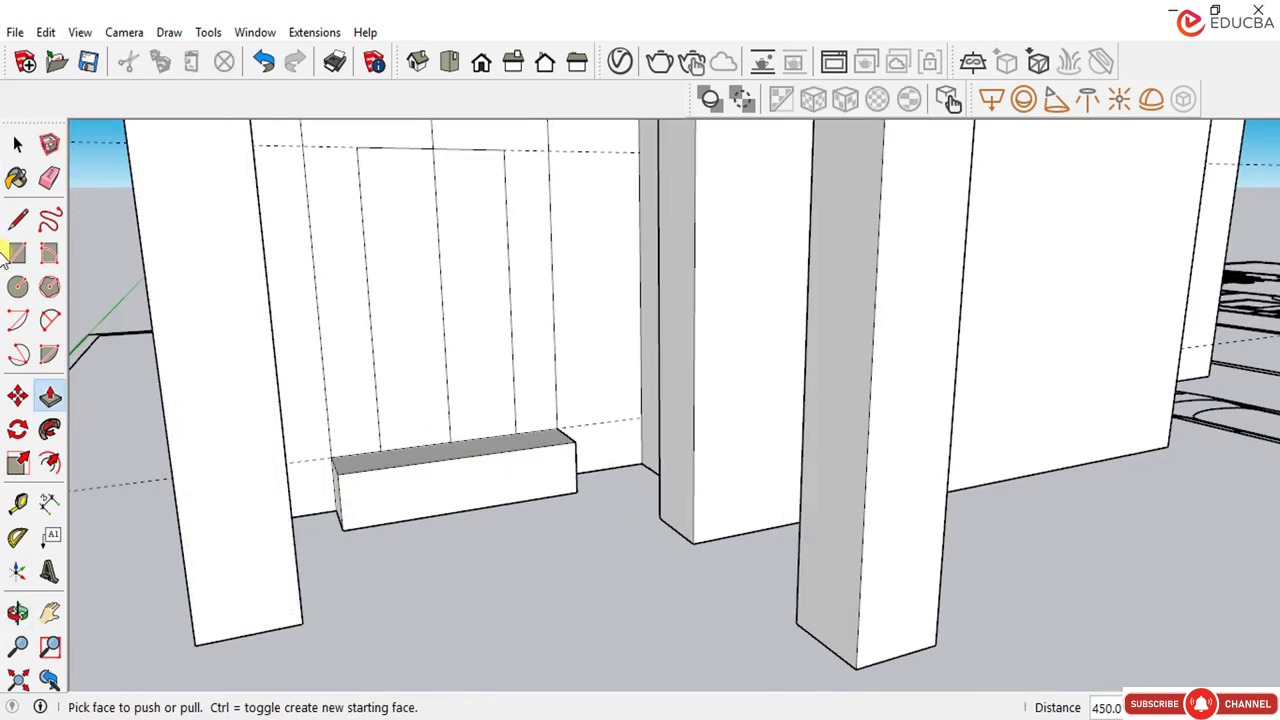
# Step: Draw a 2000 mm long rectangle on the ground along the front of the existing ledge
pyautogui.click(17, 145)
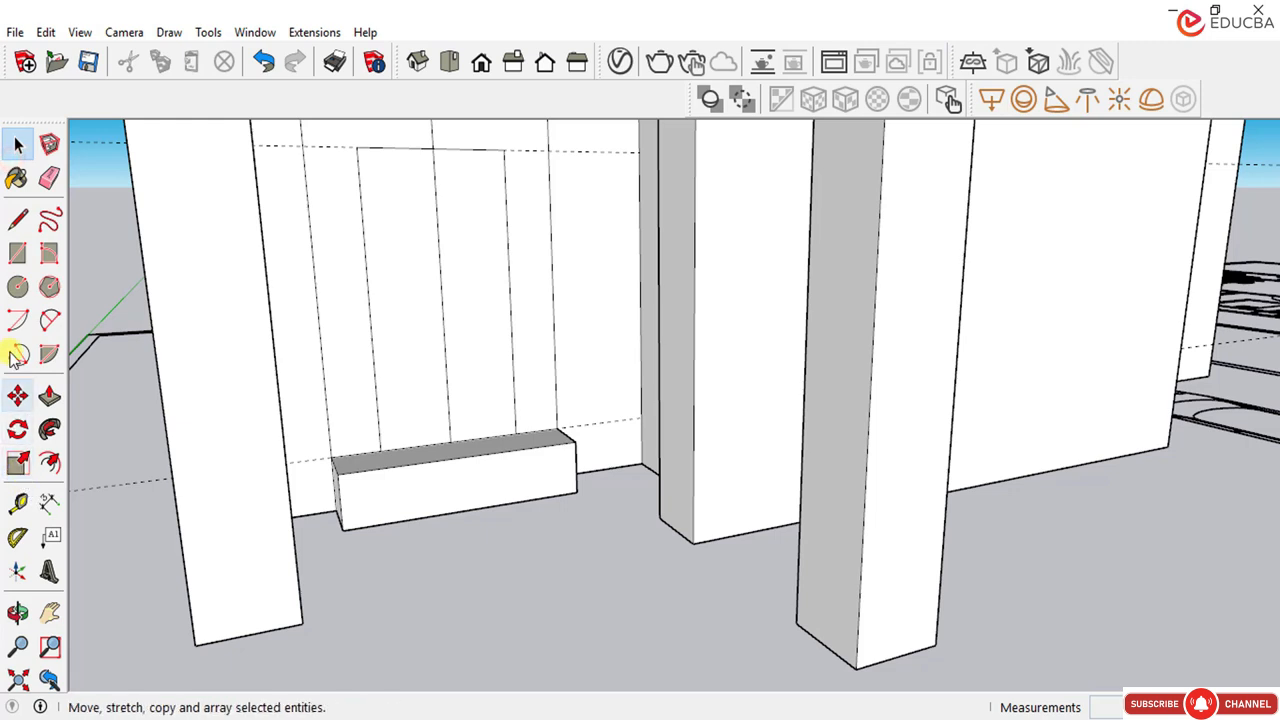
pyautogui.click(17, 253)
pyautogui.click(342, 531)
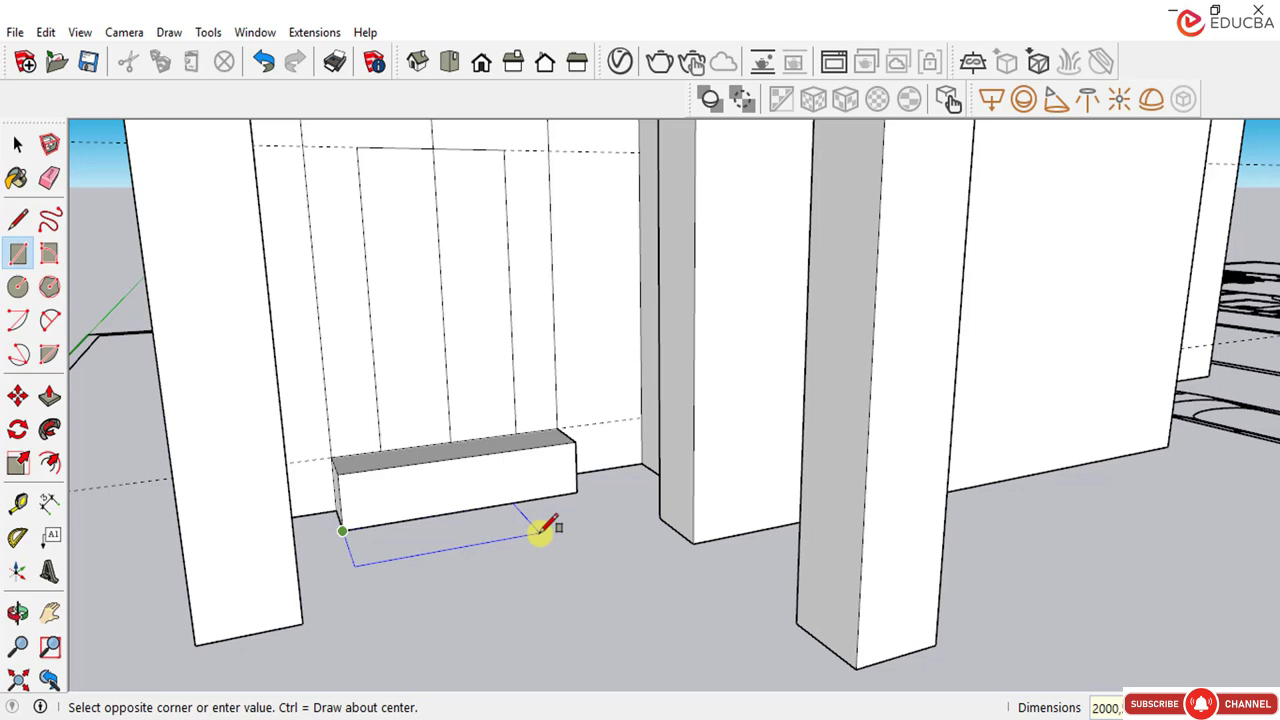
pyautogui.press('Return')
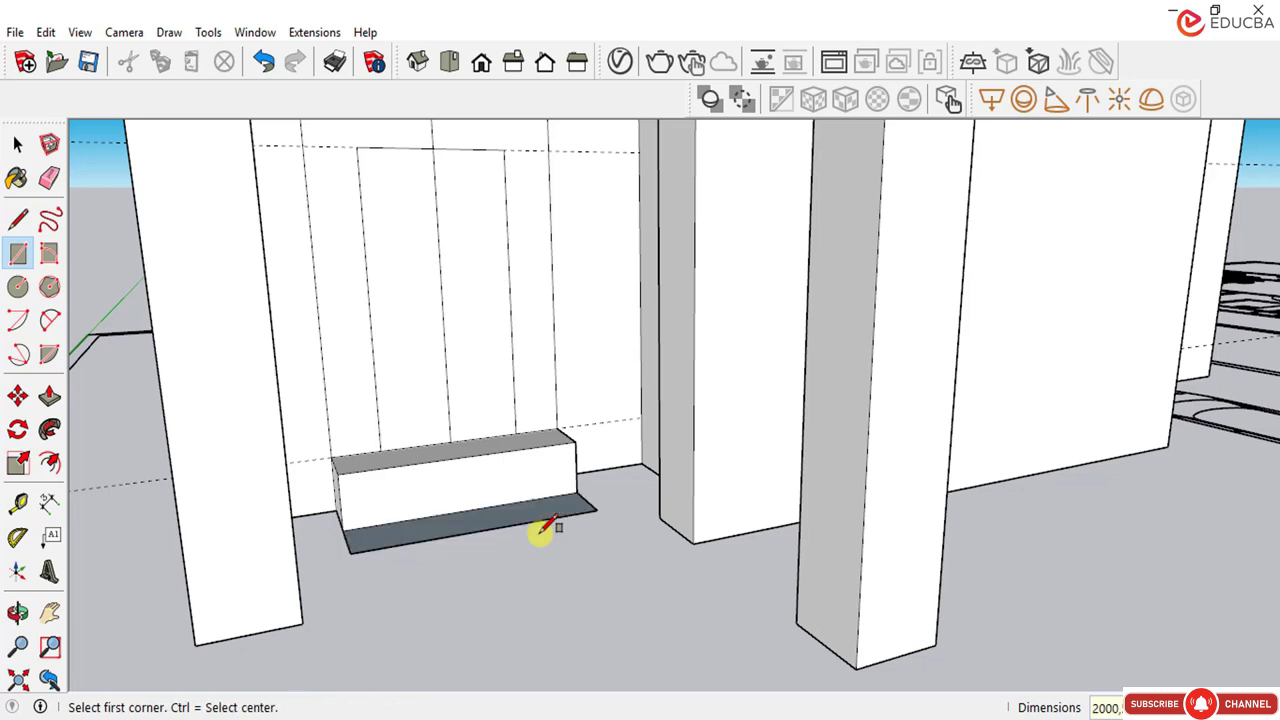
# Step: Pull the new ground rectangle up 300 mm to form the middle step
pyautogui.click(17, 145)
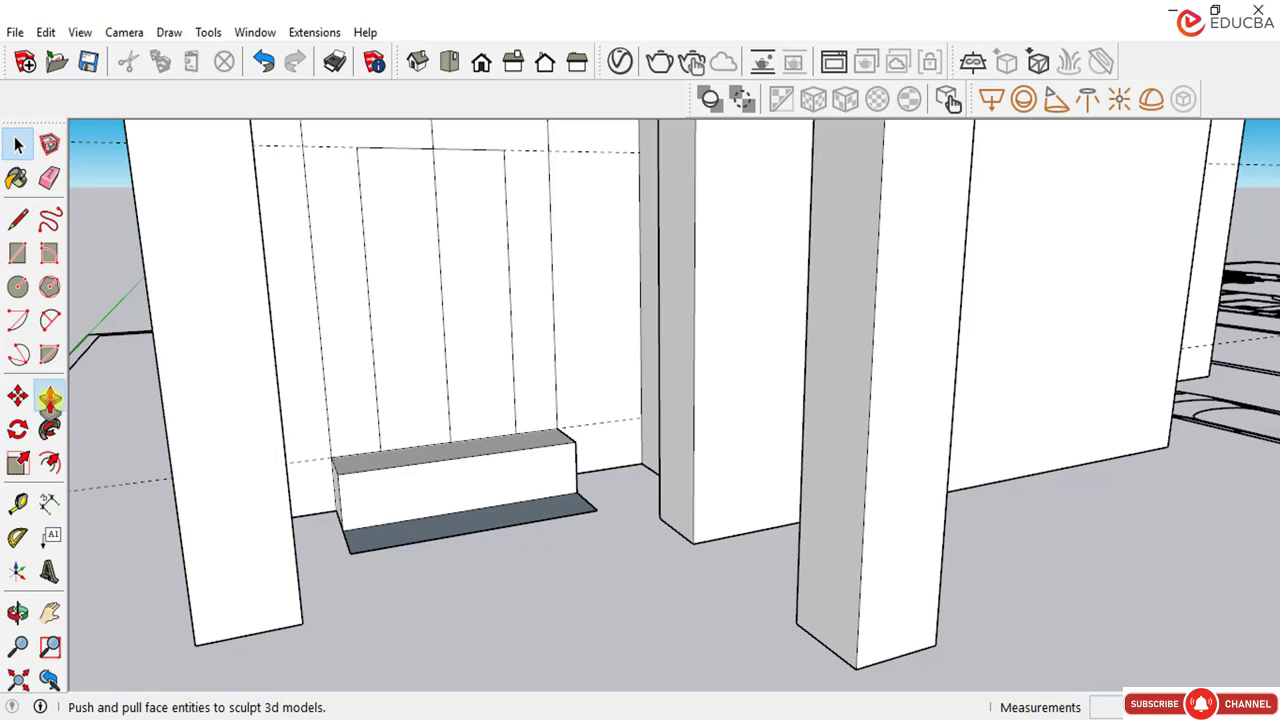
pyautogui.click(49, 399)
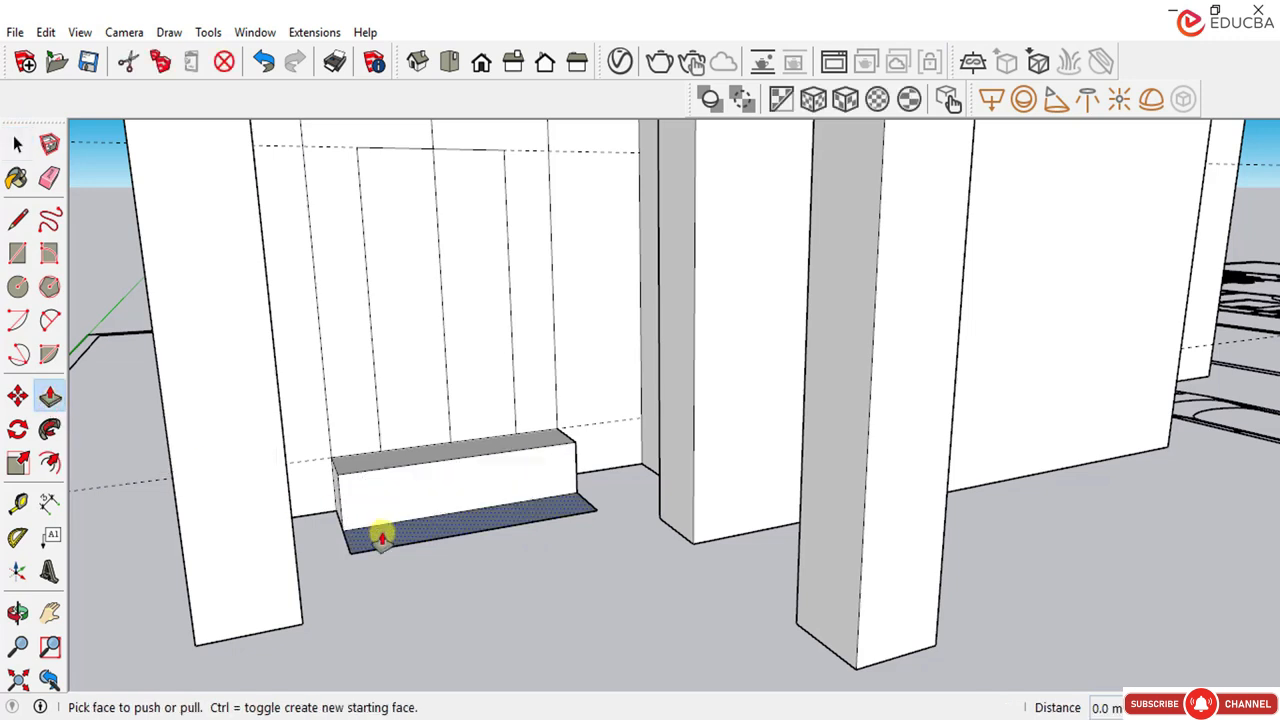
pyautogui.click(381, 538)
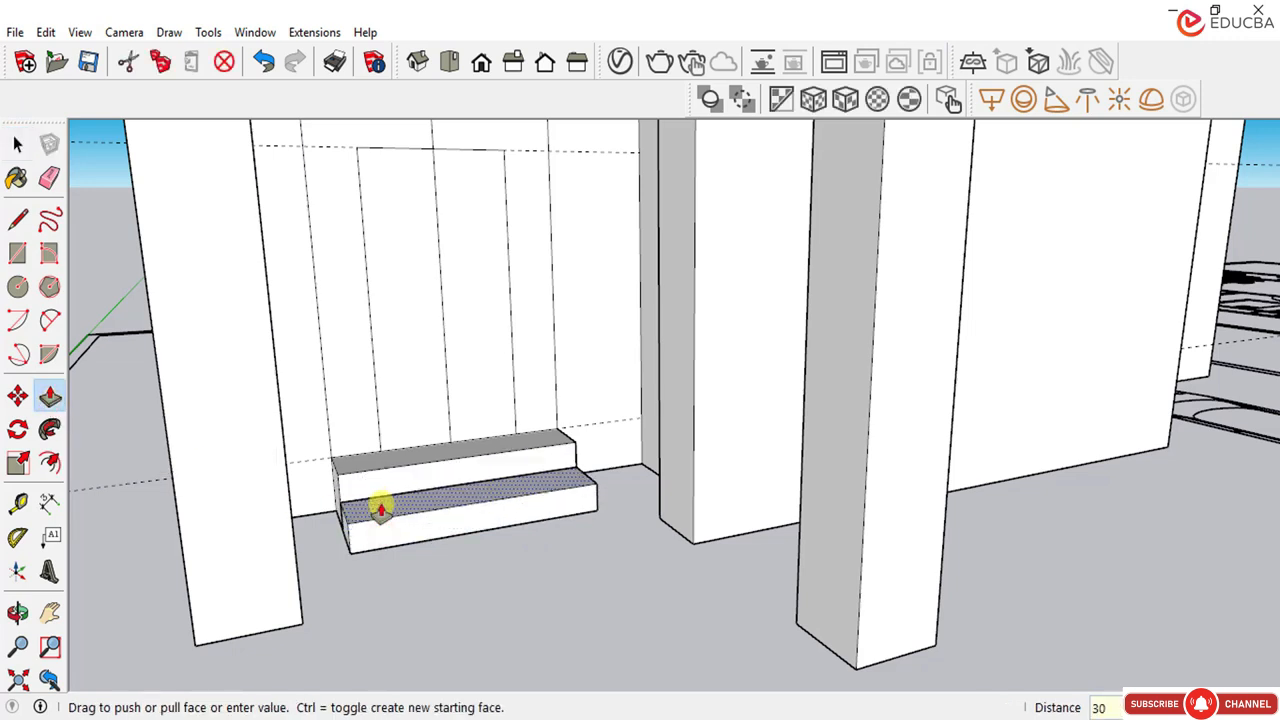
pyautogui.write('300')
pyautogui.press('Return')
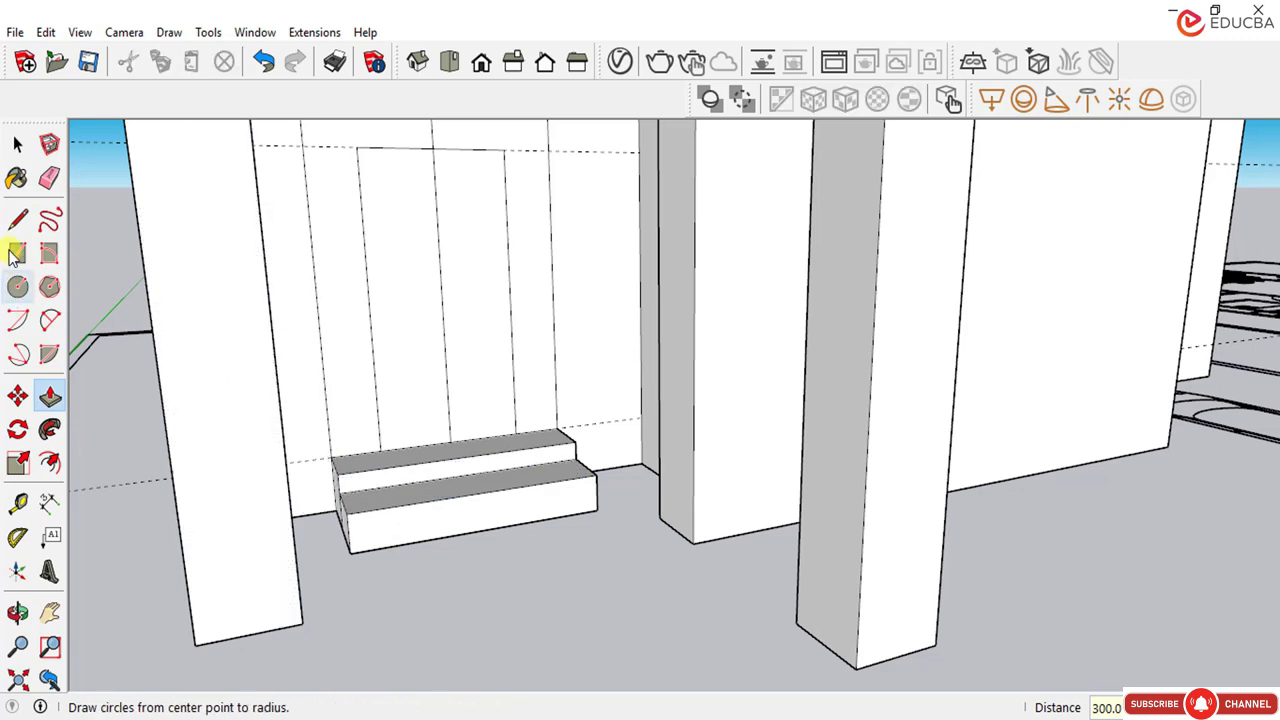
# Step: Draw another 2000 mm long rectangle on the ground along the front of the middle step
pyautogui.click(18, 148)
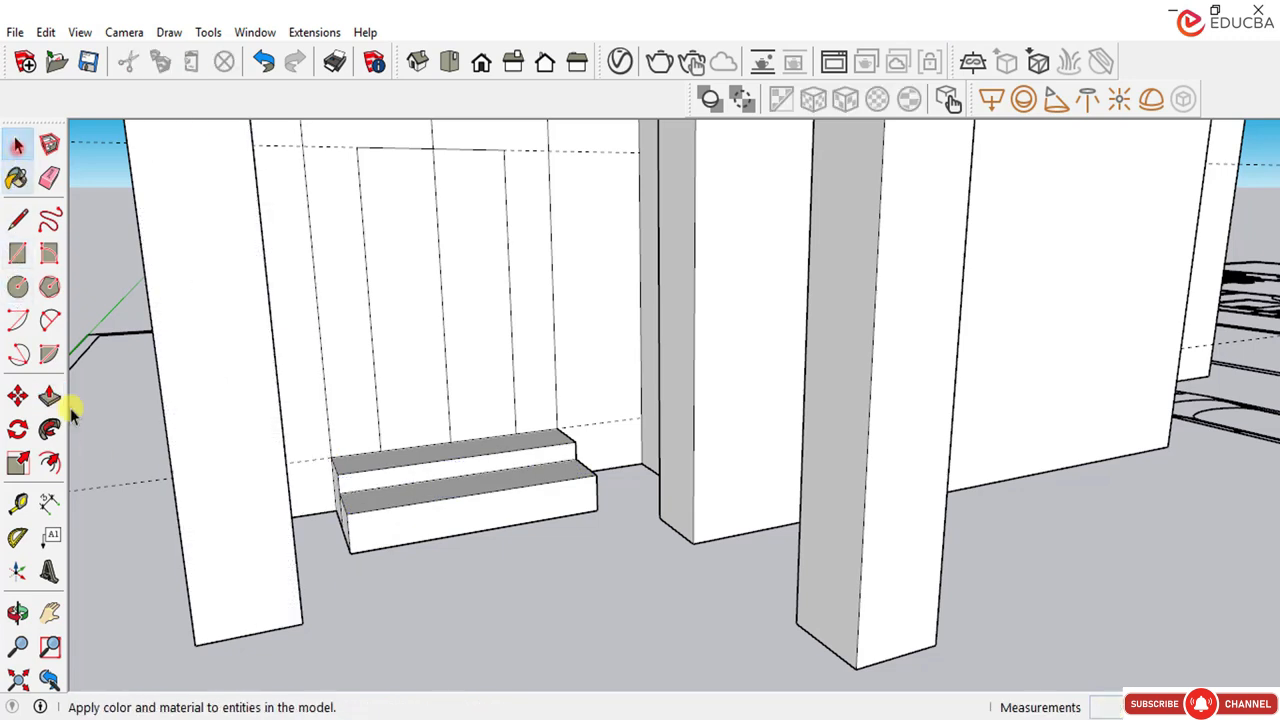
pyautogui.click(18, 252)
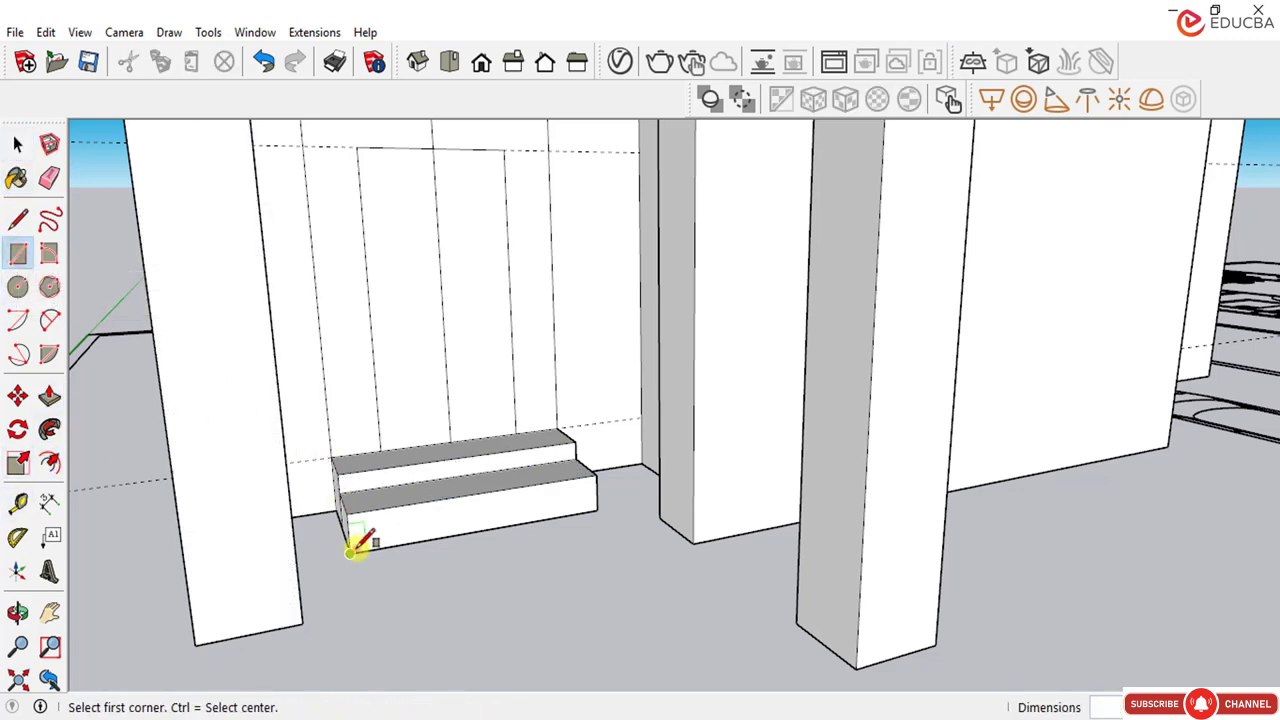
pyautogui.click(350, 551)
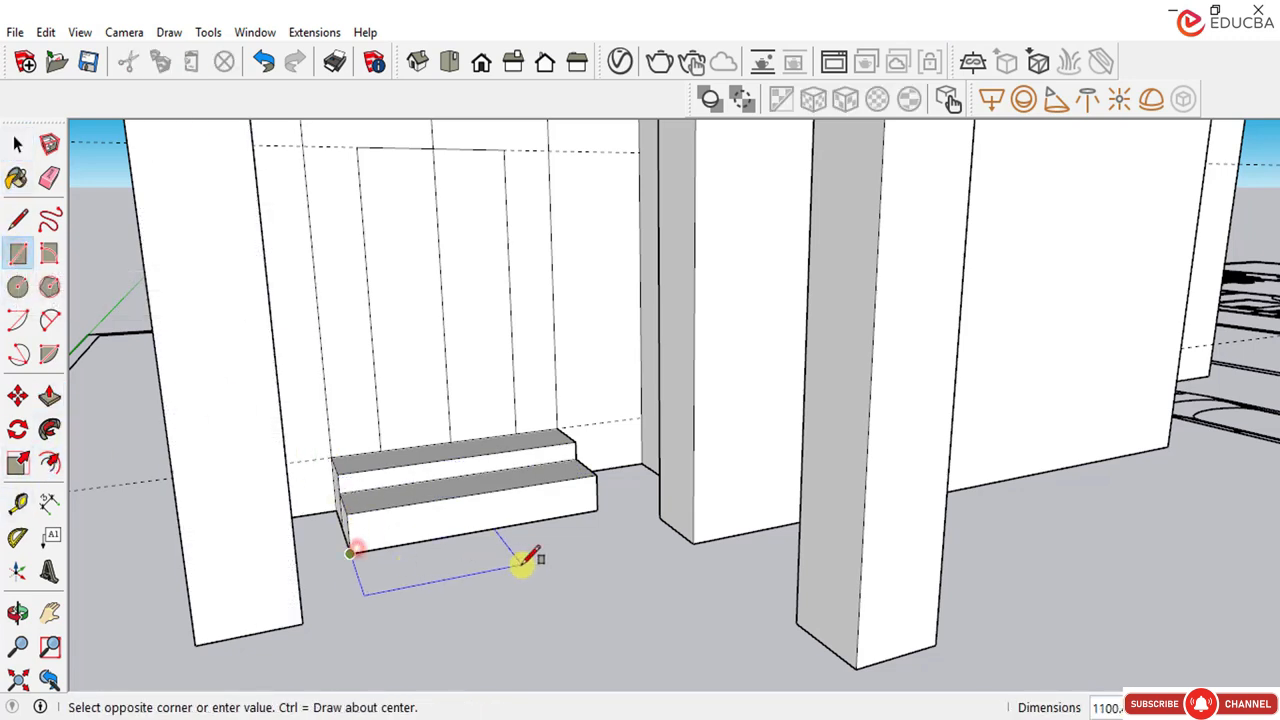
pyautogui.click(572, 545)
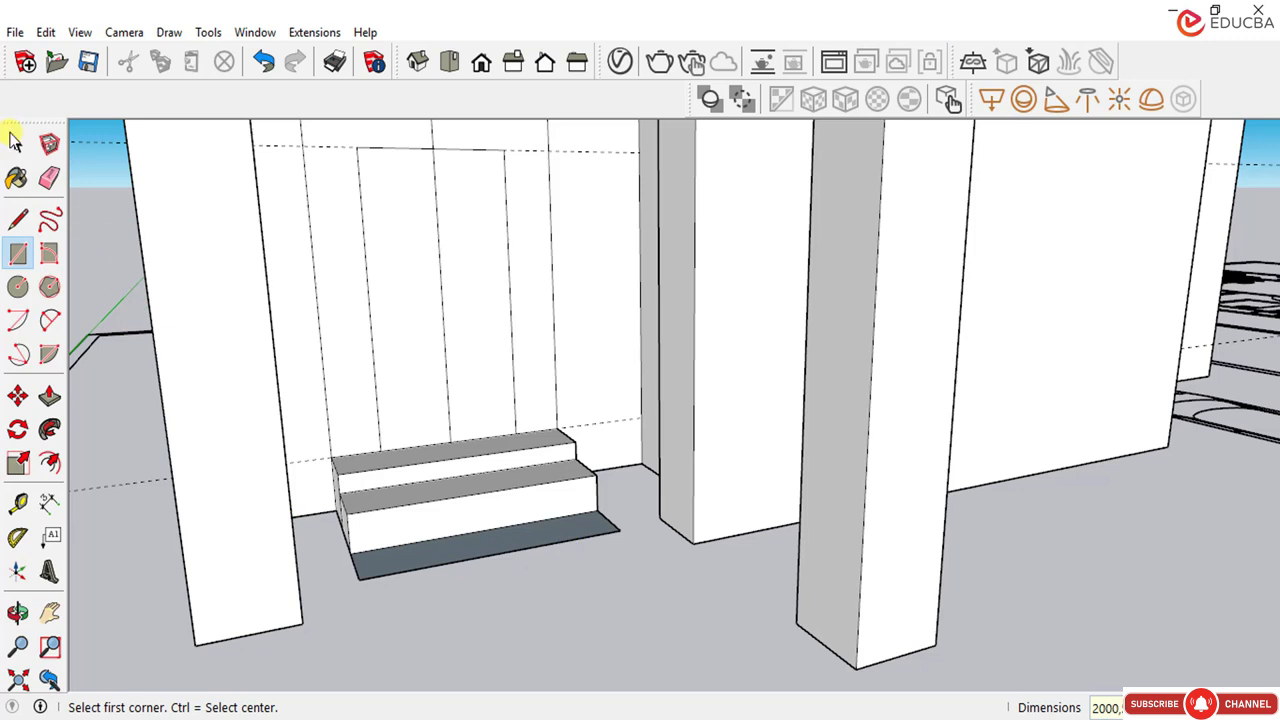
# Step: Pull the front ground rectangle up 150 mm to form the lowest entrance step
pyautogui.click(18, 146)
pyautogui.click(49, 397)
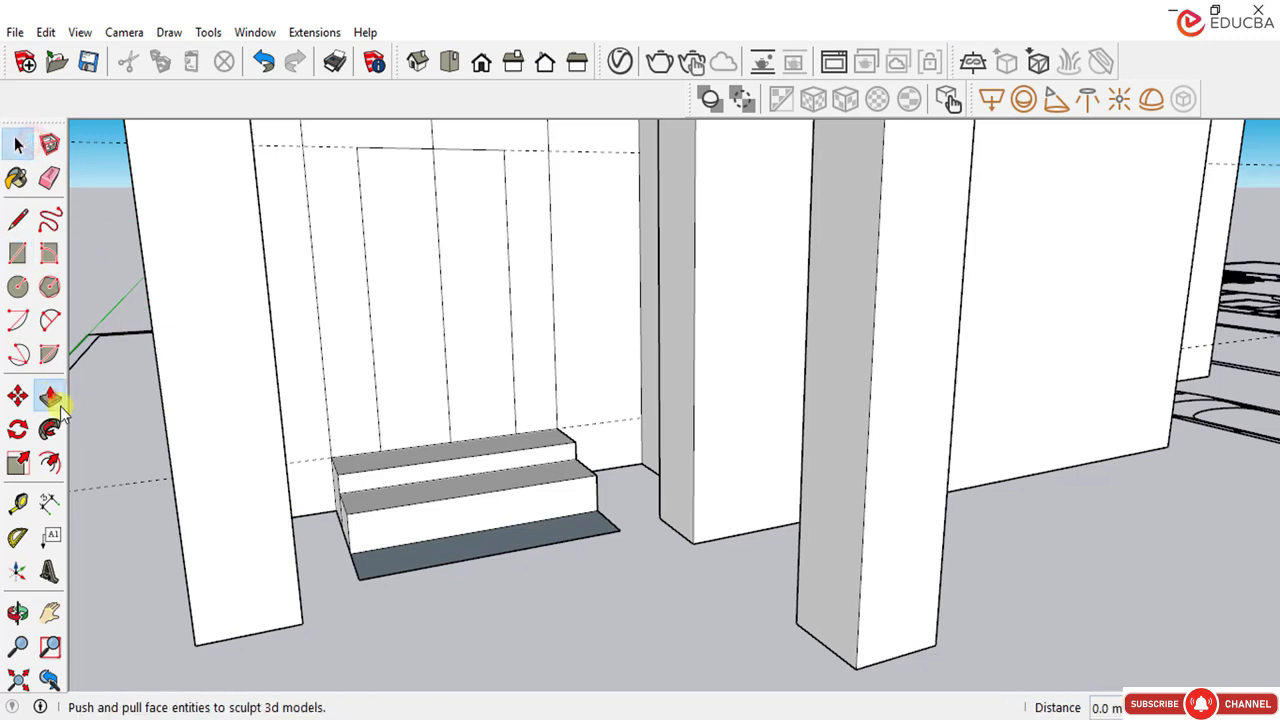
pyautogui.click(408, 555)
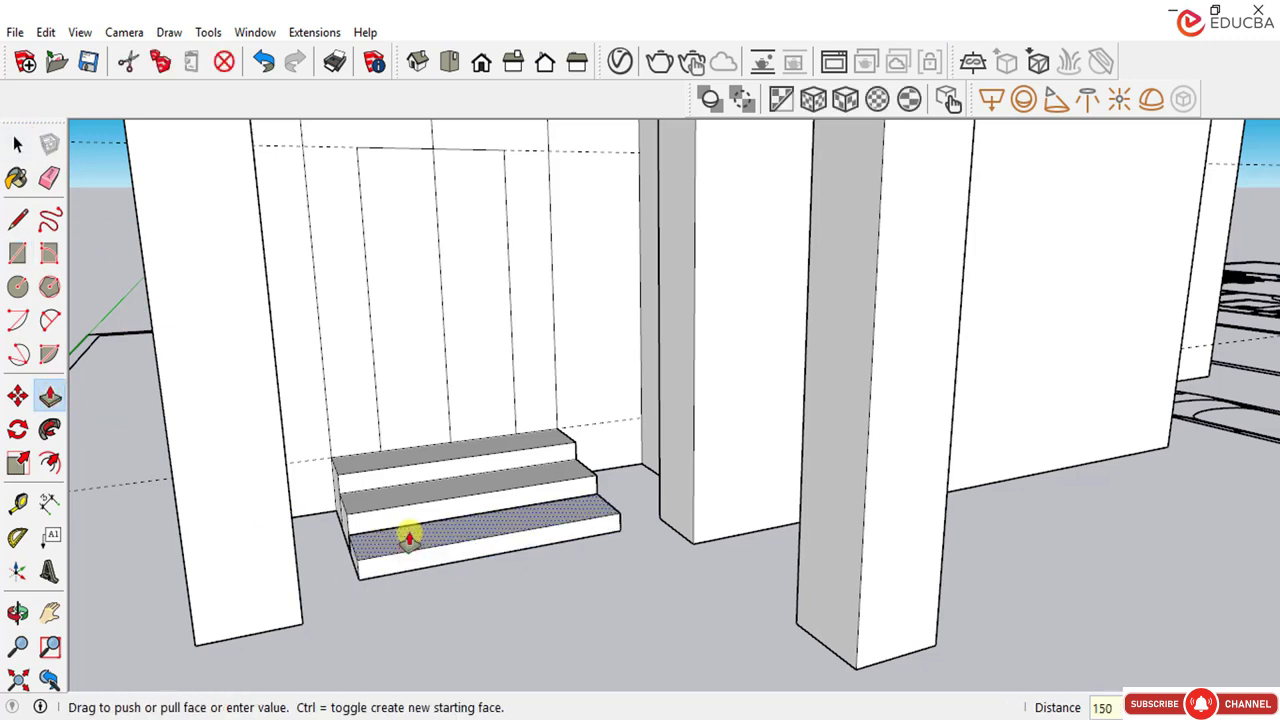
pyautogui.press('Return')
# Step: Examine the three entrance steps and the side wall behind the corner column from several angles
pyautogui.moveTo(409, 531); pyautogui.dragTo(529, 514, button='middle')
pyautogui.scroll(-5, 445, 531)
pyautogui.scroll(1, 471, 553)
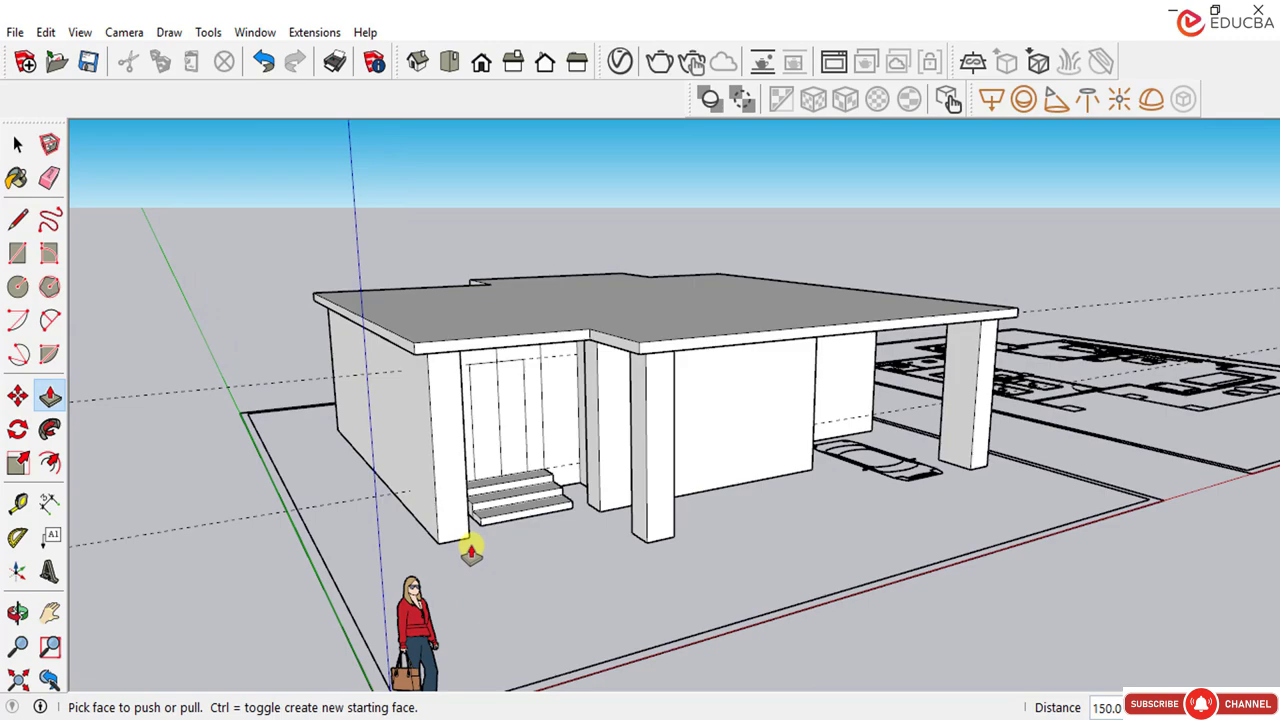
pyautogui.moveTo(471, 553); pyautogui.dragTo(522, 421, button='middle')
pyautogui.scroll(2, 459, 490)
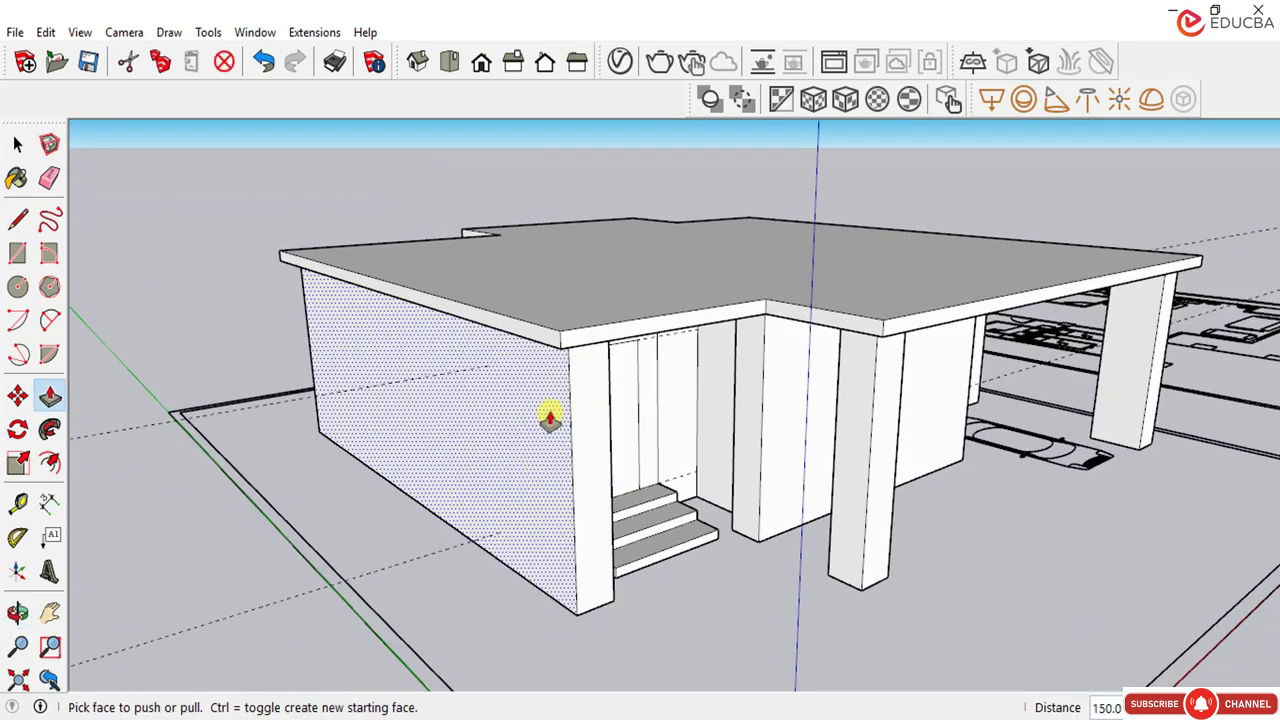
pyautogui.moveTo(602, 440); pyautogui.dragTo(463, 406, button='middle')
pyautogui.scroll(2, 423, 406)
pyautogui.scroll(2, 437, 486)
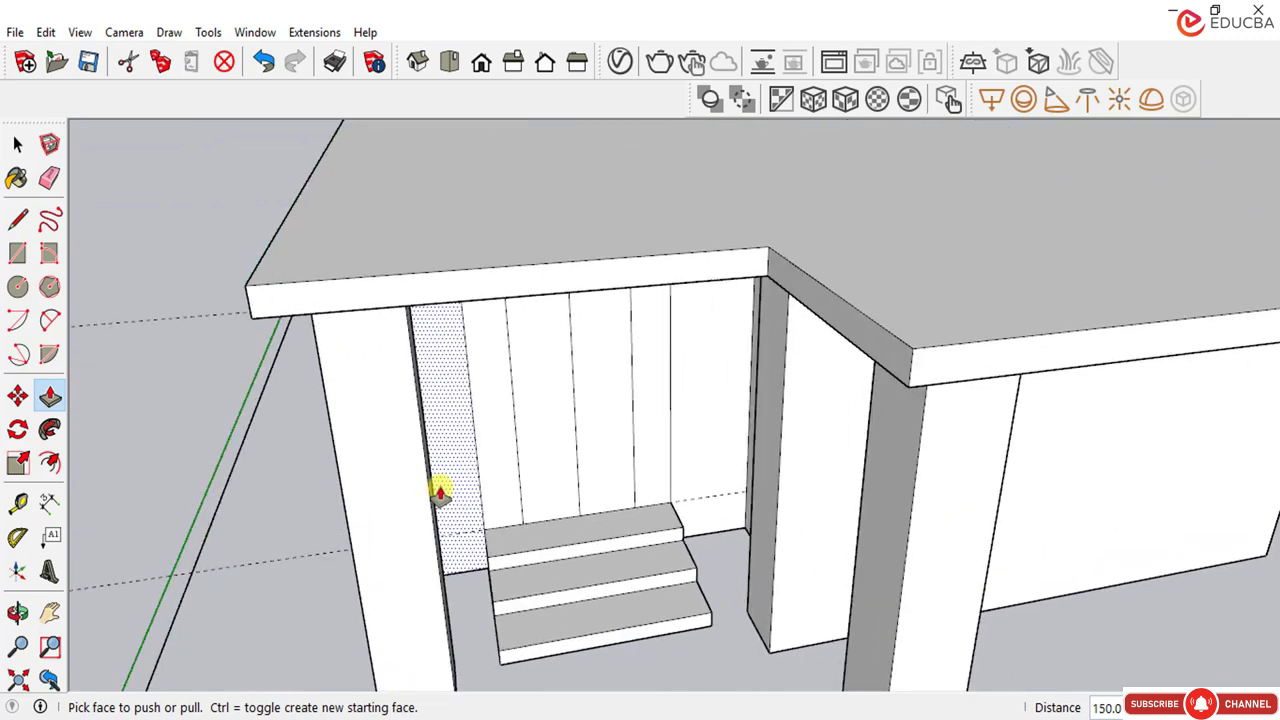
pyautogui.moveTo(437, 486); pyautogui.dragTo(349, 438, button='middle')
pyautogui.scroll(-3, 423, 414)
pyautogui.moveTo(423, 414); pyautogui.dragTo(271, 306, button='middle')
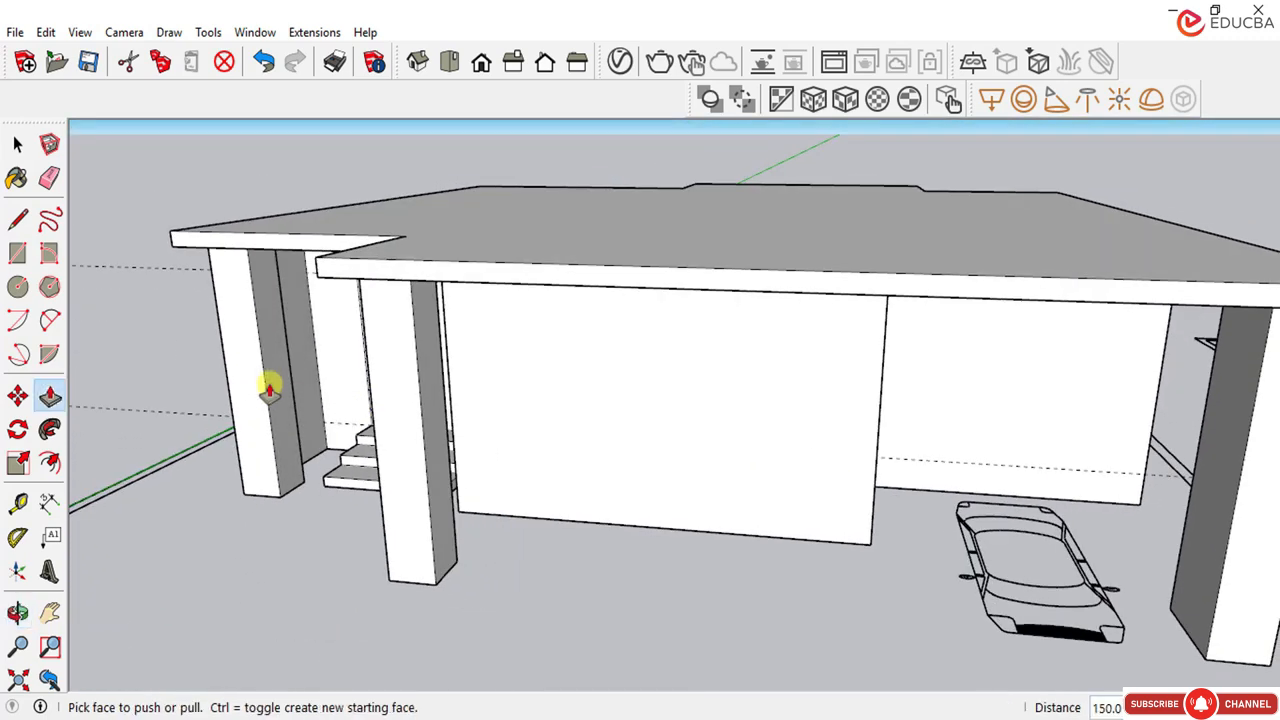
# Step: Push the inner face of the side wall section behind the corner column outward 125 mm, through the wall's thickness
pyautogui.scroll(3, 296, 398)
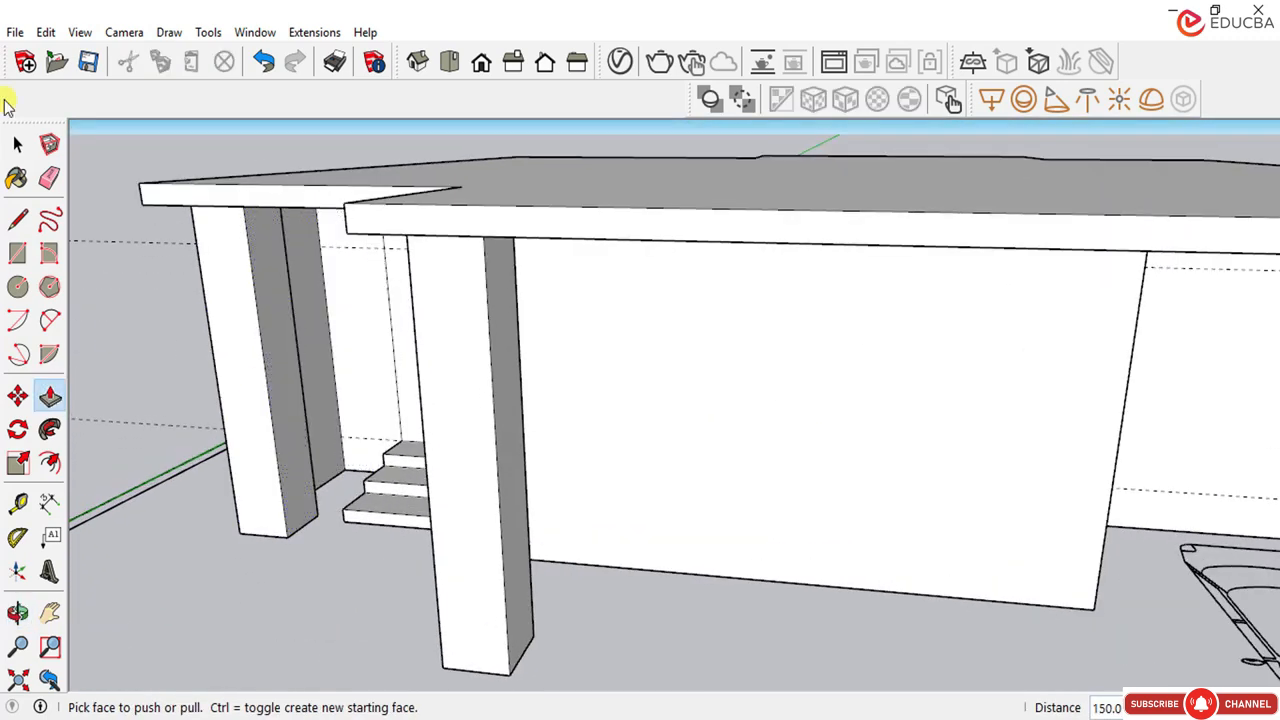
pyautogui.click(17, 144)
pyautogui.click(49, 397)
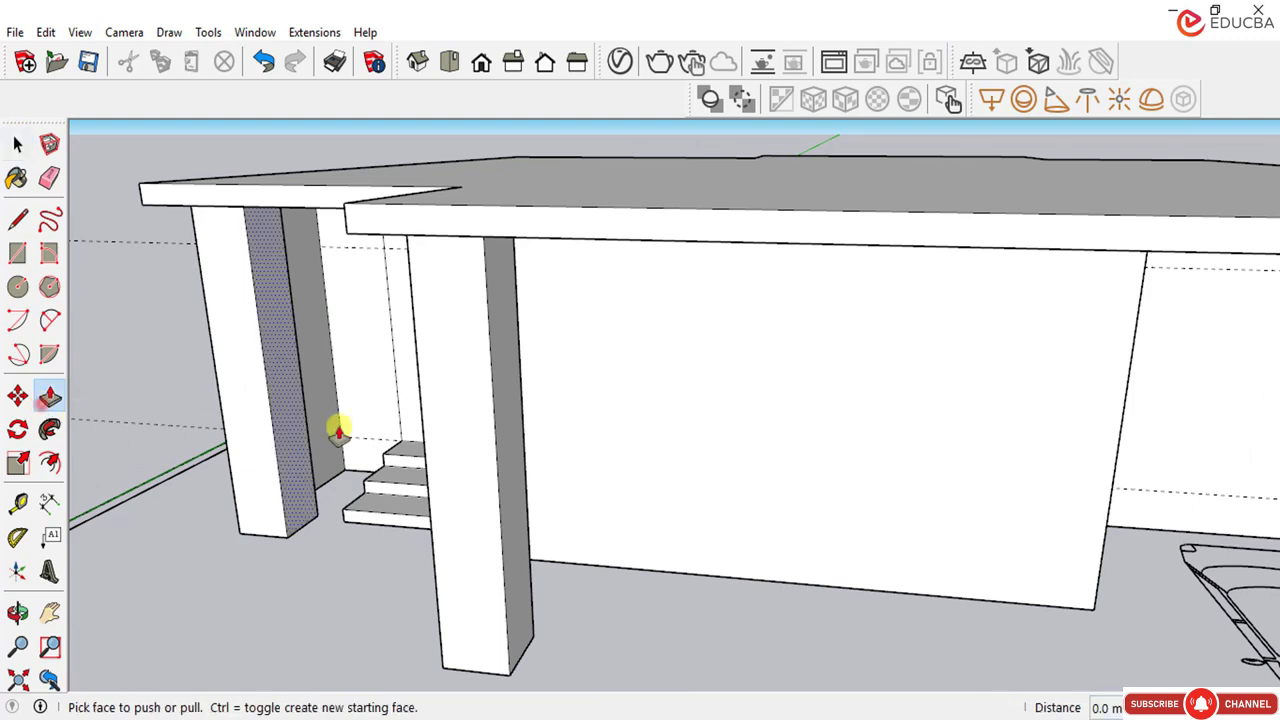
pyautogui.click(328, 415)
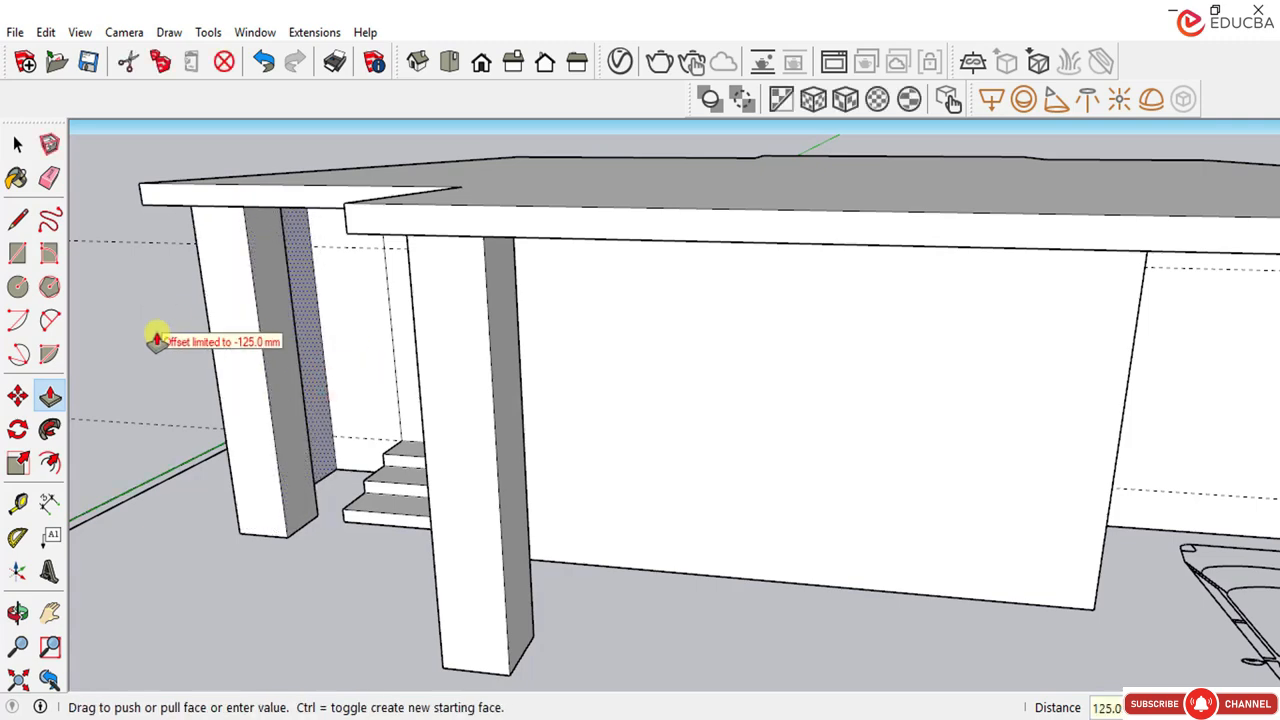
pyautogui.click(157, 332)
# Step: Delete the leftover outer face between the side wall and the corner column to open the porch side
pyautogui.scroll(-3, 343, 357)
pyautogui.moveTo(343, 357); pyautogui.dragTo(649, 425, button='middle')
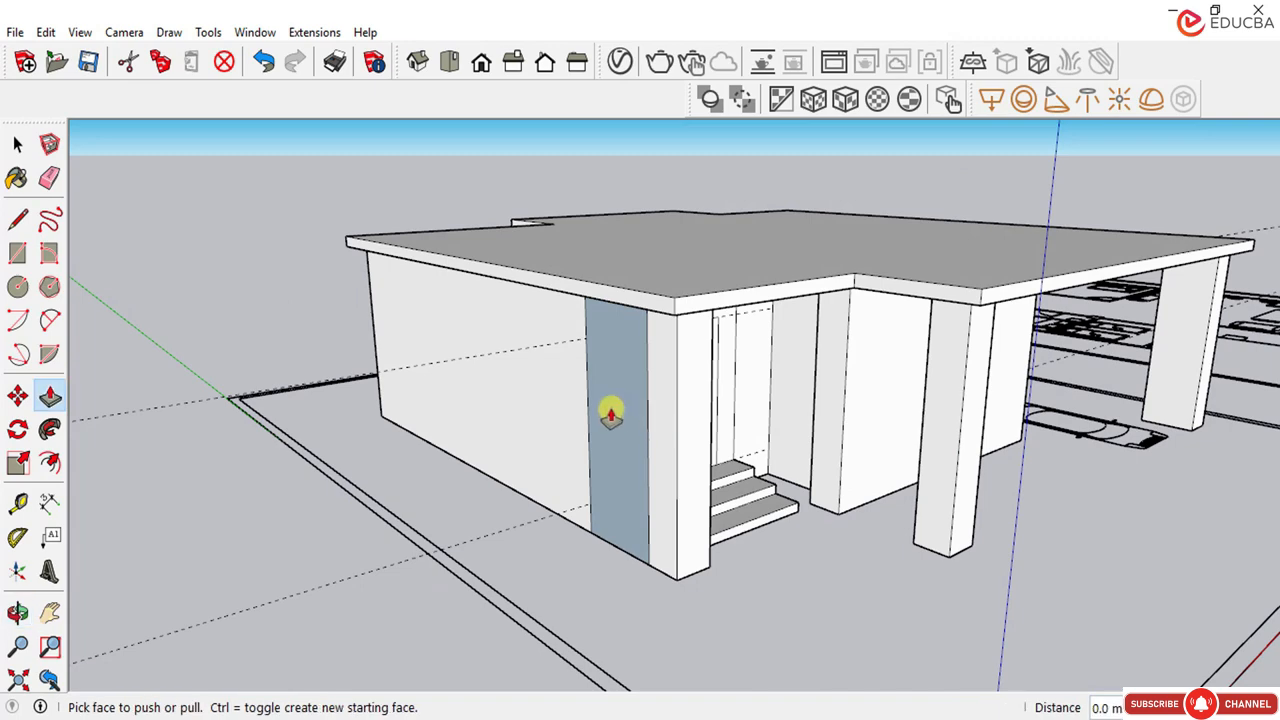
pyautogui.click(17, 143)
pyautogui.click(636, 399)
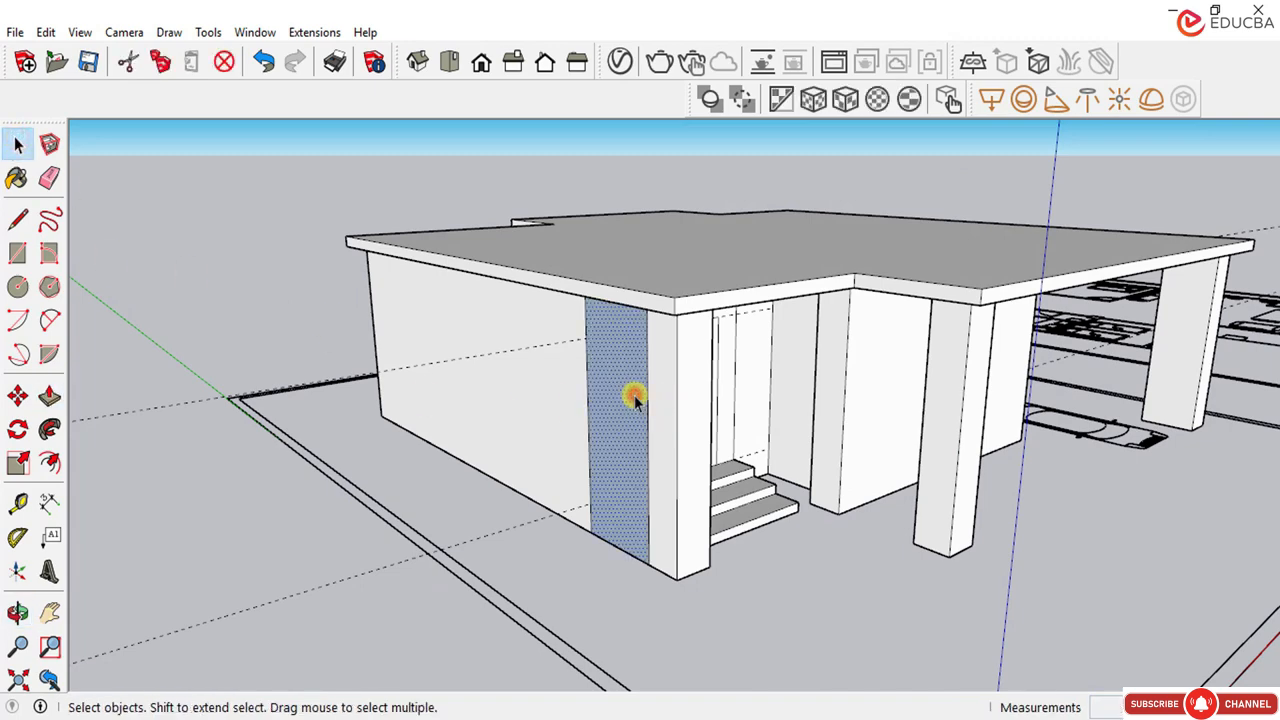
pyautogui.press('Delete')
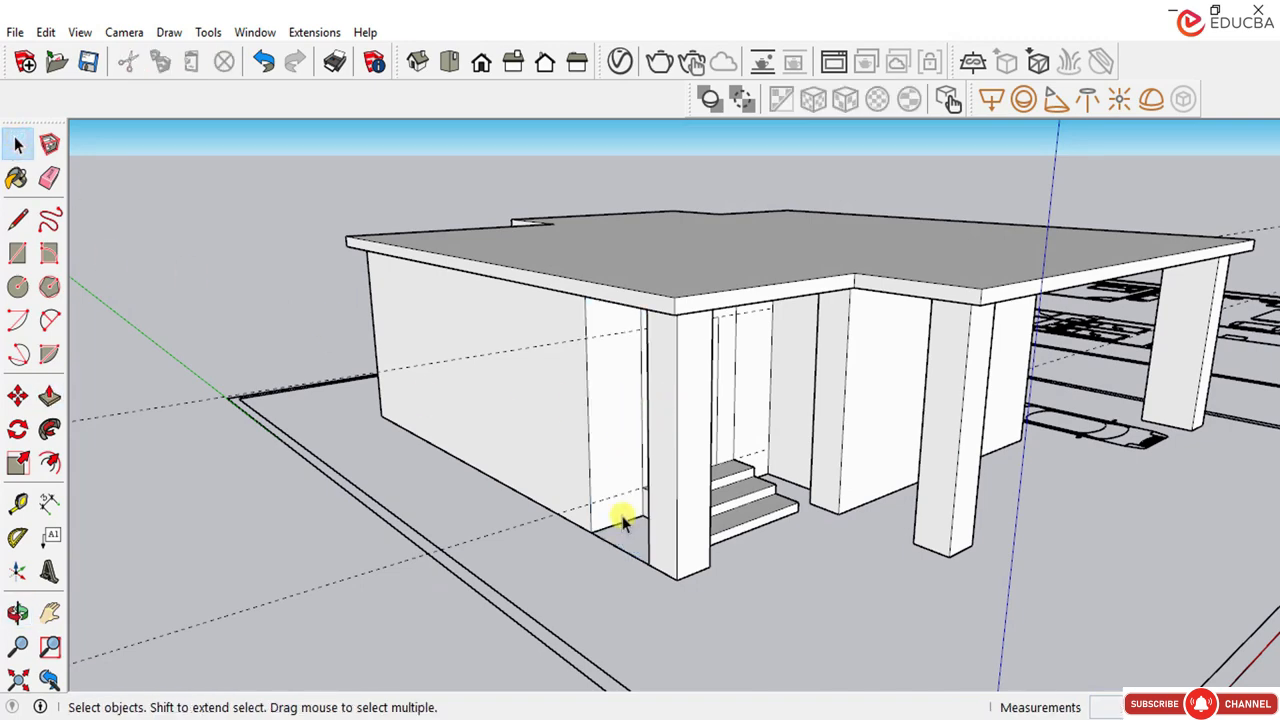
# Step: Delete the leftover ground edge between the side wall and the corner column
pyautogui.moveTo(622, 519); pyautogui.dragTo(862, 335, button='middle')
pyautogui.moveTo(851, 586); pyautogui.dragTo(755, 511, button='middle')
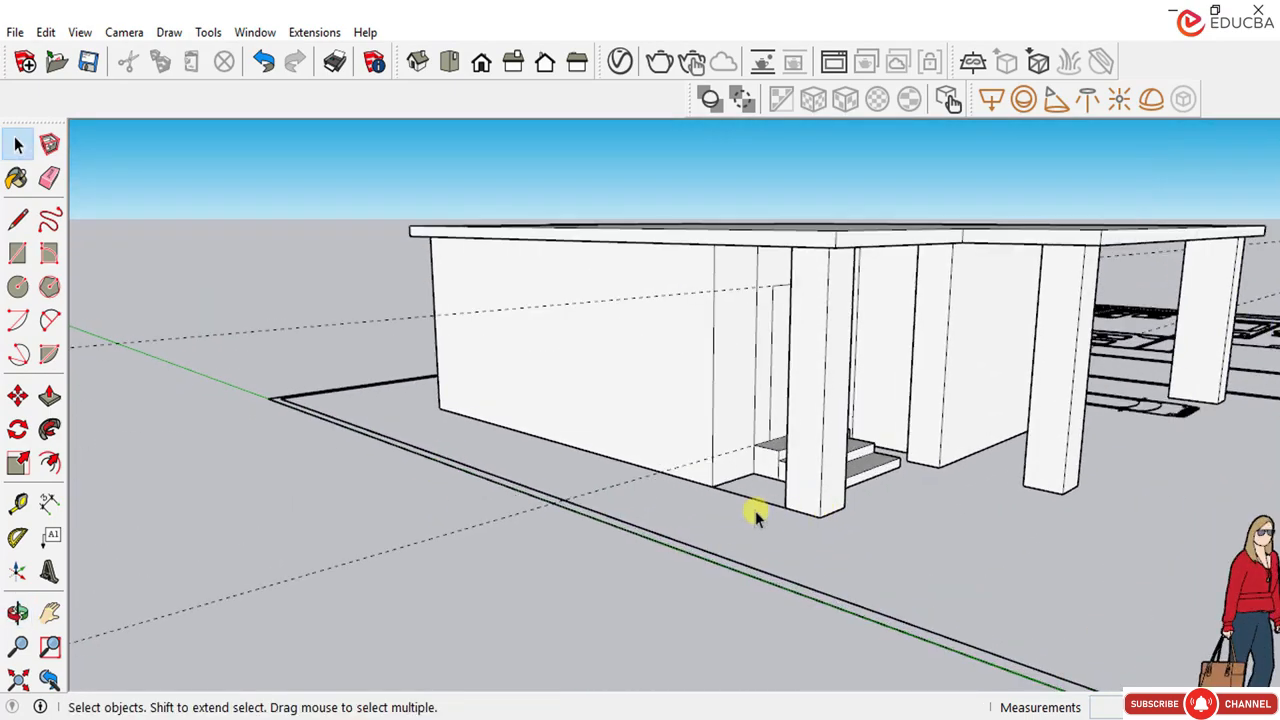
pyautogui.scroll(2, 755, 511)
pyautogui.click(752, 497)
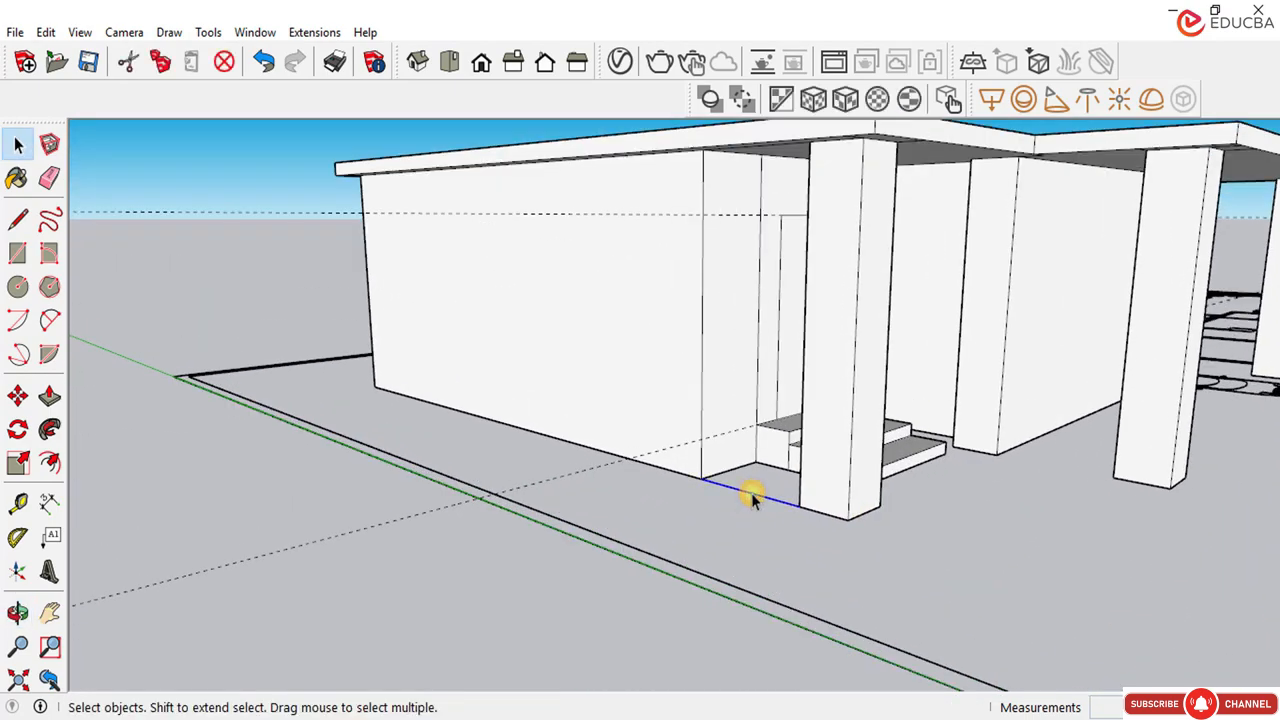
pyautogui.click(757, 507)
# Step: Examine the opened porch side, the entrance steps and the overall house from close up and farther away
pyautogui.moveTo(757, 509); pyautogui.dragTo(717, 509, button='middle')
pyautogui.scroll(3, 723, 497)
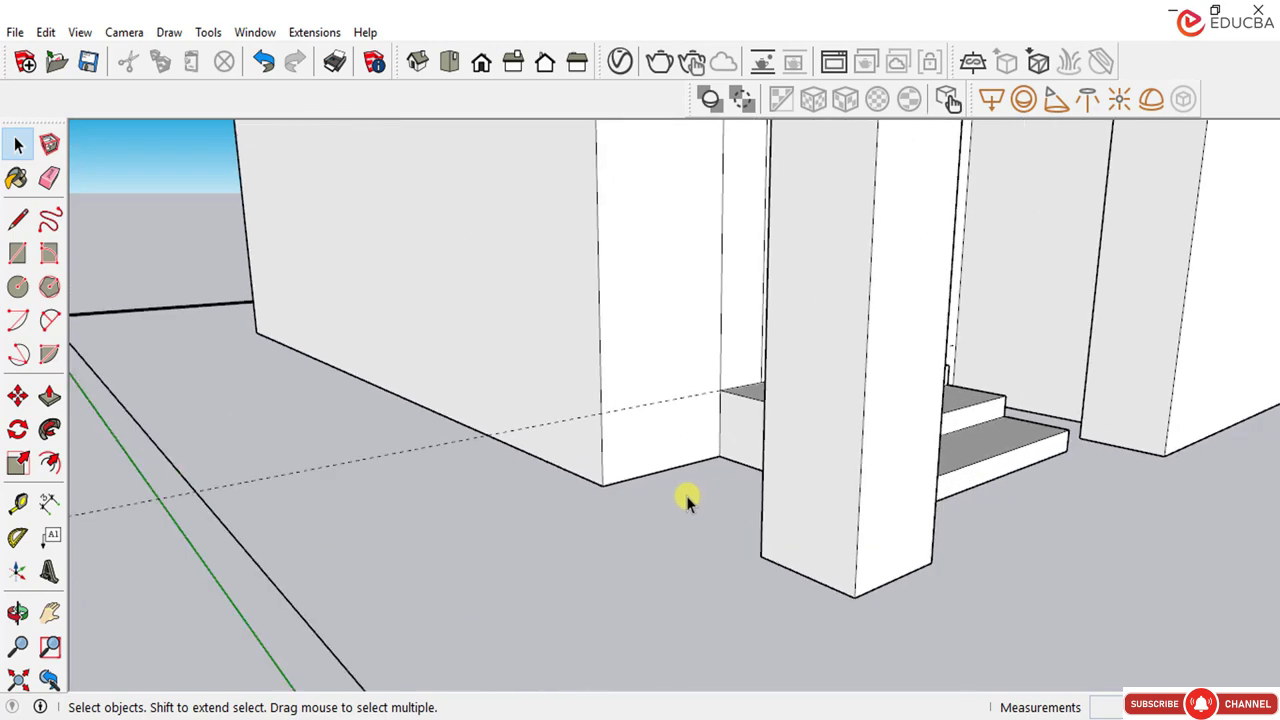
pyautogui.scroll(1, 739, 490)
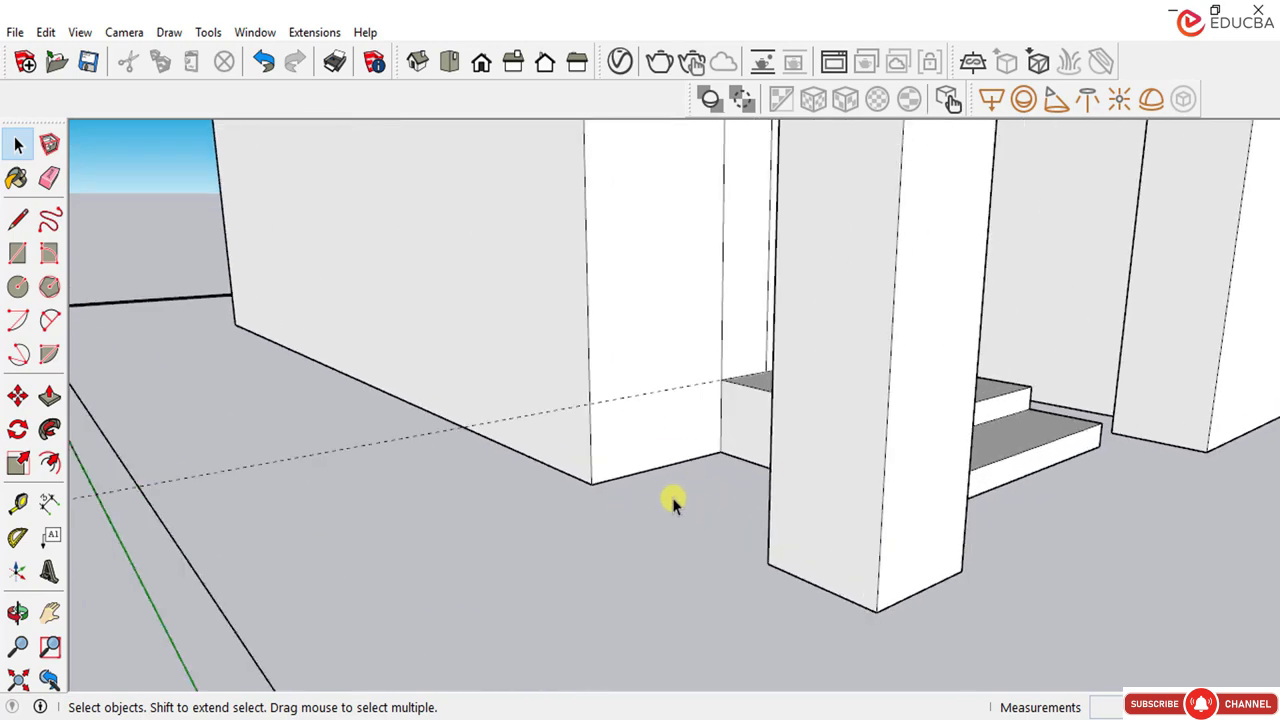
pyautogui.scroll(-2, 672, 503)
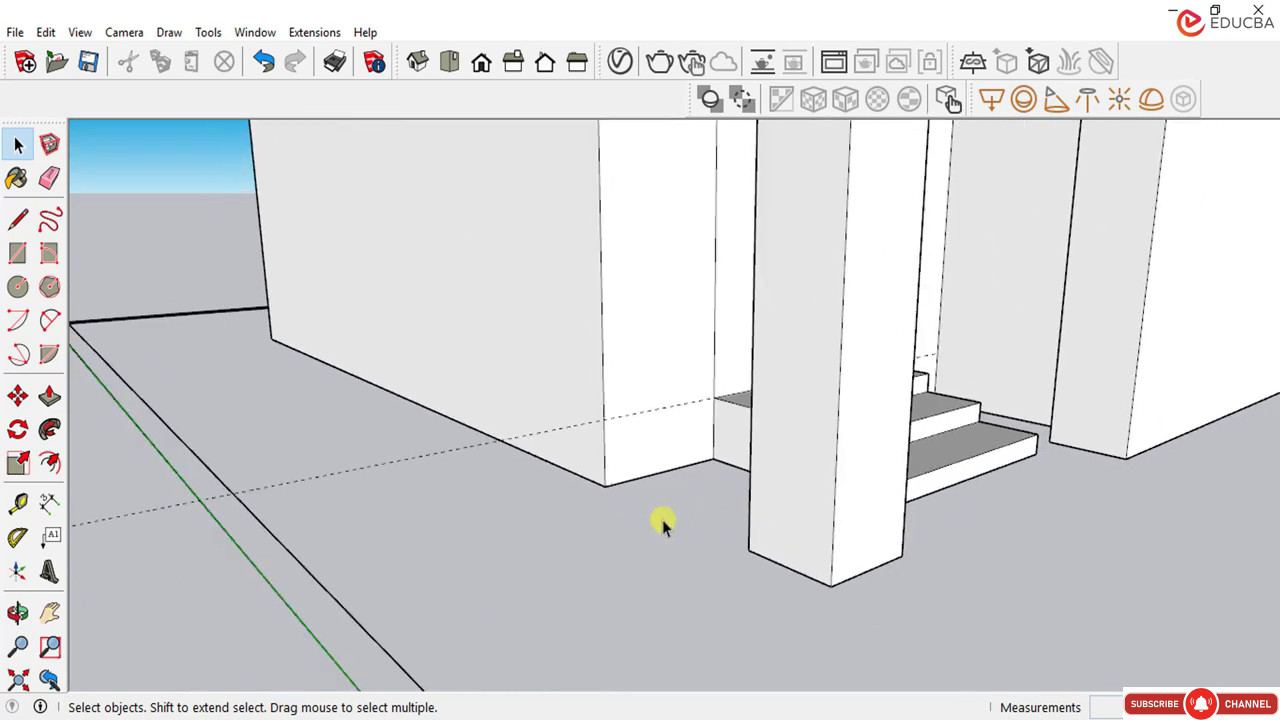
pyautogui.scroll(-3, 672, 515)
pyautogui.moveTo(672, 515); pyautogui.dragTo(576, 527, button='middle')
pyautogui.scroll(-2, 576, 527)
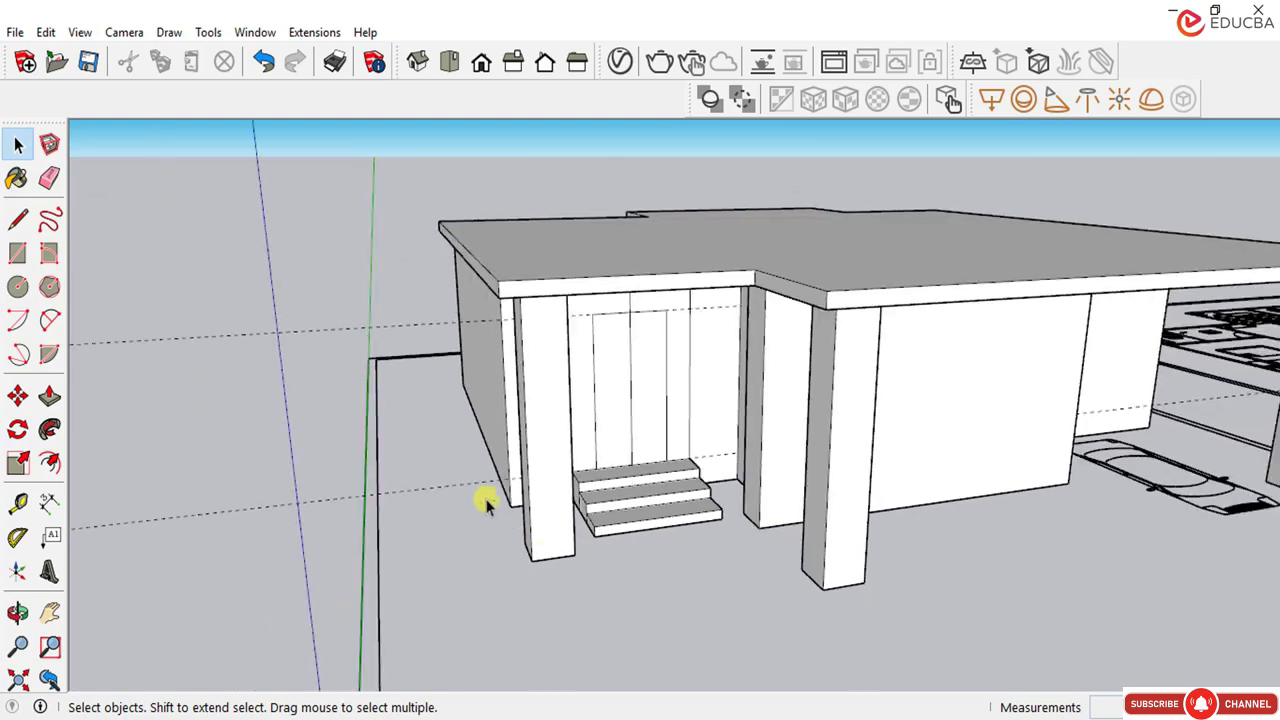
pyautogui.scroll(4, 725, 493)
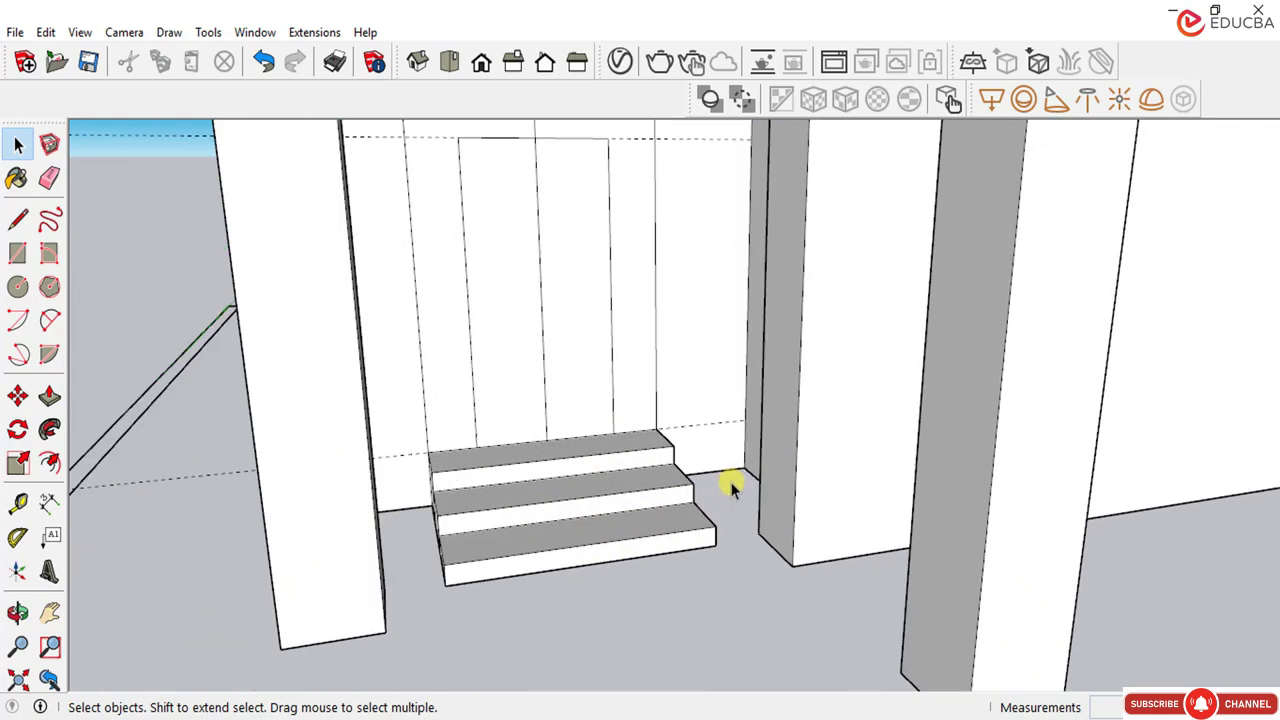
pyautogui.scroll(-2, 708, 510)
pyautogui.scroll(-3, 708, 510)
pyautogui.moveTo(677, 537); pyautogui.dragTo(742, 512, button='middle')
pyautogui.scroll(-2, 771, 489)
pyautogui.scroll(1, 750, 514)
pyautogui.scroll(-1, 818, 480)
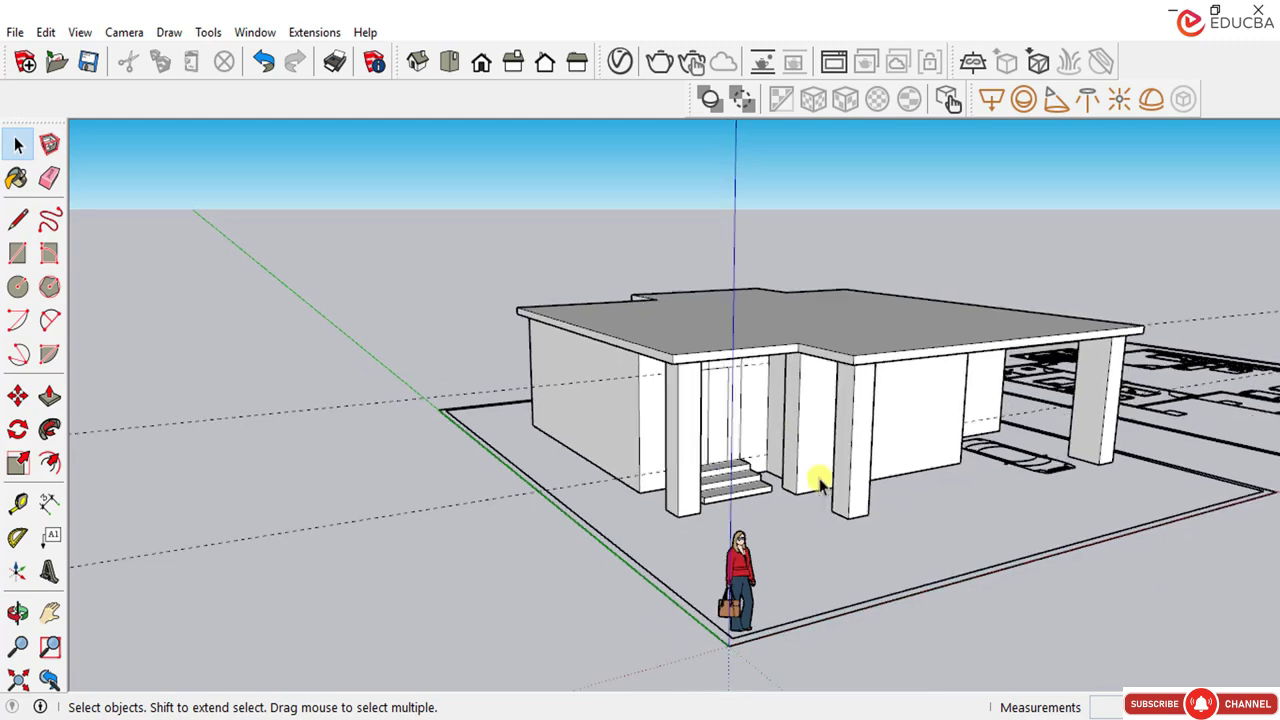
pyautogui.moveTo(818, 480); pyautogui.dragTo(797, 482, button='middle')
pyautogui.moveTo(688, 485); pyautogui.dragTo(716, 490, button='middle')
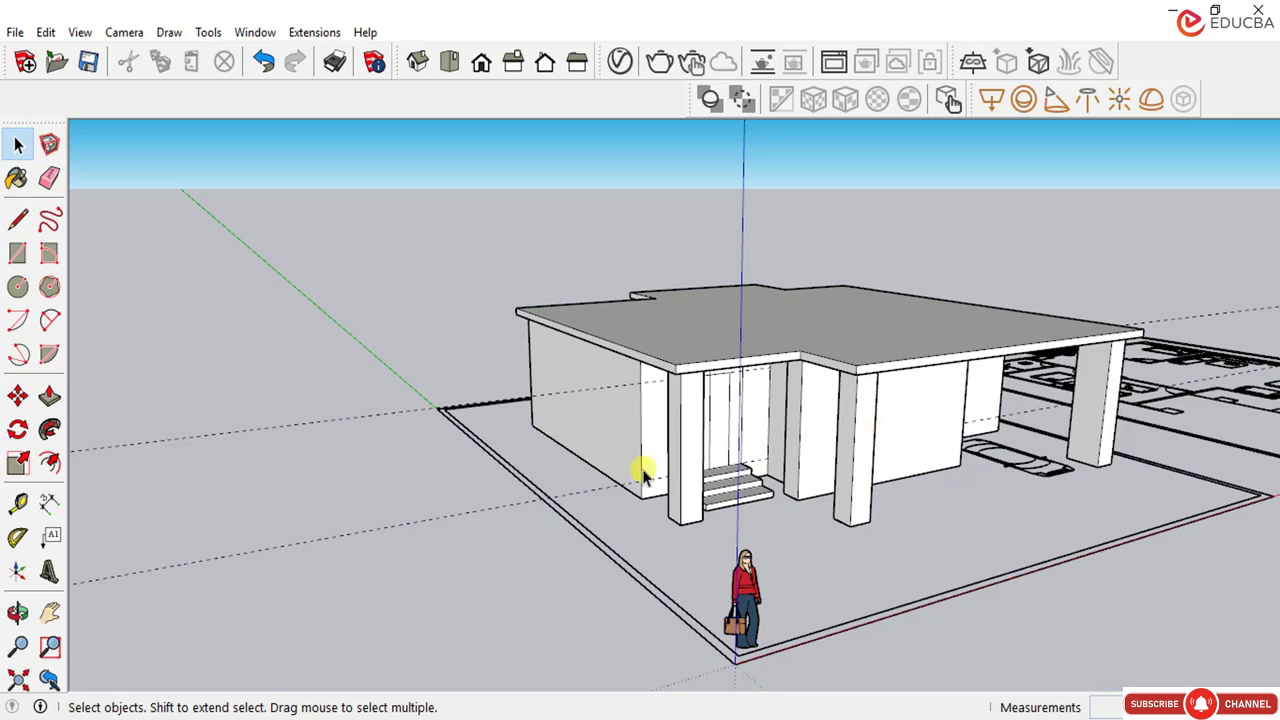
# Step: Measure the length of the side wall's base edge from the rear corner to the porch corner
pyautogui.scroll(4, 627, 455)
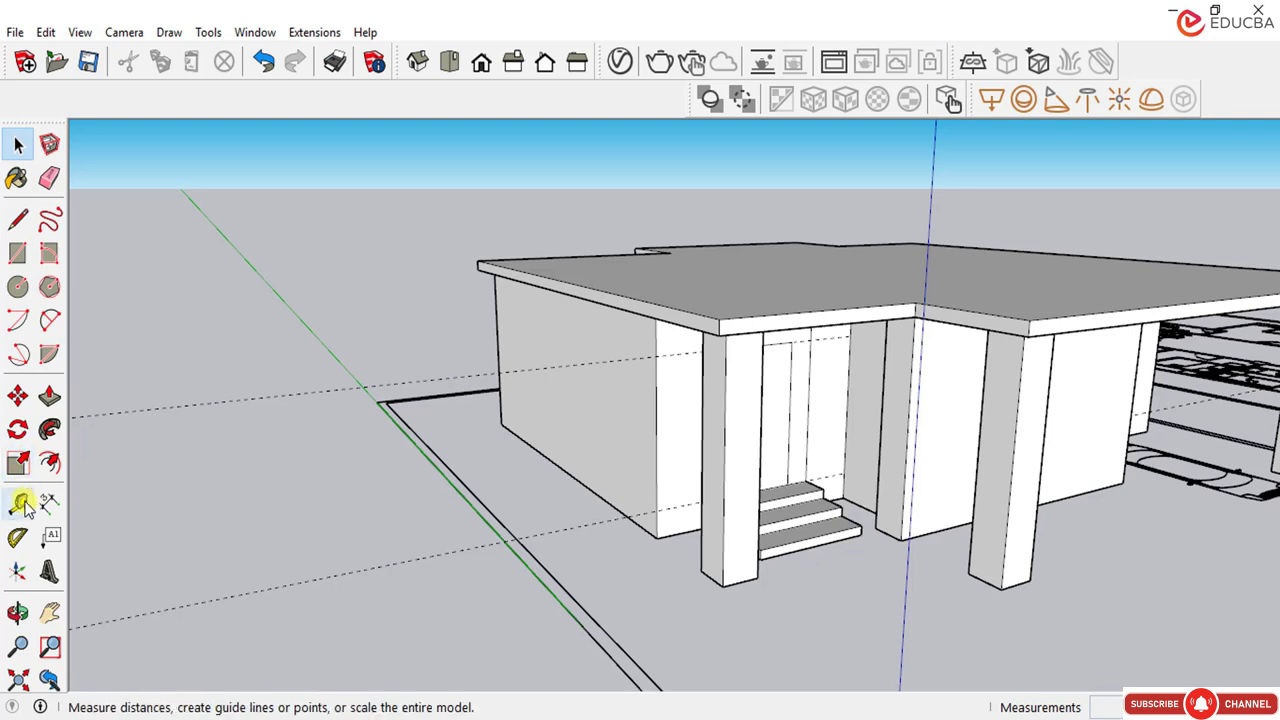
pyautogui.click(20, 504)
pyautogui.scroll(3, 503, 357)
pyautogui.click(17, 145)
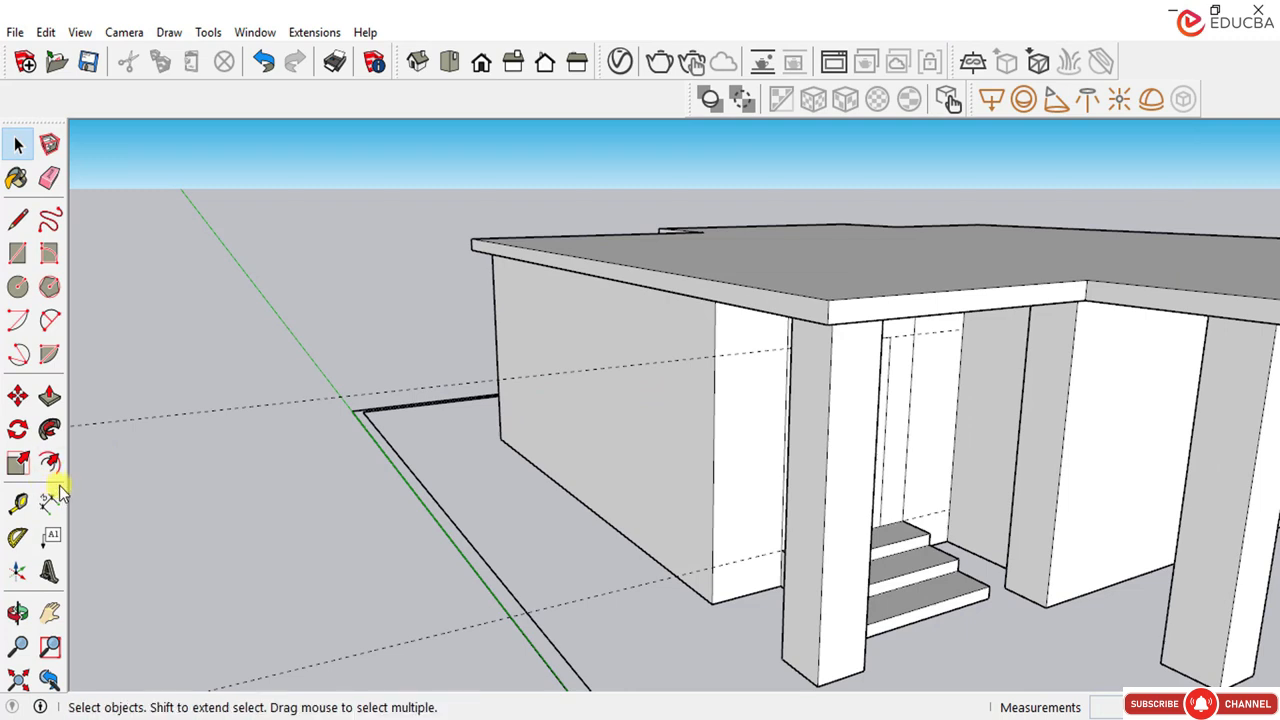
pyautogui.click(17, 503)
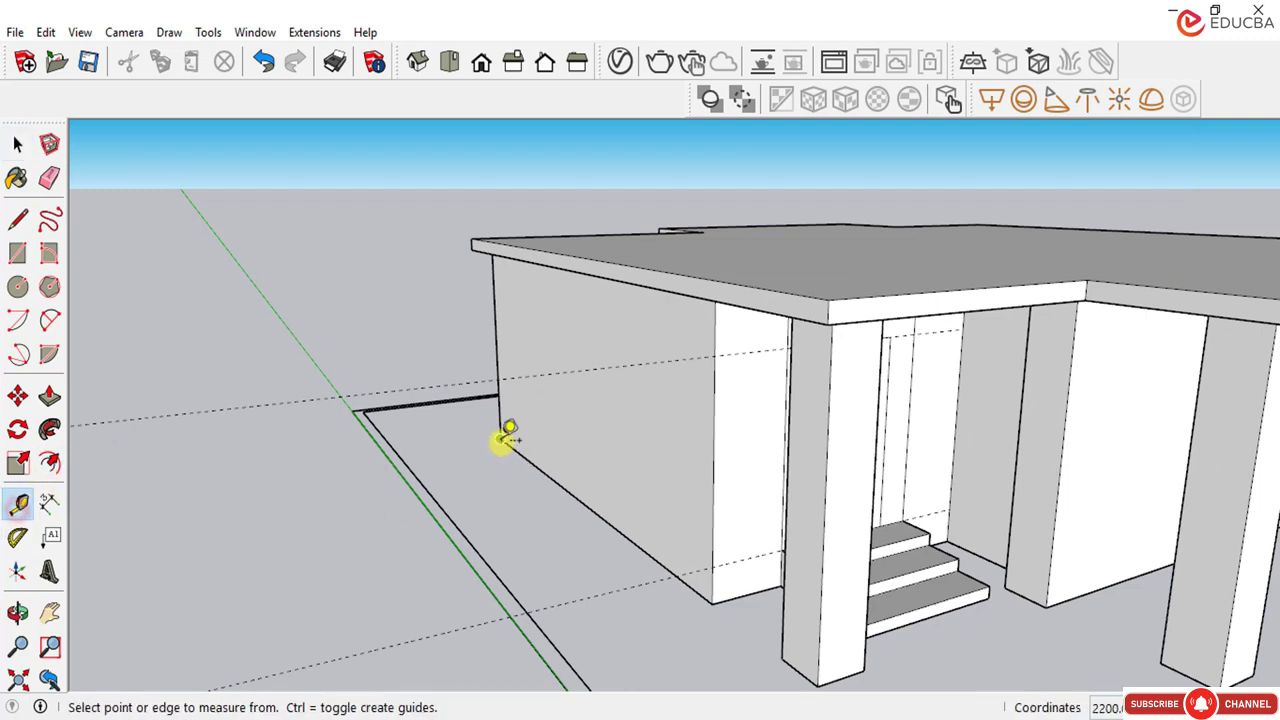
pyautogui.click(501, 441)
pyautogui.click(716, 606)
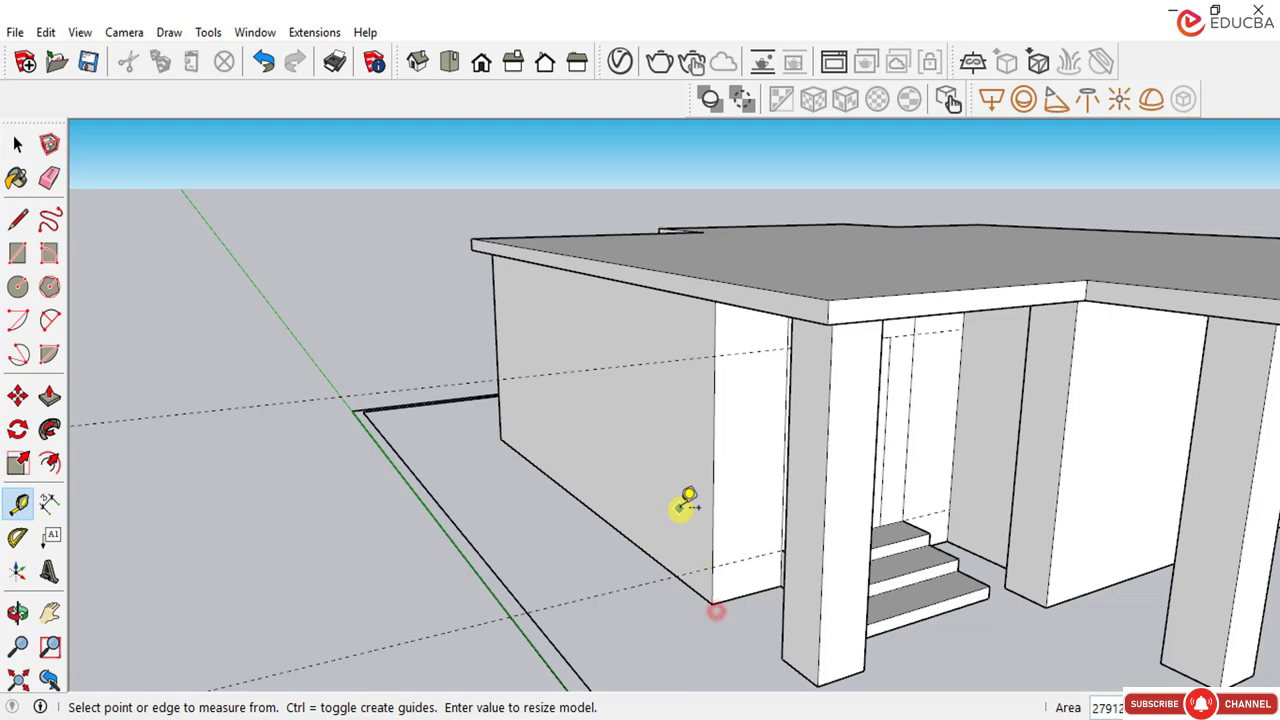
pyautogui.moveTo(646, 574); pyautogui.dragTo(678, 535, button='middle')
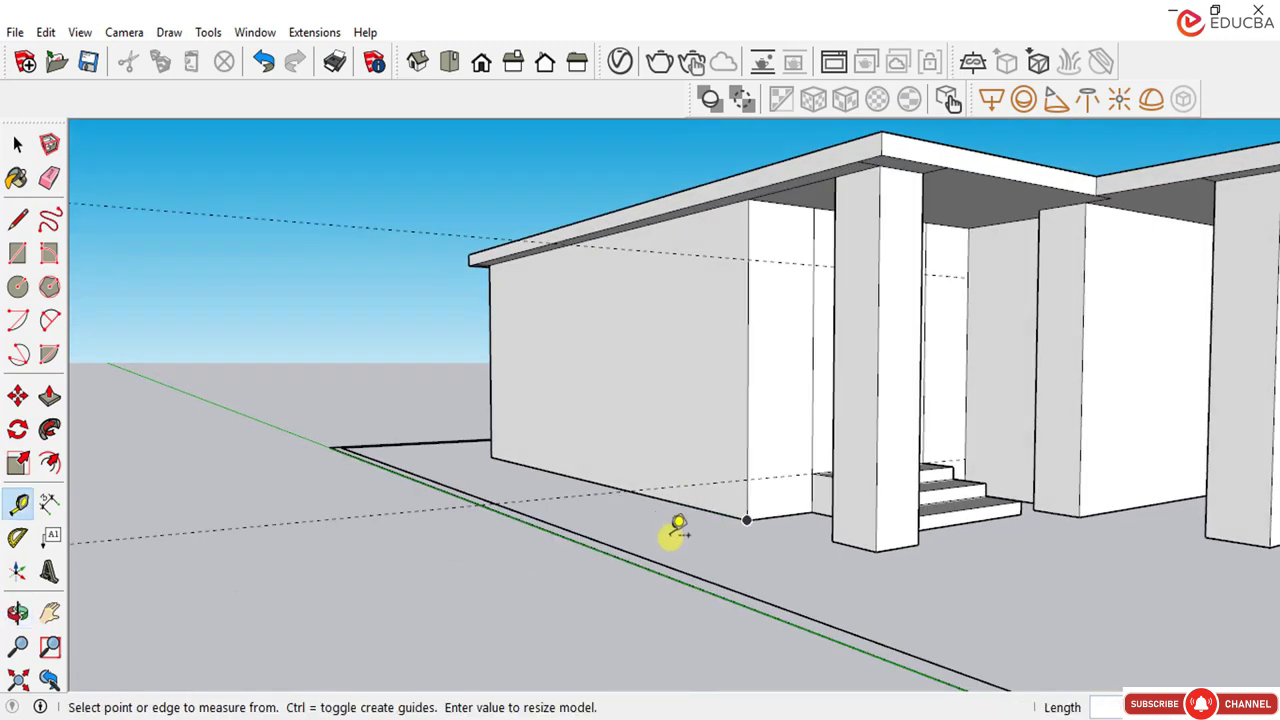
# Step: Undo the last deletion and erase the ground edge between the side wall and the corner column again
pyautogui.hotkey('ctrl', 'z')
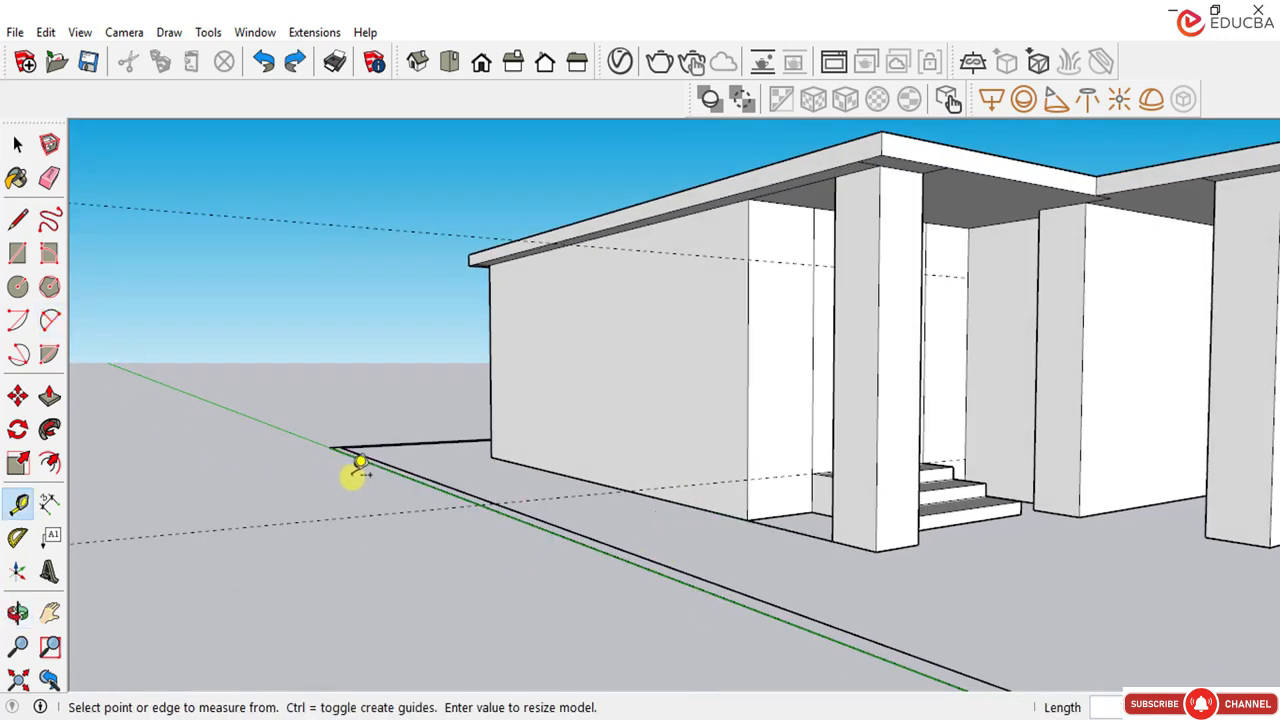
pyautogui.moveTo(493, 505); pyautogui.dragTo(493, 535, button='middle')
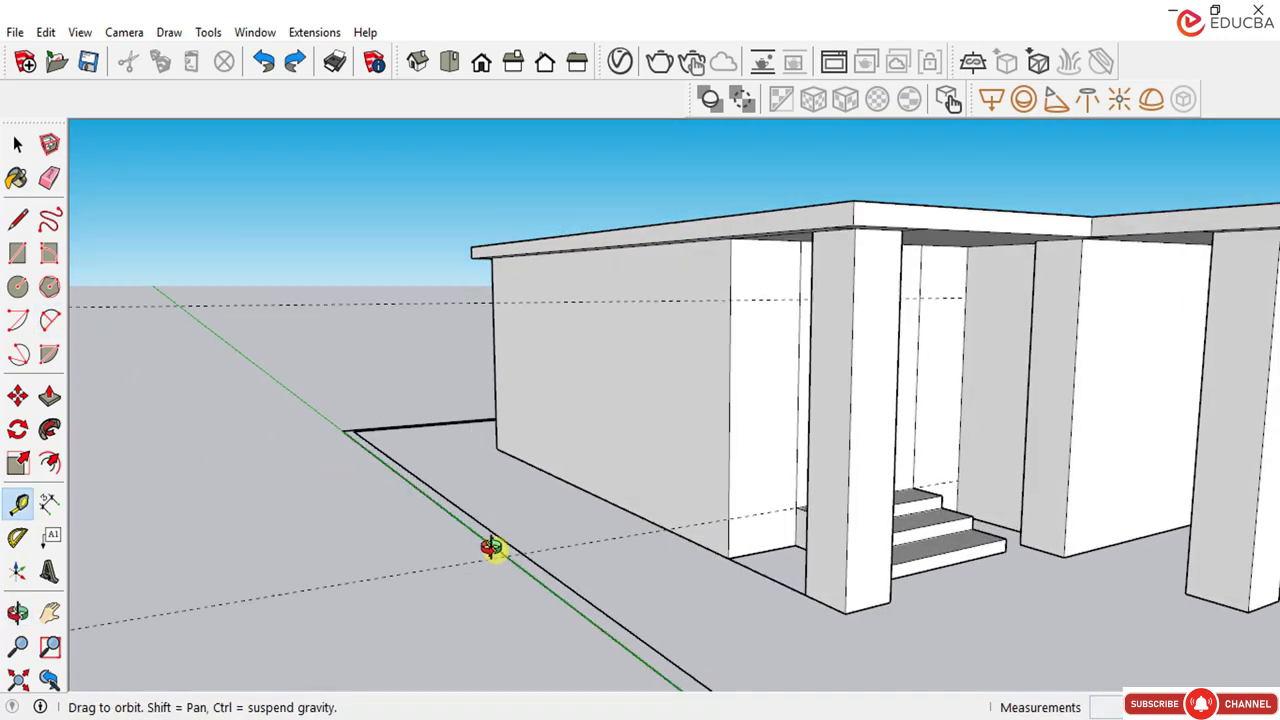
pyautogui.click(49, 178)
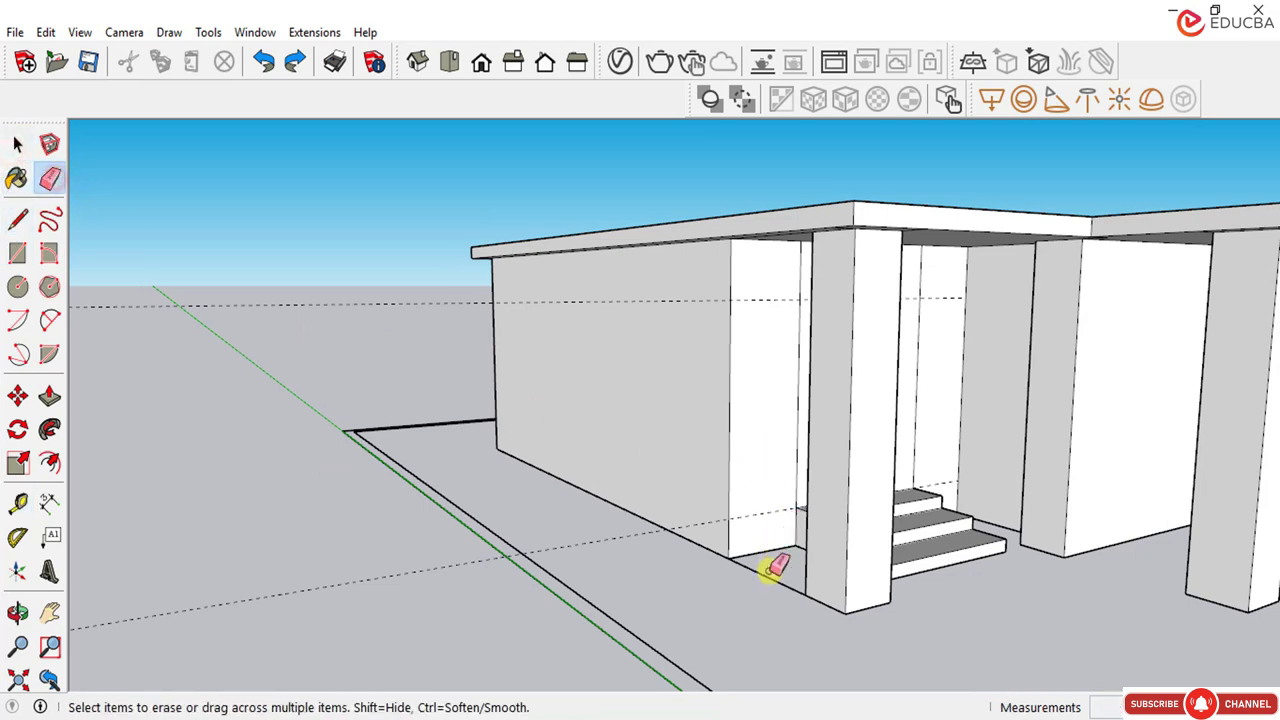
pyautogui.click(768, 575)
pyautogui.click(18, 144)
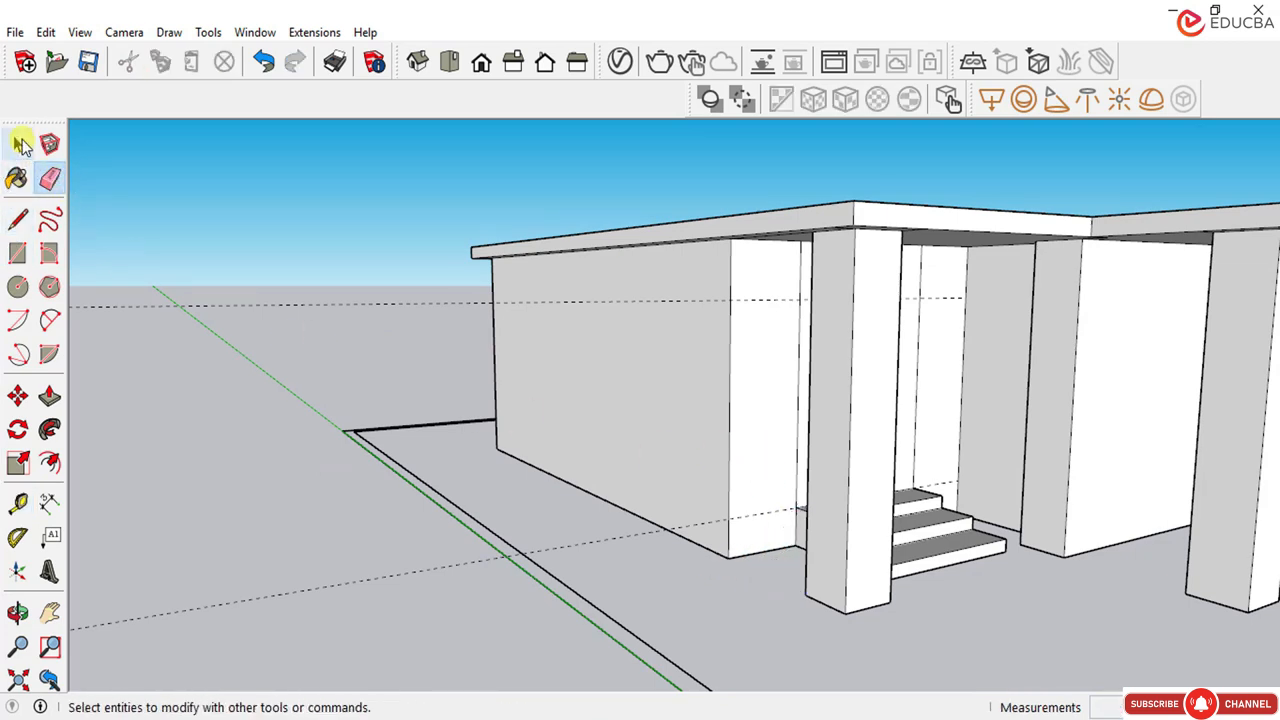
# Step: Preview a dimension along the side wall's base edge to check its length, without placing it
pyautogui.click(49, 502)
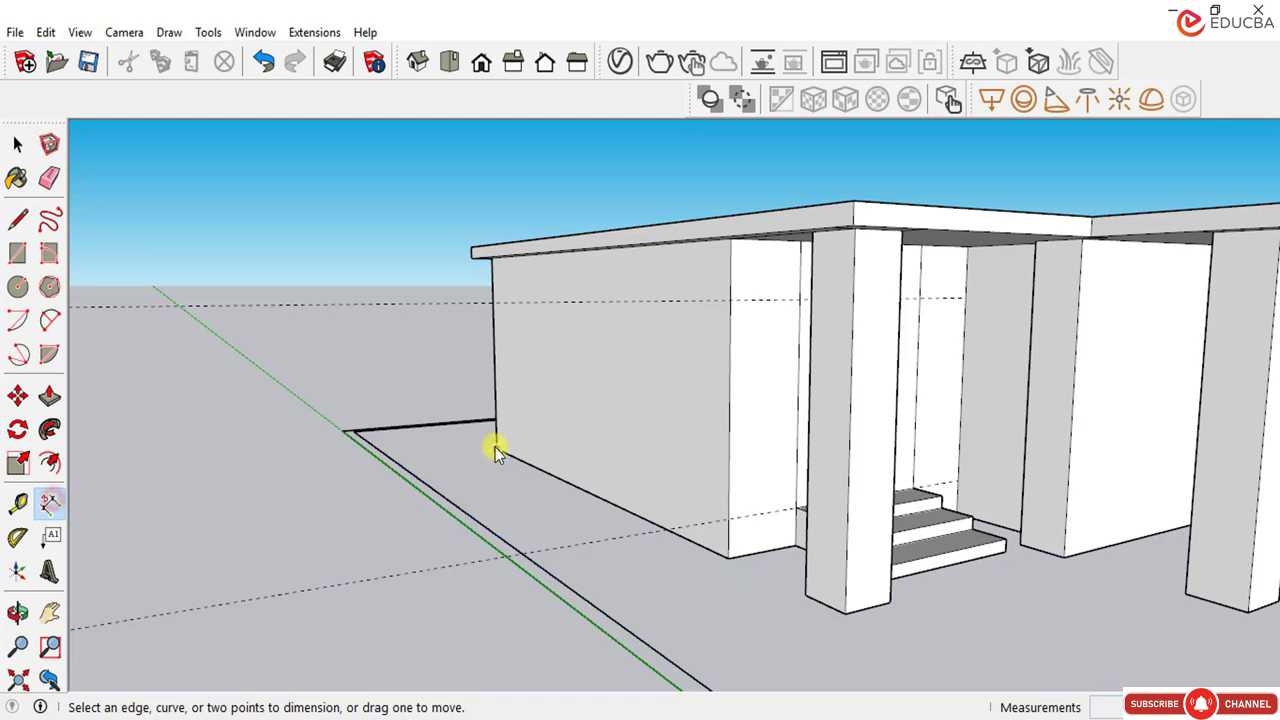
pyautogui.click(494, 452)
pyautogui.click(729, 558)
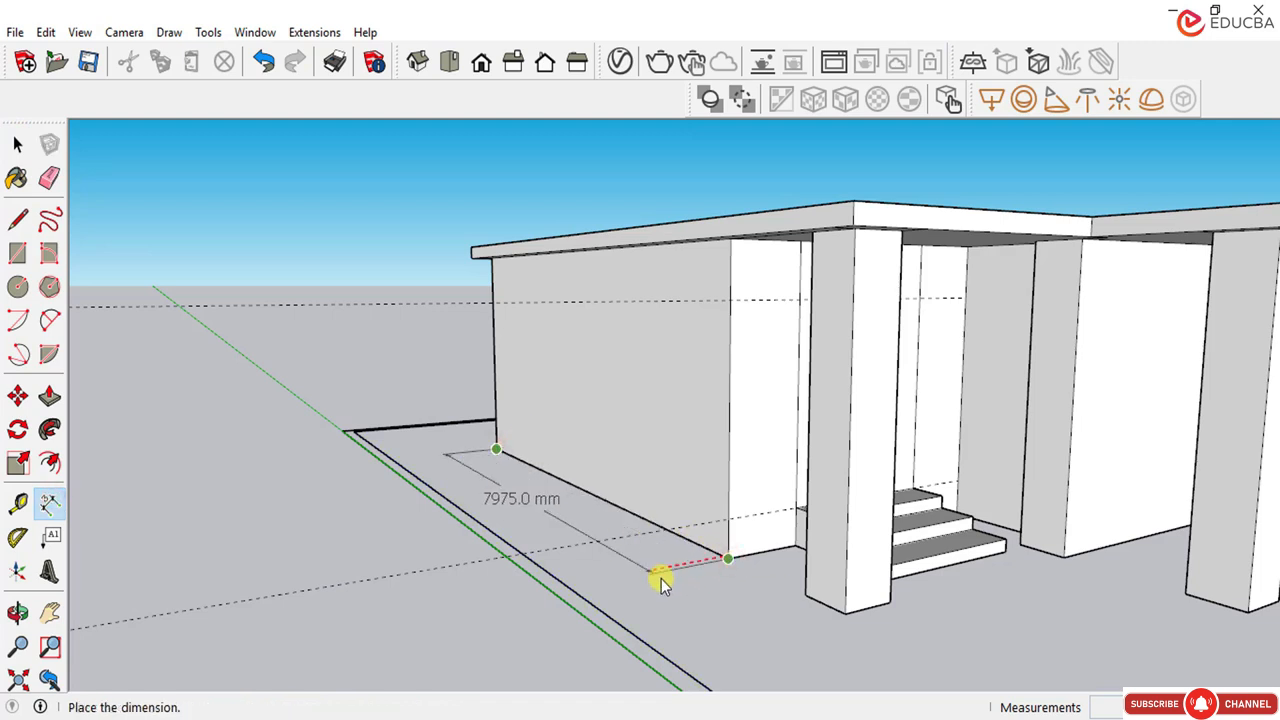
pyautogui.press('Escape')
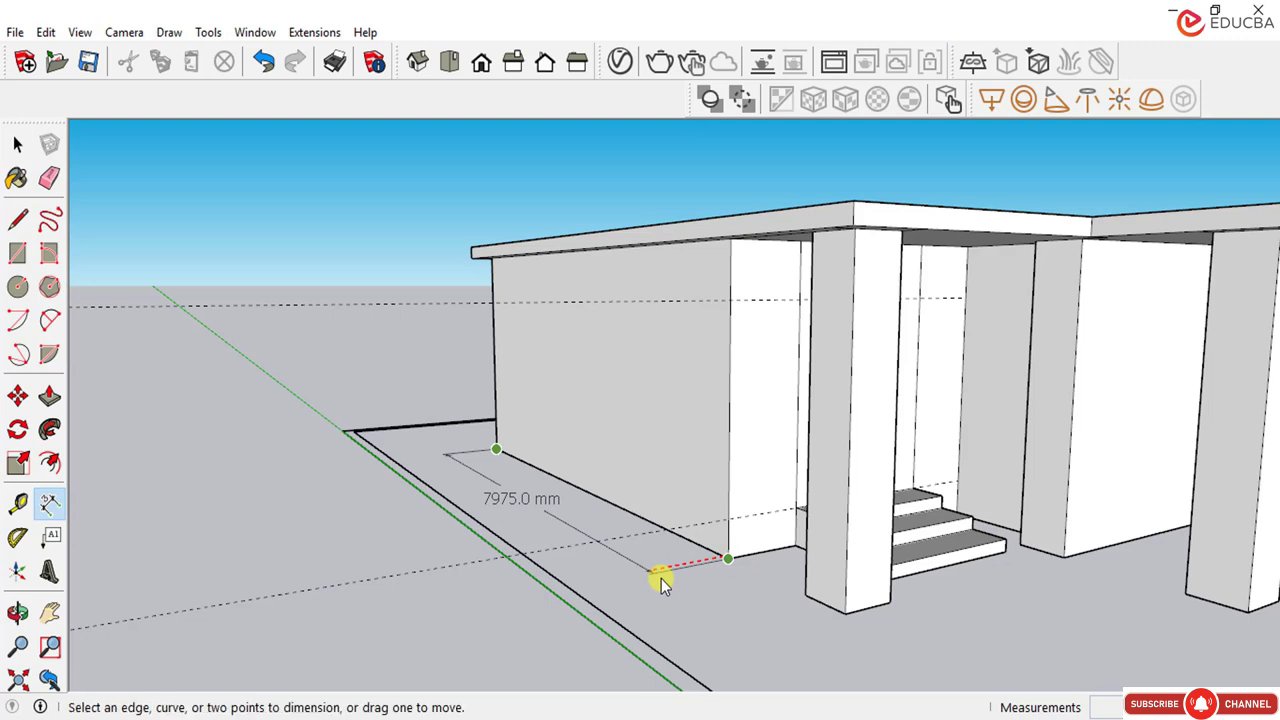
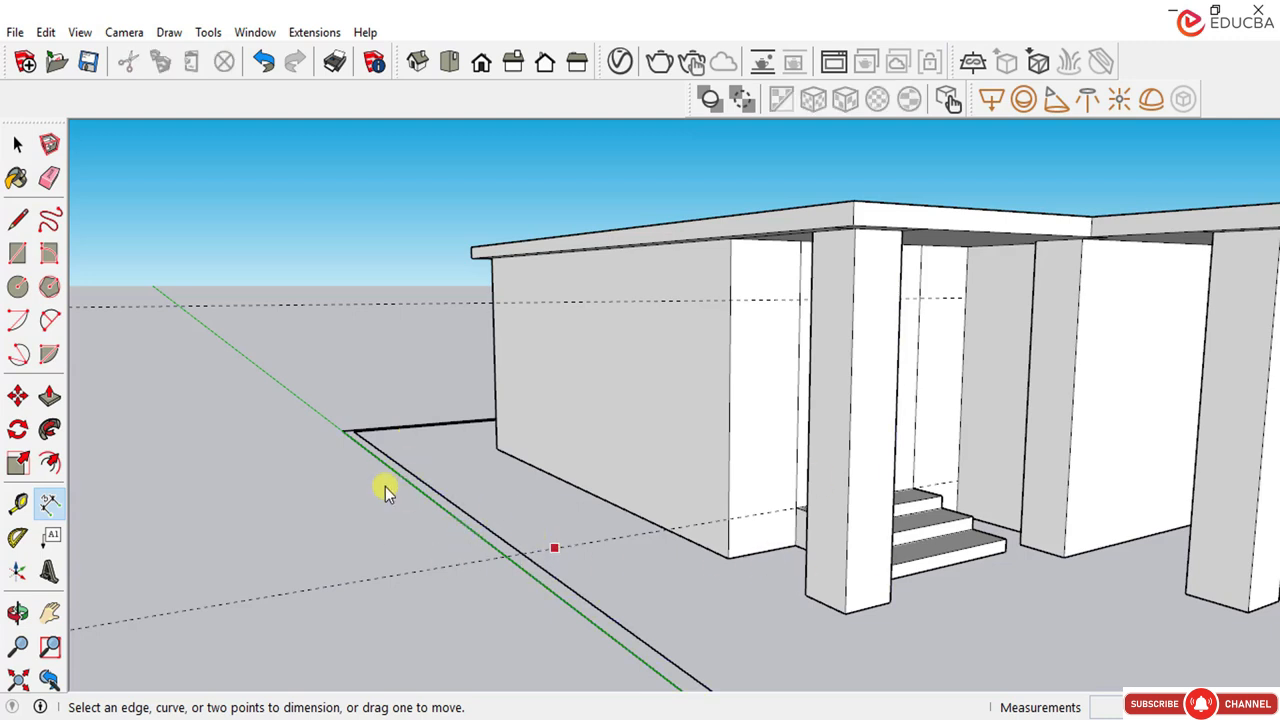
# Step: Place a vertical guide through the midpoint of the side wall's base edge and delete the horizontal guide crossing the wall's upper part
pyautogui.click(18, 505)
pyautogui.scroll(3, 503, 409)
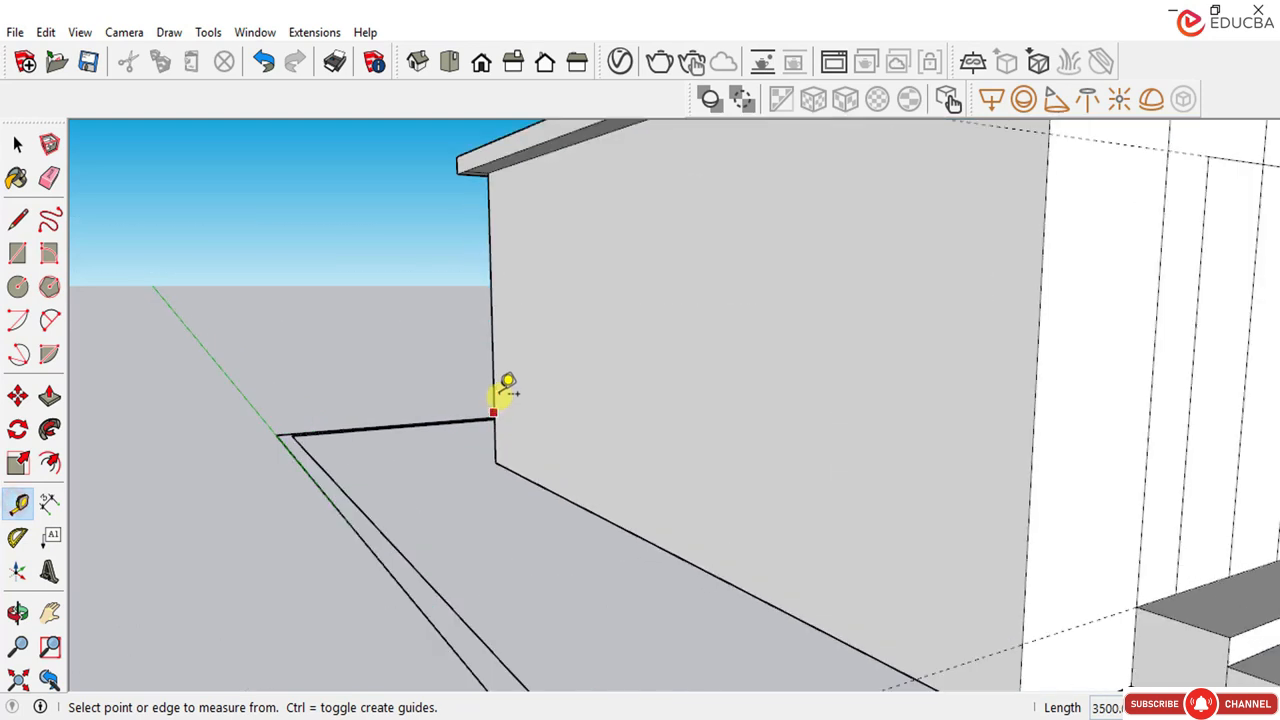
pyautogui.scroll(-3, 700, 515)
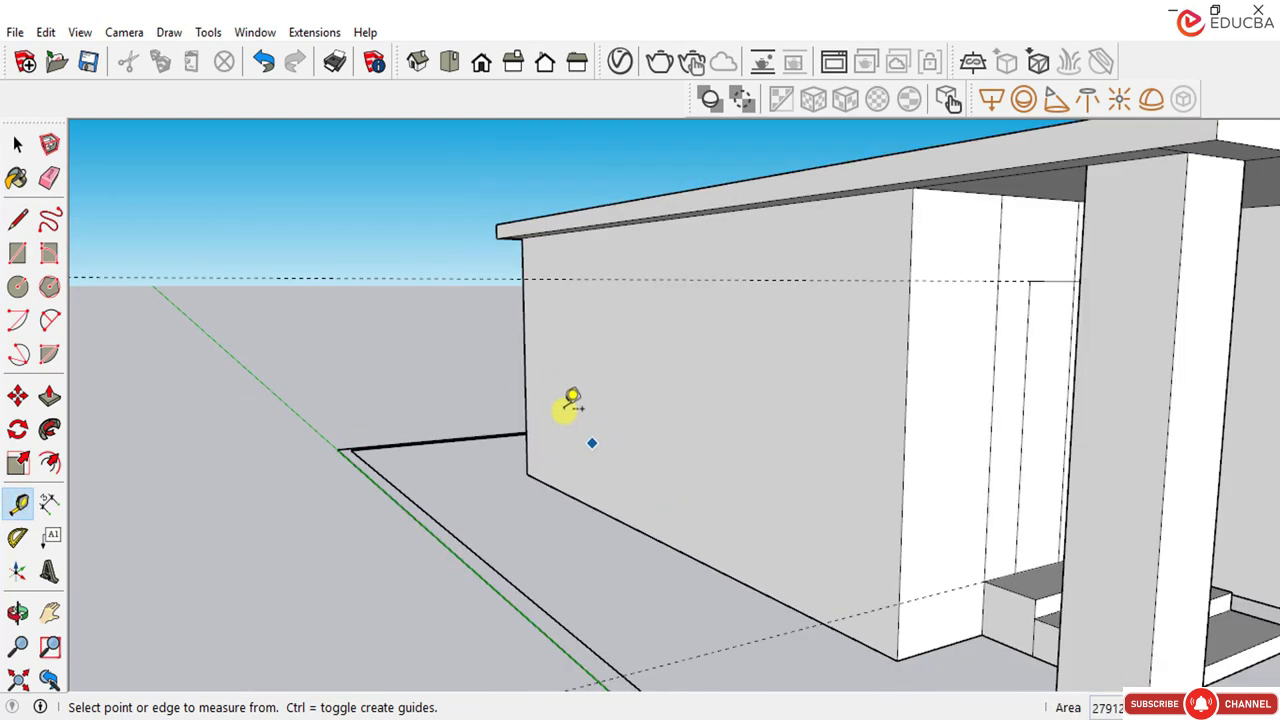
pyautogui.click(523, 358)
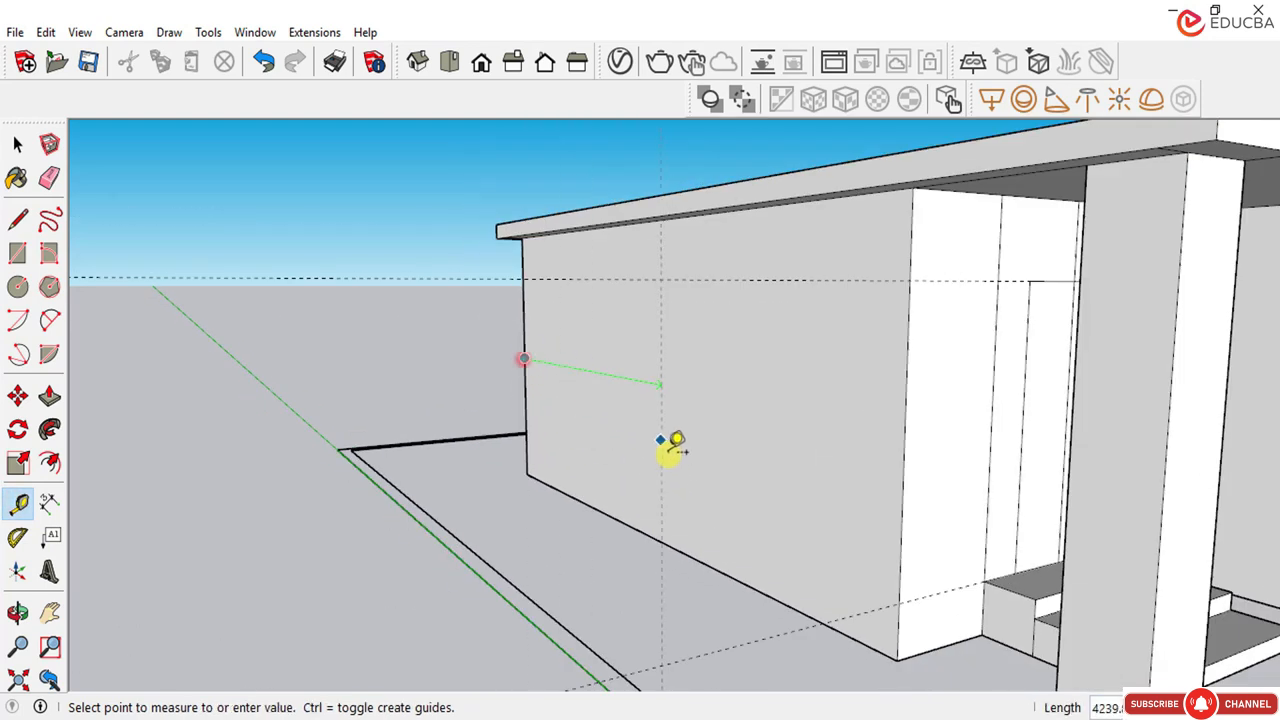
pyautogui.click(651, 537)
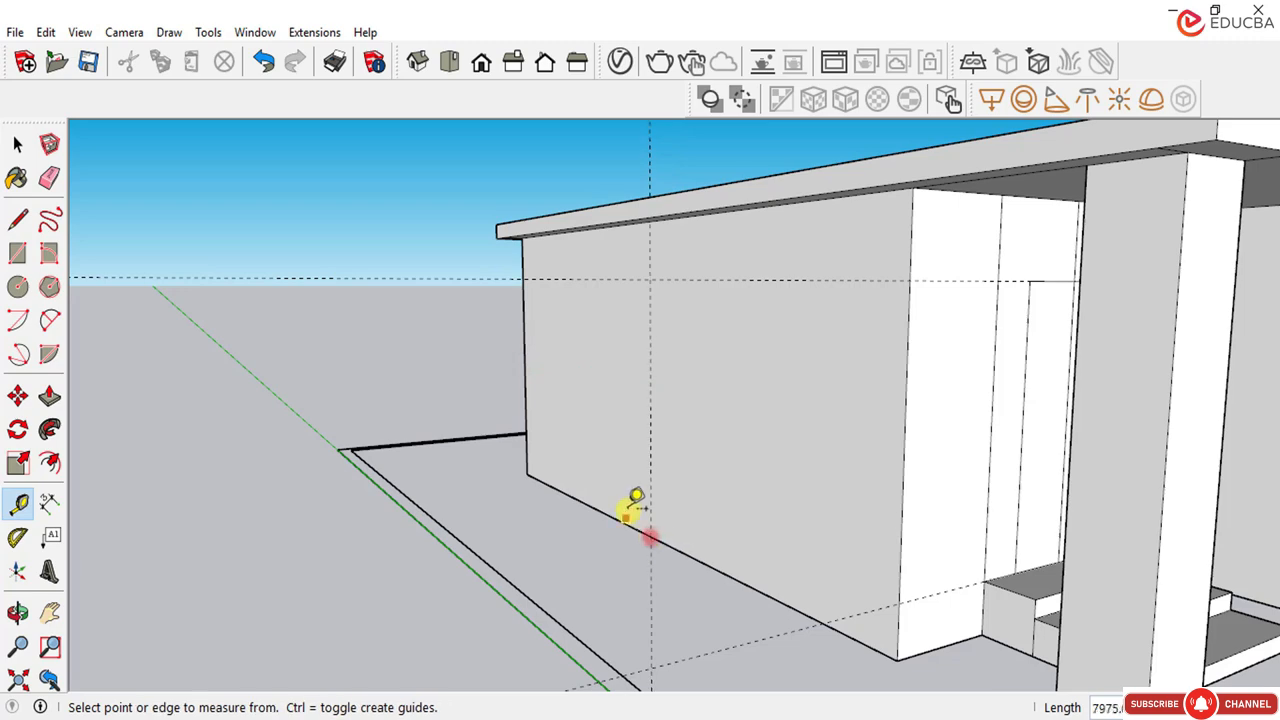
pyautogui.click(14, 148)
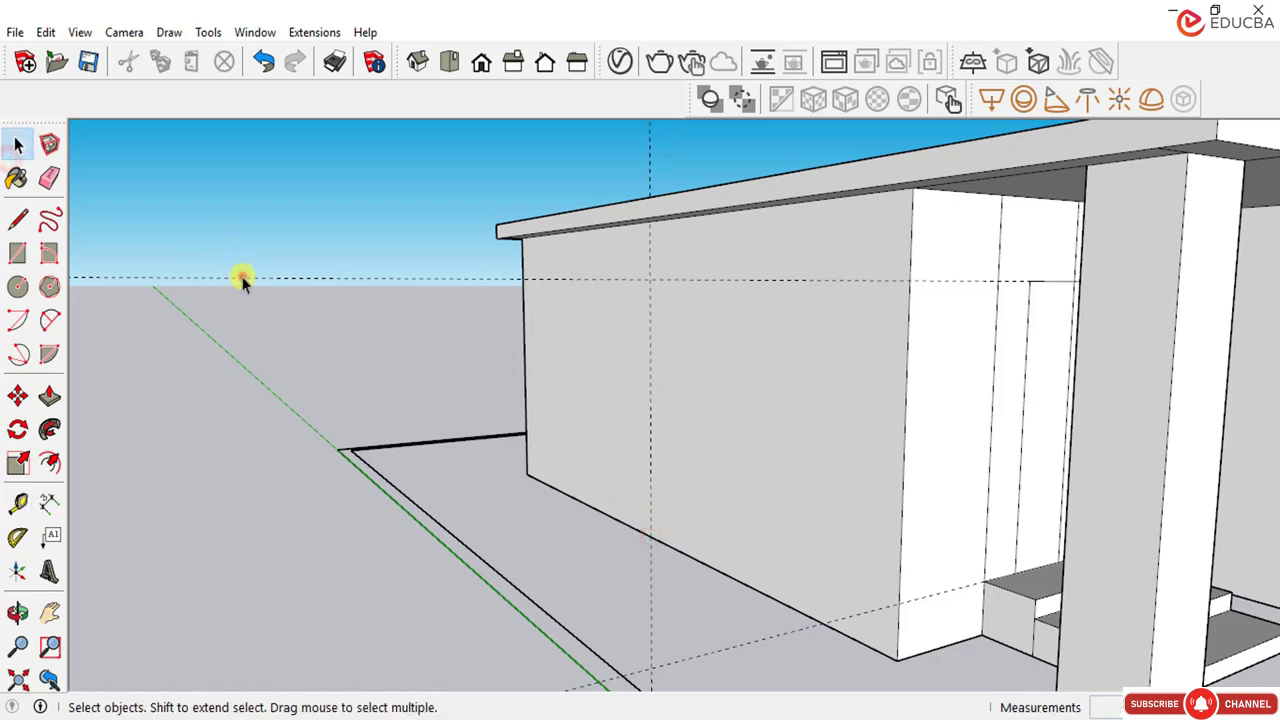
pyautogui.moveTo(314, 306); pyautogui.dragTo(410, 372, button='middle')
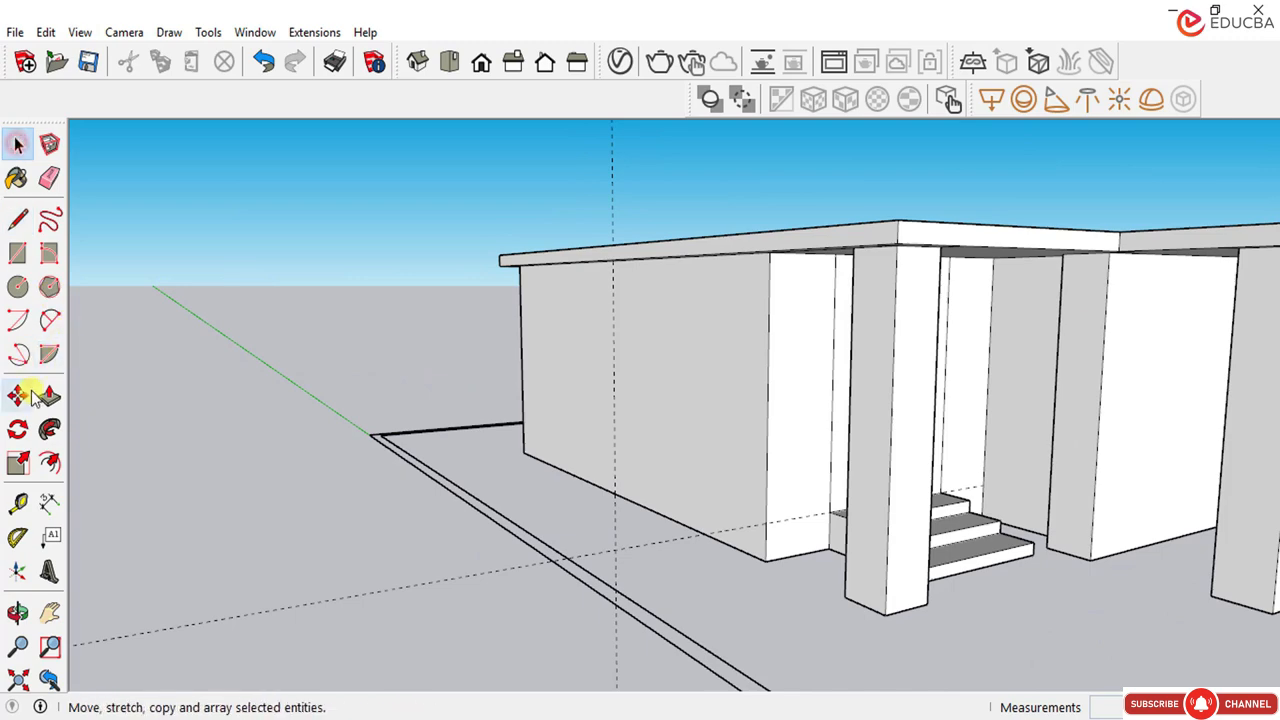
# Step: Add vertical guides 500 mm to either side of the side wall's central guide
pyautogui.click(17, 503)
pyautogui.scroll(4, 614, 346)
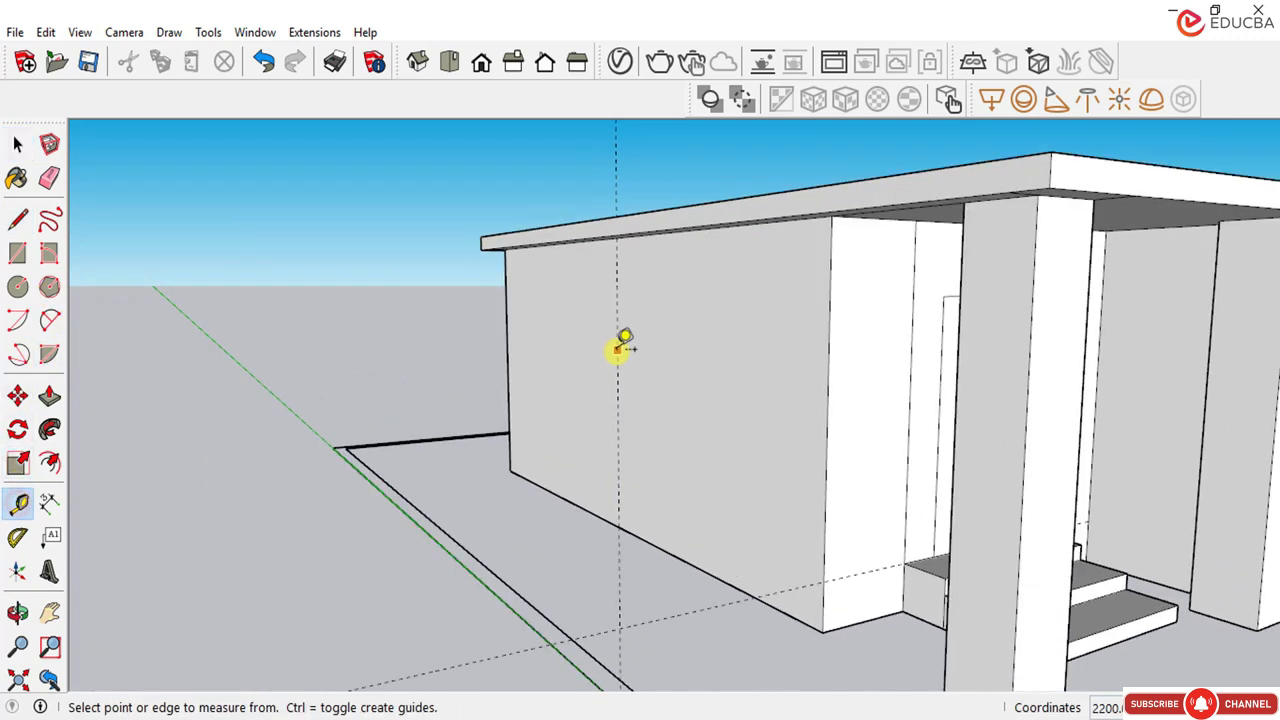
pyautogui.click(617, 346)
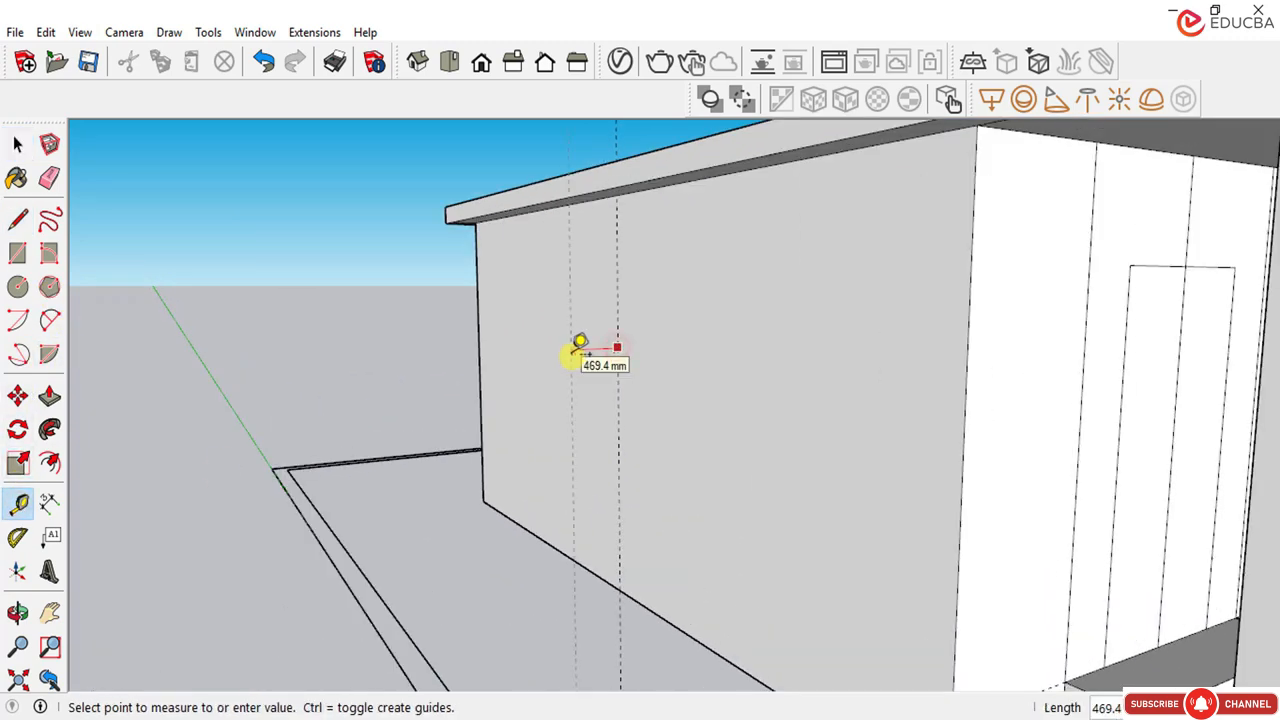
pyautogui.moveTo(582, 347); pyautogui.dragTo(622, 338, button='middle')
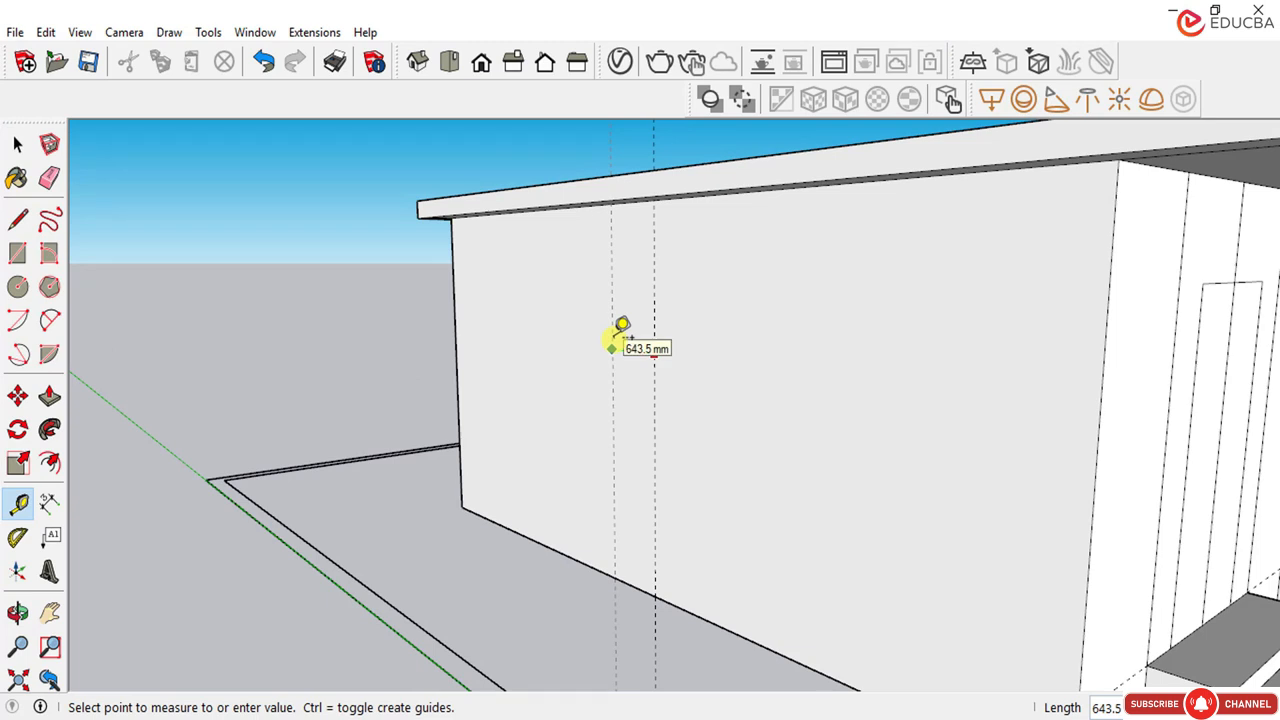
pyautogui.write('500')
pyautogui.press('Return')
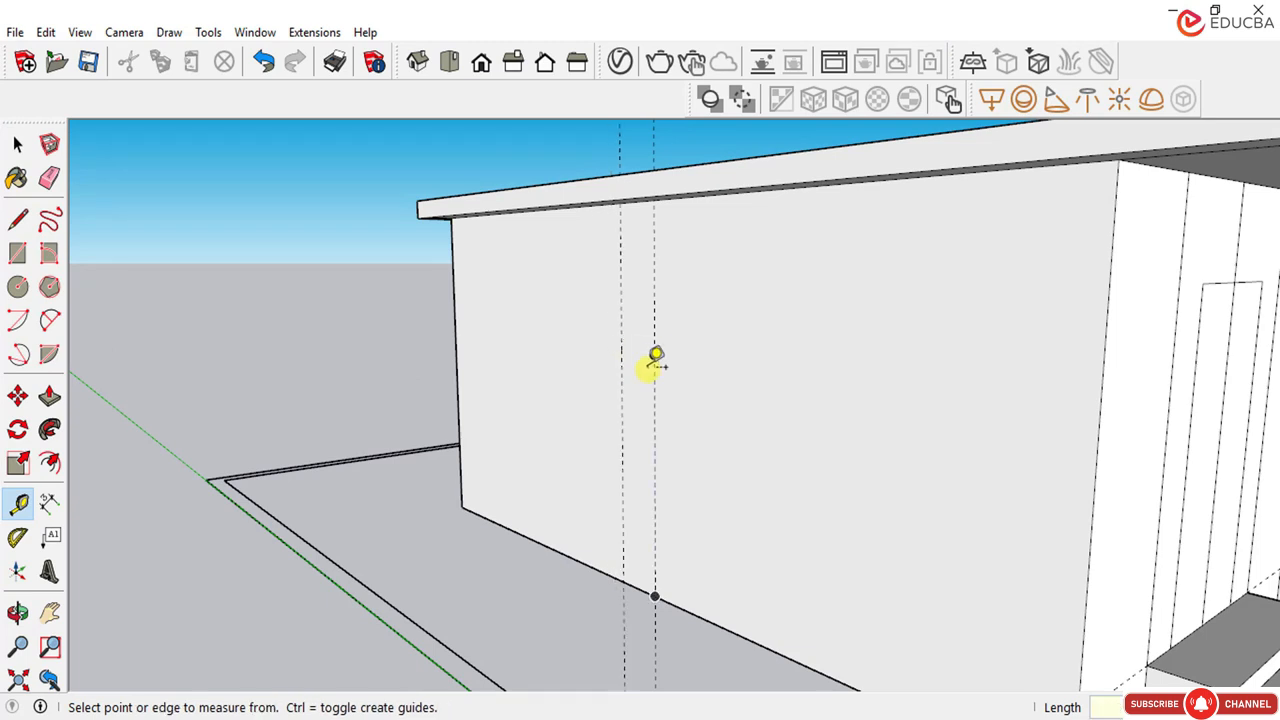
pyautogui.click(654, 370)
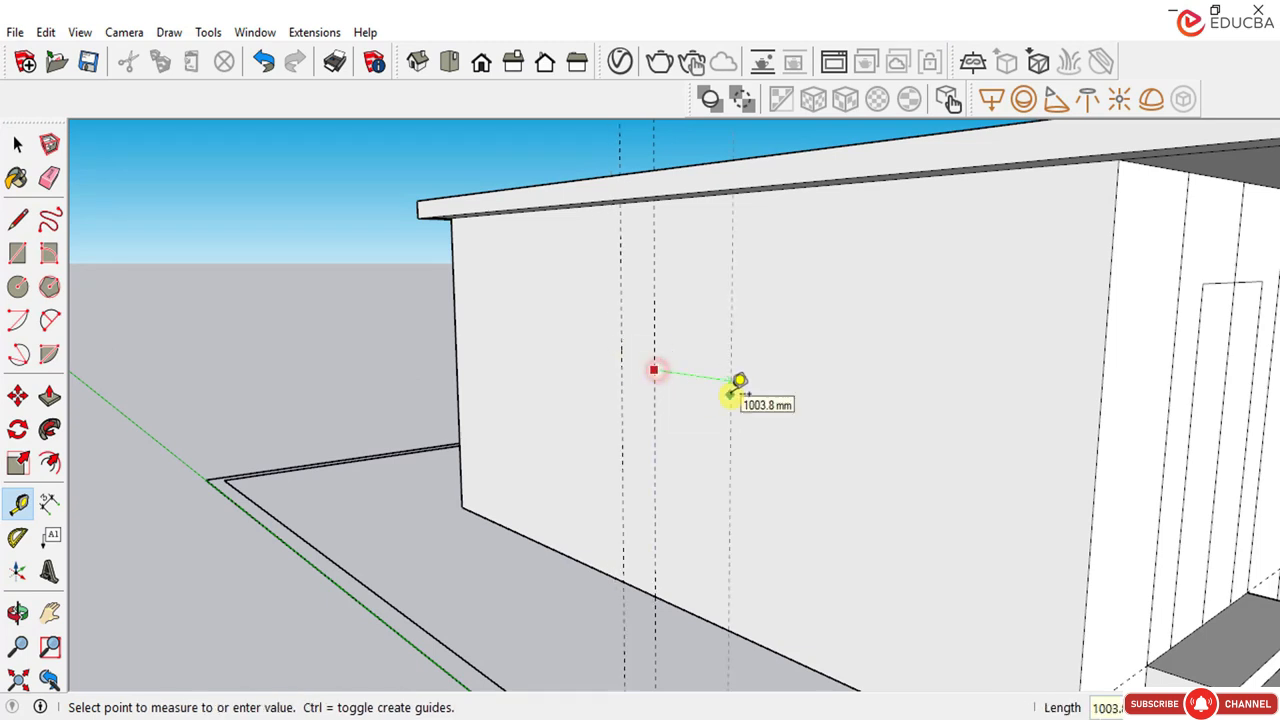
pyautogui.write('500')
pyautogui.press('Return')
# Step: Add two more vertical guides on the side wall, each offset 1200 mm outward from the 500 mm guides
pyautogui.click(621, 353)
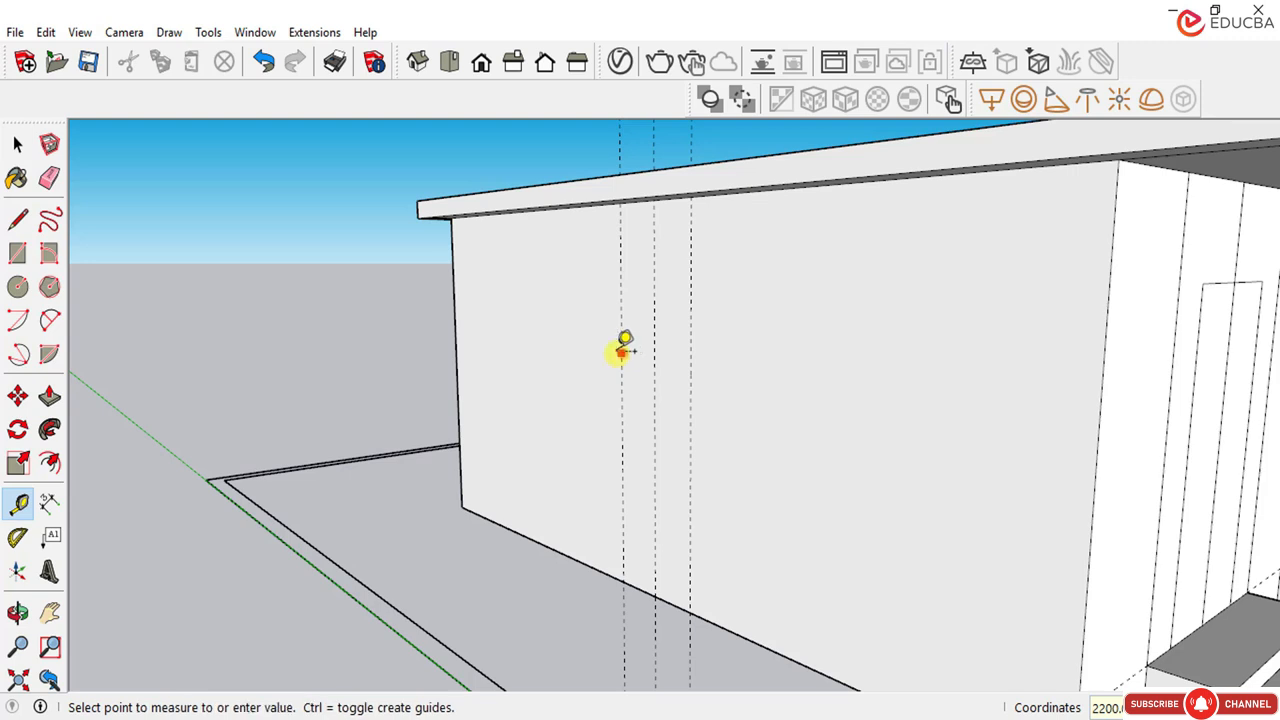
pyautogui.write('1200')
pyautogui.press('Return')
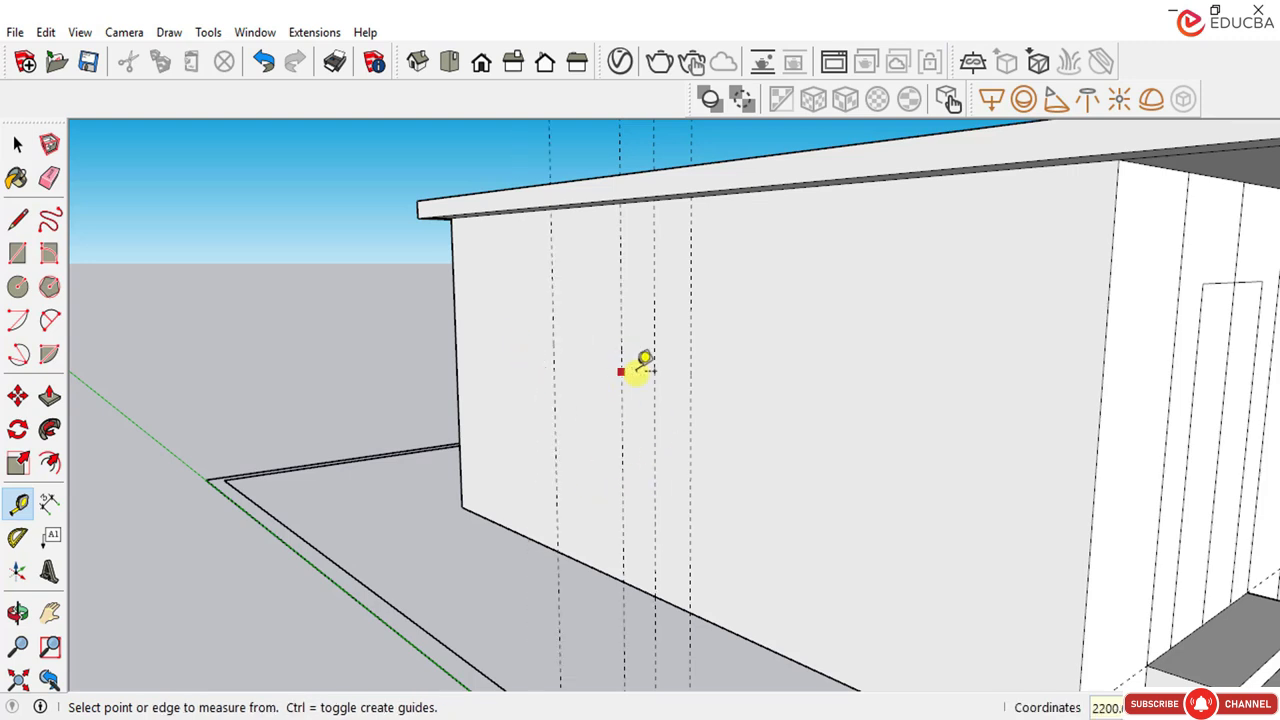
pyautogui.click(690, 363)
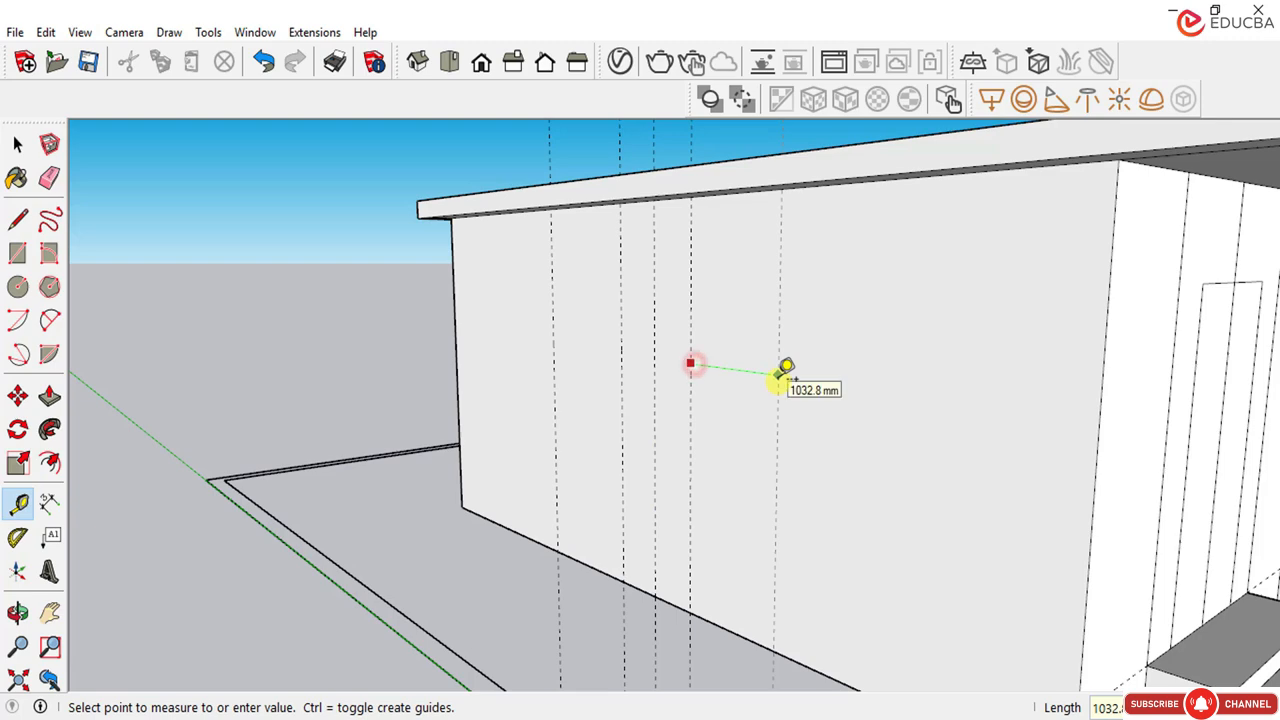
pyautogui.write('1200')
pyautogui.press('Return')
pyautogui.scroll(-3, 684, 458)
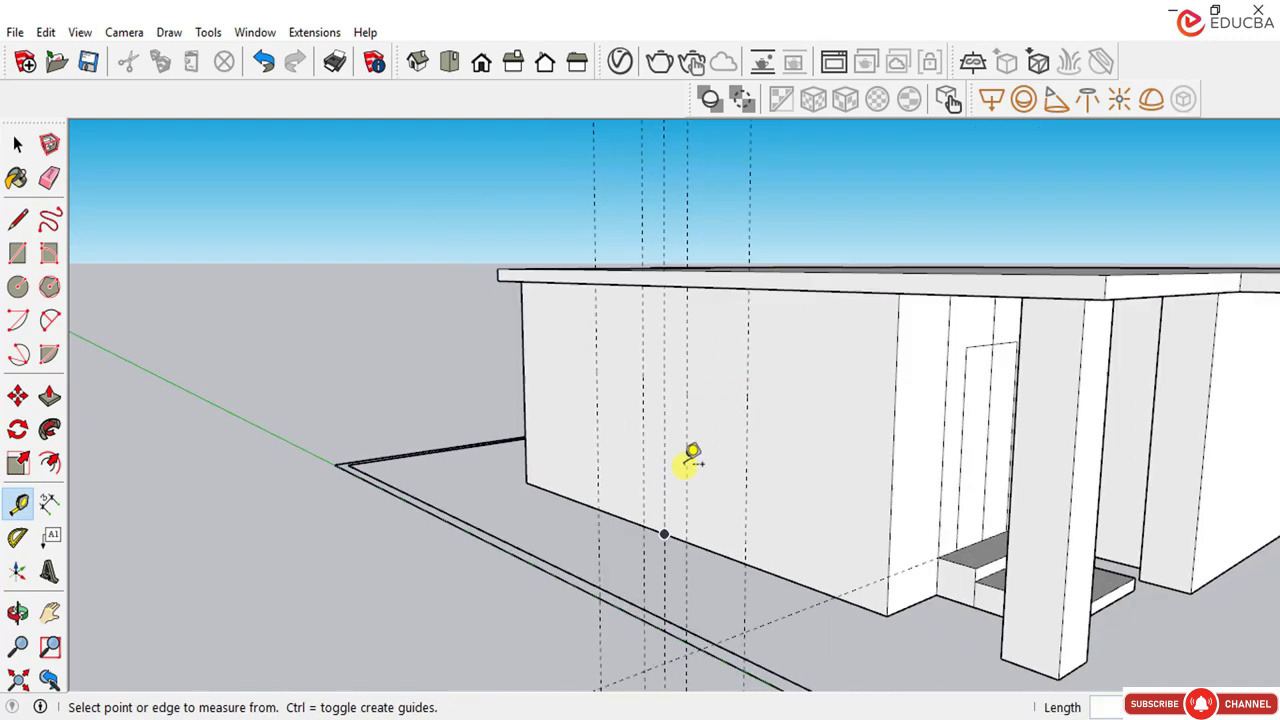
pyautogui.moveTo(685, 464); pyautogui.dragTo(810, 443, button='middle')
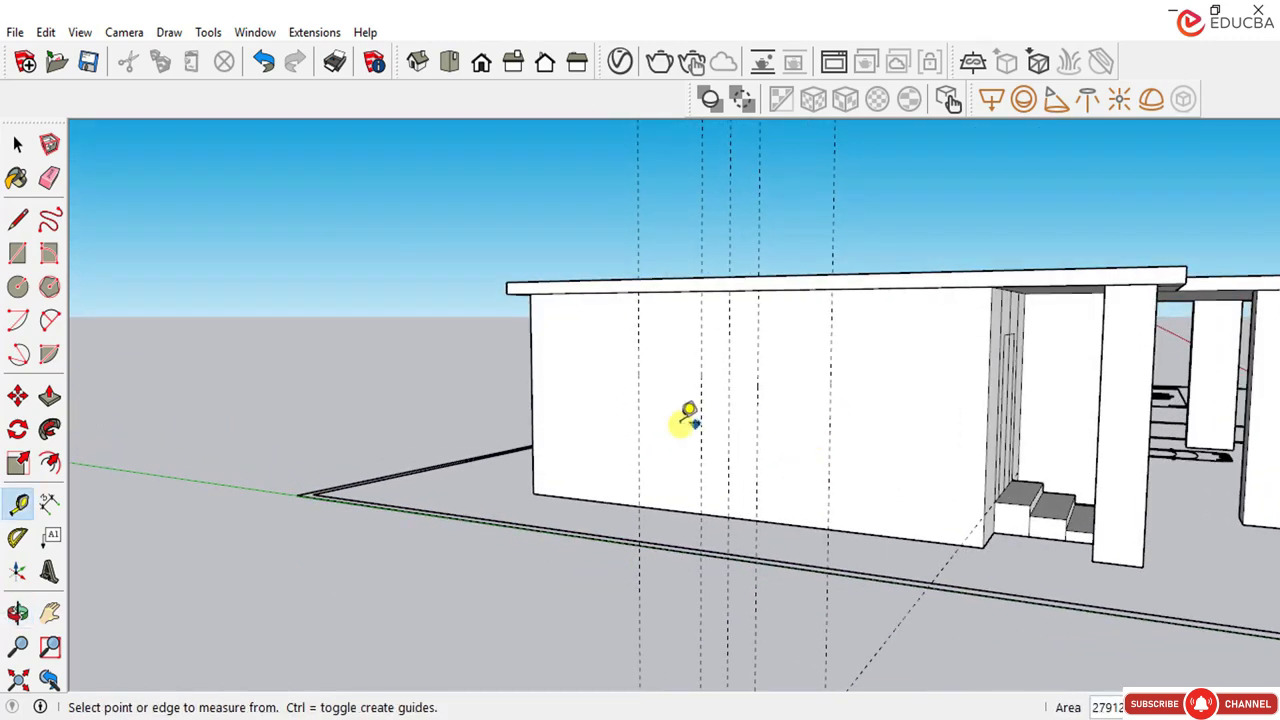
pyautogui.scroll(1, 665, 425)
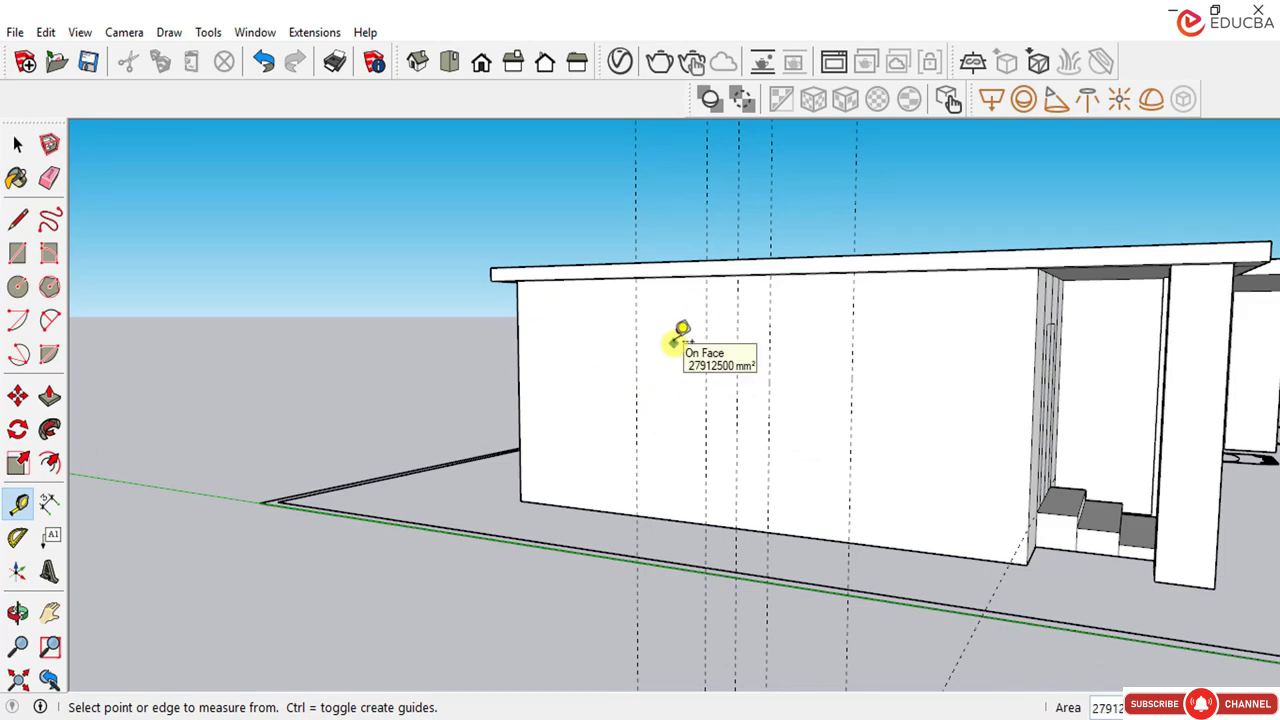
# Step: Undo the four offset guides on the side wall, keeping only the central vertical guide
pyautogui.hotkey('ctrl', 'z')
pyautogui.hotkey('ctrl', 'z')
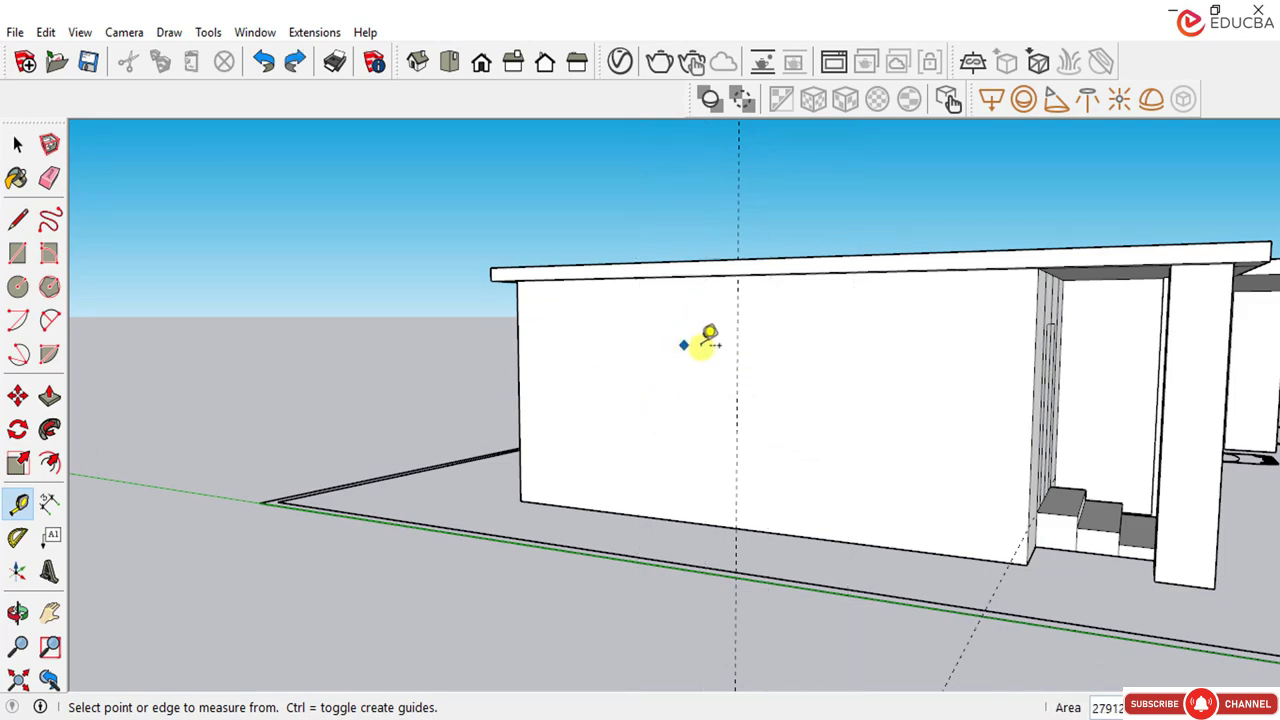
pyautogui.moveTo(700, 334); pyautogui.dragTo(638, 405, button='middle')
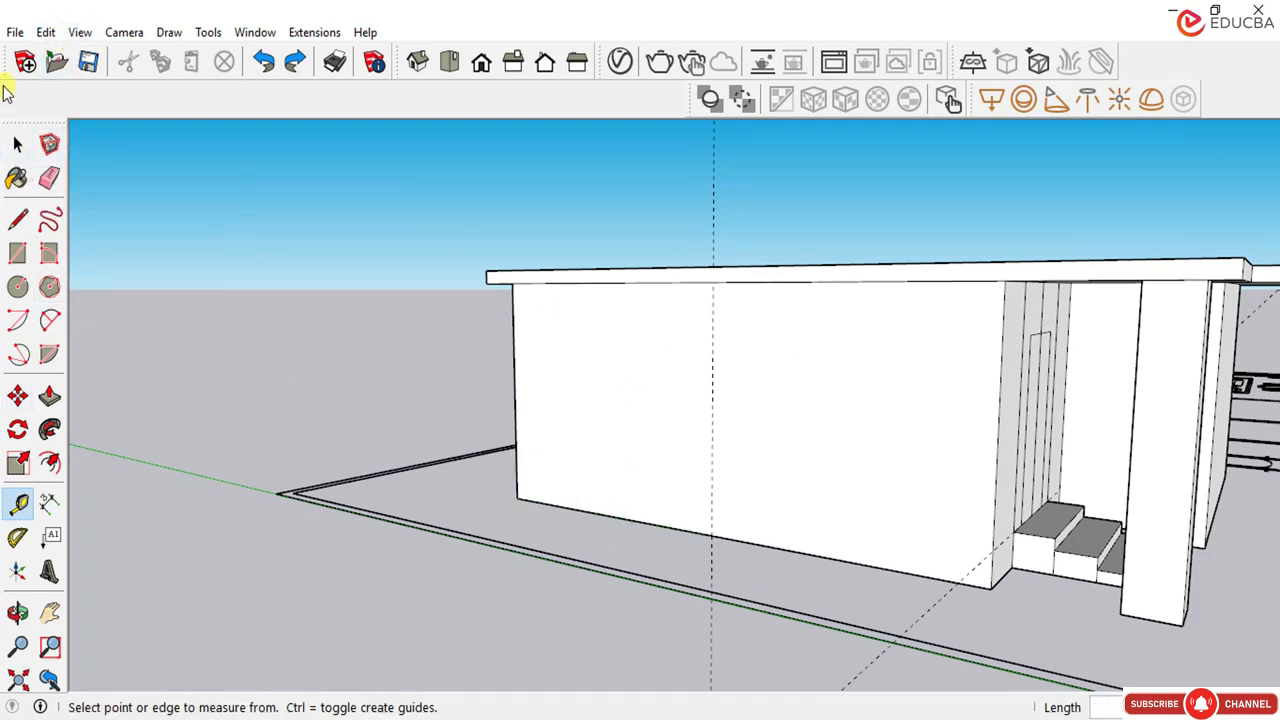
# Step: Divide the side wall's base edge into four equal segments
pyautogui.click(17, 145)
pyautogui.click(592, 513)
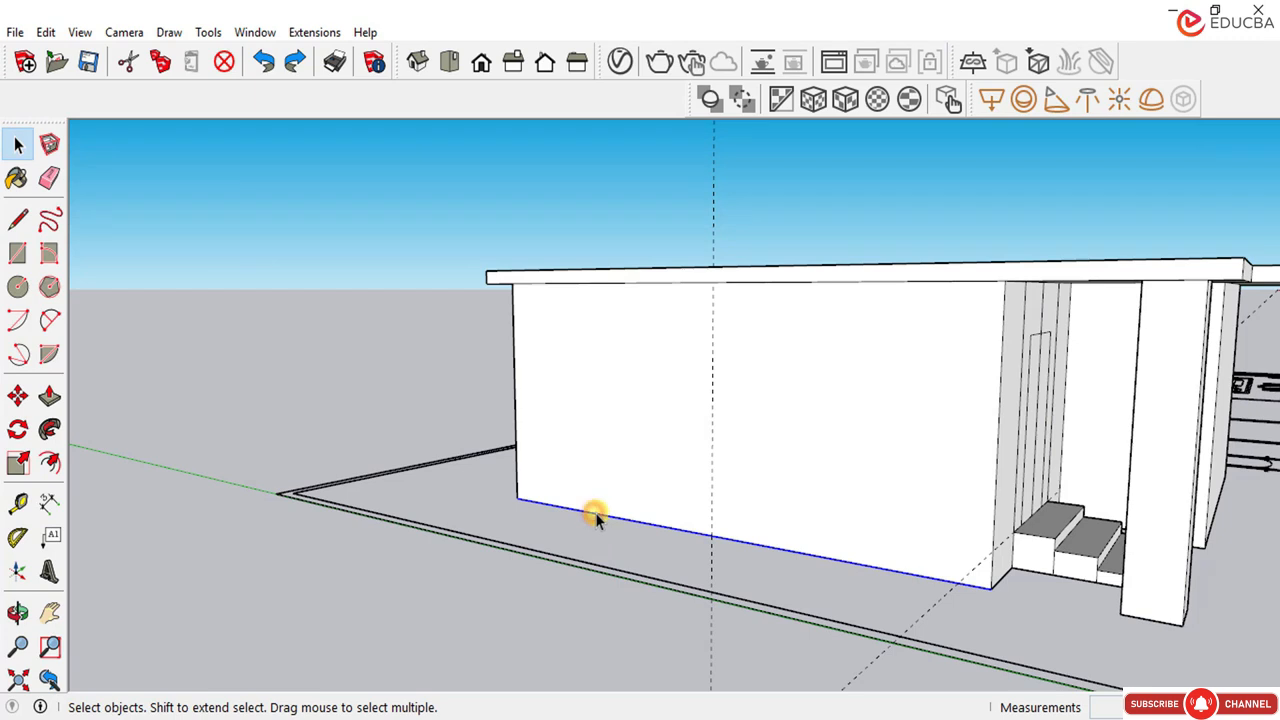
pyautogui.click(46, 32)
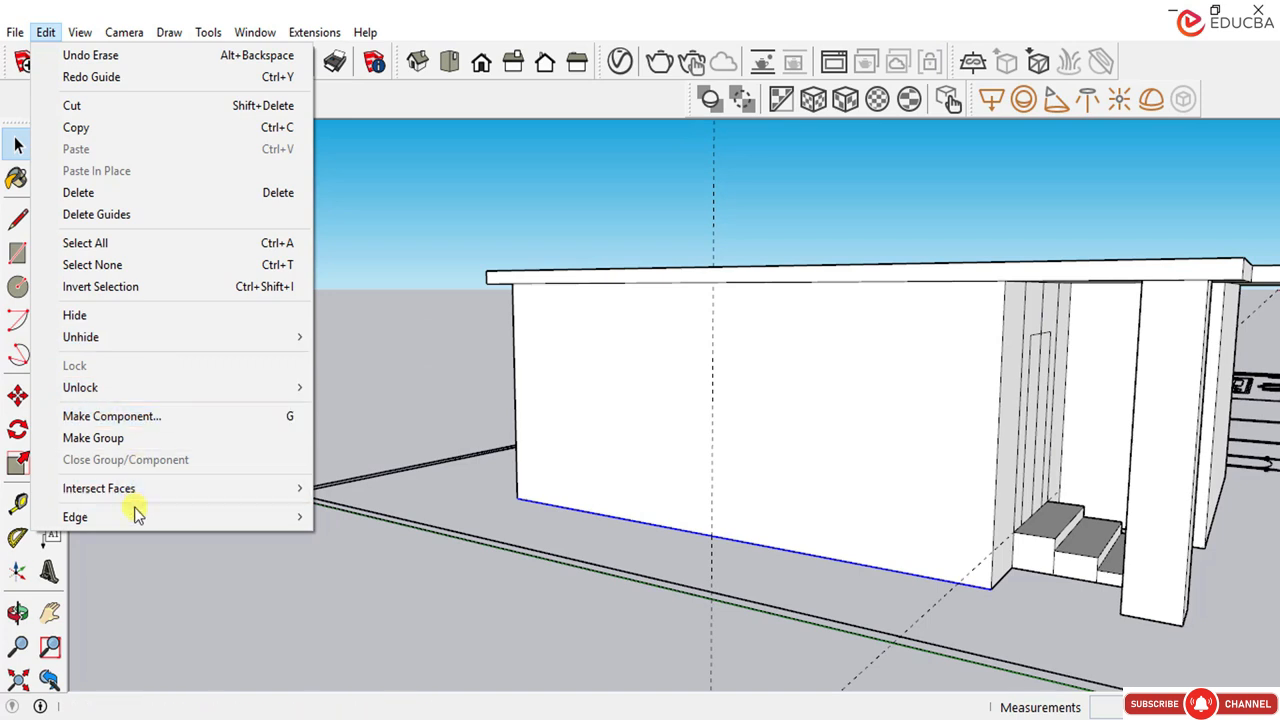
pyautogui.moveTo(138, 517)
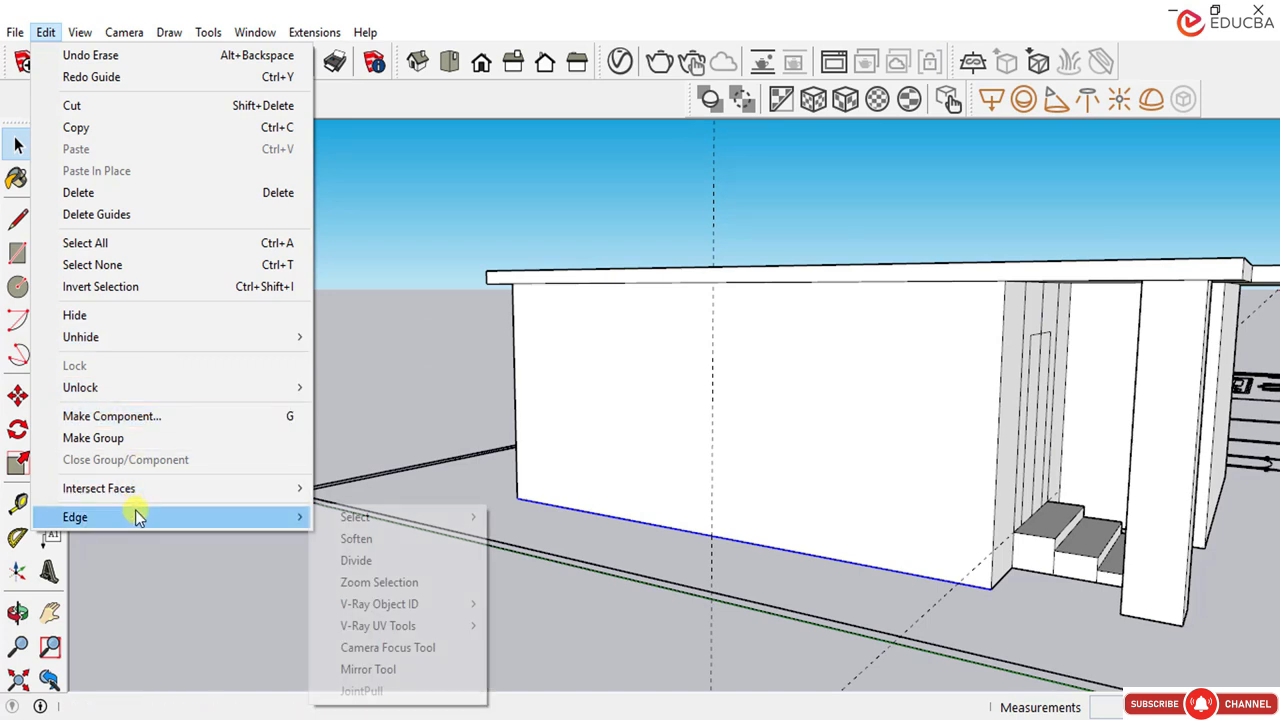
pyautogui.click(380, 560)
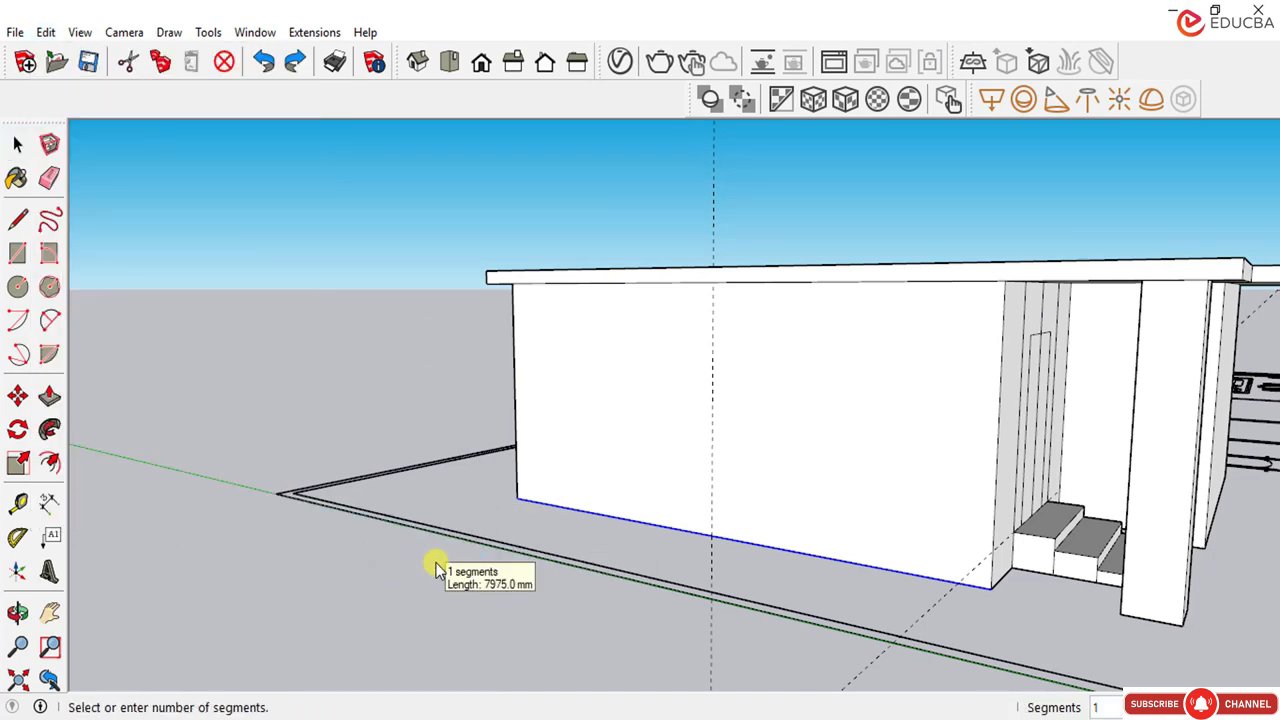
pyautogui.click(828, 562)
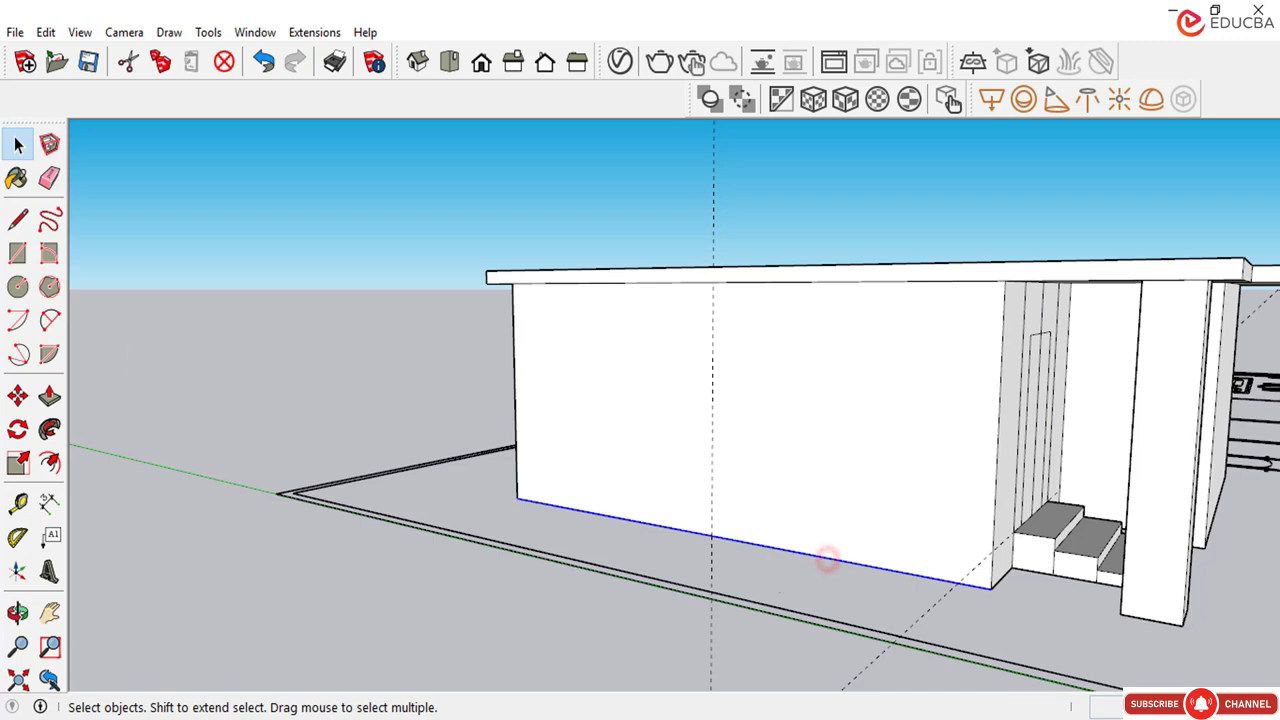
pyautogui.click(365, 245)
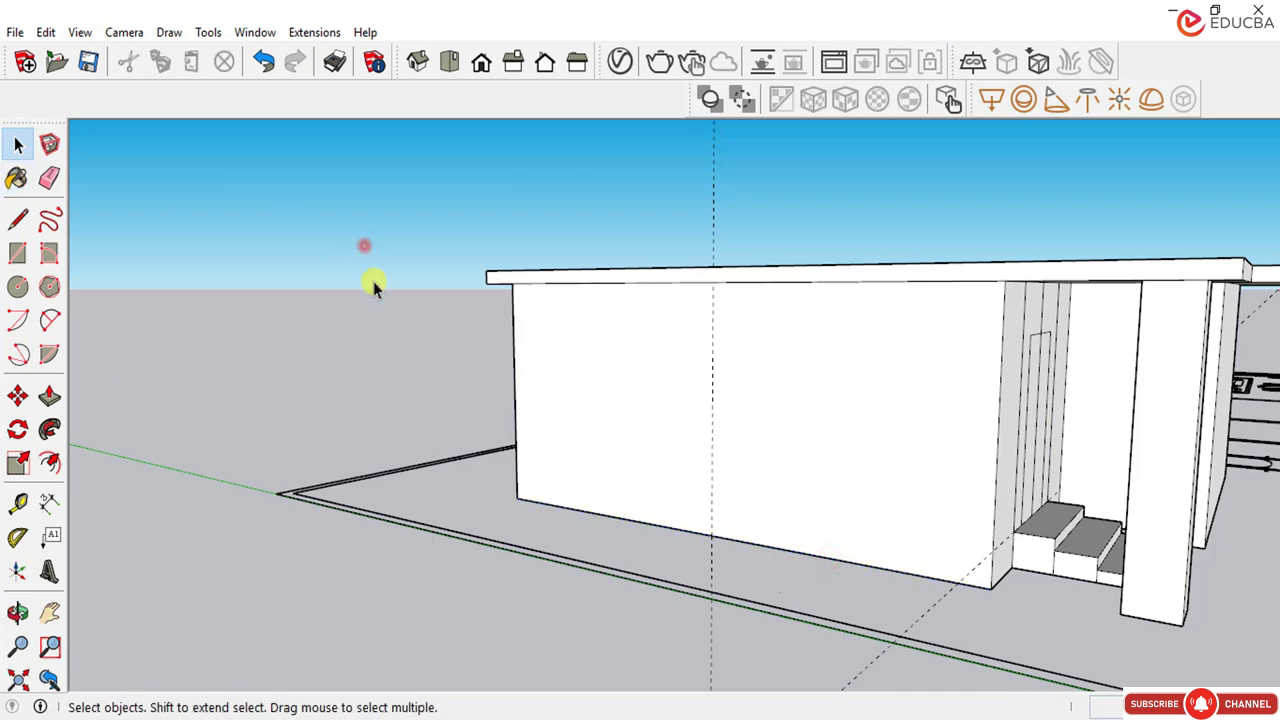
# Step: Check the individual segments along the side wall's divided base edge
pyautogui.click(579, 508)
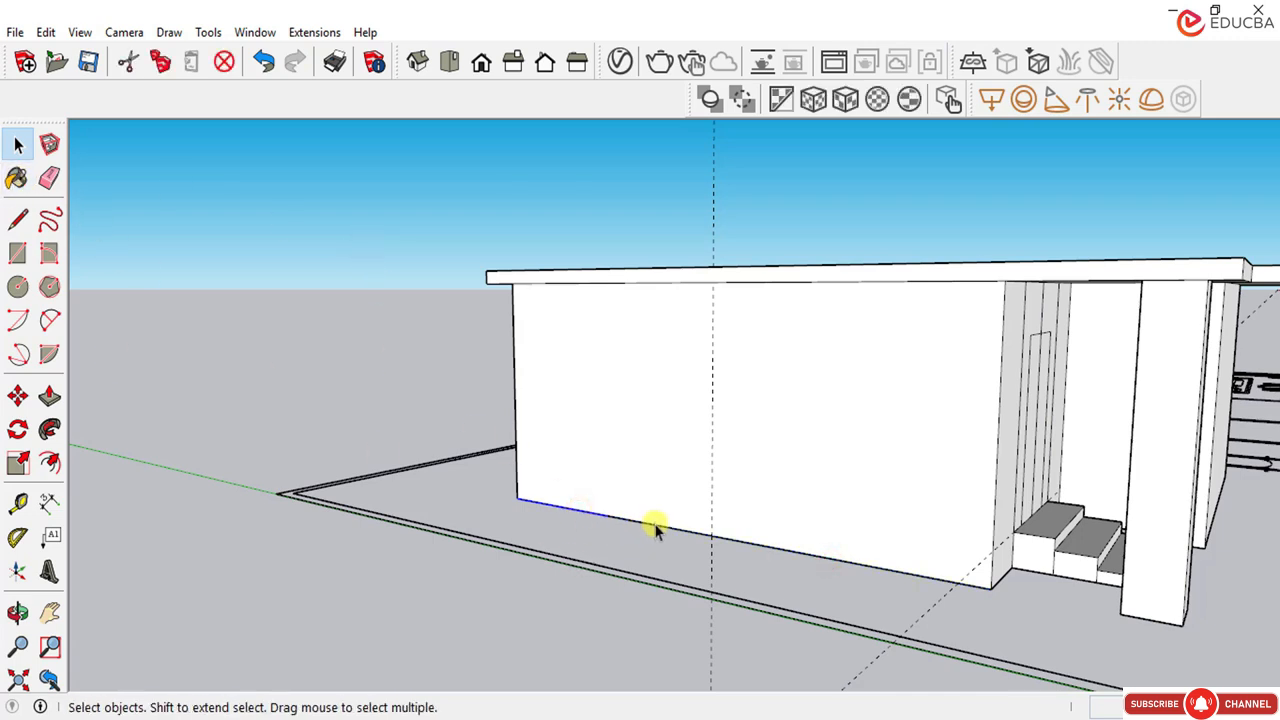
pyautogui.click(739, 537)
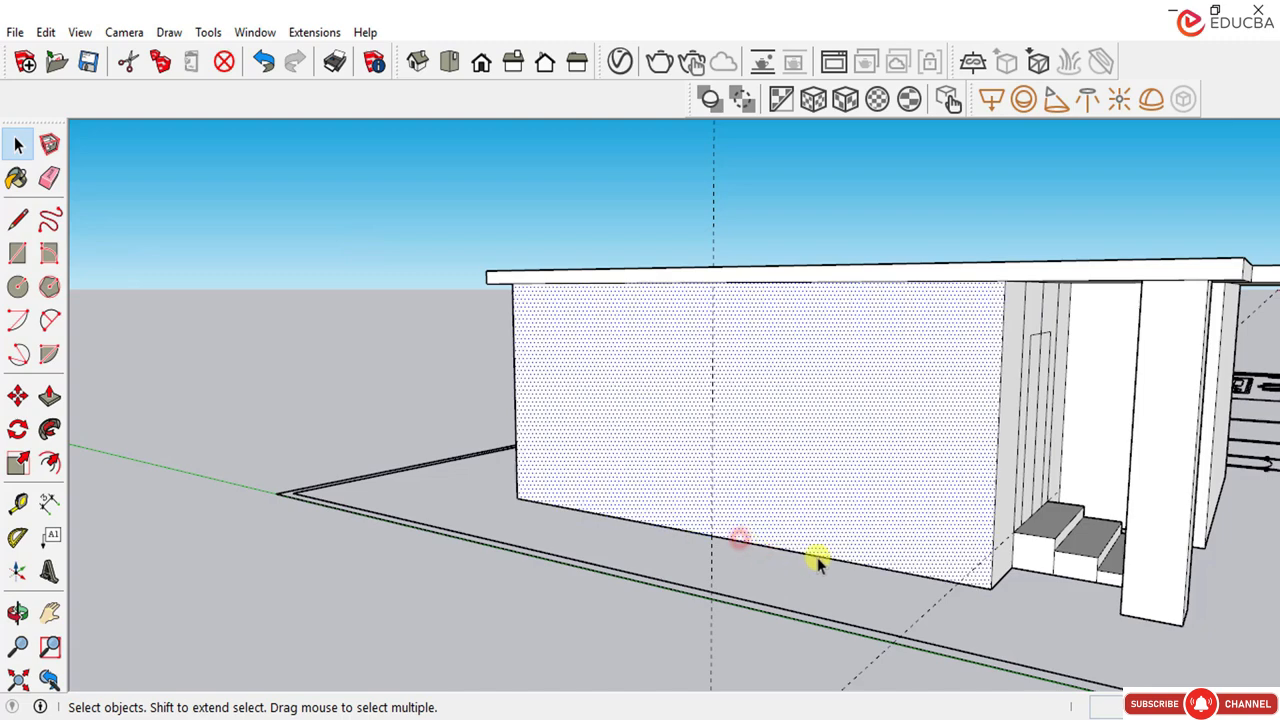
pyautogui.click(782, 556)
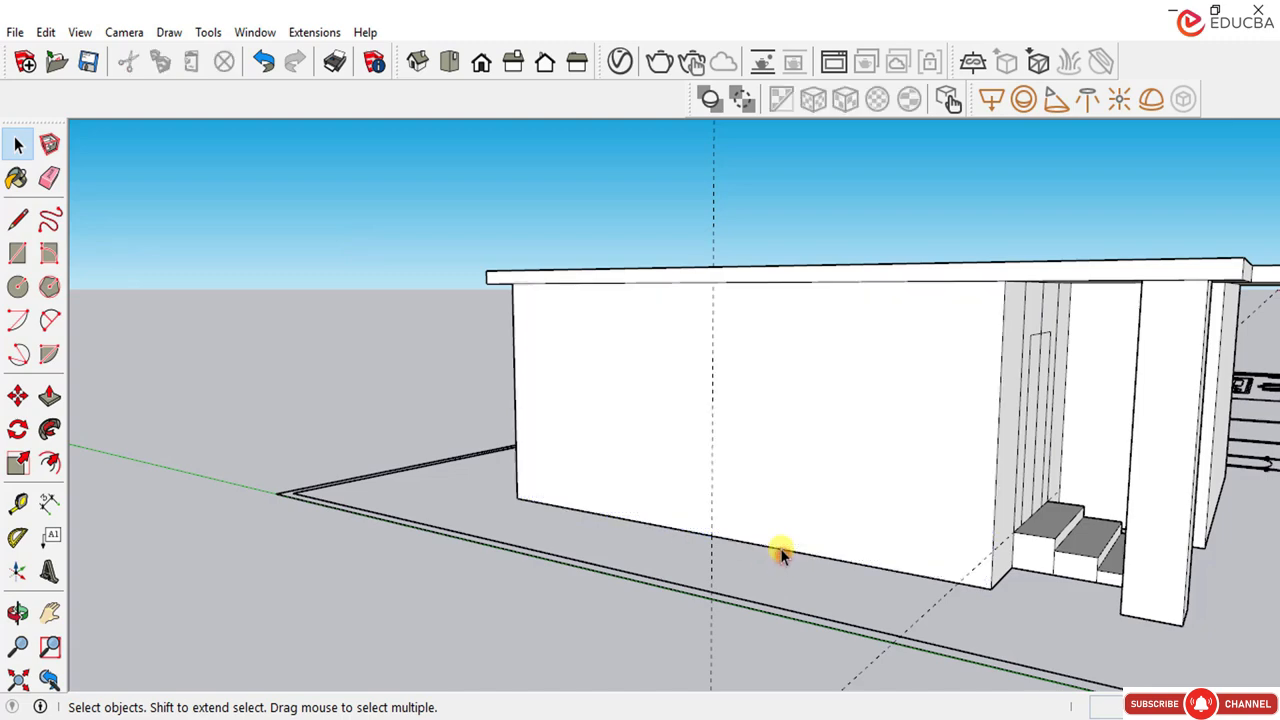
pyautogui.click(872, 569)
pyautogui.click(873, 571)
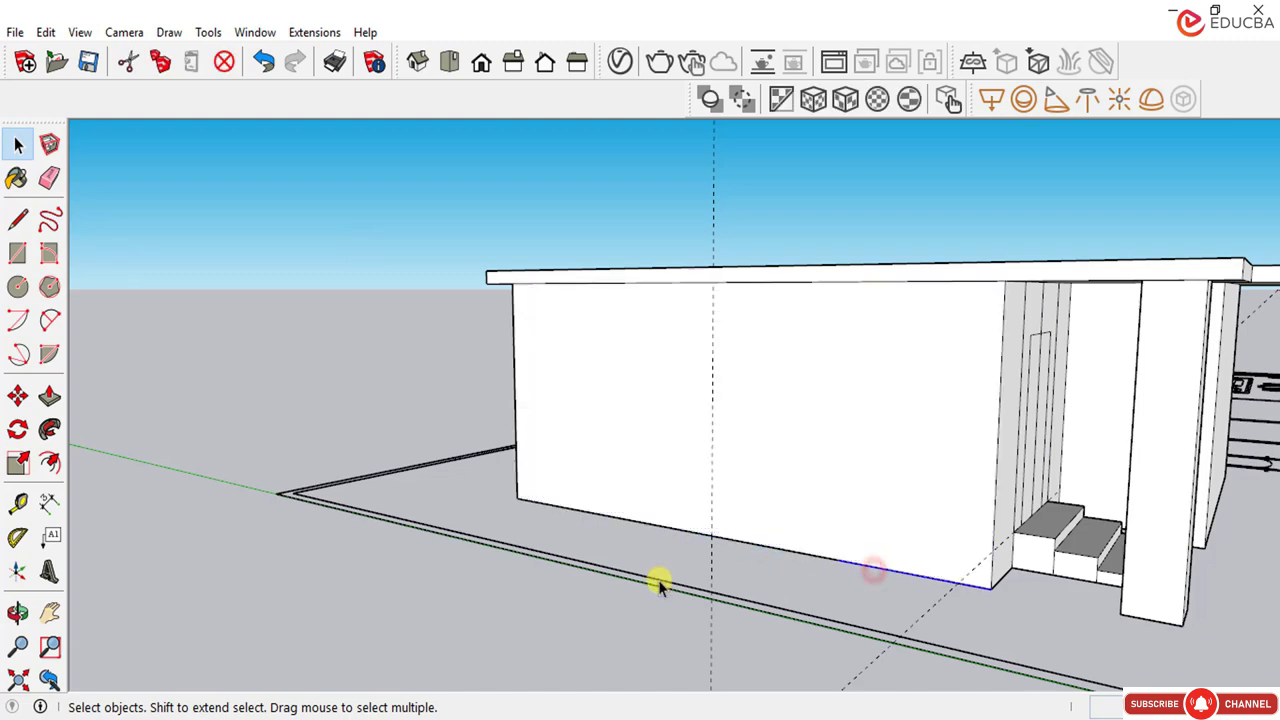
pyautogui.click(166, 140)
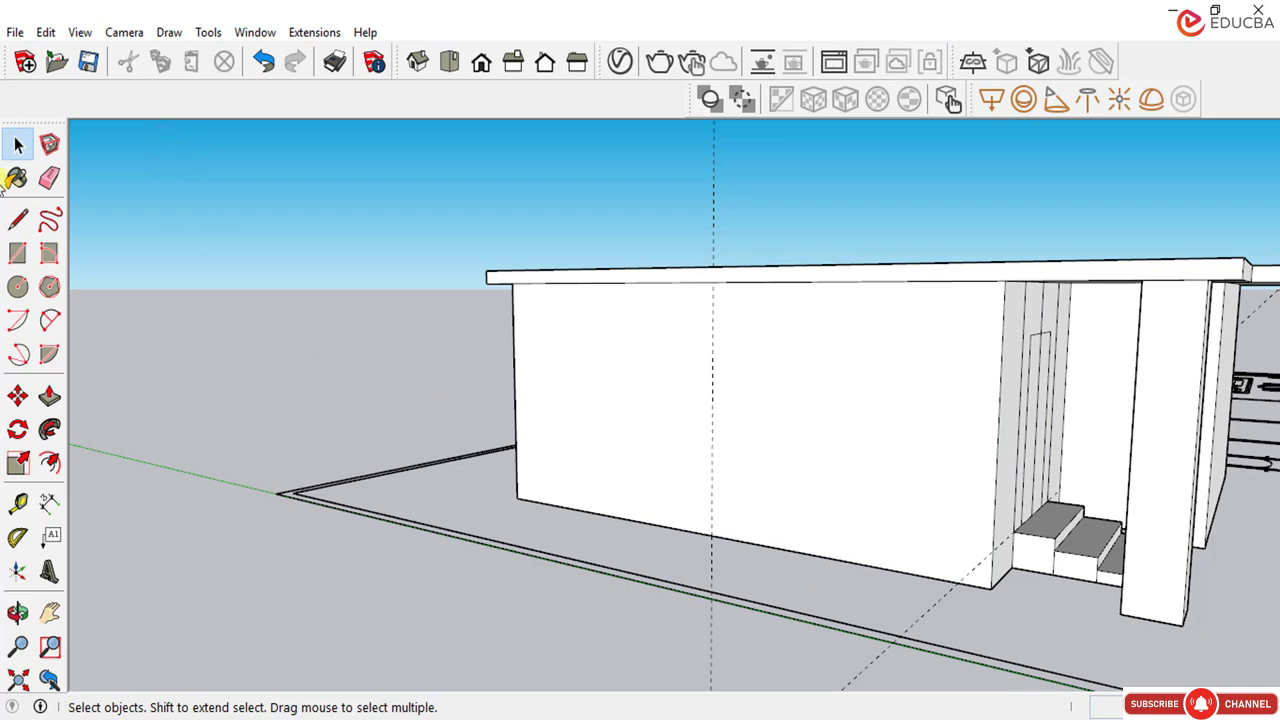
pyautogui.click(205, 198)
pyautogui.click(556, 508)
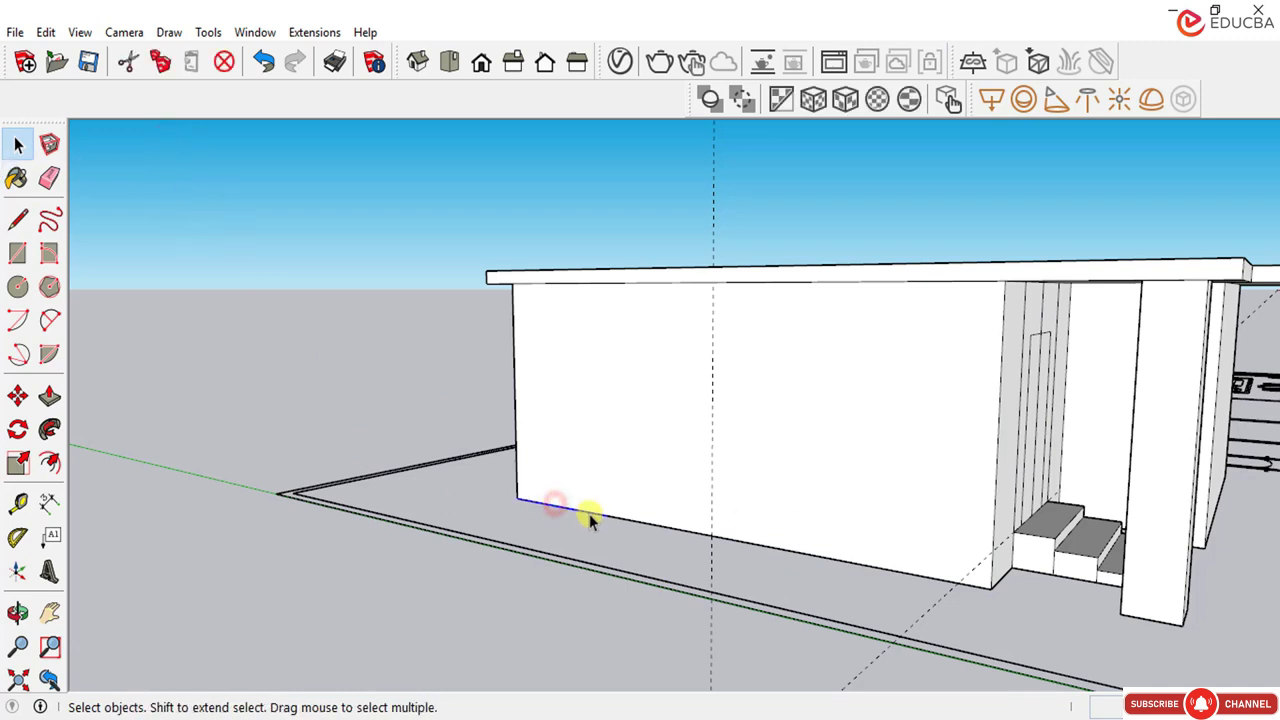
pyautogui.click(16, 146)
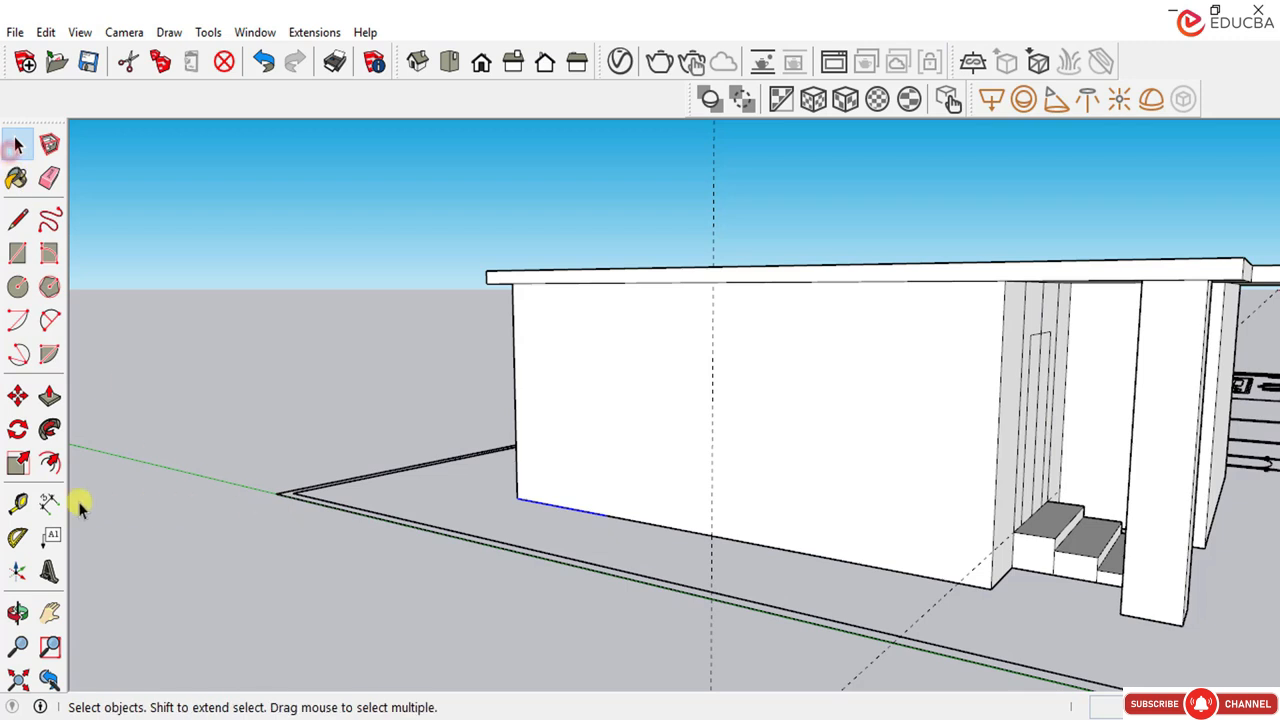
# Step: Place vertical guides on the side wall through the first and third division points of its base edge
pyautogui.click(18, 504)
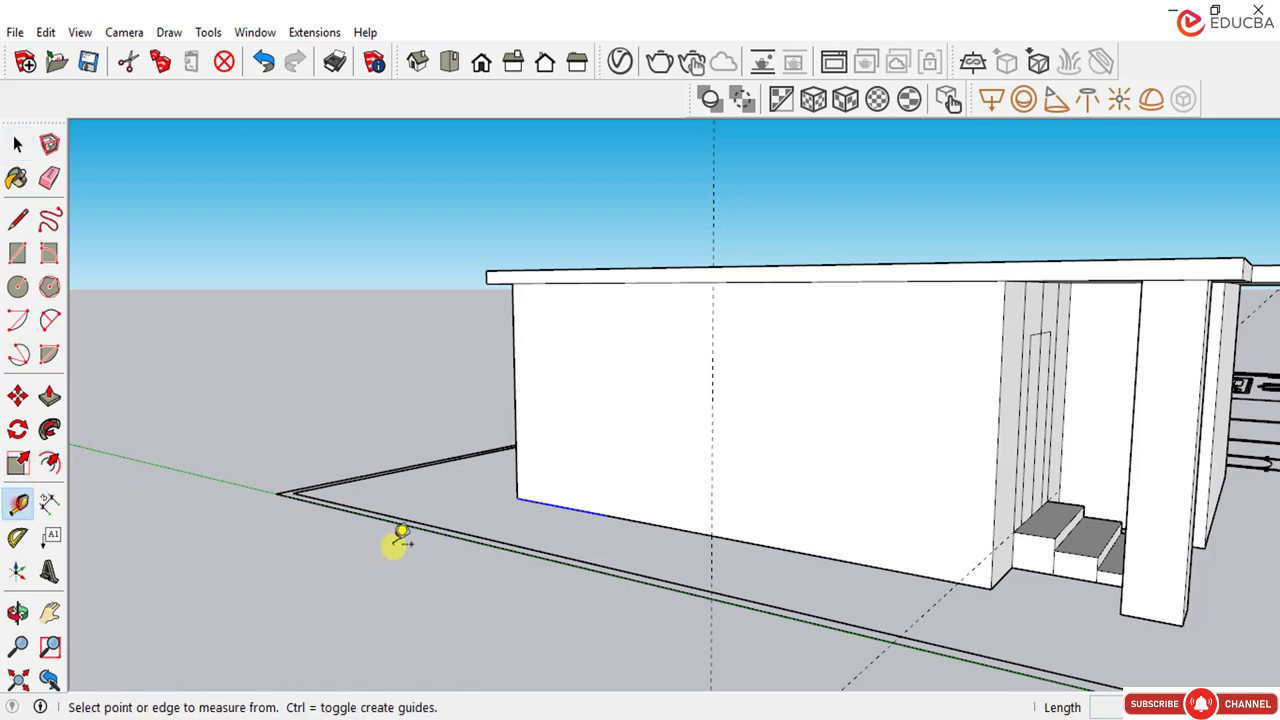
pyautogui.click(515, 426)
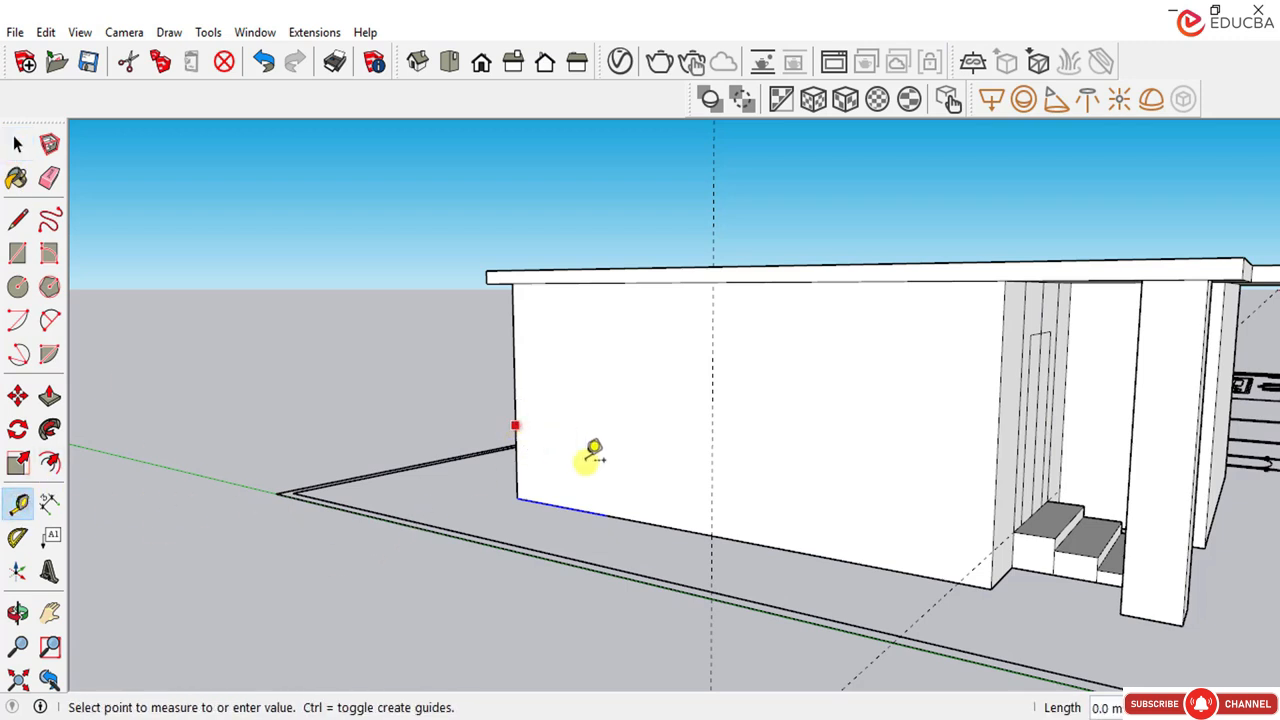
pyautogui.click(606, 515)
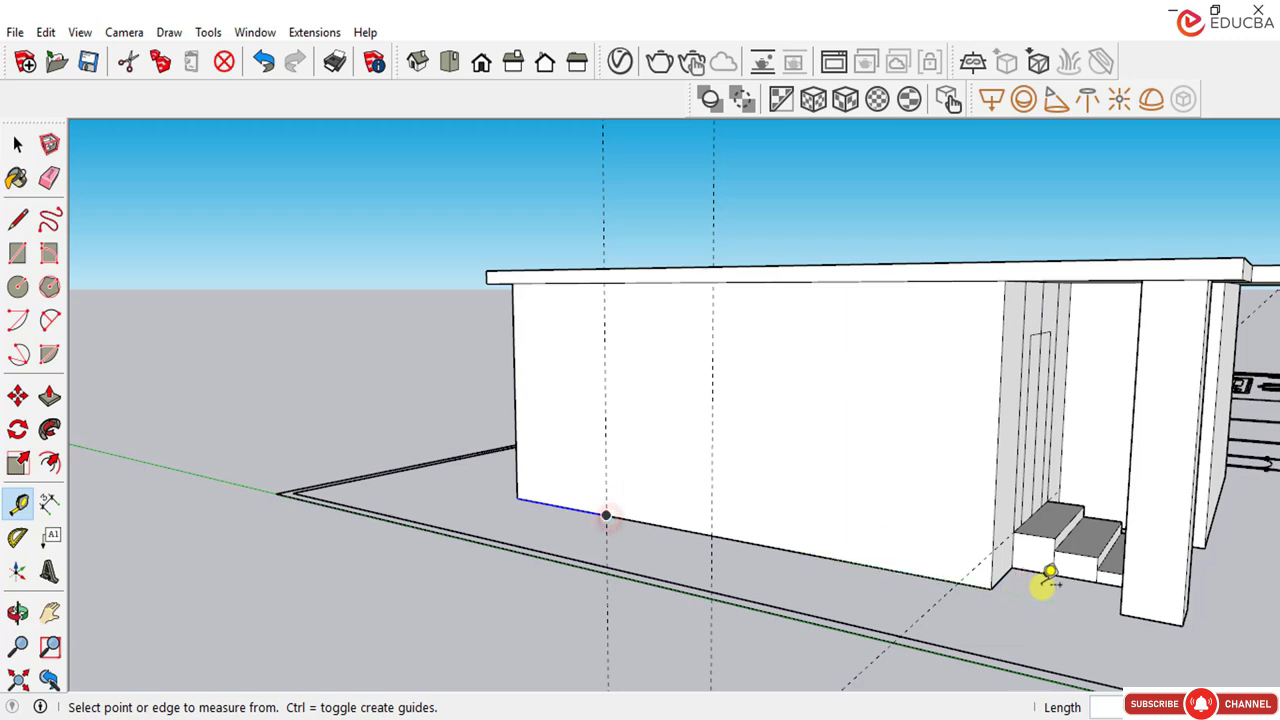
pyautogui.click(995, 487)
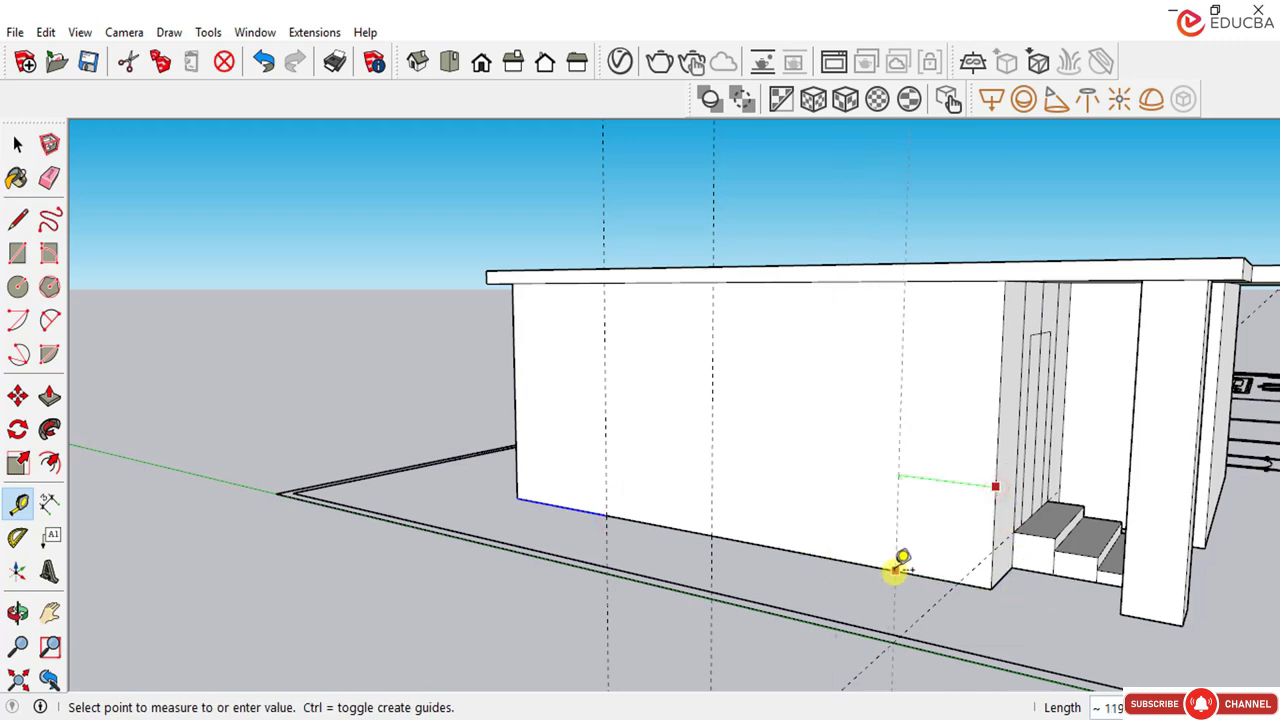
pyautogui.click(840, 562)
# Step: Add vertical guides 600 mm to either side of the side wall's quarter-point guide farthest from the entrance steps
pyautogui.moveTo(775, 505); pyautogui.dragTo(710, 527, button='middle')
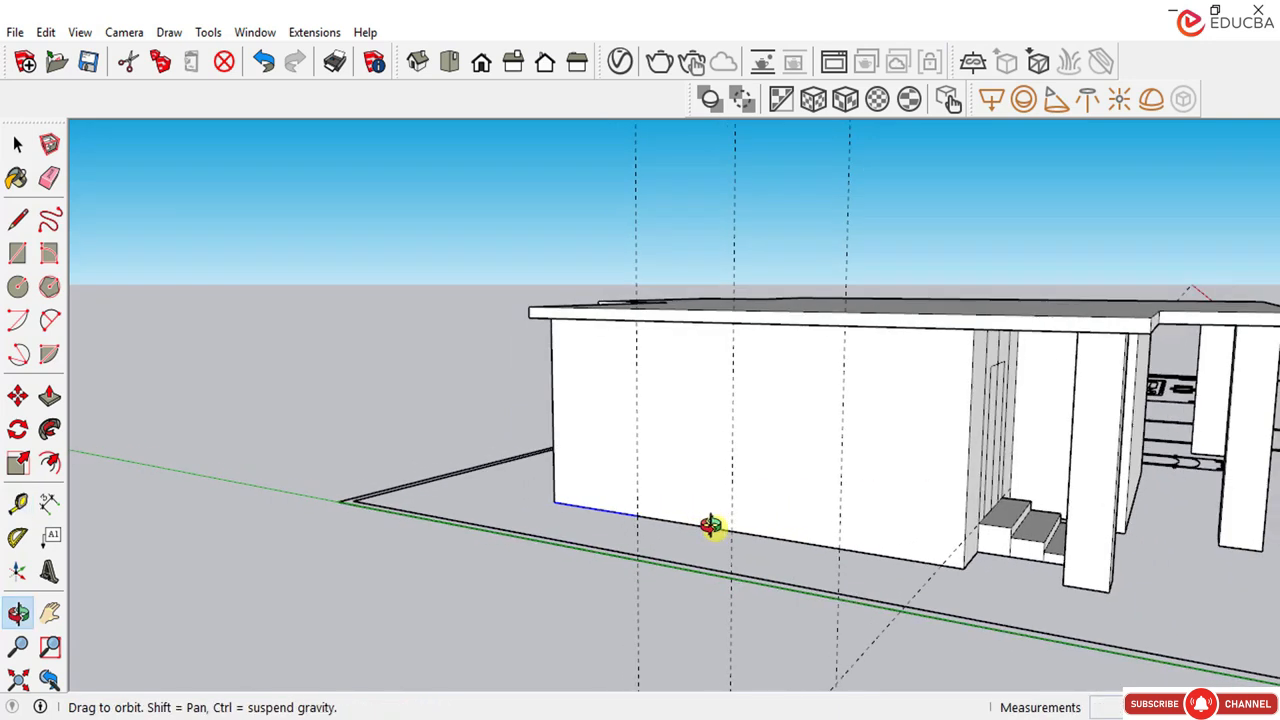
pyautogui.click(17, 145)
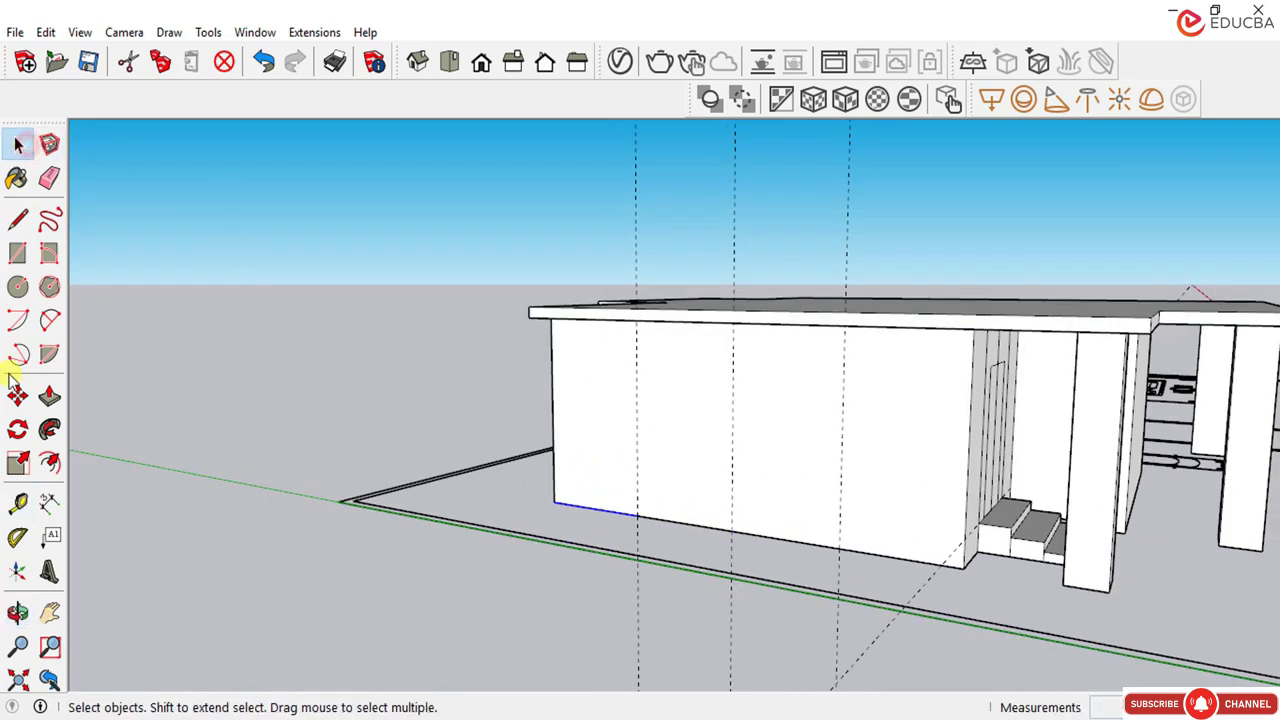
pyautogui.click(17, 503)
pyautogui.scroll(2, 625, 398)
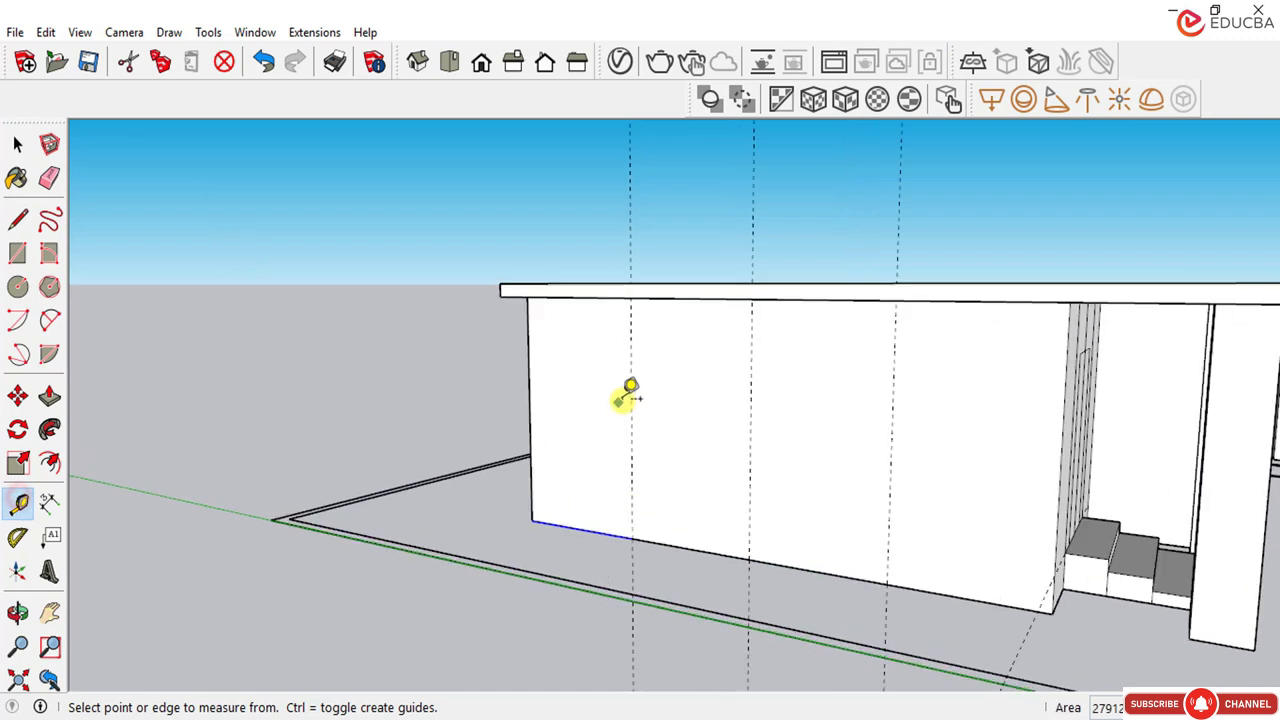
pyautogui.click(630, 397)
pyautogui.write('6')
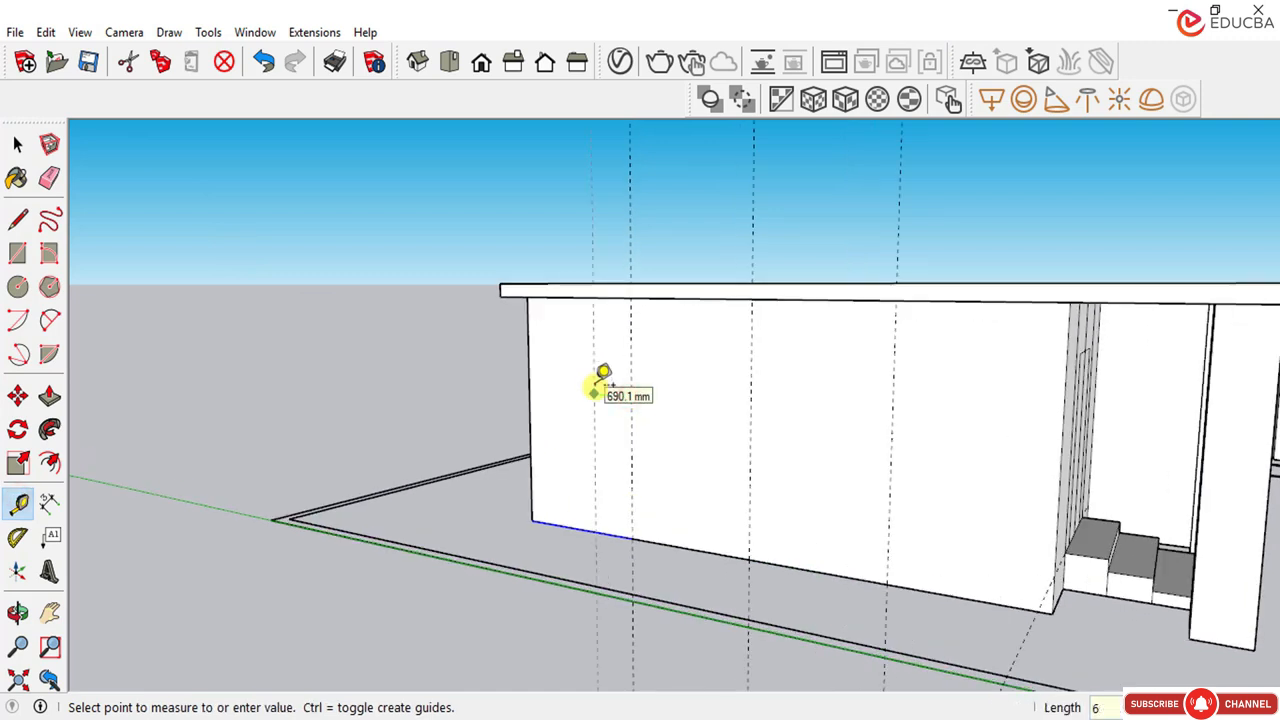
pyautogui.write('00')
pyautogui.press('Return')
pyautogui.click(630, 396)
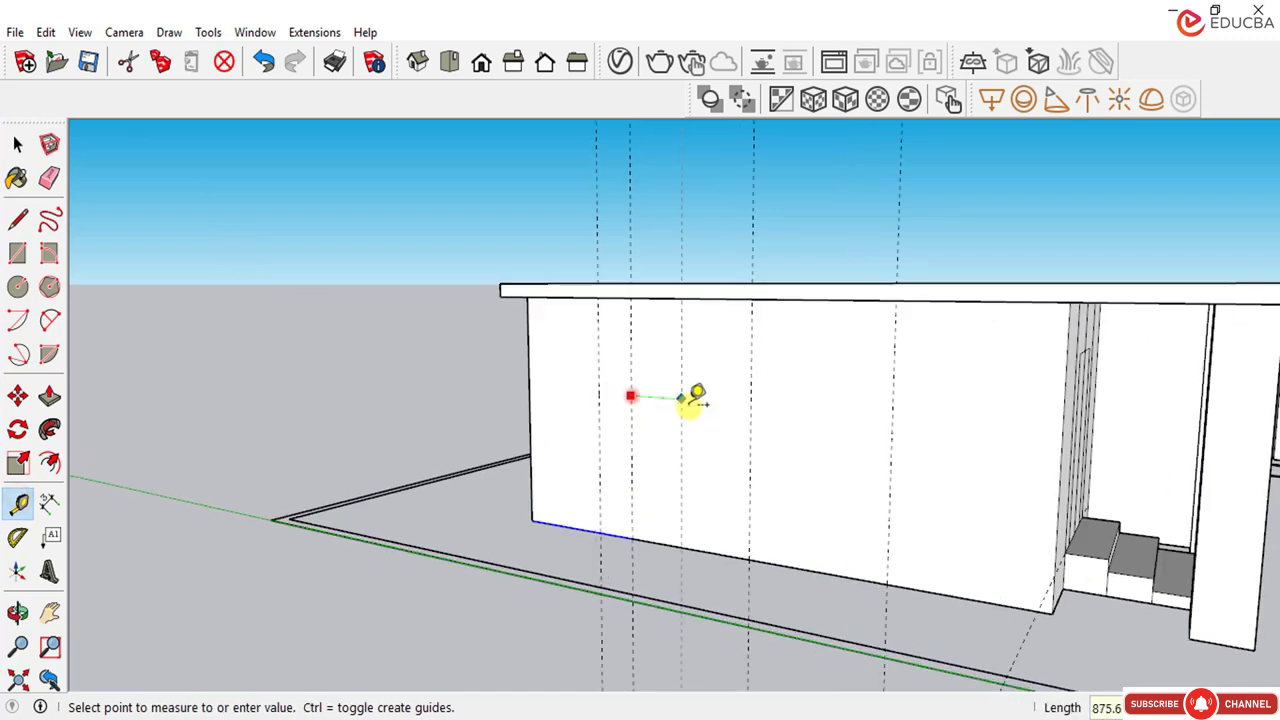
pyautogui.write('600')
pyautogui.press('Return')
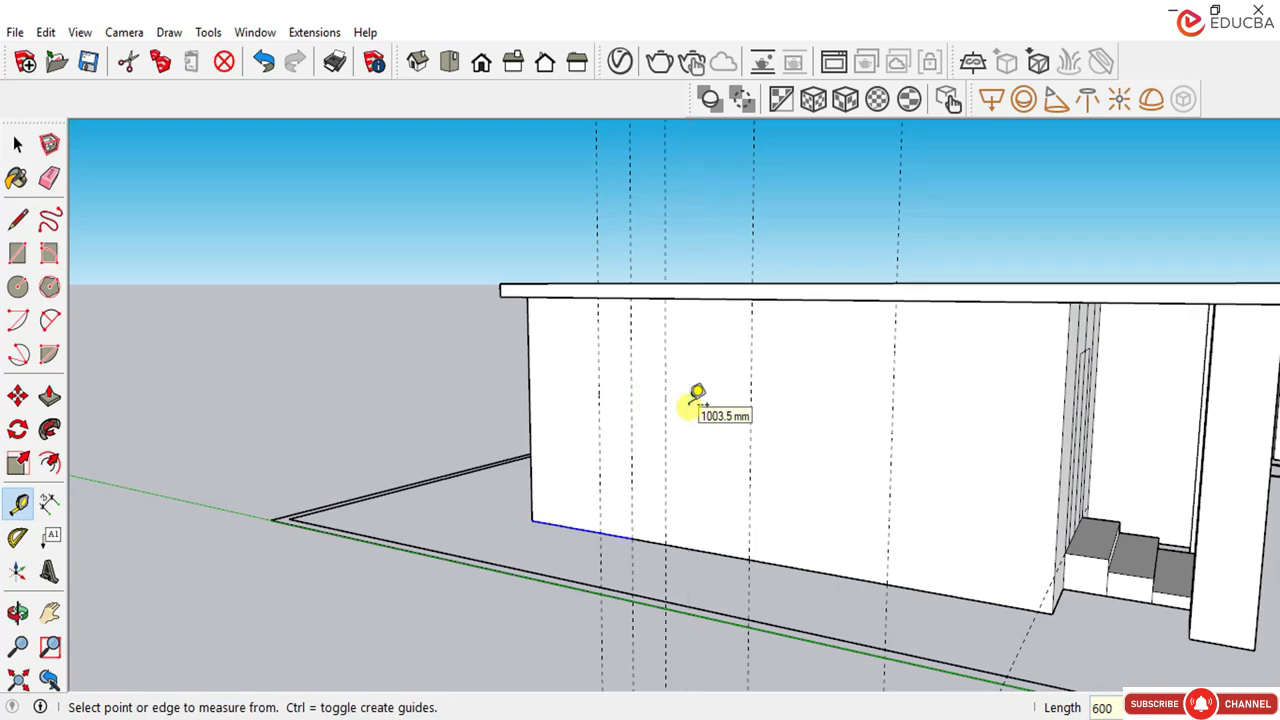
# Step: Undo the two 600 mm offset guides on the side wall
pyautogui.moveTo(697, 393)
pyautogui.mouseDown(button='middle')
pyautogui.moveTo(700, 323)
pyautogui.moveTo(674, 414)
pyautogui.moveTo(697, 395)
pyautogui.mouseUp(button='middle')
pyautogui.hotkey('ctrl', 'z')
pyautogui.hotkey('ctrl', 'z')
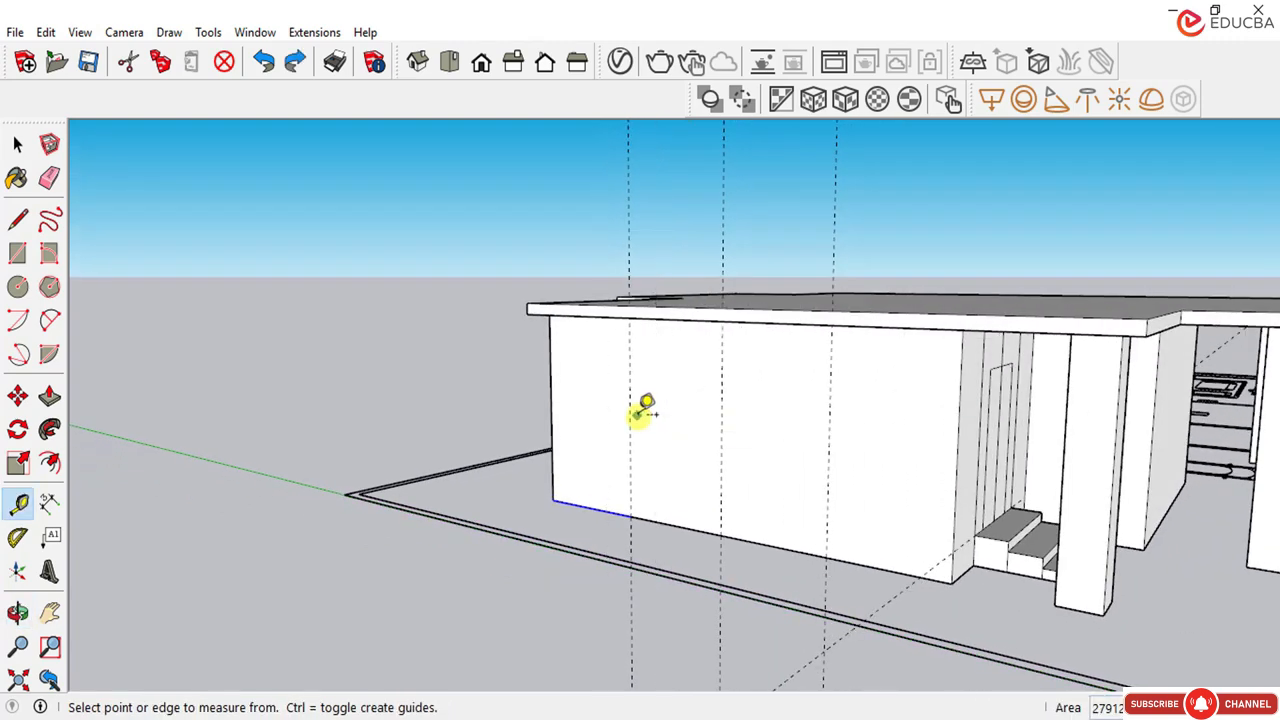
# Step: Add vertical guides 1000 mm to either side of the side wall's quarter-point guide farthest from the entrance steps
pyautogui.scroll(2, 634, 410)
pyautogui.click(626, 402)
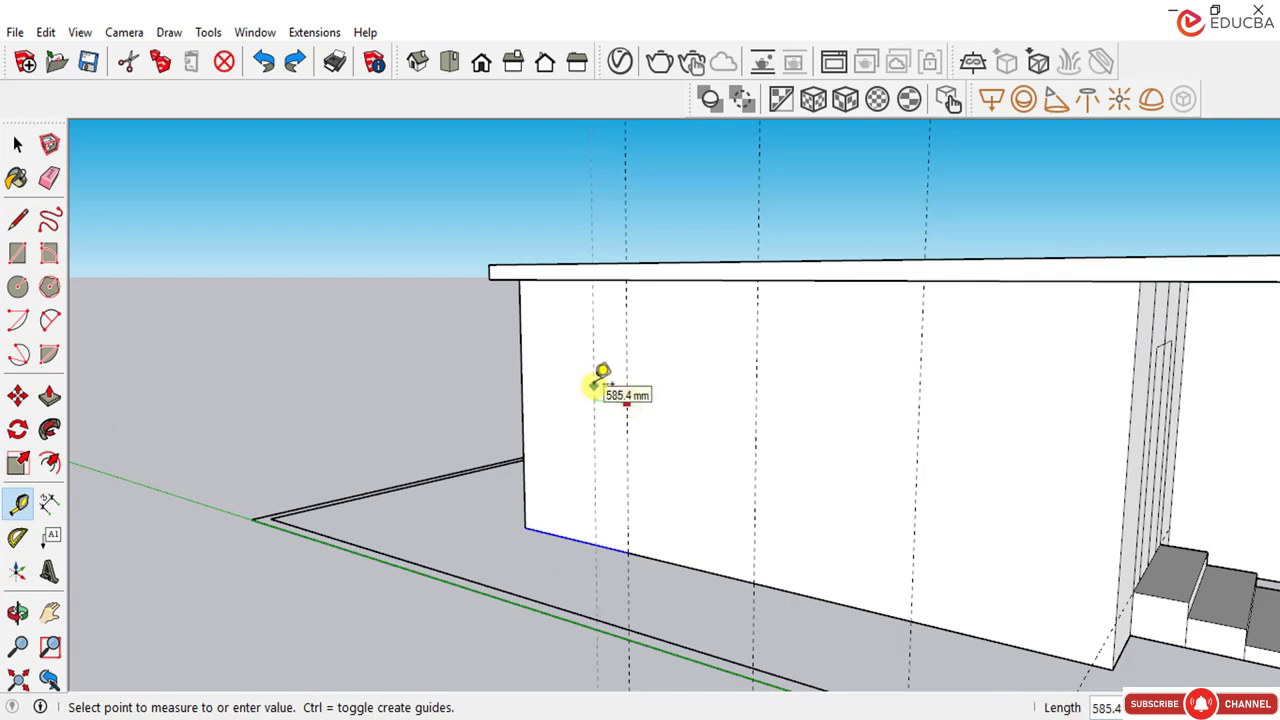
pyautogui.click(576, 386)
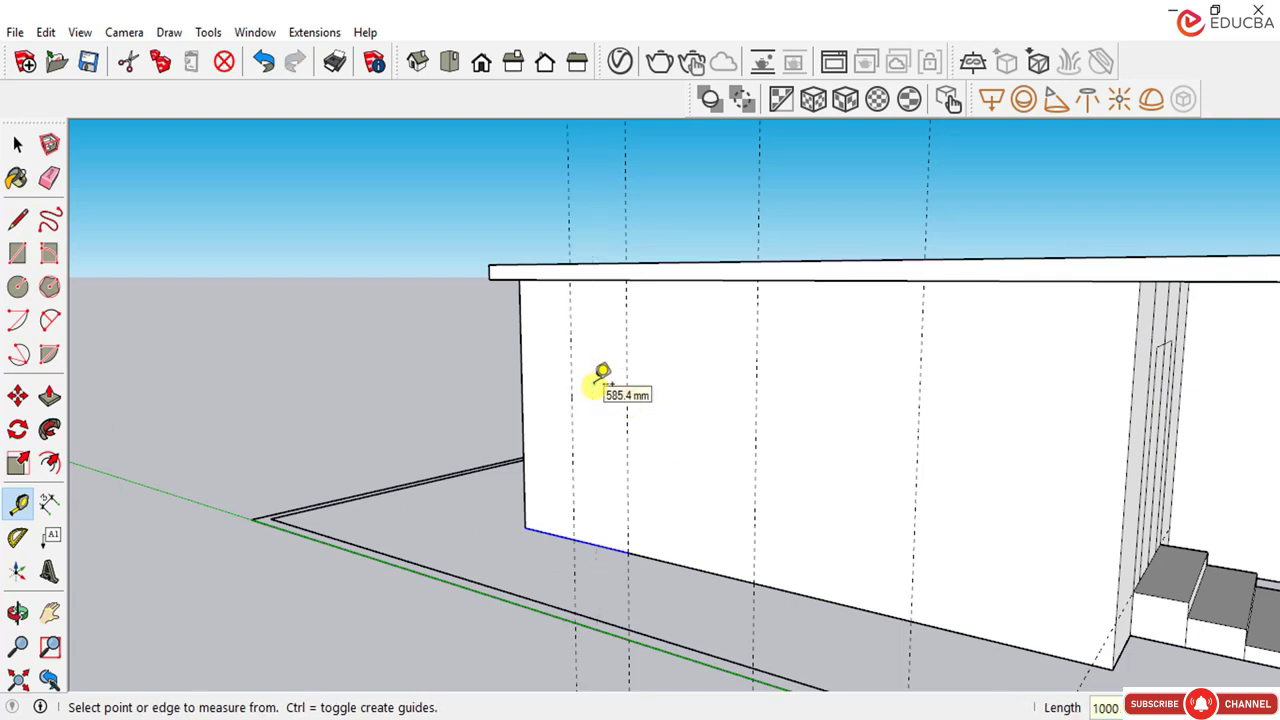
pyautogui.click(626, 404)
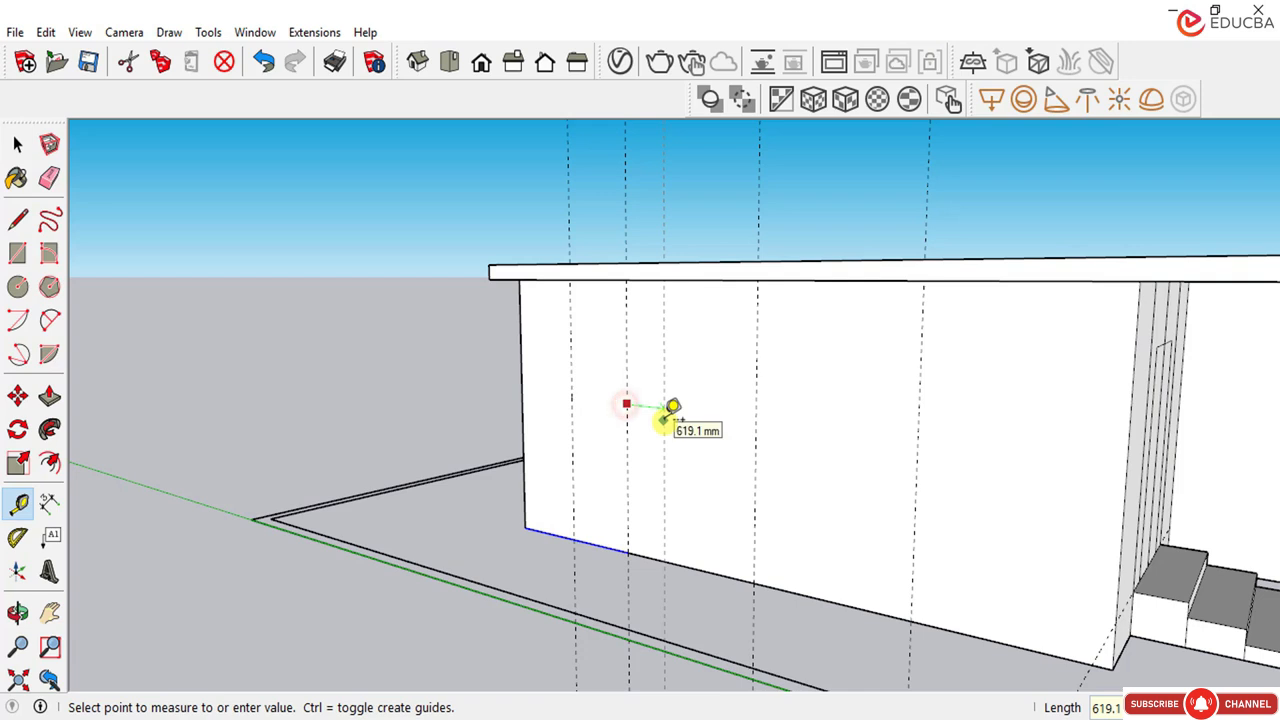
pyautogui.press('Return')
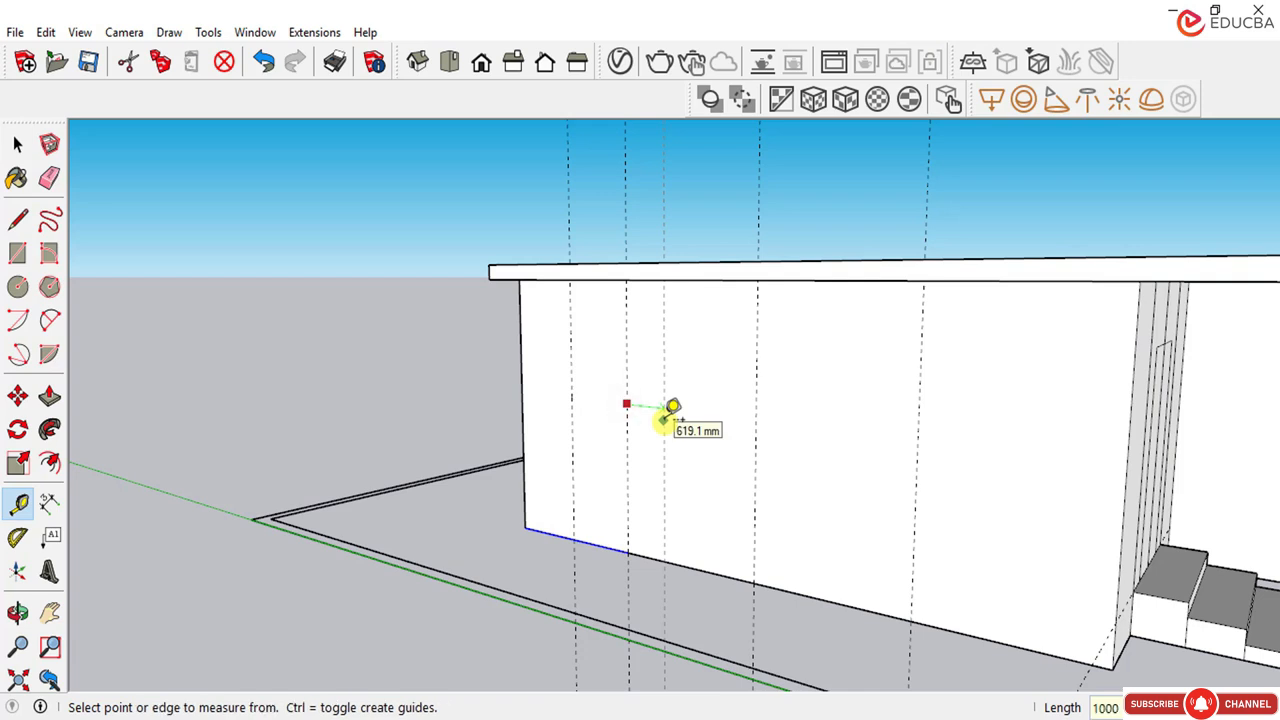
# Step: Add vertical guides 1000 mm to either side of the quarter-point guide nearest the entrance steps, and delete the side wall's central guide
pyautogui.scroll(-1, 843, 402)
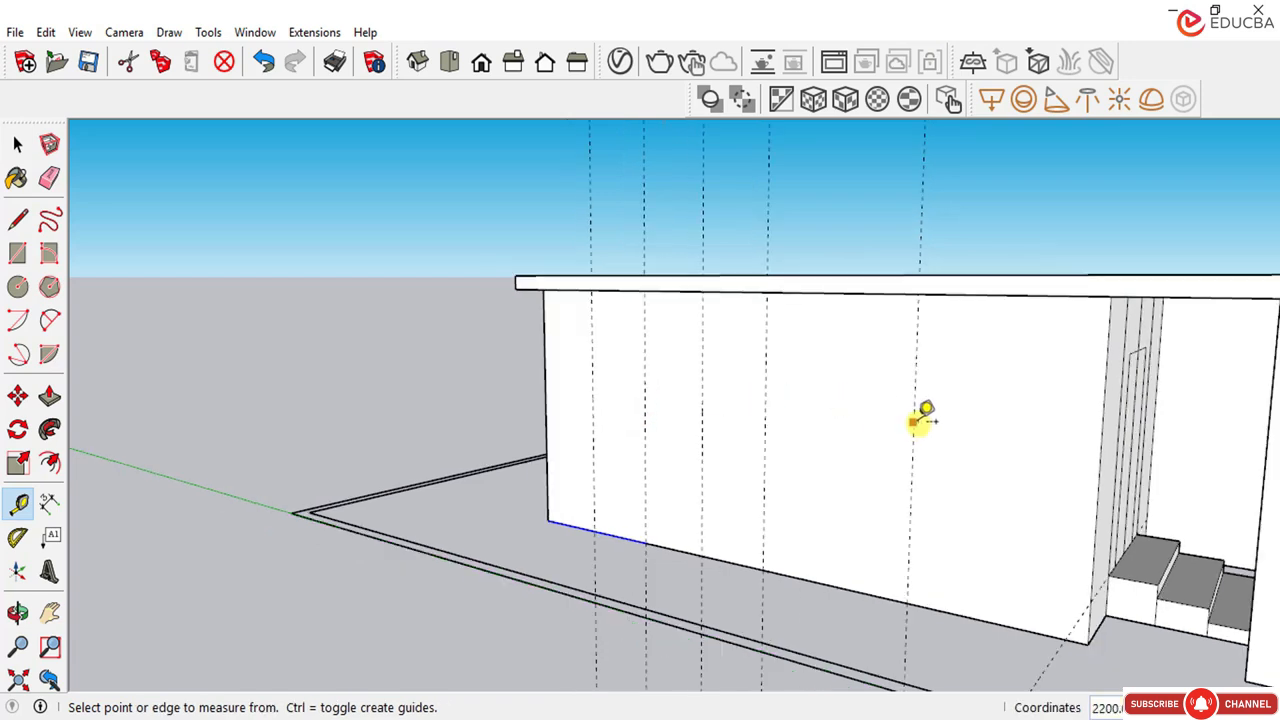
pyautogui.click(913, 415)
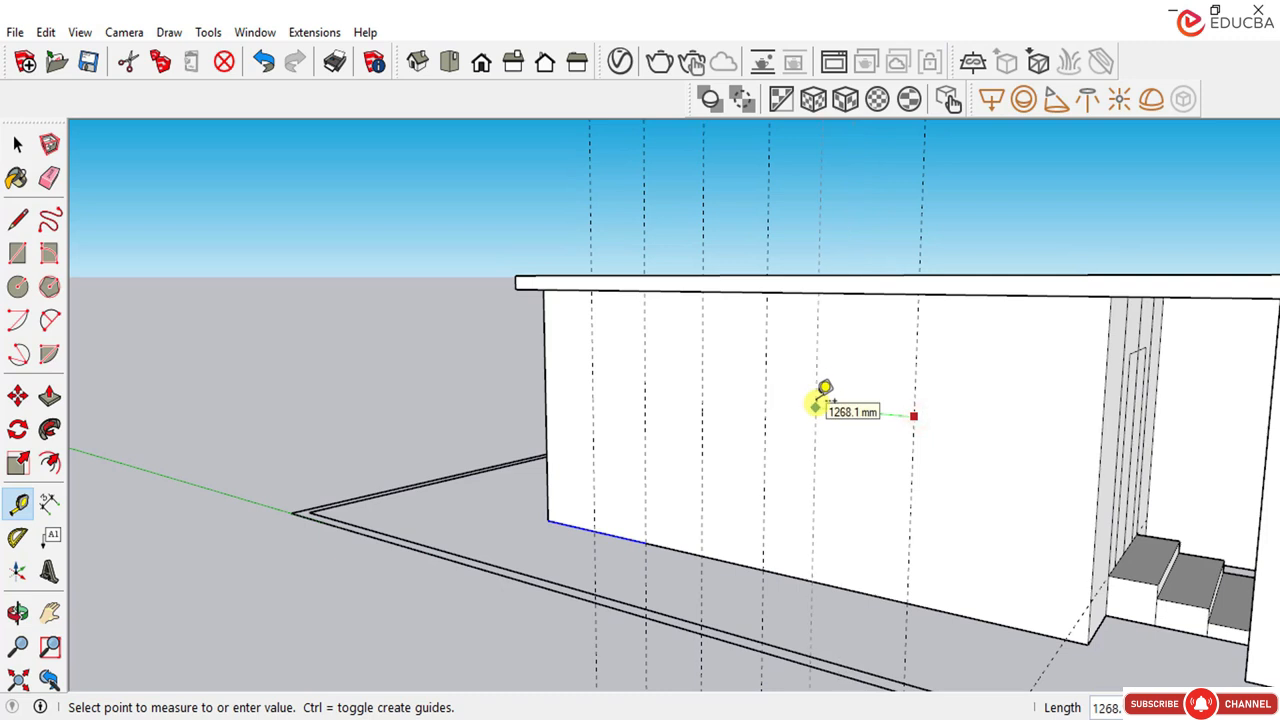
pyautogui.write('1000')
pyautogui.press('Return')
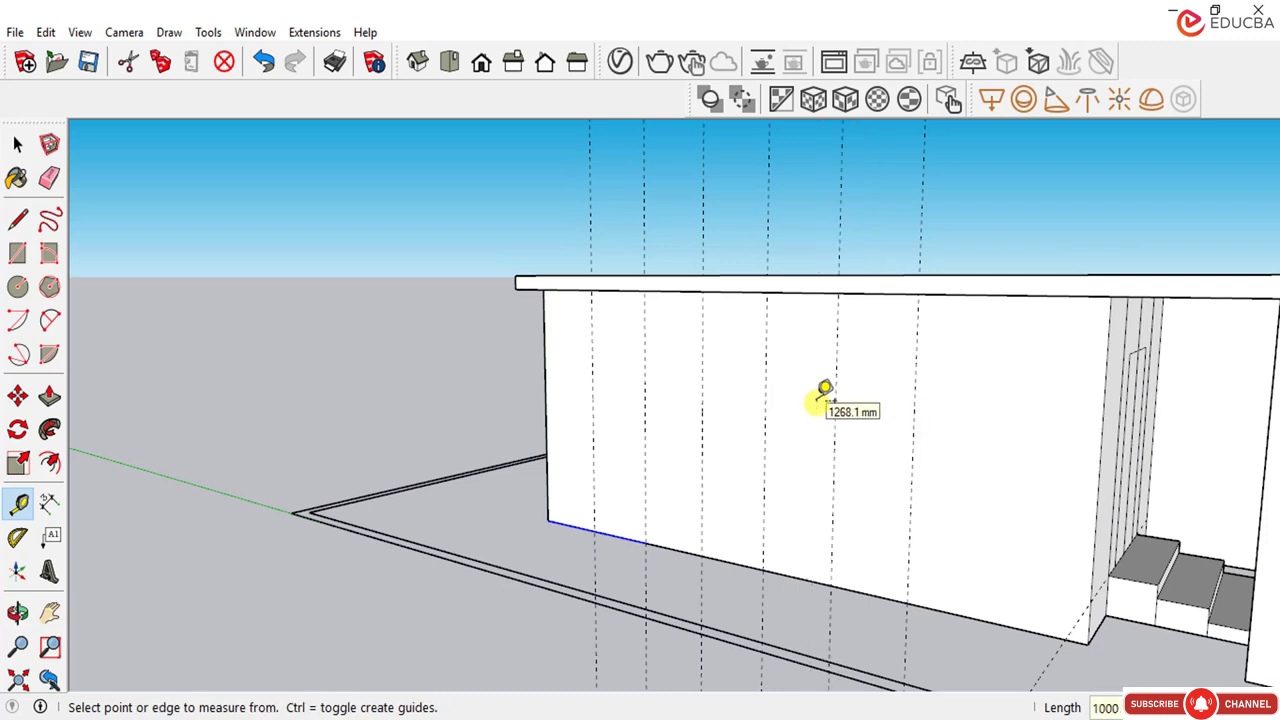
pyautogui.click(918, 413)
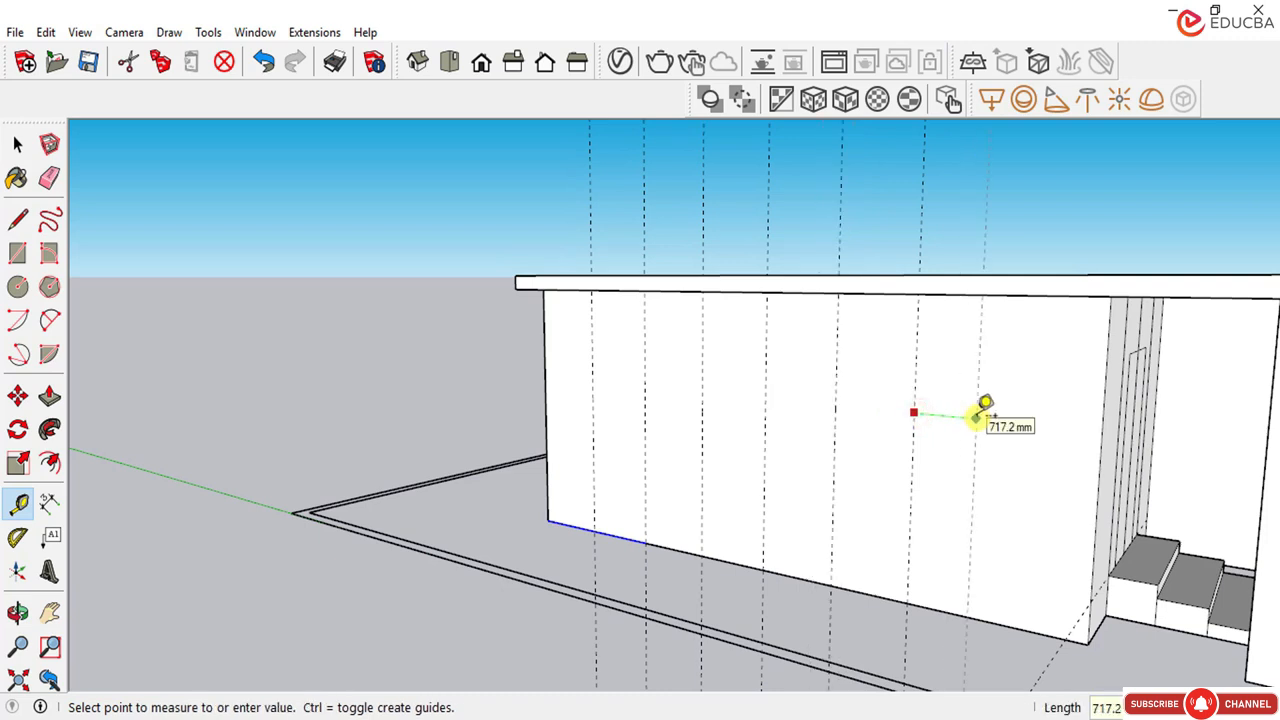
pyautogui.write('1000')
pyautogui.press('Return')
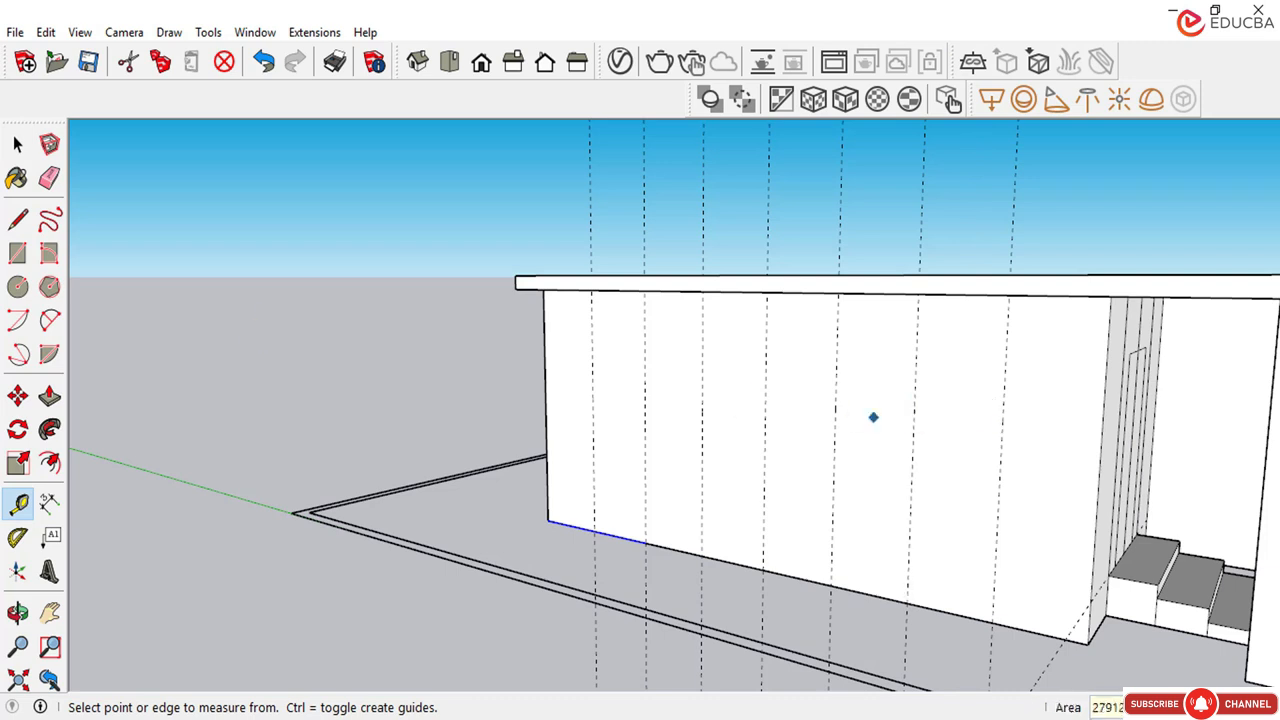
pyautogui.click(17, 145)
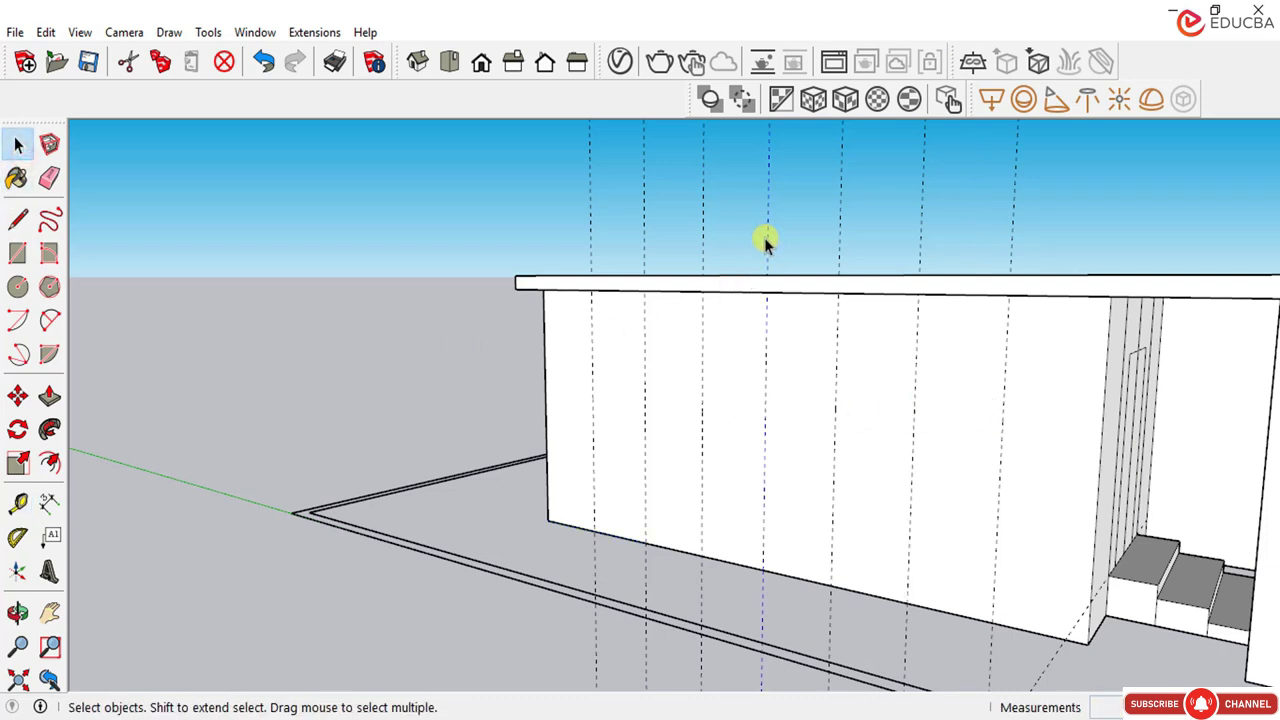
pyautogui.press('Delete')
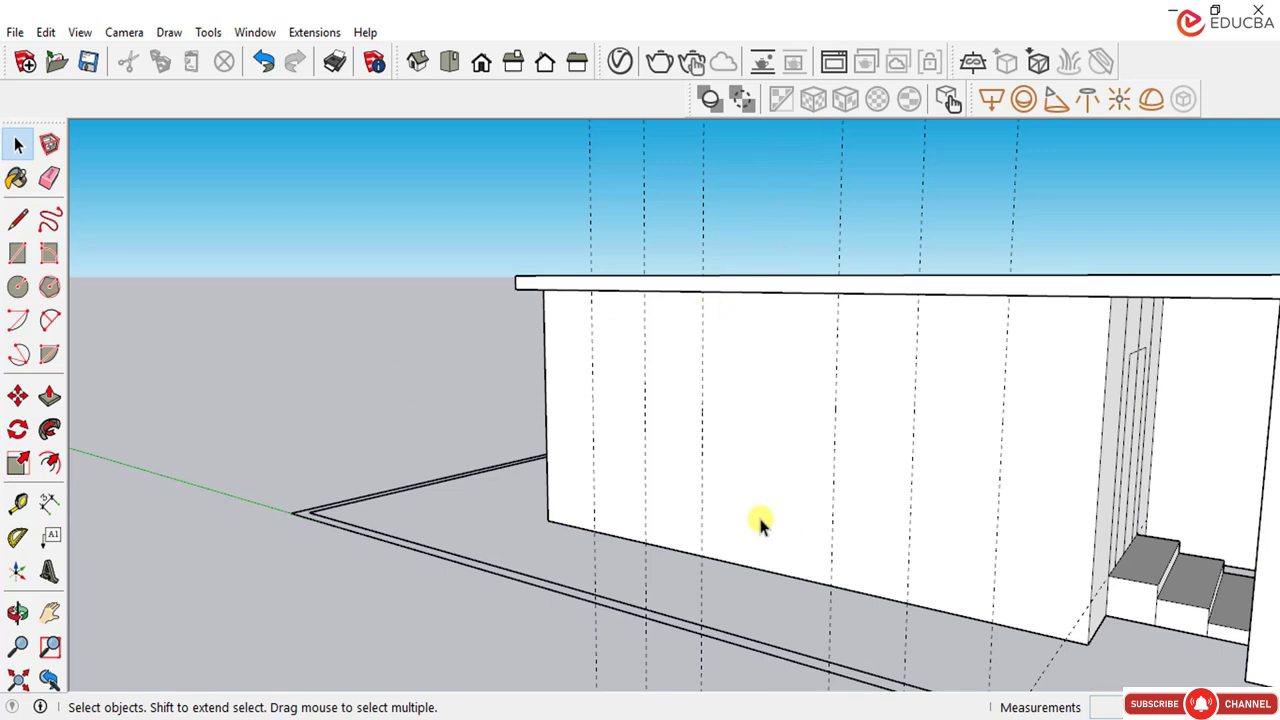
# Step: Add a horizontal guide 500 mm above the base edge of the long side wall
pyautogui.click(22, 506)
pyautogui.click(763, 568)
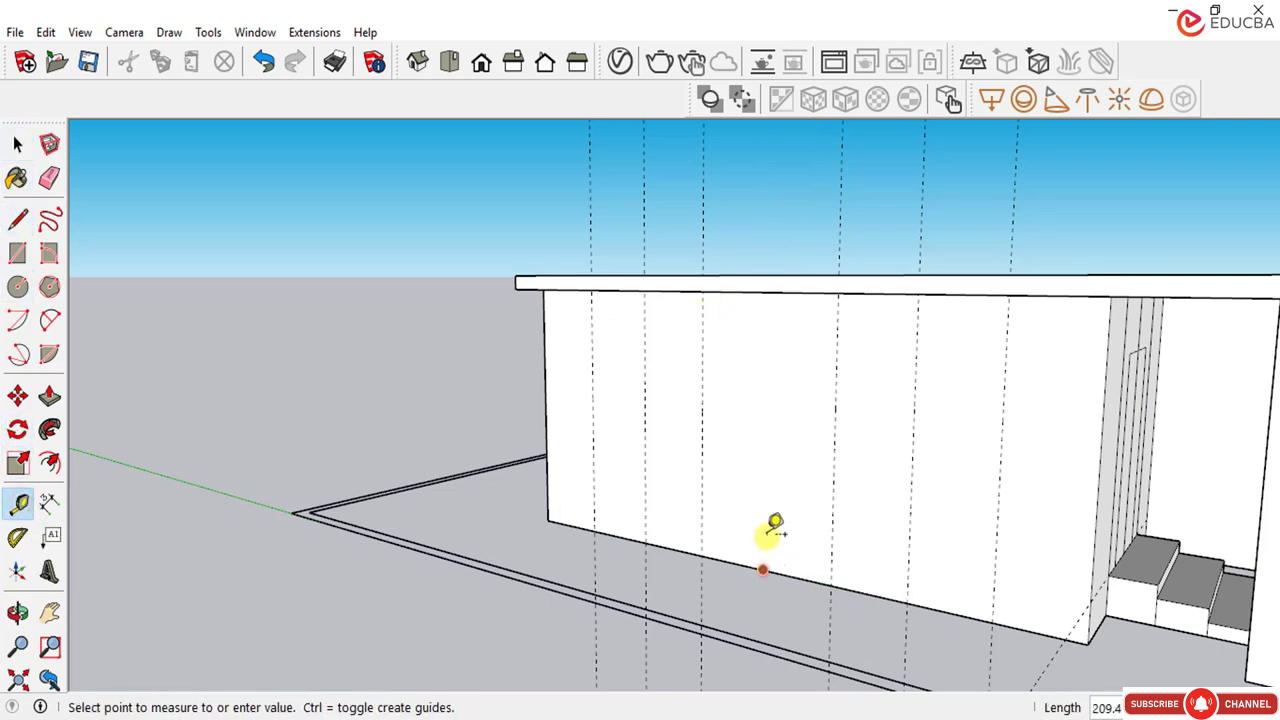
pyautogui.click(761, 564)
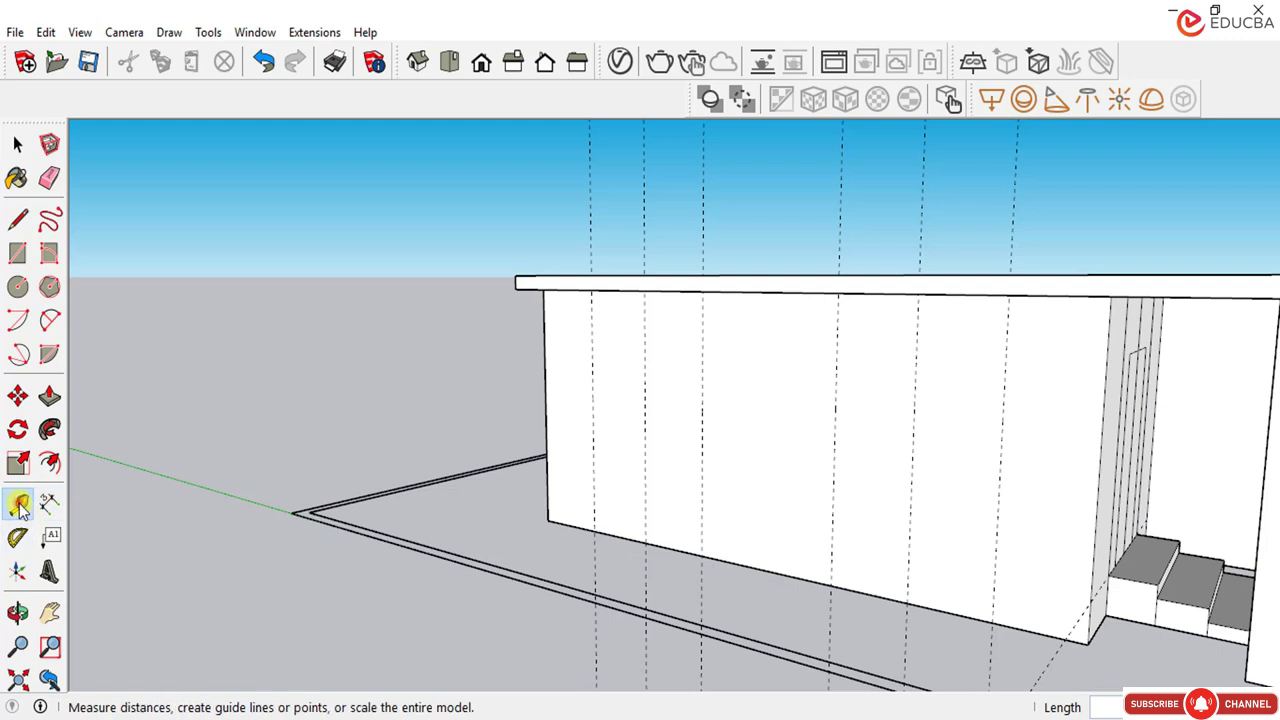
pyautogui.click(669, 547)
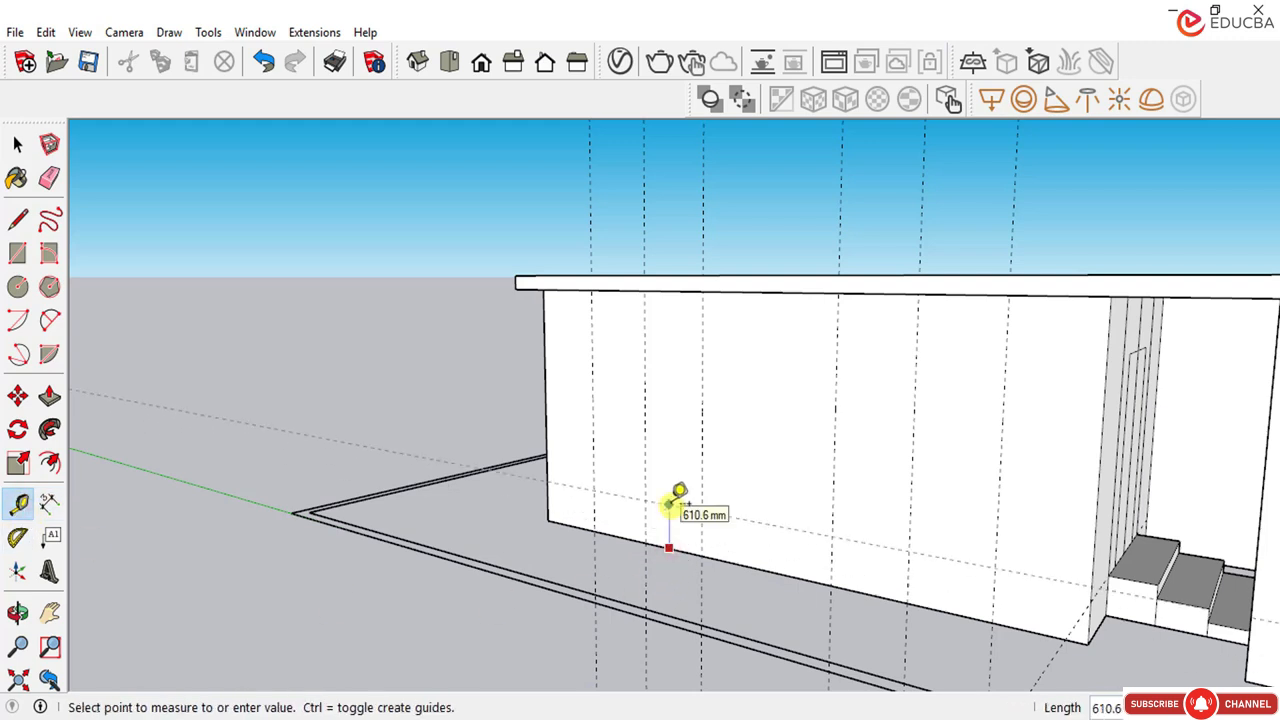
pyautogui.click(668, 504)
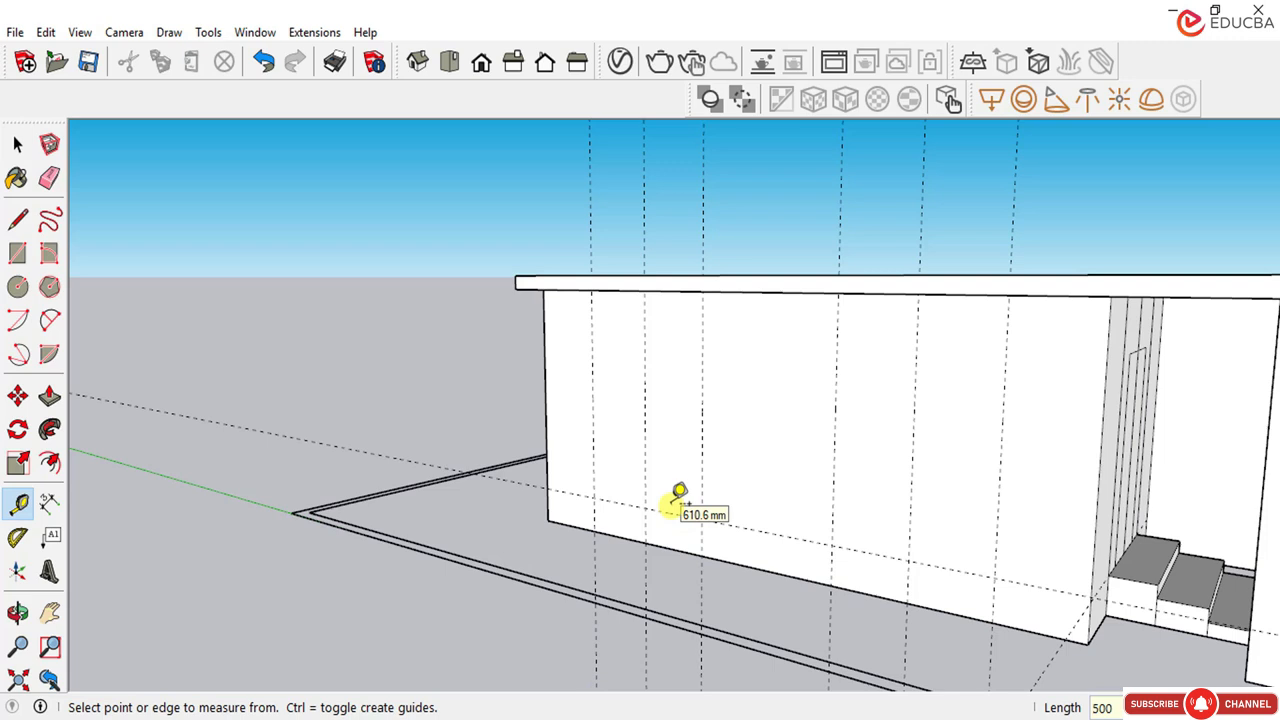
# Step: Switch to Calculator and multiply 8 by 300 to work out the opening height in millimetres
pyautogui.click(678, 516)
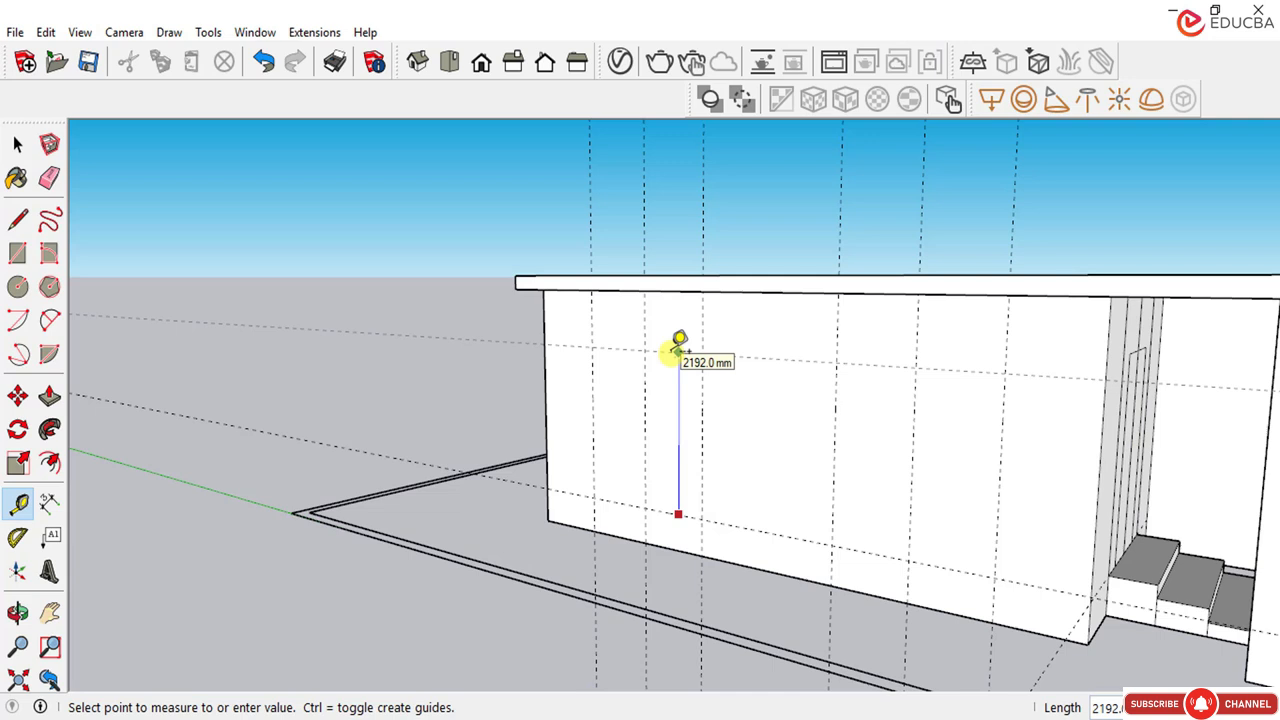
pyautogui.press('Escape')
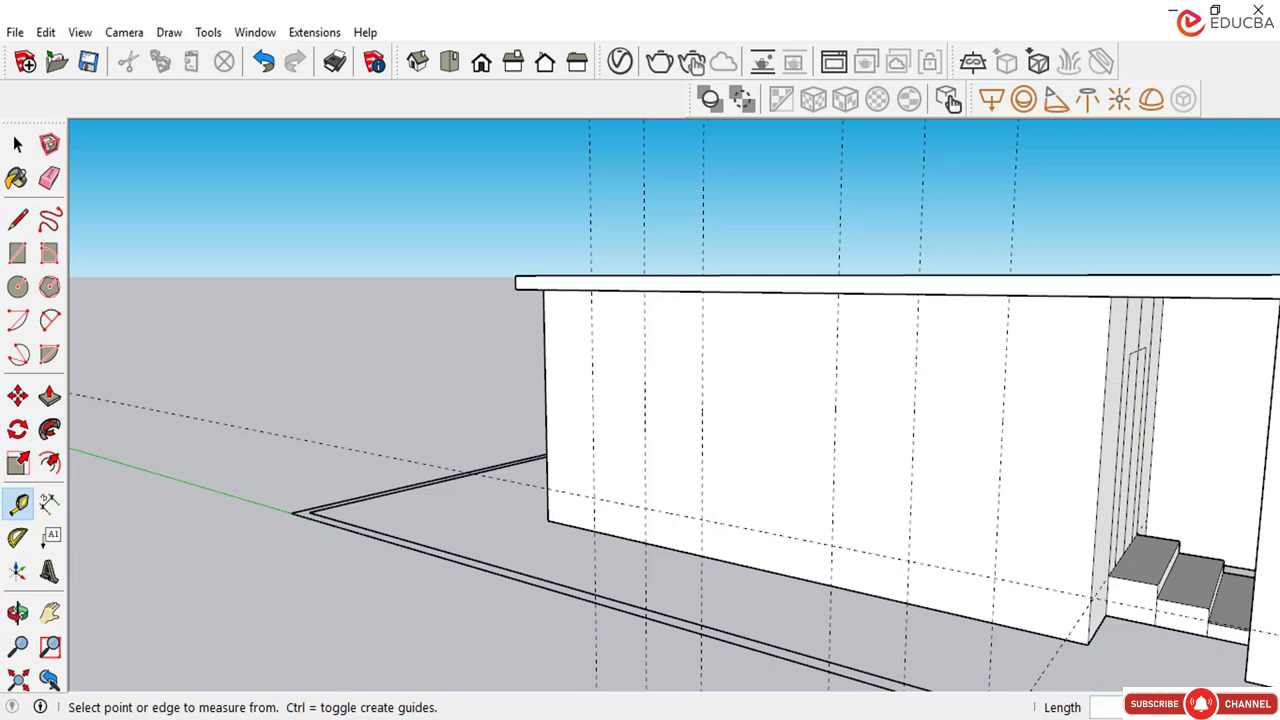
pyautogui.press('super')
pyautogui.write('calc')
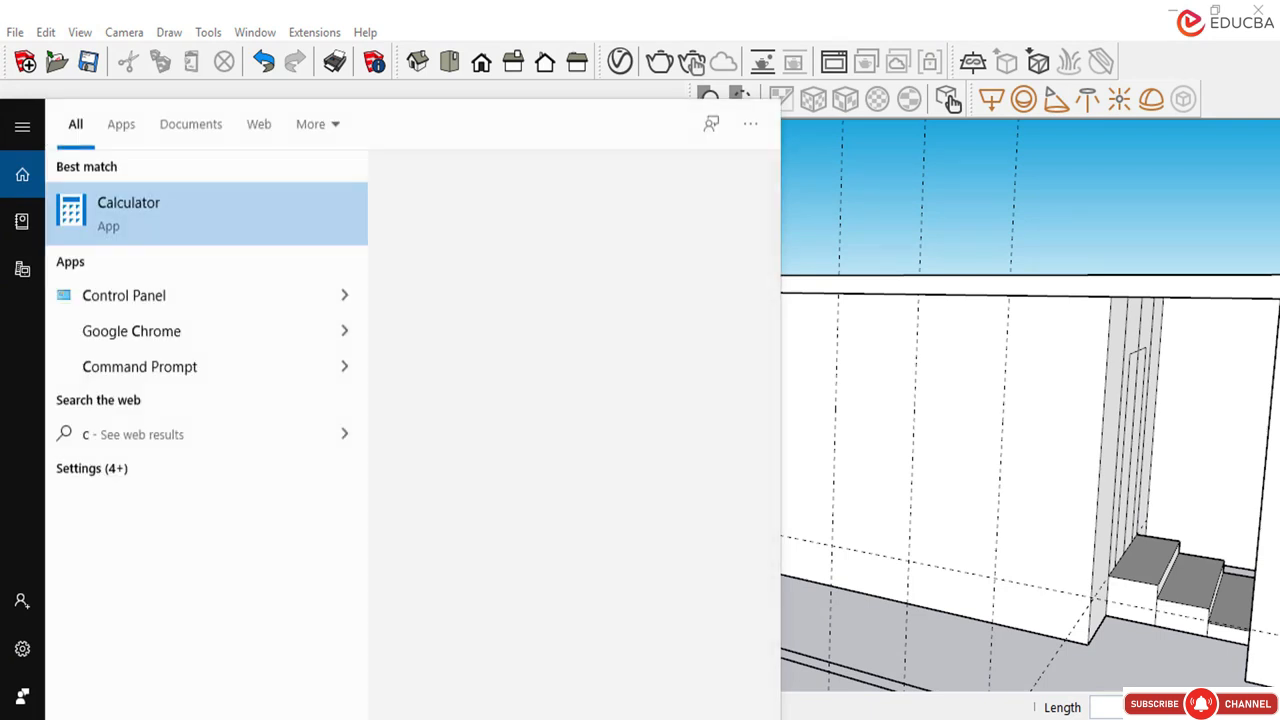
pyautogui.press('Return')
pyautogui.write('8')
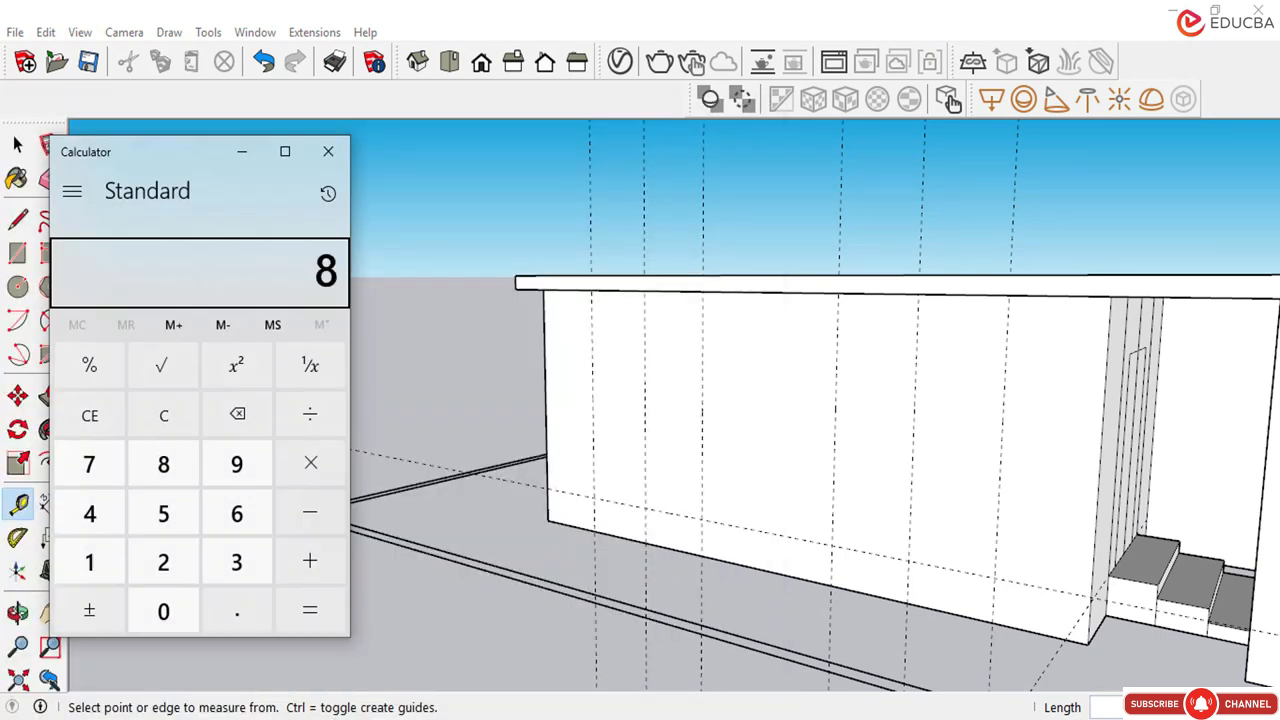
pyautogui.write('*300')
pyautogui.press('Return')
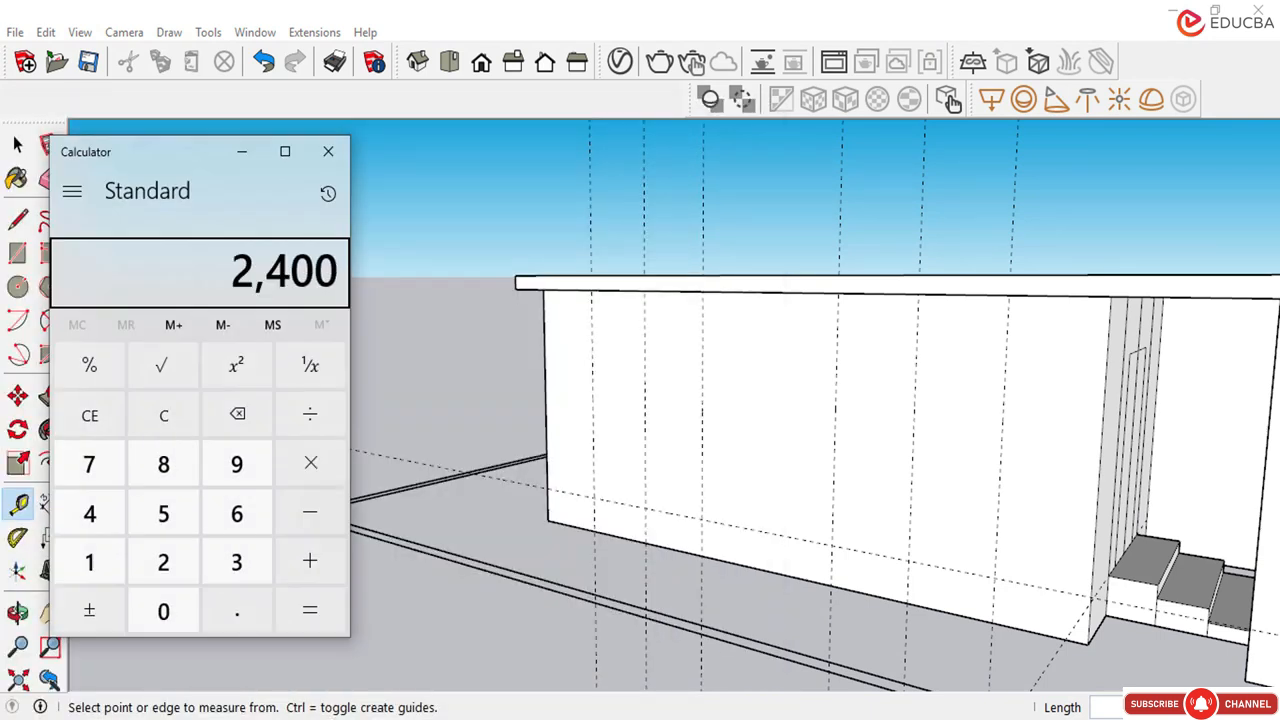
# Step: Back in SketchUp, add a second horizontal guide 2400 mm above the lower horizontal guide on the side wall
pyautogui.click(391, 338)
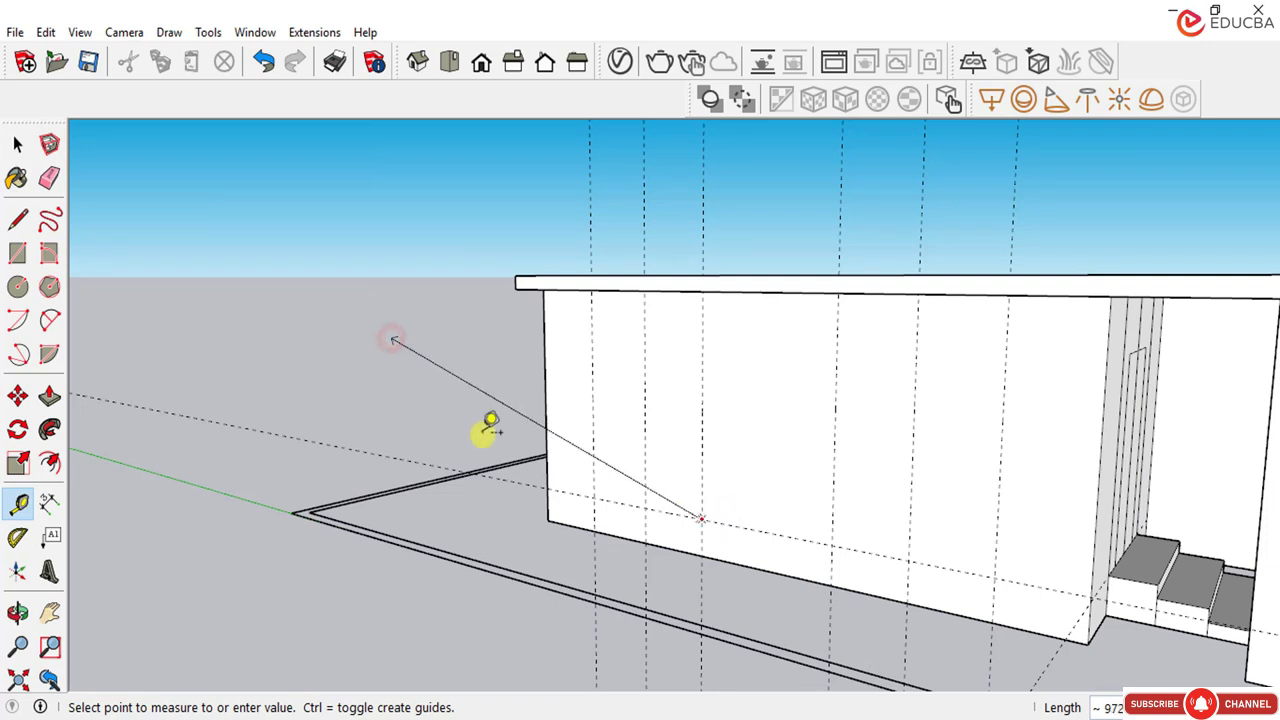
pyautogui.press('Escape')
pyautogui.click(8, 149)
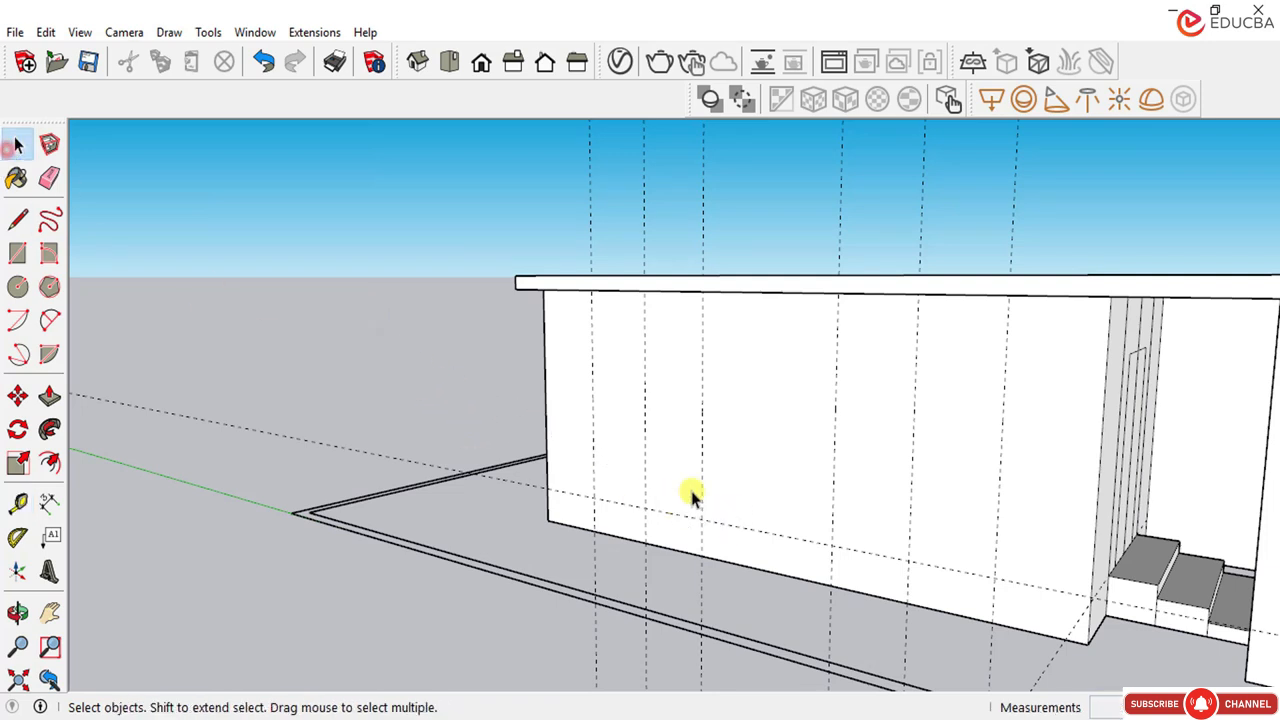
pyautogui.click(739, 526)
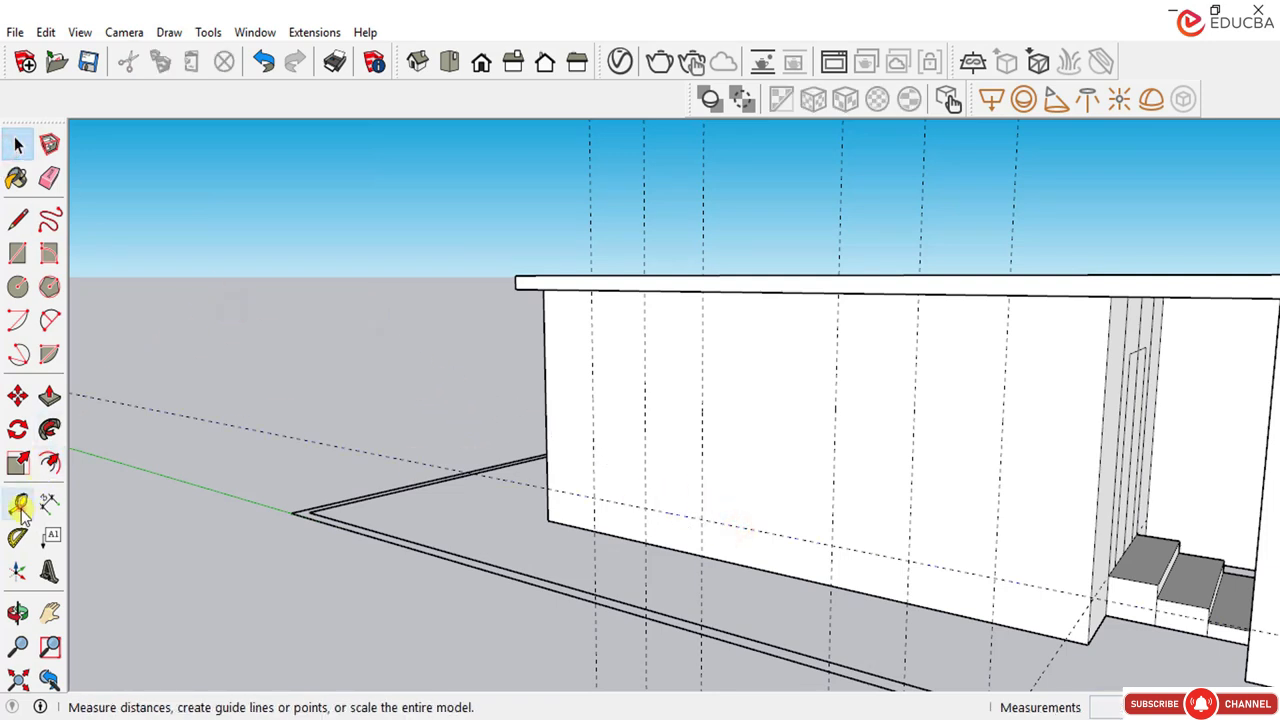
pyautogui.click(17, 503)
pyautogui.click(748, 527)
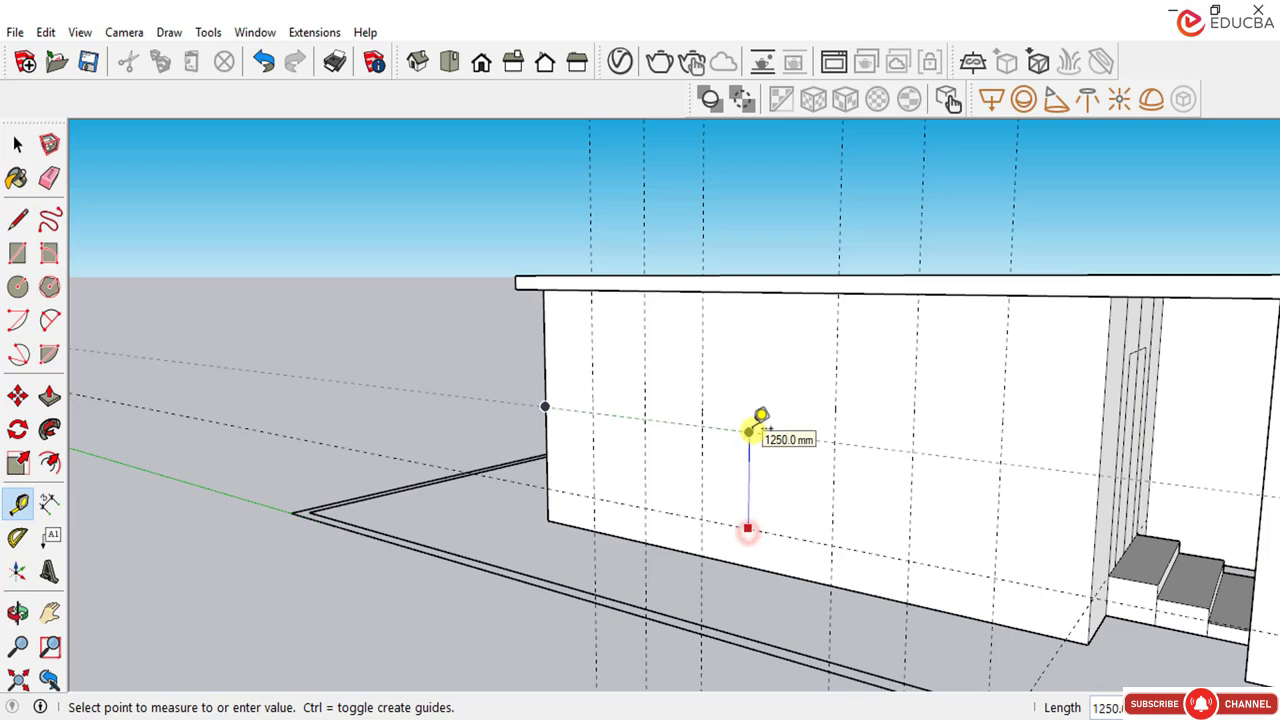
pyautogui.press('Return')
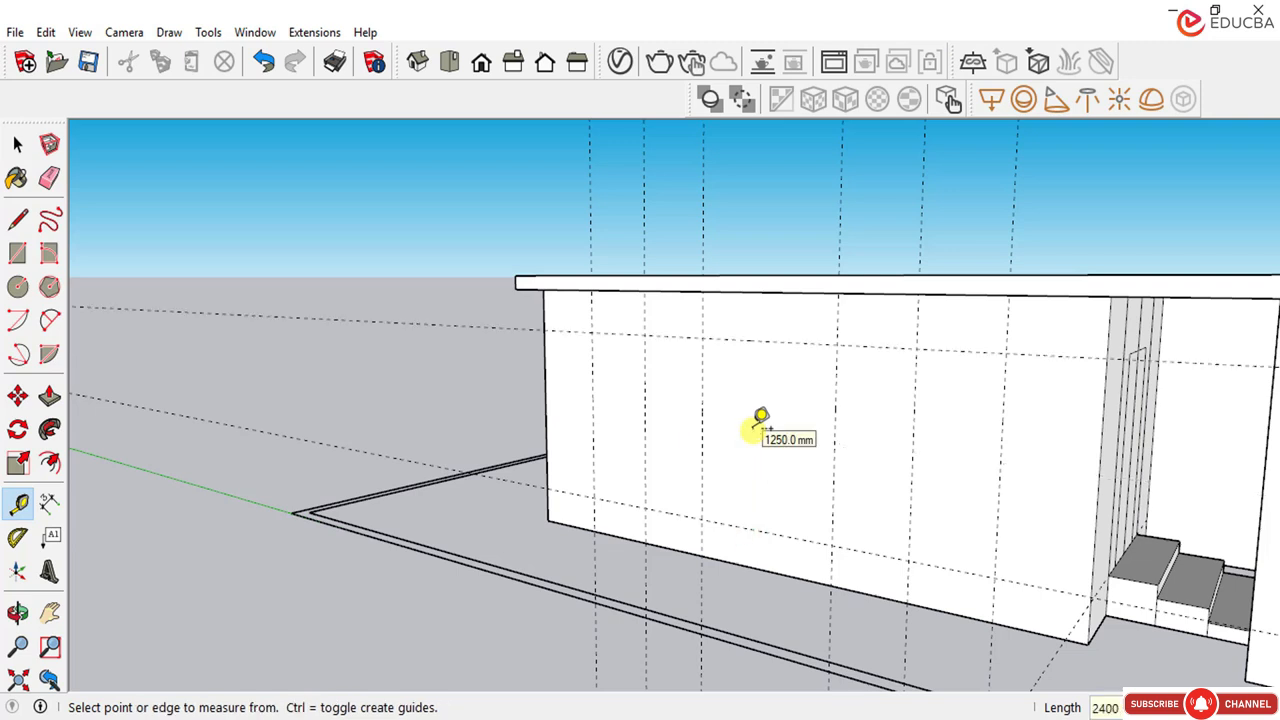
pyautogui.click(18, 145)
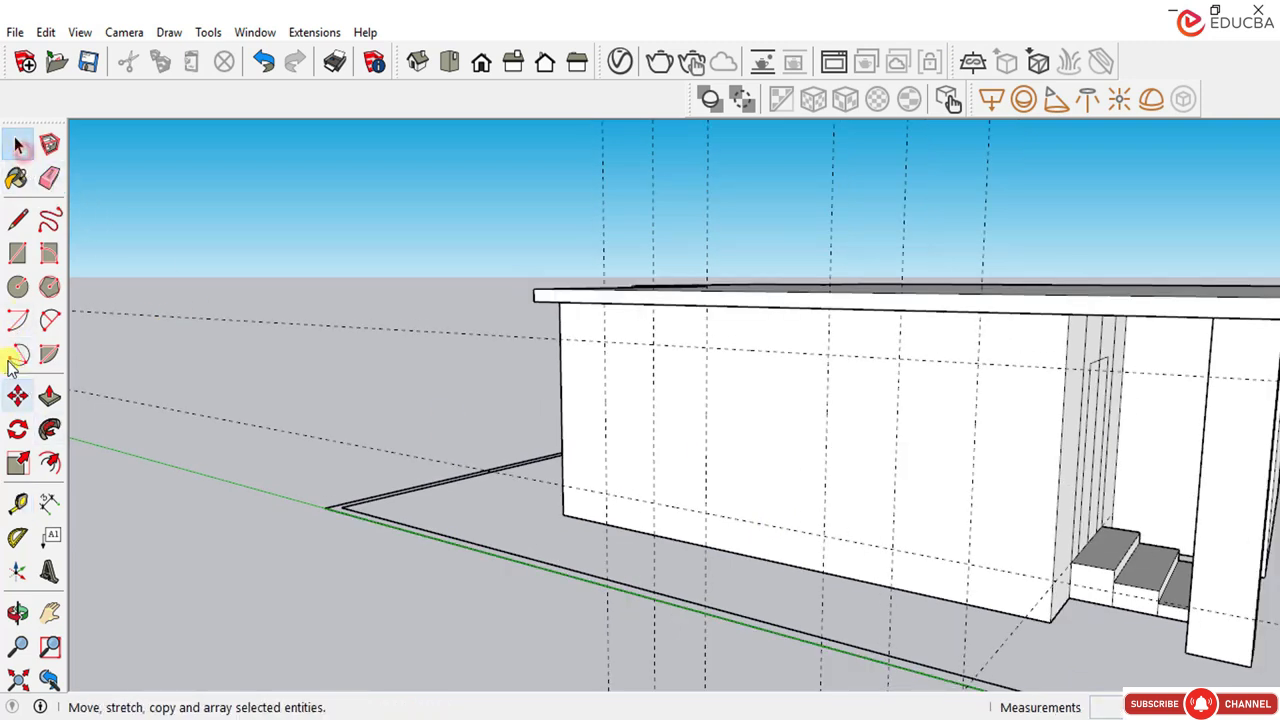
# Step: Draw two rectangles on the side wall between the horizontal guides, each spanning the outer vertical guides of one opening
pyautogui.click(18, 253)
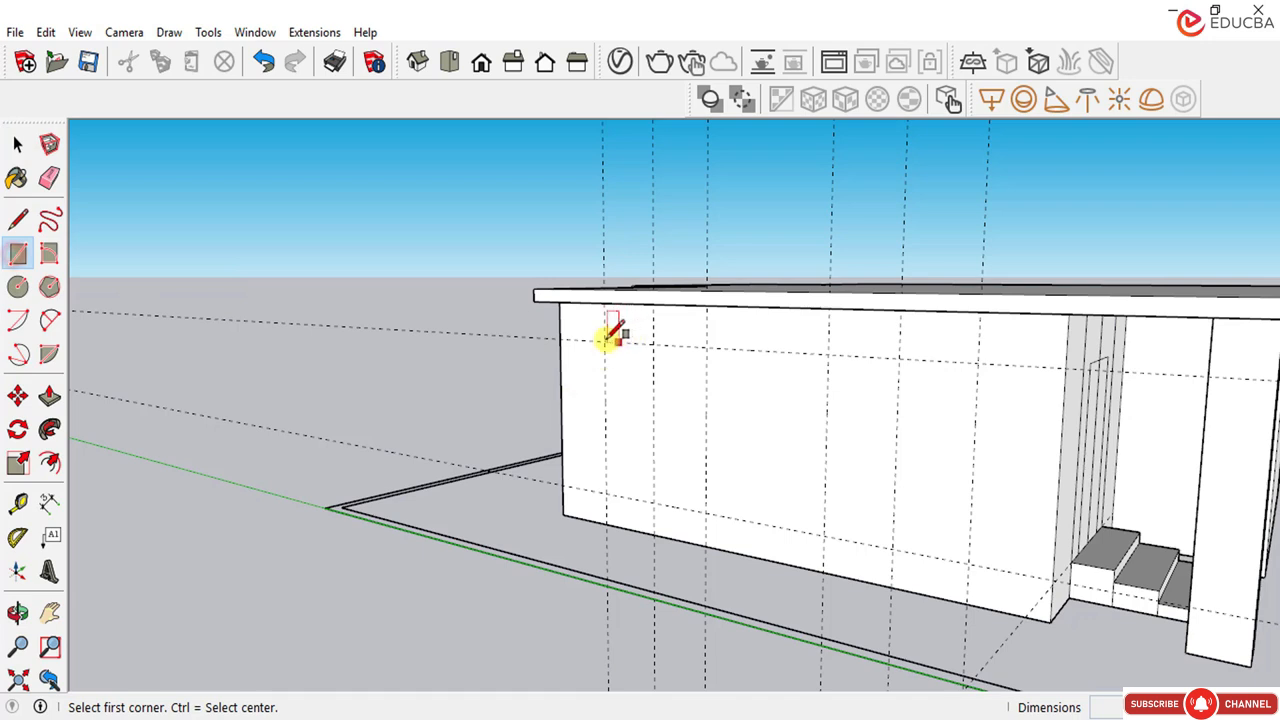
pyautogui.click(604, 342)
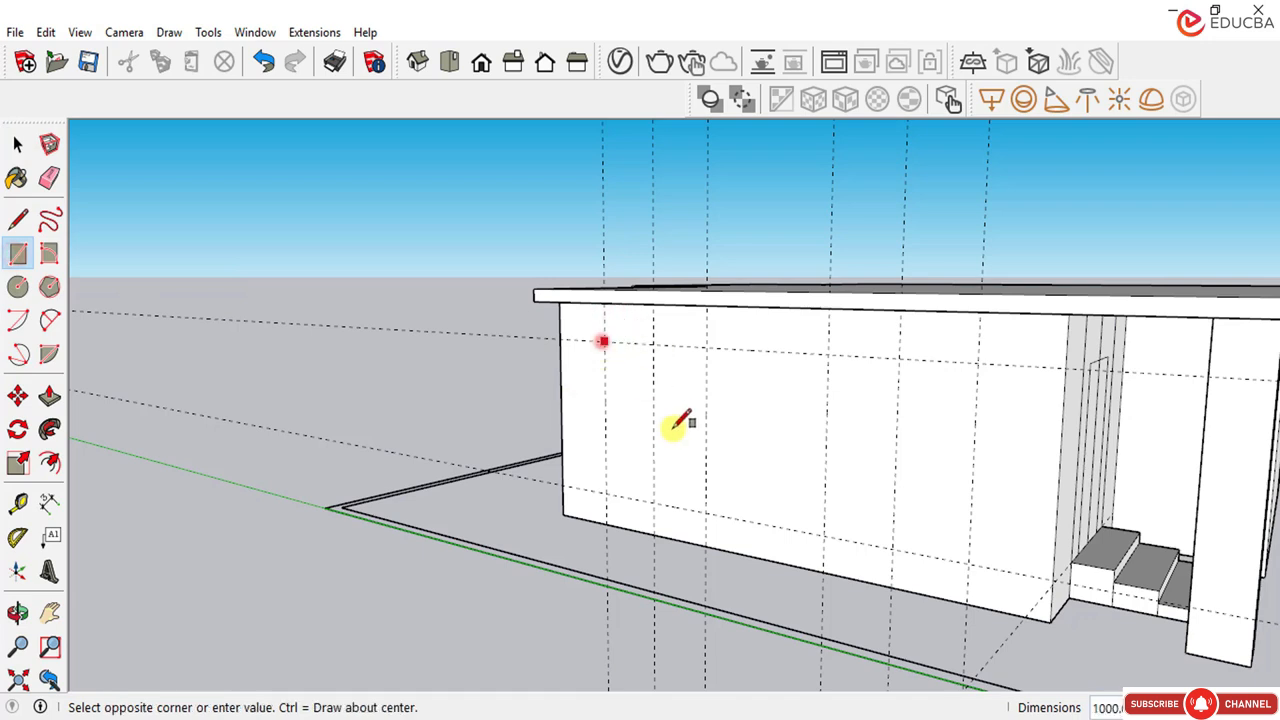
pyautogui.click(707, 507)
pyautogui.click(828, 353)
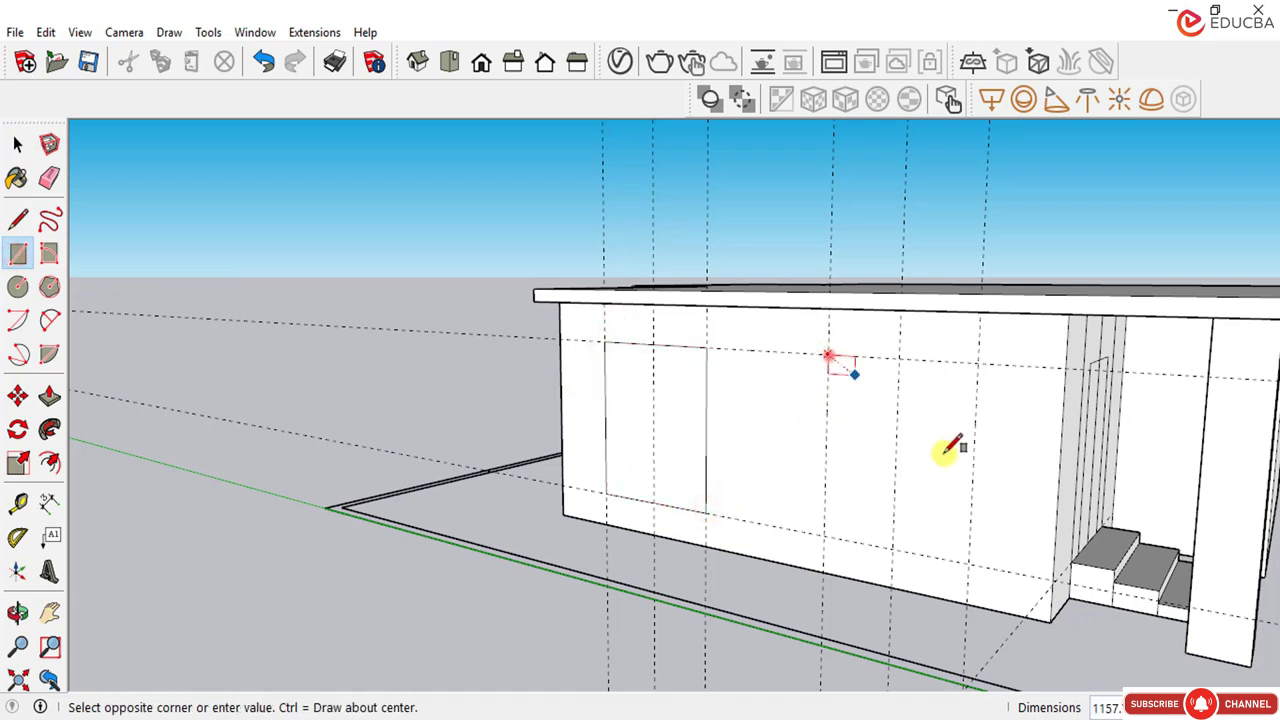
pyautogui.click(969, 564)
# Step: Erase the vertical and horizontal guides around the side wall's two rectangles
pyautogui.scroll(-3, 858, 518)
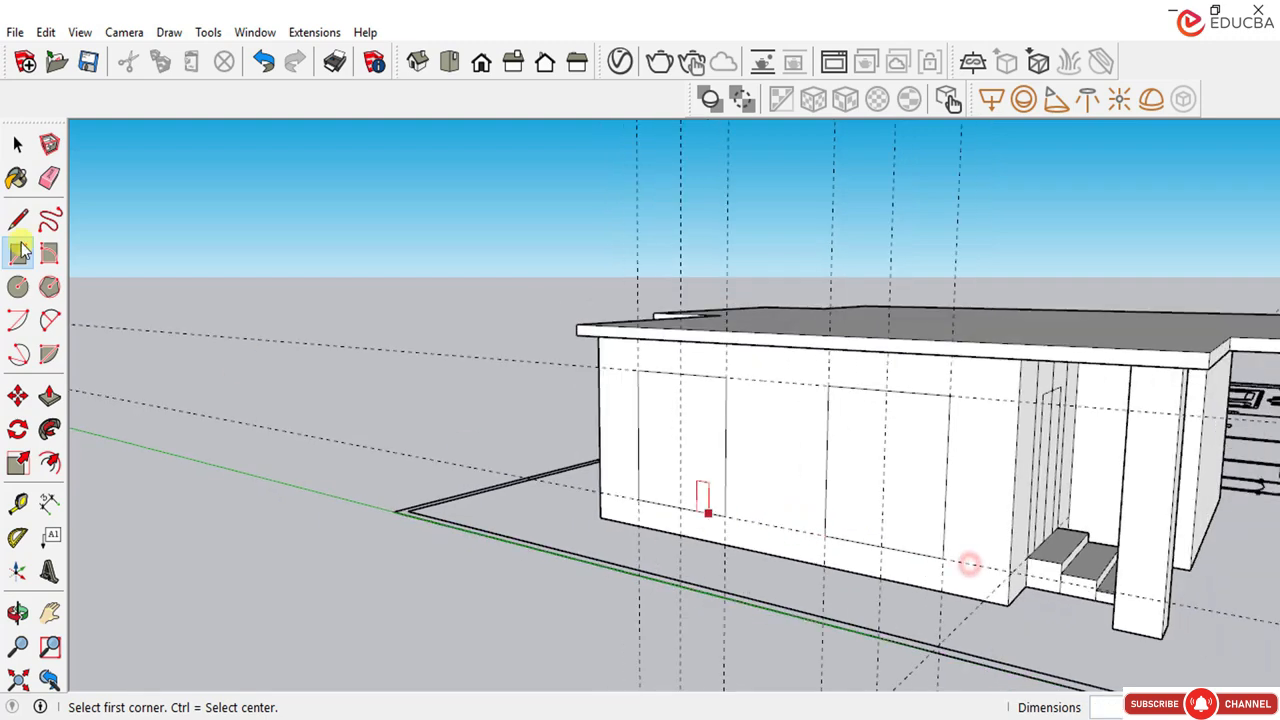
pyautogui.click(17, 144)
pyautogui.click(48, 178)
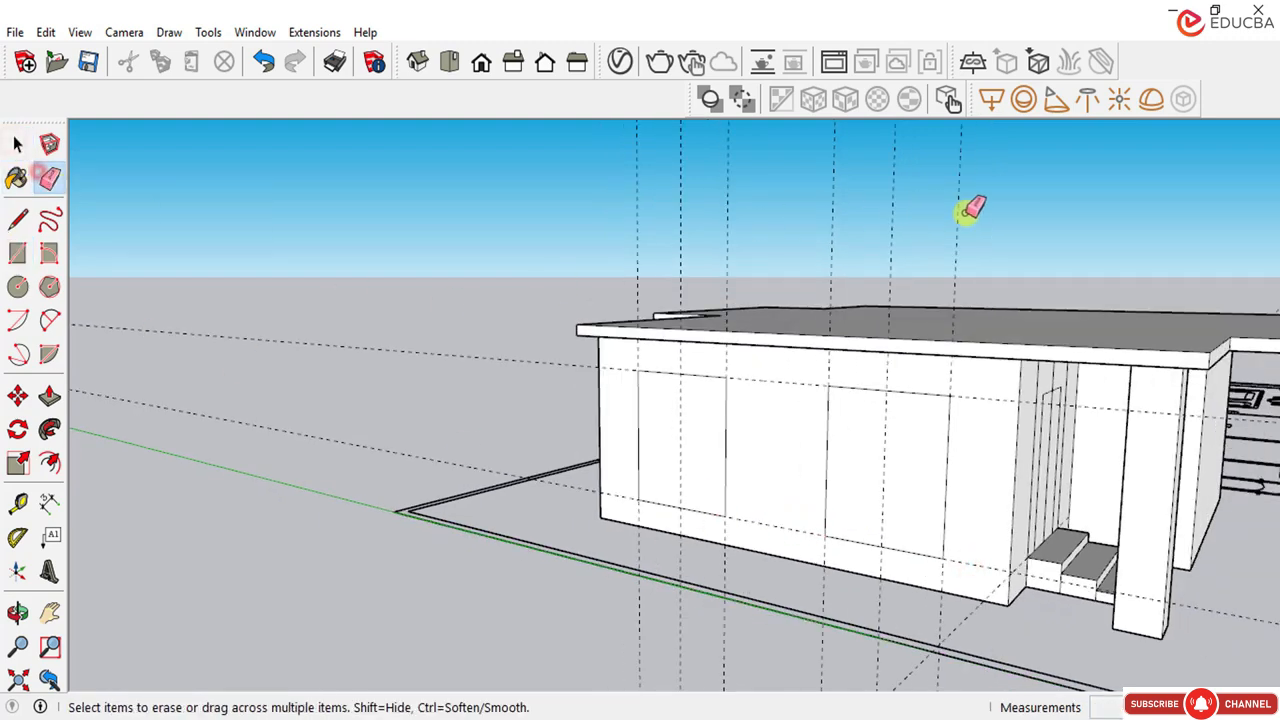
pyautogui.moveTo(1011, 217)
pyautogui.mouseDown()
pyautogui.moveTo(789, 217)
pyautogui.moveTo(600, 189)
pyautogui.moveTo(594, 336)
pyautogui.mouseUp()
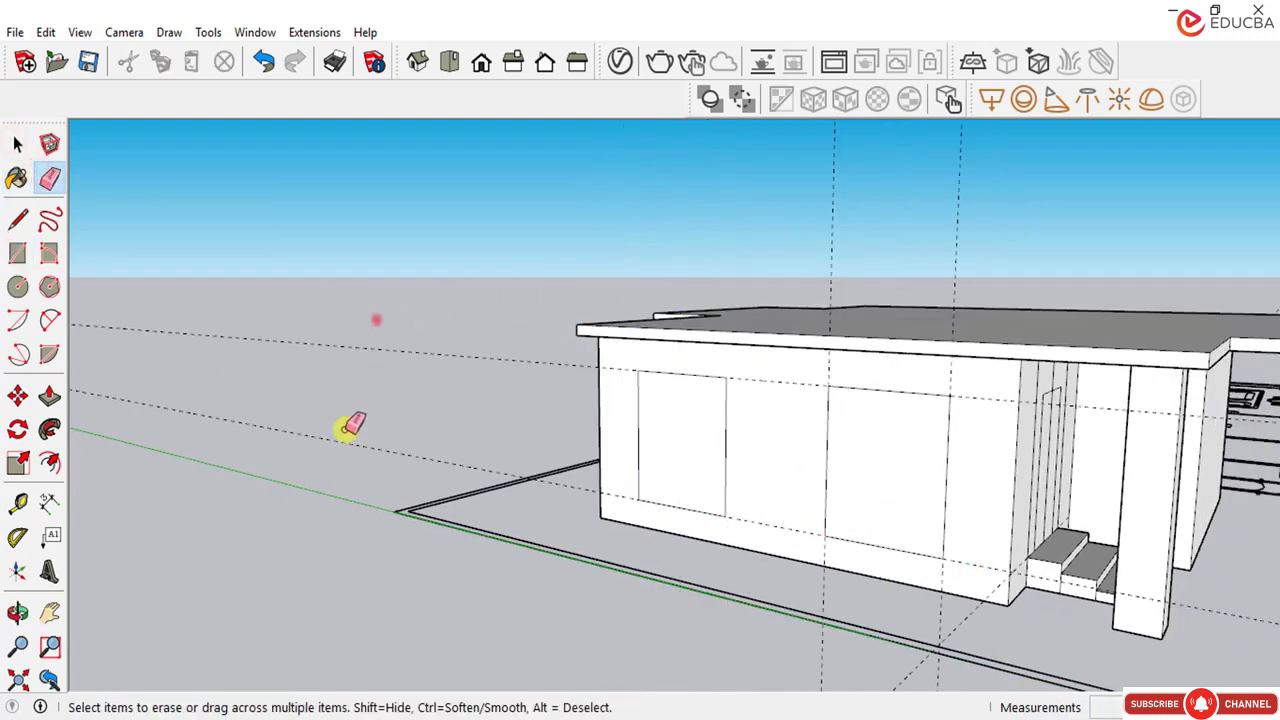
pyautogui.scroll(-3, 634, 511)
pyautogui.scroll(-2, 822, 266)
pyautogui.moveTo(822, 266)
pyautogui.mouseDown()
pyautogui.moveTo(700, 234)
pyautogui.moveTo(682, 245)
pyautogui.mouseUp()
pyautogui.click(17, 145)
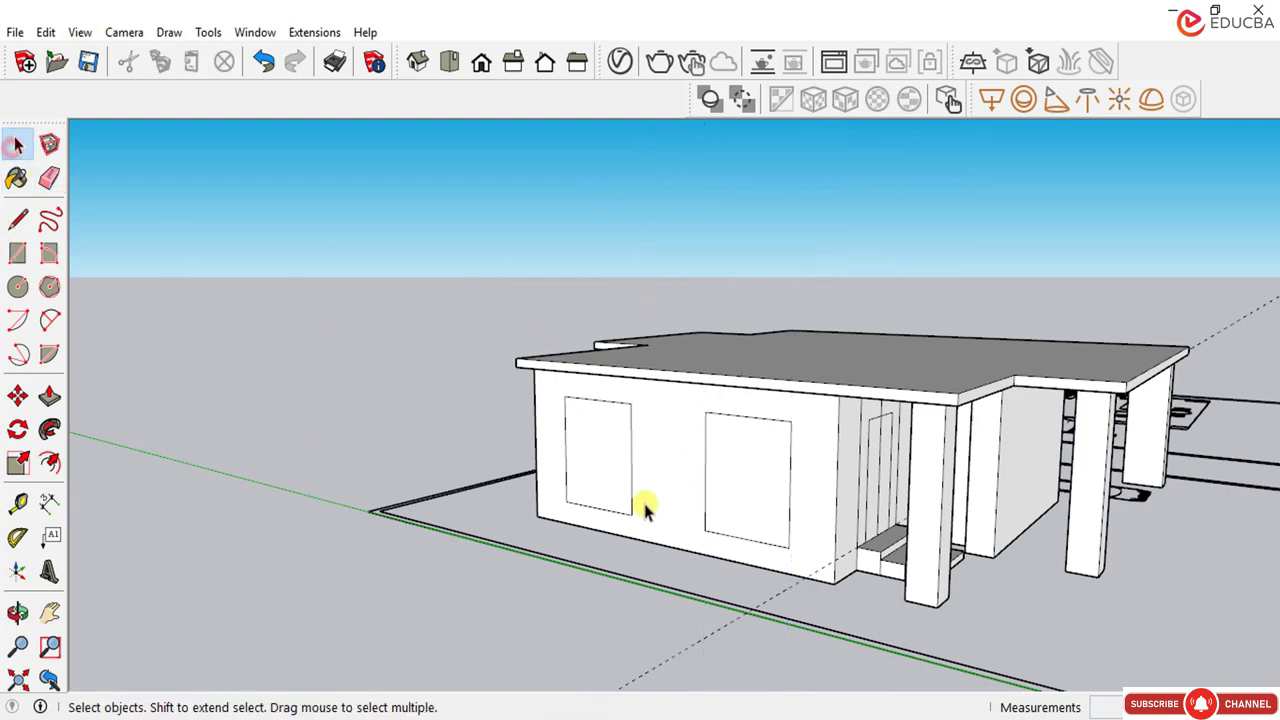
# Step: Offset the outline of the rectangle farthest from the entrance steps outward by 75 mm
pyautogui.moveTo(607, 515); pyautogui.dragTo(430, 510, button='middle')
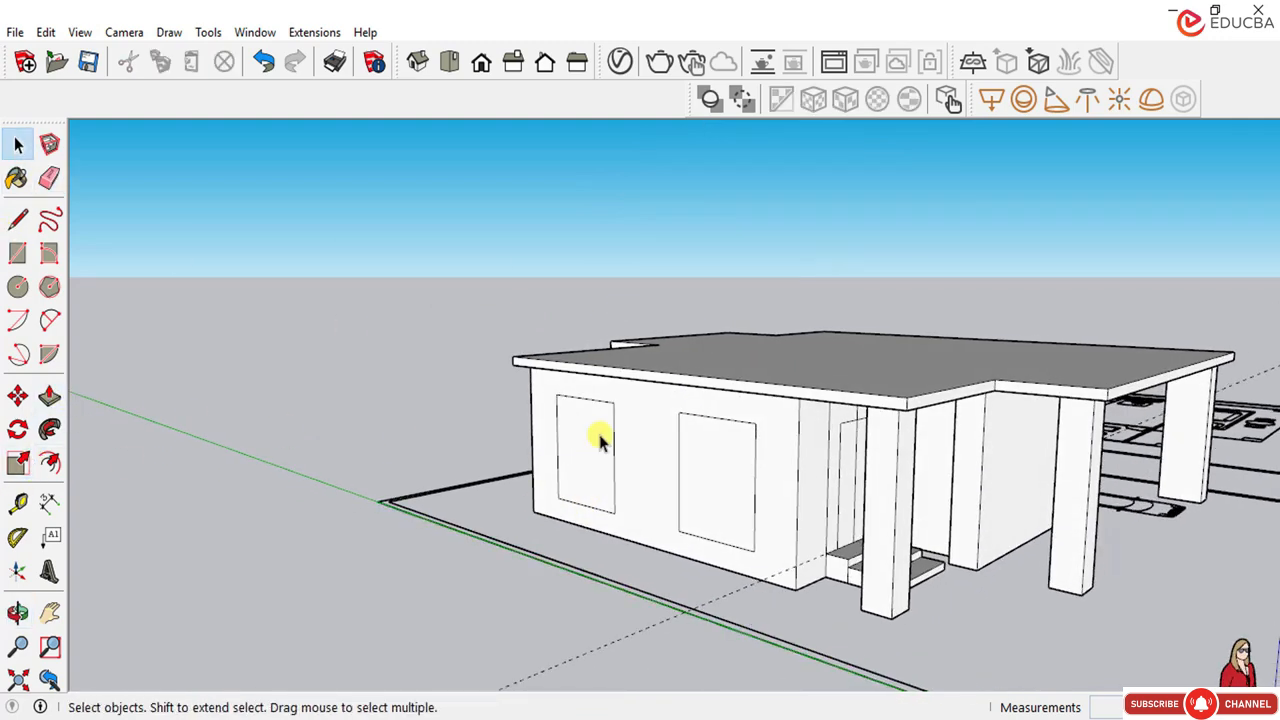
pyautogui.scroll(2, 597, 354)
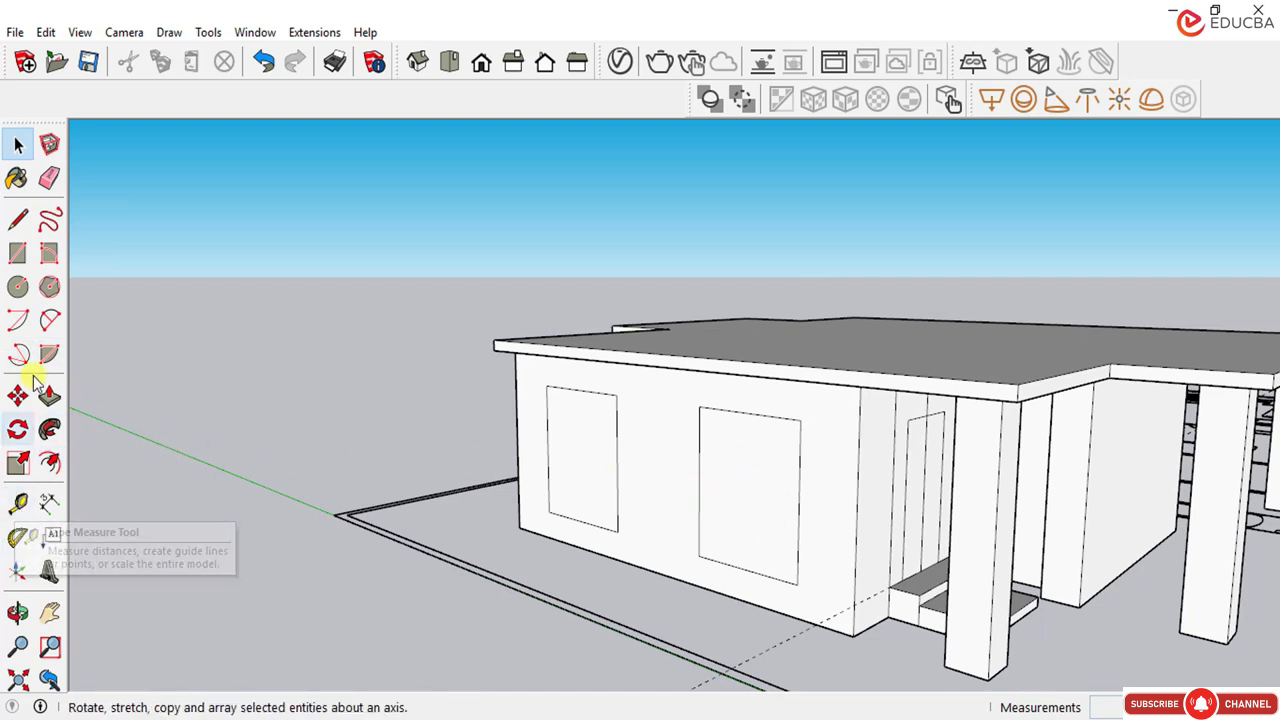
pyautogui.click(50, 463)
pyautogui.scroll(4, 590, 400)
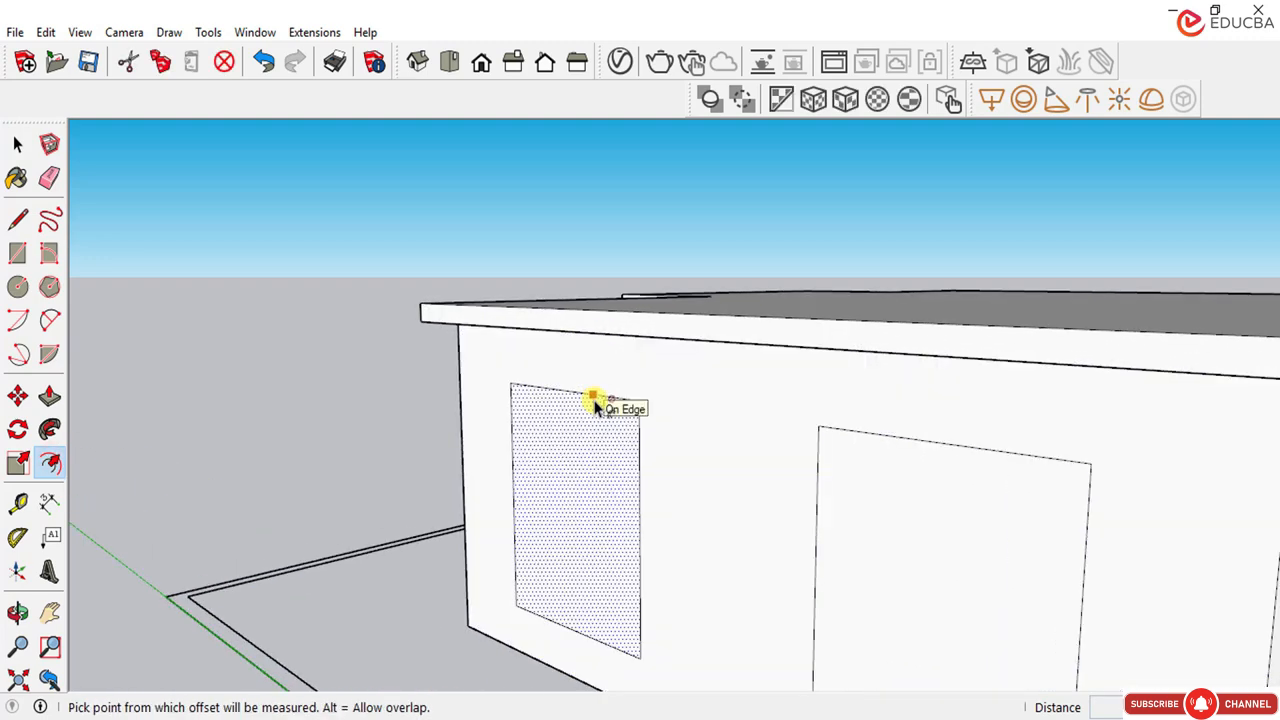
pyautogui.click(592, 400)
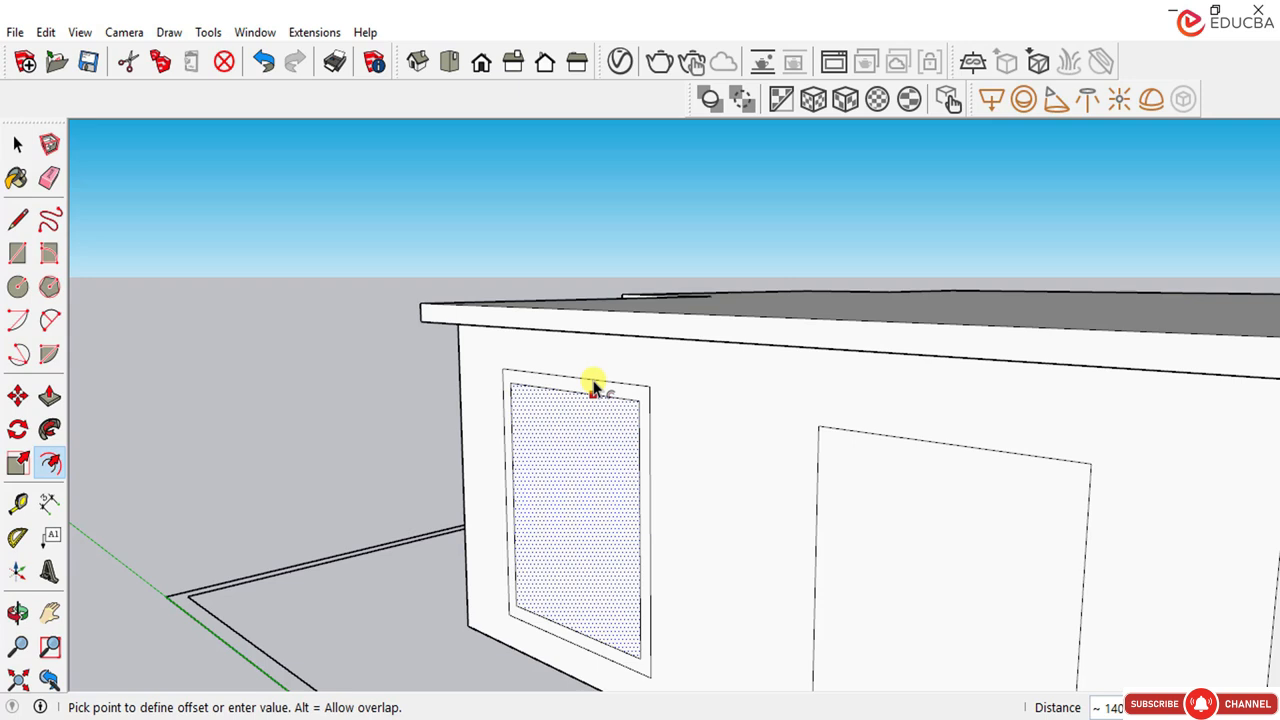
pyautogui.write('75')
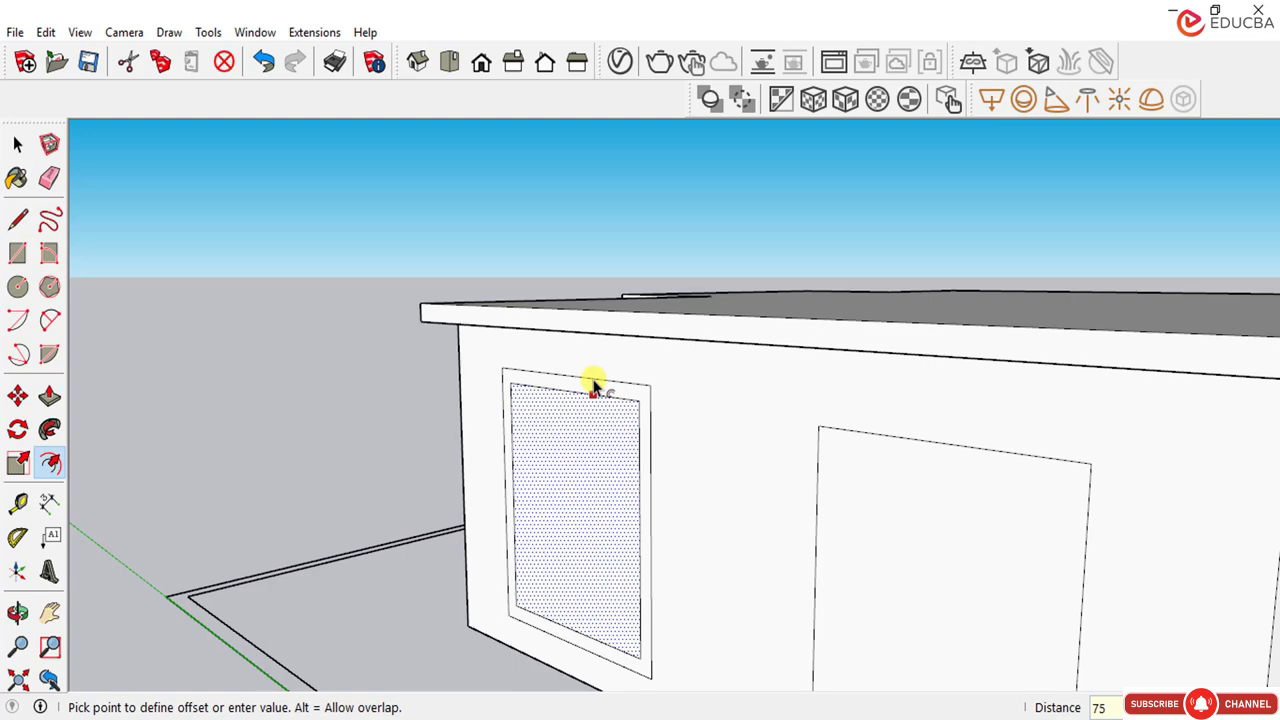
pyautogui.press('Return')
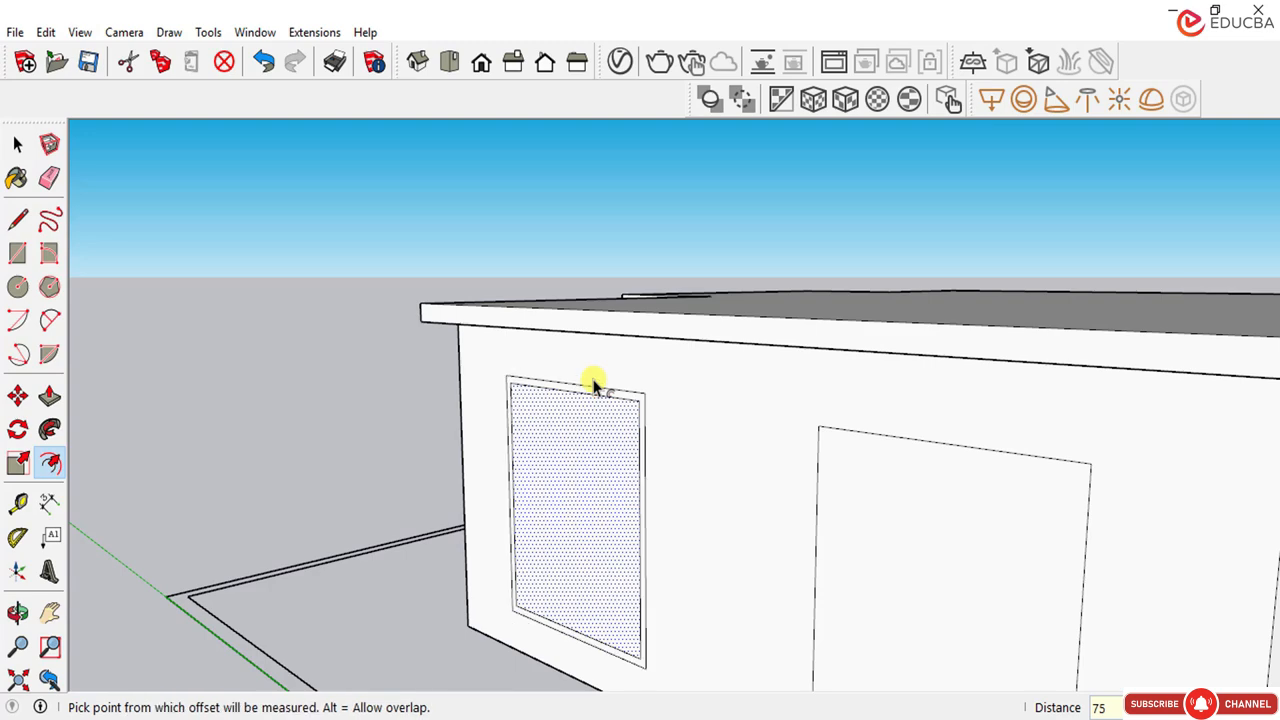
# Step: Offset the outline of the rectangle nearest the entrance steps outward by 75 mm
pyautogui.scroll(-1, 695, 430)
pyautogui.click(880, 453)
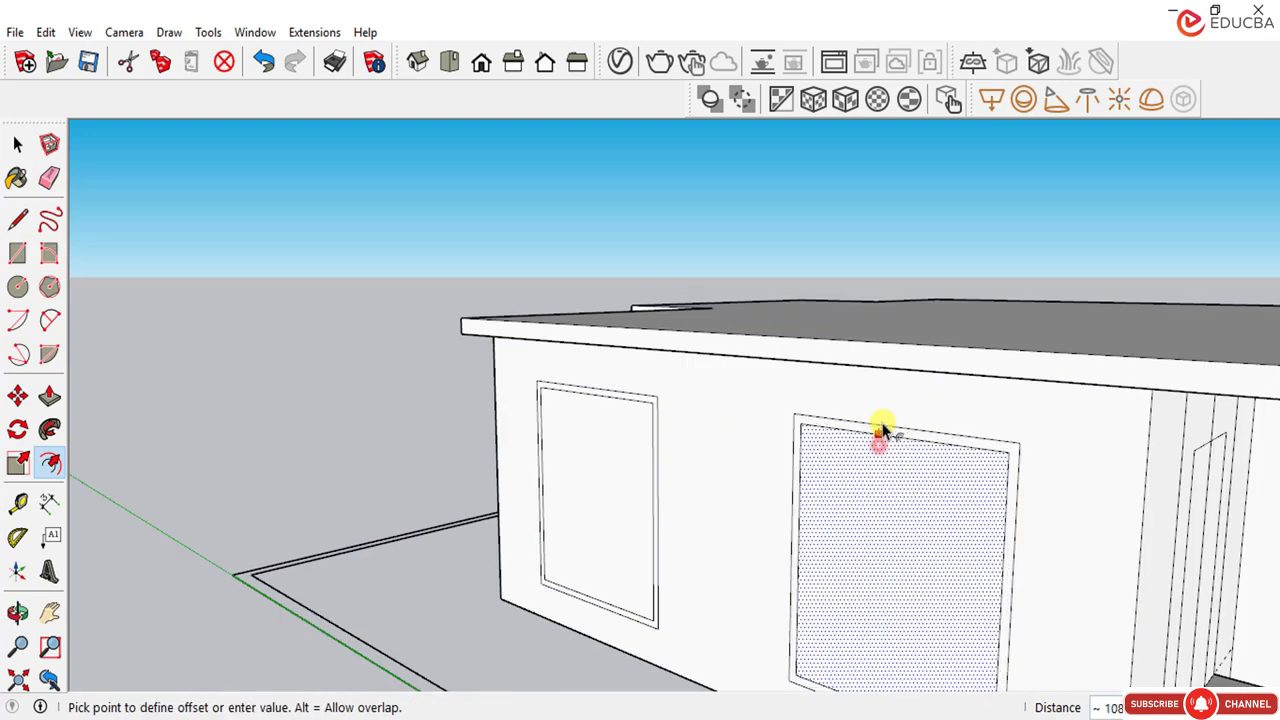
pyautogui.write('75')
pyautogui.press('Return')
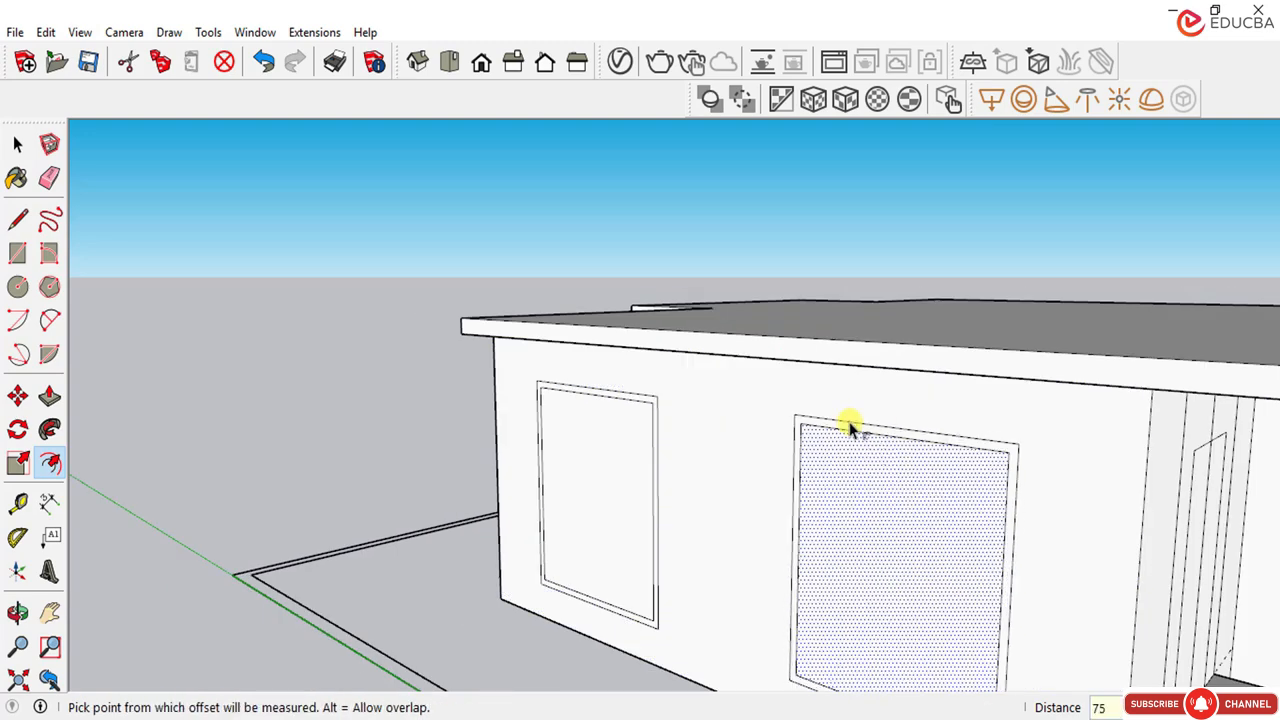
pyautogui.scroll(-2, 851, 423)
pyautogui.click(18, 146)
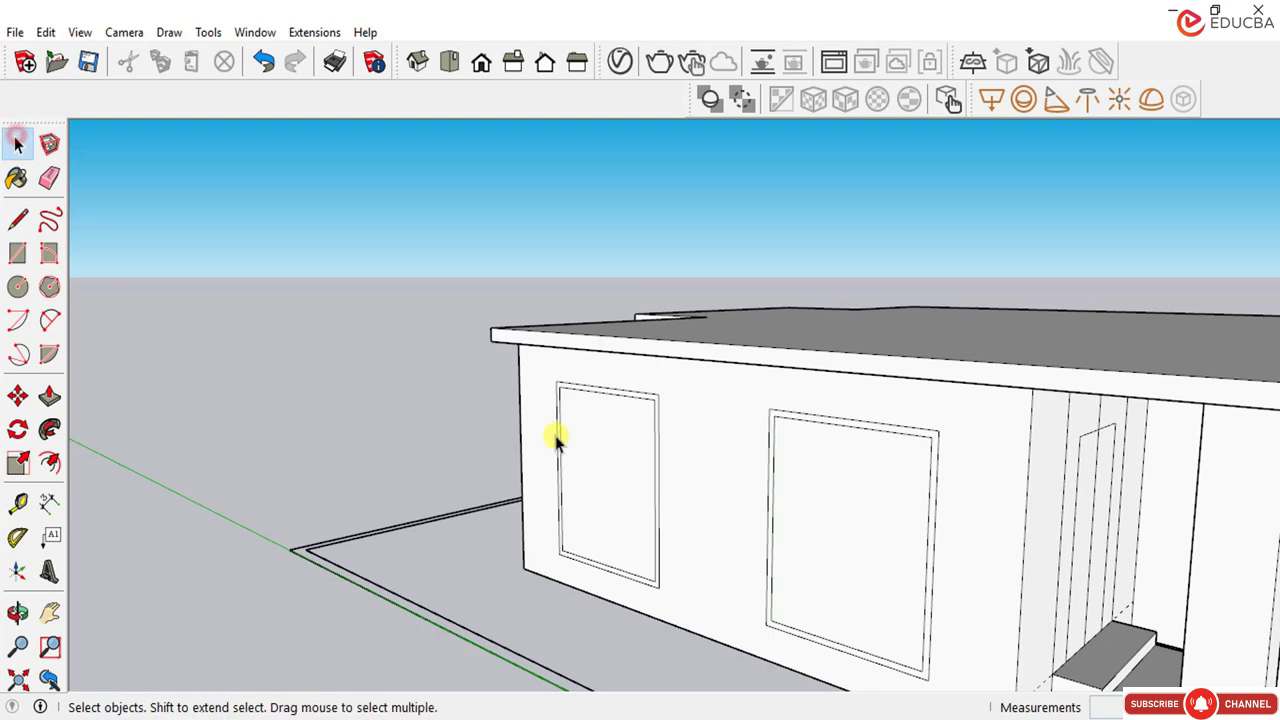
# Step: Extrude the border around the opening farthest from the entrance steps outward by 50 mm as a raised frame
pyautogui.click(49, 397)
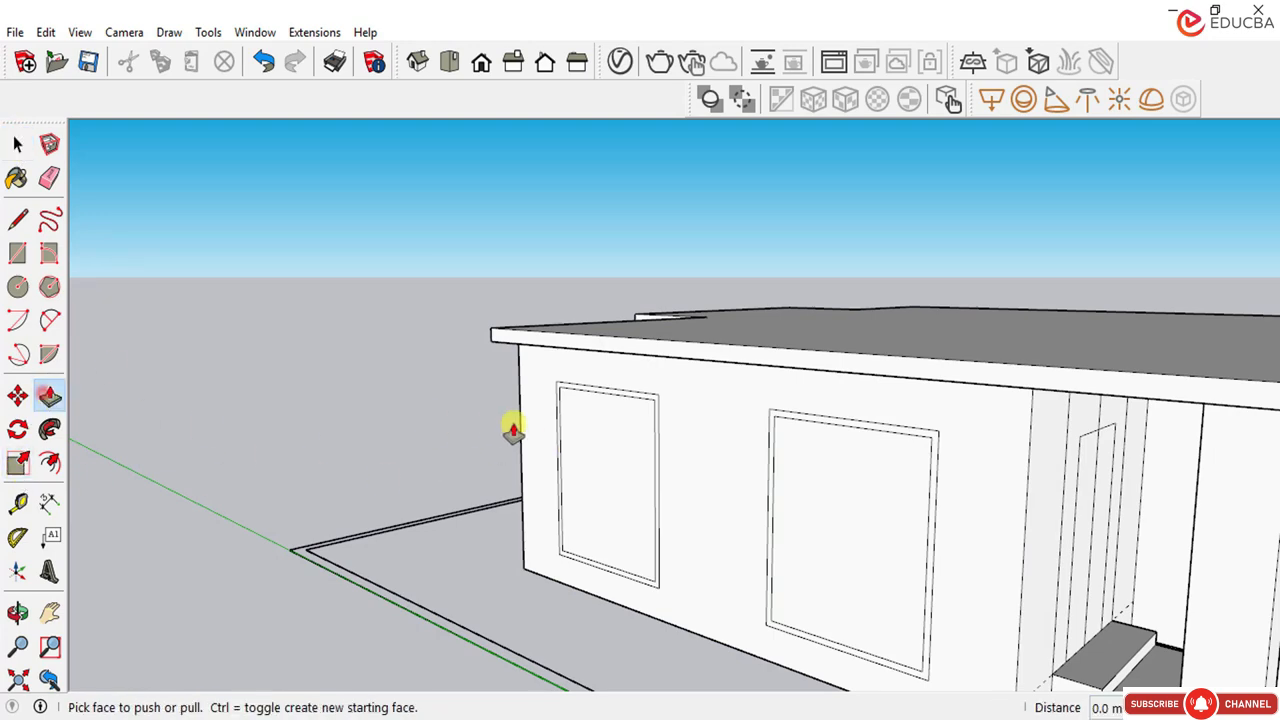
pyautogui.scroll(5, 649, 400)
pyautogui.moveTo(616, 396); pyautogui.dragTo(591, 411)
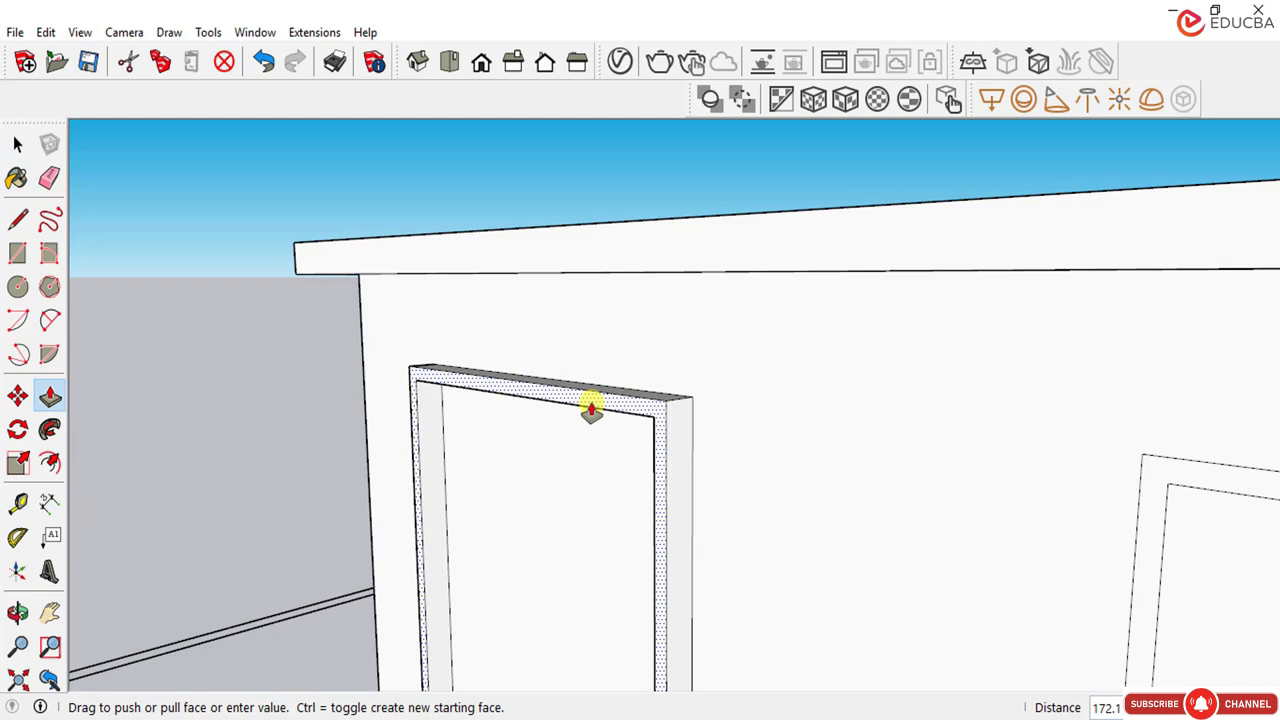
pyautogui.press('Return')
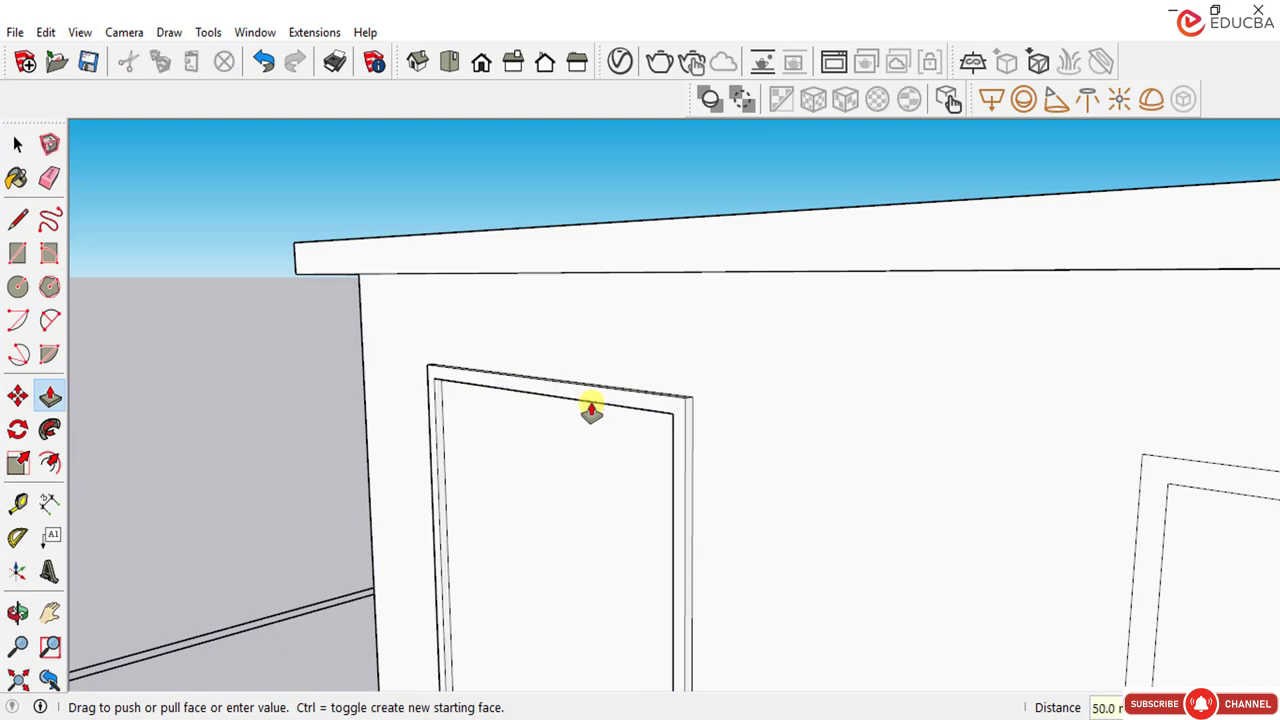
# Step: Extrude the border around the opening nearest the entrance steps outward by 50 mm as a raised frame
pyautogui.scroll(-3, 320, 330)
pyautogui.scroll(3, 600, 400)
pyautogui.scroll(1, 648, 378)
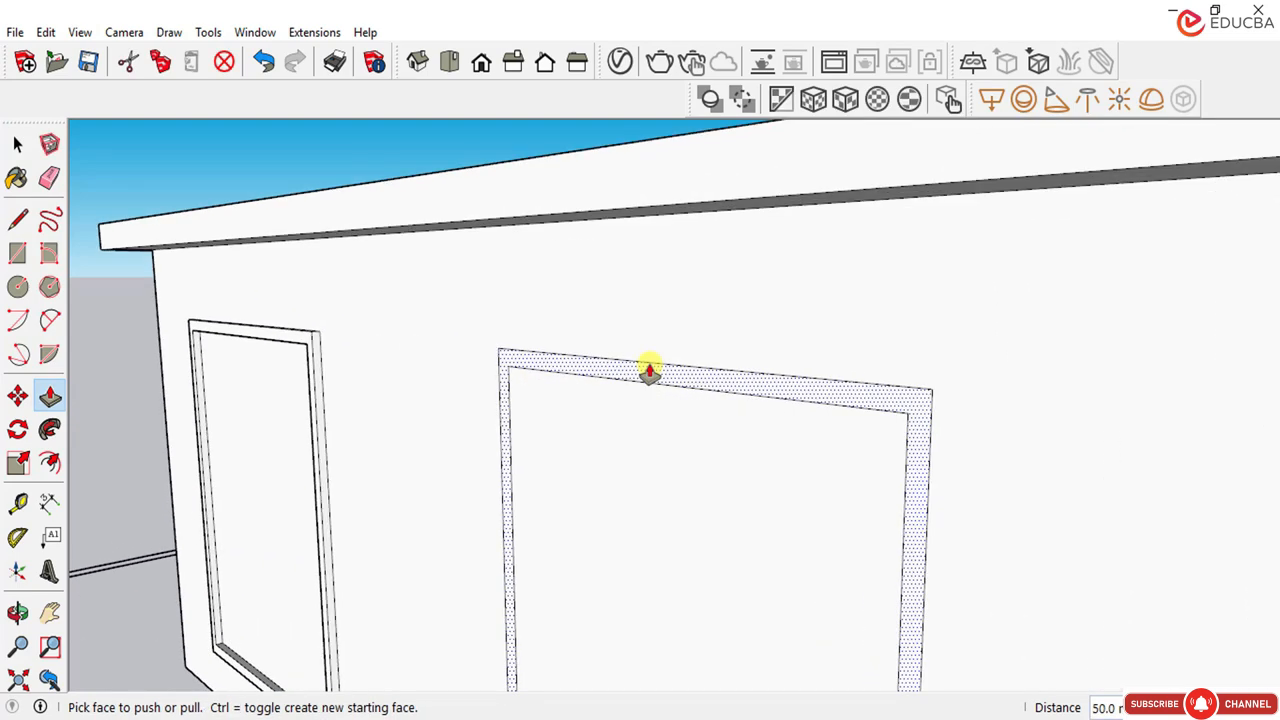
pyautogui.moveTo(650, 362); pyautogui.dragTo(617, 395)
pyautogui.press('Return')
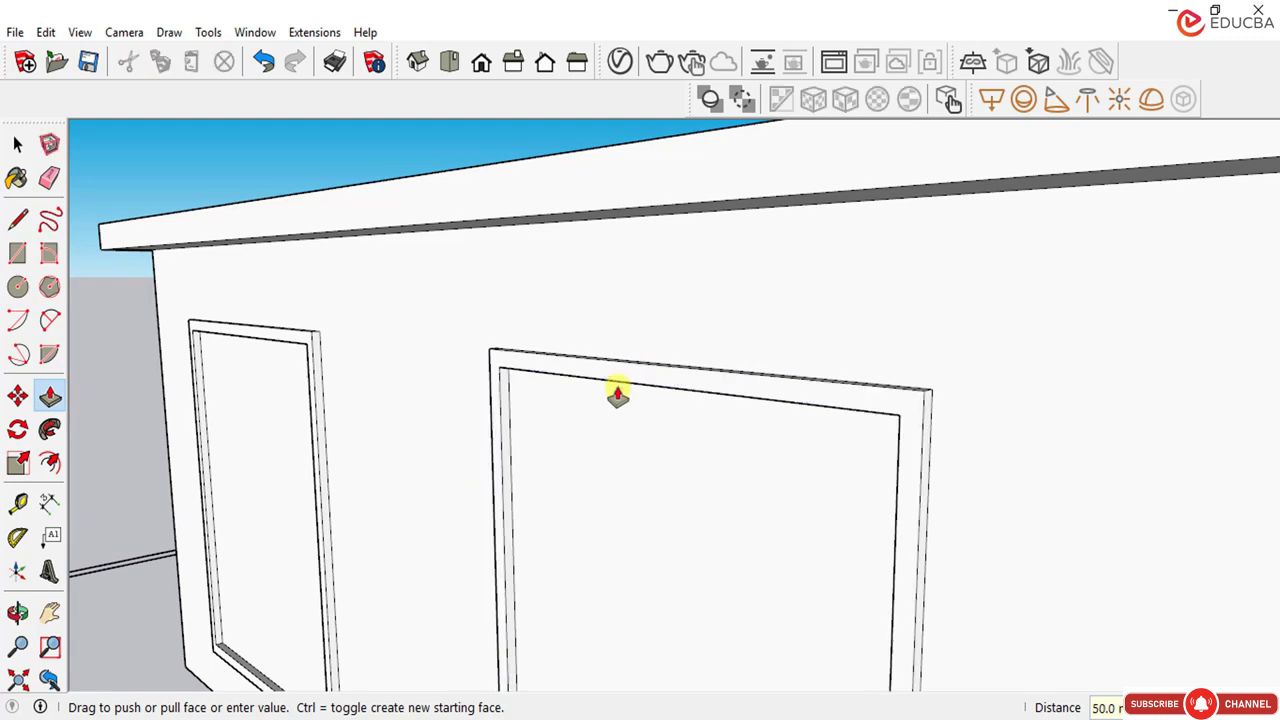
# Step: Push the faces inside both framed side wall rectangles inward by 150 mm
pyautogui.moveTo(617, 392); pyautogui.dragTo(606, 449, button='middle')
pyautogui.moveTo(601, 461); pyautogui.dragTo(627, 462)
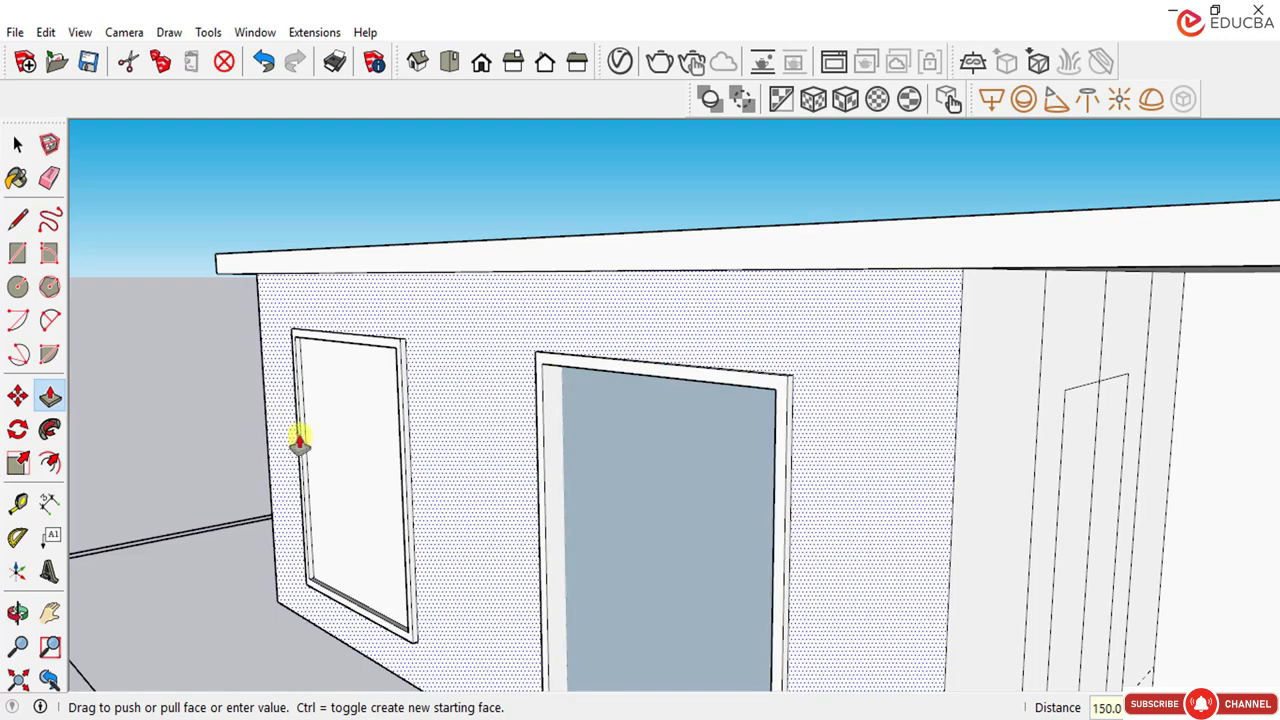
pyautogui.moveTo(346, 457); pyautogui.dragTo(362, 456)
# Step: Delete the faces closing both framed side wall rectangles to open them through to the interior
pyautogui.click(17, 145)
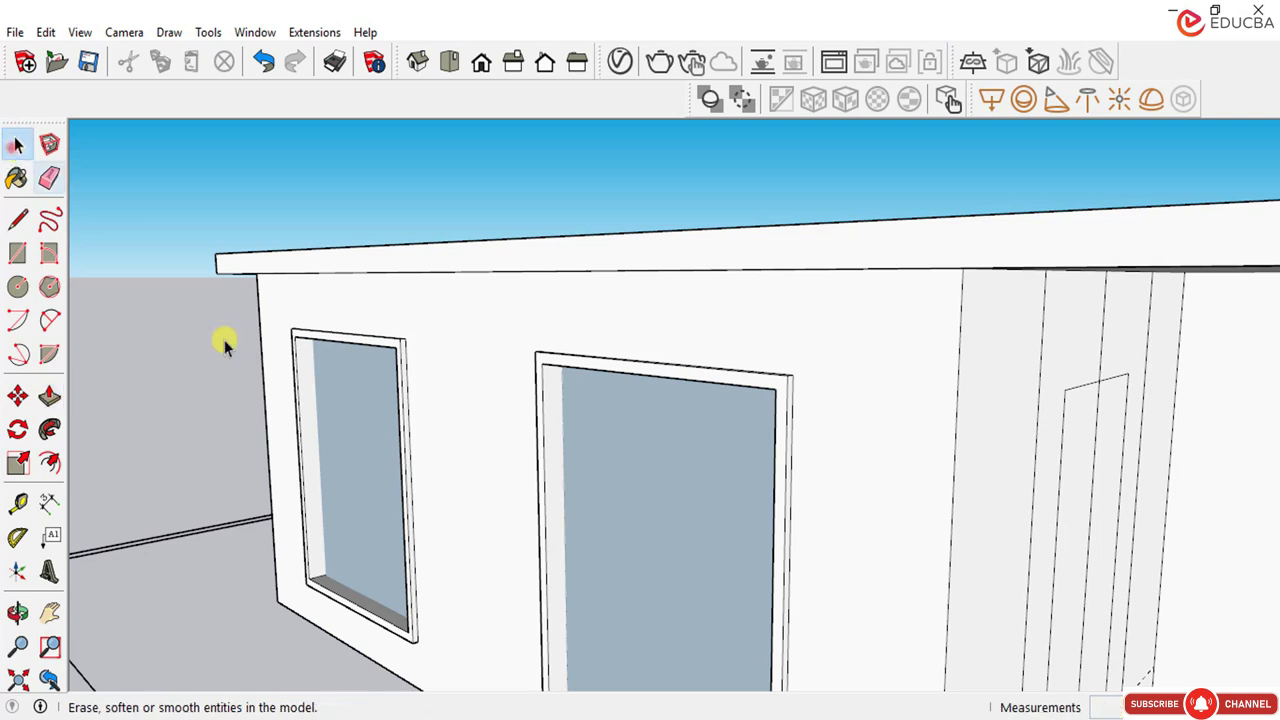
pyautogui.click(343, 457)
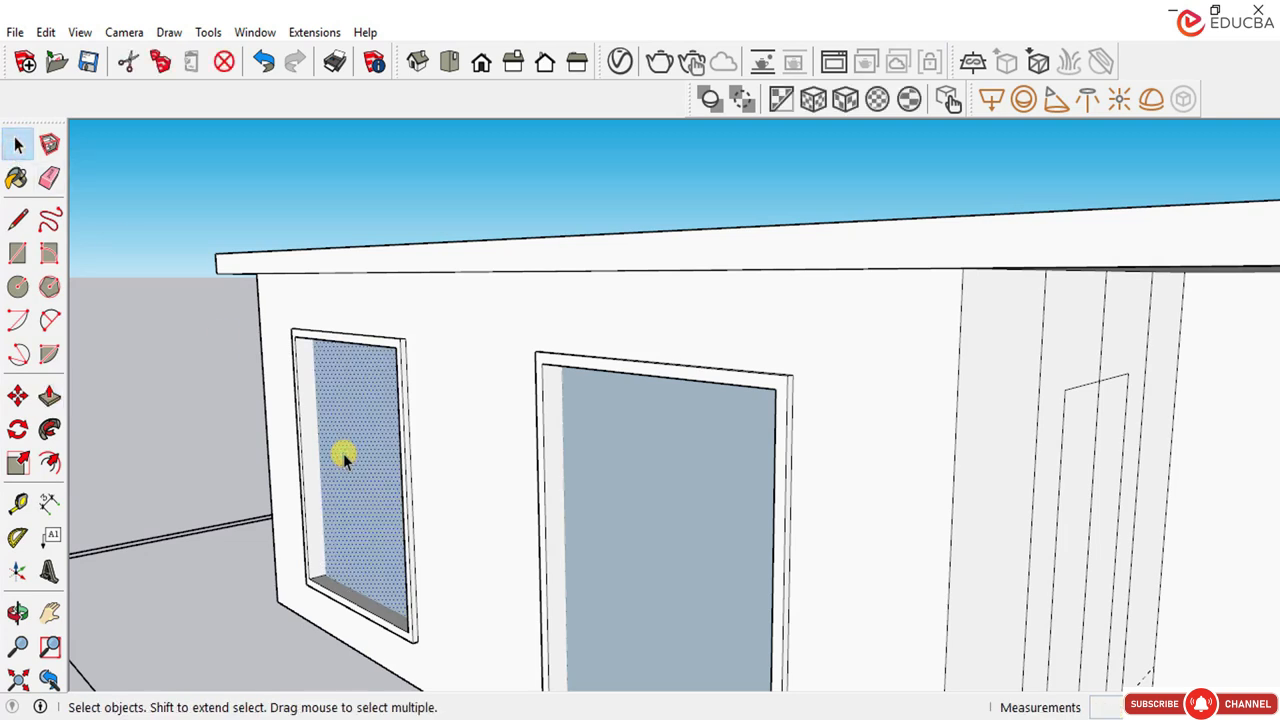
pyautogui.press('Delete')
pyautogui.click(650, 545)
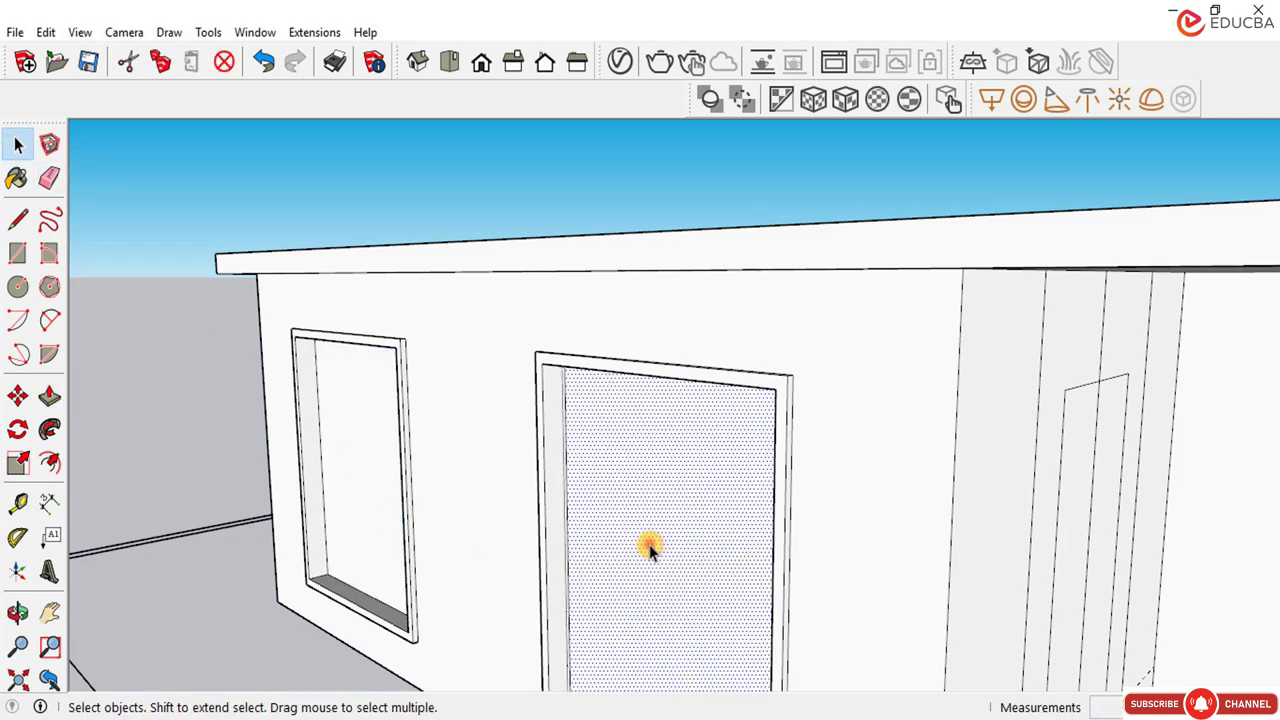
pyautogui.press('Delete')
pyautogui.click(371, 508)
pyautogui.press('Delete')
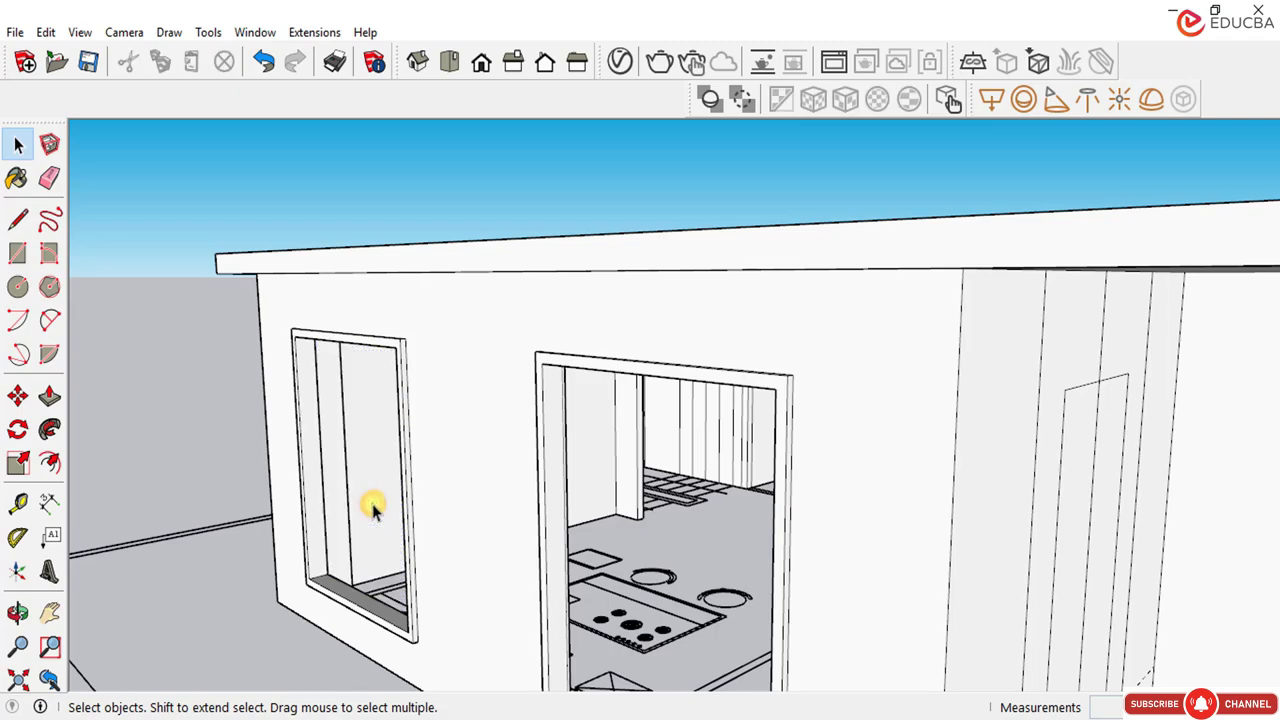
# Step: Examine the two framed openings in the side wall and the house around them from several angles
pyautogui.moveTo(376, 508); pyautogui.dragTo(540, 443, button='middle')
pyautogui.scroll(-3, 486, 491)
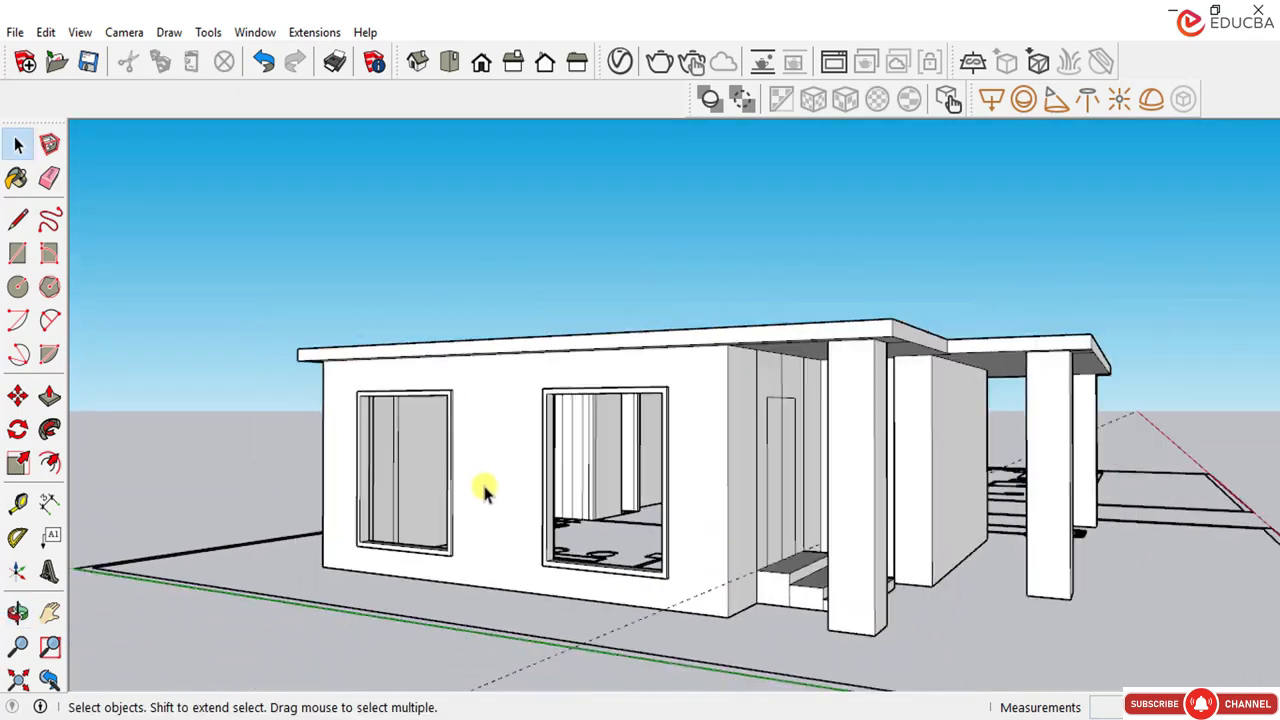
pyautogui.moveTo(486, 491); pyautogui.dragTo(471, 534, button='middle')
pyautogui.scroll(4, 415, 513)
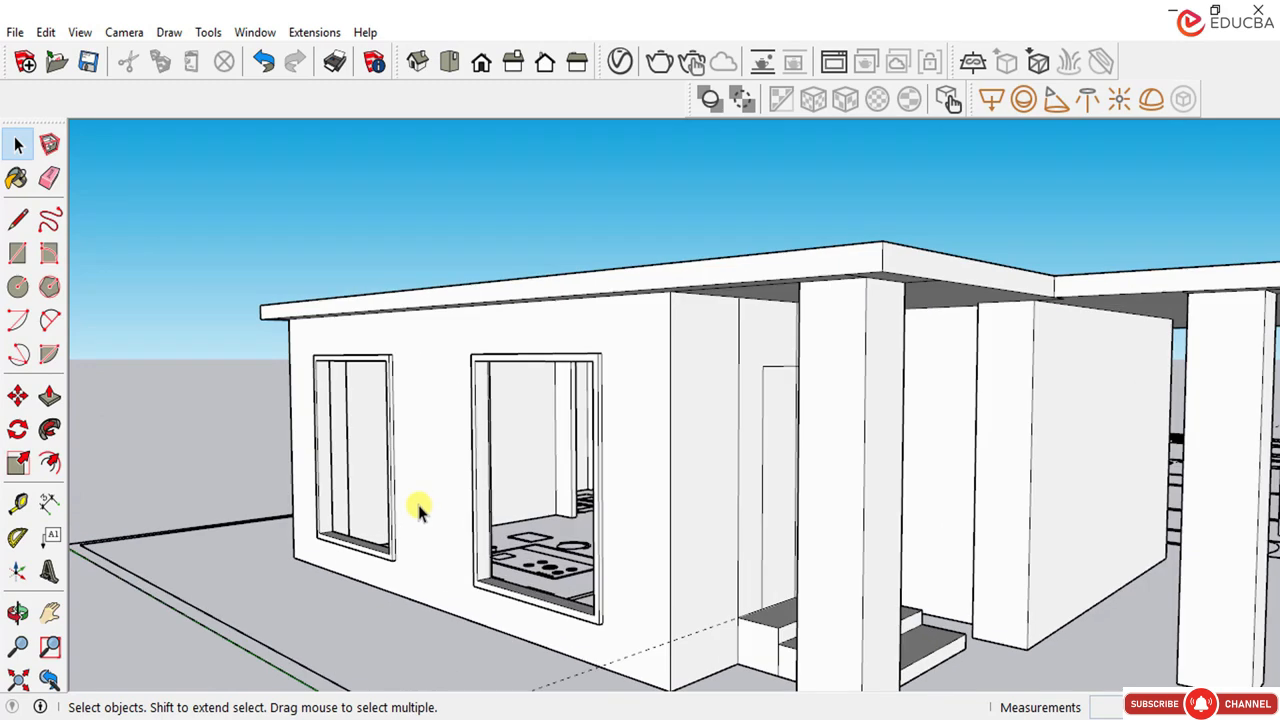
pyautogui.moveTo(416, 500); pyautogui.dragTo(340, 490, button='middle')
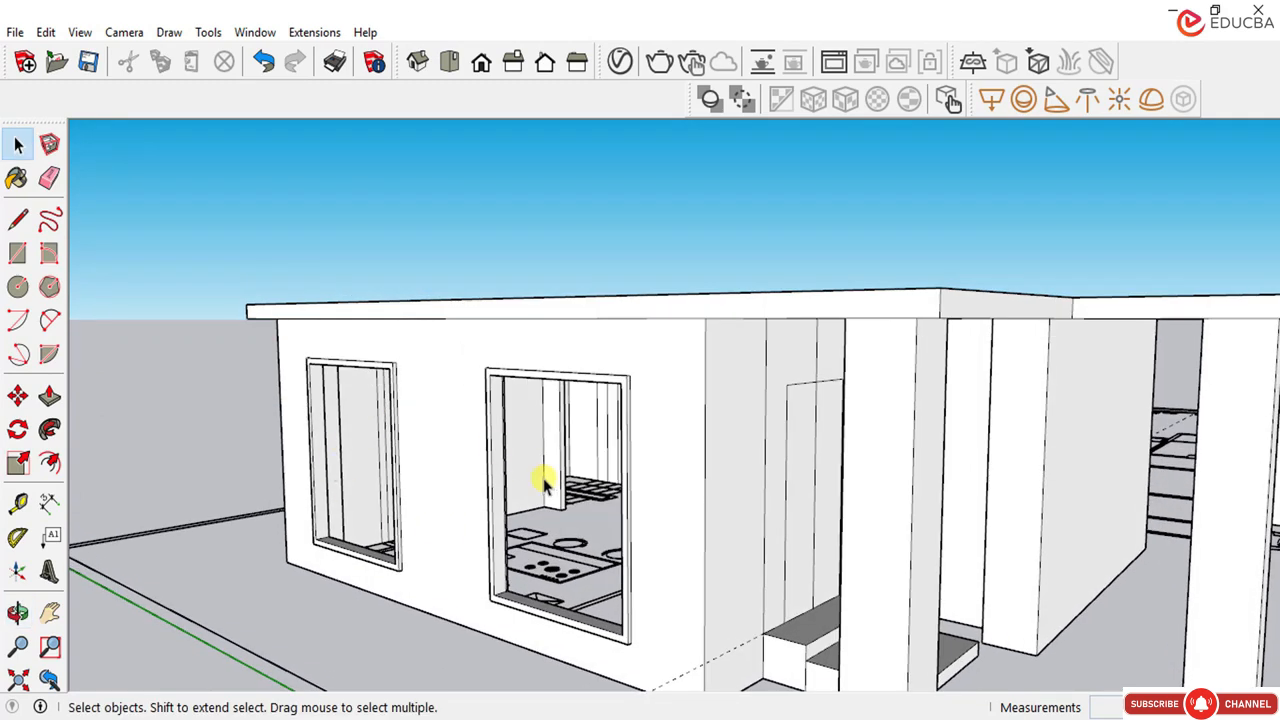
pyautogui.scroll(-5, 550, 484)
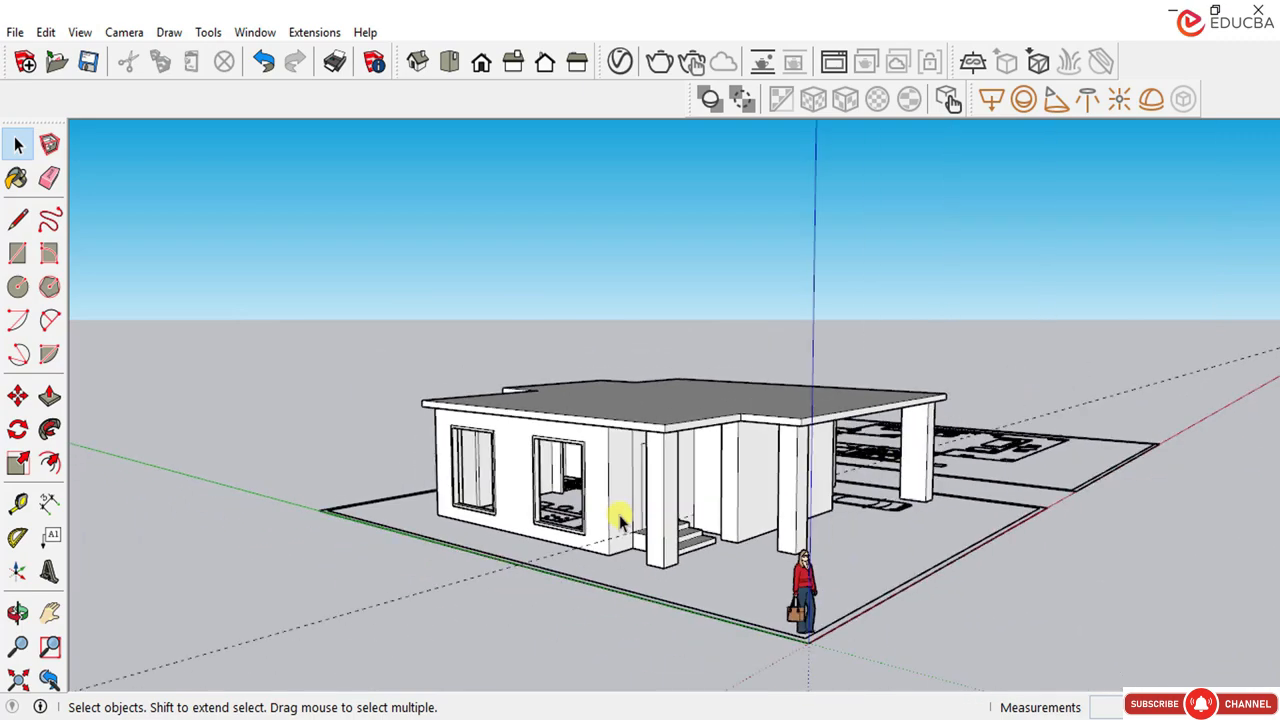
pyautogui.moveTo(617, 517); pyautogui.dragTo(568, 408, button='middle')
pyautogui.scroll(2, 512, 480)
pyautogui.scroll(2, 512, 480)
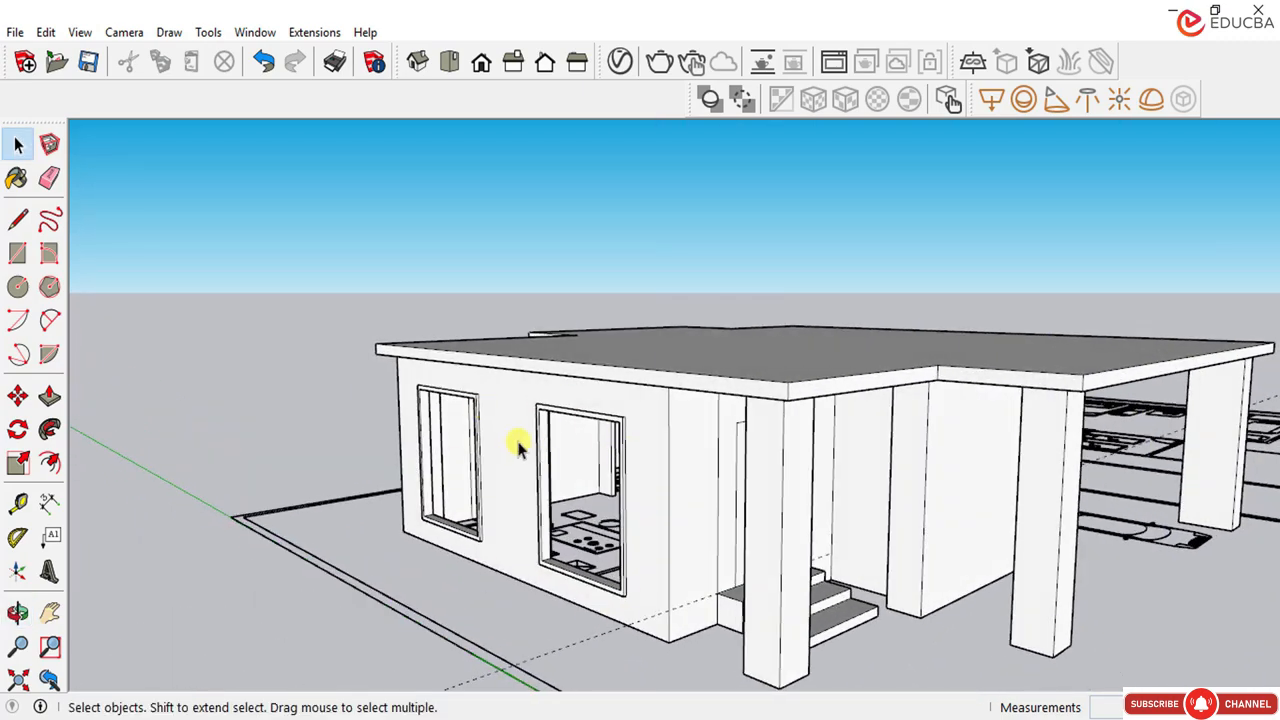
pyautogui.moveTo(520, 450); pyautogui.dragTo(571, 443, button='middle')
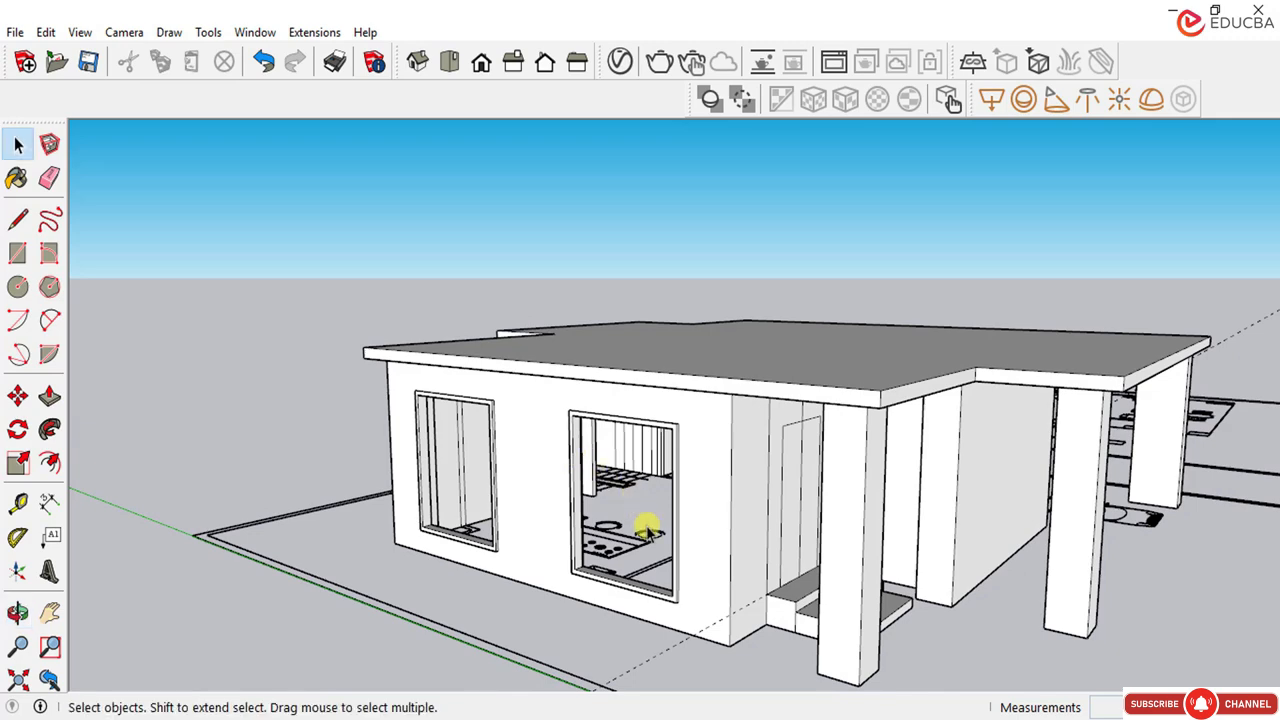
# Step: Draw a 2400 mm vertical line between the midpoints of the lower and upper inner edges of the opening nearest the entrance steps
pyautogui.scroll(4, 560, 555)
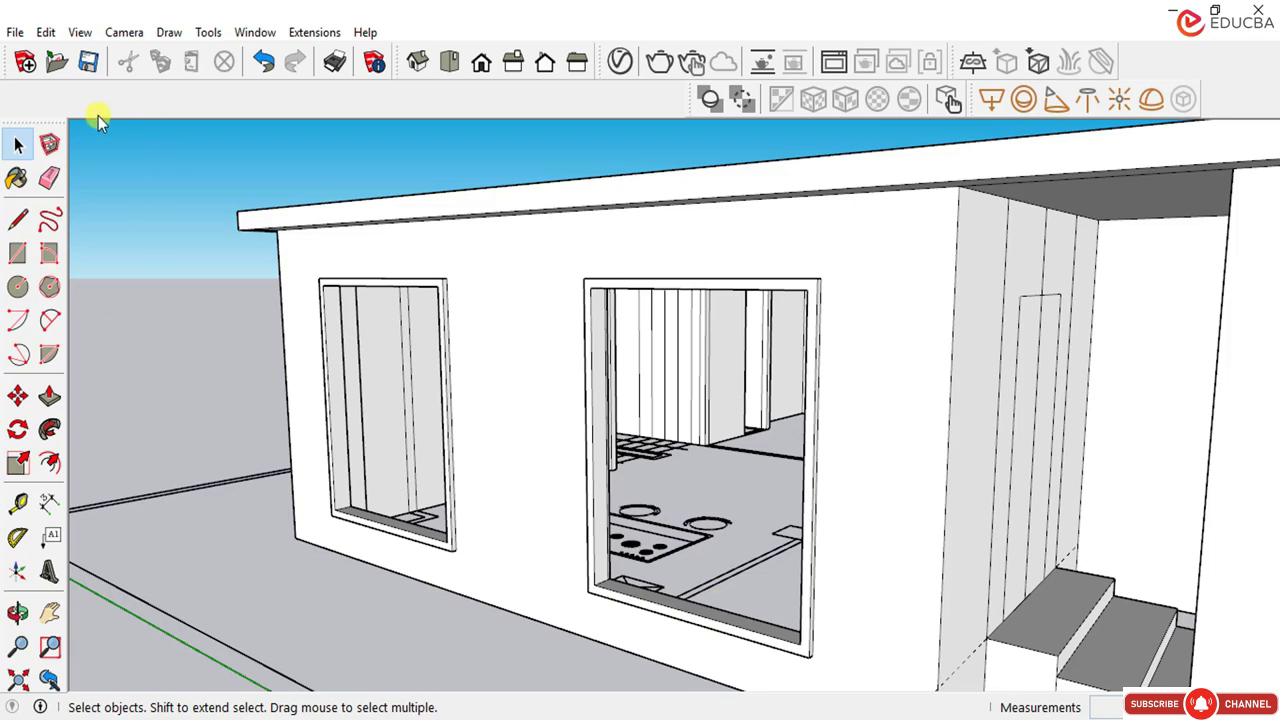
pyautogui.click(17, 219)
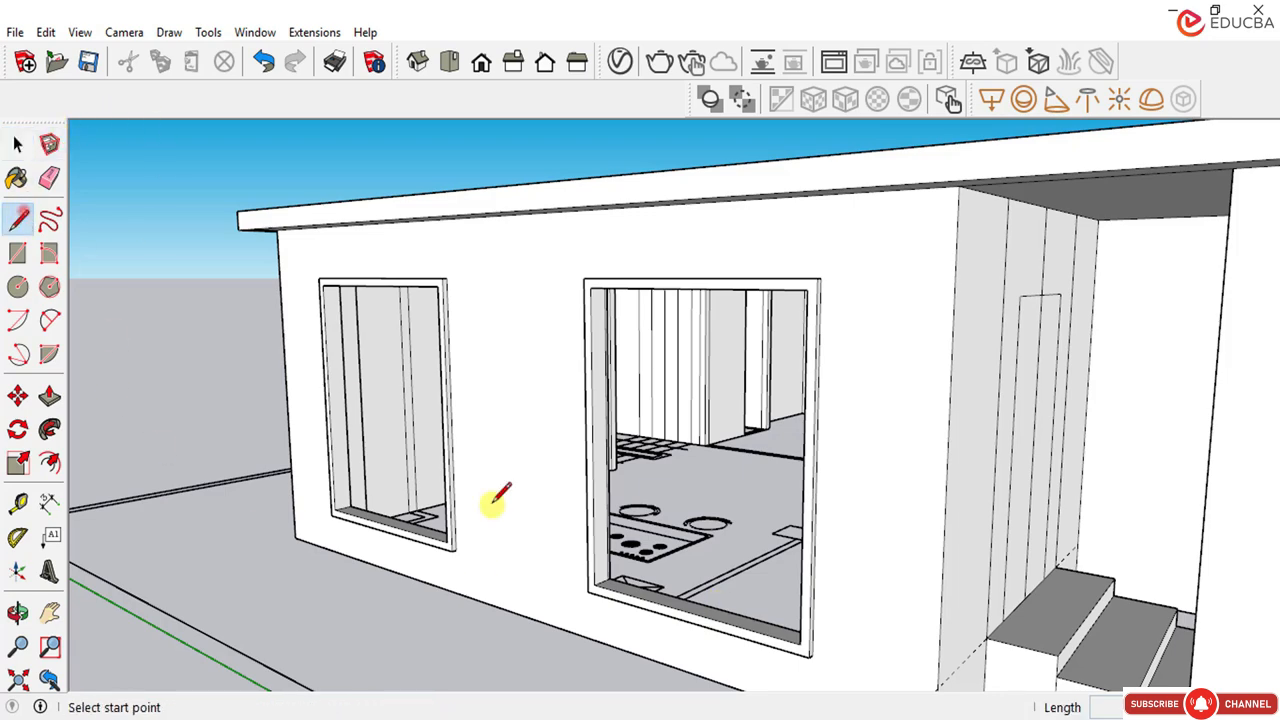
pyautogui.click(689, 609)
pyautogui.scroll(4, 690, 250)
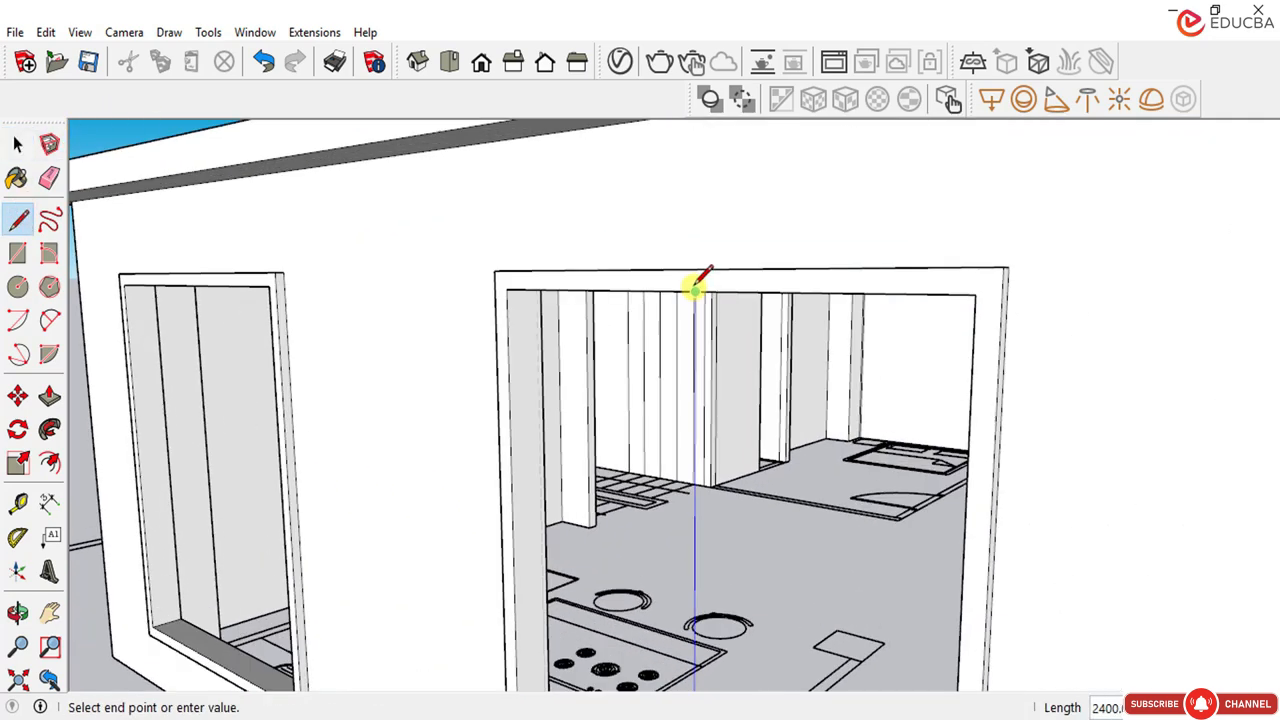
pyautogui.moveTo(702, 290)
pyautogui.mouseDown(button='middle')
pyautogui.moveTo(666, 300)
pyautogui.moveTo(637, 366)
pyautogui.mouseUp(button='middle')
pyautogui.scroll(-3, 646, 323)
pyautogui.scroll(-3, 630, 350)
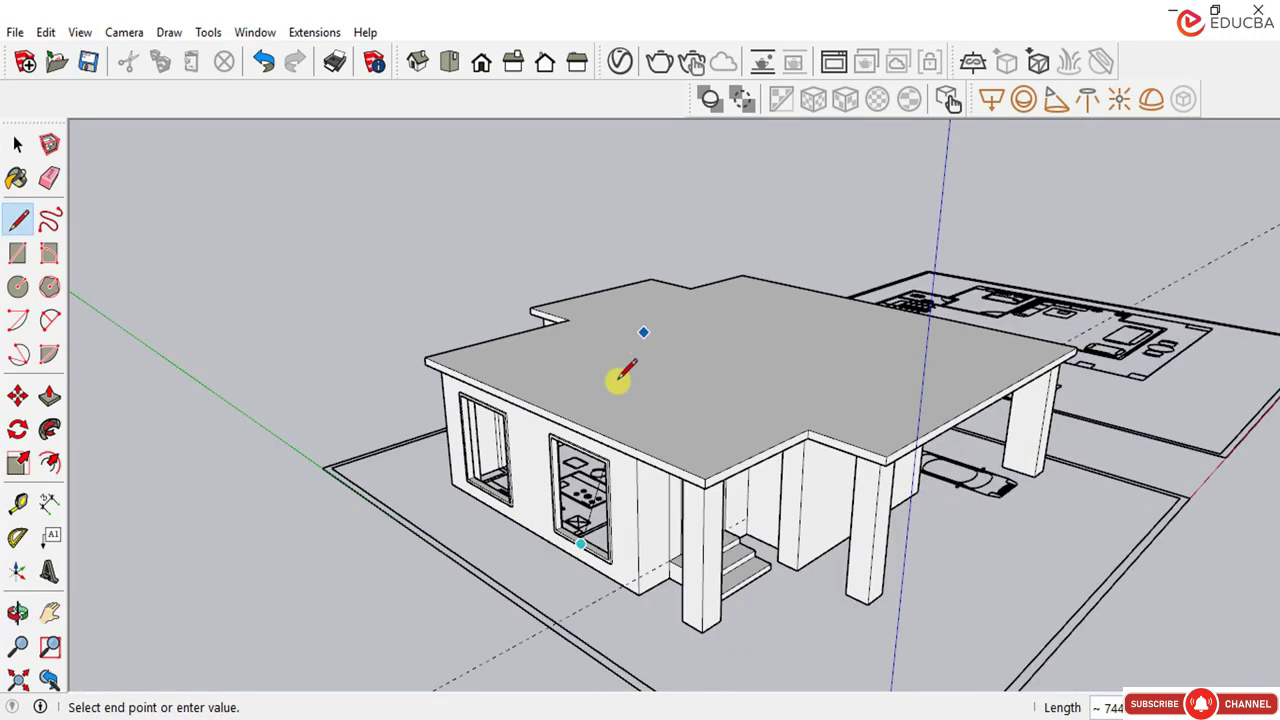
pyautogui.scroll(8, 590, 400)
pyautogui.scroll(-4, 596, 412)
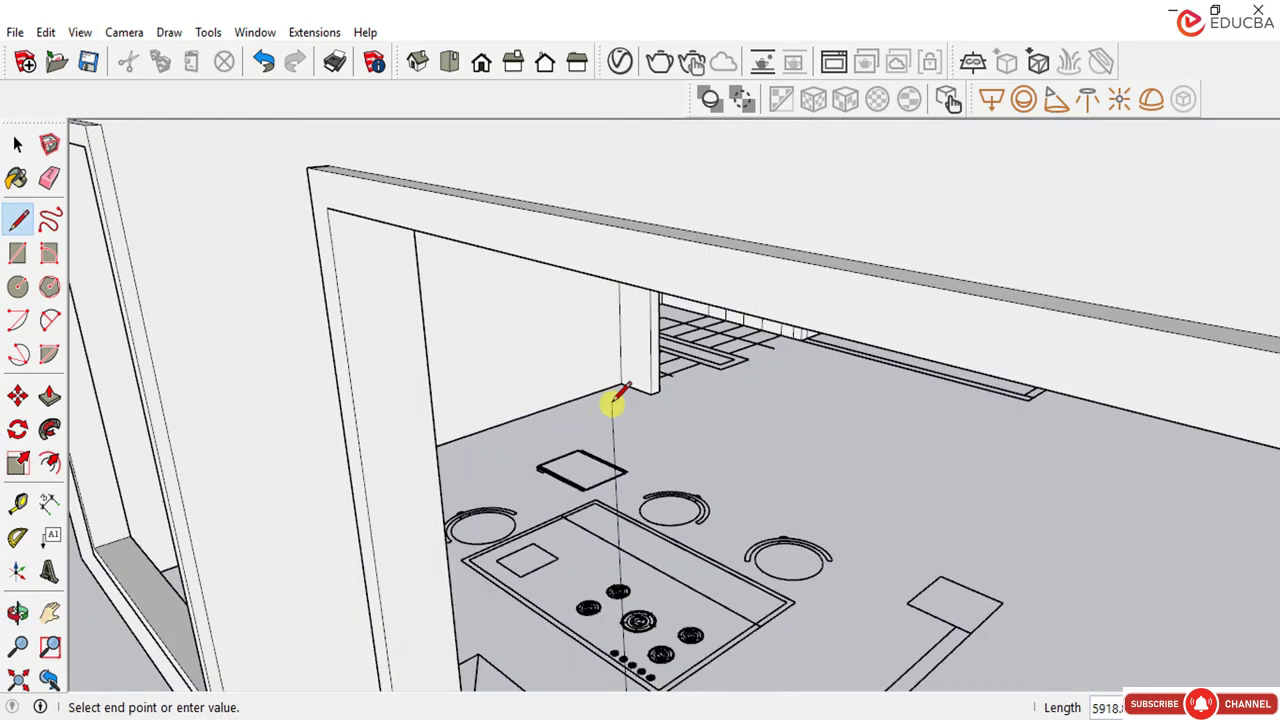
pyautogui.click(628, 360)
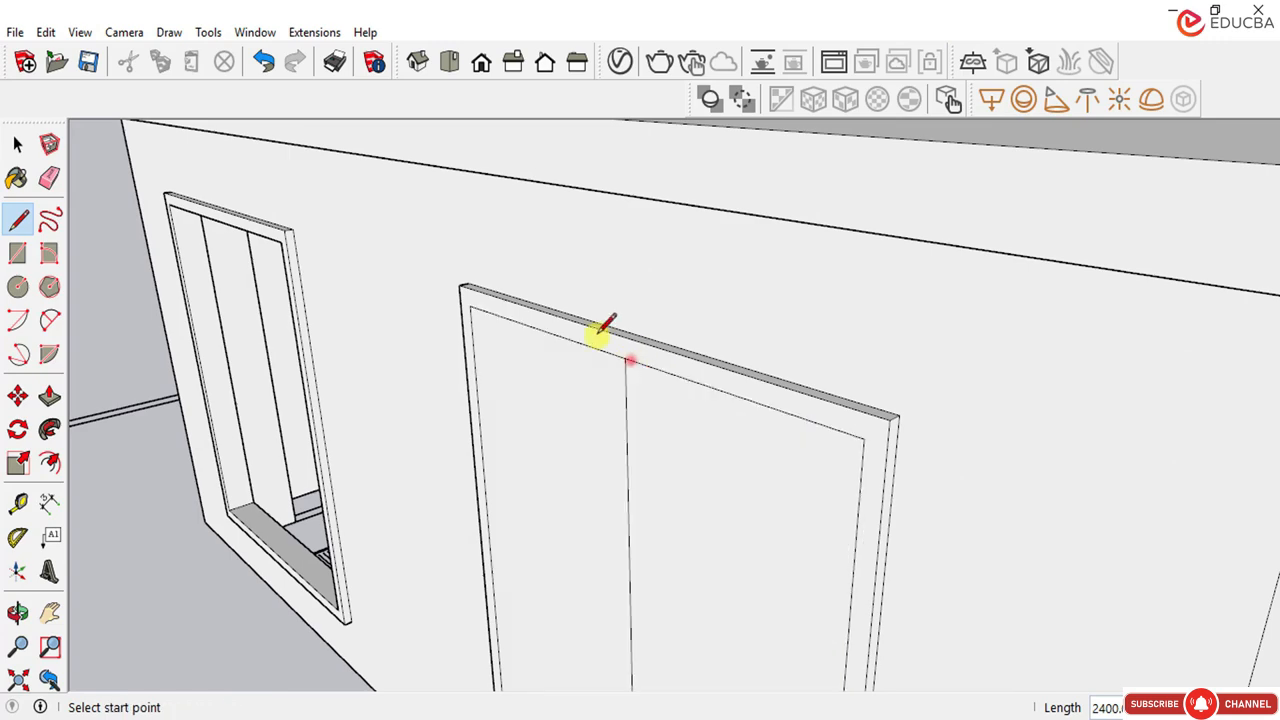
pyautogui.scroll(-2, 650, 310)
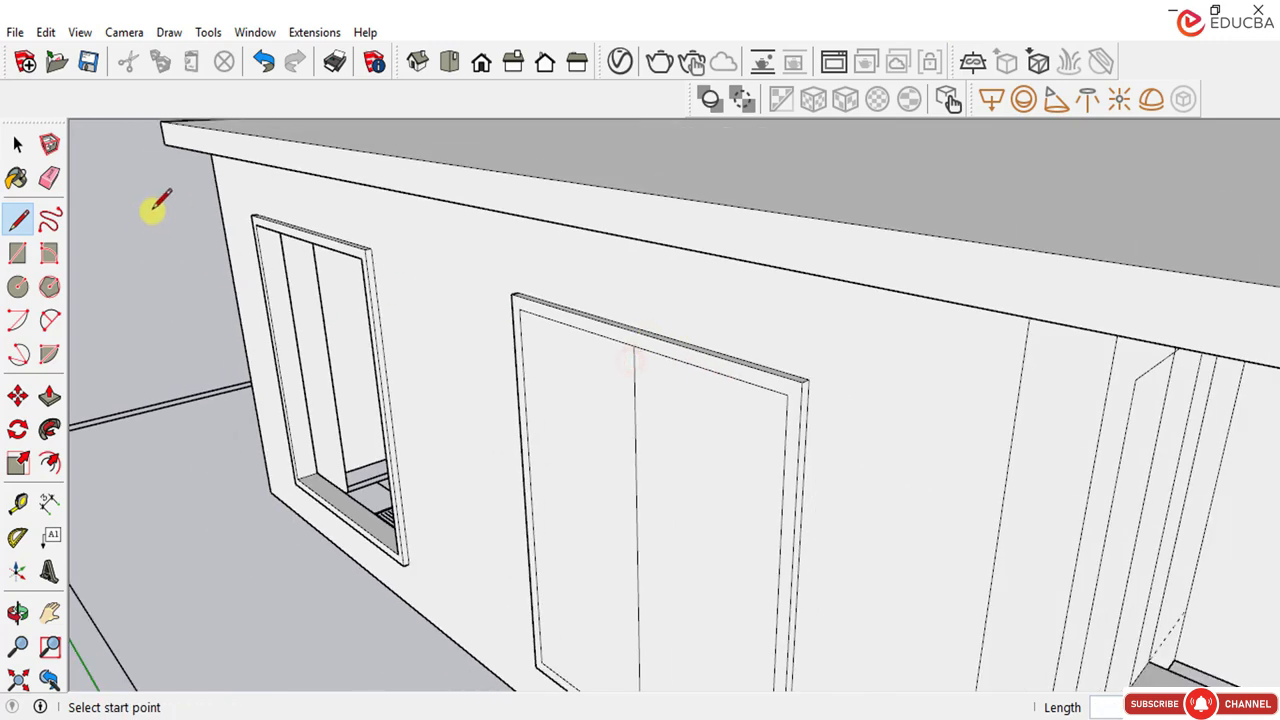
pyautogui.click(17, 145)
# Step: Offset the outline of the divided opening's half nearest the entrance steps inward by 50 mm
pyautogui.moveTo(305, 268); pyautogui.dragTo(115, 447, button='middle')
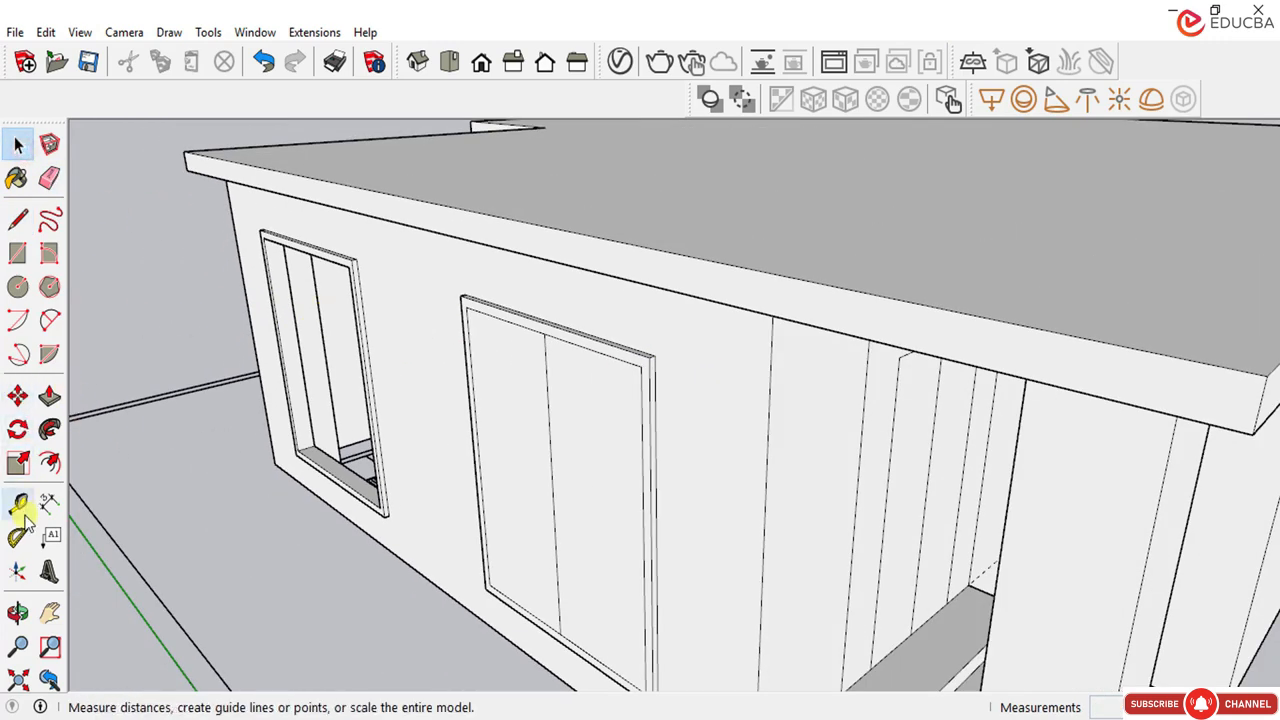
pyautogui.click(49, 463)
pyautogui.scroll(1, 555, 438)
pyautogui.scroll(1, 555, 438)
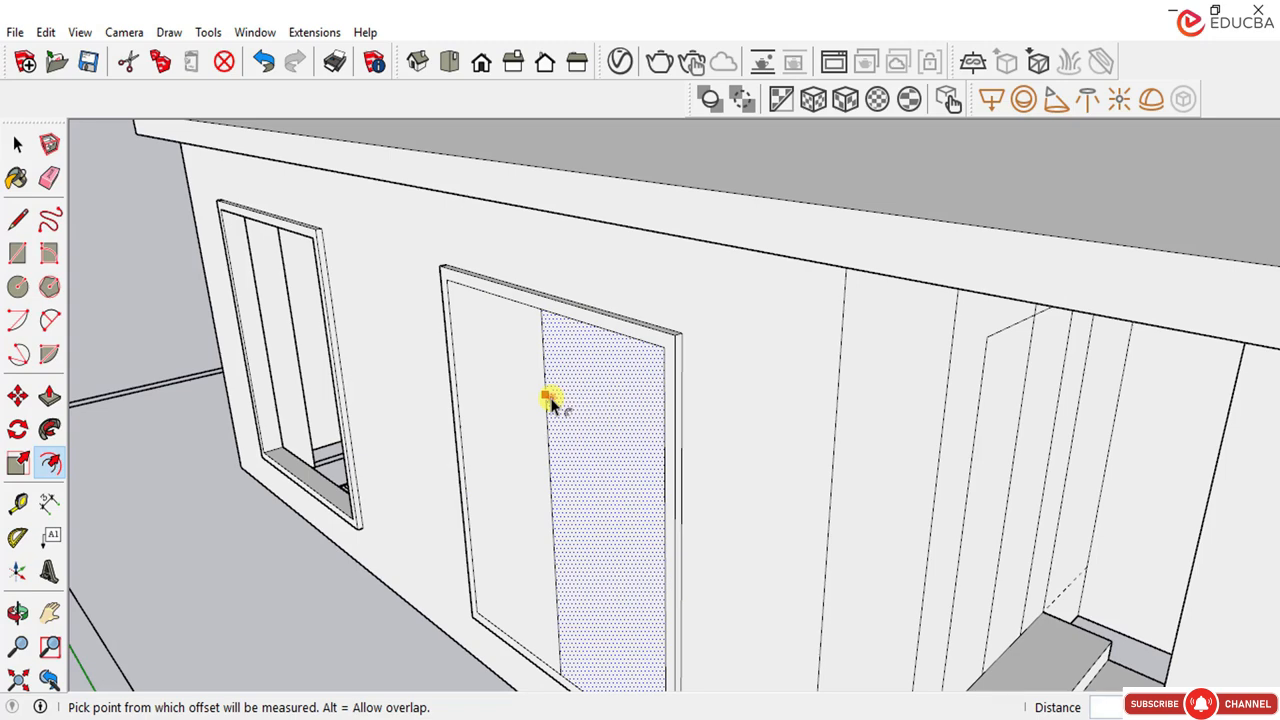
pyautogui.click(549, 400)
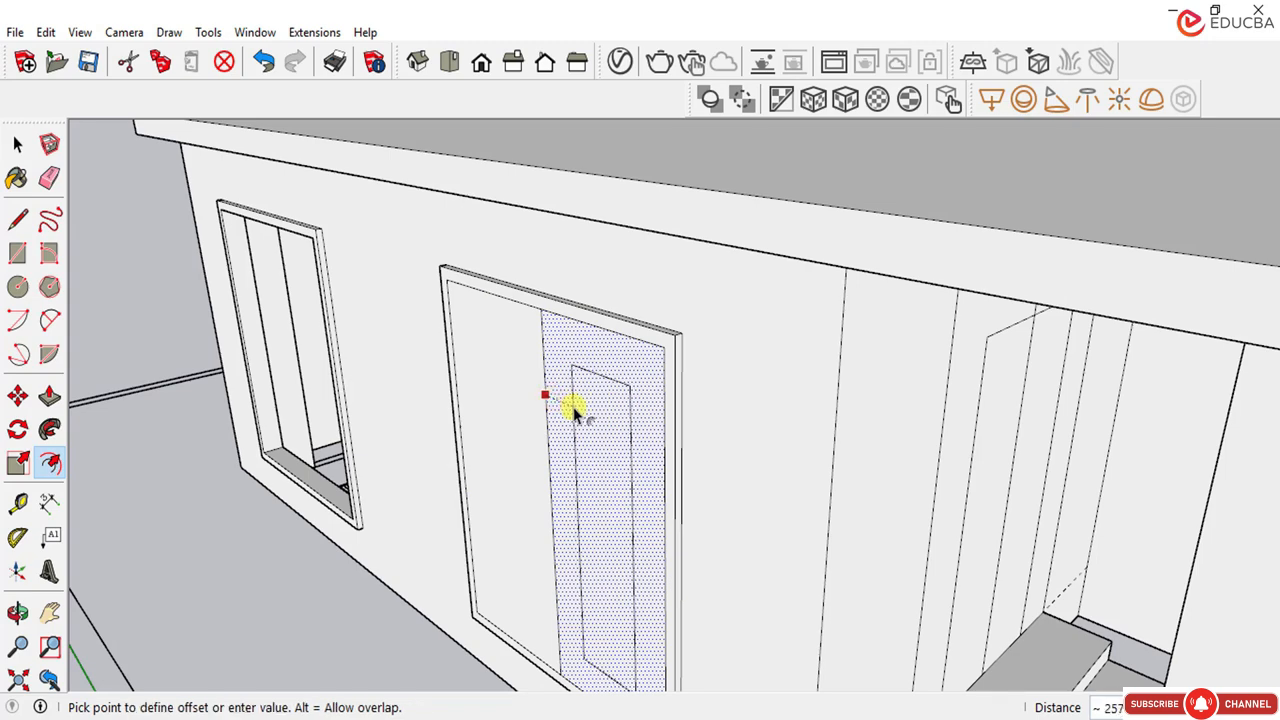
pyautogui.click(575, 410)
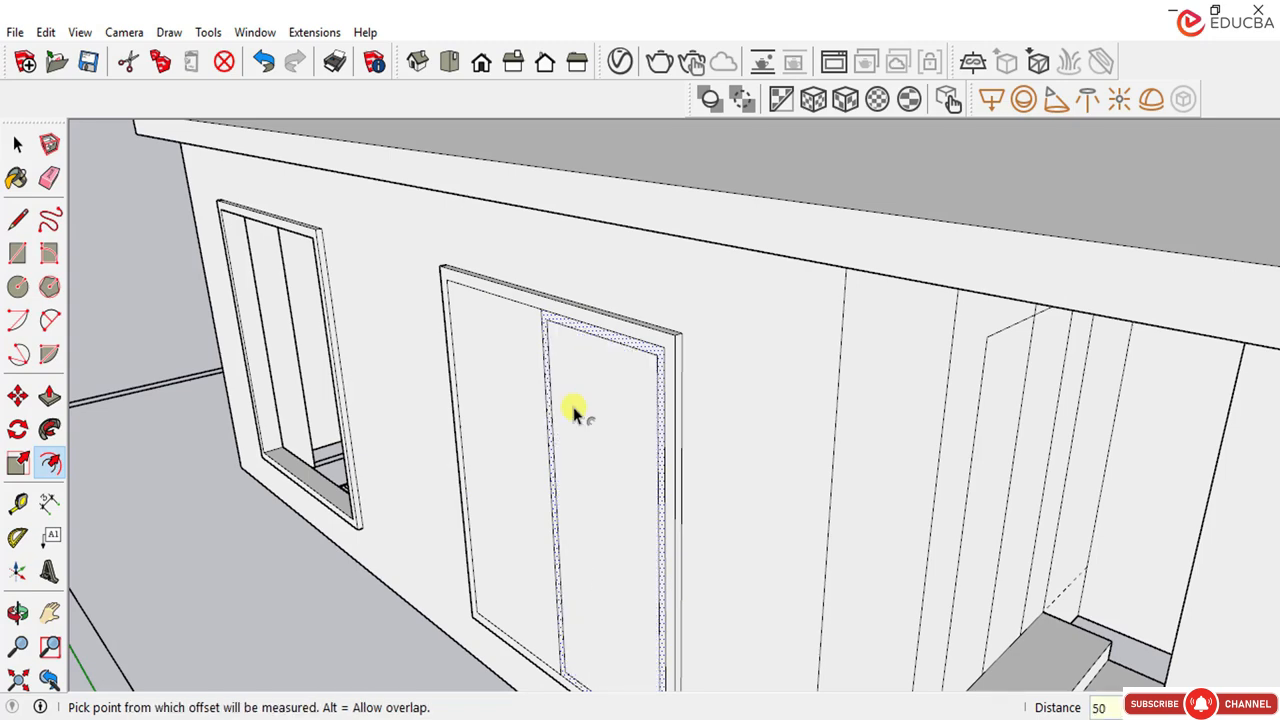
# Step: Offset the outline of the divided opening's half farthest from the entrance steps inward by 50 mm
pyautogui.scroll(3, 522, 320)
pyautogui.click(520, 320)
pyautogui.write('5')
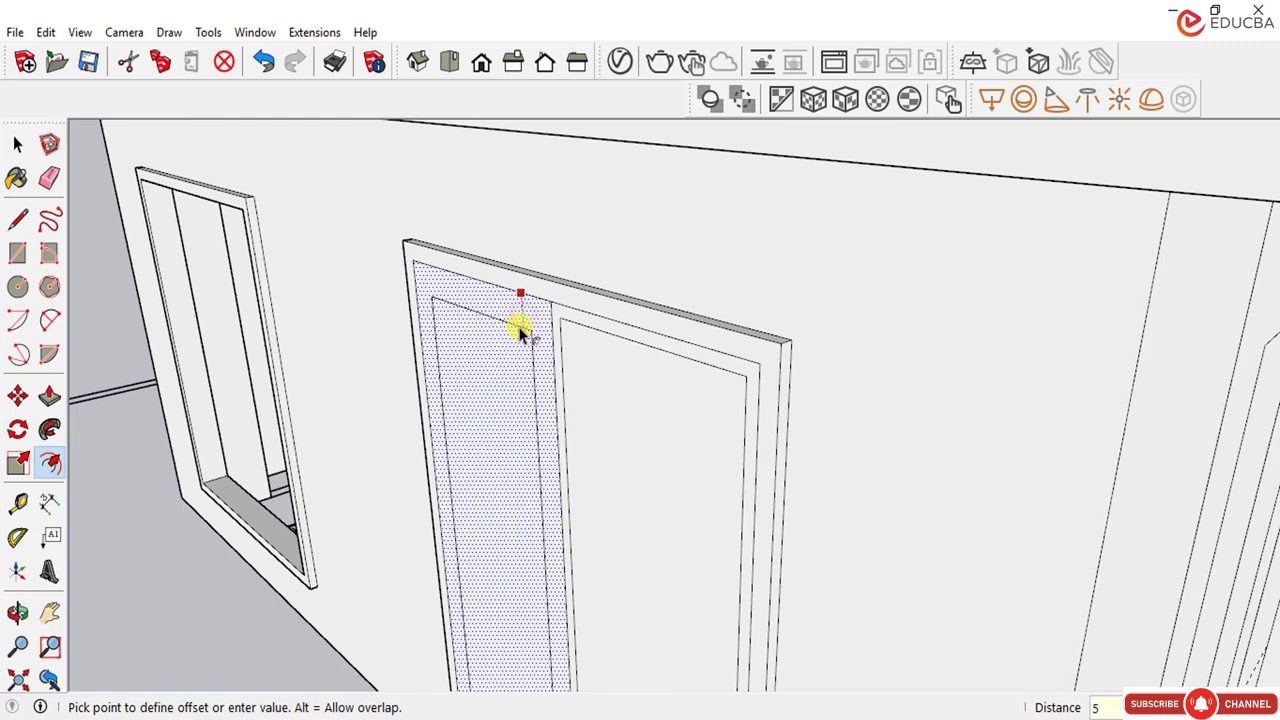
pyautogui.write('0')
pyautogui.press('Return')
pyautogui.scroll(-3, 563, 229)
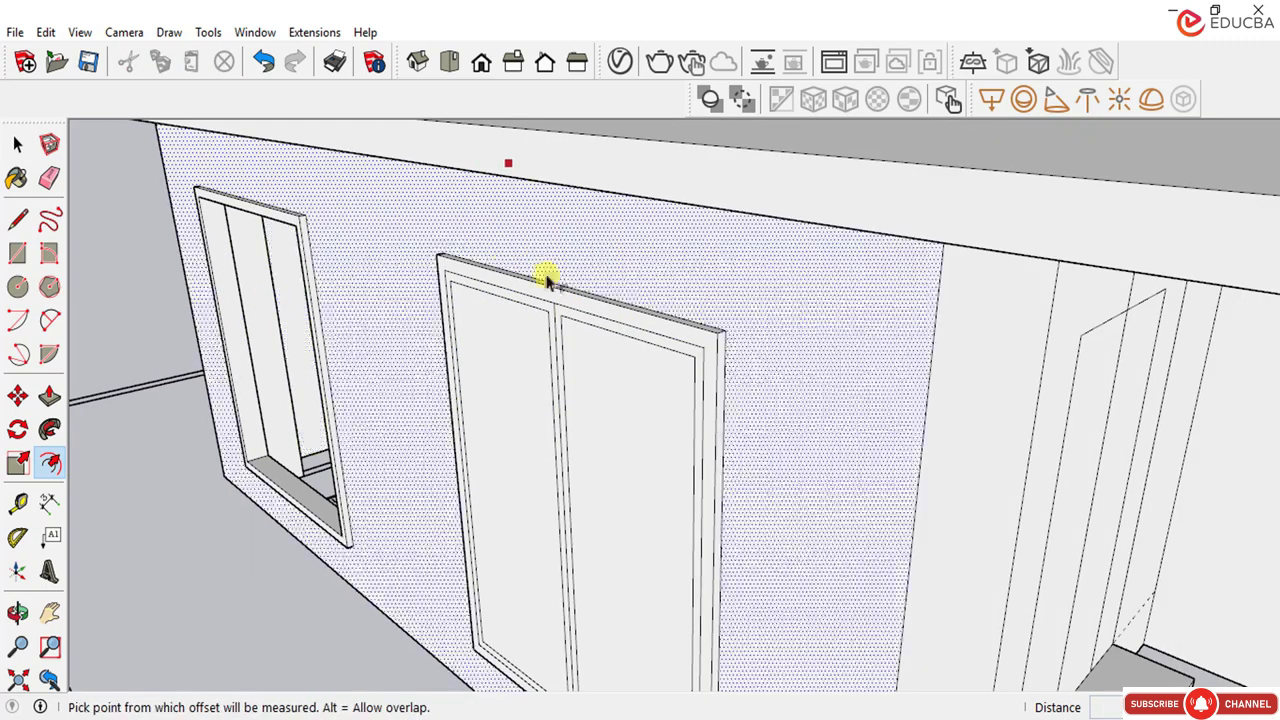
pyautogui.moveTo(548, 280); pyautogui.dragTo(429, 217, button='middle')
pyautogui.click(22, 145)
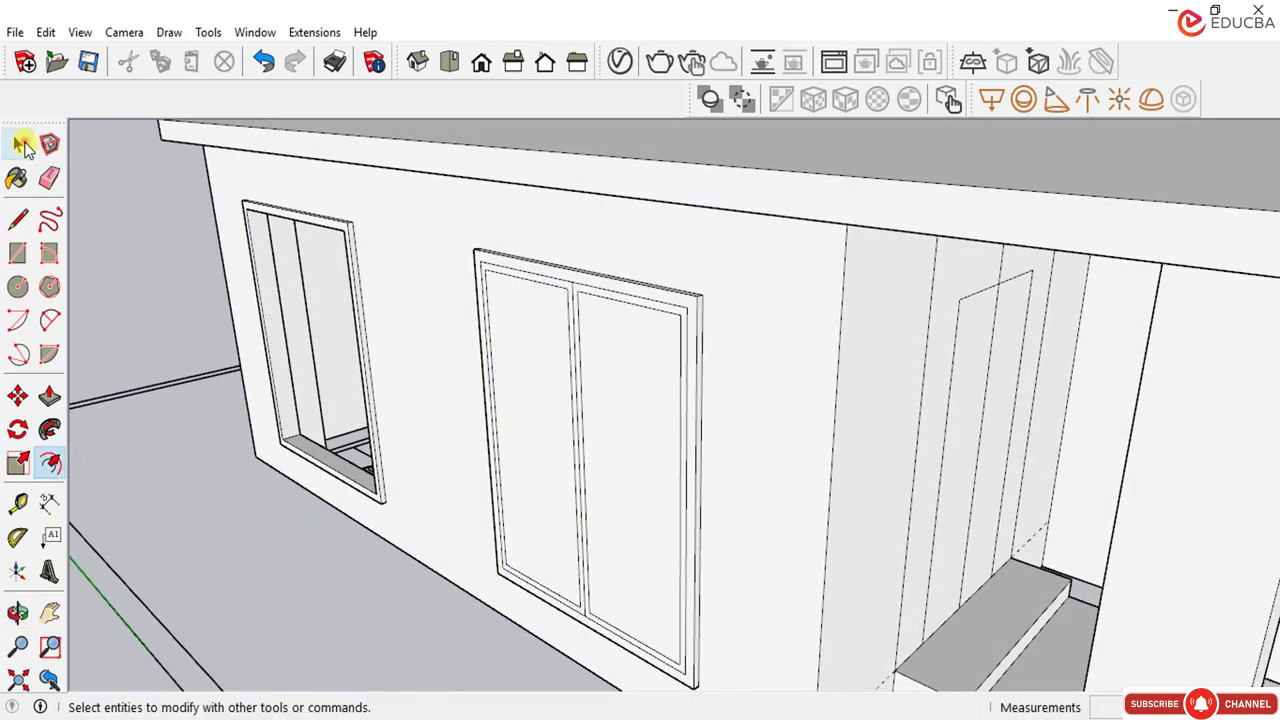
pyautogui.click(22, 145)
# Step: Push the two inner panel faces of the divided opening inward by 150 mm
pyautogui.scroll(2, 573, 318)
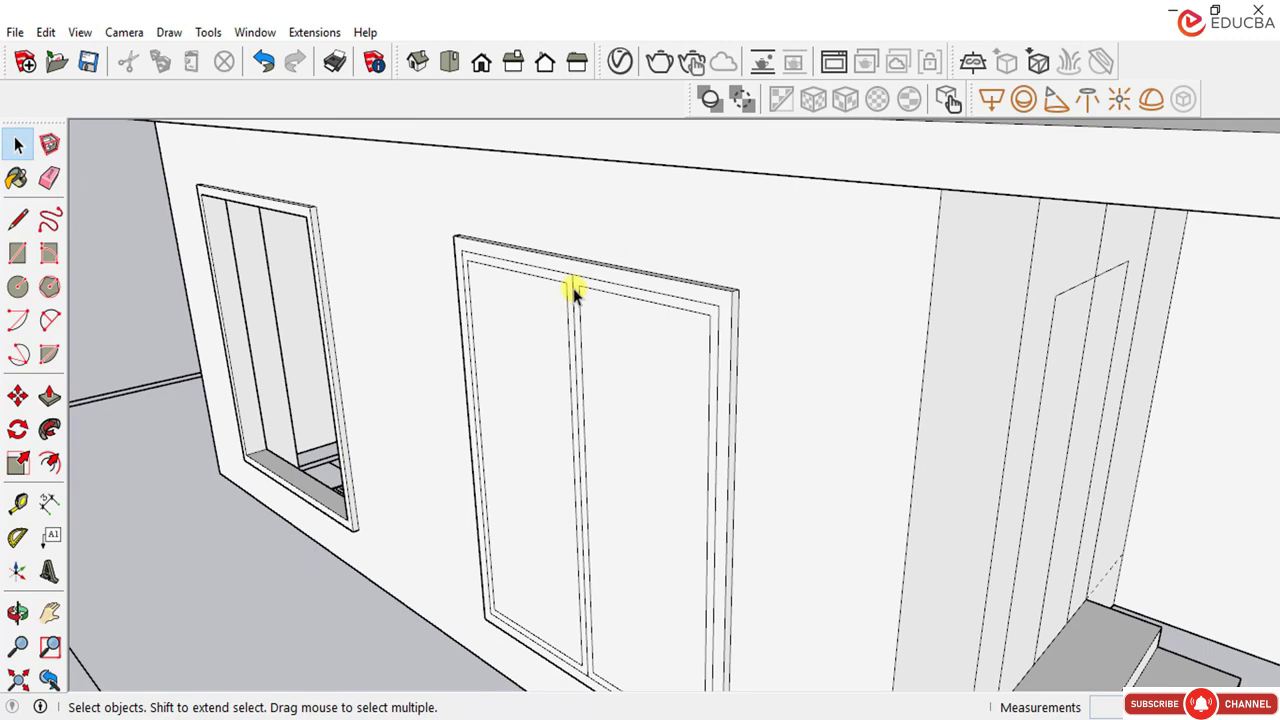
pyautogui.scroll(-2, 573, 290)
pyautogui.moveTo(503, 277); pyautogui.dragTo(530, 305, button='middle')
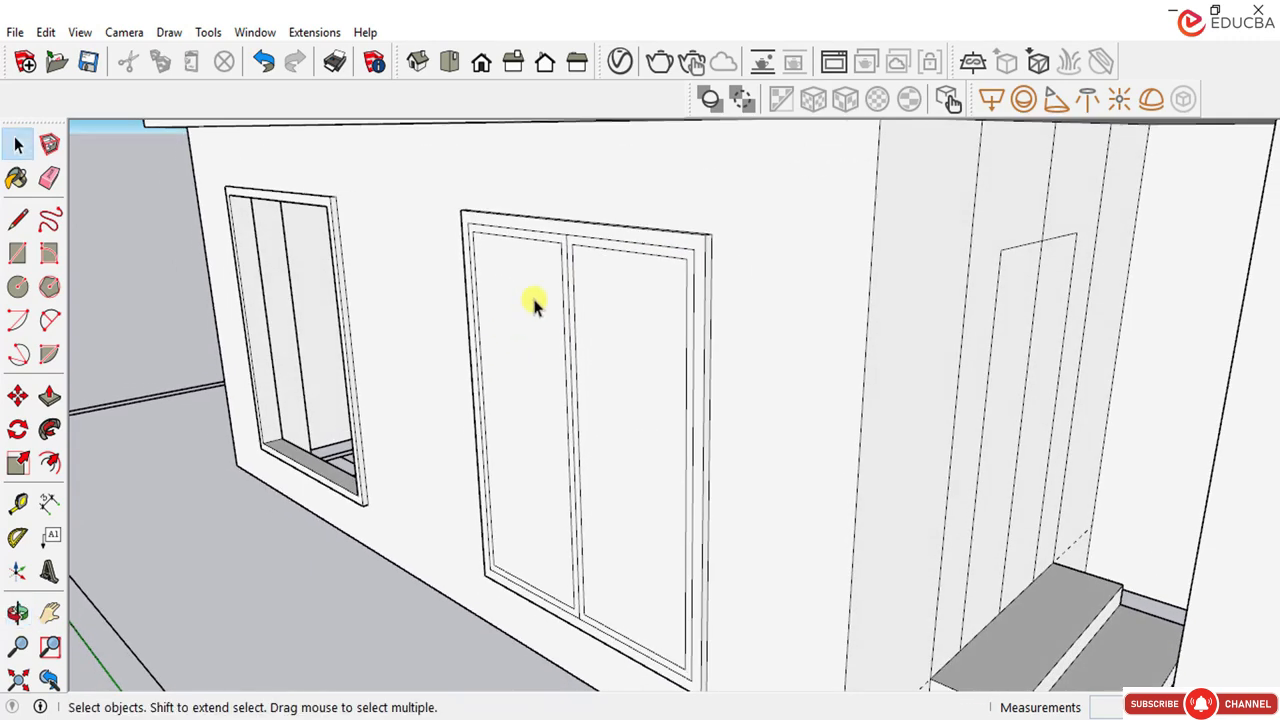
pyautogui.scroll(-1, 533, 303)
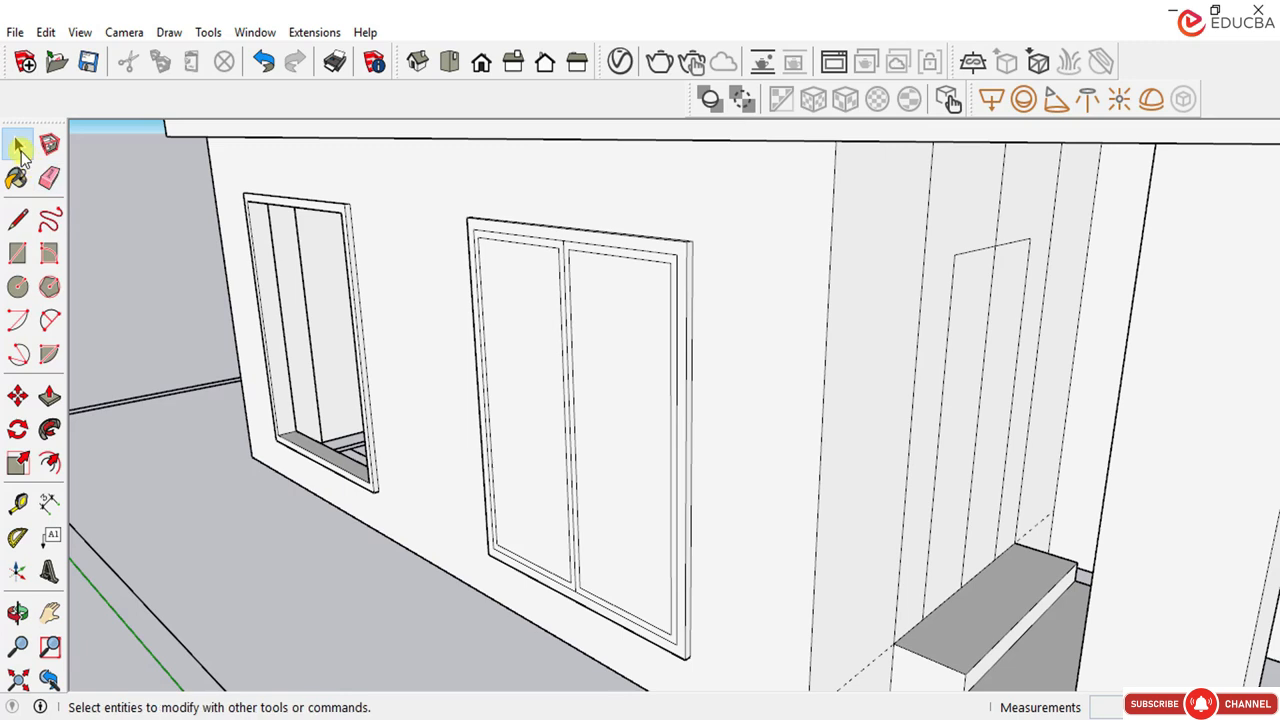
pyautogui.click(19, 146)
pyautogui.click(507, 372)
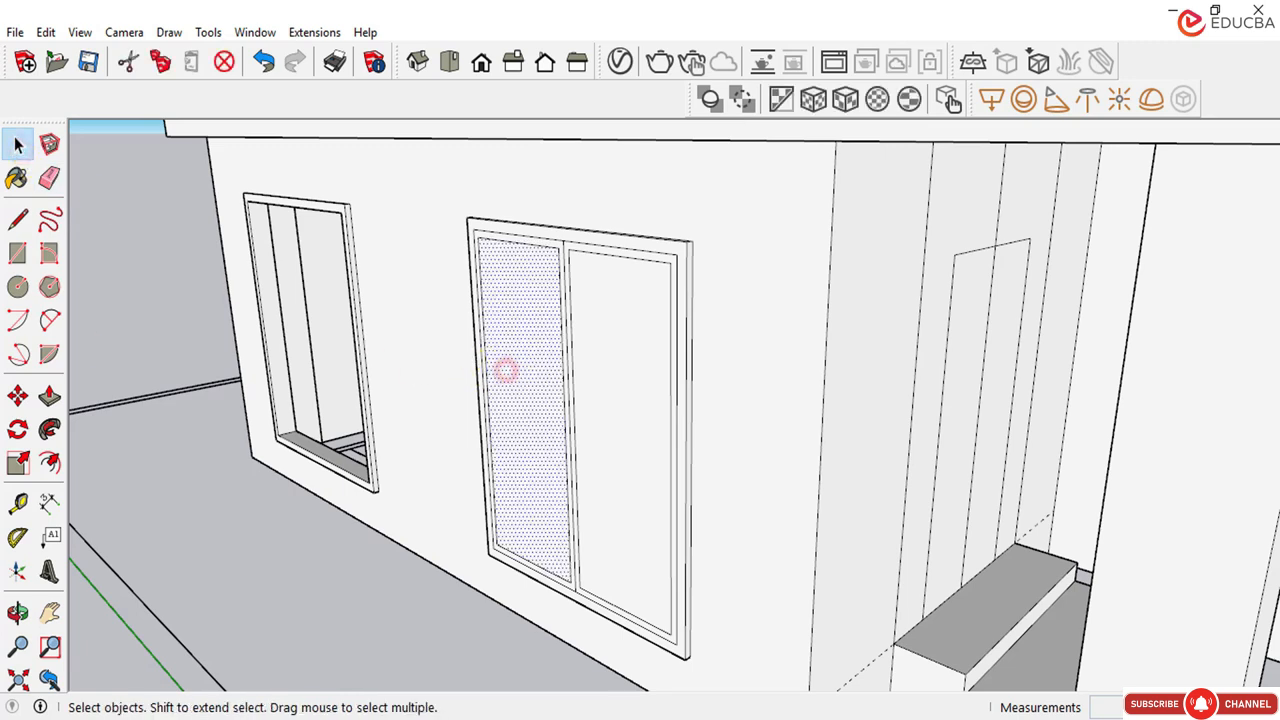
pyautogui.click(49, 397)
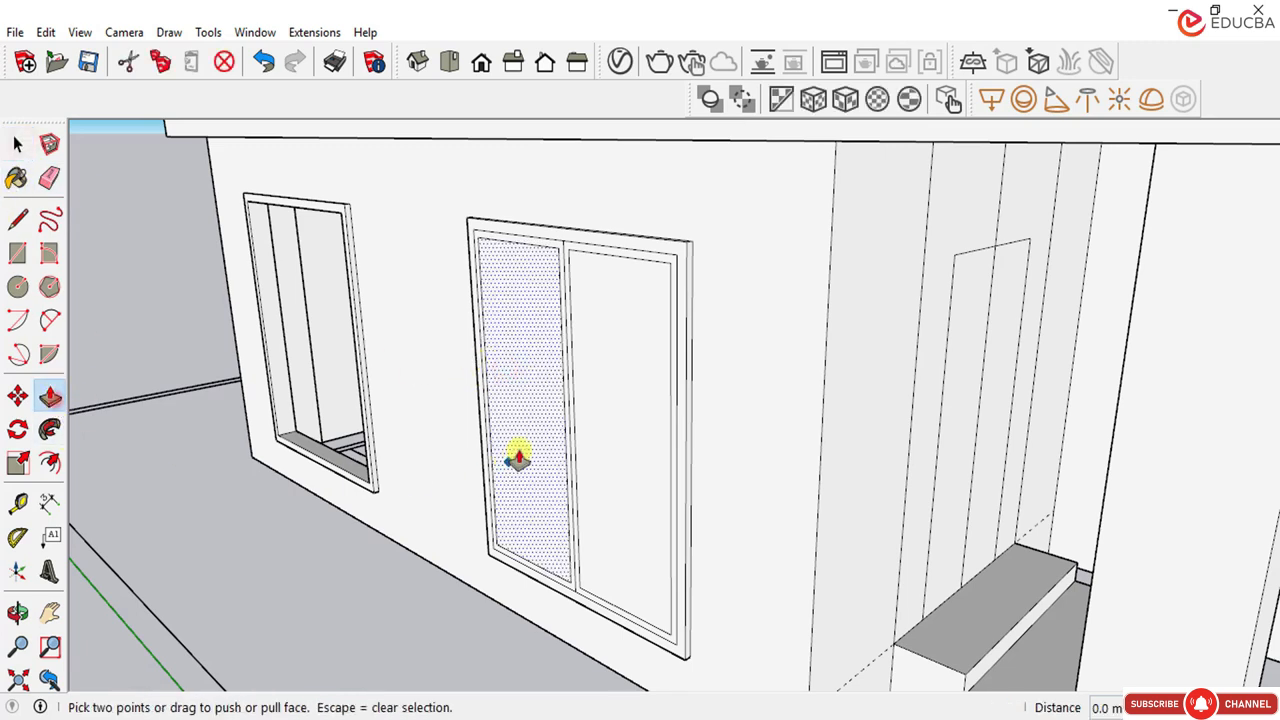
pyautogui.moveTo(517, 458); pyautogui.dragTo(532, 420)
pyautogui.moveTo(619, 477); pyautogui.dragTo(622, 465)
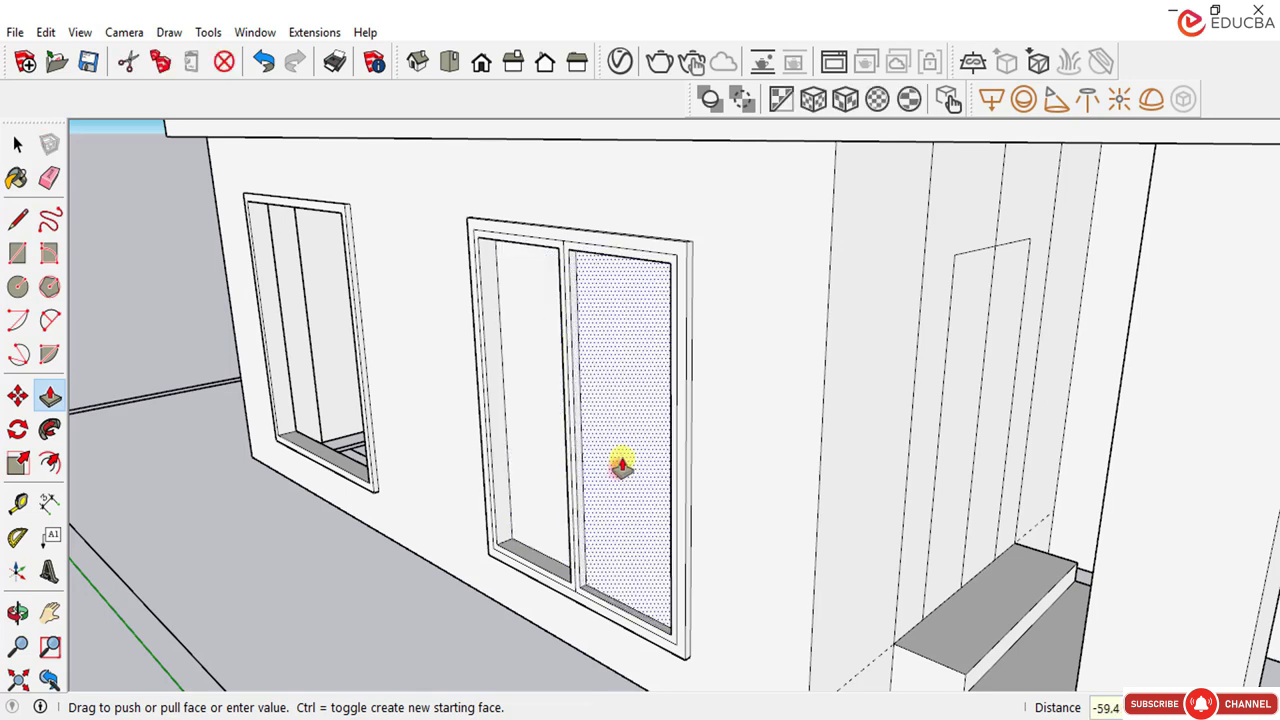
pyautogui.write('150')
pyautogui.press('Return')
# Step: Delete the two recessed panel faces in the window nearest the entrance steps to open both sashes
pyautogui.click(17, 144)
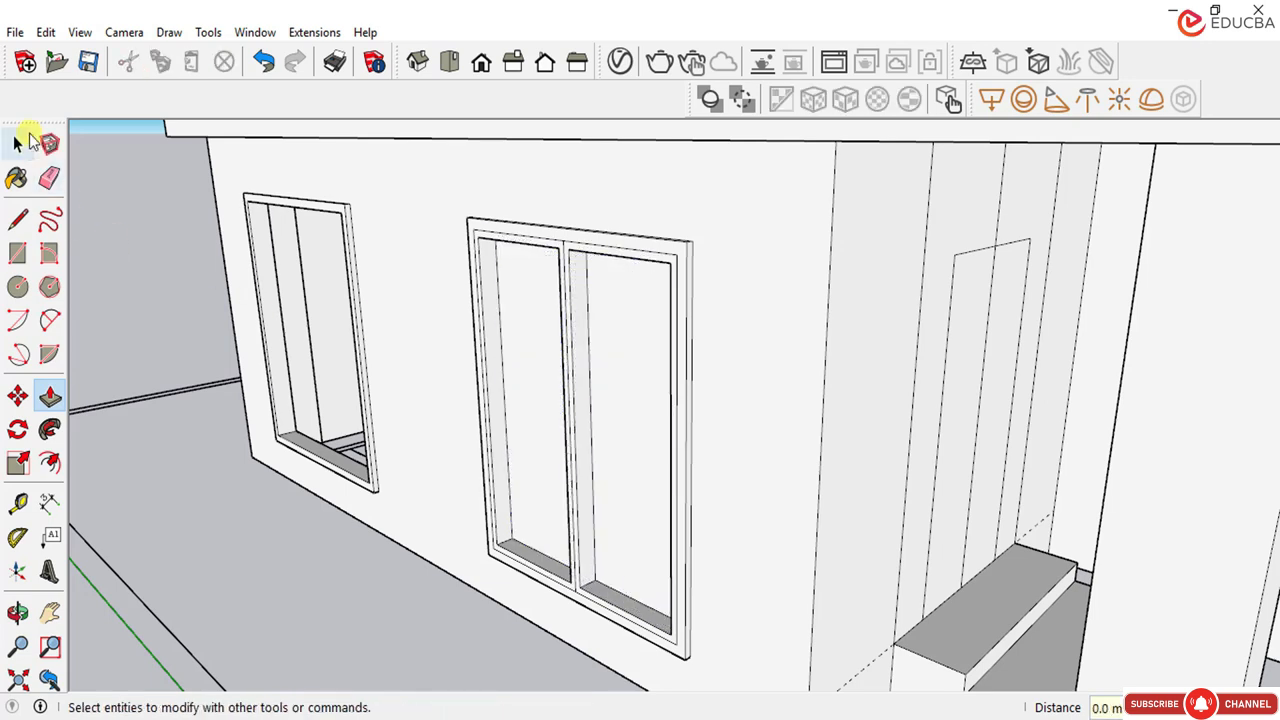
pyautogui.click(522, 340)
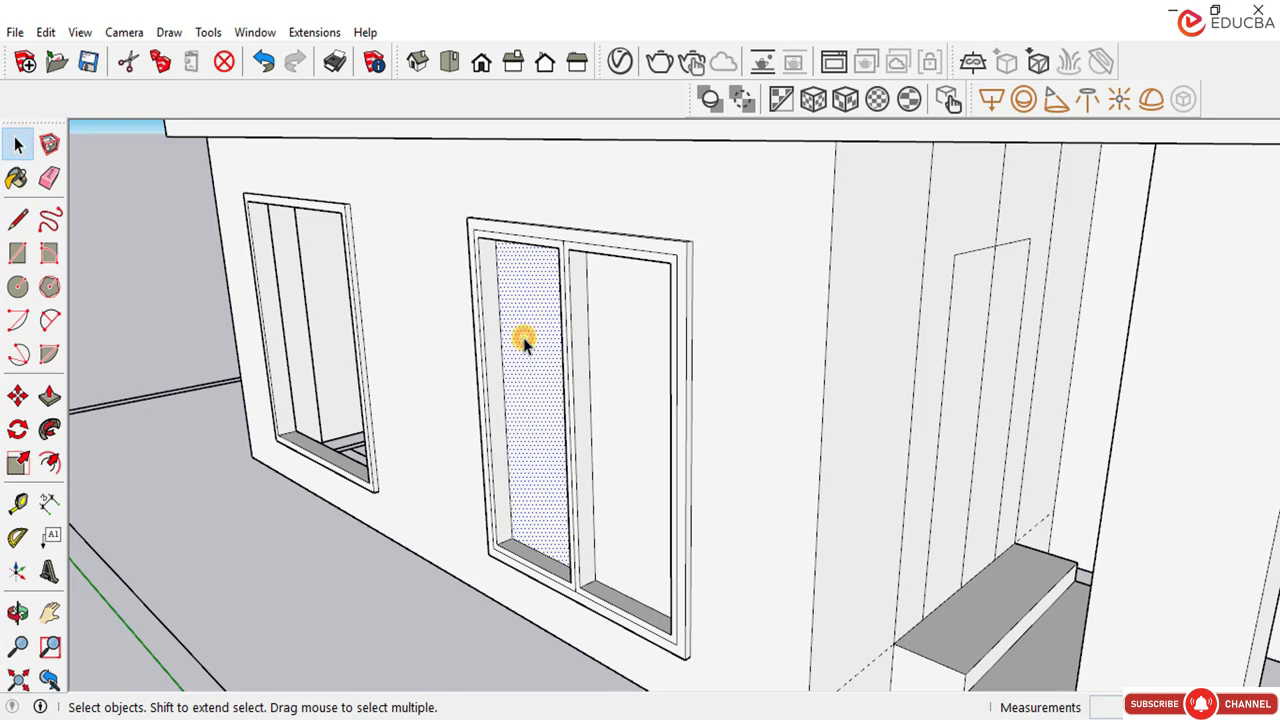
pyautogui.press('Delete')
pyautogui.click(593, 375)
pyautogui.press('Delete')
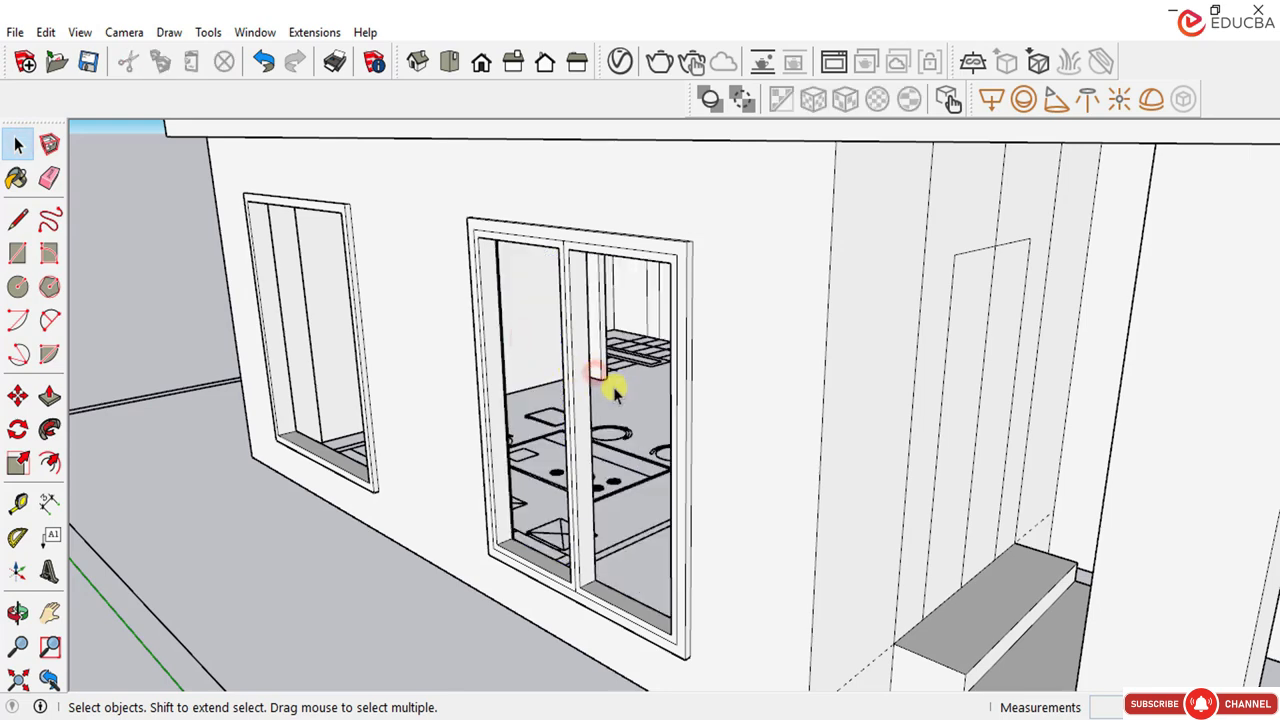
# Step: Delete the centre line dividing the middle mullion of the window nearest the entrance steps
pyautogui.scroll(3, 560, 620)
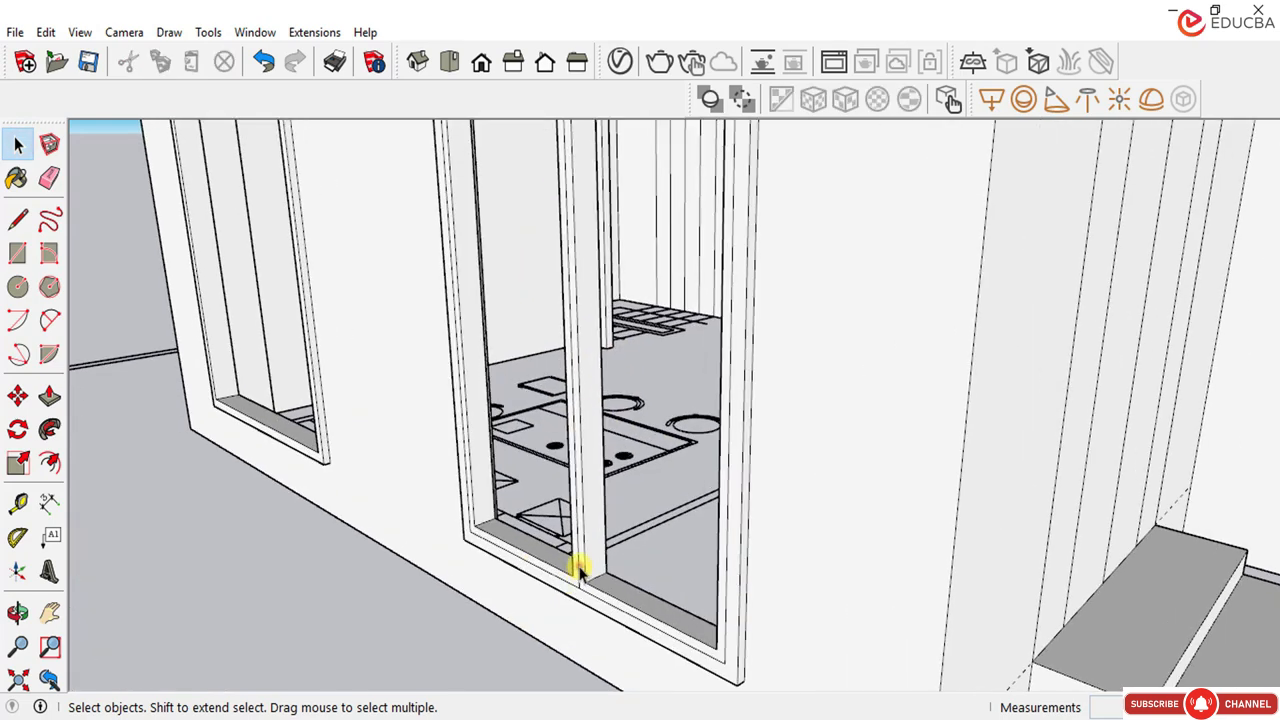
pyautogui.click(580, 568)
pyautogui.press('Delete')
# Step: Push the joined sash frame face of the window nearest the entrance steps inward by 25 mm
pyautogui.scroll(-1, 560, 494)
pyautogui.scroll(-3, 557, 490)
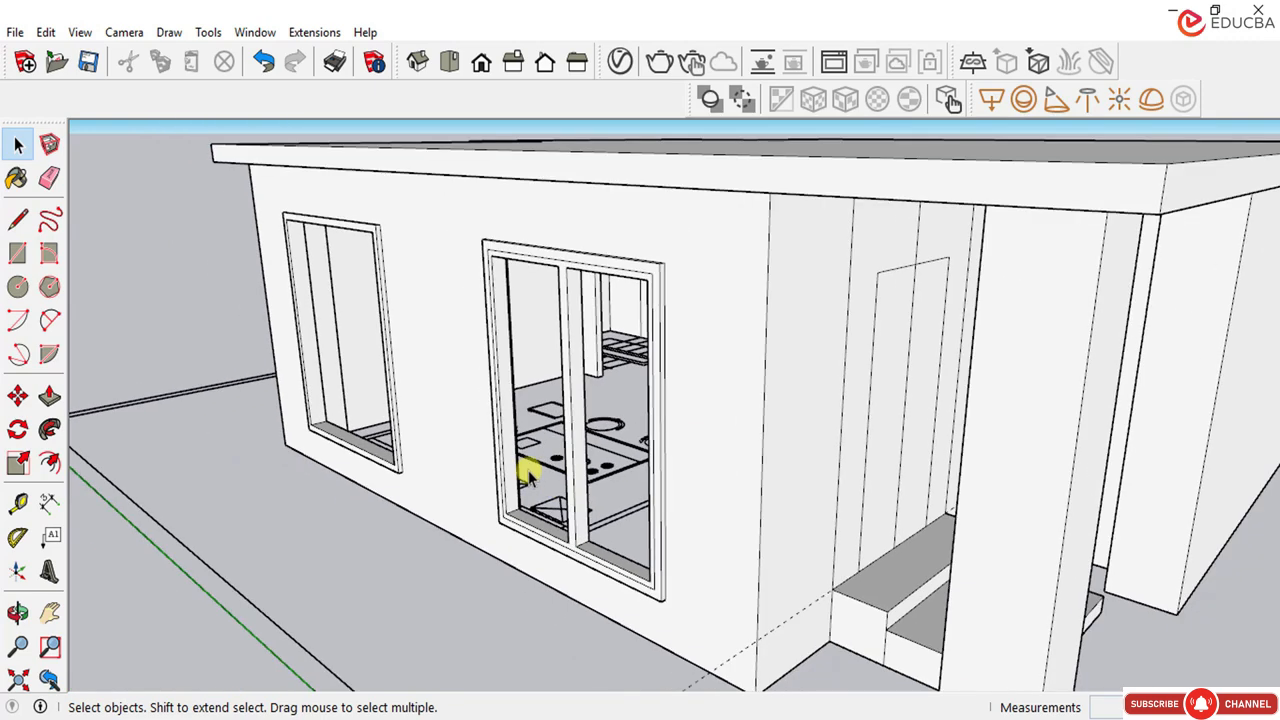
pyautogui.moveTo(529, 466); pyautogui.dragTo(610, 400, button='middle')
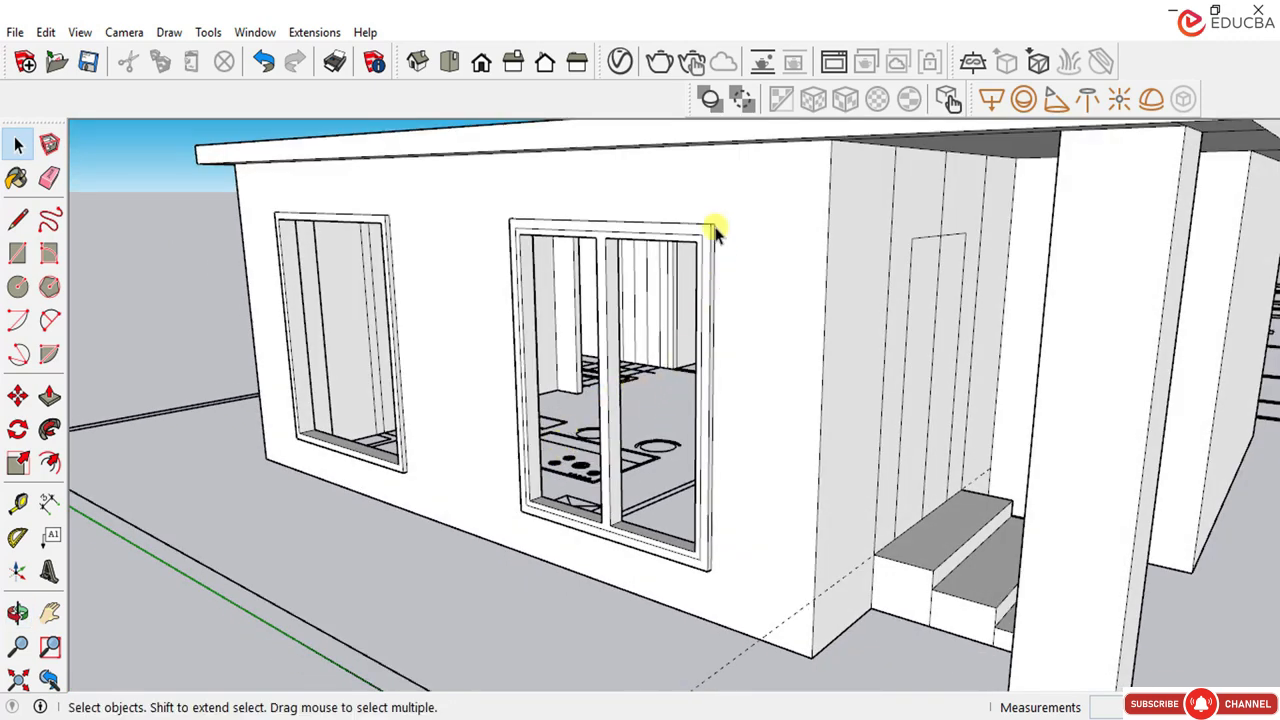
pyautogui.scroll(4, 715, 230)
pyautogui.scroll(-1, 557, 218)
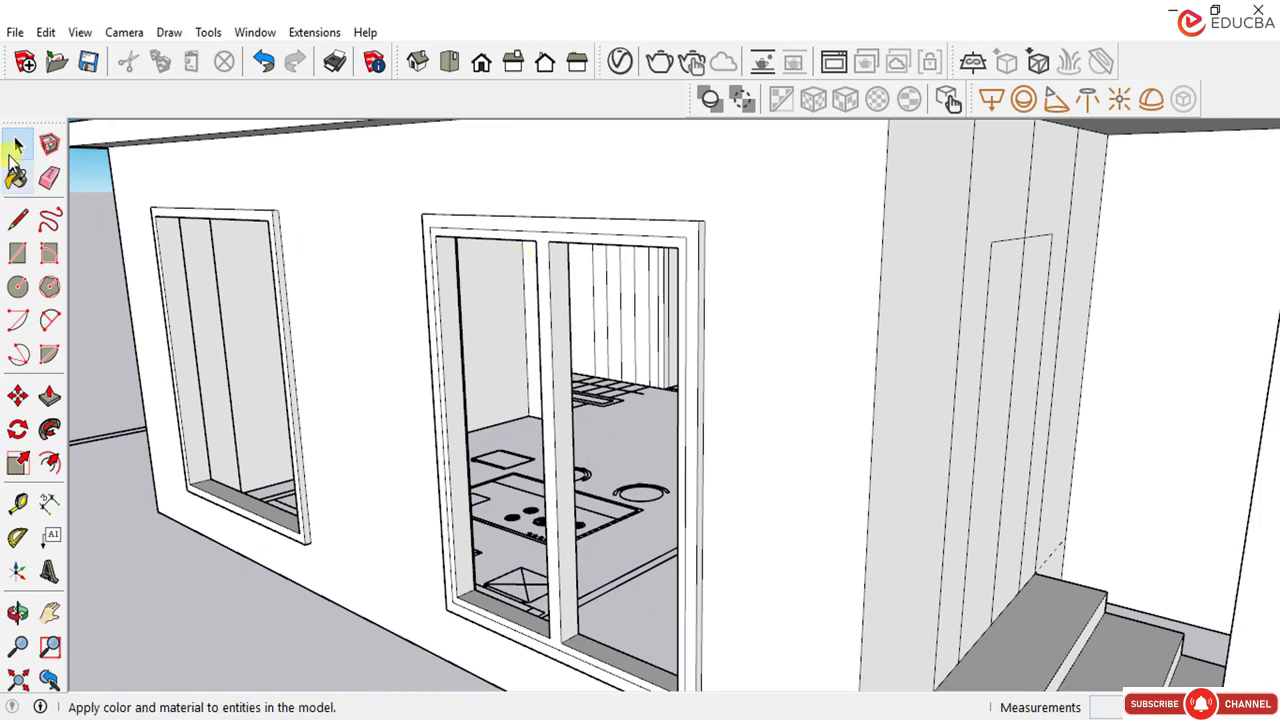
pyautogui.click(49, 396)
pyautogui.scroll(2, 570, 250)
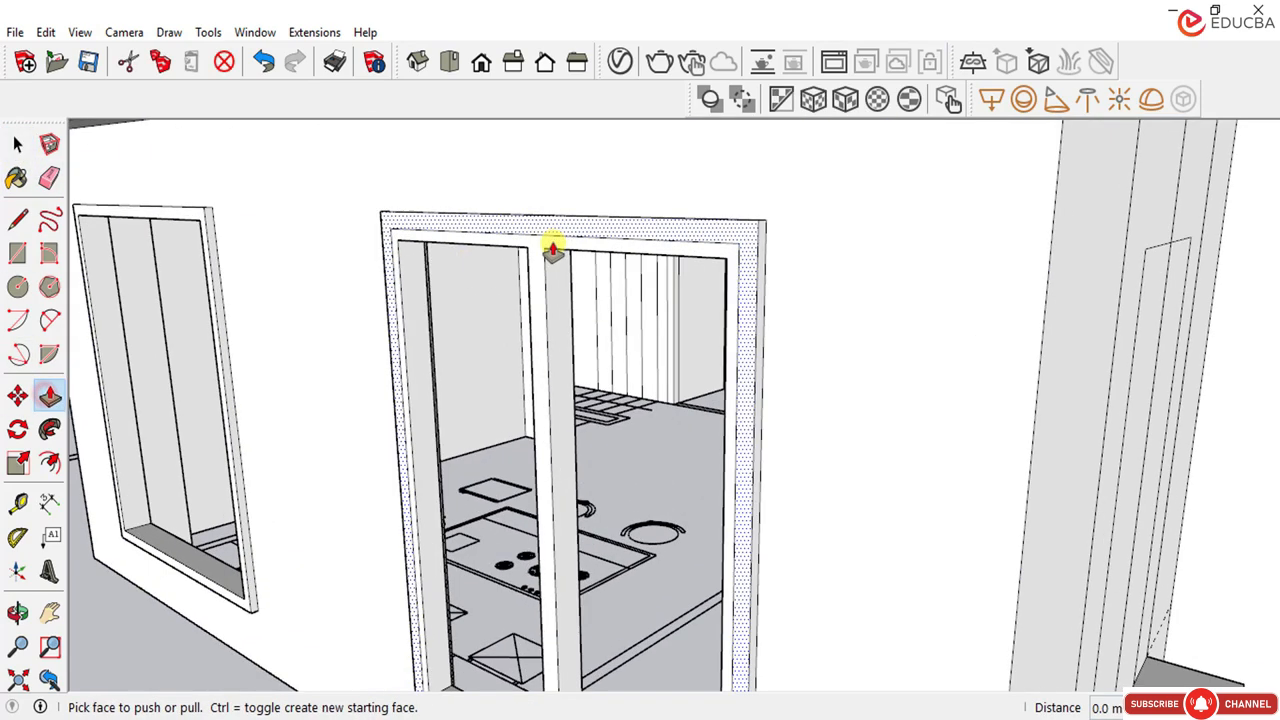
pyautogui.click(551, 250)
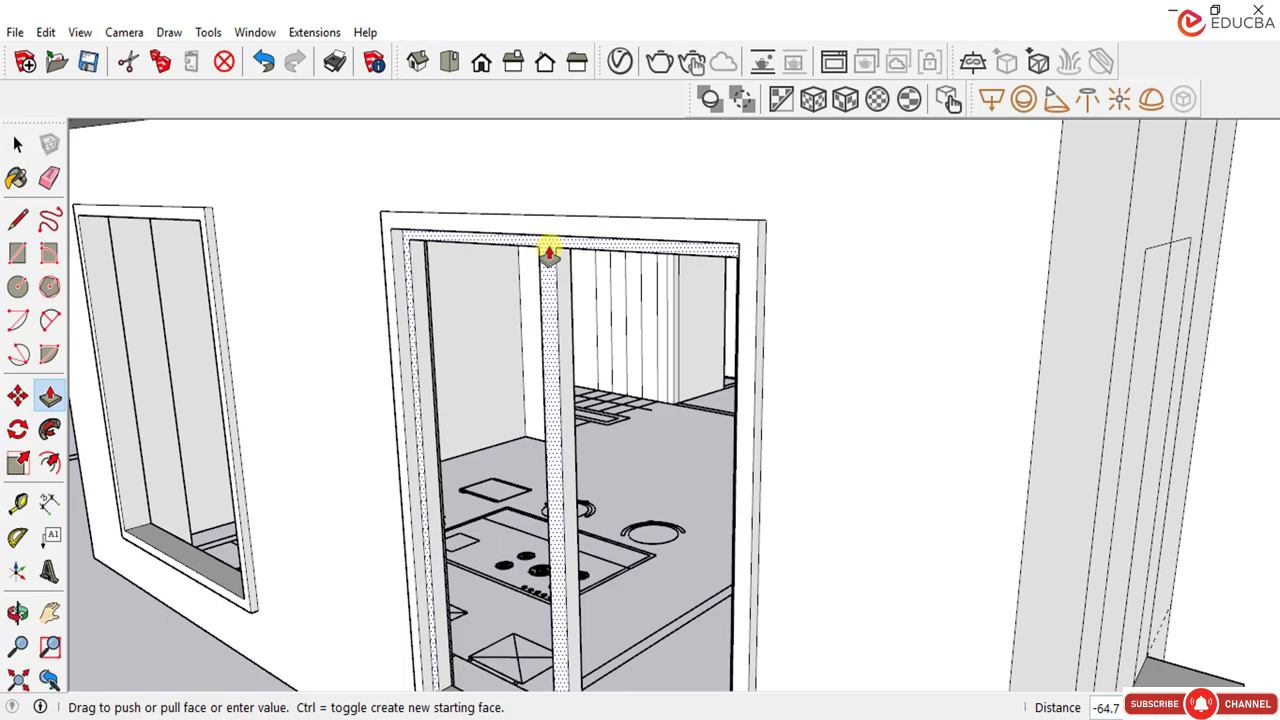
pyautogui.press('Return')
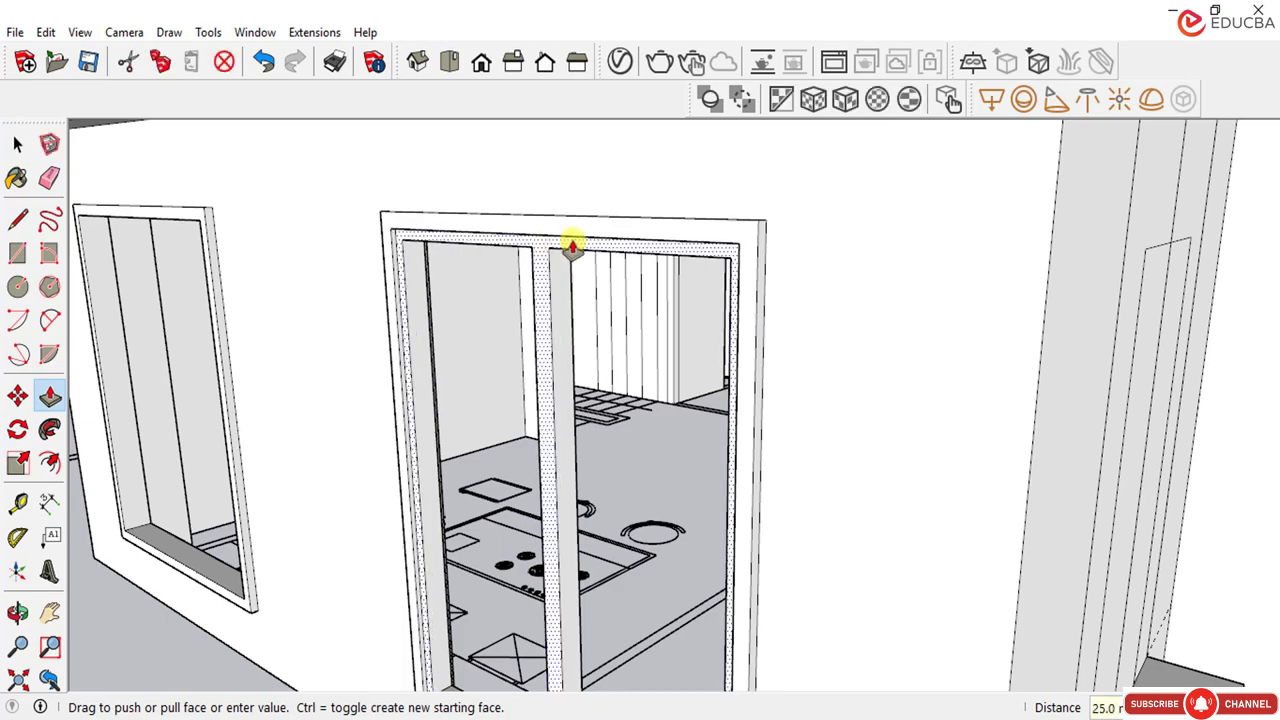
# Step: Examine the recessed sash frame of the window nearest the entrance steps from both sides
pyautogui.scroll(-3, 555, 296)
pyautogui.moveTo(540, 323); pyautogui.dragTo(1034, 563, button='middle')
pyautogui.scroll(4, 1040, 575)
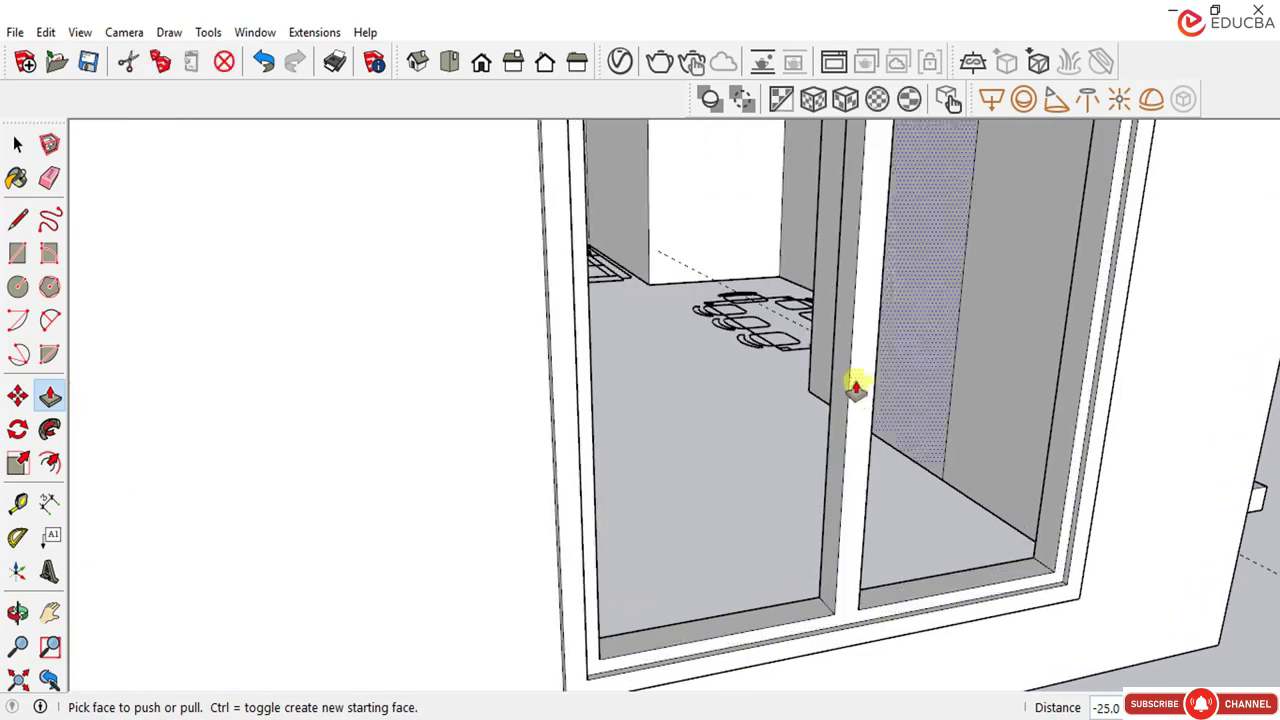
pyautogui.scroll(-3, 855, 390)
pyautogui.moveTo(823, 363); pyautogui.dragTo(550, 266, button='middle')
pyautogui.scroll(-1, 588, 340)
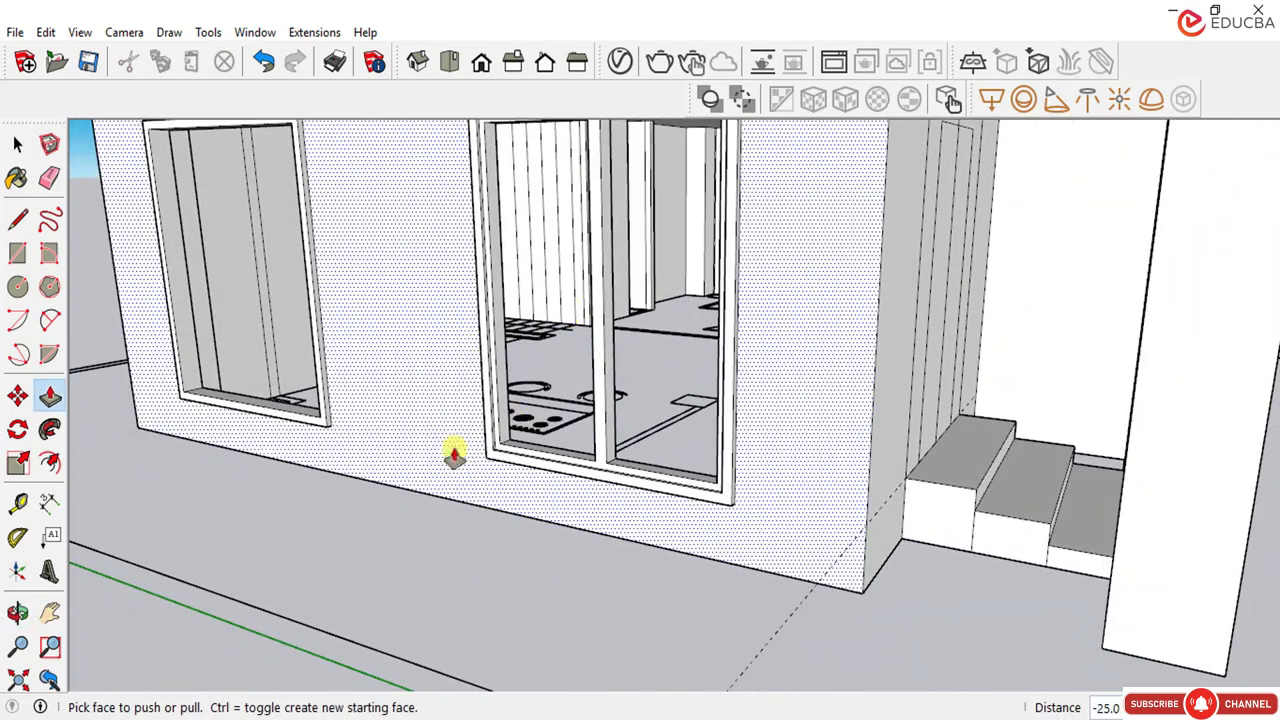
pyautogui.scroll(-3, 371, 370)
pyautogui.scroll(2, 338, 267)
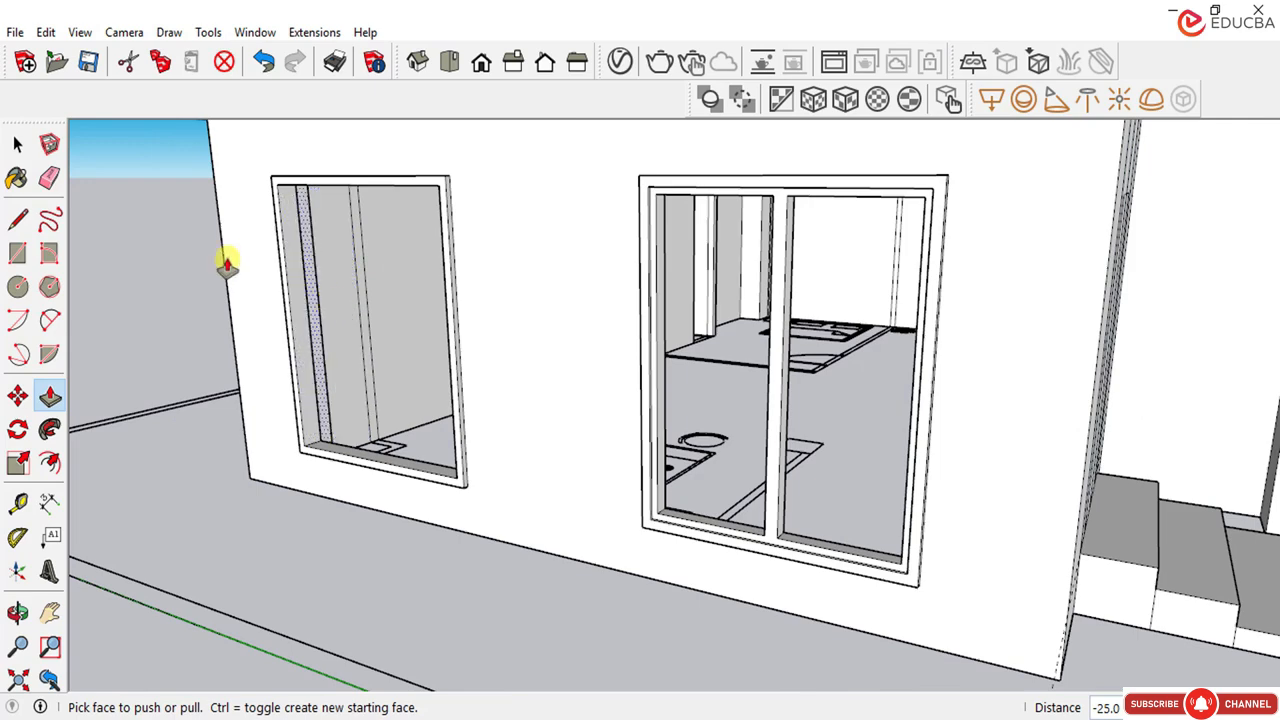
# Step: Draw a 2400 mm vertical line between the midpoints of the lower and upper inner edges of the opening farthest from the entrance steps
pyautogui.click(17, 145)
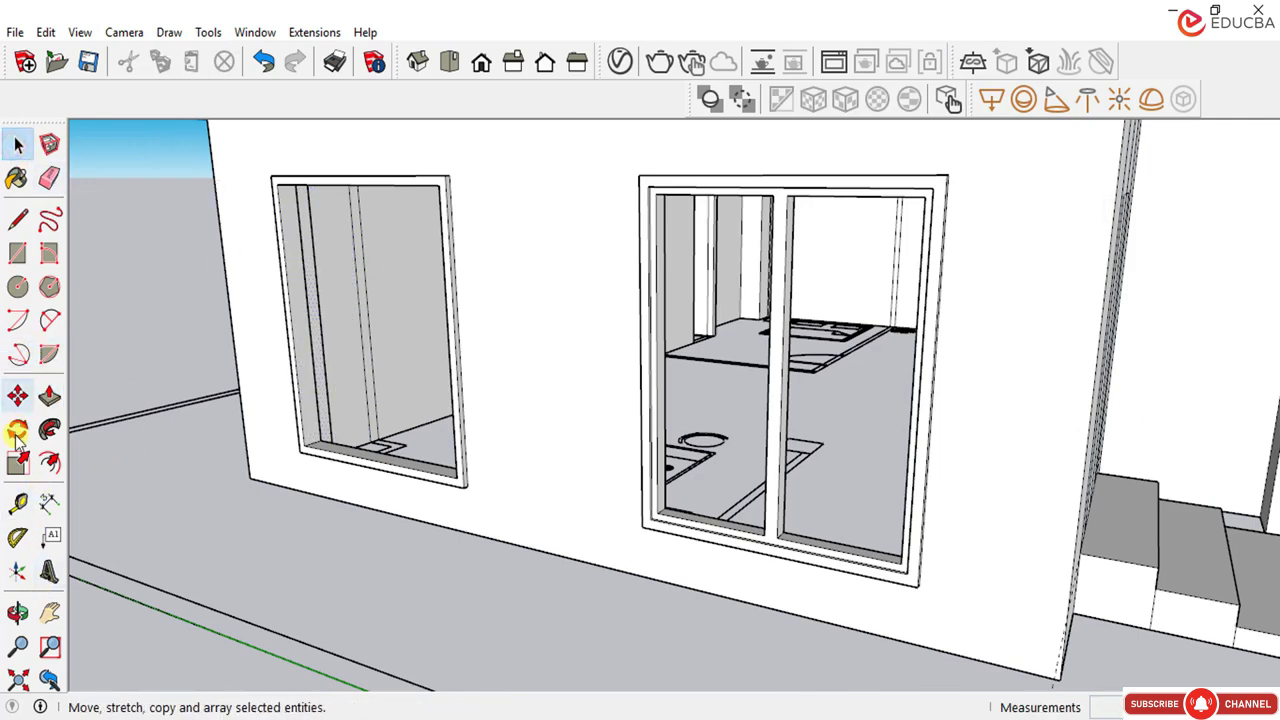
pyautogui.click(17, 220)
pyautogui.scroll(3, 366, 372)
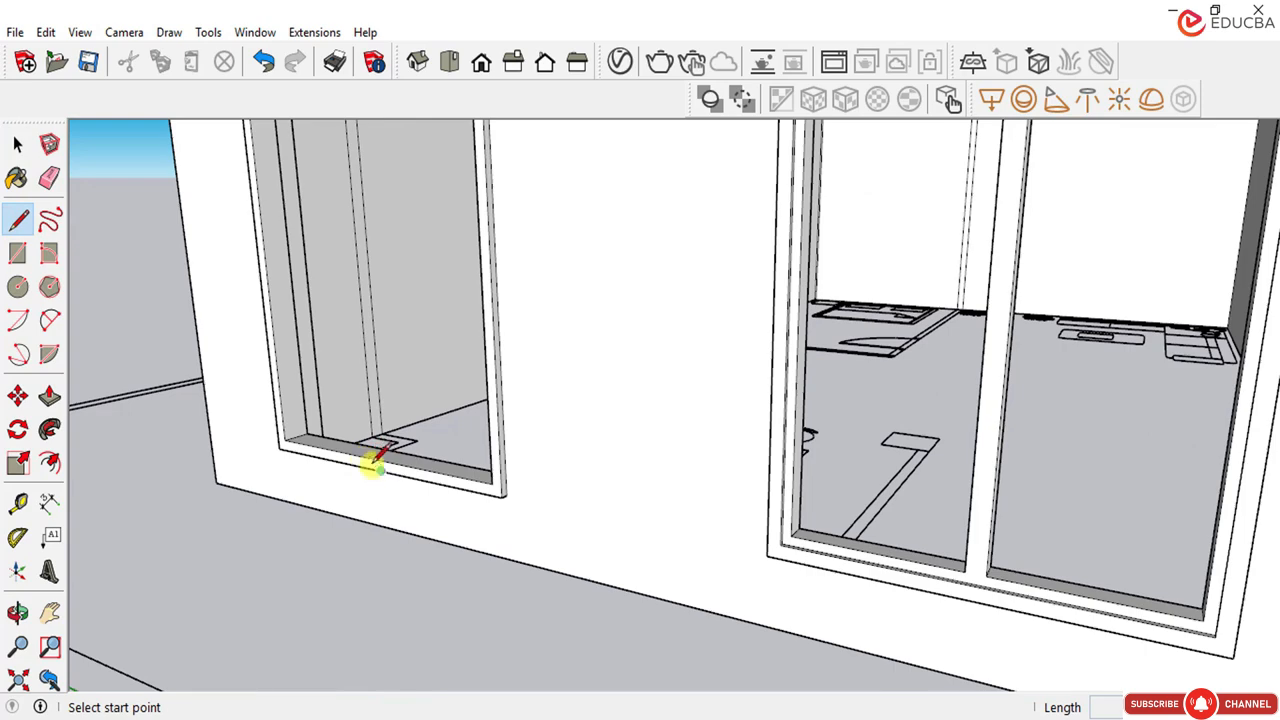
pyautogui.moveTo(366, 462); pyautogui.dragTo(380, 346, button='middle')
pyautogui.scroll(2, 372, 438)
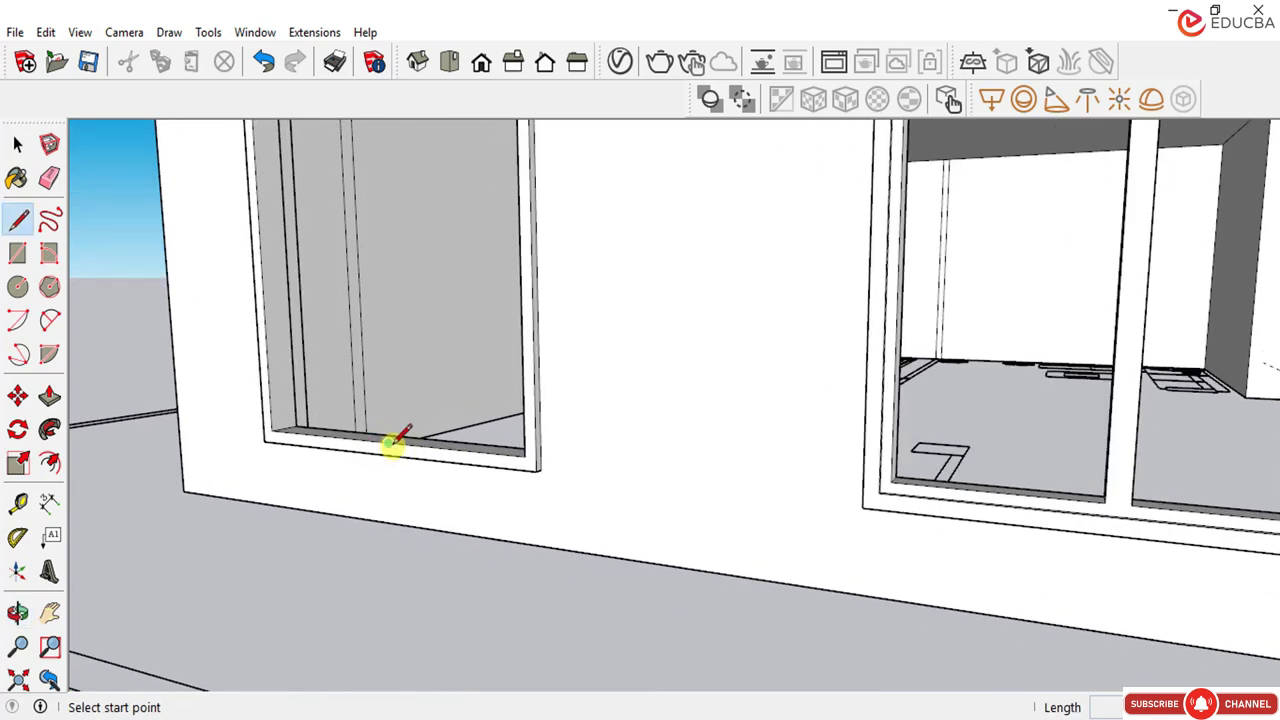
pyautogui.click(398, 440)
pyautogui.scroll(-4, 404, 510)
pyautogui.scroll(3, 384, 205)
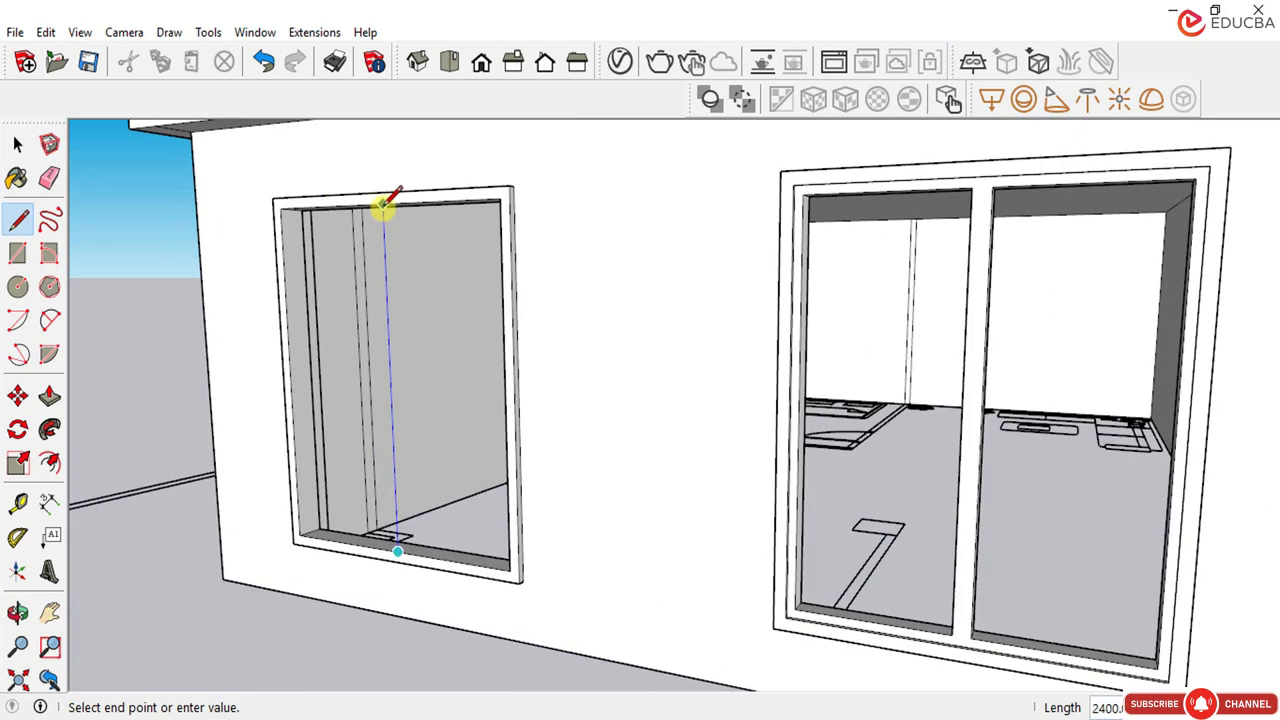
pyautogui.click(384, 204)
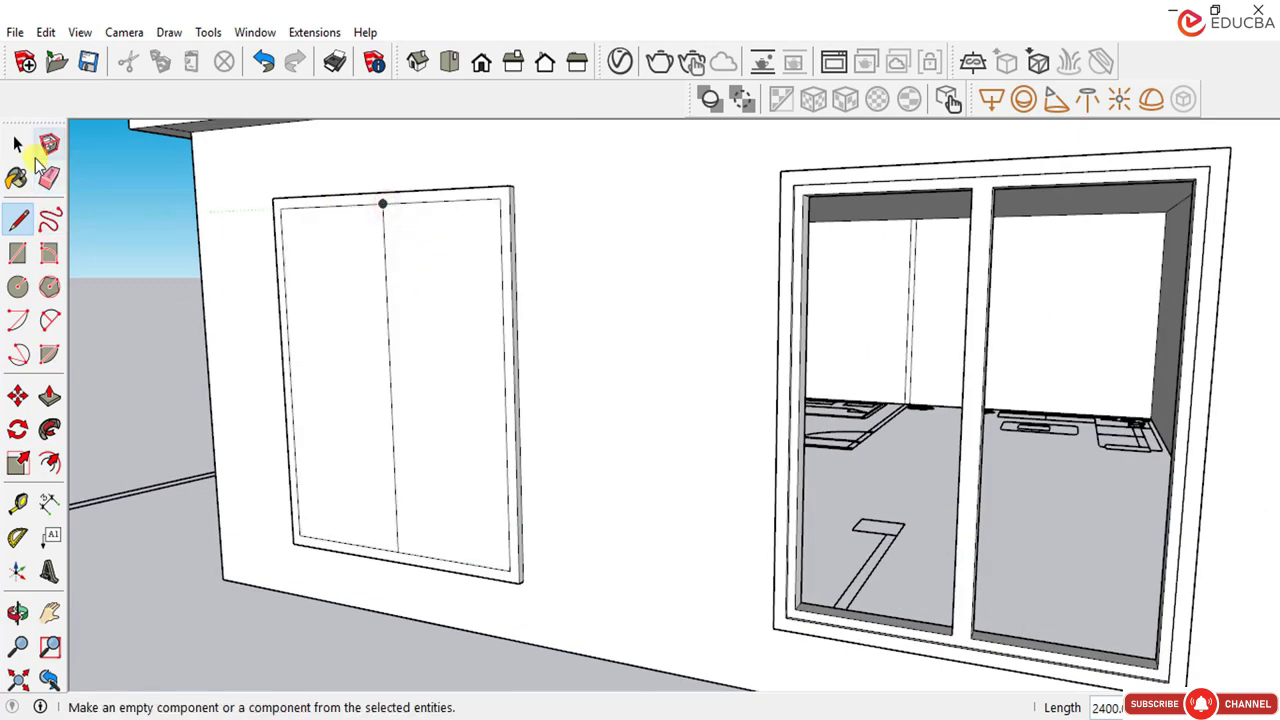
# Step: Offset the outlines of both halves of the opening farthest from the entrance steps inward by 50 mm
pyautogui.click(18, 146)
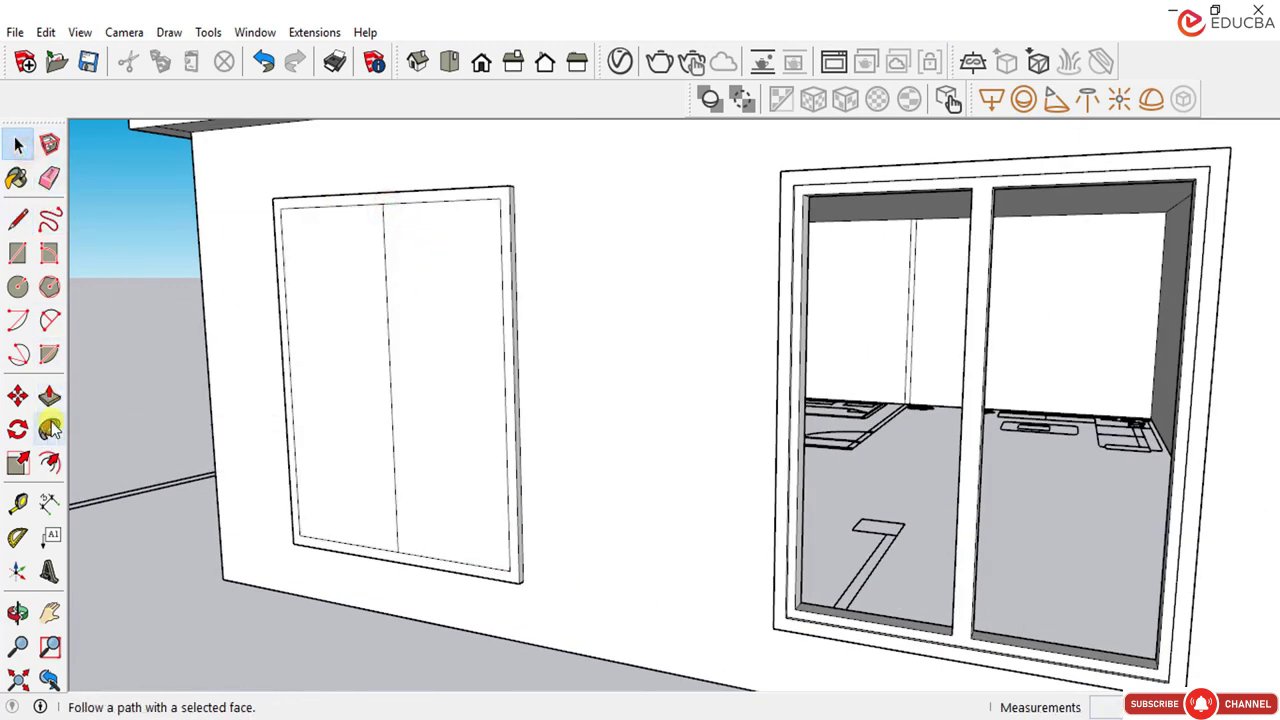
pyautogui.click(49, 462)
pyautogui.click(325, 214)
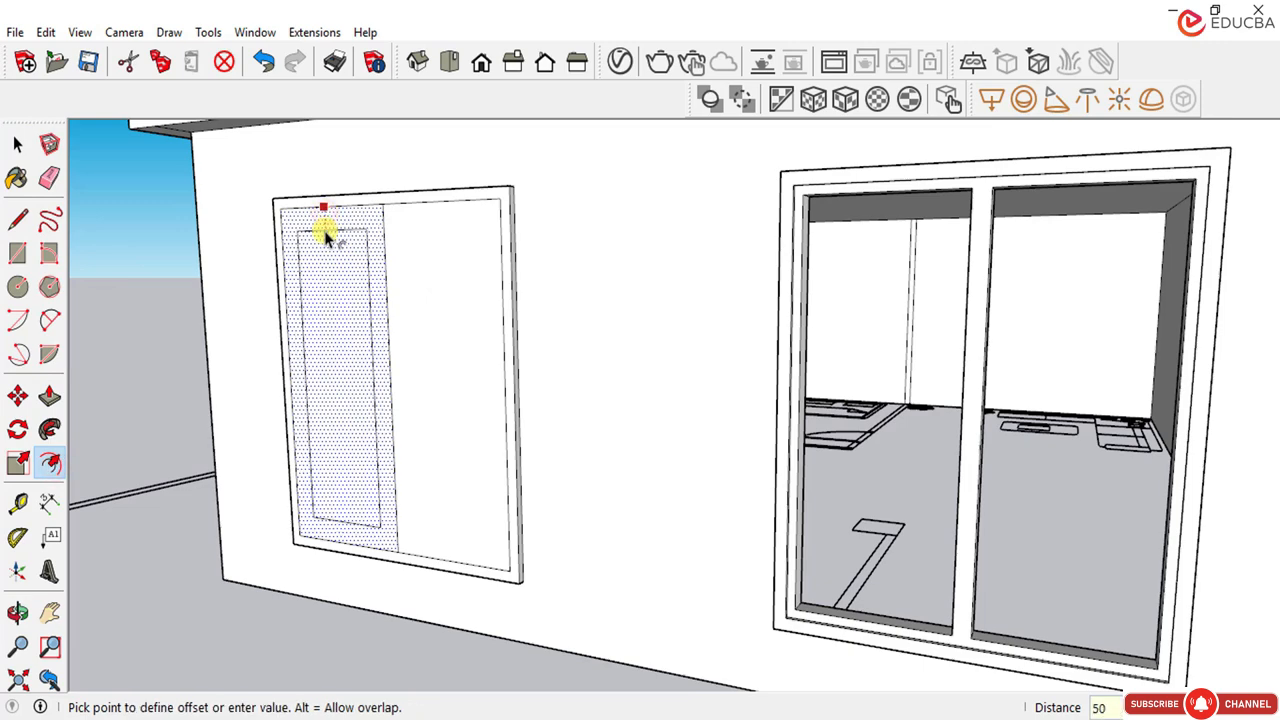
pyautogui.click(327, 235)
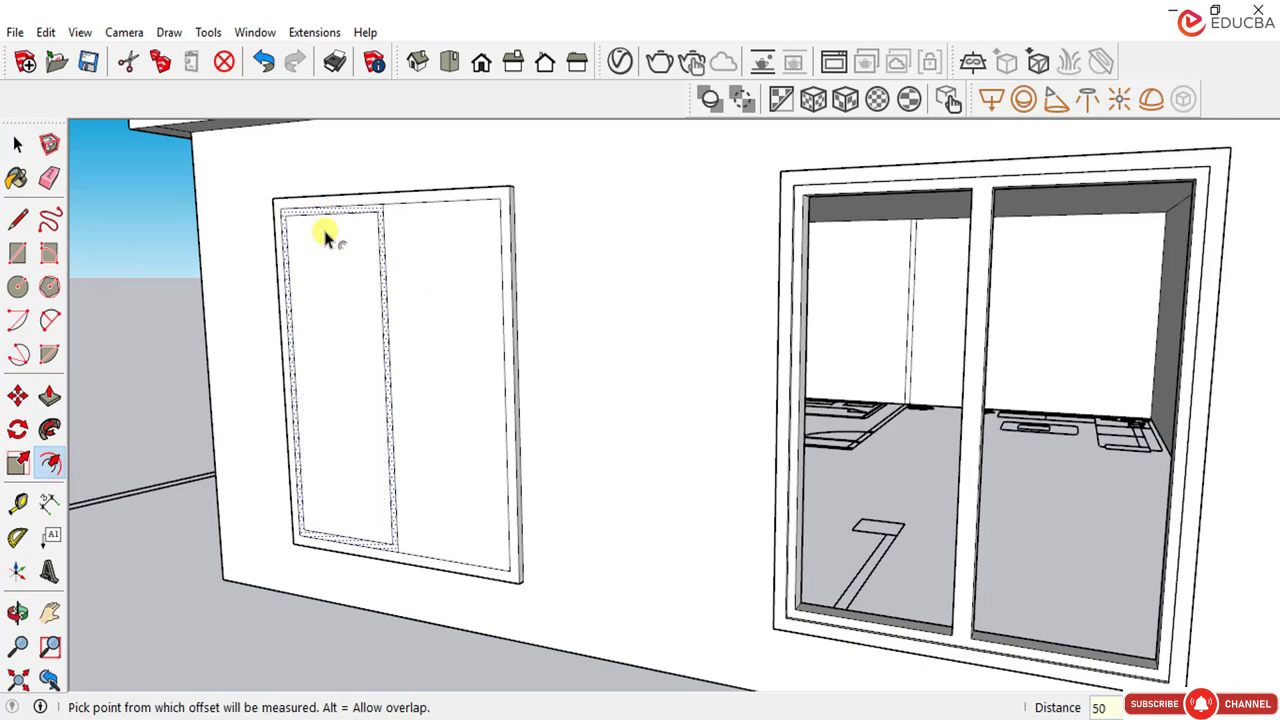
pyautogui.click(447, 213)
pyautogui.write('50')
pyautogui.press('Return')
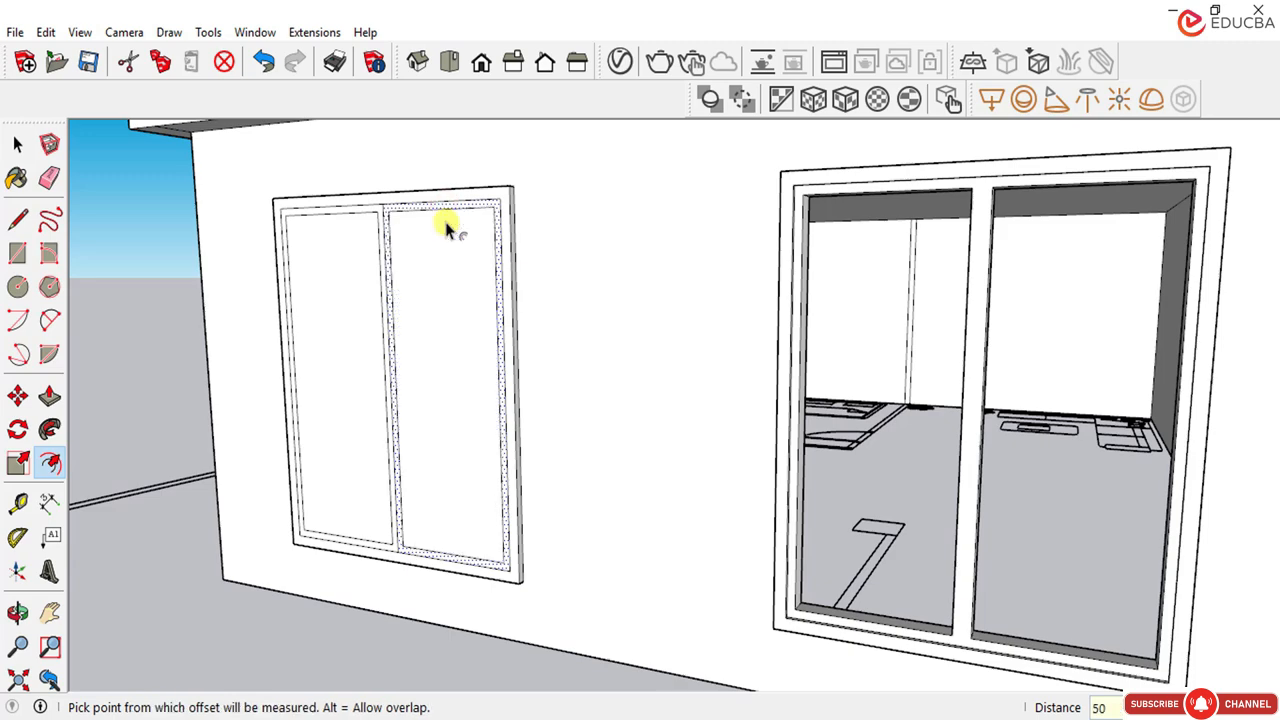
pyautogui.click(18, 143)
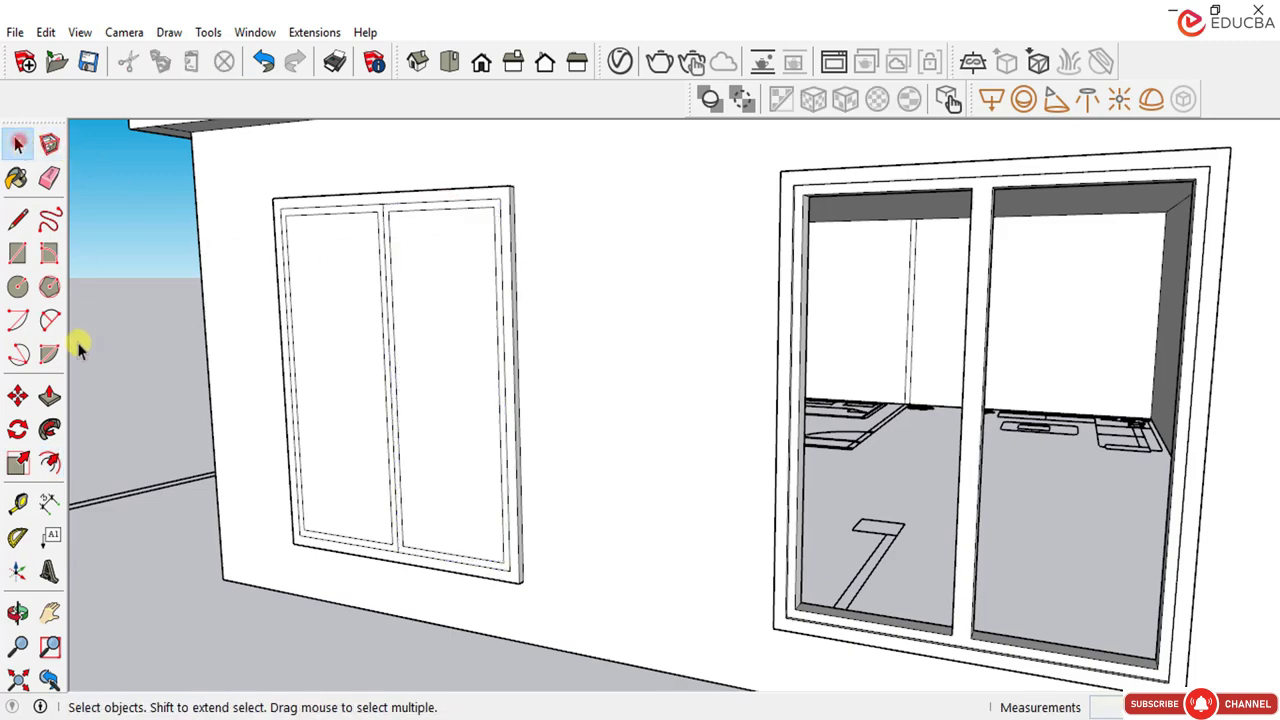
# Step: Push the two inner panel faces of the window farthest from the entrance steps inward by 150 mm
pyautogui.click(52, 397)
pyautogui.moveTo(314, 362); pyautogui.dragTo(455, 360)
pyautogui.click(352, 352)
pyautogui.write('150')
pyautogui.press('Return')
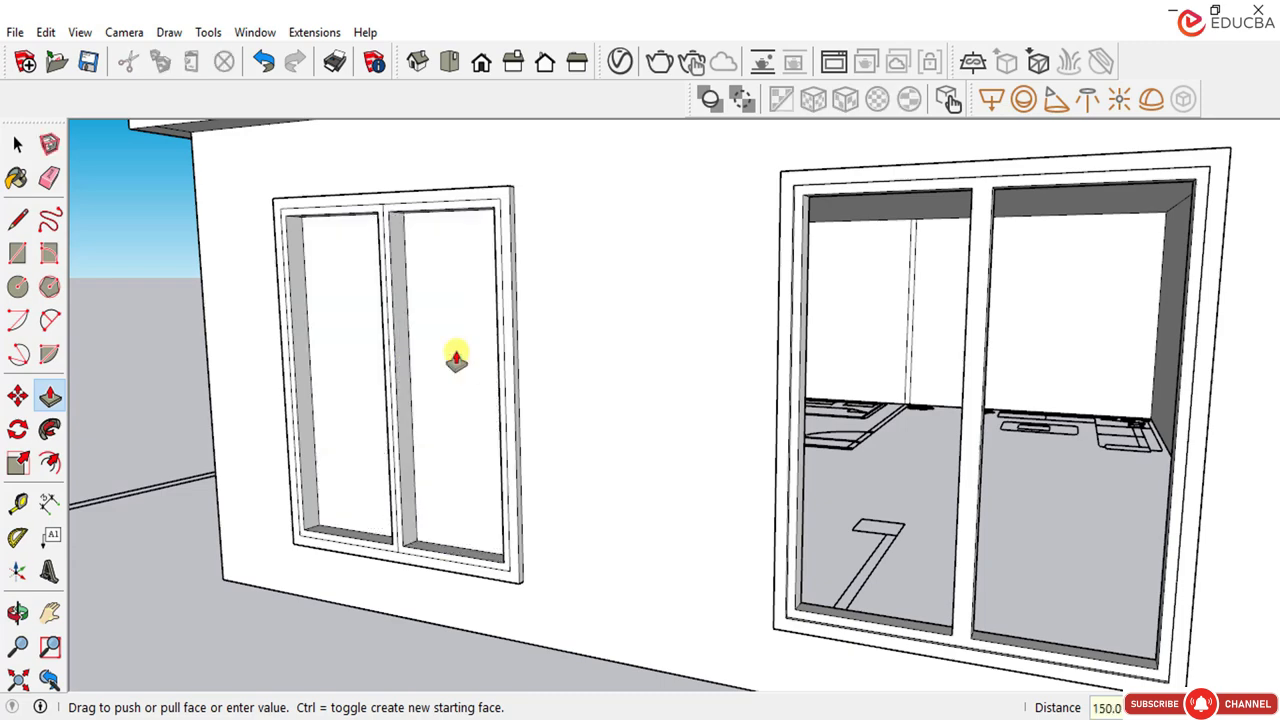
# Step: Delete the two recessed panel faces in the window farthest from the entrance steps to open both sashes
pyautogui.click(17, 145)
pyautogui.click(328, 352)
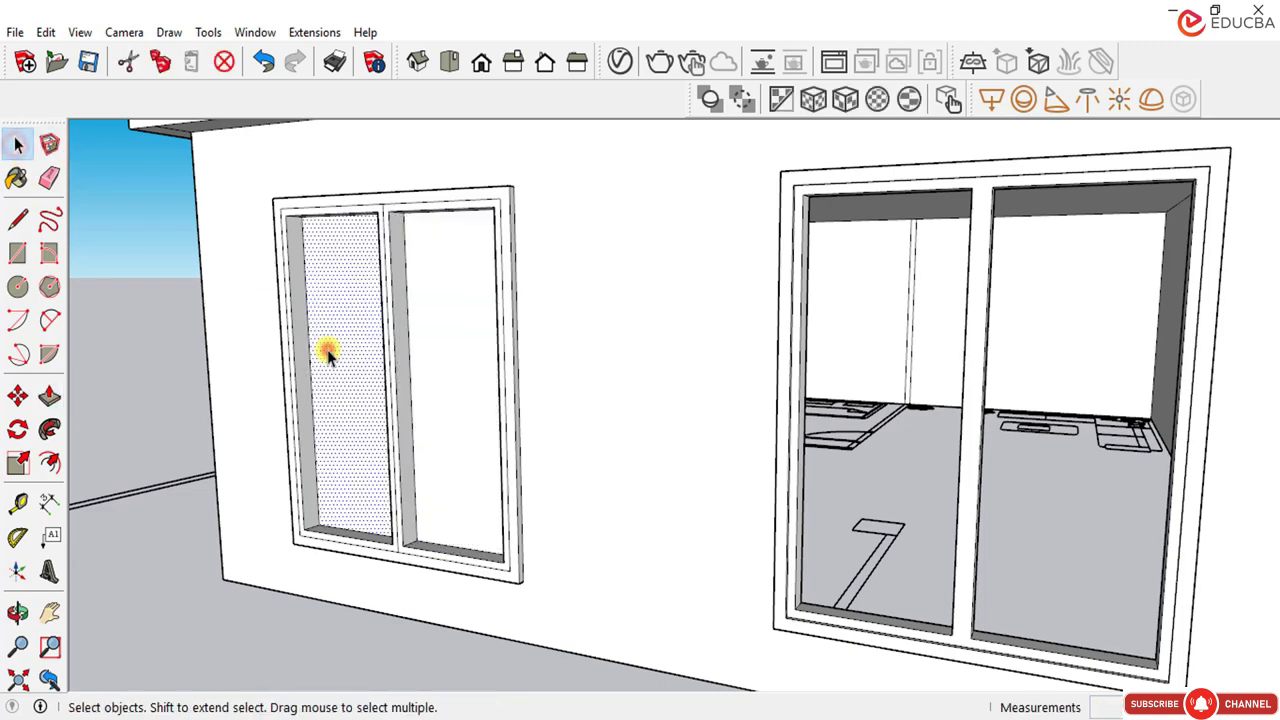
pyautogui.press('Delete')
pyautogui.click(429, 362)
pyautogui.press('Delete')
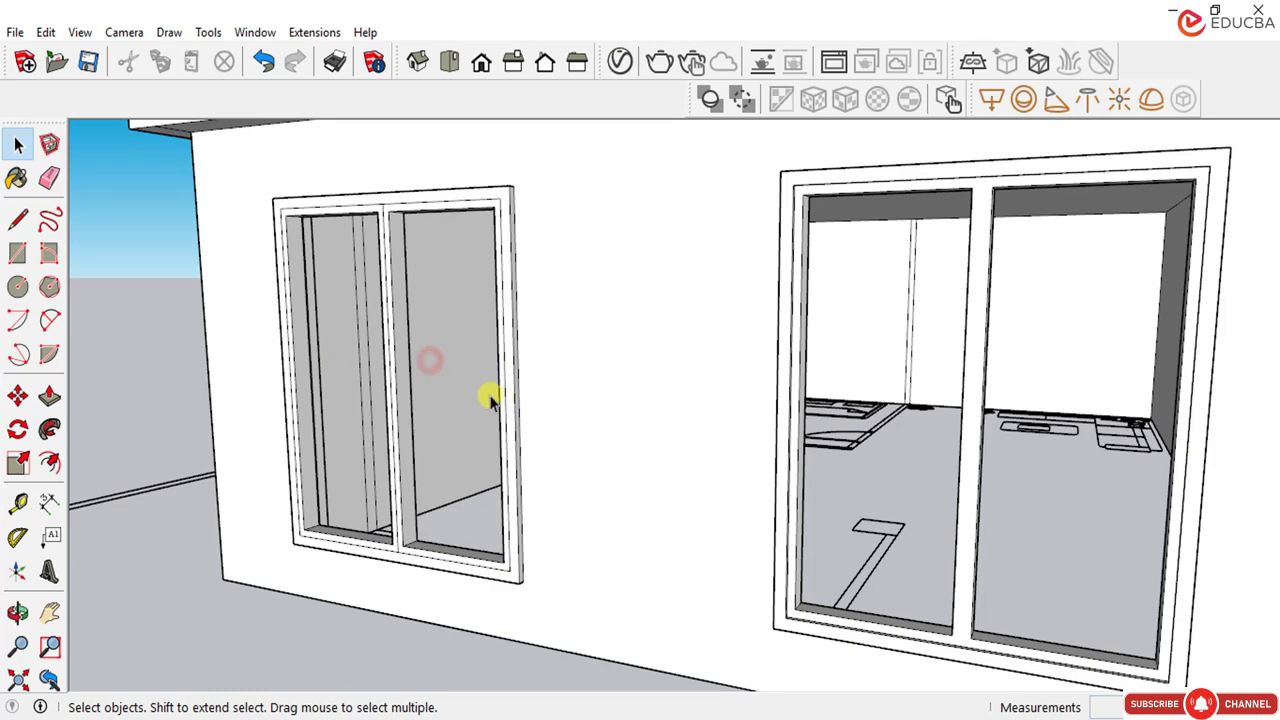
# Step: Delete the centre line dividing the middle mullion of the window farthest from the entrance steps
pyautogui.scroll(2, 400, 545)
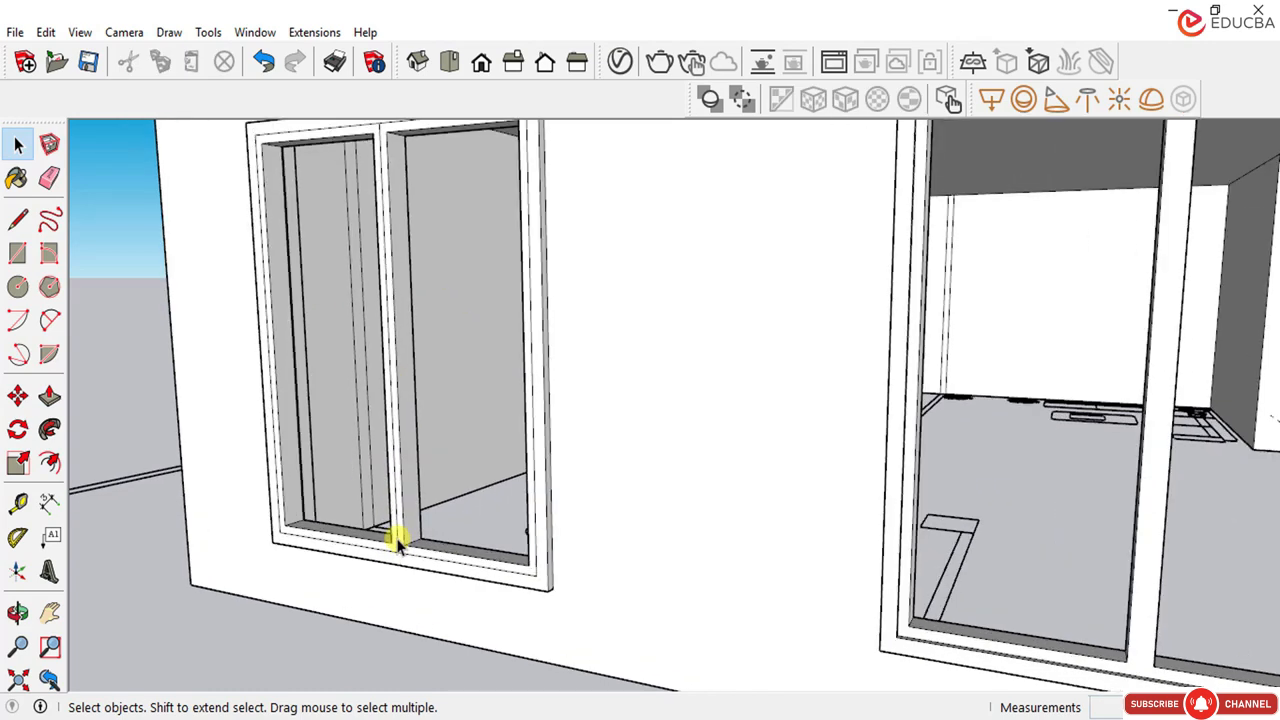
pyautogui.click(397, 540)
pyautogui.scroll(-2, 404, 512)
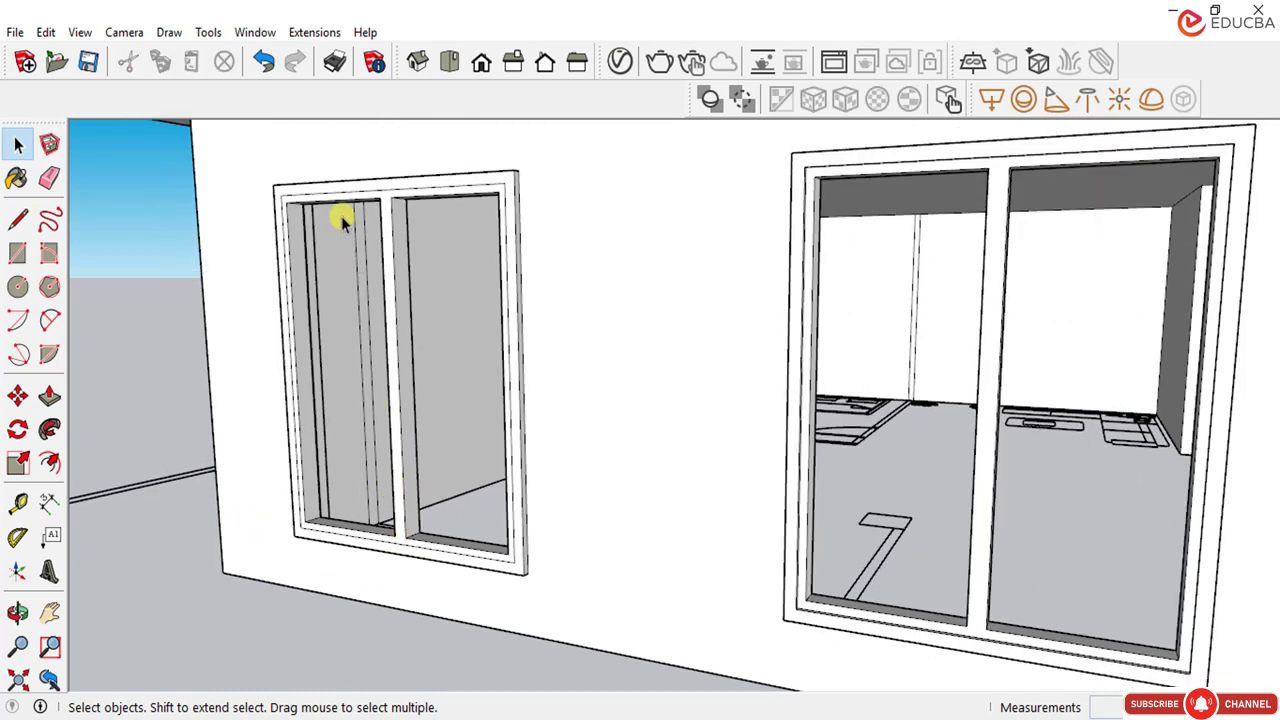
# Step: Push the joined sash frame face of the window farthest from the entrance steps inward by 25 mm
pyautogui.click(50, 398)
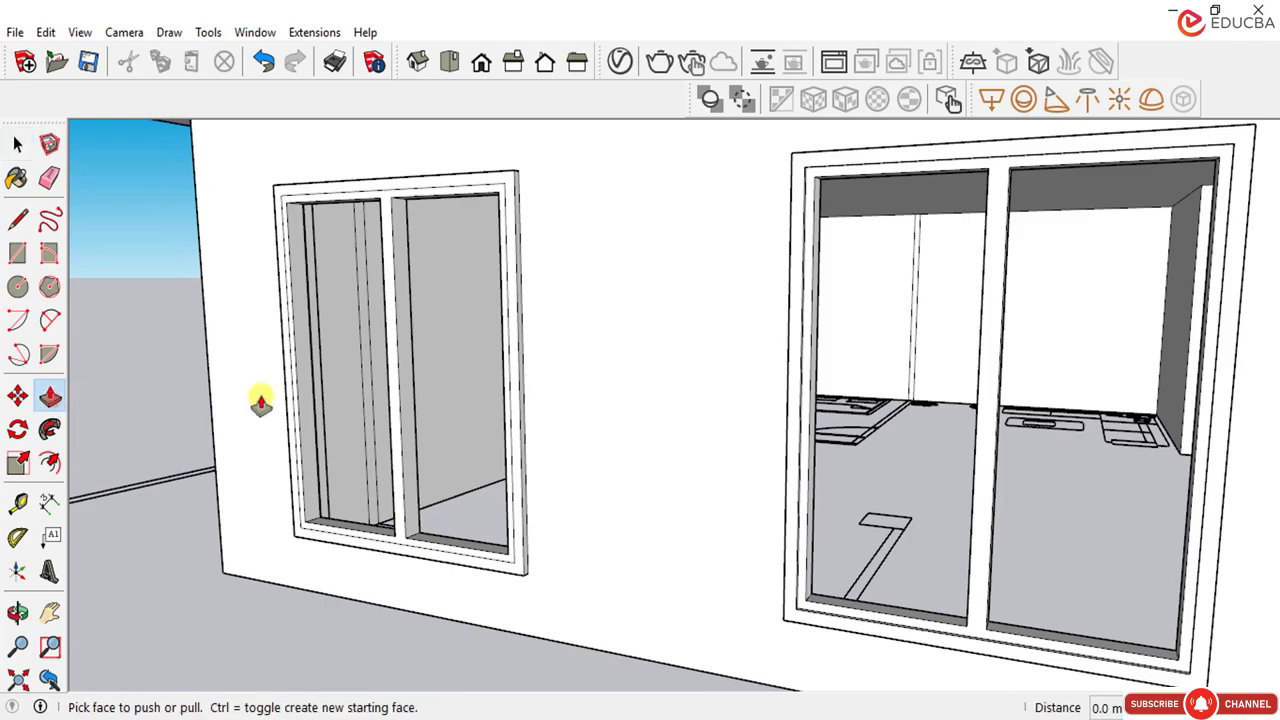
pyautogui.scroll(2, 393, 372)
pyautogui.click(394, 372)
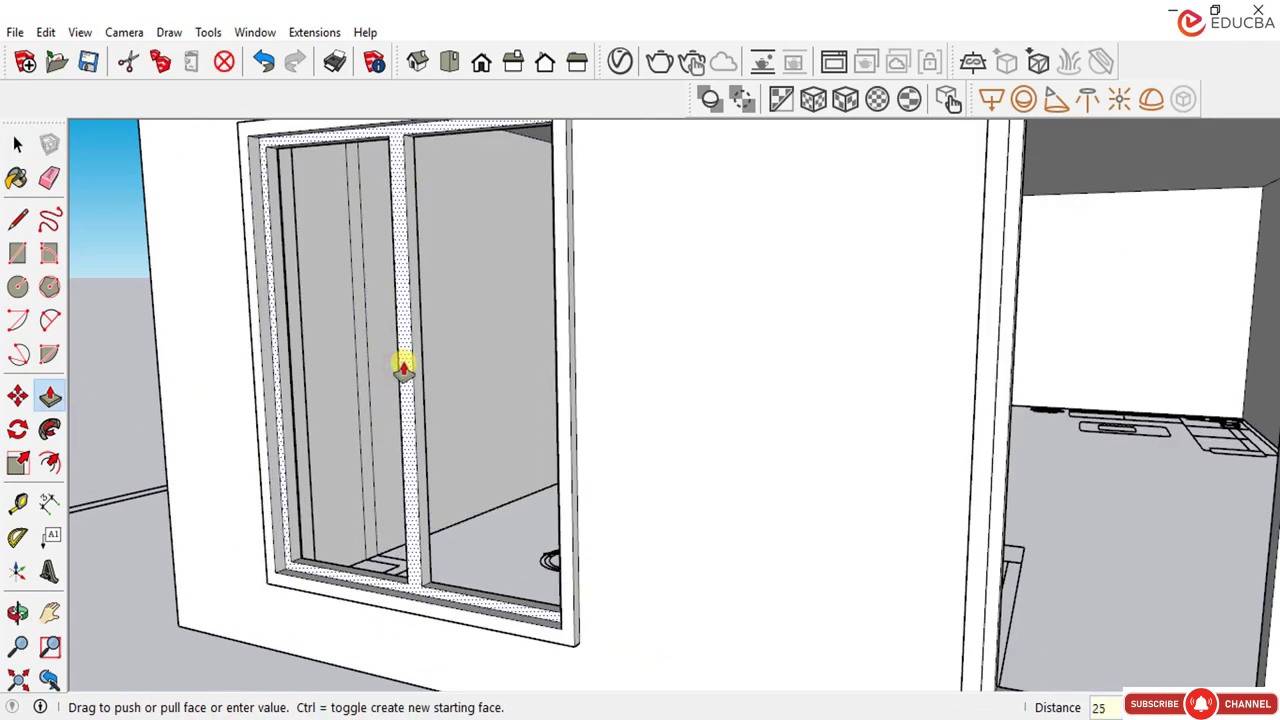
pyautogui.press('Return')
pyautogui.scroll(-3, 350, 390)
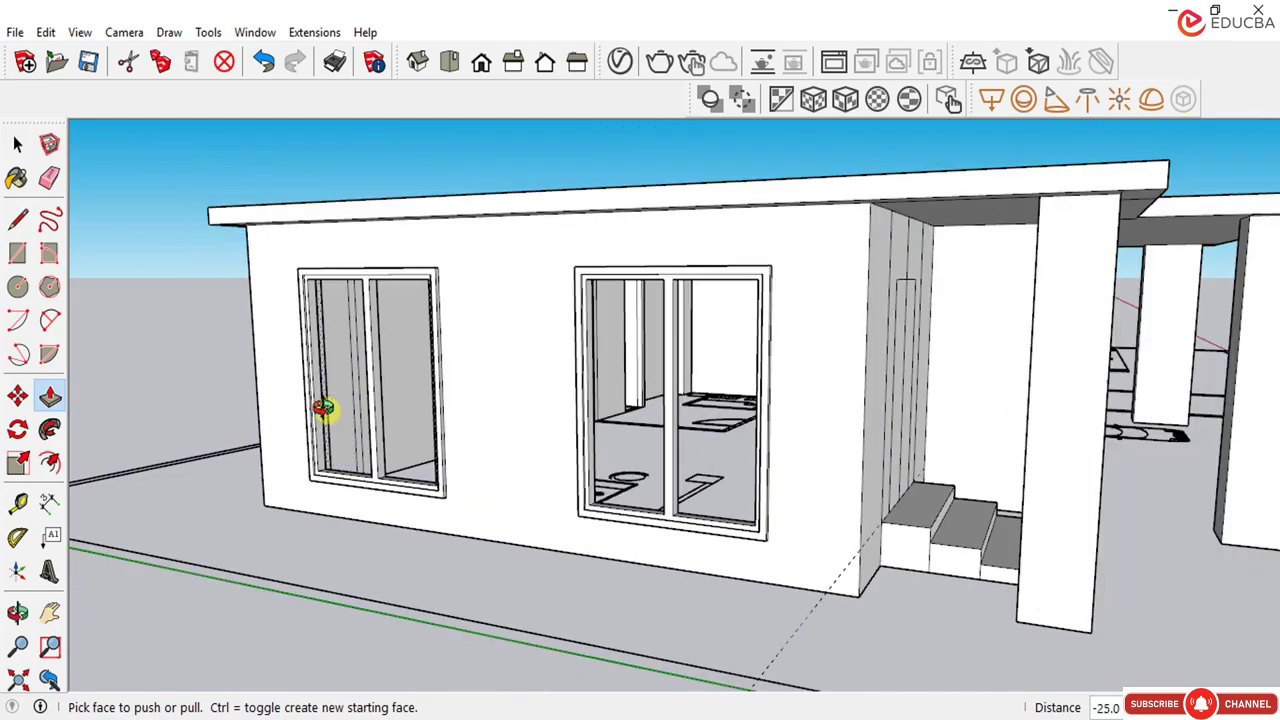
pyautogui.moveTo(323, 408); pyautogui.dragTo(1022, 524, button='middle')
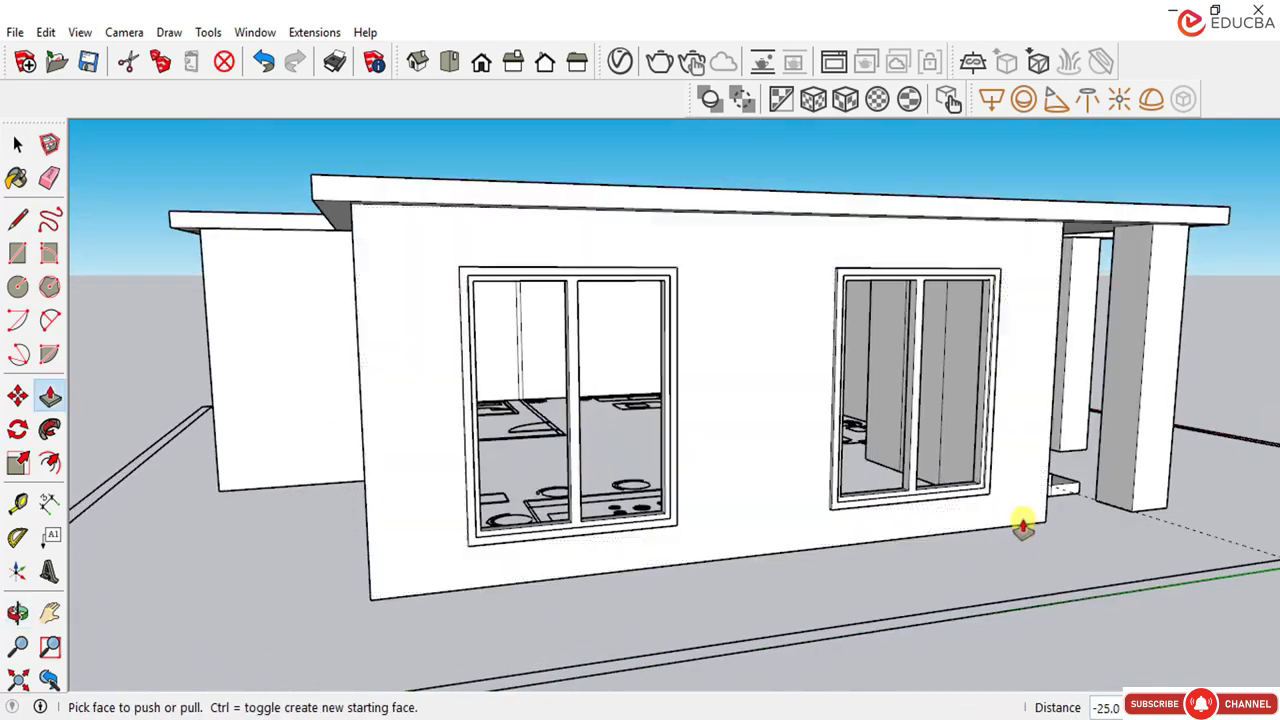
pyautogui.scroll(5, 1022, 524)
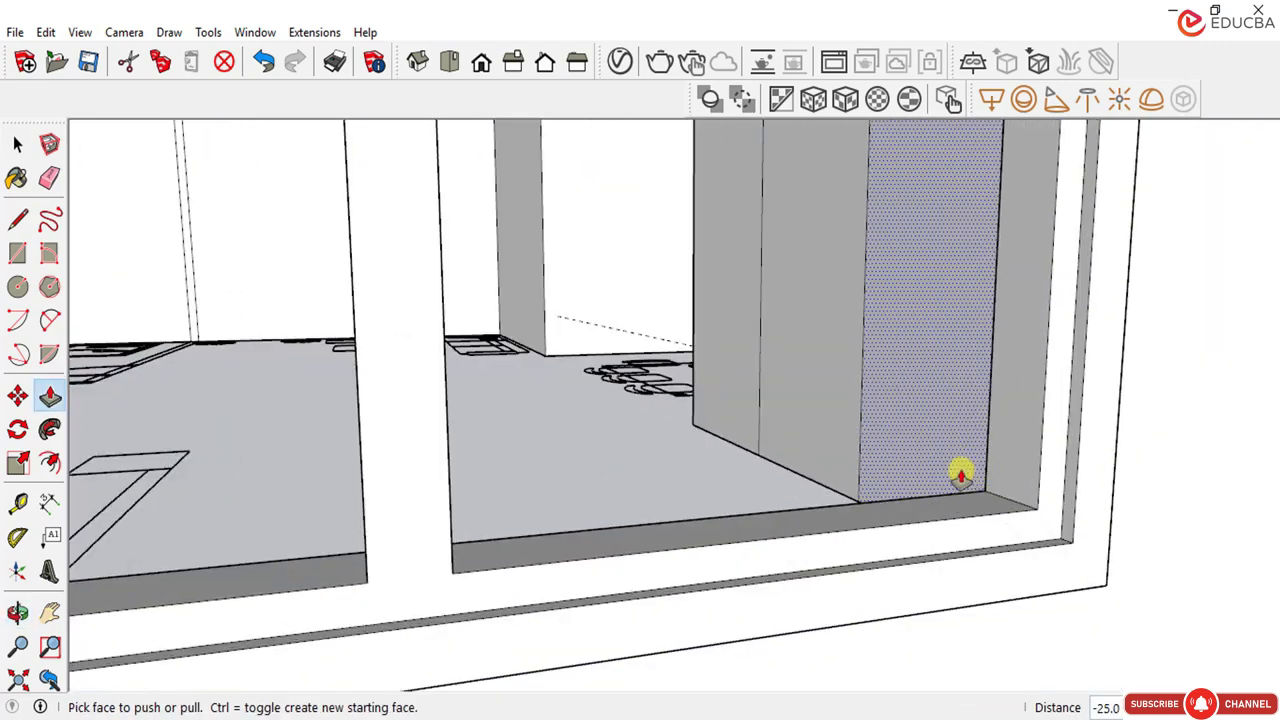
pyautogui.moveTo(960, 475); pyautogui.dragTo(626, 443, button='middle')
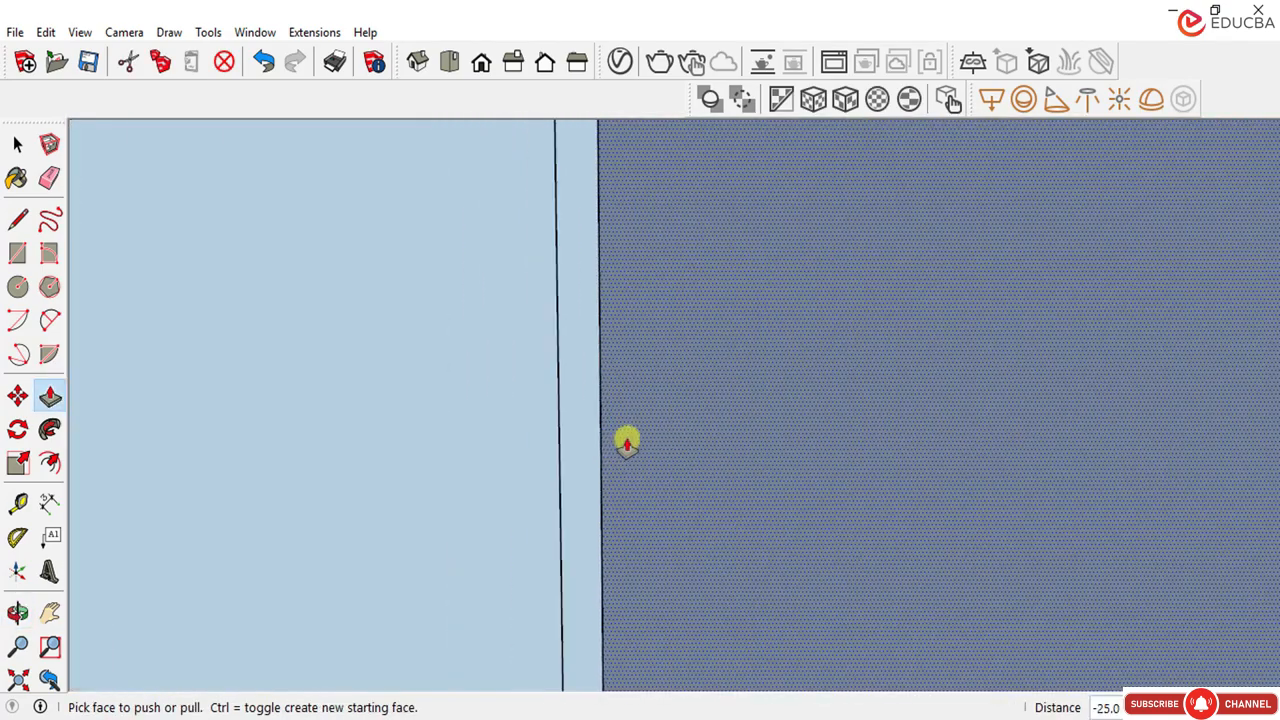
pyautogui.scroll(-8, 624, 446)
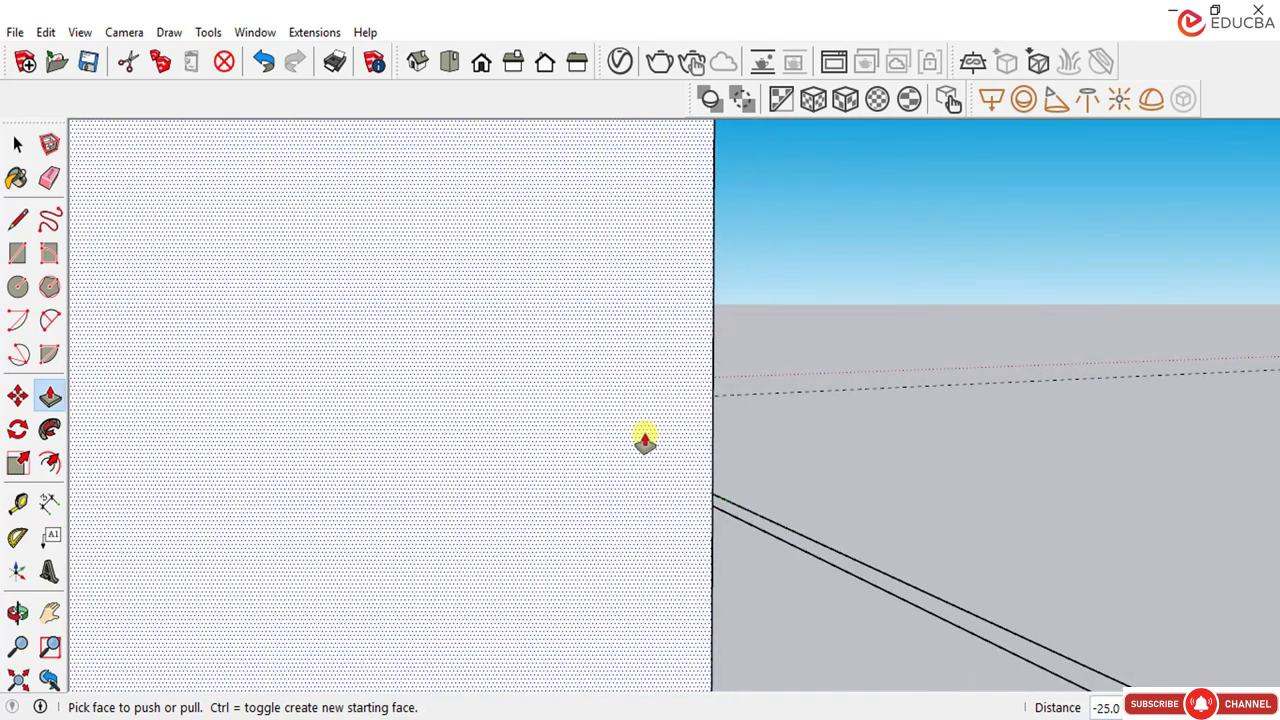
# Step: Examine both recessed double-sash windows from outside, from the far corner round to the entrance-steps side of the house
pyautogui.scroll(-10, 645, 440)
pyautogui.moveTo(597, 543); pyautogui.dragTo(786, 357, button='middle')
pyautogui.scroll(5, 537, 363)
pyautogui.moveTo(520, 440)
pyautogui.mouseDown(button='middle')
pyautogui.moveTo(514, 463)
pyautogui.moveTo(531, 455)
pyautogui.mouseUp(button='middle')
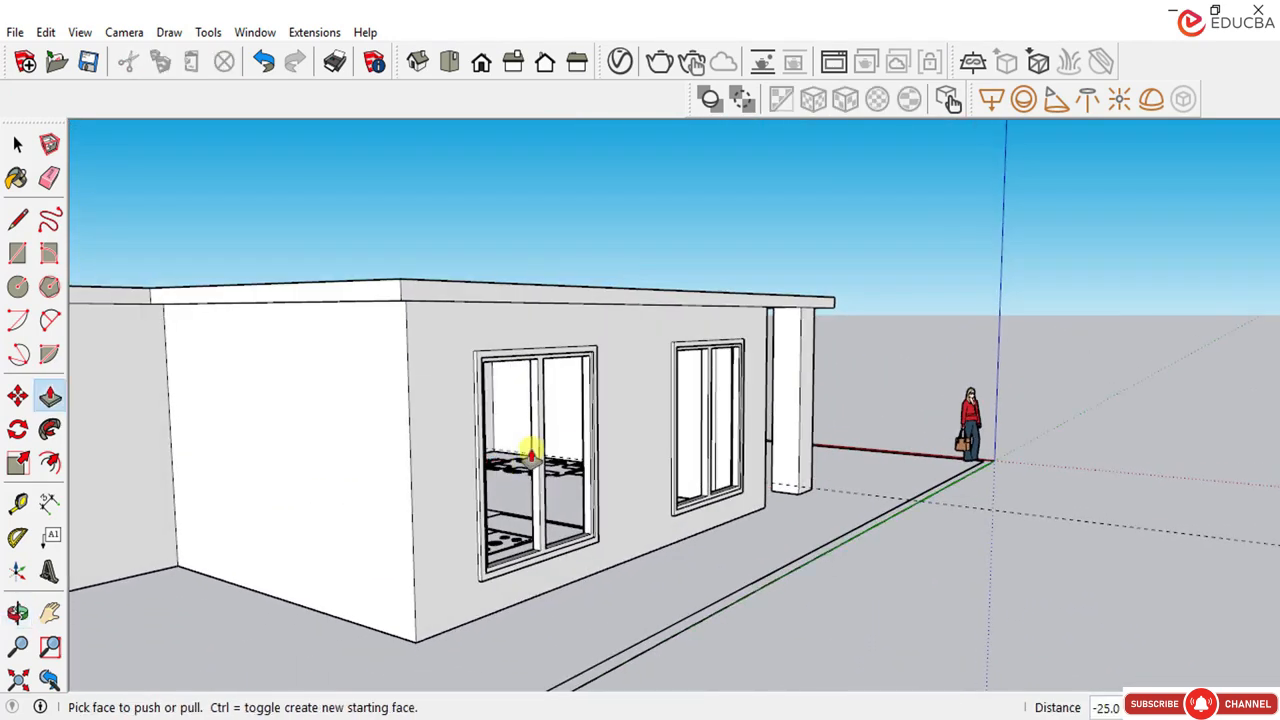
pyautogui.moveTo(622, 425); pyautogui.dragTo(523, 429, button='middle')
pyautogui.scroll(-3, 526, 428)
pyautogui.moveTo(603, 429); pyautogui.dragTo(415, 412, button='middle')
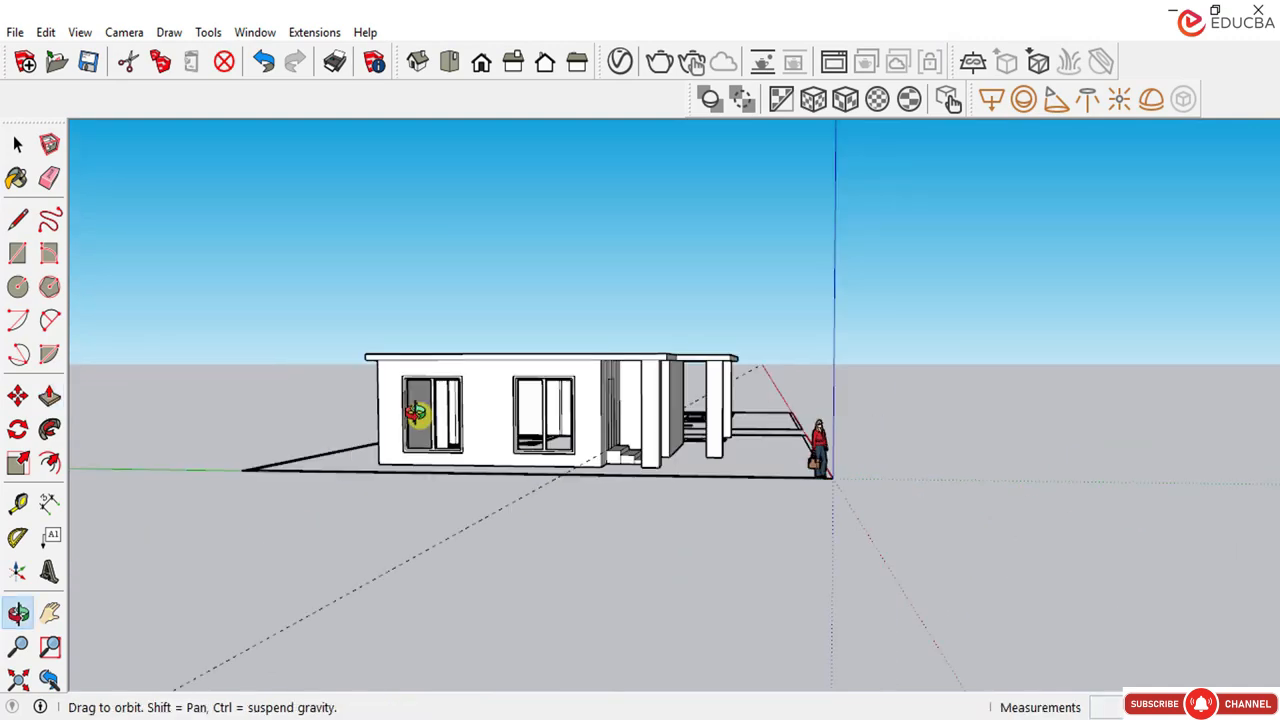
pyautogui.moveTo(606, 403); pyautogui.dragTo(649, 437, button='middle')
pyautogui.scroll(1, 374, 320)
pyautogui.scroll(3, 352, 383)
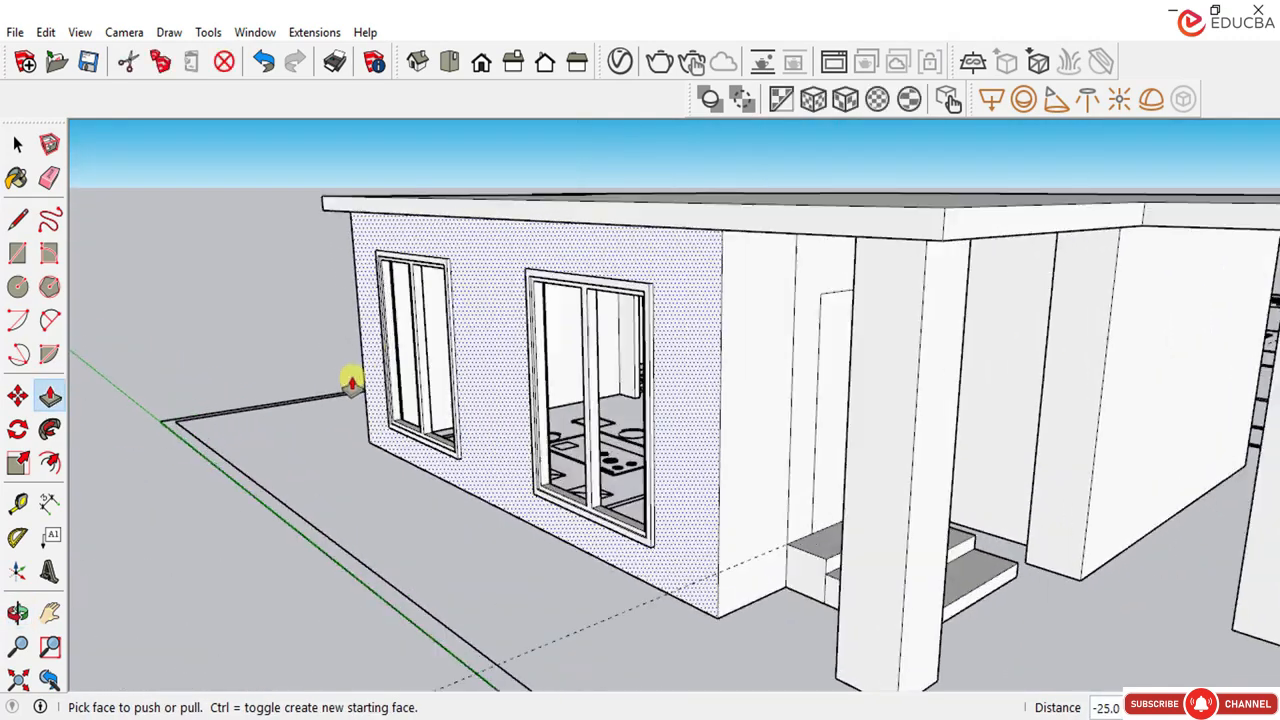
pyautogui.scroll(3, 371, 309)
pyautogui.moveTo(371, 309); pyautogui.dragTo(406, 406, button='middle')
pyautogui.scroll(-4, 406, 417)
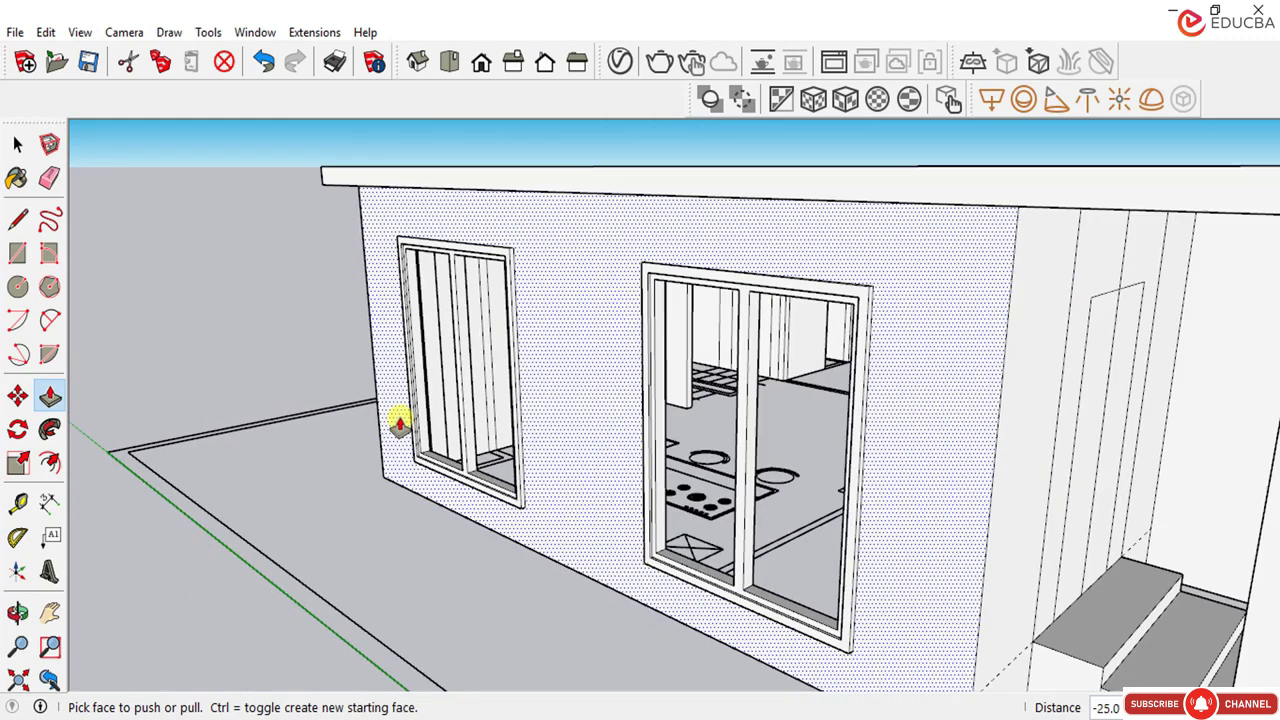
pyautogui.scroll(3, 391, 449)
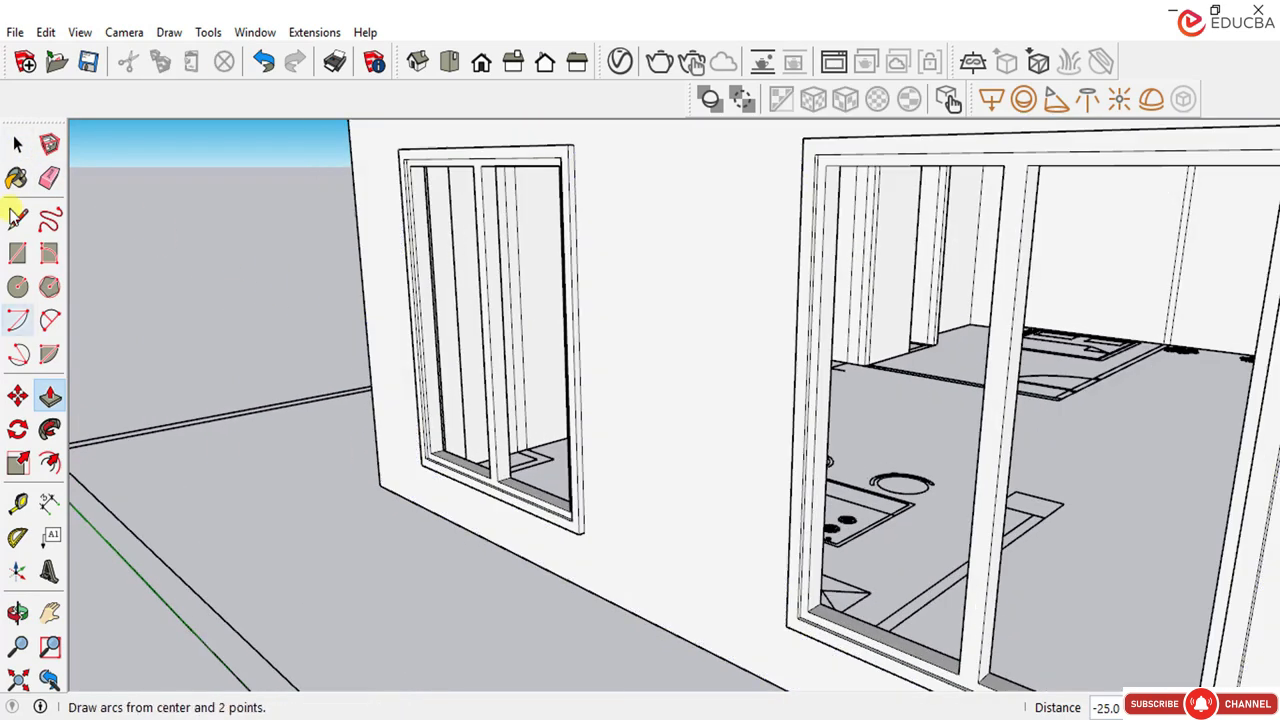
# Step: Draw a rectangular pane about 2300 mm high across the sash opening farther from the entrance steps, in the window farthest from them
pyautogui.click(17, 145)
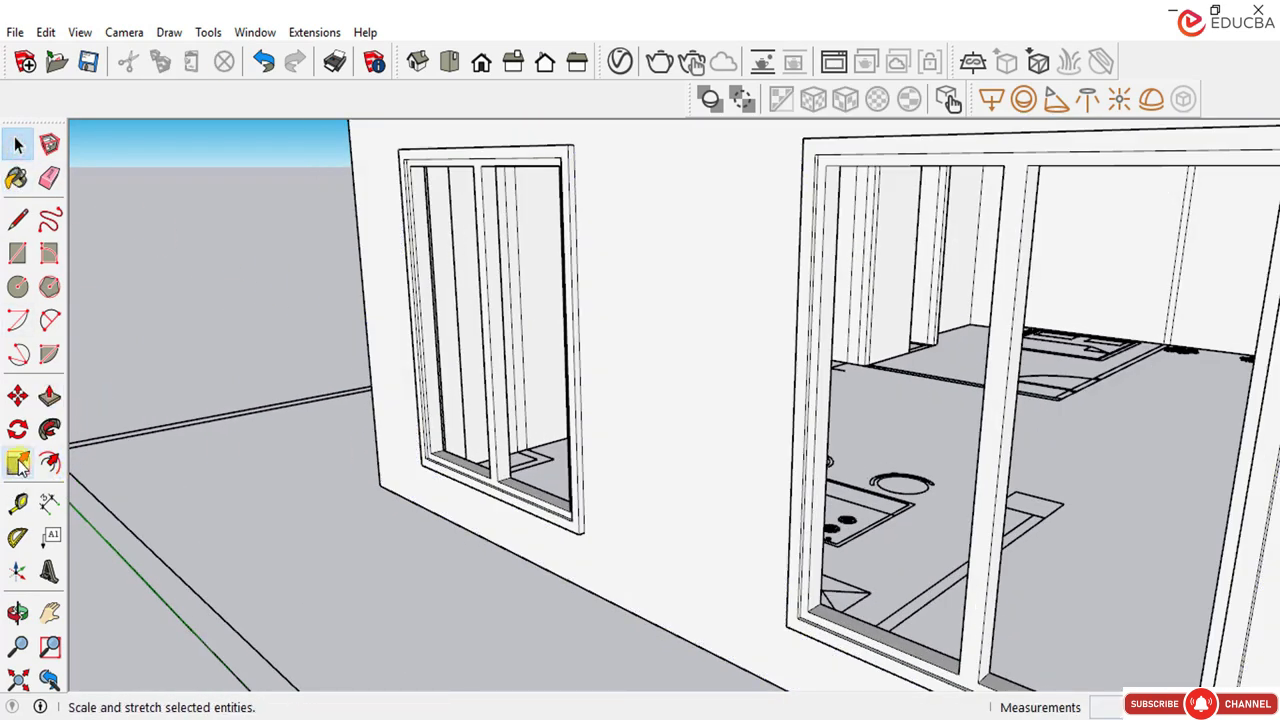
pyautogui.click(18, 254)
pyautogui.scroll(5, 440, 380)
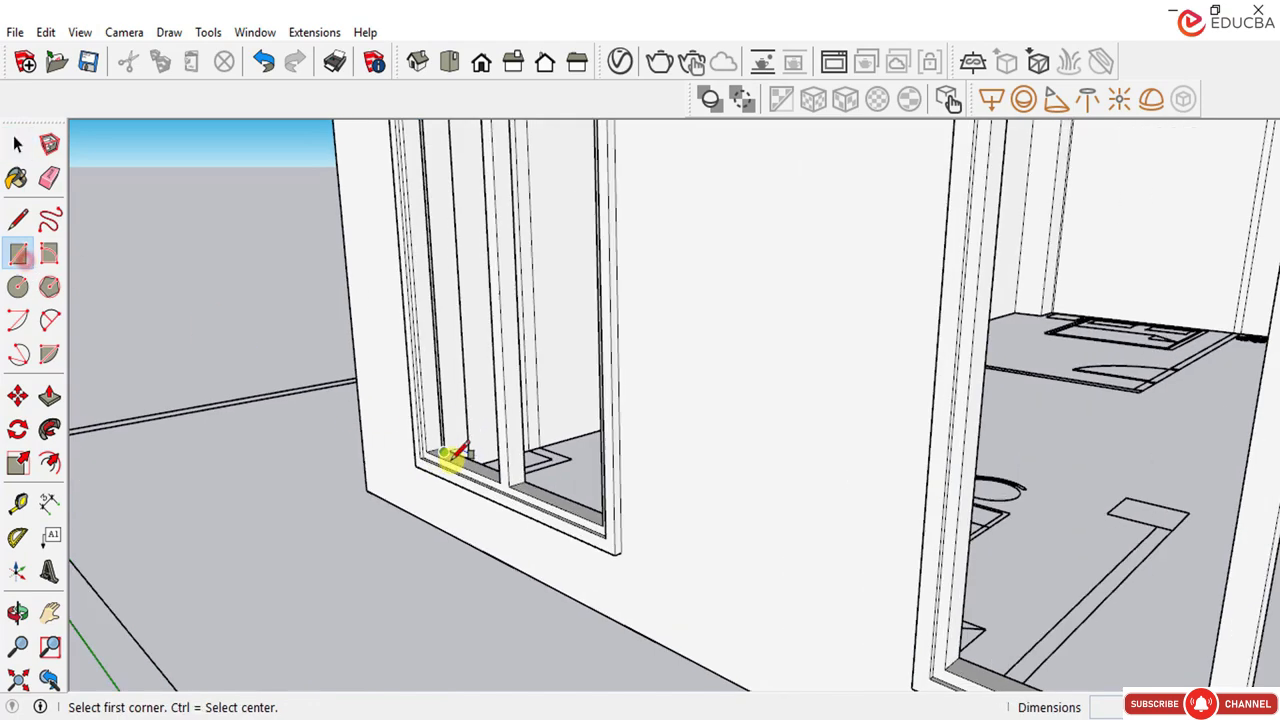
pyautogui.click(432, 440)
pyautogui.scroll(-8, 515, 370)
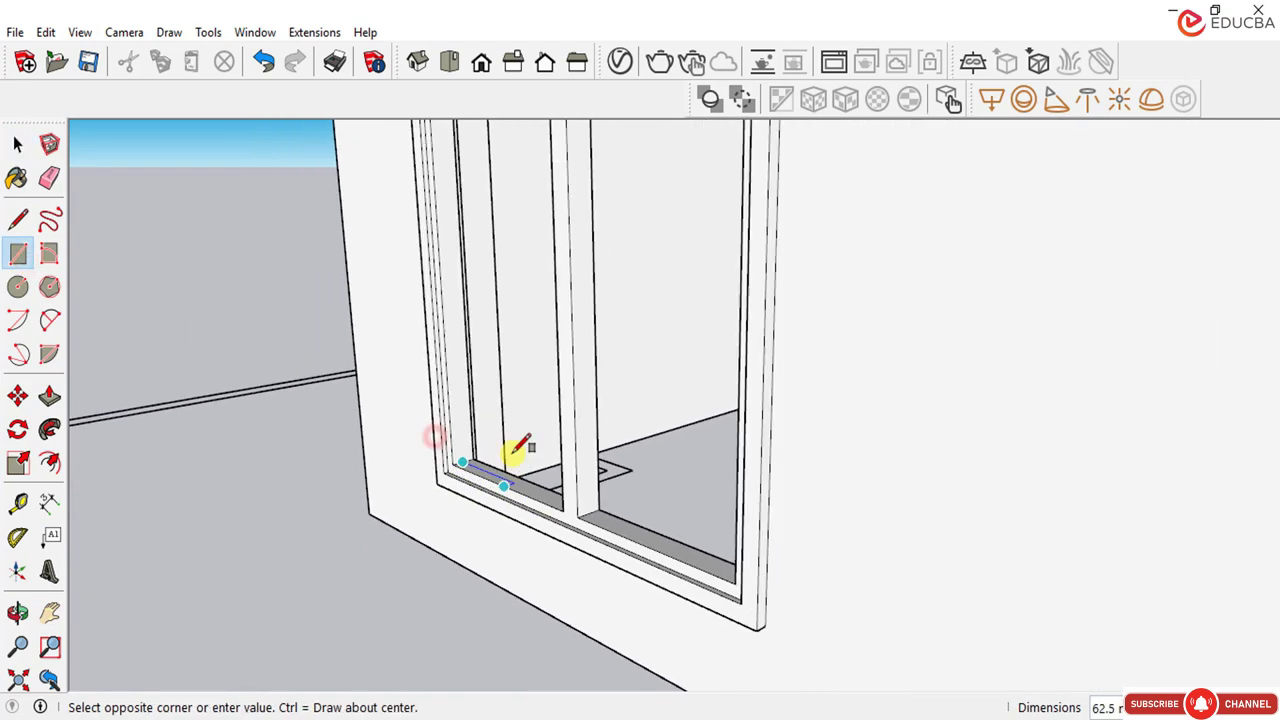
pyautogui.moveTo(509, 406); pyautogui.dragTo(694, 243, button='middle')
pyautogui.scroll(6, 594, 206)
pyautogui.scroll(6, 1000, 203)
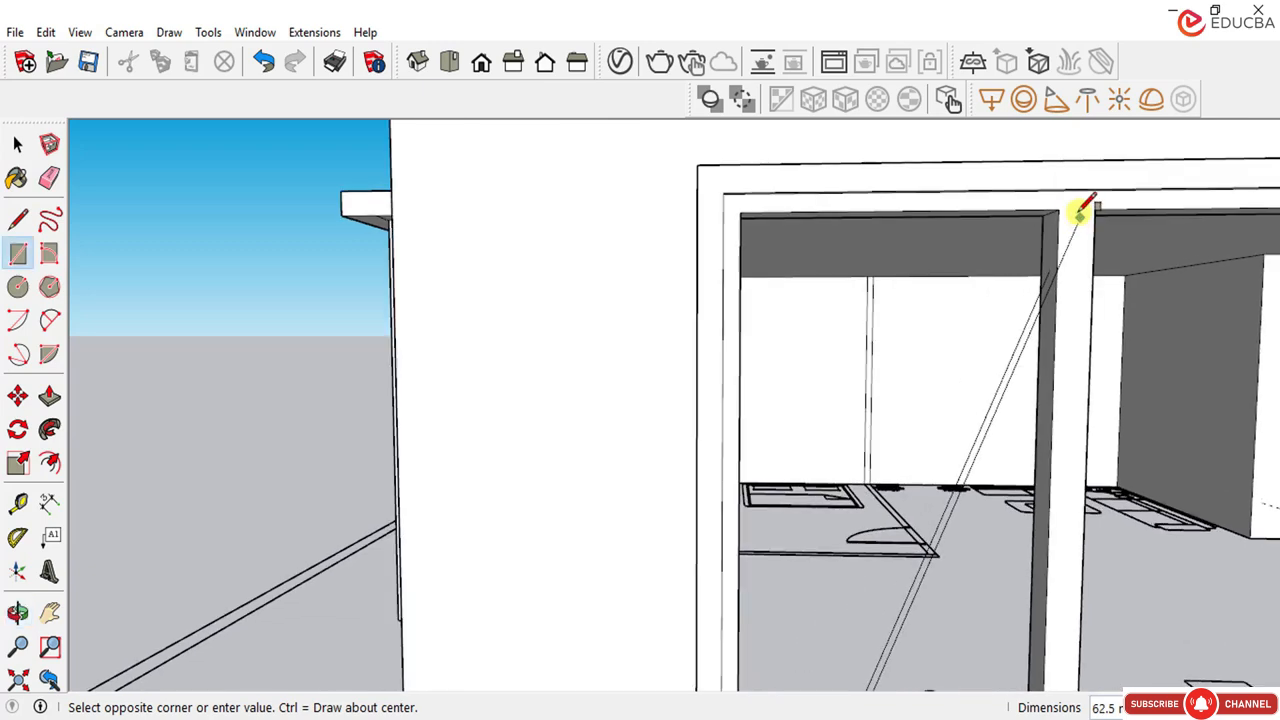
pyautogui.click(1030, 205)
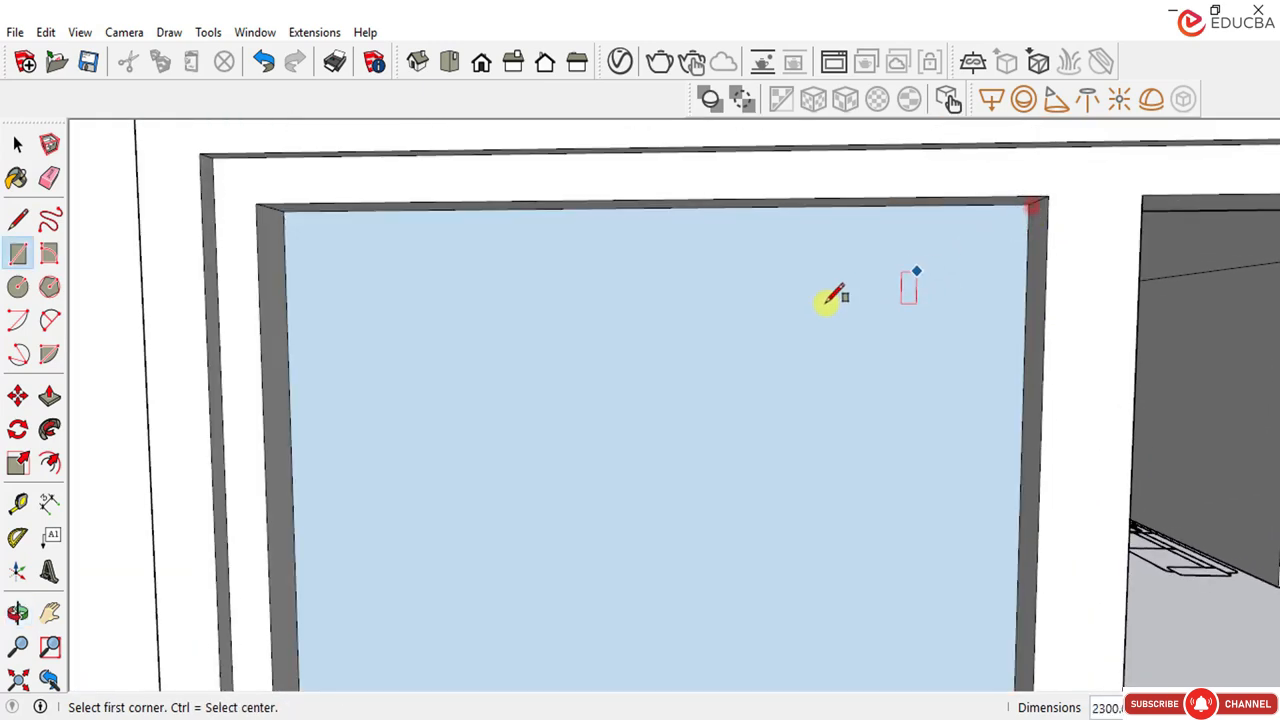
# Step: Draw a rectangular pane corner to corner across the same window's other sash opening, the one nearer the entrance steps
pyautogui.scroll(-5, 700, 260)
pyautogui.scroll(2, 673, 373)
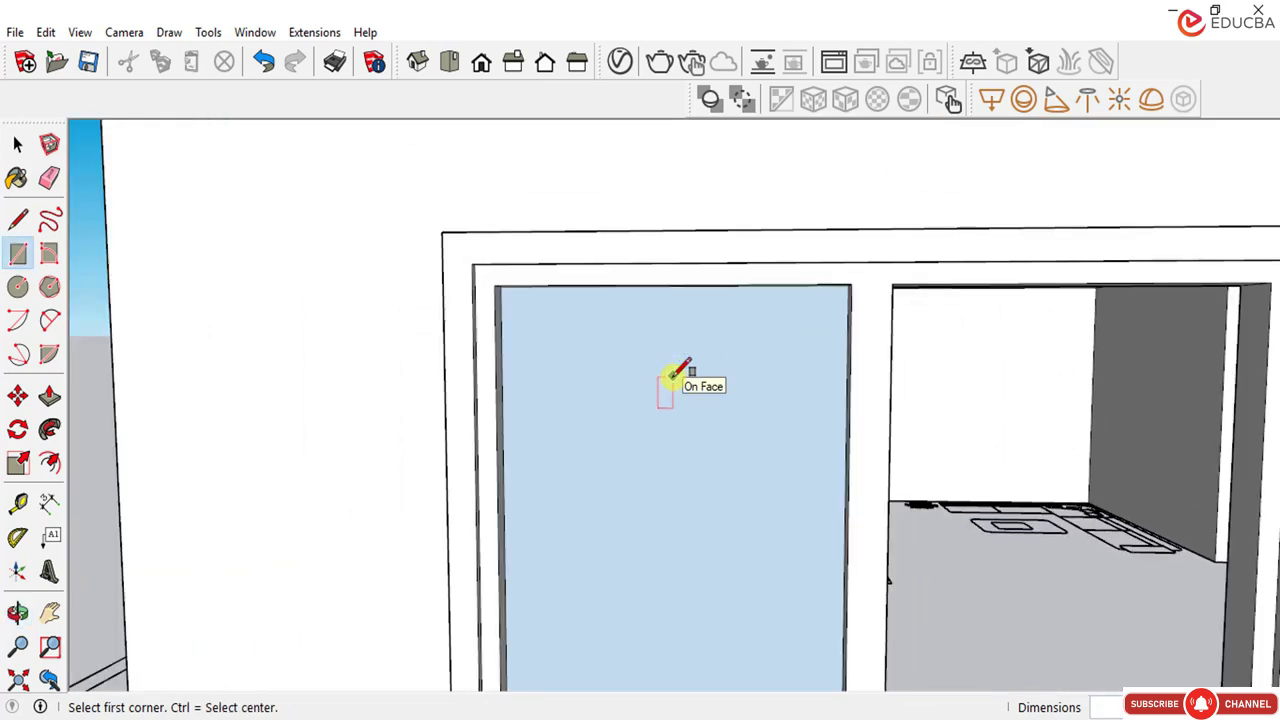
pyautogui.scroll(-5, 656, 364)
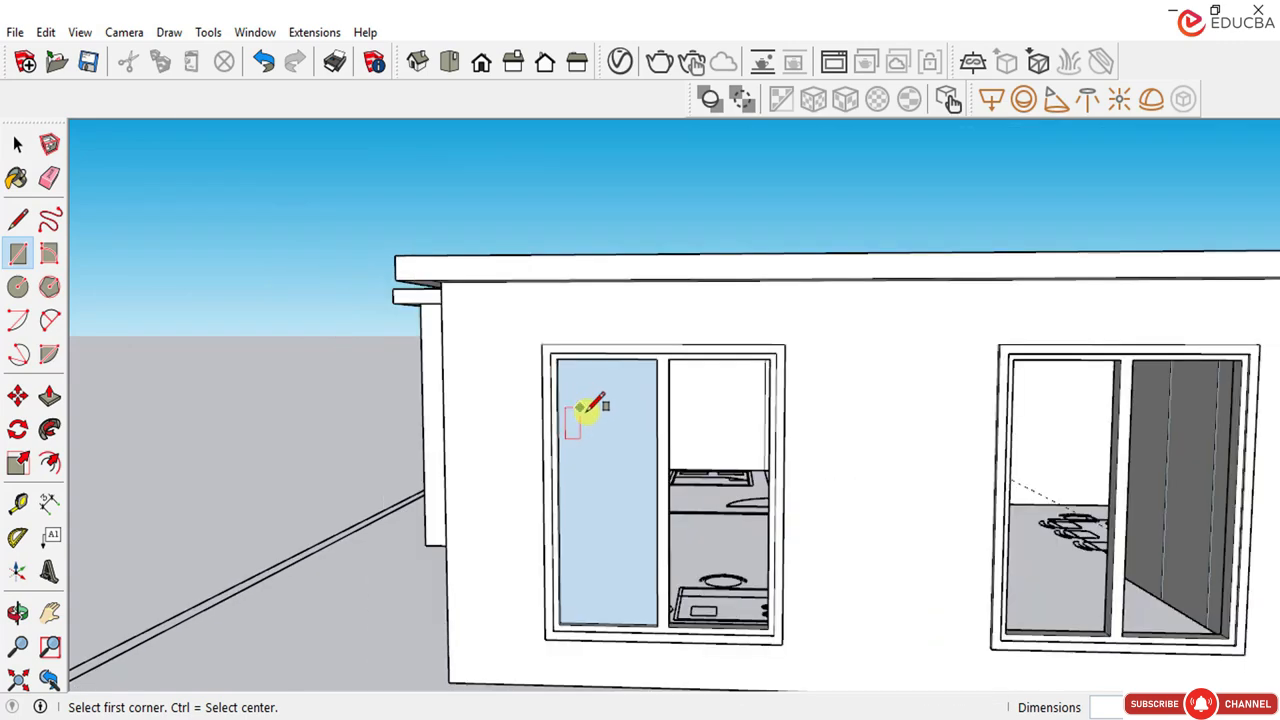
pyautogui.scroll(4, 651, 600)
pyautogui.scroll(4, 650, 612)
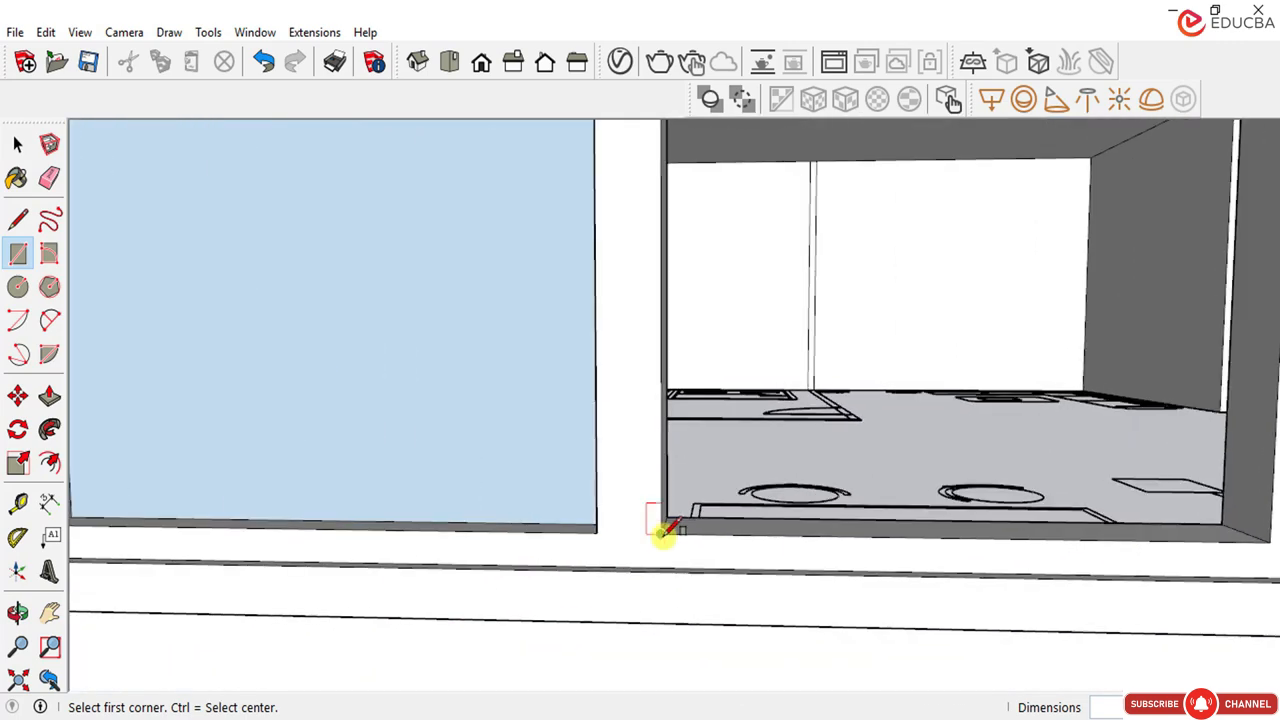
pyautogui.scroll(3, 666, 516)
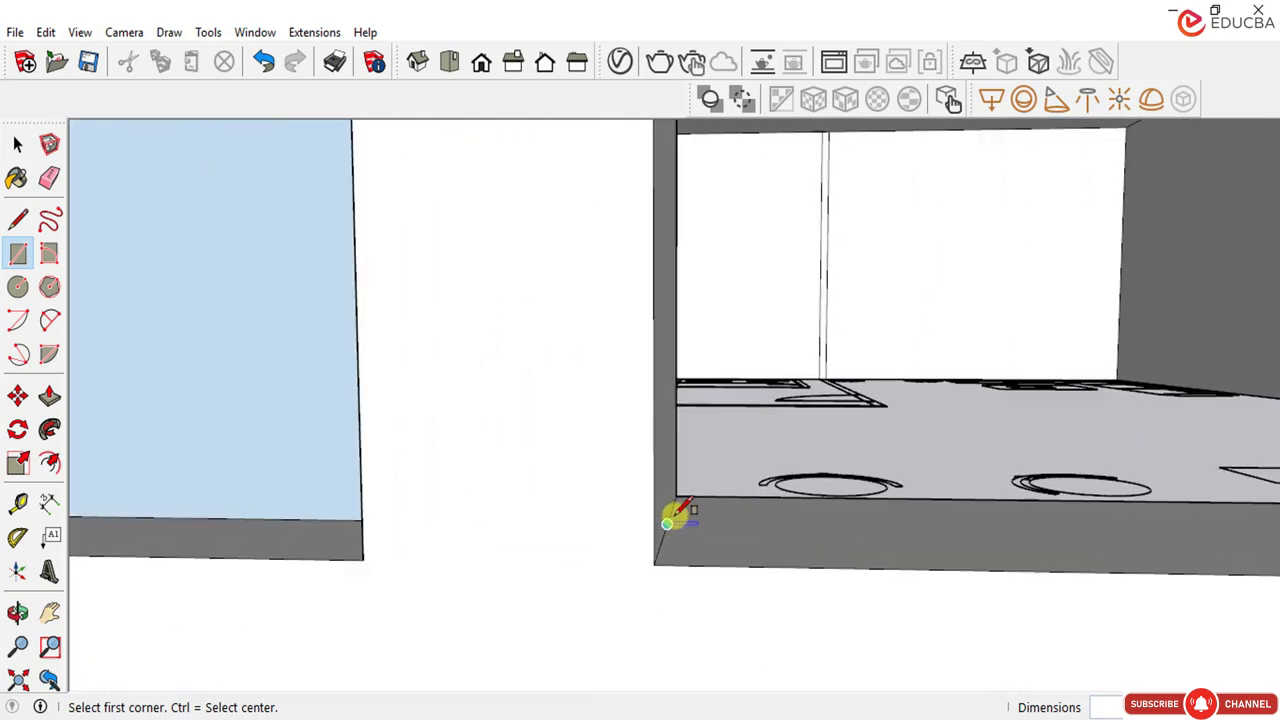
pyautogui.click(667, 514)
pyautogui.scroll(-1, 540, 585)
pyautogui.scroll(-6, 540, 585)
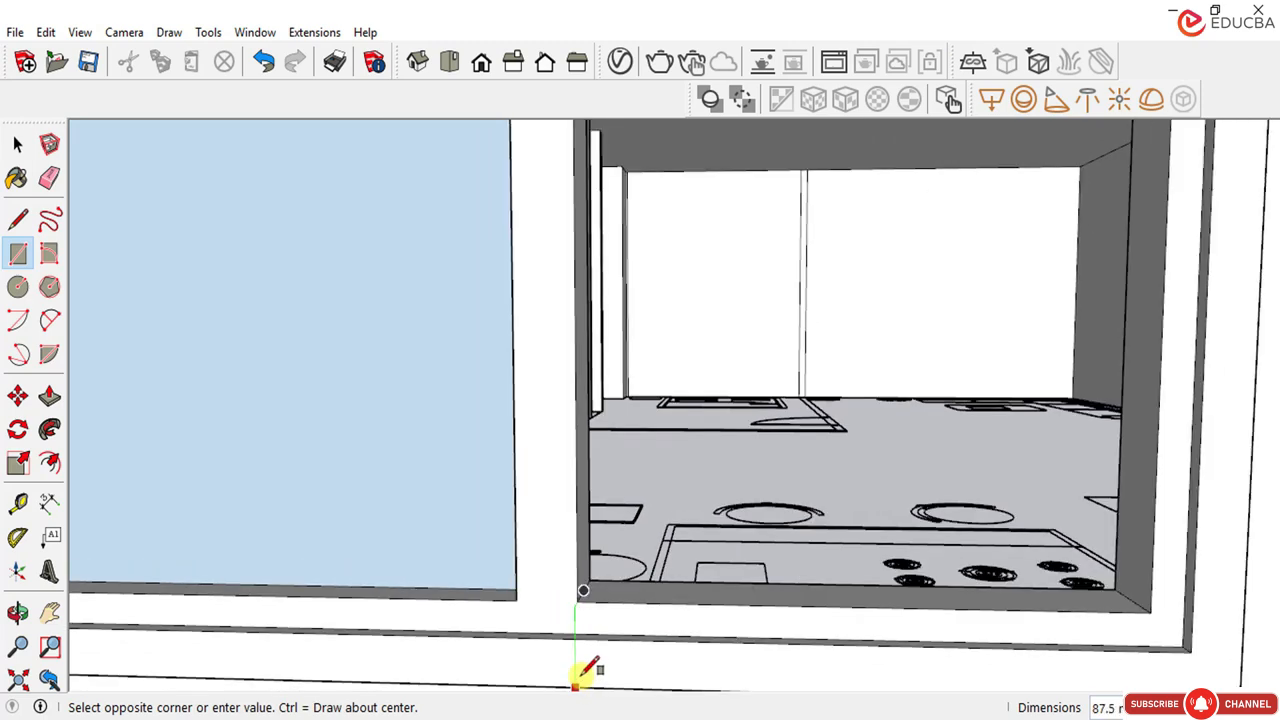
pyautogui.scroll(-1, 780, 206)
pyautogui.scroll(6, 760, 243)
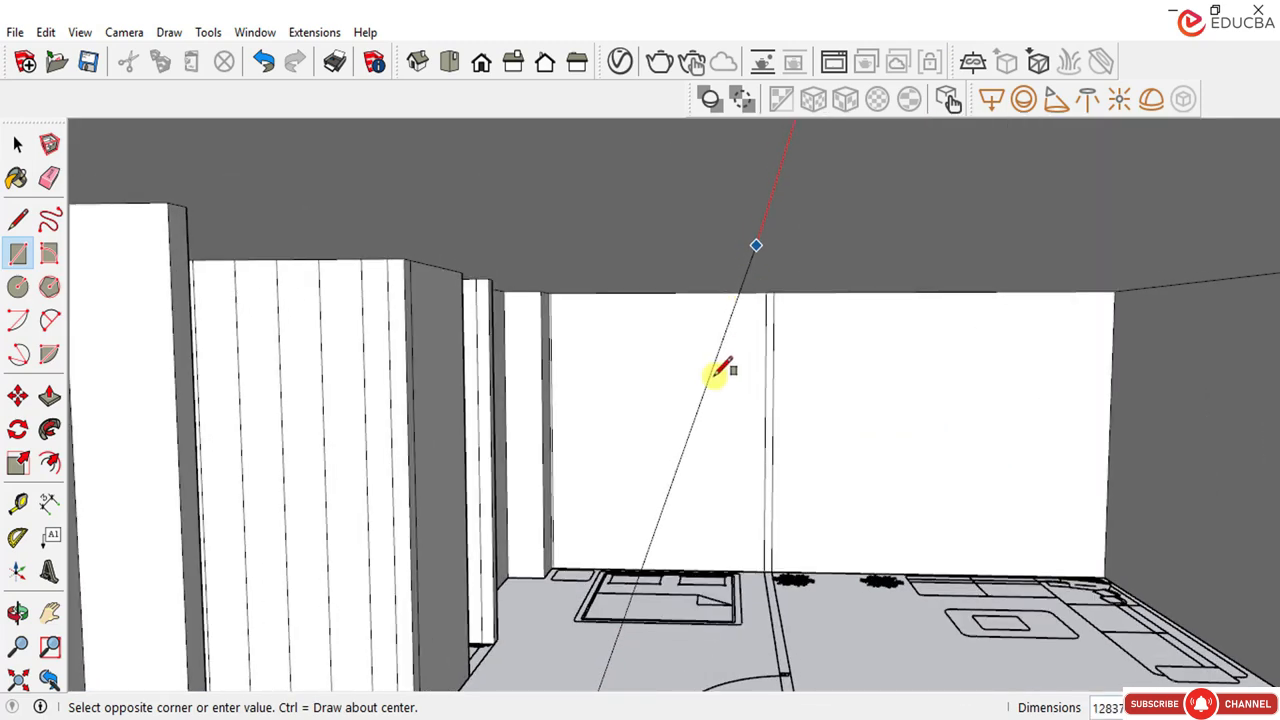
pyautogui.scroll(-3, 725, 340)
pyautogui.moveTo(728, 309)
pyautogui.mouseDown(button='middle')
pyautogui.moveTo(851, 360)
pyautogui.moveTo(834, 277)
pyautogui.moveTo(843, 258)
pyautogui.moveTo(700, 394)
pyautogui.moveTo(728, 352)
pyautogui.mouseUp(button='middle')
pyautogui.click(716, 391)
pyautogui.scroll(-5, 757, 240)
pyautogui.moveTo(757, 240); pyautogui.dragTo(600, 200, button='middle')
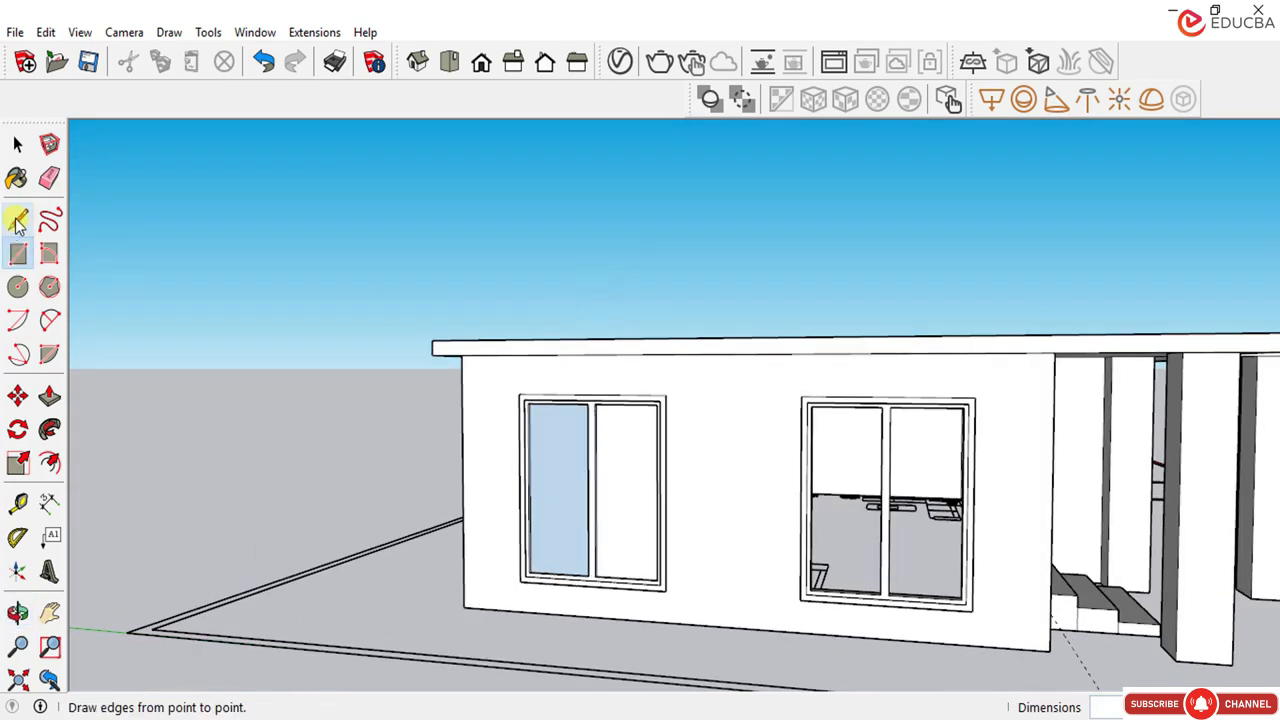
pyautogui.click(17, 145)
pyautogui.moveTo(517, 569); pyautogui.dragTo(426, 583, button='middle')
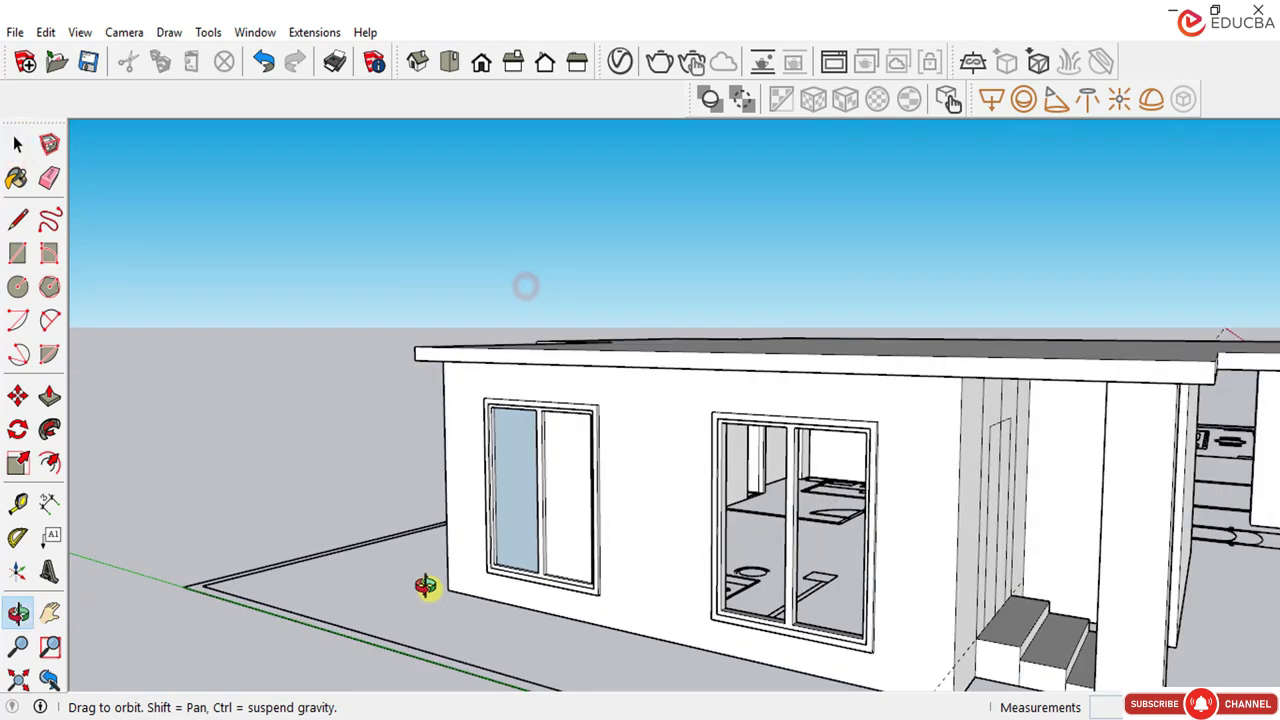
pyautogui.scroll(3, 583, 523)
pyautogui.moveTo(583, 523); pyautogui.dragTo(506, 522, button='middle')
pyautogui.click(506, 522)
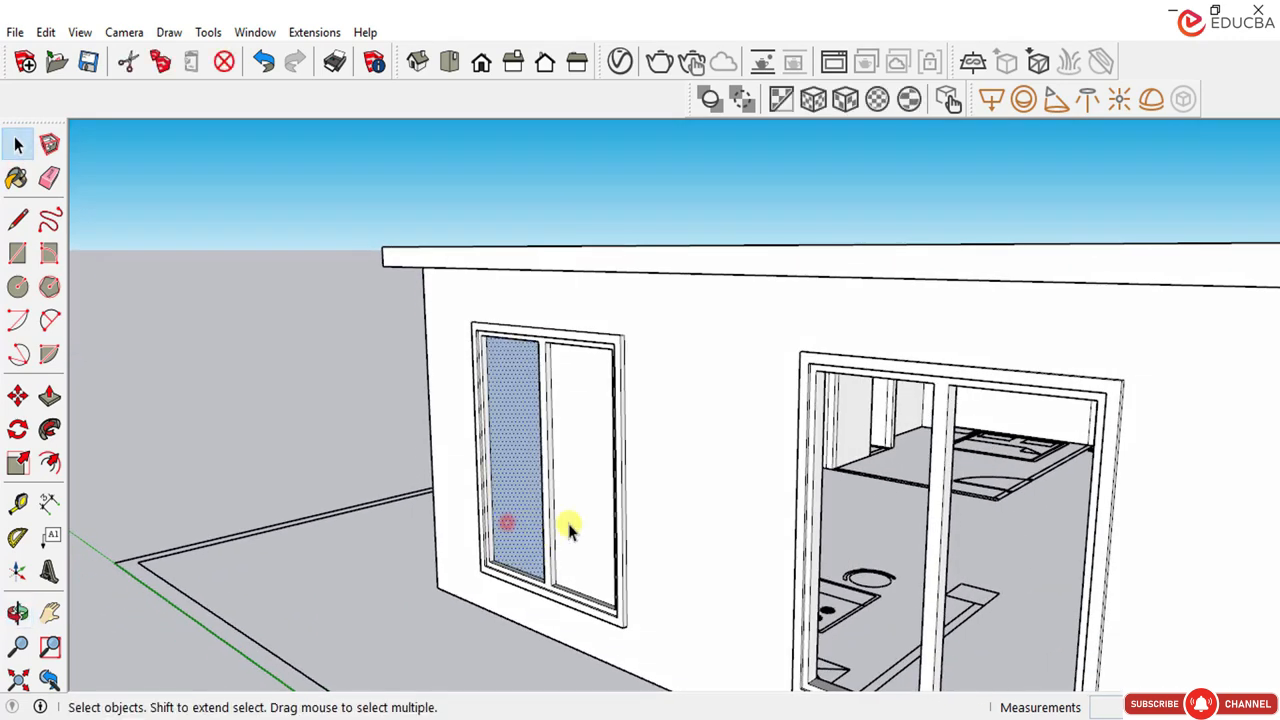
pyautogui.keyDown('shift'); pyautogui.click(571, 527); pyautogui.keyUp('shift')
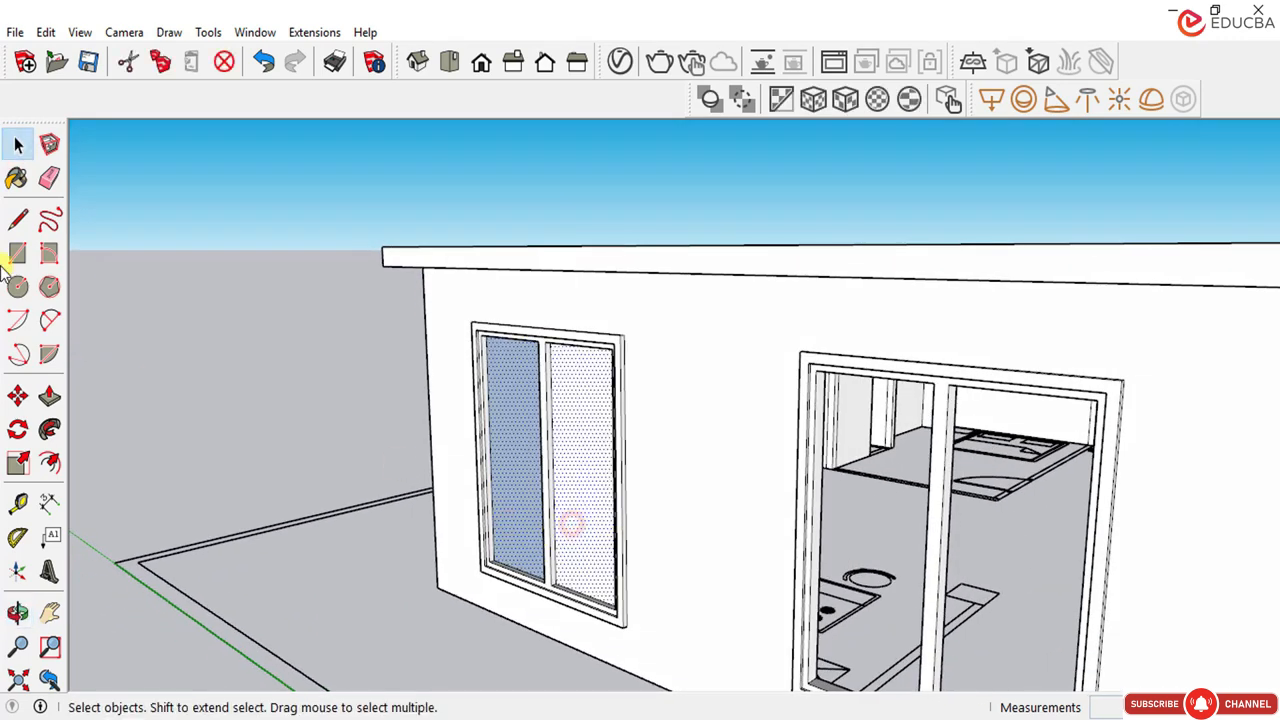
pyautogui.click(905, 183)
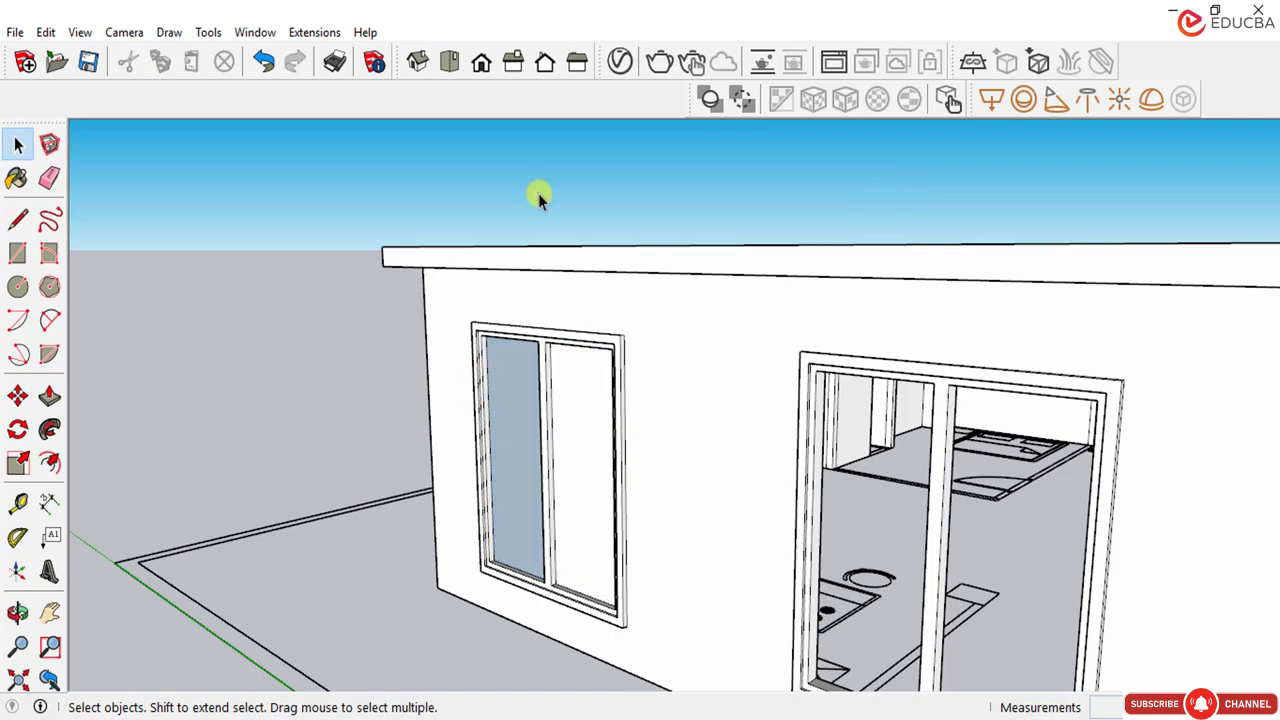
# Step: Start the Paint Bucket, select the pane farther from the entrance steps and display the Glass and Mirrors material collection
pyautogui.click(18, 182)
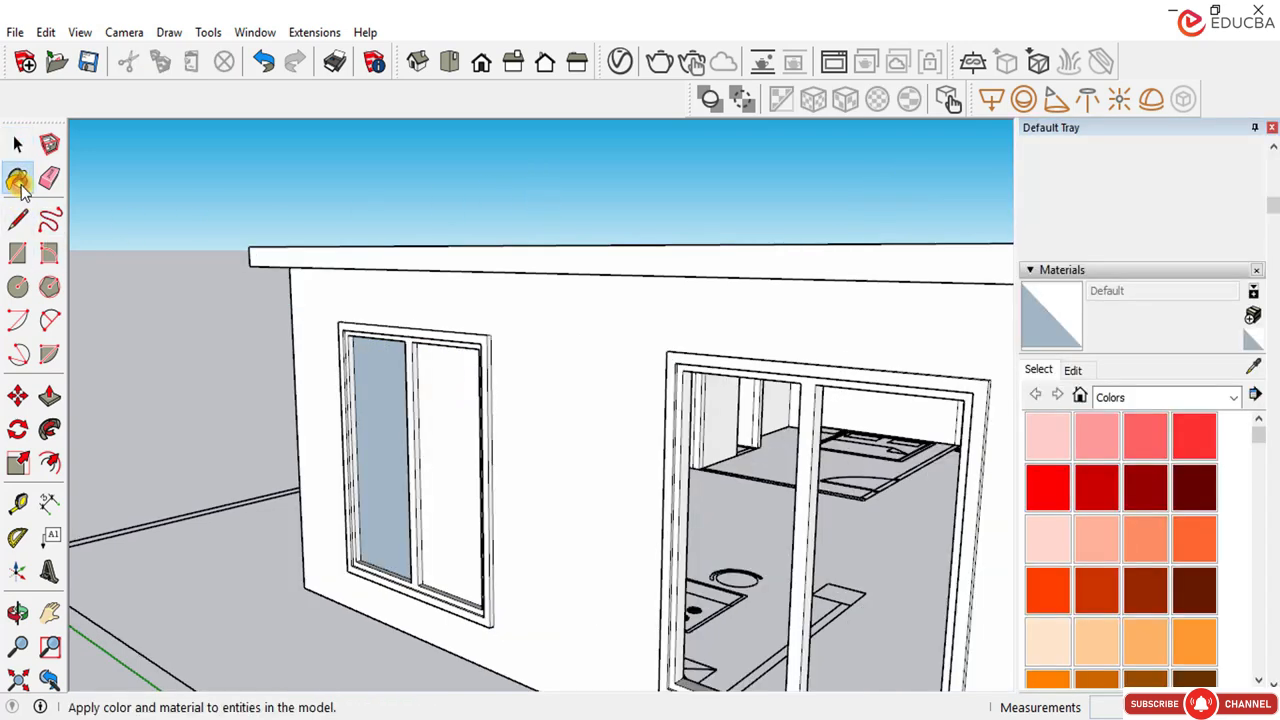
pyautogui.click(1038, 276)
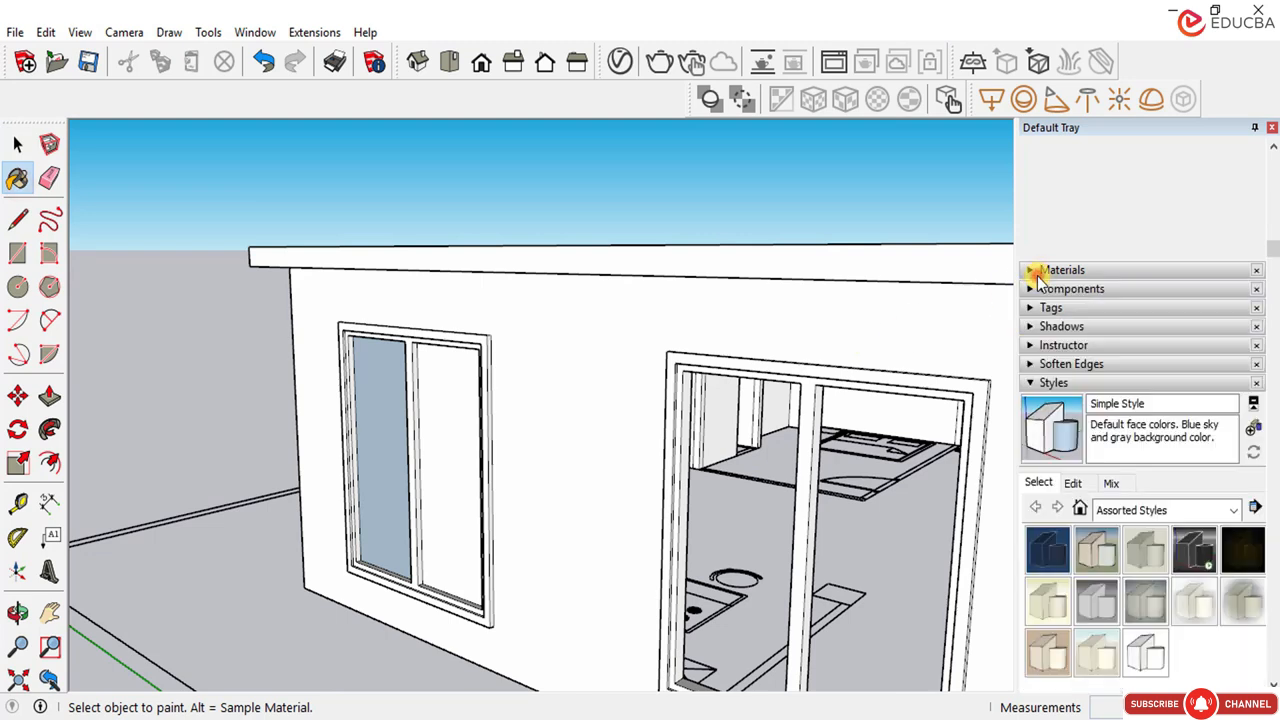
pyautogui.click(1038, 276)
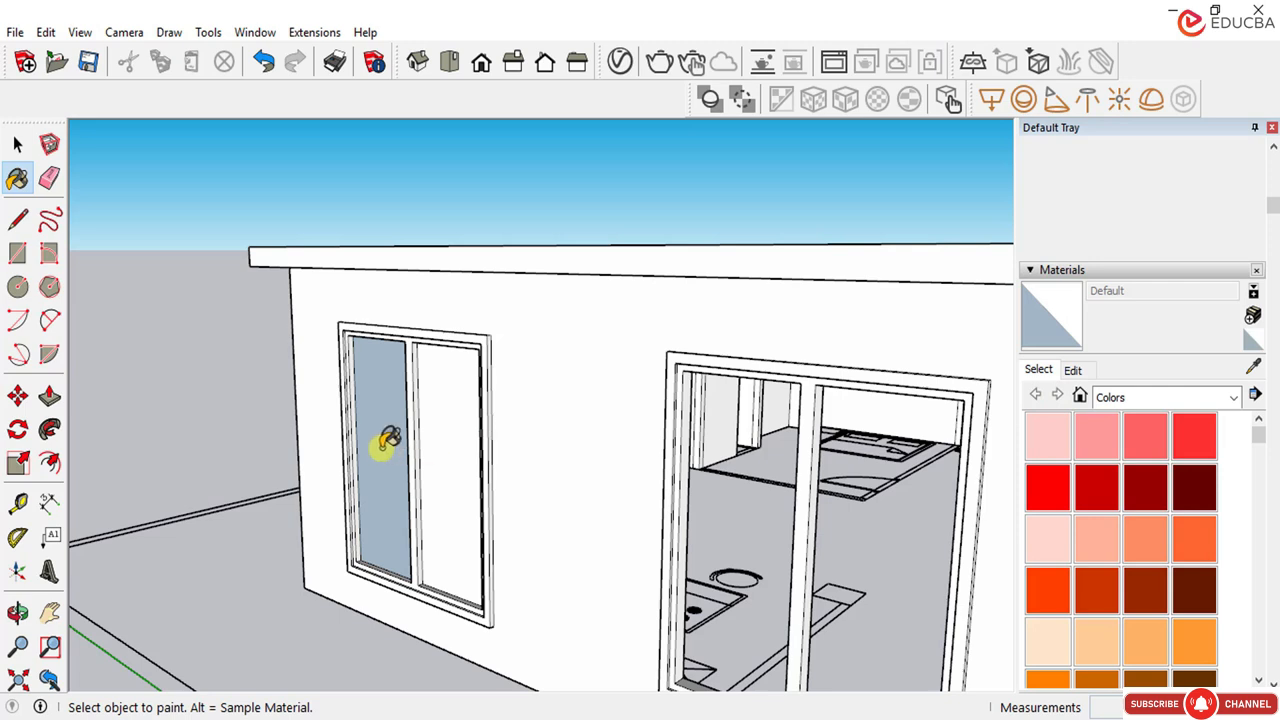
pyautogui.click(18, 145)
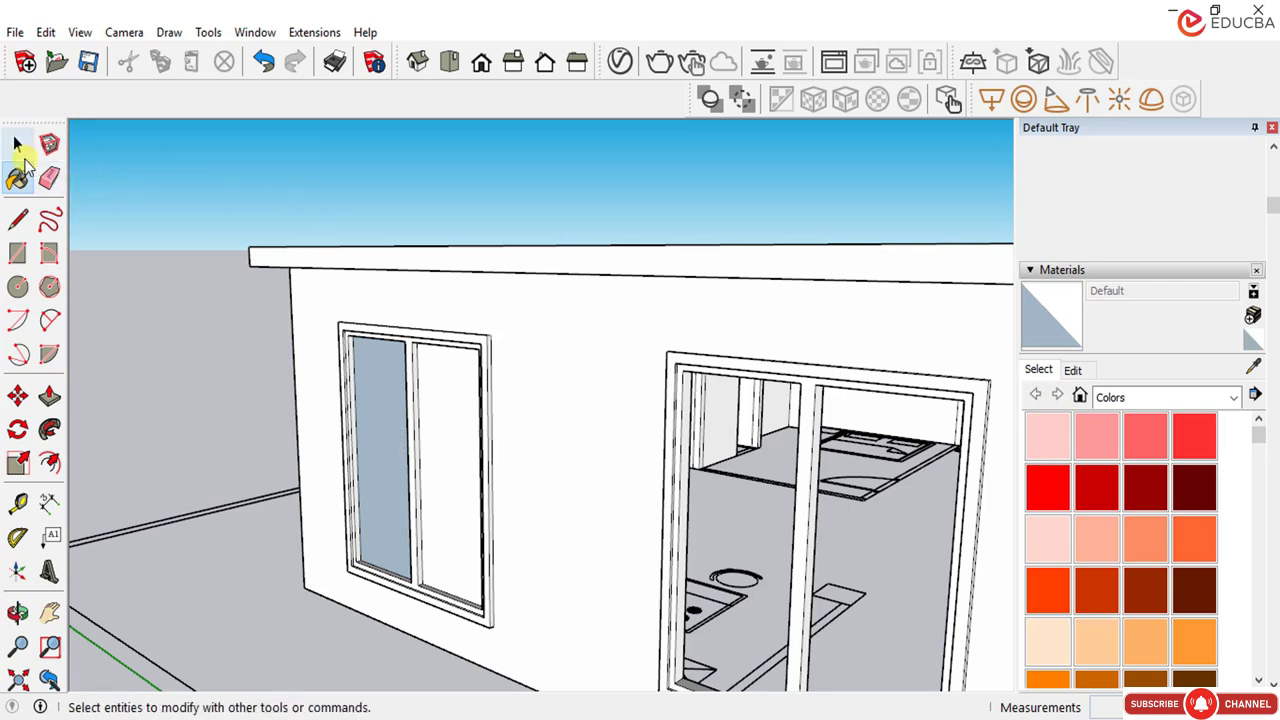
pyautogui.click(369, 442)
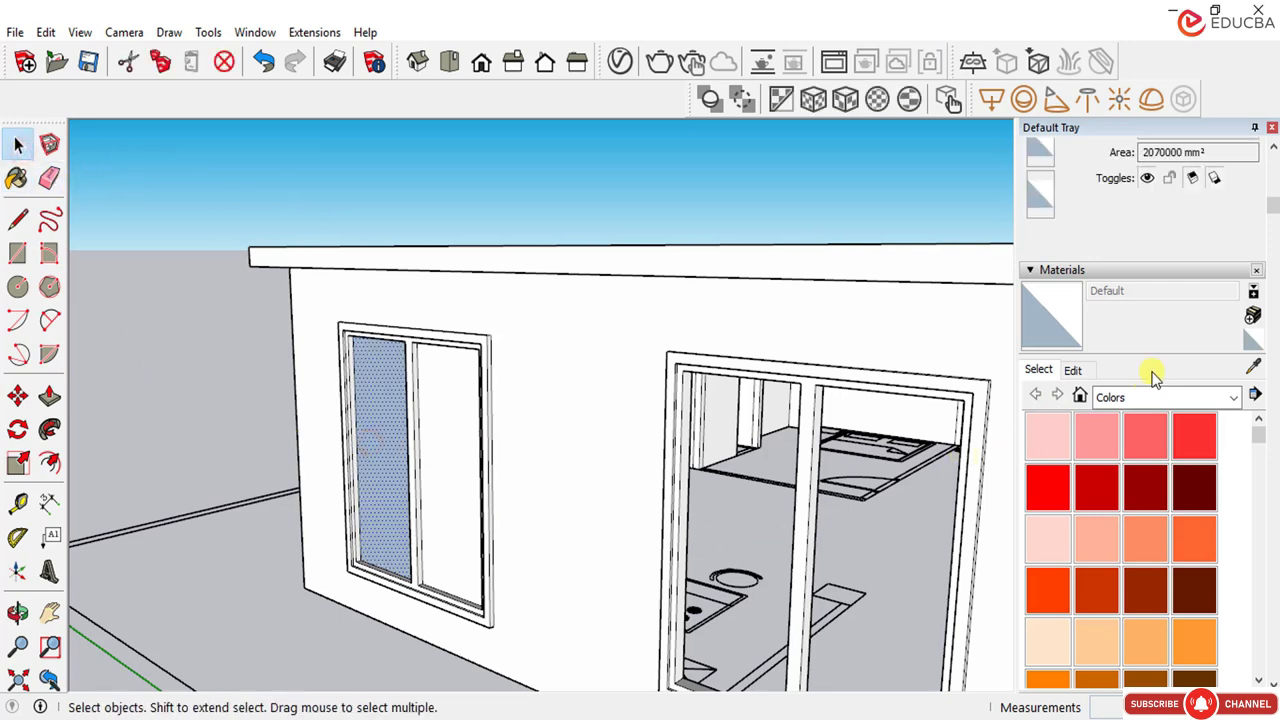
pyautogui.click(1118, 397)
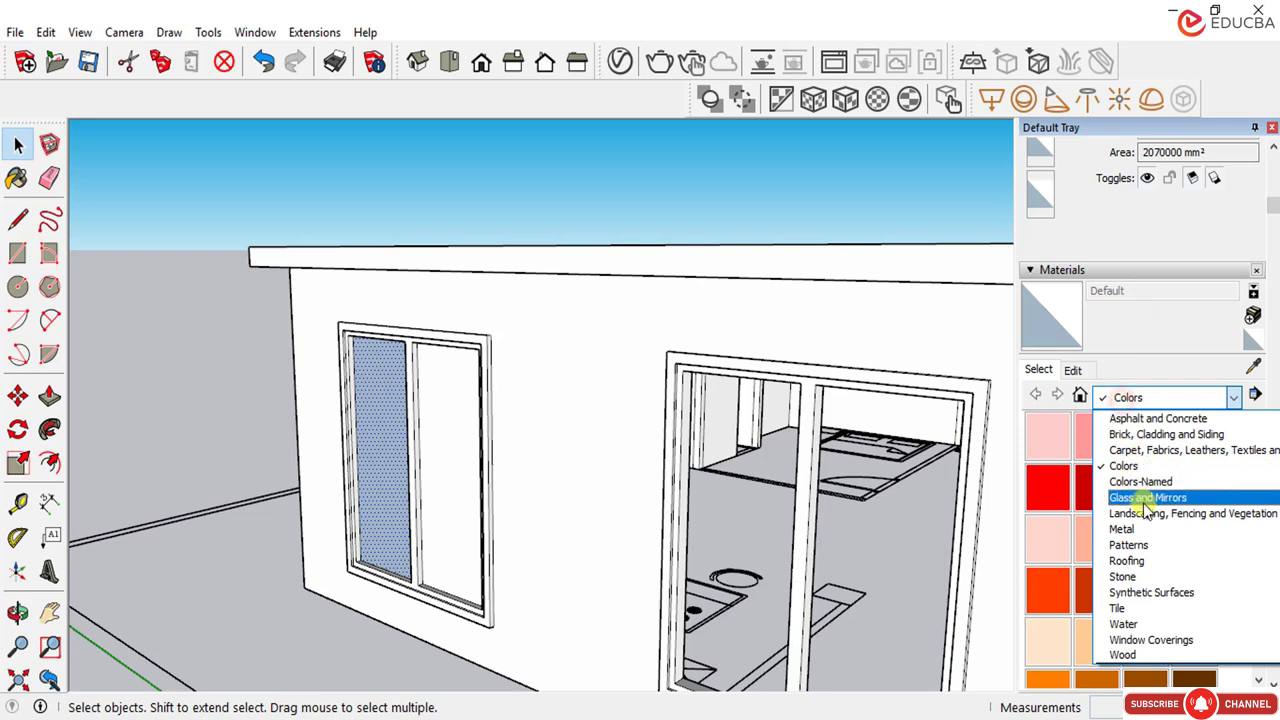
pyautogui.click(1143, 499)
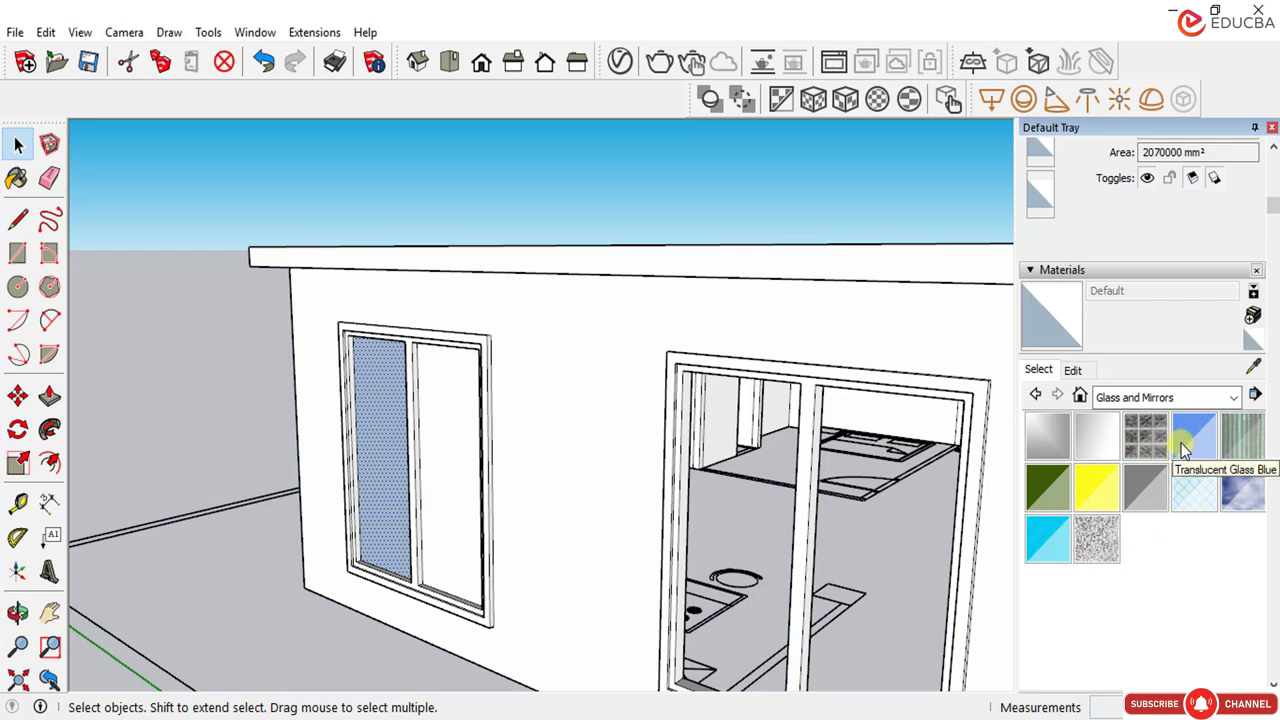
# Step: Paint both panes of the window farthest from the entrance steps with Translucent Glass Tinted
pyautogui.click(1057, 547)
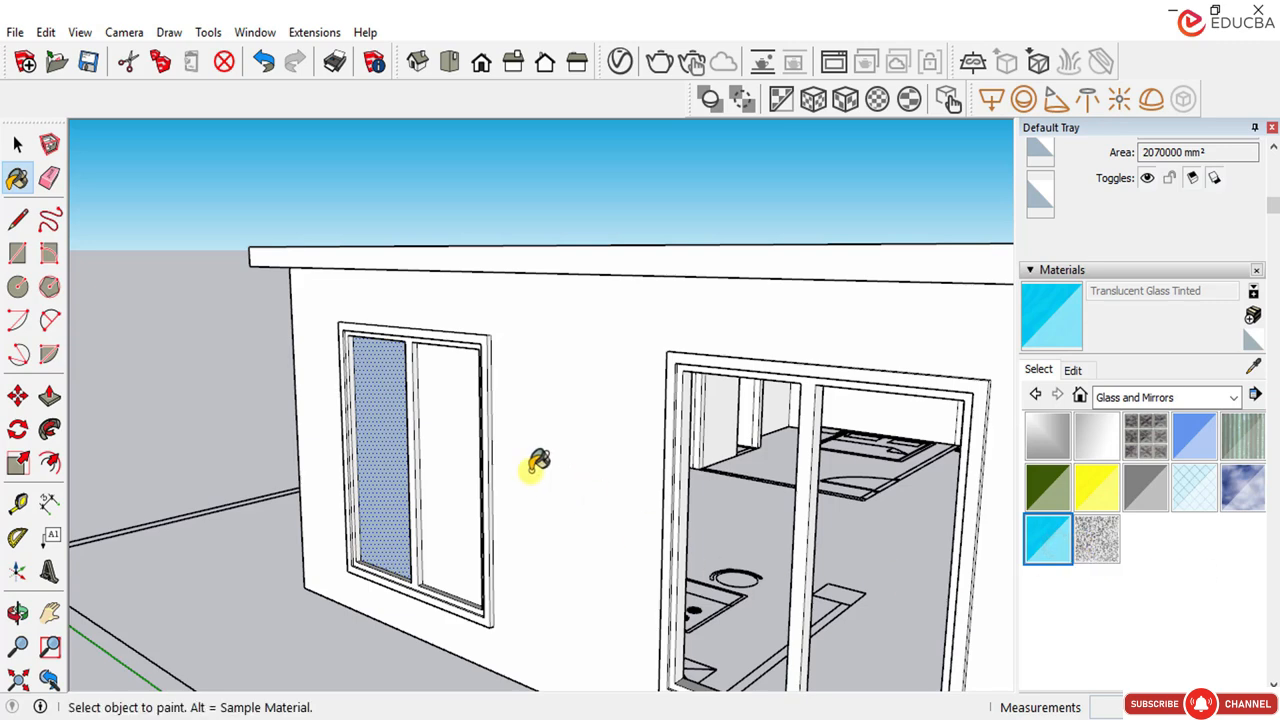
pyautogui.click(372, 422)
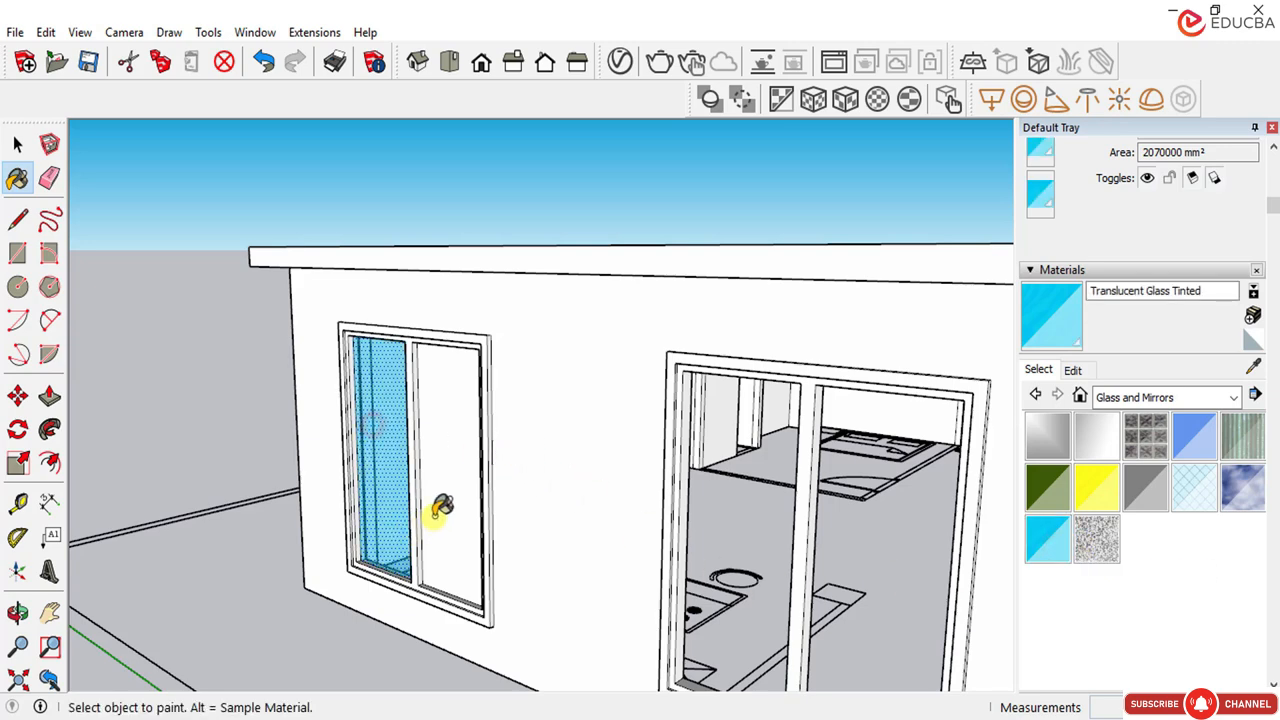
pyautogui.click(440, 510)
pyautogui.moveTo(371, 563)
pyautogui.mouseDown(button='middle')
pyautogui.moveTo(434, 591)
pyautogui.moveTo(516, 549)
pyautogui.moveTo(452, 475)
pyautogui.mouseUp(button='middle')
pyautogui.scroll(-4, 452, 475)
pyautogui.moveTo(451, 420); pyautogui.dragTo(420, 517, button='middle')
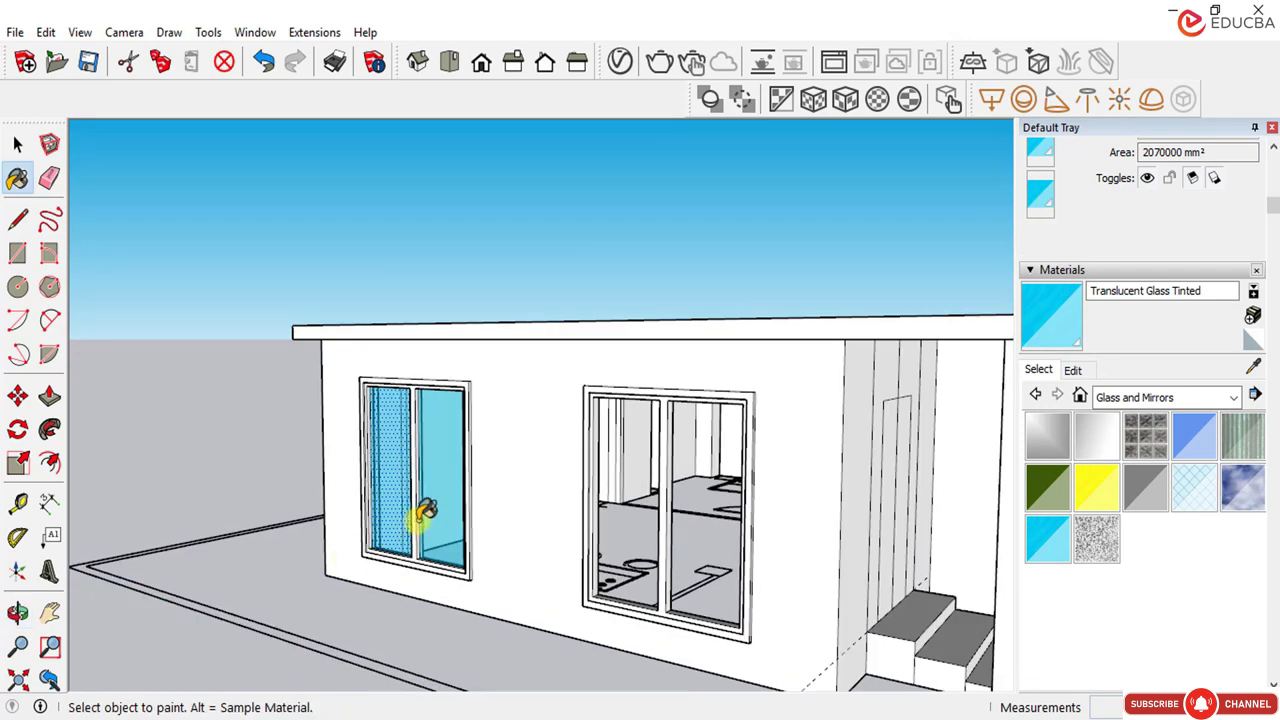
# Step: Try Translucent Glass Blue on both panes of the window farthest from the entrance steps and clear the selection
pyautogui.click(17, 144)
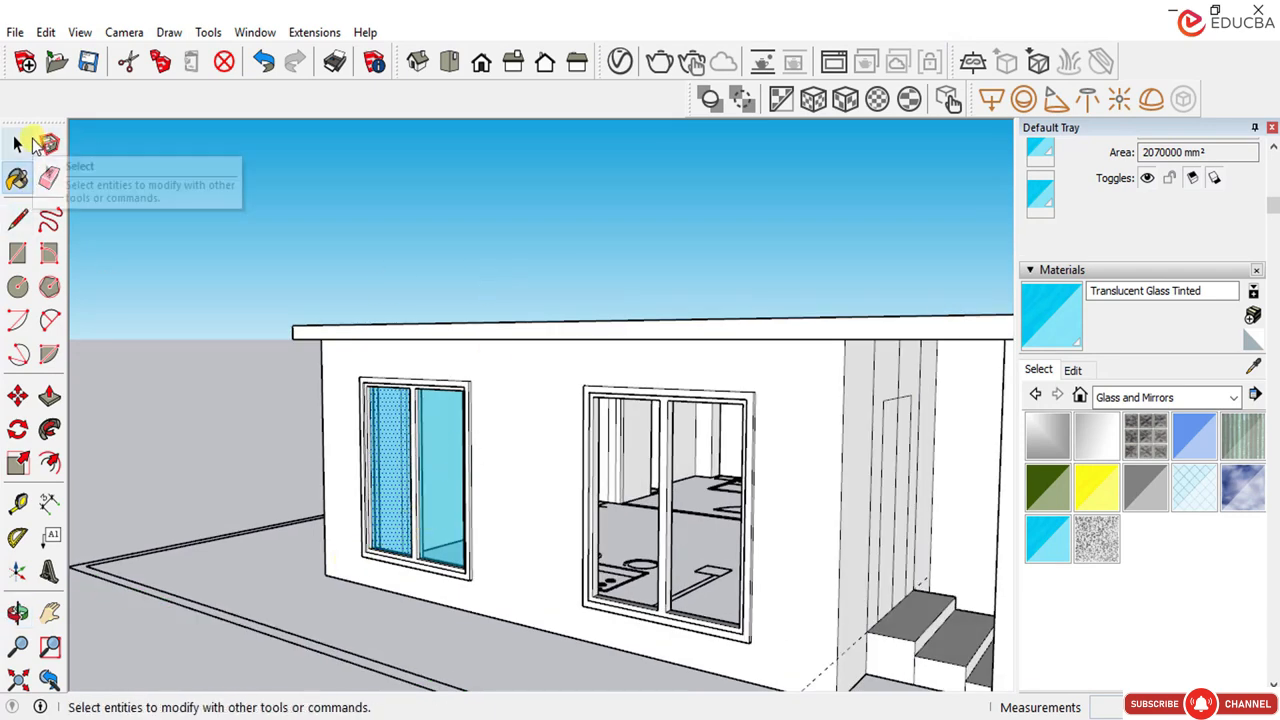
pyautogui.moveTo(450, 312); pyautogui.dragTo(397, 477, button='middle')
pyautogui.scroll(-2, 398, 478)
pyautogui.moveTo(406, 529); pyautogui.dragTo(451, 554, button='middle')
pyautogui.scroll(2, 444, 550)
pyautogui.scroll(1, 440, 548)
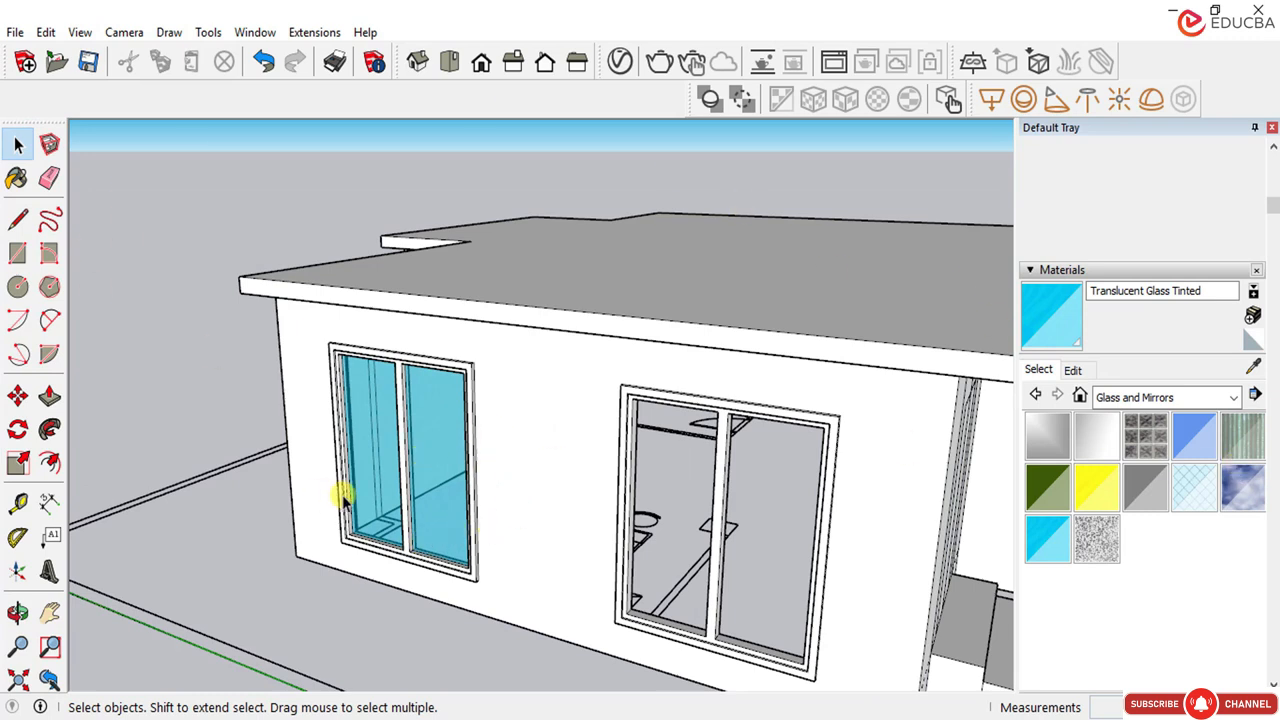
pyautogui.click(428, 460)
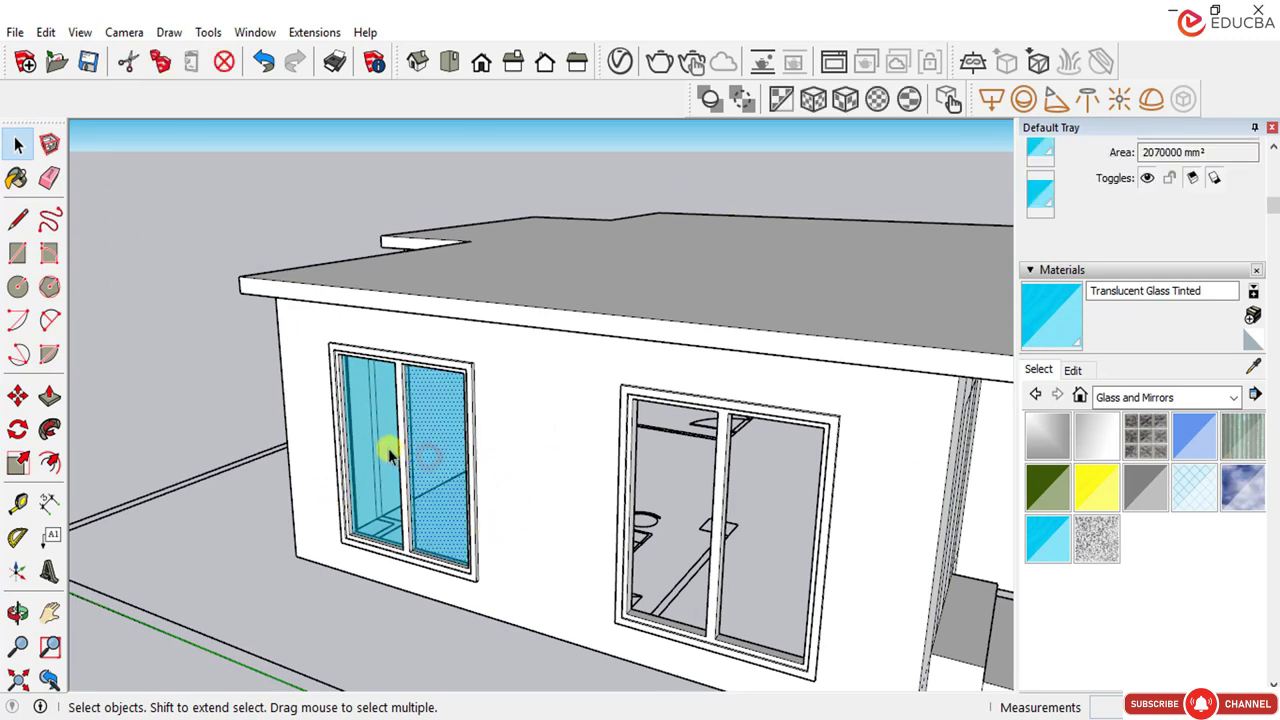
pyautogui.click(1200, 436)
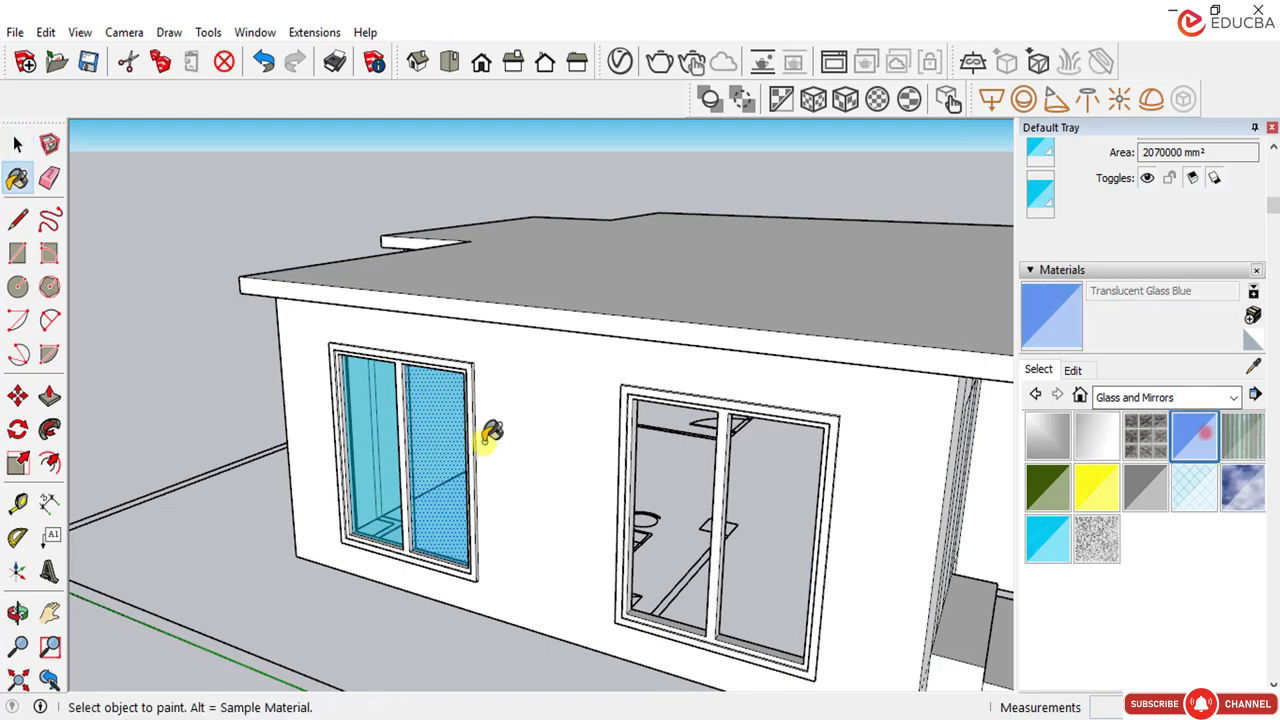
pyautogui.click(429, 427)
pyautogui.scroll(2, 368, 424)
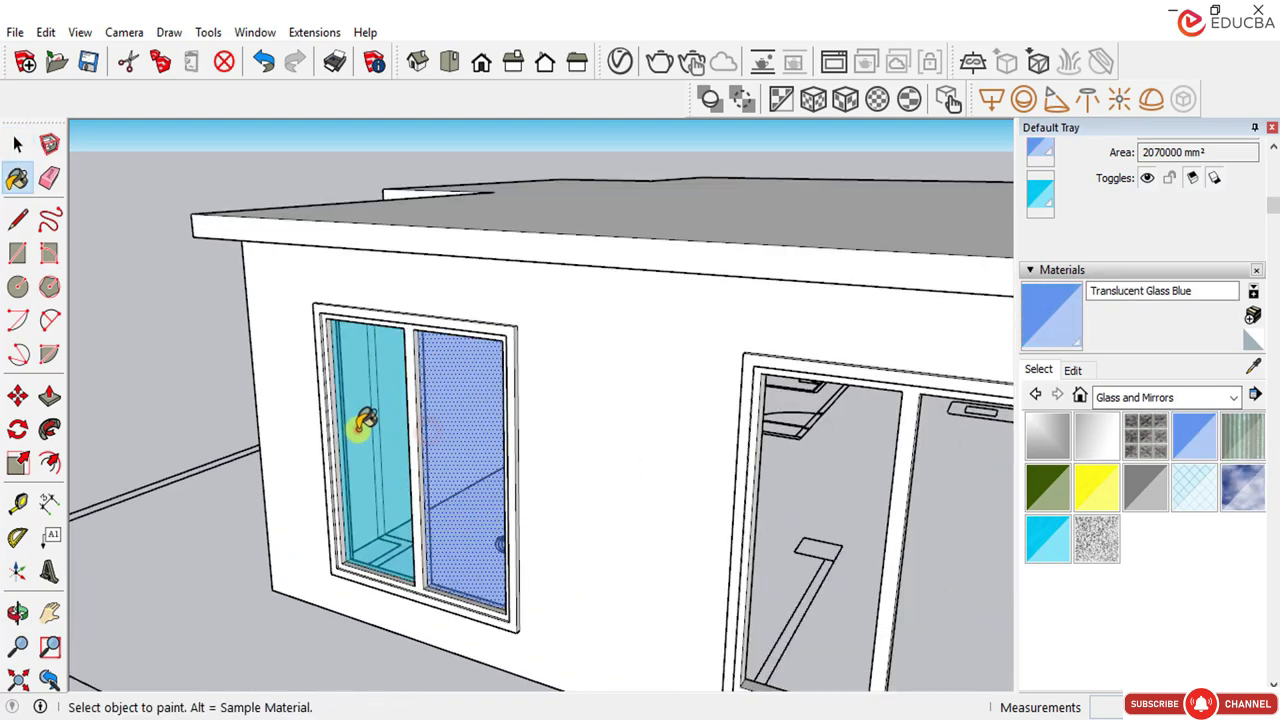
pyautogui.scroll(-4, 372, 442)
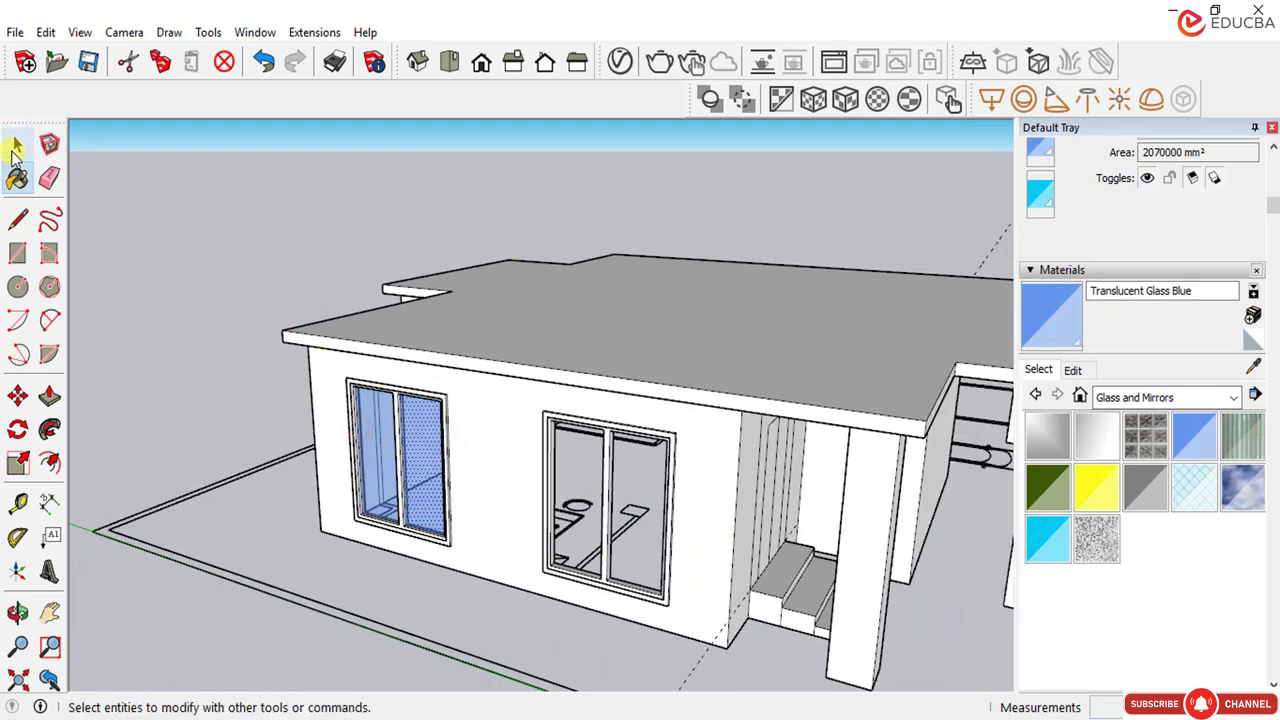
pyautogui.click(17, 146)
pyautogui.moveTo(310, 432); pyautogui.dragTo(283, 343, button='middle')
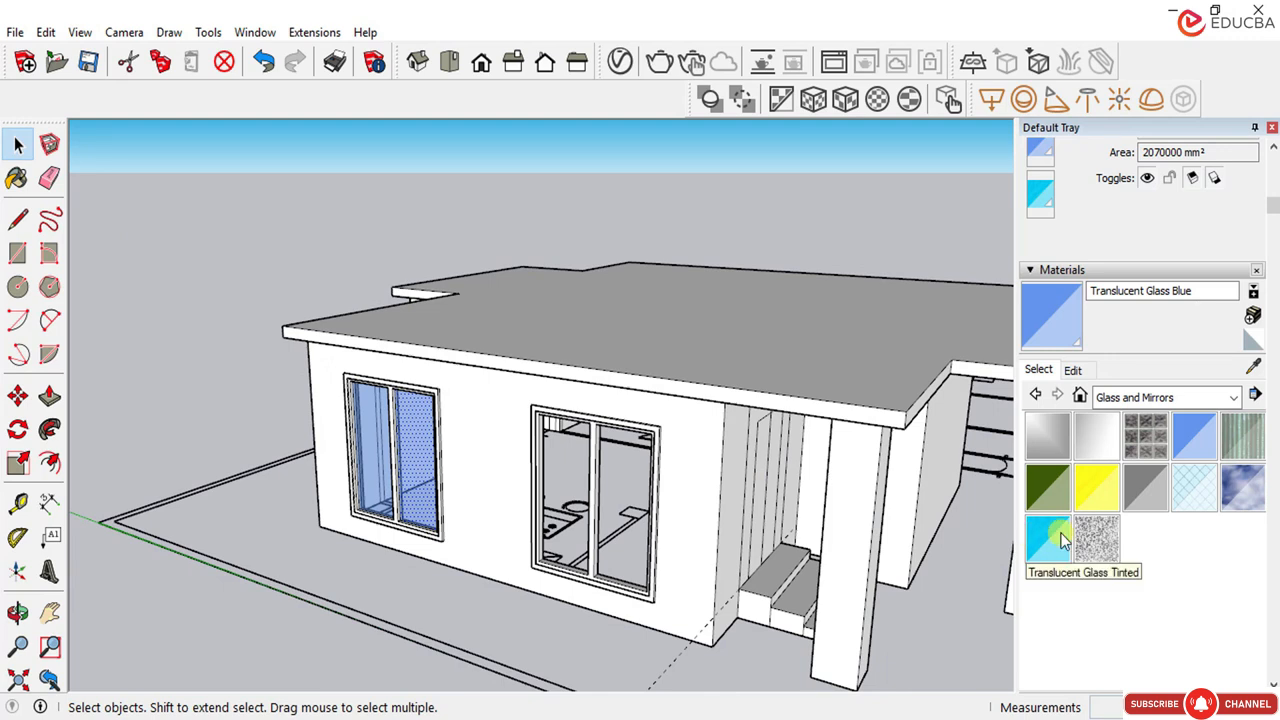
pyautogui.click(234, 226)
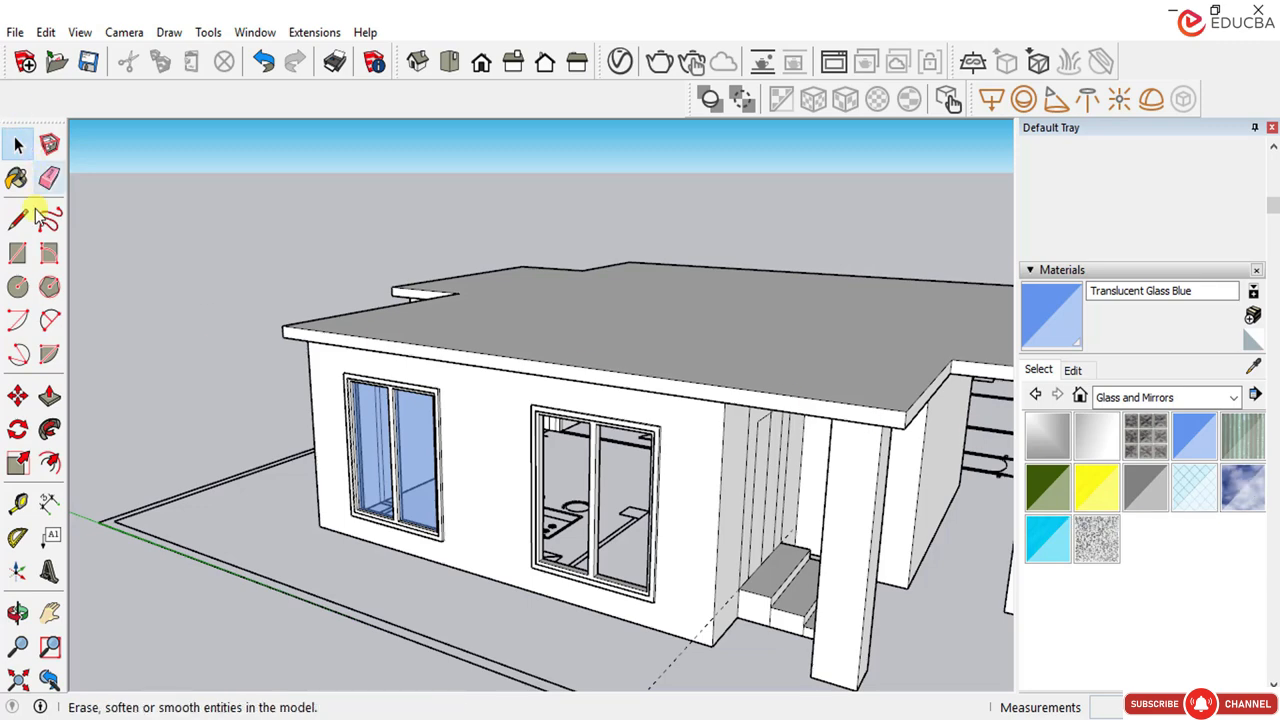
# Step: Try Translucent Glass Sky Reflection on both panes of the window farthest from the entrance steps
pyautogui.click(1243, 486)
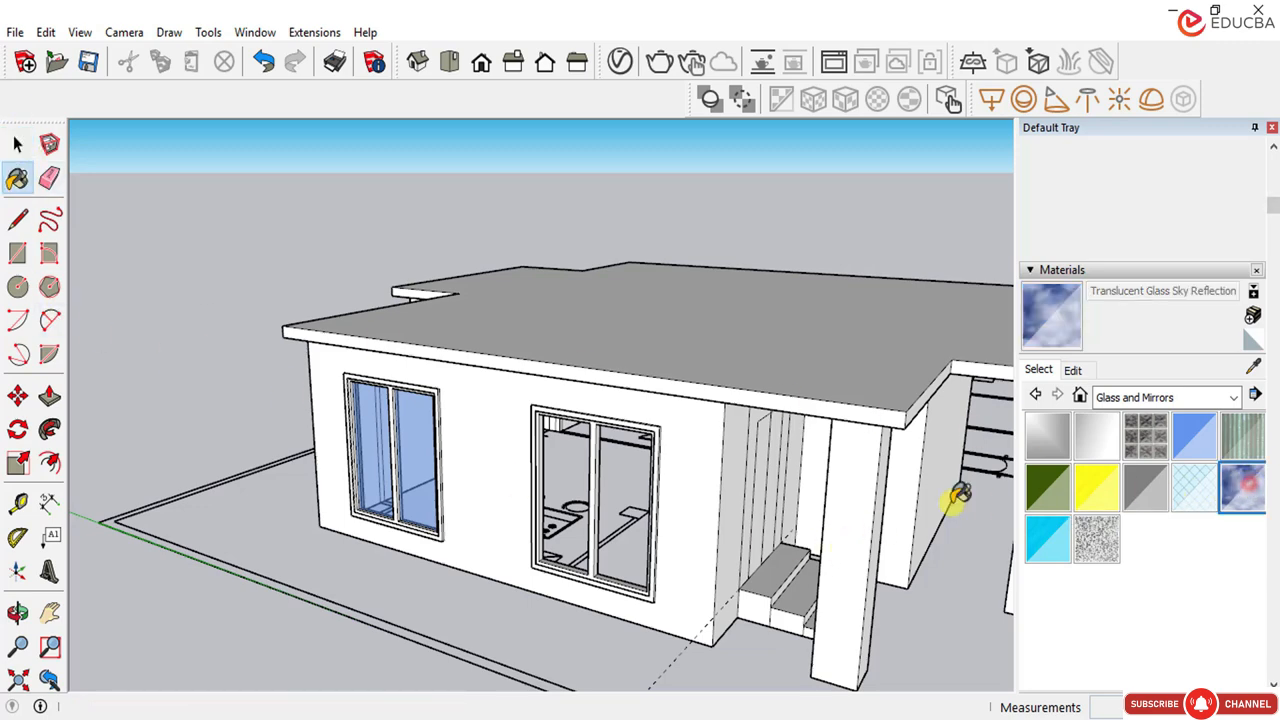
pyautogui.scroll(3, 425, 487)
pyautogui.click(410, 437)
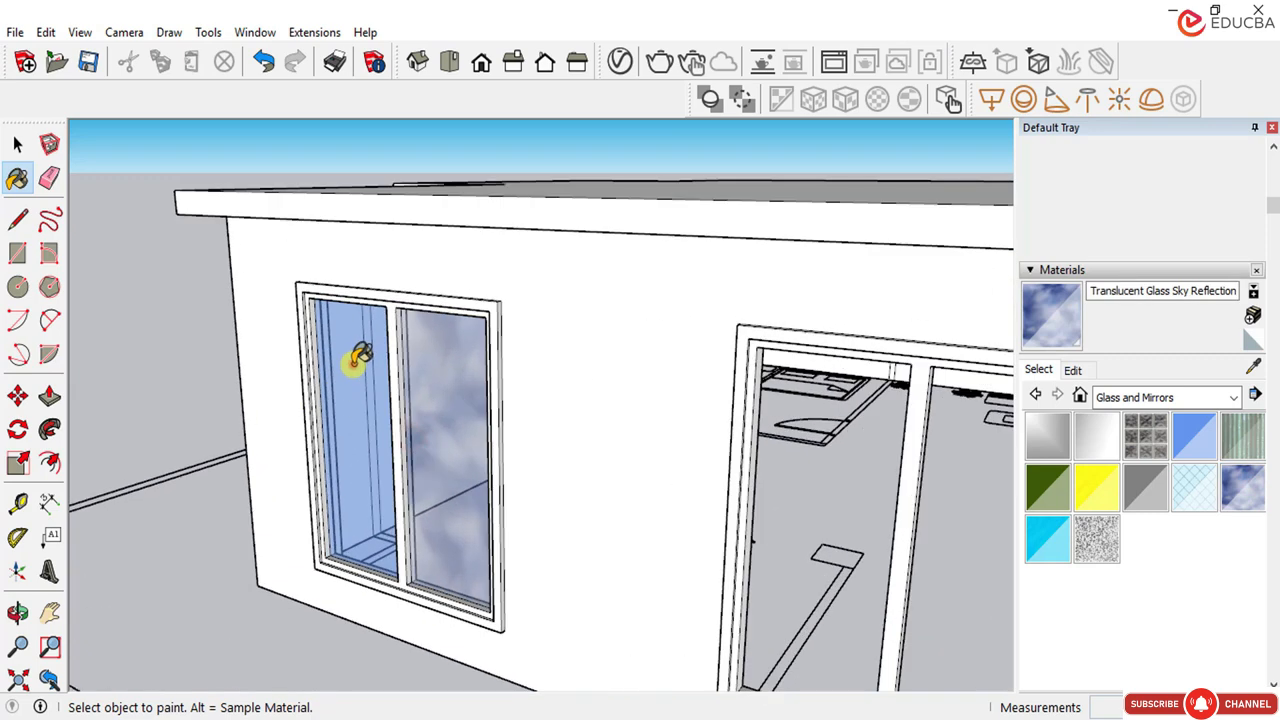
pyautogui.click(352, 363)
pyautogui.scroll(-6, 371, 391)
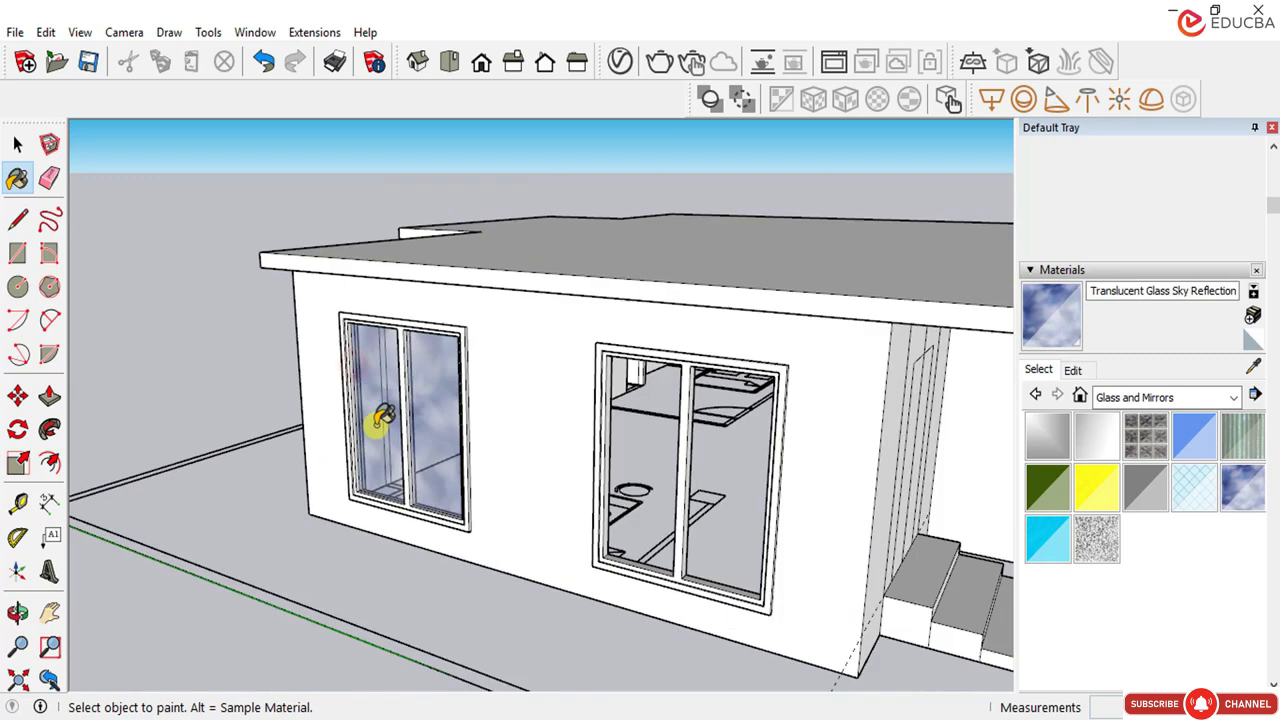
pyautogui.moveTo(423, 537)
pyautogui.mouseDown(button='middle')
pyautogui.moveTo(445, 480)
pyautogui.moveTo(380, 309)
pyautogui.moveTo(330, 300)
pyautogui.mouseUp(button='middle')
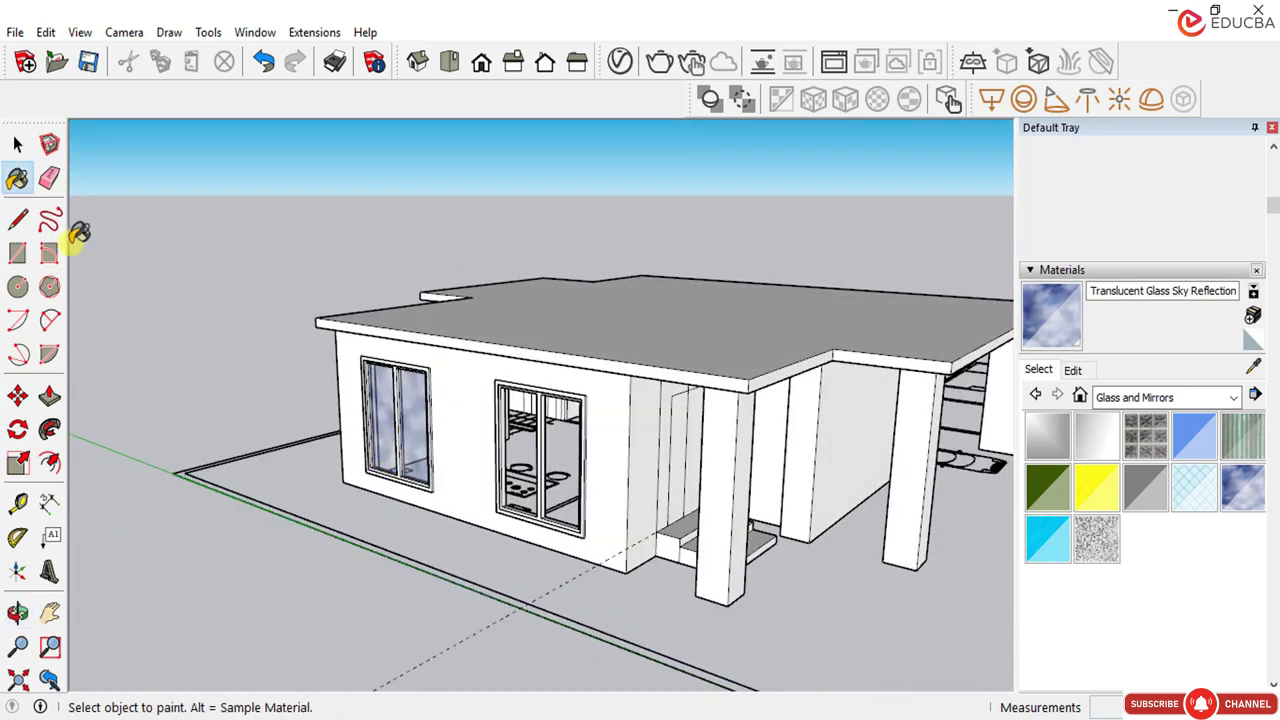
# Step: Repaint both panes of the window farthest from the entrance steps with Translucent Glass Tinted
pyautogui.click(1050, 550)
pyautogui.scroll(3, 392, 436)
pyautogui.click(396, 380)
pyautogui.click(440, 435)
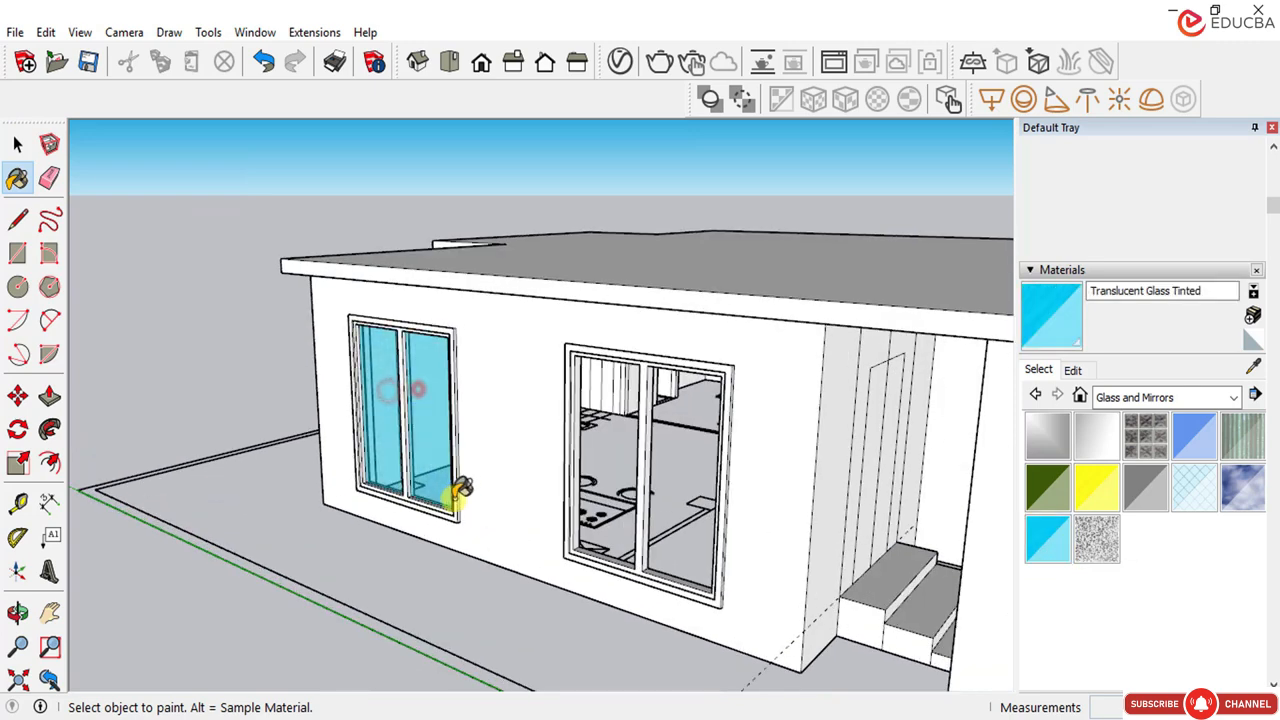
pyautogui.scroll(-2, 458, 488)
# Step: Paint both panes of the window farthest from the entrance steps with Translucent Glass Blue
pyautogui.click(1188, 450)
pyautogui.scroll(3, 371, 394)
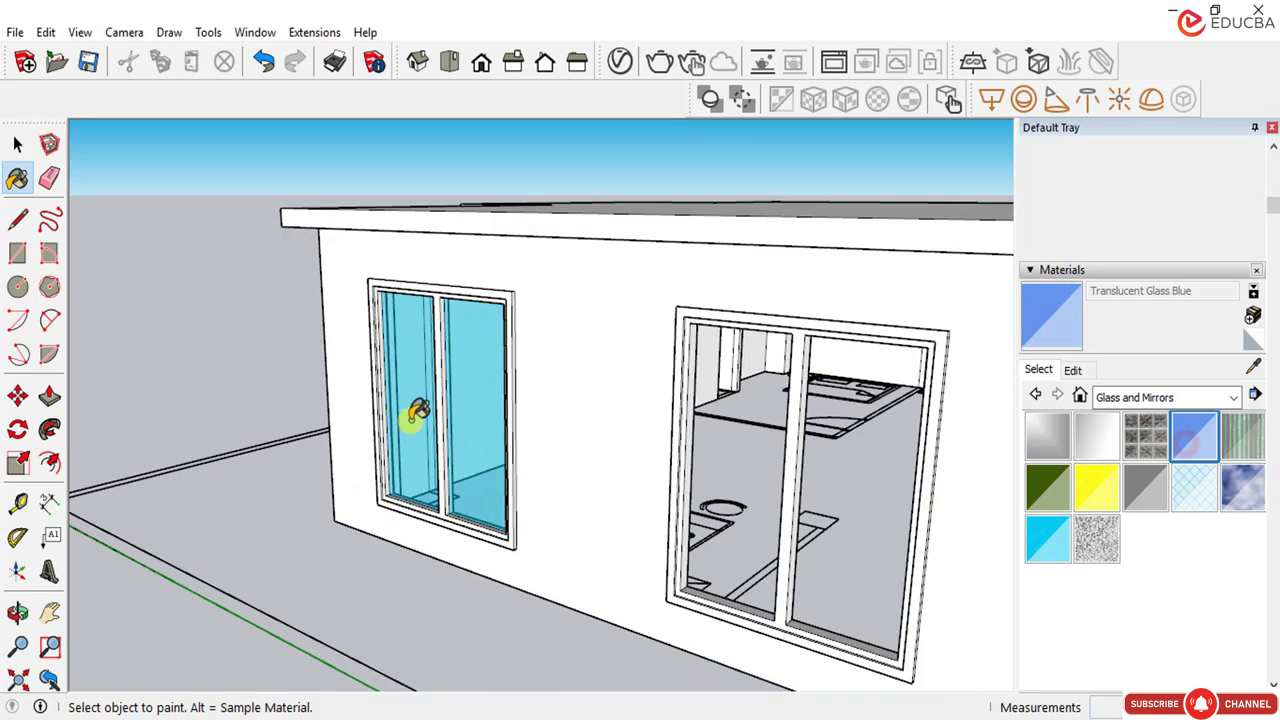
pyautogui.click(420, 413)
pyautogui.click(462, 424)
pyautogui.scroll(-5, 437, 537)
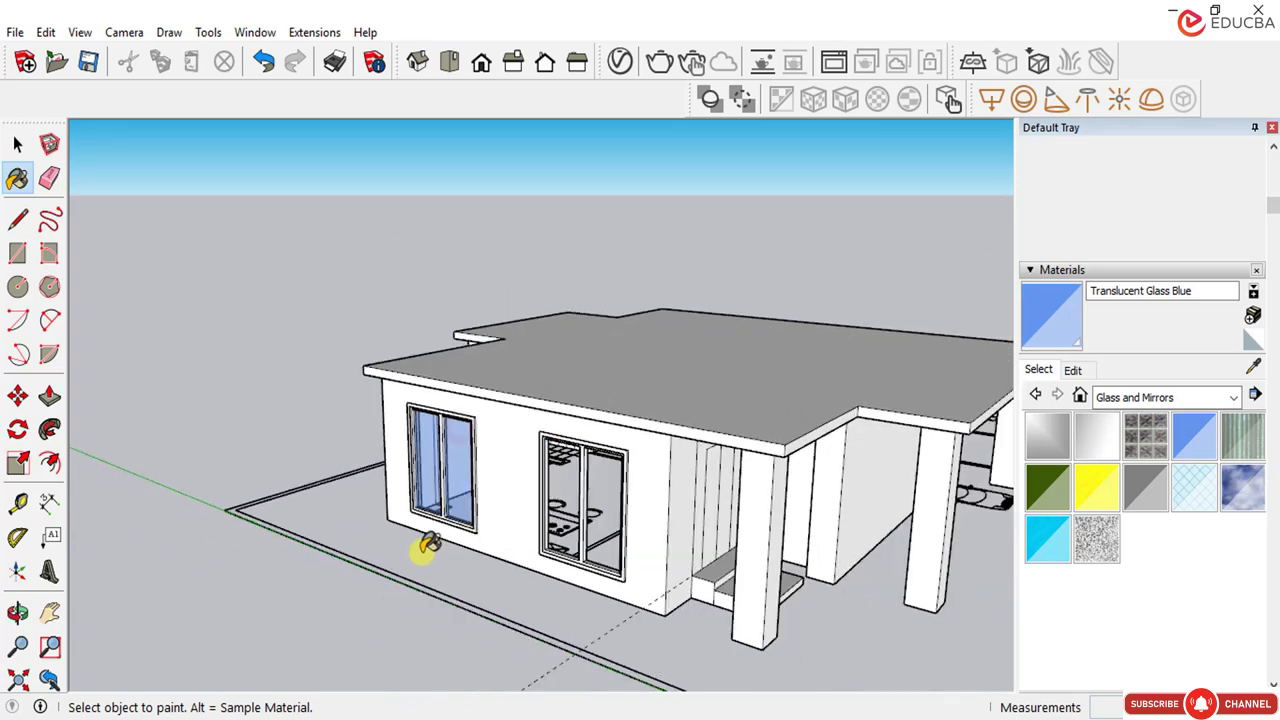
pyautogui.moveTo(429, 543)
pyautogui.mouseDown(button='middle')
pyautogui.moveTo(437, 574)
pyautogui.moveTo(445, 497)
pyautogui.mouseUp(button='middle')
pyautogui.scroll(-3, 423, 543)
pyautogui.scroll(6, 434, 523)
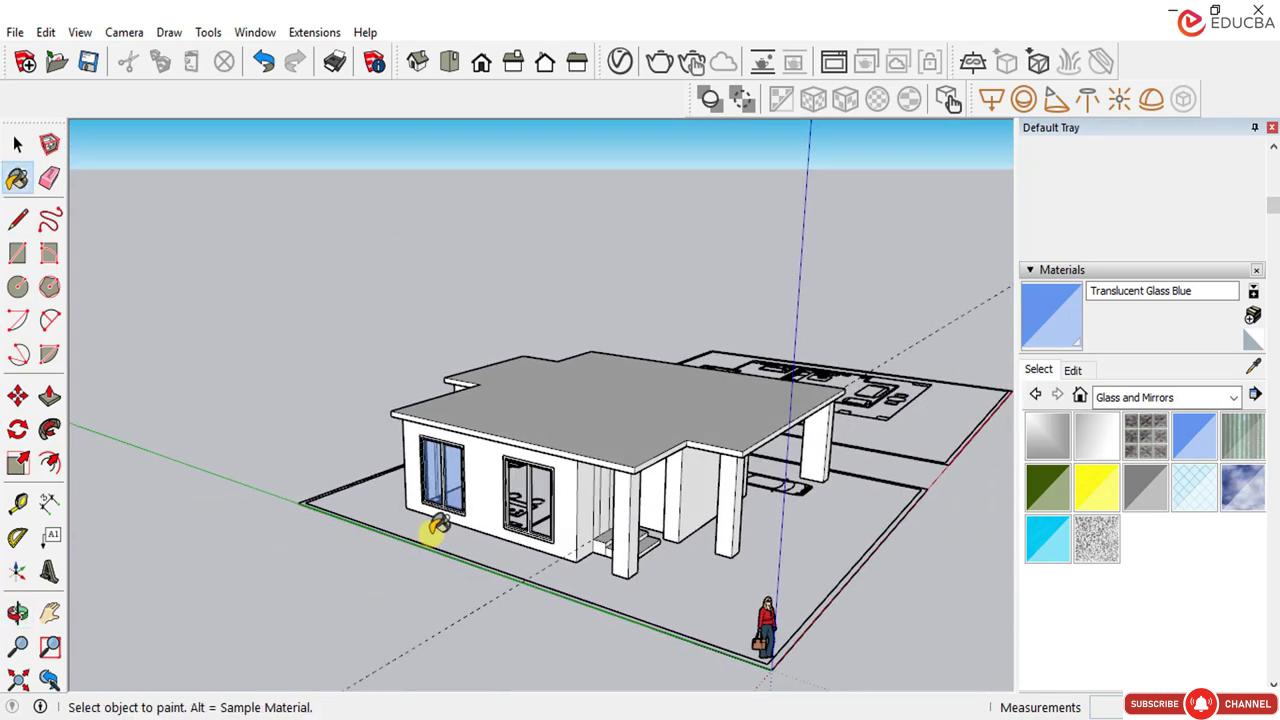
# Step: Copy both blue glass panes from the farther window into the window nearer the entrance steps, aligning them by the matching lower sash corner
pyautogui.click(17, 144)
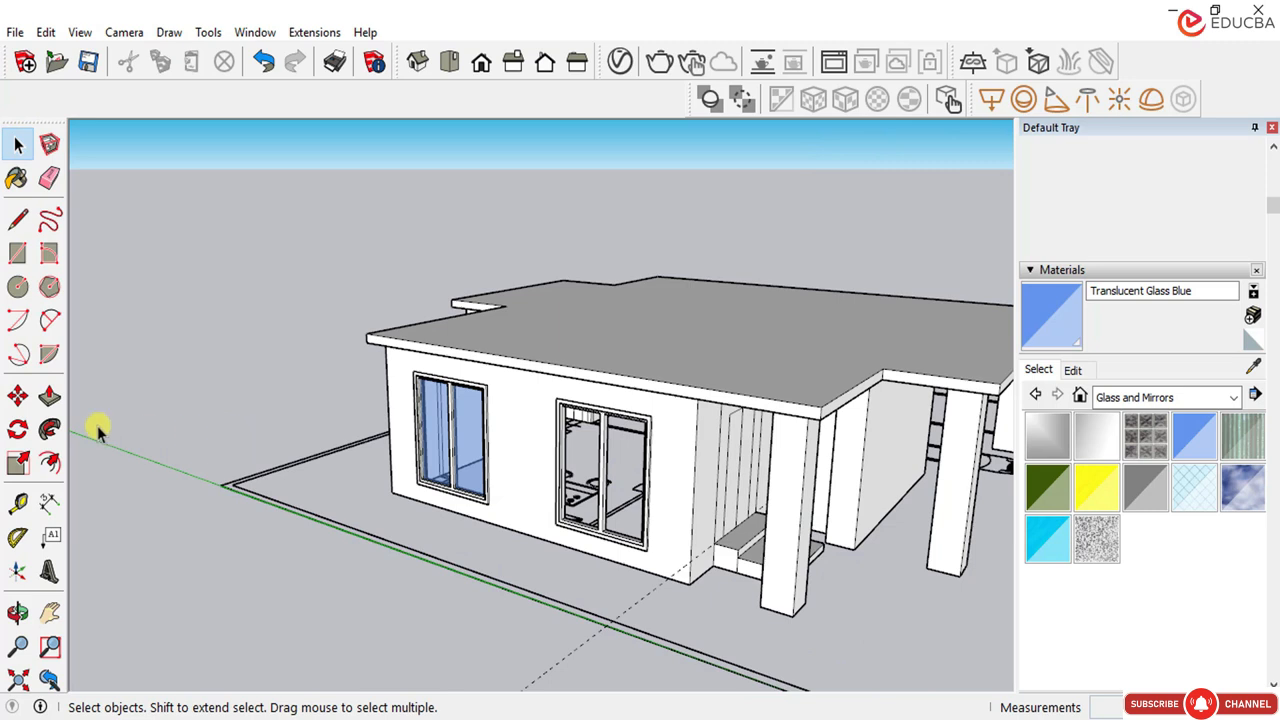
pyautogui.click(472, 450)
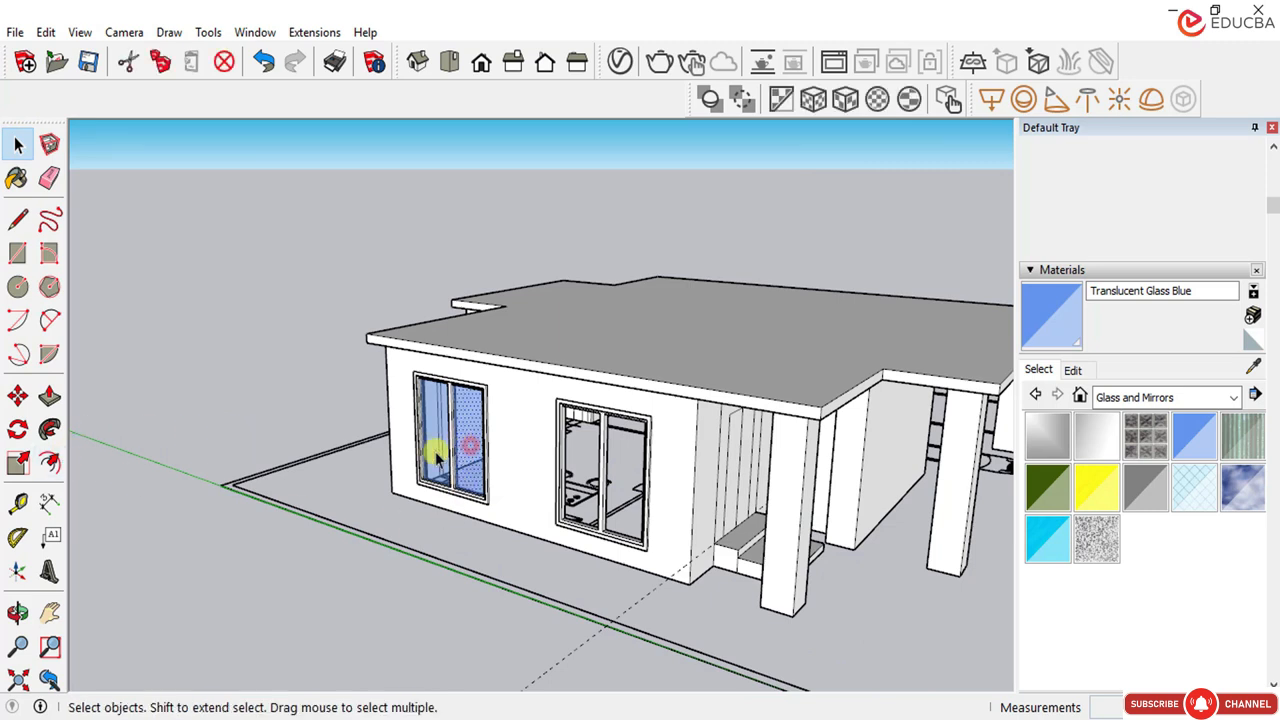
pyautogui.scroll(2, 435, 456)
pyautogui.keyDown('shift'); pyautogui.click(433, 458); pyautogui.keyUp('shift')
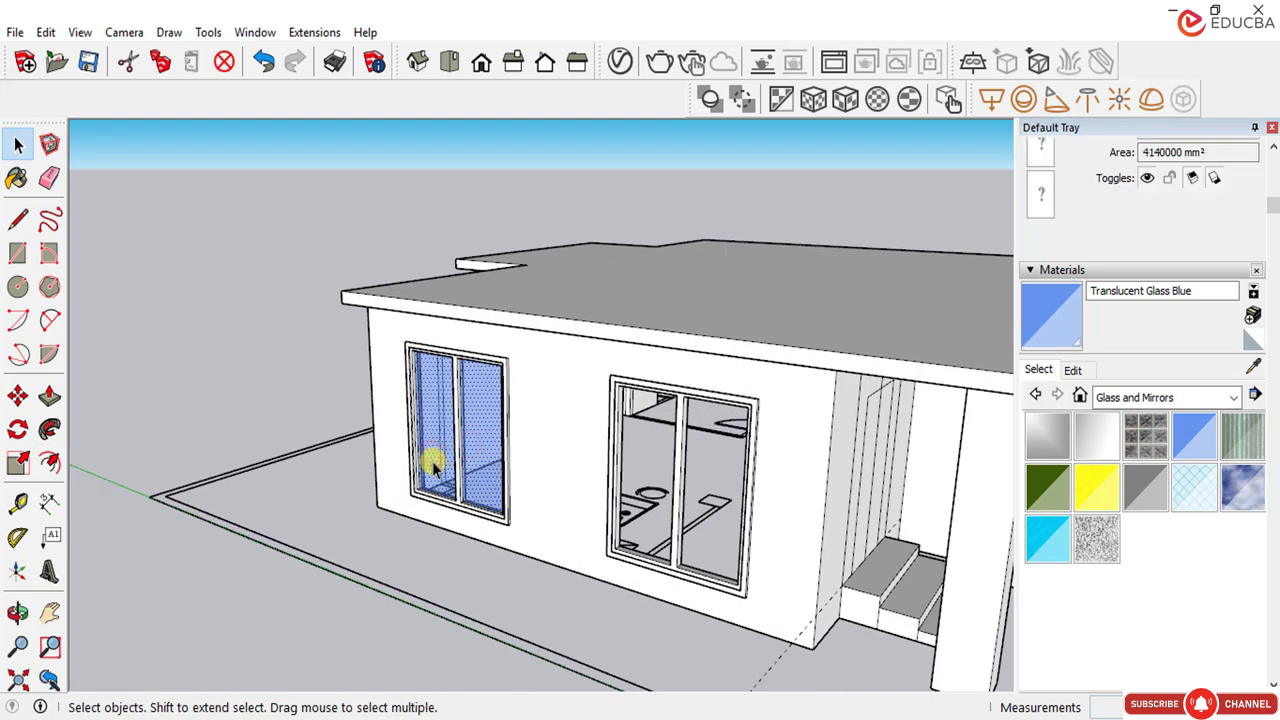
pyautogui.click(17, 396)
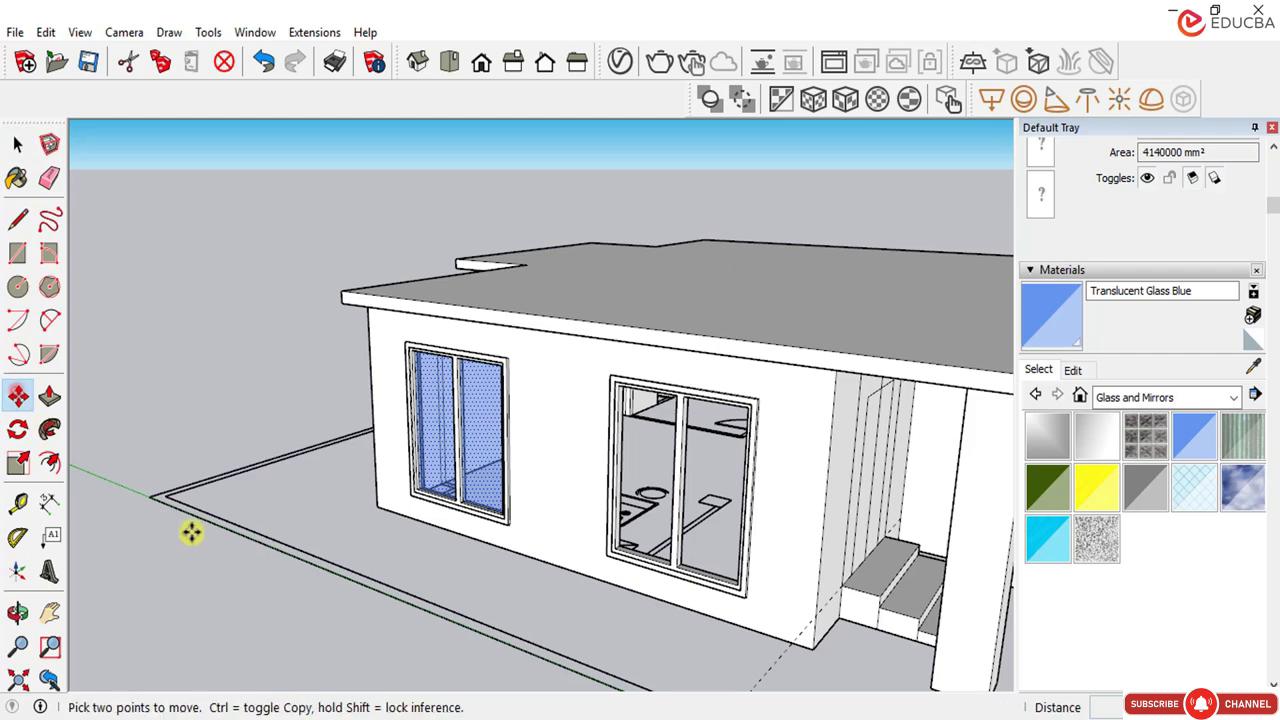
pyautogui.scroll(4, 420, 573)
pyautogui.scroll(2, 402, 509)
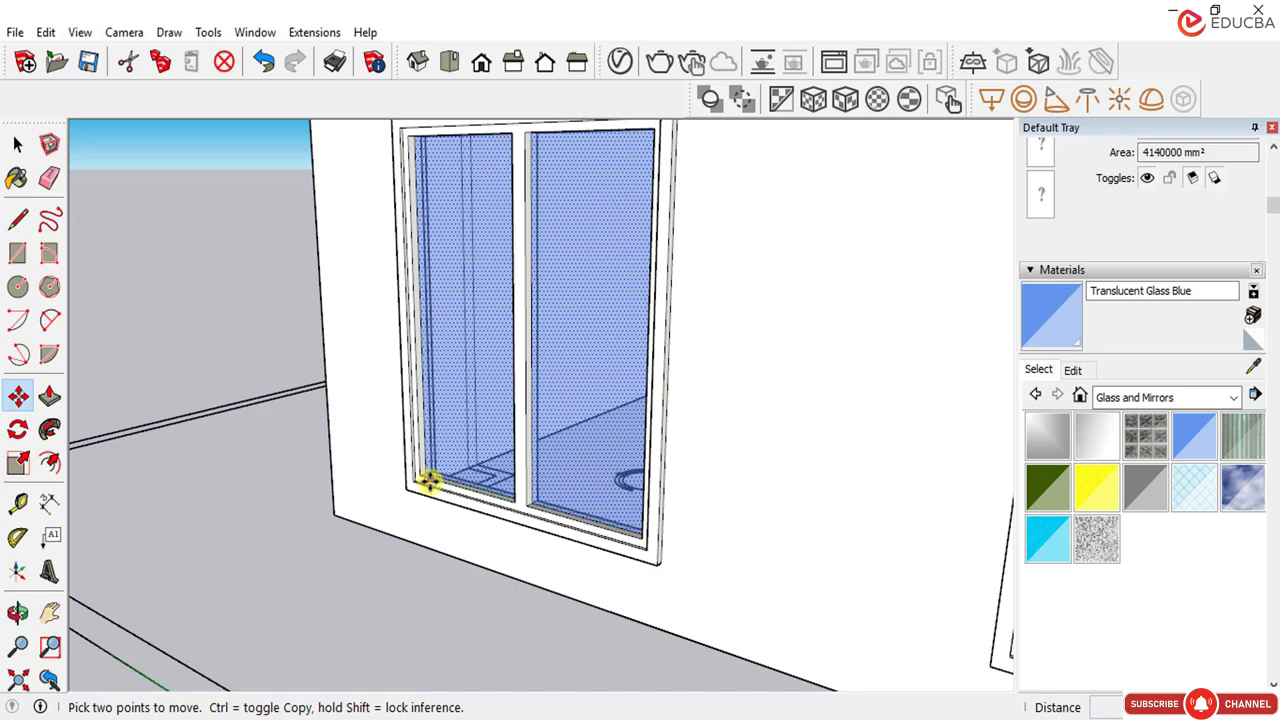
pyautogui.scroll(5, 428, 482)
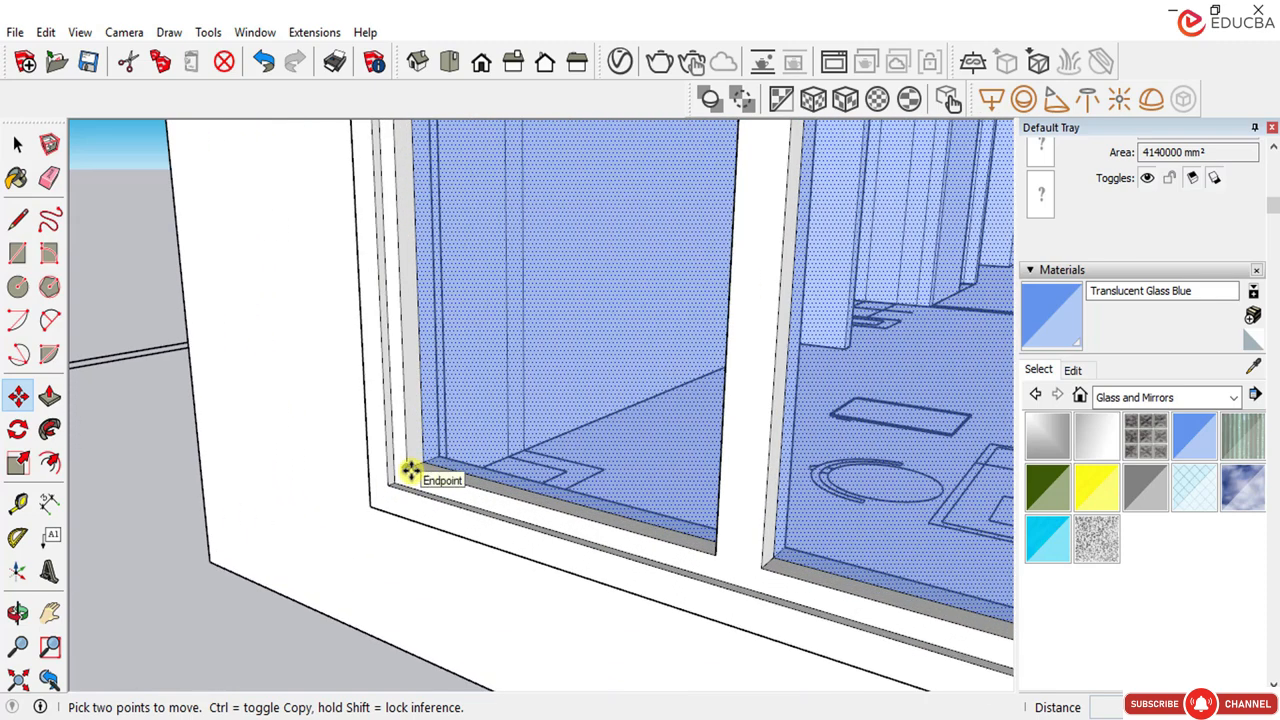
pyautogui.click(407, 469)
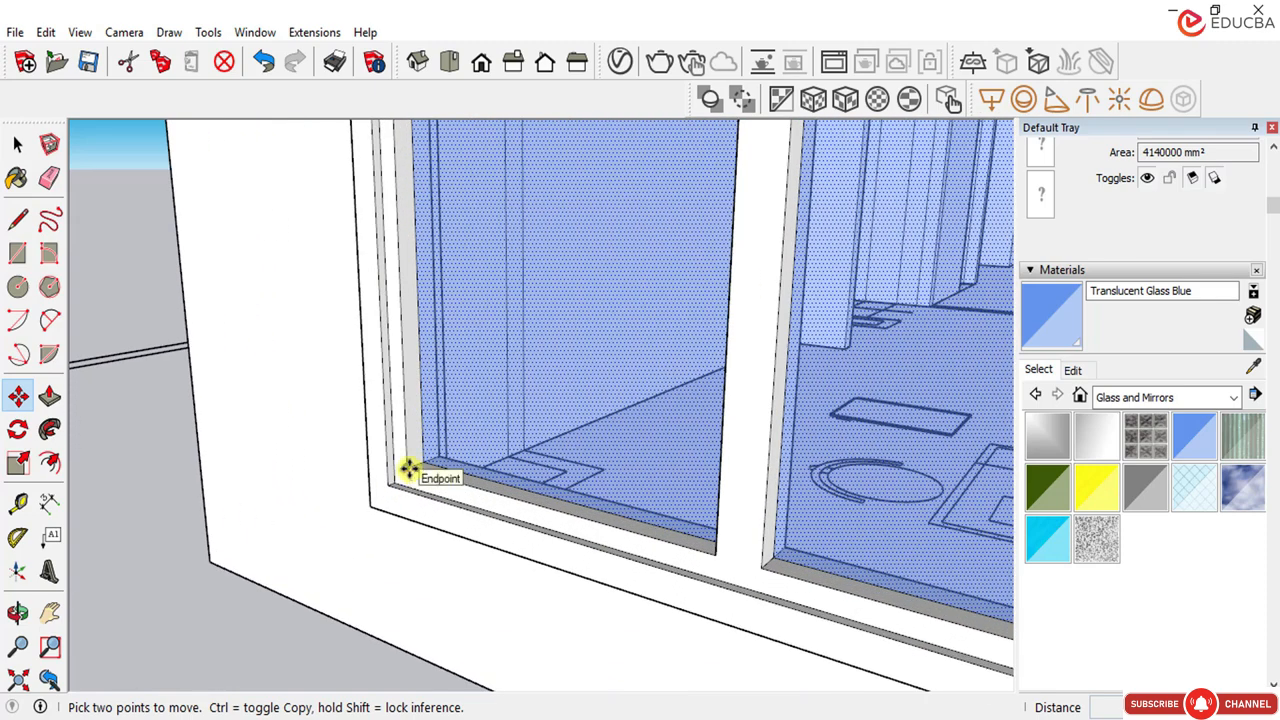
pyautogui.click(407, 470)
pyautogui.press('ctrl')
pyautogui.scroll(-6, 430, 475)
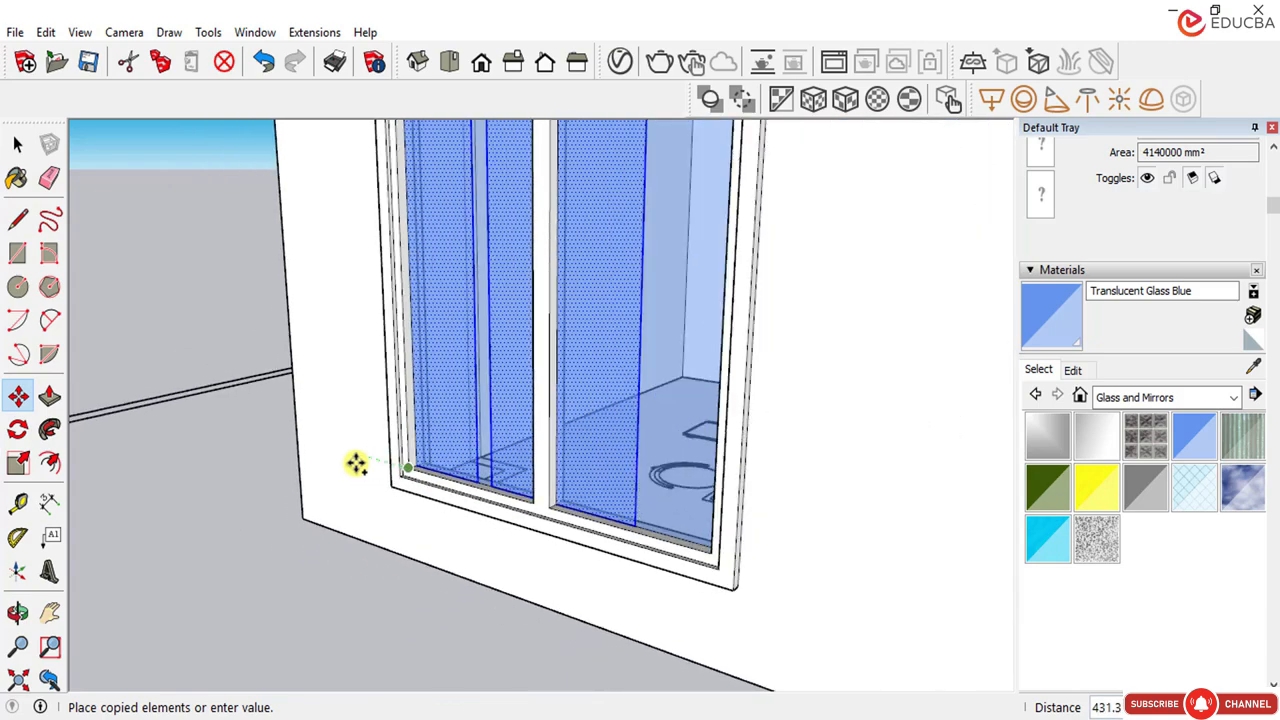
pyautogui.scroll(-3, 360, 462)
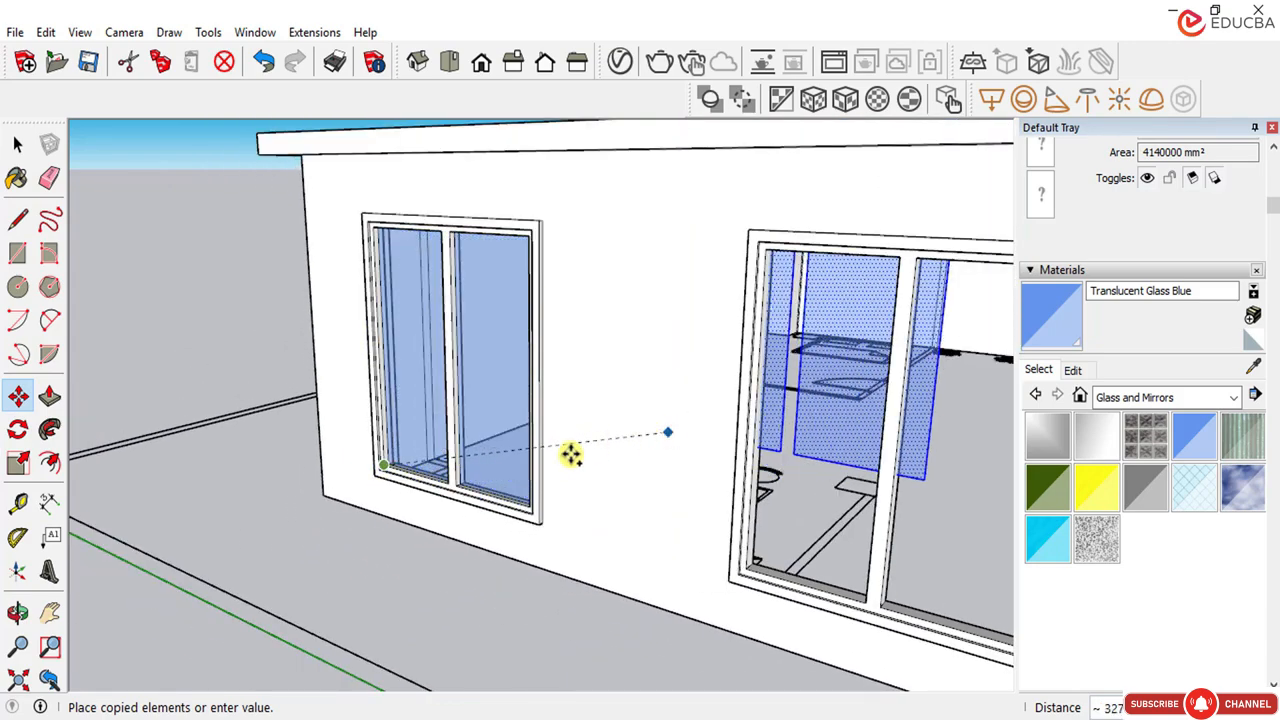
pyautogui.scroll(-3, 488, 365)
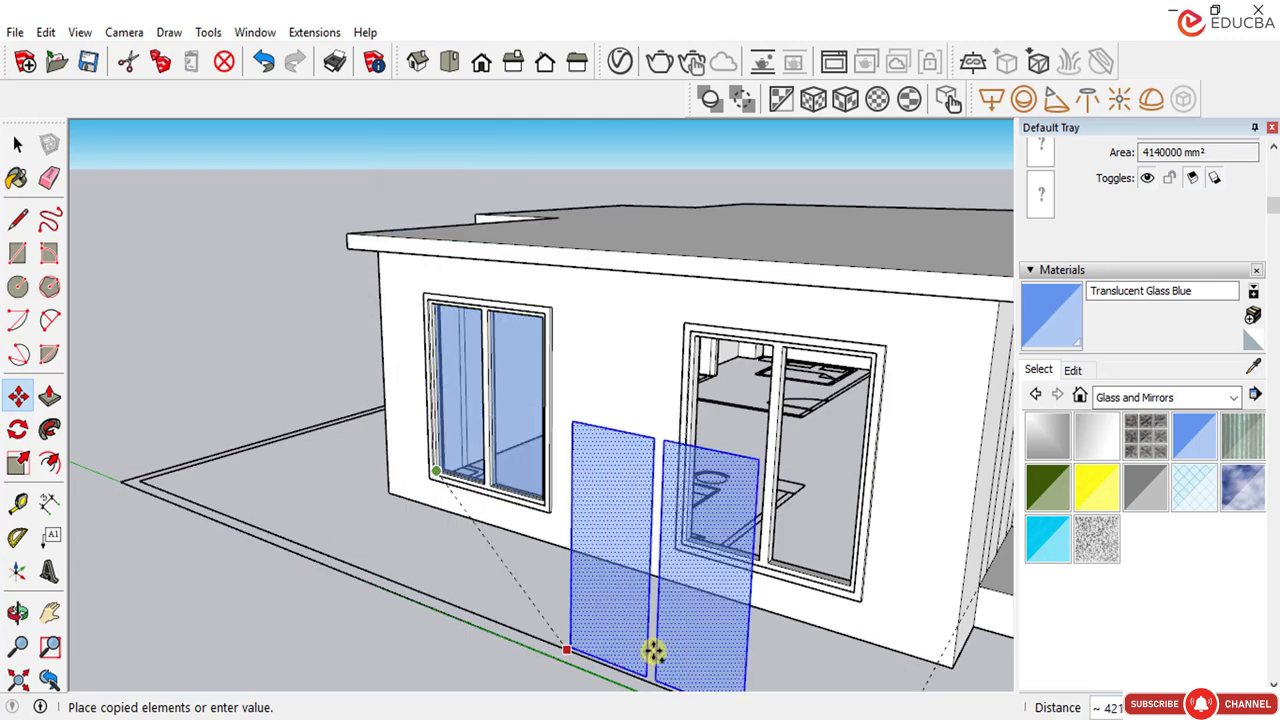
pyautogui.scroll(2, 760, 555)
pyautogui.scroll(6, 790, 553)
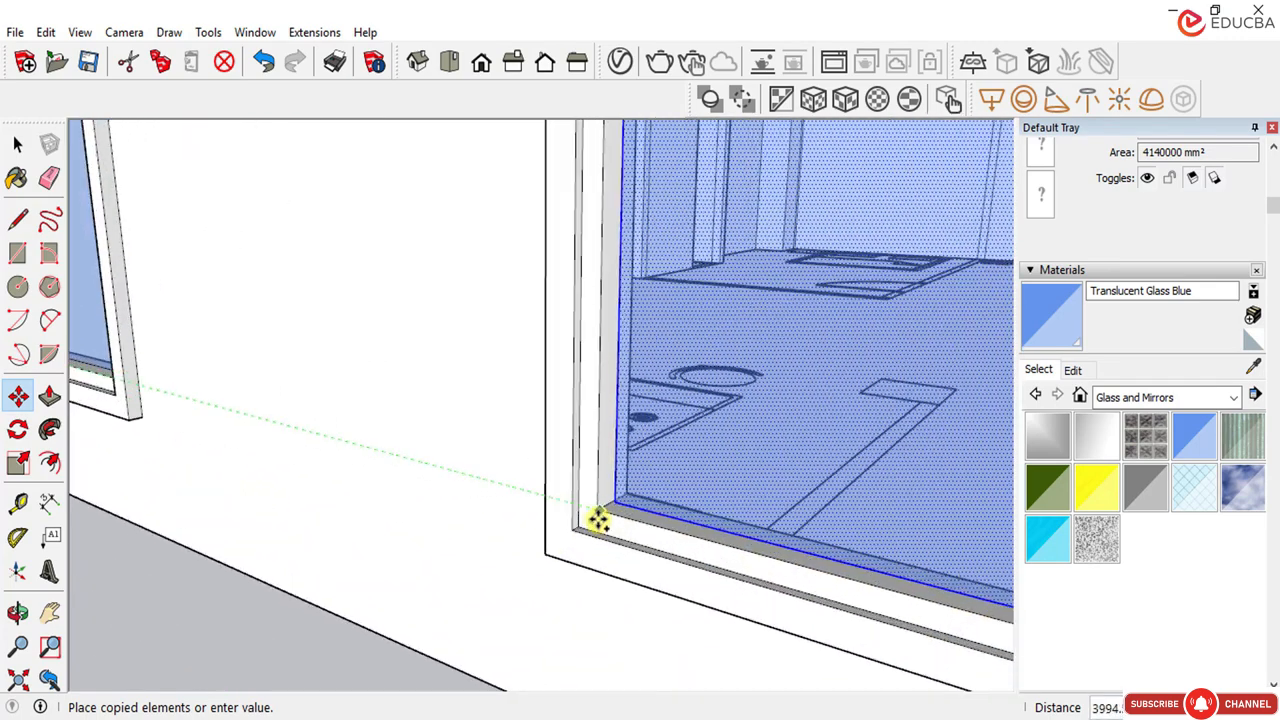
pyautogui.scroll(1, 598, 503)
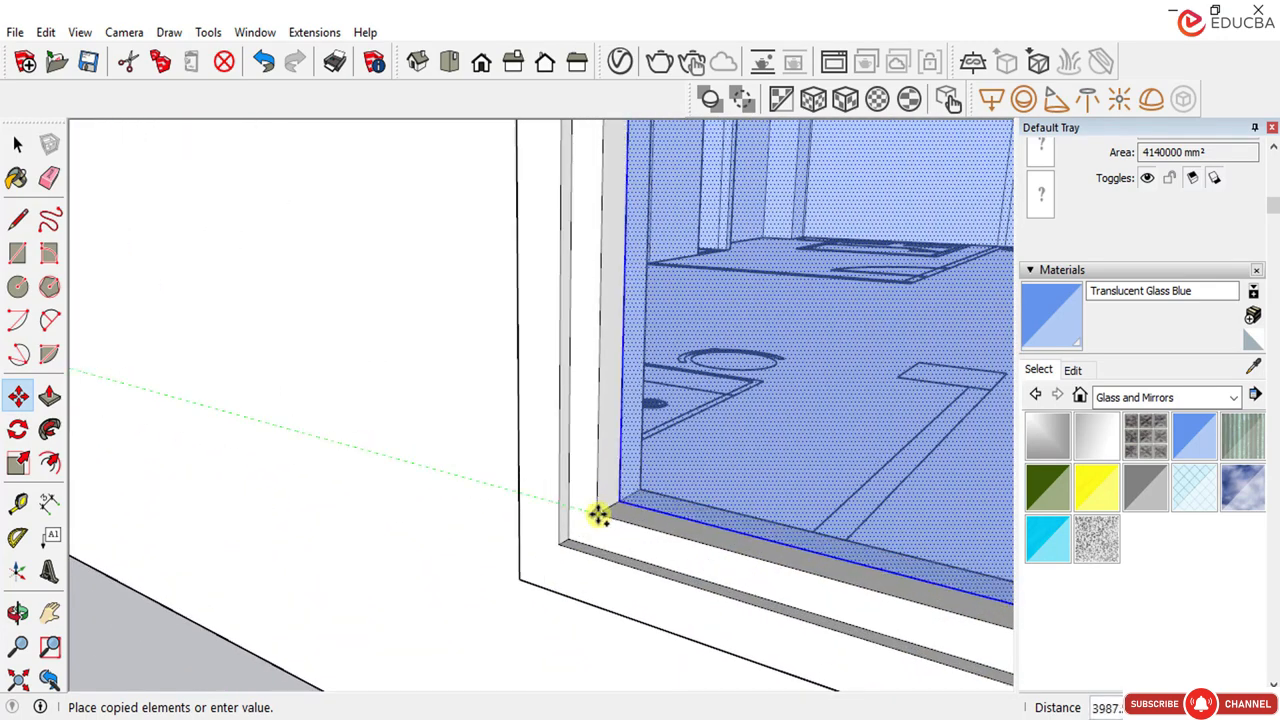
pyautogui.click(598, 514)
pyautogui.scroll(-6, 491, 551)
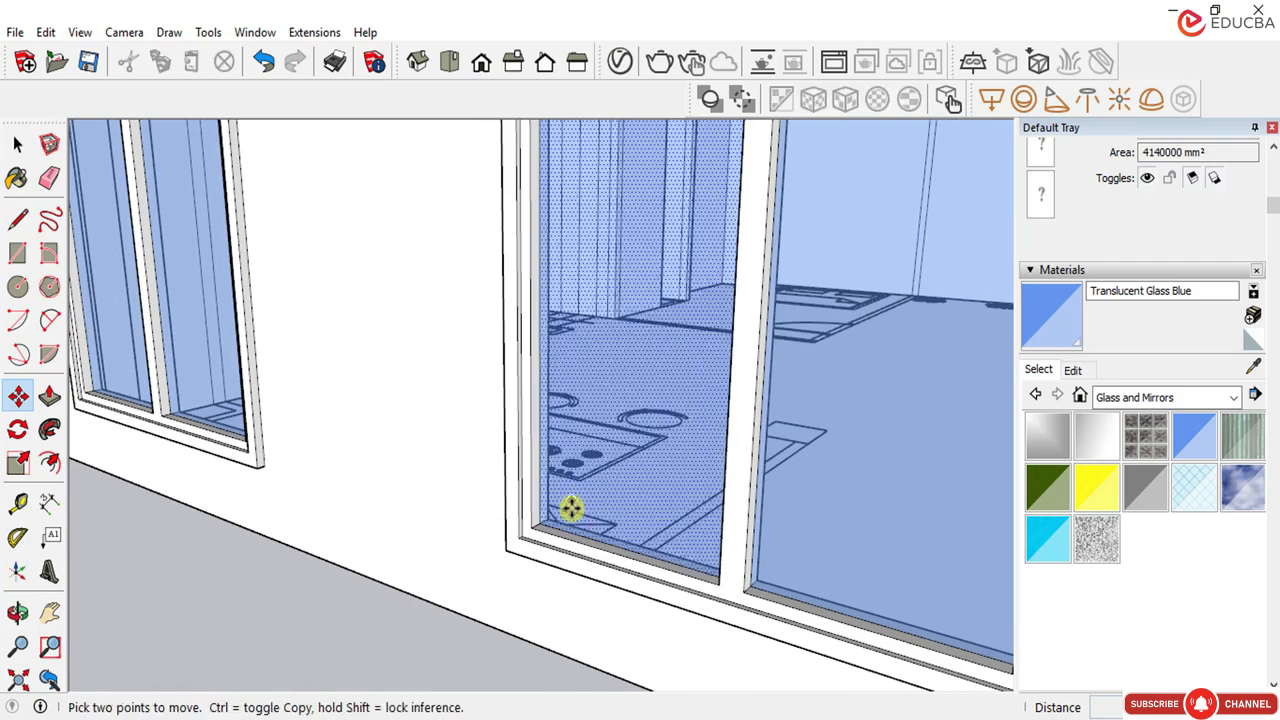
pyautogui.scroll(-4, 547, 521)
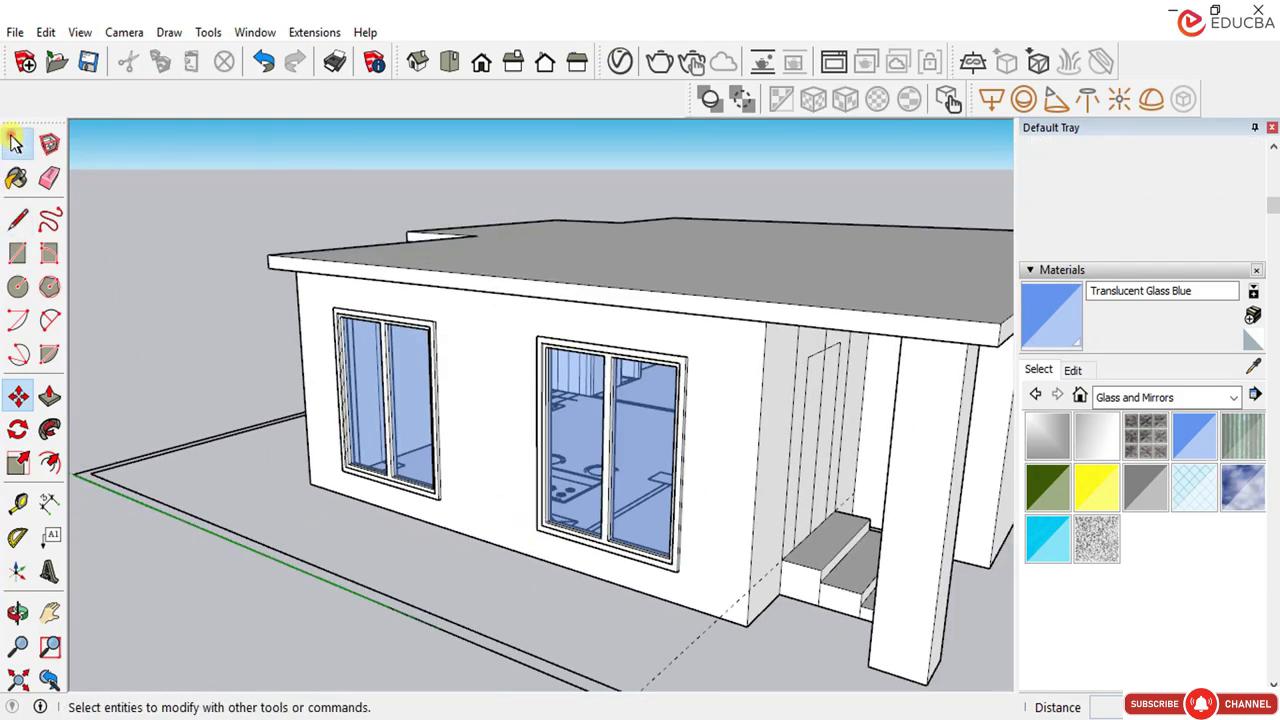
pyautogui.click(17, 145)
# Step: Measure the length of the projecting wall between the entrance steps and the carport along its bottom edge
pyautogui.moveTo(260, 405); pyautogui.dragTo(317, 404, button='middle')
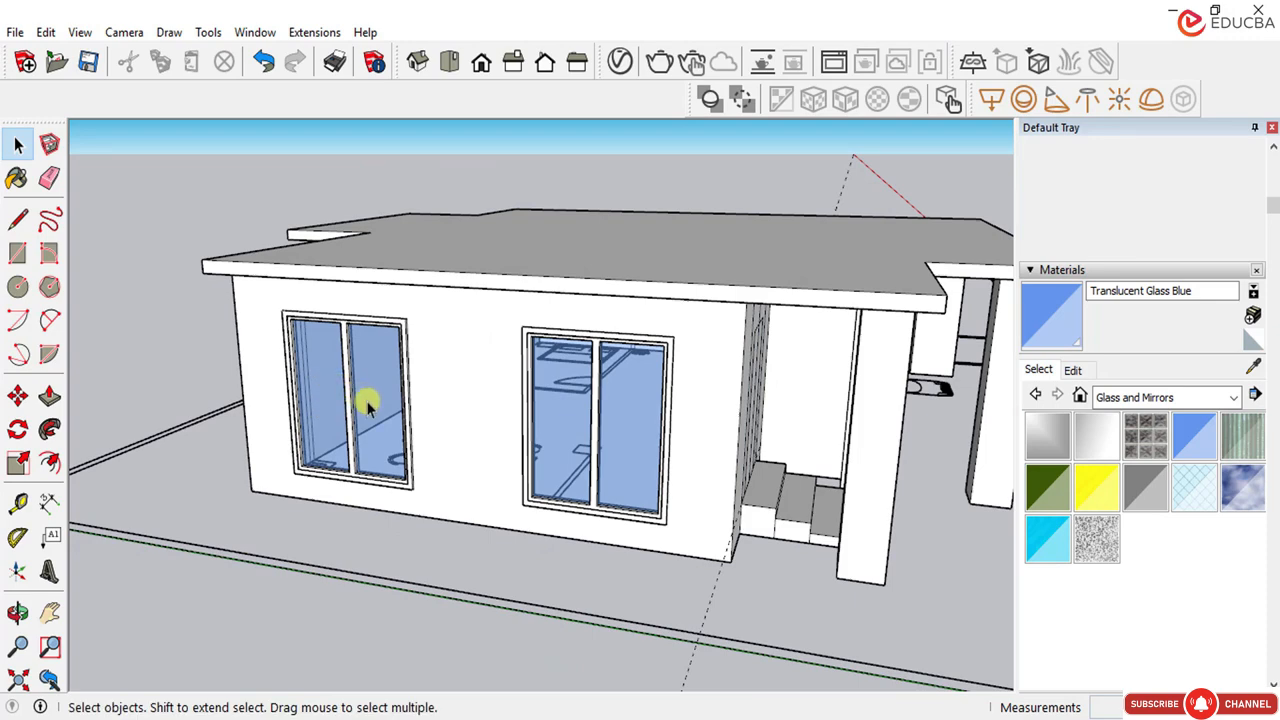
pyautogui.scroll(-3, 448, 400)
pyautogui.moveTo(605, 405); pyautogui.dragTo(512, 415, button='middle')
pyautogui.moveTo(696, 400); pyautogui.dragTo(517, 415, button='middle')
pyautogui.scroll(2, 514, 410)
pyautogui.moveTo(493, 335); pyautogui.dragTo(380, 360, button='middle')
pyautogui.scroll(3, 390, 358)
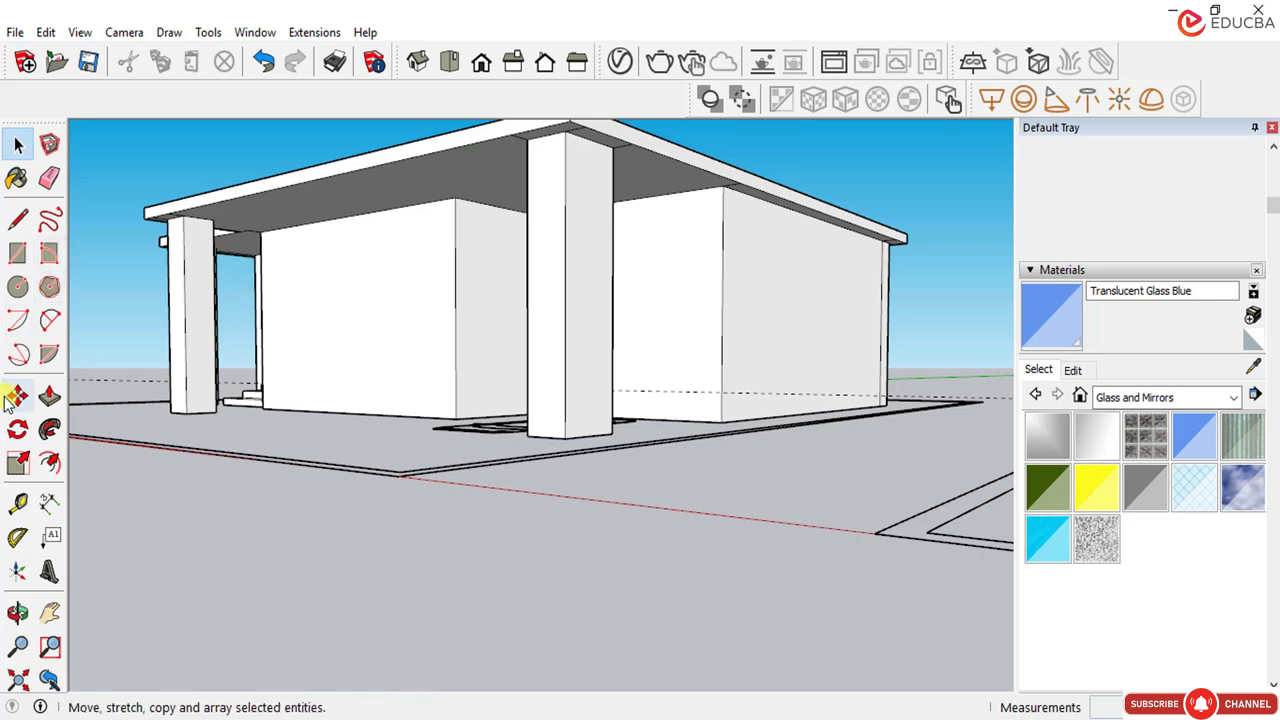
pyautogui.moveTo(295, 398); pyautogui.dragTo(310, 415, button='middle')
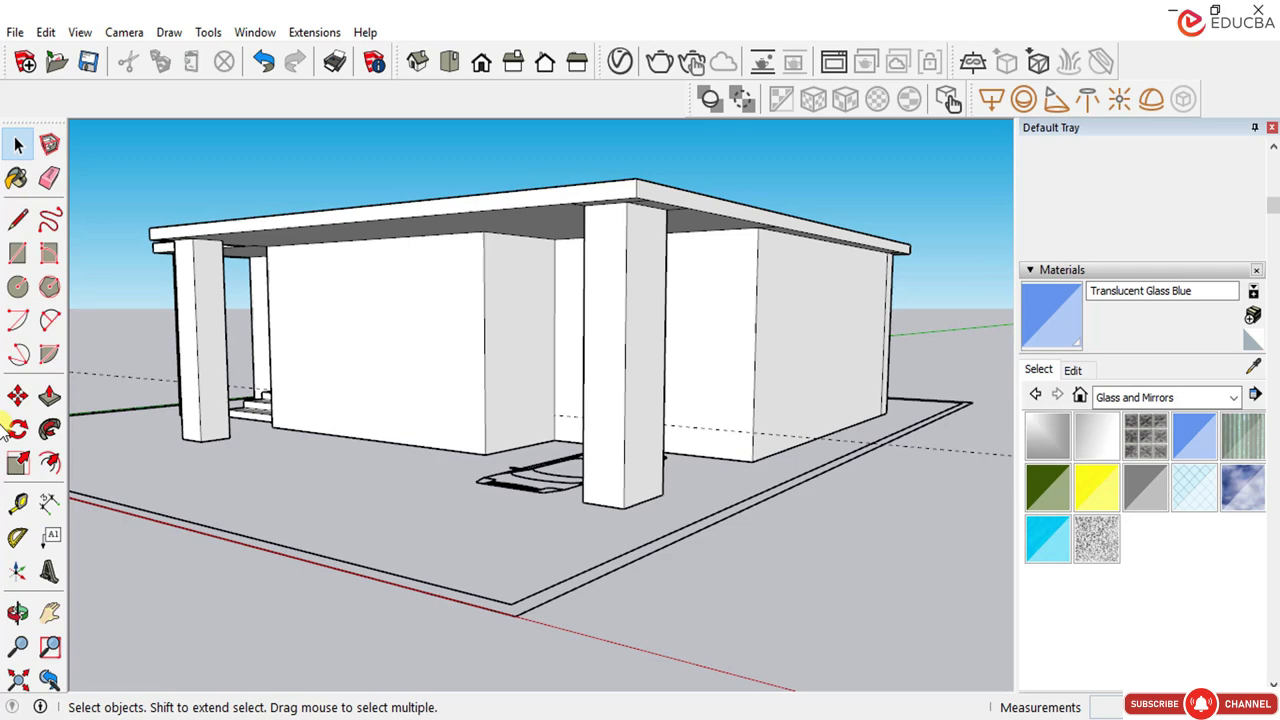
pyautogui.click(50, 503)
pyautogui.click(273, 433)
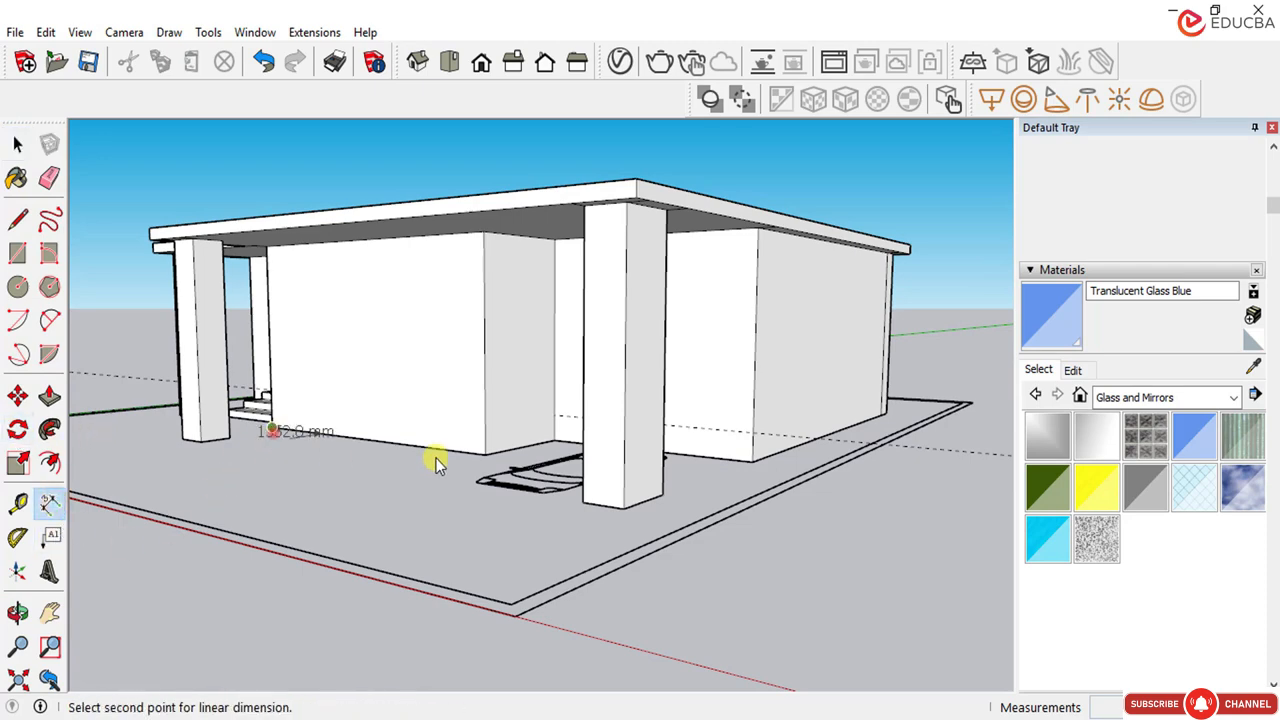
pyautogui.scroll(3, 436, 458)
pyautogui.click(486, 452)
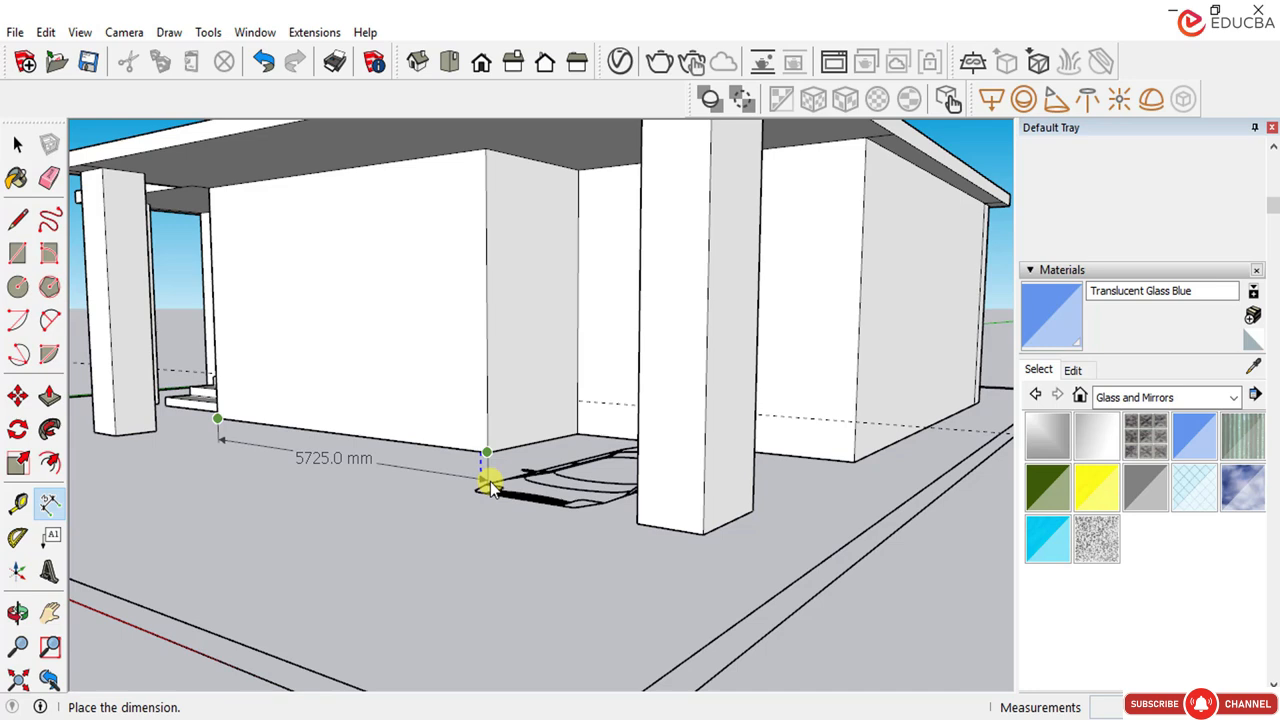
pyautogui.press('Escape')
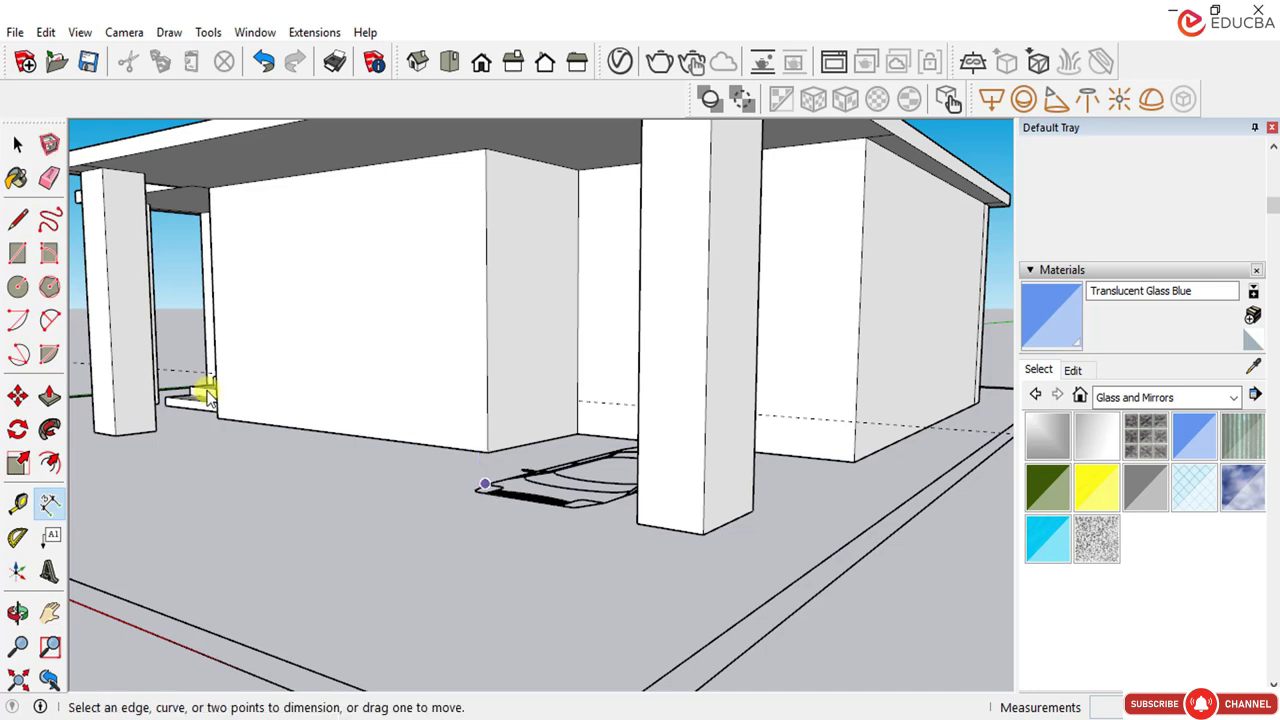
pyautogui.click(12, 145)
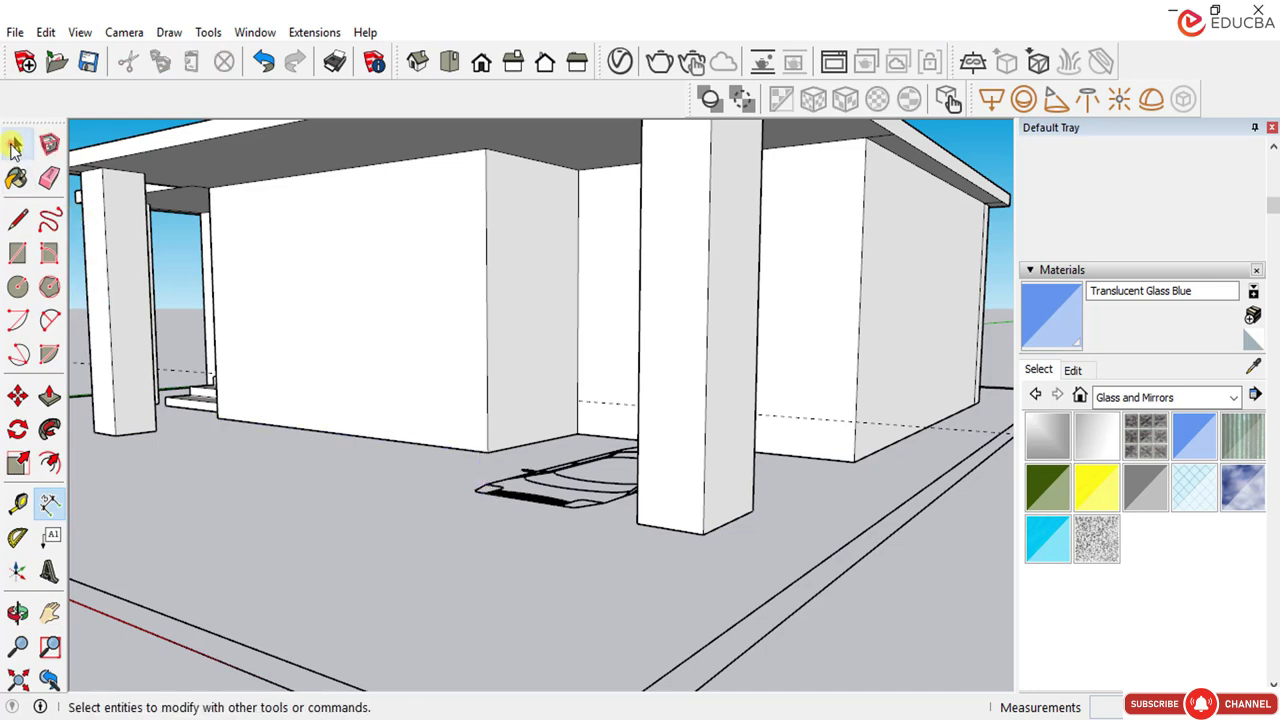
# Step: Place a vertical guide through the midpoint of the projecting wall's bottom edge, parallel to its corner edge beside the carport
pyautogui.click(20, 506)
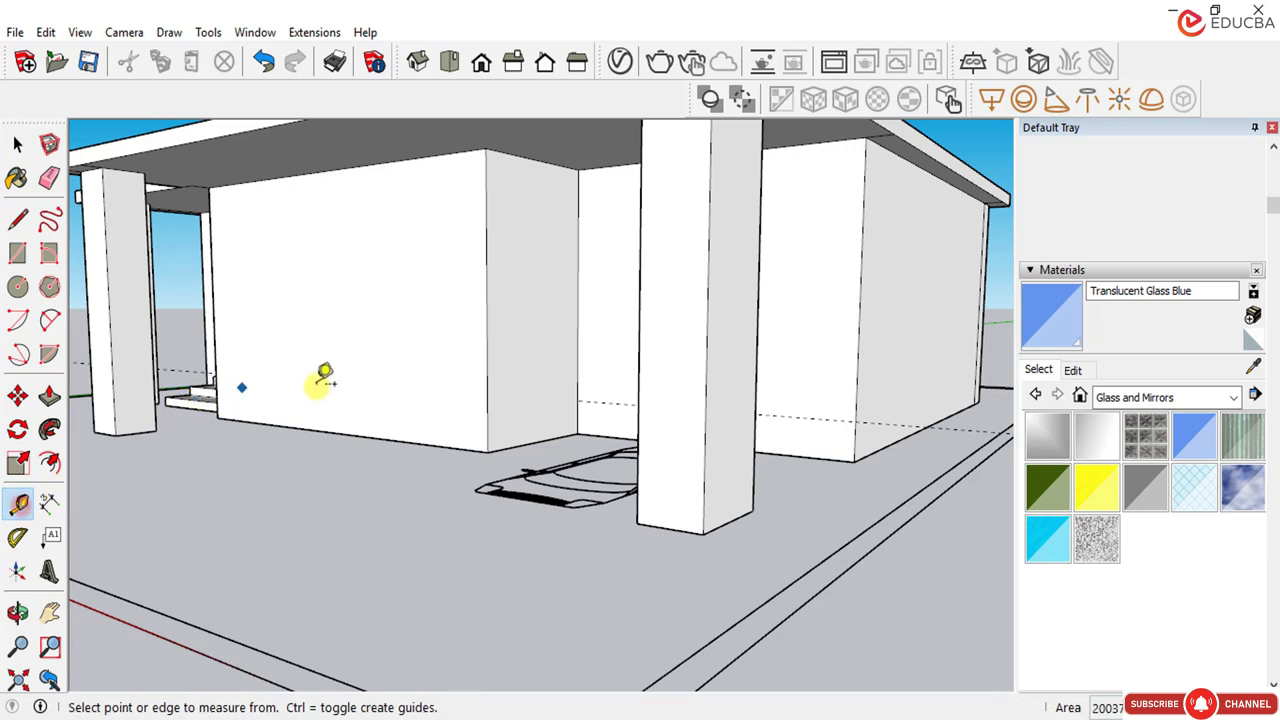
pyautogui.click(490, 327)
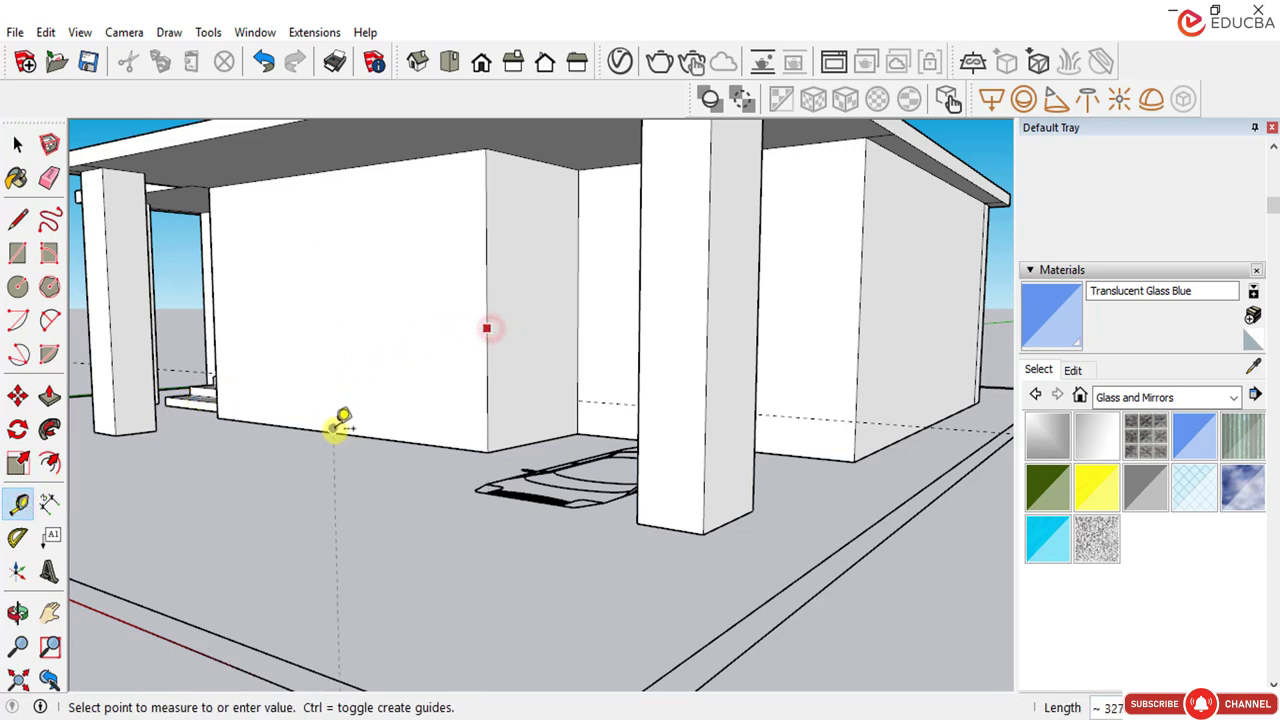
pyautogui.click(334, 410)
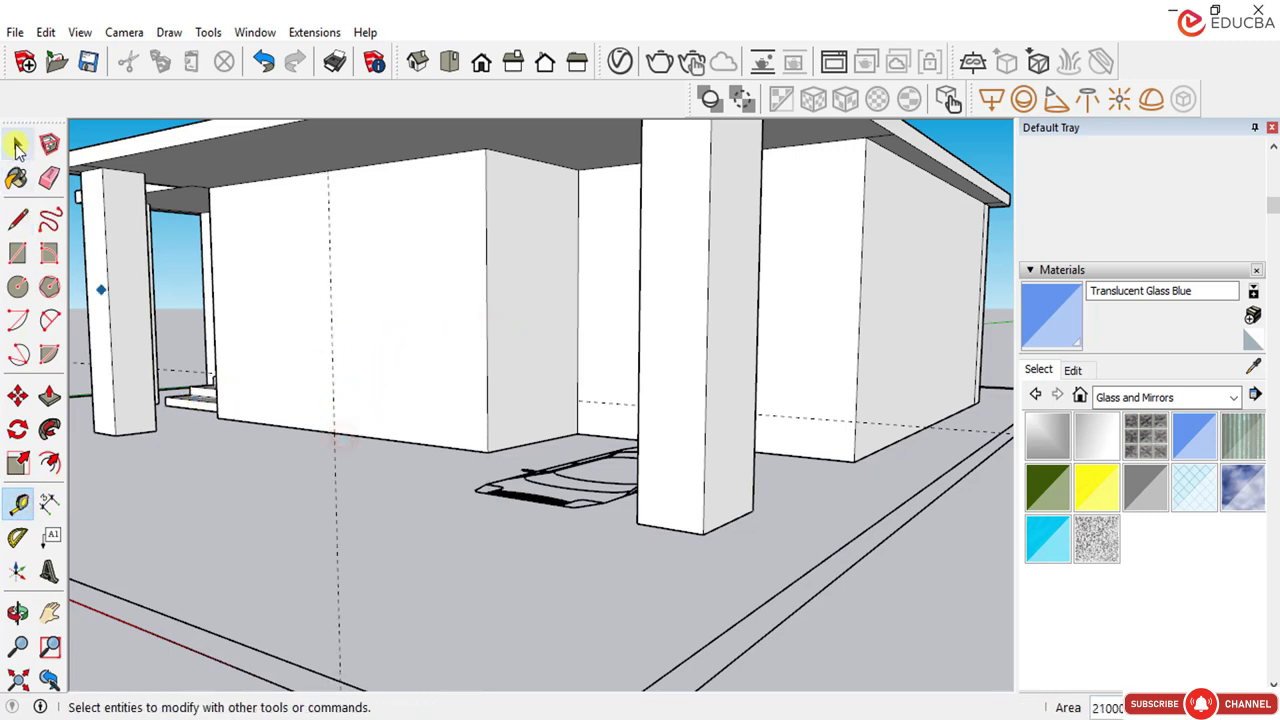
pyautogui.click(17, 143)
# Step: Add vertical guides 1500 mm to either side of the projecting wall's central guide
pyautogui.click(18, 505)
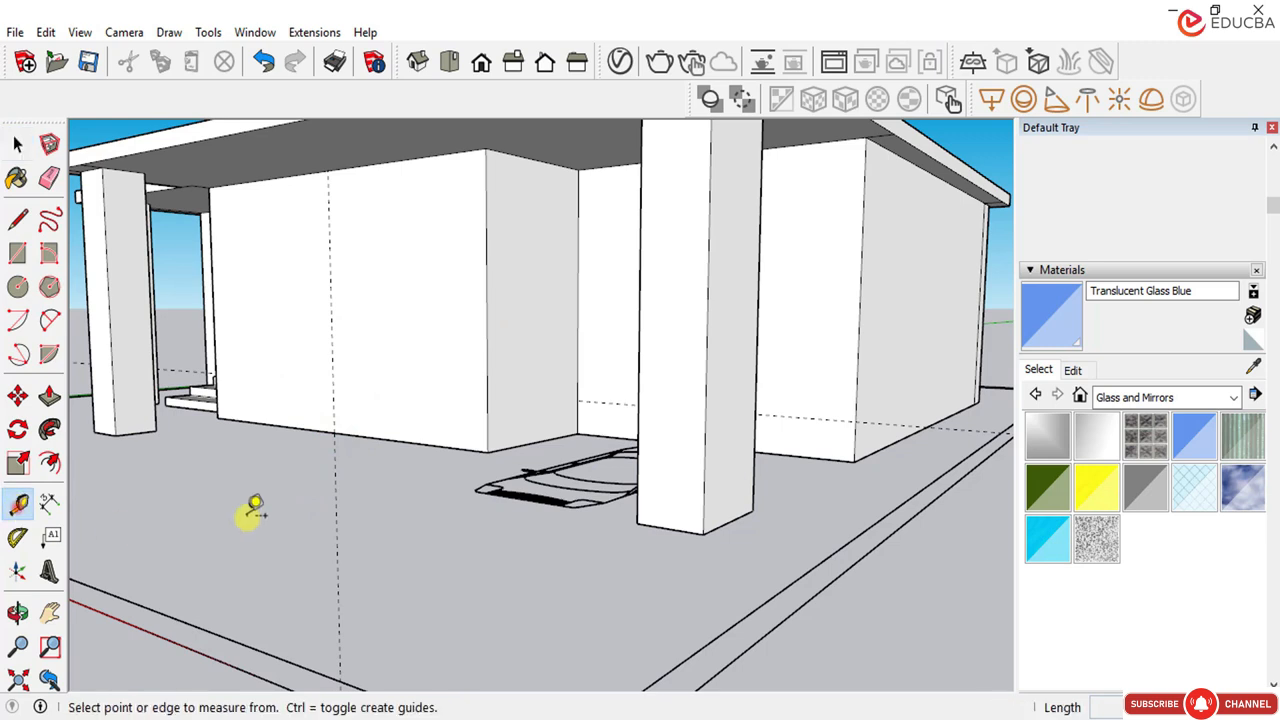
pyautogui.click(337, 486)
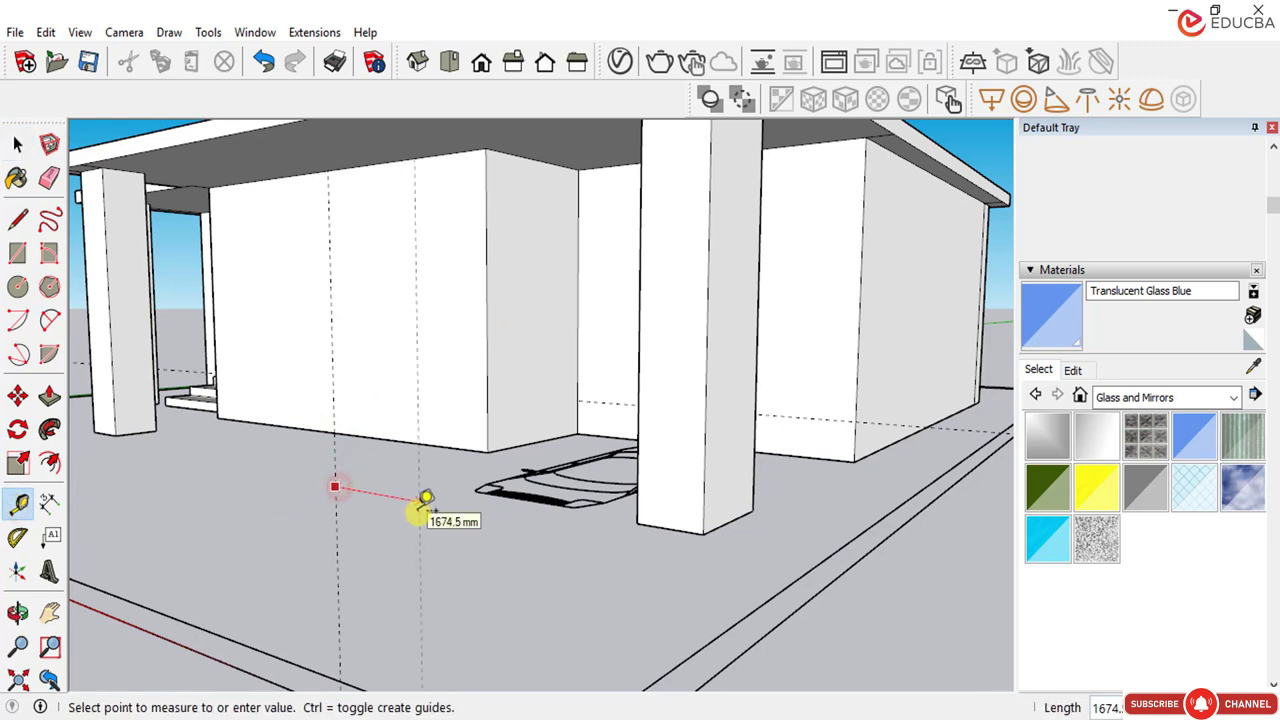
pyautogui.write('1500')
pyautogui.press('Return')
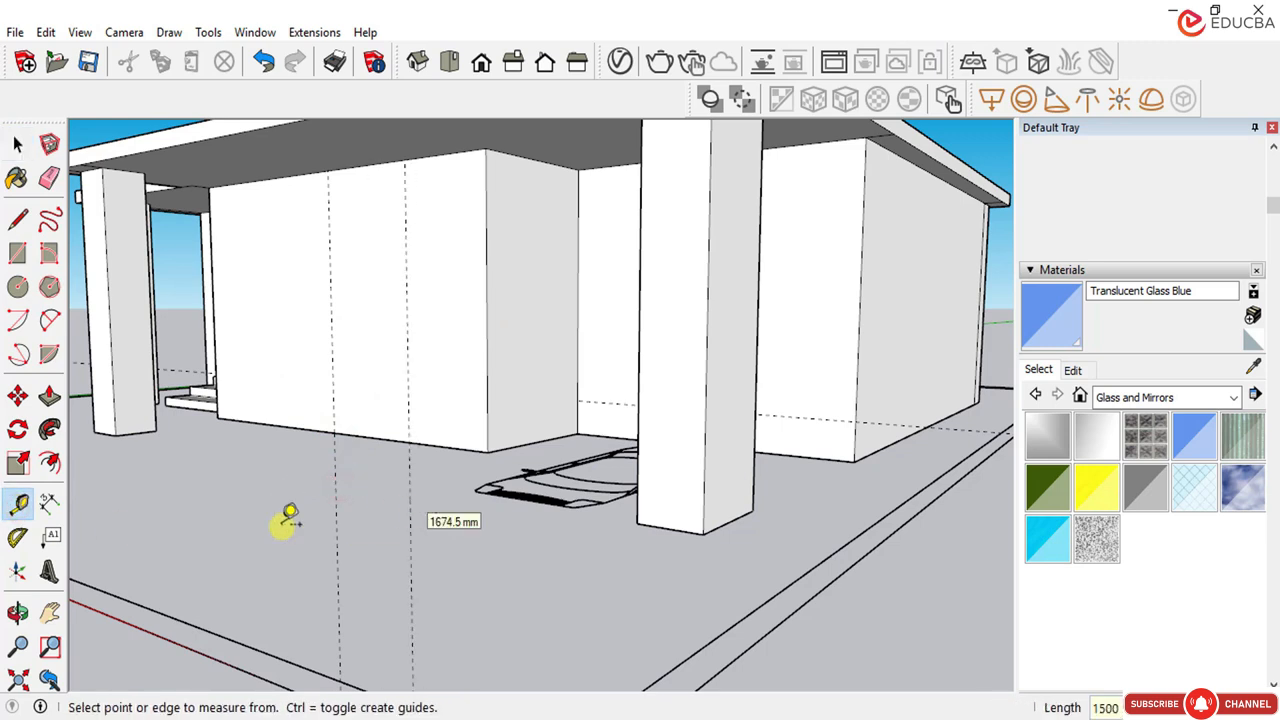
pyautogui.click(337, 486)
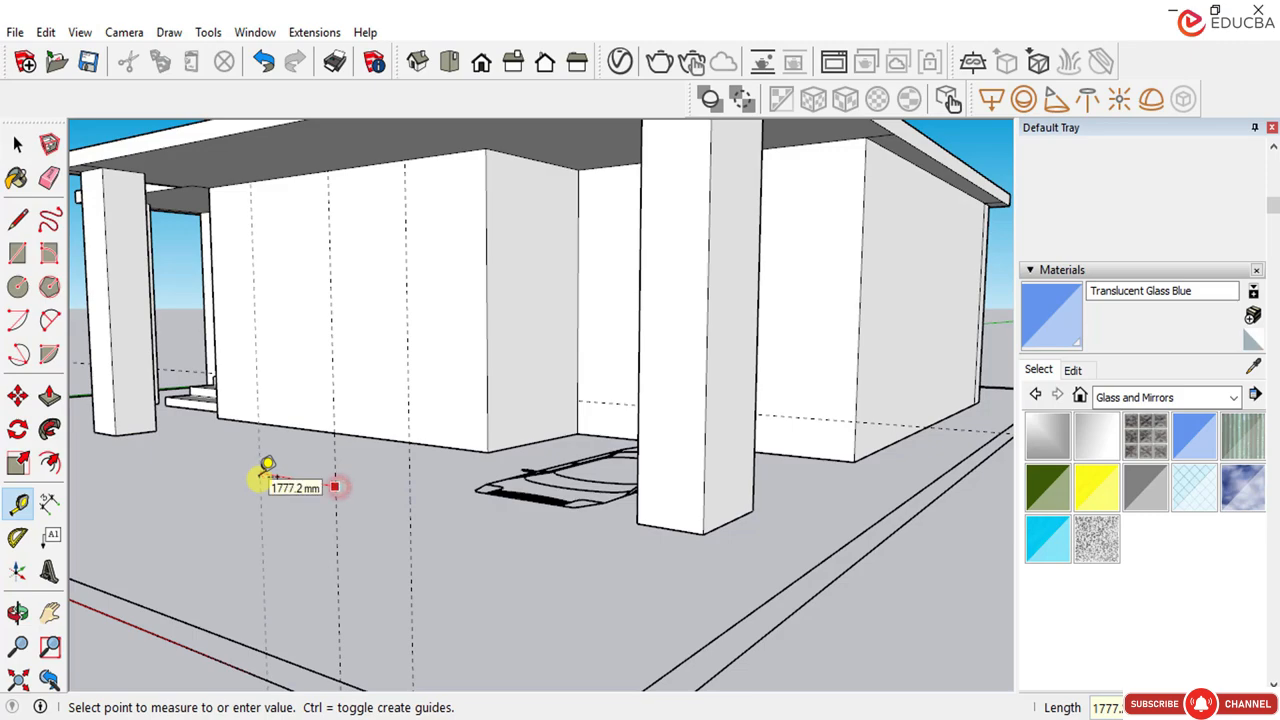
pyautogui.press('Escape')
pyautogui.scroll(-4, 266, 440)
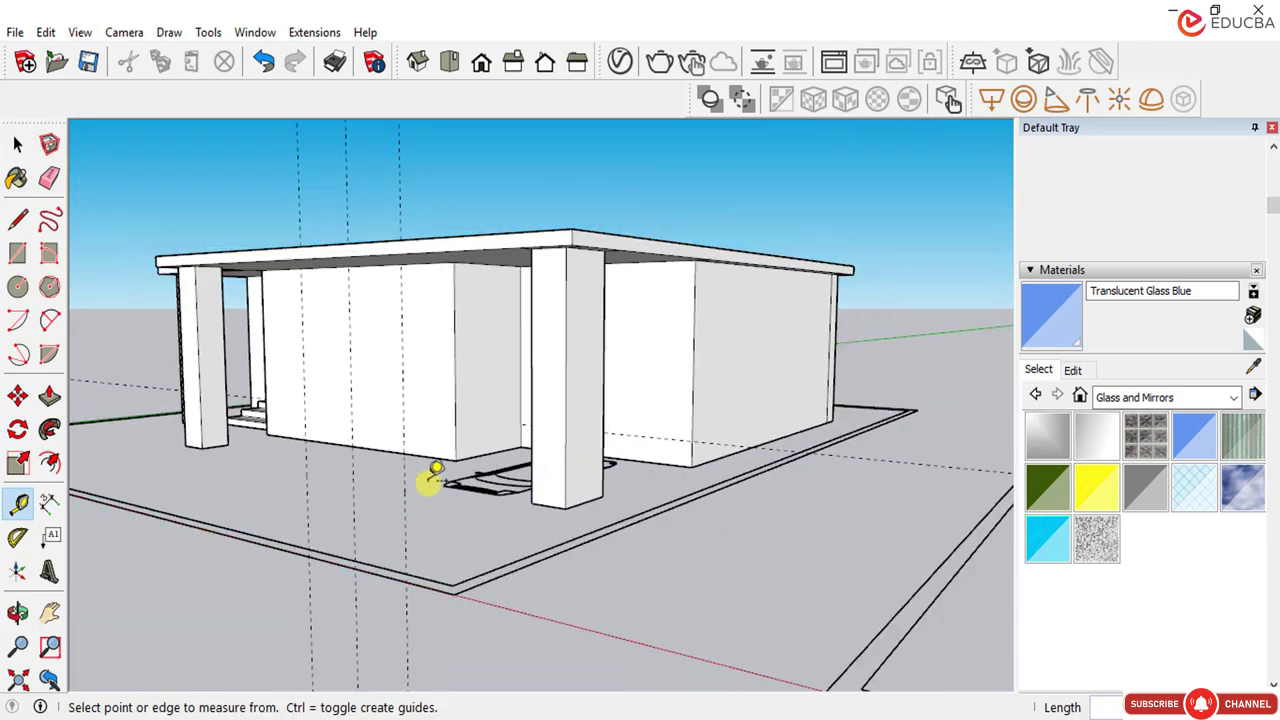
# Step: Examine the front facade, the guides on the projecting wall and the carport's back wall from several angles
pyautogui.moveTo(429, 397); pyautogui.dragTo(722, 432, button='middle')
pyautogui.scroll(-2, 651, 383)
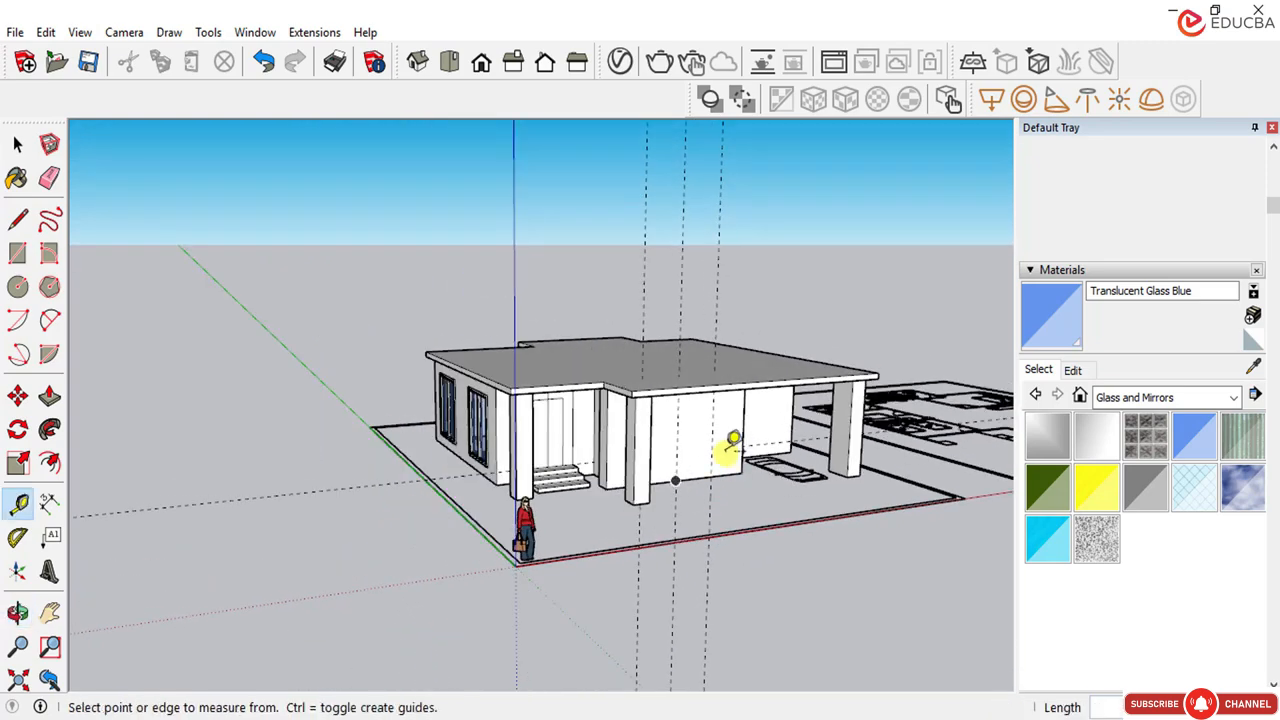
pyautogui.scroll(3, 812, 420)
pyautogui.scroll(-3, 812, 420)
pyautogui.moveTo(700, 477); pyautogui.dragTo(609, 486, button='middle')
pyautogui.scroll(3, 620, 470)
pyautogui.scroll(3, 680, 386)
pyautogui.scroll(-4, 634, 391)
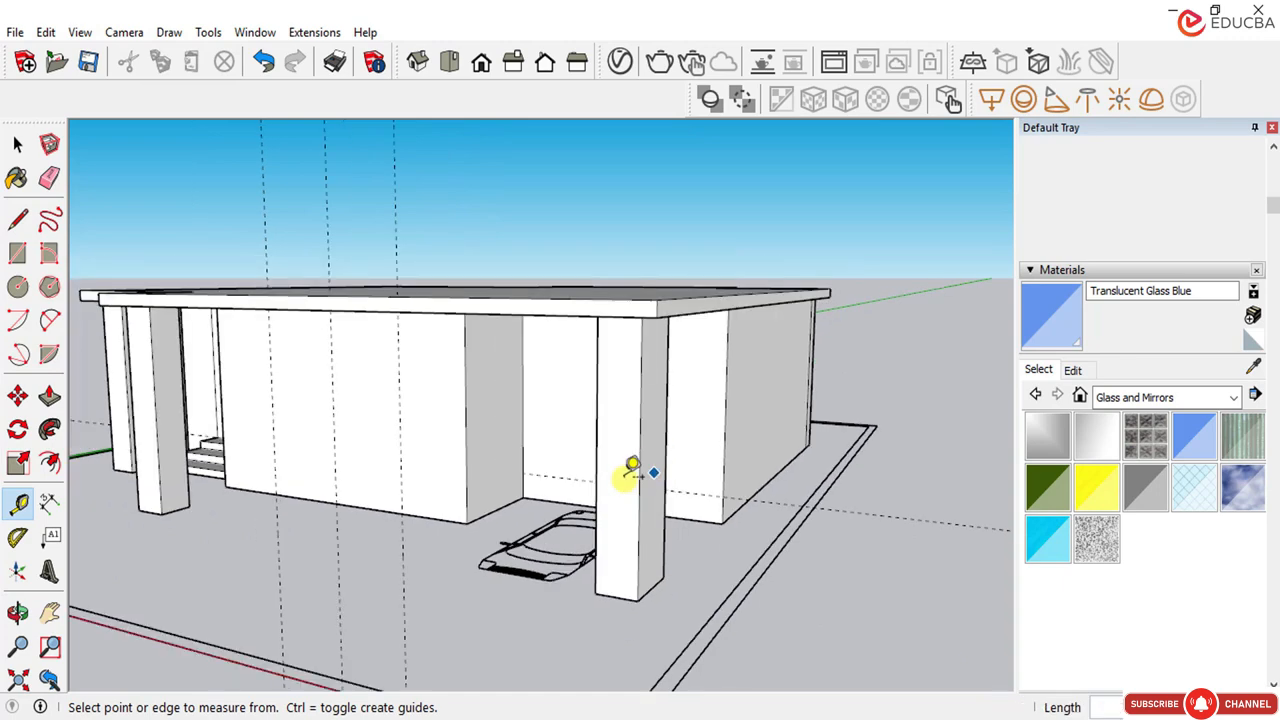
pyautogui.moveTo(526, 406); pyautogui.dragTo(625, 487, button='middle')
pyautogui.scroll(4, 650, 478)
pyautogui.scroll(3, 670, 475)
pyautogui.scroll(-3, 536, 500)
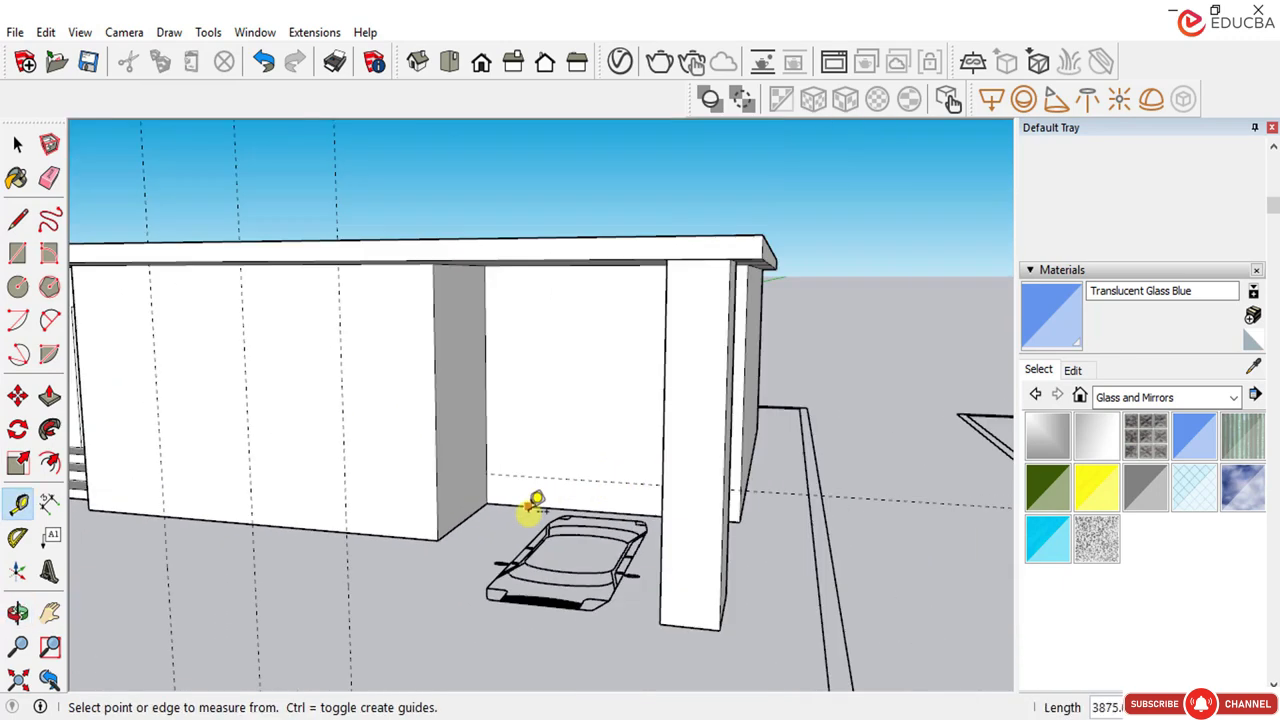
pyautogui.scroll(-3, 540, 495)
pyautogui.moveTo(563, 480); pyautogui.dragTo(150, 480, button='middle')
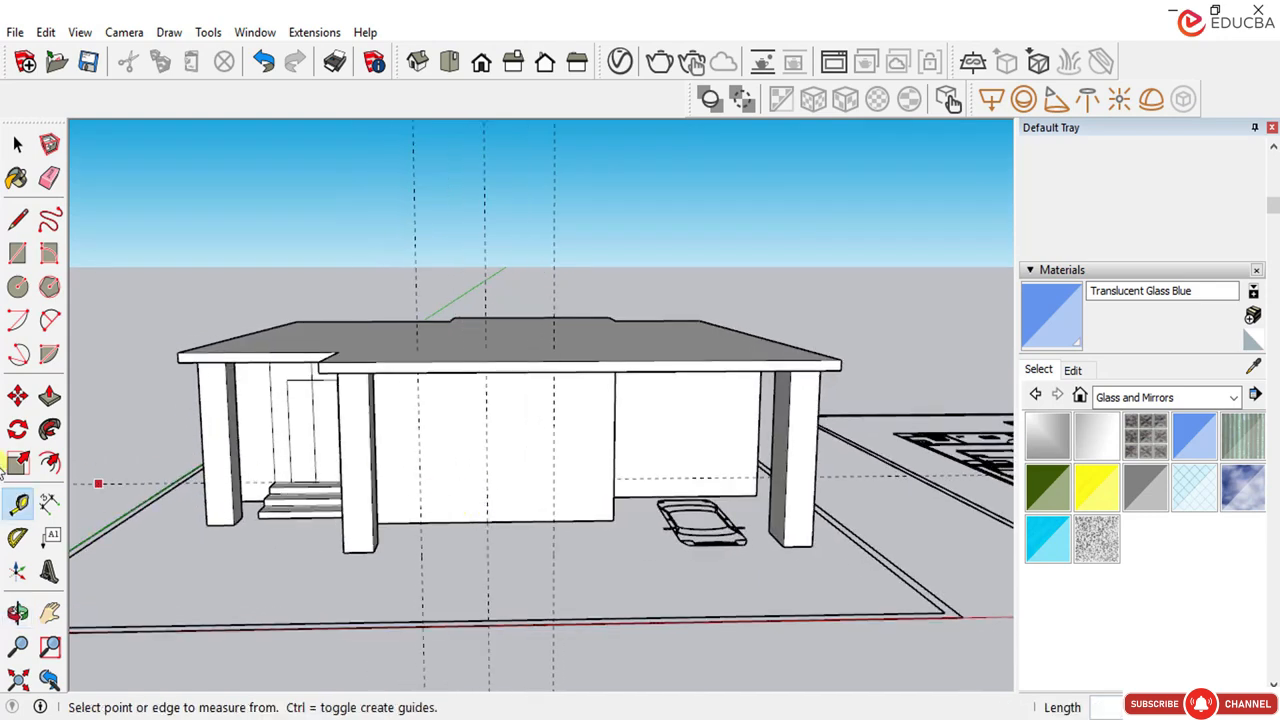
pyautogui.click(14, 144)
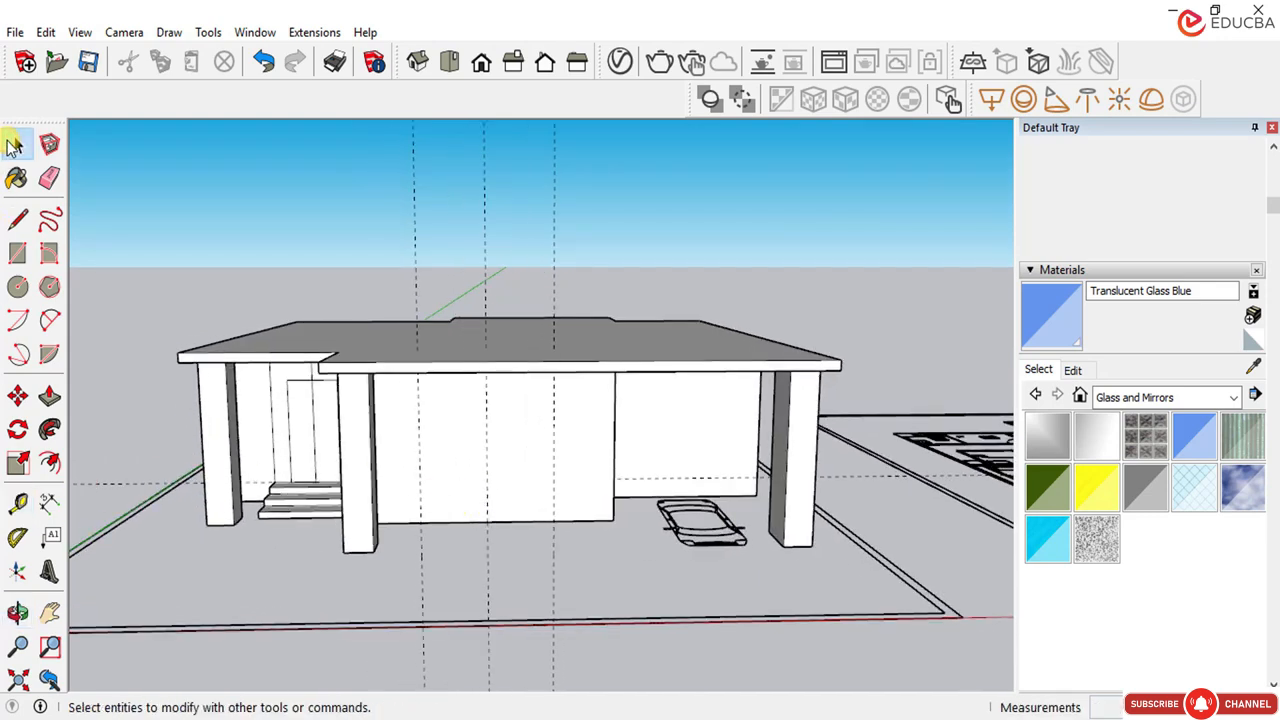
# Step: Place a horizontal guide 500 mm above the projecting wall's bottom edge and another 2400 mm above that guide
pyautogui.moveTo(494, 286); pyautogui.dragTo(371, 360, button='middle')
pyautogui.scroll(3, 577, 505)
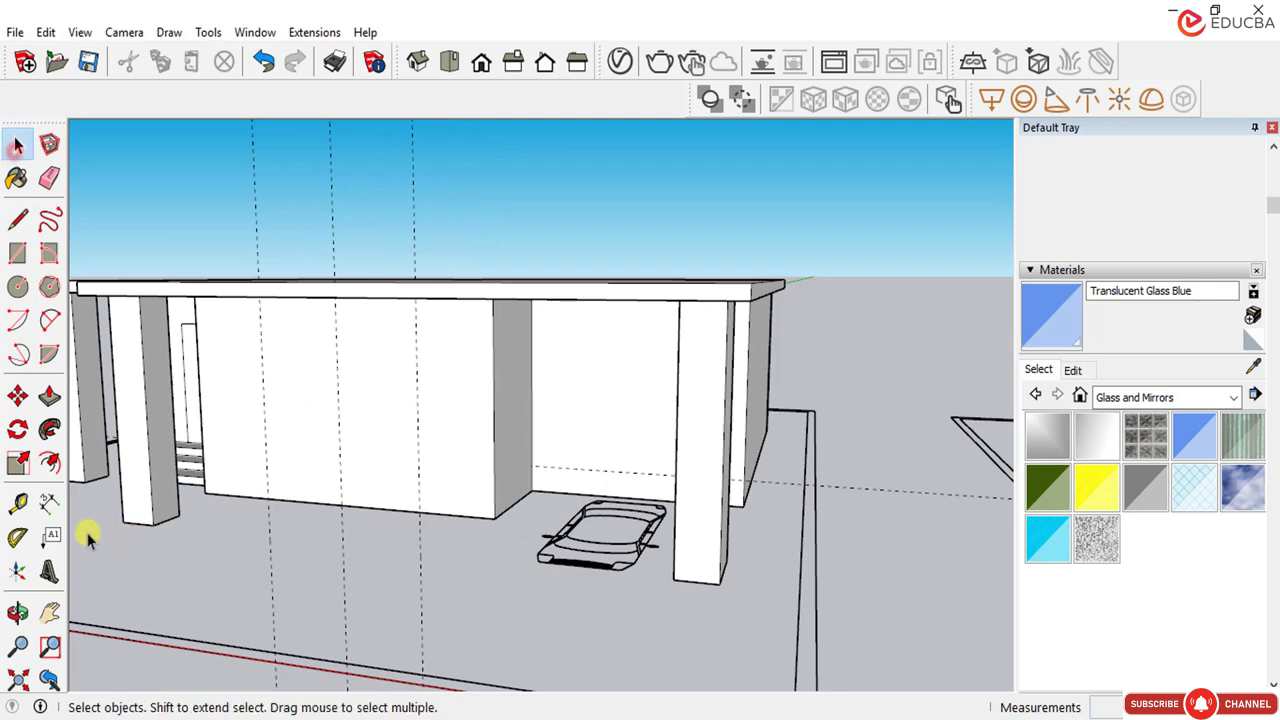
pyautogui.click(20, 507)
pyautogui.scroll(3, 445, 470)
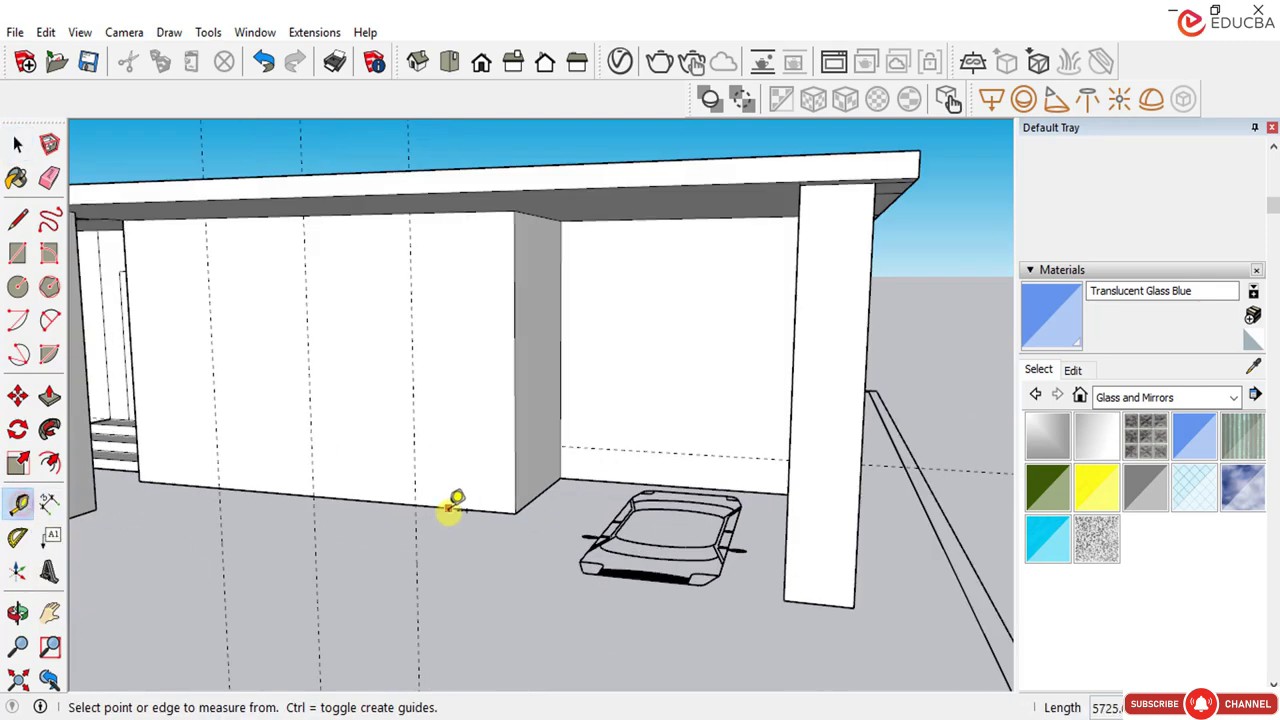
pyautogui.click(448, 510)
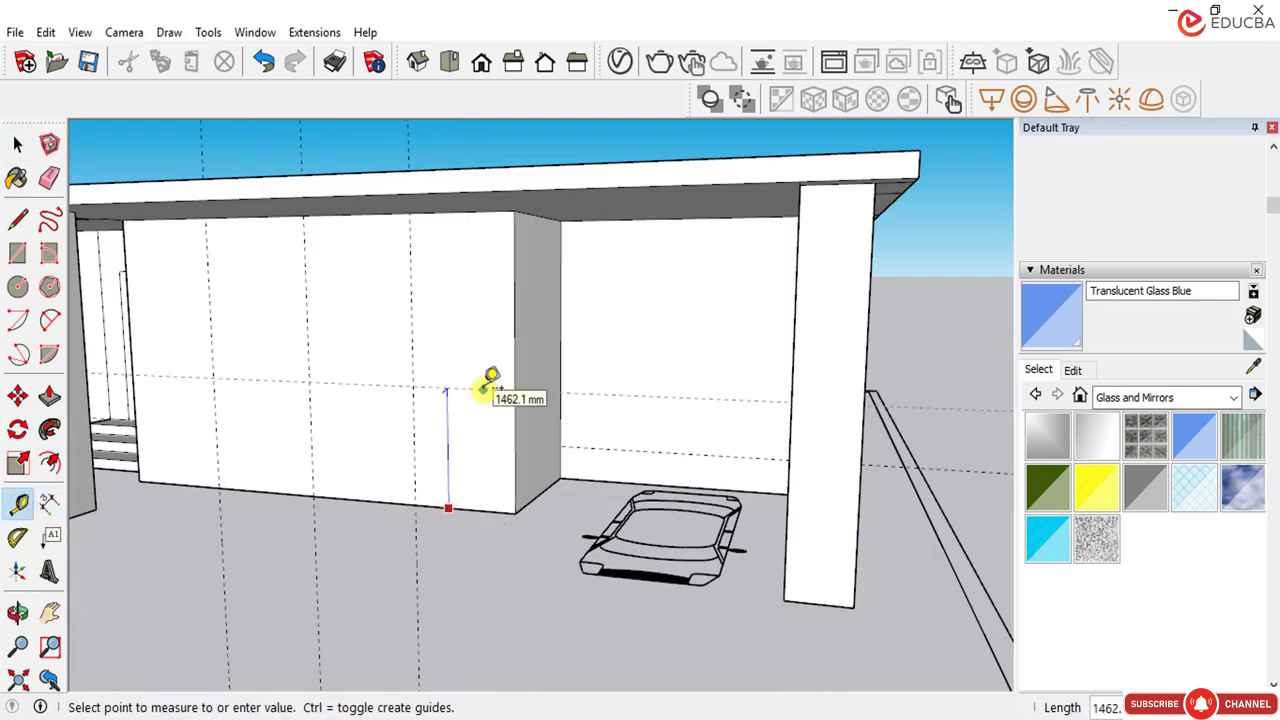
pyautogui.click(484, 389)
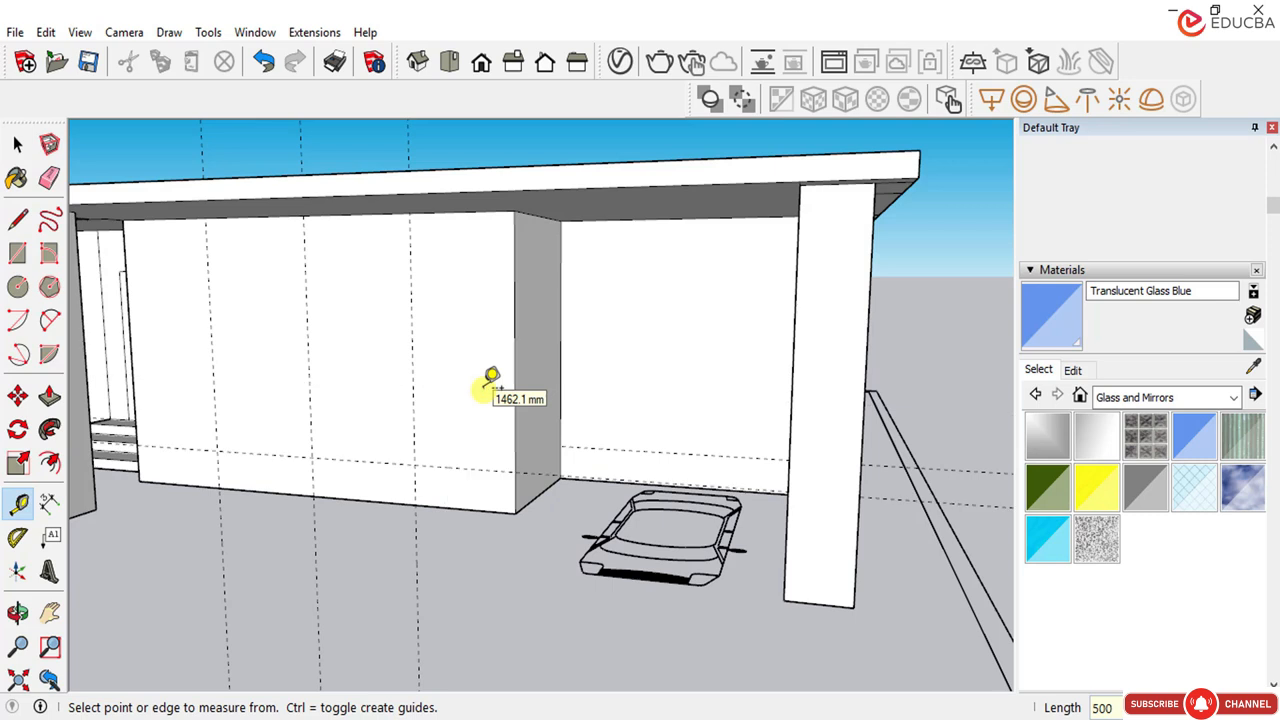
pyautogui.click(457, 468)
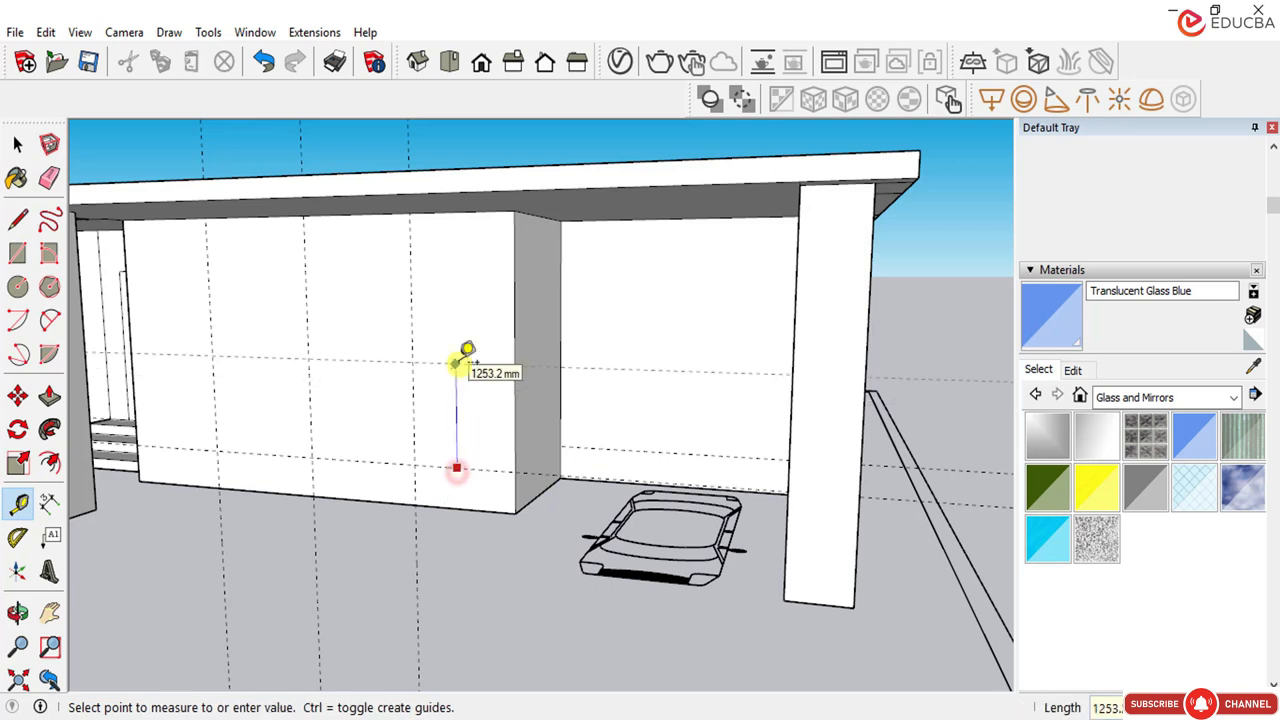
pyautogui.press('Return')
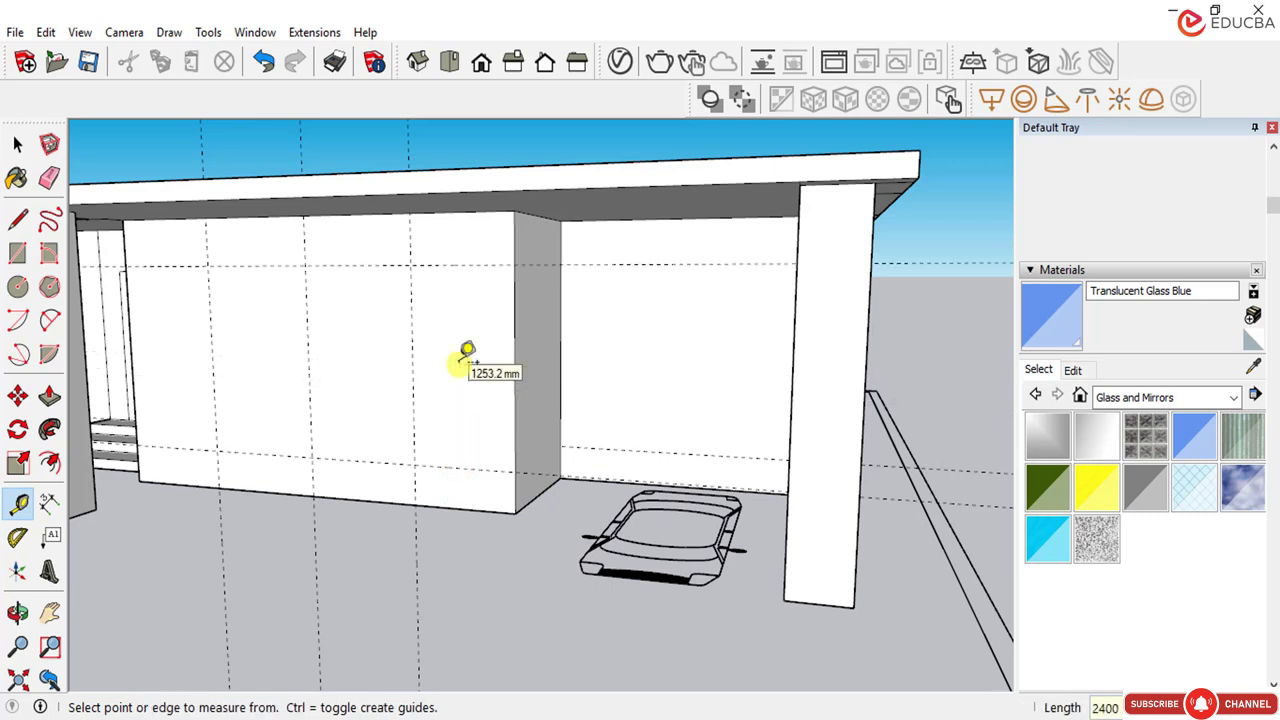
# Step: Draw a 3000 by 2400 mm window rectangle on the projecting wall between the outer guide intersections
pyautogui.click(16, 141)
pyautogui.click(19, 256)
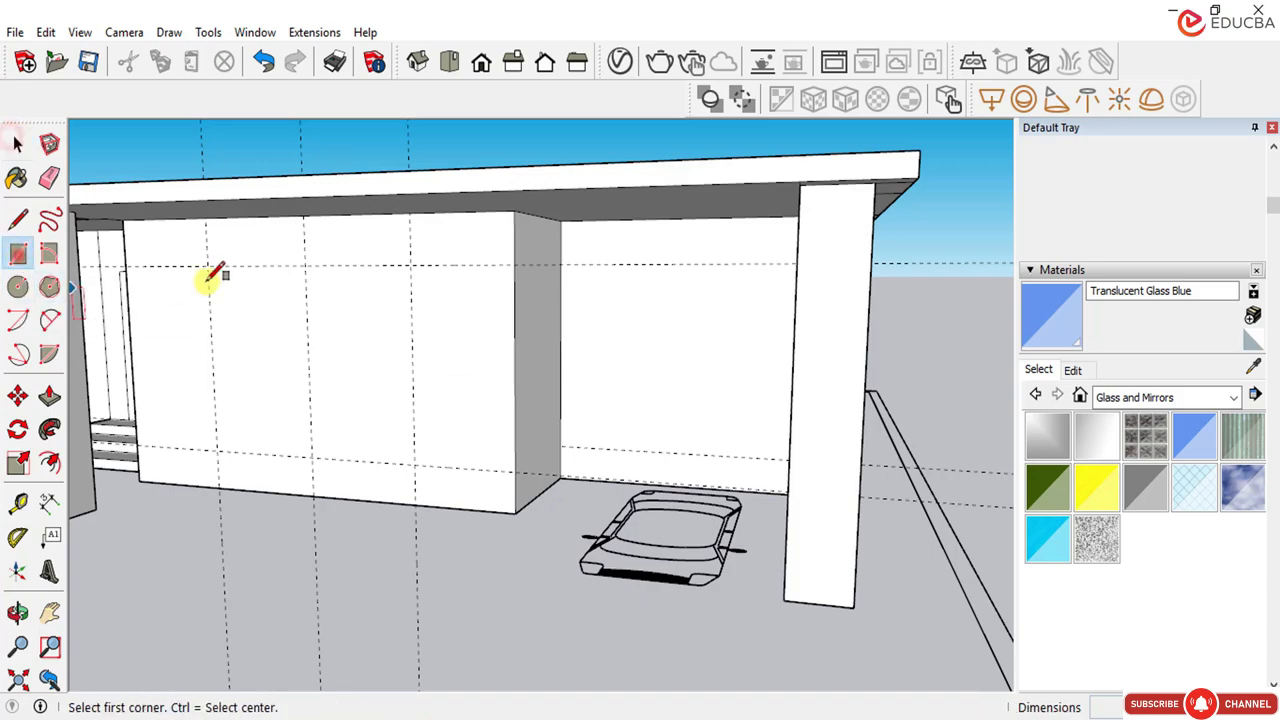
pyautogui.click(206, 266)
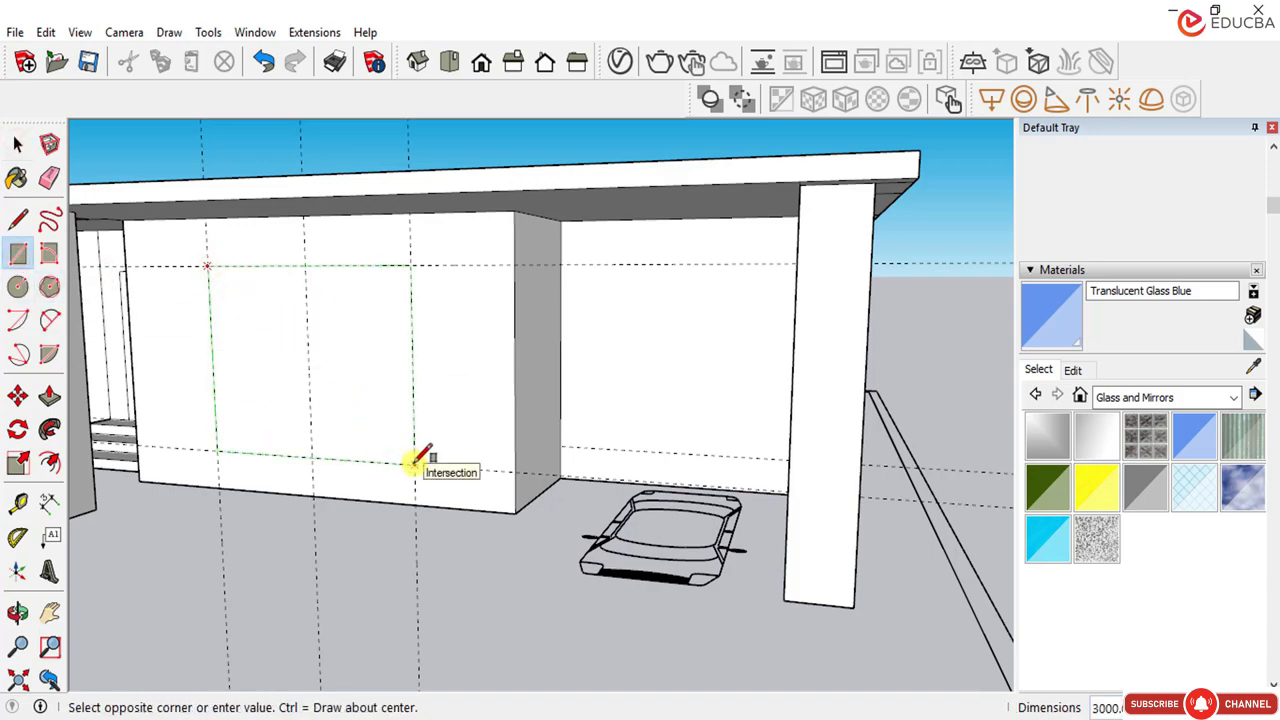
pyautogui.click(411, 455)
# Step: Erase the three vertical guides and the remaining horizontal guides around the house
pyautogui.moveTo(412, 448); pyautogui.dragTo(654, 461, button='middle')
pyautogui.click(17, 145)
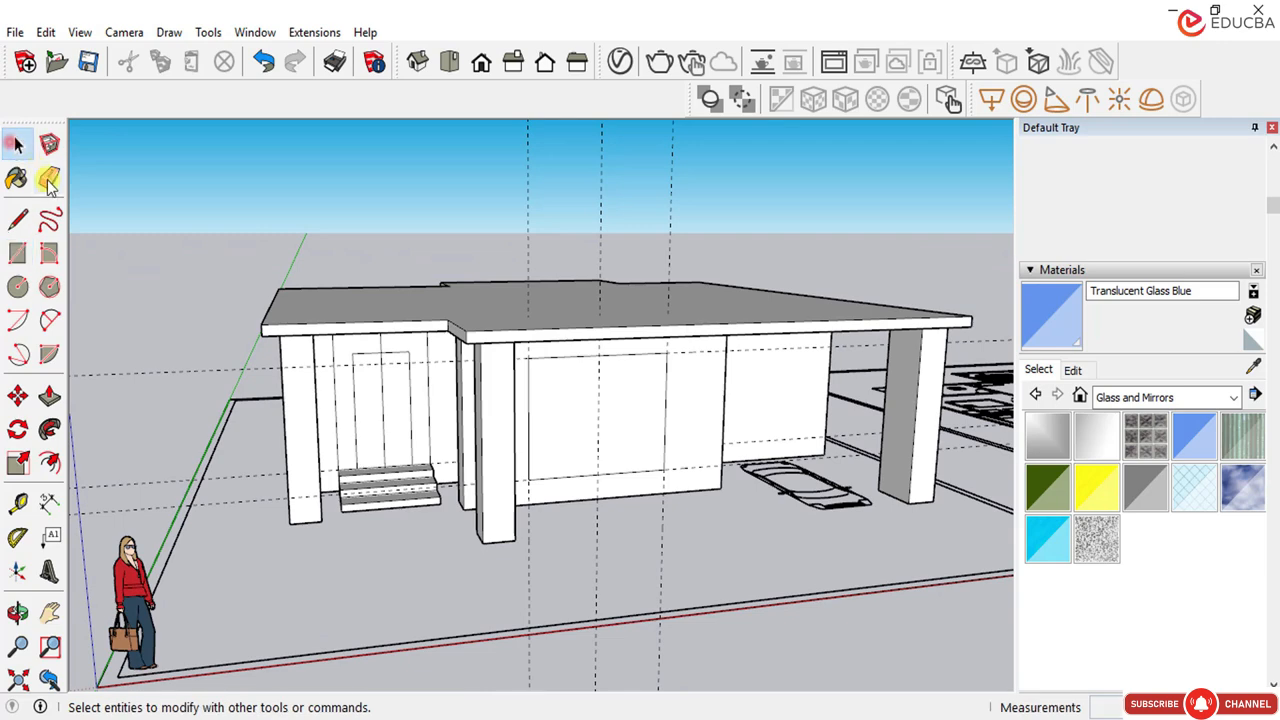
pyautogui.click(49, 178)
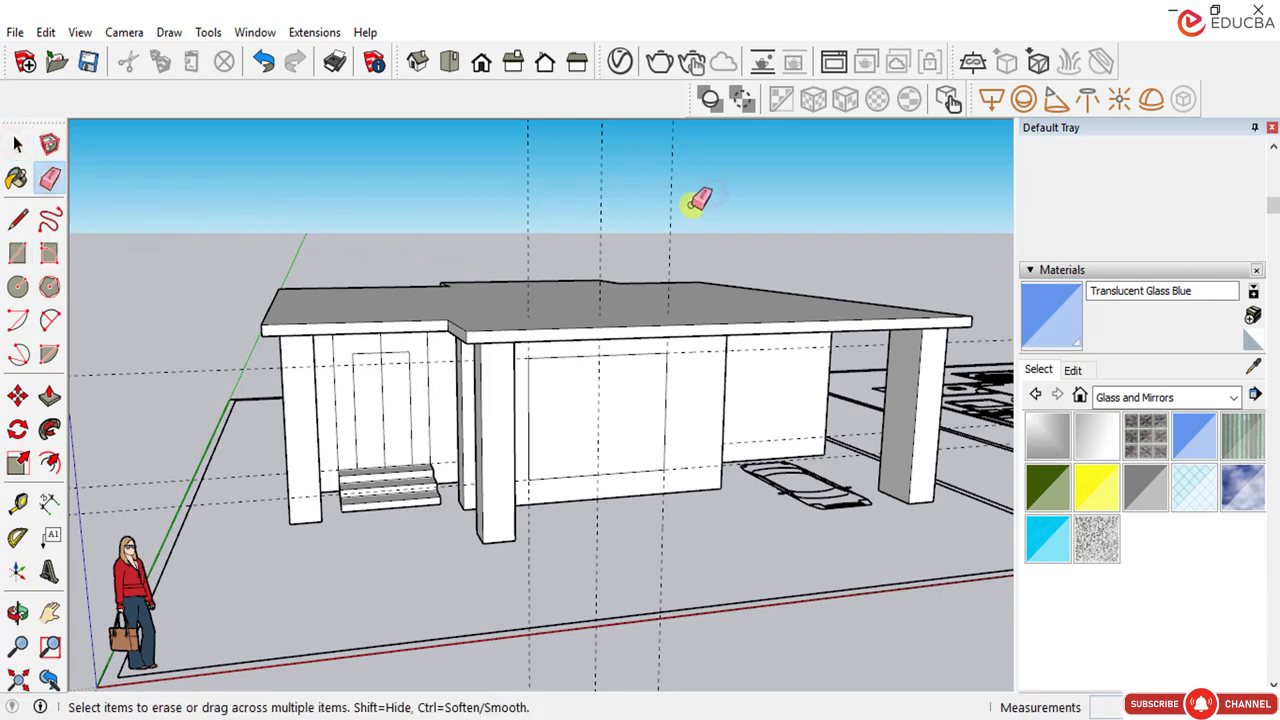
pyautogui.moveTo(691, 204); pyautogui.dragTo(493, 219)
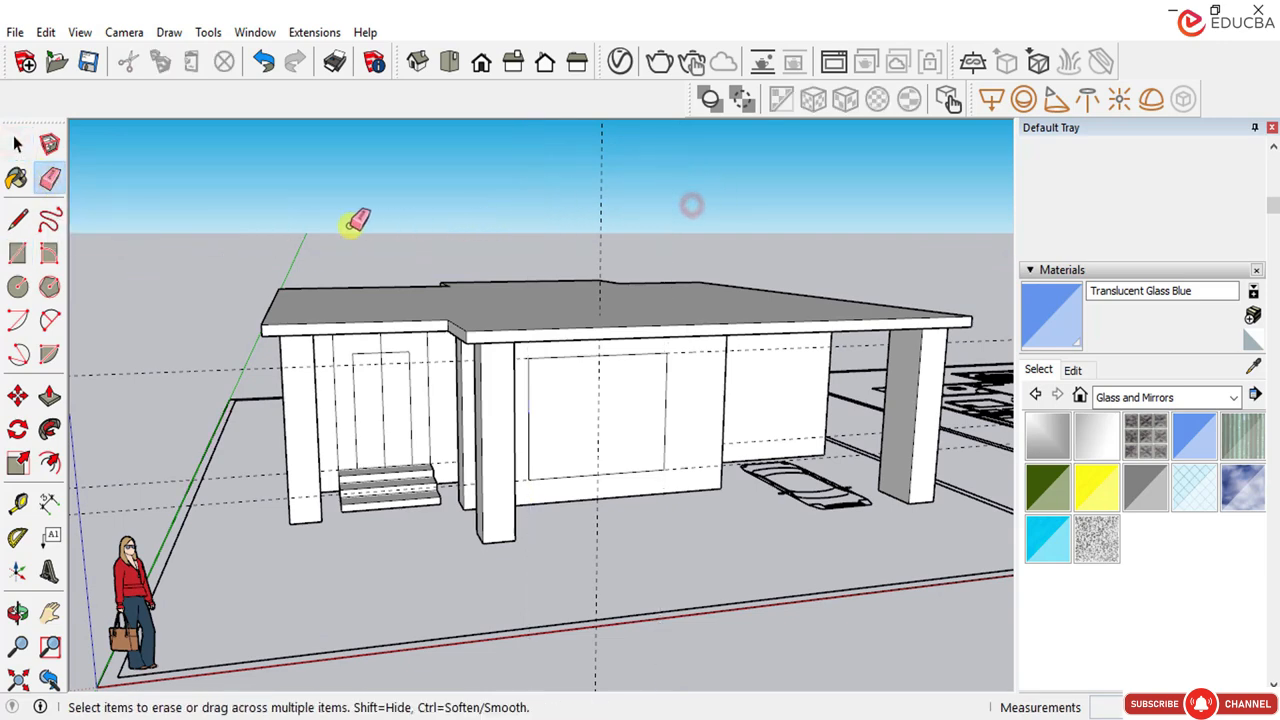
pyautogui.click(601, 245)
pyautogui.scroll(-2, 426, 297)
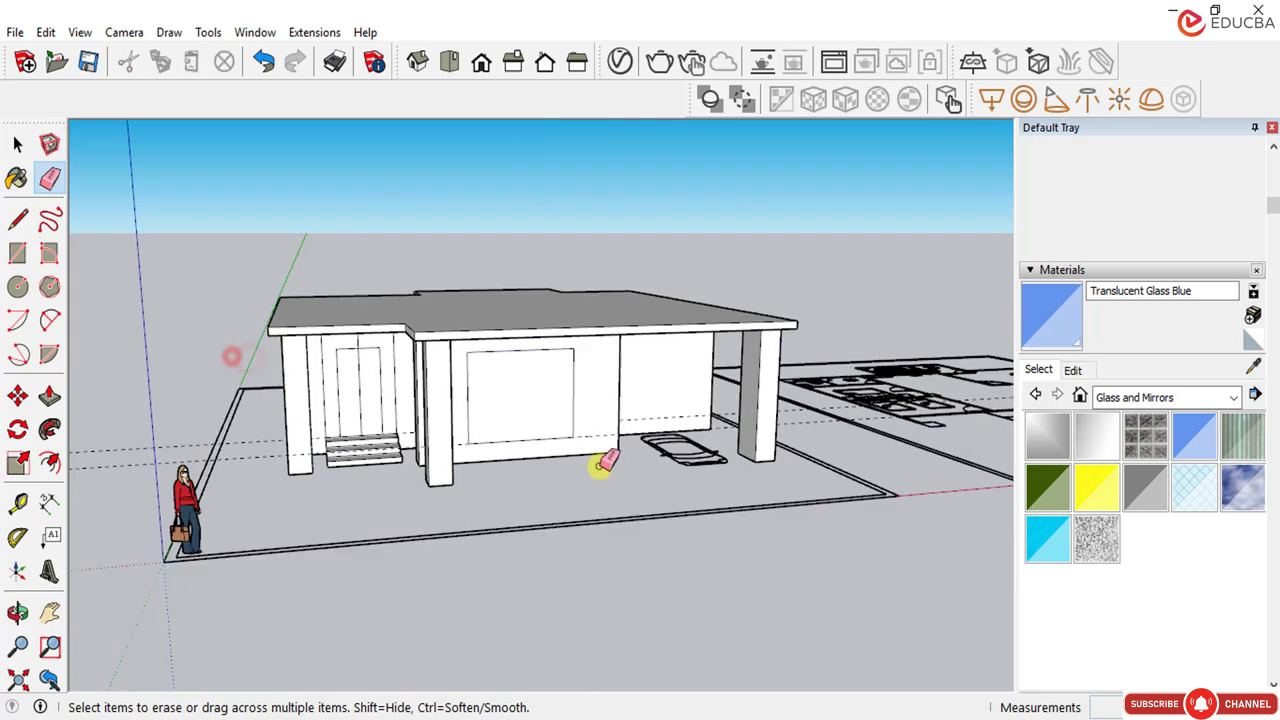
pyautogui.scroll(5, 663, 420)
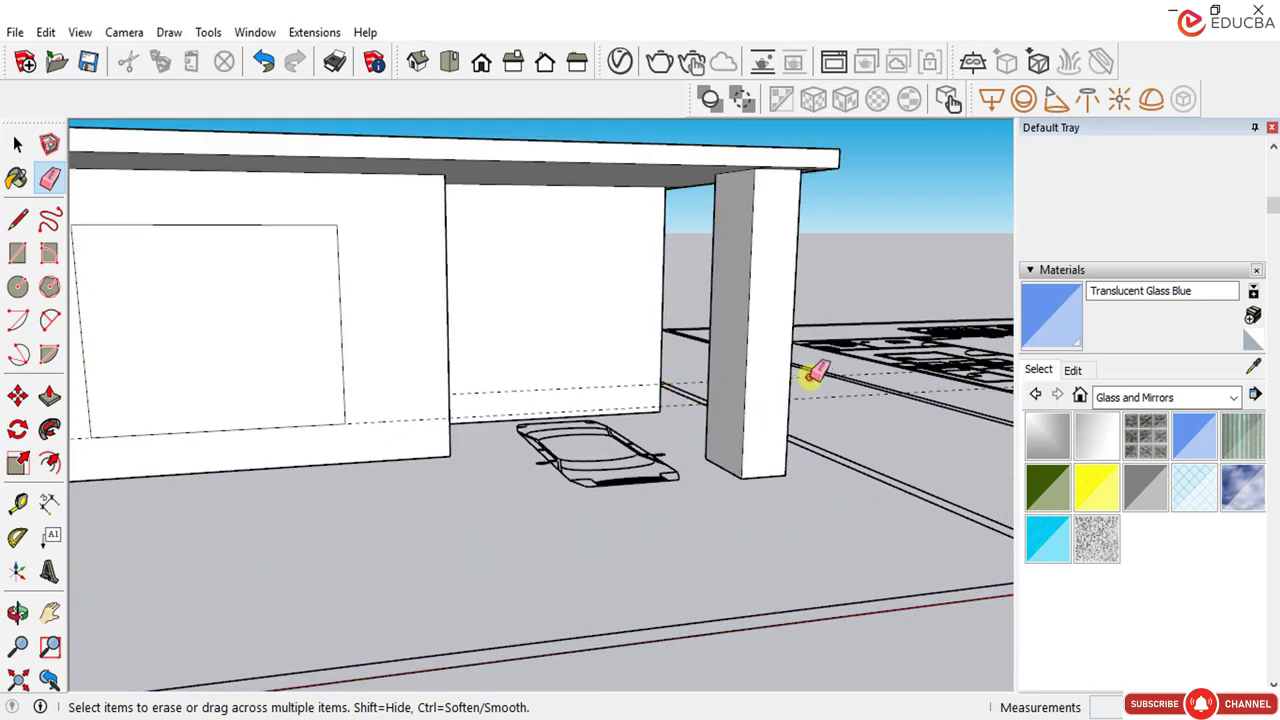
pyautogui.click(818, 395)
pyautogui.click(18, 145)
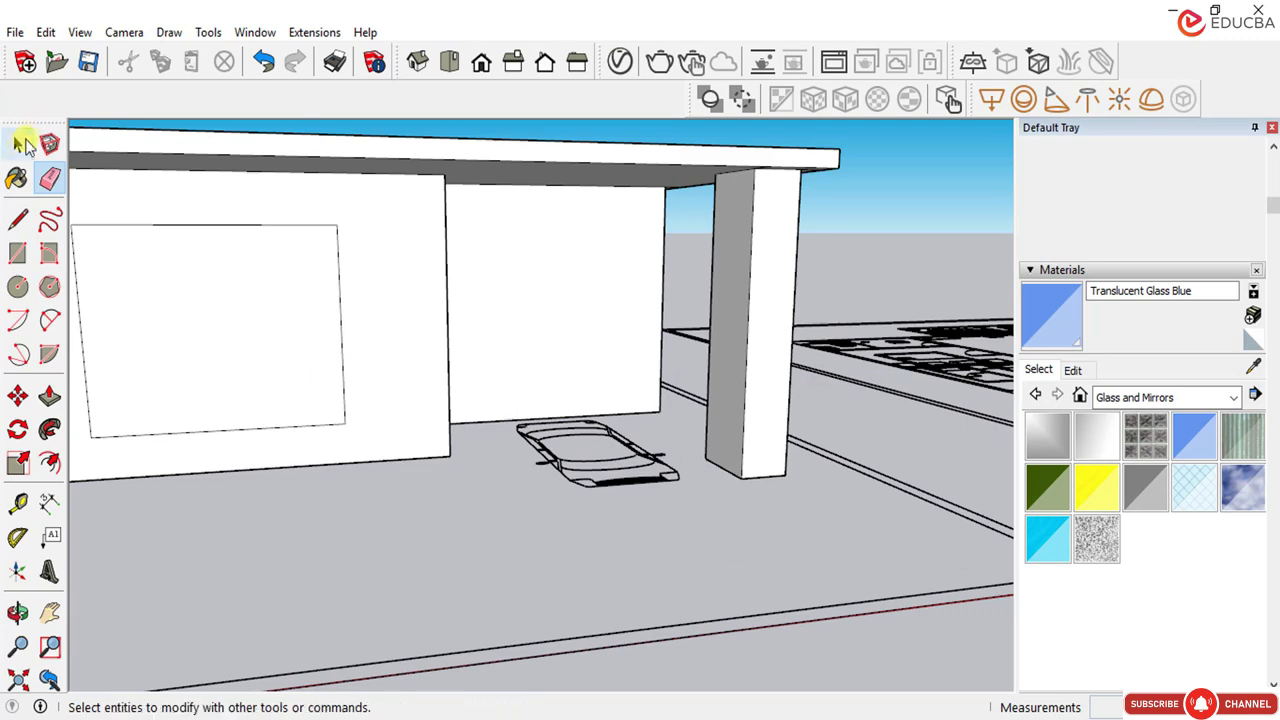
# Step: Place a horizontal guide 500 mm above the carport back wall's bottom edge and another 2100 mm above that guide
pyautogui.click(48, 504)
pyautogui.click(17, 507)
pyautogui.scroll(3, 480, 345)
pyautogui.click(469, 420)
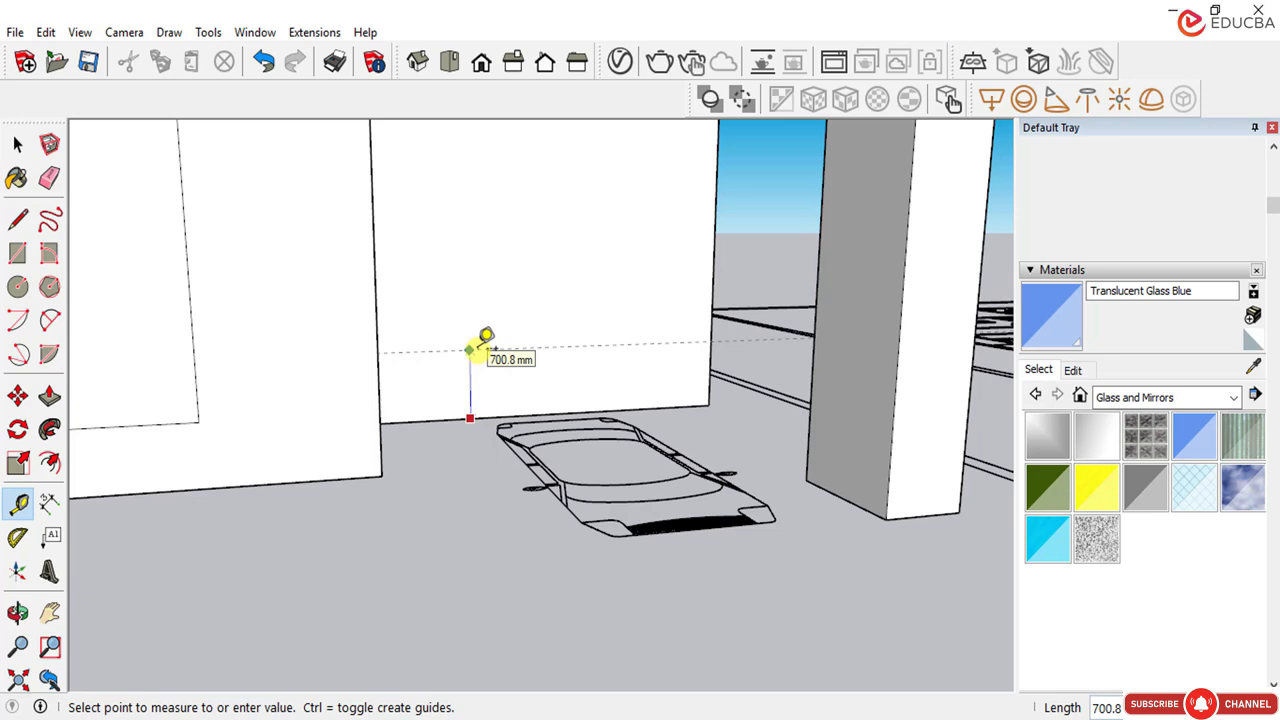
pyautogui.write('500')
pyautogui.press('Return')
pyautogui.click(533, 372)
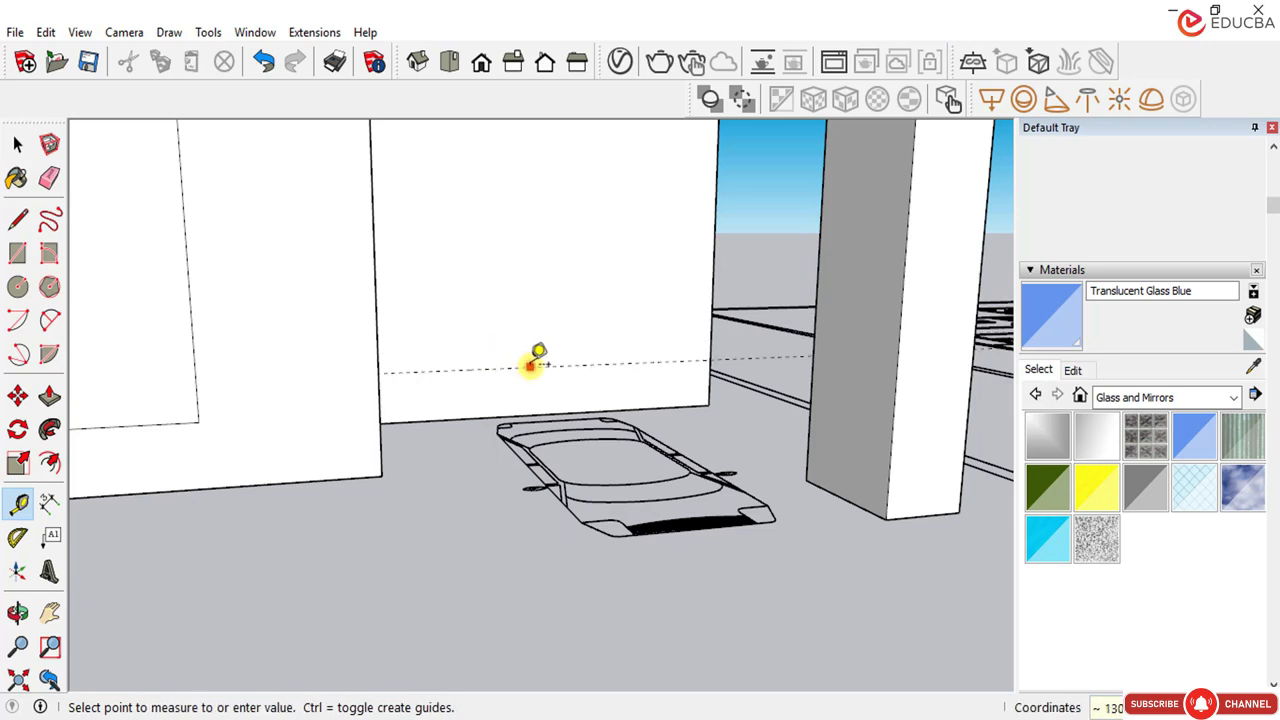
pyautogui.scroll(-2, 535, 375)
pyautogui.scroll(-2, 535, 375)
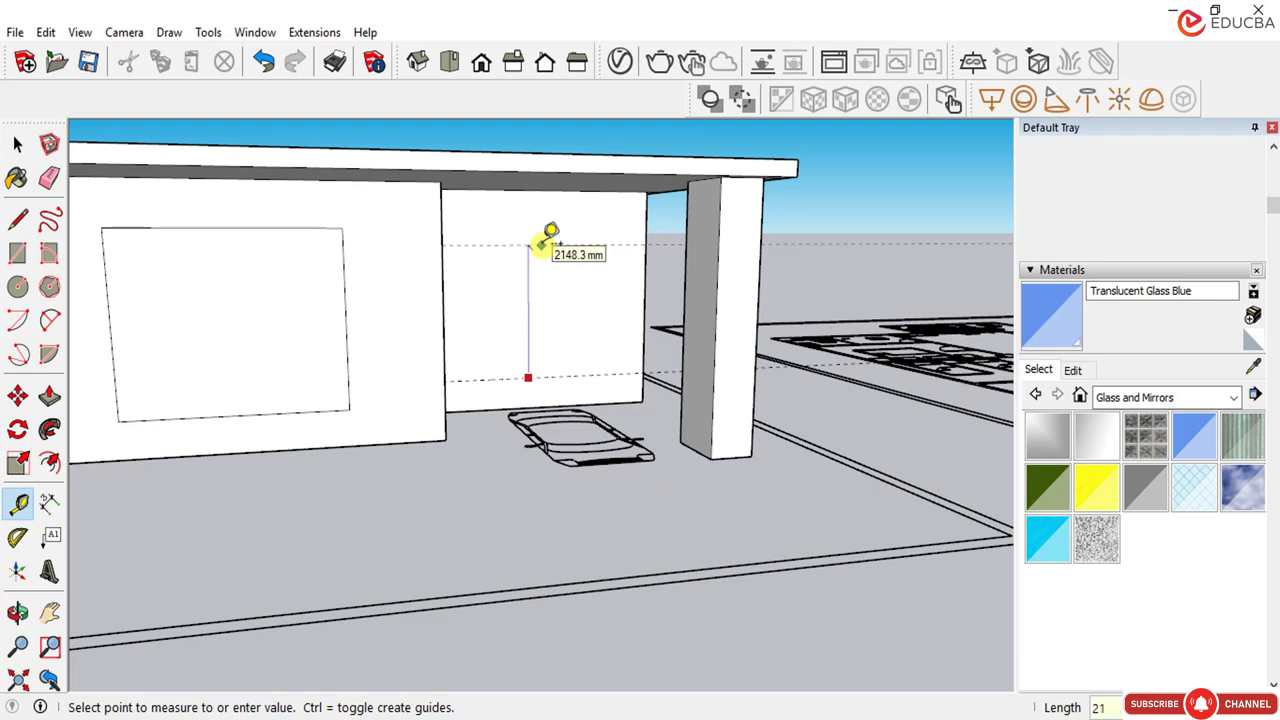
pyautogui.press('Return')
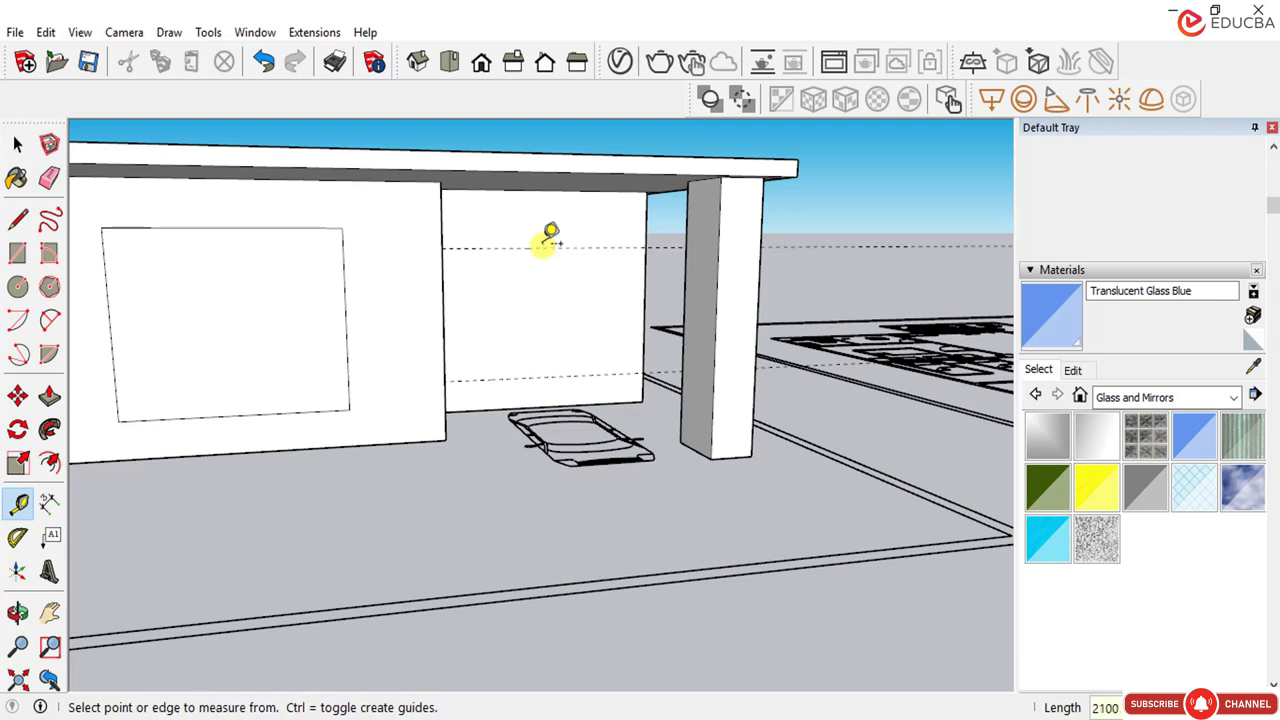
# Step: Place a vertical guide on the carport's back wall, offset inward from the wall's outer vertical edge near the column
pyautogui.click(17, 144)
pyautogui.scroll(2, 632, 362)
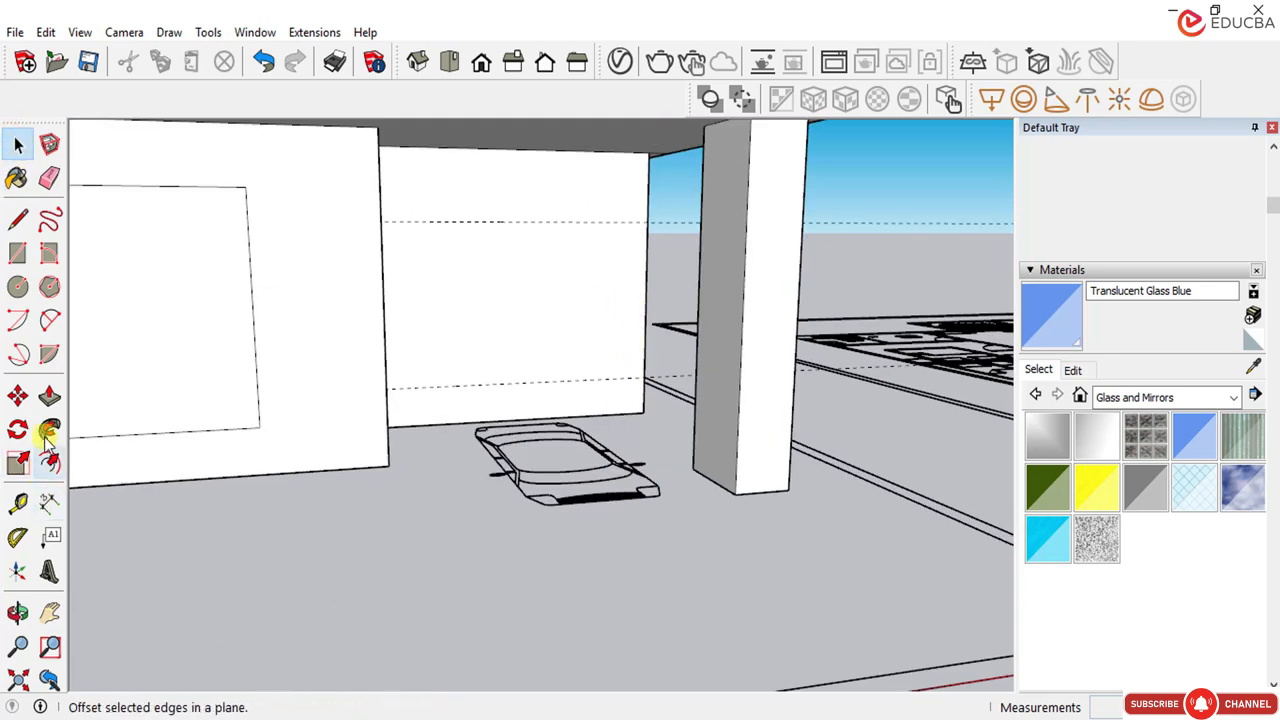
pyautogui.click(18, 503)
pyautogui.click(645, 287)
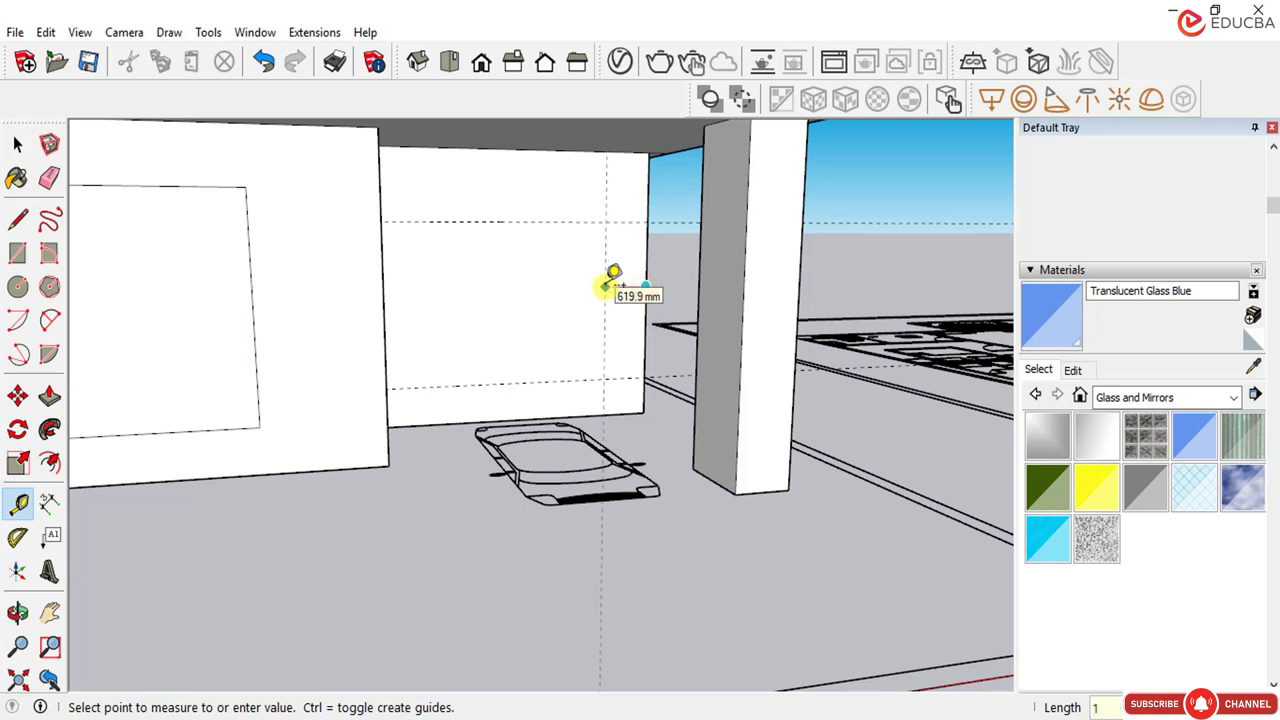
pyautogui.click(590, 287)
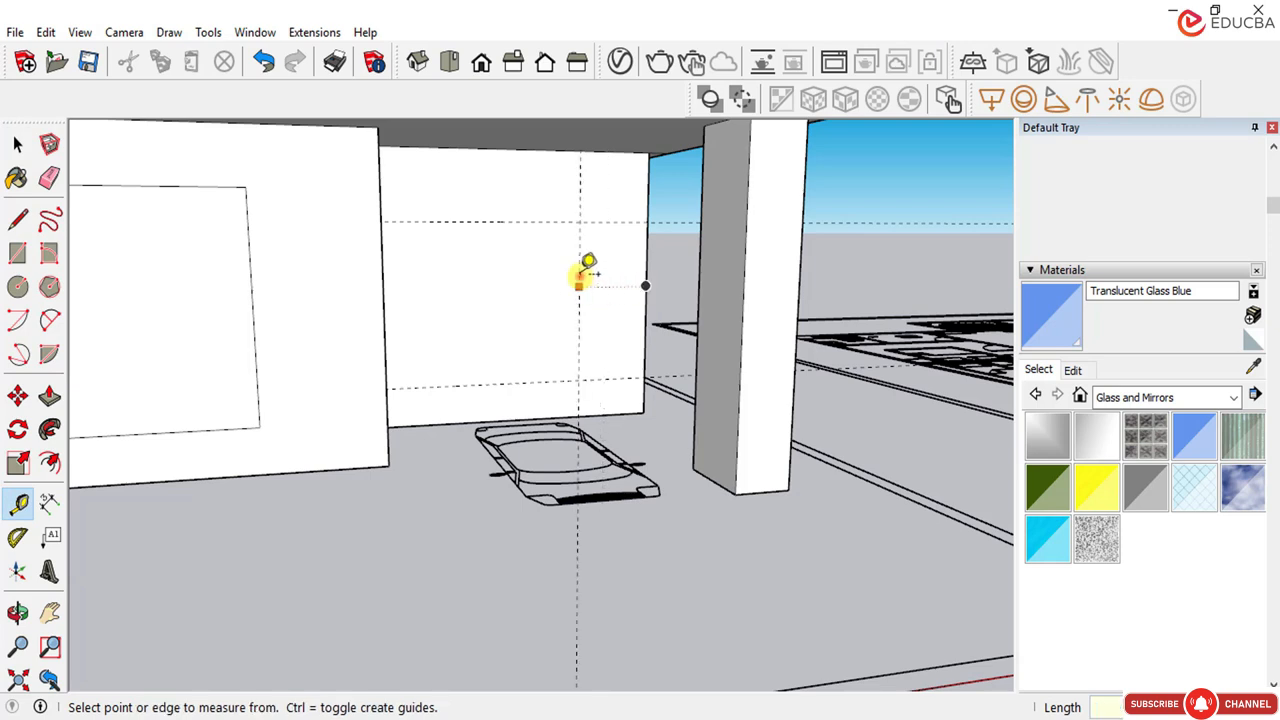
pyautogui.click(580, 277)
pyautogui.press('Escape')
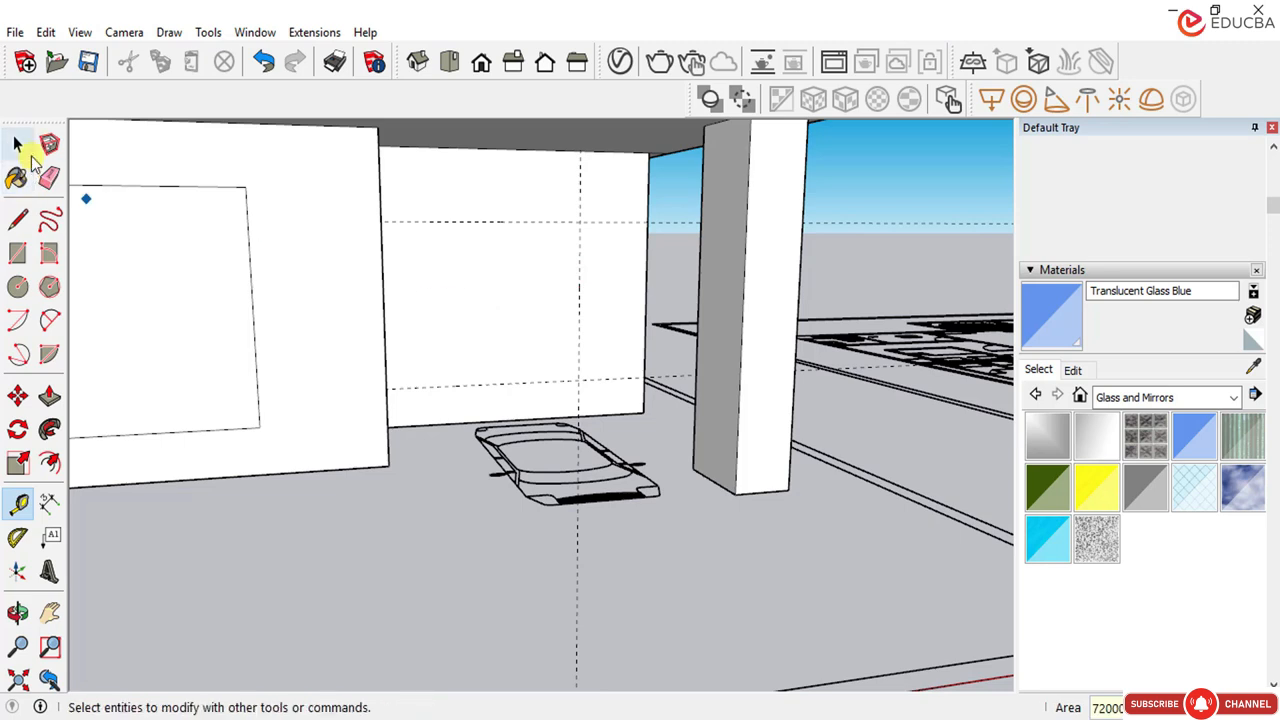
pyautogui.click(18, 146)
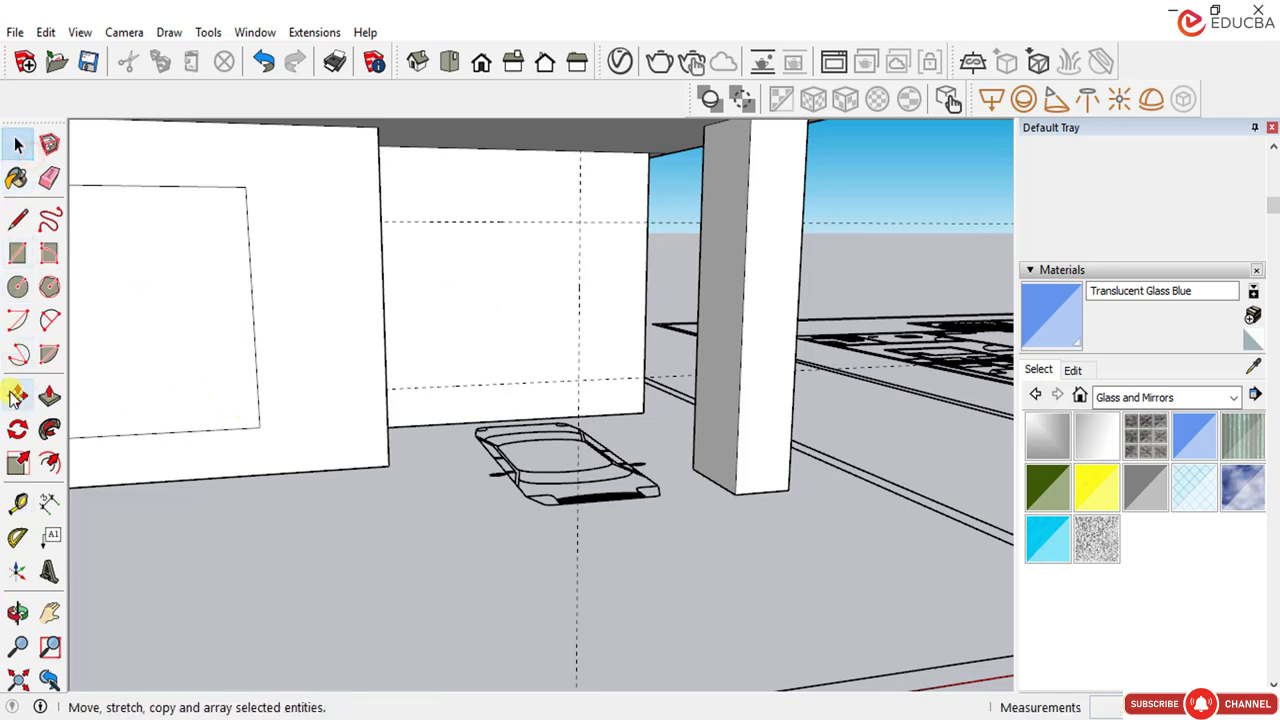
# Step: Place a second vertical guide on the carport's back wall, offset from the first one toward the projecting wall
pyautogui.click(18, 504)
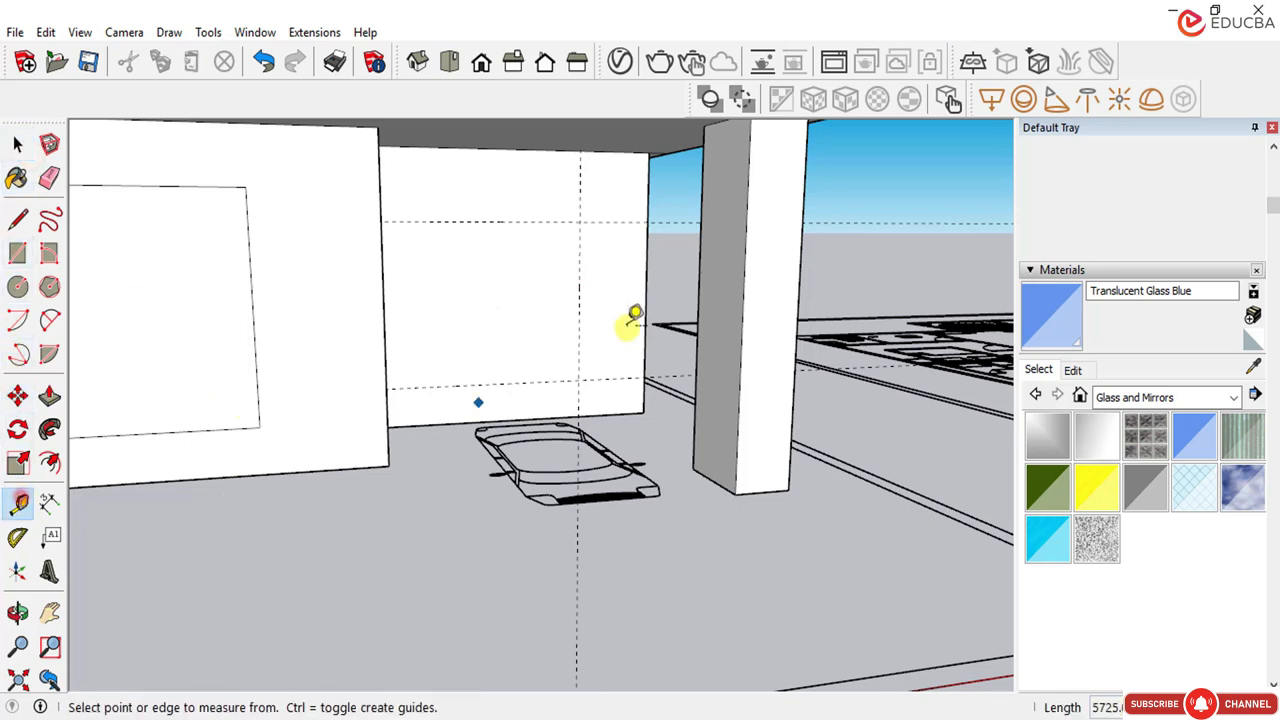
pyautogui.click(579, 308)
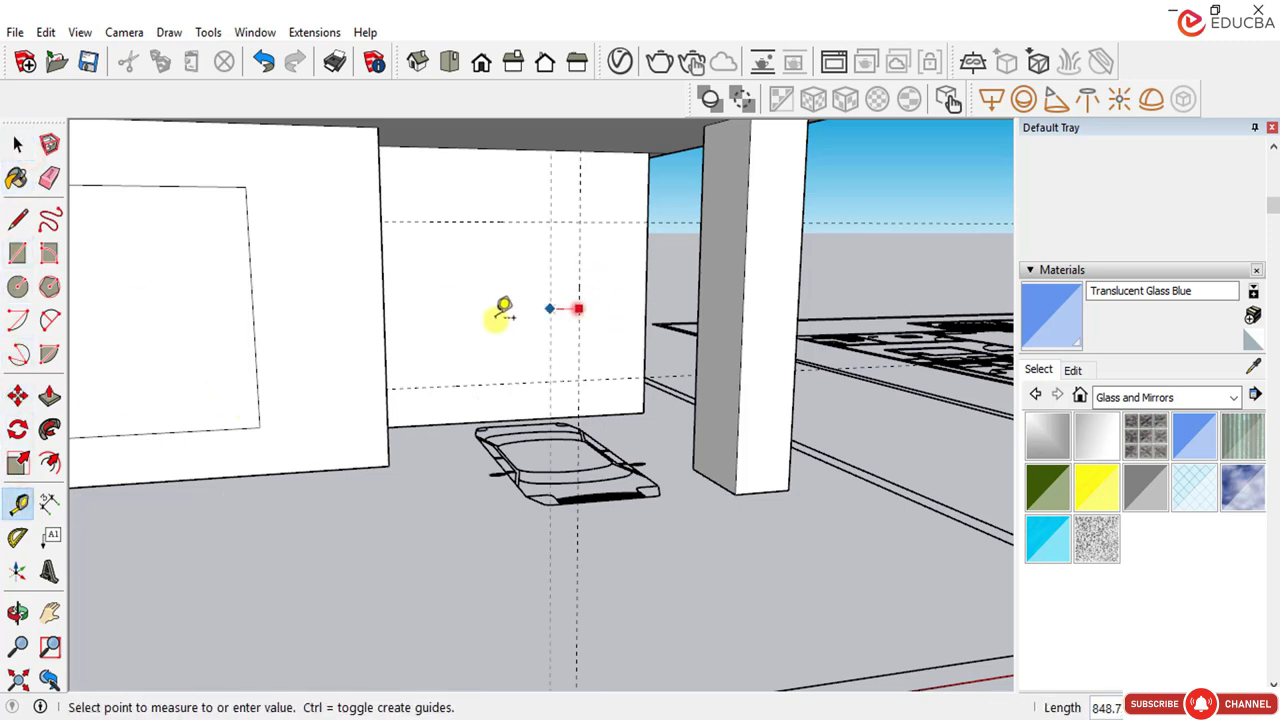
pyautogui.click(447, 308)
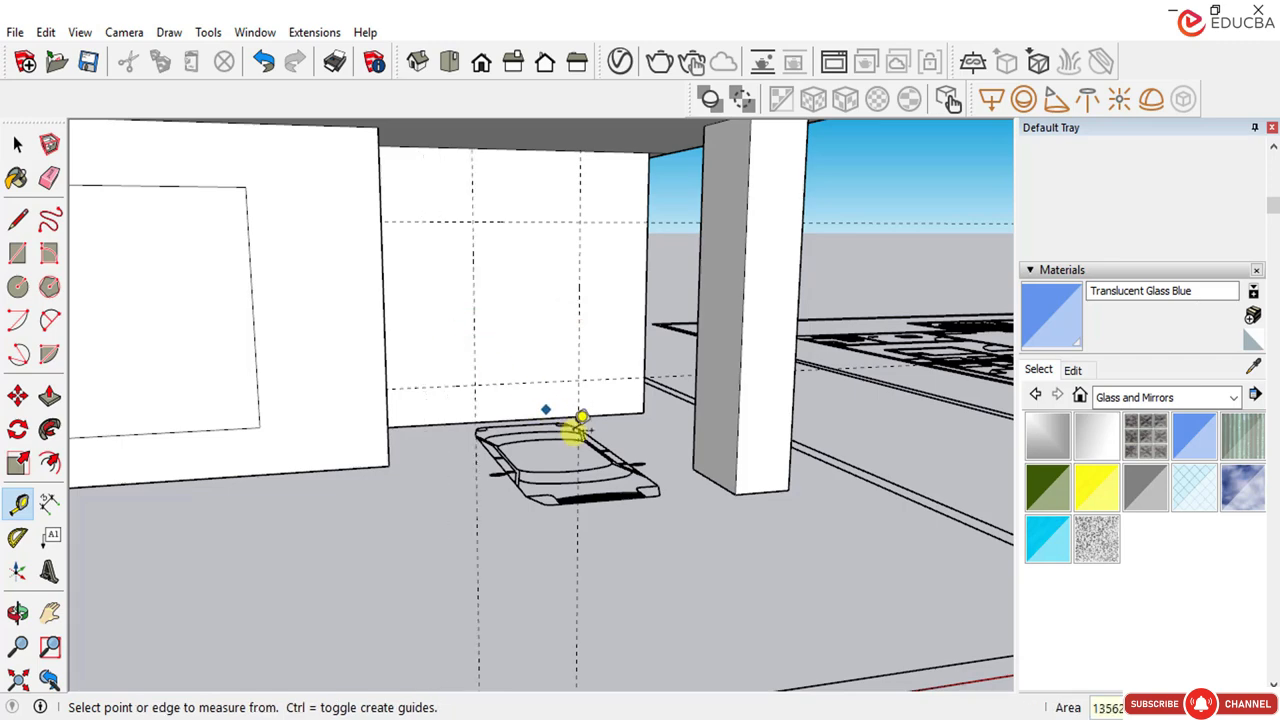
# Step: Draw a 2100 mm high window rectangle on the carport's back wall between the intersections of the four guides
pyautogui.moveTo(574, 346); pyautogui.dragTo(509, 449, button='middle')
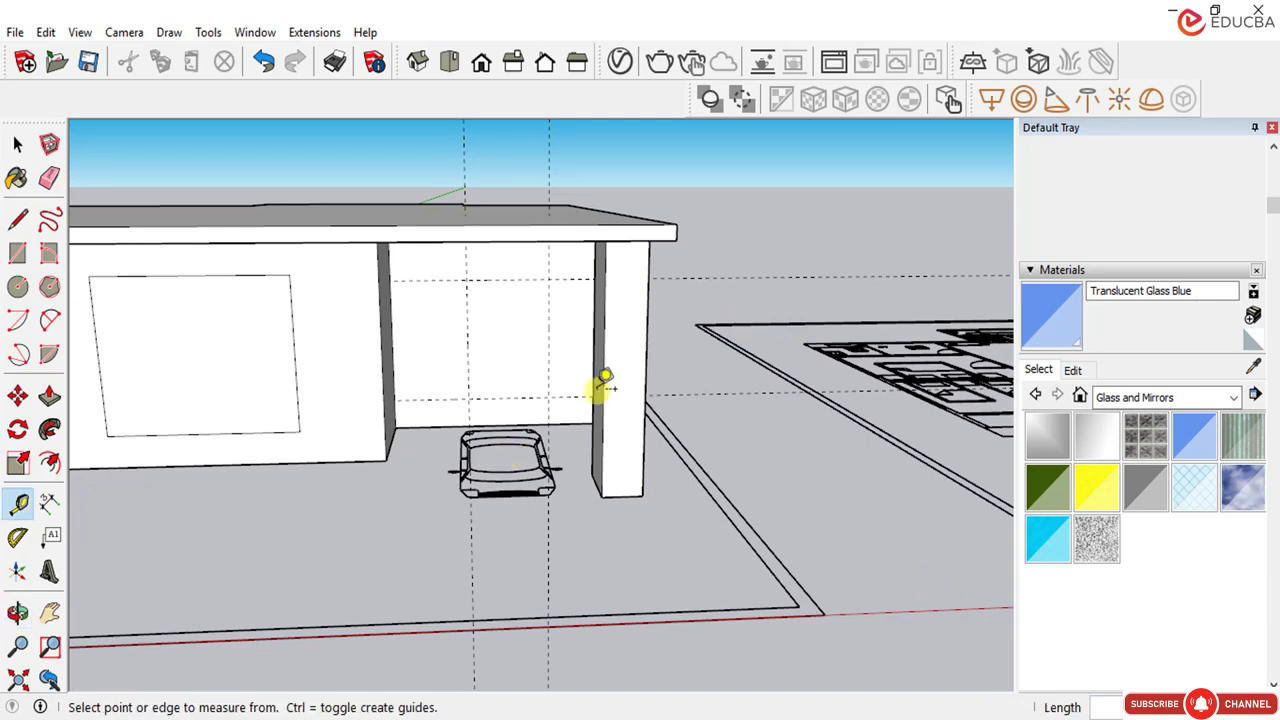
pyautogui.click(18, 145)
pyautogui.click(18, 253)
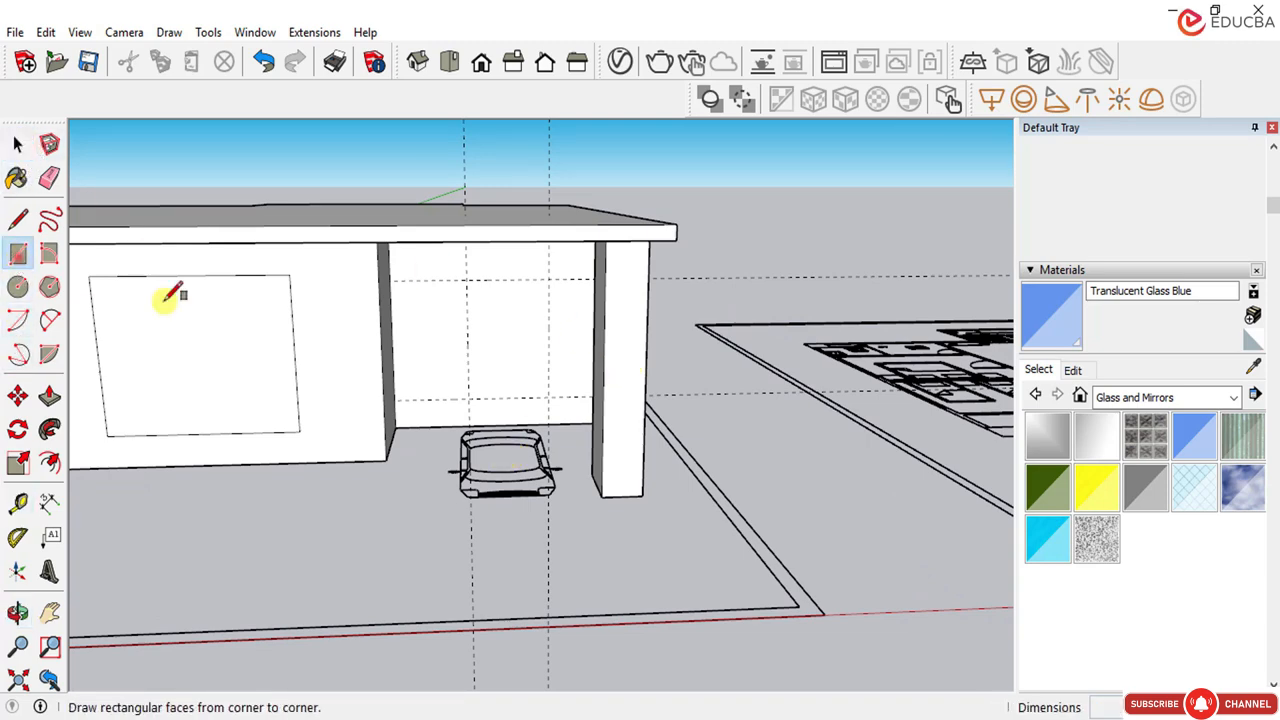
pyautogui.scroll(2, 462, 292)
pyautogui.click(466, 272)
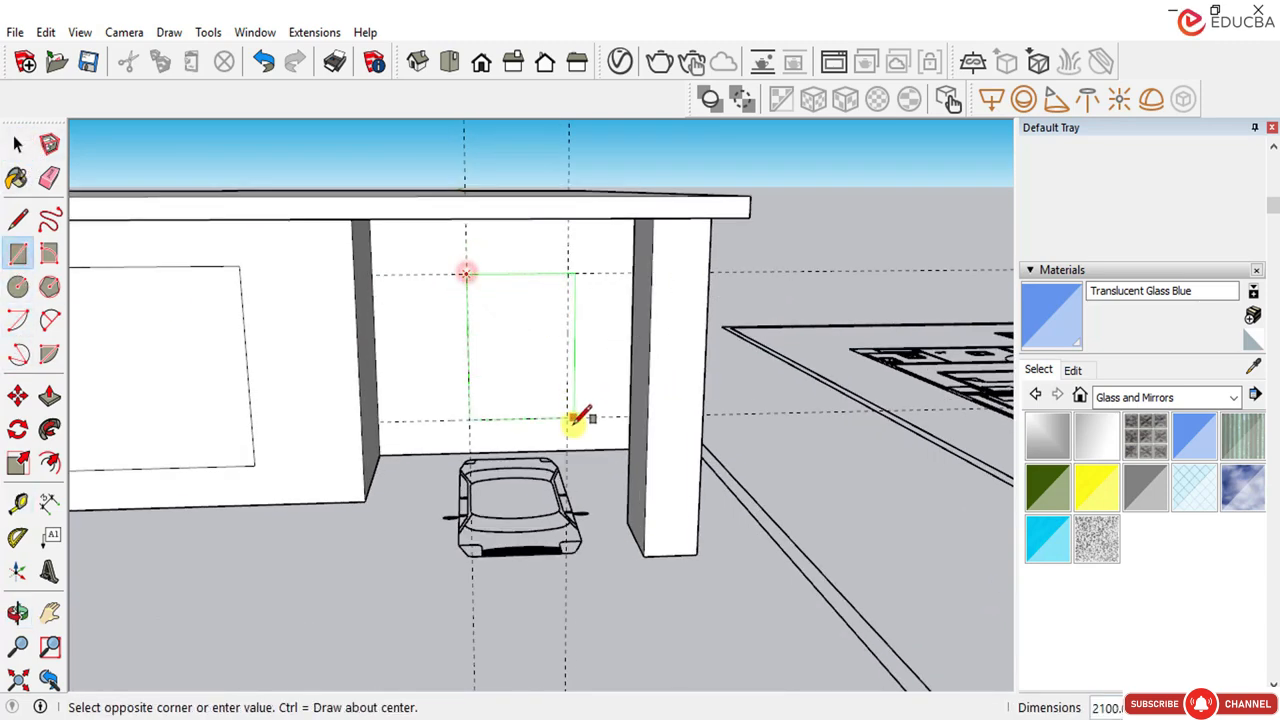
# Step: Complete the window rectangle between the guide intersections on the recessed wall behind the car
pyautogui.click(566, 419)
pyautogui.scroll(-3, 540, 320)
pyautogui.click(18, 145)
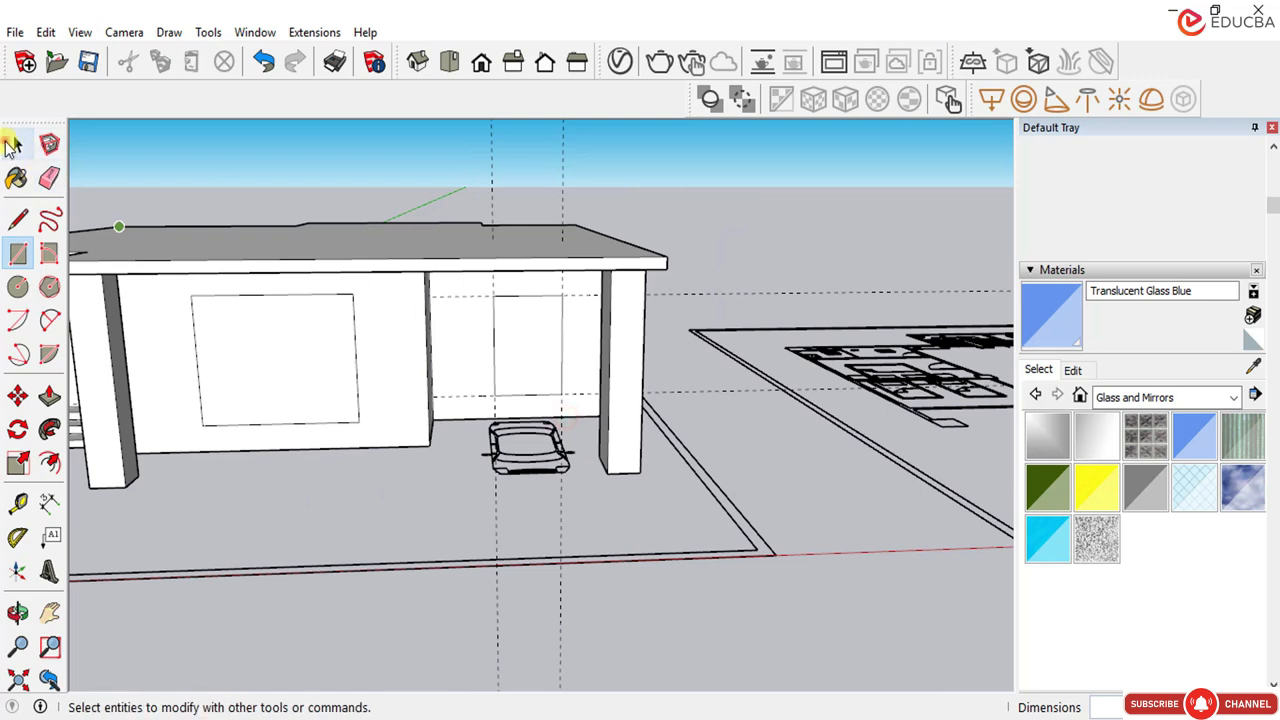
# Step: Erase the two horizontal and two vertical guide lines around the window rectangle behind the car
pyautogui.click(49, 177)
pyautogui.click(665, 296)
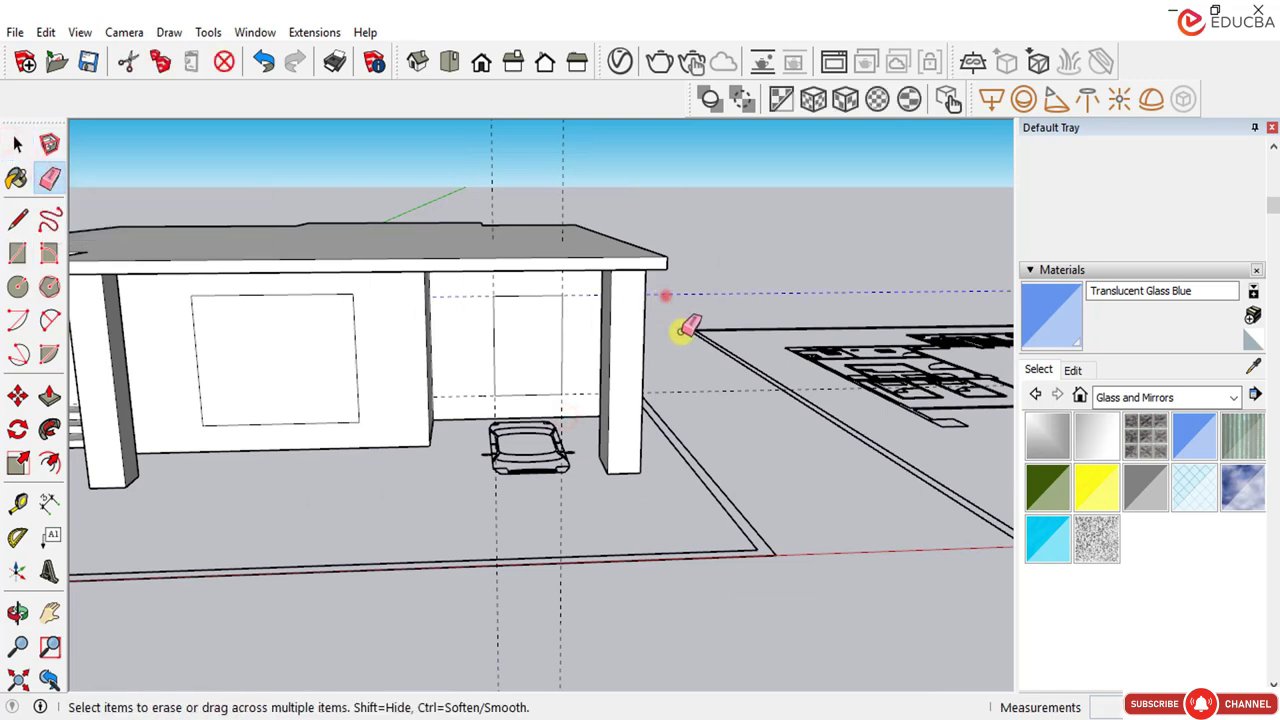
pyautogui.click(691, 389)
pyautogui.click(563, 190)
pyautogui.click(500, 139)
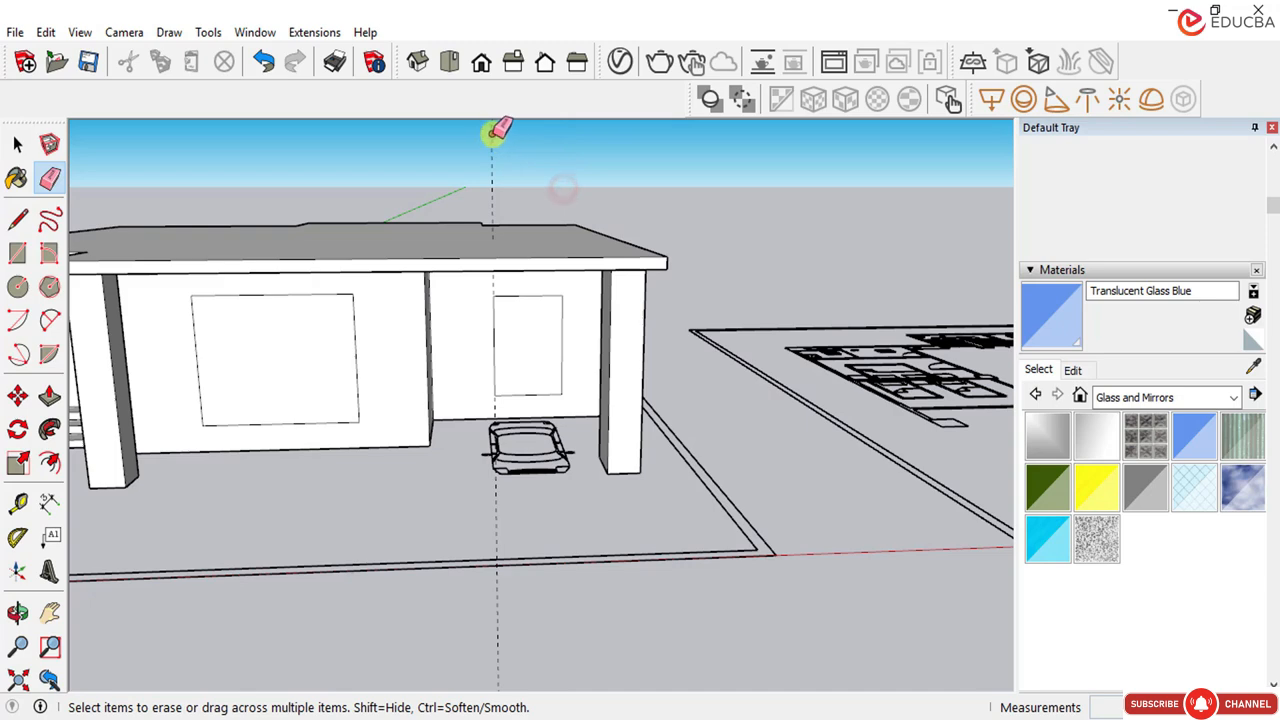
# Step: Offset the outline of the large front window outward by 75 mm to form its outer frame
pyautogui.moveTo(666, 297)
pyautogui.mouseDown(button='middle')
pyautogui.moveTo(494, 371)
pyautogui.moveTo(622, 388)
pyautogui.mouseUp(button='middle')
pyautogui.scroll(10, 528, 326)
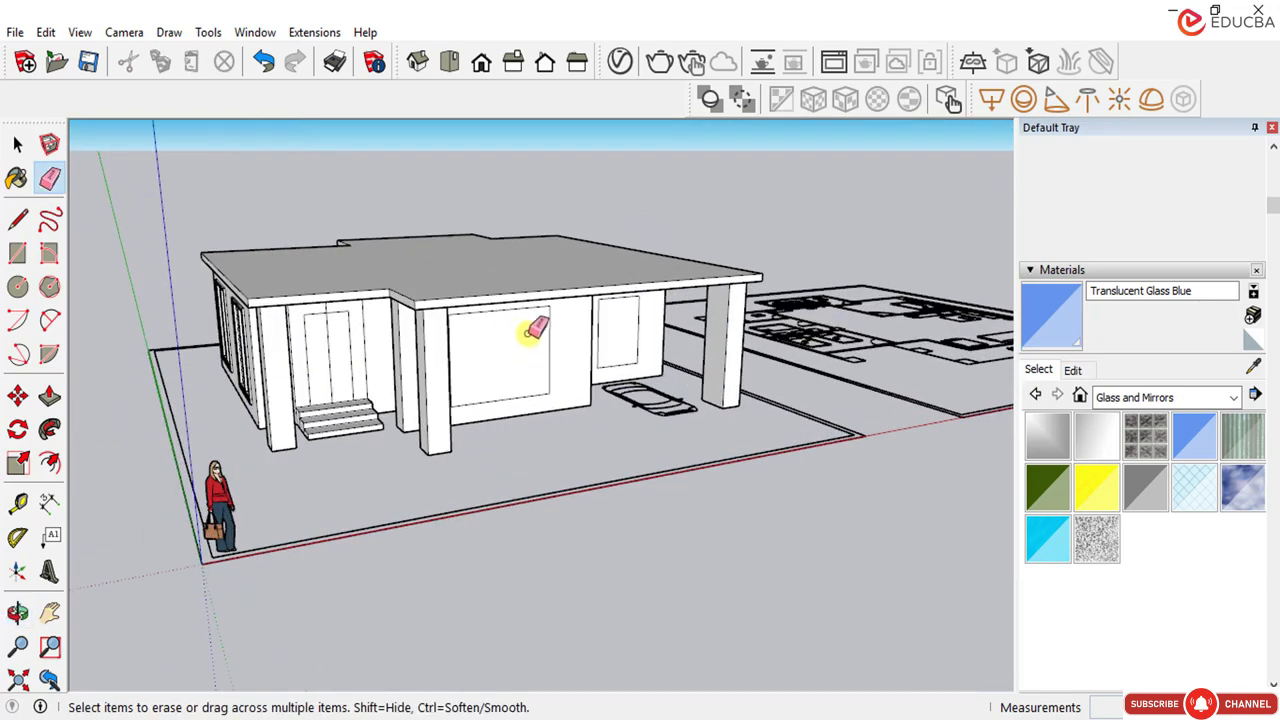
pyautogui.scroll(-3, 613, 305)
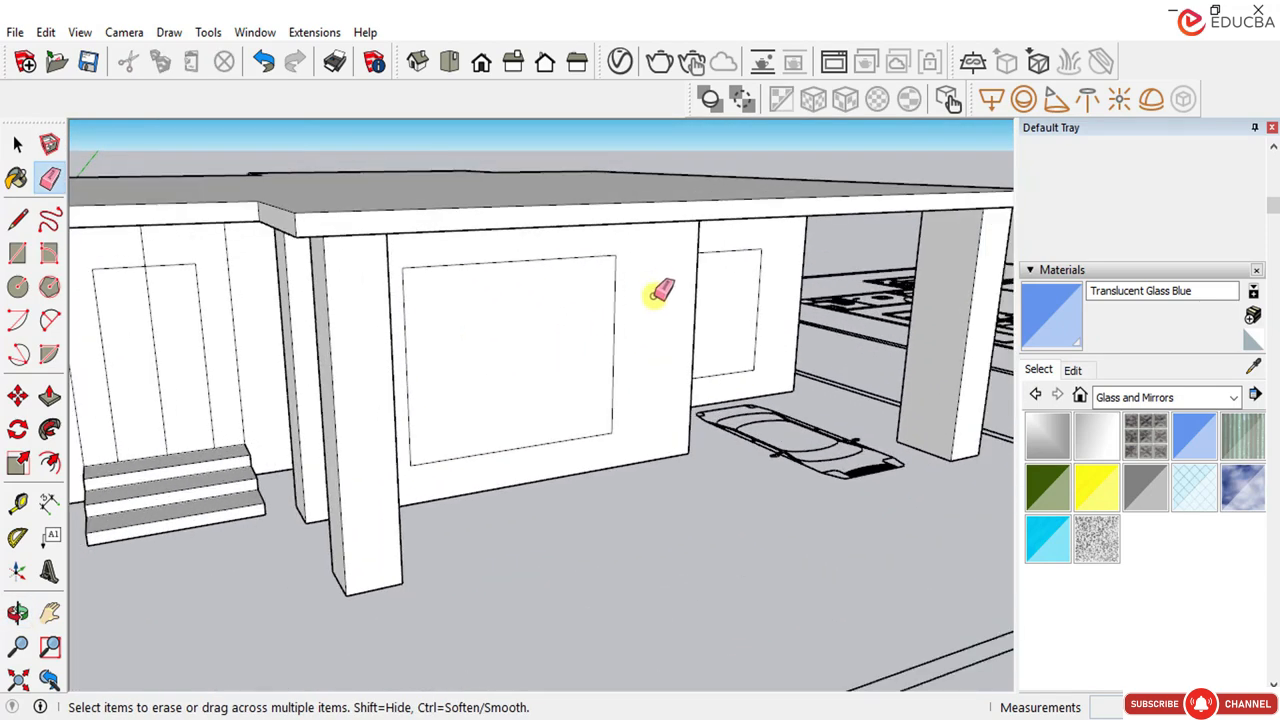
pyautogui.click(18, 146)
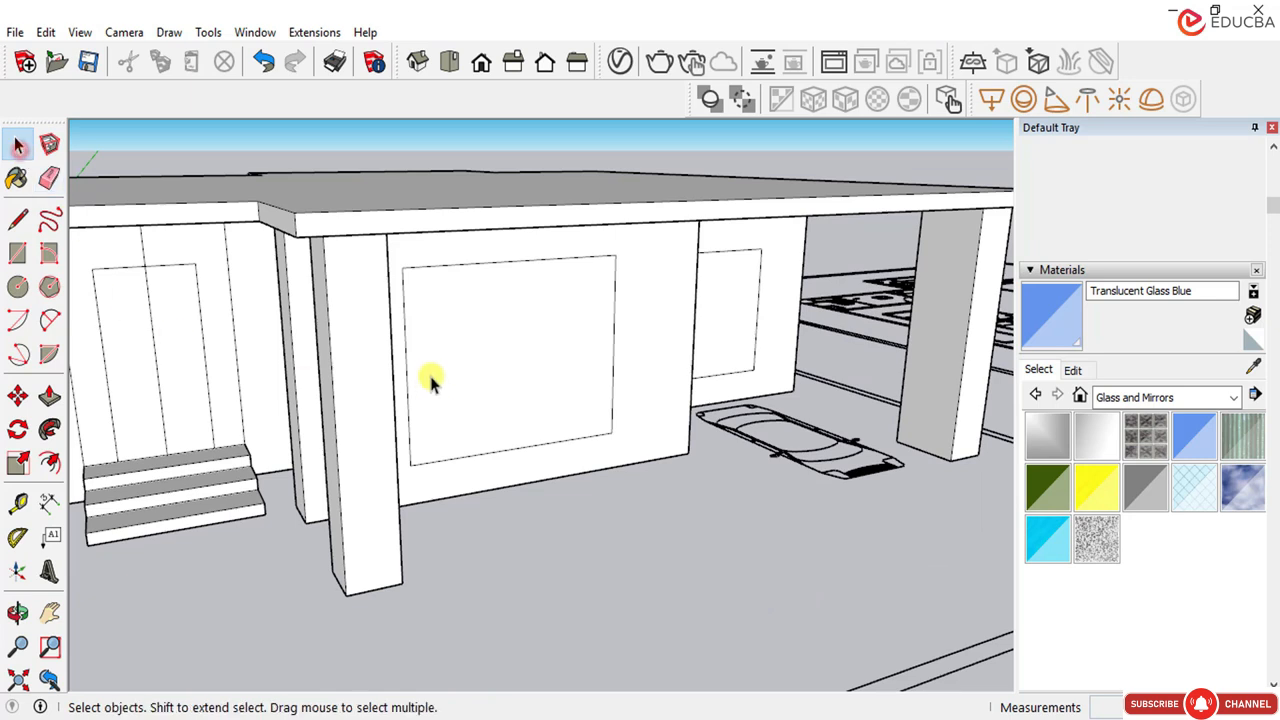
pyautogui.click(50, 465)
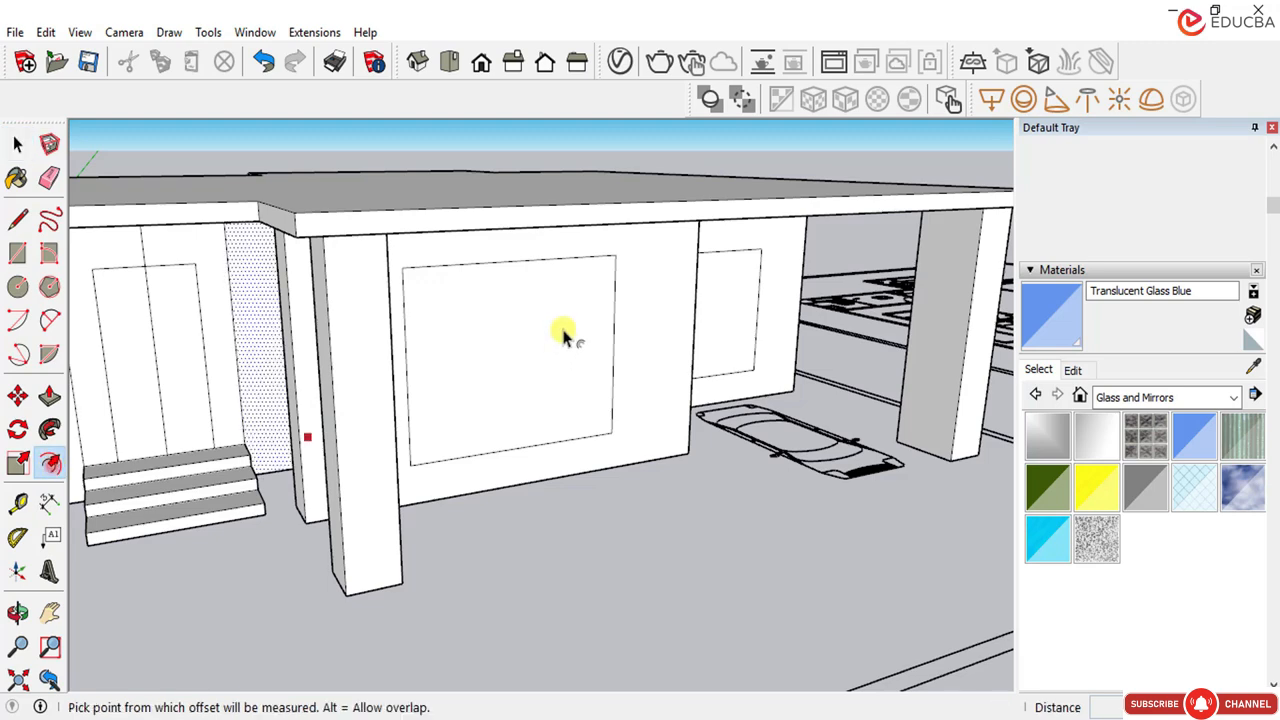
pyautogui.click(536, 272)
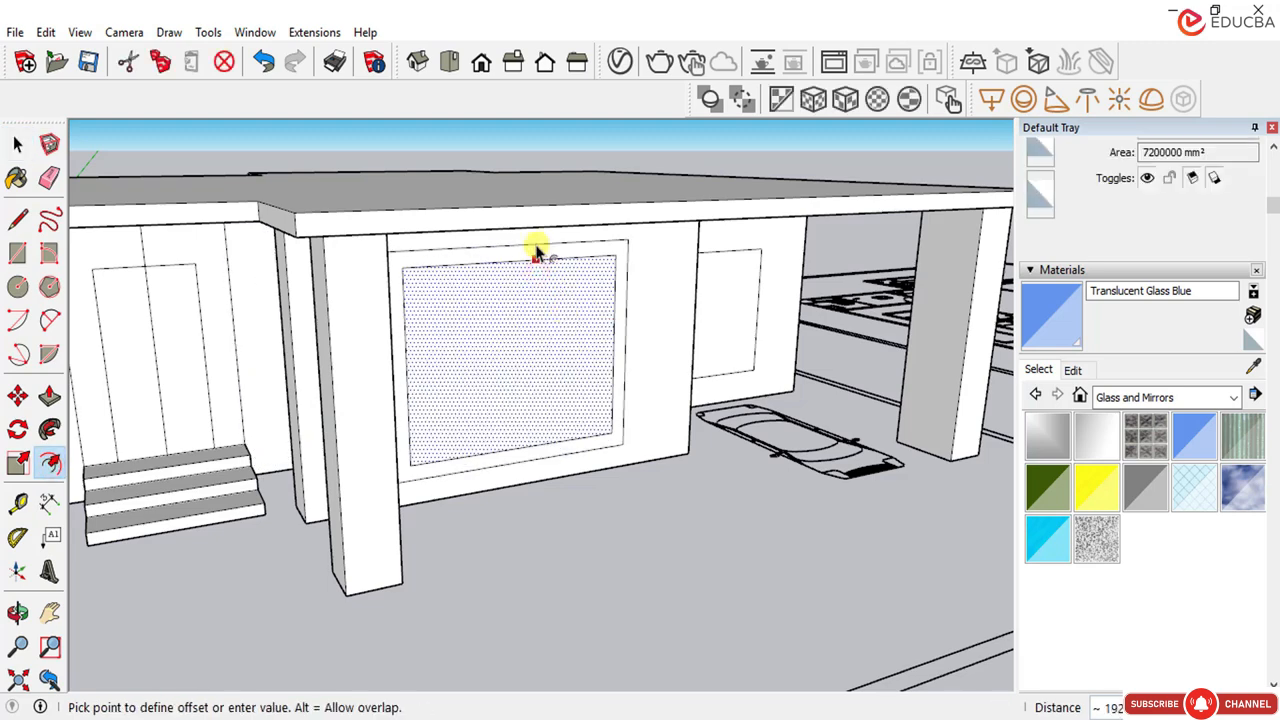
pyautogui.click(536, 250)
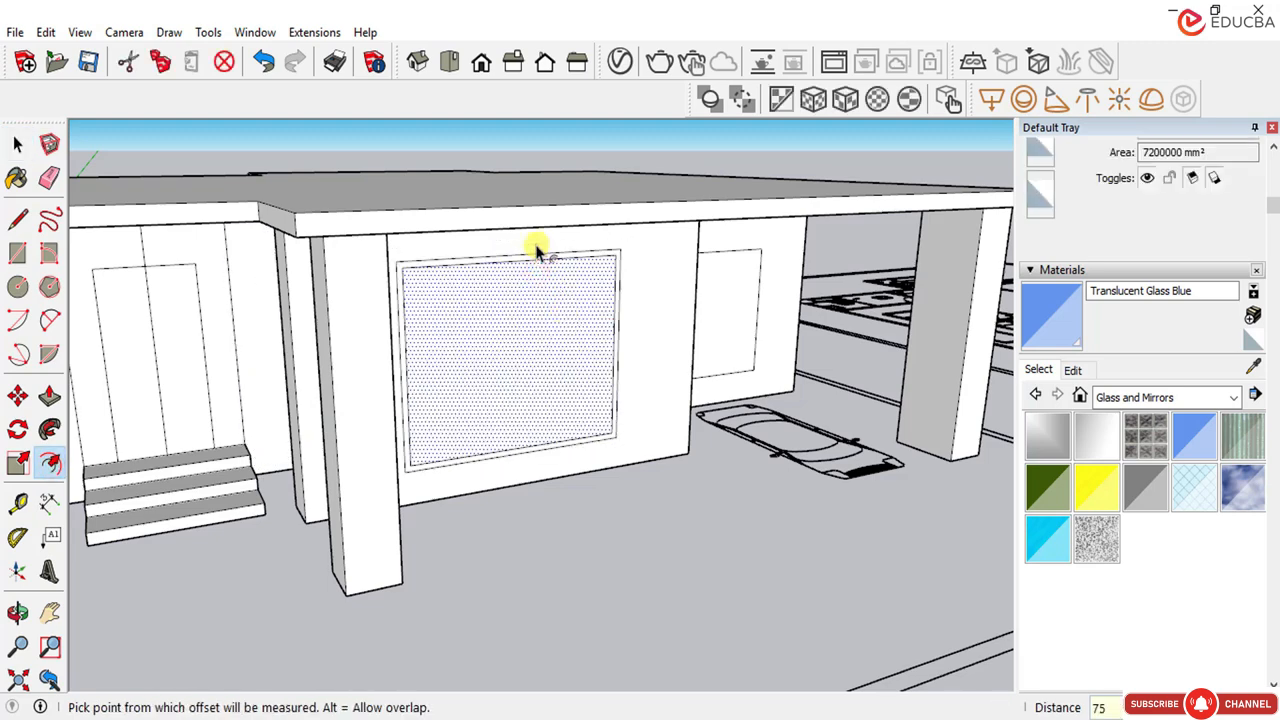
# Step: Offset the outline of the smaller window behind the car outward to form its frame
pyautogui.scroll(3, 735, 262)
pyautogui.click(735, 261)
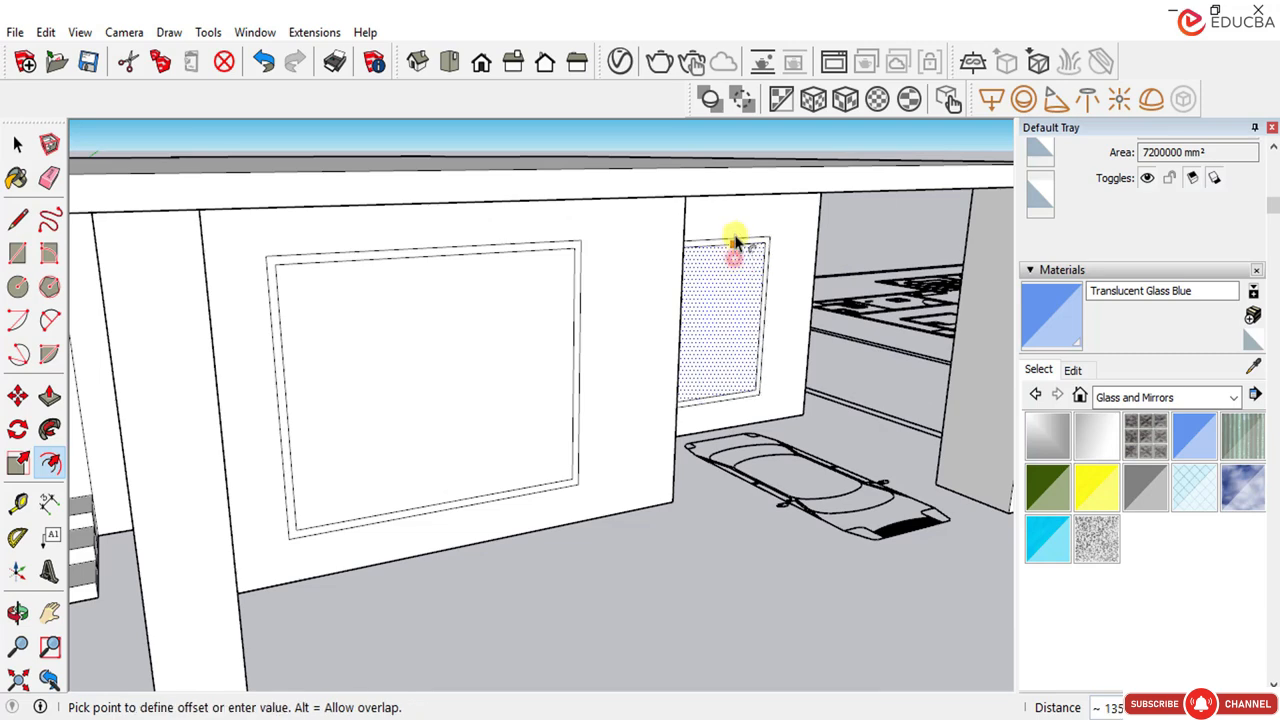
pyautogui.click(736, 243)
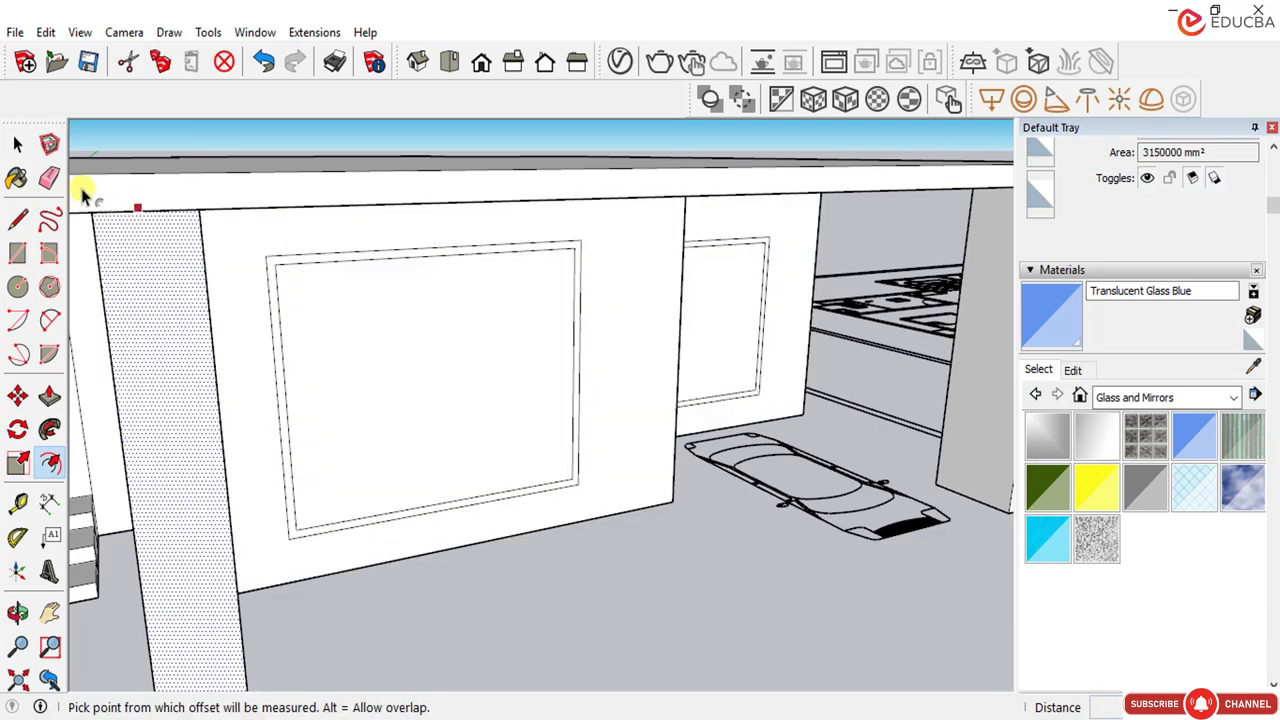
pyautogui.click(18, 144)
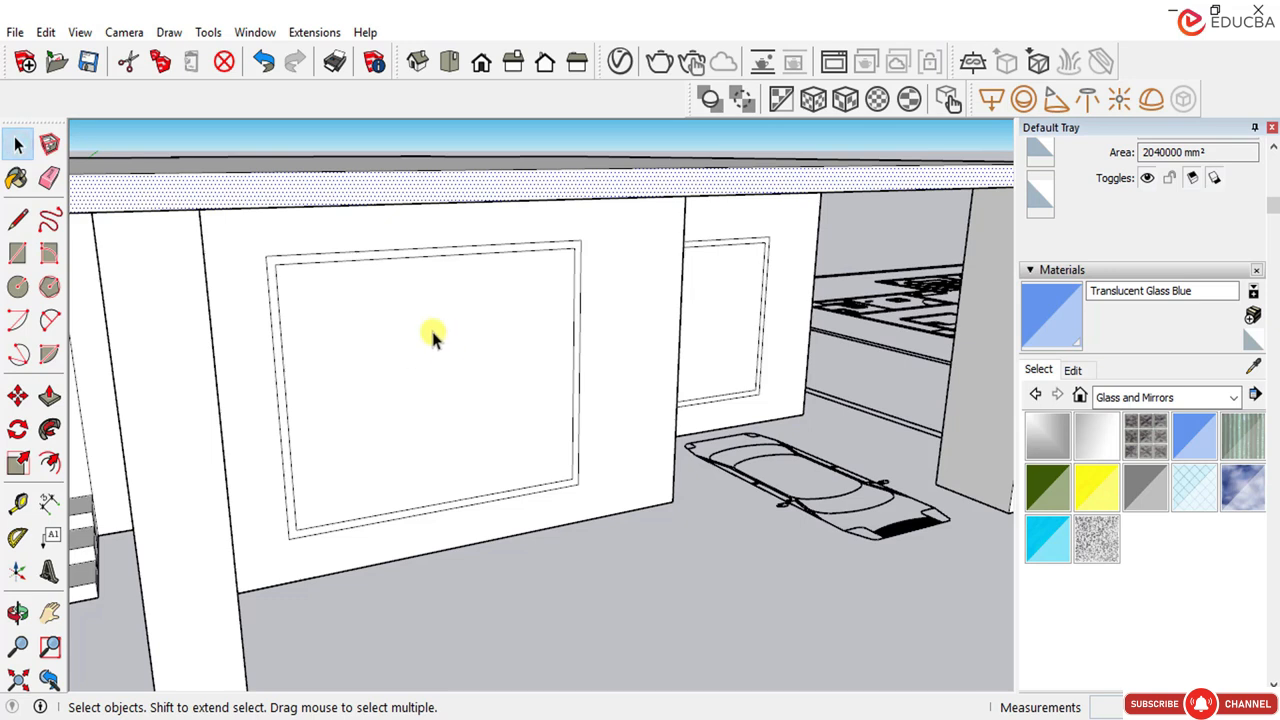
# Step: Divide the inner top edge of the large window's frame into 3 equal segments
pyautogui.click(375, 262)
pyautogui.click(40, 33)
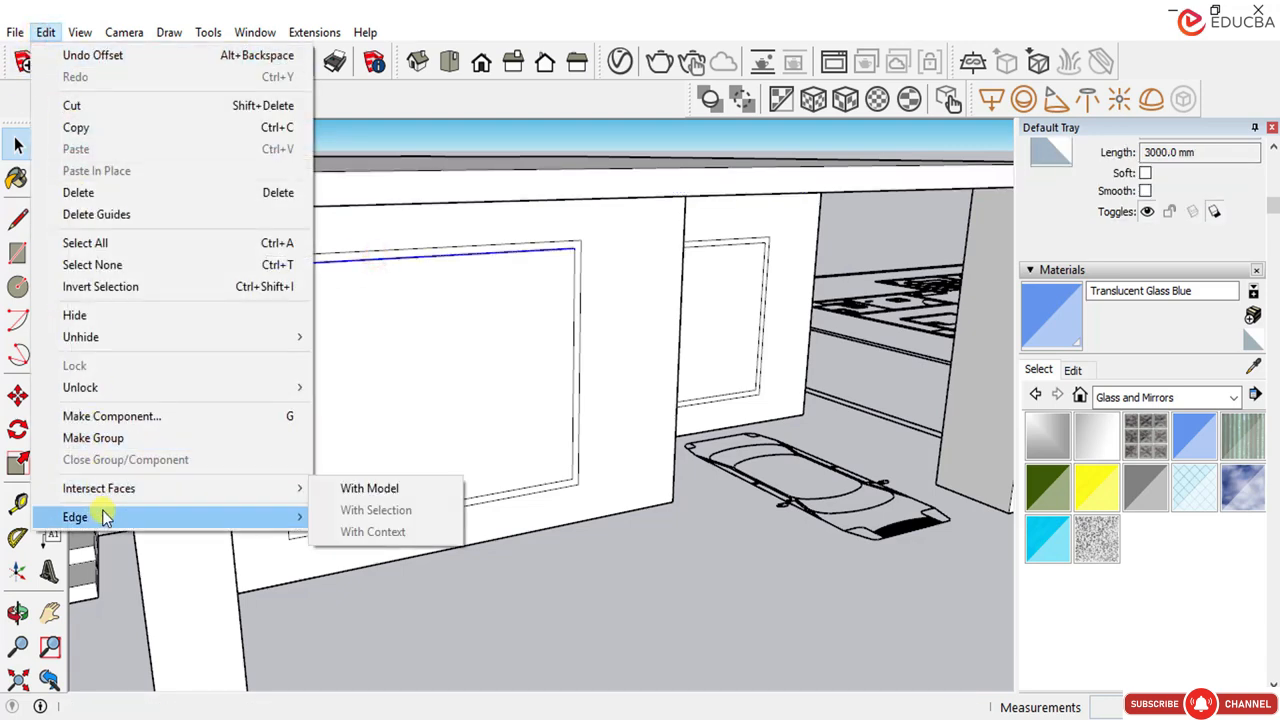
pyautogui.moveTo(134, 516)
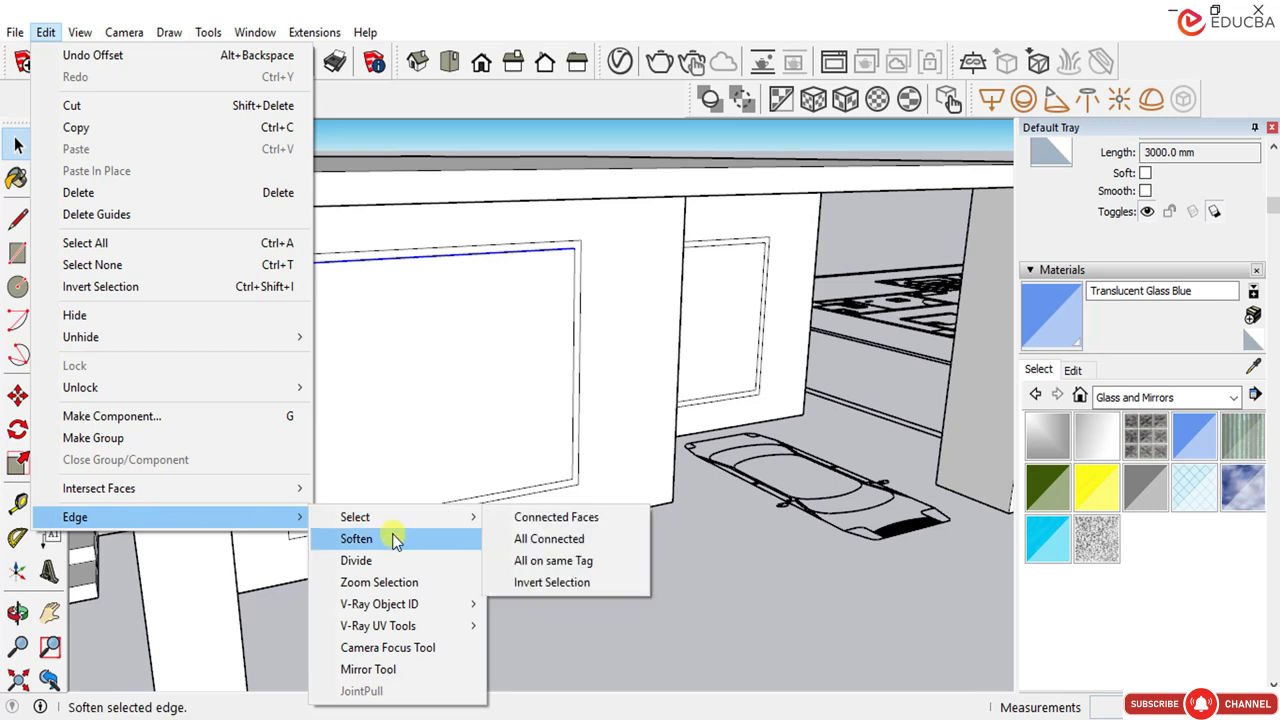
pyautogui.click(356, 561)
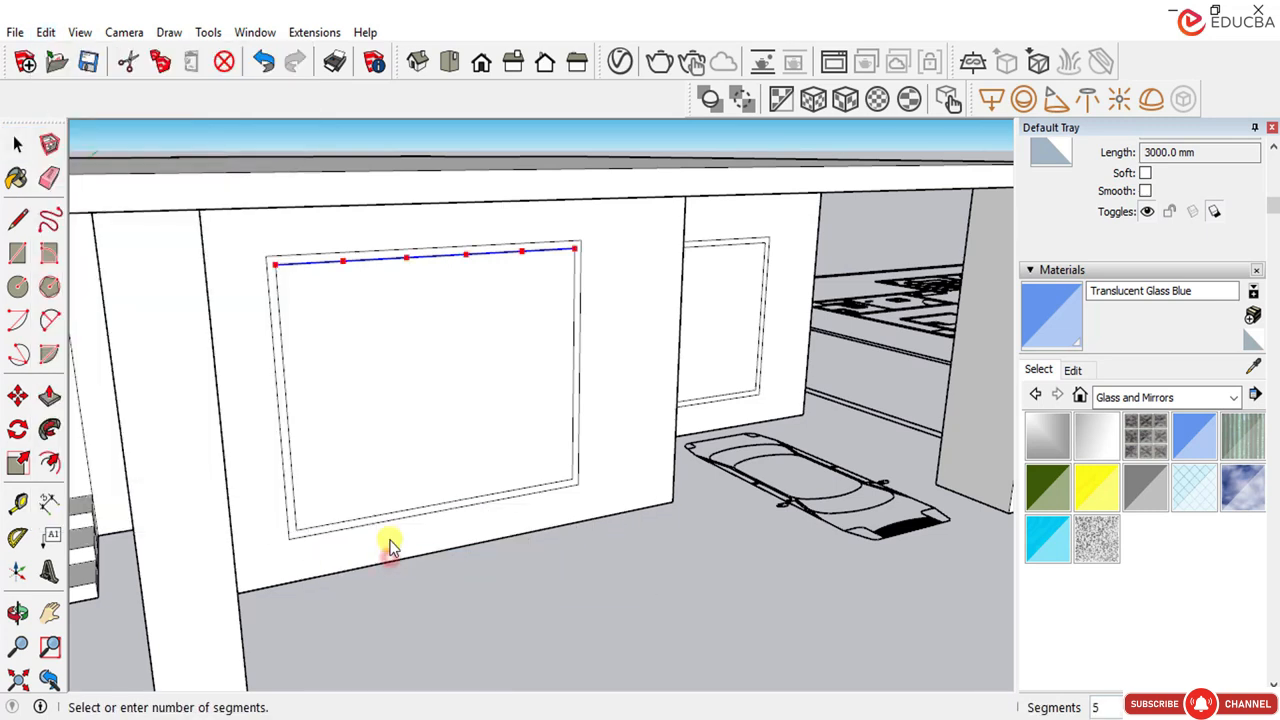
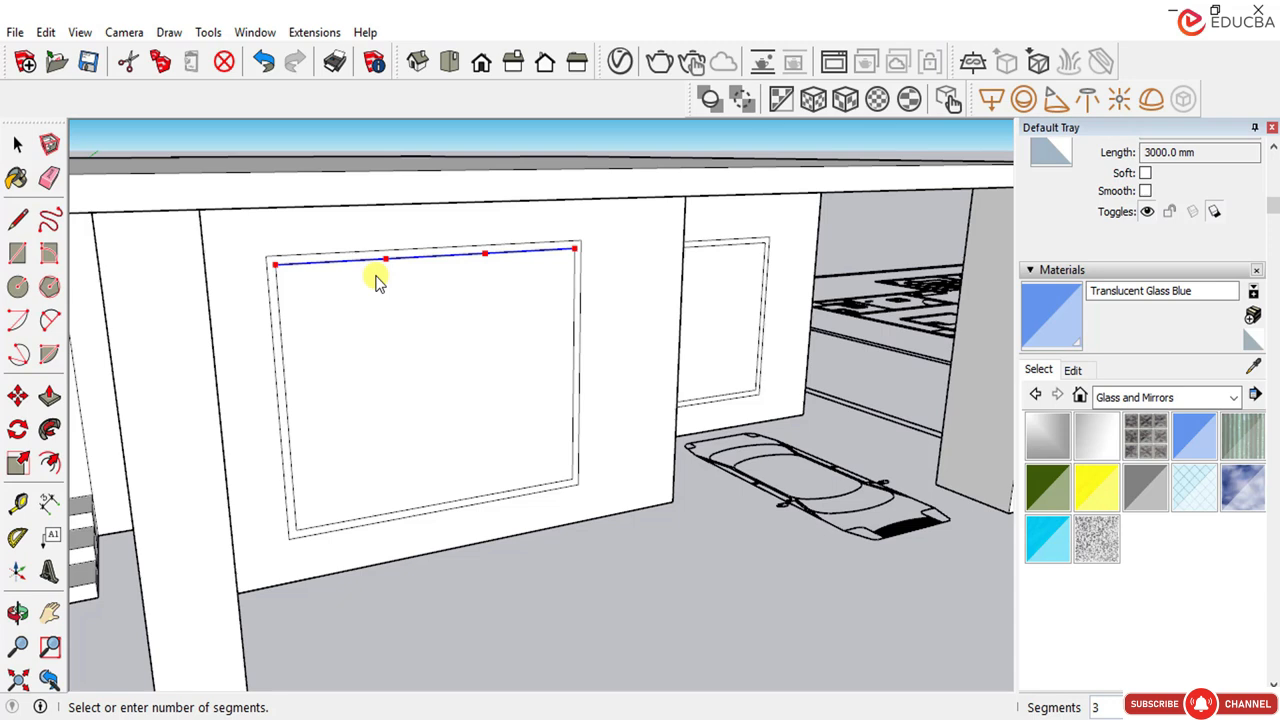
pyautogui.click(376, 279)
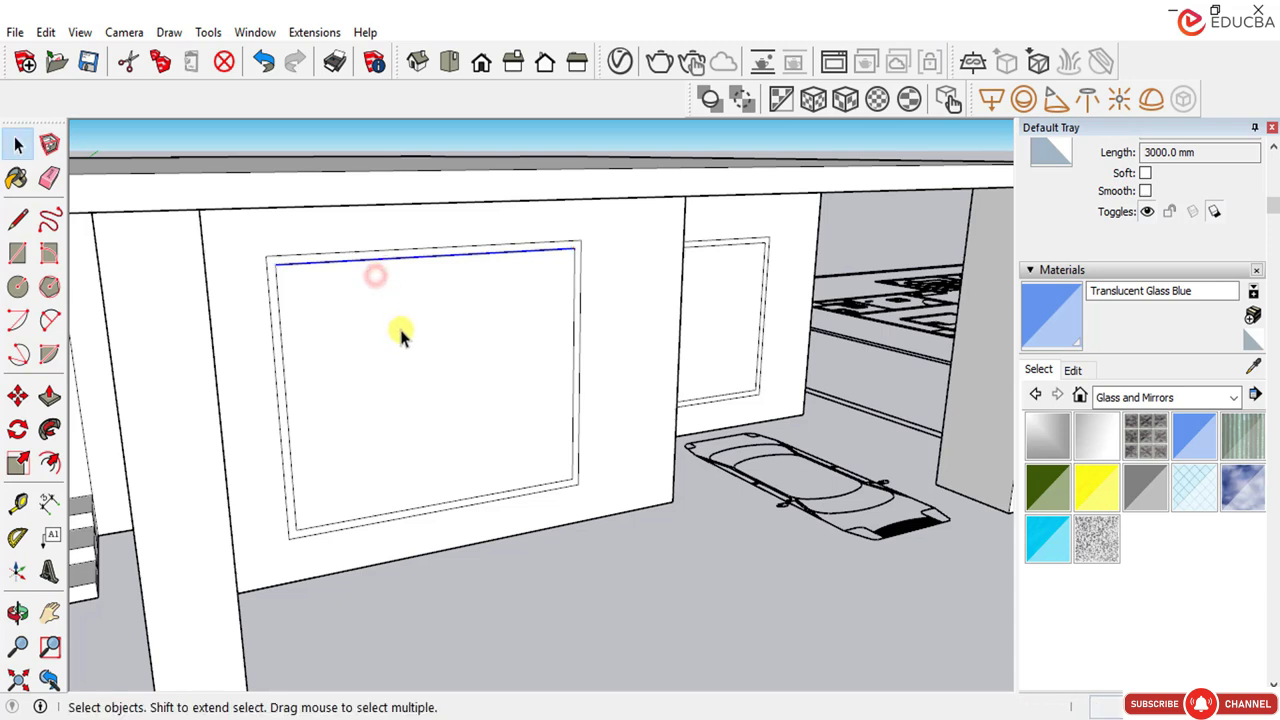
# Step: Draw two vertical lines from the top edge's division points to the inner bottom edge, splitting the large window into three panes
pyautogui.click(143, 145)
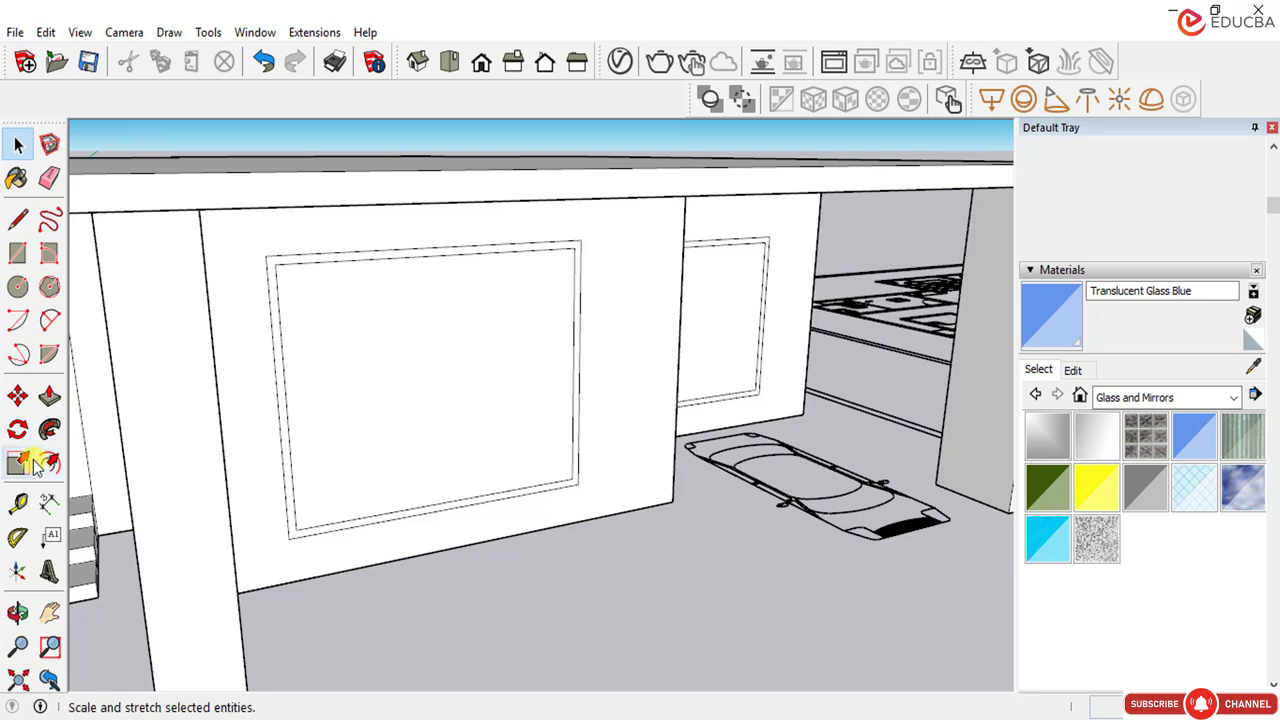
pyautogui.click(17, 221)
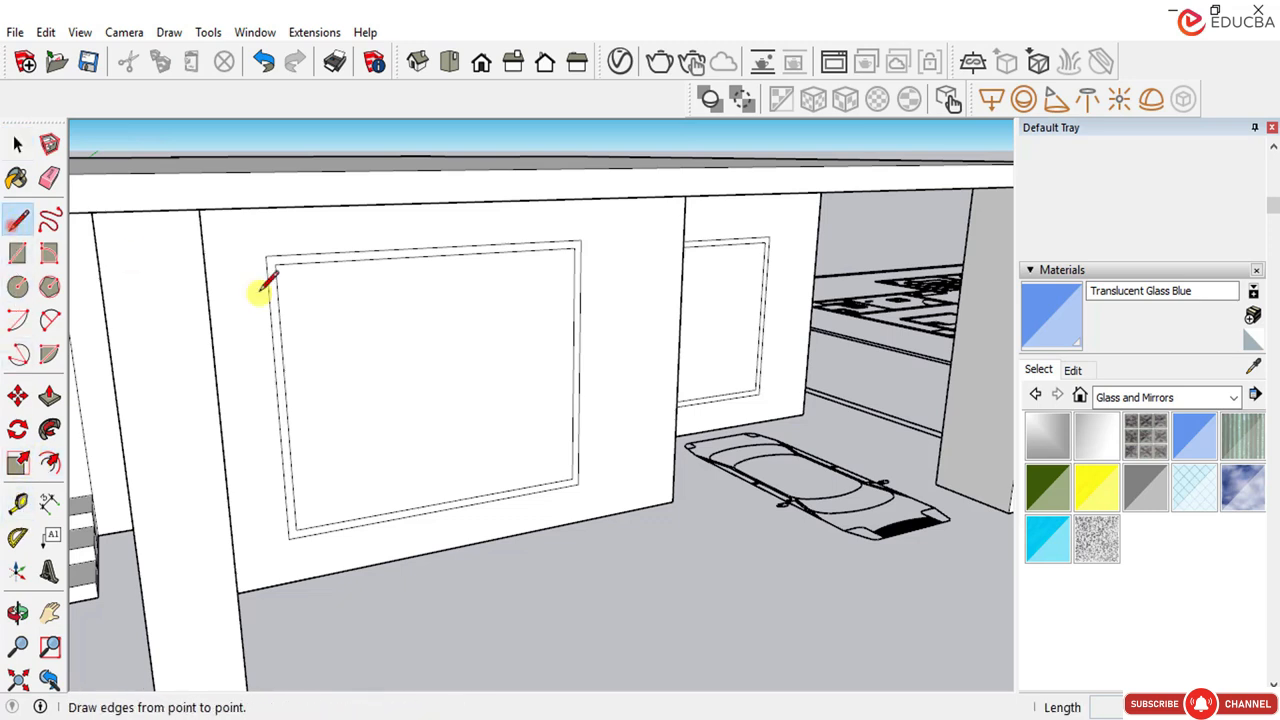
pyautogui.click(386, 258)
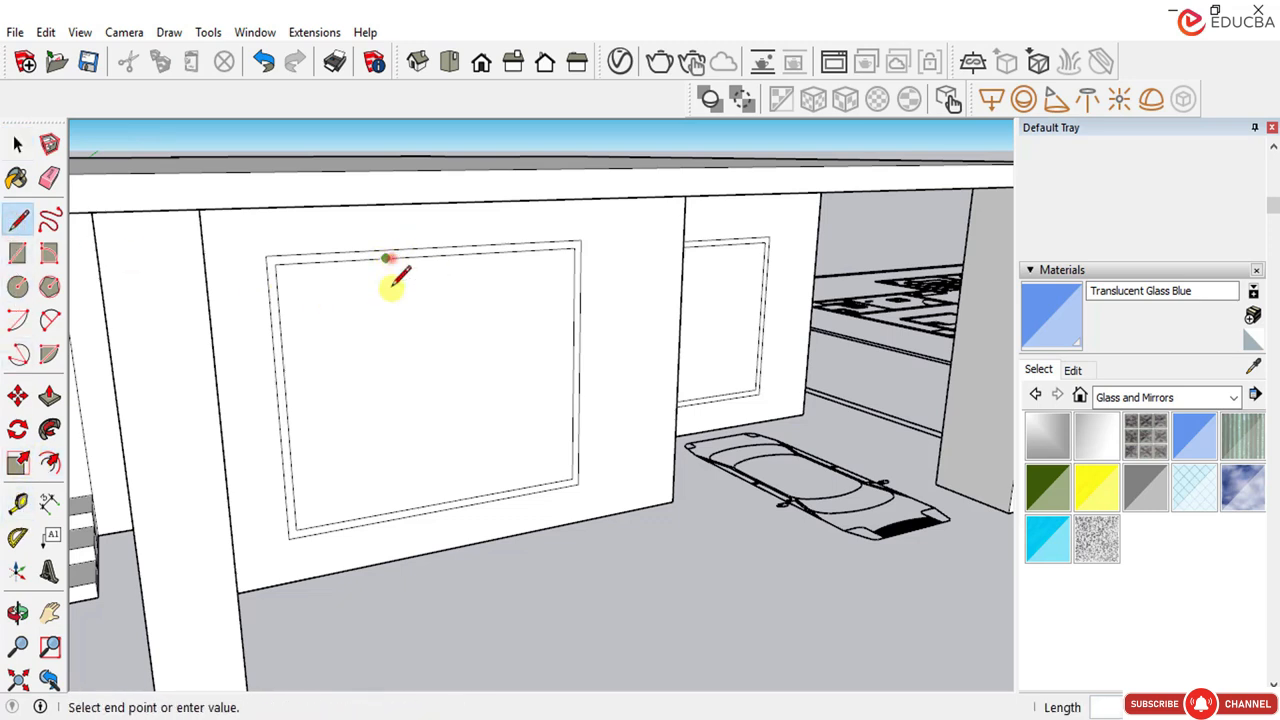
pyautogui.click(399, 510)
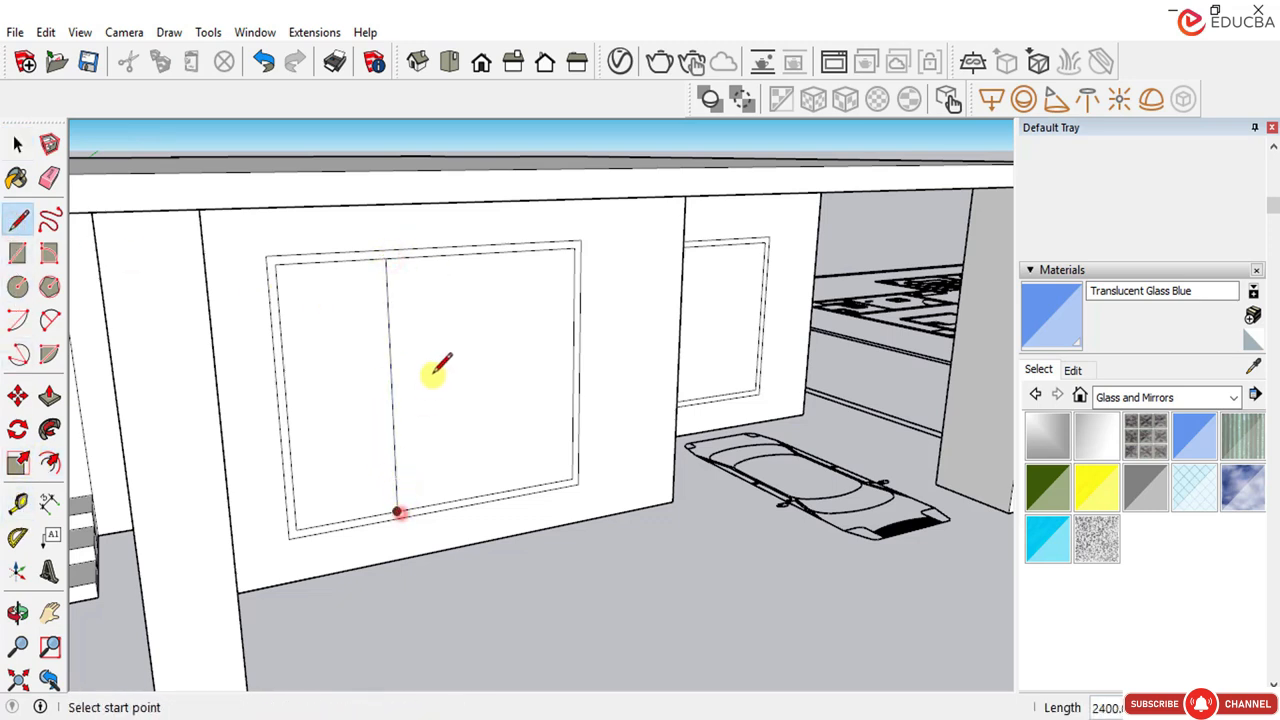
pyautogui.click(484, 254)
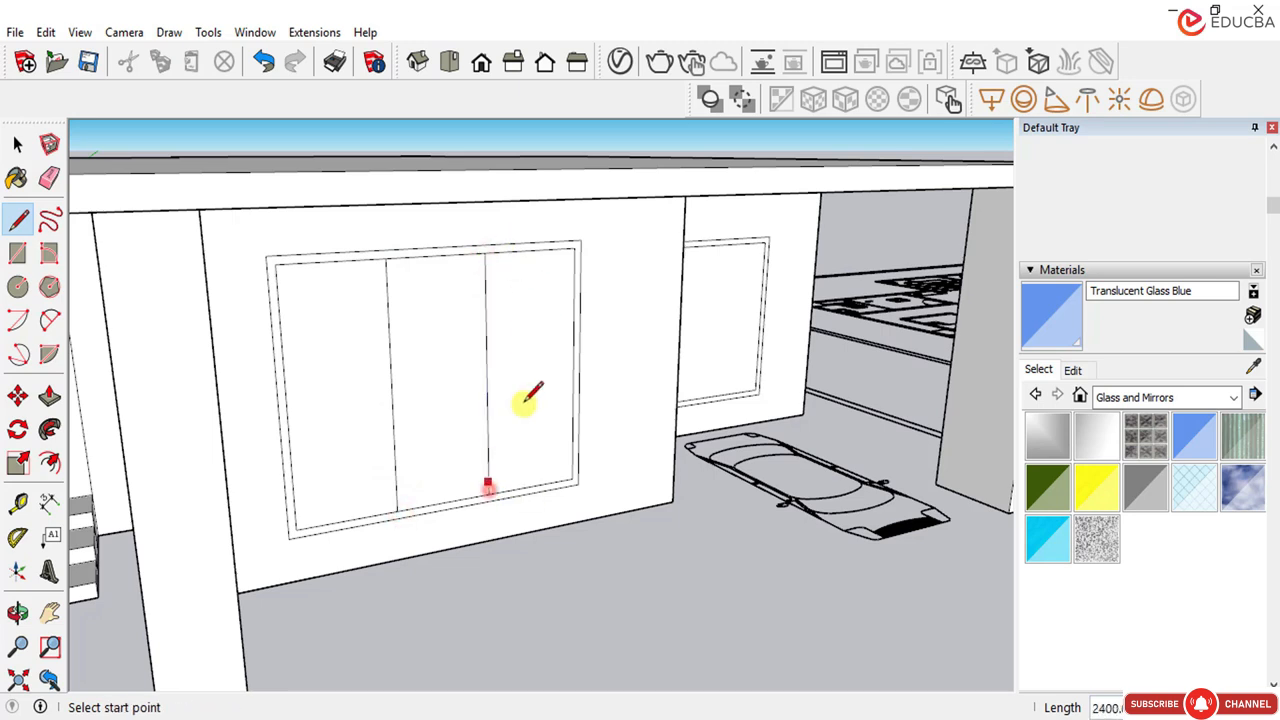
pyautogui.click(20, 143)
pyautogui.click(20, 143)
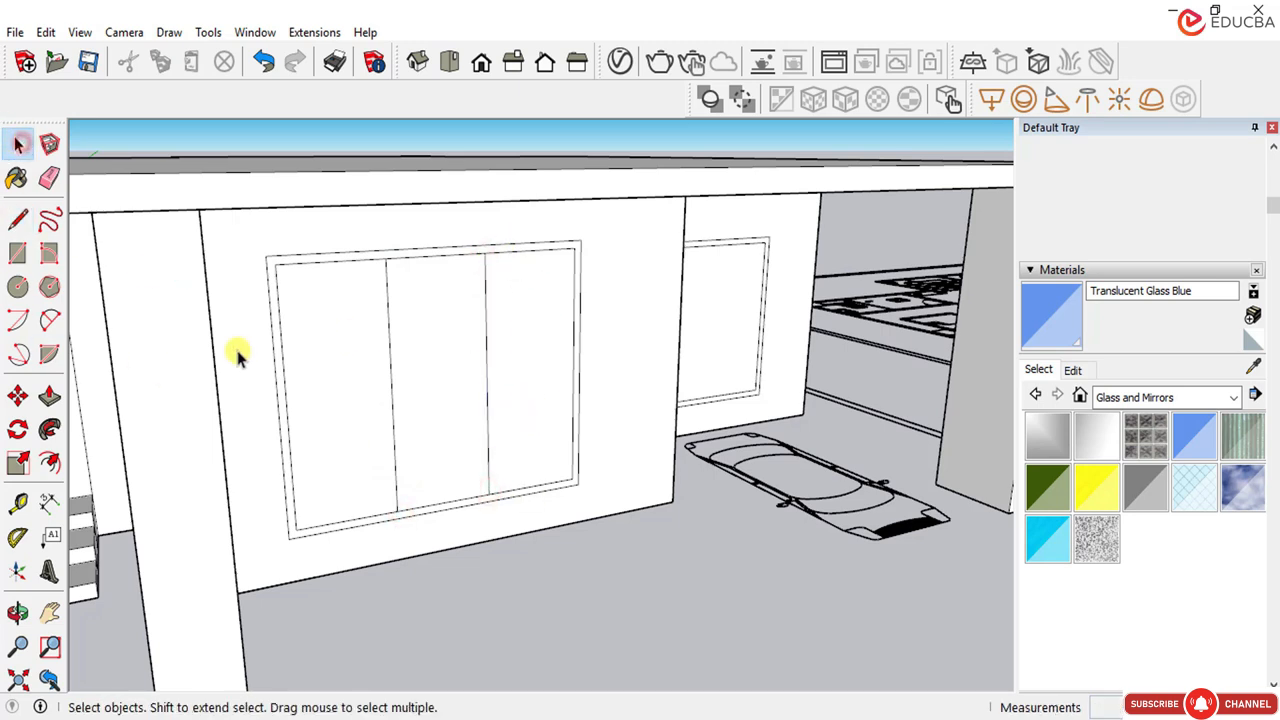
# Step: Offset the outlines of all three panes of the large window inward by 50 mm
pyautogui.click(50, 465)
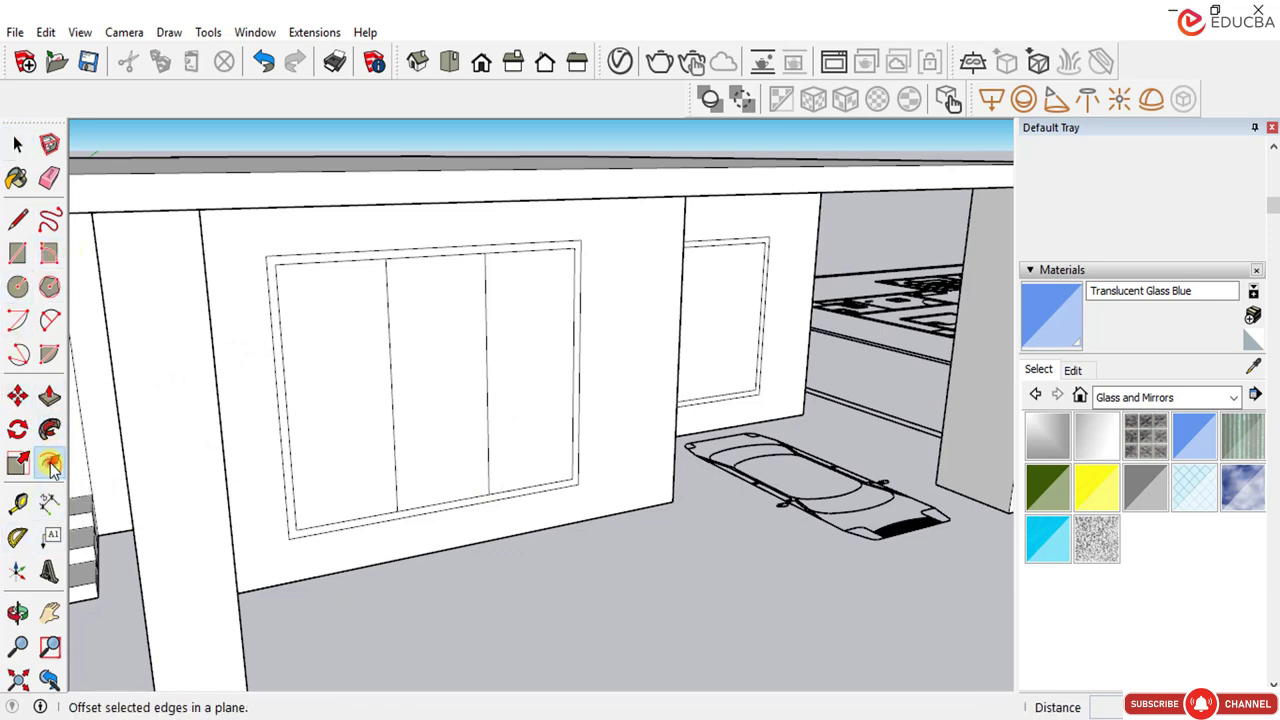
pyautogui.click(336, 267)
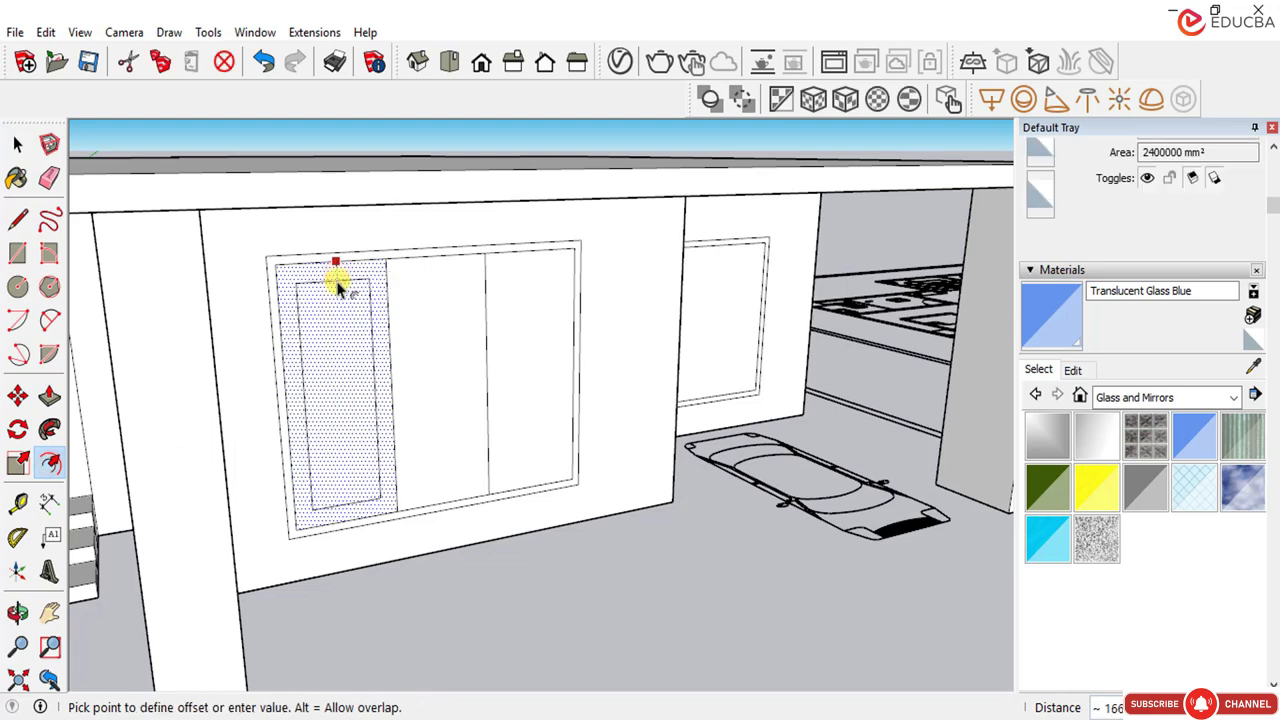
pyautogui.press('Return')
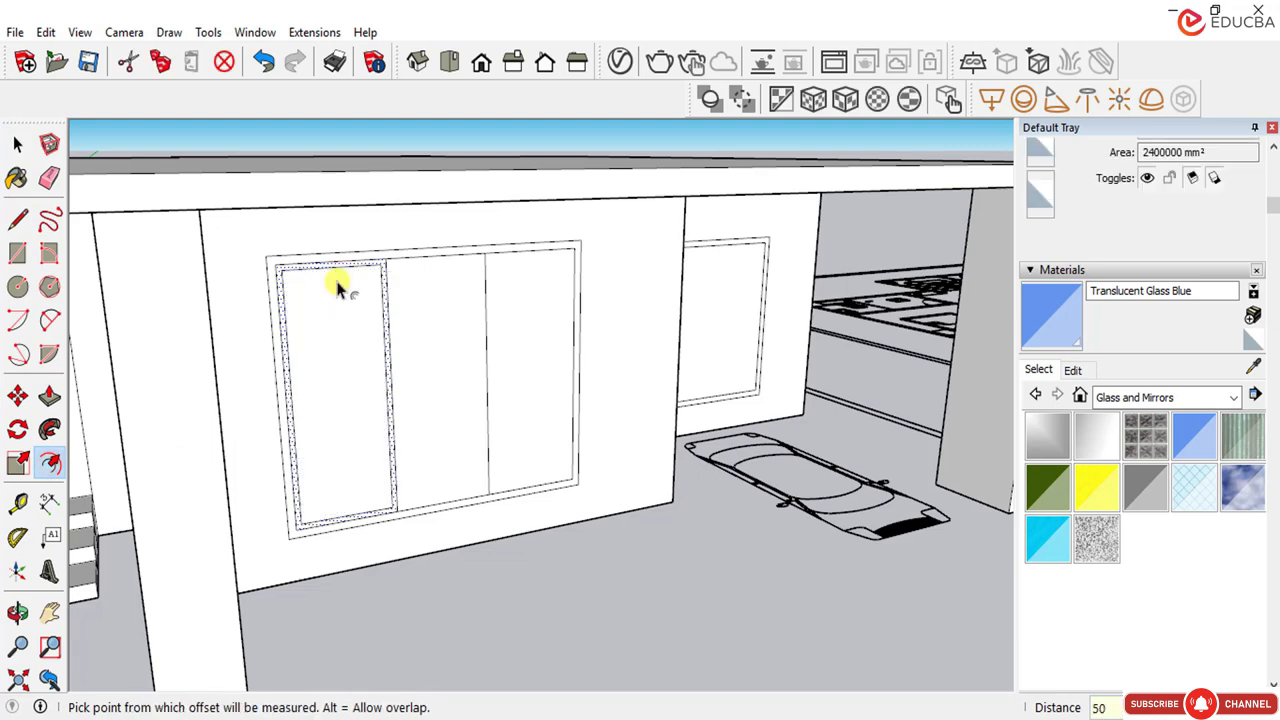
pyautogui.click(413, 280)
pyautogui.write('50')
pyautogui.press('Return')
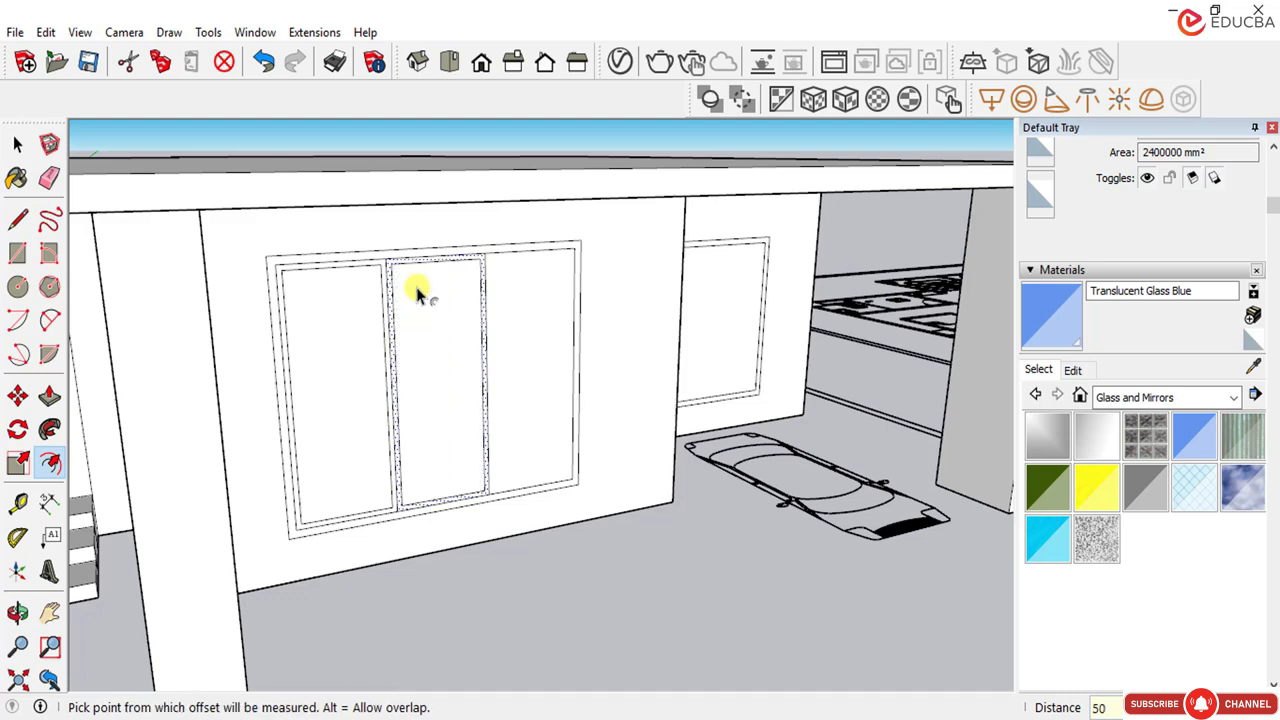
pyautogui.click(524, 272)
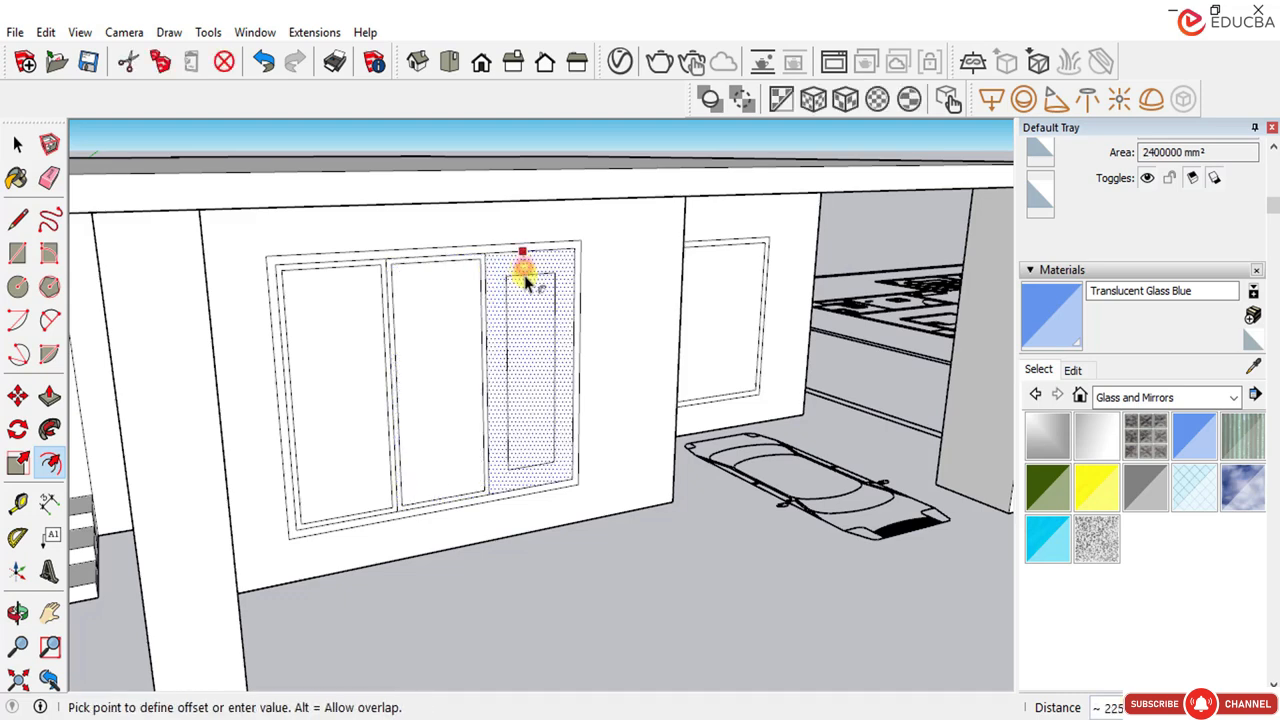
pyautogui.write('50')
pyautogui.press('Return')
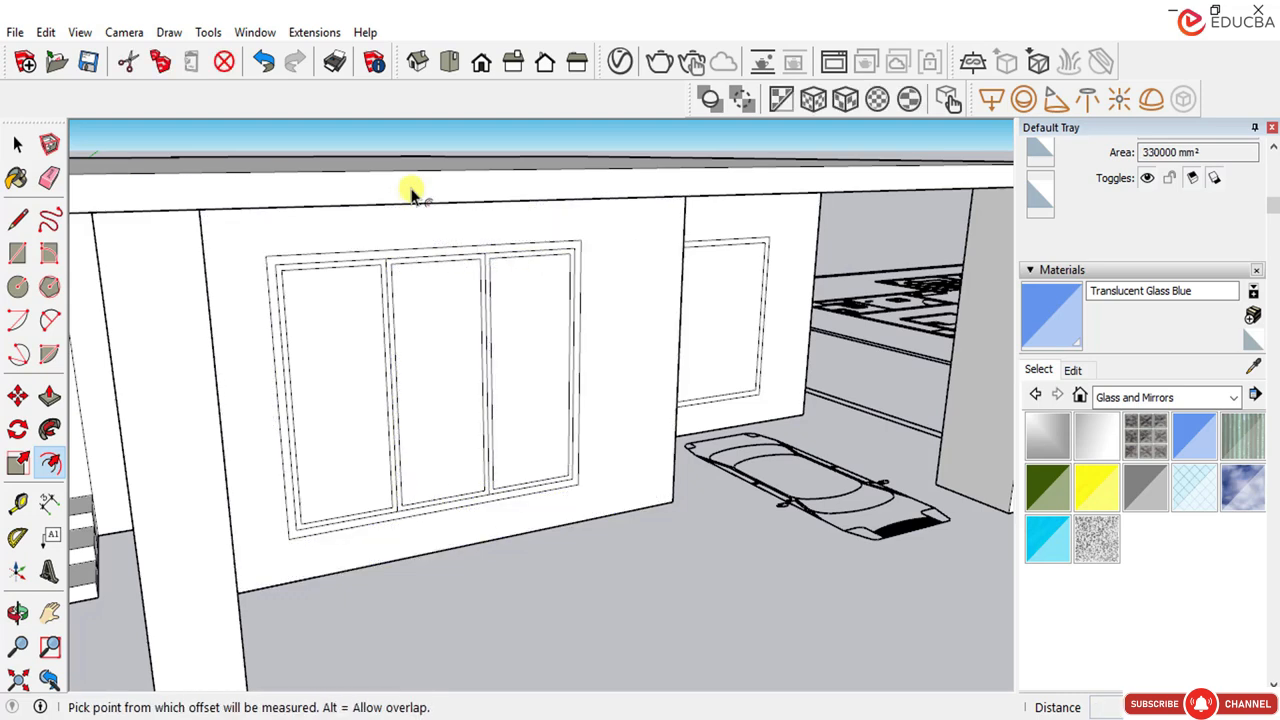
pyautogui.click(100, 137)
pyautogui.click(17, 145)
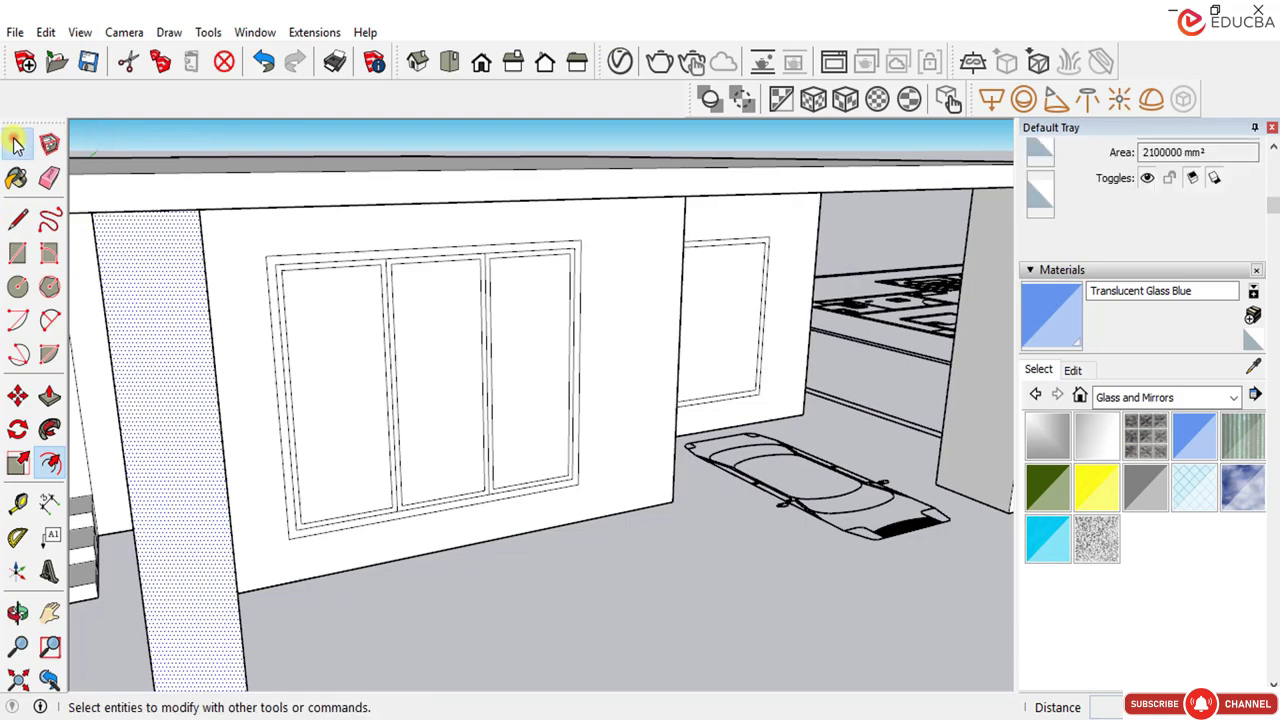
# Step: Extrude the outer frame of the large front window outward by 50 mm
pyautogui.click(49, 397)
pyautogui.scroll(2, 285, 370)
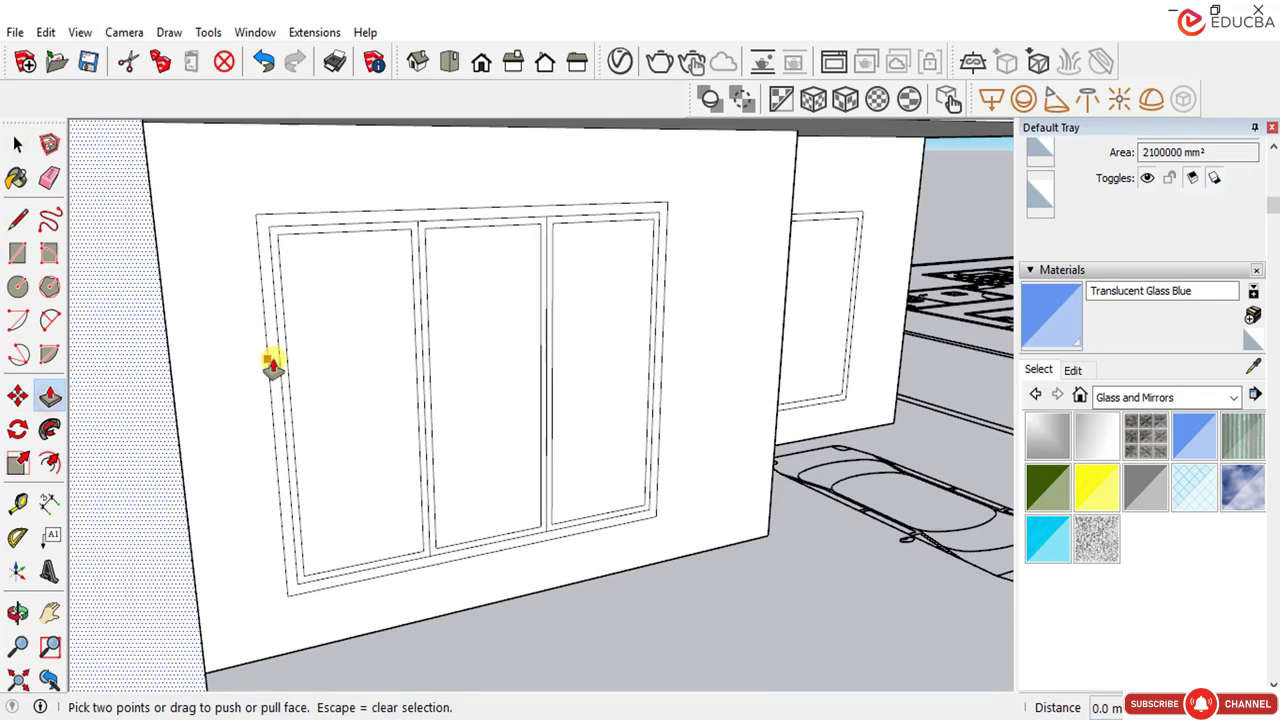
pyautogui.scroll(2, 258, 265)
pyautogui.scroll(-4, 447, 225)
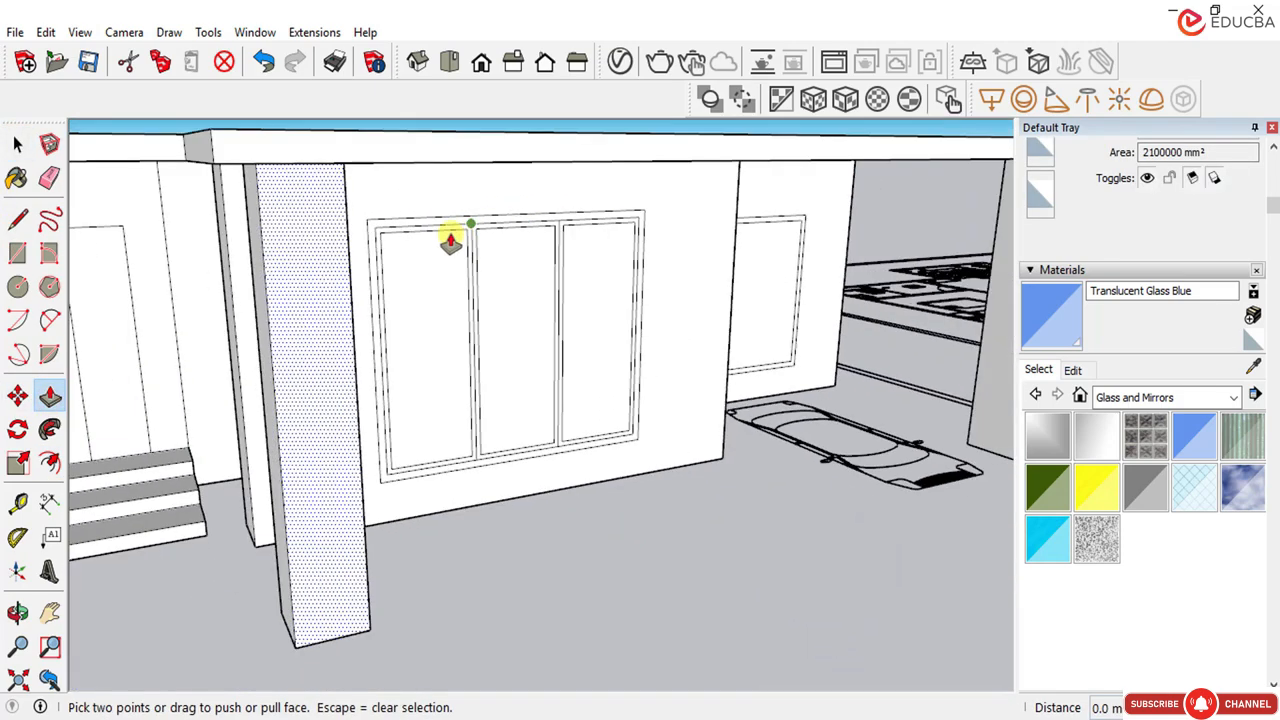
pyautogui.moveTo(449, 243); pyautogui.dragTo(520, 250, button='middle')
pyautogui.click(17, 145)
pyautogui.click(15, 145)
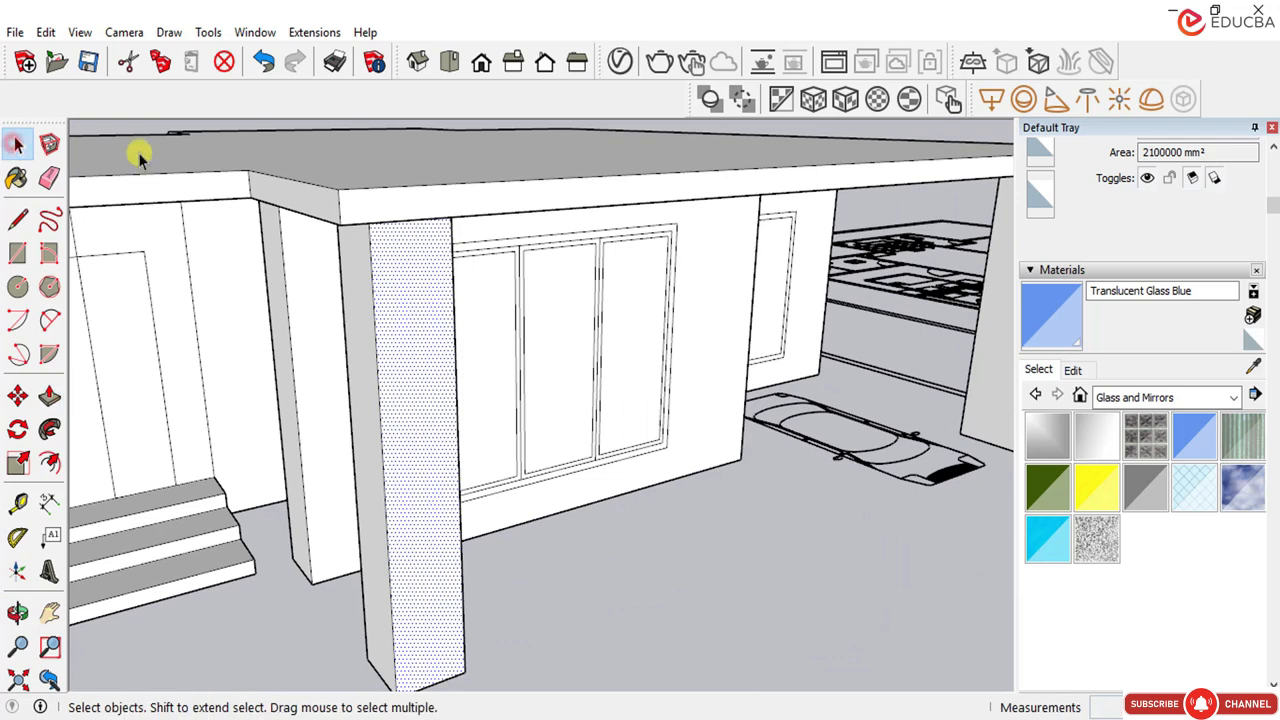
pyautogui.click(129, 126)
pyautogui.press('a')
pyautogui.press('q')
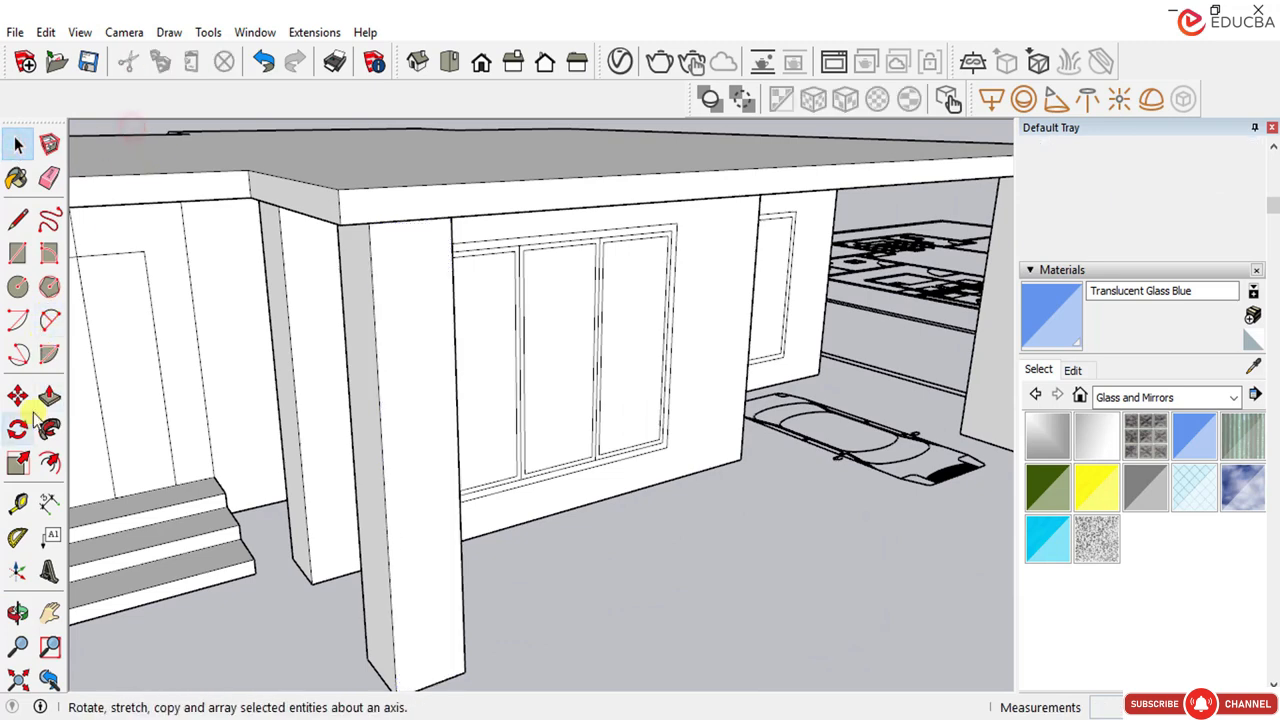
pyautogui.press('p')
pyautogui.moveTo(543, 243); pyautogui.dragTo(559, 256)
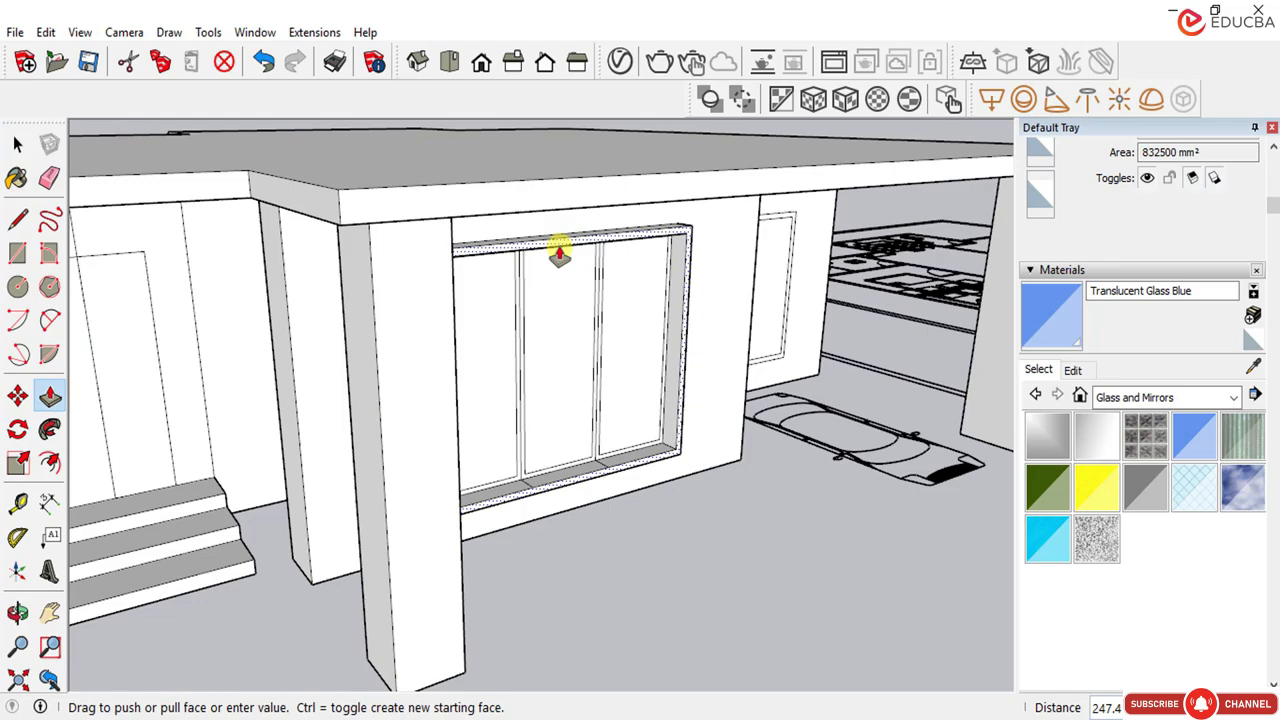
pyautogui.write('50')
pyautogui.press('Return')
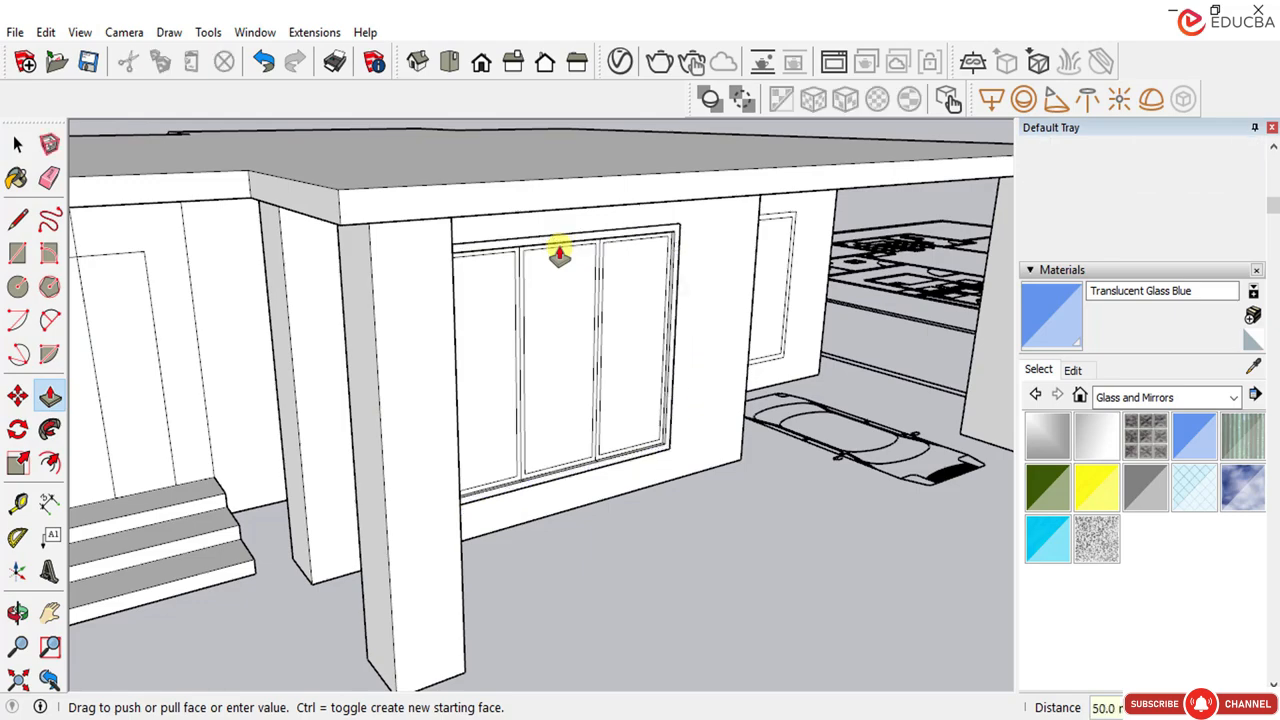
# Step: Dimension how far the frame projects from the wall at the upper corner of the finished side window
pyautogui.scroll(3, 690, 447)
pyautogui.moveTo(650, 475); pyautogui.dragTo(560, 491, button='middle')
pyautogui.scroll(3, 268, 418)
pyautogui.scroll(-5, 466, 447)
pyautogui.scroll(-3, 300, 367)
pyautogui.scroll(10, 166, 125)
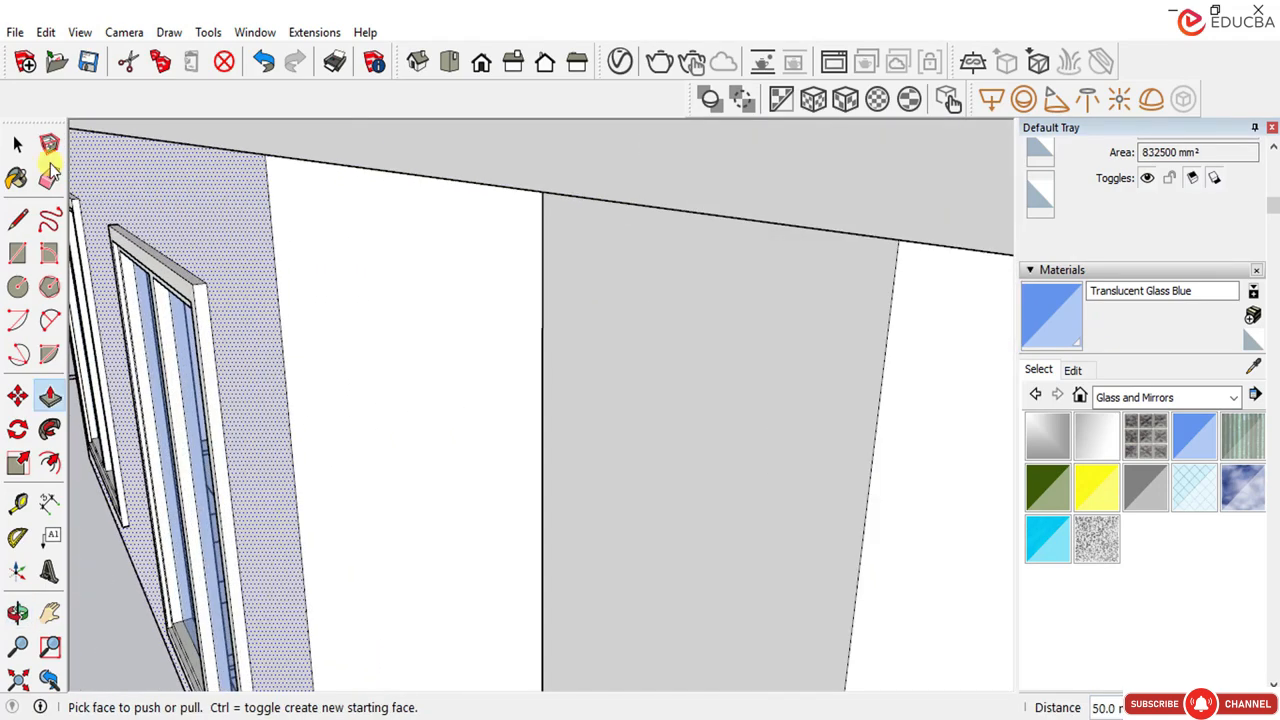
pyautogui.click(17, 145)
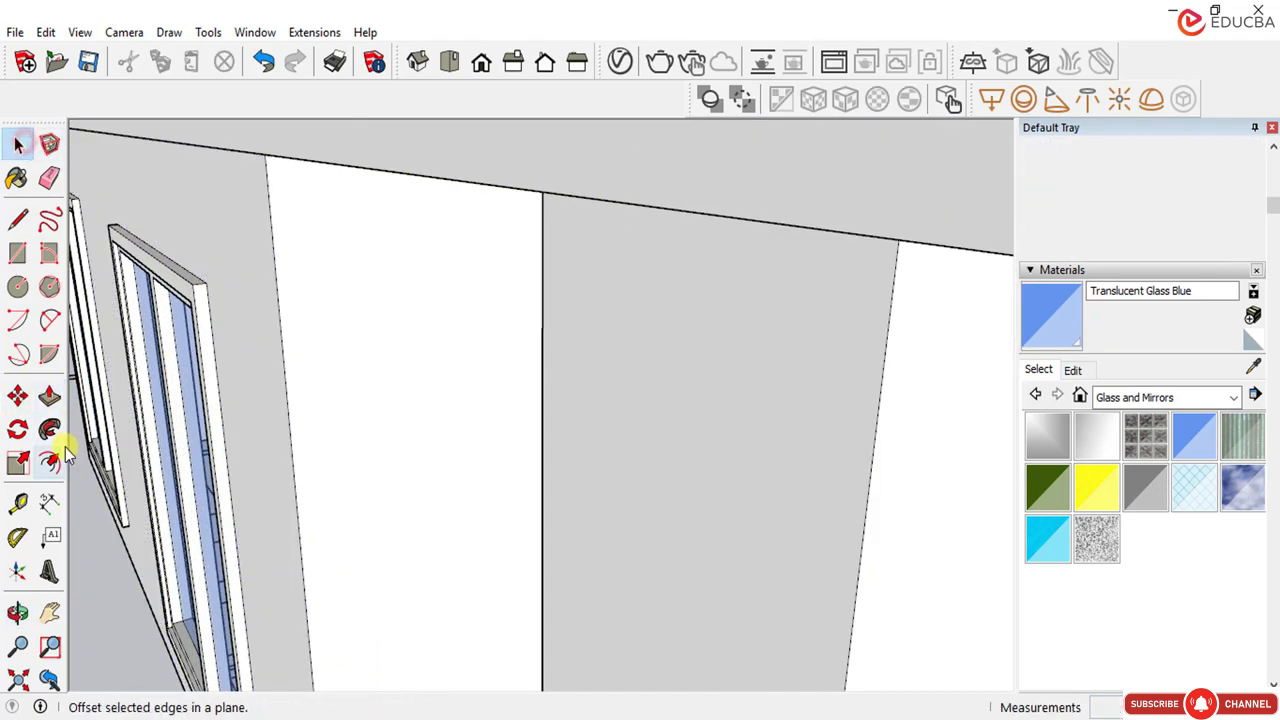
pyautogui.click(48, 507)
pyautogui.scroll(2, 180, 206)
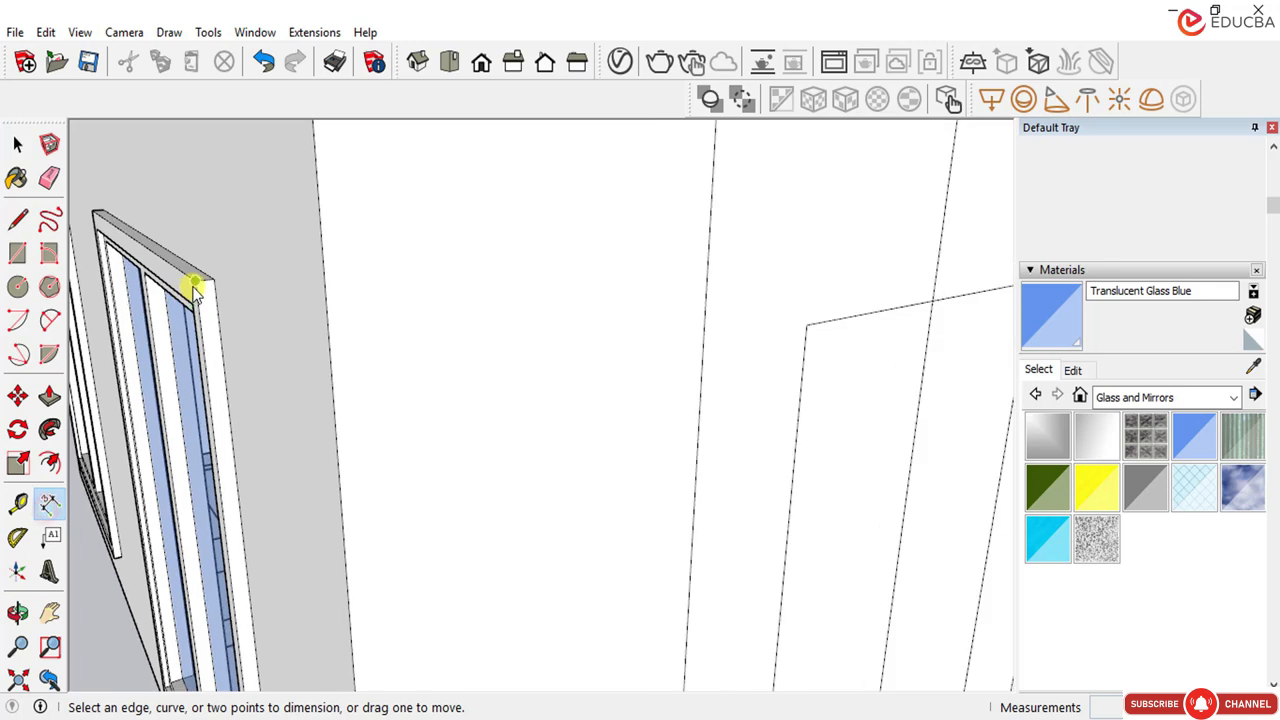
pyautogui.click(207, 281)
pyautogui.click(214, 282)
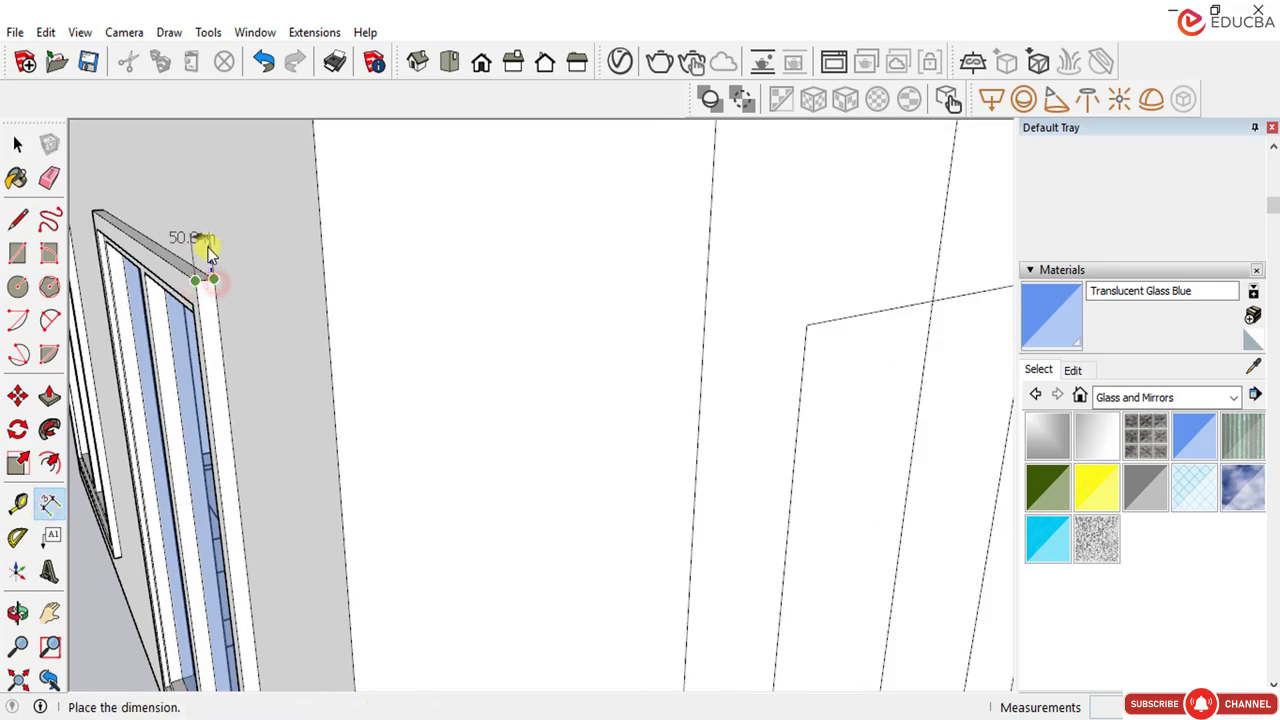
pyautogui.click(208, 253)
pyautogui.scroll(-8, 171, 320)
pyautogui.scroll(3, 737, 343)
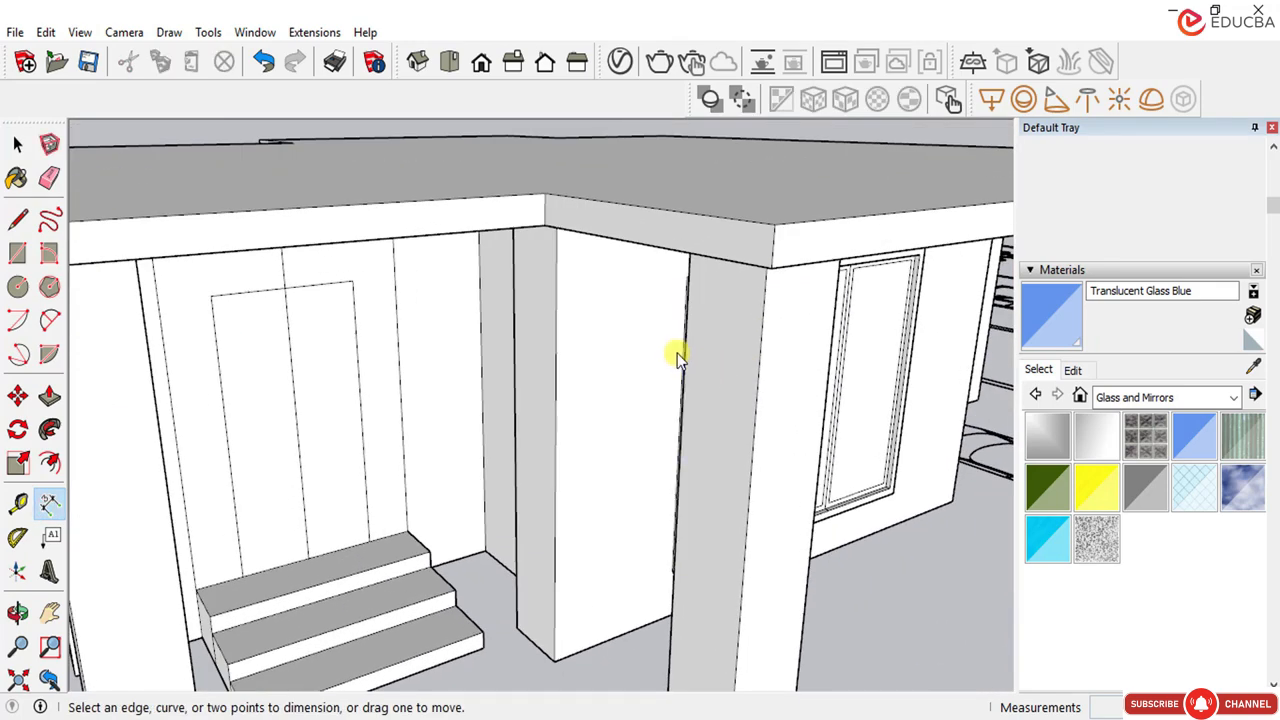
# Step: Delete the two vertical centre lines between the three pane outlines of the large front window
pyautogui.moveTo(676, 357); pyautogui.dragTo(337, 277, button='middle')
pyautogui.click(92, 250)
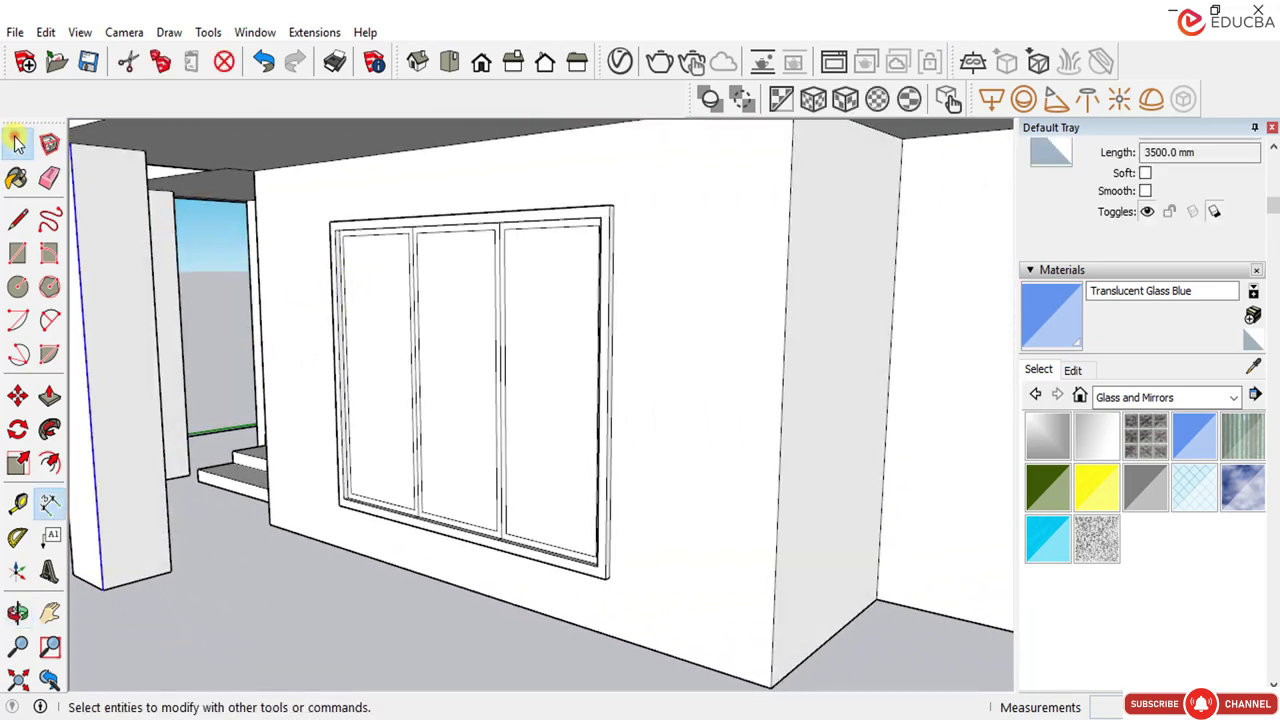
pyautogui.click(16, 143)
pyautogui.scroll(3, 364, 243)
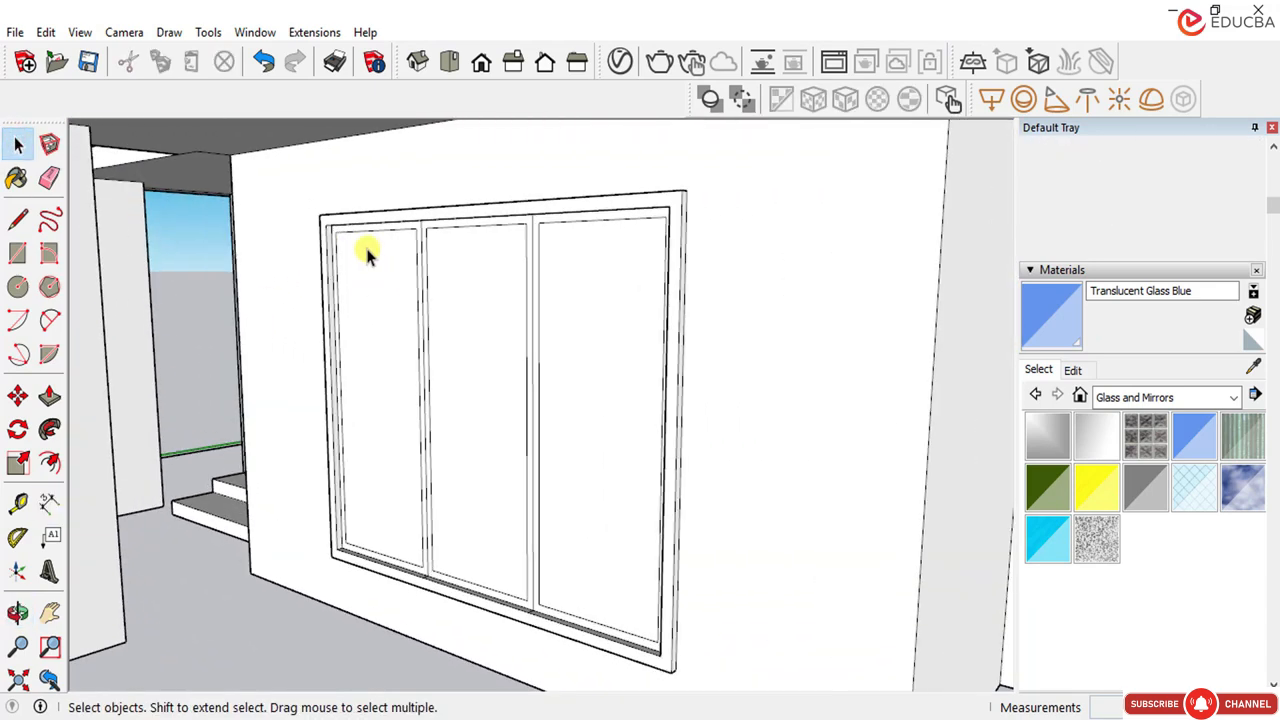
pyautogui.scroll(-2, 364, 243)
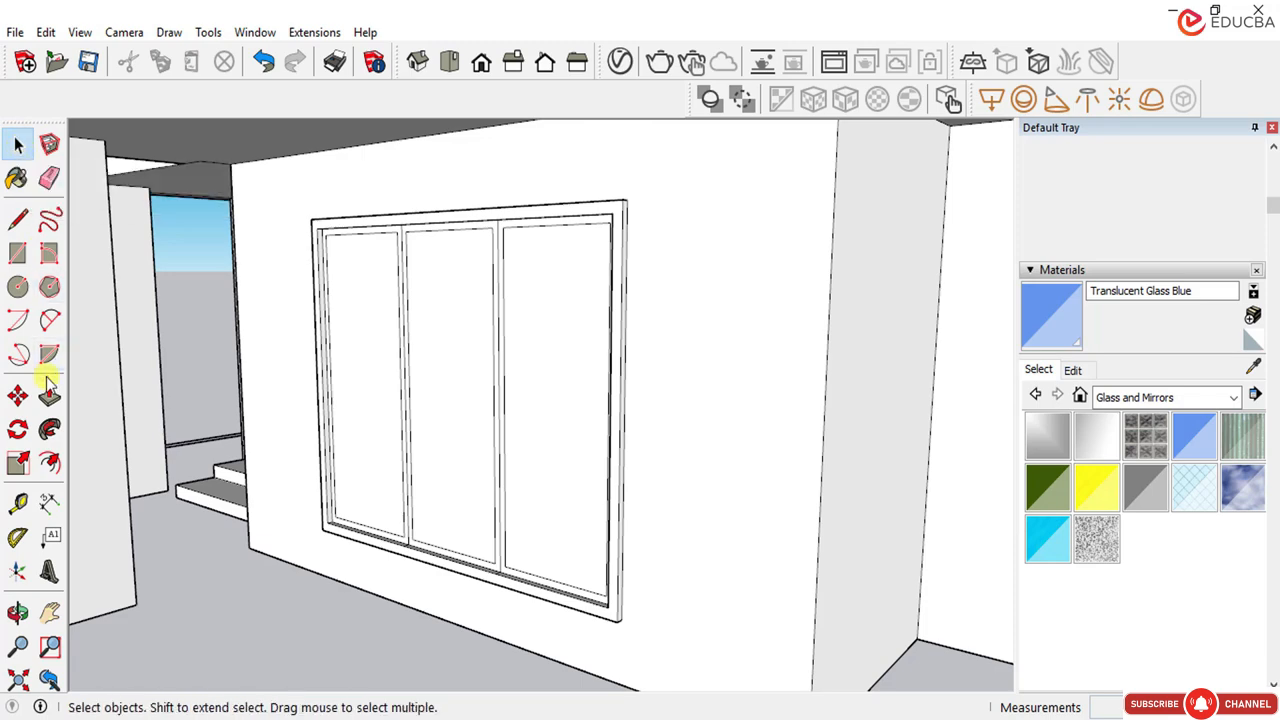
pyautogui.scroll(4, 423, 160)
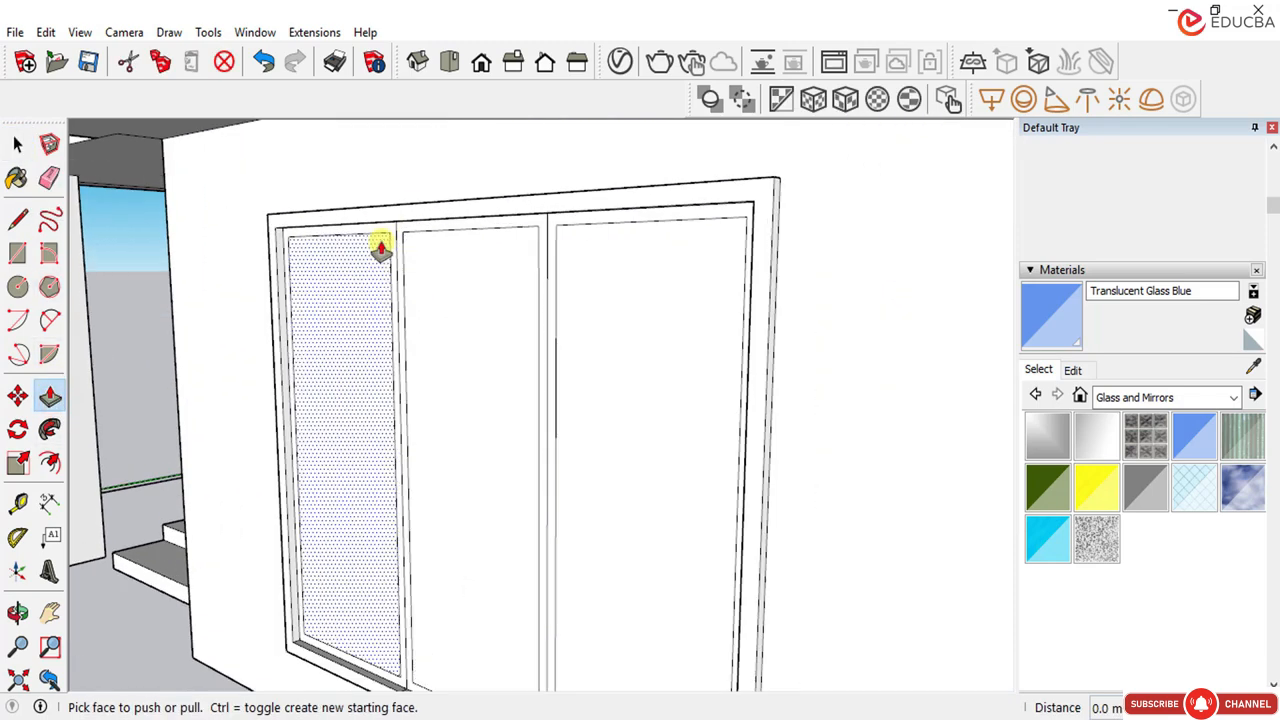
pyautogui.click(17, 144)
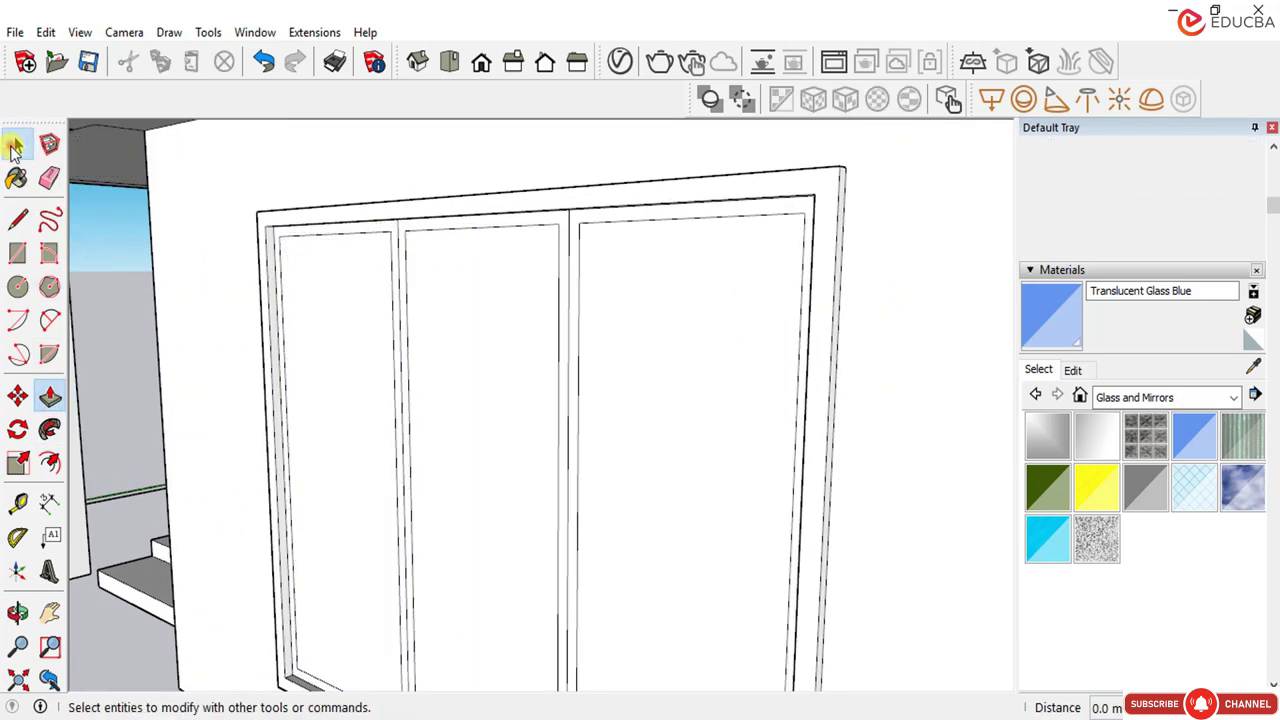
pyautogui.click(396, 248)
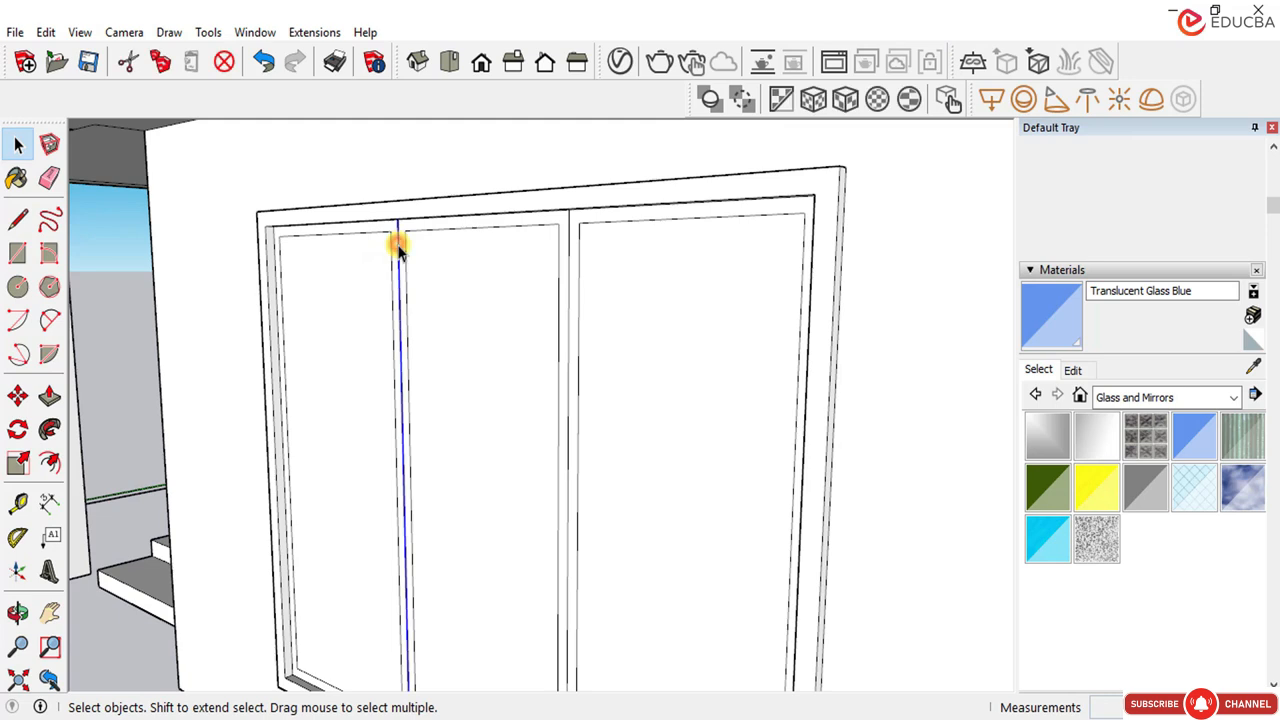
pyautogui.click(455, 270)
pyautogui.moveTo(566, 257); pyautogui.dragTo(450, 316, button='middle')
pyautogui.scroll(-2, 425, 330)
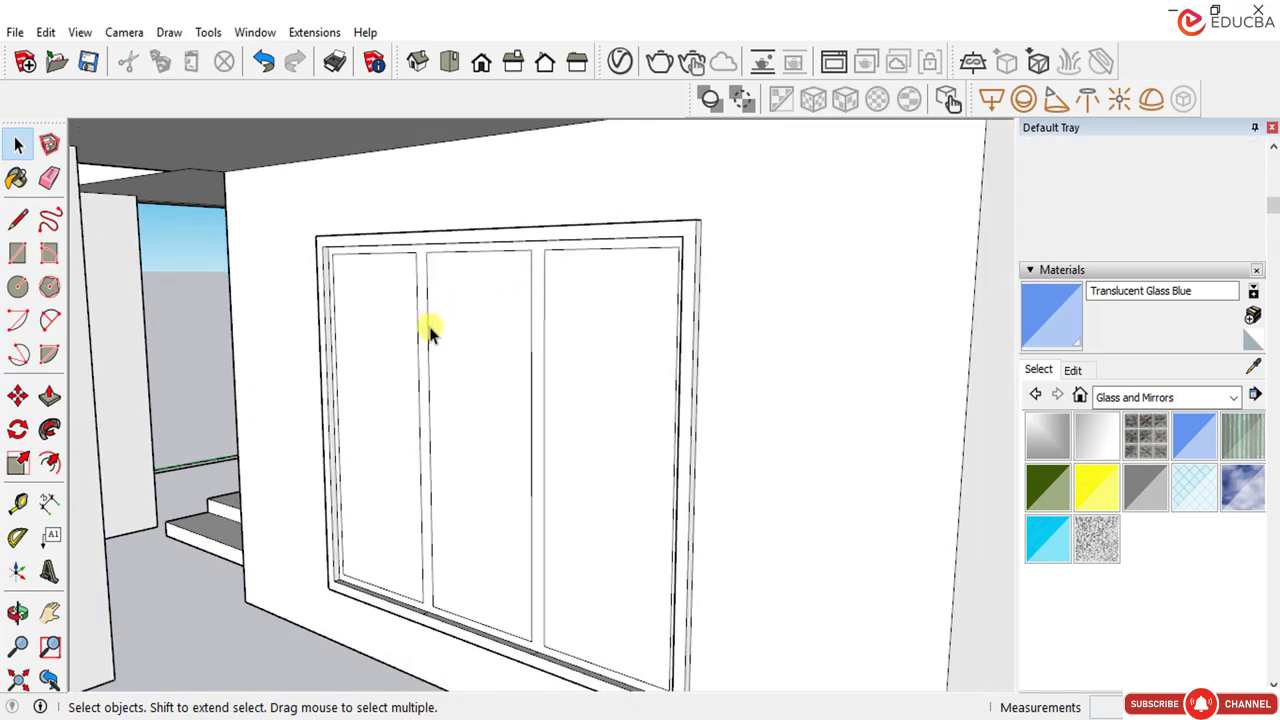
pyautogui.scroll(-3, 430, 333)
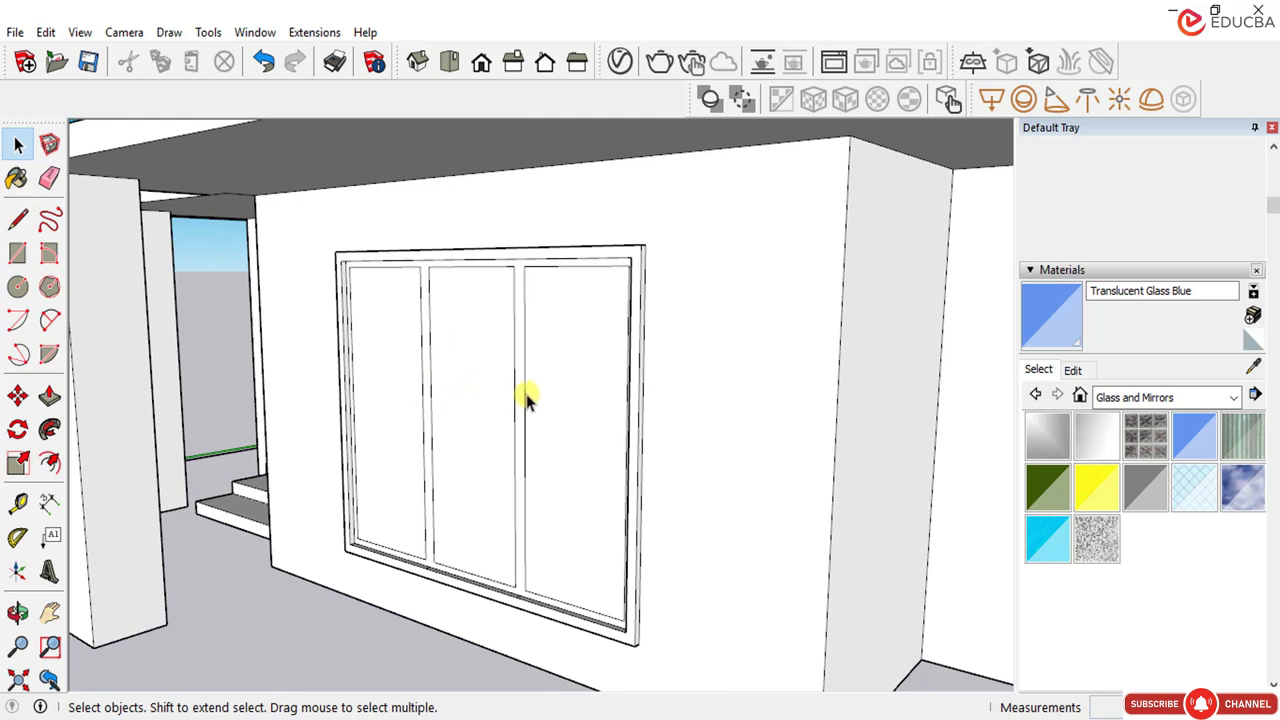
# Step: Push all three panes of the large front window inward by 150 mm
pyautogui.click(22, 150)
pyautogui.click(50, 396)
pyautogui.click(400, 392)
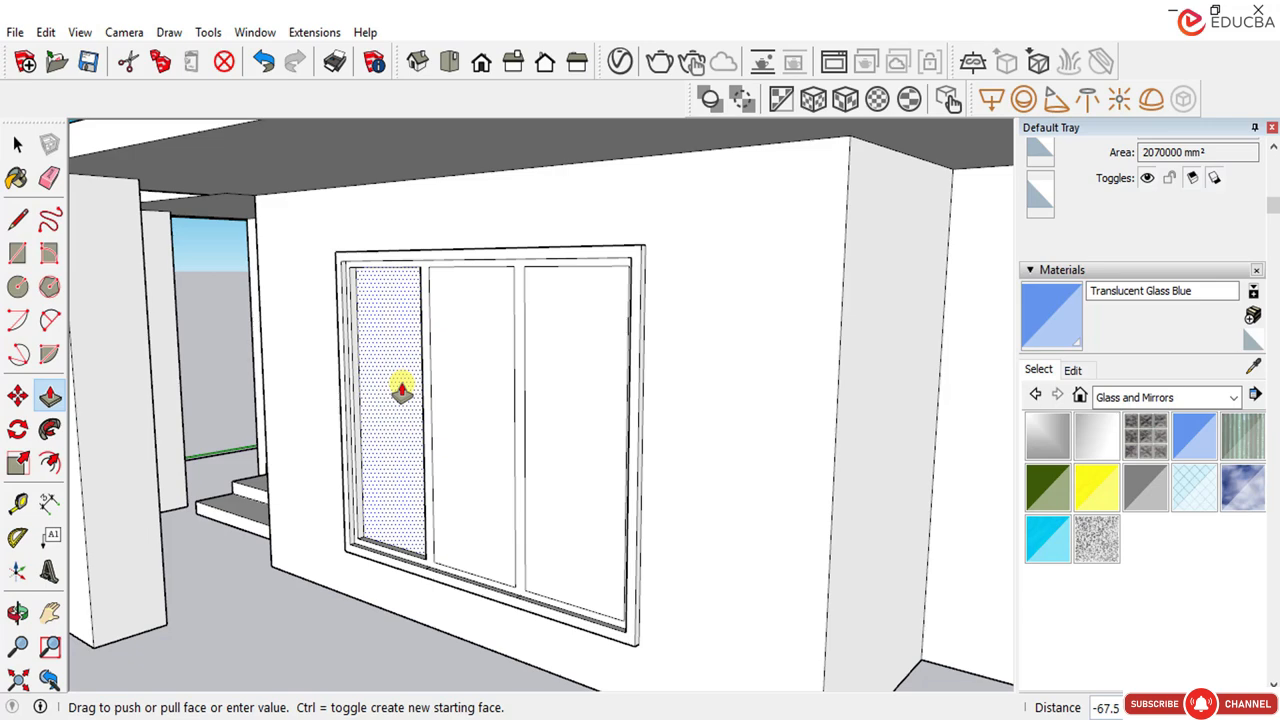
pyautogui.click(466, 389)
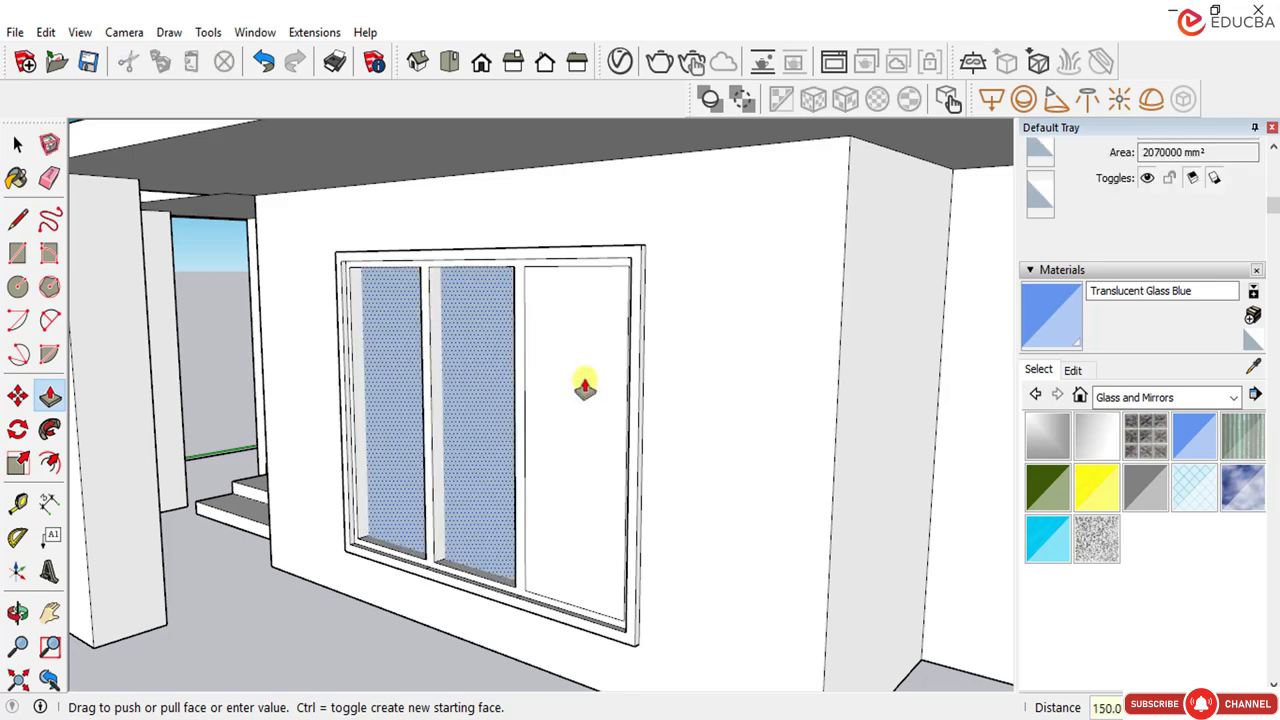
pyautogui.doubleClick(588, 372)
pyautogui.write('156')
pyautogui.press('Return')
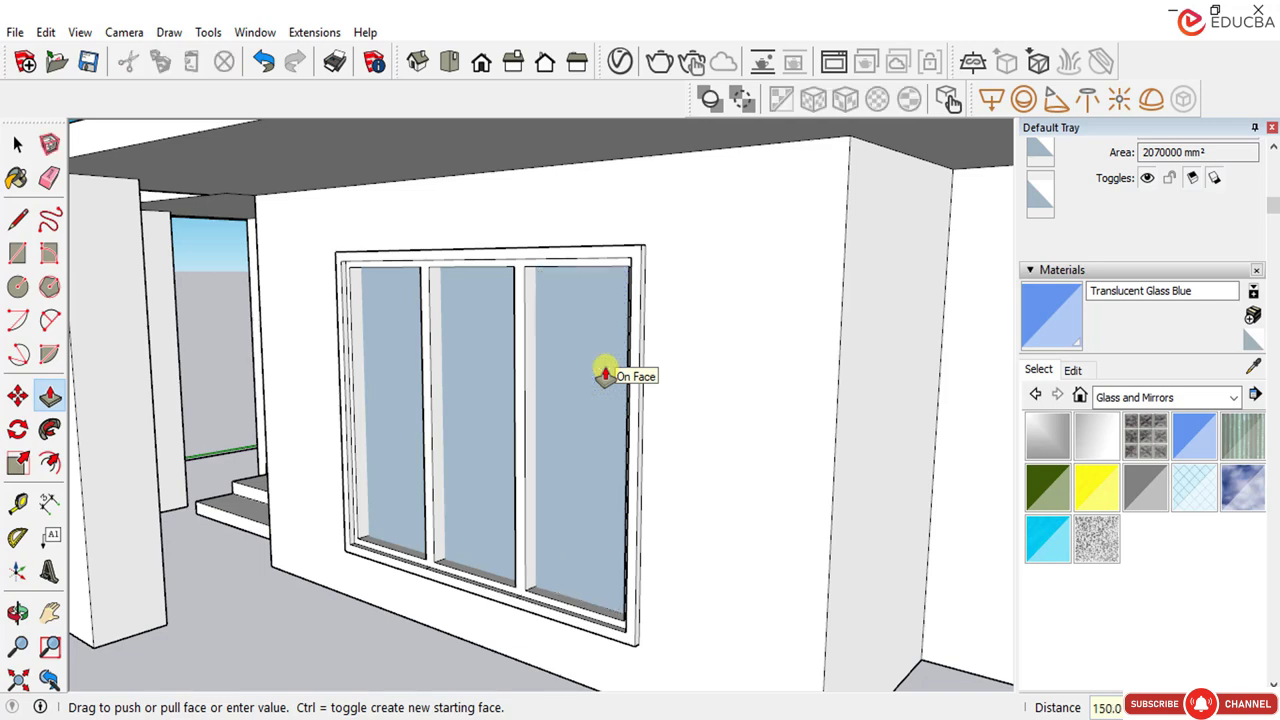
# Step: Delete the recessed faces and the faces behind them in all three panes, opening the large front window to the interior
pyautogui.click(17, 147)
pyautogui.click(17, 147)
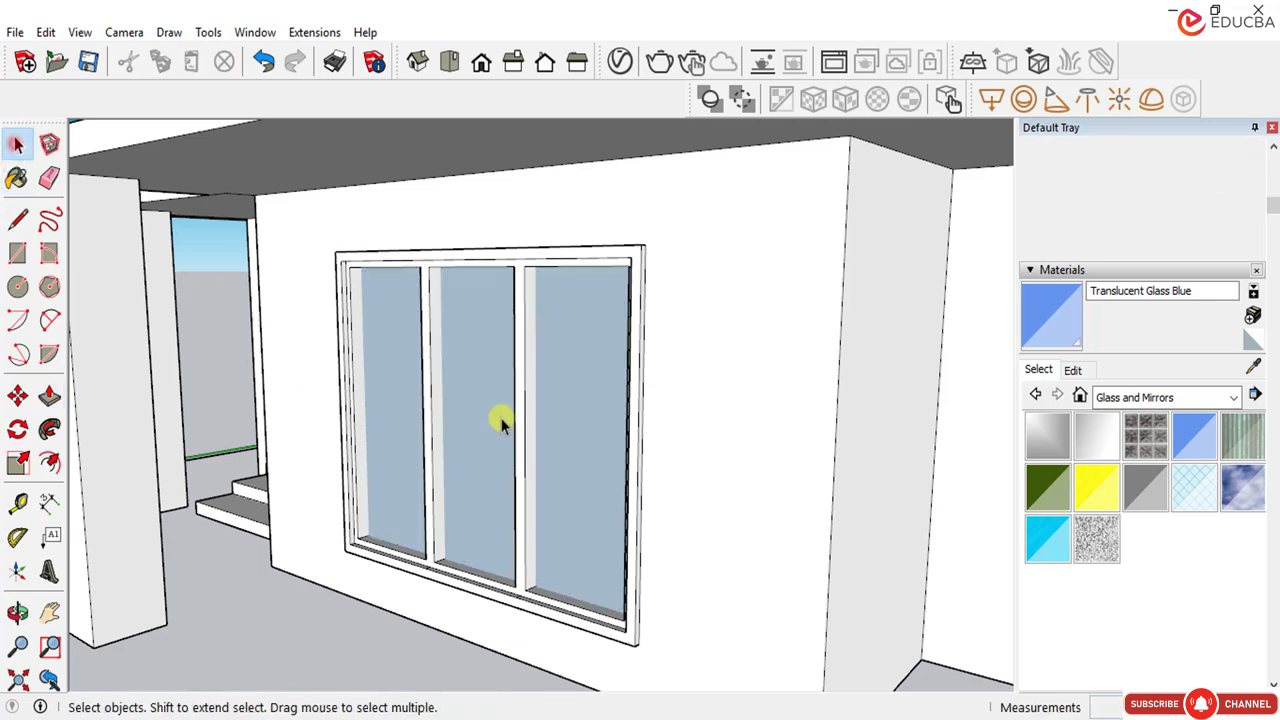
pyautogui.click(480, 398)
pyautogui.press('Delete')
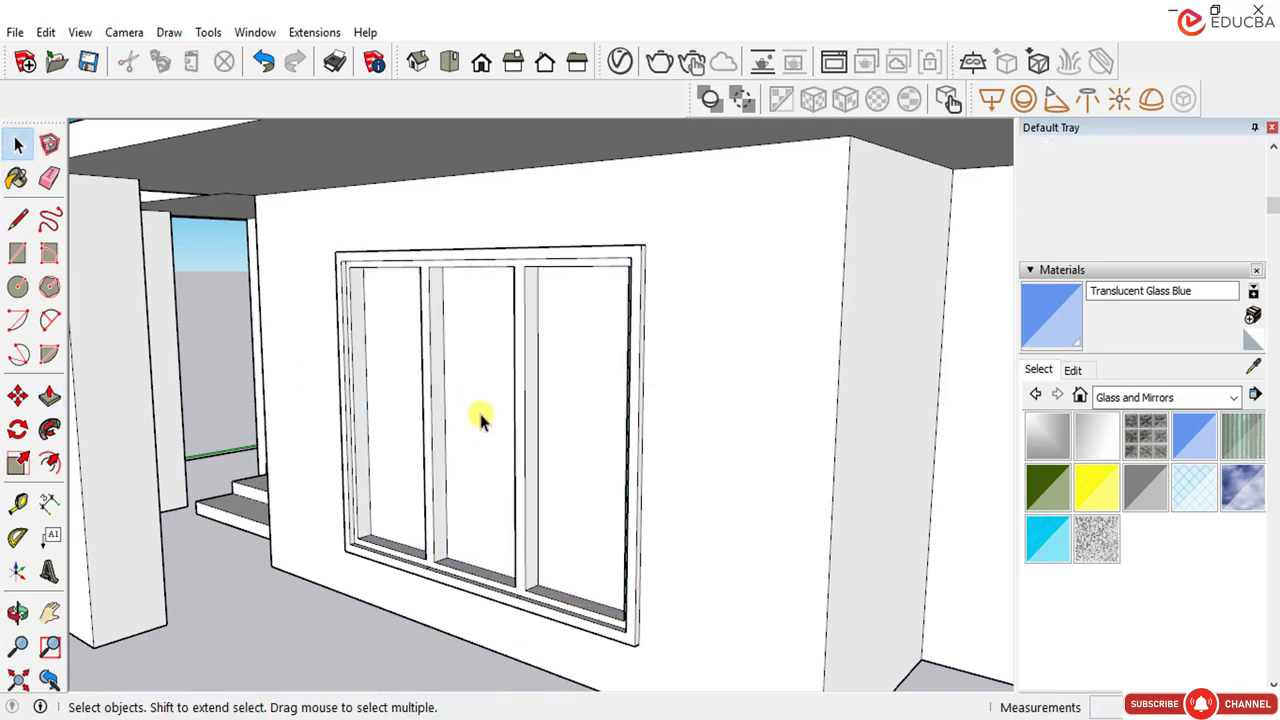
pyautogui.click(480, 440)
pyautogui.press('Delete')
pyautogui.click(556, 458)
pyautogui.press('Delete')
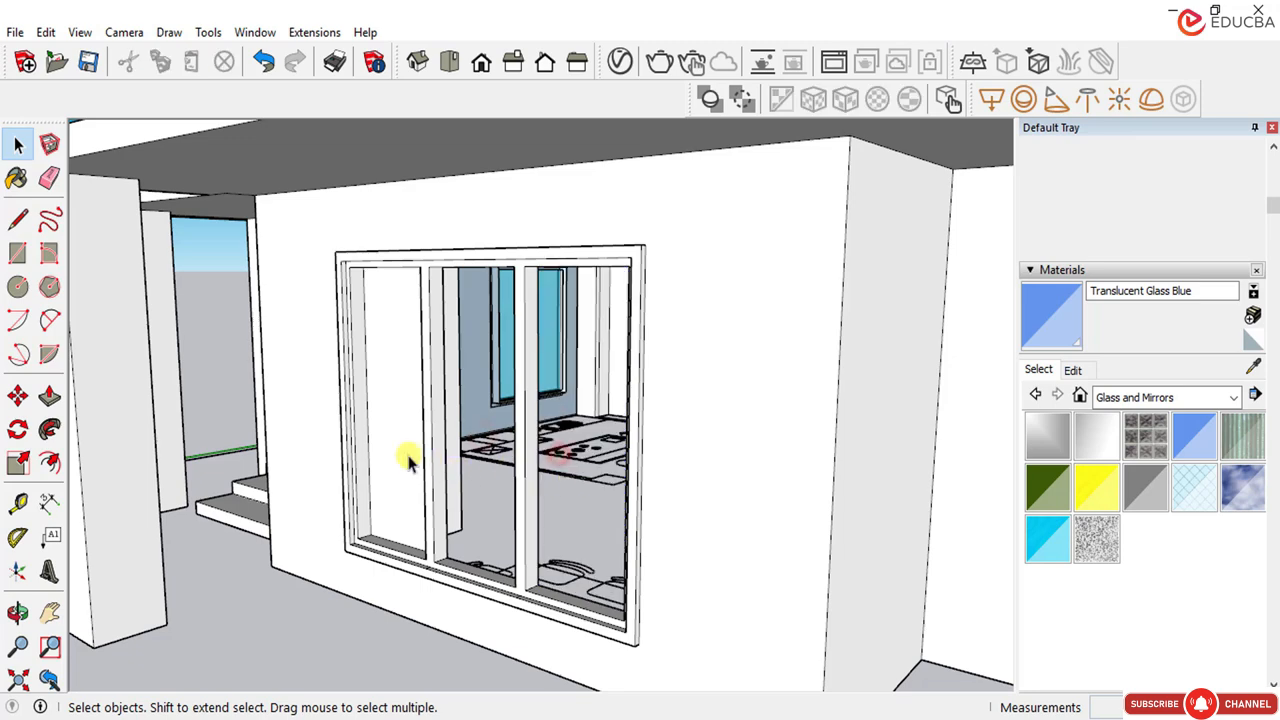
pyautogui.click(408, 460)
pyautogui.press('Delete')
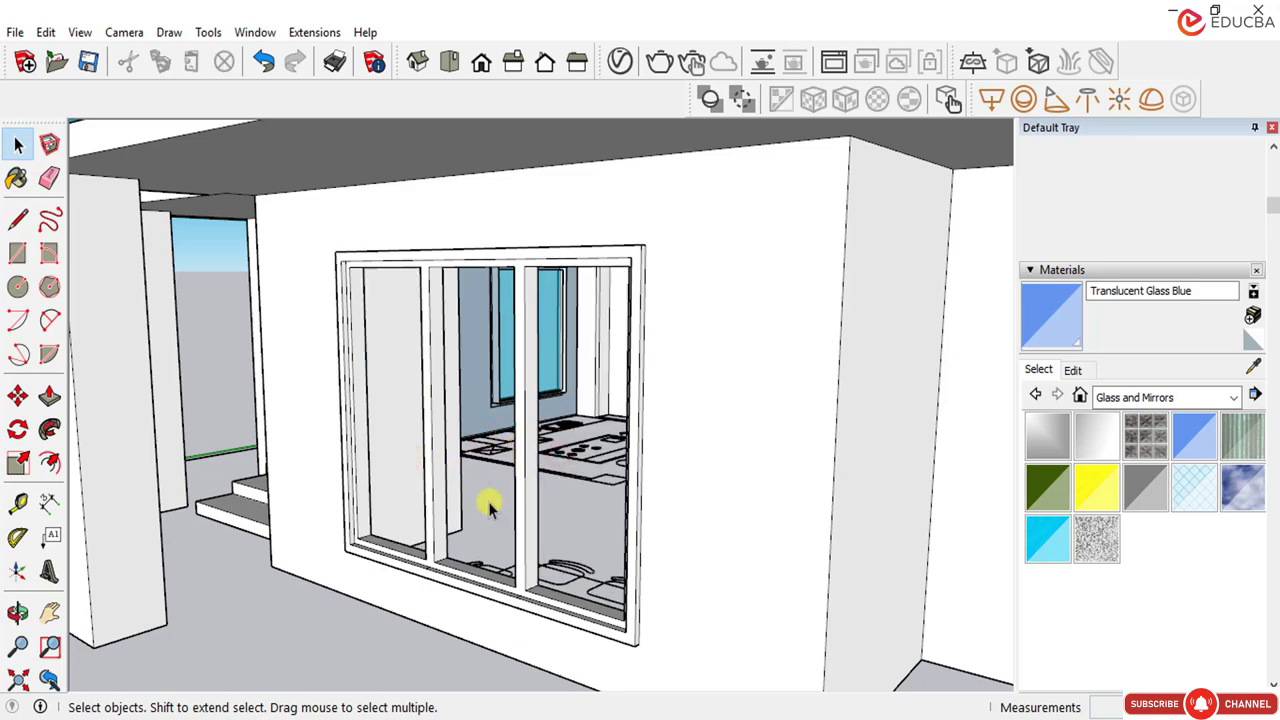
# Step: Examine the lower frame corner of the finished side window as a reference for the front window
pyautogui.moveTo(463, 540); pyautogui.dragTo(451, 543, button='middle')
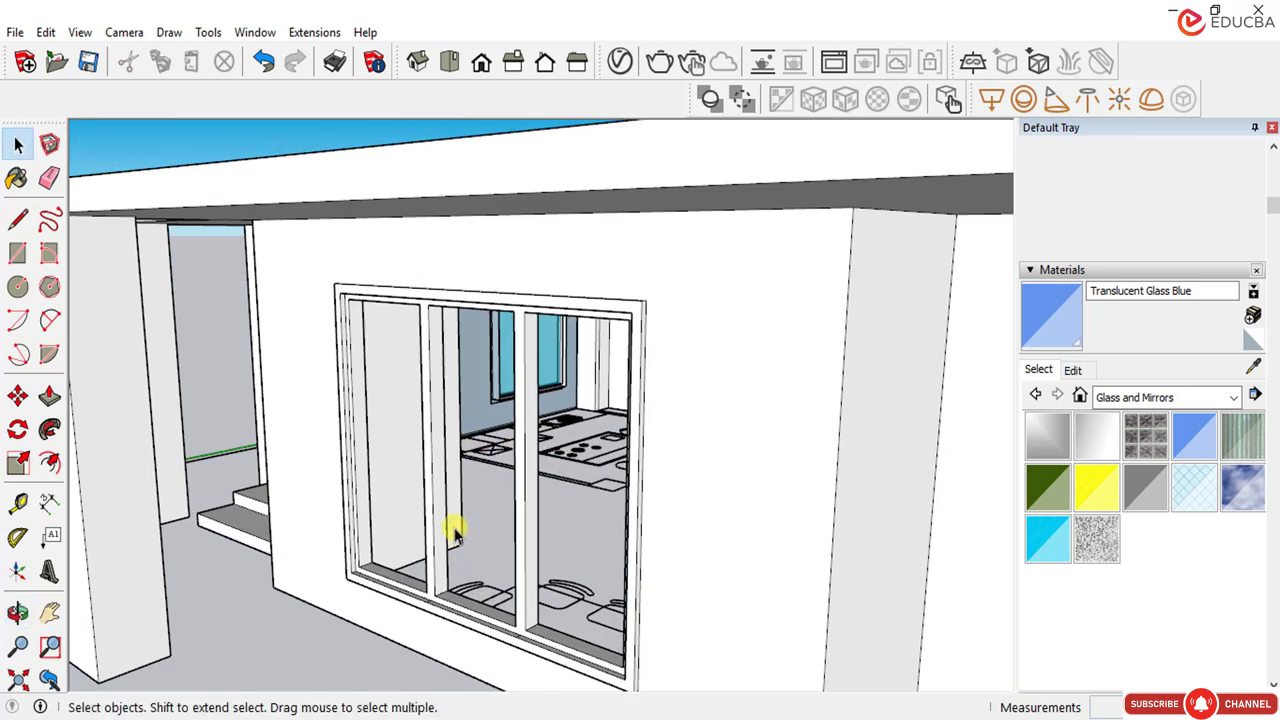
pyautogui.scroll(2, 440, 540)
pyautogui.scroll(-3, 456, 373)
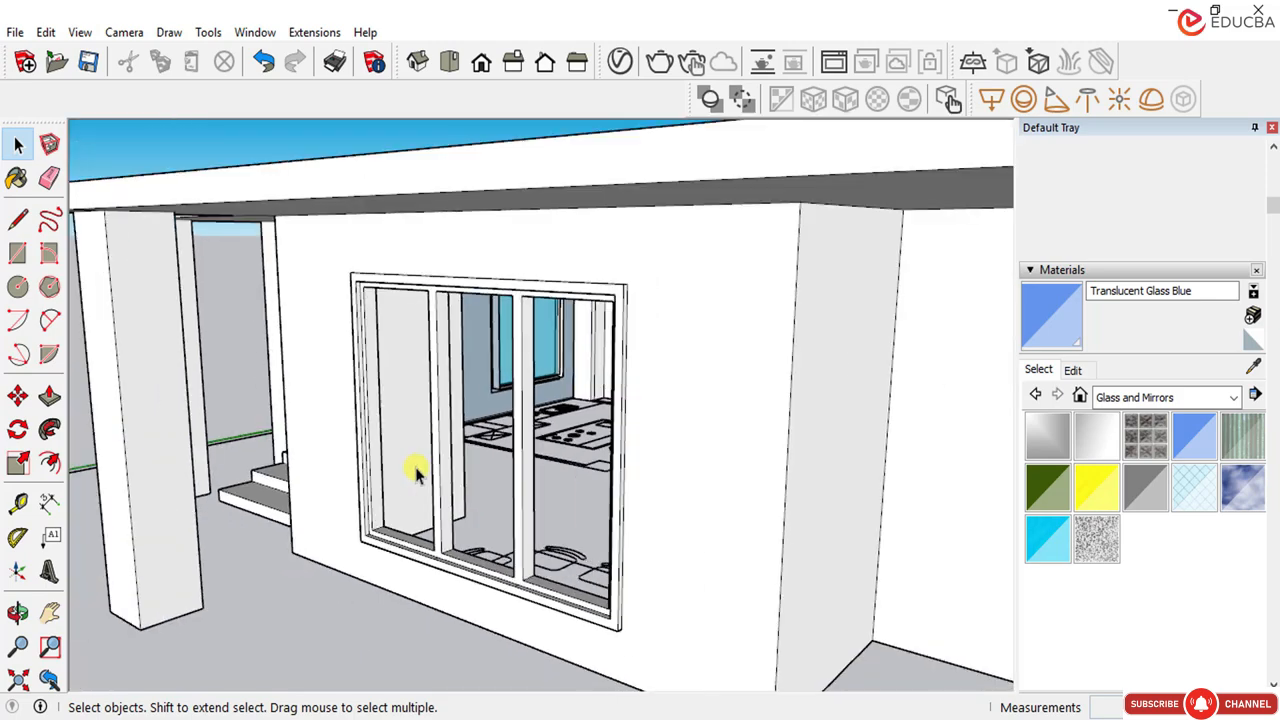
pyautogui.moveTo(414, 391); pyautogui.dragTo(614, 372, button='middle')
pyautogui.scroll(-5, 458, 345)
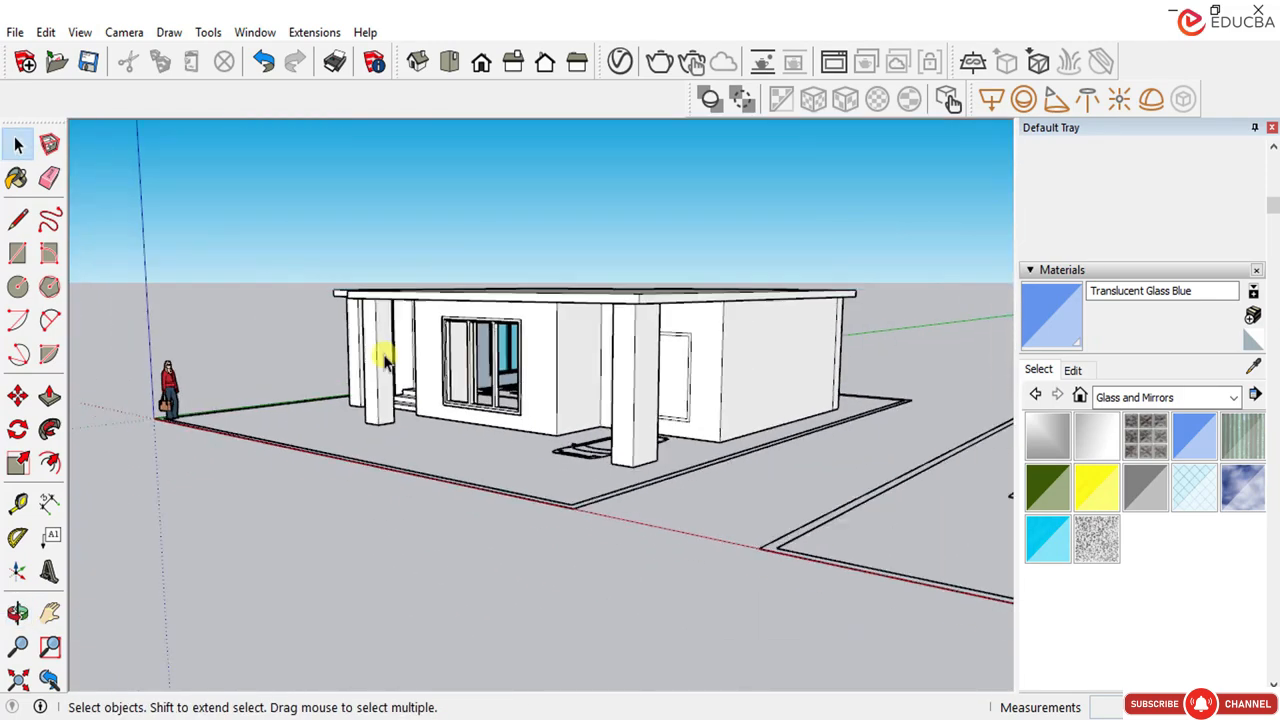
pyautogui.moveTo(380, 354); pyautogui.dragTo(765, 360, button='middle')
pyautogui.scroll(3, 478, 383)
pyautogui.scroll(8, 478, 383)
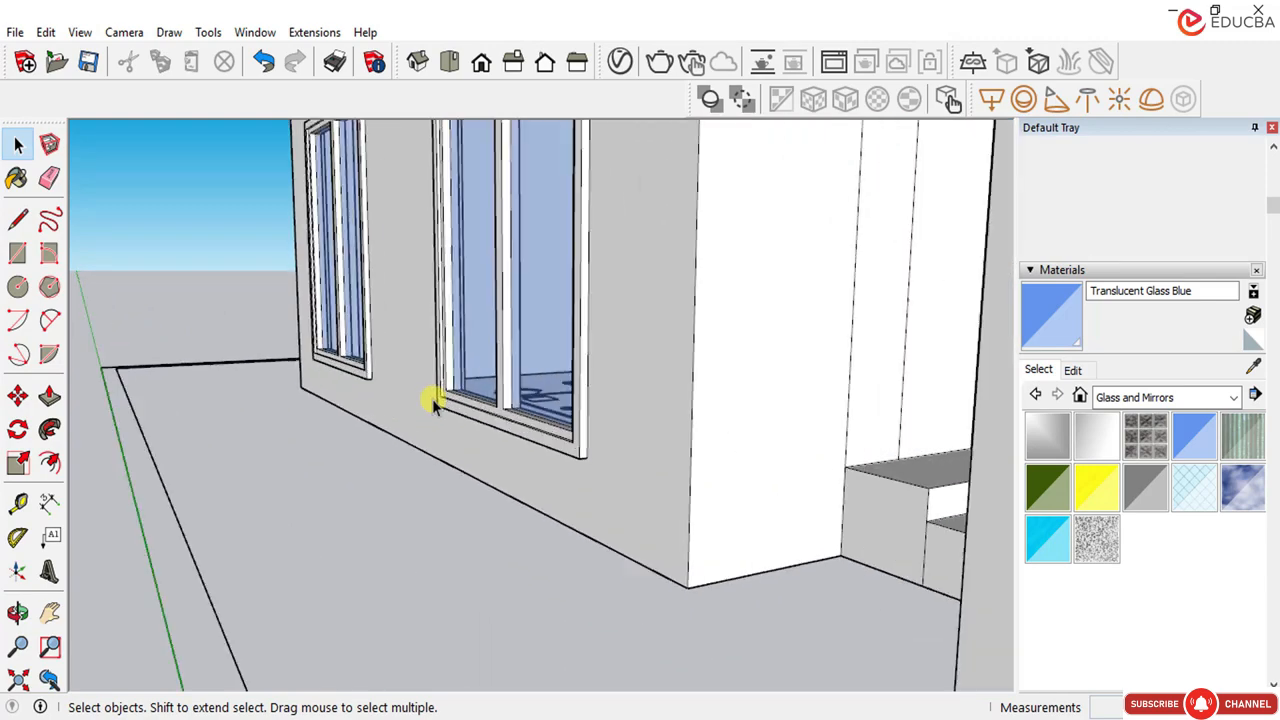
pyautogui.scroll(2, 477, 395)
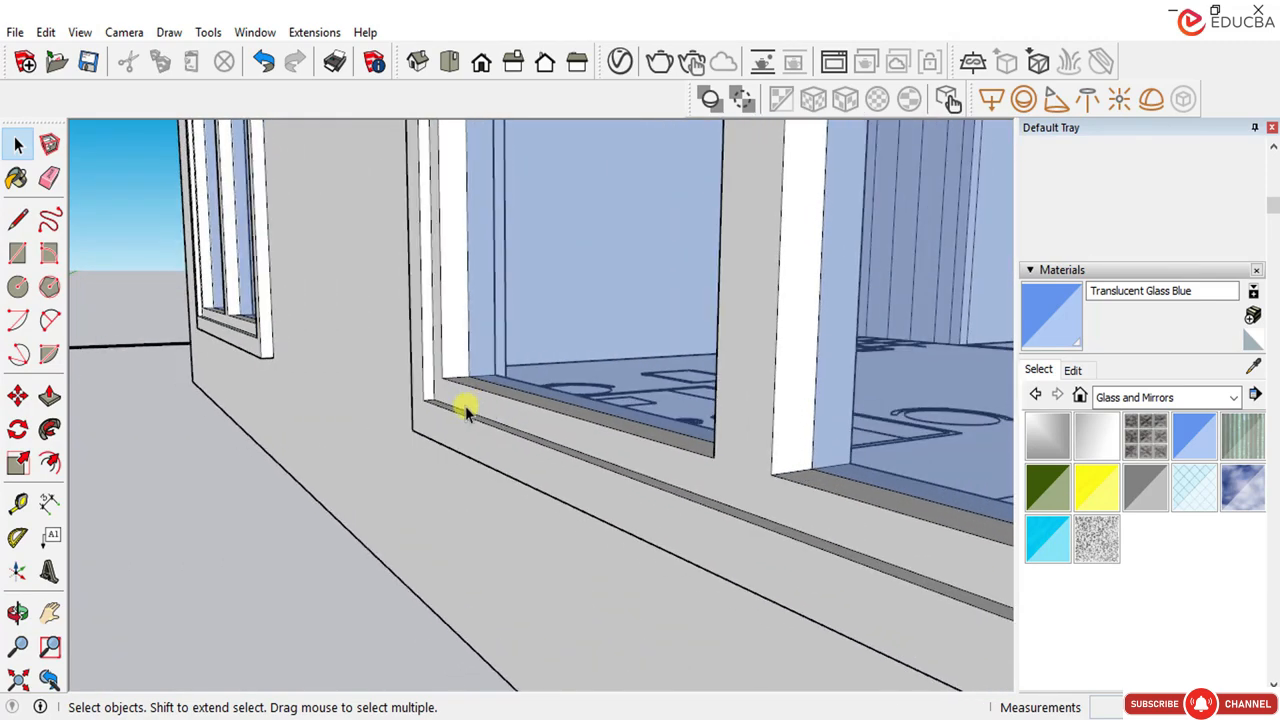
pyautogui.moveTo(466, 409); pyautogui.dragTo(445, 450, button='middle')
pyautogui.scroll(-10, 425, 432)
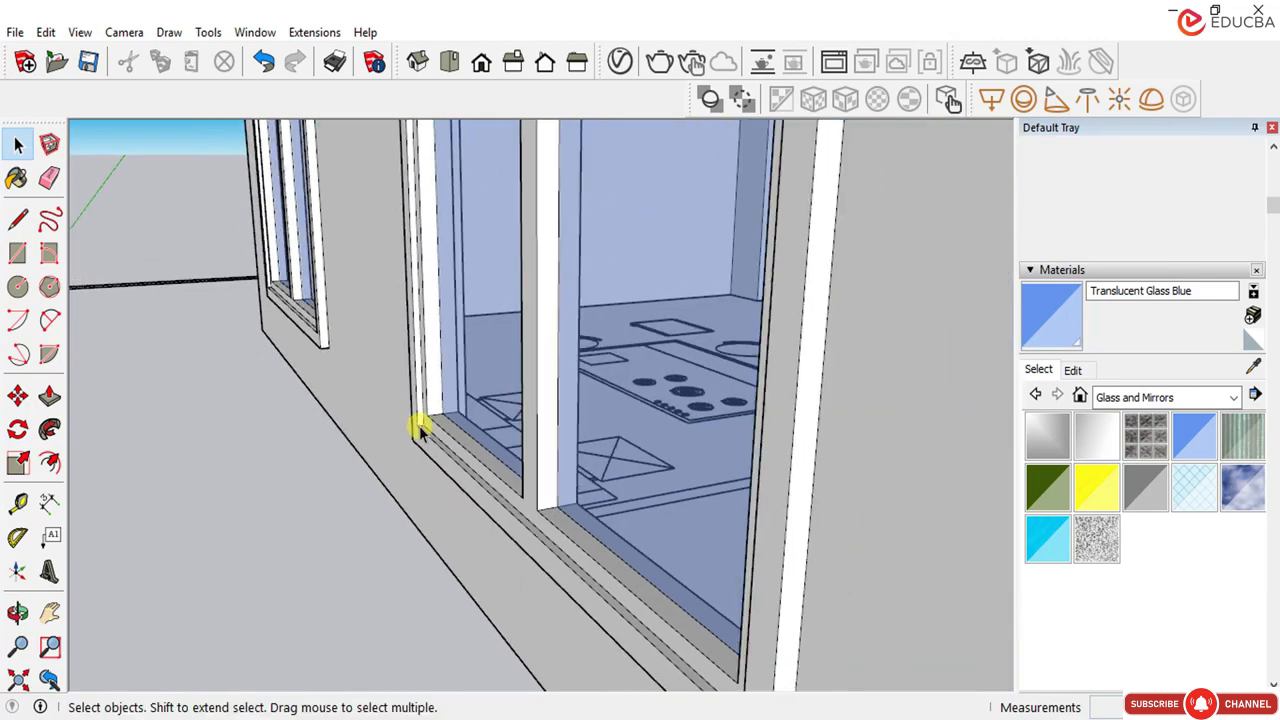
# Step: Measure the recess depth from the lower pane corner of the large front window
pyautogui.moveTo(712, 440); pyautogui.dragTo(480, 443, button='middle')
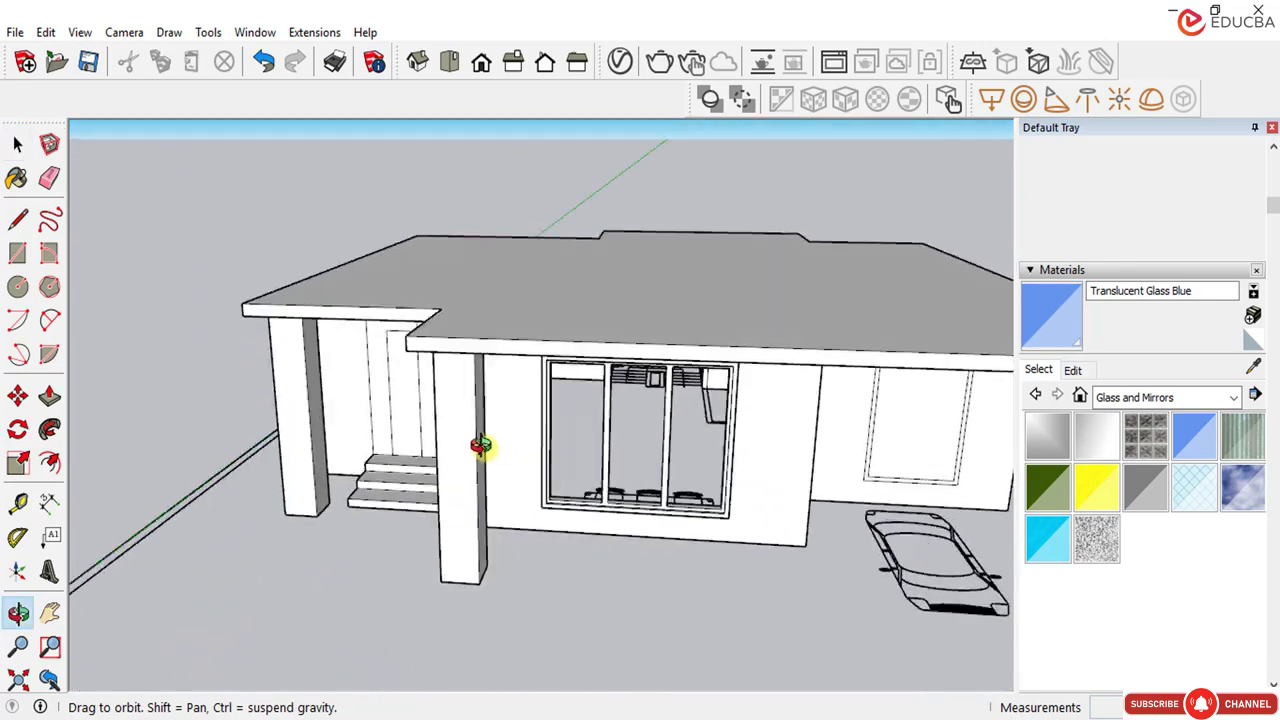
pyautogui.scroll(2, 617, 400)
pyautogui.scroll(4, 434, 409)
pyautogui.scroll(3, 300, 518)
pyautogui.scroll(2, 302, 520)
pyautogui.moveTo(335, 474); pyautogui.dragTo(334, 492, button='middle')
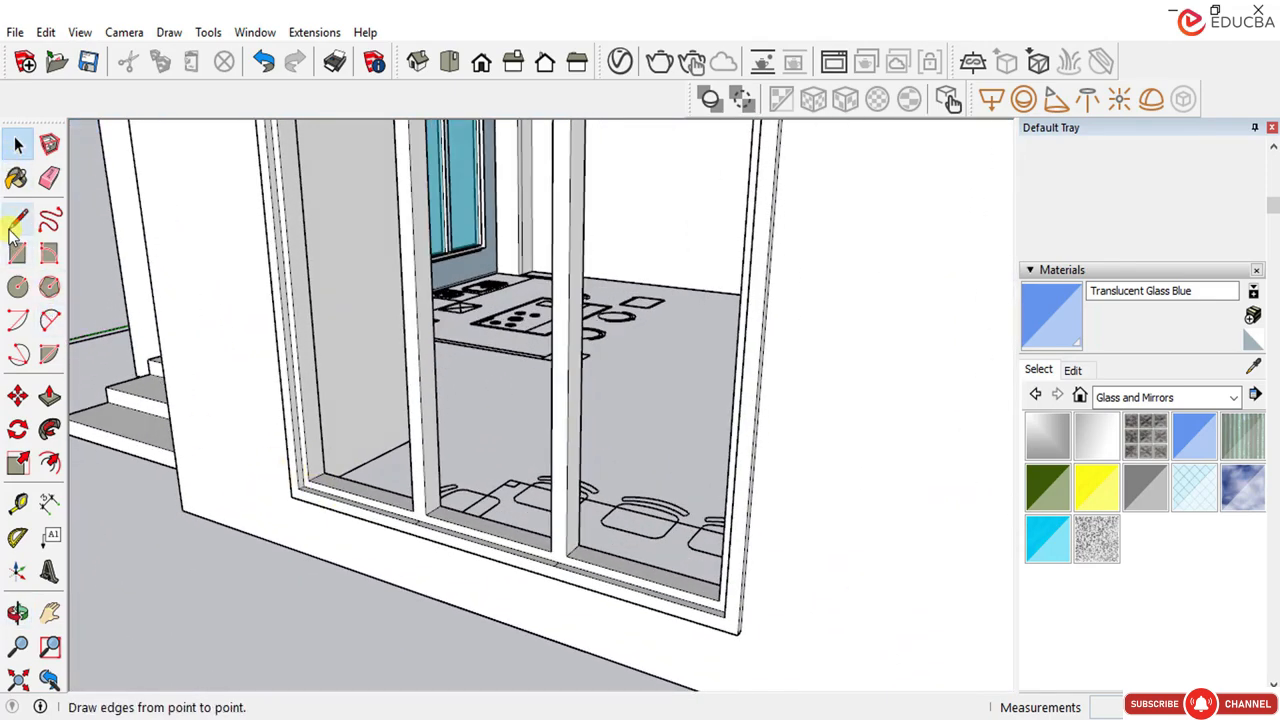
pyautogui.click(49, 504)
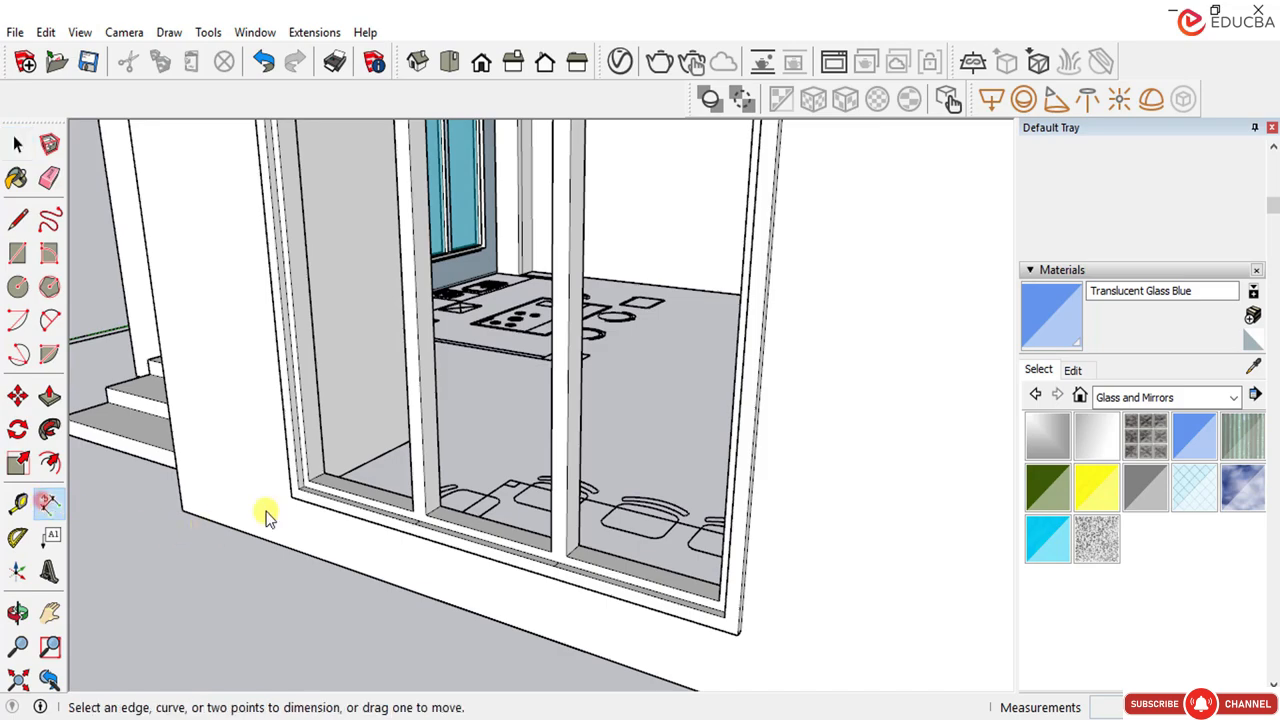
pyautogui.scroll(3, 303, 488)
pyautogui.click(305, 483)
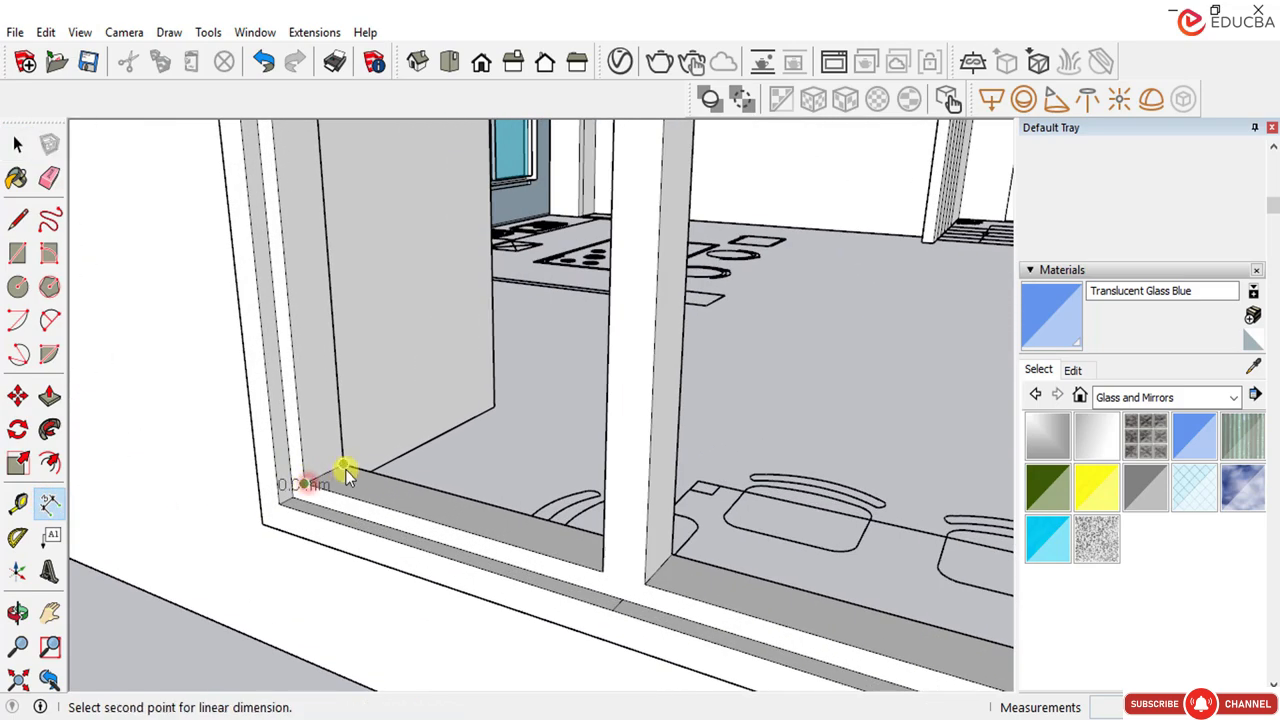
pyautogui.scroll(-8, 594, 354)
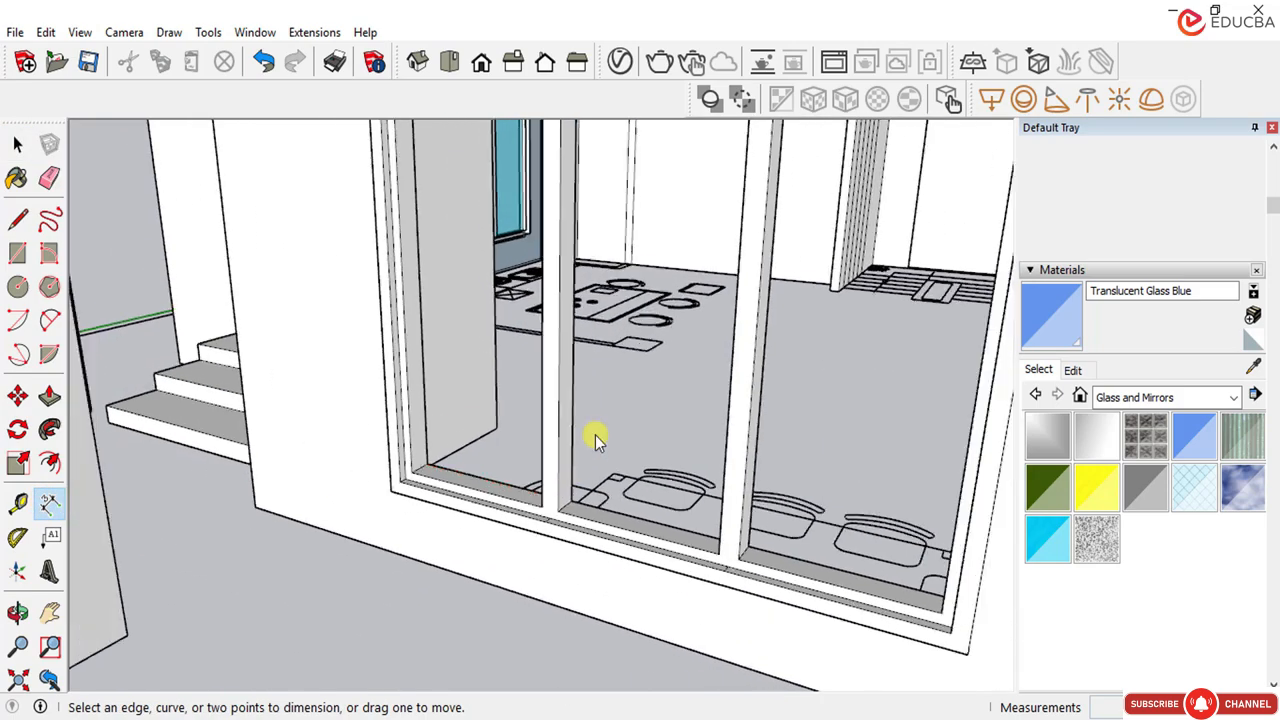
# Step: Measure the distance from the lower frame corner to the glass on the finished side window
pyautogui.moveTo(371, 329); pyautogui.dragTo(595, 436, button='middle')
pyautogui.scroll(10, 466, 374)
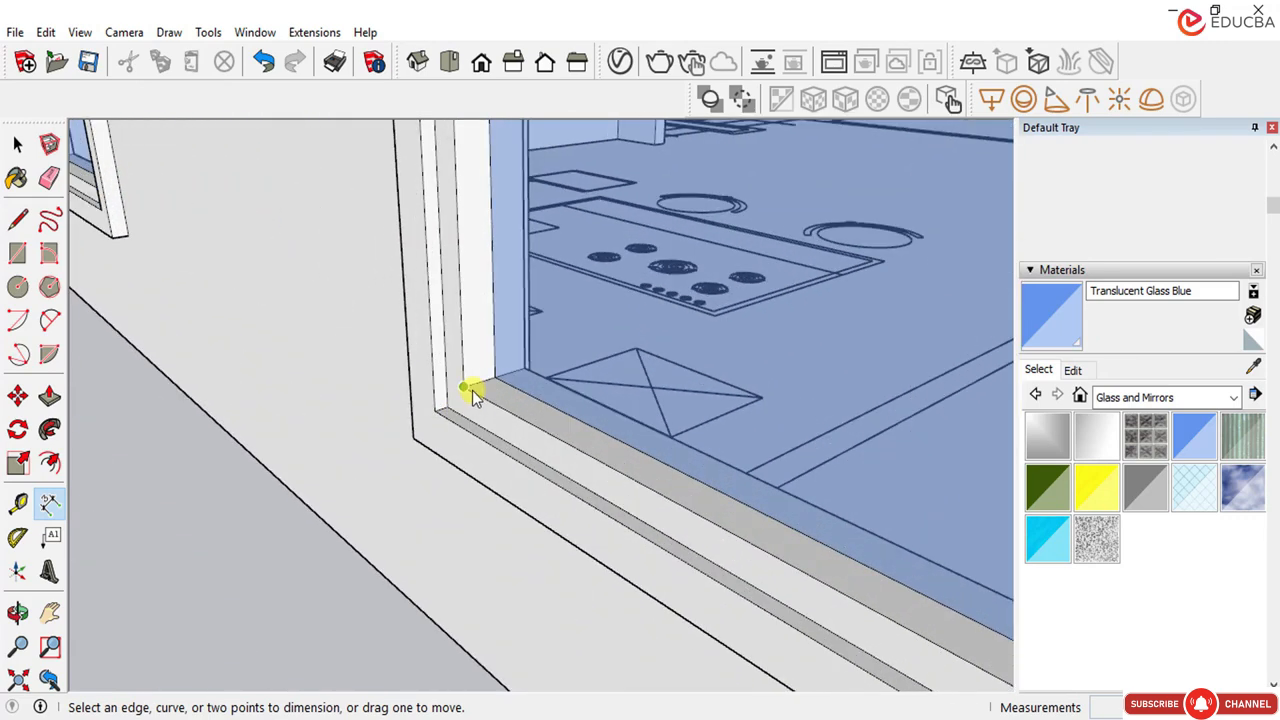
pyautogui.click(466, 388)
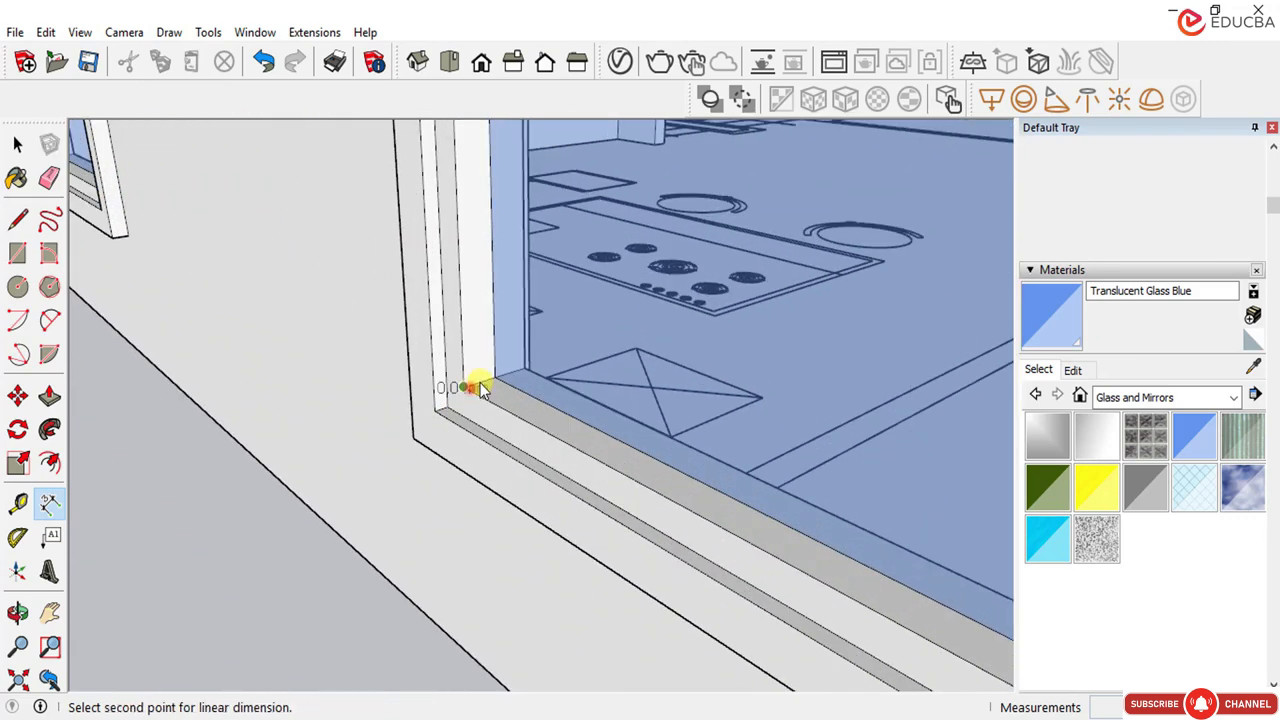
pyautogui.scroll(2, 500, 380)
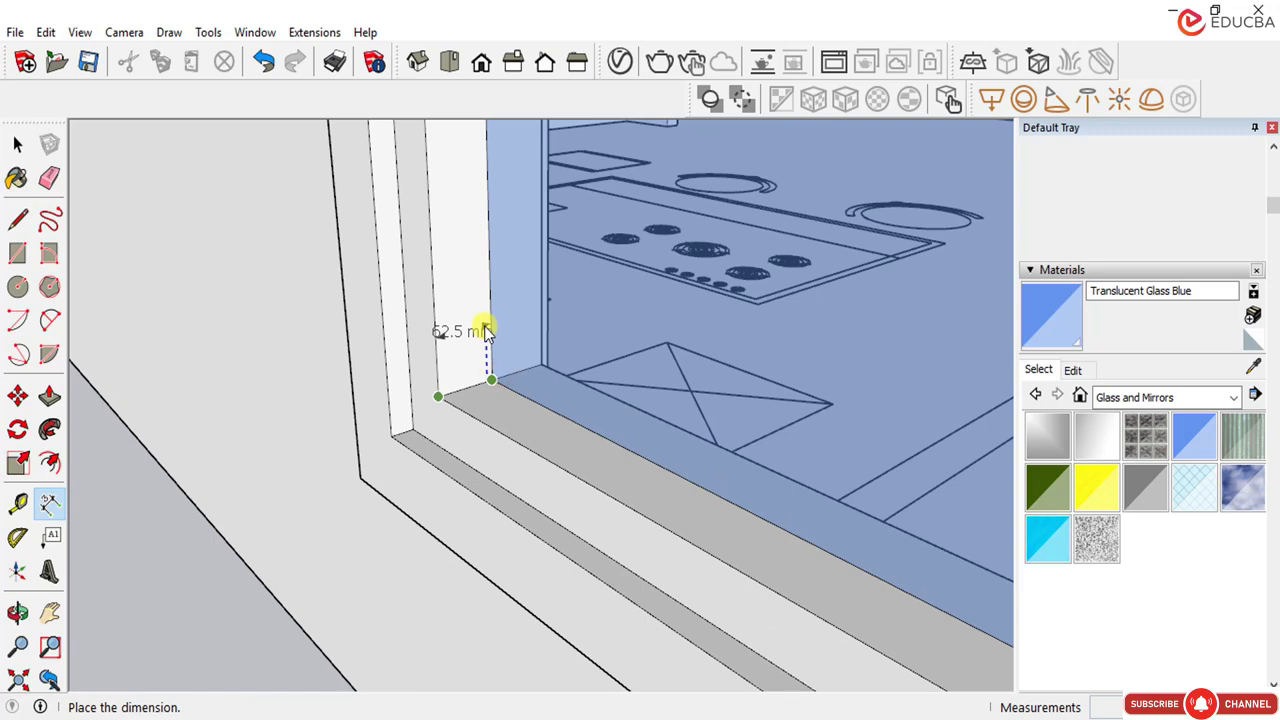
pyautogui.scroll(-2, 486, 332)
pyautogui.scroll(1, 498, 361)
pyautogui.press('Escape')
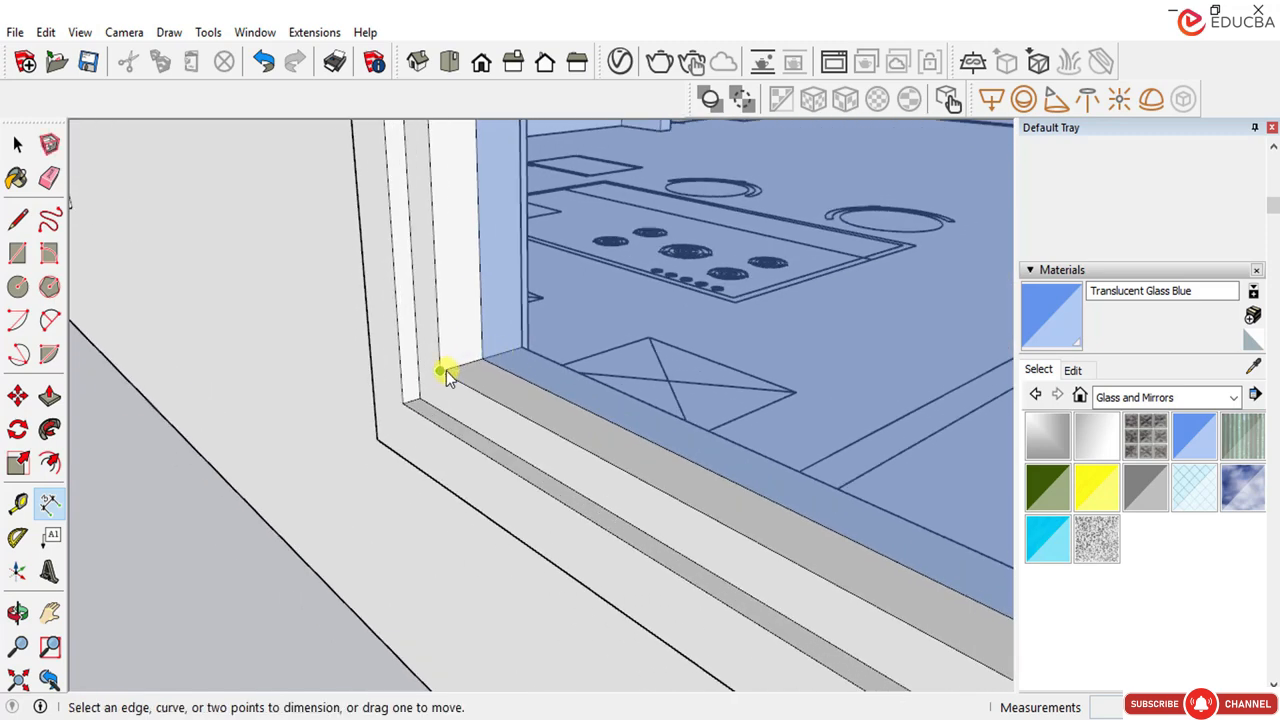
# Step: Try to measure the side window's recess from its lower frame corner past the glass, and consult the Calculator for the depth
pyautogui.click(441, 371)
pyautogui.scroll(1, 521, 348)
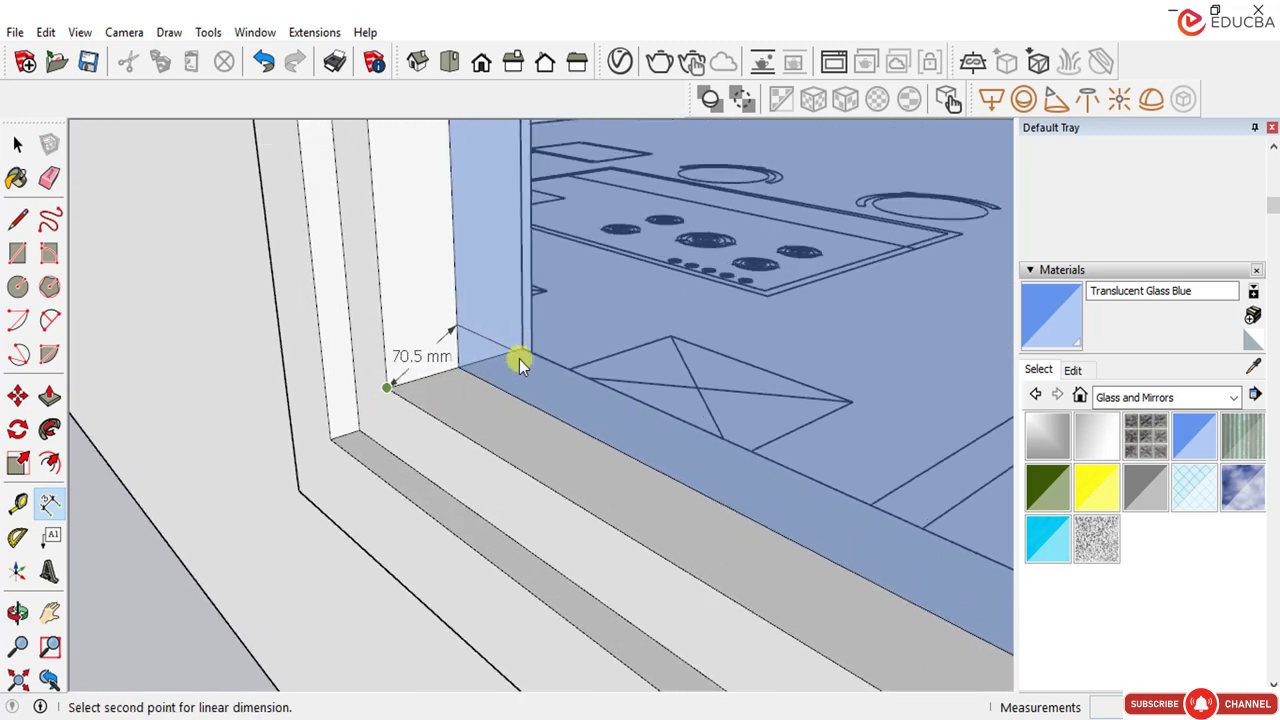
pyautogui.moveTo(523, 362); pyautogui.dragTo(525, 364, button='middle')
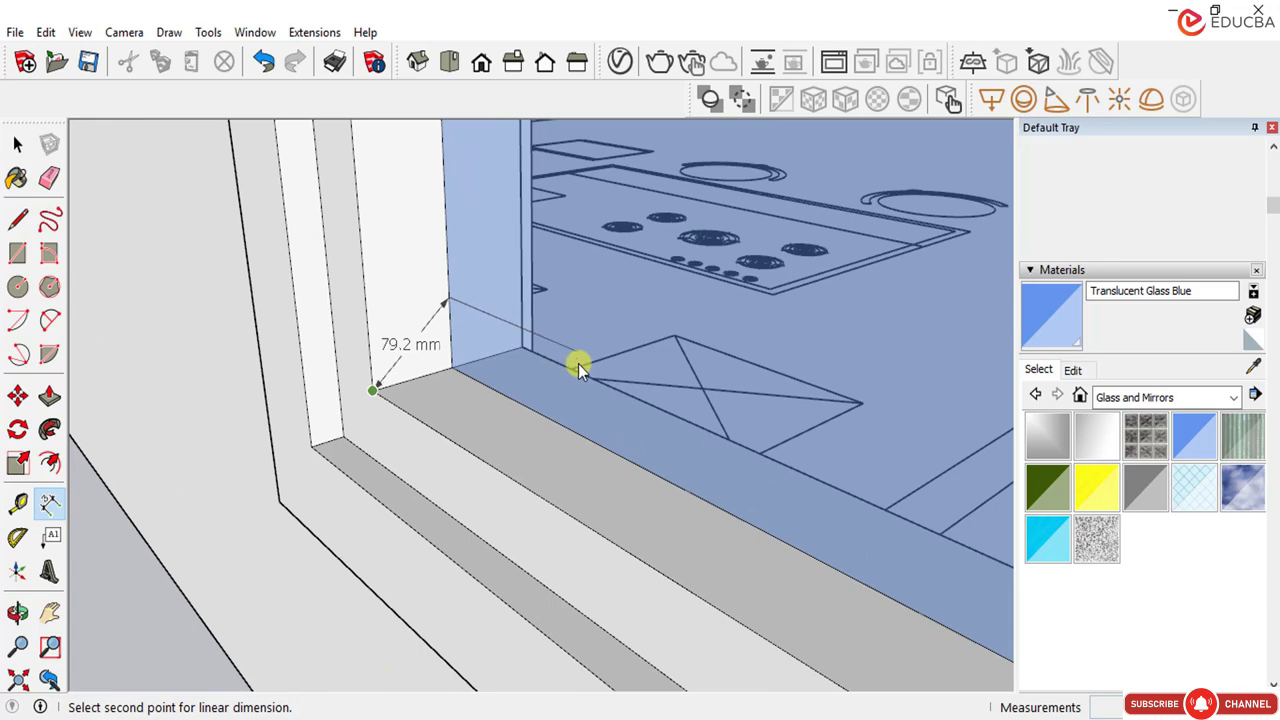
pyautogui.press('Escape')
pyautogui.scroll(-8, 370, 394)
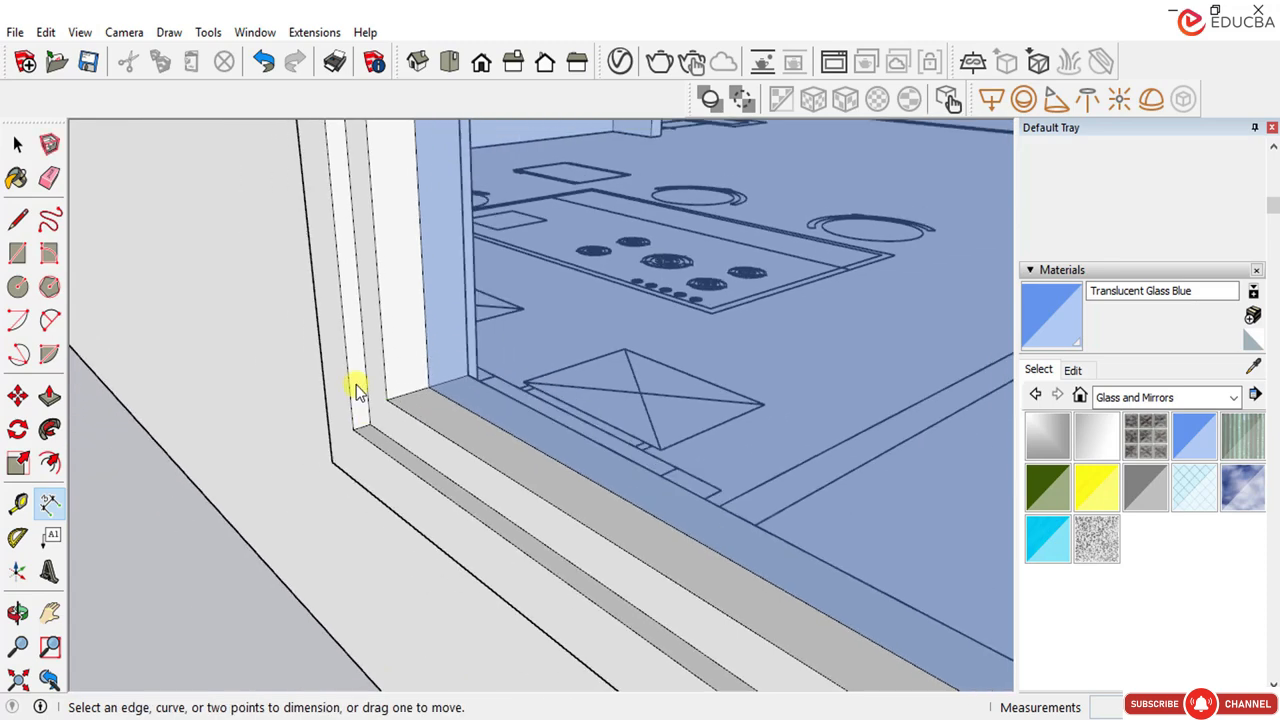
pyautogui.scroll(3, 374, 397)
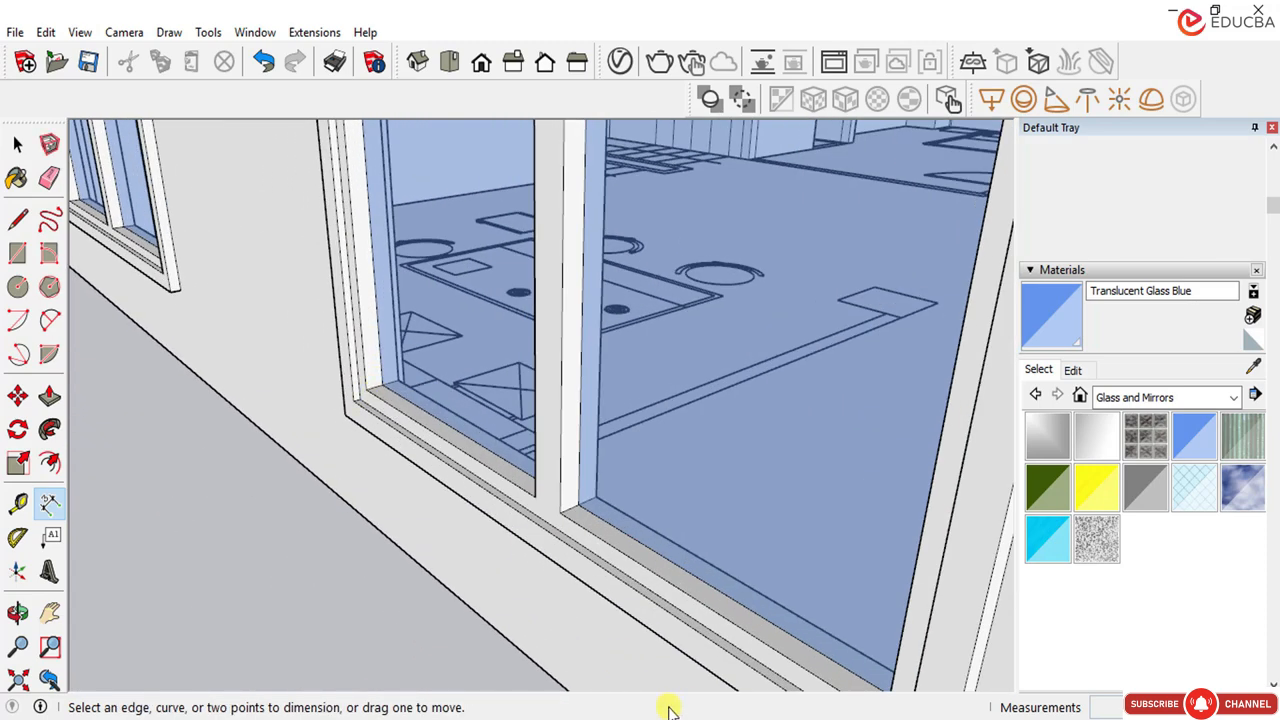
pyautogui.hotkey('alt', 'Tab')
pyautogui.press('Escape')
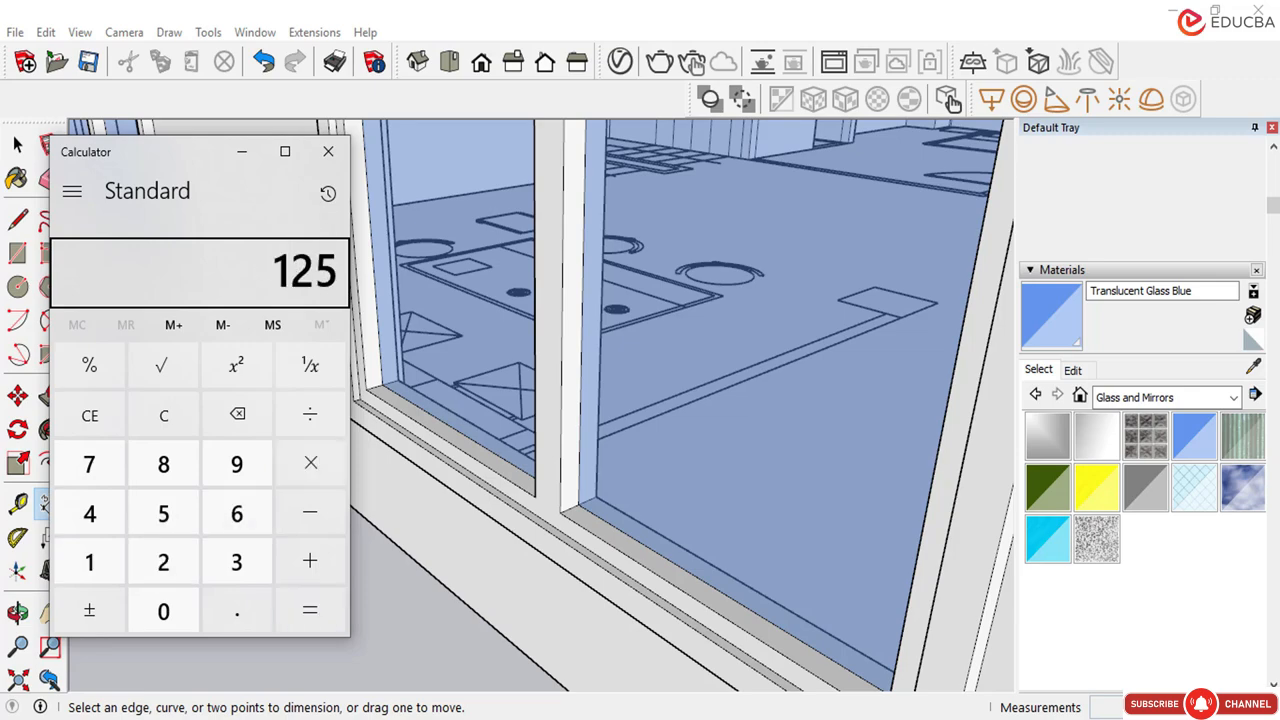
pyautogui.click(435, 640)
# Step: Push the frame face surrounding the three panes of the large front window inward by 25 mm
pyautogui.scroll(-9, 275, 412)
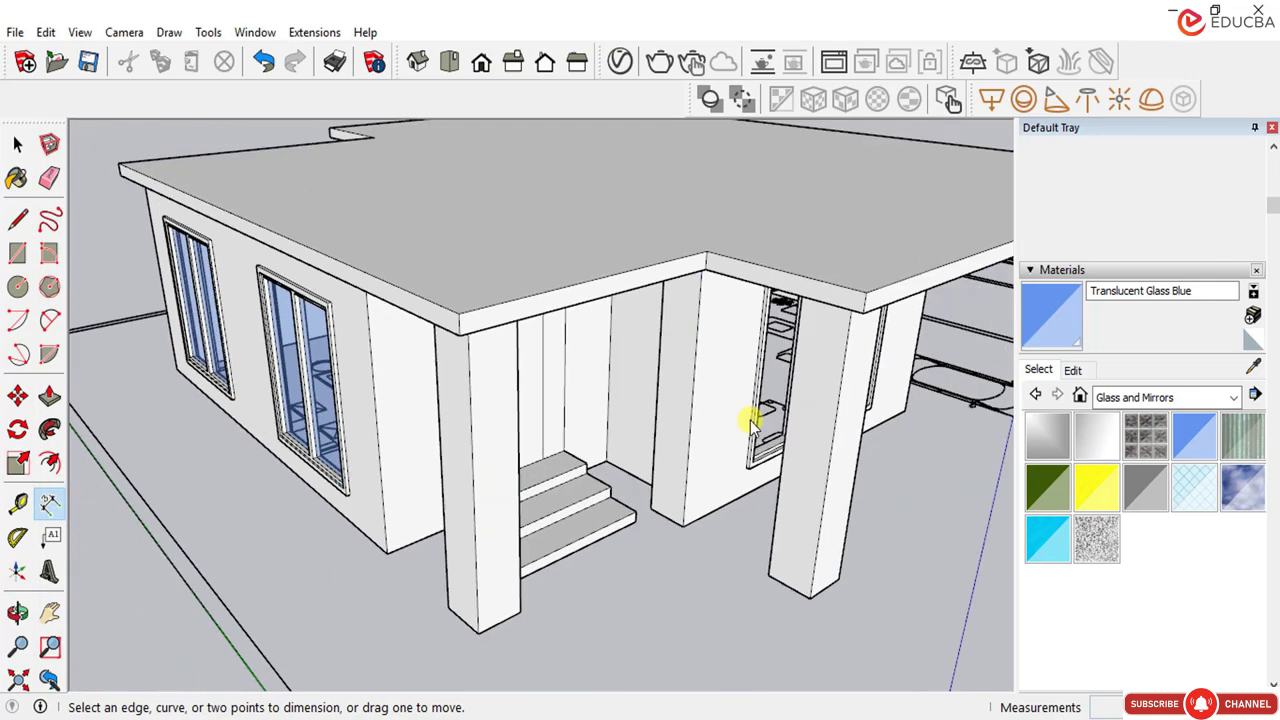
pyautogui.moveTo(752, 425); pyautogui.dragTo(277, 380, button='middle')
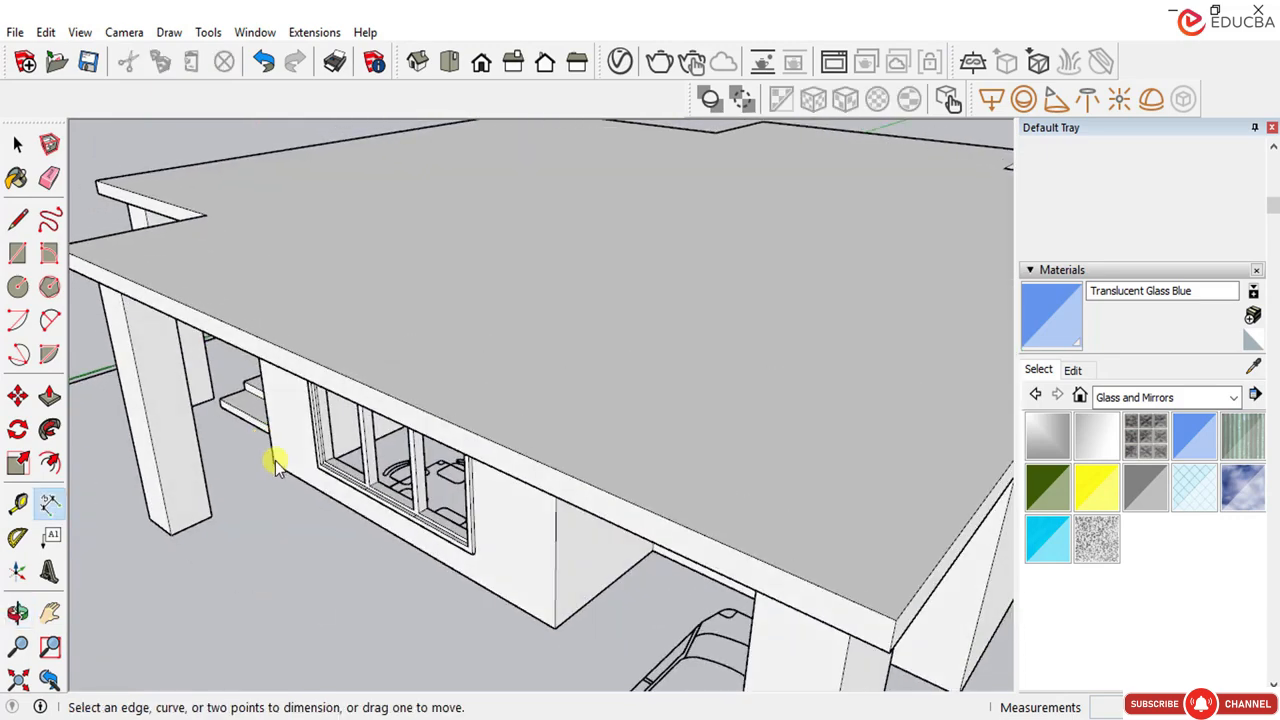
pyautogui.scroll(8, 329, 371)
pyautogui.moveTo(310, 450); pyautogui.dragTo(289, 409, button='middle')
pyautogui.scroll(2, 300, 415)
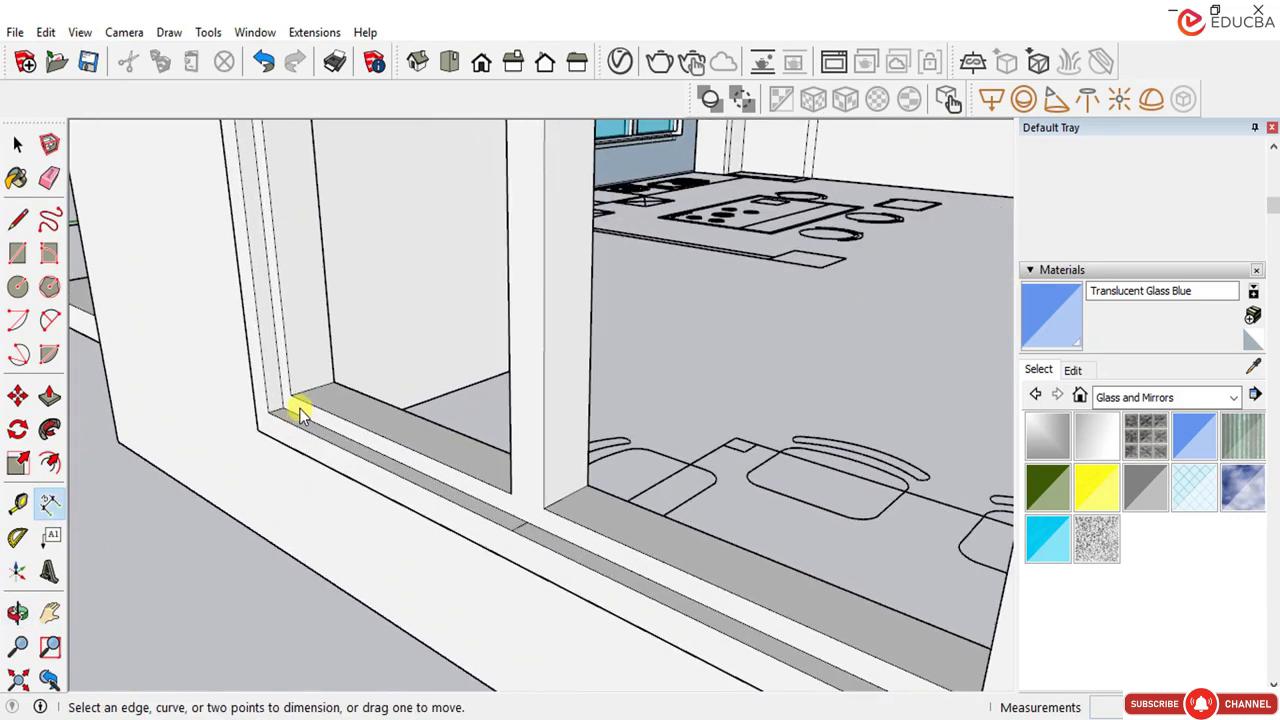
pyautogui.click(49, 397)
pyautogui.click(347, 428)
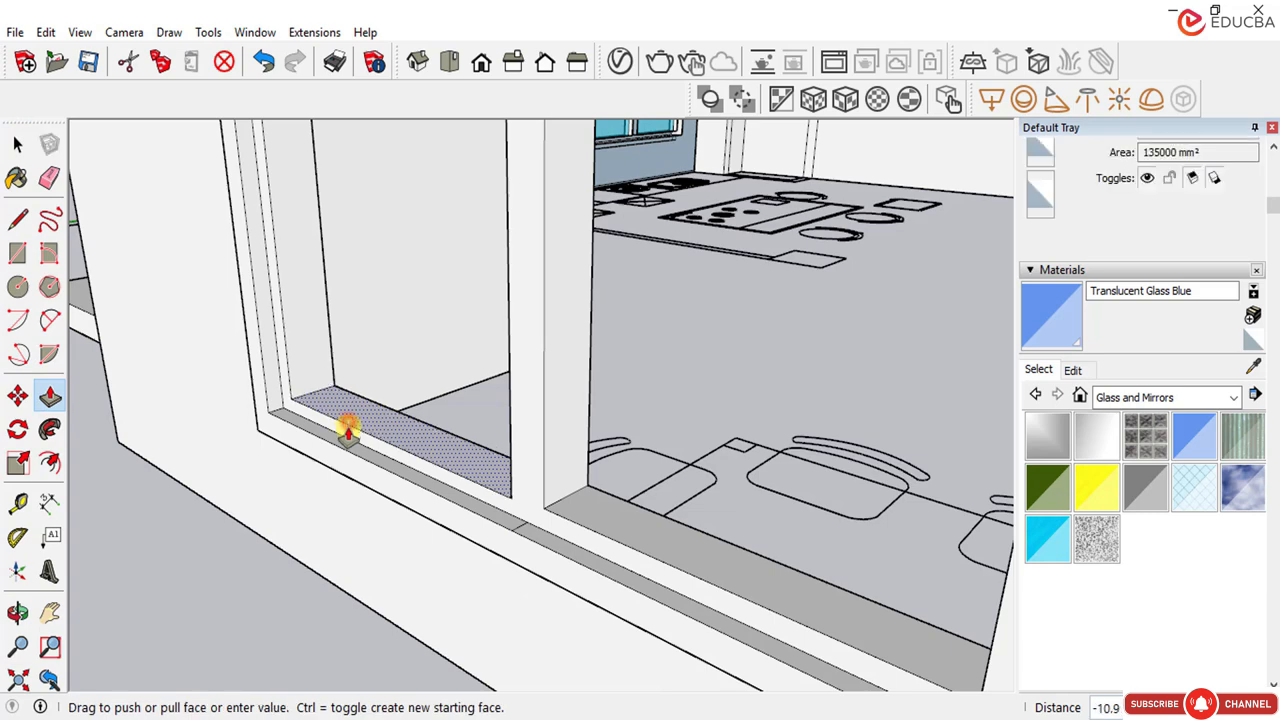
pyautogui.click(344, 424)
pyautogui.click(338, 422)
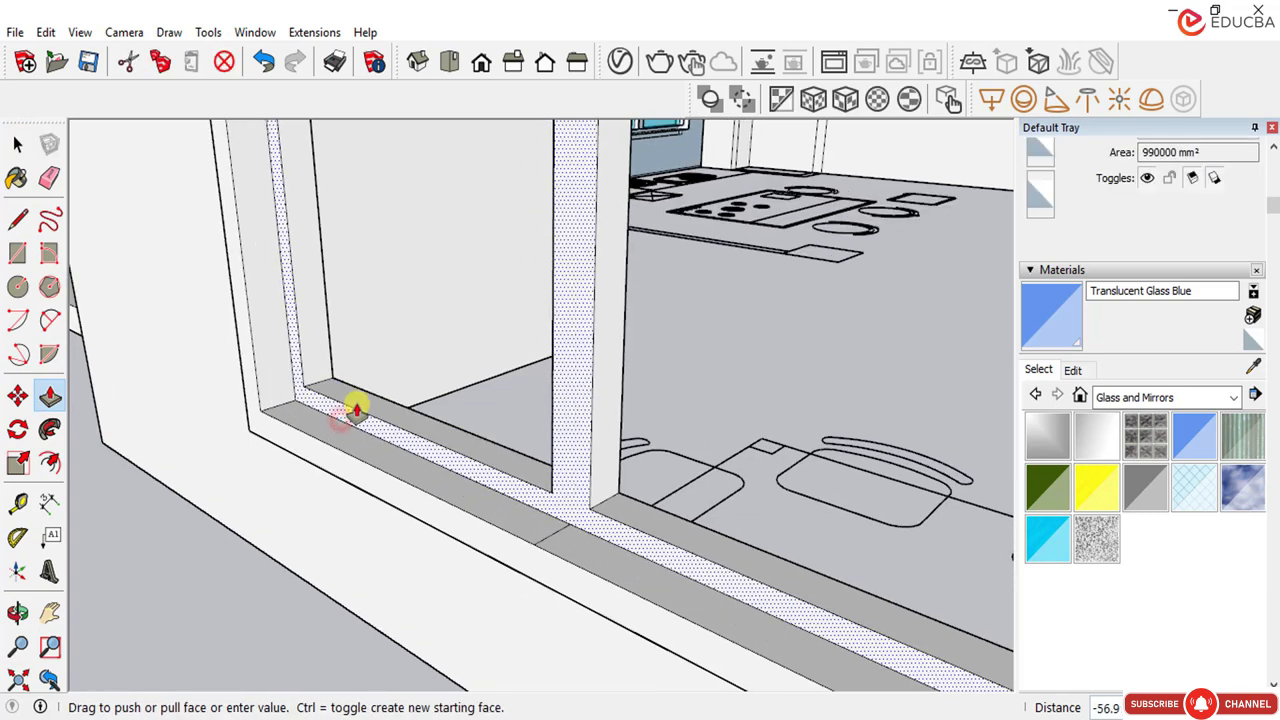
pyautogui.write('25')
pyautogui.press('Return')
# Step: Measure the remaining recess depth at the lower corner of the first pane opening in the large front window
pyautogui.scroll(-2, 370, 430)
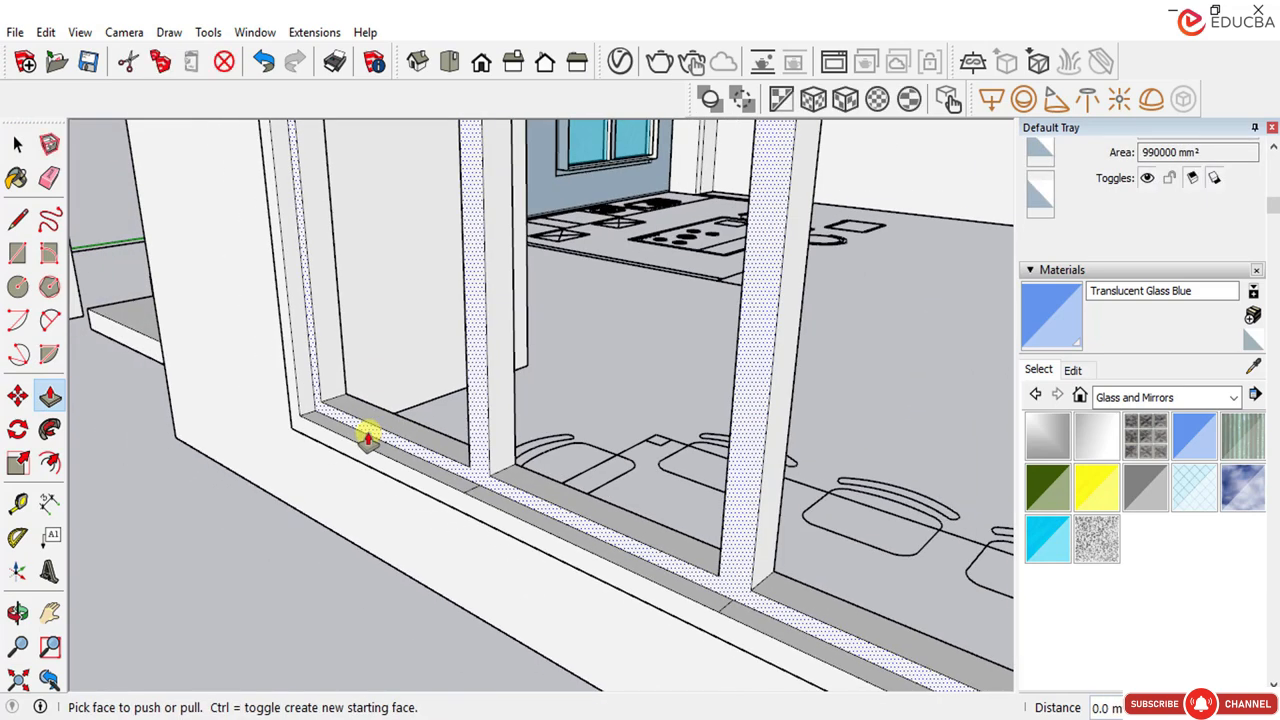
pyautogui.click(49, 504)
pyautogui.scroll(2, 333, 400)
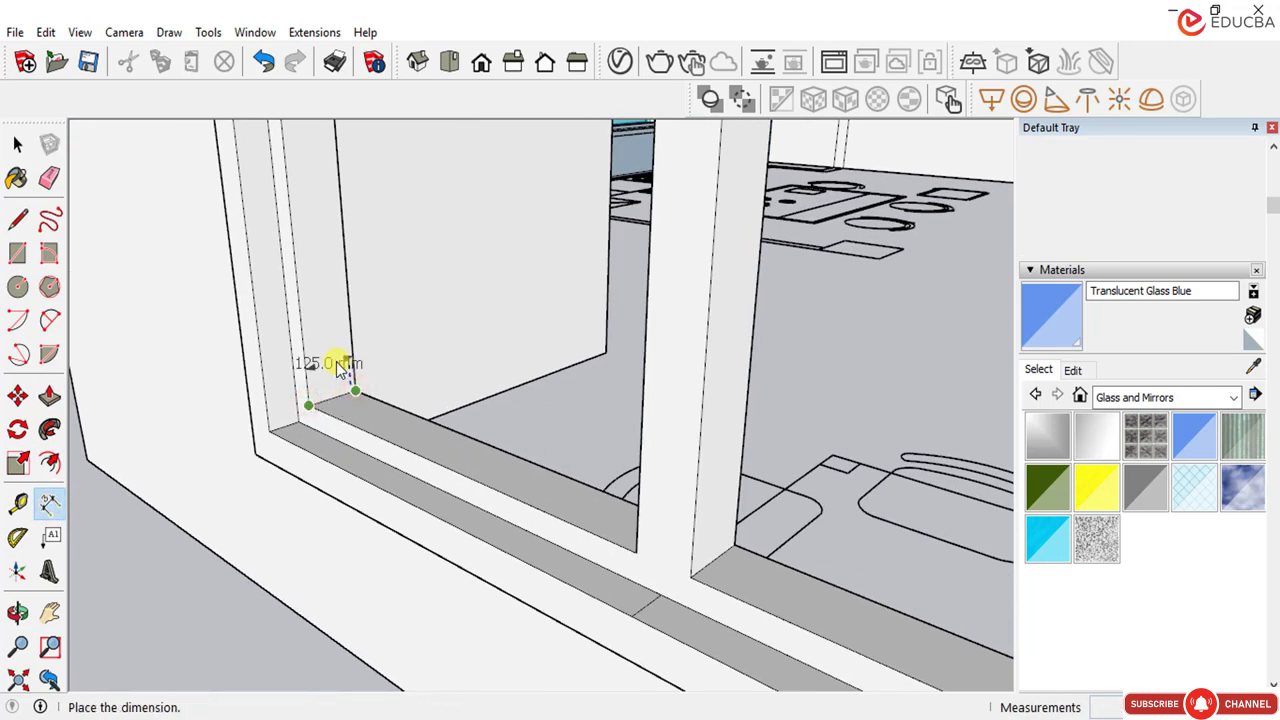
pyautogui.click(340, 368)
pyautogui.scroll(-2, 371, 320)
pyautogui.moveTo(371, 320); pyautogui.dragTo(368, 440, button='middle')
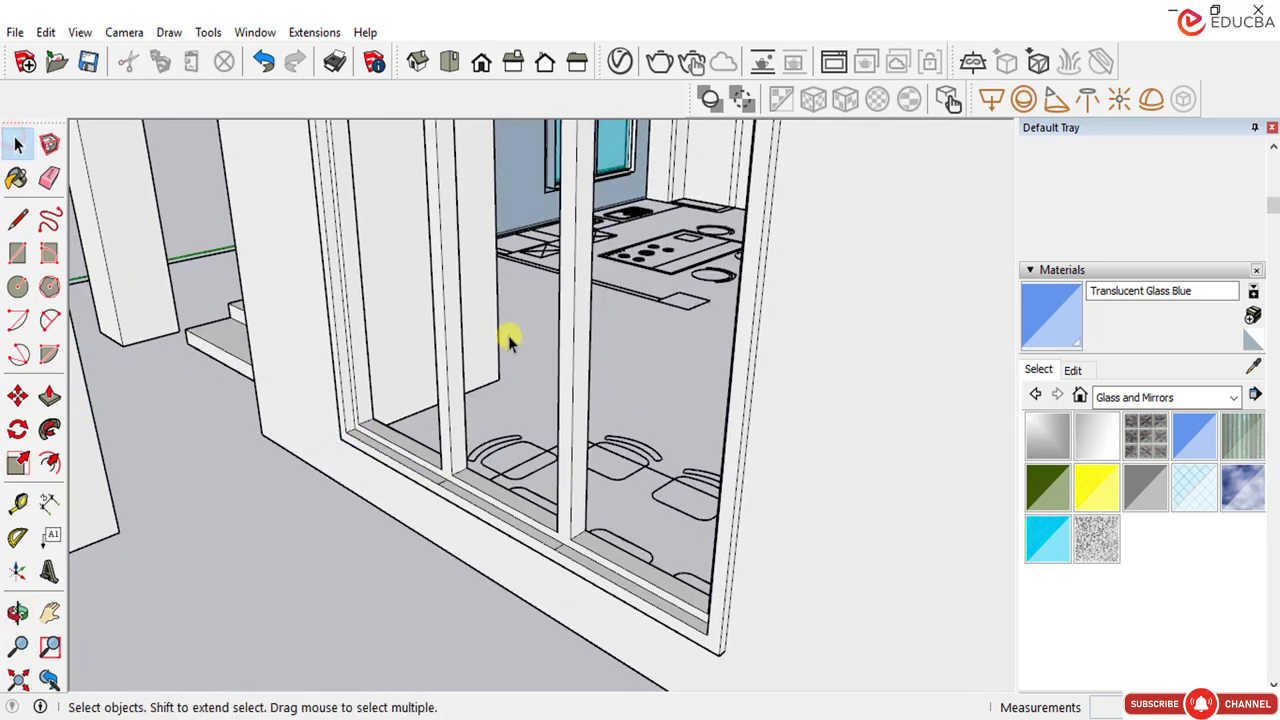
# Step: Draw a rectangle filling the front window's pane opening nearest the steps, from the sill edge's midpoint to the diagonally opposite upper edge's midpoint
pyautogui.scroll(-3, 508, 340)
pyautogui.moveTo(449, 391); pyautogui.dragTo(443, 371, button='middle')
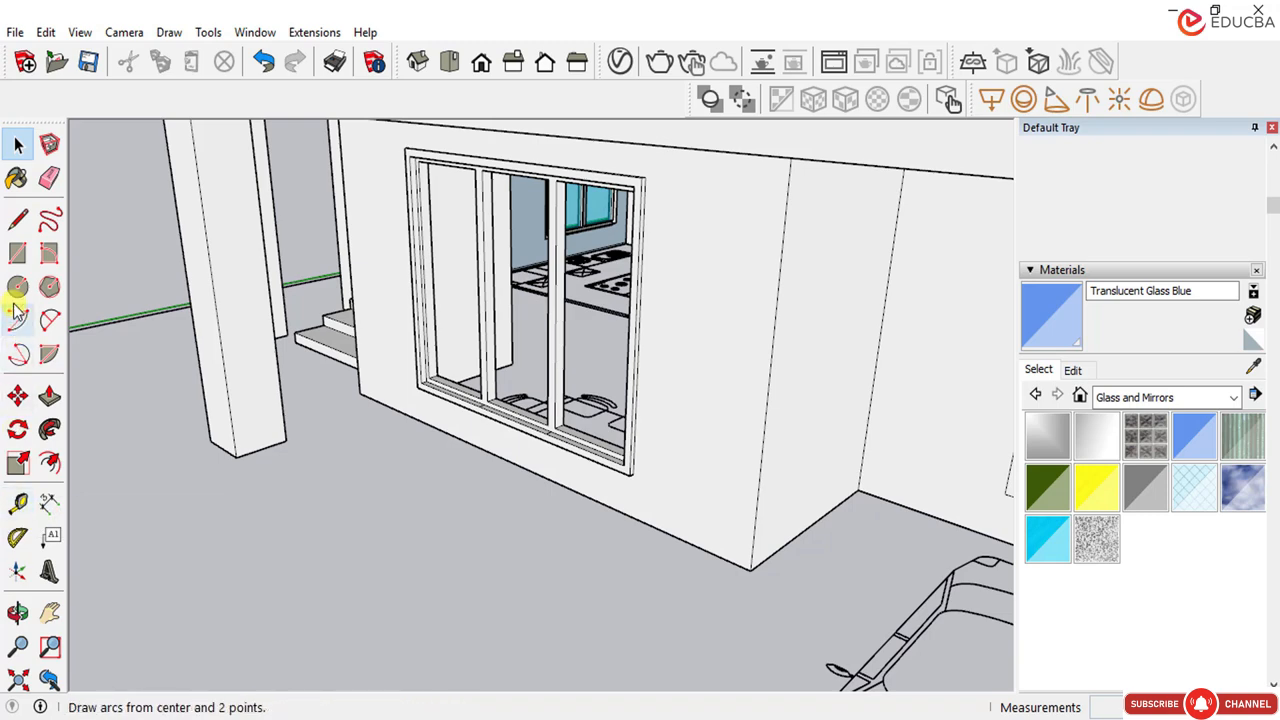
pyautogui.click(18, 254)
pyautogui.scroll(5, 429, 368)
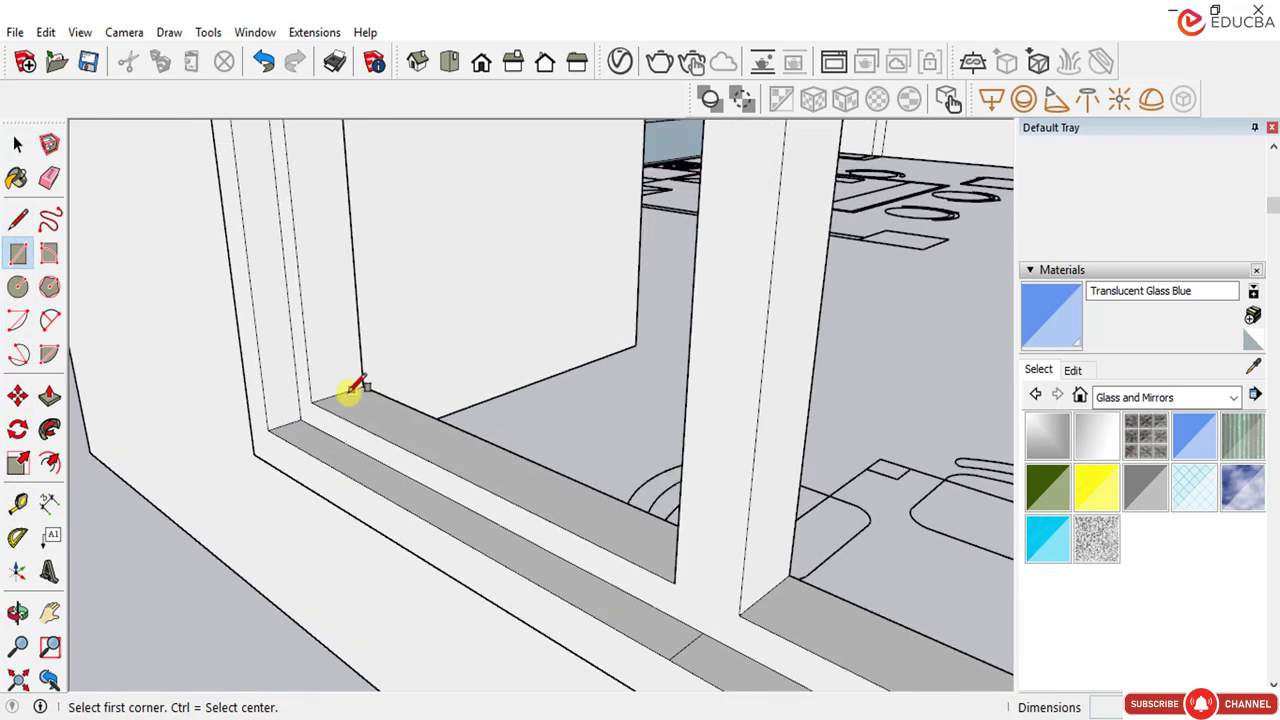
pyautogui.scroll(2, 340, 393)
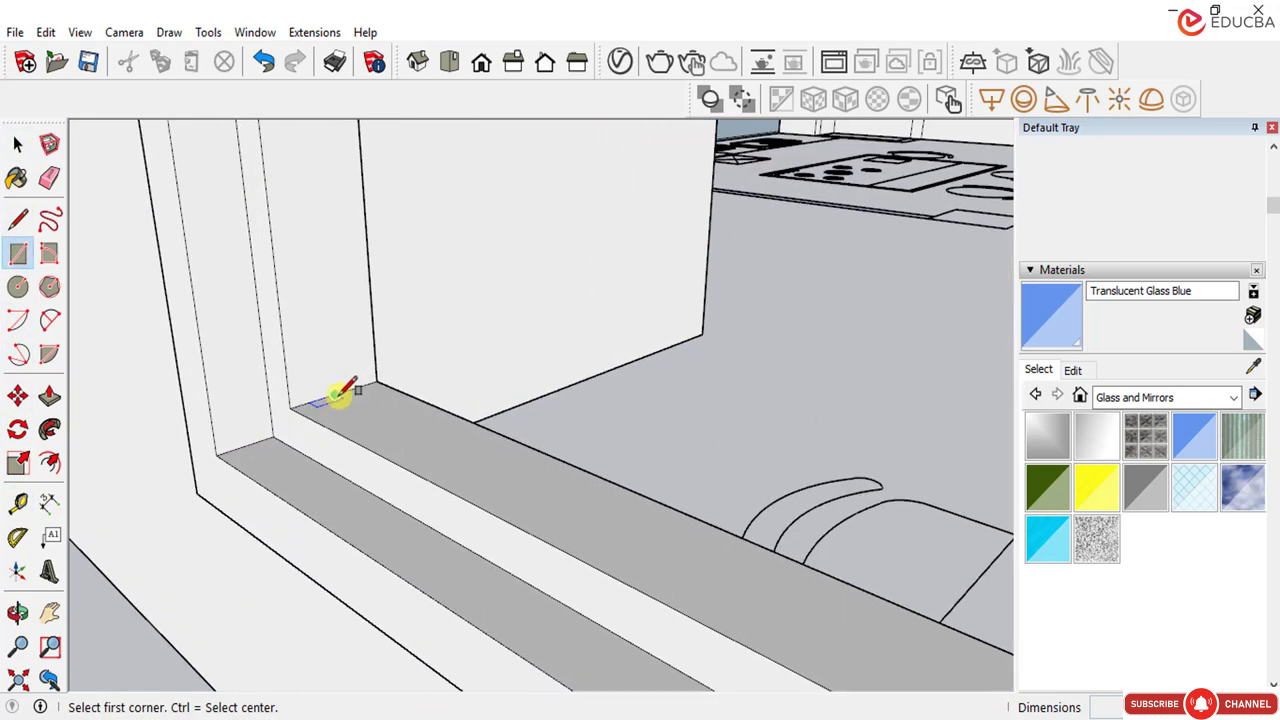
pyautogui.click(338, 394)
pyautogui.scroll(-7, 430, 340)
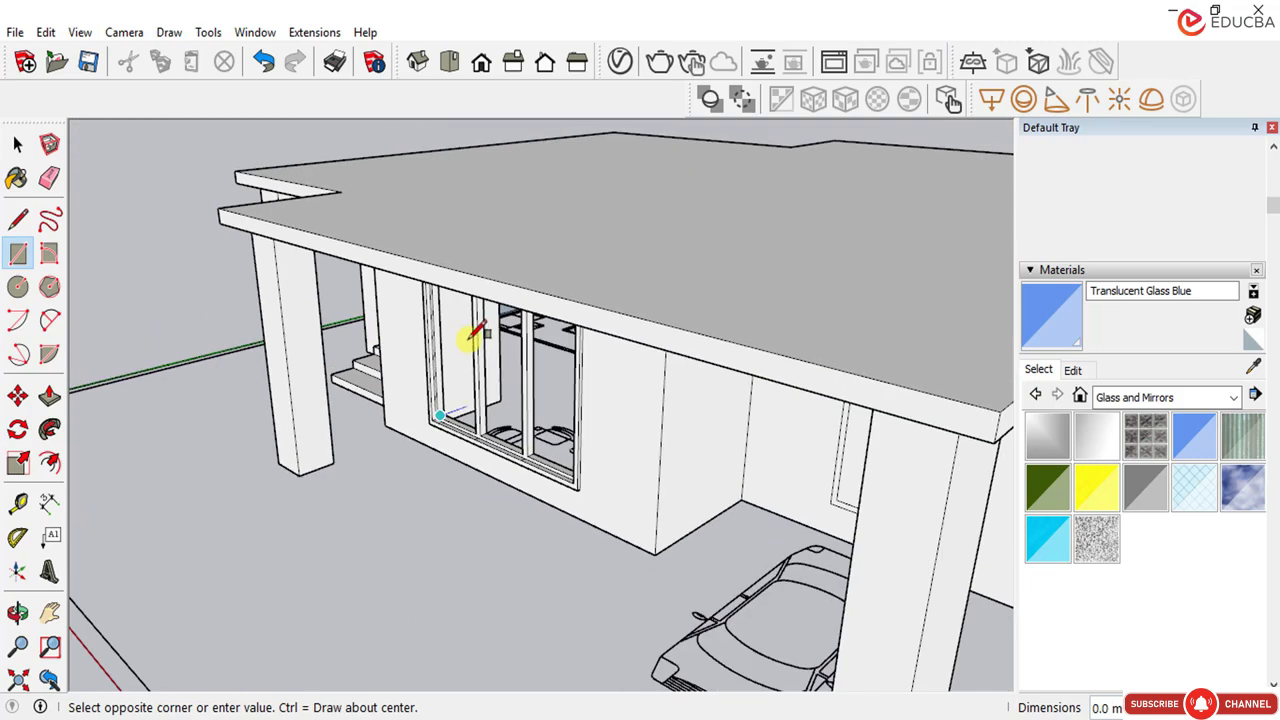
pyautogui.moveTo(474, 336); pyautogui.dragTo(660, 220, button='middle')
pyautogui.scroll(5, 678, 175)
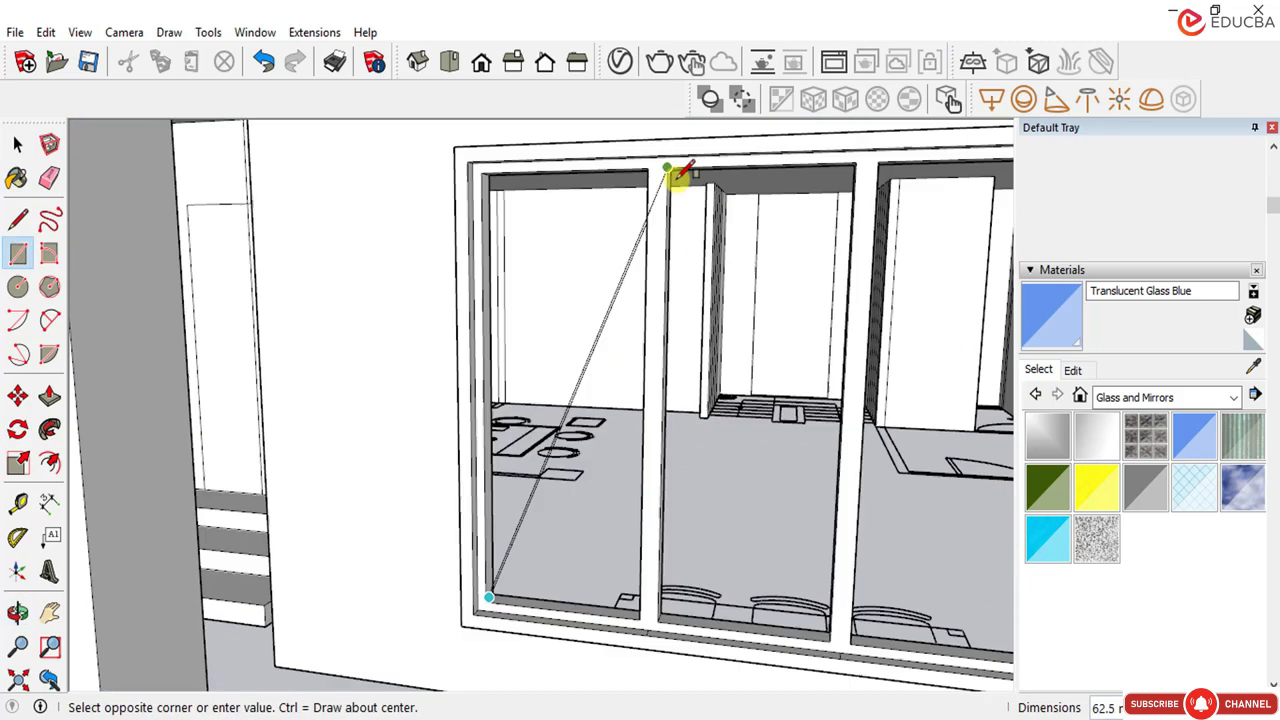
pyautogui.moveTo(678, 175); pyautogui.dragTo(720, 211, button='middle')
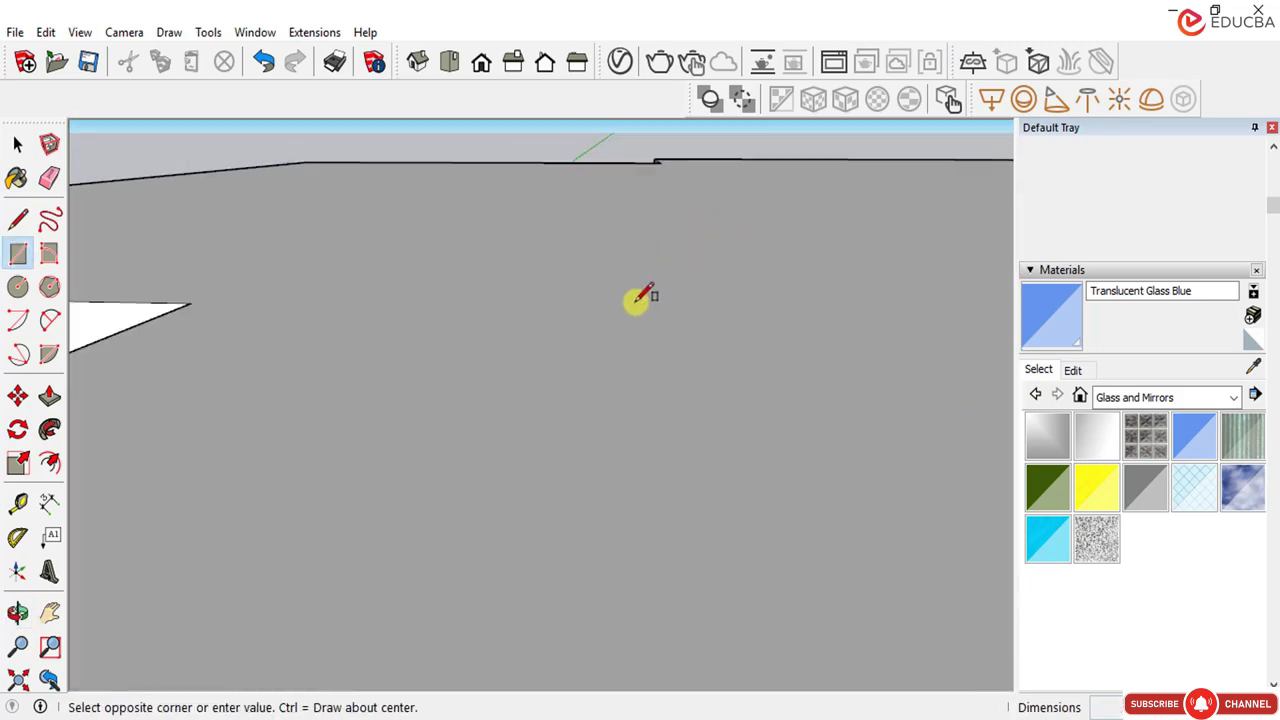
pyautogui.scroll(-5, 637, 300)
pyautogui.moveTo(634, 217); pyautogui.dragTo(643, 360, button='middle')
pyautogui.scroll(5, 868, 278)
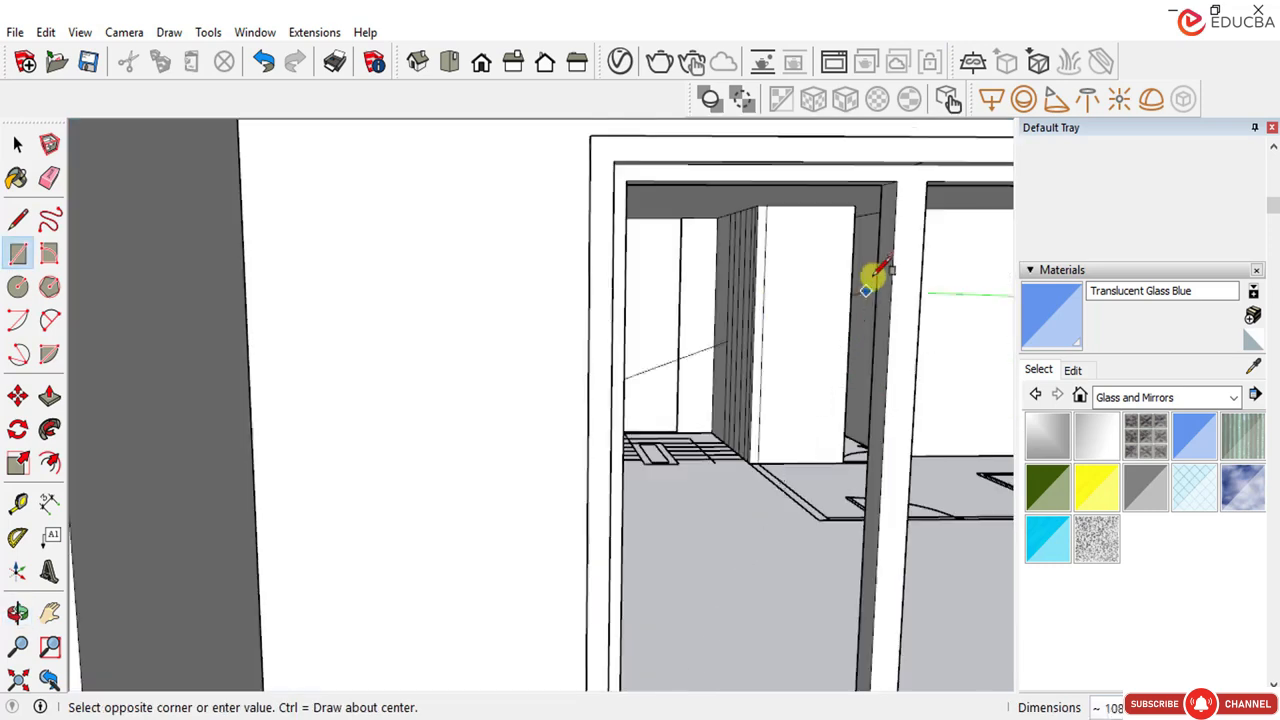
pyautogui.scroll(5, 873, 277)
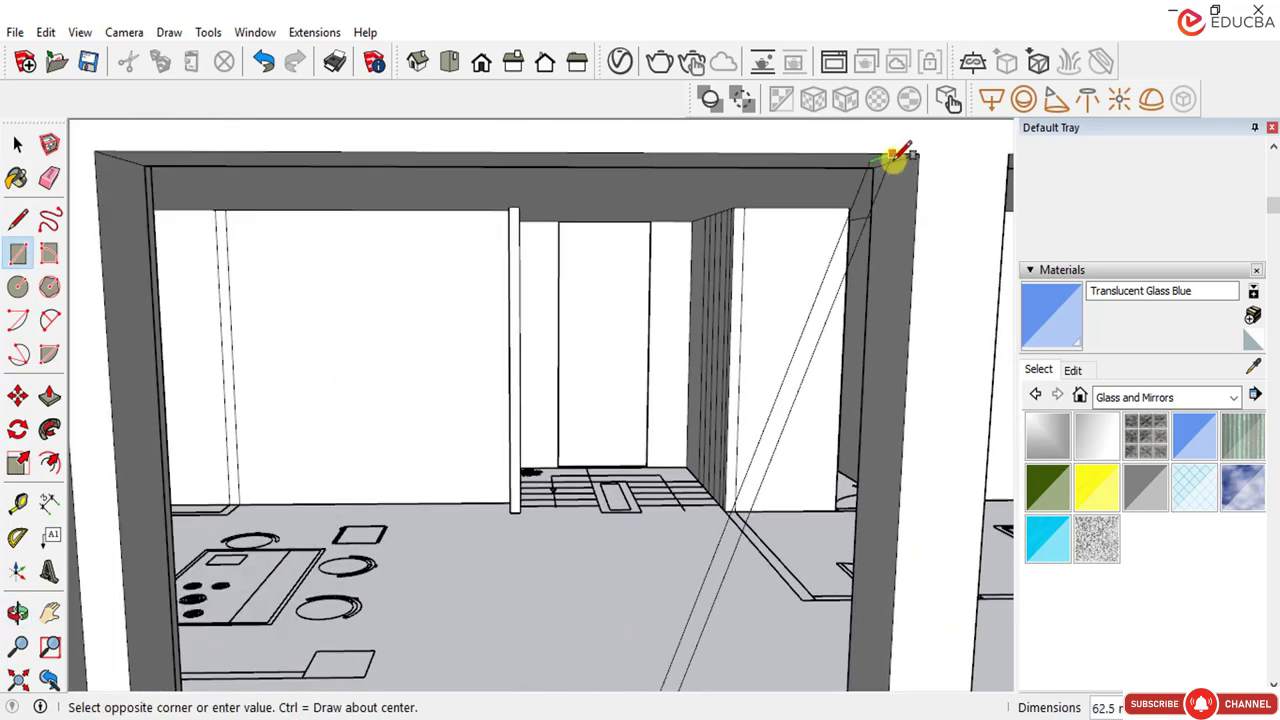
pyautogui.click(893, 158)
pyautogui.scroll(-6, 546, 220)
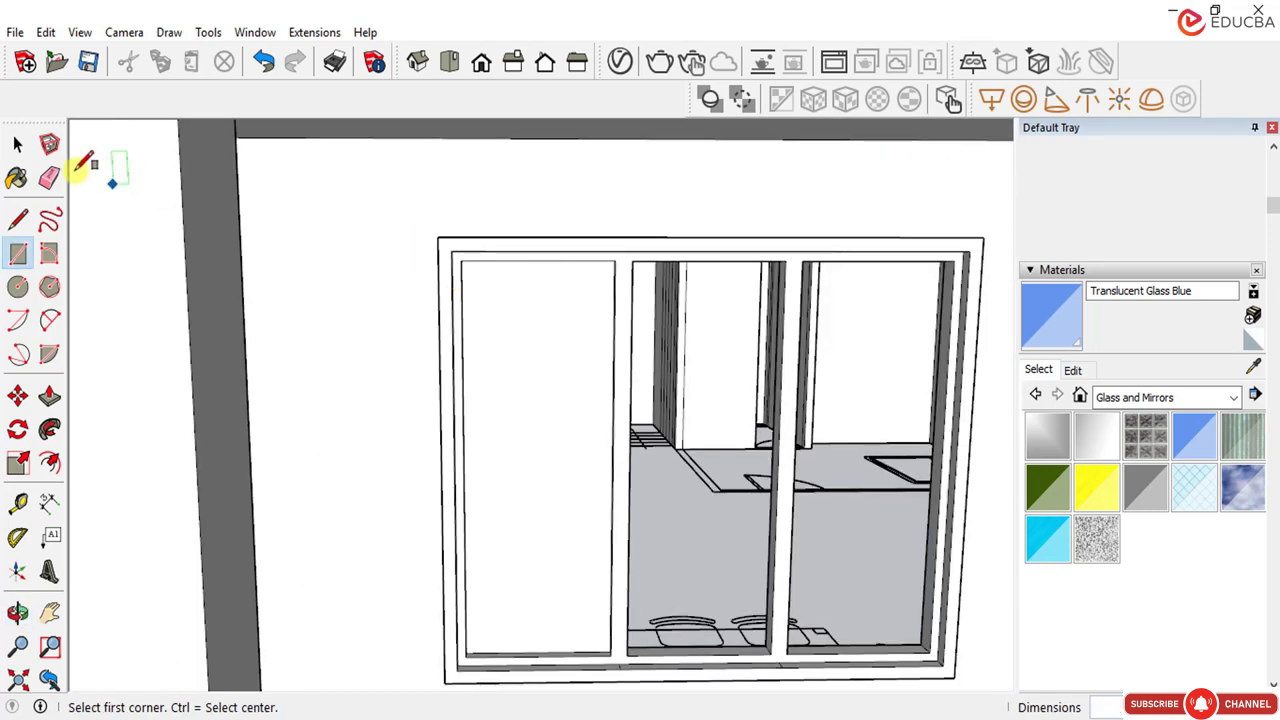
# Step: Copy the pane face from the large front window's first opening into the middle opening, matching the openings' lower frame corners
pyautogui.click(18, 146)
pyautogui.click(500, 430)
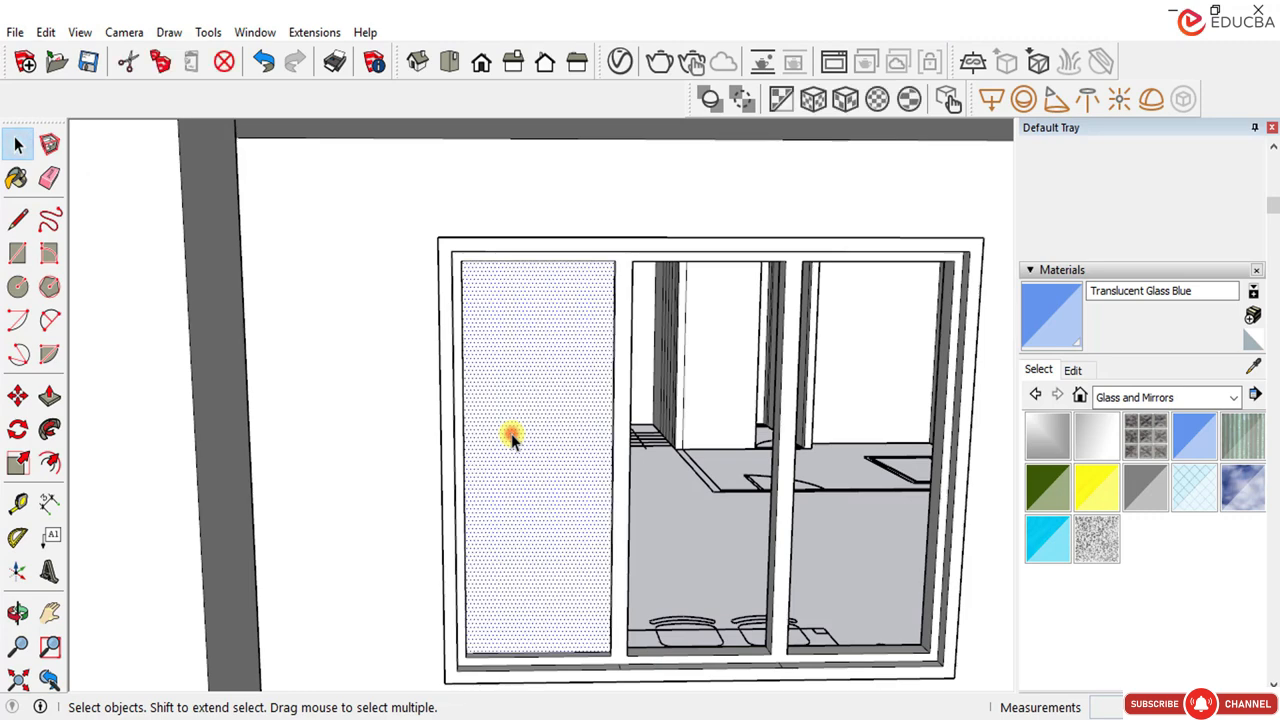
pyautogui.click(17, 398)
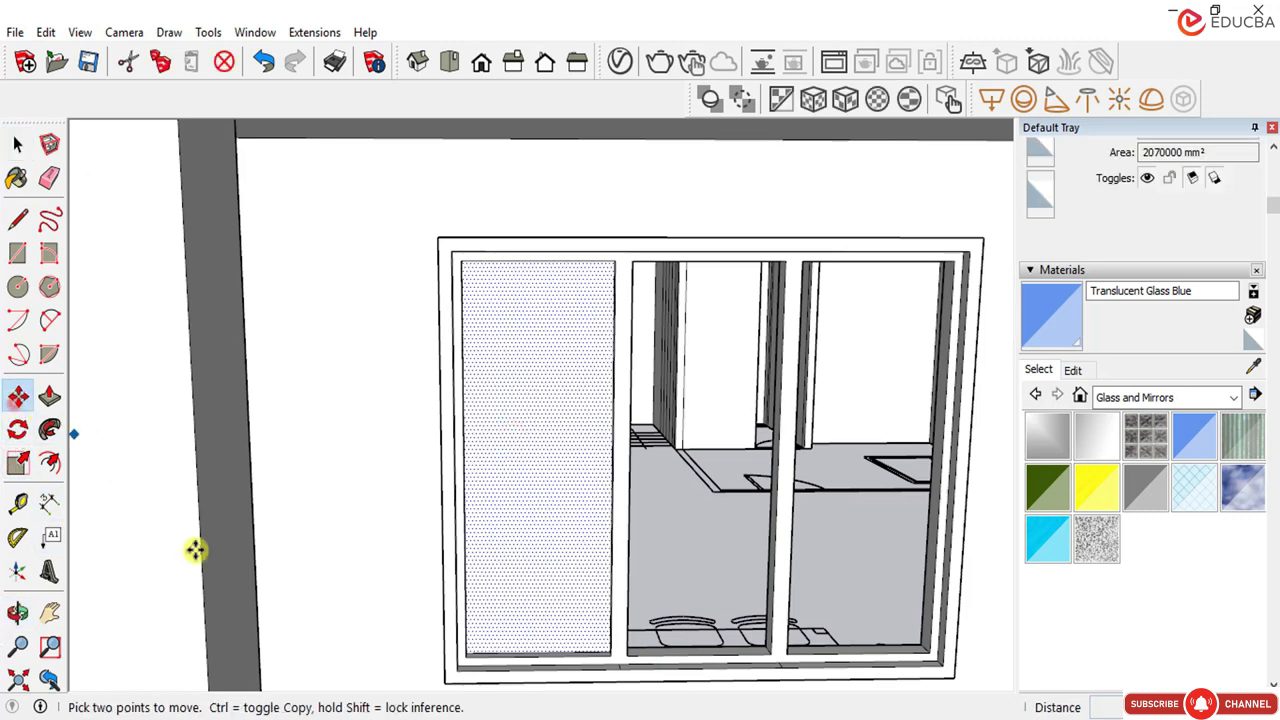
pyautogui.scroll(5, 494, 690)
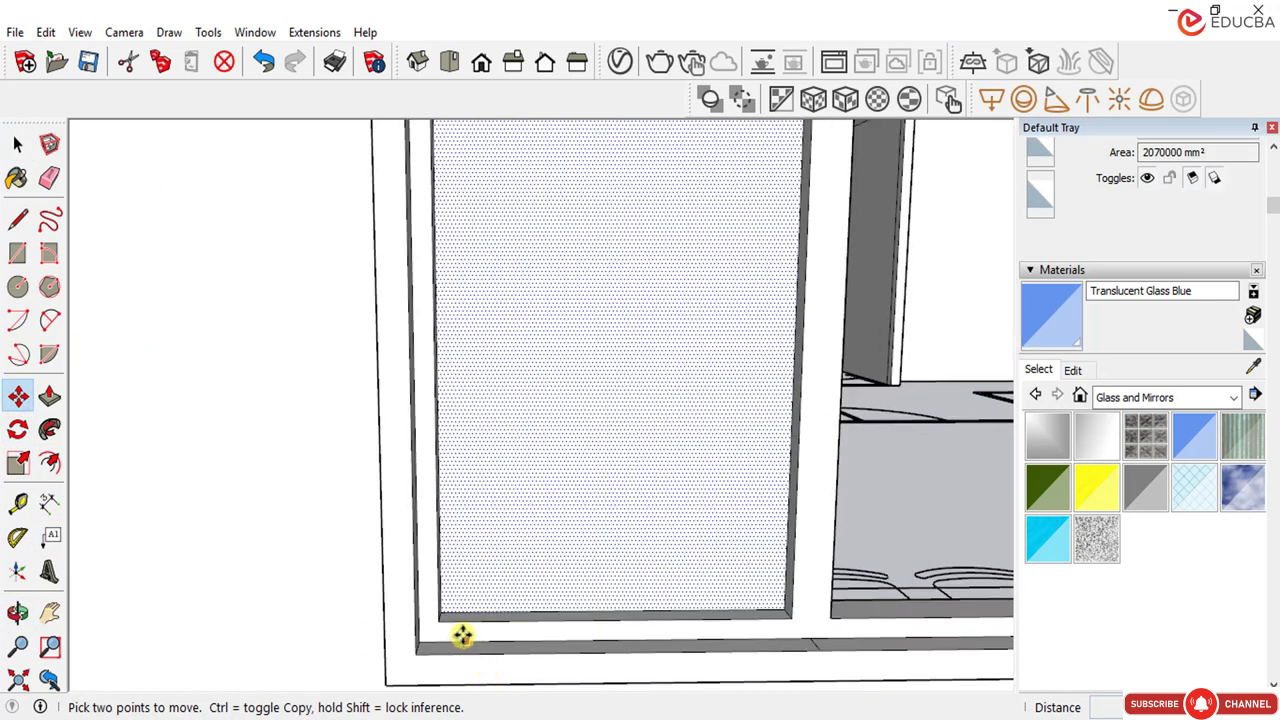
pyautogui.scroll(2, 462, 636)
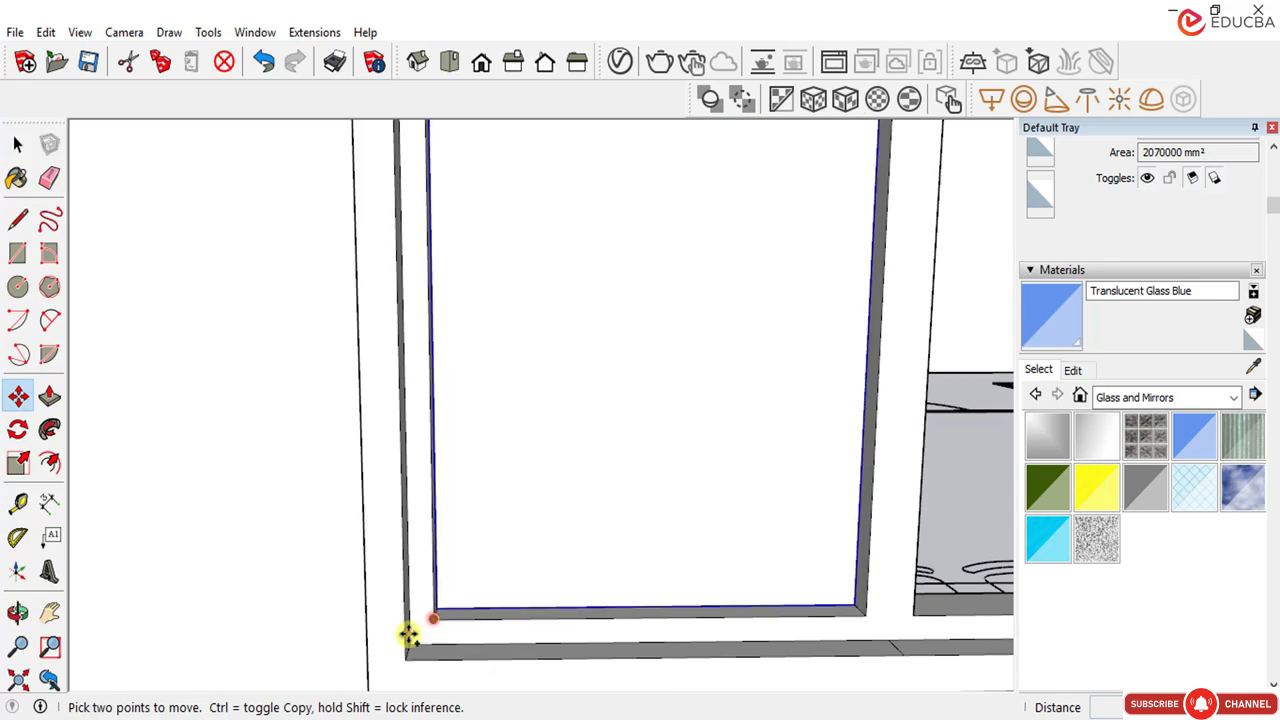
pyautogui.click(406, 632)
pyautogui.press('ctrl')
pyautogui.scroll(-3, 481, 498)
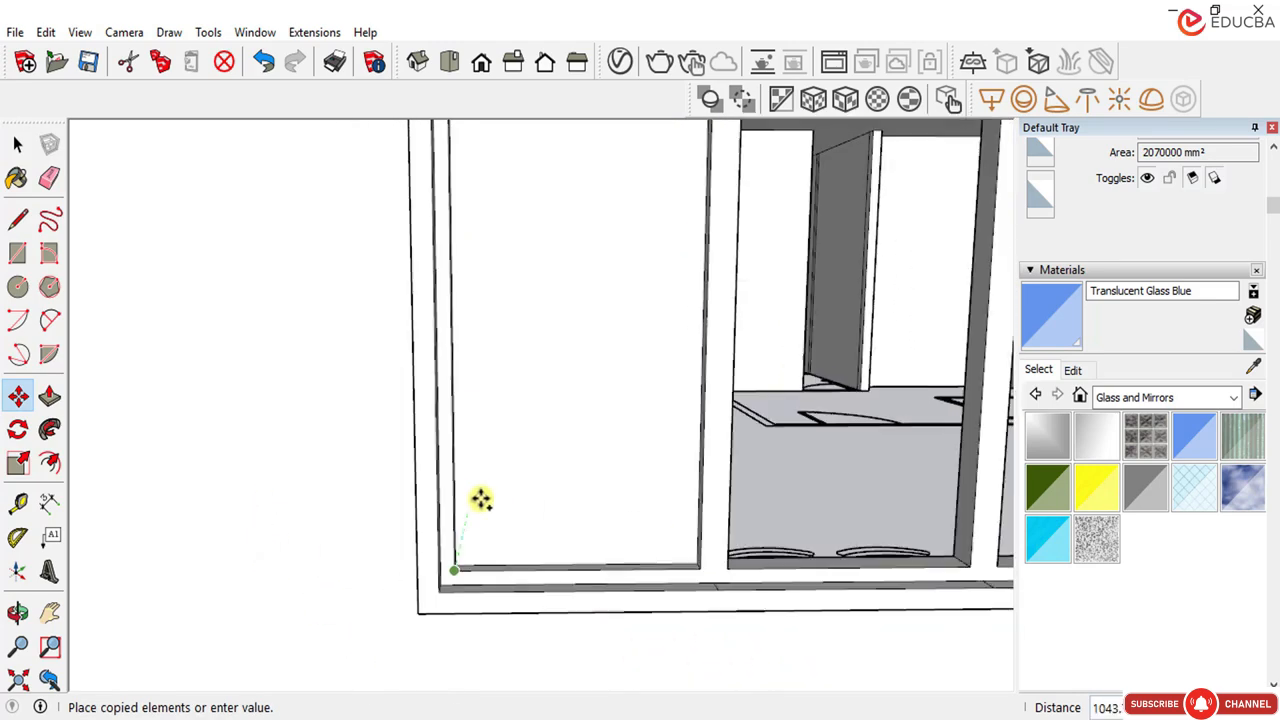
pyautogui.scroll(3, 743, 593)
pyautogui.scroll(2, 733, 563)
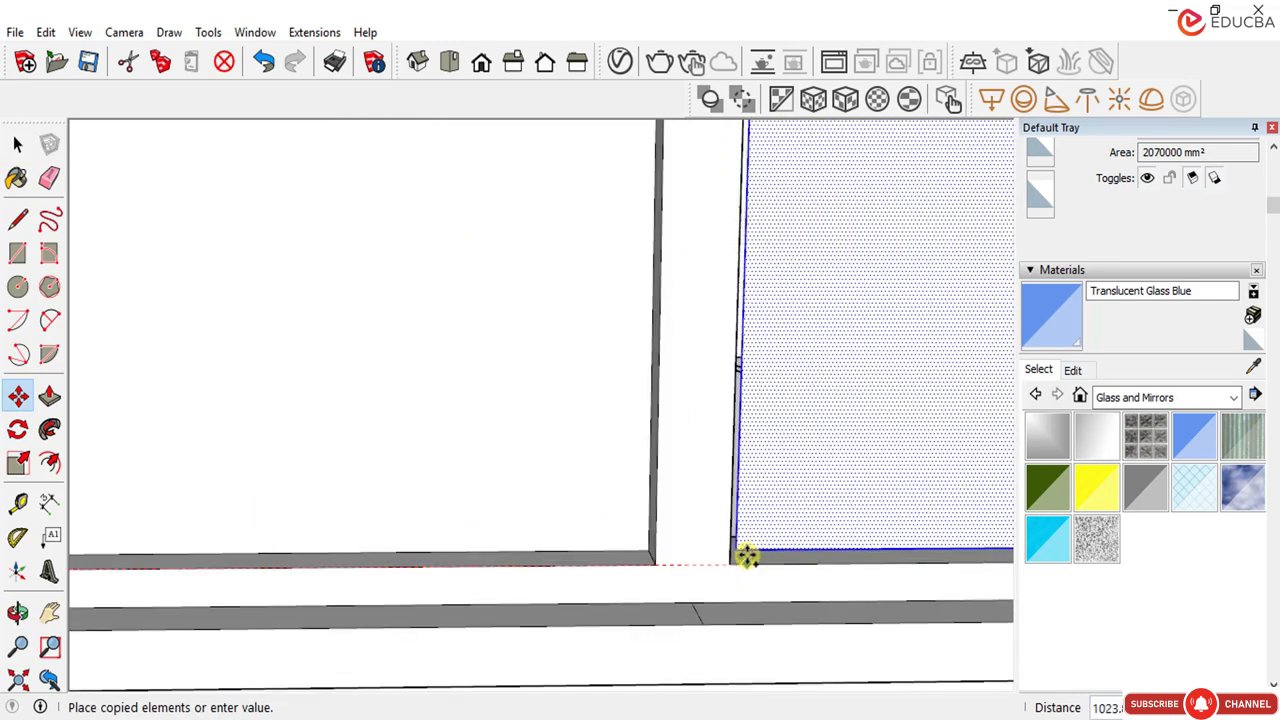
pyautogui.click(721, 567)
# Step: Copy the middle pane face into the large front window's third opening, aligned at the lower frame corner, and clear the selection
pyautogui.scroll(-1, 609, 574)
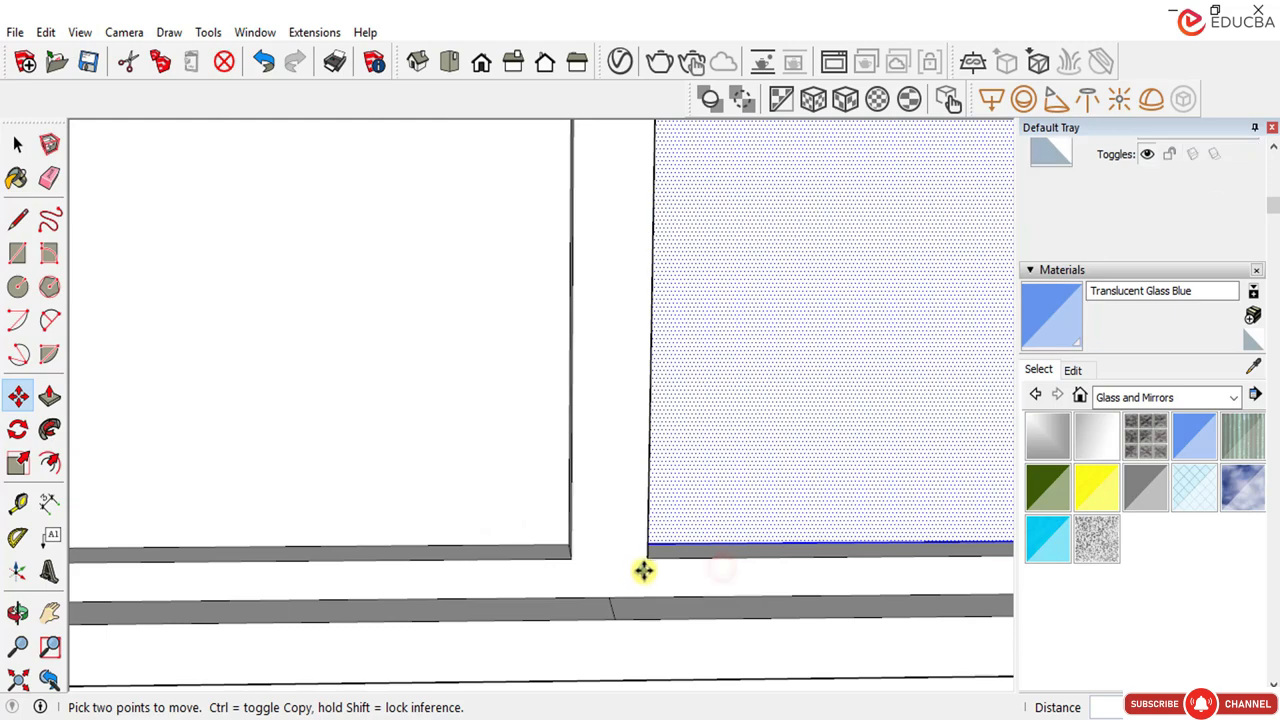
pyautogui.scroll(-1, 606, 575)
pyautogui.click(611, 570)
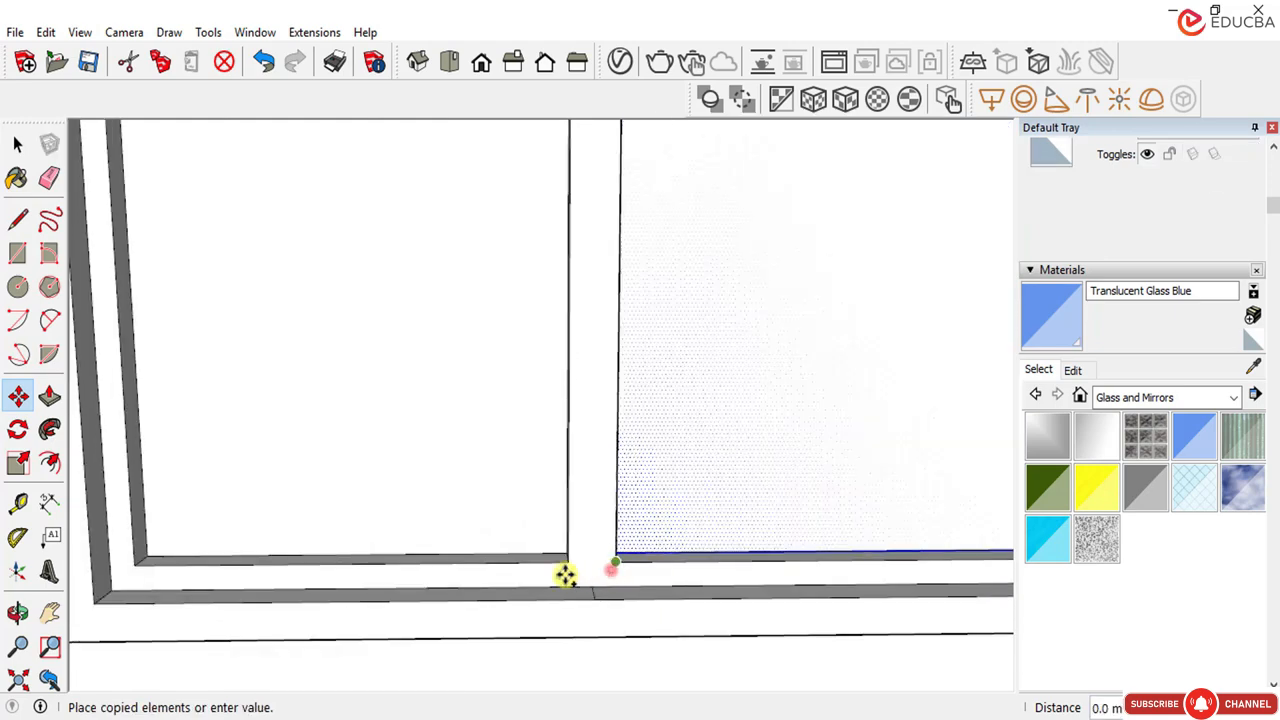
pyautogui.scroll(-2, 406, 563)
pyautogui.scroll(3, 754, 534)
pyautogui.scroll(3, 637, 567)
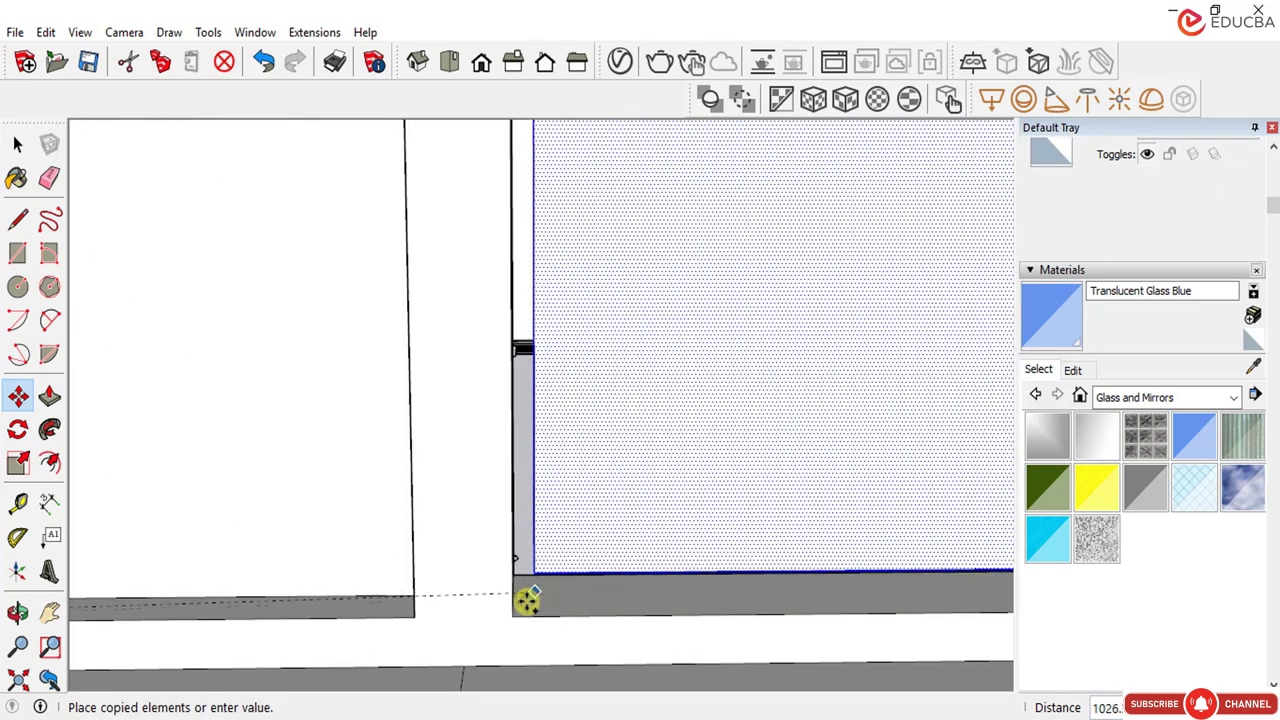
pyautogui.click(512, 618)
pyautogui.scroll(-2, 611, 551)
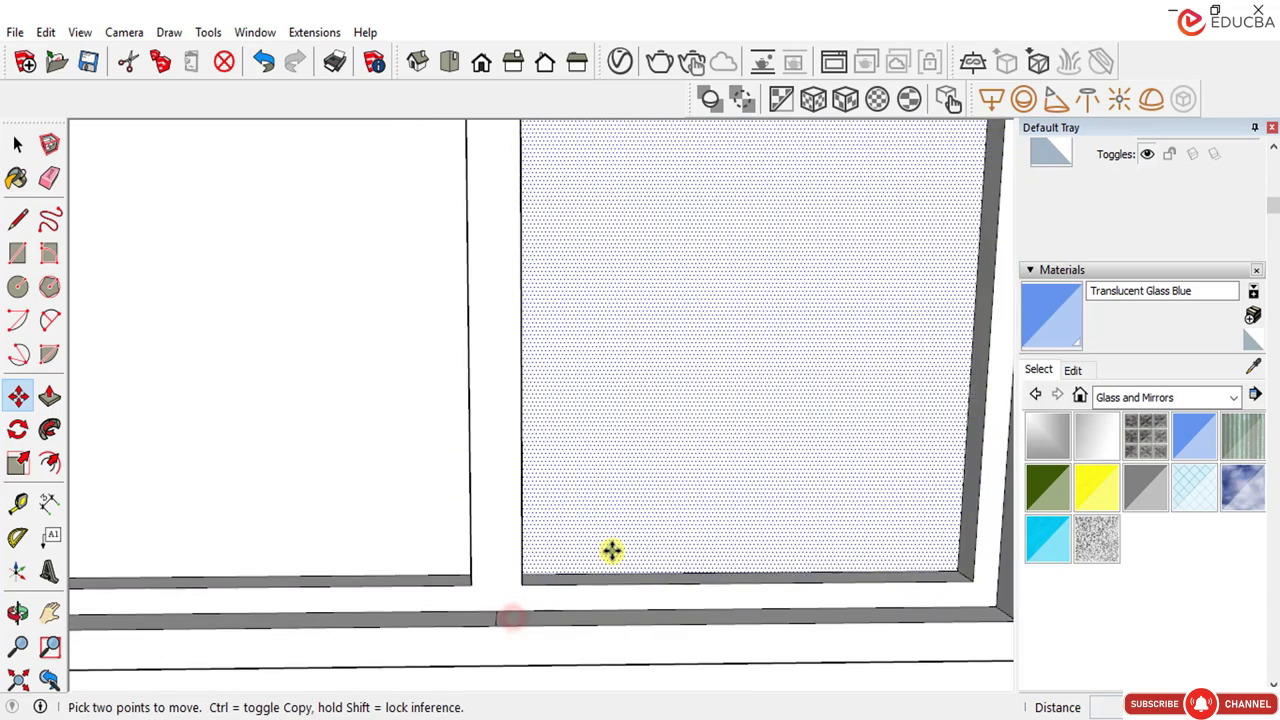
pyautogui.moveTo(611, 551); pyautogui.dragTo(554, 486, button='middle')
pyautogui.scroll(-6, 650, 495)
pyautogui.hotkey('ctrl', 't')
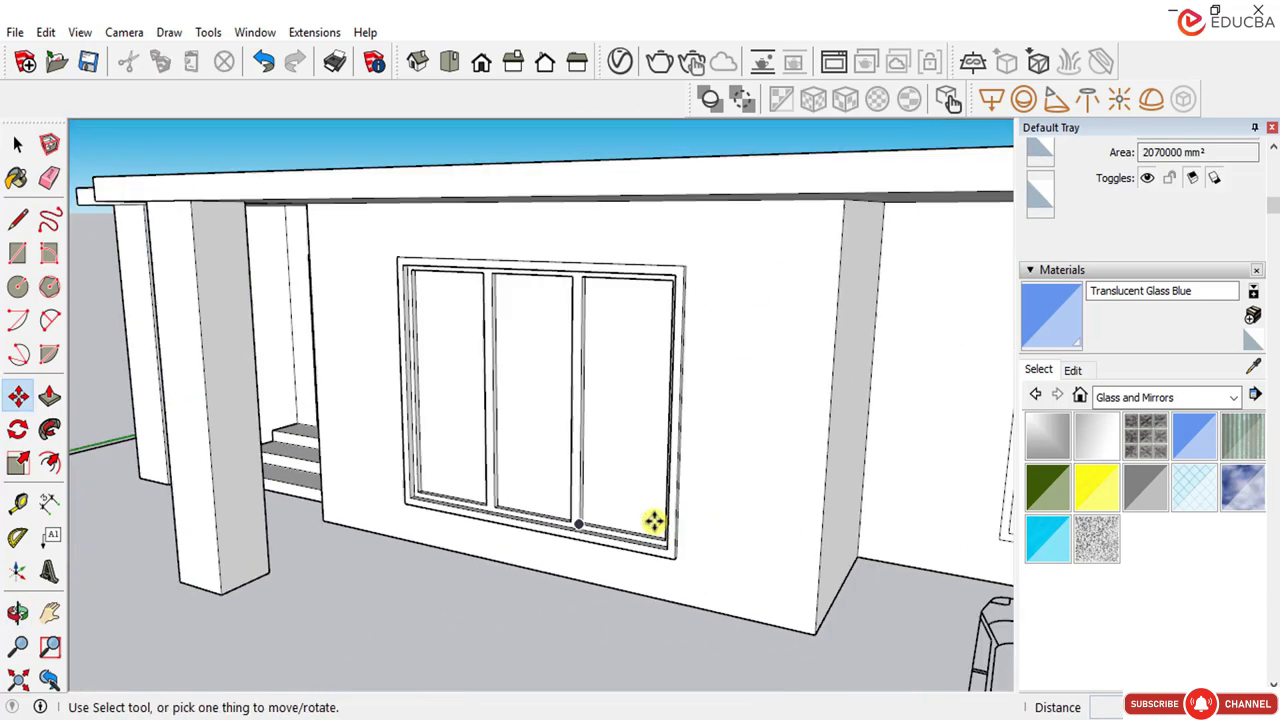
# Step: Sample the Translucent Glass Blue material from a glass pane of the side window nearest the front steps
pyautogui.click(22, 148)
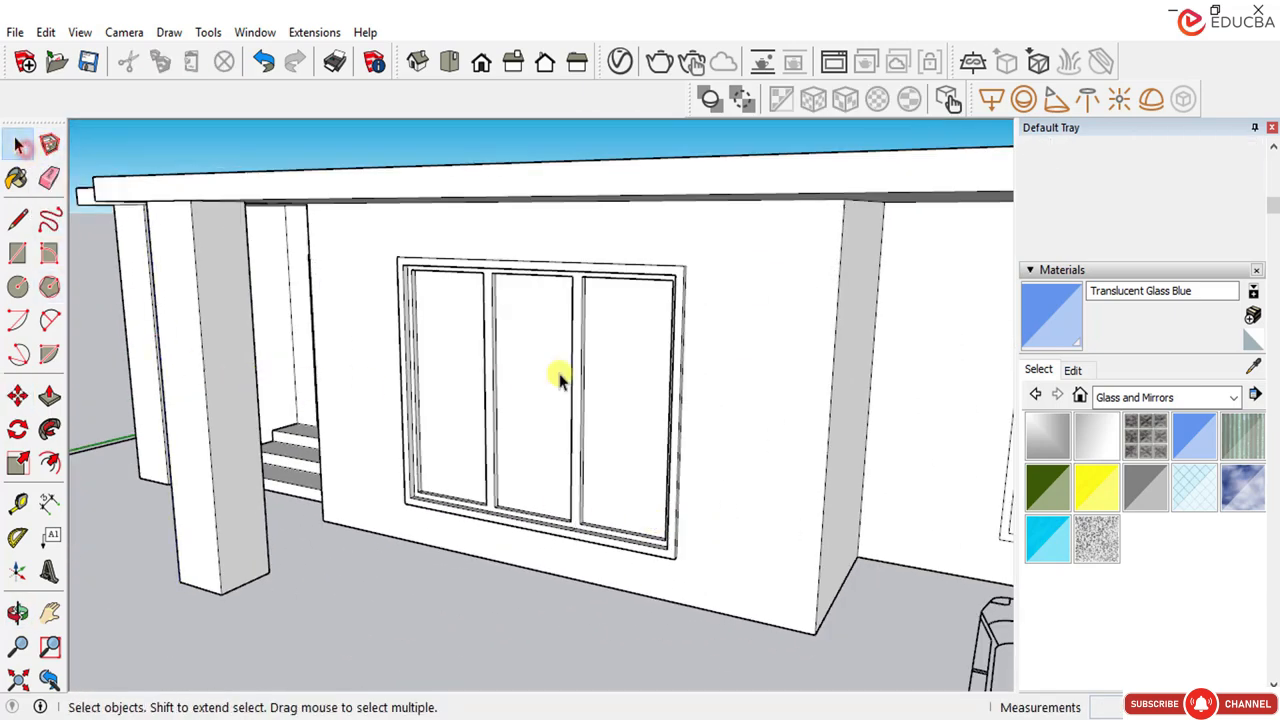
pyautogui.scroll(-3, 565, 300)
pyautogui.moveTo(134, 323); pyautogui.dragTo(131, 351, button='middle')
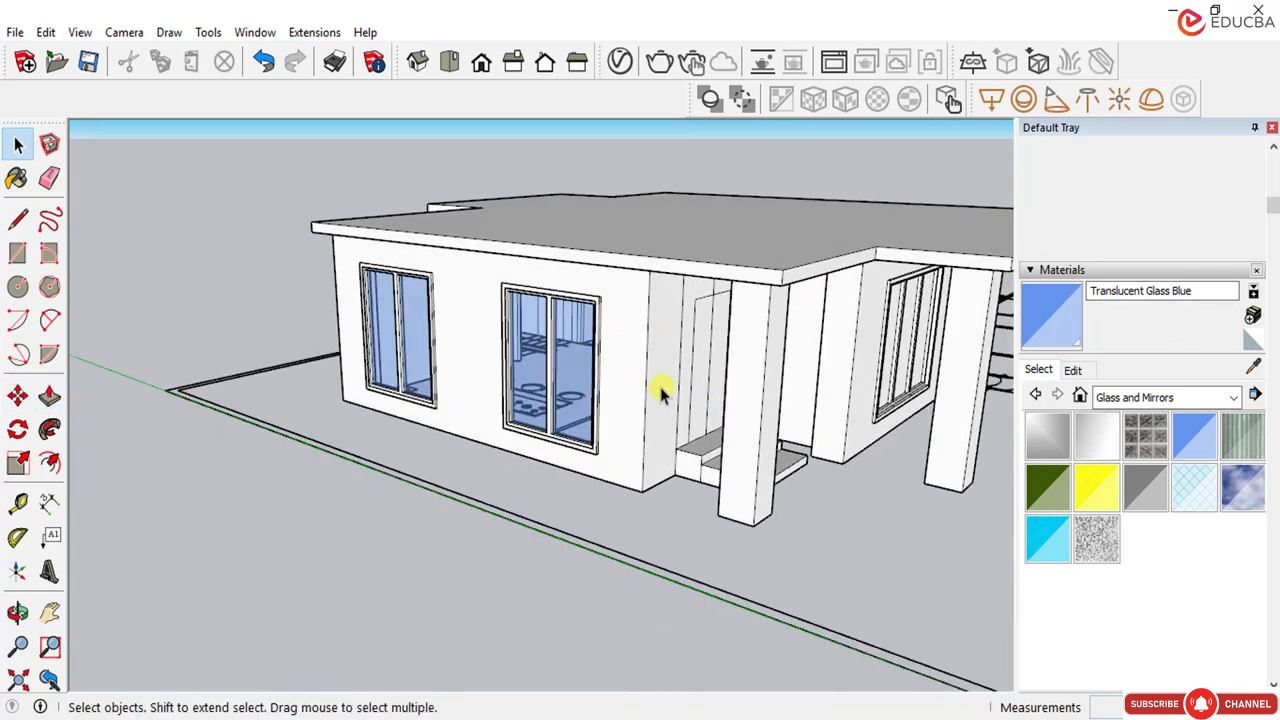
pyautogui.moveTo(660, 392); pyautogui.dragTo(634, 240, button='middle')
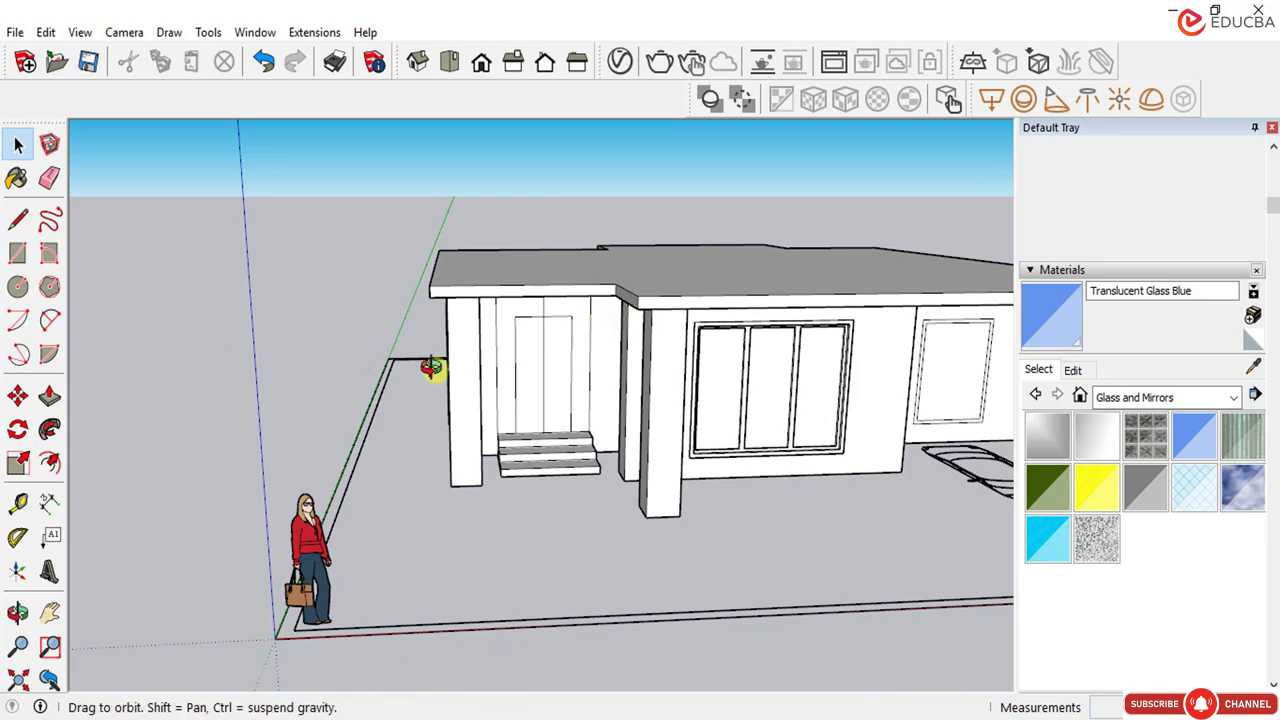
pyautogui.moveTo(431, 367); pyautogui.dragTo(600, 291, button='middle')
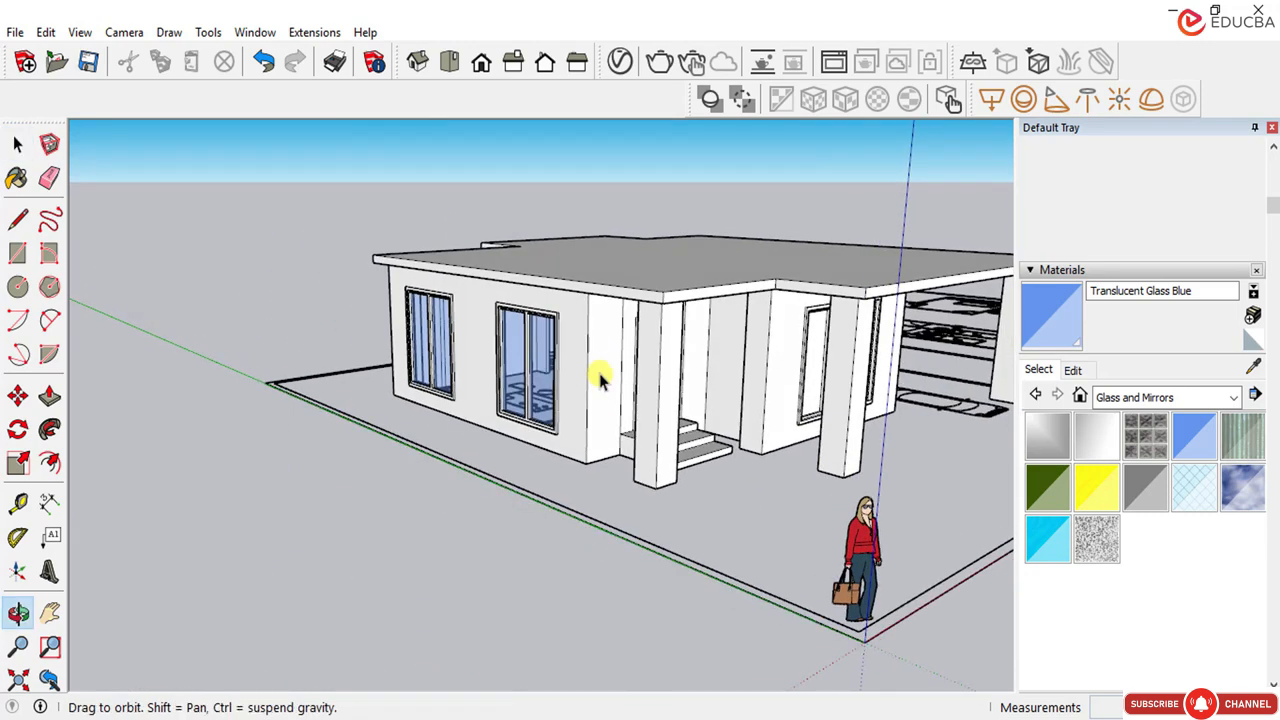
pyautogui.scroll(1, 537, 362)
pyautogui.click(538, 355)
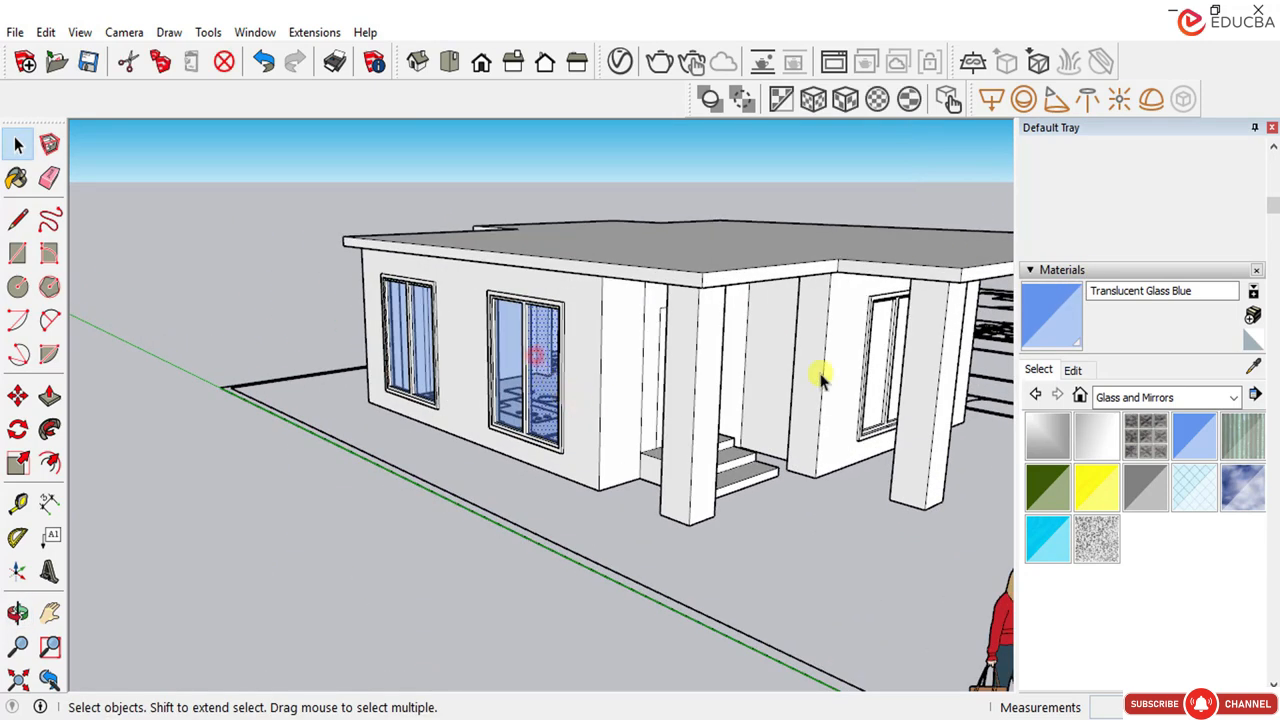
pyautogui.click(1253, 370)
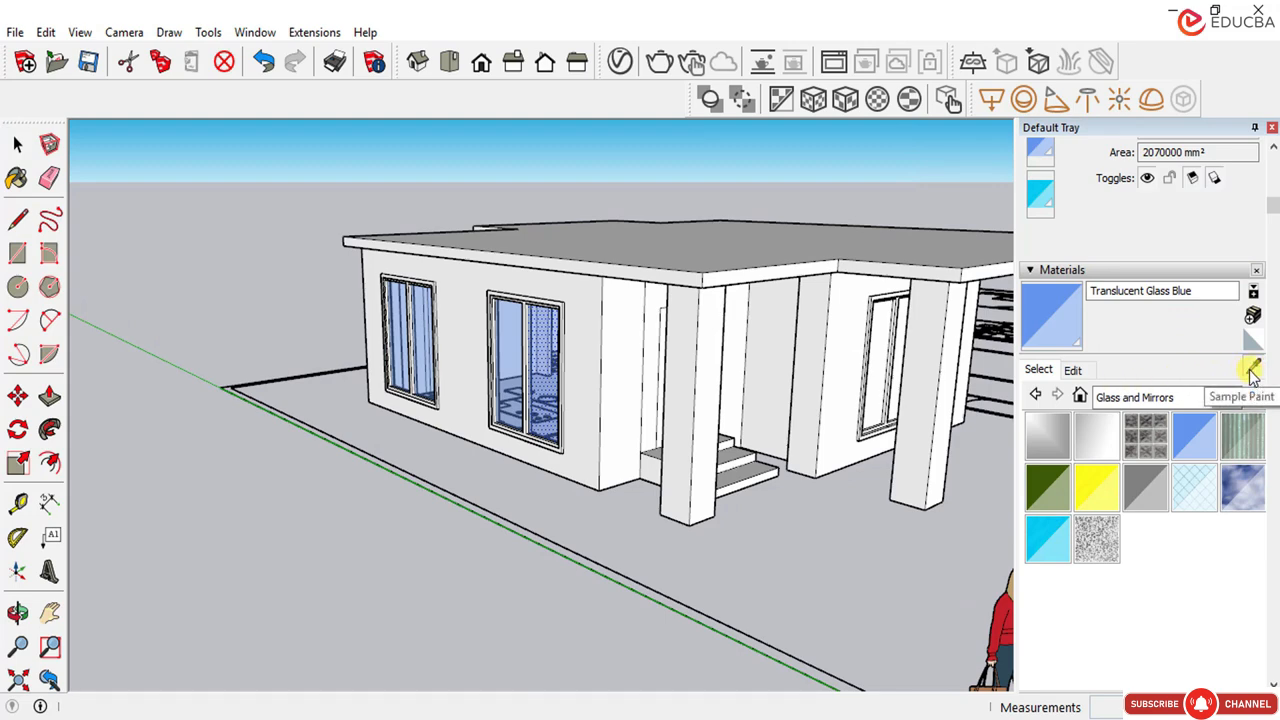
pyautogui.scroll(2, 539, 375)
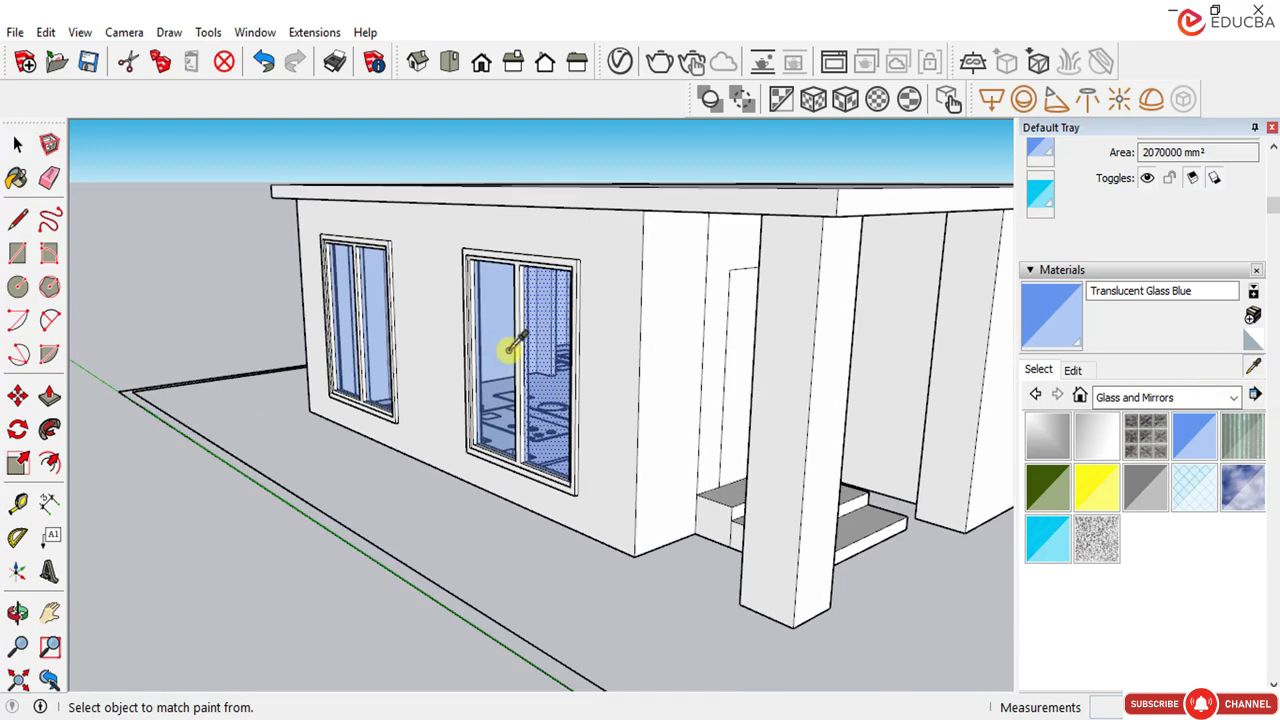
pyautogui.click(497, 342)
# Step: Paint all three panes of the large front window with Translucent Glass Blue
pyautogui.scroll(-3, 251, 331)
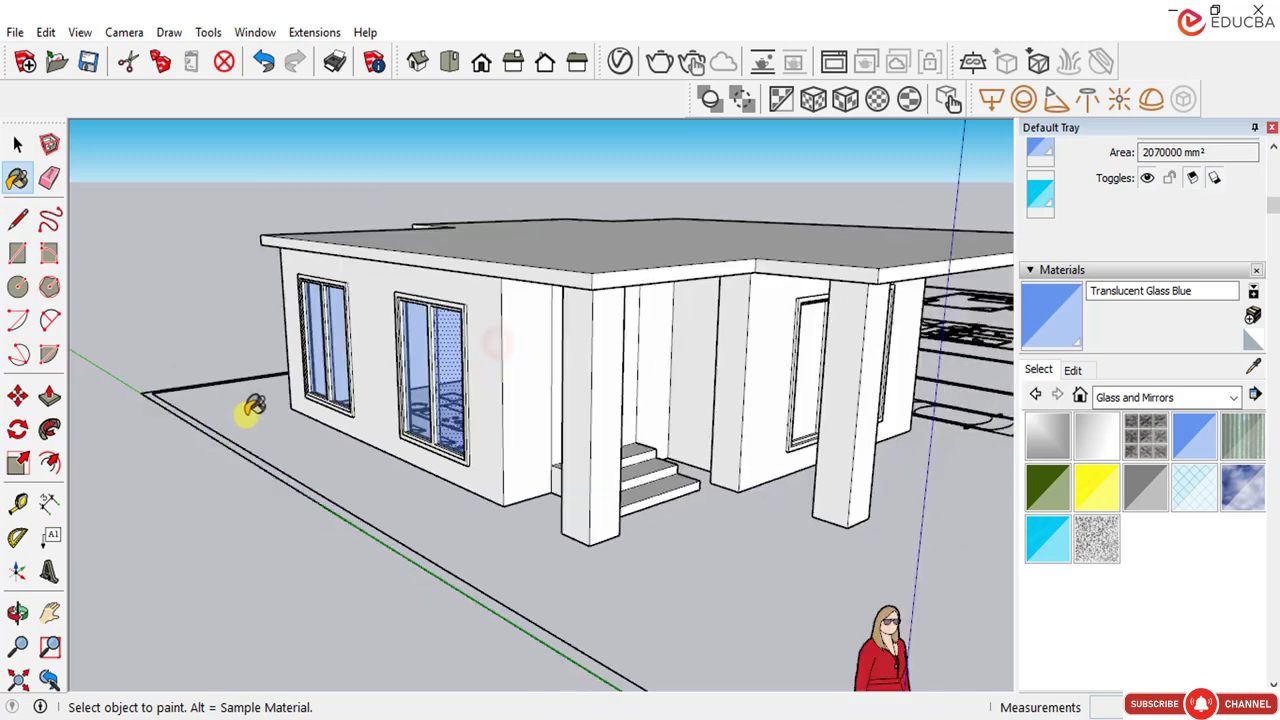
pyautogui.moveTo(251, 331); pyautogui.dragTo(611, 440, button='middle')
pyautogui.moveTo(757, 381); pyautogui.dragTo(423, 357, button='middle')
pyautogui.scroll(2, 458, 352)
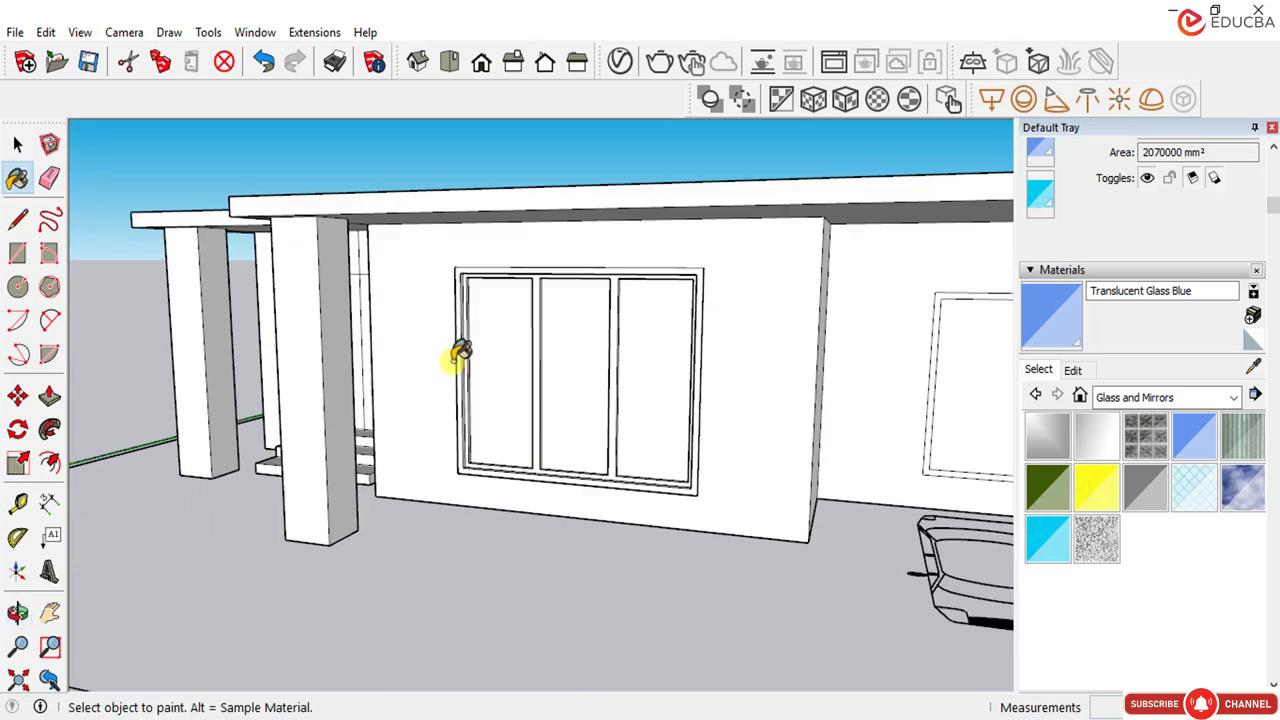
pyautogui.click(492, 368)
pyautogui.click(578, 410)
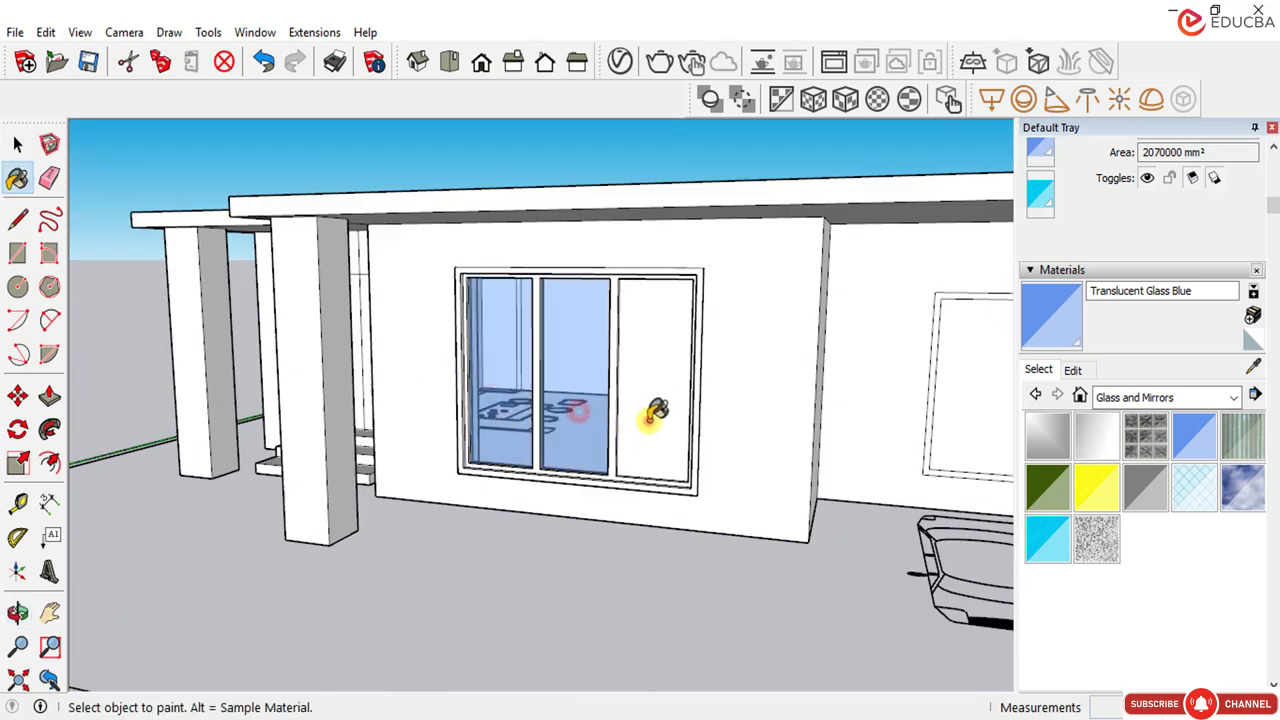
pyautogui.click(650, 418)
# Step: Examine the glazed front and side windows from several angles around the front corner of the house
pyautogui.scroll(-5, 526, 457)
pyautogui.moveTo(523, 457)
pyautogui.mouseDown(button='middle')
pyautogui.moveTo(586, 483)
pyautogui.moveTo(877, 489)
pyautogui.moveTo(459, 451)
pyautogui.moveTo(366, 366)
pyautogui.mouseUp(button='middle')
pyautogui.scroll(3, 434, 334)
pyautogui.scroll(-3, 480, 443)
pyautogui.moveTo(480, 443); pyautogui.dragTo(771, 523, button='middle')
pyautogui.scroll(-3, 531, 434)
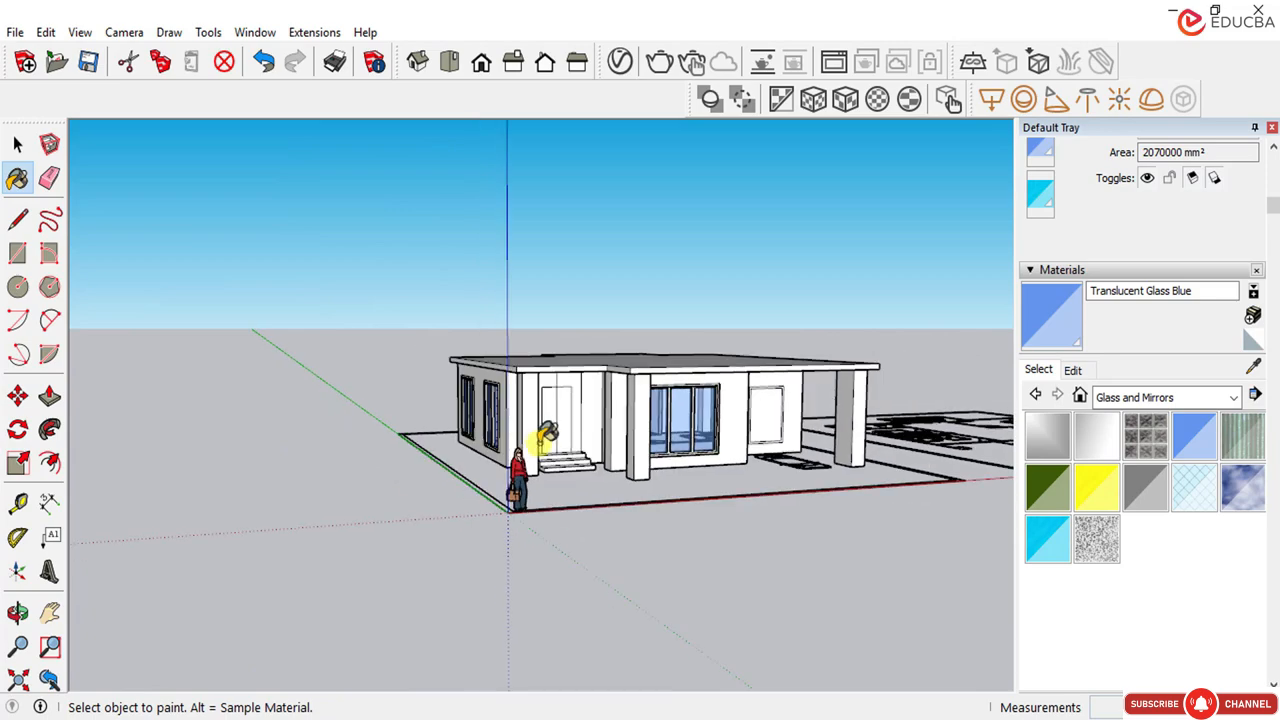
pyautogui.scroll(3, 531, 434)
pyautogui.moveTo(531, 434); pyautogui.dragTo(650, 470, button='middle')
pyautogui.press('b')
pyautogui.scroll(2, 609, 431)
pyautogui.moveTo(606, 430)
pyautogui.mouseDown(button='middle')
pyautogui.moveTo(500, 437)
pyautogui.moveTo(486, 363)
pyautogui.moveTo(499, 365)
pyautogui.mouseUp(button='middle')
pyautogui.scroll(2, 483, 435)
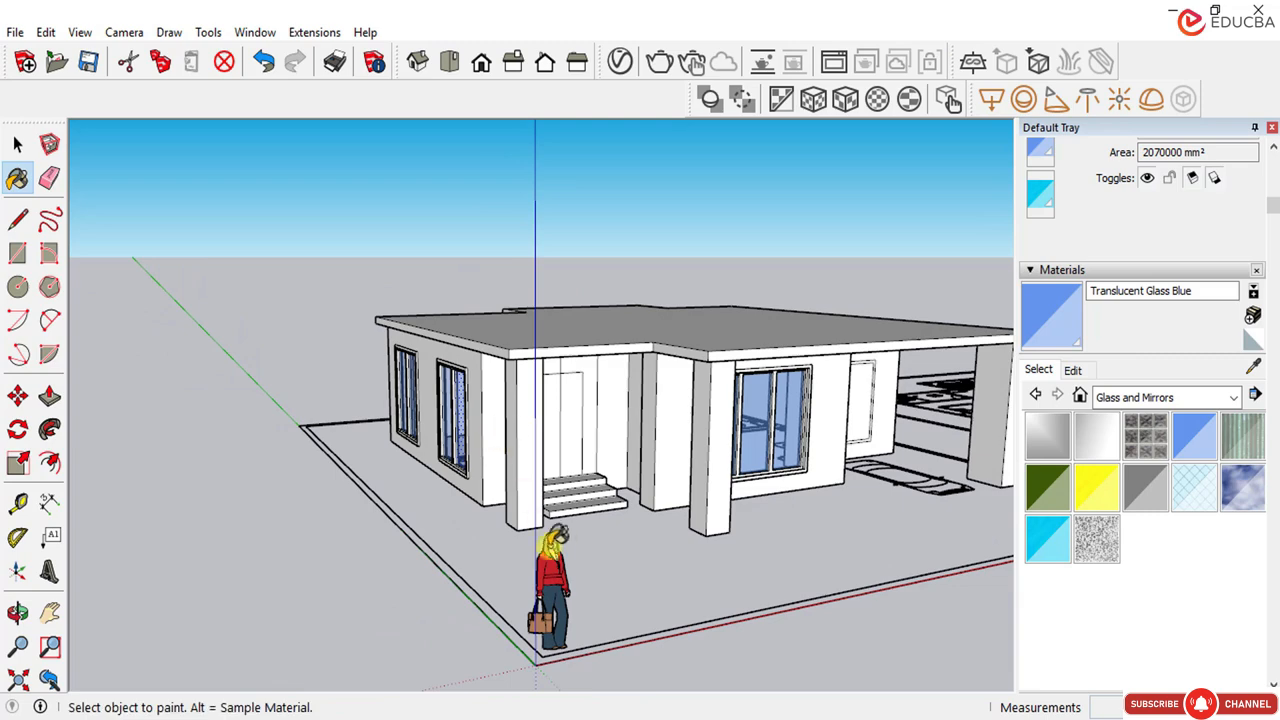
pyautogui.scroll(-2, 594, 478)
pyautogui.moveTo(594, 478)
pyautogui.mouseDown(button='middle')
pyautogui.moveTo(600, 446)
pyautogui.moveTo(583, 455)
pyautogui.mouseUp(button='middle')
pyautogui.scroll(2, 614, 390)
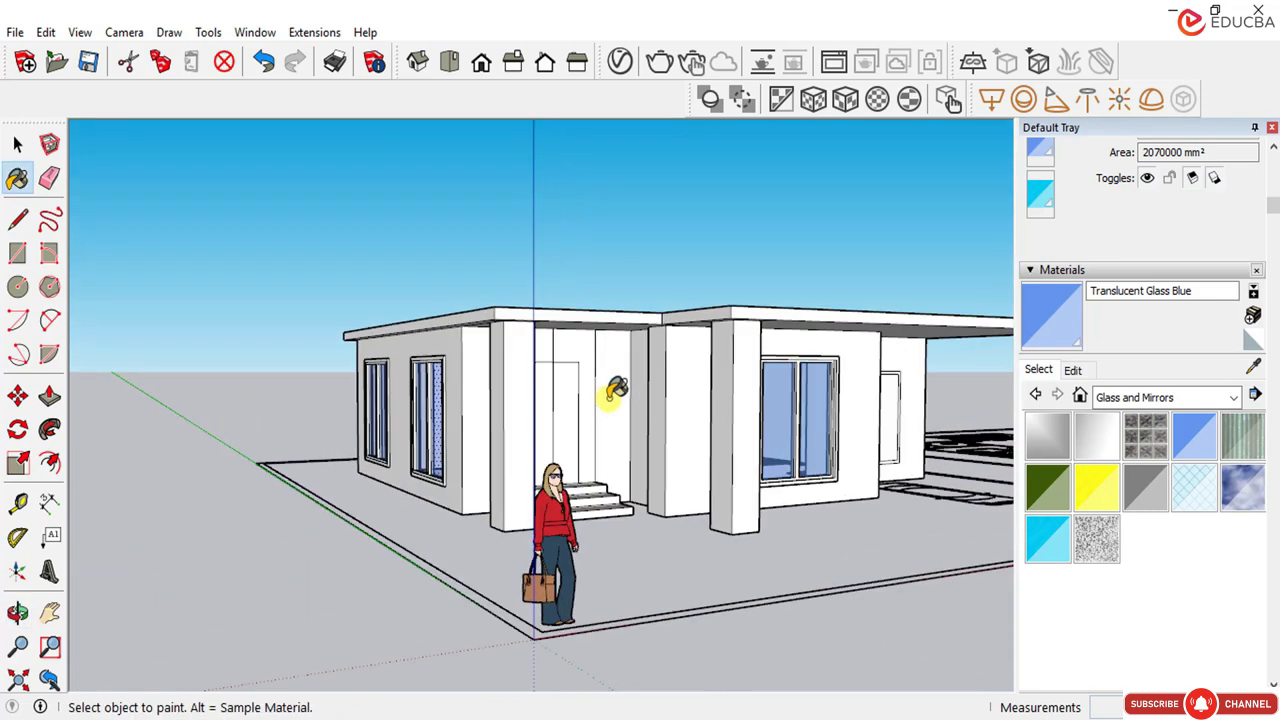
pyautogui.scroll(-1, 482, 435)
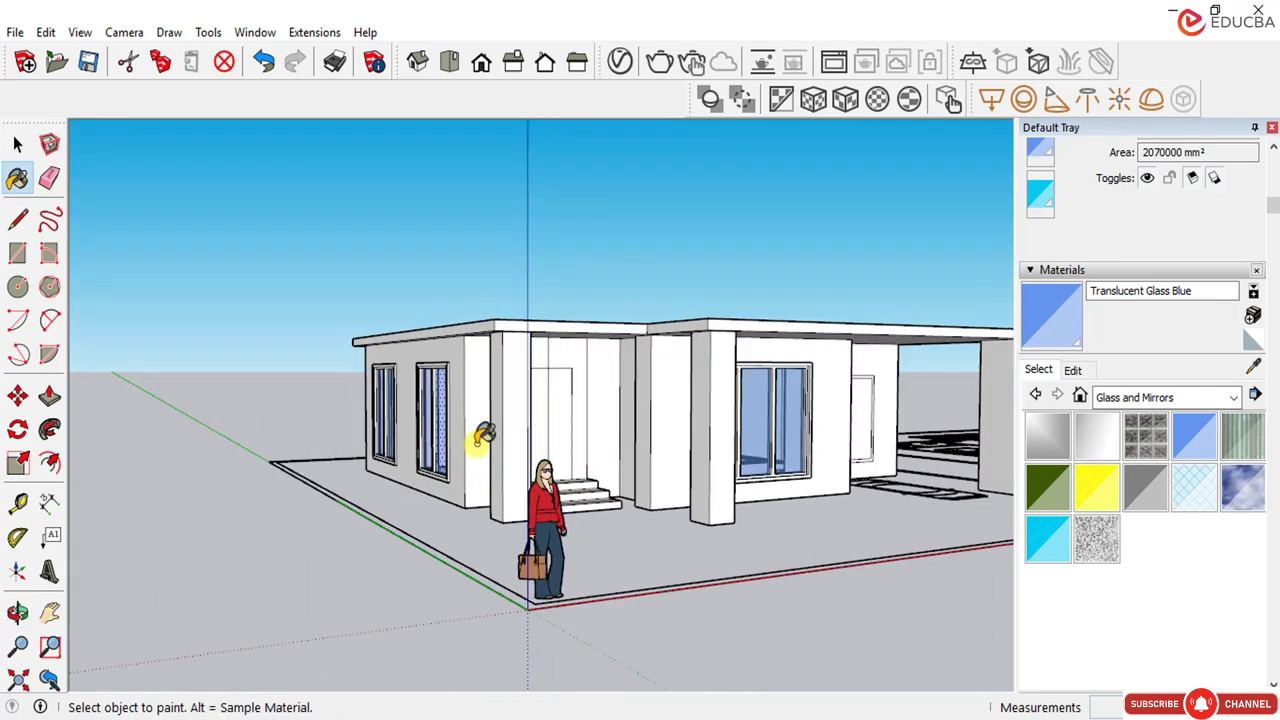
pyautogui.scroll(-1, 483, 433)
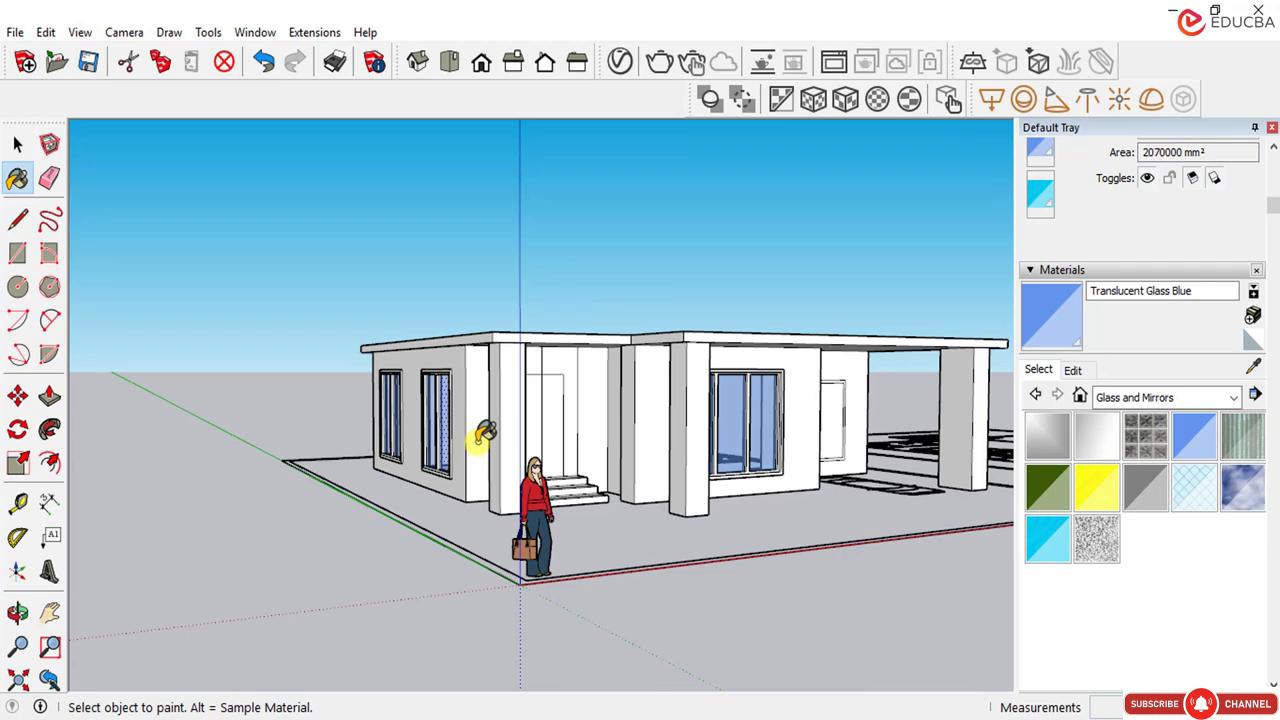
pyautogui.scroll(-1, 508, 430)
pyautogui.scroll(1, 832, 398)
pyautogui.scroll(2, 954, 380)
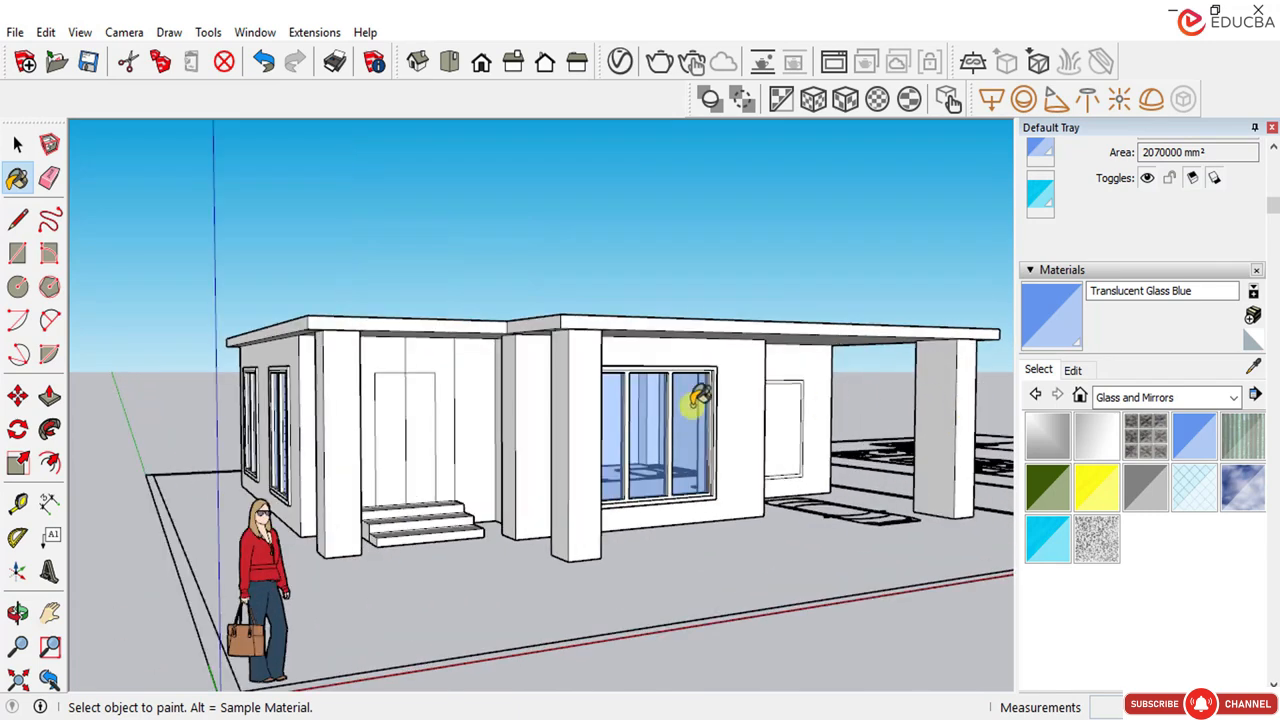
pyautogui.scroll(-1, 695, 400)
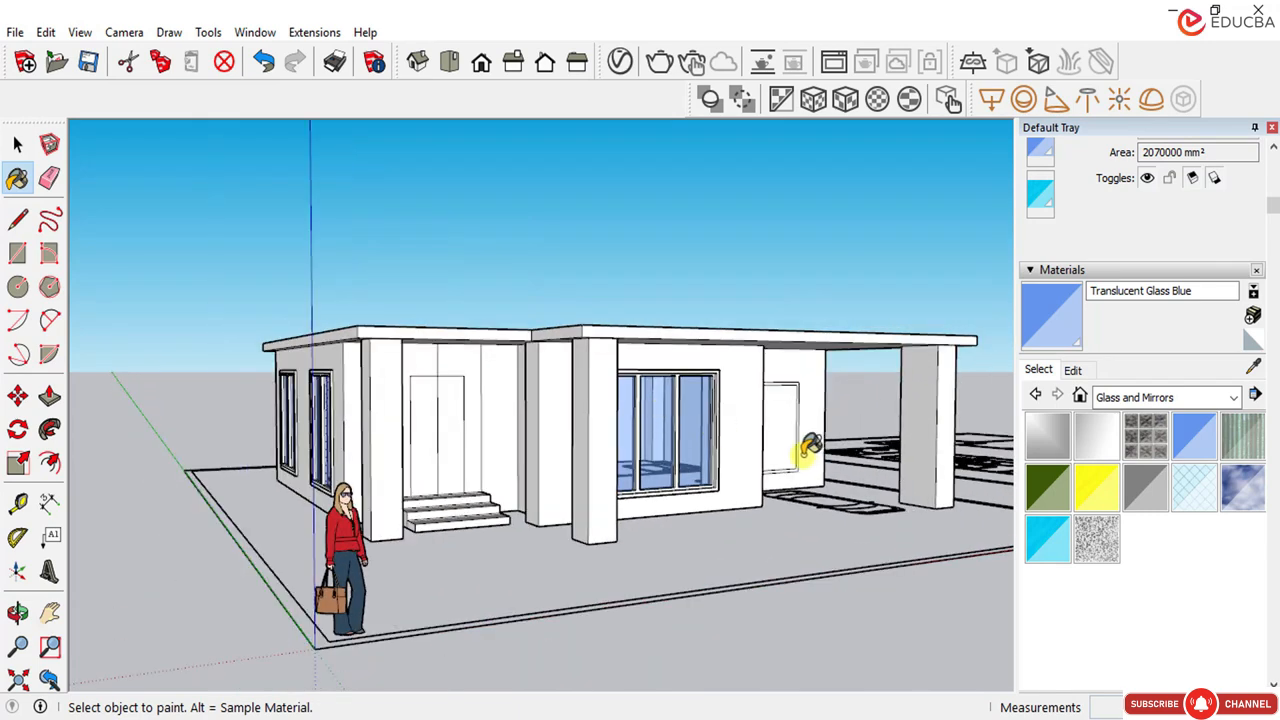
# Step: Draw a vertical line dividing the small front window's inner rectangle, from its upper edge's midpoint to its lower edge's midpoint
pyautogui.moveTo(697, 430); pyautogui.dragTo(766, 480, button='middle')
pyautogui.scroll(2, 680, 458)
pyautogui.scroll(2, 677, 420)
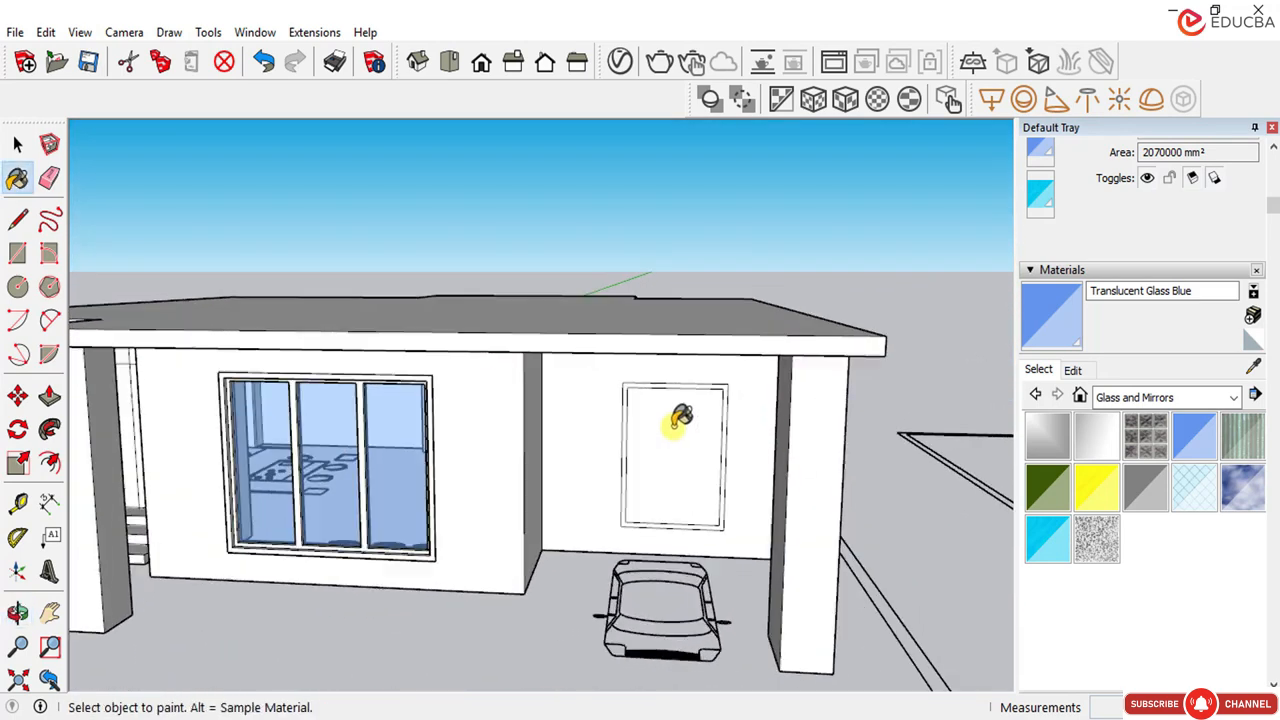
pyautogui.scroll(2, 677, 420)
pyautogui.moveTo(677, 420); pyautogui.dragTo(760, 380, button='middle')
pyautogui.click(17, 144)
pyautogui.scroll(1, 736, 425)
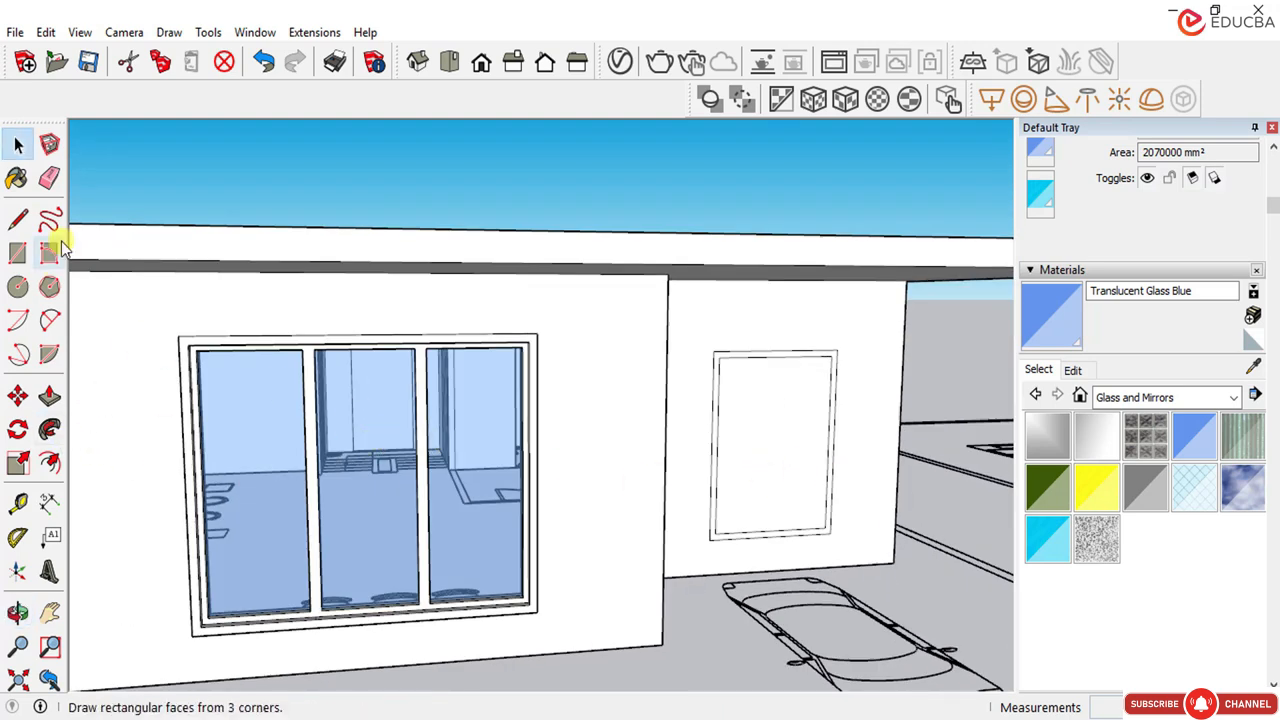
pyautogui.click(17, 219)
pyautogui.scroll(3, 848, 358)
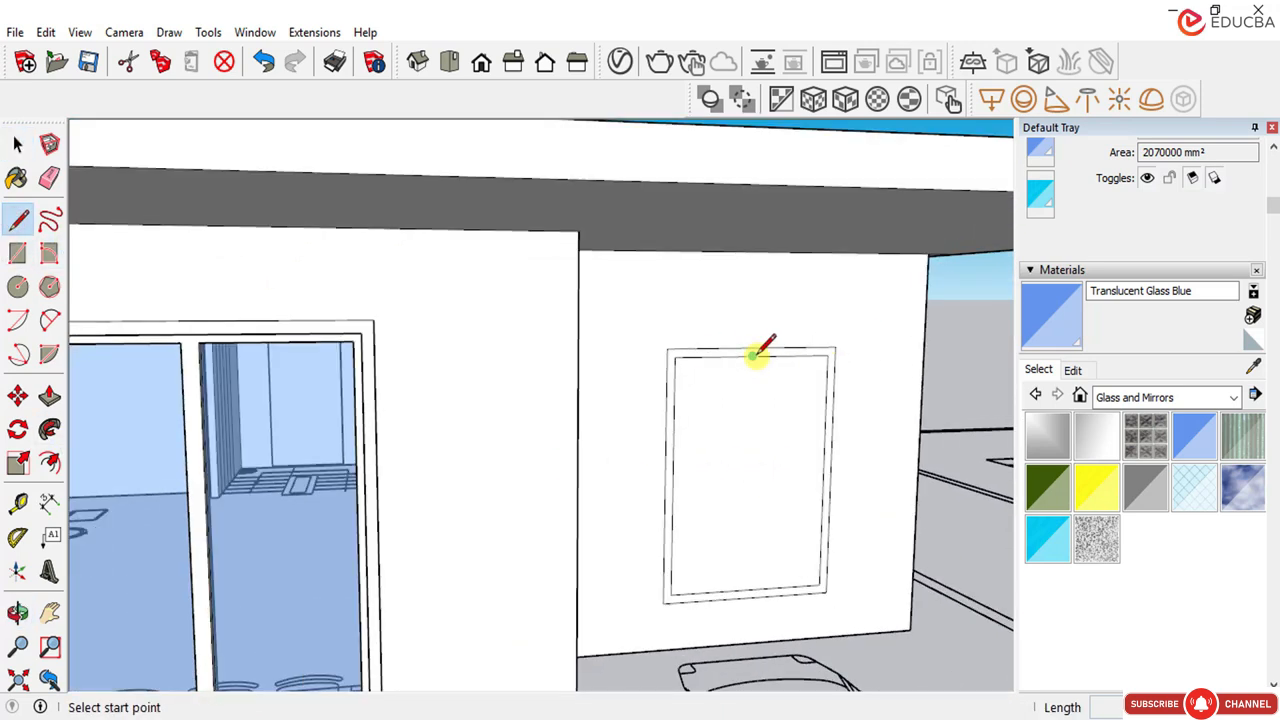
pyautogui.click(754, 354)
pyautogui.click(746, 594)
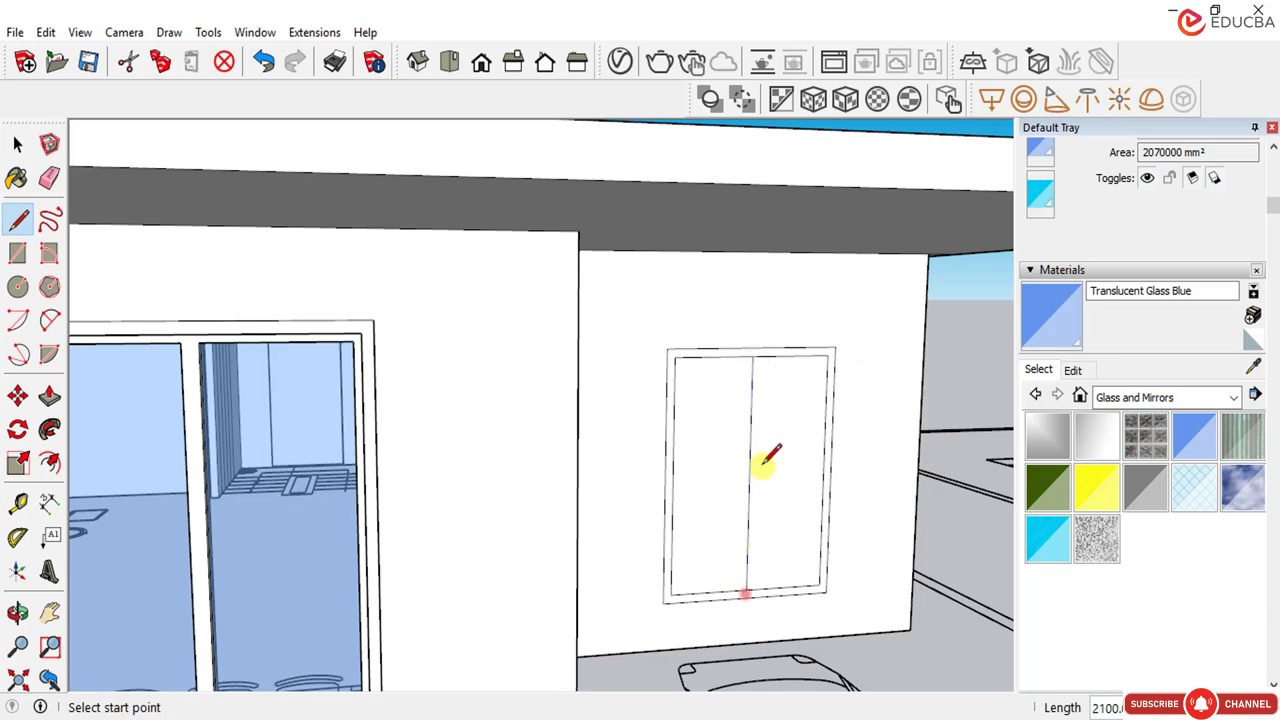
pyautogui.scroll(-4, 781, 392)
pyautogui.click(17, 145)
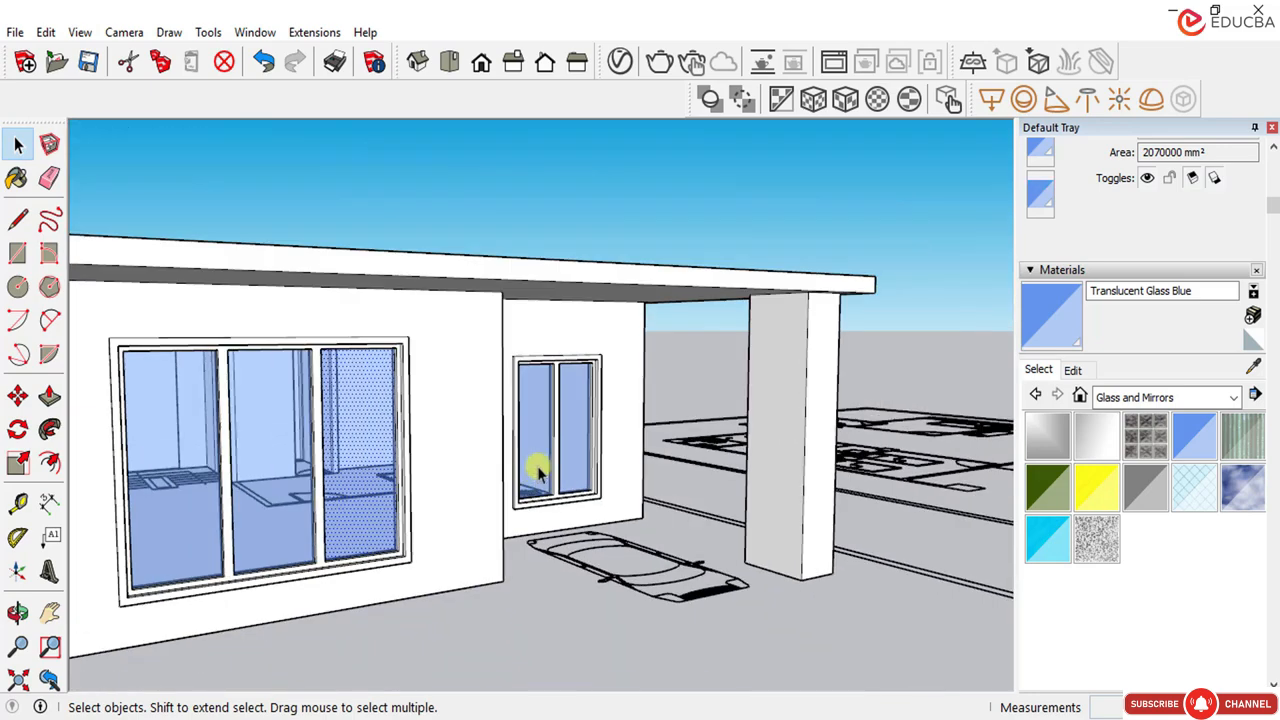
# Step: Inspect the glazed two-pane window beside the car up close and together with the large front window
pyautogui.scroll(5, 537, 466)
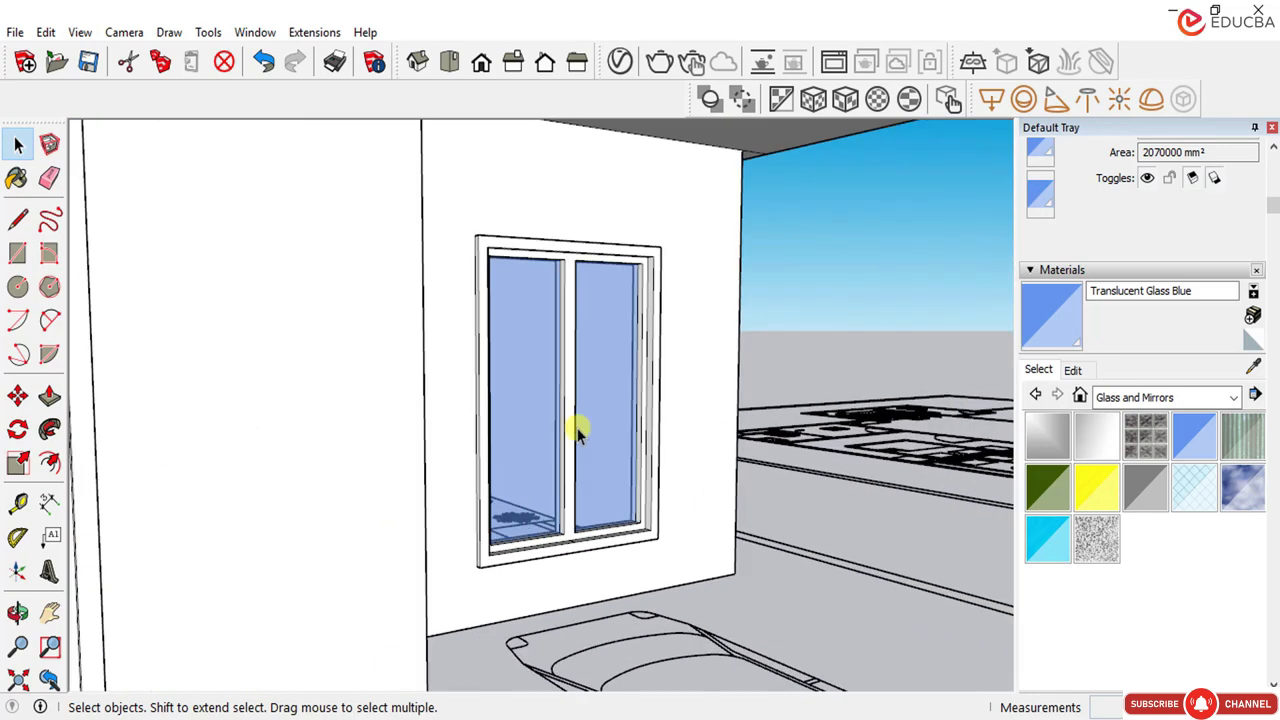
pyautogui.moveTo(577, 428); pyautogui.dragTo(558, 430, button='middle')
pyautogui.scroll(3, 558, 290)
pyautogui.scroll(-7, 615, 312)
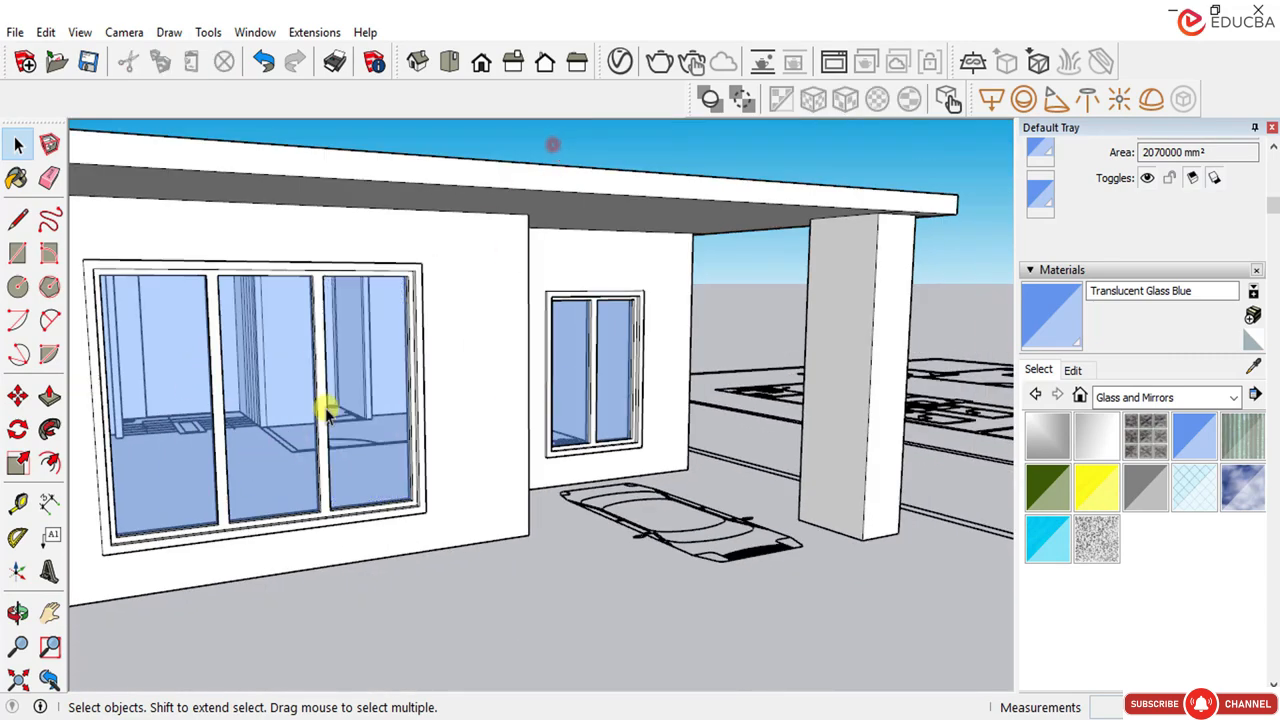
# Step: Delete the vertical line that splits the entrance door outline above the front steps
pyautogui.scroll(-5, 700, 357)
pyautogui.moveTo(603, 343); pyautogui.dragTo(634, 517, button='middle')
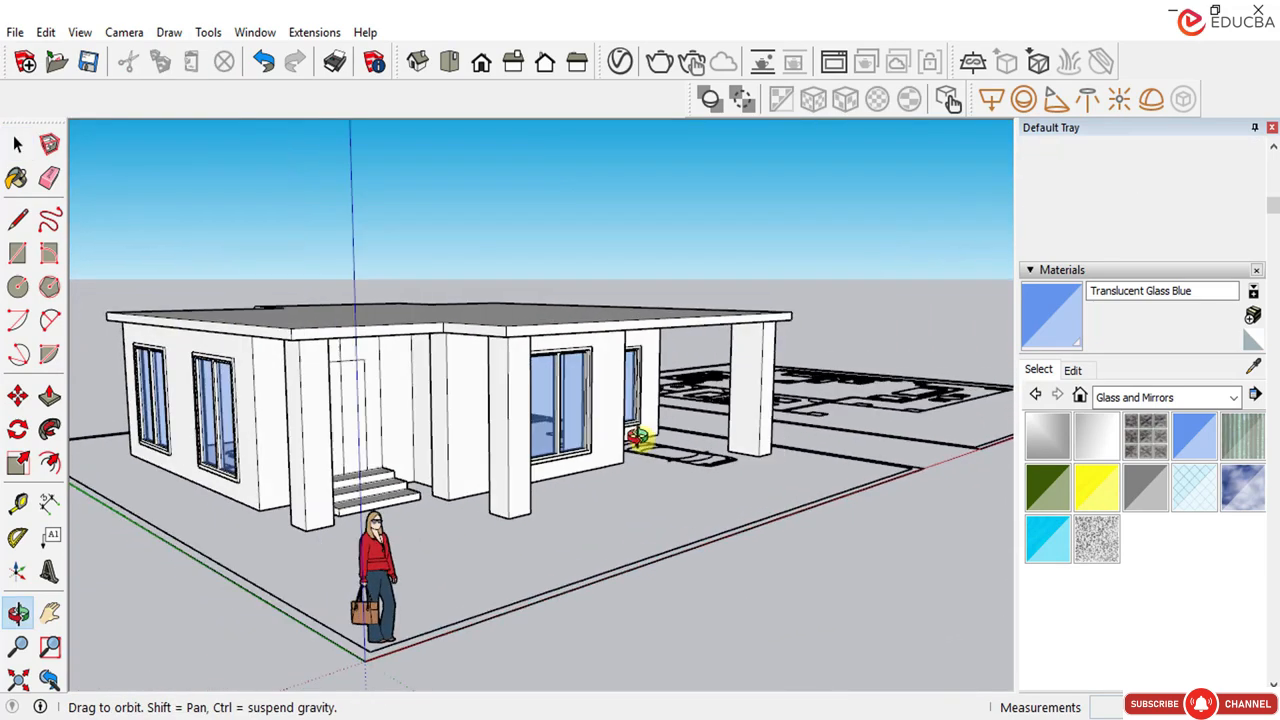
pyautogui.moveTo(363, 354); pyautogui.dragTo(434, 457, button='middle')
pyautogui.scroll(4, 366, 462)
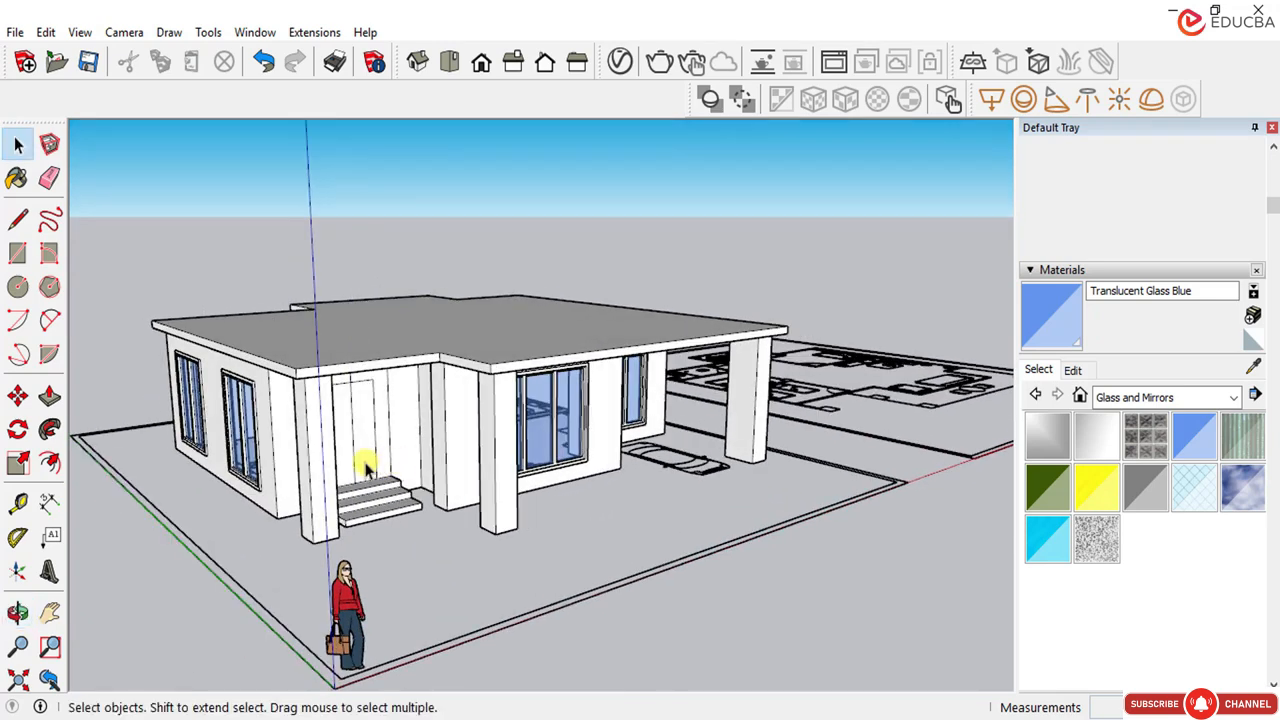
pyautogui.scroll(3, 352, 444)
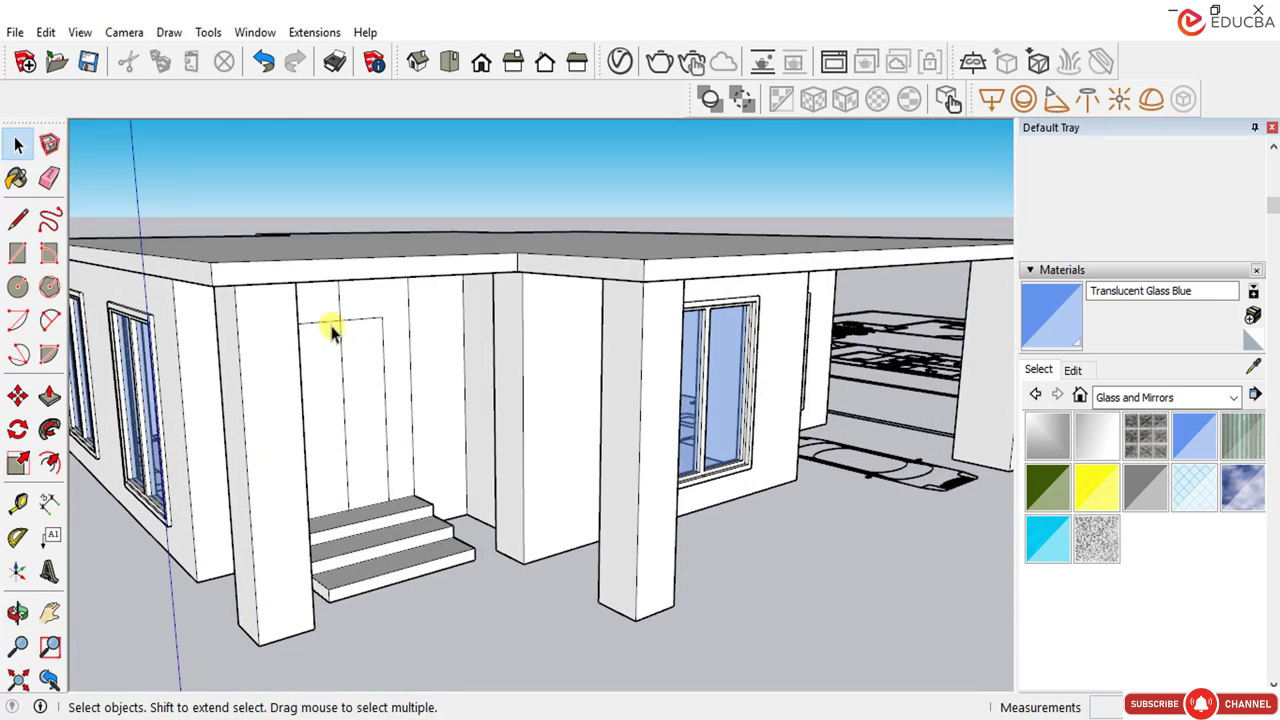
pyautogui.moveTo(340, 300); pyautogui.dragTo(300, 391, button='middle')
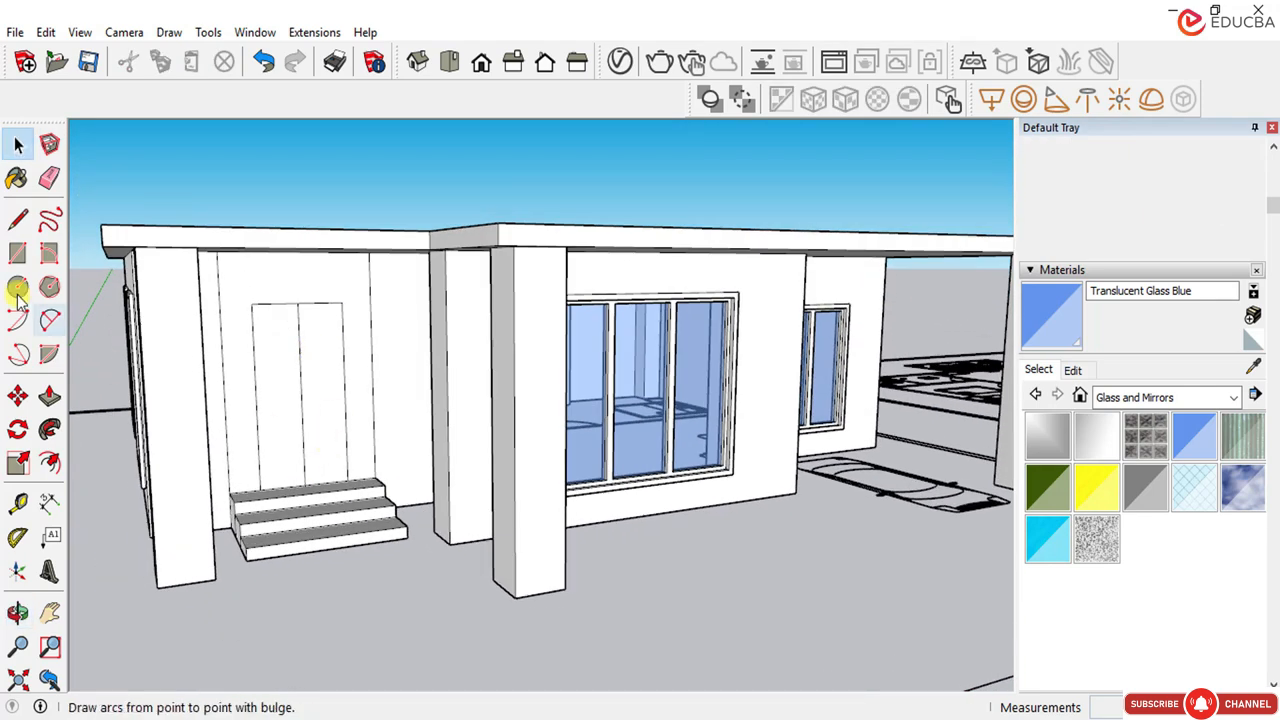
pyautogui.click(300, 330)
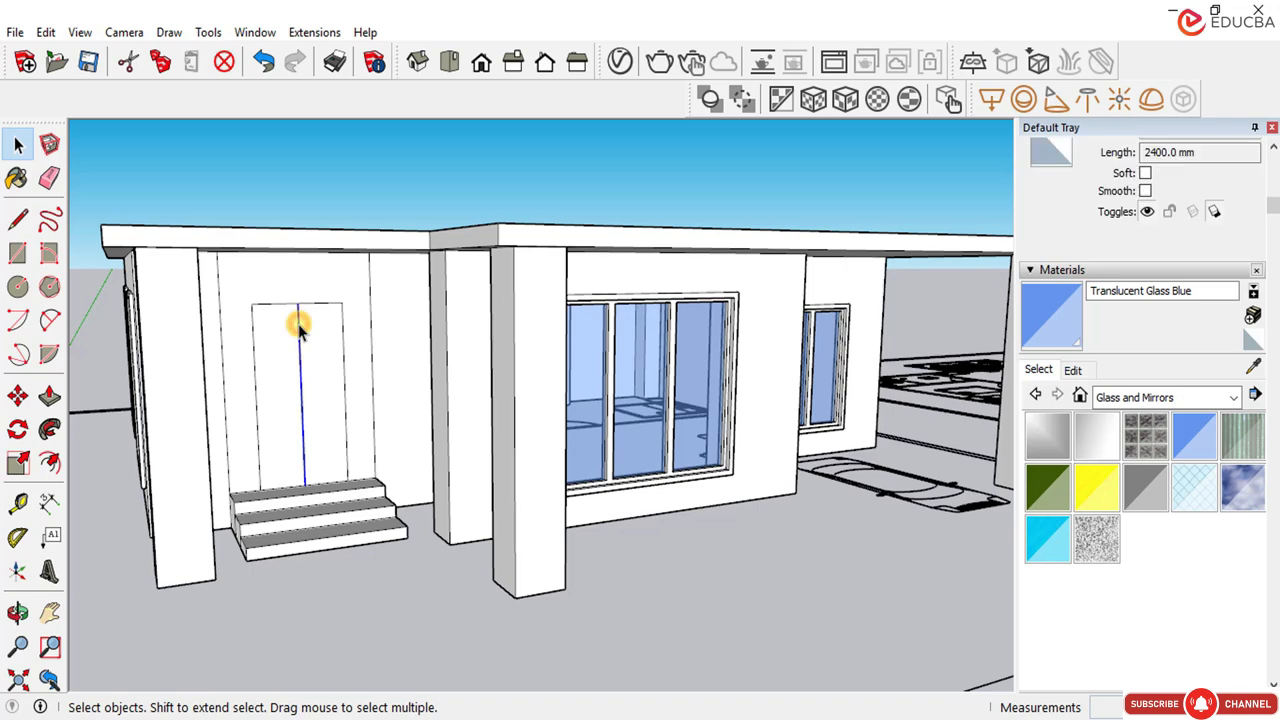
pyautogui.press('Delete')
pyautogui.moveTo(265, 402); pyautogui.dragTo(187, 359, button='middle')
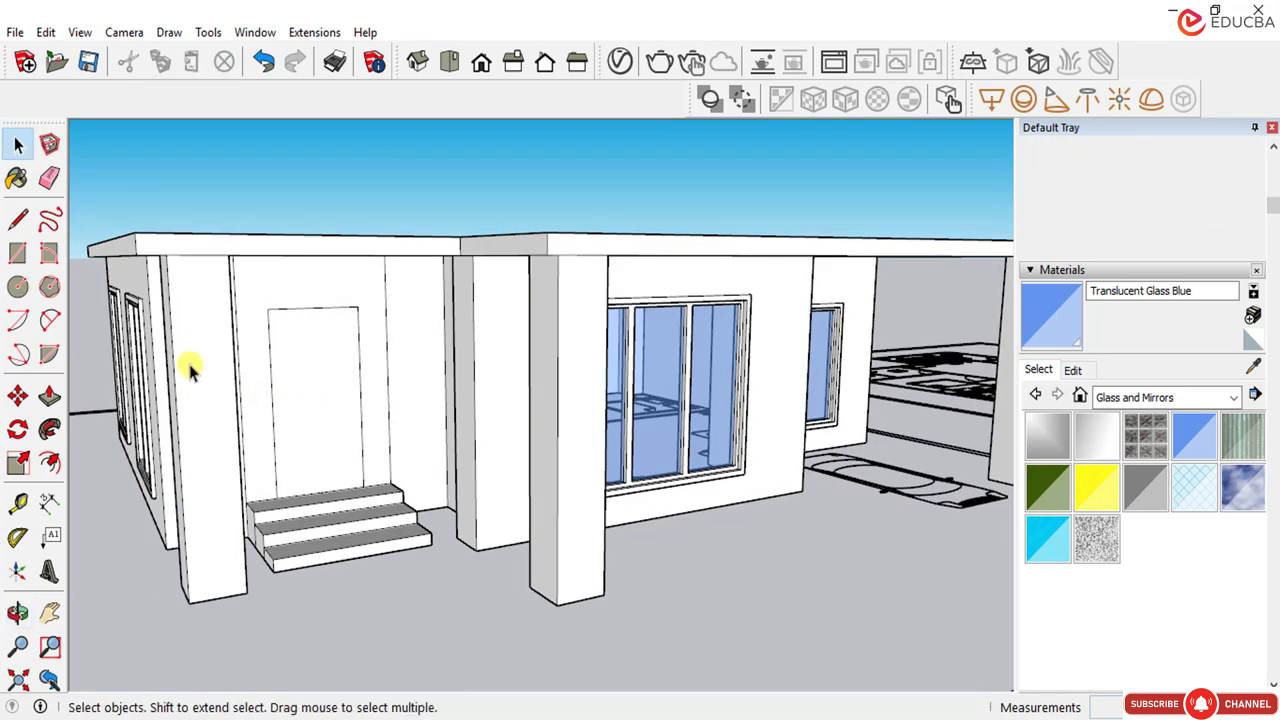
# Step: Offset the entrance door outline outward to form a narrow frame border on the wall
pyautogui.click(17, 145)
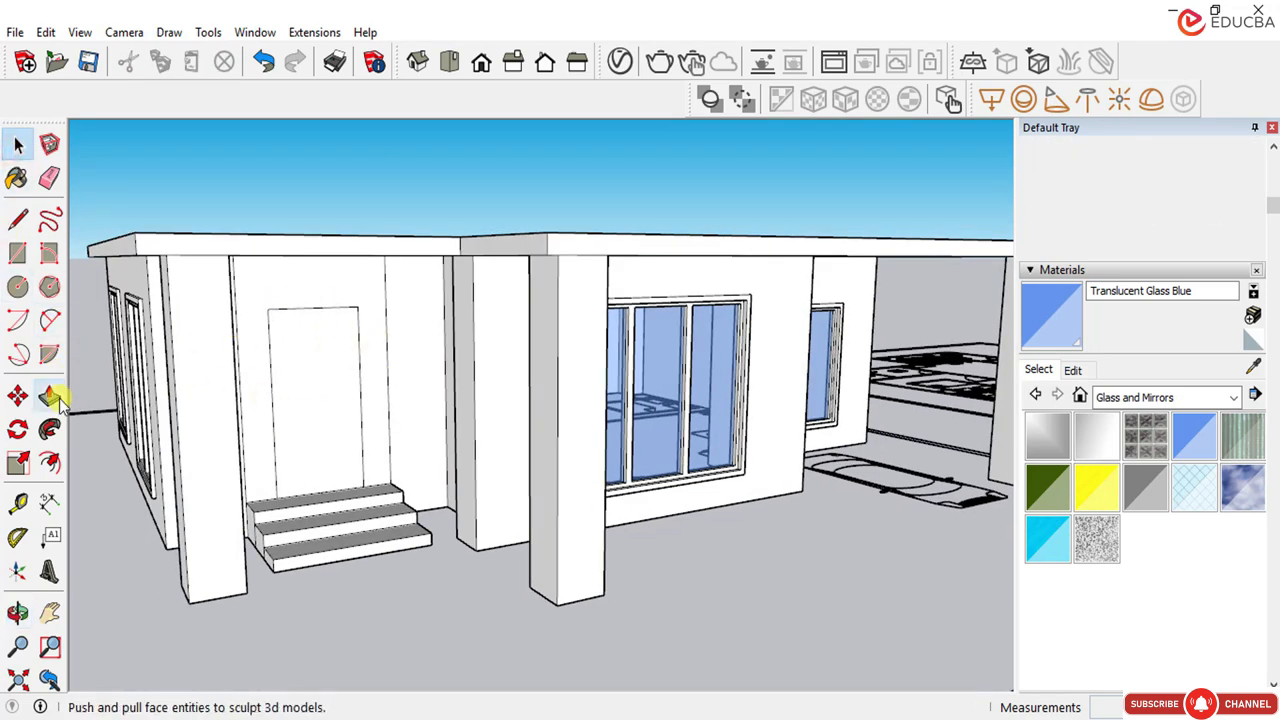
pyautogui.click(49, 465)
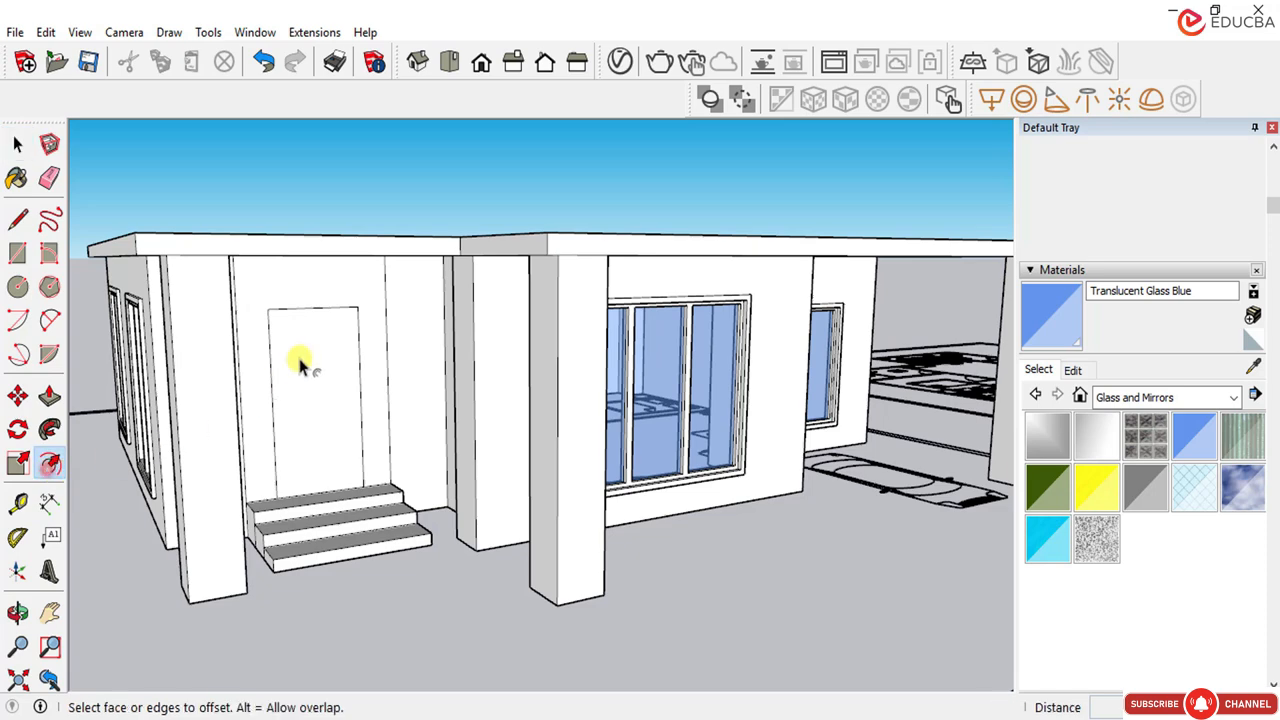
pyautogui.scroll(3, 300, 282)
pyautogui.click(334, 295)
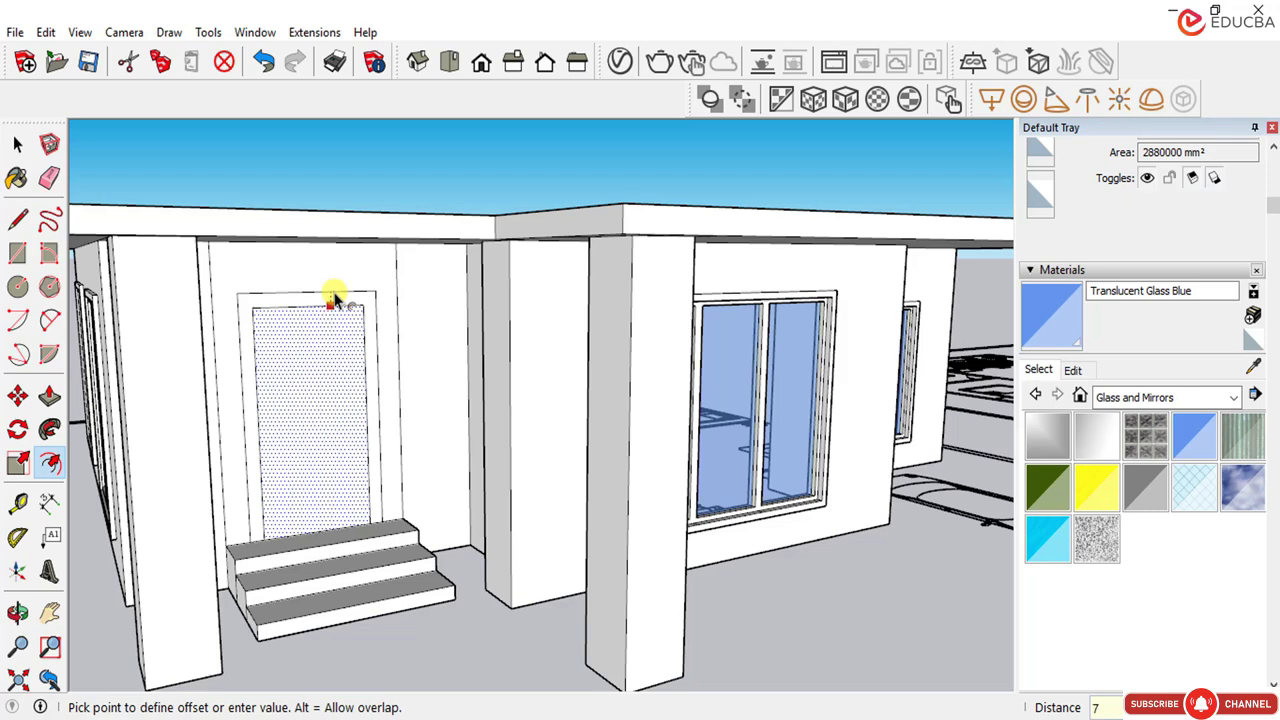
pyautogui.click(334, 296)
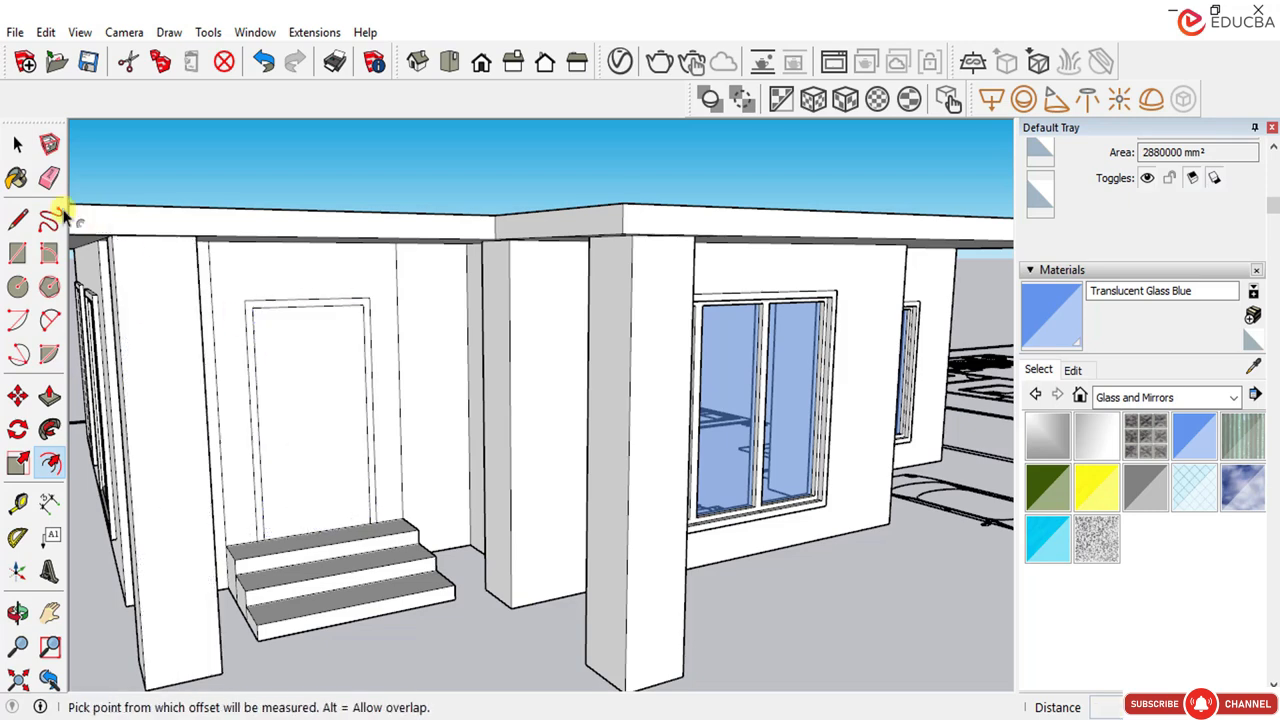
pyautogui.click(22, 145)
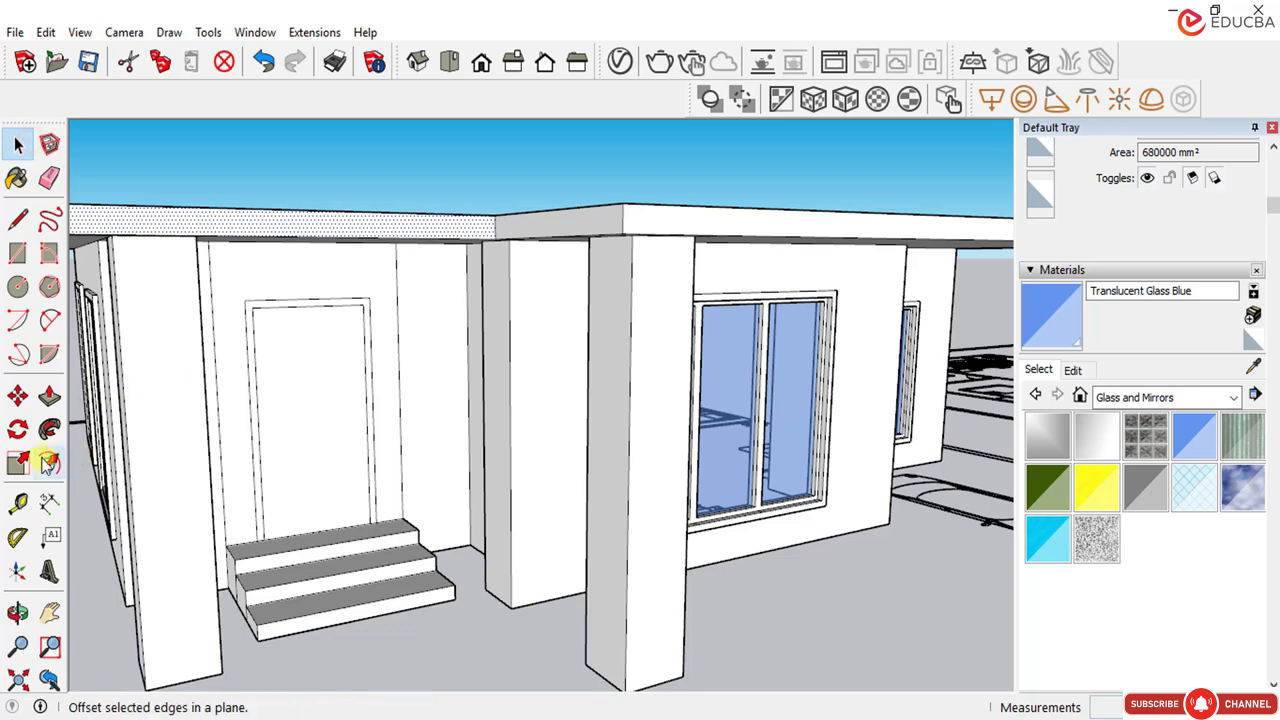
# Step: Pull the door's frame border outward from the entrance wall with Push/Pull
pyautogui.click(49, 397)
pyautogui.scroll(3, 230, 409)
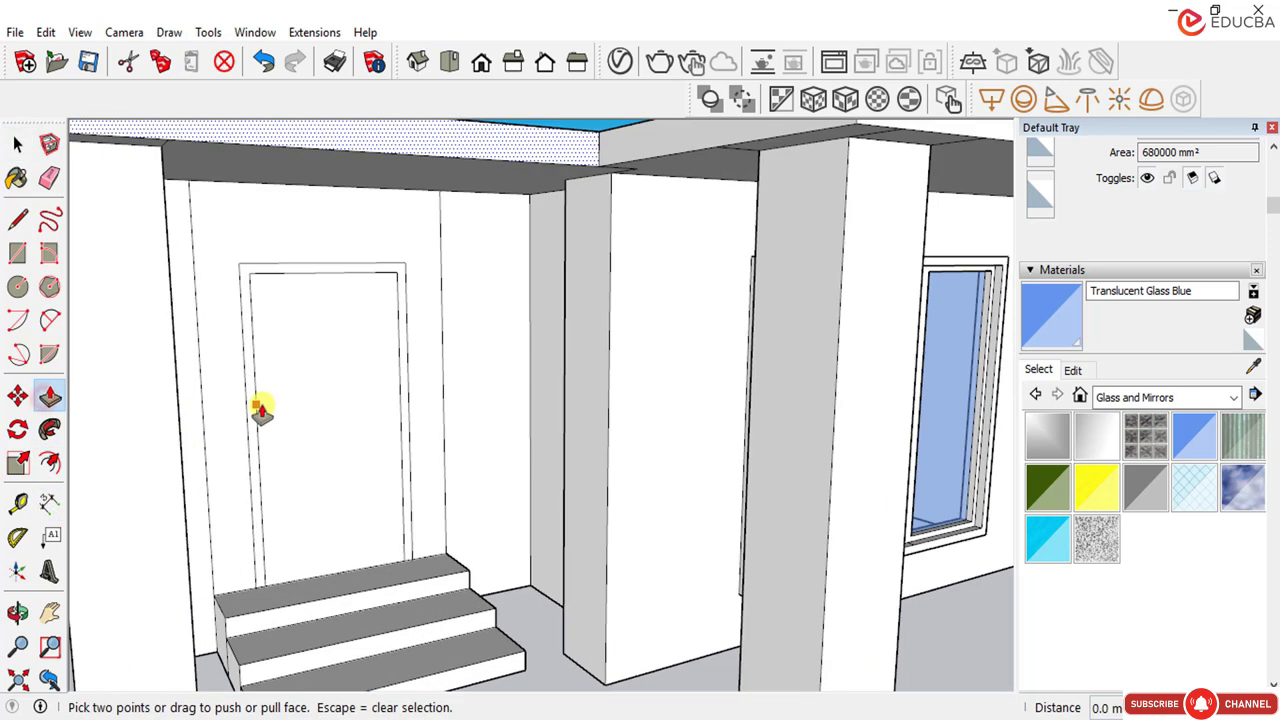
pyautogui.moveTo(265, 408); pyautogui.dragTo(275, 408, button='middle')
pyautogui.scroll(-2, 274, 407)
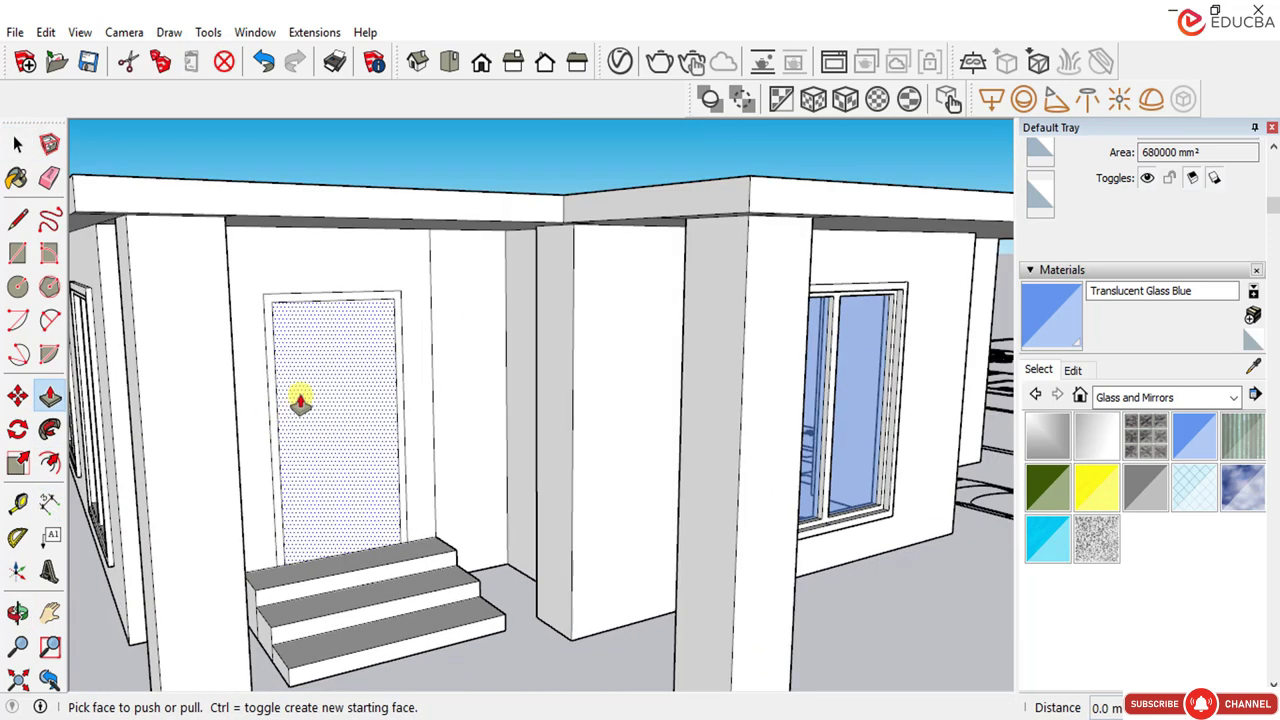
pyautogui.click(271, 314)
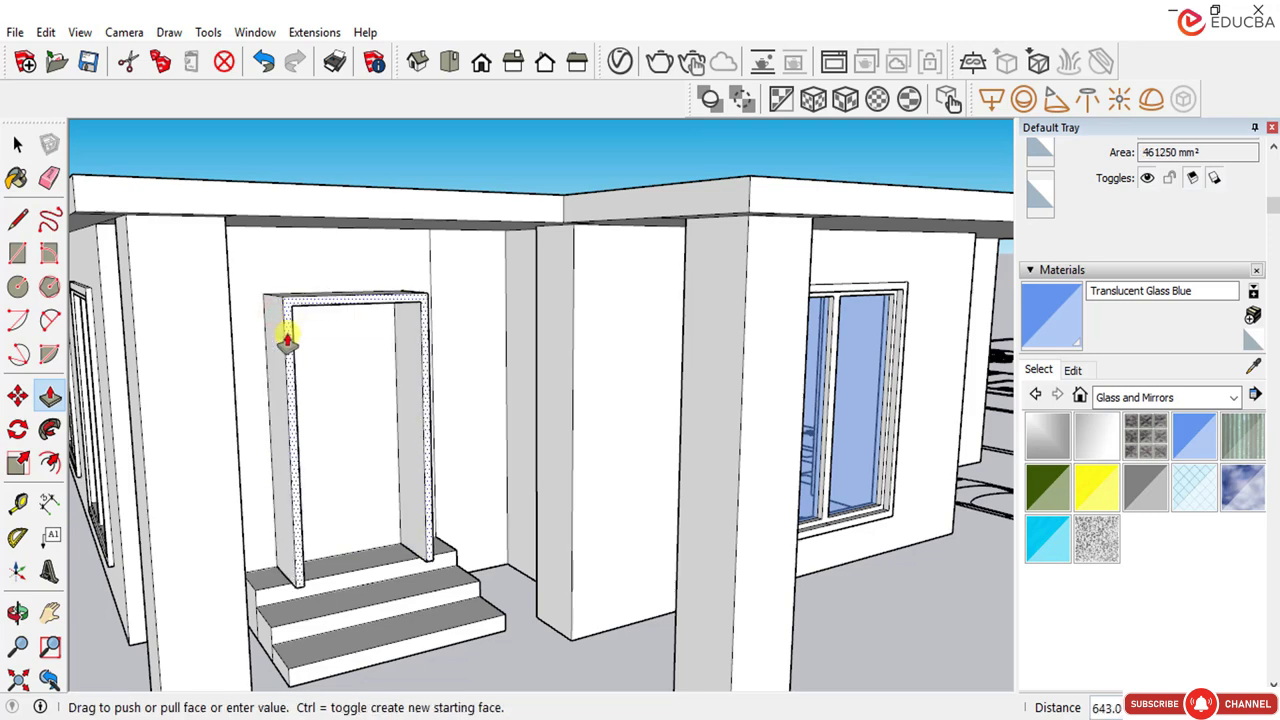
pyautogui.press('Return')
pyautogui.moveTo(329, 423); pyautogui.dragTo(347, 441, button='middle')
pyautogui.click(16, 145)
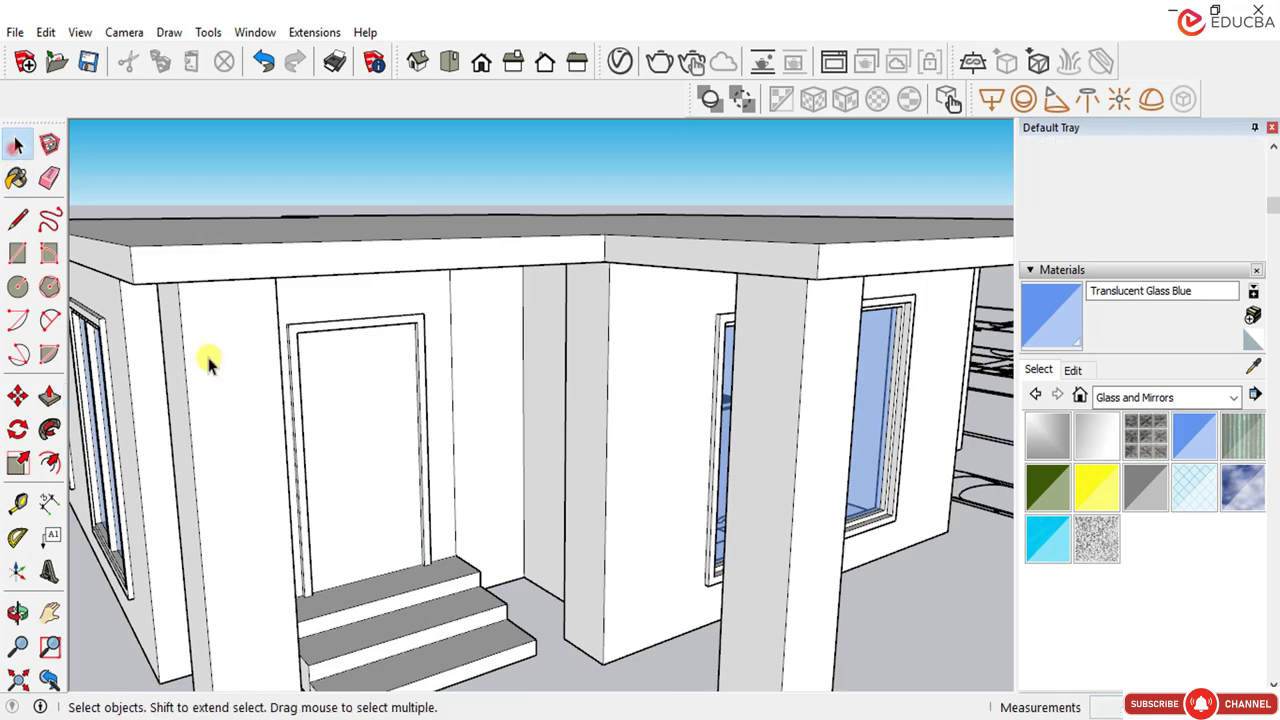
# Step: Push the door panel inside the frame 150 mm into the wall
pyautogui.click(49, 396)
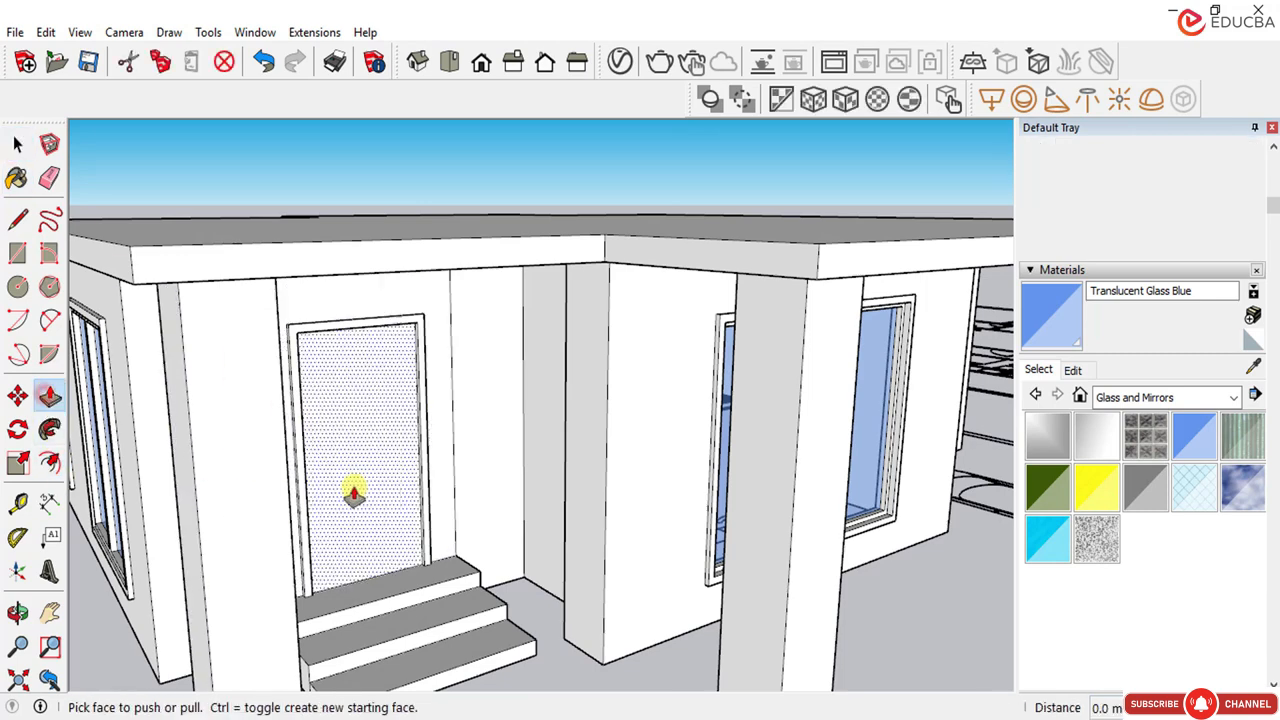
pyautogui.click(354, 487)
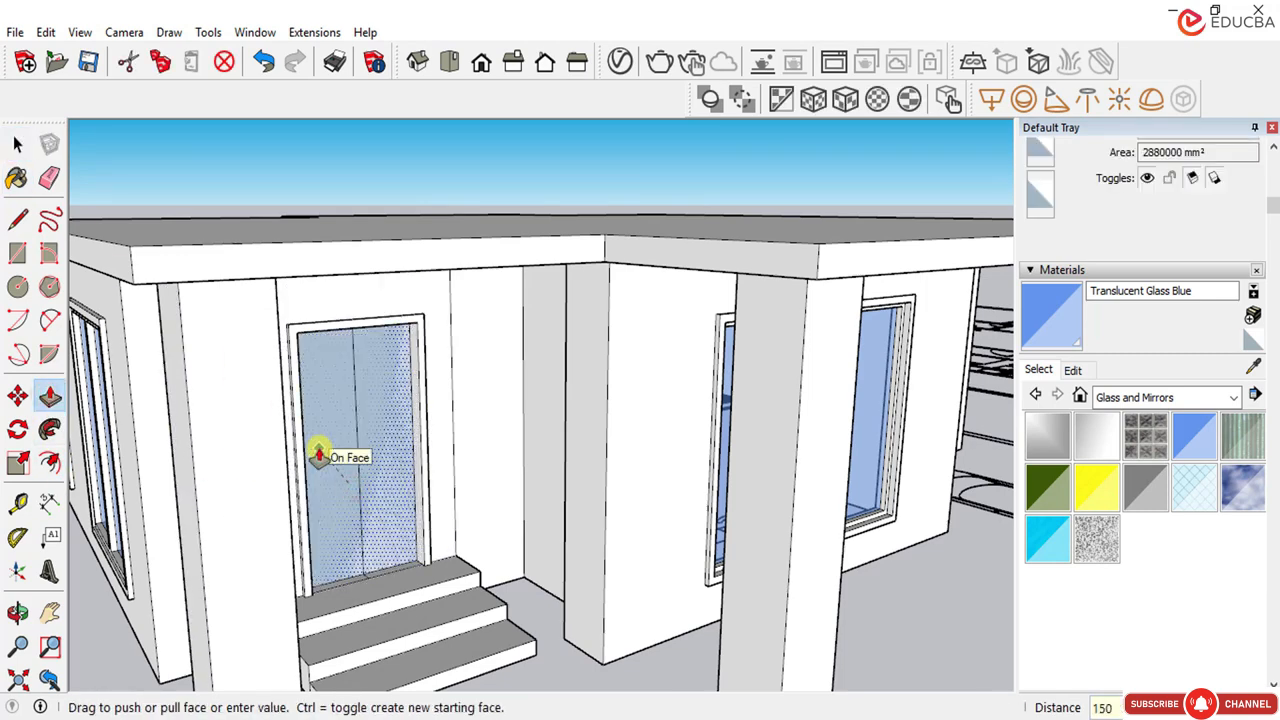
pyautogui.press('Return')
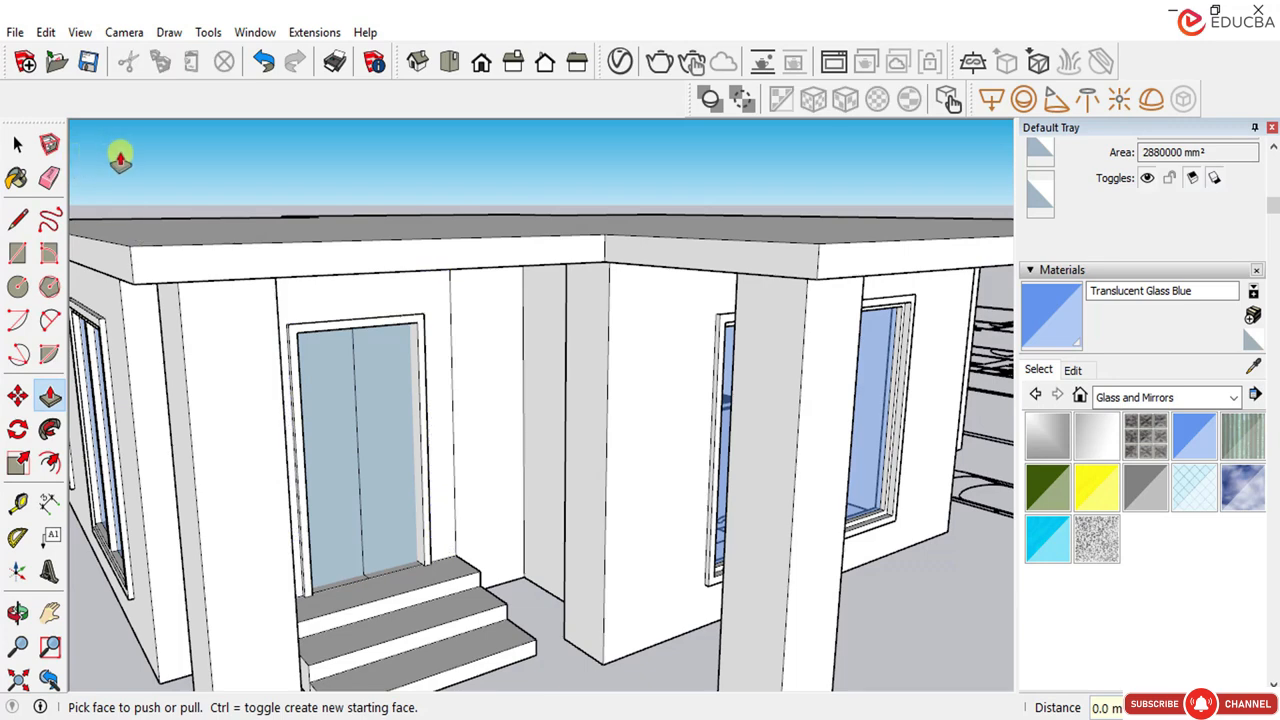
pyautogui.click(16, 145)
# Step: Delete the recessed faces and the vertical edge inside the door frame to open the doorway
pyautogui.click(347, 450)
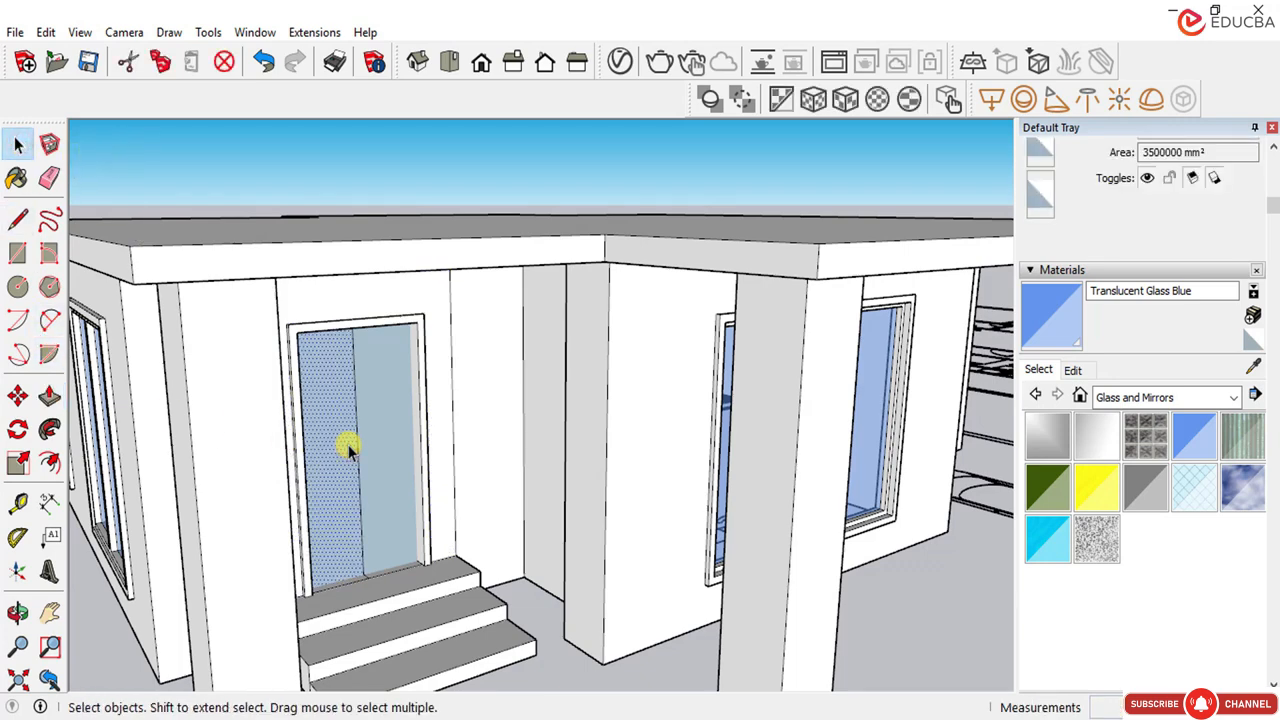
pyautogui.press('Delete')
pyautogui.click(375, 462)
pyautogui.press('Delete')
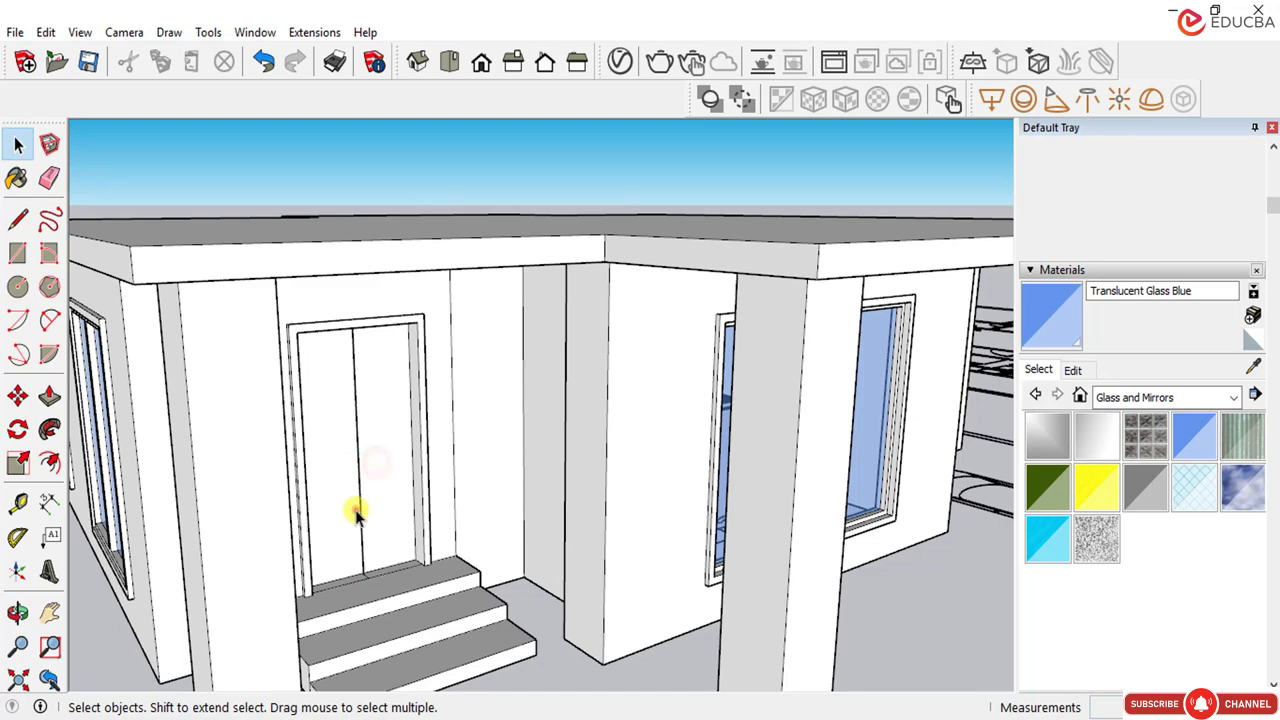
pyautogui.click(356, 512)
pyautogui.press('Delete')
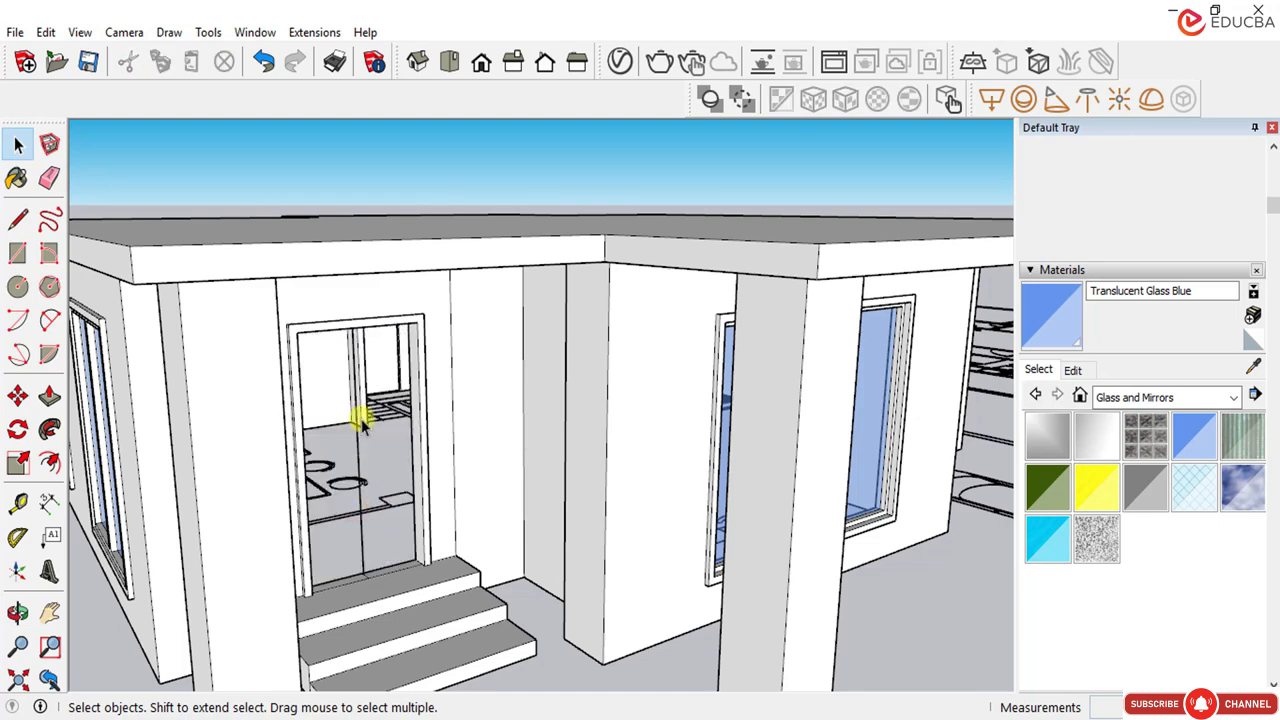
pyautogui.scroll(5, 388, 500)
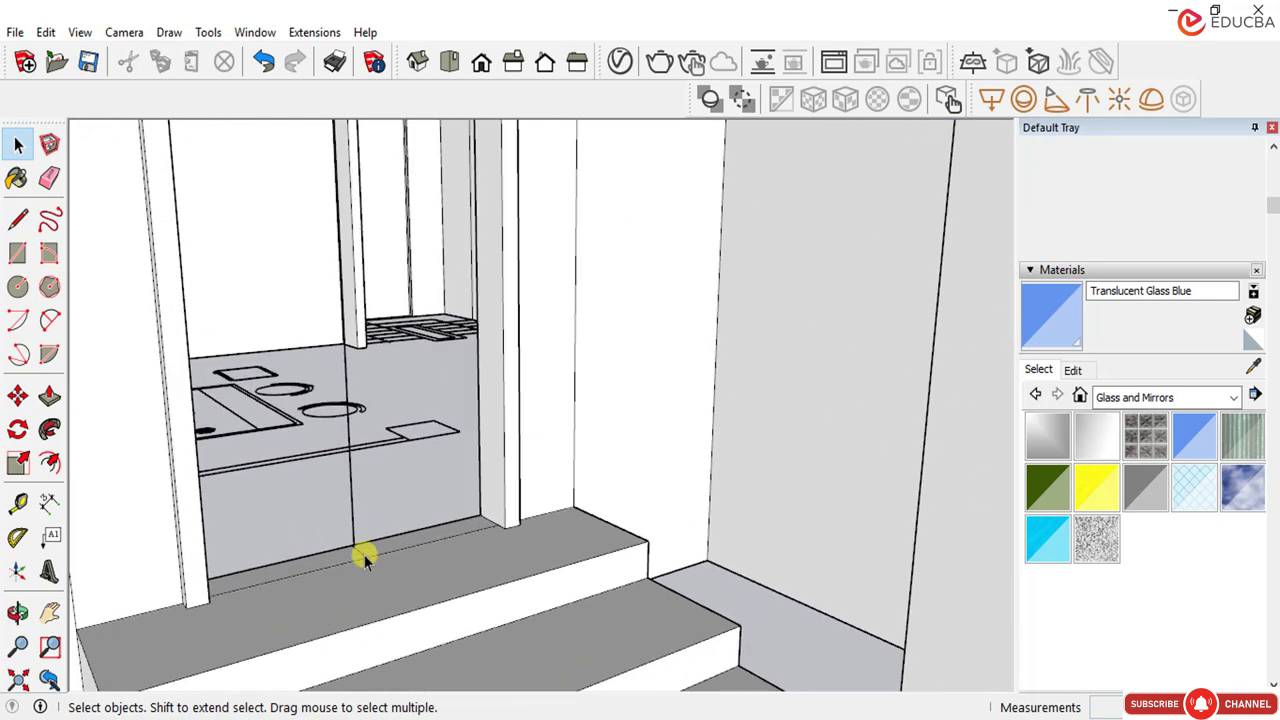
pyautogui.click(350, 522)
pyautogui.press('Delete')
# Step: Delete the leftover threshold edge running across the top step in the doorway
pyautogui.scroll(3, 355, 545)
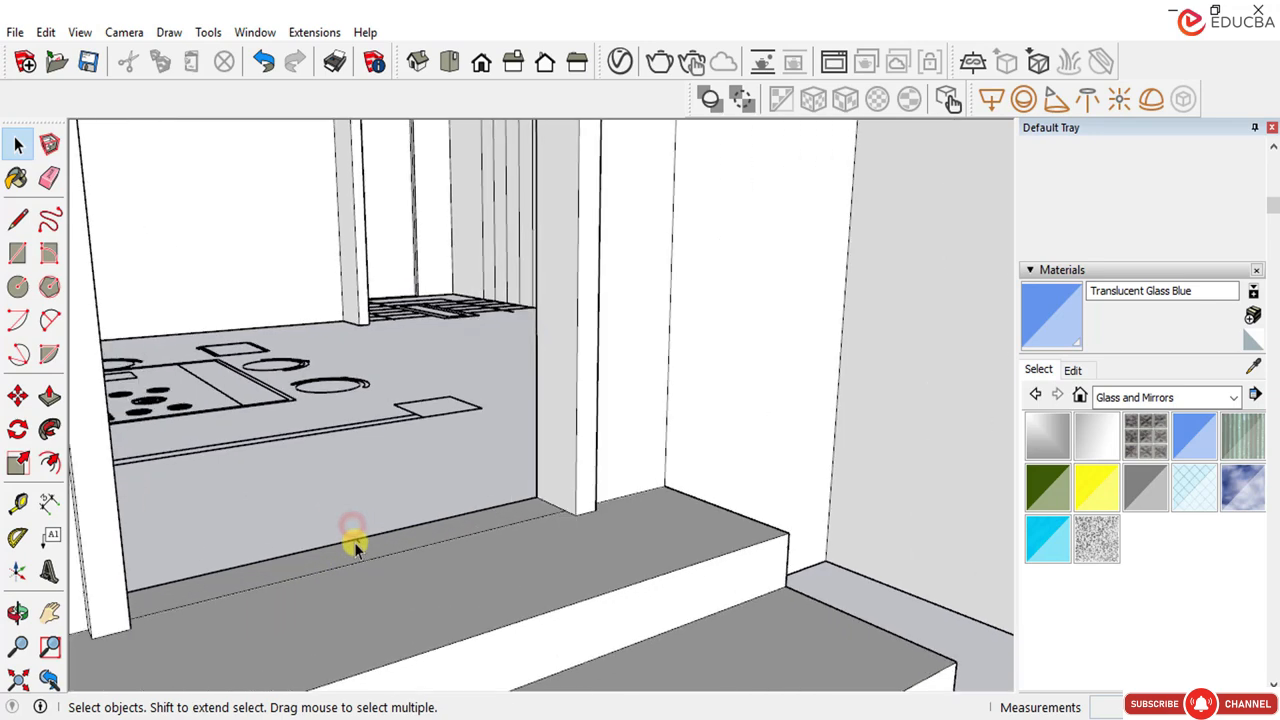
pyautogui.scroll(2, 357, 541)
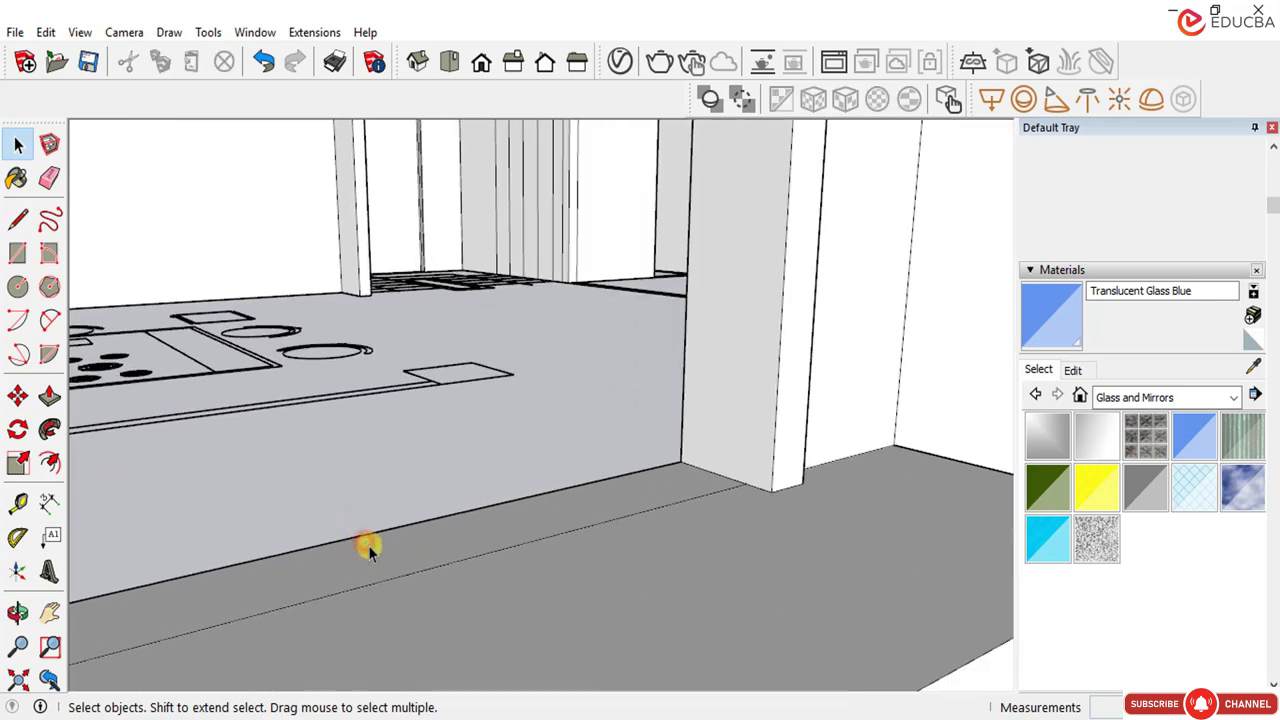
pyautogui.scroll(2, 365, 545)
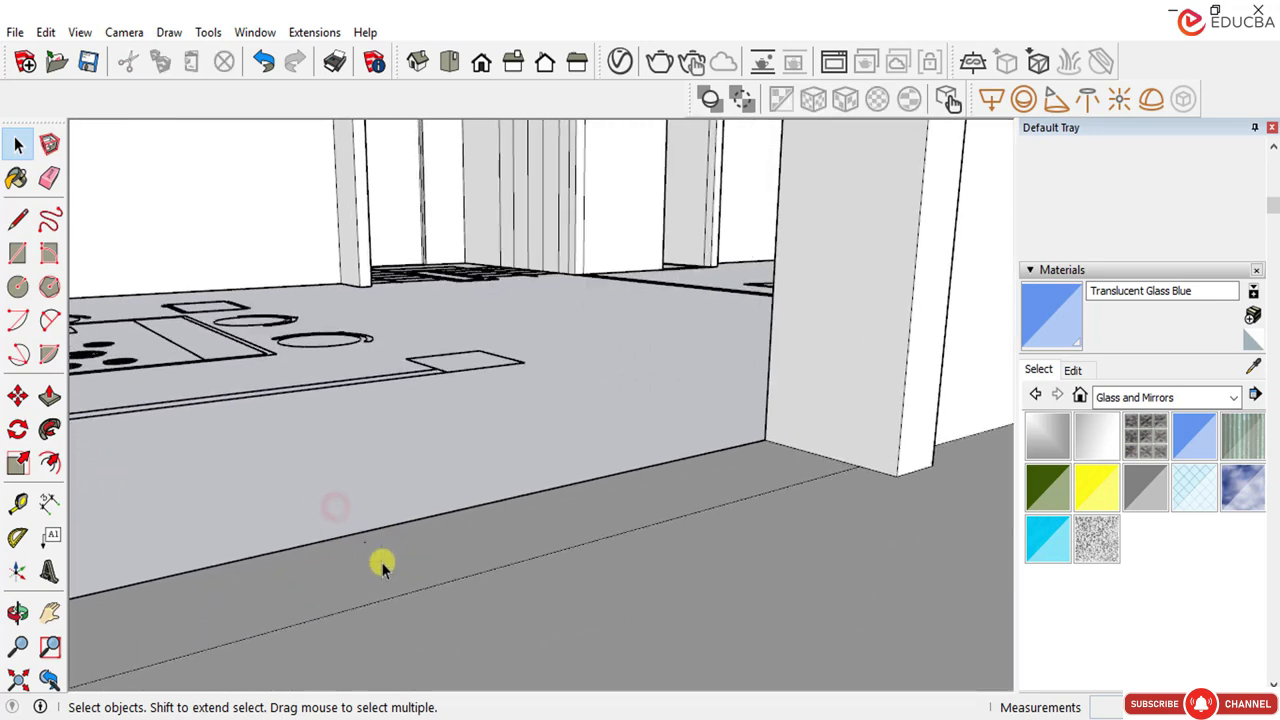
pyautogui.scroll(-4, 380, 595)
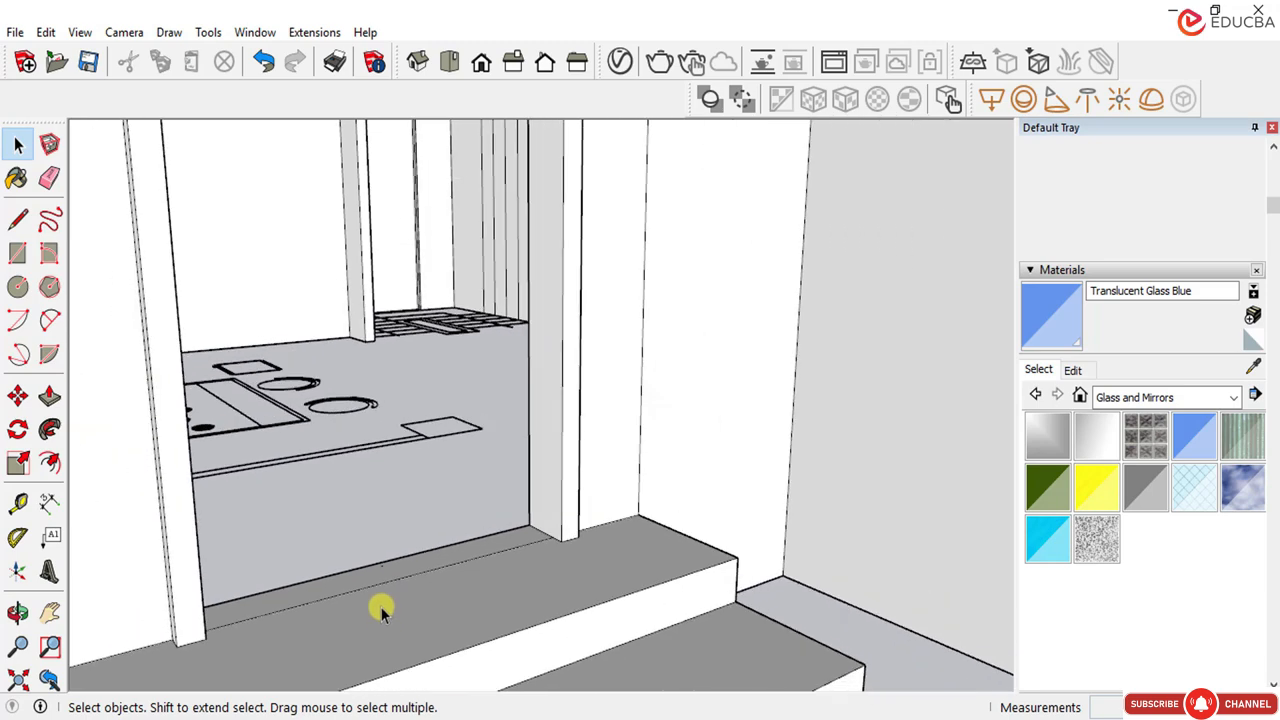
pyautogui.click(386, 592)
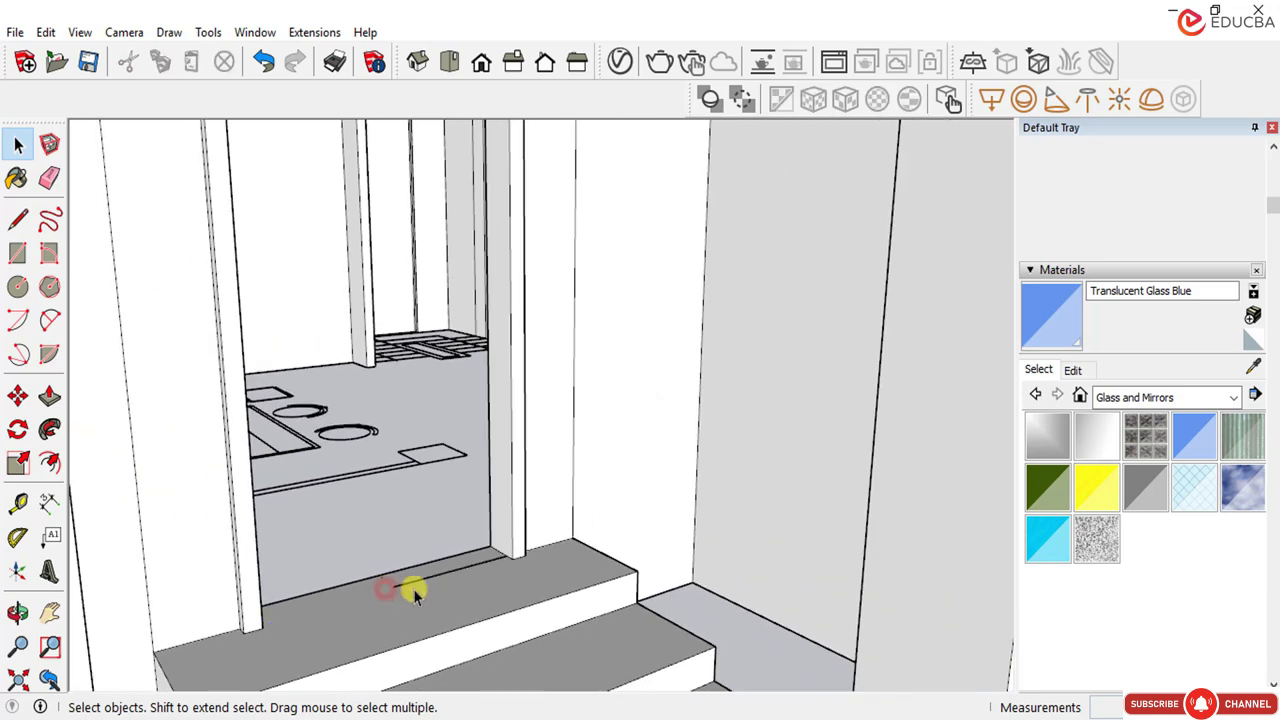
pyautogui.click(414, 586)
pyautogui.press('Delete')
pyautogui.scroll(-4, 446, 586)
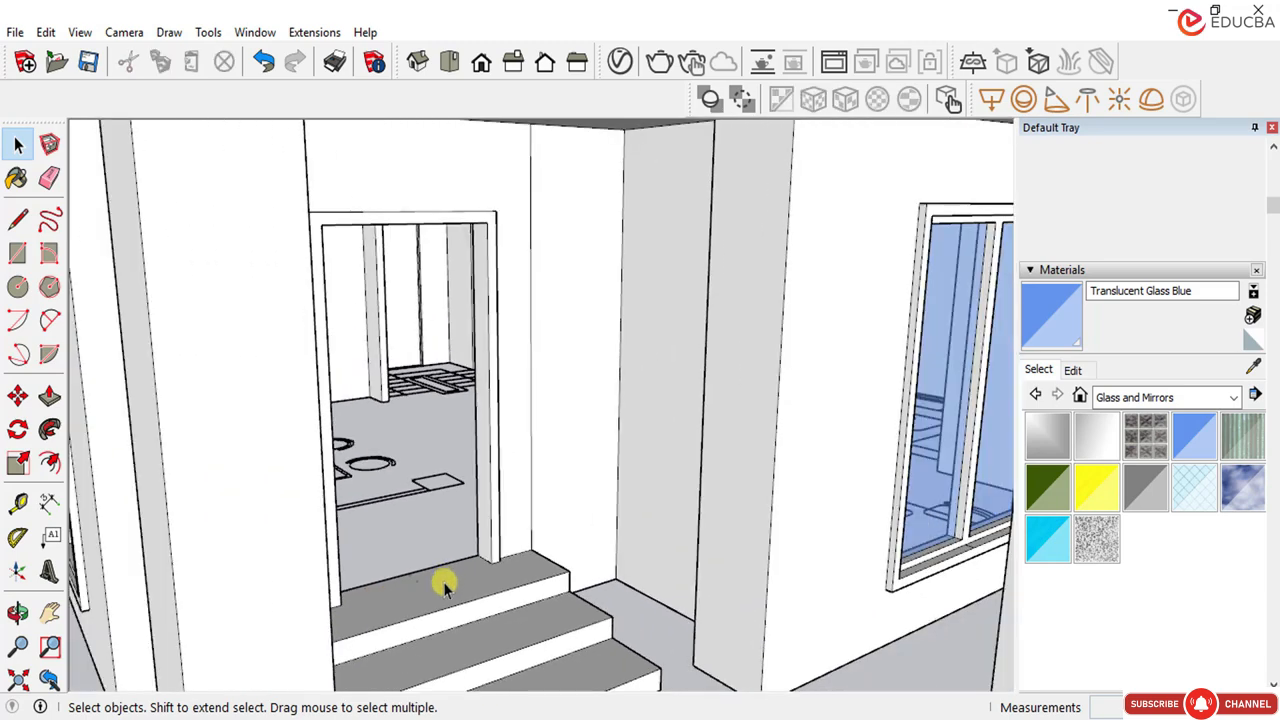
# Step: Pull the front face of the entrance door frame out another 25 mm and check its upper corner
pyautogui.moveTo(422, 343); pyautogui.dragTo(423, 430, button='middle')
pyautogui.scroll(-5, 357, 549)
pyautogui.moveTo(294, 529); pyautogui.dragTo(386, 514, button='middle')
pyautogui.scroll(6, 363, 543)
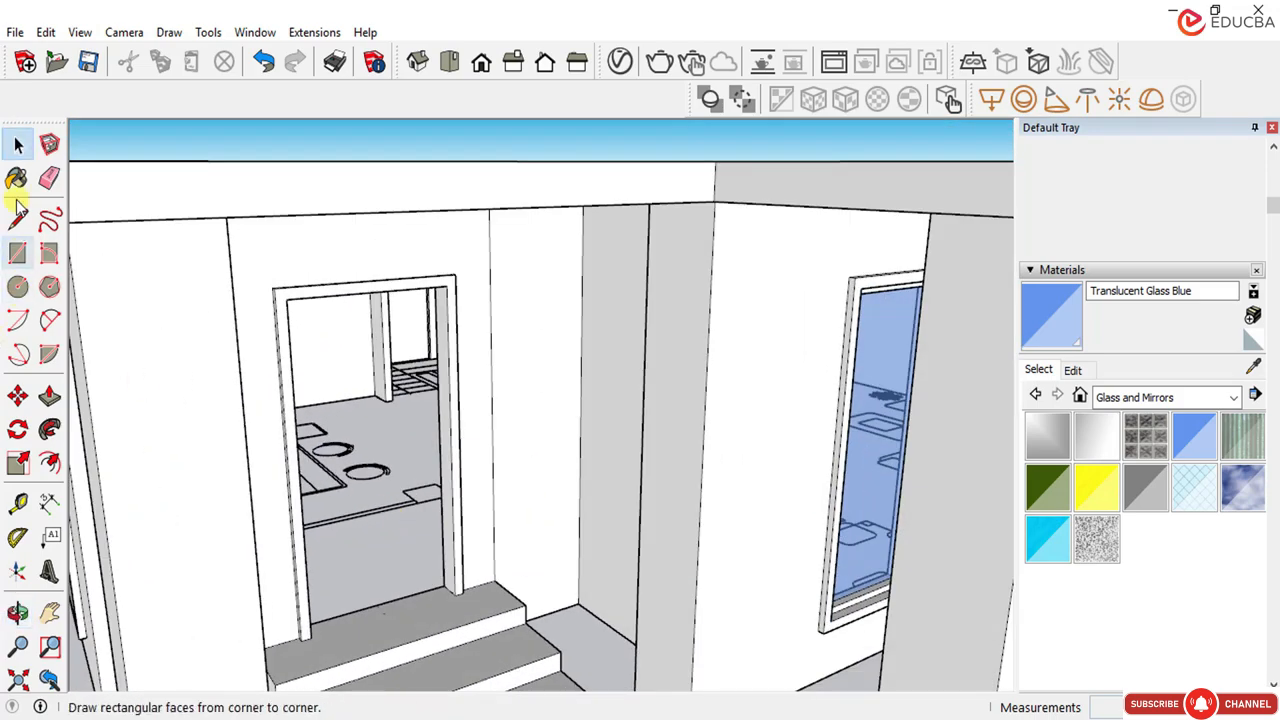
pyautogui.click(49, 396)
pyautogui.click(458, 529)
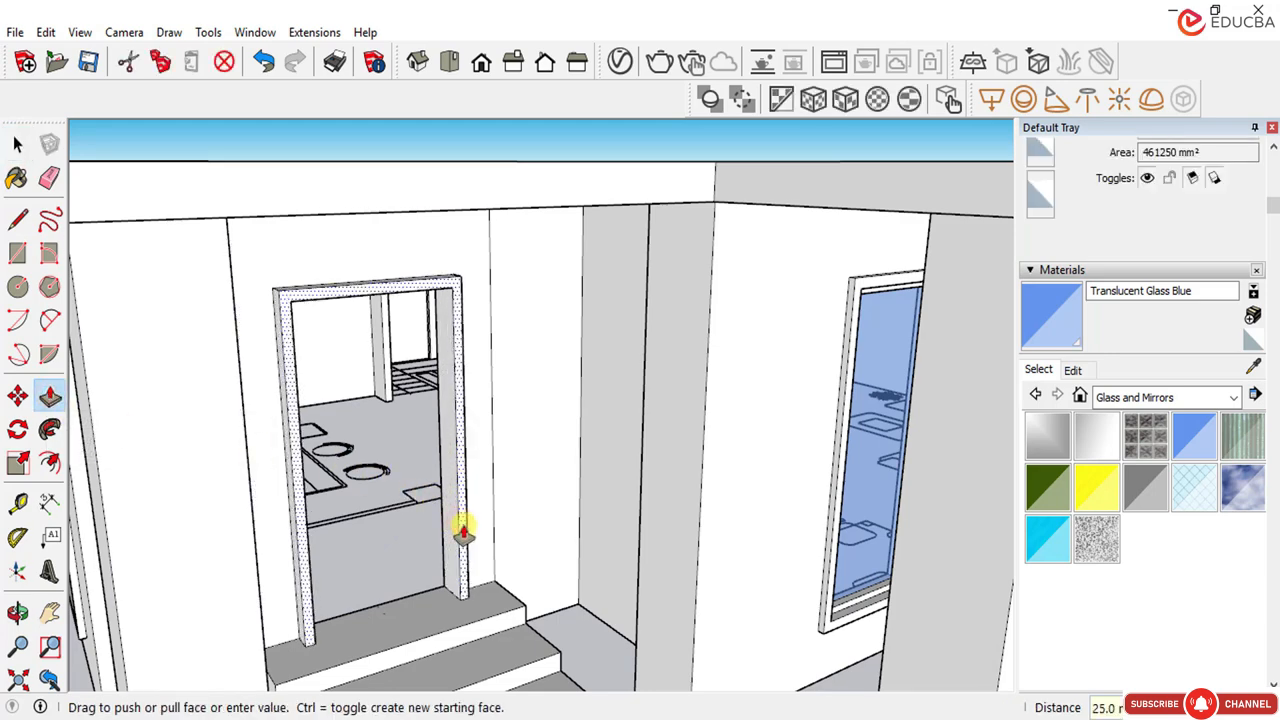
pyautogui.click(437, 317)
pyautogui.scroll(4, 450, 280)
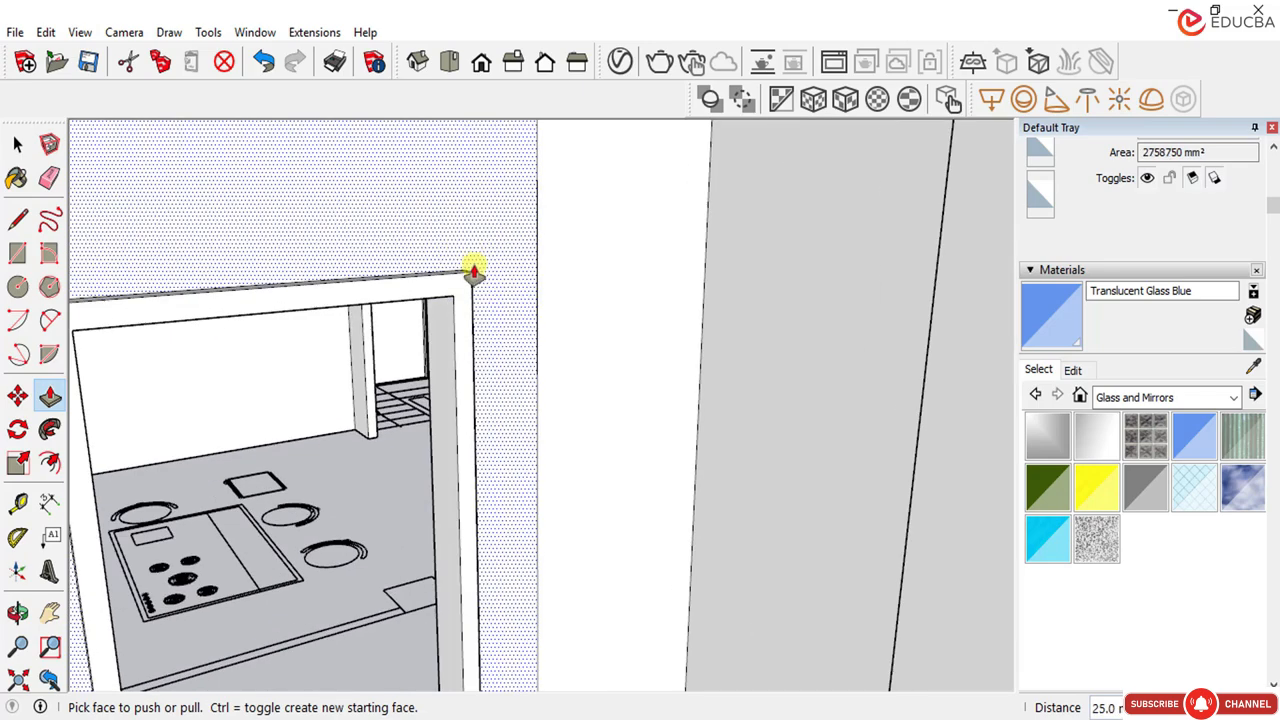
pyautogui.scroll(-5, 474, 270)
pyautogui.moveTo(406, 480); pyautogui.dragTo(400, 523, button='middle')
pyautogui.scroll(2, 398, 543)
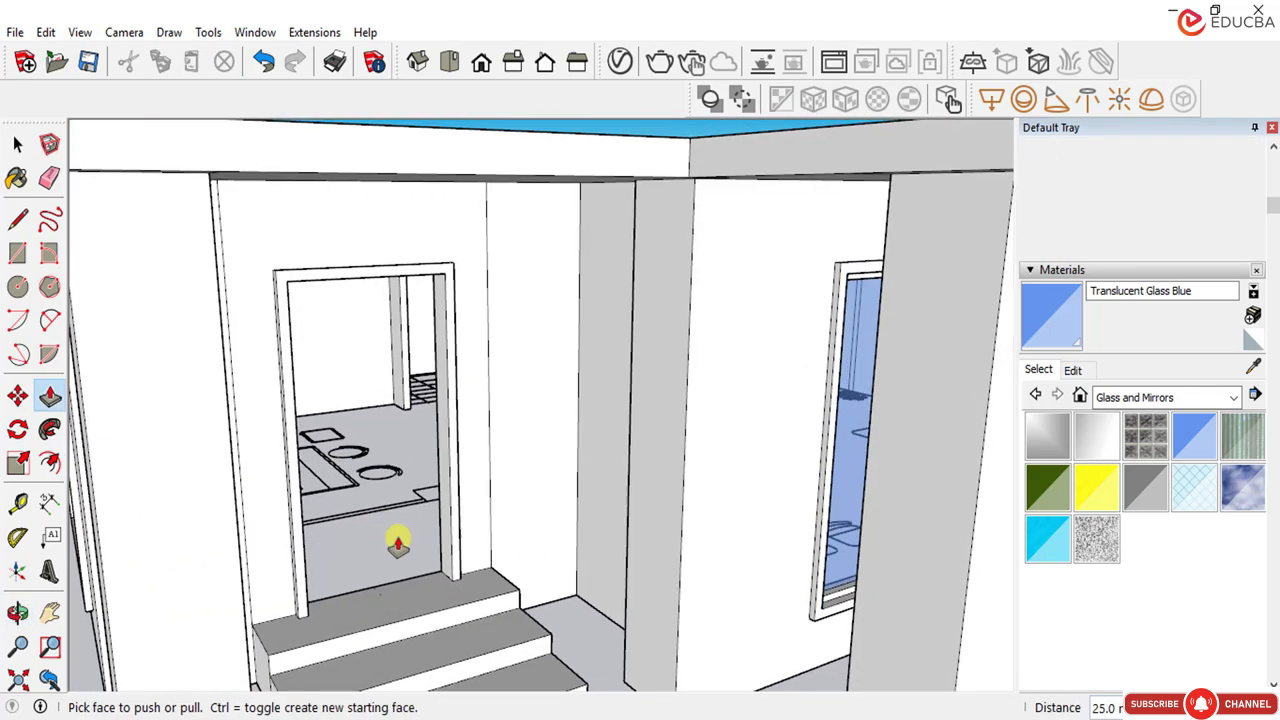
# Step: Try to draw a vertical rectangle across the entrance doorway from the right jamb's base edge to the upper left corner inside the frame
pyautogui.press('b')
pyautogui.press('space')
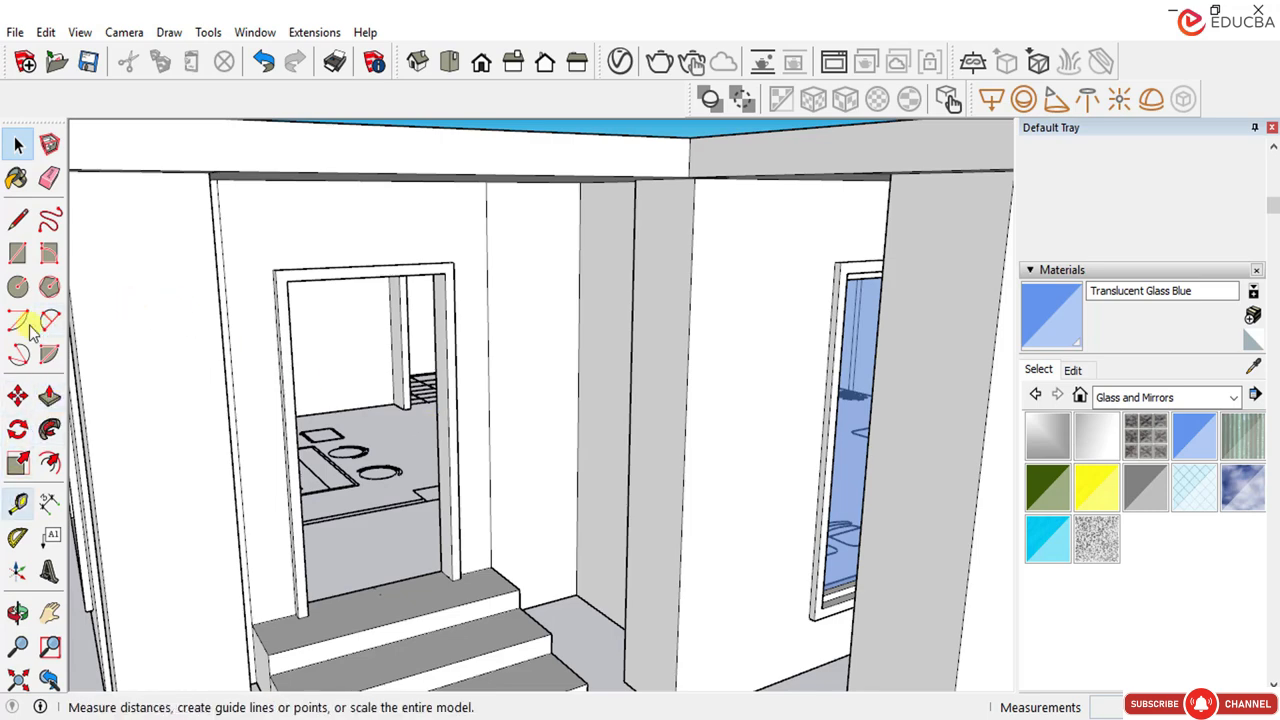
pyautogui.click(17, 258)
pyautogui.scroll(3, 440, 585)
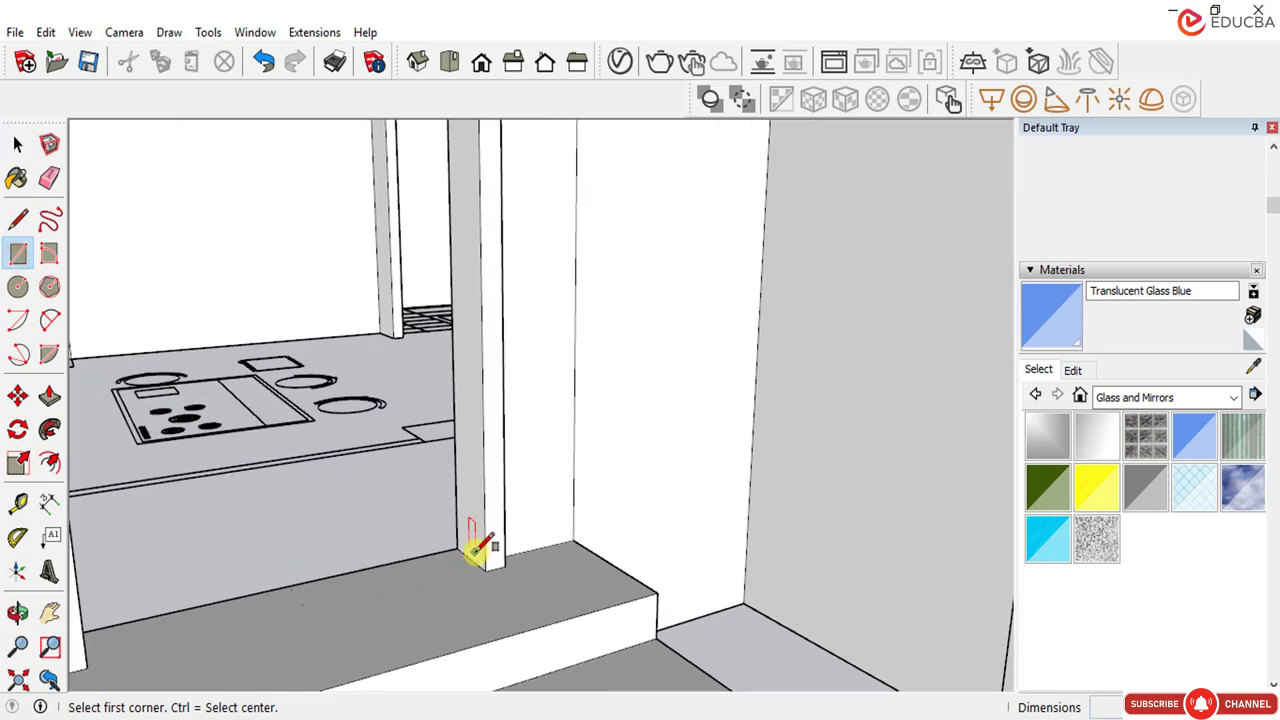
pyautogui.scroll(2, 474, 560)
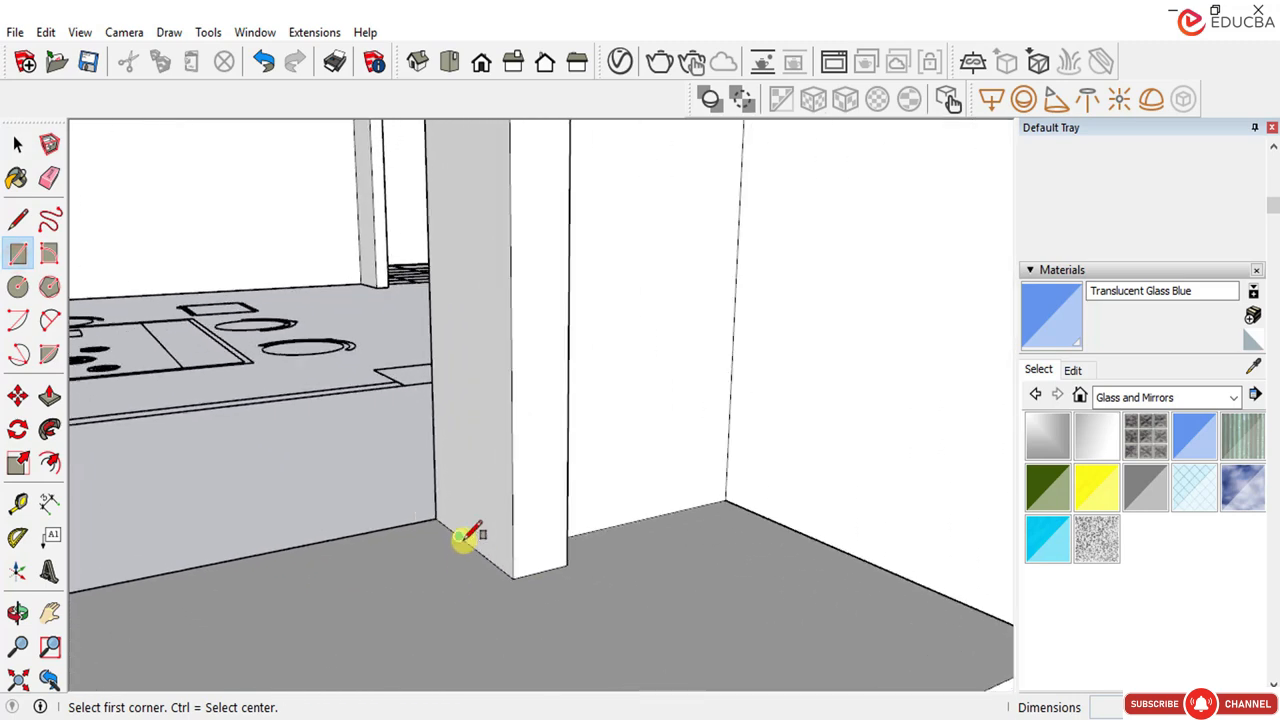
pyautogui.click(465, 537)
pyautogui.scroll(-5, 440, 515)
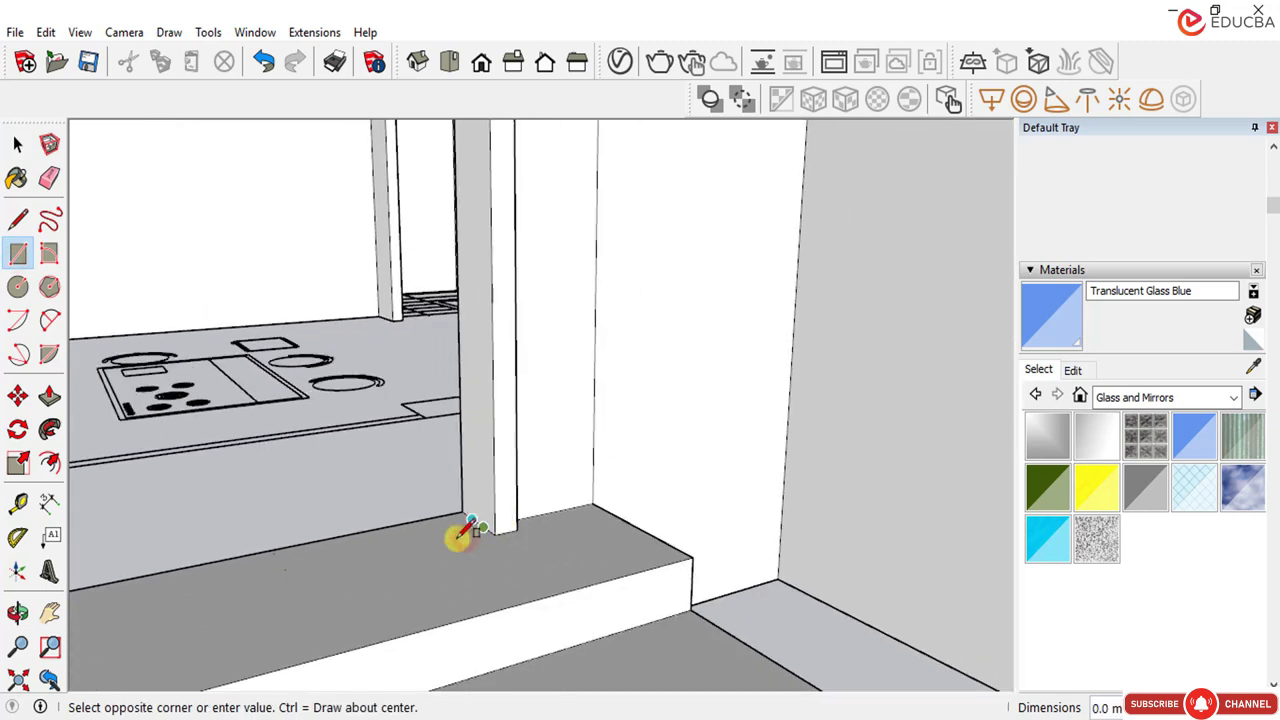
pyautogui.moveTo(389, 451); pyautogui.dragTo(229, 234, button='middle')
pyautogui.scroll(8, 137, 229)
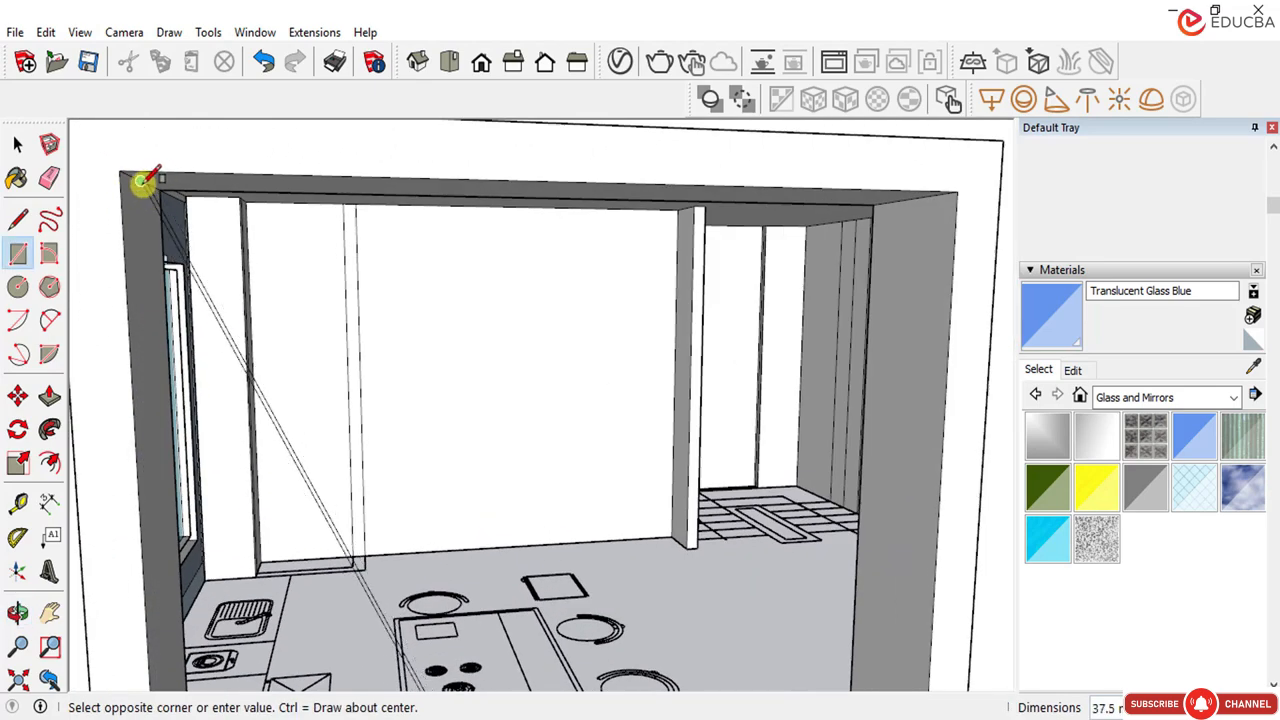
pyautogui.scroll(2, 148, 184)
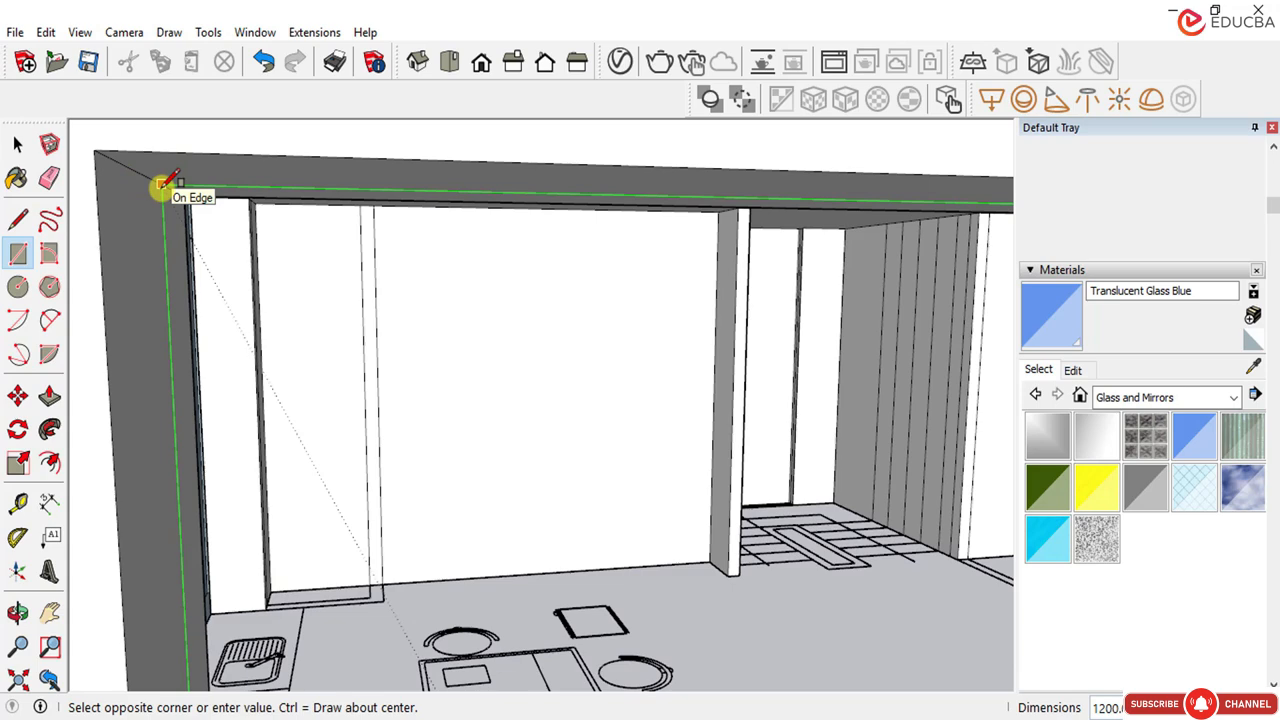
pyautogui.moveTo(163, 184)
pyautogui.mouseDown(button='middle')
pyautogui.moveTo(106, 183)
pyautogui.moveTo(188, 181)
pyautogui.mouseUp(button='middle')
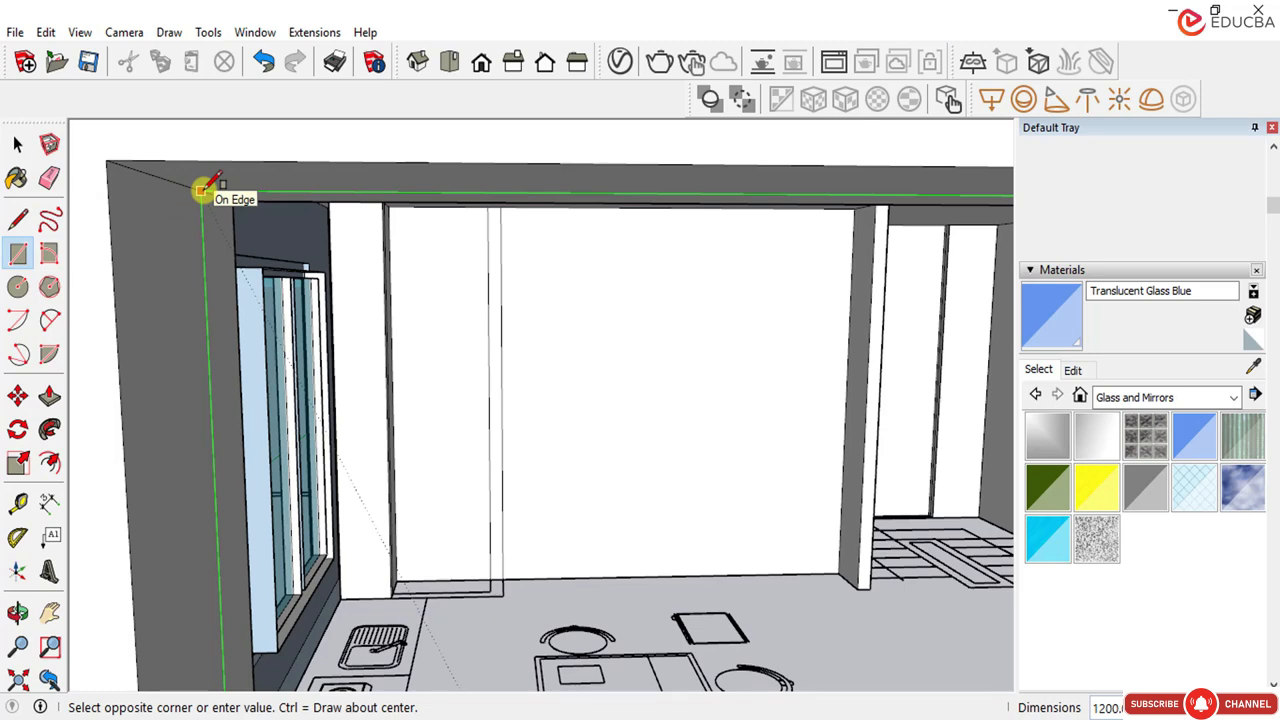
pyautogui.click(203, 190)
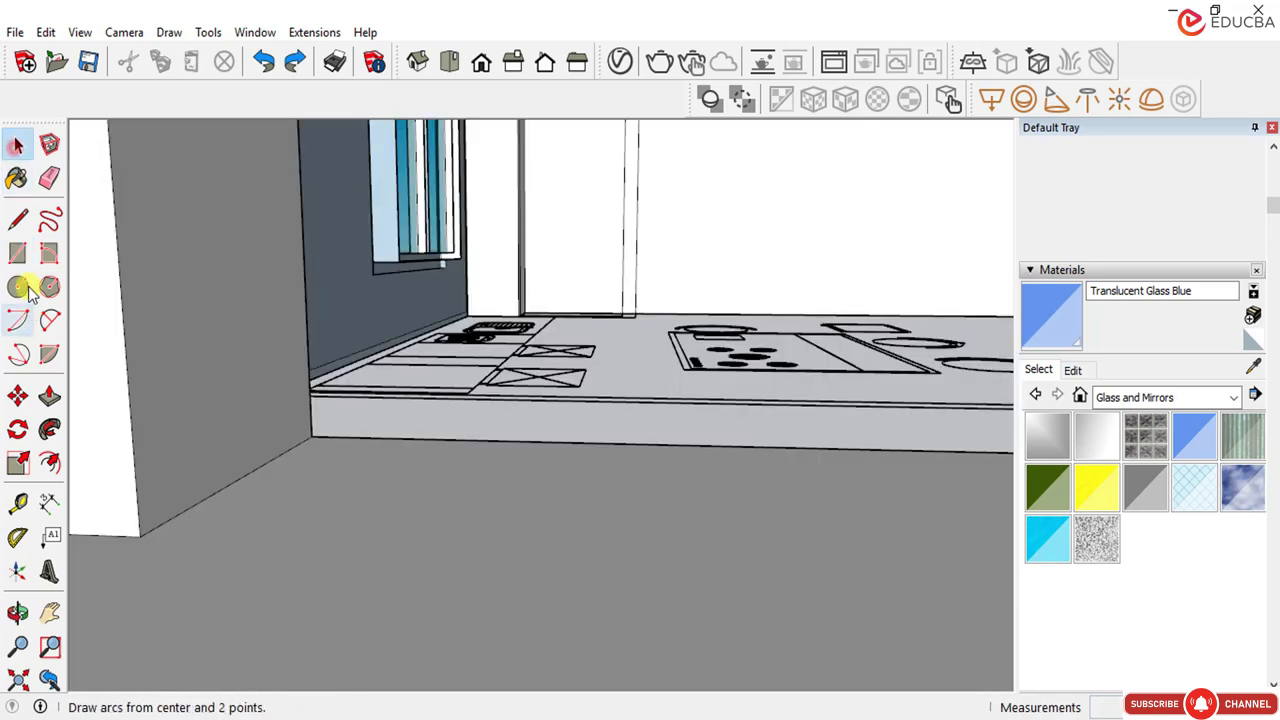
# Step: Draw a vertical rectangle 1200 mm wide filling the entrance doorway, from partway along the left jamb's base edge to the upper right inner corner
pyautogui.click(18, 253)
pyautogui.click(213, 492)
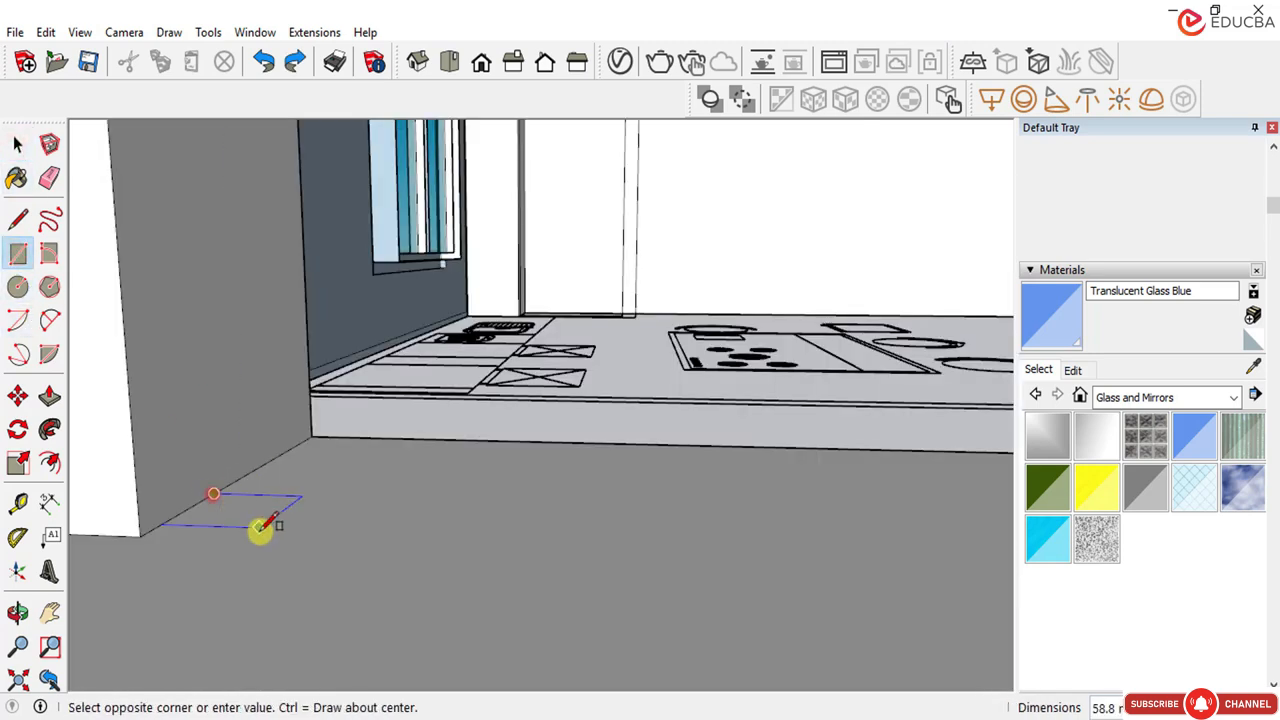
pyautogui.scroll(-5, 270, 527)
pyautogui.moveTo(368, 505); pyautogui.dragTo(491, 400, button='middle')
pyautogui.scroll(-3, 491, 400)
pyautogui.scroll(5, 560, 271)
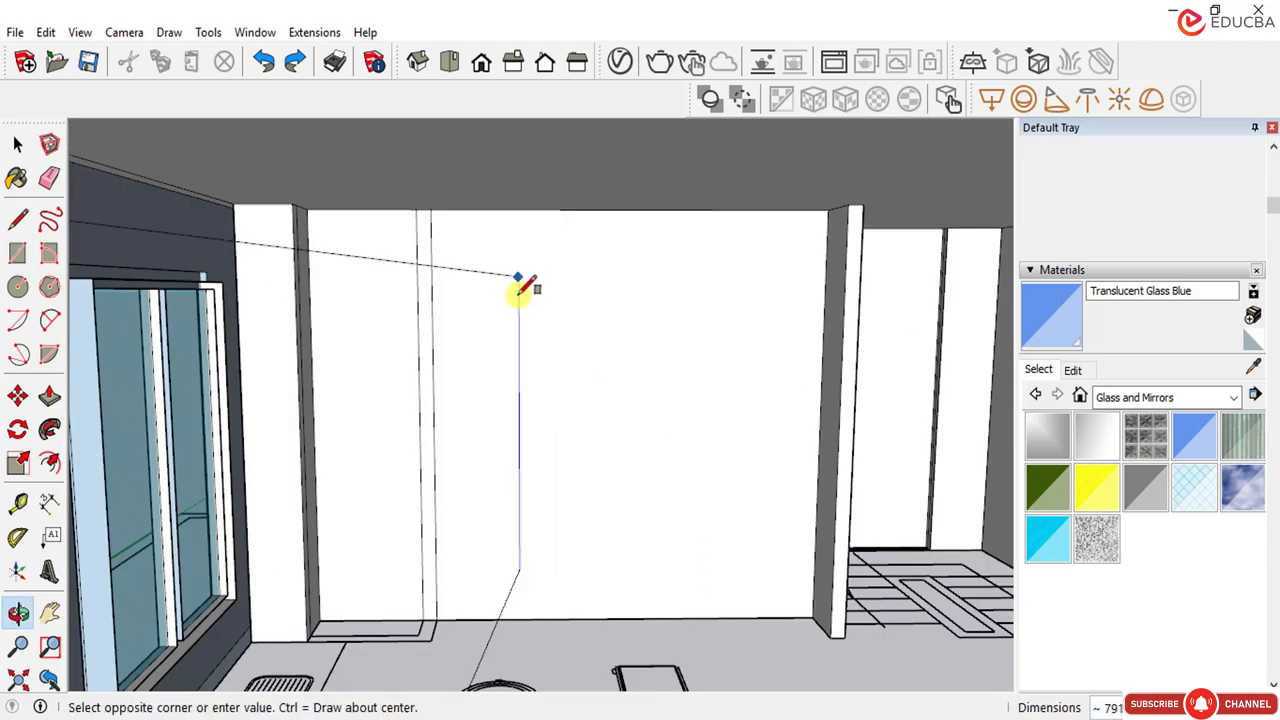
pyautogui.scroll(3, 520, 285)
pyautogui.moveTo(463, 251); pyautogui.dragTo(568, 280, button='middle')
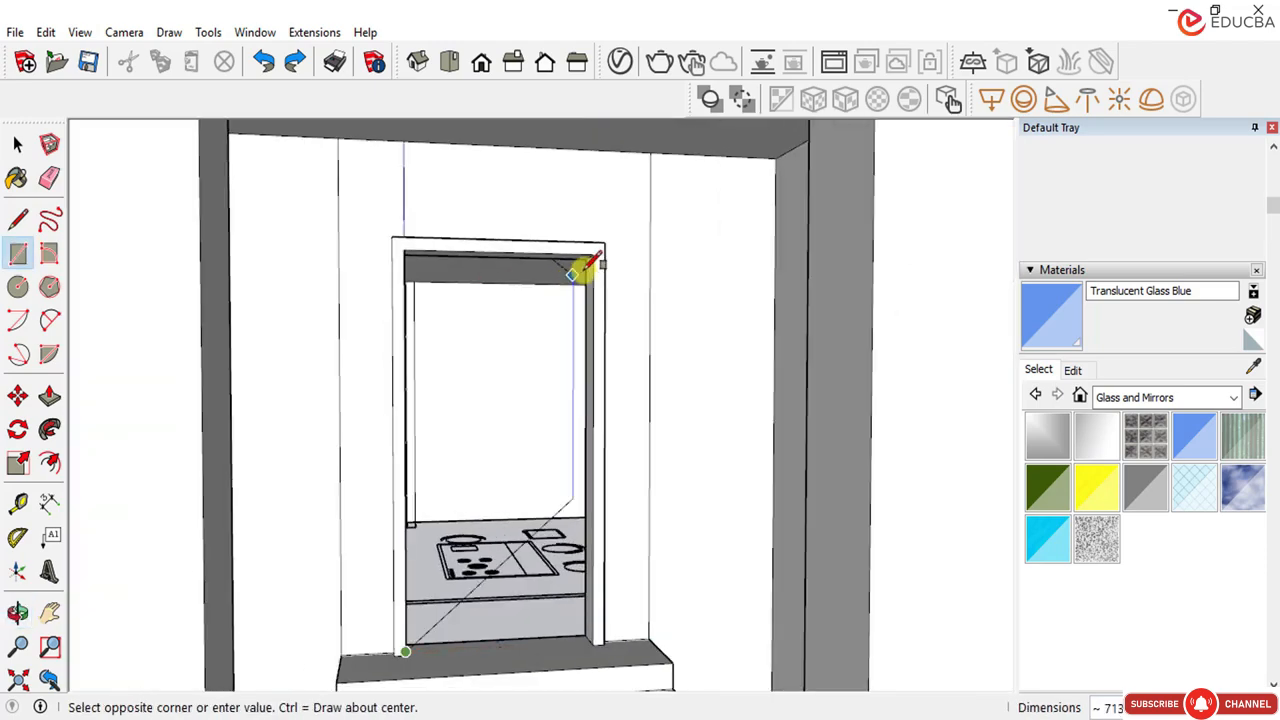
pyautogui.scroll(4, 588, 266)
pyautogui.scroll(-3, 612, 218)
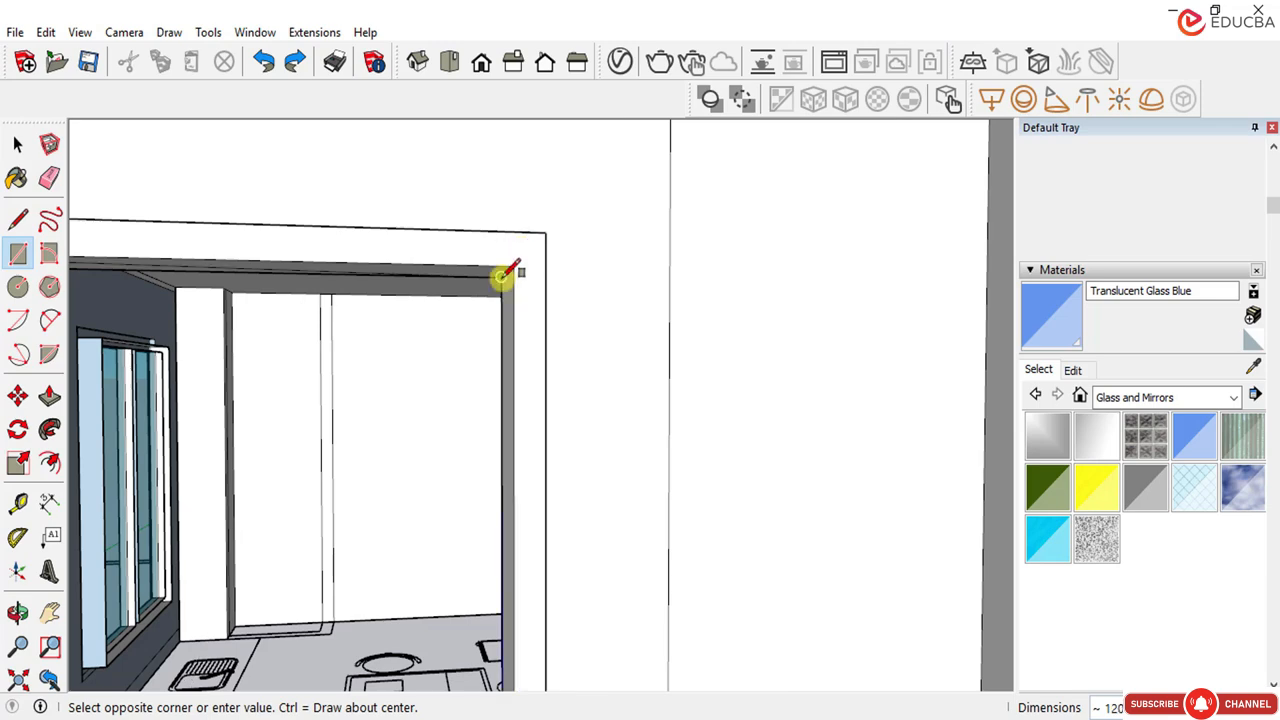
pyautogui.scroll(4, 507, 274)
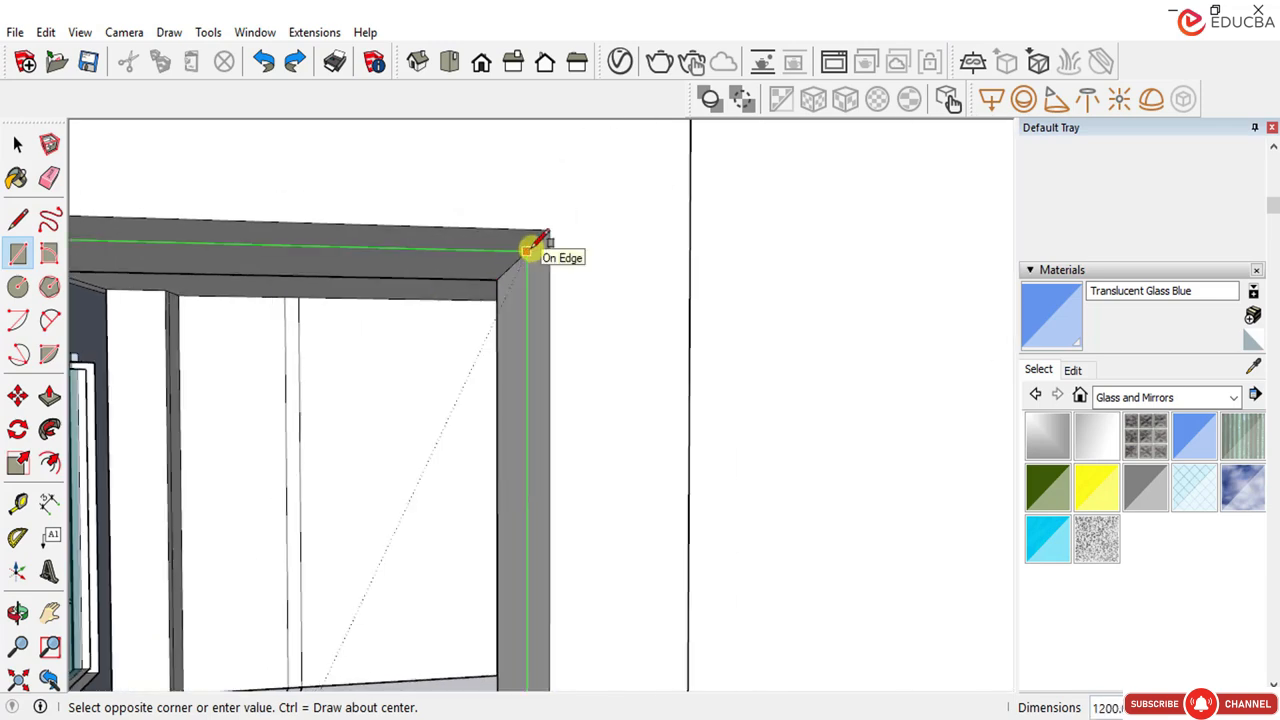
pyautogui.click(529, 246)
# Step: Paint the entrance door face with the Wood Bamboo material from the Wood collection and clear the selection
pyautogui.scroll(-5, 545, 280)
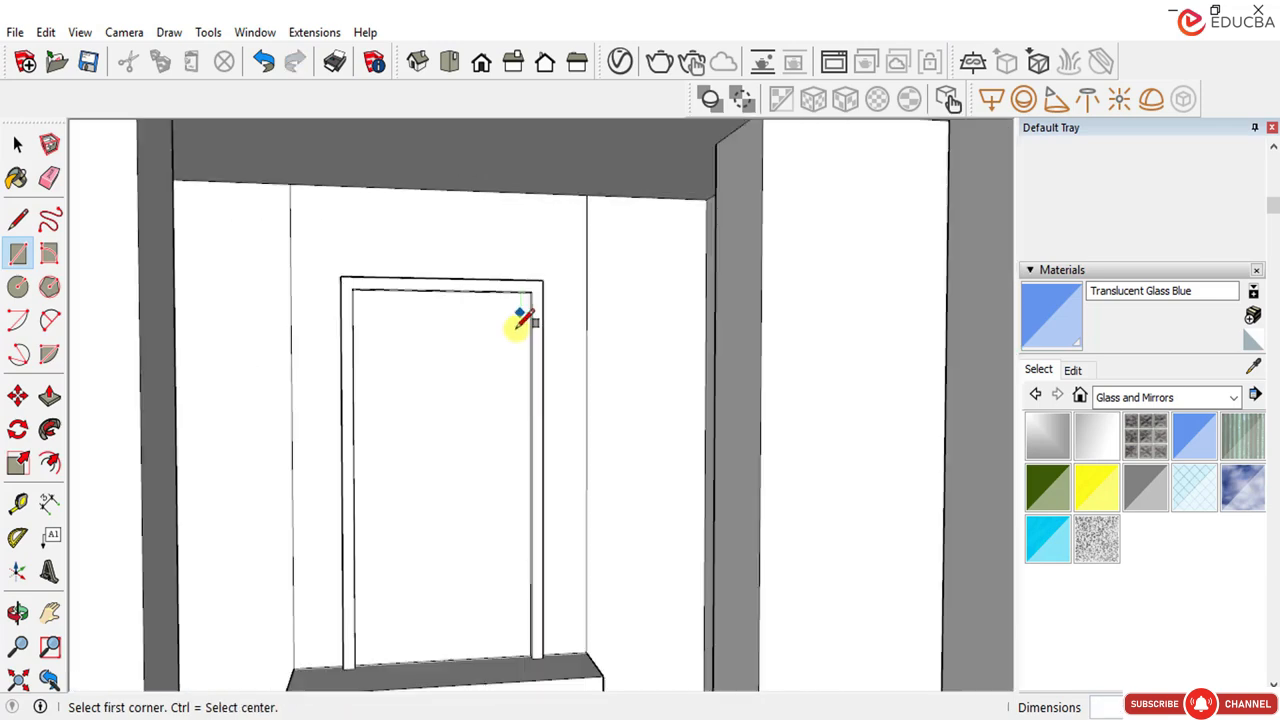
pyautogui.scroll(-4, 521, 320)
pyautogui.moveTo(521, 320); pyautogui.dragTo(470, 285, button='middle')
pyautogui.click(17, 143)
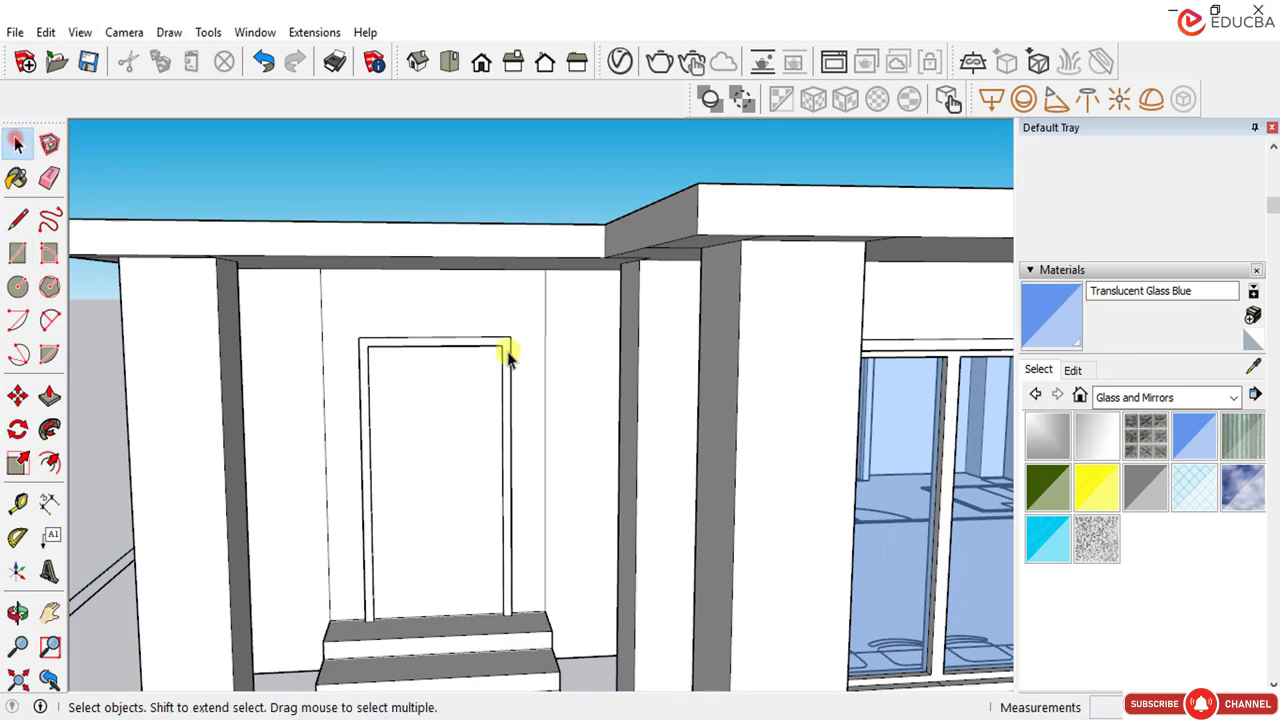
pyautogui.scroll(-4, 507, 355)
pyautogui.moveTo(507, 355); pyautogui.dragTo(534, 447, button='middle')
pyautogui.click(537, 450)
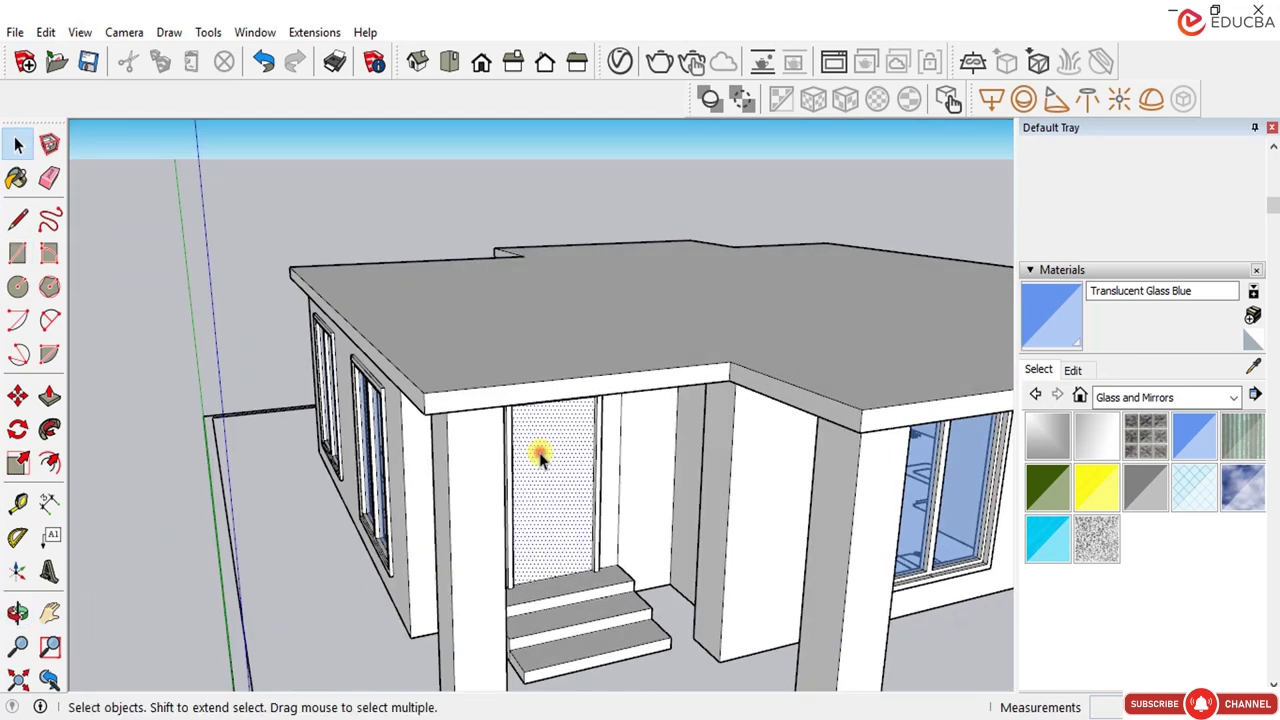
pyautogui.click(1128, 398)
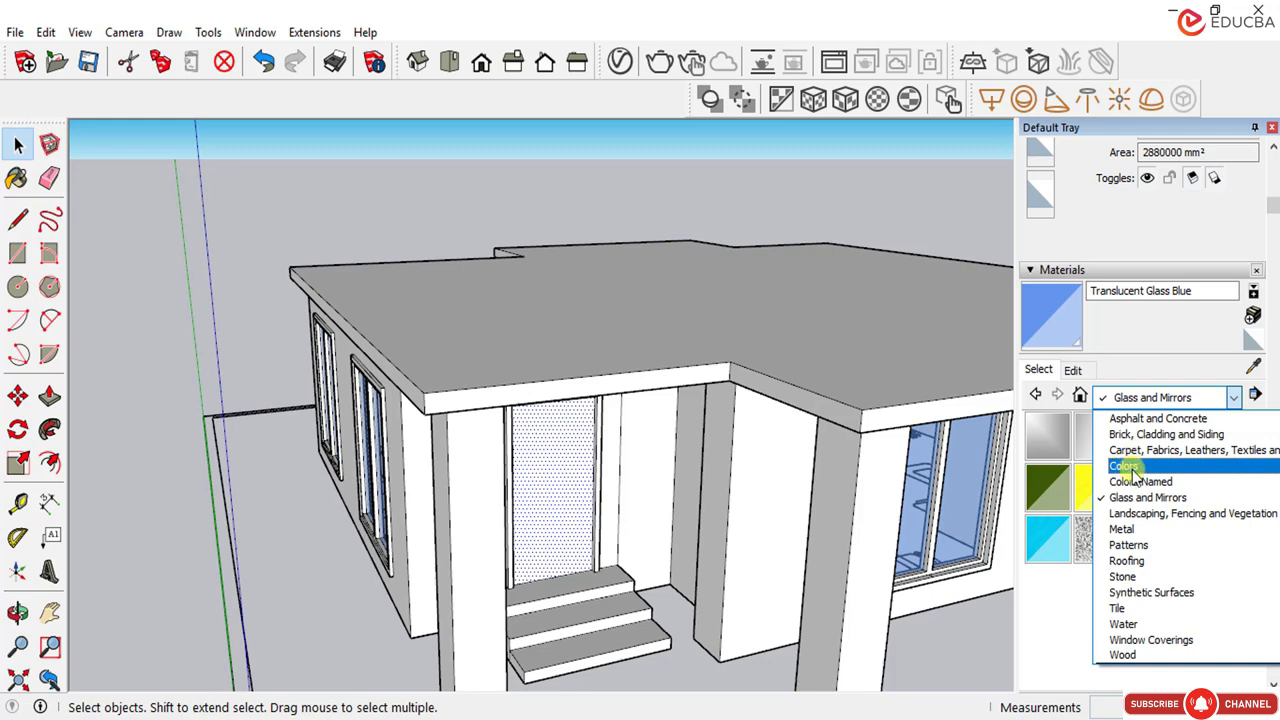
pyautogui.click(1134, 660)
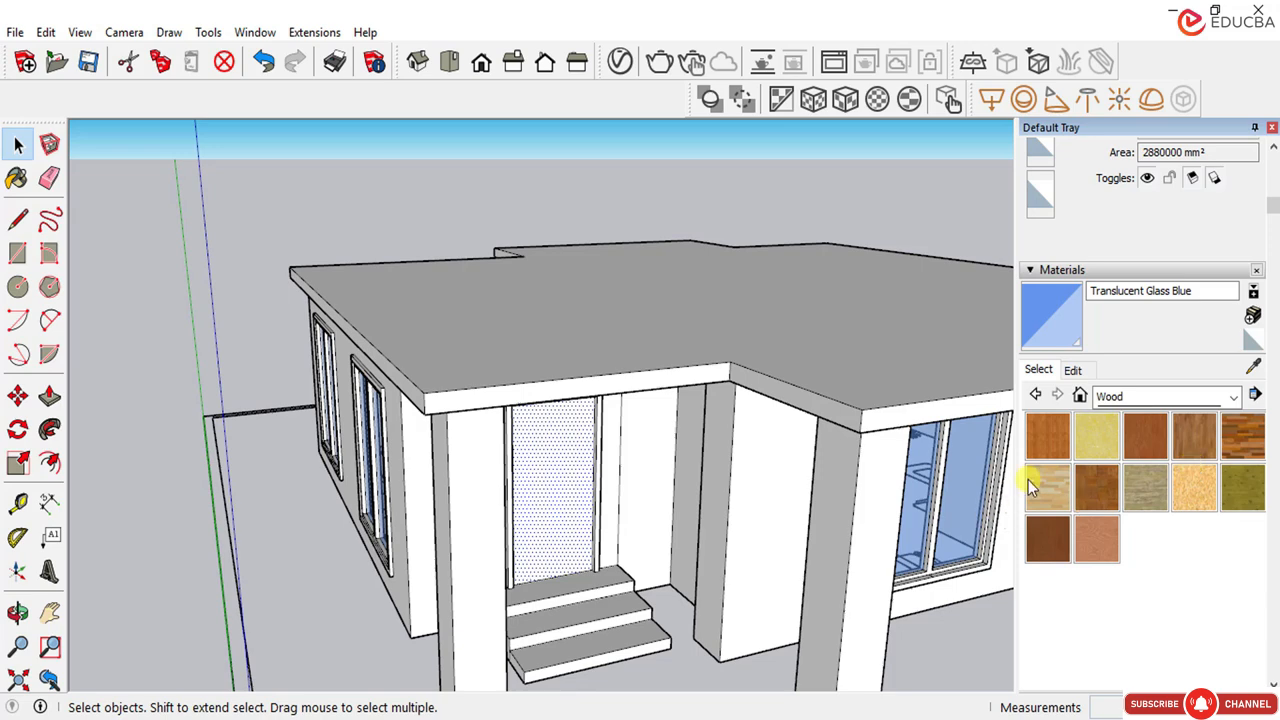
pyautogui.click(1064, 442)
pyautogui.click(563, 490)
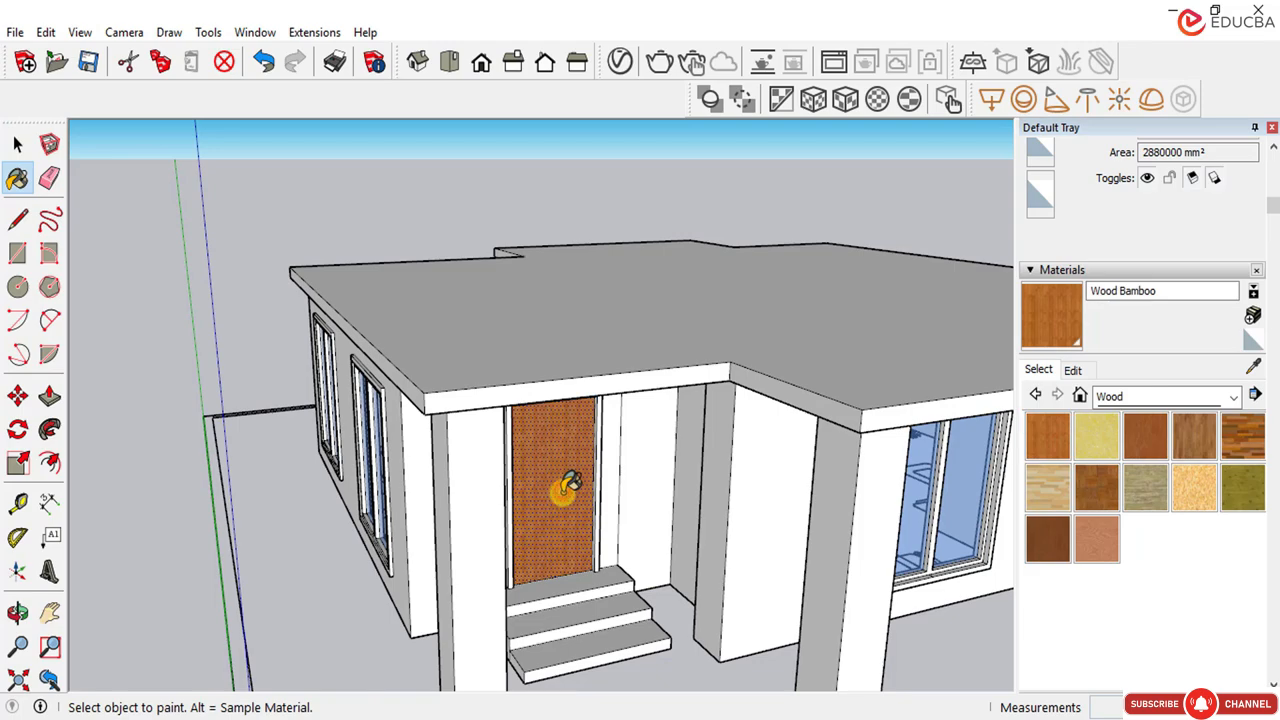
pyautogui.click(17, 145)
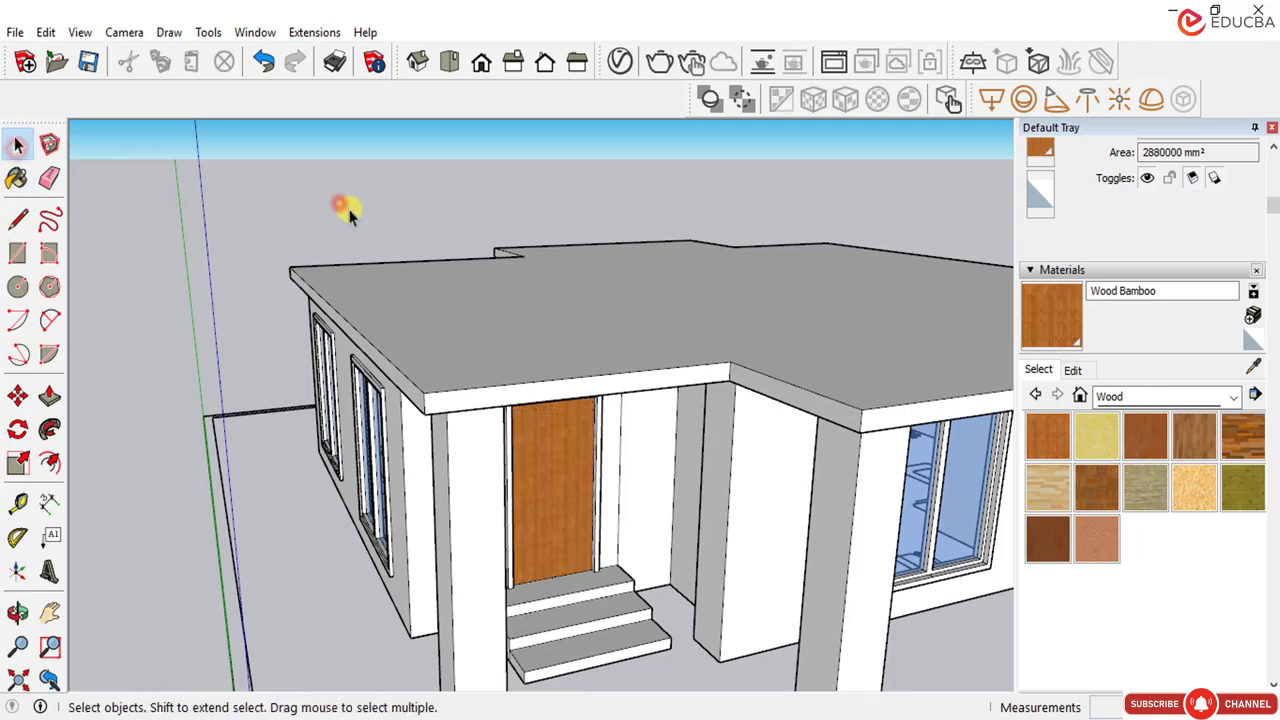
pyautogui.click(349, 214)
# Step: Inspect the house front from several angles and distances, checking the wooden entrance door, steps and glazed windows
pyautogui.moveTo(349, 214); pyautogui.dragTo(520, 434, button='middle')
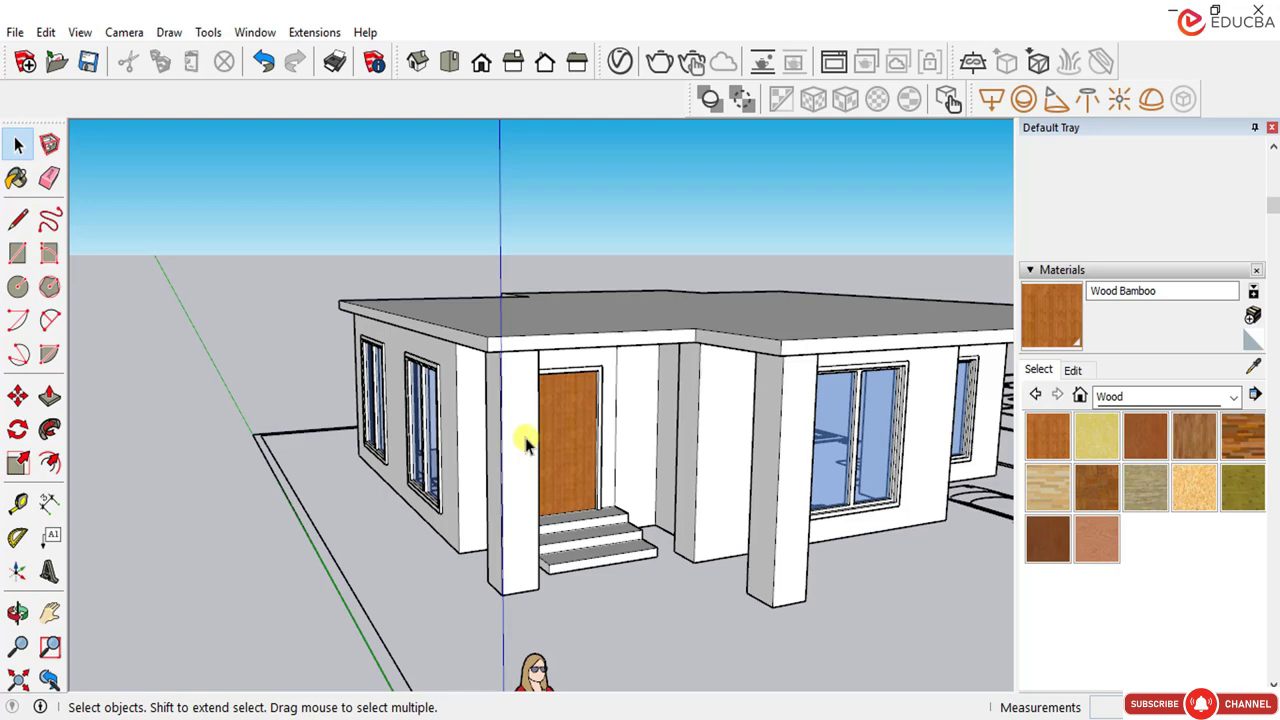
pyautogui.scroll(-5, 522, 447)
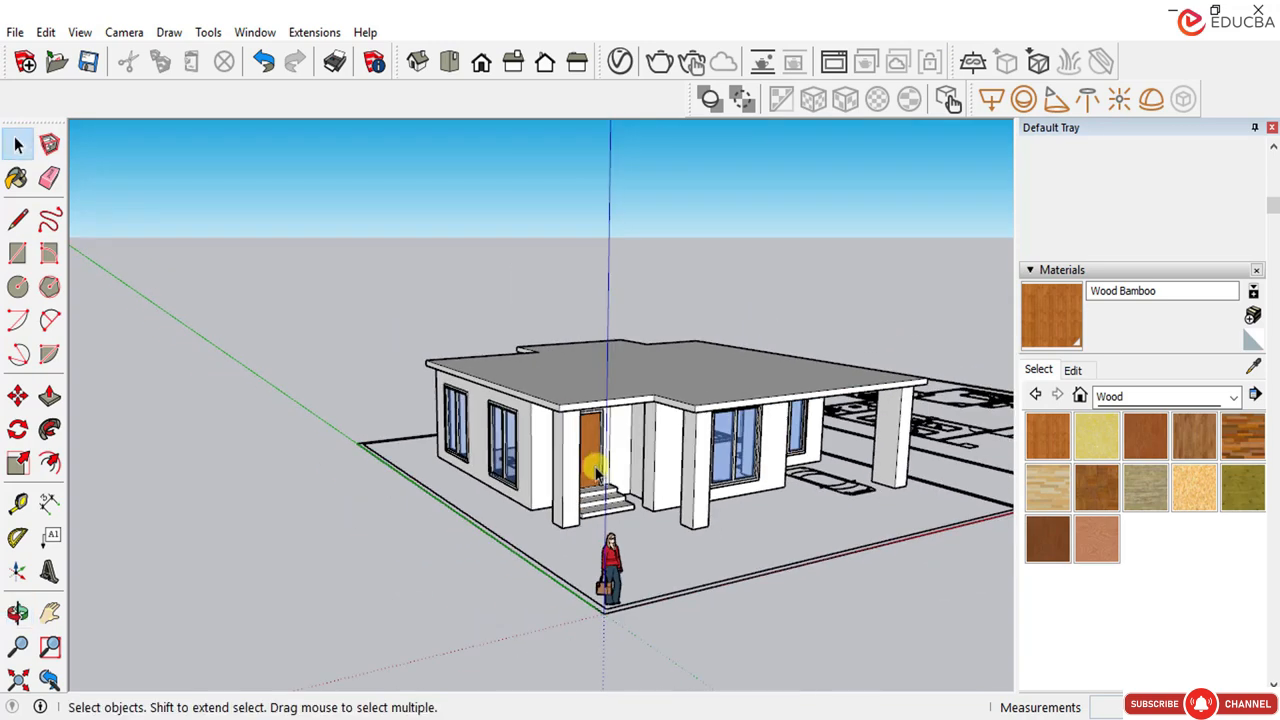
pyautogui.moveTo(676, 448); pyautogui.dragTo(607, 509, button='middle')
pyautogui.scroll(4, 578, 510)
pyautogui.scroll(-3, 597, 377)
pyautogui.scroll(-3, 560, 491)
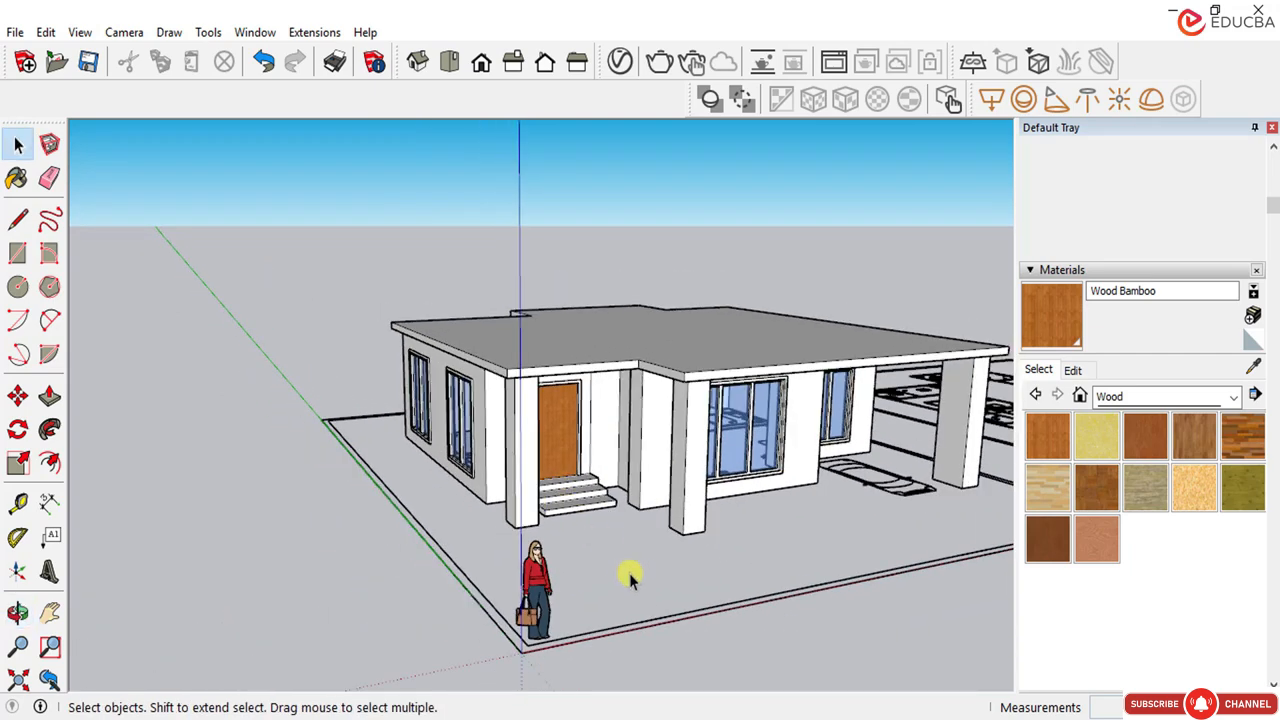
pyautogui.moveTo(626, 574); pyautogui.dragTo(608, 535, button='middle')
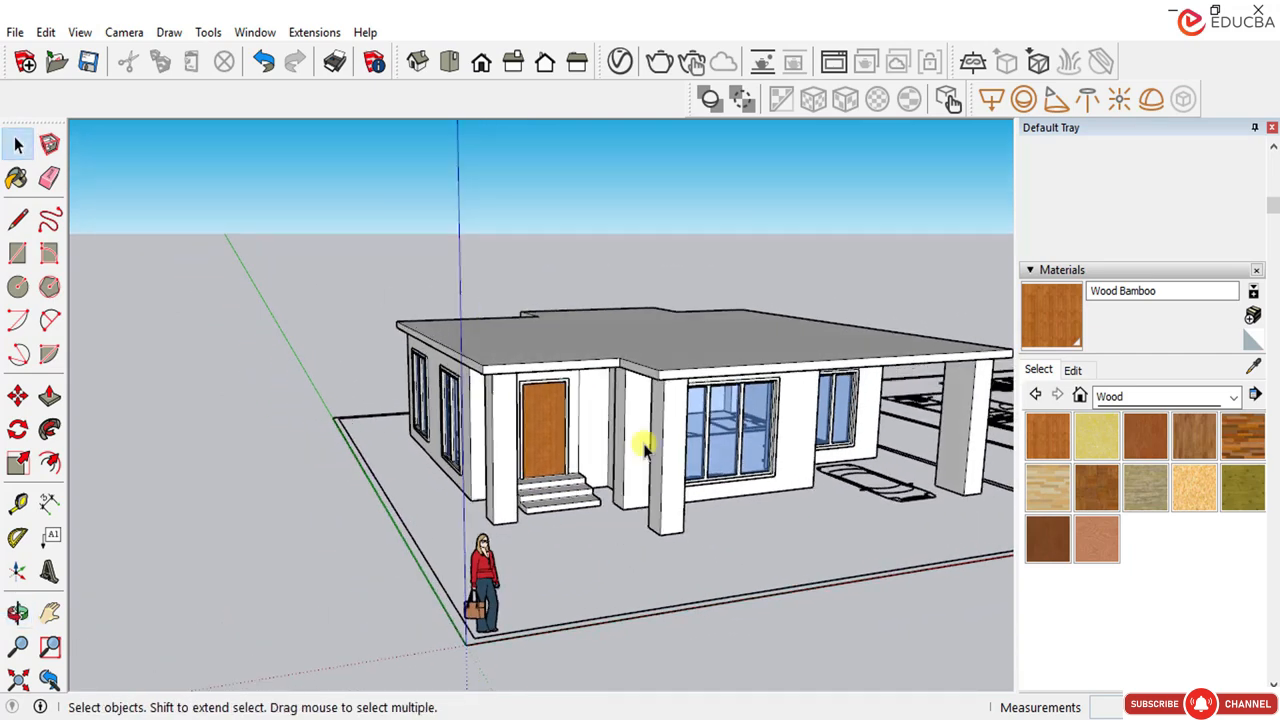
pyautogui.scroll(-2, 652, 452)
pyautogui.moveTo(652, 460); pyautogui.dragTo(606, 457, button='middle')
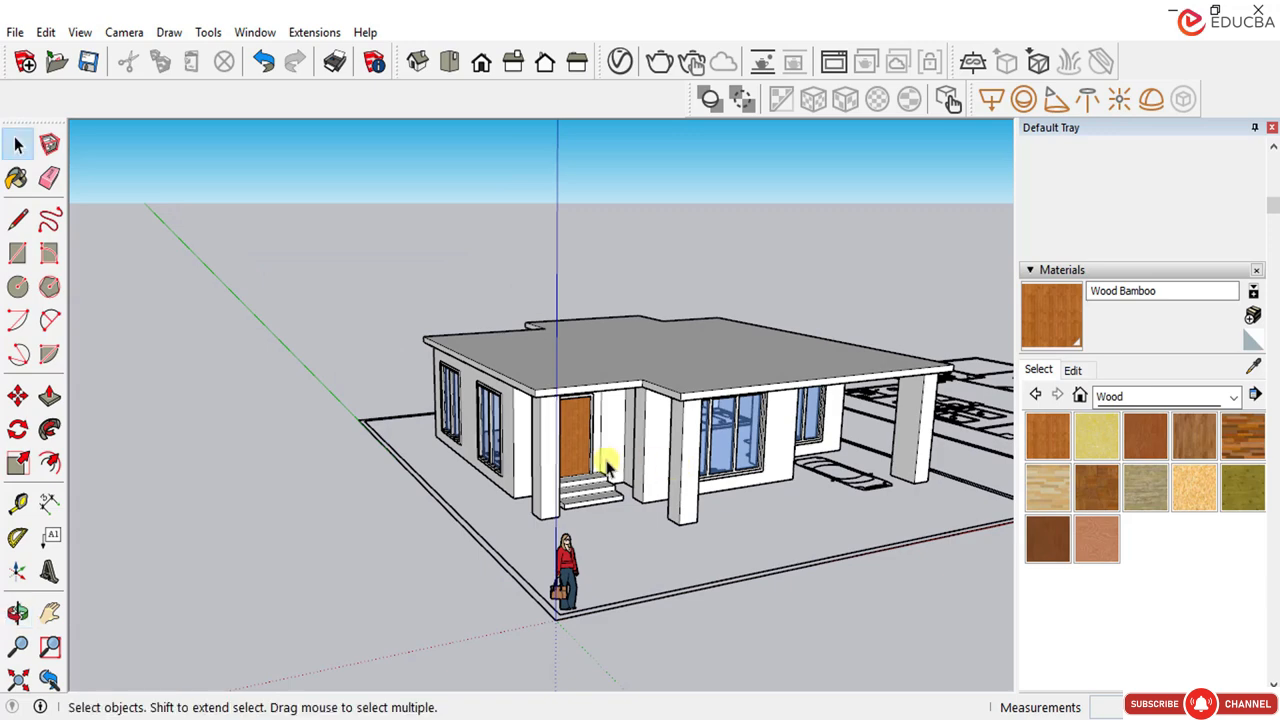
pyautogui.scroll(2, 605, 478)
pyautogui.scroll(-2, 605, 478)
pyautogui.moveTo(523, 494); pyautogui.dragTo(545, 450, button='middle')
pyautogui.moveTo(657, 424); pyautogui.dragTo(629, 516, button='middle')
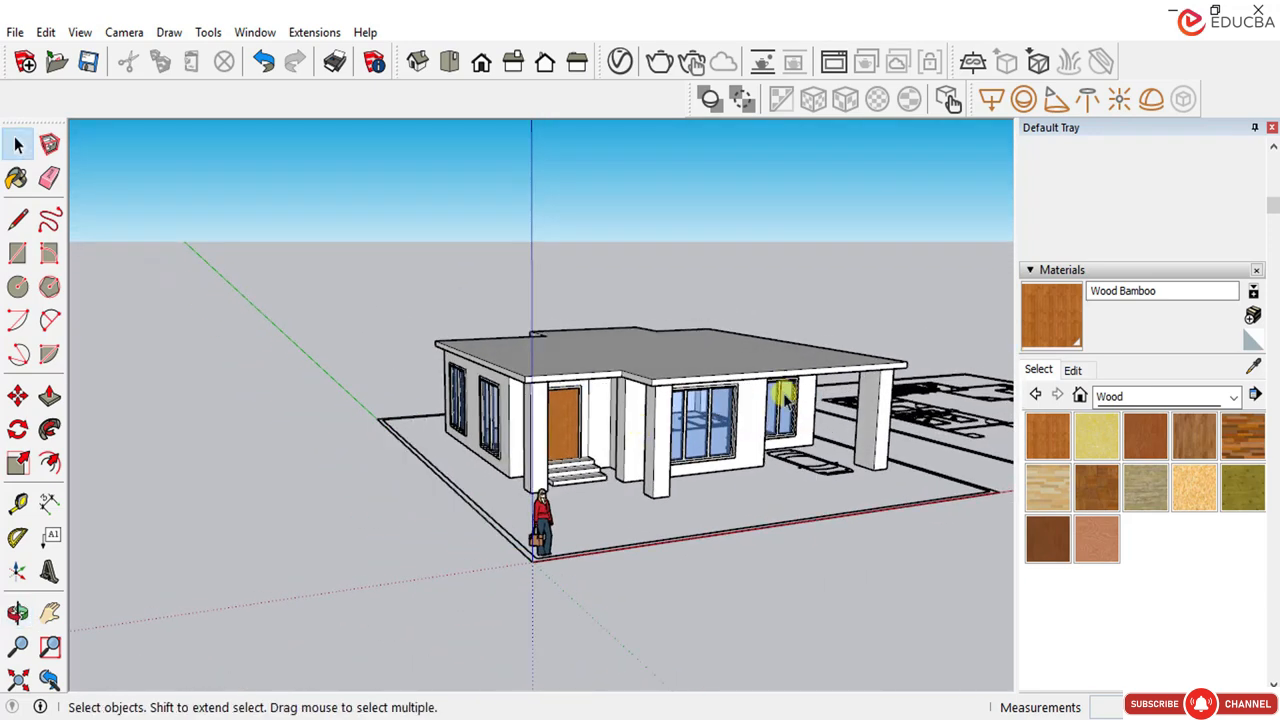
pyautogui.scroll(-3, 785, 395)
pyautogui.moveTo(680, 477); pyautogui.dragTo(777, 474, button='middle')
pyautogui.scroll(3, 630, 456)
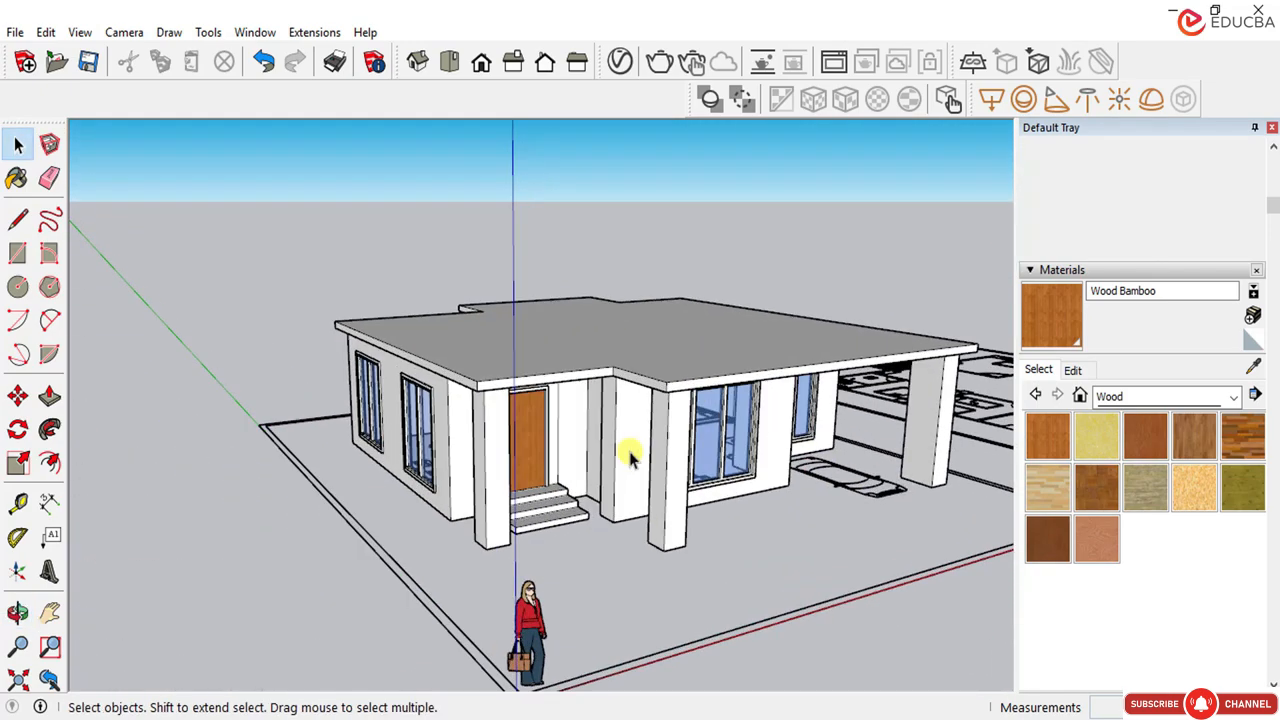
pyautogui.moveTo(549, 466); pyautogui.dragTo(708, 460, button='middle')
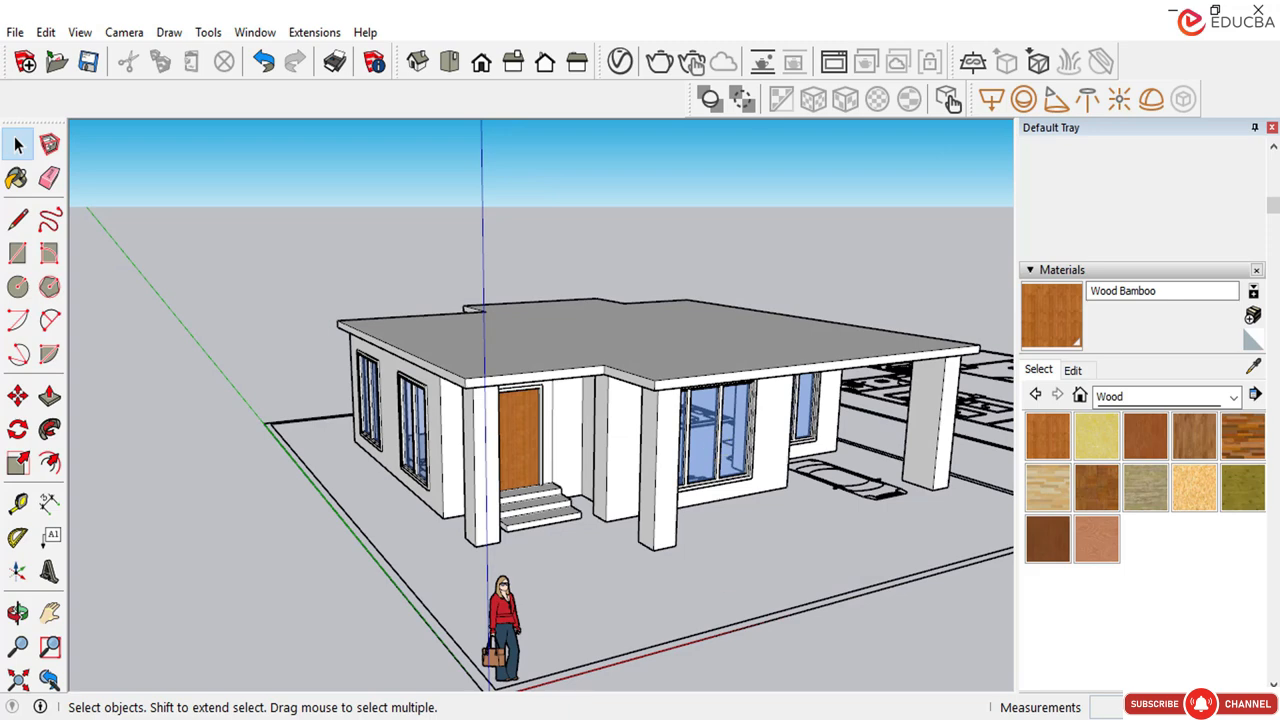
pyautogui.scroll(-2, 652, 427)
pyautogui.moveTo(615, 450); pyautogui.dragTo(597, 411, button='middle')
pyautogui.scroll(2, 637, 403)
pyautogui.scroll(-1, 597, 411)
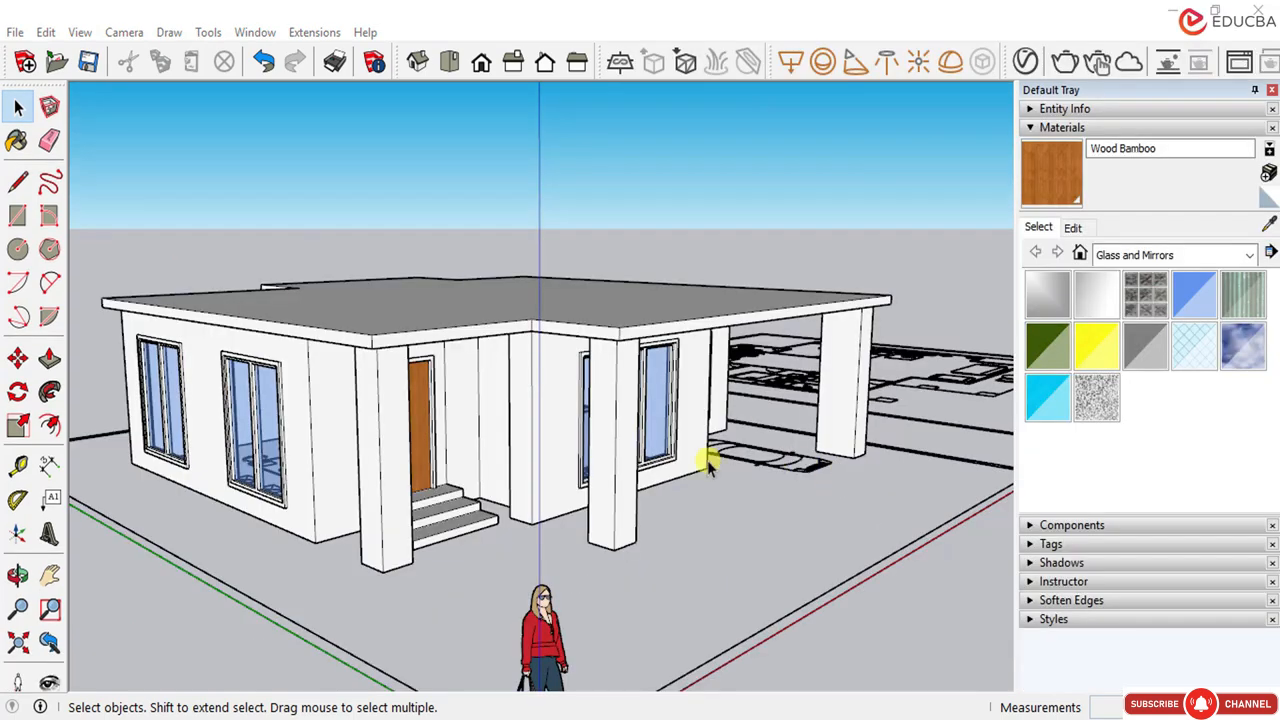
# Step: Review the whole house exterior once more, including the side windows, roof slab and porch columns
pyautogui.moveTo(706, 451); pyautogui.dragTo(480, 486, button='middle')
pyautogui.scroll(5, 463, 471)
pyautogui.moveTo(420, 451); pyautogui.dragTo(466, 449, button='middle')
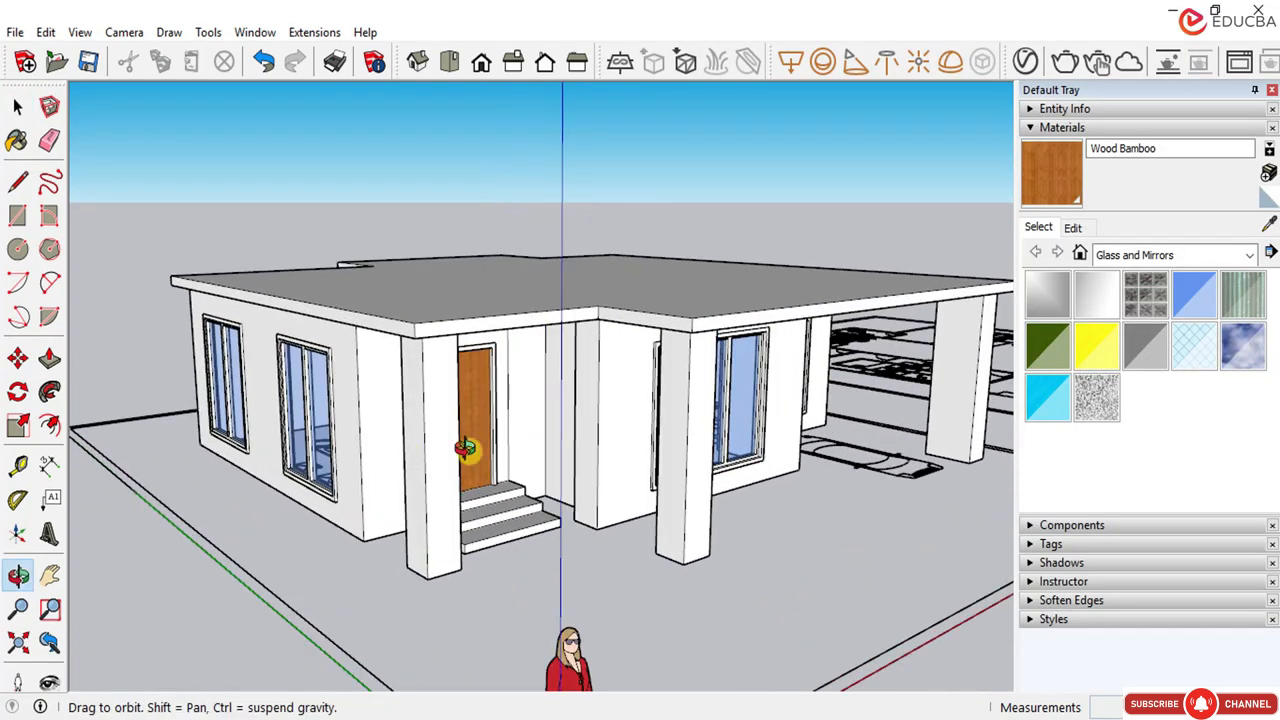
pyautogui.scroll(-6, 499, 419)
pyautogui.moveTo(586, 451)
pyautogui.mouseDown(button='middle')
pyautogui.moveTo(534, 443)
pyautogui.moveTo(623, 451)
pyautogui.moveTo(556, 457)
pyautogui.moveTo(580, 455)
pyautogui.mouseUp(button='middle')
pyautogui.scroll(-3, 607, 455)
pyautogui.scroll(4, 600, 451)
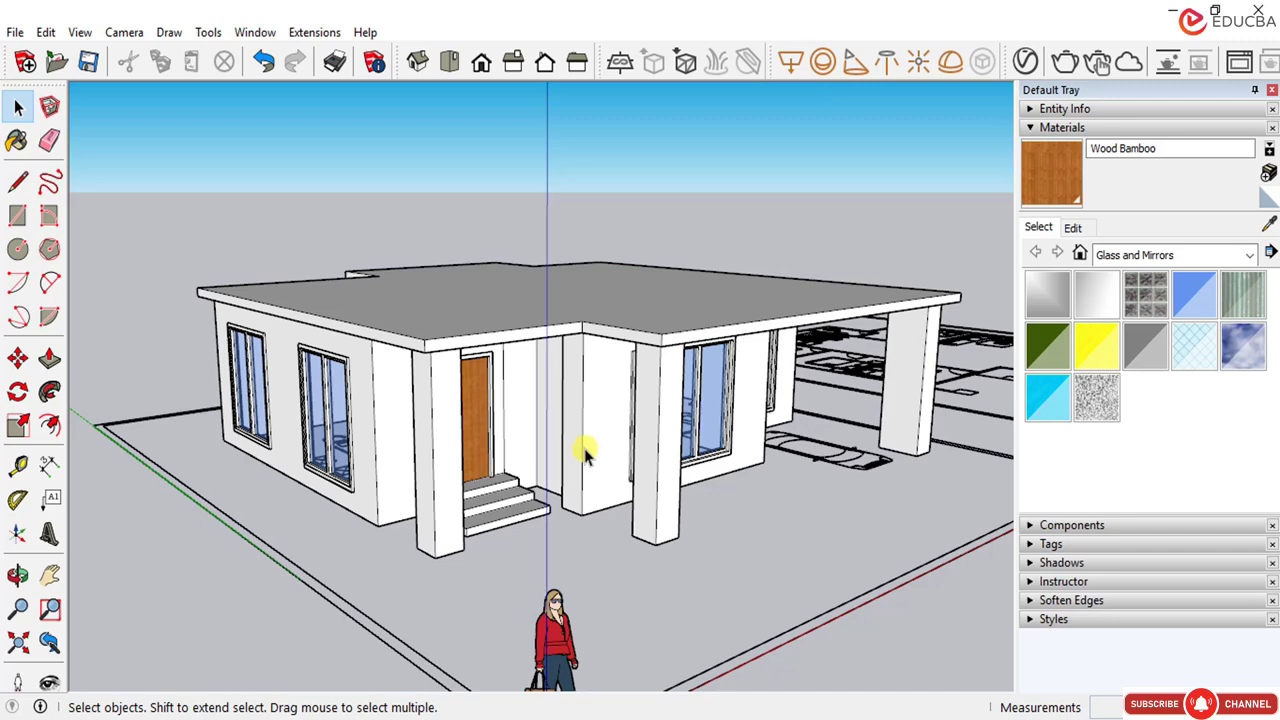
pyautogui.scroll(-3, 585, 453)
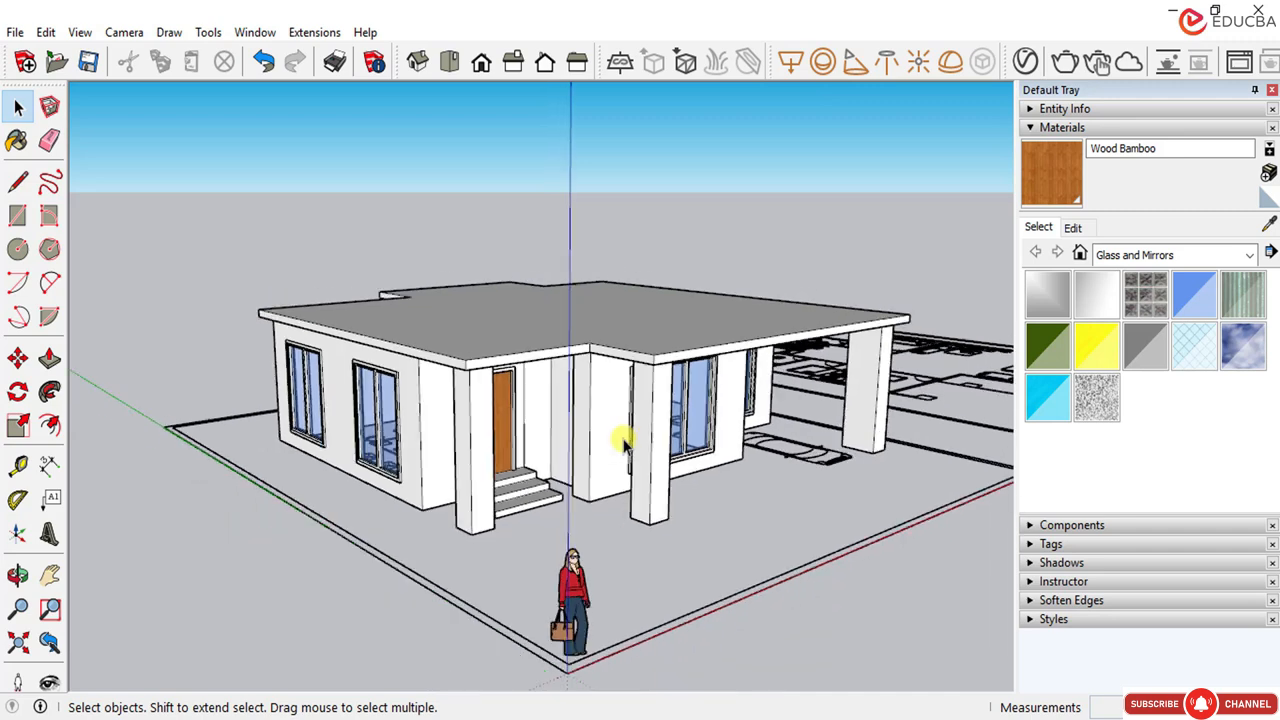
pyautogui.moveTo(620, 437); pyautogui.dragTo(597, 442, button='middle')
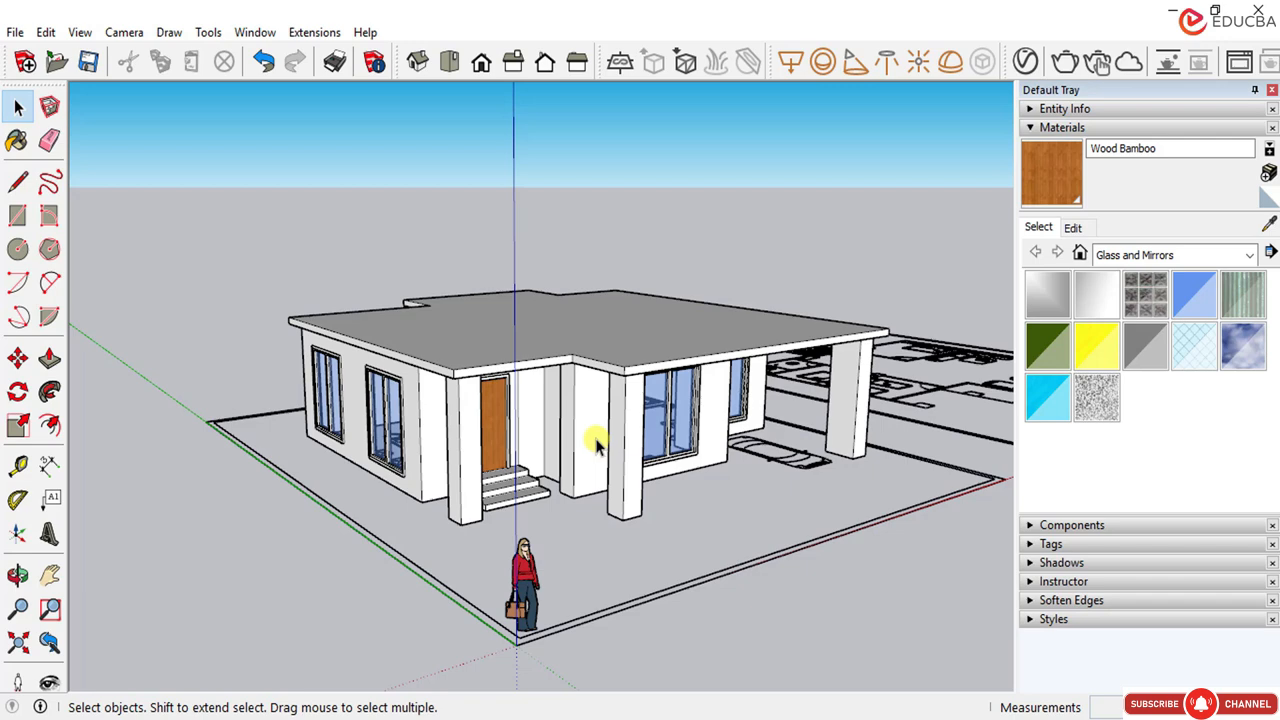
pyautogui.scroll(-3, 585, 444)
pyautogui.moveTo(580, 443)
pyautogui.mouseDown(button='middle')
pyautogui.moveTo(548, 430)
pyautogui.moveTo(578, 425)
pyautogui.mouseUp(button='middle')
pyautogui.scroll(3, 592, 425)
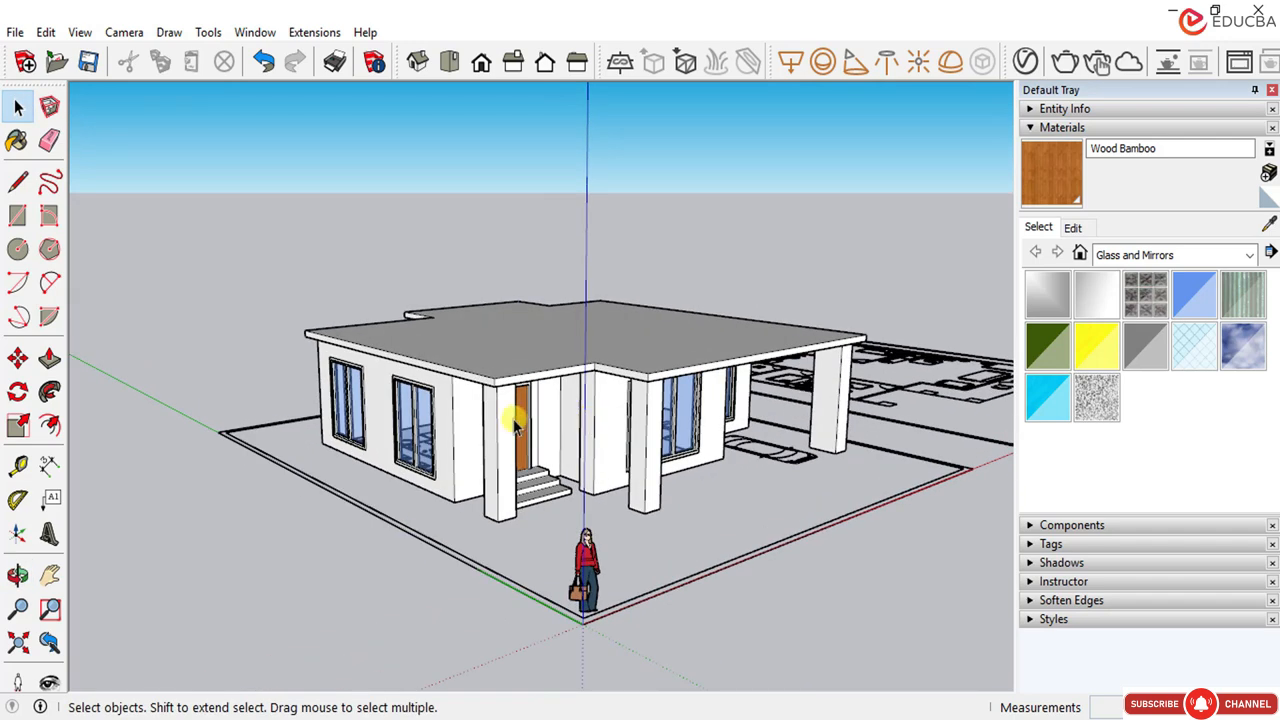
pyautogui.scroll(-1, 515, 425)
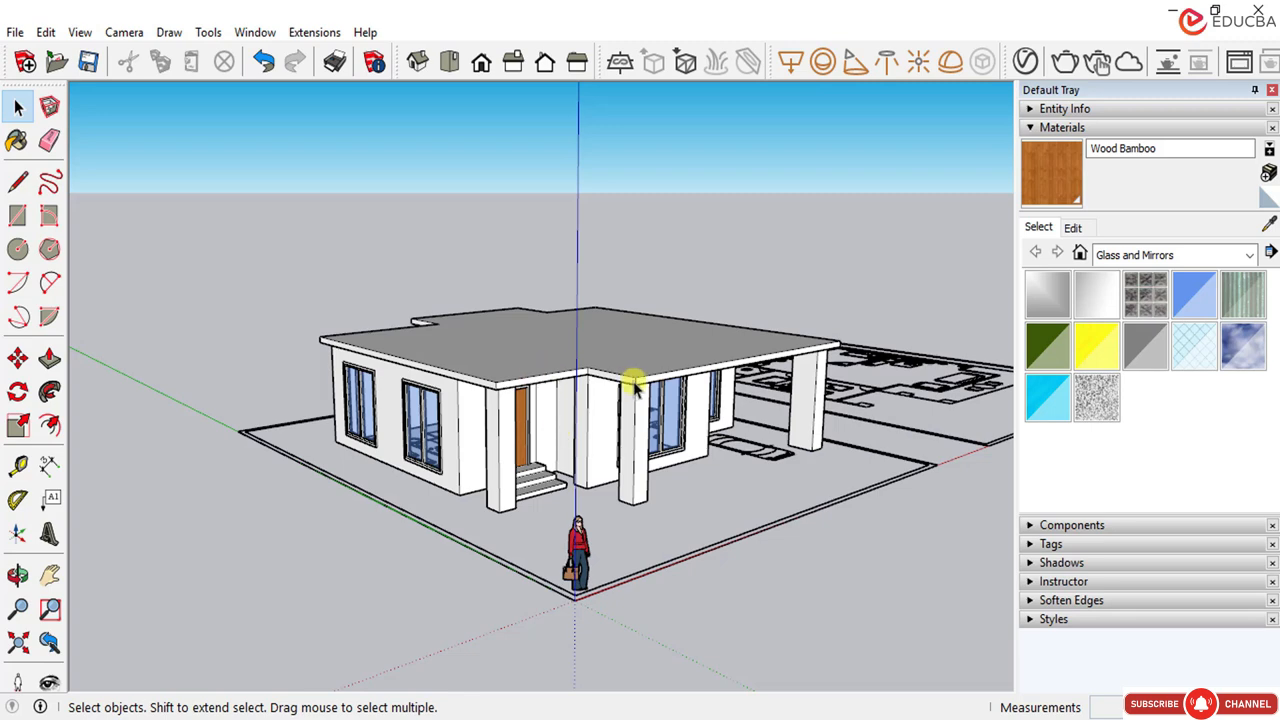
pyautogui.scroll(5, 943, 406)
pyautogui.moveTo(809, 380)
pyautogui.mouseDown(button='middle')
pyautogui.moveTo(786, 400)
pyautogui.moveTo(830, 385)
pyautogui.mouseUp(button='middle')
pyautogui.scroll(-5, 833, 387)
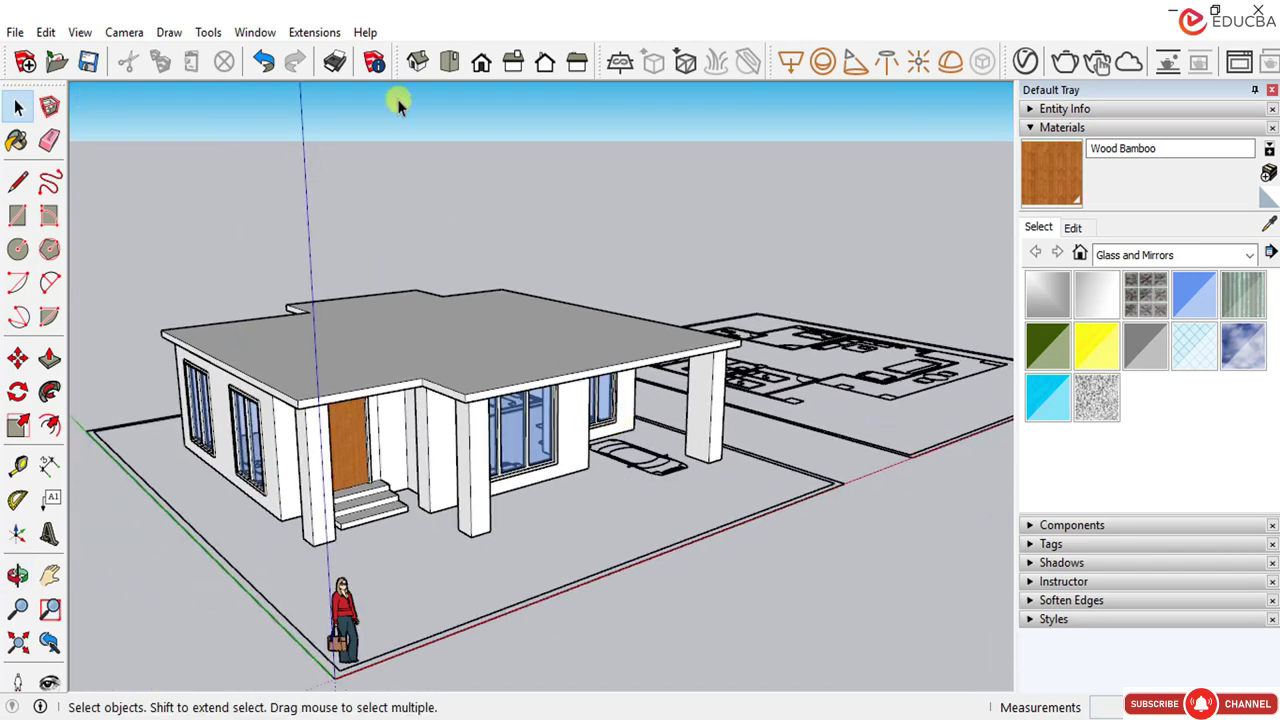
# Step: In top view of the separate floor plan, trace the left wall's outer edge about 2062 mm from the lower column's corner to the window opening
pyautogui.click(447, 65)
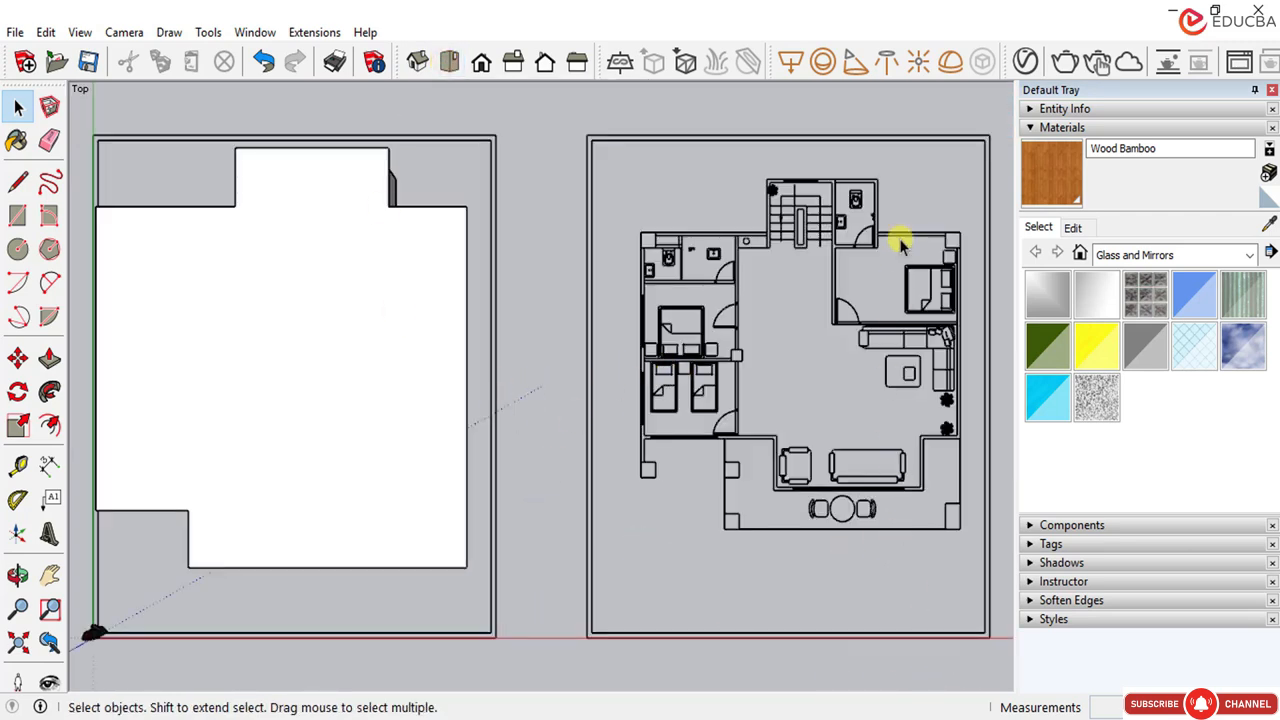
pyautogui.scroll(2, 709, 257)
pyautogui.scroll(2, 471, 251)
pyautogui.scroll(-4, 729, 323)
pyautogui.scroll(3, 437, 283)
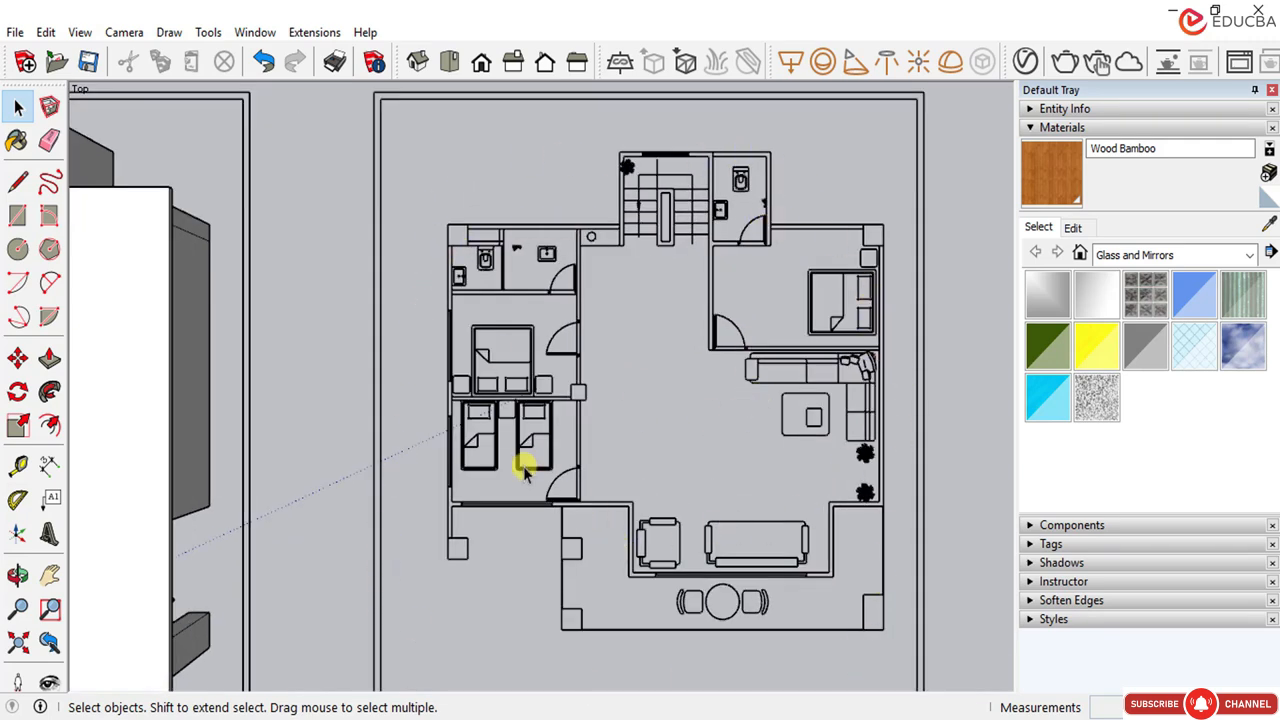
pyautogui.click(17, 185)
pyautogui.scroll(3, 470, 596)
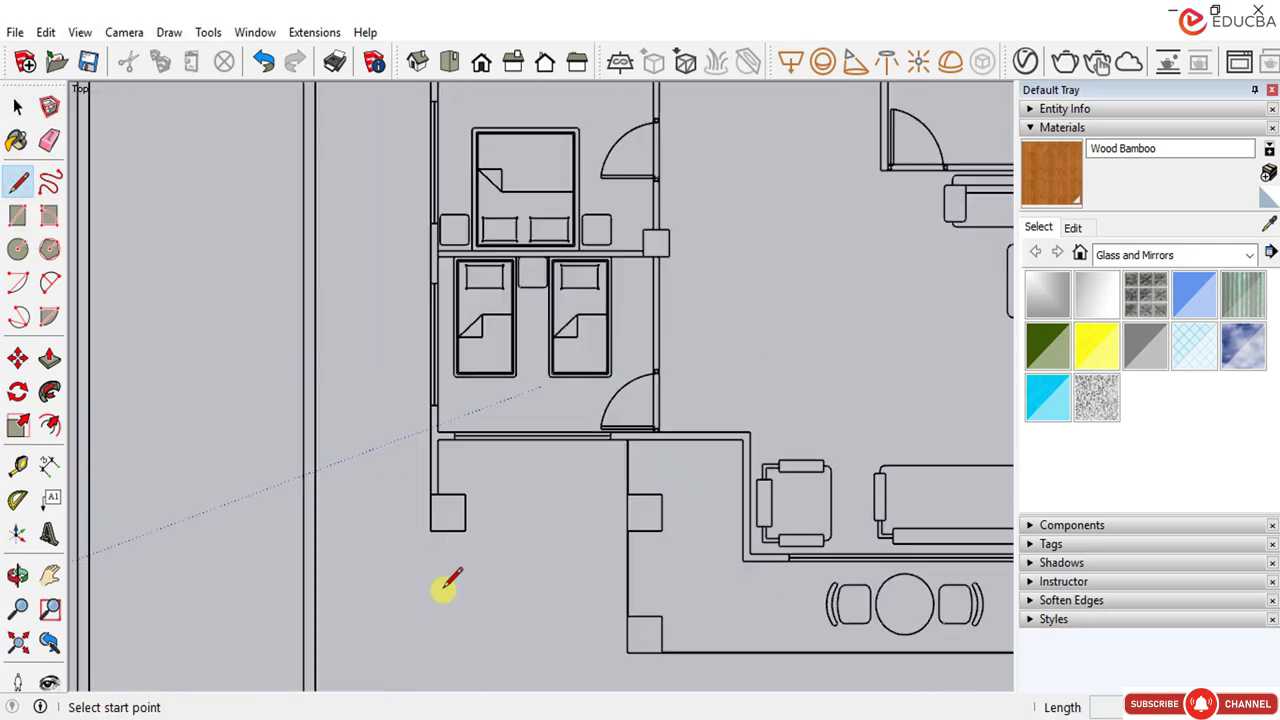
pyautogui.scroll(3, 423, 517)
pyautogui.click(427, 500)
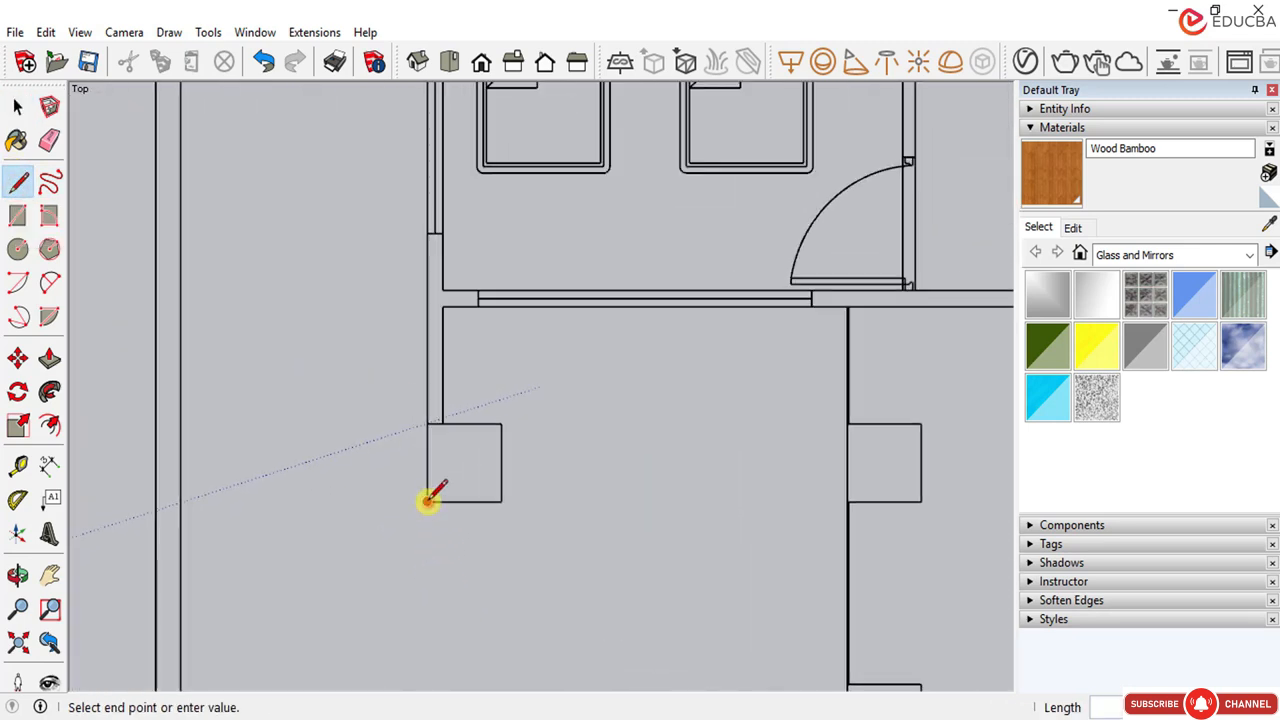
pyautogui.click(427, 232)
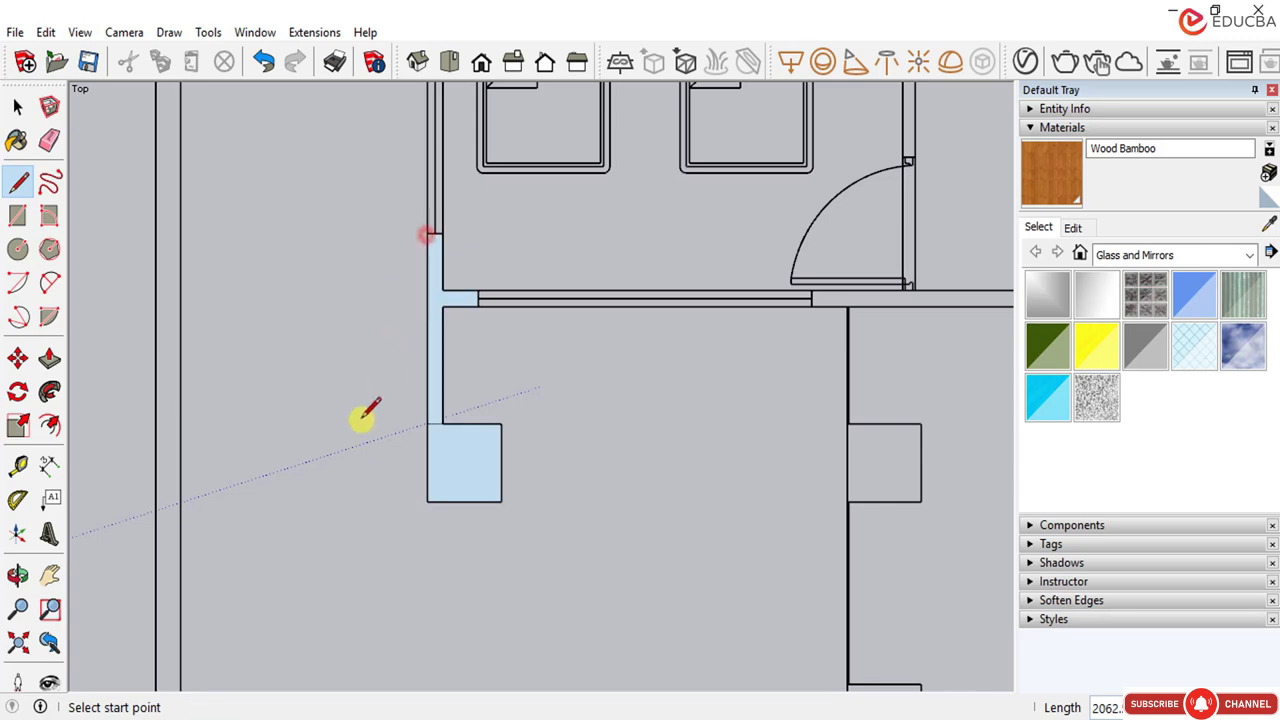
# Step: Trace the left wall's outer edge about 7412 mm from the lower window's end up to the upper left column's outer corner
pyautogui.scroll(-4, 523, 449)
pyautogui.scroll(3, 458, 348)
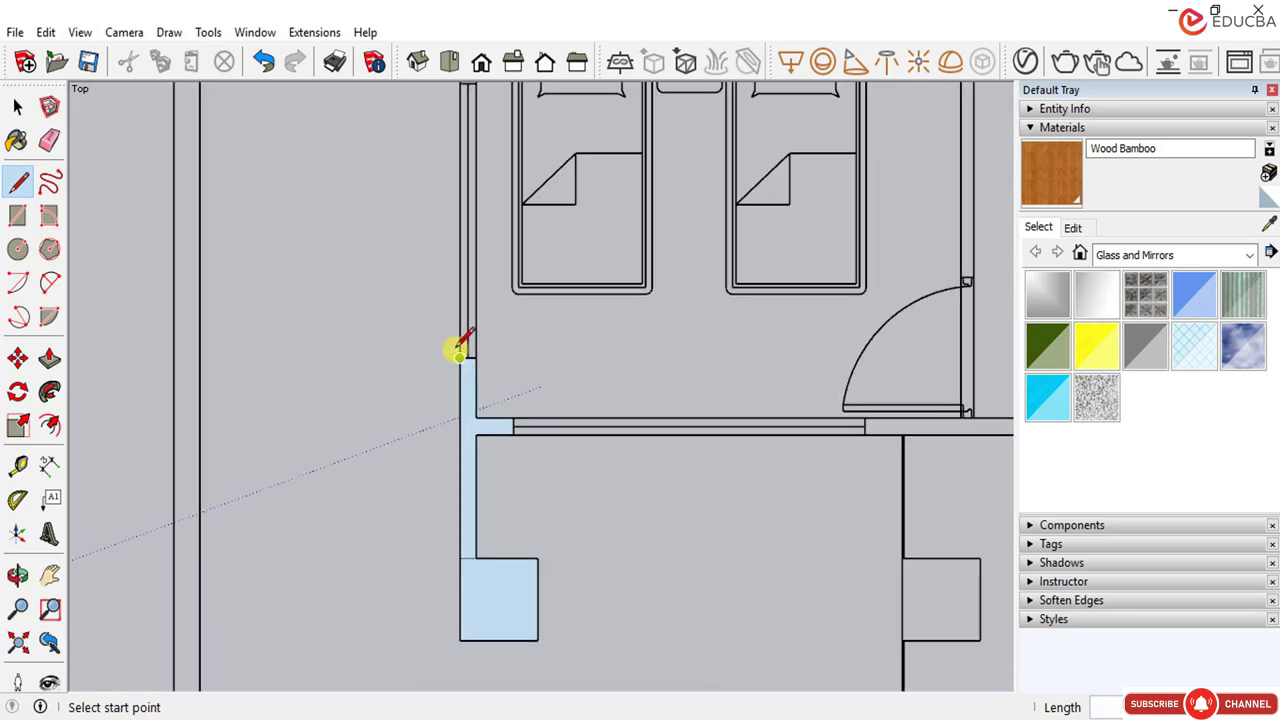
pyautogui.click(462, 355)
pyautogui.scroll(-1, 446, 449)
pyautogui.scroll(-3, 424, 496)
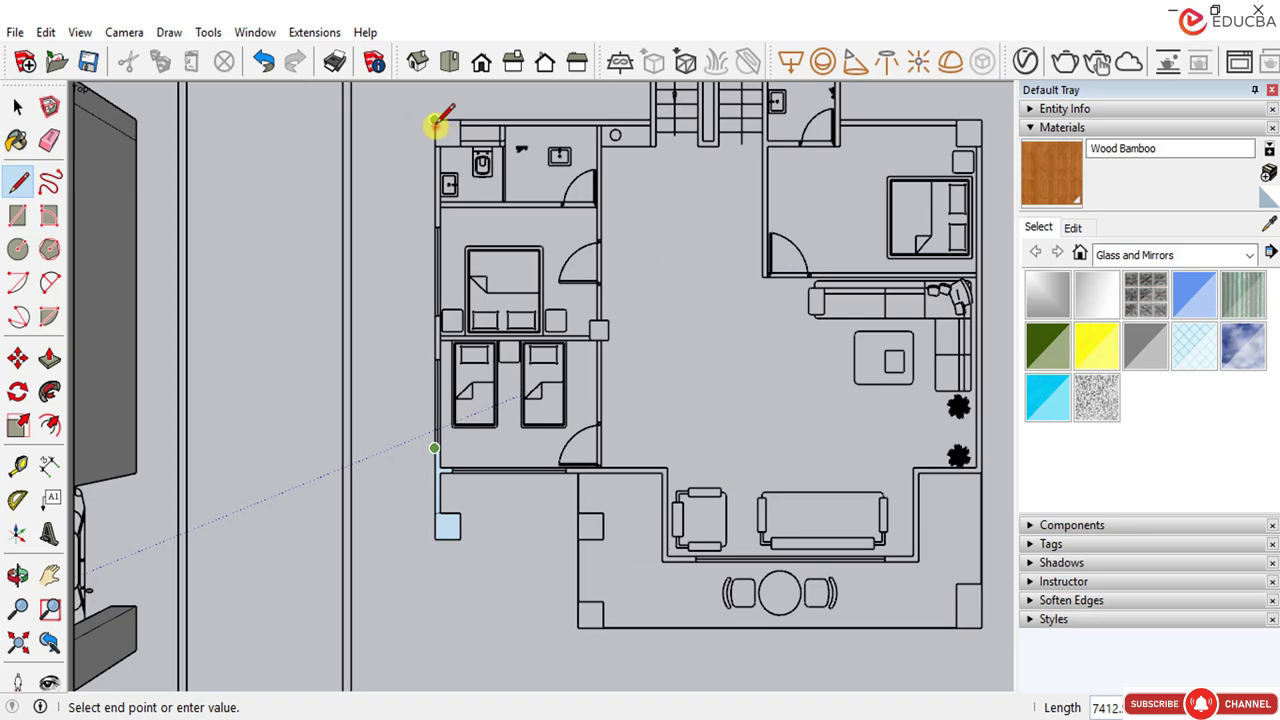
pyautogui.click(437, 122)
# Step: Trace the rear wall's outer edge from the upper left column to the corner where the staircase block begins
pyautogui.scroll(-1, 458, 170)
pyautogui.scroll(3, 455, 175)
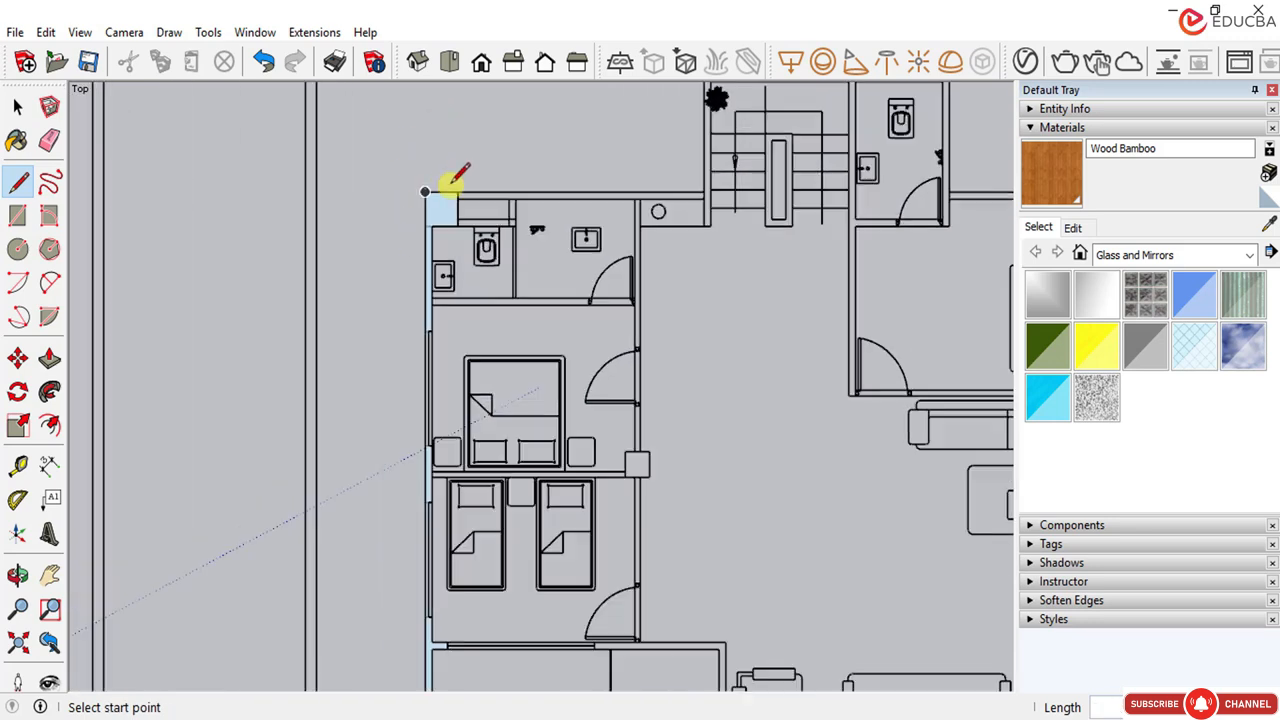
pyautogui.scroll(1, 453, 181)
pyautogui.click(457, 192)
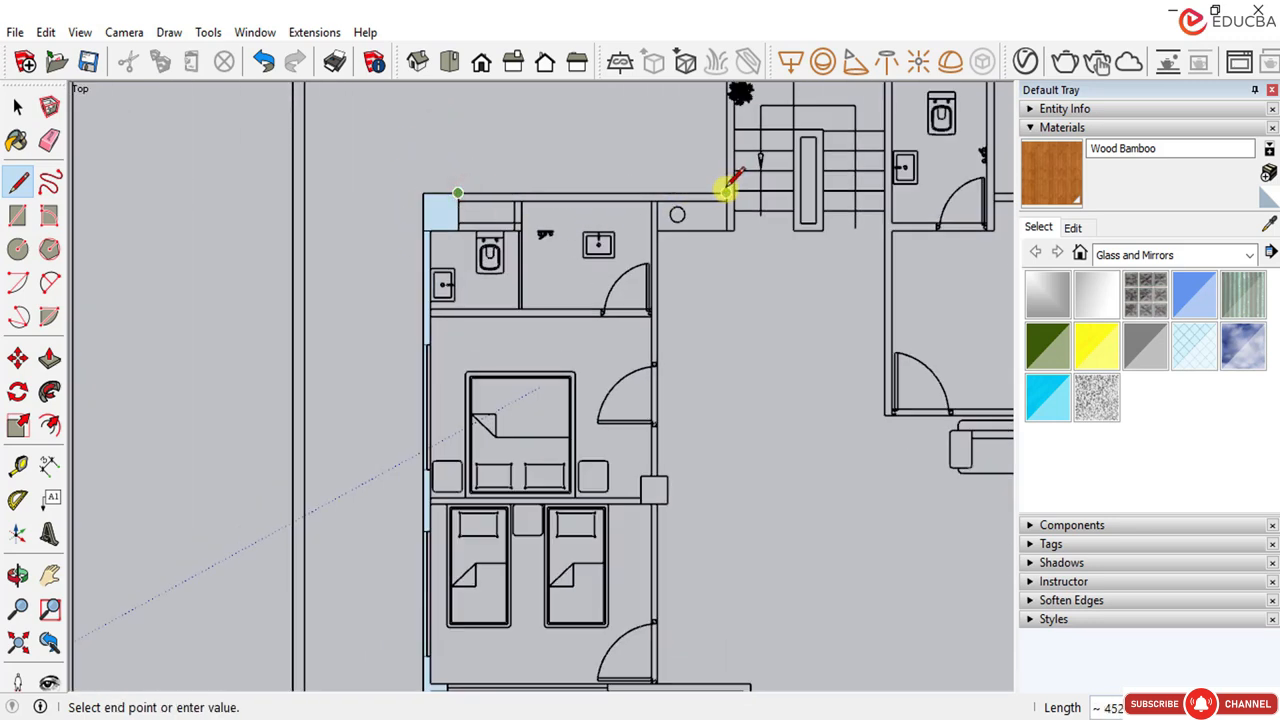
pyautogui.click(723, 191)
# Step: Return to top view and trace the staircase block's left outer edge, 2050 mm, up to its rear corner
pyautogui.moveTo(686, 220); pyautogui.dragTo(629, 297, button='middle')
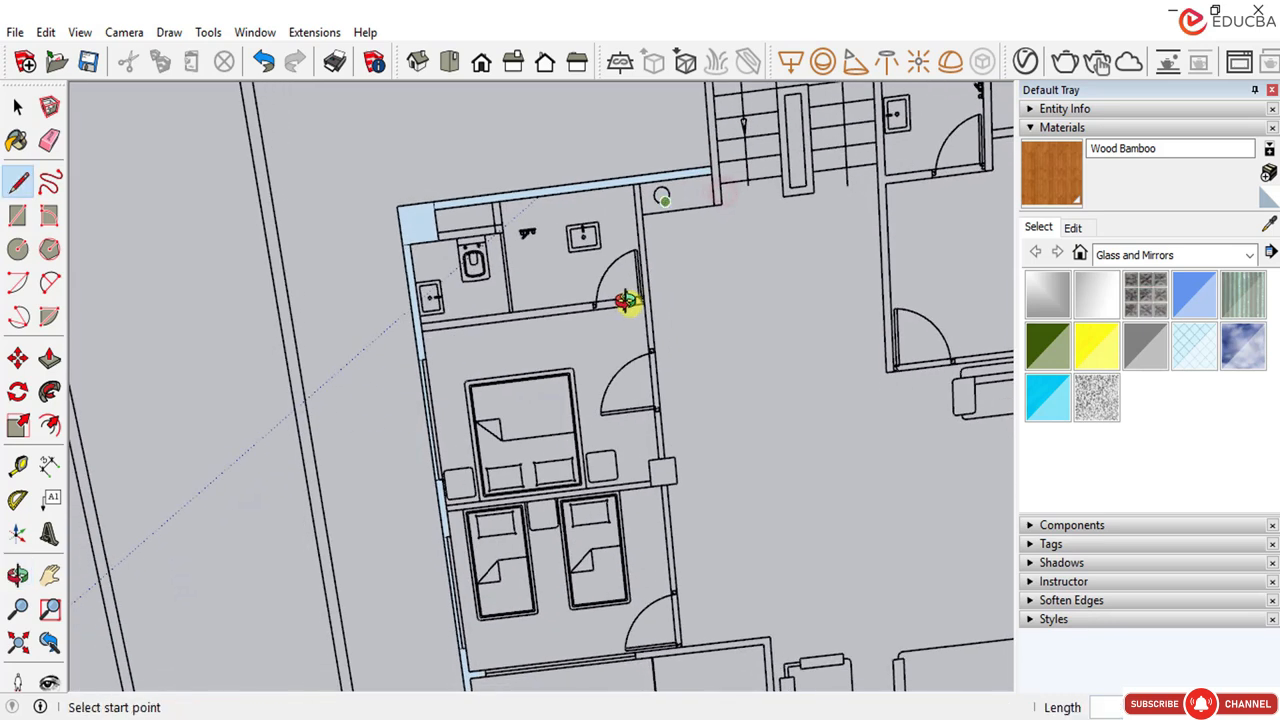
pyautogui.click(451, 66)
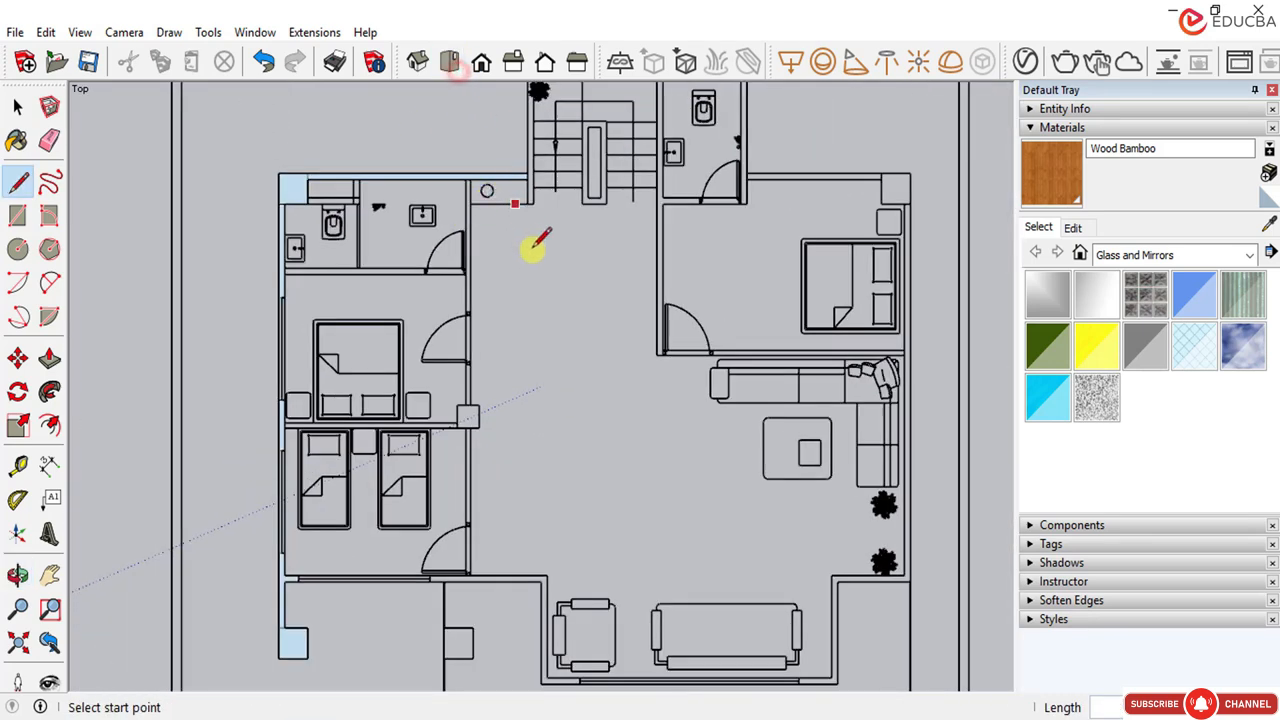
pyautogui.scroll(-2, 522, 195)
pyautogui.scroll(3, 521, 185)
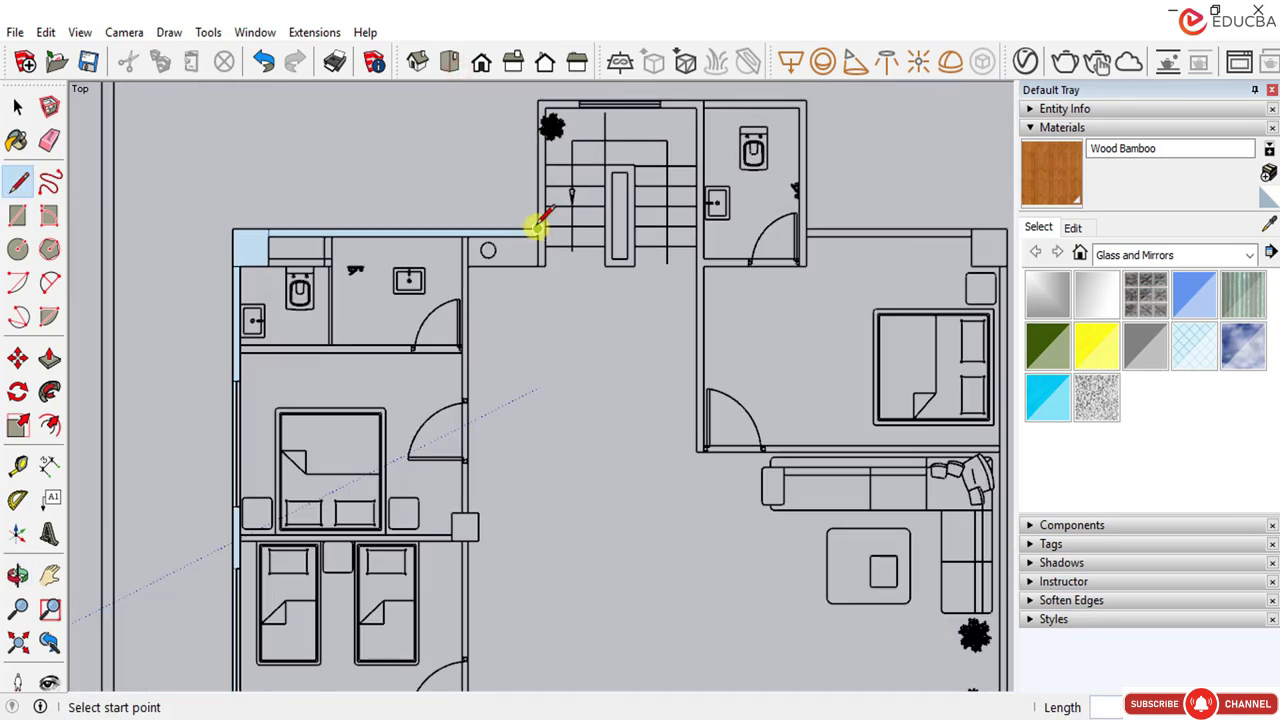
pyautogui.click(537, 228)
pyautogui.click(538, 103)
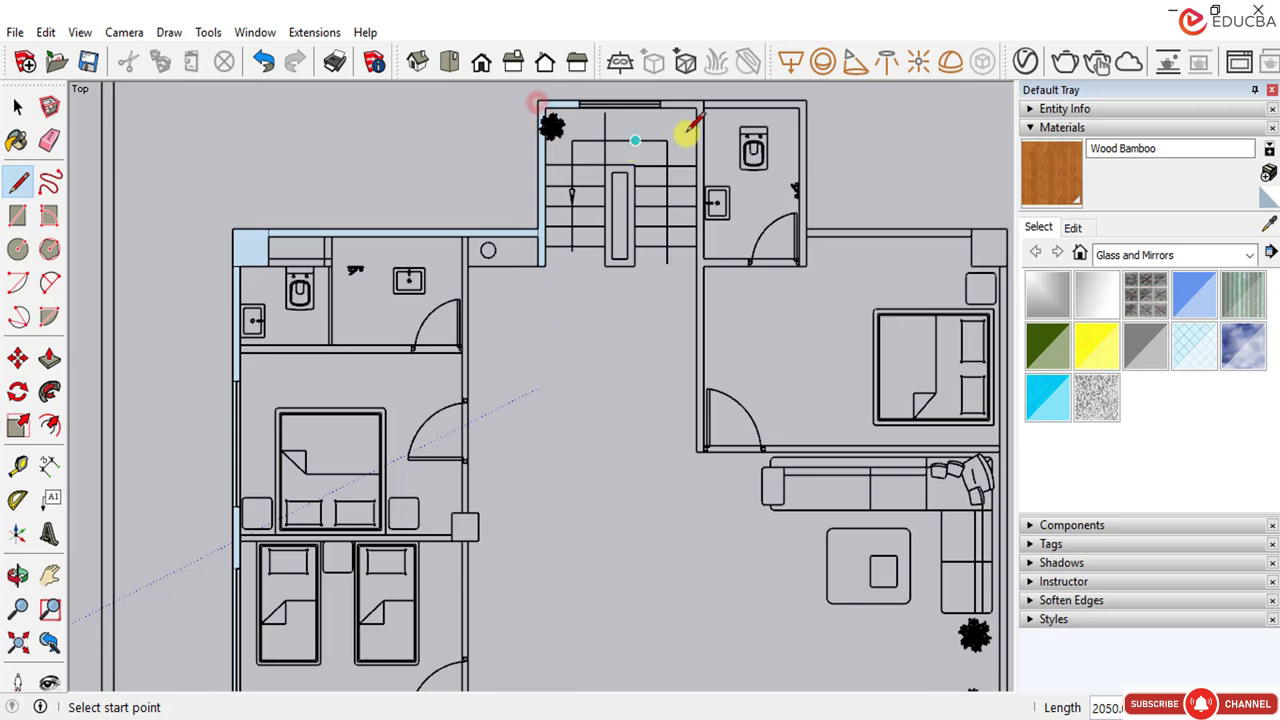
# Step: Trace the rear outer edge from the staircase window's left end to the outer corner of the adjoining toilet
pyautogui.scroll(2, 588, 98)
pyautogui.click(577, 99)
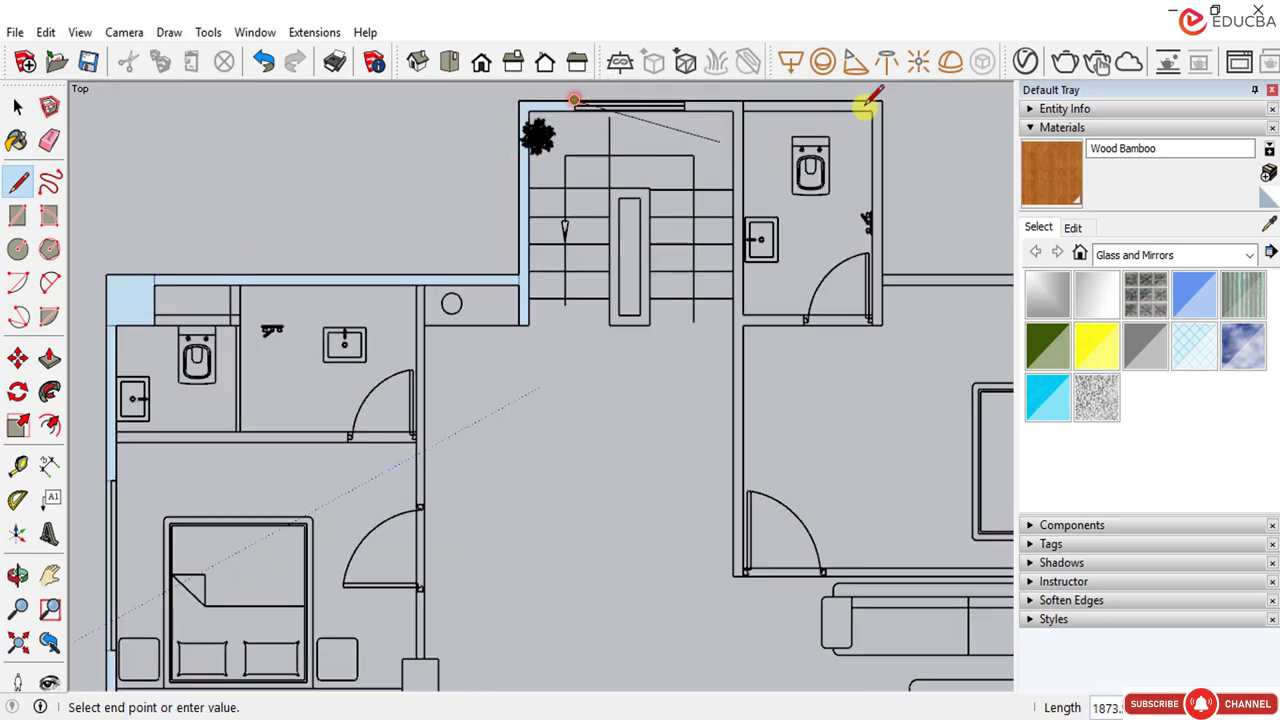
pyautogui.click(884, 100)
# Step: Close the gap at the staircase's inner wall corner beside the toilet with a line about 5 mm long
pyautogui.scroll(8, 717, 170)
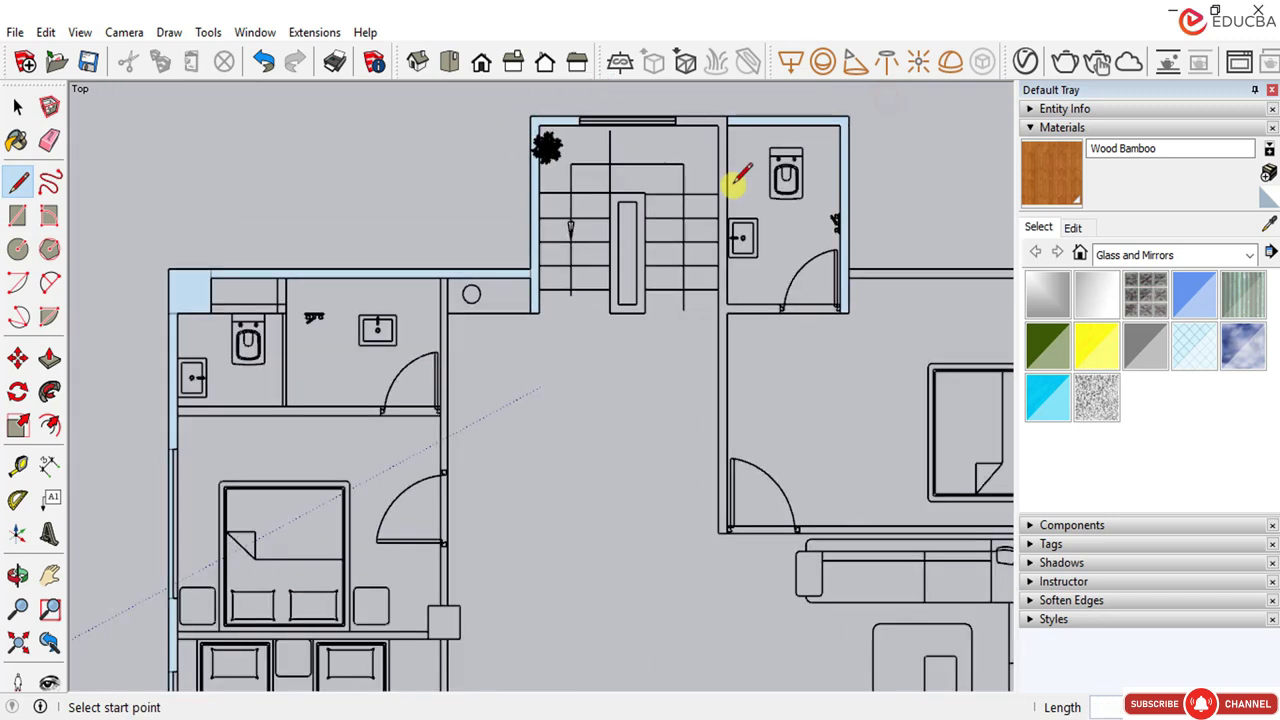
pyautogui.scroll(3, 703, 140)
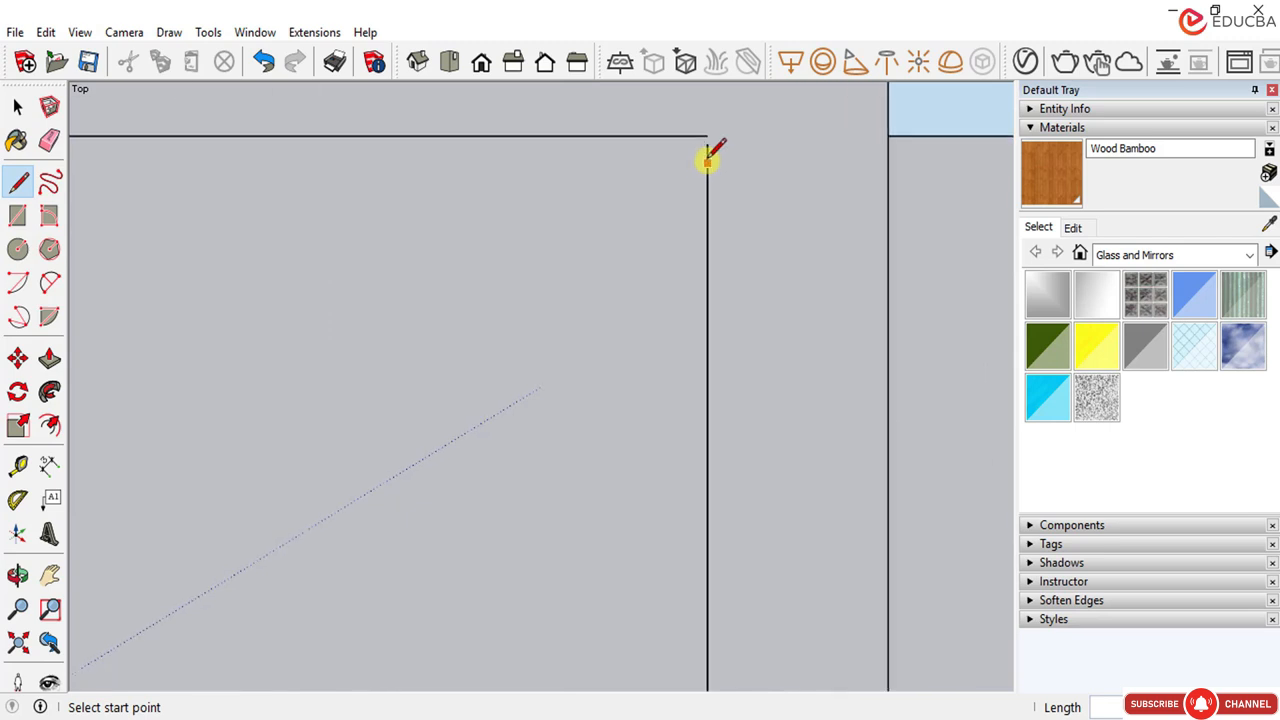
pyautogui.click(707, 151)
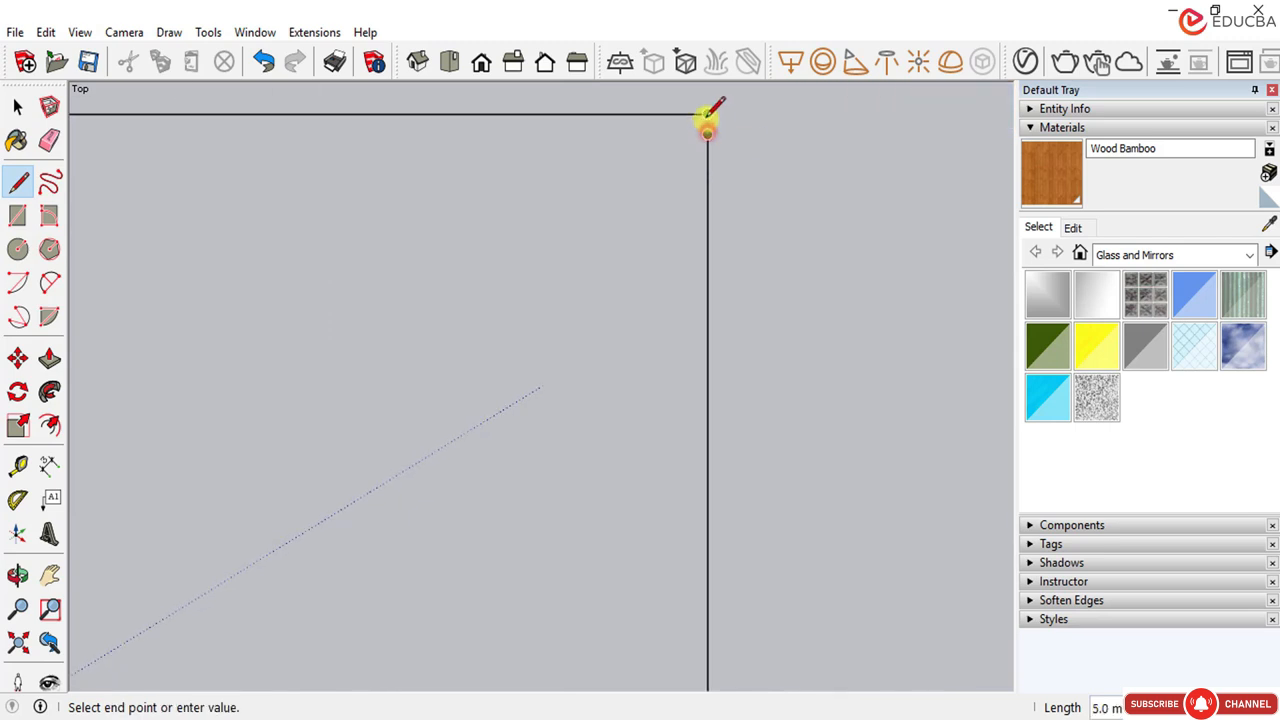
pyautogui.click(706, 120)
pyautogui.scroll(-6, 675, 152)
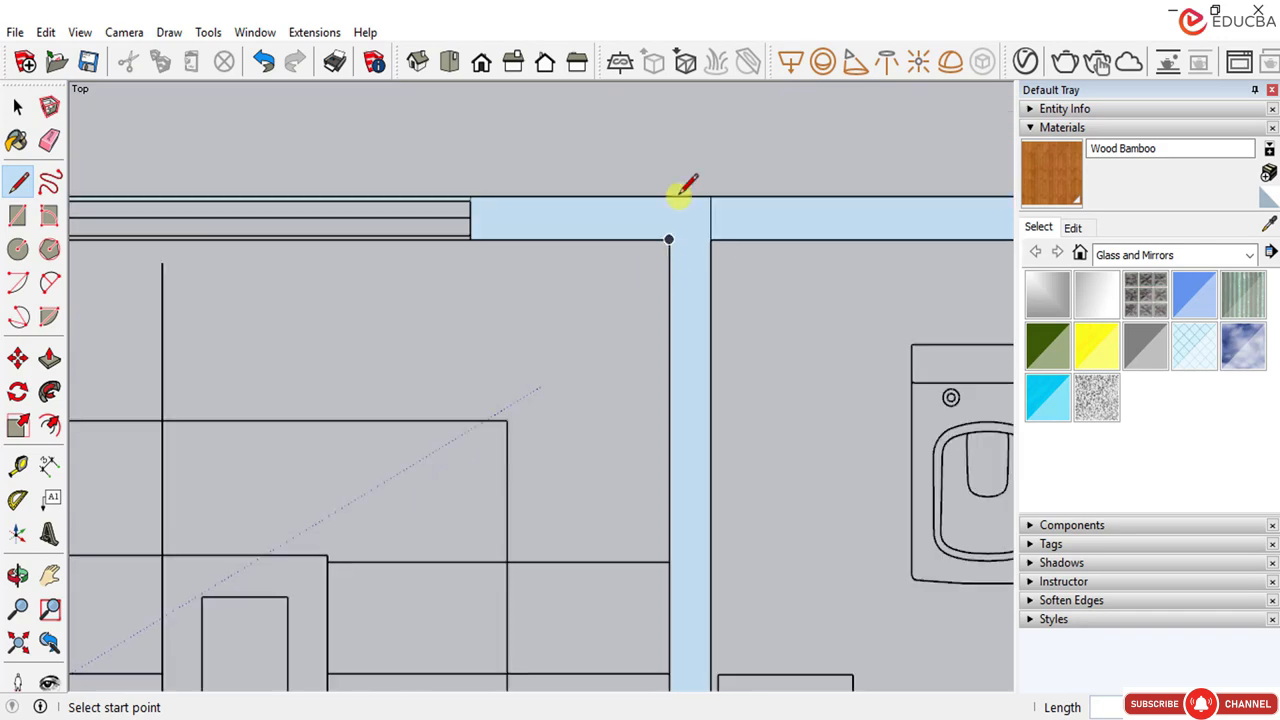
# Step: Trace the rear bedroom wall's outer edge from the toilet wall to the upper right column's outer corner
pyautogui.scroll(-3, 524, 195)
pyautogui.scroll(-2, 777, 429)
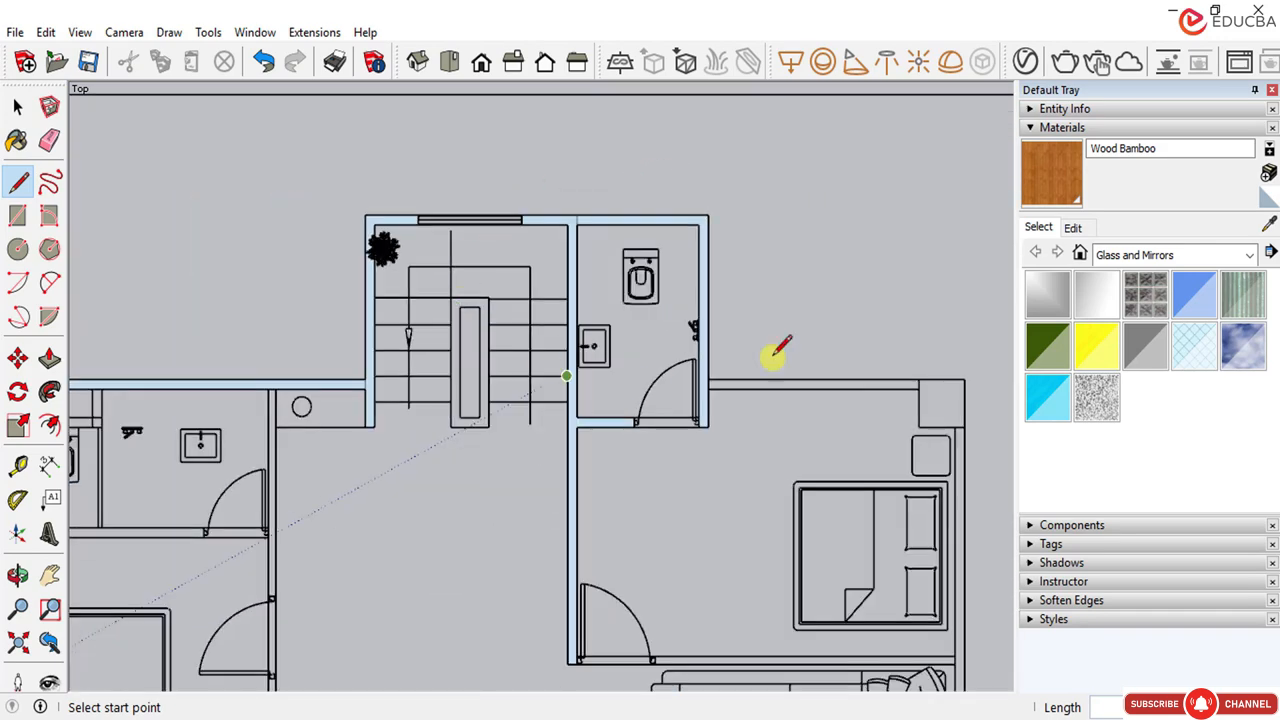
pyautogui.scroll(4, 766, 434)
pyautogui.click(17, 107)
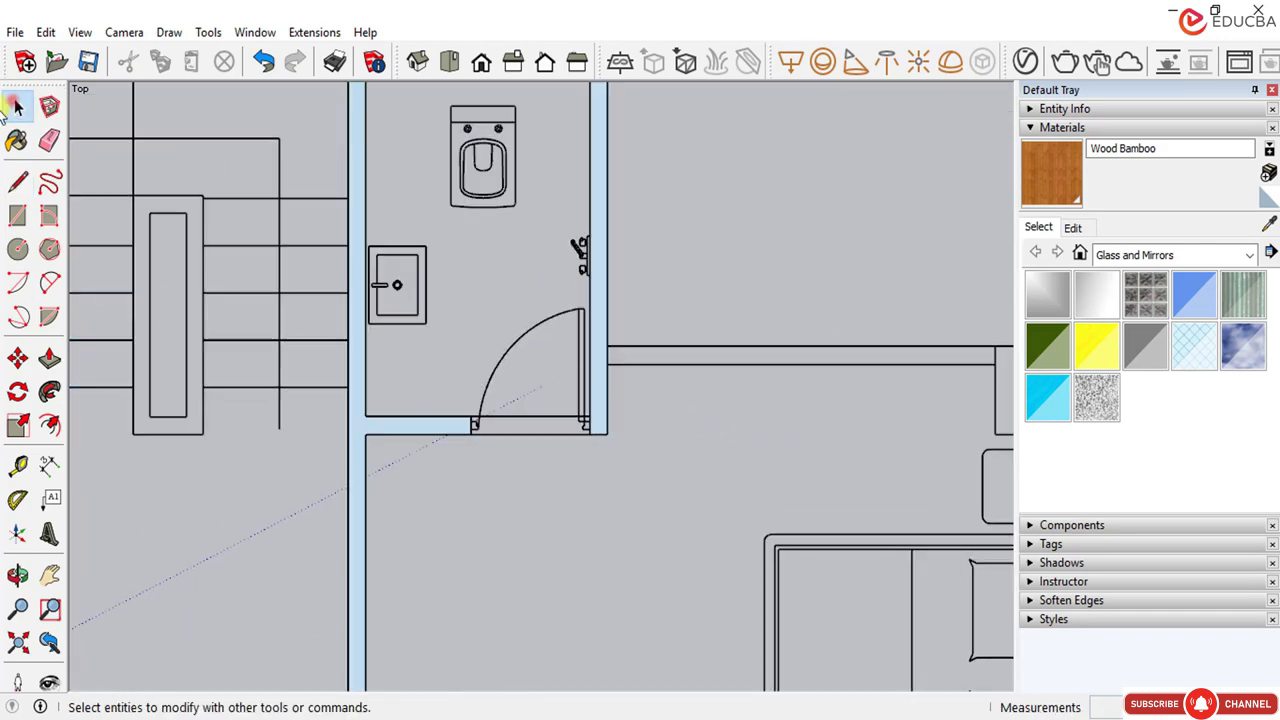
pyautogui.scroll(-2, 317, 334)
pyautogui.scroll(2, 430, 292)
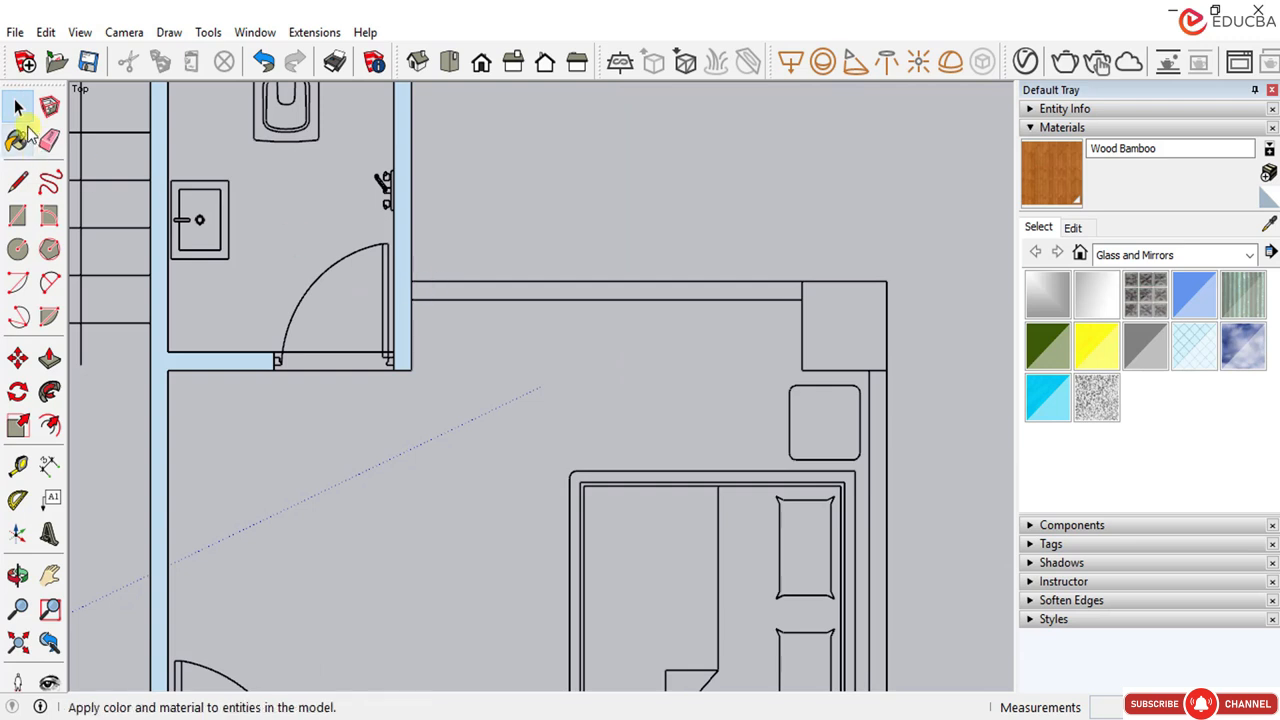
pyautogui.click(18, 183)
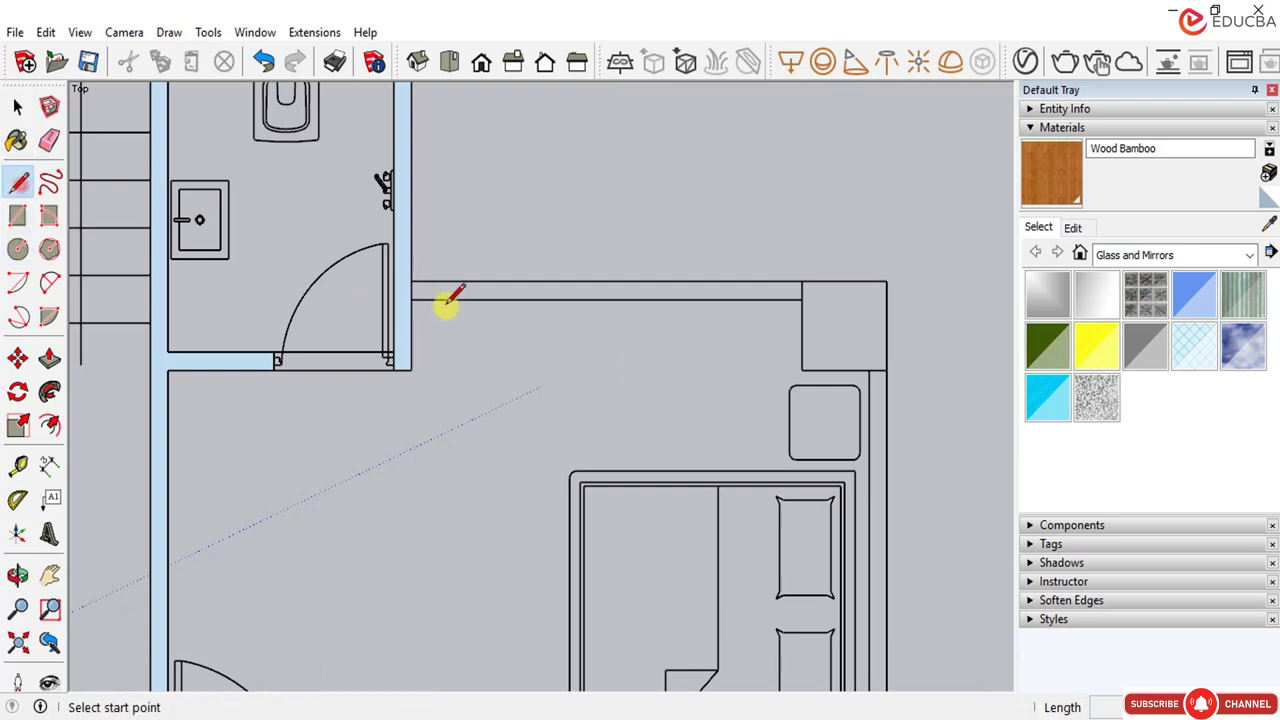
pyautogui.click(411, 281)
pyautogui.click(886, 282)
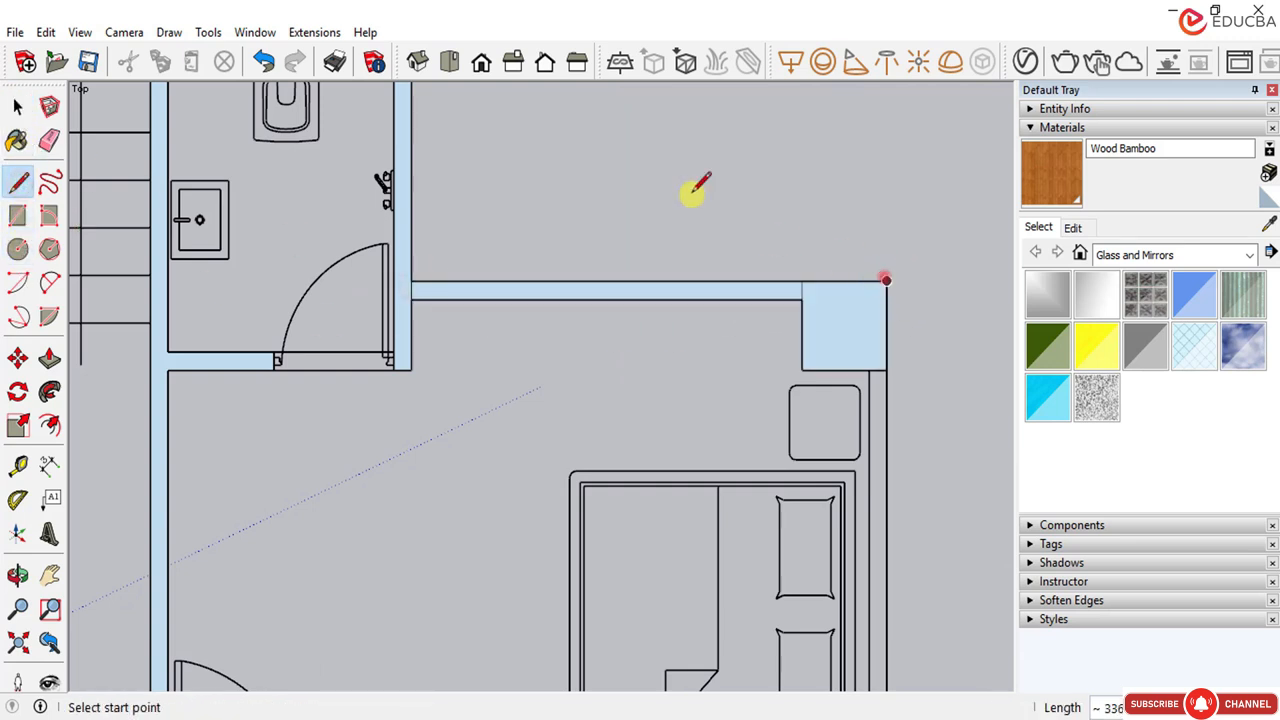
# Step: Trace the right wall's outer edge about 7375 mm from the column's lower corner to the corner where the front veranda begins
pyautogui.scroll(-2, 694, 191)
pyautogui.click(808, 303)
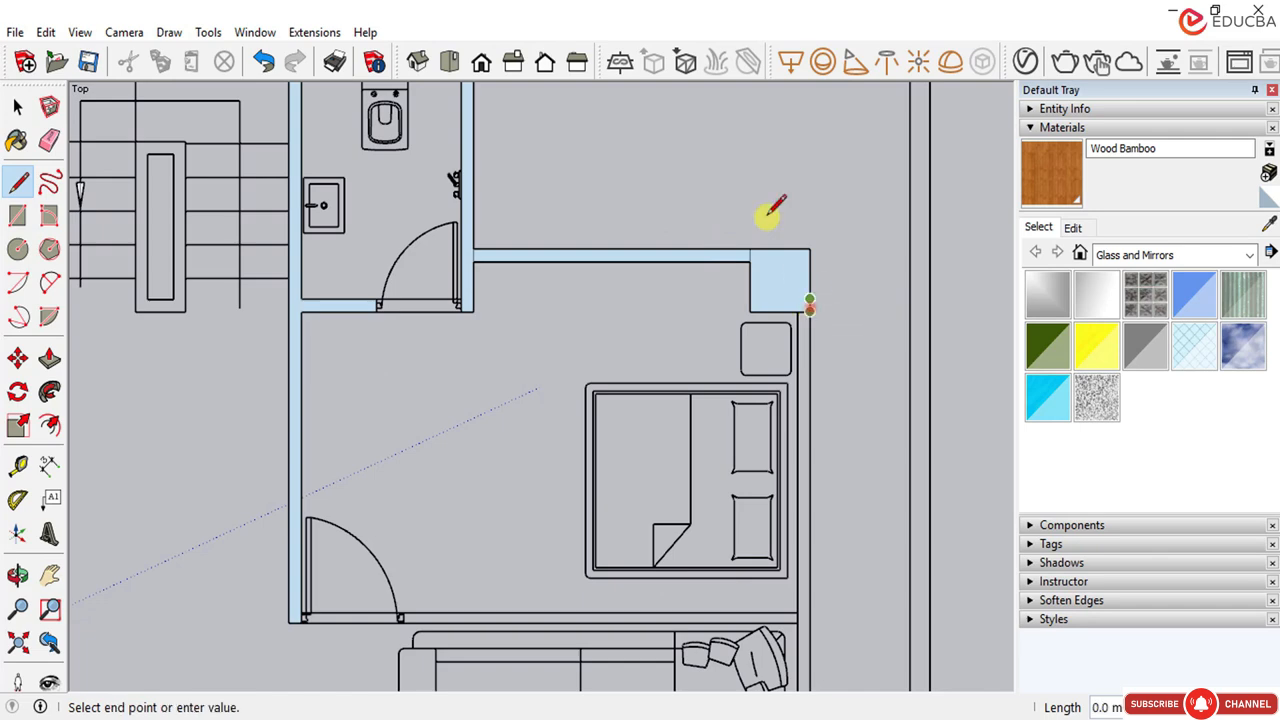
pyautogui.scroll(-5, 808, 305)
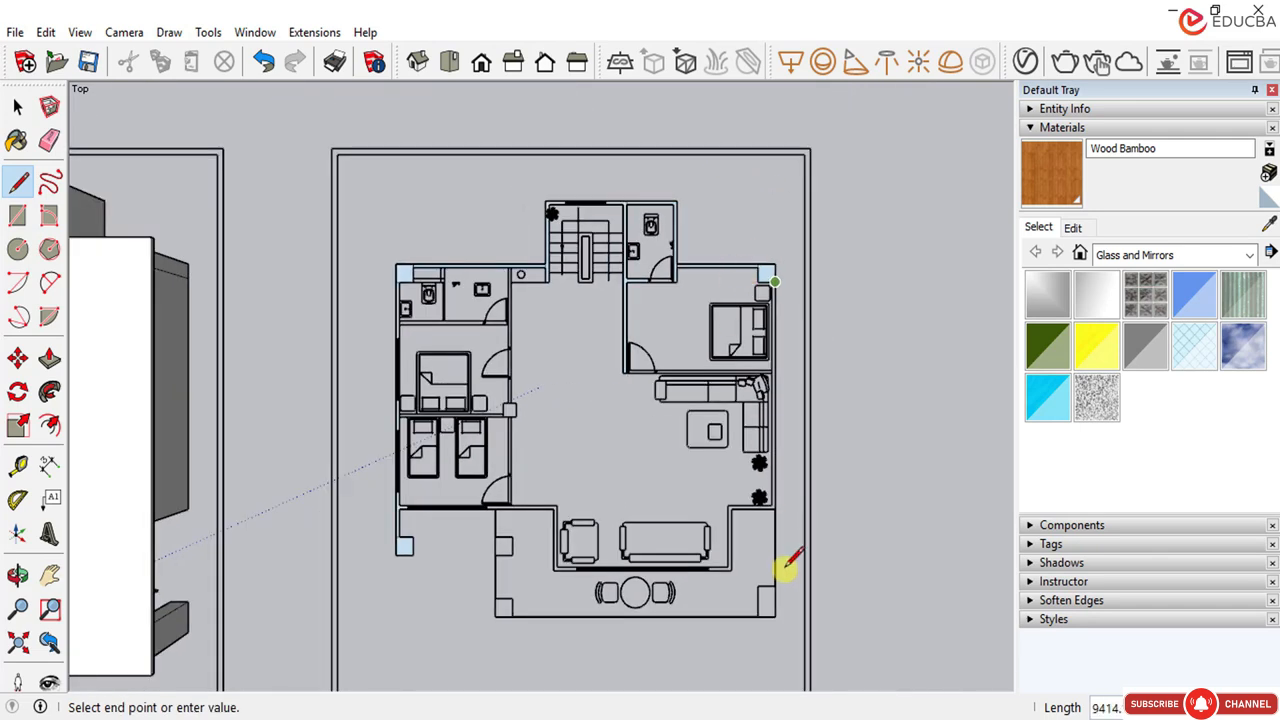
pyautogui.scroll(10, 788, 562)
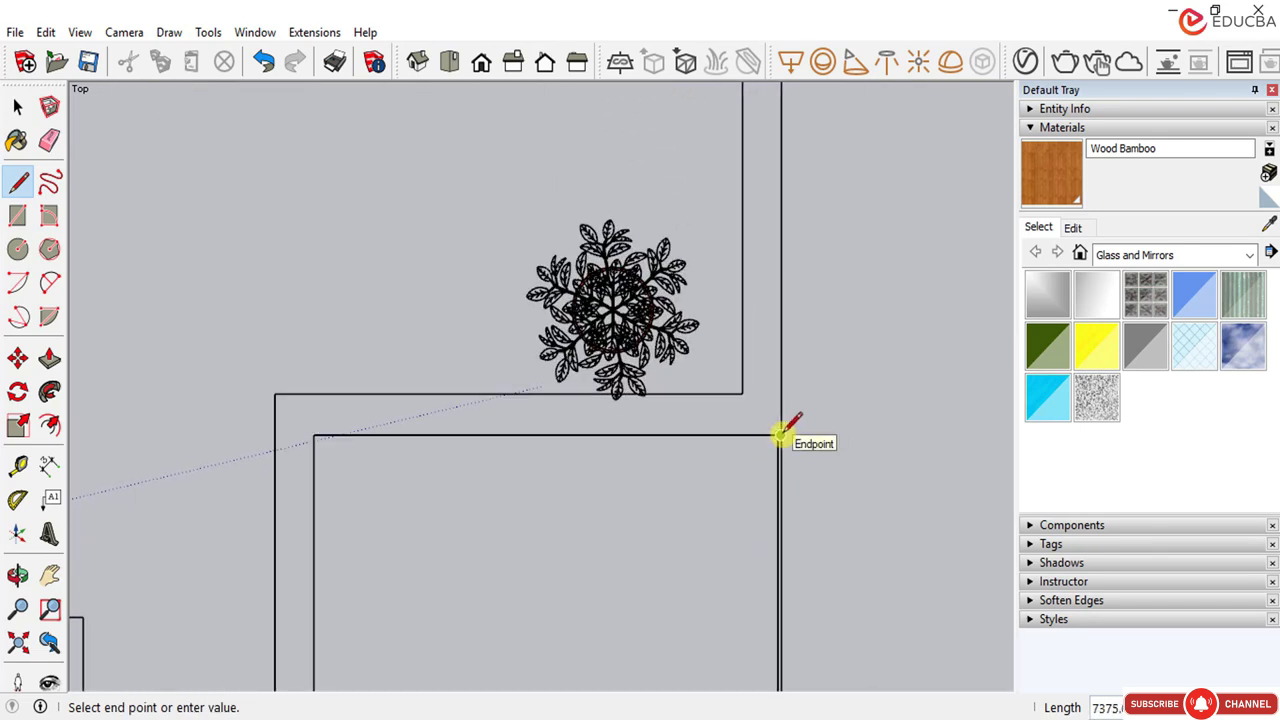
pyautogui.click(783, 435)
pyautogui.scroll(-5, 663, 466)
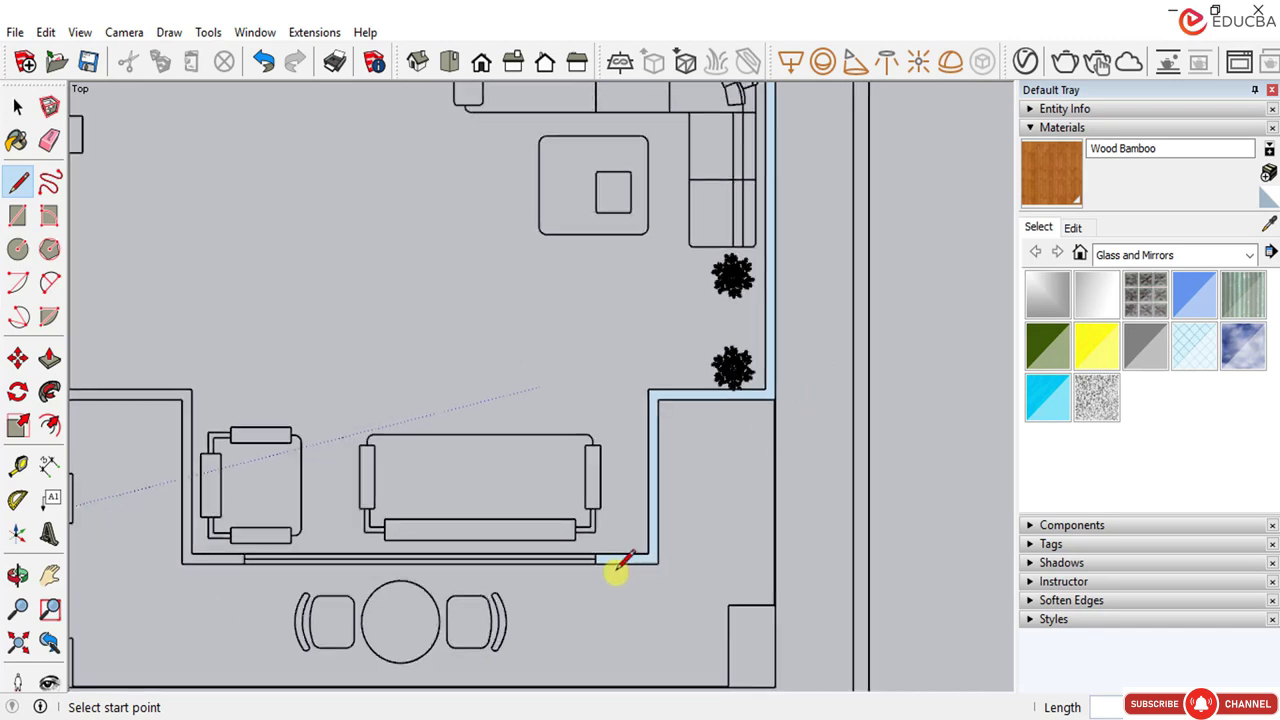
# Step: Trace the living room's front wall outer edge from the window's right end to the projecting bay's left corner
pyautogui.scroll(3, 618, 562)
pyautogui.click(597, 560)
pyautogui.scroll(-3, 763, 543)
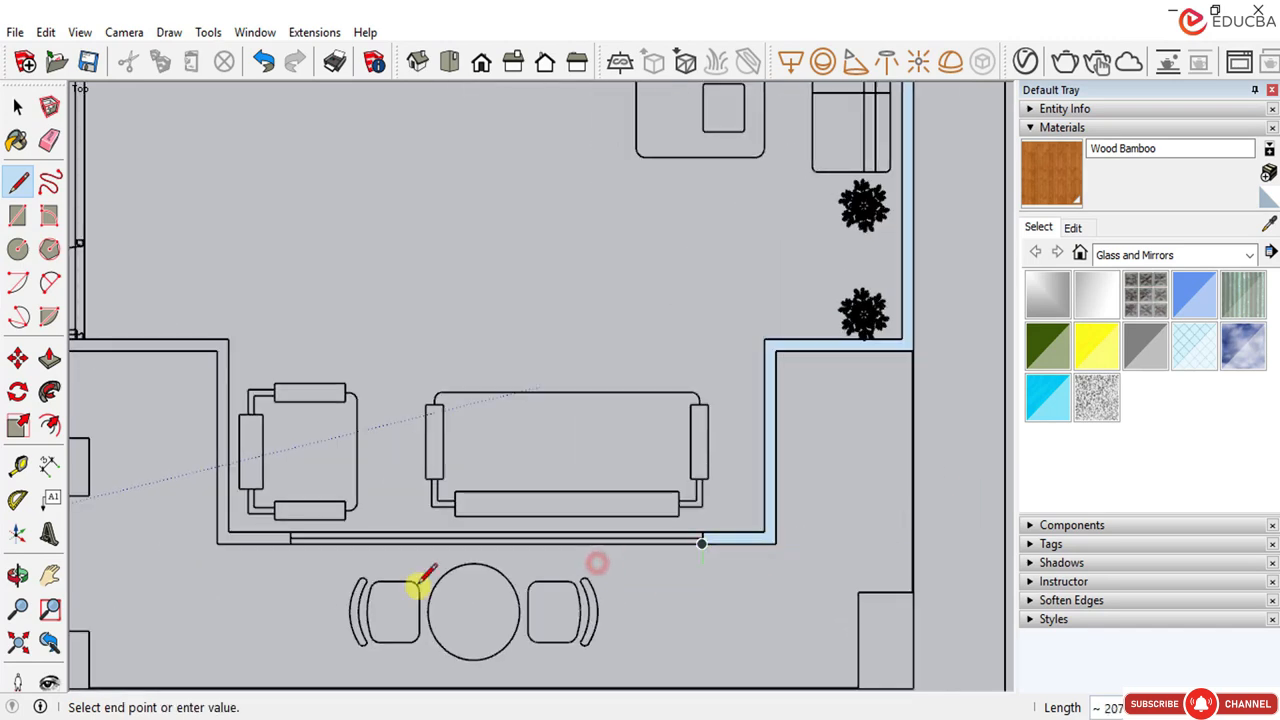
pyautogui.scroll(1, 420, 586)
pyautogui.click(216, 541)
pyautogui.scroll(-4, 666, 443)
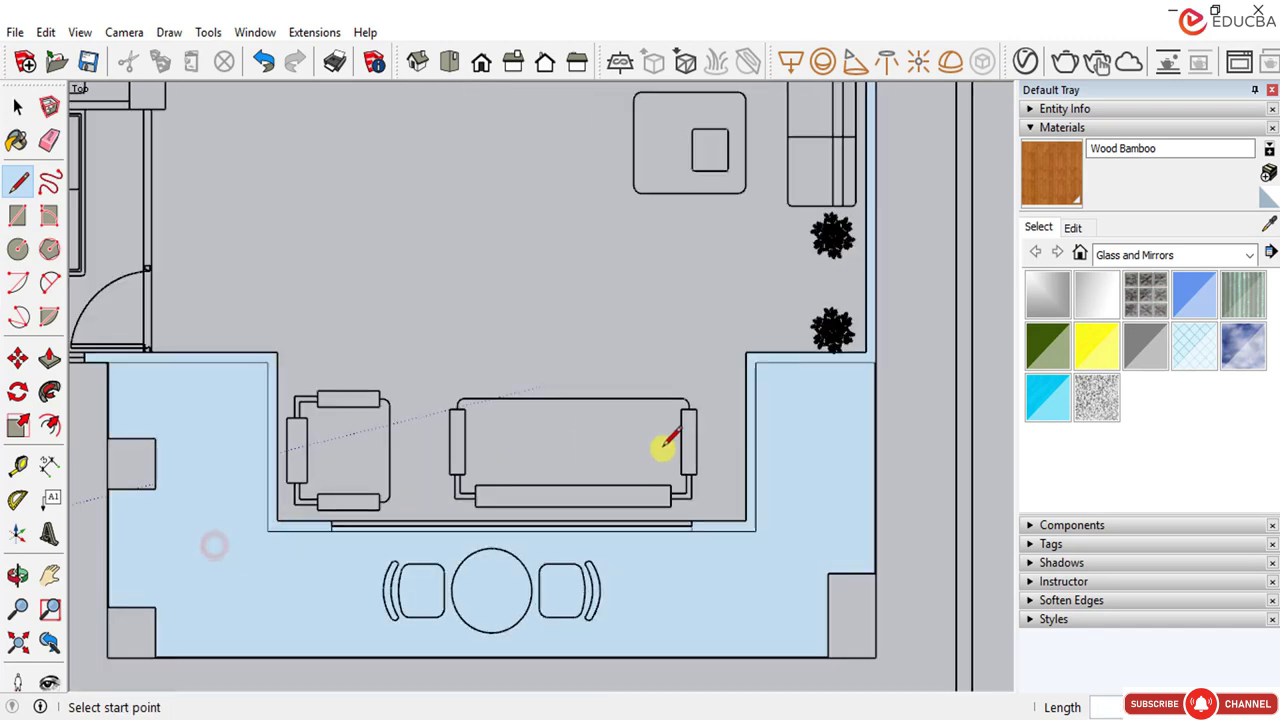
# Step: Delete the unwanted face covering the front veranda area around the round table
pyautogui.click(17, 106)
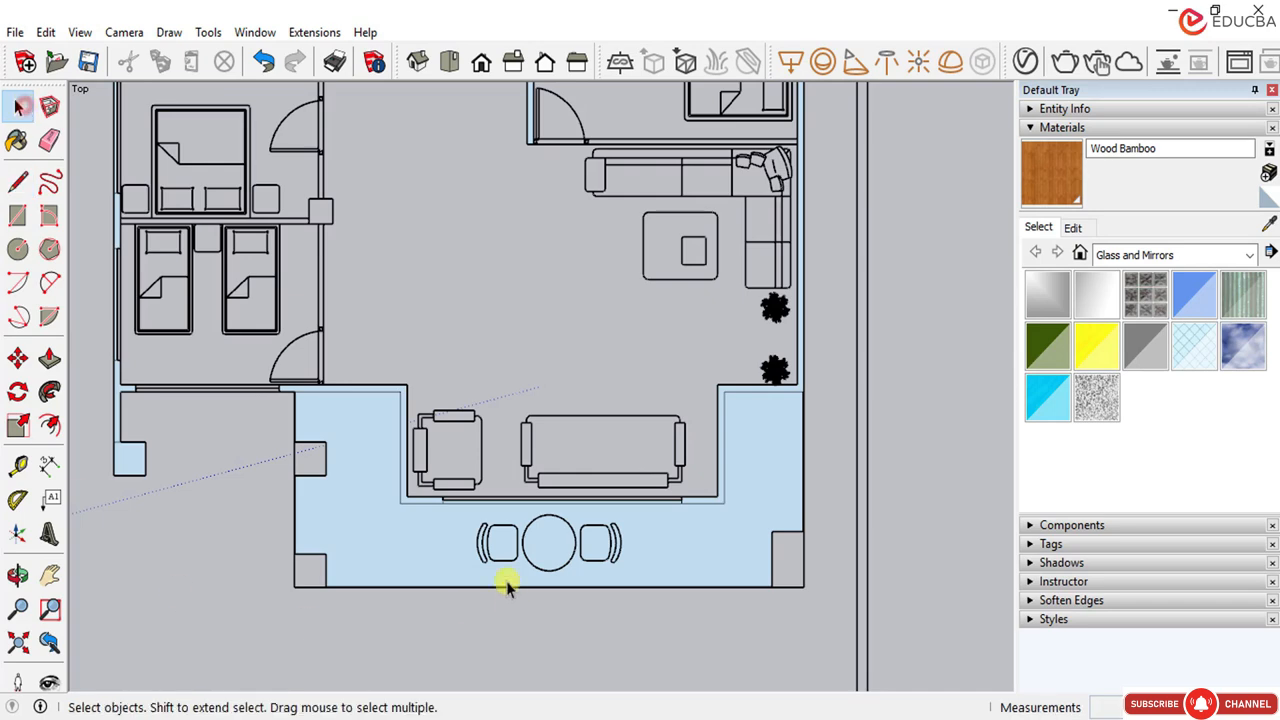
pyautogui.click(382, 506)
pyautogui.press('Delete')
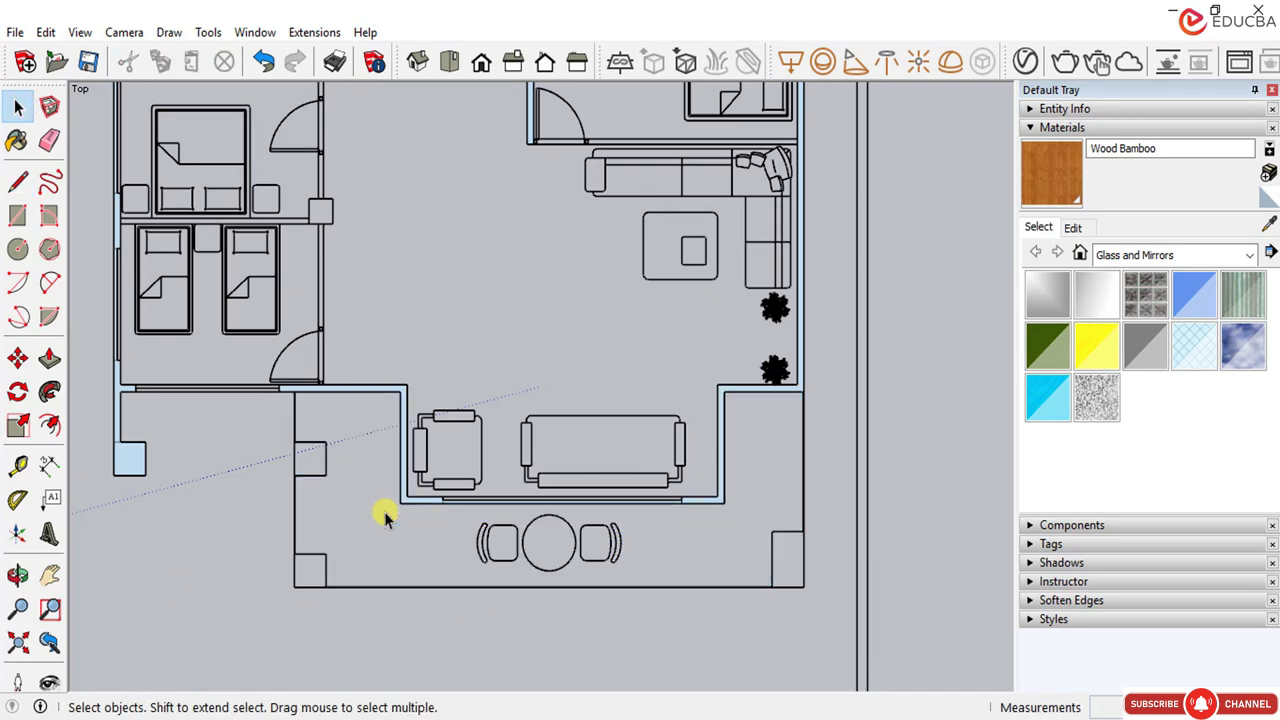
# Step: Draw a 2700 mm line along the outer edge of the twin bedroom's front window, from one end to the other
pyautogui.scroll(5, 270, 370)
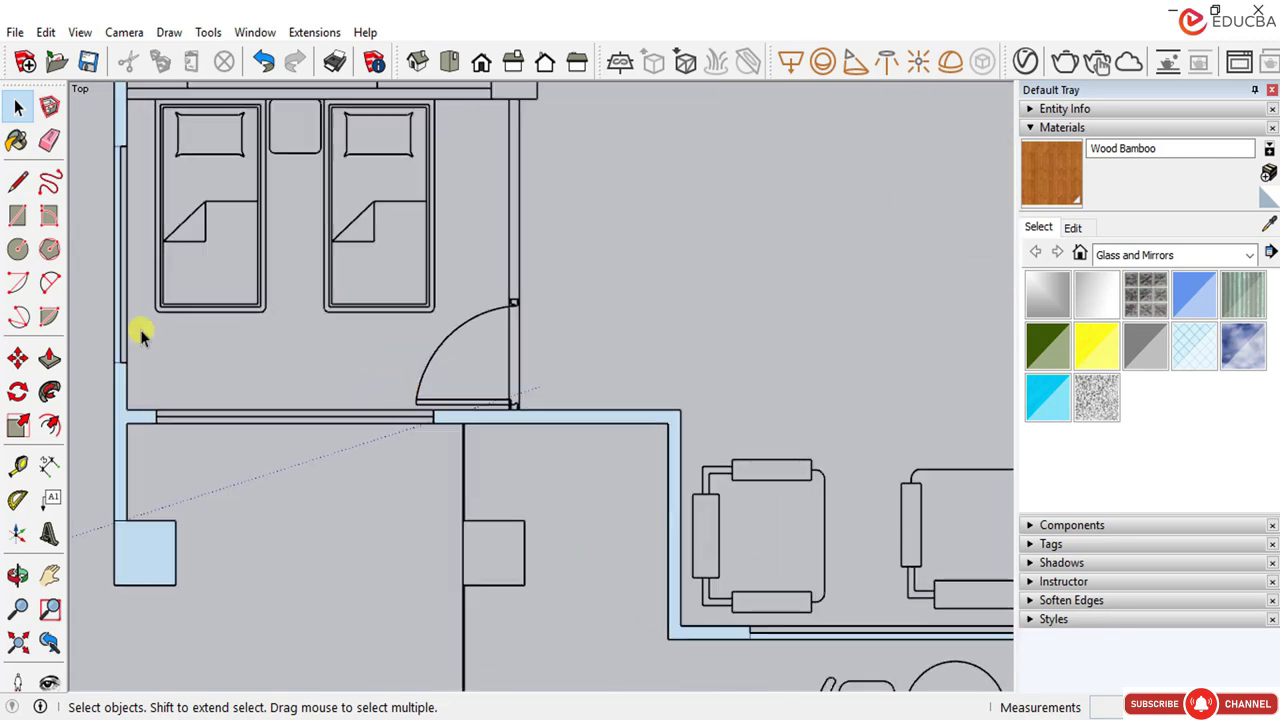
pyautogui.click(17, 181)
pyautogui.scroll(2, 160, 421)
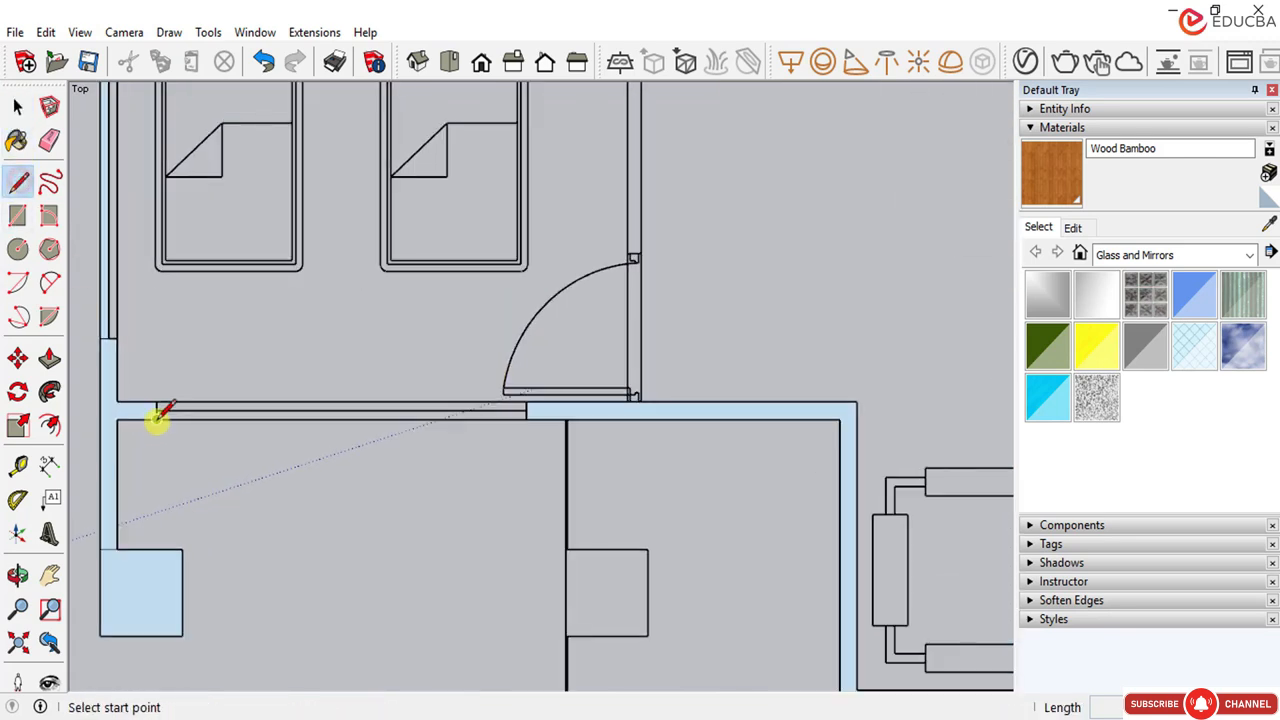
pyautogui.click(156, 420)
pyautogui.click(529, 418)
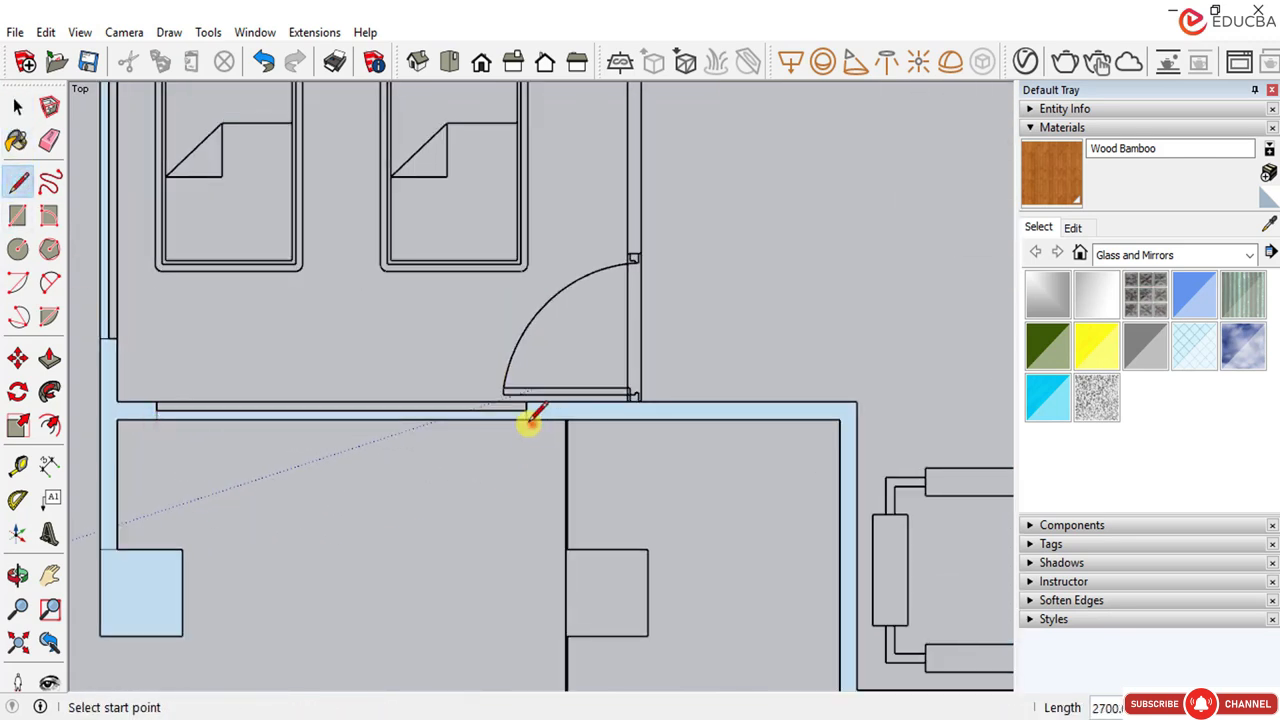
# Step: Delete the leftover dividing edges where the left rear corner column meets the plan's rear and left walls
pyautogui.scroll(-1, 470, 452)
pyautogui.scroll(-6, 470, 452)
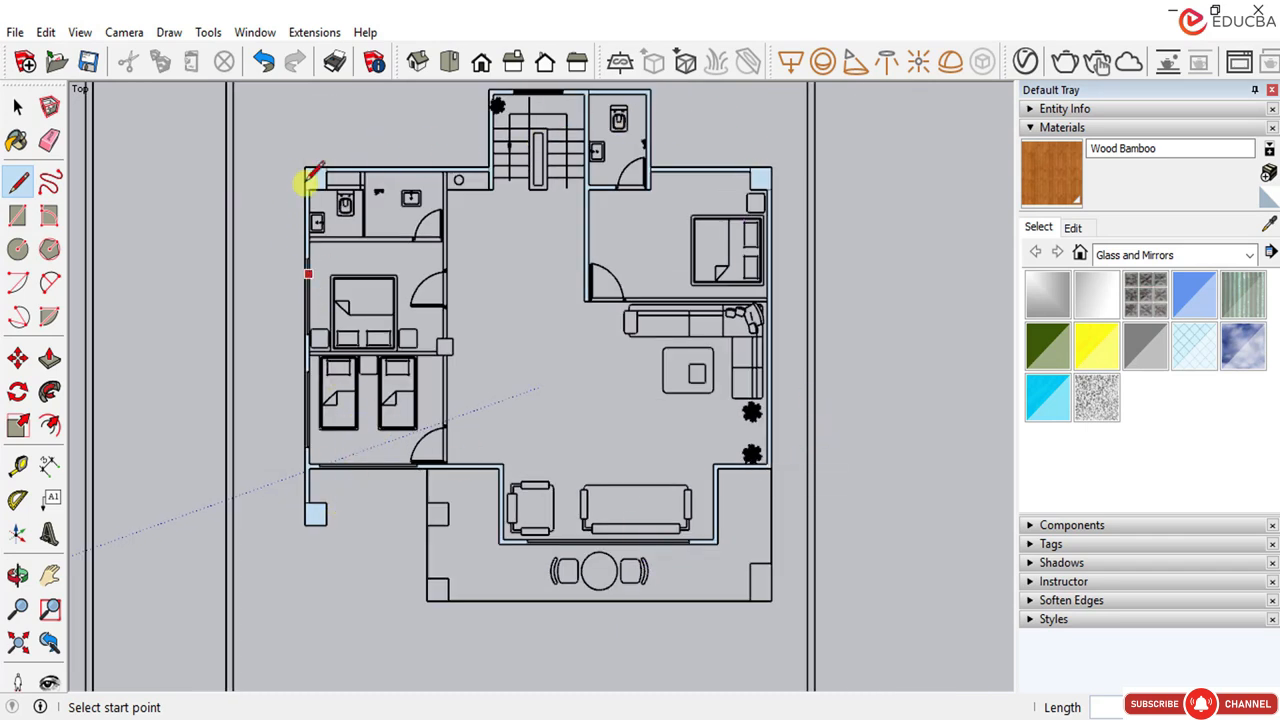
pyautogui.scroll(2, 310, 180)
pyautogui.click(17, 106)
pyautogui.scroll(3, 287, 212)
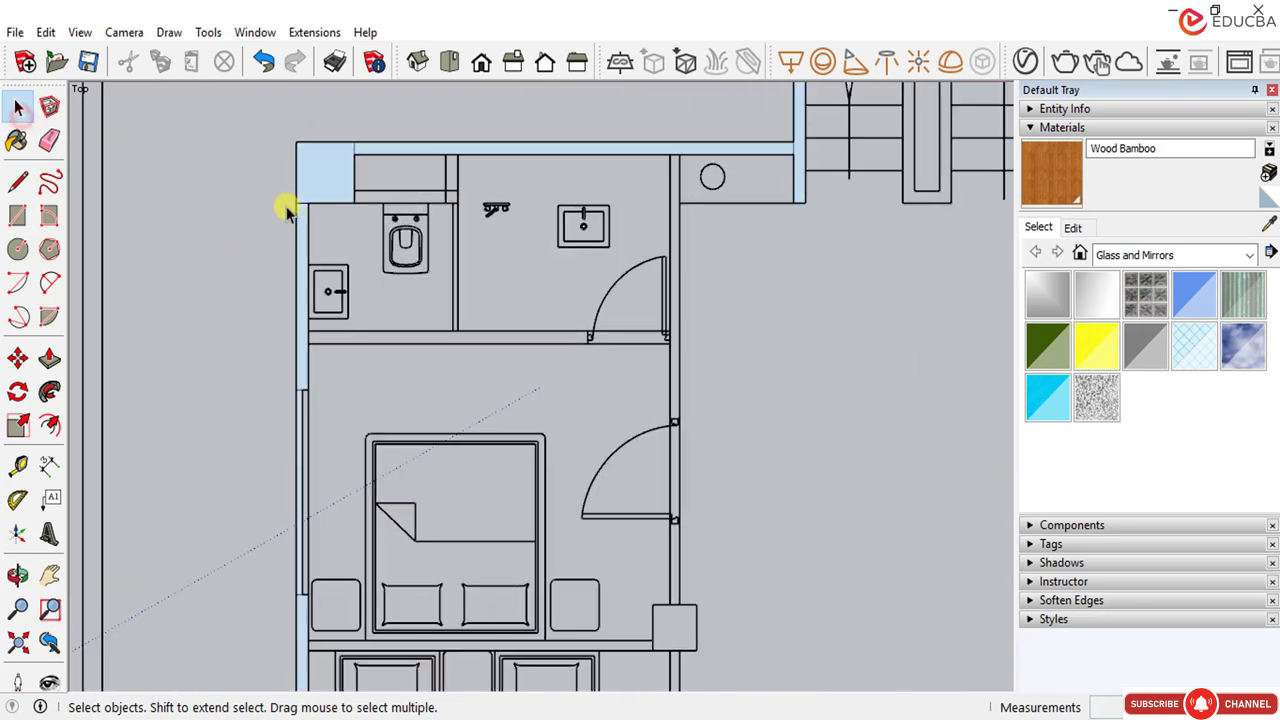
pyautogui.scroll(2, 286, 210)
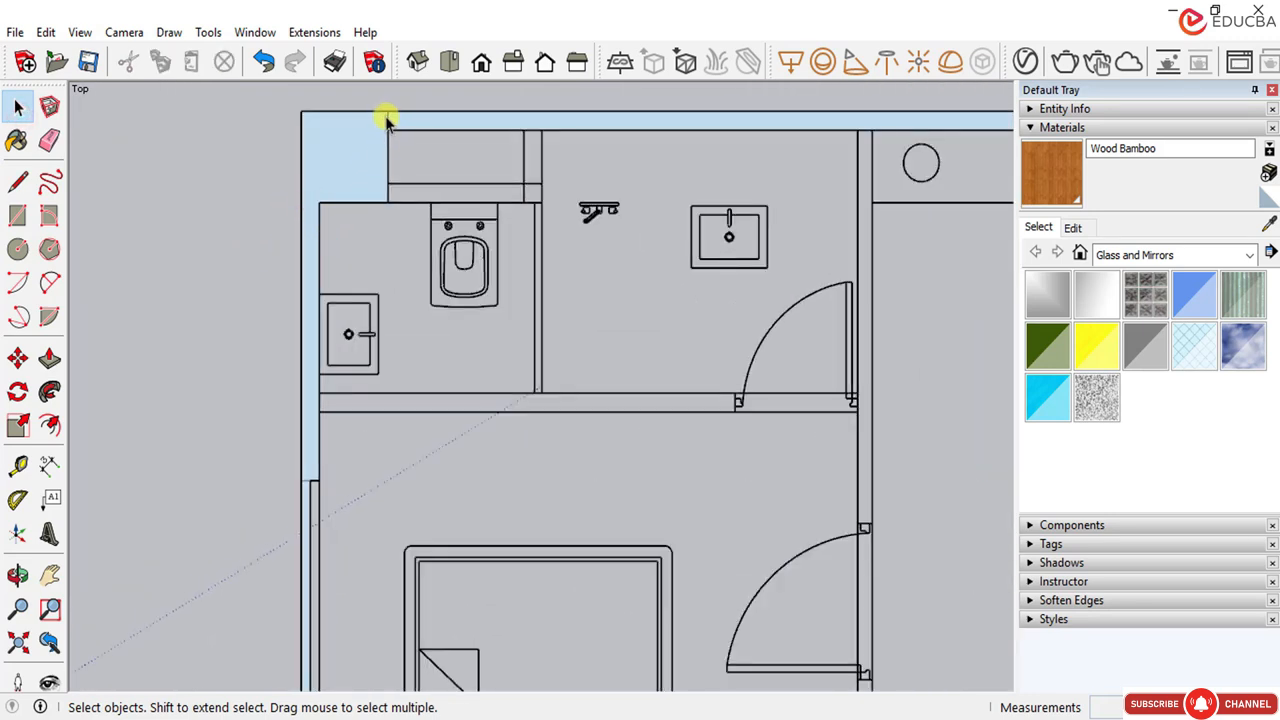
pyautogui.scroll(-2, 330, 360)
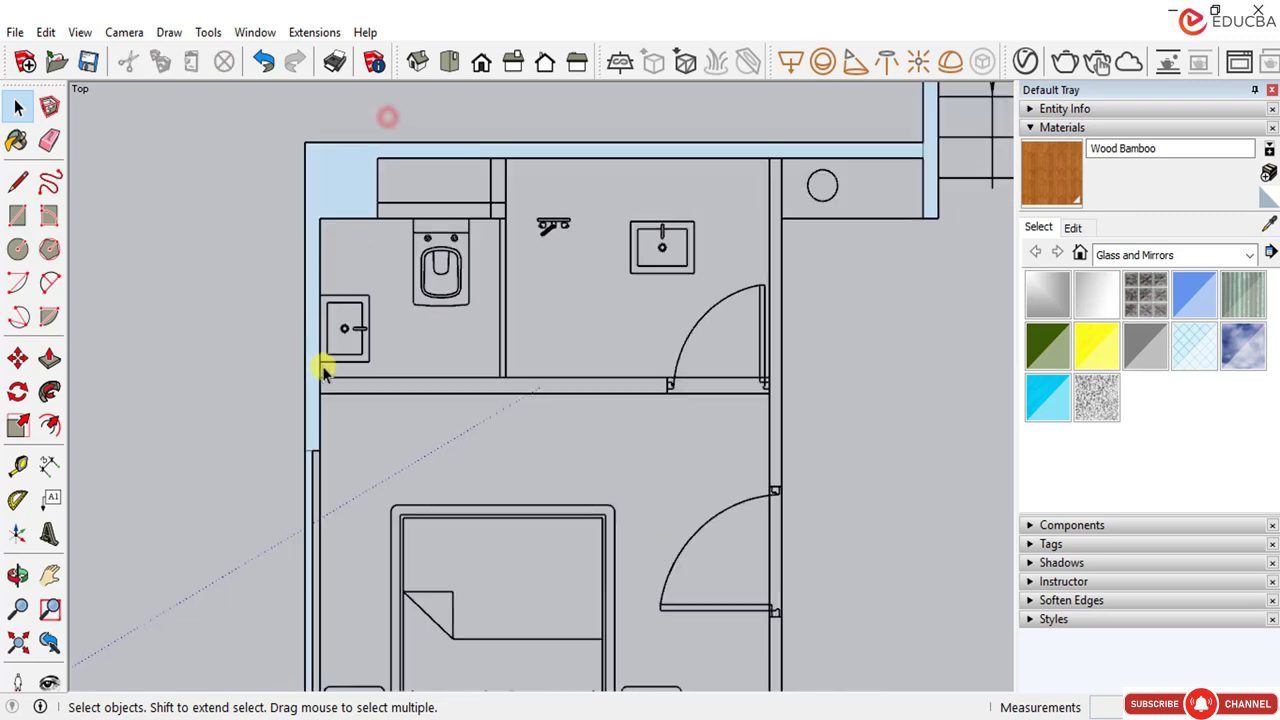
pyautogui.scroll(5, 309, 430)
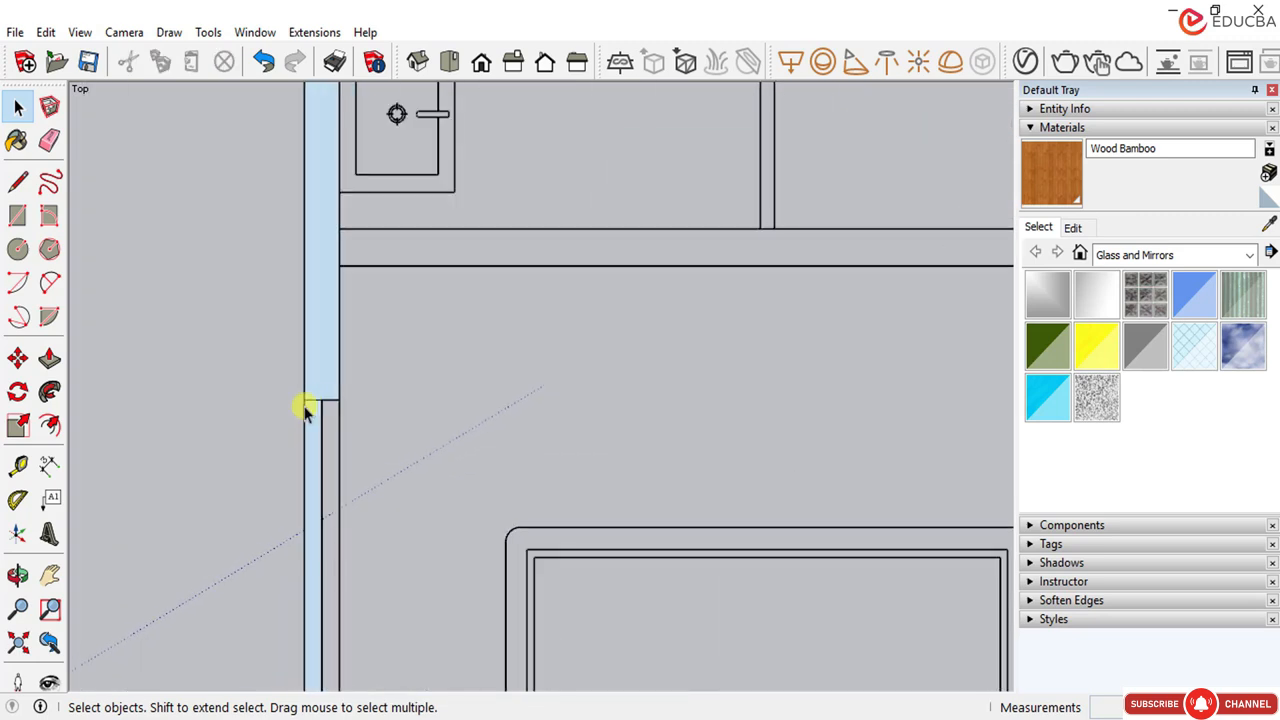
pyautogui.scroll(-5, 306, 400)
# Step: Delete the leftover edges crossing the wall junctions around the staircase and the adjoining rear bathroom
pyautogui.scroll(2, 635, 97)
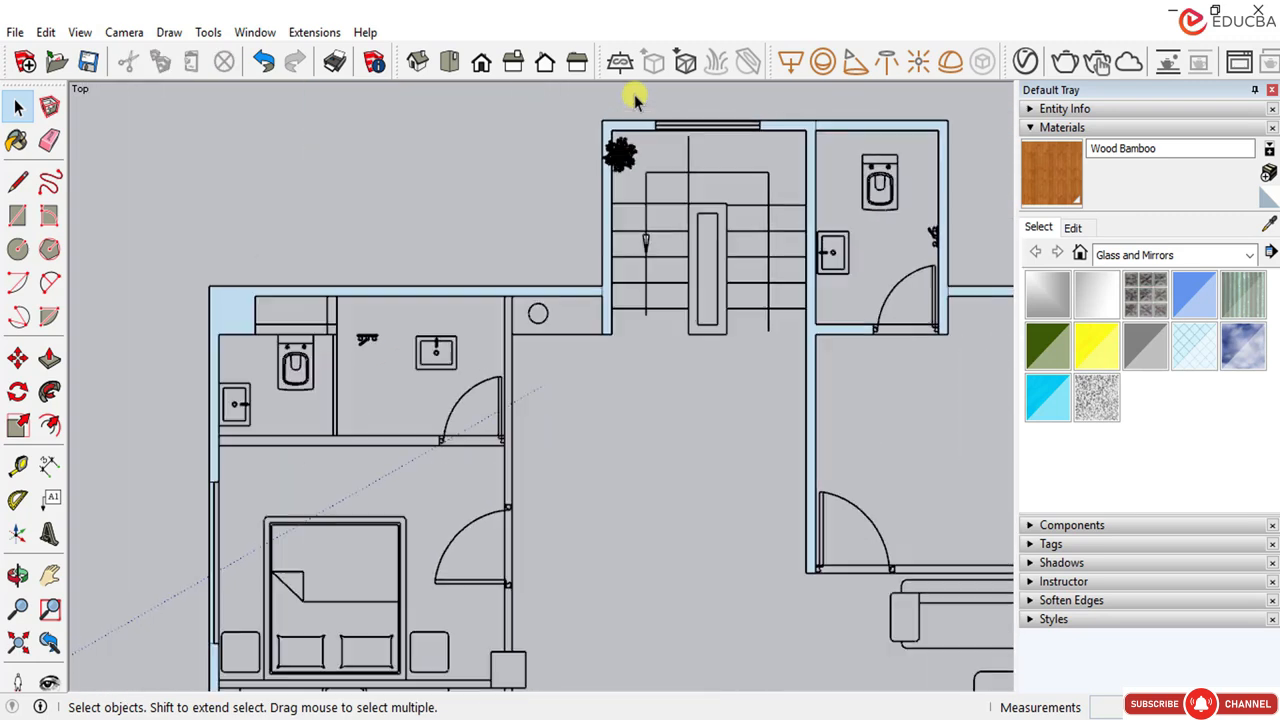
pyautogui.scroll(1, 635, 97)
pyautogui.scroll(1, 598, 318)
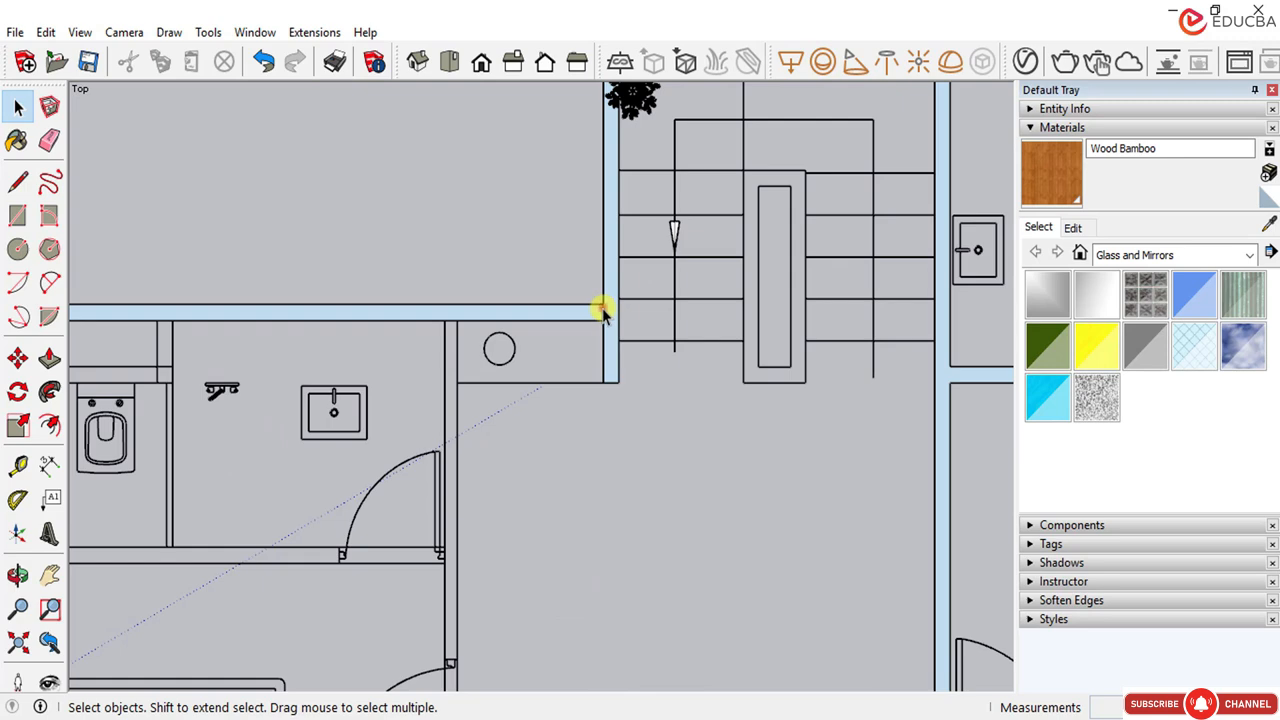
pyautogui.scroll(-2, 283, 423)
pyautogui.scroll(1, 706, 175)
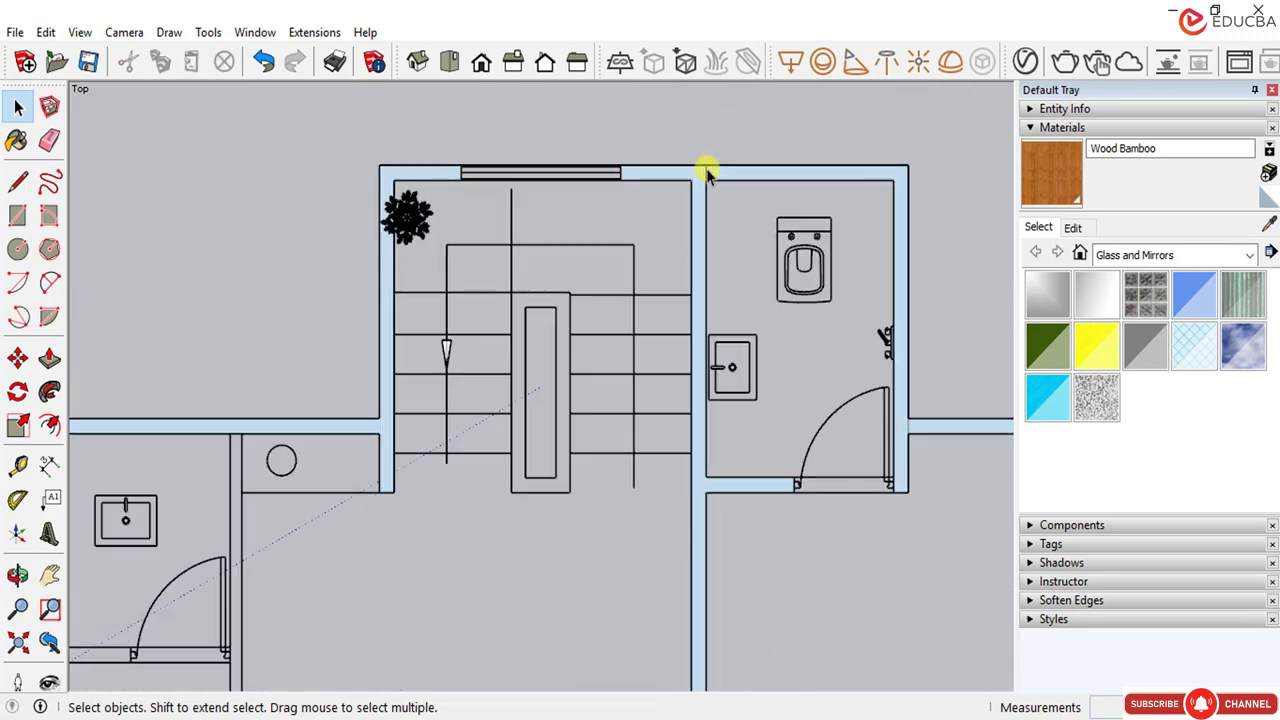
pyautogui.scroll(1, 705, 180)
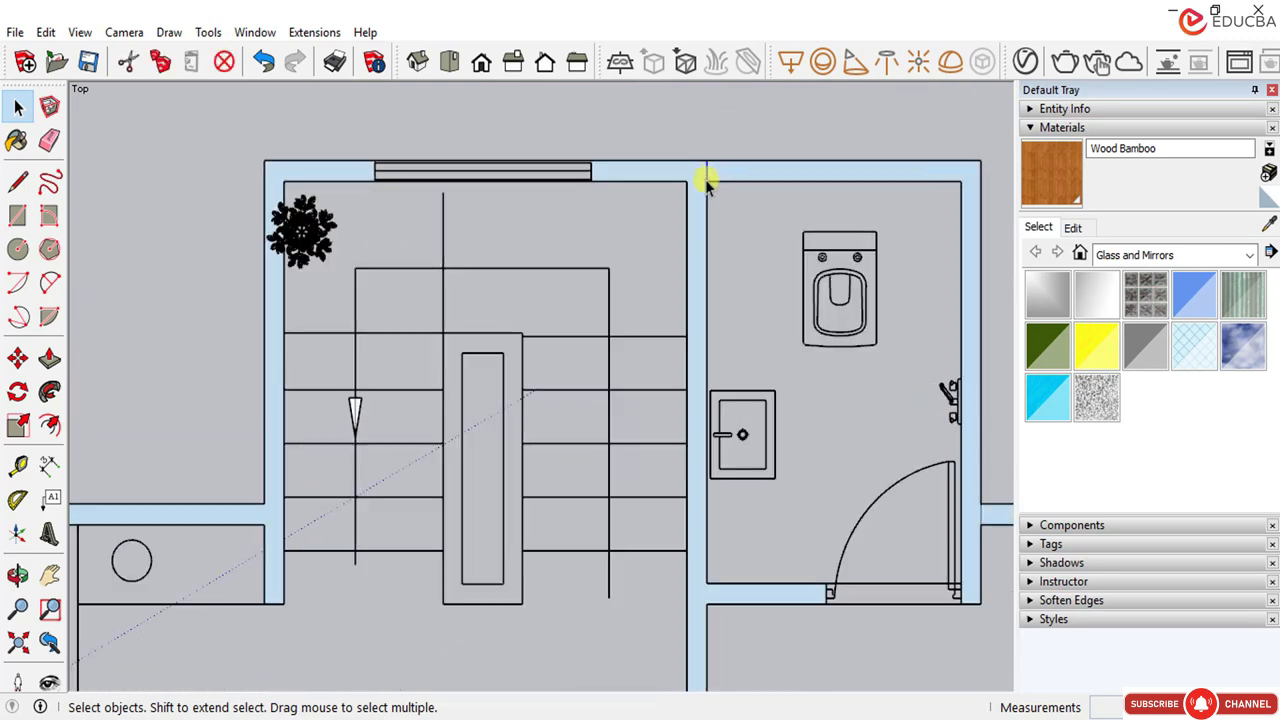
pyautogui.scroll(-1, 595, 218)
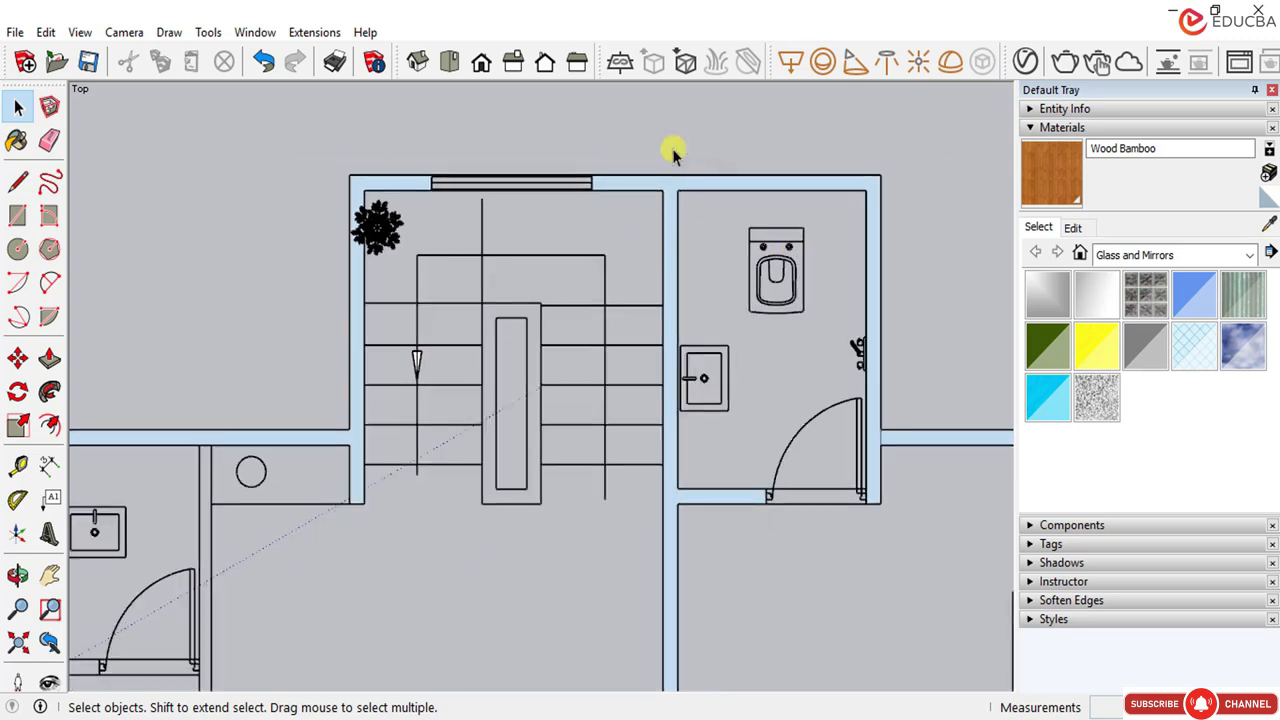
pyautogui.scroll(-1, 677, 149)
pyautogui.scroll(2, 820, 395)
pyautogui.scroll(1, 812, 385)
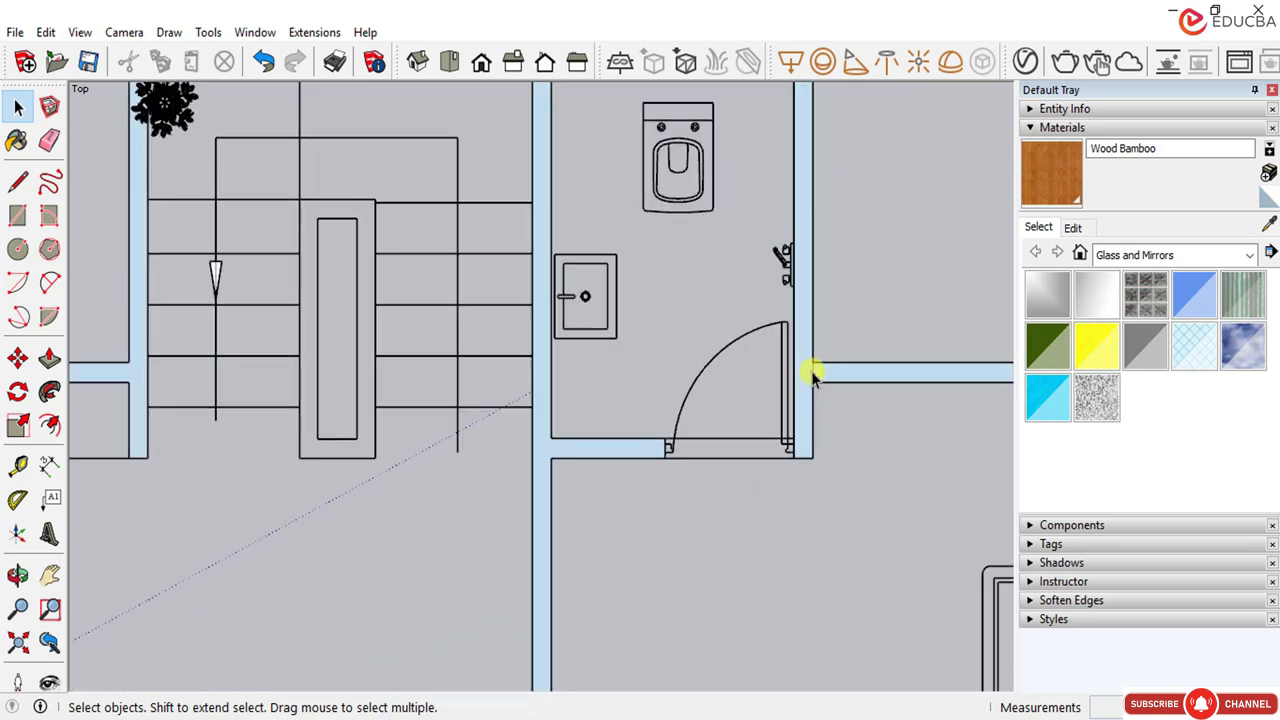
# Step: Delete the dividing edges between the right rear bedroom's corner column and its adjoining walls
pyautogui.scroll(-1, 616, 390)
pyautogui.scroll(-1, 340, 425)
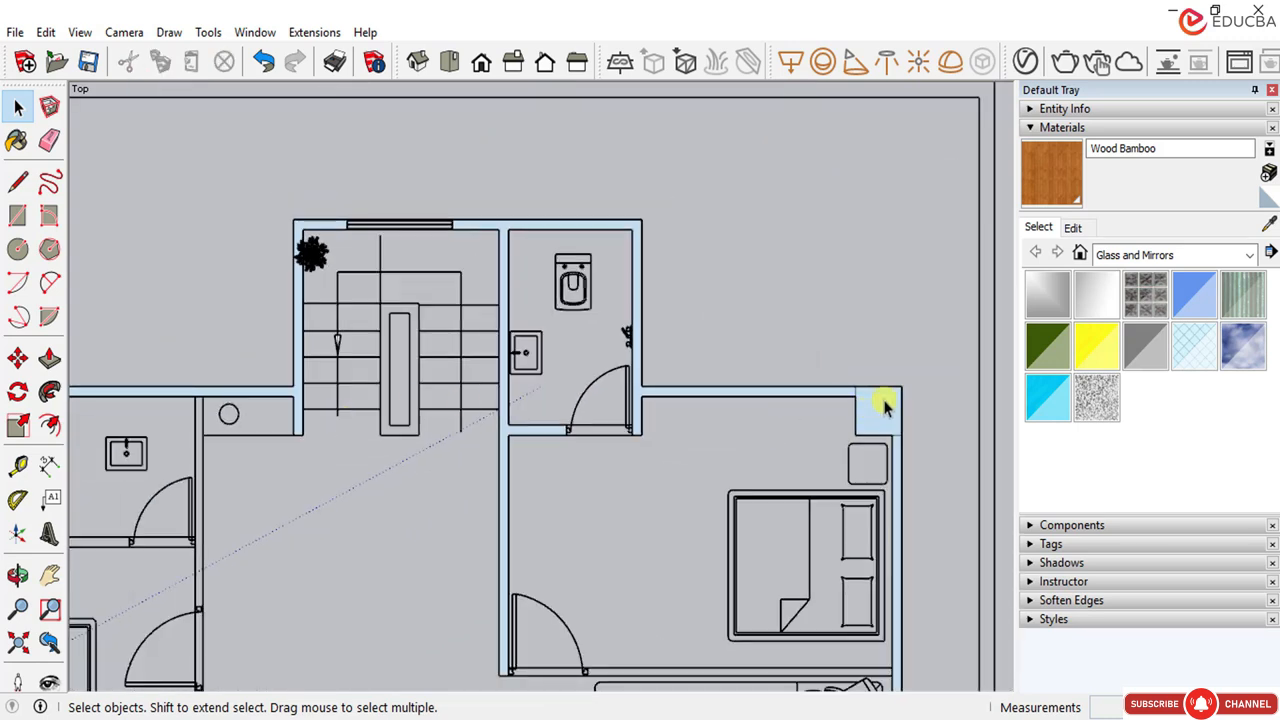
pyautogui.scroll(2, 884, 405)
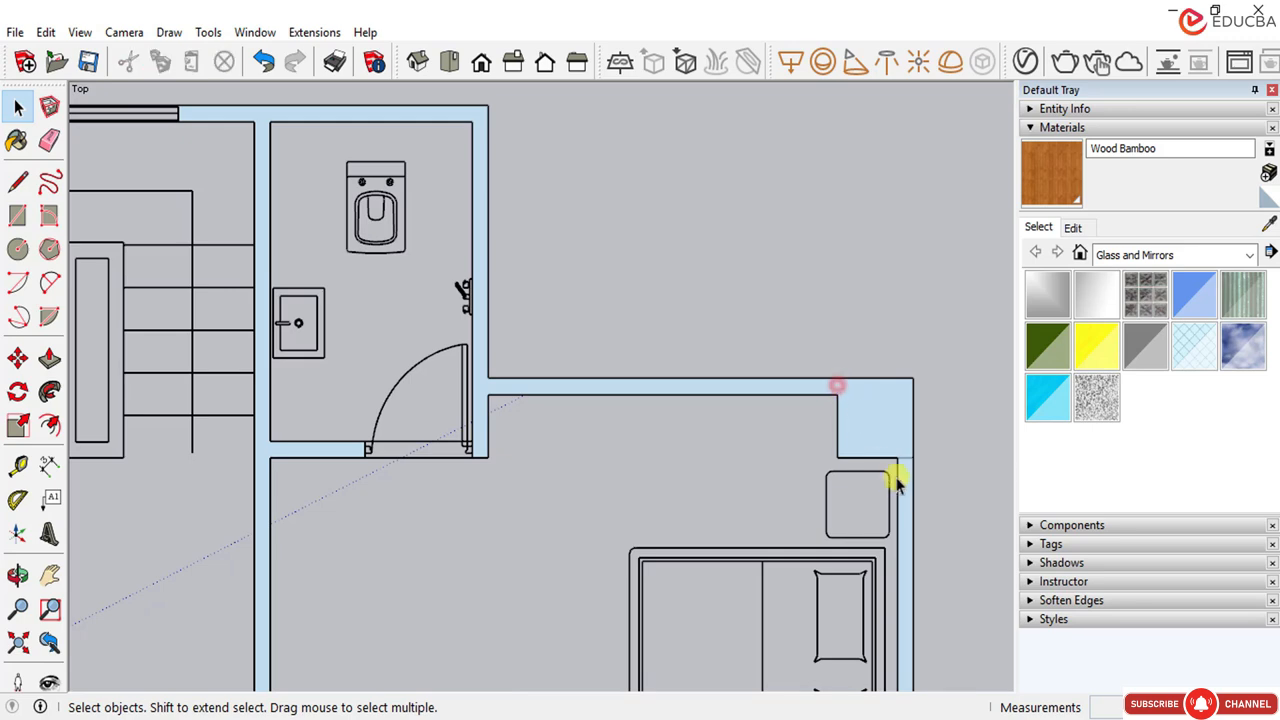
pyautogui.scroll(-3, 780, 274)
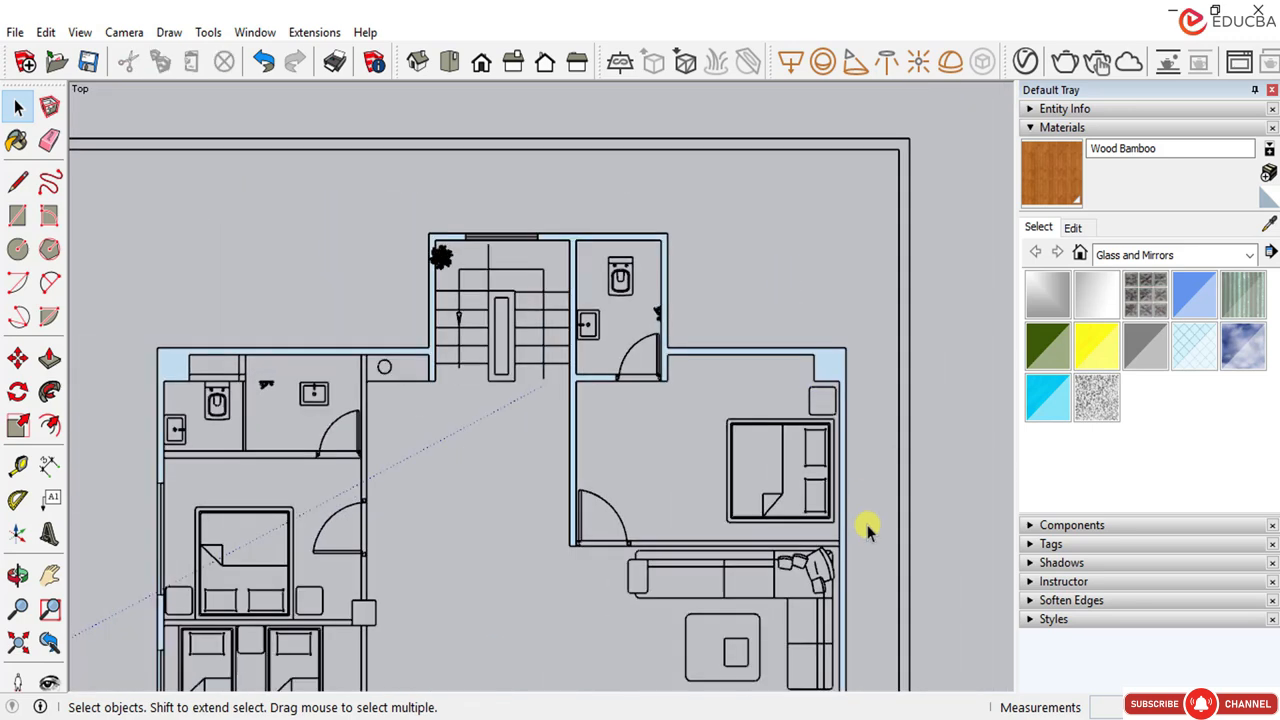
# Step: Check the right wall, the living room's front bay and the twin bedroom's front wall for leftover dividing edges
pyautogui.scroll(2, 829, 583)
pyautogui.scroll(2, 752, 300)
pyautogui.scroll(-3, 752, 300)
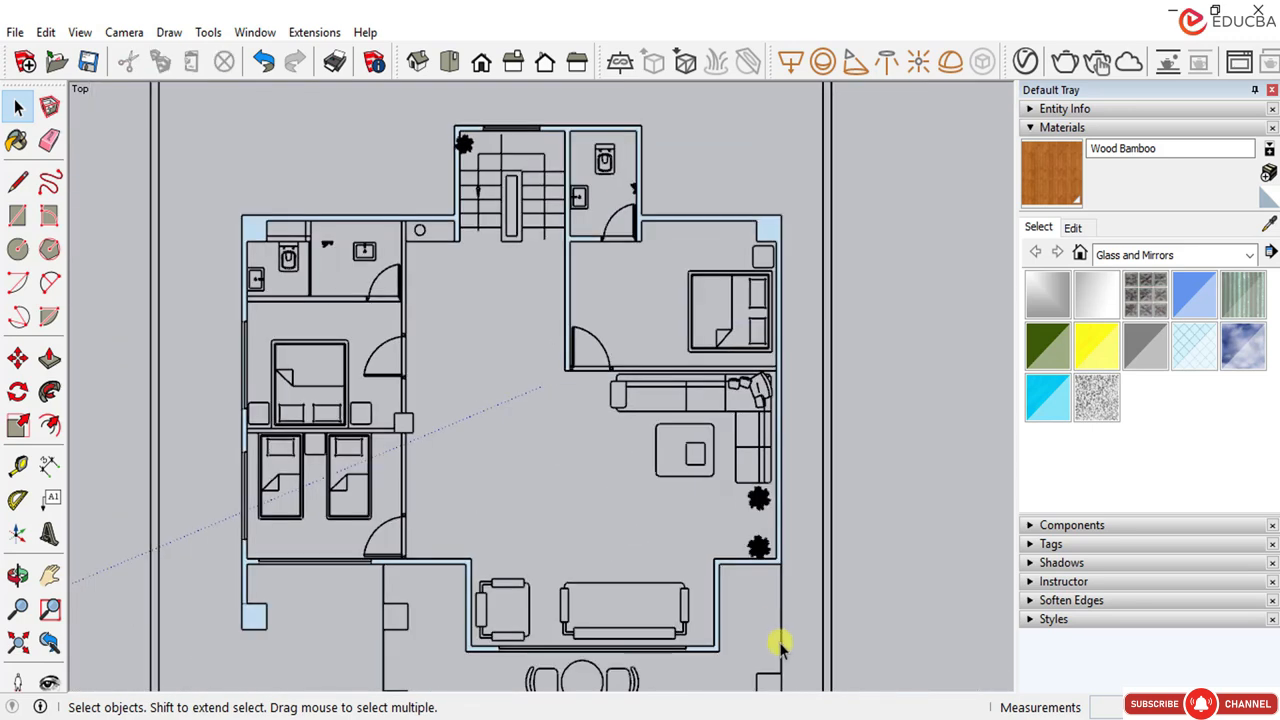
pyautogui.scroll(3, 729, 529)
pyautogui.scroll(-1, 697, 430)
pyautogui.scroll(3, 653, 656)
pyautogui.scroll(-4, 883, 485)
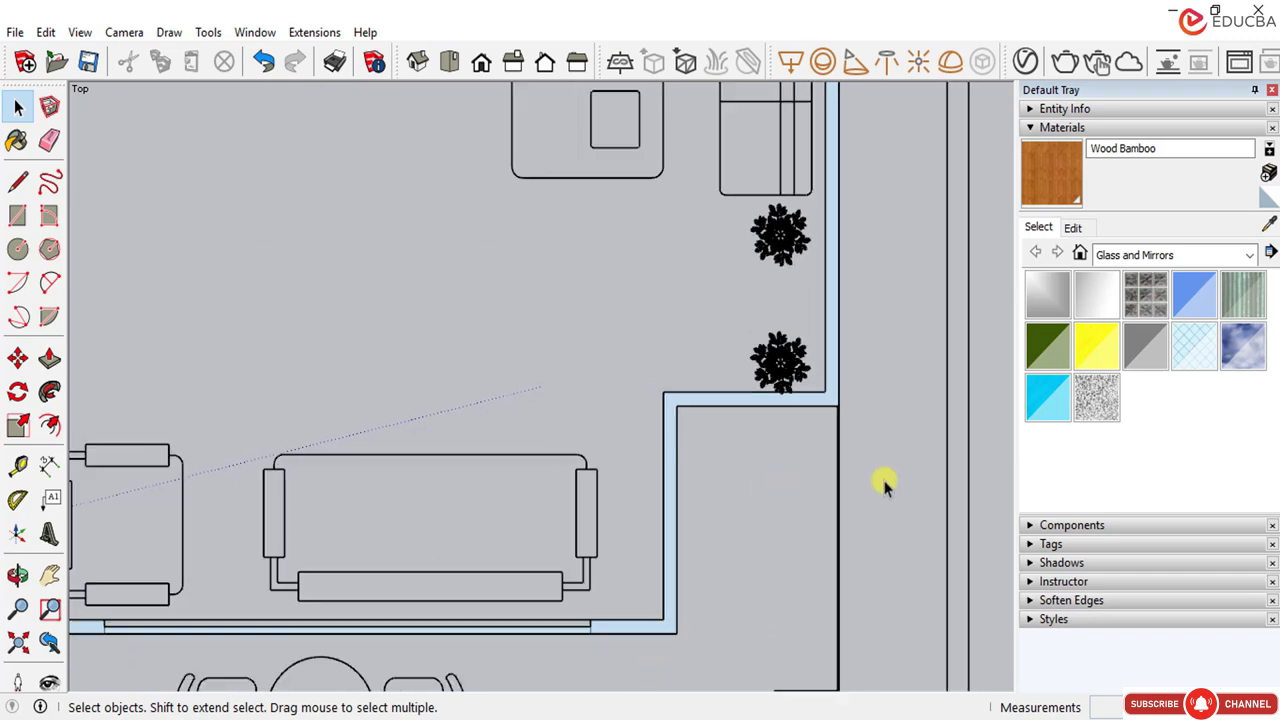
pyautogui.scroll(3, 305, 594)
pyautogui.scroll(-3, 725, 450)
pyautogui.scroll(1, 297, 323)
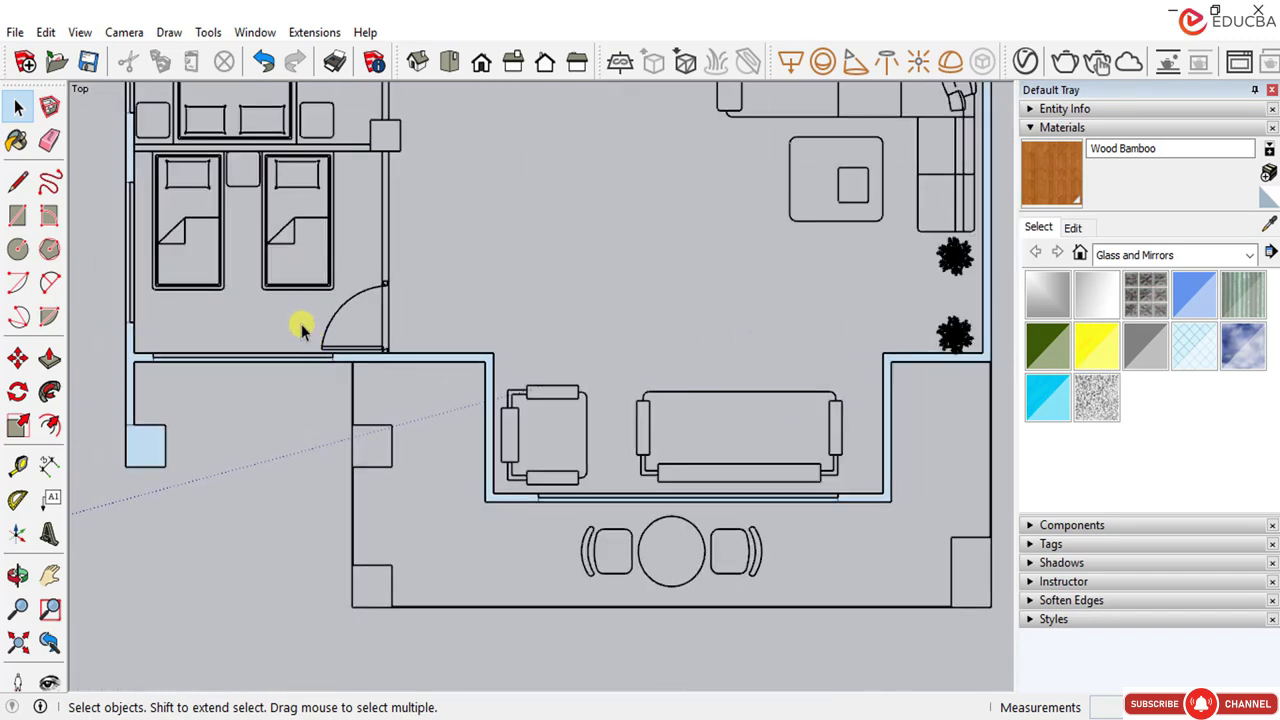
pyautogui.scroll(3, 380, 417)
pyautogui.scroll(-1, 690, 428)
pyautogui.scroll(2, 443, 366)
pyautogui.scroll(2, 837, 346)
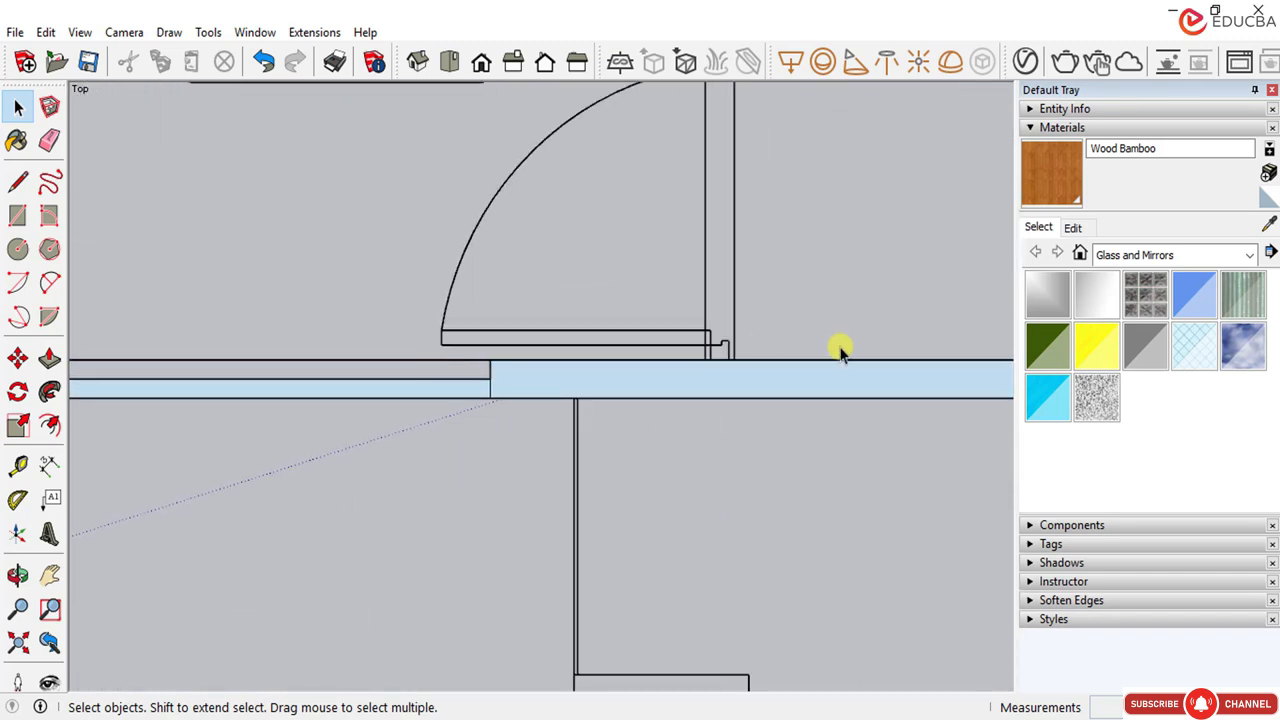
# Step: Delete the dividing edge between the left front column and the wall running into it
pyautogui.scroll(-3, 507, 417)
pyautogui.scroll(2, 447, 453)
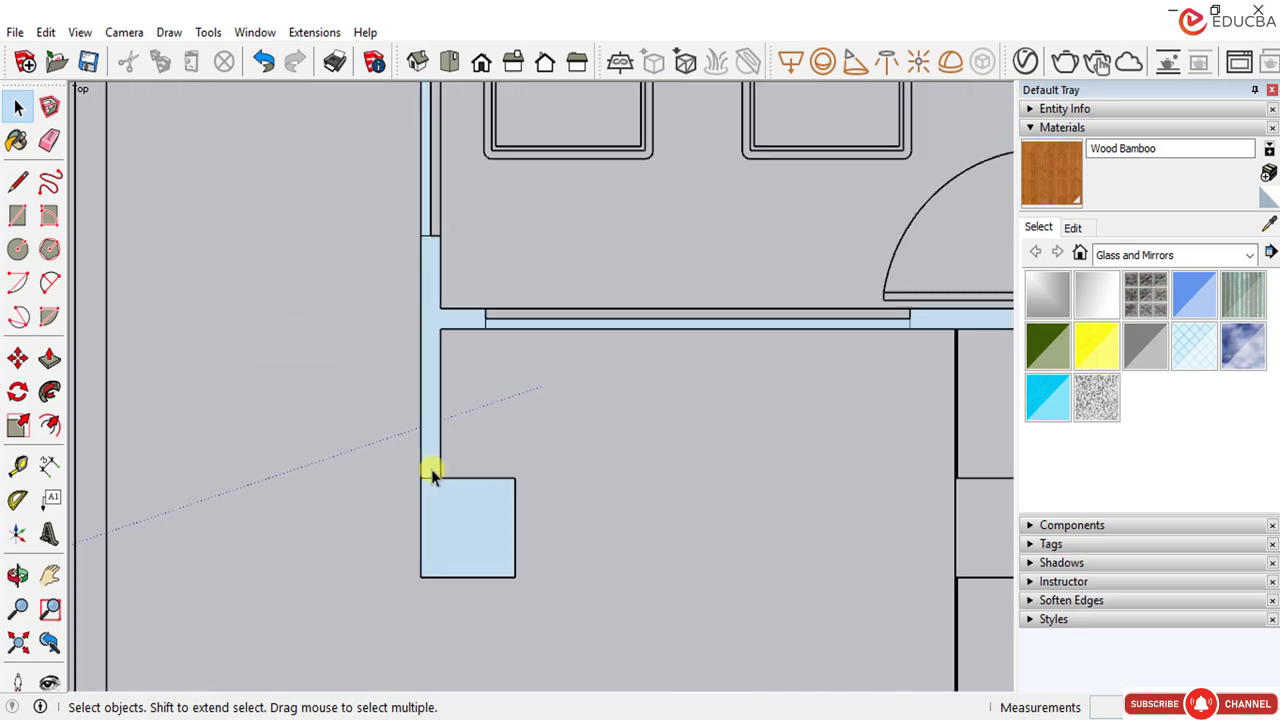
pyautogui.click(428, 477)
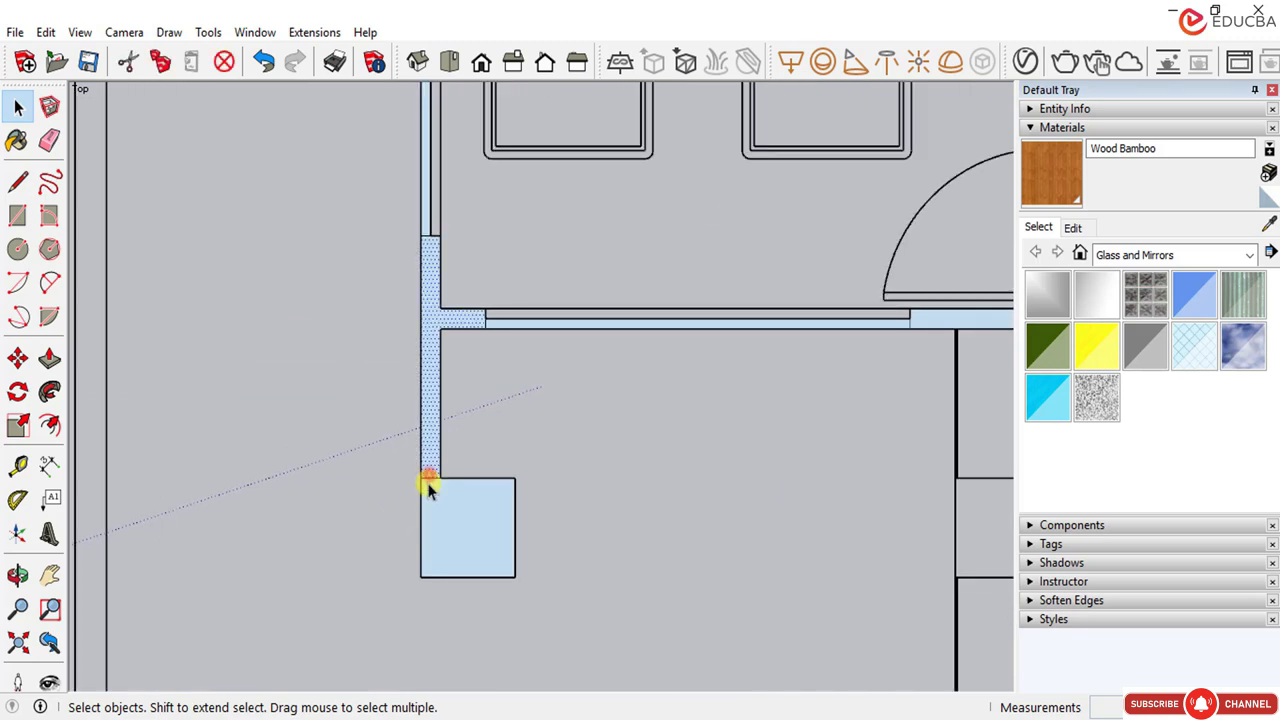
pyautogui.click(504, 463)
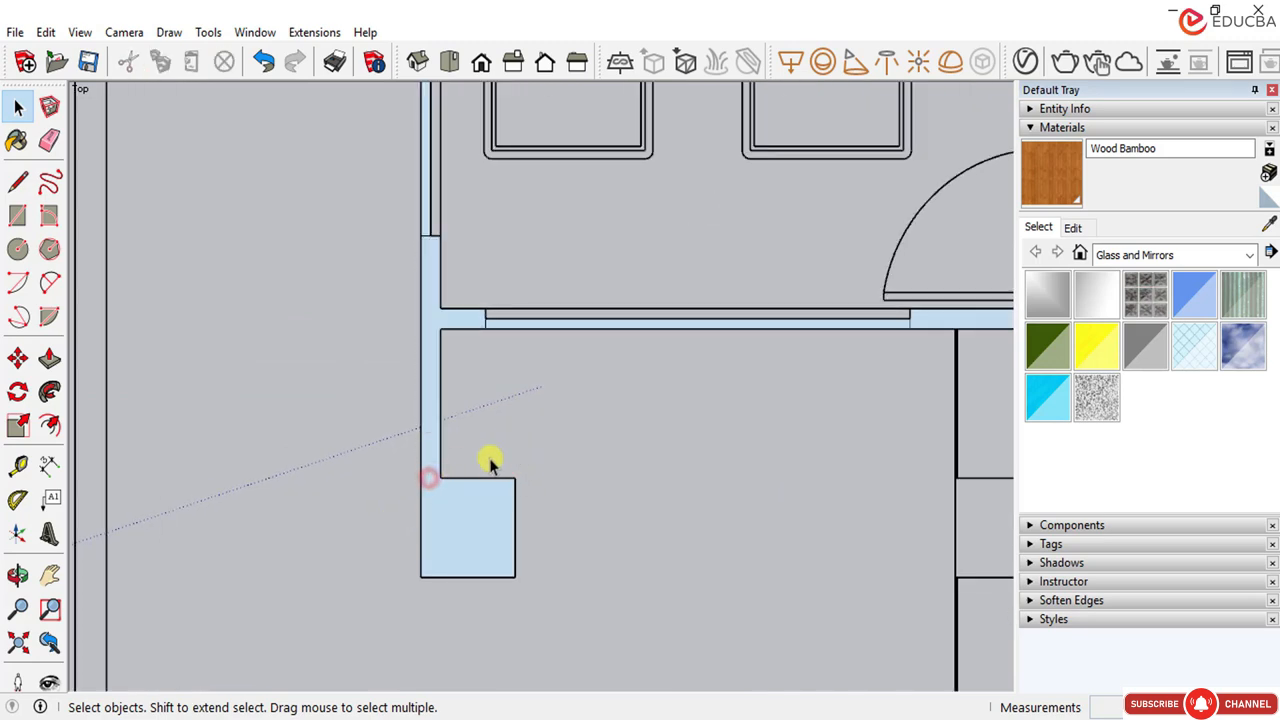
pyautogui.scroll(-5, 490, 462)
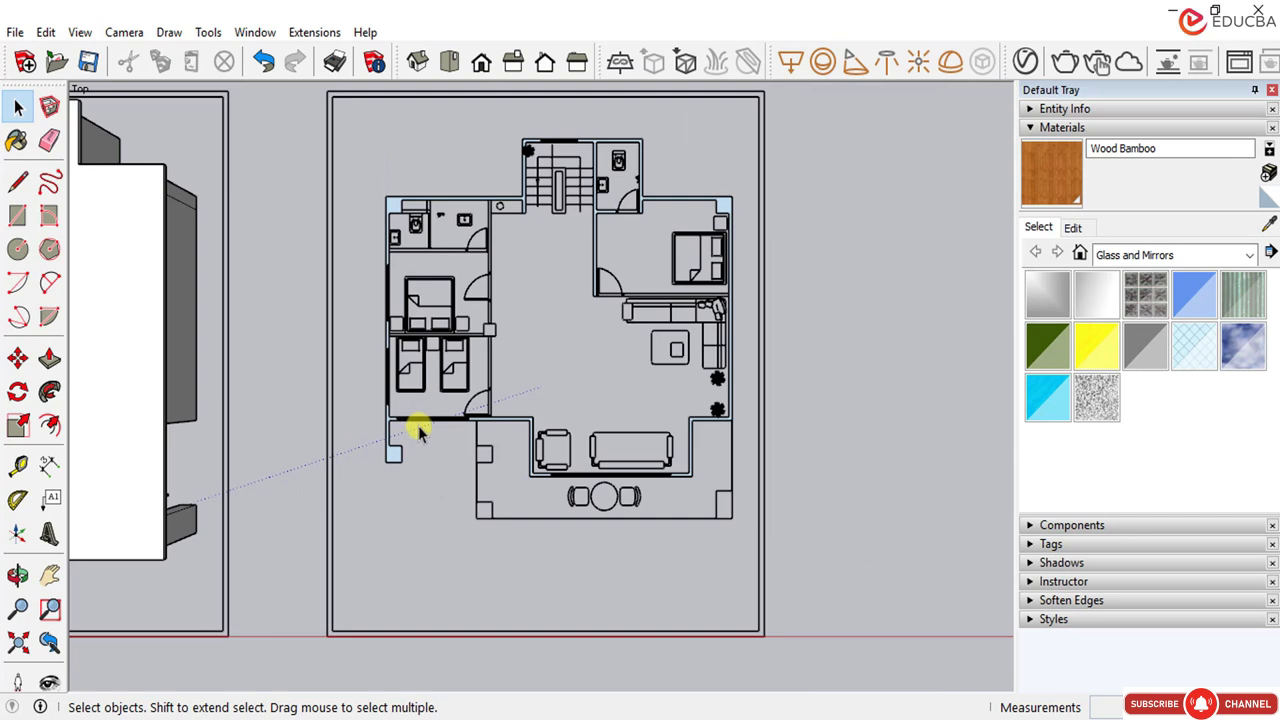
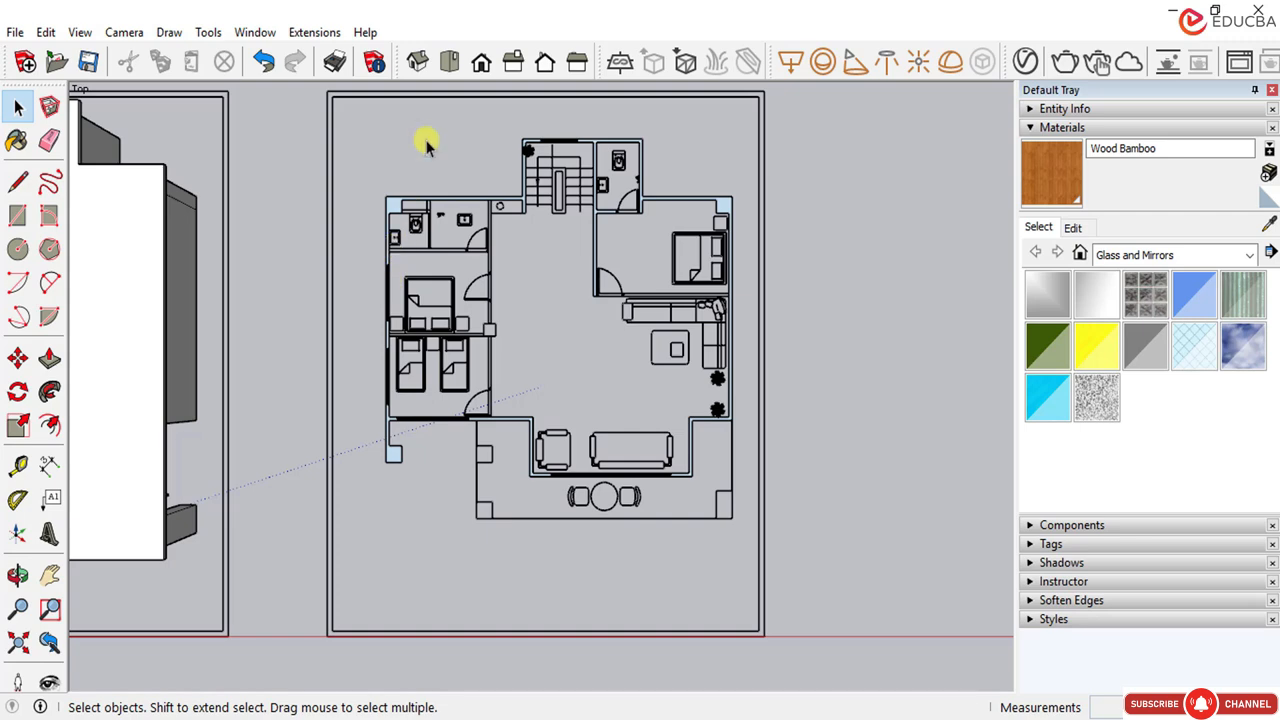
# Step: Switch to the isometric view and extrude the left front column with its connected wall face up 3200 mm
pyautogui.click(417, 62)
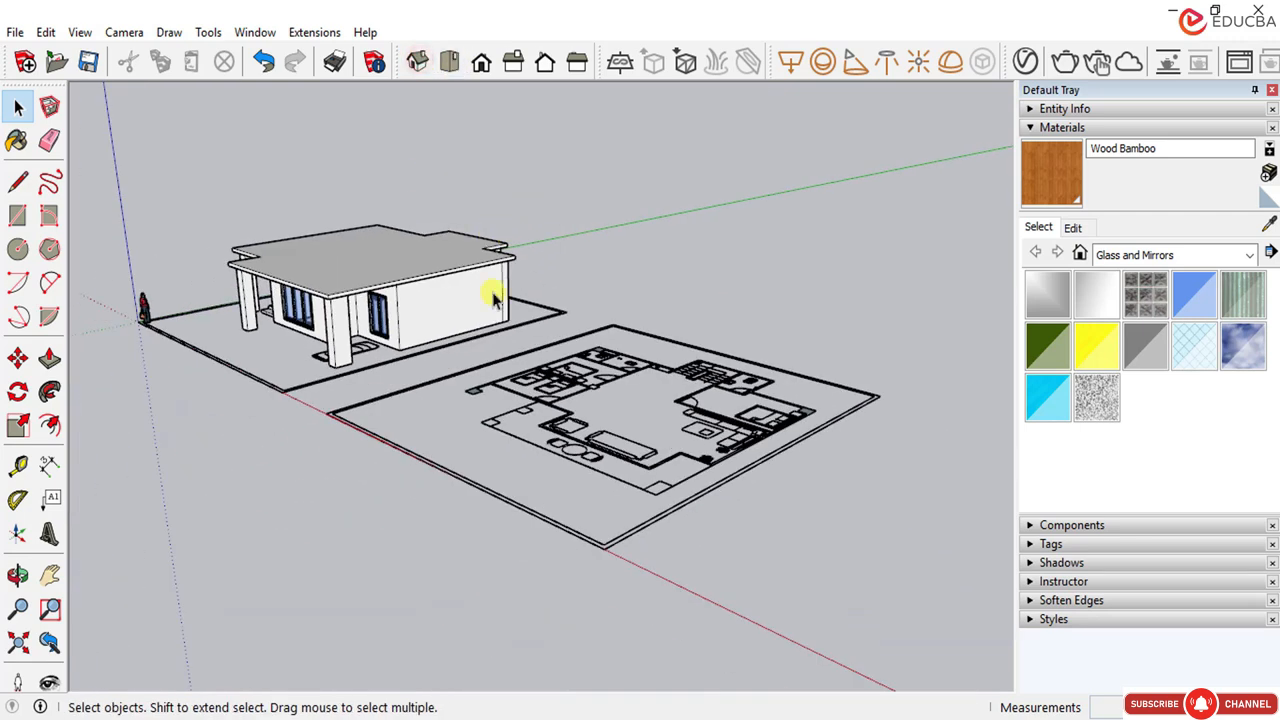
pyautogui.scroll(5, 491, 414)
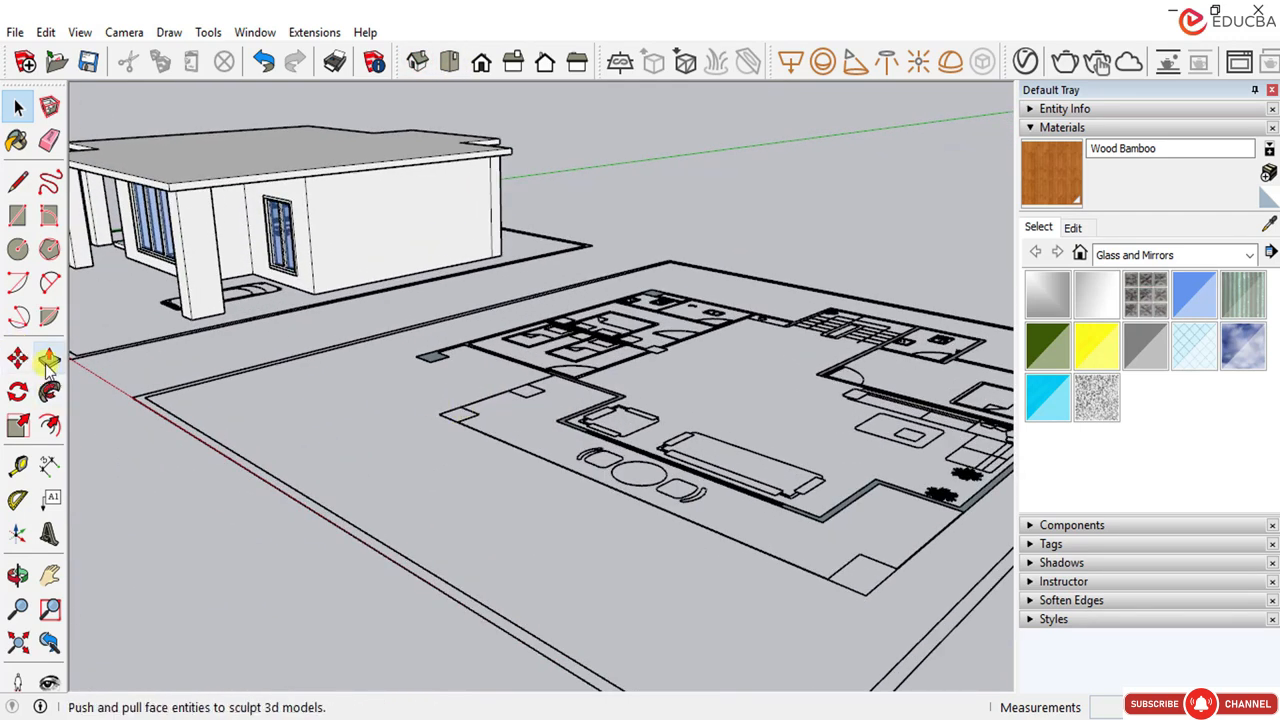
pyautogui.click(49, 360)
pyautogui.scroll(4, 423, 357)
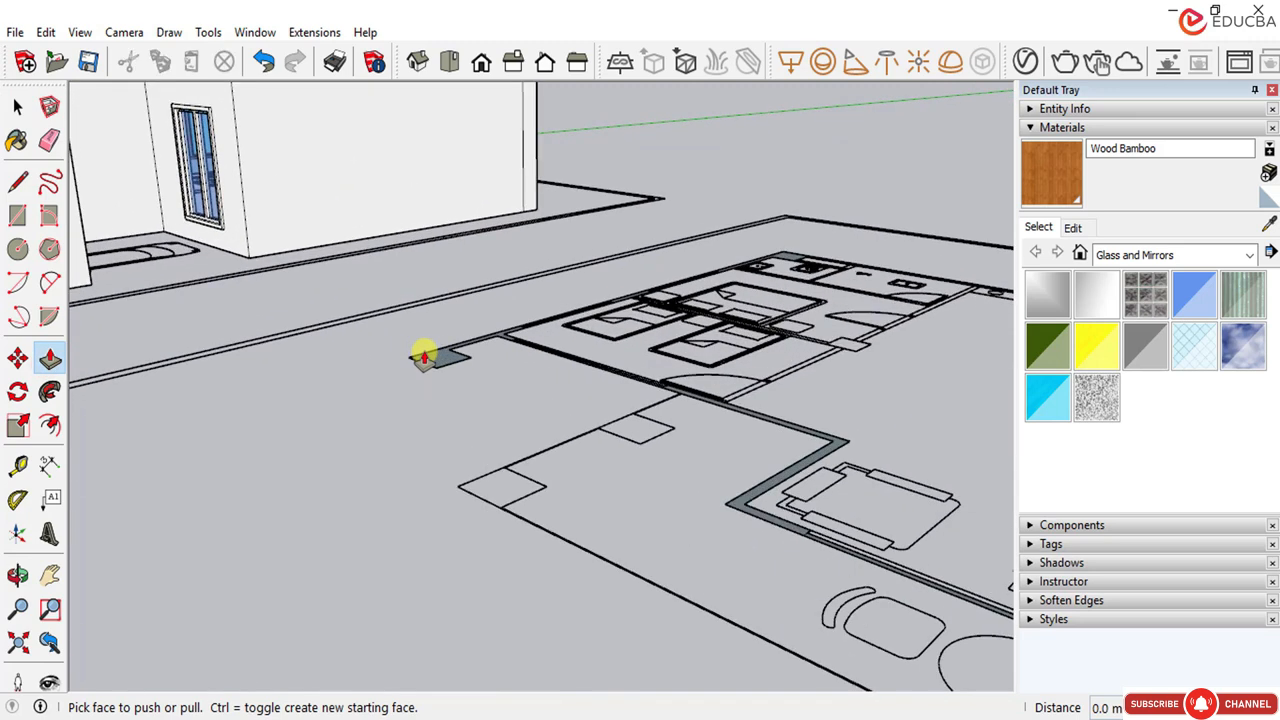
pyautogui.scroll(2, 423, 357)
pyautogui.moveTo(438, 362); pyautogui.dragTo(440, 183)
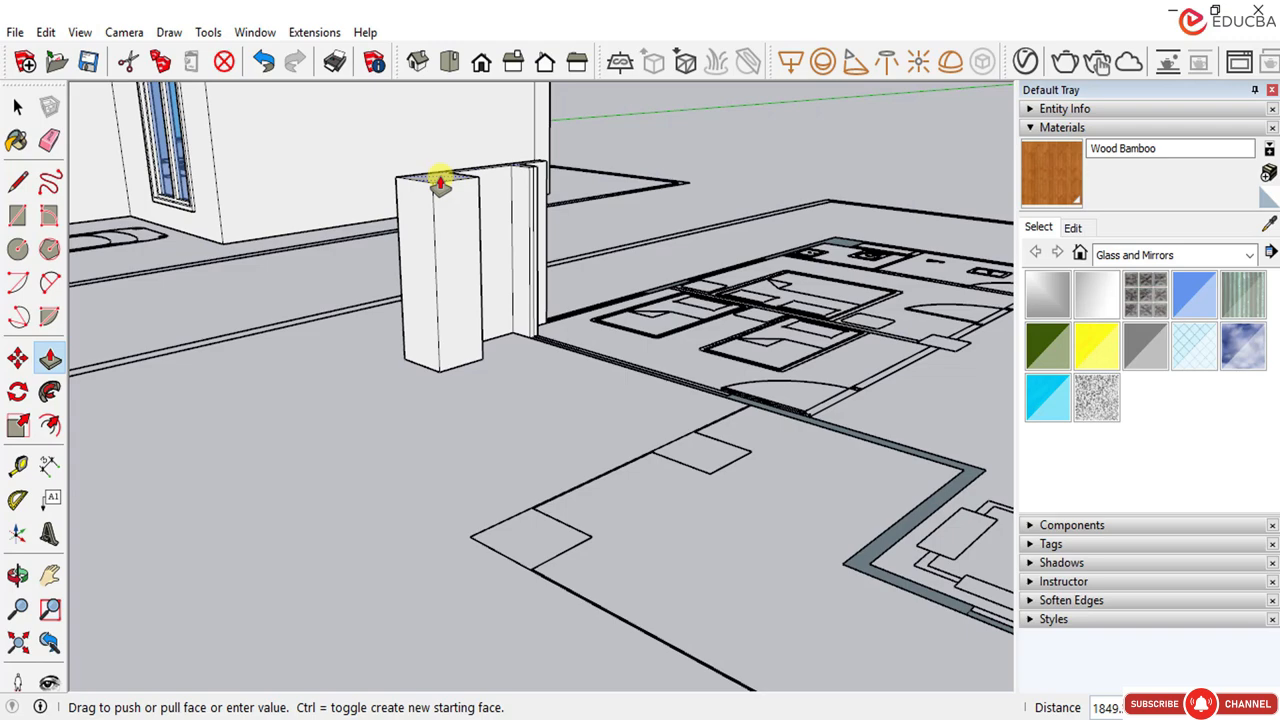
pyautogui.press('Return')
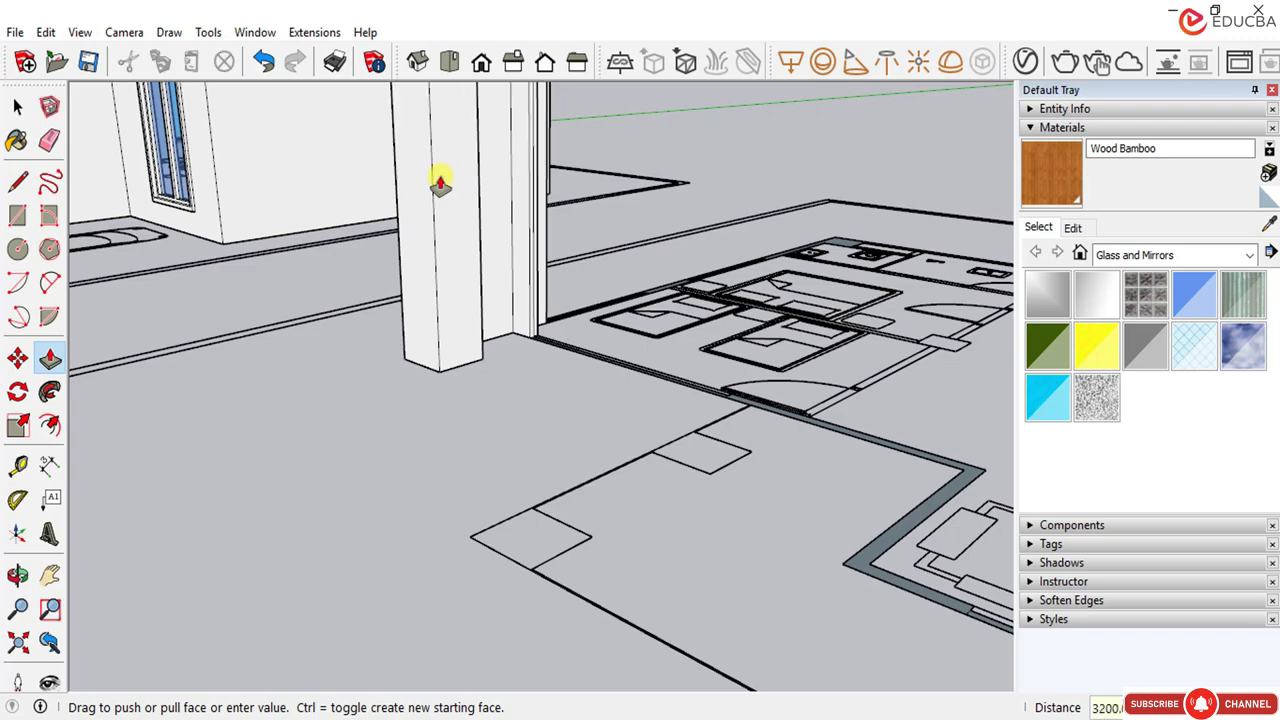
pyautogui.scroll(-3, 500, 285)
# Step: Extrude the thin wall strip along the twin bedroom's left window up 3200 mm
pyautogui.moveTo(546, 337); pyautogui.dragTo(850, 415, button='middle')
pyautogui.scroll(2, 686, 328)
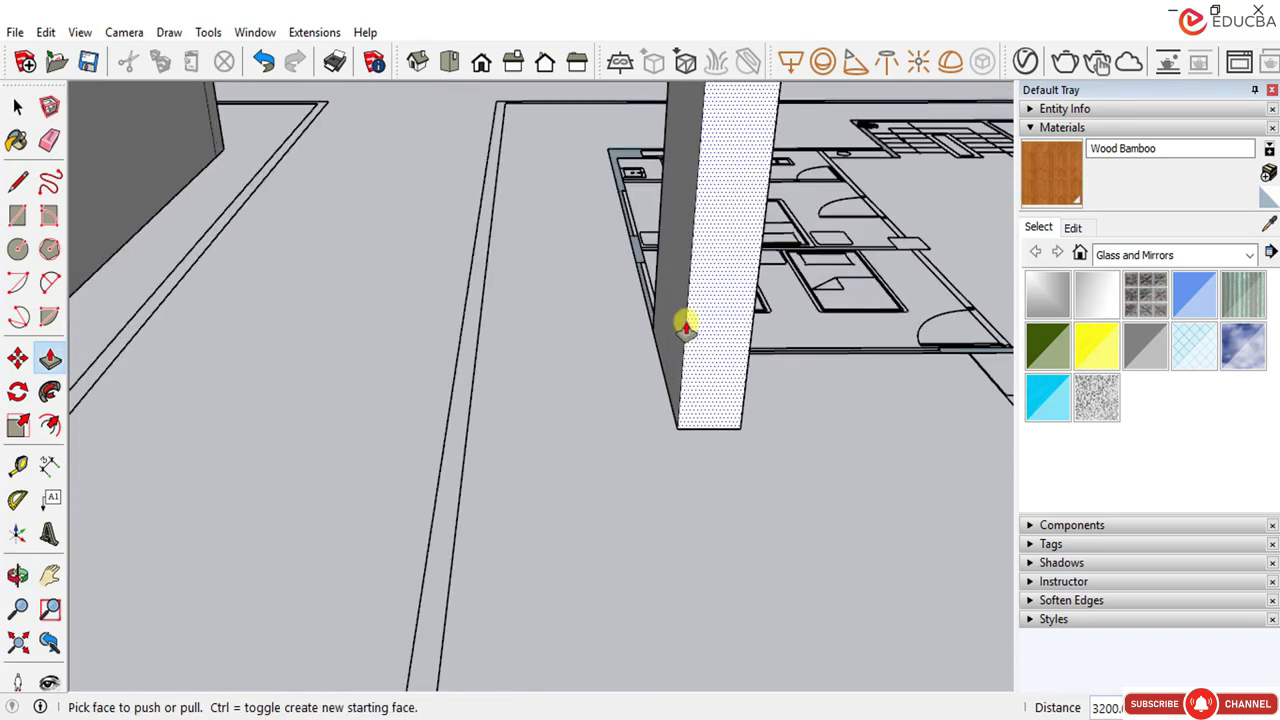
pyautogui.scroll(2, 686, 328)
pyautogui.moveTo(523, 346); pyautogui.dragTo(748, 305, button='middle')
pyautogui.scroll(3, 757, 283)
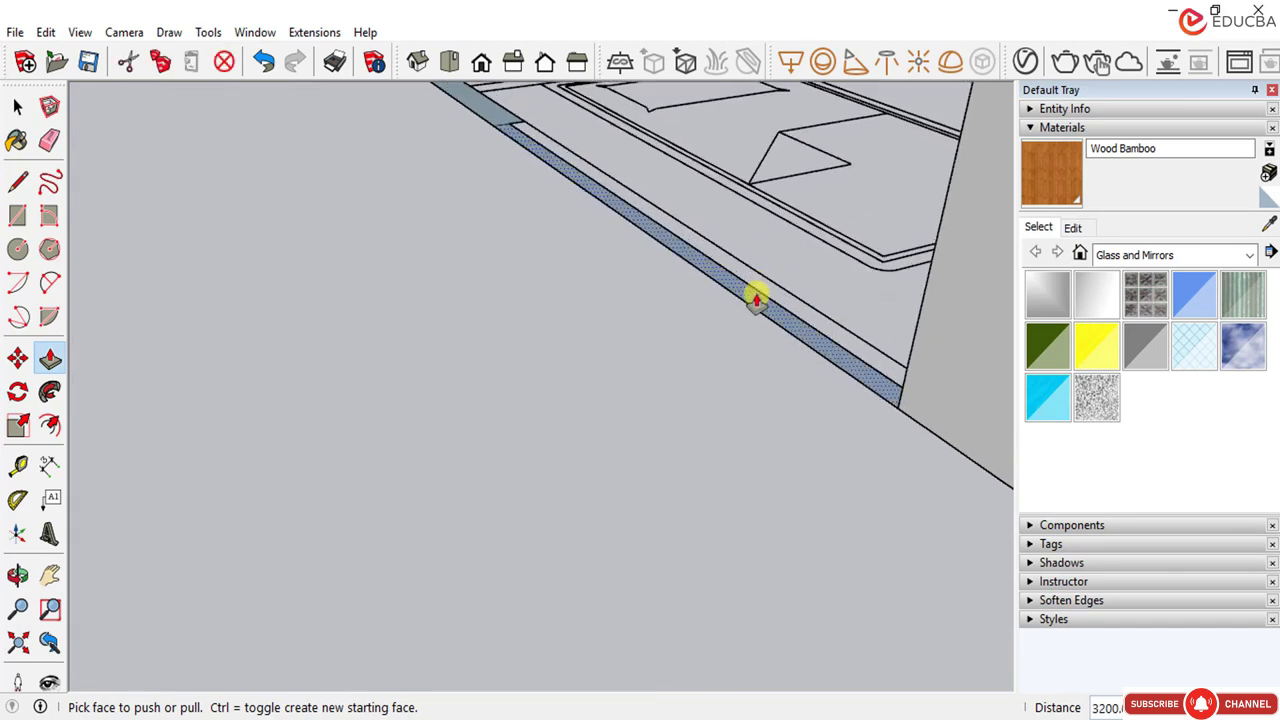
pyautogui.click(757, 297)
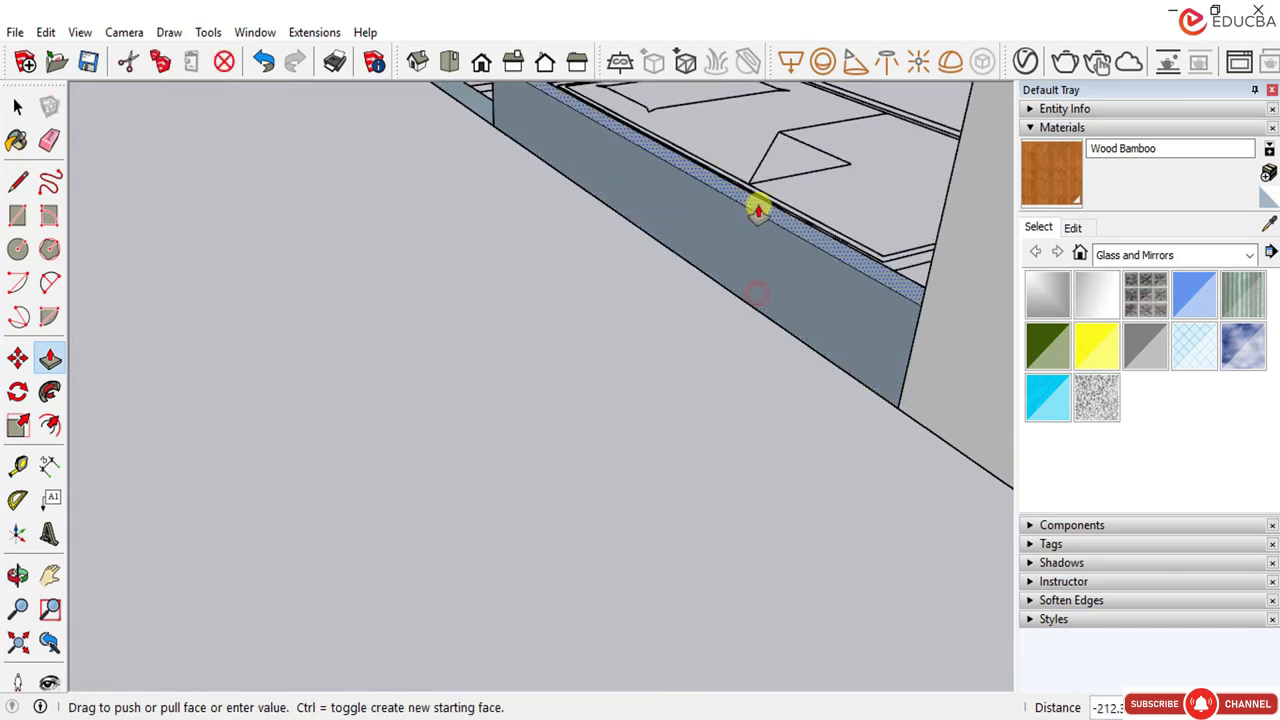
pyautogui.write('3200')
pyautogui.press('Return')
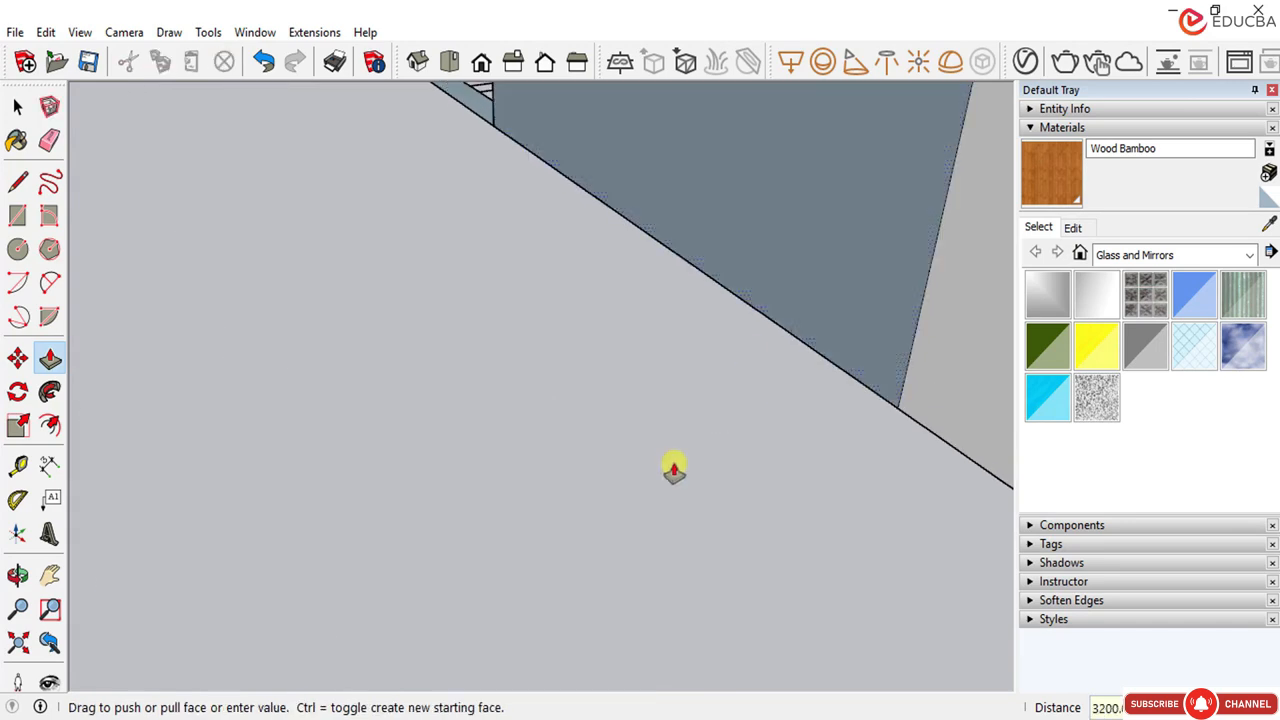
# Step: Extrude the left wall segment between the two bedroom windows up 3200 mm
pyautogui.scroll(-4, 640, 455)
pyautogui.scroll(4, 500, 300)
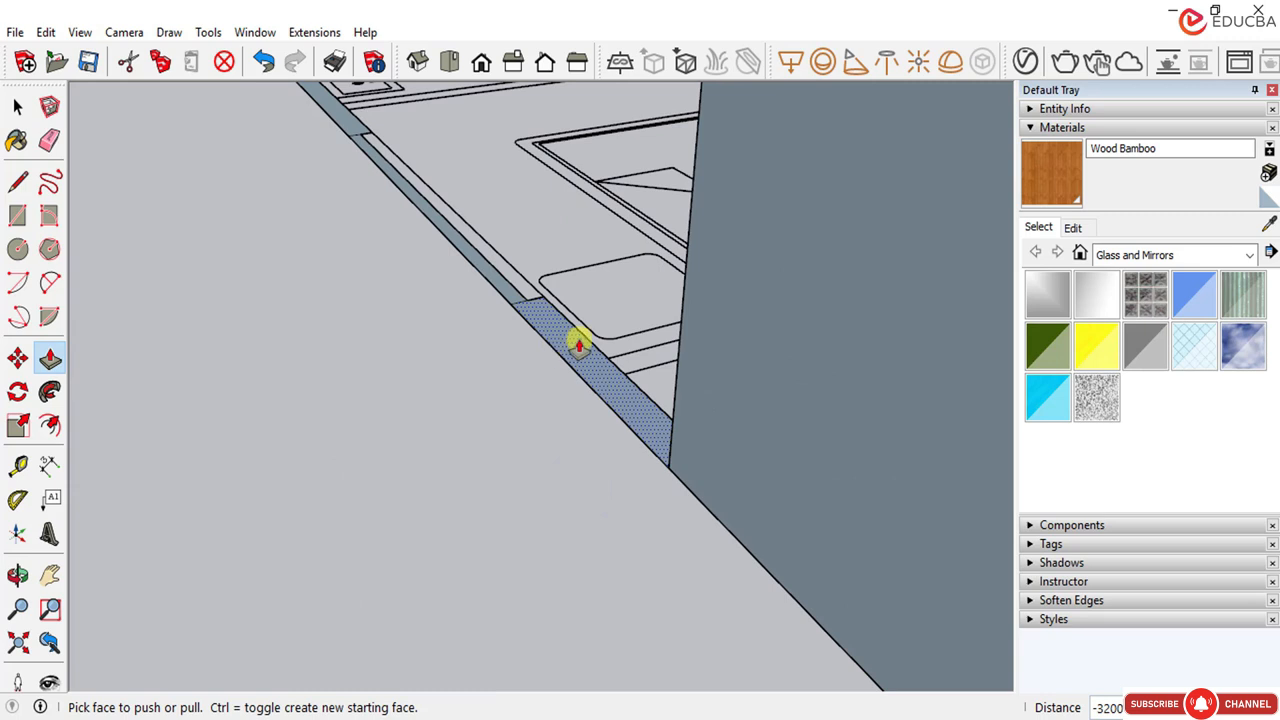
pyautogui.click(579, 344)
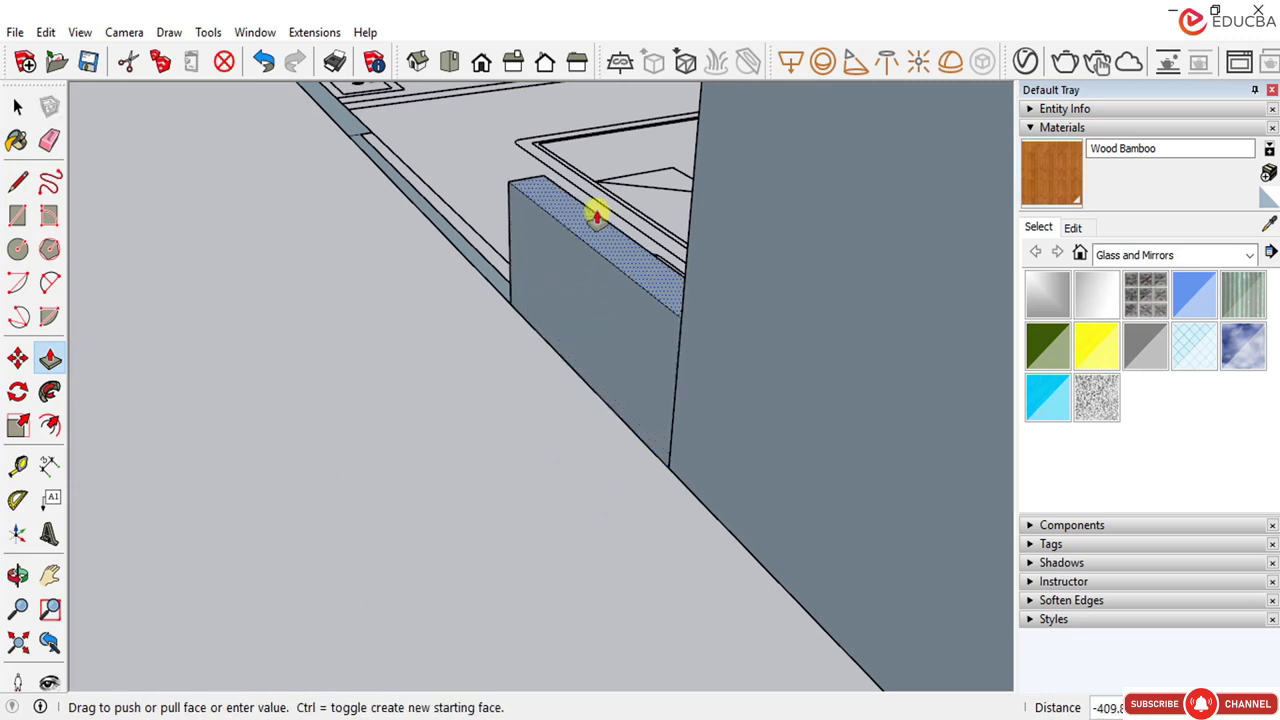
pyautogui.press('Return')
pyautogui.scroll(2, 466, 261)
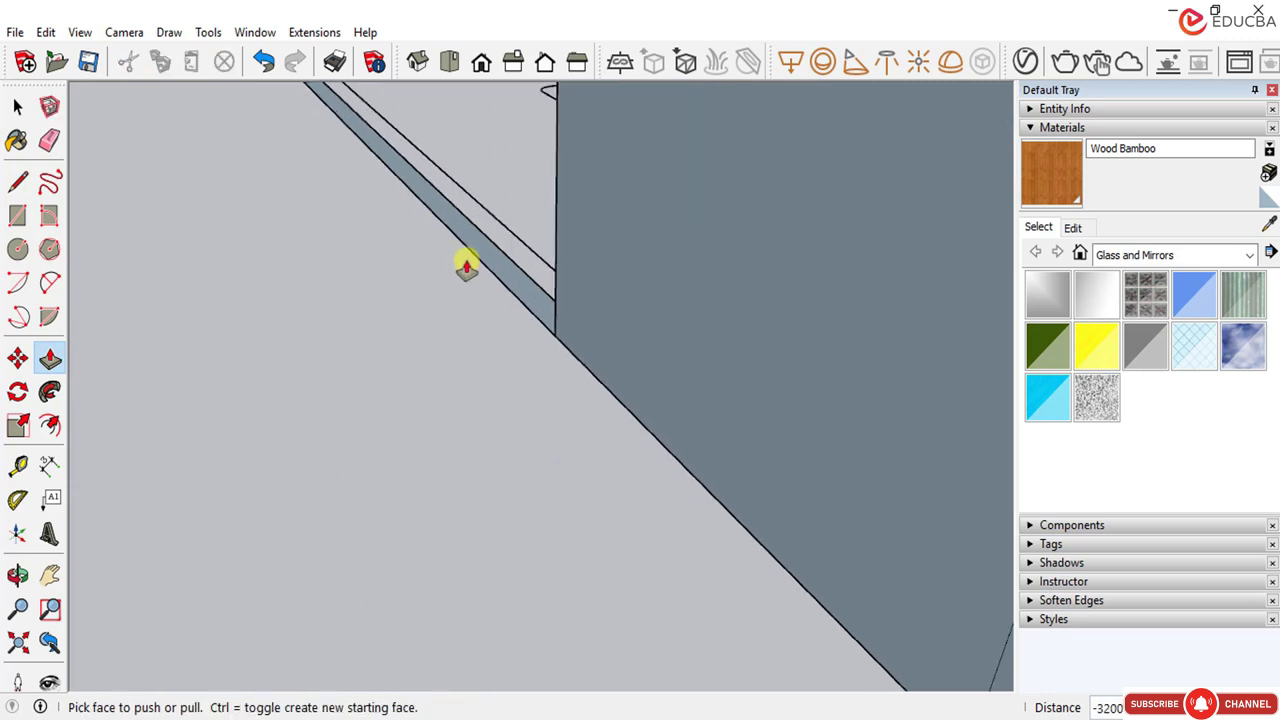
# Step: Extrude the thin wall strip along the second bedroom's left window up 3200 mm
pyautogui.click(496, 254)
pyautogui.write('32')
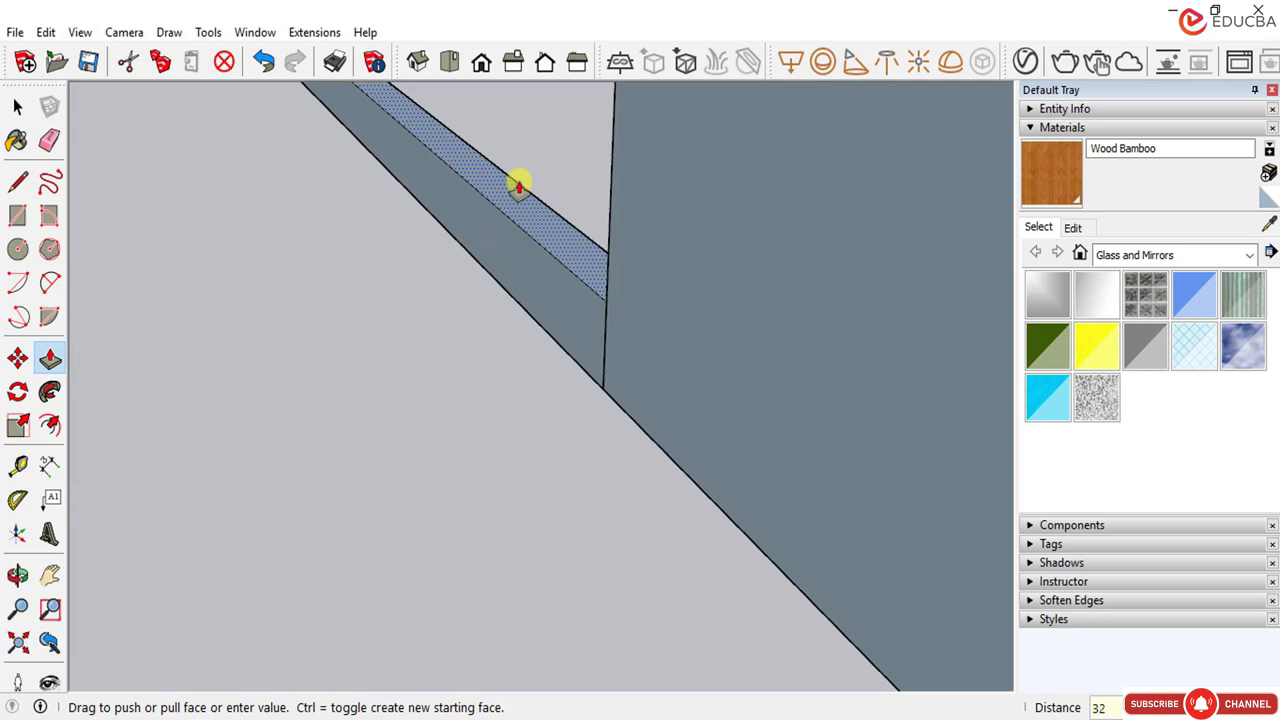
pyautogui.write('00')
pyautogui.press('Return')
pyautogui.scroll(-4, 457, 382)
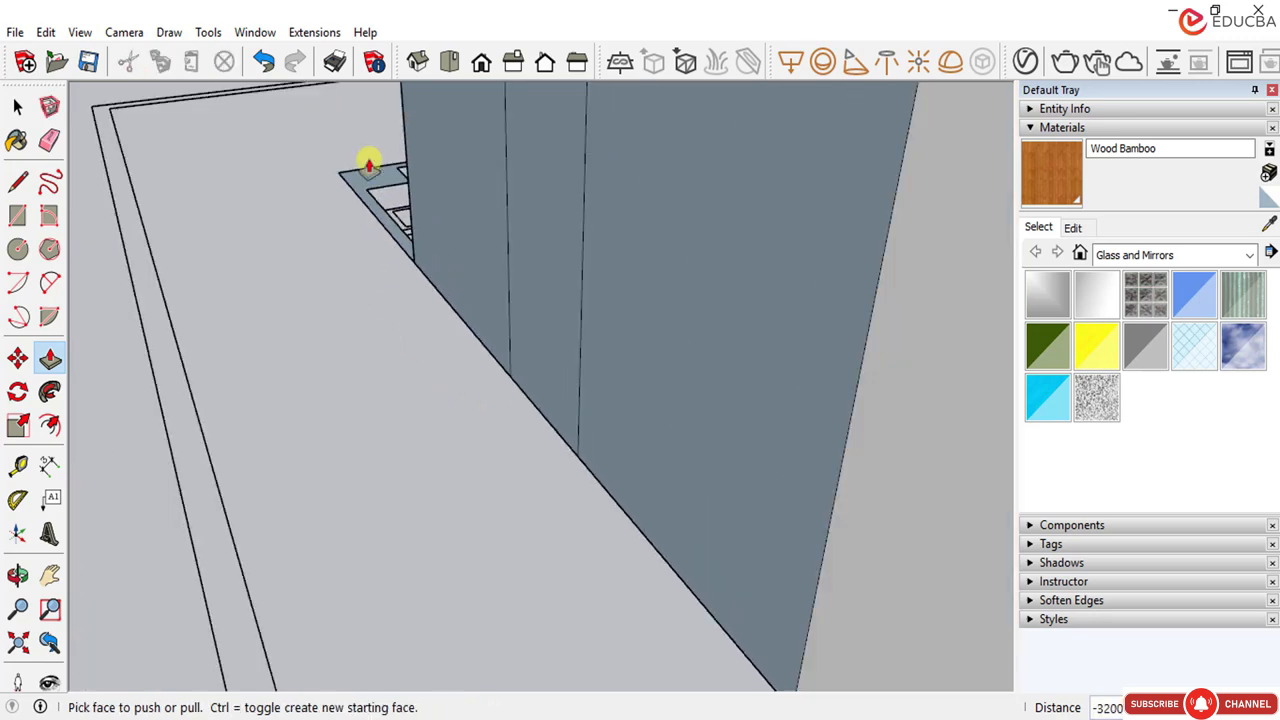
# Step: Extrude the rear left corner wall face beyond the second bedroom's window up 3200 mm
pyautogui.hotkey('ctrl', 'z')
pyautogui.click(369, 199)
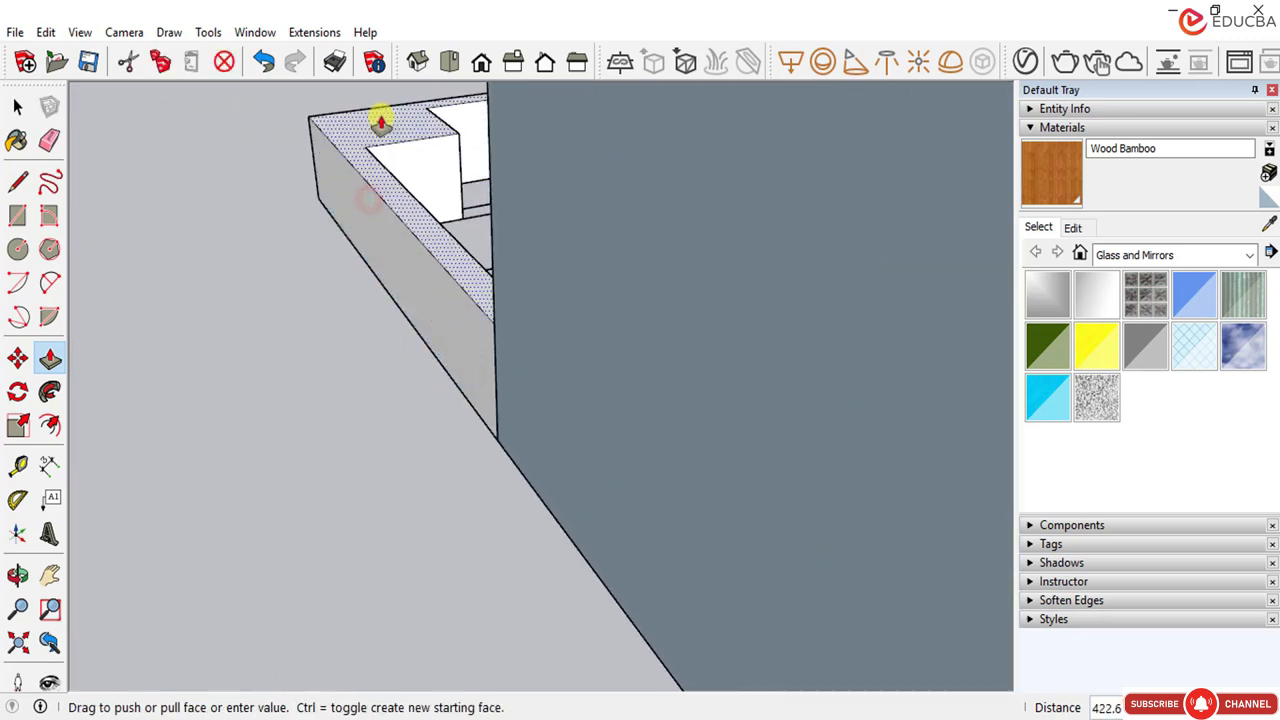
pyautogui.write('3200')
pyautogui.press('Return')
pyautogui.scroll(-5, 423, 429)
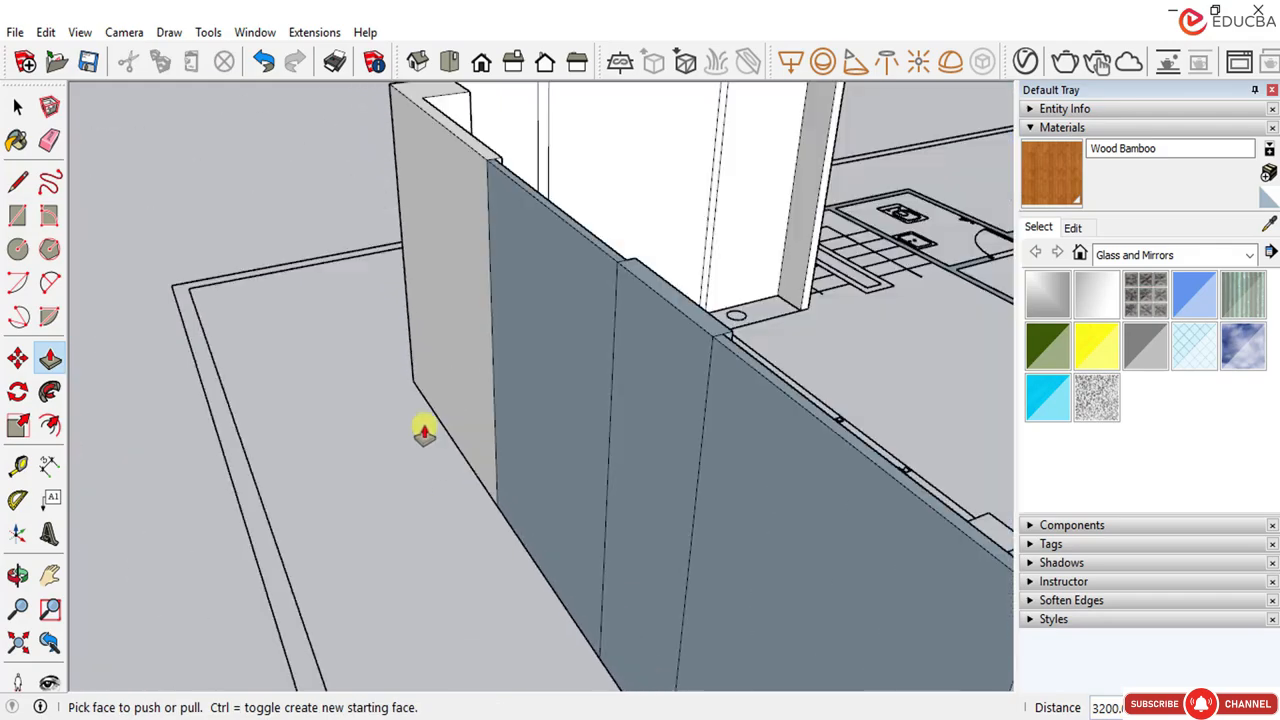
# Step: Extrude the thin outer wall strip beside the grid-patterned area at the rear up 3200 mm
pyautogui.moveTo(590, 381); pyautogui.dragTo(401, 428, button='middle')
pyautogui.scroll(6, 260, 360)
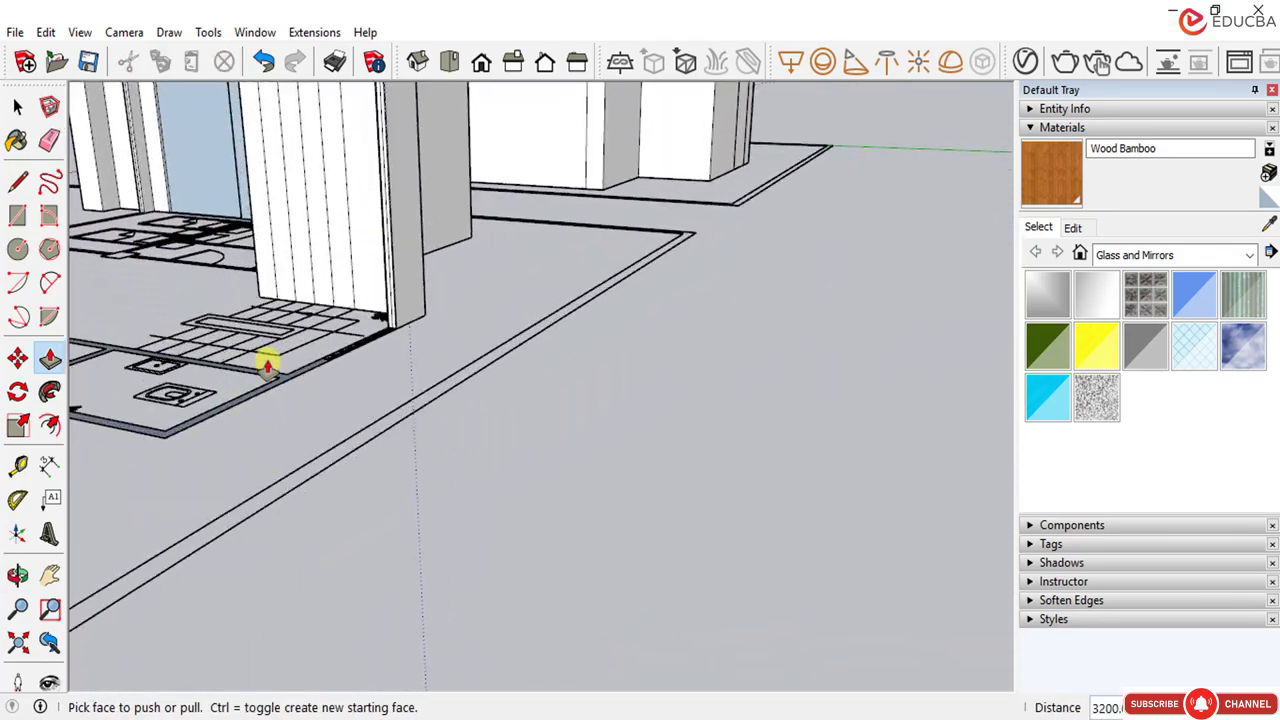
pyautogui.scroll(3, 300, 392)
pyautogui.scroll(5, 532, 343)
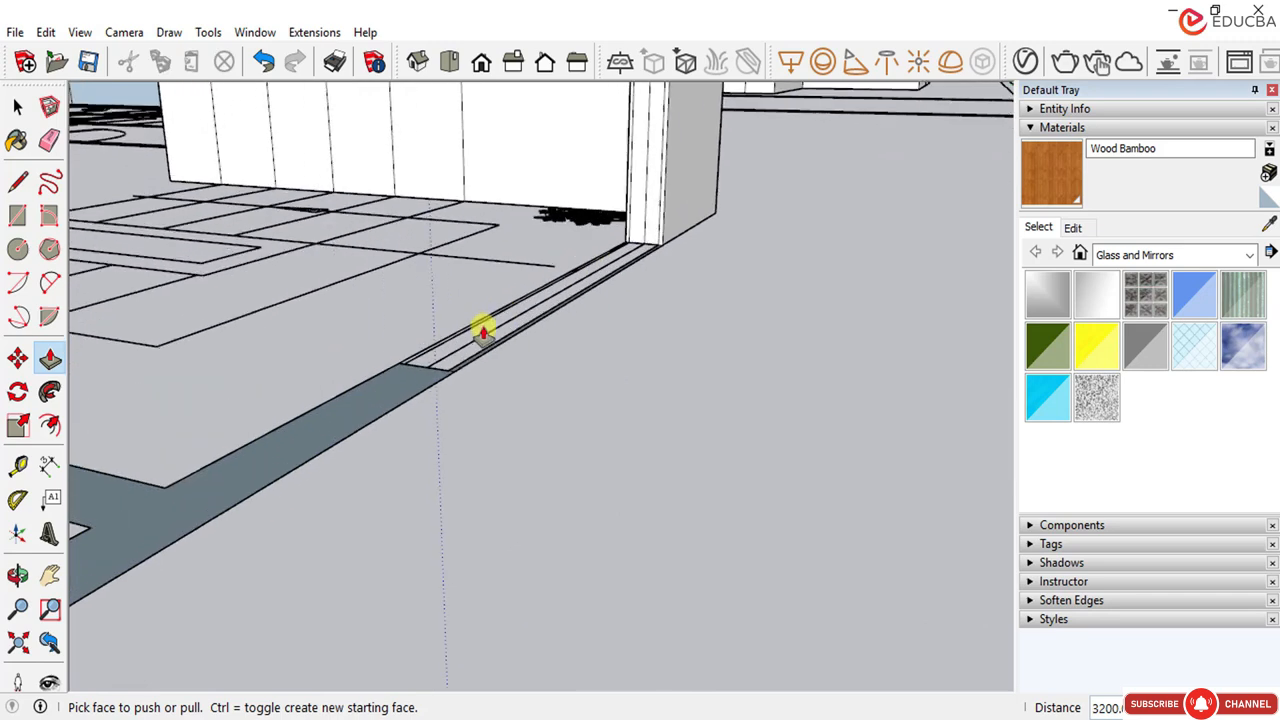
pyautogui.click(498, 368)
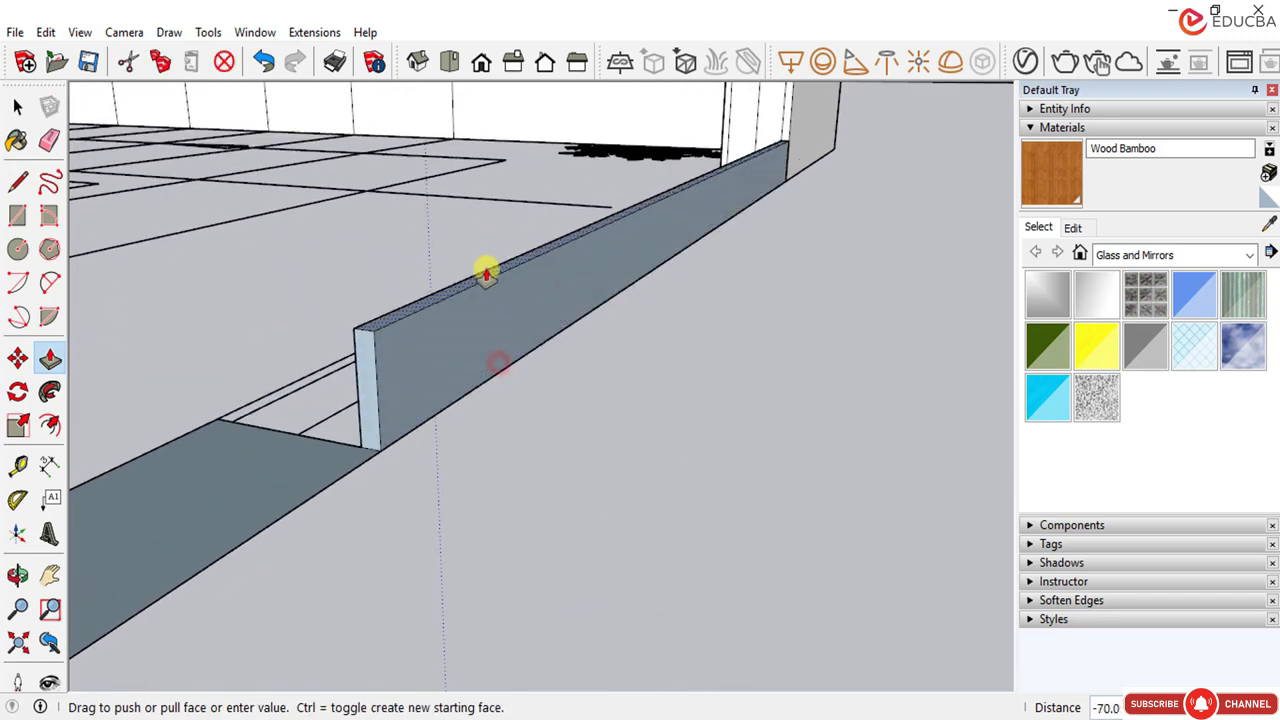
pyautogui.write('3200')
pyautogui.press('Return')
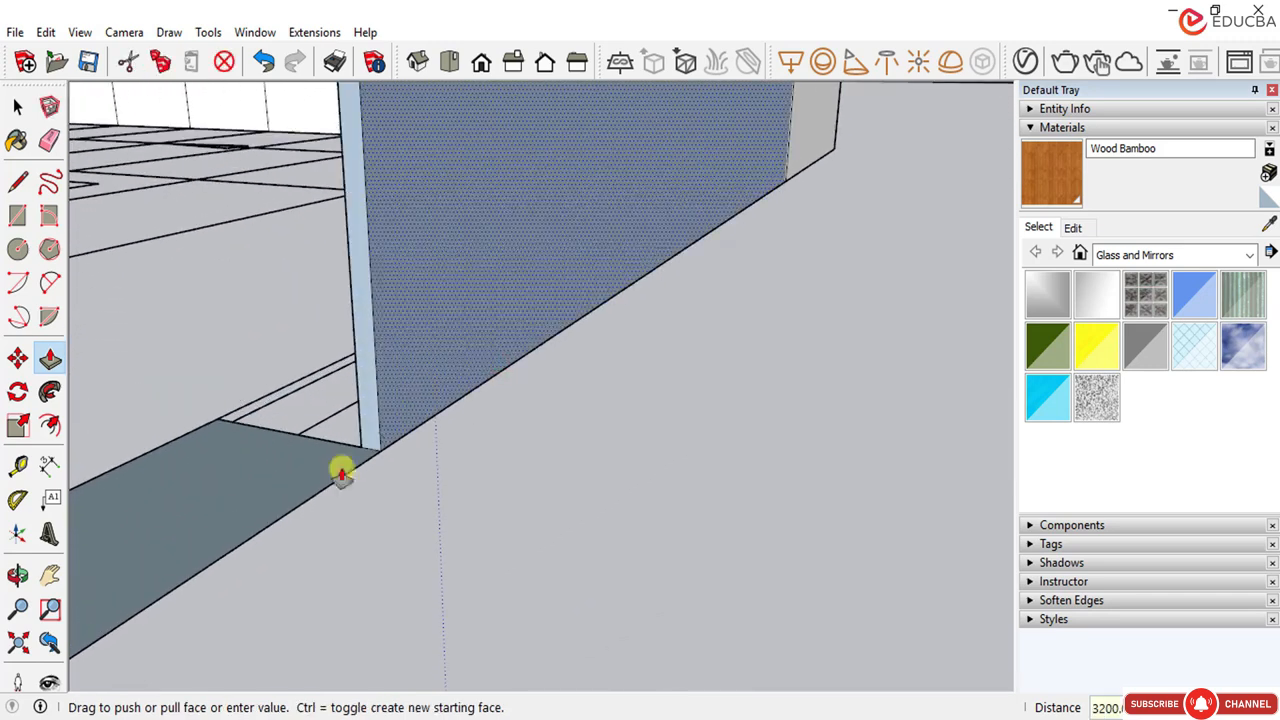
# Step: Extrude the connected wall run around the neighbouring bathroom and along the outer side up 3200 mm
pyautogui.moveTo(220, 500); pyautogui.dragTo(330, 485, button='middle')
pyautogui.scroll(-10, 646, 394)
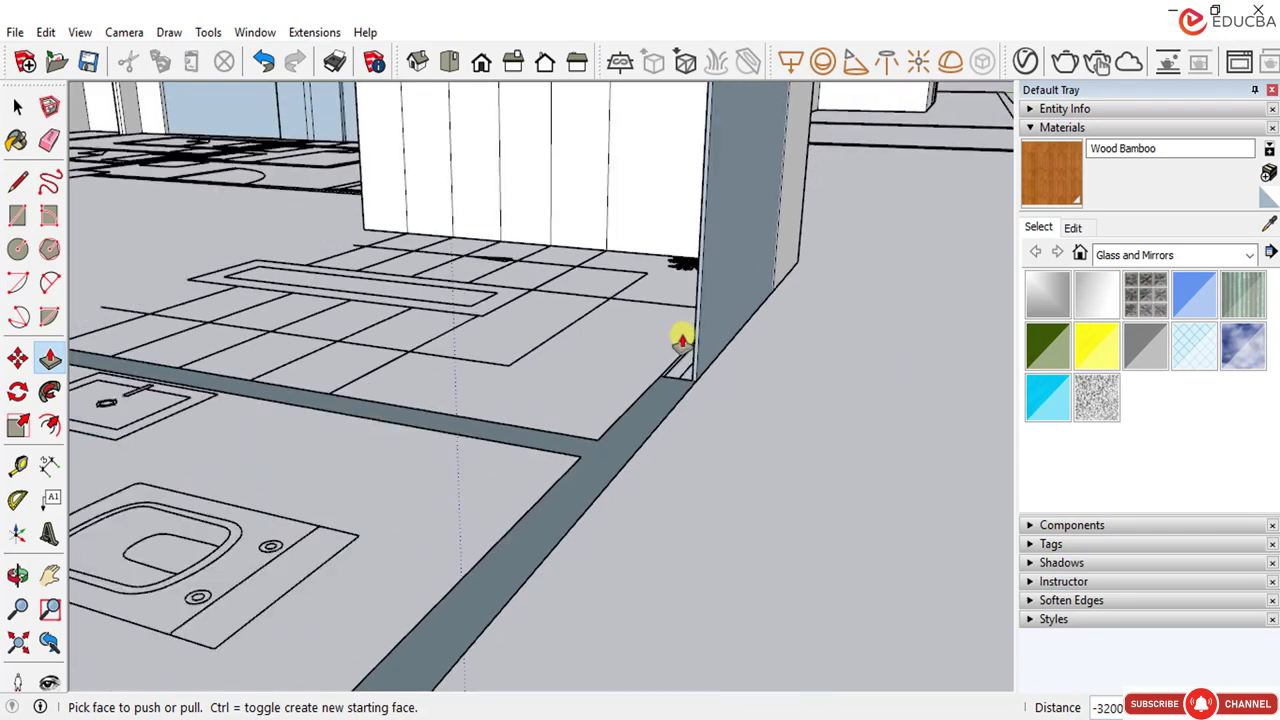
pyautogui.click(594, 445)
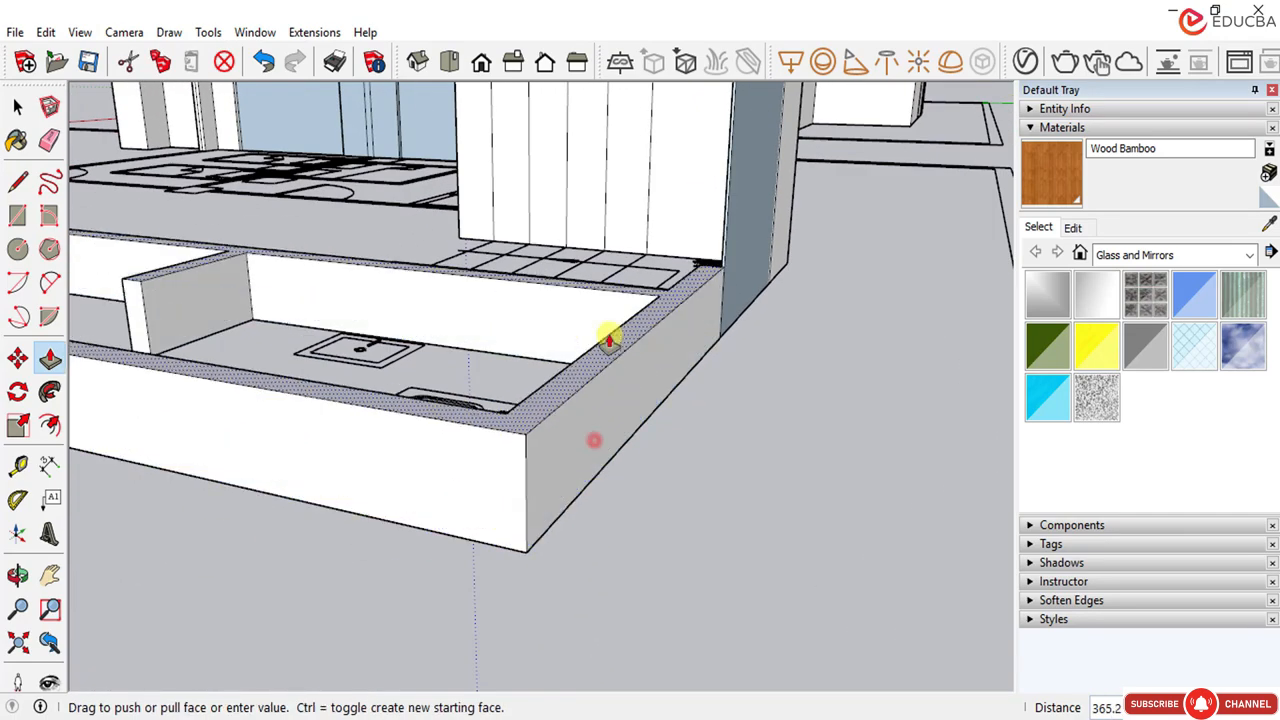
pyautogui.press('Return')
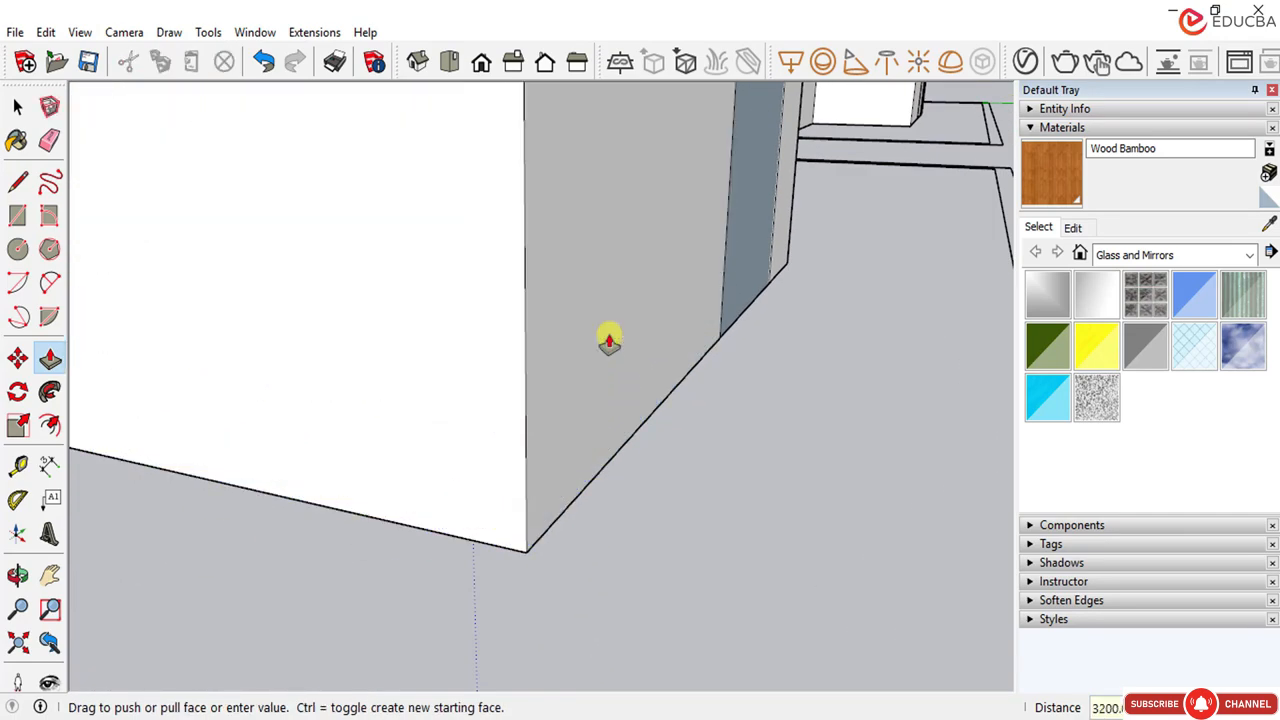
pyautogui.scroll(-8, 706, 466)
pyautogui.scroll(-6, 602, 478)
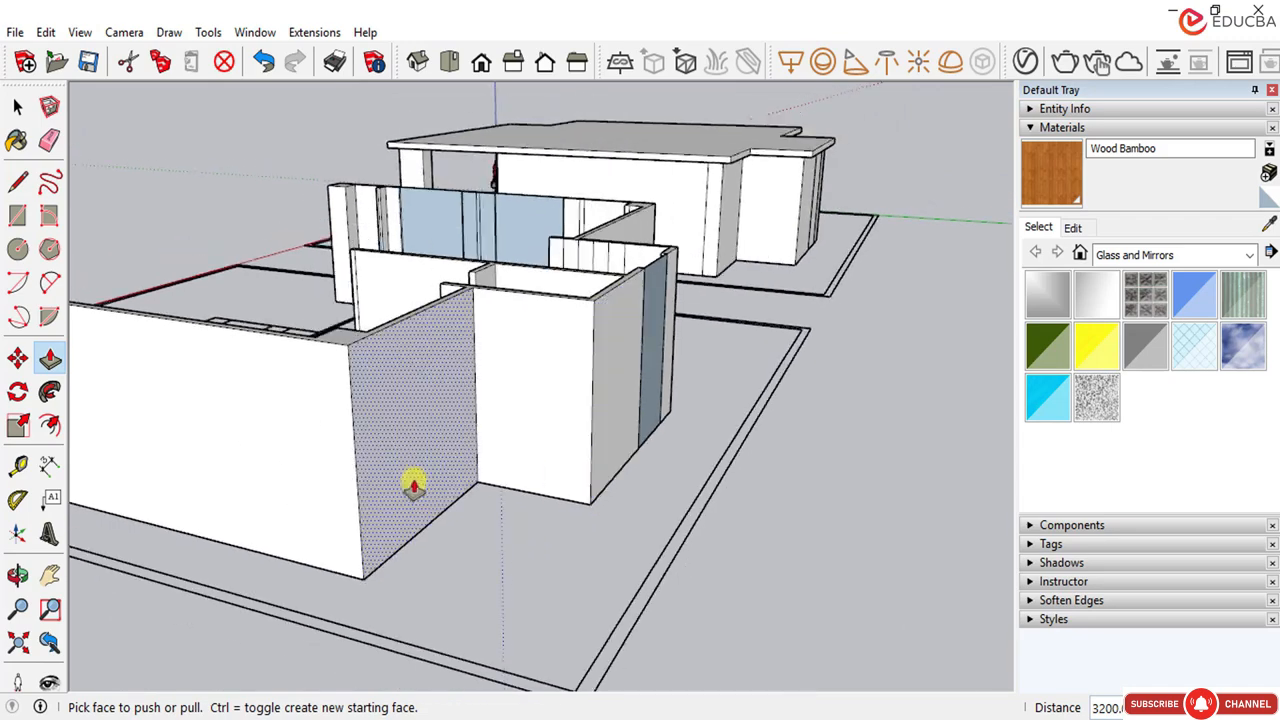
# Step: Extrude the thin wall strip along the front living room window, behind the outdoor table and chairs, up 3200 mm
pyautogui.moveTo(286, 477); pyautogui.dragTo(583, 477, button='middle')
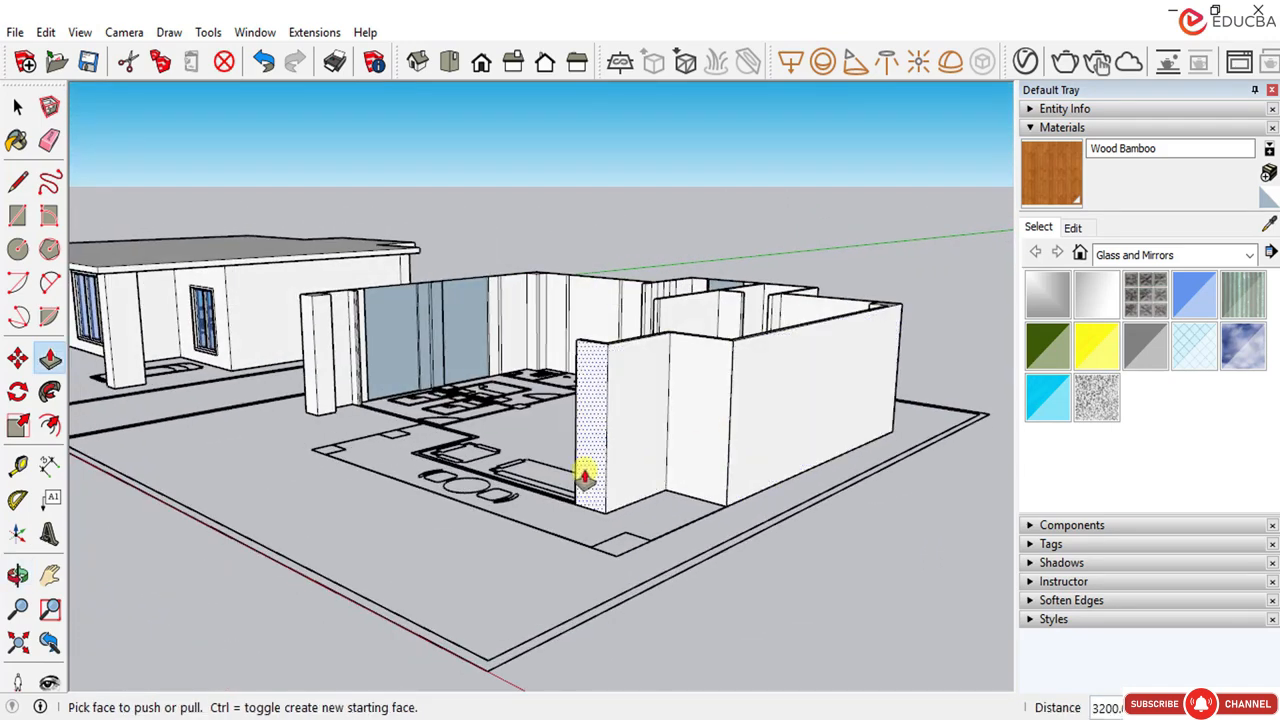
pyautogui.scroll(10, 560, 494)
pyautogui.scroll(3, 560, 520)
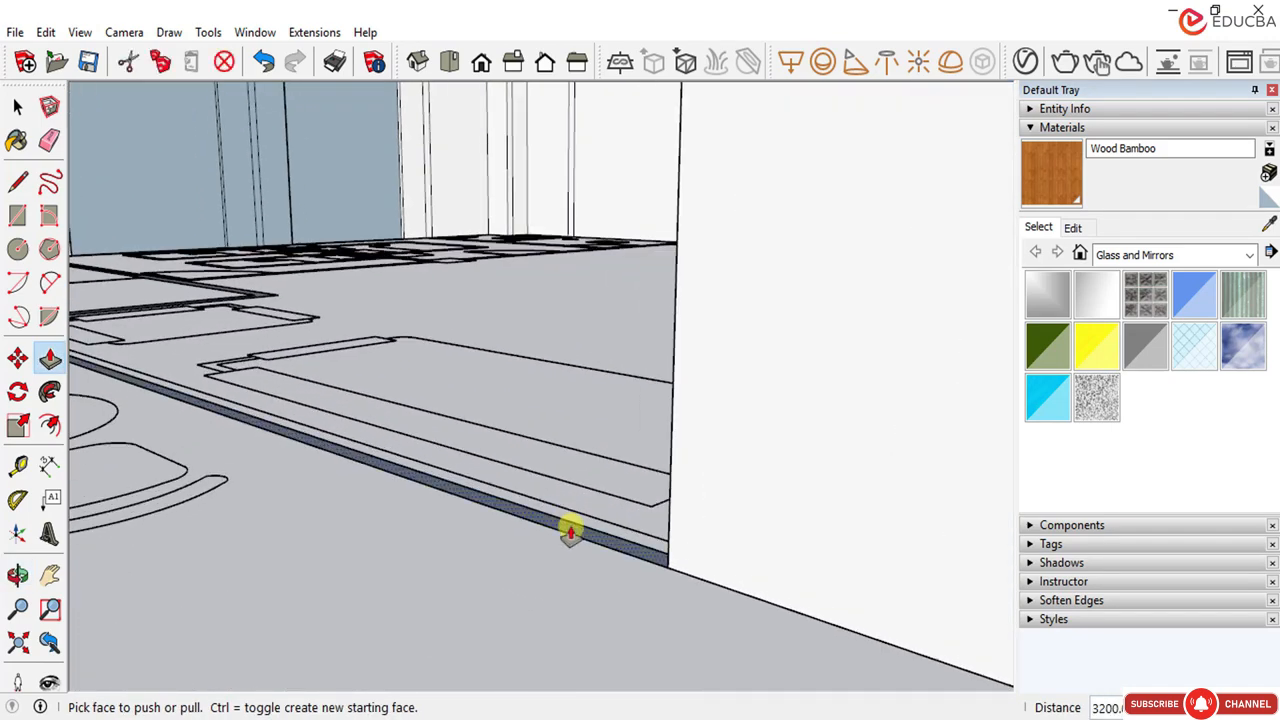
pyautogui.click(569, 527)
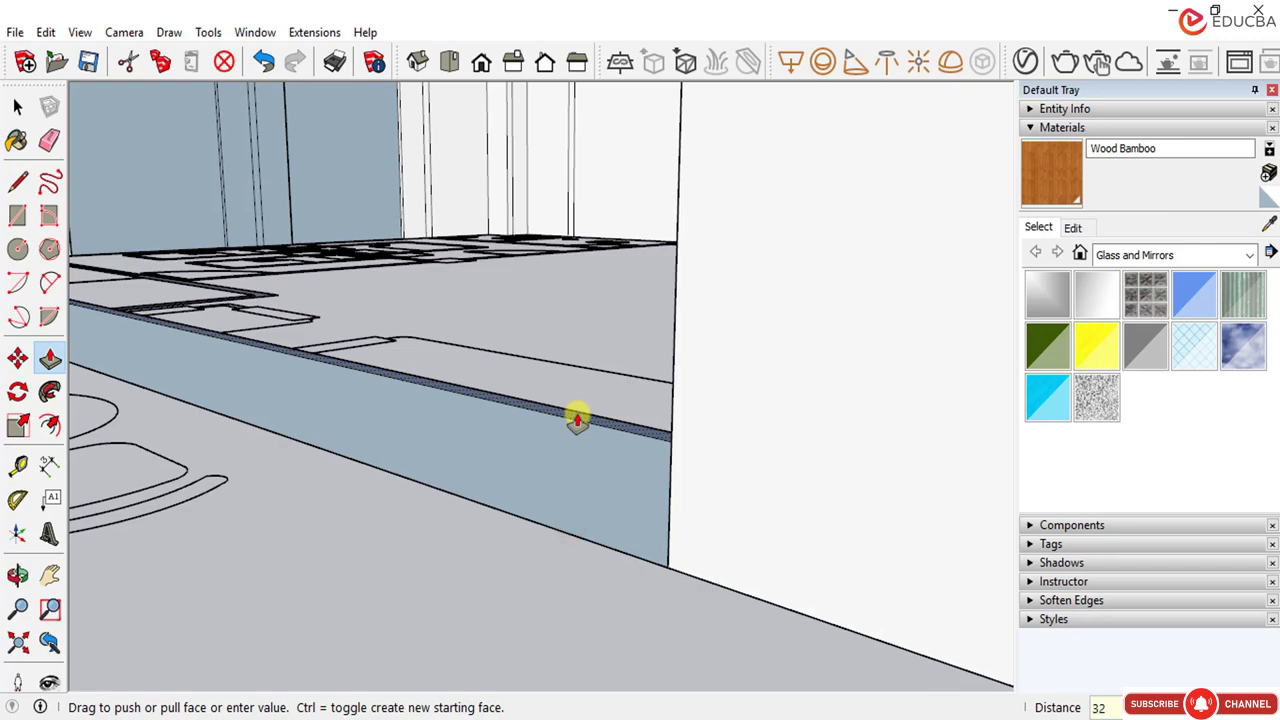
pyautogui.press('Return')
pyautogui.scroll(-5, 609, 457)
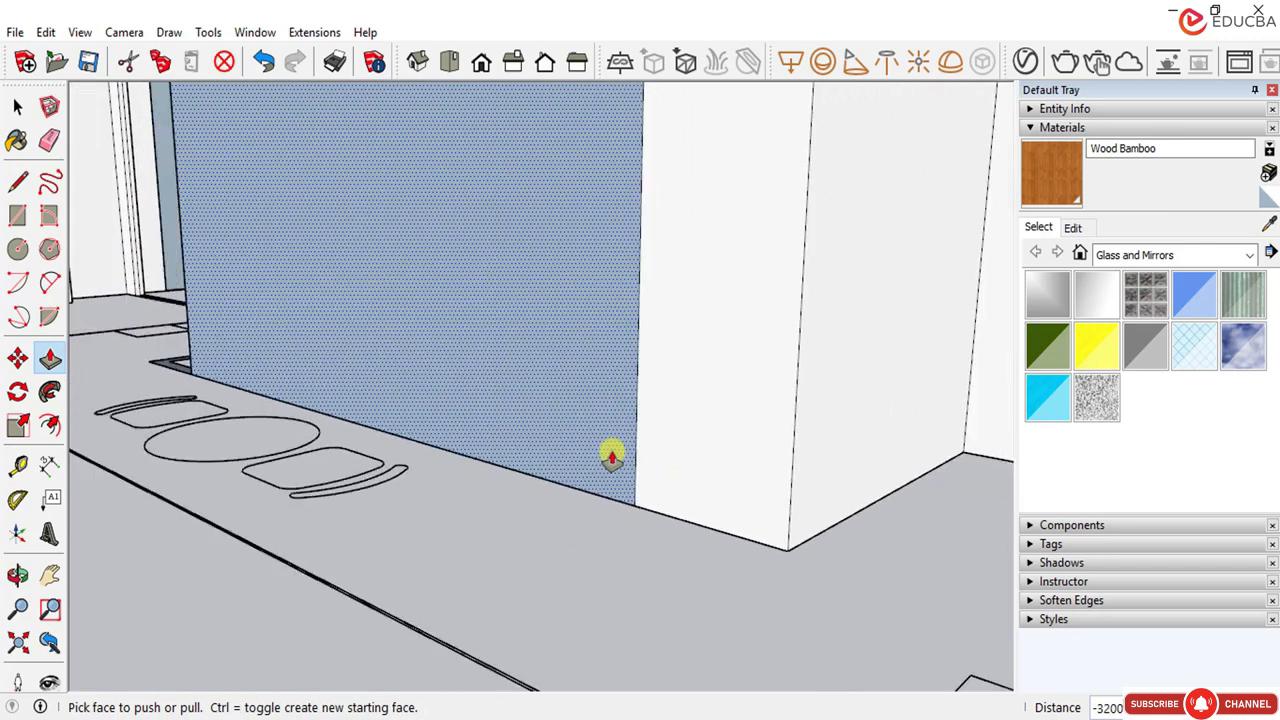
# Step: Extrude the stepped front wall face between the living room window and the twin bedroom up 3200 mm
pyautogui.scroll(-4, 622, 521)
pyautogui.moveTo(280, 320); pyautogui.dragTo(900, 634, button='middle')
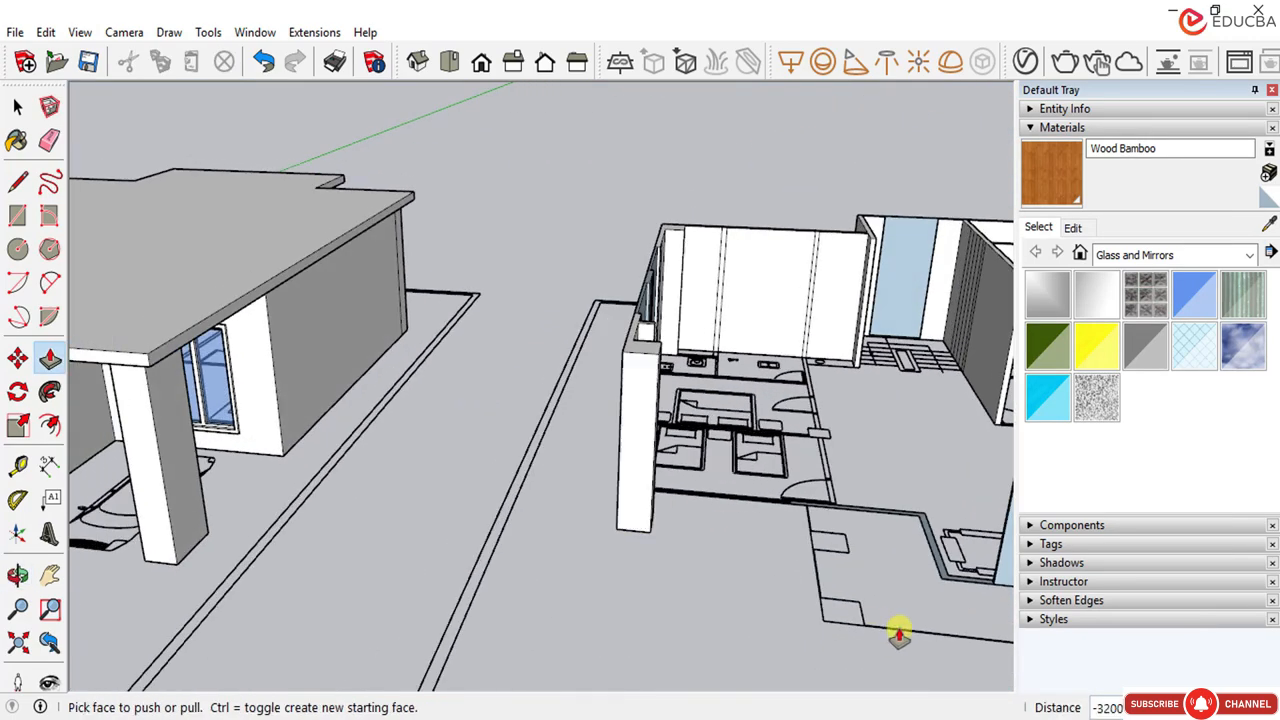
pyautogui.scroll(3, 950, 577)
pyautogui.scroll(-2, 451, 443)
pyautogui.scroll(3, 826, 489)
pyautogui.scroll(2, 747, 478)
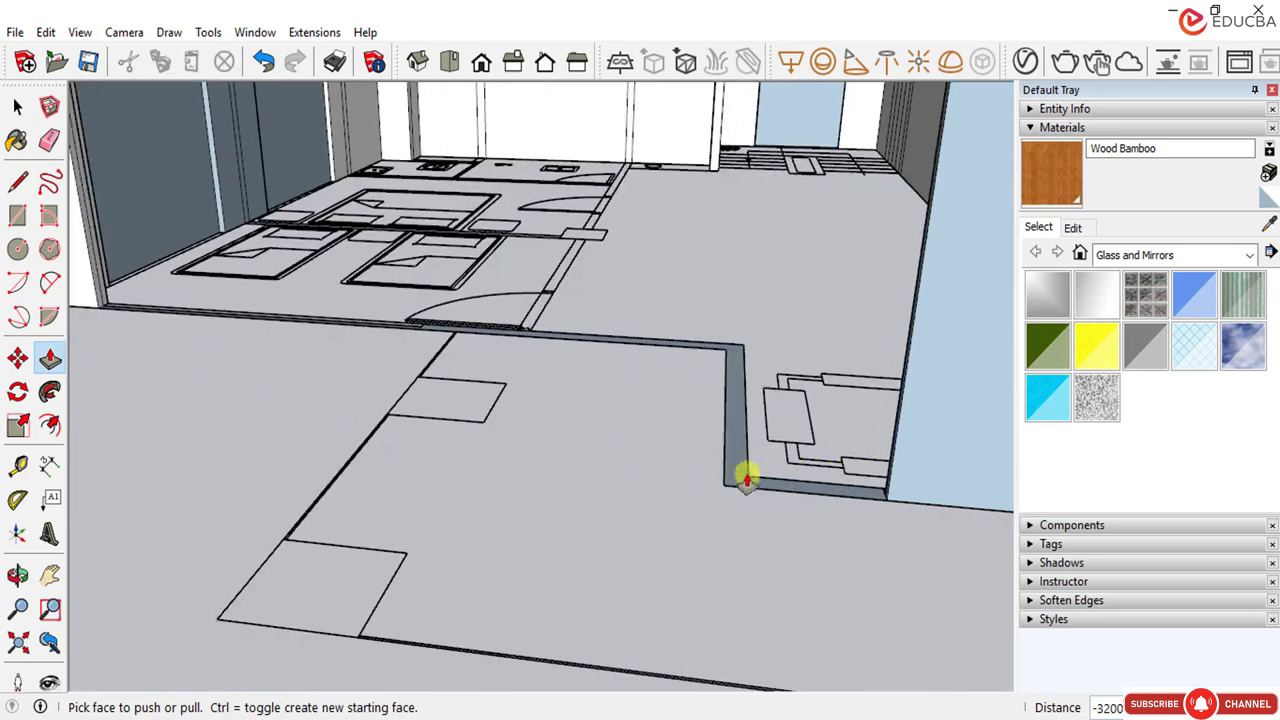
pyautogui.click(733, 474)
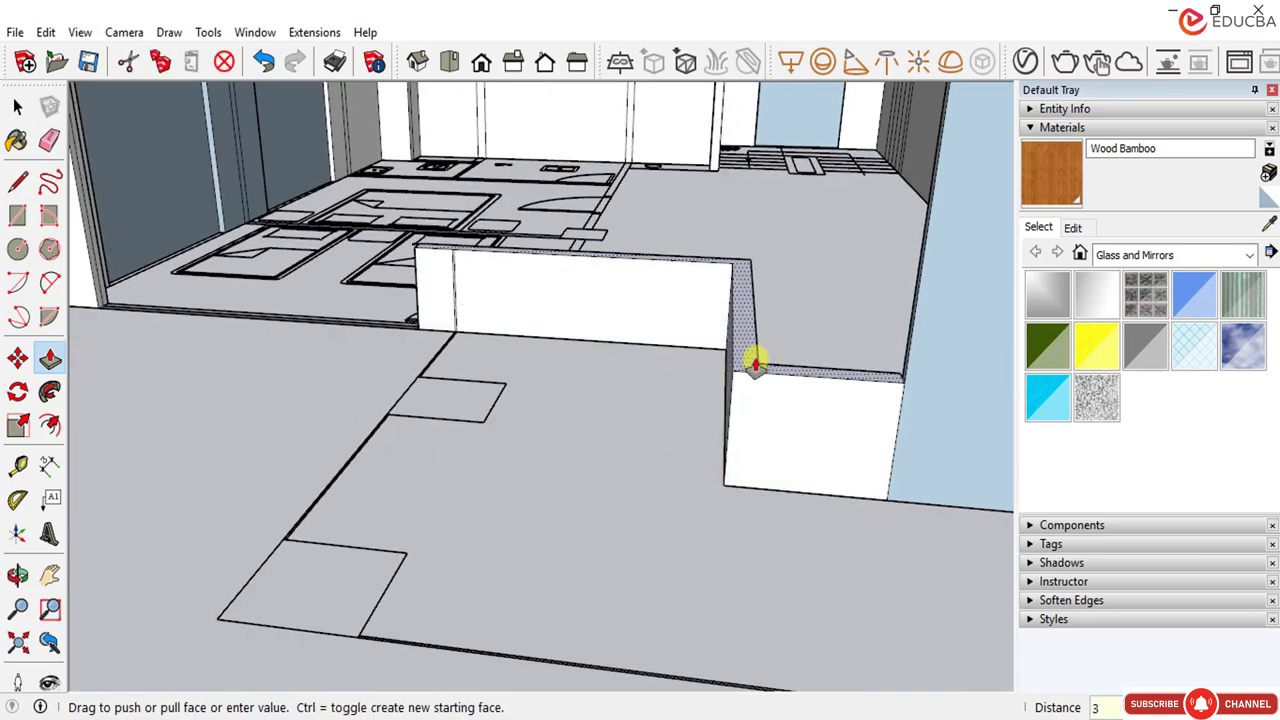
pyautogui.press('Return')
# Step: Extrude the thin wall strip along the twin bedroom's front side up 3200 mm
pyautogui.scroll(-4, 597, 420)
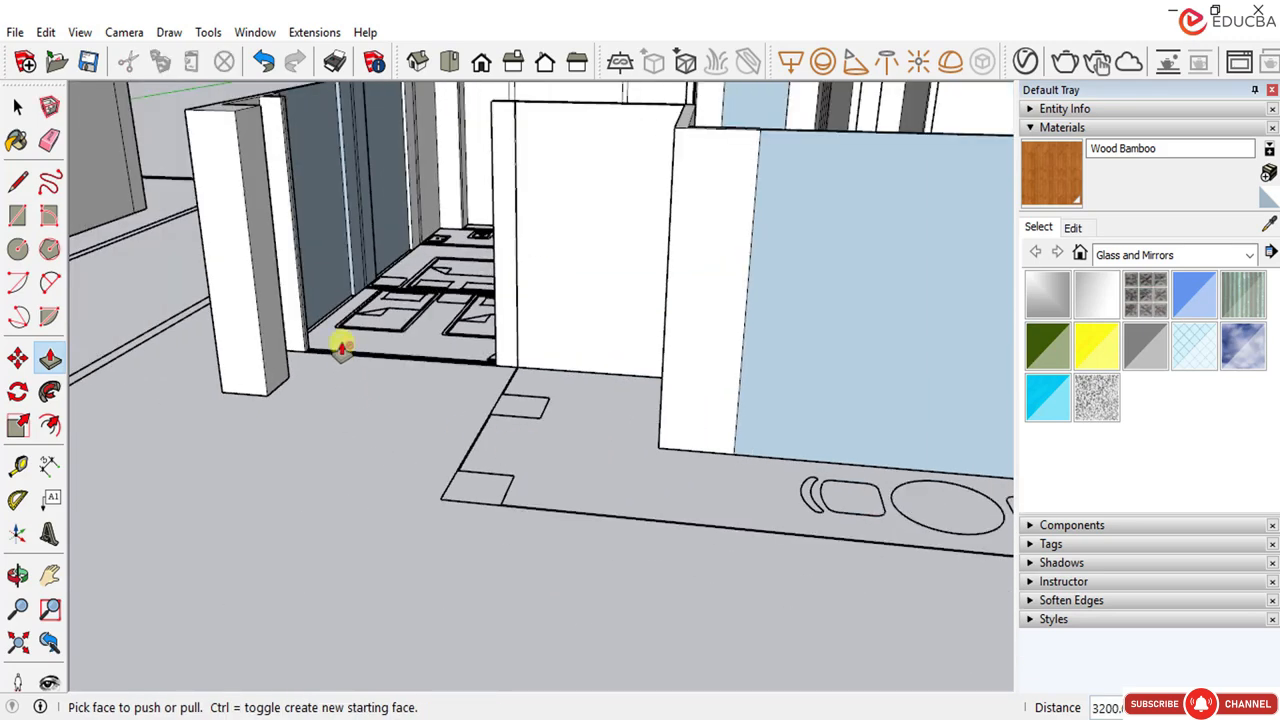
pyautogui.scroll(-2, 335, 320)
pyautogui.scroll(6, 354, 423)
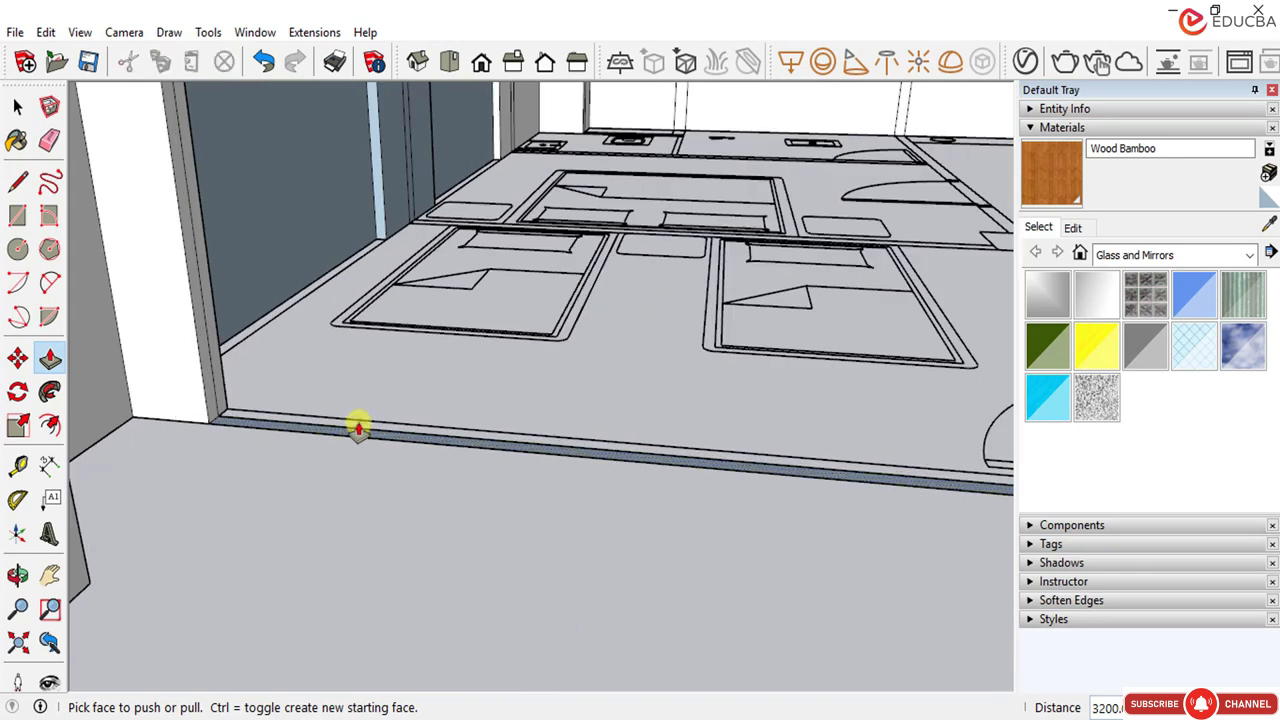
pyautogui.click(363, 437)
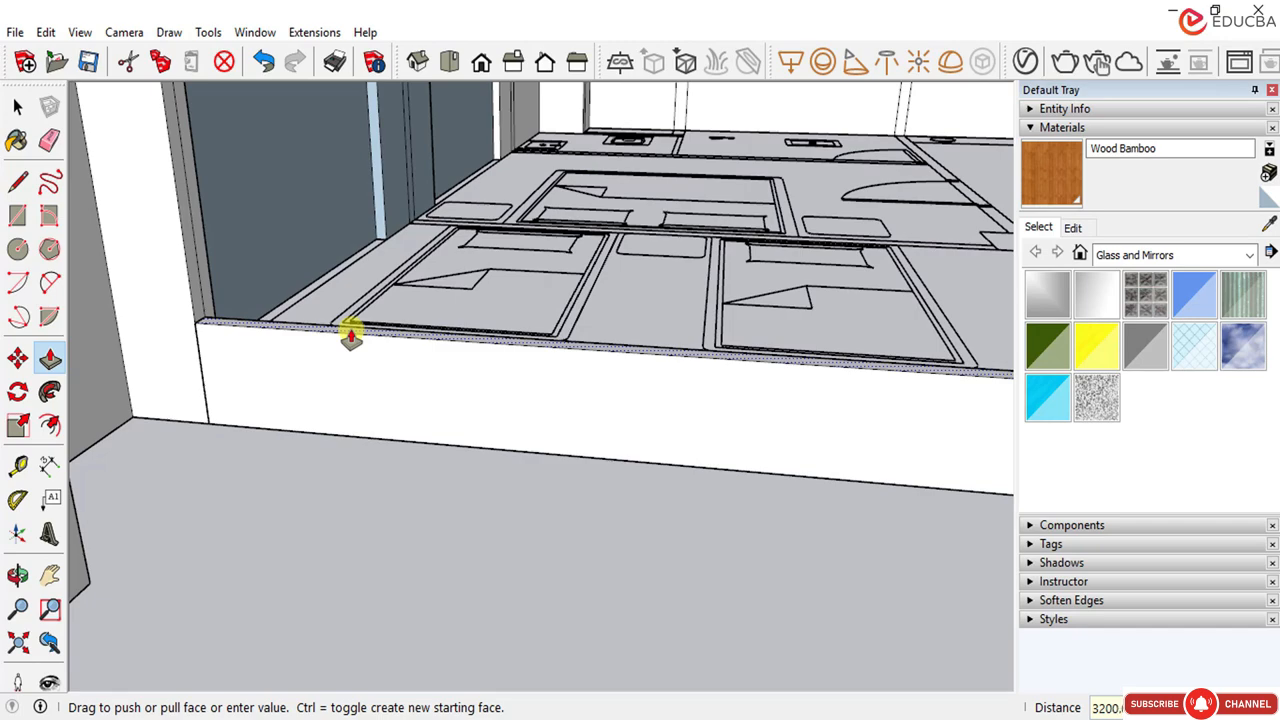
pyautogui.press('Return')
pyautogui.scroll(-10, 434, 466)
# Step: Examine the floor plan's extruded walls from several sides and compare them with the finished house
pyautogui.press('o')
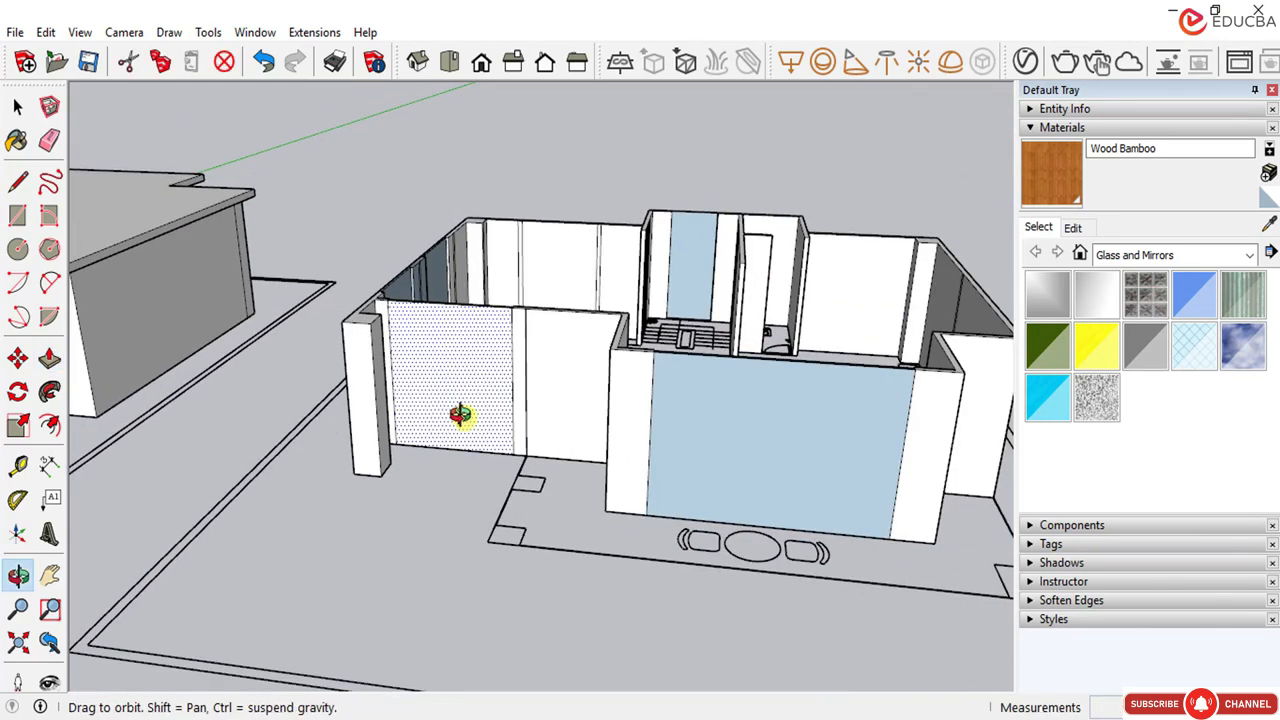
pyautogui.moveTo(460, 415); pyautogui.dragTo(765, 398, button='middle')
pyautogui.scroll(-3, 534, 409)
pyautogui.scroll(3, 614, 378)
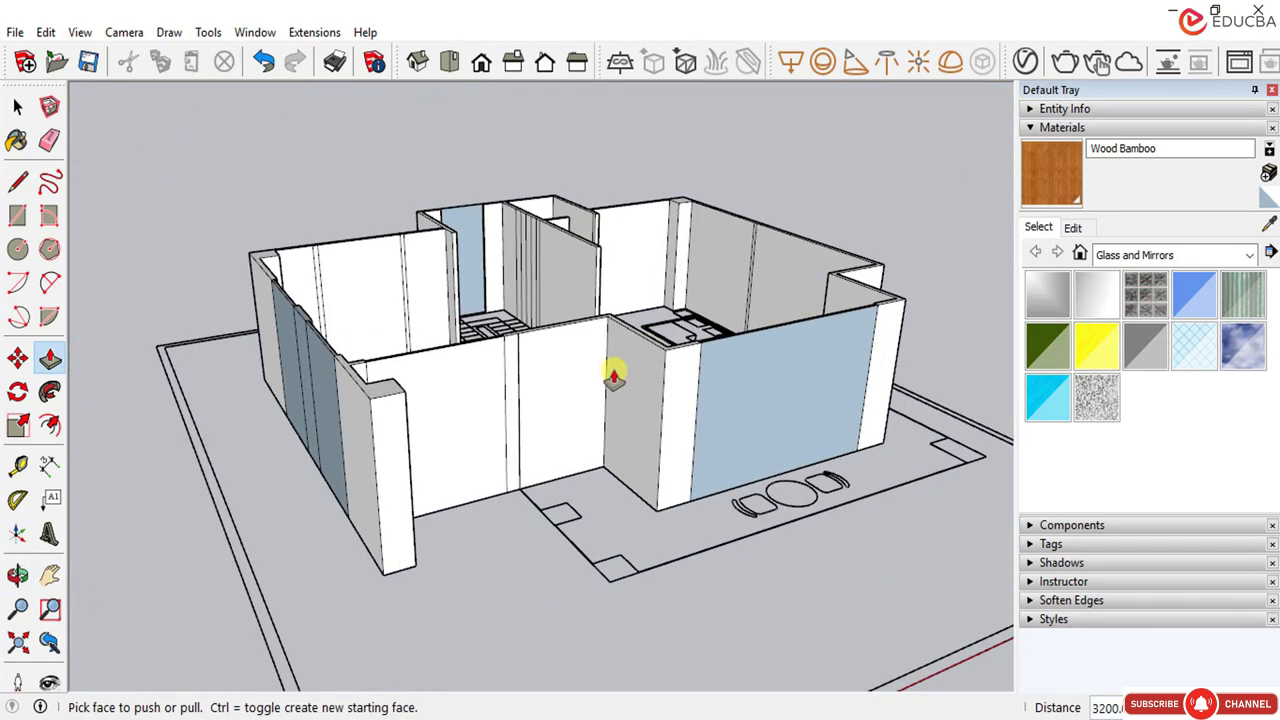
pyautogui.scroll(2, 560, 395)
pyautogui.scroll(-4, 443, 404)
pyautogui.moveTo(392, 416); pyautogui.dragTo(580, 347, button='middle')
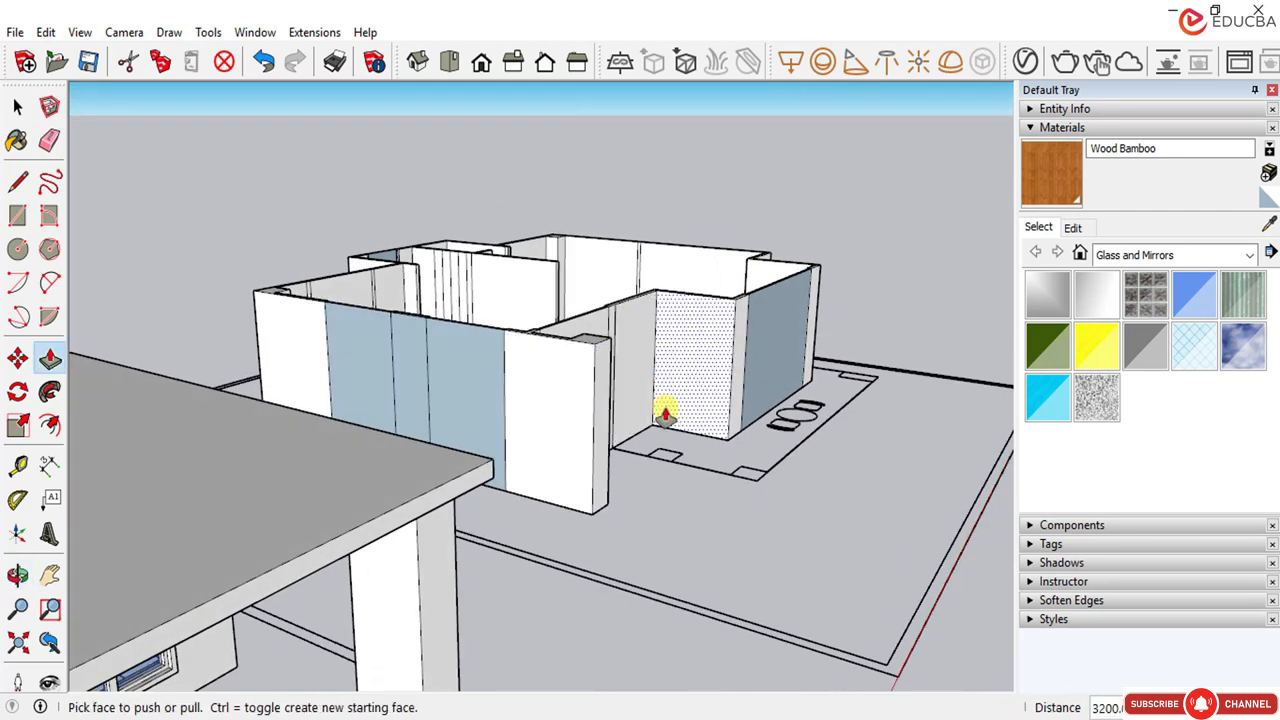
pyautogui.scroll(-3, 660, 412)
pyautogui.moveTo(483, 408); pyautogui.dragTo(612, 408, button='middle')
pyautogui.scroll(3, 771, 435)
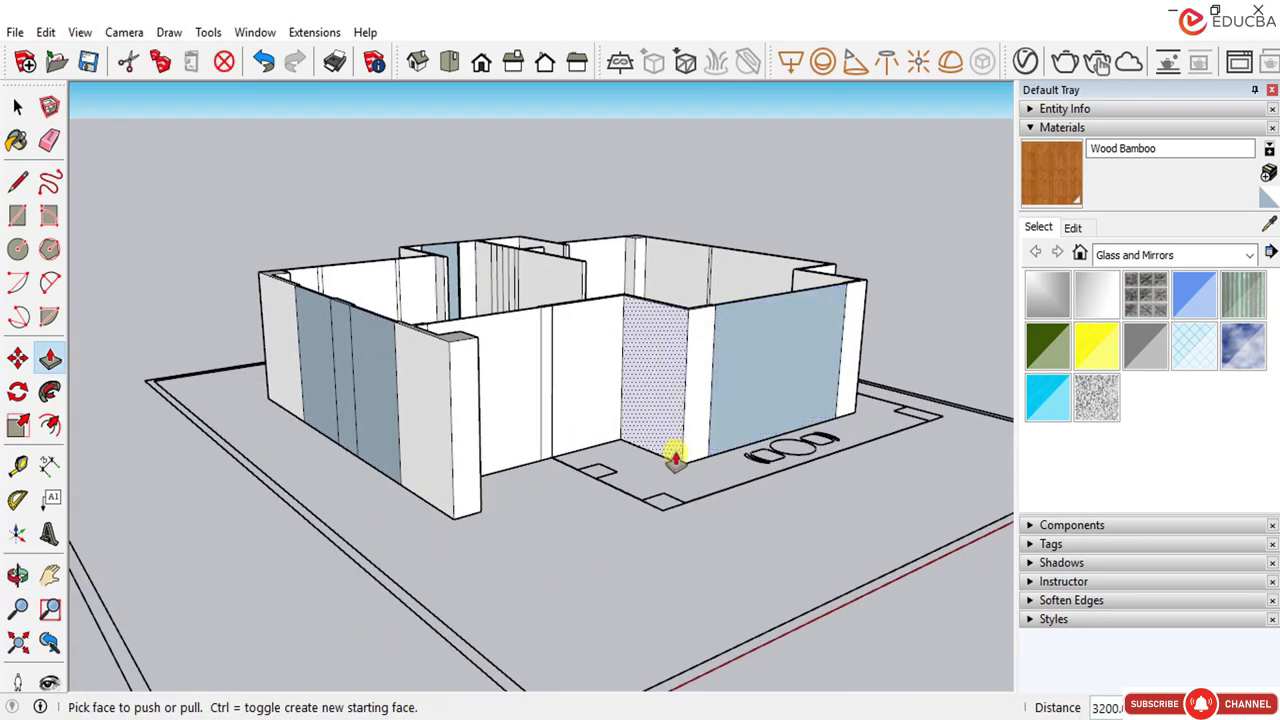
pyautogui.moveTo(675, 458); pyautogui.dragTo(563, 363, button='middle')
pyautogui.scroll(-2, 720, 337)
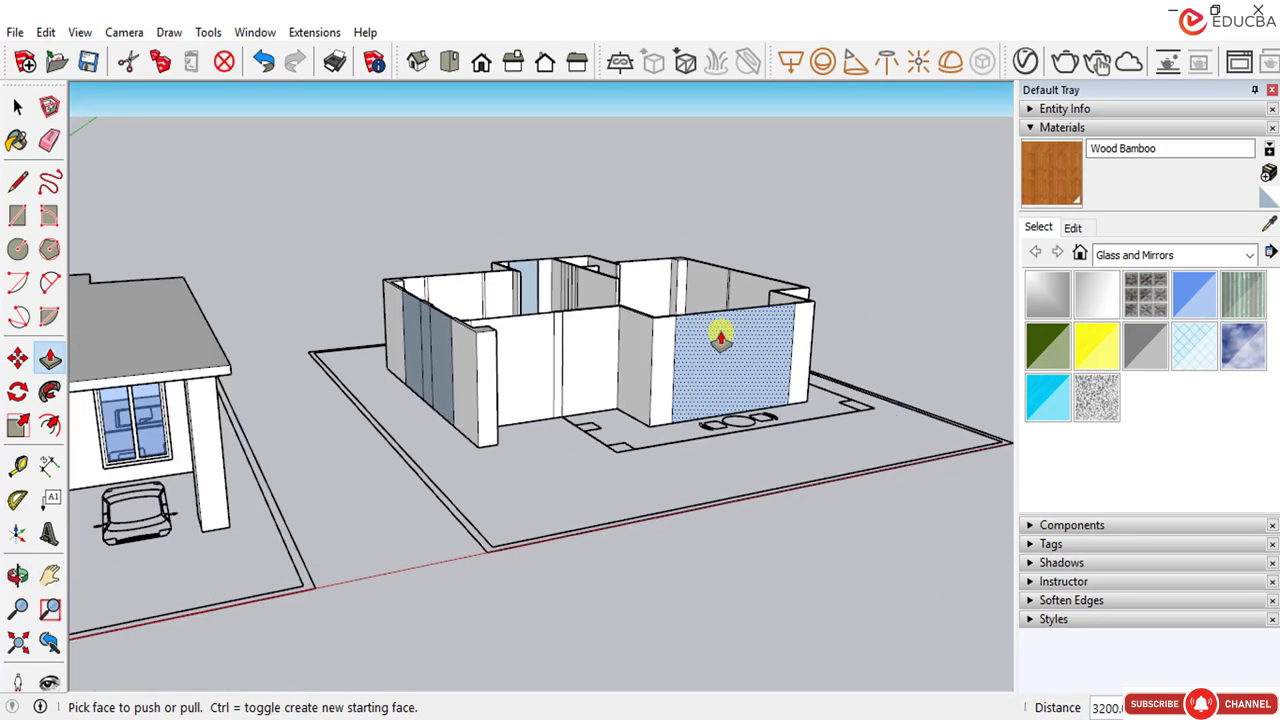
pyautogui.scroll(-3, 725, 344)
pyautogui.scroll(-2, 485, 417)
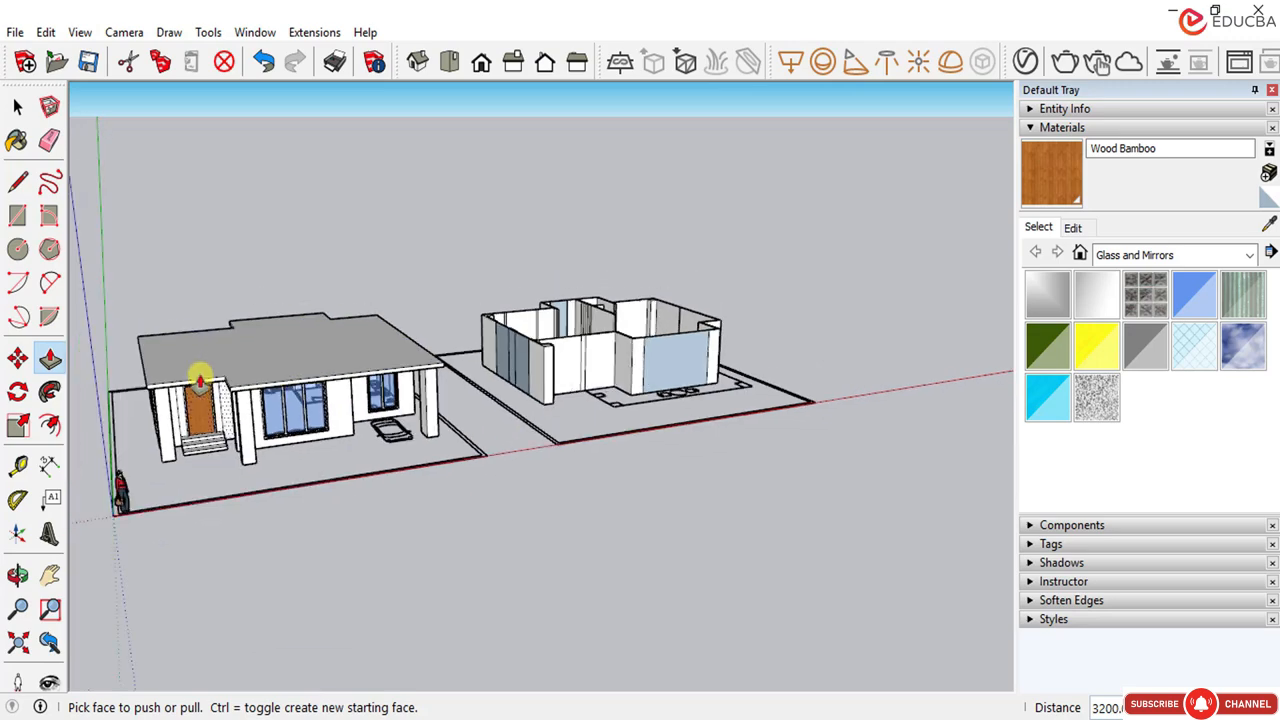
pyautogui.scroll(1, 275, 355)
pyautogui.scroll(2, 770, 340)
pyautogui.scroll(-1, 660, 362)
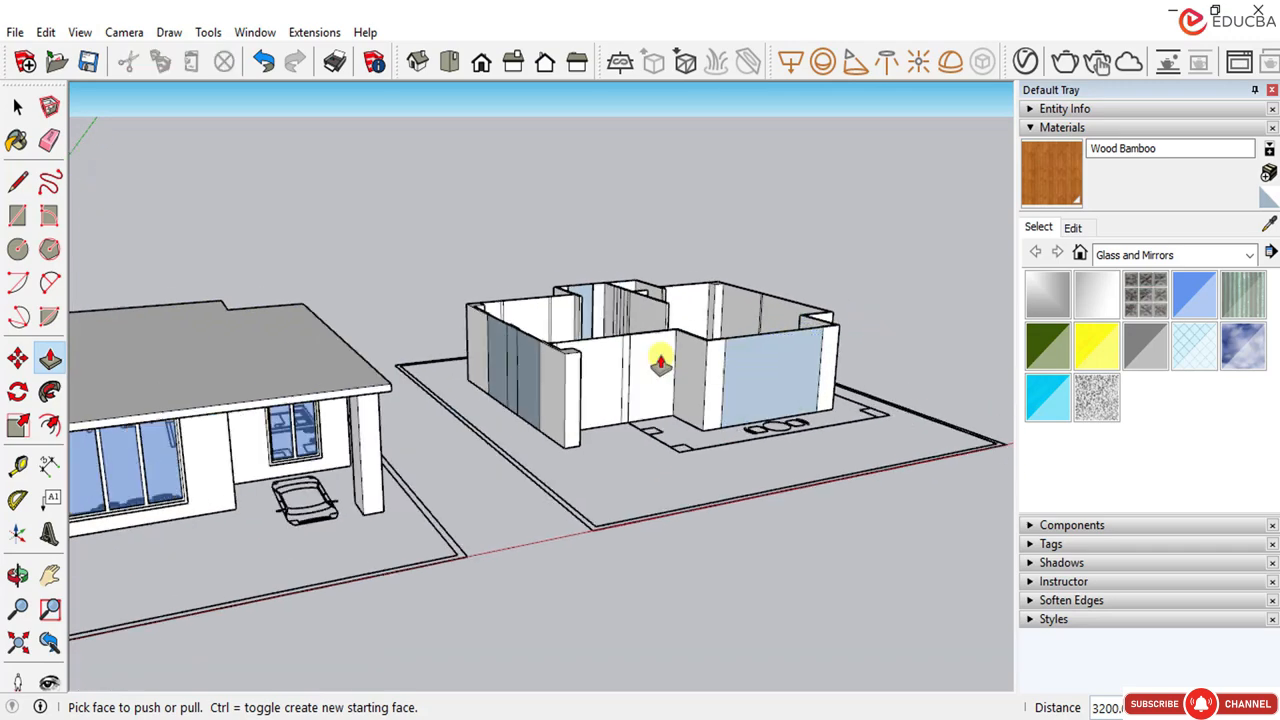
pyautogui.scroll(-2, 660, 362)
# Step: Place a vertical Tape Measure guide from the edge of the finished house's corner column beside the entrance door
pyautogui.click(17, 106)
pyautogui.scroll(-2, 701, 463)
pyautogui.scroll(3, 252, 425)
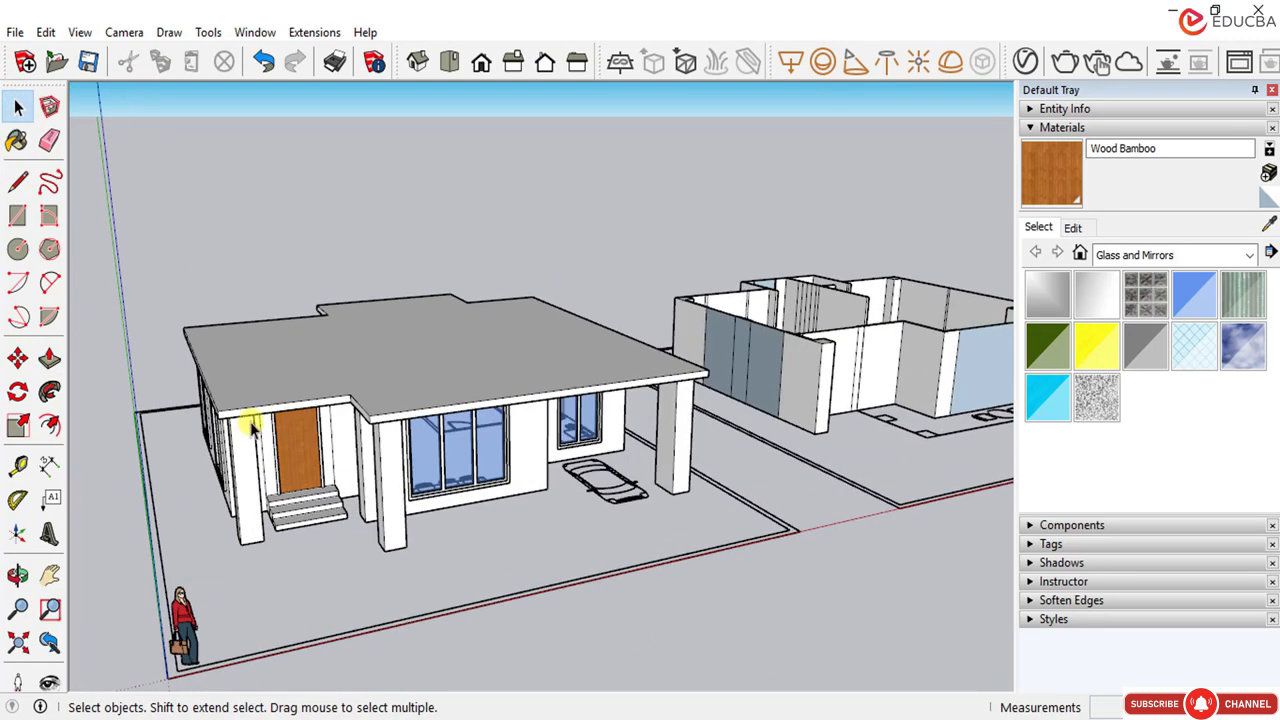
pyautogui.moveTo(252, 425)
pyautogui.mouseDown(button='middle')
pyautogui.moveTo(200, 437)
pyautogui.moveTo(226, 360)
pyautogui.mouseUp(button='middle')
pyautogui.scroll(3, 240, 330)
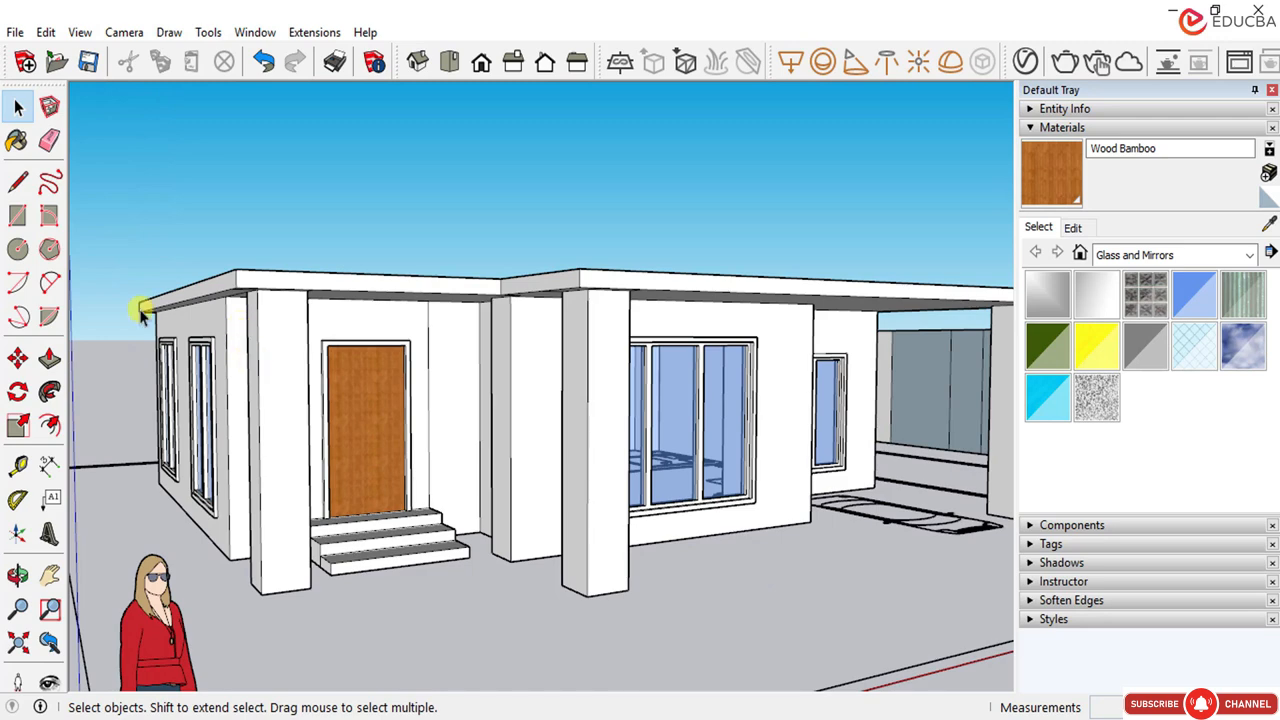
pyautogui.scroll(2, 255, 333)
pyautogui.moveTo(360, 300); pyautogui.dragTo(349, 240, button='middle')
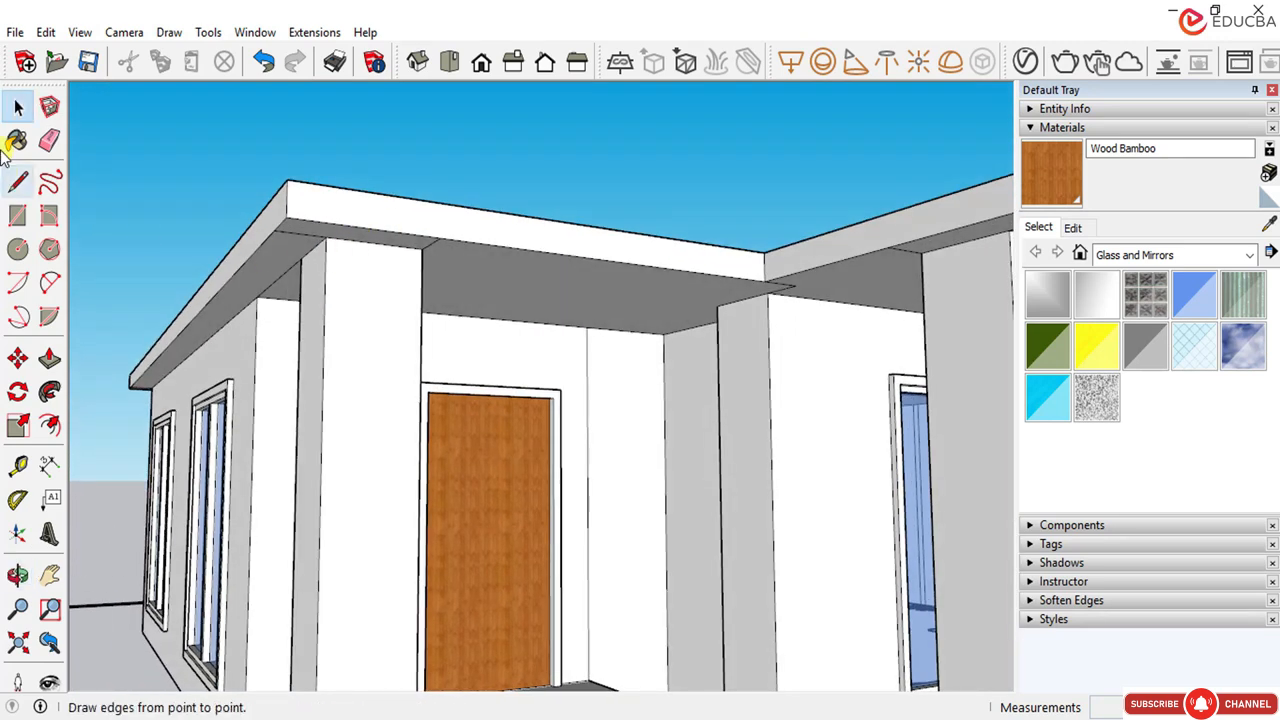
pyautogui.click(18, 462)
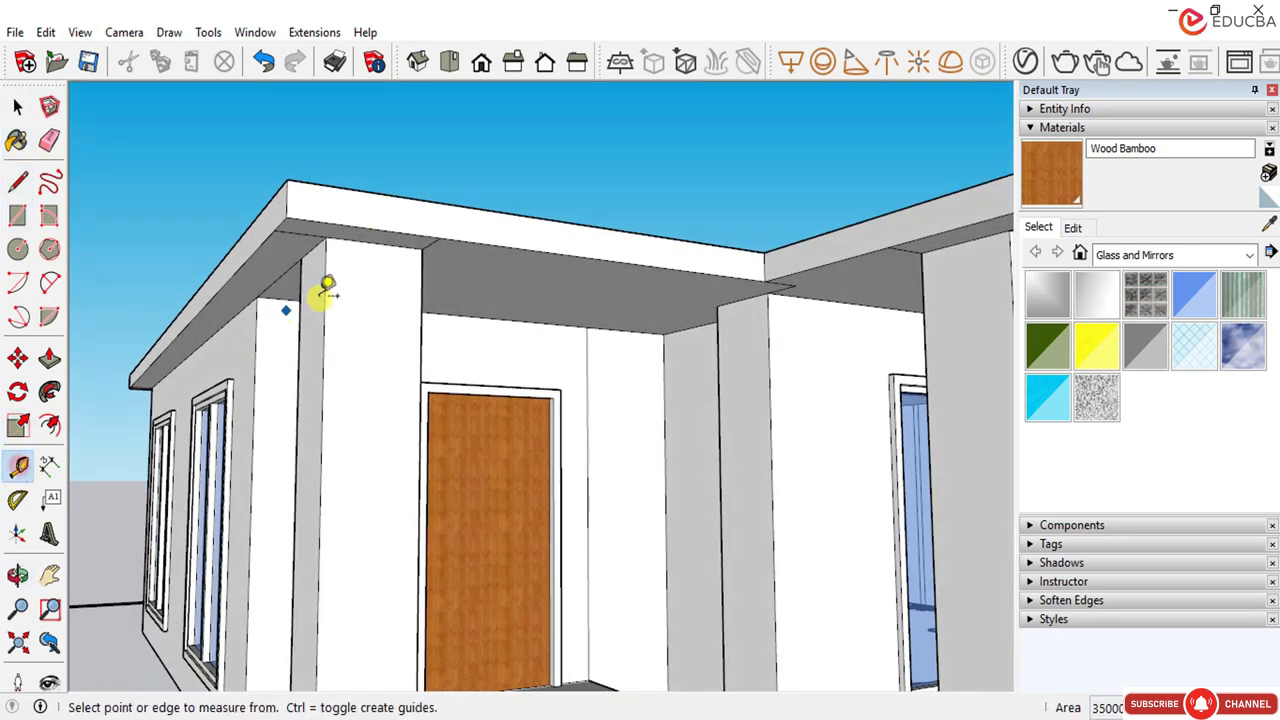
pyautogui.click(326, 323)
pyautogui.moveTo(326, 323); pyautogui.dragTo(335, 292, button='middle')
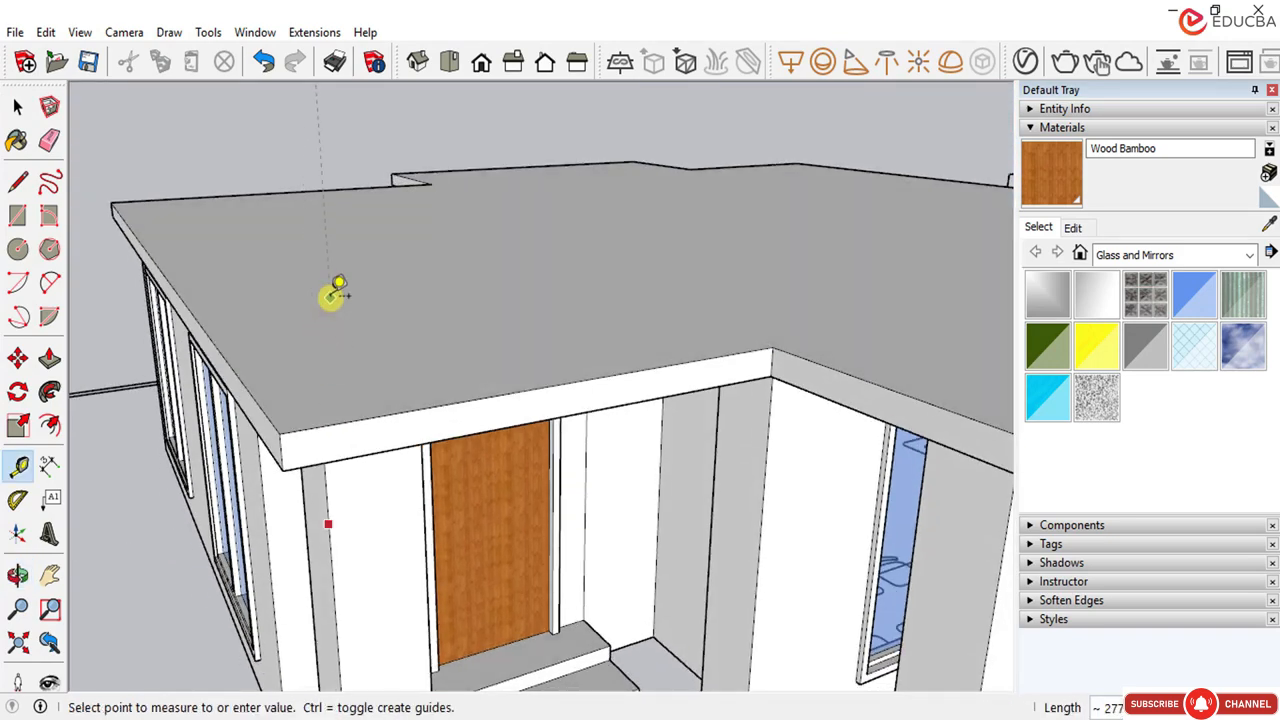
pyautogui.click(334, 571)
pyautogui.scroll(-6, 275, 355)
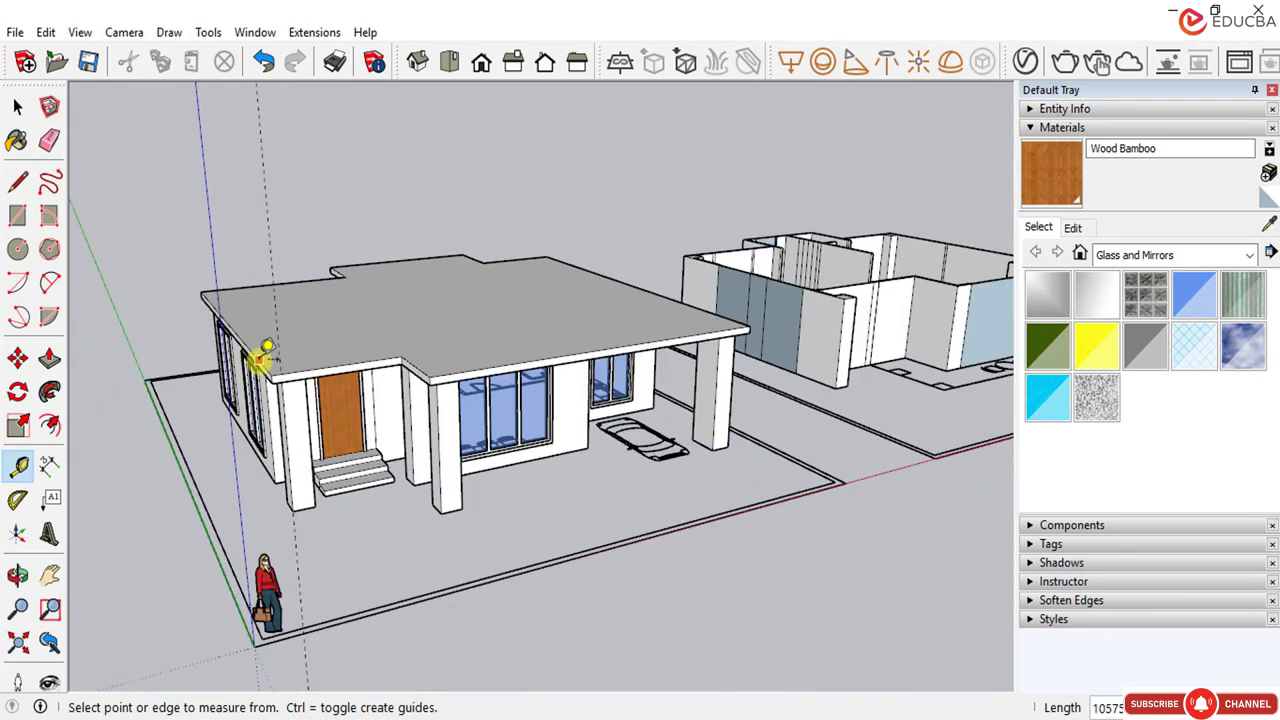
pyautogui.scroll(-3, 267, 345)
pyautogui.scroll(4, 729, 305)
pyautogui.moveTo(729, 314); pyautogui.dragTo(704, 318, button='middle')
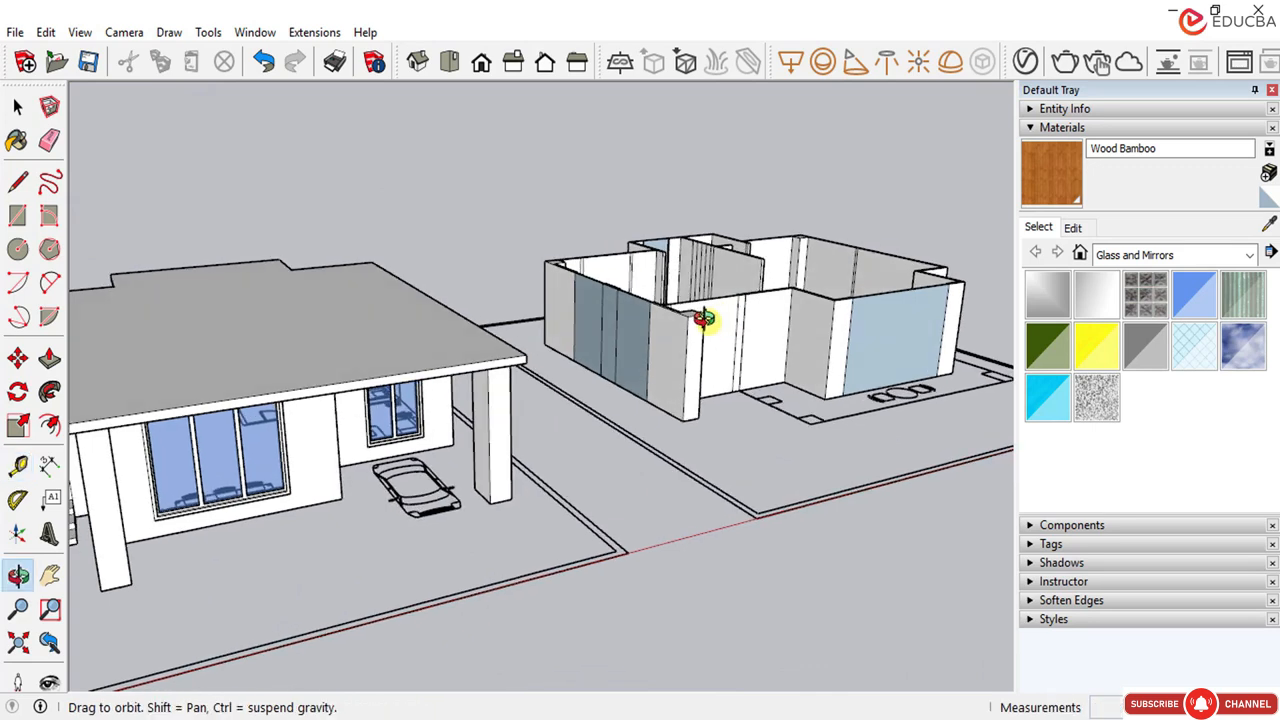
pyautogui.click(15, 106)
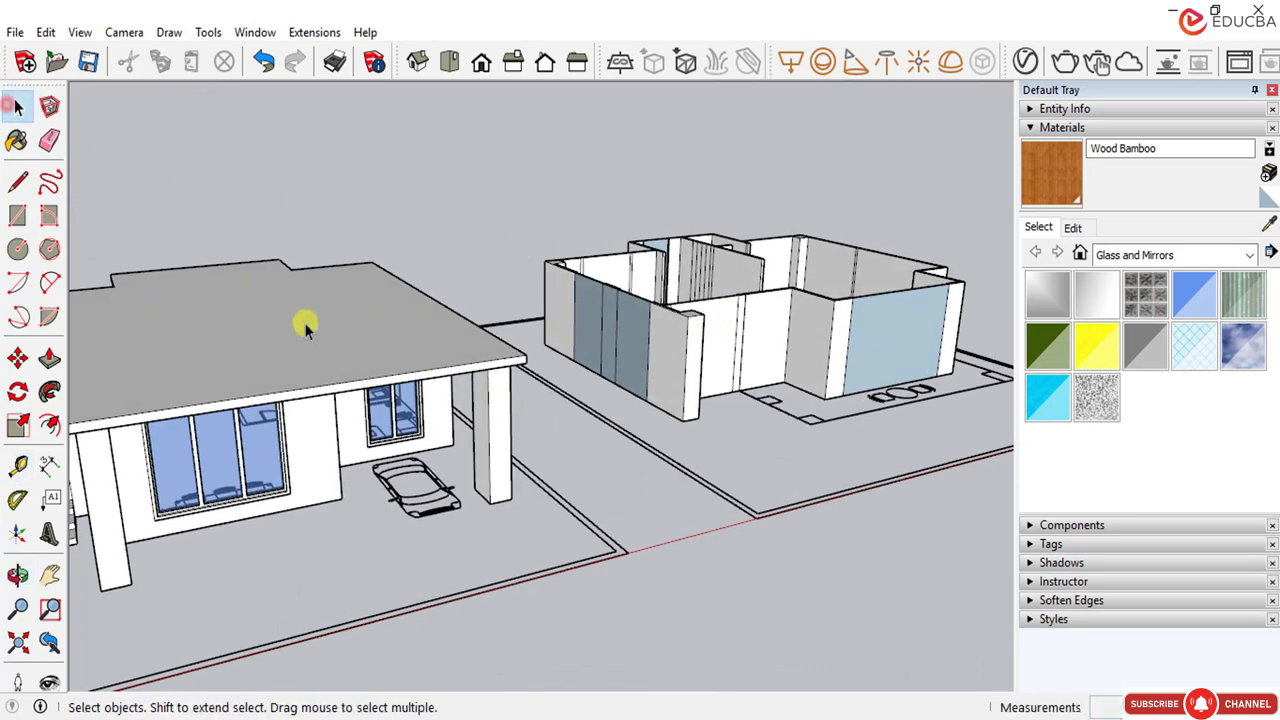
pyautogui.moveTo(358, 330); pyautogui.dragTo(314, 288, button='middle')
pyautogui.press('space')
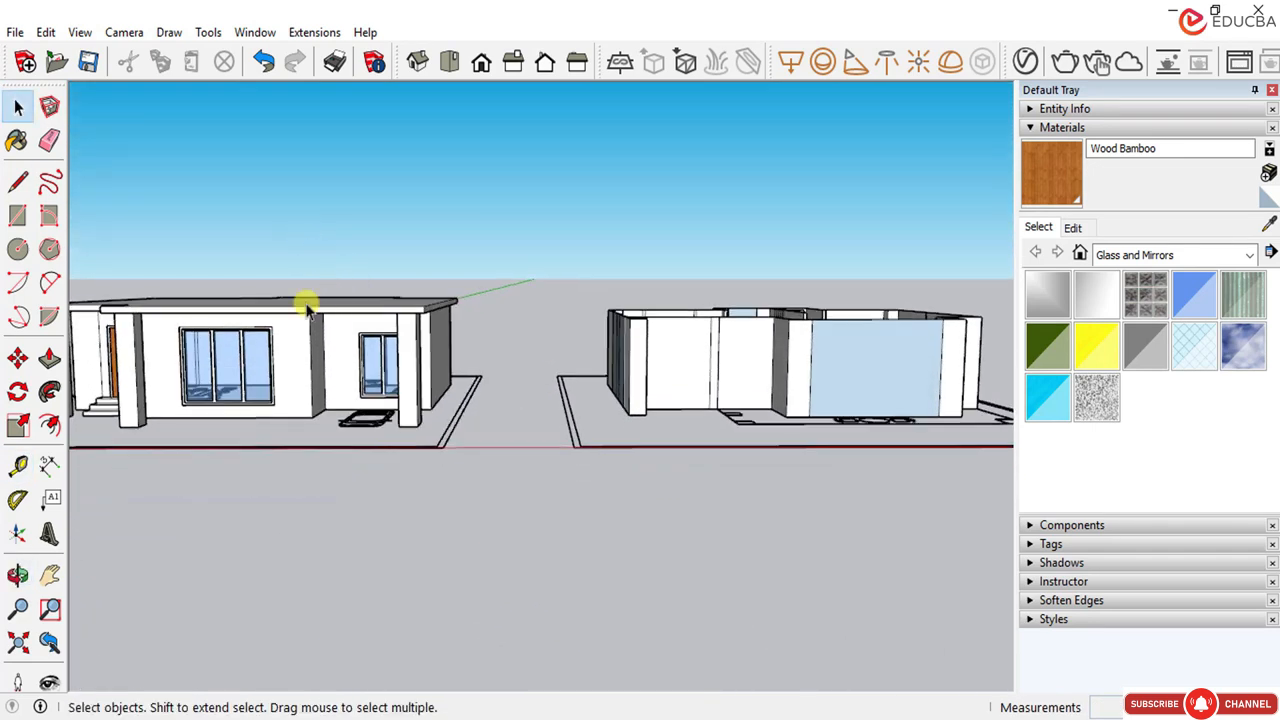
pyautogui.moveTo(306, 297); pyautogui.dragTo(250, 340, button='middle')
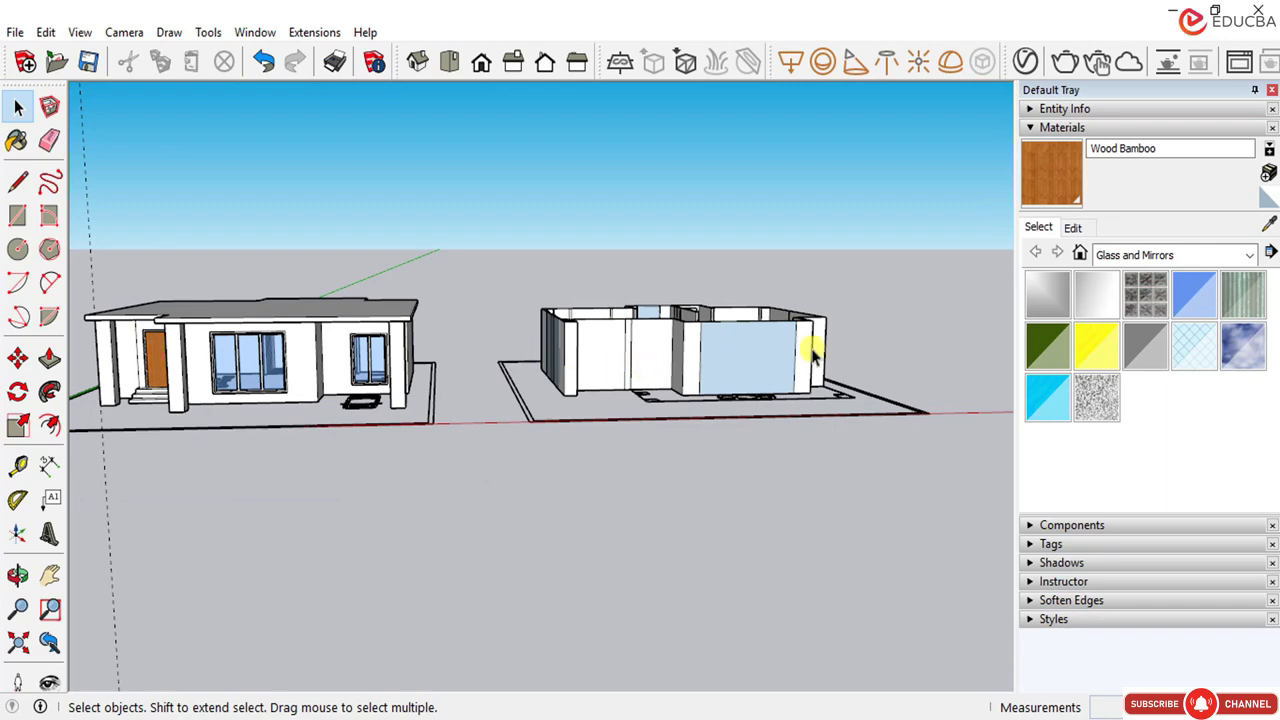
pyautogui.moveTo(500, 215); pyautogui.dragTo(500, 215)
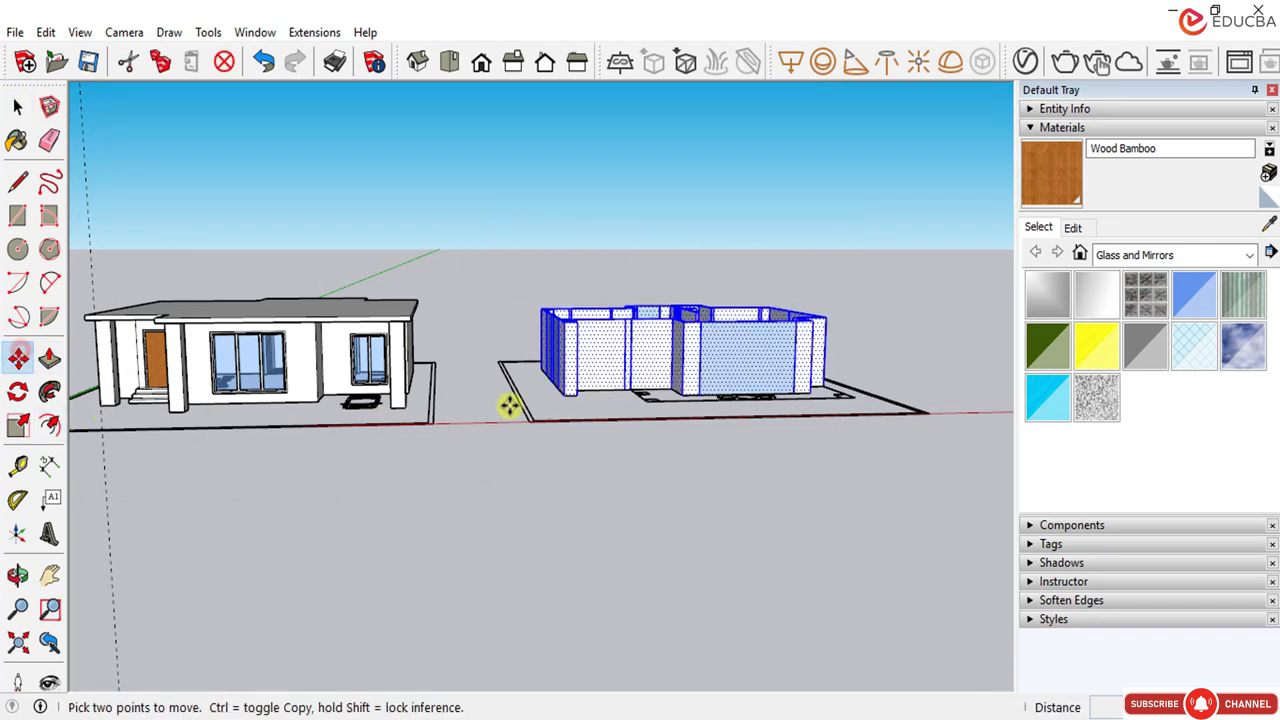
pyautogui.scroll(5, 580, 405)
pyautogui.click(591, 380)
pyautogui.scroll(-8, 560, 400)
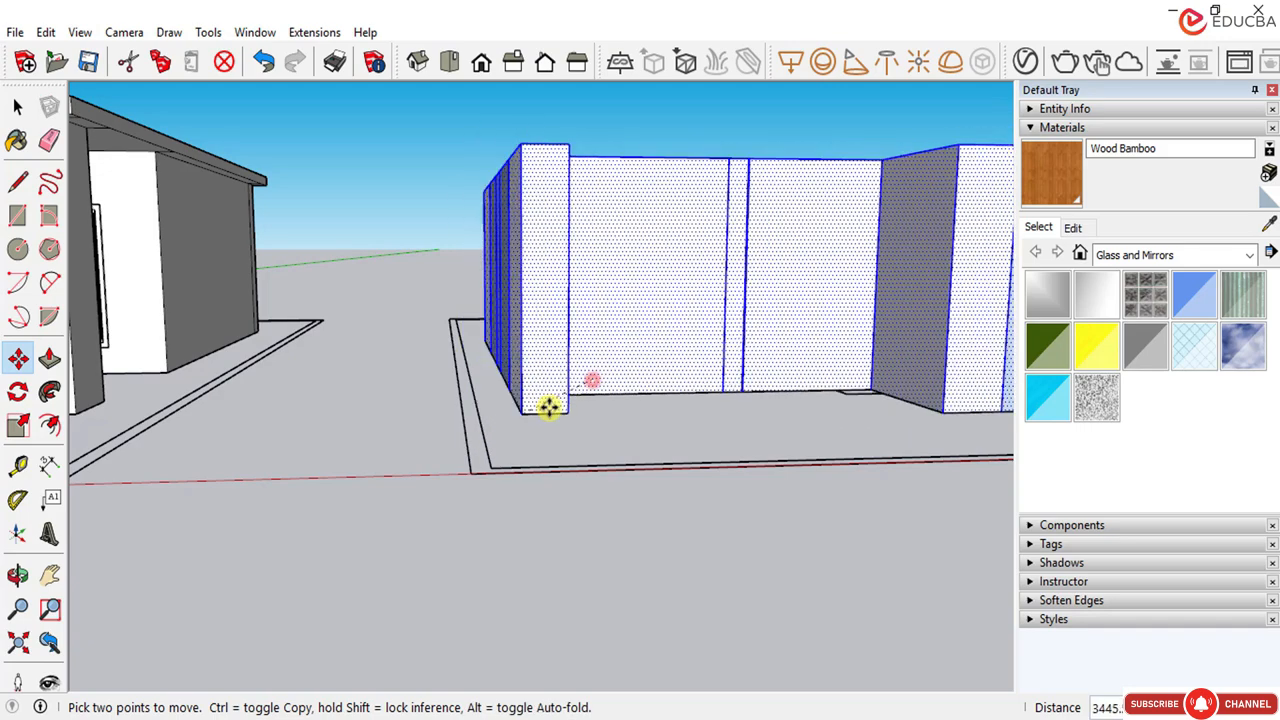
pyautogui.moveTo(298, 416)
pyautogui.mouseDown(button='middle')
pyautogui.moveTo(371, 437)
pyautogui.moveTo(337, 409)
pyautogui.mouseUp(button='middle')
pyautogui.scroll(6, 243, 354)
pyautogui.scroll(6, 245, 355)
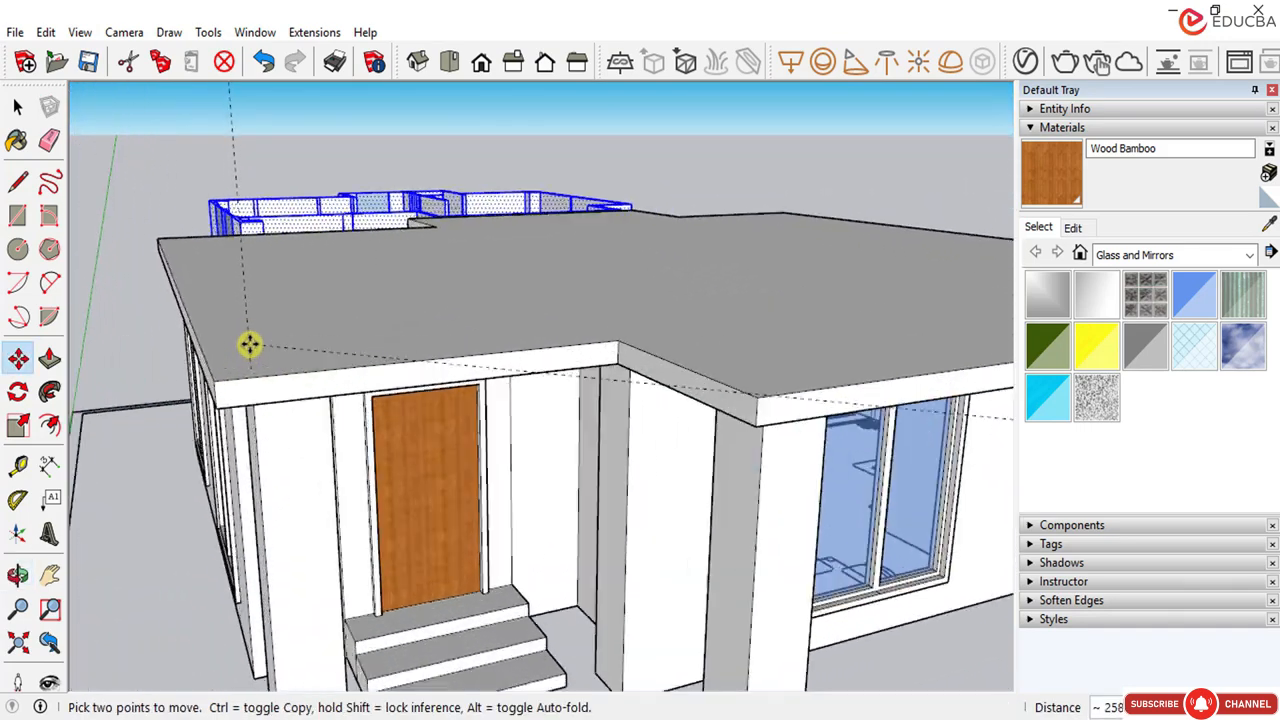
pyautogui.moveTo(271, 361)
pyautogui.mouseDown(button='middle')
pyautogui.moveTo(261, 421)
pyautogui.moveTo(260, 317)
pyautogui.moveTo(252, 421)
pyautogui.mouseUp(button='middle')
pyautogui.scroll(-10, 254, 443)
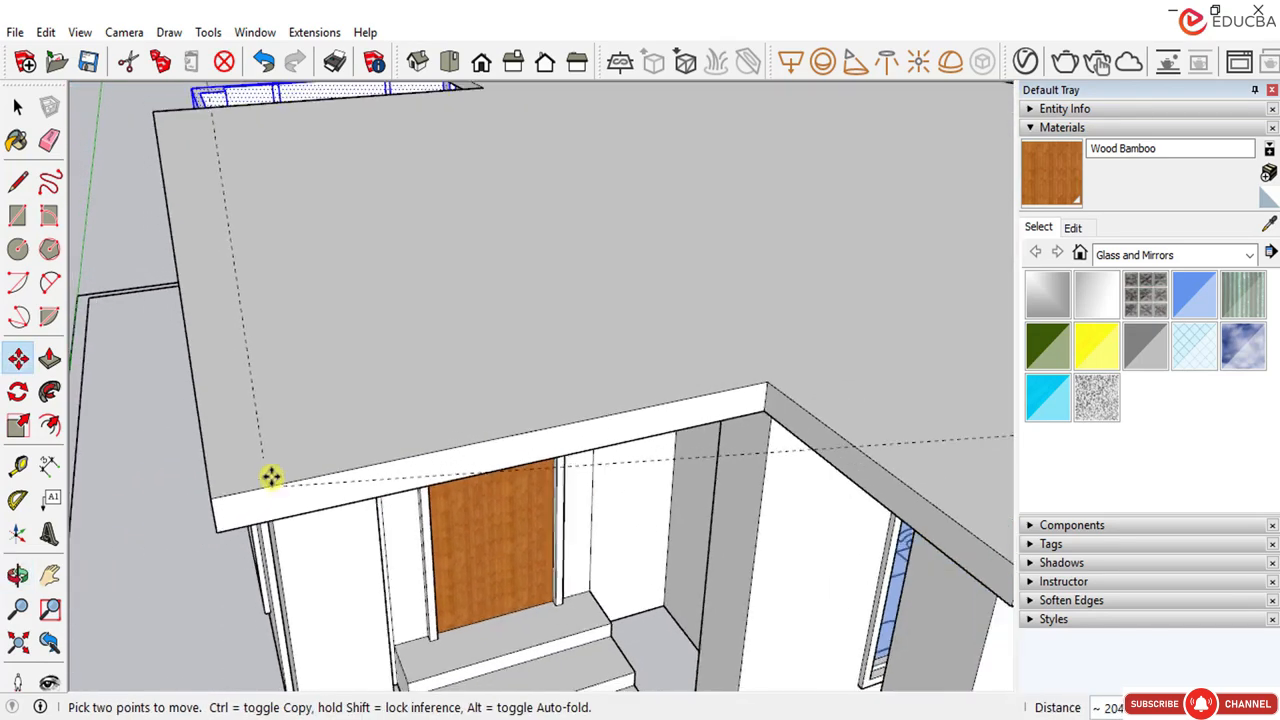
pyautogui.press('Escape')
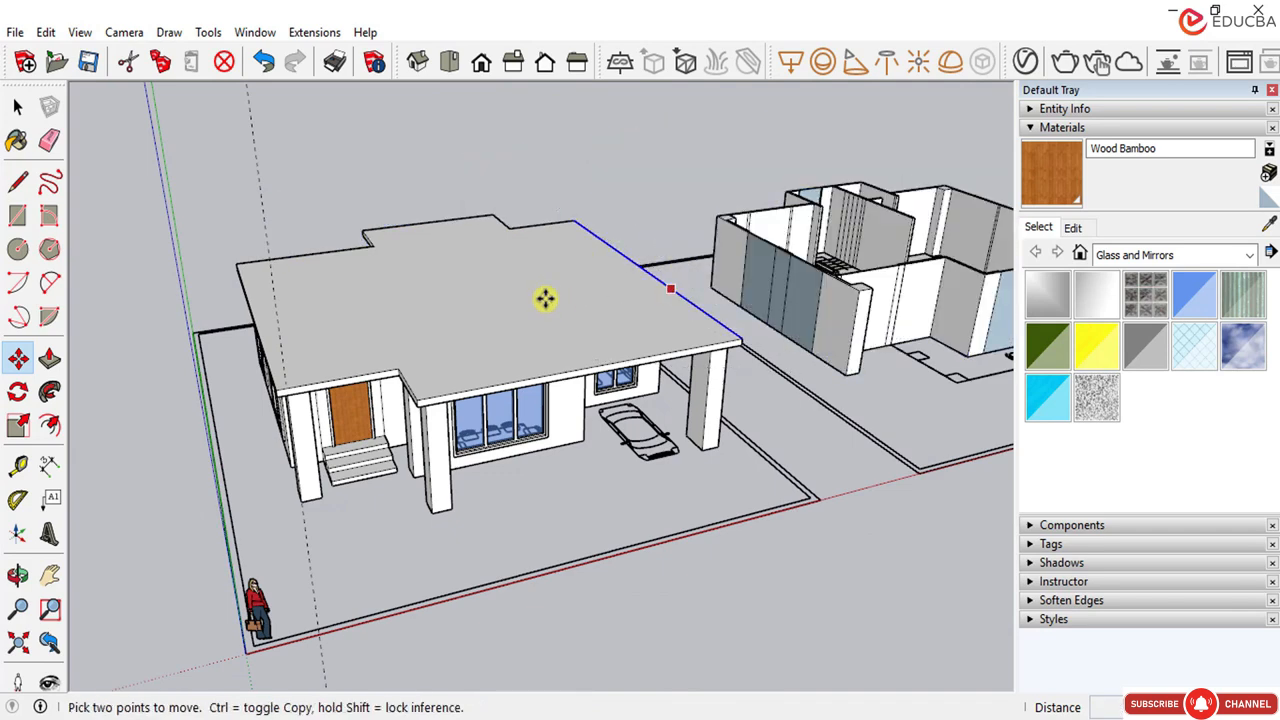
# Step: Place a vertical Tape Measure guide along the entrance-side edge of the finished house's corner column
pyautogui.click(17, 107)
pyautogui.scroll(3, 226, 298)
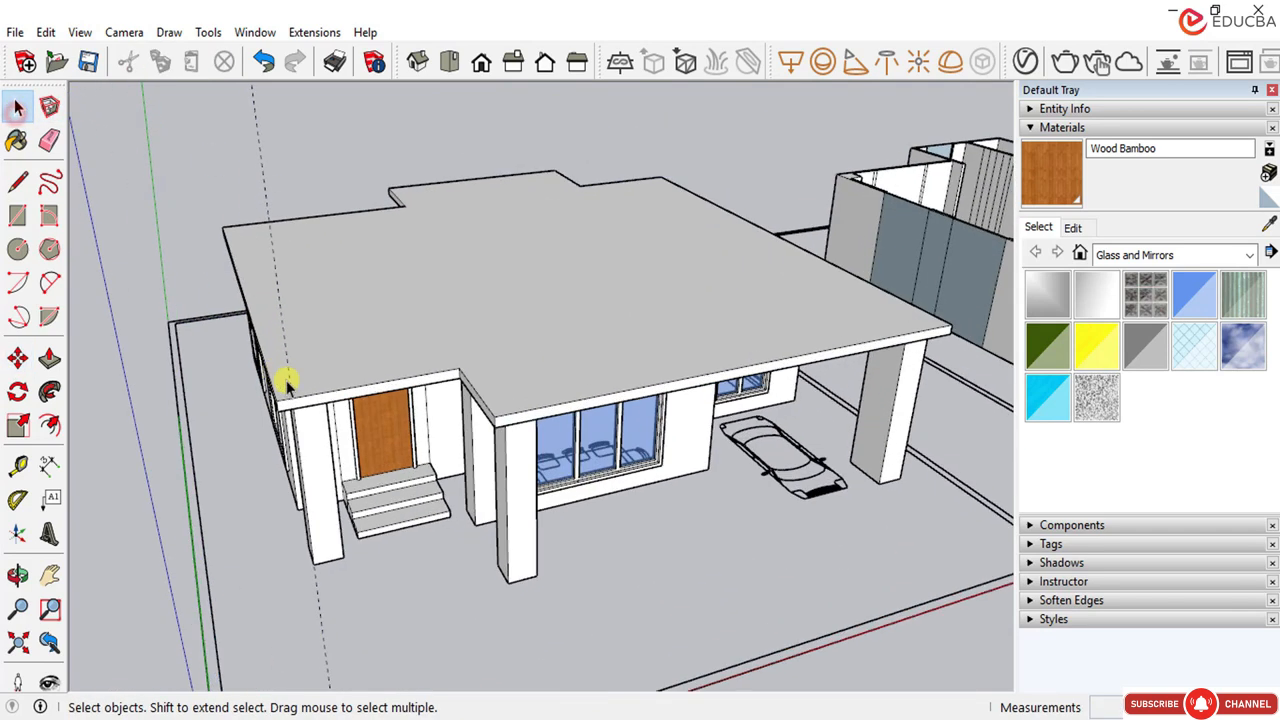
pyautogui.moveTo(286, 374); pyautogui.dragTo(277, 391, button='middle')
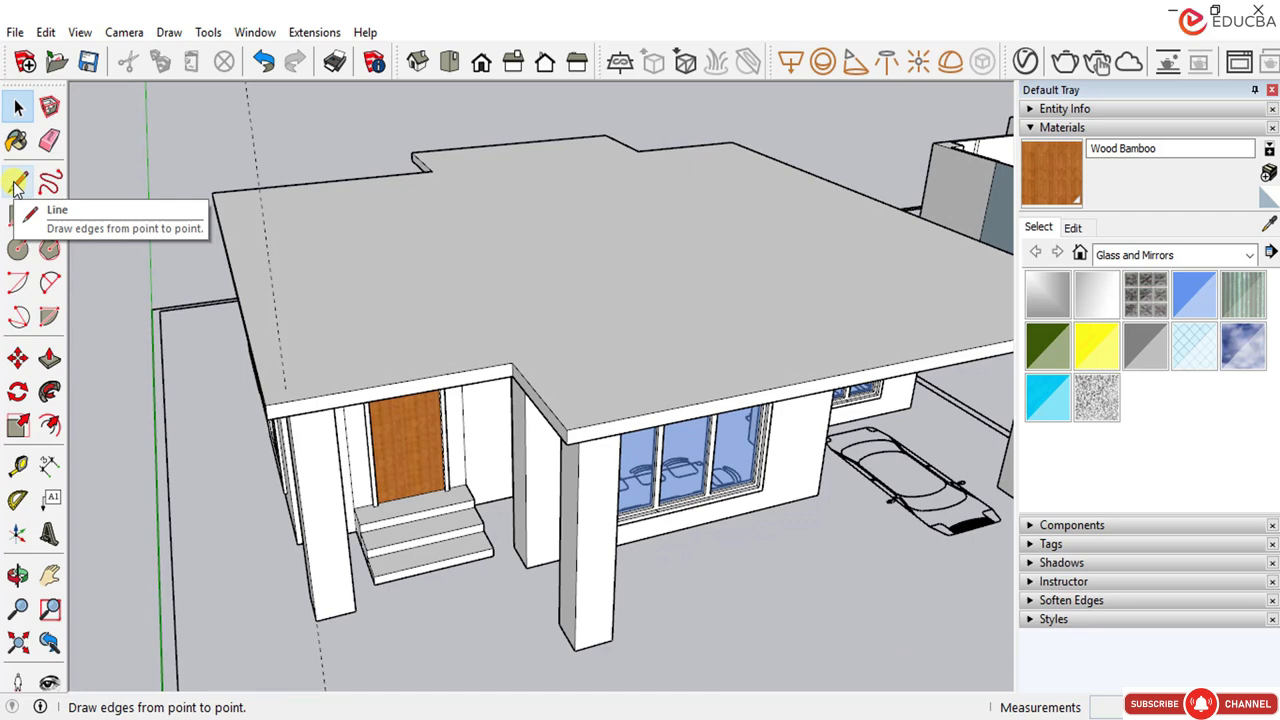
pyautogui.click(17, 465)
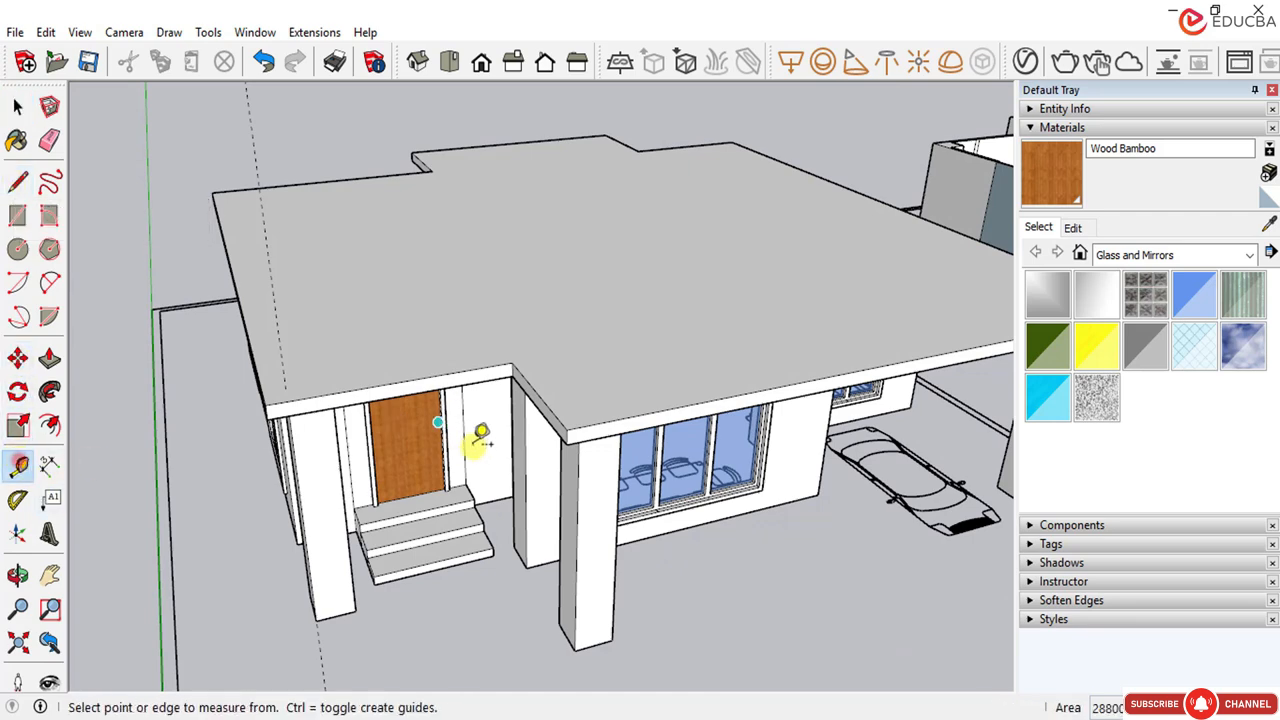
pyautogui.scroll(3, 481, 438)
pyautogui.click(309, 463)
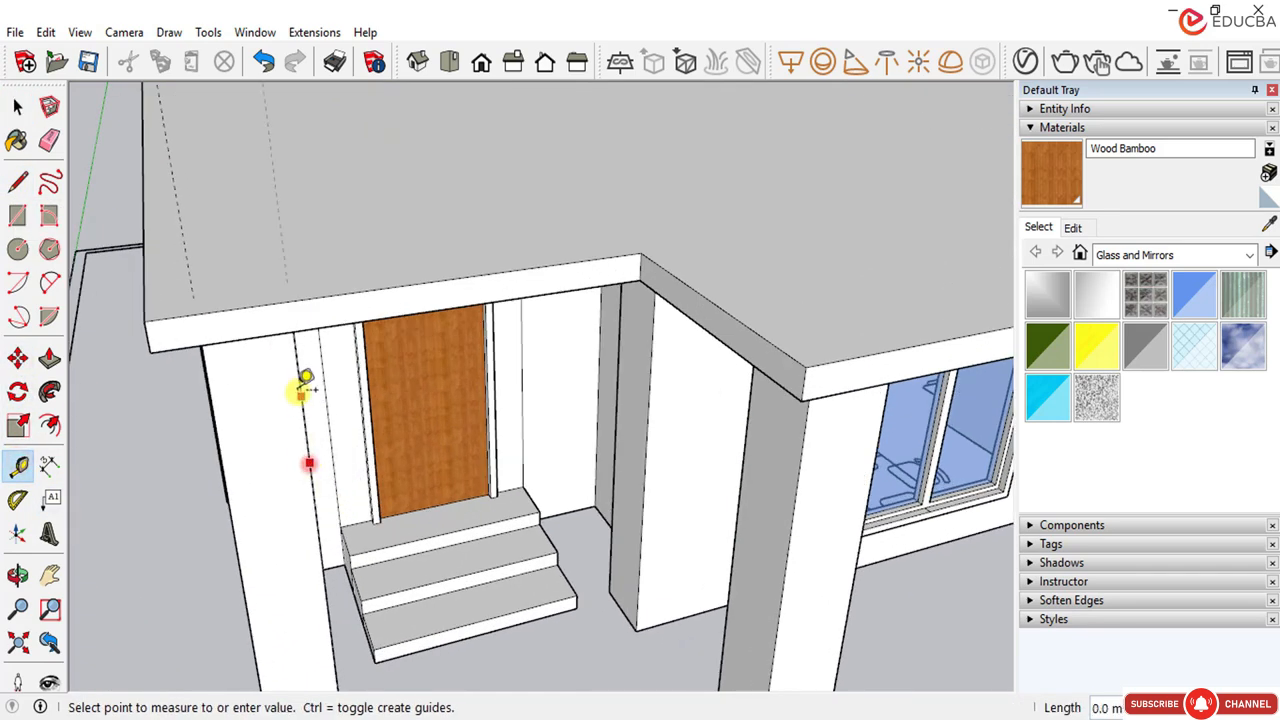
# Step: Place another vertical guide along the rear outer edge of the same corner column beside the entrance door
pyautogui.scroll(-3, 316, 272)
pyautogui.moveTo(251, 320); pyautogui.dragTo(666, 340, button='middle')
pyautogui.scroll(2, 666, 340)
pyautogui.click(678, 338)
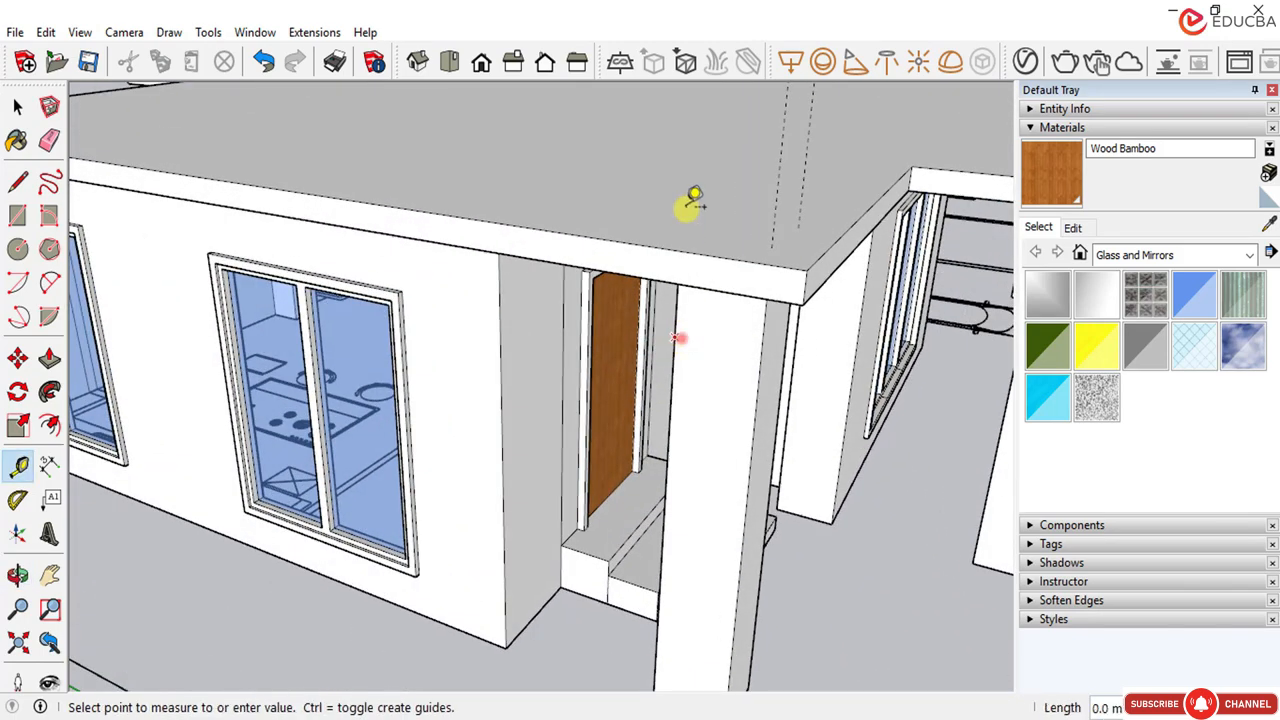
pyautogui.click(706, 330)
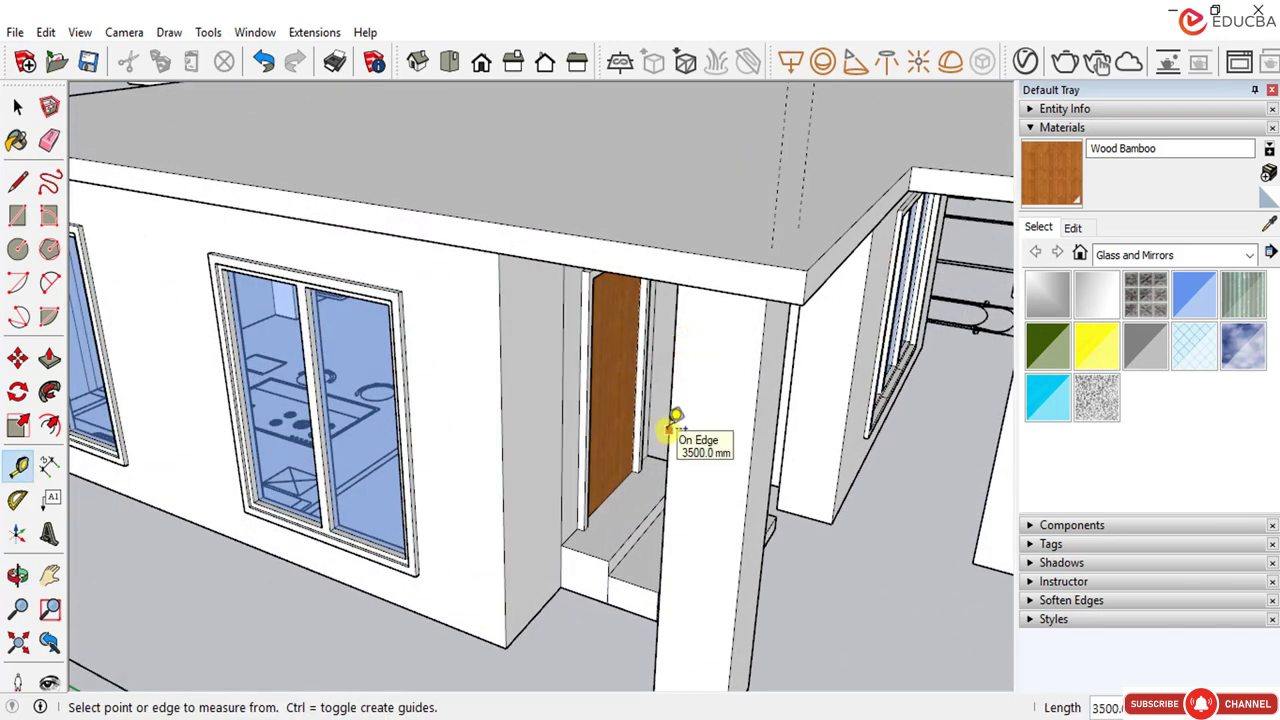
pyautogui.click(668, 430)
pyautogui.scroll(-3, 668, 342)
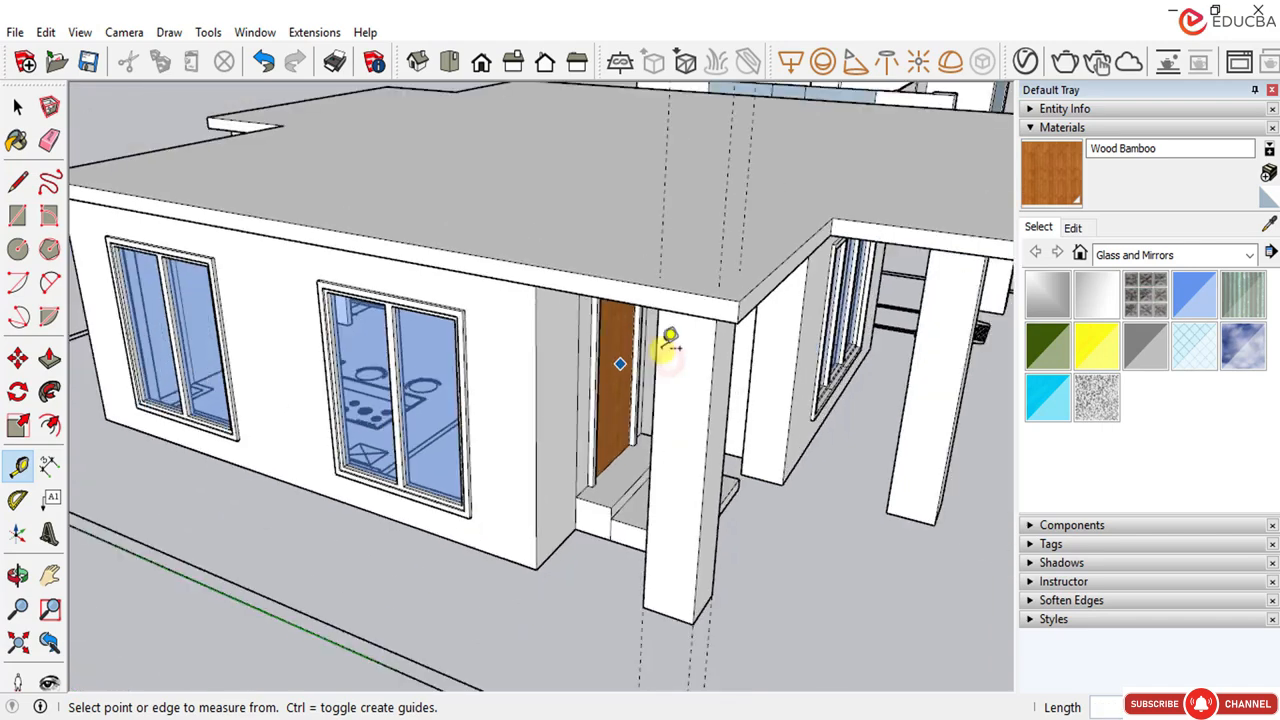
# Step: Draw a rectangle on the roof slab directly above the corner column, with its corners on the three vertical guides
pyautogui.moveTo(663, 346); pyautogui.dragTo(294, 594, button='middle')
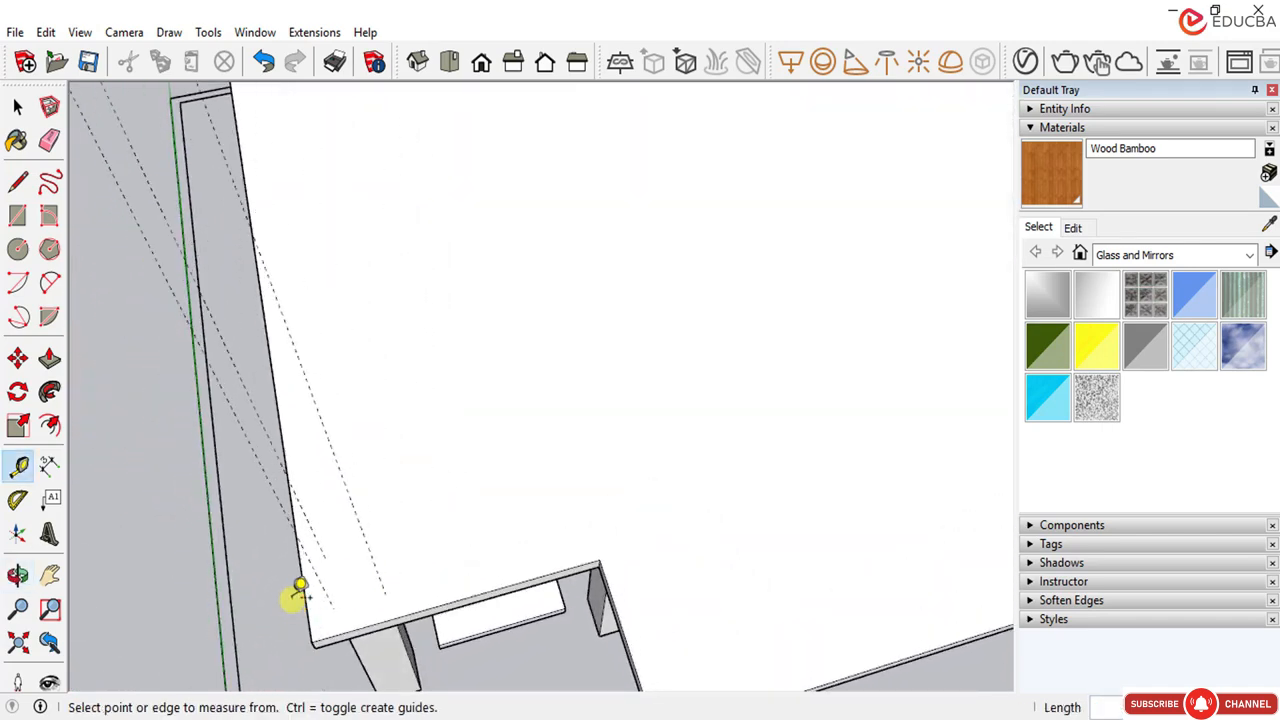
pyautogui.click(17, 106)
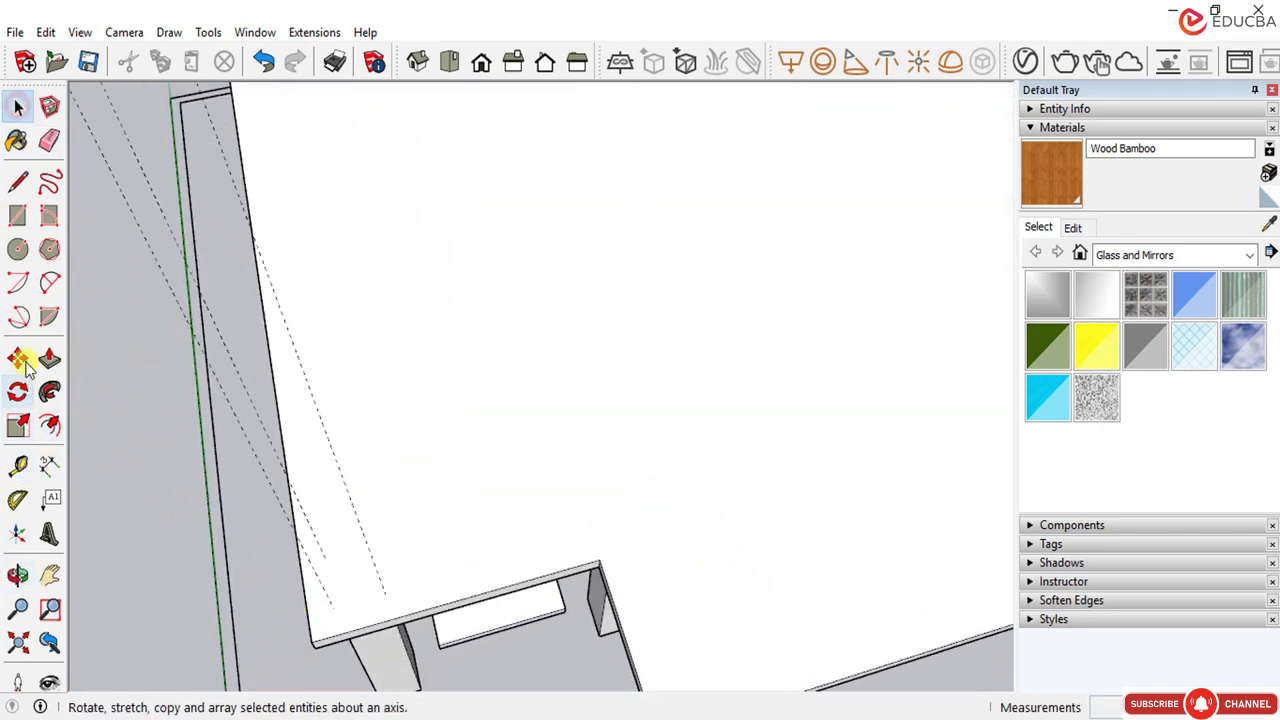
pyautogui.click(18, 215)
pyautogui.scroll(2, 335, 530)
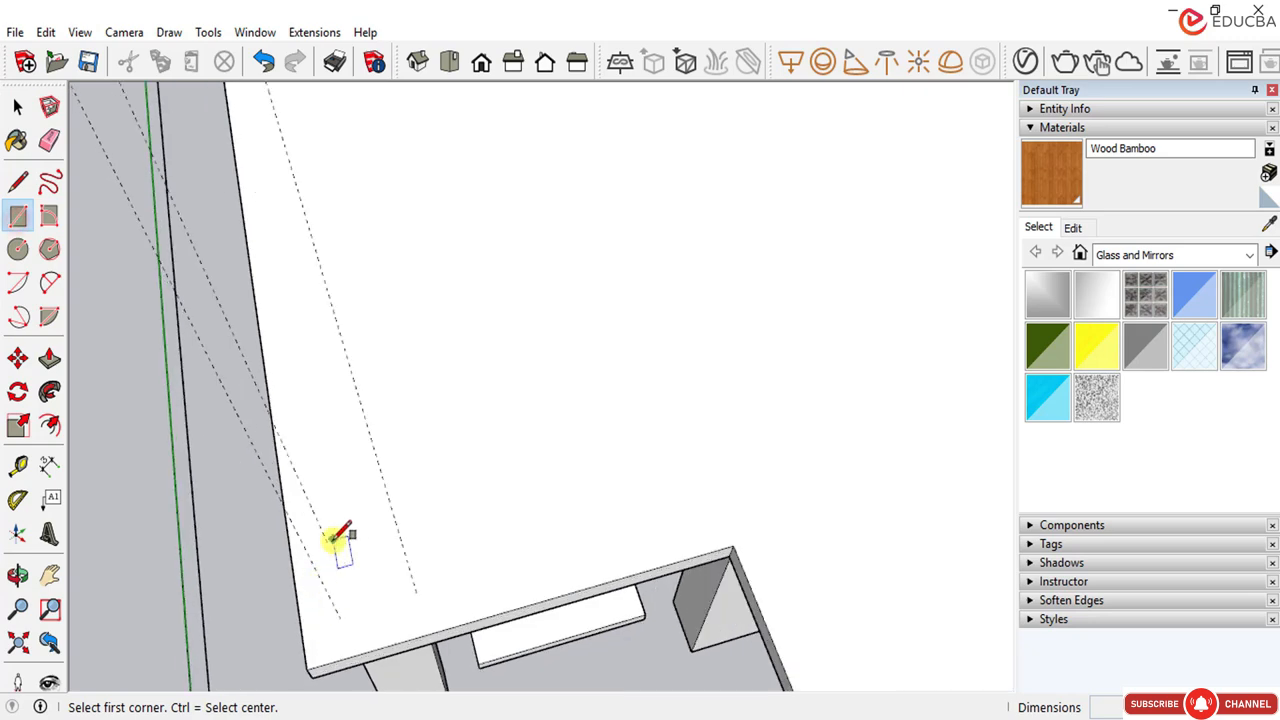
pyautogui.click(327, 542)
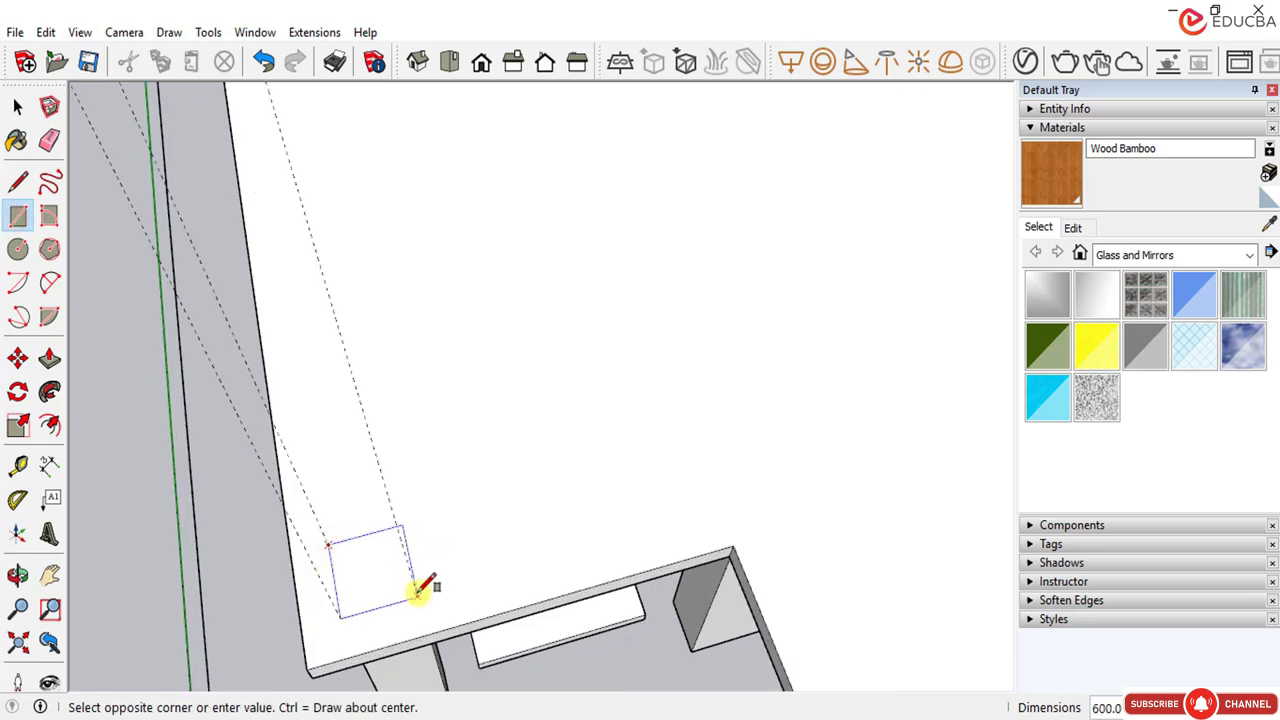
pyautogui.moveTo(444, 470); pyautogui.dragTo(437, 434, button='middle')
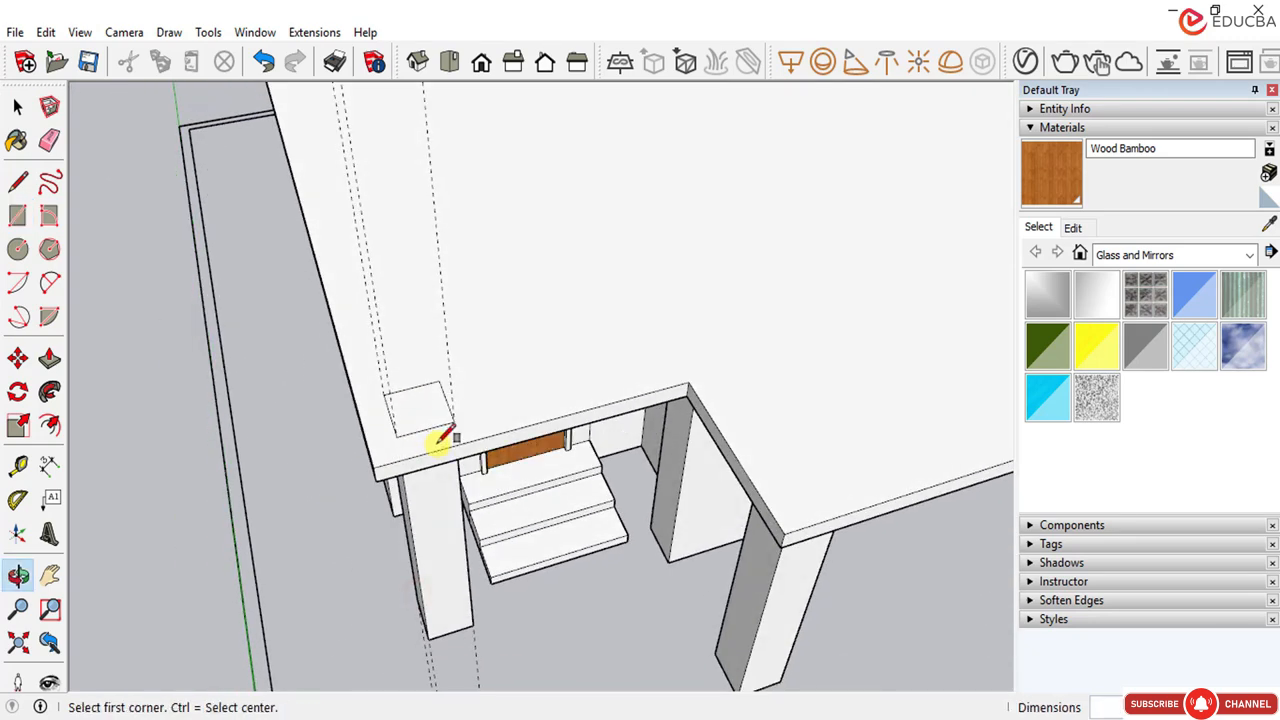
pyautogui.scroll(-2, 380, 390)
pyautogui.click(18, 107)
pyautogui.scroll(-5, 299, 391)
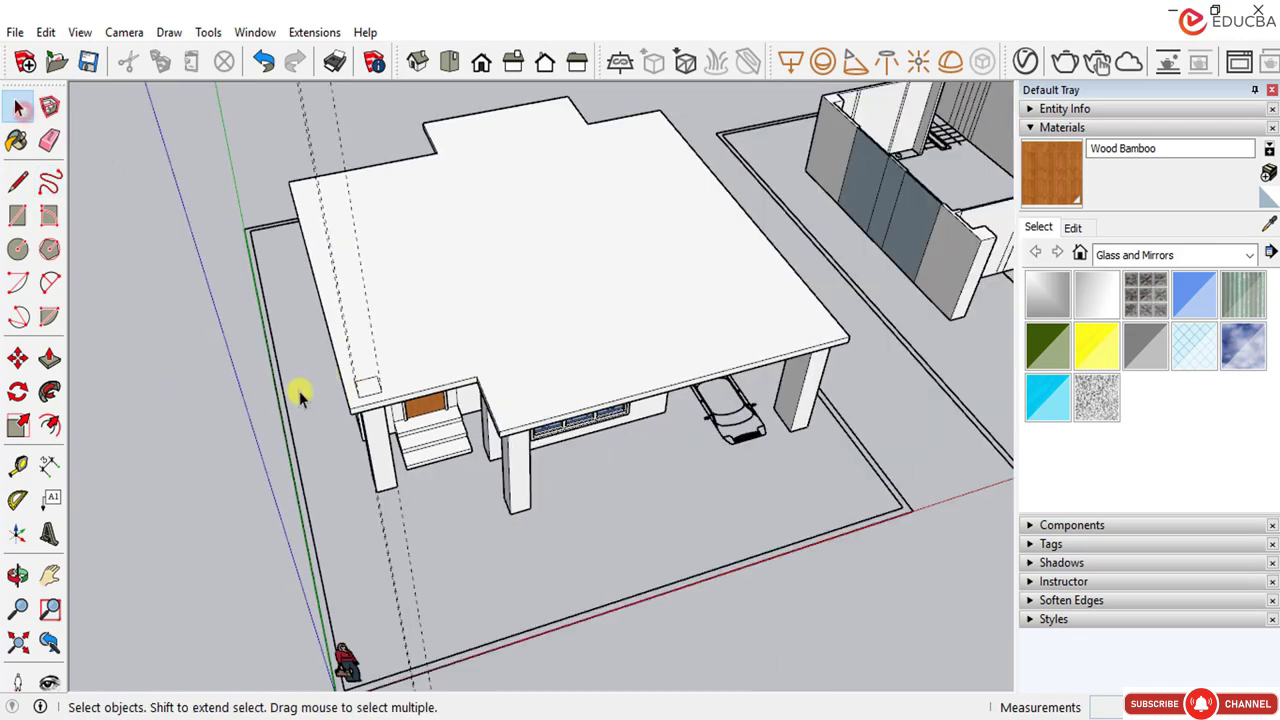
pyautogui.moveTo(614, 405); pyautogui.dragTo(913, 322, button='middle')
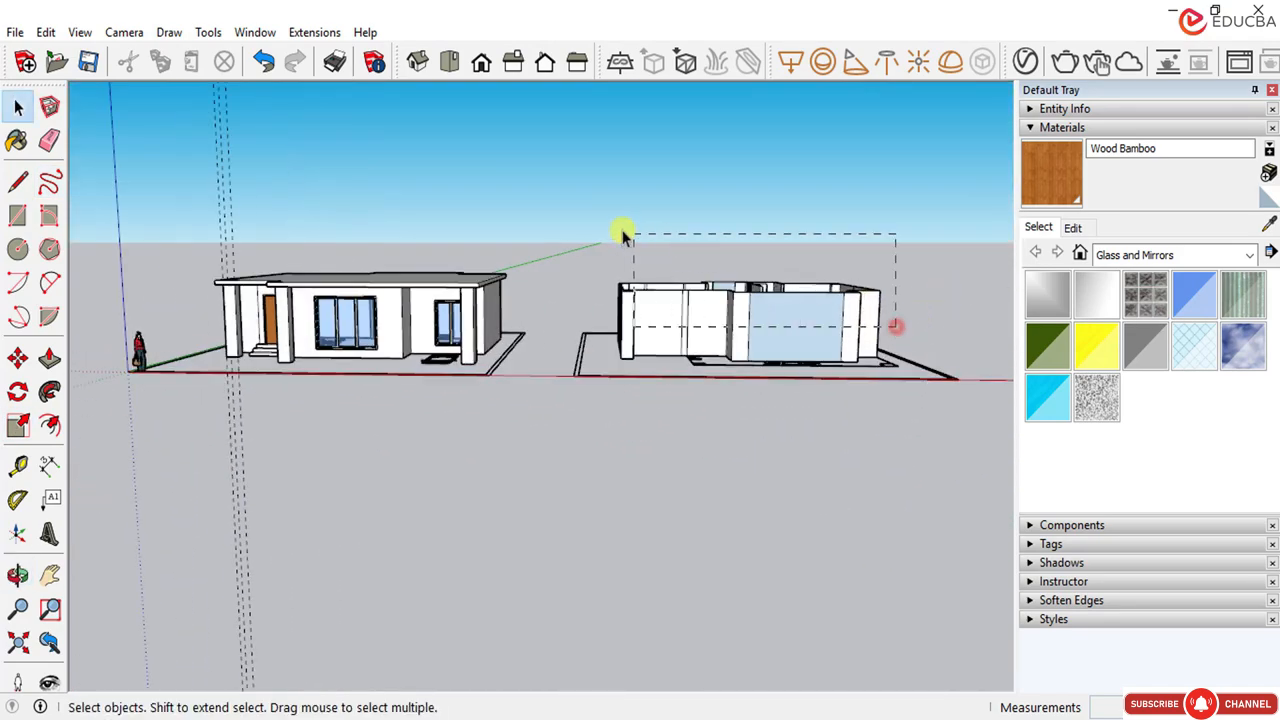
pyautogui.moveTo(597, 228); pyautogui.dragTo(598, 230)
pyautogui.scroll(2, 583, 375)
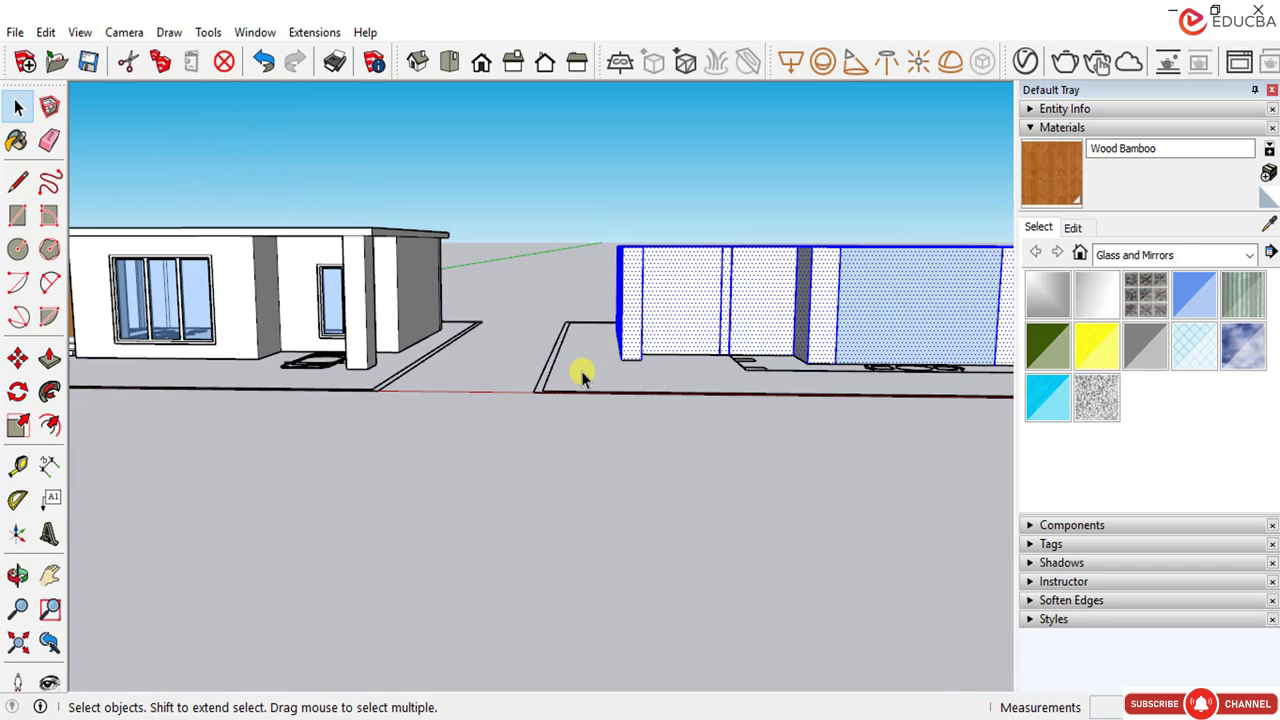
pyautogui.click(17, 360)
pyautogui.scroll(2, 620, 360)
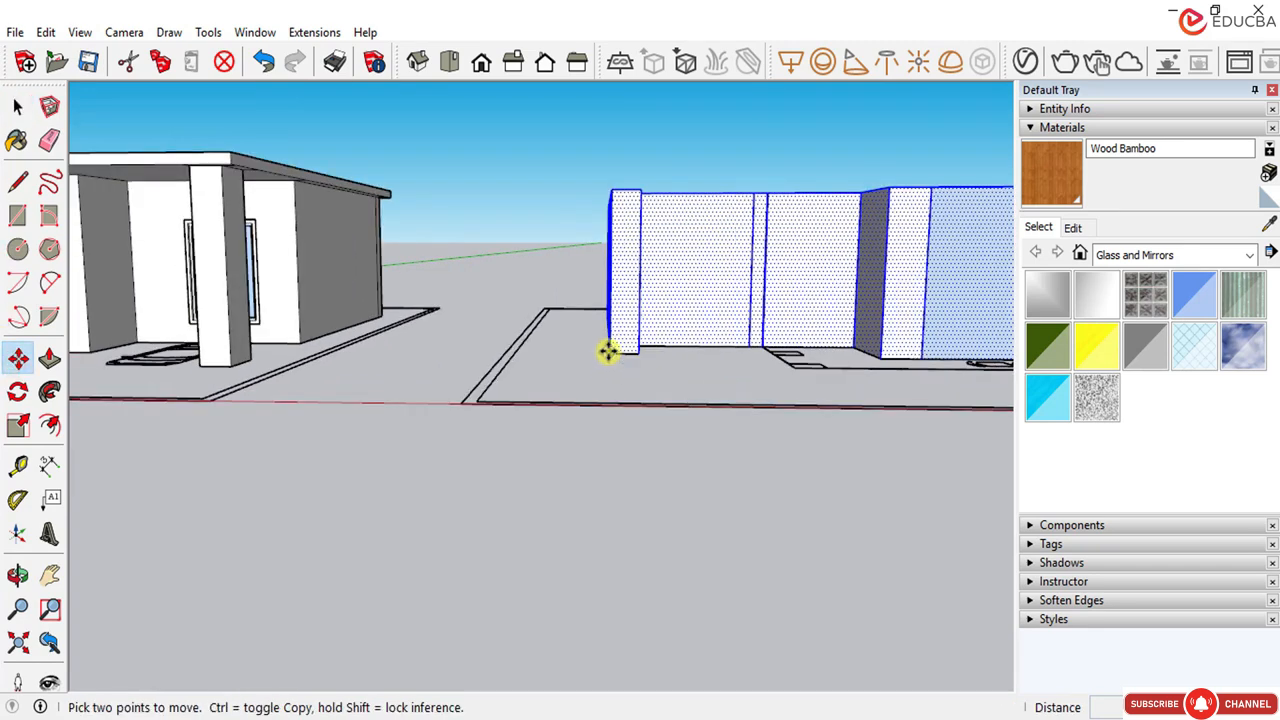
pyautogui.click(608, 350)
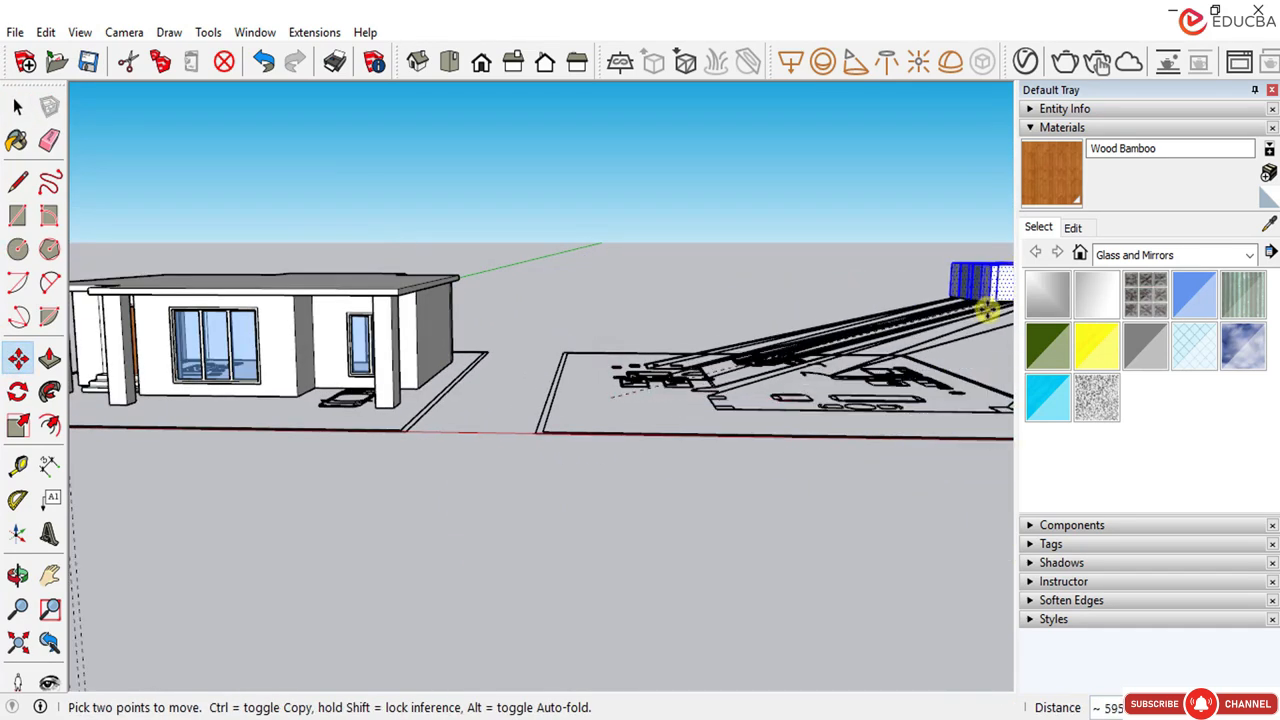
pyautogui.click(663, 386)
pyautogui.scroll(2, 694, 374)
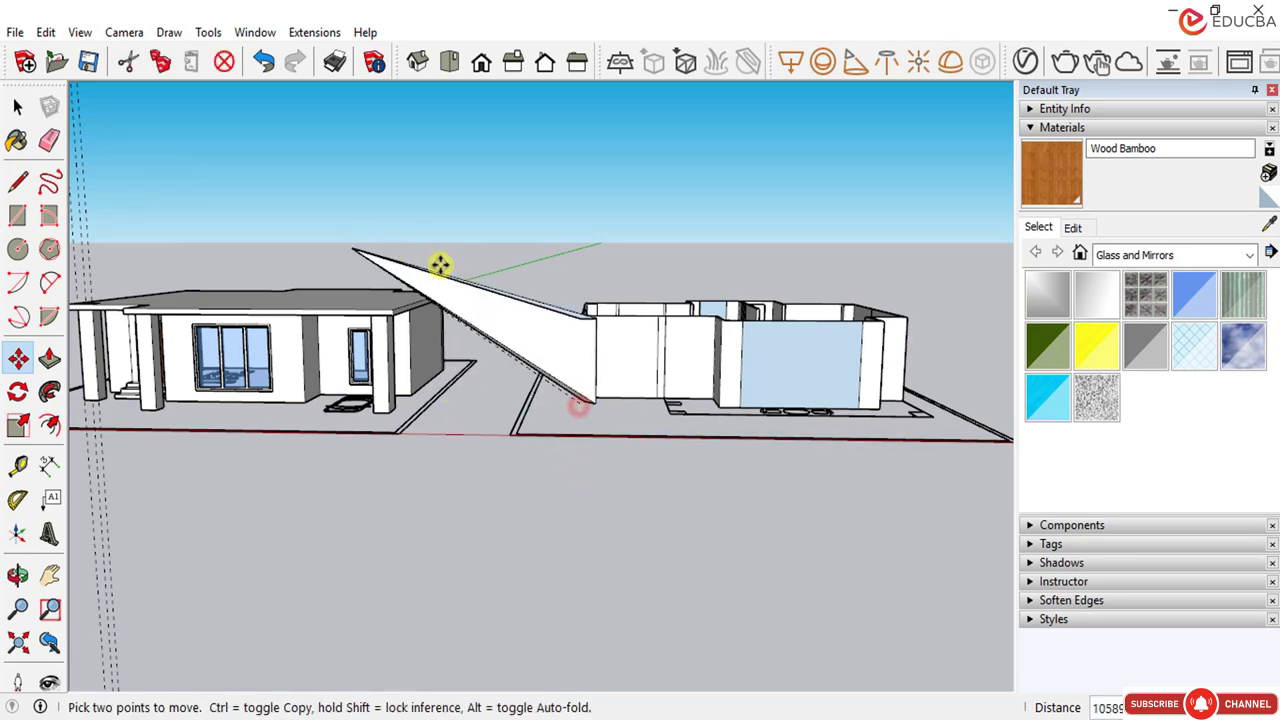
pyautogui.press('Escape')
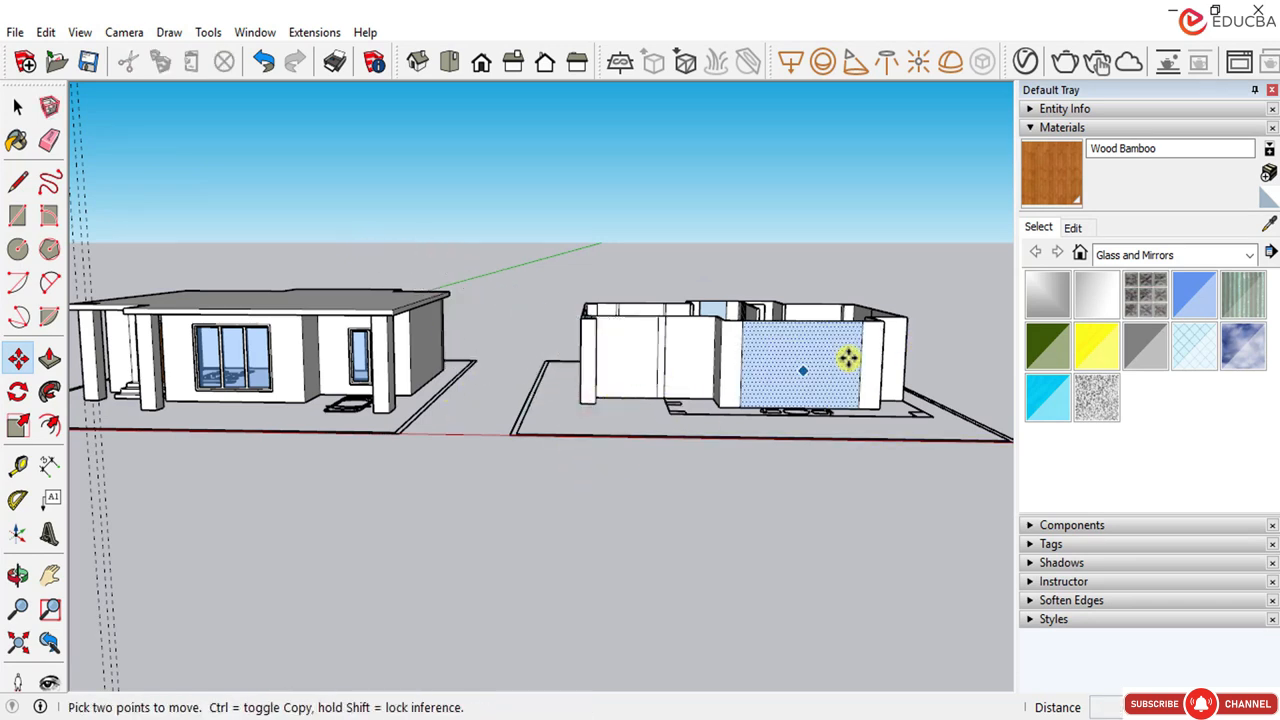
pyautogui.click(18, 107)
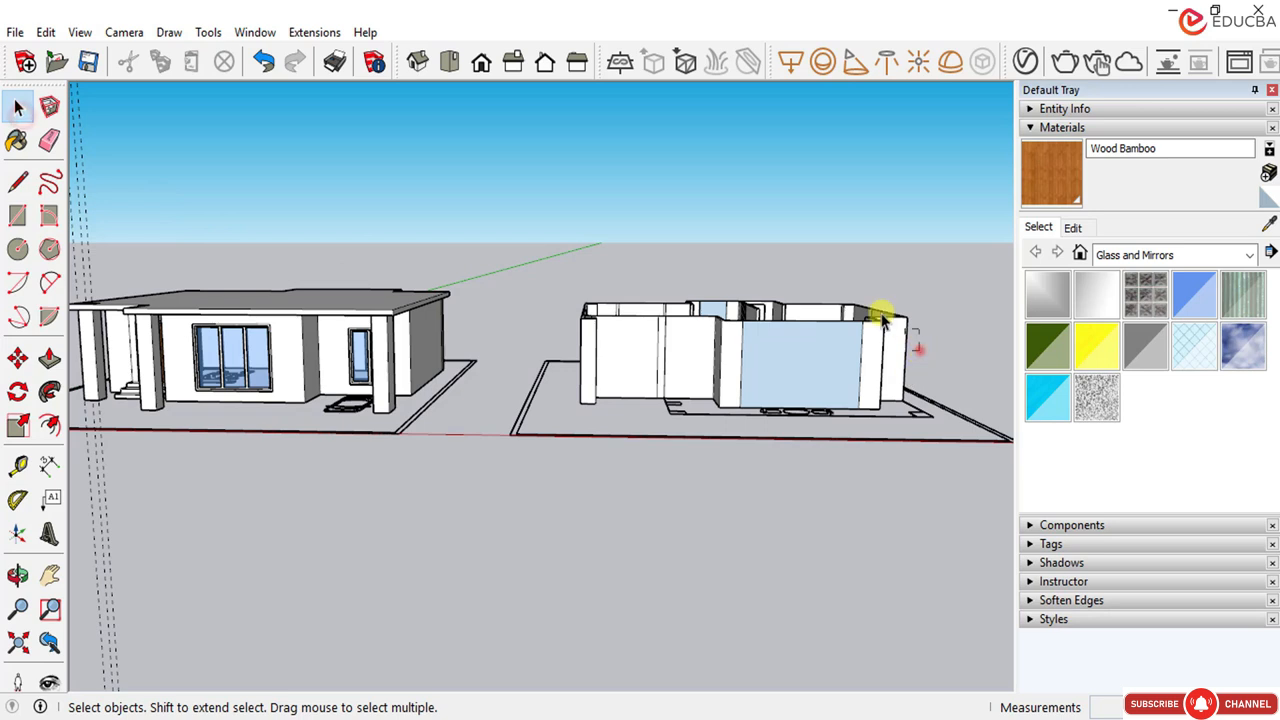
pyautogui.moveTo(535, 228); pyautogui.dragTo(535, 228)
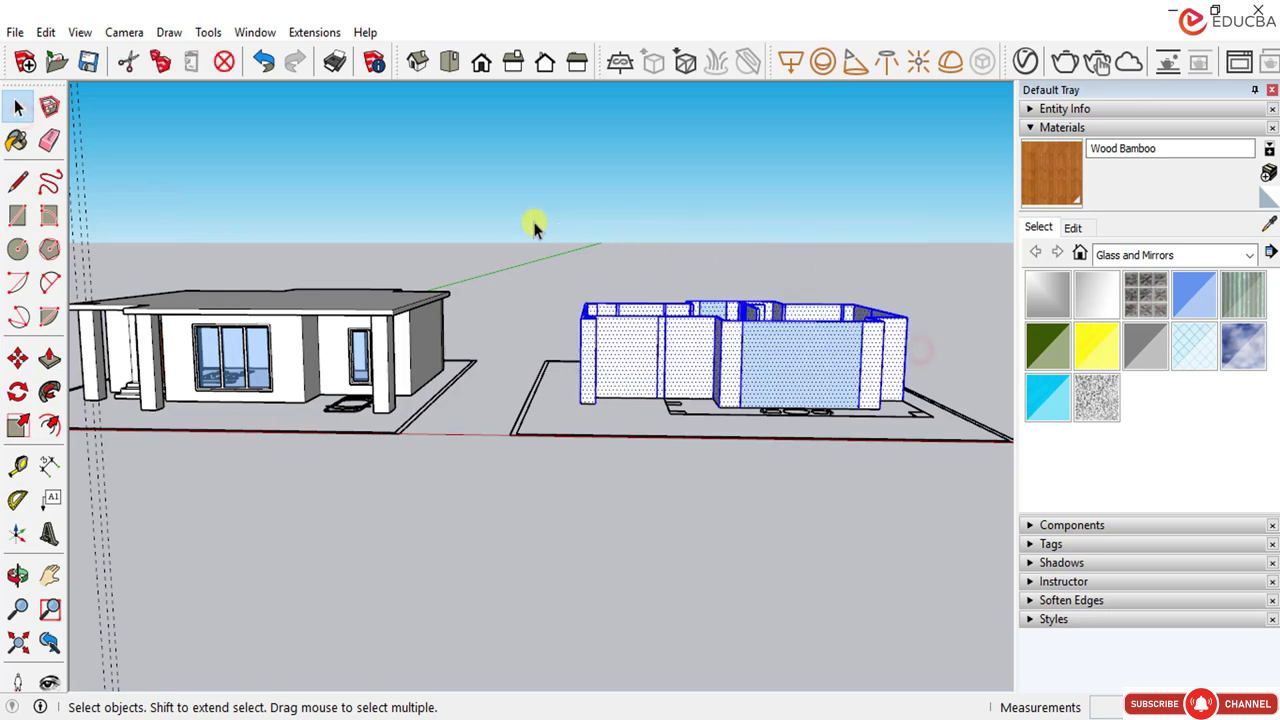
pyautogui.click(24, 360)
pyautogui.click(577, 404)
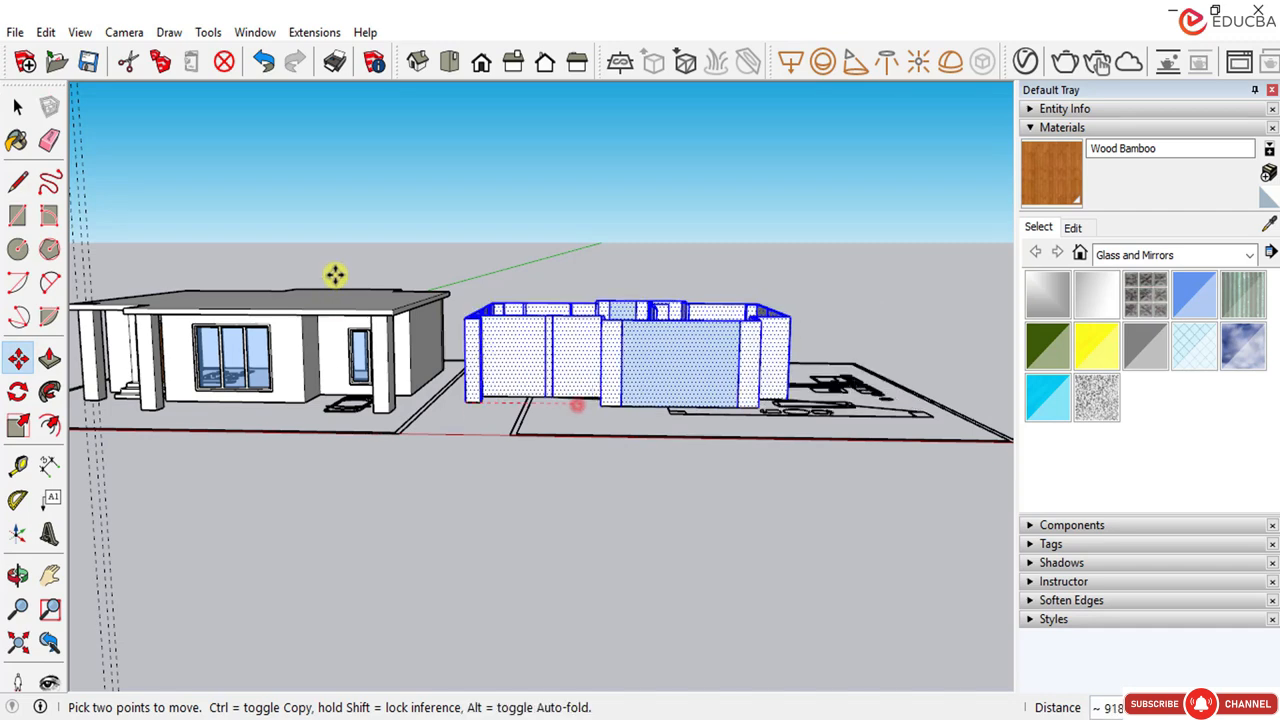
pyautogui.press('Escape')
pyautogui.press('space')
# Step: Copy the separate plan's extruded walls onto the roof slab, from their front corner column's base to the matching corner of the drawn rectangle
pyautogui.moveTo(572, 335); pyautogui.dragTo(640, 380, button='middle')
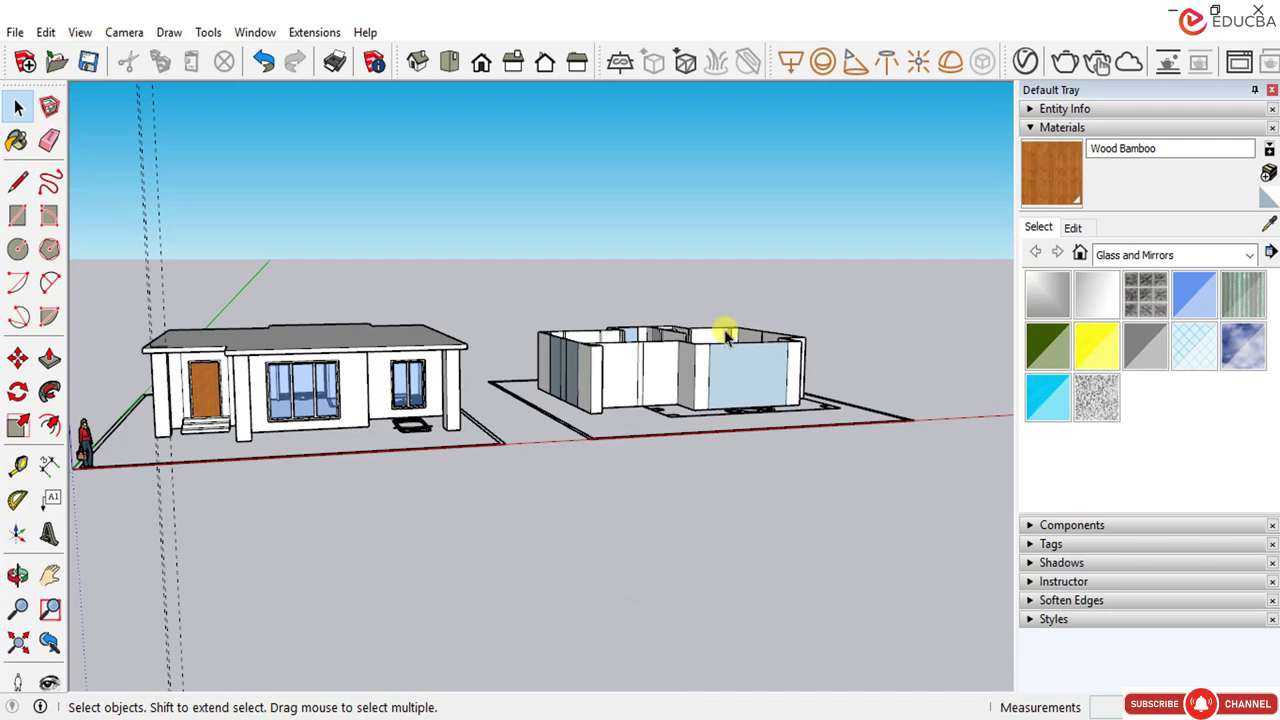
pyautogui.moveTo(727, 336); pyautogui.dragTo(637, 297, button='middle')
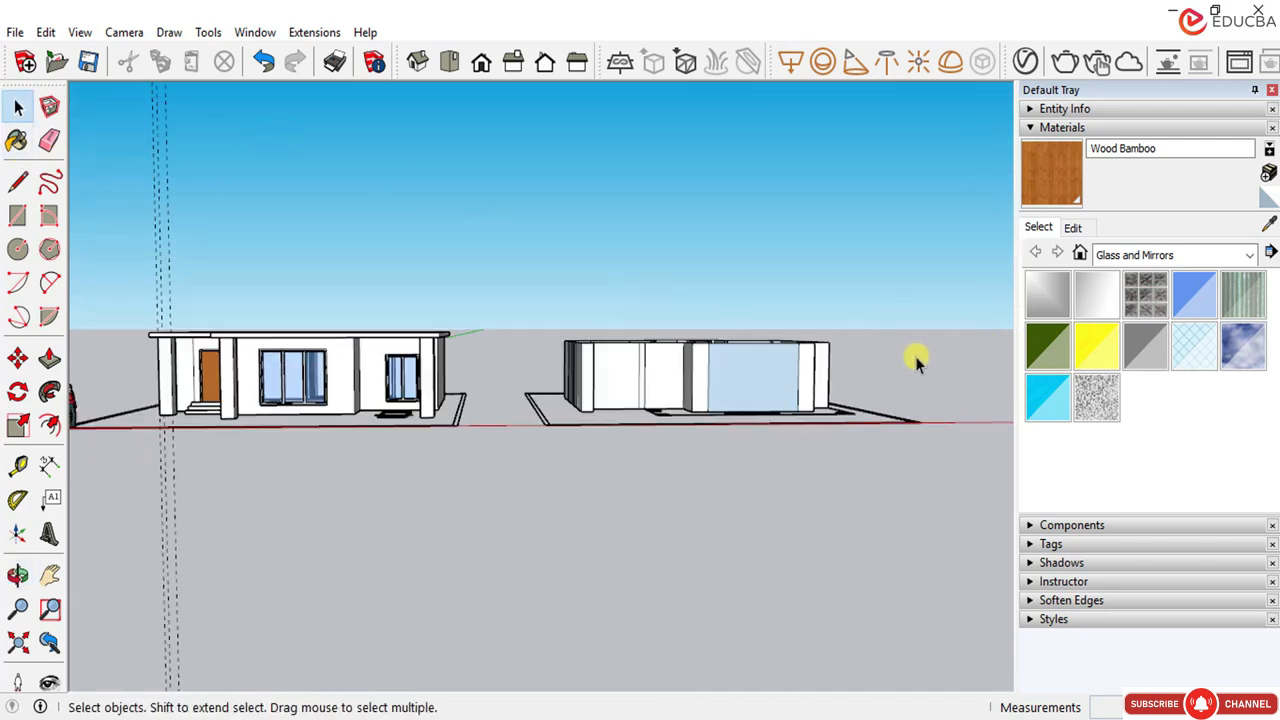
pyautogui.moveTo(481, 240); pyautogui.dragTo(483, 243)
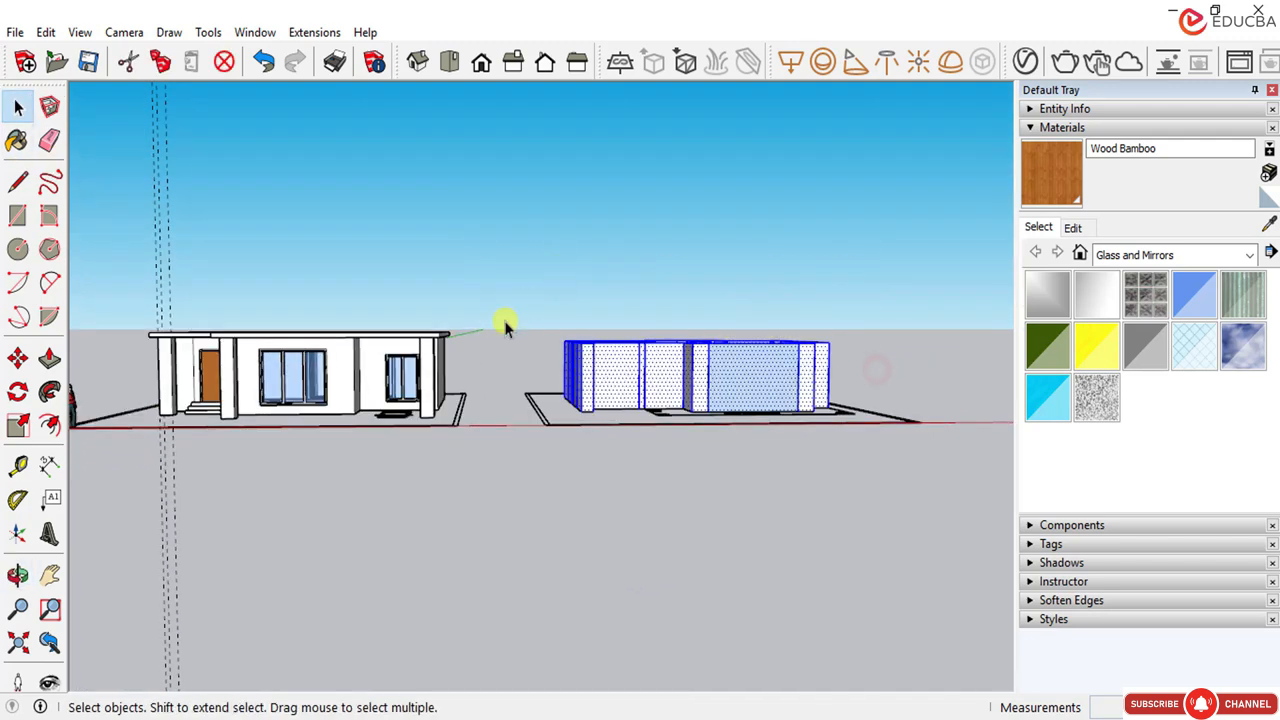
pyautogui.click(16, 360)
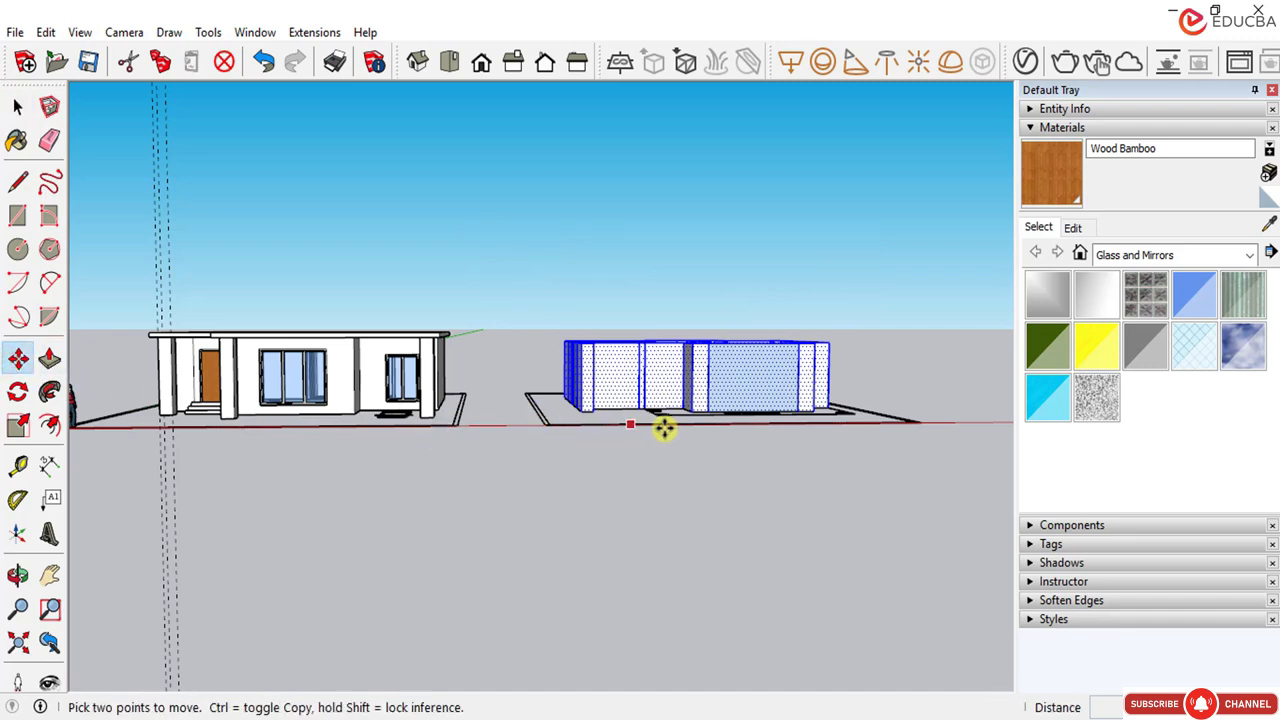
pyautogui.scroll(5, 664, 428)
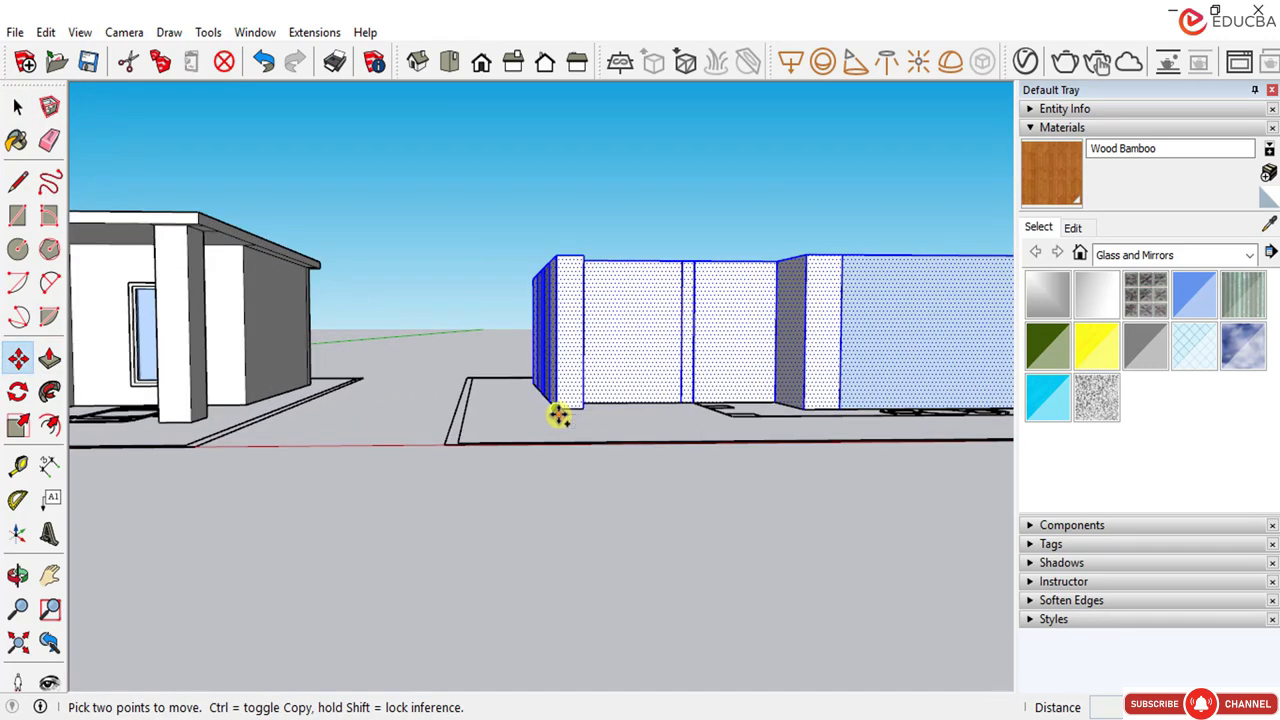
pyautogui.press('ctrl')
pyautogui.click(558, 415)
pyautogui.scroll(-10, 743, 457)
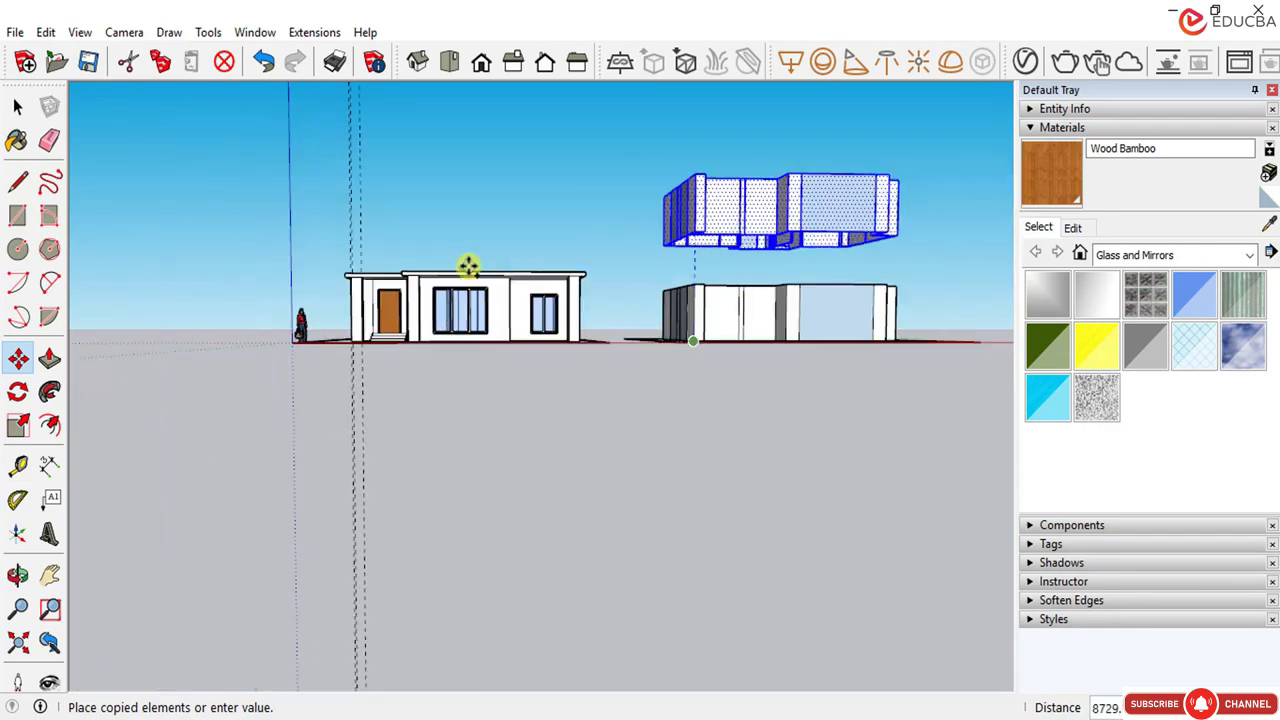
pyautogui.moveTo(468, 265); pyautogui.dragTo(531, 531, button='middle')
pyautogui.scroll(5, 377, 366)
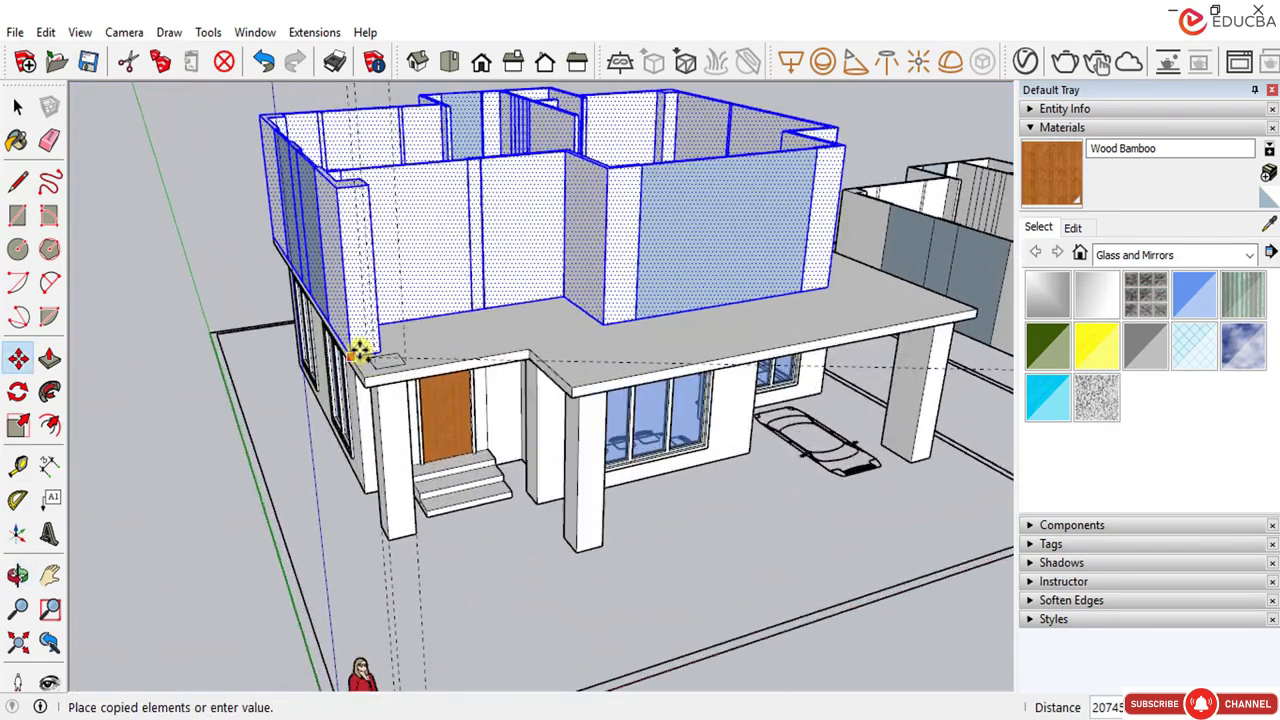
pyautogui.scroll(5, 359, 352)
pyautogui.scroll(-10, 290, 405)
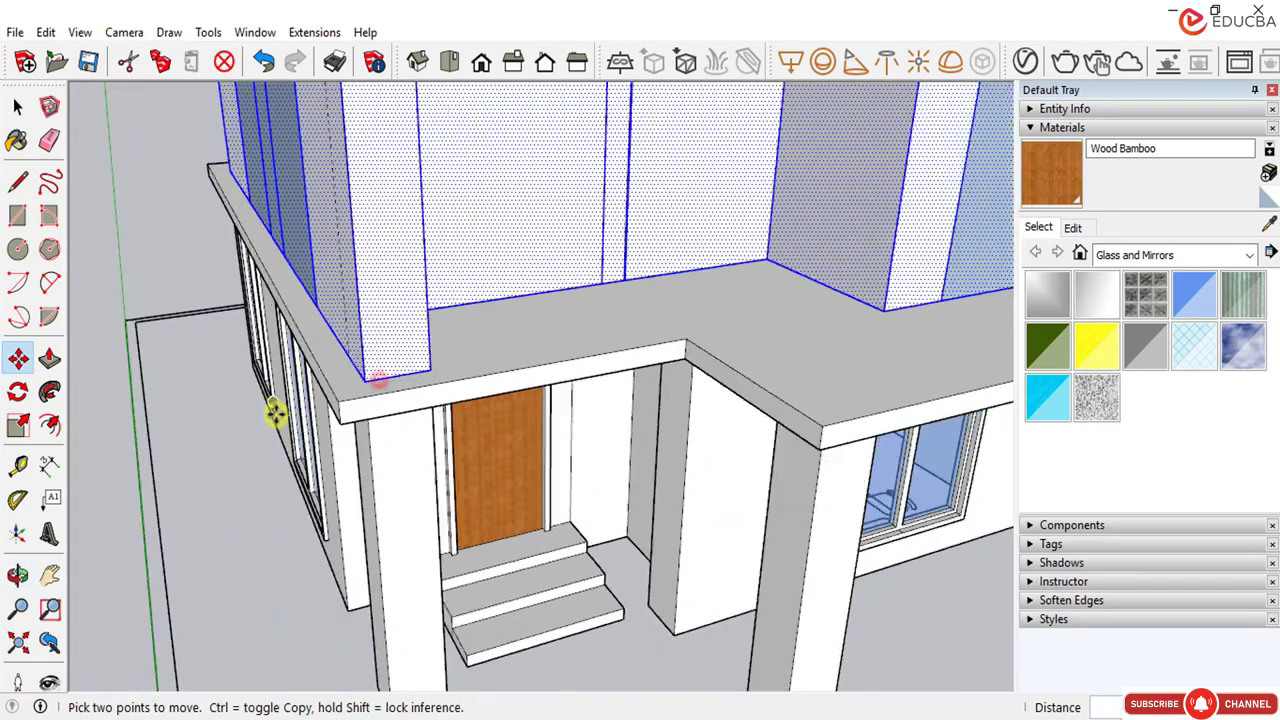
pyautogui.moveTo(306, 400); pyautogui.dragTo(700, 400, button='middle')
pyautogui.moveTo(285, 380)
pyautogui.mouseDown(button='middle')
pyautogui.moveTo(374, 337)
pyautogui.moveTo(197, 337)
pyautogui.moveTo(320, 291)
pyautogui.moveTo(398, 238)
pyautogui.moveTo(443, 277)
pyautogui.mouseUp(button='middle')
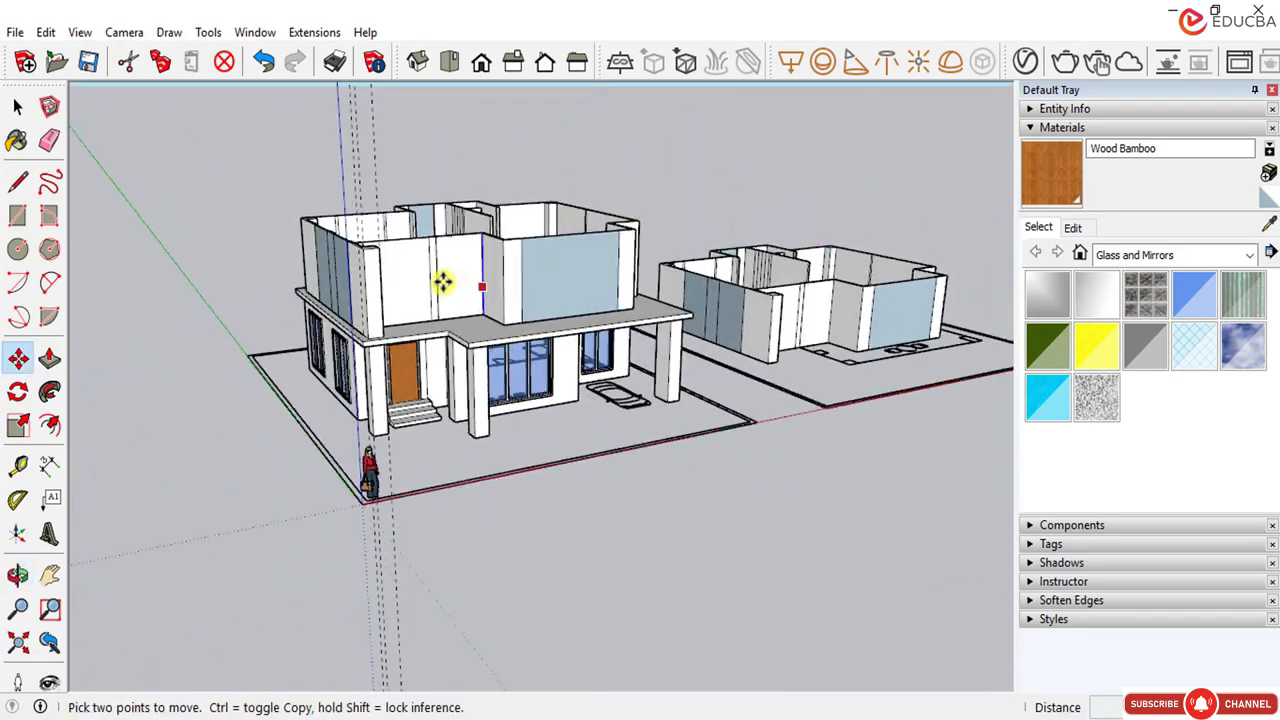
pyautogui.press('b')
pyautogui.press('space')
# Step: Delete the original extruded walls from the separate floor plan
pyautogui.moveTo(716, 225); pyautogui.dragTo(693, 386, button='middle')
pyautogui.scroll(3, 920, 334)
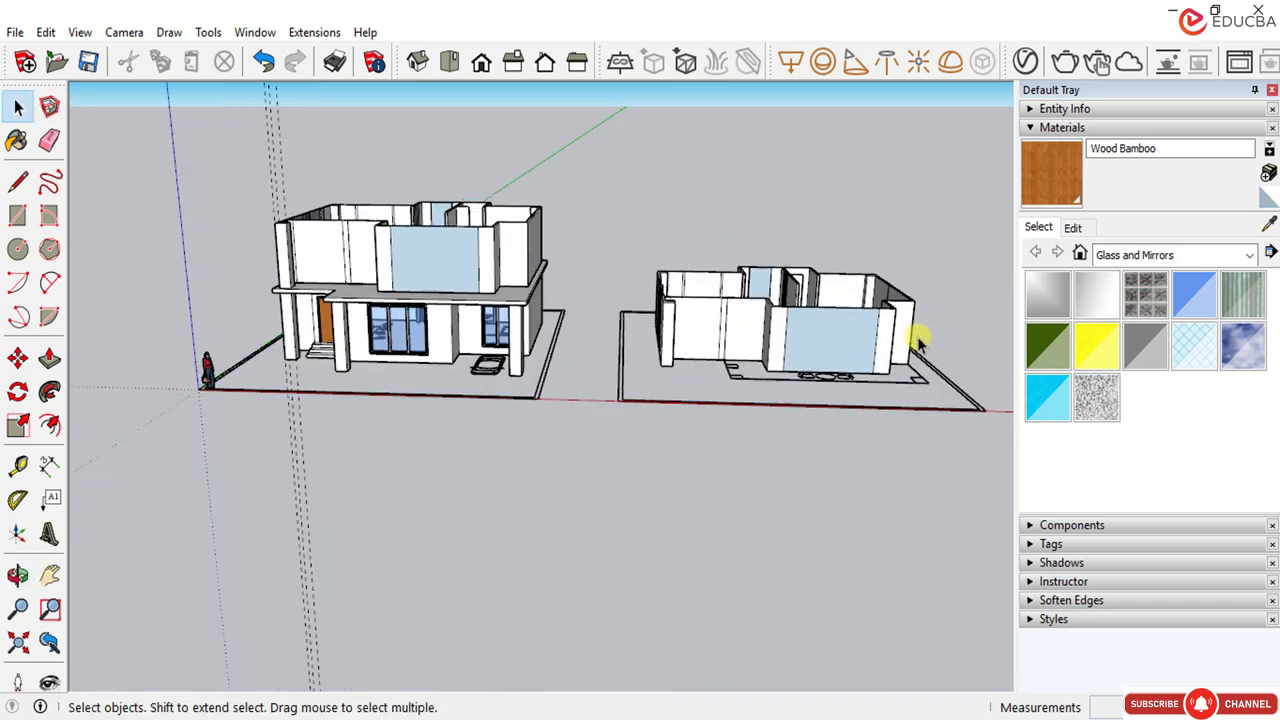
pyautogui.scroll(2, 885, 340)
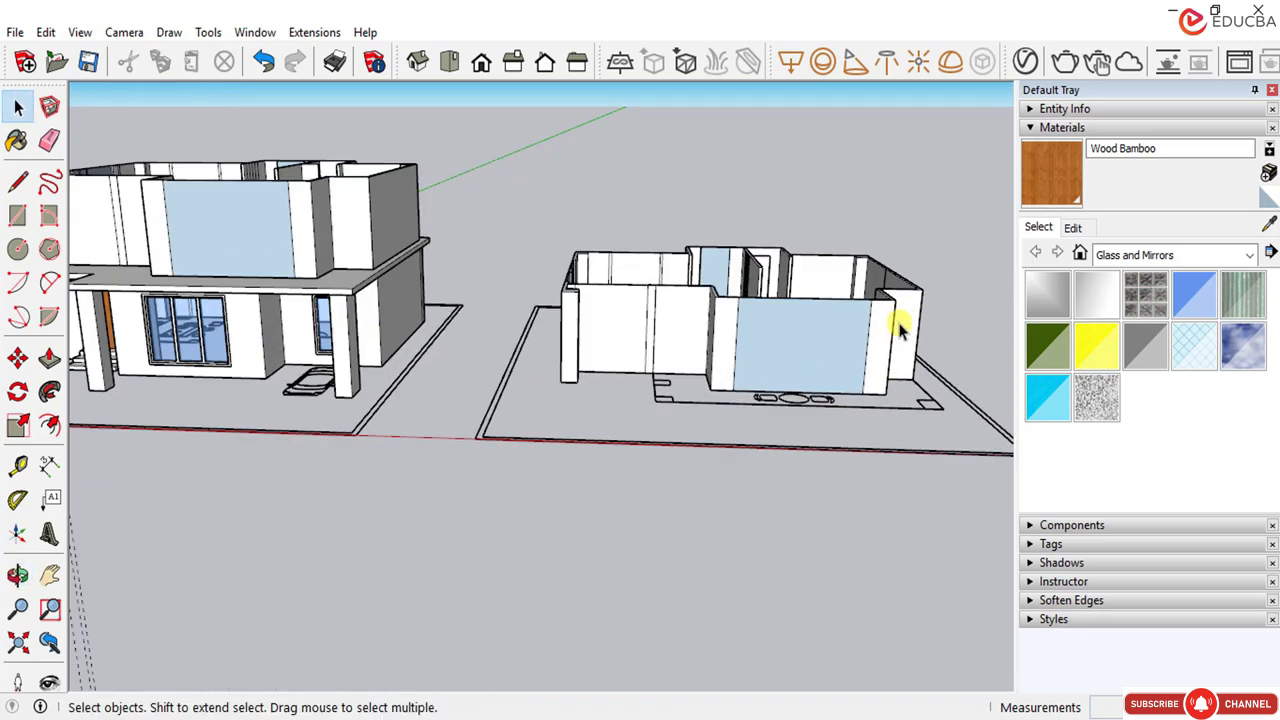
pyautogui.moveTo(900, 320); pyautogui.dragTo(895, 288, button='middle')
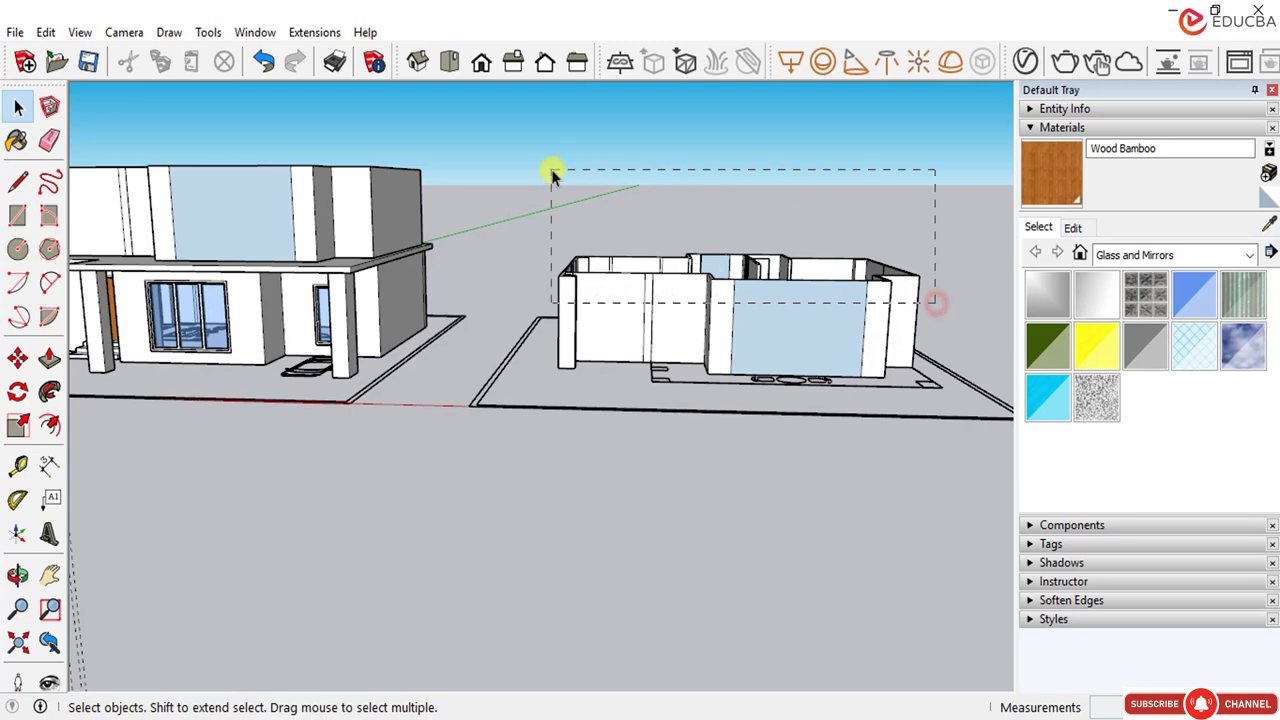
pyautogui.moveTo(552, 175); pyautogui.dragTo(535, 172)
pyautogui.press('Delete')
# Step: Examine the upper-storey walls on the roof slab and the cleared floor plan beside the house
pyautogui.moveTo(646, 277); pyautogui.dragTo(711, 420, button='middle')
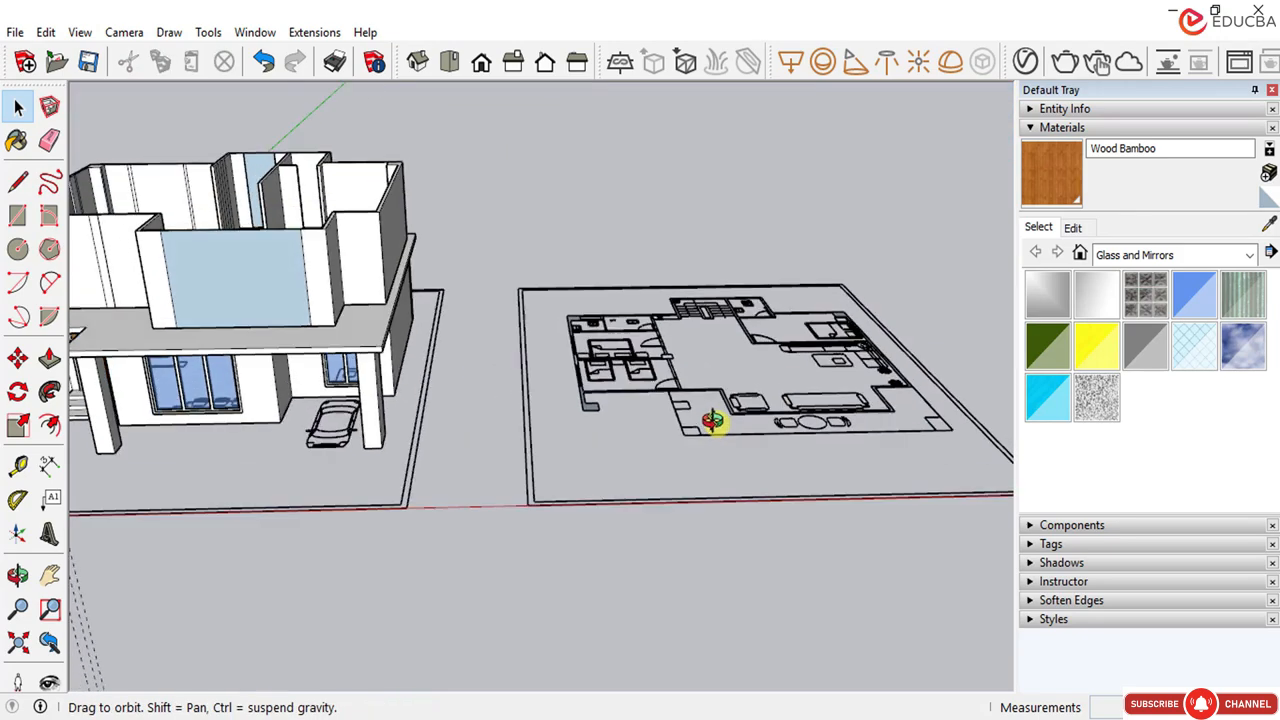
pyautogui.scroll(4, 757, 363)
pyautogui.scroll(-5, 625, 320)
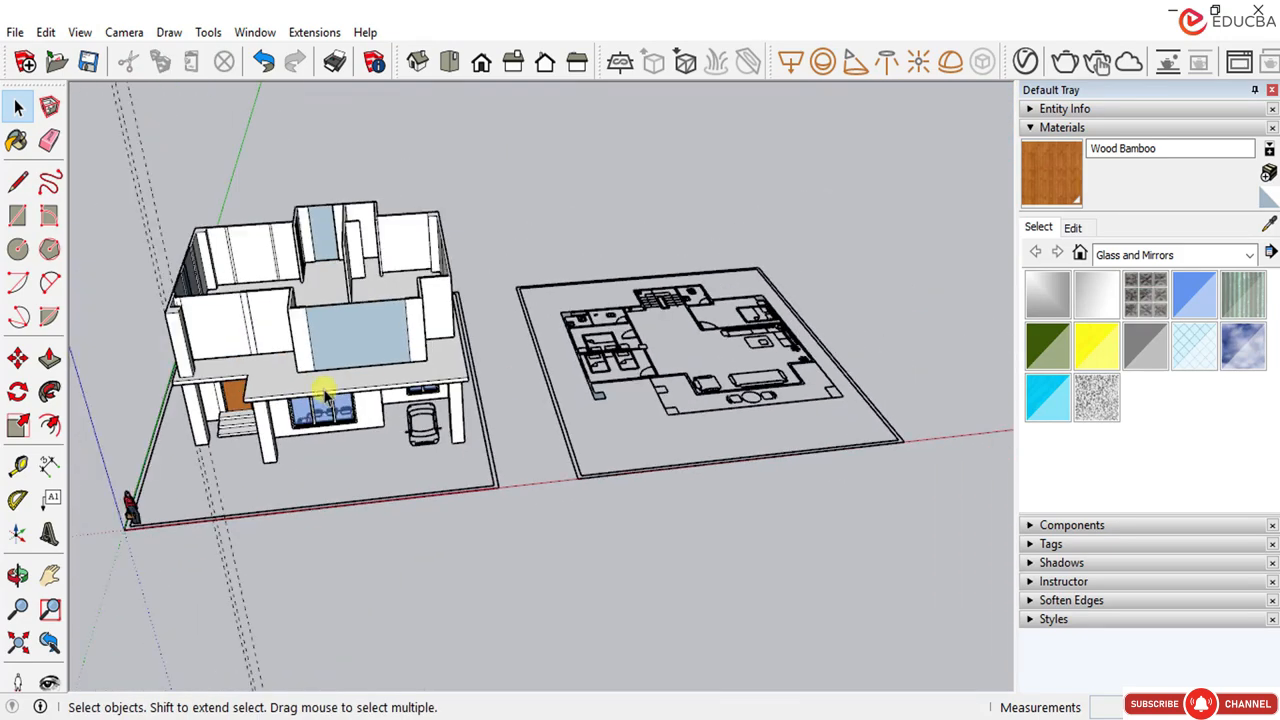
pyautogui.moveTo(329, 400); pyautogui.dragTo(333, 352, button='middle')
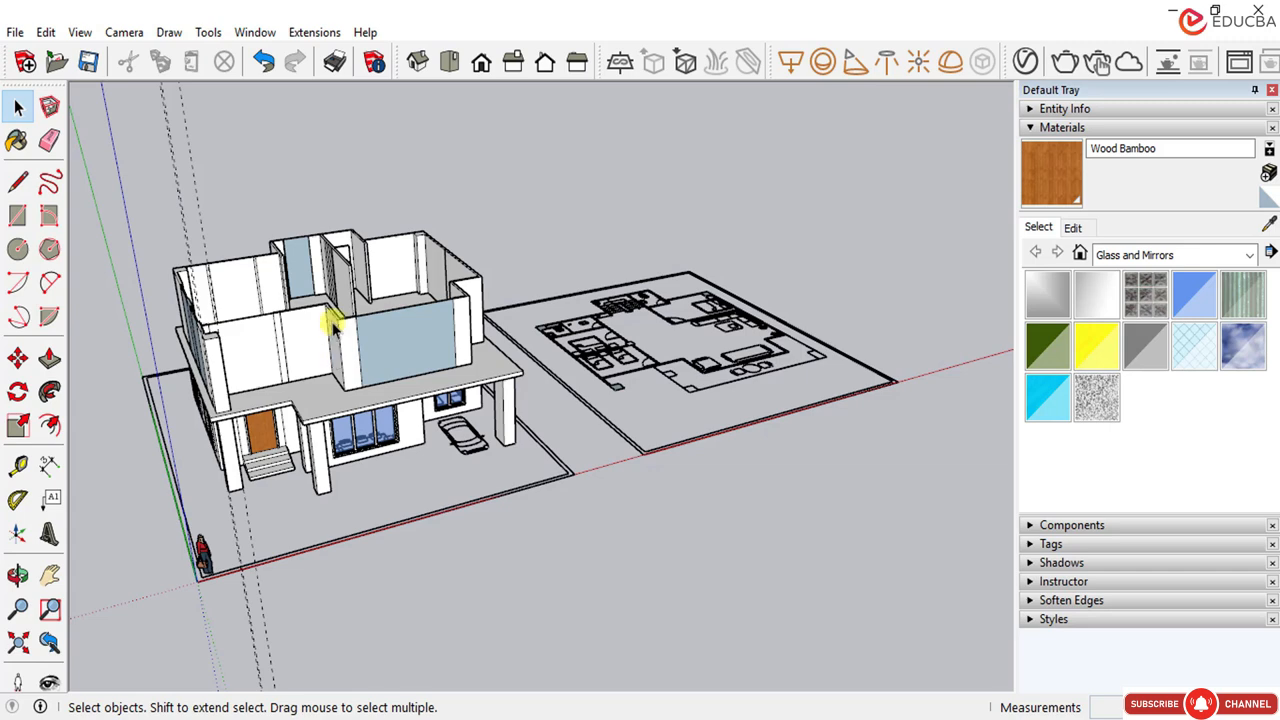
pyautogui.scroll(-3, 335, 330)
pyautogui.moveTo(335, 330)
pyautogui.mouseDown(button='middle')
pyautogui.moveTo(214, 371)
pyautogui.moveTo(297, 326)
pyautogui.mouseUp(button='middle')
pyautogui.scroll(6, 249, 366)
pyautogui.scroll(-3, 303, 334)
pyautogui.moveTo(425, 376); pyautogui.dragTo(483, 510, button='middle')
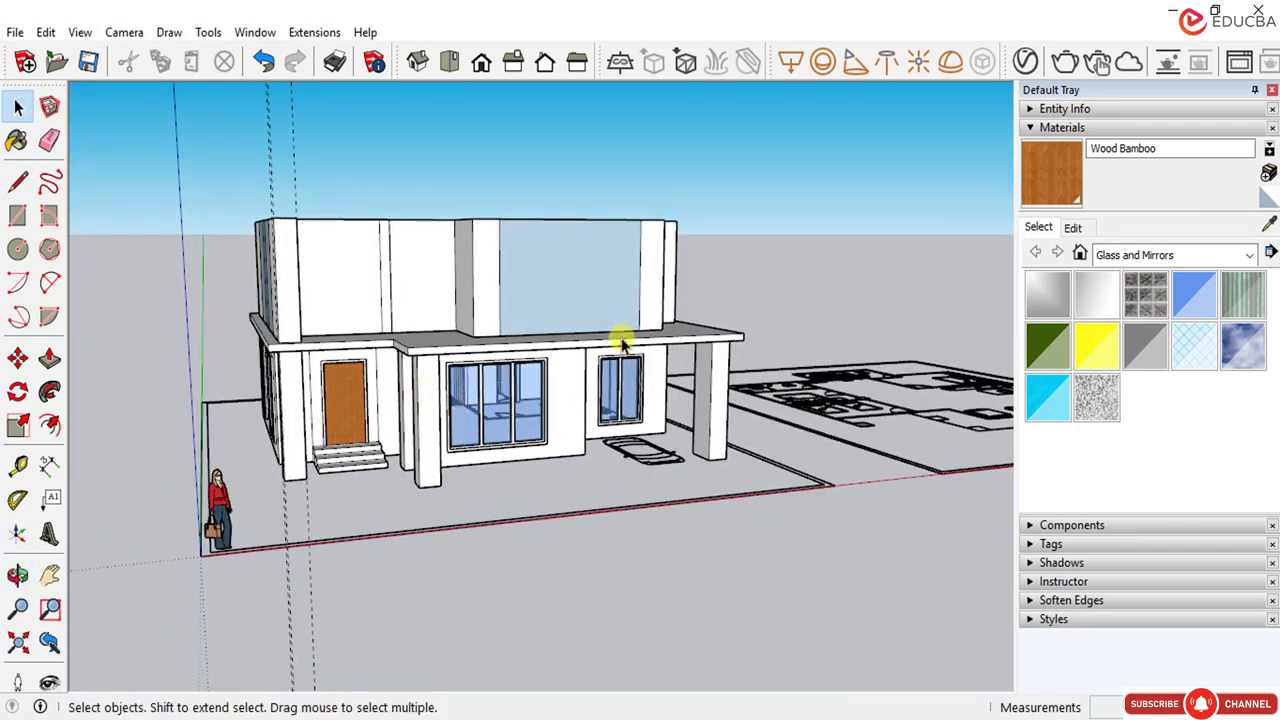
pyautogui.moveTo(547, 334)
pyautogui.mouseDown(button='middle')
pyautogui.moveTo(523, 406)
pyautogui.moveTo(400, 374)
pyautogui.mouseUp(button='middle')
pyautogui.scroll(-3, 894, 457)
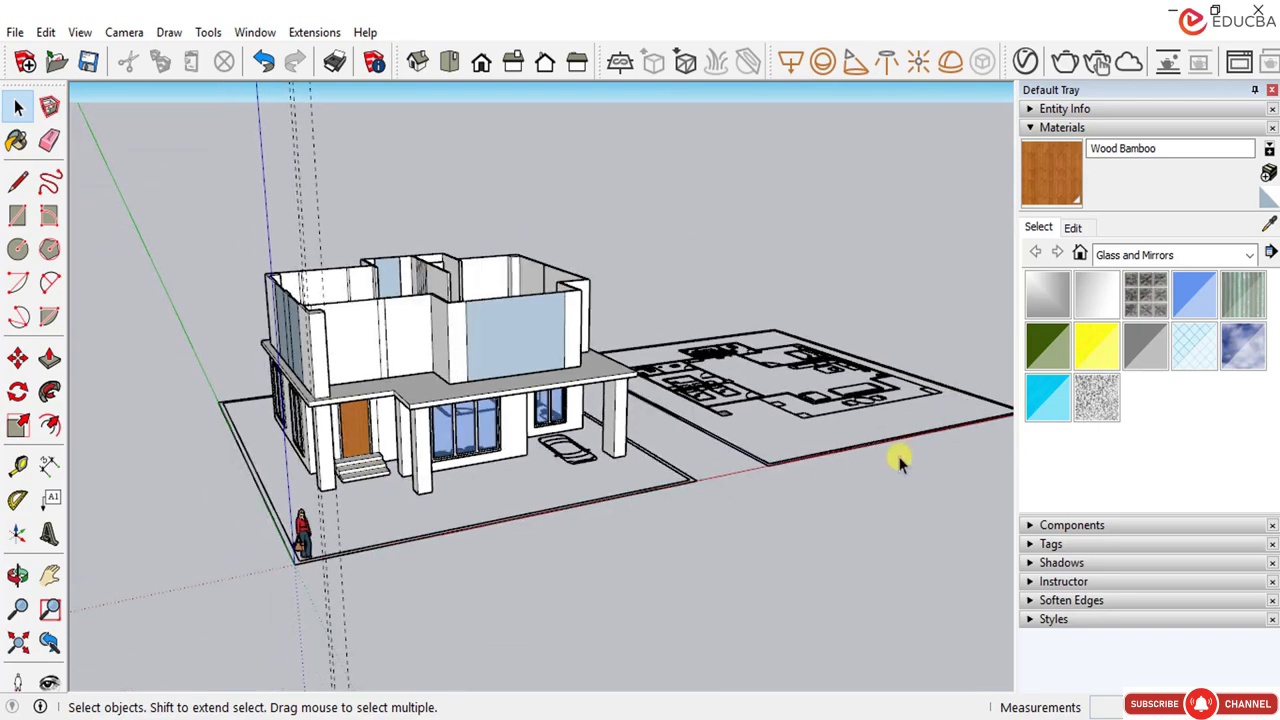
# Step: Examine the wall outlines, window openings and room layout of the separate upper-floor plan up close
pyautogui.scroll(5, 878, 400)
pyautogui.scroll(8, 878, 400)
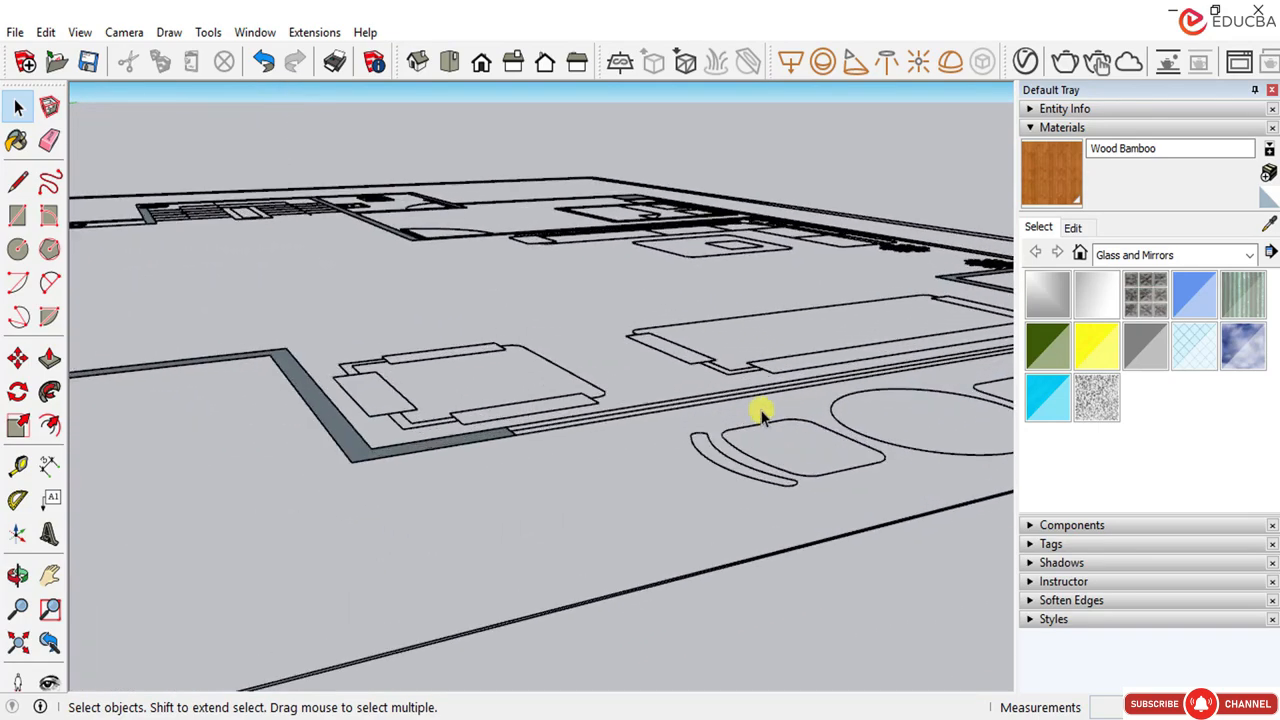
pyautogui.moveTo(763, 411); pyautogui.dragTo(739, 470, button='middle')
pyautogui.scroll(-5, 705, 455)
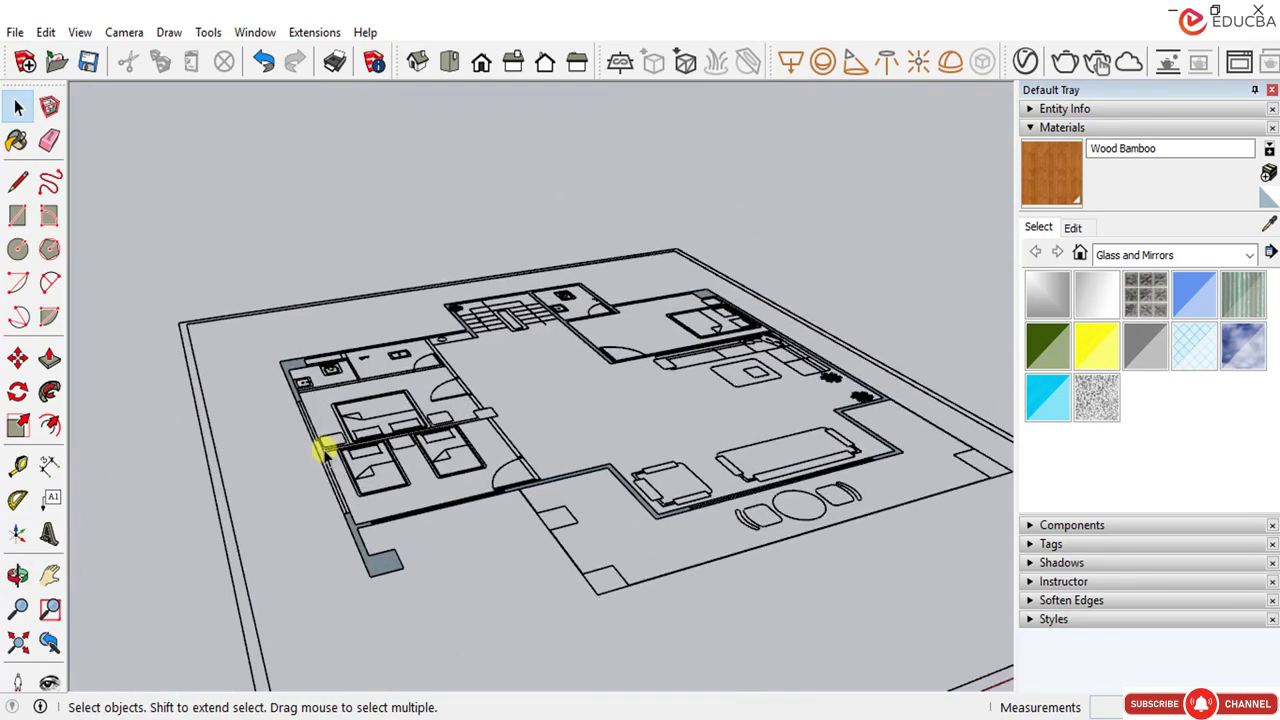
pyautogui.scroll(5, 290, 400)
pyautogui.scroll(1, 280, 388)
pyautogui.scroll(-4, 500, 383)
pyautogui.moveTo(588, 366); pyautogui.dragTo(560, 343, button='middle')
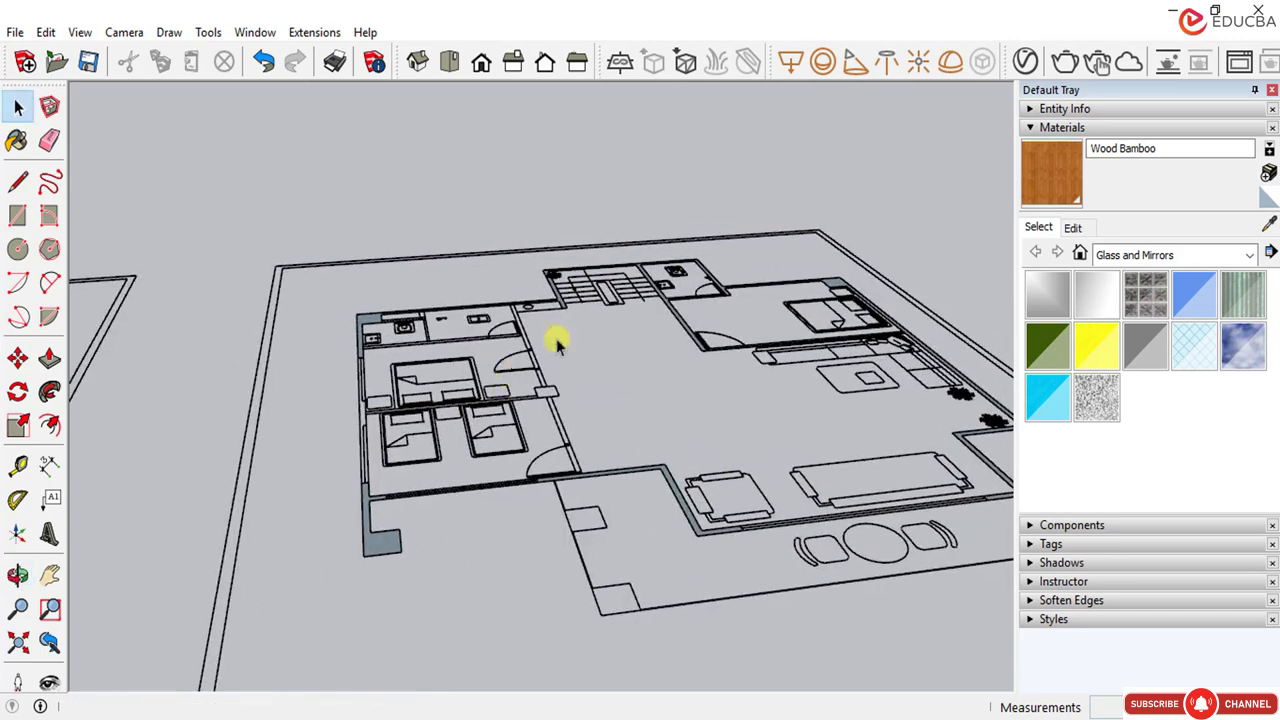
# Step: Compare the upper-storey walls with the ground floor's windows and columns from the front and side of the house
pyautogui.scroll(-4, 724, 303)
pyautogui.moveTo(519, 428); pyautogui.dragTo(629, 394, button='middle')
pyautogui.scroll(-3, 857, 343)
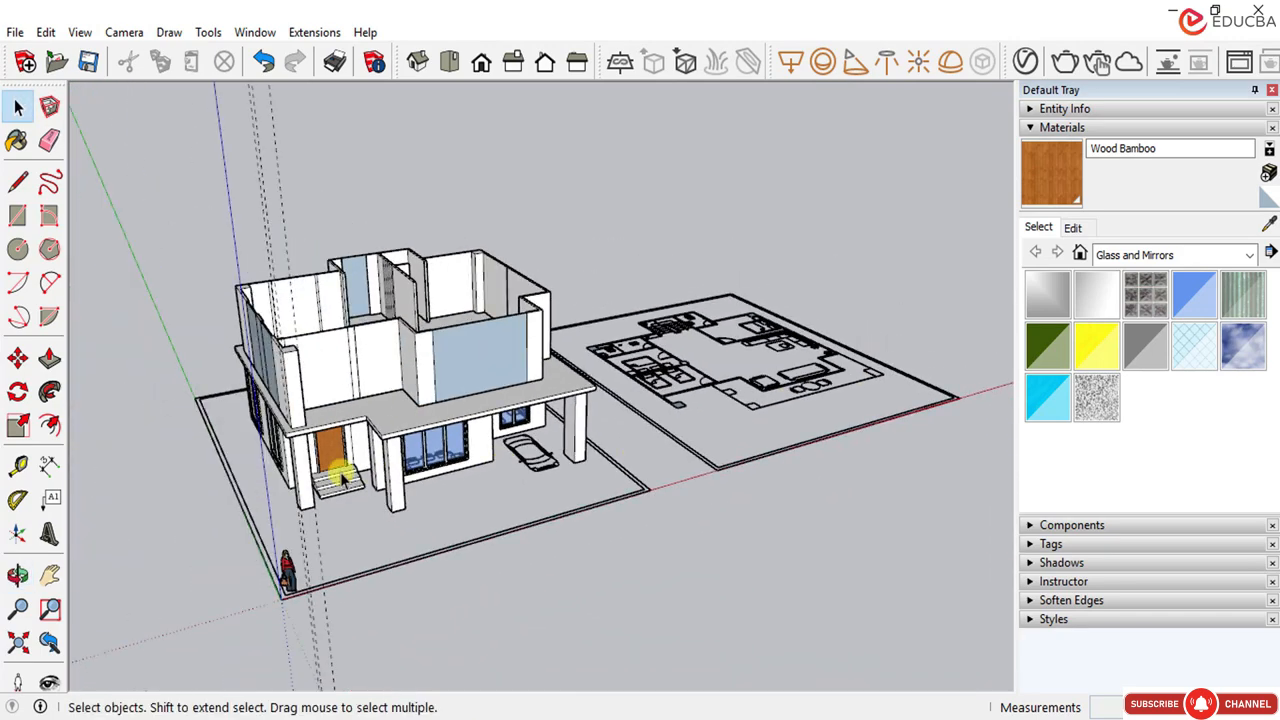
pyautogui.scroll(3, 502, 372)
pyautogui.moveTo(499, 347)
pyautogui.mouseDown(button='middle')
pyautogui.moveTo(240, 368)
pyautogui.moveTo(437, 357)
pyautogui.mouseUp(button='middle')
pyautogui.scroll(-3, 365, 372)
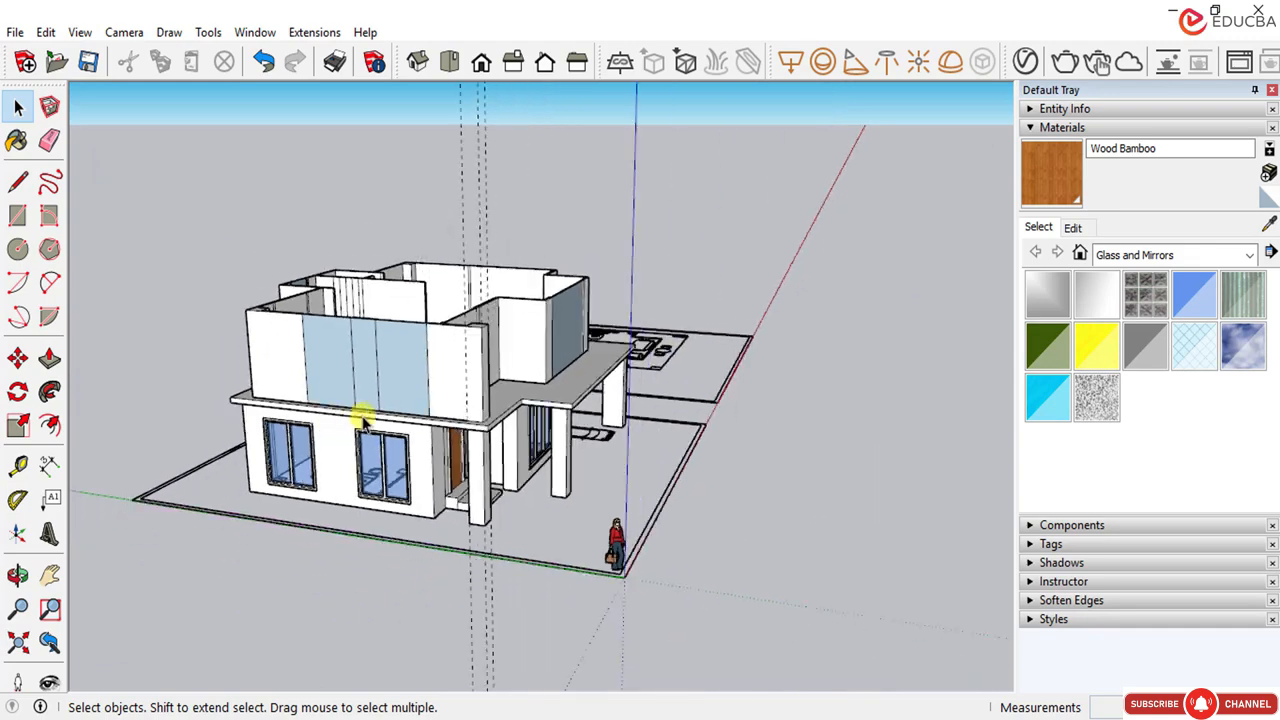
pyautogui.moveTo(366, 408)
pyautogui.mouseDown(button='middle')
pyautogui.moveTo(443, 457)
pyautogui.moveTo(429, 366)
pyautogui.moveTo(377, 357)
pyautogui.moveTo(509, 362)
pyautogui.moveTo(472, 375)
pyautogui.mouseUp(button='middle')
pyautogui.scroll(3, 430, 370)
pyautogui.scroll(2, 430, 372)
pyautogui.scroll(-2, 449, 360)
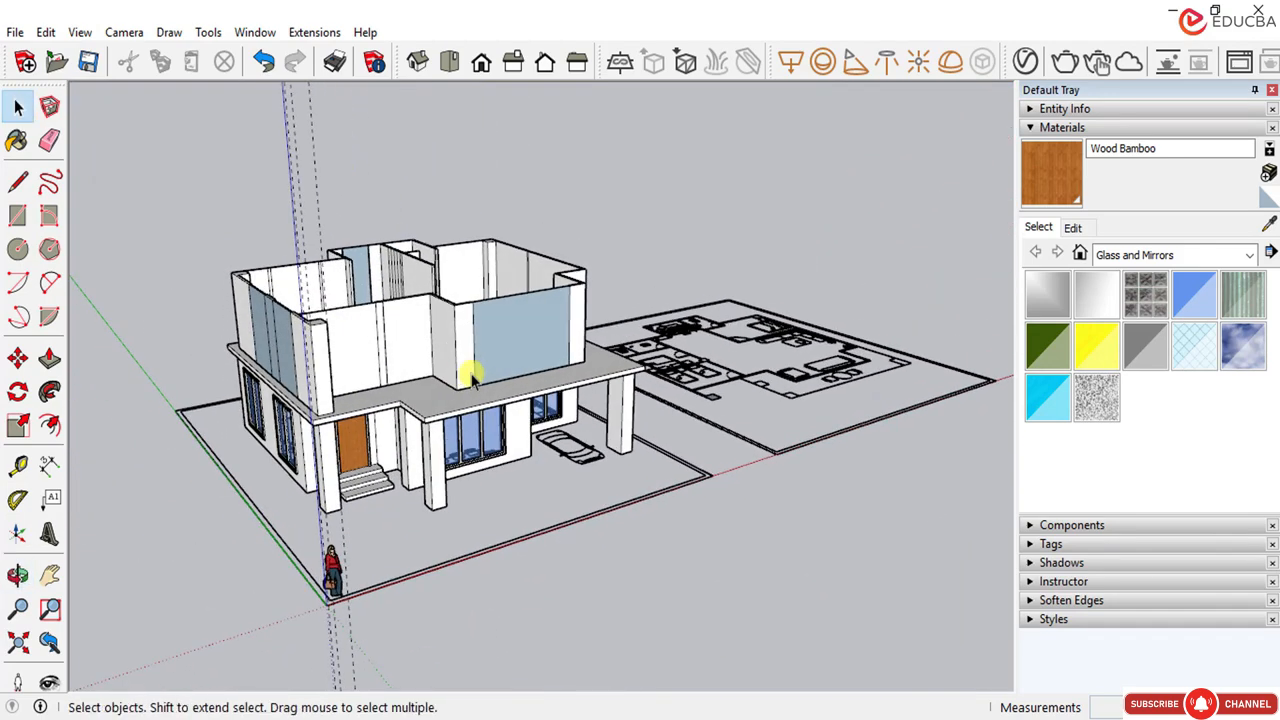
# Step: Measure the width of the front window opening behind the sofa on the separate floor plan in top view
pyautogui.scroll(6, 840, 400)
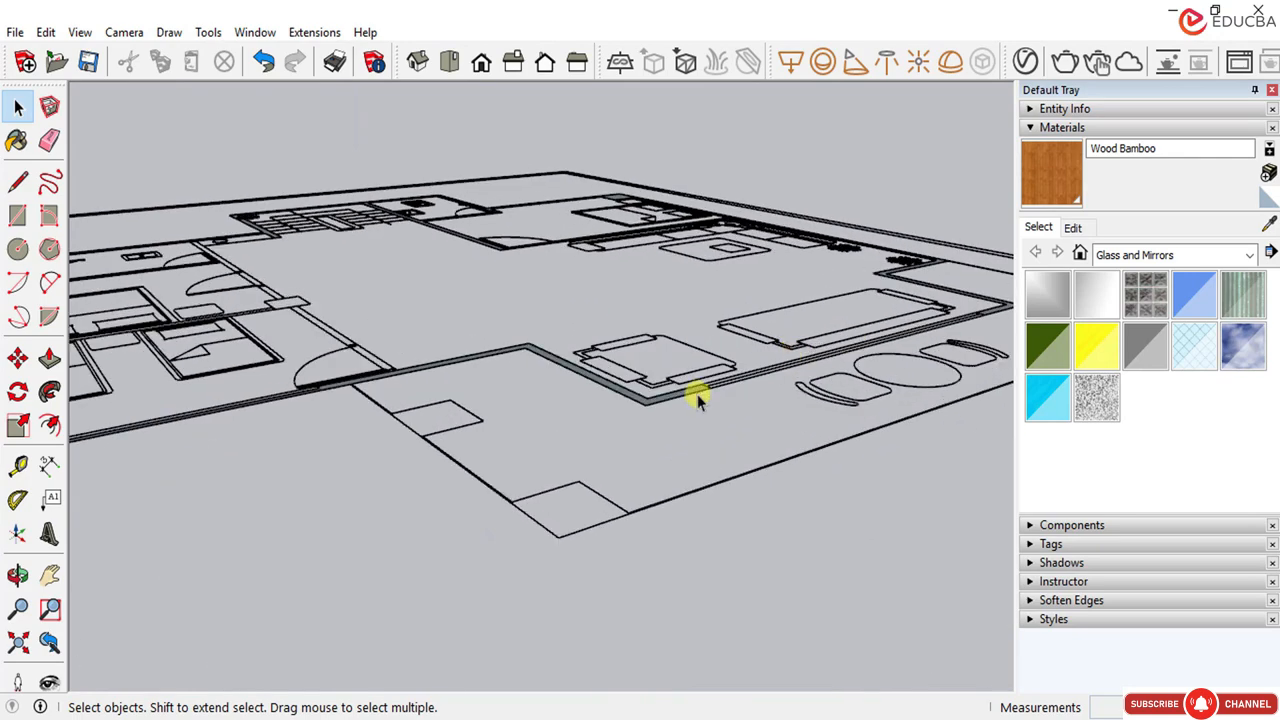
pyautogui.moveTo(697, 391); pyautogui.dragTo(531, 240, button='middle')
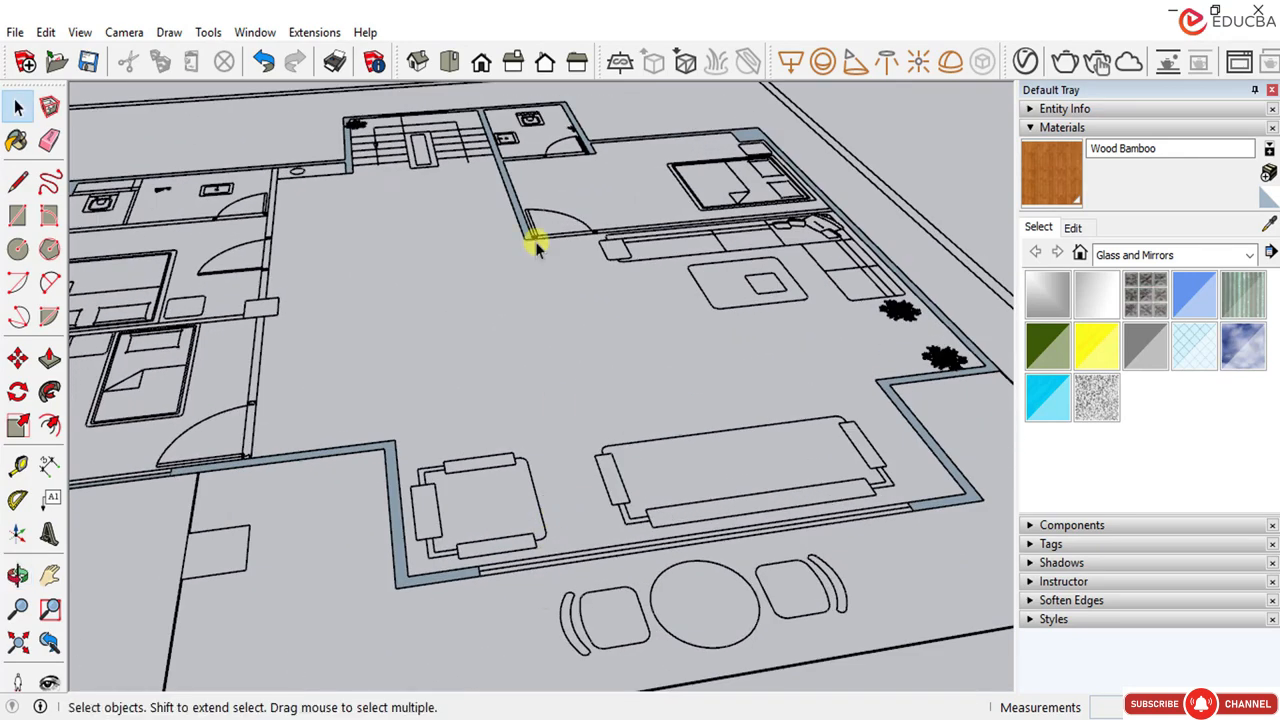
pyautogui.click(481, 62)
pyautogui.click(448, 62)
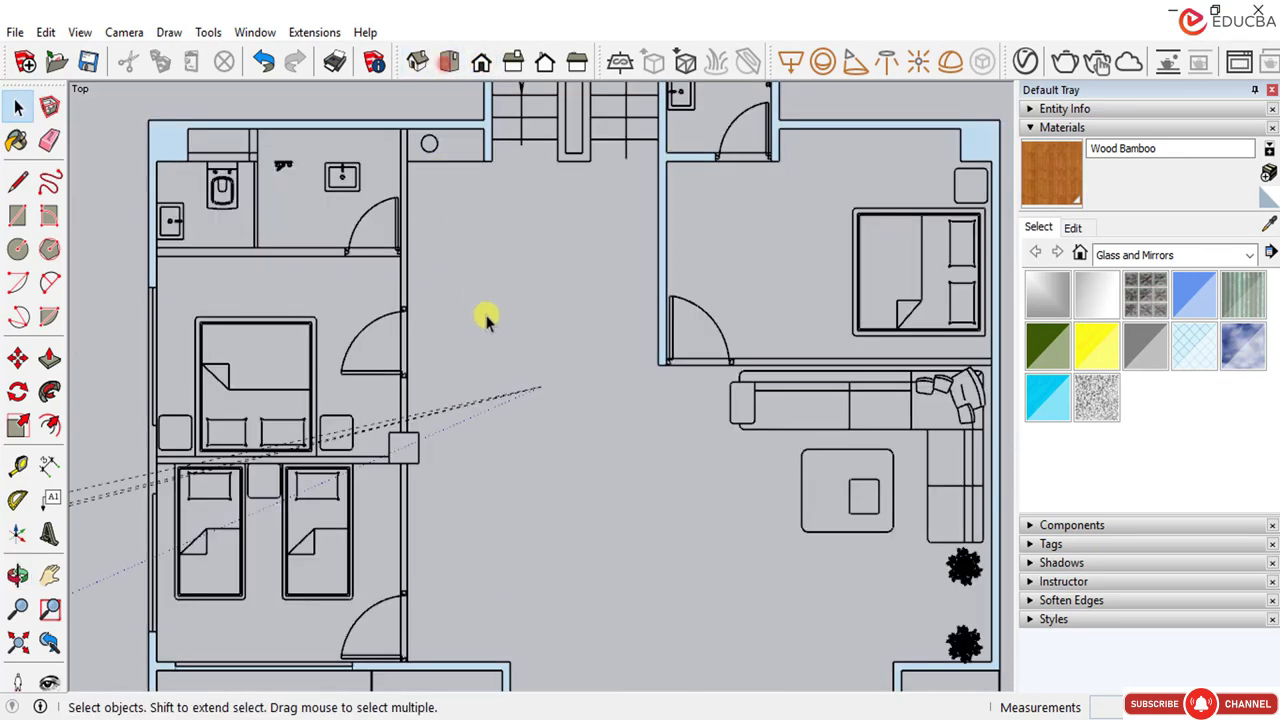
pyautogui.scroll(3, 541, 592)
pyautogui.scroll(3, 605, 540)
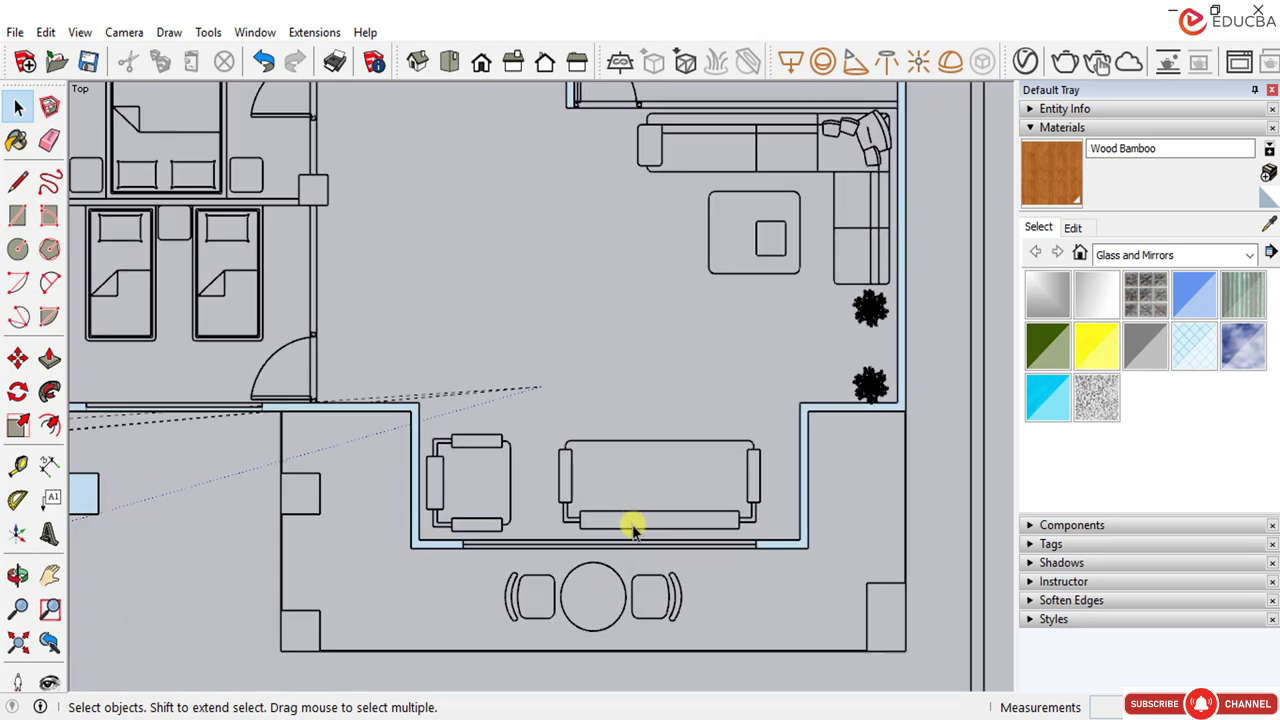
pyautogui.click(50, 465)
pyautogui.scroll(2, 477, 560)
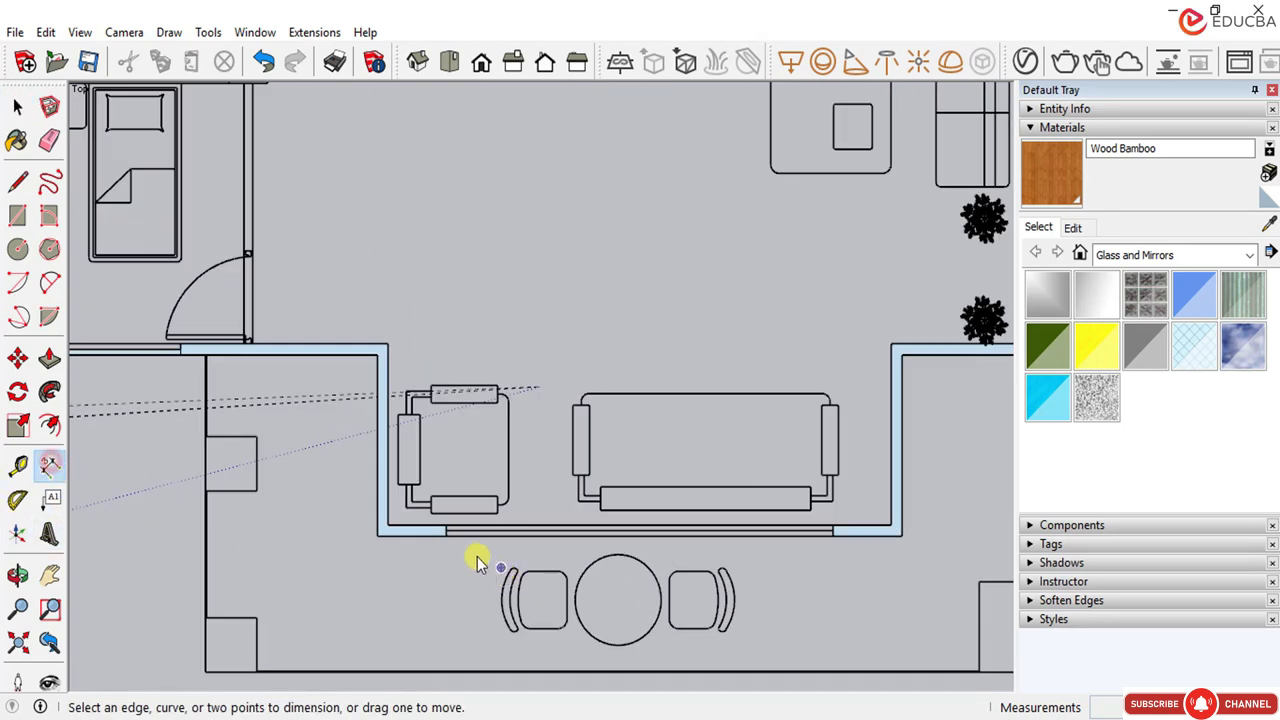
pyautogui.click(447, 537)
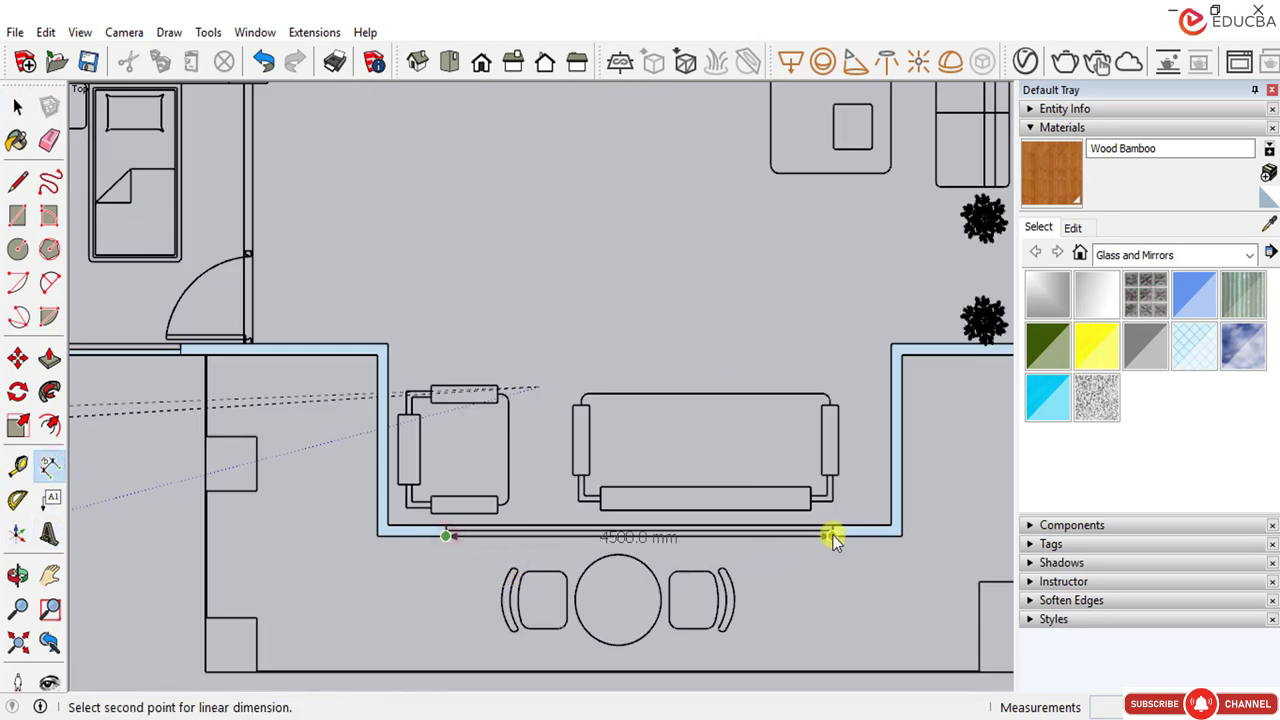
pyautogui.click(852, 434)
# Step: Measure the base width of the blue front wall panel on the upper storey with the Dimension tool
pyautogui.scroll(-5, 851, 437)
pyautogui.scroll(-4, 891, 480)
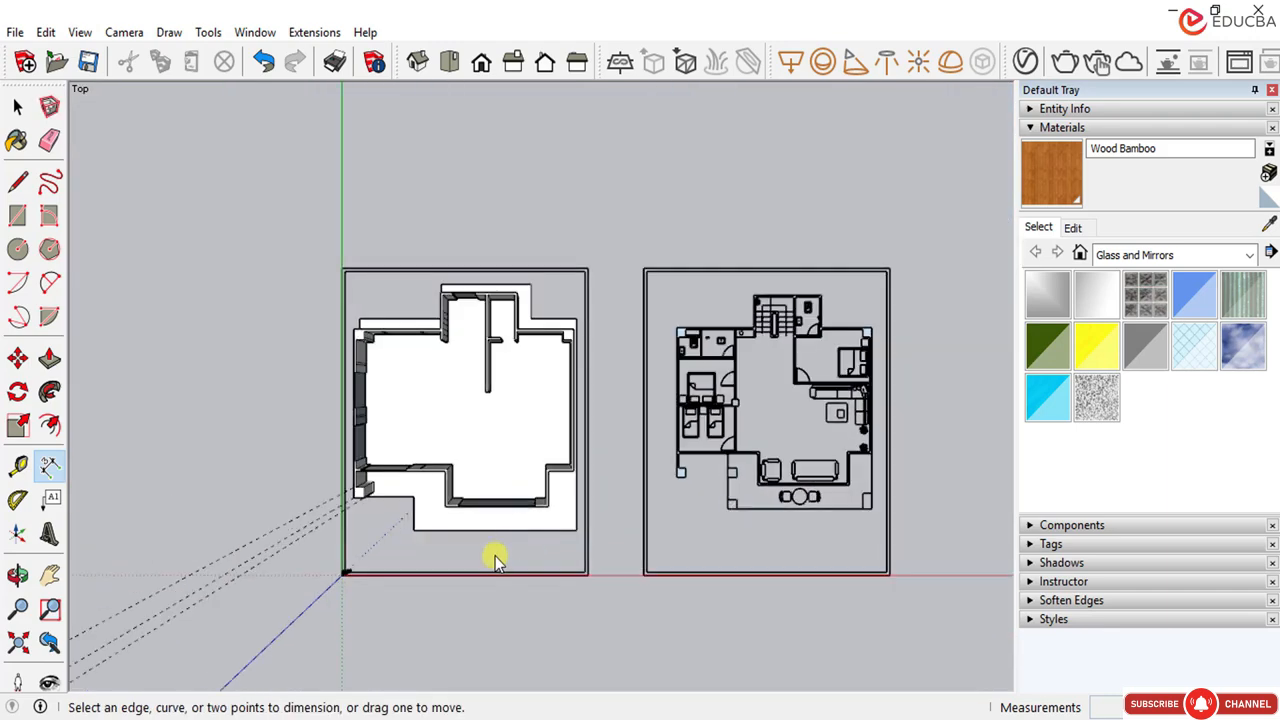
pyautogui.scroll(4, 480, 540)
pyautogui.press('o')
pyautogui.moveTo(450, 460); pyautogui.dragTo(540, 245, button='middle')
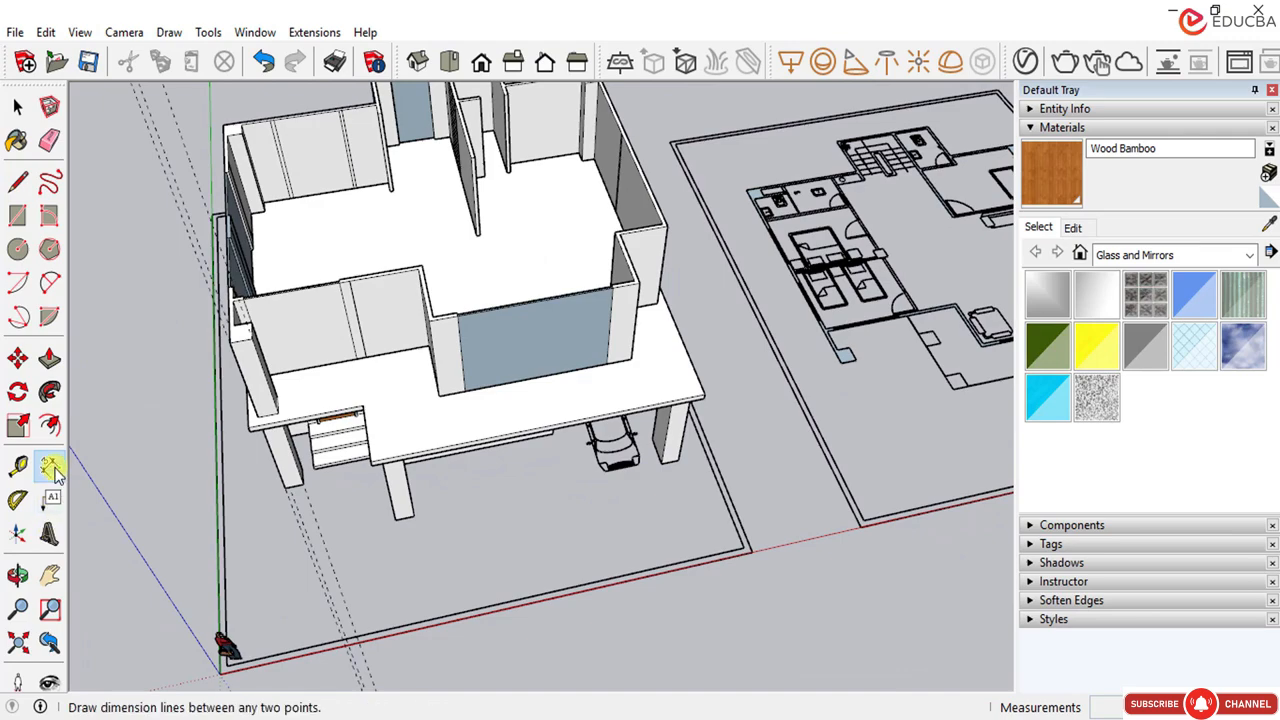
pyautogui.scroll(5, 468, 385)
pyautogui.click(455, 418)
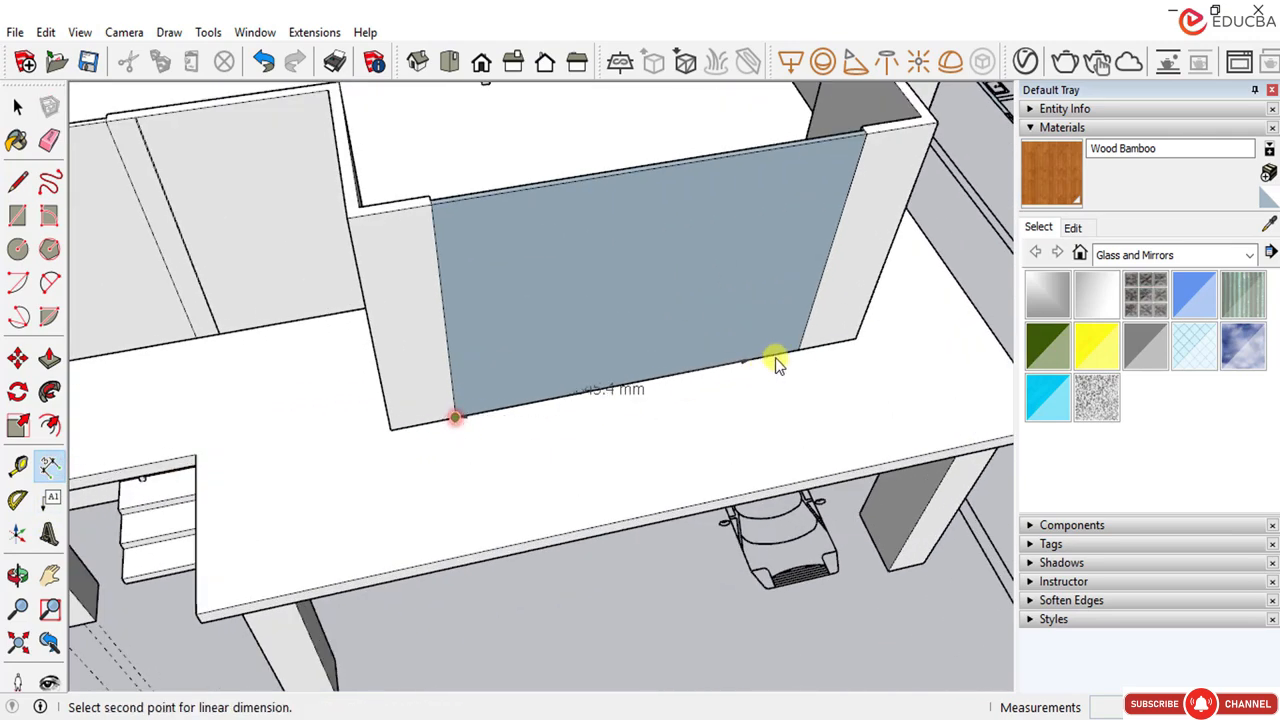
pyautogui.click(808, 388)
pyautogui.scroll(-4, 705, 388)
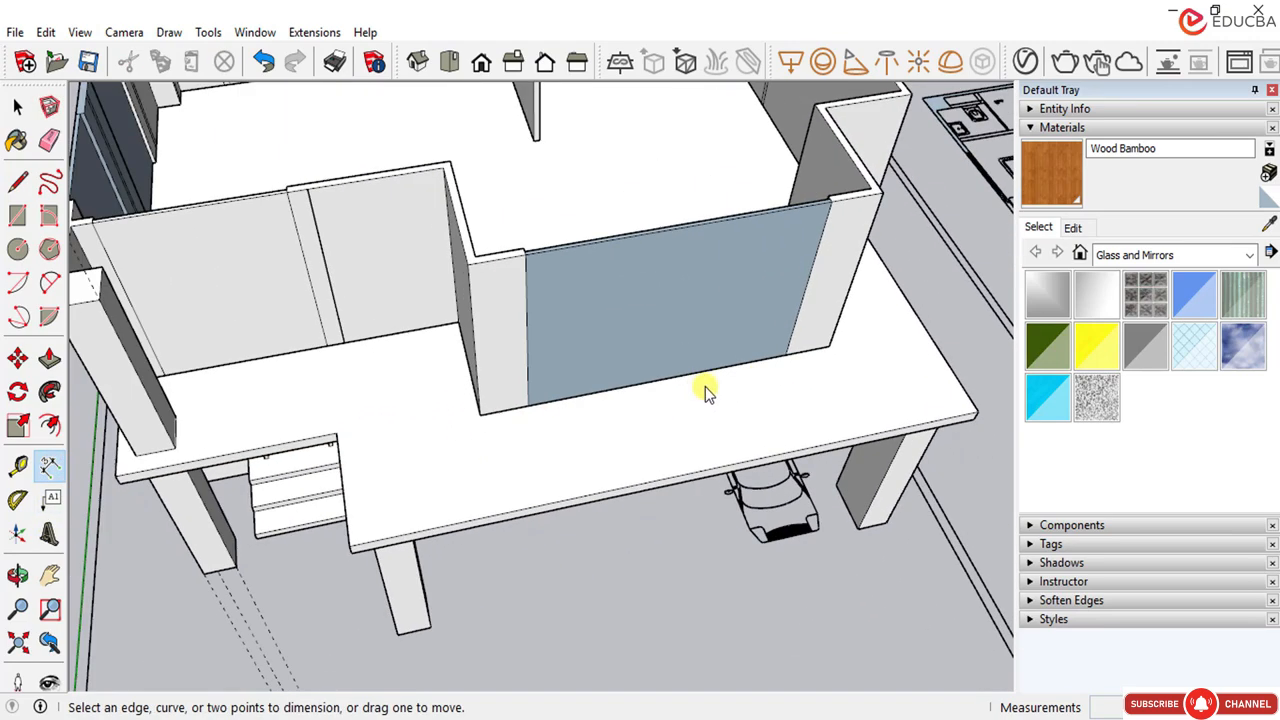
# Step: Examine the upper storey's blue front panel in relation to the ground-floor window and roof slab below
pyautogui.moveTo(705, 388); pyautogui.dragTo(686, 294, button='middle')
pyautogui.scroll(-3, 640, 450)
pyautogui.moveTo(626, 488); pyautogui.dragTo(666, 380, button='middle')
pyautogui.scroll(-3, 825, 538)
pyautogui.scroll(3, 380, 385)
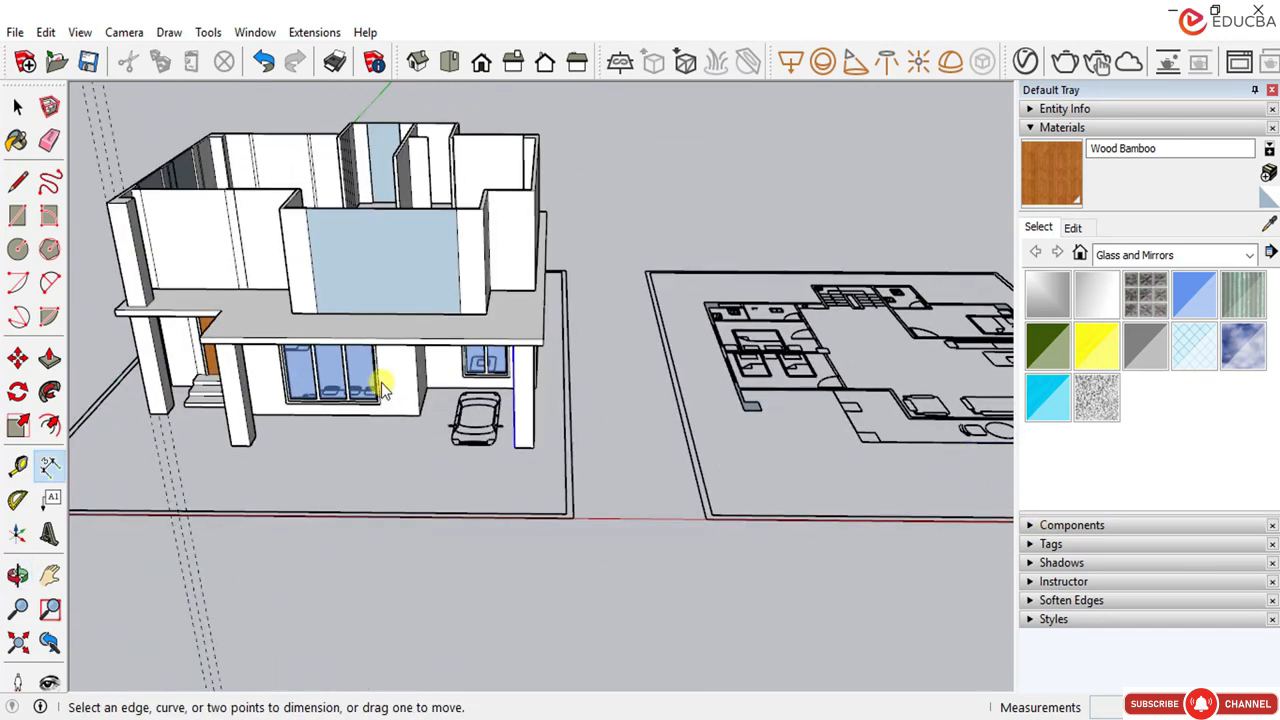
pyautogui.scroll(-2, 300, 366)
pyautogui.scroll(3, 346, 277)
pyautogui.scroll(2, 458, 375)
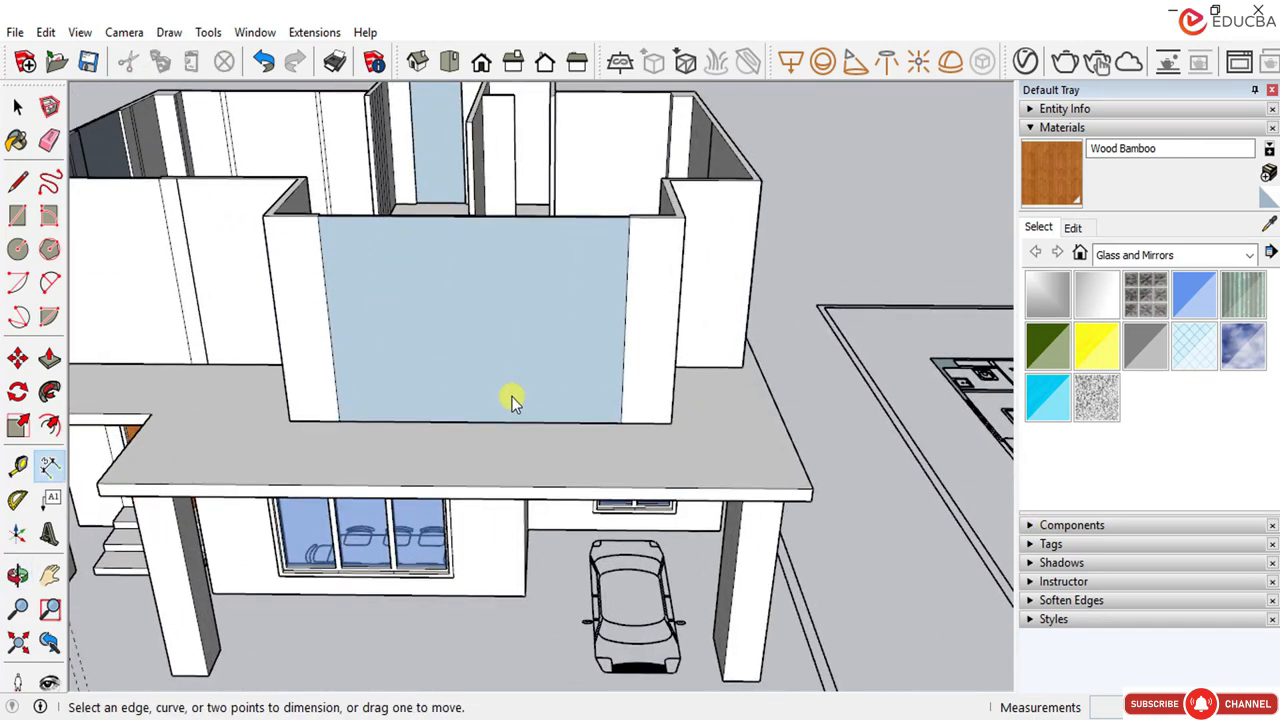
# Step: Place a horizontal guide 500 mm above the base of the upper storey's blue front panel with the Tape Measure
pyautogui.scroll(-5, 511, 400)
pyautogui.moveTo(511, 380)
pyautogui.mouseDown(button='middle')
pyautogui.moveTo(523, 334)
pyautogui.moveTo(497, 283)
pyautogui.mouseUp(button='middle')
pyautogui.scroll(2, 497, 283)
pyautogui.scroll(3, 171, 360)
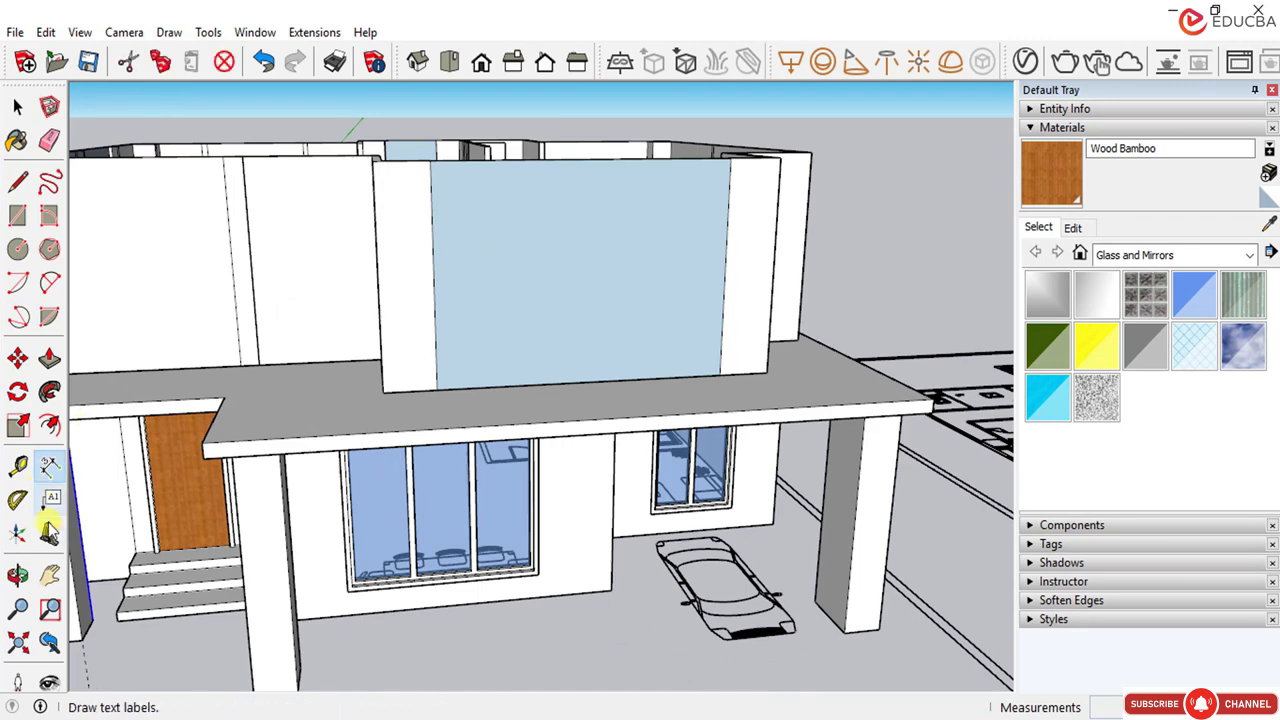
pyautogui.click(17, 466)
pyautogui.scroll(3, 540, 385)
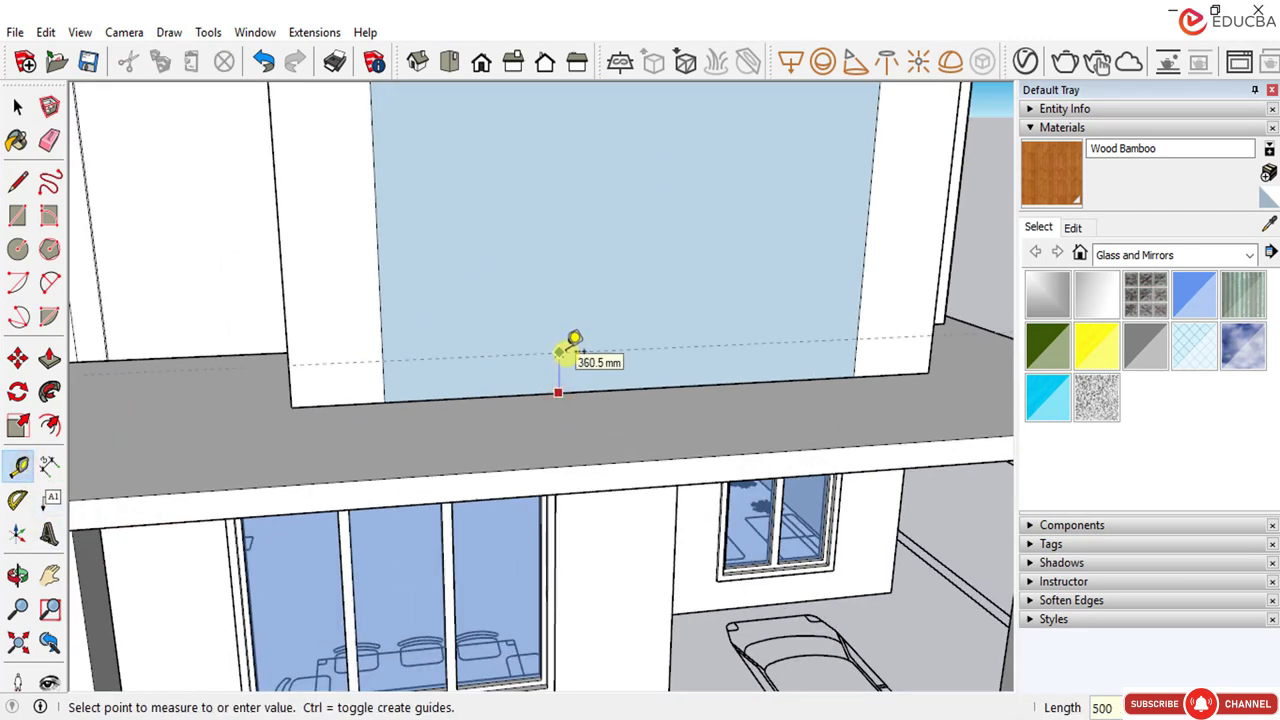
# Step: Add a second horizontal guide on the blue front panel, offset upward from the lower guide to mark the window head
pyautogui.scroll(-2, 552, 441)
pyautogui.scroll(1, 593, 182)
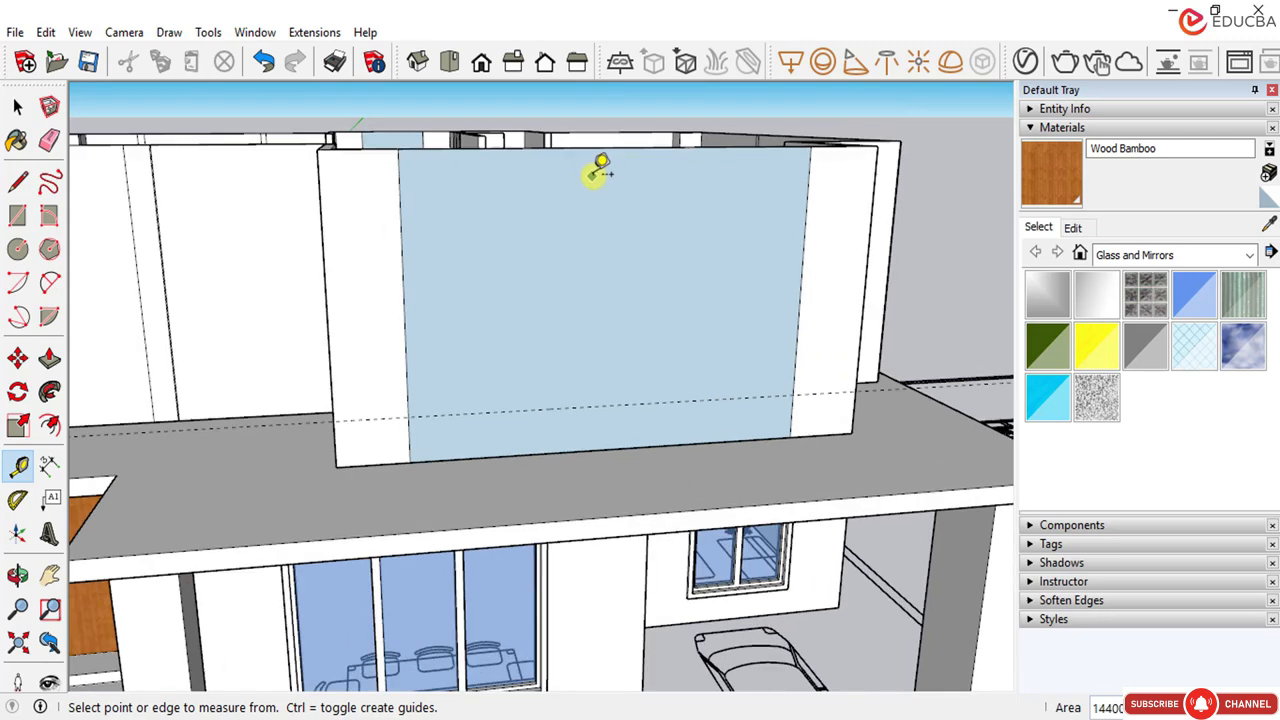
pyautogui.click(579, 408)
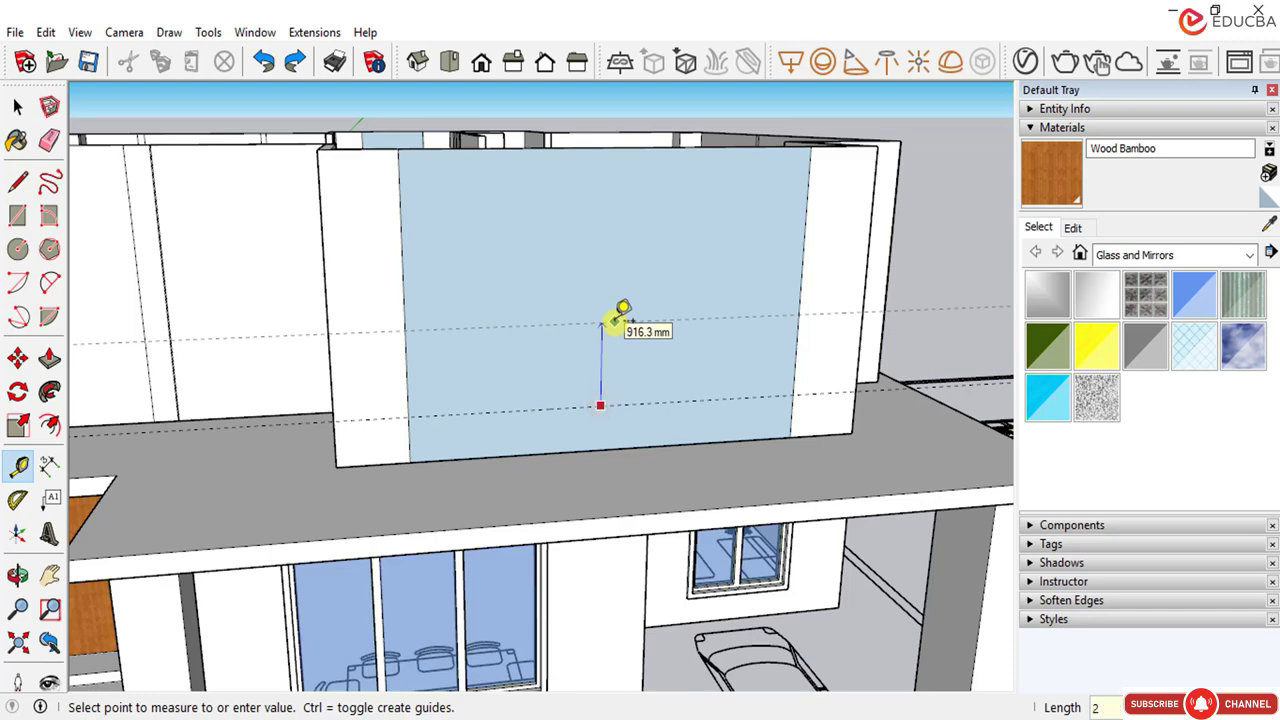
pyautogui.write('0')
pyautogui.press('Return')
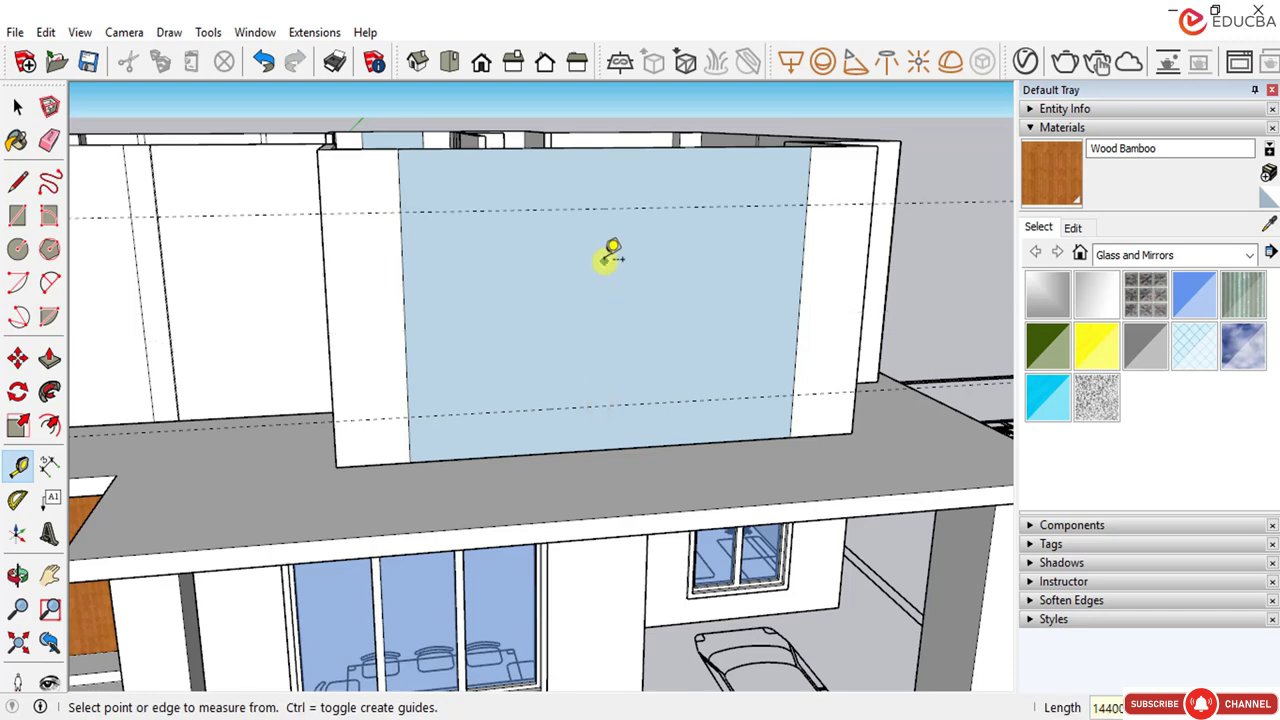
# Step: Draw a rectangle across the full width of the blue front panel between the upper and lower guides
pyautogui.click(17, 107)
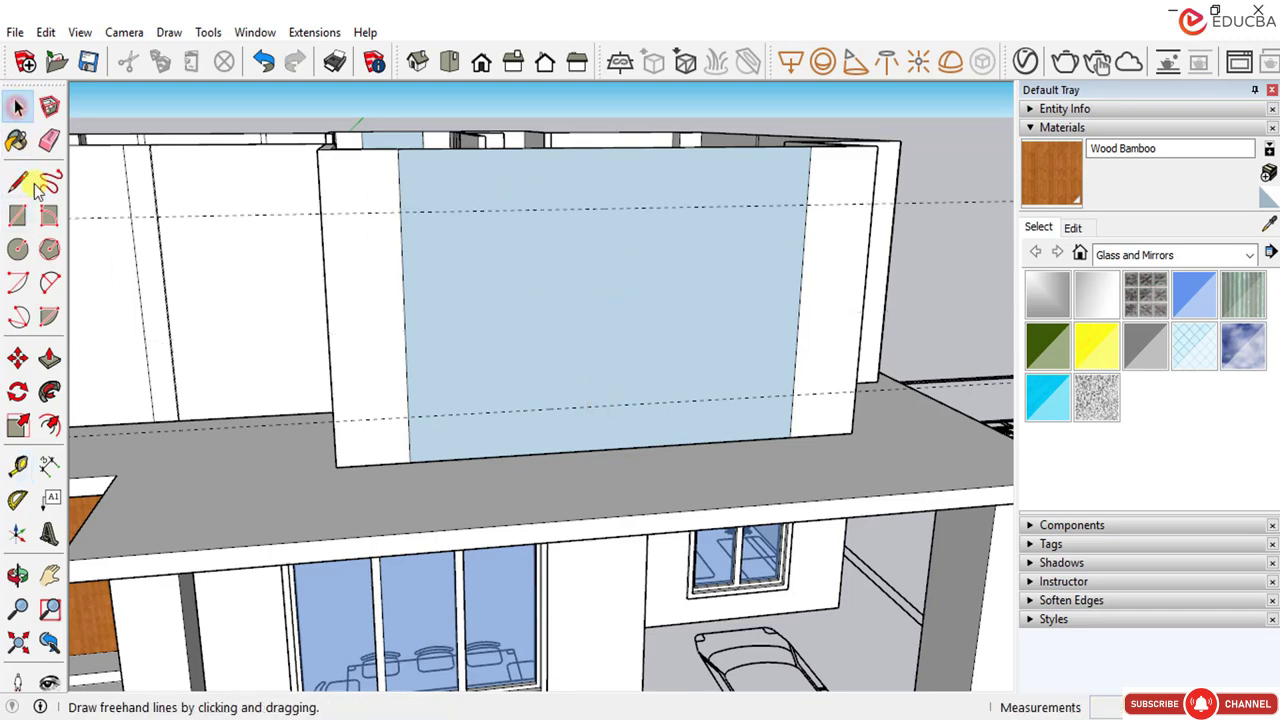
pyautogui.click(17, 215)
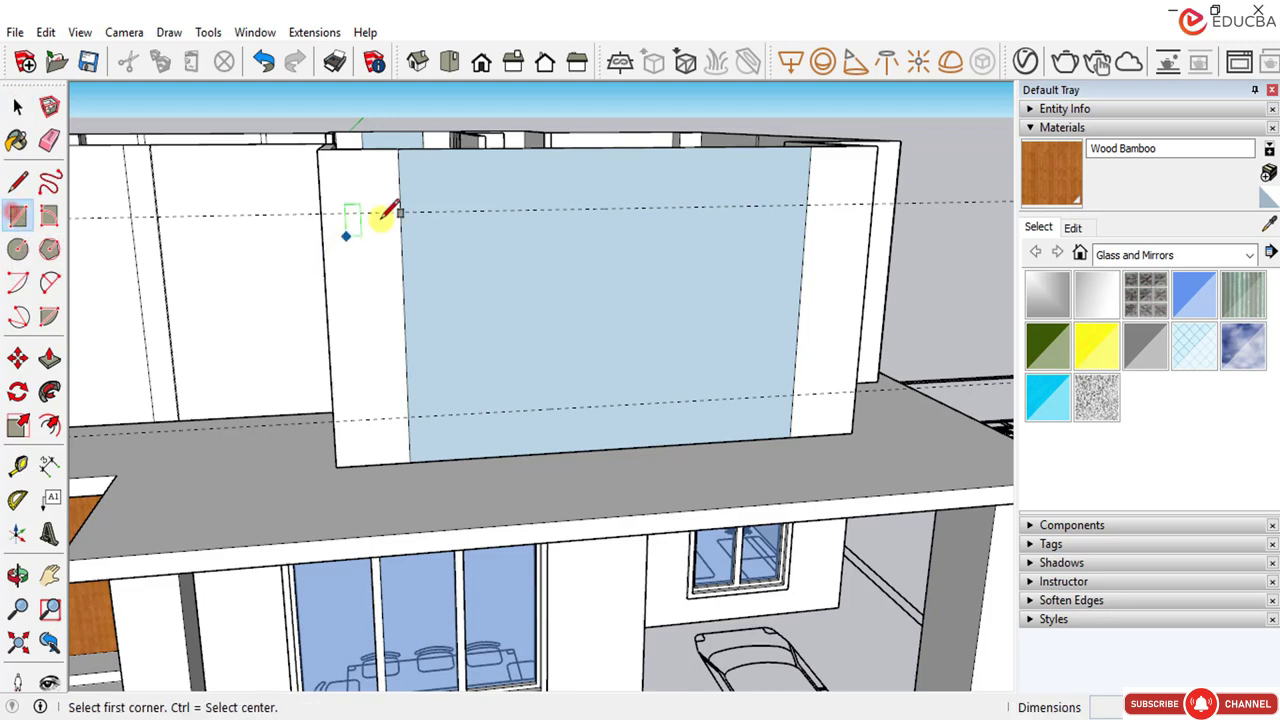
pyautogui.click(403, 211)
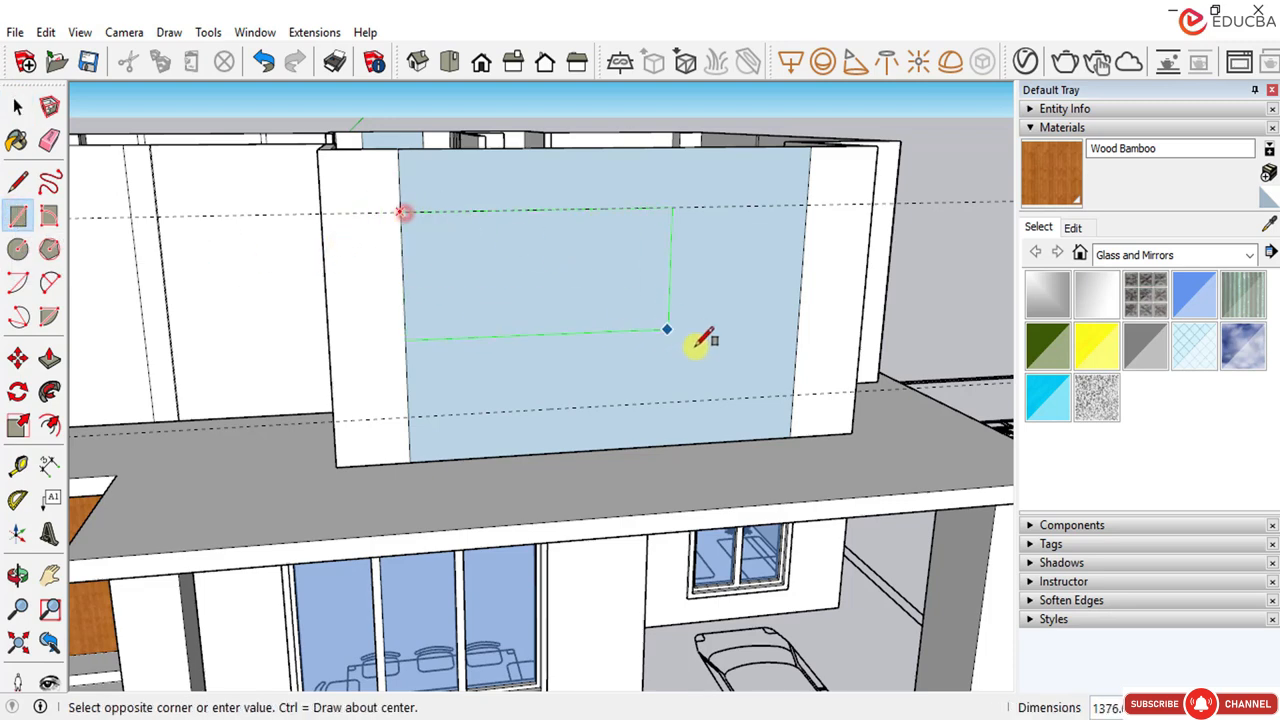
pyautogui.click(793, 397)
pyautogui.scroll(-3, 529, 320)
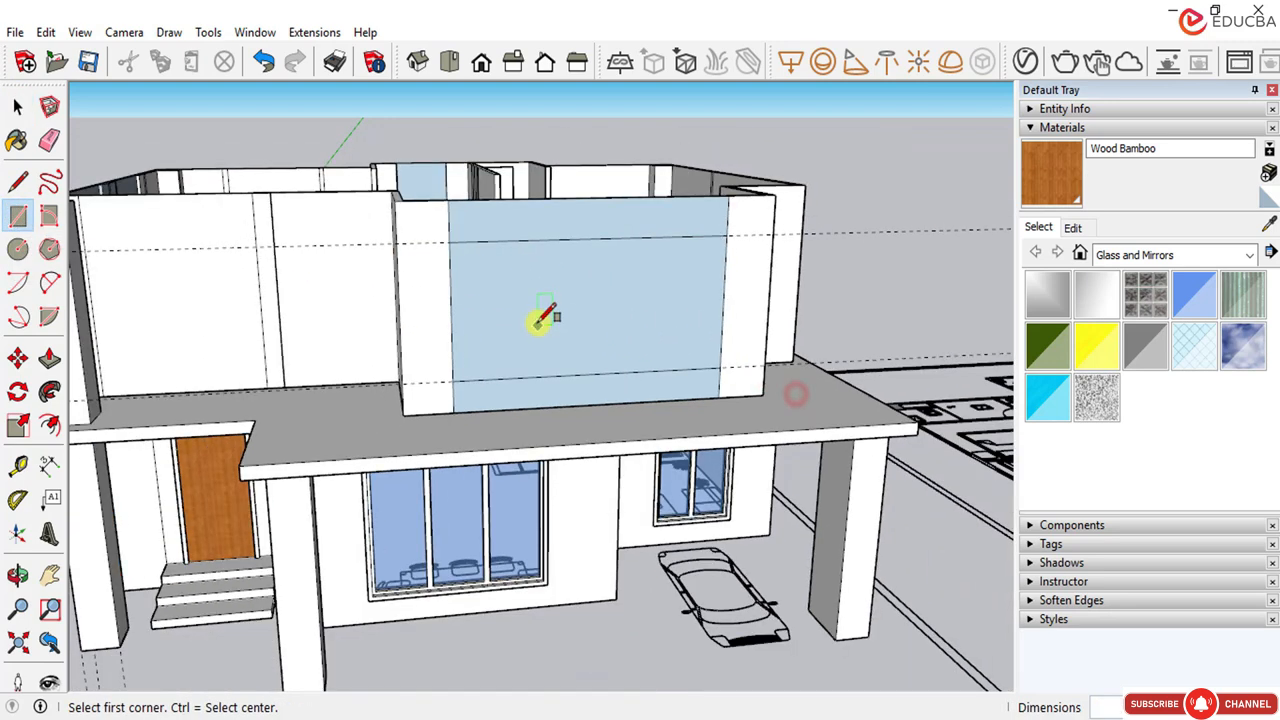
# Step: Erase the two horizontal guides crossing the upper storey's blue front panel
pyautogui.click(22, 112)
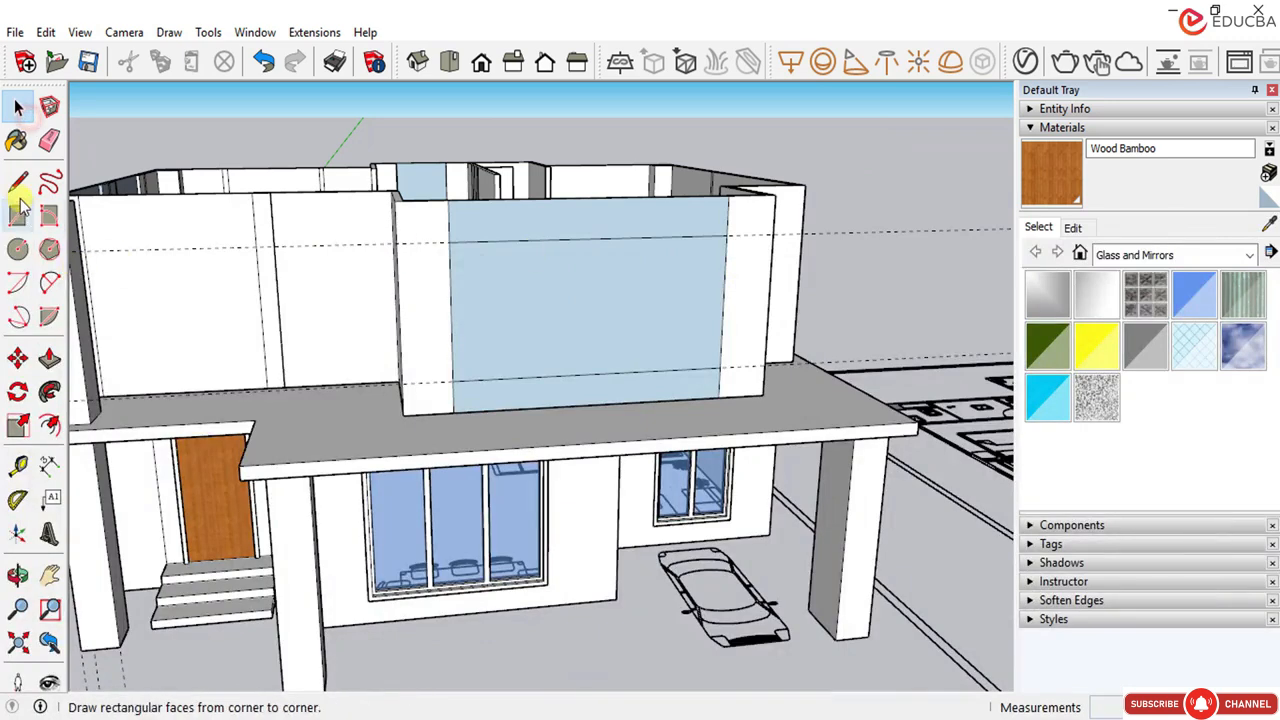
pyautogui.click(49, 140)
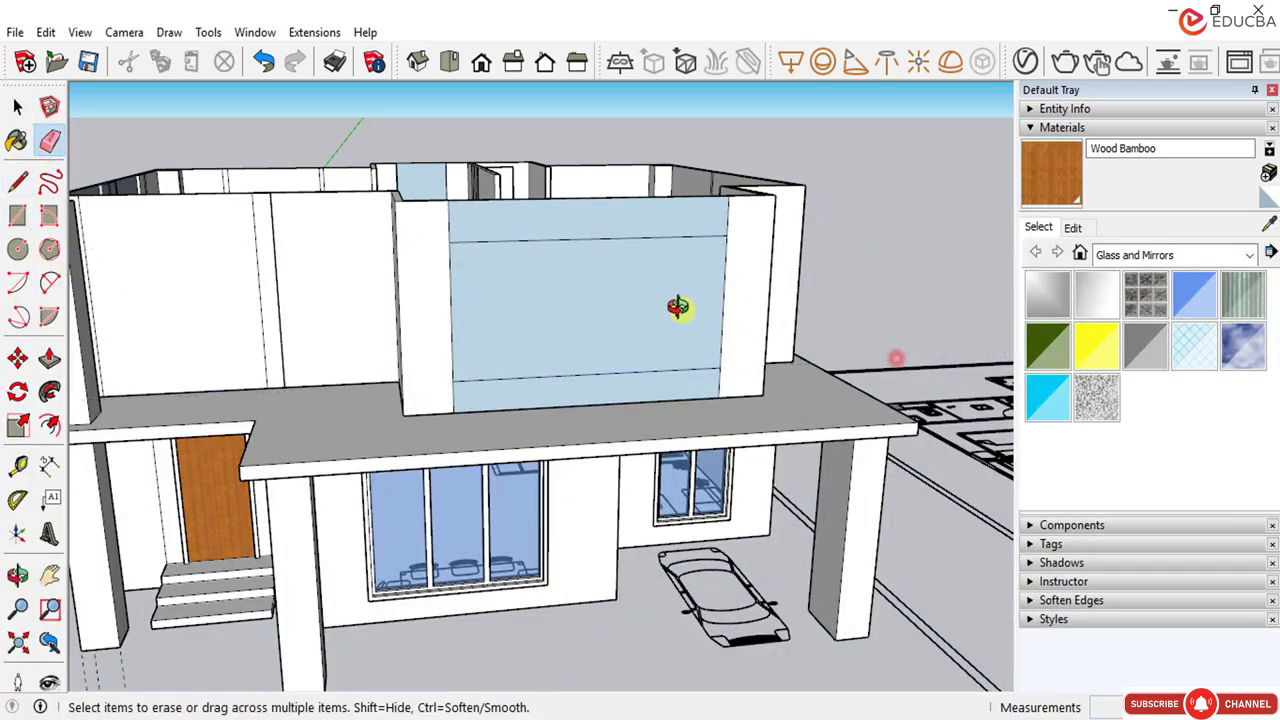
pyautogui.moveTo(678, 307); pyautogui.dragTo(737, 271, button='middle')
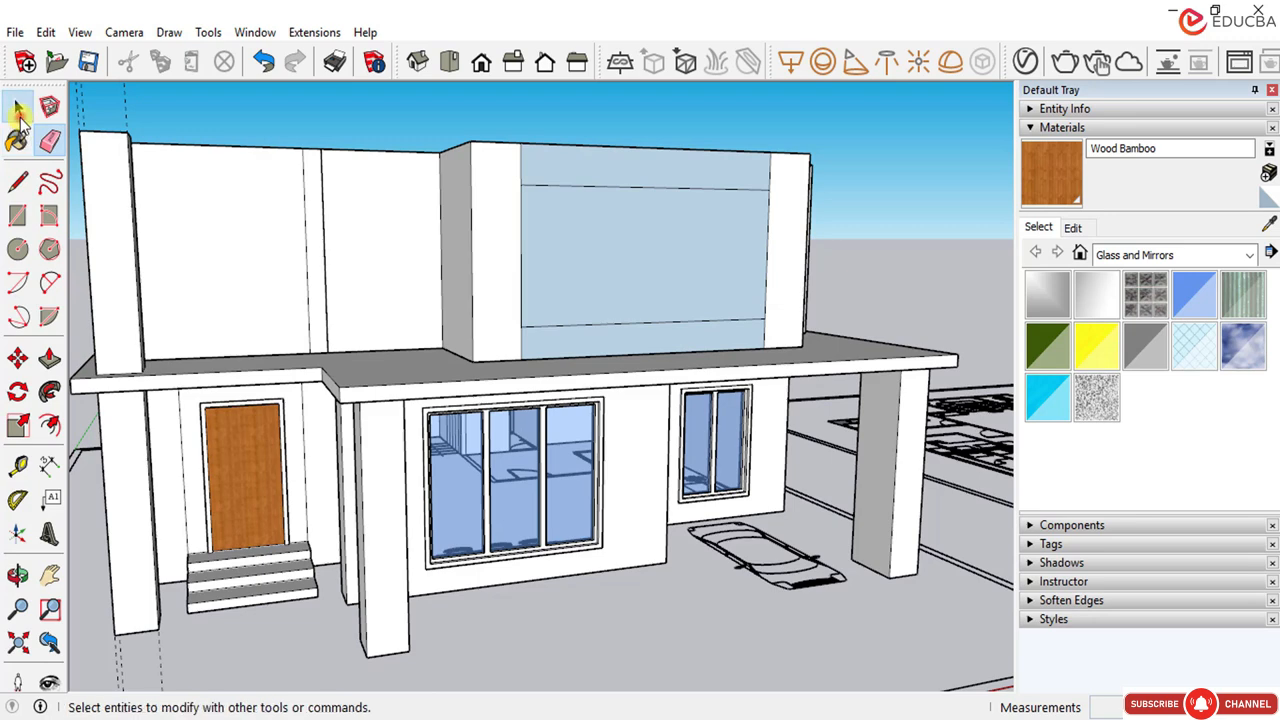
# Step: Push the middle rectangle of the blue front panel inward with Push/Pull to form the window opening
pyautogui.click(18, 110)
pyautogui.click(49, 357)
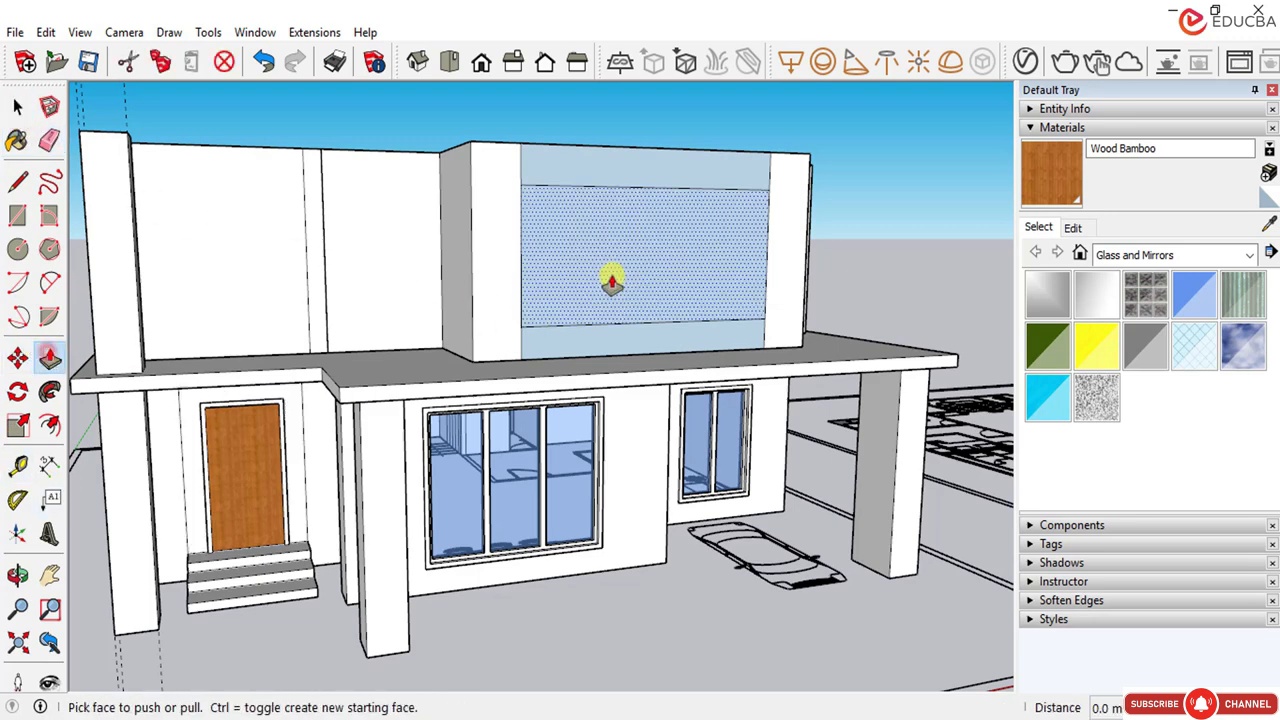
pyautogui.click(612, 282)
pyautogui.write('15')
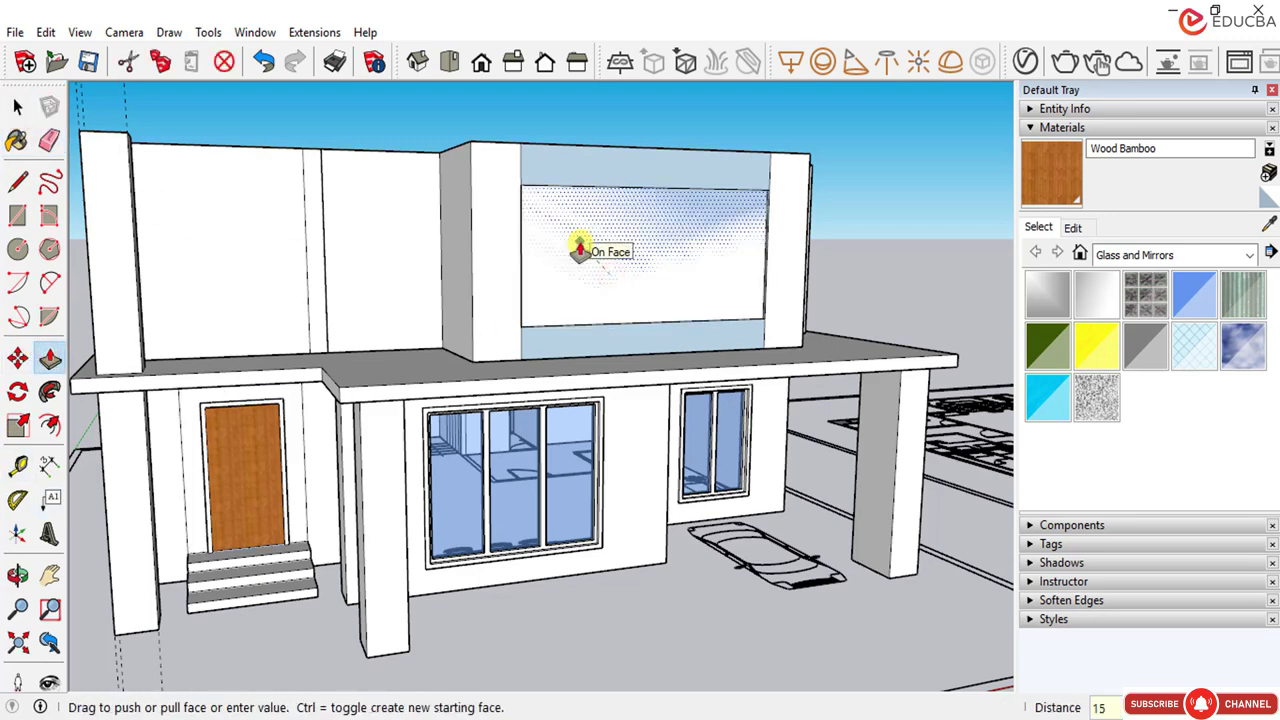
# Step: Try to push the middle panel of the upper-floor front opening inward by 150 mm and delete its face
pyautogui.write('0')
pyautogui.press('Return')
pyautogui.moveTo(580, 251); pyautogui.dragTo(718, 346, button='middle')
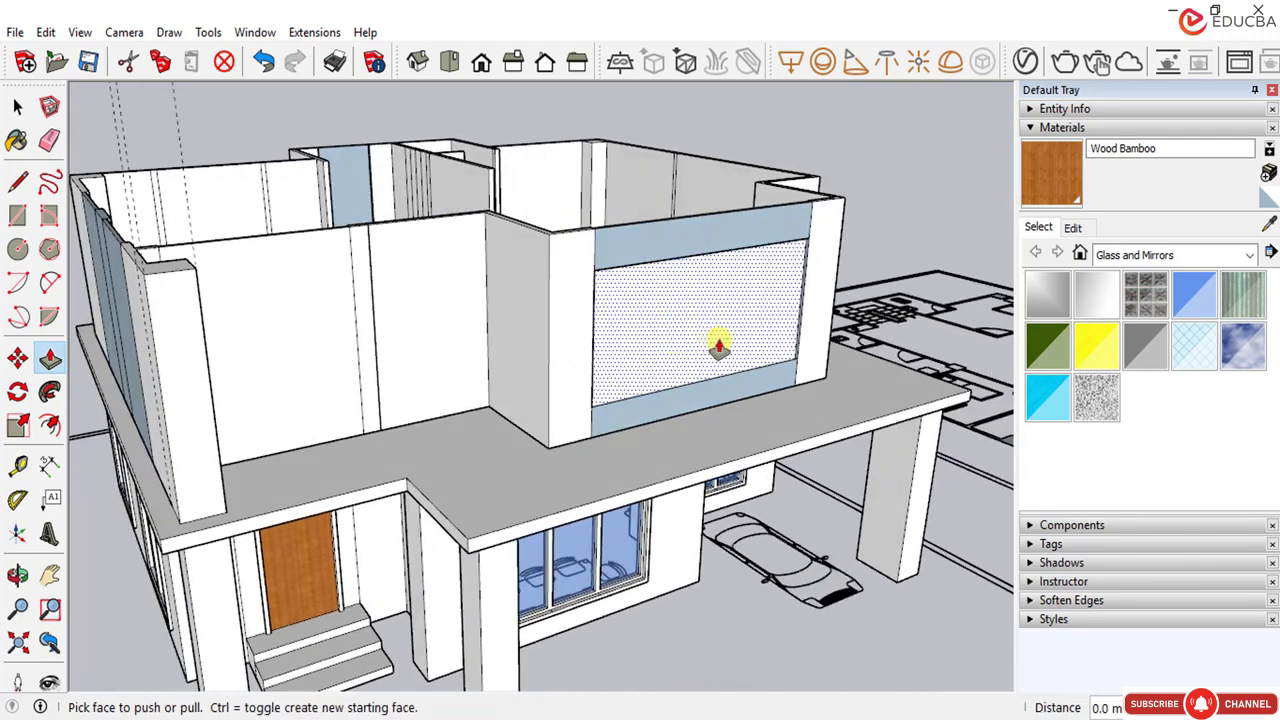
pyautogui.scroll(5, 718, 346)
pyautogui.click(17, 107)
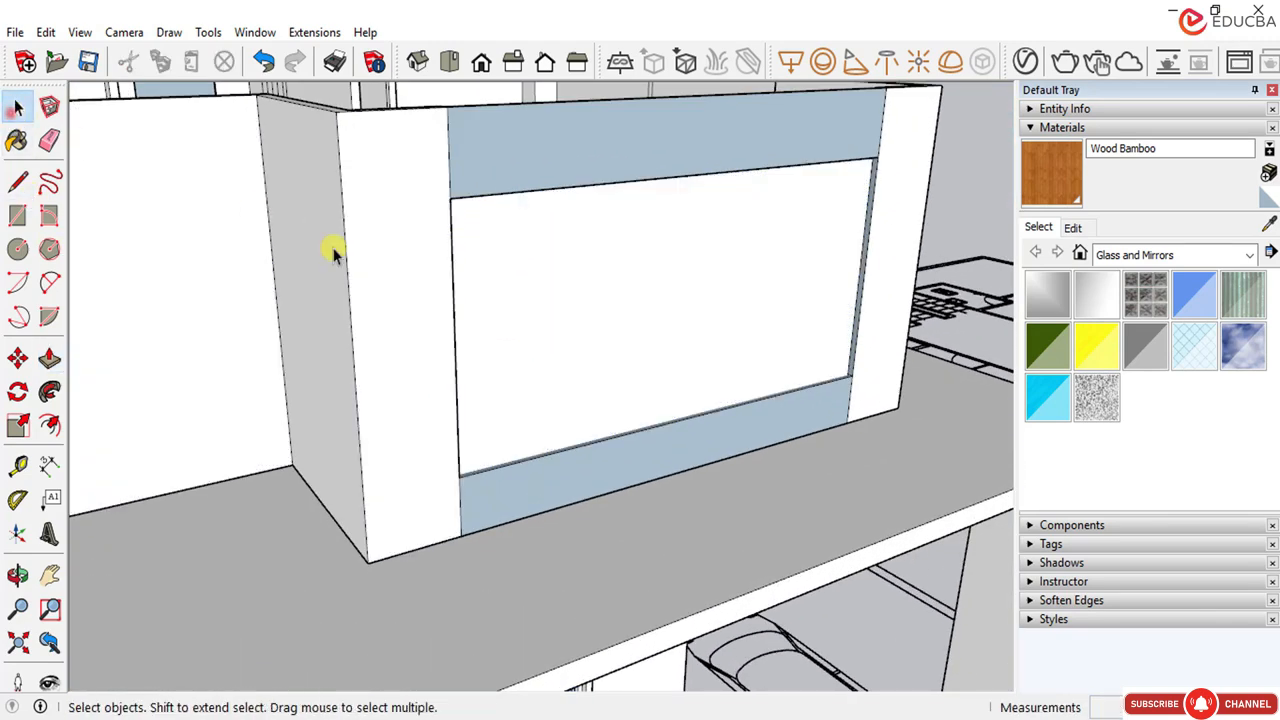
pyautogui.press('Delete')
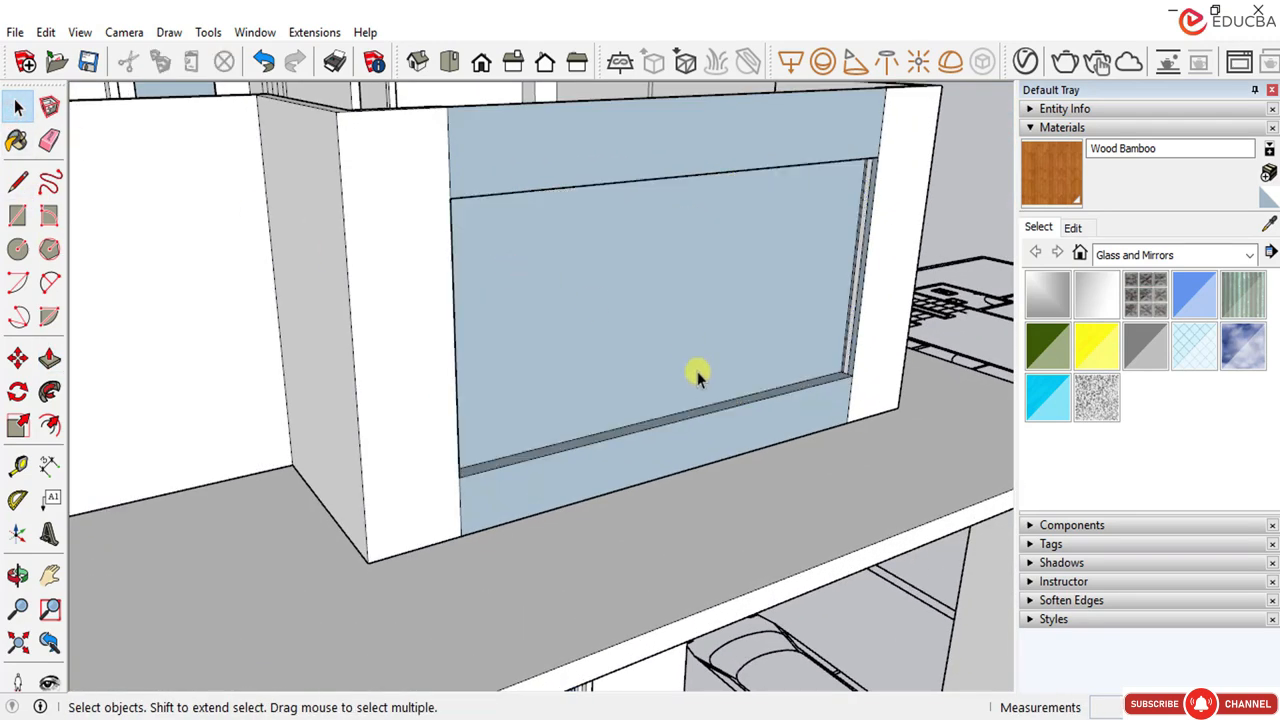
# Step: Examine the cut panel from outside and inside the room, and undo the push and face deletion
pyautogui.moveTo(723, 368); pyautogui.dragTo(943, 251, button='middle')
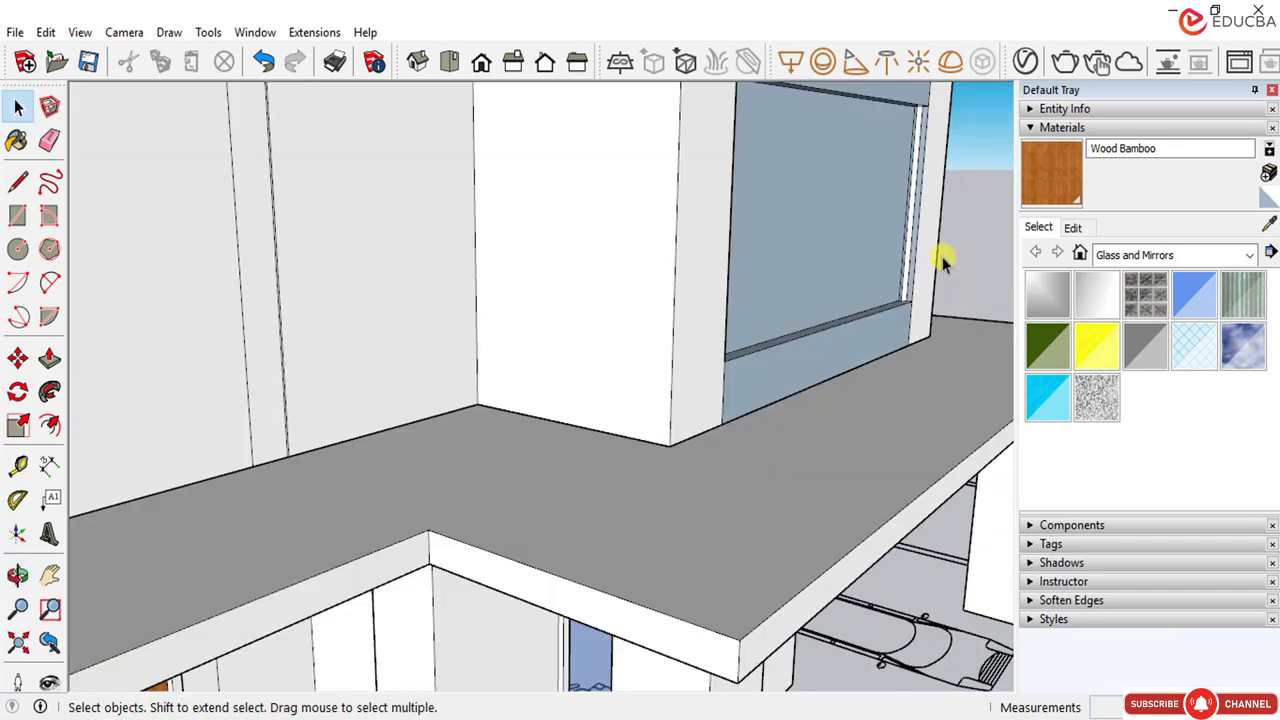
pyautogui.scroll(5, 870, 282)
pyautogui.moveTo(720, 429); pyautogui.dragTo(686, 409, button='middle')
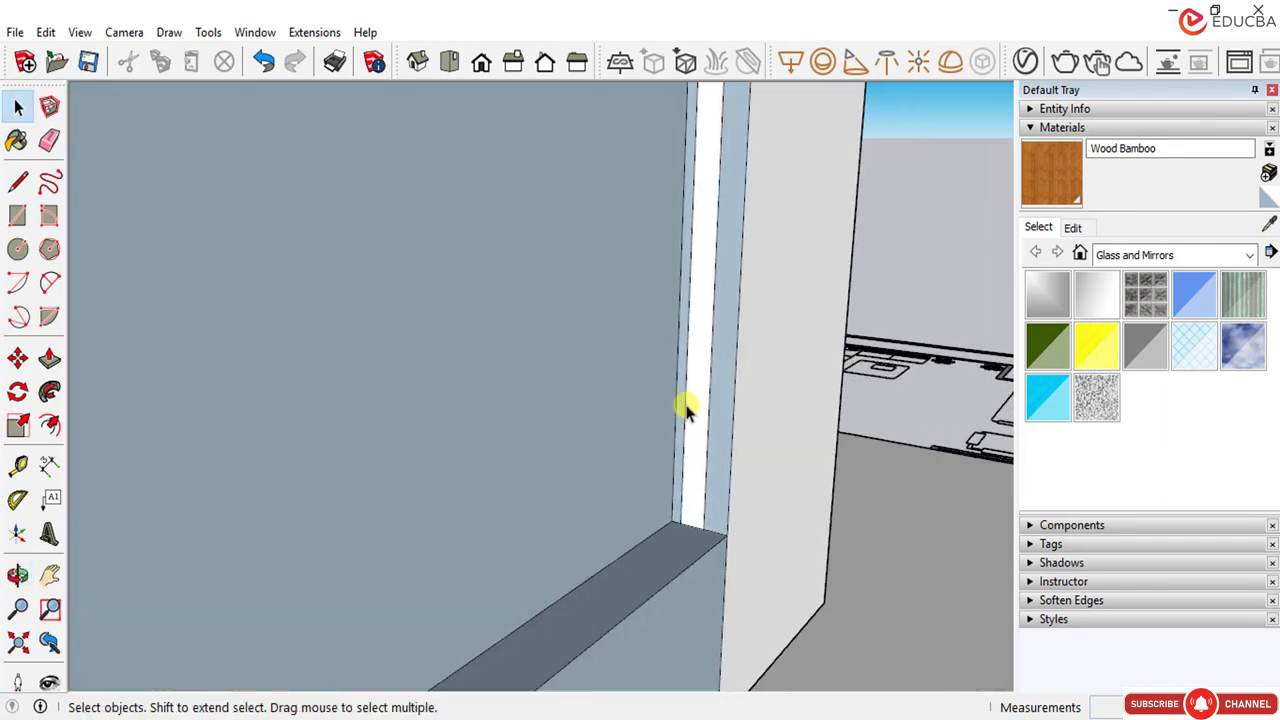
pyautogui.scroll(-3, 706, 243)
pyautogui.moveTo(714, 220); pyautogui.dragTo(842, 430, button='middle')
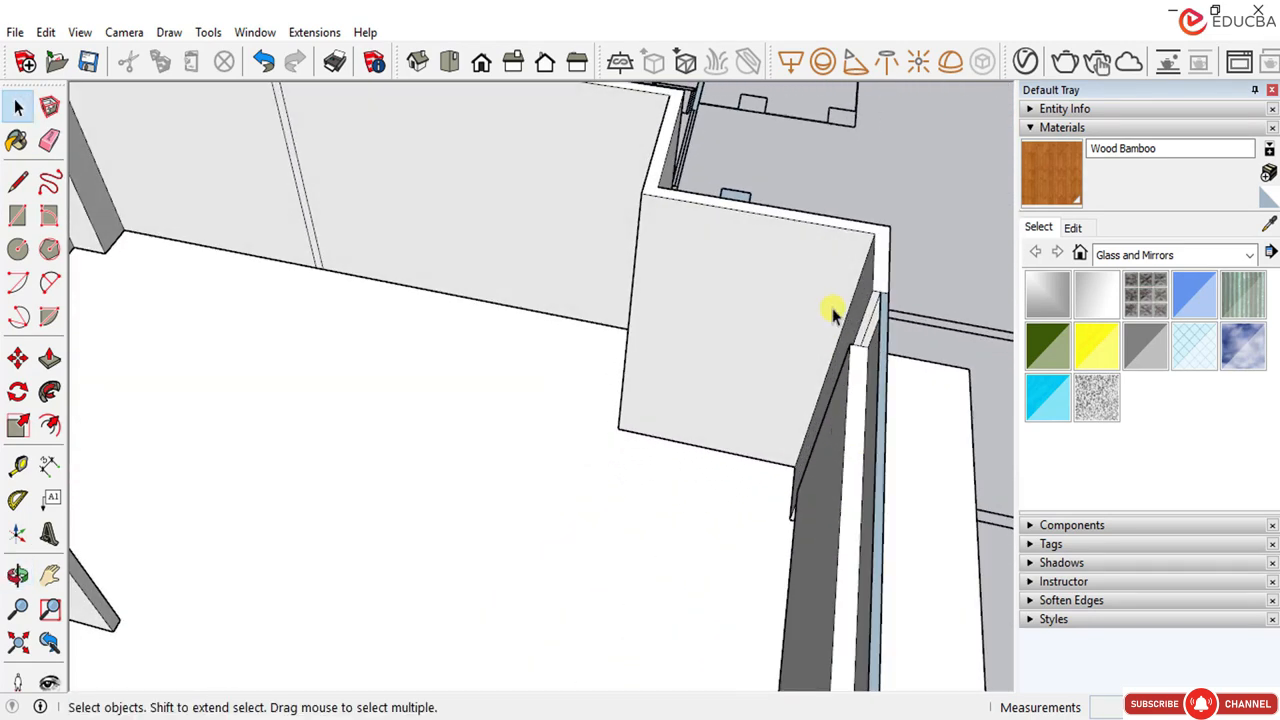
pyautogui.hotkey('ctrl', 'z')
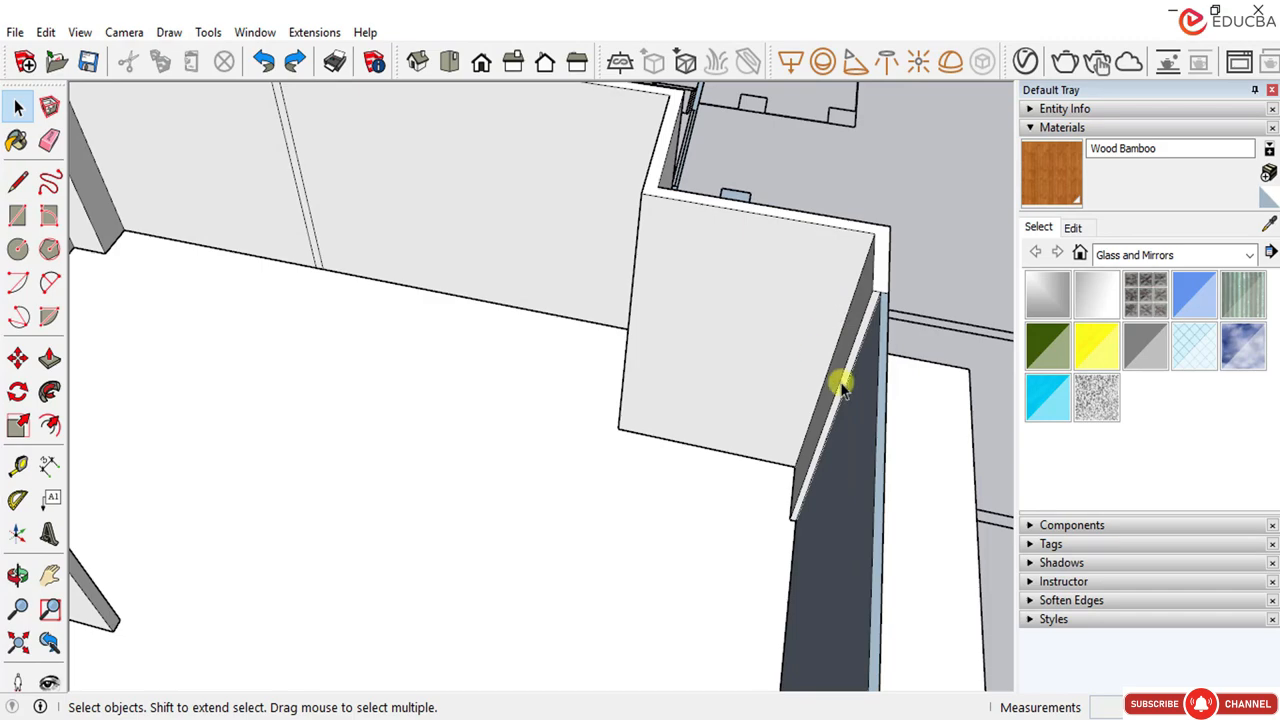
# Step: Measure the infill panel's thickness and the full wall thickness at the end of the upper-floor front opening
pyautogui.moveTo(842, 390); pyautogui.dragTo(757, 414, button='middle')
pyautogui.scroll(3, 505, 208)
pyautogui.scroll(2, 780, 412)
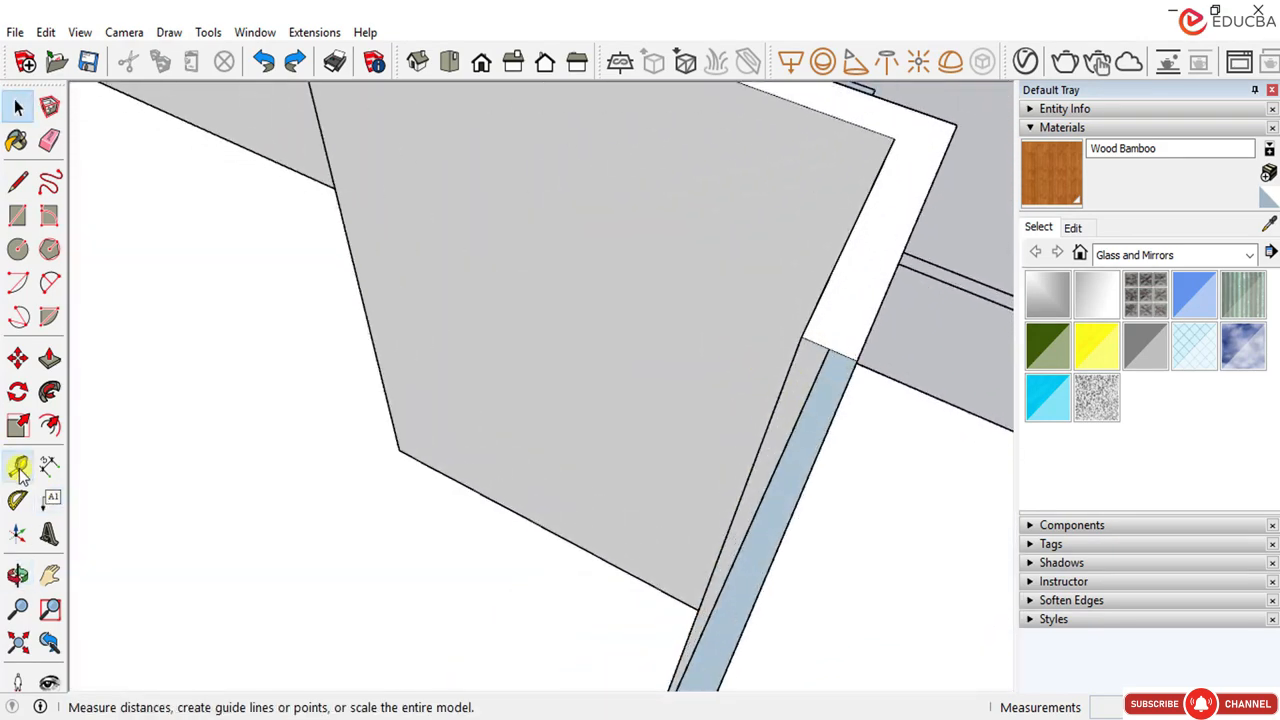
pyautogui.click(50, 465)
pyautogui.scroll(2, 828, 357)
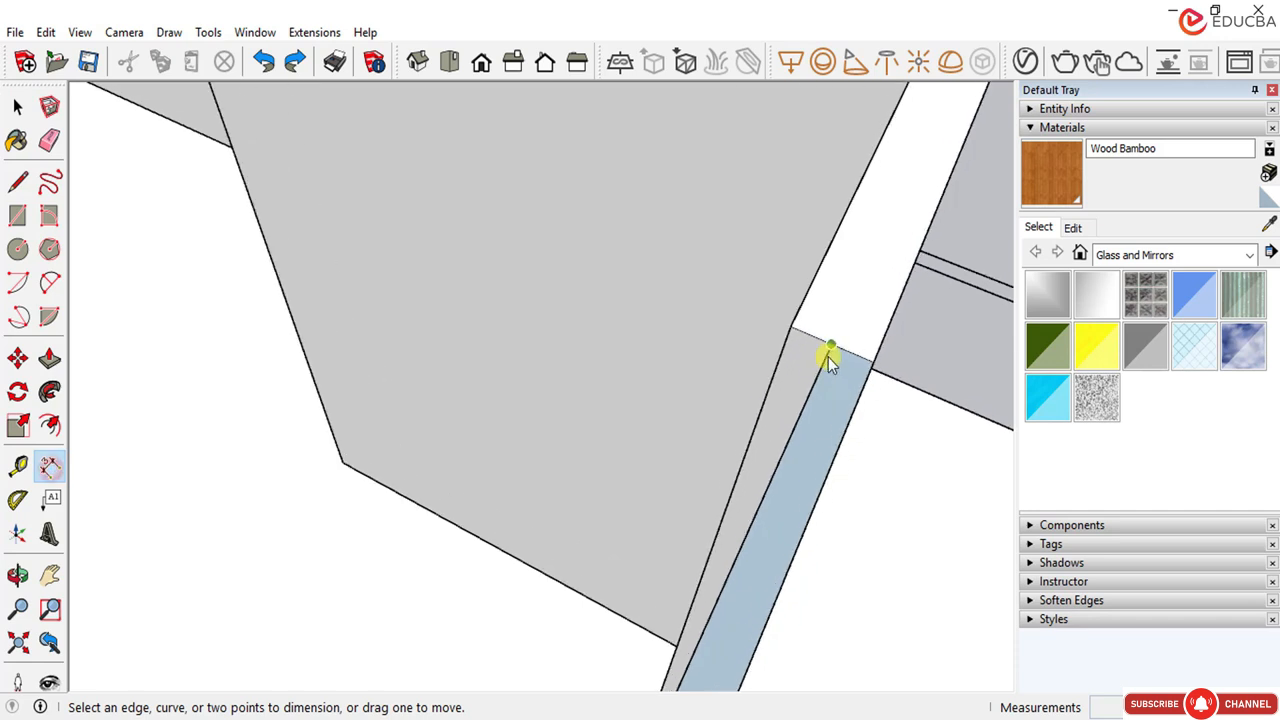
pyautogui.click(830, 349)
pyautogui.click(873, 366)
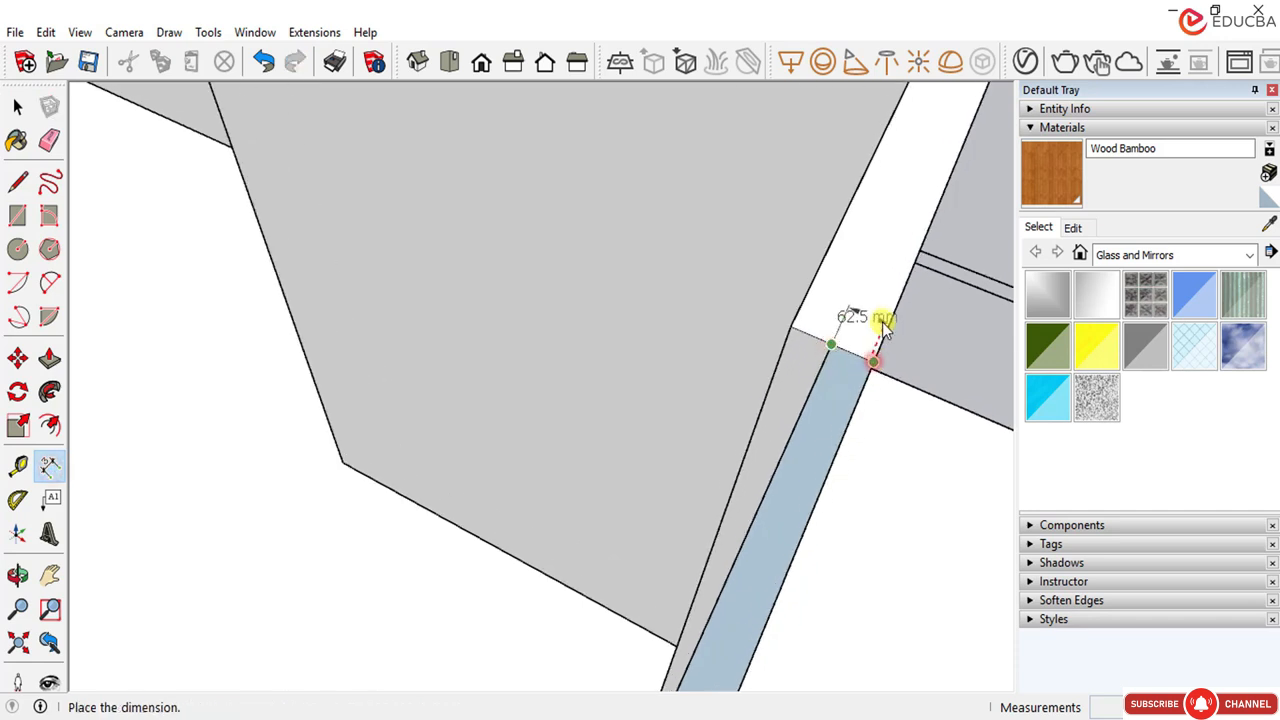
pyautogui.scroll(1, 877, 330)
pyautogui.press('Escape')
pyautogui.scroll(-1, 785, 335)
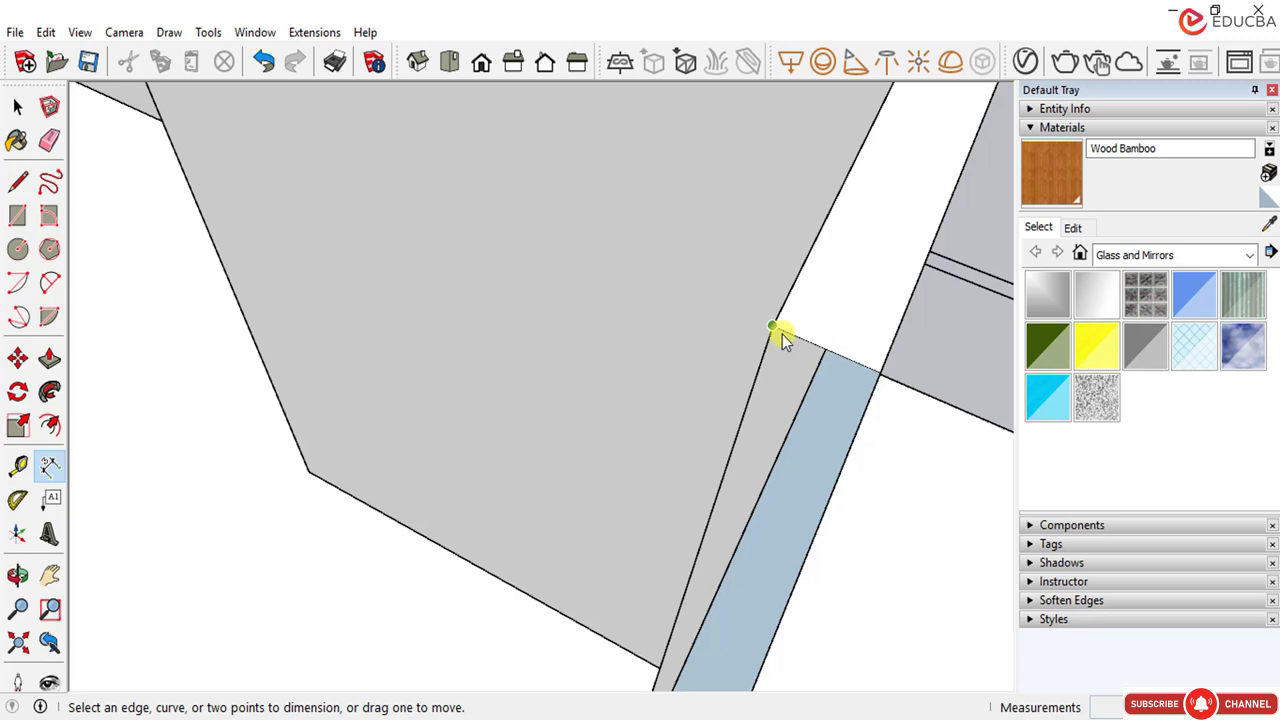
pyautogui.click(776, 330)
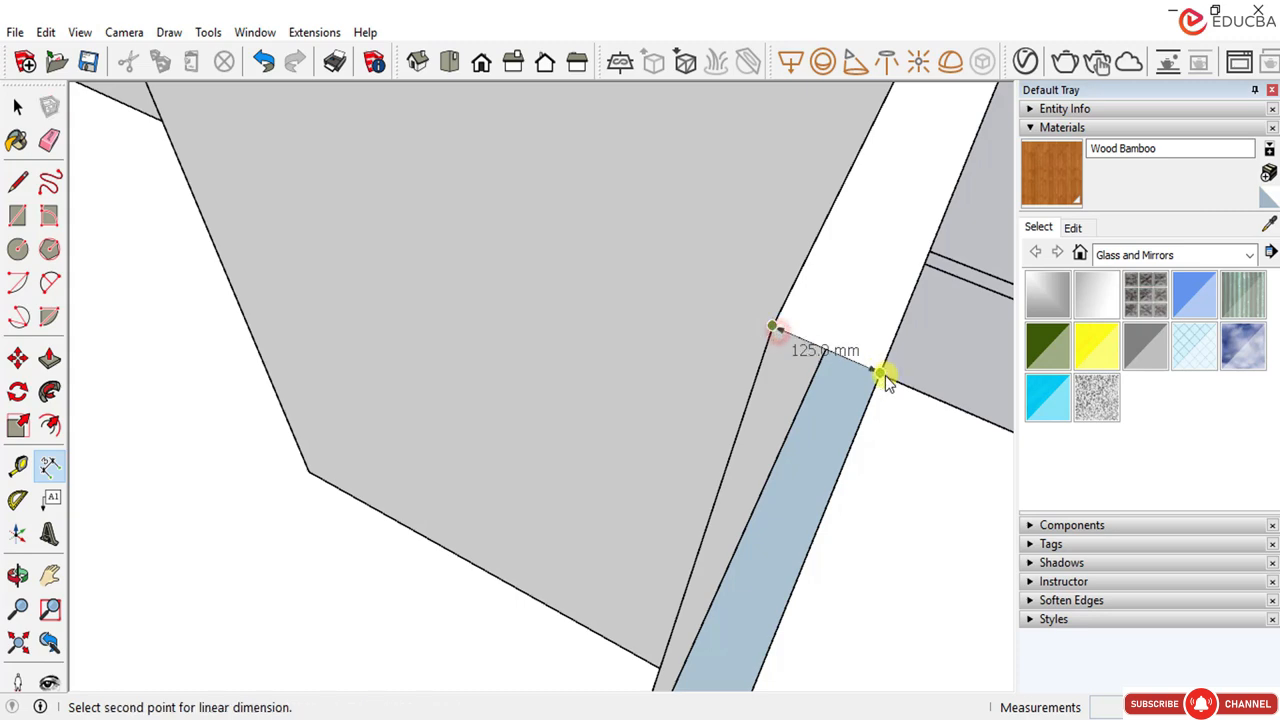
# Step: Push the middle panel of the upper-floor front opening inward, between its lintel and sill strips
pyautogui.scroll(-4, 700, 286)
pyautogui.moveTo(709, 291); pyautogui.dragTo(540, 329, button='middle')
pyautogui.scroll(3, 666, 231)
pyautogui.scroll(-2, 666, 236)
pyautogui.scroll(3, 541, 278)
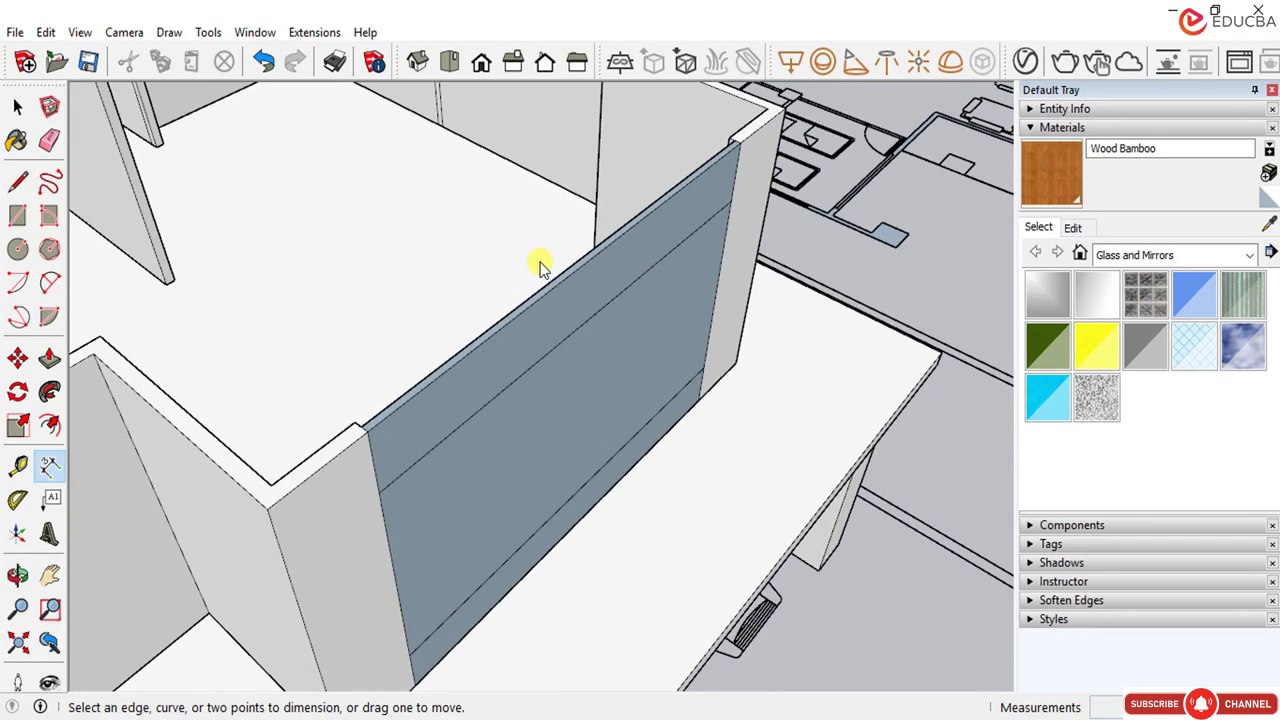
pyautogui.moveTo(541, 266); pyautogui.dragTo(609, 291, button='middle')
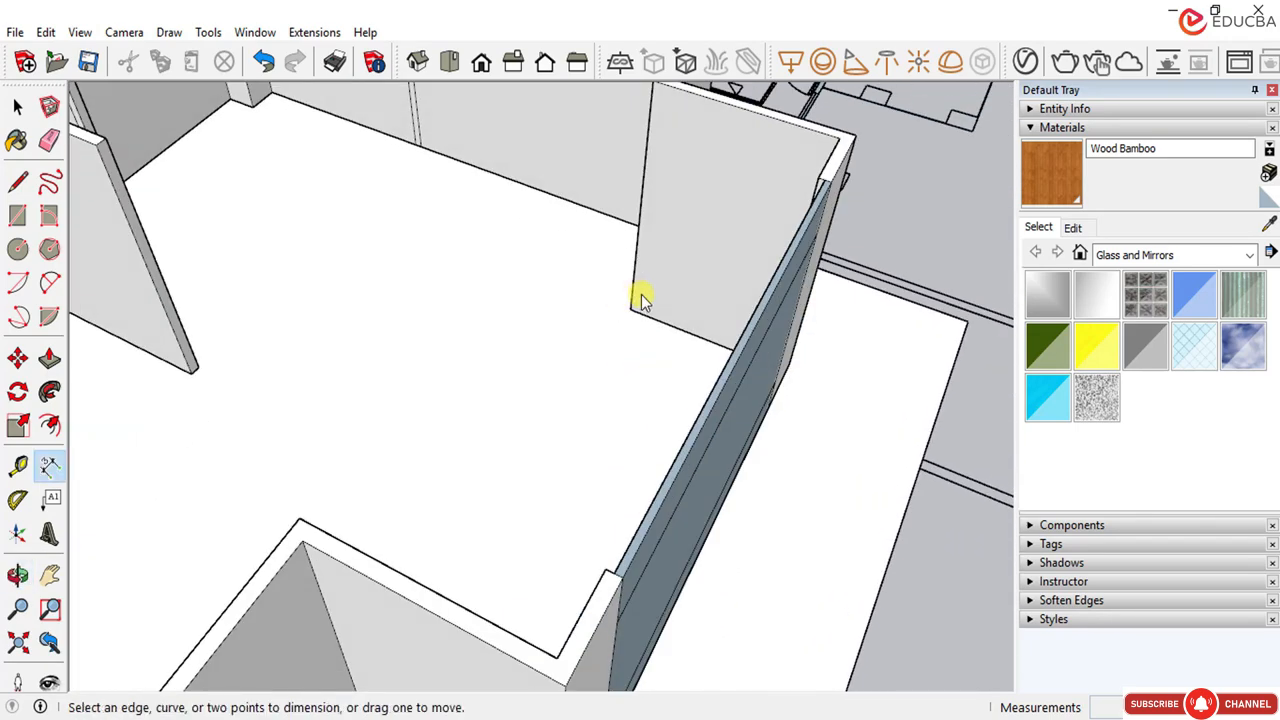
pyautogui.scroll(-2, 450, 318)
pyautogui.scroll(3, 143, 329)
pyautogui.moveTo(143, 329); pyautogui.dragTo(114, 343, button='middle')
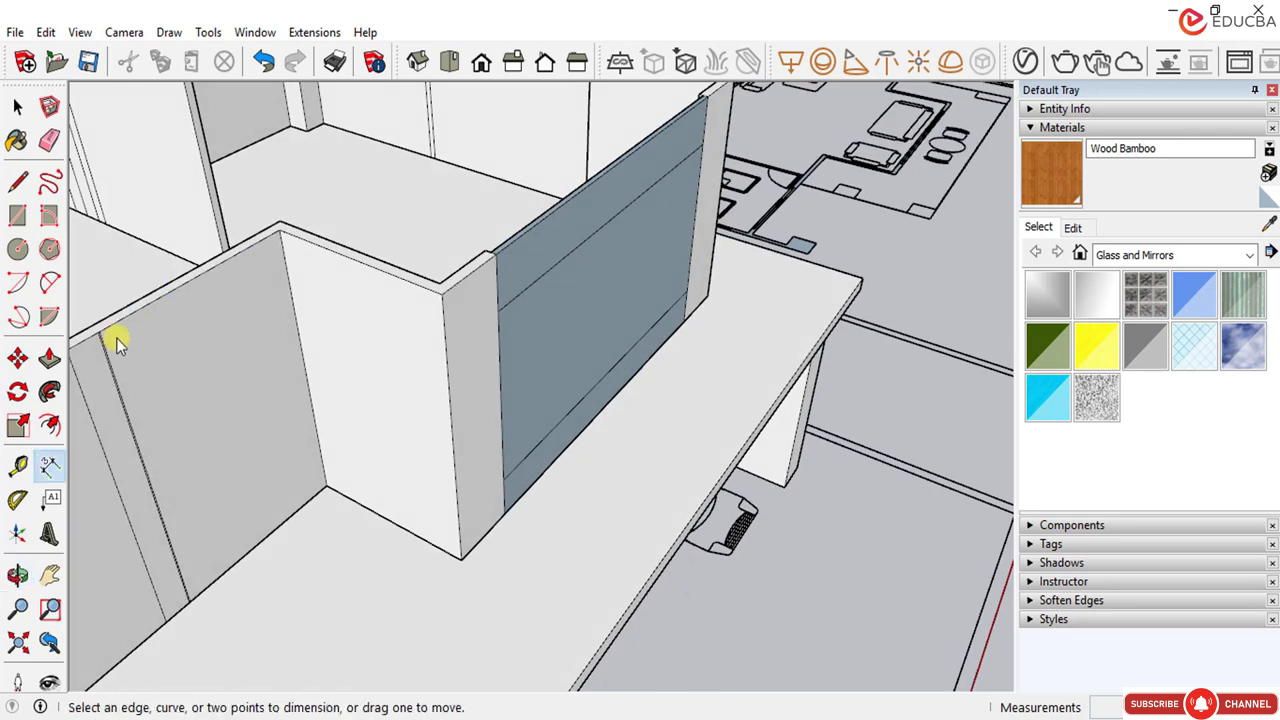
pyautogui.click(49, 358)
pyautogui.click(584, 326)
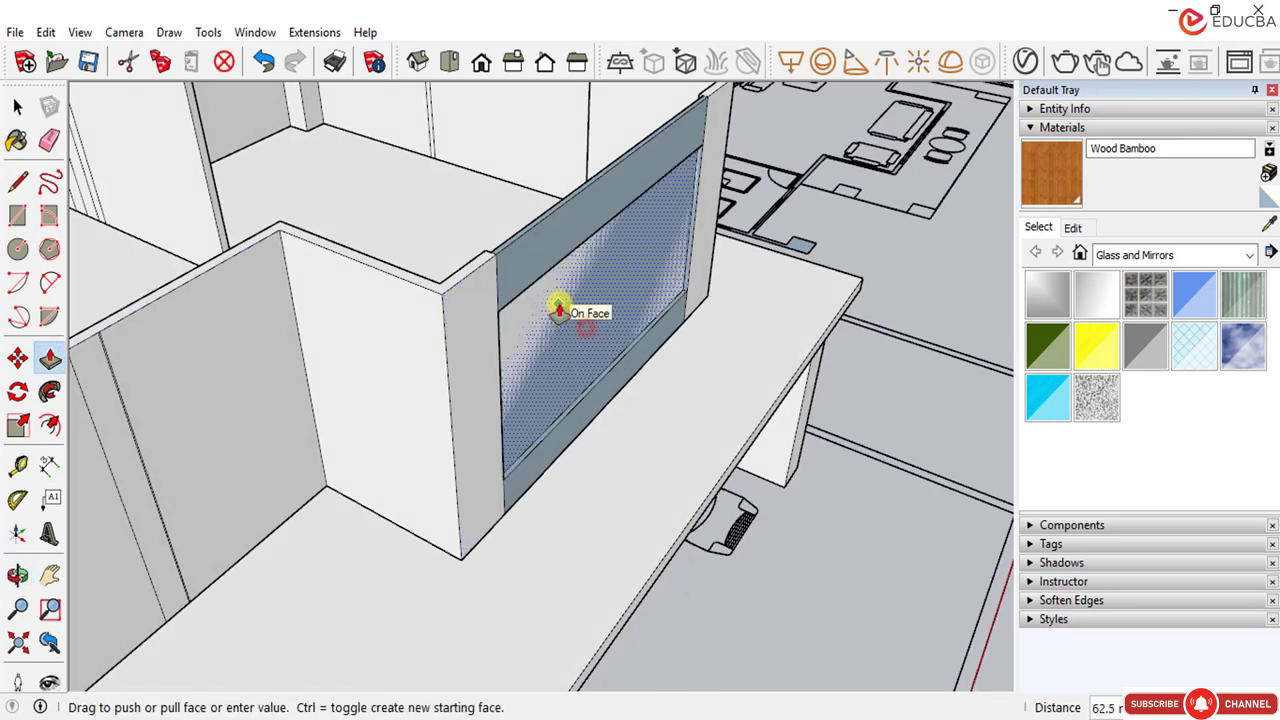
pyautogui.click(559, 310)
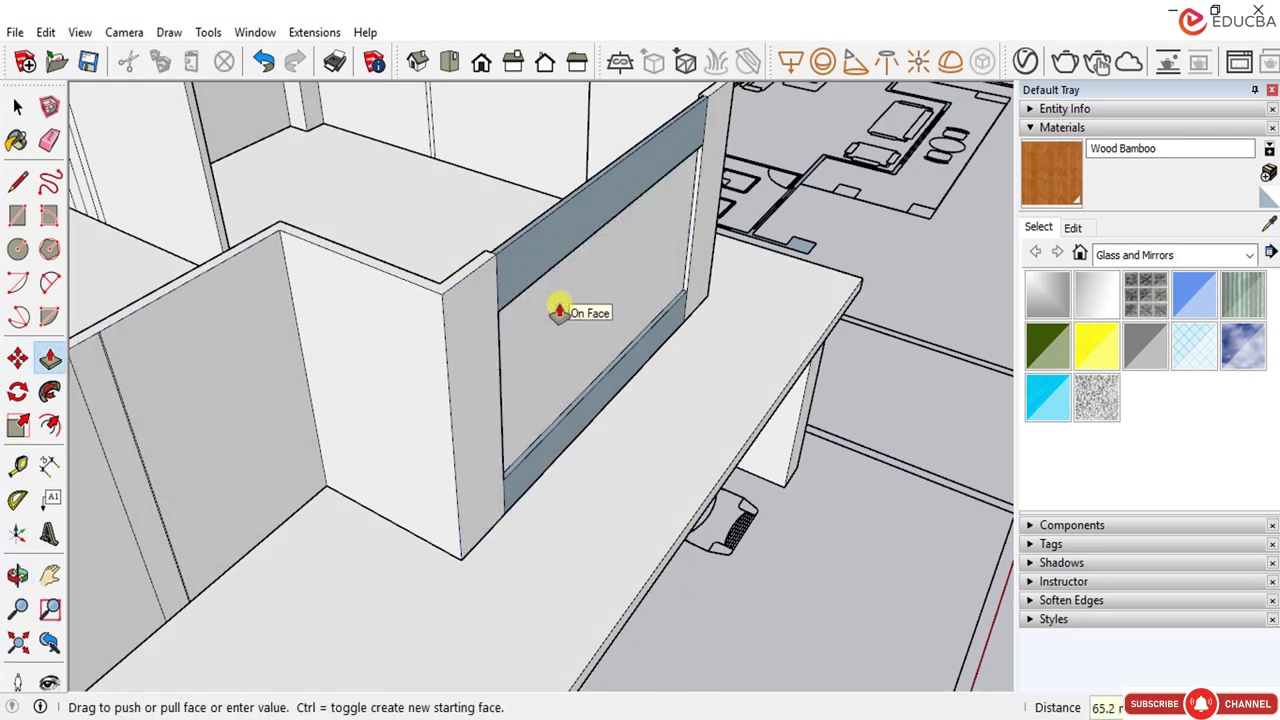
# Step: Delete the two remaining faces of the middle panel to open up the upper-floor front window
pyautogui.click(17, 105)
pyautogui.click(573, 314)
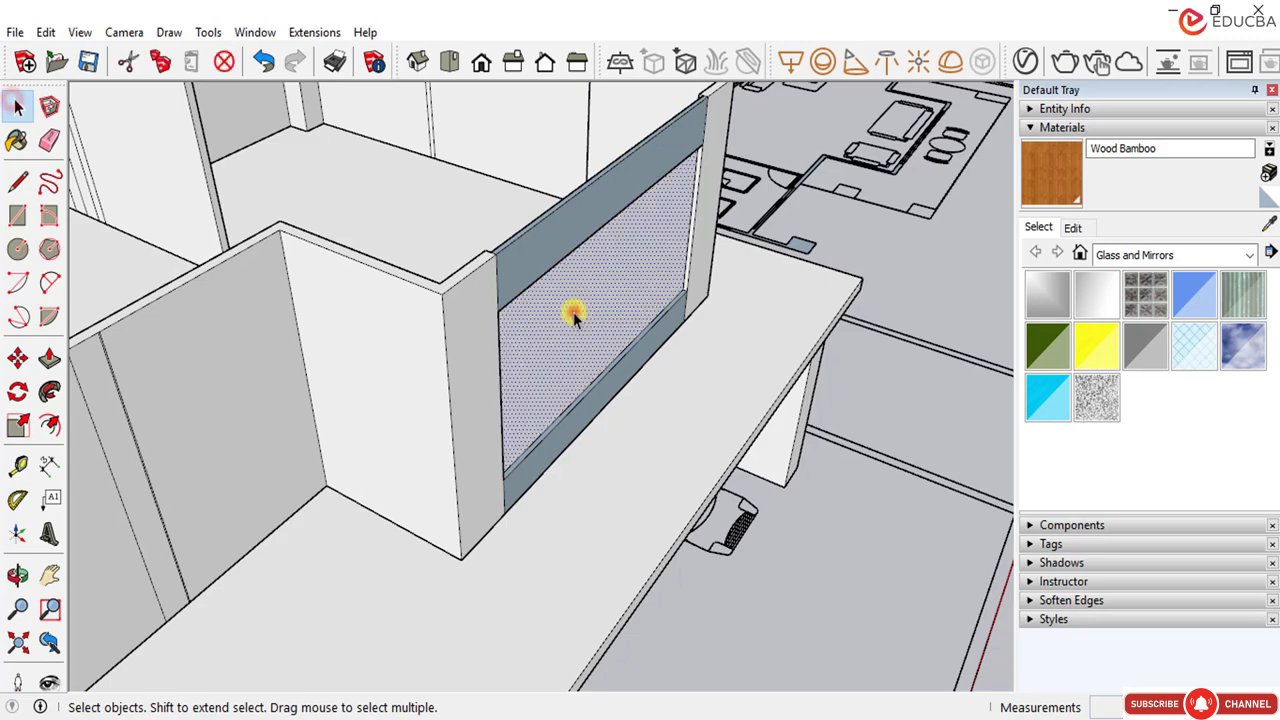
pyautogui.press('Delete')
pyautogui.click(576, 327)
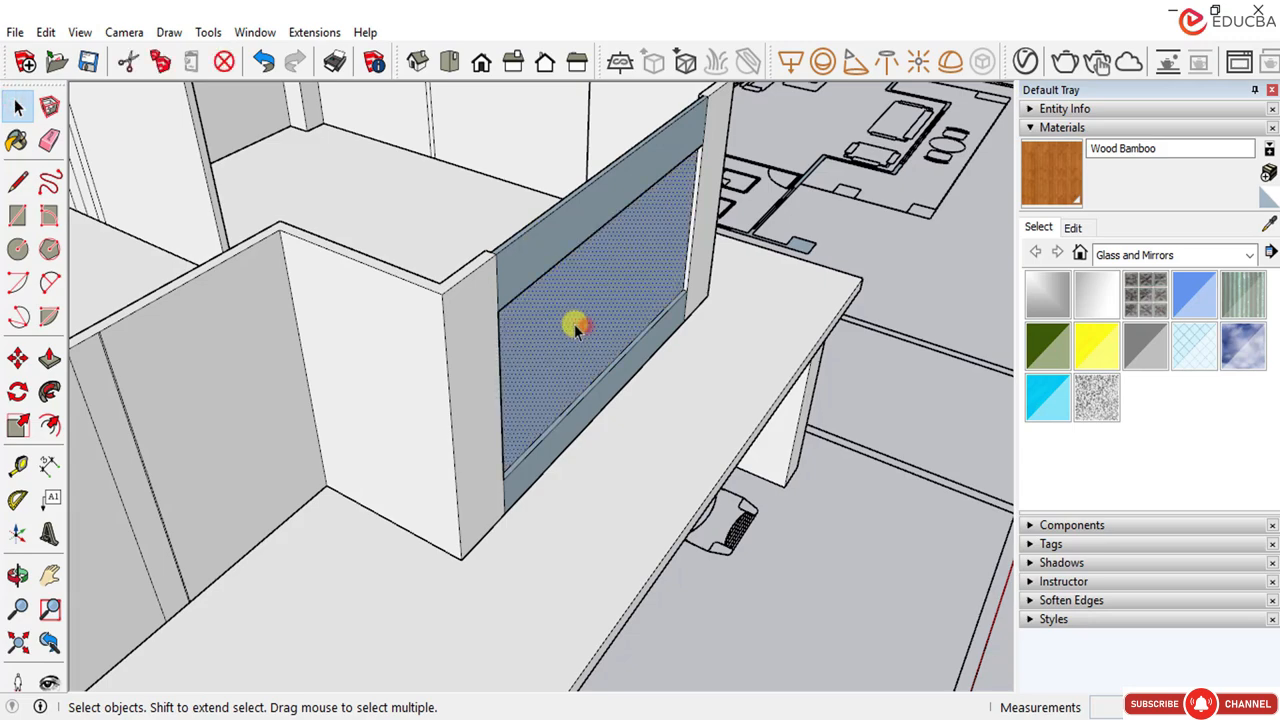
pyautogui.press('Delete')
pyautogui.moveTo(571, 334); pyautogui.dragTo(636, 300, button='middle')
pyautogui.scroll(5, 636, 300)
pyautogui.scroll(-6, 769, 357)
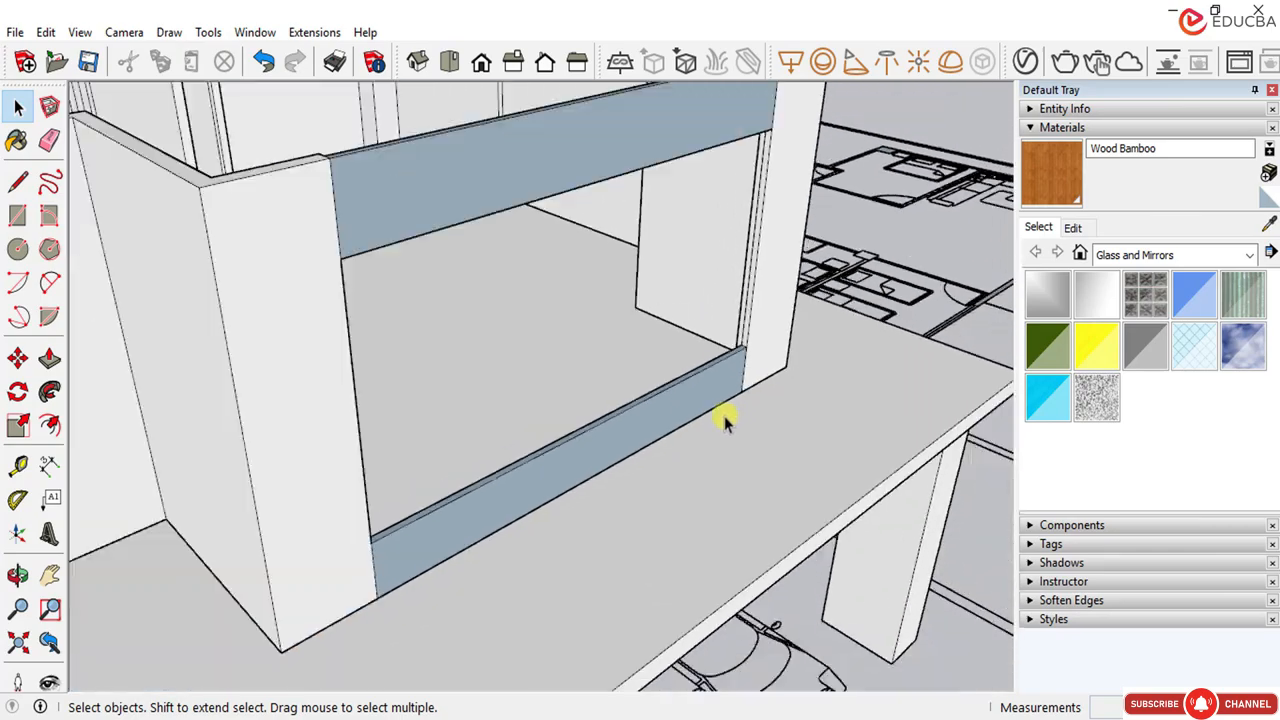
# Step: Measure the width of the front window of the twin-bed room on the floor plan beside the house
pyautogui.moveTo(724, 416); pyautogui.dragTo(683, 283, button='middle')
pyautogui.scroll(-2, 683, 283)
pyautogui.scroll(-5, 486, 334)
pyautogui.moveTo(486, 334); pyautogui.dragTo(505, 248, button='middle')
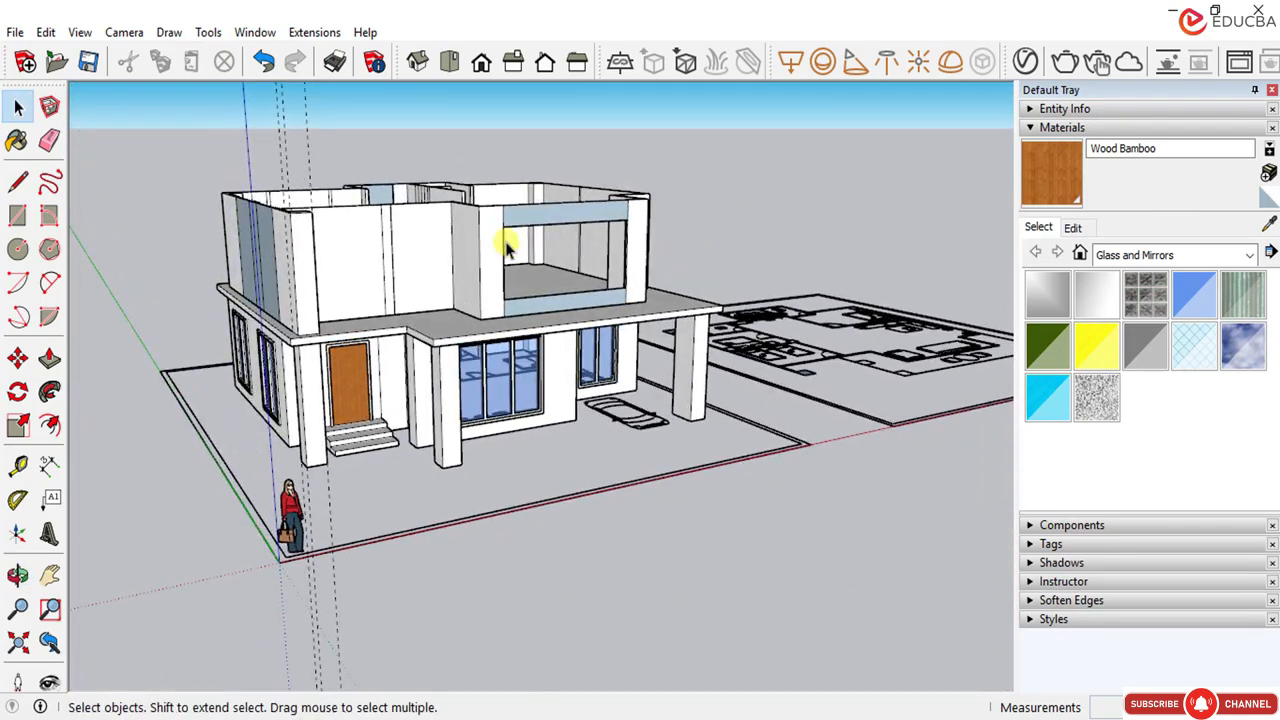
pyautogui.scroll(8, 937, 343)
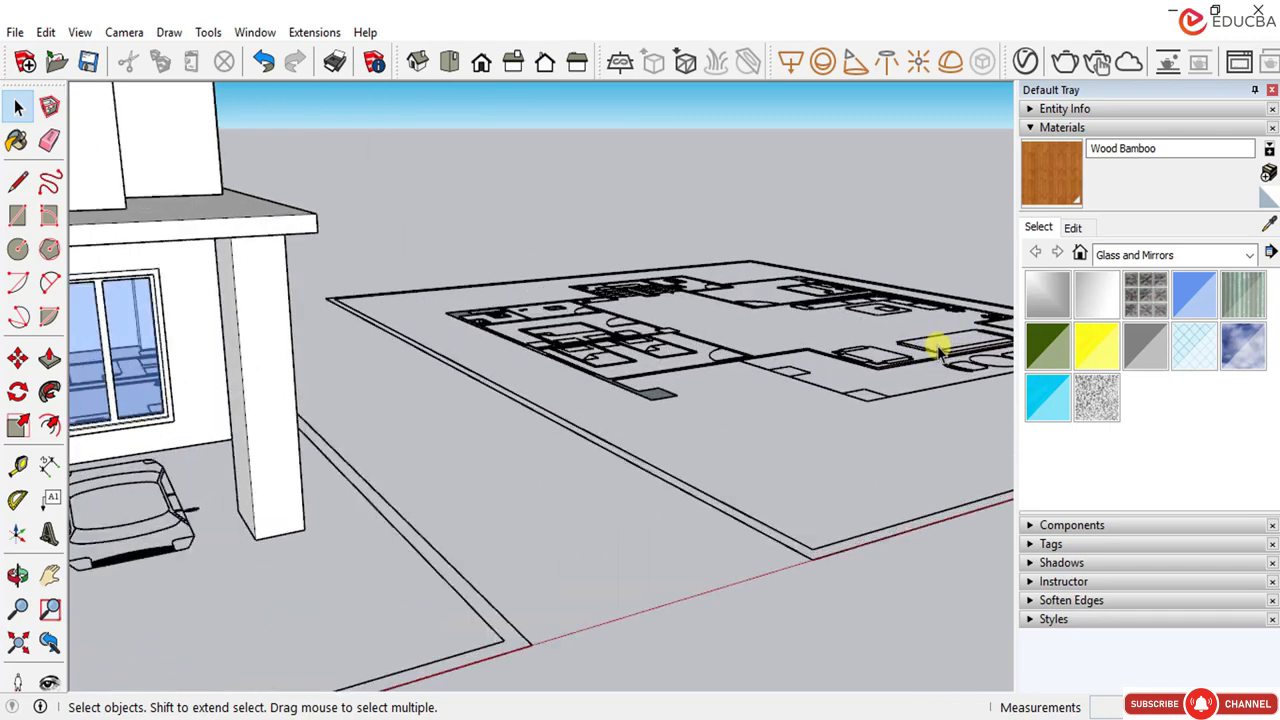
pyautogui.moveTo(854, 391); pyautogui.dragTo(712, 485, button='middle')
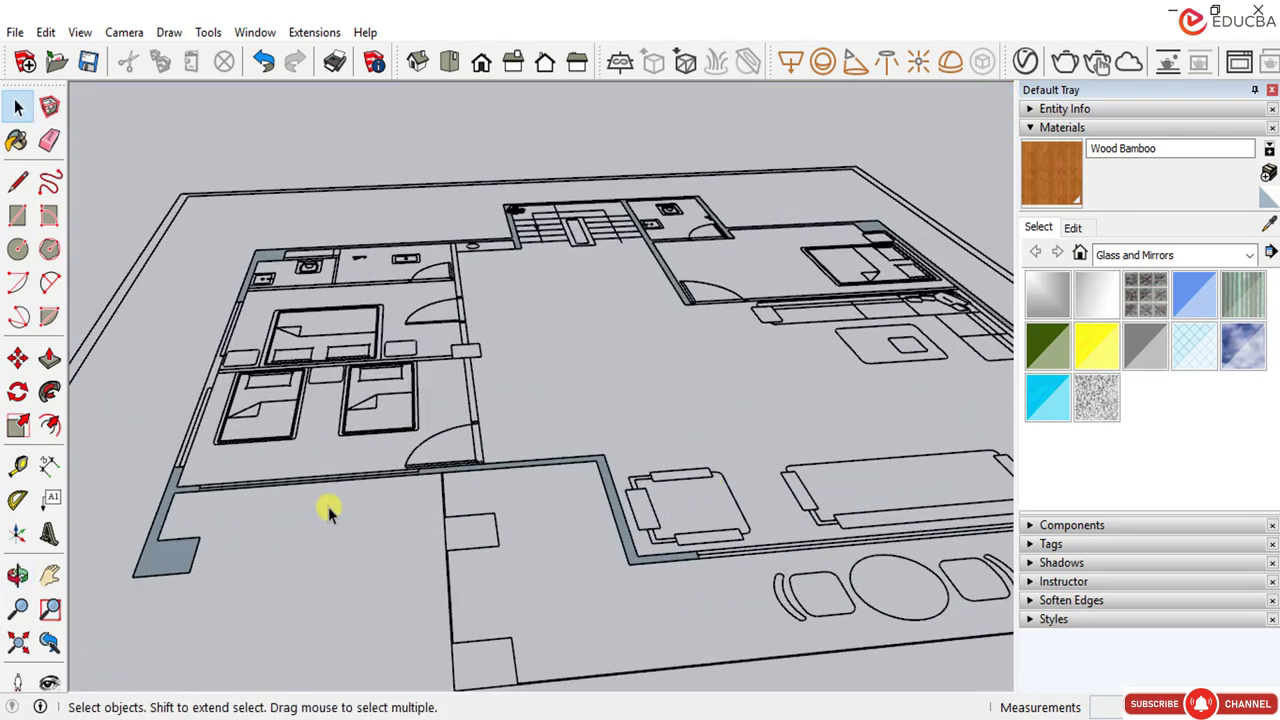
pyautogui.scroll(5, 328, 507)
pyautogui.moveTo(297, 517); pyautogui.dragTo(212, 440, button='middle')
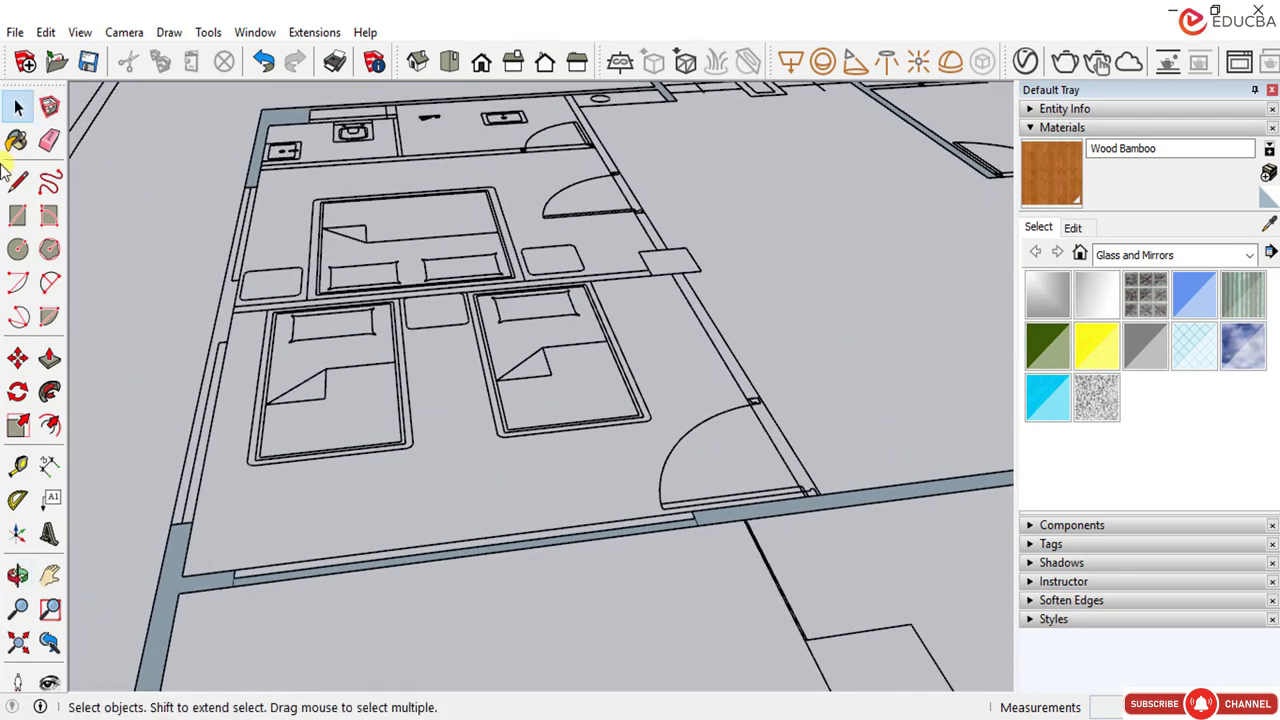
pyautogui.click(49, 465)
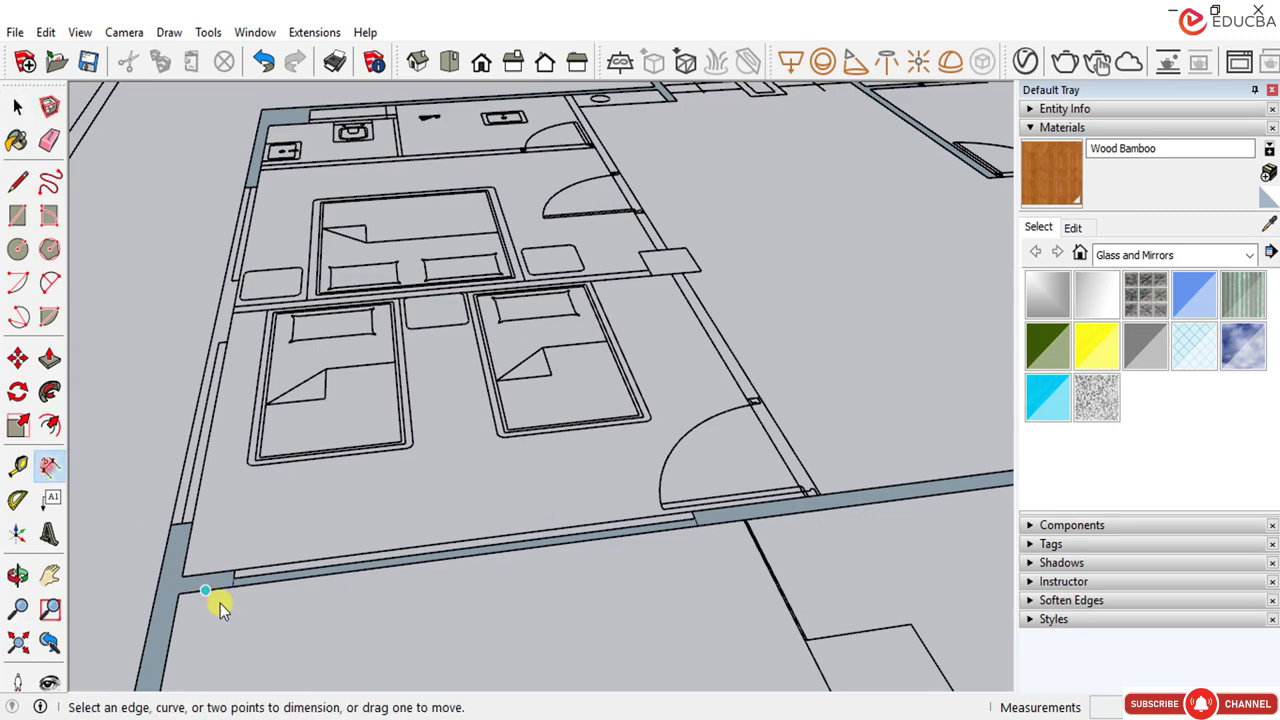
pyautogui.click(234, 587)
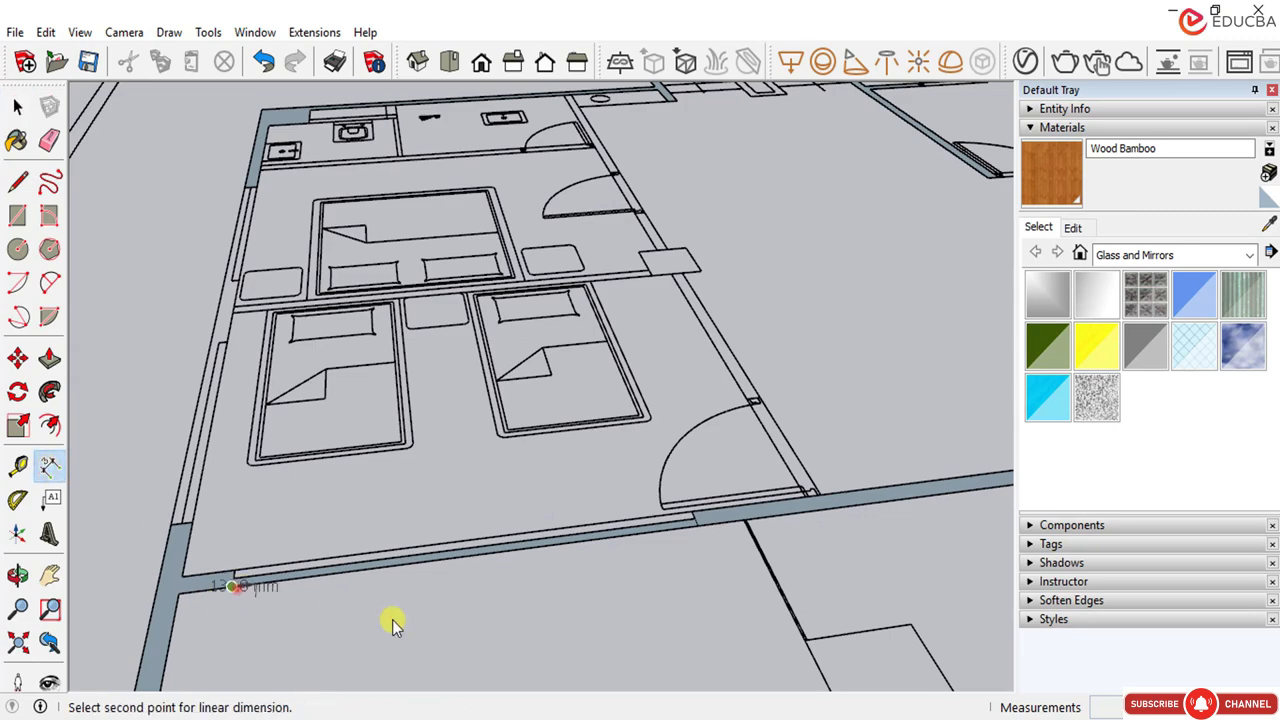
pyautogui.click(697, 524)
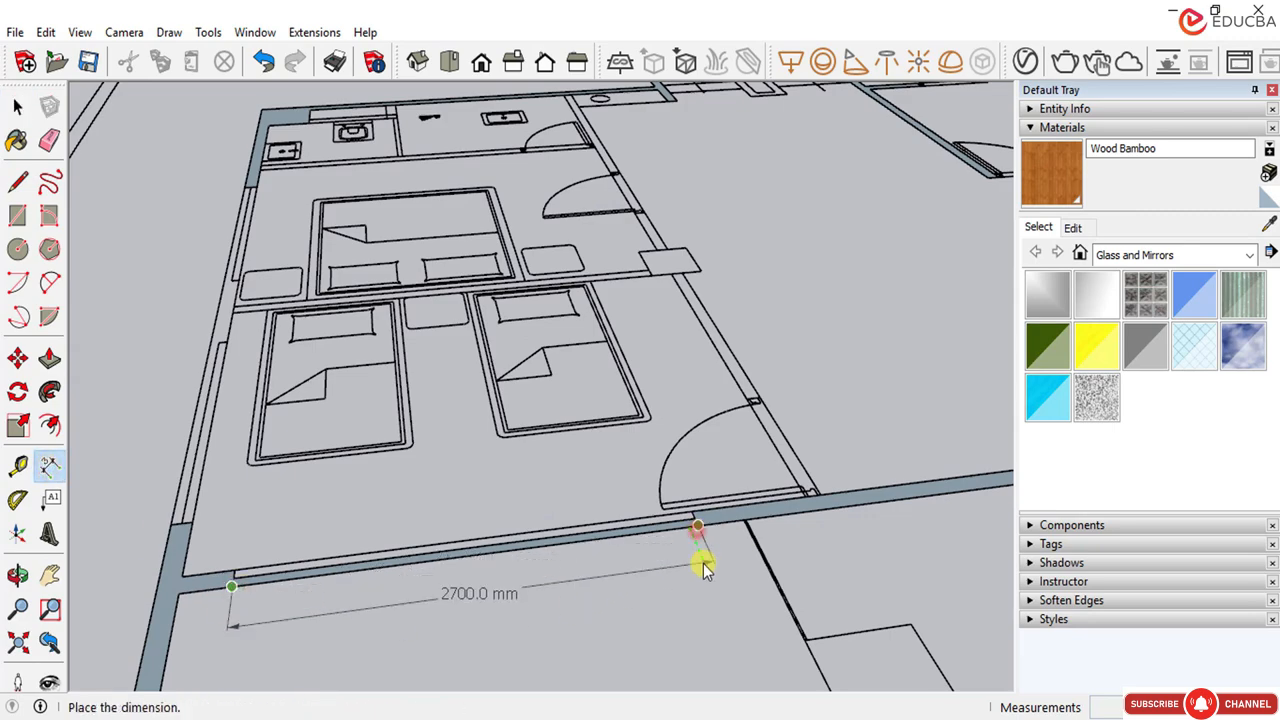
pyautogui.click(744, 428)
# Step: Draw a line across the top of the upper-floor wall, extending the front wall's face to the outer edge beside the corner column
pyautogui.scroll(-15, 766, 434)
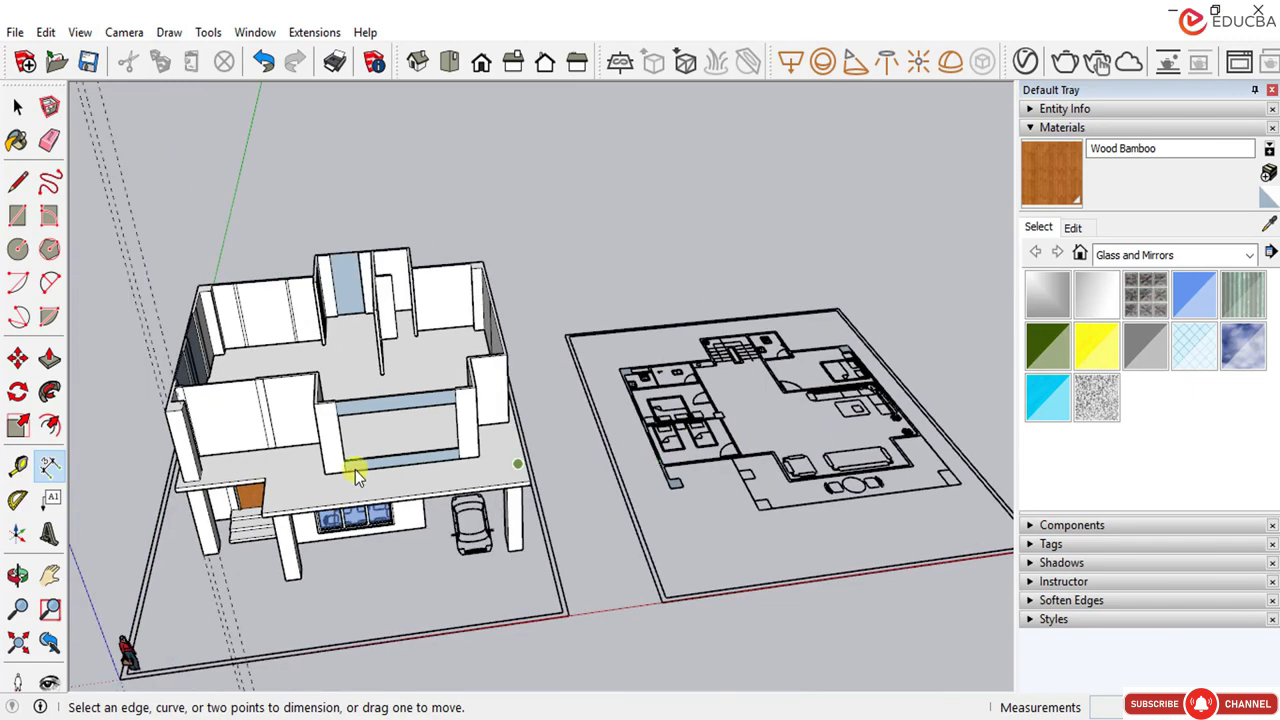
pyautogui.scroll(2, 234, 429)
pyautogui.moveTo(234, 429); pyautogui.dragTo(269, 394, button='middle')
pyautogui.scroll(3, 206, 406)
pyautogui.scroll(-3, 271, 371)
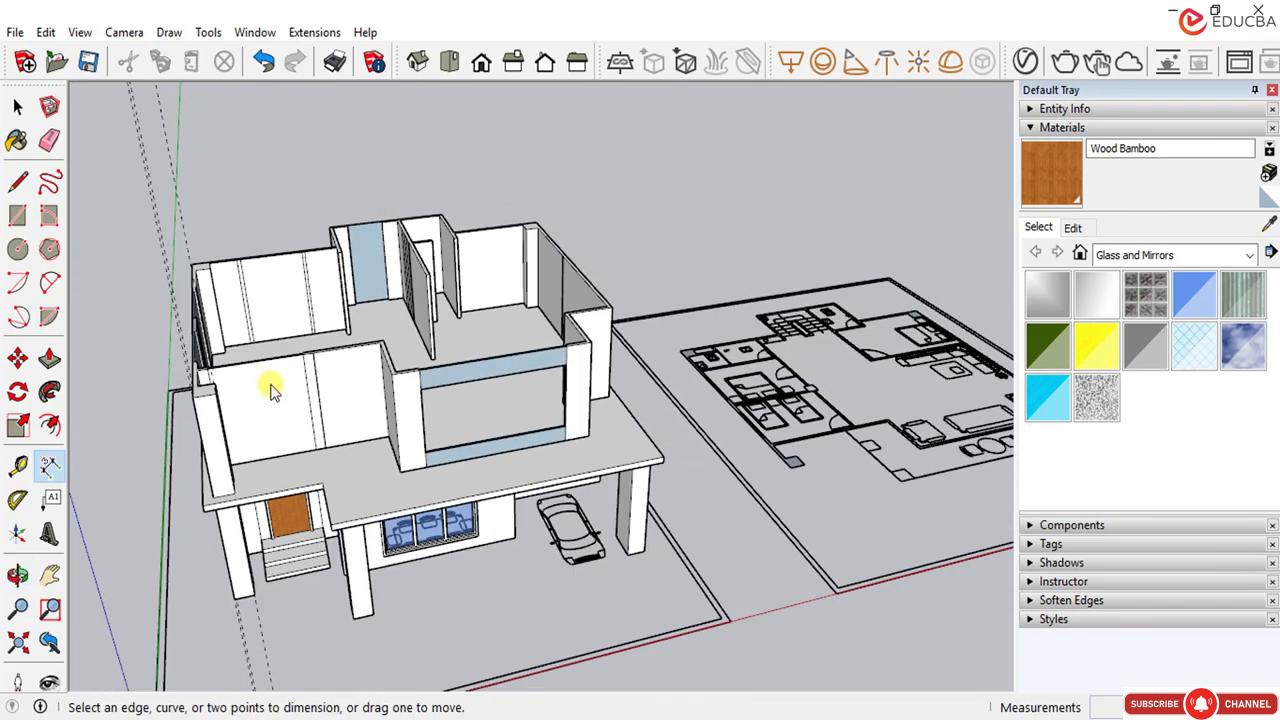
pyautogui.moveTo(215, 450); pyautogui.dragTo(243, 460, button='middle')
pyautogui.scroll(3, 219, 375)
pyautogui.scroll(4, 251, 349)
pyautogui.scroll(3, 243, 551)
pyautogui.scroll(2, 165, 460)
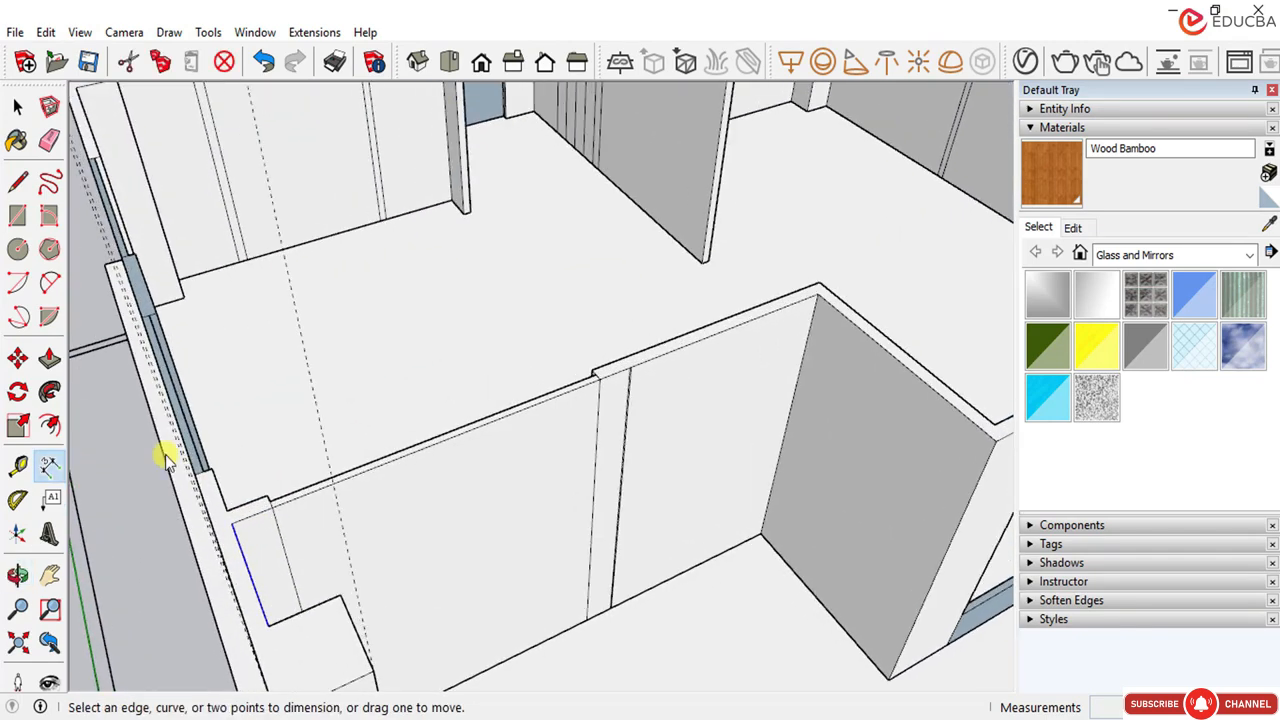
pyautogui.click(17, 106)
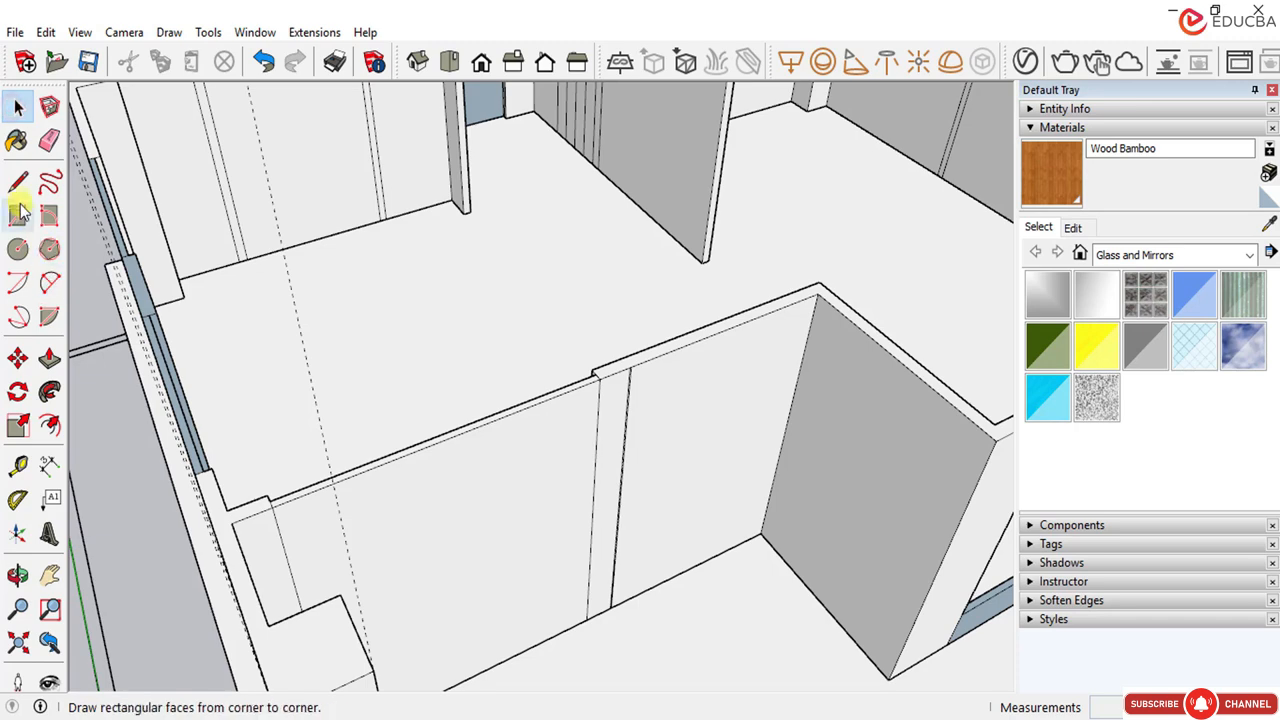
pyautogui.click(18, 182)
pyautogui.scroll(5, 206, 537)
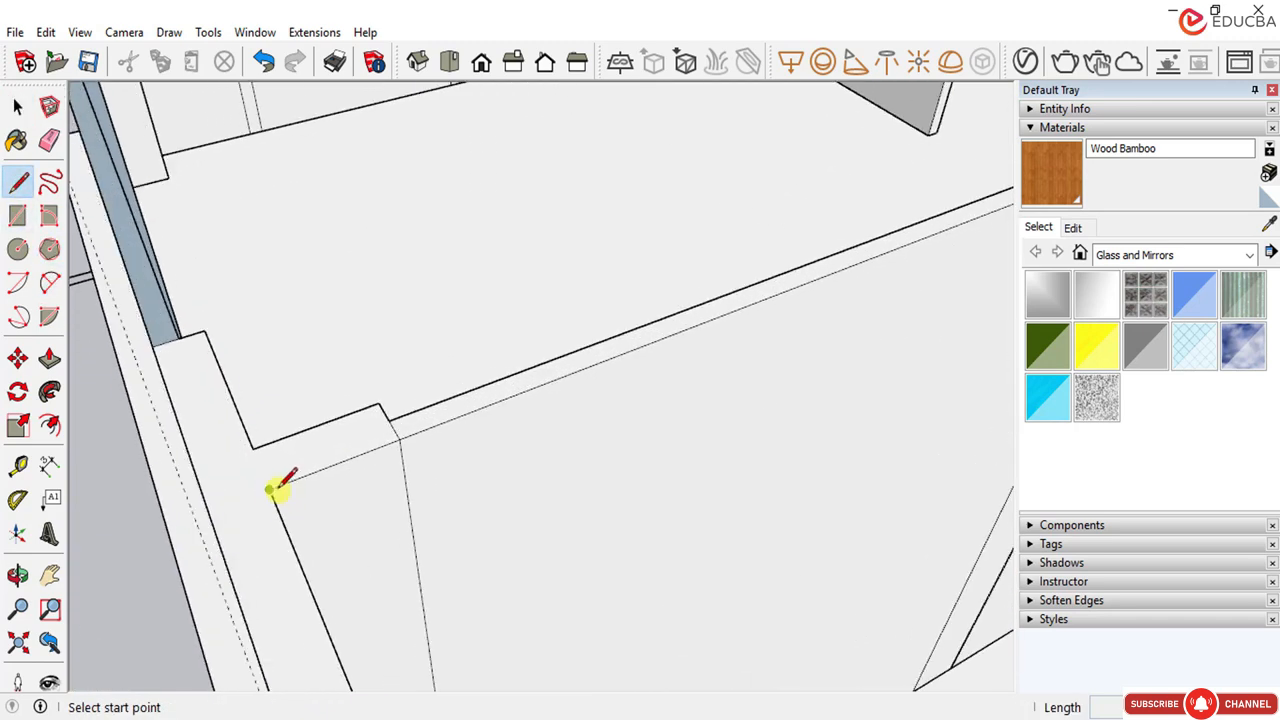
pyautogui.click(210, 515)
pyautogui.scroll(-7, 257, 457)
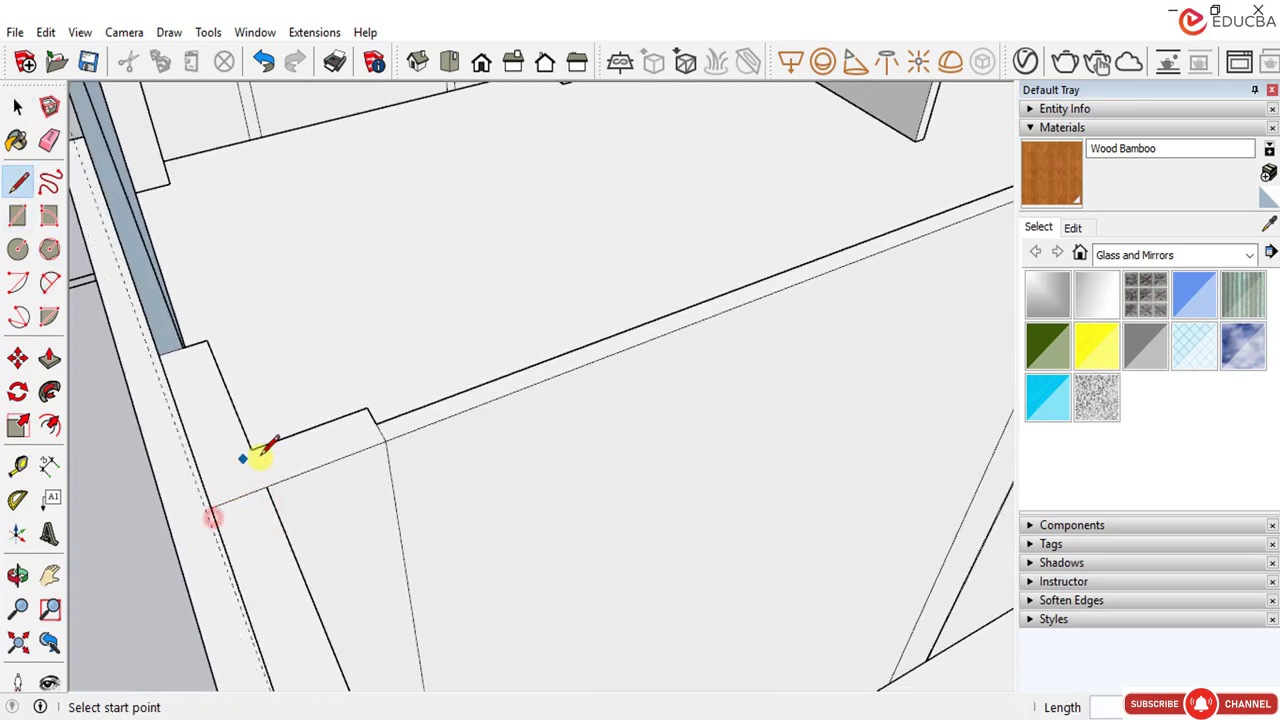
pyautogui.moveTo(320, 431); pyautogui.dragTo(270, 405, button='middle')
pyautogui.scroll(3, 270, 405)
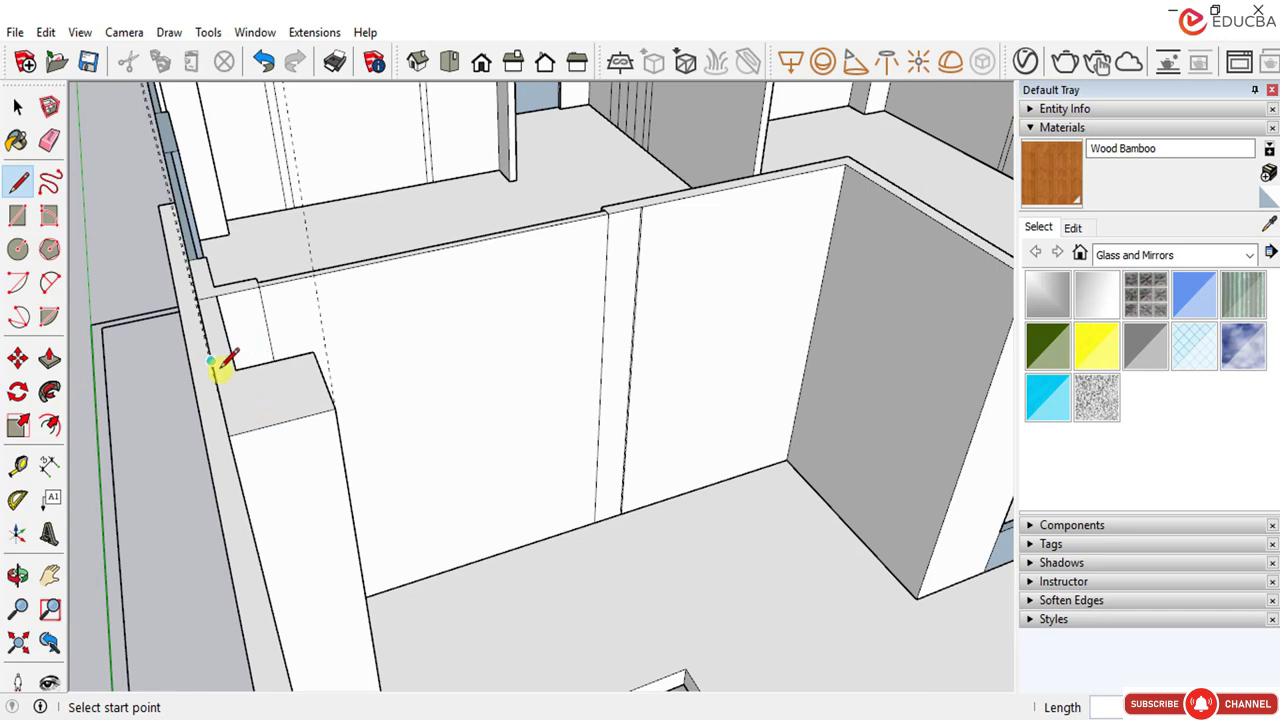
pyautogui.scroll(1, 215, 368)
pyautogui.click(17, 106)
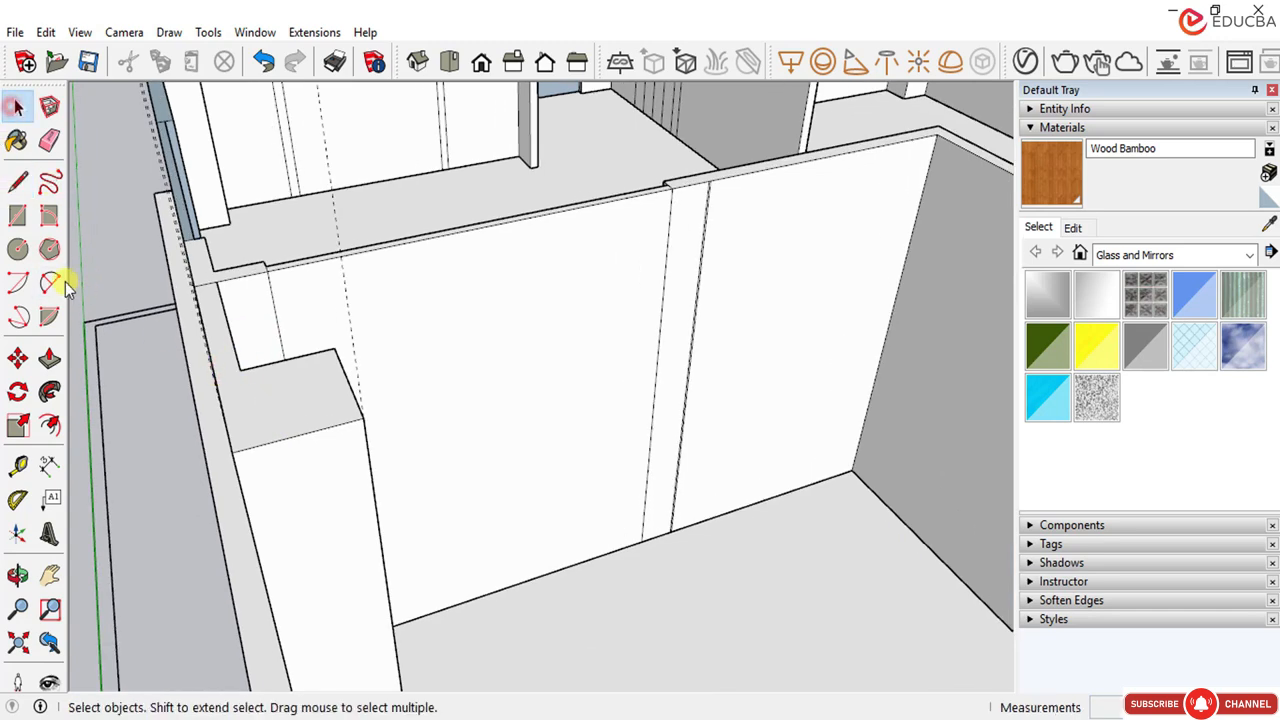
# Step: Push the top face of the upper-floor corner column down until it is flush with the floor slab
pyautogui.click(50, 358)
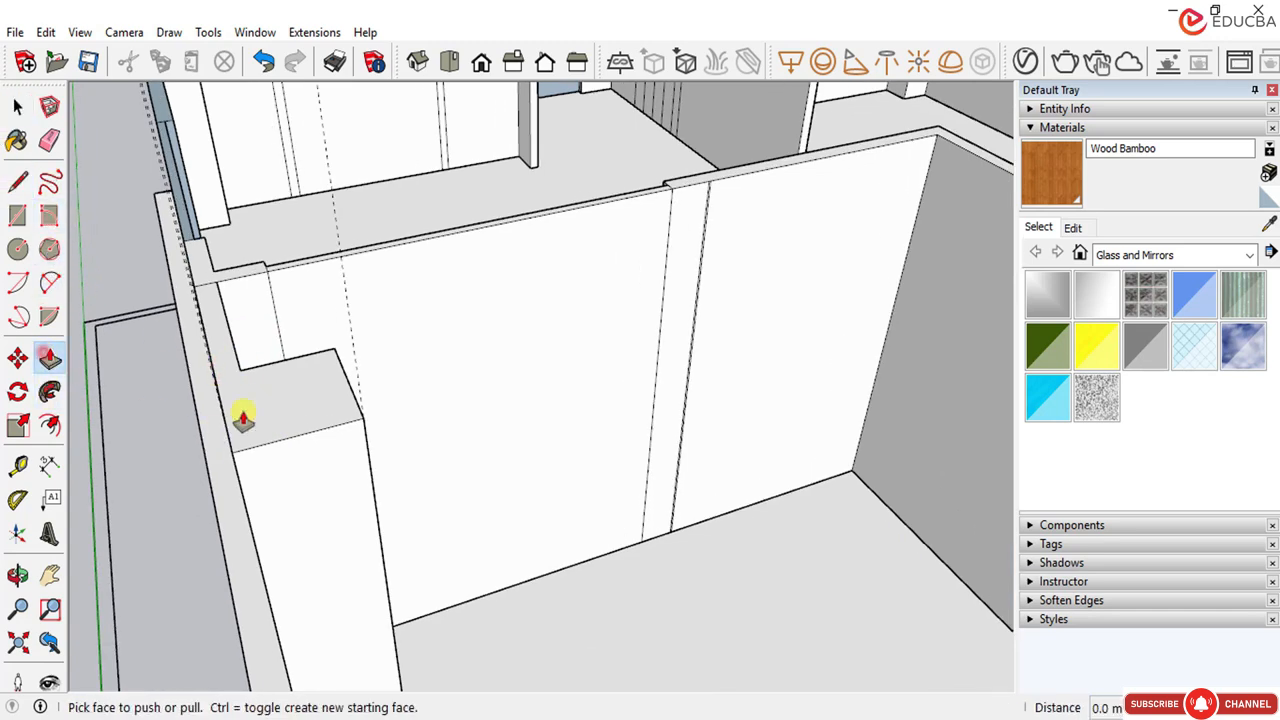
pyautogui.moveTo(245, 410); pyautogui.dragTo(303, 498)
pyautogui.scroll(-4, 290, 470)
pyautogui.moveTo(283, 457); pyautogui.dragTo(277, 350, button='middle')
pyautogui.scroll(2, 277, 322)
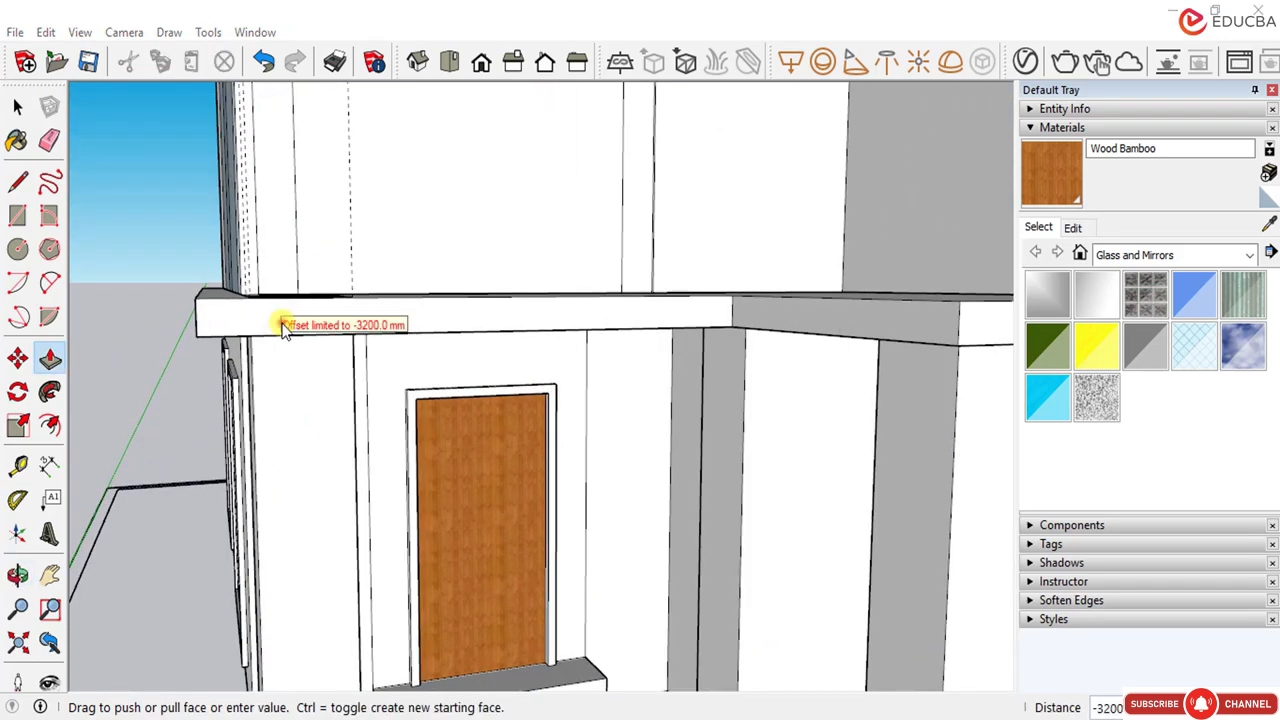
pyautogui.scroll(-3, 262, 400)
pyautogui.moveTo(262, 400); pyautogui.dragTo(269, 486, button='middle')
pyautogui.click(275, 505)
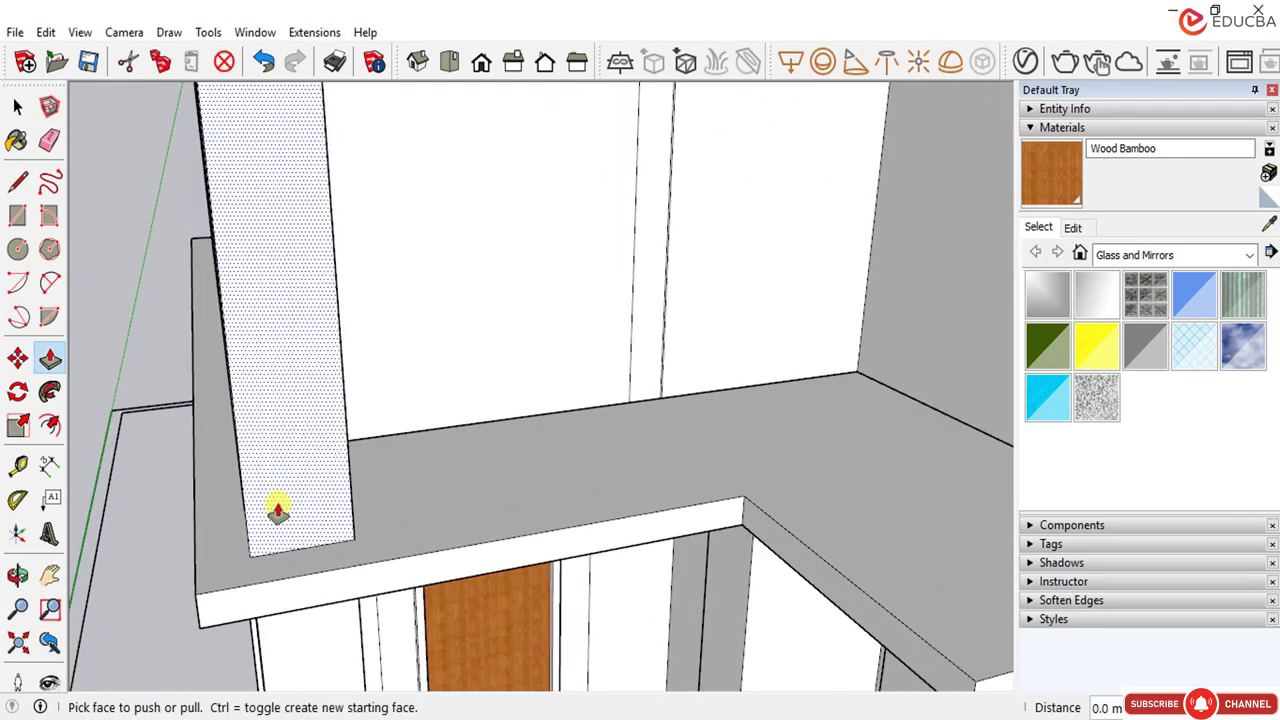
pyautogui.scroll(2, 270, 540)
pyautogui.scroll(-3, 265, 560)
pyautogui.click(258, 238)
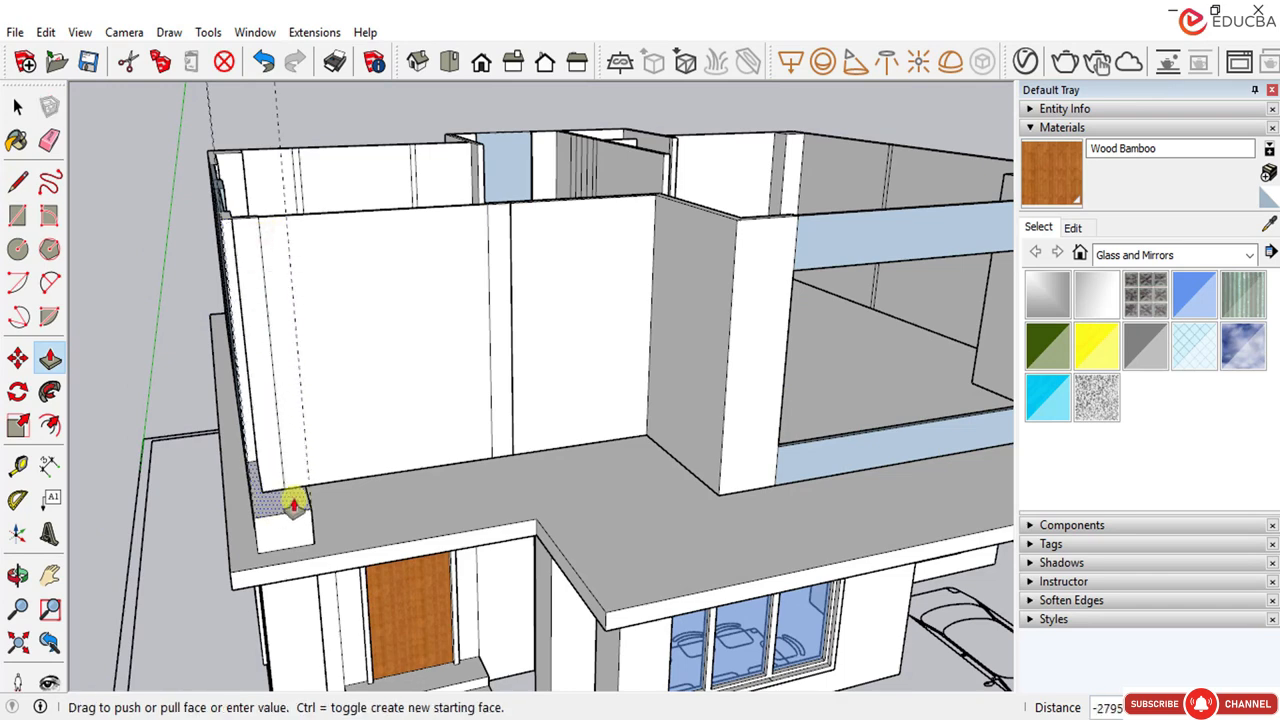
pyautogui.click(292, 538)
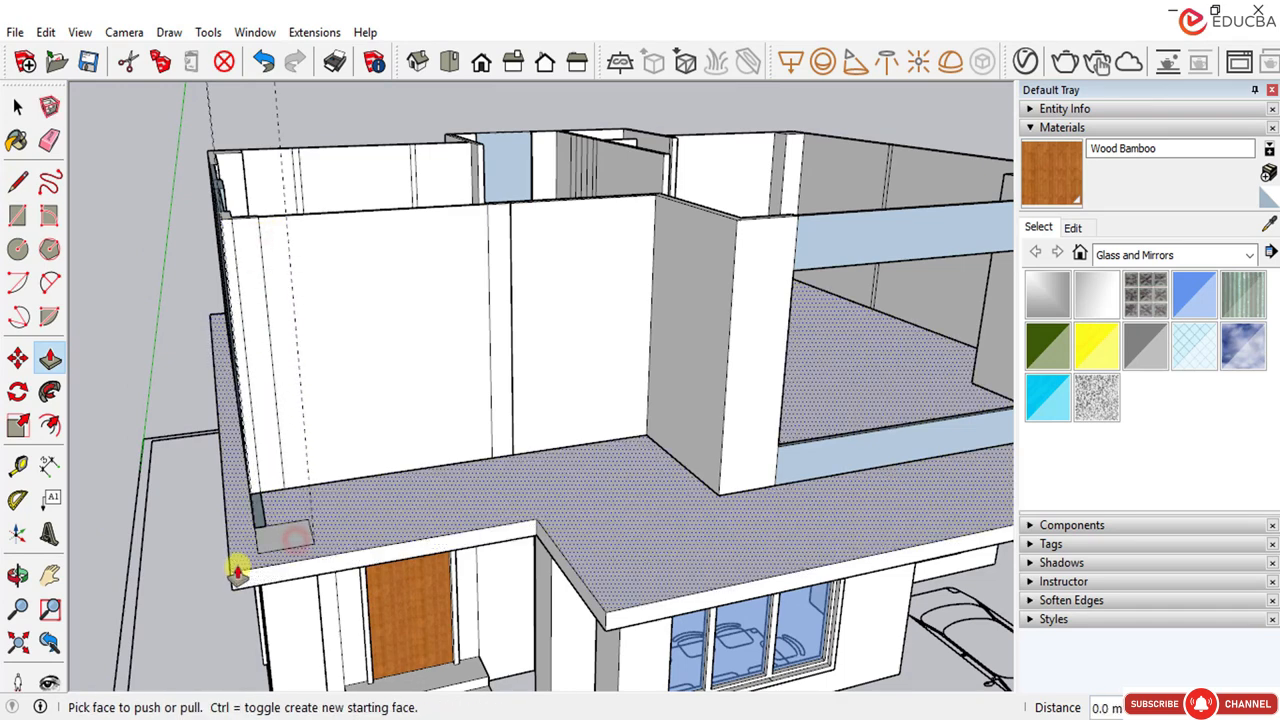
# Step: Delete the back edge of the column footprint left on the floor slab
pyautogui.scroll(3, 287, 537)
pyautogui.scroll(1, 287, 537)
pyautogui.click(17, 106)
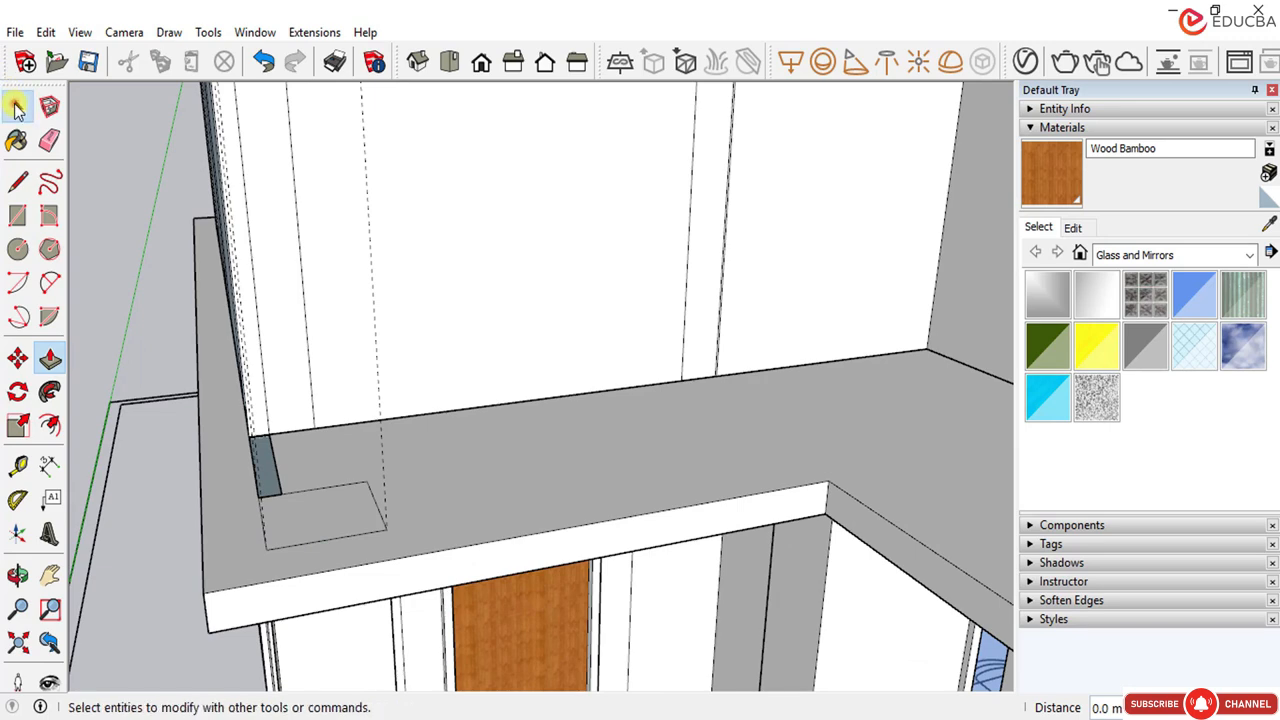
pyautogui.click(296, 492)
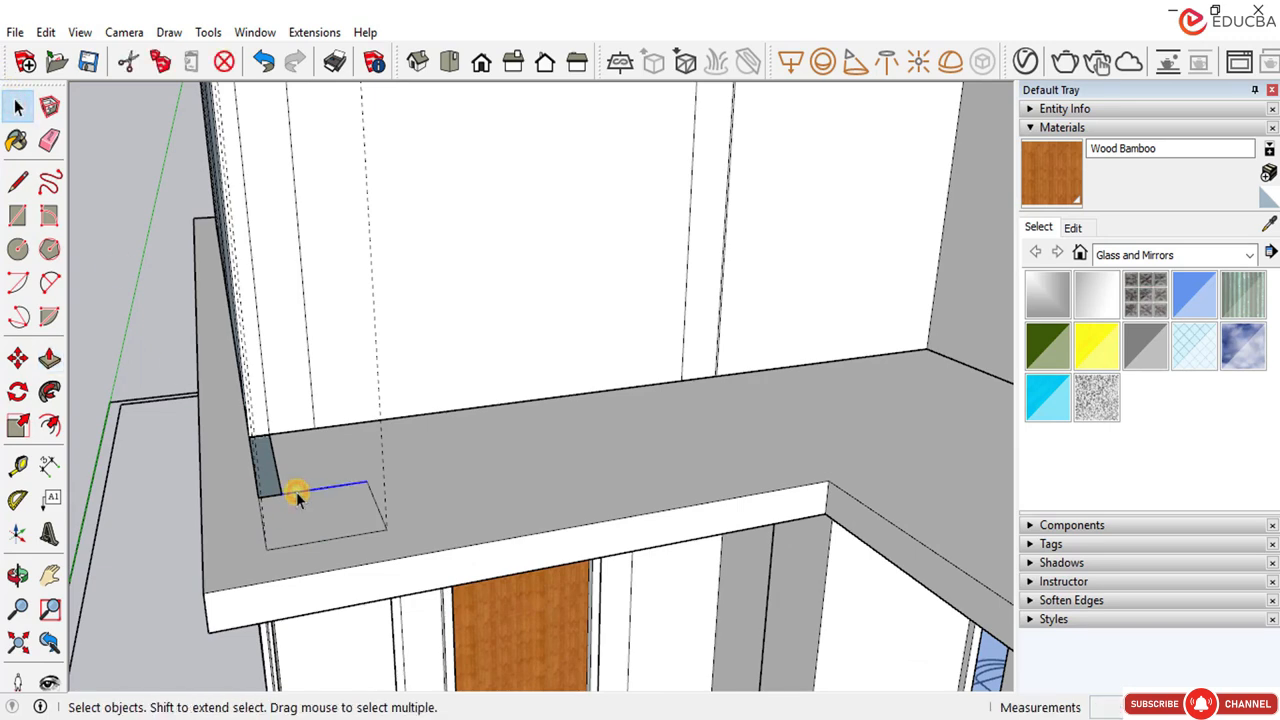
pyautogui.press('Delete')
pyautogui.press('Delete')
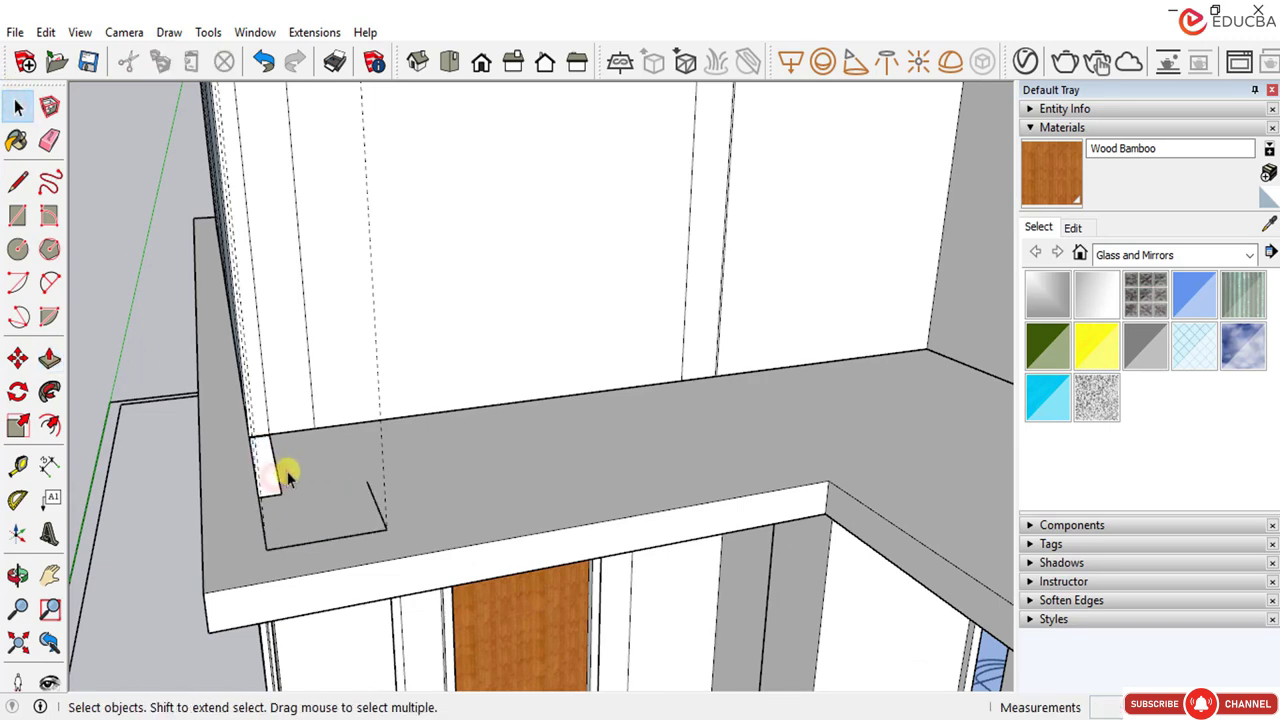
# Step: Delete the small leftover recess beside the wall corner and the remaining column footprint edges on the slab
pyautogui.moveTo(280, 490); pyautogui.dragTo(303, 445, button='middle')
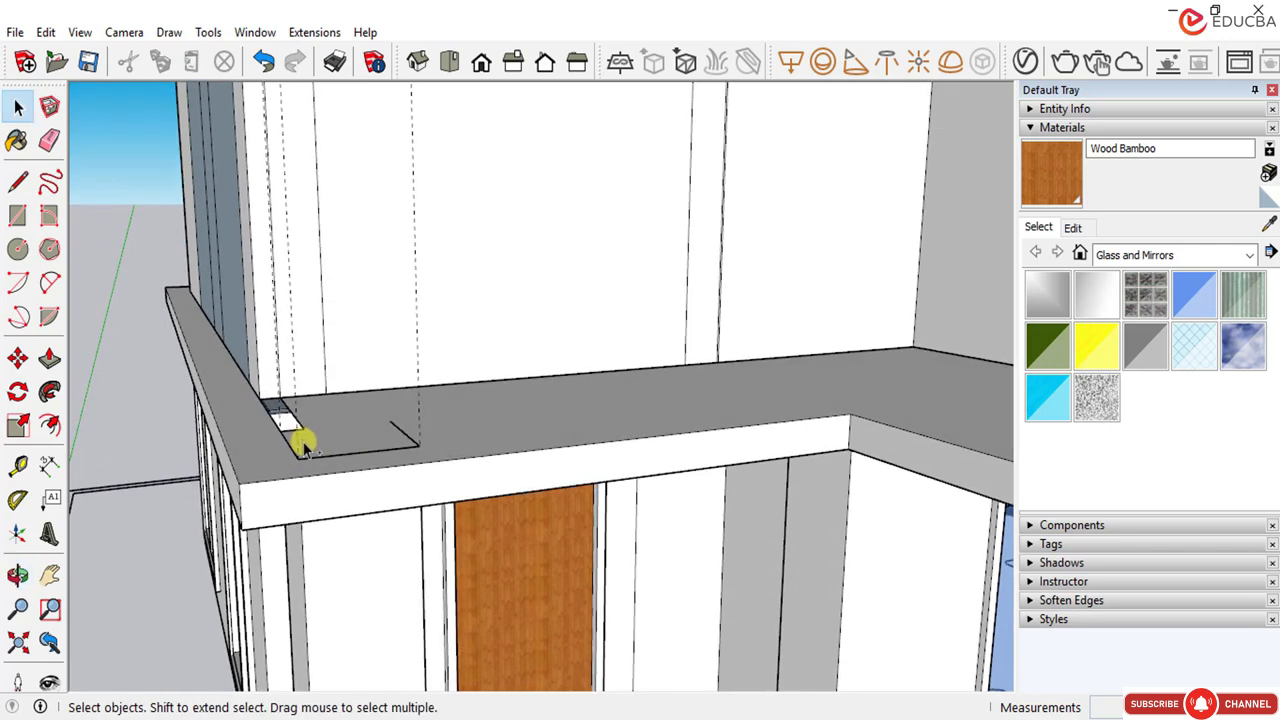
pyautogui.scroll(6, 297, 440)
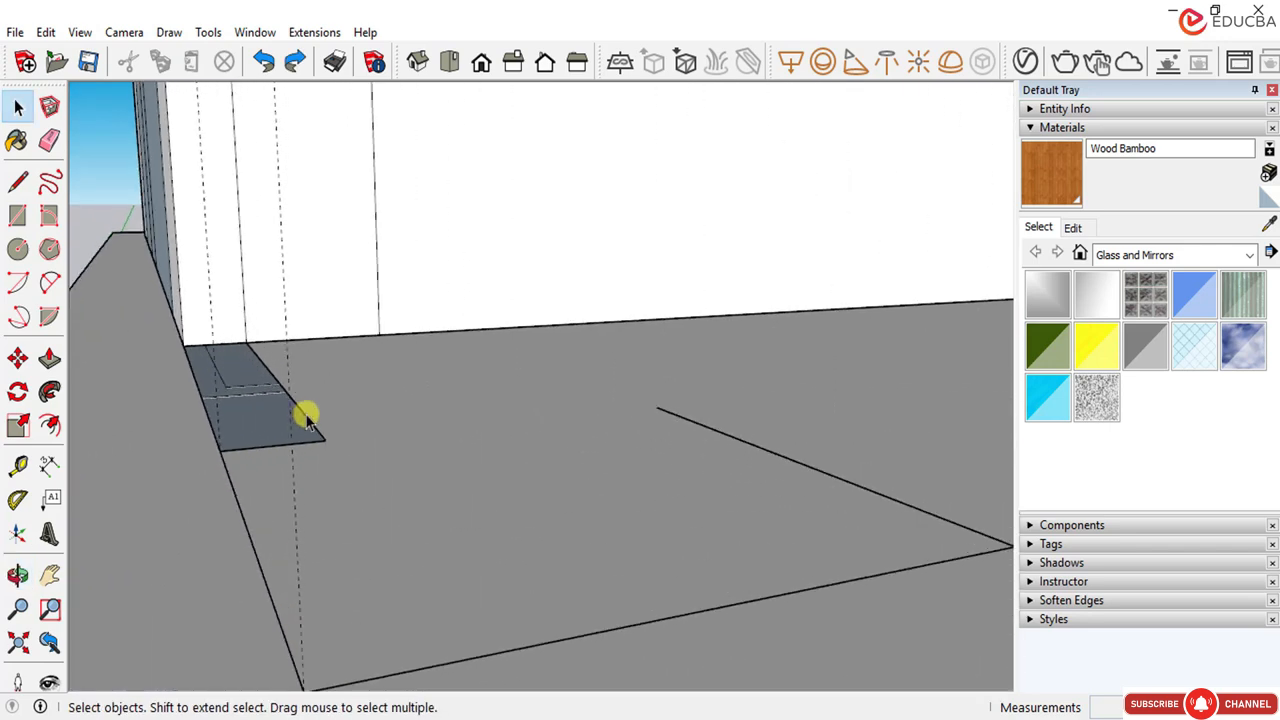
pyautogui.press('Delete')
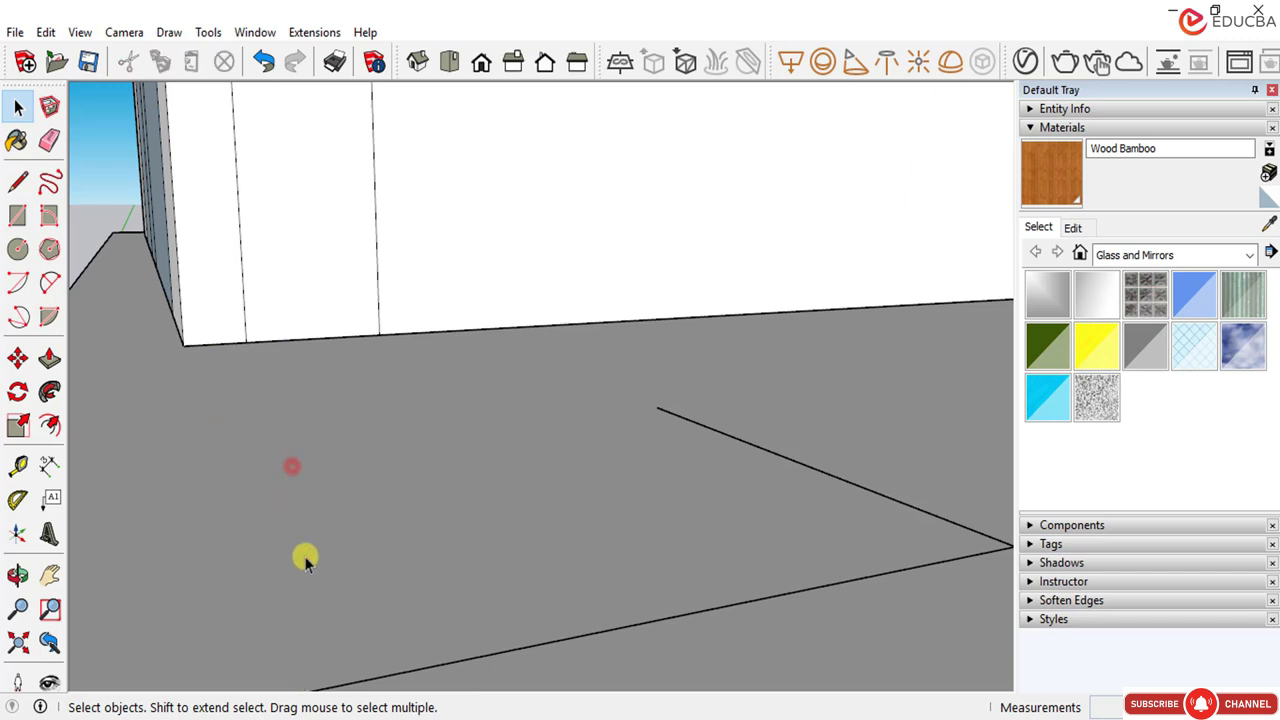
pyautogui.scroll(-2, 244, 452)
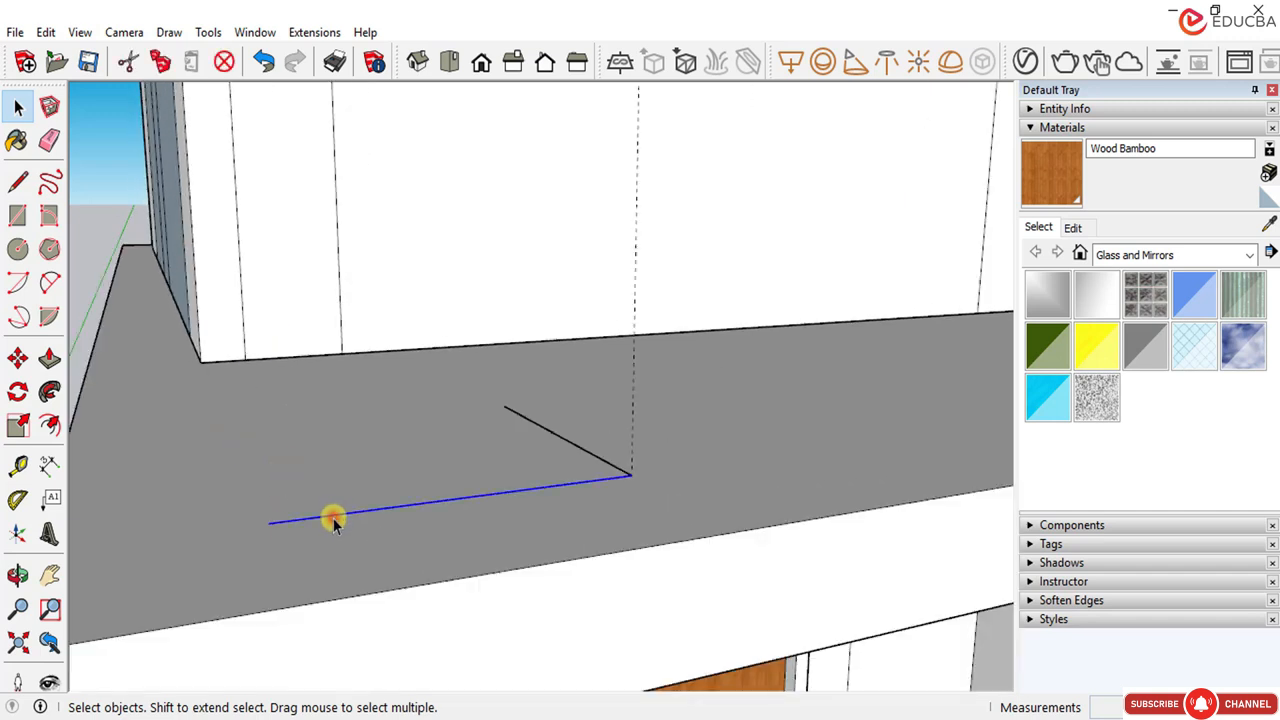
pyautogui.press('Delete')
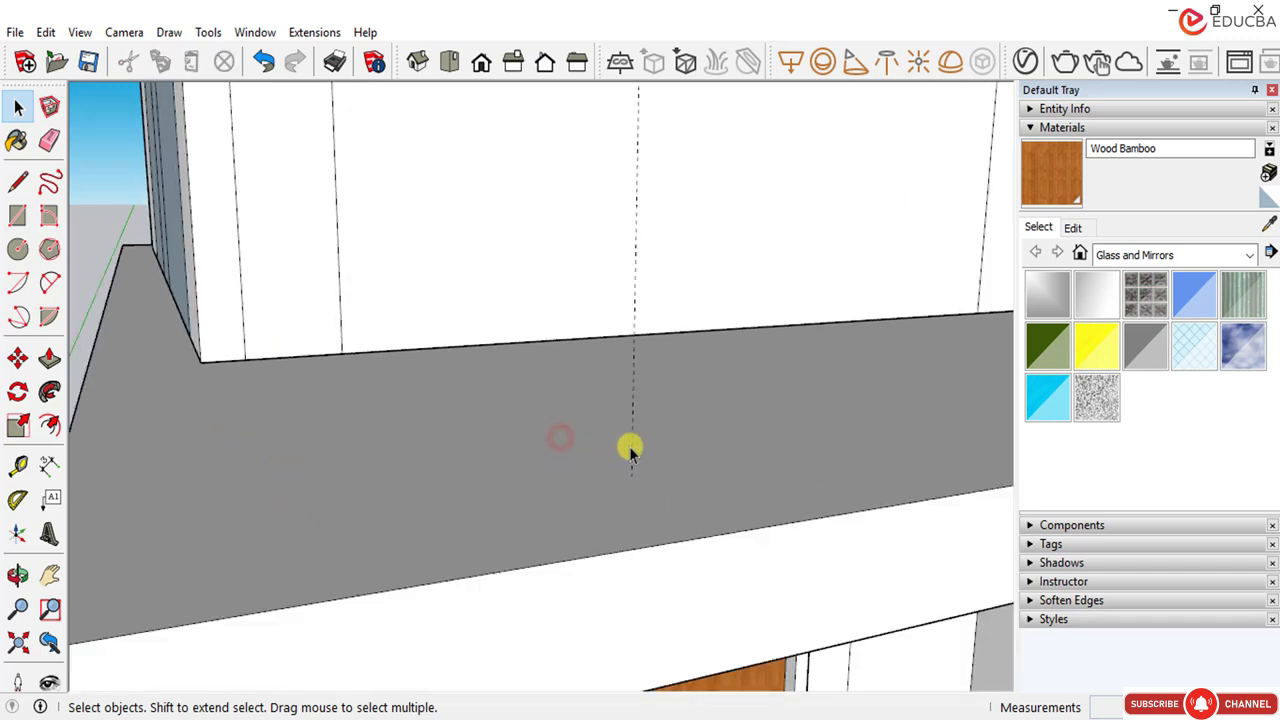
pyautogui.scroll(-8, 334, 514)
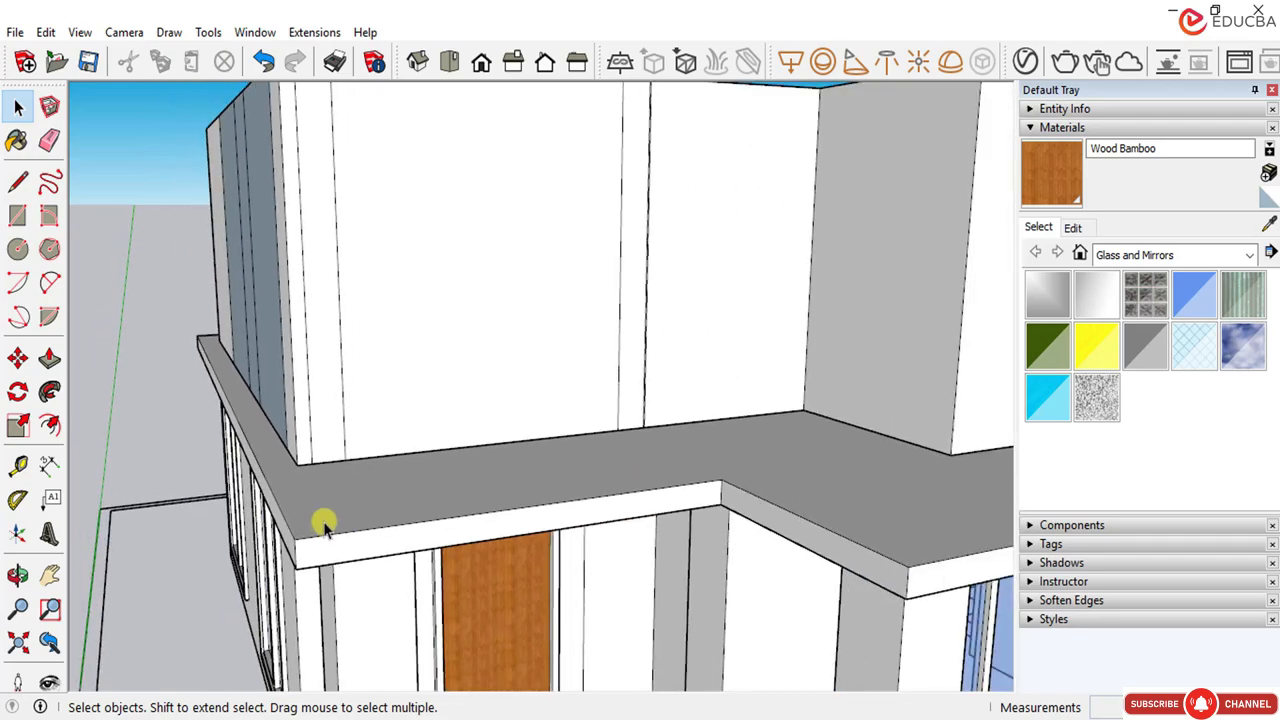
pyautogui.moveTo(309, 449); pyautogui.dragTo(213, 458, button='middle')
pyautogui.scroll(-3, 426, 414)
pyautogui.moveTo(384, 438); pyautogui.dragTo(203, 458, button='middle')
pyautogui.scroll(-3, 203, 466)
pyautogui.scroll(5, 269, 414)
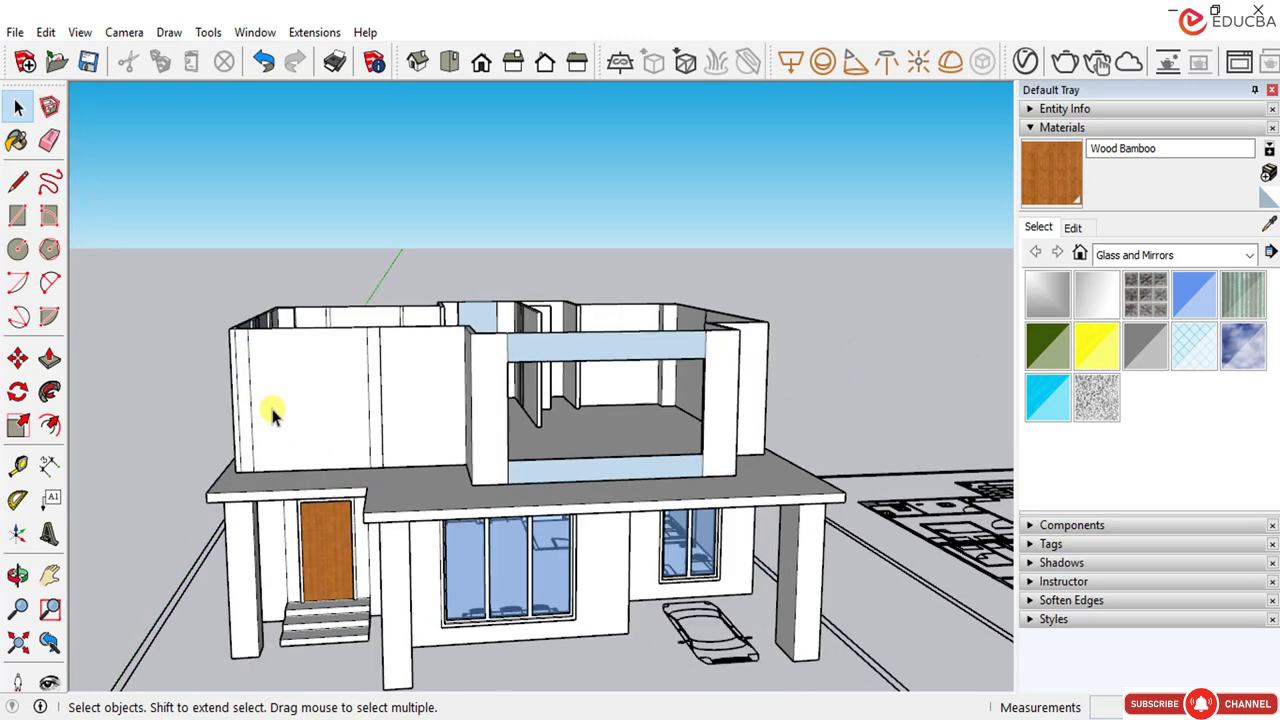
pyautogui.moveTo(251, 409); pyautogui.dragTo(333, 445, button='middle')
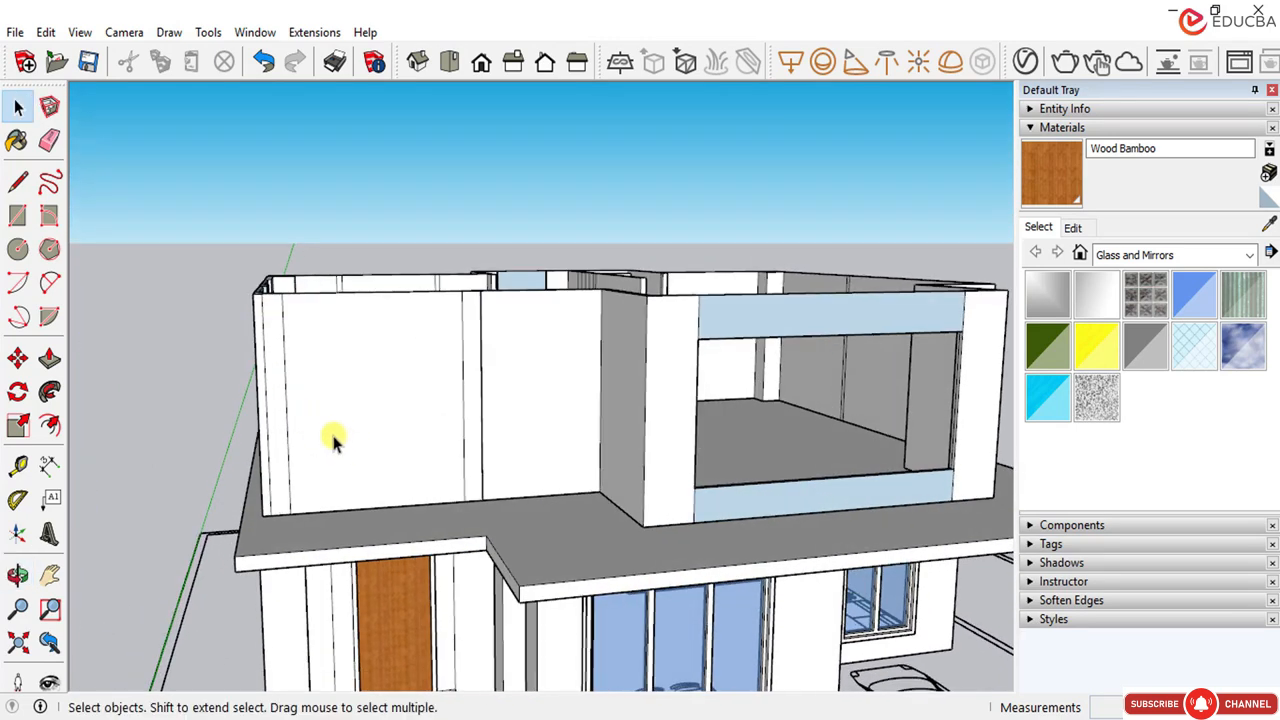
pyautogui.scroll(2, 333, 440)
pyautogui.click(20, 180)
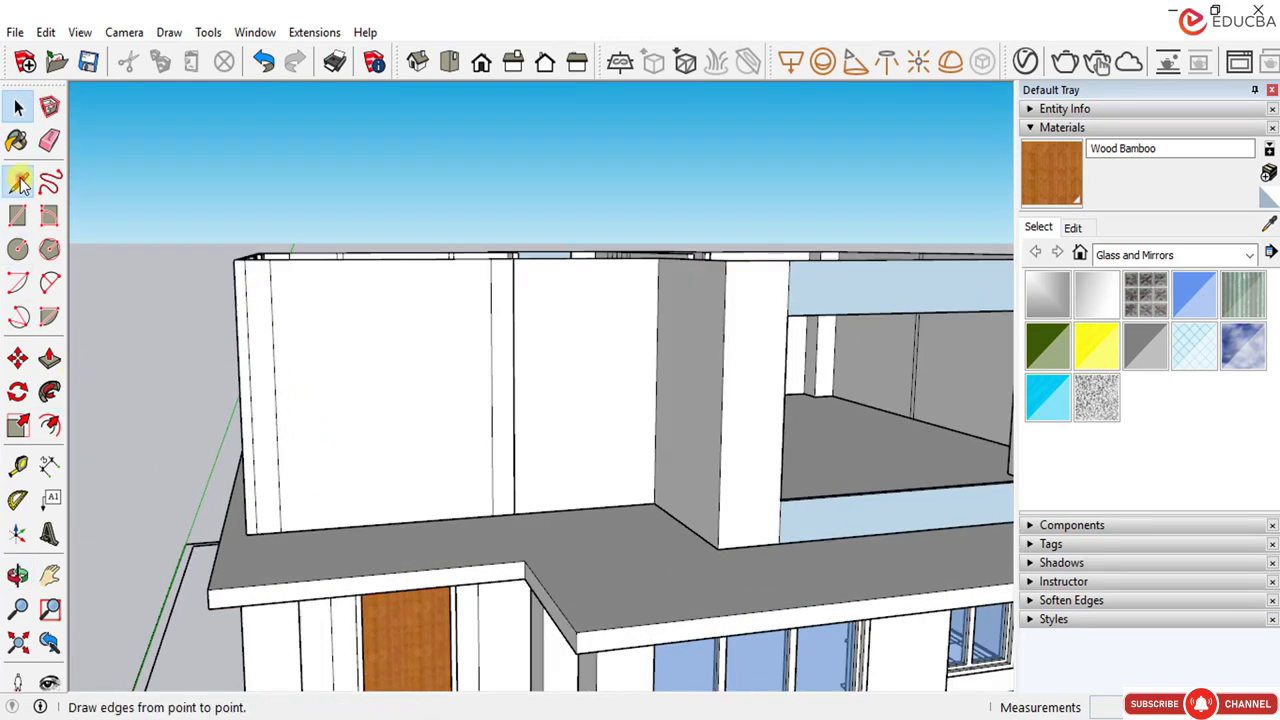
pyautogui.click(18, 106)
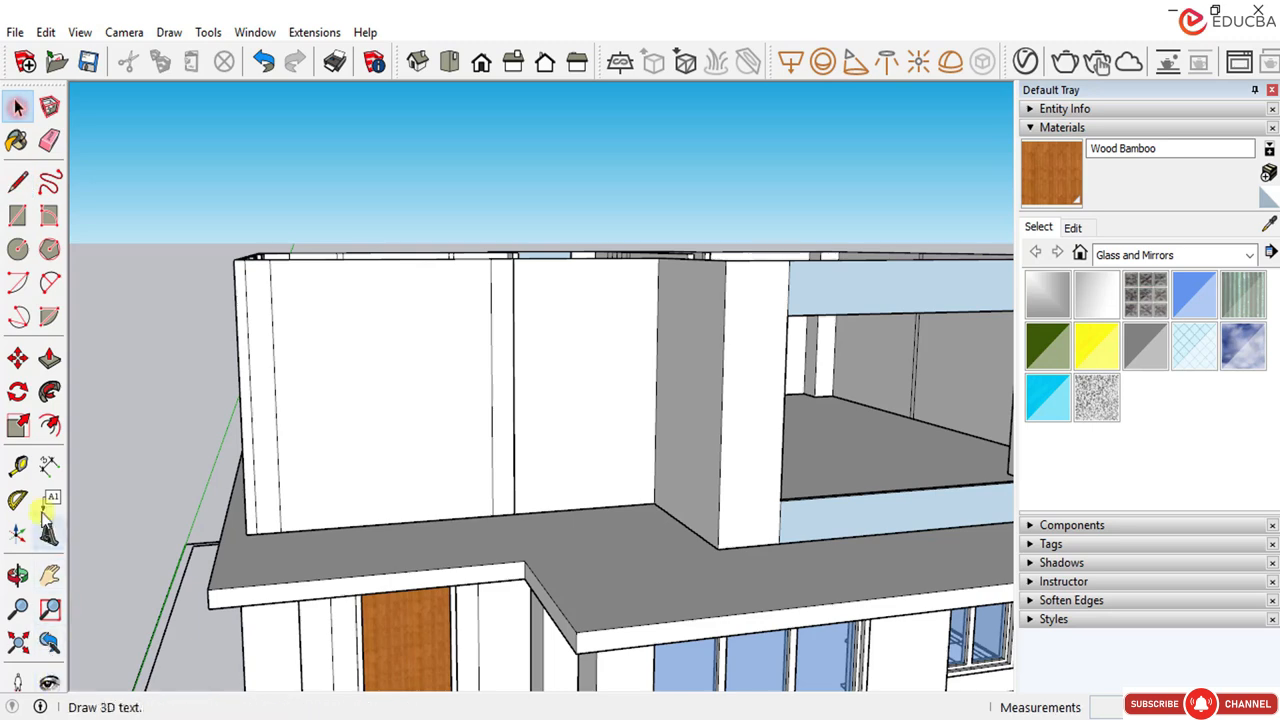
pyautogui.click(22, 464)
pyautogui.click(354, 524)
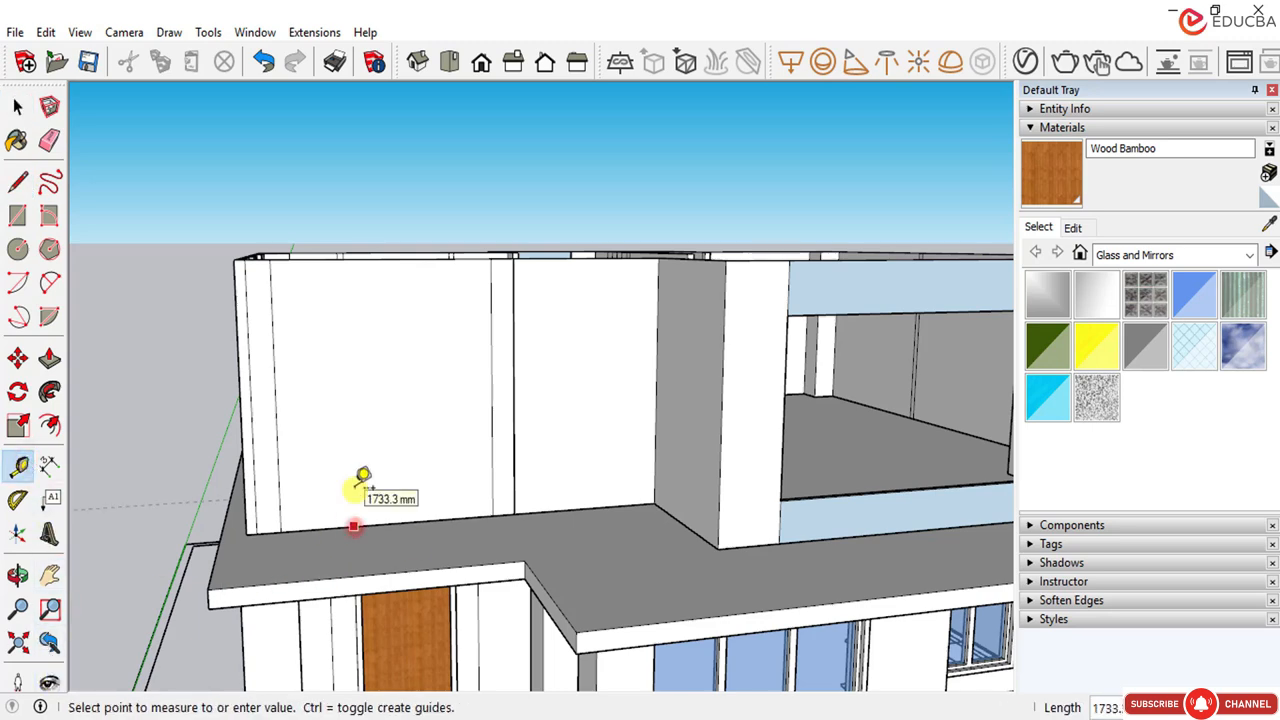
pyautogui.moveTo(363, 478); pyautogui.dragTo(374, 466, button='middle')
pyautogui.scroll(5, 377, 466)
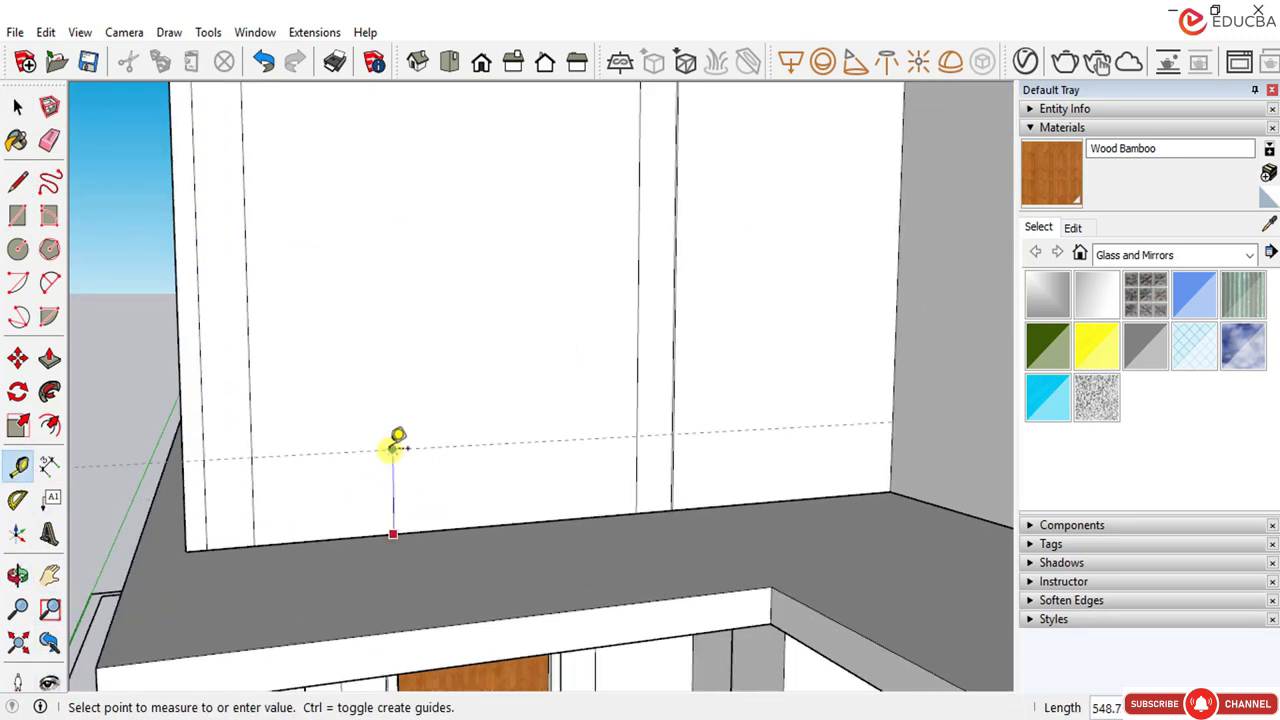
pyautogui.press('Escape')
# Step: Place a horizontal guide line 500 mm above the base edge of the upper-floor front wall
pyautogui.scroll(7, 260, 564)
pyautogui.moveTo(314, 541); pyautogui.dragTo(319, 592, button='middle')
pyautogui.scroll(-8, 327, 590)
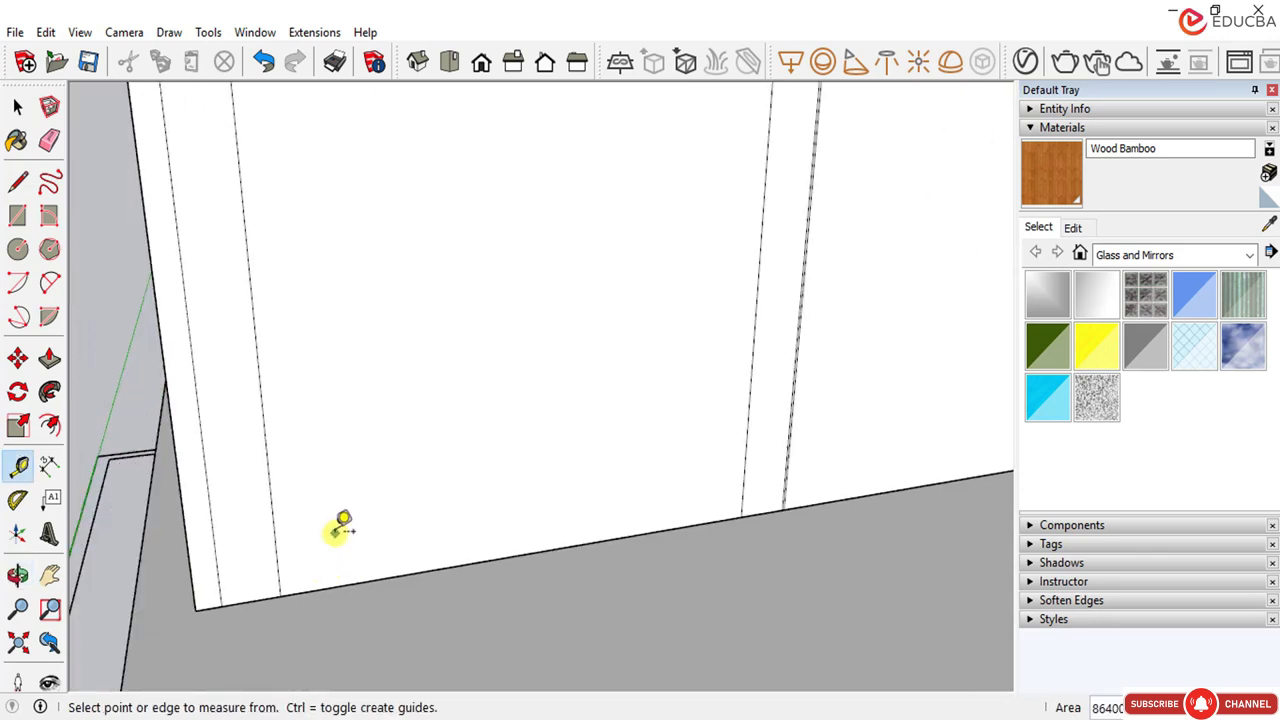
pyautogui.click(437, 552)
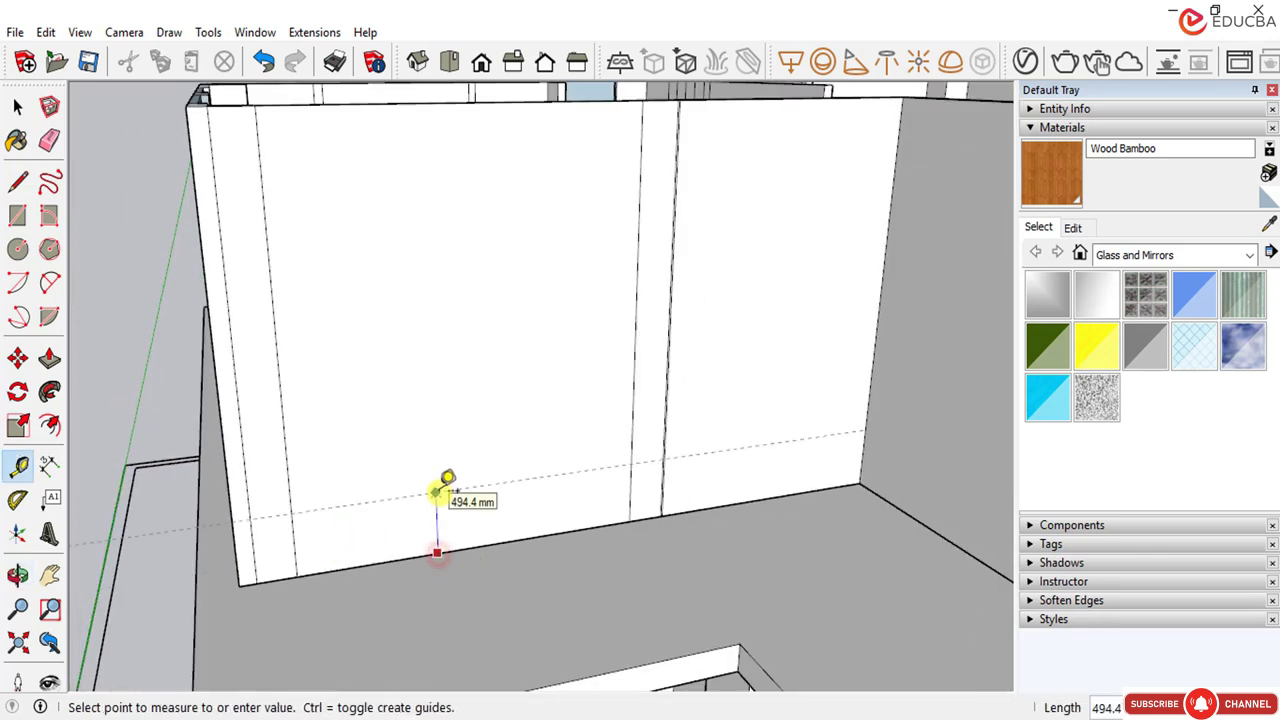
pyautogui.write('500')
pyautogui.press('Return')
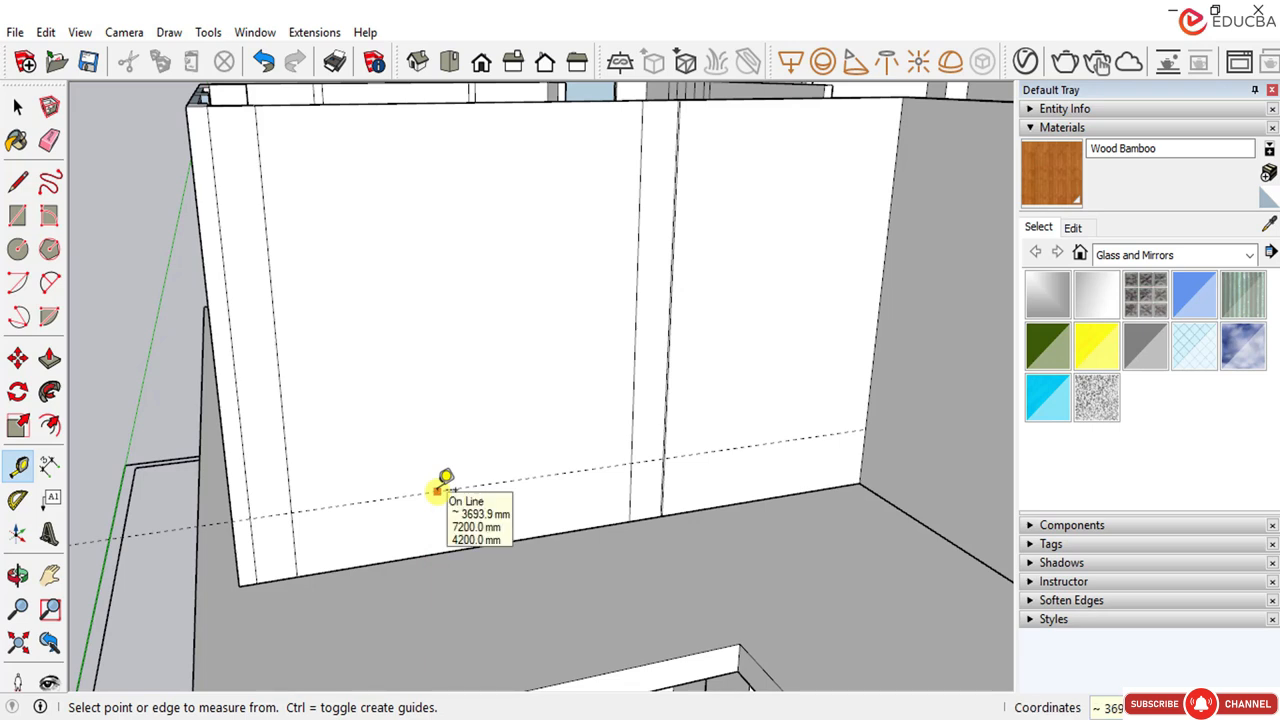
# Step: Place a second horizontal guide line on the same wall, 2100 mm above the first guide
pyautogui.click(437, 490)
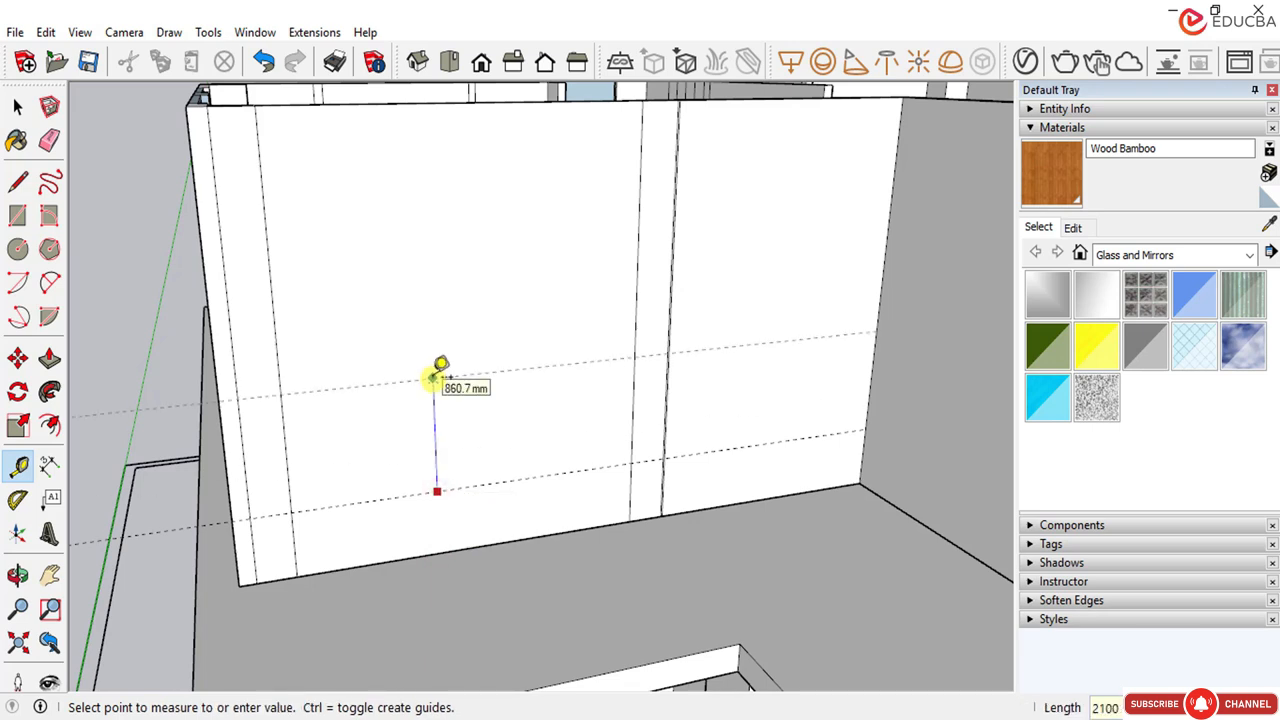
pyautogui.write('2100')
pyautogui.press('Return')
pyautogui.click(18, 106)
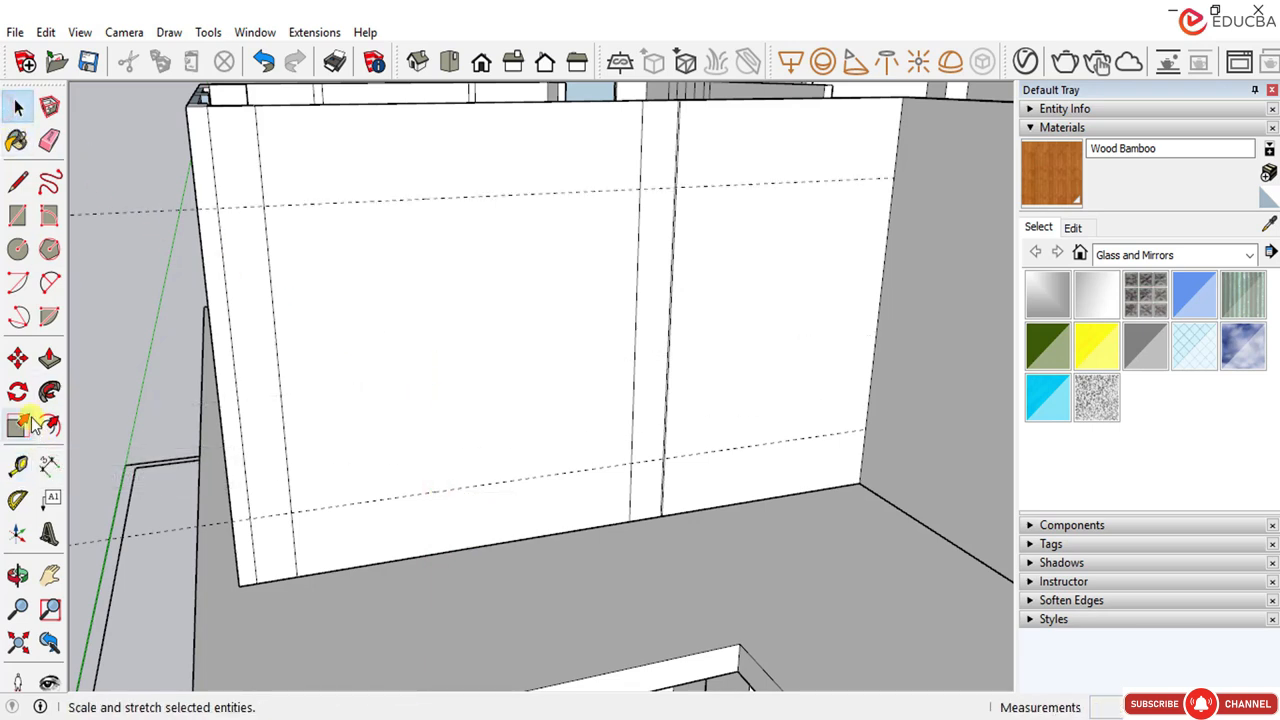
# Step: Draw the window rectangle on the front wall, between the two guides and the two inner vertical wall lines
pyautogui.click(17, 215)
pyautogui.click(263, 205)
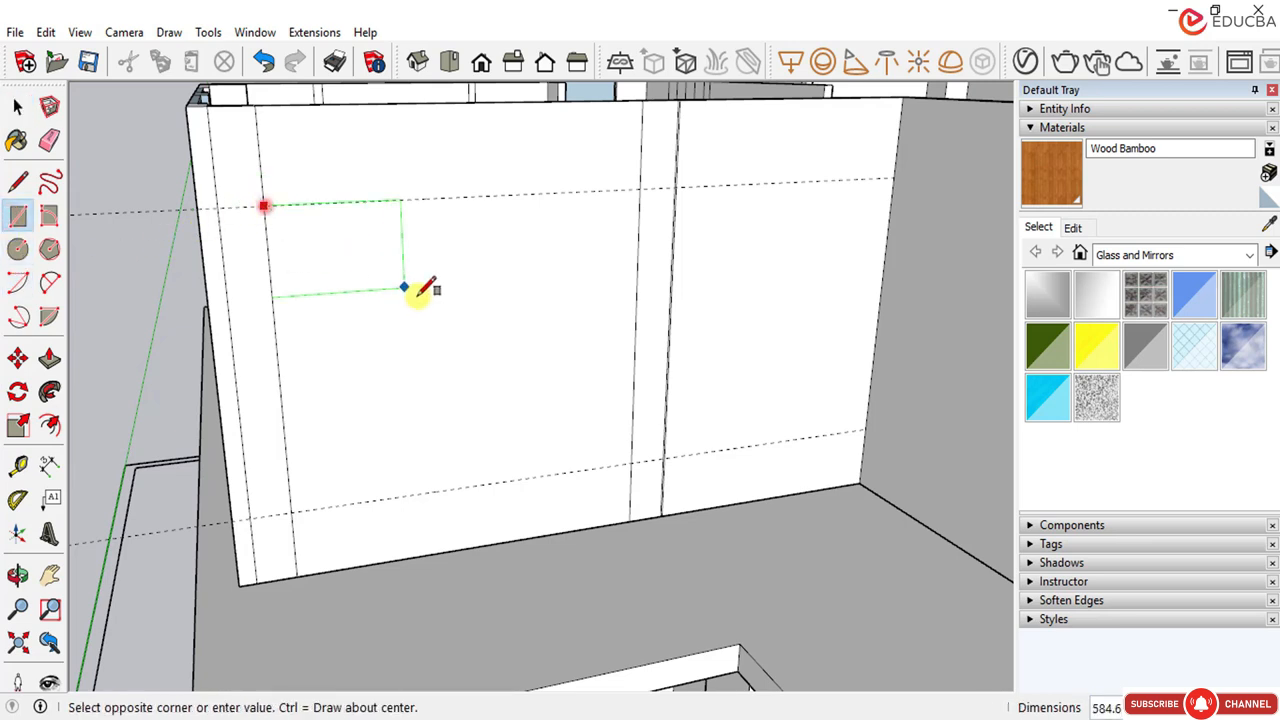
pyautogui.press('Escape')
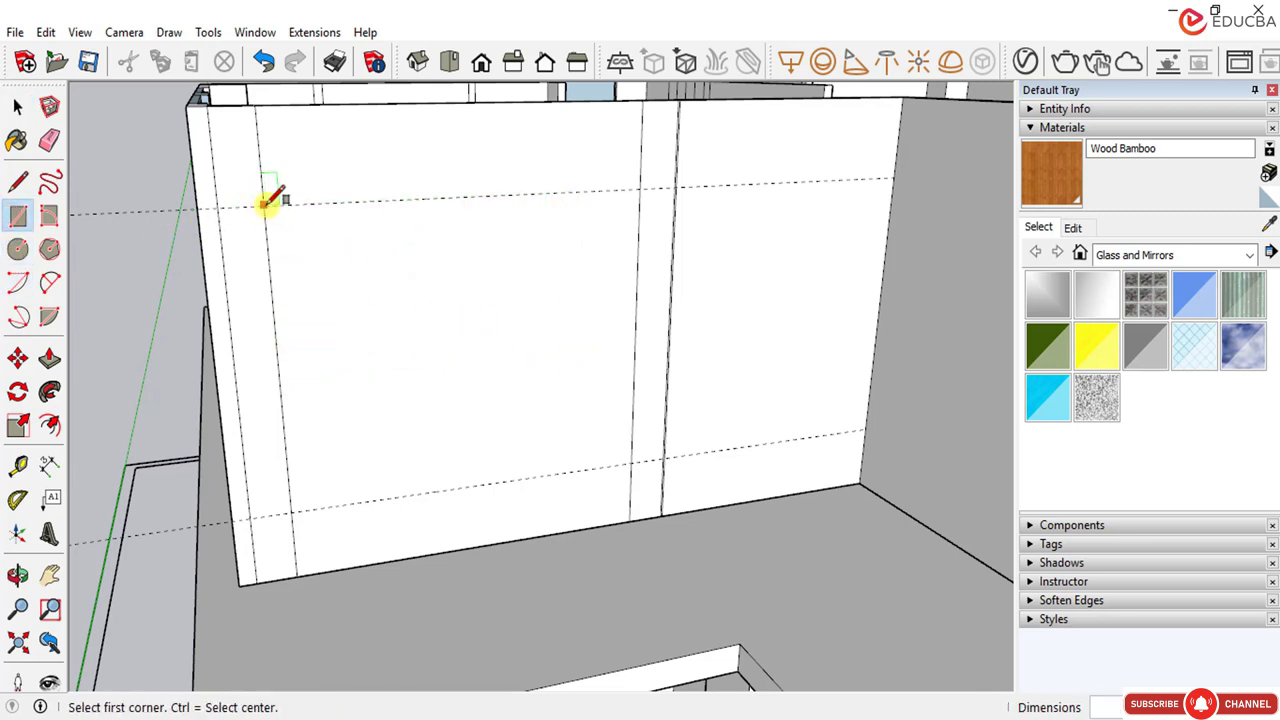
pyautogui.moveTo(268, 236); pyautogui.dragTo(289, 140, button='middle')
pyautogui.scroll(3, 276, 176)
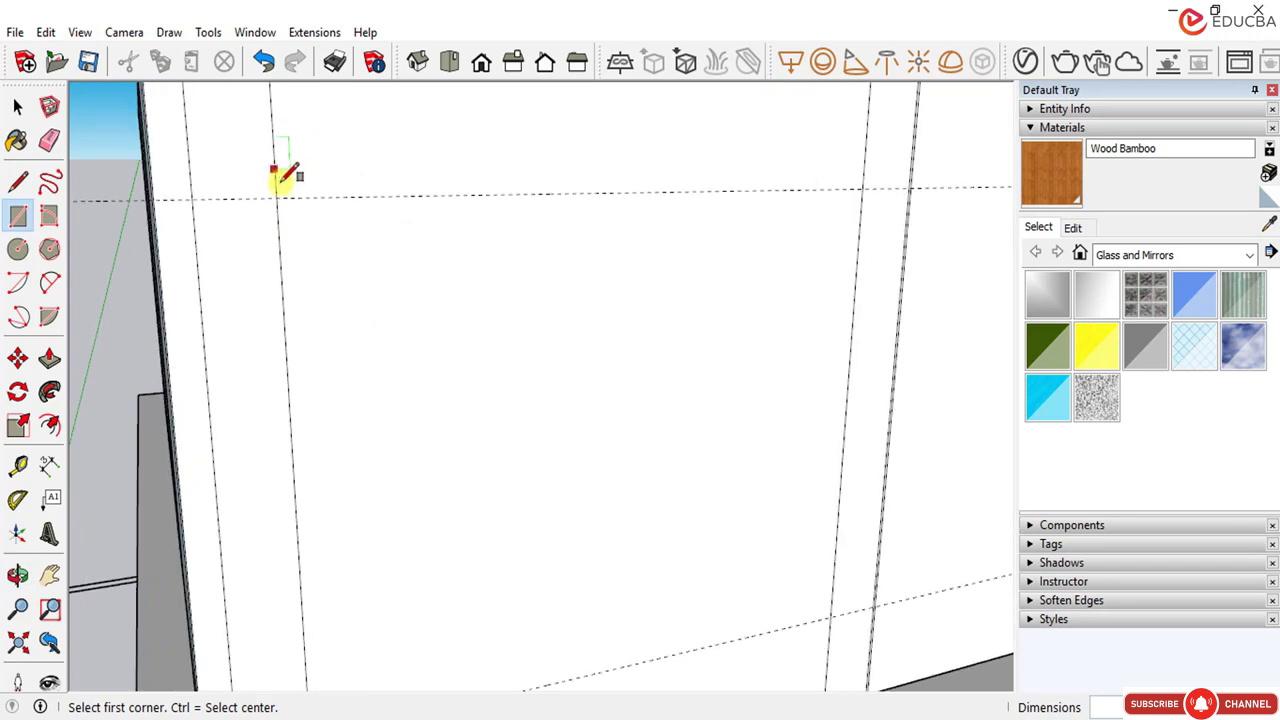
pyautogui.click(285, 195)
pyautogui.scroll(-4, 443, 306)
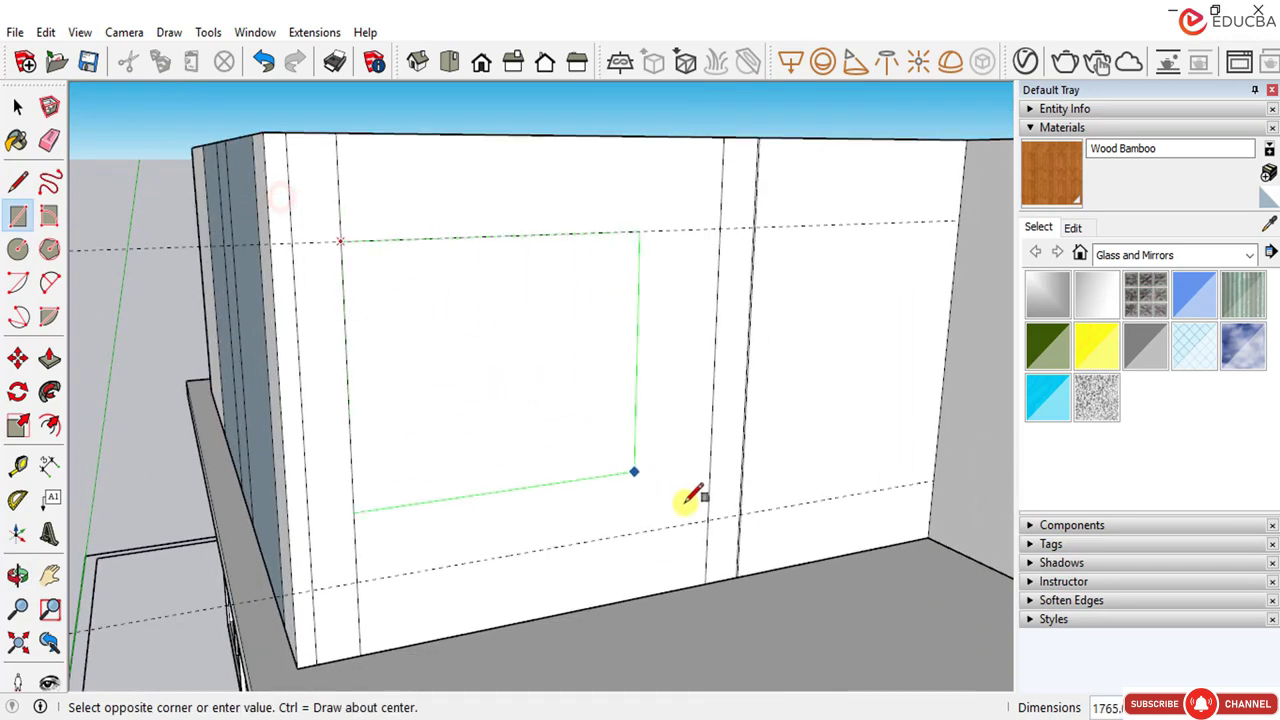
pyautogui.click(709, 519)
pyautogui.scroll(-5, 560, 500)
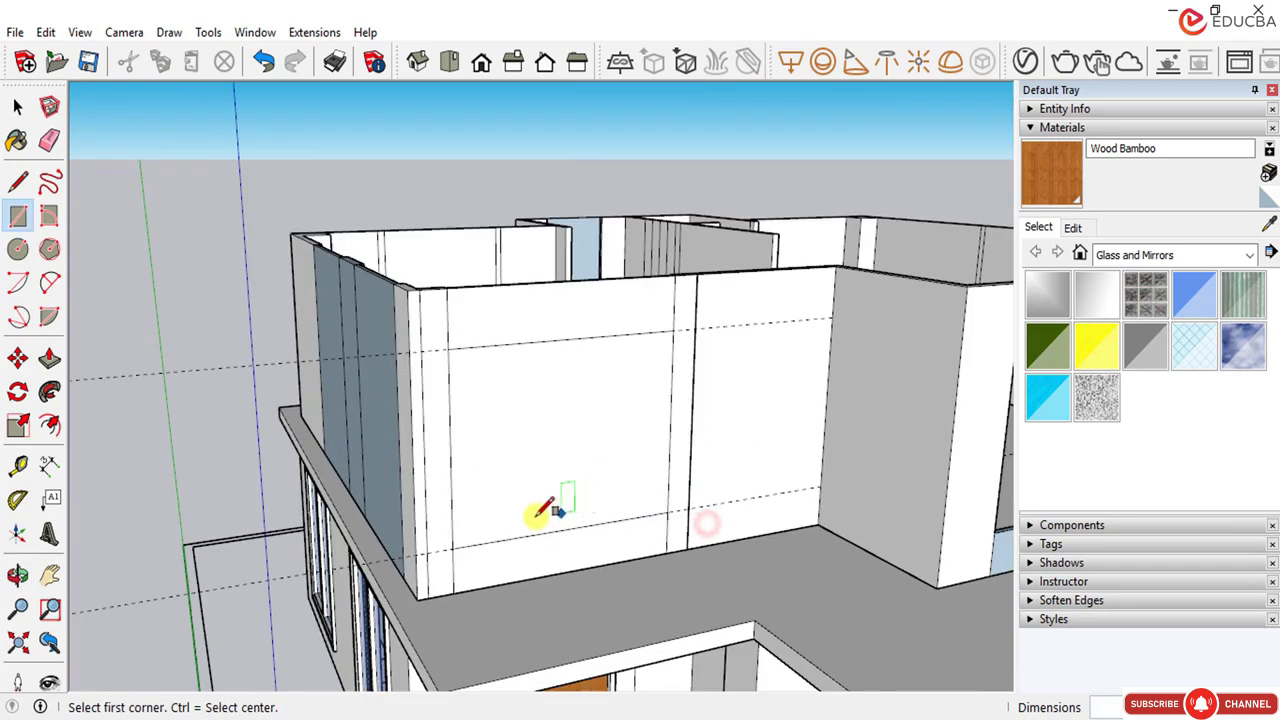
# Step: Erase the two horizontal guide lines used for the window rectangle
pyautogui.click(17, 106)
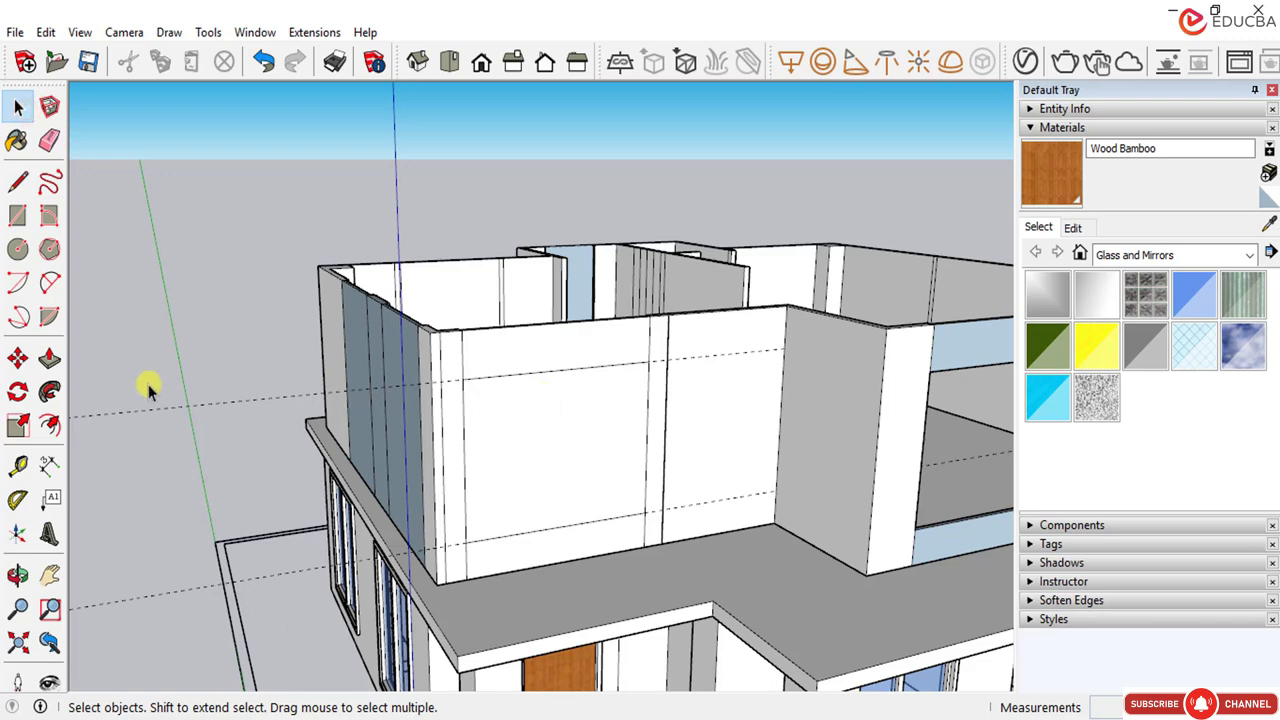
pyautogui.click(49, 140)
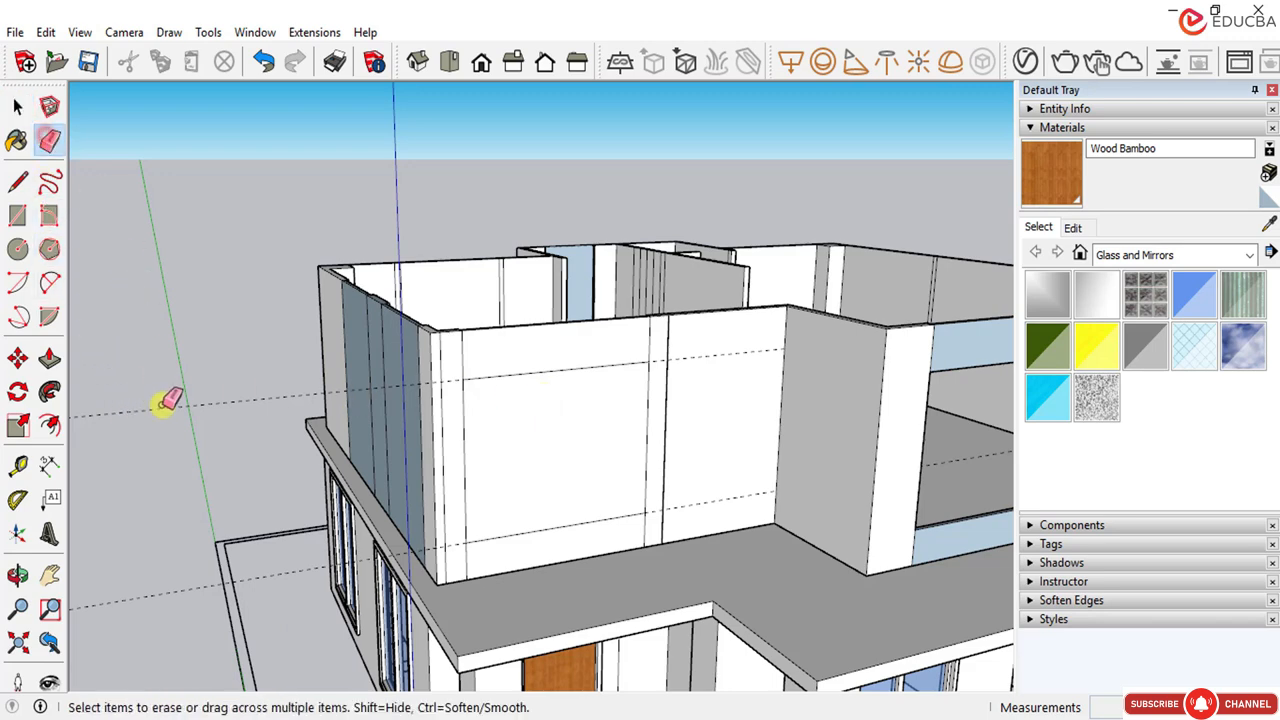
pyautogui.click(163, 407)
pyautogui.click(200, 586)
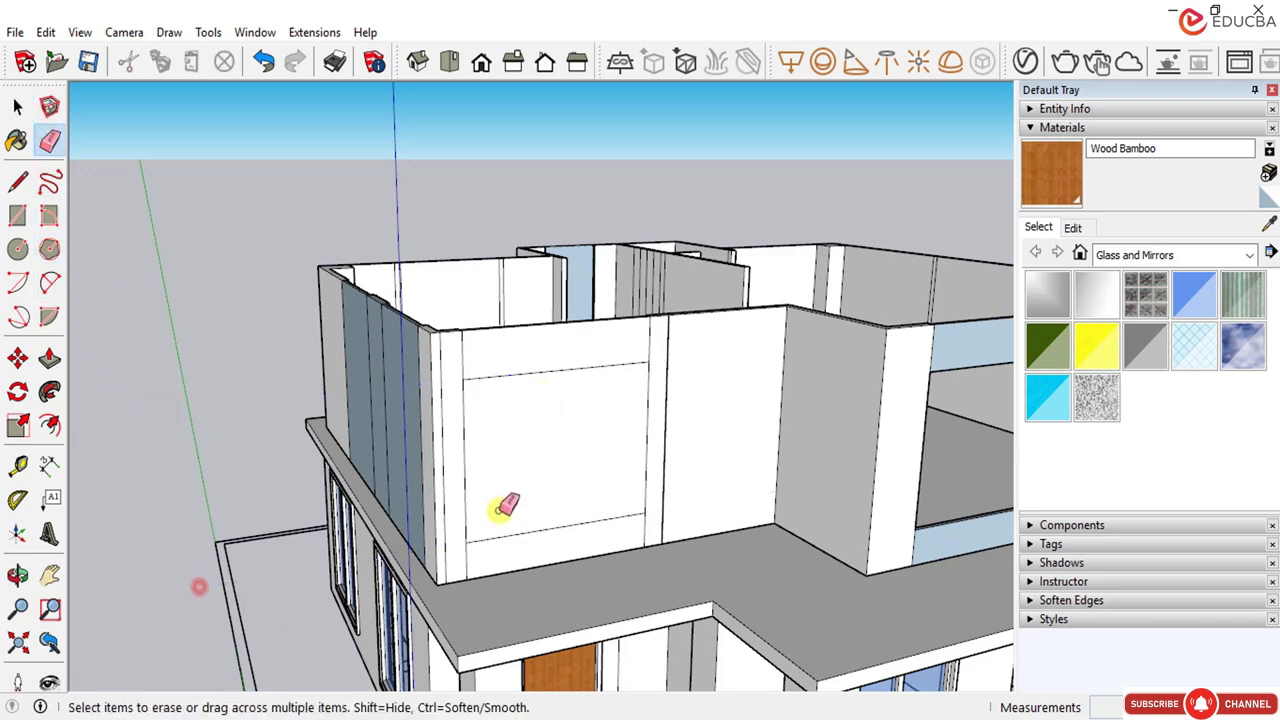
pyautogui.moveTo(500, 500); pyautogui.dragTo(480, 460, button='middle')
pyautogui.click(17, 106)
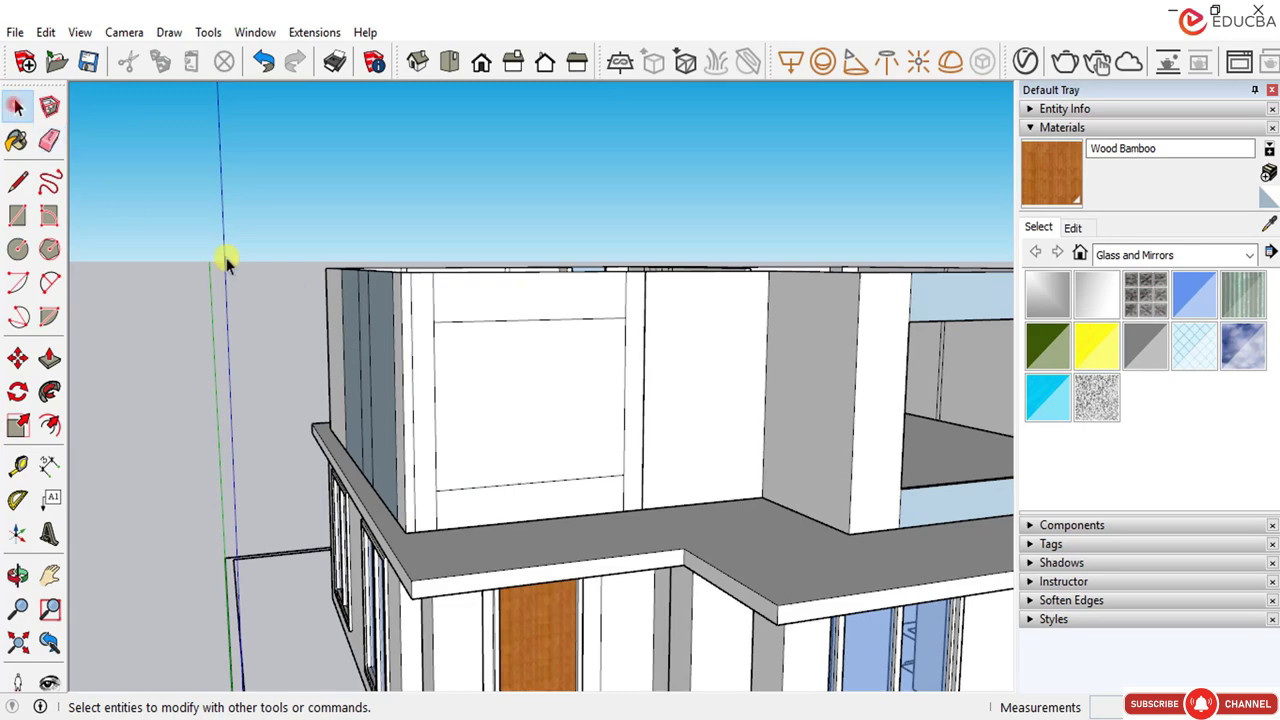
pyautogui.moveTo(375, 338); pyautogui.dragTo(266, 414, button='middle')
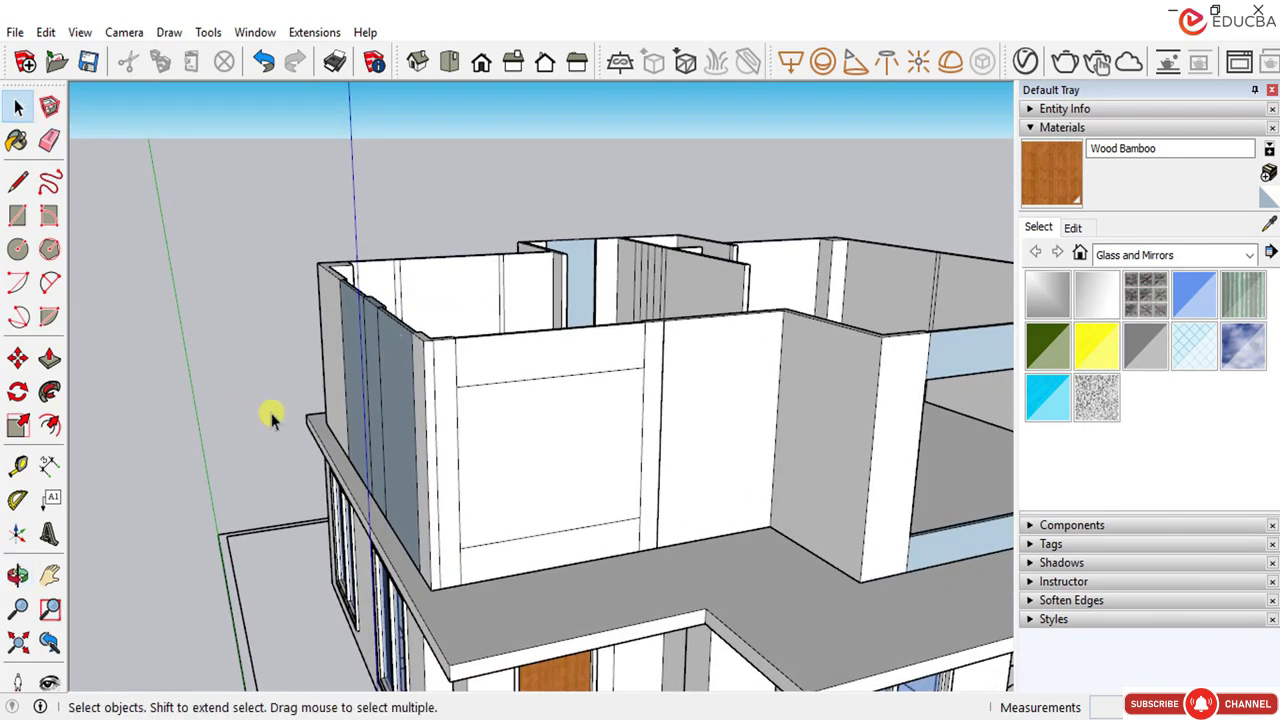
# Step: Push the front window rectangle of the upper-floor wall inward with Push/Pull
pyautogui.click(49, 358)
pyautogui.moveTo(521, 473); pyautogui.dragTo(507, 447)
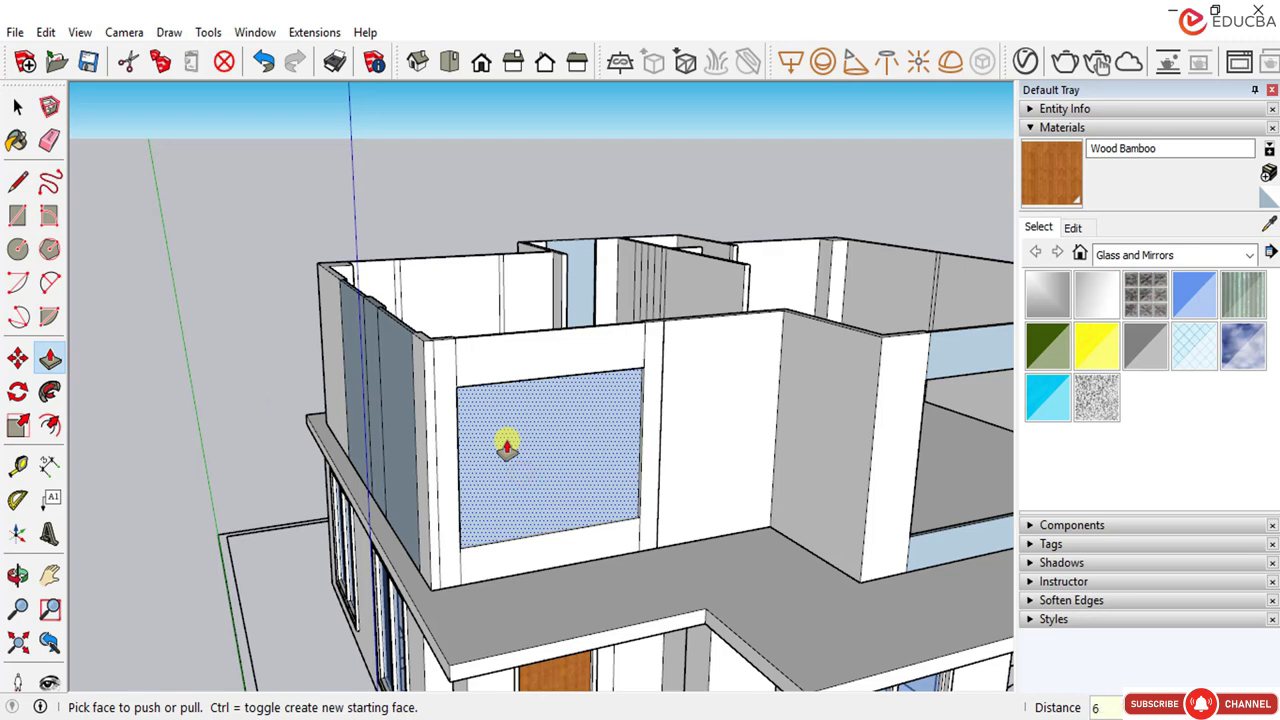
pyautogui.moveTo(507, 447); pyautogui.dragTo(503, 430)
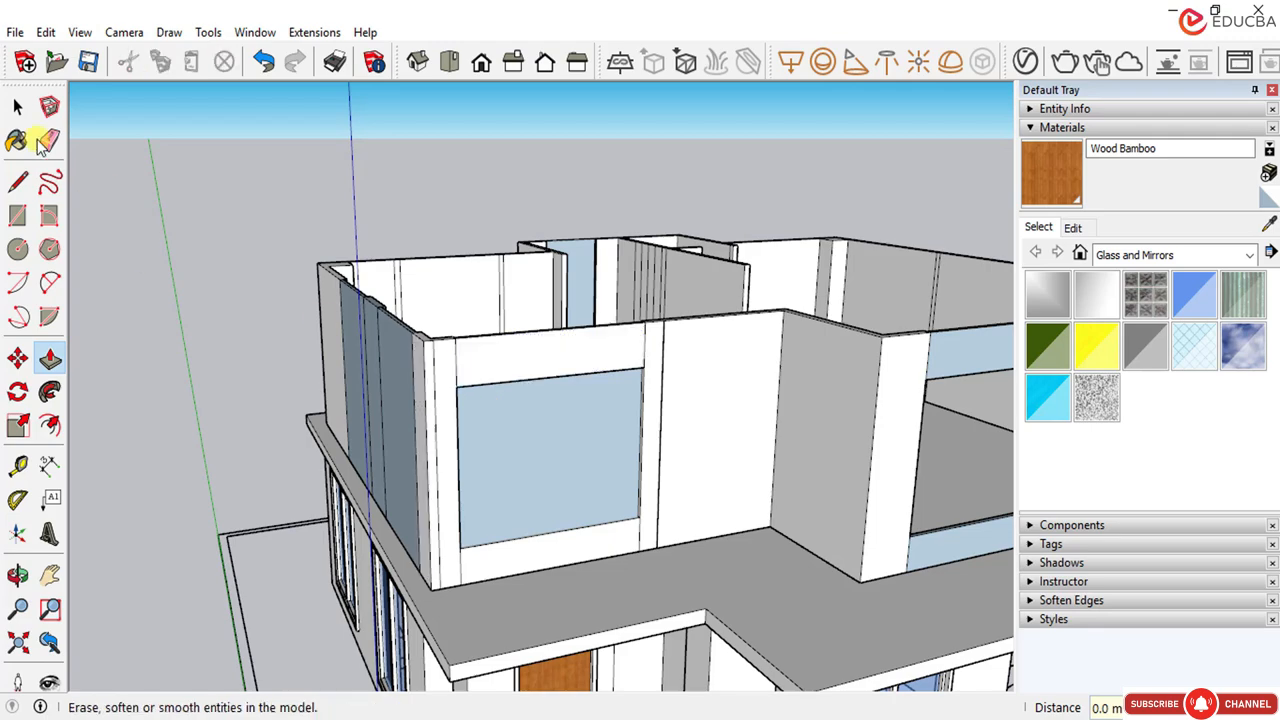
pyautogui.click(18, 106)
# Step: Measure the thickness offset at the wall's top edge beside the front window, between the inner corner and the outer corner
pyautogui.moveTo(560, 440); pyautogui.dragTo(571, 403, button='middle')
pyautogui.scroll(10, 740, 505)
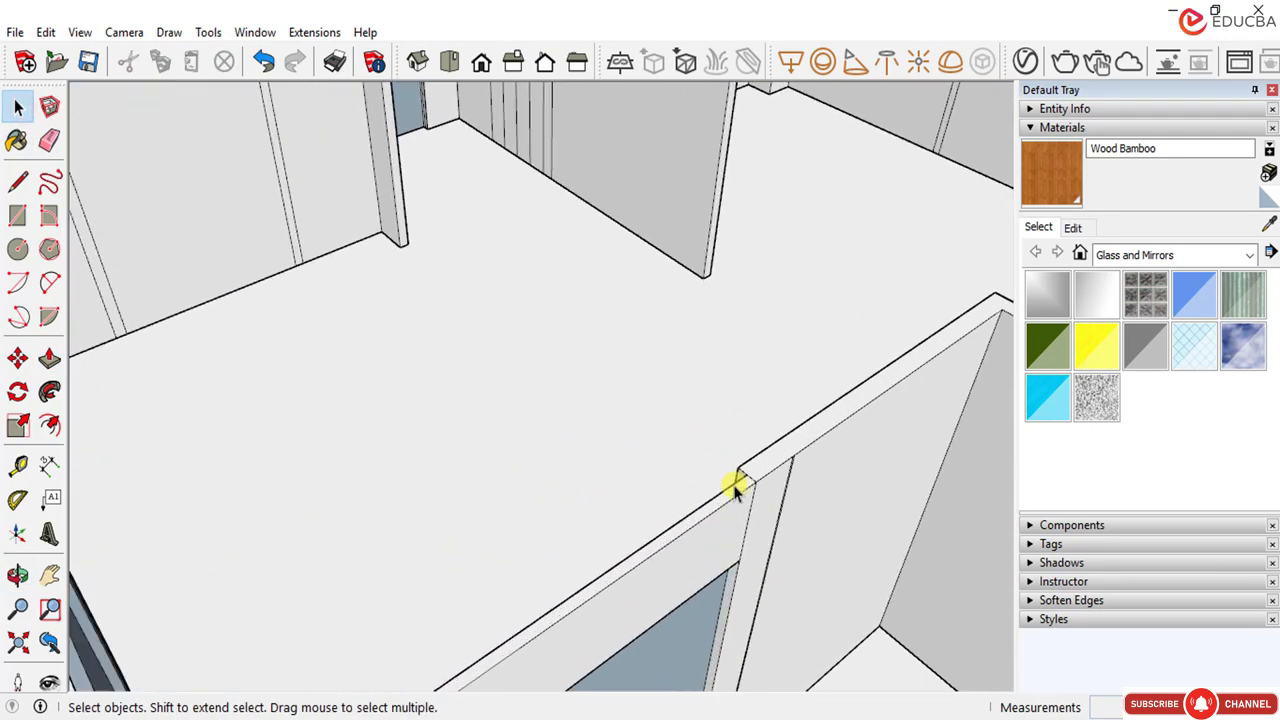
pyautogui.click(50, 469)
pyautogui.scroll(4, 735, 479)
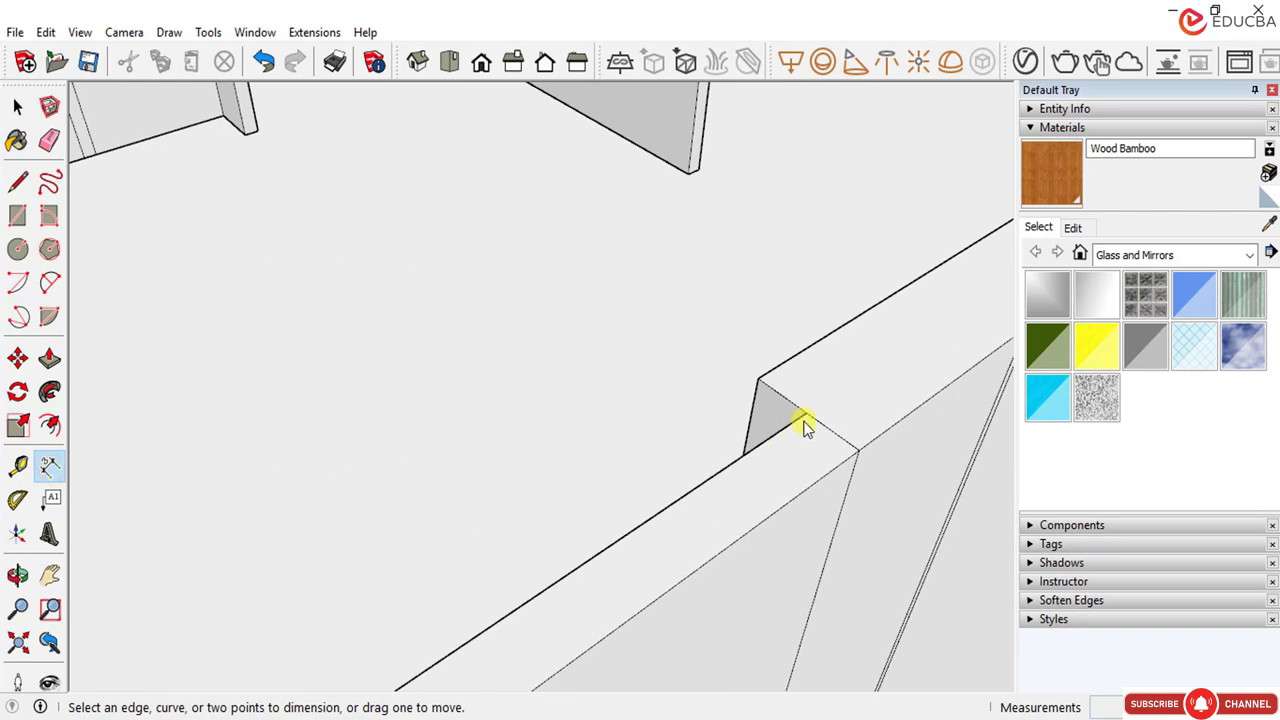
pyautogui.click(812, 414)
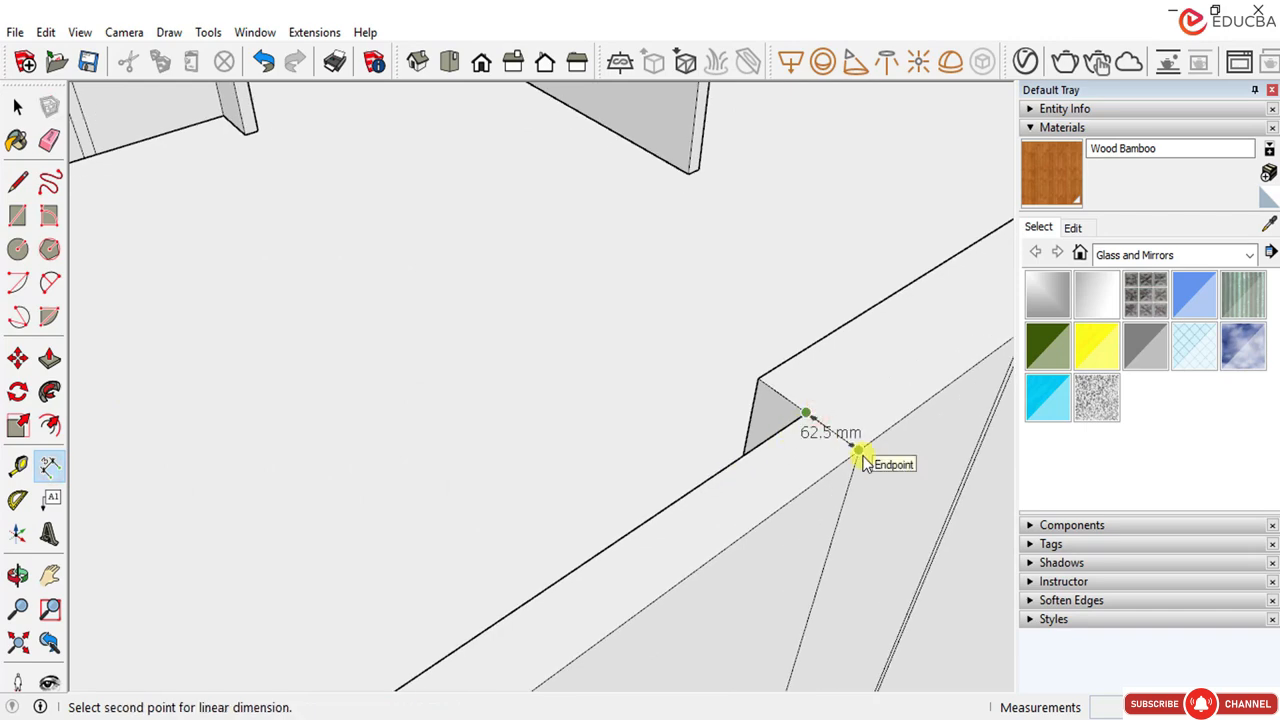
pyautogui.press('Escape')
pyautogui.scroll(-5, 660, 290)
pyautogui.scroll(3, 640, 420)
pyautogui.moveTo(615, 430); pyautogui.dragTo(616, 388, button='middle')
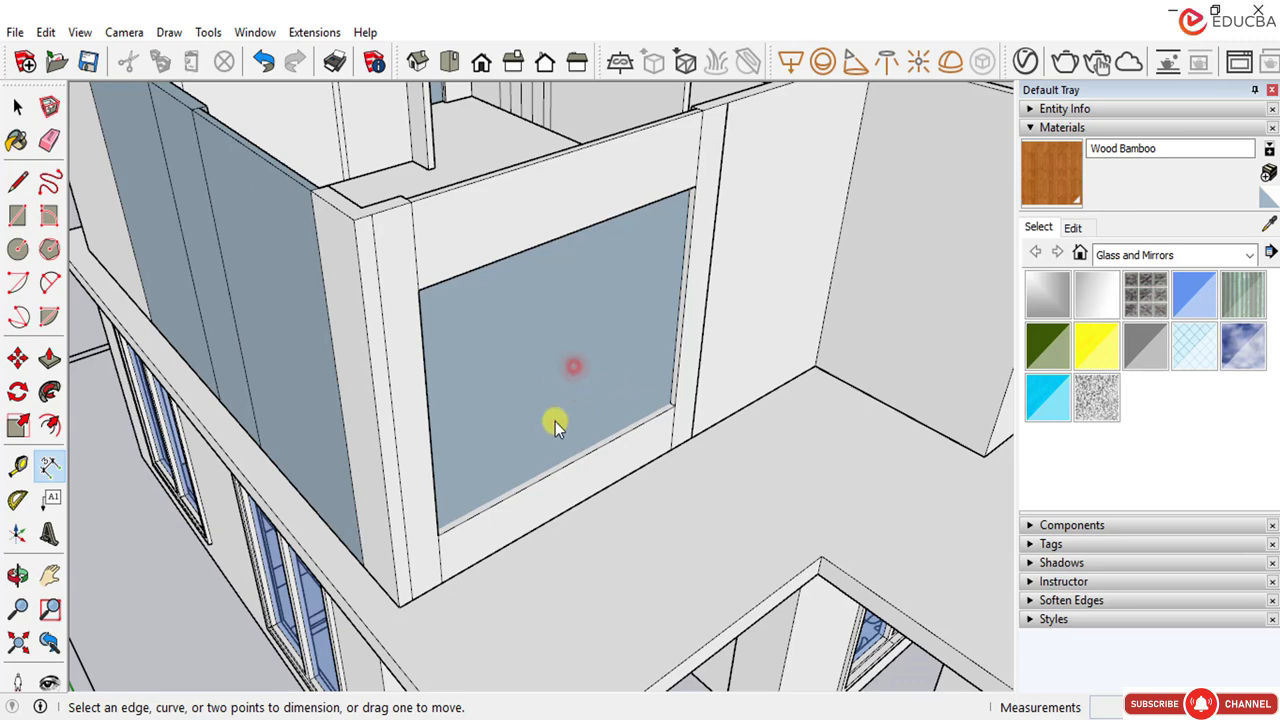
pyautogui.scroll(-5, 207, 492)
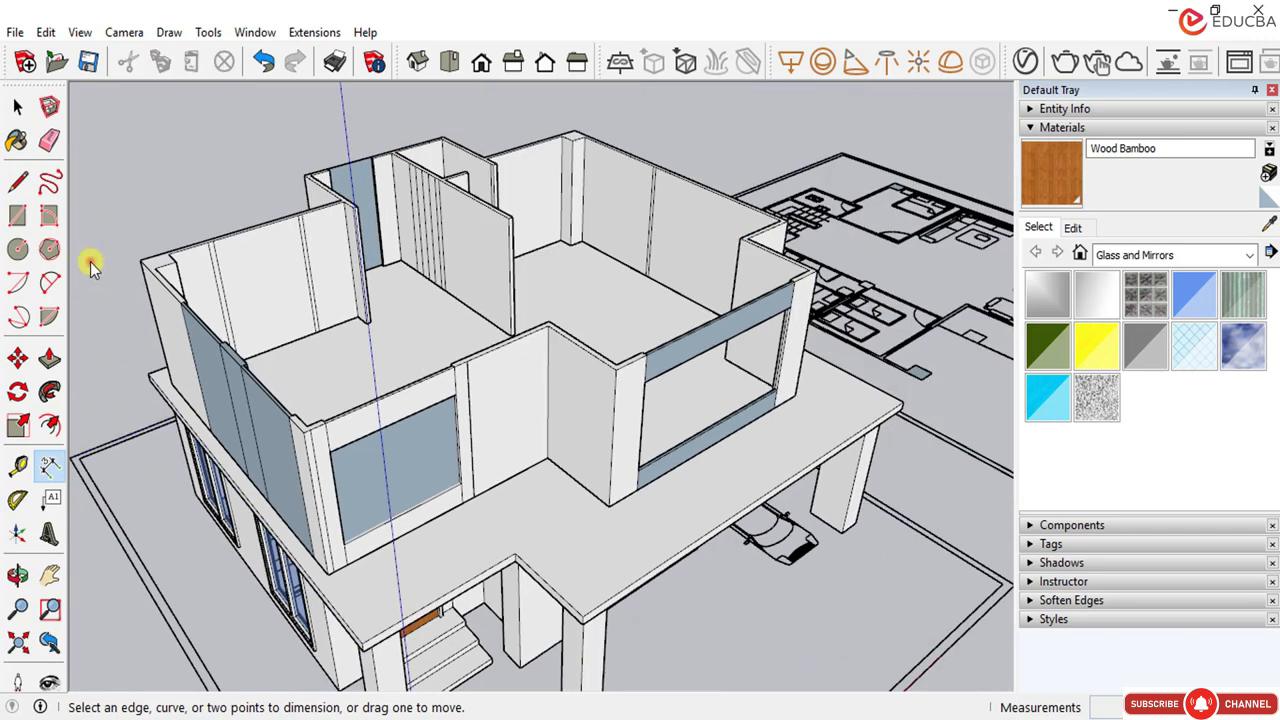
# Step: Push the recessed front window face through the remaining thickness of the upper-floor wall
pyautogui.scroll(3, 412, 468)
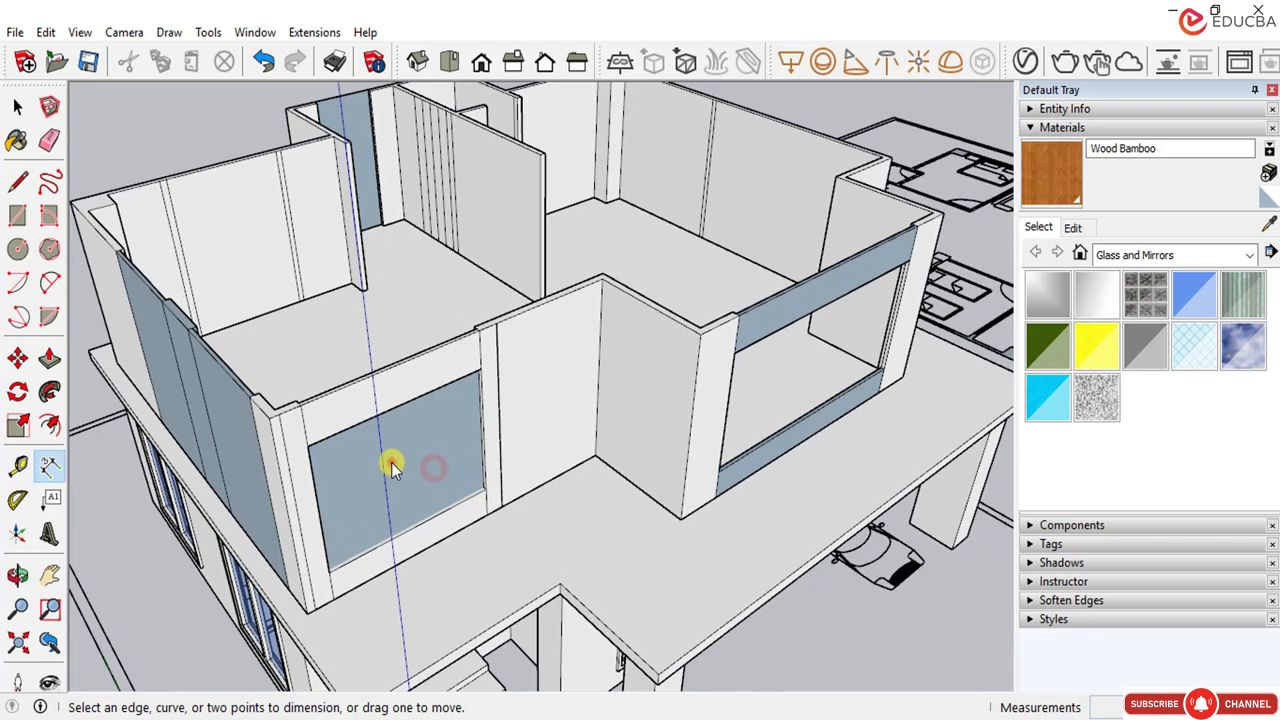
pyautogui.moveTo(387, 464); pyautogui.dragTo(417, 349, button='middle')
pyautogui.scroll(2, 417, 349)
pyautogui.press('b')
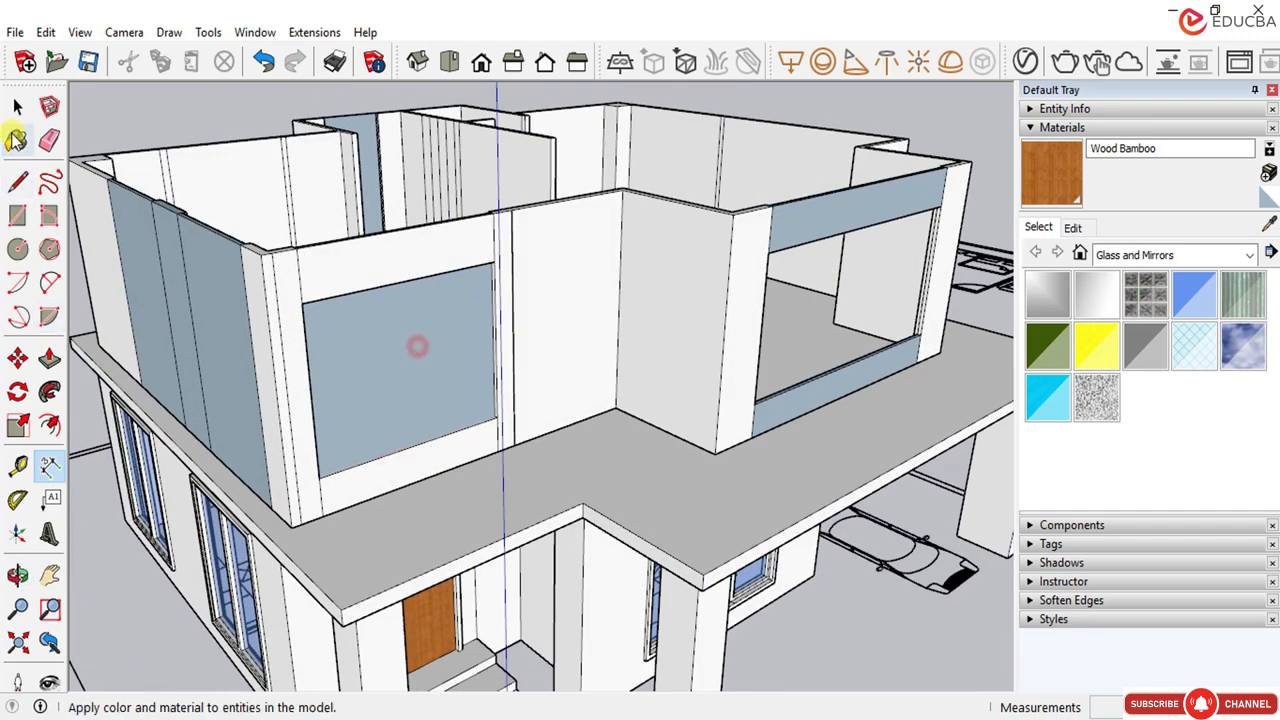
pyautogui.click(17, 106)
pyautogui.click(49, 358)
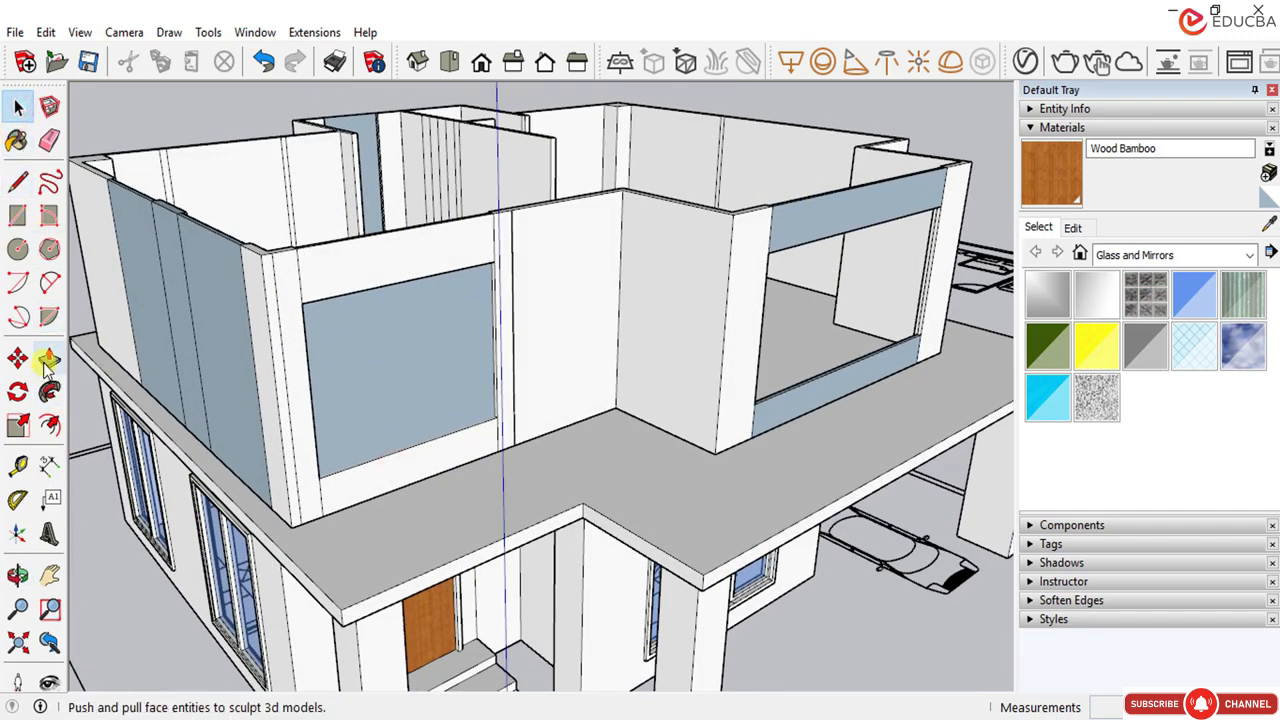
pyautogui.click(363, 383)
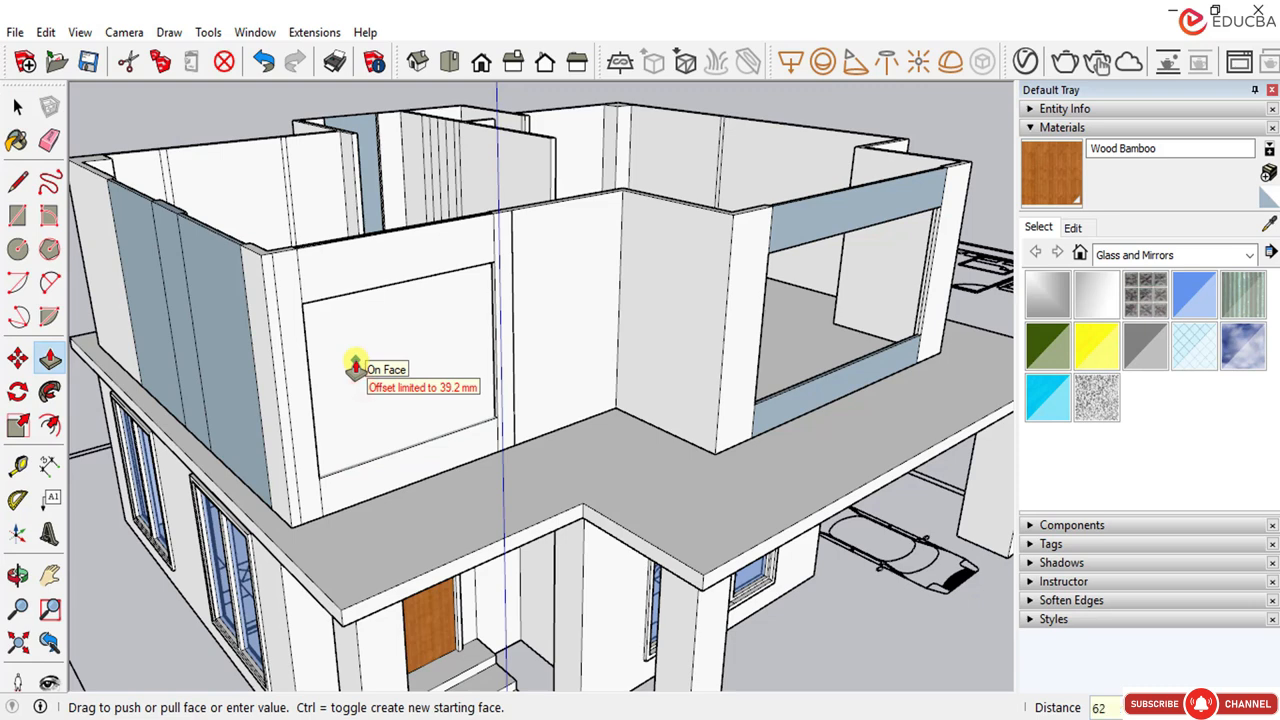
pyautogui.click(355, 367)
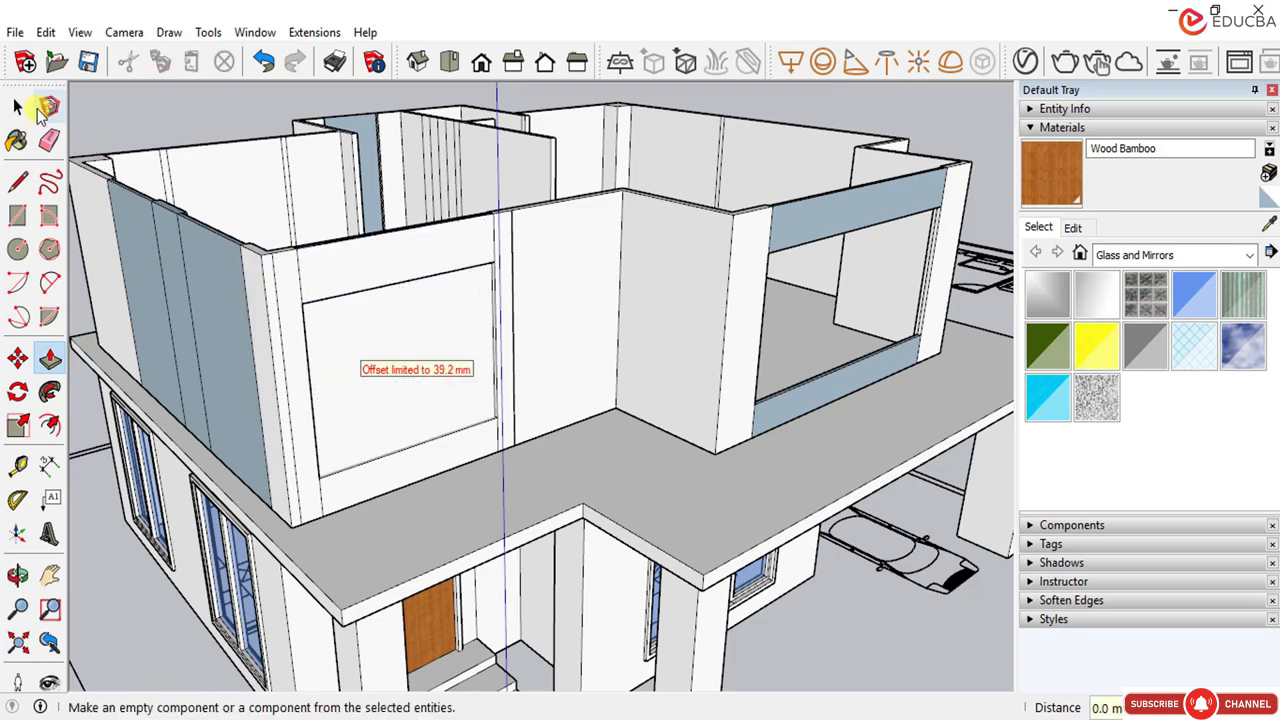
# Step: Delete the remaining face inside the front window rectangle to open the window
pyautogui.click(22, 106)
pyautogui.click(449, 355)
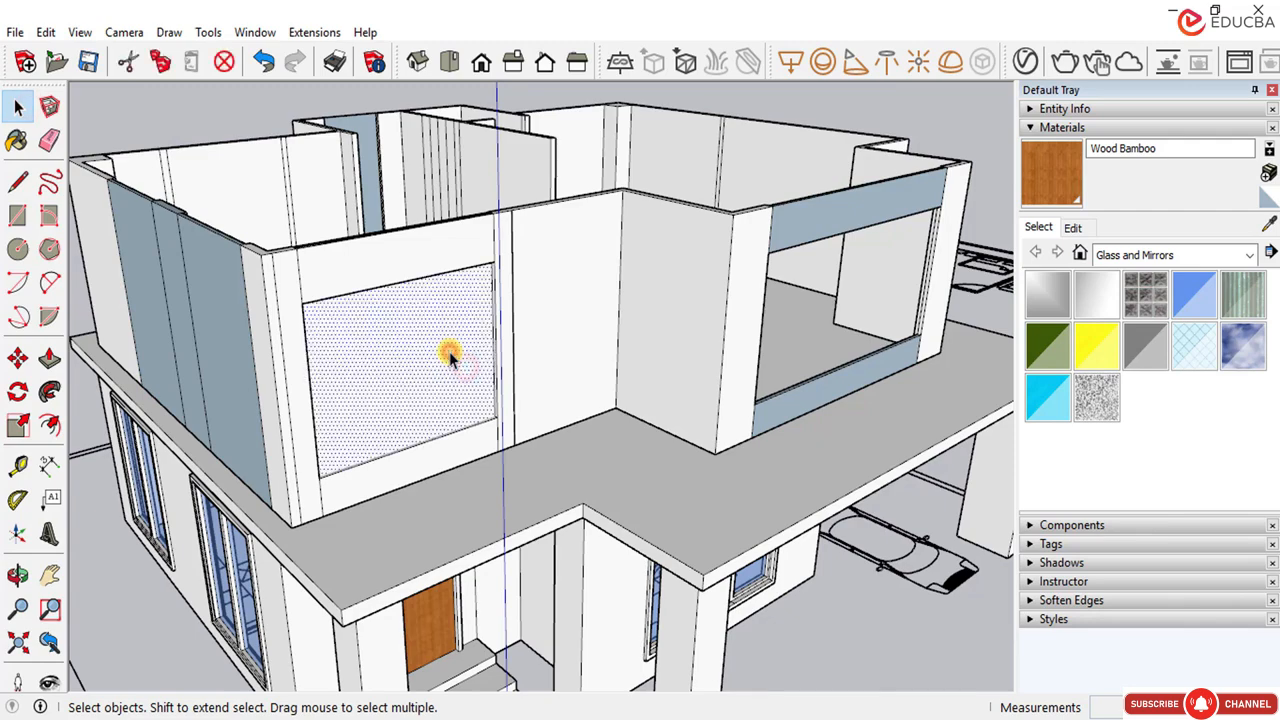
pyautogui.press('Escape')
pyautogui.click(455, 387)
pyautogui.press('Delete')
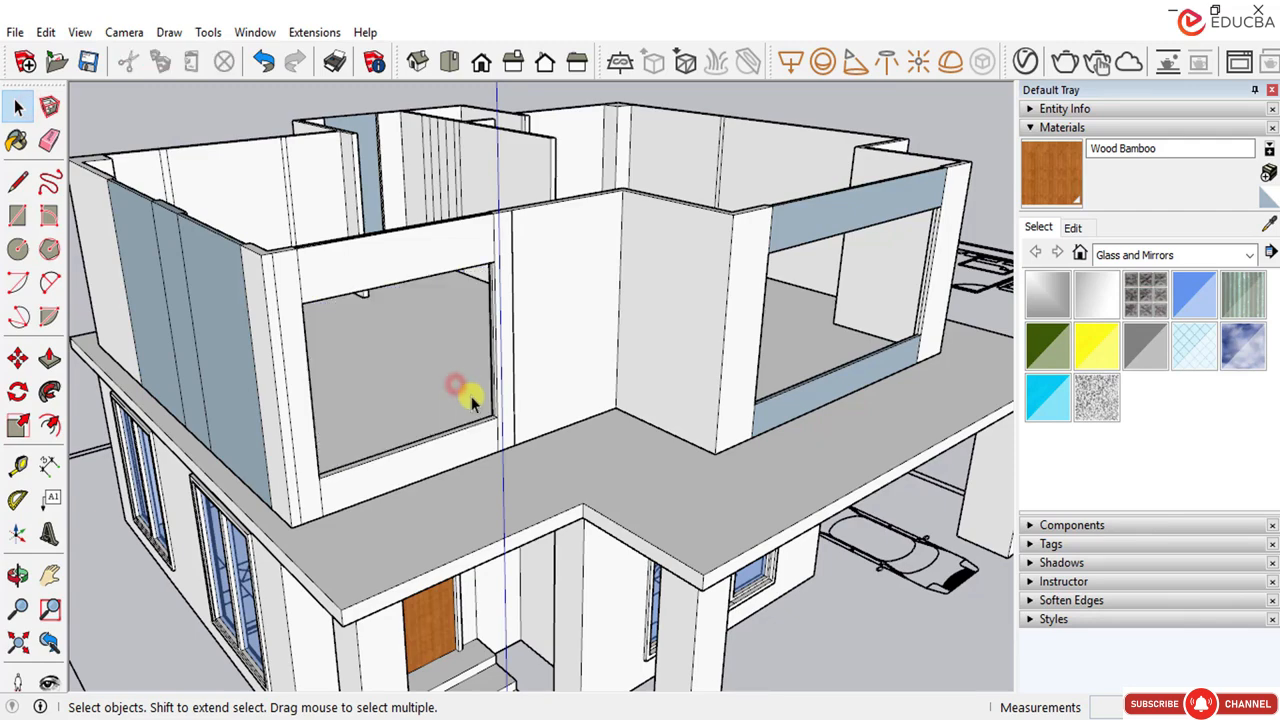
# Step: Examine the front window opening's edges and the upper-floor side wall with its uncut window panels
pyautogui.scroll(8, 418, 407)
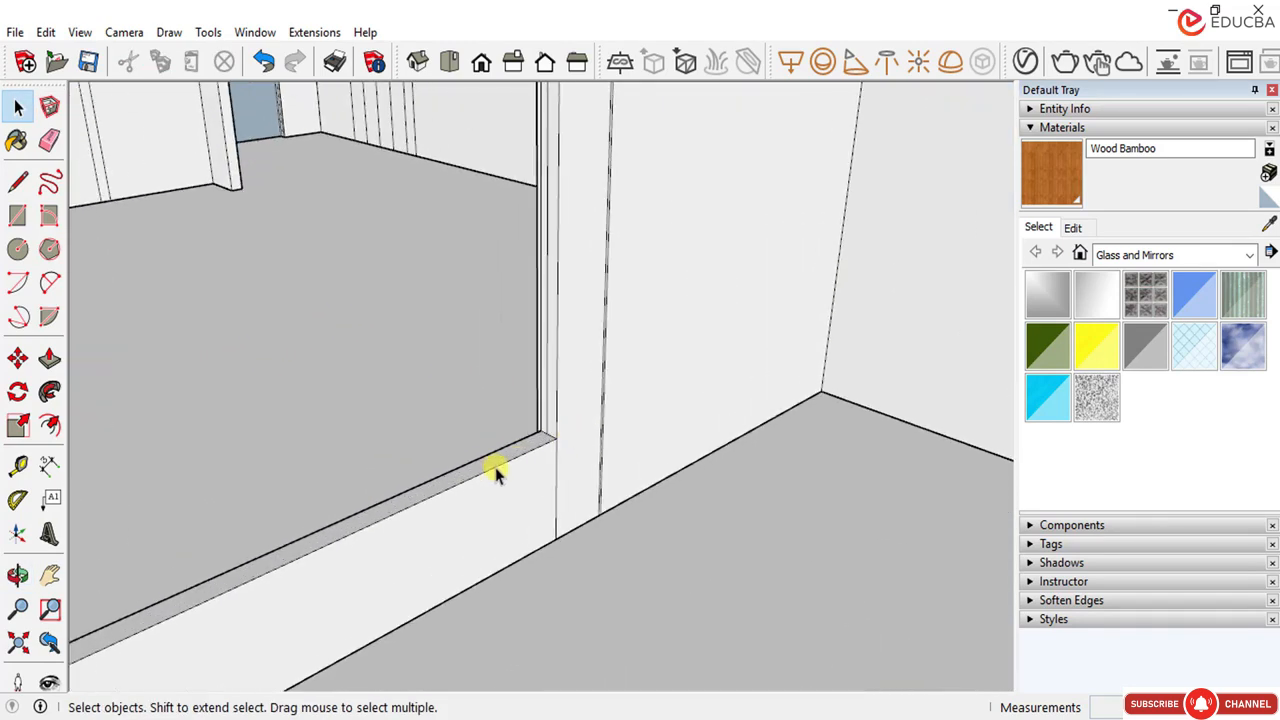
pyautogui.moveTo(505, 440); pyautogui.dragTo(631, 460, button='middle')
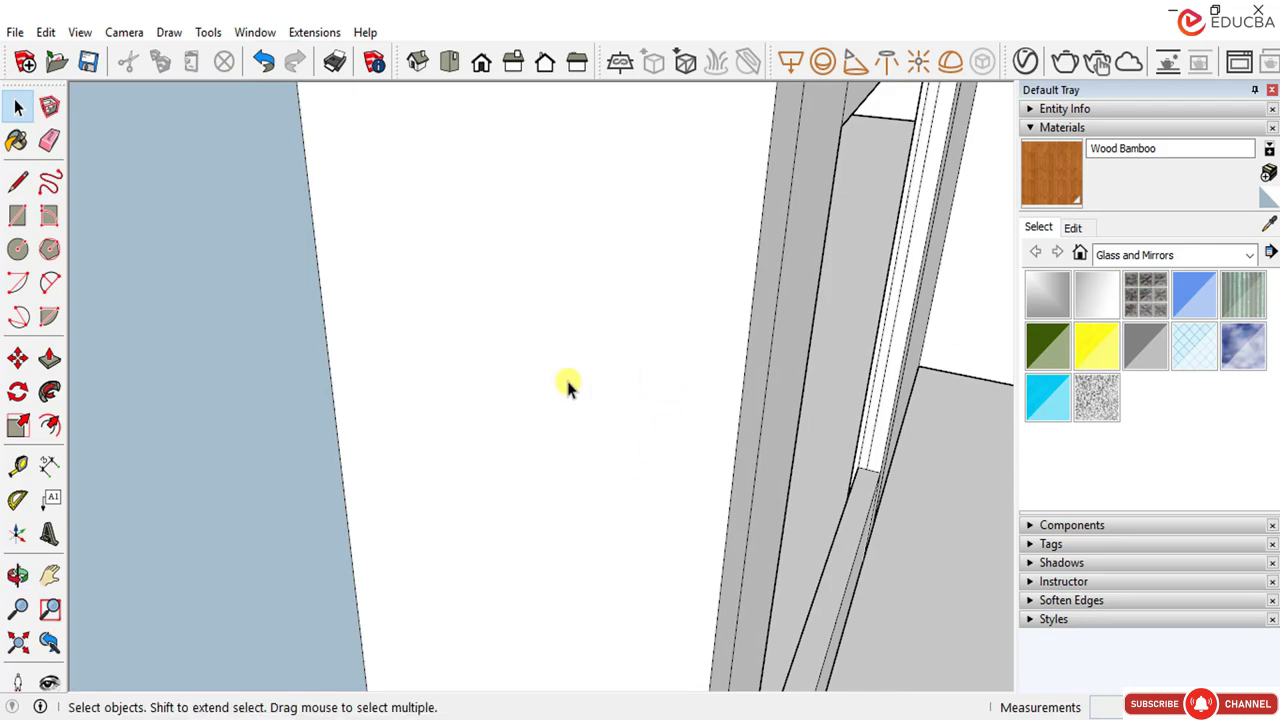
pyautogui.scroll(2, 520, 520)
pyautogui.scroll(-5, 500, 505)
pyautogui.moveTo(480, 491); pyautogui.dragTo(400, 366, button='middle')
pyautogui.scroll(-6, 316, 322)
pyautogui.scroll(2, 307, 333)
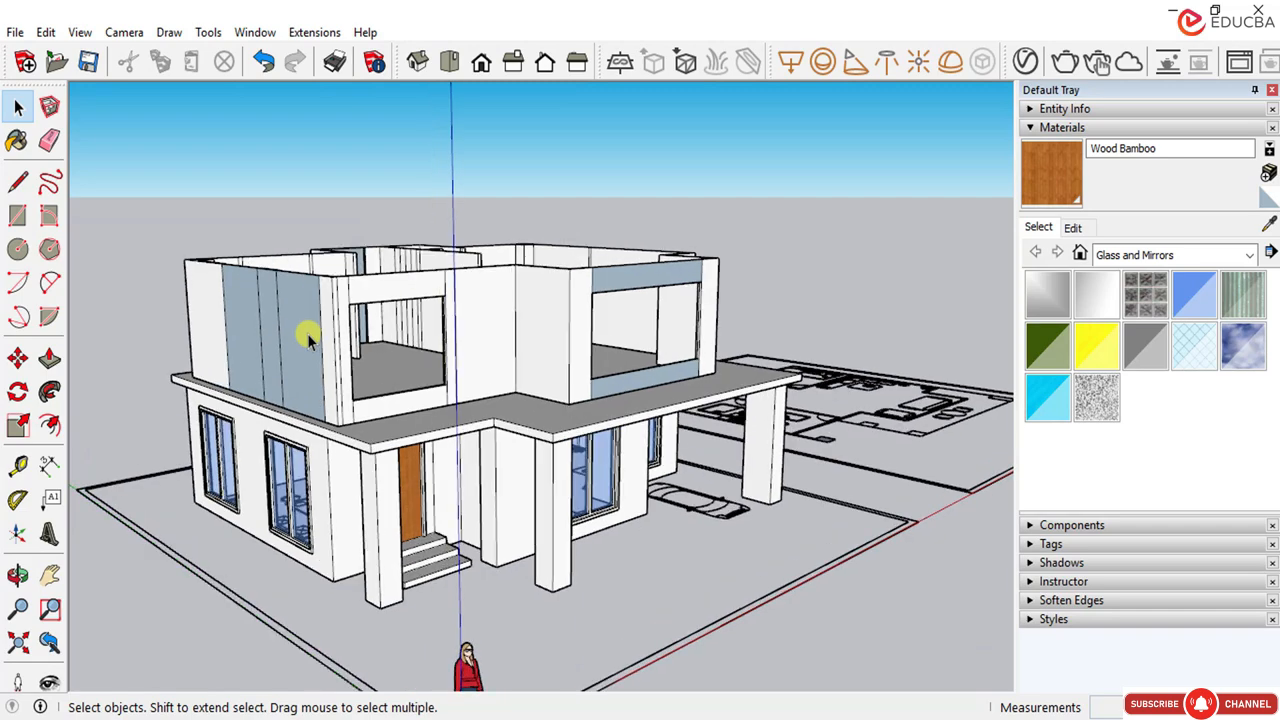
pyautogui.scroll(3, 307, 333)
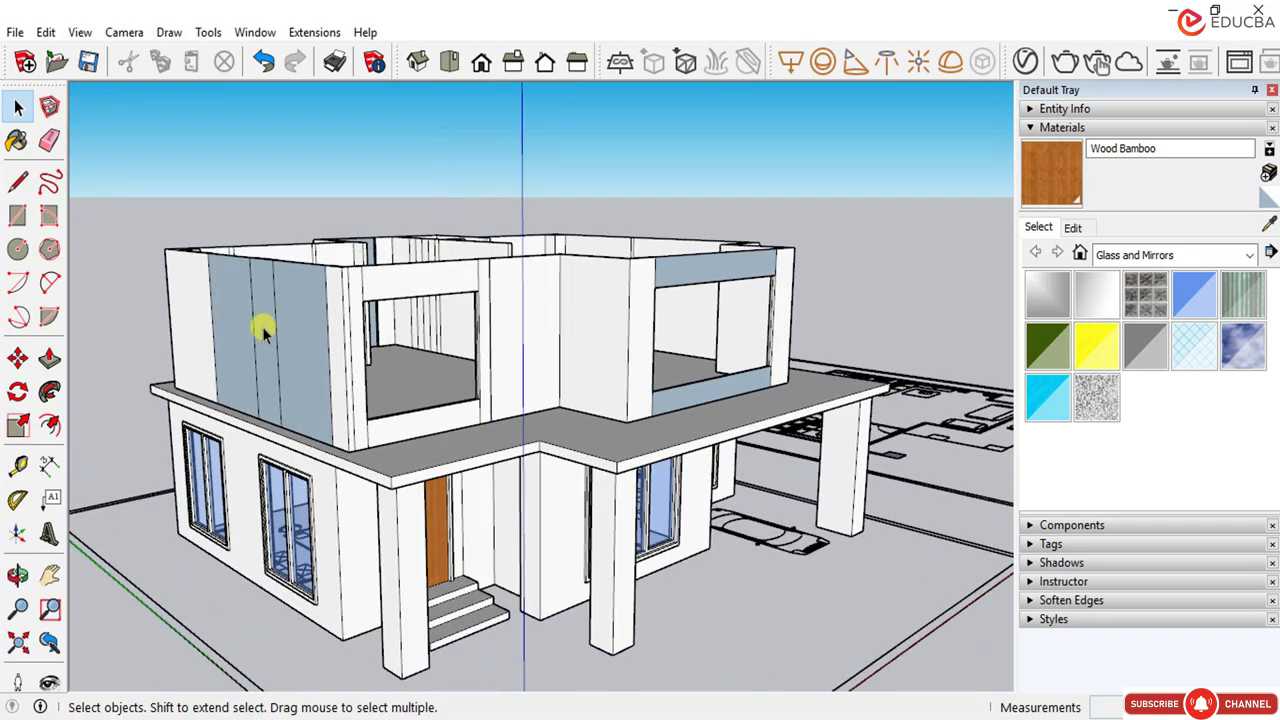
pyautogui.moveTo(263, 333); pyautogui.dragTo(291, 323, button='middle')
pyautogui.scroll(-4, 357, 349)
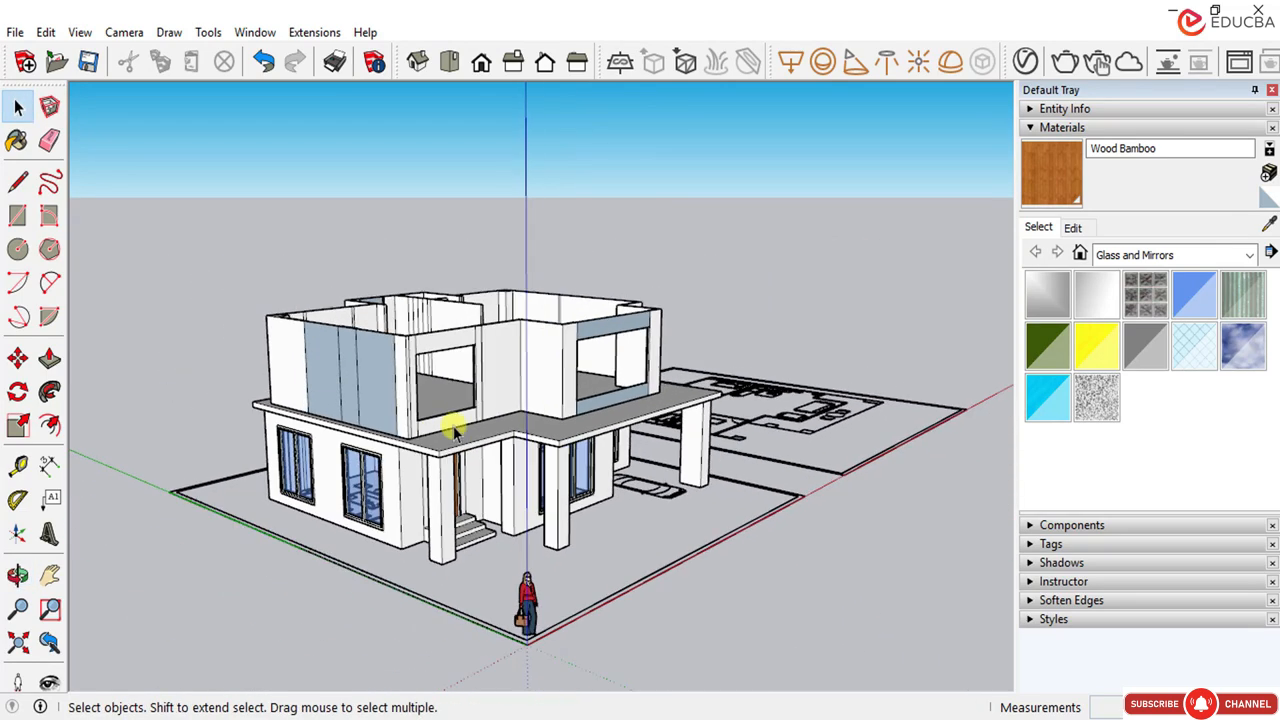
# Step: Draw a short line across the side wall in the upper-floor plan, at the twin-bed room window's end near the partition
pyautogui.moveTo(453, 428); pyautogui.dragTo(751, 343, button='middle')
pyautogui.scroll(-2, 835, 560)
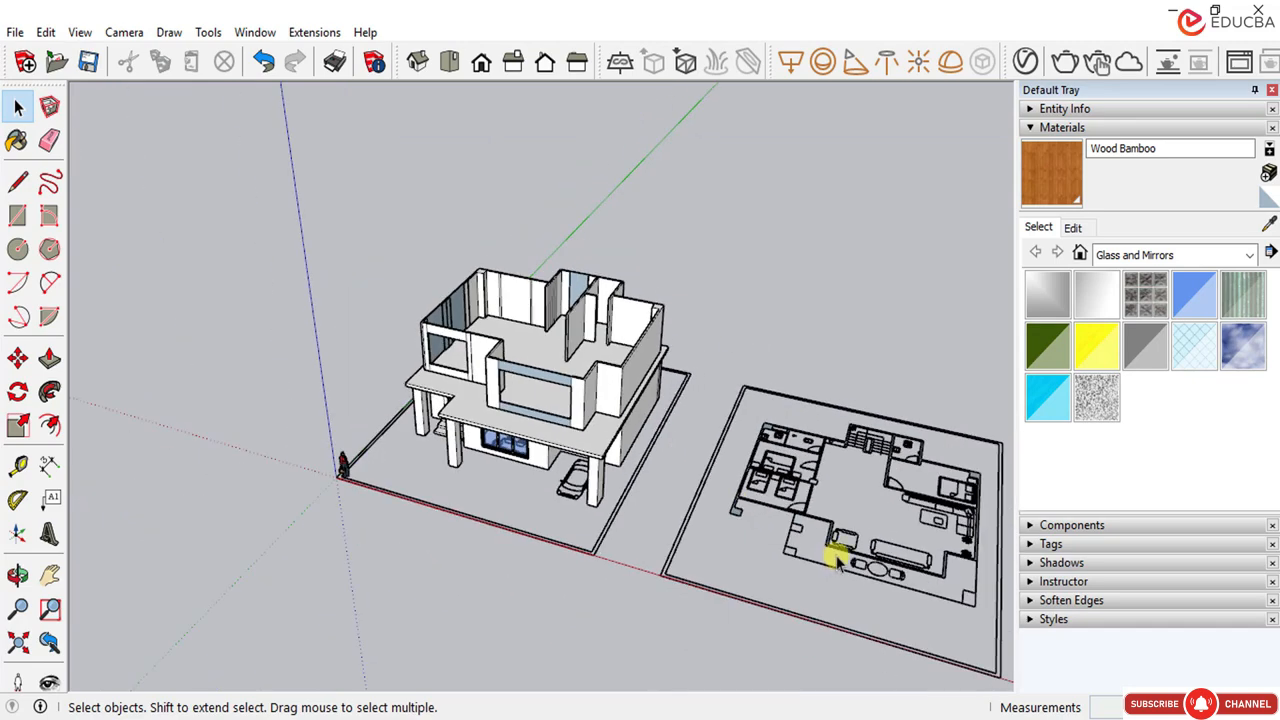
pyautogui.scroll(5, 835, 560)
pyautogui.moveTo(634, 414); pyautogui.dragTo(677, 277, button='middle')
pyautogui.scroll(2, 651, 310)
pyautogui.scroll(3, 645, 308)
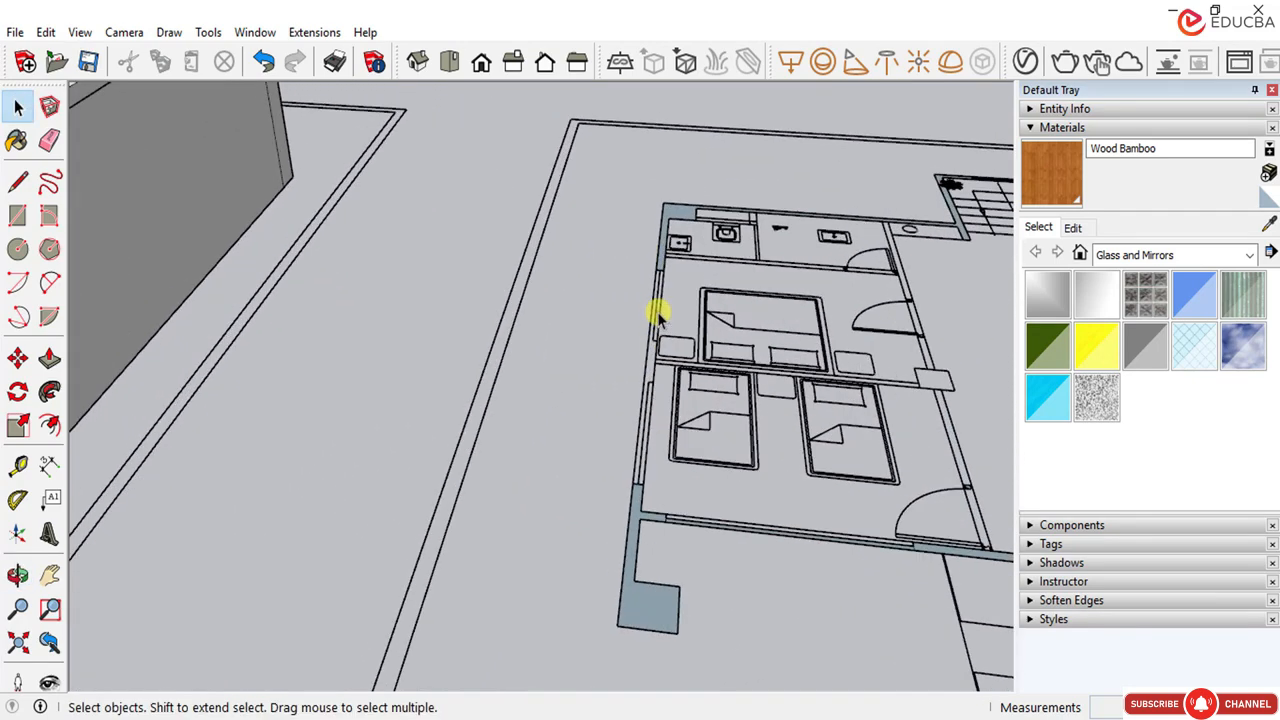
pyautogui.moveTo(619, 440); pyautogui.dragTo(671, 449, button='middle')
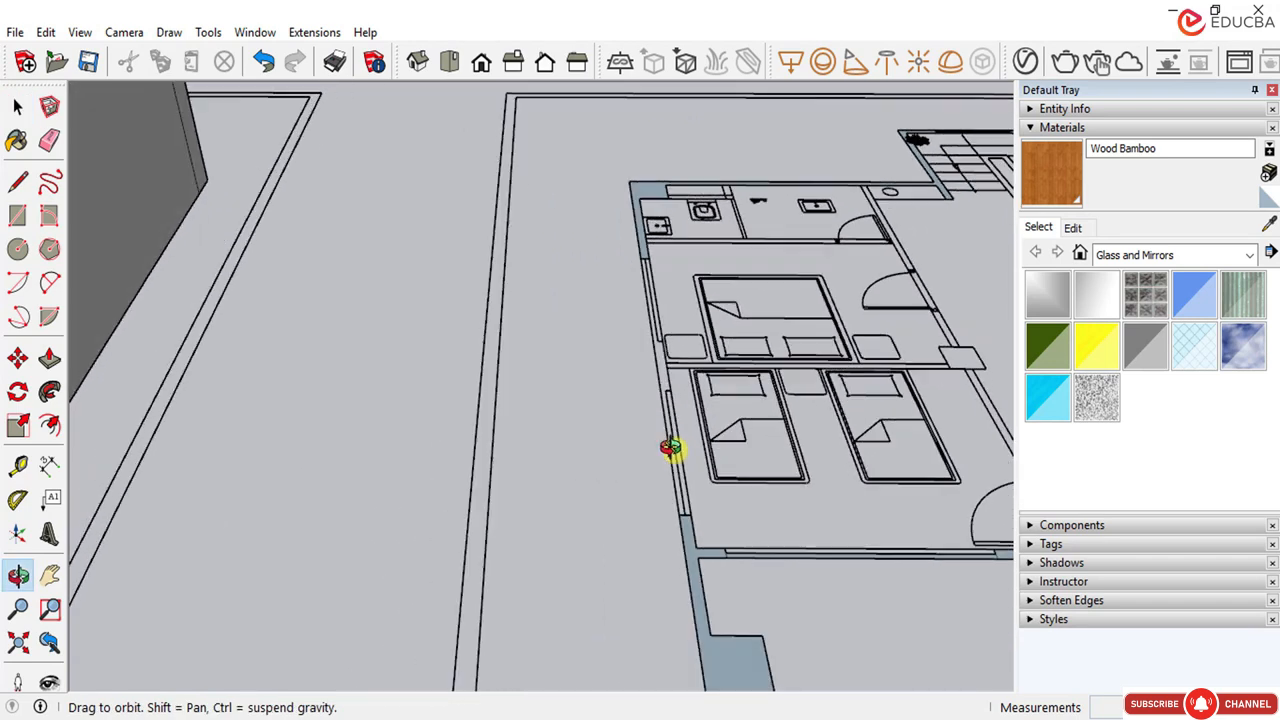
pyautogui.scroll(6, 680, 457)
pyautogui.scroll(2, 666, 332)
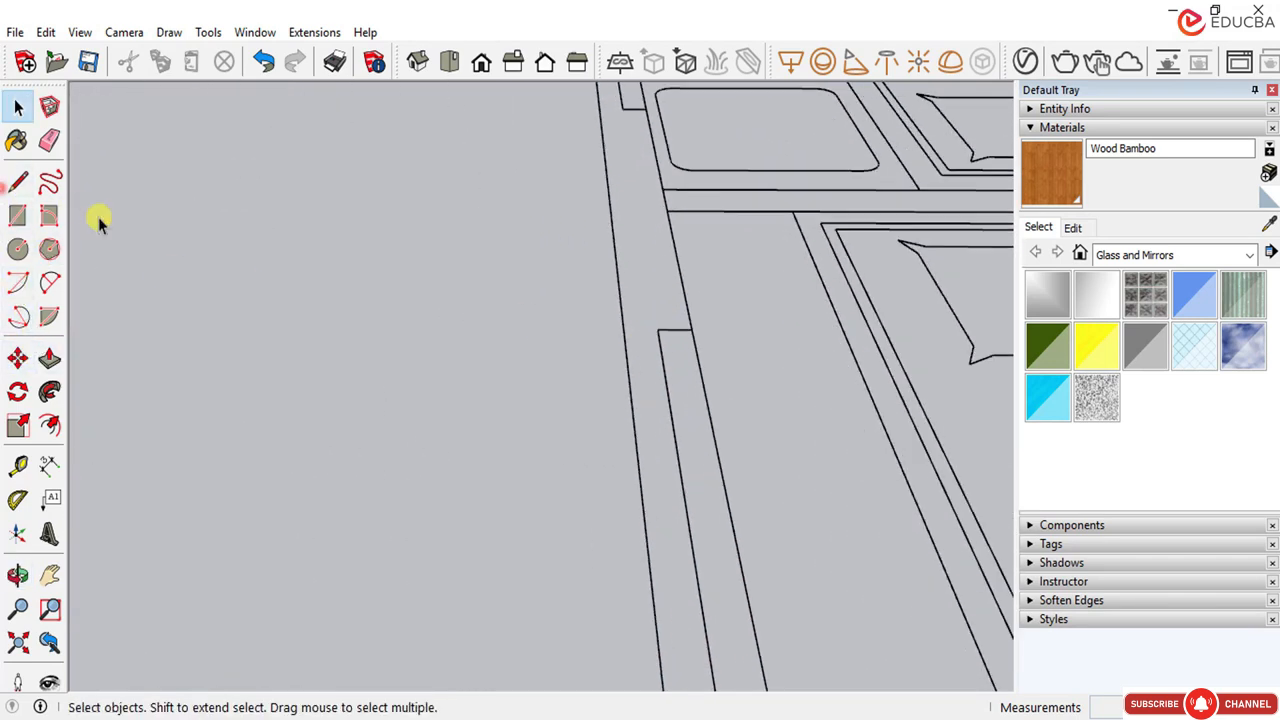
pyautogui.click(17, 181)
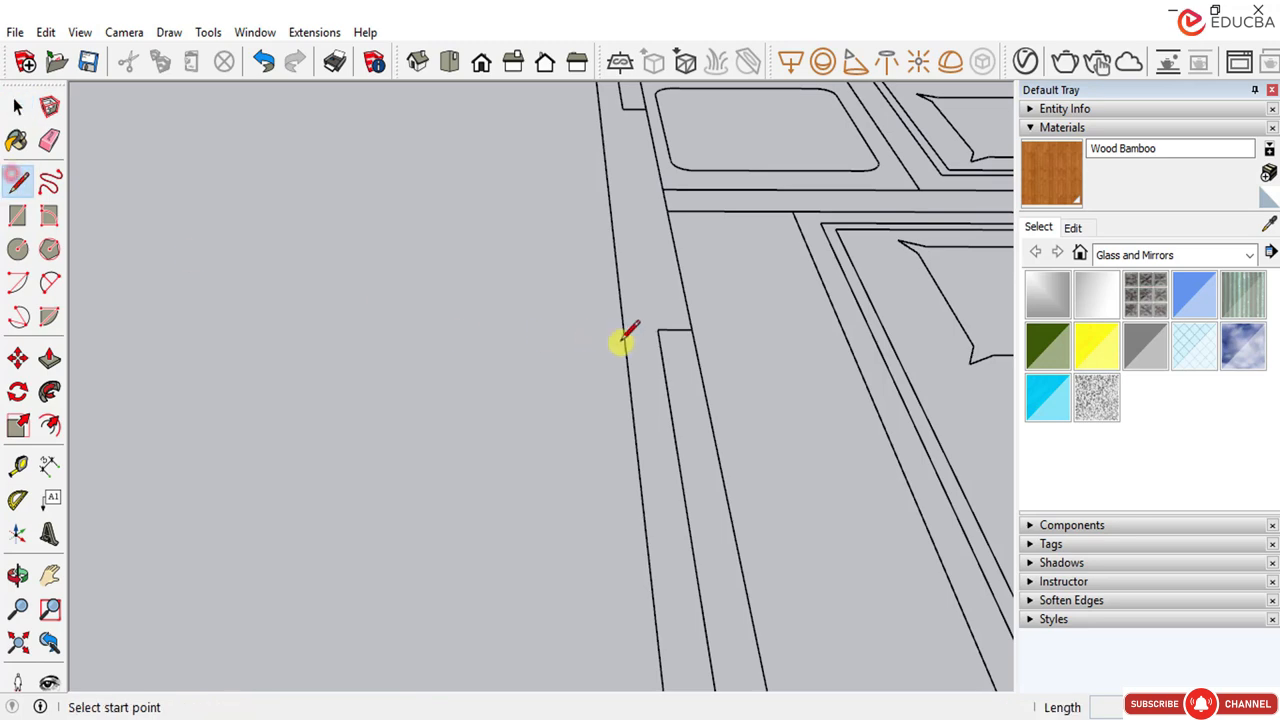
pyautogui.click(657, 328)
pyautogui.click(623, 337)
pyautogui.scroll(-4, 571, 323)
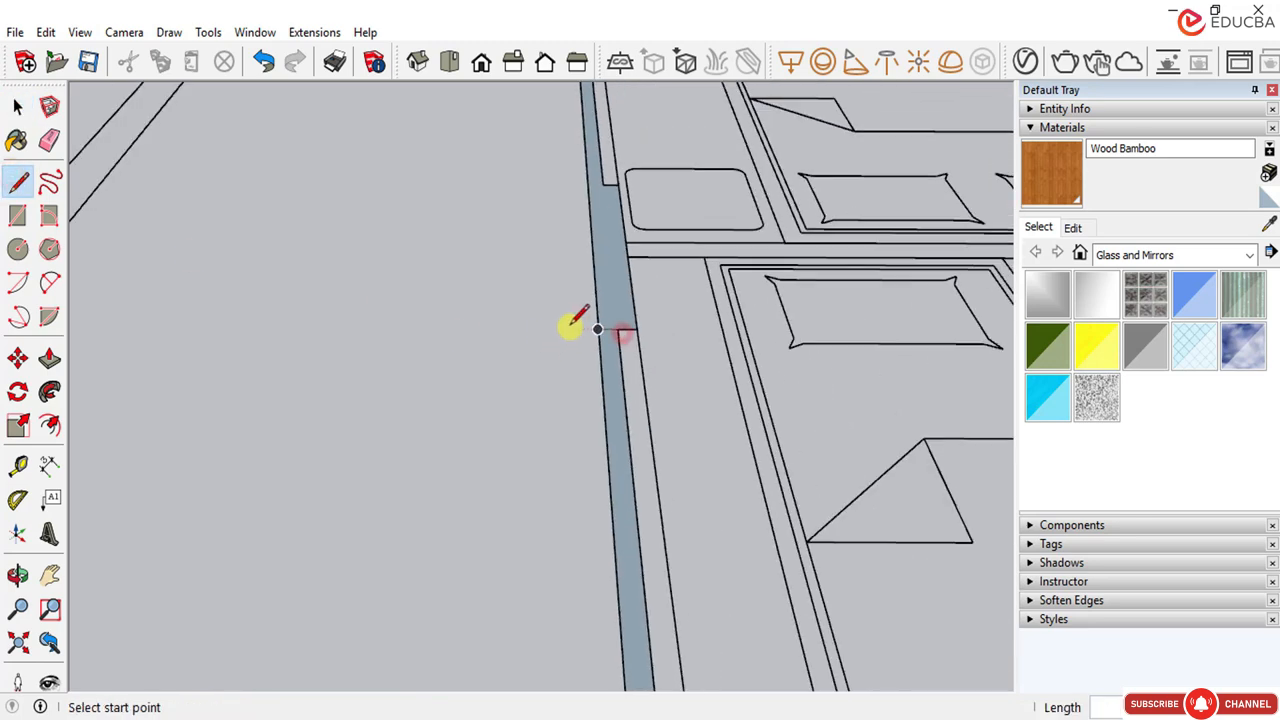
pyautogui.scroll(-5, 575, 309)
pyautogui.scroll(2, 555, 441)
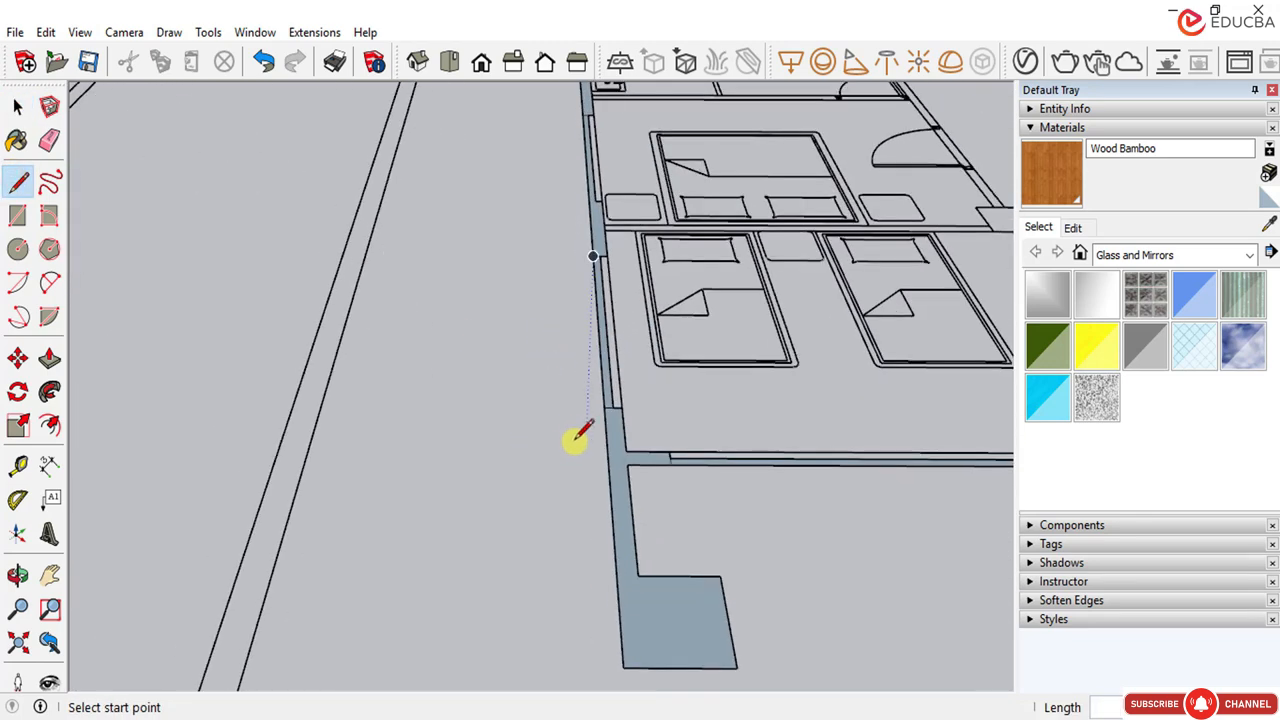
# Step: Place a horizontal guide line 500 mm above the base edge of the upper-floor side wall
pyautogui.scroll(-1, 574, 441)
pyautogui.moveTo(569, 430); pyautogui.dragTo(409, 340, button='middle')
pyautogui.scroll(2, 607, 290)
pyautogui.scroll(-5, 686, 338)
pyautogui.moveTo(286, 371); pyautogui.dragTo(280, 310, button='middle')
pyautogui.click(17, 105)
pyautogui.scroll(3, 114, 346)
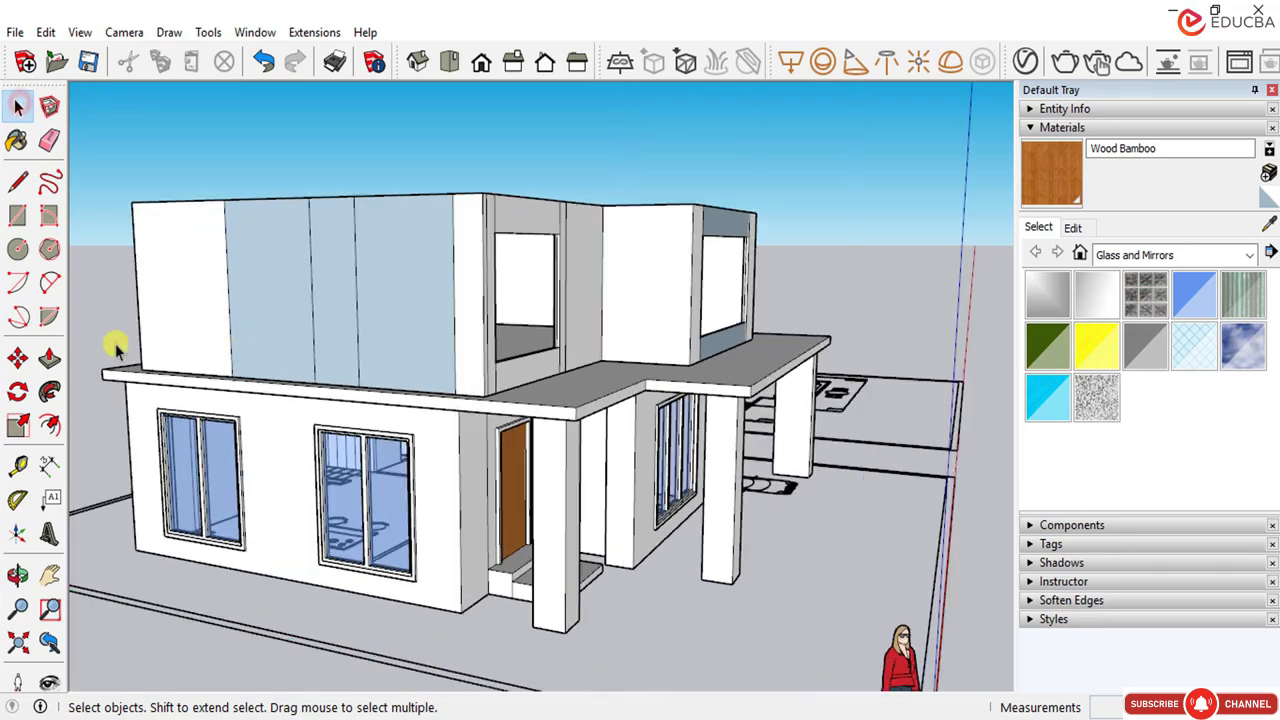
pyautogui.click(17, 465)
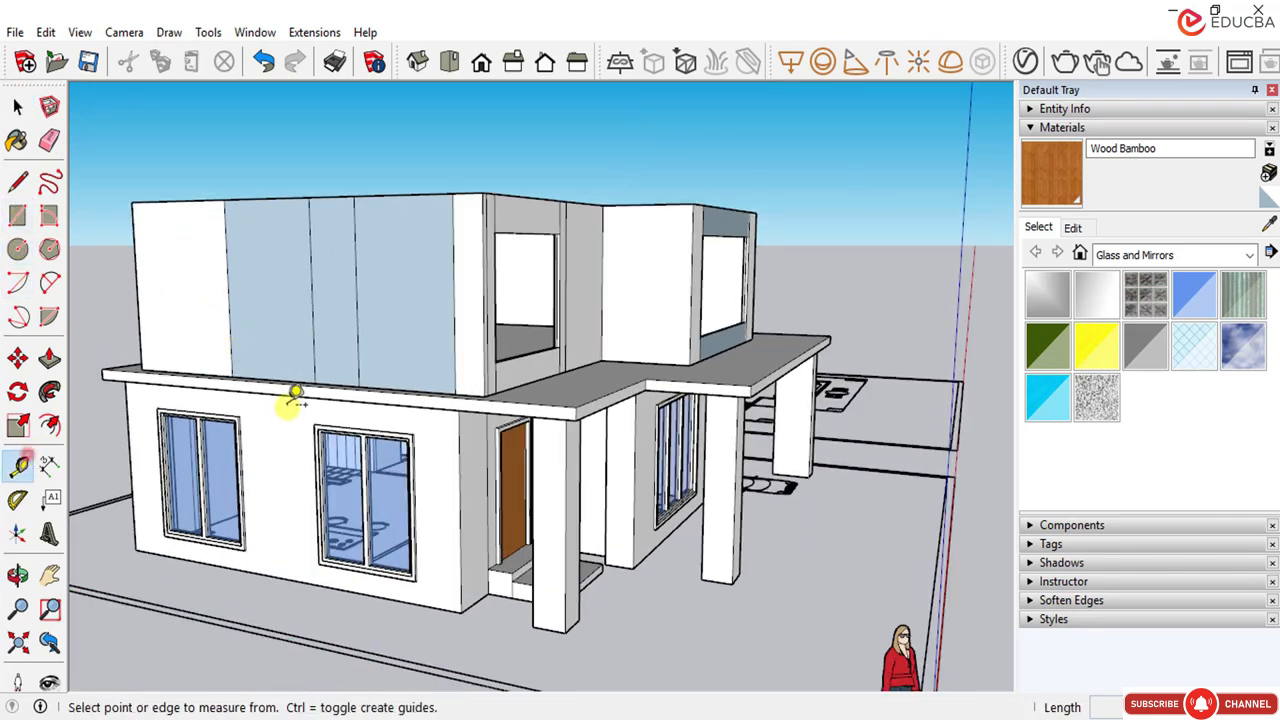
pyautogui.scroll(3, 300, 398)
pyautogui.scroll(1, 342, 397)
pyautogui.moveTo(342, 397); pyautogui.dragTo(400, 420, button='middle')
pyautogui.scroll(1, 416, 417)
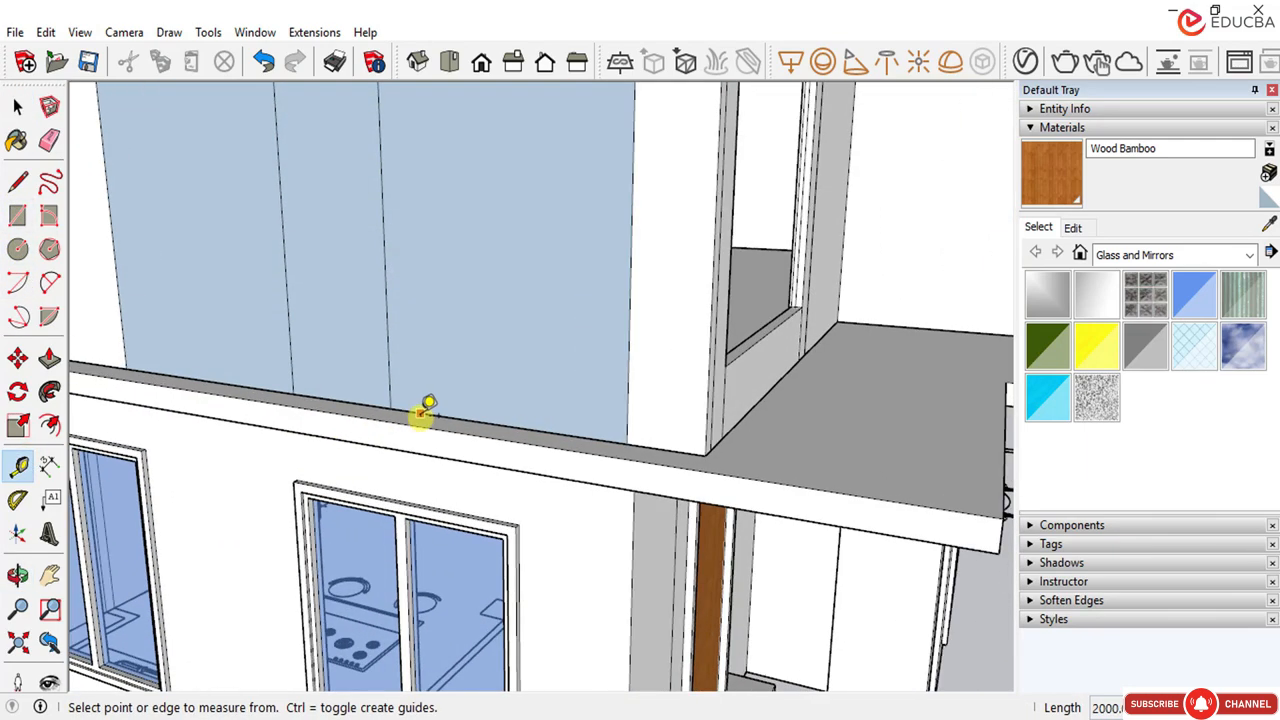
pyautogui.click(420, 414)
pyautogui.write('50')
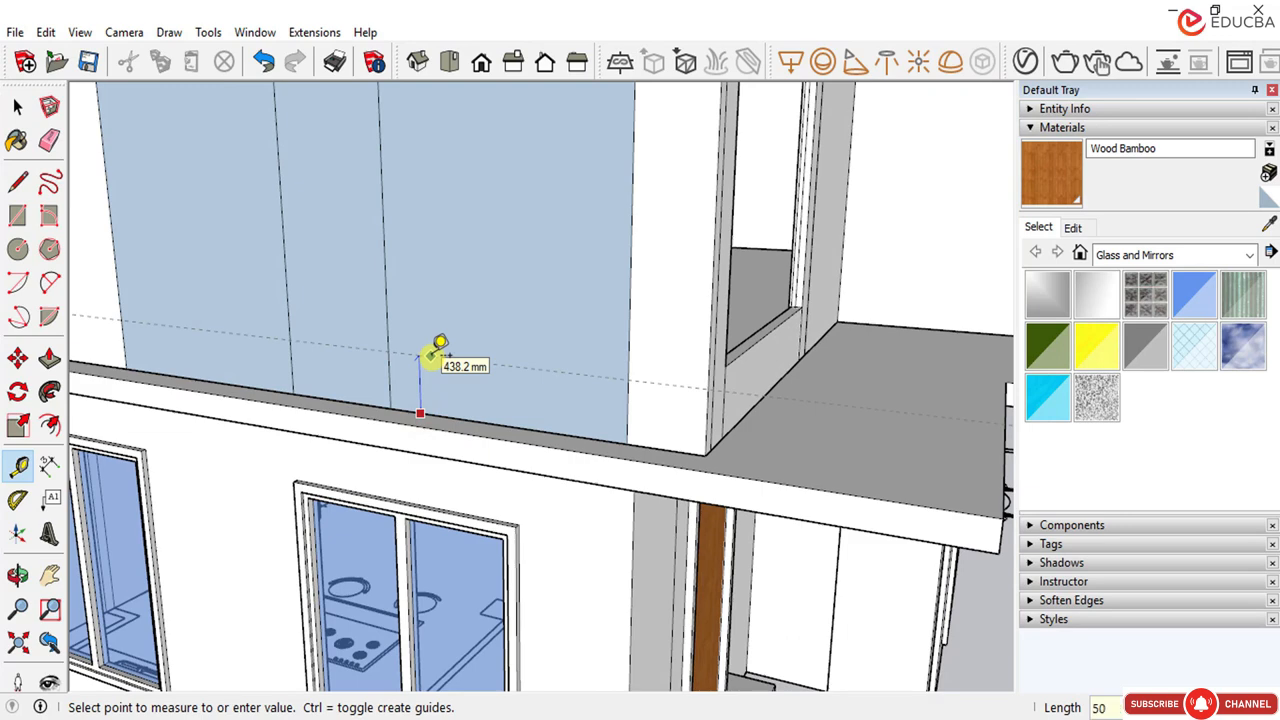
pyautogui.write('0')
pyautogui.press('Return')
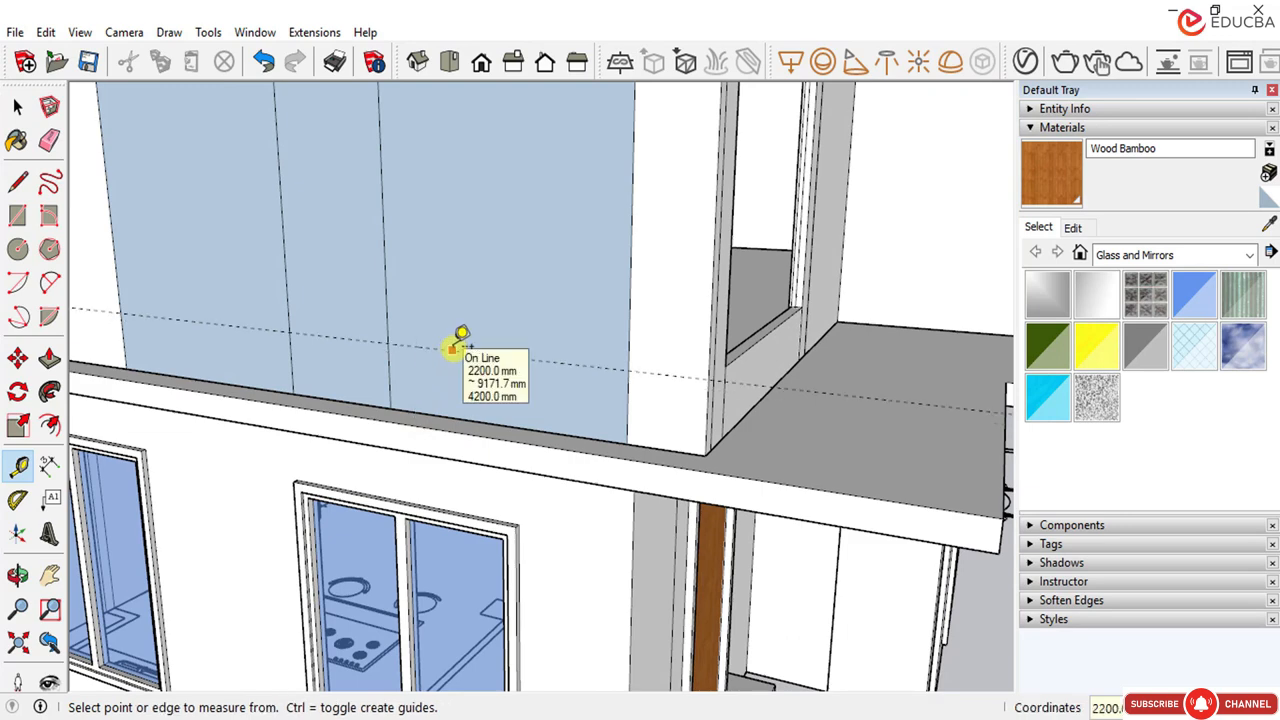
# Step: Place a second horizontal guide line on the side wall, 2100 mm above the first guide
pyautogui.click(451, 346)
pyautogui.scroll(-1, 480, 239)
pyautogui.scroll(-1, 484, 230)
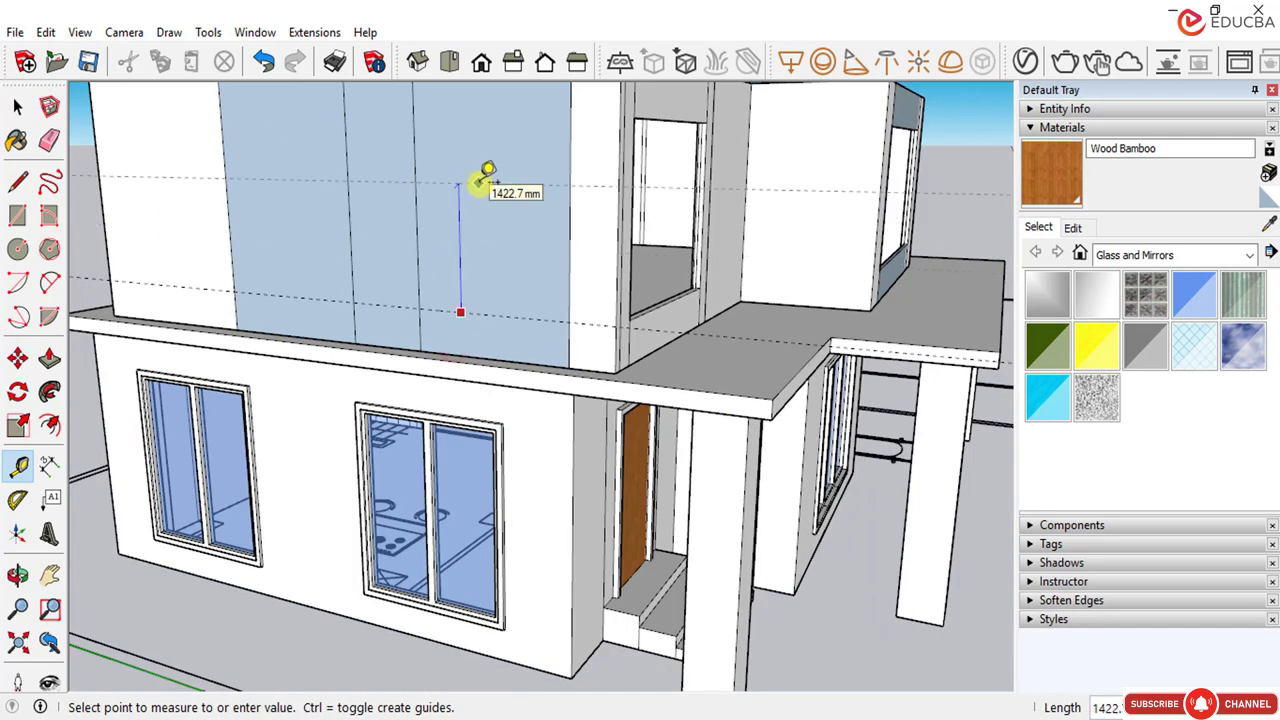
pyautogui.press('Return')
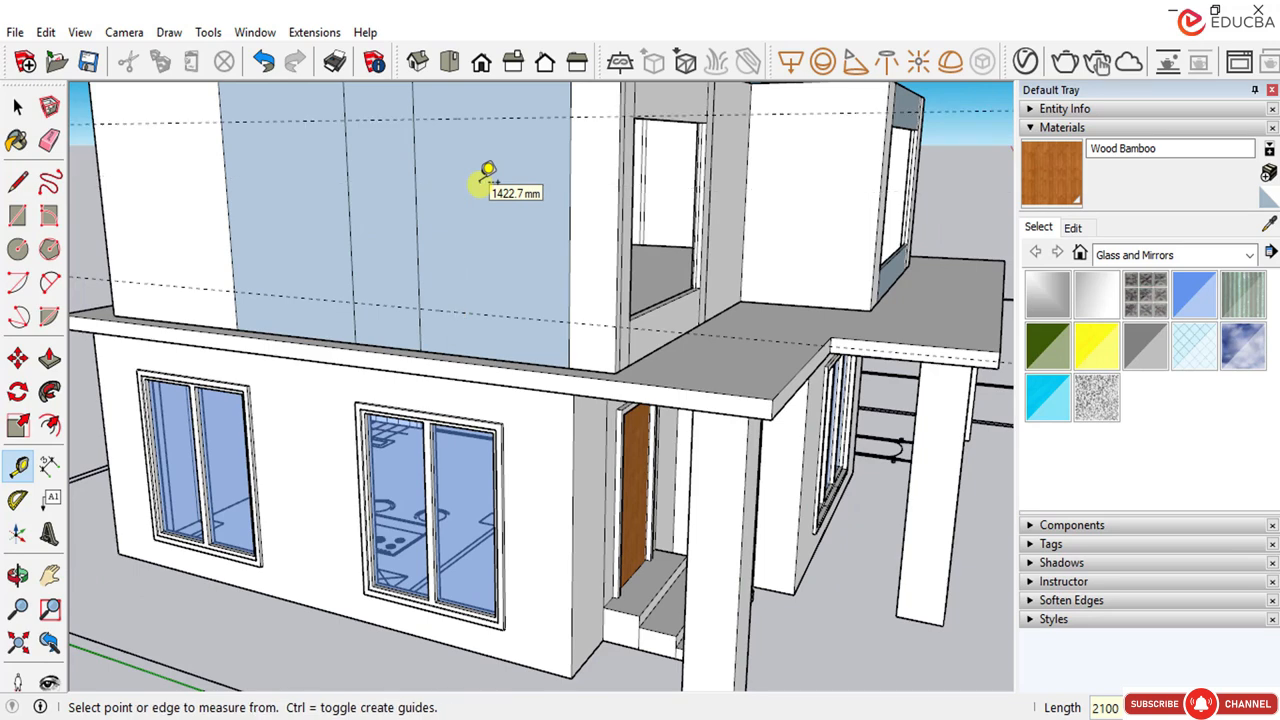
pyautogui.scroll(-2, 424, 279)
pyautogui.moveTo(411, 267); pyautogui.dragTo(456, 269, button='middle')
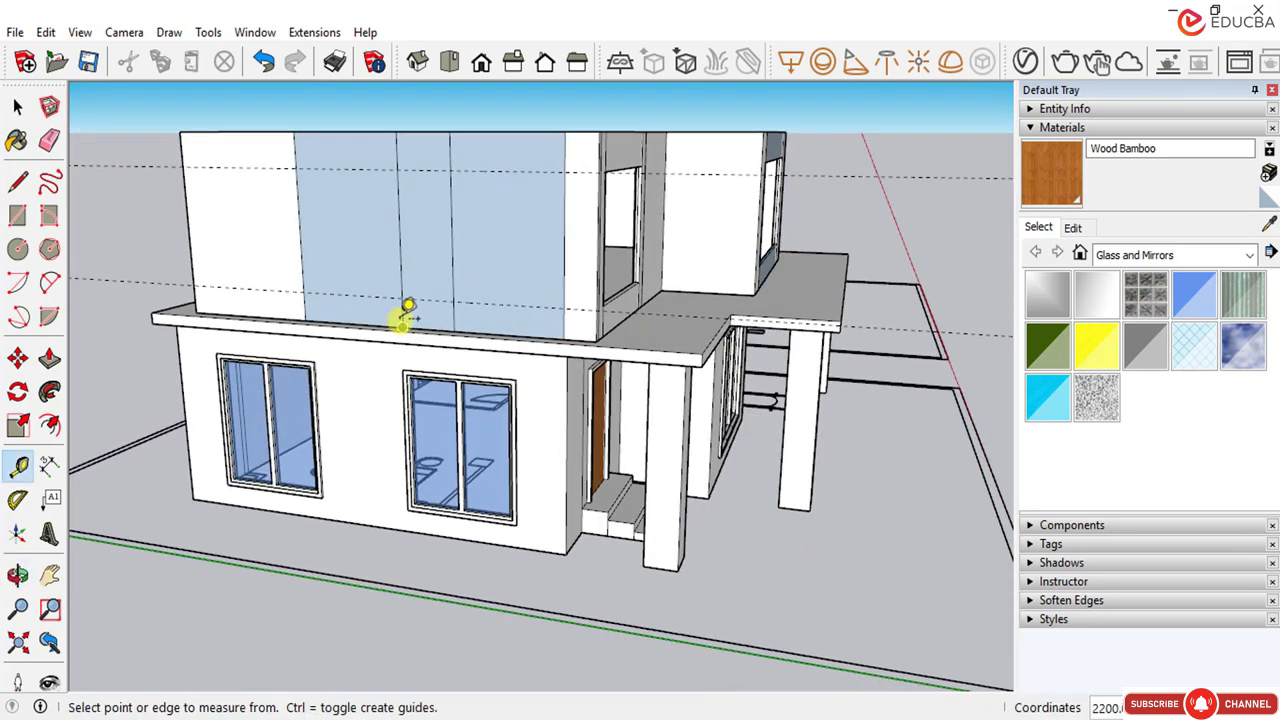
pyautogui.click(18, 106)
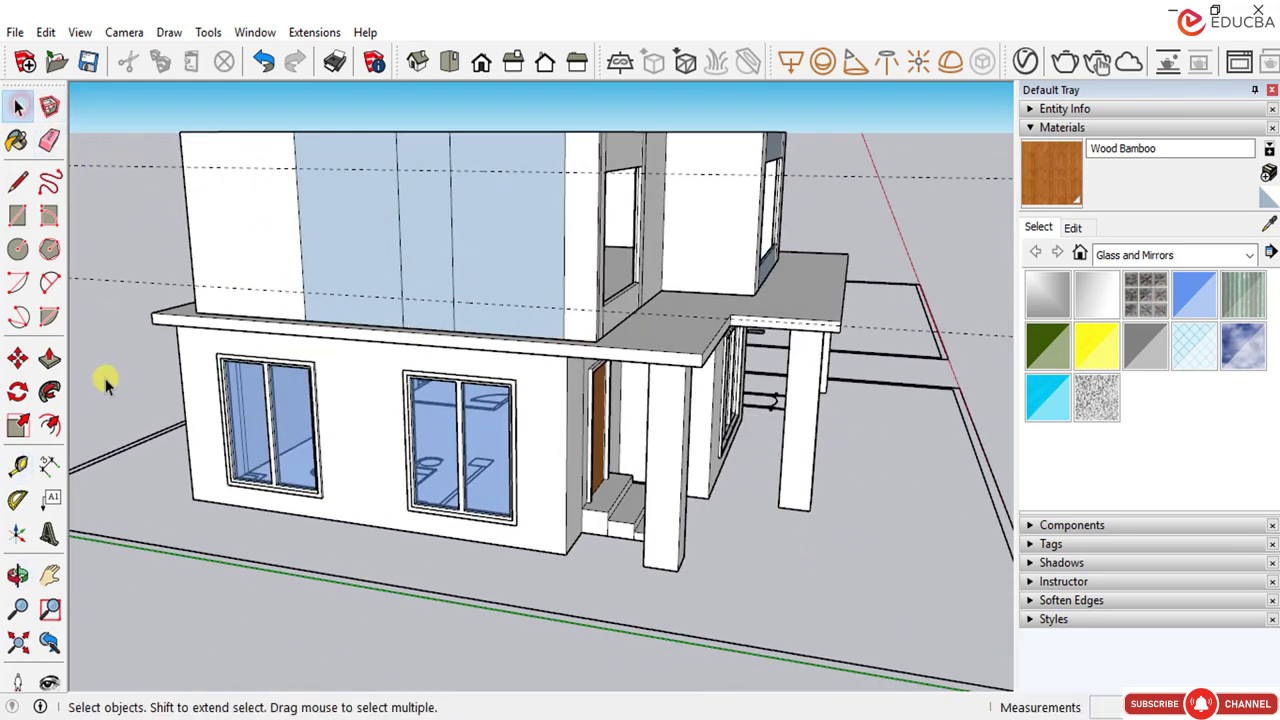
# Step: Draw two window rectangles between the guide lines on the upper-floor side wall, one in each wide panel beside the central strip
pyautogui.click(18, 214)
pyautogui.scroll(1, 307, 168)
pyautogui.click(291, 166)
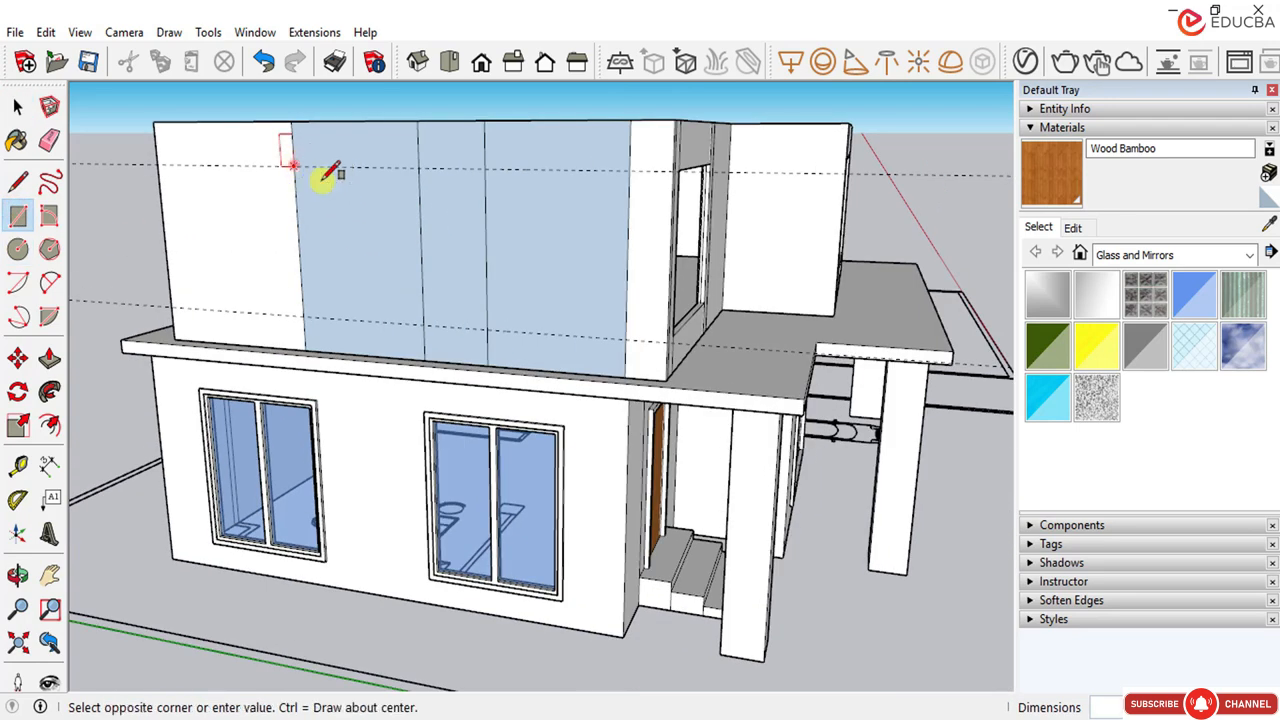
pyautogui.click(424, 324)
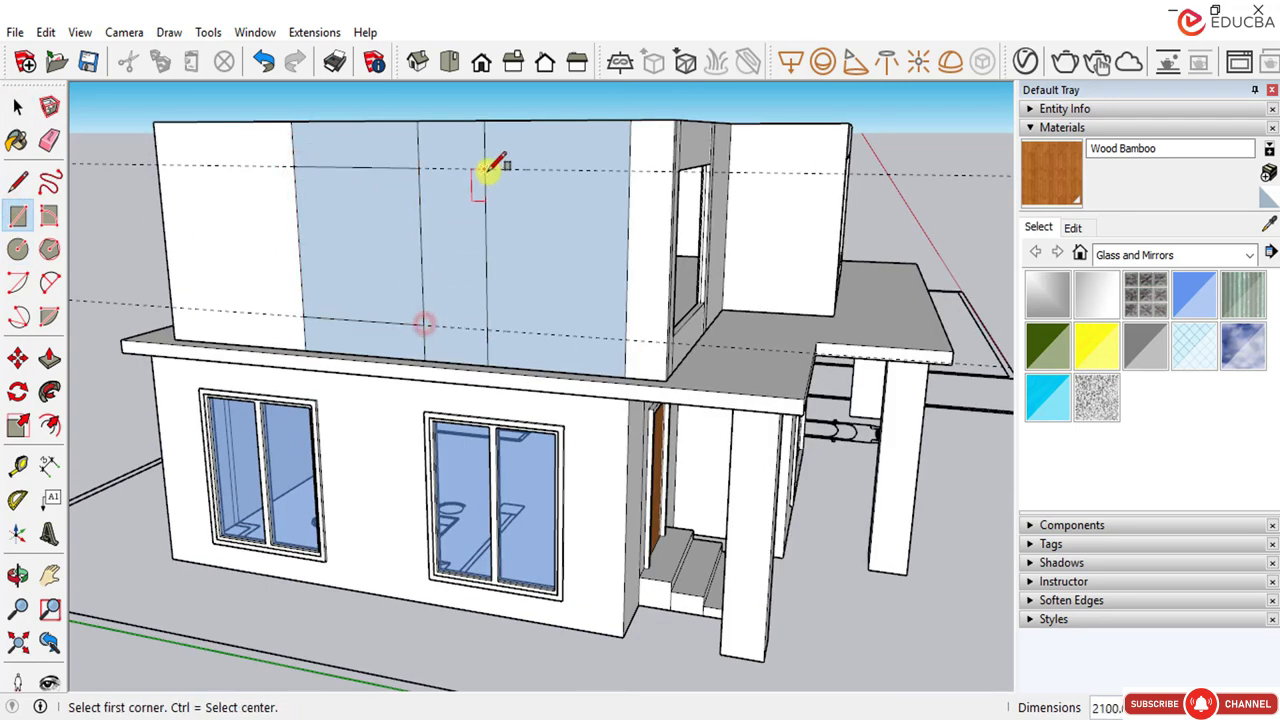
pyautogui.click(484, 170)
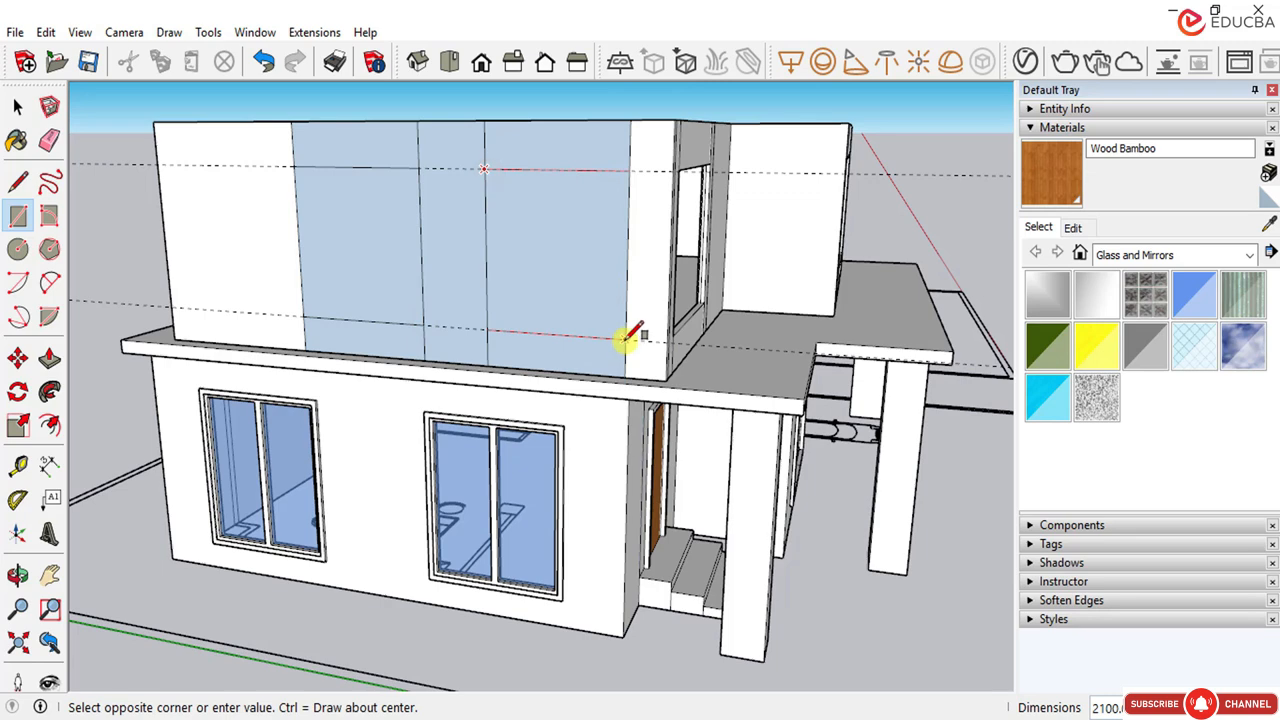
pyautogui.click(623, 340)
# Step: Delete both horizontal guide lines from the upper-floor side wall
pyautogui.scroll(-2, 460, 370)
pyautogui.click(18, 110)
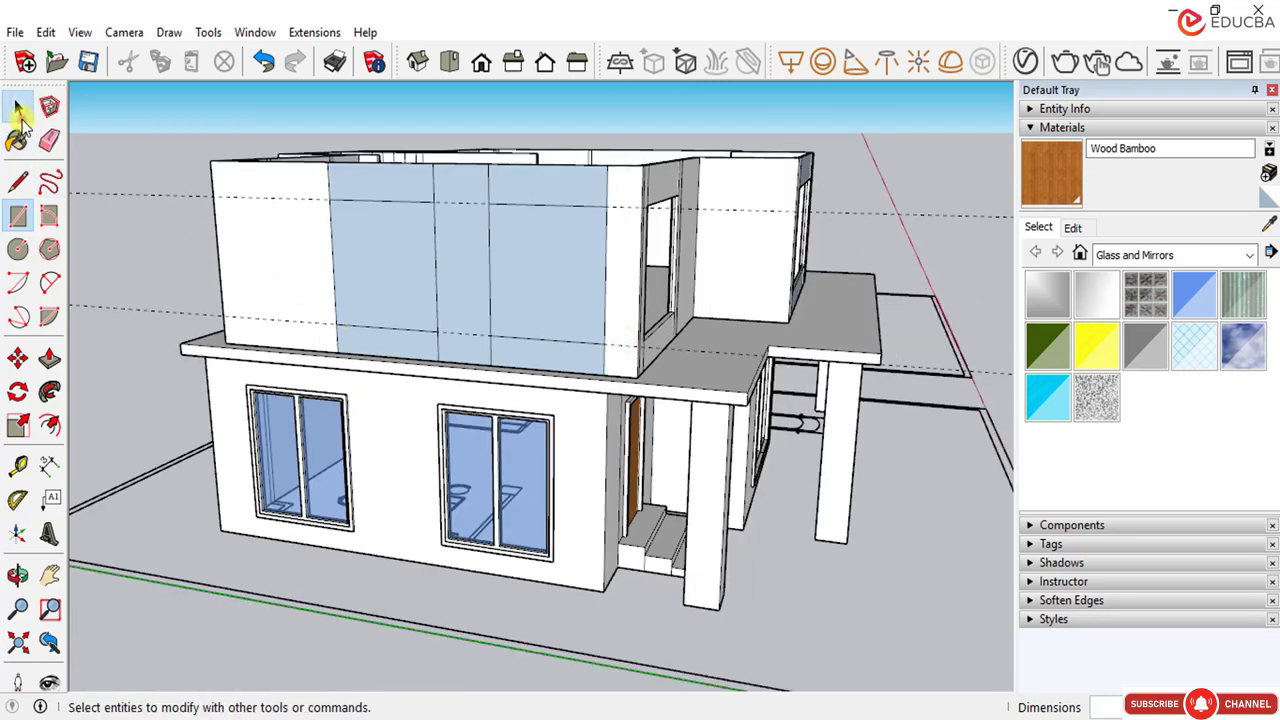
pyautogui.moveTo(143, 165); pyautogui.dragTo(125, 335)
pyautogui.press('Delete')
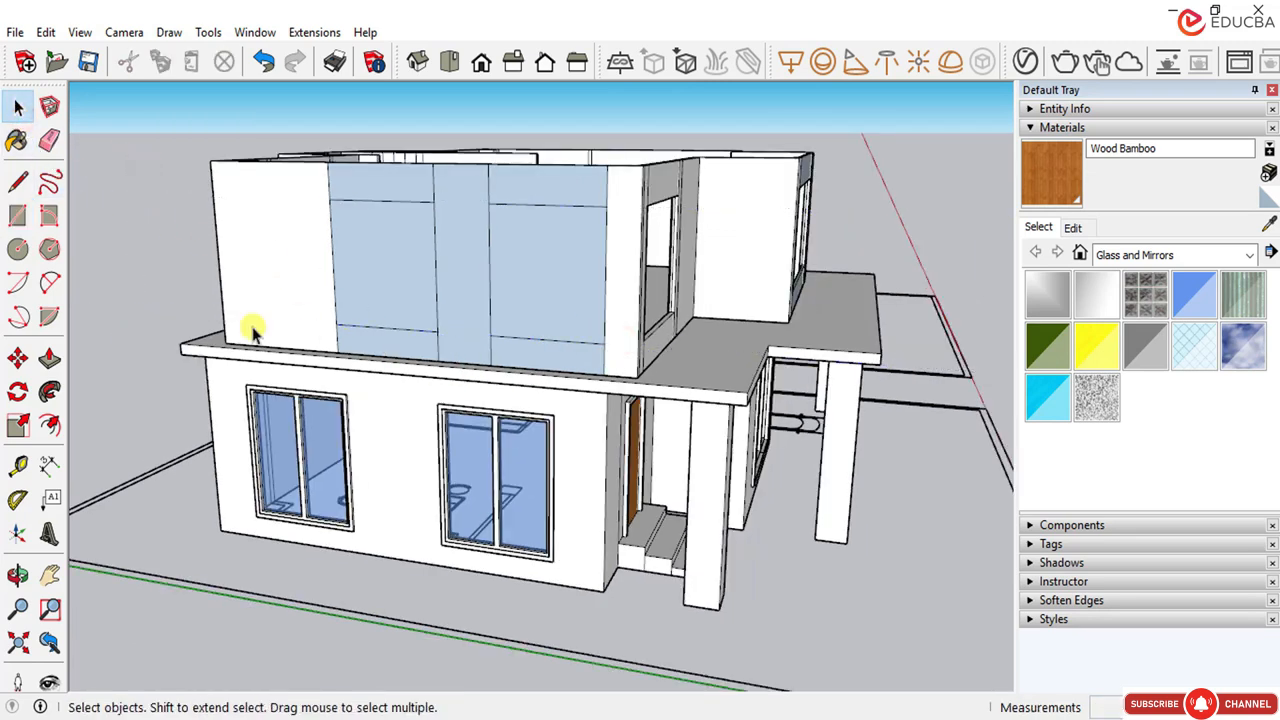
# Step: Push both window rectangles on the upper-floor side wall inward through the wall thickness
pyautogui.click(50, 358)
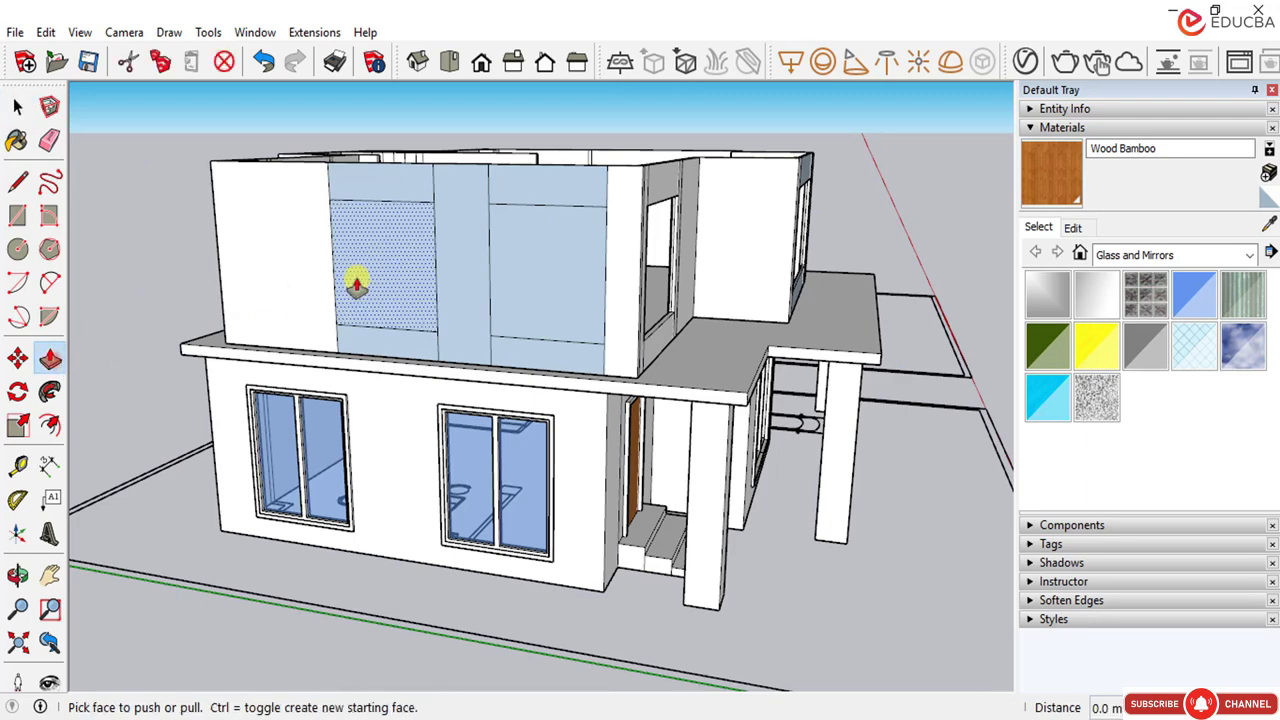
pyautogui.click(360, 281)
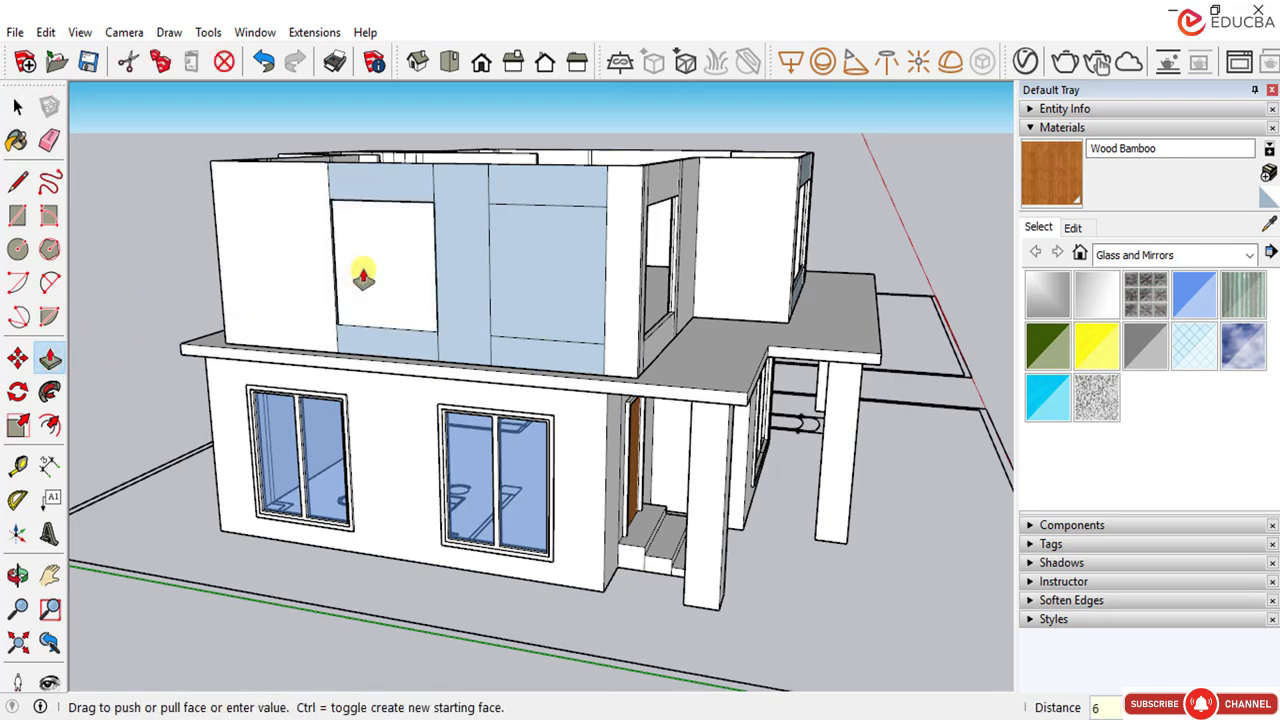
pyautogui.click(363, 276)
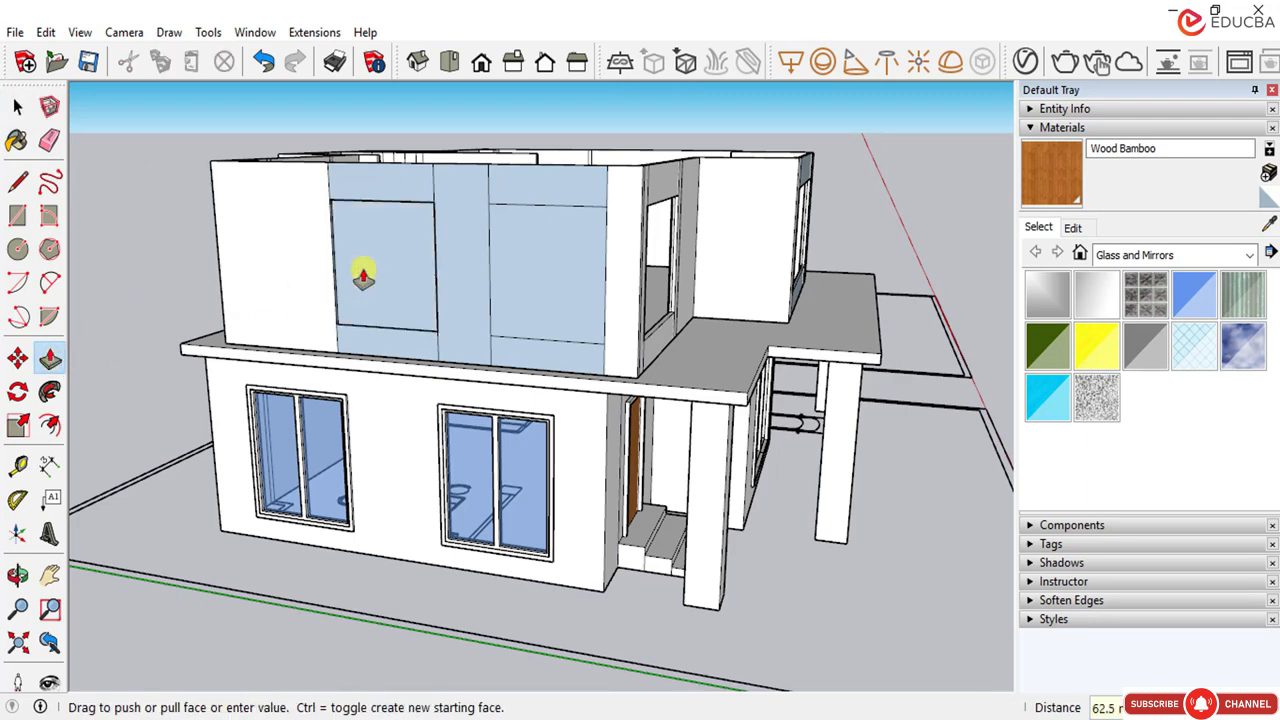
pyautogui.click(547, 260)
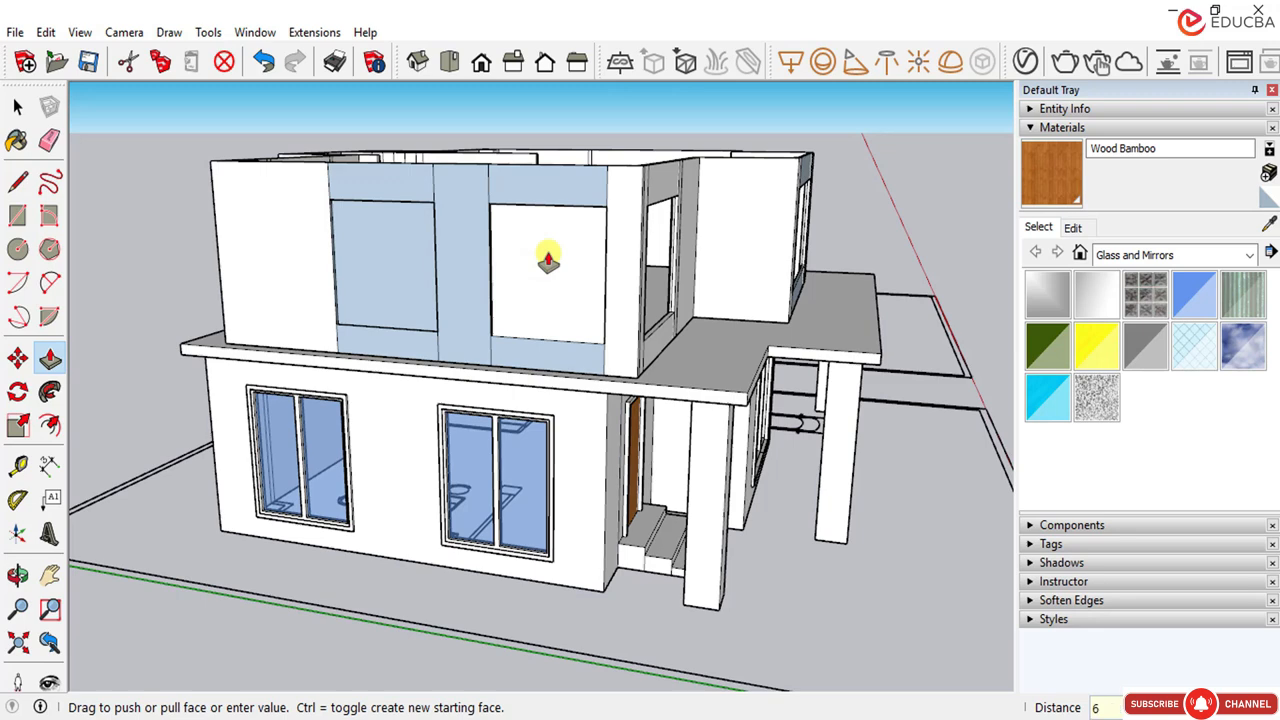
pyautogui.click(548, 260)
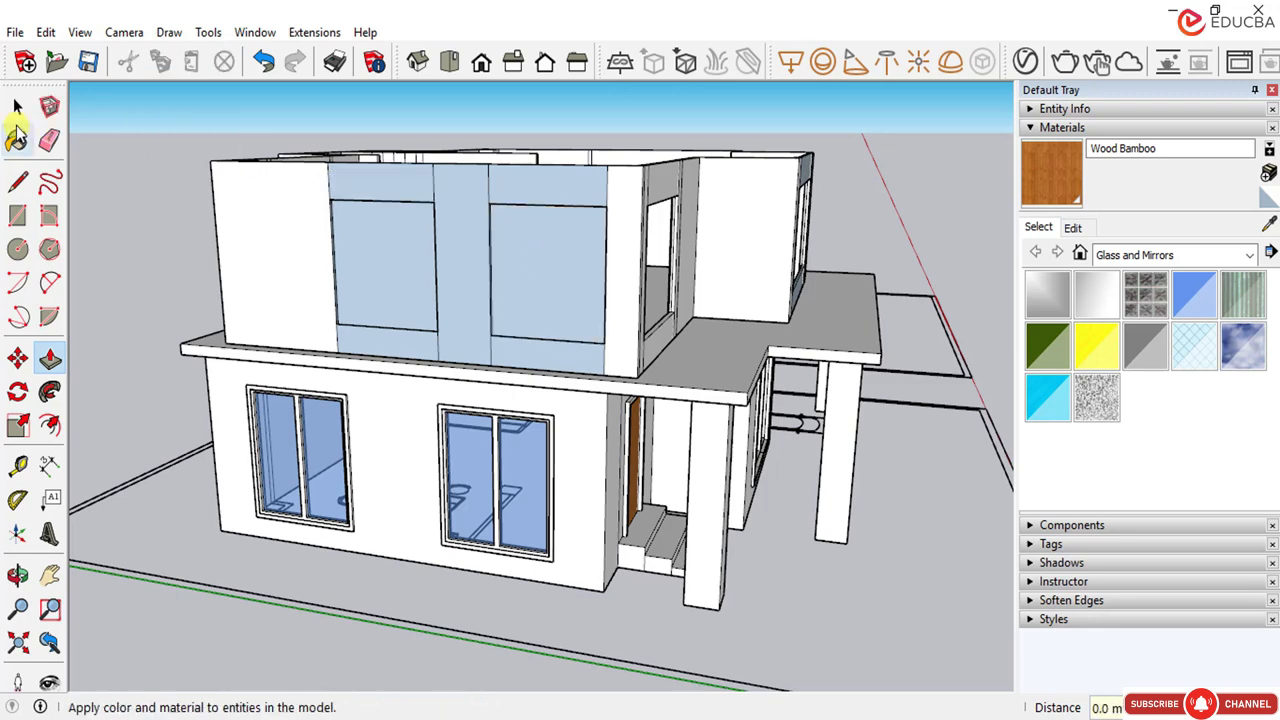
# Step: Delete the pushed-in faces of both side-wall windows to leave open window holes
pyautogui.click(17, 107)
pyautogui.click(380, 248)
pyautogui.press('Delete')
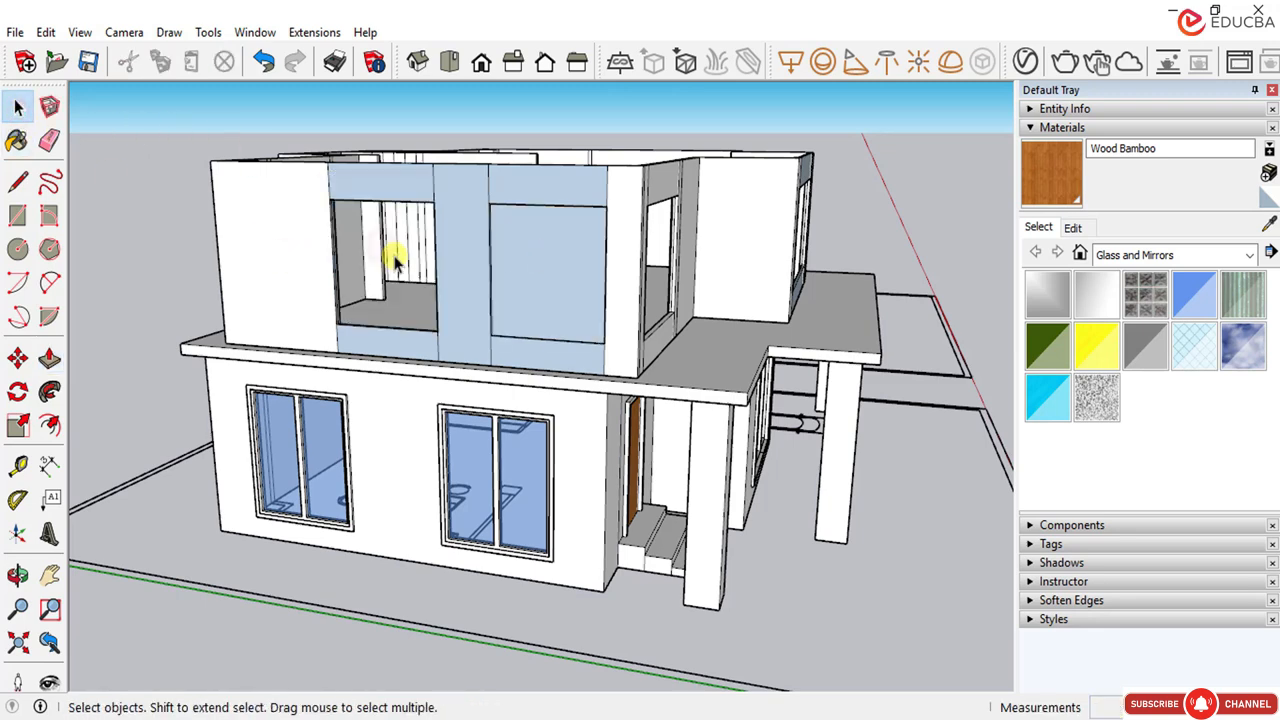
pyautogui.click(520, 300)
pyautogui.press('Delete')
# Step: Erase the leftover vertical division lines above and below the two window openings on the upper-floor side wall
pyautogui.moveTo(440, 378); pyautogui.dragTo(418, 325, button='middle')
pyautogui.scroll(-2, 490, 355)
pyautogui.scroll(4, 429, 237)
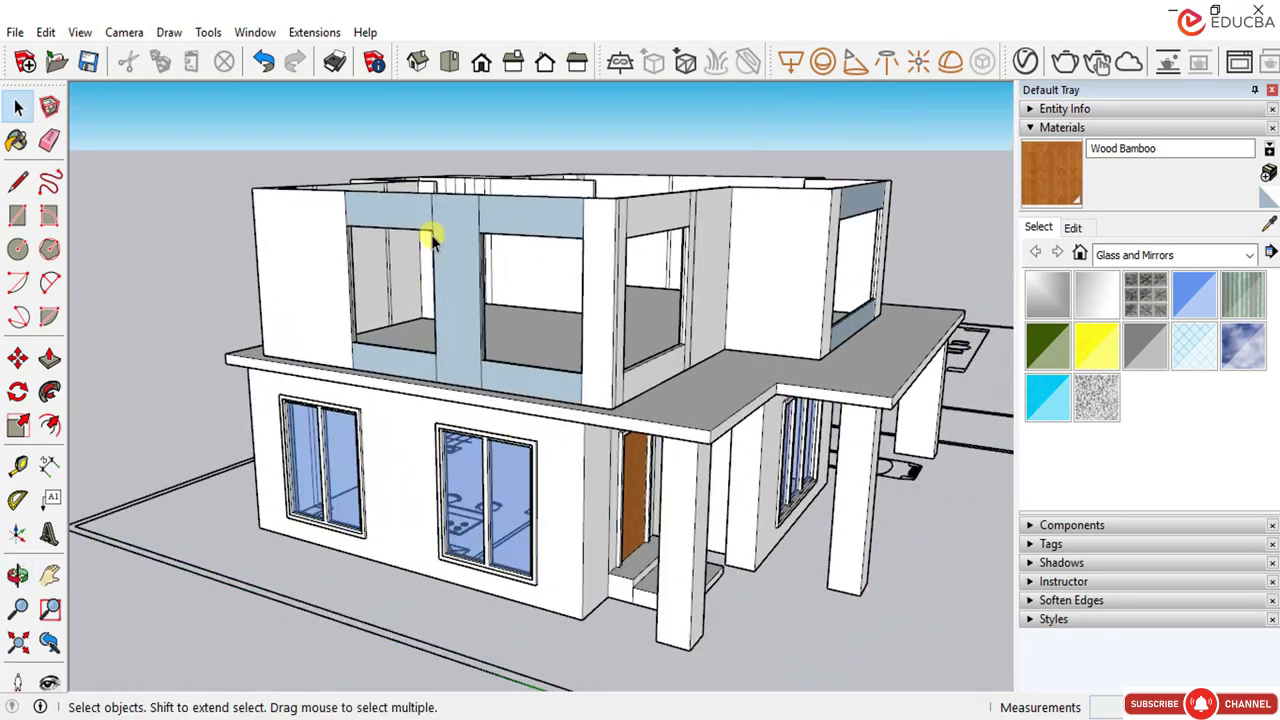
pyautogui.click(431, 209)
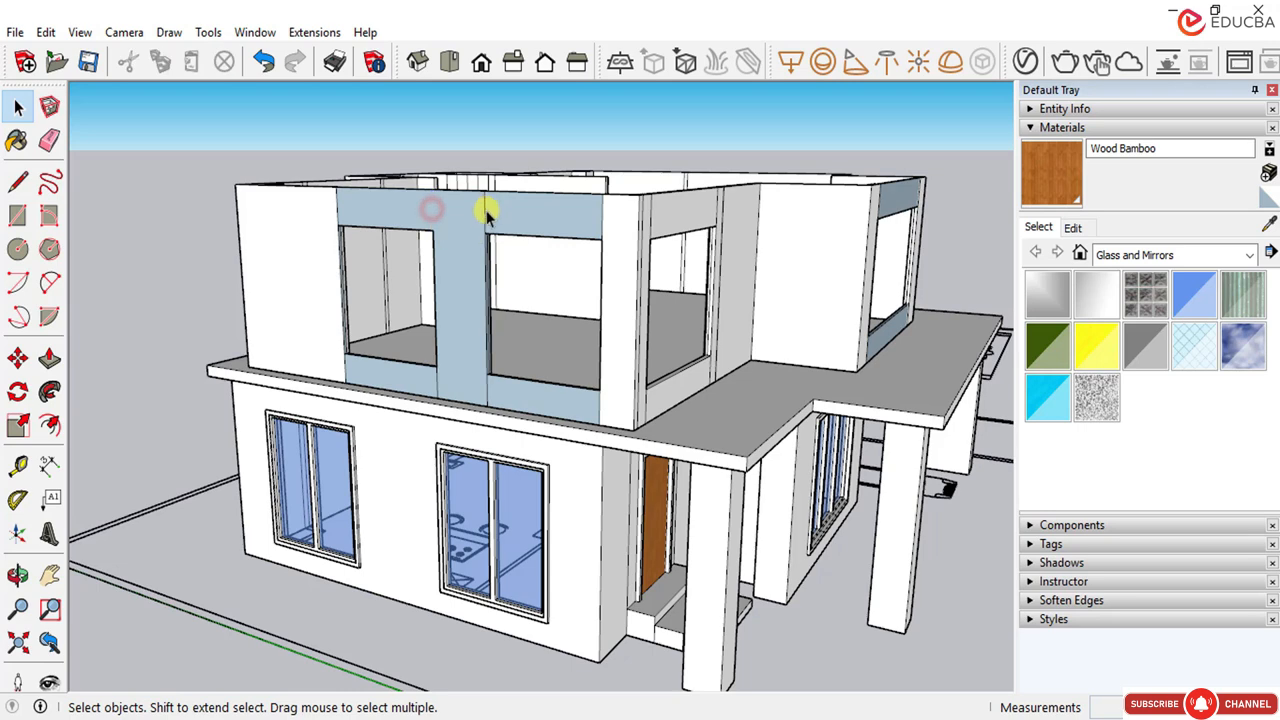
pyautogui.click(337, 200)
pyautogui.scroll(3, 431, 383)
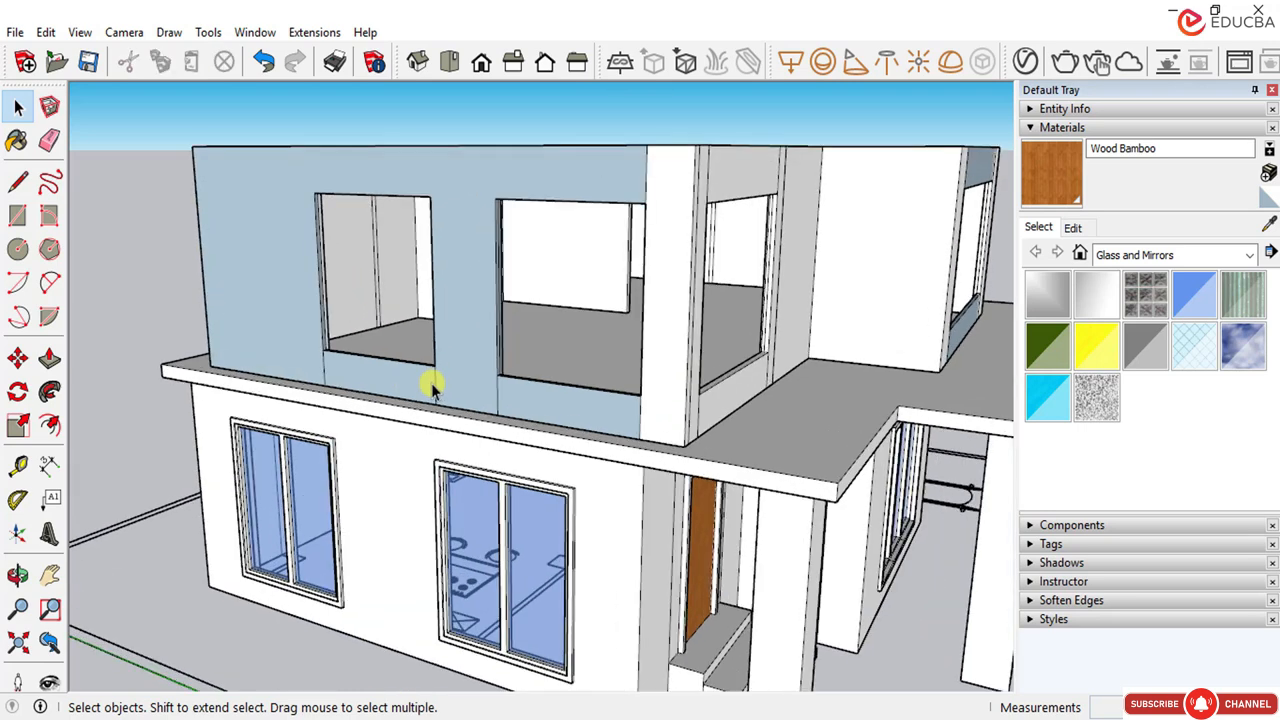
pyautogui.click(433, 384)
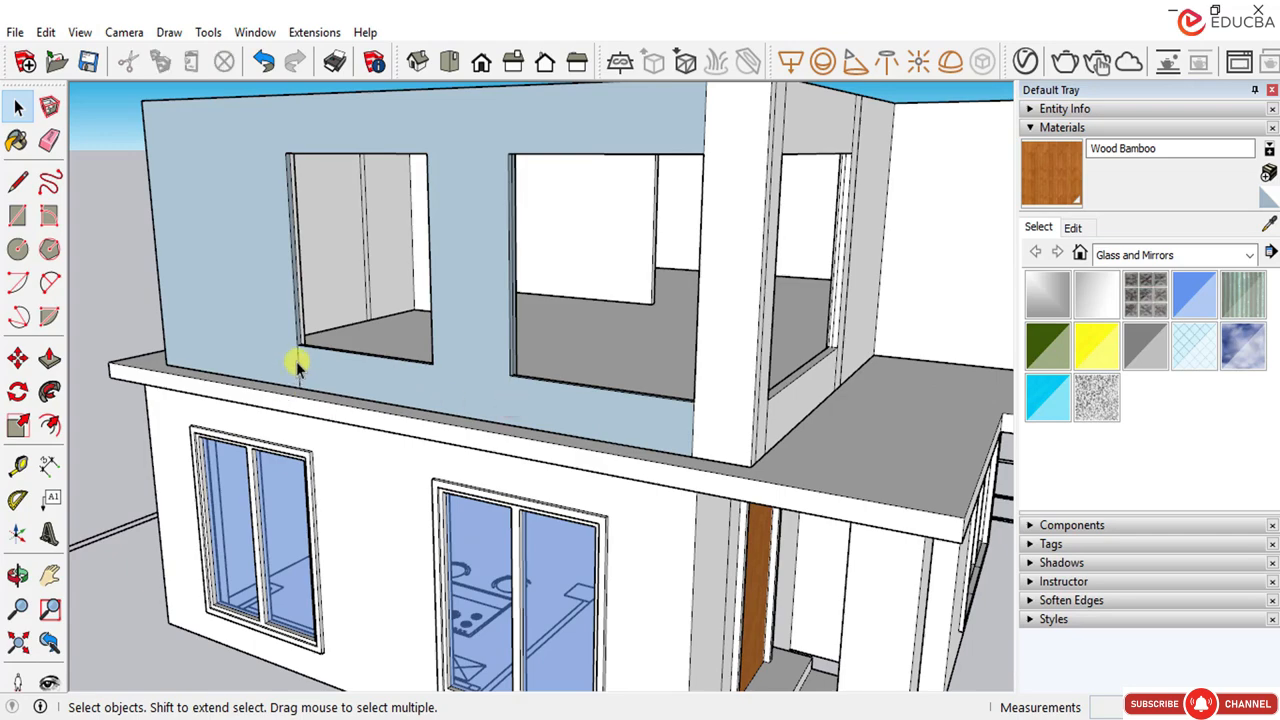
# Step: Erase the leftover vertical lines above and below the upper-floor front window nearest the side wall's corner
pyautogui.scroll(-2, 300, 394)
pyautogui.moveTo(371, 360); pyautogui.dragTo(290, 287, button='middle')
pyautogui.scroll(2, 366, 200)
pyautogui.moveTo(366, 200); pyautogui.dragTo(408, 211, button='middle')
pyautogui.moveTo(510, 245); pyautogui.dragTo(520, 318, button='middle')
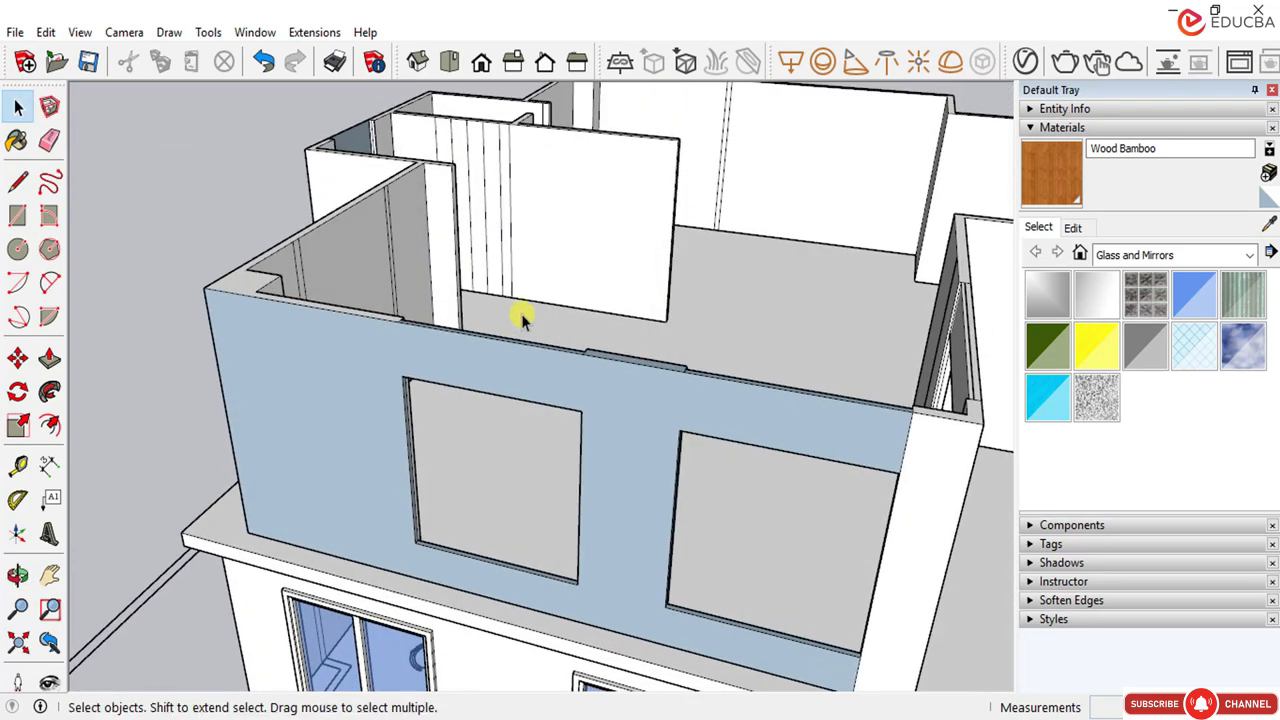
pyautogui.scroll(-6, 478, 337)
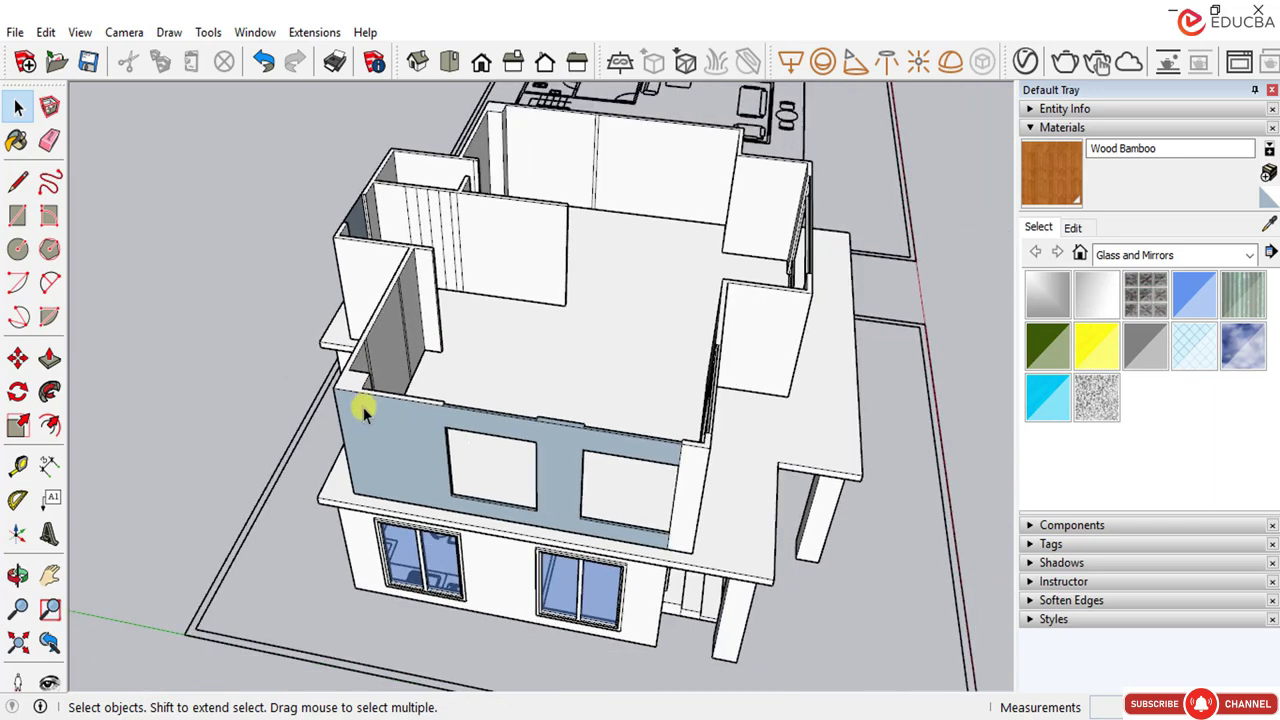
pyautogui.moveTo(363, 407); pyautogui.dragTo(477, 286, button='middle')
pyautogui.scroll(6, 477, 286)
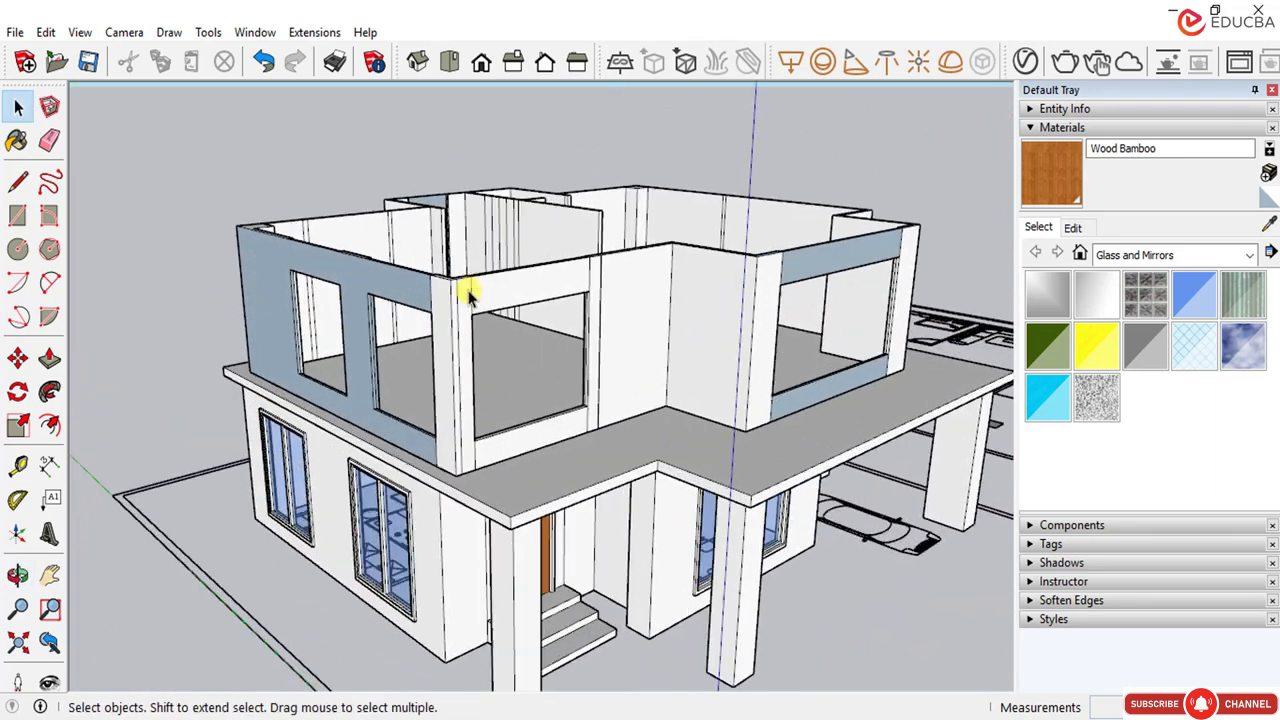
pyautogui.press('Delete')
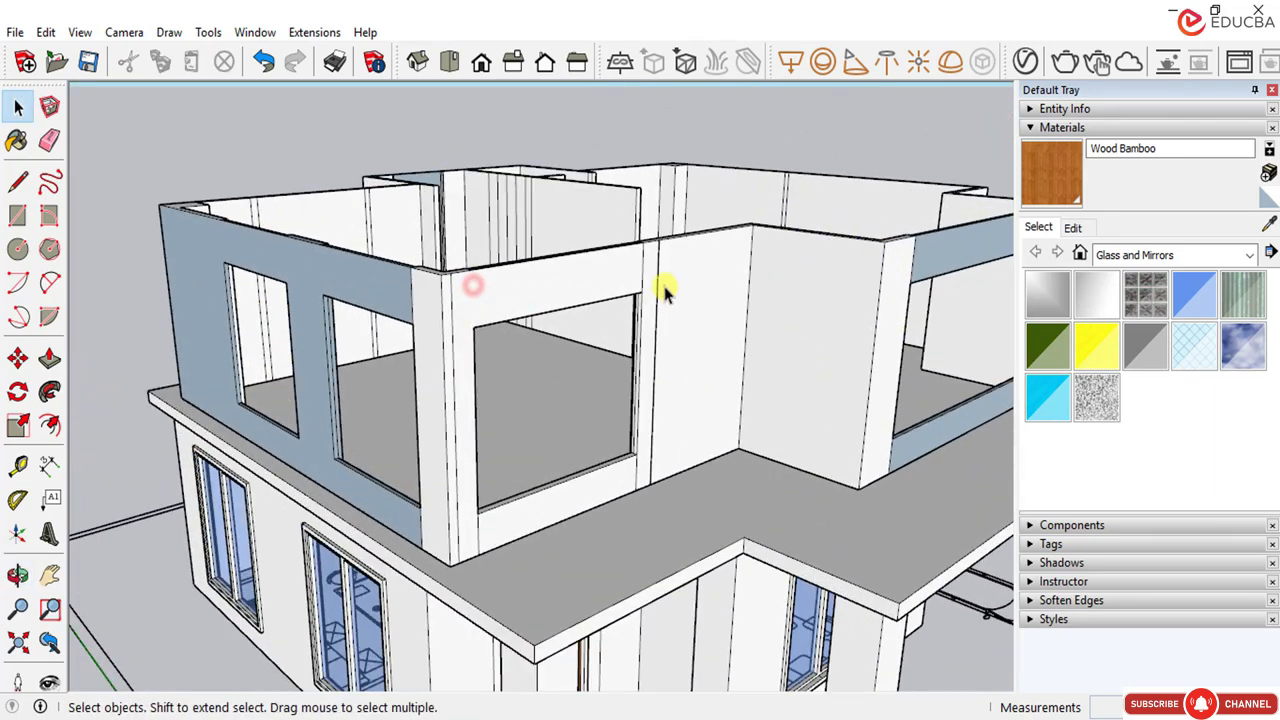
pyautogui.click(640, 266)
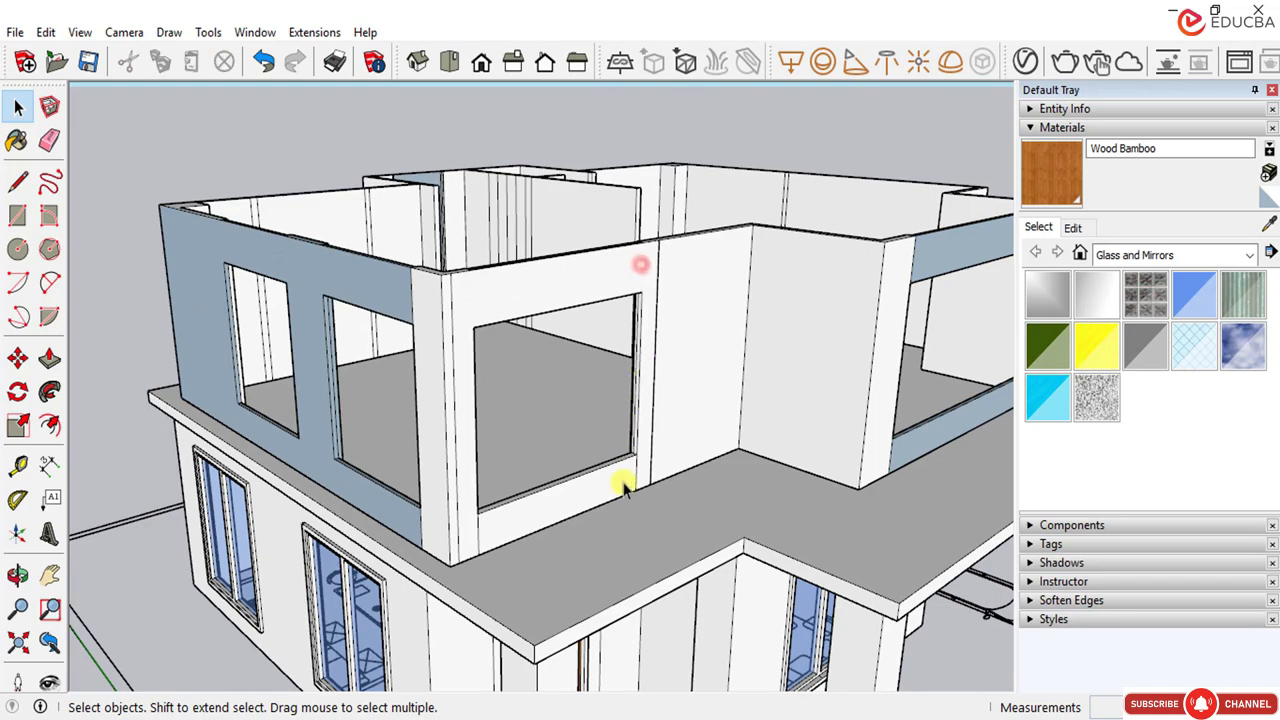
pyautogui.press('Delete')
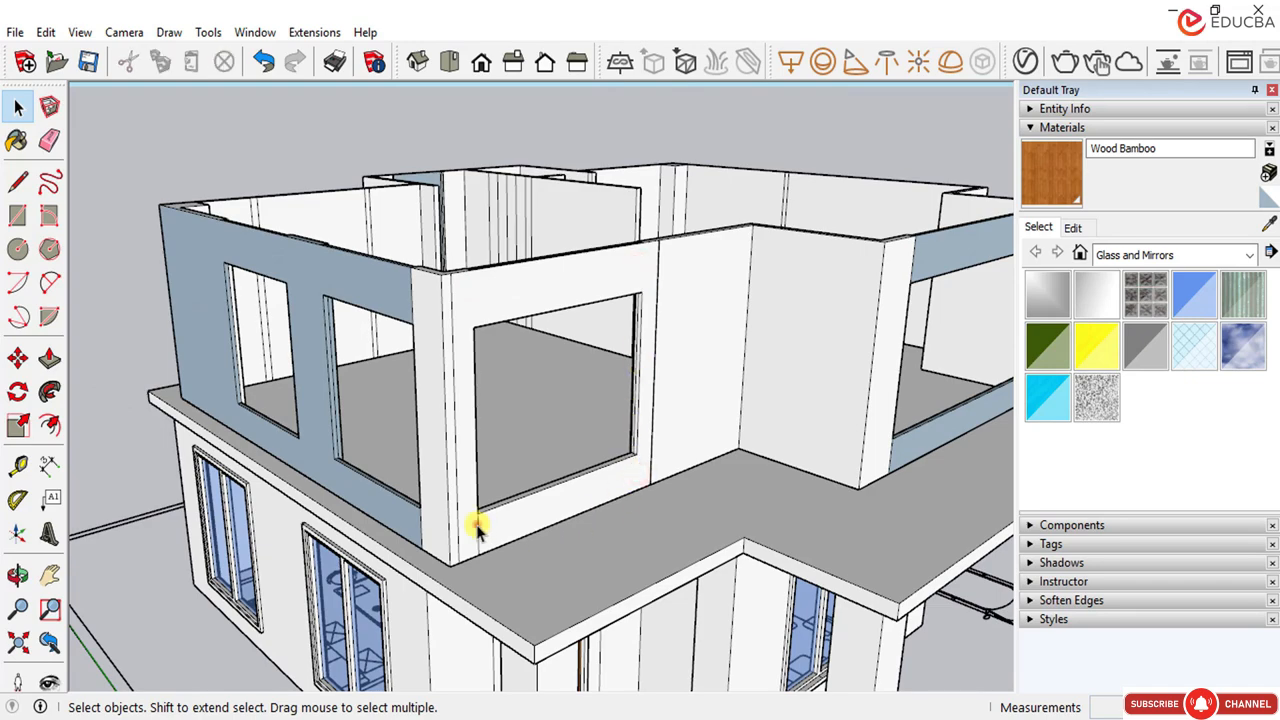
# Step: Erase the full-height vertical line on the front wall between that window and the recessed inner corner
pyautogui.moveTo(490, 462); pyautogui.dragTo(391, 523, button='middle')
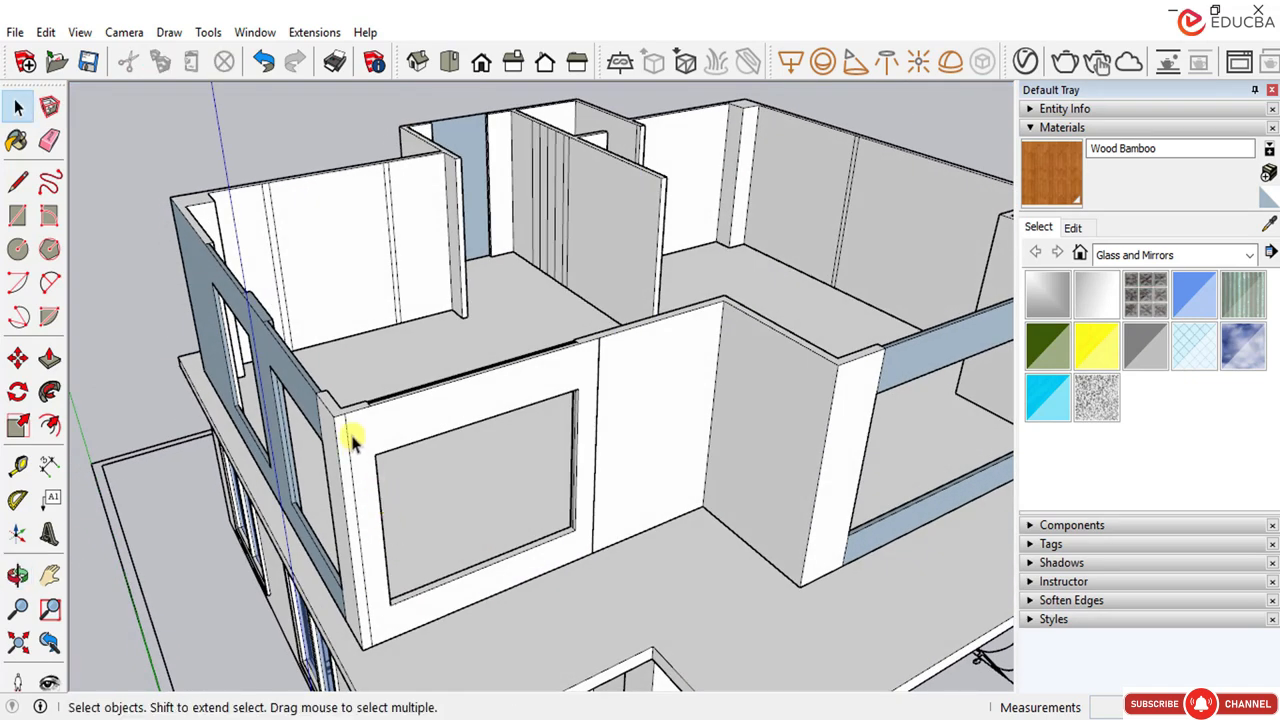
pyautogui.moveTo(425, 375)
pyautogui.mouseDown(button='middle')
pyautogui.moveTo(414, 403)
pyautogui.moveTo(374, 391)
pyautogui.moveTo(466, 480)
pyautogui.moveTo(612, 400)
pyautogui.mouseUp(button='middle')
pyautogui.scroll(3, 612, 400)
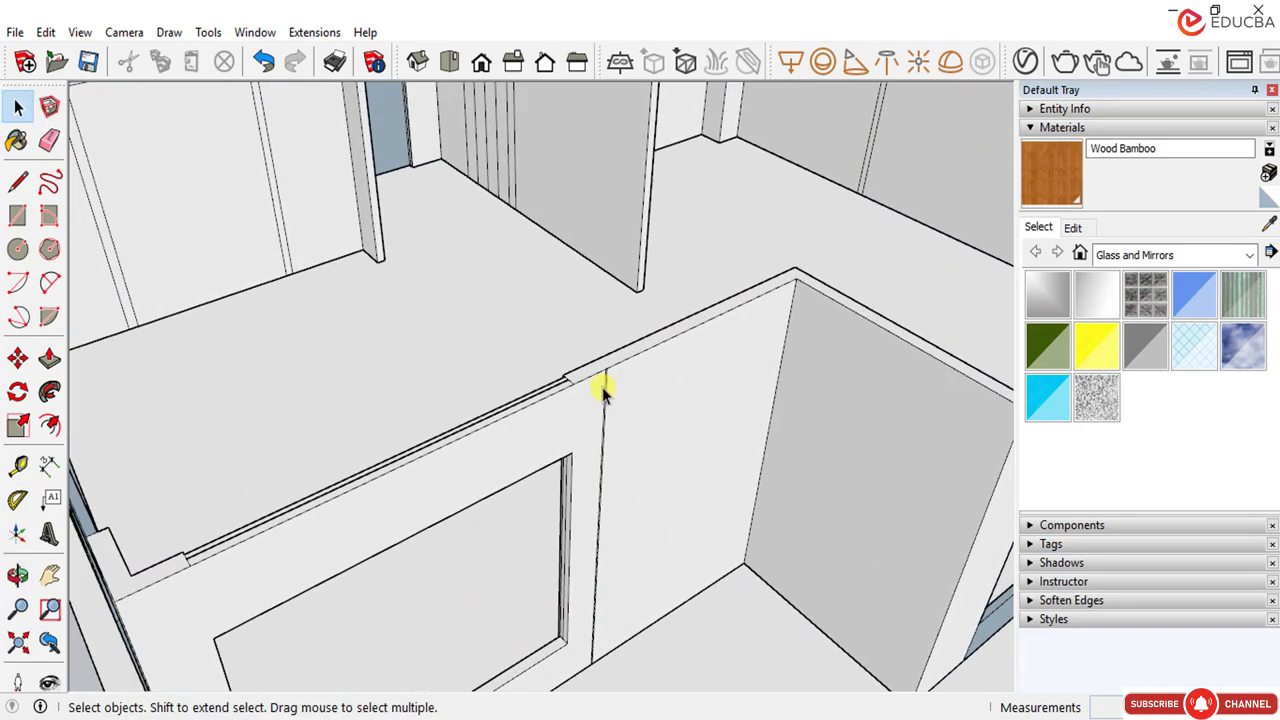
pyautogui.click(606, 388)
pyautogui.press('Delete')
# Step: Erase the leftover vertical division lines above and below the window opening on the projecting upper-floor front wall
pyautogui.scroll(-5, 567, 438)
pyautogui.moveTo(543, 434); pyautogui.dragTo(697, 286, button='middle')
pyautogui.scroll(6, 714, 266)
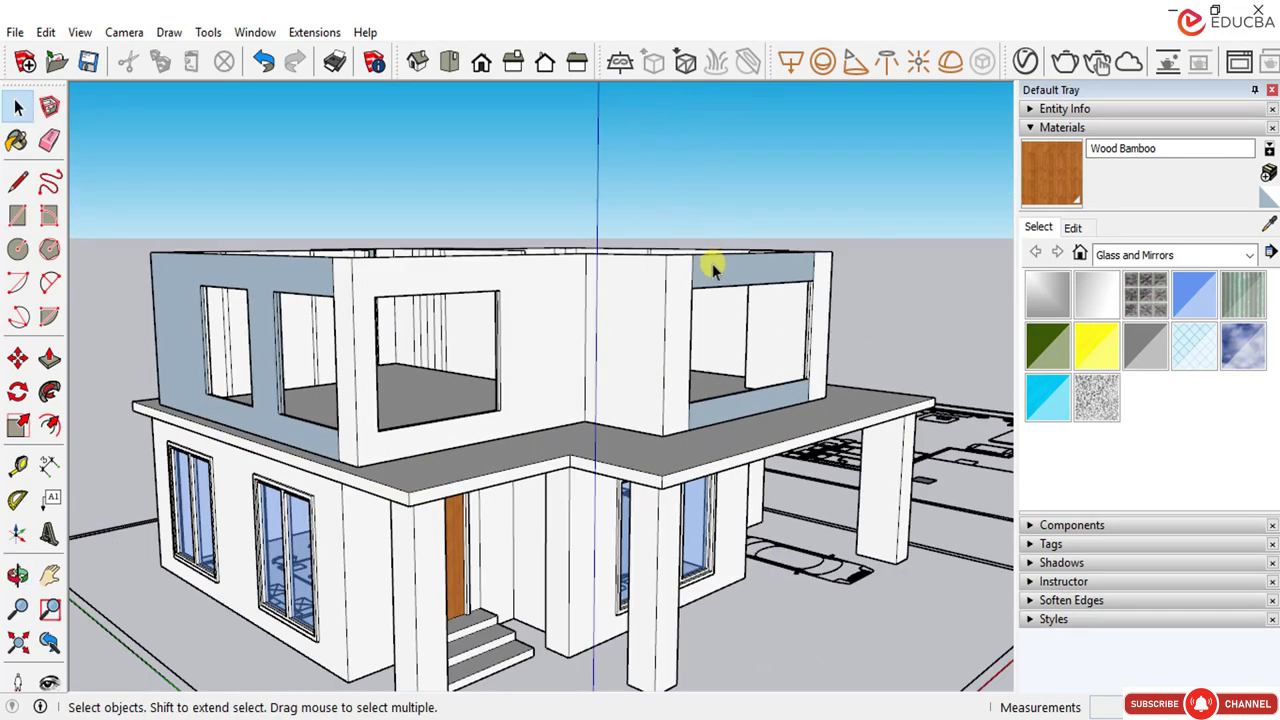
pyautogui.click(685, 282)
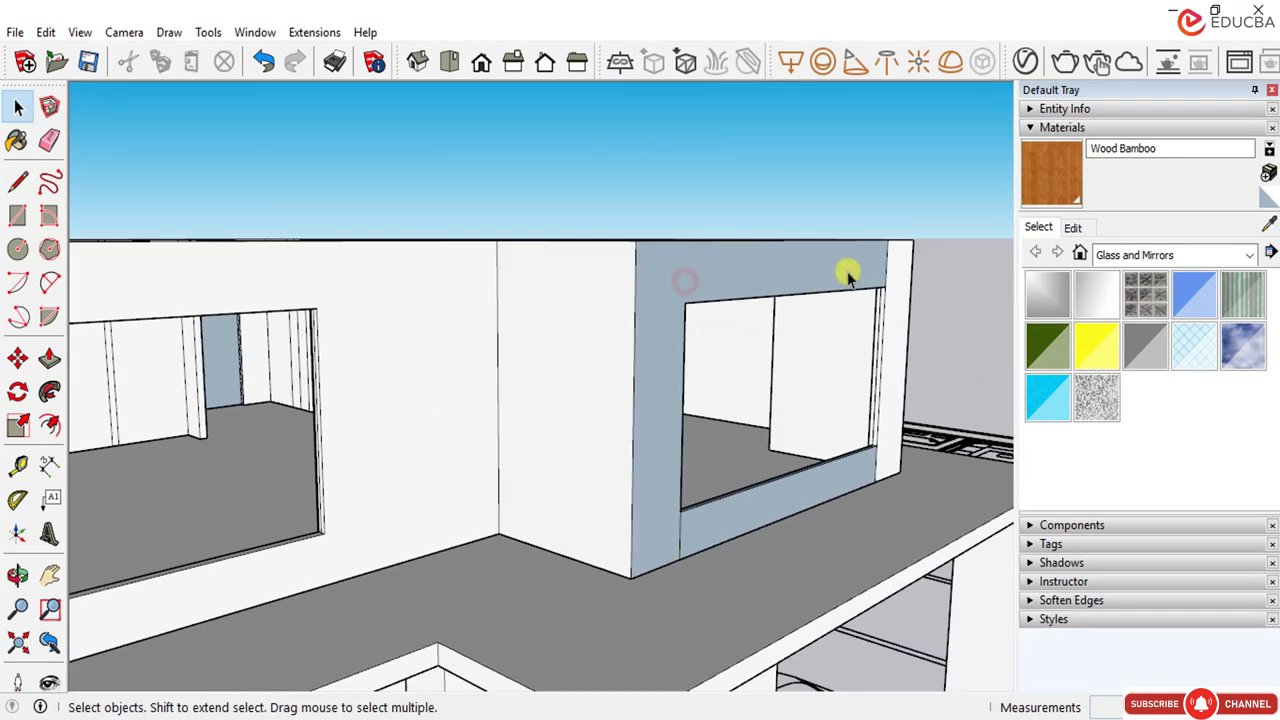
pyautogui.click(887, 265)
pyautogui.scroll(3, 876, 462)
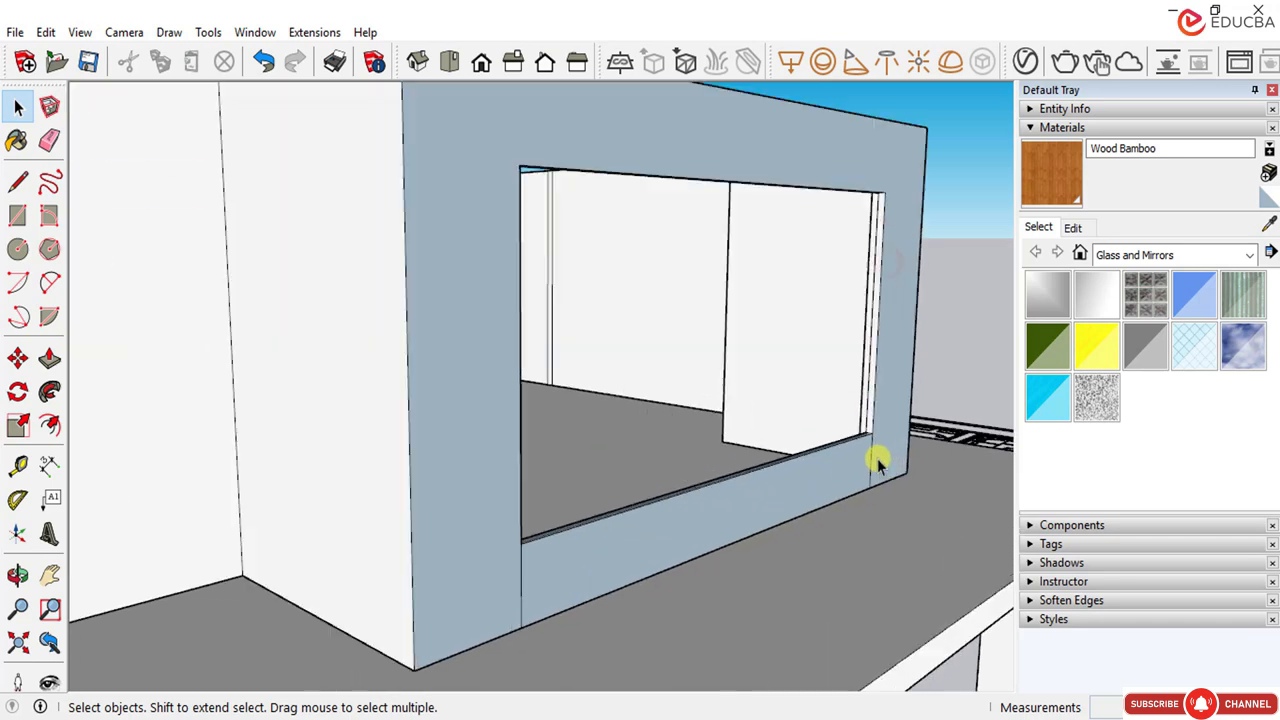
pyautogui.click(872, 449)
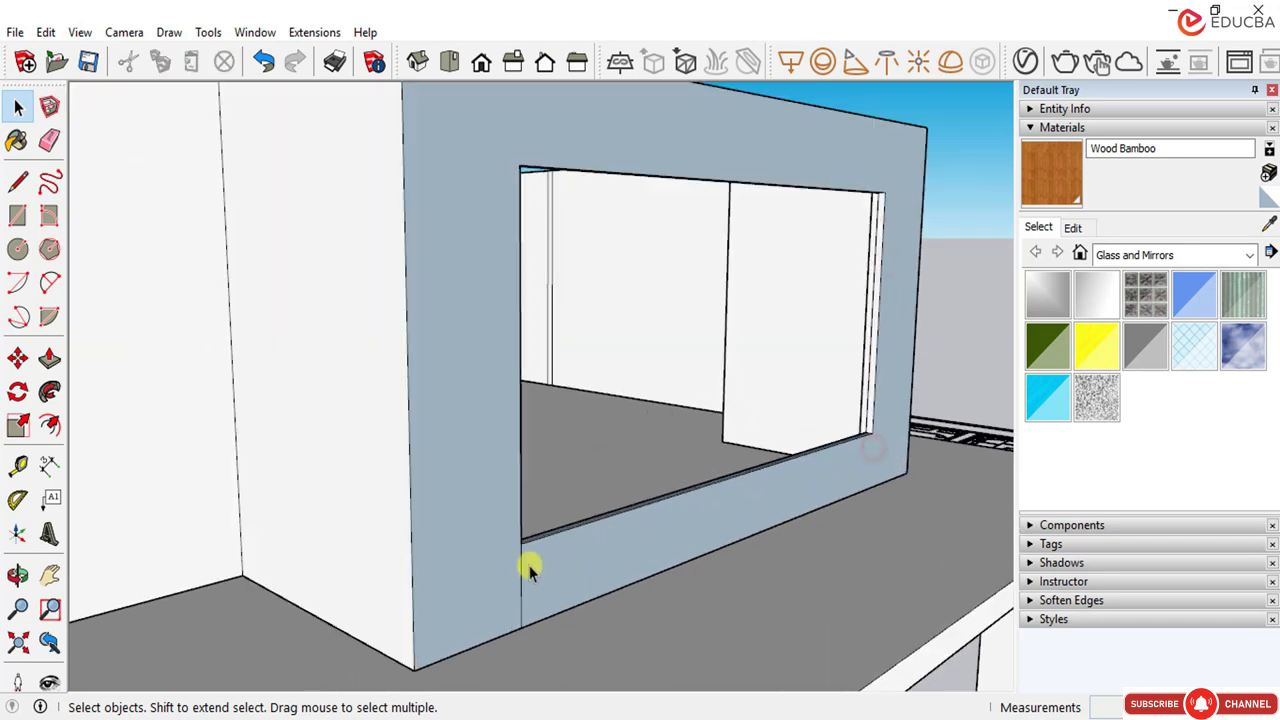
pyautogui.scroll(-8, 594, 471)
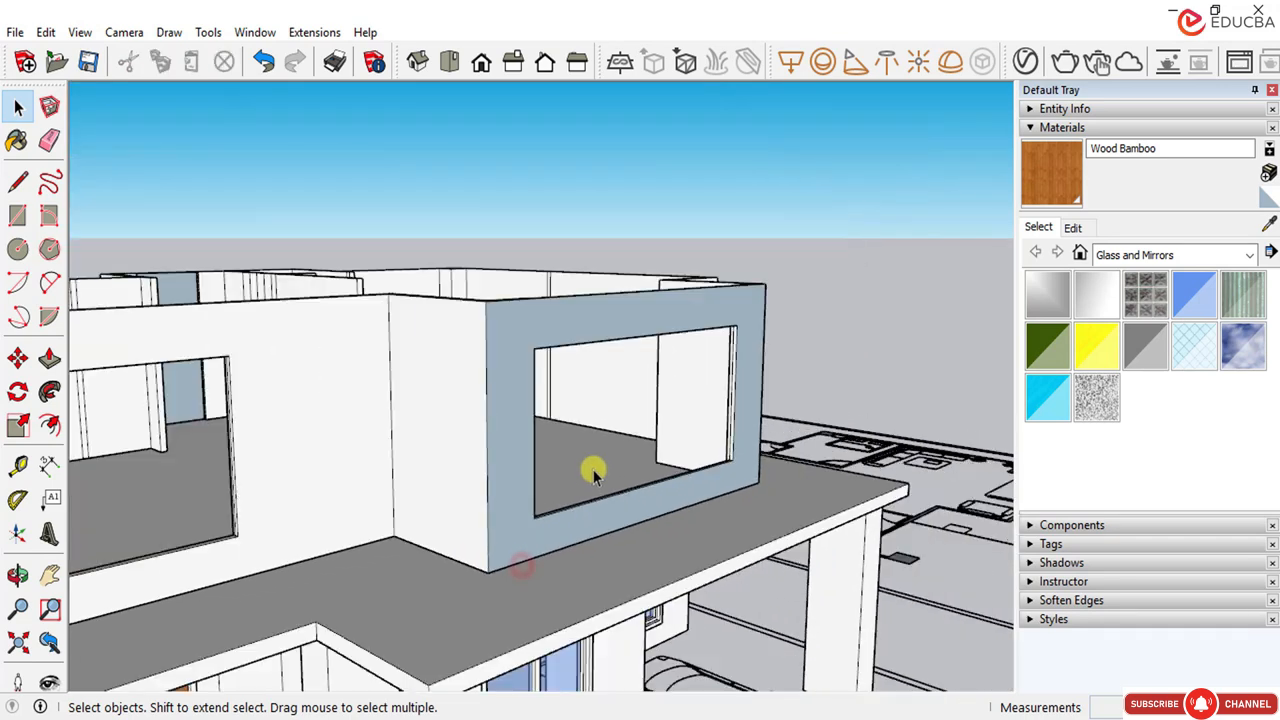
# Step: Examine the cleaned upper-floor walls and the edges of the two side-wall window openings from several angles
pyautogui.moveTo(498, 485); pyautogui.dragTo(523, 477, button='middle')
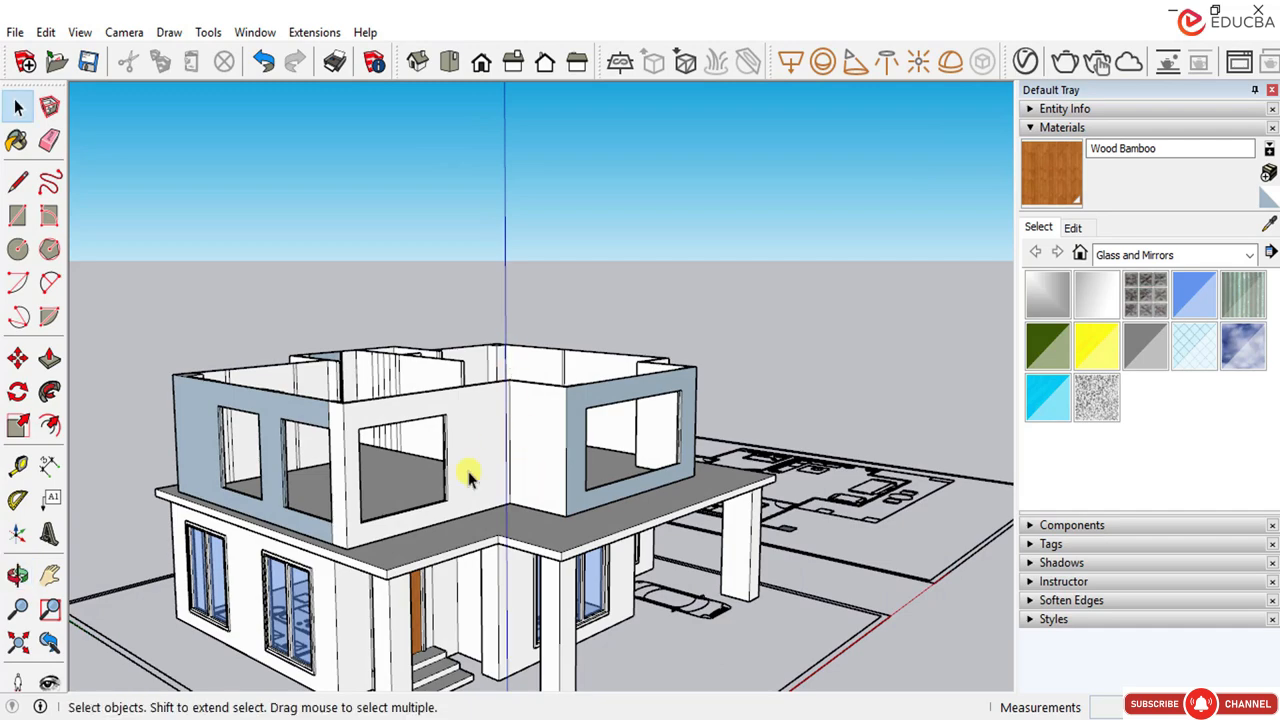
pyautogui.scroll(-3, 466, 476)
pyautogui.scroll(2, 444, 444)
pyautogui.moveTo(426, 449); pyautogui.dragTo(306, 502, button='middle')
pyautogui.scroll(5, 266, 486)
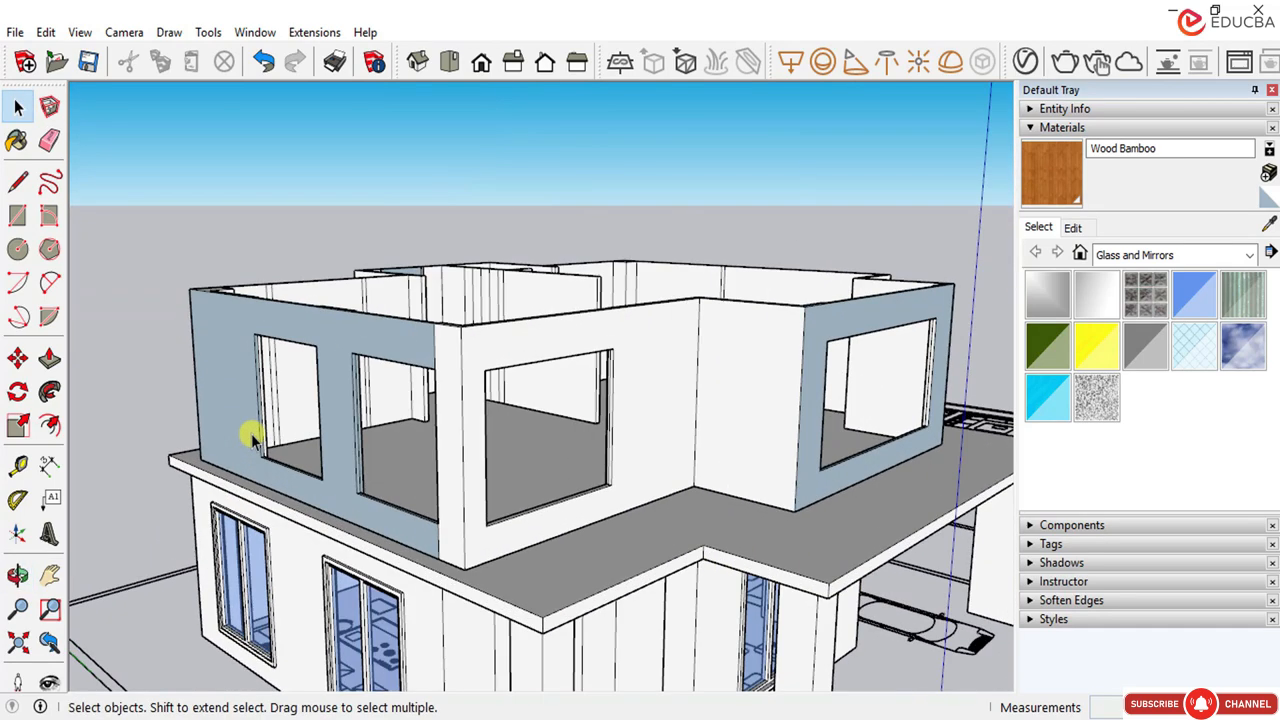
pyautogui.moveTo(289, 434); pyautogui.dragTo(386, 430, button='middle')
pyautogui.scroll(3, 386, 428)
pyautogui.scroll(-2, 399, 383)
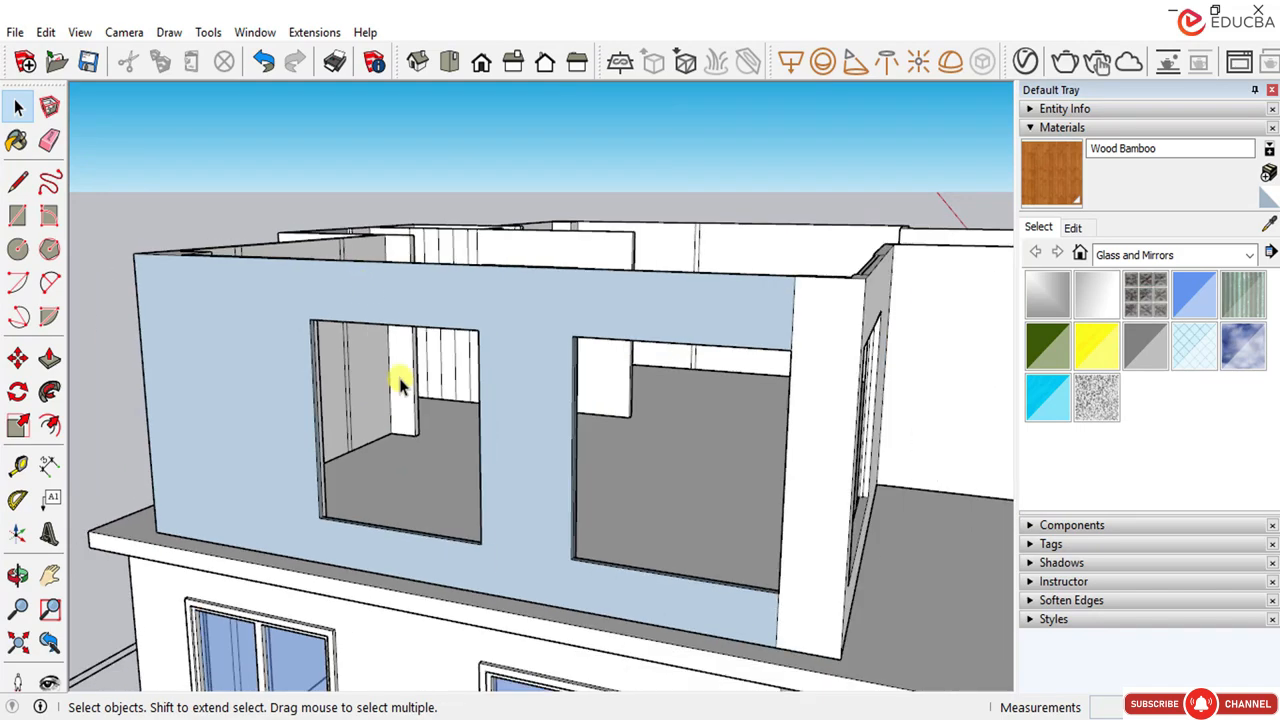
pyautogui.moveTo(399, 383); pyautogui.dragTo(381, 228, button='middle')
pyautogui.moveTo(178, 440); pyautogui.dragTo(358, 362, button='middle')
pyautogui.scroll(-3, 358, 362)
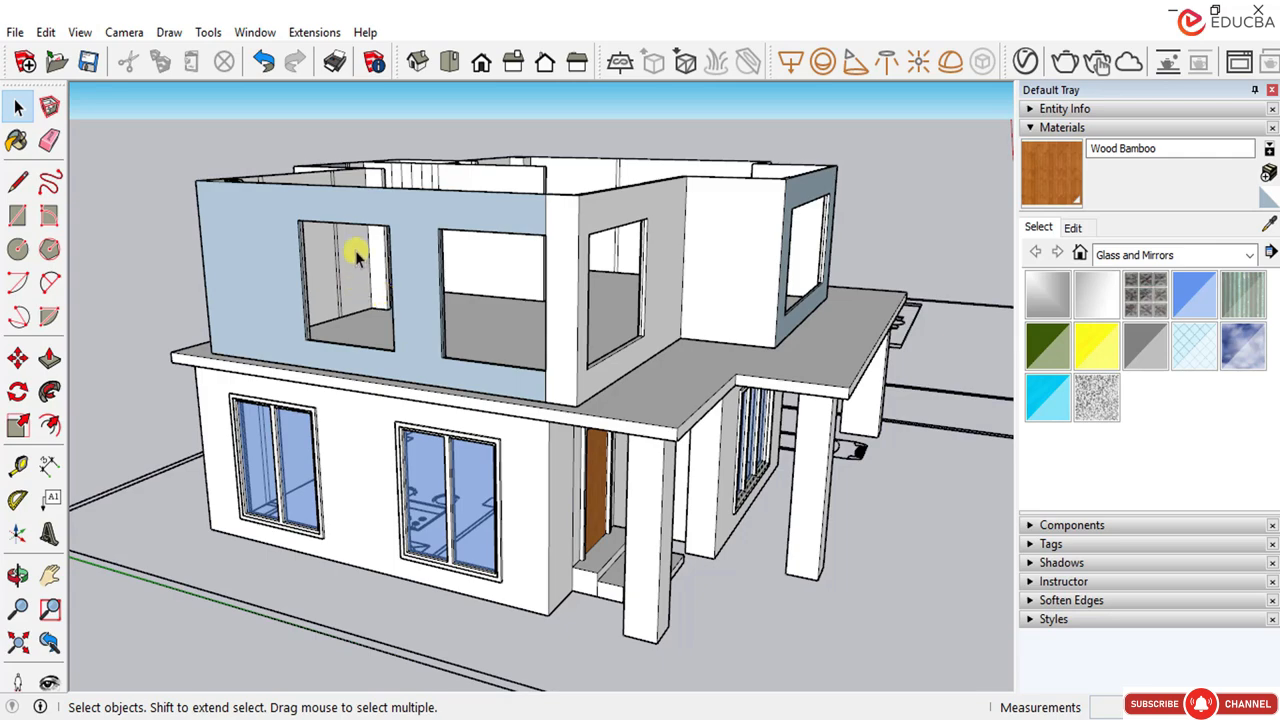
pyautogui.scroll(3, 355, 250)
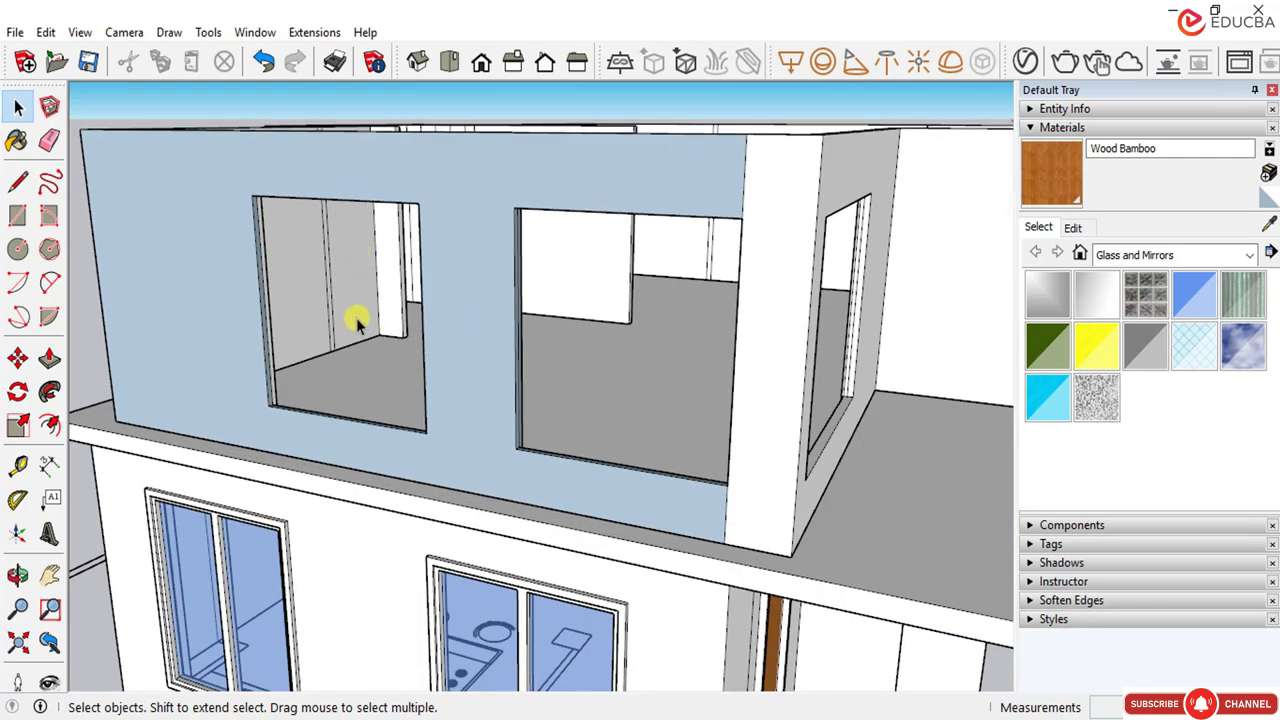
pyautogui.scroll(-2, 357, 320)
pyautogui.scroll(3, 300, 320)
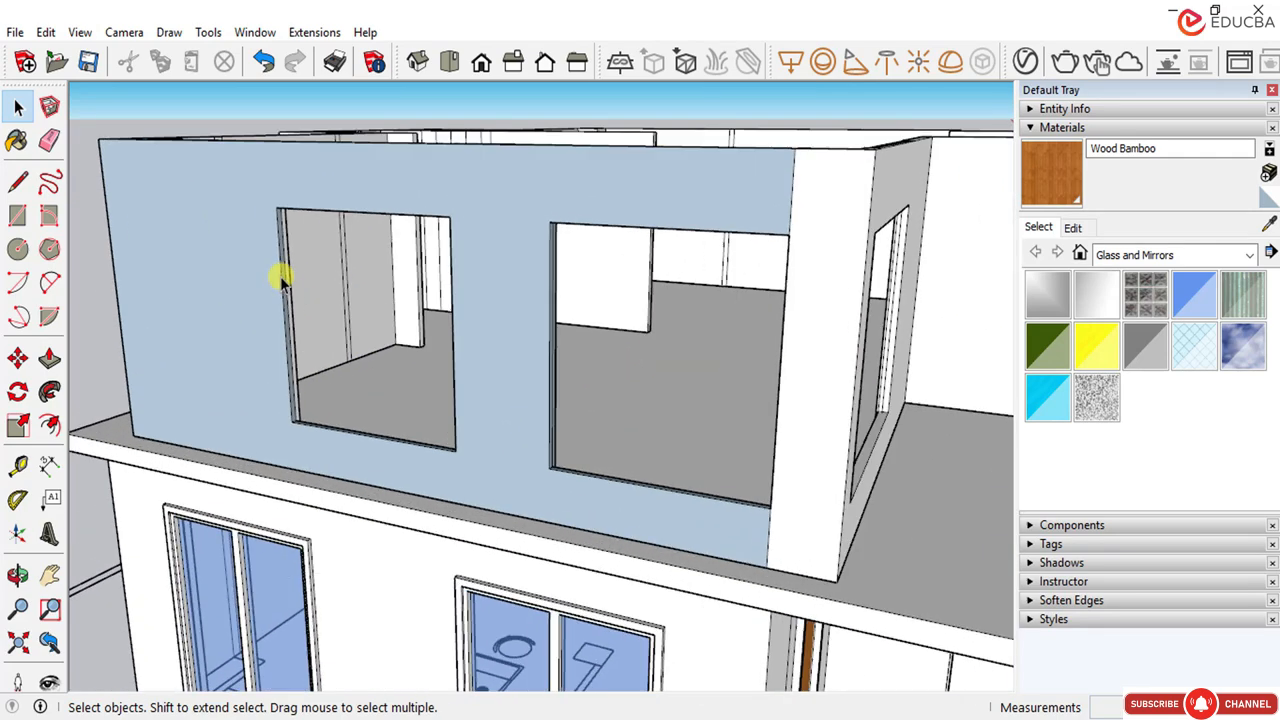
pyautogui.moveTo(277, 271); pyautogui.dragTo(320, 314, button='middle')
pyautogui.scroll(3, 345, 278)
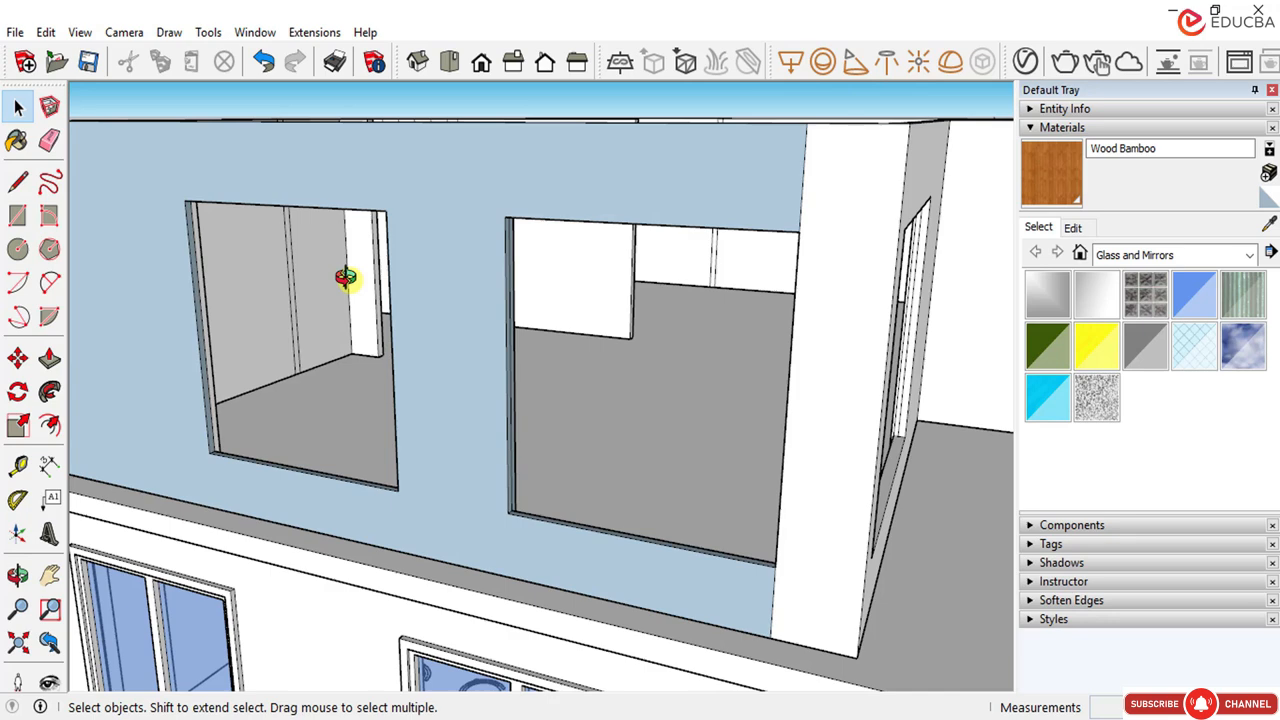
# Step: Draw a vertical line down the middle of the upper-floor side-wall window opening farthest from the front corner
pyautogui.scroll(2, 333, 285)
pyautogui.moveTo(257, 300); pyautogui.dragTo(129, 431, button='middle')
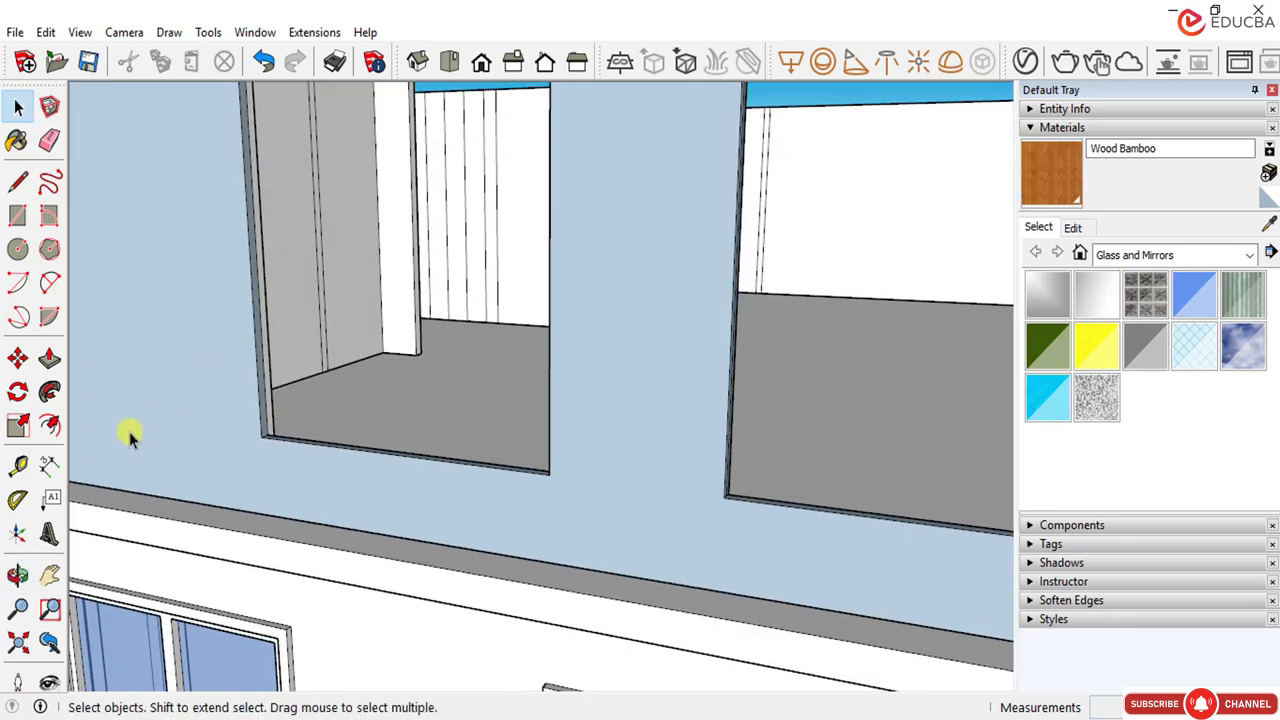
pyautogui.click(17, 181)
pyautogui.scroll(-2, 294, 343)
pyautogui.click(357, 155)
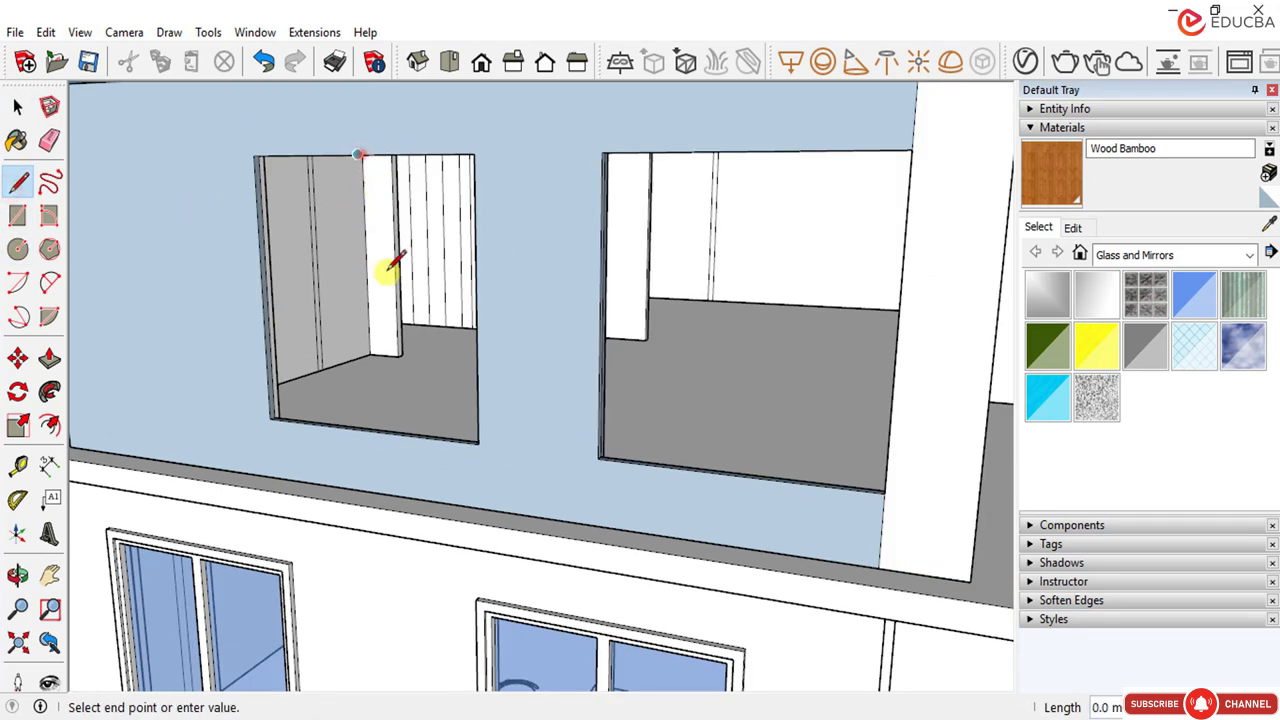
pyautogui.click(370, 430)
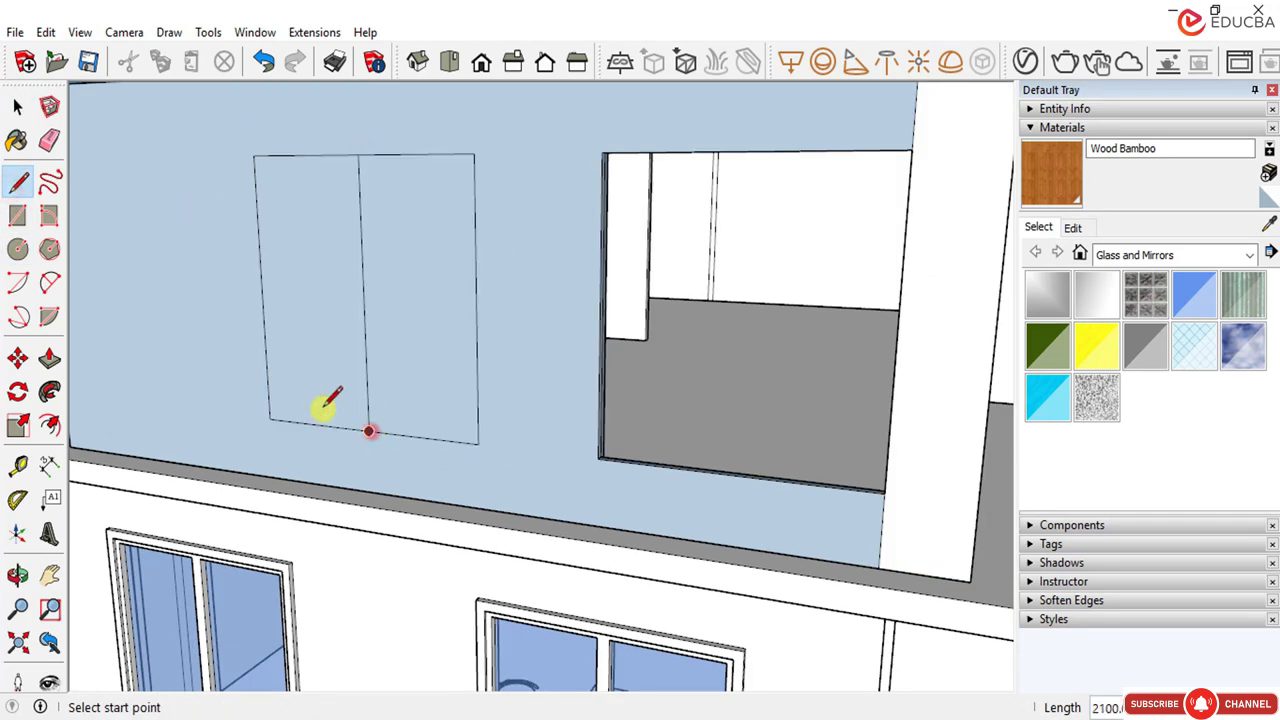
pyautogui.moveTo(326, 271); pyautogui.dragTo(340, 270, button='middle')
pyautogui.click(18, 105)
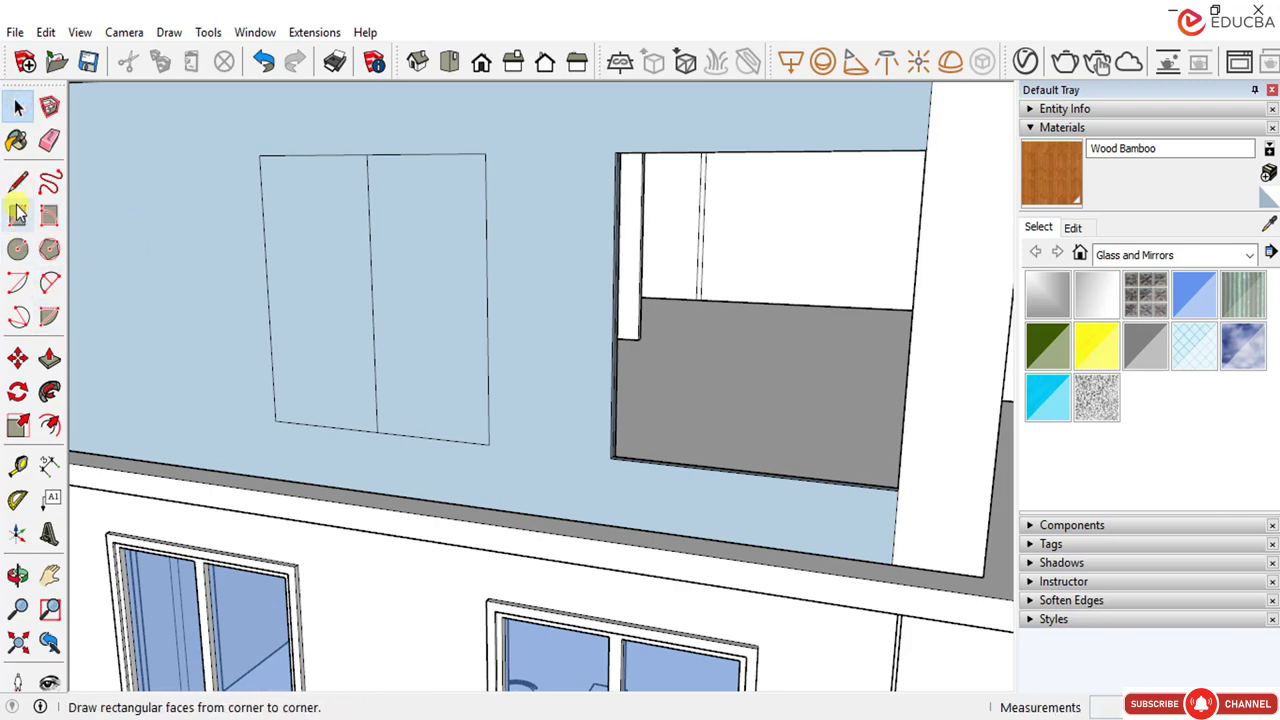
pyautogui.click(50, 427)
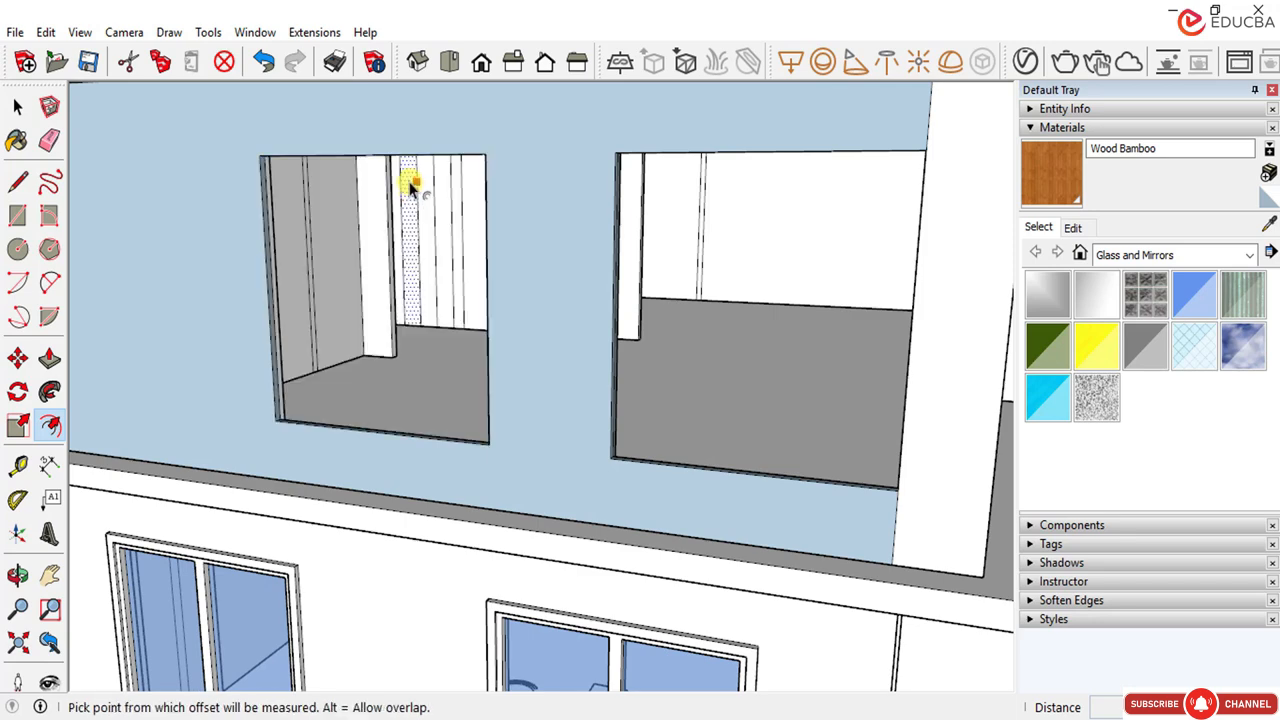
pyautogui.click(17, 107)
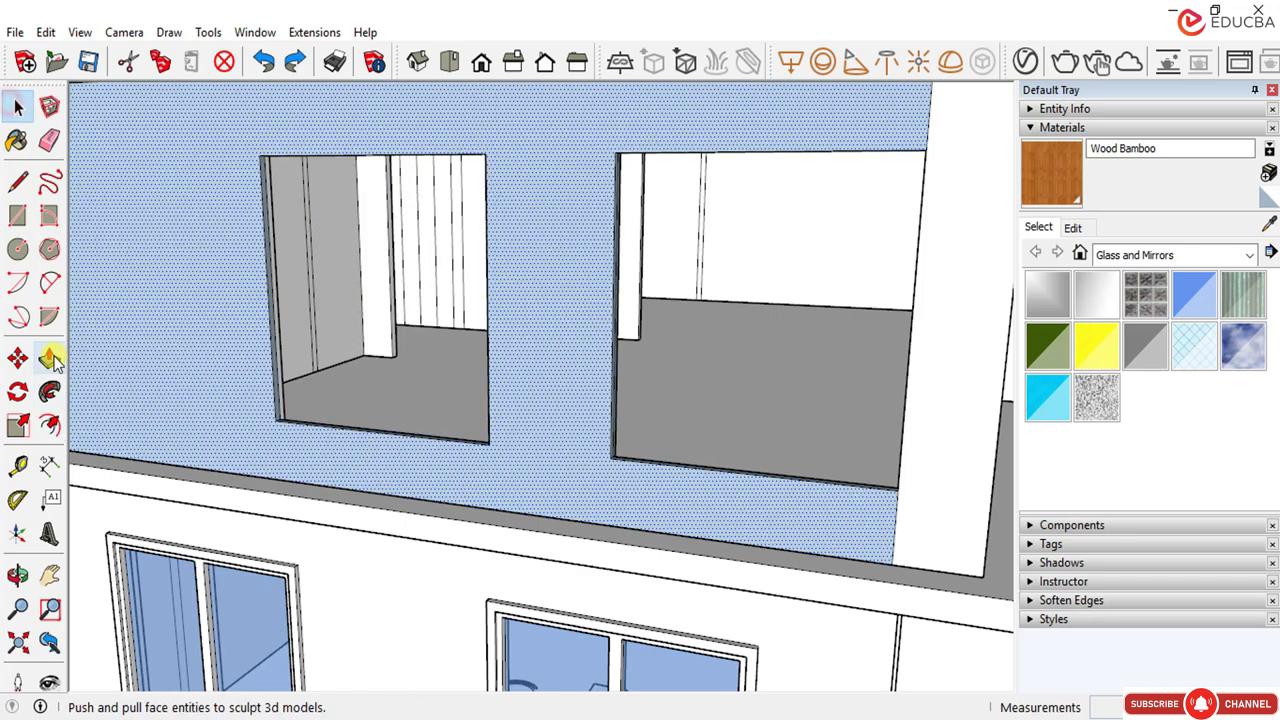
pyautogui.click(50, 427)
pyautogui.scroll(-5, 335, 168)
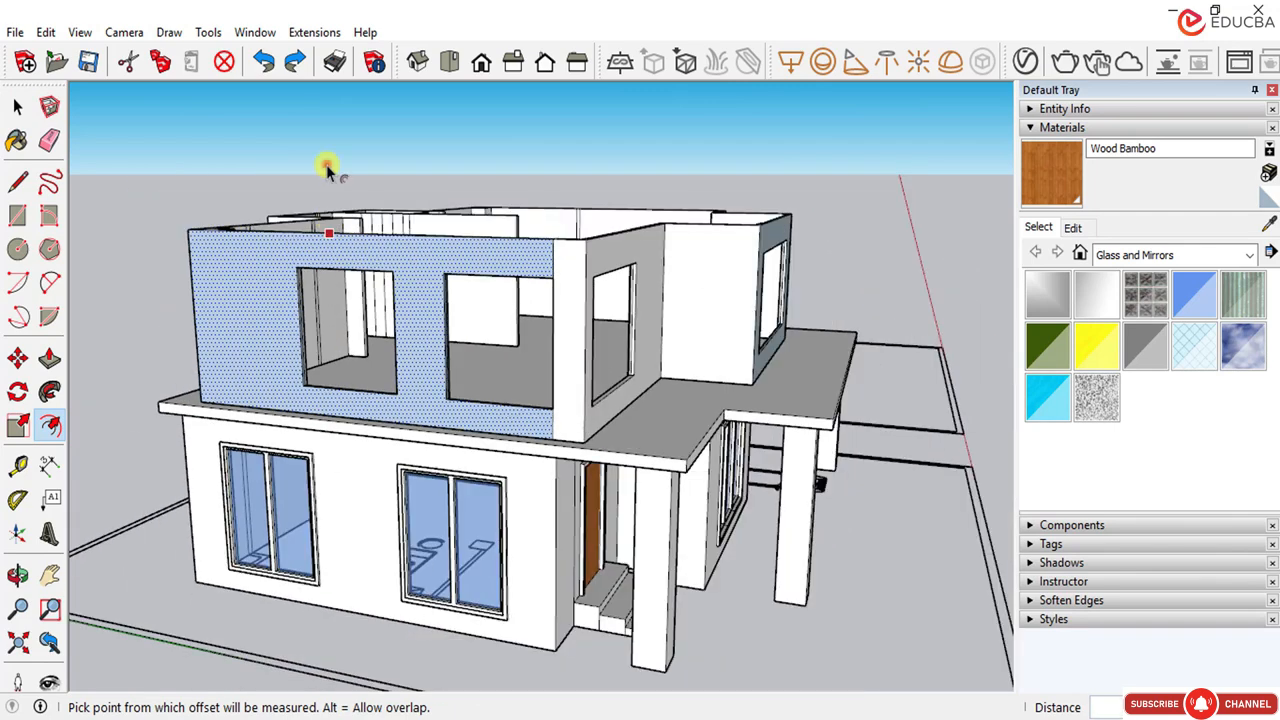
pyautogui.click(327, 163)
pyautogui.click(17, 107)
pyautogui.click(224, 132)
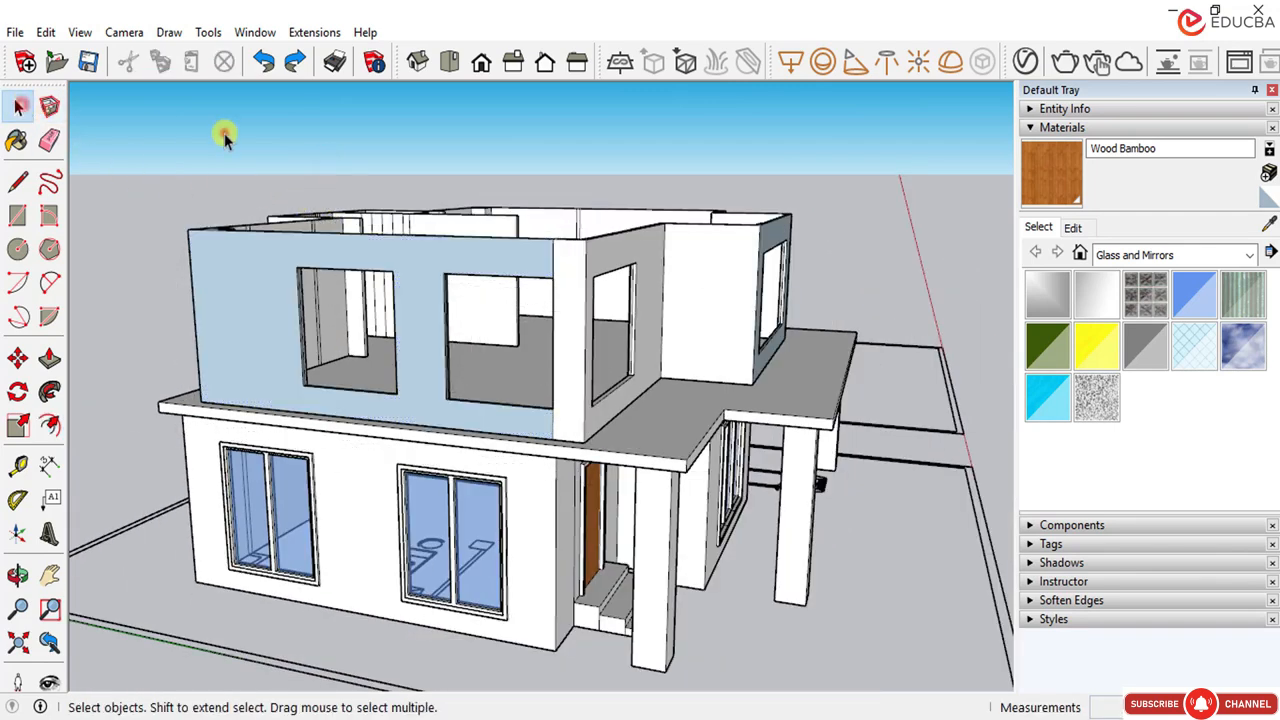
pyautogui.scroll(8, 300, 260)
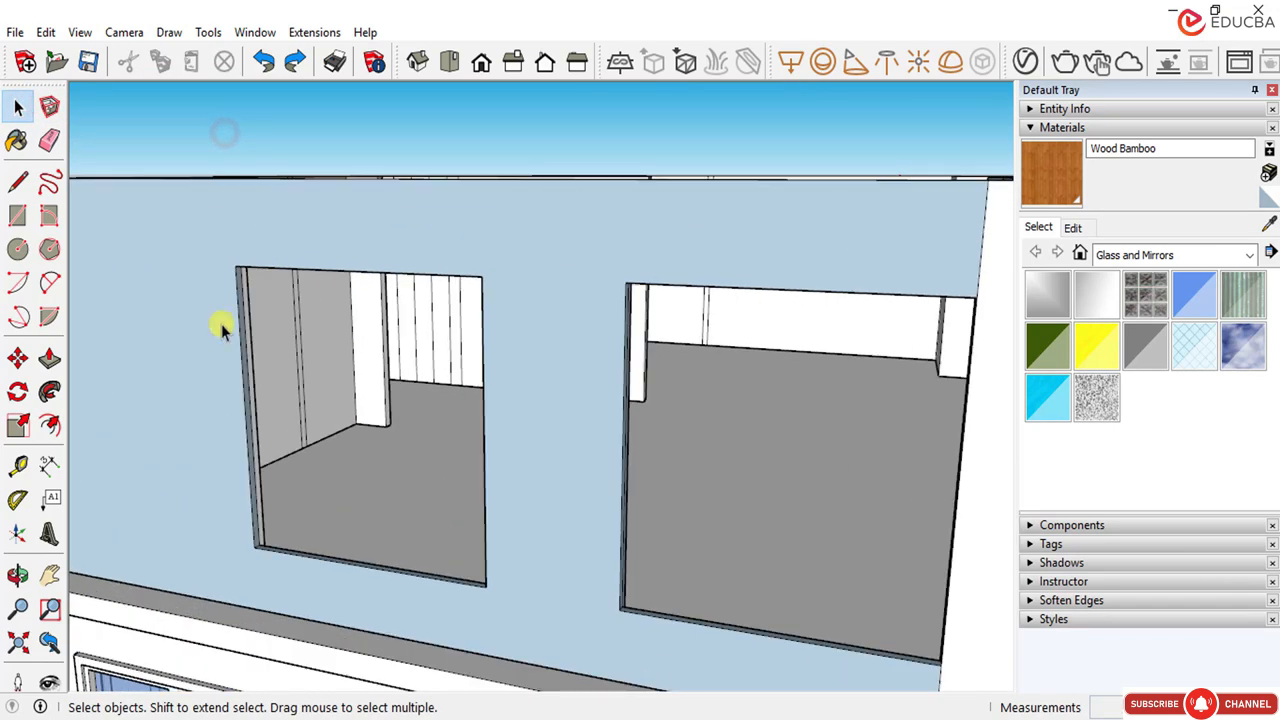
pyautogui.click(50, 427)
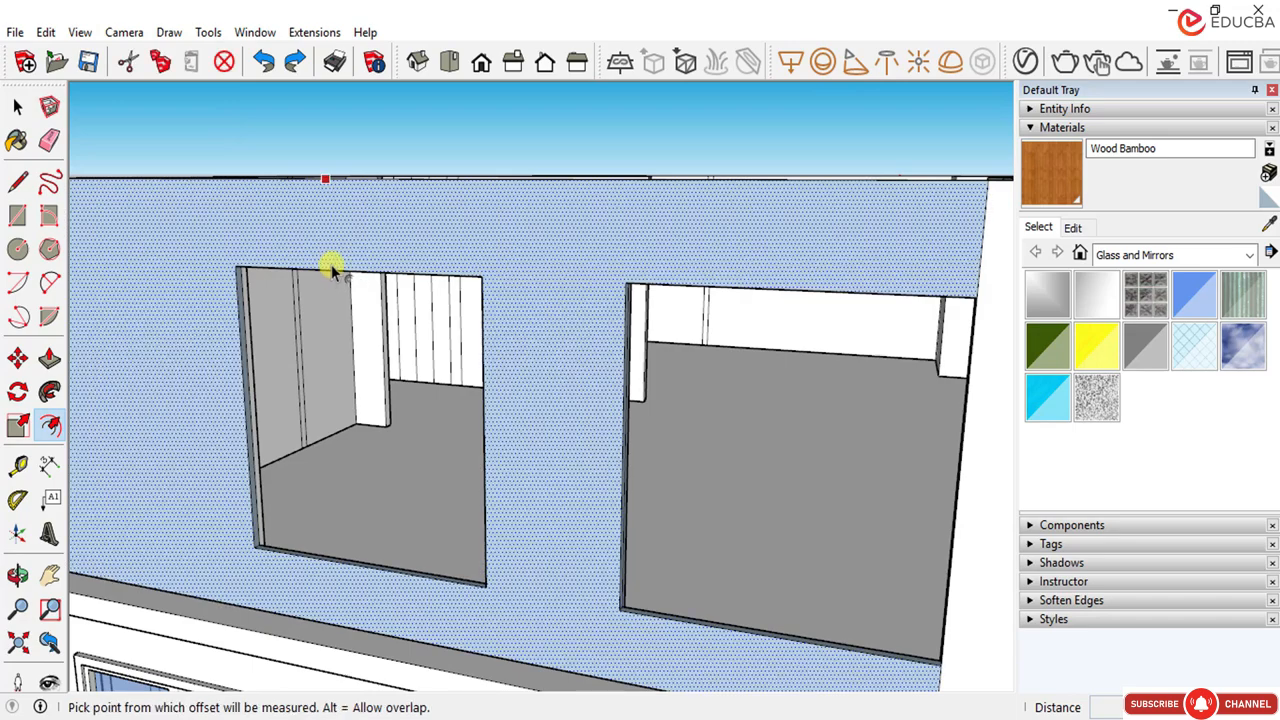
pyautogui.moveTo(334, 280); pyautogui.dragTo(440, 205, button='middle')
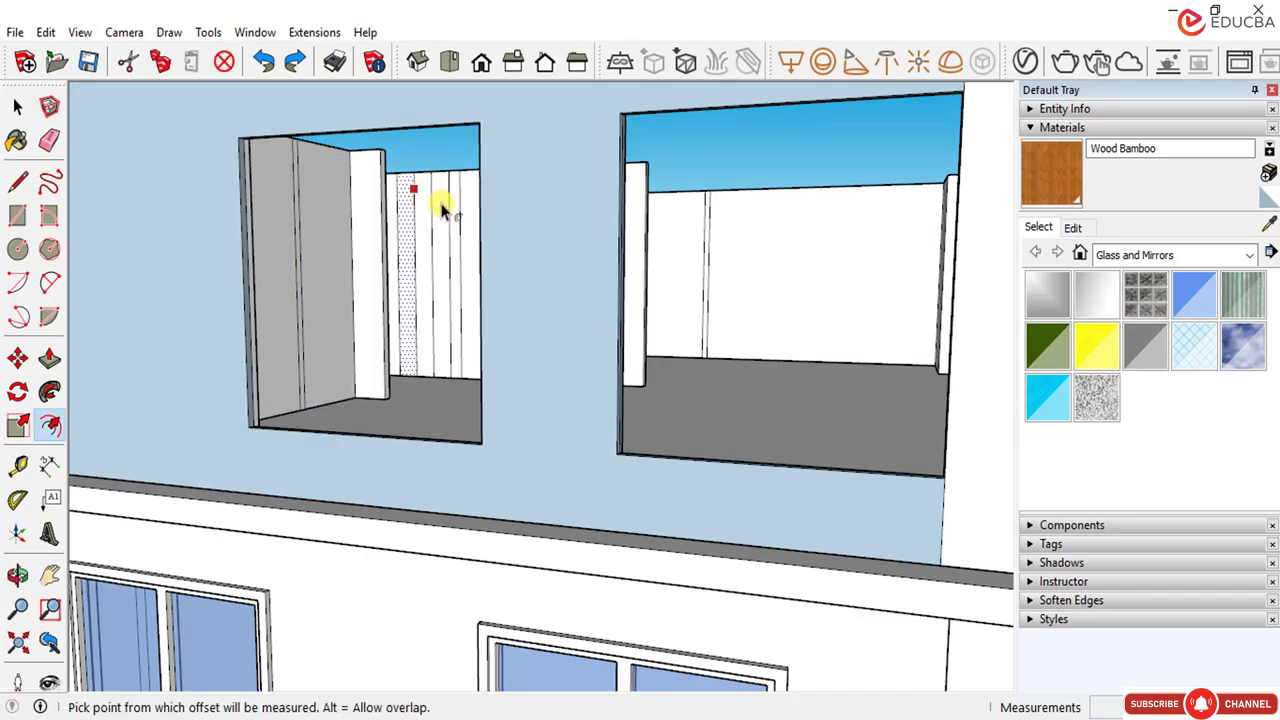
pyautogui.scroll(-4, 449, 177)
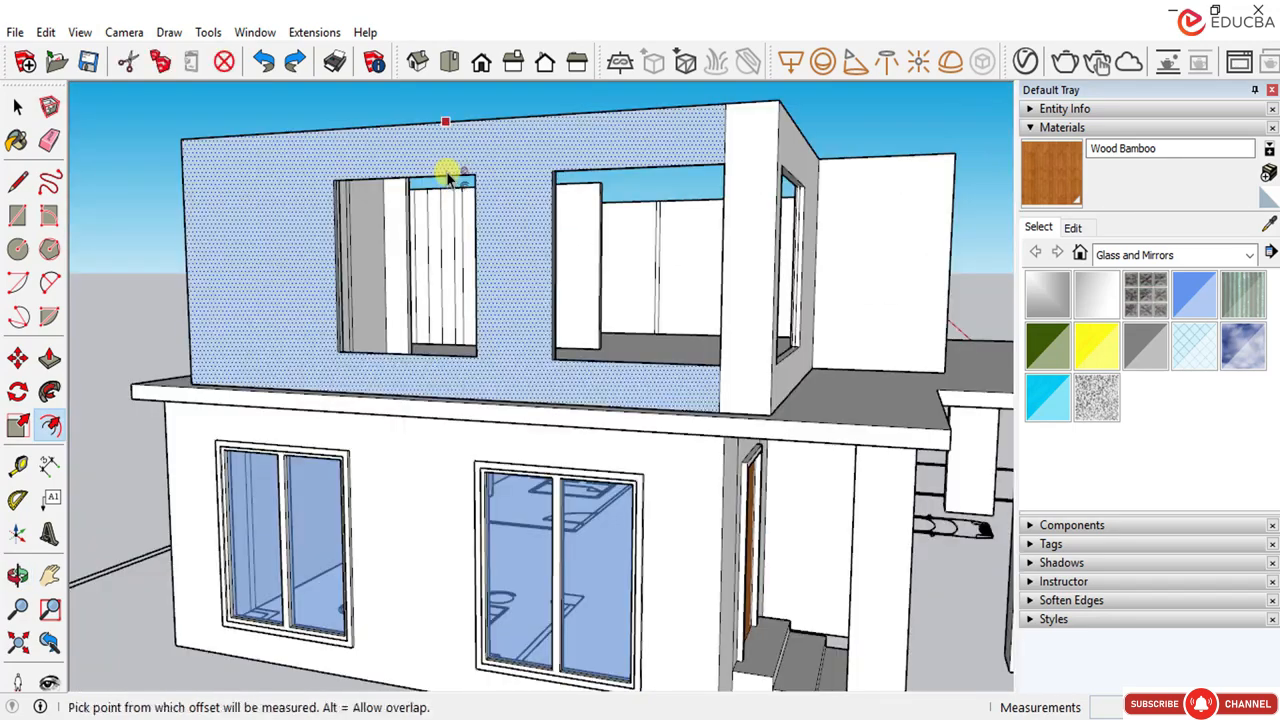
pyautogui.moveTo(449, 177); pyautogui.dragTo(429, 206, button='middle')
pyautogui.scroll(3, 437, 214)
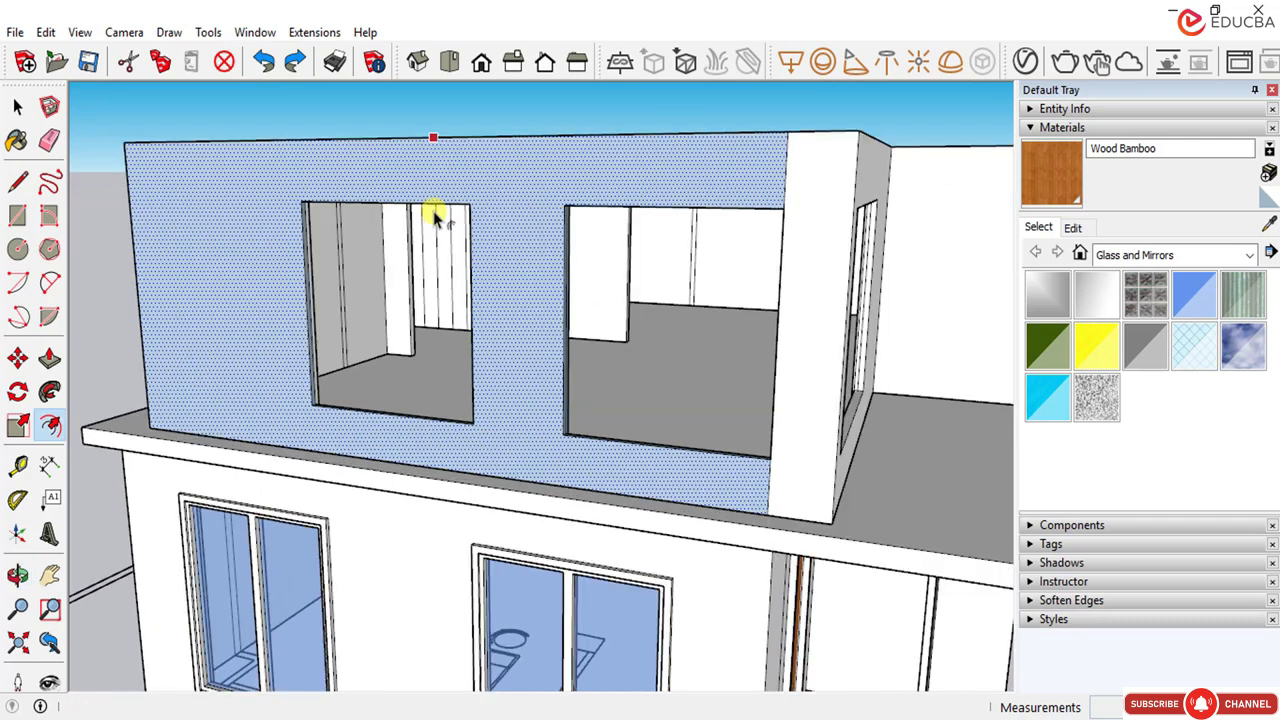
# Step: Split the side-wall window opening farthest from the front corner into two panes with a vertical line between its top and bottom edges
pyautogui.click(16, 108)
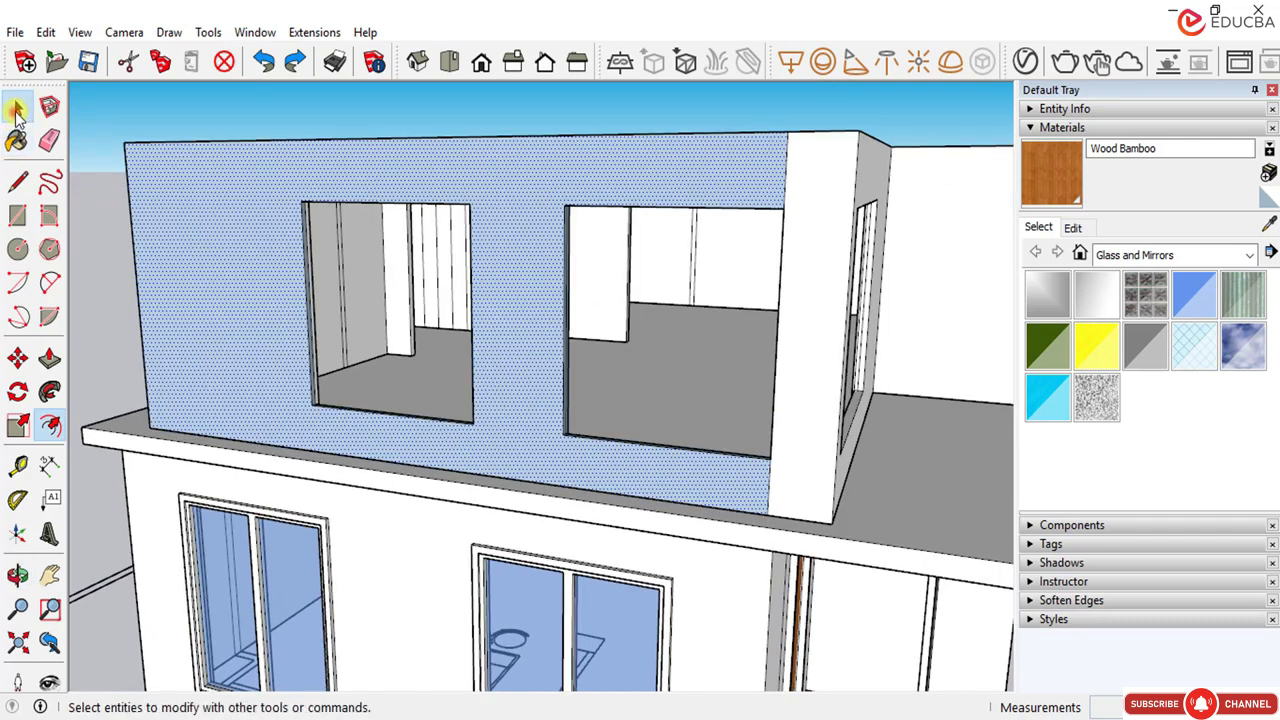
pyautogui.click(17, 180)
pyautogui.click(383, 201)
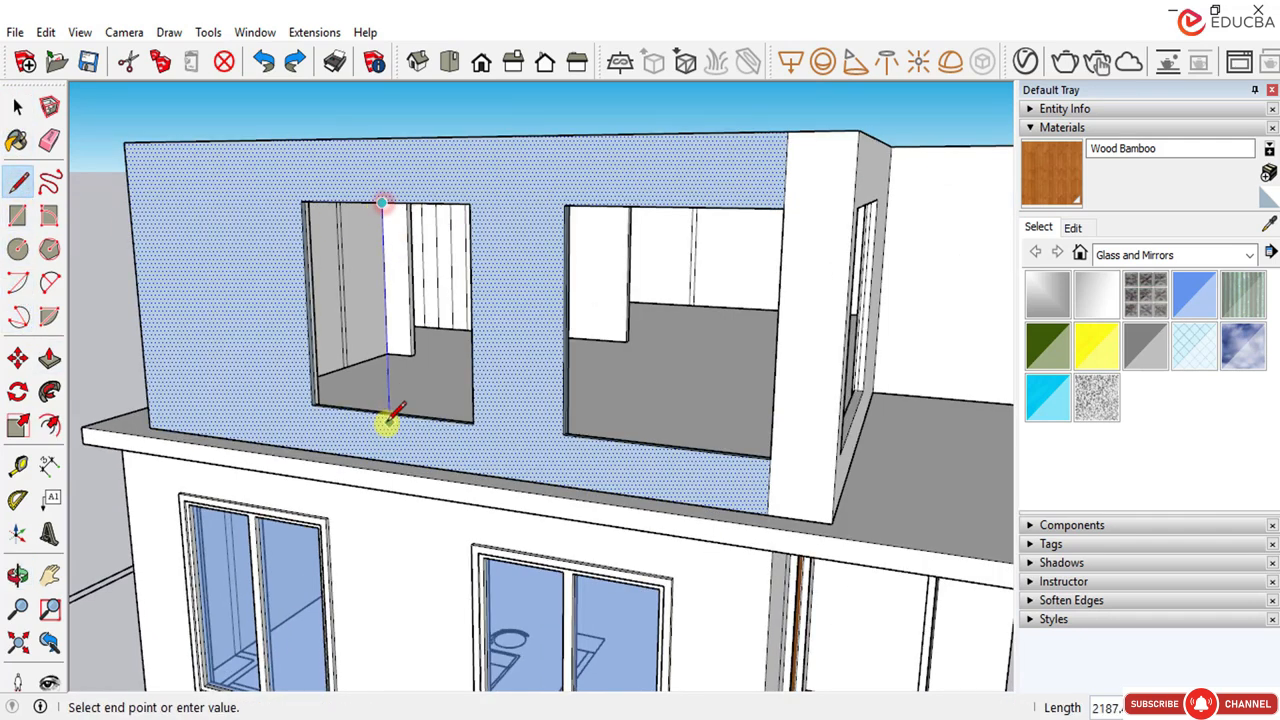
pyautogui.click(387, 413)
pyautogui.press('space')
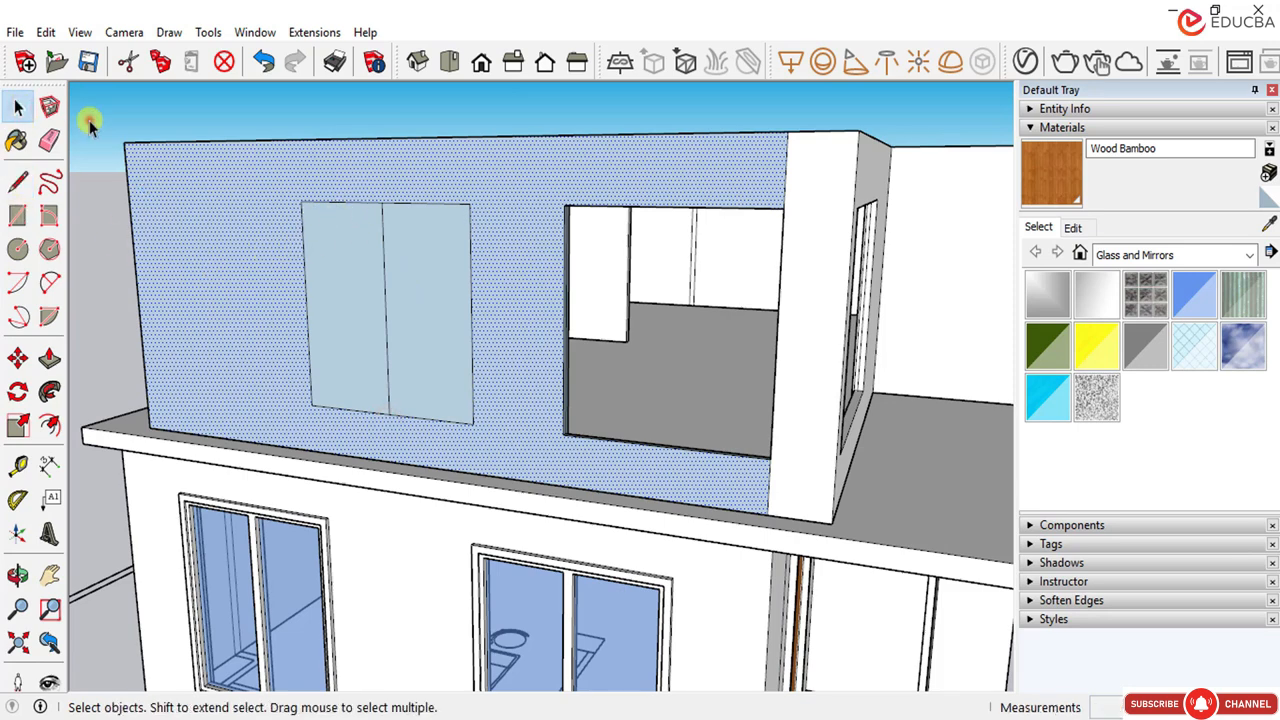
# Step: Offset the outlines of both window panes outward by 75 mm to form the frame and mullion
pyautogui.click(49, 425)
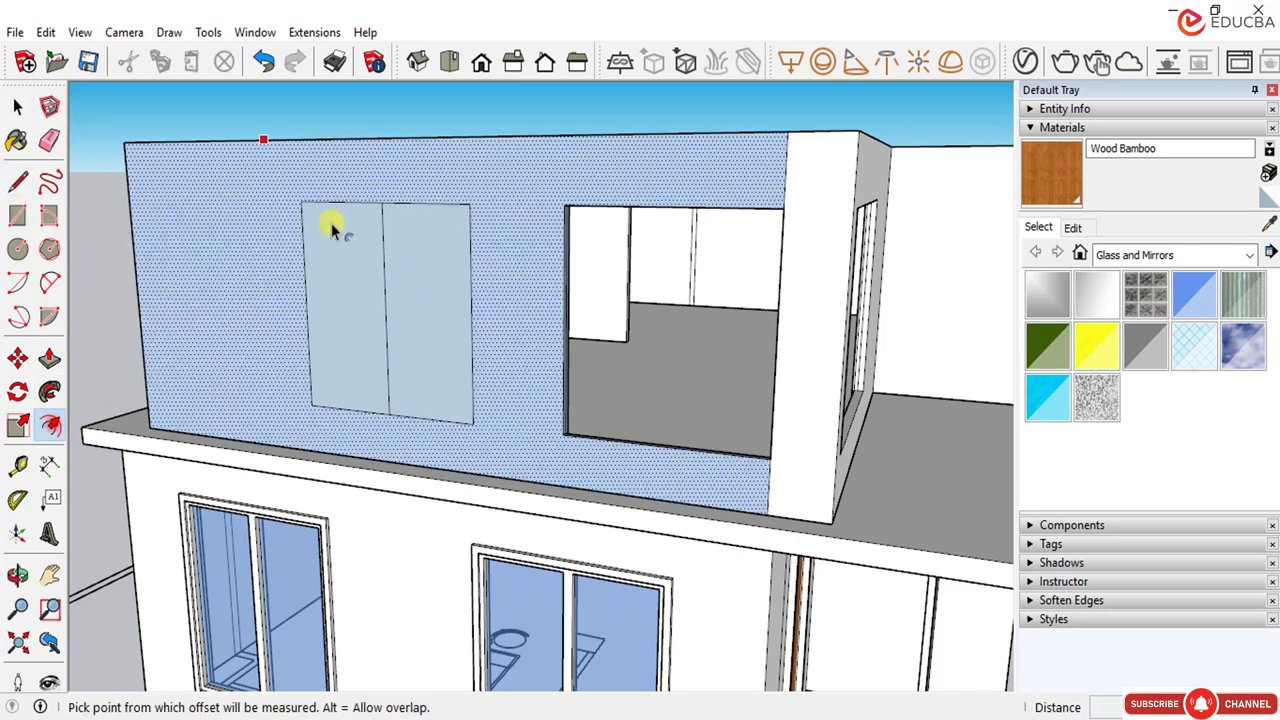
pyautogui.click(338, 206)
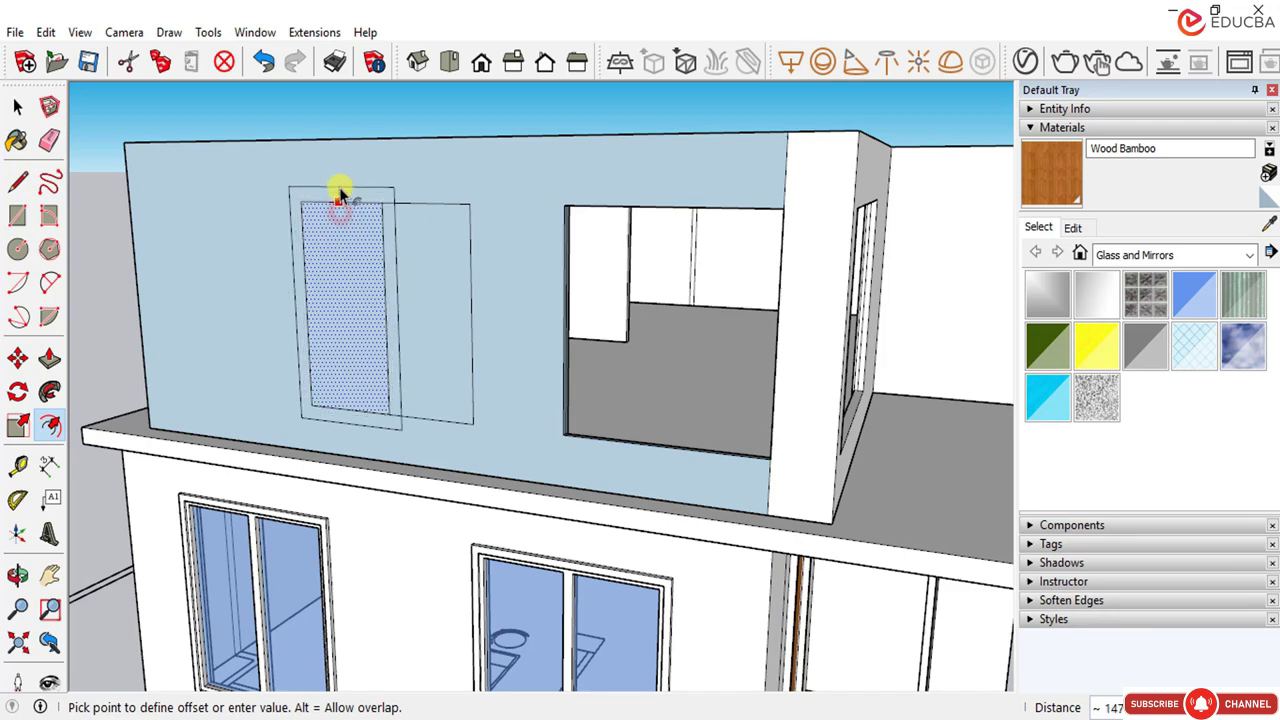
pyautogui.click(340, 195)
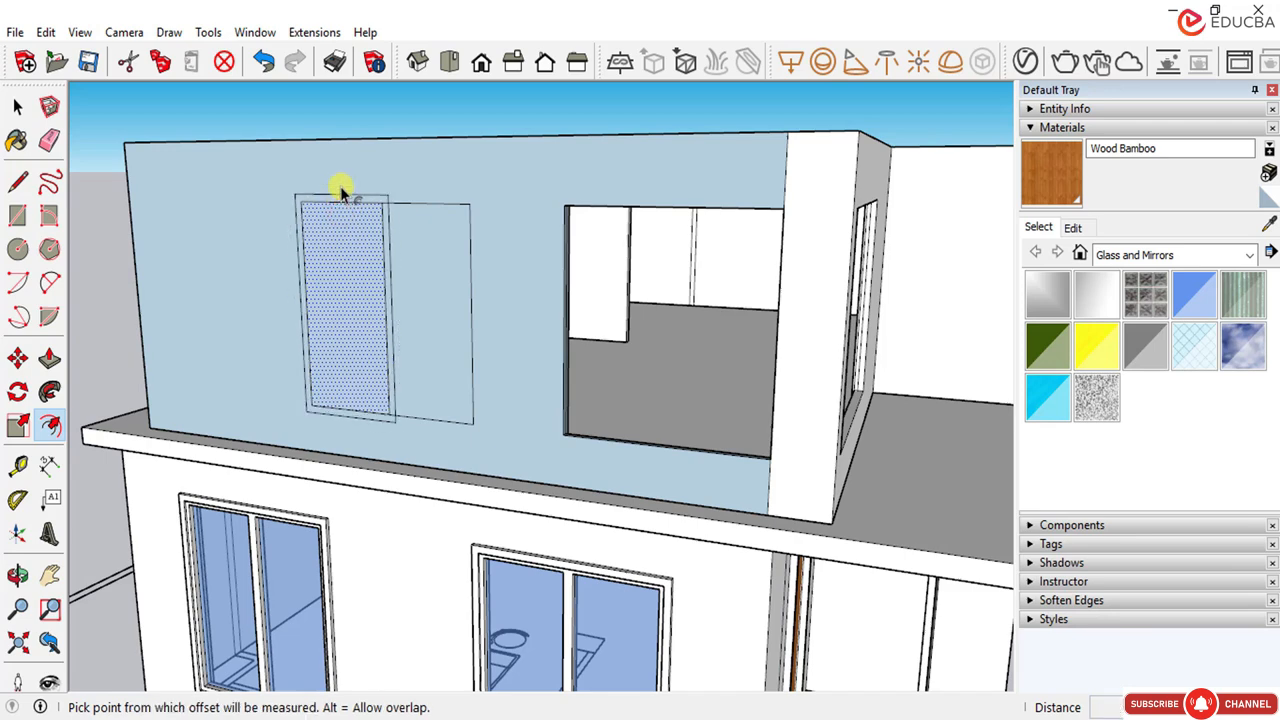
pyautogui.click(441, 212)
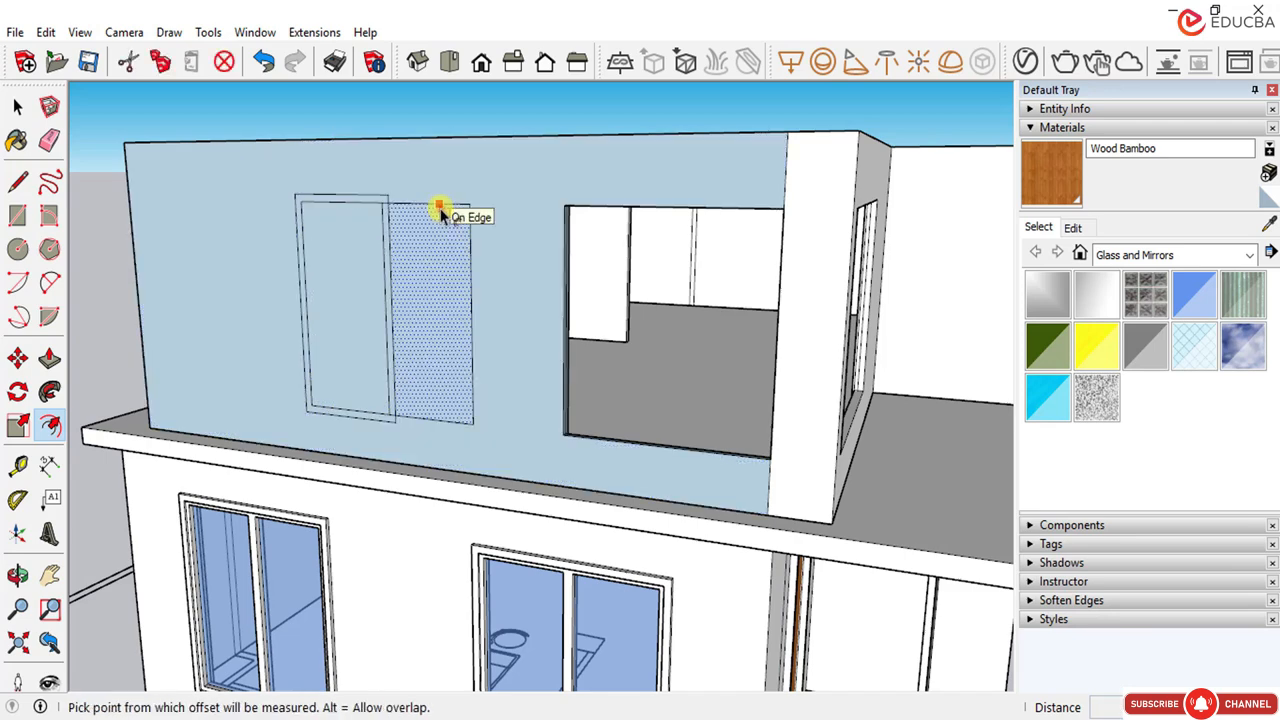
pyautogui.click(439, 205)
pyautogui.click(443, 187)
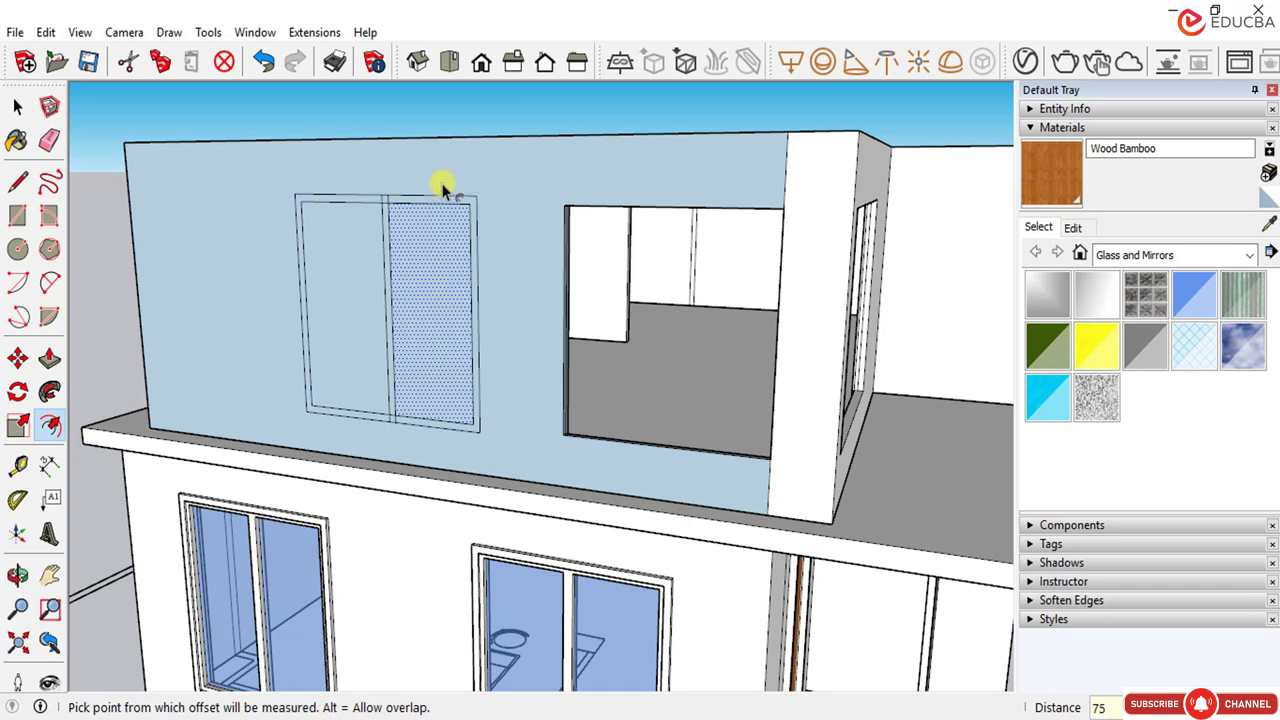
pyautogui.click(20, 106)
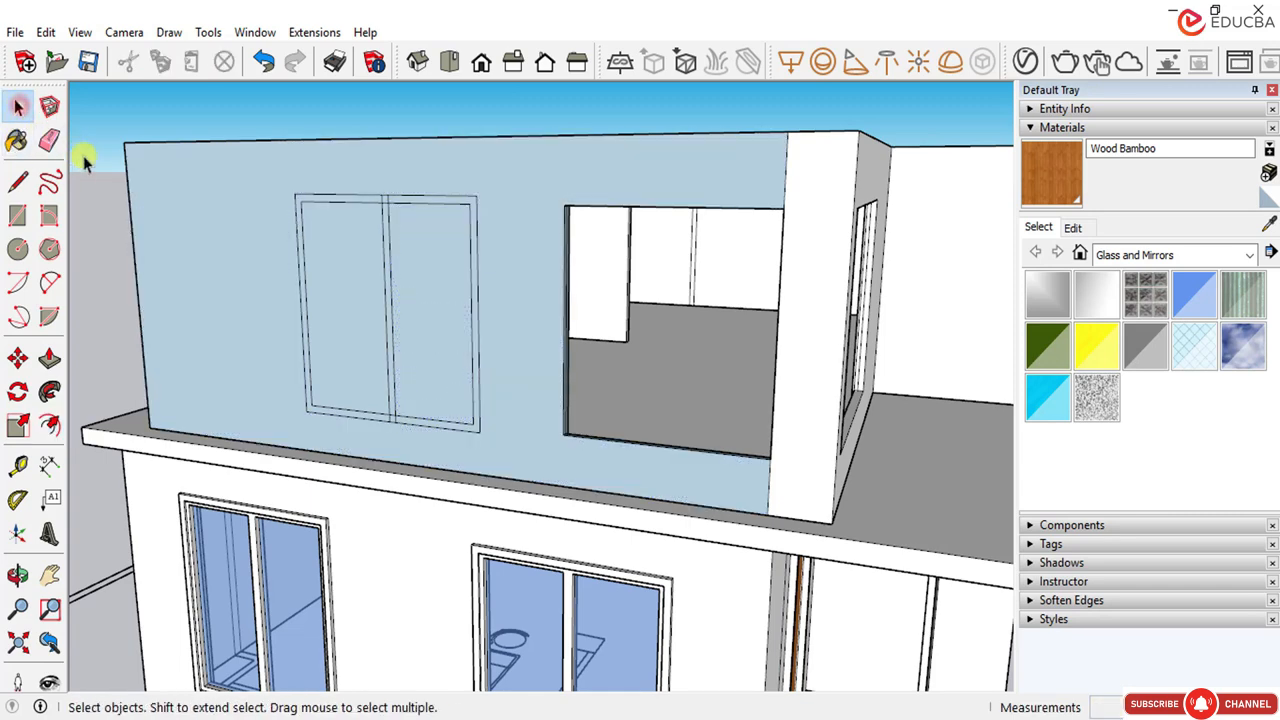
# Step: Erase the short overlapping line segments where the mullion crosses the top and bottom of the window frame
pyautogui.scroll(2, 390, 200)
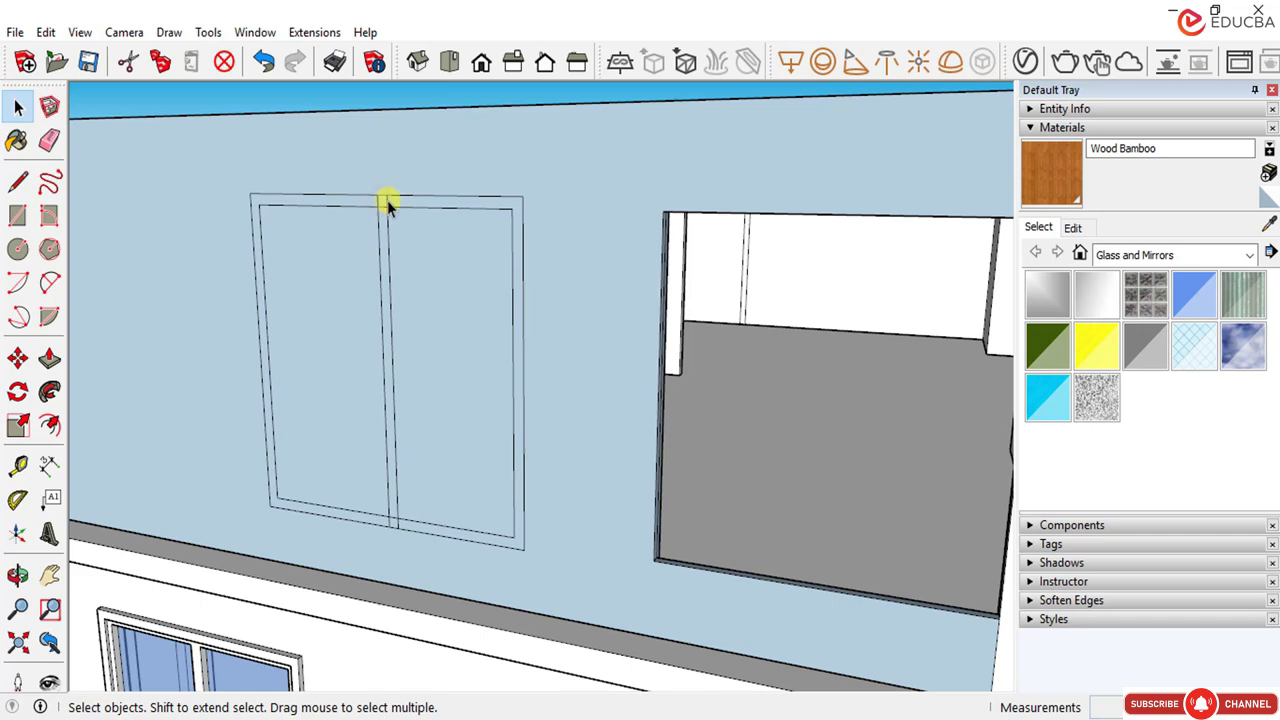
pyautogui.moveTo(388, 203); pyautogui.dragTo(386, 512)
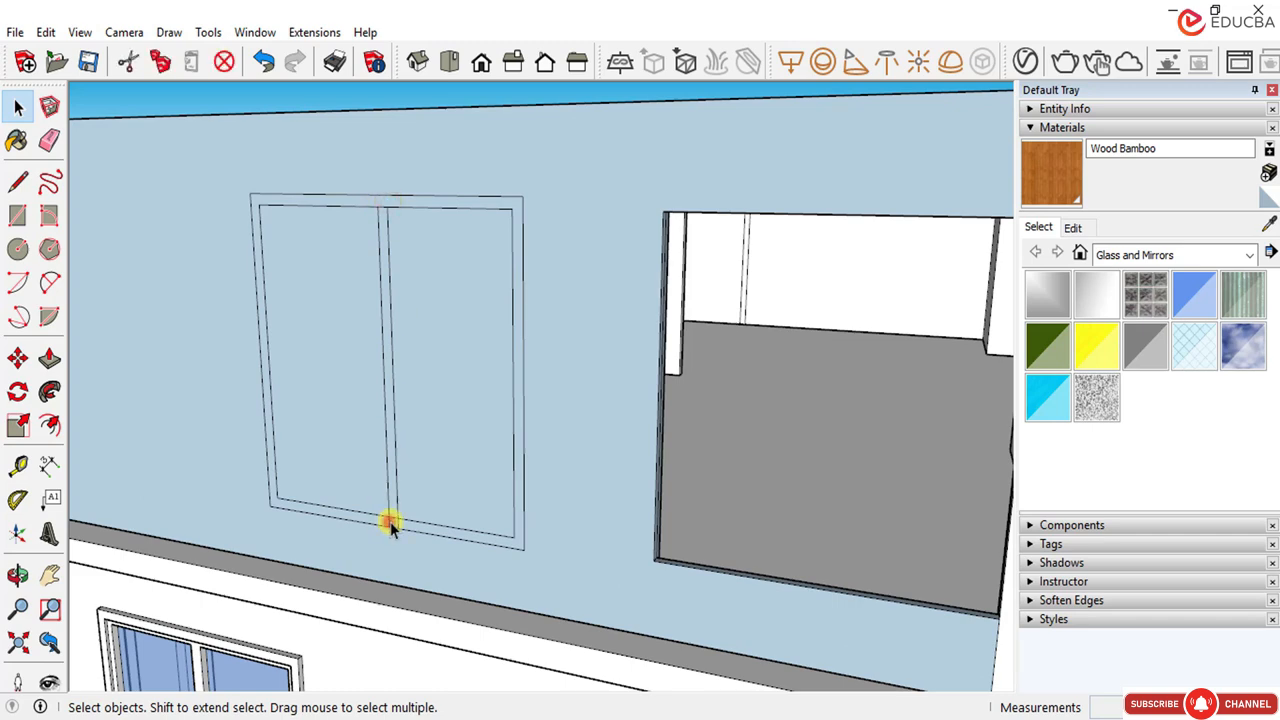
pyautogui.moveTo(343, 528); pyautogui.dragTo(345, 413, button='middle')
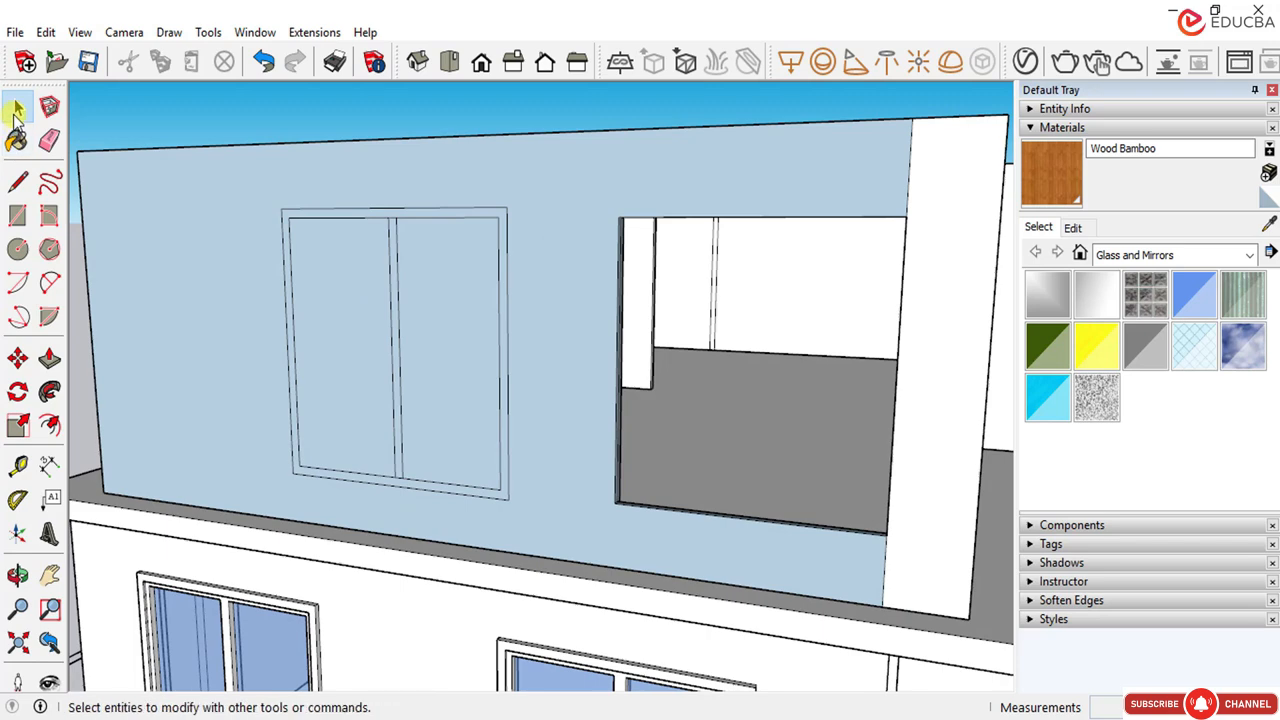
pyautogui.click(17, 108)
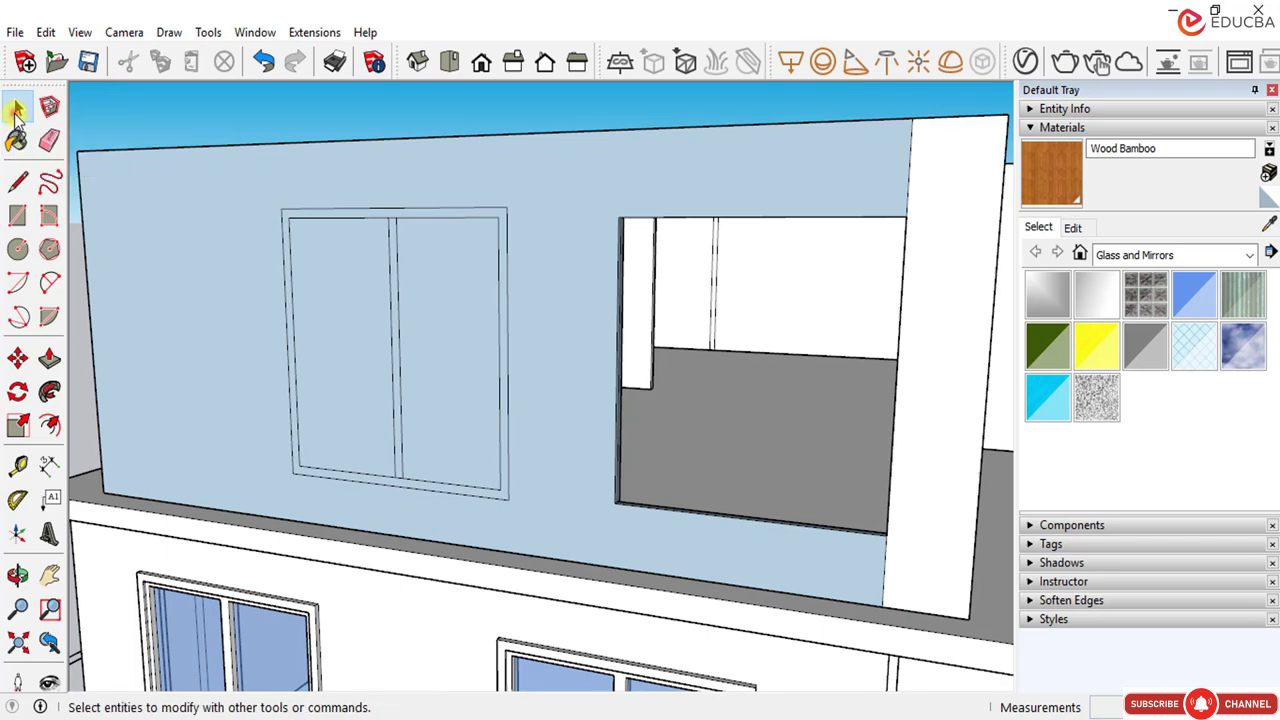
# Step: Pull the outer window frame face out 50 mm from the side wall
pyautogui.click(49, 358)
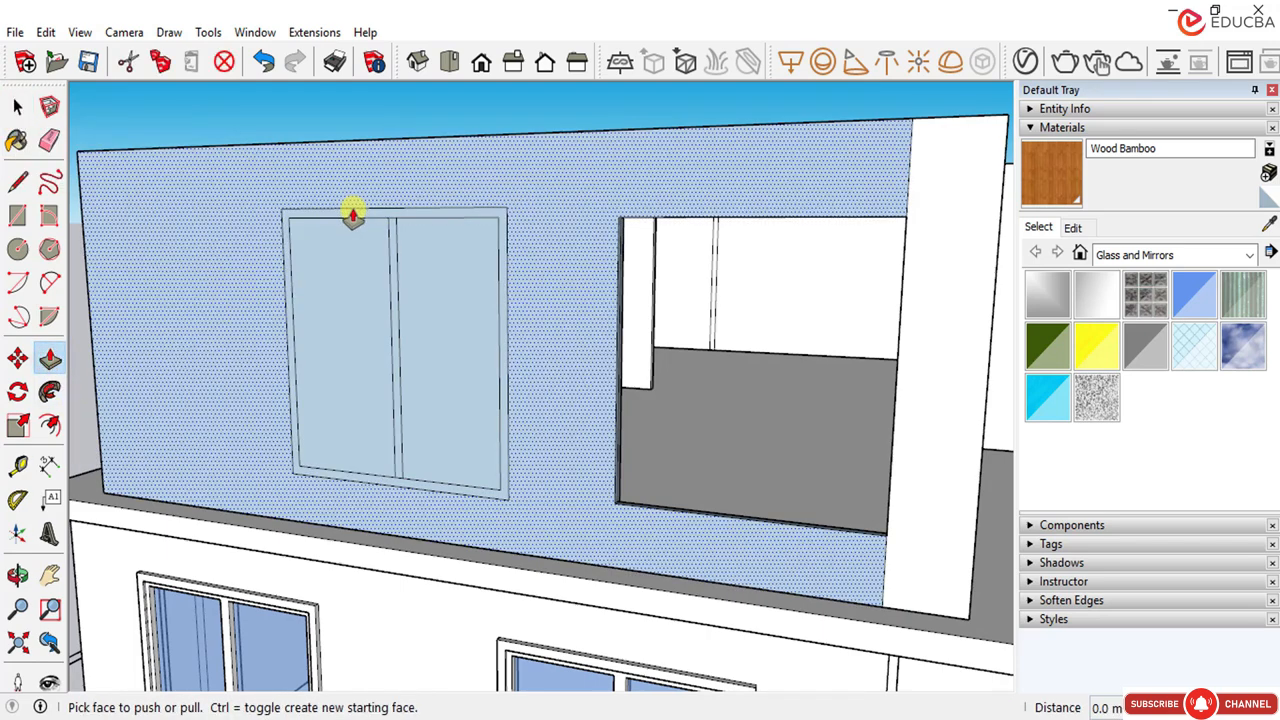
pyautogui.click(350, 214)
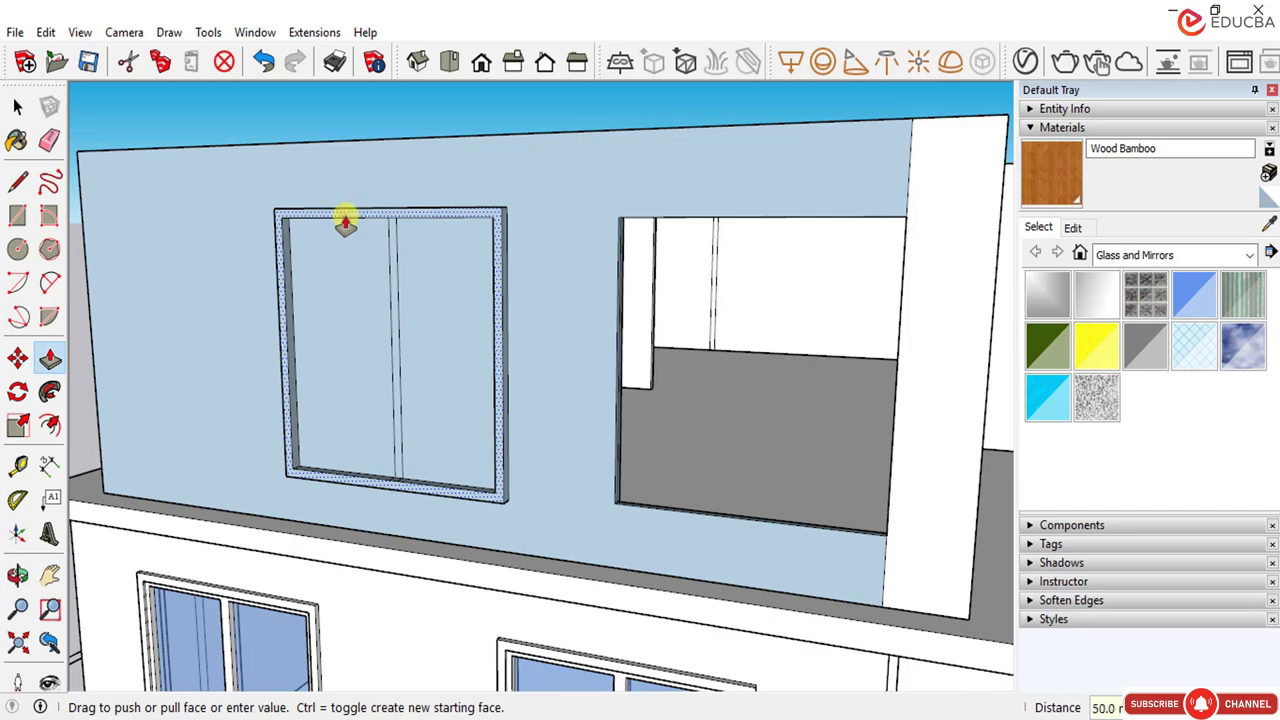
pyautogui.click(345, 222)
pyautogui.scroll(-5, 410, 300)
pyautogui.moveTo(437, 337); pyautogui.dragTo(374, 315, button='middle')
pyautogui.scroll(-3, 350, 352)
pyautogui.scroll(3, 374, 315)
pyautogui.moveTo(371, 251)
pyautogui.mouseDown(button='middle')
pyautogui.moveTo(397, 277)
pyautogui.moveTo(380, 249)
pyautogui.moveTo(392, 242)
pyautogui.mouseUp(button='middle')
pyautogui.scroll(3, 388, 247)
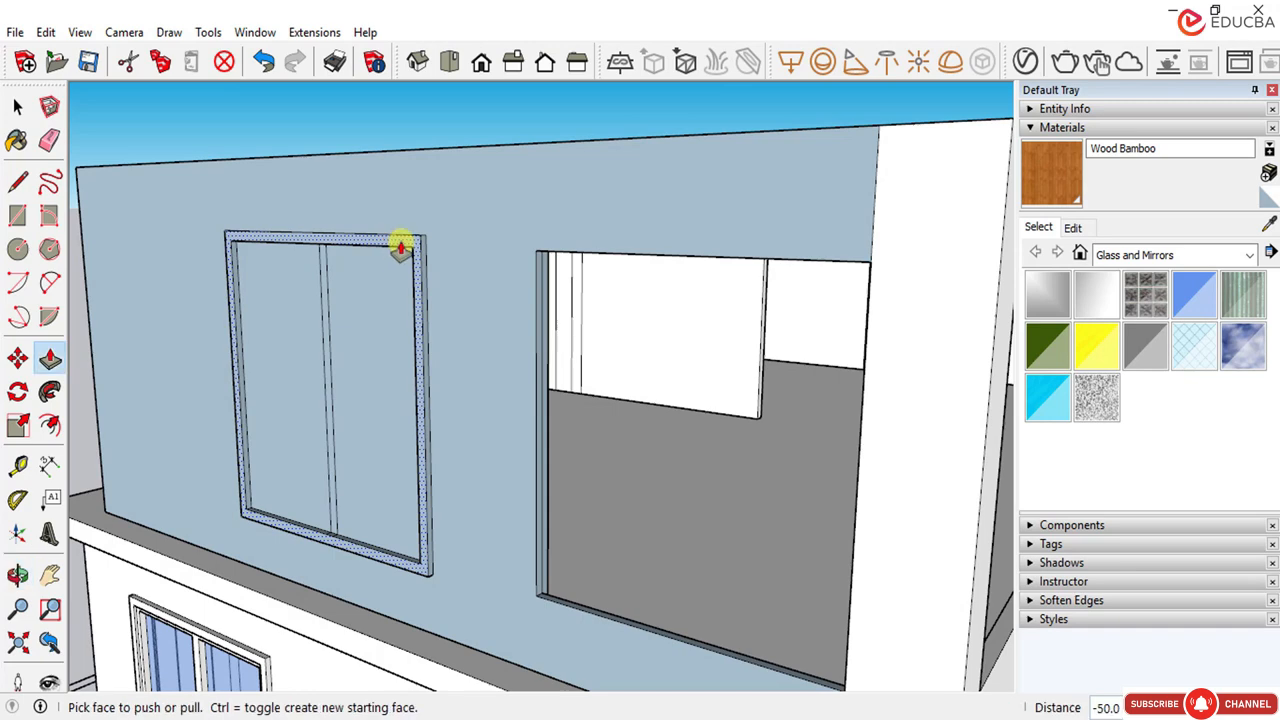
# Step: Pull the outer window frame face out by a further 250 mm
pyautogui.moveTo(398, 238); pyautogui.dragTo(362, 255)
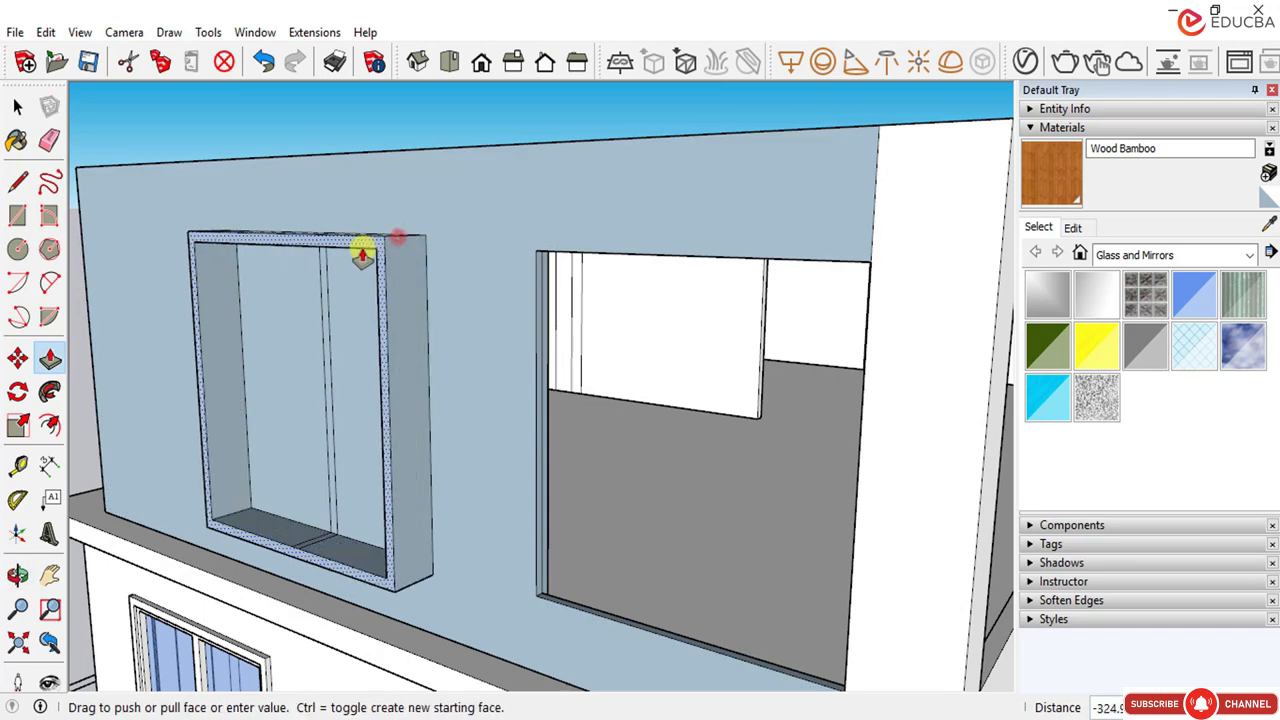
pyautogui.write('250')
pyautogui.press('Return')
pyautogui.moveTo(362, 255); pyautogui.dragTo(322, 394, button='middle')
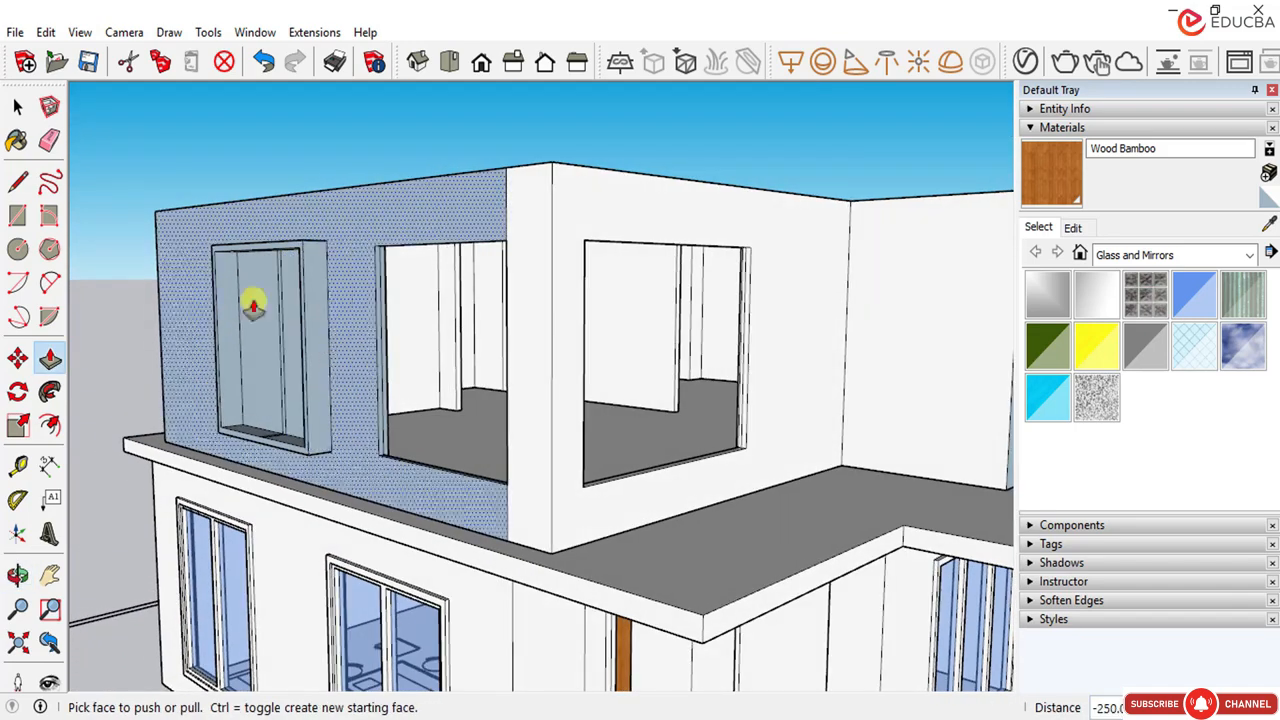
pyautogui.scroll(3, 250, 304)
pyautogui.moveTo(256, 260); pyautogui.dragTo(275, 262, button='middle')
pyautogui.click(17, 107)
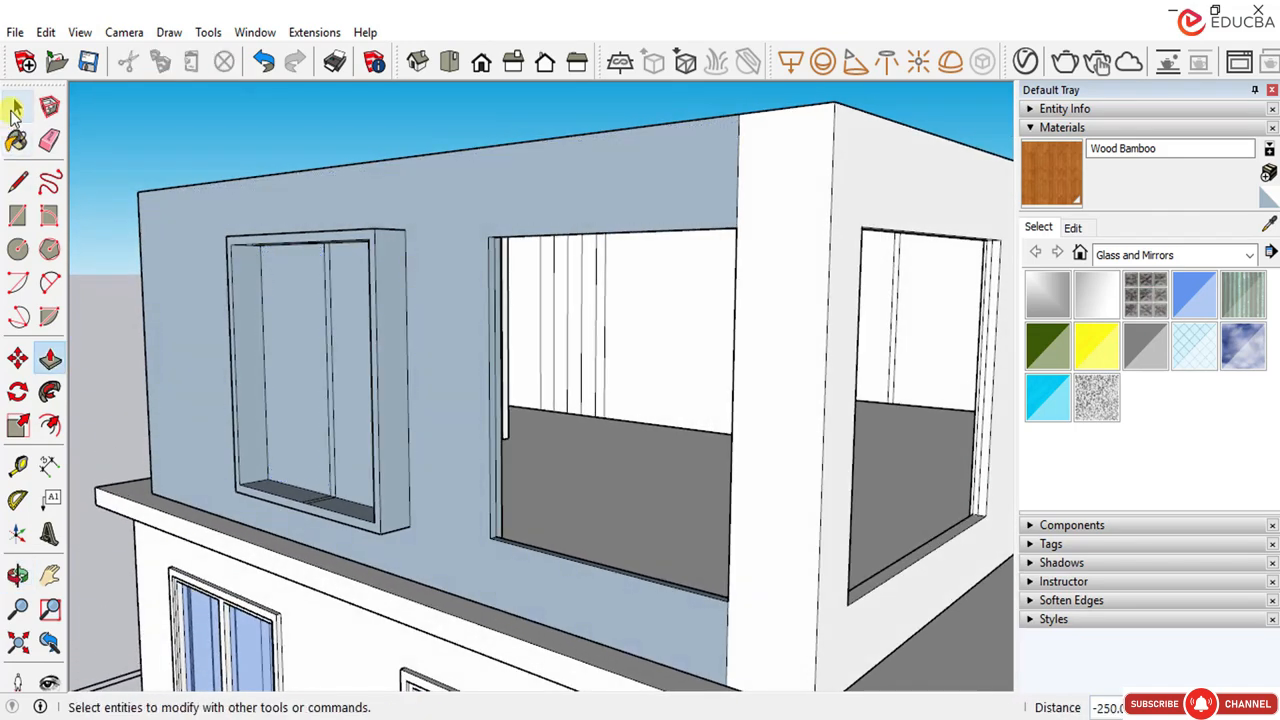
# Step: Try deleting one of the vertical mullion lines inside the projecting window frame, and undo the deletion
pyautogui.scroll(2, 320, 292)
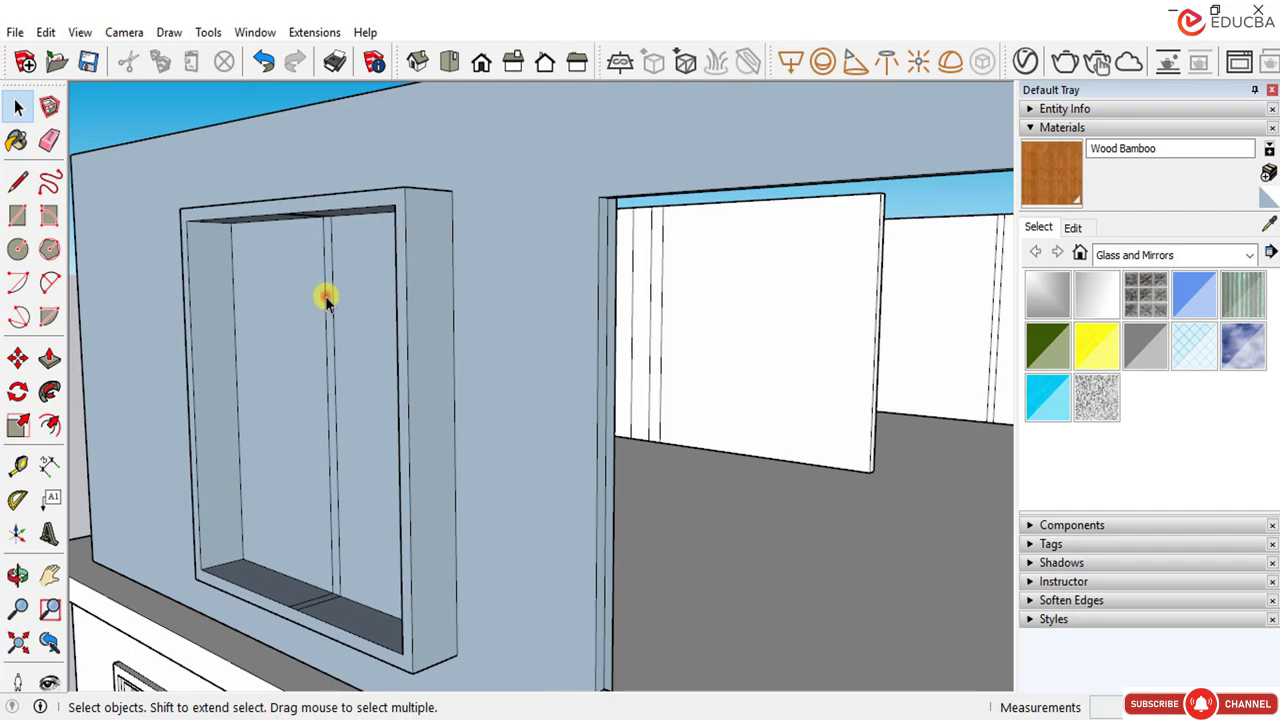
pyautogui.click(327, 300)
pyautogui.press('Delete')
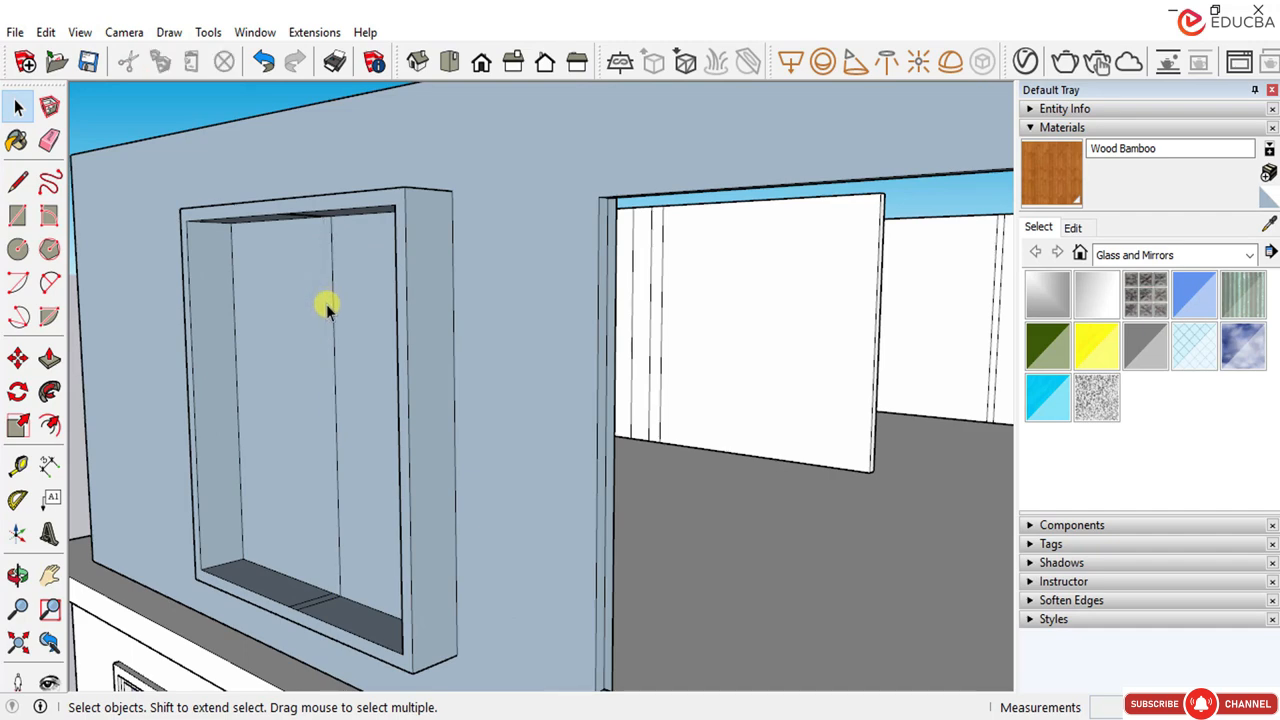
pyautogui.moveTo(300, 358); pyautogui.dragTo(431, 354, button='middle')
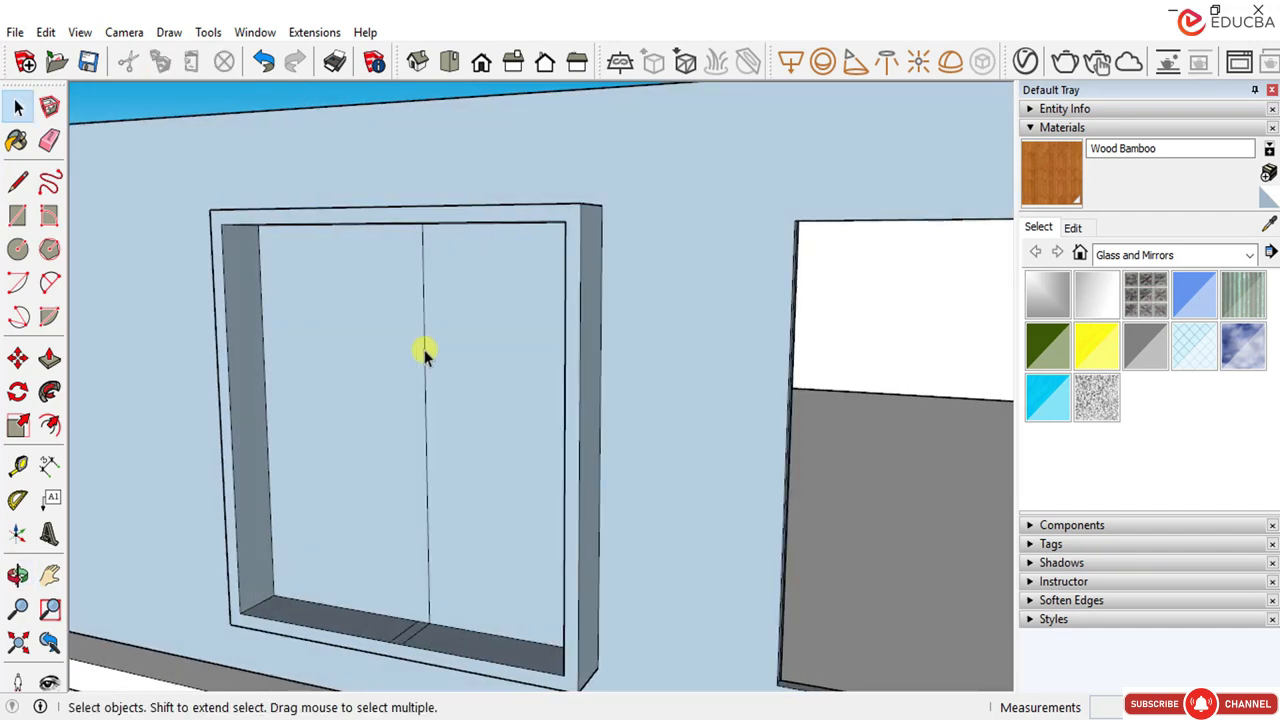
pyautogui.hotkey('ctrl', 'z')
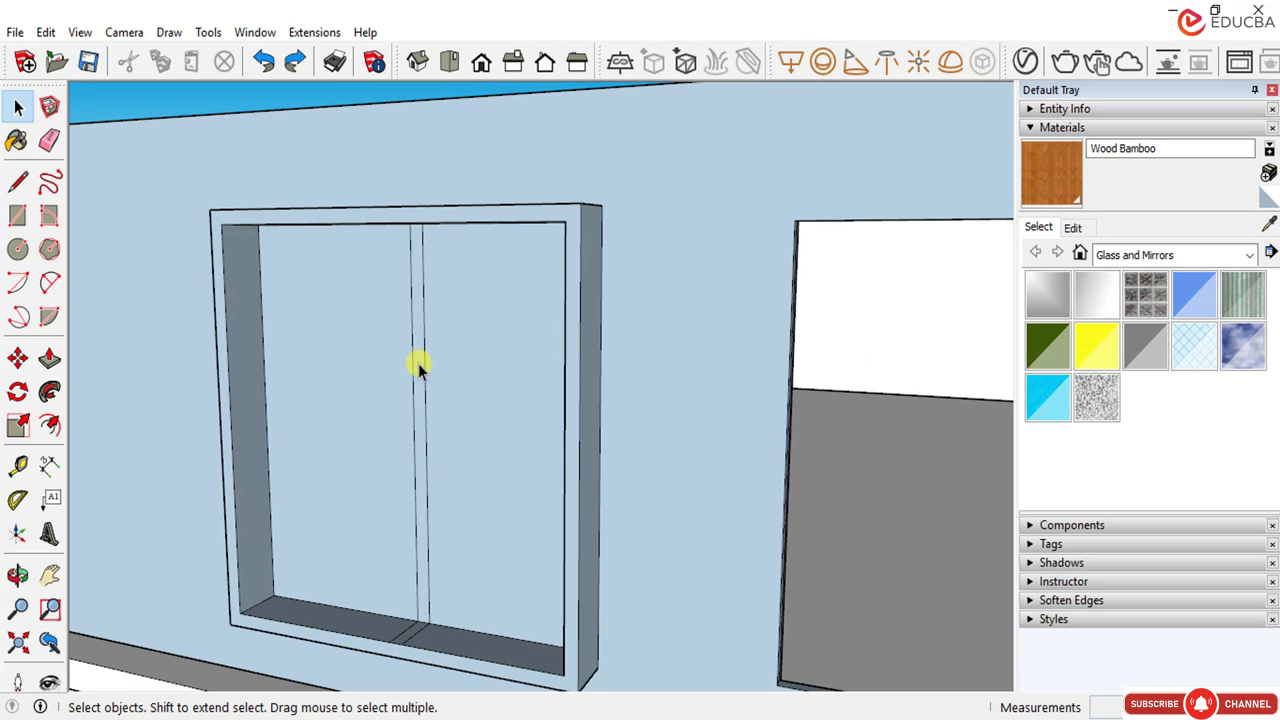
# Step: Delete the two short leftover lines crossing the bottom inner face of the window frame below the mullion
pyautogui.moveTo(417, 363); pyautogui.dragTo(429, 634, button='middle')
pyautogui.scroll(3, 420, 620)
pyautogui.click(408, 596)
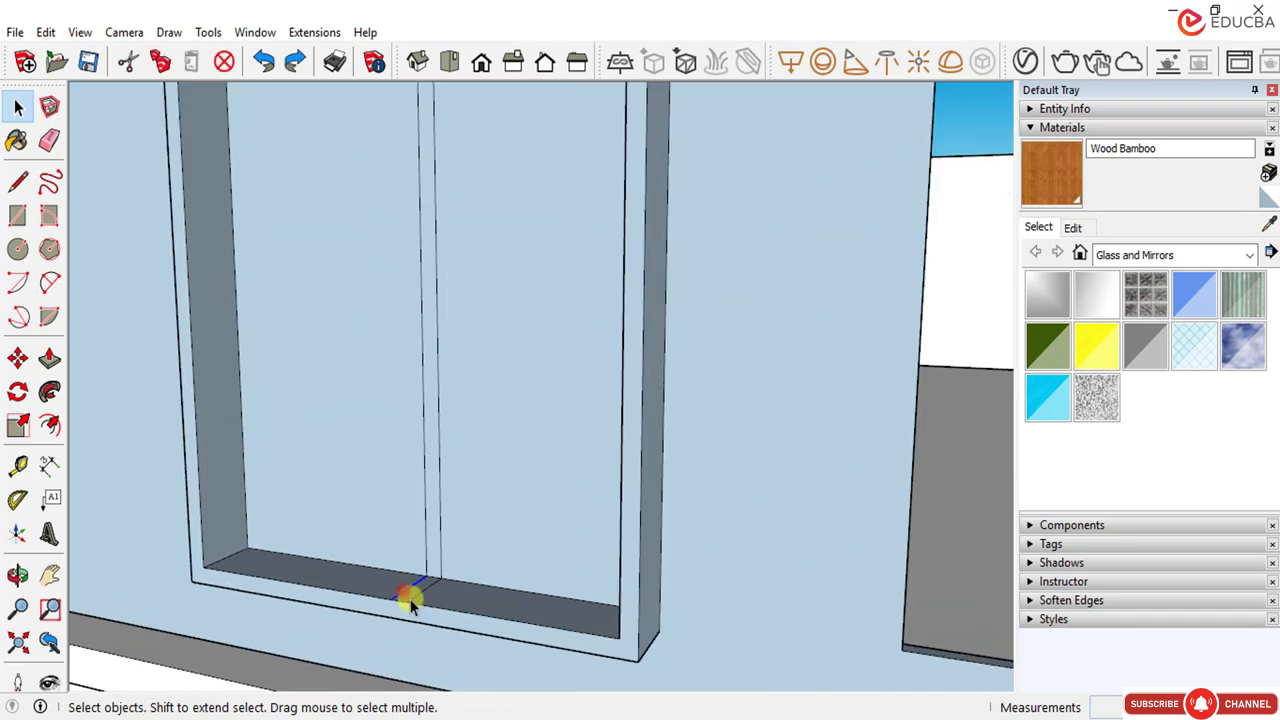
pyautogui.press('Delete')
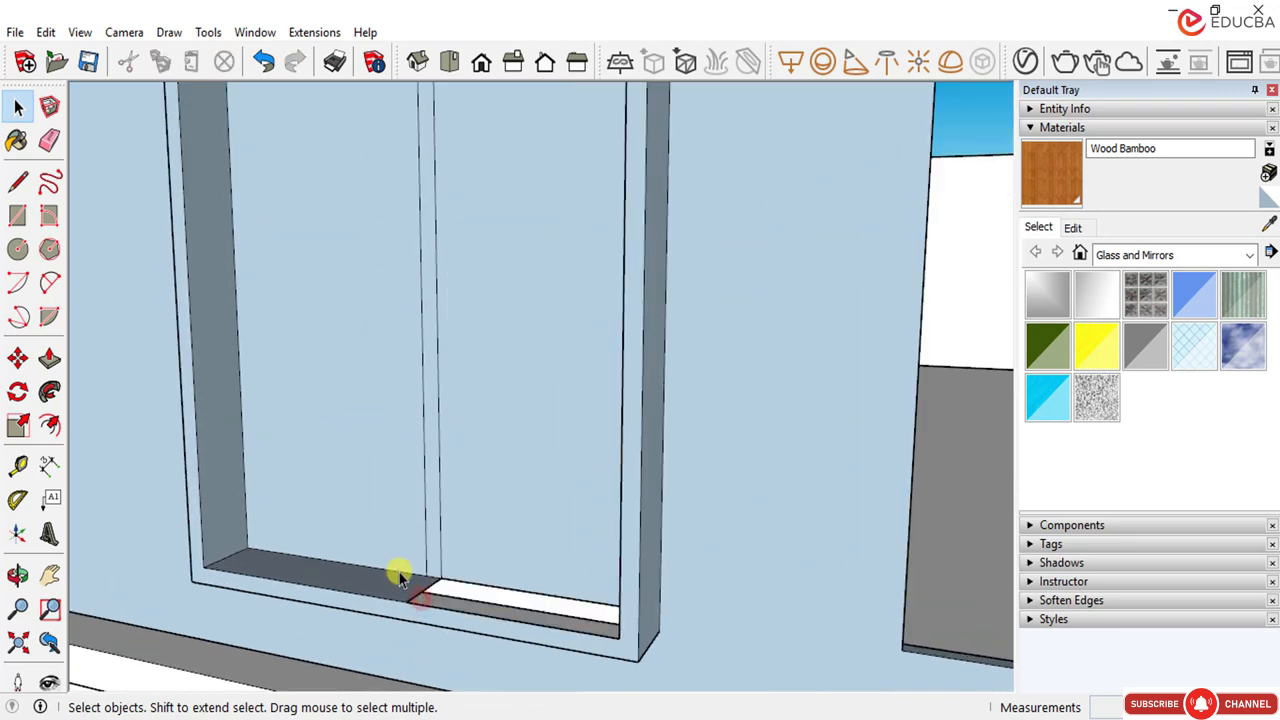
pyautogui.hotkey('ctrl', 'z')
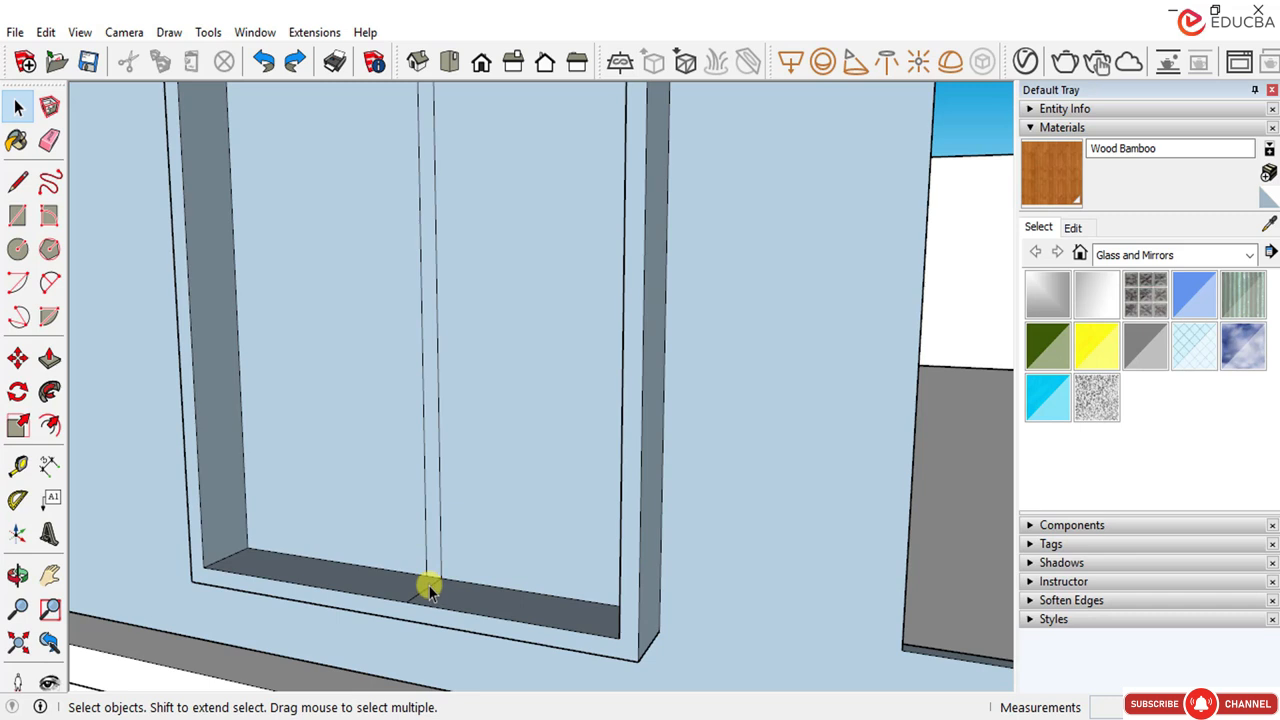
pyautogui.click(429, 587)
pyautogui.press('Delete')
pyautogui.scroll(-1, 438, 534)
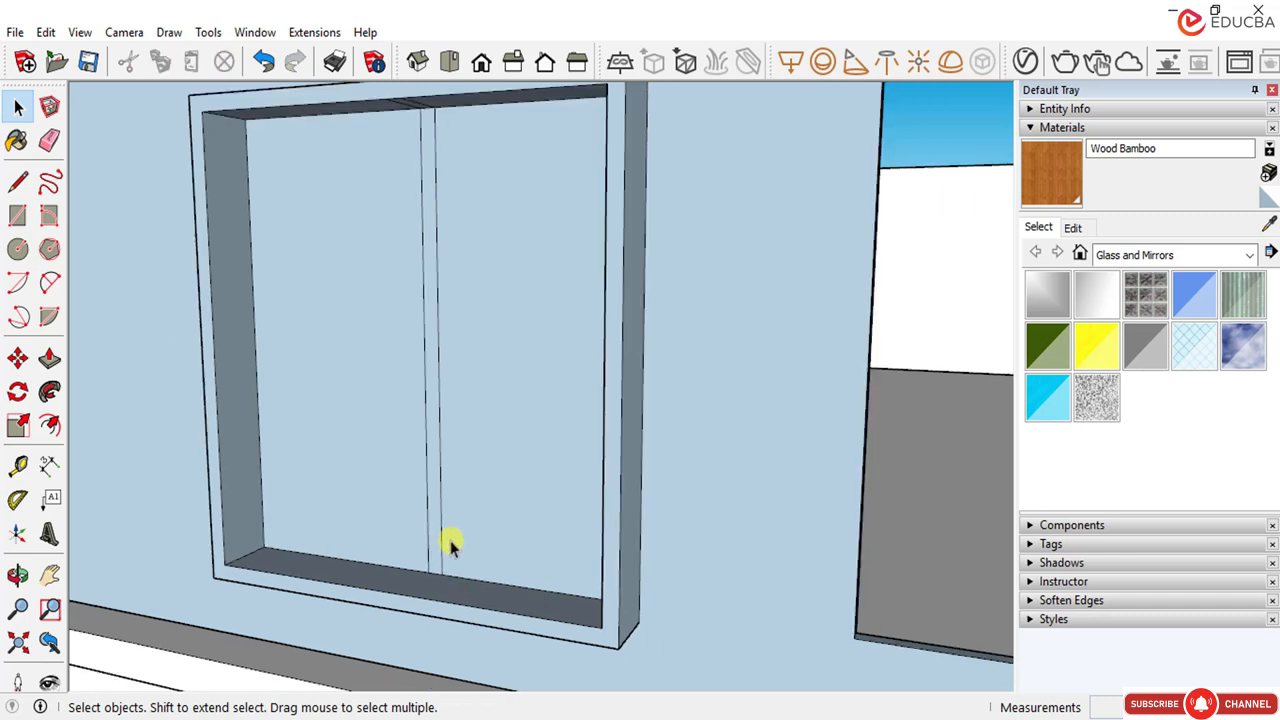
# Step: Try to move both window pane faces outward within the frame from their lower corner
pyautogui.scroll(-3, 440, 500)
pyautogui.moveTo(417, 409); pyautogui.dragTo(400, 377, button='middle')
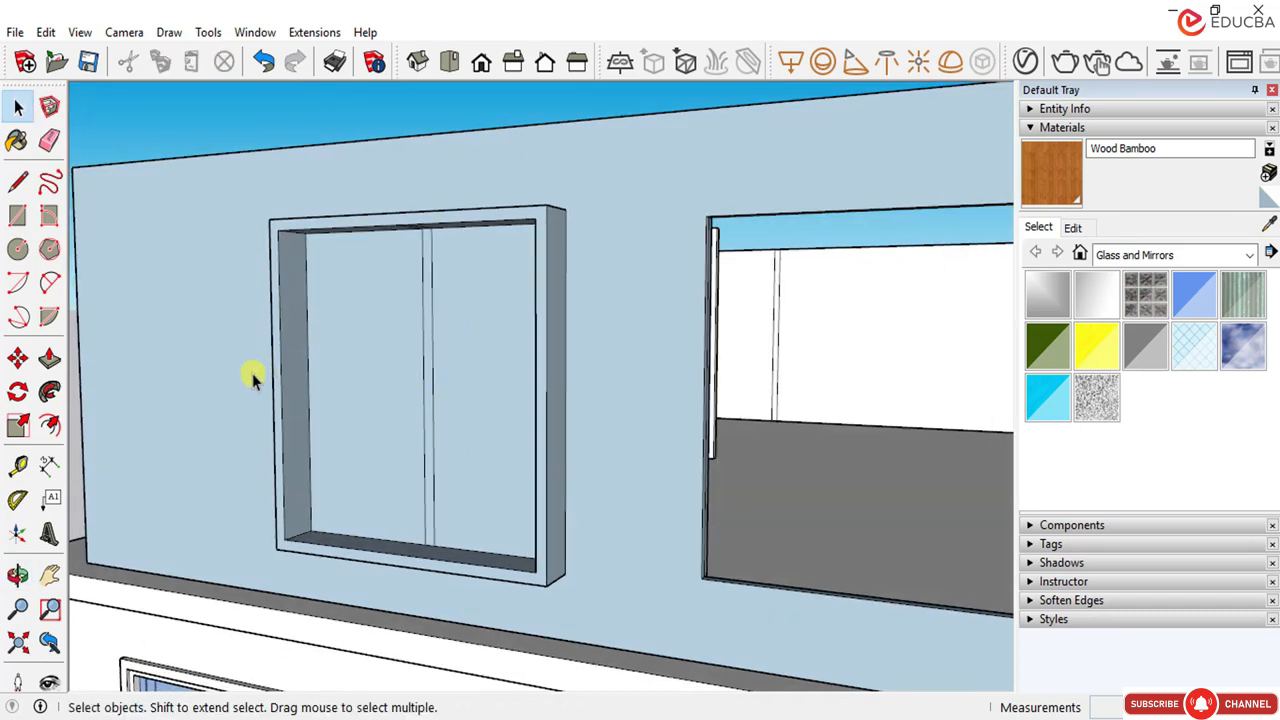
pyautogui.click(381, 409)
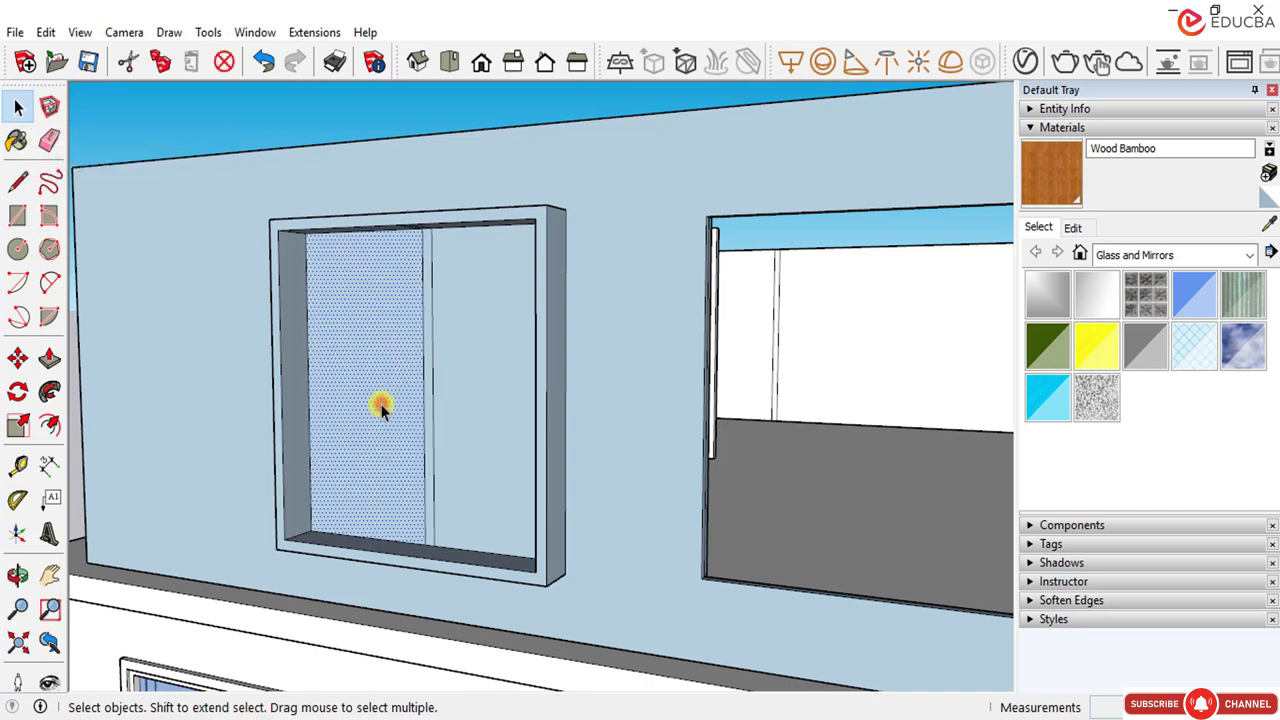
pyautogui.click(115, 140)
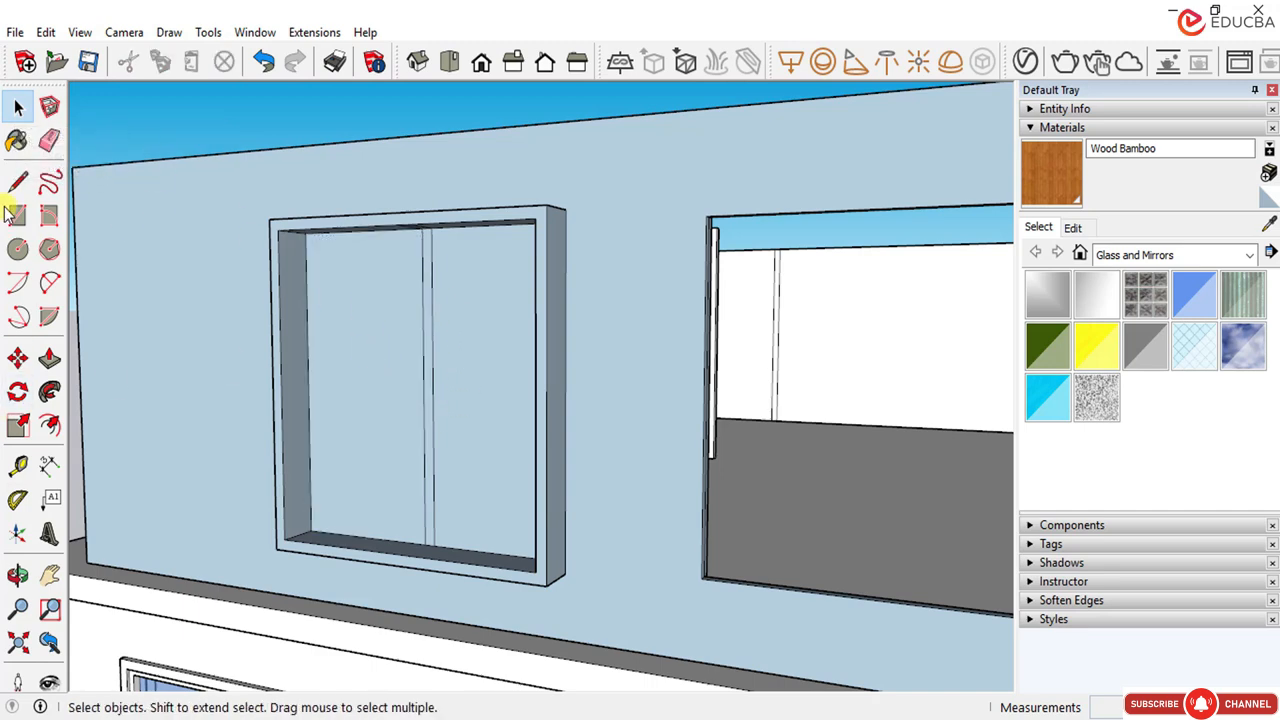
pyautogui.click(390, 400)
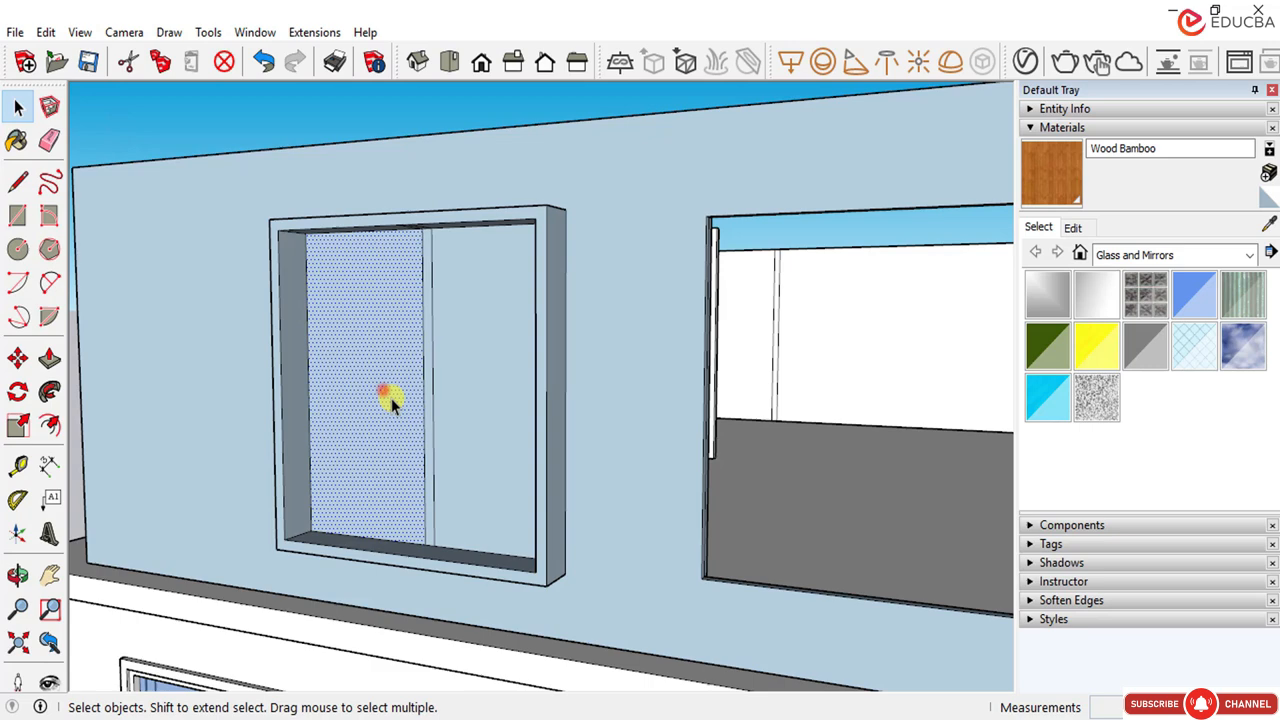
pyautogui.keyDown('shift'); pyautogui.click(473, 456); pyautogui.keyUp('shift')
pyautogui.scroll(1, 265, 543)
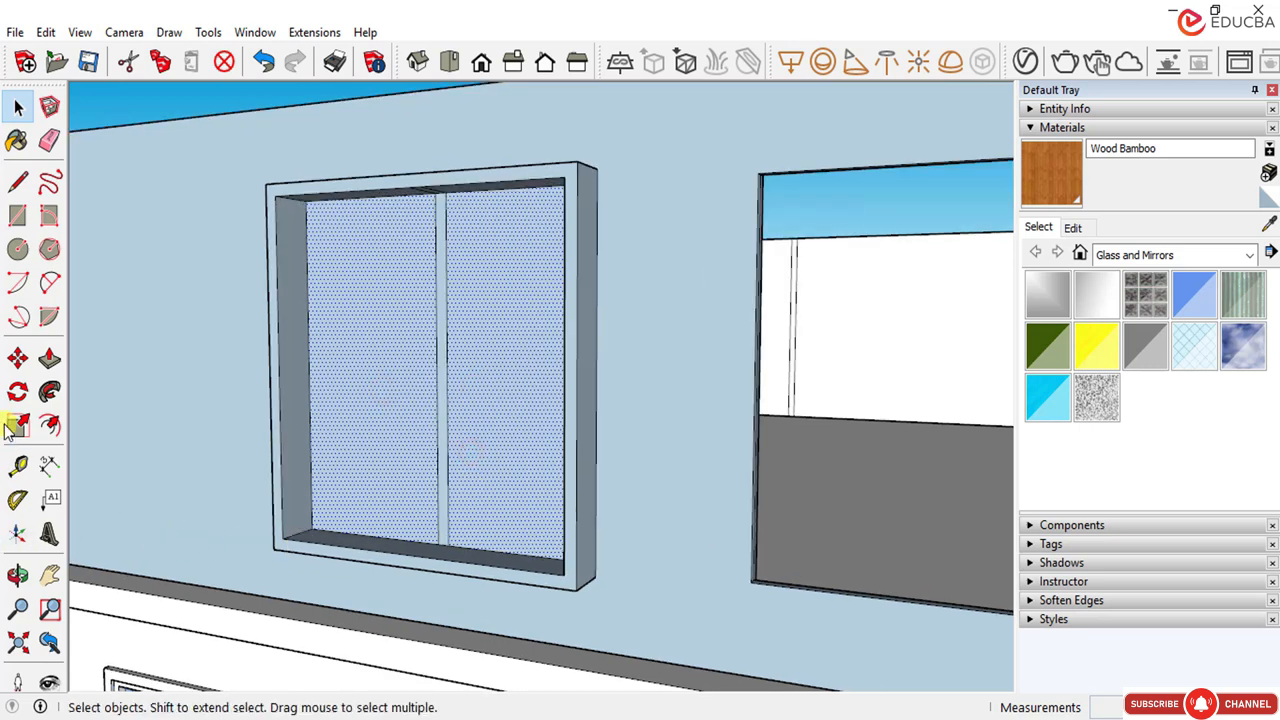
pyautogui.click(17, 358)
pyautogui.scroll(3, 265, 500)
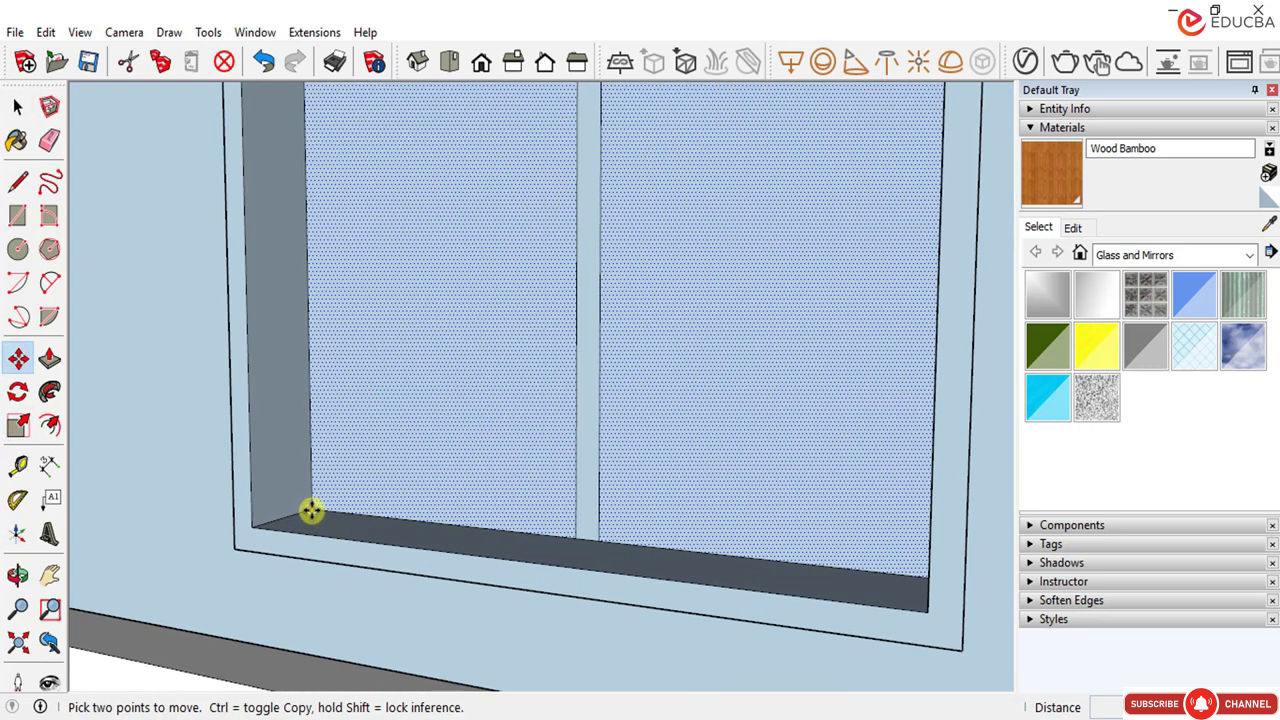
pyautogui.click(314, 505)
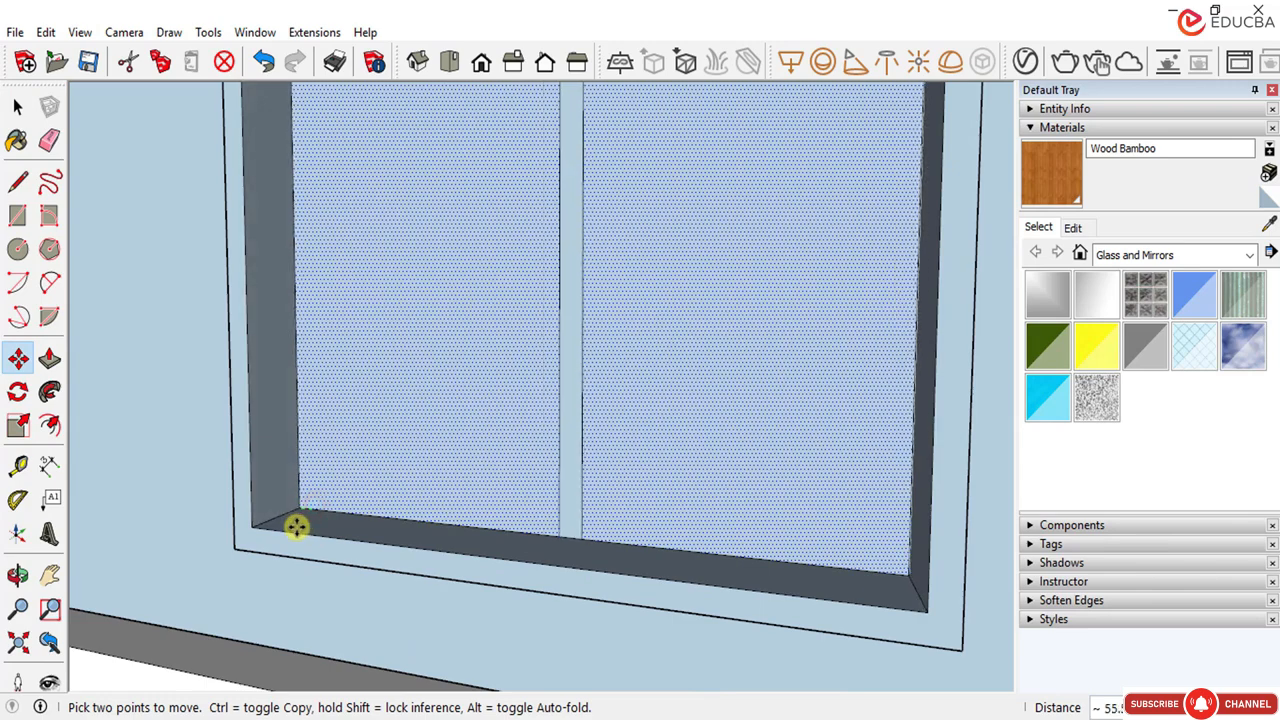
pyautogui.press('Escape')
pyautogui.click(317, 507)
pyautogui.click(312, 510)
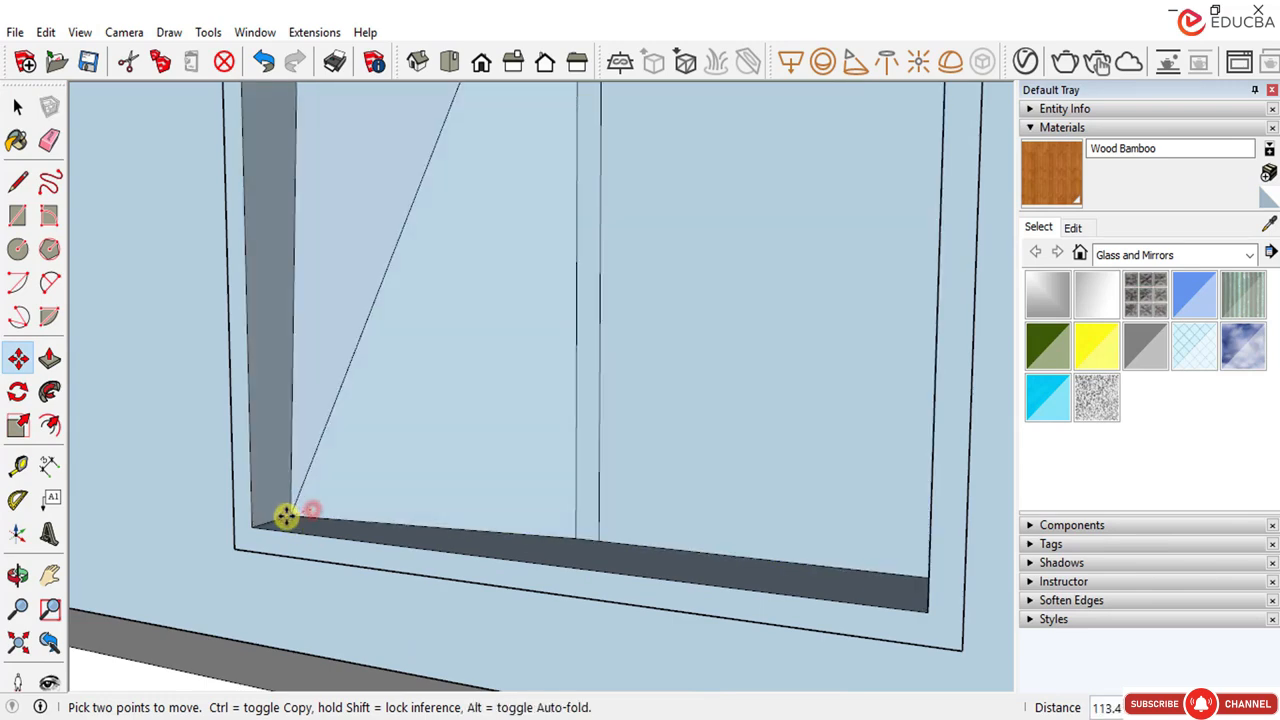
pyautogui.click(286, 517)
pyautogui.scroll(-3, 396, 515)
pyautogui.scroll(-2, 396, 515)
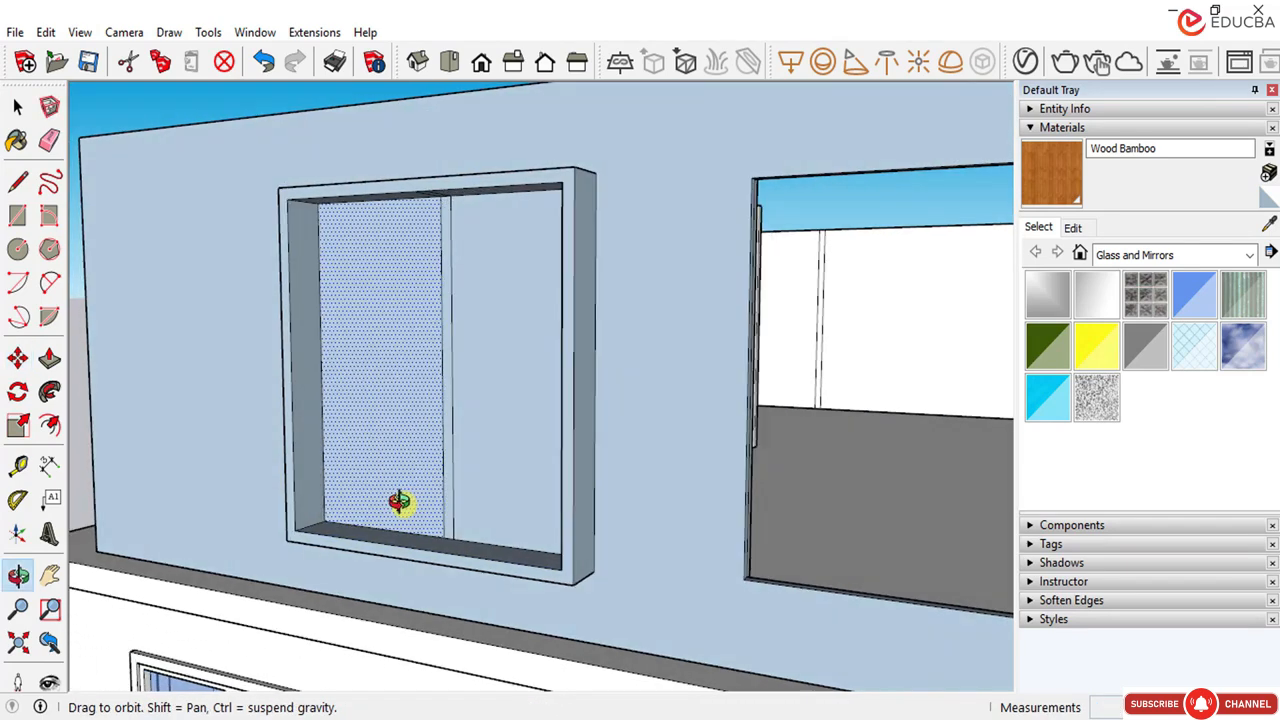
pyautogui.click(448, 403)
pyautogui.press('Escape')
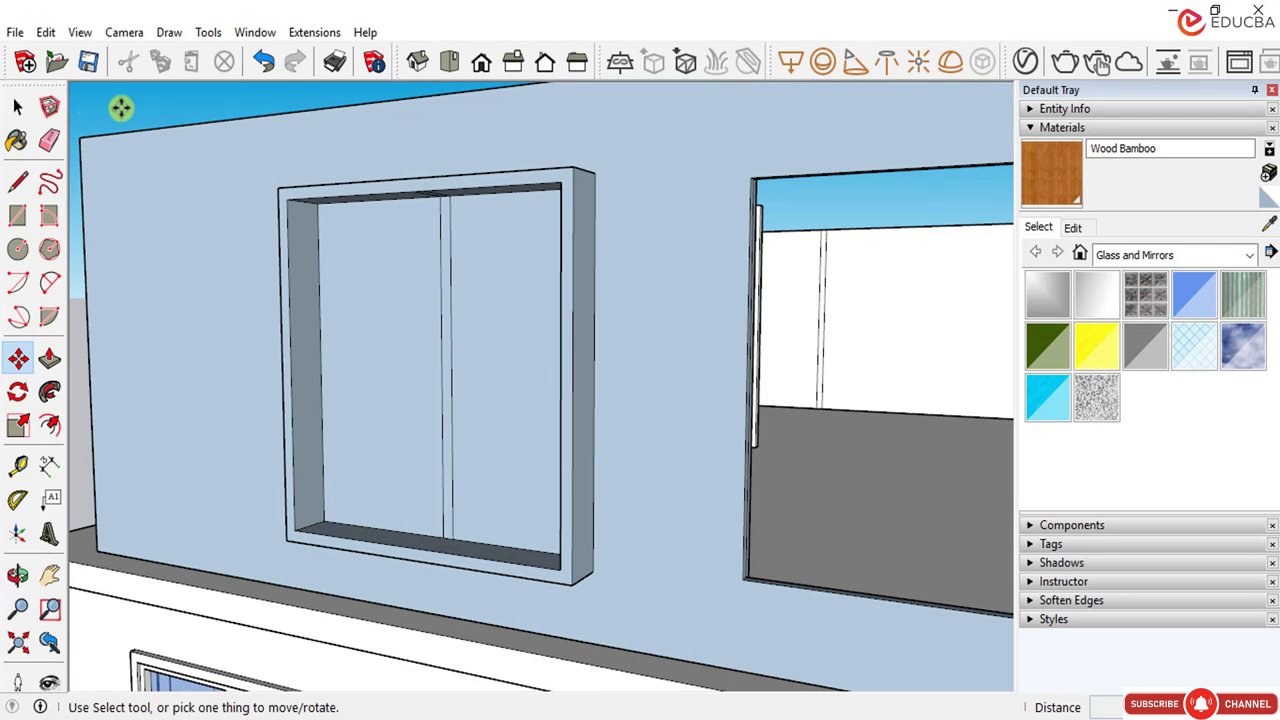
# Step: Delete both pane faces on either side of the mullion to open the window through the wall
pyautogui.click(18, 106)
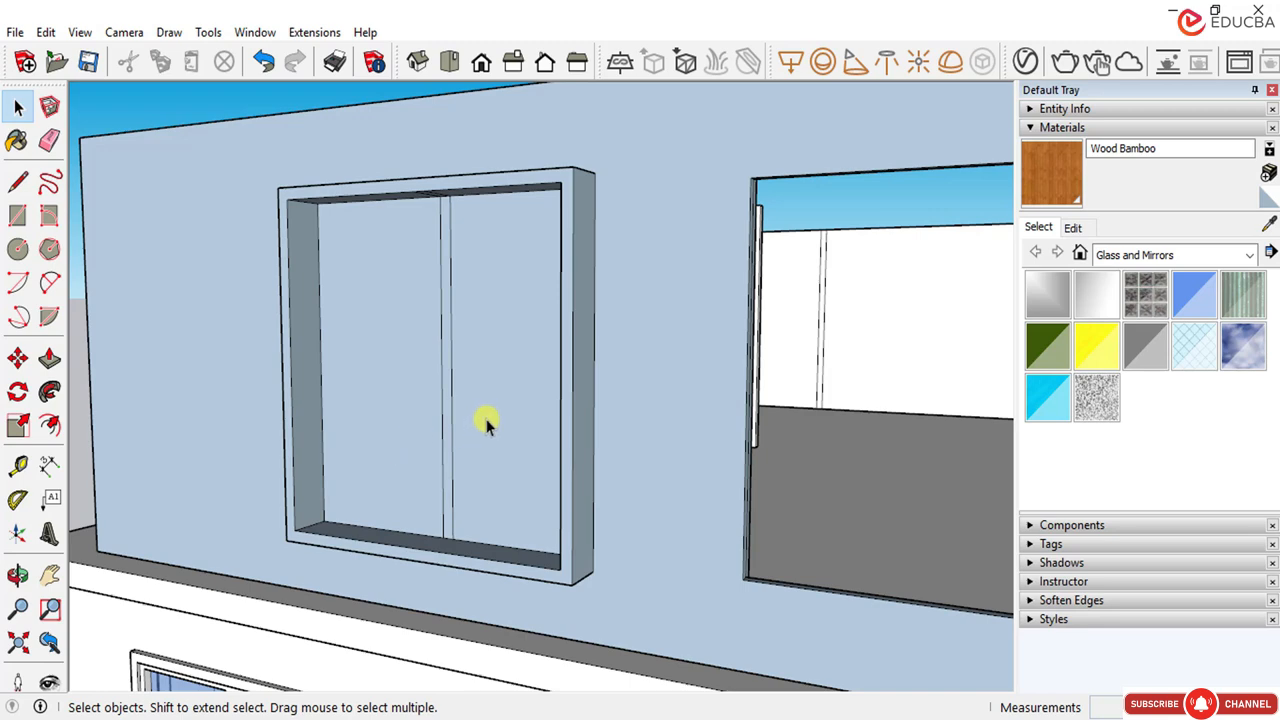
pyautogui.press('o')
pyautogui.moveTo(380, 523); pyautogui.dragTo(462, 396)
pyautogui.press('space')
pyautogui.moveTo(450, 403); pyautogui.dragTo(415, 477, button='middle')
pyautogui.click(415, 477)
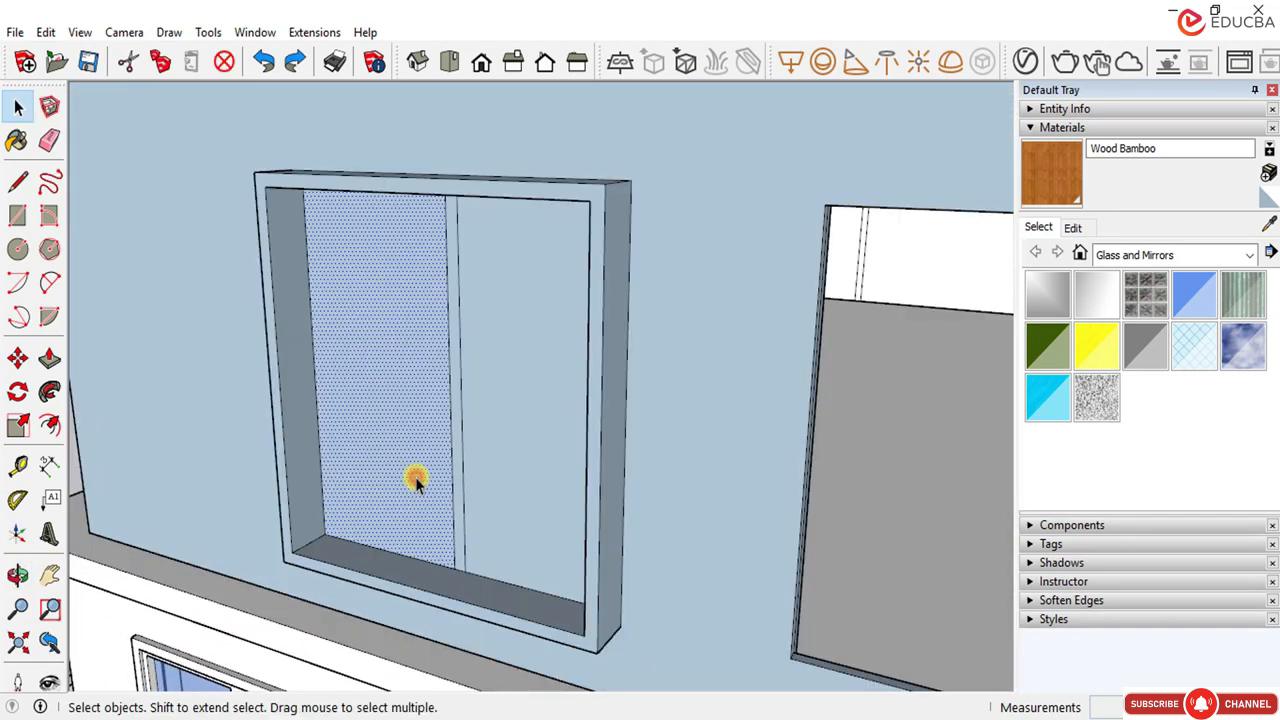
pyautogui.press('Delete')
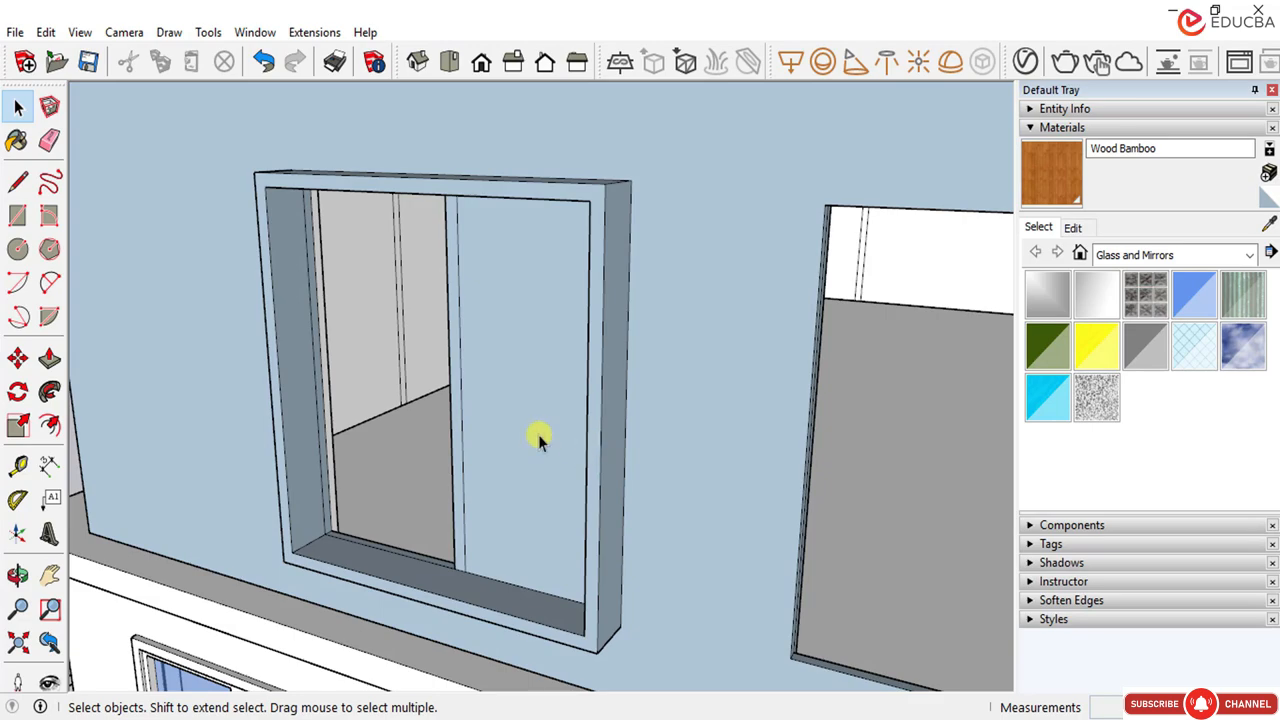
pyautogui.click(538, 434)
pyautogui.press('Delete')
# Step: Pull the flat mullion strip of the window by 50 mm to give it thickness
pyautogui.moveTo(484, 487); pyautogui.dragTo(200, 523, button='middle')
pyautogui.click(50, 362)
pyautogui.scroll(5, 435, 502)
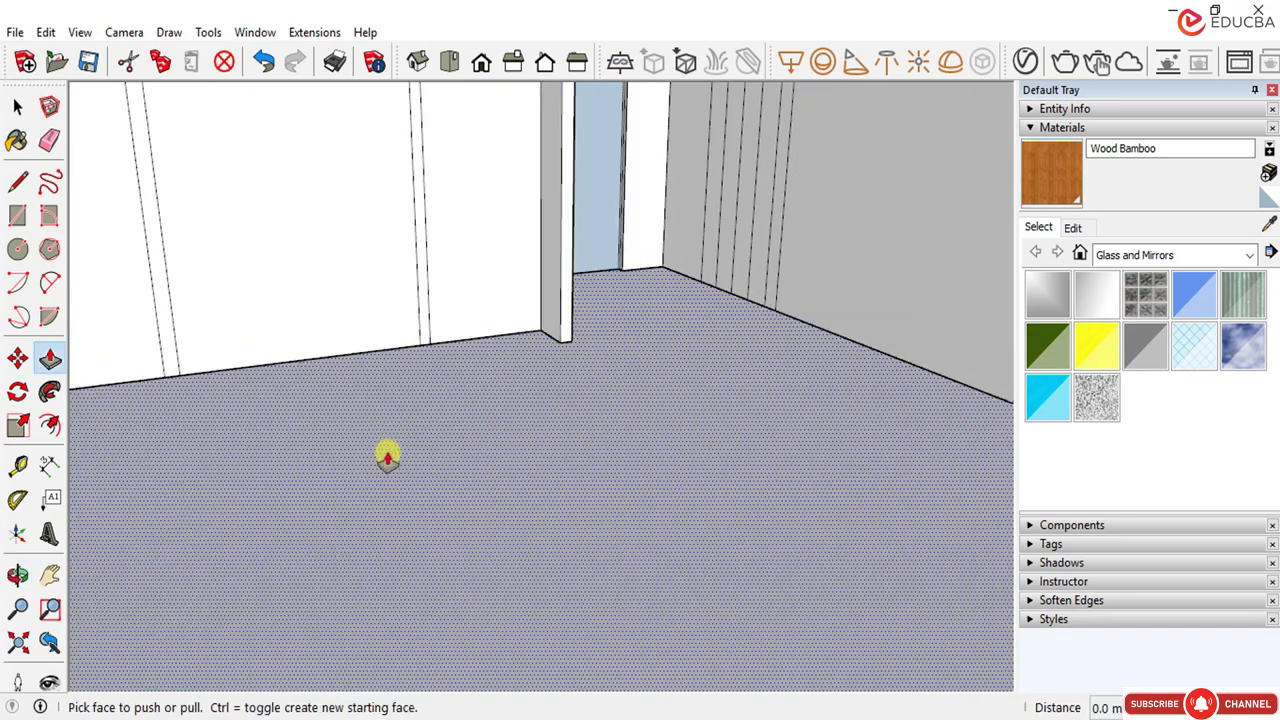
pyautogui.scroll(-5, 357, 457)
pyautogui.moveTo(357, 457); pyautogui.dragTo(268, 458, button='middle')
pyautogui.scroll(8, 123, 297)
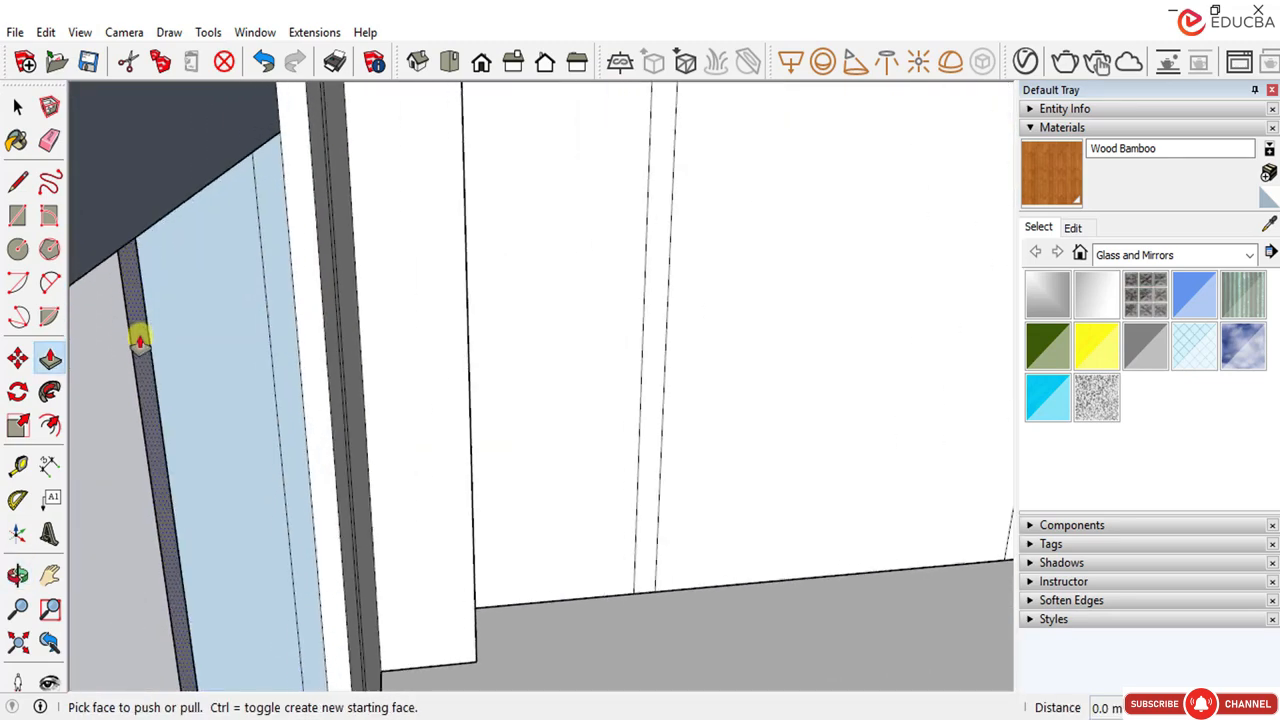
pyautogui.click(139, 341)
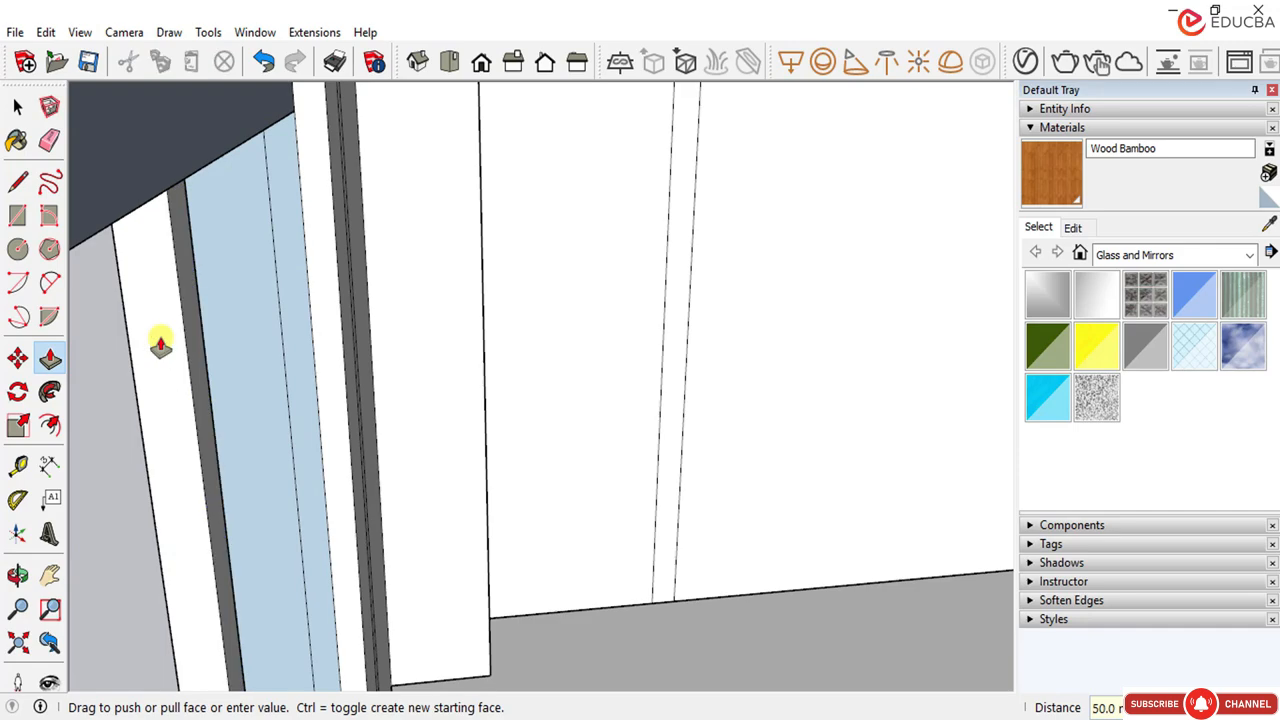
pyautogui.click(356, 291)
# Step: Inspect the opened window and its mullion from outside the side wall, close up and with the whole house
pyautogui.scroll(-3, 371, 314)
pyautogui.moveTo(371, 314); pyautogui.dragTo(560, 323, button='middle')
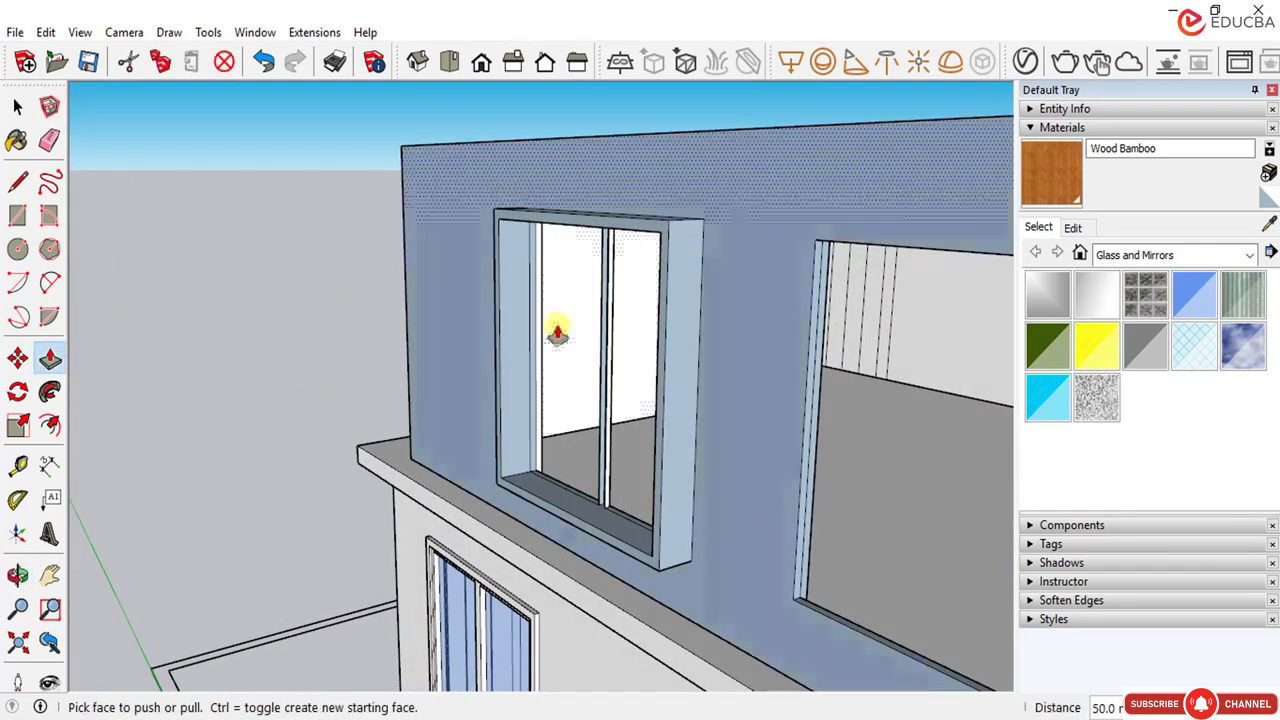
pyautogui.scroll(3, 577, 371)
pyautogui.moveTo(577, 371); pyautogui.dragTo(629, 374, button='middle')
pyautogui.scroll(3, 907, 403)
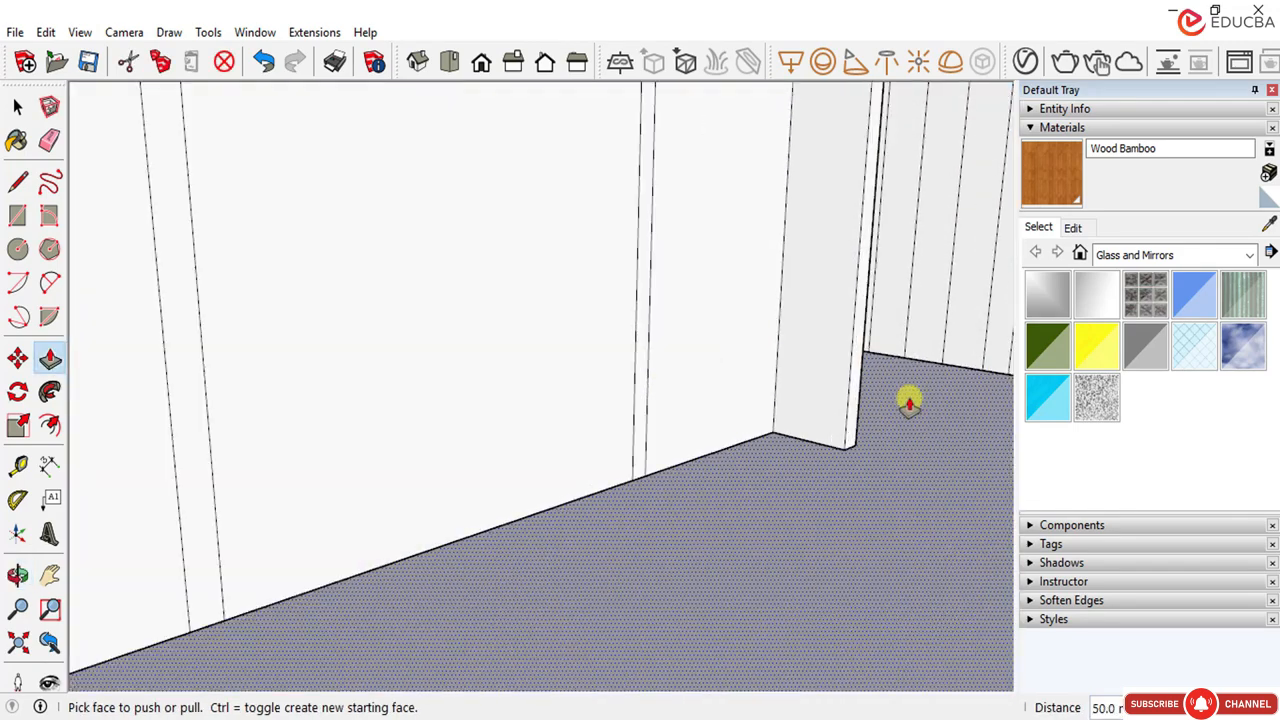
pyautogui.moveTo(909, 403); pyautogui.dragTo(743, 363, button='middle')
pyautogui.scroll(-5, 597, 374)
pyautogui.scroll(-5, 585, 393)
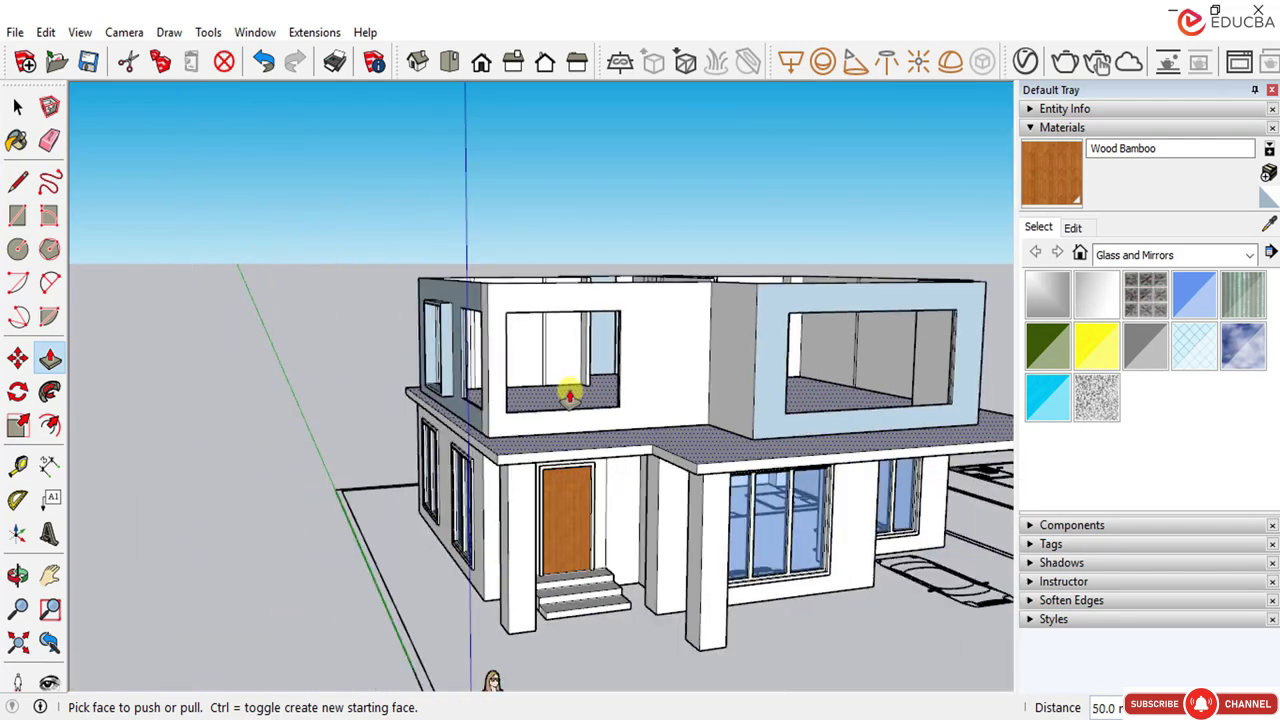
# Step: Pull the outer face of the window's mullion outward by 50 mm
pyautogui.scroll(6, 494, 354)
pyautogui.moveTo(427, 311); pyautogui.dragTo(497, 314, button='middle')
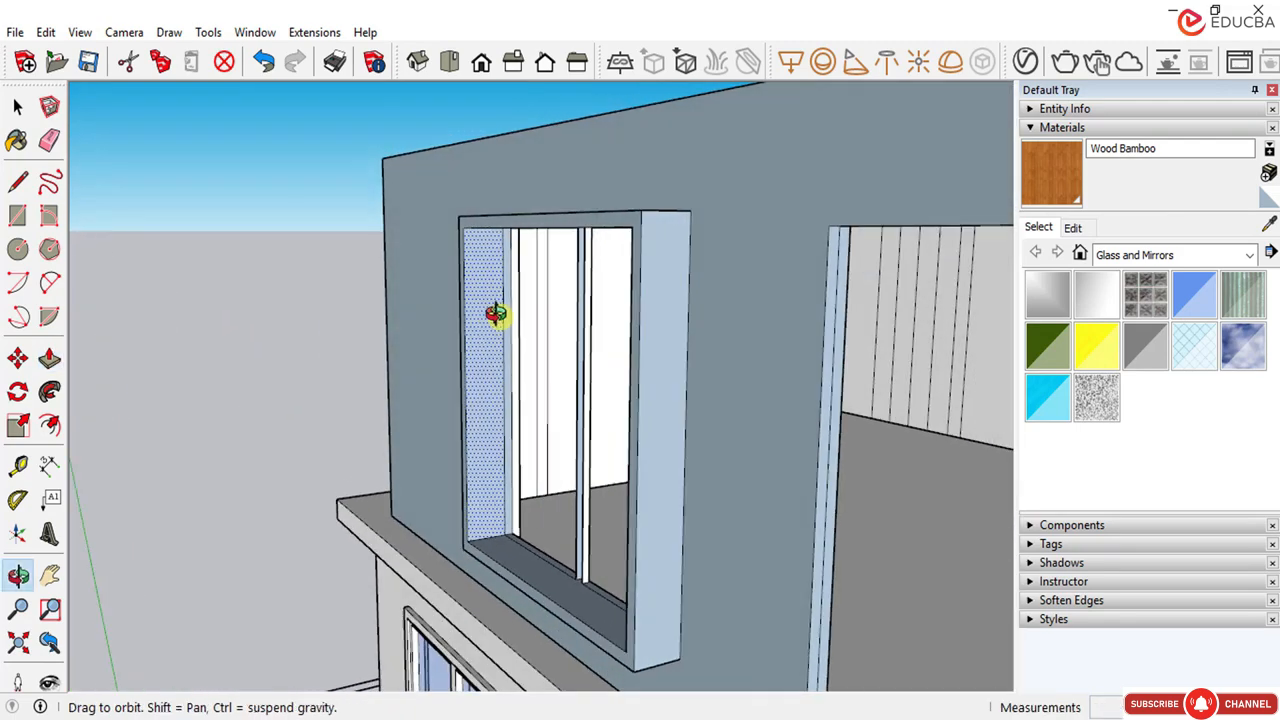
pyautogui.scroll(4, 611, 251)
pyautogui.moveTo(617, 254); pyautogui.dragTo(649, 223, button='middle')
pyautogui.click(649, 223)
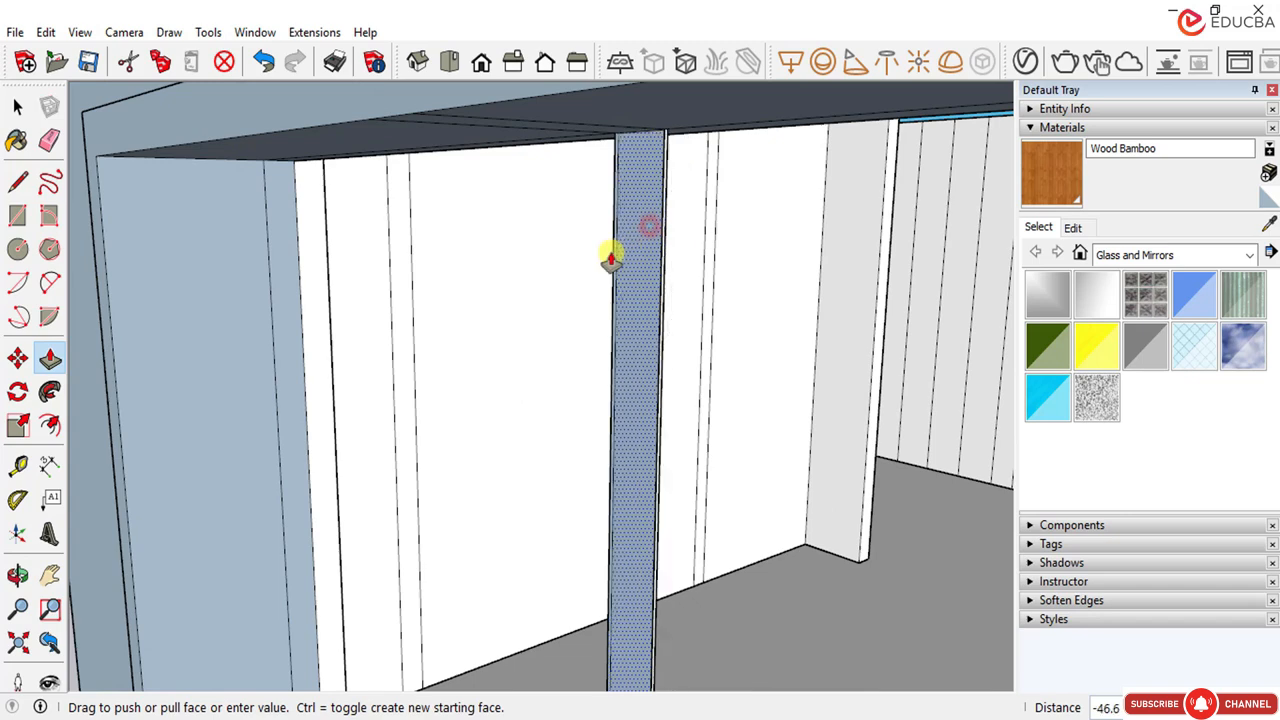
pyautogui.write('5')
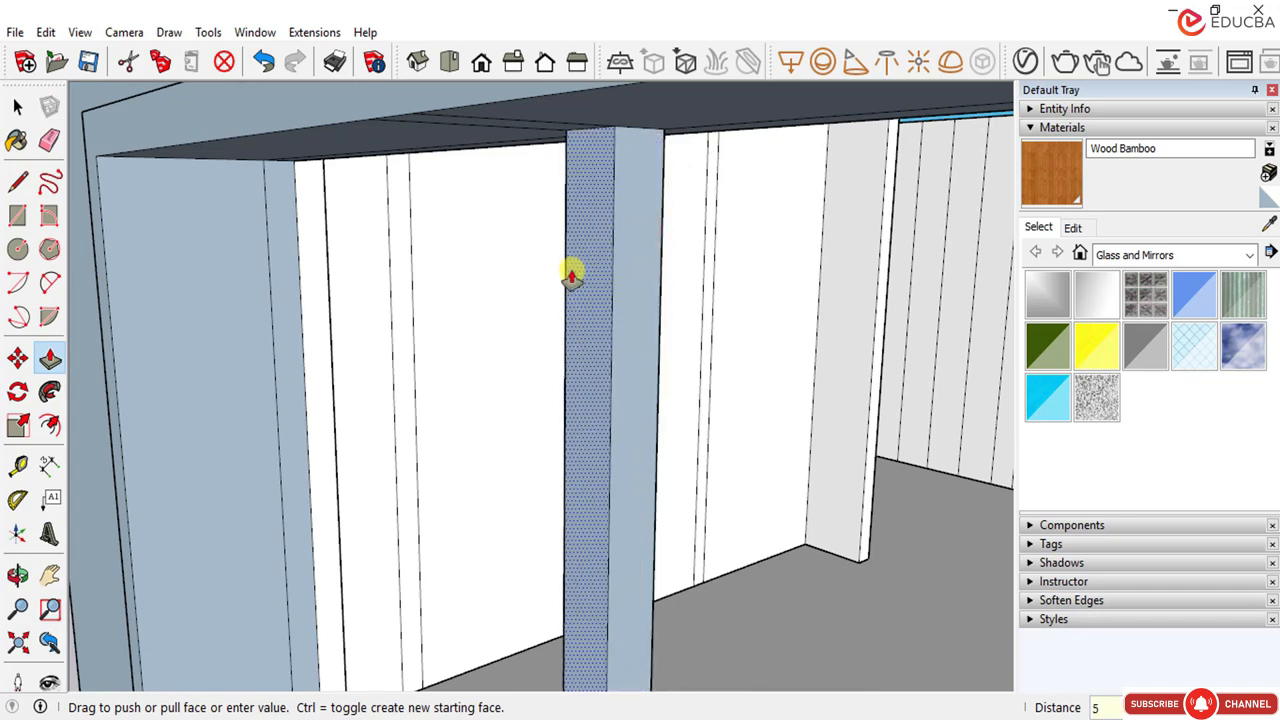
pyautogui.write('0')
pyautogui.press('Return')
pyautogui.click(625, 238)
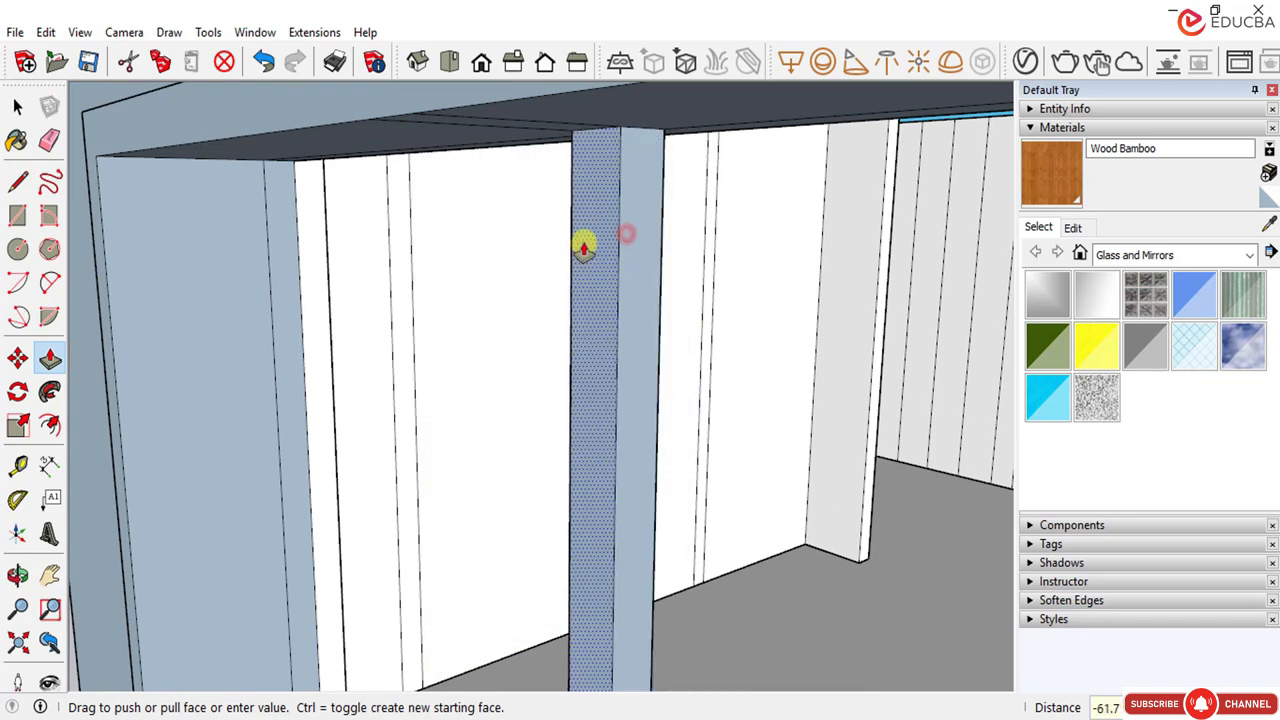
pyautogui.write('50')
pyautogui.press('Return')
pyautogui.scroll(-8, 581, 250)
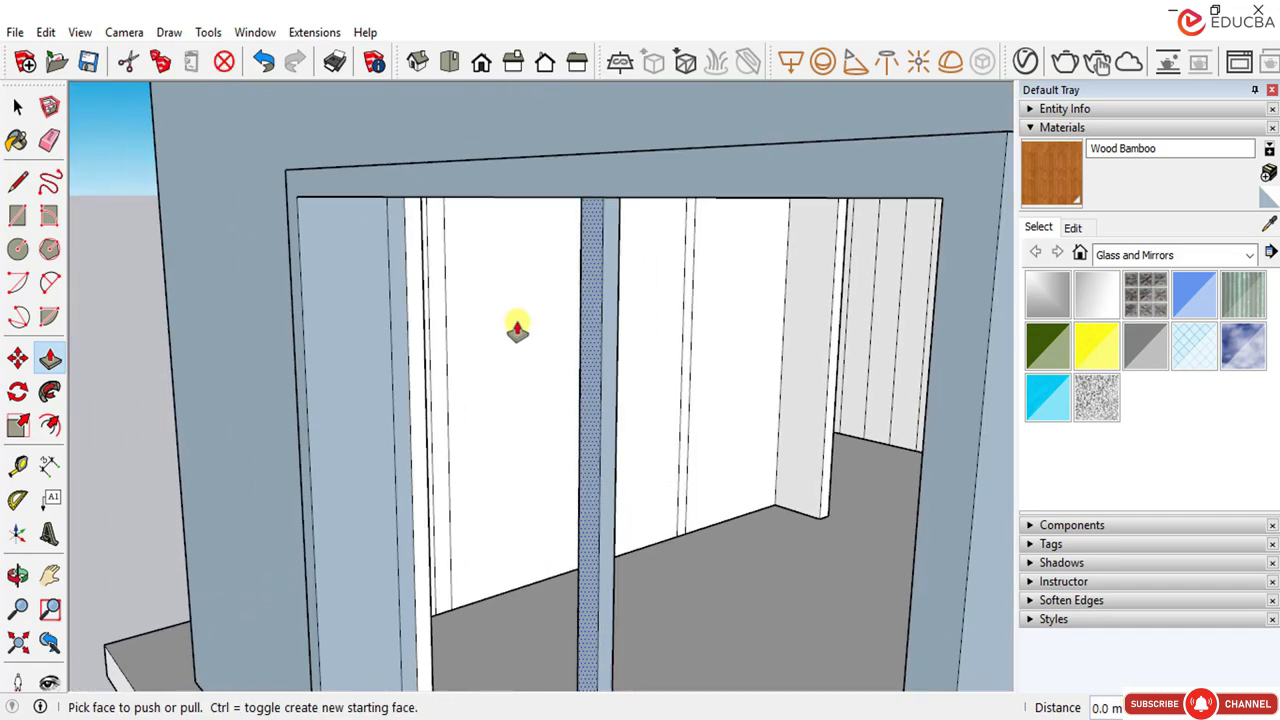
# Step: Examine the recessed sill and the lower inner corner of the opened side-wall window beside its mullion
pyautogui.scroll(5, 520, 523)
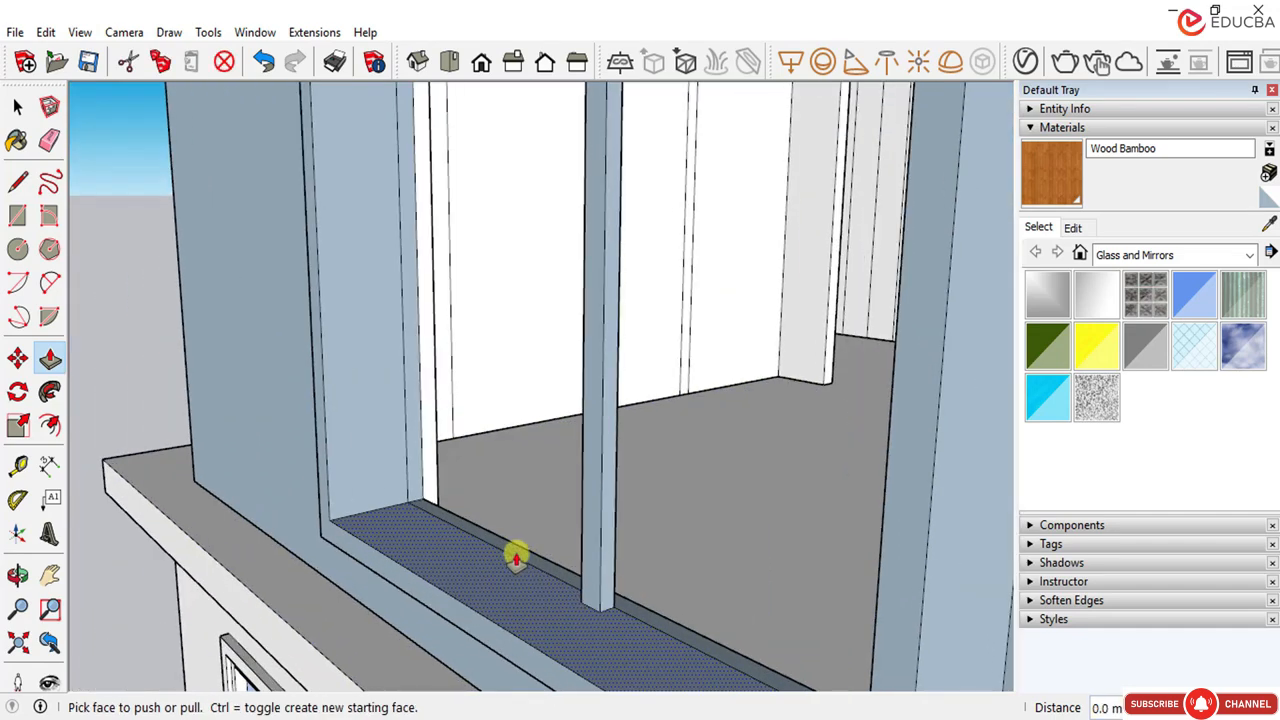
pyautogui.moveTo(516, 556); pyautogui.dragTo(571, 563, button='middle')
pyautogui.scroll(-2, 544, 529)
pyautogui.scroll(4, 634, 591)
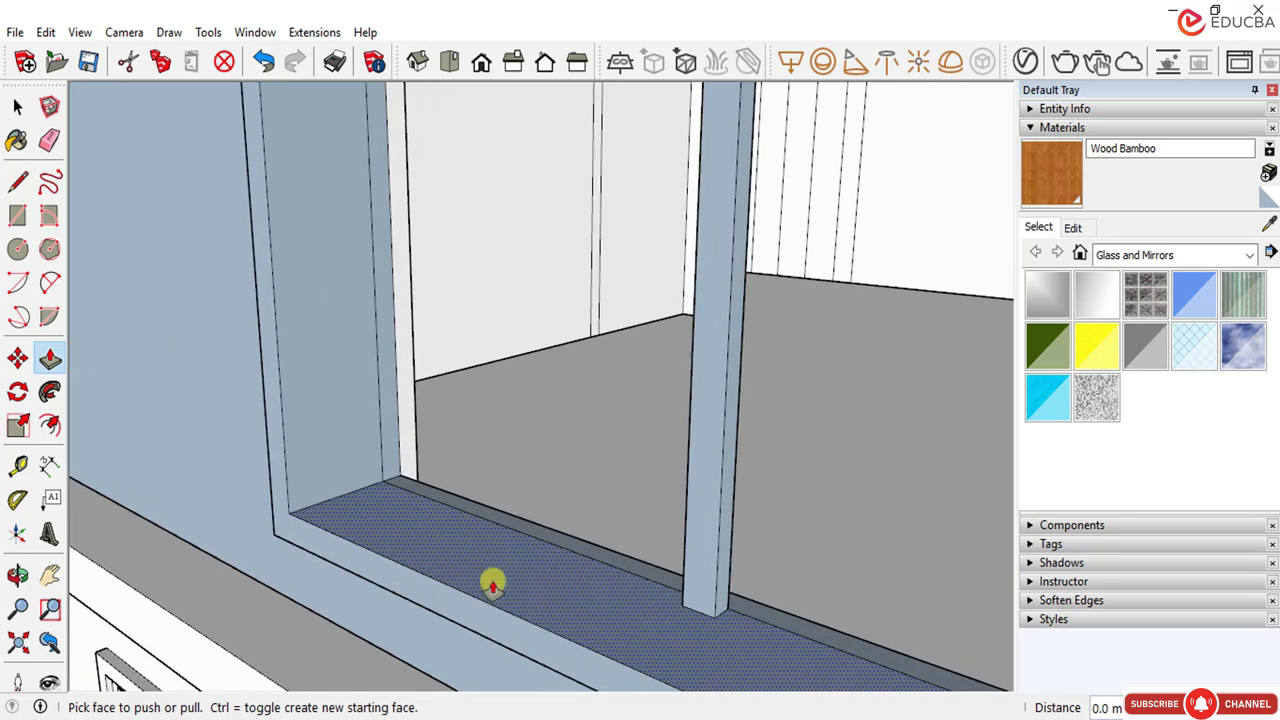
pyautogui.scroll(-3, 517, 457)
pyautogui.moveTo(494, 491); pyautogui.dragTo(563, 503, button='middle')
pyautogui.click(18, 107)
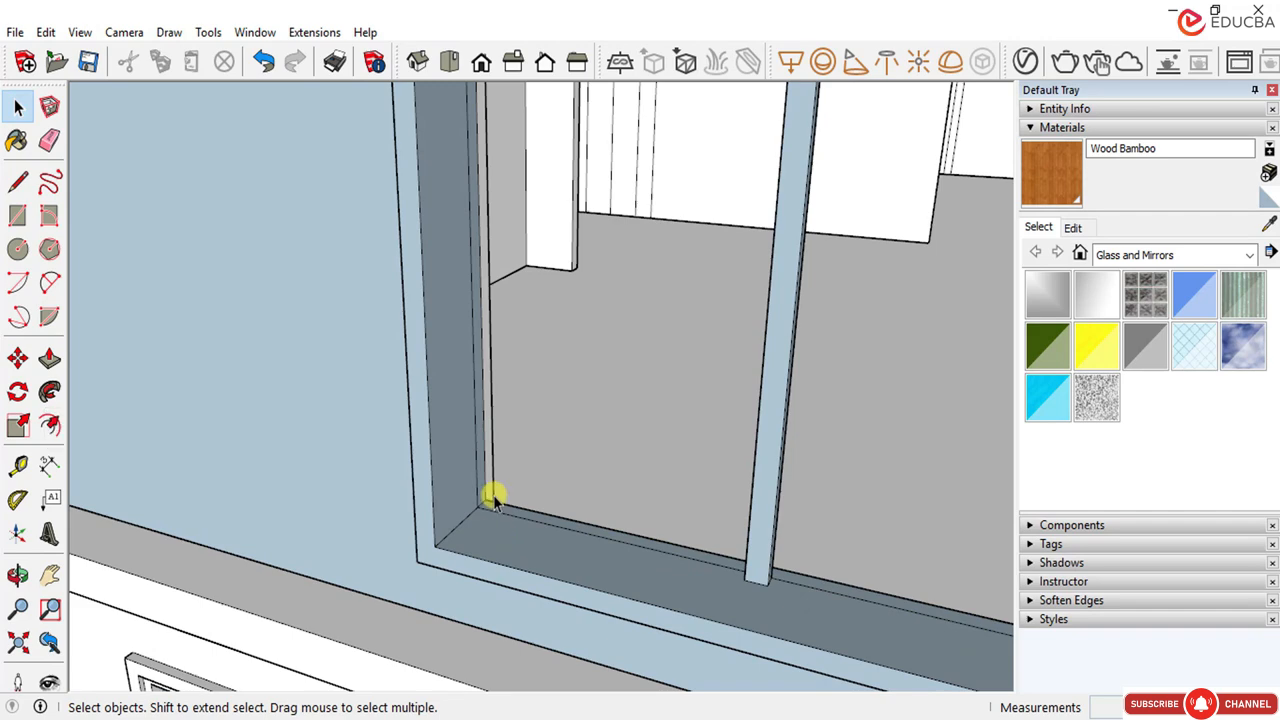
pyautogui.scroll(-2, 563, 482)
pyautogui.moveTo(522, 493)
pyautogui.mouseDown(button='middle')
pyautogui.moveTo(526, 517)
pyautogui.moveTo(531, 503)
pyautogui.mouseUp(button='middle')
pyautogui.scroll(2, 529, 535)
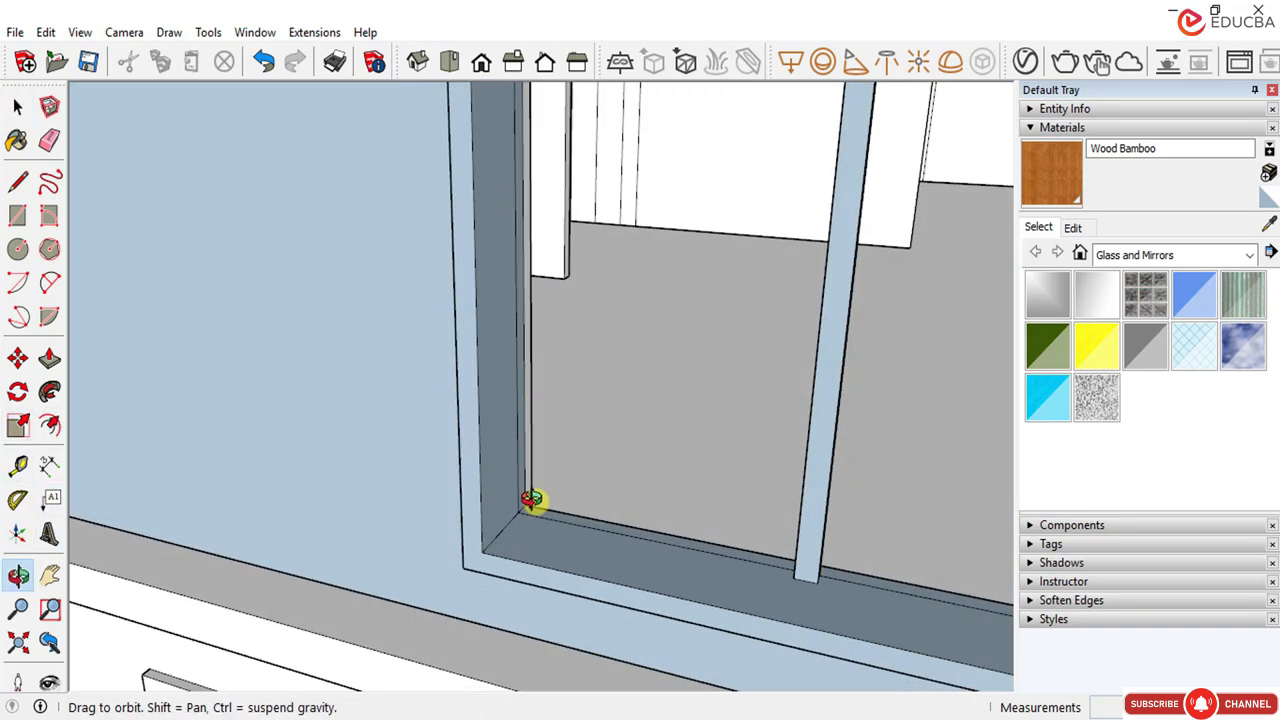
# Step: Draw a rectangle between opposite inner corners of the window to fill the pane opening left of the mullion
pyautogui.click(17, 218)
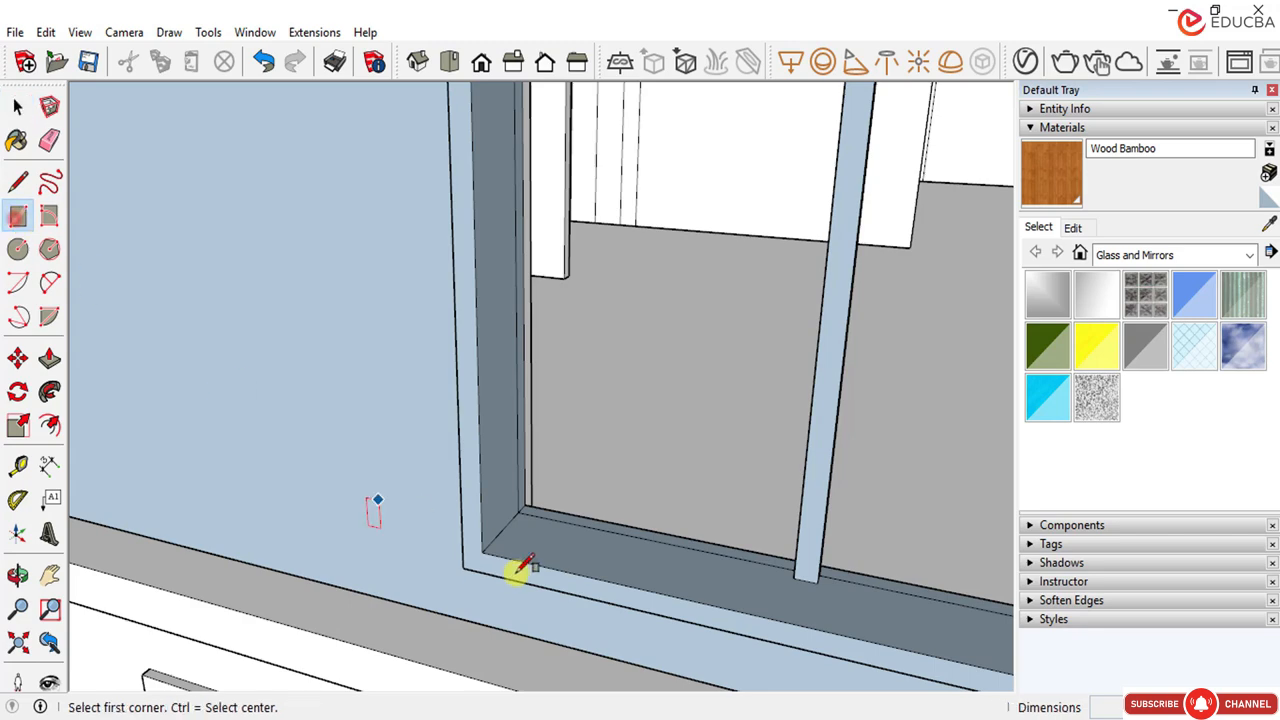
pyautogui.scroll(2, 527, 530)
pyautogui.click(514, 507)
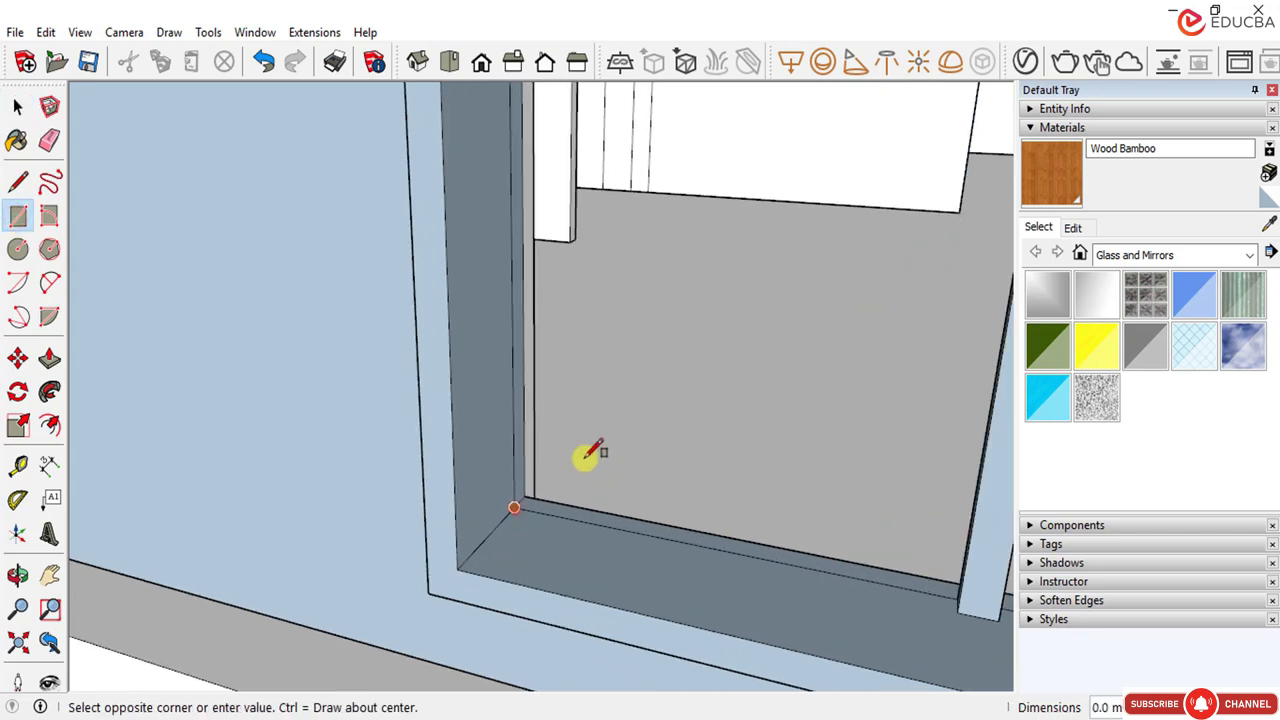
pyautogui.scroll(-4, 594, 543)
pyautogui.moveTo(697, 374); pyautogui.dragTo(771, 357, button='middle')
pyautogui.scroll(-2, 777, 400)
pyautogui.scroll(3, 862, 118)
pyautogui.scroll(5, 860, 120)
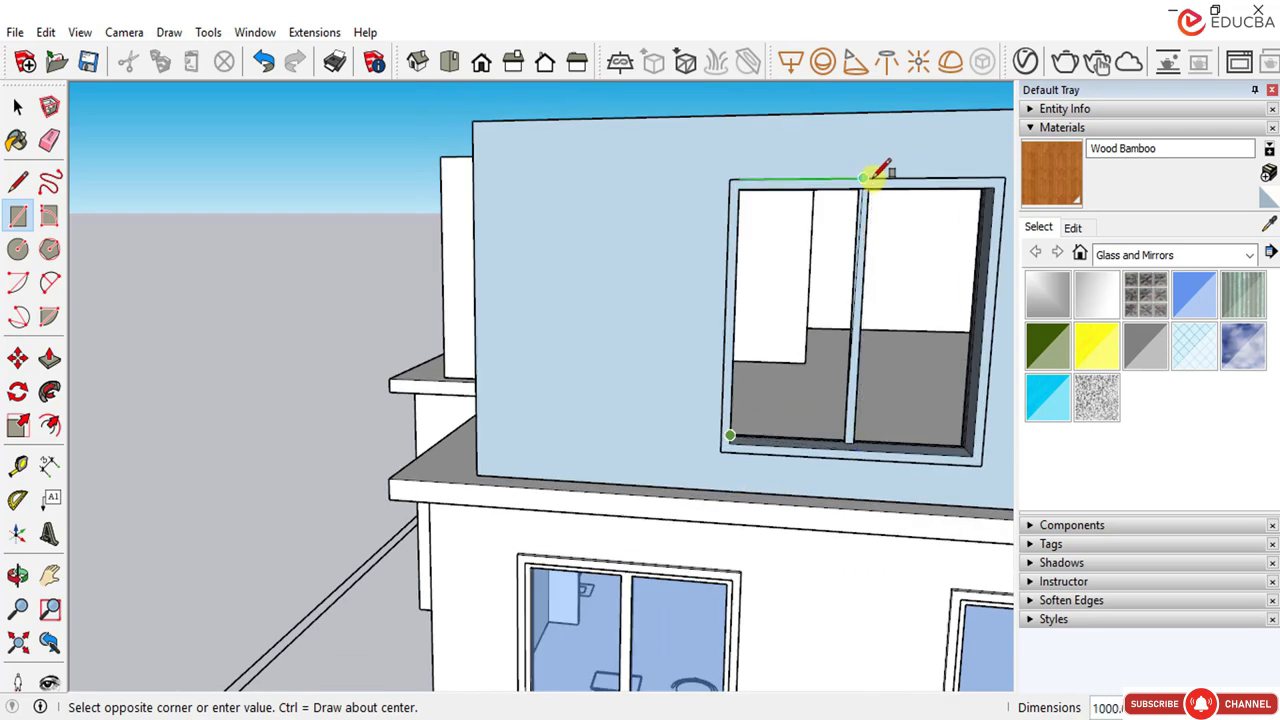
pyautogui.moveTo(860, 171); pyautogui.dragTo(886, 120, button='middle')
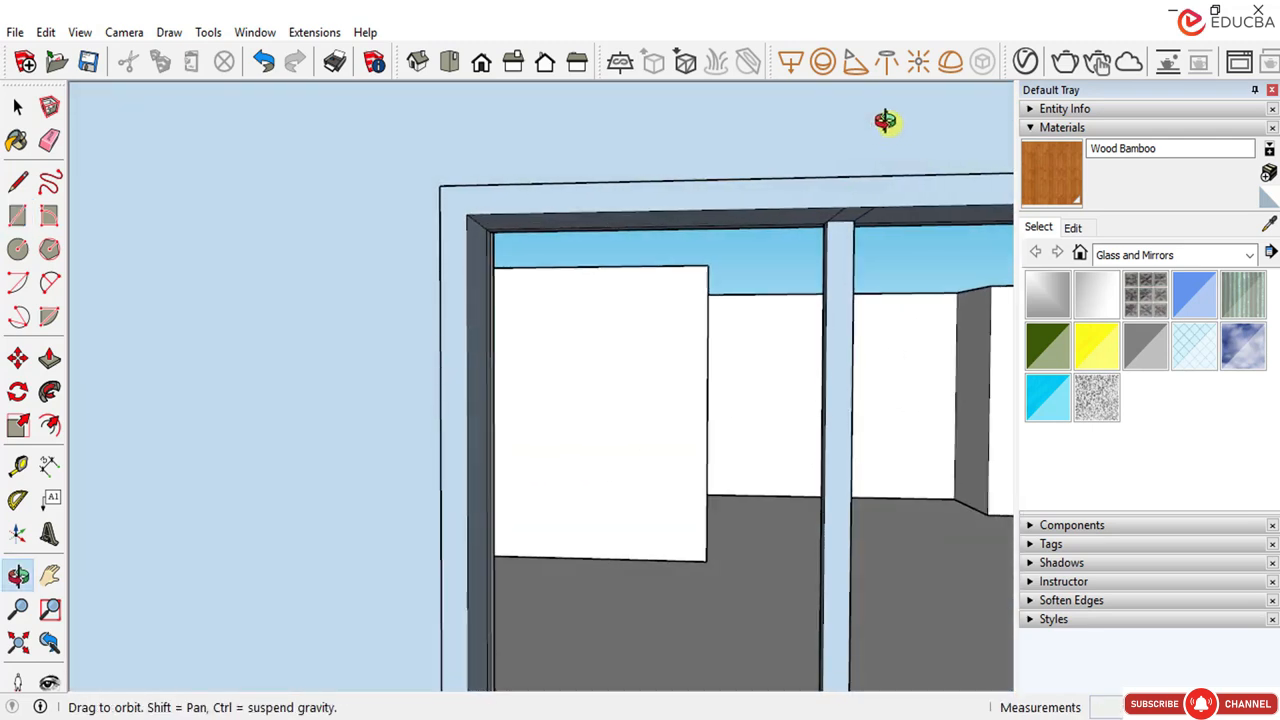
pyautogui.scroll(6, 837, 214)
pyautogui.scroll(1, 818, 215)
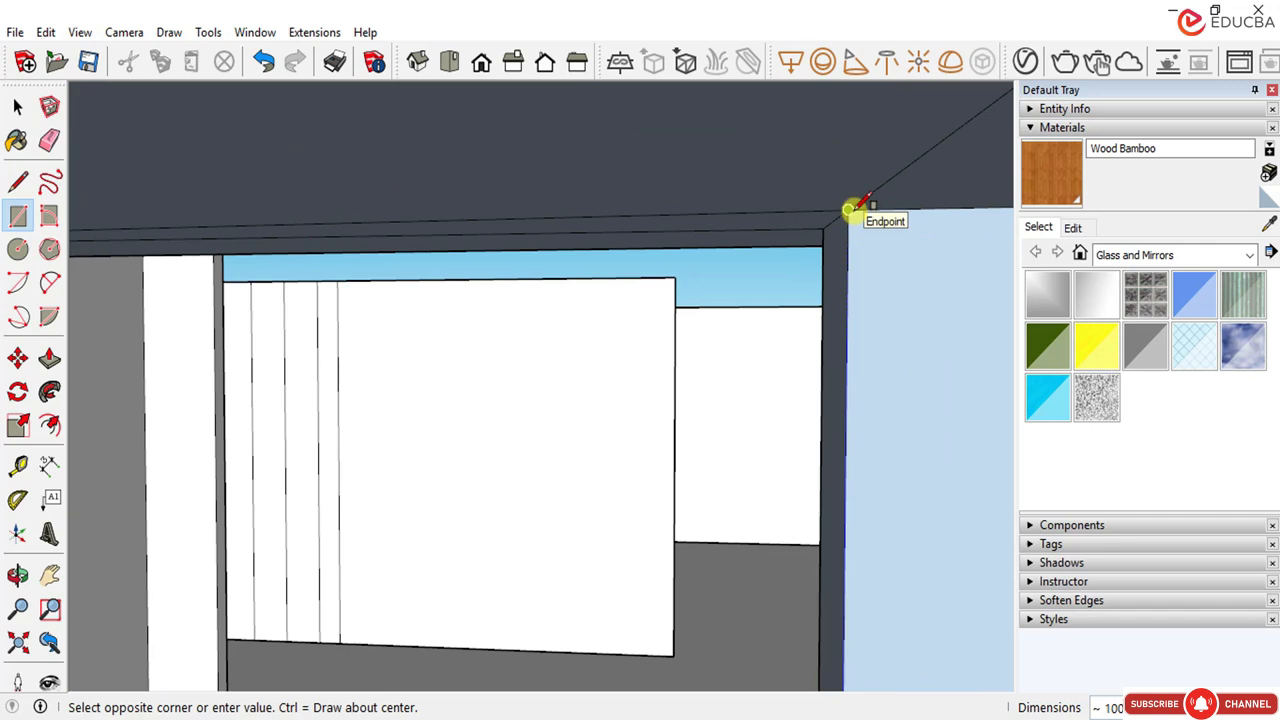
pyautogui.scroll(-3, 830, 230)
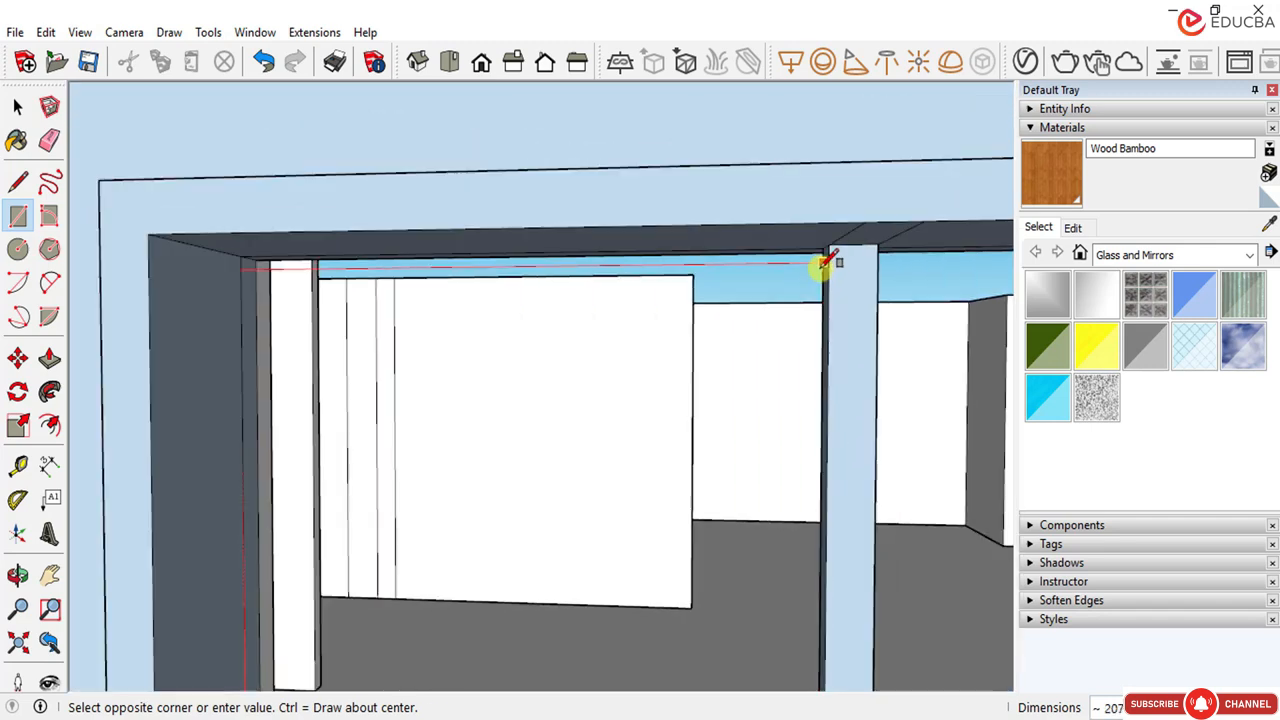
pyautogui.scroll(-5, 825, 262)
pyautogui.moveTo(766, 323); pyautogui.dragTo(729, 414, button='middle')
pyautogui.scroll(2, 733, 430)
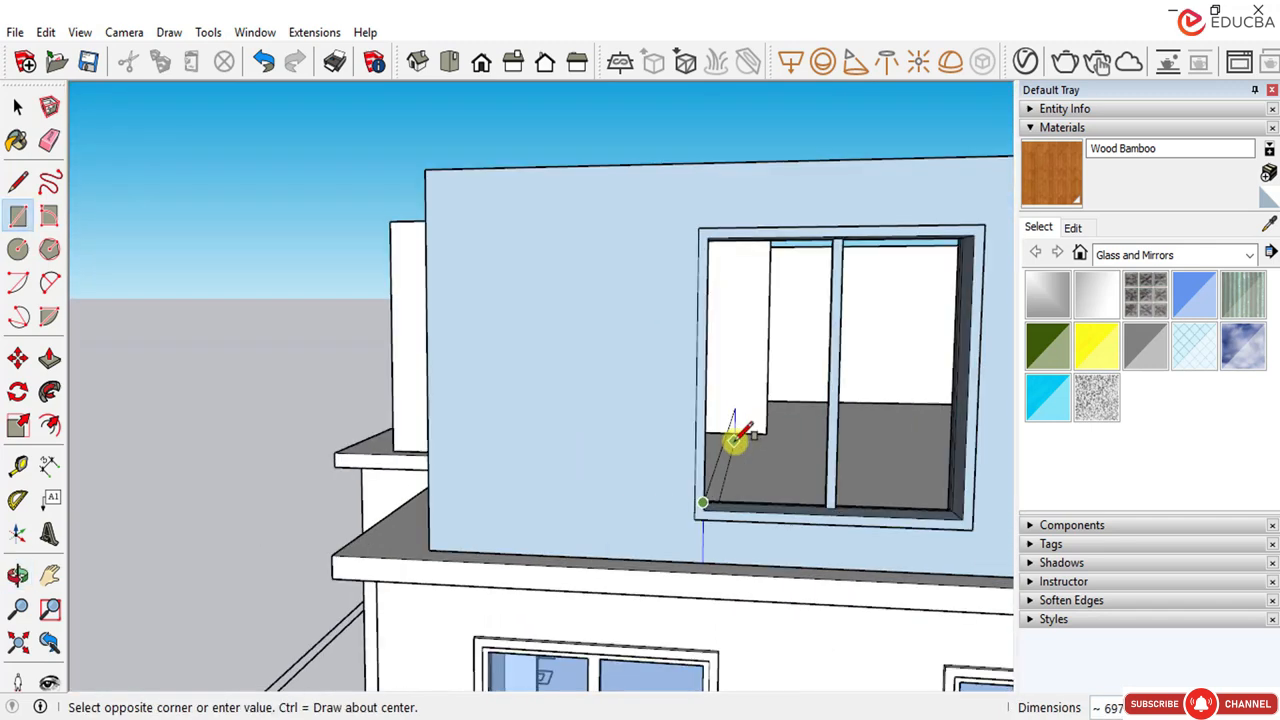
pyautogui.press('Escape')
pyautogui.scroll(5, 652, 349)
pyautogui.scroll(-3, 571, 280)
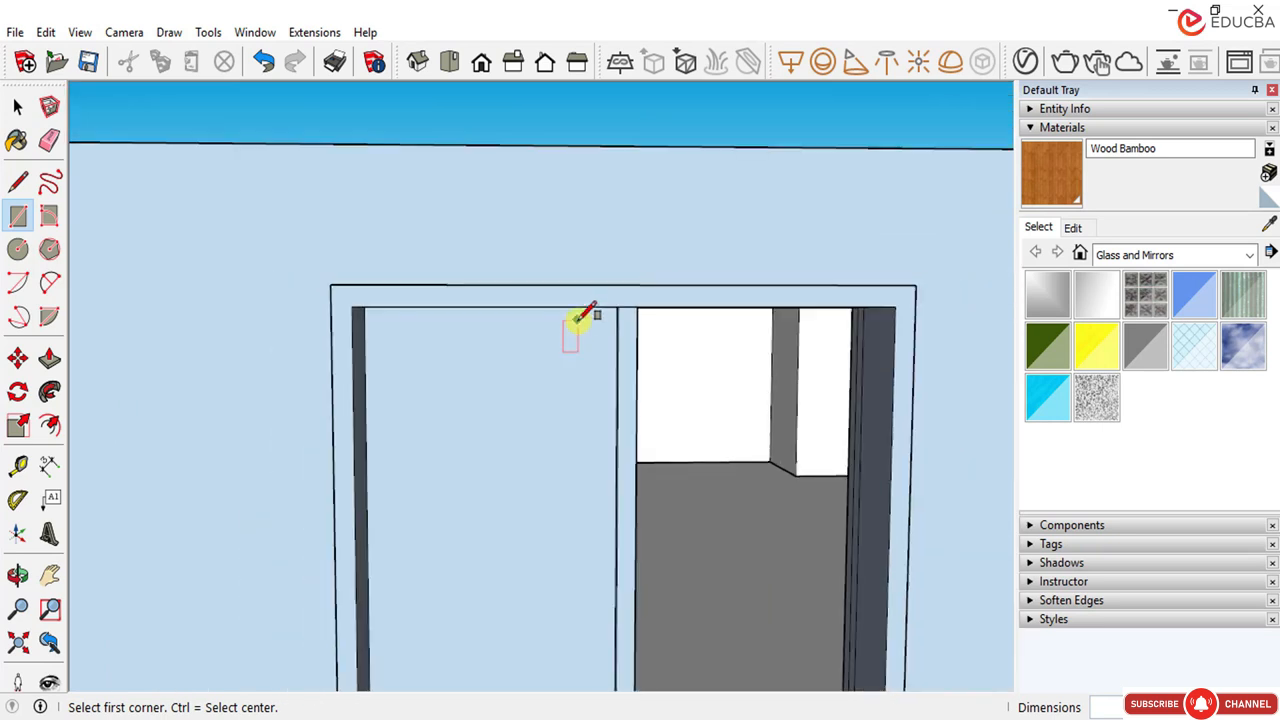
pyautogui.scroll(-2, 583, 318)
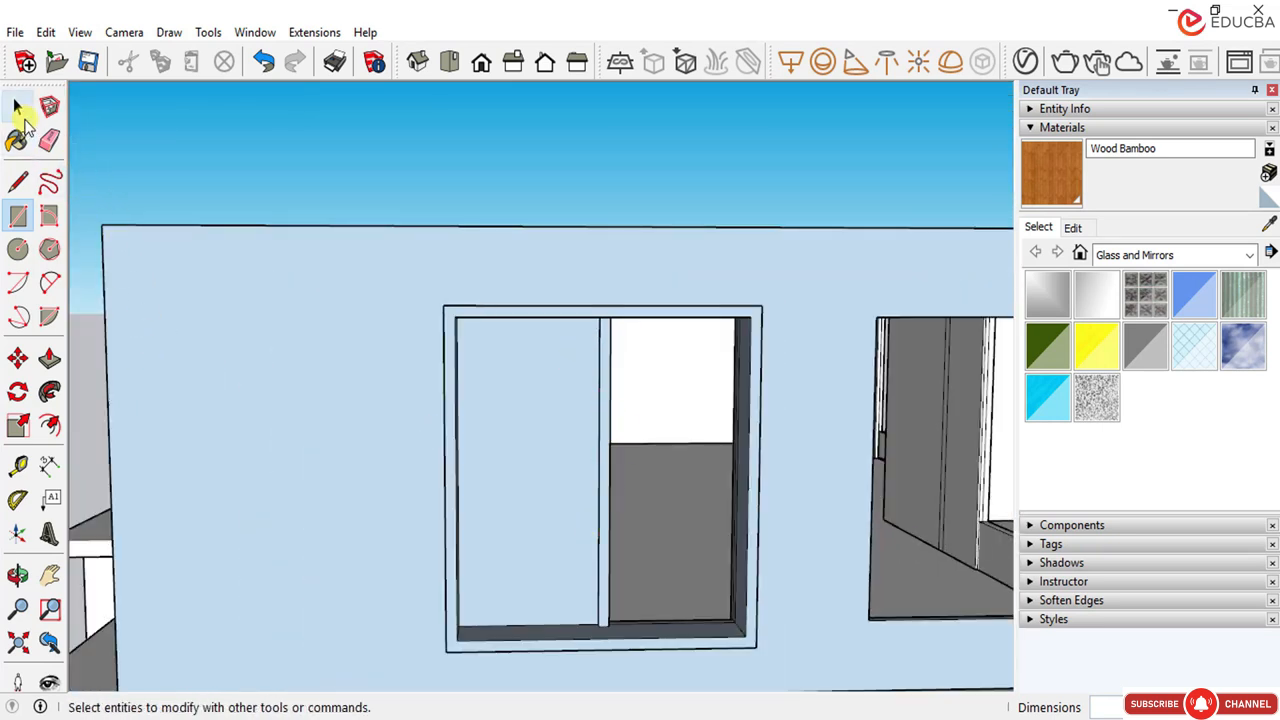
# Step: Draw a rectangle from the mullion's base to the opposite inner frame corner to fill the window's right pane opening
pyautogui.click(20, 110)
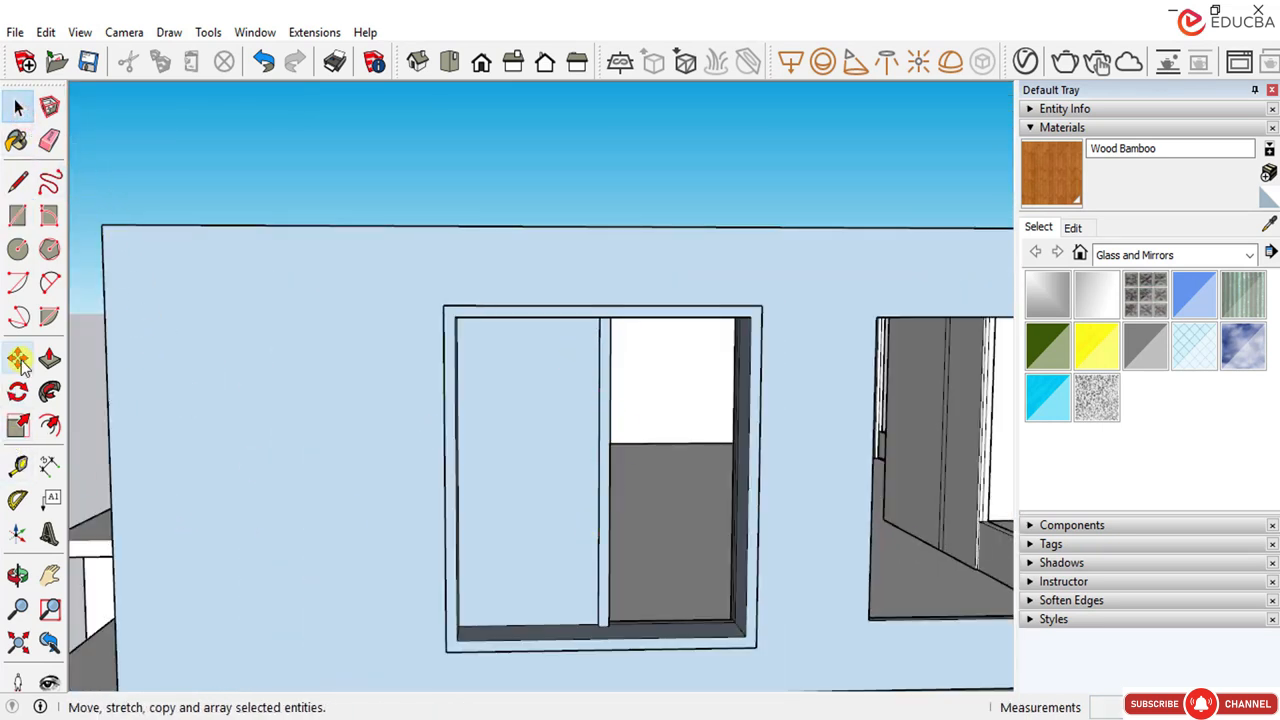
pyautogui.scroll(6, 560, 623)
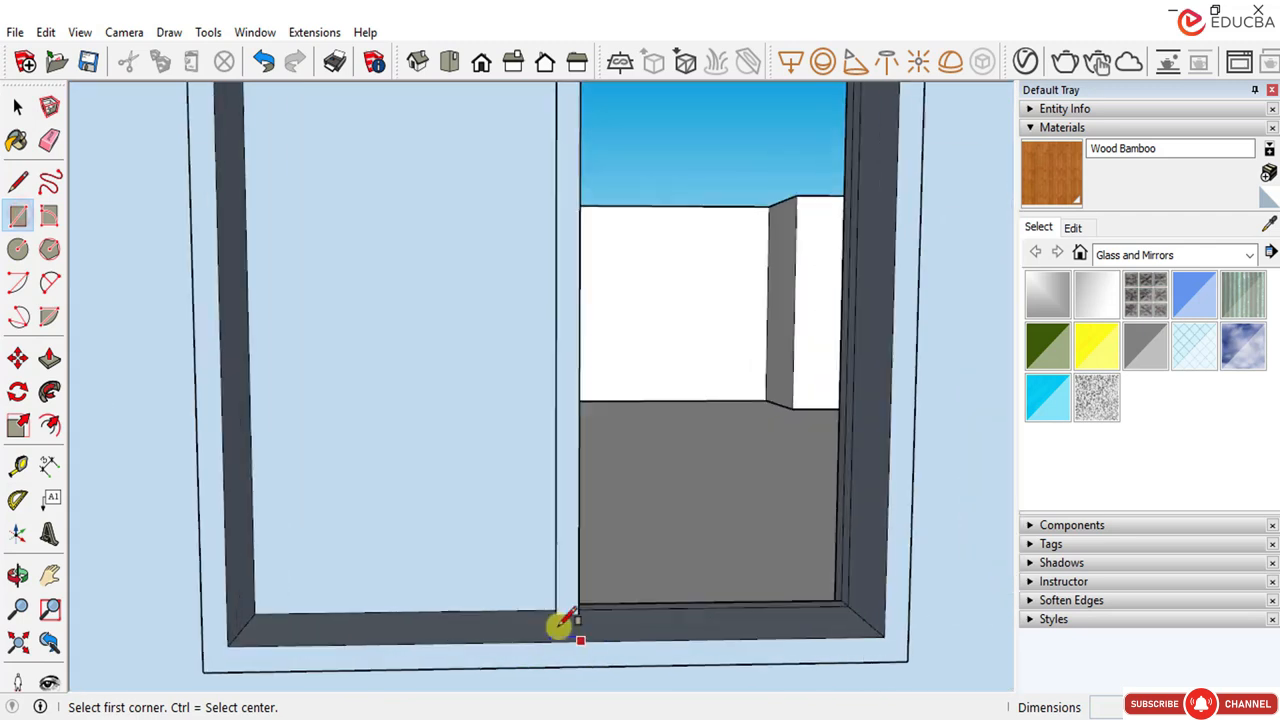
pyautogui.moveTo(586, 594)
pyautogui.mouseDown(button='middle')
pyautogui.moveTo(497, 620)
pyautogui.moveTo(491, 640)
pyautogui.moveTo(583, 603)
pyautogui.mouseUp(button='middle')
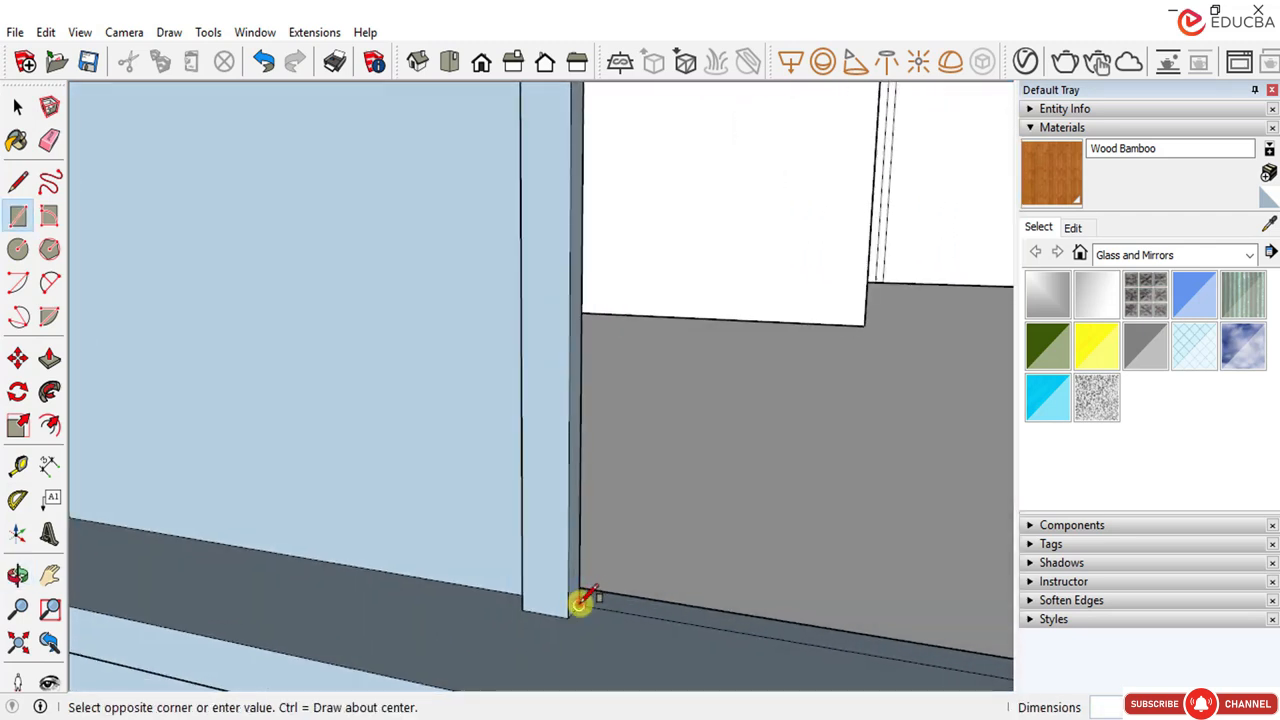
pyautogui.scroll(-5, 581, 603)
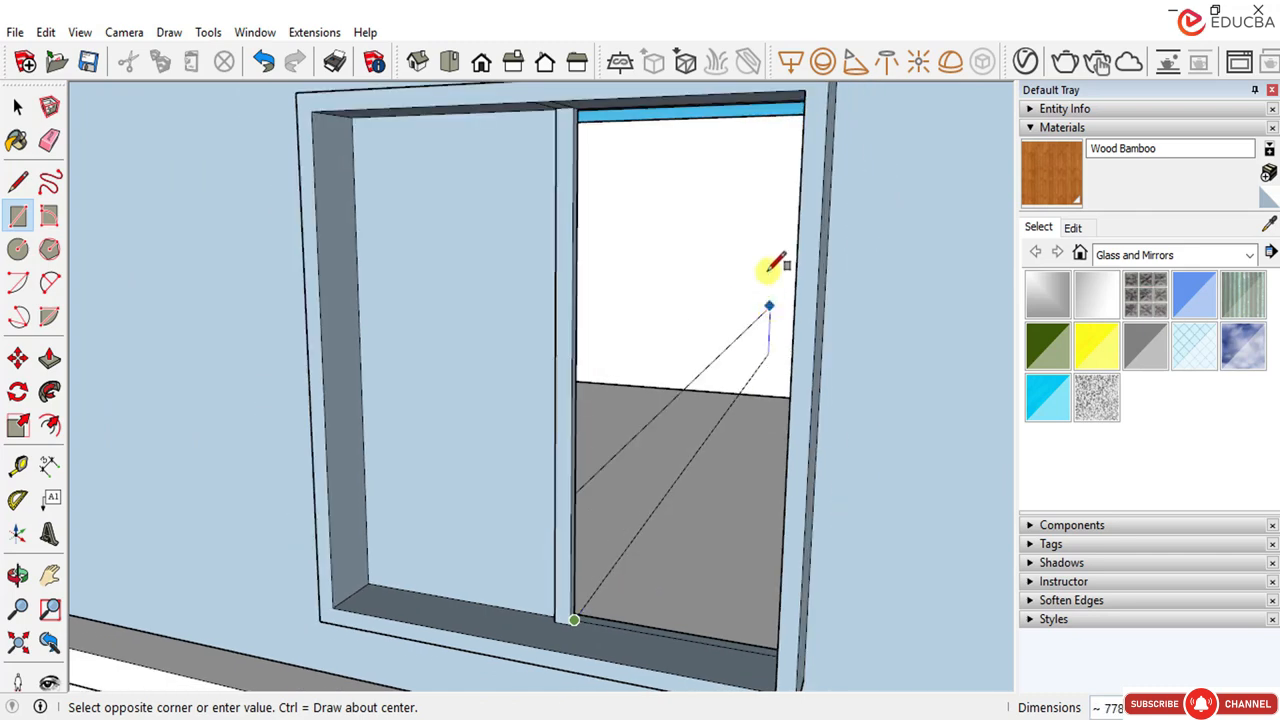
pyautogui.moveTo(770, 265); pyautogui.dragTo(651, 286, button='middle')
pyautogui.scroll(-4, 683, 325)
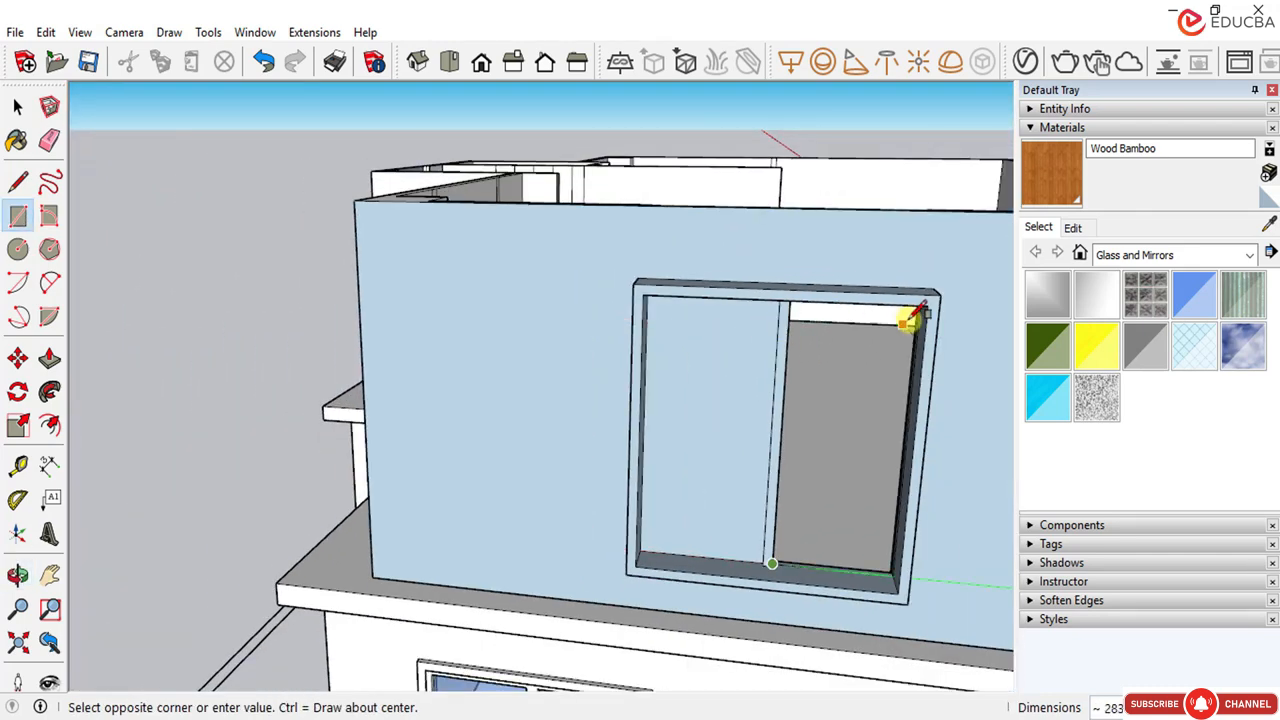
pyautogui.scroll(6, 910, 318)
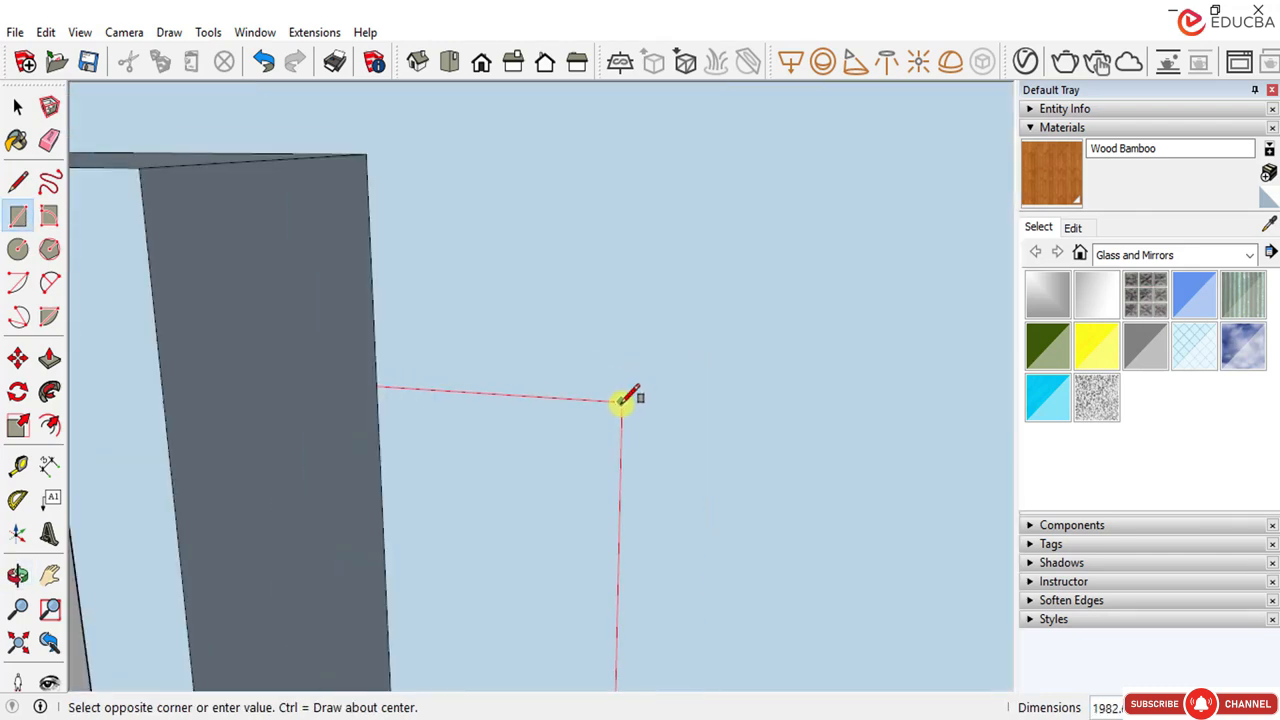
pyautogui.scroll(-5, 620, 397)
pyautogui.moveTo(617, 394); pyautogui.dragTo(517, 309, button='middle')
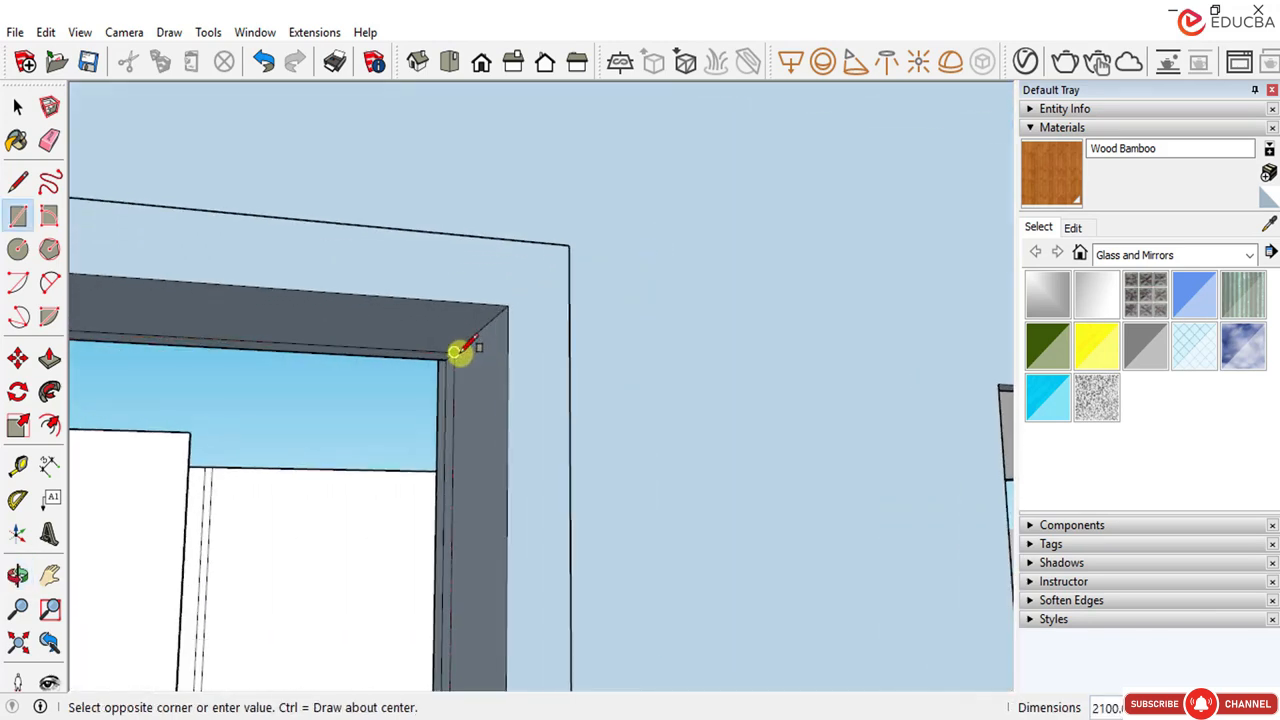
pyautogui.click(455, 350)
pyautogui.scroll(-5, 766, 294)
pyautogui.moveTo(634, 366); pyautogui.dragTo(471, 491, button='middle')
# Step: Sample Translucent Glass Blue from a ground-floor window and paint both panes of the upper-floor window with it
pyautogui.click(17, 104)
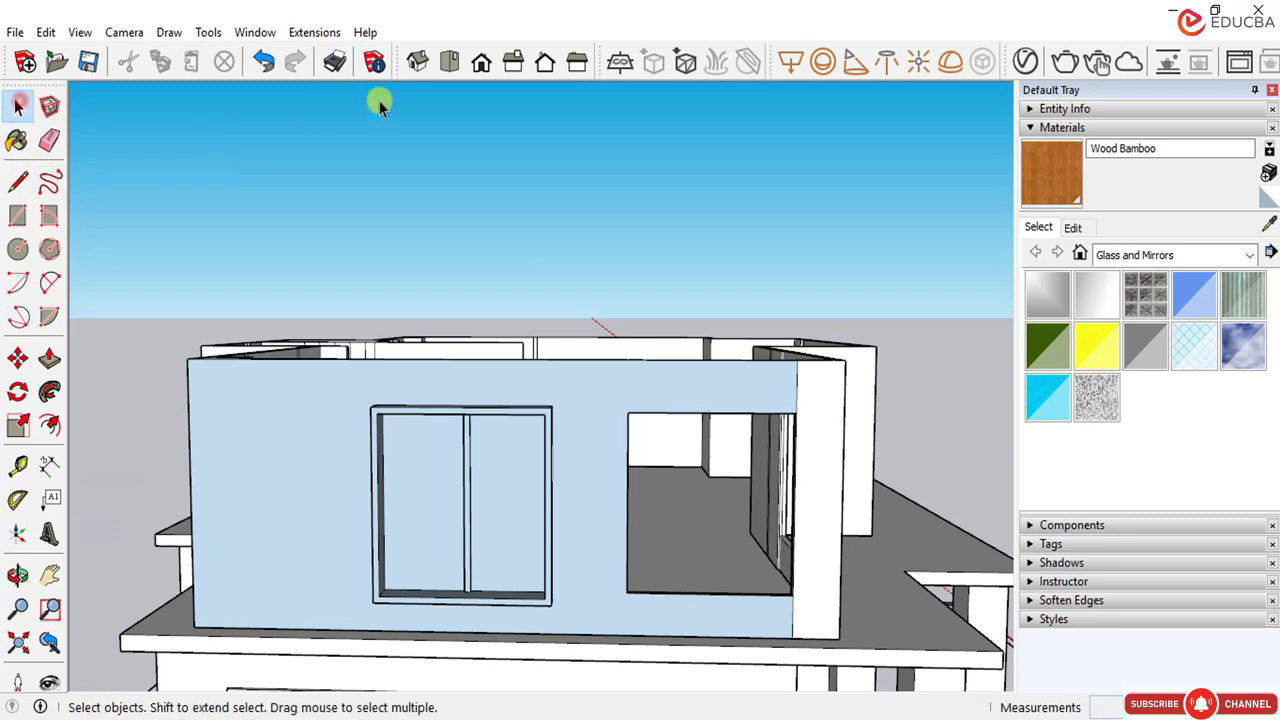
pyautogui.scroll(-10, 400, 277)
pyautogui.moveTo(400, 277); pyautogui.dragTo(347, 355, button='middle')
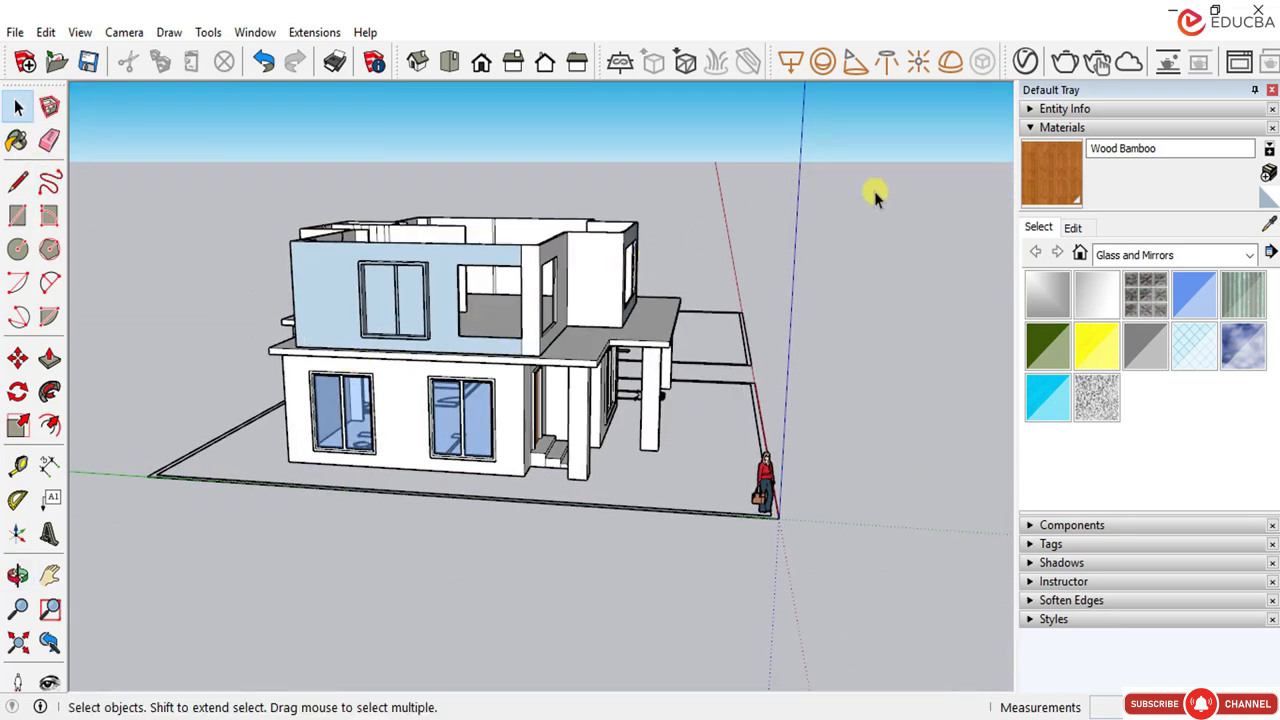
pyautogui.click(1267, 226)
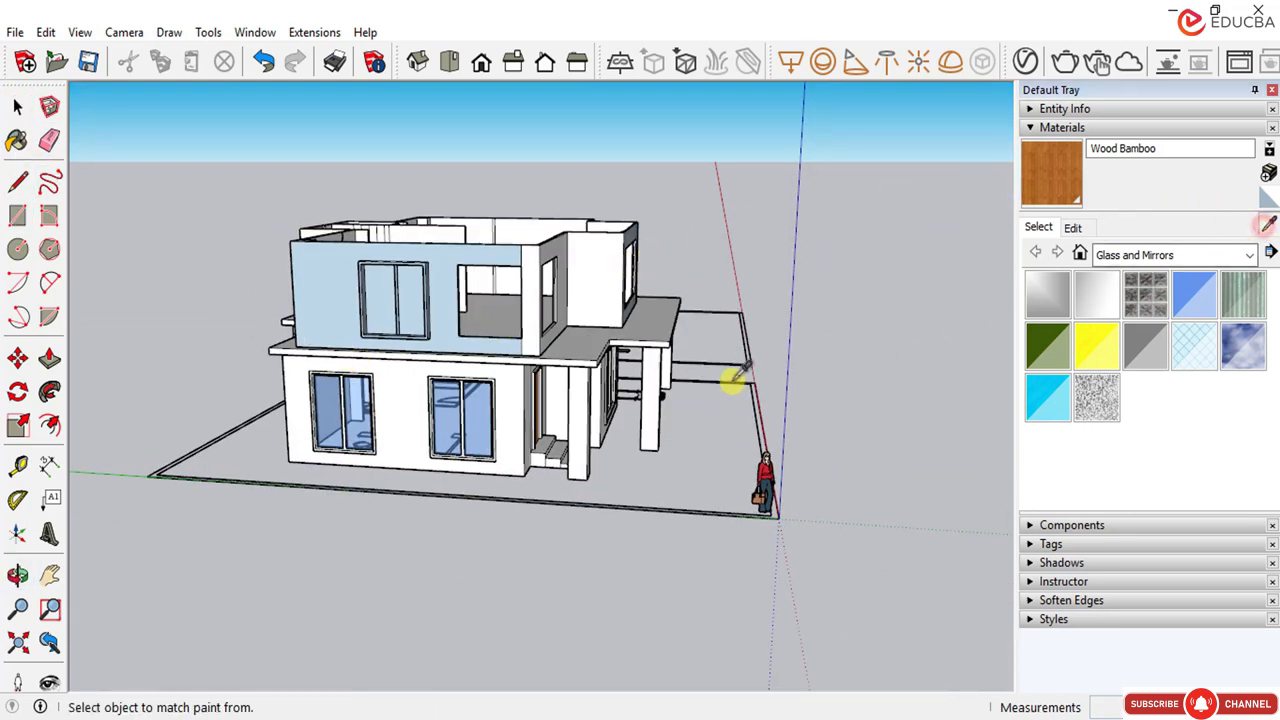
pyautogui.scroll(4, 372, 419)
pyautogui.click(306, 398)
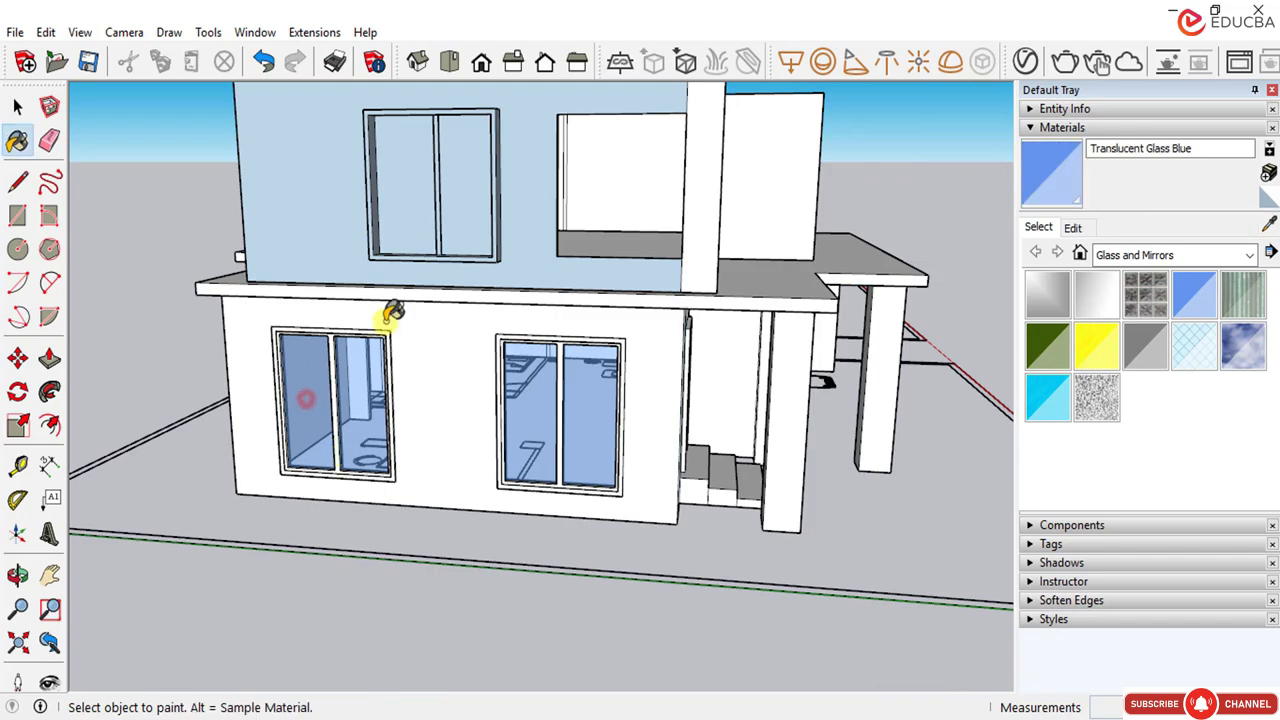
pyautogui.click(402, 214)
pyautogui.moveTo(452, 270)
pyautogui.mouseDown(button='middle')
pyautogui.moveTo(397, 309)
pyautogui.moveTo(374, 354)
pyautogui.moveTo(418, 275)
pyautogui.mouseUp(button='middle')
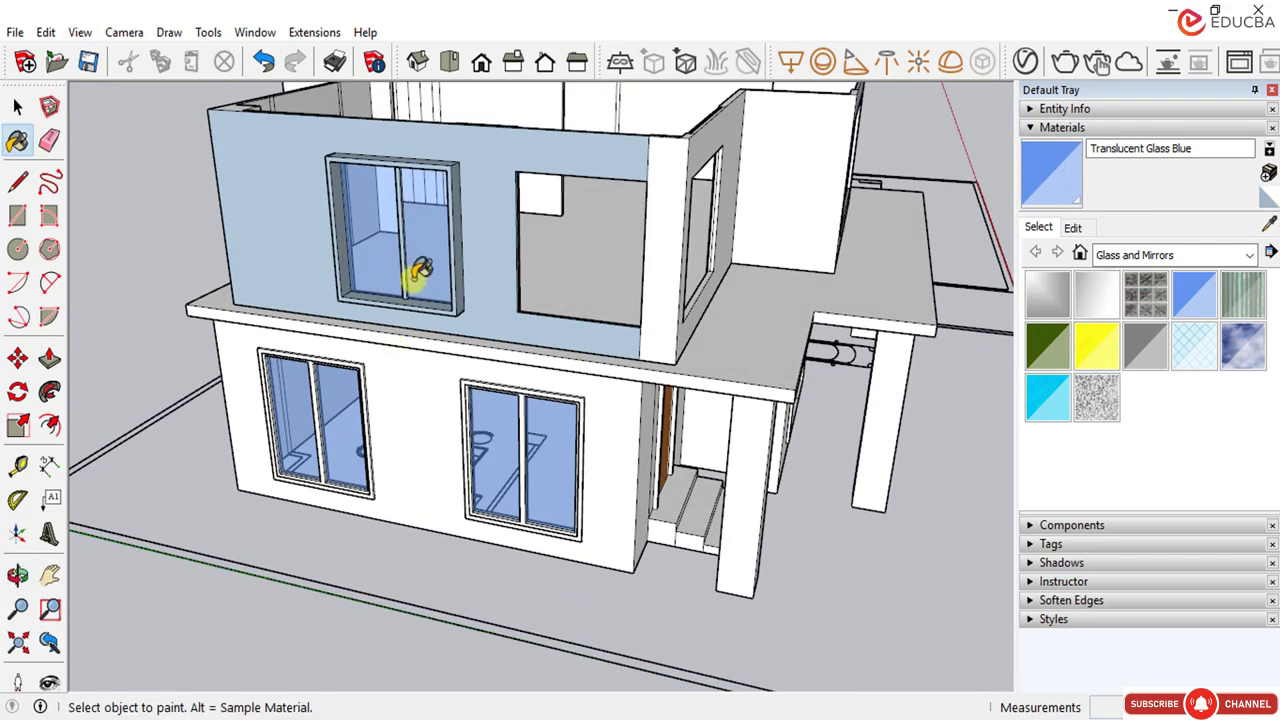
# Step: Compare the ground-floor window frames with the glazed upper-floor window and inspect the neighbouring empty opening
pyautogui.scroll(6, 343, 420)
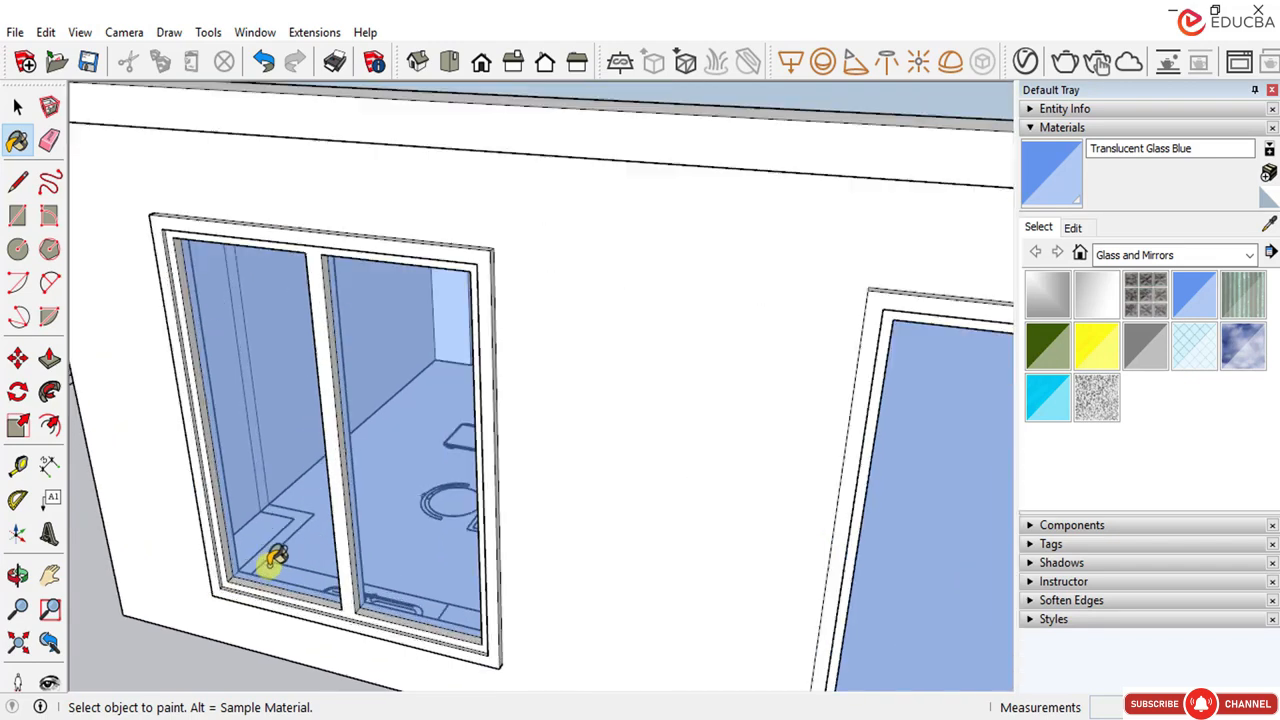
pyautogui.scroll(3, 300, 580)
pyautogui.scroll(-6, 329, 594)
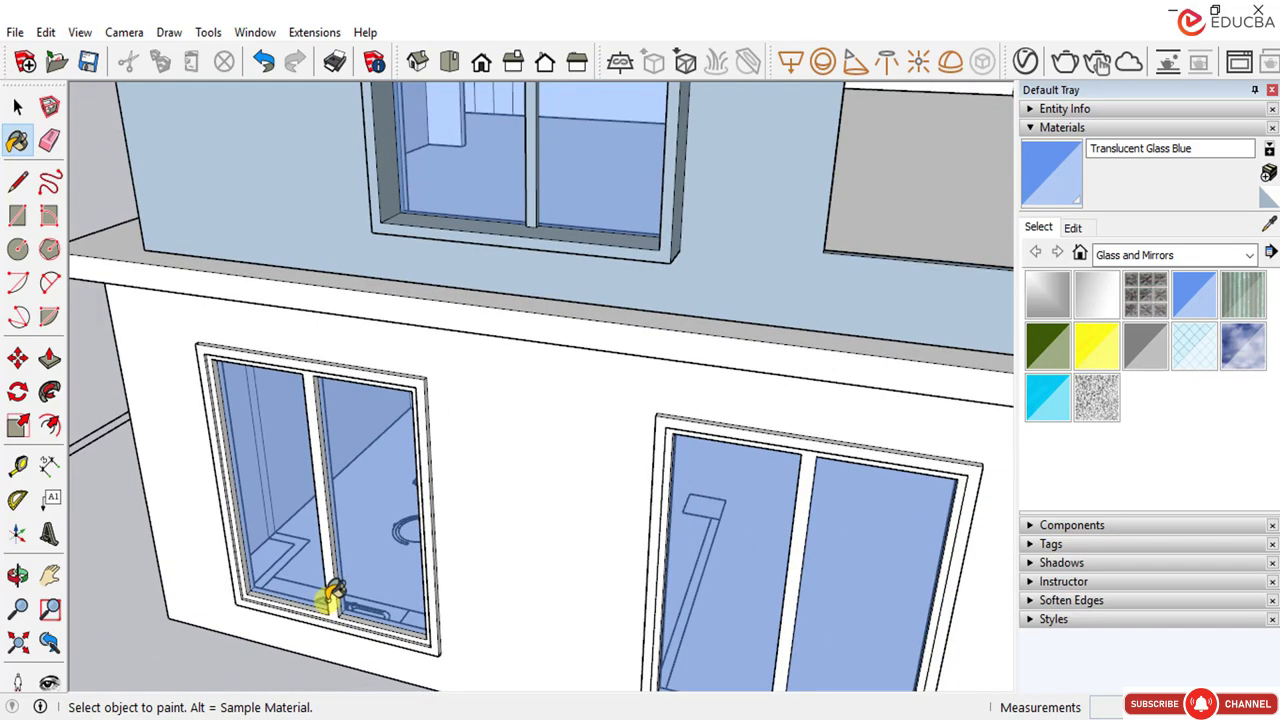
pyautogui.scroll(-5, 430, 300)
pyautogui.moveTo(437, 286); pyautogui.dragTo(432, 240, button='middle')
pyautogui.scroll(4, 597, 265)
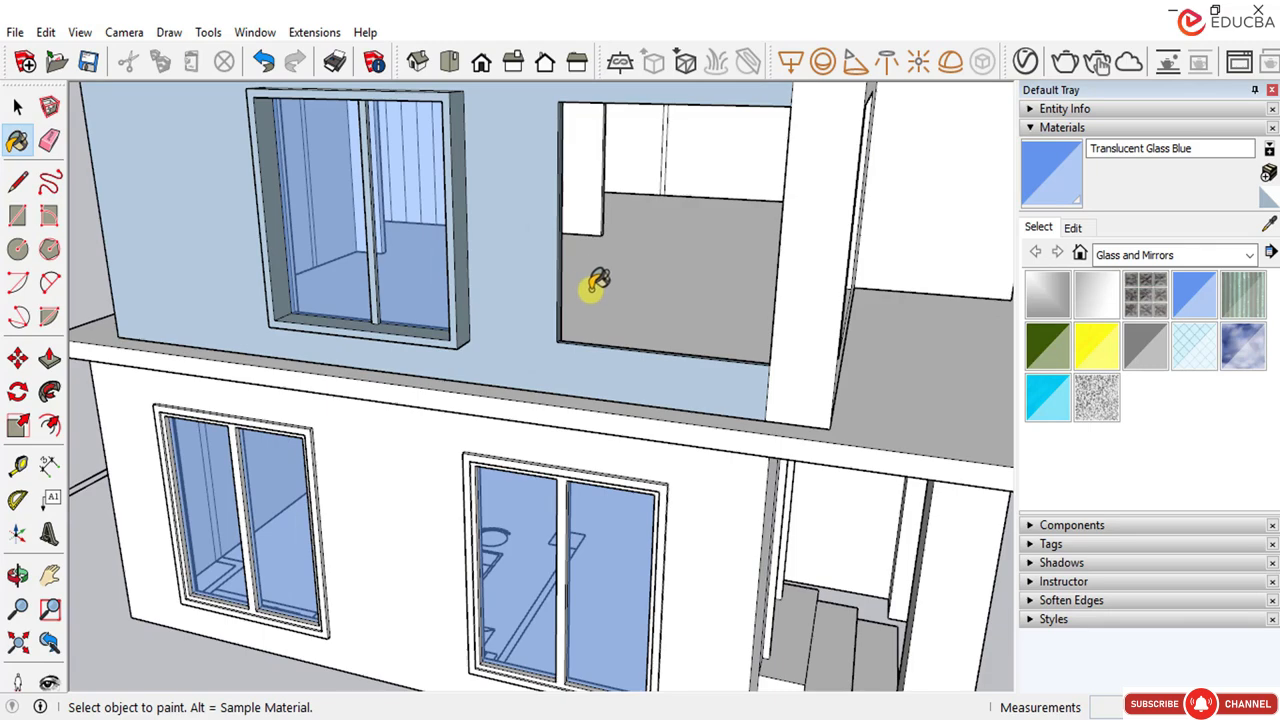
pyautogui.scroll(-2, 577, 260)
pyautogui.moveTo(612, 232); pyautogui.dragTo(548, 258, button='middle')
pyautogui.click(18, 106)
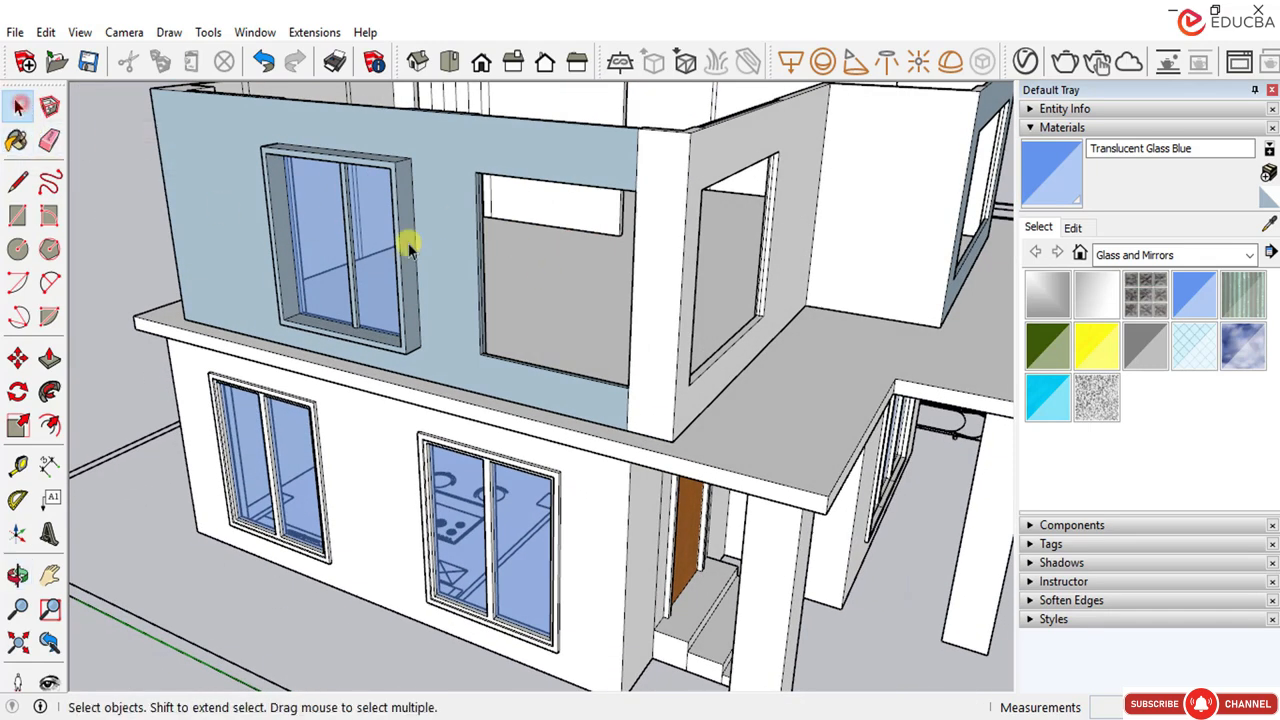
pyautogui.moveTo(408, 243)
pyautogui.mouseDown(button='middle')
pyautogui.moveTo(391, 229)
pyautogui.moveTo(205, 284)
pyautogui.mouseUp(button='middle')
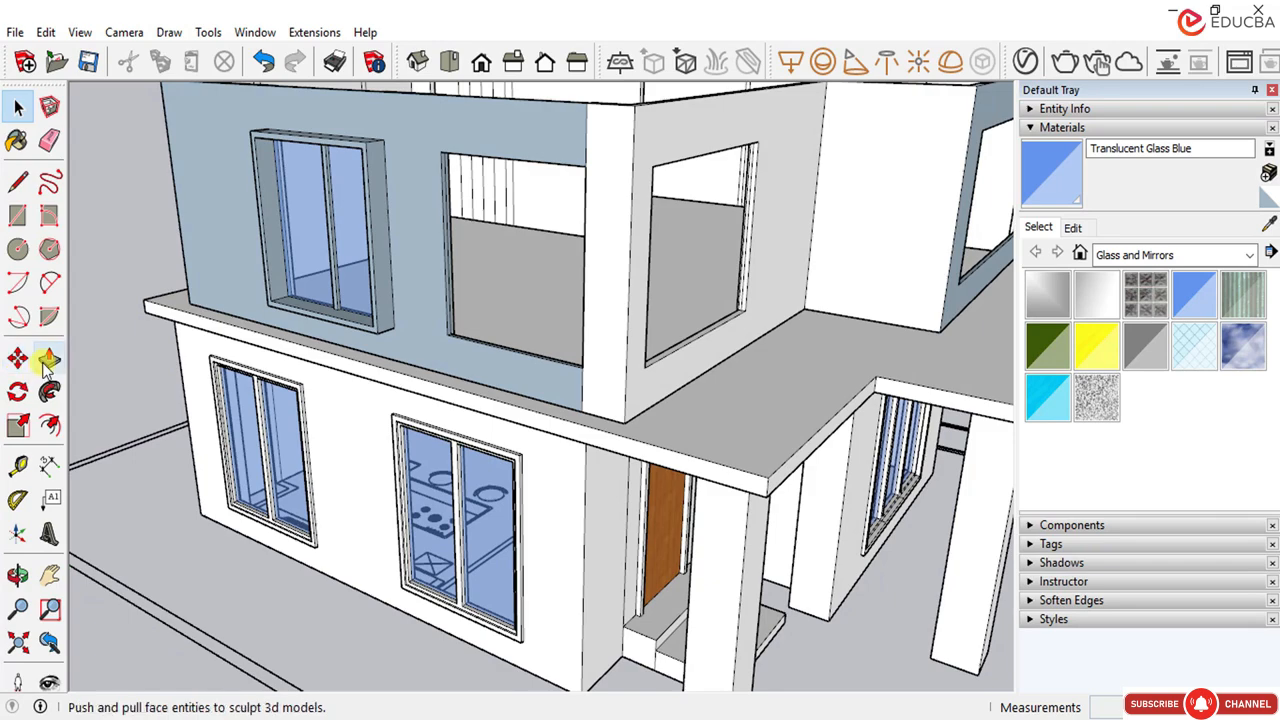
# Step: Draw a vertical line from the middle of the second opening's top edge to its bottom edge, closing the opening with two faces
pyautogui.click(50, 425)
pyautogui.scroll(5, 500, 160)
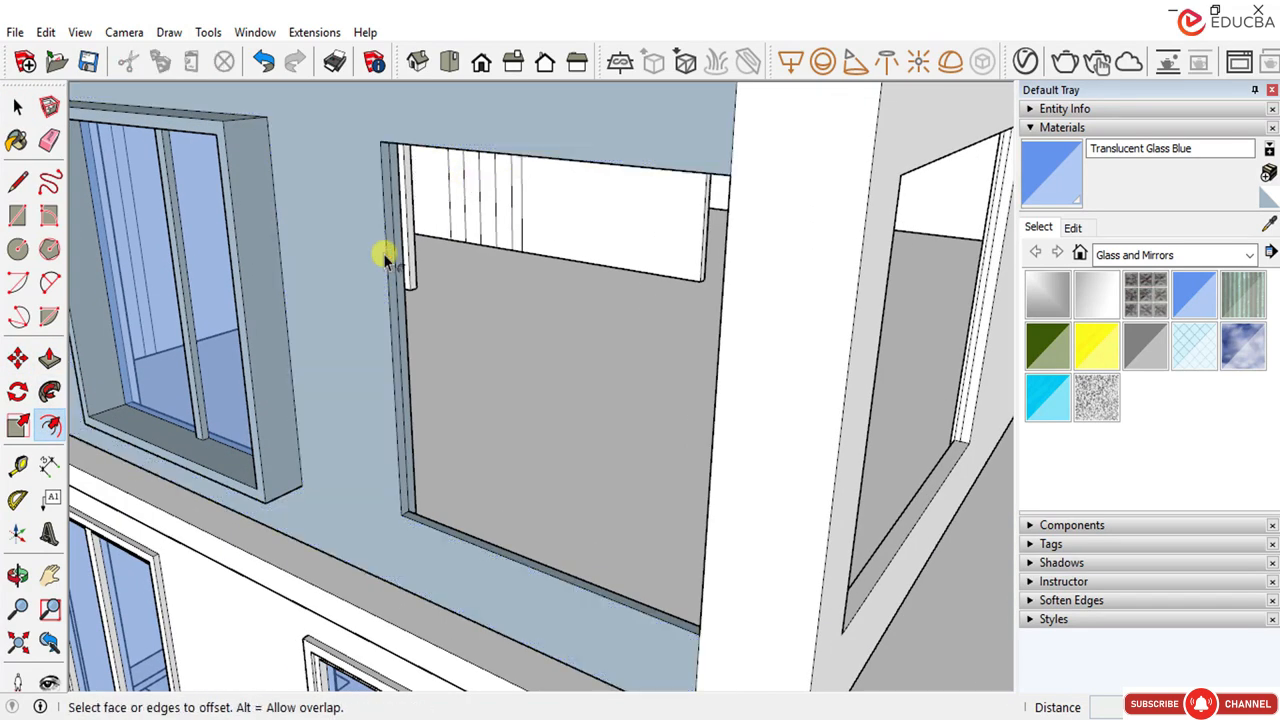
pyautogui.click(195, 170)
pyautogui.click(18, 108)
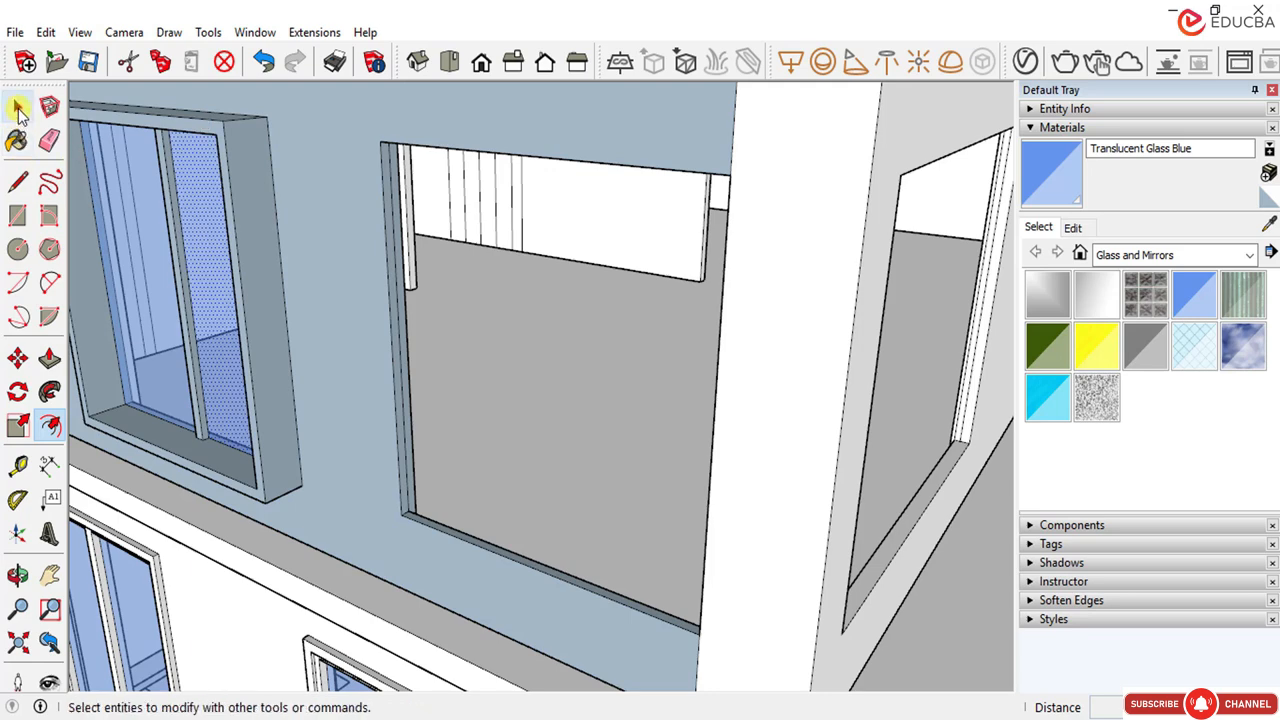
pyautogui.click(20, 184)
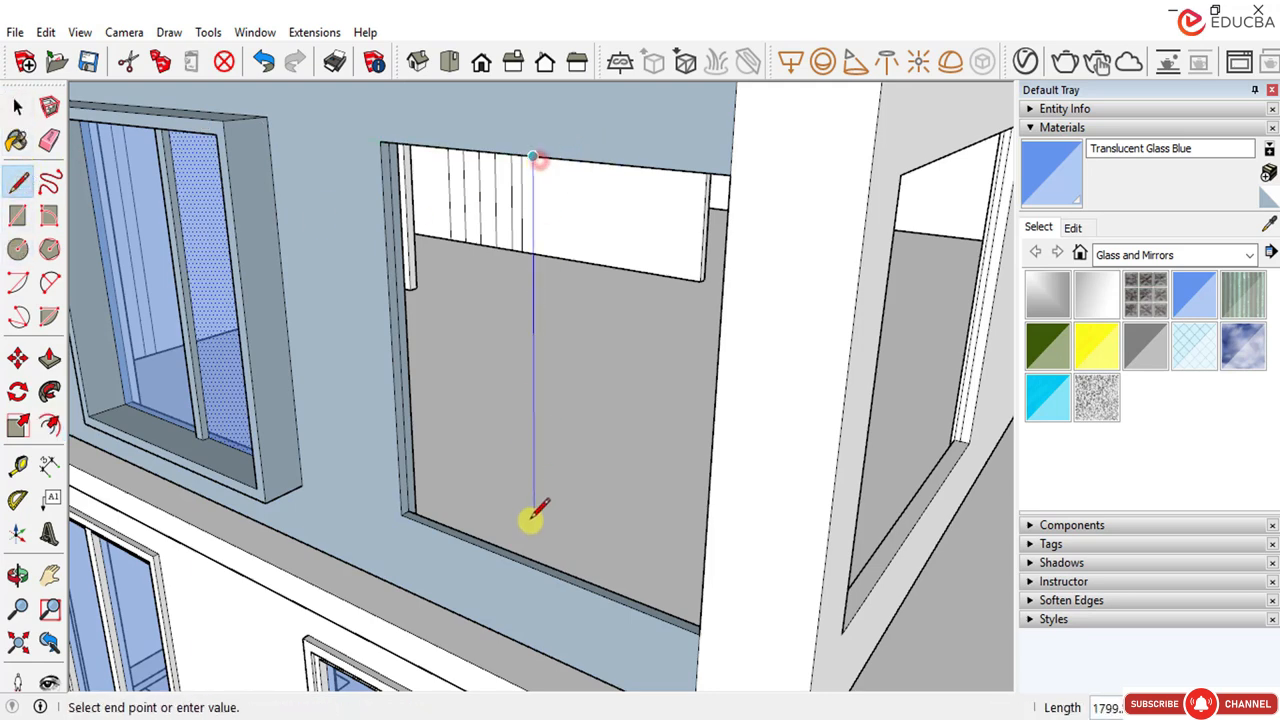
pyautogui.click(537, 568)
pyautogui.moveTo(555, 403); pyautogui.dragTo(507, 372, button='middle')
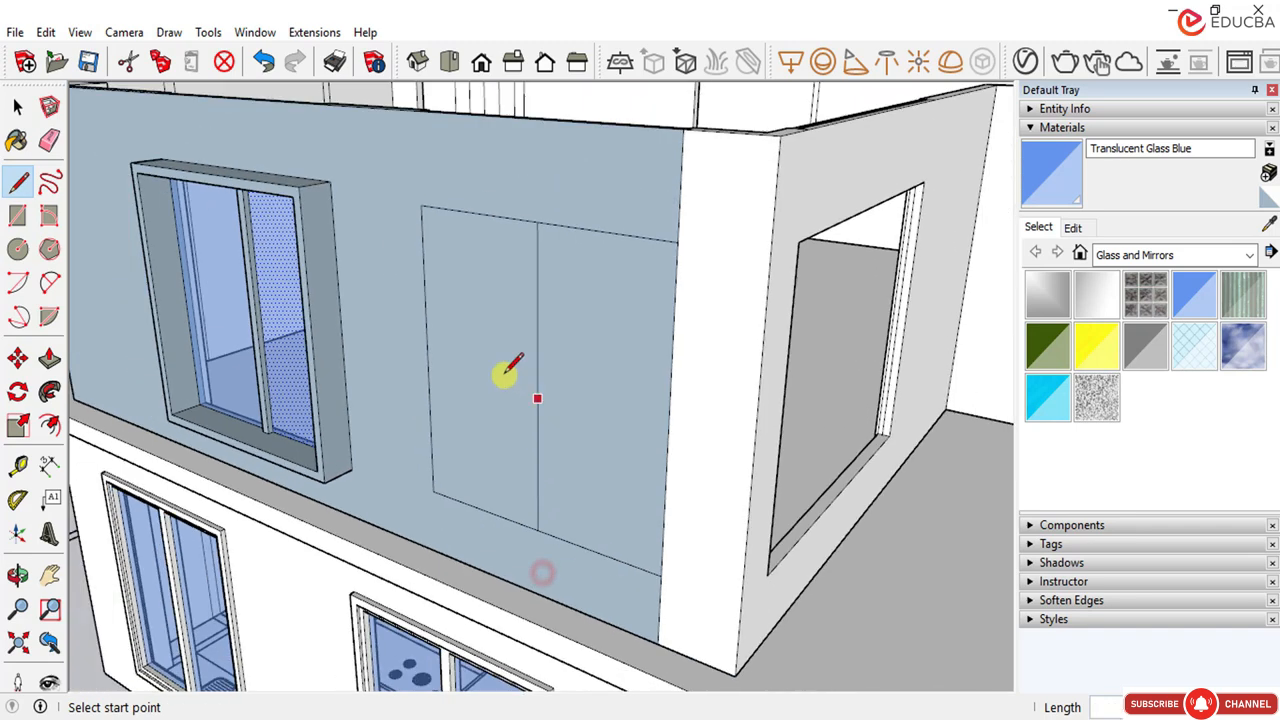
pyautogui.click(18, 108)
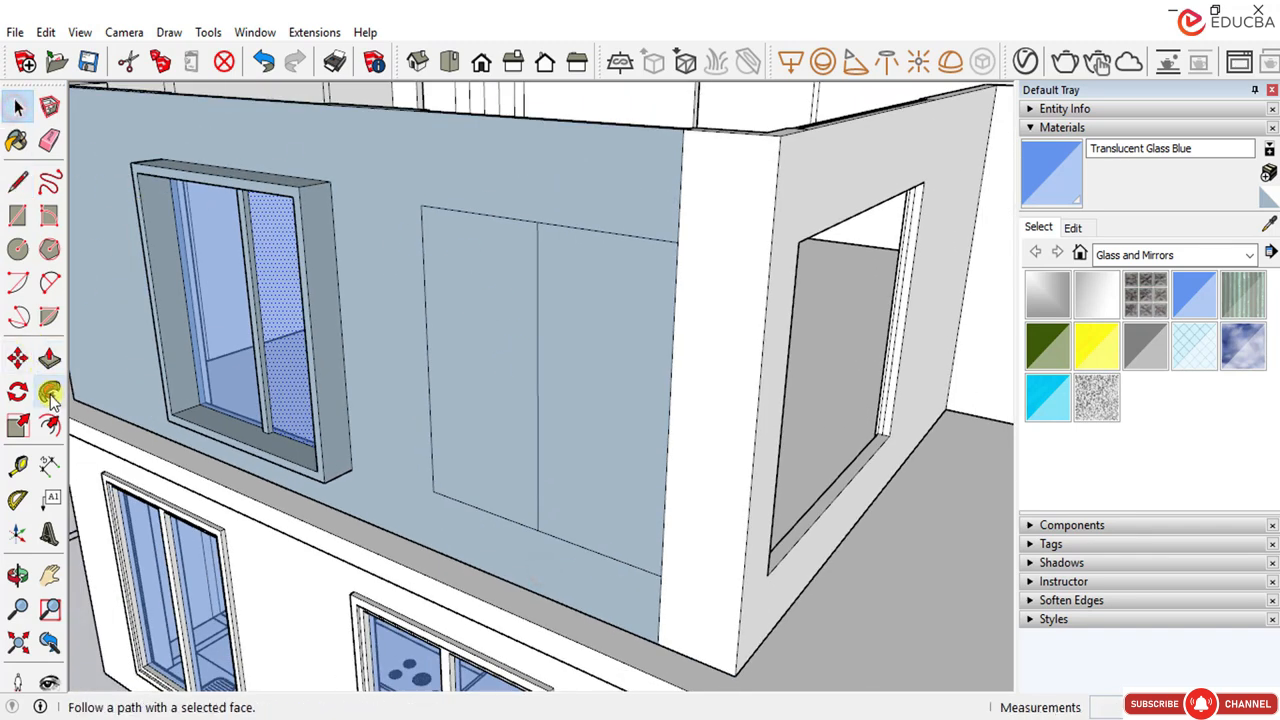
# Step: Try to offset the outline of the second opening's left half inward
pyautogui.click(52, 427)
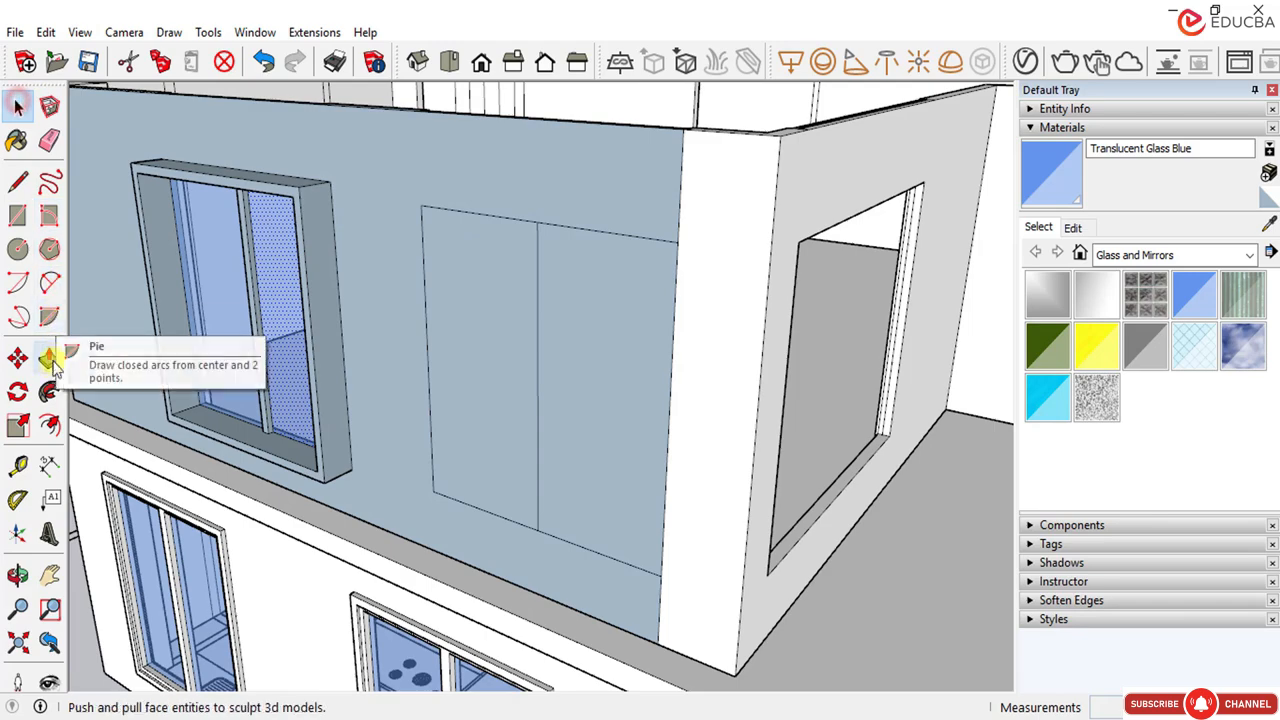
pyautogui.click(55, 397)
pyautogui.click(53, 426)
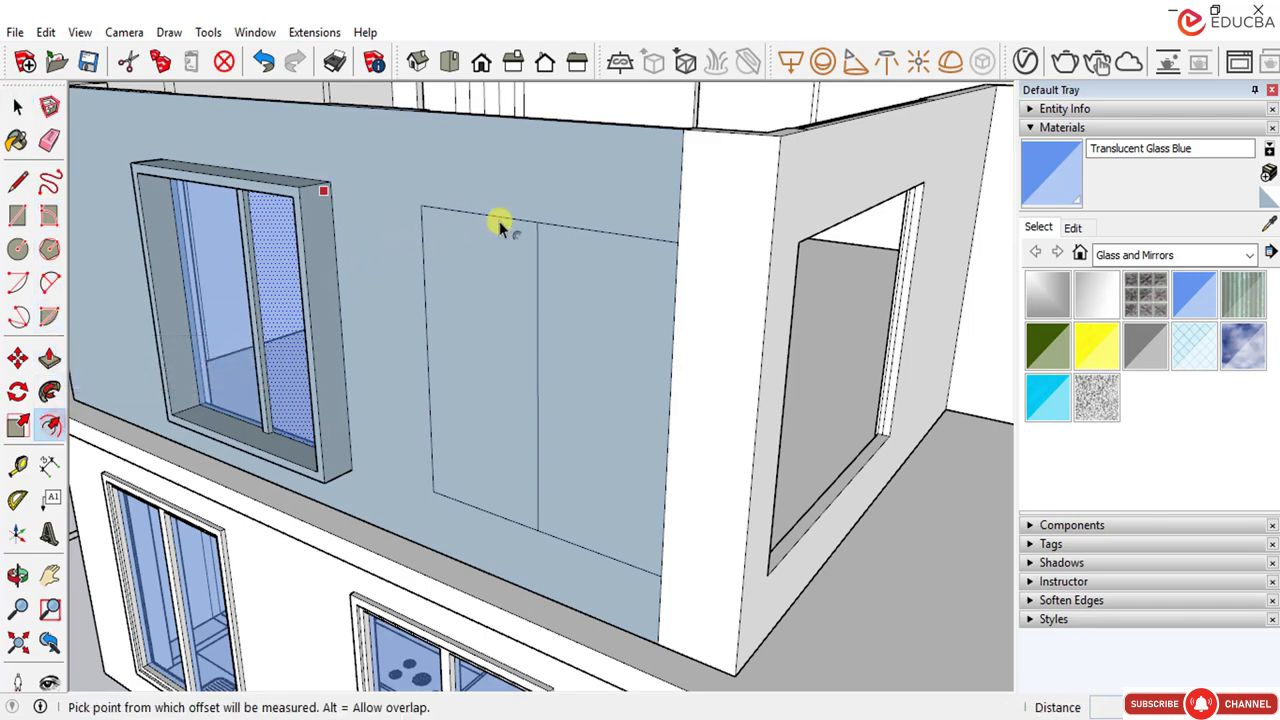
pyautogui.moveTo(499, 221); pyautogui.dragTo(571, 223, button='middle')
pyautogui.scroll(3, 623, 197)
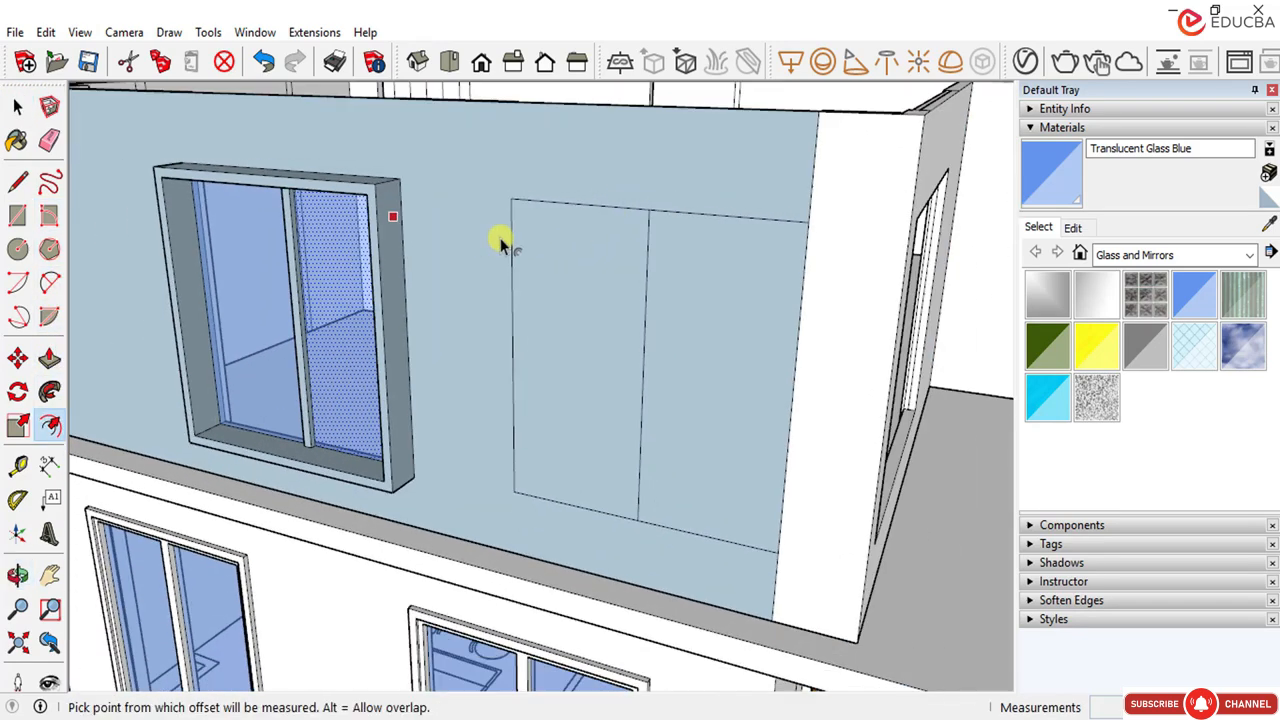
pyautogui.moveTo(501, 244); pyautogui.dragTo(586, 209, button='middle')
pyautogui.click(465, 235)
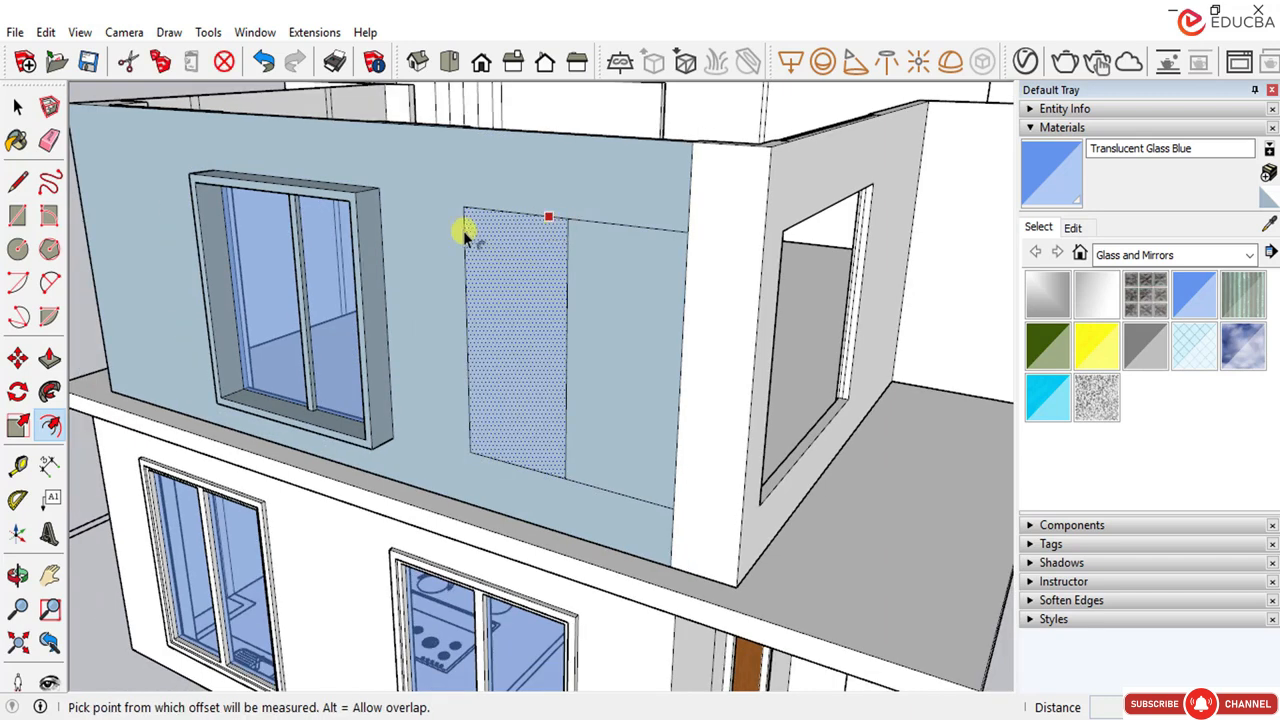
pyautogui.press('Escape')
pyautogui.click(503, 227)
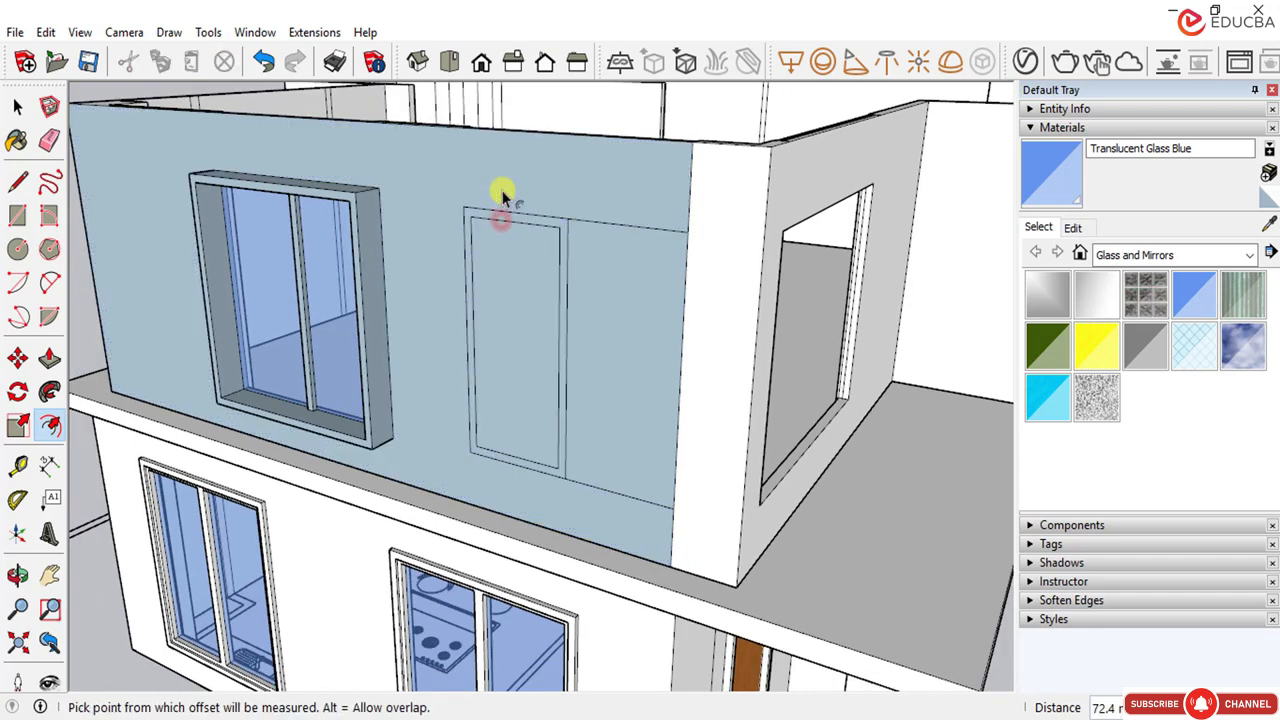
pyautogui.click(508, 217)
pyautogui.hotkey('ctrl', 'z')
pyautogui.press('Escape')
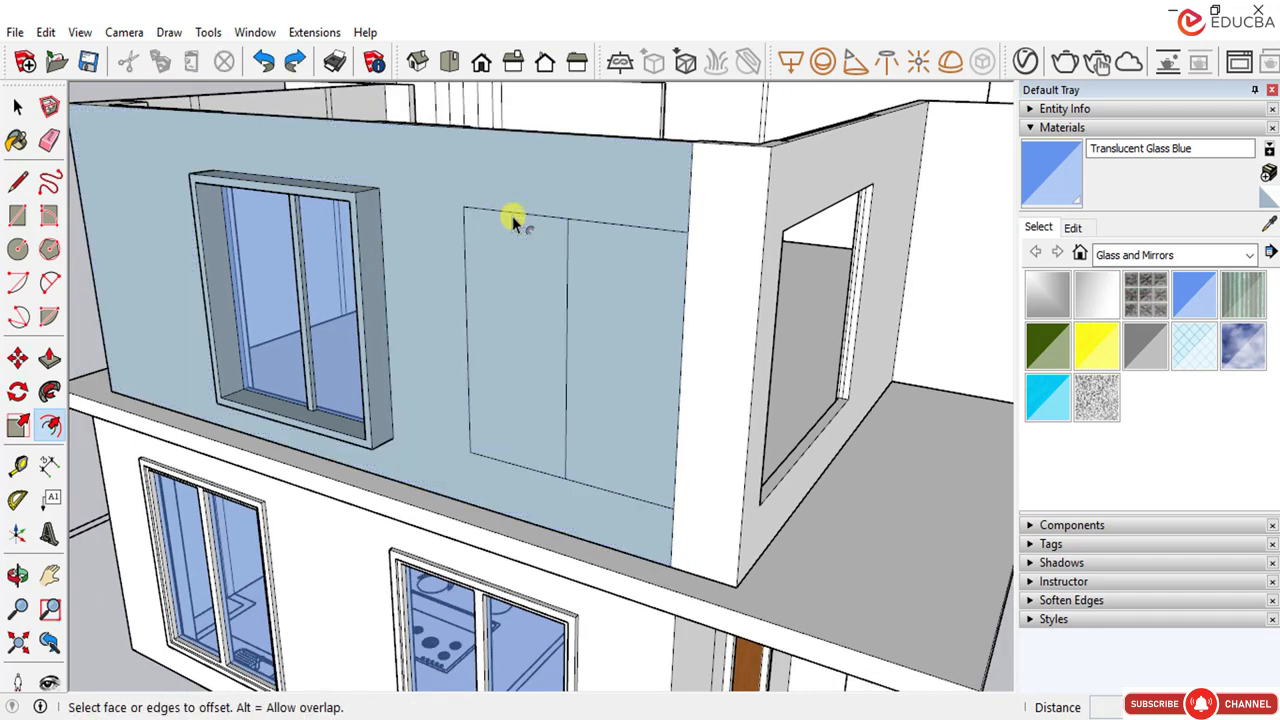
# Step: Offset the outlines of both halves of the second opening outward by 75 mm
pyautogui.click(511, 224)
pyautogui.click(511, 218)
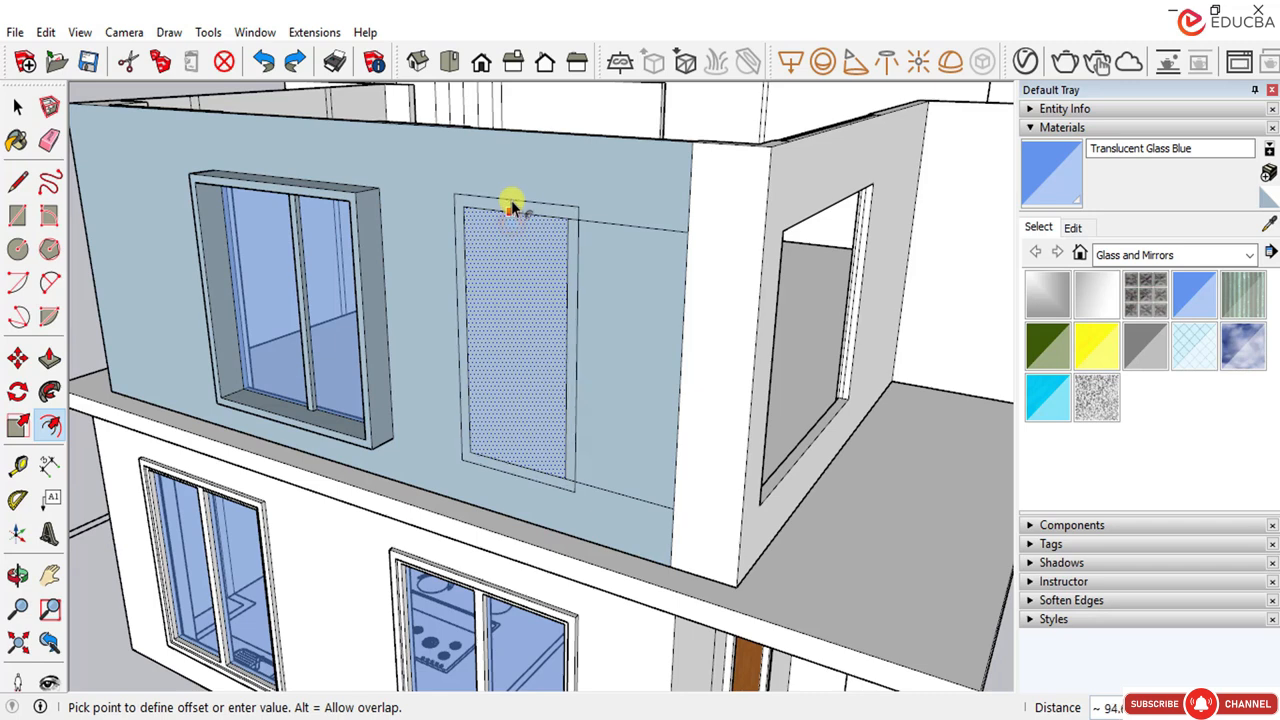
pyautogui.click(509, 202)
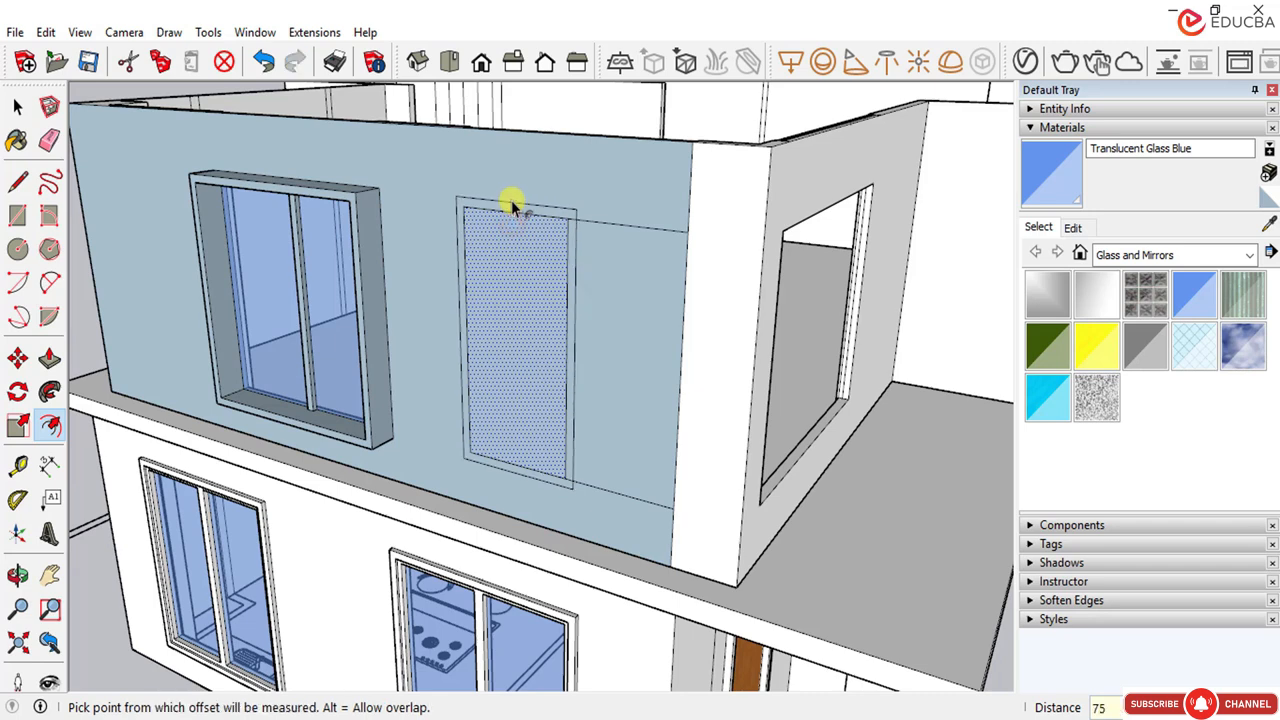
pyautogui.click(633, 227)
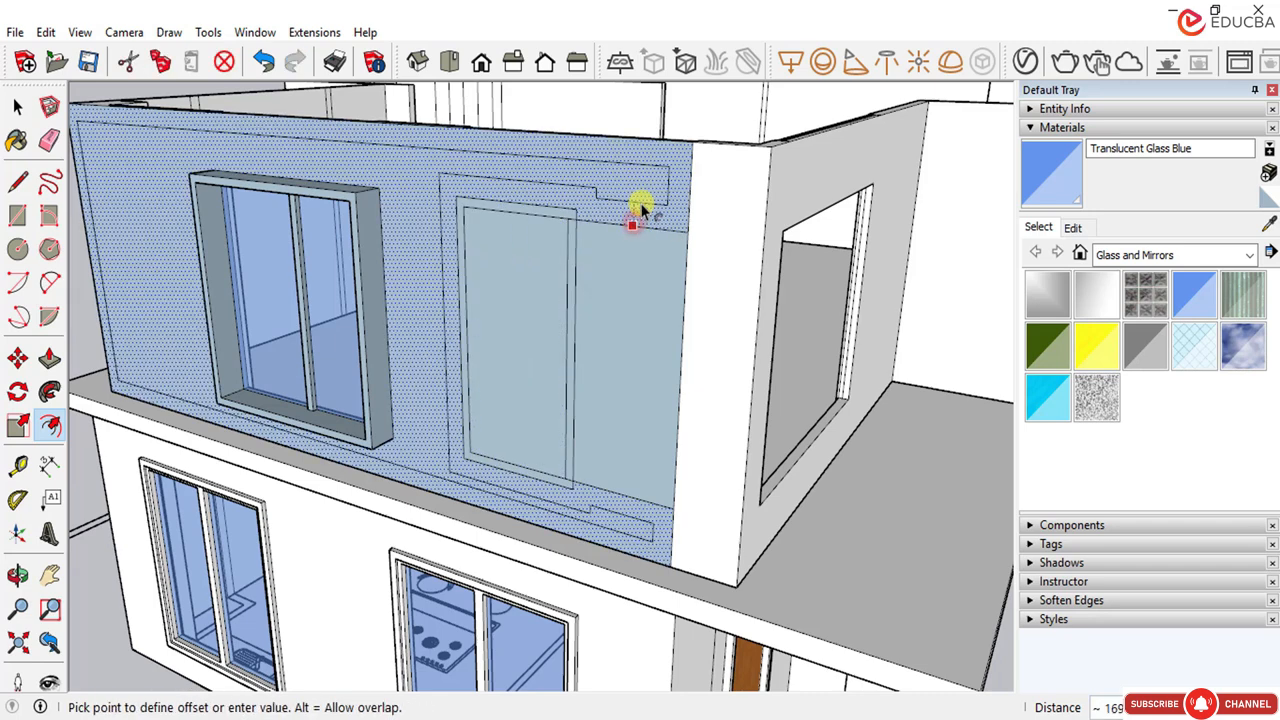
pyautogui.press('Escape')
pyautogui.click(638, 208)
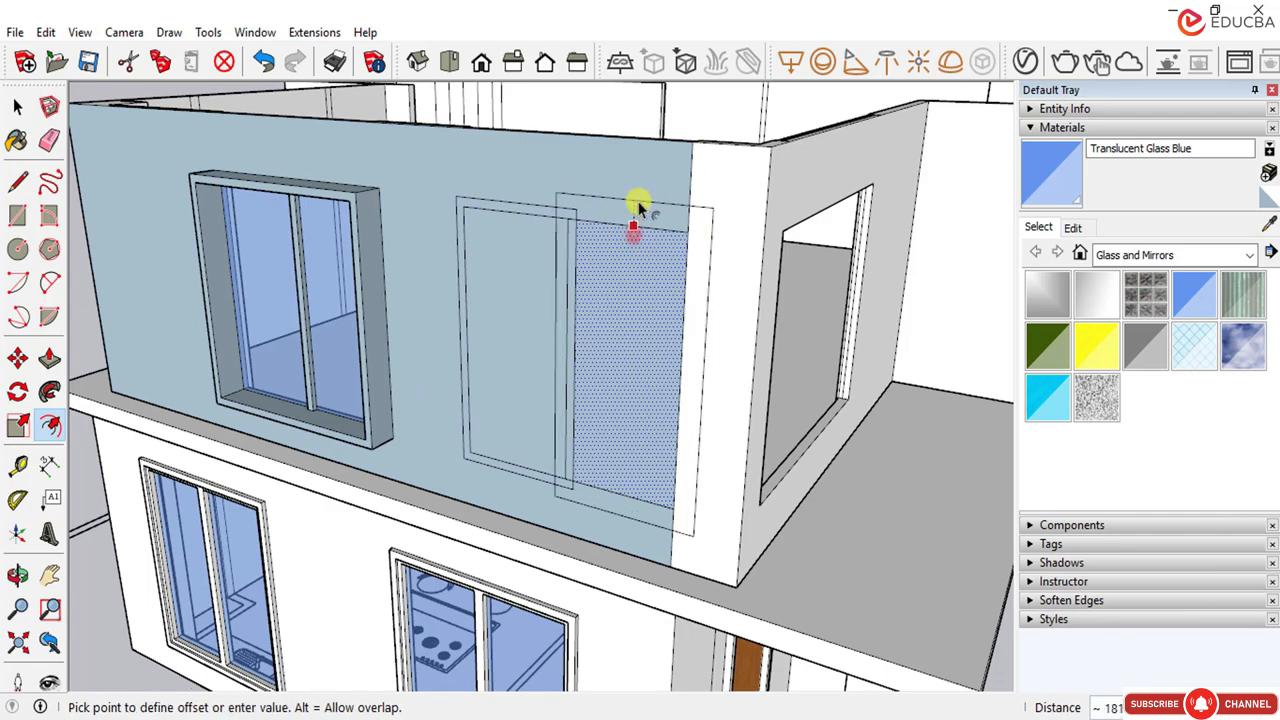
pyautogui.write('75')
pyautogui.press('Return')
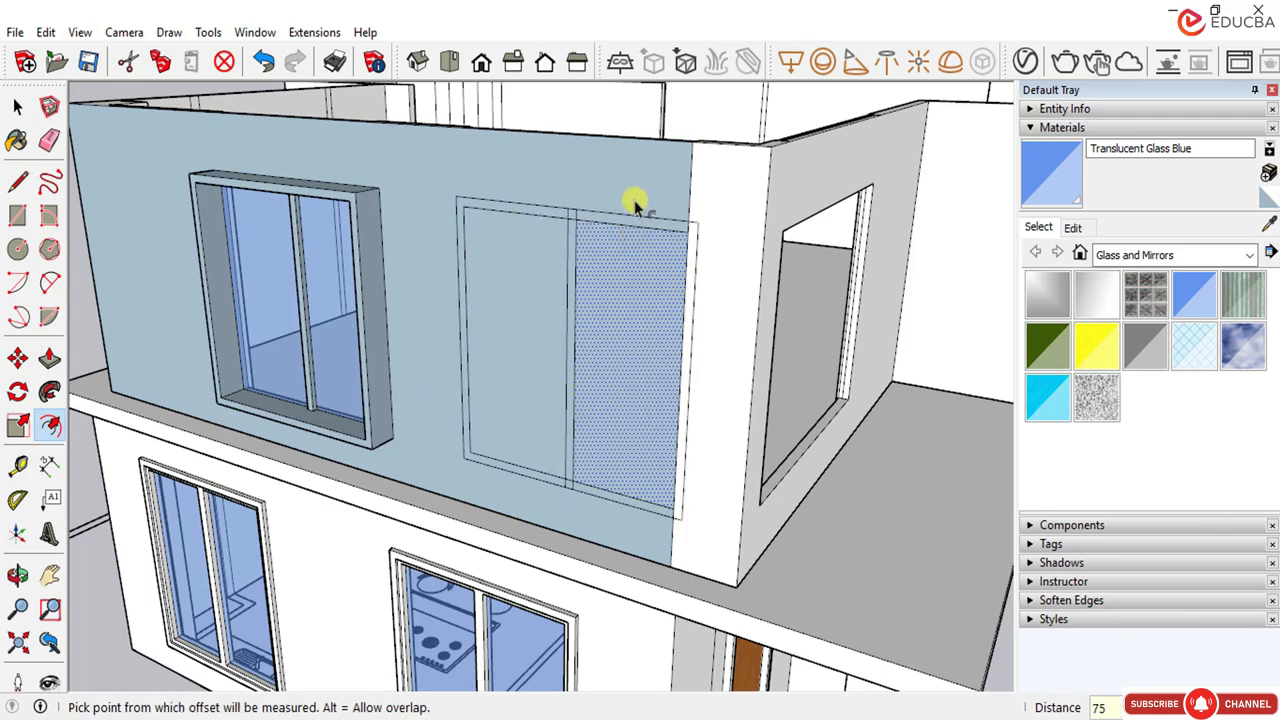
pyautogui.moveTo(643, 243); pyautogui.dragTo(590, 295, button='middle')
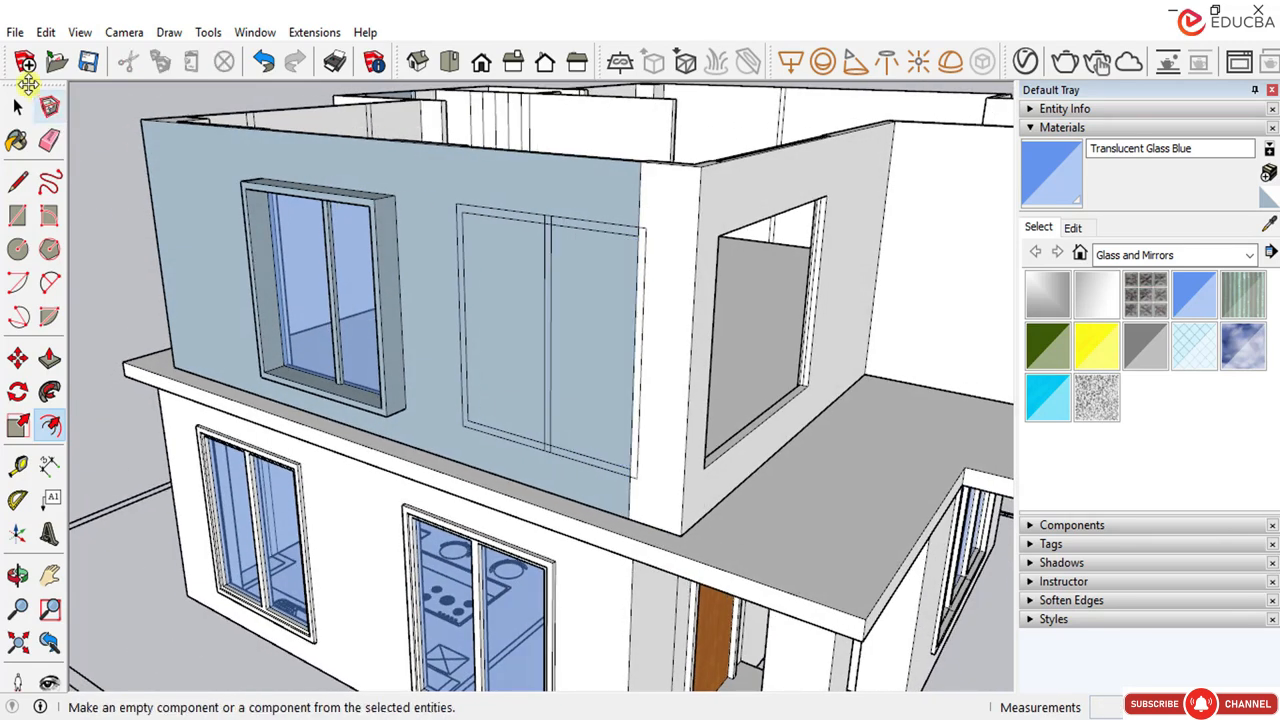
# Step: Erase the overlapping line segments at the mullion ends and wall corner so the second opening's outline forms one continuous frame face
pyautogui.click(18, 105)
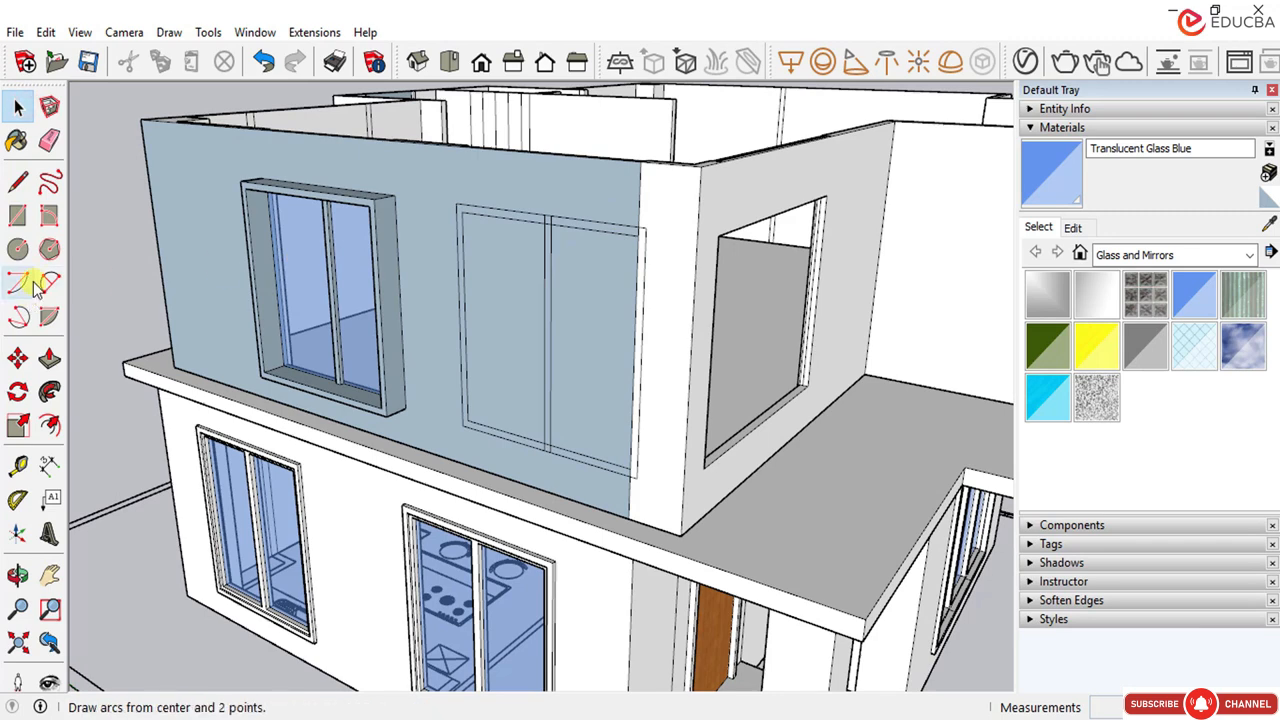
pyautogui.click(49, 143)
pyautogui.scroll(5, 537, 222)
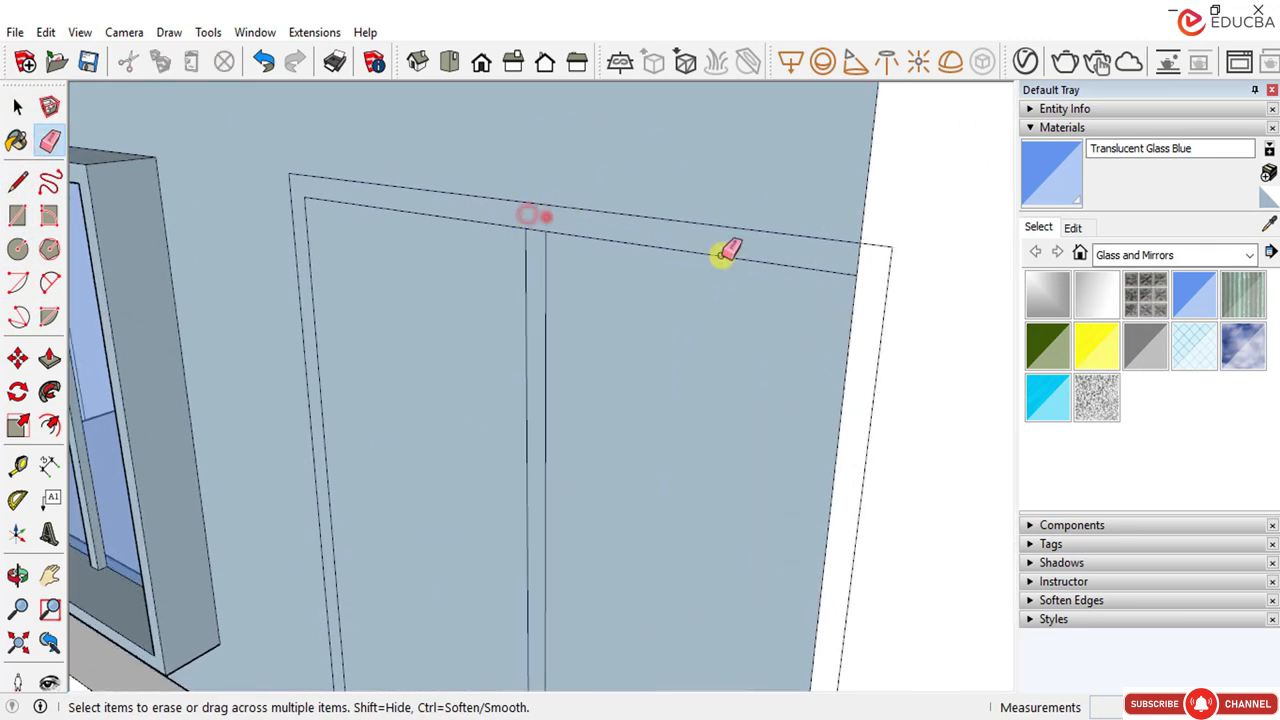
pyautogui.scroll(-6, 700, 114)
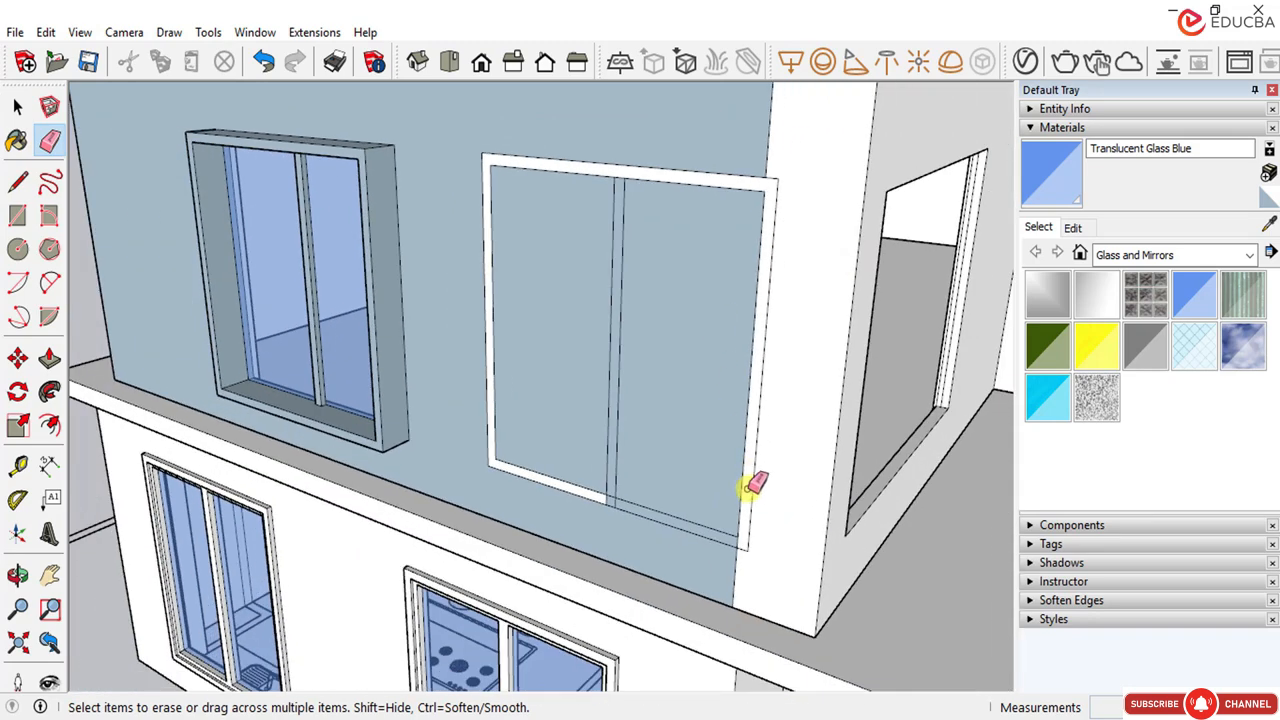
pyautogui.scroll(5, 740, 545)
pyautogui.click(737, 543)
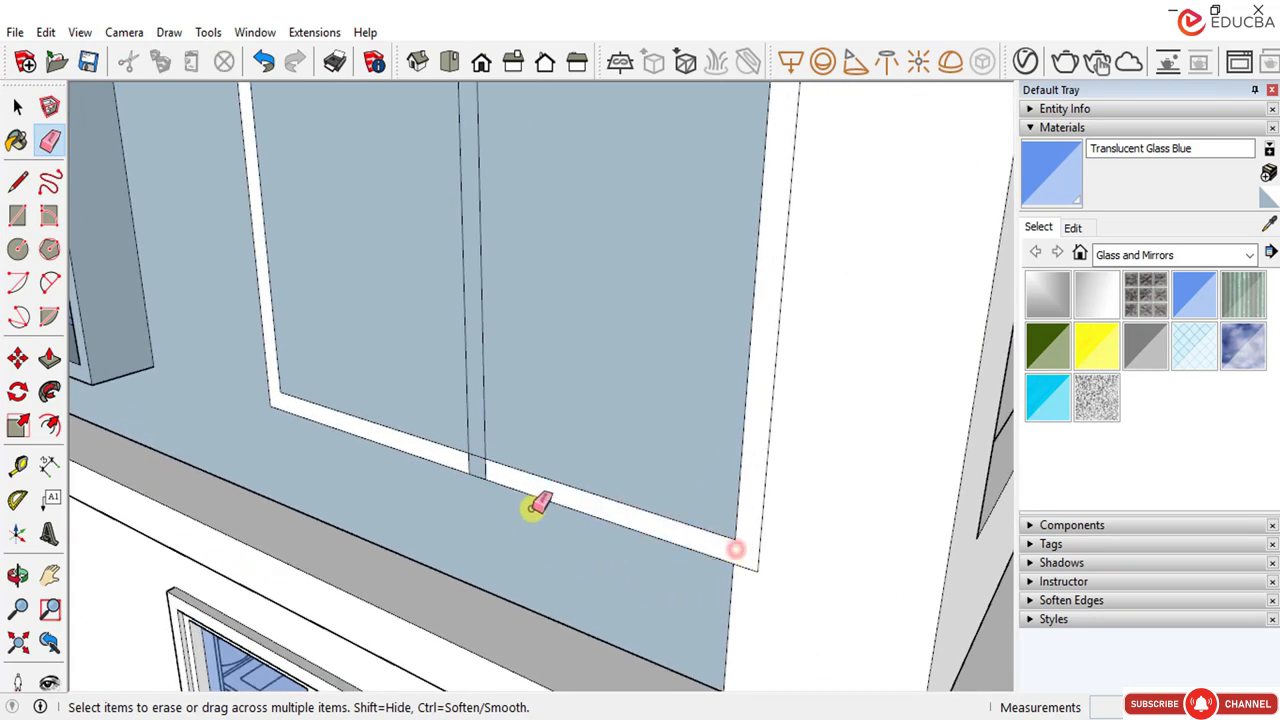
pyautogui.scroll(3, 486, 466)
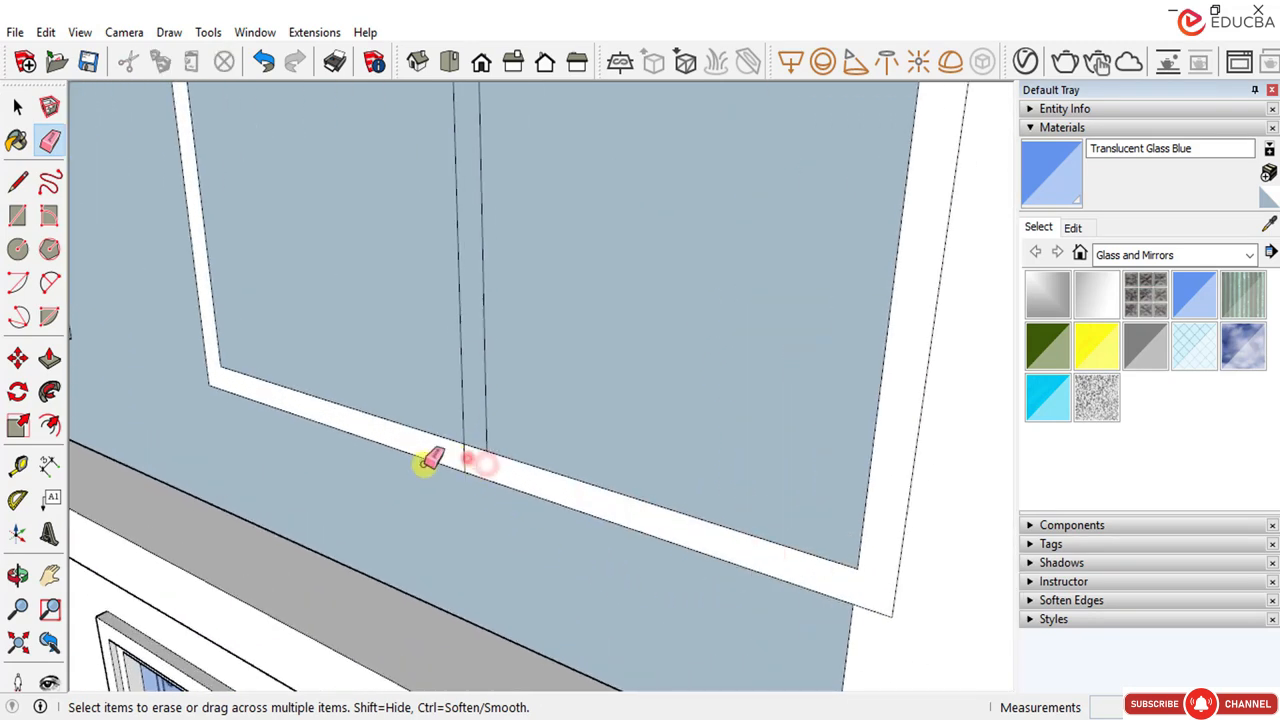
pyautogui.scroll(-2, 440, 458)
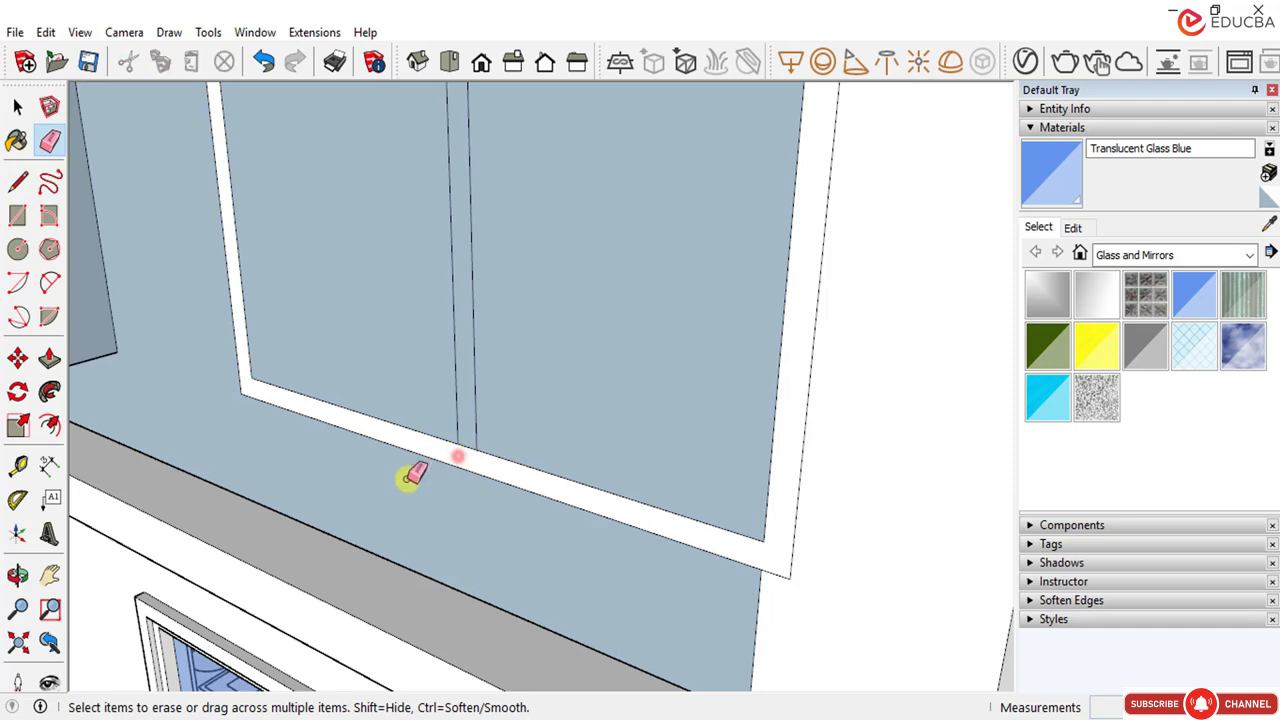
pyautogui.scroll(-5, 412, 470)
# Step: Push/Pull the second opening's frame face 300 mm outward from the wall
pyautogui.click(20, 107)
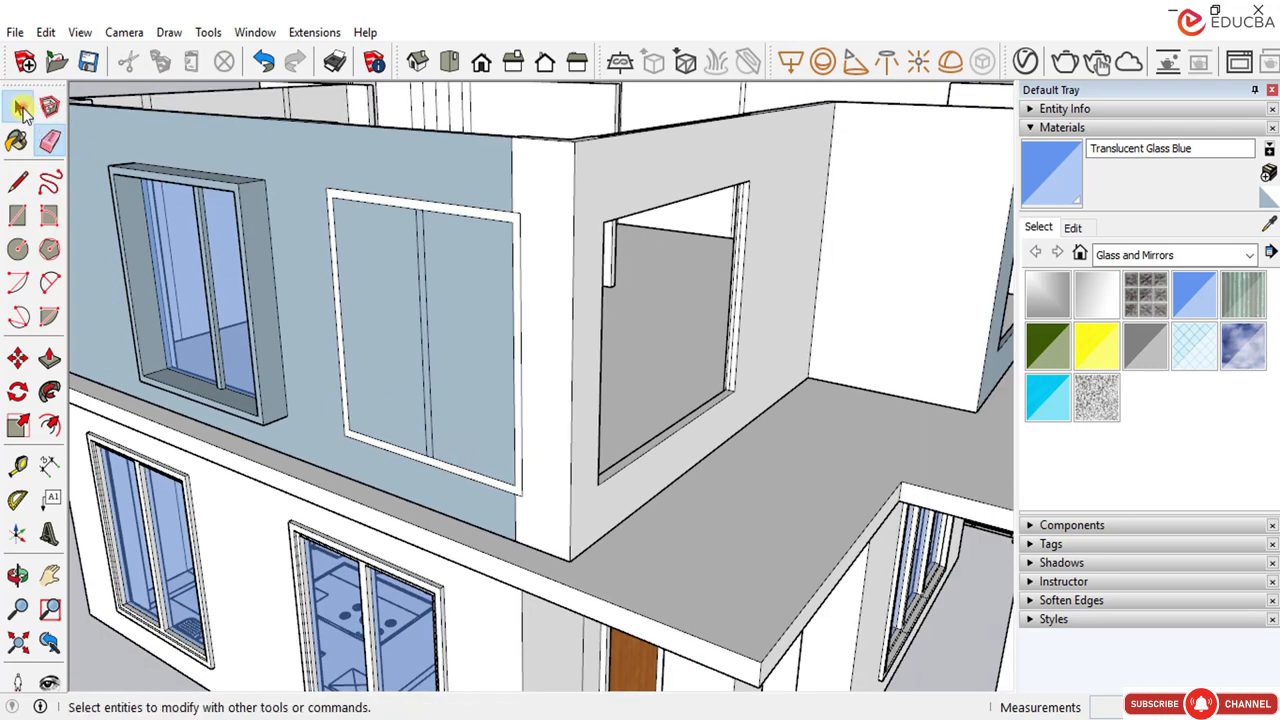
pyautogui.click(50, 358)
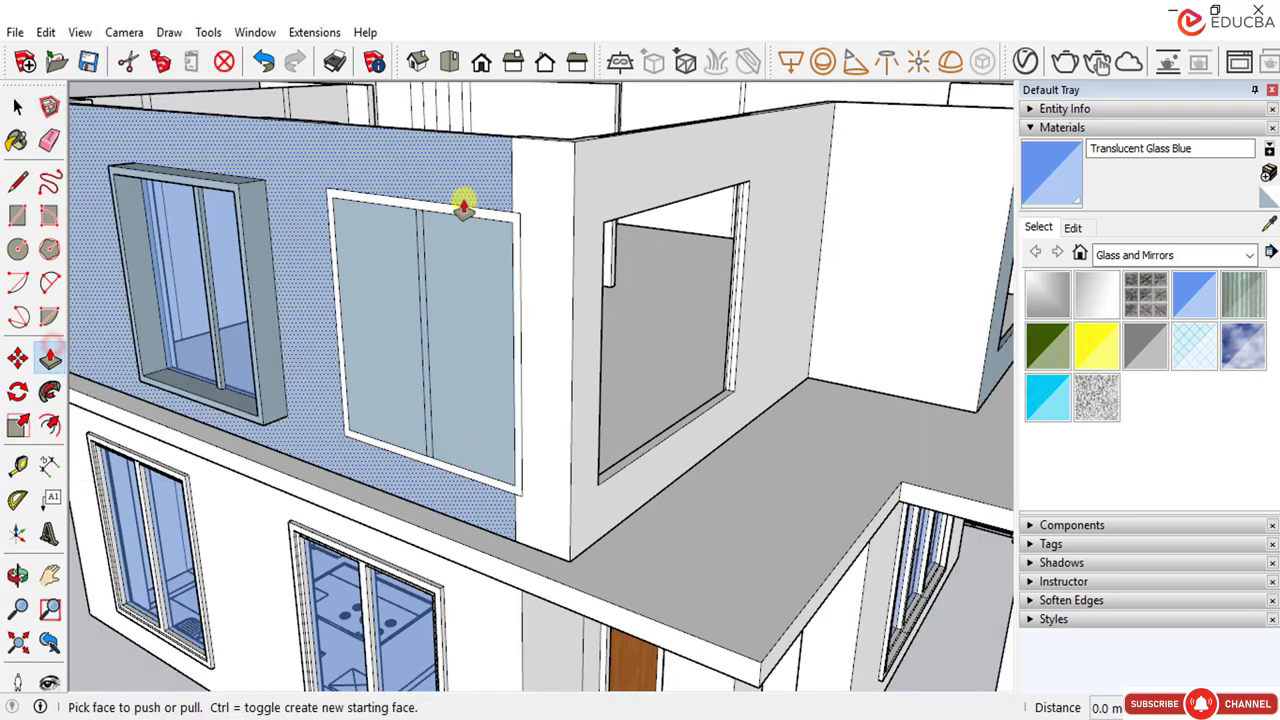
pyautogui.scroll(2, 463, 207)
pyautogui.click(459, 205)
pyautogui.press('Escape')
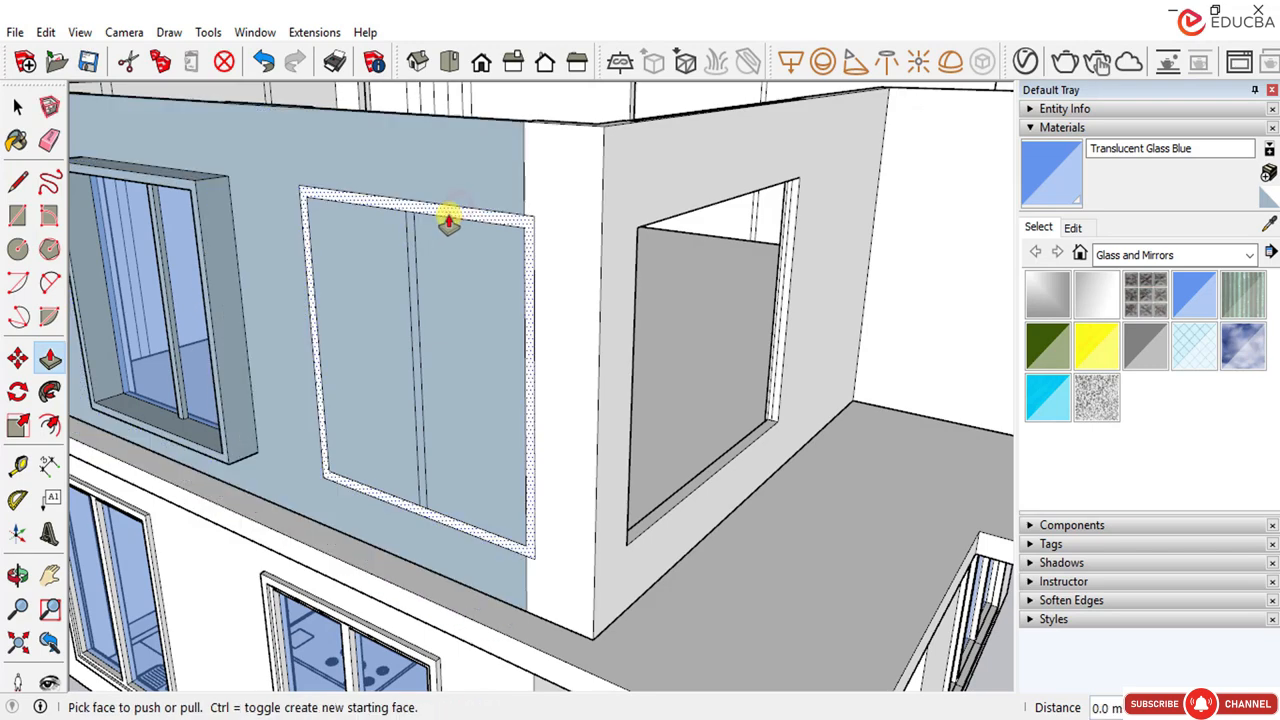
pyautogui.click(460, 208)
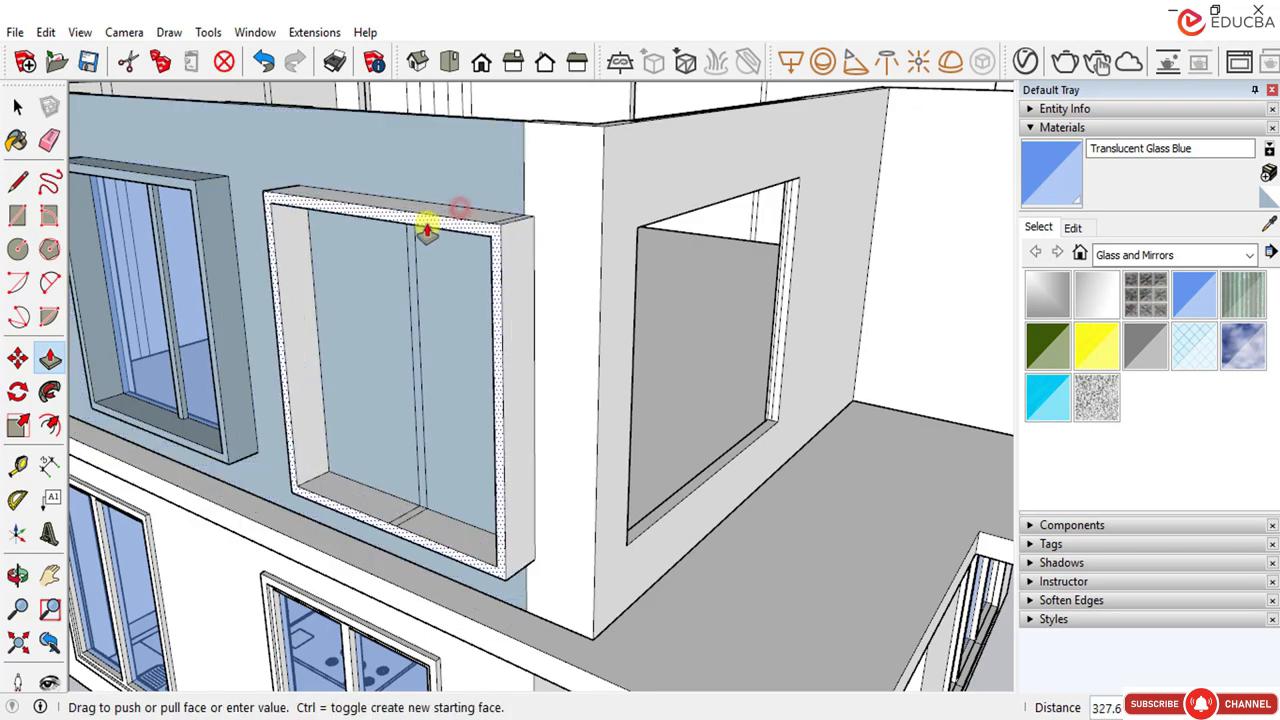
pyautogui.press('Return')
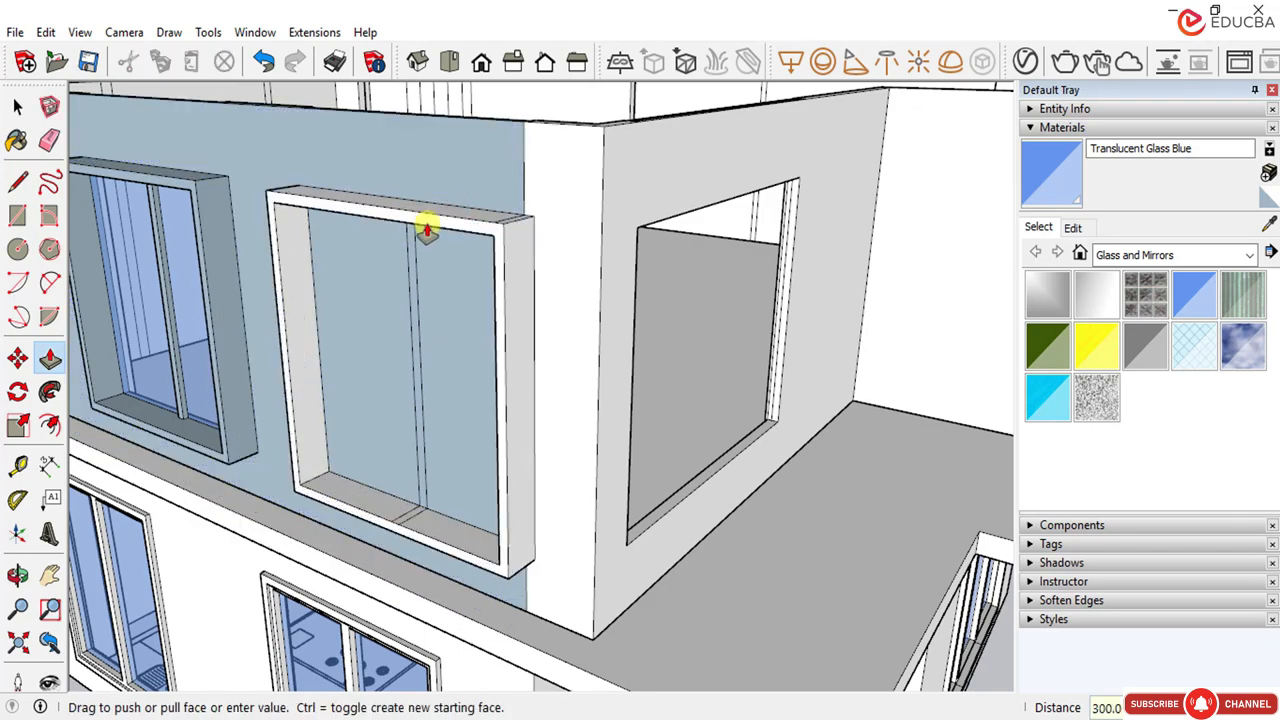
# Step: Erase the leftover mullion lines running across the inner sill of the projecting frame
pyautogui.scroll(-2, 394, 289)
pyautogui.moveTo(394, 289); pyautogui.dragTo(397, 400, button='middle')
pyautogui.scroll(2, 397, 400)
pyautogui.click(17, 108)
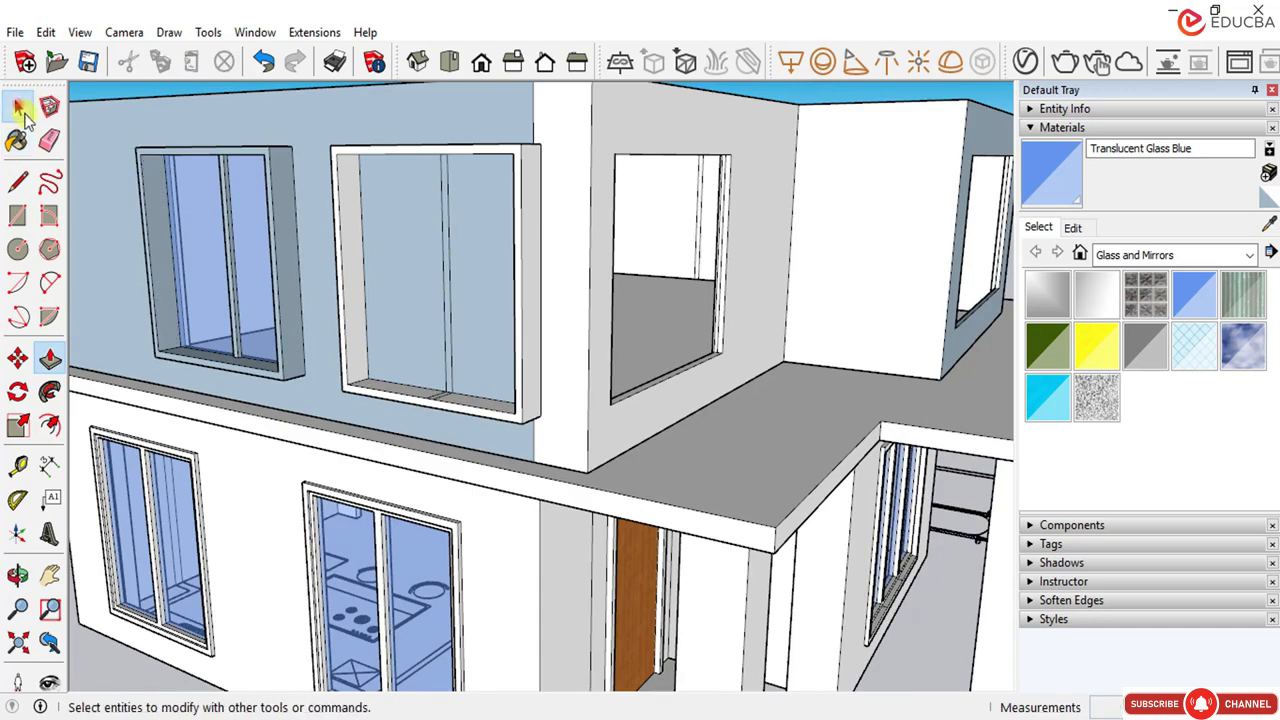
pyautogui.click(49, 141)
pyautogui.scroll(3, 443, 409)
pyautogui.scroll(2, 445, 389)
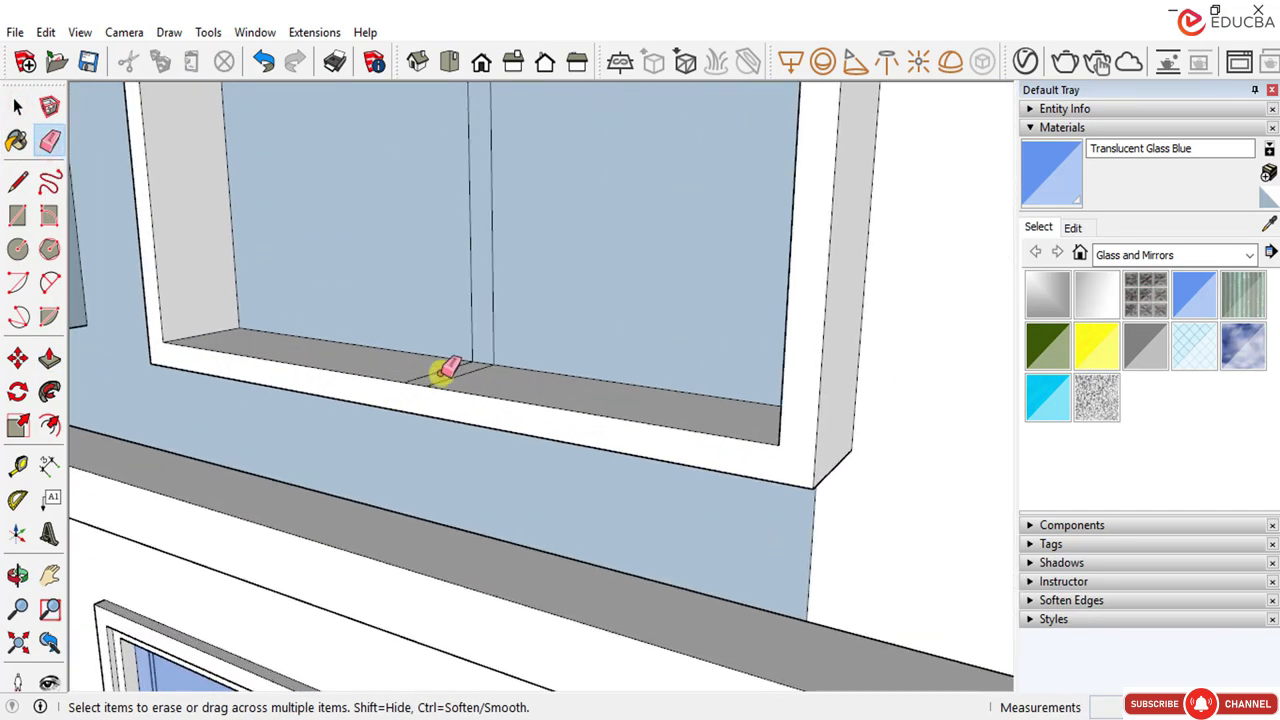
pyautogui.scroll(-5, 403, 477)
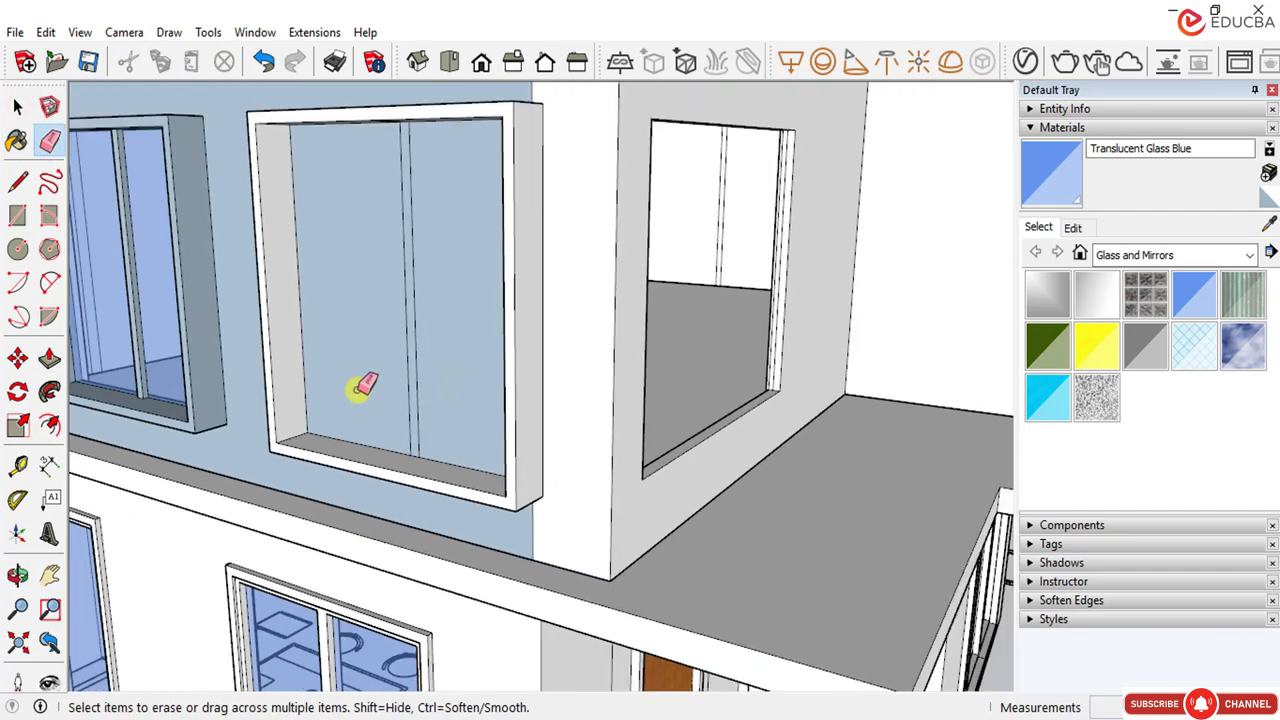
pyautogui.moveTo(360, 380)
pyautogui.mouseDown(button='middle')
pyautogui.moveTo(351, 394)
pyautogui.moveTo(339, 371)
pyautogui.mouseUp(button='middle')
# Step: Delete the two pane faces on either side of the second window's mullion
pyautogui.click(25, 112)
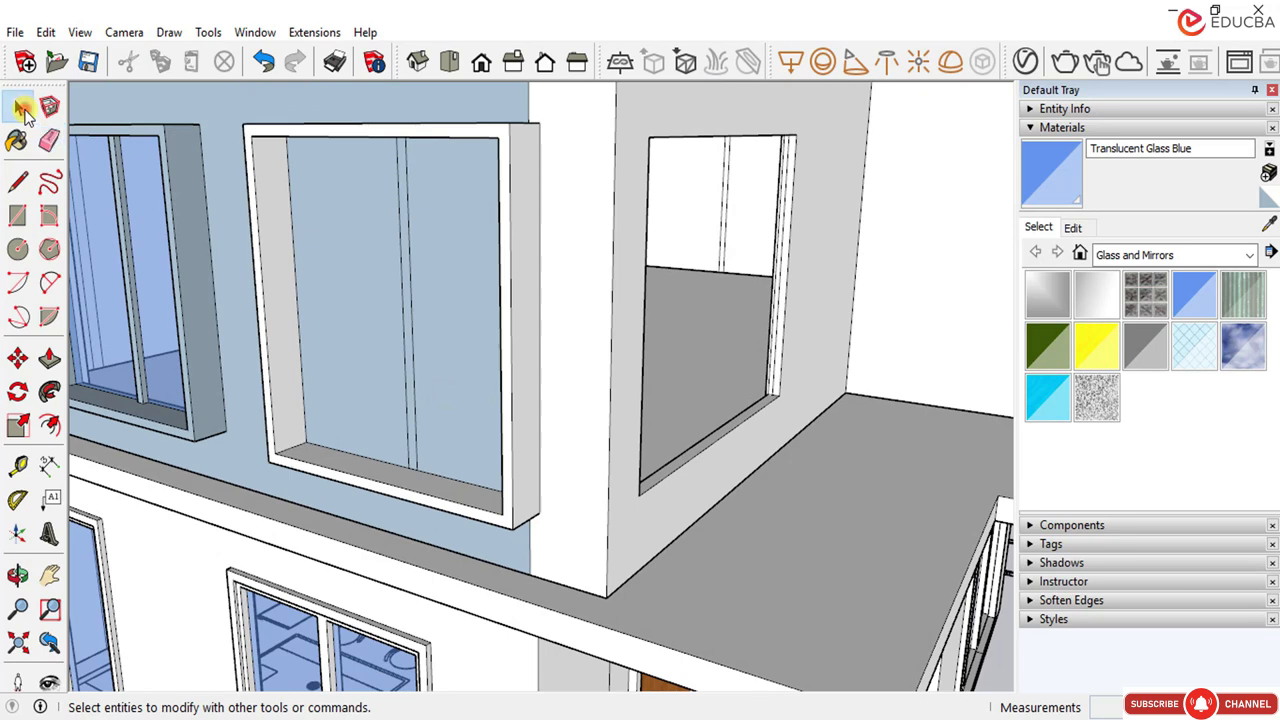
pyautogui.click(49, 357)
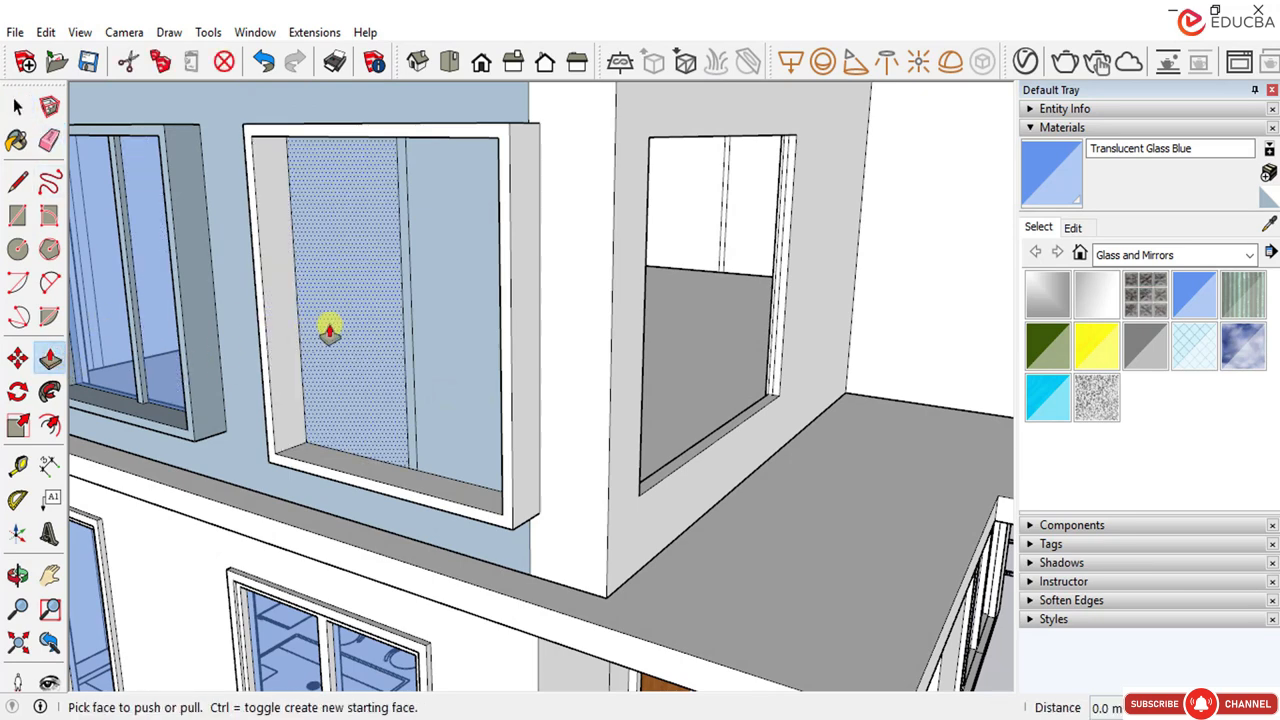
pyautogui.click(18, 106)
pyautogui.click(341, 239)
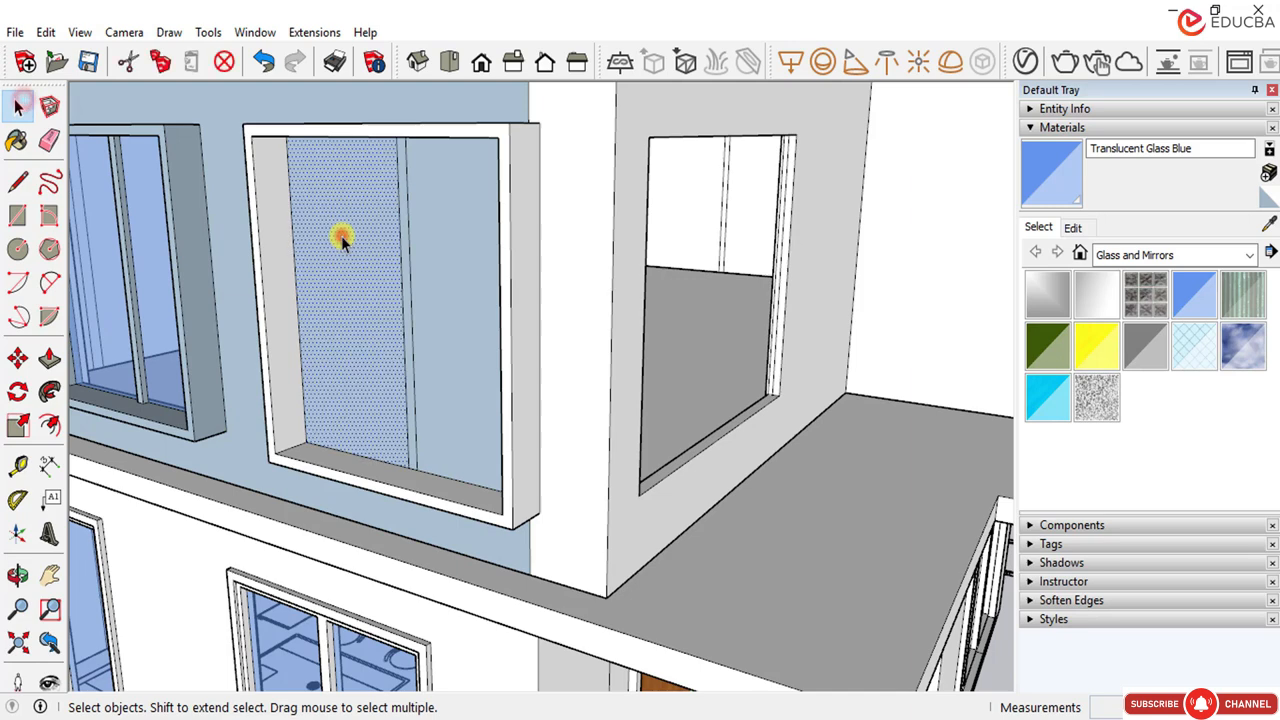
pyautogui.press('Delete')
pyautogui.click(457, 300)
pyautogui.press('Delete')
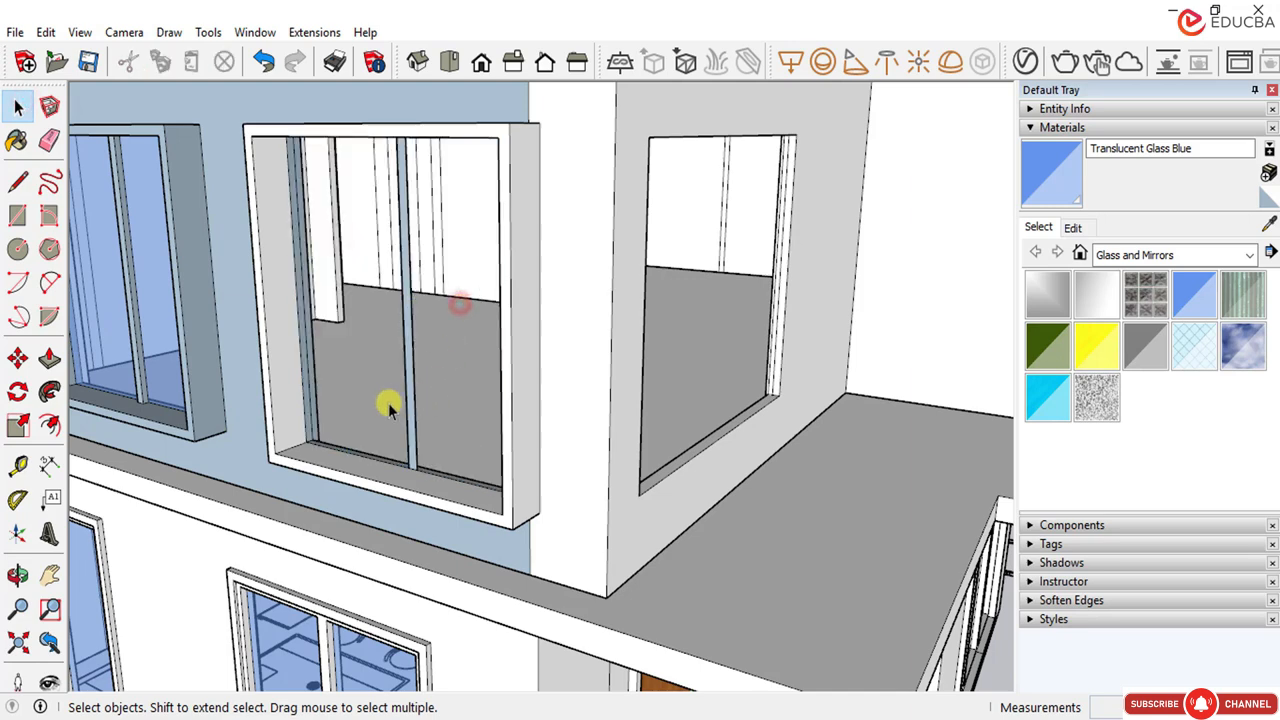
# Step: Push/Pull the second window's mullion face 50 mm outward over the sill
pyautogui.click(49, 357)
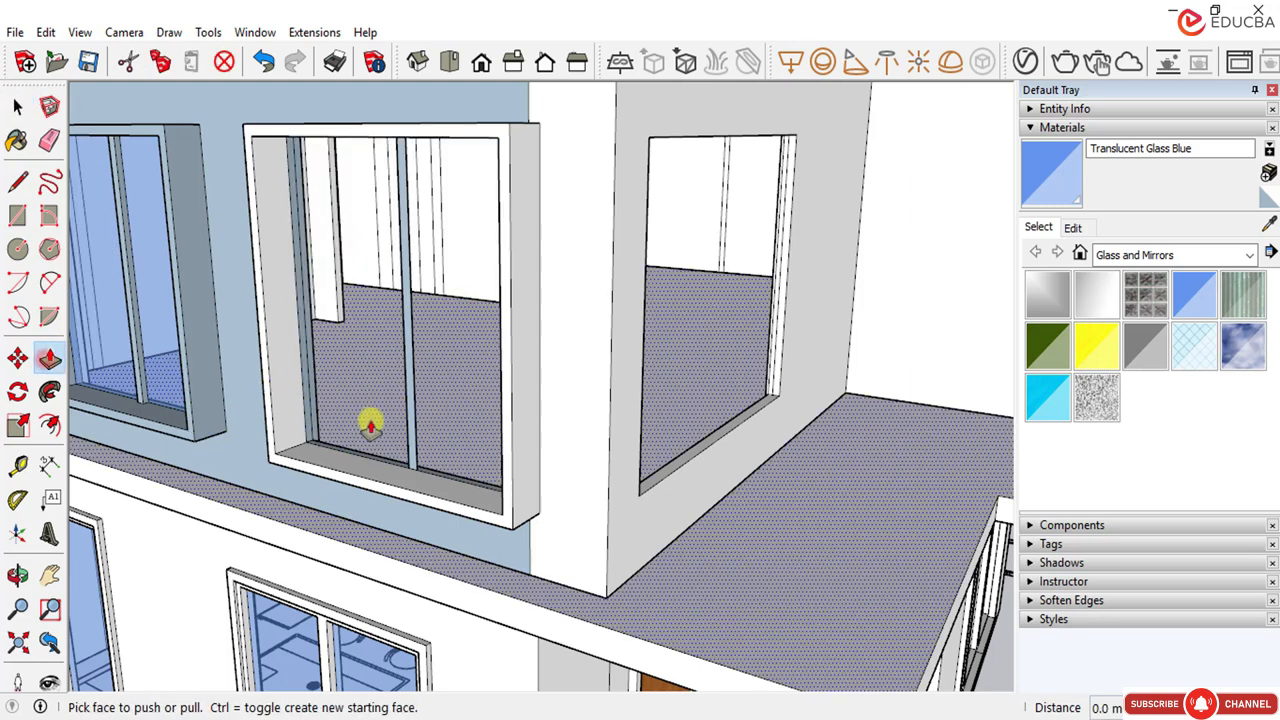
pyautogui.scroll(5, 449, 486)
pyautogui.click(473, 484)
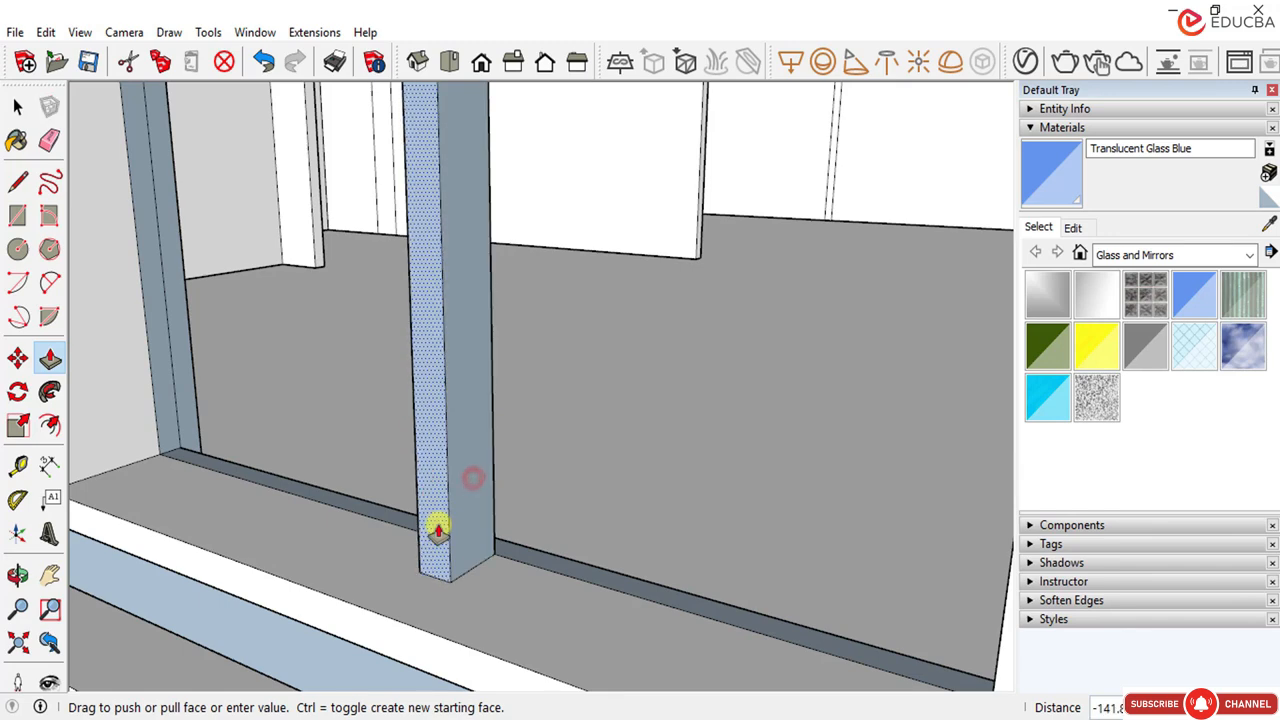
pyautogui.write('50')
pyautogui.press('Return')
pyautogui.scroll(-3, 436, 540)
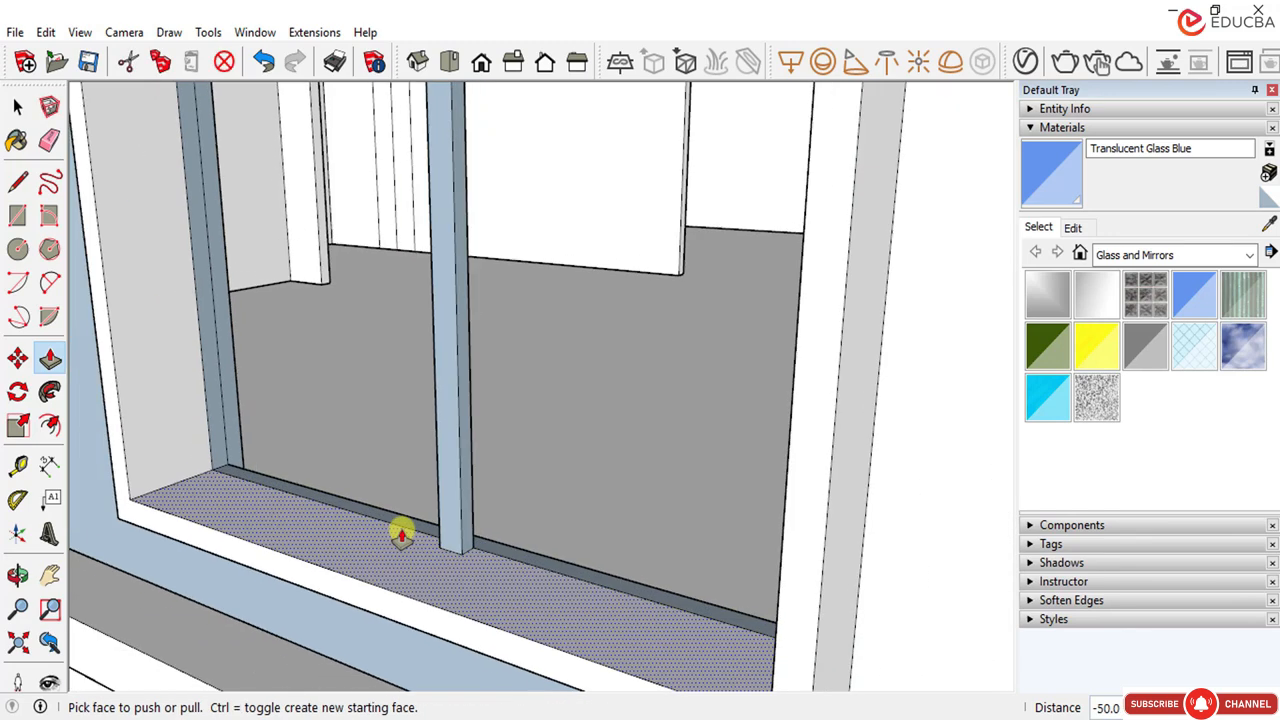
# Step: Try to draw a pane rectangle from the second window's mullion base to the frame's upper corner, and undo it
pyautogui.click(18, 106)
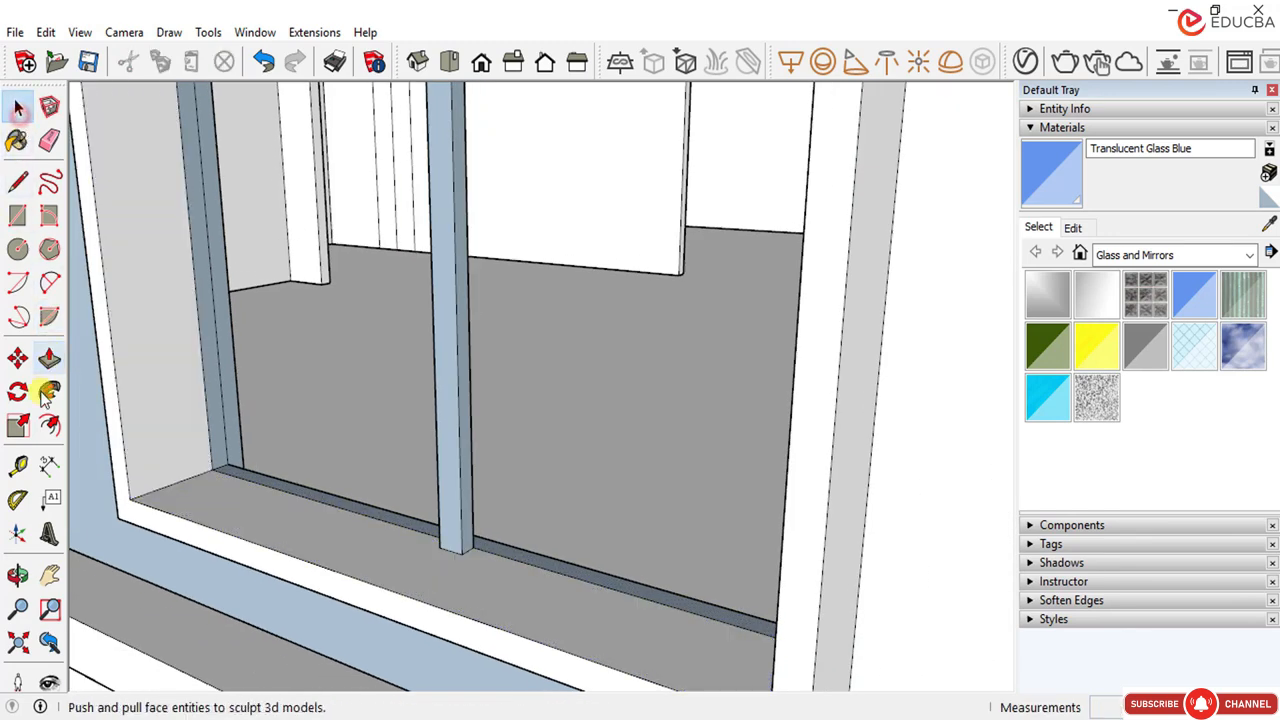
pyautogui.click(20, 221)
pyautogui.scroll(2, 230, 482)
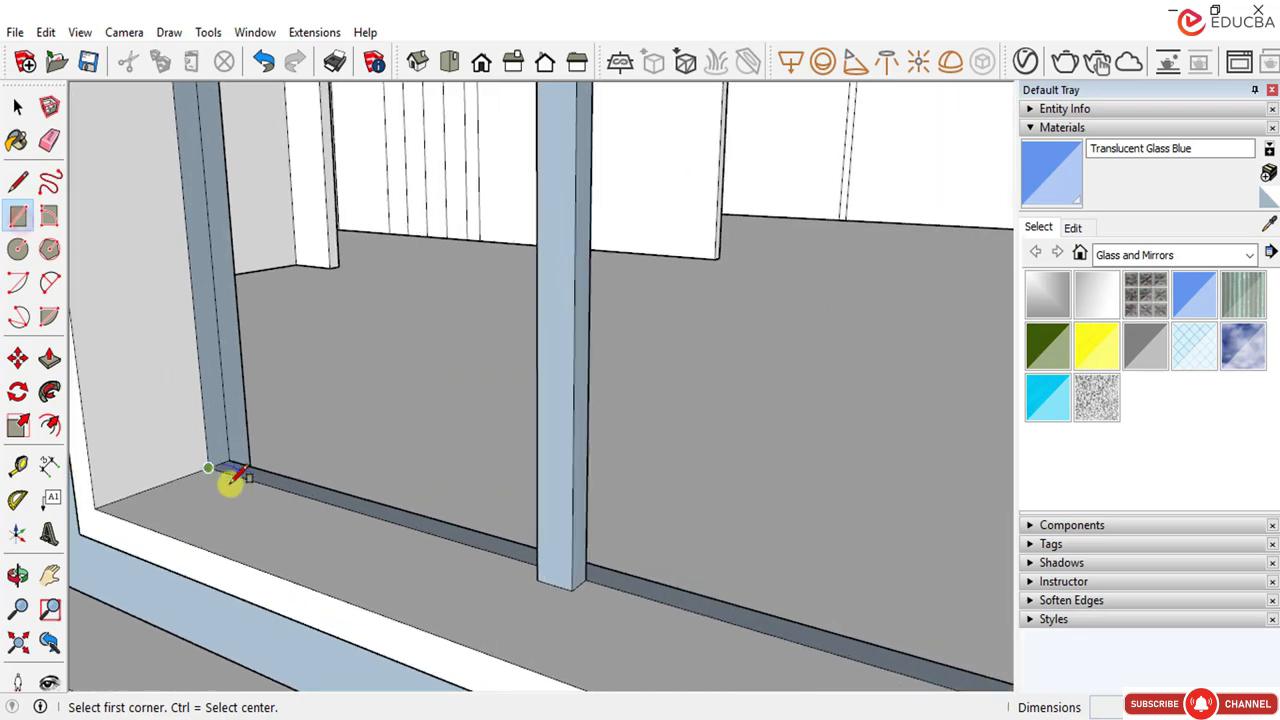
pyautogui.moveTo(256, 488); pyautogui.dragTo(752, 514, button='middle')
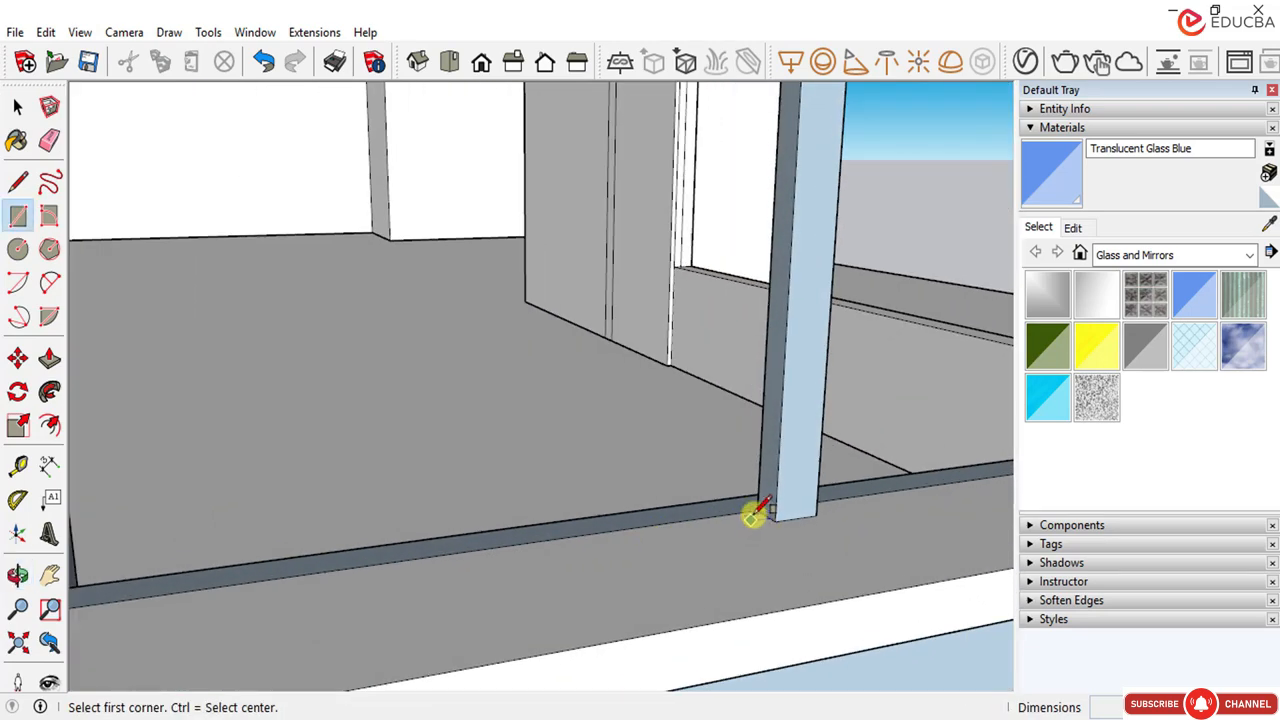
pyautogui.click(757, 510)
pyautogui.scroll(-6, 500, 563)
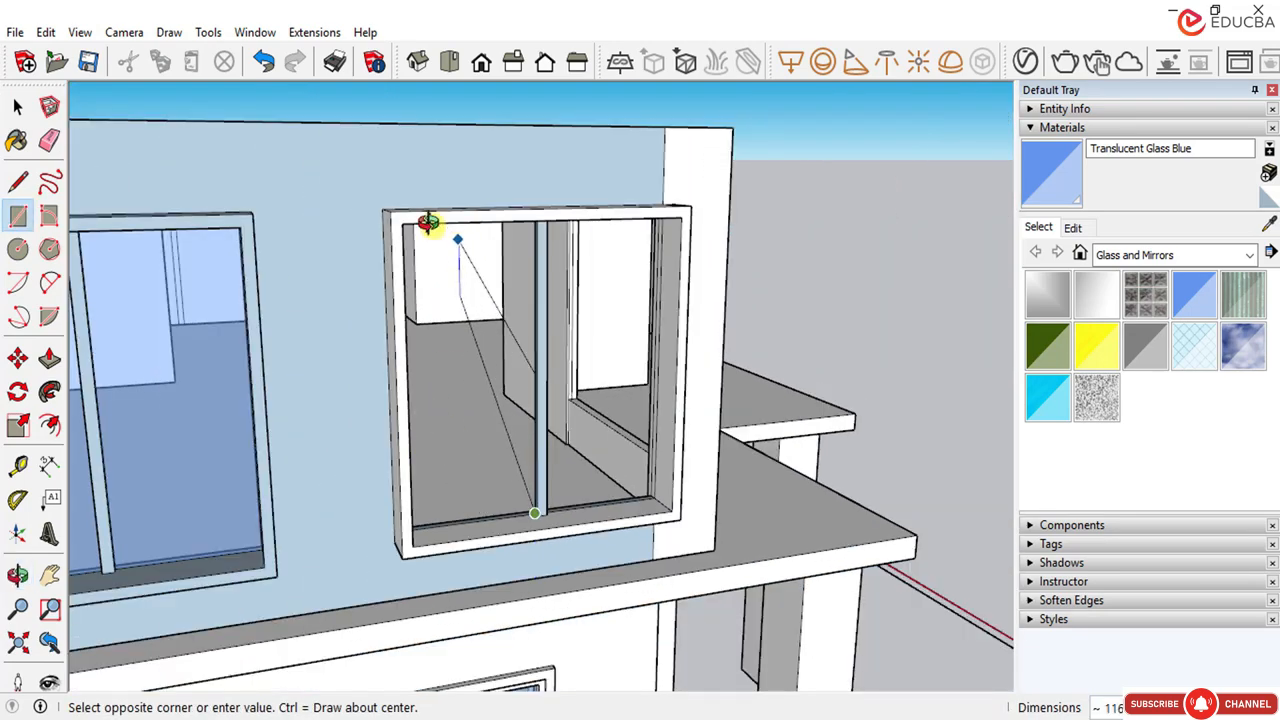
pyautogui.moveTo(428, 222); pyautogui.dragTo(429, 357, button='middle')
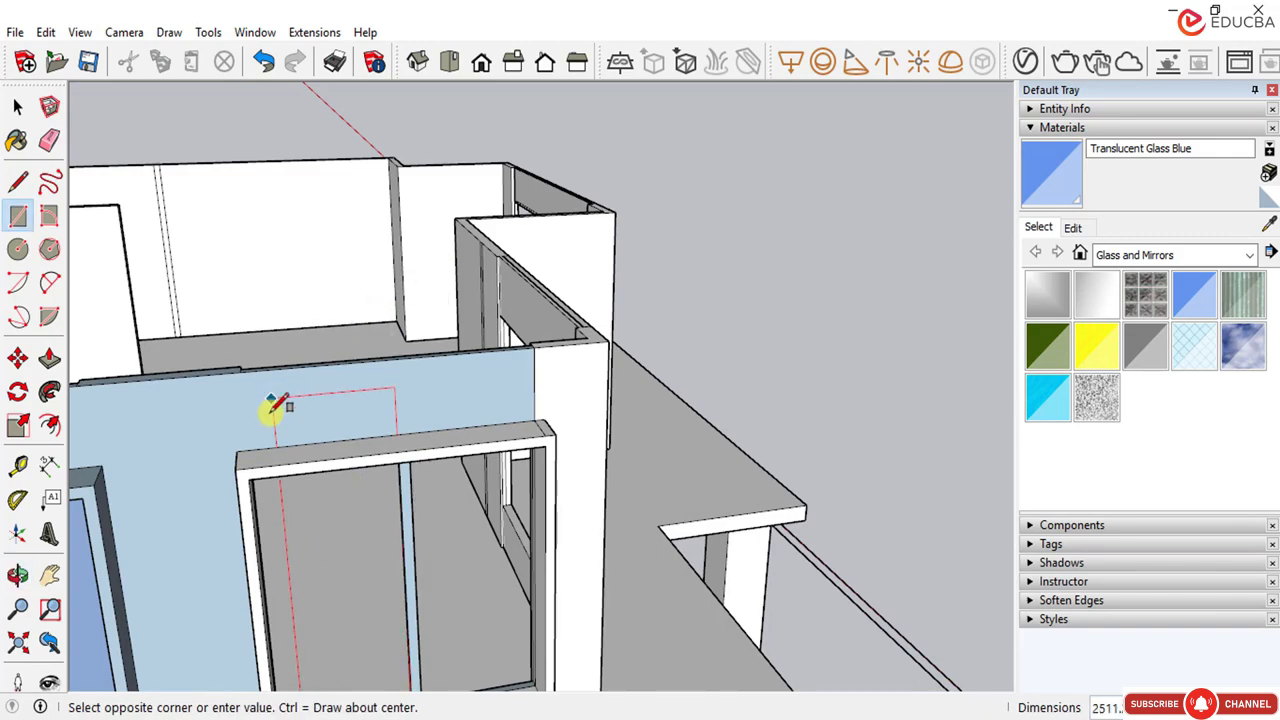
pyautogui.moveTo(274, 409); pyautogui.dragTo(180, 223, button='middle')
pyautogui.scroll(5, 129, 91)
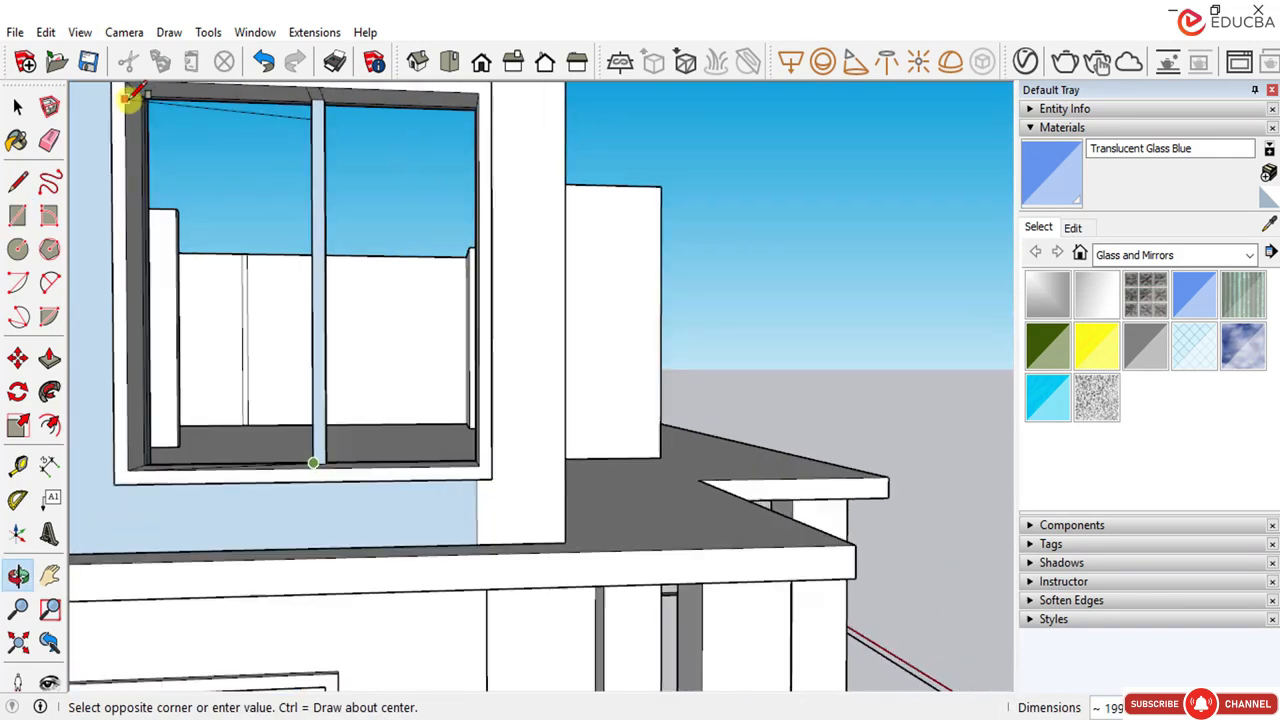
pyautogui.scroll(-4, 145, 110)
pyautogui.scroll(4, 157, 177)
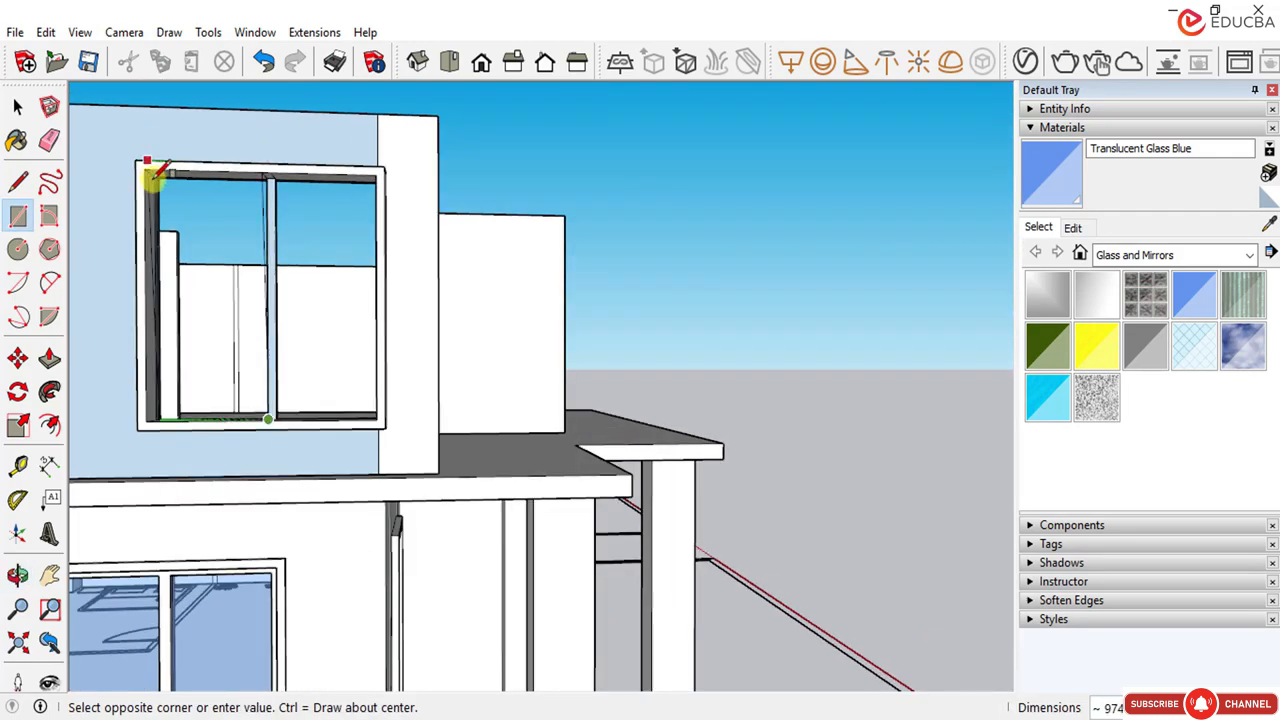
pyautogui.scroll(5, 155, 176)
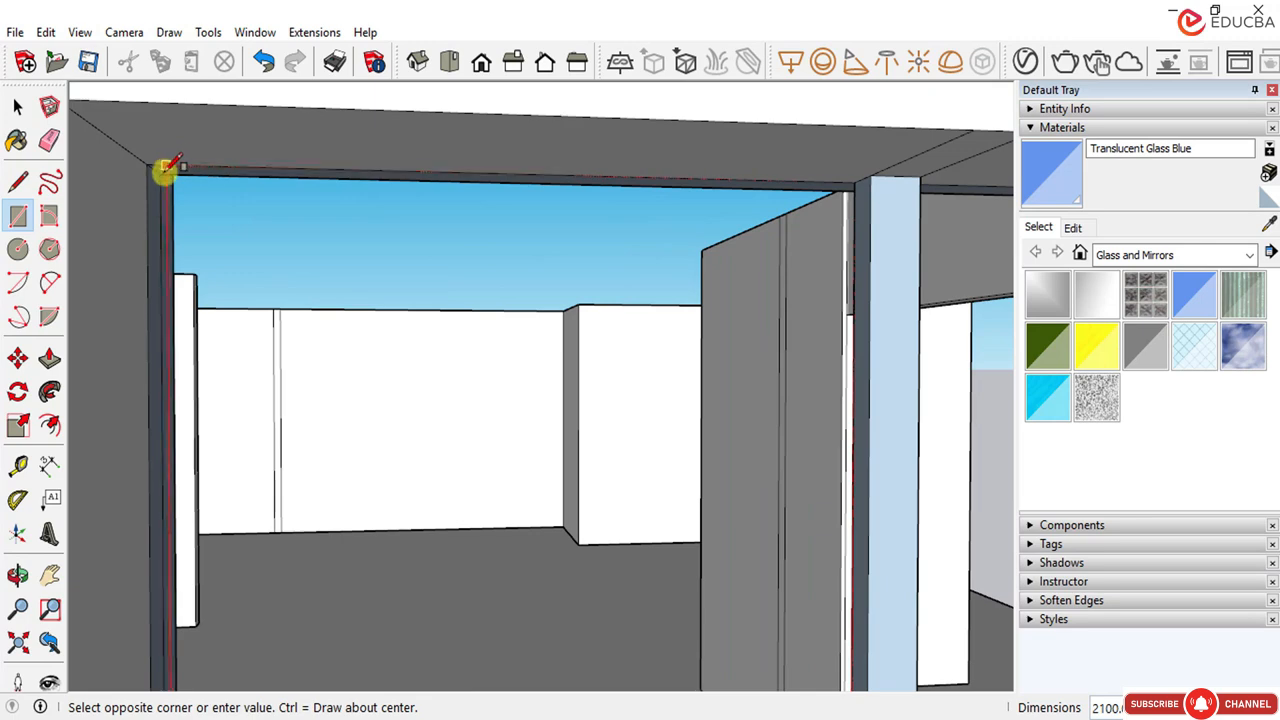
pyautogui.click(160, 172)
pyautogui.scroll(-5, 250, 222)
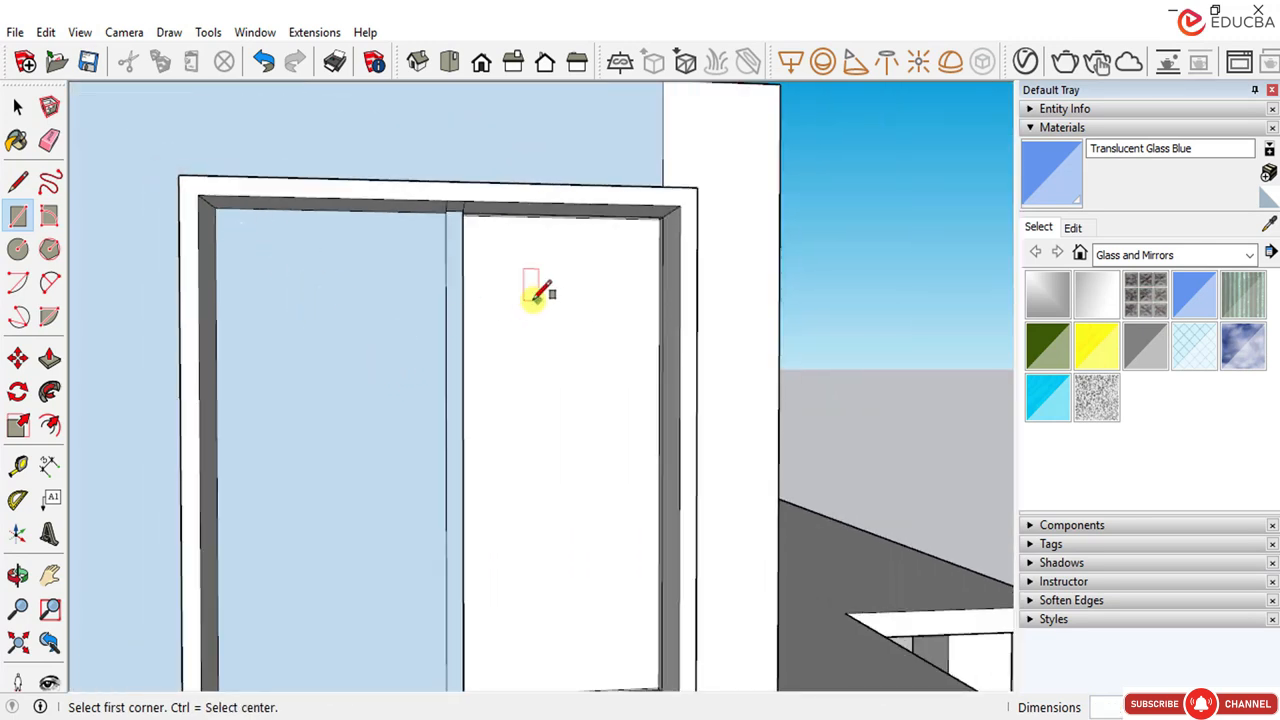
pyautogui.hotkey('ctrl', 'z')
# Step: Draw a 2100 mm high pane rectangle in the second window, from the frame's lower outer corner to the mullion's top
pyautogui.scroll(3, 443, 230)
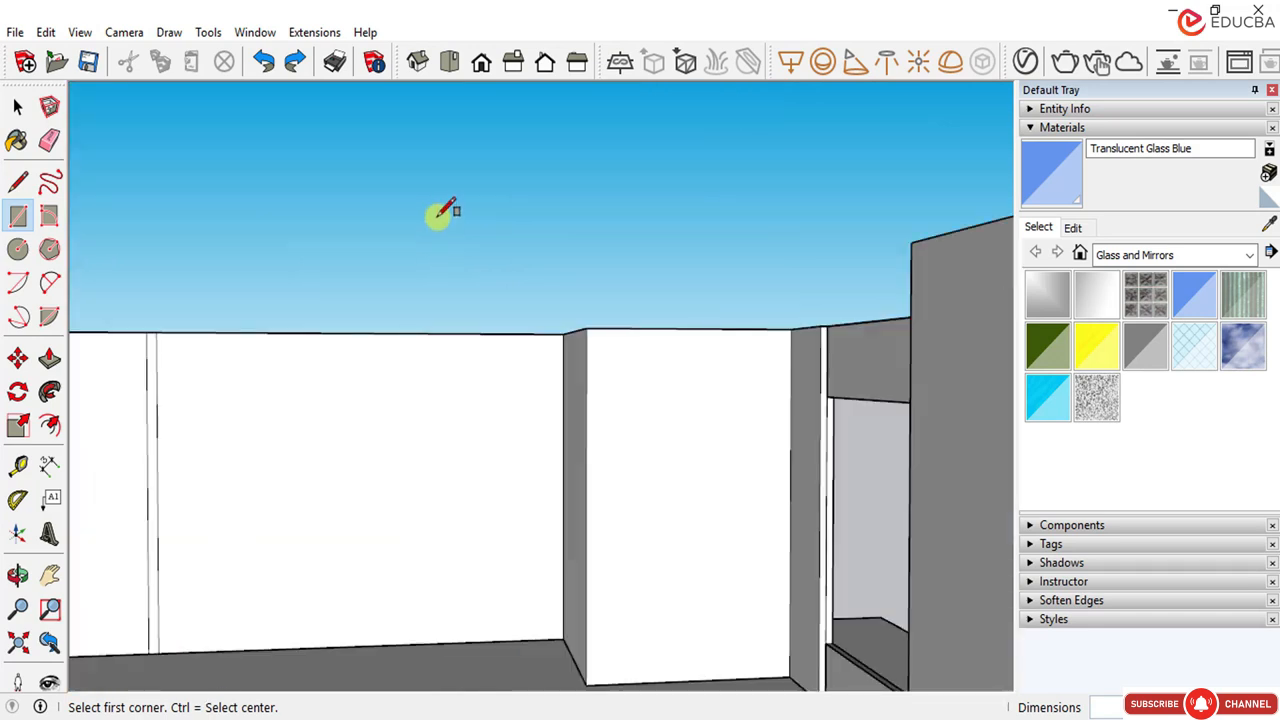
pyautogui.scroll(-4, 443, 294)
pyautogui.scroll(3, 451, 280)
pyautogui.scroll(-6, 460, 285)
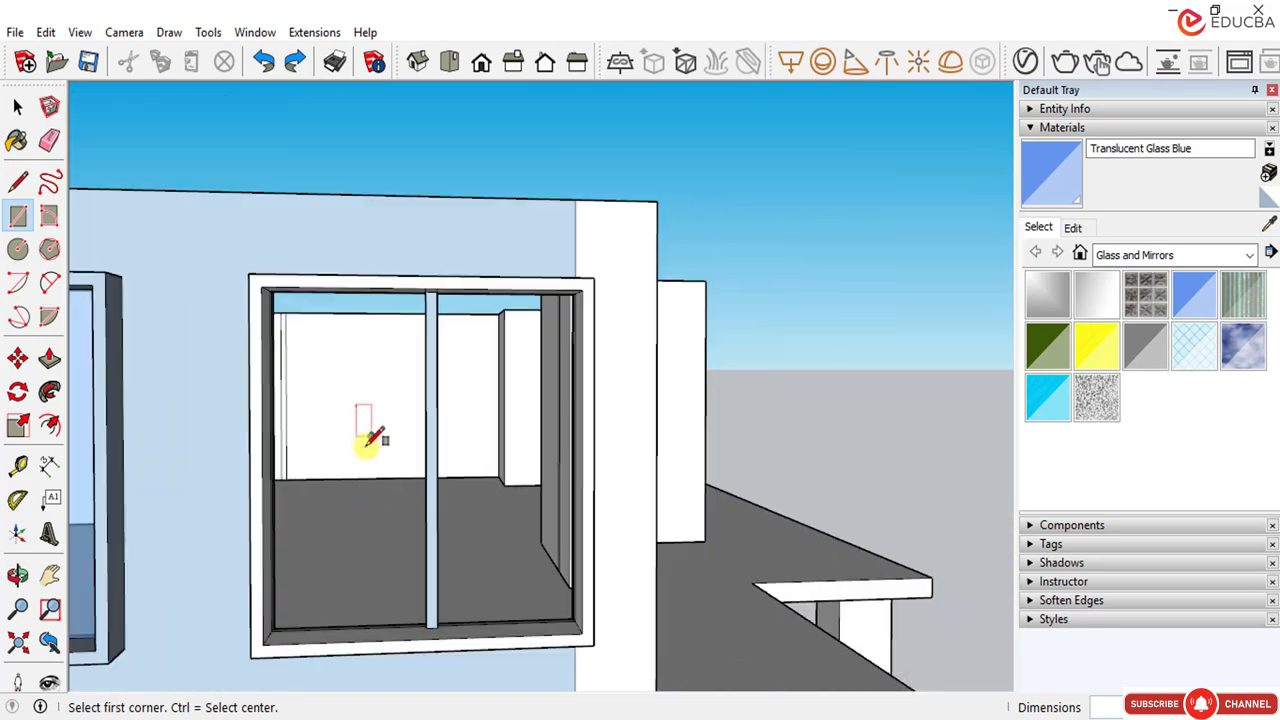
pyautogui.moveTo(366, 434); pyautogui.dragTo(286, 591, button='middle')
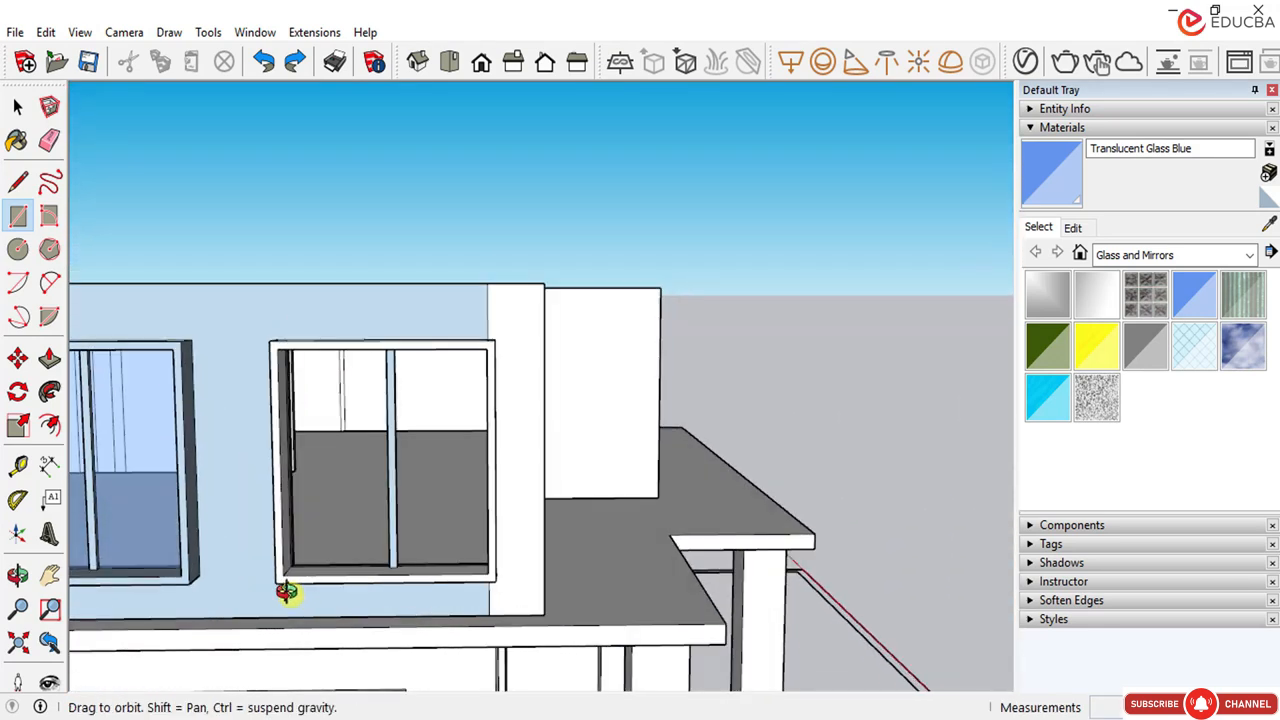
pyautogui.scroll(8, 303, 543)
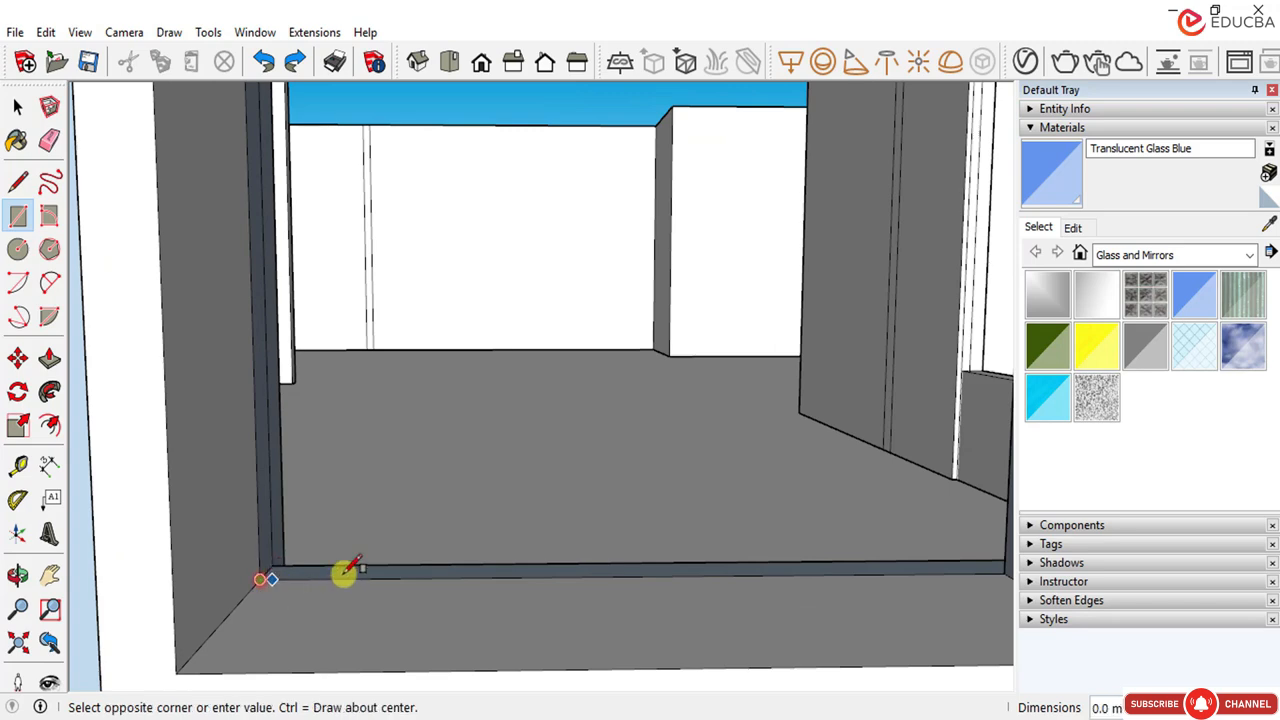
pyautogui.scroll(-6, 435, 490)
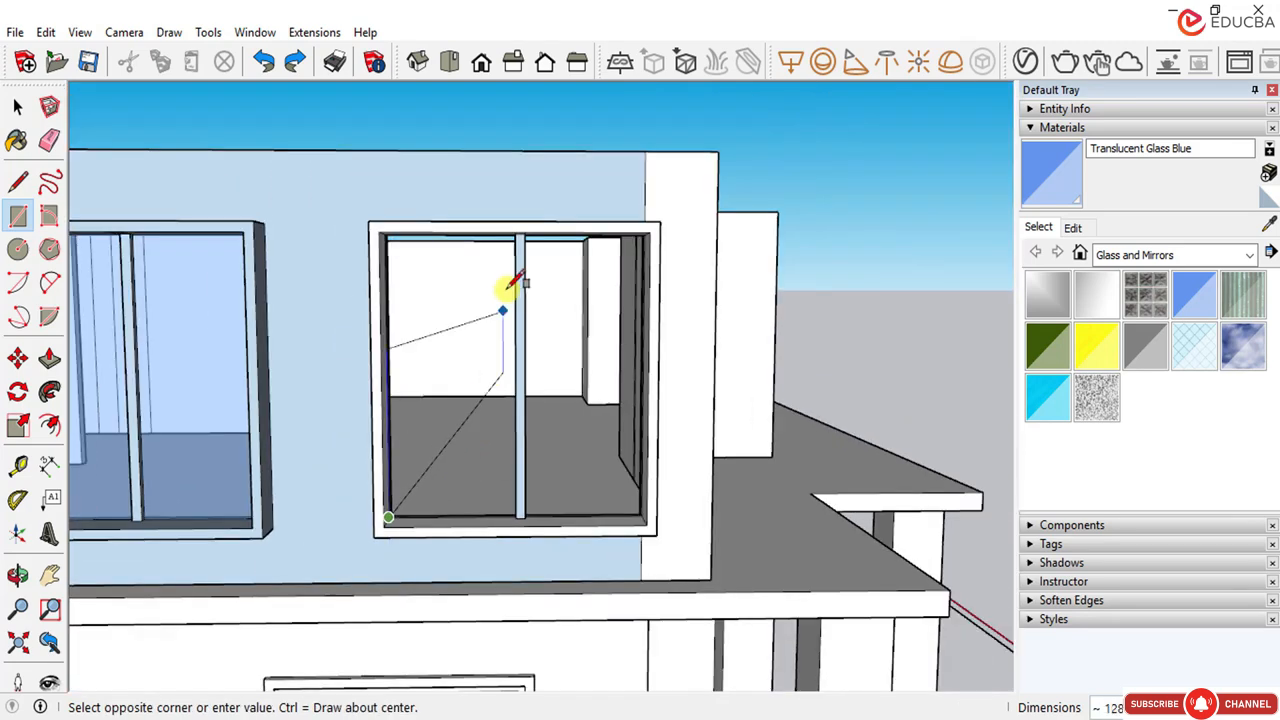
pyautogui.scroll(7, 509, 286)
pyautogui.scroll(6, 523, 290)
pyautogui.moveTo(566, 286); pyautogui.dragTo(597, 297, button='middle')
pyautogui.scroll(2, 568, 300)
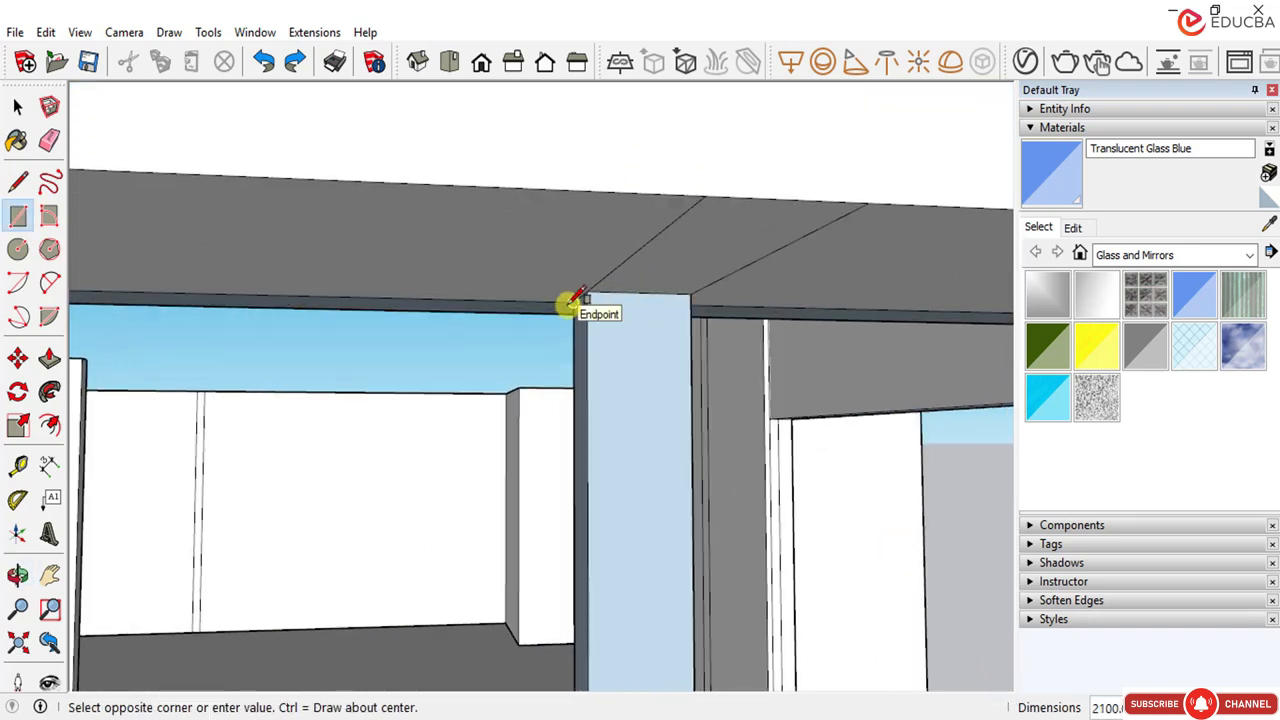
pyautogui.click(569, 300)
pyautogui.scroll(-6, 457, 297)
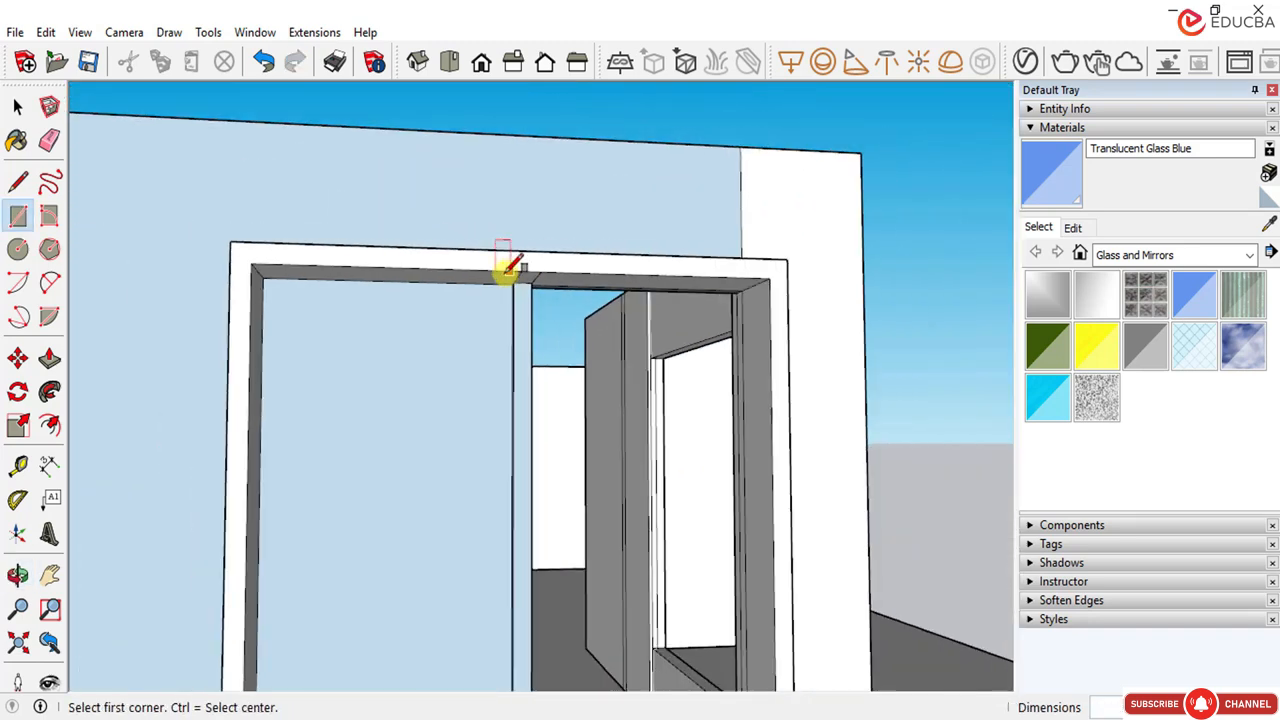
pyautogui.scroll(-3, 510, 268)
# Step: Sample the glass material from the first window's pane and paint the second window's new pane with it
pyautogui.click(12, 105)
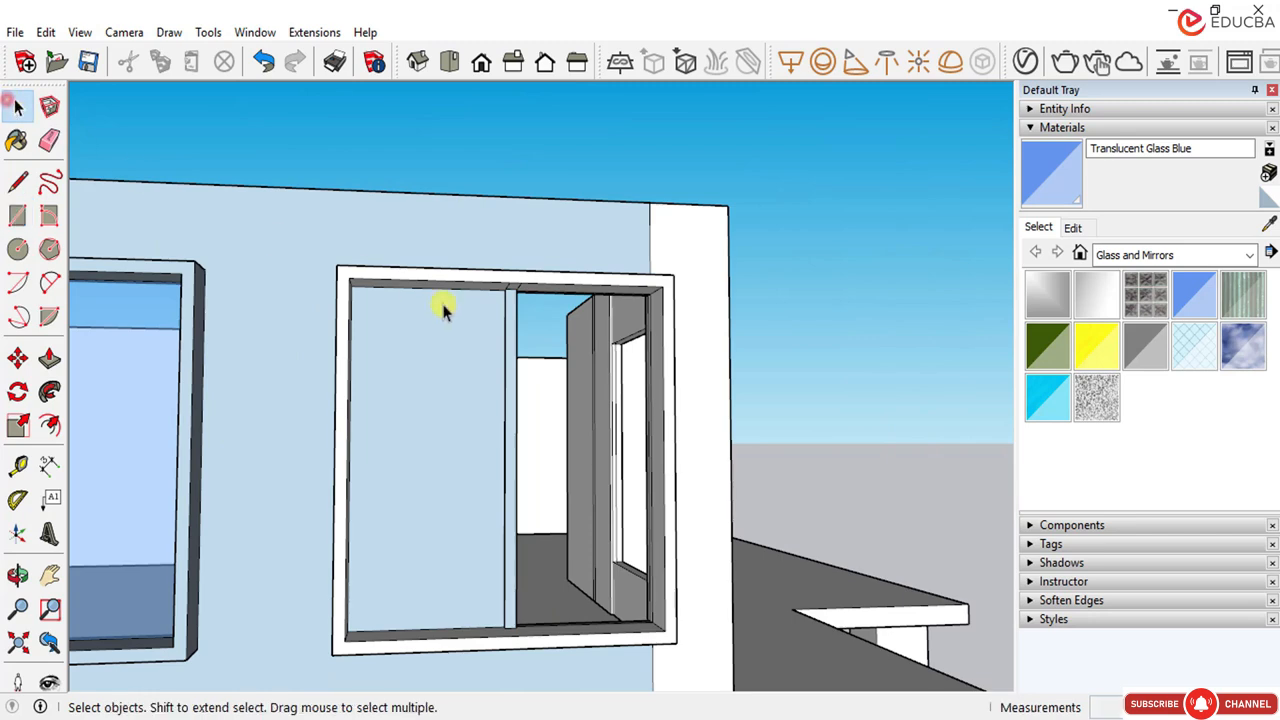
pyautogui.scroll(-3, 500, 394)
pyautogui.moveTo(500, 394); pyautogui.dragTo(466, 434, button='middle')
pyautogui.moveTo(455, 449); pyautogui.dragTo(423, 463)
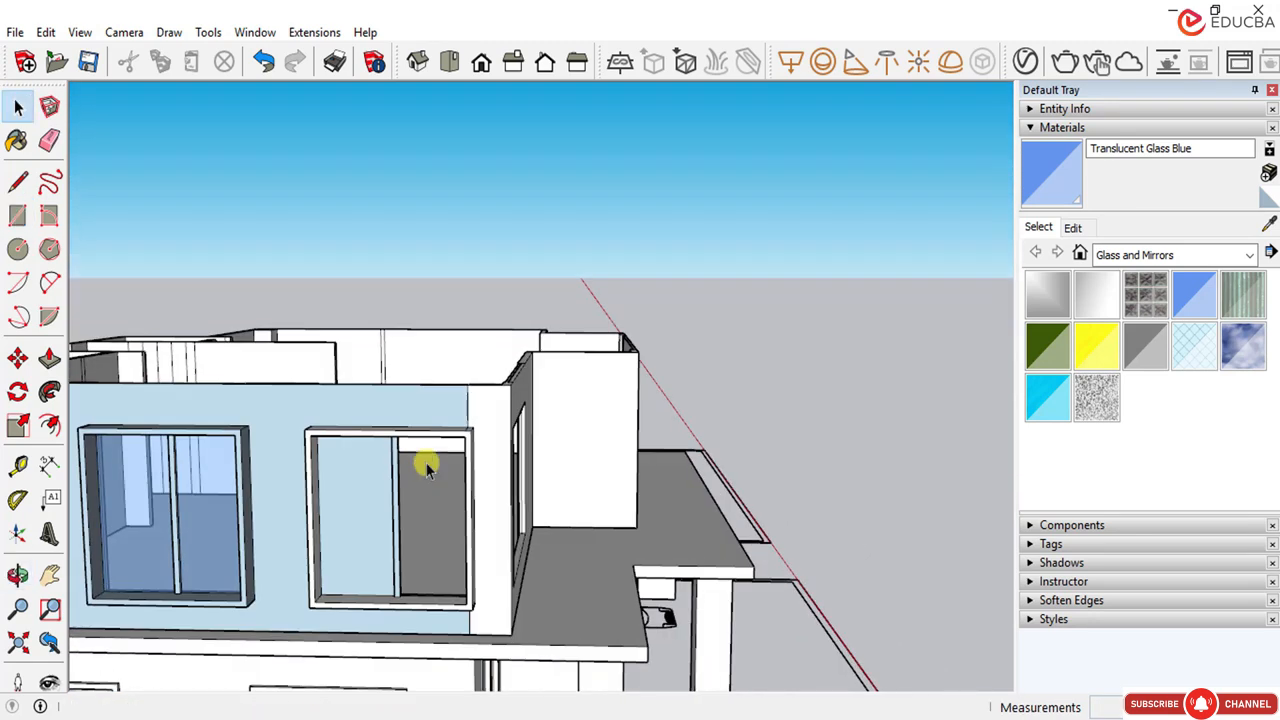
pyautogui.press('space')
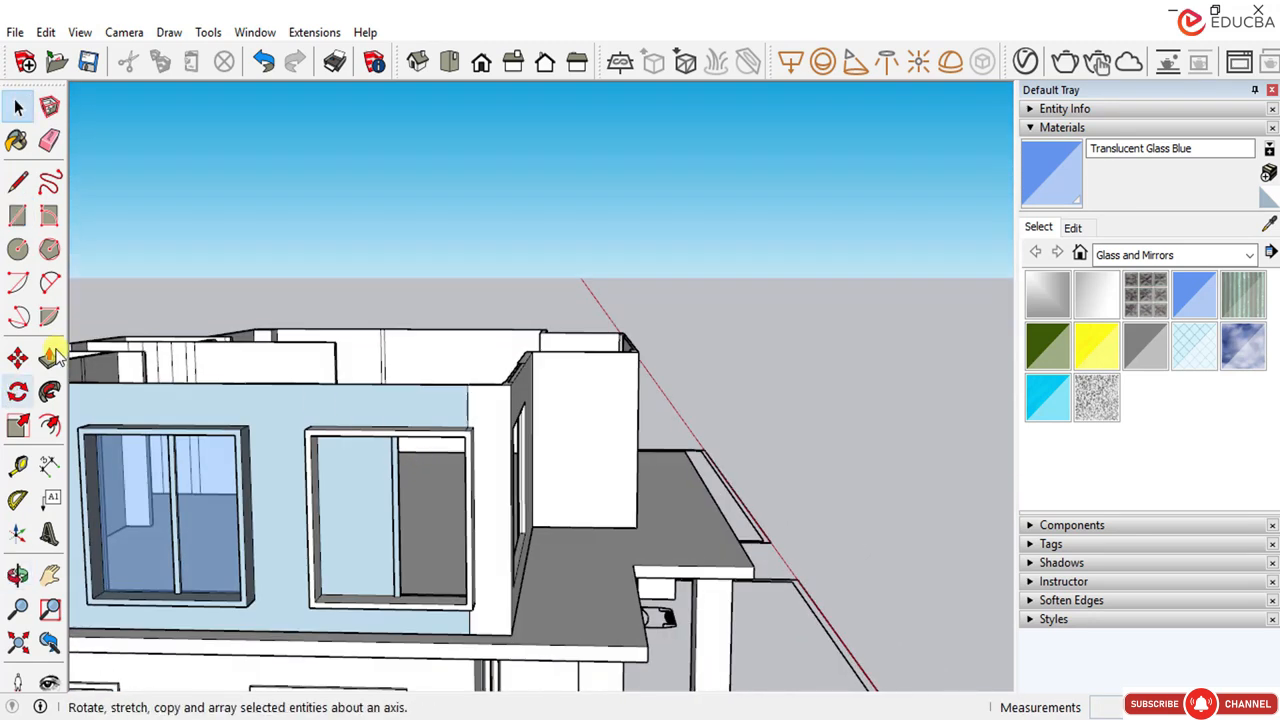
pyautogui.click(1267, 225)
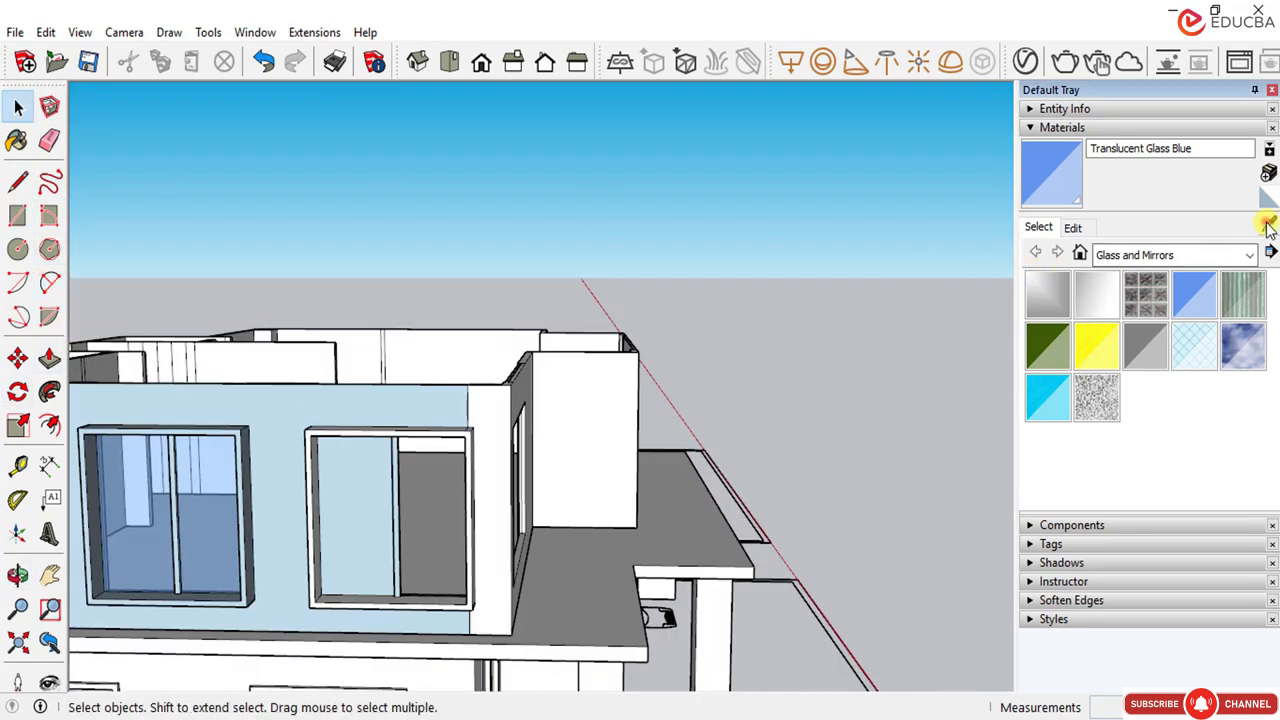
pyautogui.click(210, 522)
pyautogui.click(371, 505)
pyautogui.scroll(2, 345, 522)
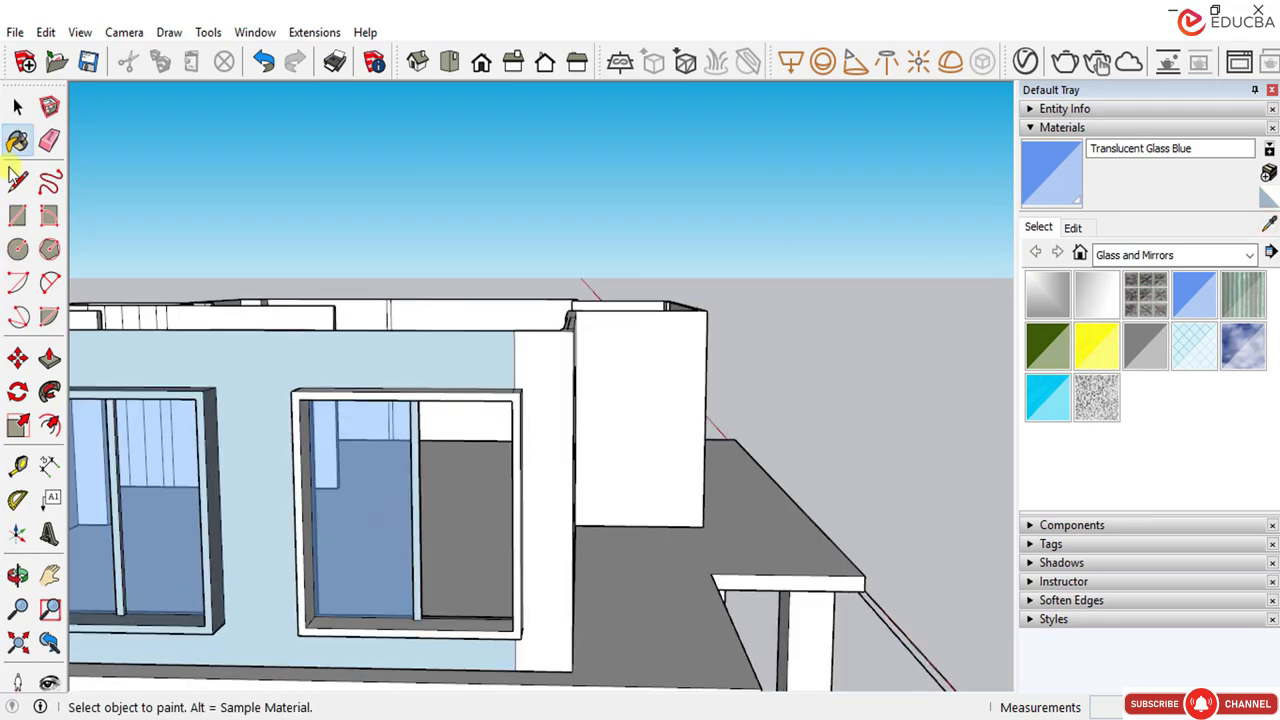
# Step: Copy the second window's glass pane to the other side of the mullion, 1075 mm along the wall
pyautogui.click(17, 106)
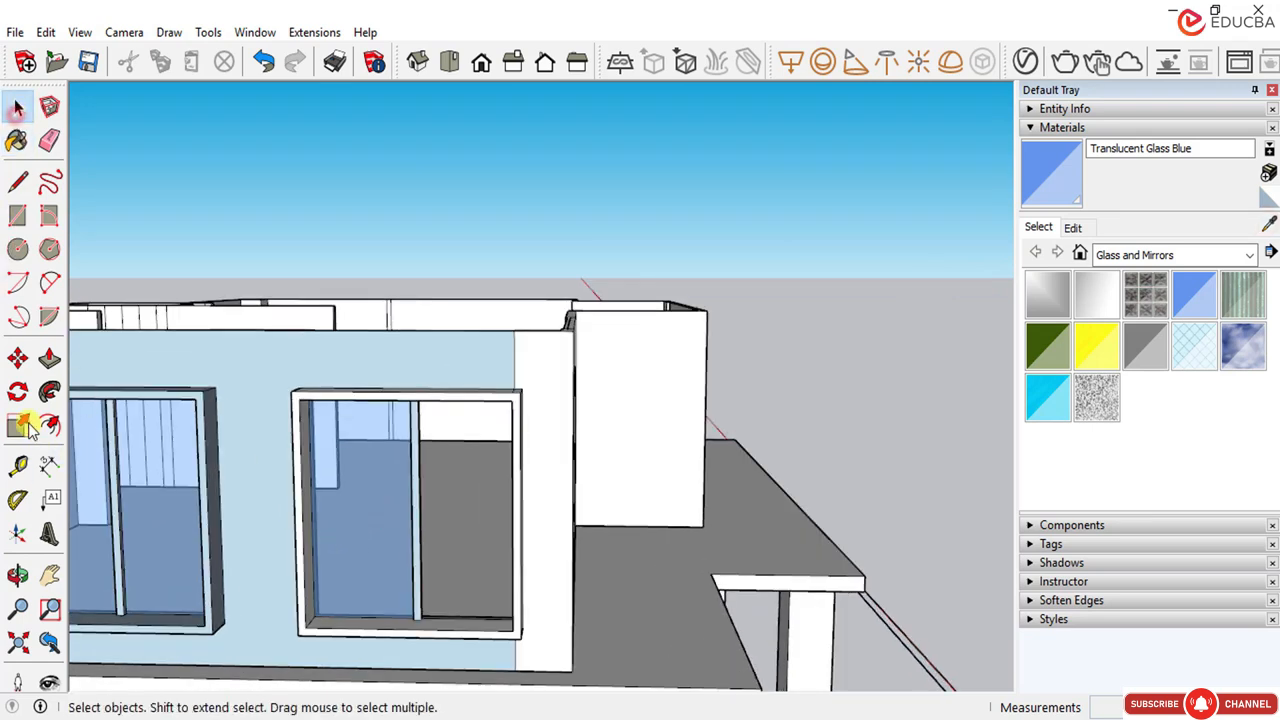
pyautogui.click(365, 548)
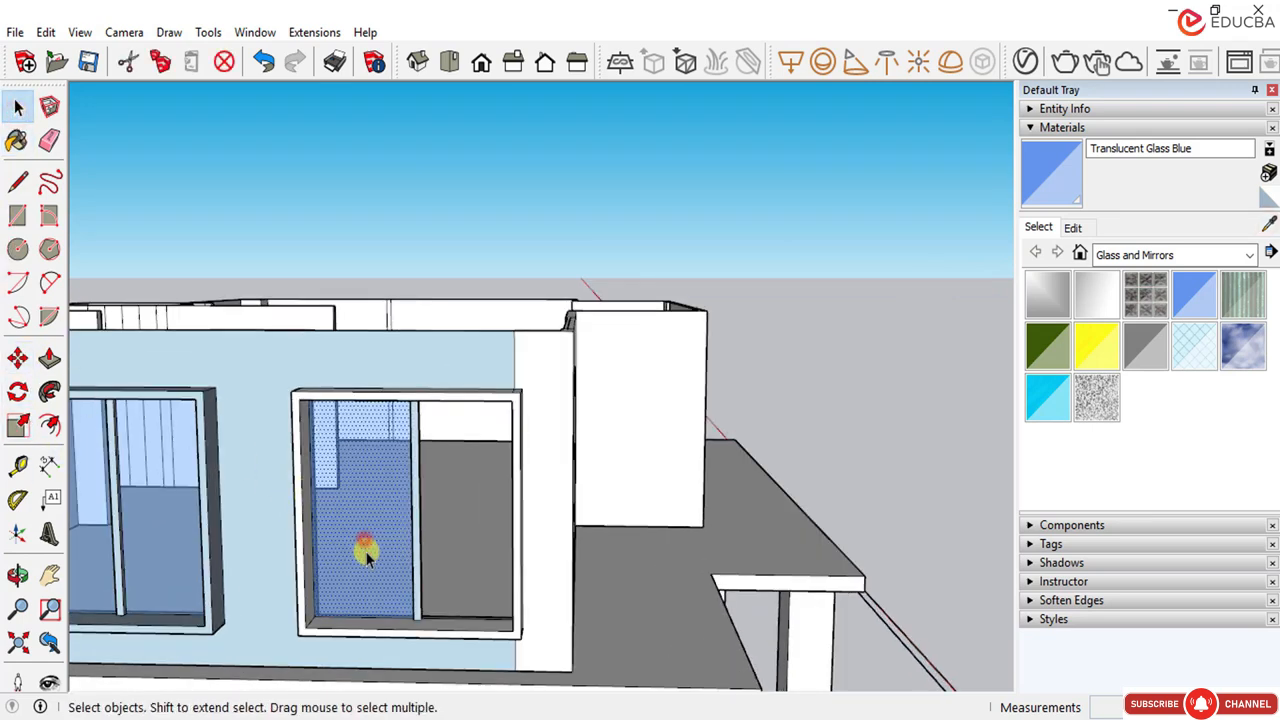
pyautogui.click(17, 358)
pyautogui.scroll(5, 358, 613)
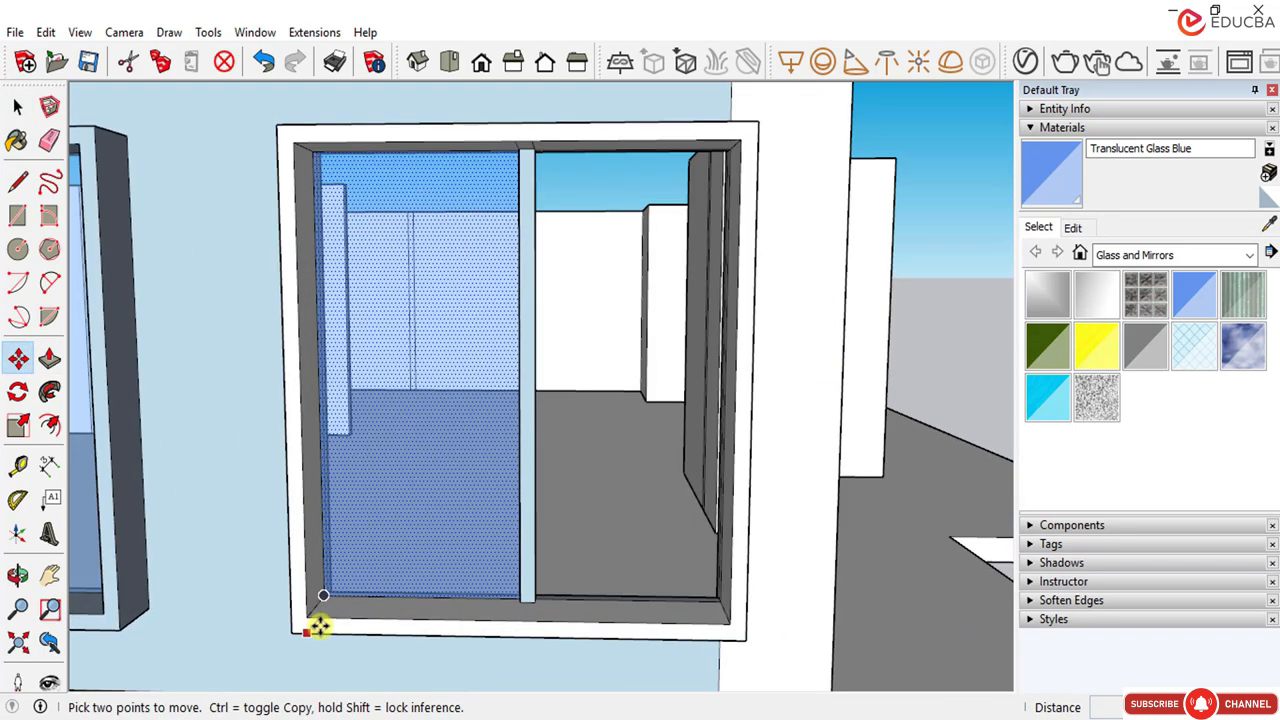
pyautogui.scroll(2, 345, 612)
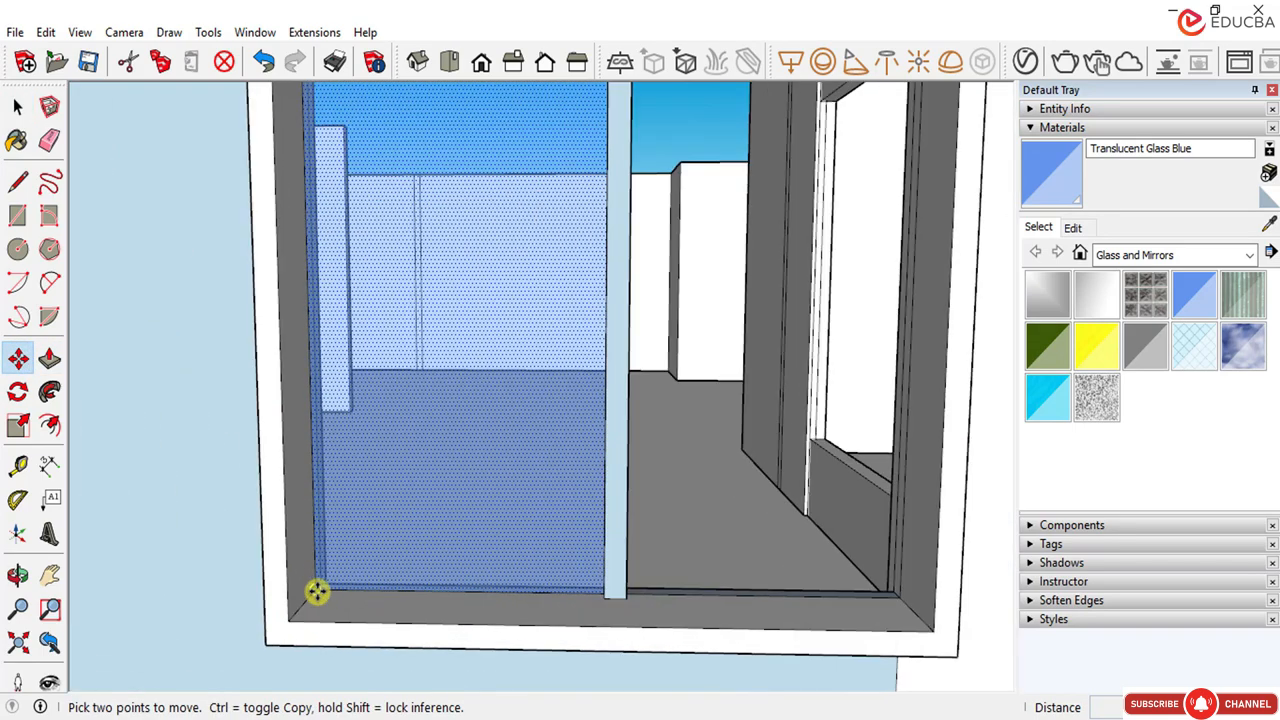
pyautogui.press('ctrl')
pyautogui.click(316, 591)
pyautogui.scroll(3, 650, 600)
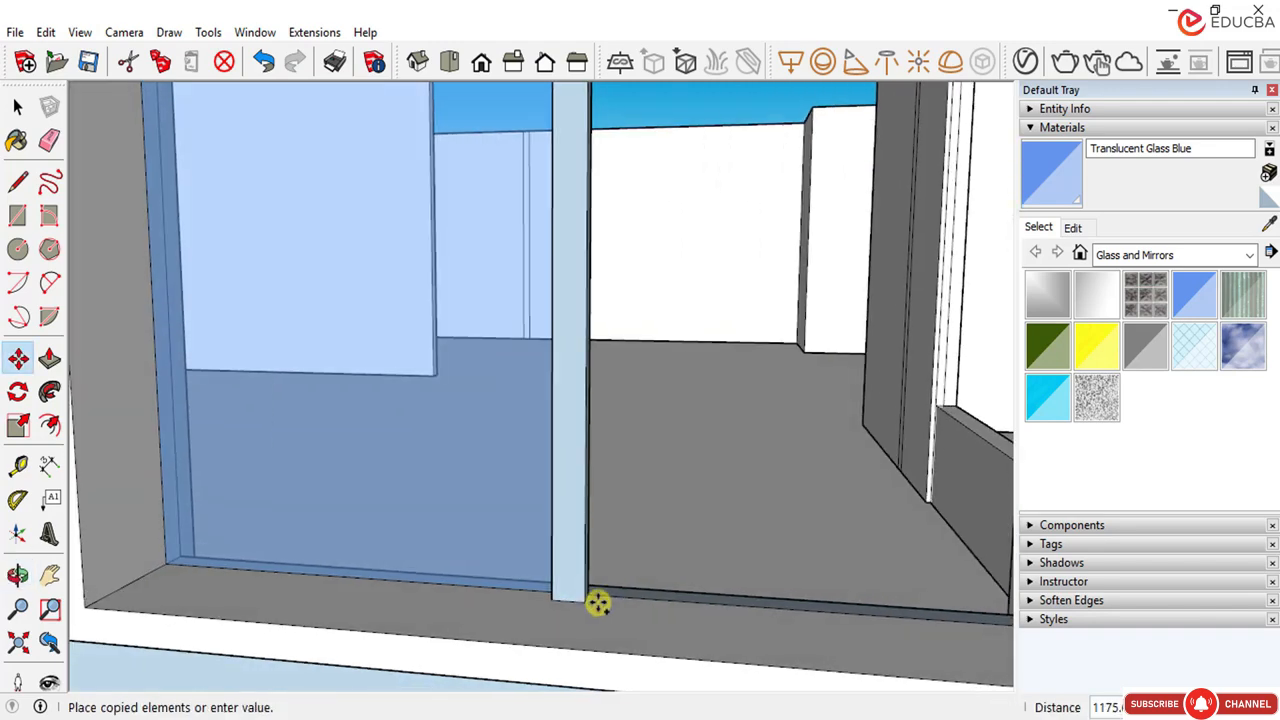
pyautogui.scroll(2, 600, 600)
pyautogui.click(559, 587)
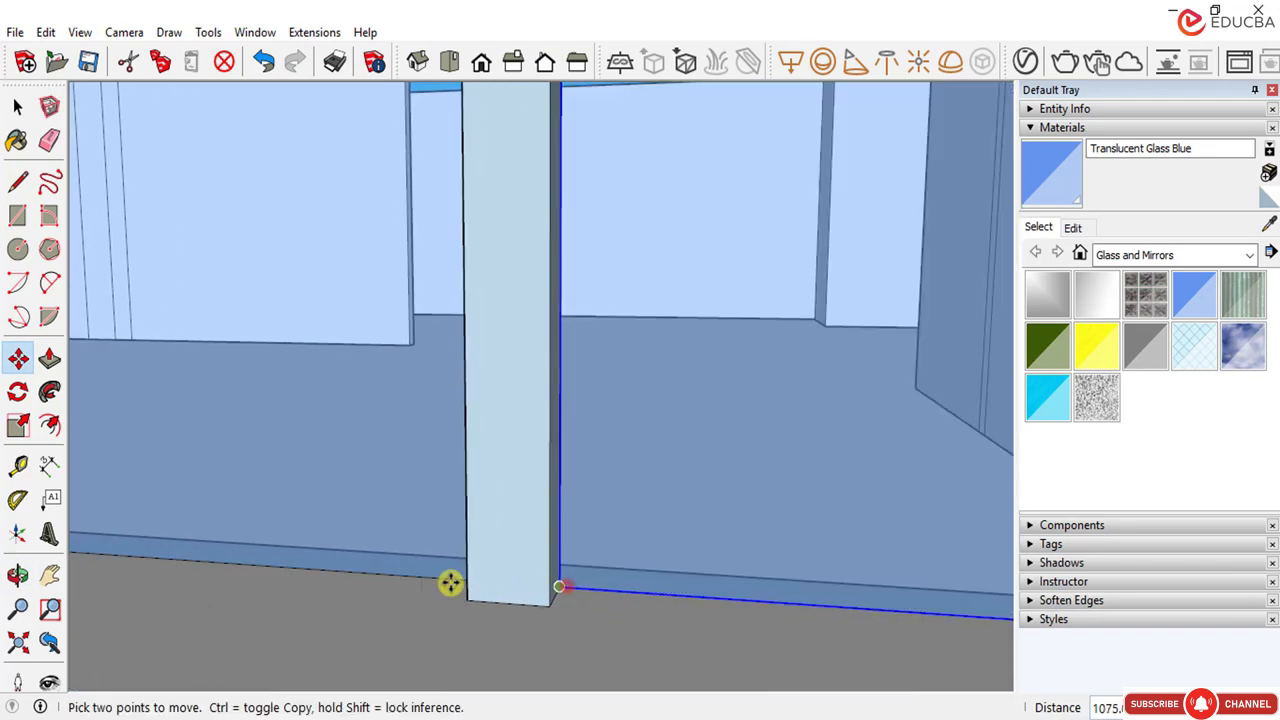
pyautogui.scroll(-5, 503, 540)
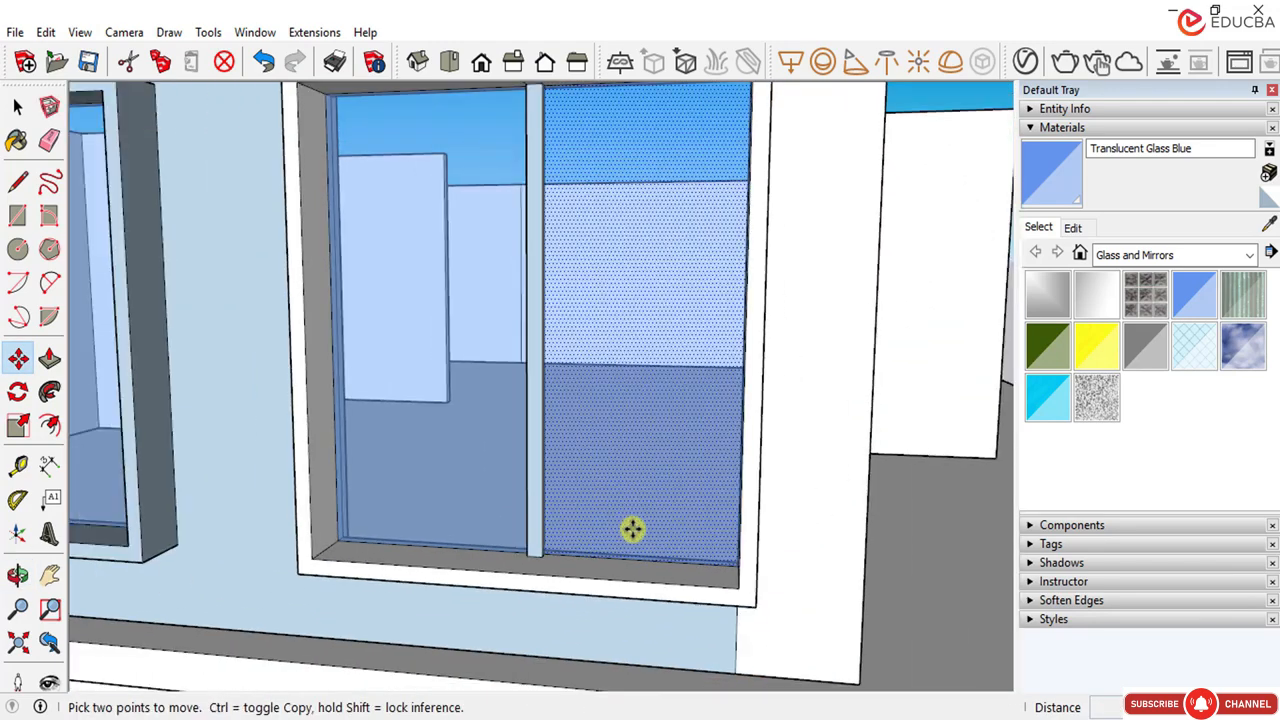
pyautogui.scroll(-5, 632, 529)
# Step: Divide the top edge of the upper-floor window opening in the adjoining white wall into 3 equal segments
pyautogui.moveTo(609, 543); pyautogui.dragTo(430, 400, button='middle')
pyautogui.scroll(-2, 549, 506)
pyautogui.click(20, 106)
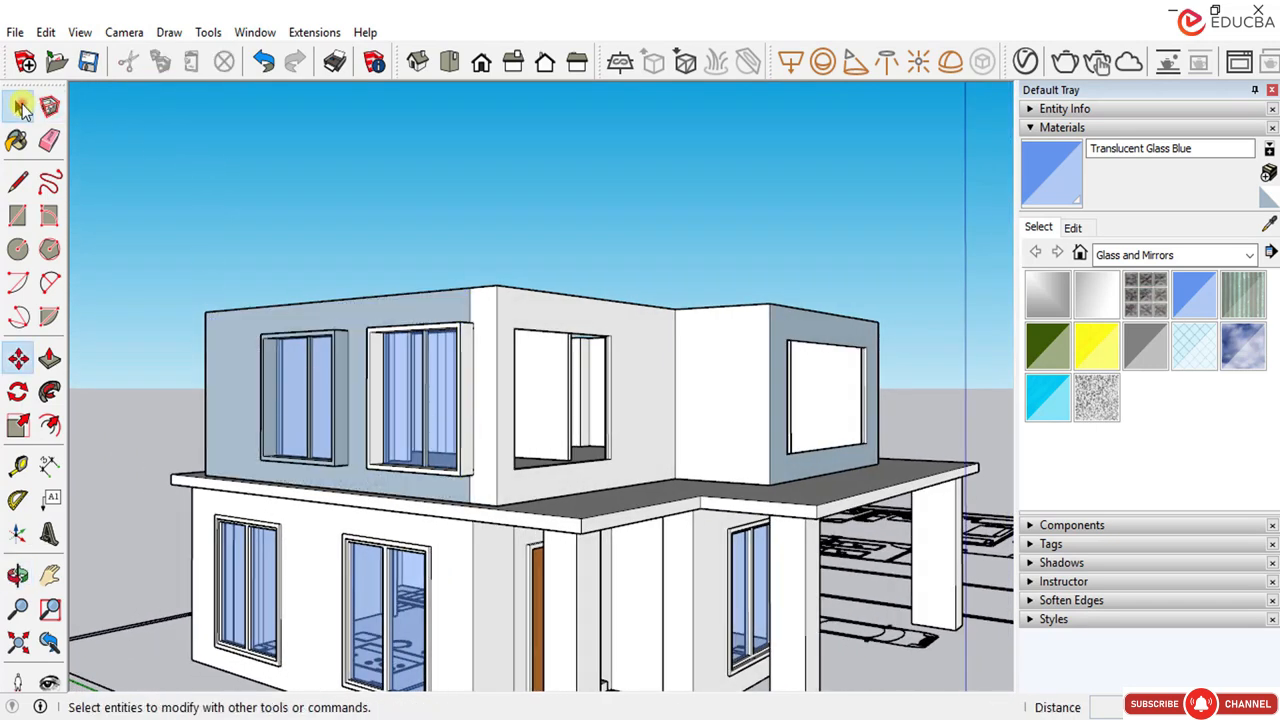
pyautogui.moveTo(551, 363); pyautogui.dragTo(775, 430, button='middle')
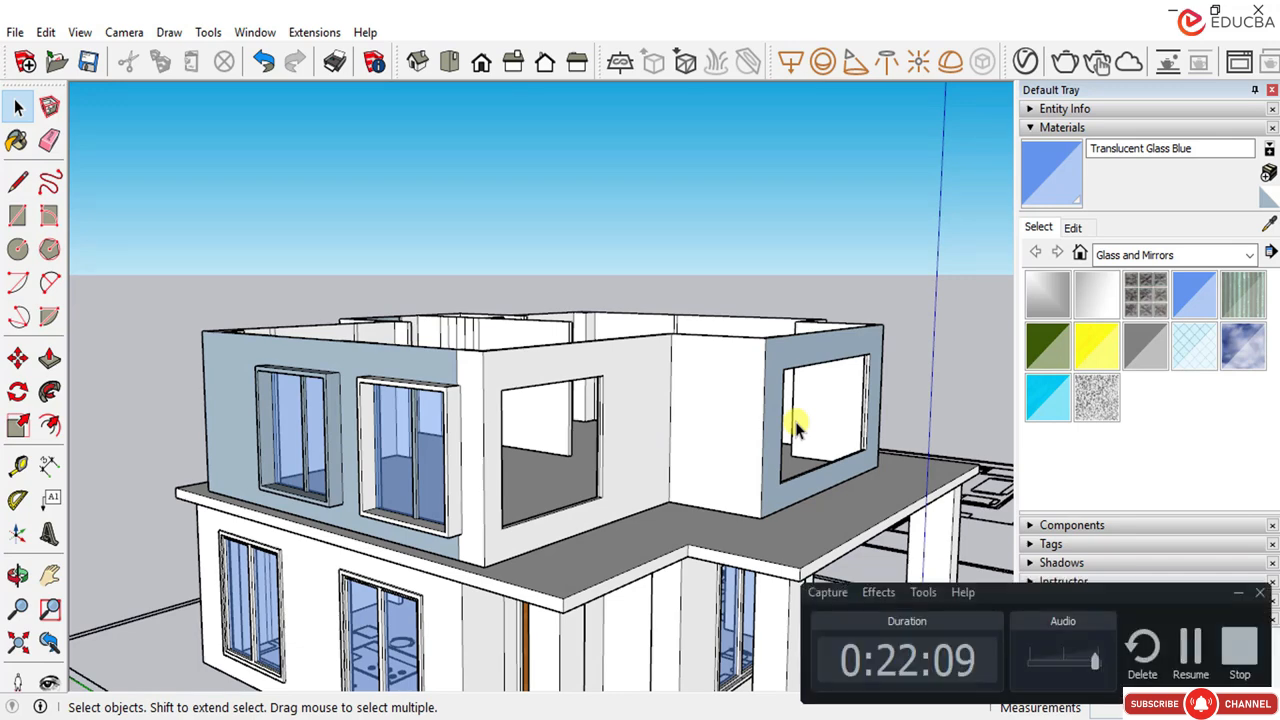
pyautogui.scroll(3, 651, 477)
pyautogui.moveTo(609, 449); pyautogui.dragTo(580, 459, button='middle')
pyautogui.scroll(3, 492, 462)
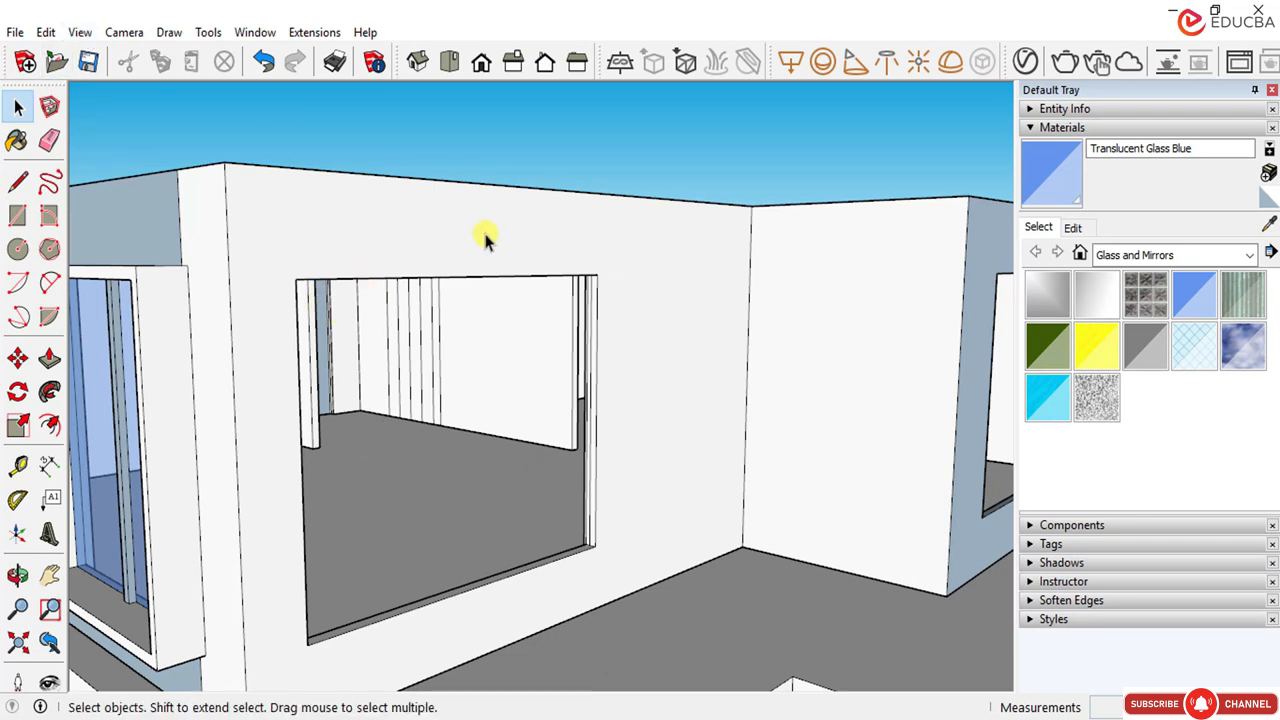
pyautogui.click(495, 277)
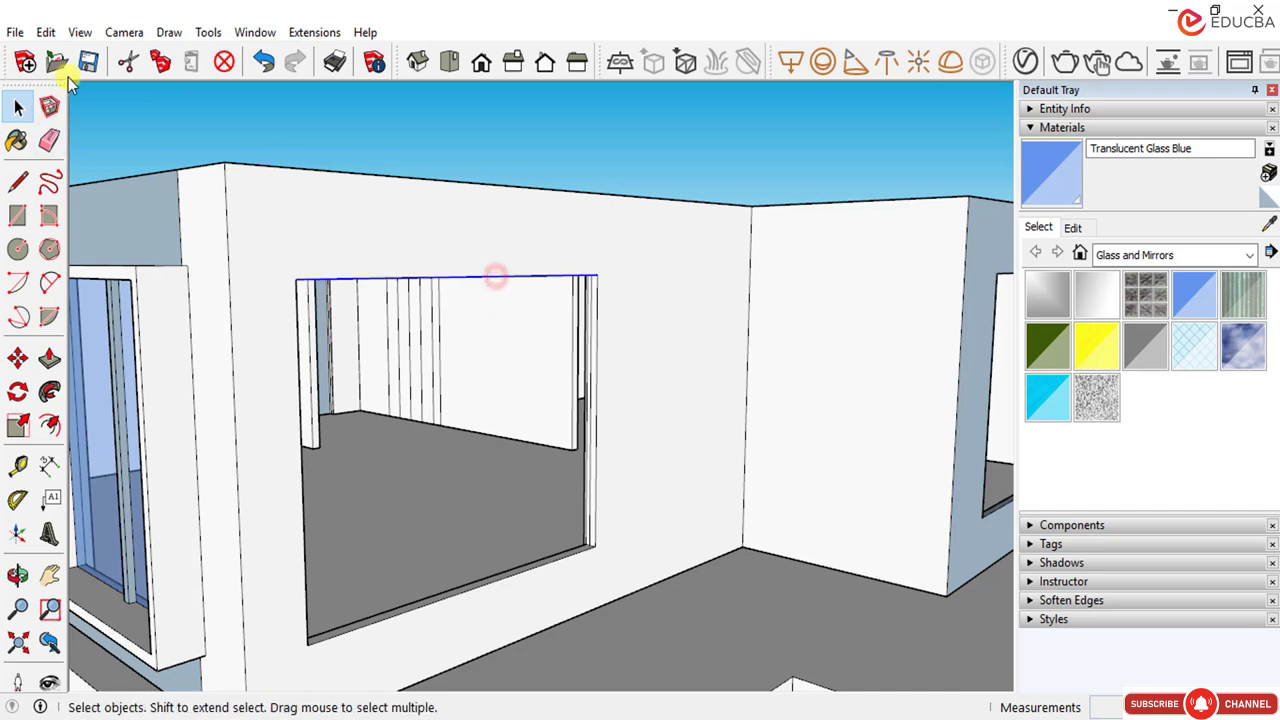
pyautogui.click(46, 32)
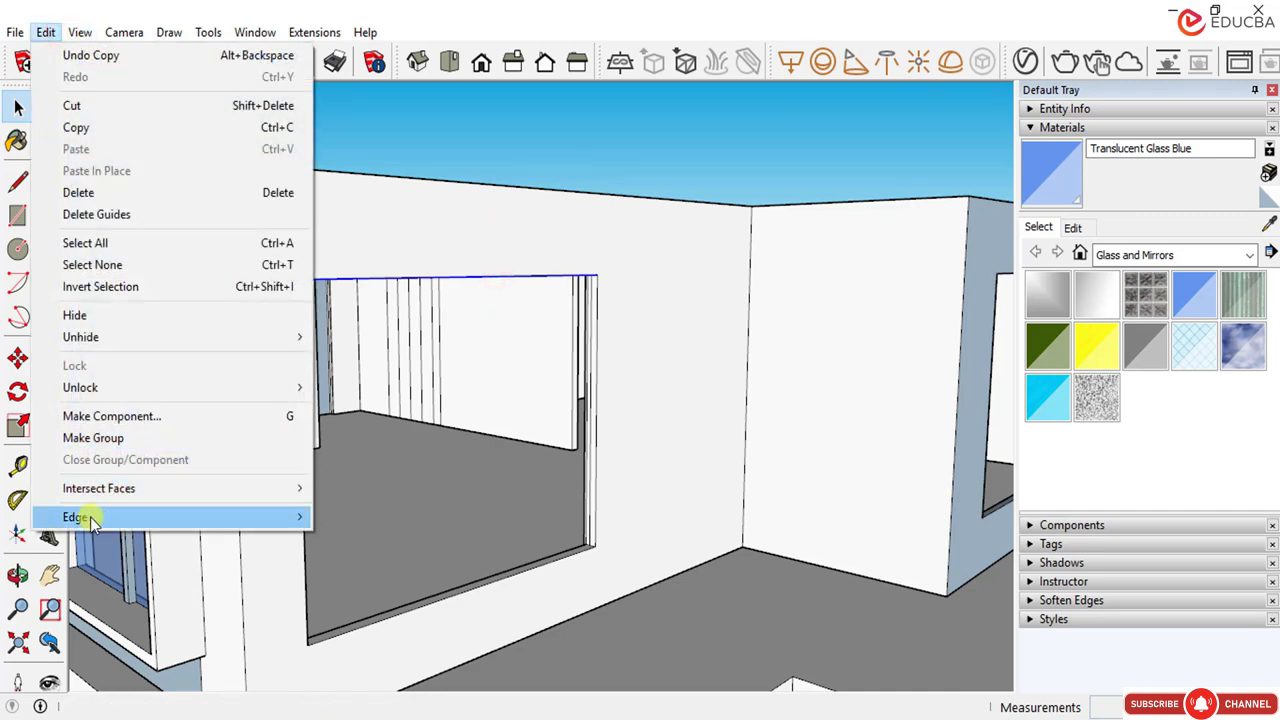
pyautogui.moveTo(90, 519)
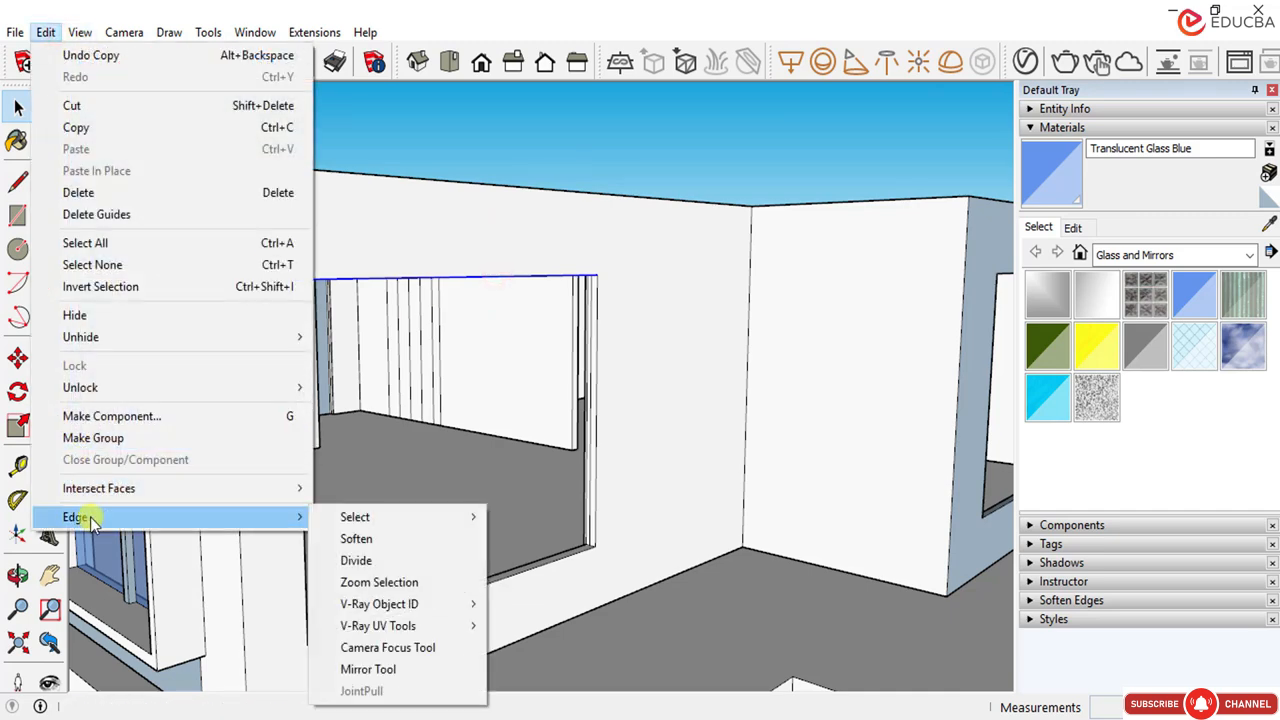
pyautogui.click(376, 560)
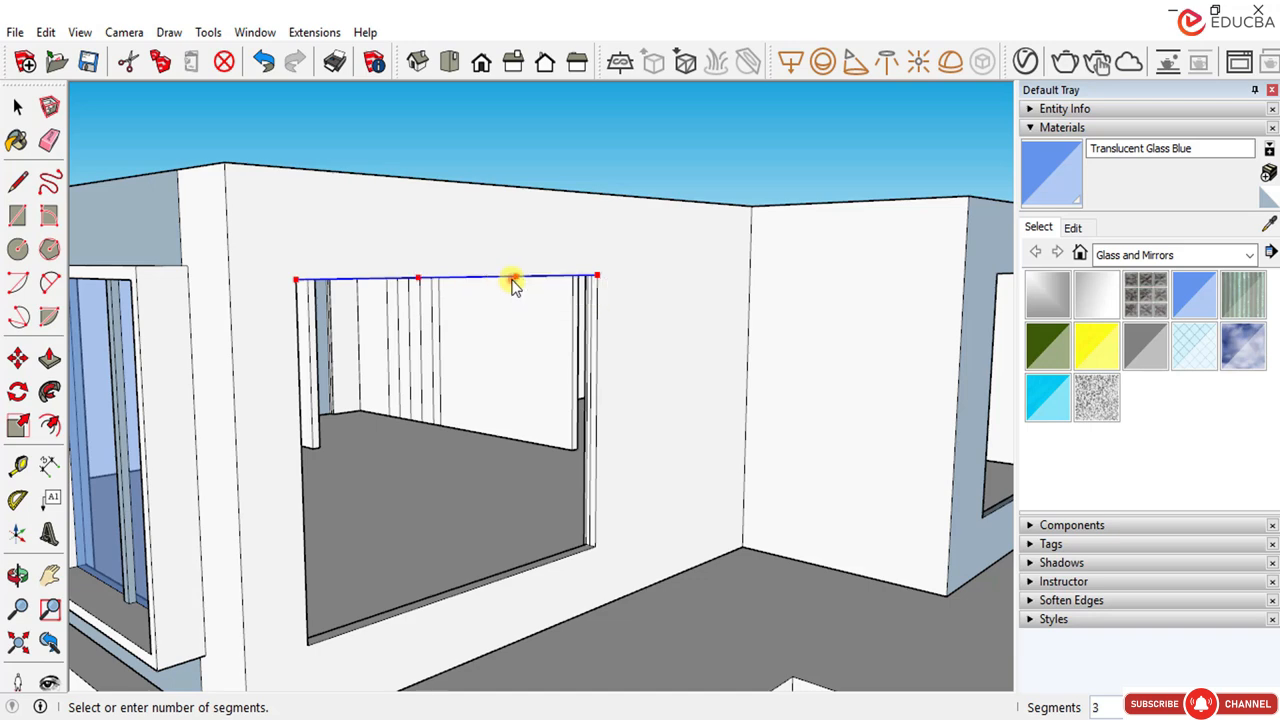
pyautogui.click(511, 279)
pyautogui.moveTo(551, 286); pyautogui.dragTo(512, 310, button='middle')
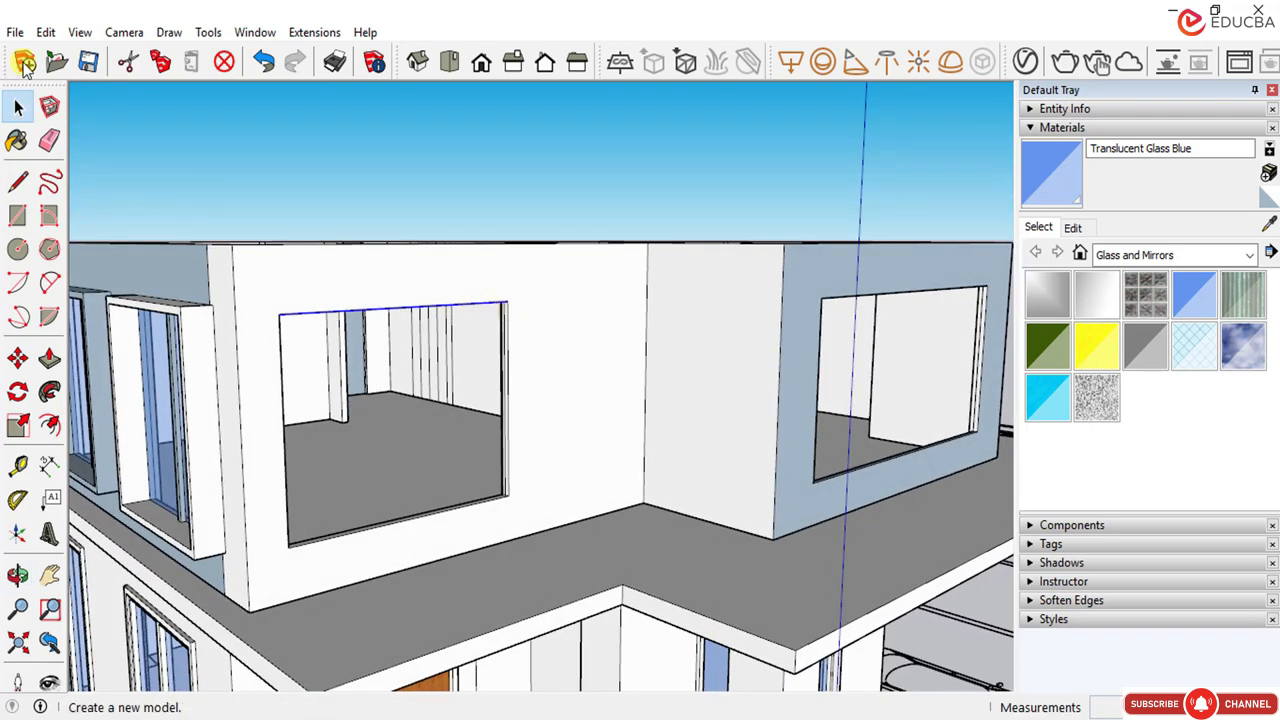
pyautogui.click(17, 107)
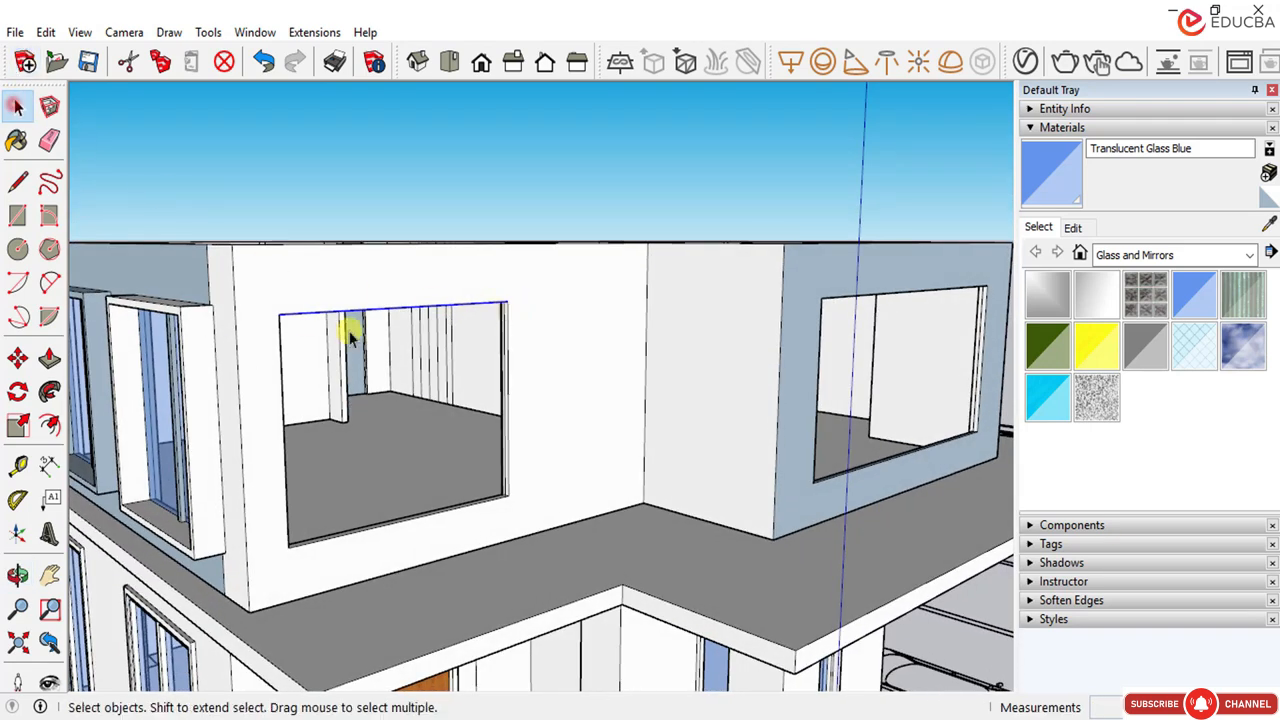
pyautogui.moveTo(370, 195); pyautogui.dragTo(374, 183, button='middle')
pyautogui.click(377, 184)
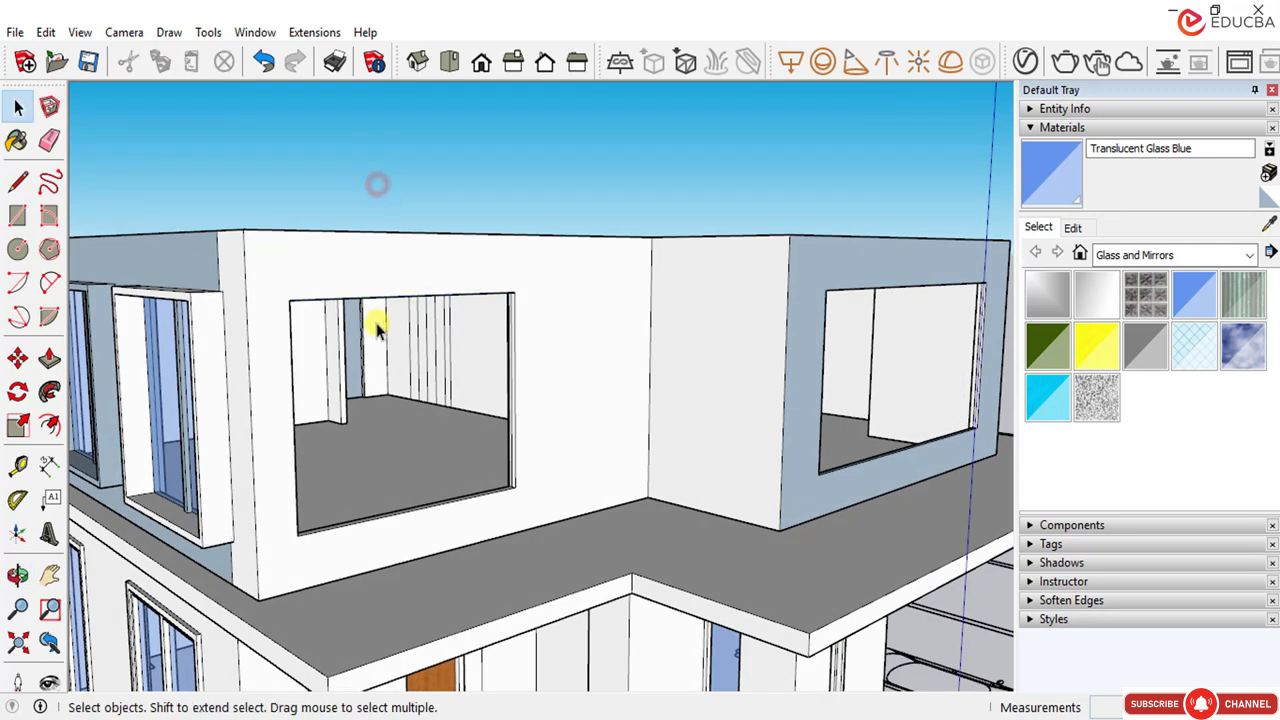
# Step: Draw vertical lines from the top edge's two division points down to the opening's bottom edge
pyautogui.click(17, 181)
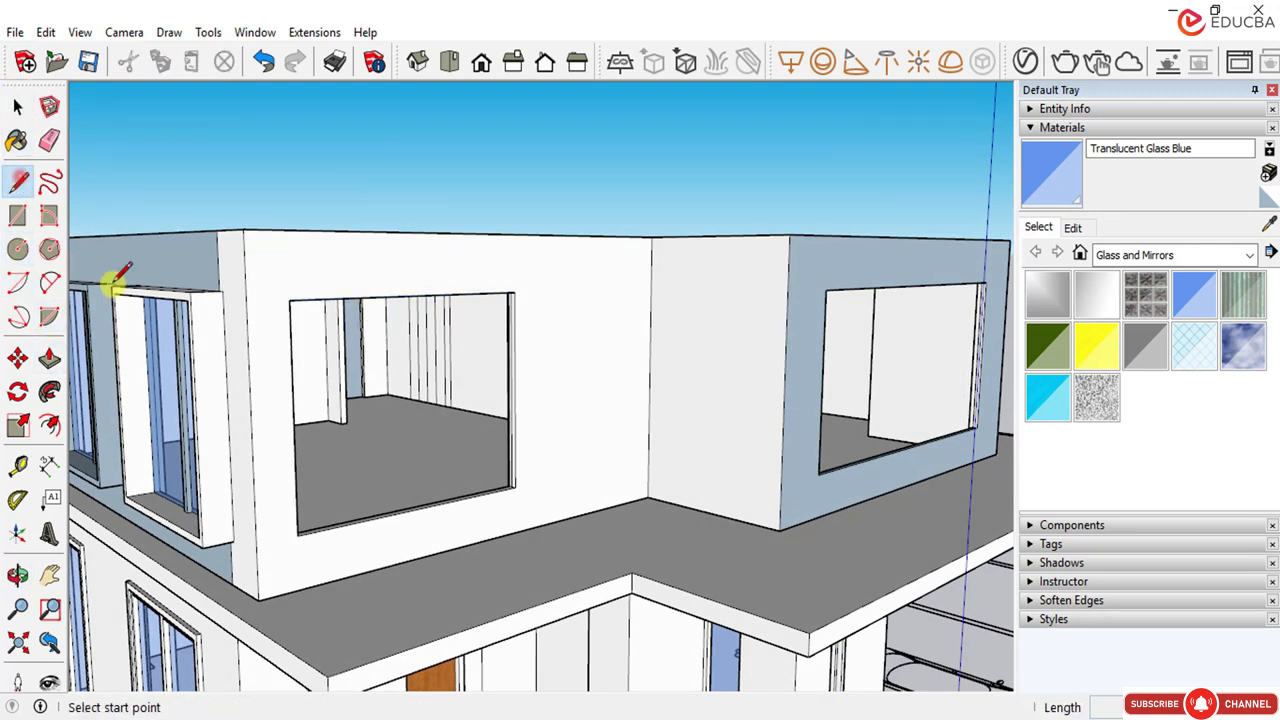
pyautogui.click(375, 297)
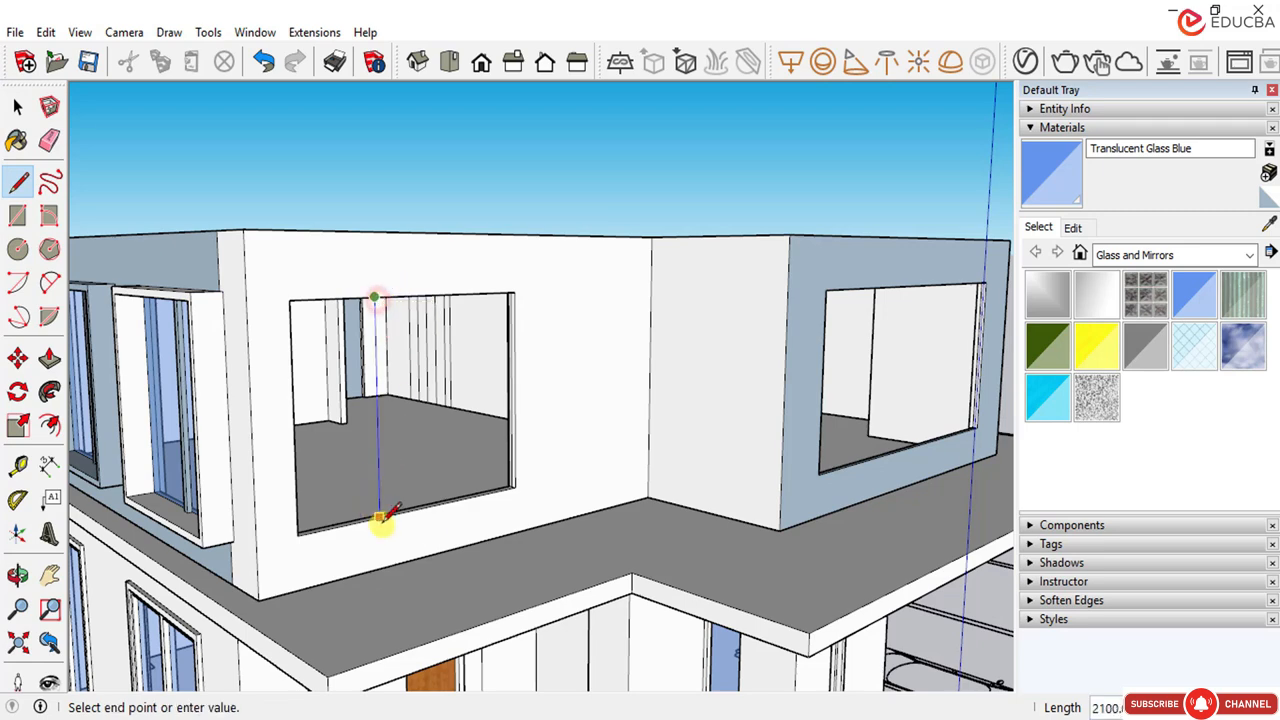
pyautogui.click(379, 517)
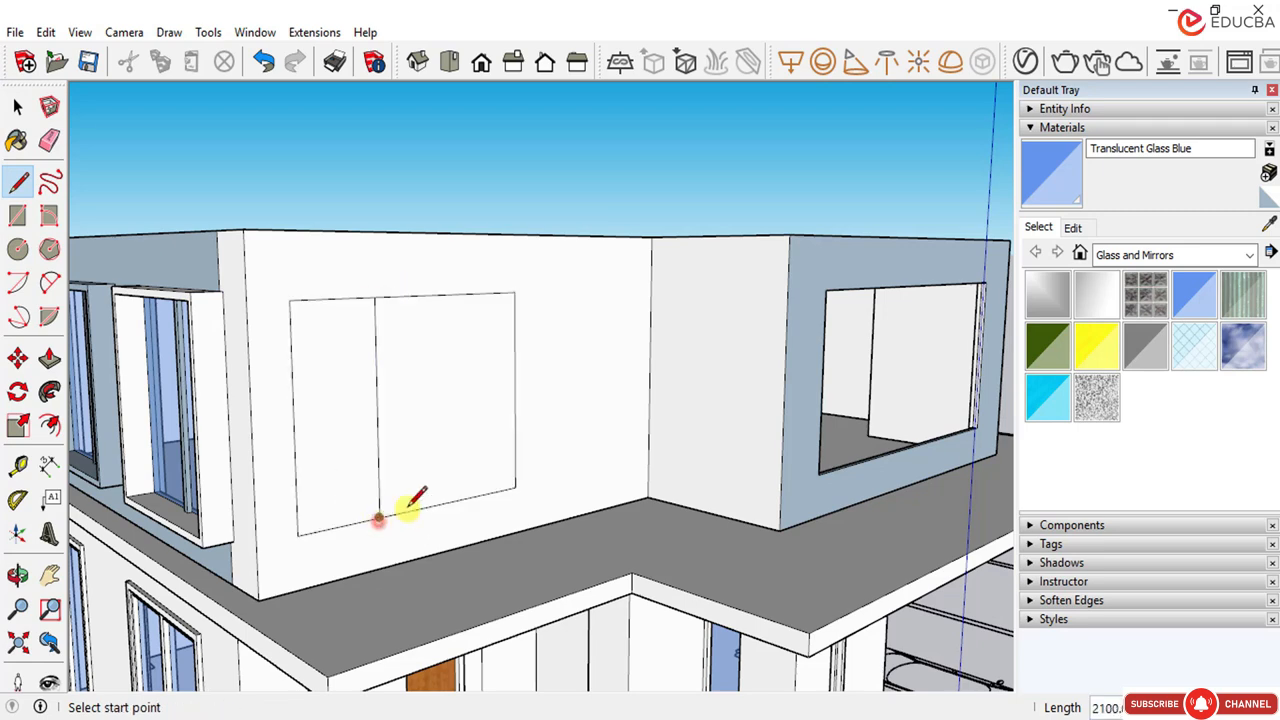
pyautogui.click(448, 294)
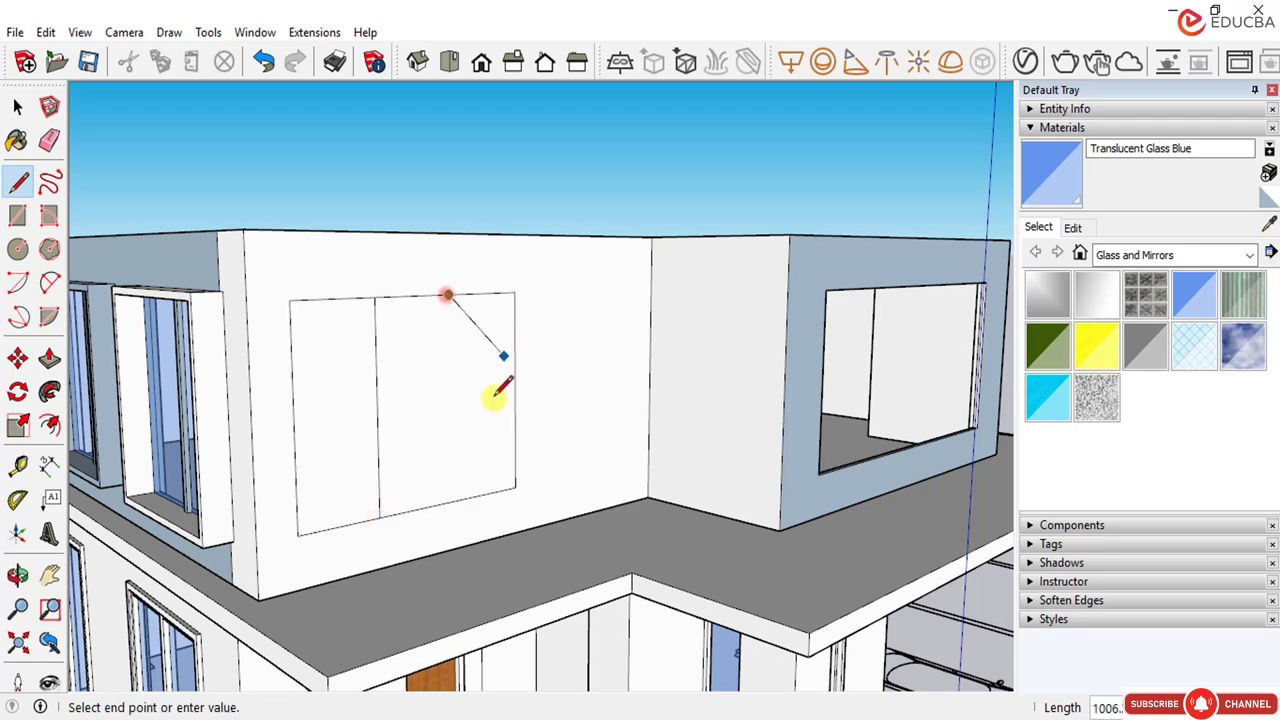
pyautogui.click(451, 503)
pyautogui.press('space')
pyautogui.moveTo(368, 364); pyautogui.dragTo(322, 348, button='middle')
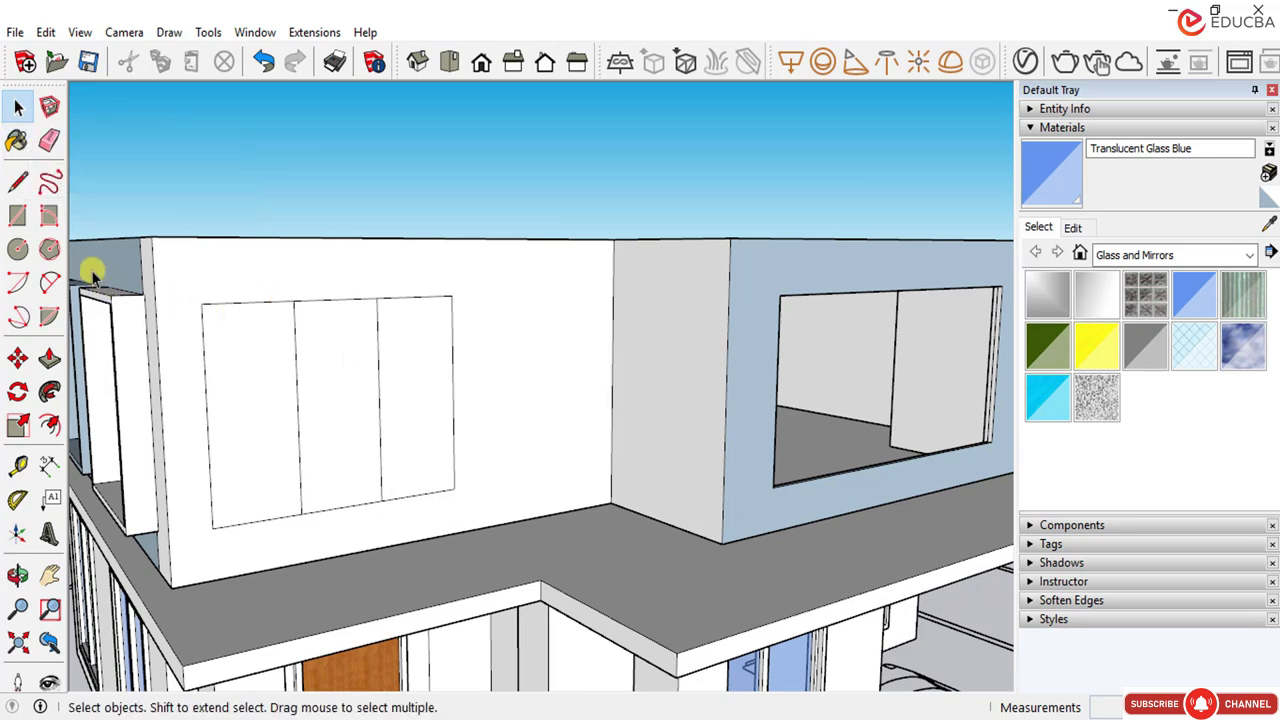
# Step: Undo the two vertical lines across the opening and check the division of its top edge
pyautogui.click(52, 424)
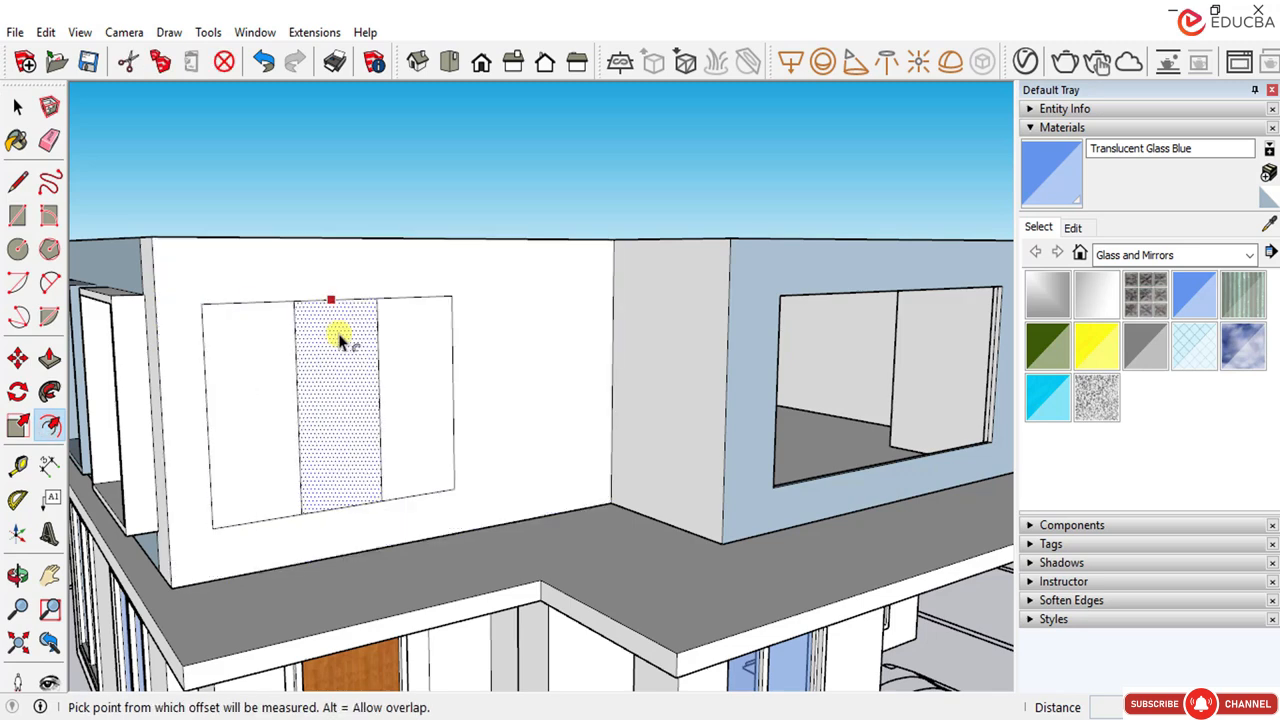
pyautogui.hotkey('ctrl', 'z')
pyautogui.hotkey('ctrl', 'z')
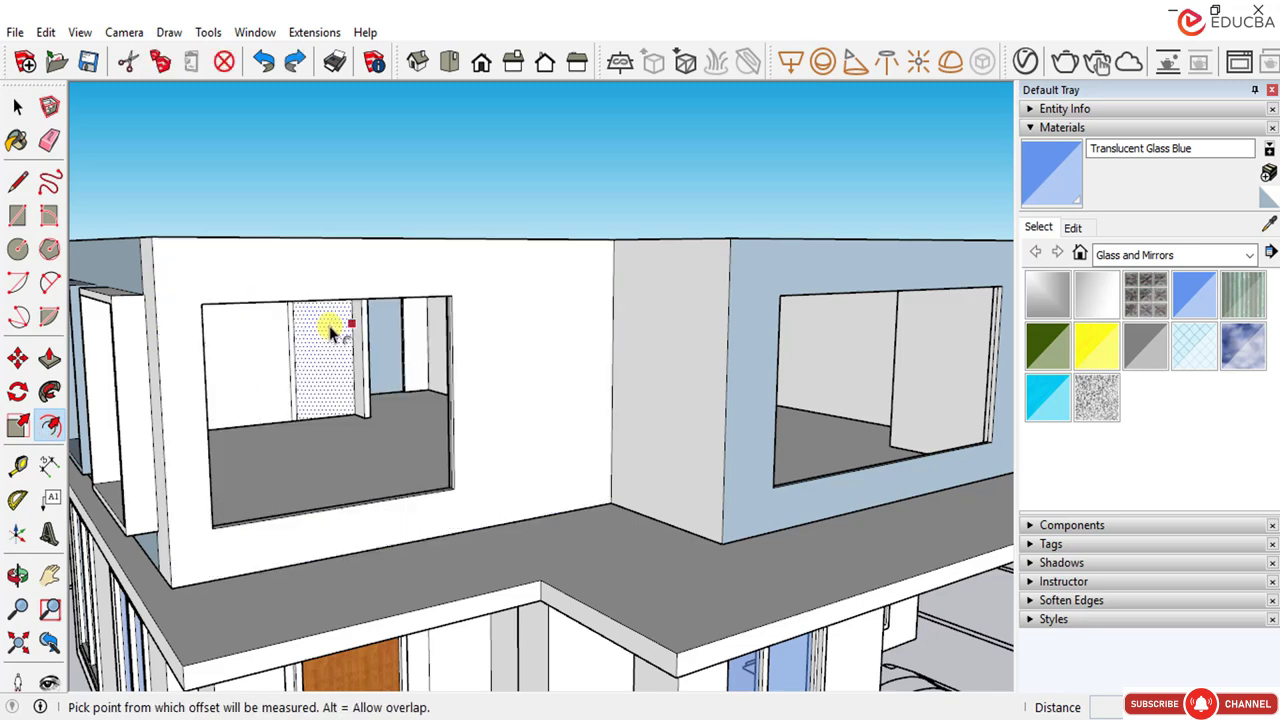
pyautogui.click(17, 106)
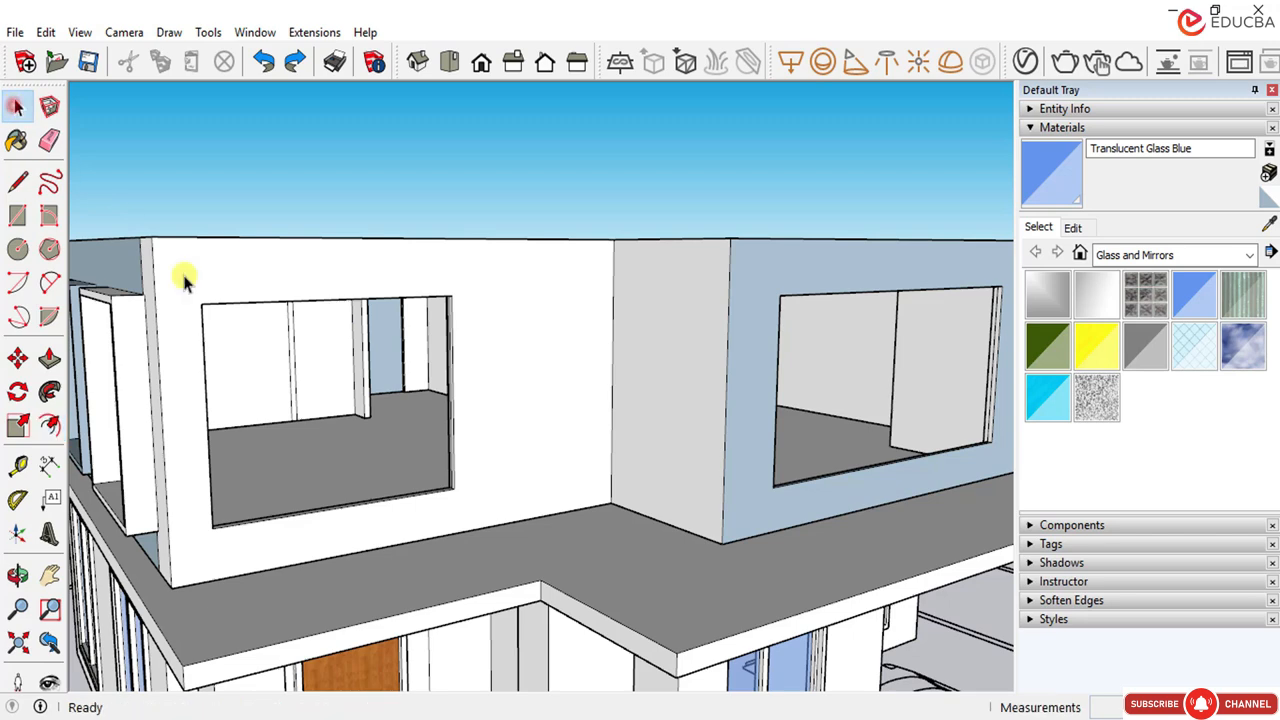
pyautogui.click(271, 302)
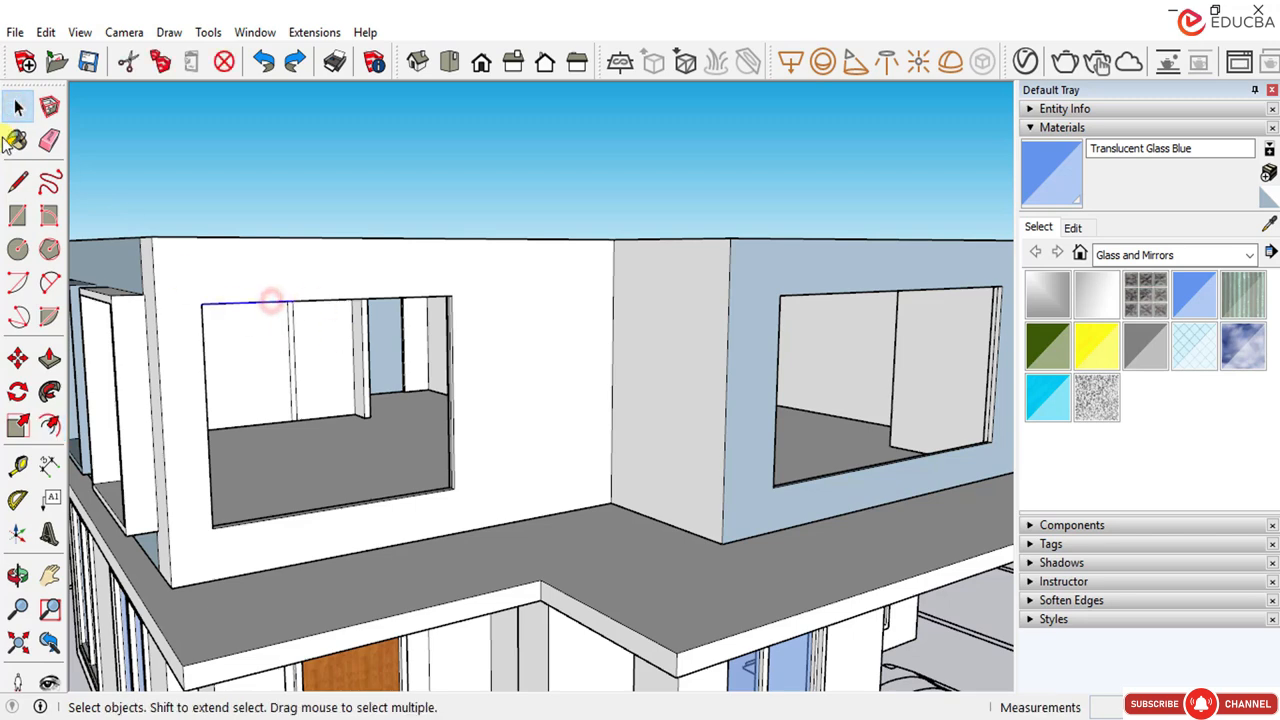
pyautogui.moveTo(281, 308)
pyautogui.mouseDown(button='middle')
pyautogui.moveTo(277, 323)
pyautogui.moveTo(291, 314)
pyautogui.mouseUp(button='middle')
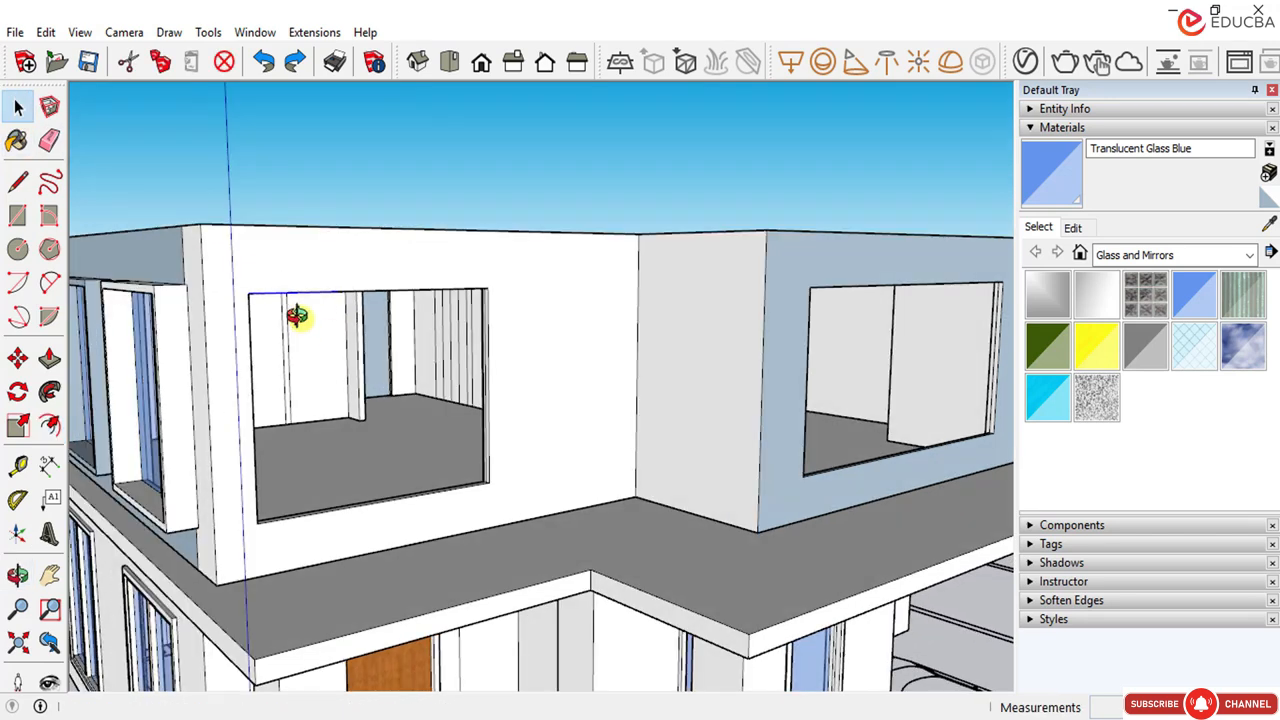
# Step: Split the opening into three panels with two 2100 mm vertical lines from the top edge's division points
pyautogui.click(18, 181)
pyautogui.click(340, 291)
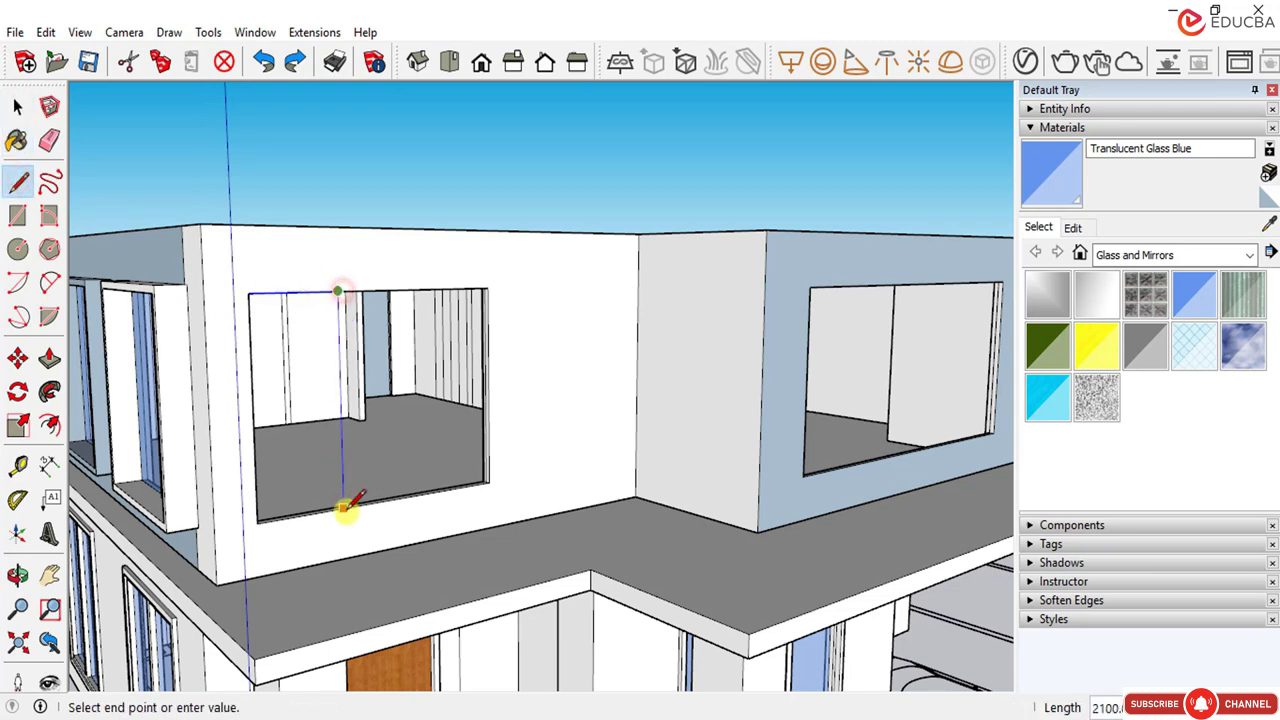
pyautogui.click(344, 512)
pyautogui.click(418, 289)
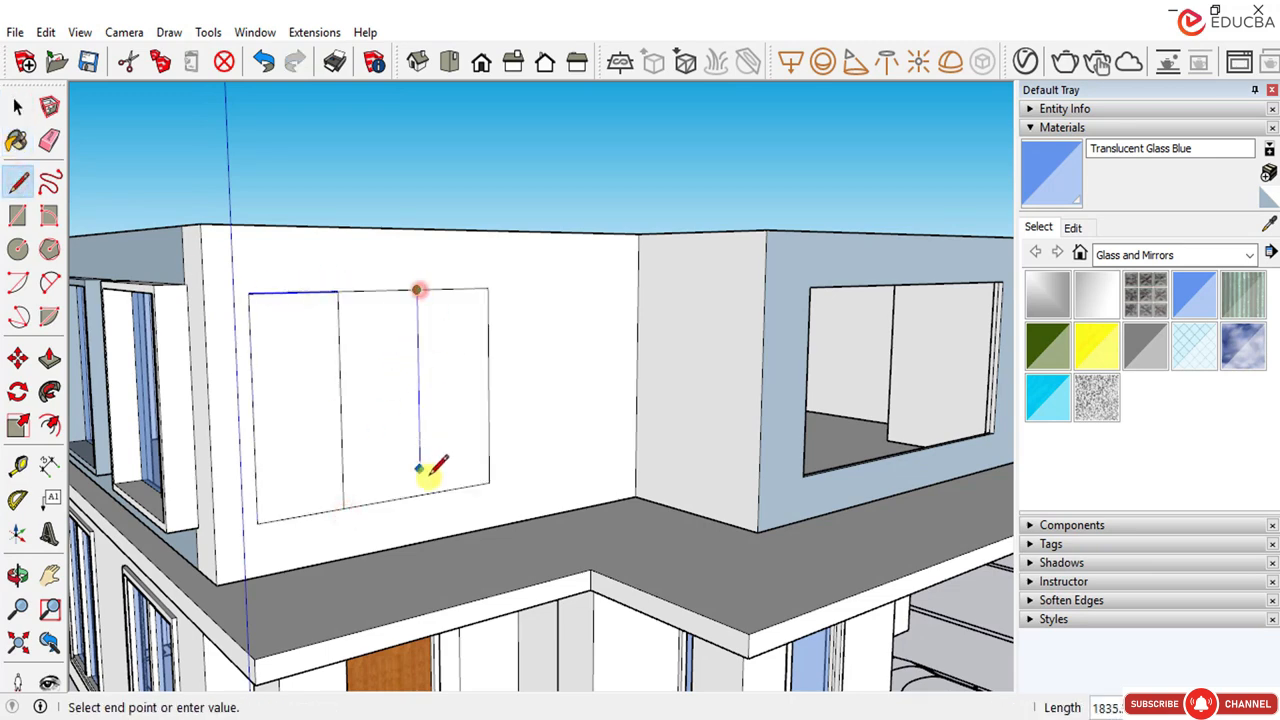
pyautogui.click(424, 492)
pyautogui.middleClick(358, 360)
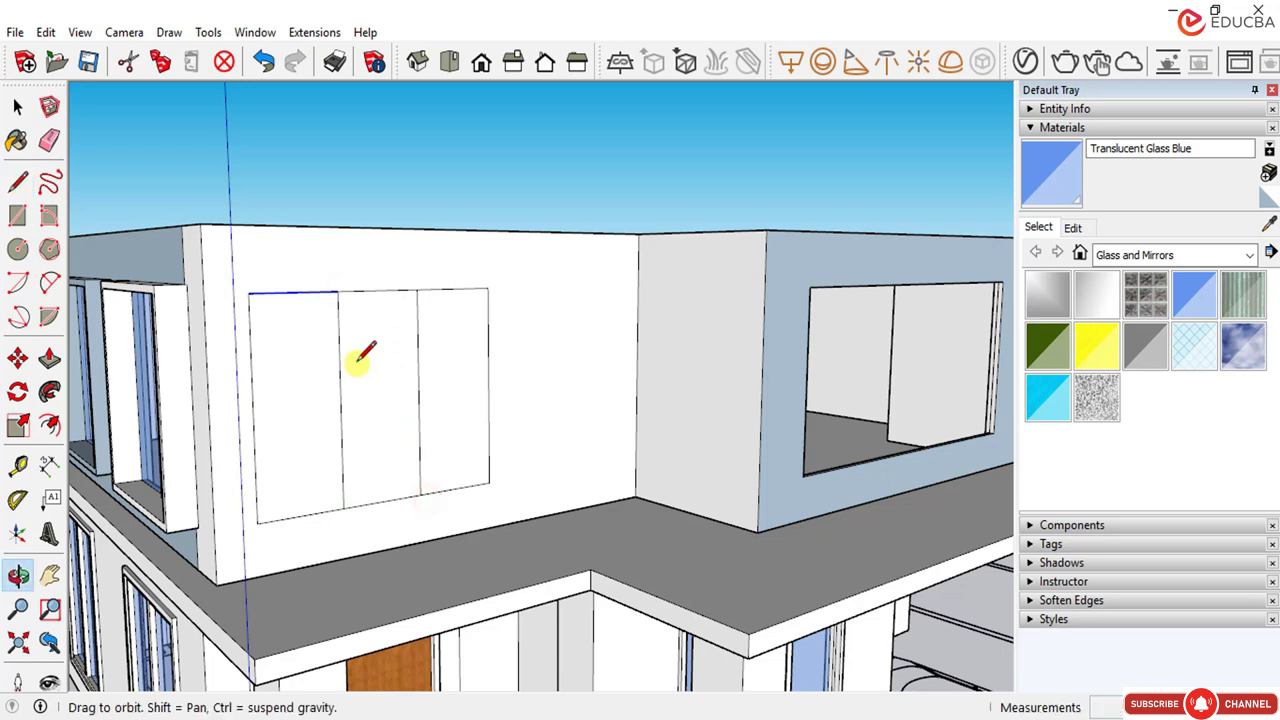
pyautogui.click(17, 105)
# Step: Offset the outline of each of the three window panels outward by 75 mm
pyautogui.moveTo(291, 177); pyautogui.dragTo(289, 297, button='middle')
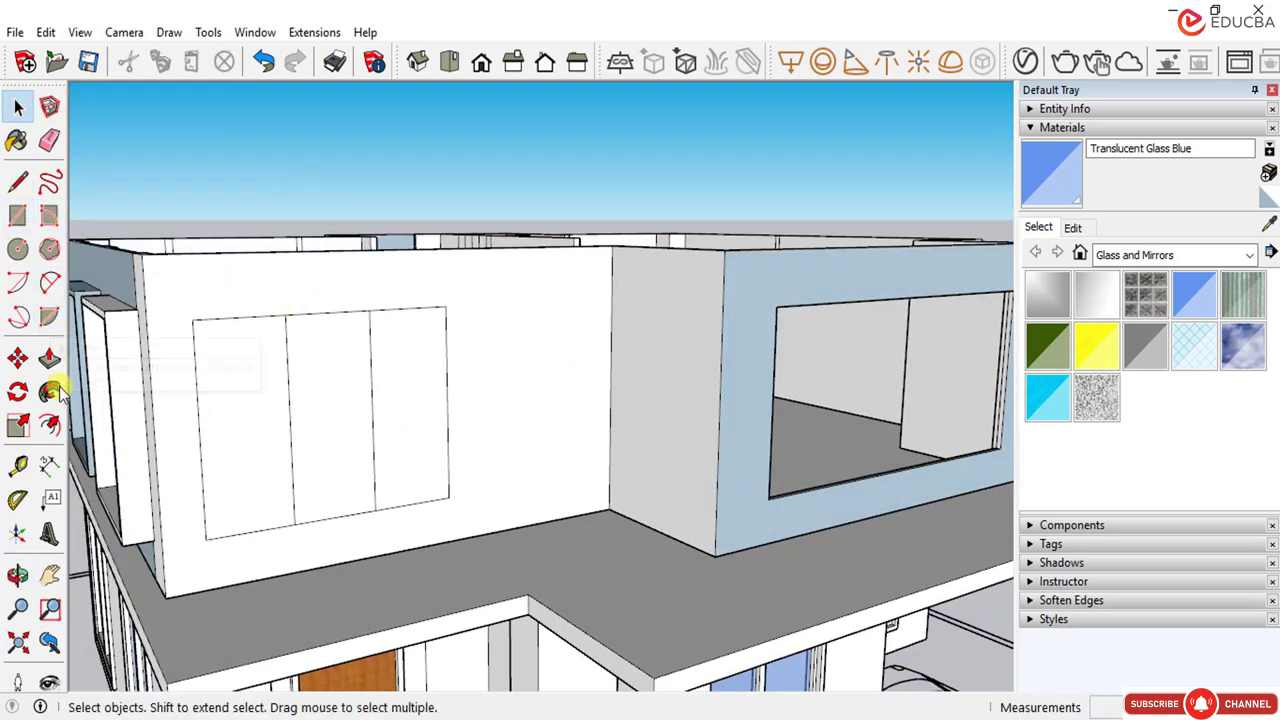
pyautogui.click(50, 425)
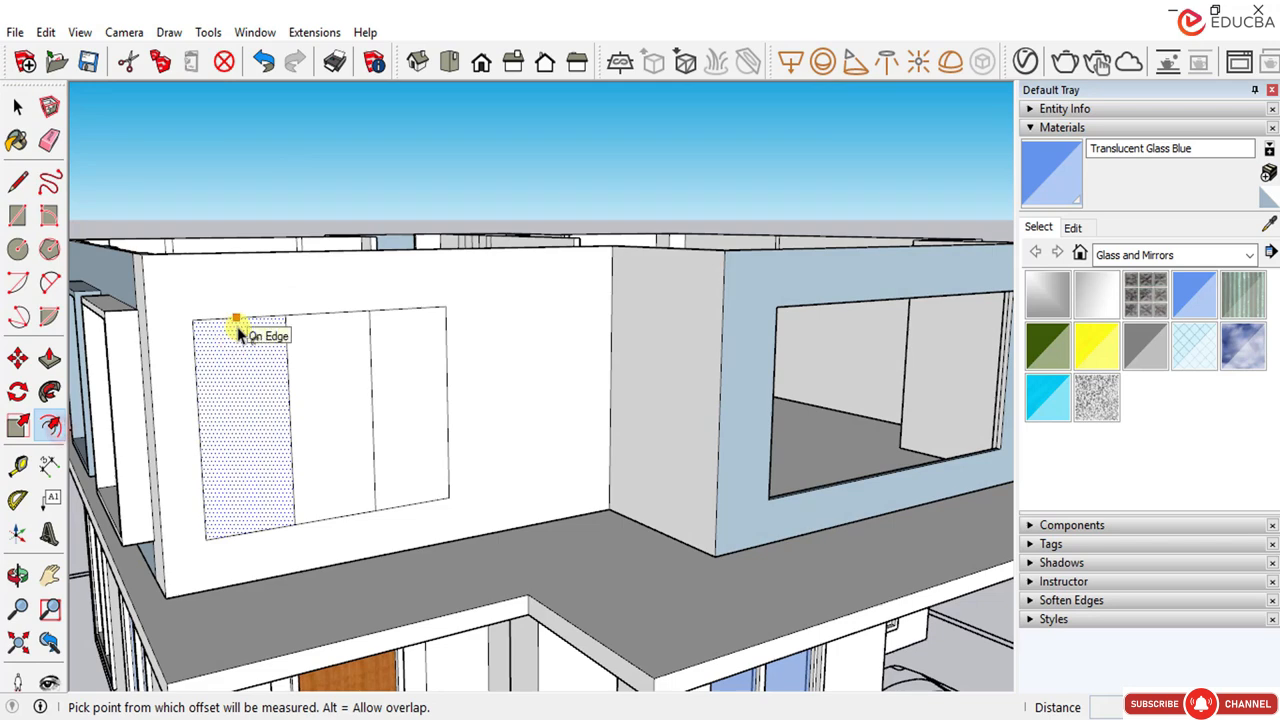
pyautogui.click(237, 324)
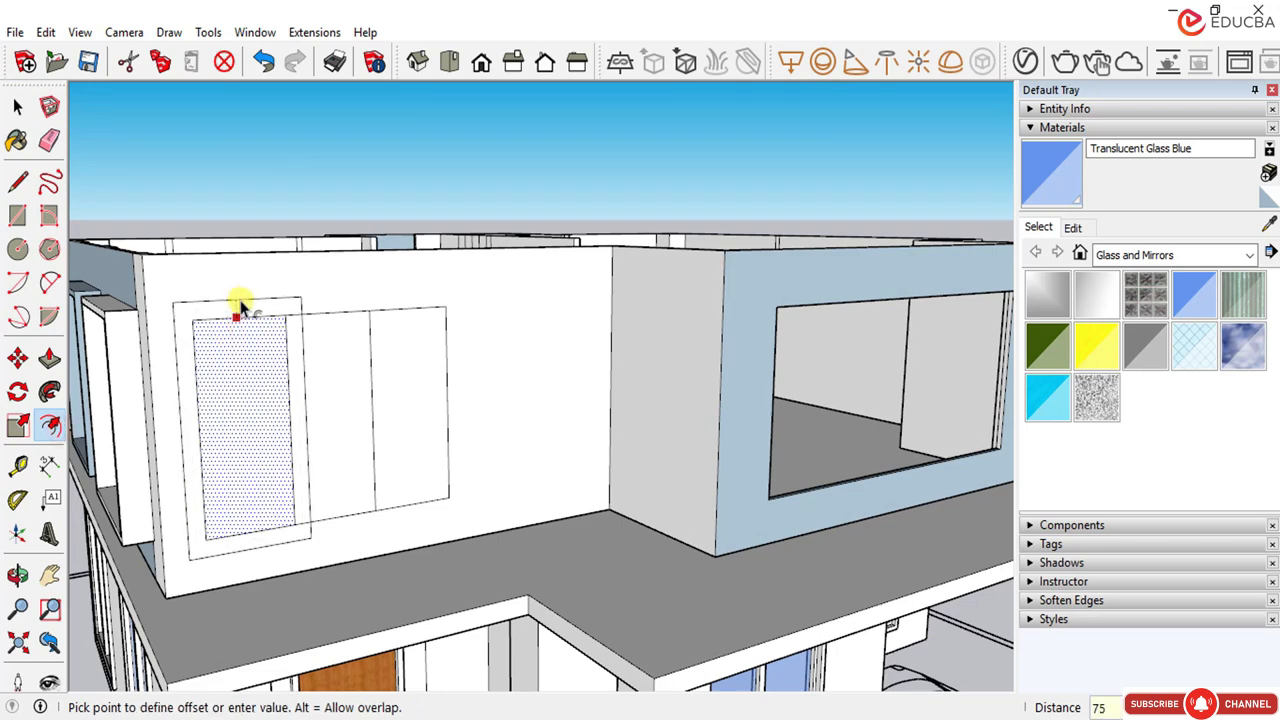
pyautogui.click(240, 304)
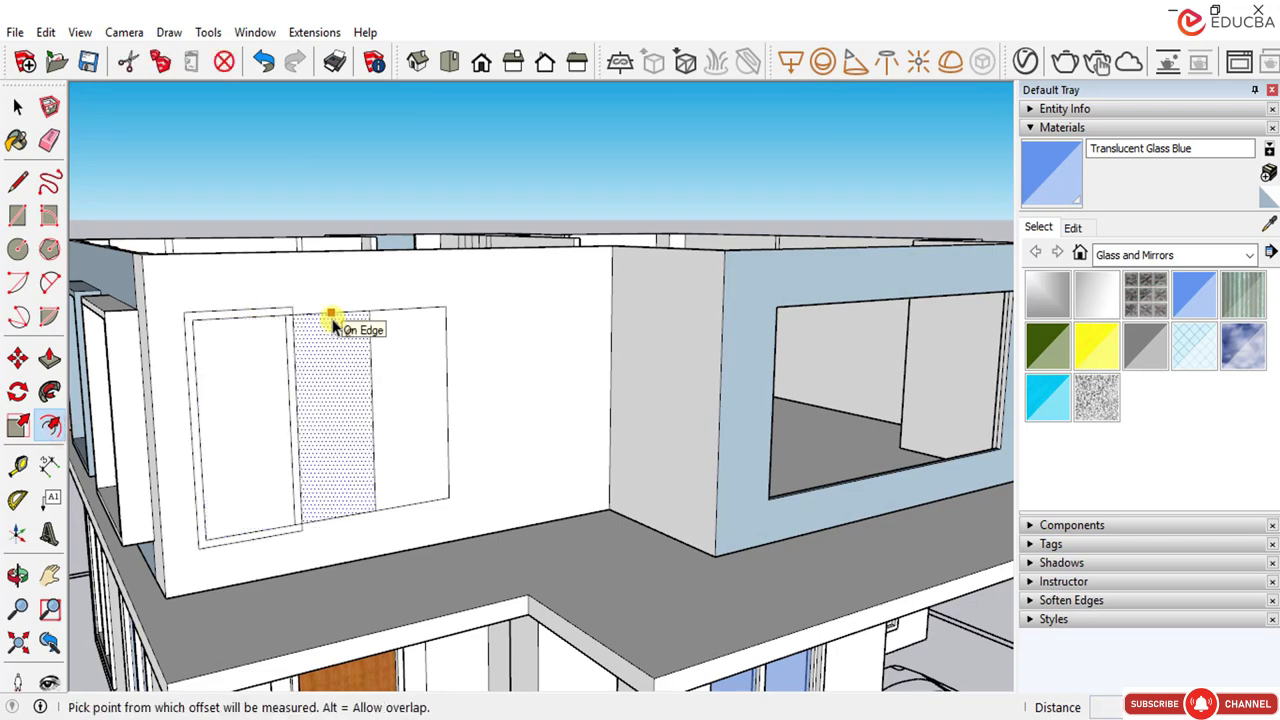
pyautogui.click(331, 317)
pyautogui.write('75')
pyautogui.press('Return')
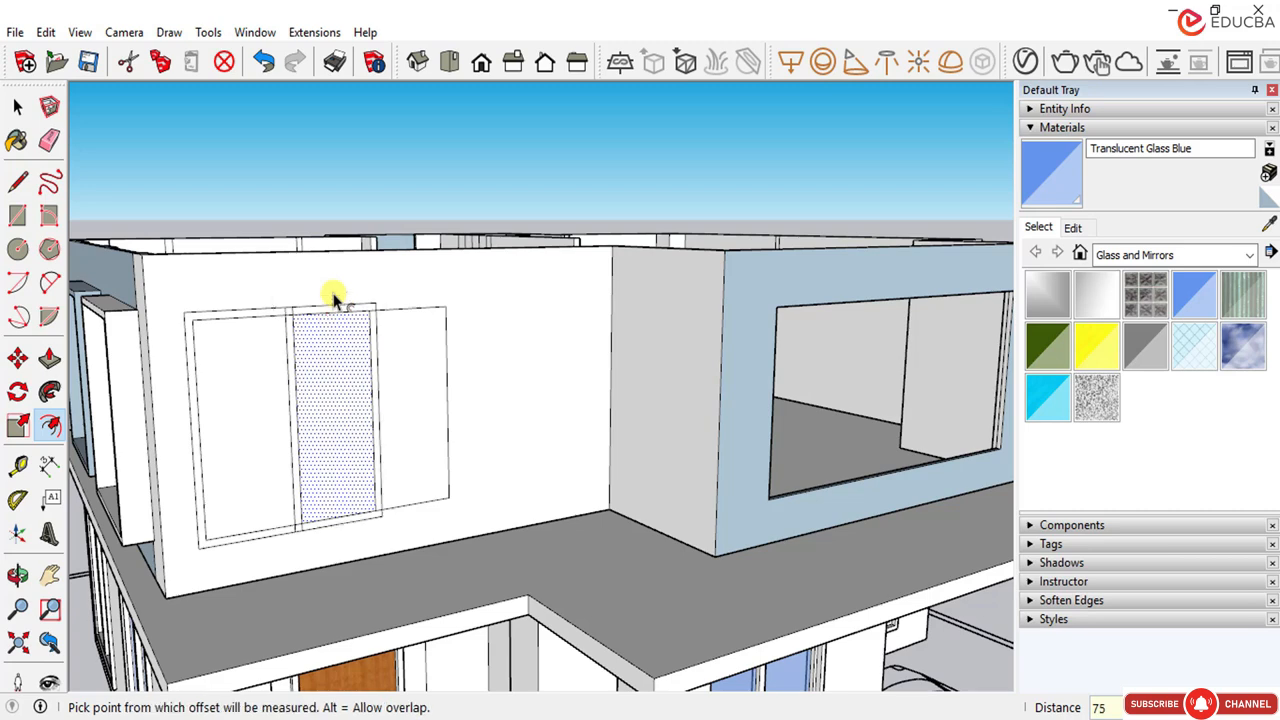
pyautogui.click(402, 310)
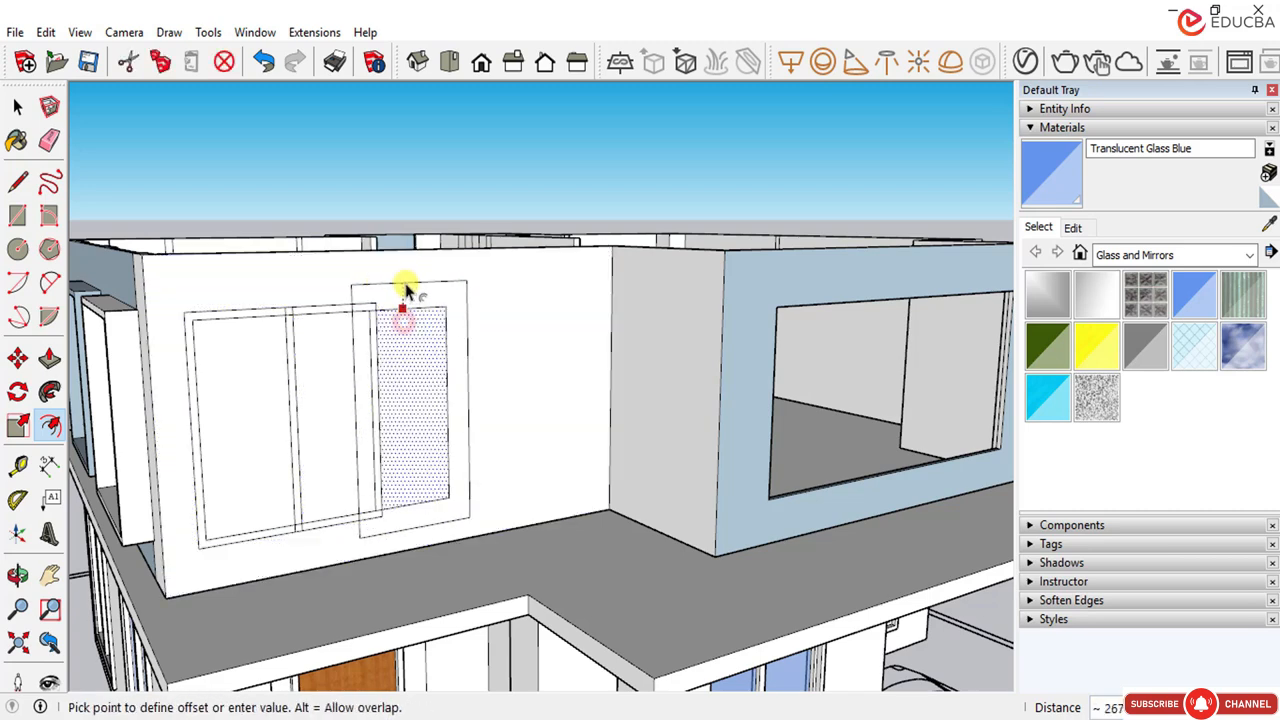
pyautogui.press('Escape')
pyautogui.press('Escape')
pyautogui.click(17, 107)
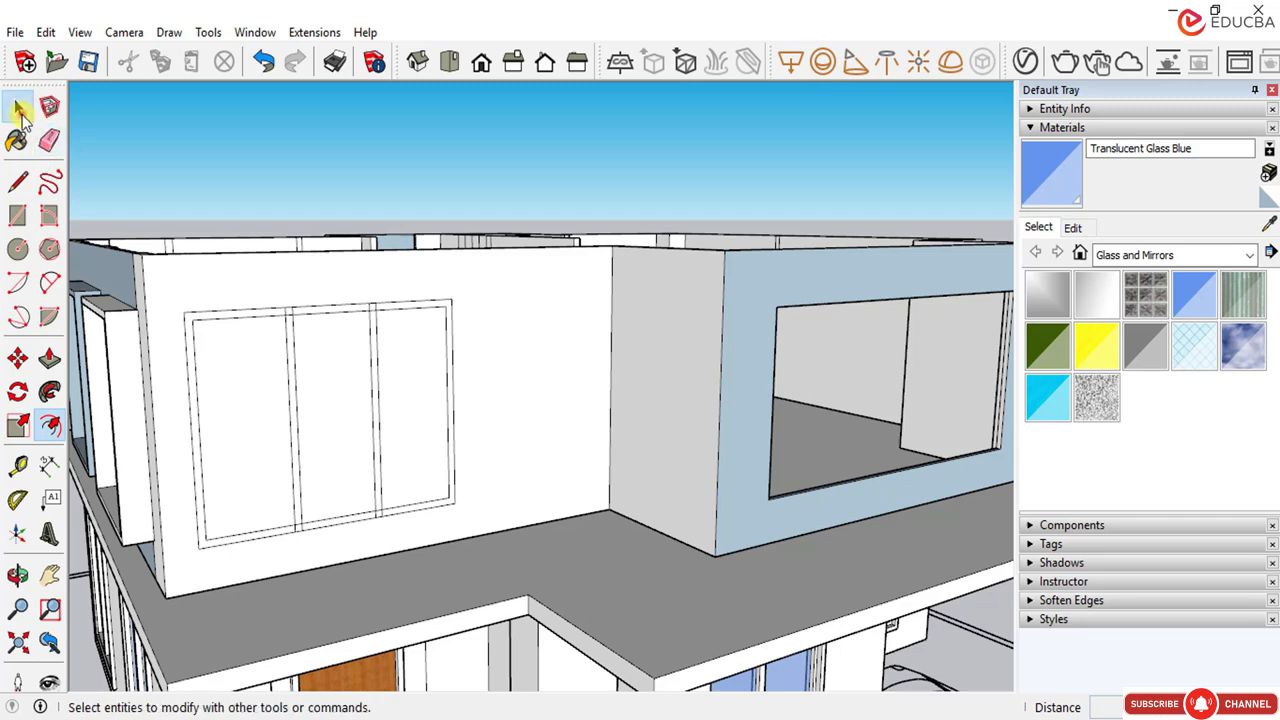
# Step: Erase the short line segments crossing the outer frame at the upper and lower ends of both mullions
pyautogui.click(49, 140)
pyautogui.scroll(5, 314, 306)
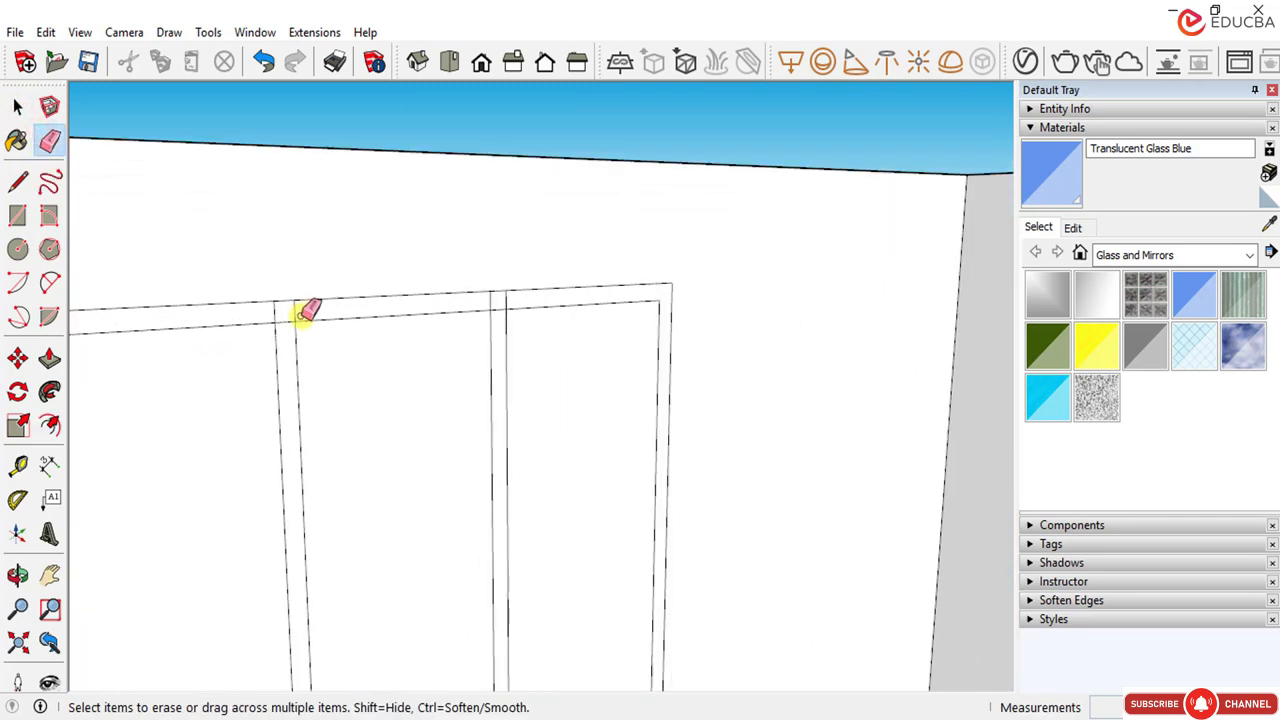
pyautogui.click(272, 314)
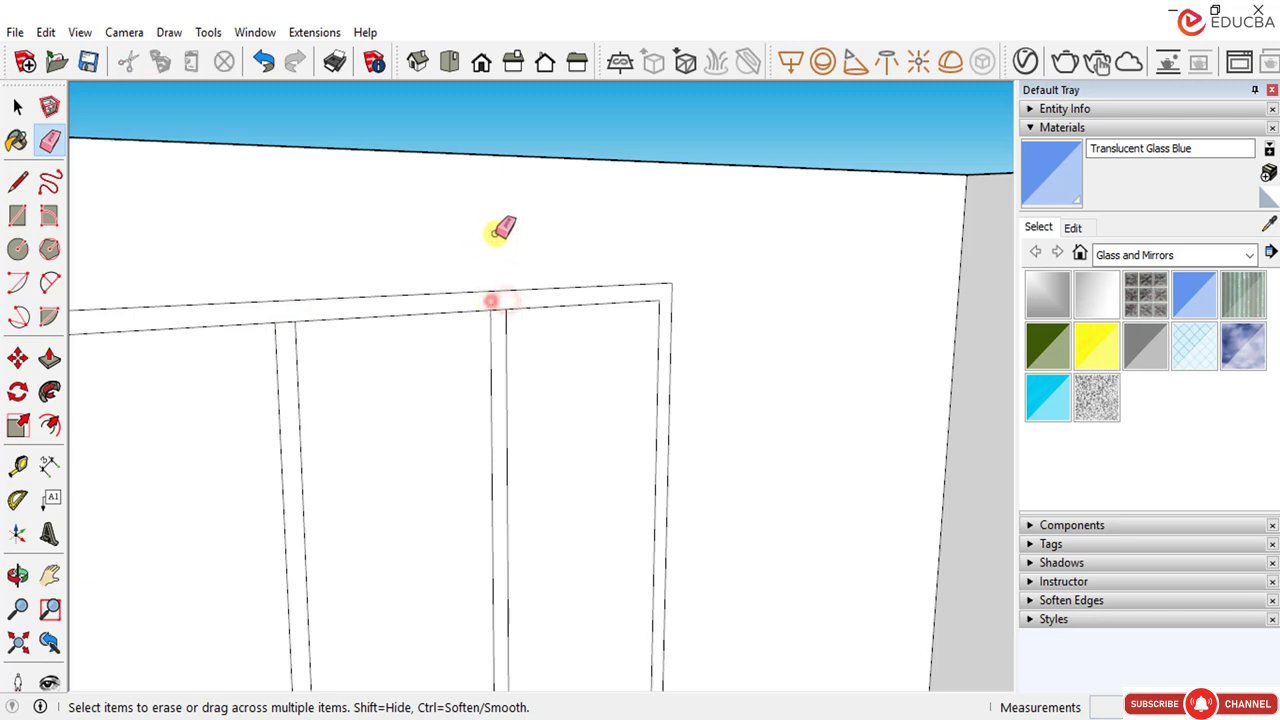
pyautogui.scroll(-3, 490, 300)
pyautogui.scroll(5, 400, 590)
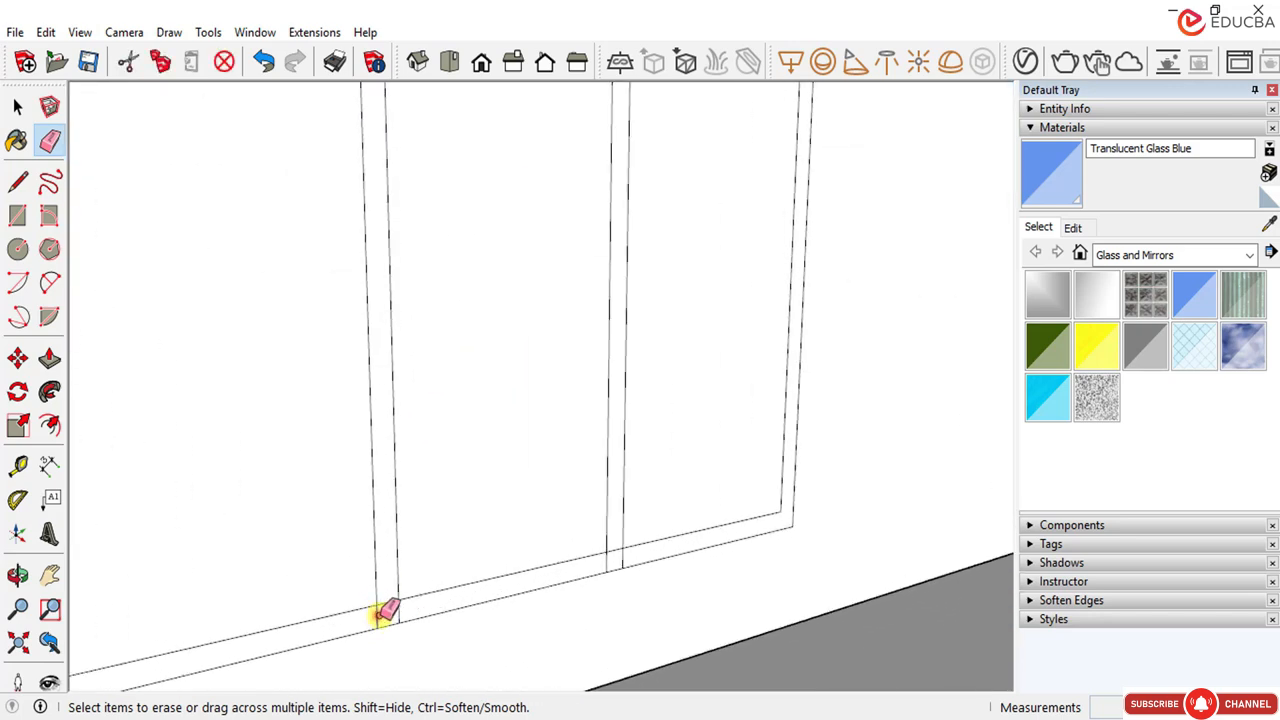
pyautogui.click(614, 561)
pyautogui.scroll(-1, 645, 492)
pyautogui.scroll(-5, 640, 490)
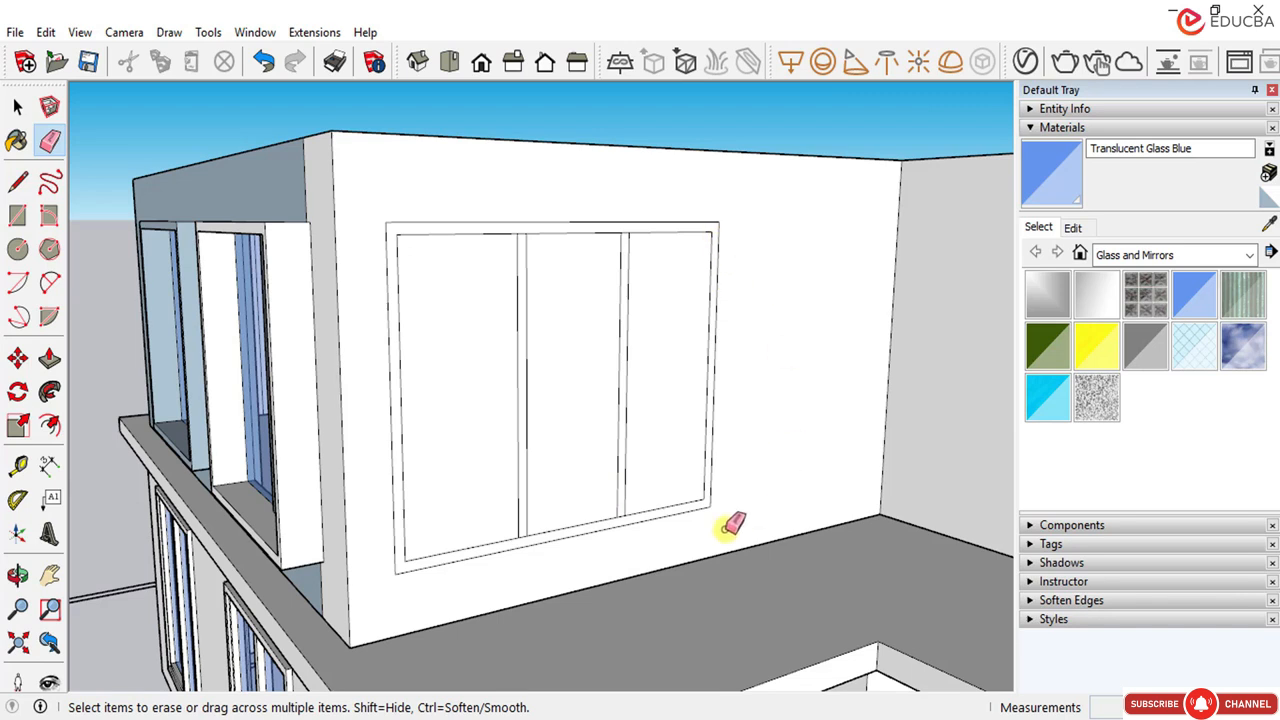
pyautogui.click(19, 105)
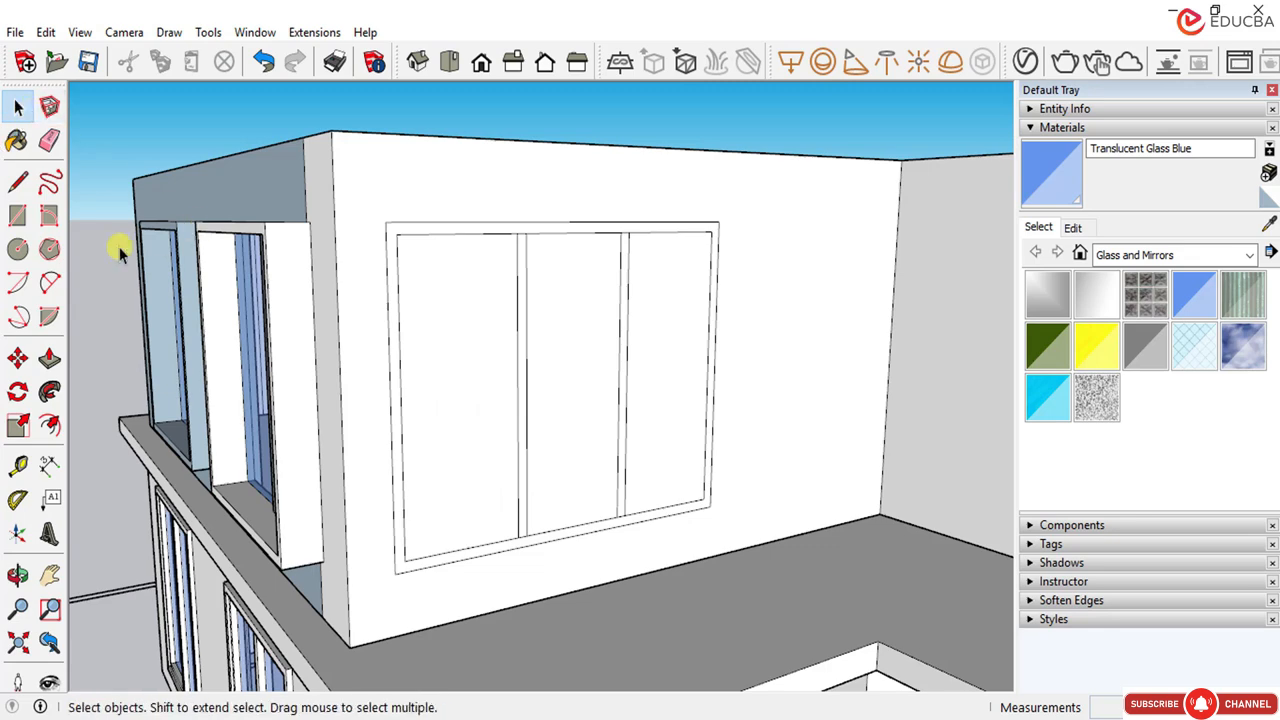
# Step: Extrude the outer frame of the three-panel window outward by 50 mm
pyautogui.click(49, 357)
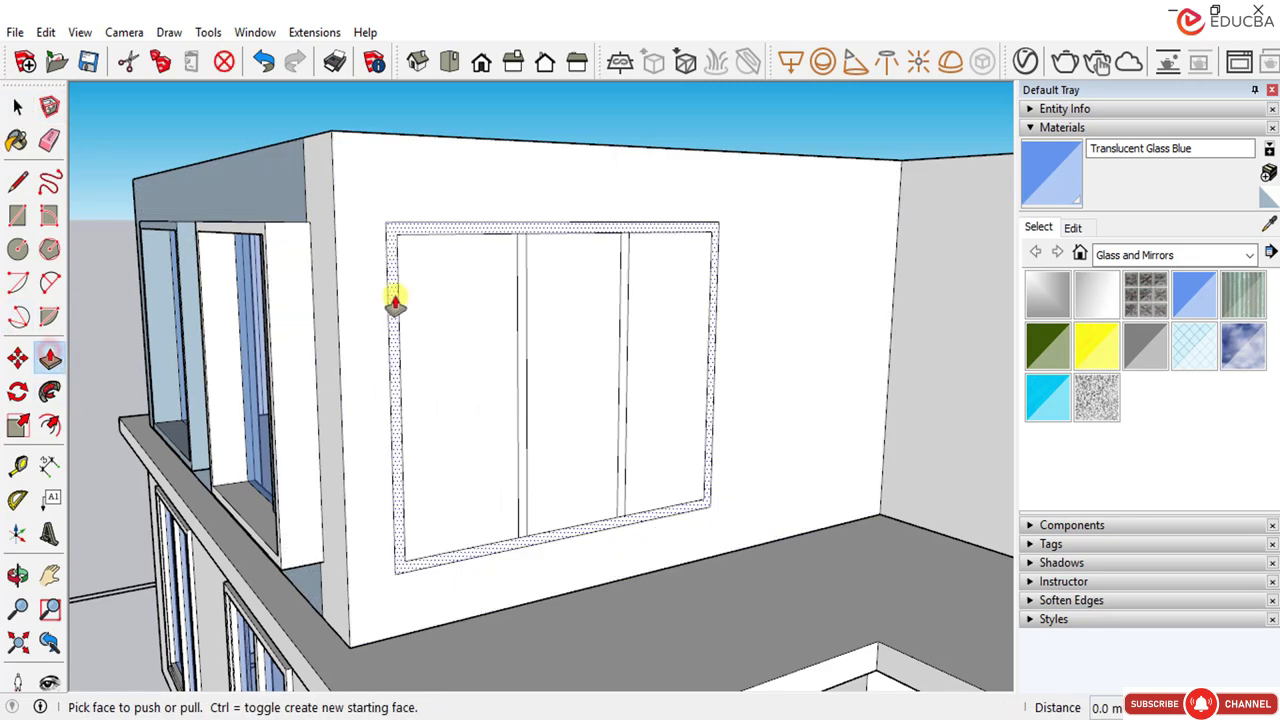
pyautogui.click(396, 300)
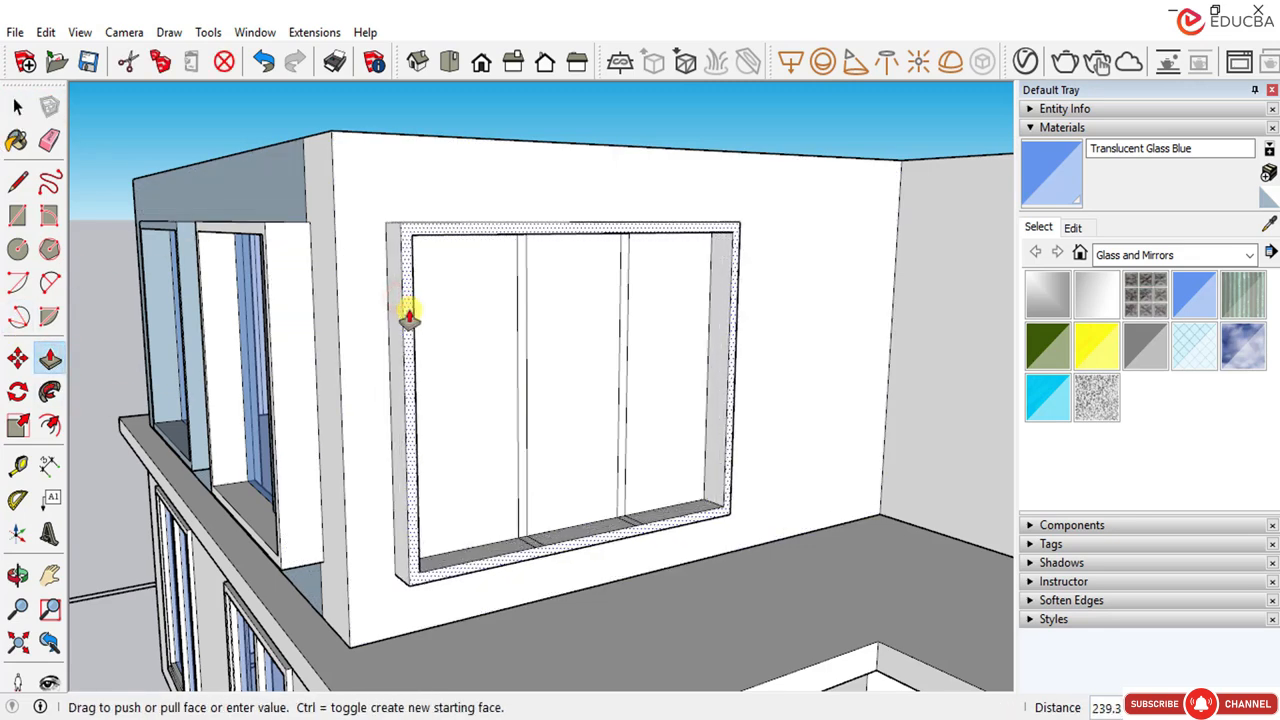
pyautogui.write('50')
pyautogui.press('Return')
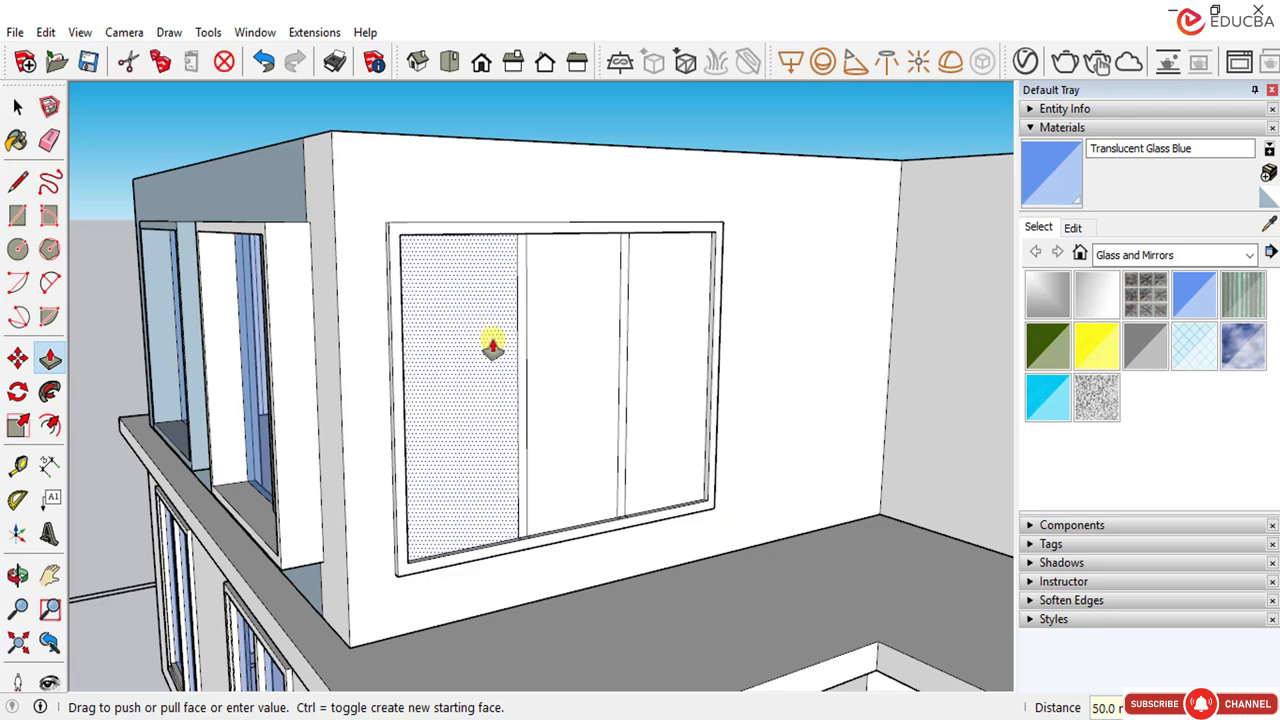
pyautogui.press('space')
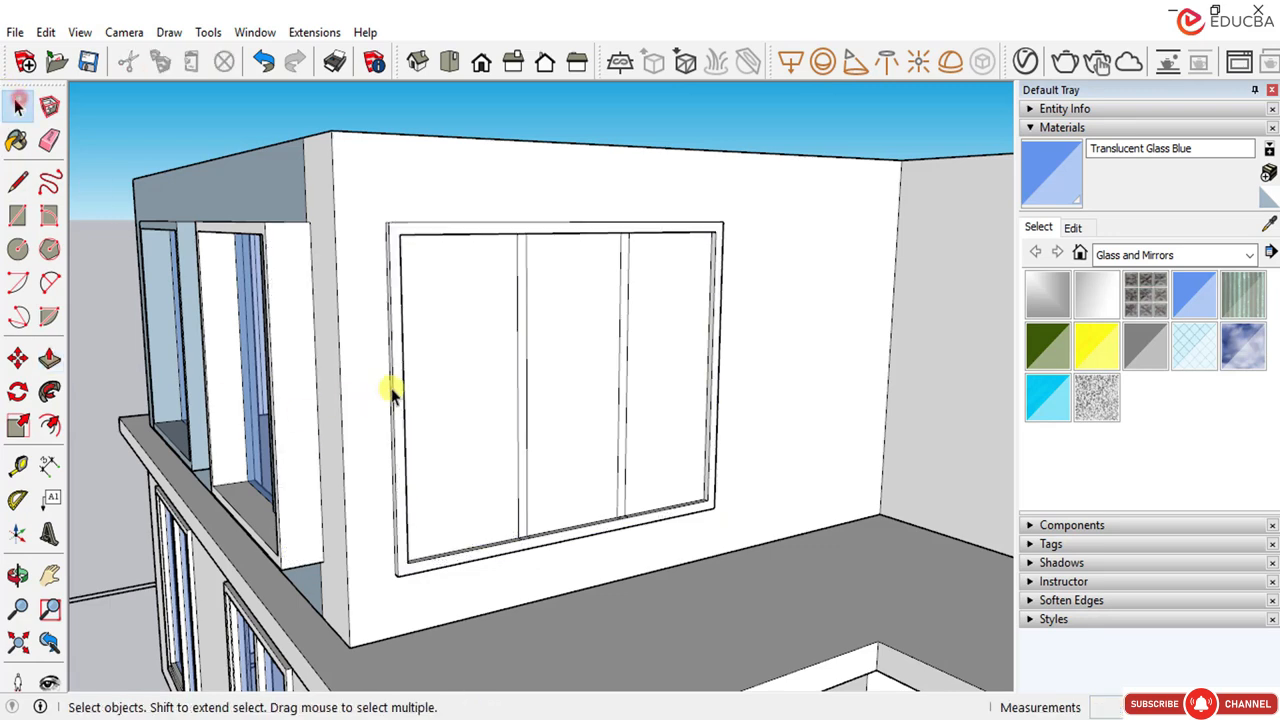
# Step: Recess each of the three window panels into the wall by 62.5 mm
pyautogui.click(457, 409)
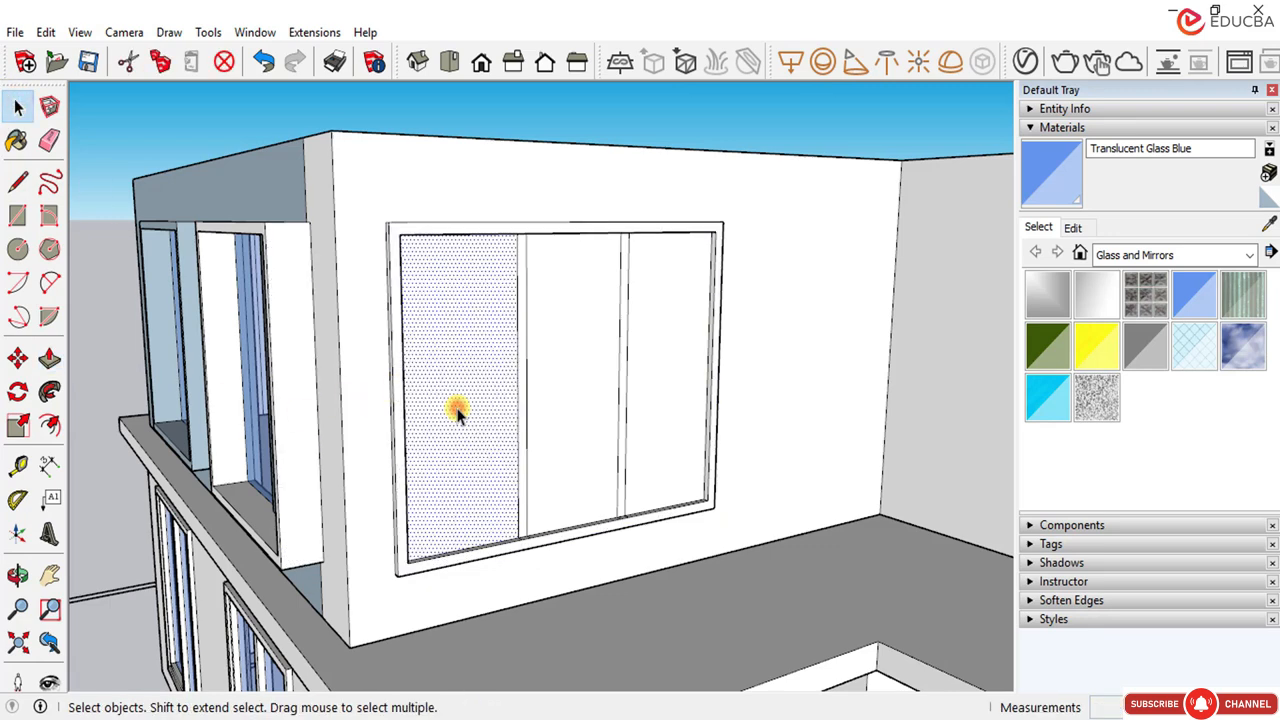
pyautogui.click(145, 118)
pyautogui.click(49, 358)
pyautogui.click(466, 449)
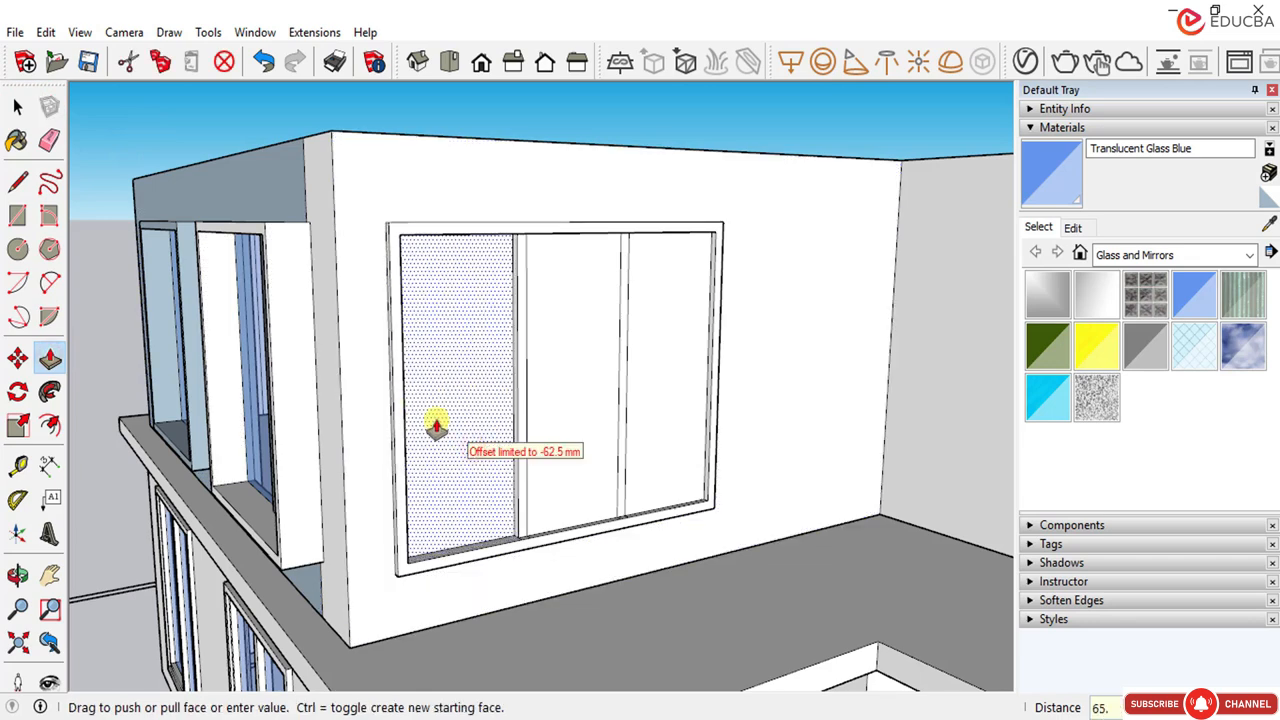
pyautogui.press('BackSpace')
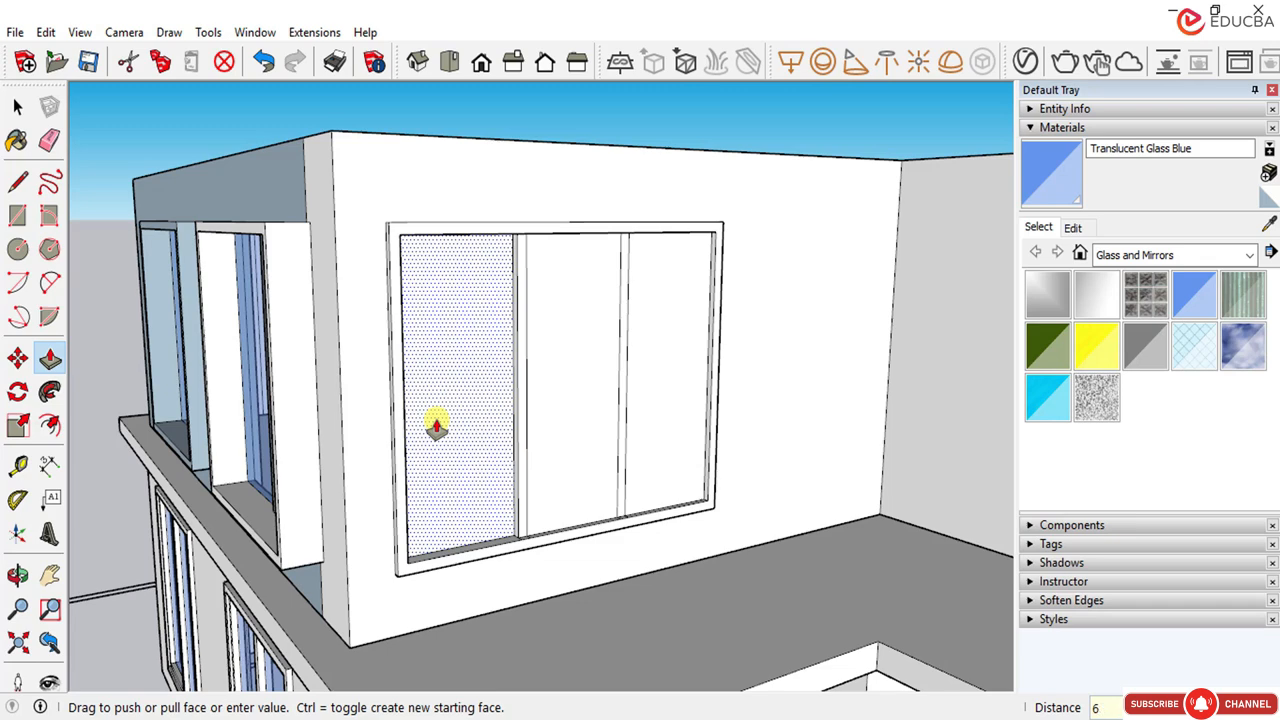
pyautogui.write('5')
pyautogui.press('Return')
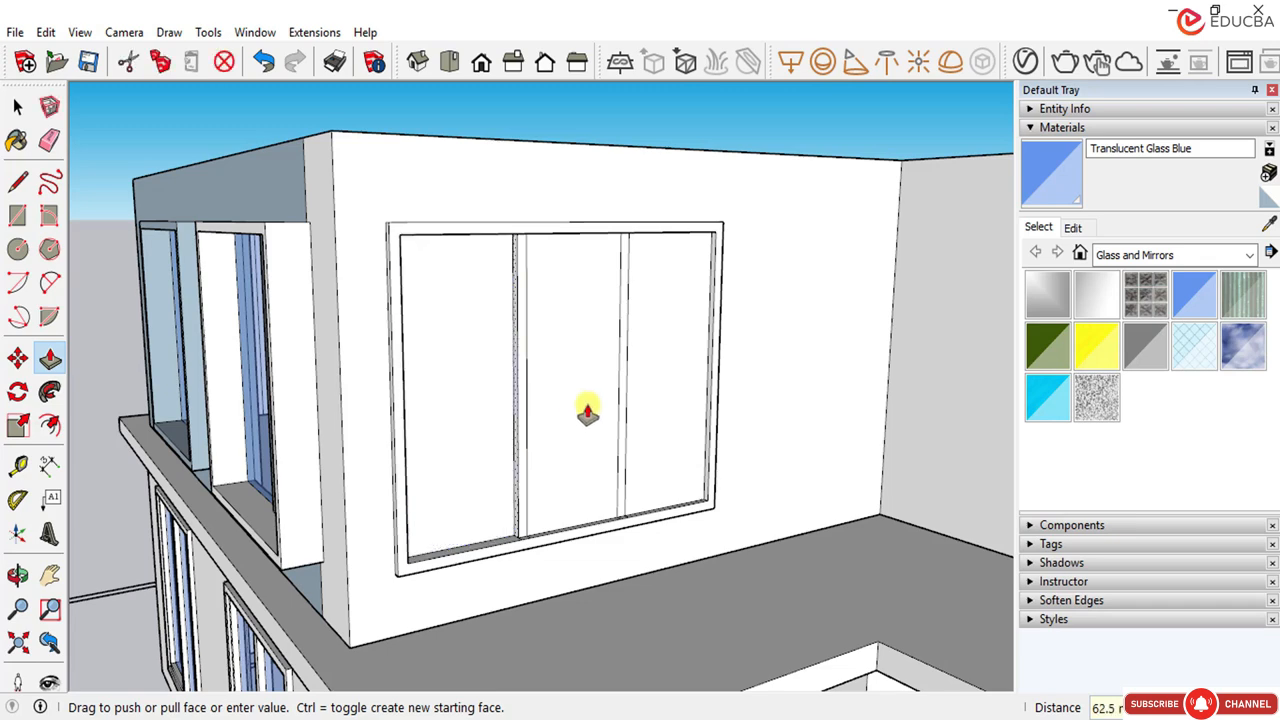
pyautogui.click(594, 425)
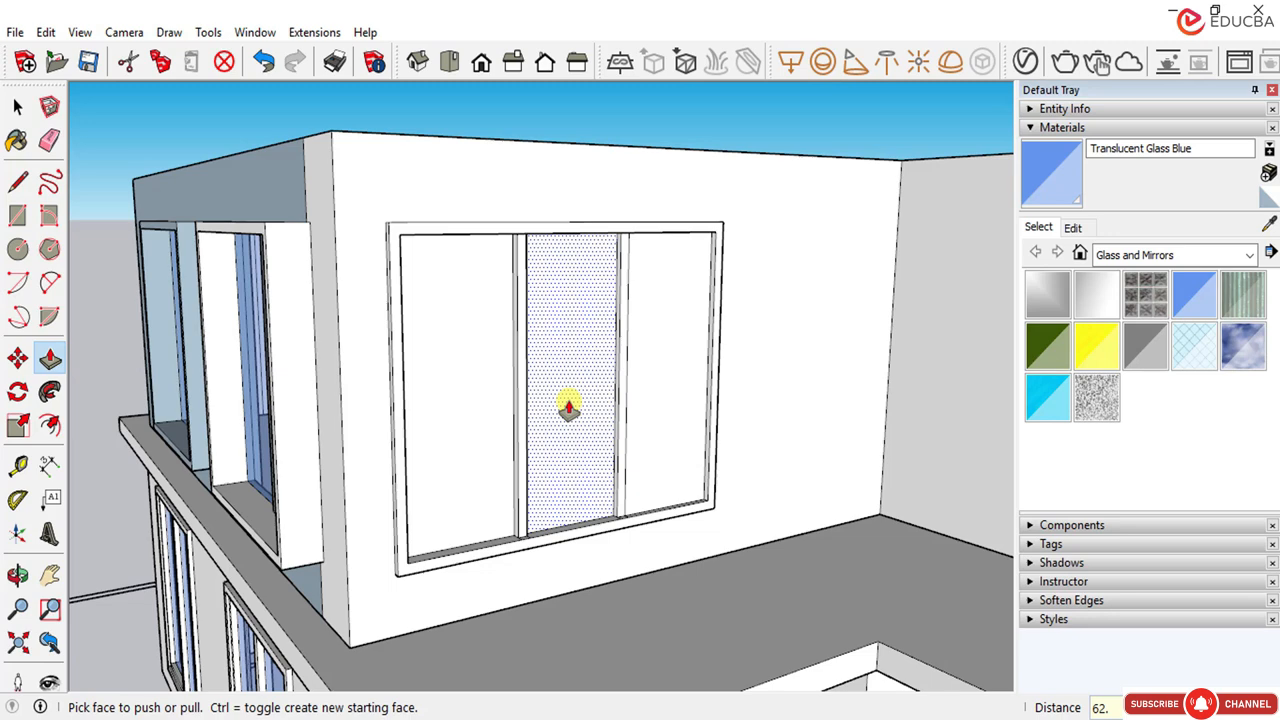
pyautogui.press('Return')
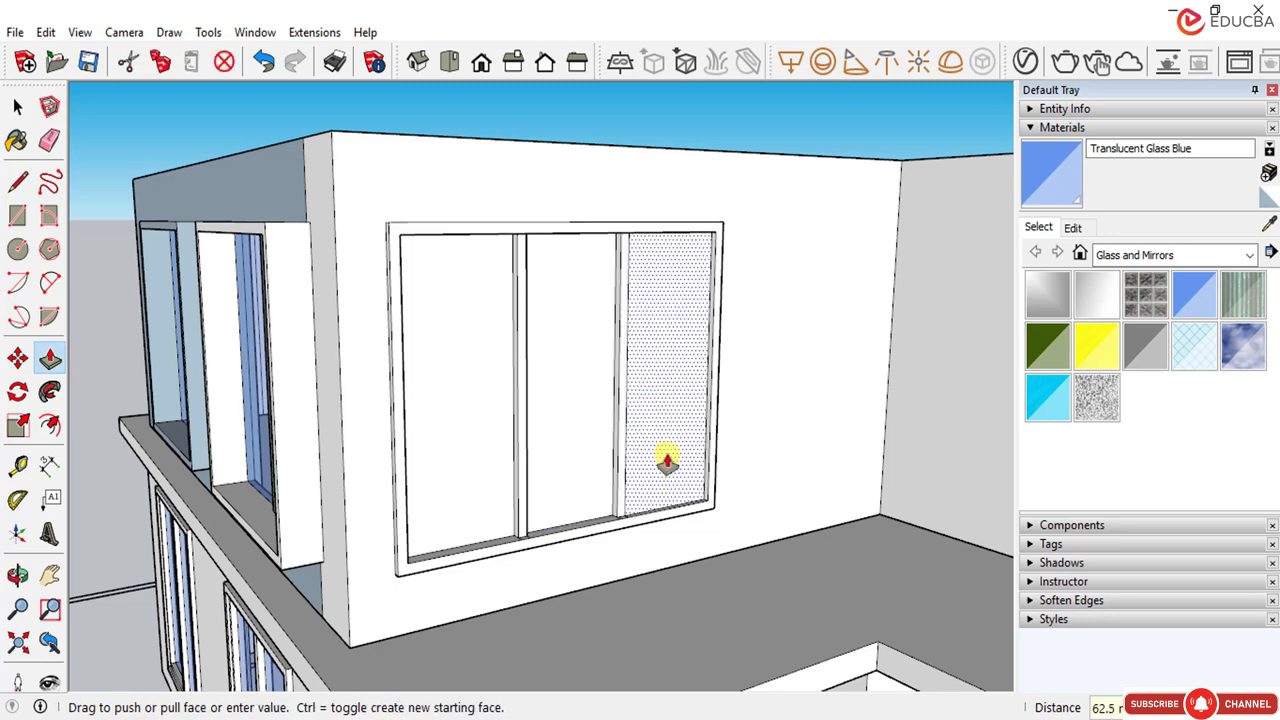
pyautogui.click(668, 455)
pyautogui.write('62.')
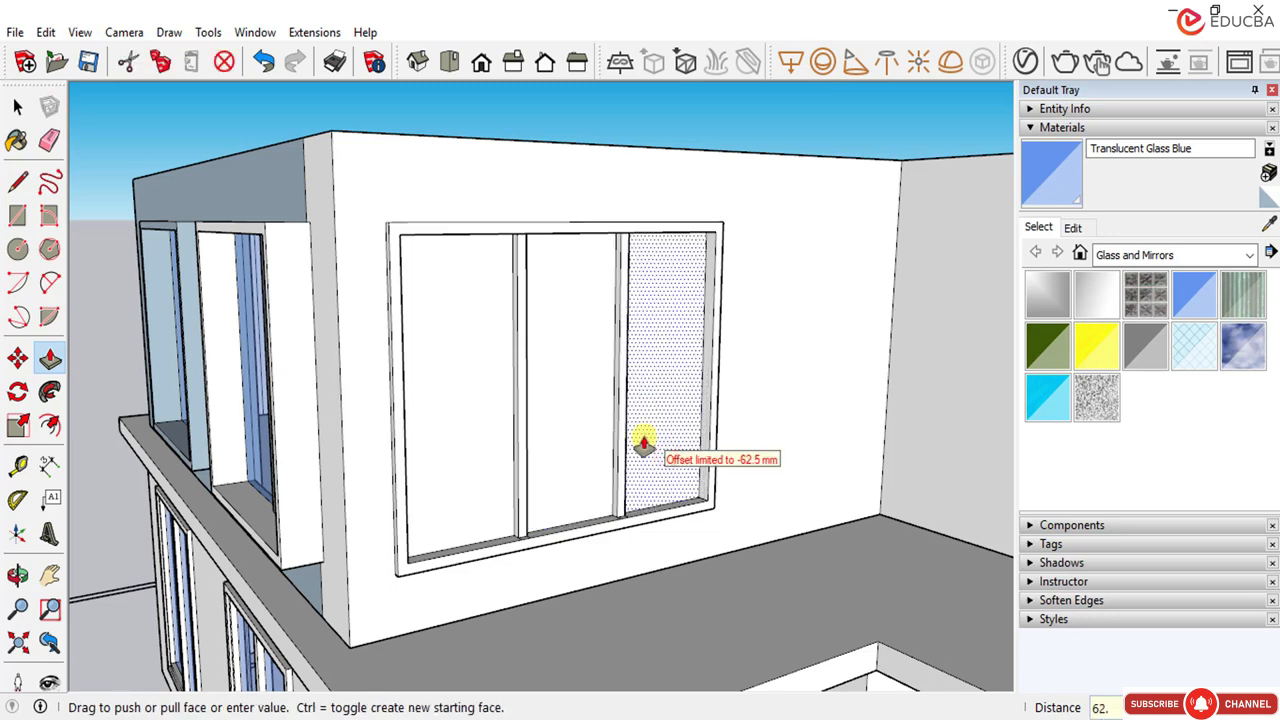
pyautogui.write('5')
pyautogui.press('Return')
pyautogui.click(17, 107)
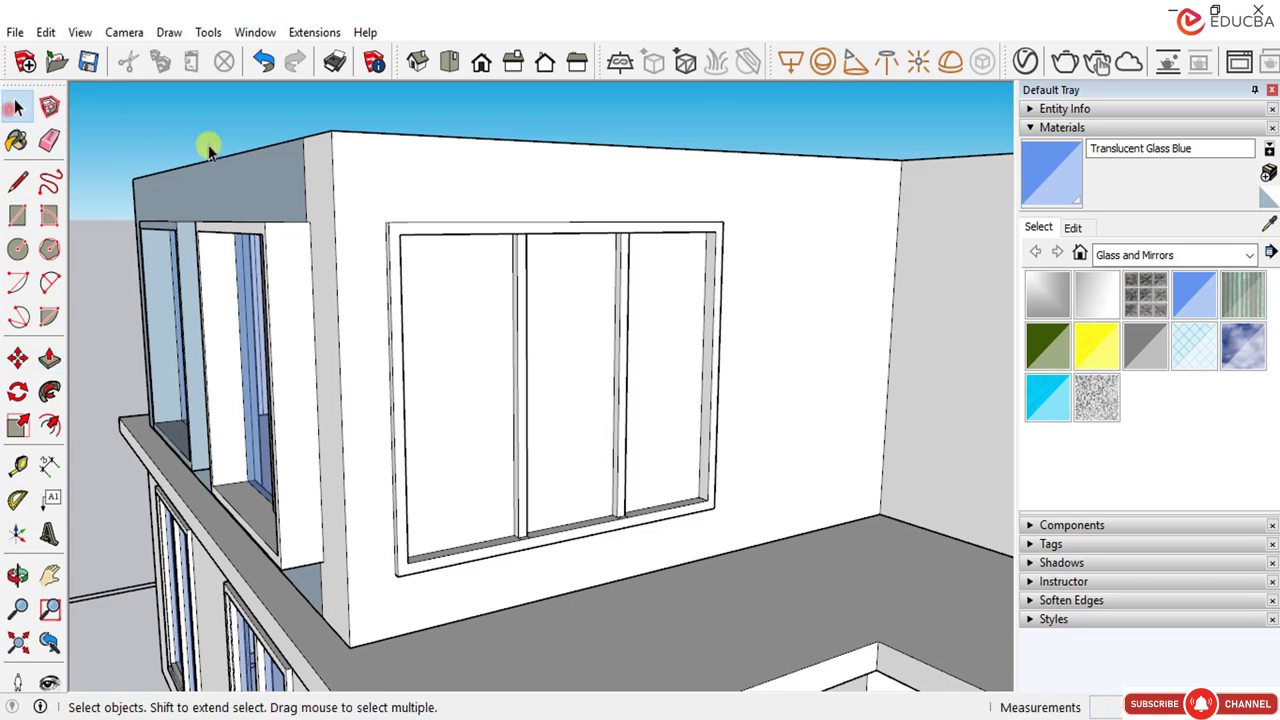
# Step: Delete the faces of the three recessed window panels to open them through the wall
pyautogui.click(208, 127)
pyautogui.click(443, 358)
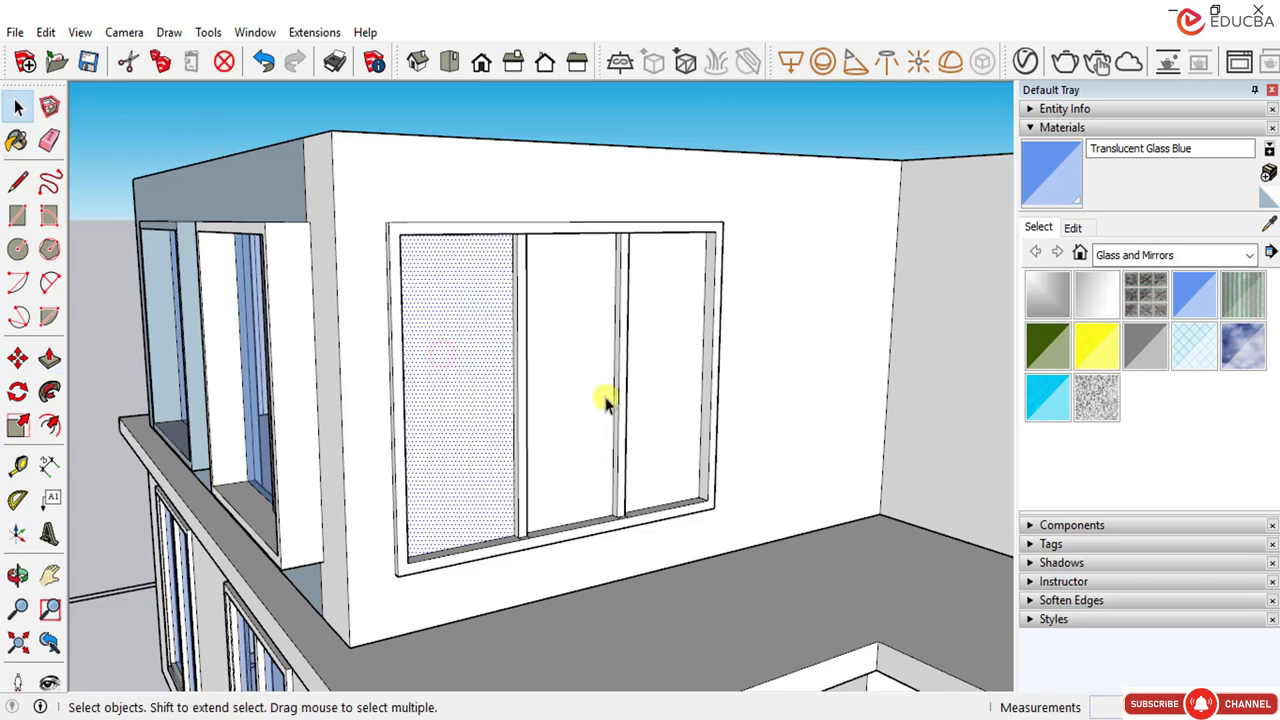
pyautogui.press('Delete')
pyautogui.click(571, 366)
pyautogui.press('Delete')
pyautogui.click(665, 390)
pyautogui.press('Delete')
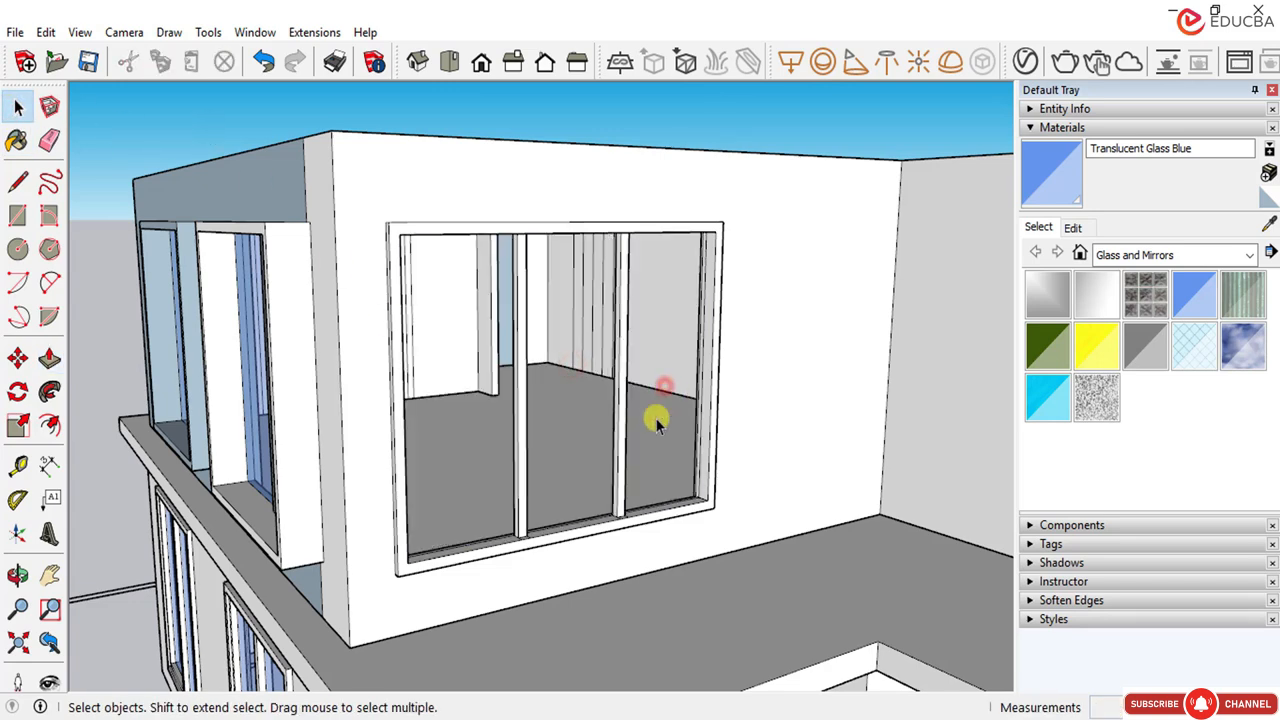
# Step: Remove the short line segments on the sill at the foot of both mullions
pyautogui.scroll(5, 594, 523)
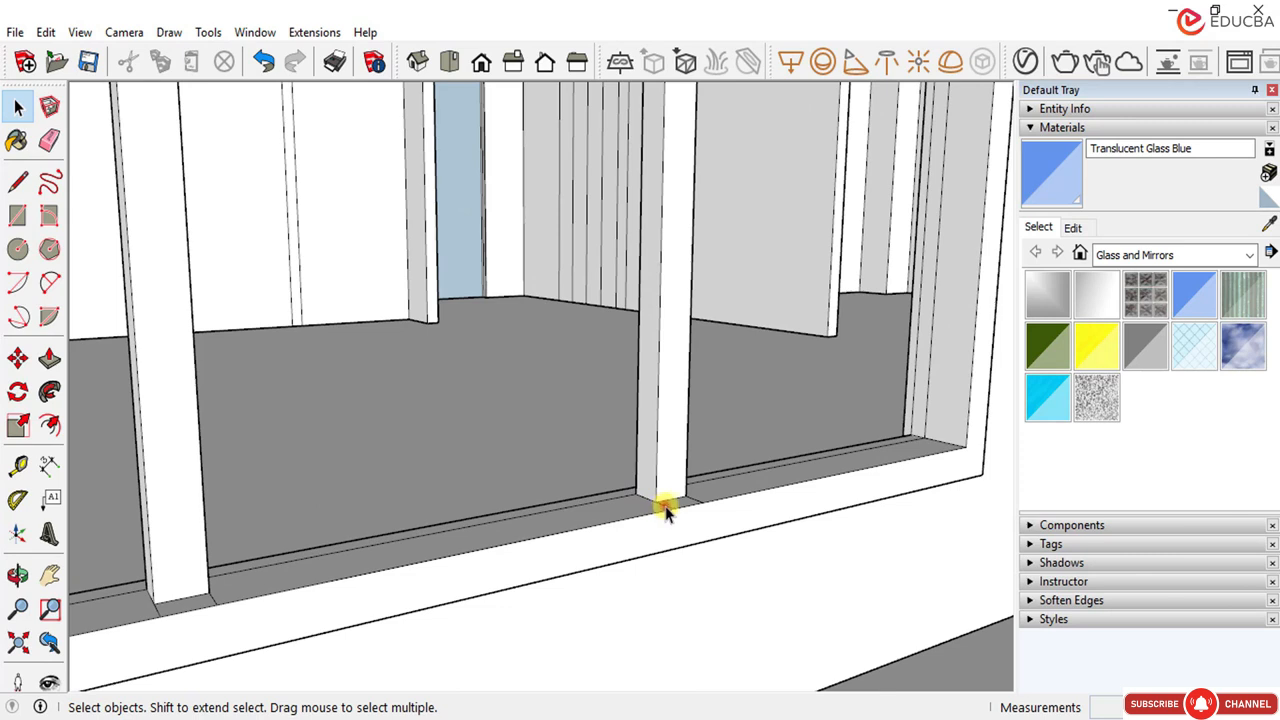
pyautogui.click(665, 508)
pyautogui.click(215, 603)
pyautogui.scroll(-3, 560, 595)
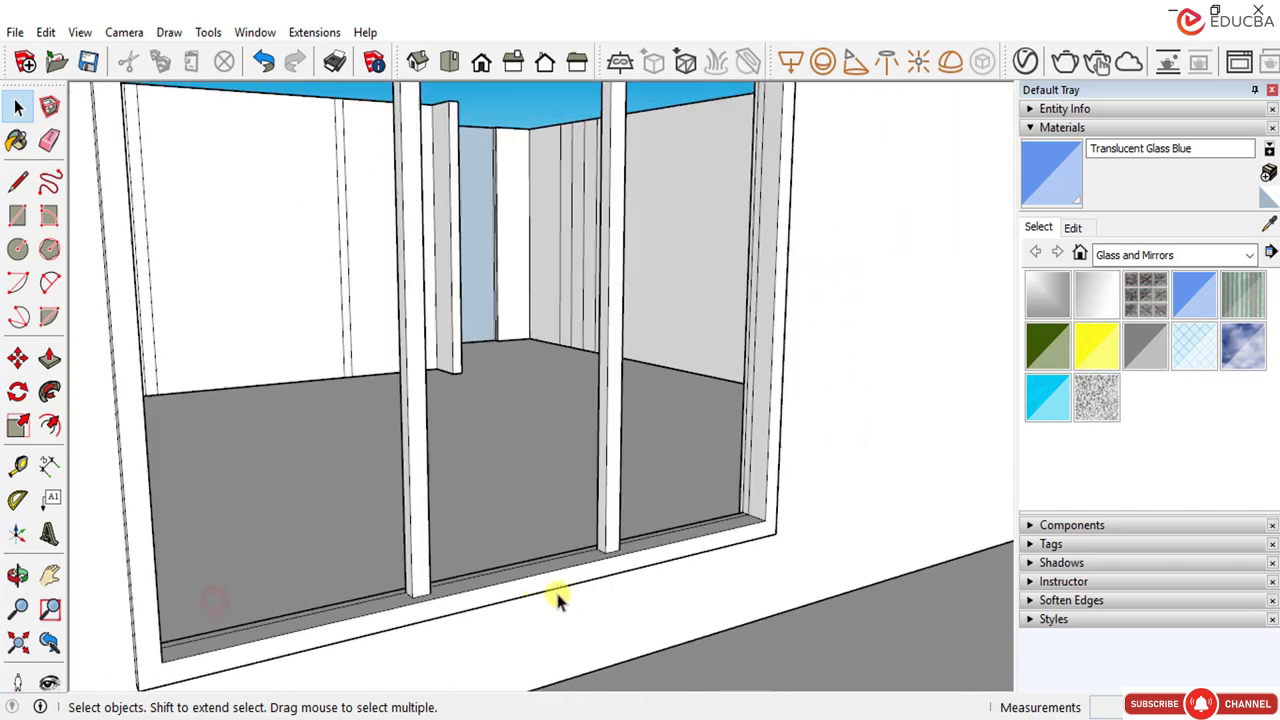
# Step: Try to close the left panel with a rectangle from the first mullion's foot to the opening's opposite upper corner
pyautogui.moveTo(596, 571); pyautogui.dragTo(403, 597, button='middle')
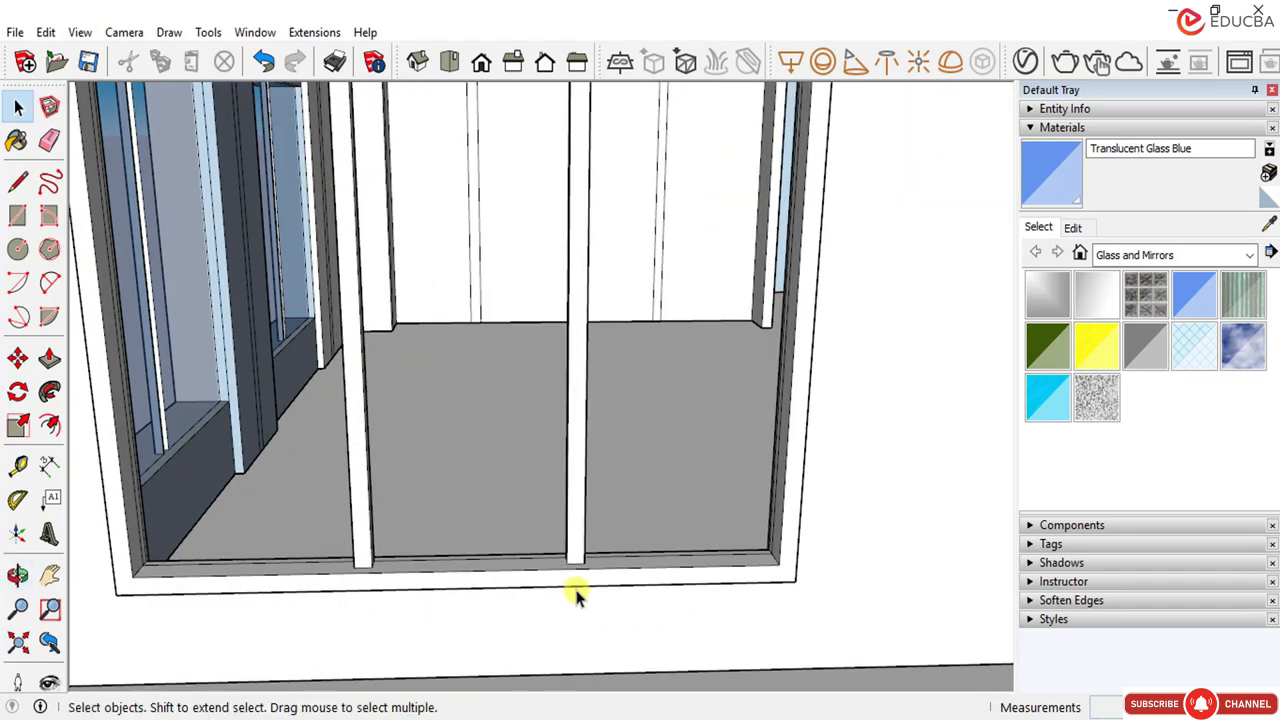
pyautogui.click(18, 216)
pyautogui.moveTo(112, 596); pyautogui.dragTo(437, 586, button='middle')
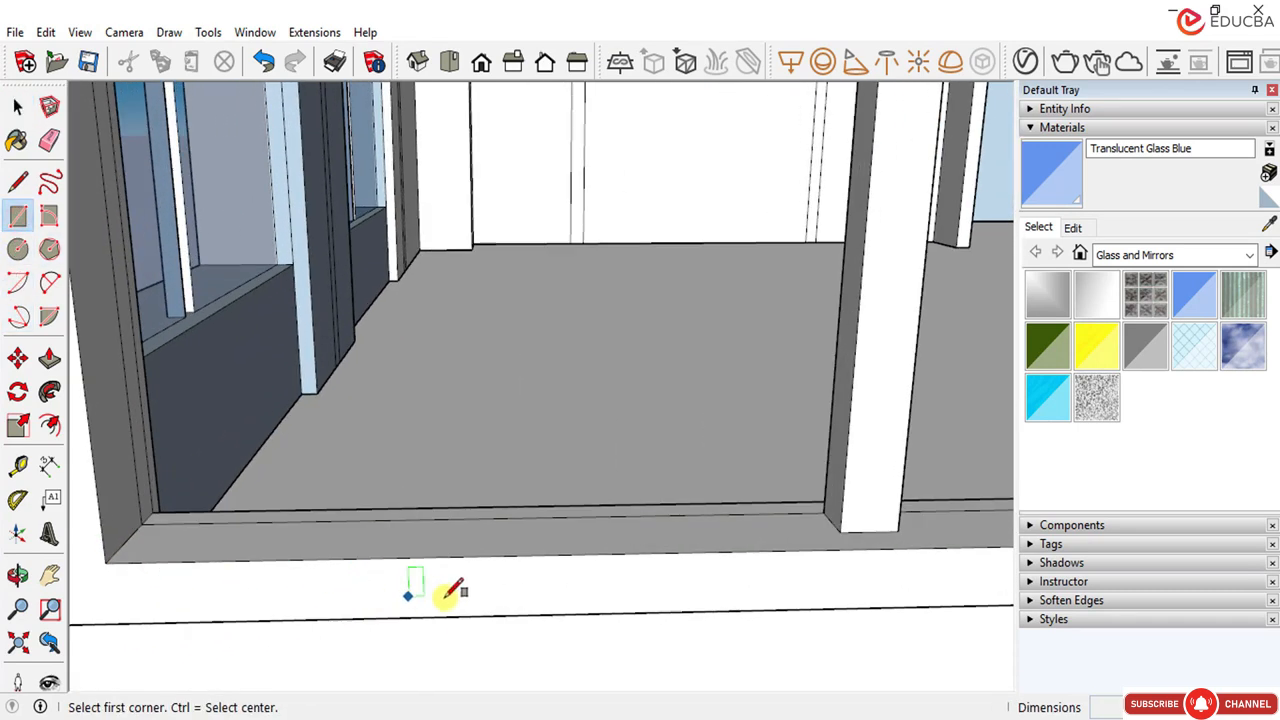
pyautogui.moveTo(783, 537); pyautogui.dragTo(823, 491, button='middle')
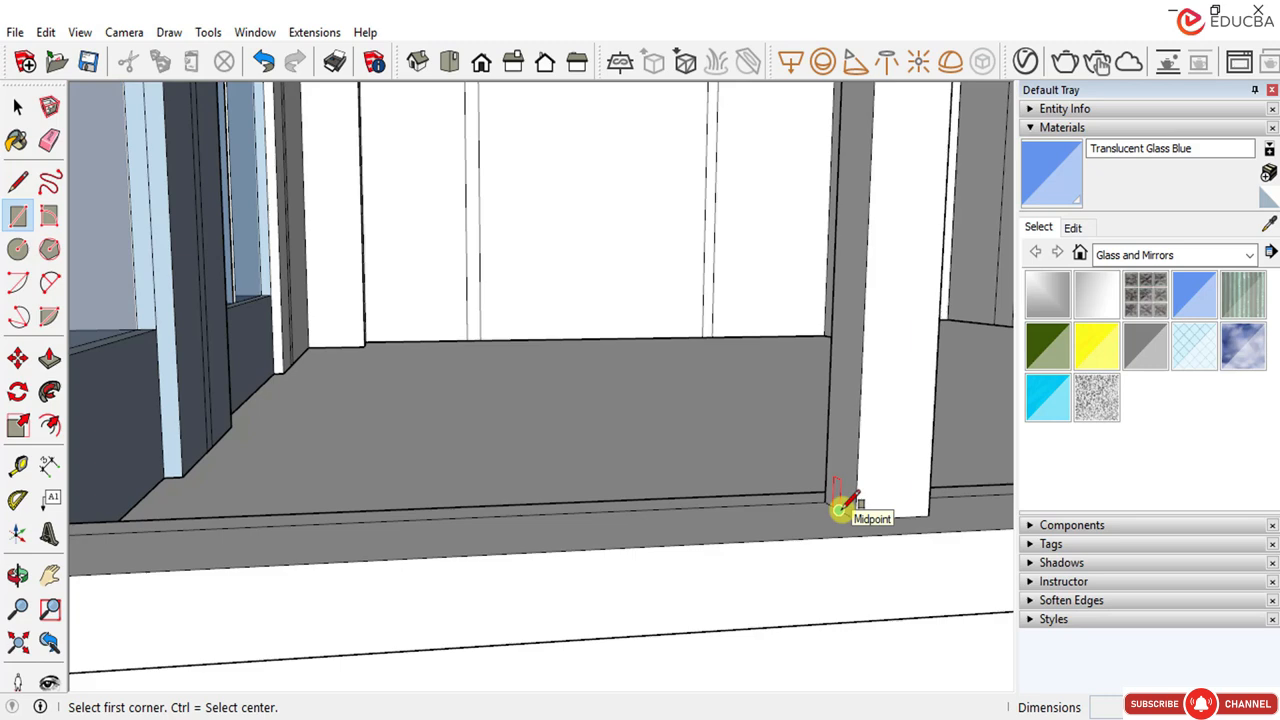
pyautogui.click(836, 508)
pyautogui.moveTo(757, 563); pyautogui.dragTo(320, 114, button='middle')
pyautogui.click(320, 118)
pyautogui.scroll(-3, 380, 274)
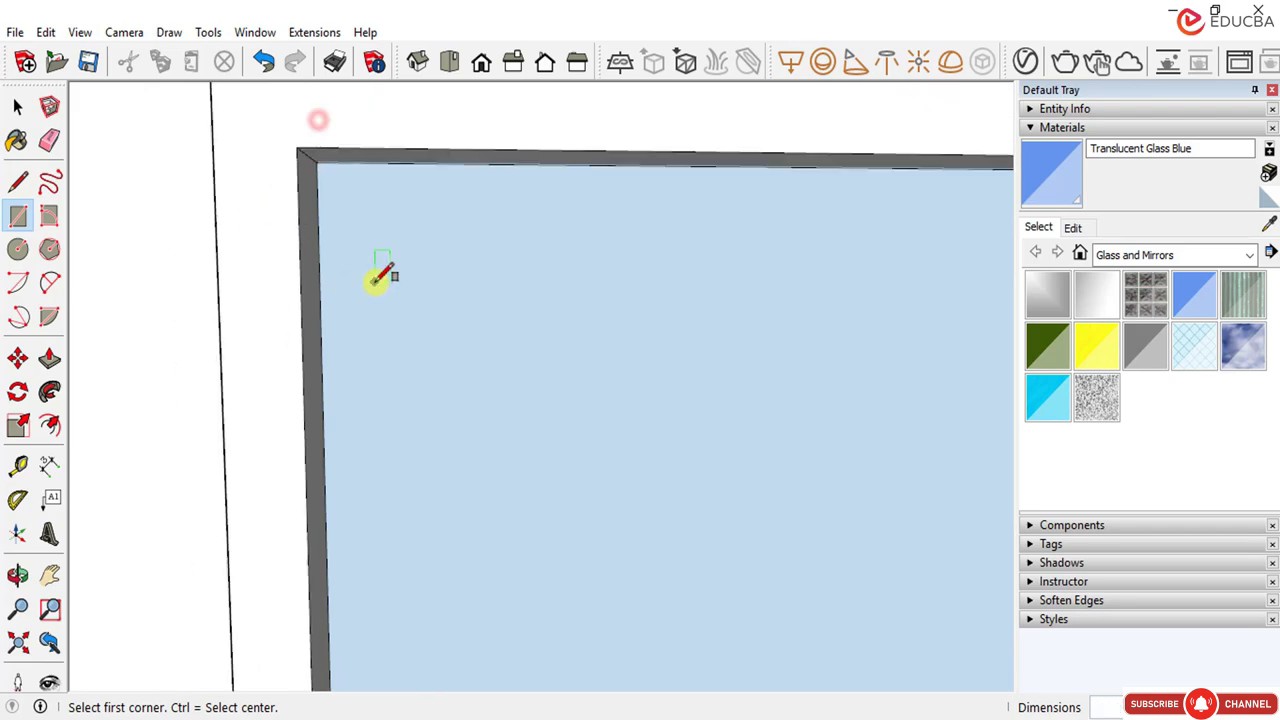
pyautogui.scroll(-4, 372, 237)
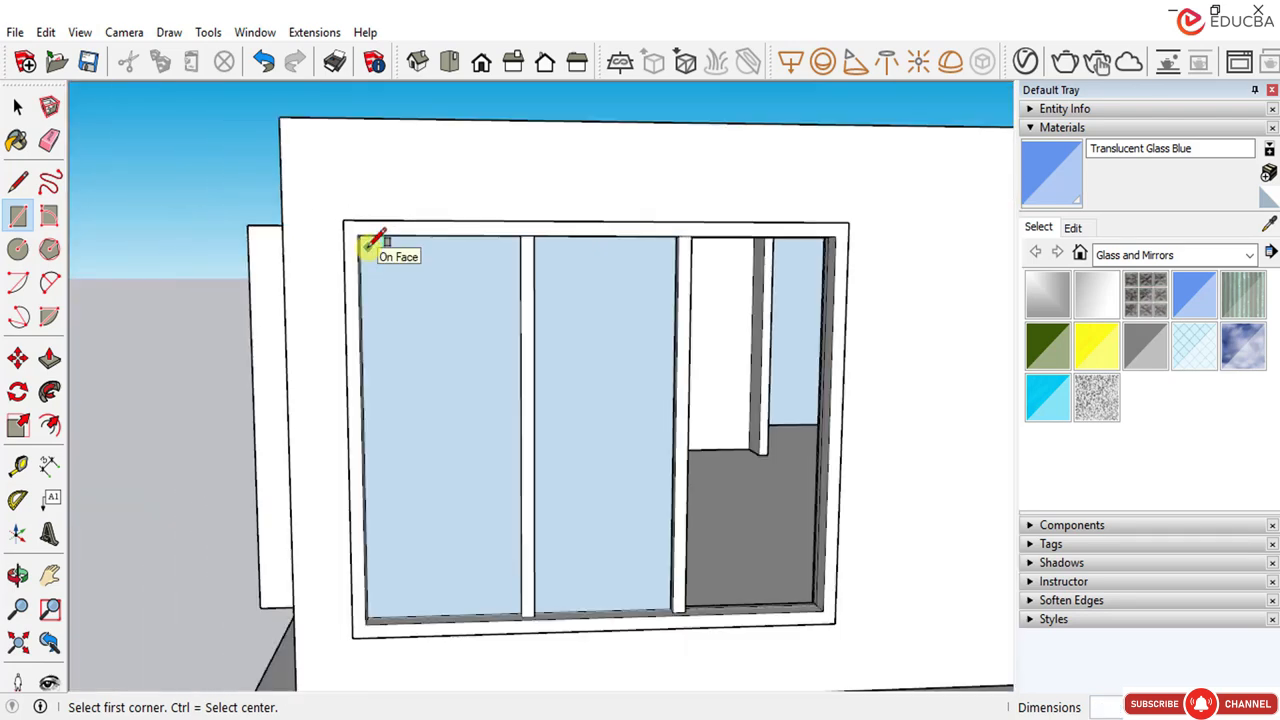
pyautogui.scroll(5, 368, 243)
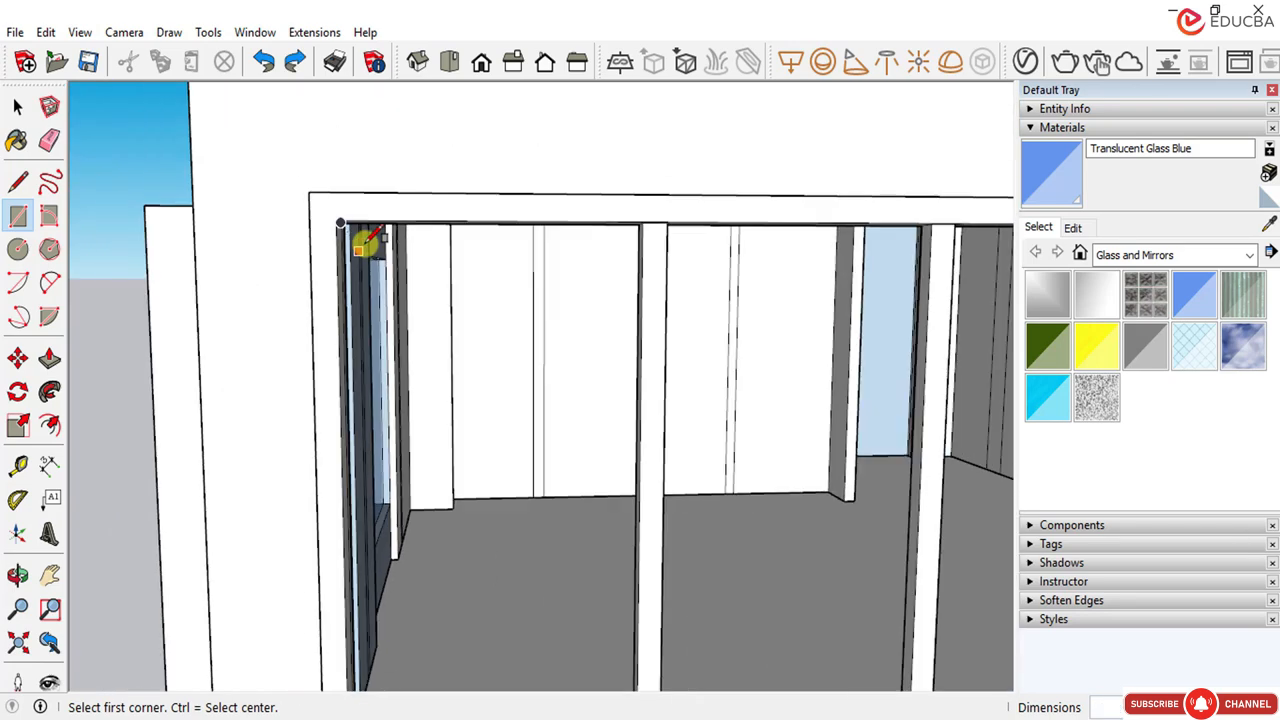
# Step: Redraw the left pane as a rectangle from the first mullion's inner edge at the sill to the panel's upper outer corner
pyautogui.scroll(-5, 529, 534)
pyautogui.scroll(4, 514, 531)
pyautogui.moveTo(514, 531); pyautogui.dragTo(605, 527, button='middle')
pyautogui.scroll(1, 605, 527)
pyautogui.click(608, 535)
pyautogui.scroll(-4, 491, 523)
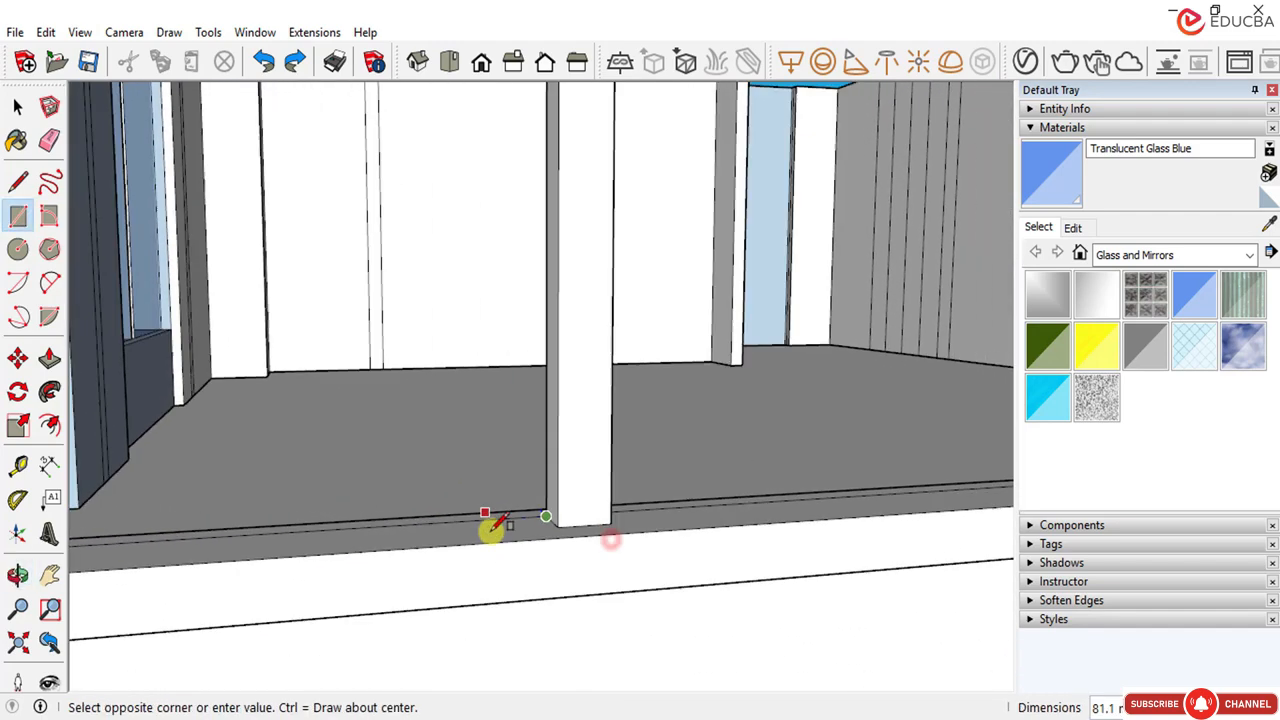
pyautogui.scroll(-2, 458, 562)
pyautogui.moveTo(253, 224); pyautogui.dragTo(246, 166, button='middle')
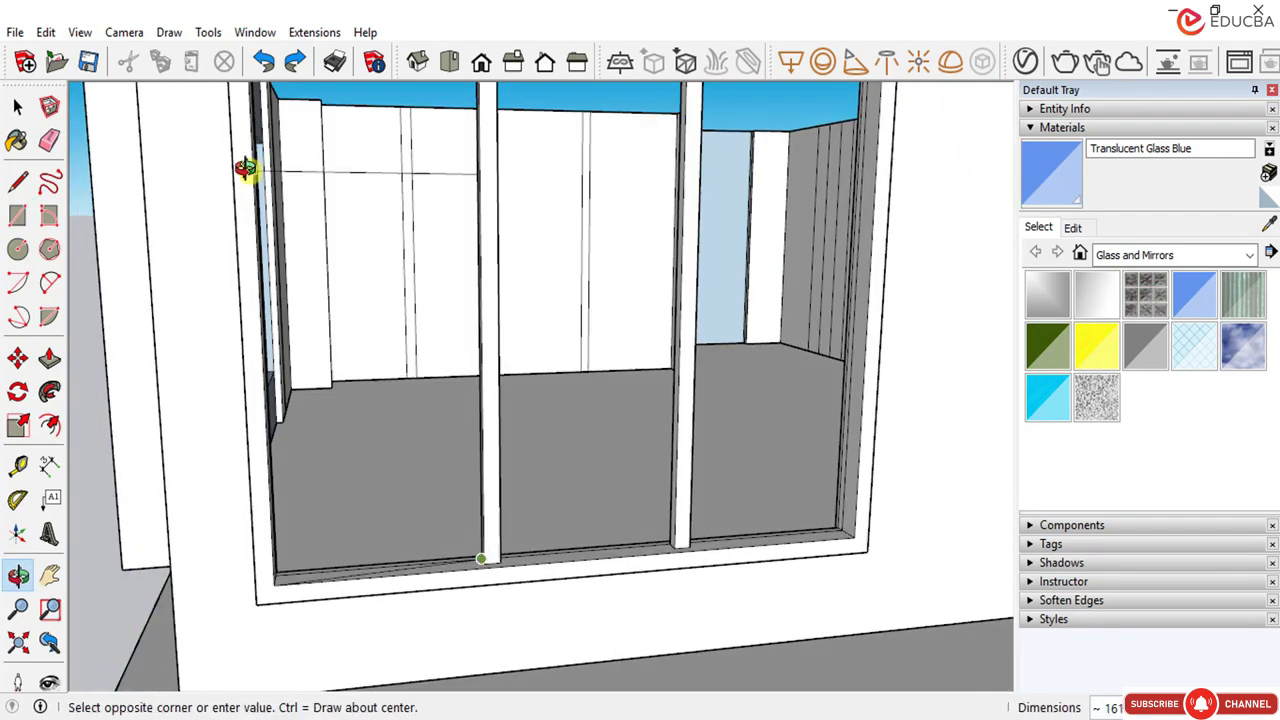
pyautogui.scroll(-4, 366, 251)
pyautogui.scroll(5, 349, 114)
pyautogui.scroll(3, 358, 180)
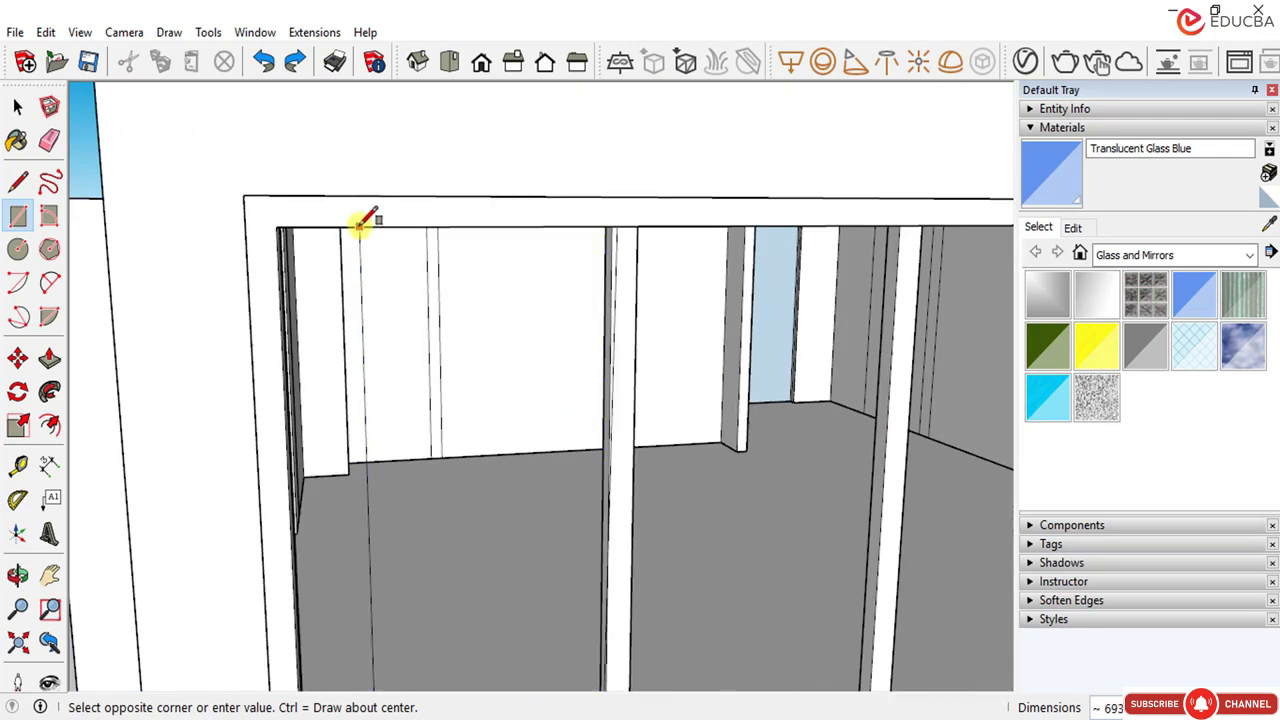
pyautogui.moveTo(360, 220); pyautogui.dragTo(329, 129, button='middle')
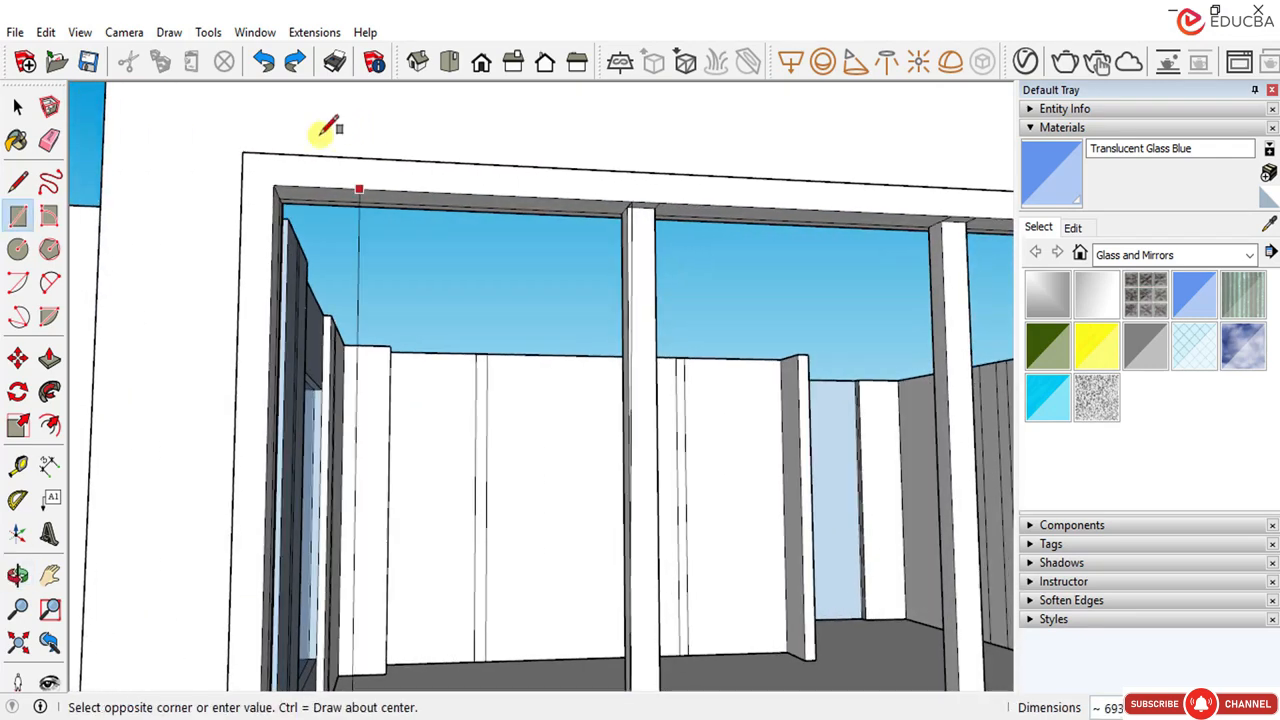
pyautogui.scroll(3, 290, 245)
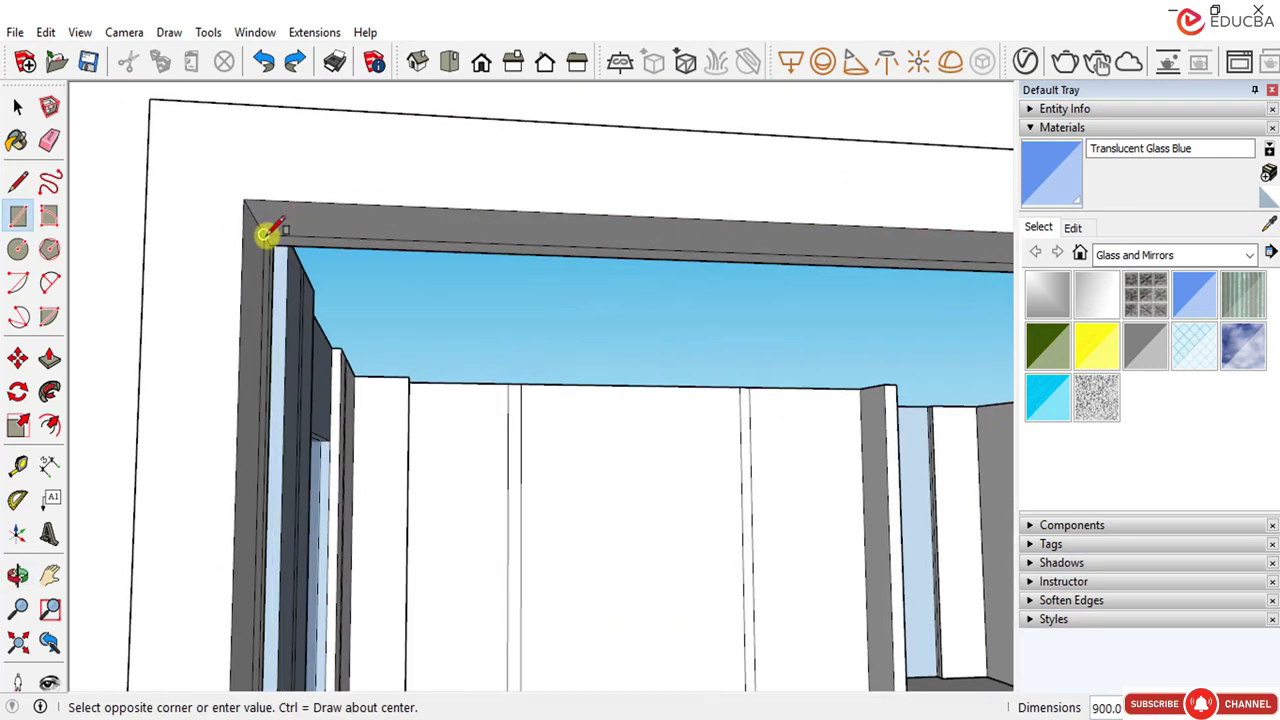
pyautogui.press('Escape')
pyautogui.scroll(-6, 265, 233)
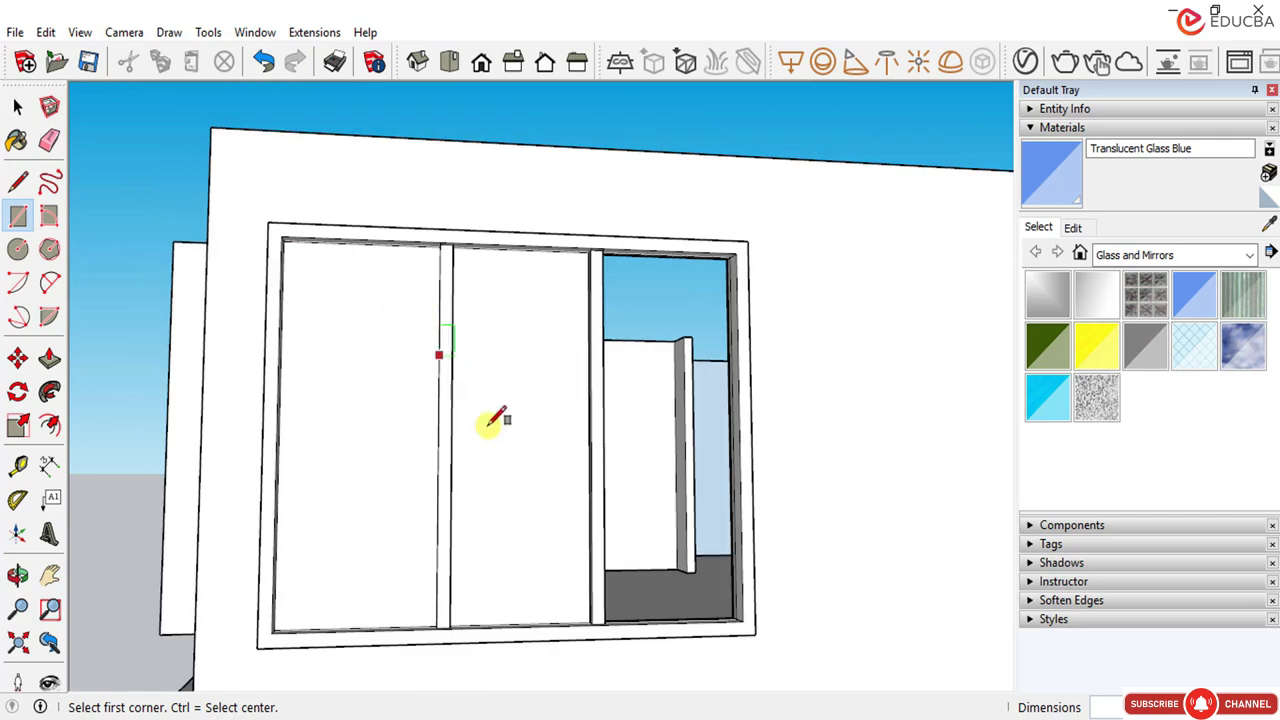
# Step: Draw the right pane as a rectangle from the second mullion's inner edge at the sill to the panel's upper outer corner
pyautogui.moveTo(623, 457); pyautogui.dragTo(577, 634, button='middle')
pyautogui.scroll(3, 563, 349)
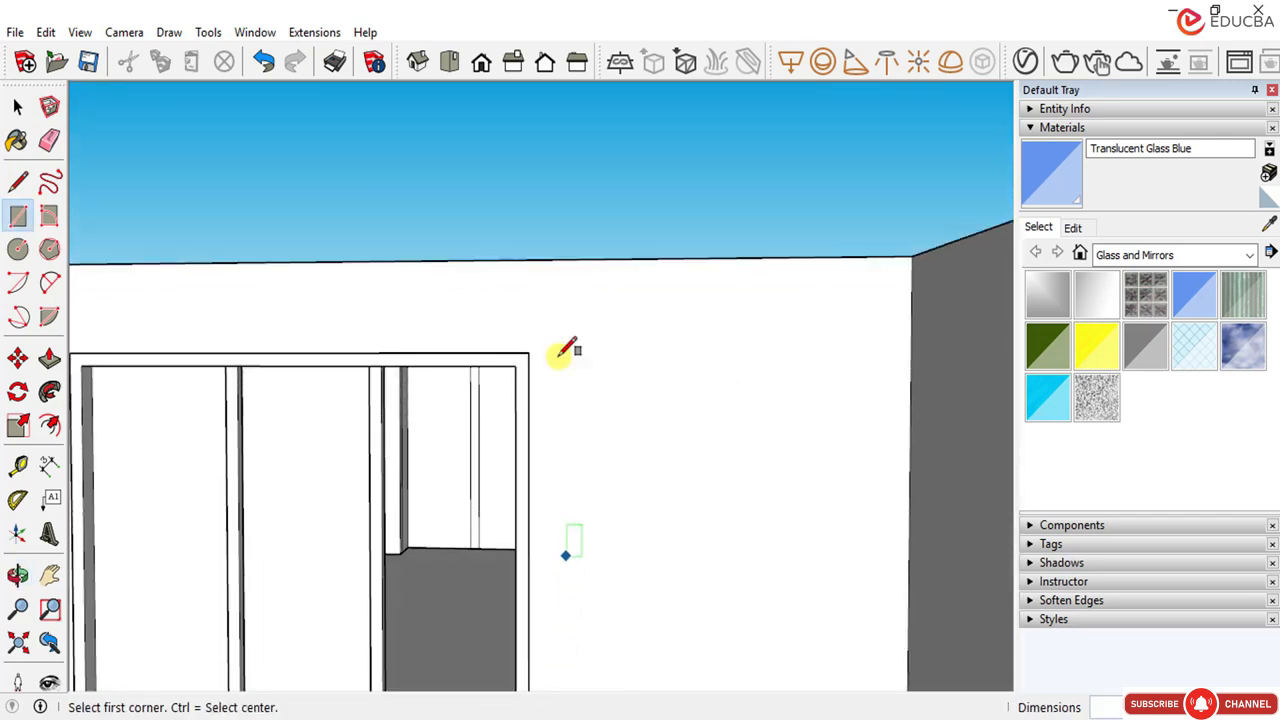
pyautogui.scroll(-4, 453, 436)
pyautogui.moveTo(453, 436); pyautogui.dragTo(363, 529, button='middle')
pyautogui.scroll(5, 323, 600)
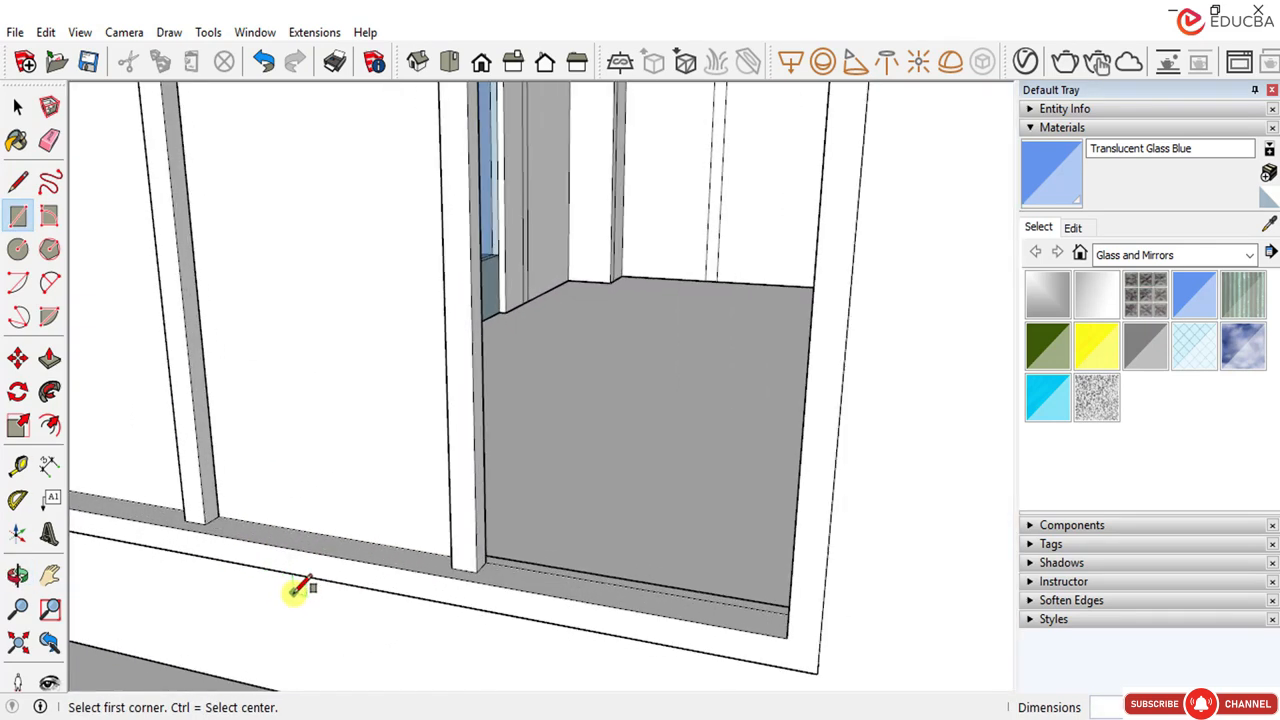
pyautogui.scroll(2, 479, 575)
pyautogui.click(487, 541)
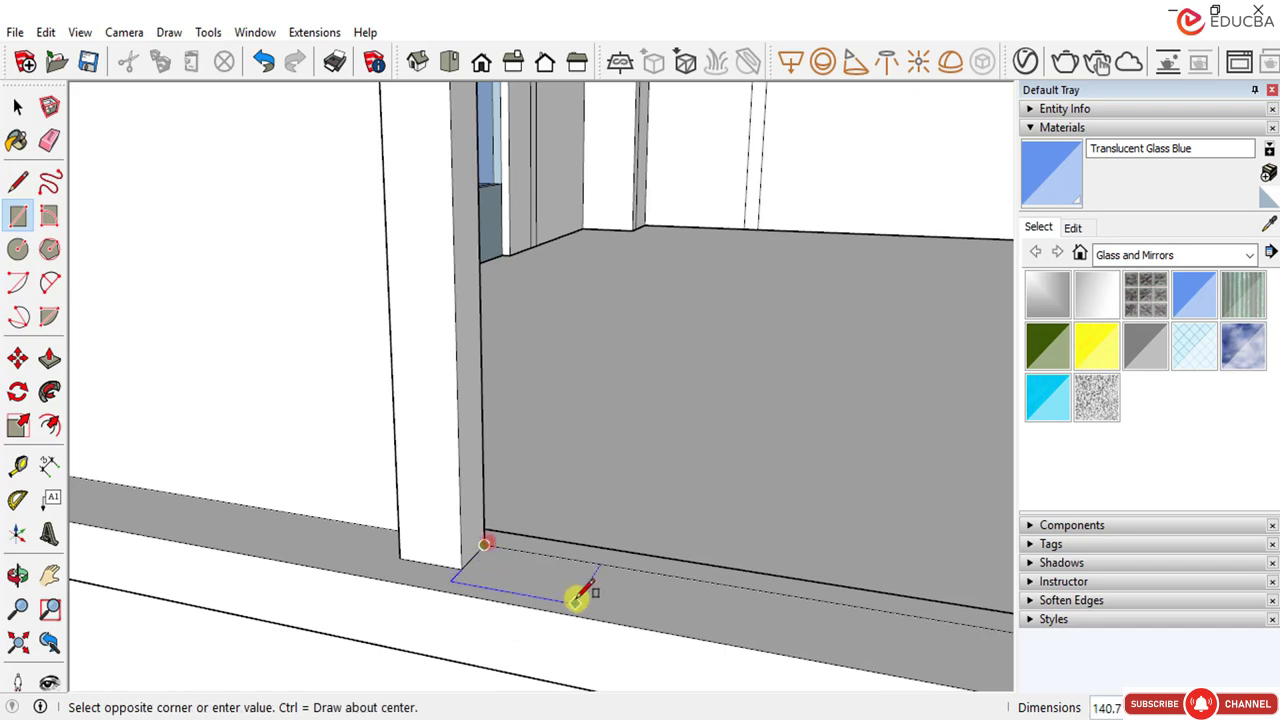
pyautogui.scroll(-6, 583, 594)
pyautogui.moveTo(651, 523); pyautogui.dragTo(846, 180, button='middle')
pyautogui.scroll(6, 754, 243)
pyautogui.scroll(-3, 755, 243)
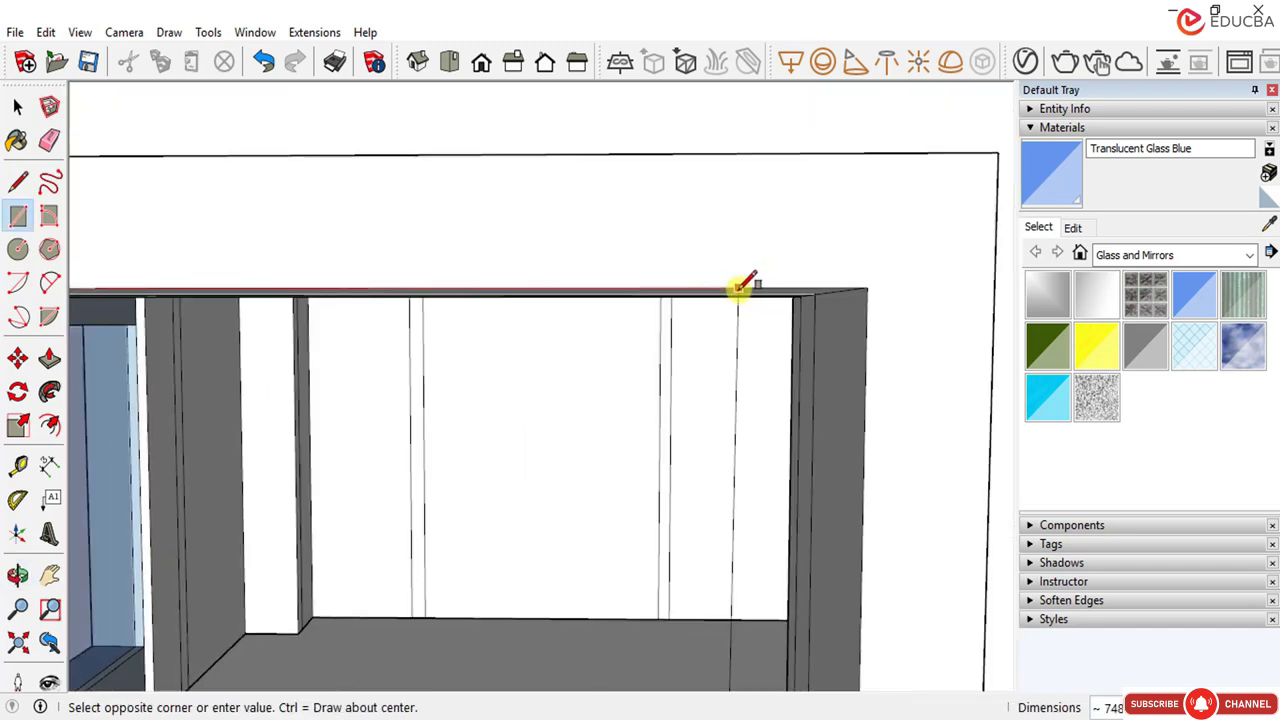
pyautogui.moveTo(737, 286); pyautogui.dragTo(730, 220, button='middle')
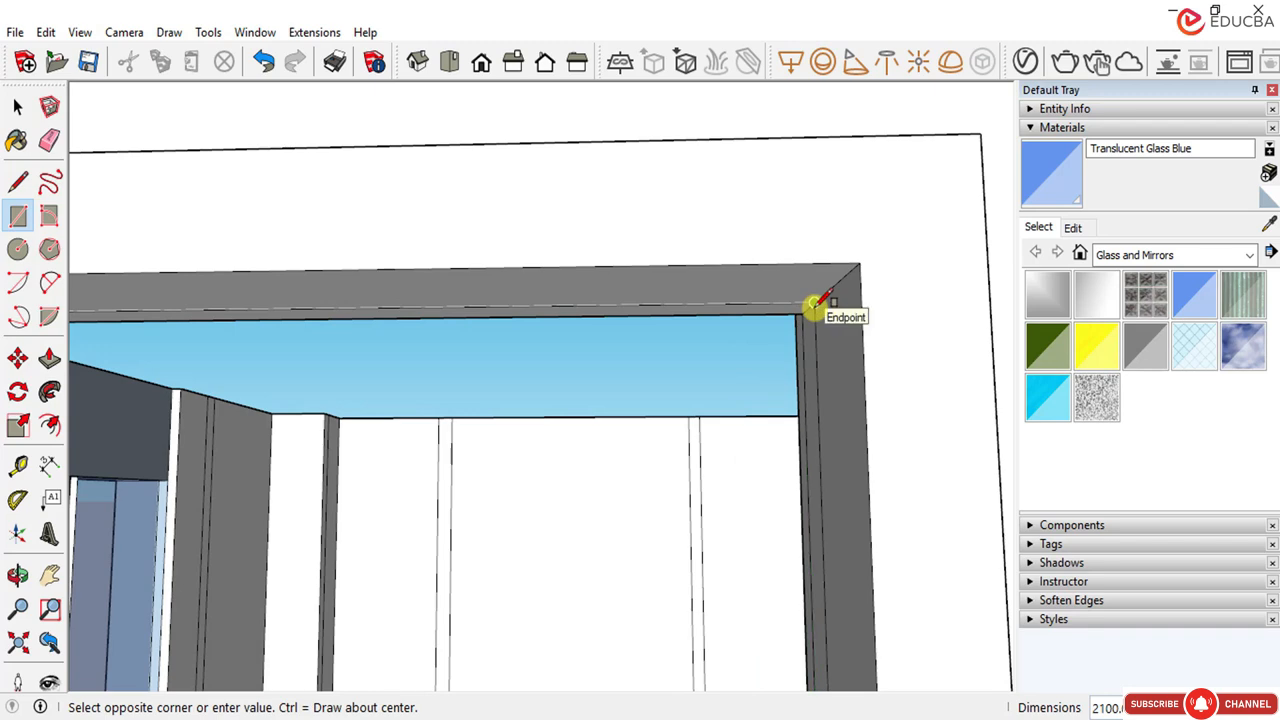
pyautogui.click(808, 301)
pyautogui.moveTo(766, 300)
pyautogui.mouseDown(button='middle')
pyautogui.moveTo(849, 277)
pyautogui.moveTo(752, 320)
pyautogui.mouseUp(button='middle')
pyautogui.scroll(-4, 752, 320)
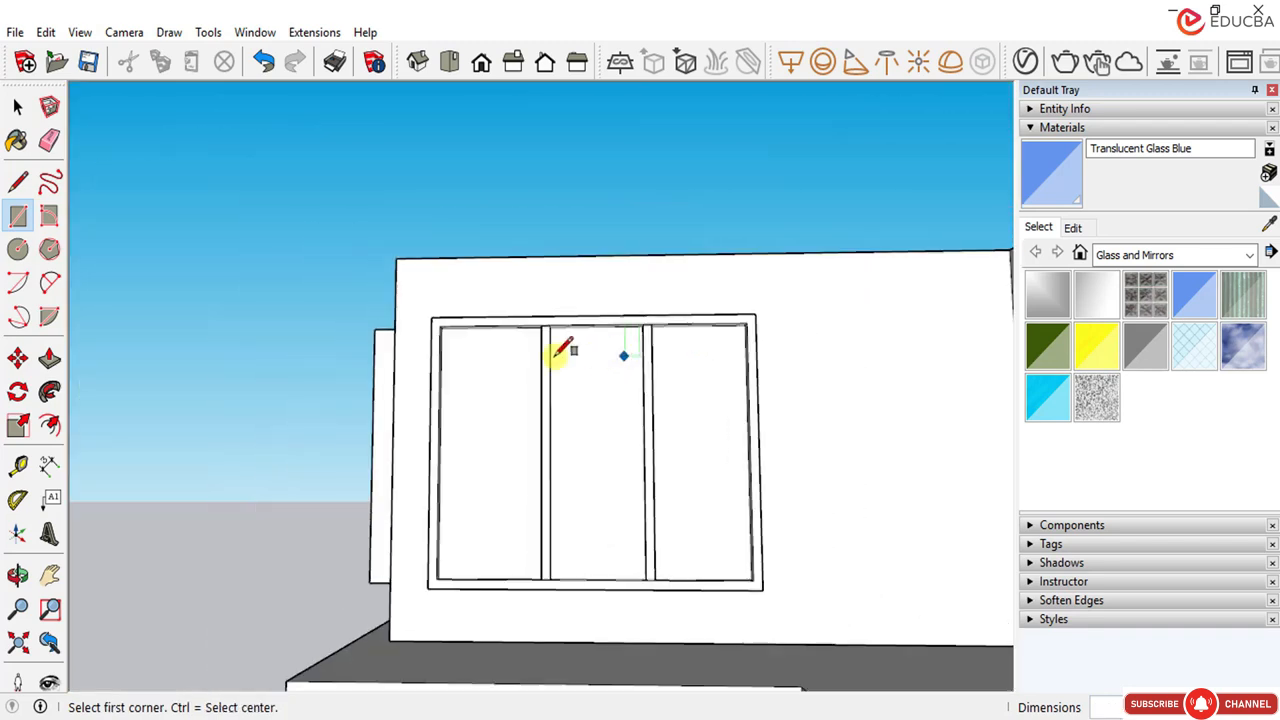
pyautogui.moveTo(560, 351); pyautogui.dragTo(766, 417, button='middle')
pyautogui.click(17, 107)
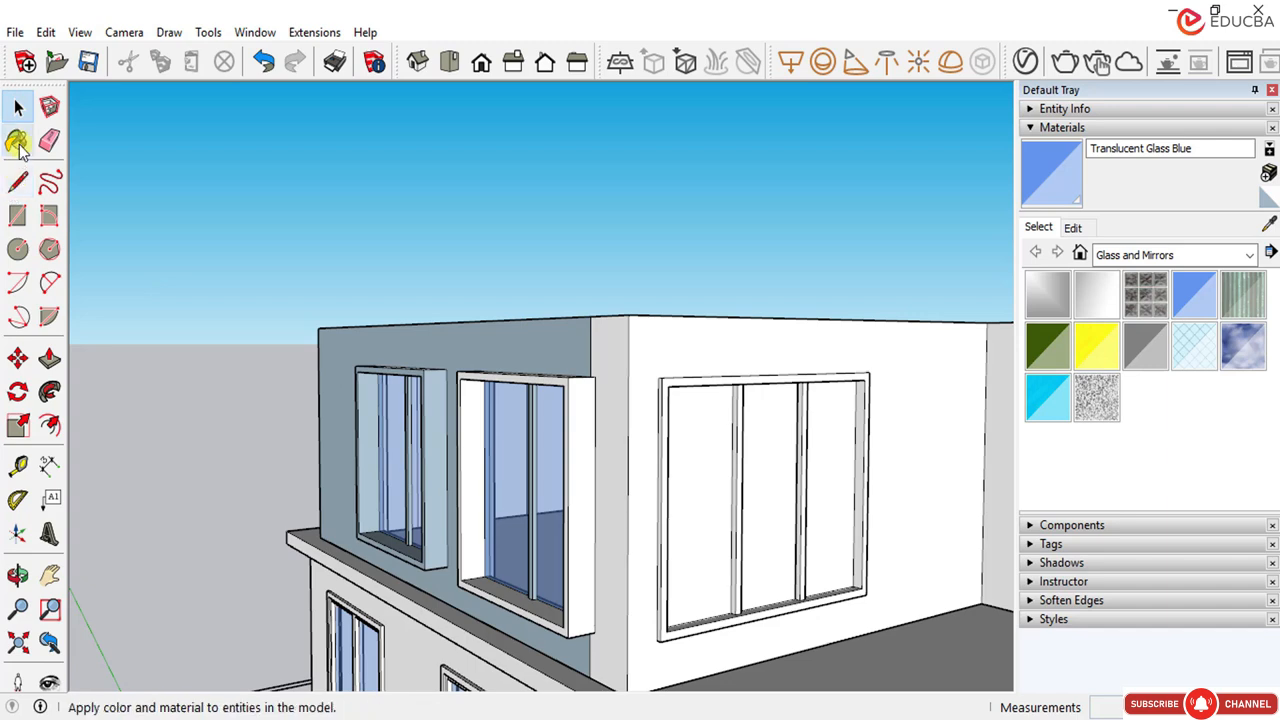
# Step: Sample the blue glass from the neighbouring upper-floor window and paint all three panes of the new window with it
pyautogui.click(1268, 224)
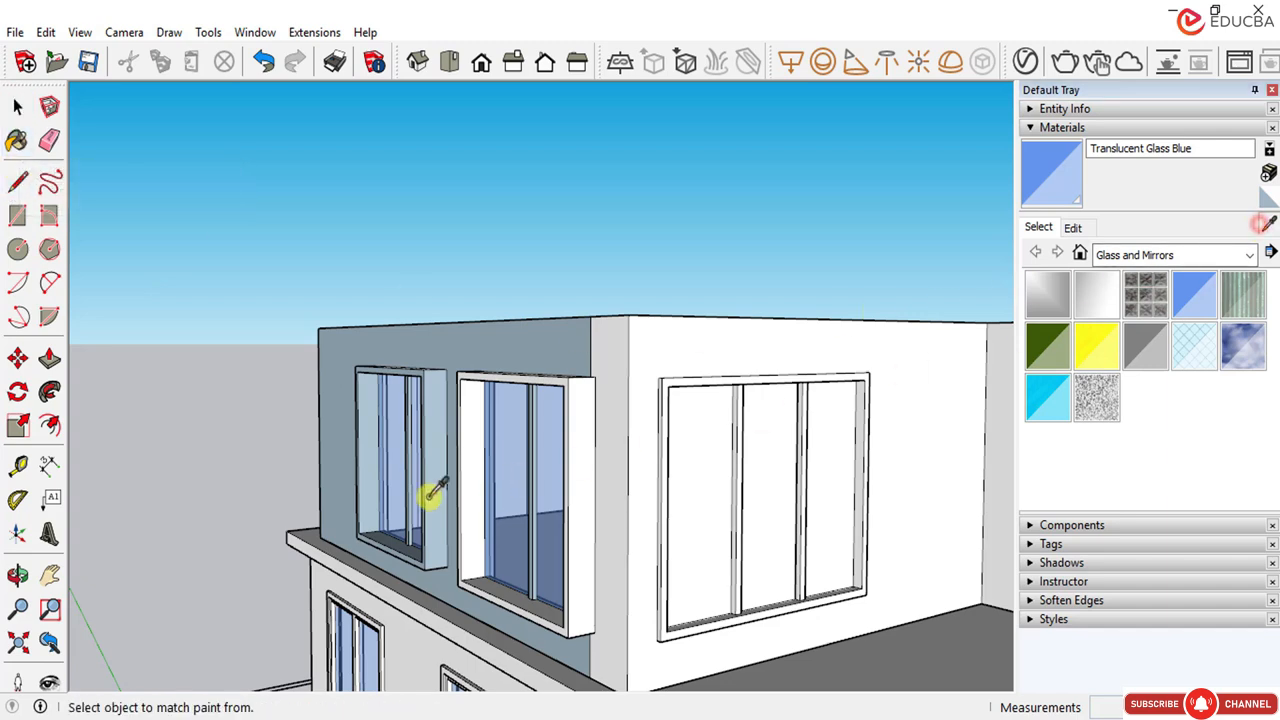
pyautogui.click(509, 463)
pyautogui.click(689, 474)
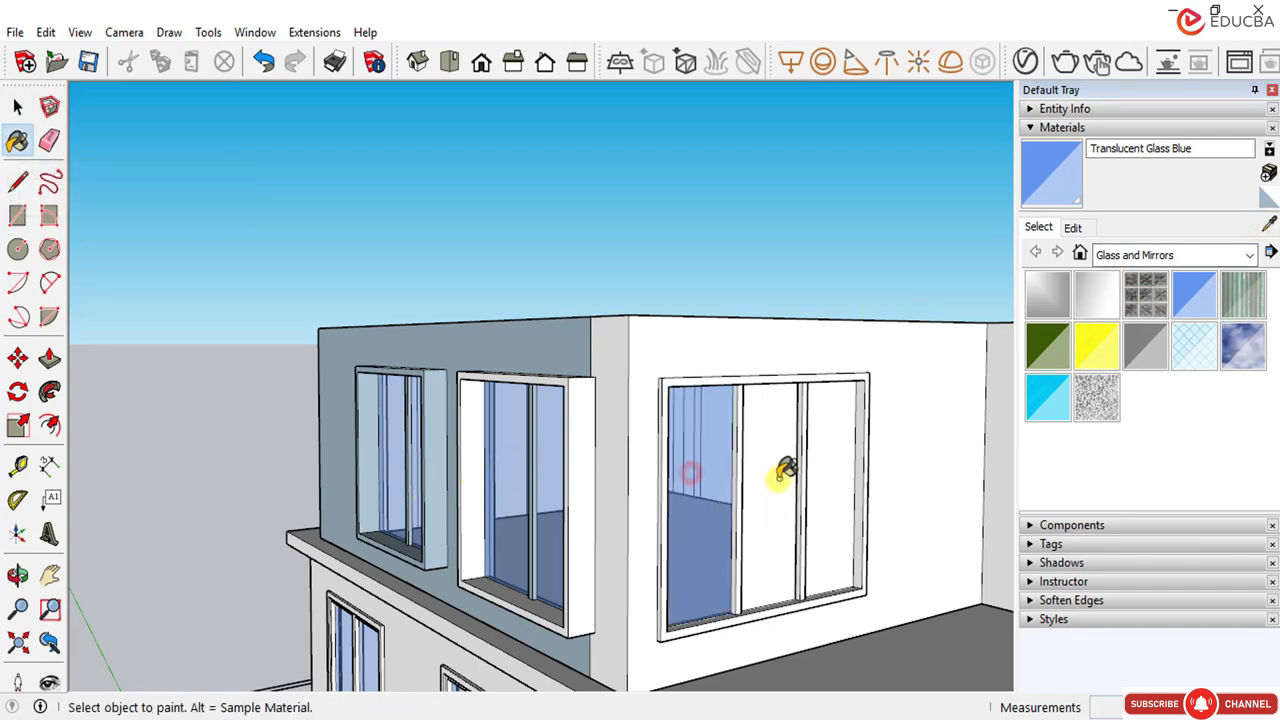
pyautogui.click(777, 478)
pyautogui.click(838, 485)
# Step: Examine the house from the front, checking the glazed windows and the open wall aperture on the upper floor
pyautogui.moveTo(628, 441)
pyautogui.mouseDown(button='middle')
pyautogui.moveTo(608, 480)
pyautogui.moveTo(651, 520)
pyautogui.moveTo(537, 491)
pyautogui.moveTo(563, 480)
pyautogui.moveTo(612, 538)
pyautogui.mouseUp(button='middle')
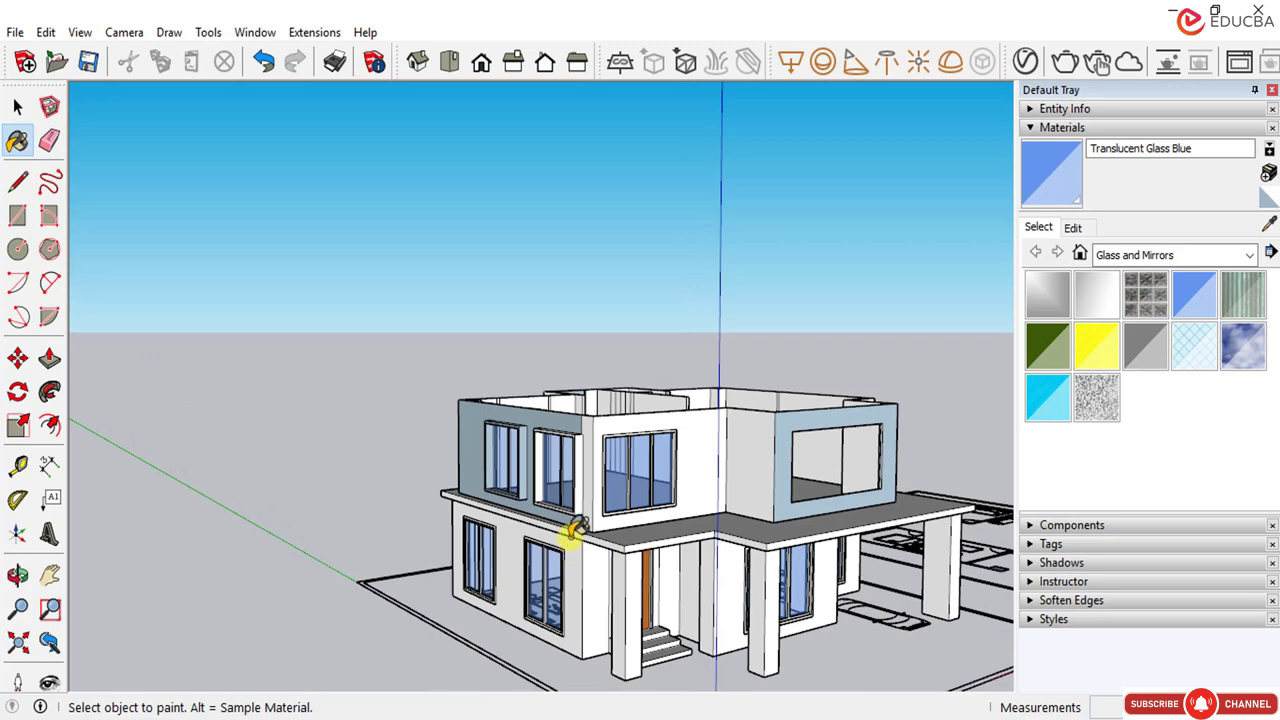
pyautogui.scroll(-2, 540, 432)
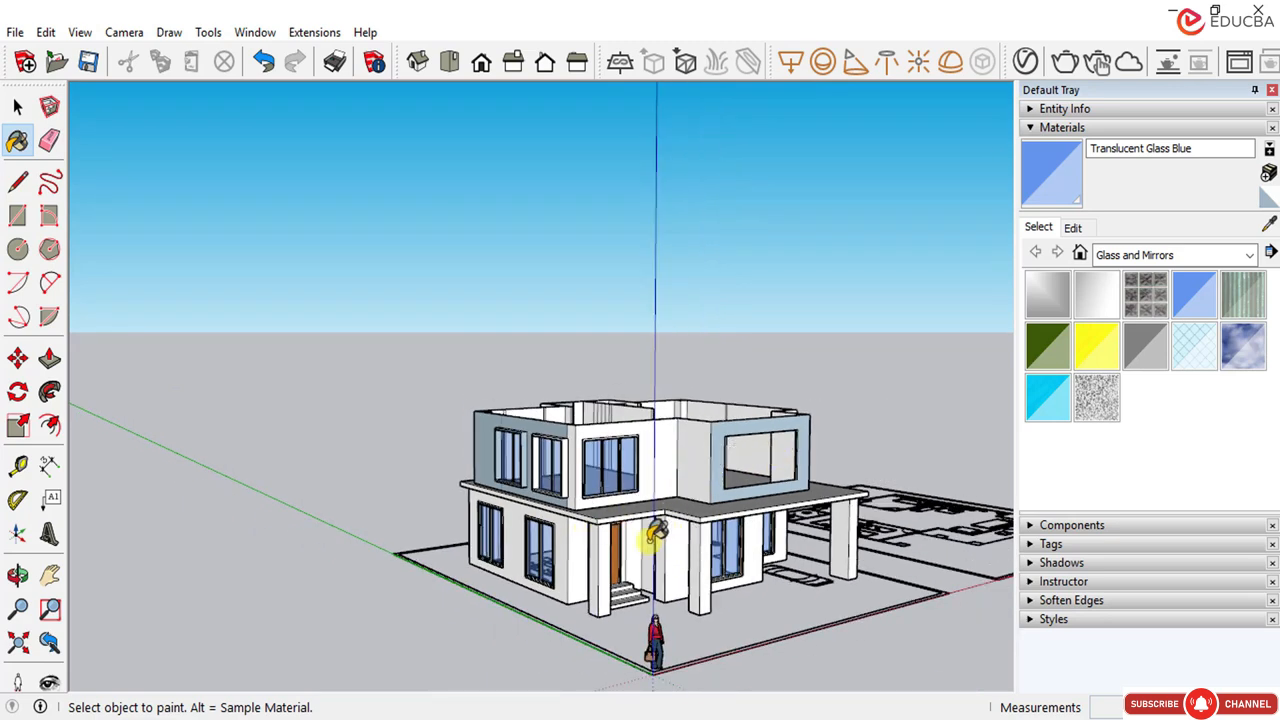
pyautogui.moveTo(655, 535)
pyautogui.mouseDown(button='middle')
pyautogui.moveTo(443, 491)
pyautogui.moveTo(451, 514)
pyautogui.moveTo(553, 585)
pyautogui.mouseUp(button='middle')
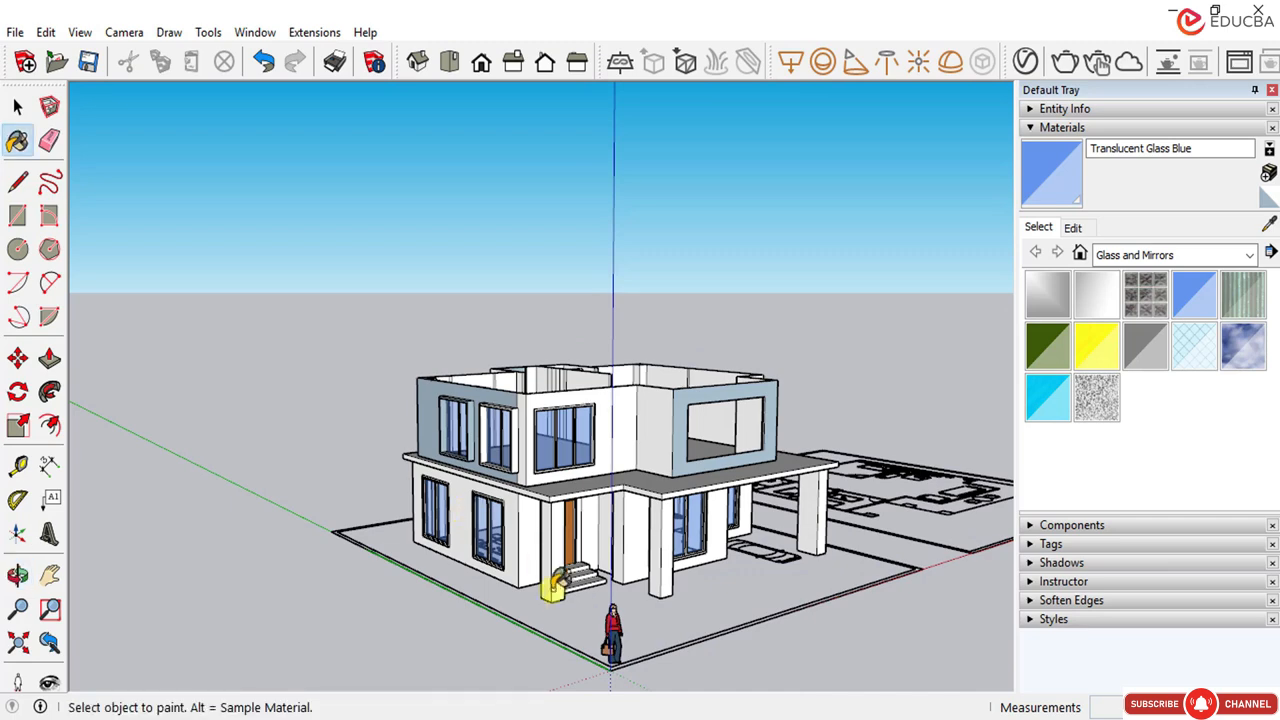
pyautogui.scroll(1, 582, 555)
pyautogui.moveTo(592, 545)
pyautogui.mouseDown(button='middle')
pyautogui.moveTo(609, 523)
pyautogui.moveTo(594, 534)
pyautogui.moveTo(477, 523)
pyautogui.mouseUp(button='middle')
pyautogui.scroll(-1, 477, 523)
pyautogui.moveTo(718, 500); pyautogui.dragTo(715, 504, button='middle')
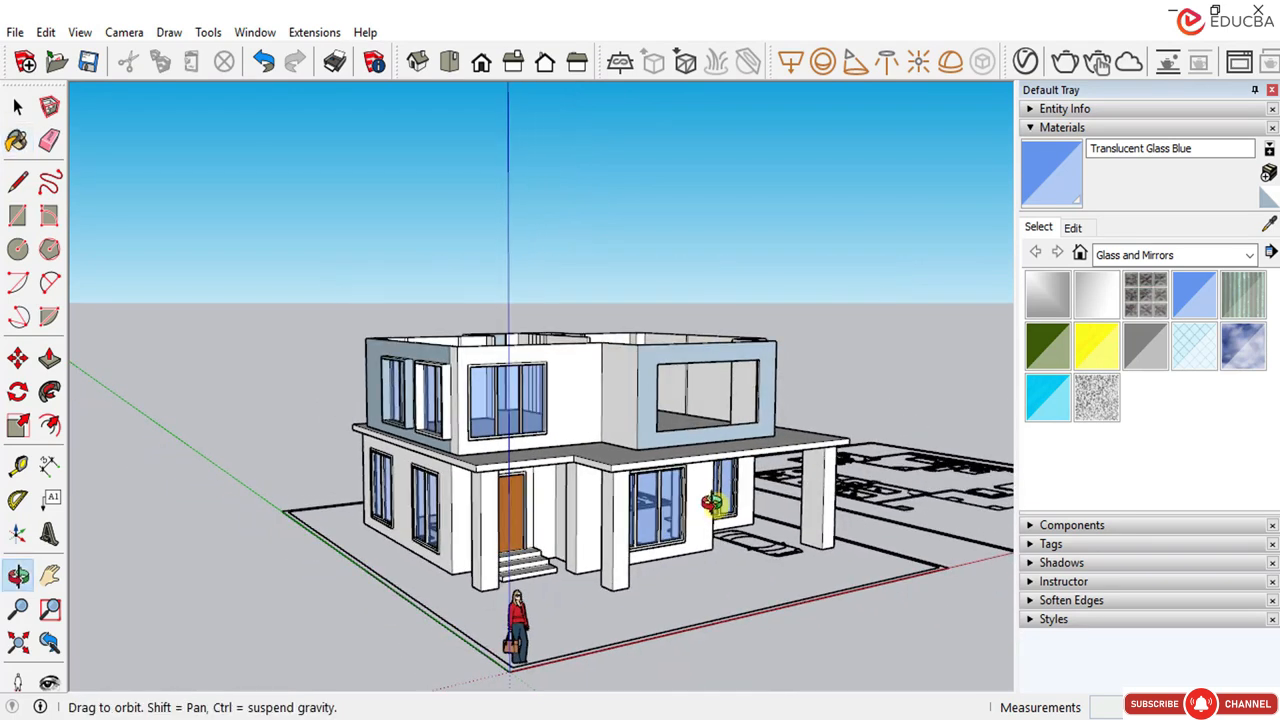
pyautogui.scroll(2, 757, 391)
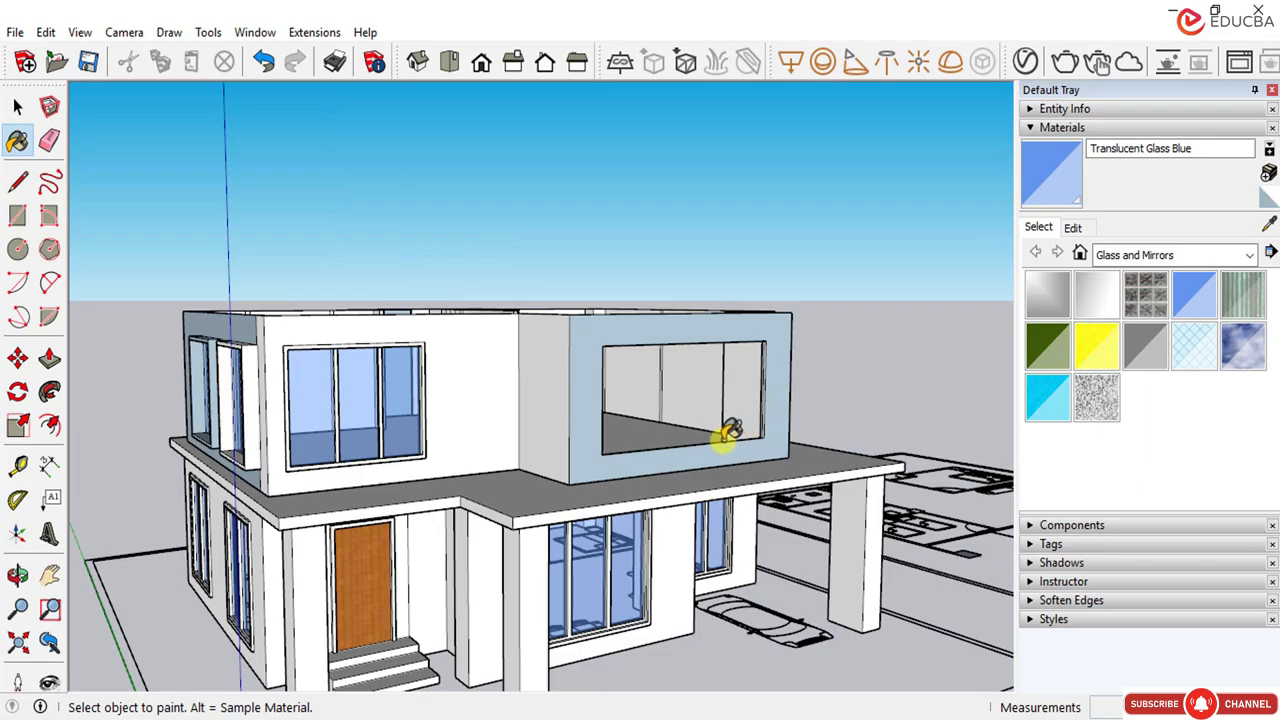
pyautogui.moveTo(730, 430)
pyautogui.mouseDown(button='middle')
pyautogui.moveTo(514, 497)
pyautogui.moveTo(346, 514)
pyautogui.moveTo(791, 466)
pyautogui.mouseUp(button='middle')
pyautogui.scroll(-2, 537, 494)
# Step: Select the upper edge of the large unglazed opening in the light-blue upper-floor wall
pyautogui.press('space')
pyautogui.moveTo(546, 474)
pyautogui.mouseDown(button='middle')
pyautogui.moveTo(424, 358)
pyautogui.moveTo(429, 371)
pyautogui.moveTo(349, 371)
pyautogui.moveTo(505, 368)
pyautogui.moveTo(600, 300)
pyautogui.moveTo(500, 343)
pyautogui.moveTo(503, 320)
pyautogui.moveTo(539, 309)
pyautogui.mouseUp(button='middle')
pyautogui.scroll(5, 500, 343)
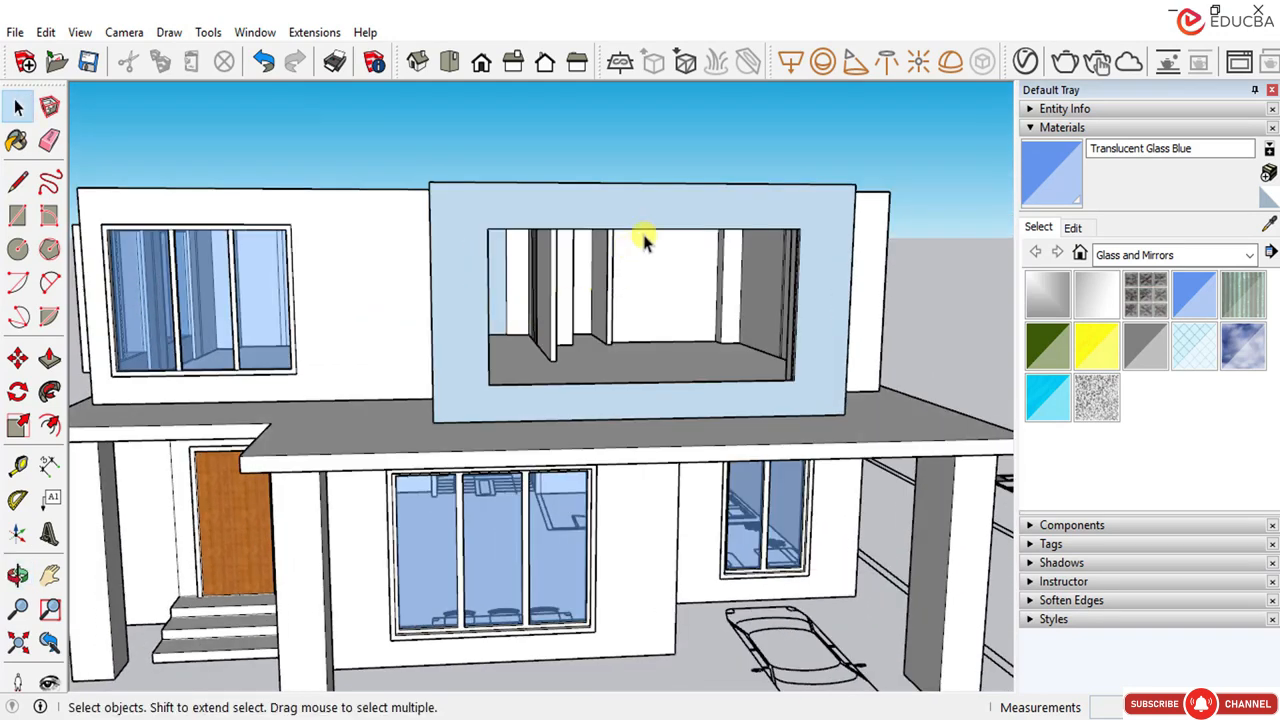
pyautogui.moveTo(633, 258); pyautogui.dragTo(654, 240, button='middle')
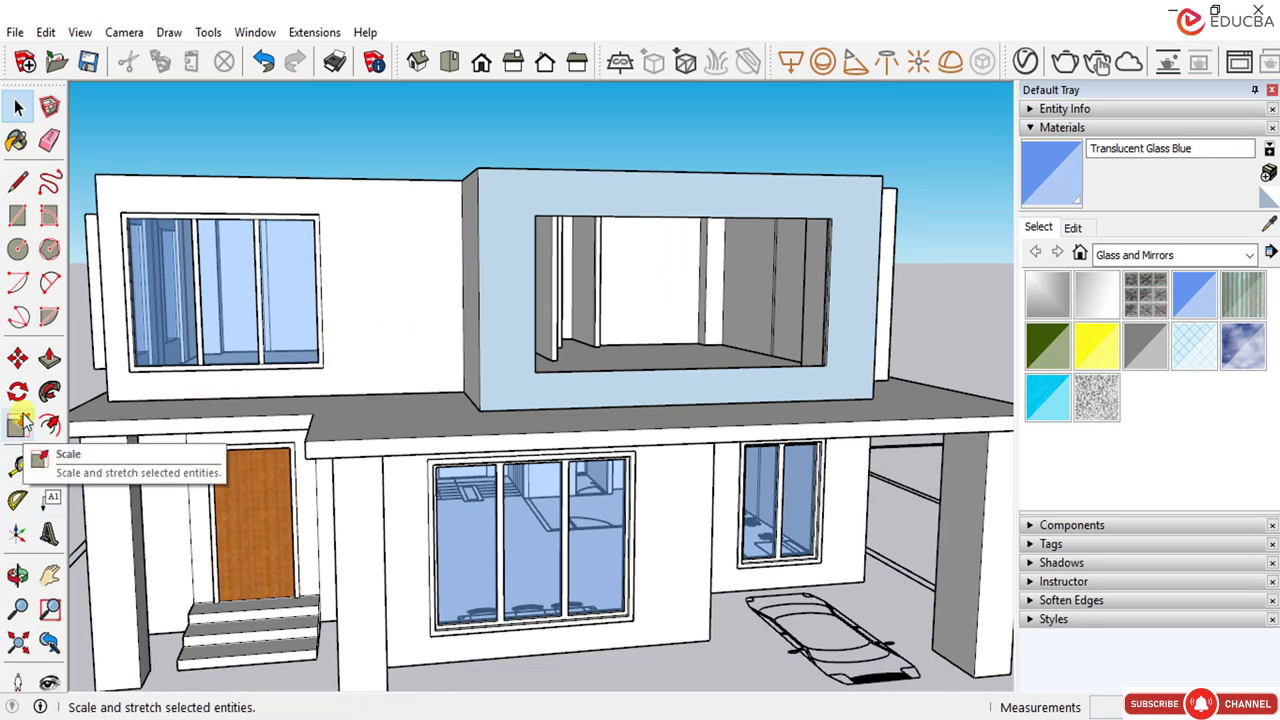
pyautogui.click(676, 221)
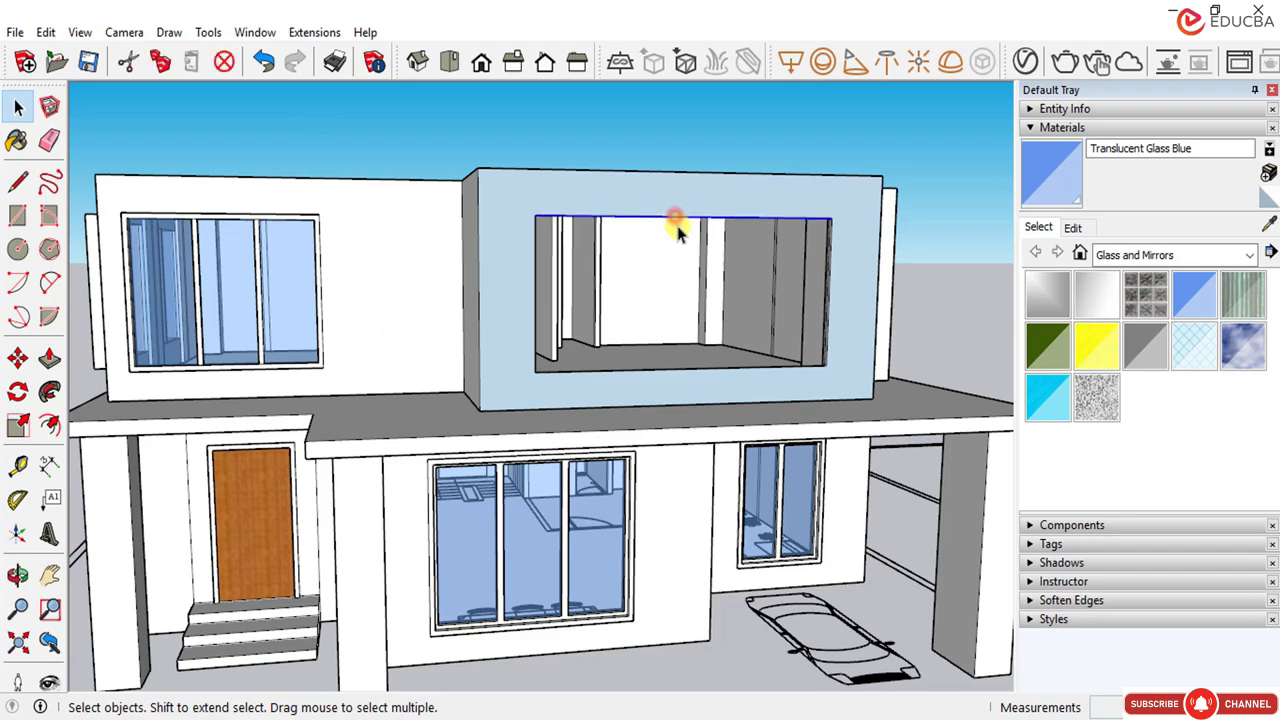
pyautogui.moveTo(531, 271); pyautogui.dragTo(600, 340, button='middle')
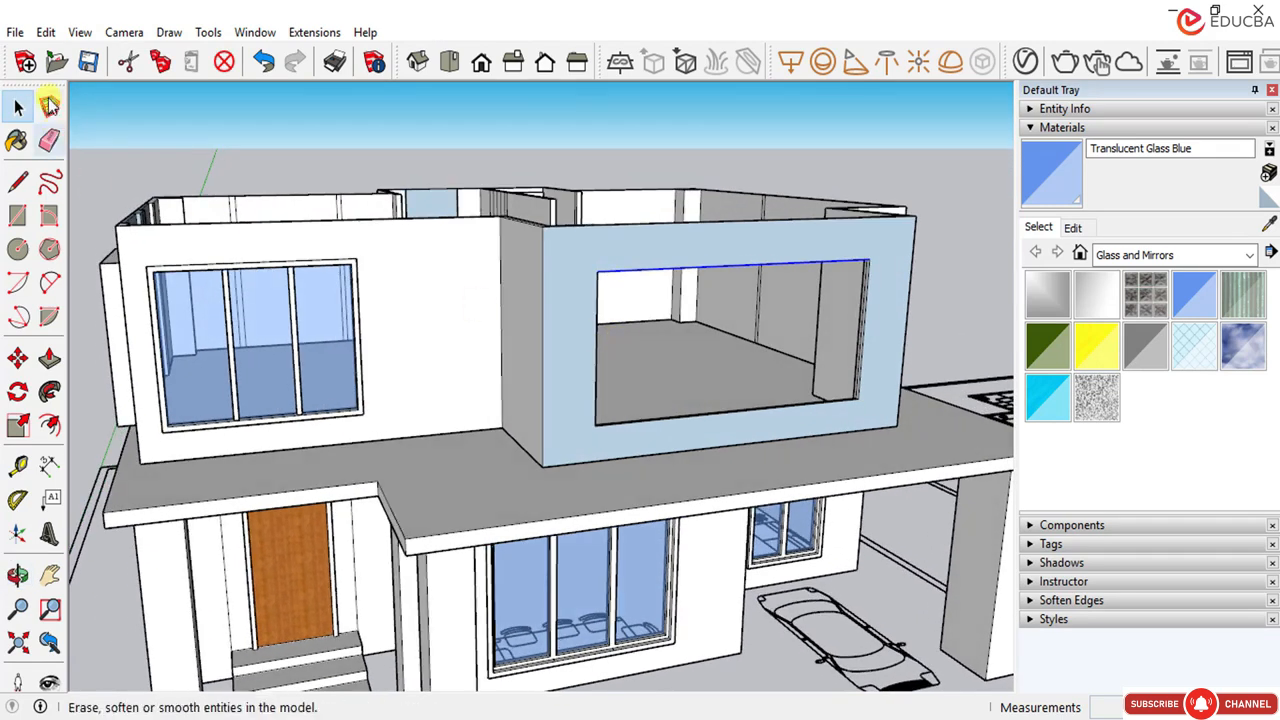
# Step: Divide the upper edge of the large window opening on the projecting upper-floor wall into 4 equal segments
pyautogui.click(46, 32)
pyautogui.moveTo(113, 525)
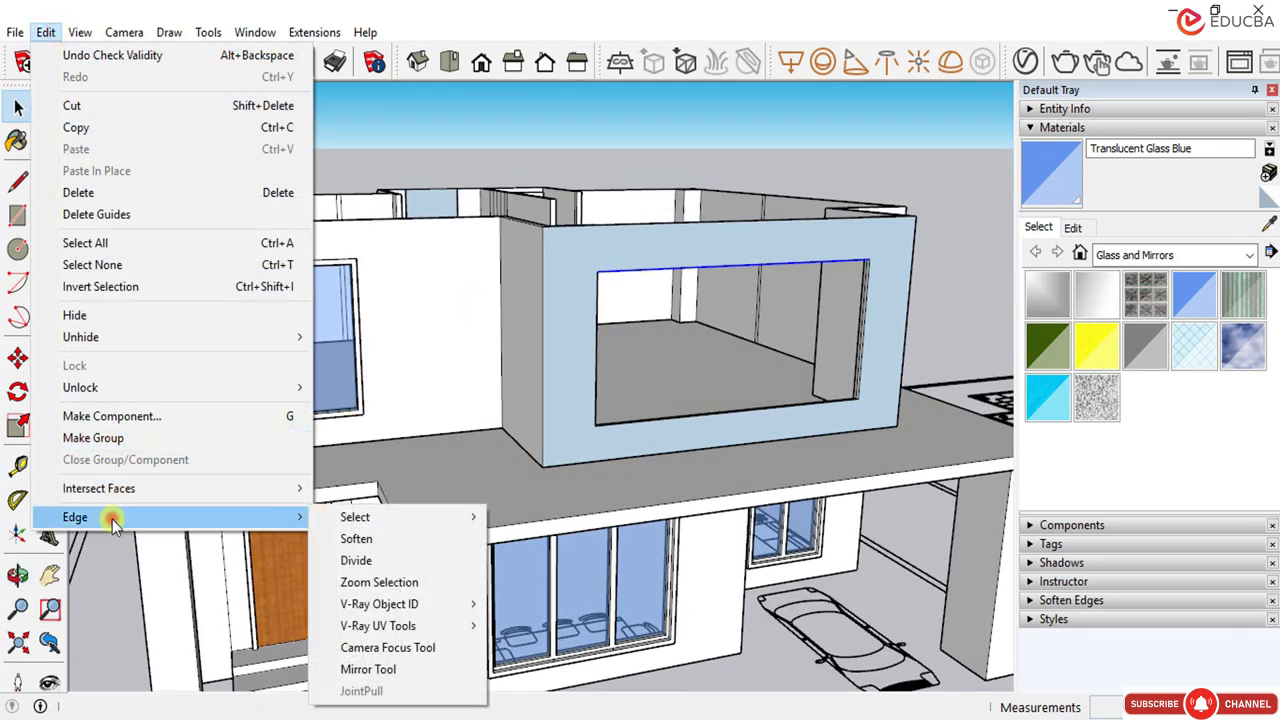
pyautogui.click(362, 561)
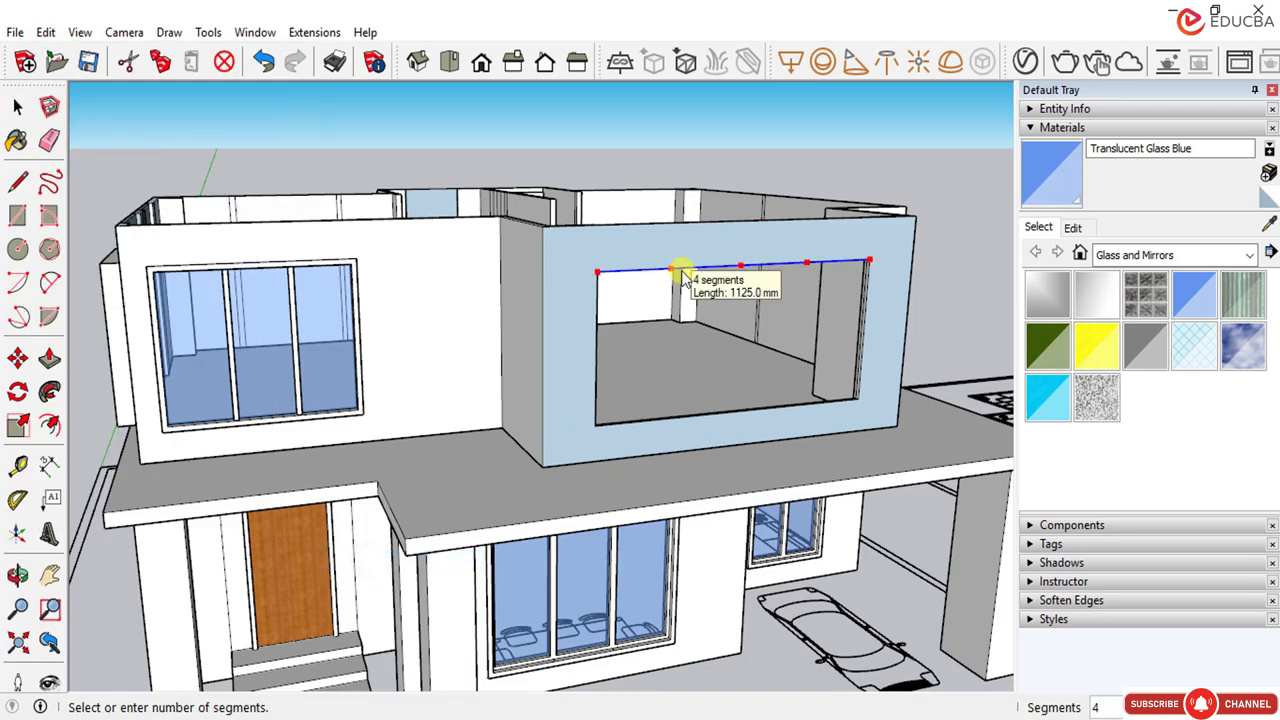
pyautogui.click(681, 279)
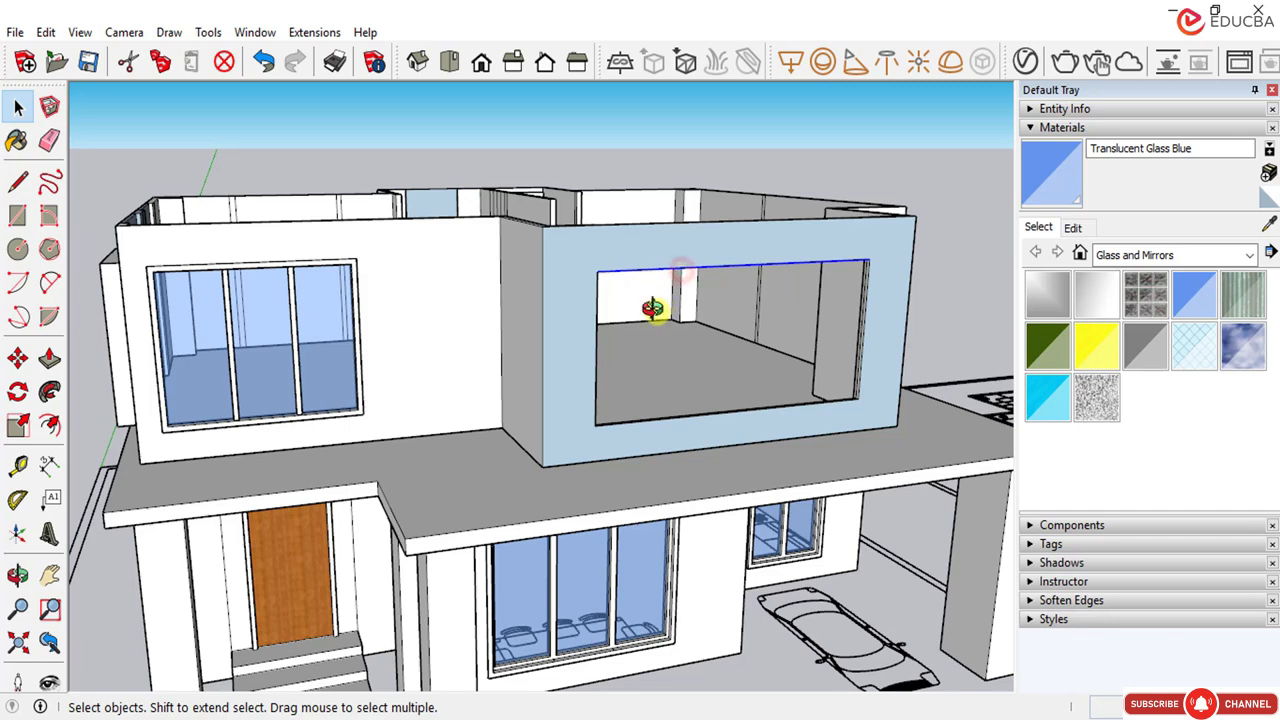
# Step: Draw three vertical lines about 2100 mm long from the upper edge's division points to the opening's lower edge
pyautogui.moveTo(652, 308)
pyautogui.mouseDown(button='middle')
pyautogui.moveTo(654, 366)
pyautogui.moveTo(640, 330)
pyautogui.mouseUp(button='middle')
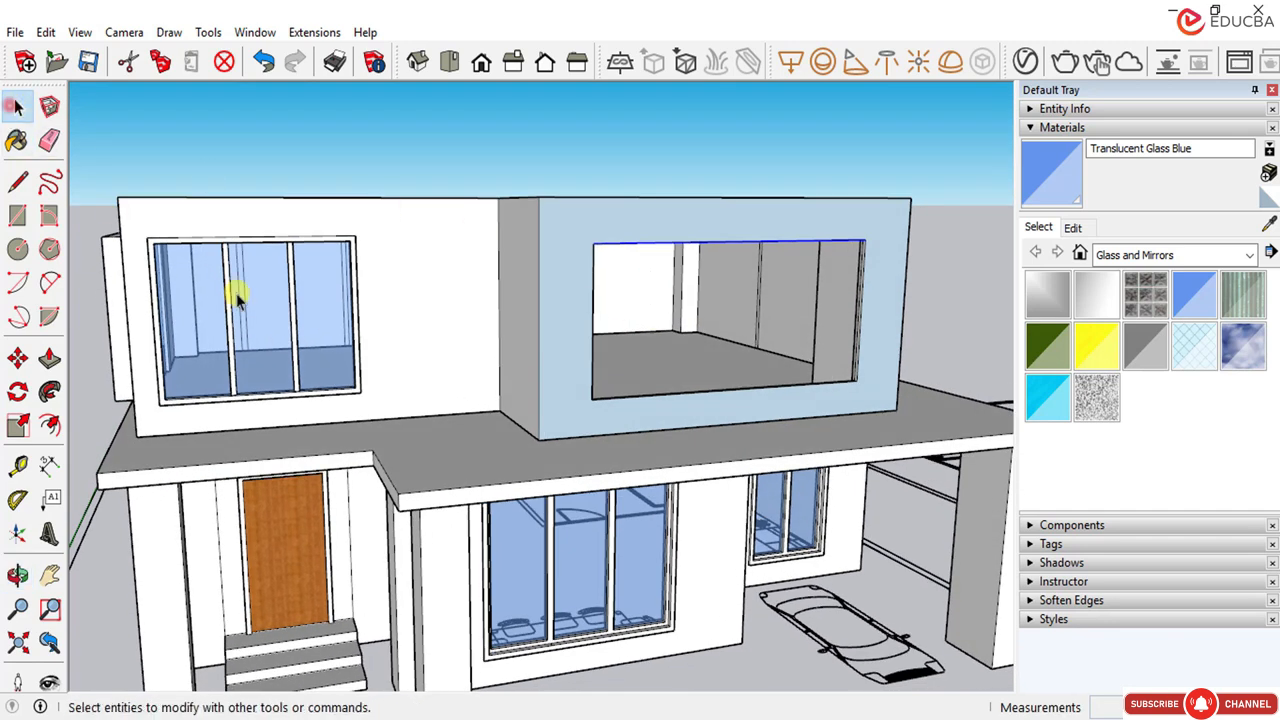
pyautogui.click(17, 181)
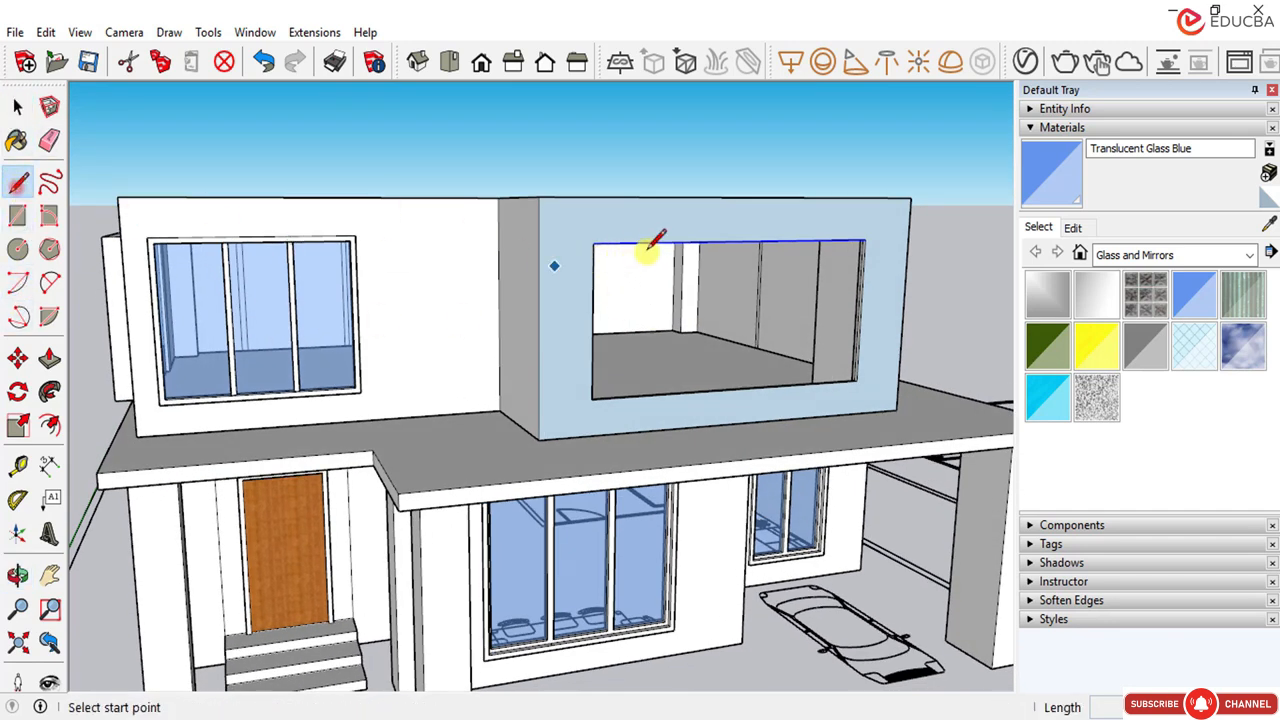
pyautogui.click(665, 242)
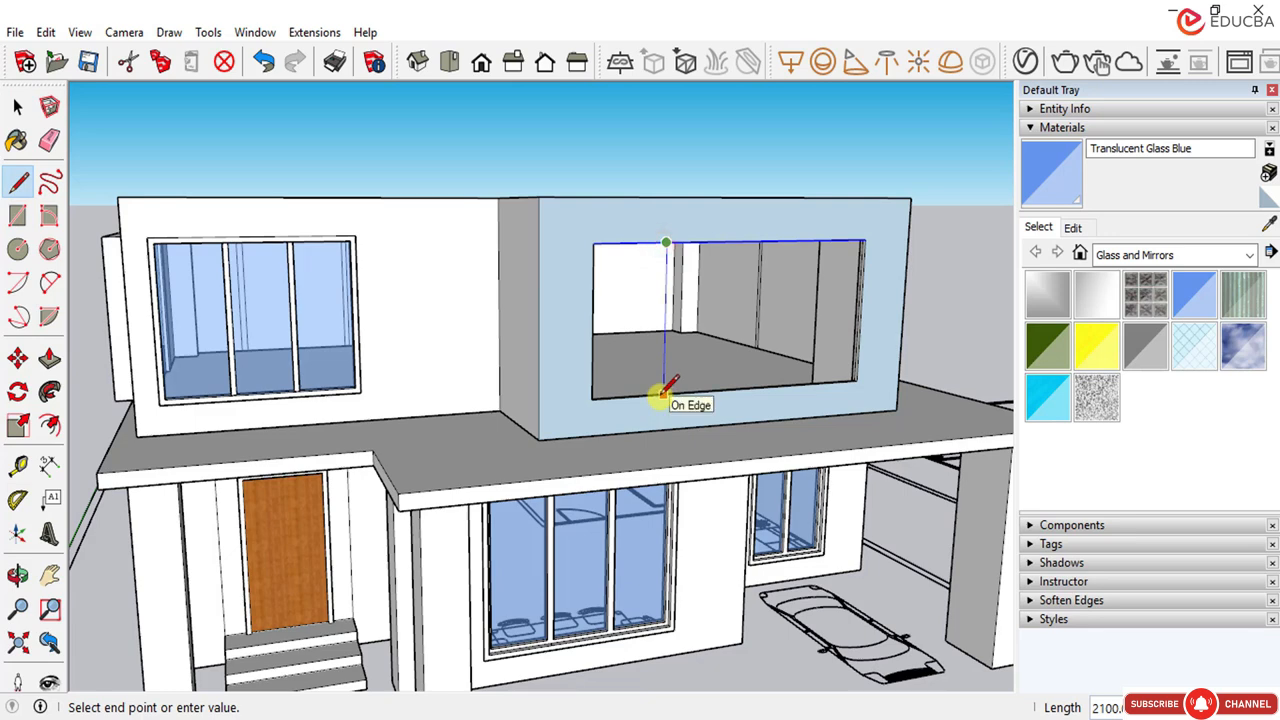
pyautogui.click(663, 397)
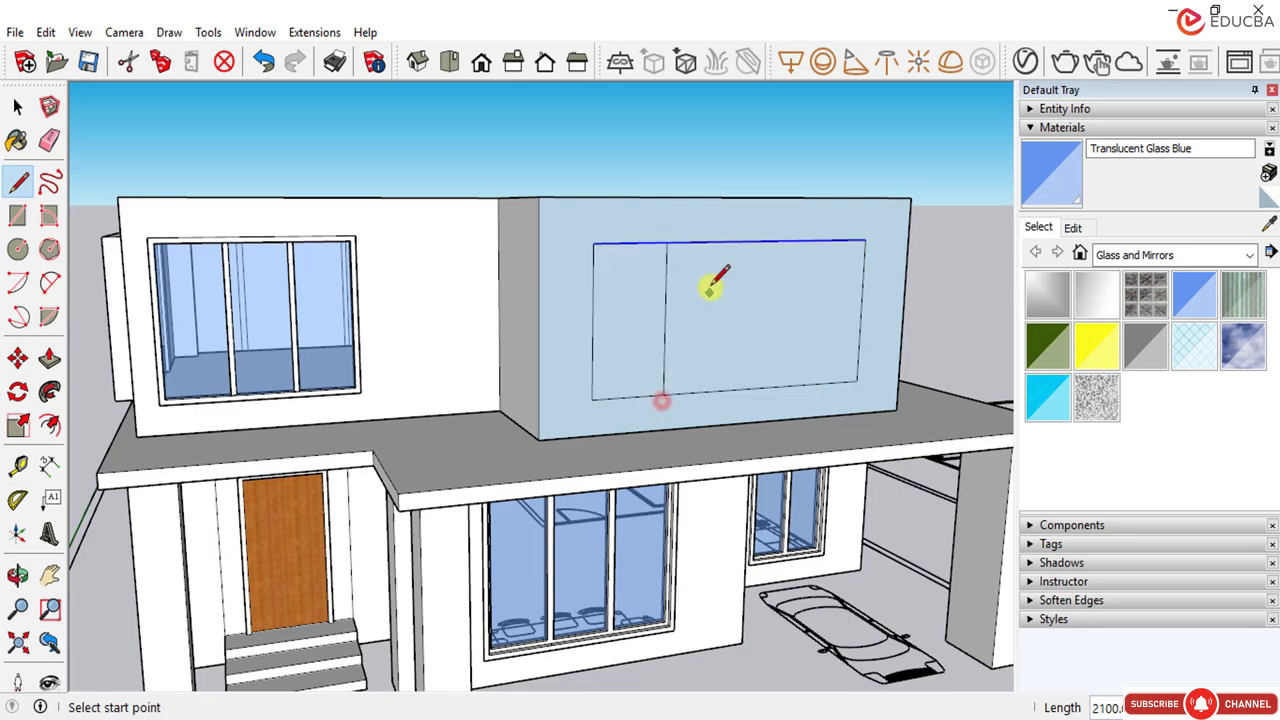
pyautogui.click(737, 242)
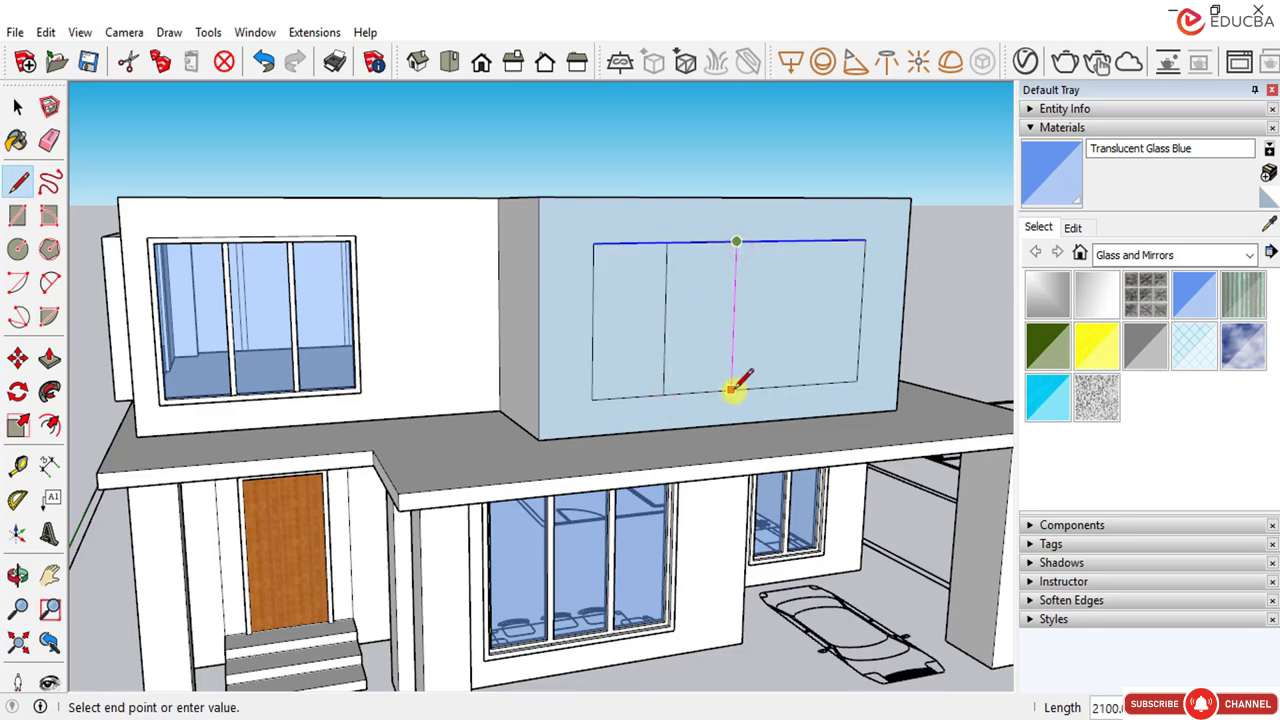
pyautogui.click(733, 389)
pyautogui.click(803, 240)
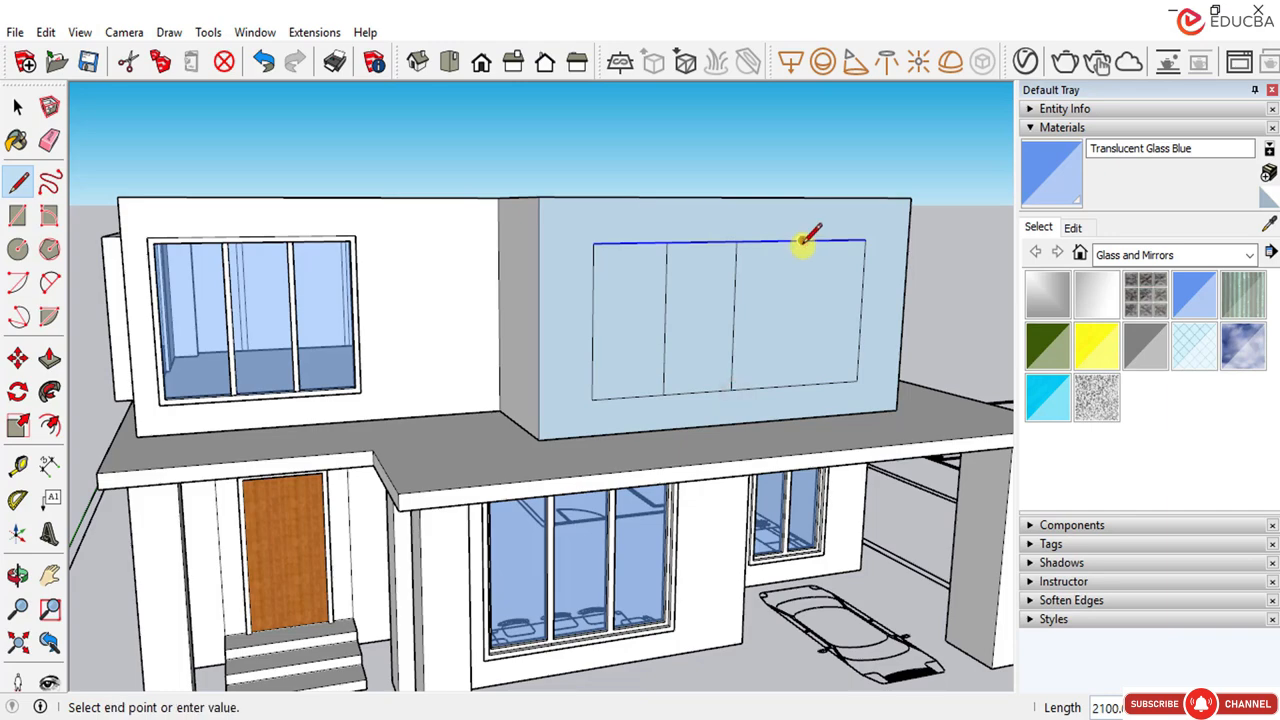
pyautogui.click(798, 385)
# Step: Offset the outlines of the two window panels nearest the front door outward by 75 mm each
pyautogui.scroll(-2, 745, 330)
pyautogui.moveTo(717, 354); pyautogui.dragTo(723, 391, button='middle')
pyautogui.scroll(-3, 772, 350)
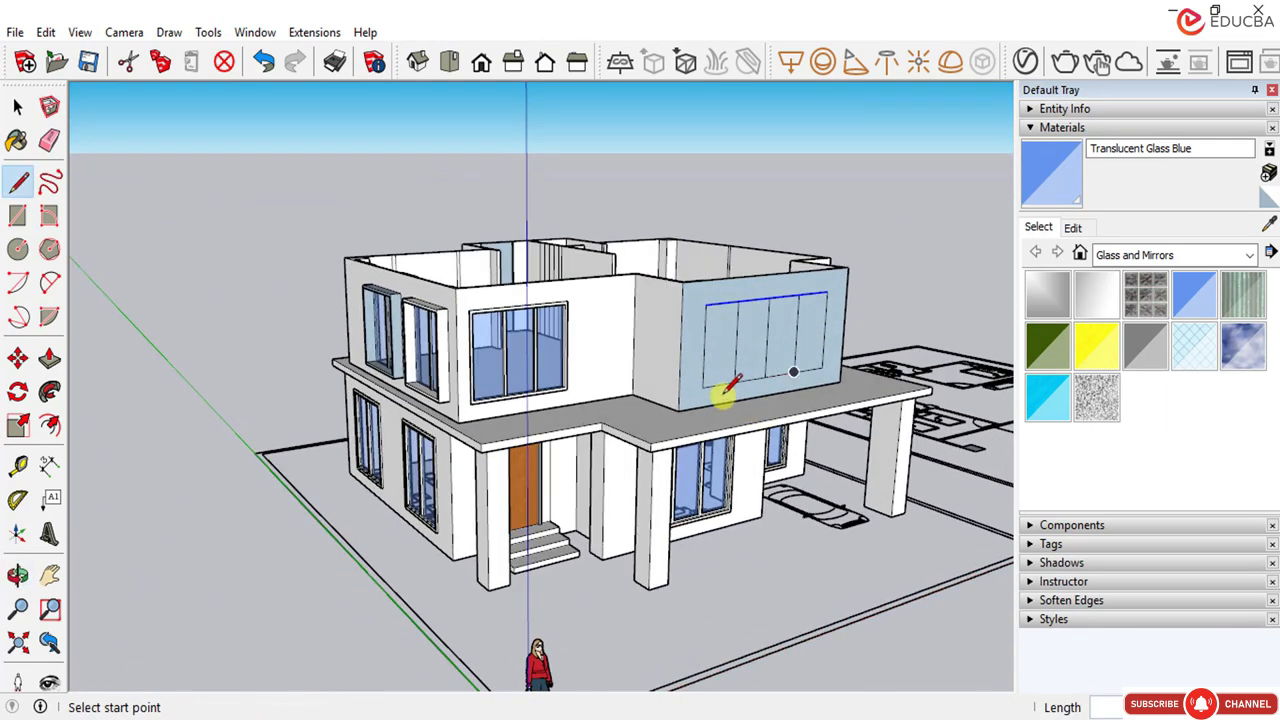
pyautogui.click(17, 105)
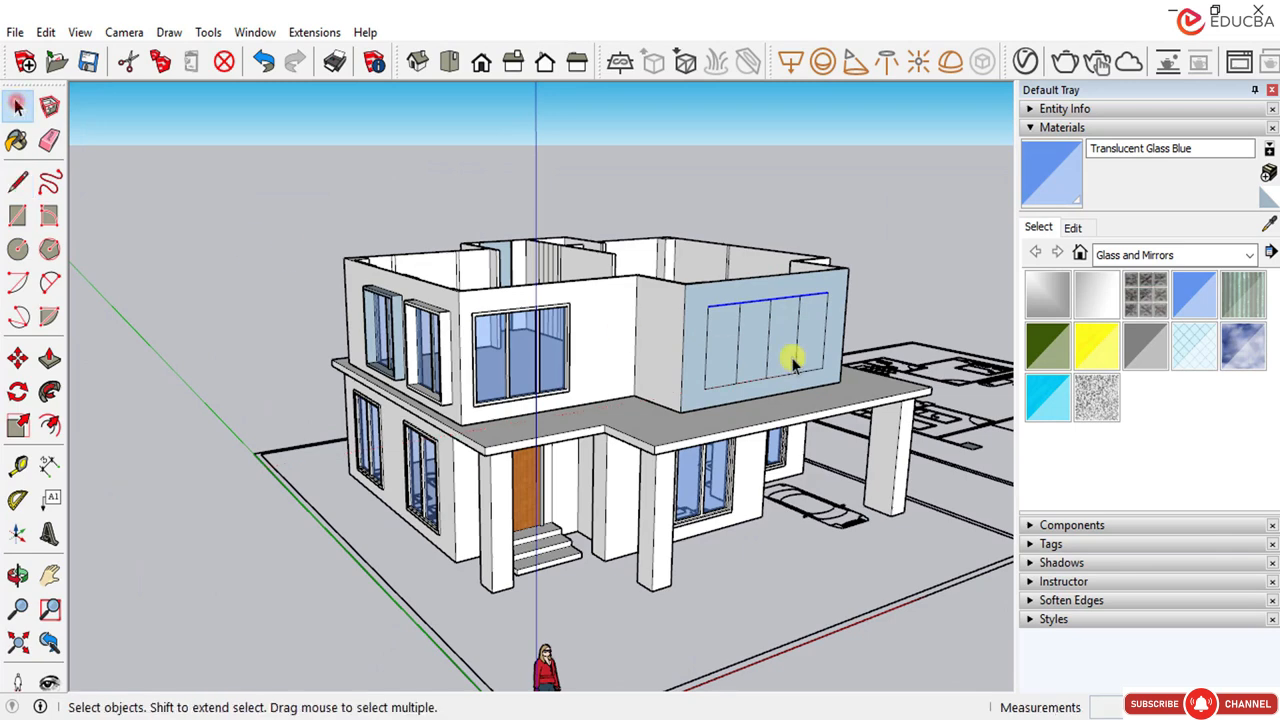
pyautogui.scroll(3, 788, 343)
pyautogui.click(849, 293)
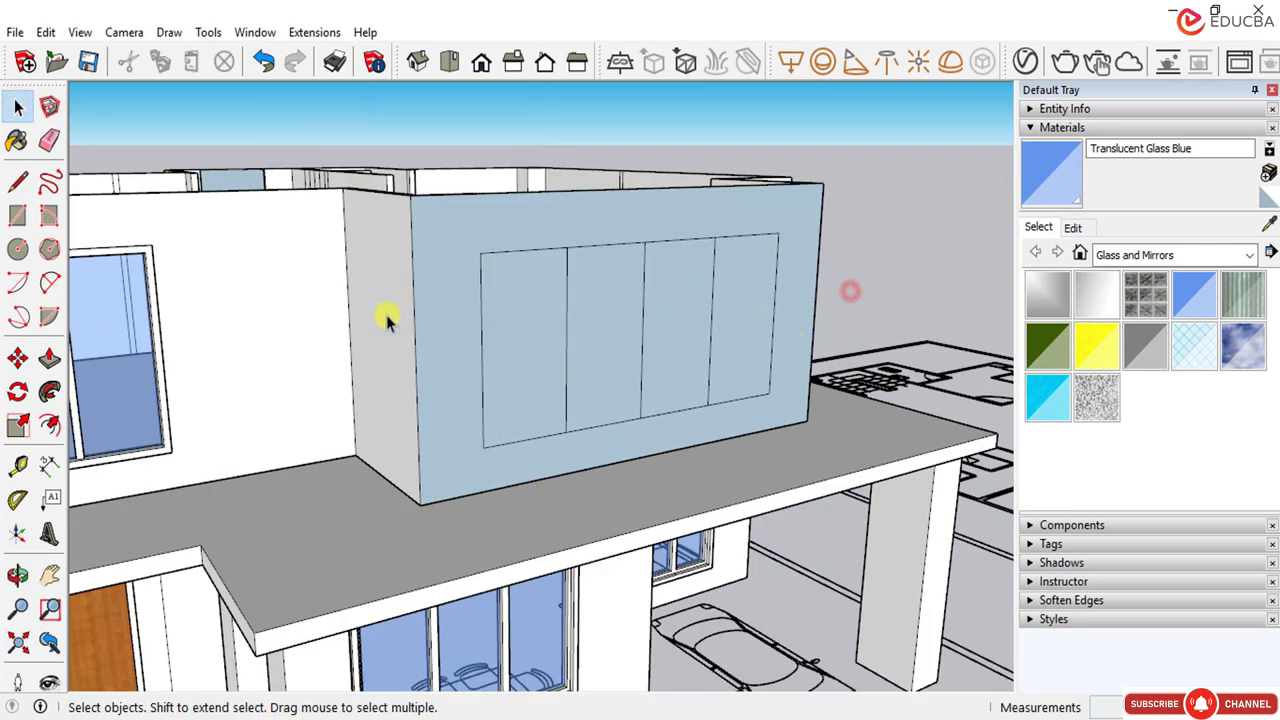
pyautogui.click(50, 425)
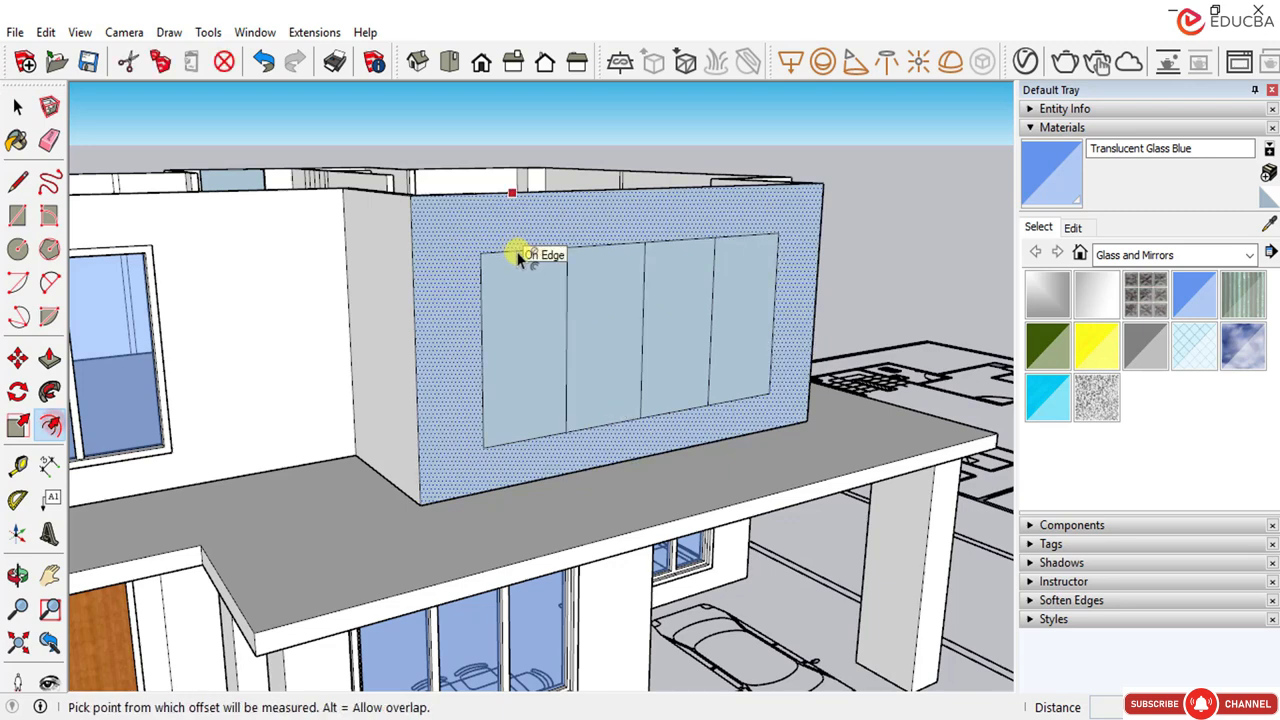
pyautogui.click(522, 255)
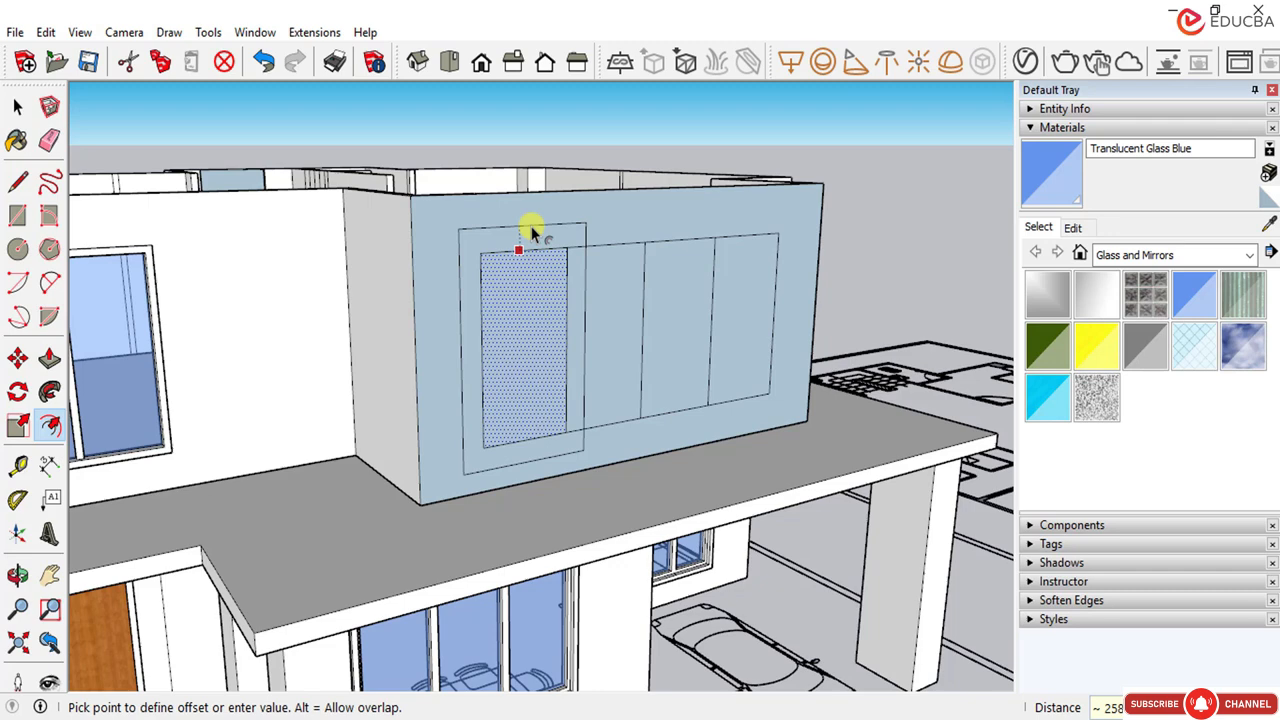
pyautogui.write('75')
pyautogui.press('Return')
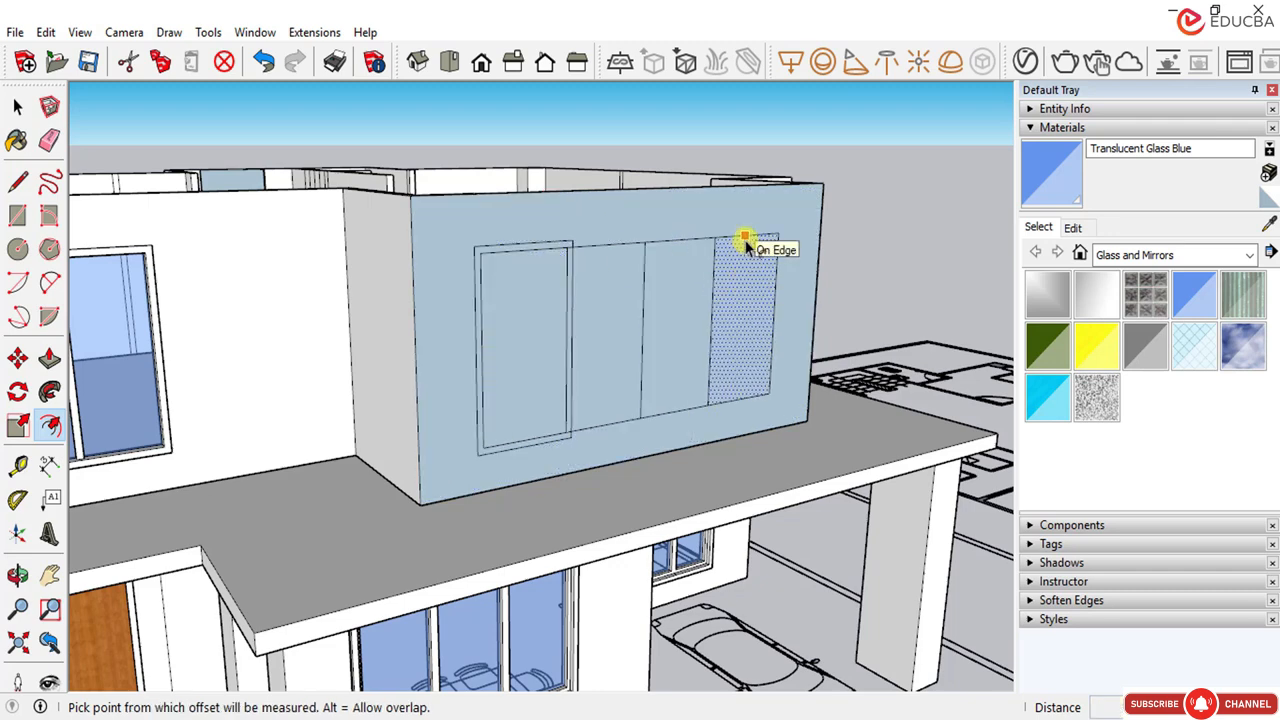
pyautogui.click(598, 246)
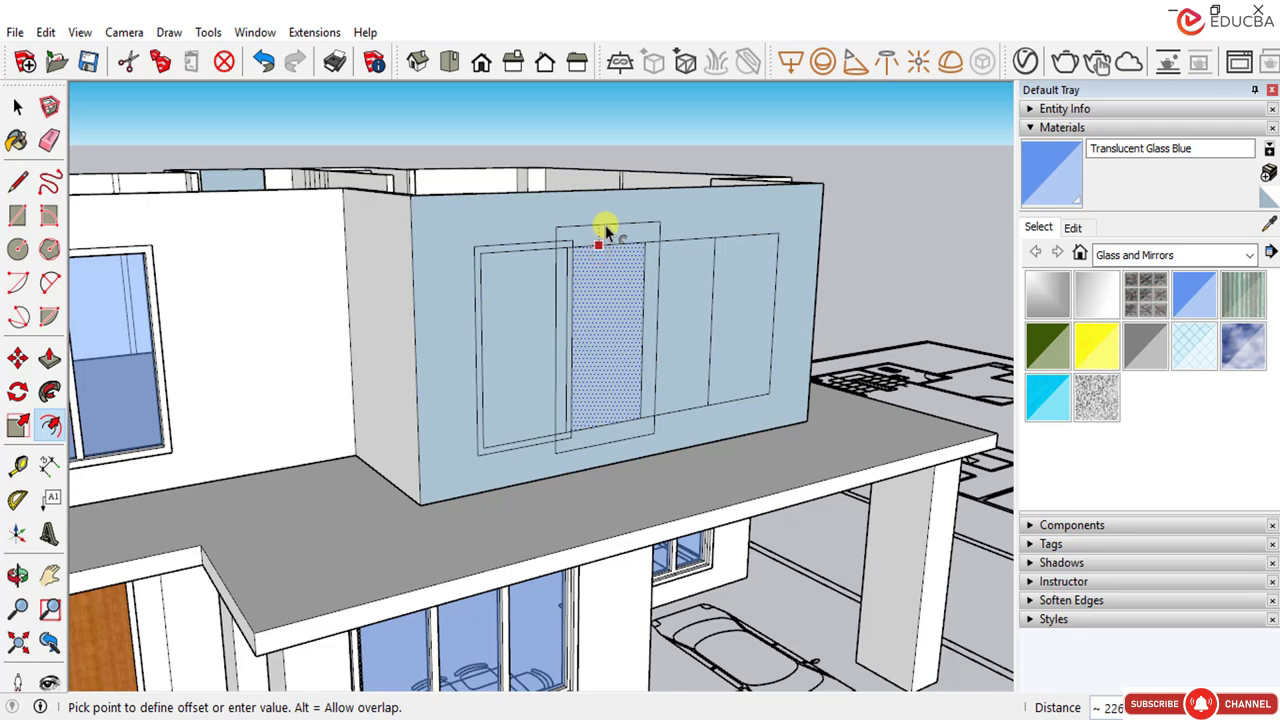
pyautogui.write('75')
pyautogui.press('Return')
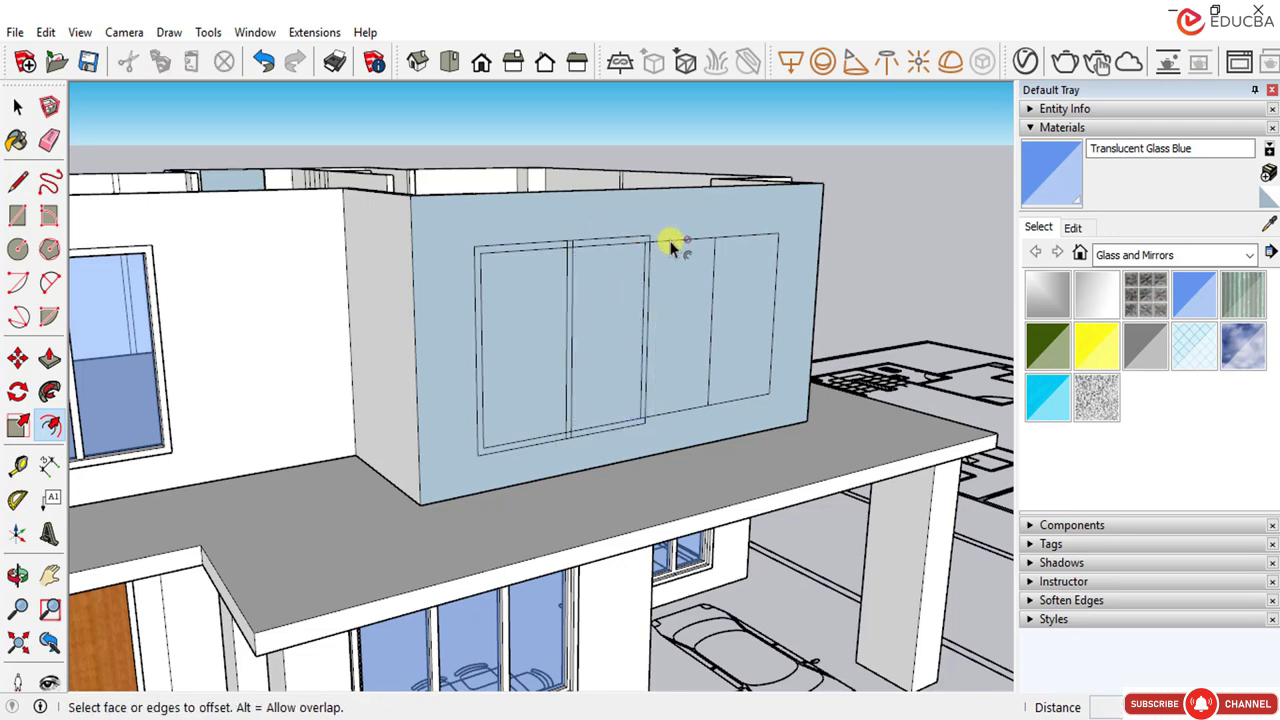
pyautogui.click(672, 250)
pyautogui.doubleClick(671, 250)
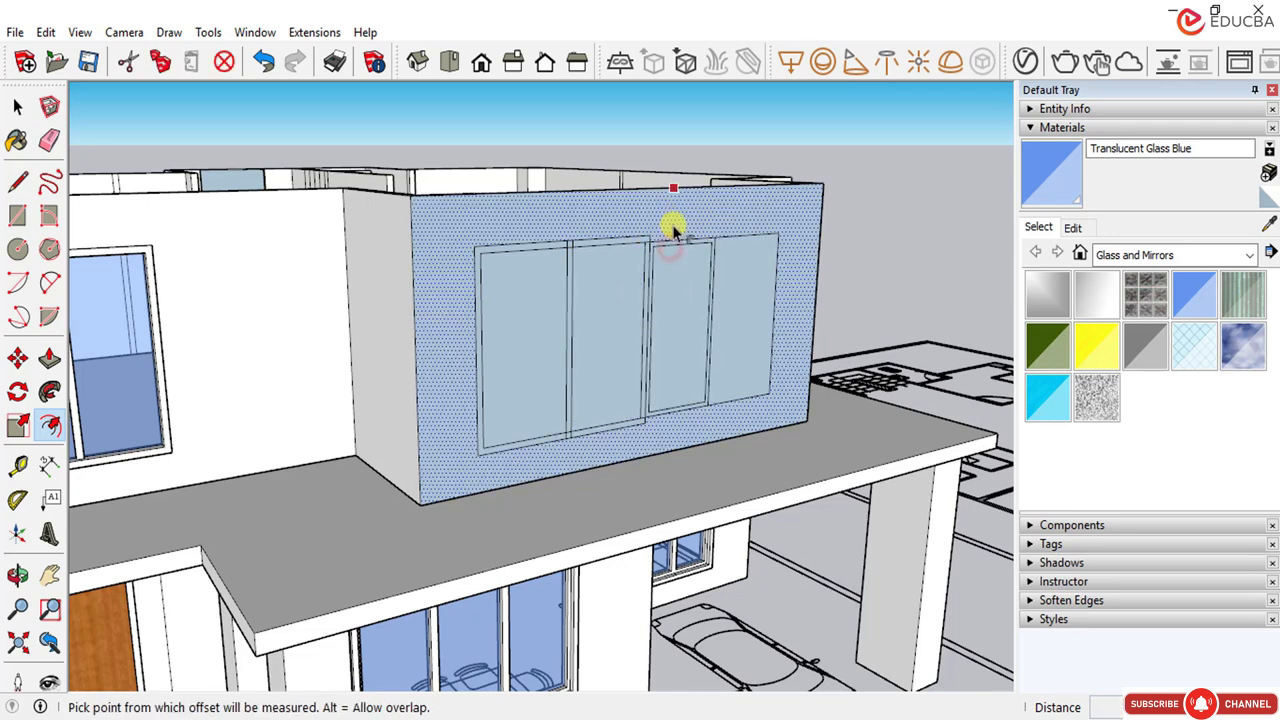
pyautogui.hotkey('ctrl', 'z')
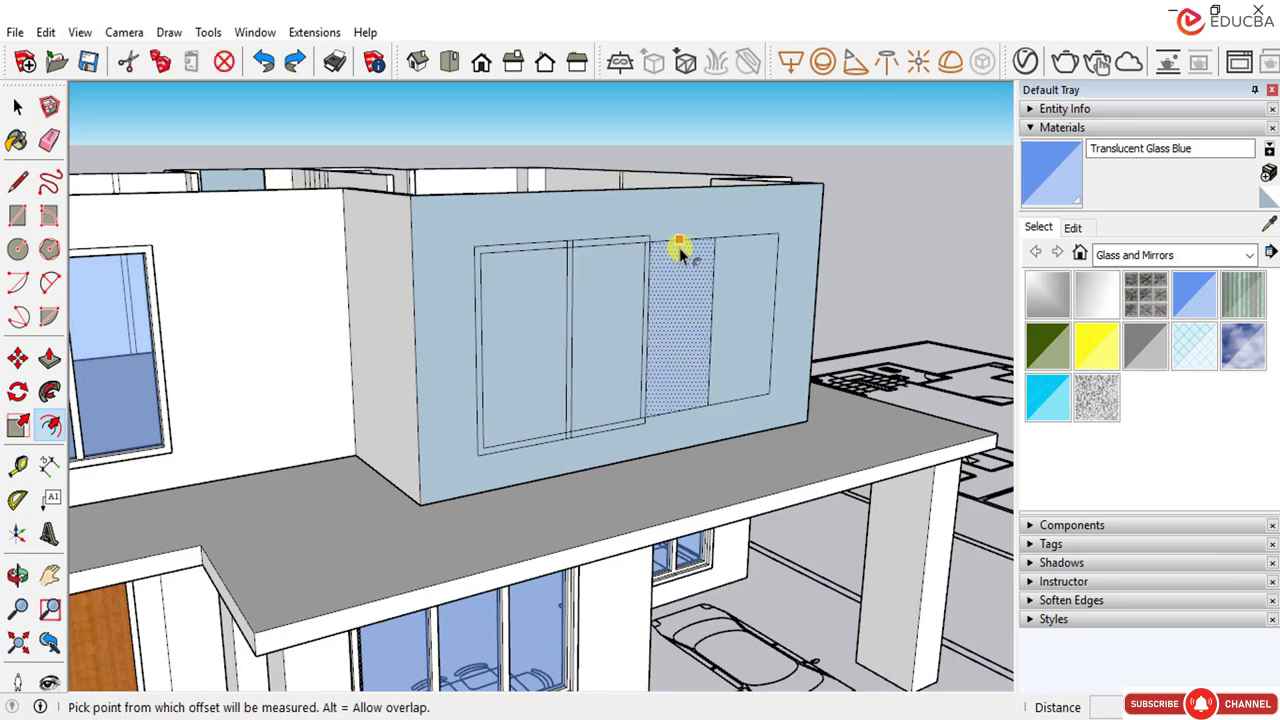
# Step: Offset the outlines of the remaining two window panels outward by 75 mm each
pyautogui.click(679, 238)
pyautogui.write('75')
pyautogui.press('Return')
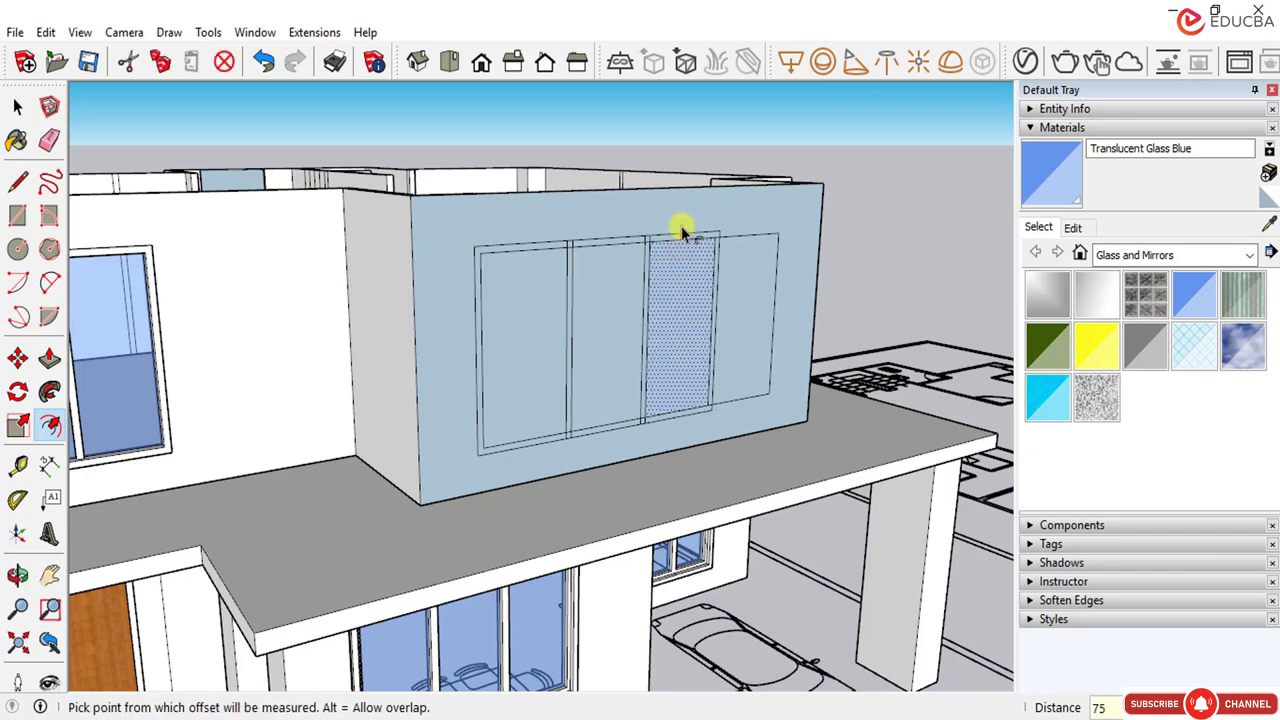
pyautogui.doubleClick(741, 242)
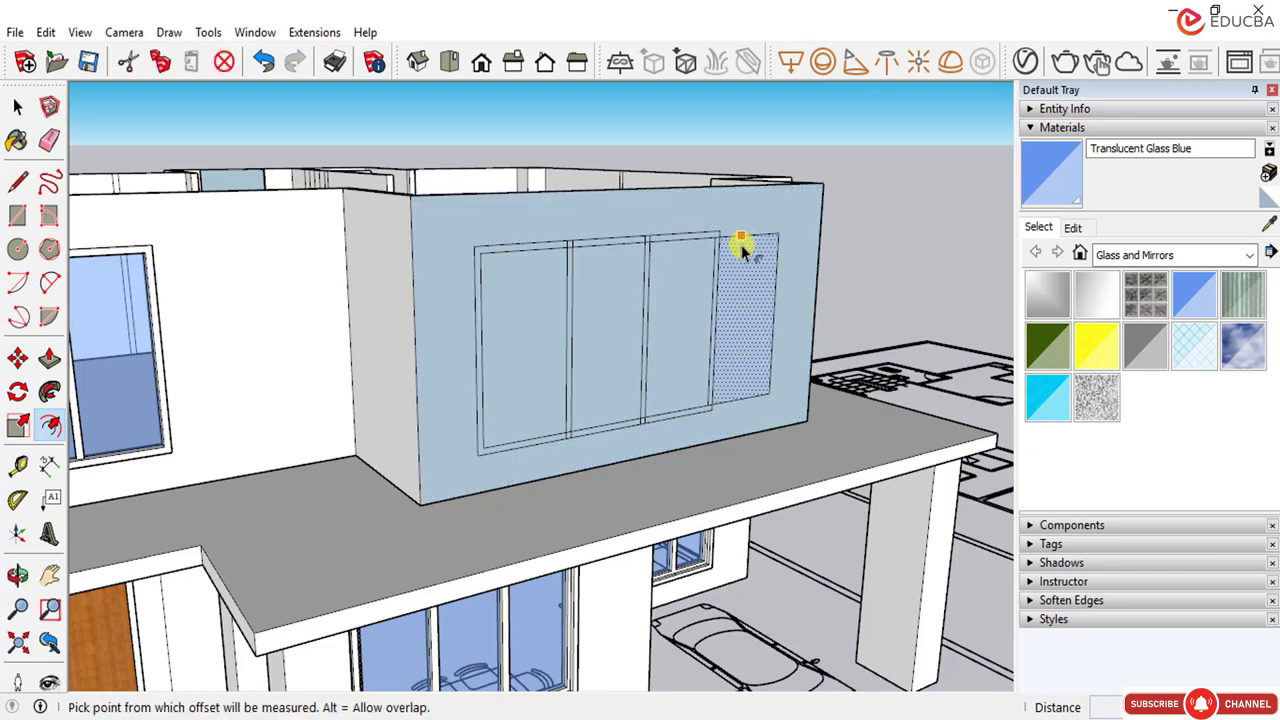
pyautogui.hotkey('ctrl', 'z')
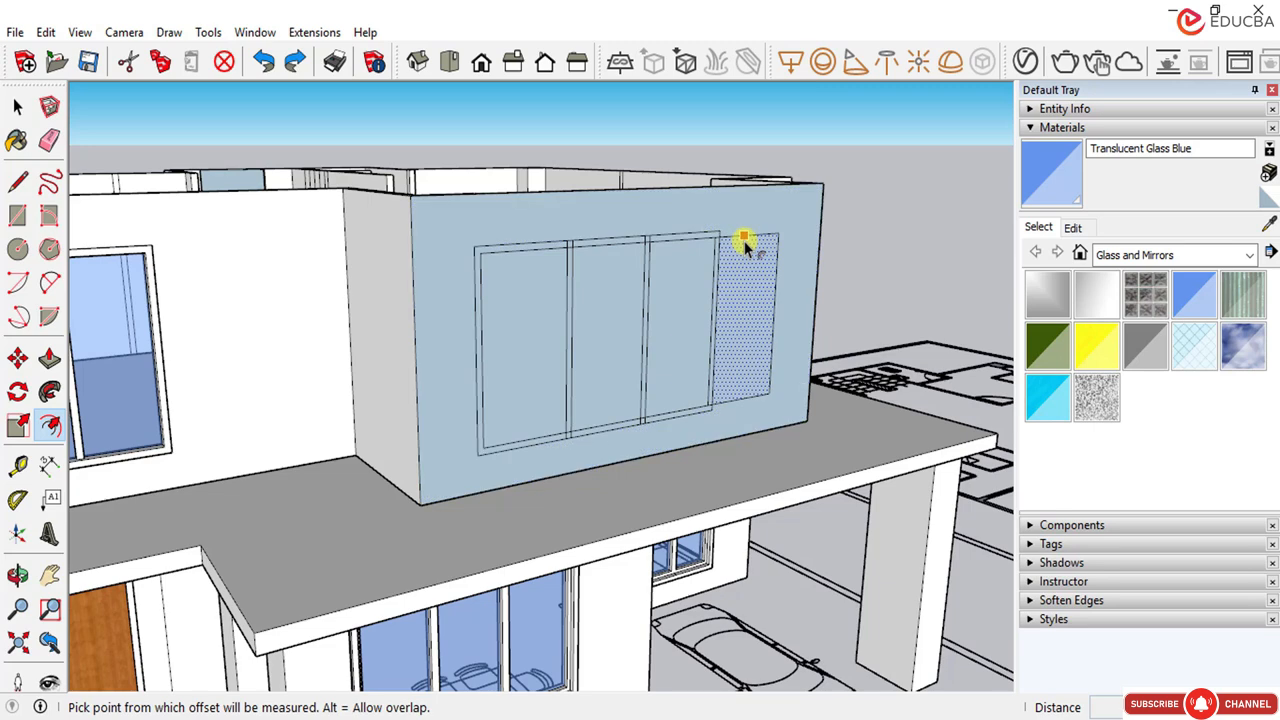
pyautogui.click(743, 237)
pyautogui.click(750, 205)
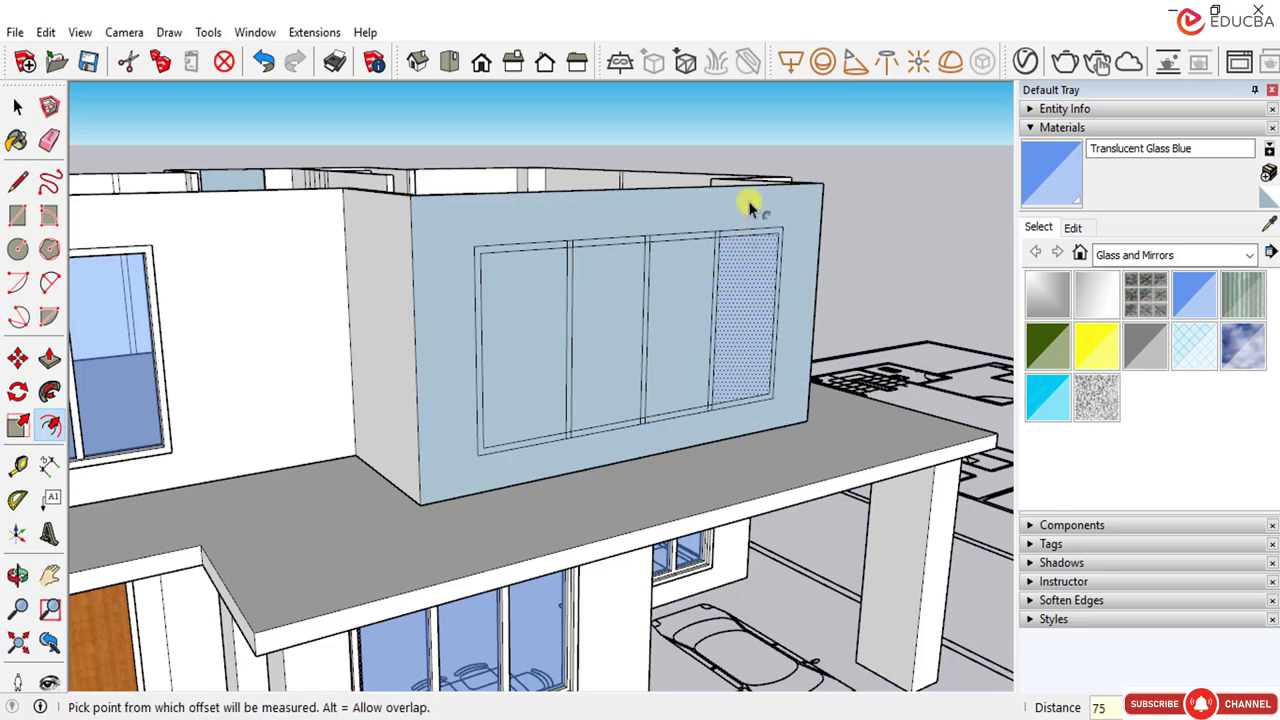
# Step: Erase the short leftover line segments crossing the window's upper frame band at the three mullions
pyautogui.click(17, 106)
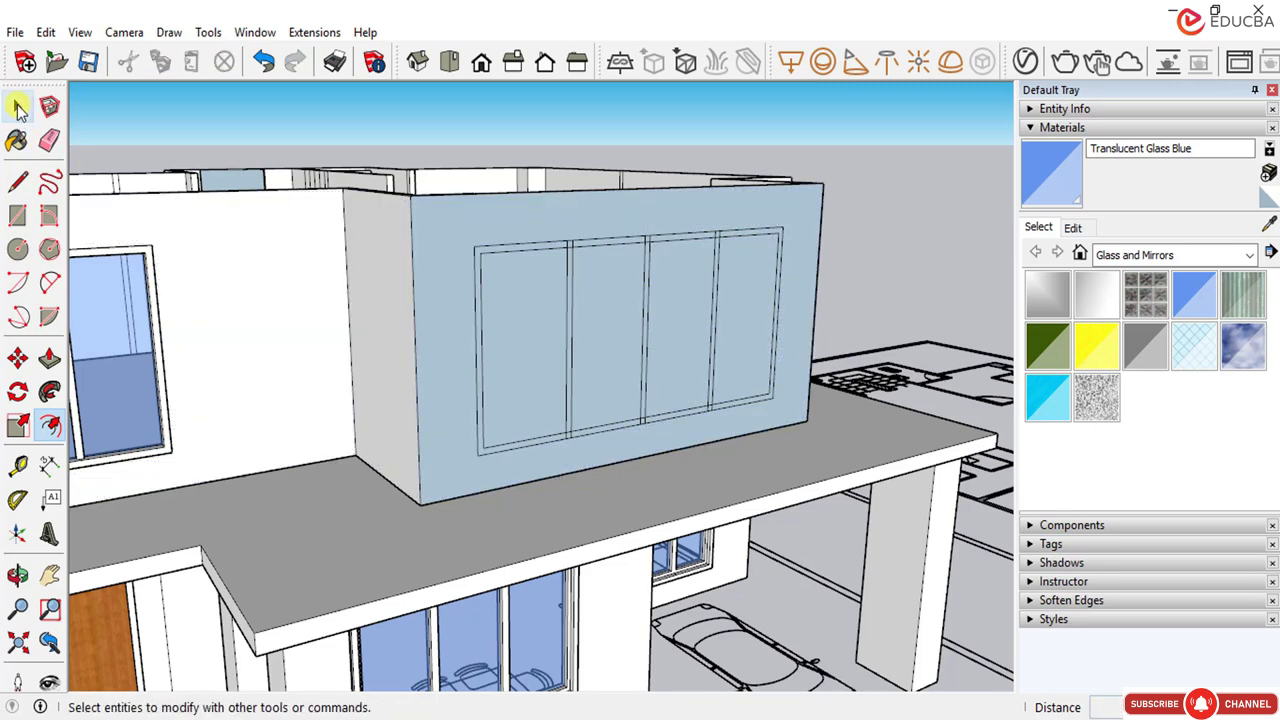
pyautogui.click(50, 140)
pyautogui.scroll(4, 565, 247)
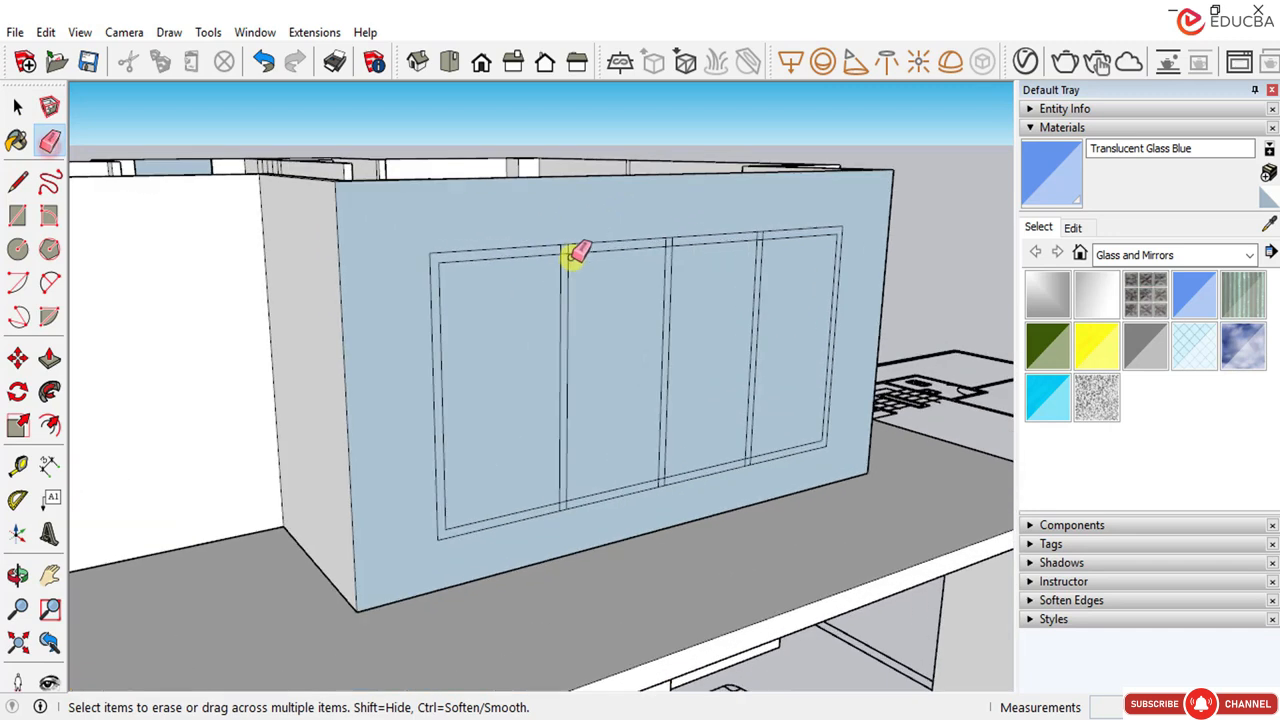
pyautogui.scroll(2, 560, 243)
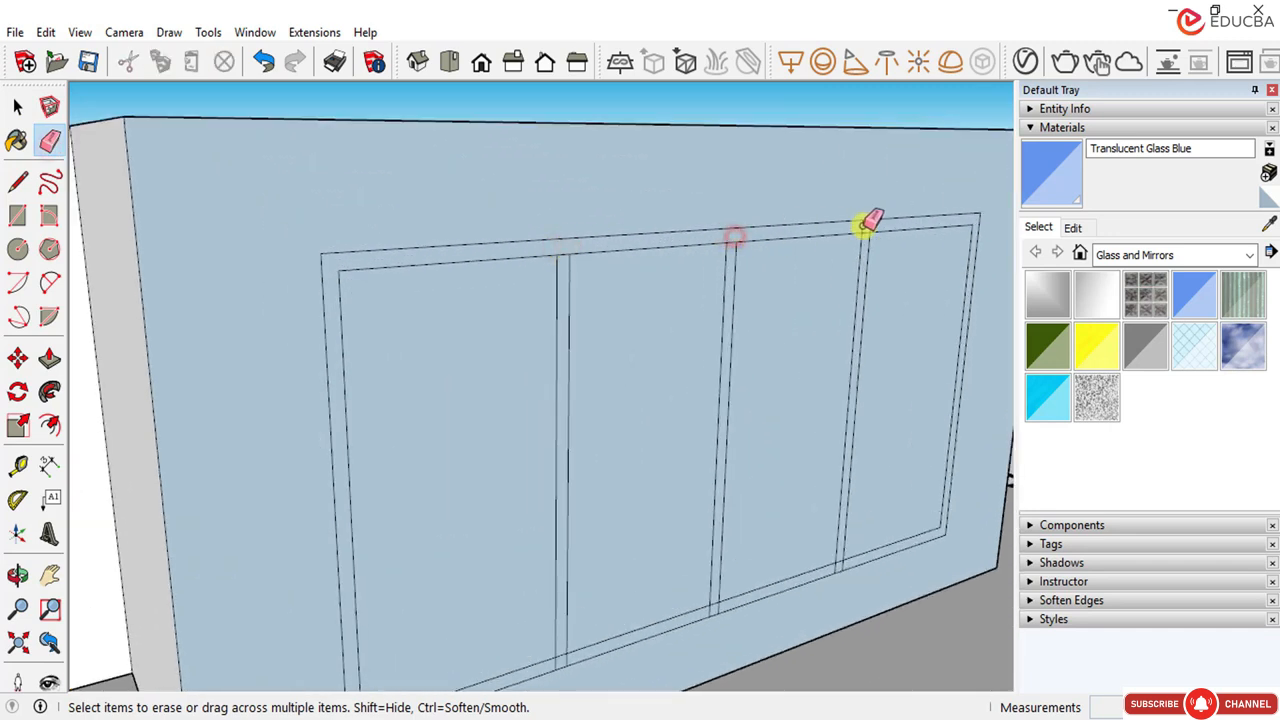
pyautogui.scroll(2, 878, 222)
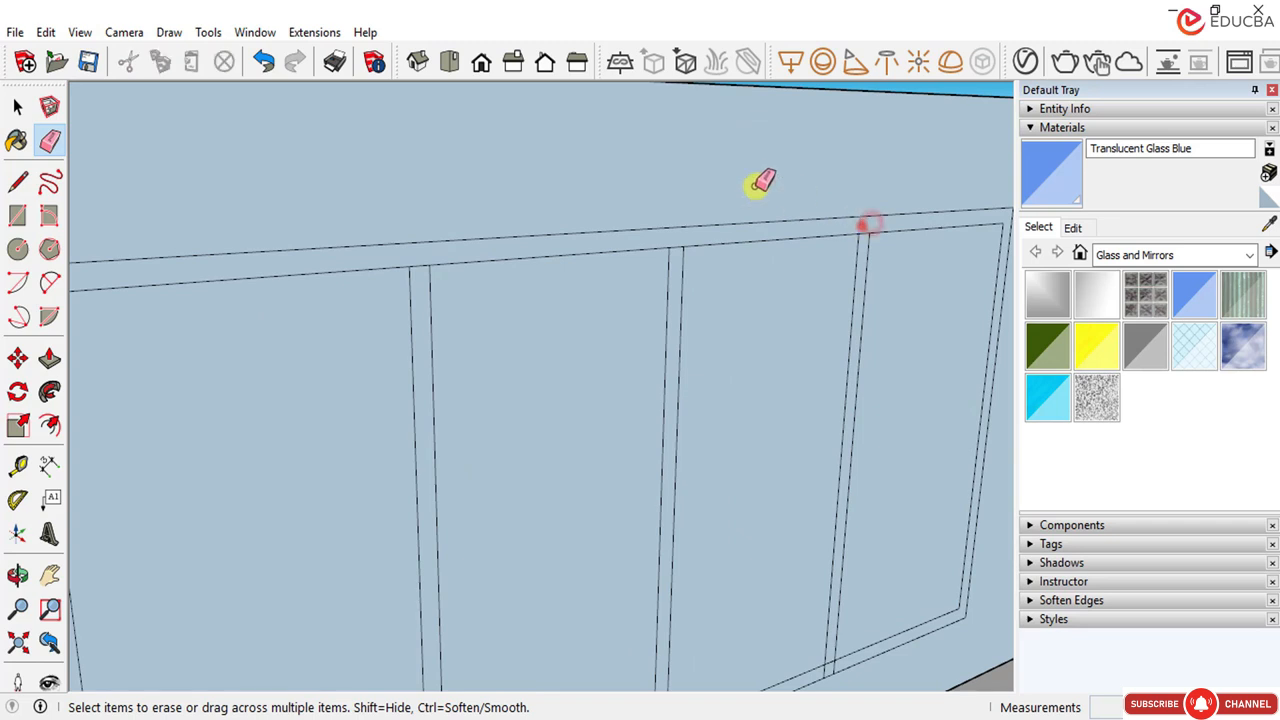
# Step: Erase the short leftover line segments crossing the window's lower frame band at the three mullions
pyautogui.scroll(-4, 634, 486)
pyautogui.scroll(5, 543, 586)
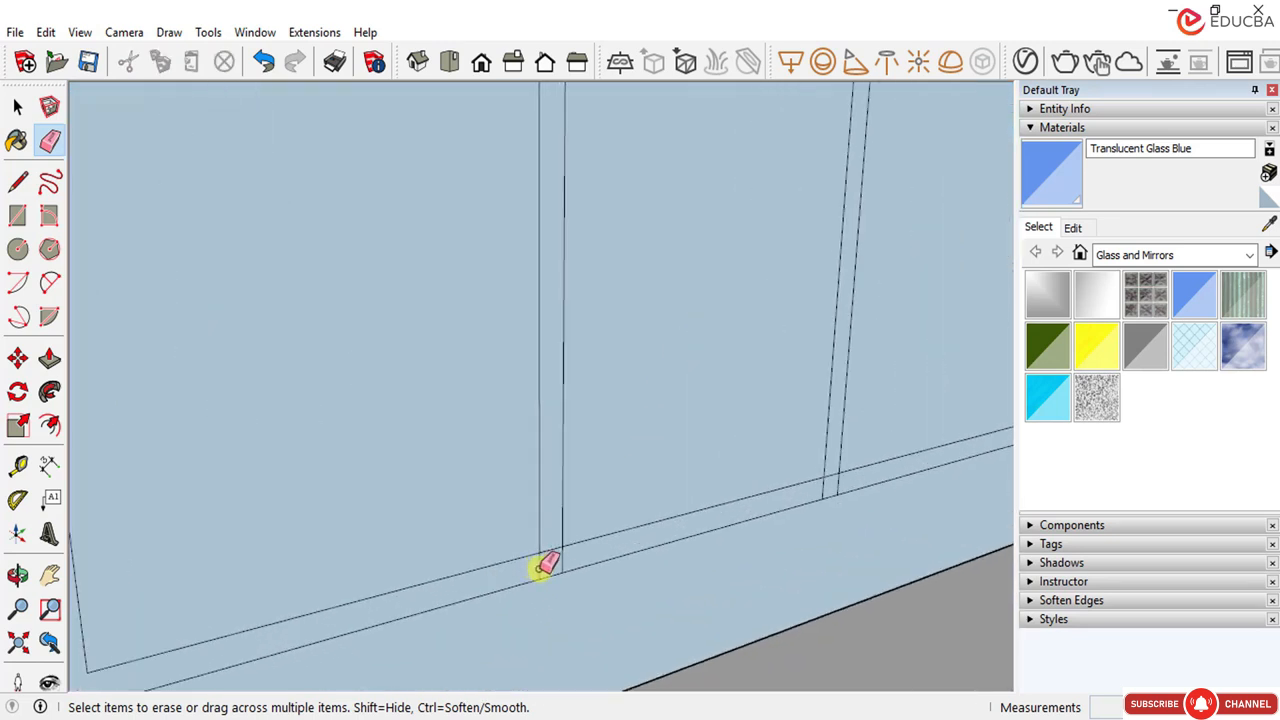
pyautogui.click(564, 561)
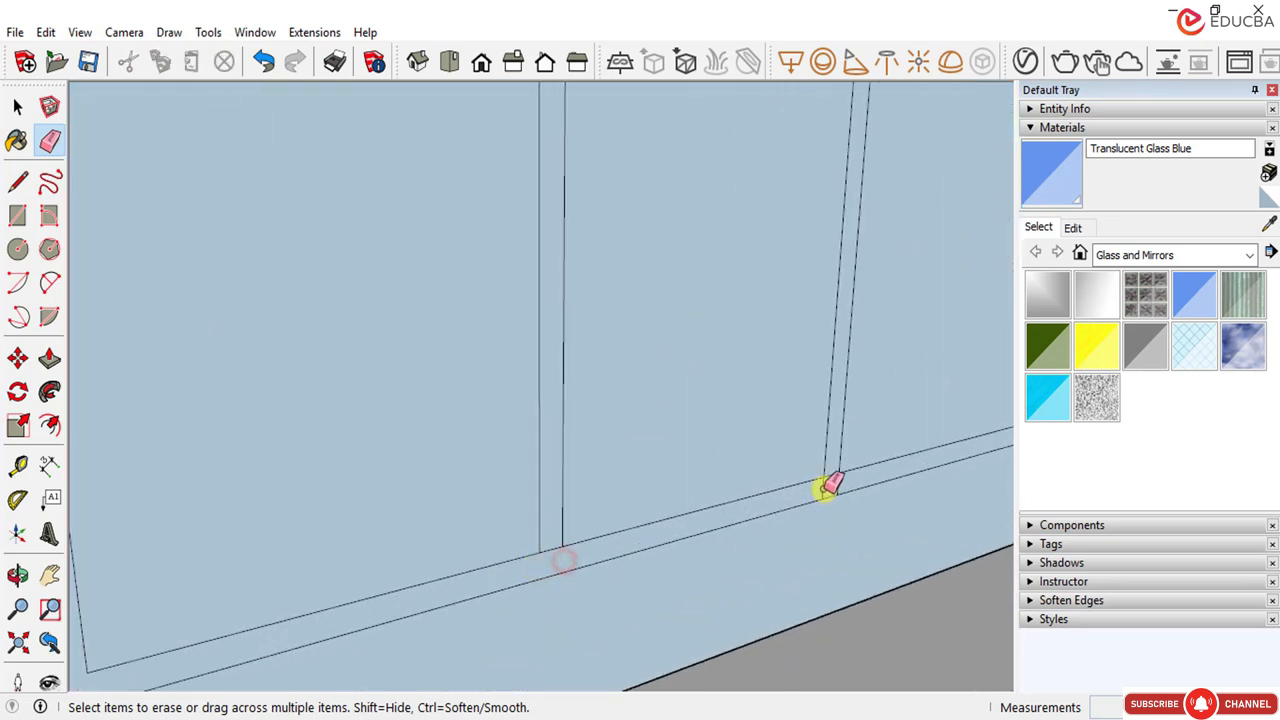
pyautogui.scroll(-2, 706, 477)
pyautogui.scroll(4, 857, 443)
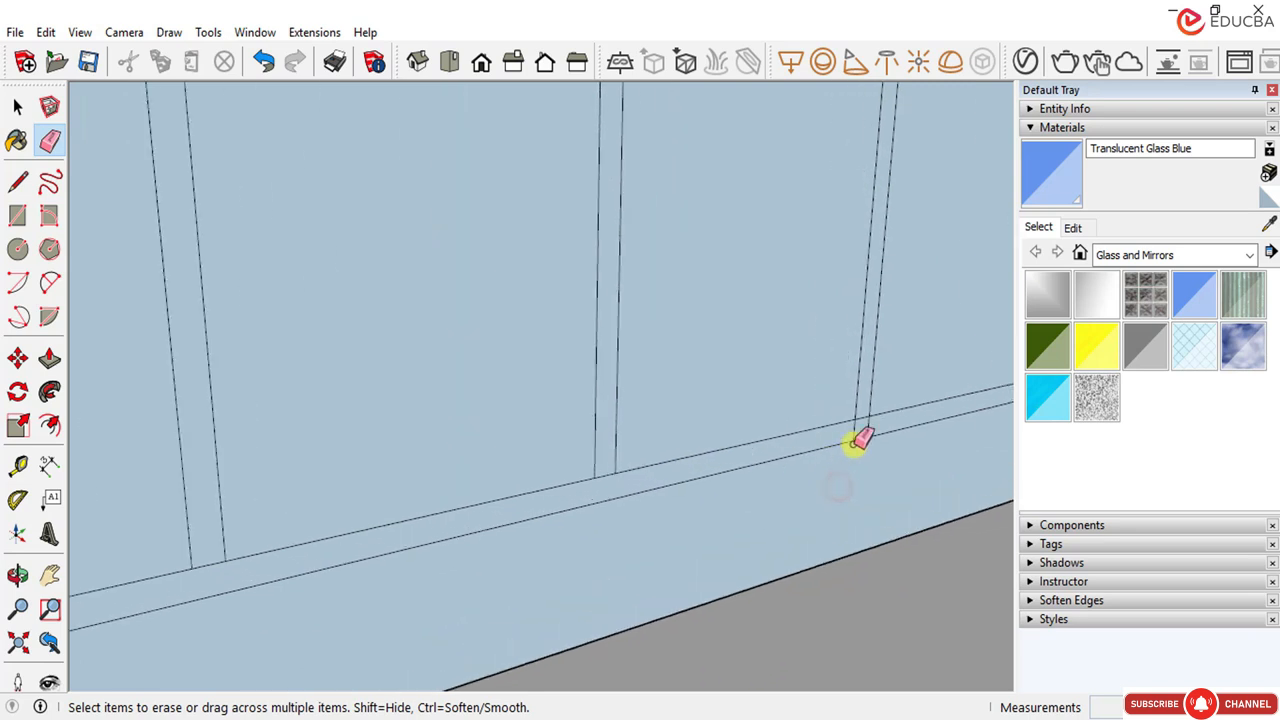
pyautogui.click(852, 424)
pyautogui.scroll(-3, 766, 434)
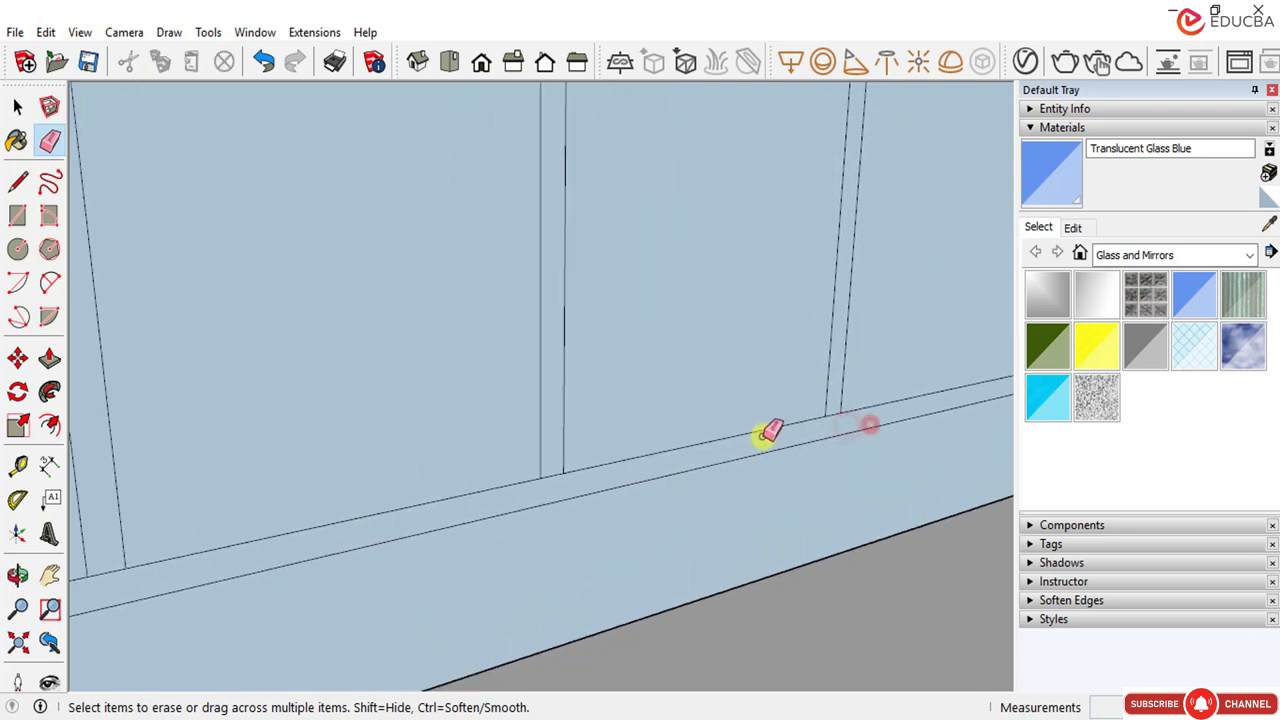
pyautogui.scroll(-3, 797, 443)
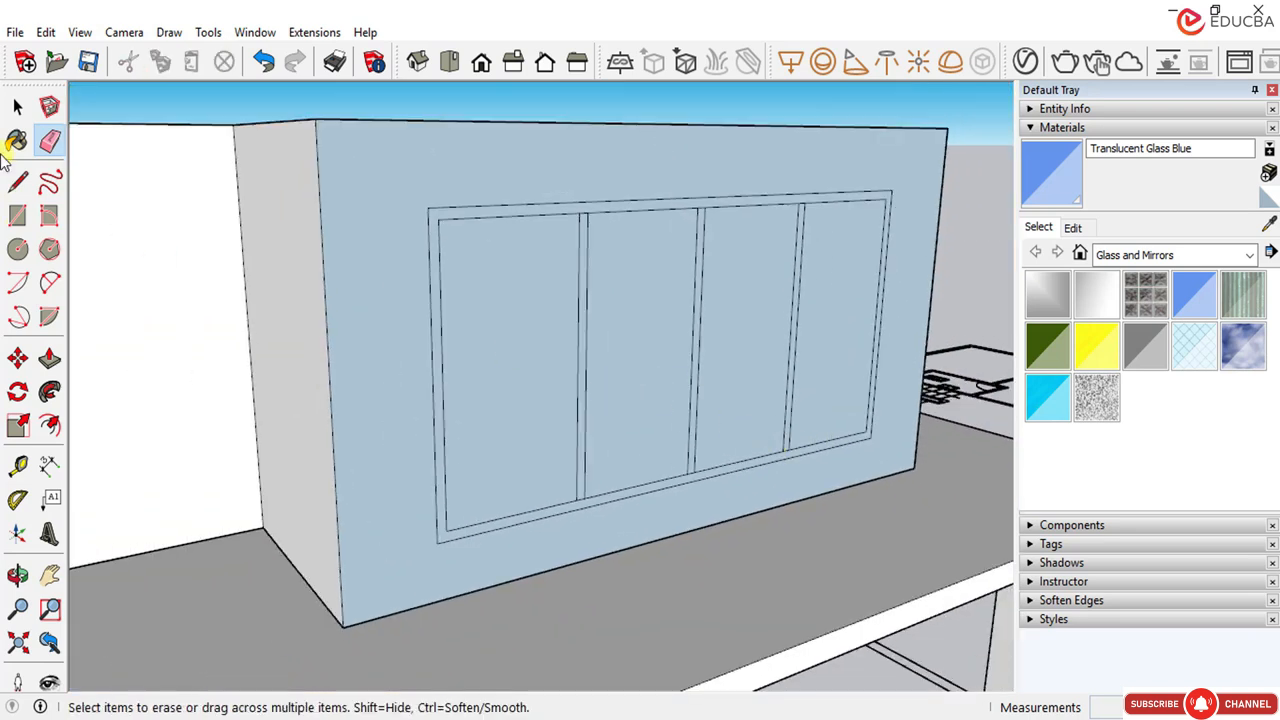
# Step: Pull the outer frame band of the four-panel window outward by 50 mm
pyautogui.click(17, 107)
pyautogui.click(50, 358)
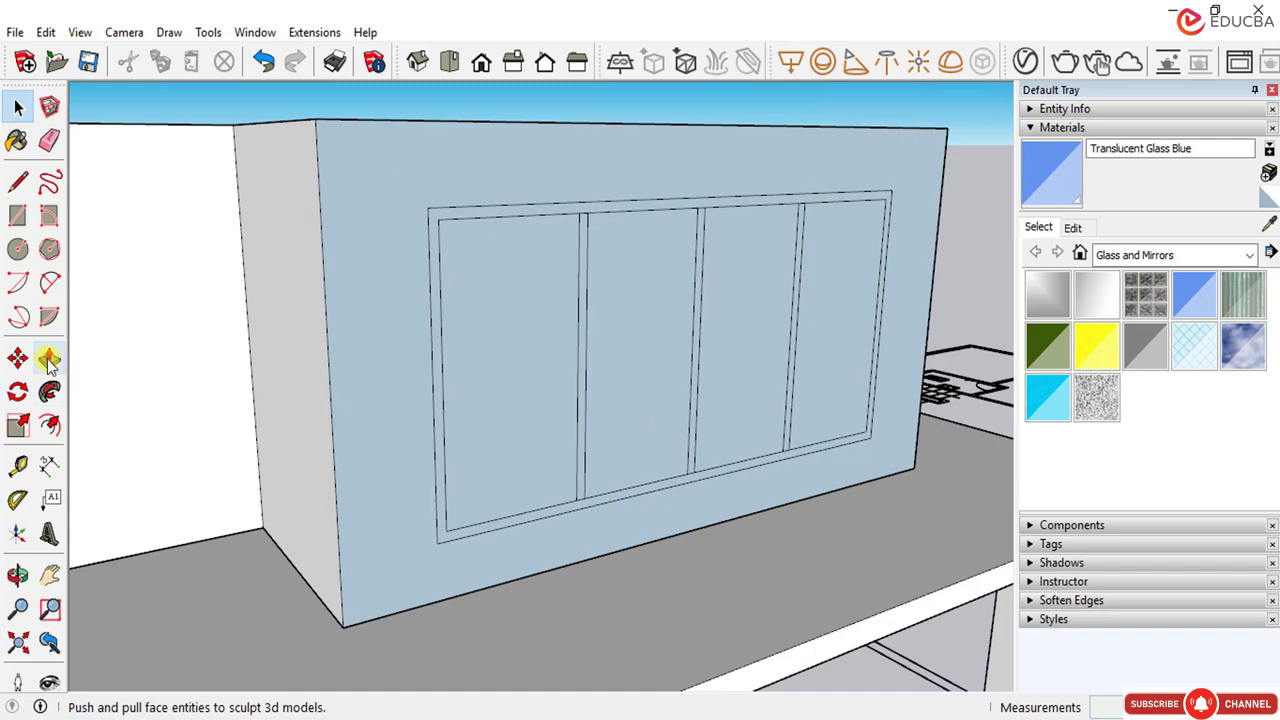
pyautogui.click(15, 104)
pyautogui.press('p')
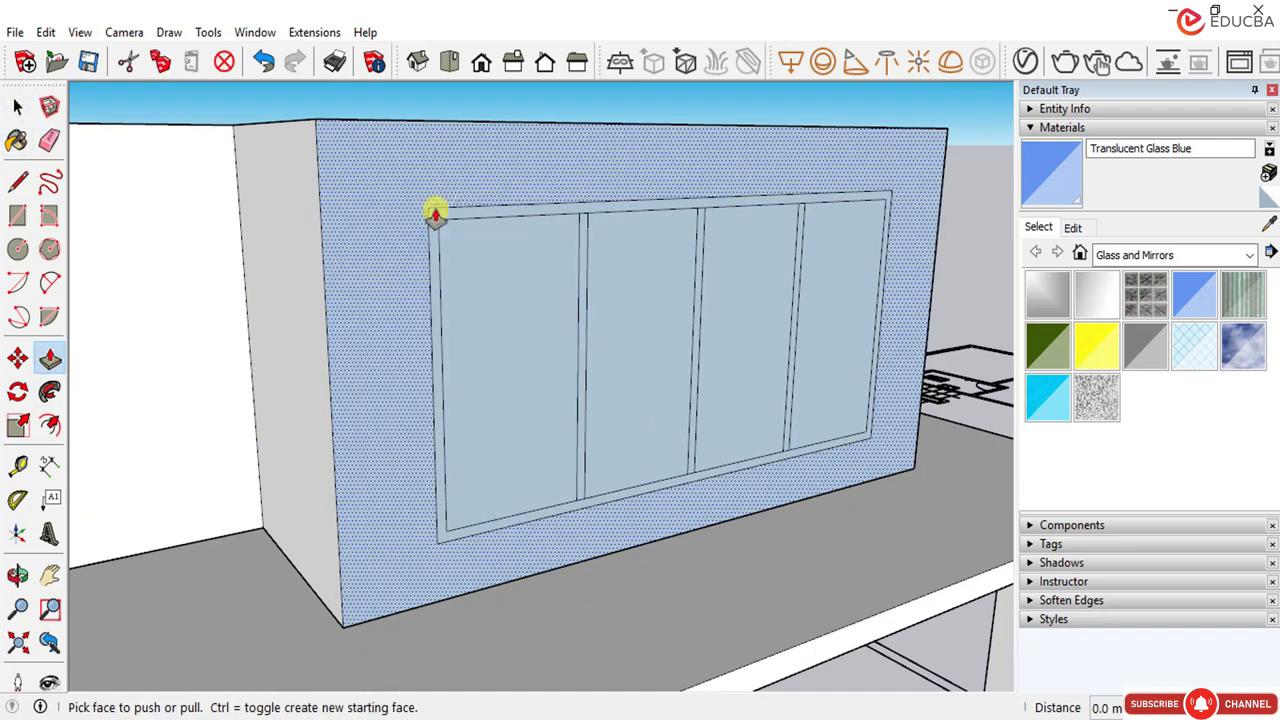
pyautogui.click(445, 218)
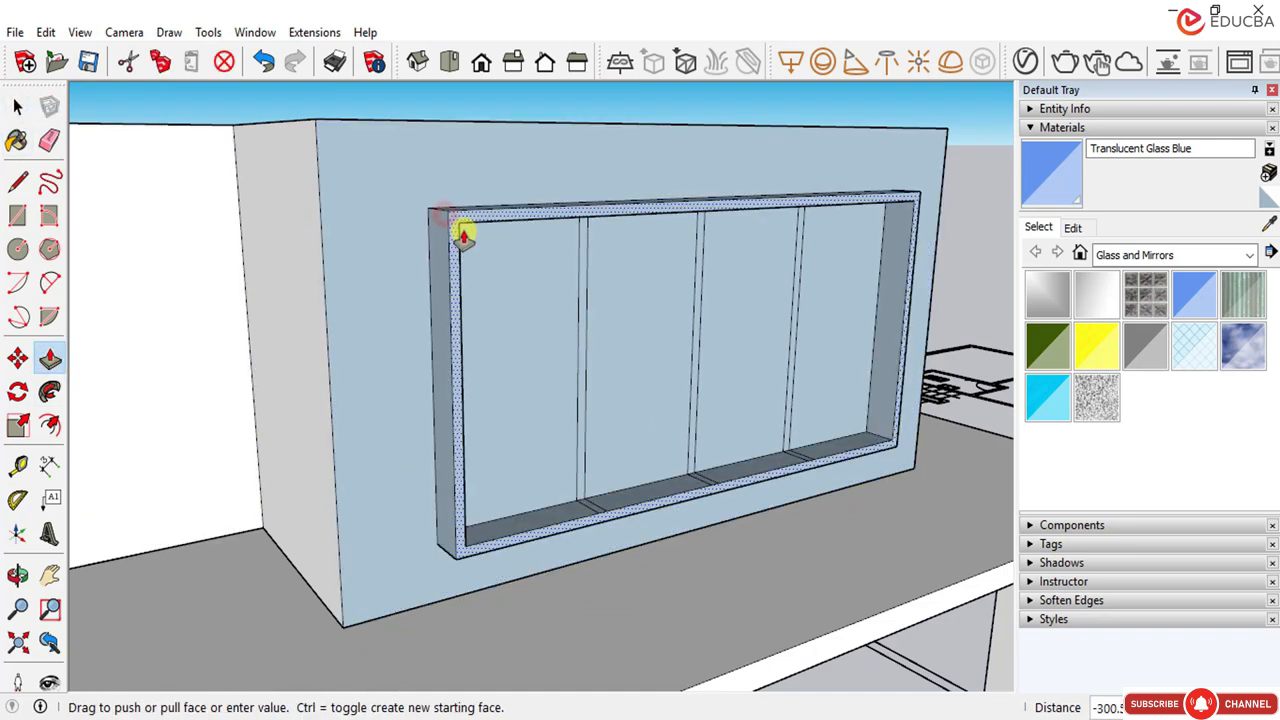
pyautogui.press('Return')
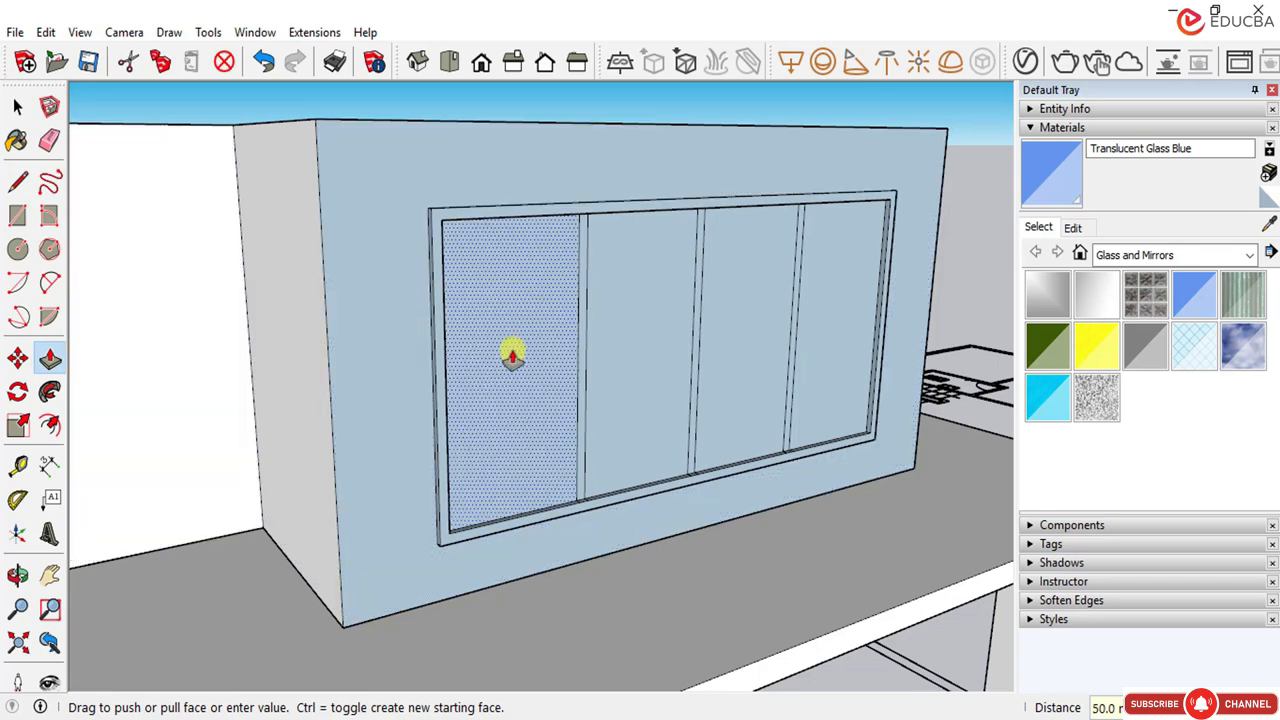
# Step: Push each of the window's four panel faces inward by 62.5 mm, leaving the mullions in place
pyautogui.click(512, 355)
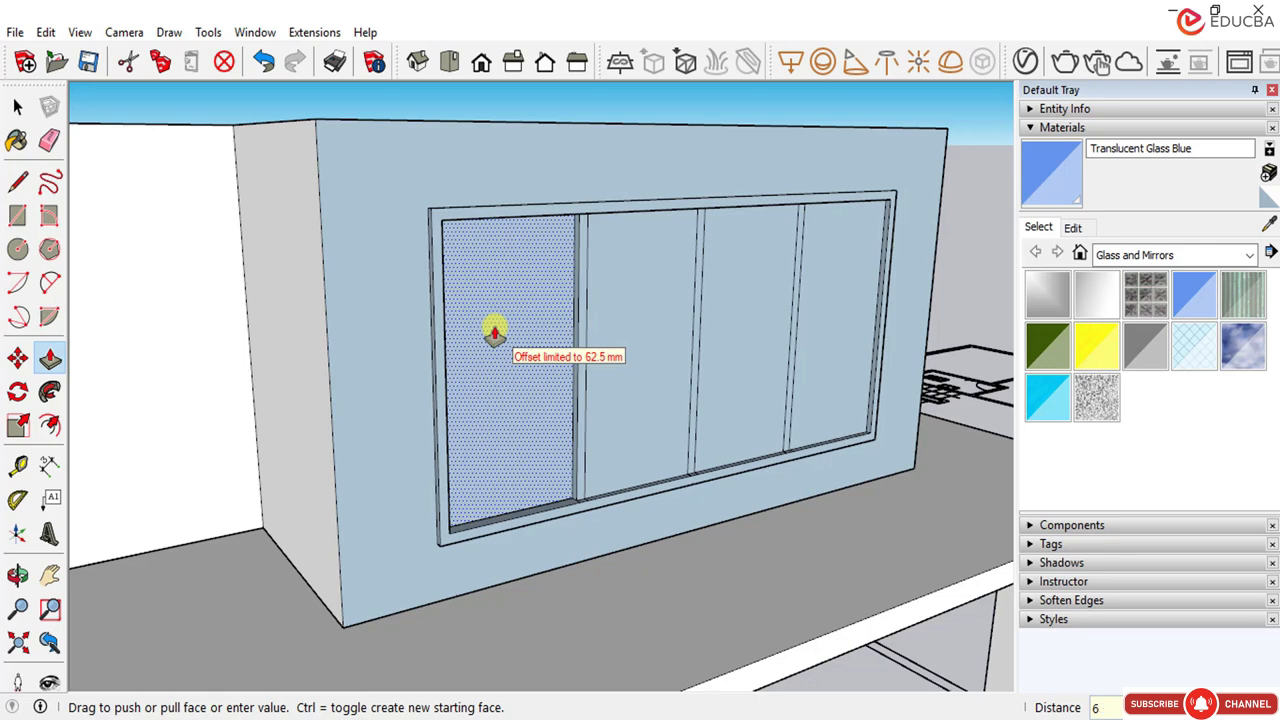
pyautogui.click(497, 336)
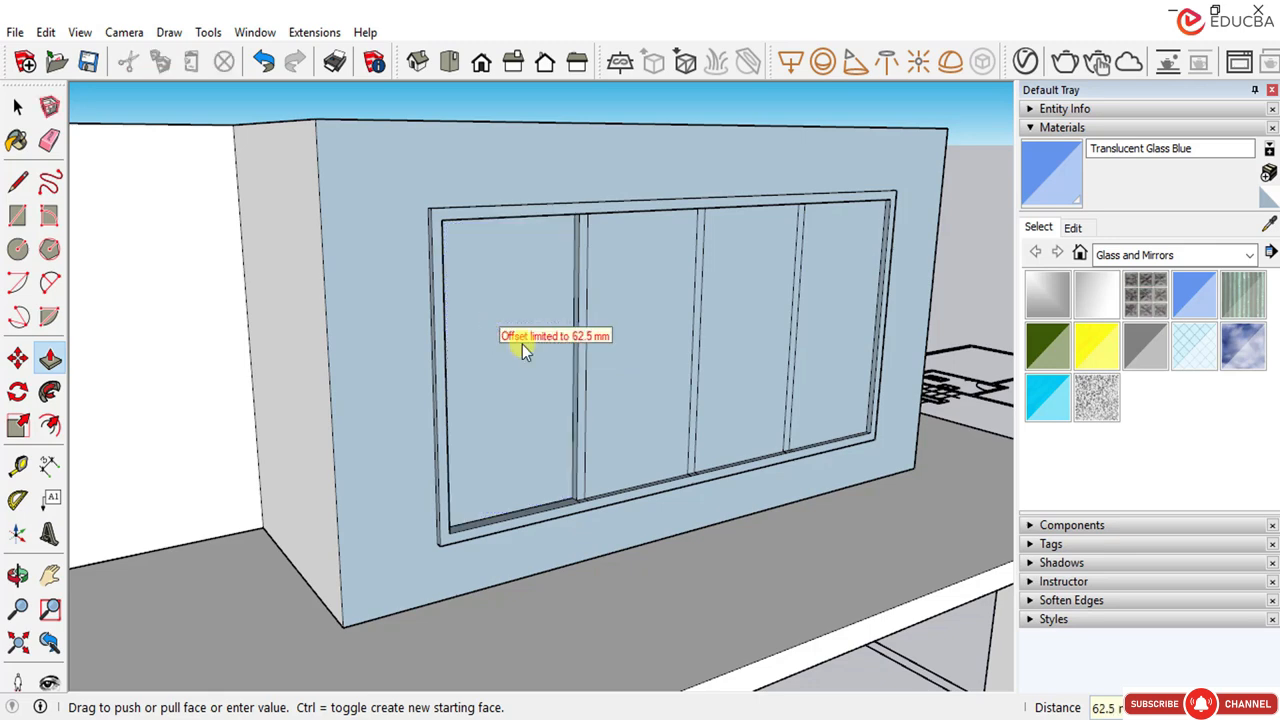
pyautogui.click(653, 430)
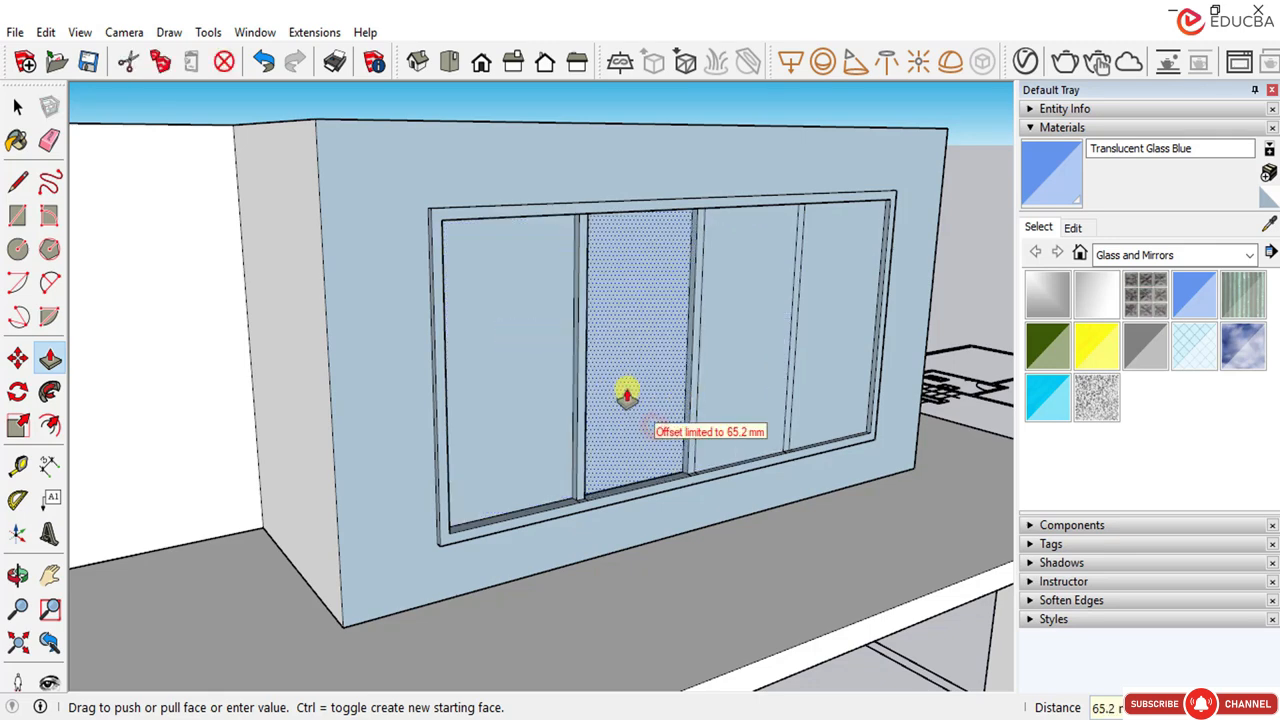
pyautogui.click(625, 394)
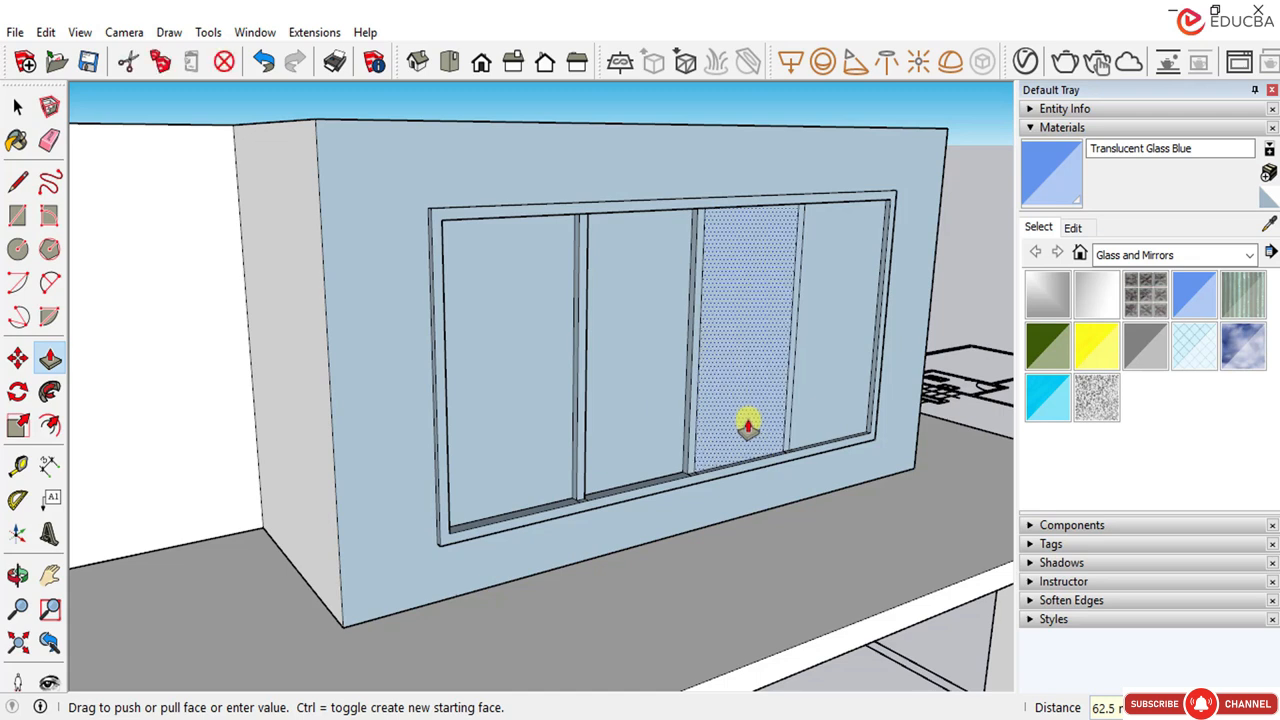
pyautogui.click(725, 398)
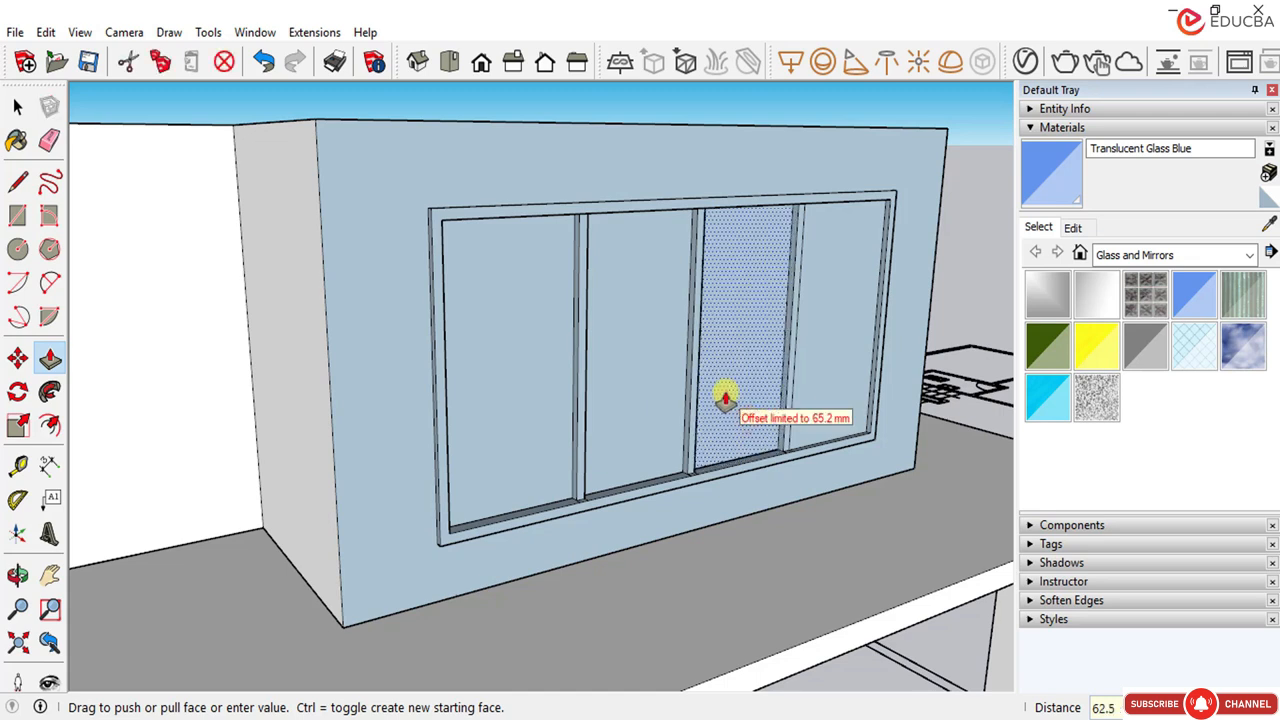
pyautogui.click(725, 398)
pyautogui.click(820, 350)
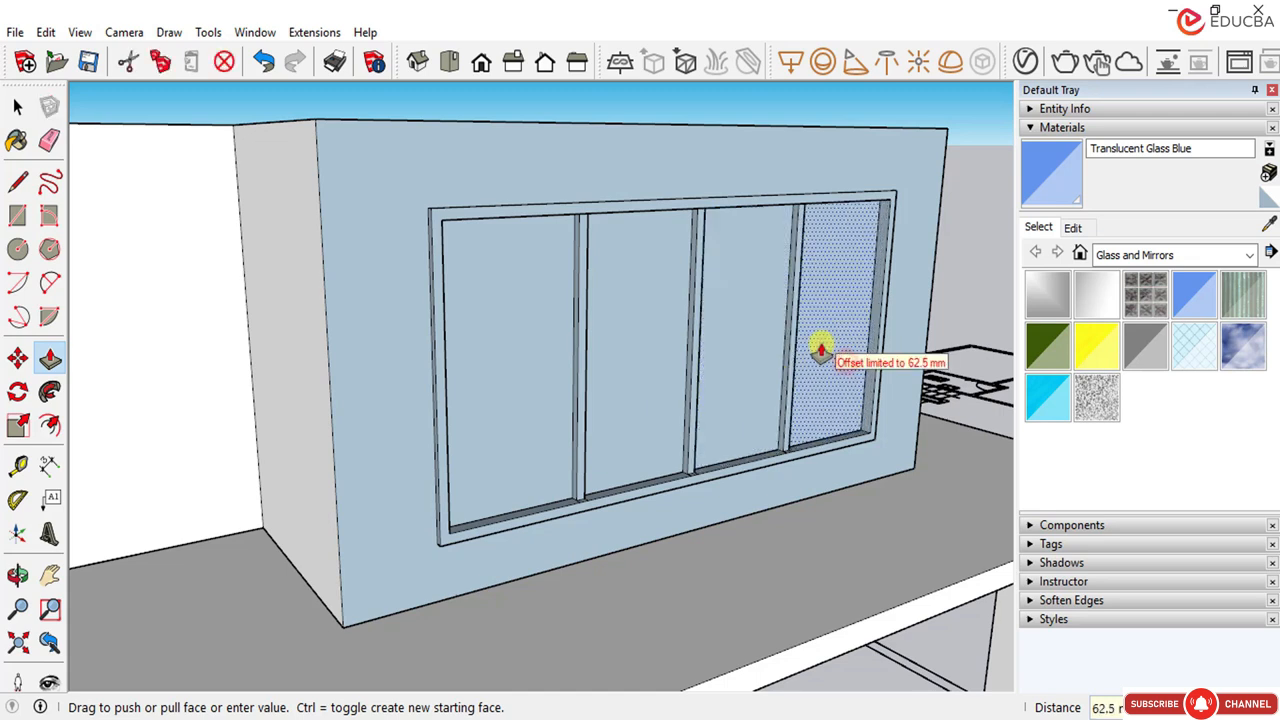
pyautogui.click(818, 348)
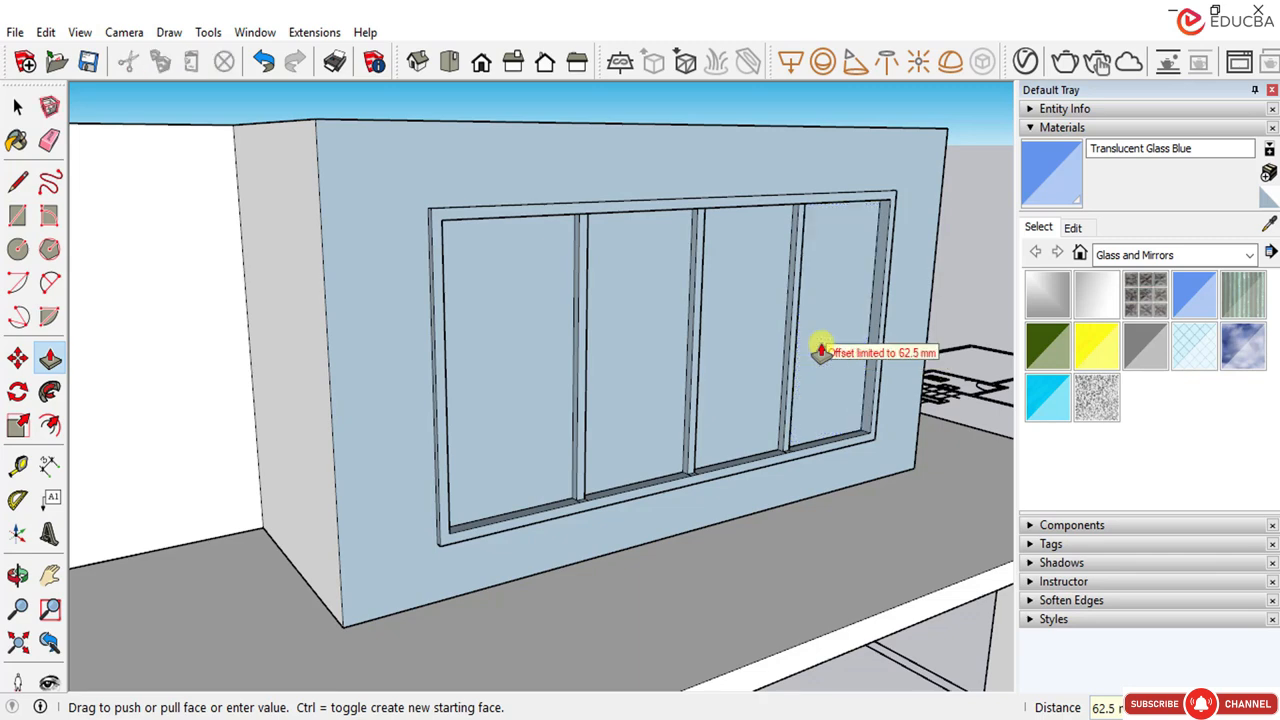
# Step: Delete the four panel faces inside the window frame
pyautogui.click(17, 107)
pyautogui.click(560, 270)
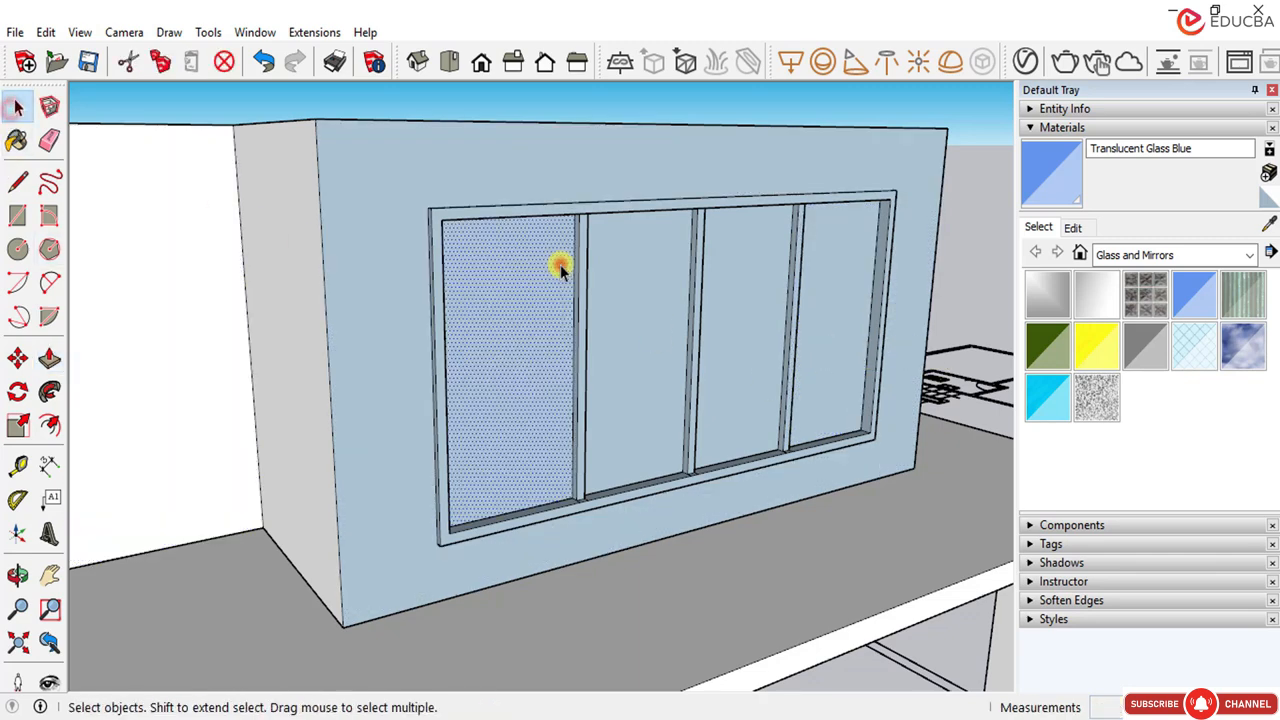
pyautogui.press('Delete')
pyautogui.click(657, 289)
pyautogui.press('Delete')
pyautogui.click(728, 303)
pyautogui.press('Delete')
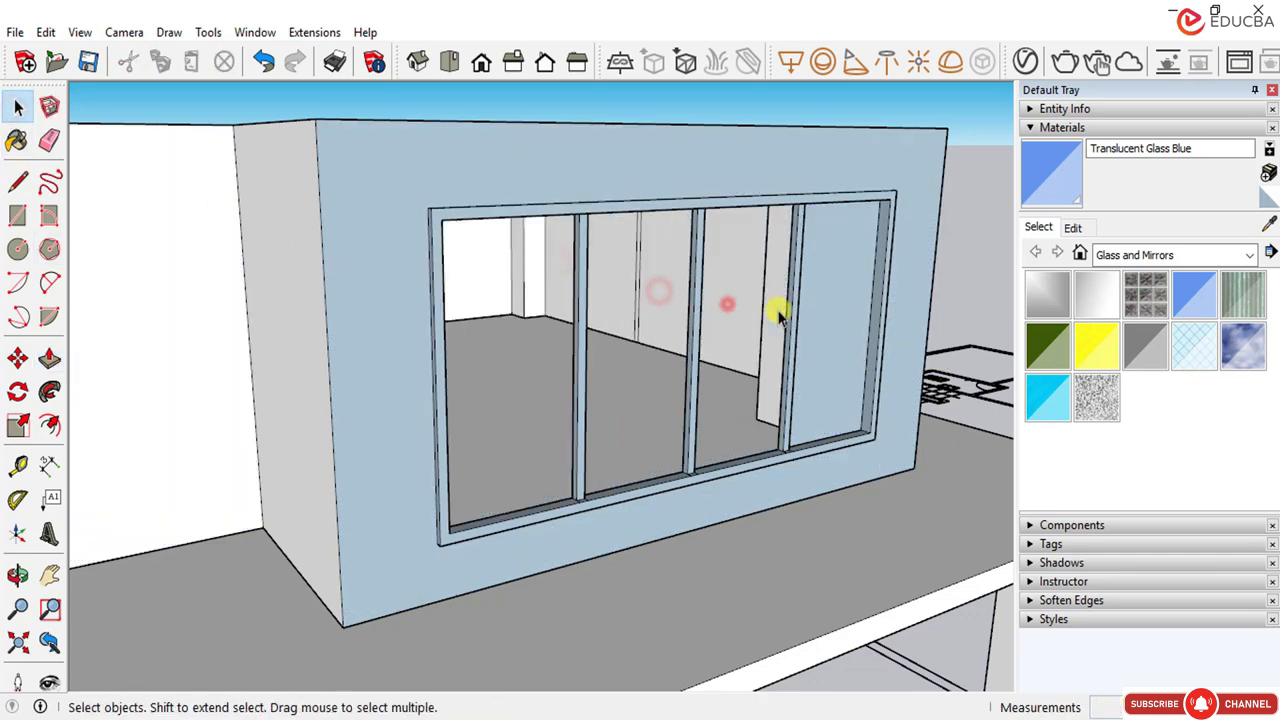
pyautogui.click(826, 316)
pyautogui.press('Delete')
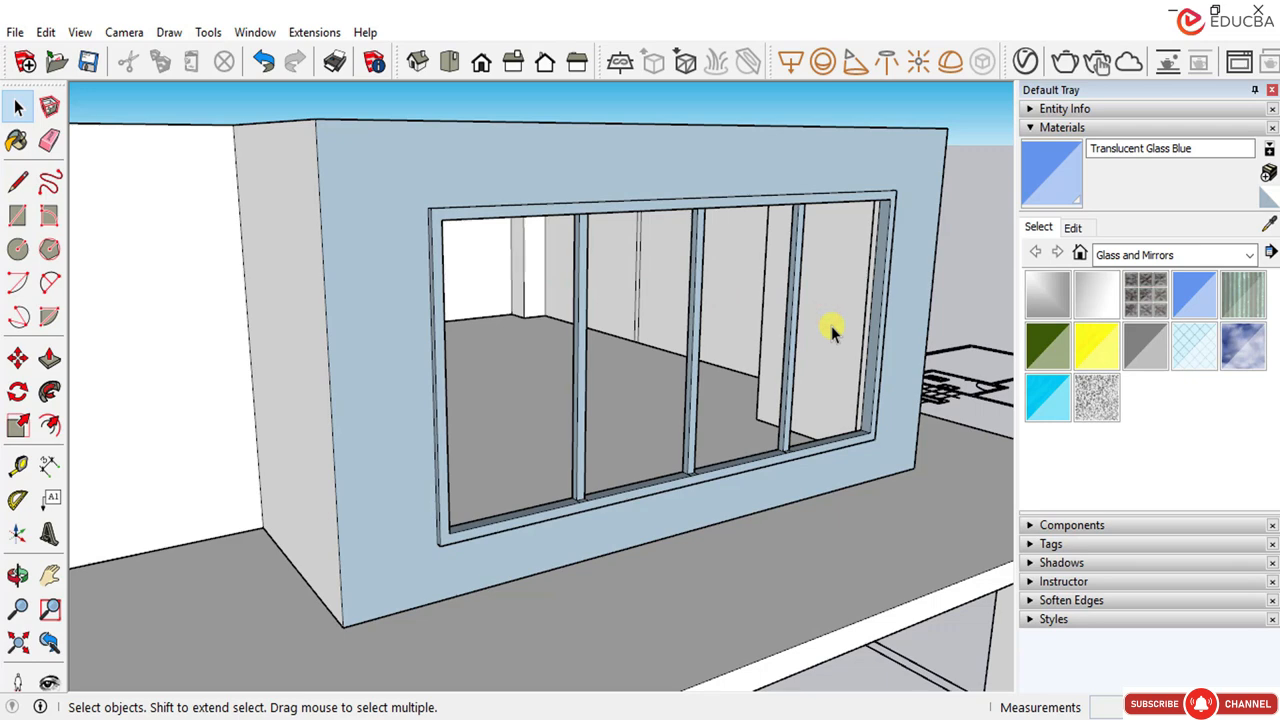
# Step: Undo the deletion of the four window panel faces
pyautogui.hotkey('ctrl', 'z')
pyautogui.hotkey('ctrl', 'z')
pyautogui.hotkey('ctrl', 'z')
pyautogui.hotkey('ctrl', 'z')
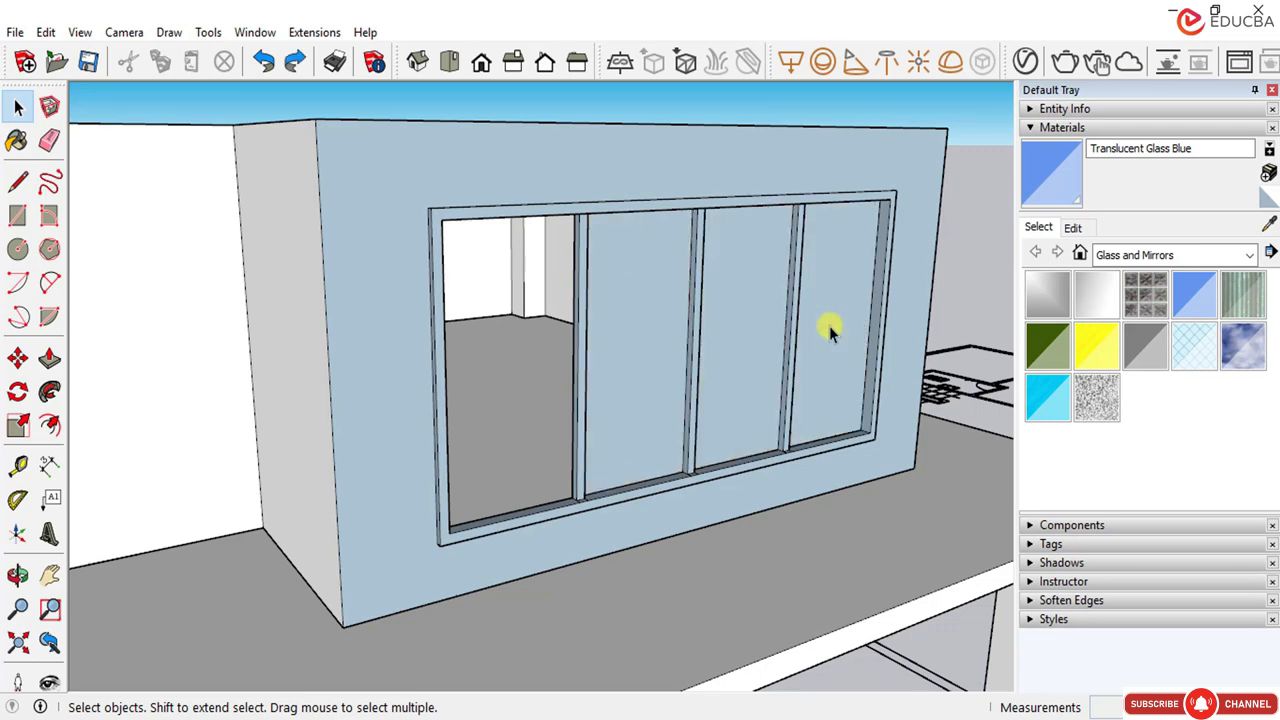
# Step: Sample Translucent Glass Blue from the neighbouring upper-floor window and paint the new window's four panels with it
pyautogui.scroll(-5, 790, 358)
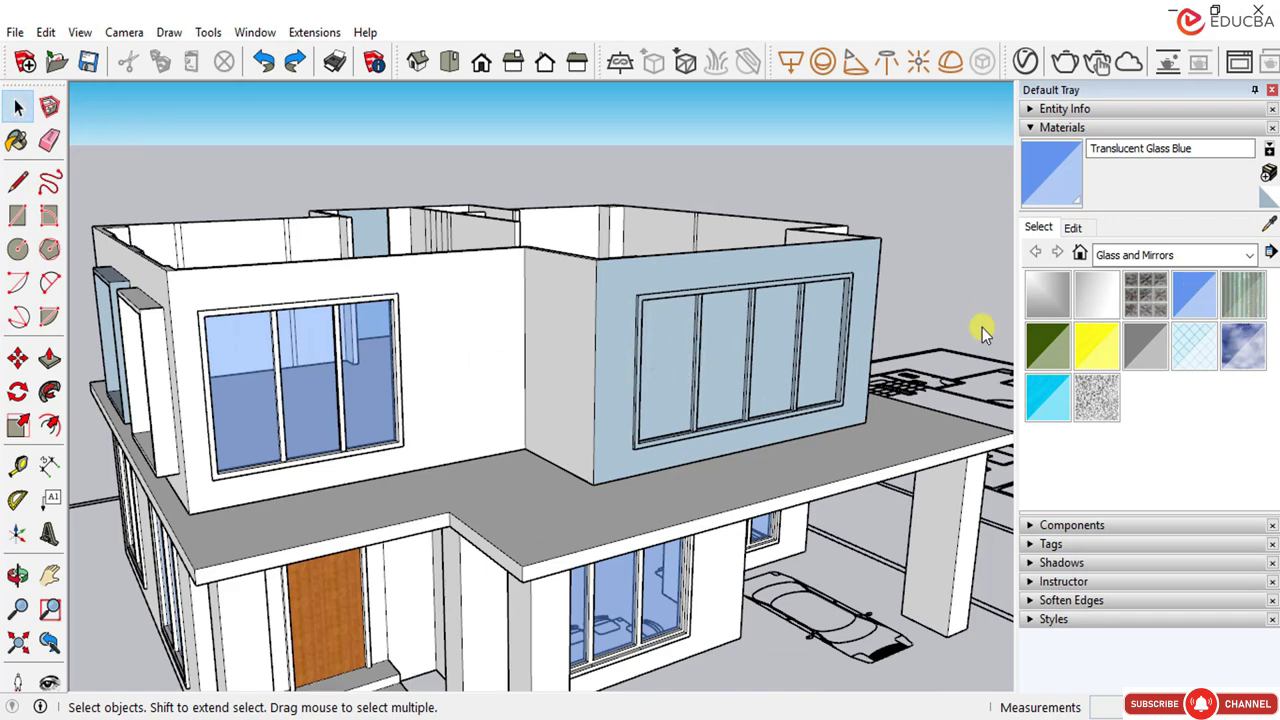
pyautogui.click(1268, 226)
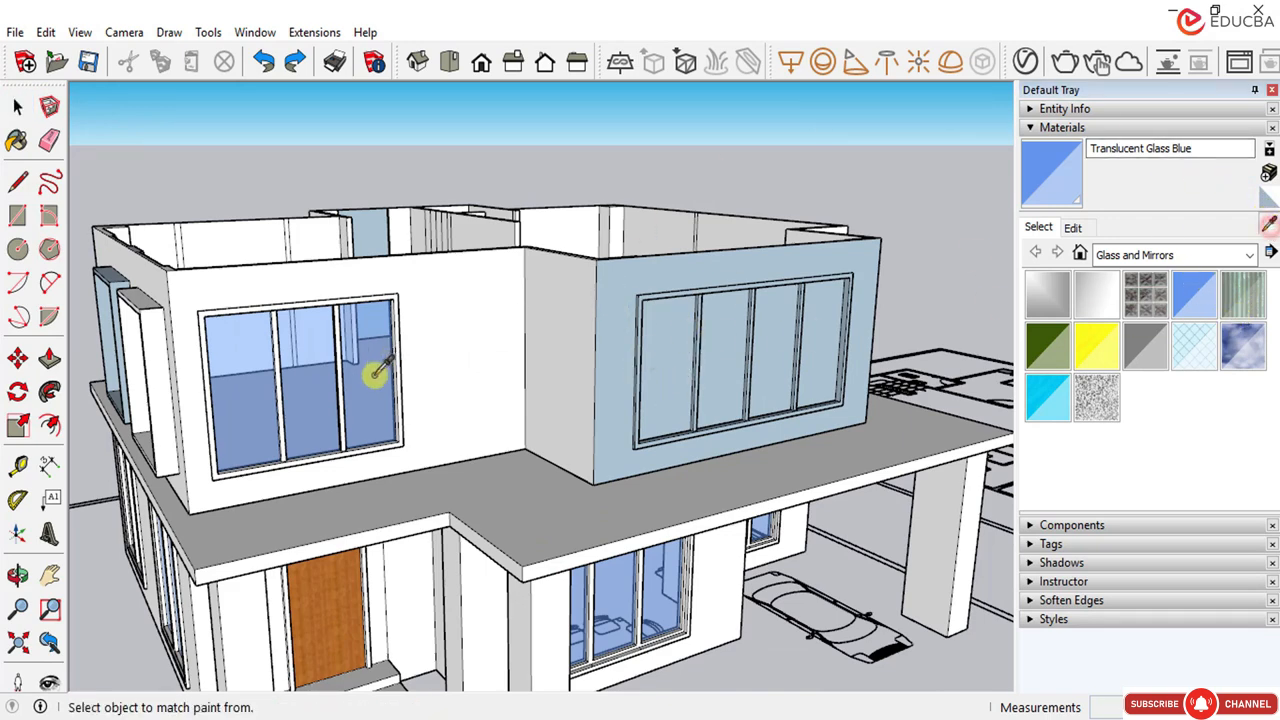
pyautogui.click(372, 372)
pyautogui.click(686, 383)
pyautogui.click(711, 391)
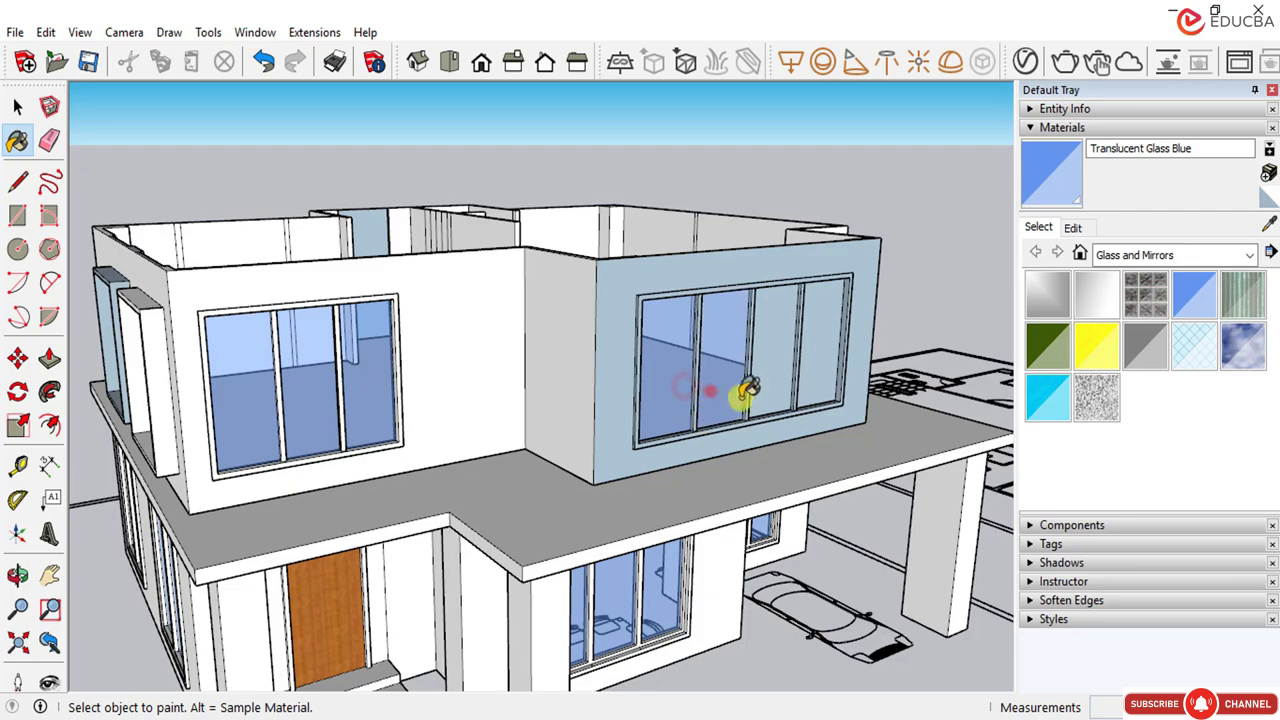
pyautogui.click(767, 377)
pyautogui.click(816, 368)
pyautogui.moveTo(816, 368)
pyautogui.mouseDown(button='middle')
pyautogui.moveTo(677, 406)
pyautogui.moveTo(571, 380)
pyautogui.moveTo(694, 400)
pyautogui.moveTo(648, 355)
pyautogui.moveTo(535, 362)
pyautogui.moveTo(540, 352)
pyautogui.moveTo(523, 405)
pyautogui.moveTo(452, 378)
pyautogui.mouseUp(button='middle')
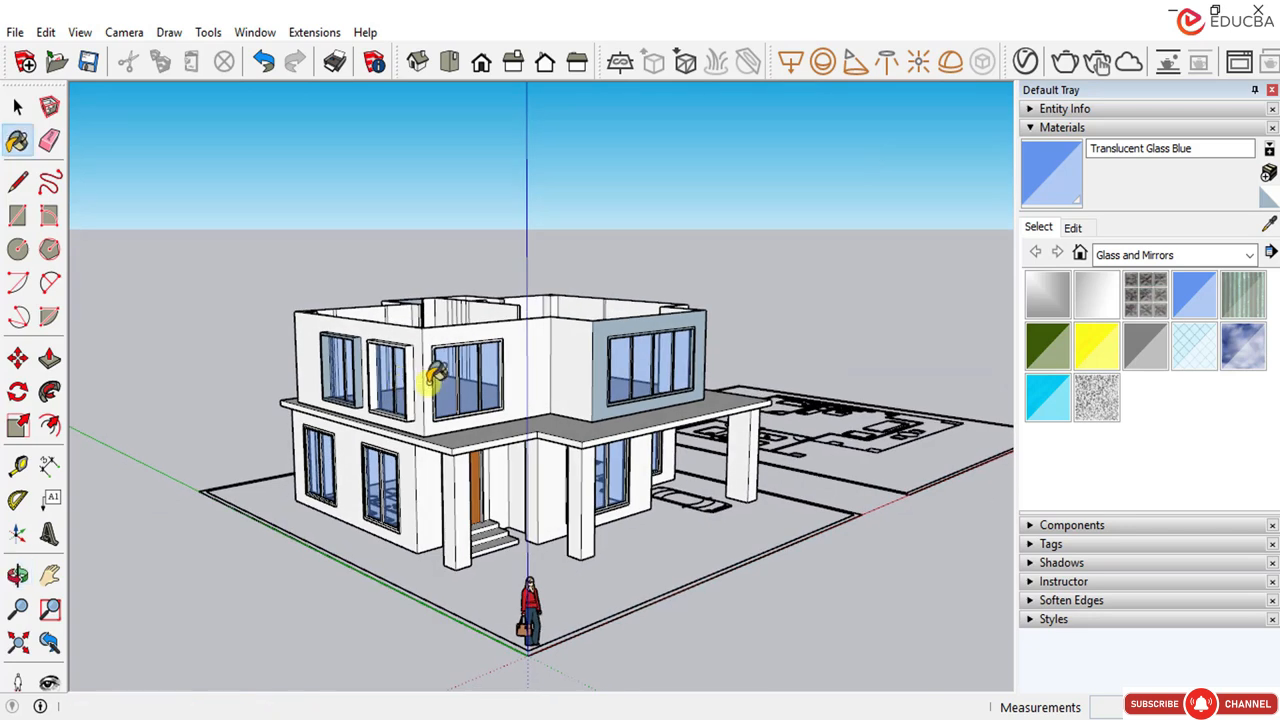
pyautogui.click(17, 108)
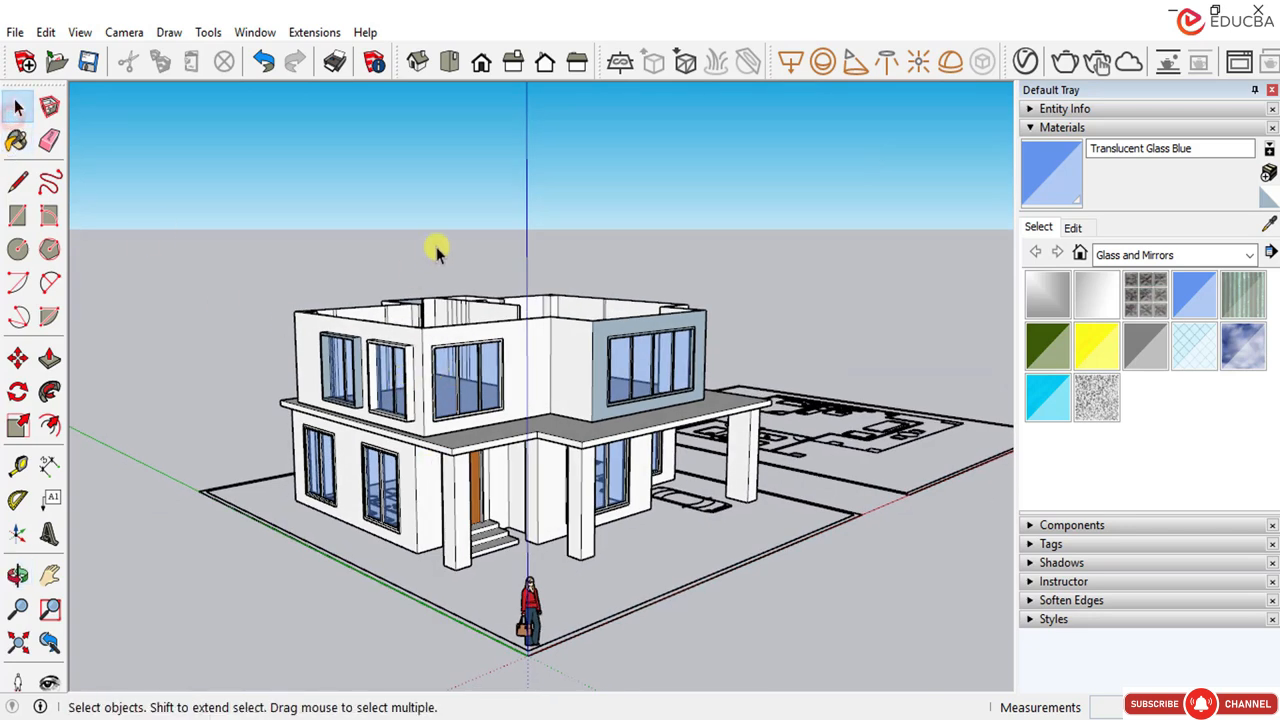
# Step: Examine the finished windows on the front and the two-window side wall of the house
pyautogui.scroll(3, 424, 482)
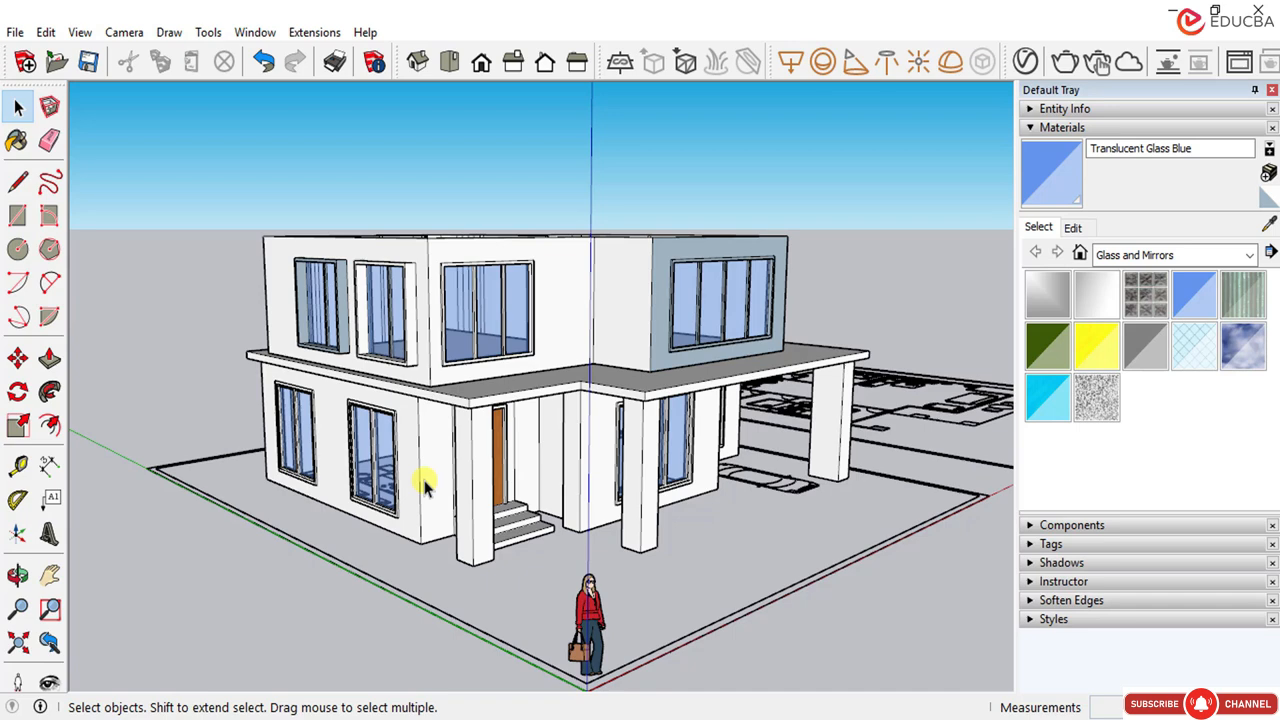
pyautogui.moveTo(420, 465); pyautogui.dragTo(368, 372, button='middle')
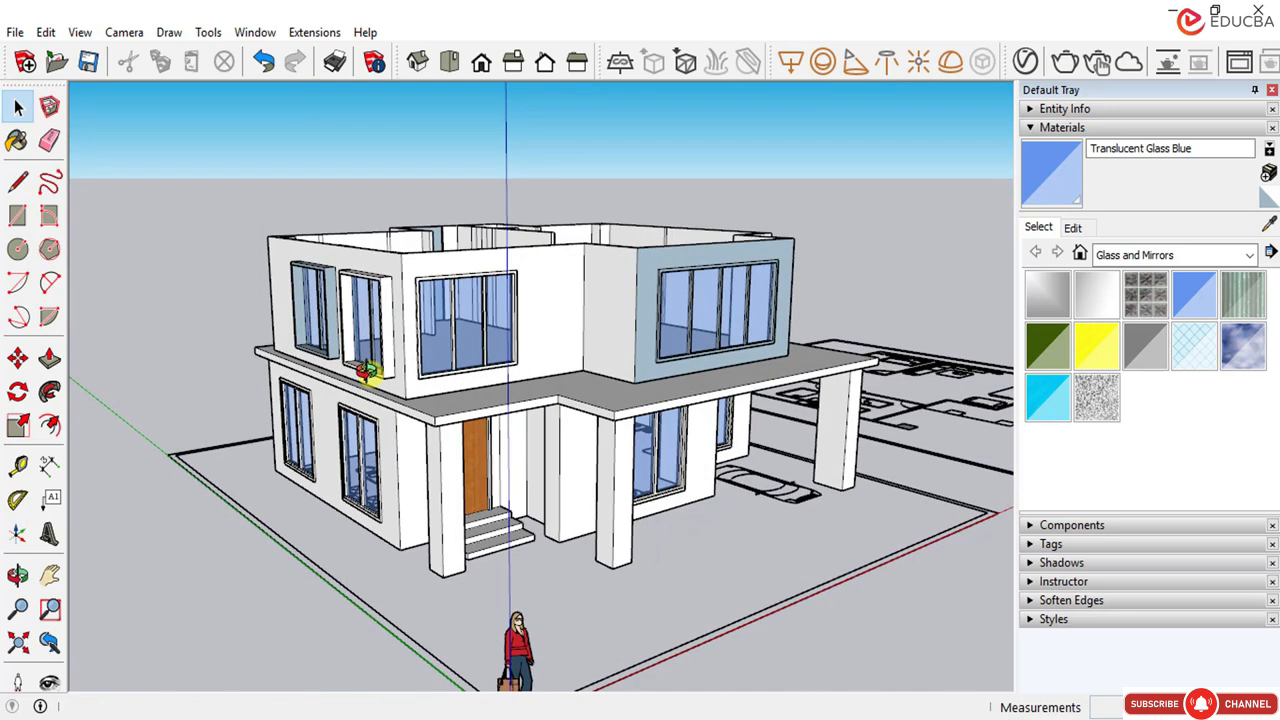
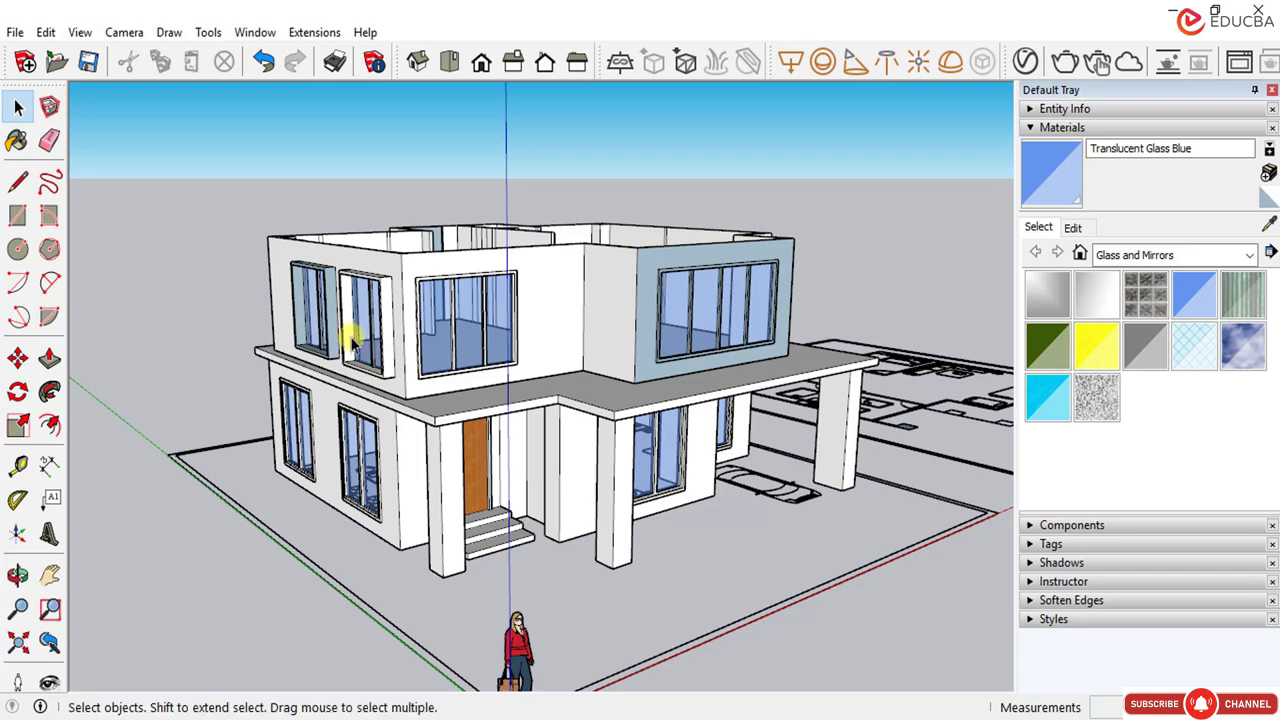
pyautogui.moveTo(346, 334); pyautogui.dragTo(380, 325, button='middle')
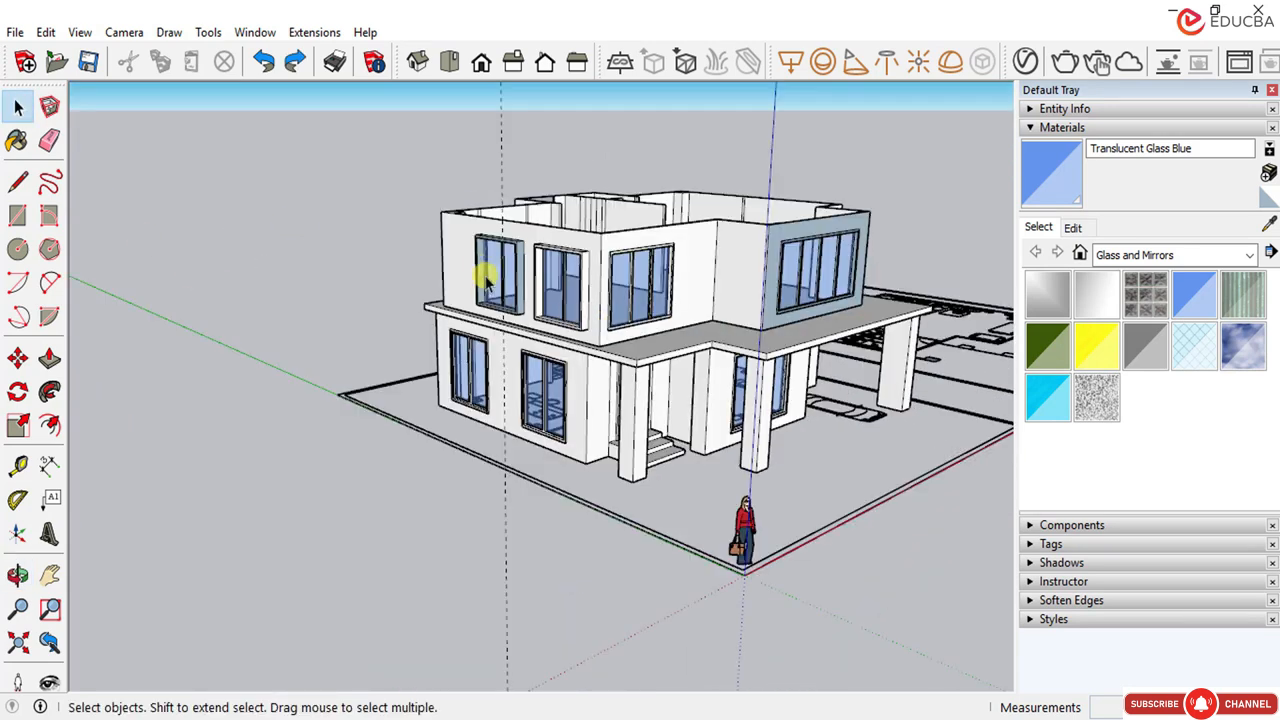
pyautogui.moveTo(487, 277); pyautogui.dragTo(585, 300, button='middle')
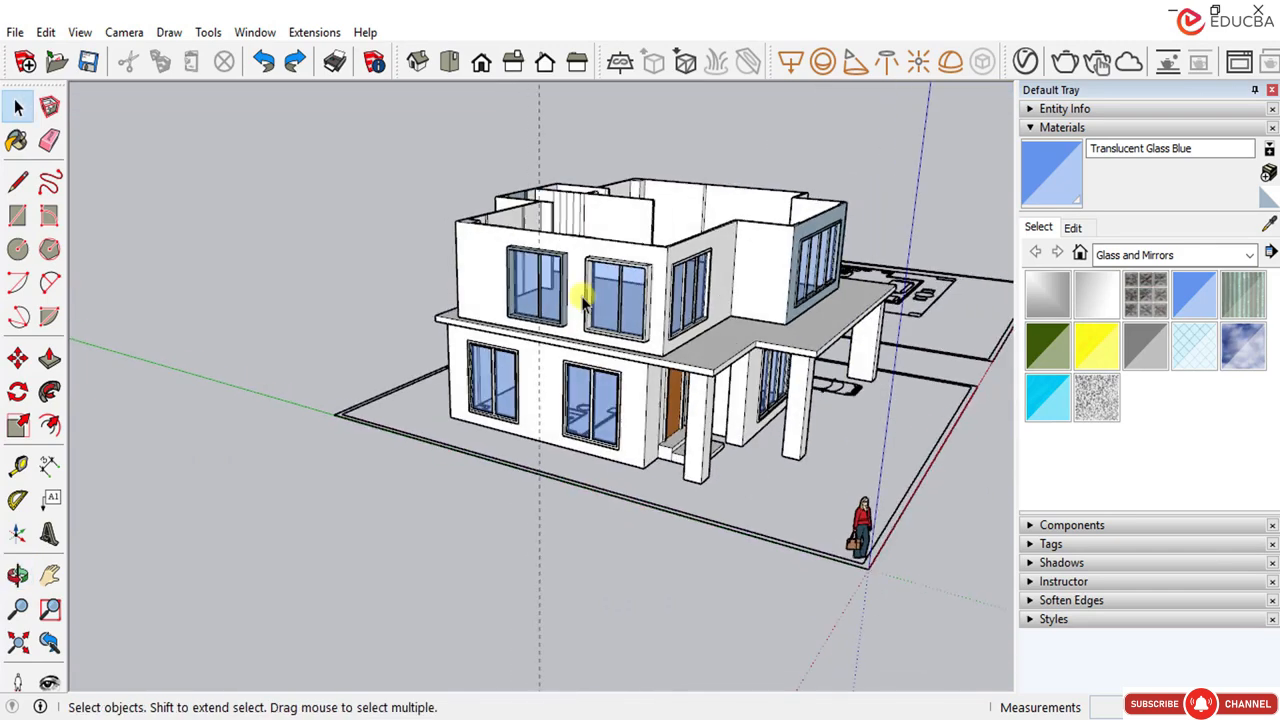
pyautogui.scroll(5, 583, 300)
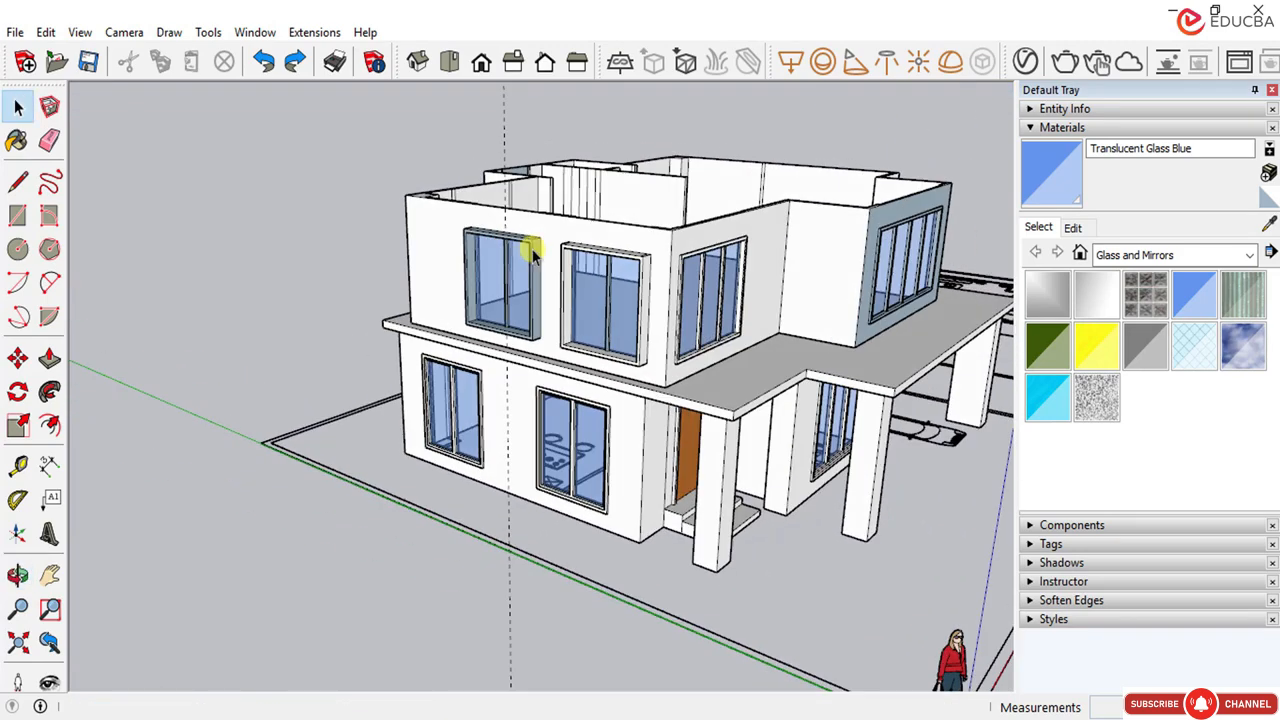
pyautogui.moveTo(548, 228); pyautogui.dragTo(534, 203, button='middle')
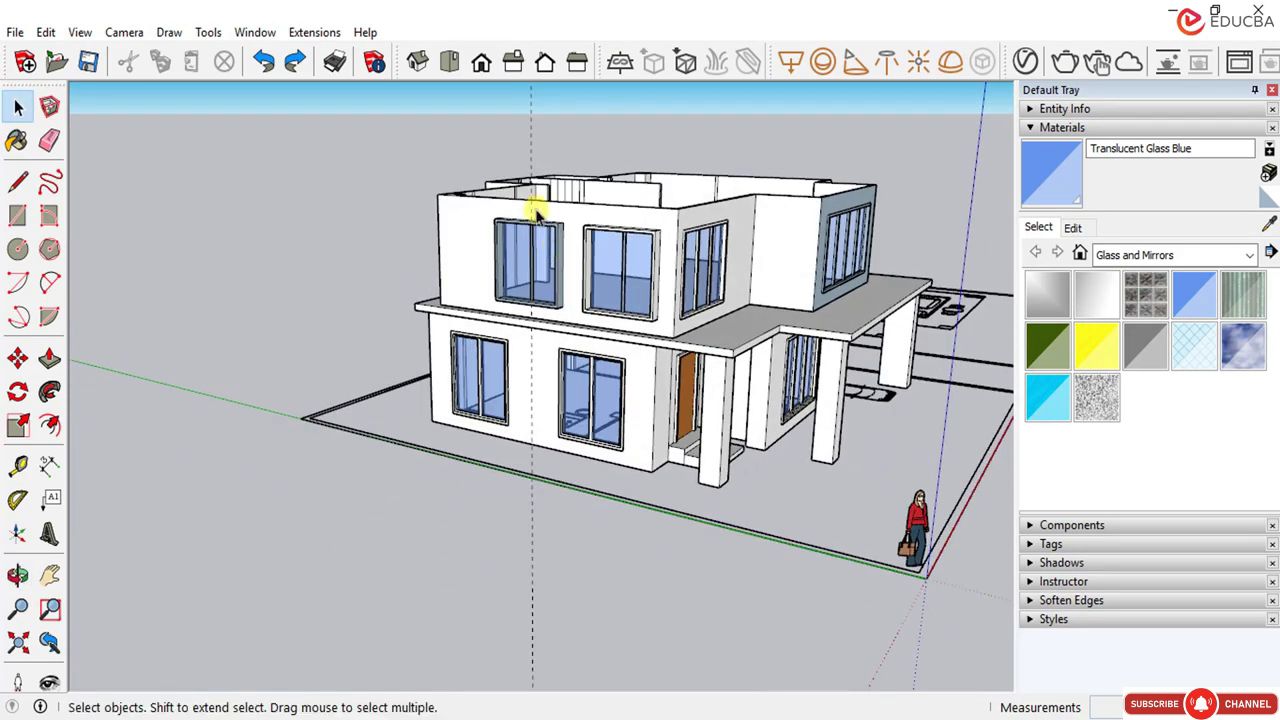
pyautogui.scroll(4, 500, 220)
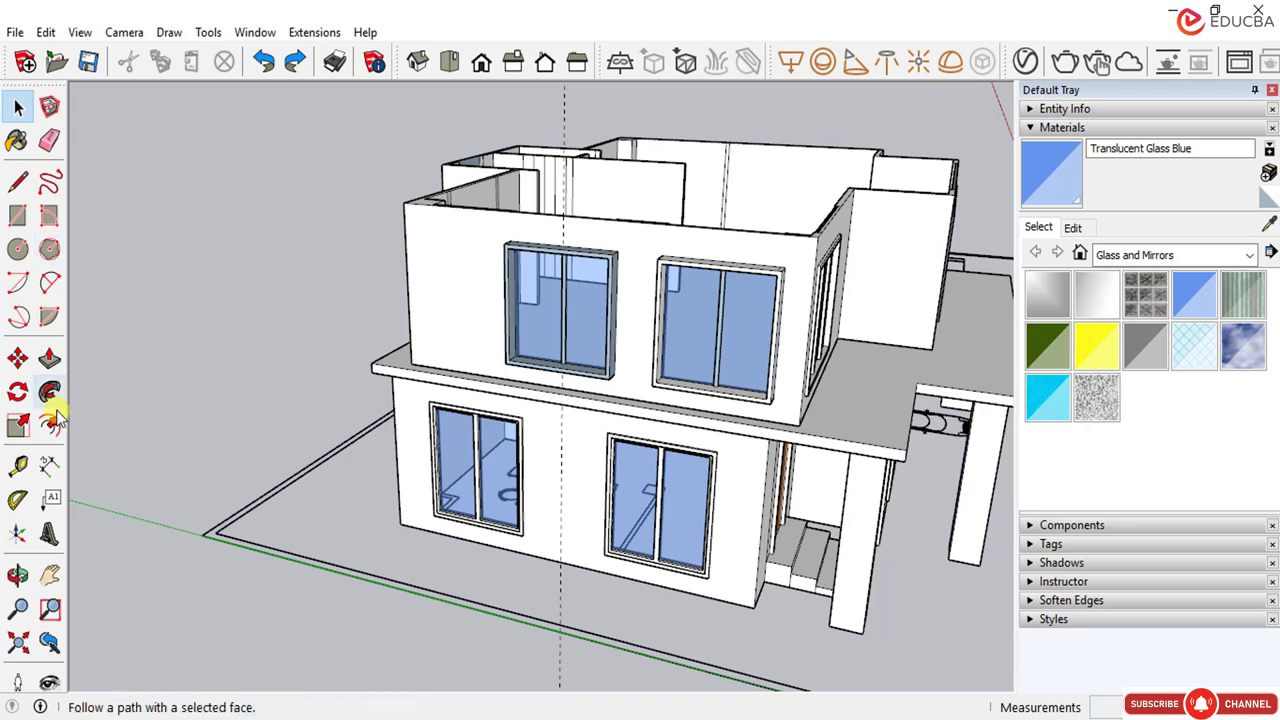
pyautogui.moveTo(177, 380); pyautogui.dragTo(271, 346, button='middle')
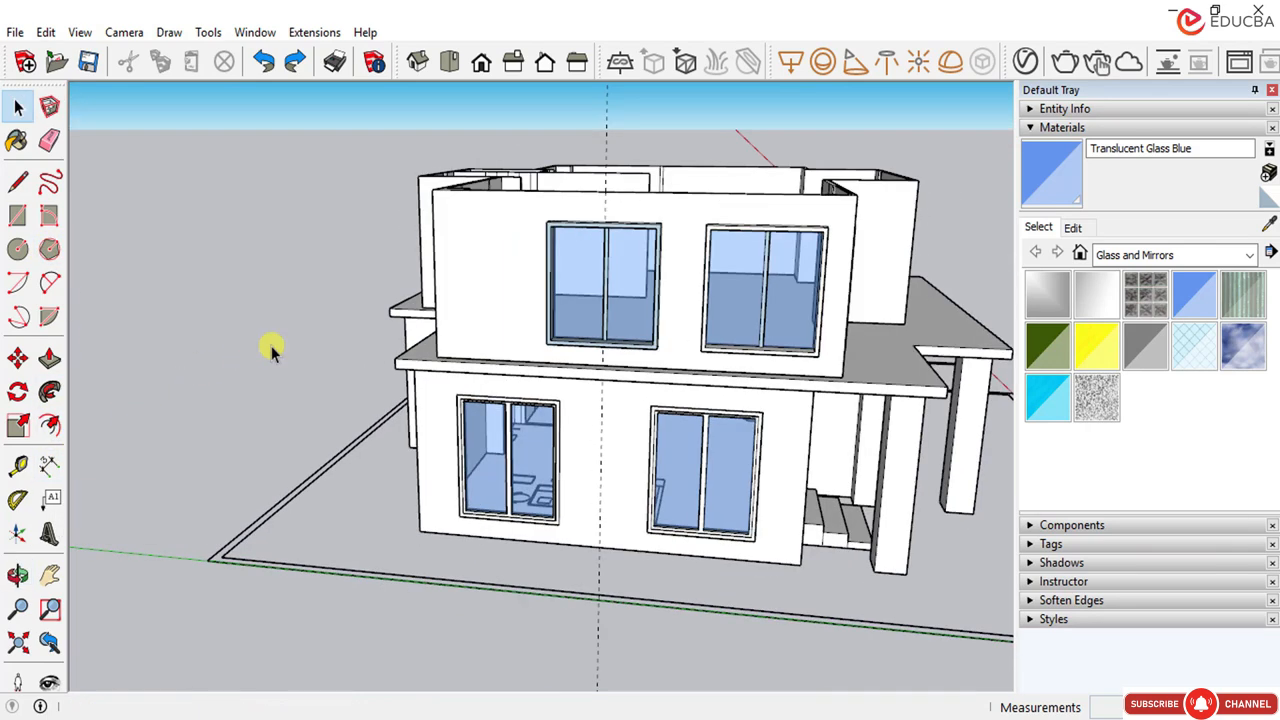
# Step: Check the separate segments along the top edge of the upper-floor side wall, then clear the selection
pyautogui.click(630, 200)
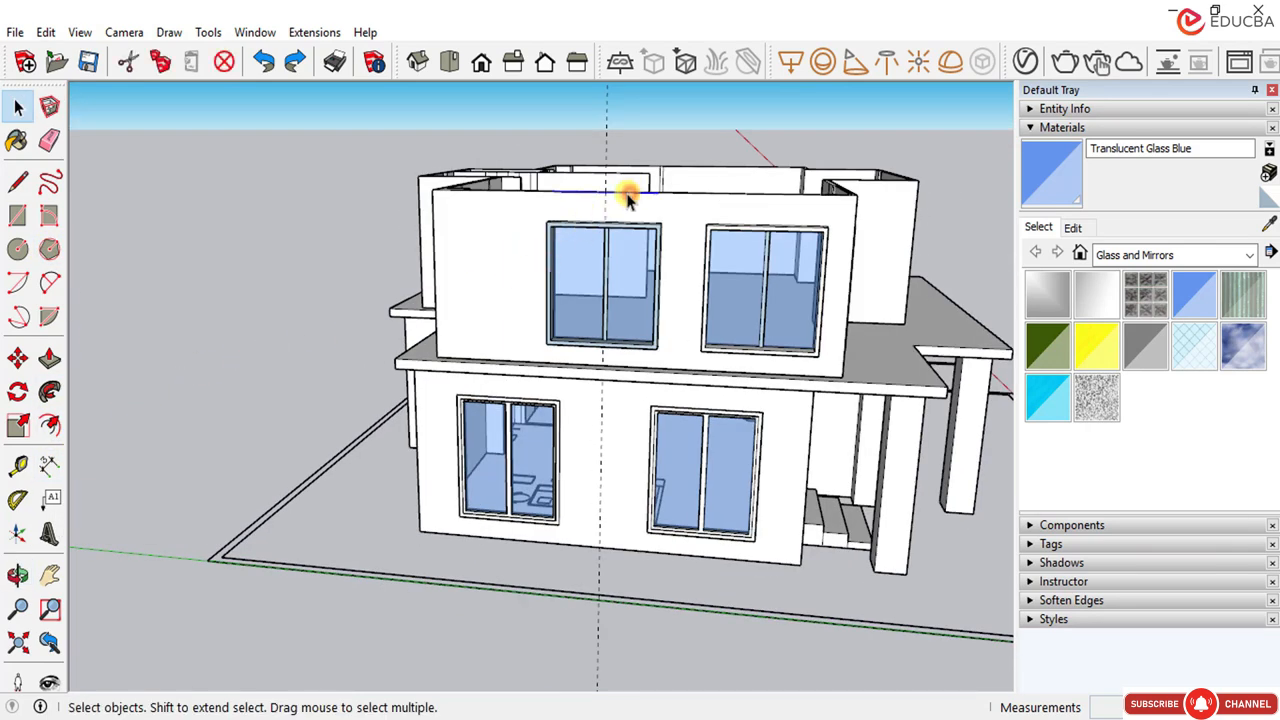
pyautogui.scroll(3, 605, 200)
pyautogui.click(514, 193)
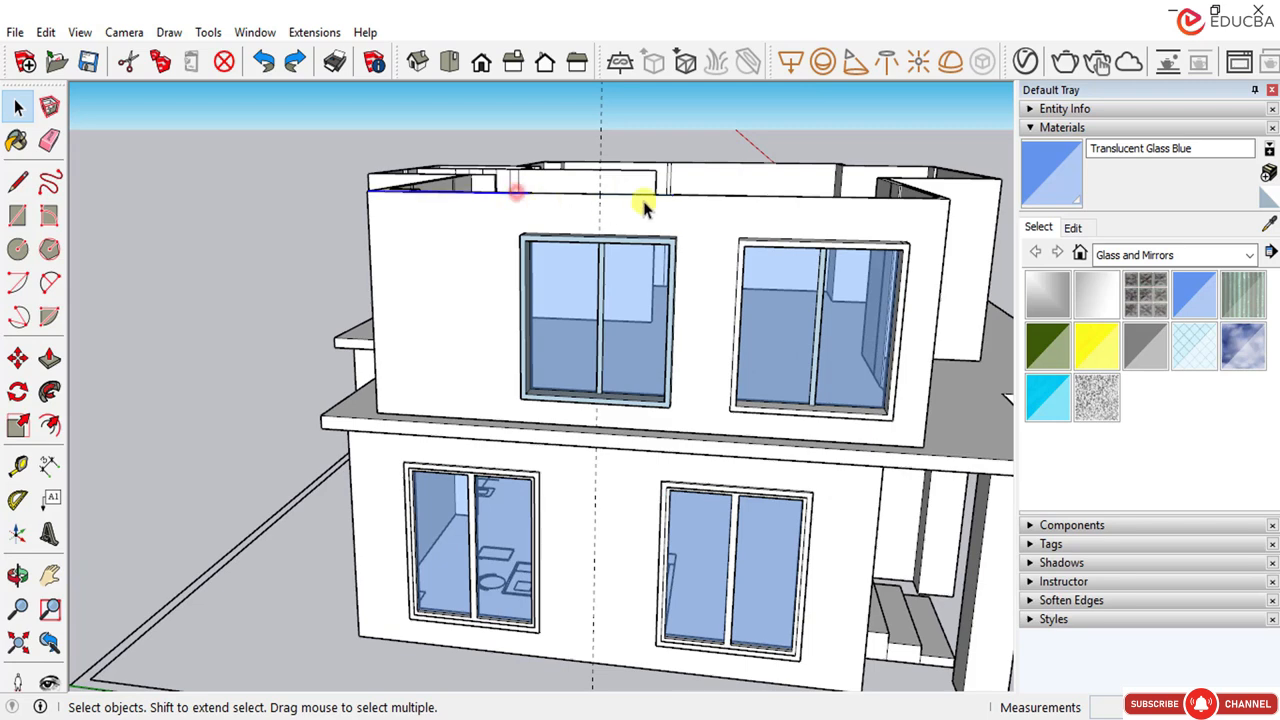
pyautogui.click(788, 196)
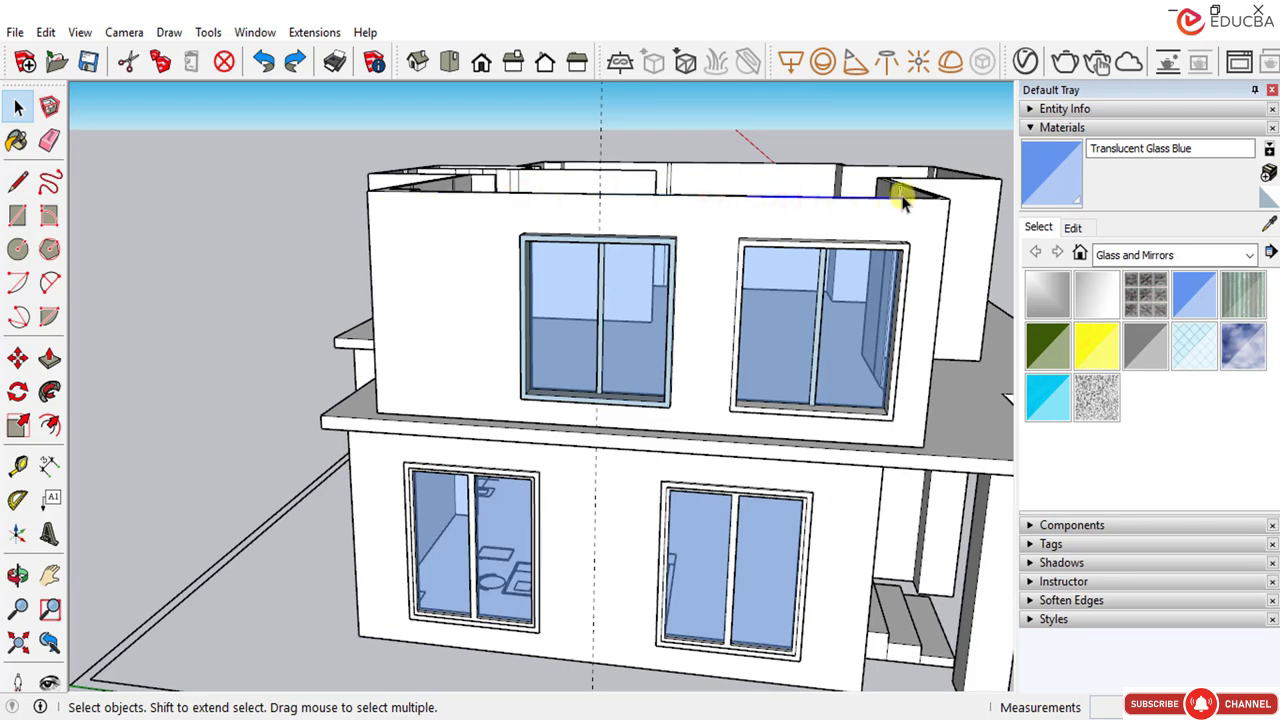
pyautogui.click(684, 195)
pyautogui.click(245, 150)
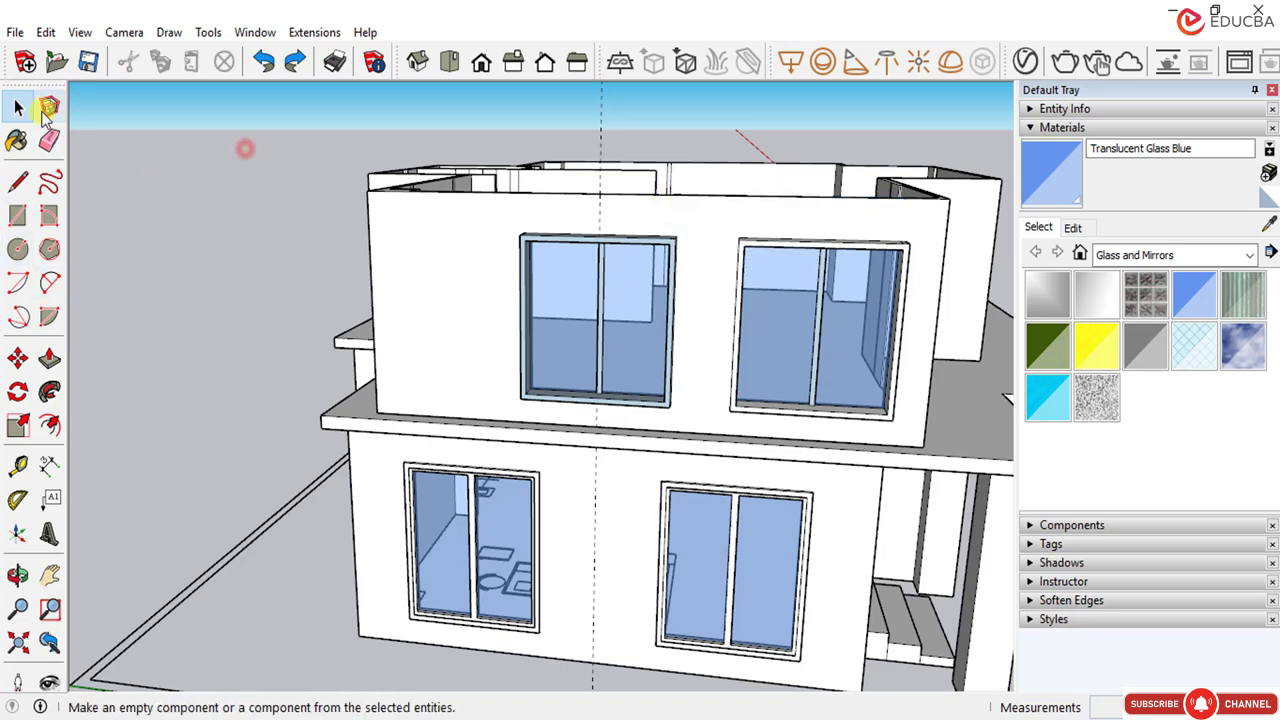
# Step: Measure the full length of the upper-floor side wall's top edge from corner to corner without placing a dimension
pyautogui.click(50, 466)
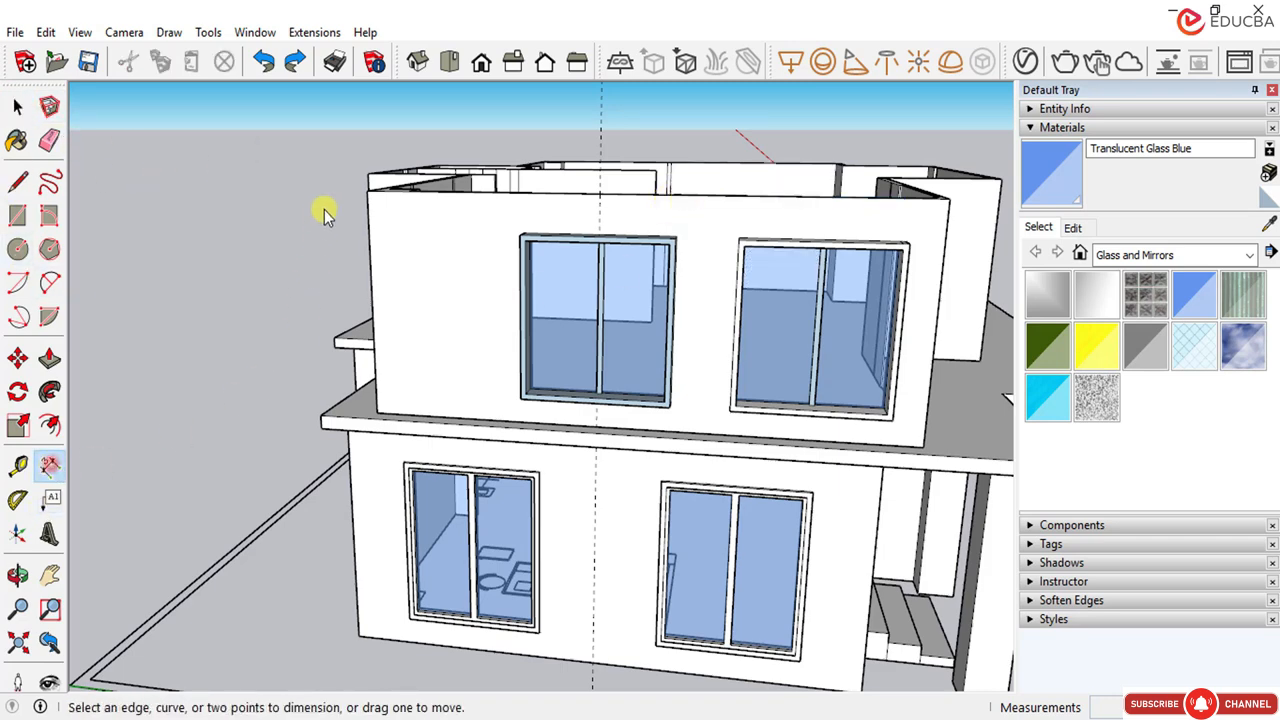
pyautogui.click(368, 191)
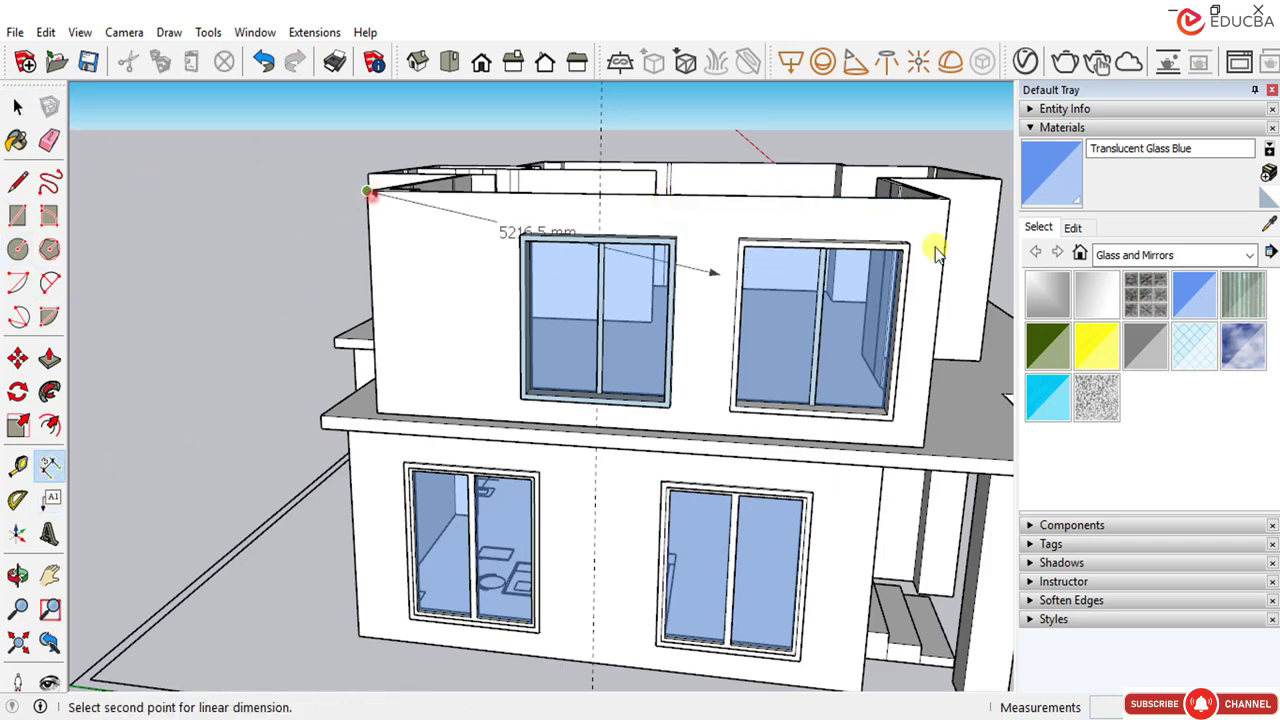
pyautogui.click(950, 198)
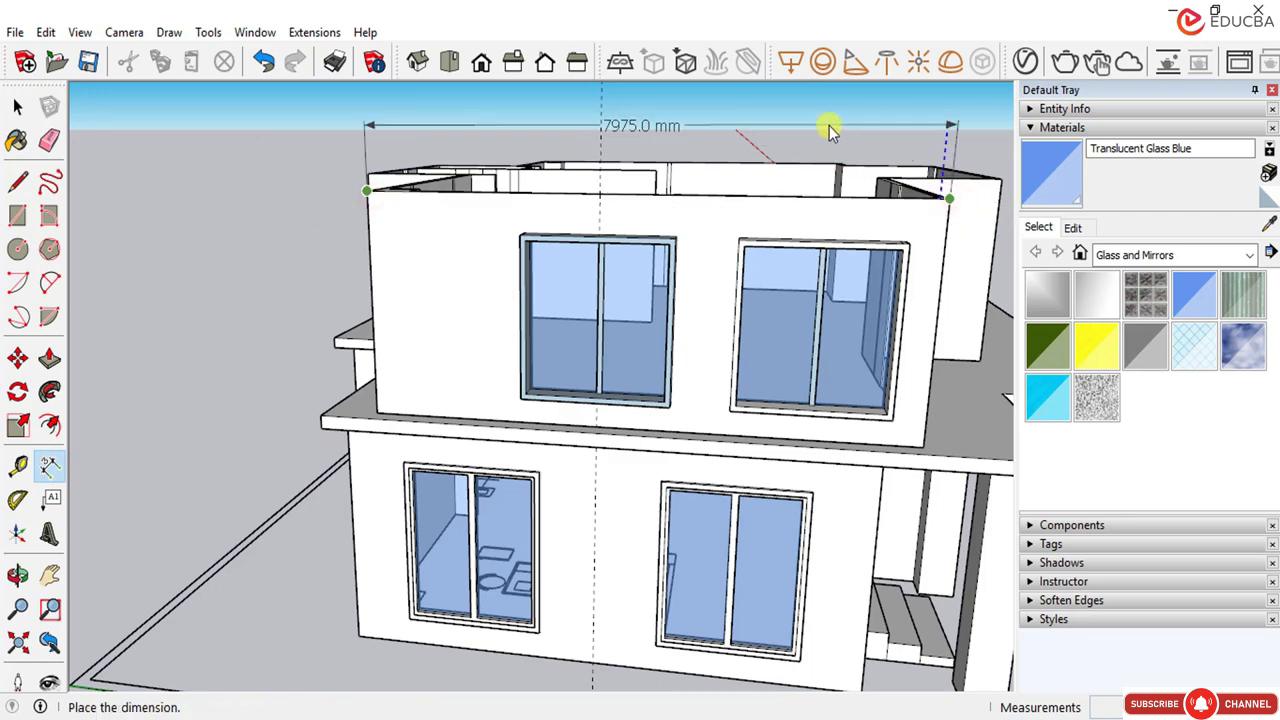
pyautogui.press('Escape')
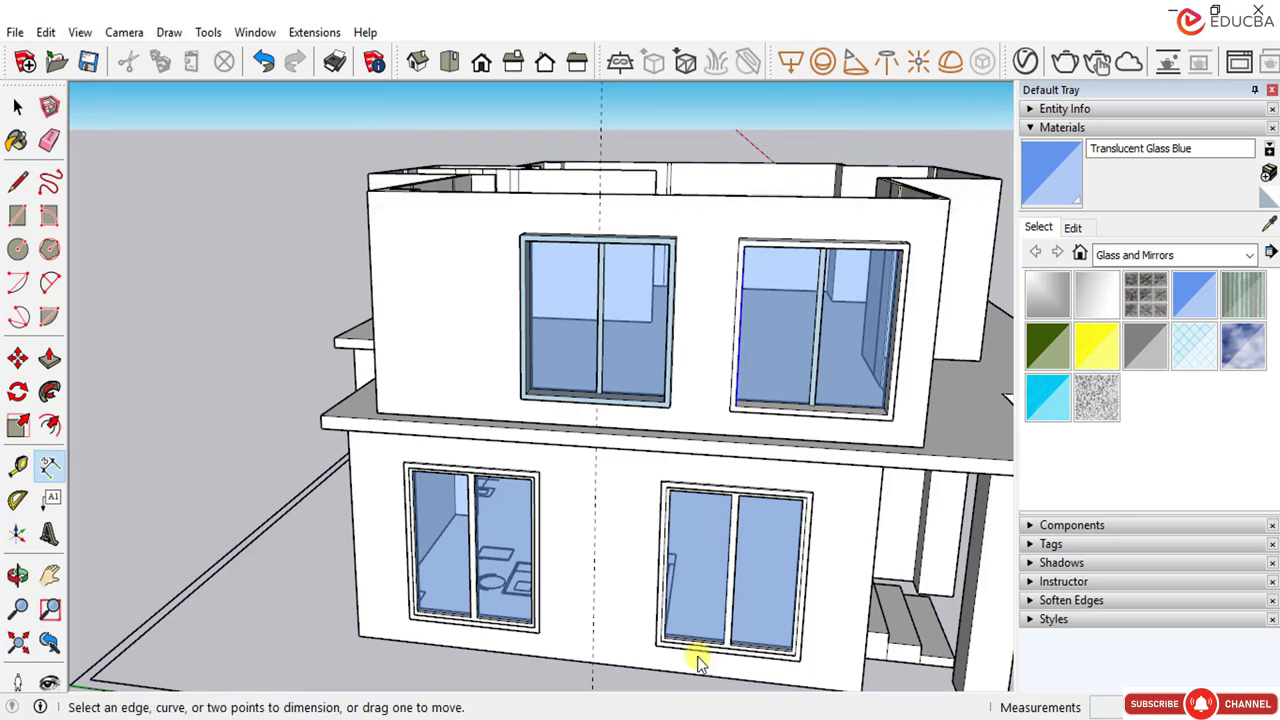
# Step: Switch to Calculator, compute 7975/2 for half the wall length, and return to the house model
pyautogui.hotkey('alt', 'Tab')
pyautogui.press('Escape')
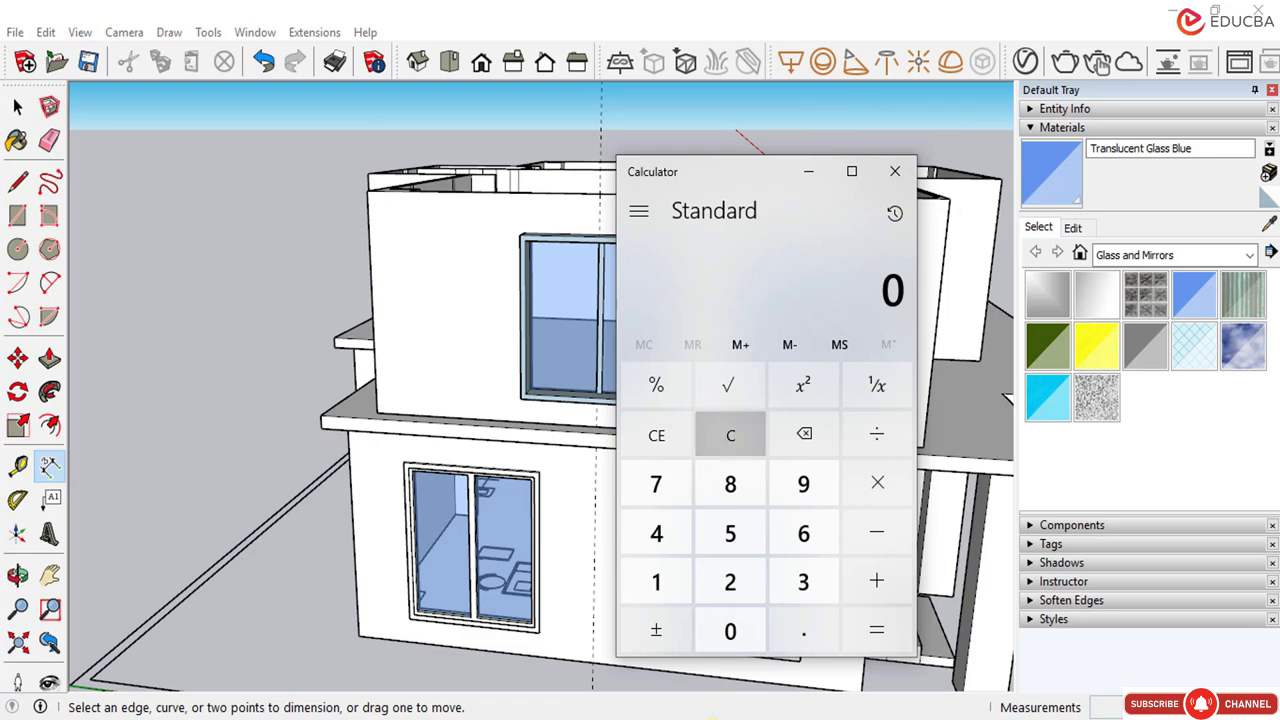
pyautogui.write('7975/2')
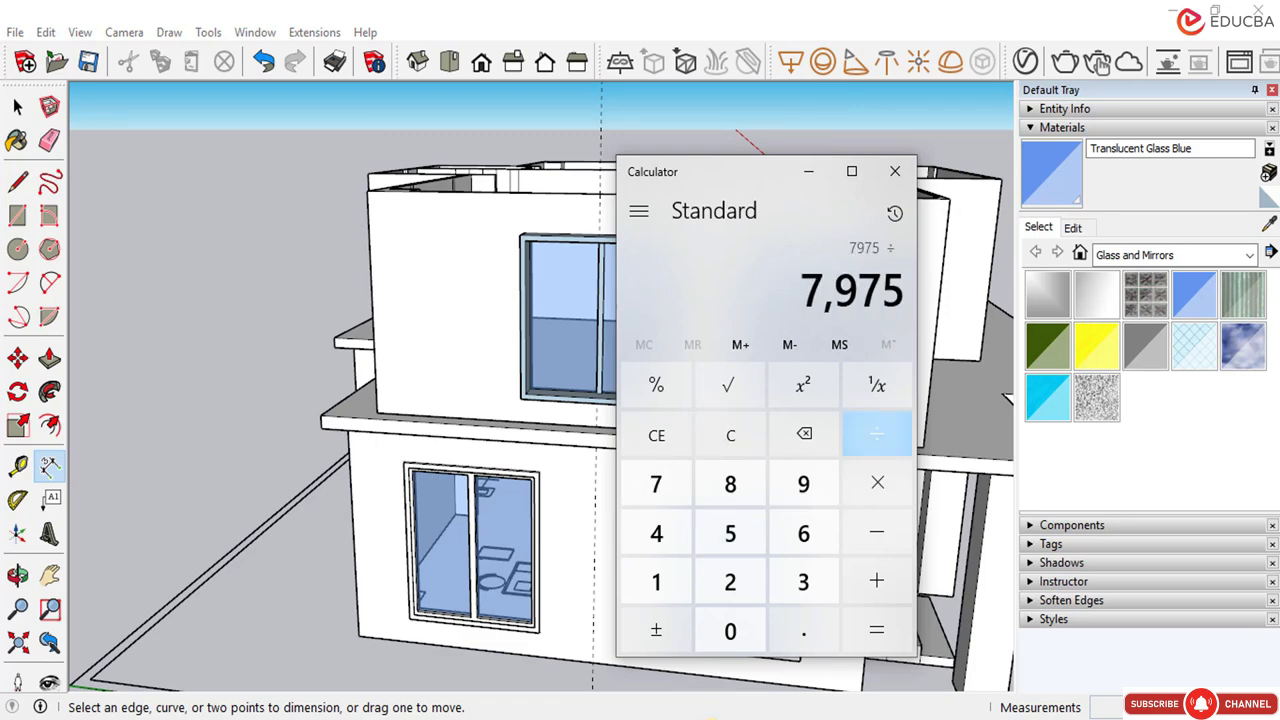
pyautogui.press('Return')
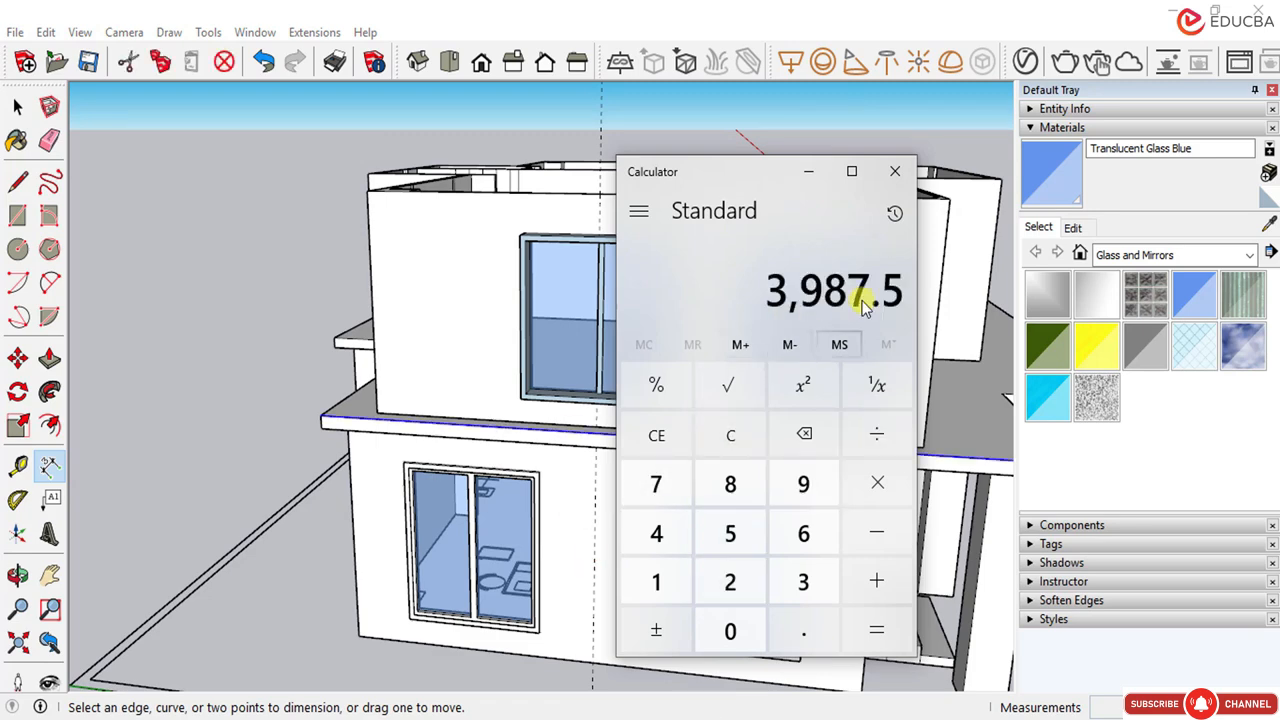
pyautogui.click(310, 292)
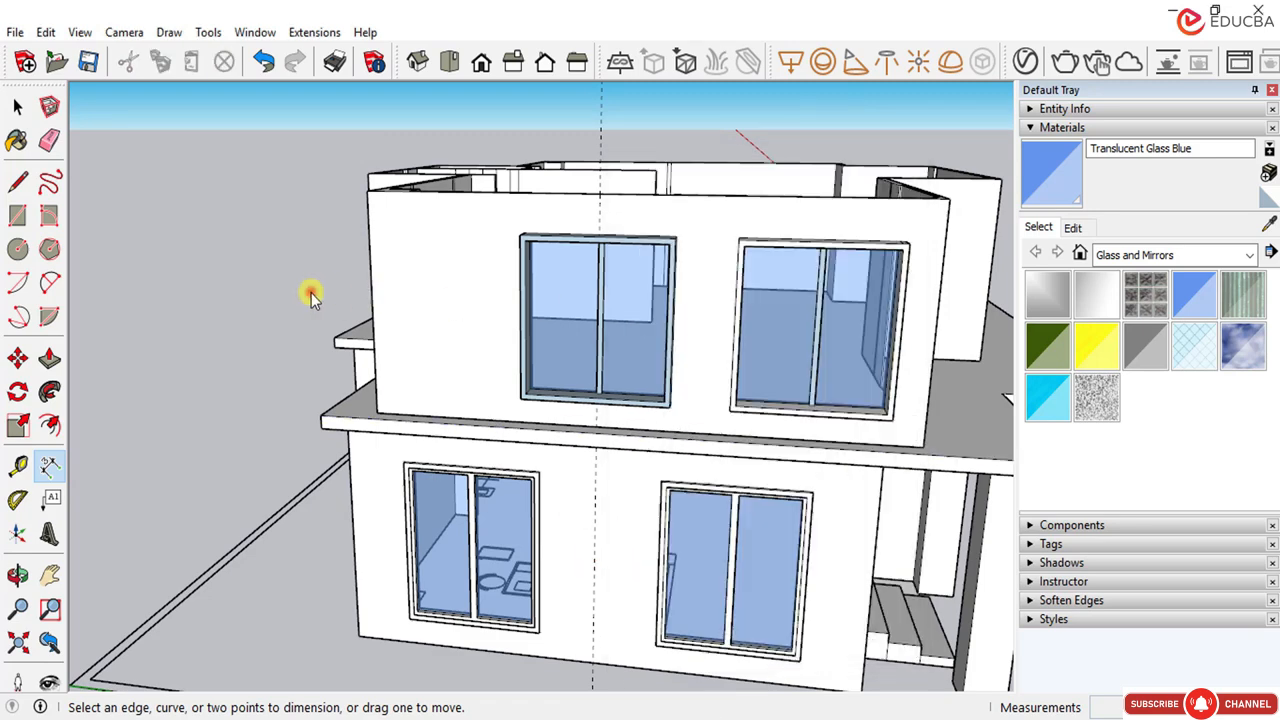
pyautogui.click(17, 465)
pyautogui.click(370, 263)
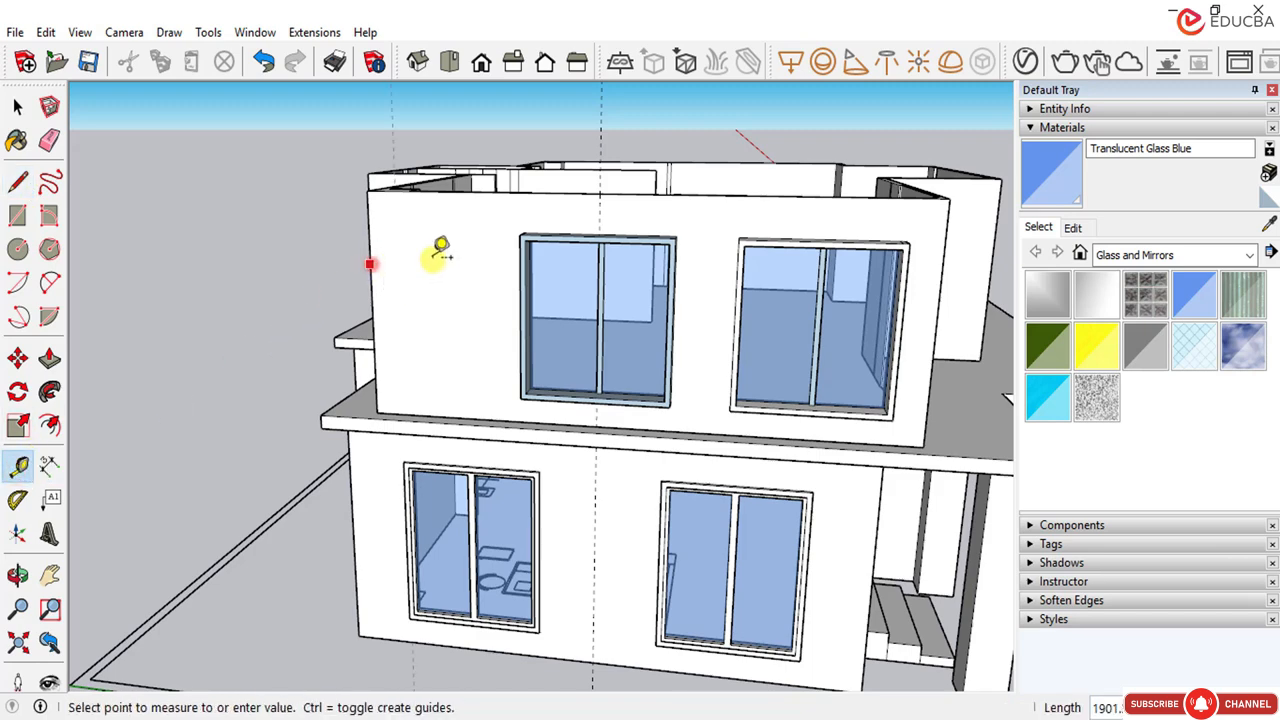
pyautogui.click(431, 263)
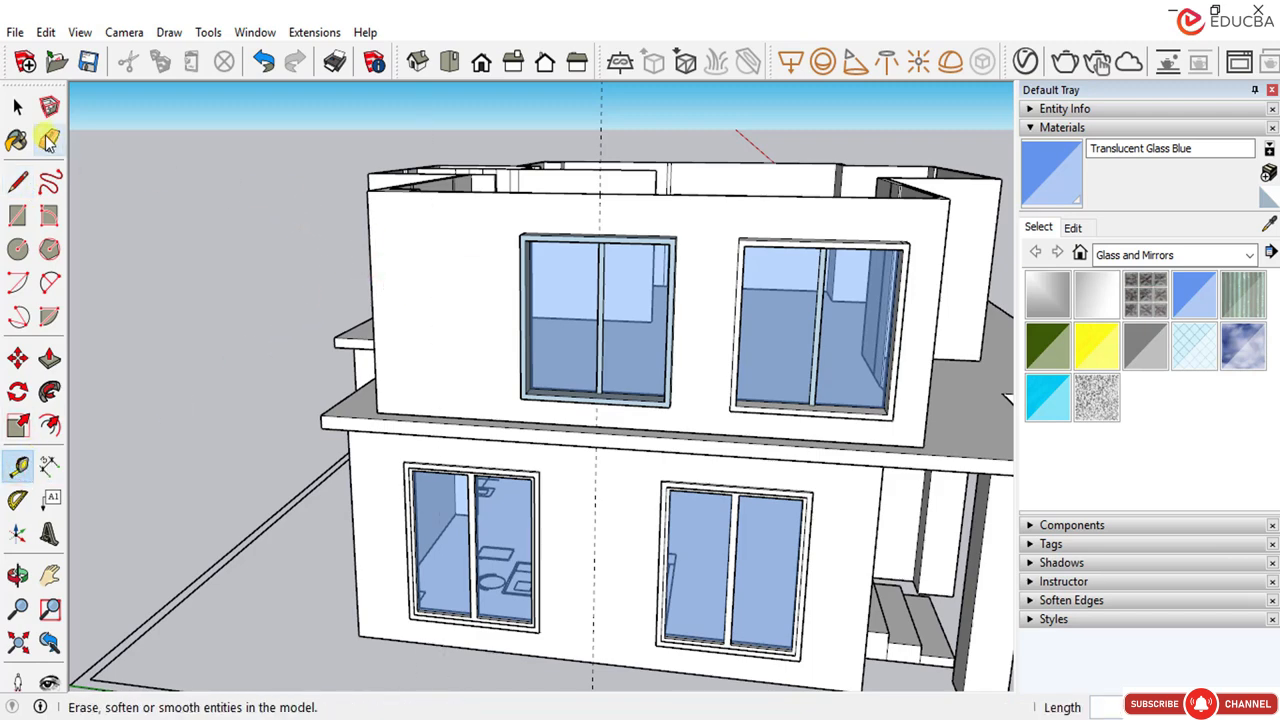
# Step: Erase the old vertical guide line running through the two-window side wall
pyautogui.click(17, 107)
pyautogui.click(55, 141)
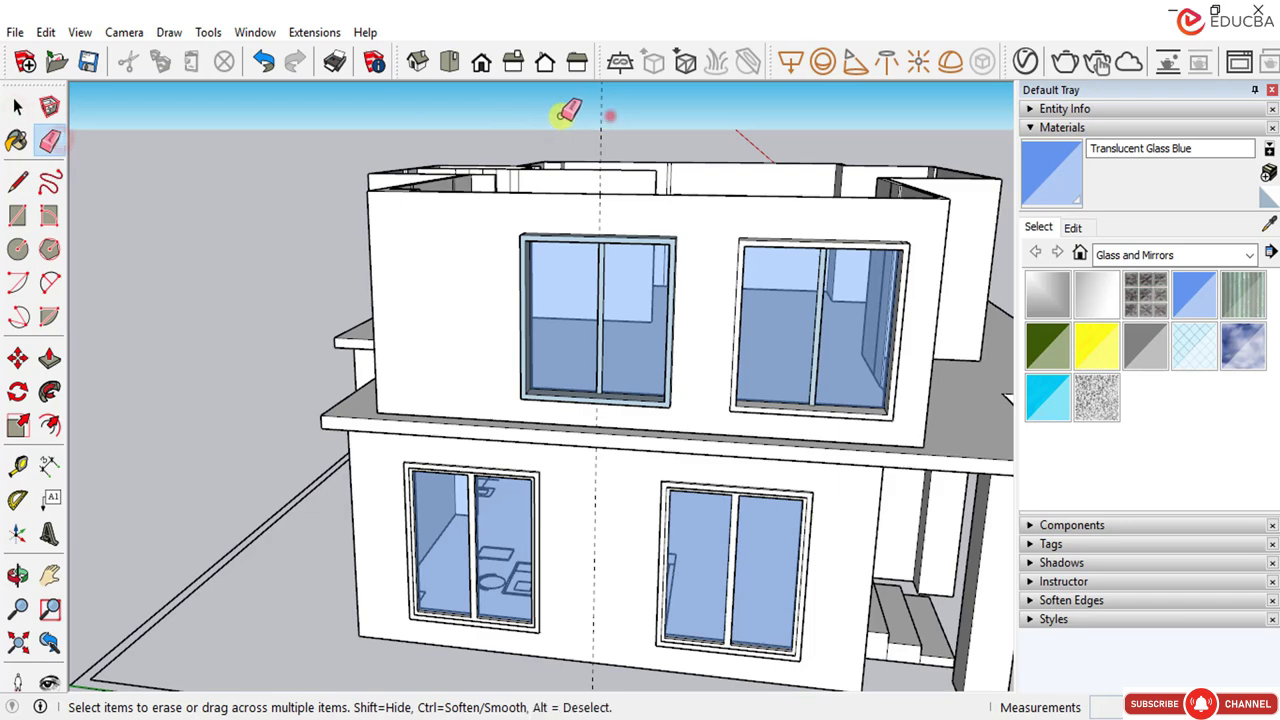
pyautogui.click(17, 107)
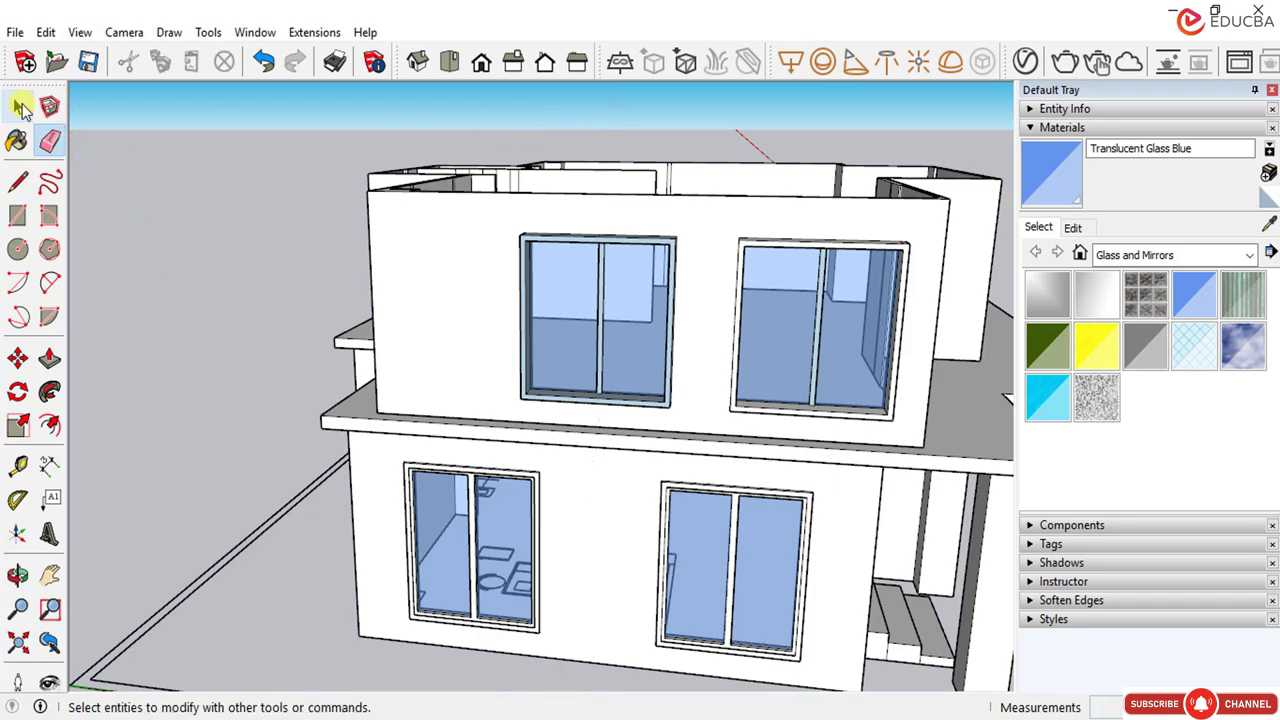
pyautogui.click(148, 175)
# Step: Place a vertical guide on the upper-floor side wall, offset 3987.5 mm from its outer vertical edge
pyautogui.click(17, 465)
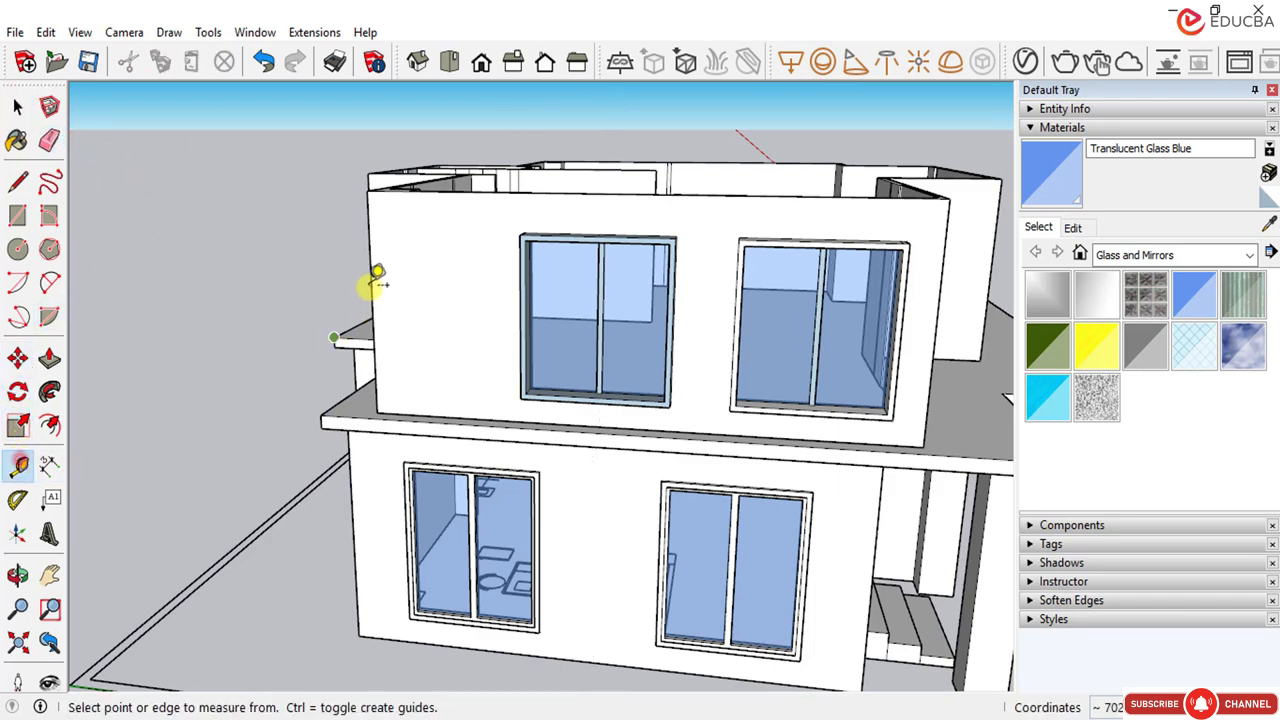
pyautogui.click(370, 278)
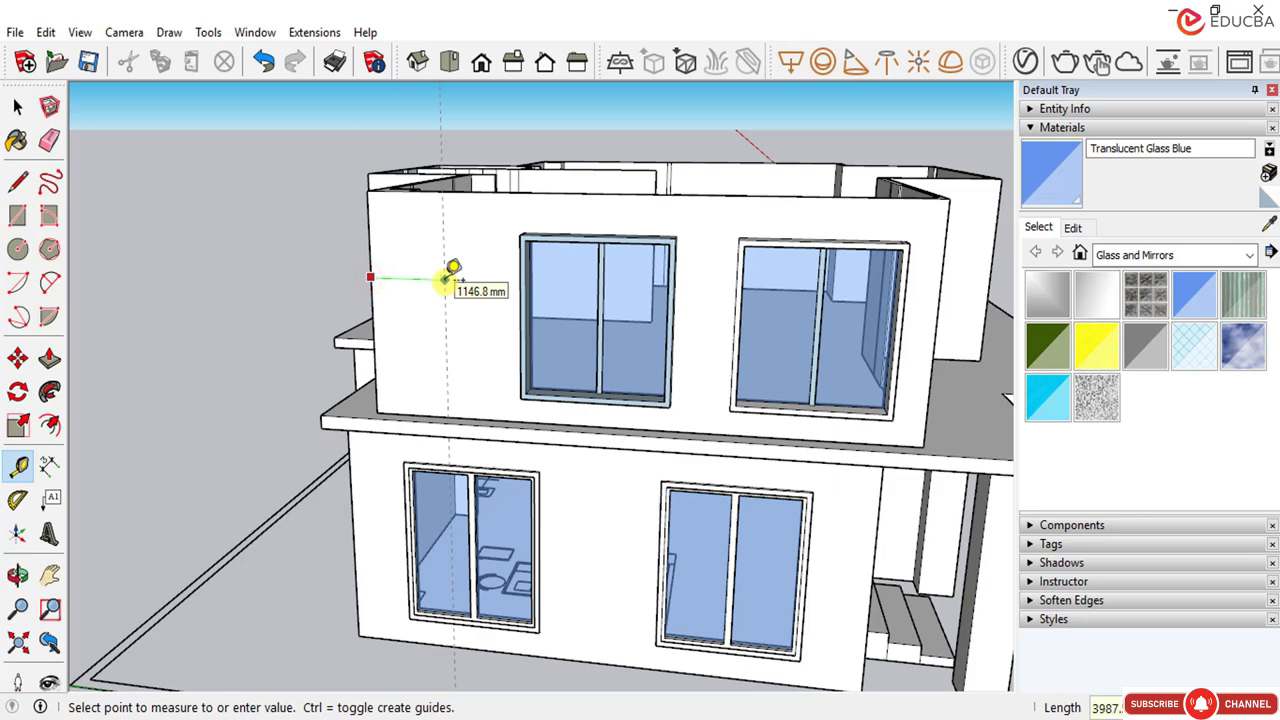
pyautogui.click(446, 278)
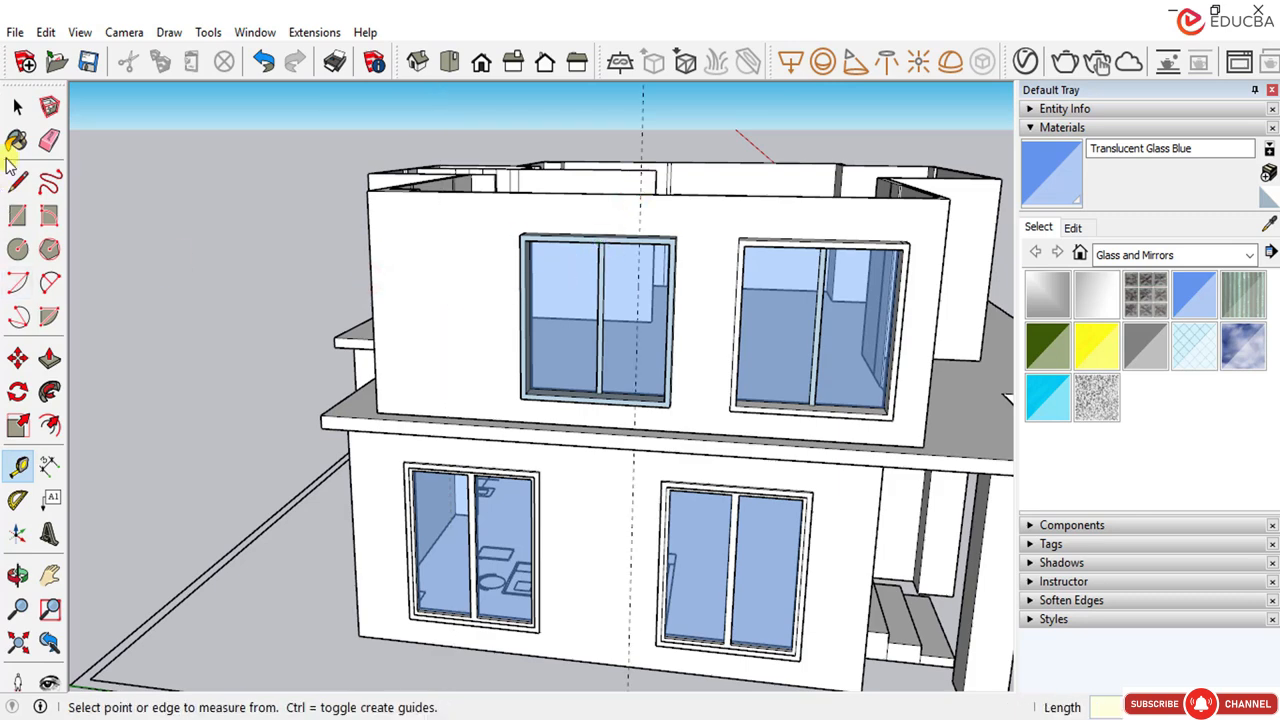
pyautogui.click(17, 107)
# Step: Draw two sloping edges from the side wall's top corners to an apex on the centre guide, about 1907 mm above the wall
pyautogui.moveTo(514, 206); pyautogui.dragTo(503, 243, button='middle')
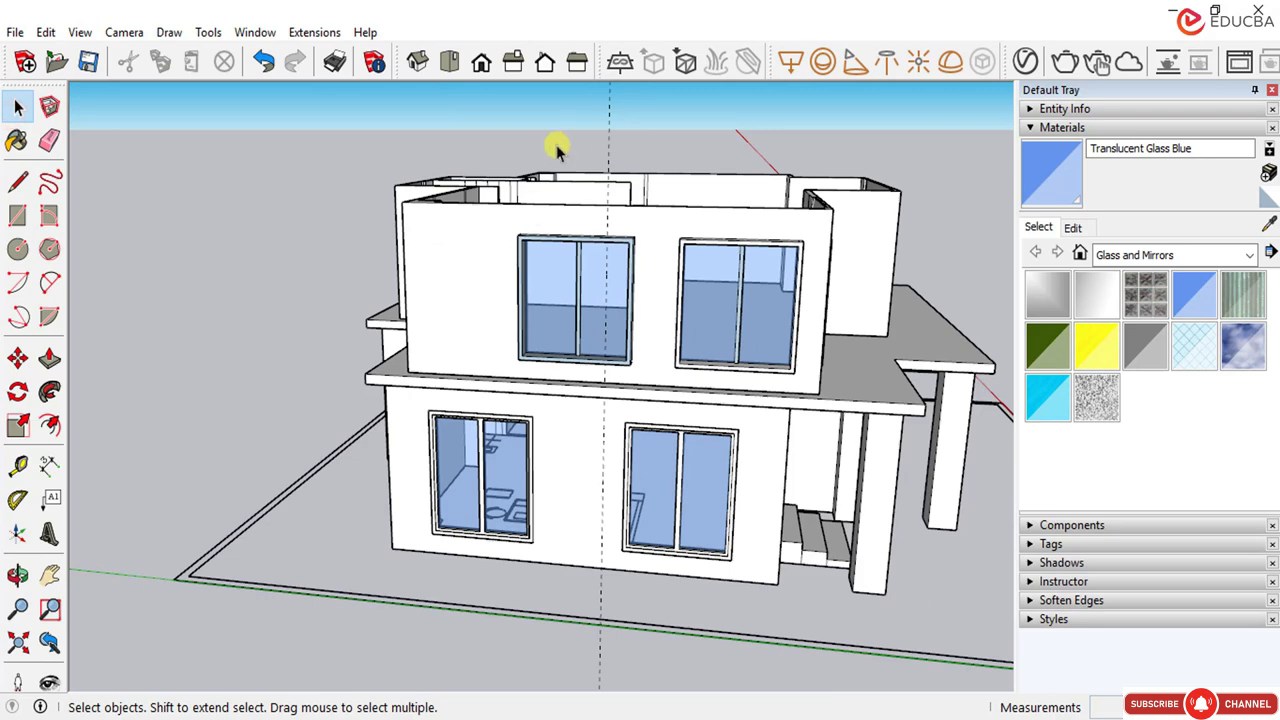
pyautogui.moveTo(557, 148); pyautogui.dragTo(517, 191, button='middle')
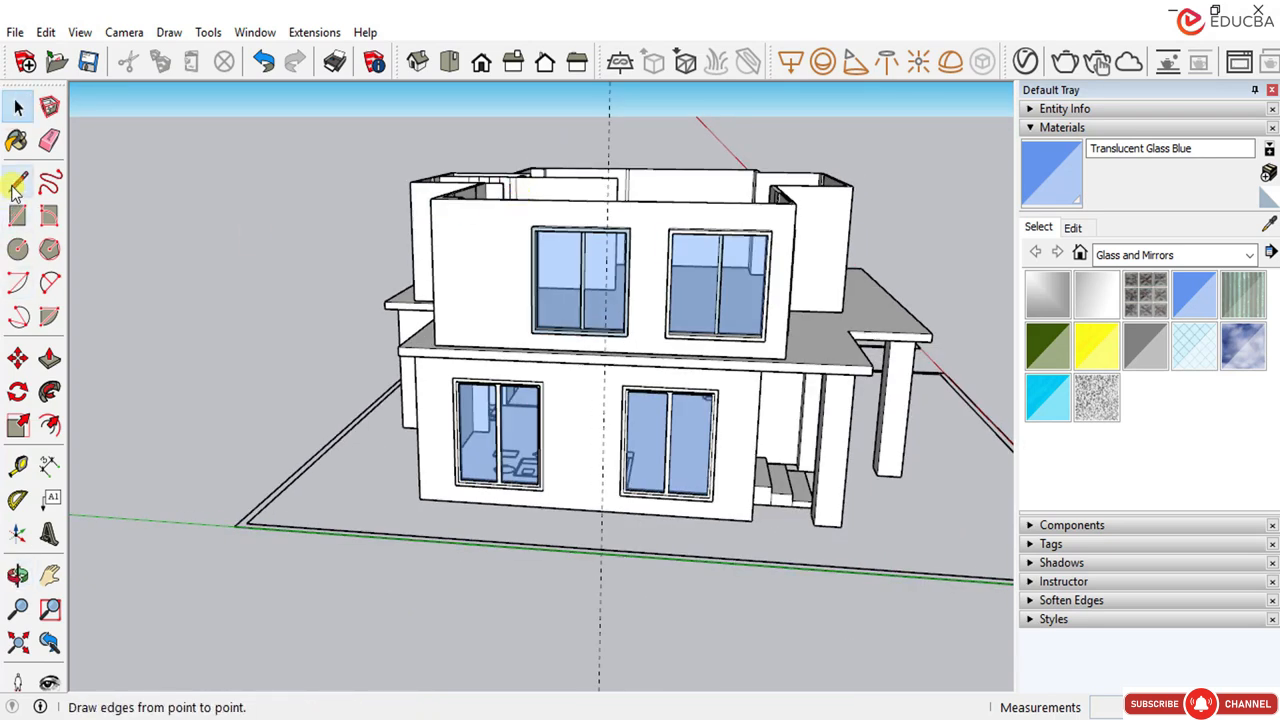
pyautogui.click(17, 183)
pyautogui.click(428, 196)
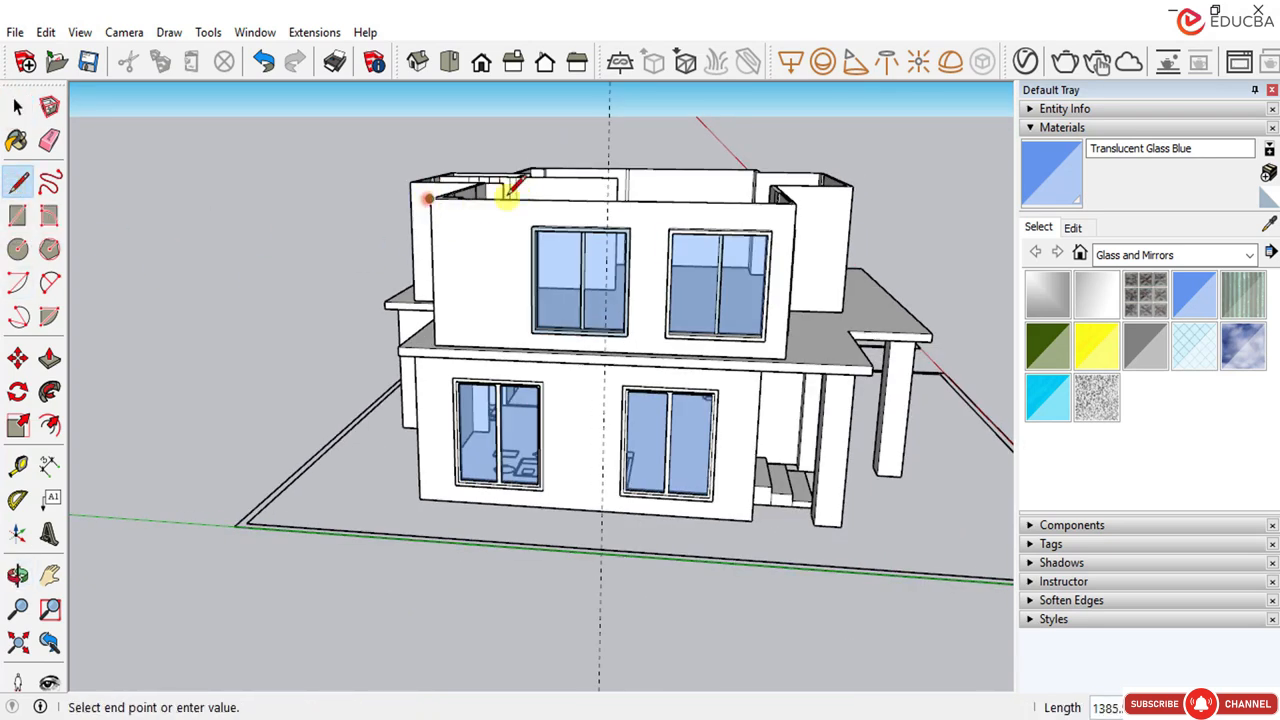
pyautogui.moveTo(500, 194); pyautogui.dragTo(557, 151, button='middle')
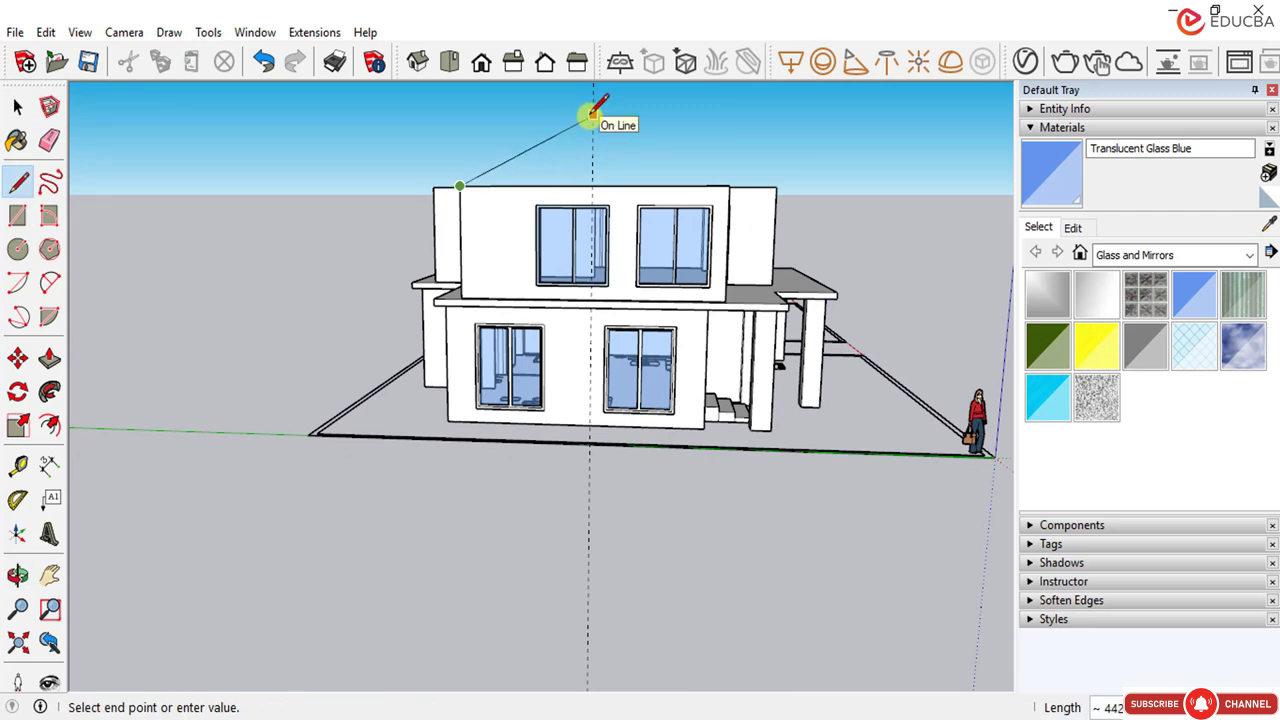
pyautogui.click(593, 115)
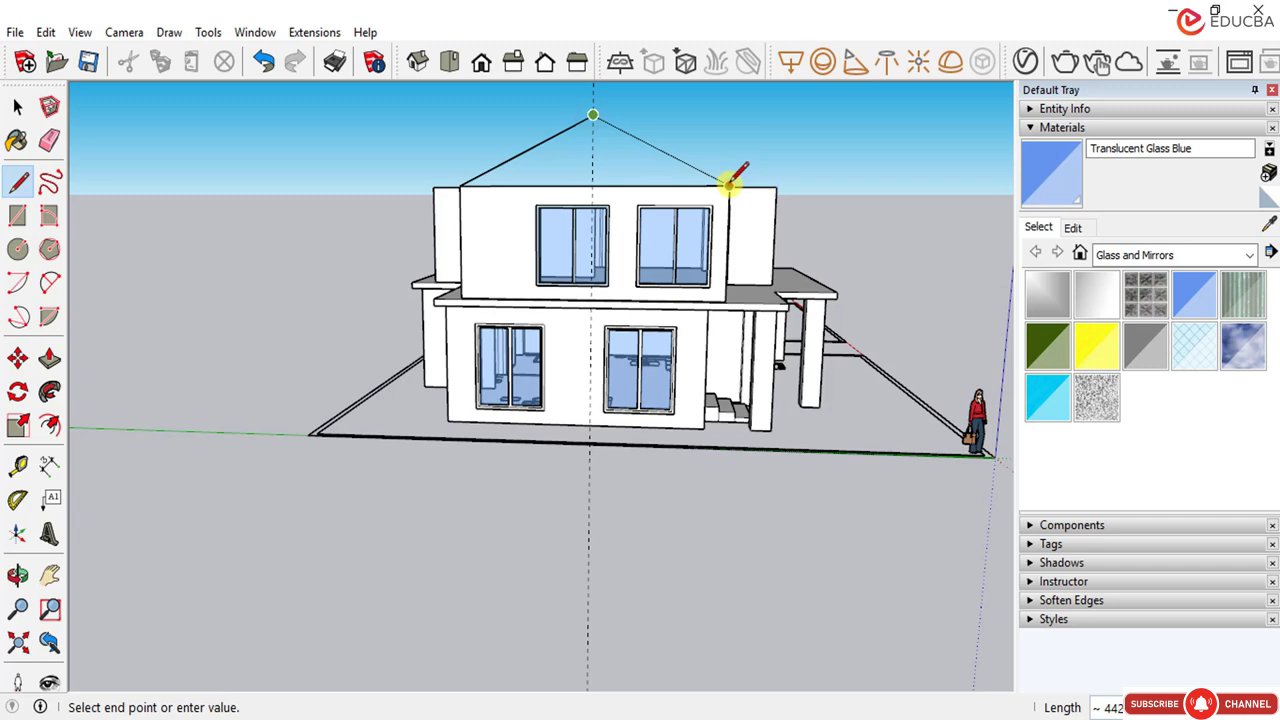
pyautogui.click(731, 184)
pyautogui.moveTo(643, 206); pyautogui.dragTo(480, 210, button='middle')
pyautogui.click(17, 107)
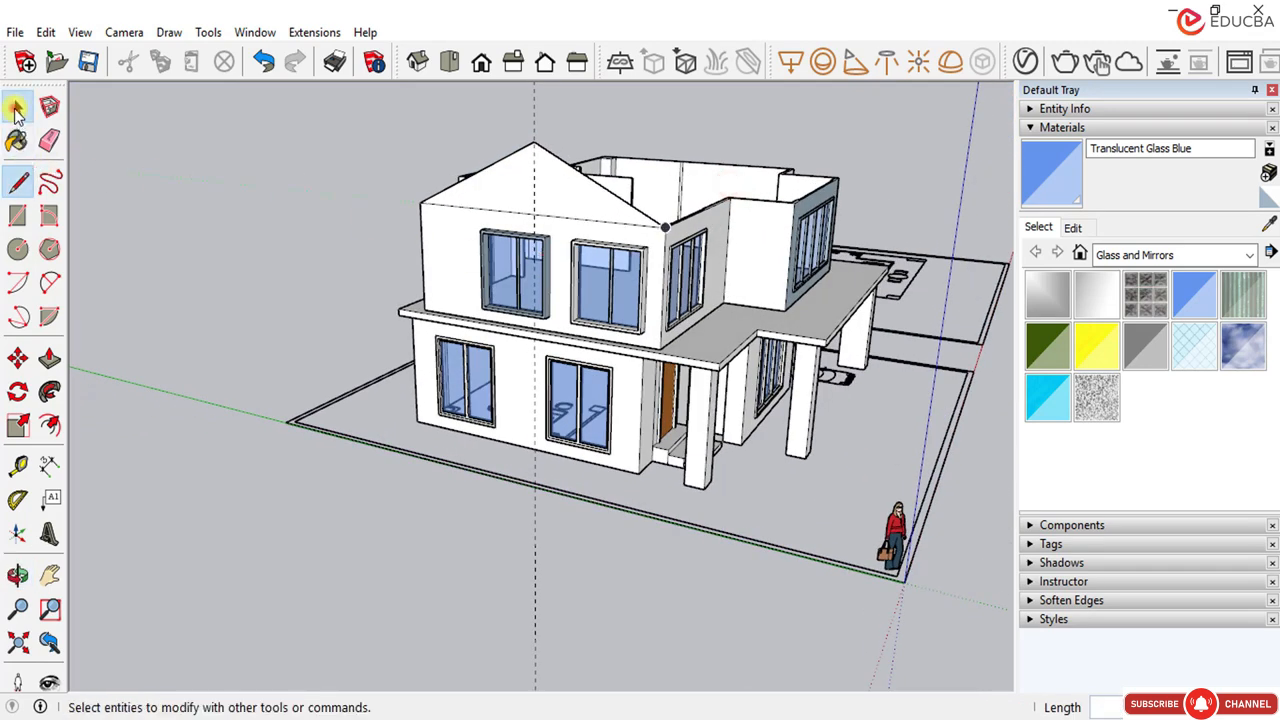
# Step: Measure the gable's height from its apex to the wall's top edge without placing a dimension
pyautogui.click(50, 467)
pyautogui.scroll(2, 510, 175)
pyautogui.click(544, 134)
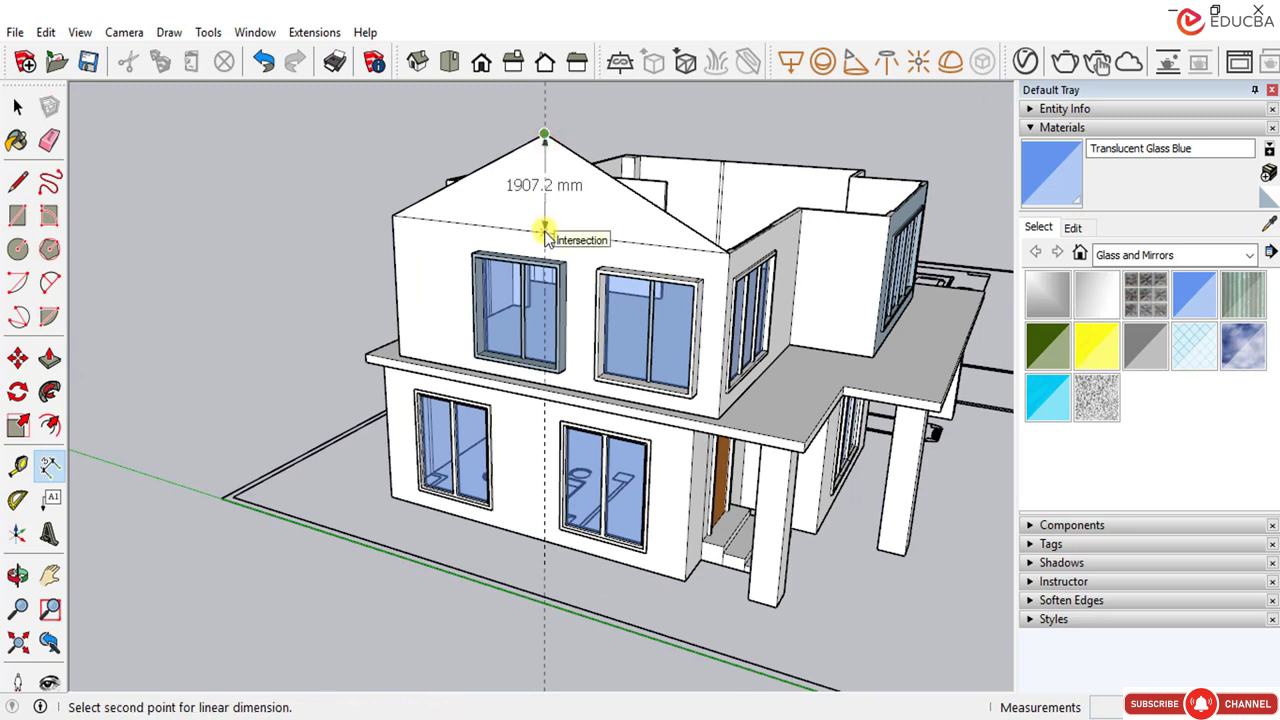
pyautogui.press('Escape')
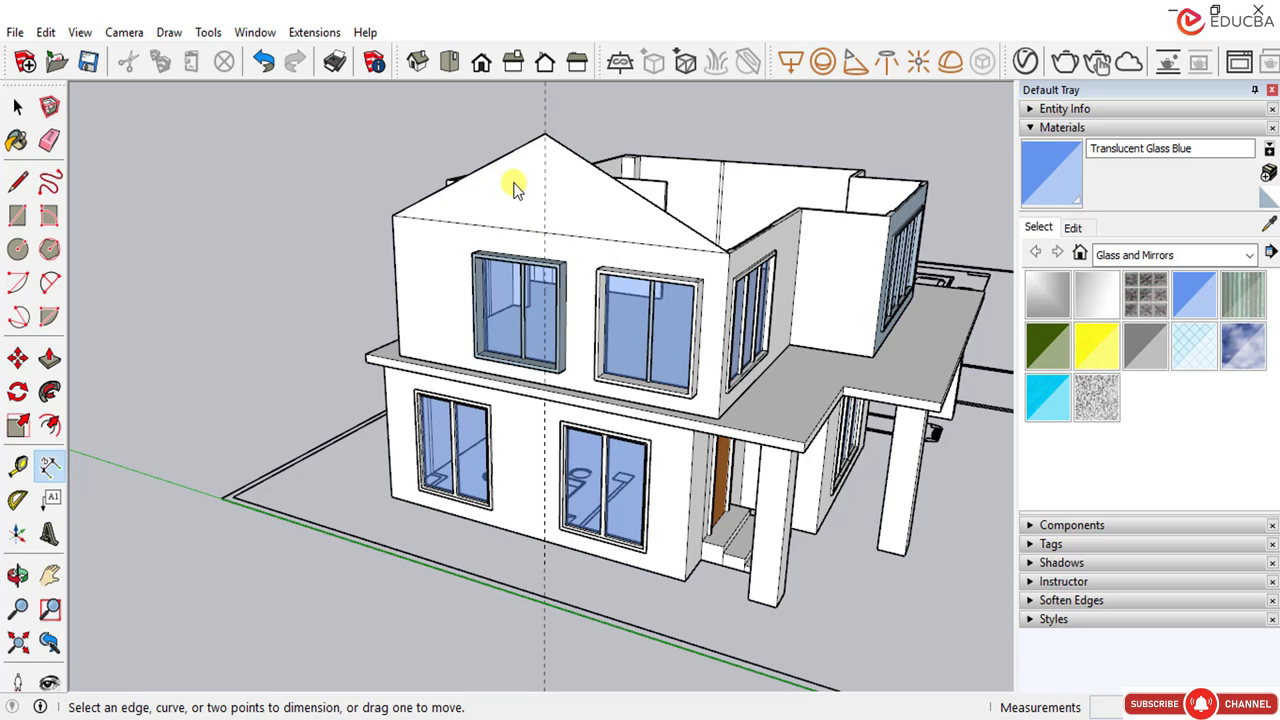
# Step: Undo the gable's second sloping edge and delete the remaining sloping edge
pyautogui.hotkey('ctrl', 'z')
pyautogui.click(532, 141)
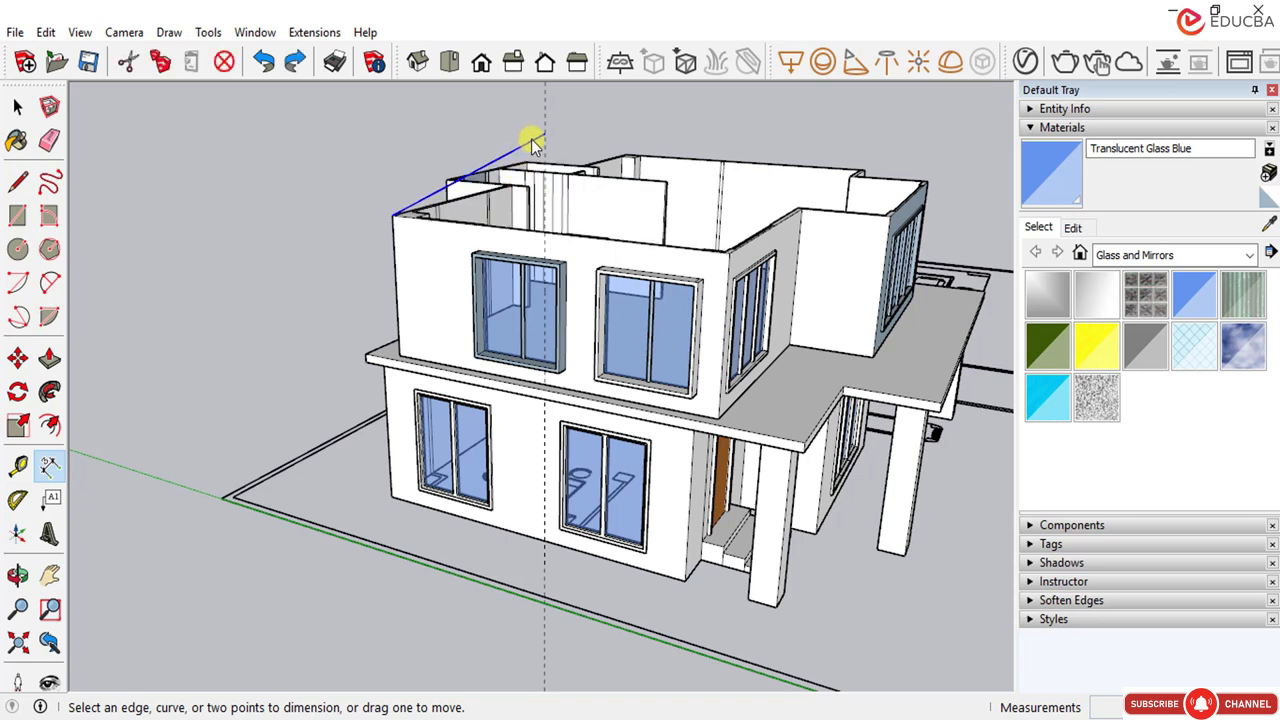
pyautogui.press('Escape')
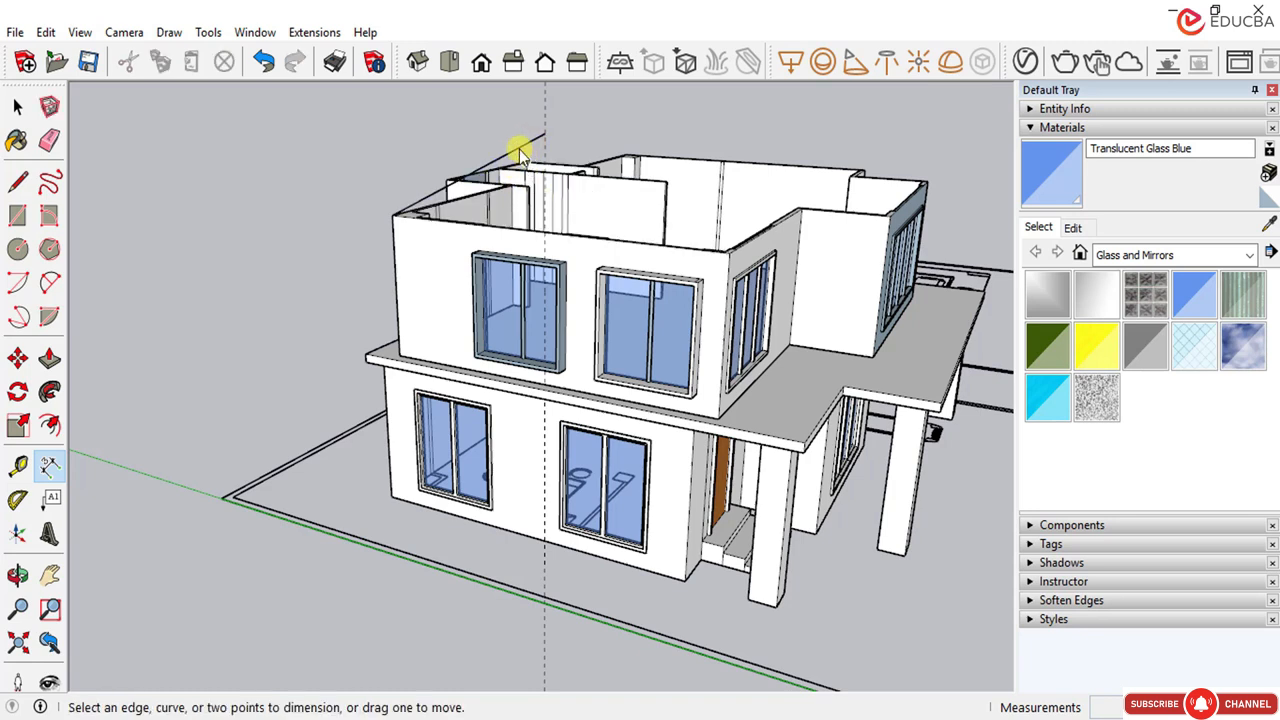
pyautogui.click(17, 107)
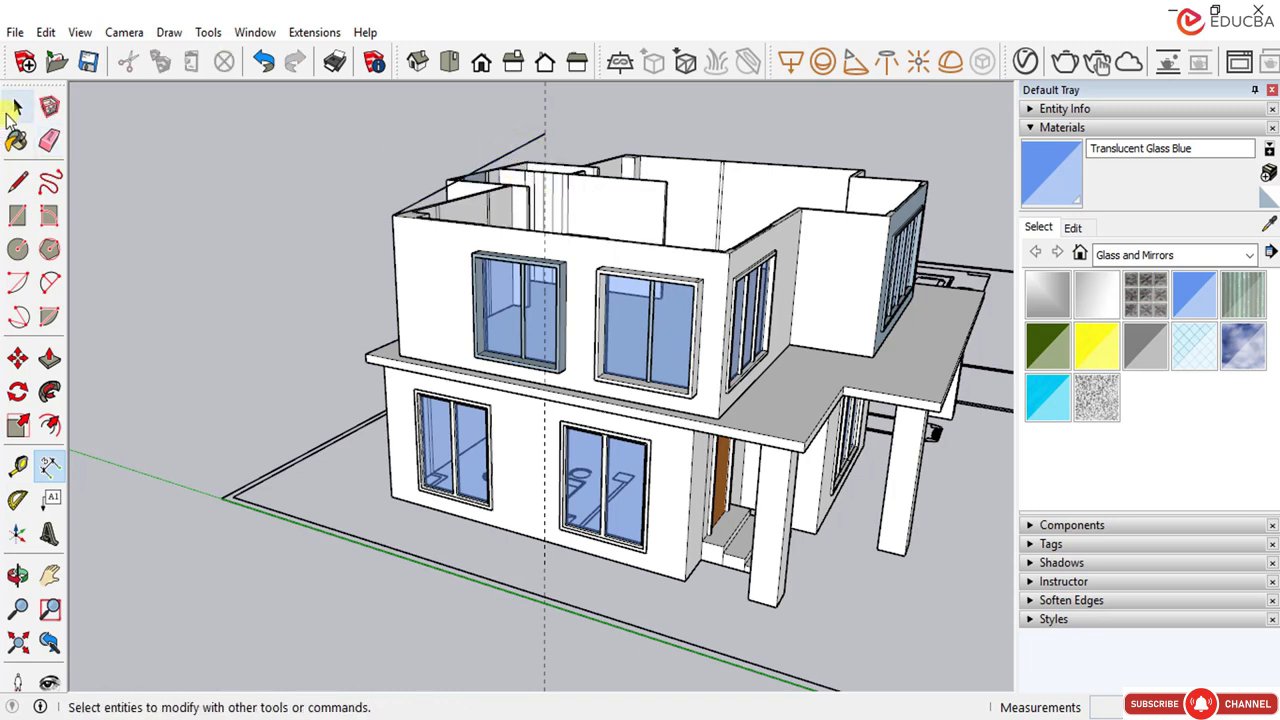
pyautogui.click(527, 146)
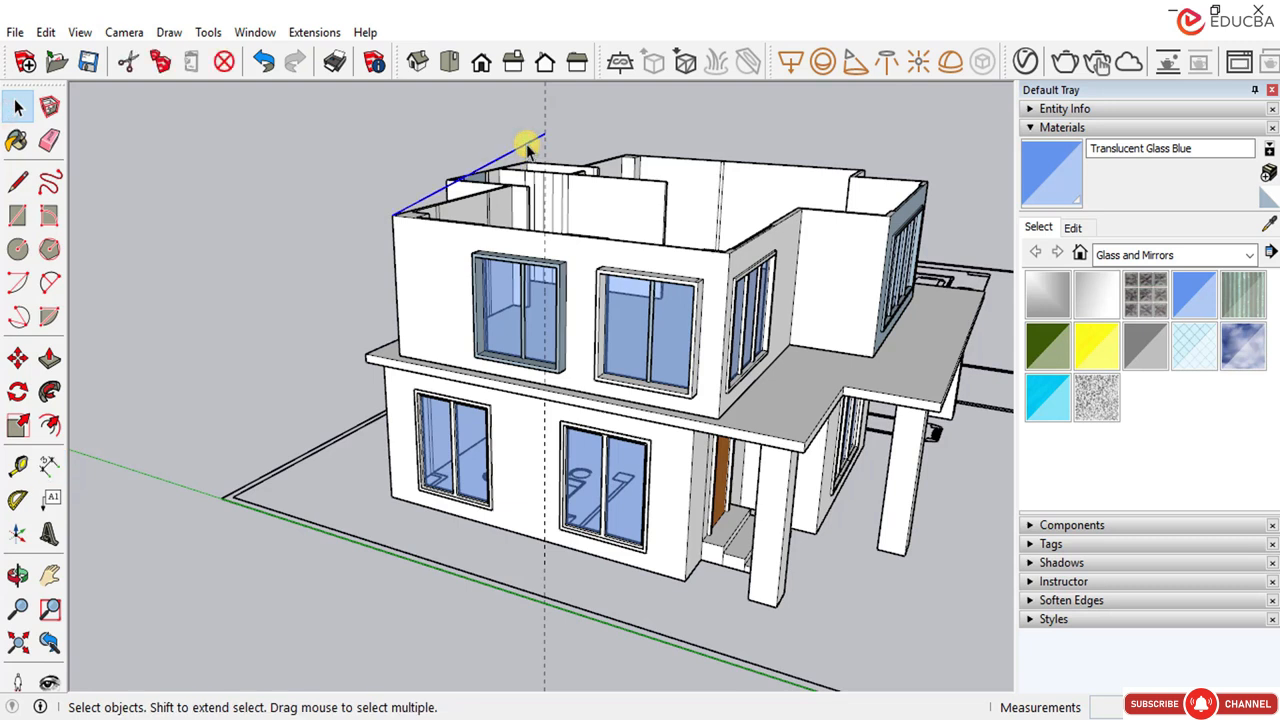
pyautogui.click(527, 138)
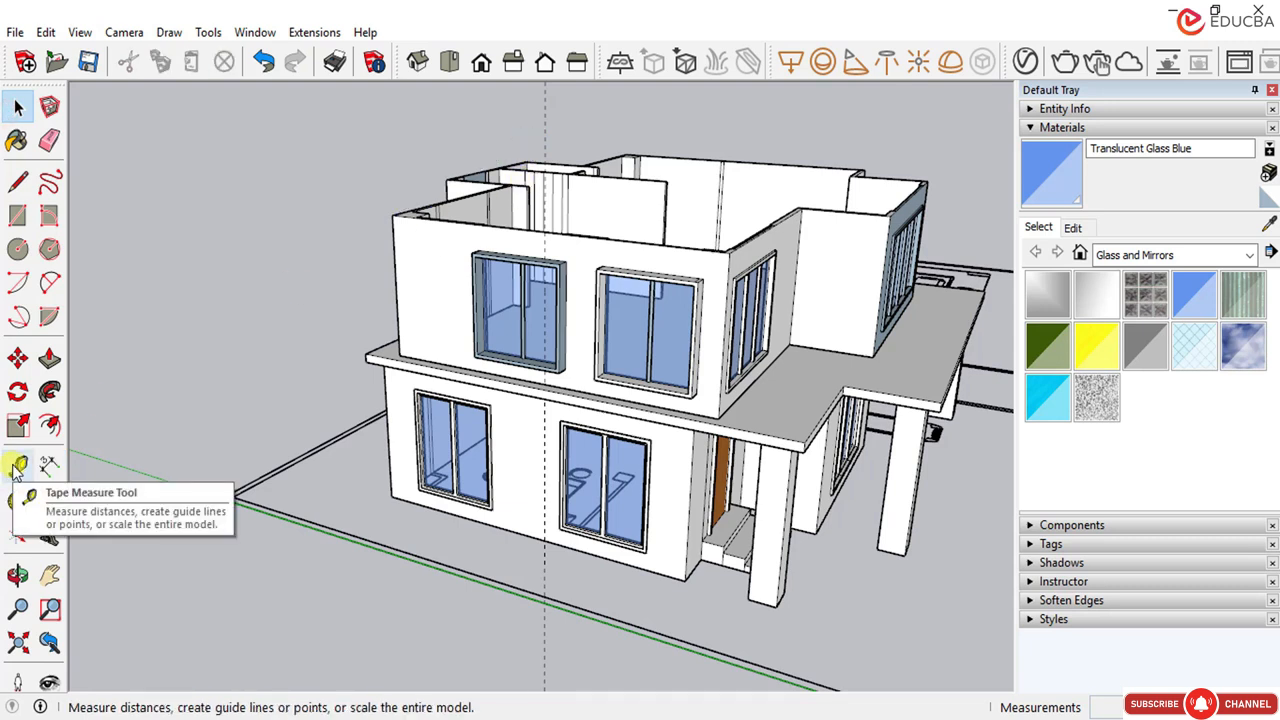
# Step: Place a horizontal guide above the side wall, parallel to its top edge
pyautogui.click(17, 466)
pyautogui.scroll(3, 466, 220)
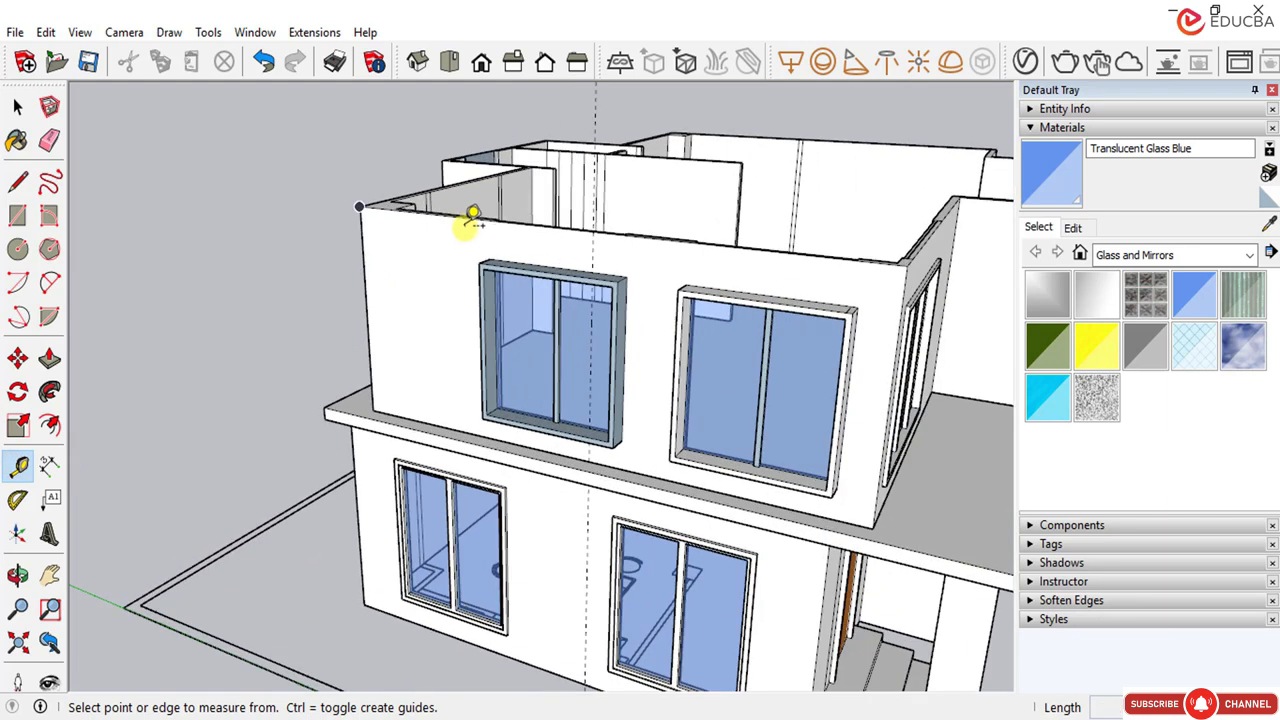
pyautogui.click(378, 207)
pyautogui.scroll(1, 386, 202)
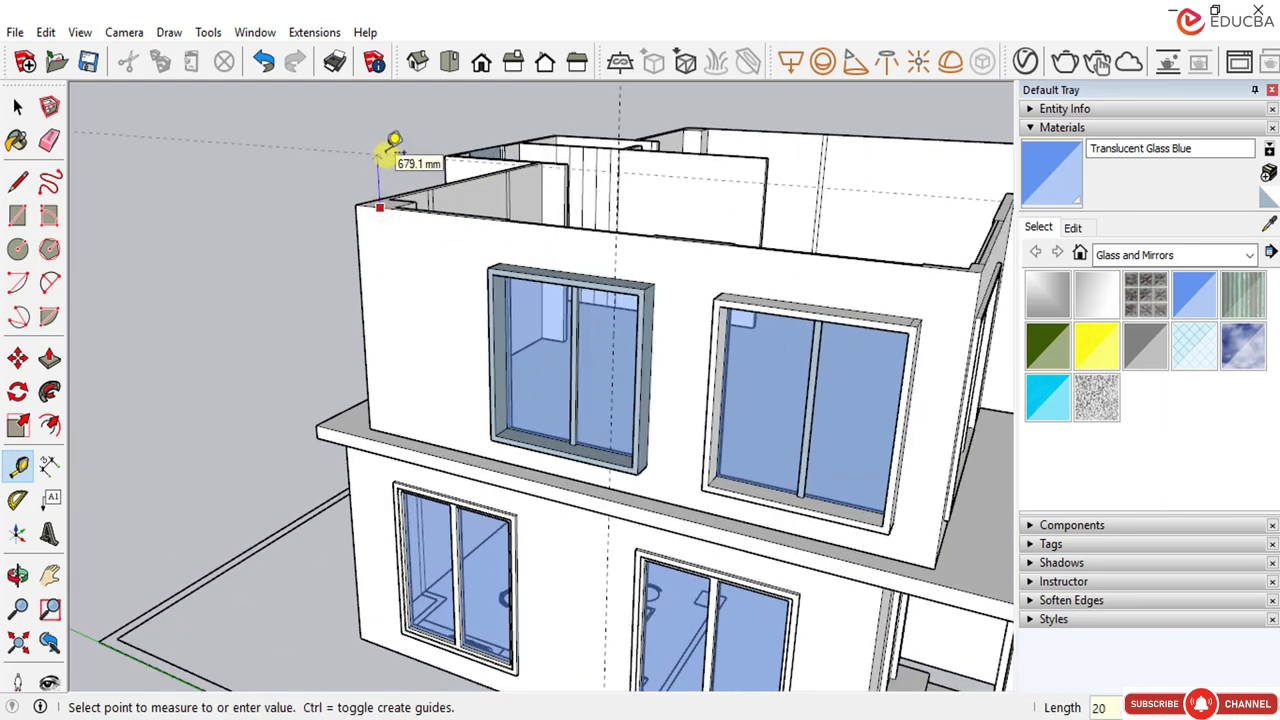
pyautogui.press('Return')
# Step: Place a horizontal guide 1500 mm above the side wall, parallel to its top edge
pyautogui.moveTo(420, 275); pyautogui.dragTo(486, 240, button='middle')
pyautogui.scroll(3, 480, 200)
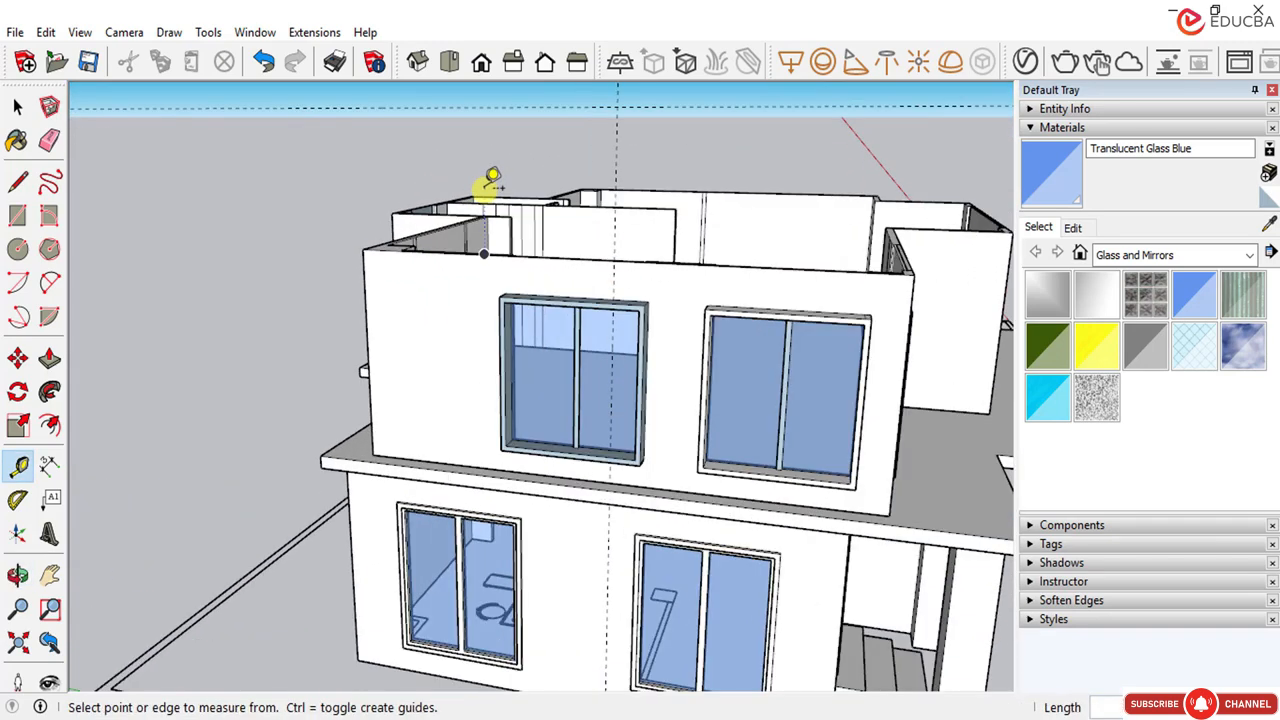
pyautogui.scroll(-2, 455, 255)
pyautogui.scroll(5, 449, 250)
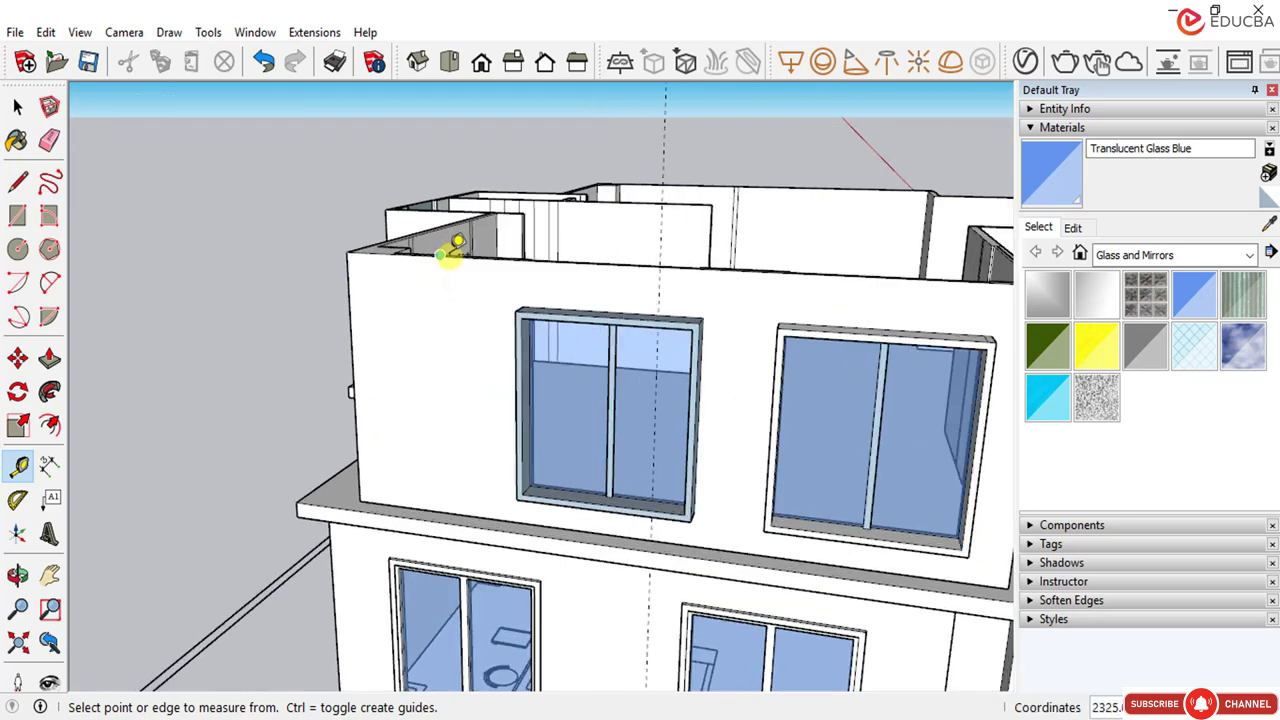
pyautogui.scroll(-4, 400, 320)
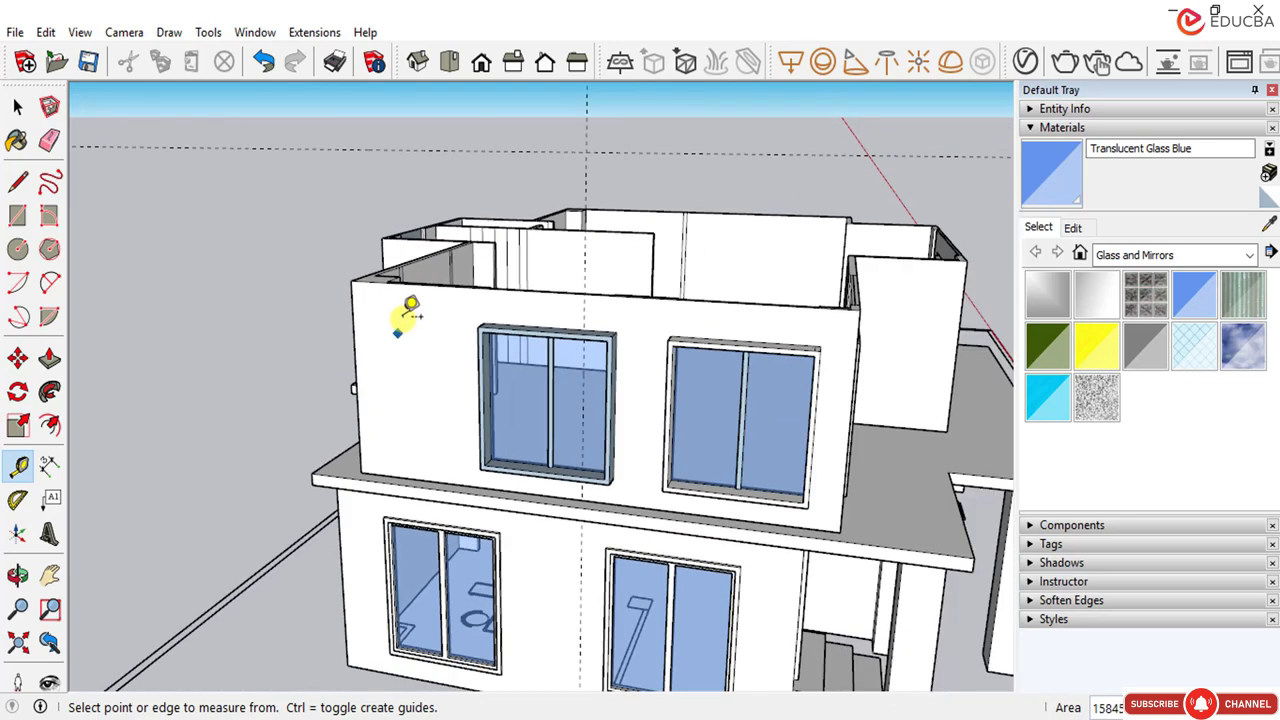
pyautogui.scroll(3, 470, 289)
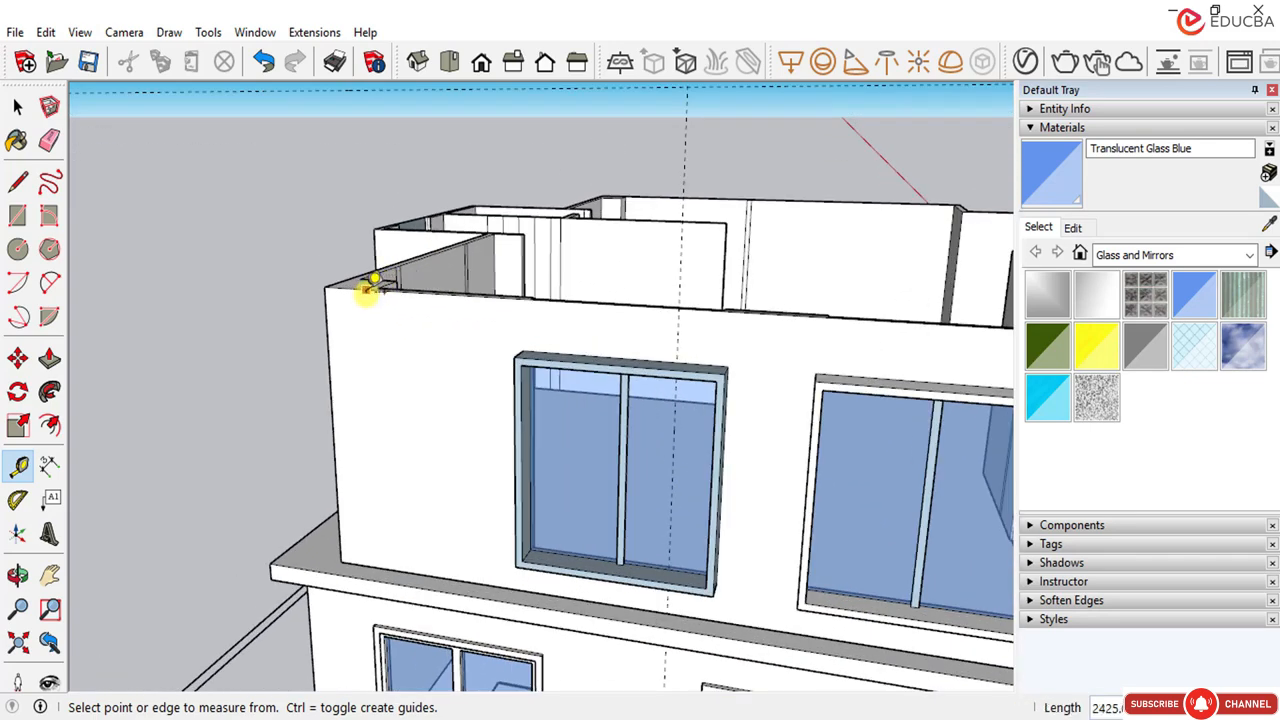
pyautogui.click(366, 289)
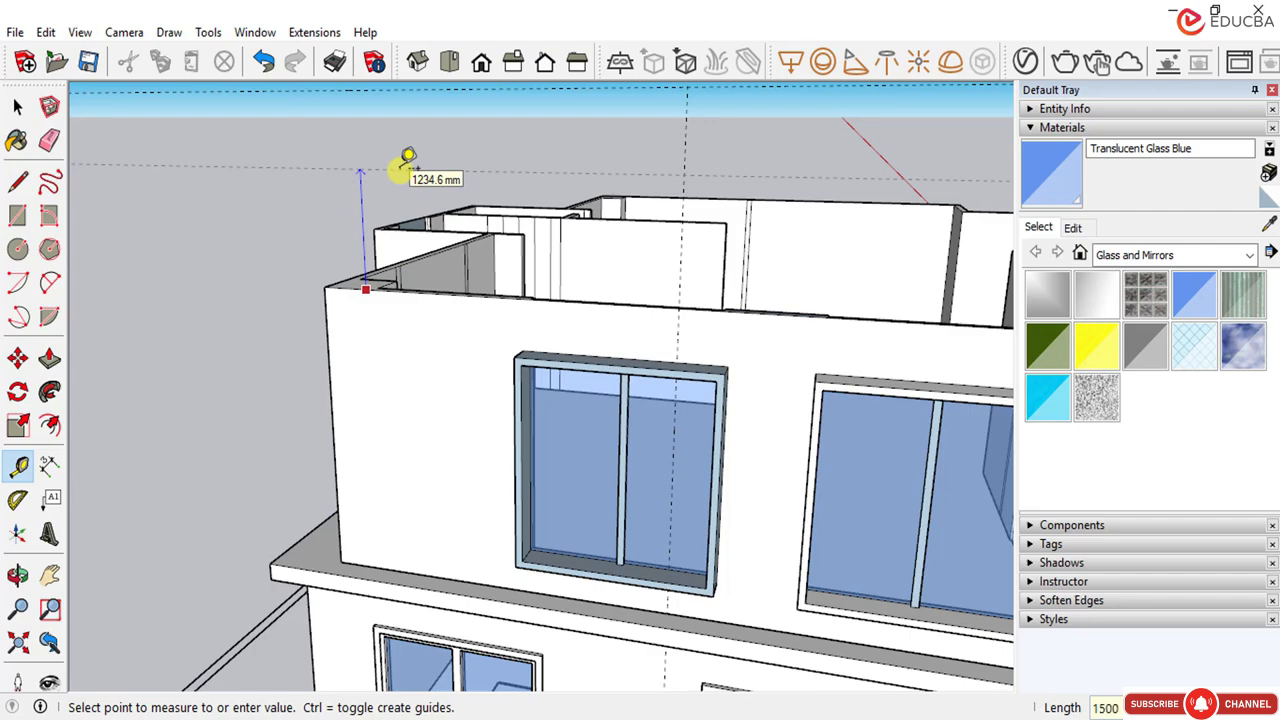
pyautogui.click(408, 158)
# Step: Delete the higher of the two horizontal guides above the side wall
pyautogui.scroll(-5, 420, 168)
pyautogui.moveTo(420, 123); pyautogui.dragTo(430, 150, button='middle')
pyautogui.click(17, 106)
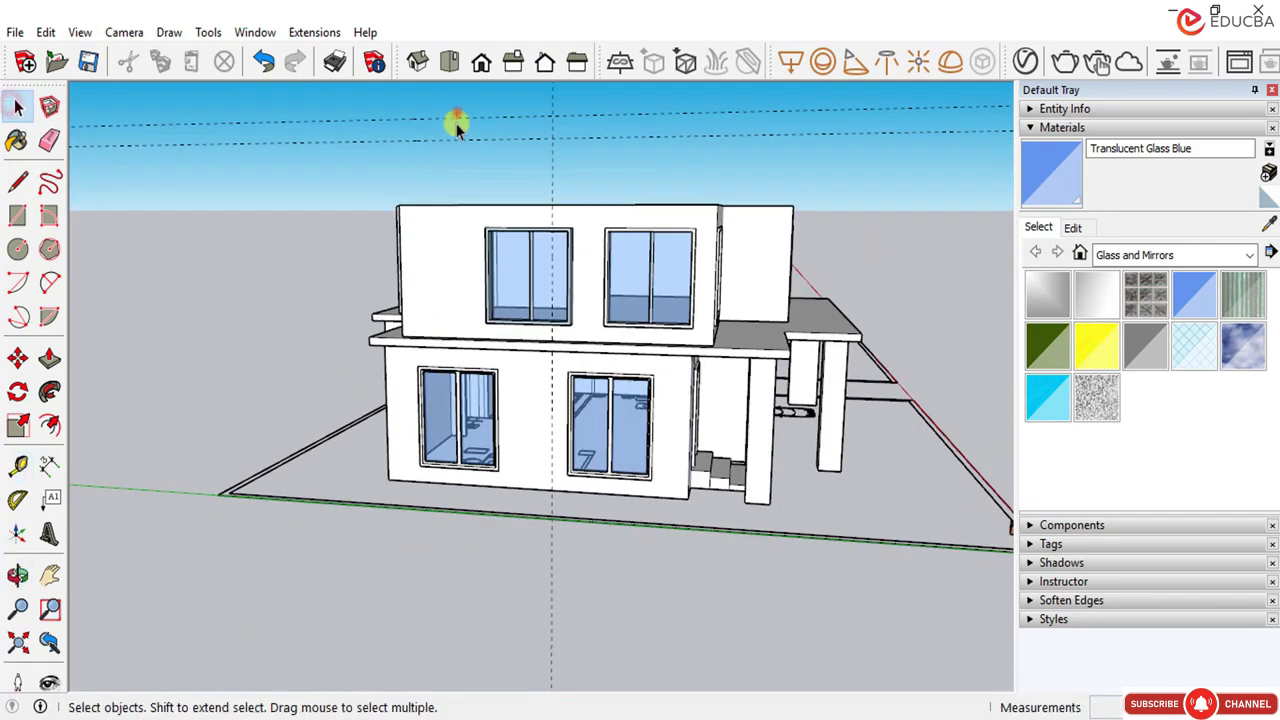
# Step: Draw two sloping edges from the side wall's top corners to the intersection of the centre guide and the horizontal guide
pyautogui.click(18, 242)
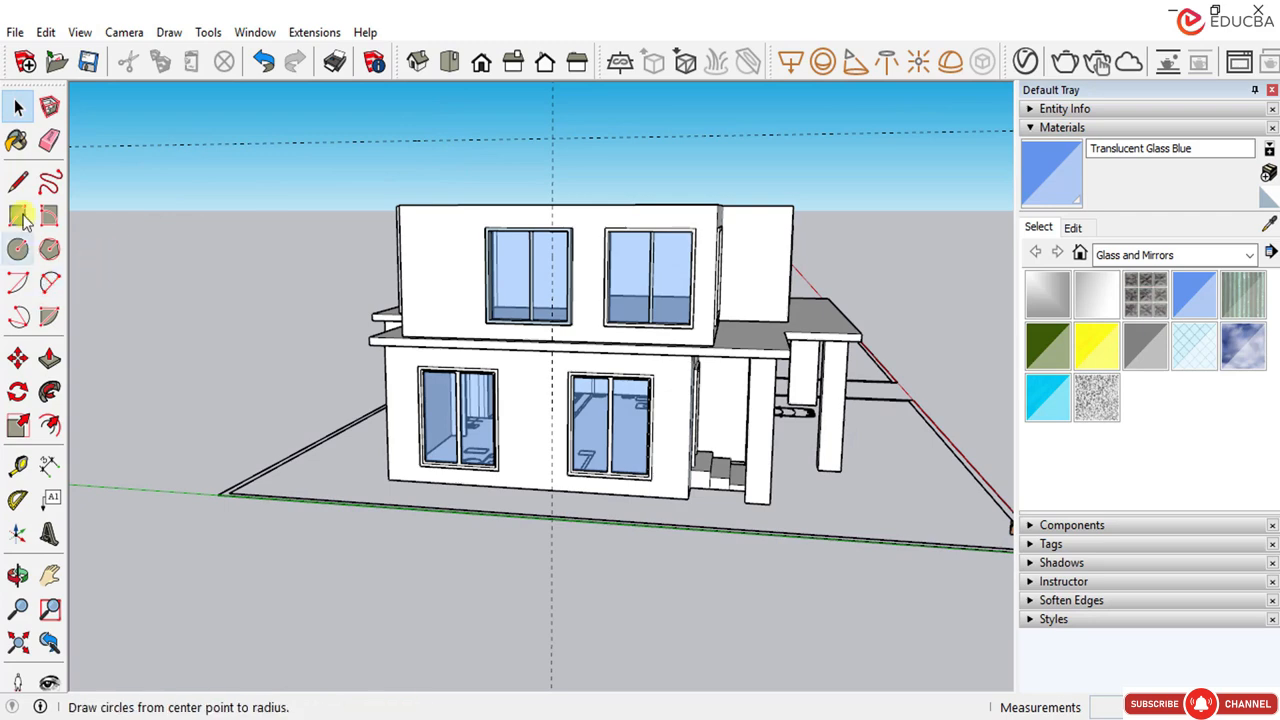
pyautogui.click(17, 181)
pyautogui.moveTo(406, 214)
pyautogui.mouseDown(button='middle')
pyautogui.moveTo(390, 220)
pyautogui.moveTo(389, 206)
pyautogui.mouseUp(button='middle')
pyautogui.click(389, 206)
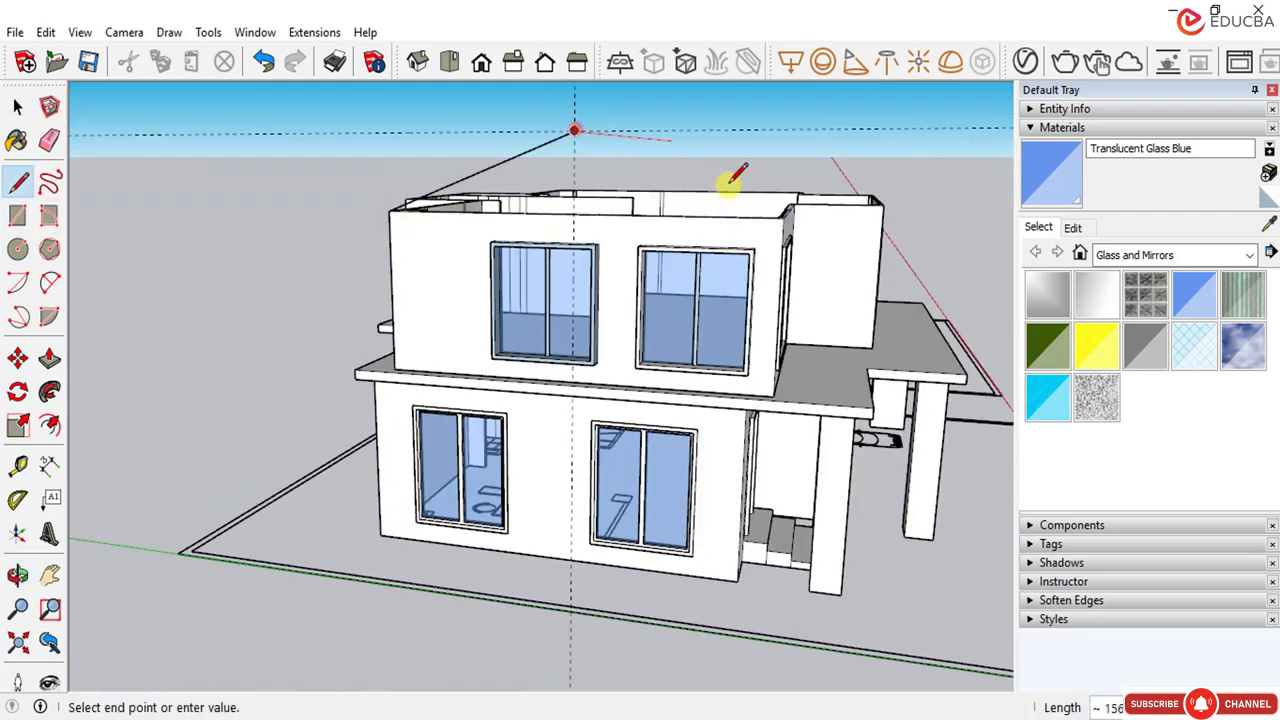
pyautogui.click(787, 214)
pyautogui.scroll(10, 765, 229)
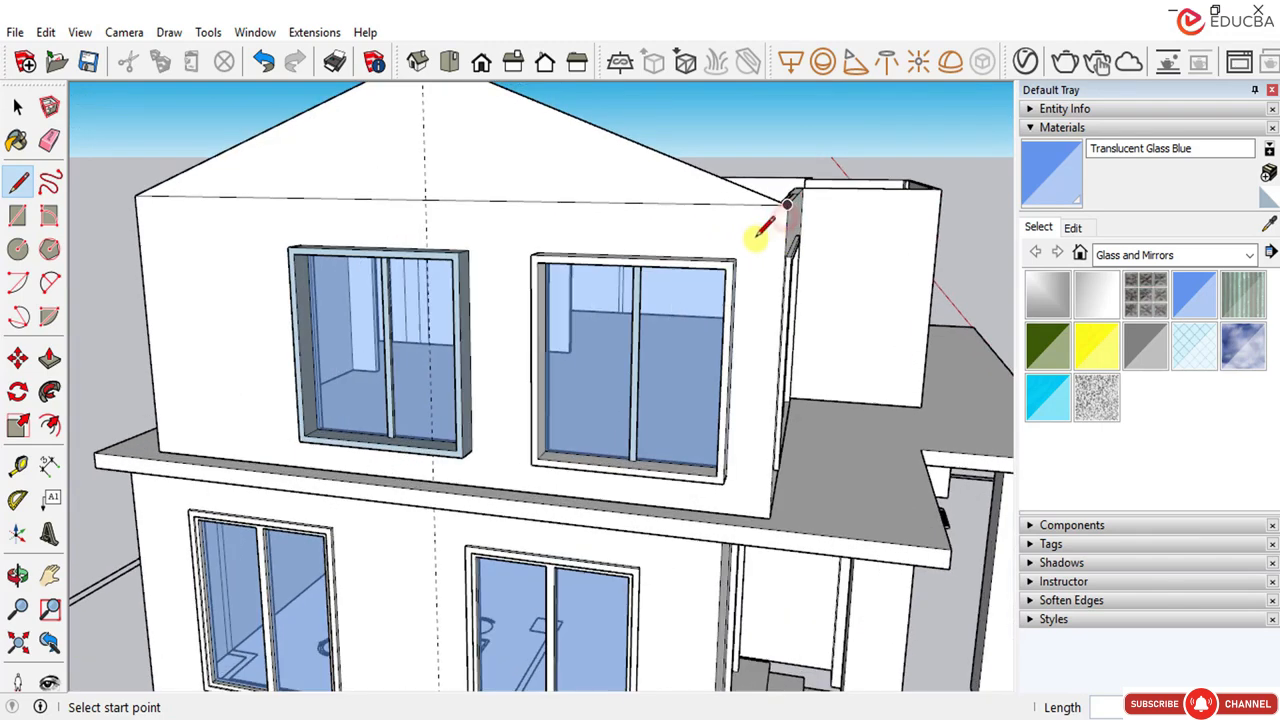
pyautogui.scroll(-8, 651, 297)
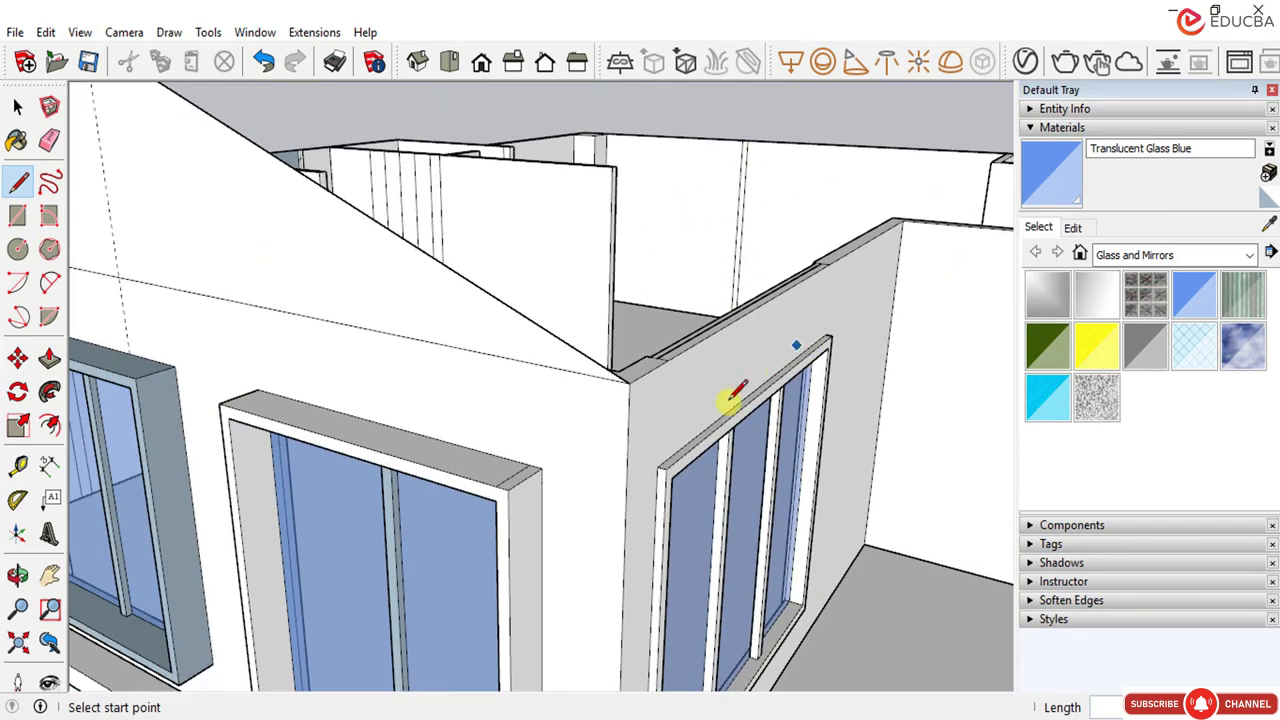
pyautogui.moveTo(606, 394); pyautogui.dragTo(380, 300, button='middle')
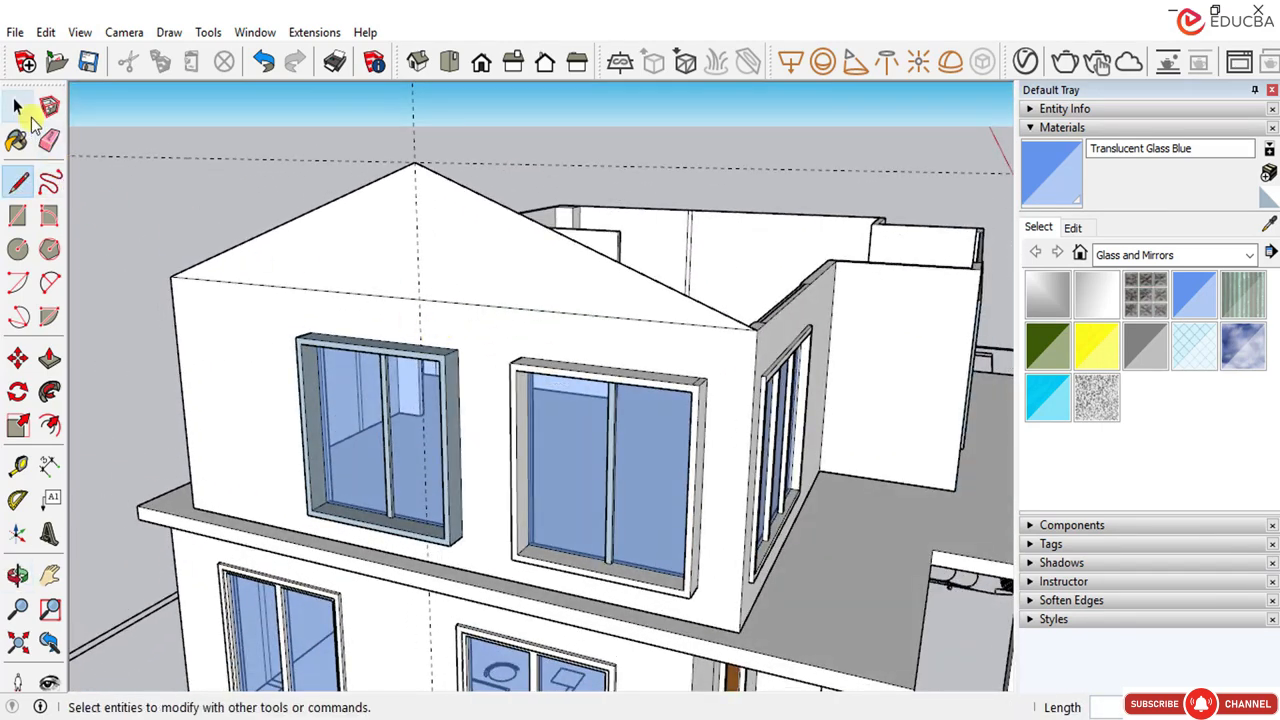
# Step: Erase the horizontal guide and the vertical centre guide at the gable
pyautogui.click(20, 110)
pyautogui.click(49, 140)
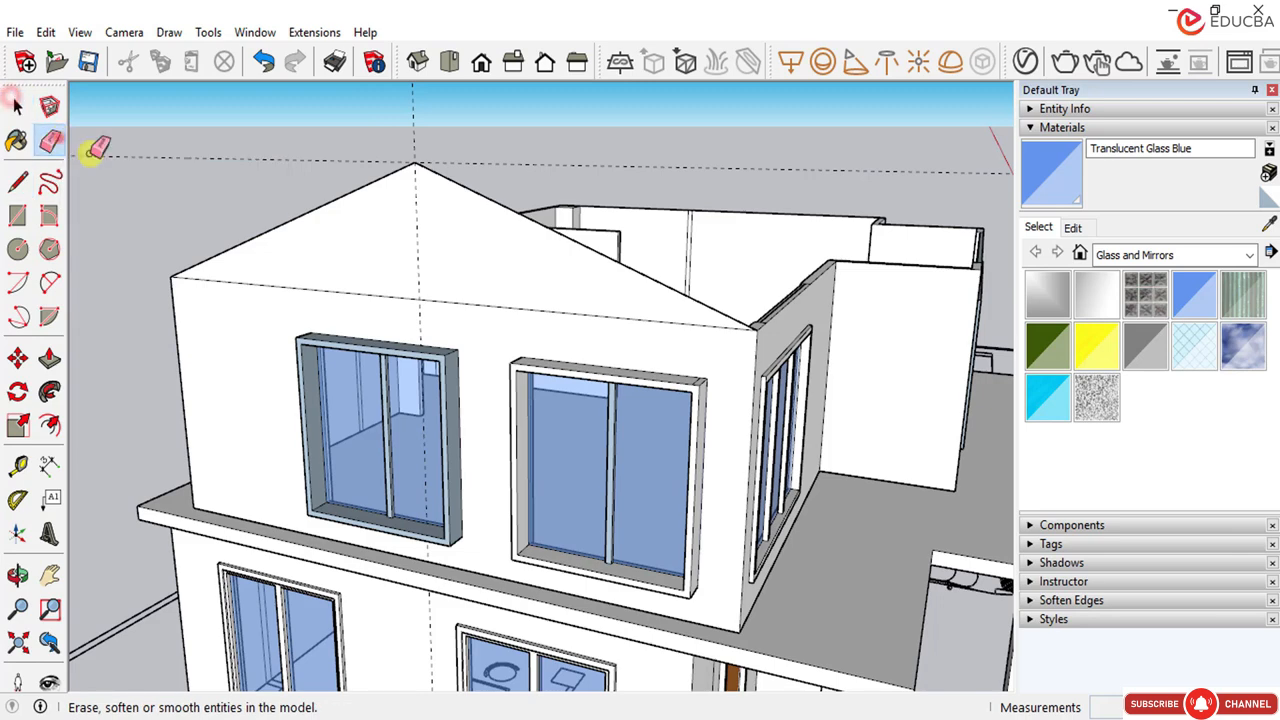
pyautogui.click(312, 155)
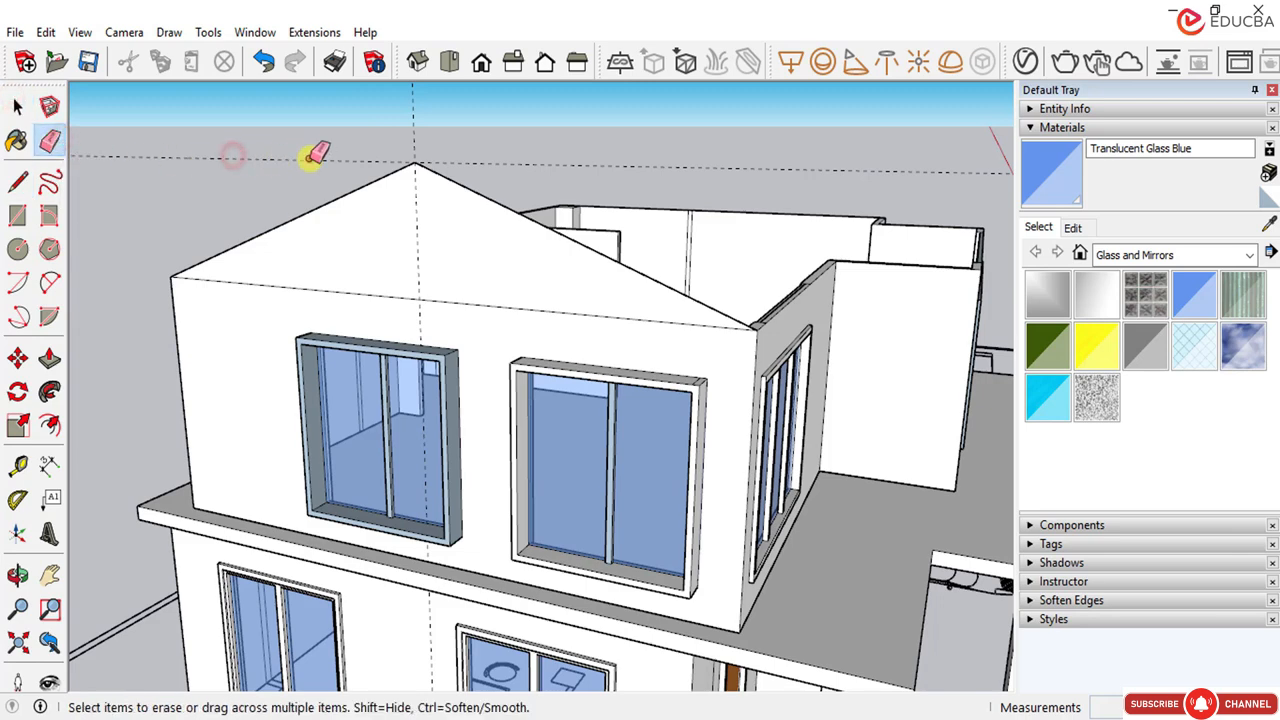
pyautogui.click(413, 126)
pyautogui.moveTo(425, 183); pyautogui.dragTo(380, 250, button='middle')
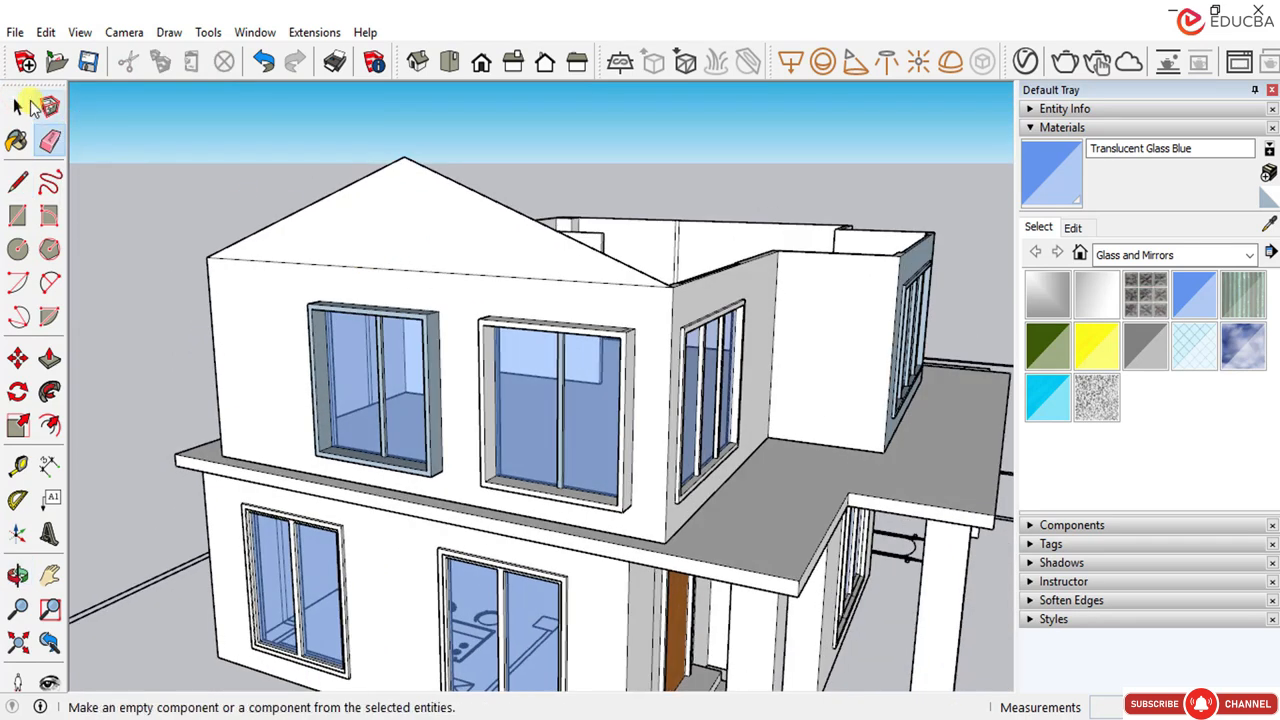
# Step: Offset the triangular gable face outward by 200 mm
pyautogui.click(19, 106)
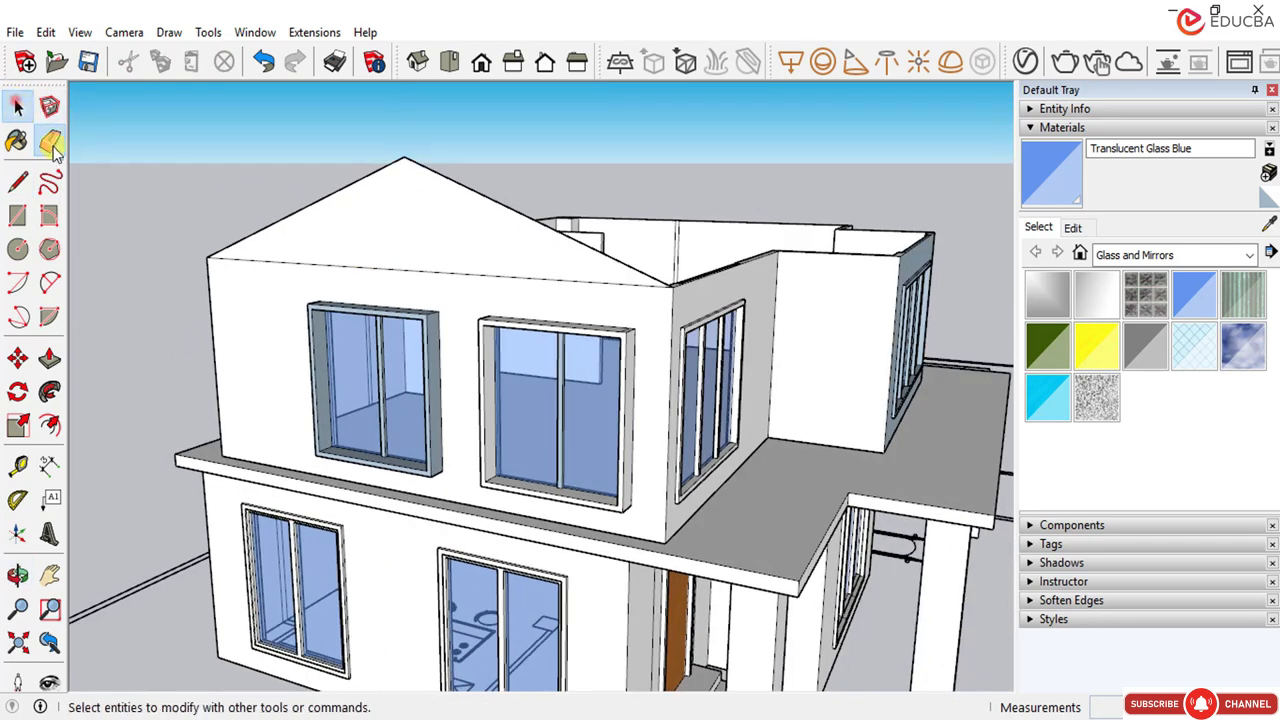
pyautogui.click(49, 425)
pyautogui.click(286, 220)
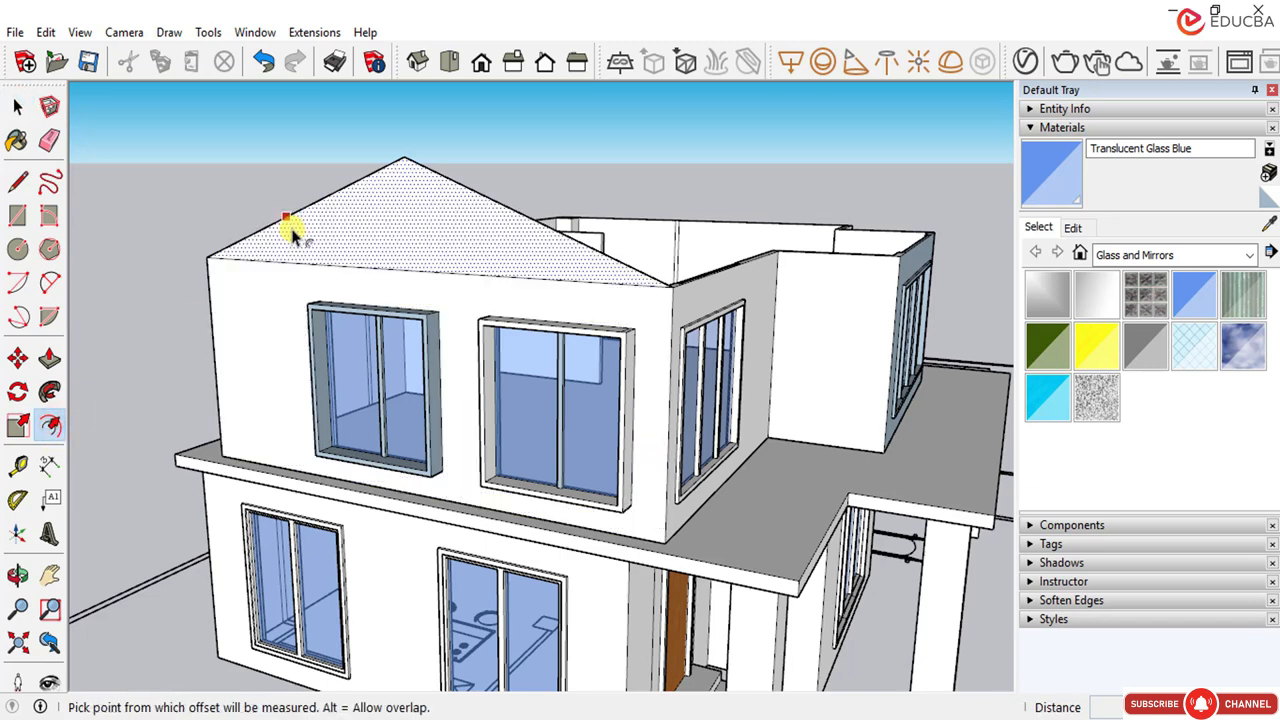
pyautogui.click(287, 215)
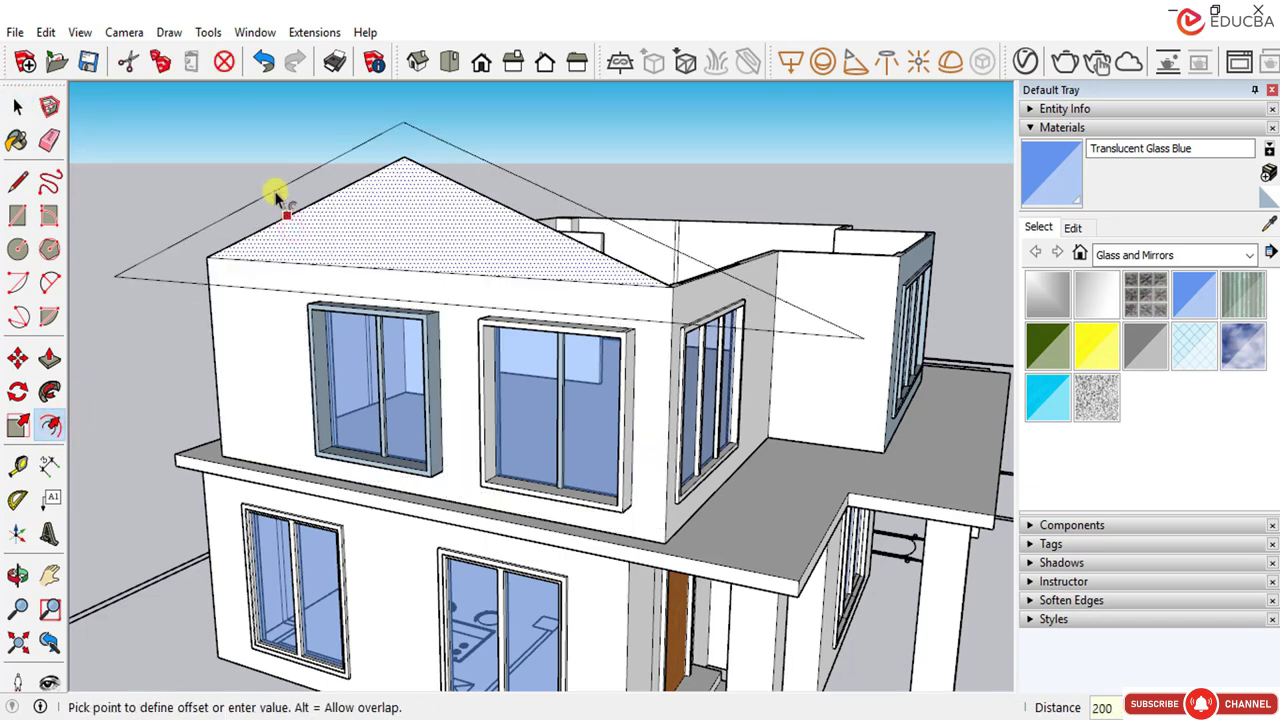
pyautogui.press('Escape')
# Step: Extrude the offset roof profile with Push/Pull about 7173 mm across the upper floor behind the front wall
pyautogui.moveTo(457, 243); pyautogui.dragTo(198, 240, button='middle')
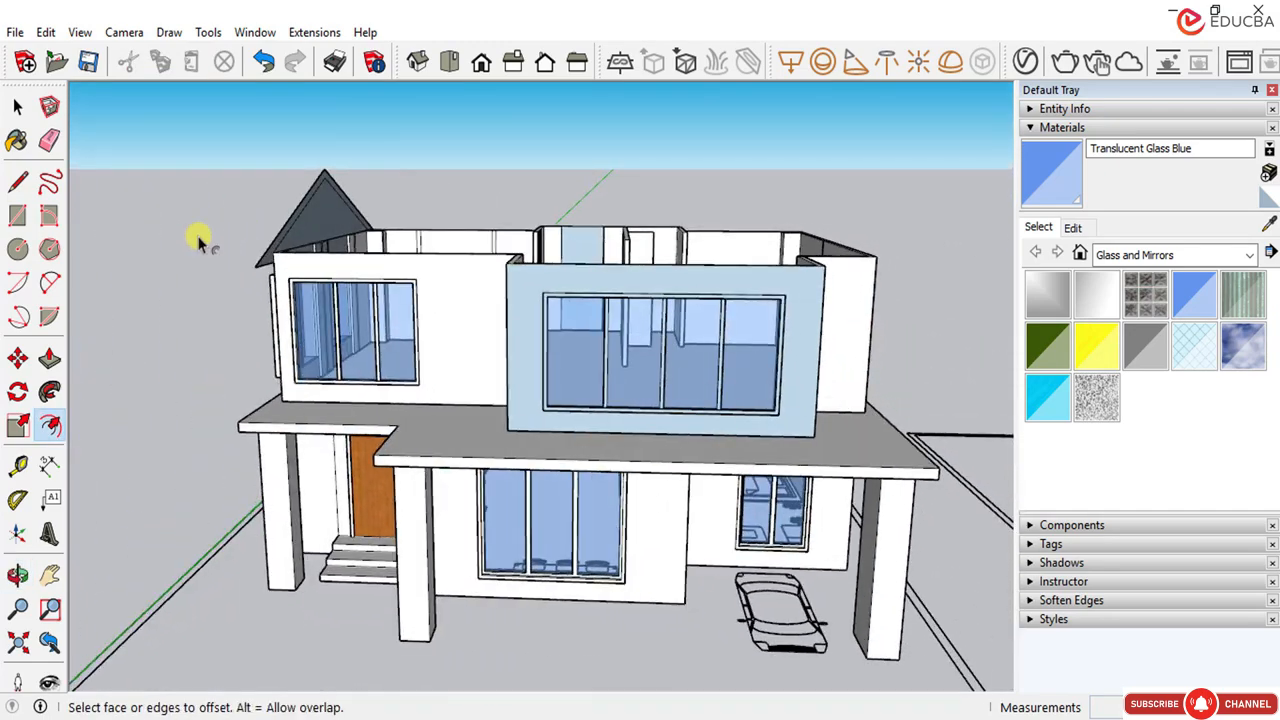
pyautogui.click(17, 106)
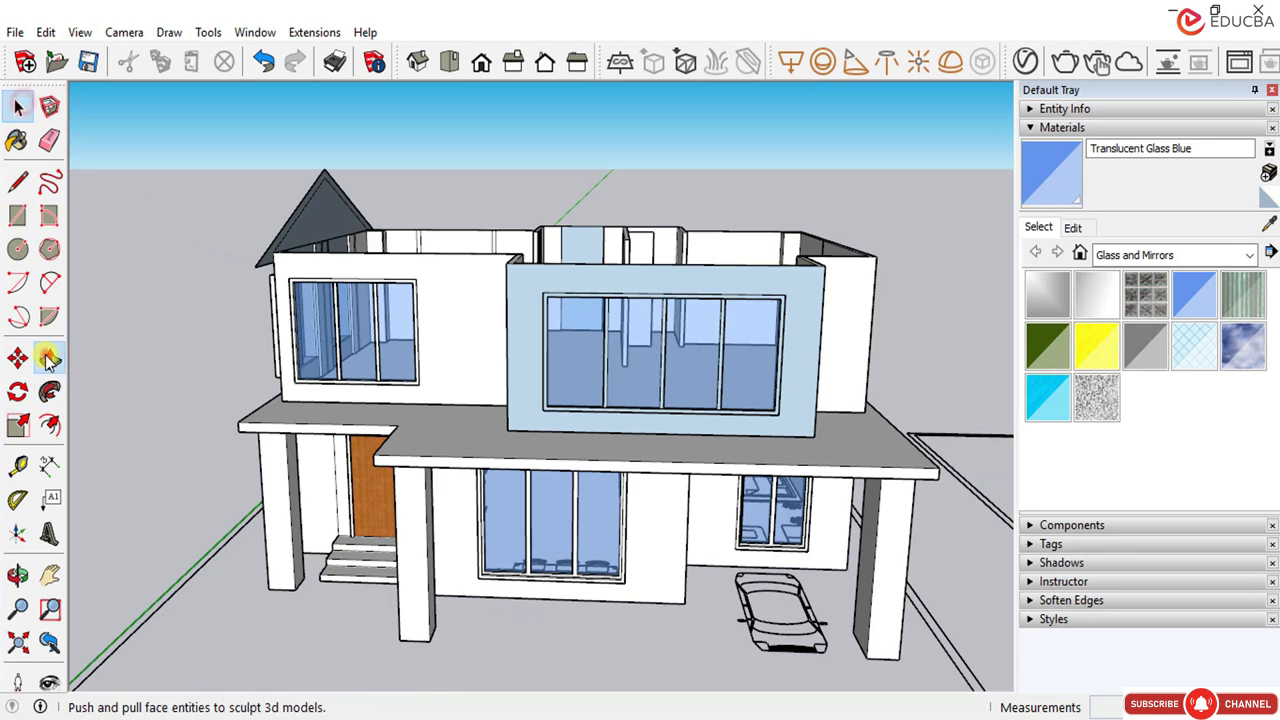
pyautogui.click(49, 359)
pyautogui.scroll(4, 263, 268)
pyautogui.click(252, 270)
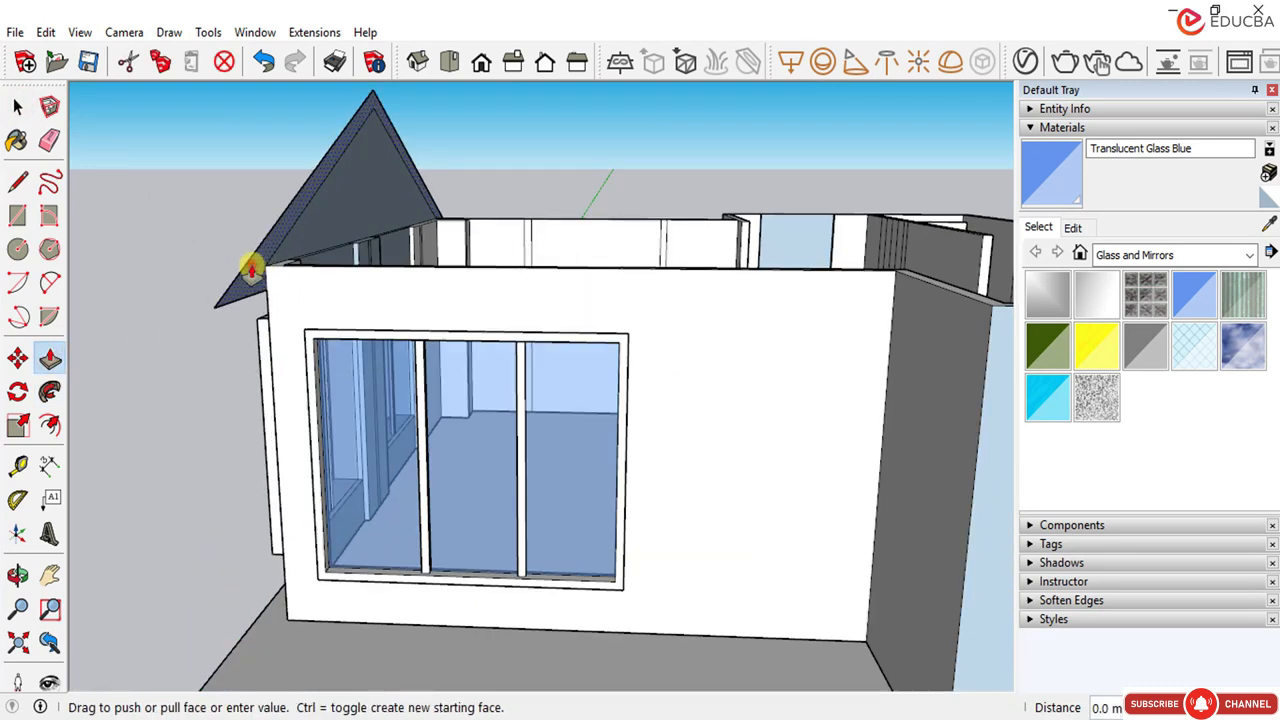
pyautogui.scroll(-3, 387, 286)
pyautogui.scroll(-1, 500, 292)
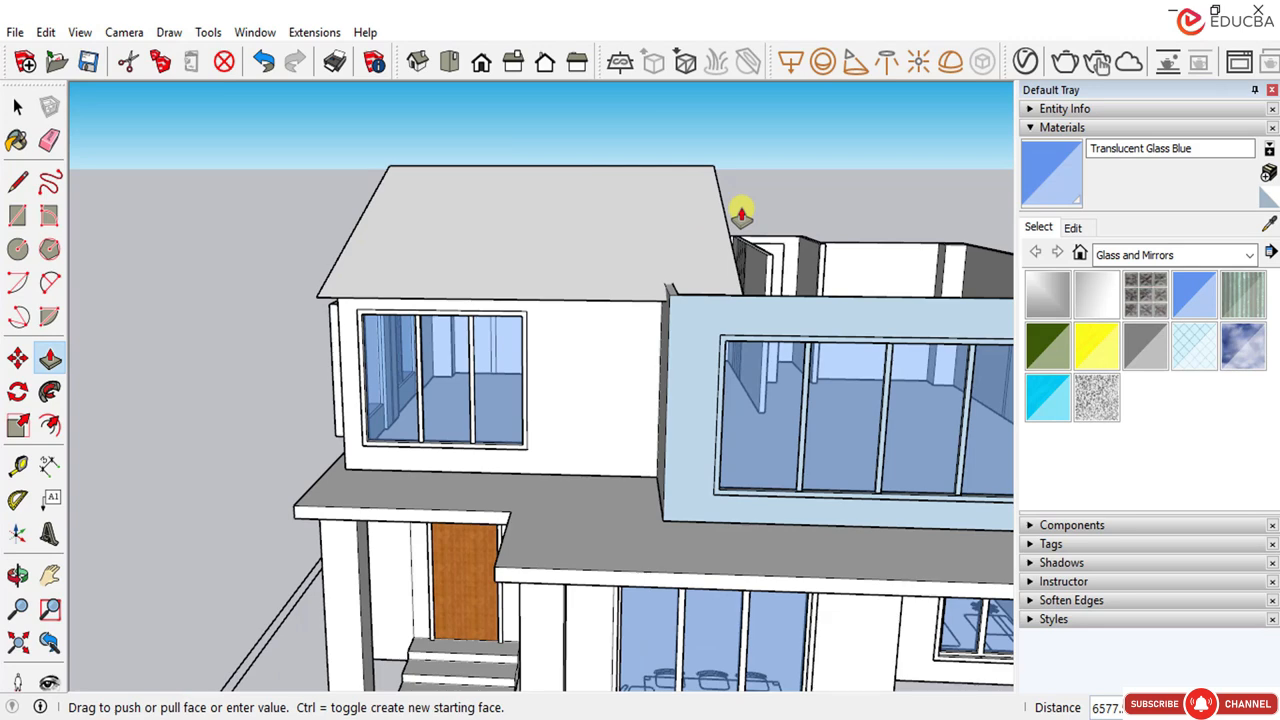
pyautogui.scroll(-3, 741, 213)
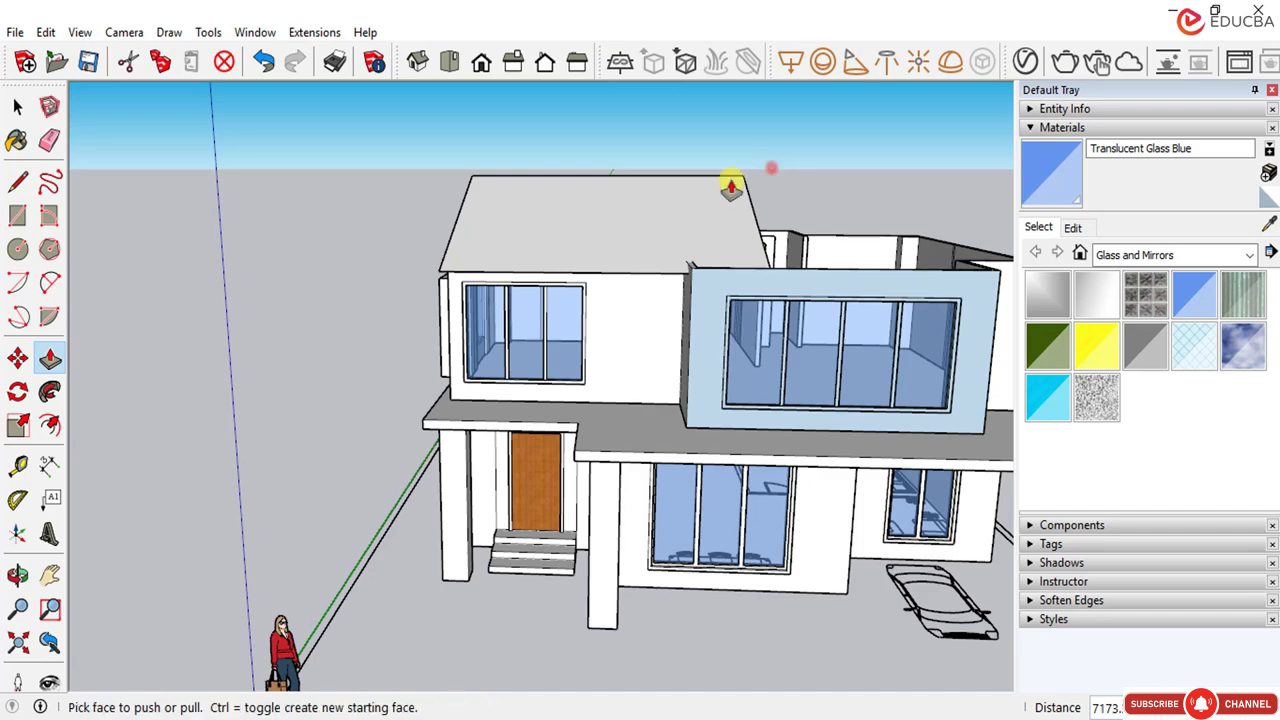
pyautogui.scroll(-3, 731, 180)
pyautogui.scroll(4, 648, 238)
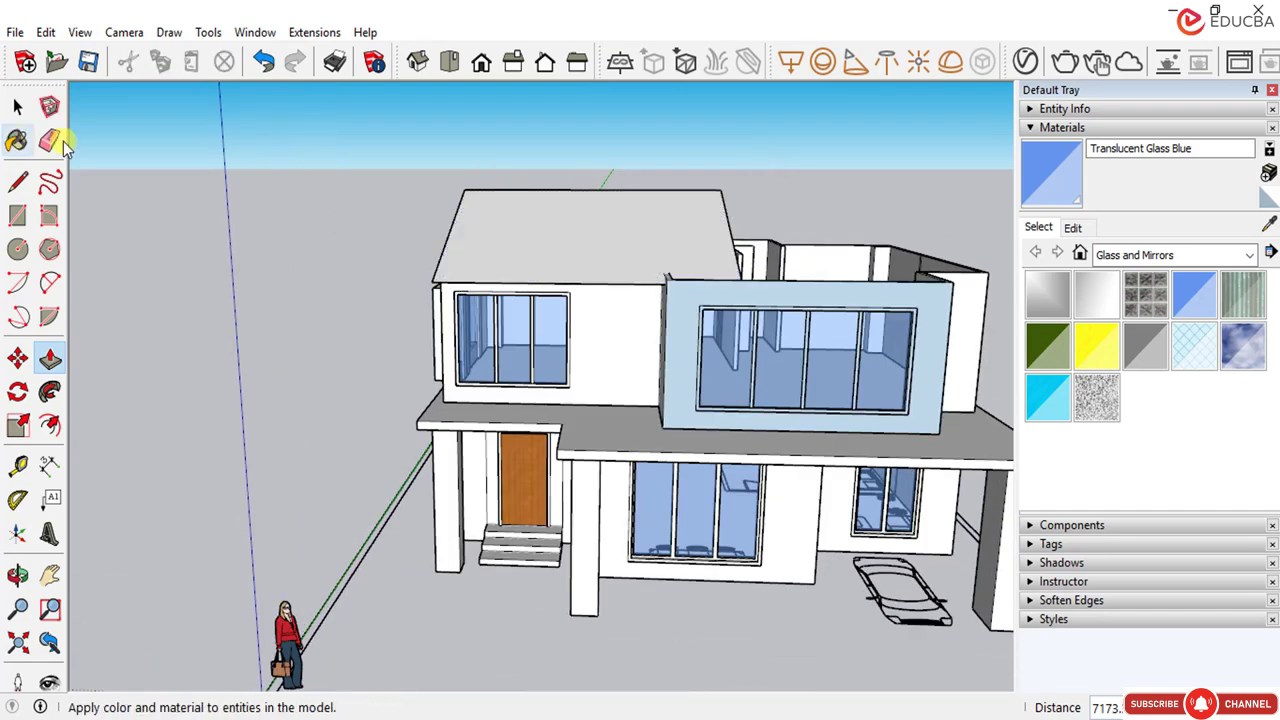
# Step: Push the roof's inner end face back by about 1394 mm and then by about another 378 mm
pyautogui.scroll(5, 723, 206)
pyautogui.moveTo(723, 206)
pyautogui.mouseDown(button='middle')
pyautogui.moveTo(609, 206)
pyautogui.moveTo(640, 258)
pyautogui.mouseUp(button='middle')
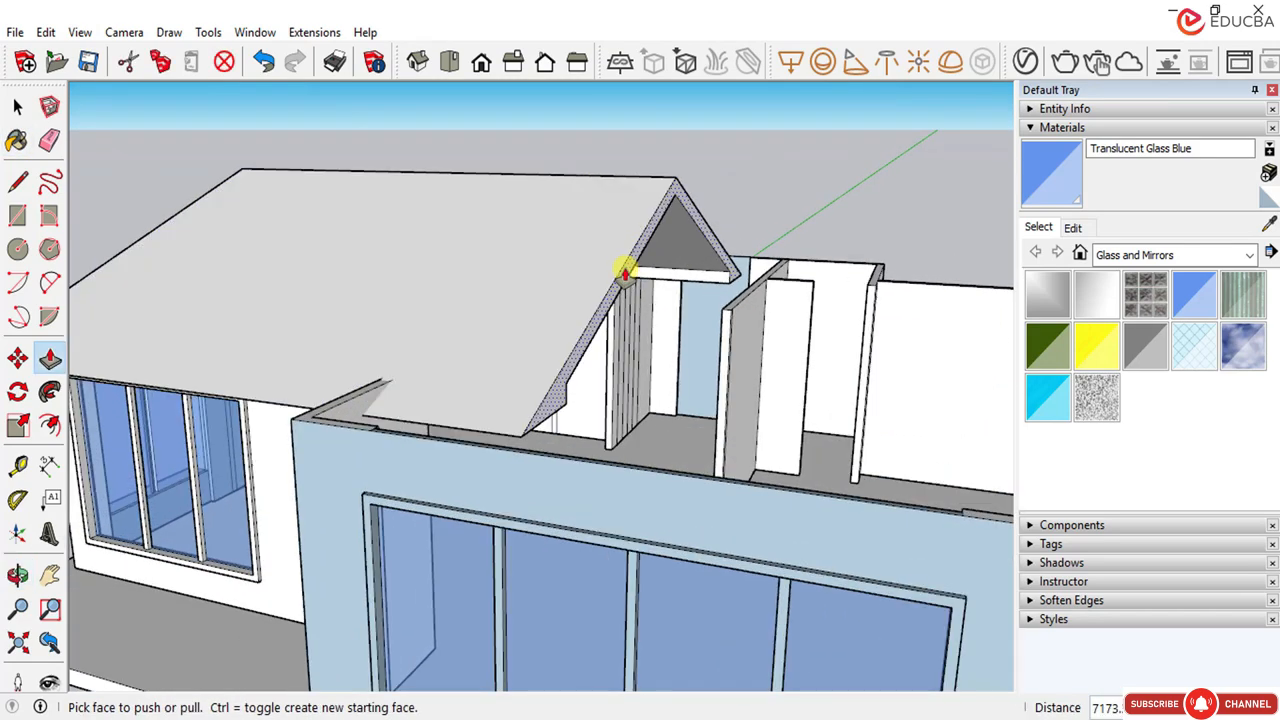
pyautogui.moveTo(624, 272); pyautogui.dragTo(513, 242)
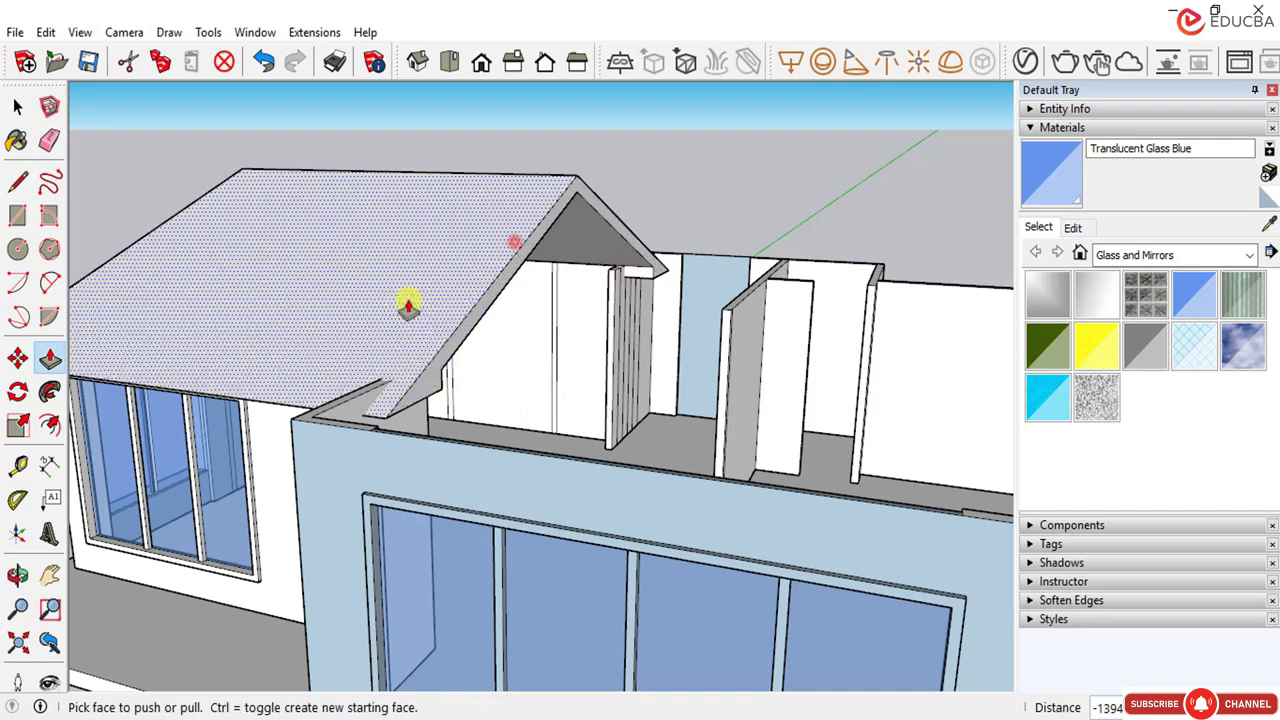
pyautogui.moveTo(408, 307)
pyautogui.mouseDown(button='middle')
pyautogui.moveTo(623, 294)
pyautogui.moveTo(563, 279)
pyautogui.moveTo(500, 309)
pyautogui.mouseUp(button='middle')
pyautogui.scroll(6, 603, 220)
pyautogui.scroll(-3, 623, 280)
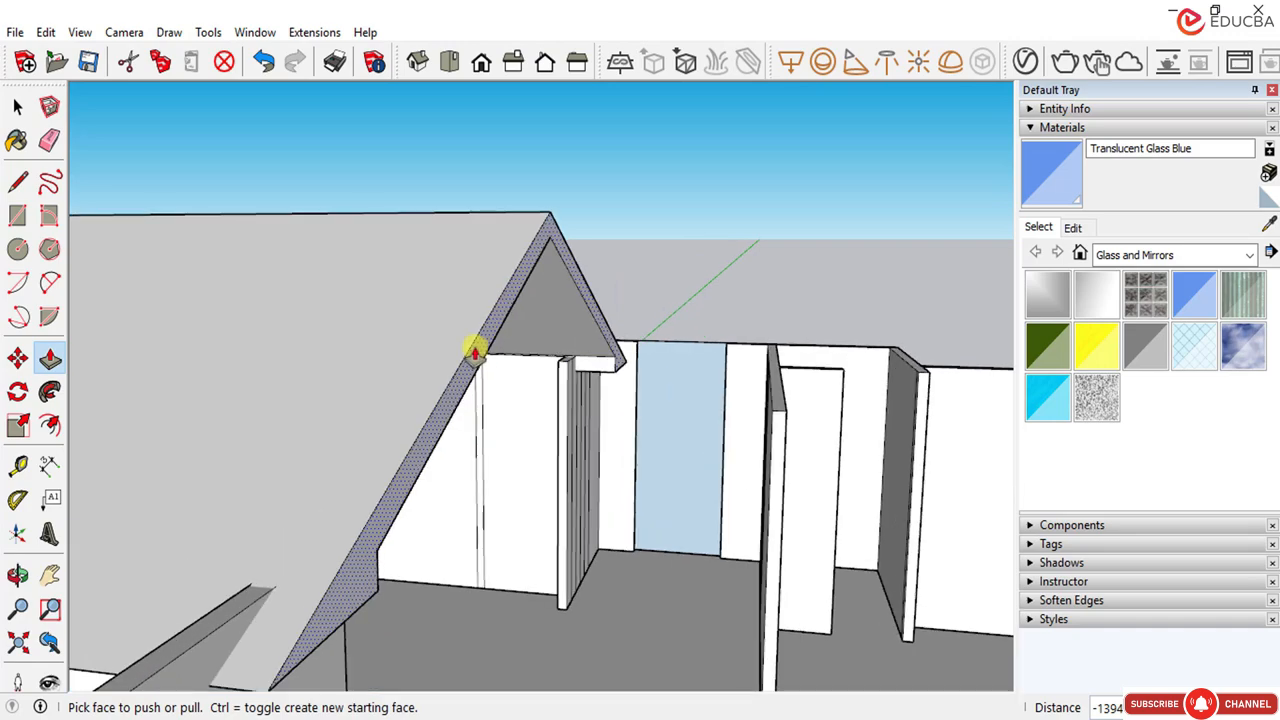
pyautogui.click(468, 346)
pyautogui.click(373, 320)
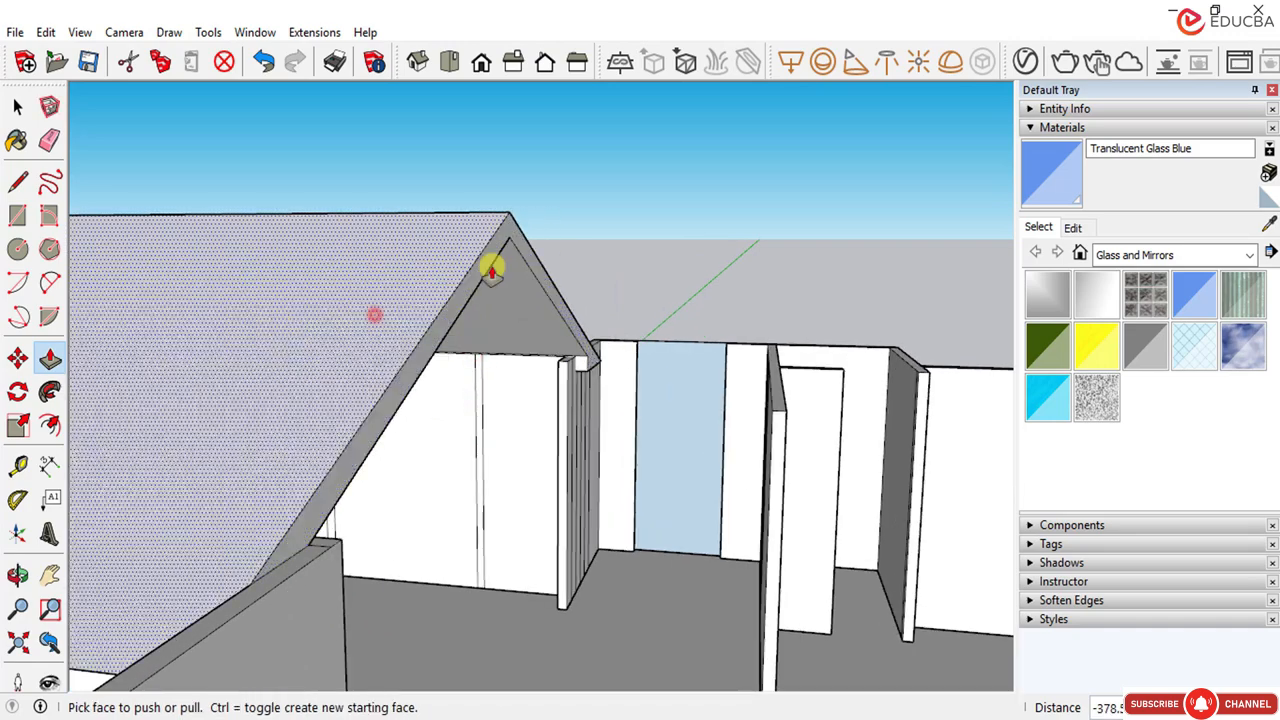
pyautogui.moveTo(491, 266)
pyautogui.mouseDown(button='middle')
pyautogui.moveTo(437, 343)
pyautogui.moveTo(523, 437)
pyautogui.moveTo(603, 340)
pyautogui.moveTo(523, 409)
pyautogui.moveTo(457, 386)
pyautogui.moveTo(505, 362)
pyautogui.moveTo(530, 373)
pyautogui.mouseUp(button='middle')
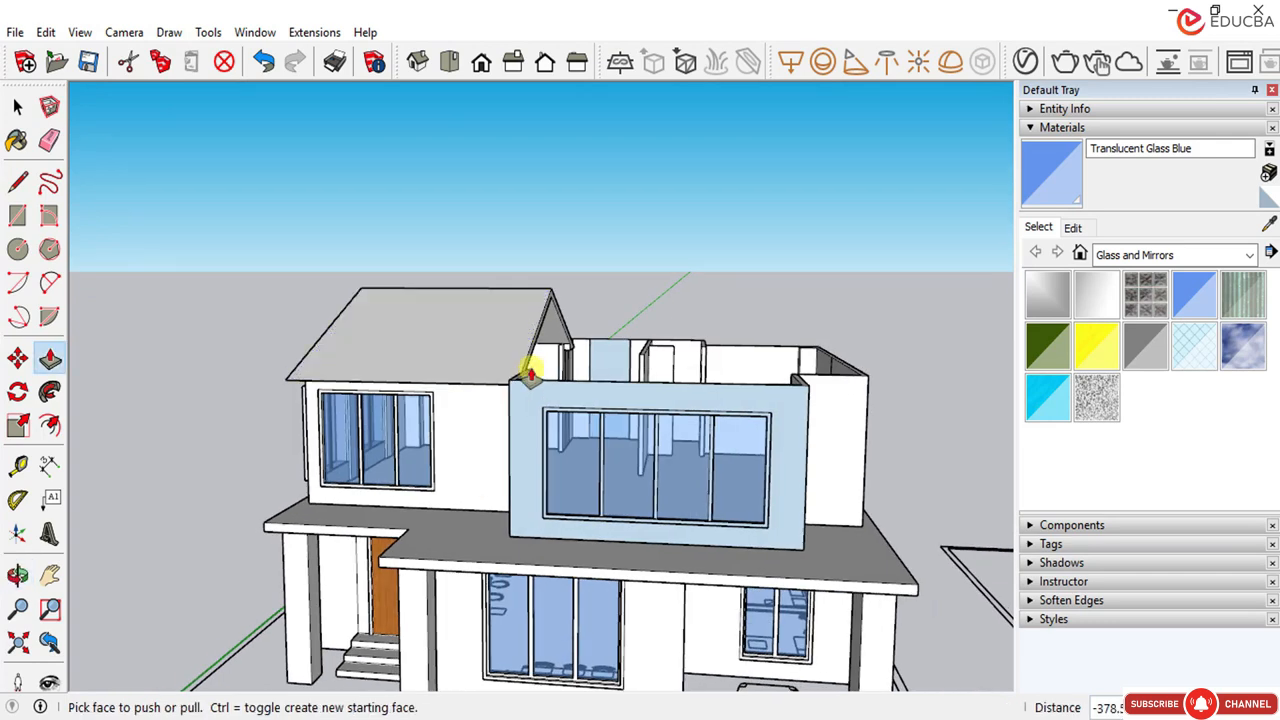
pyautogui.press('space')
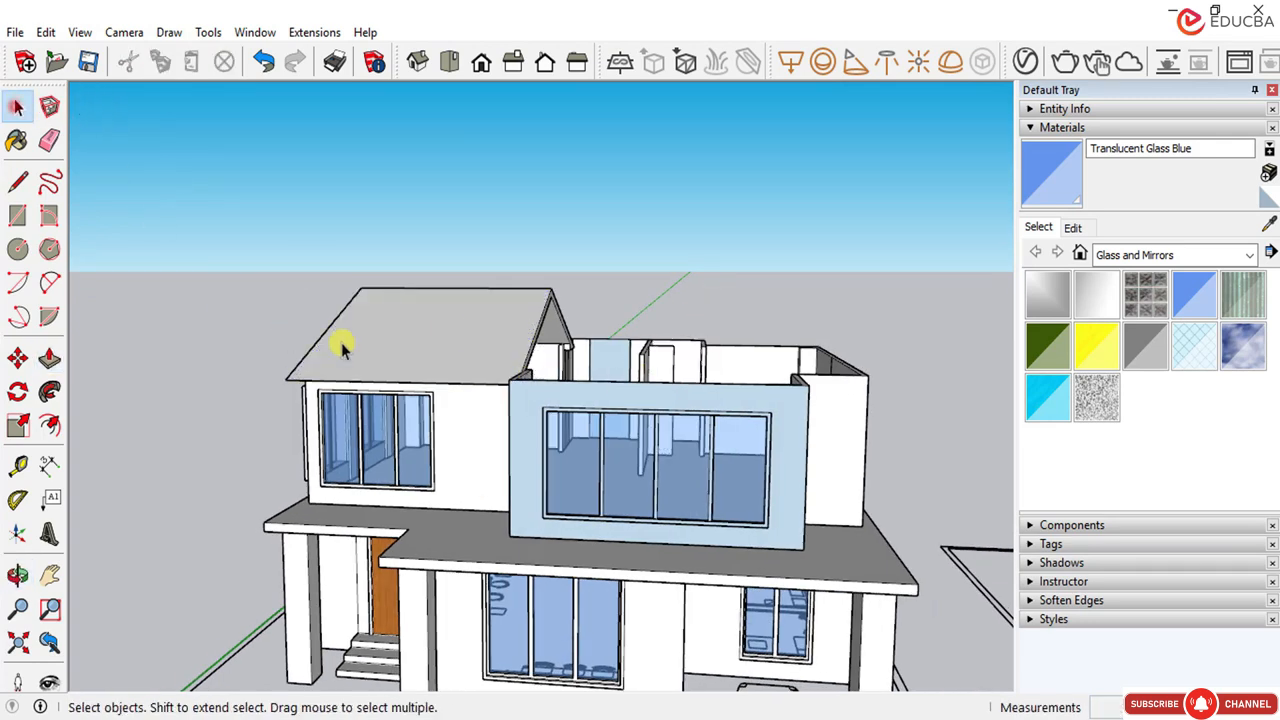
# Step: Add a vertical centre guide on the projecting front wall, 3050 mm in from its side edge
pyautogui.moveTo(340, 343); pyautogui.dragTo(416, 377, button='middle')
pyautogui.scroll(3, 620, 378)
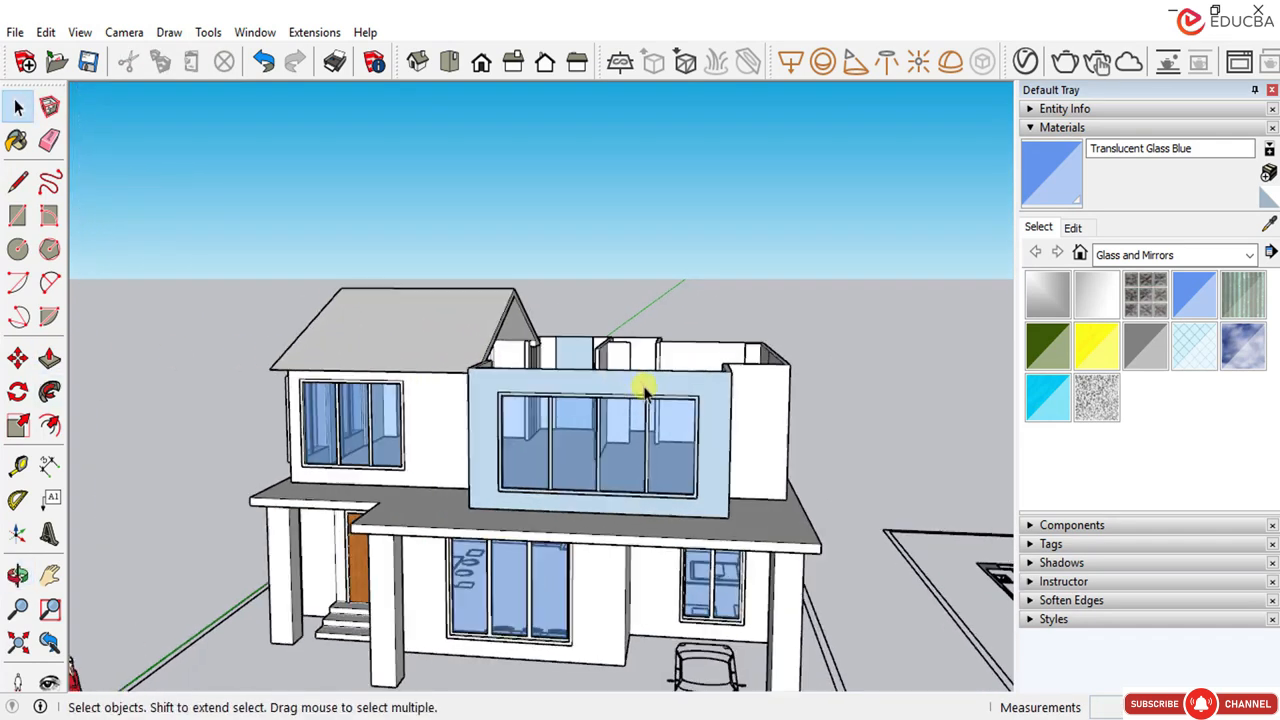
pyautogui.scroll(6, 616, 370)
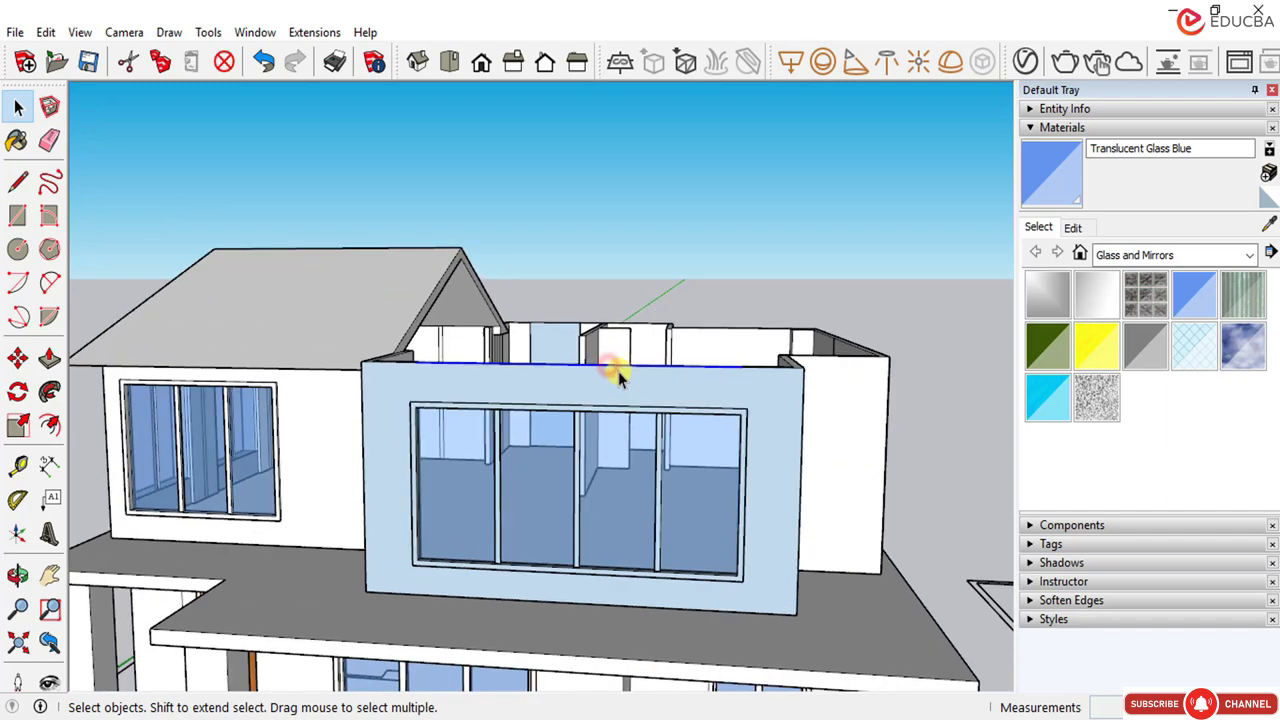
pyautogui.moveTo(408, 362); pyautogui.dragTo(434, 409, button='middle')
pyautogui.scroll(-6, 400, 314)
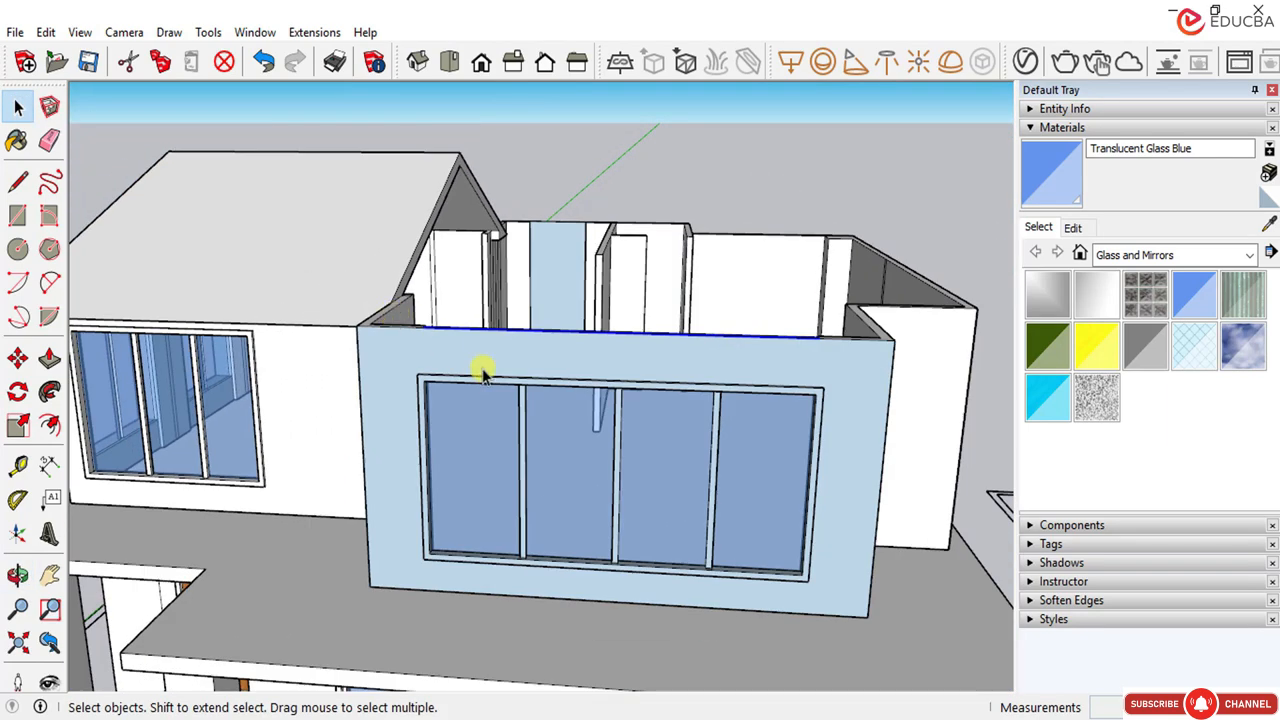
pyautogui.moveTo(482, 372); pyautogui.dragTo(511, 357, button='middle')
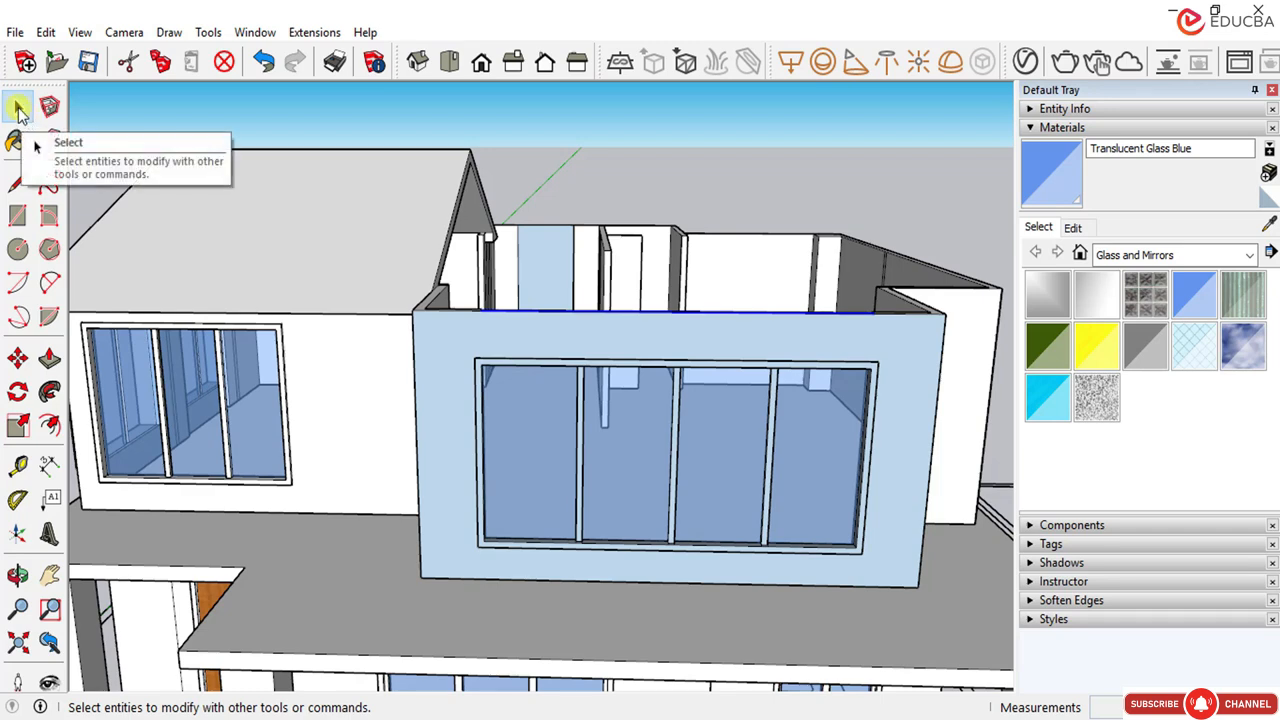
pyautogui.click(19, 108)
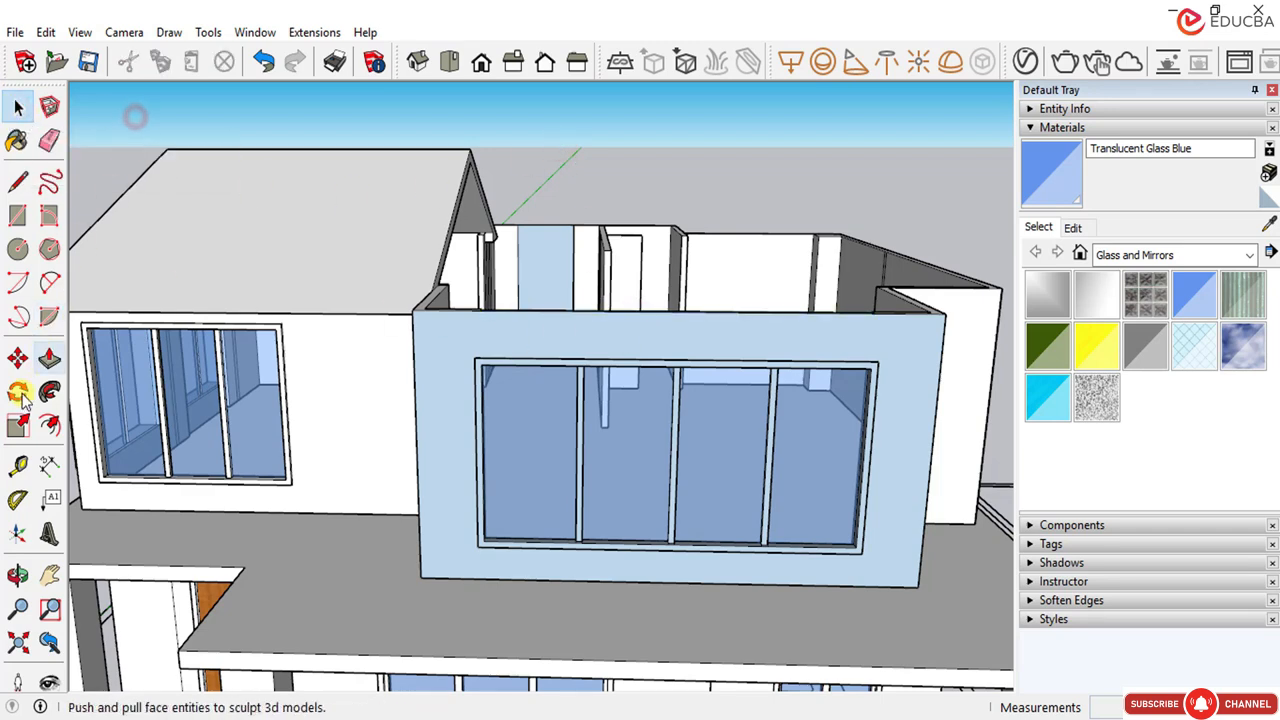
pyautogui.click(17, 468)
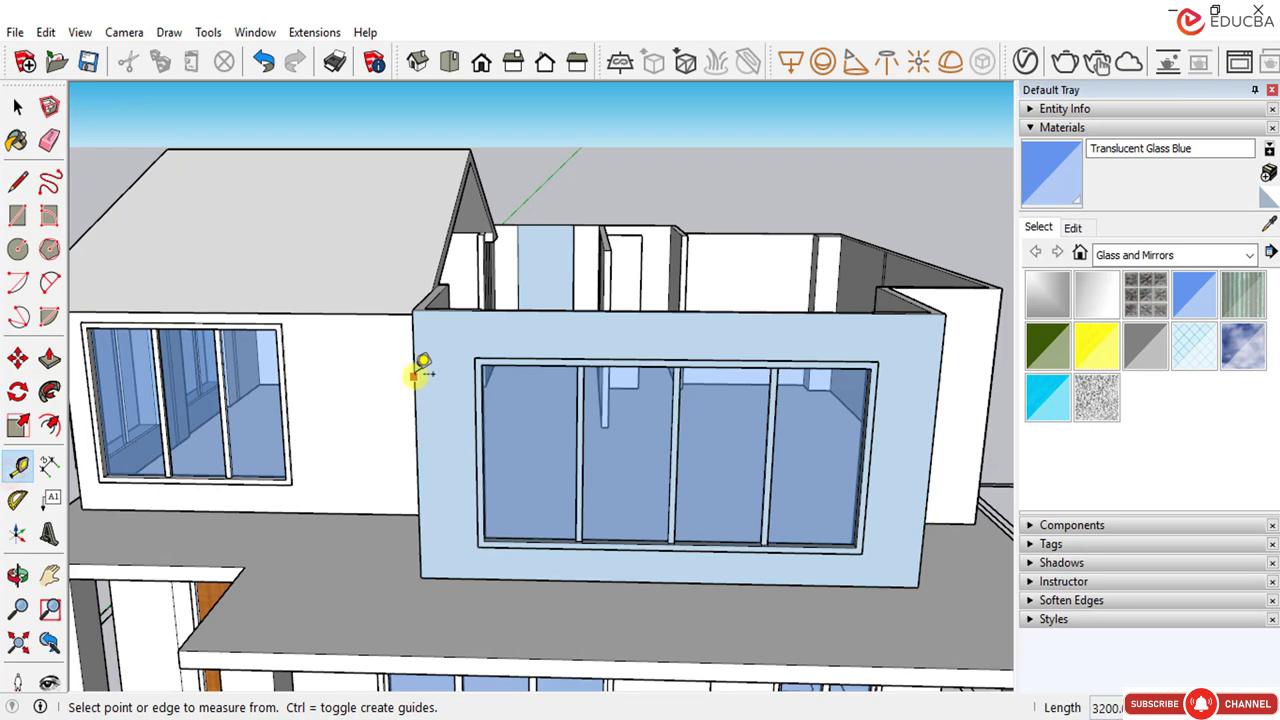
pyautogui.click(414, 376)
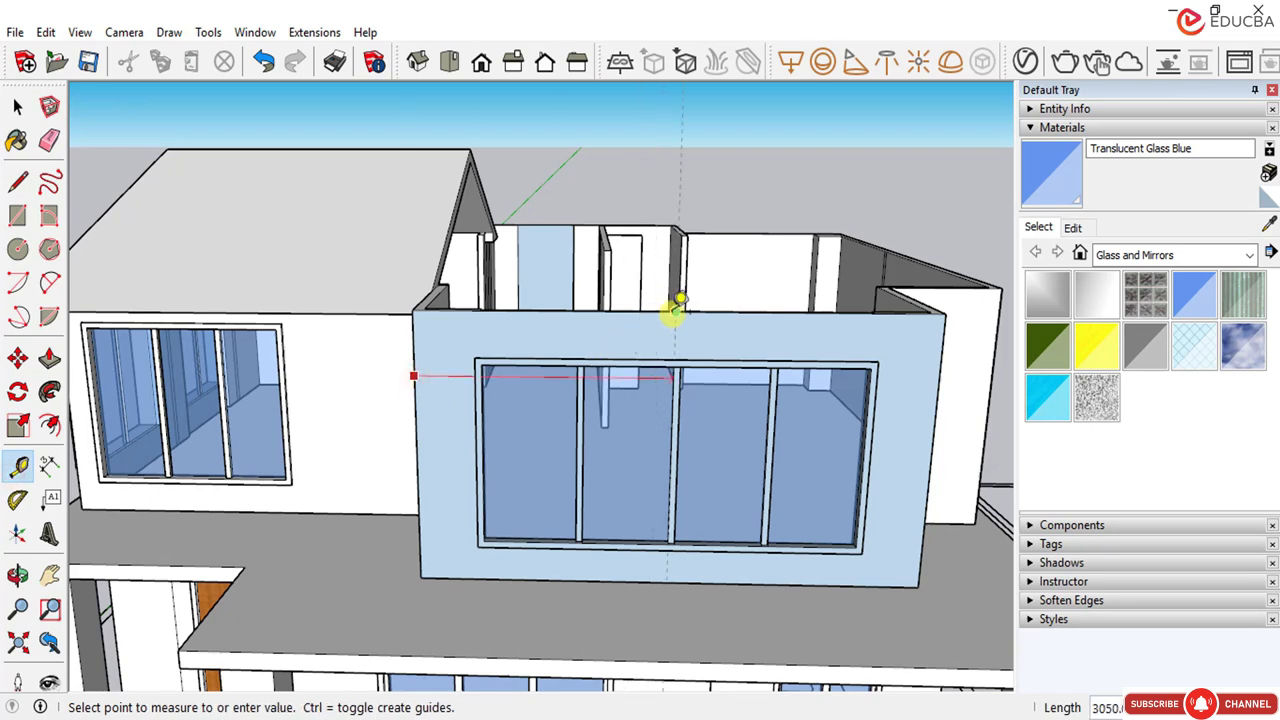
pyautogui.click(676, 312)
pyautogui.moveTo(713, 283); pyautogui.dragTo(646, 240, button='middle')
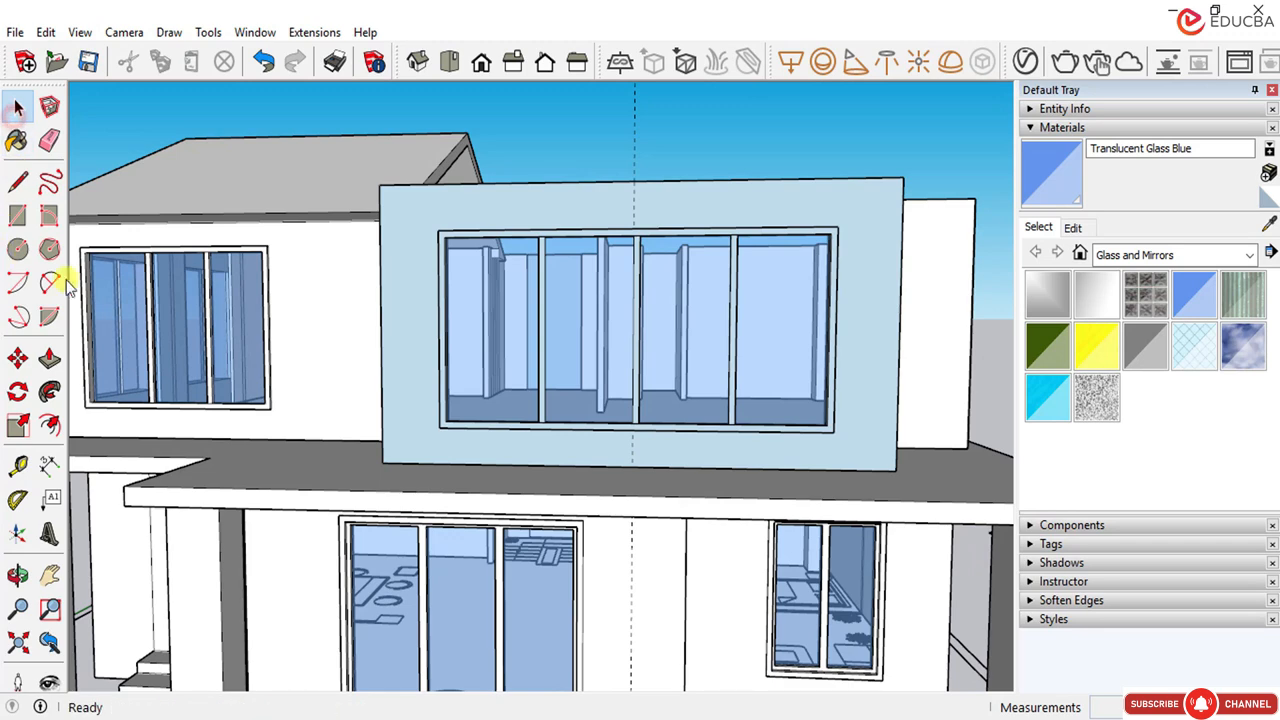
# Step: Add a horizontal guide 1500 mm above the top edge of the projecting front wall
pyautogui.moveTo(120, 284); pyautogui.dragTo(120, 322, button='middle')
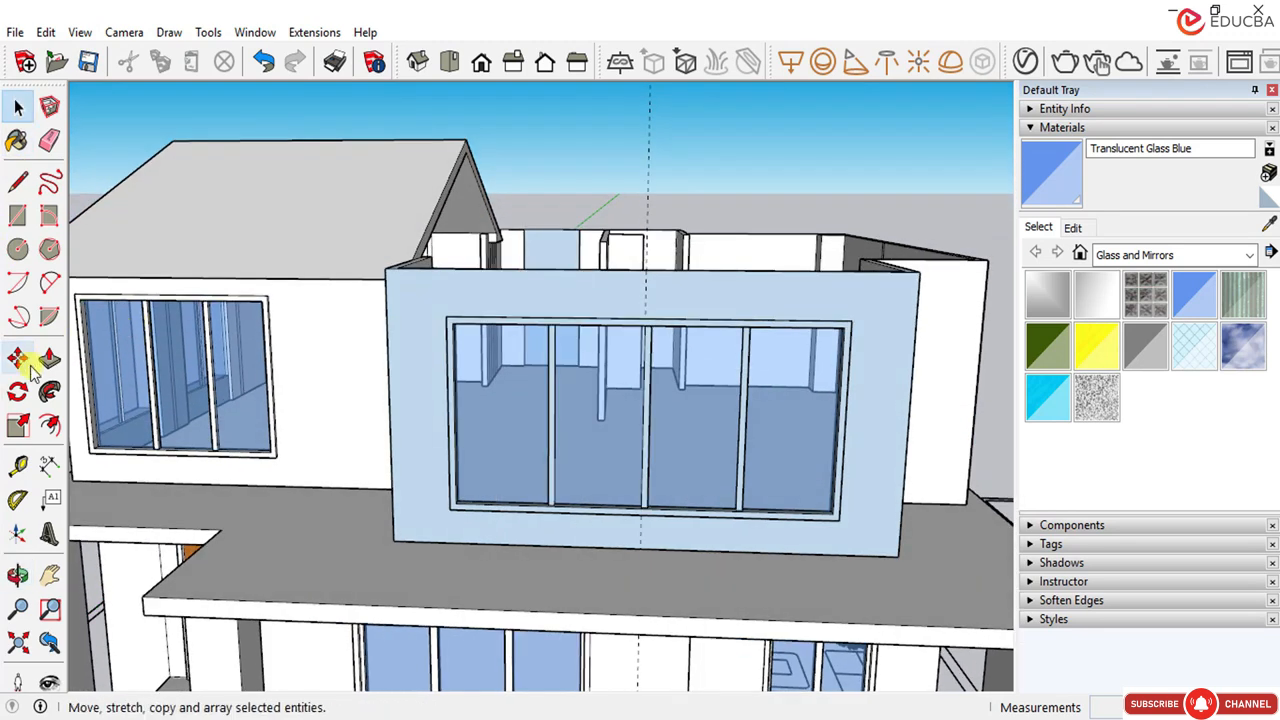
pyautogui.click(18, 465)
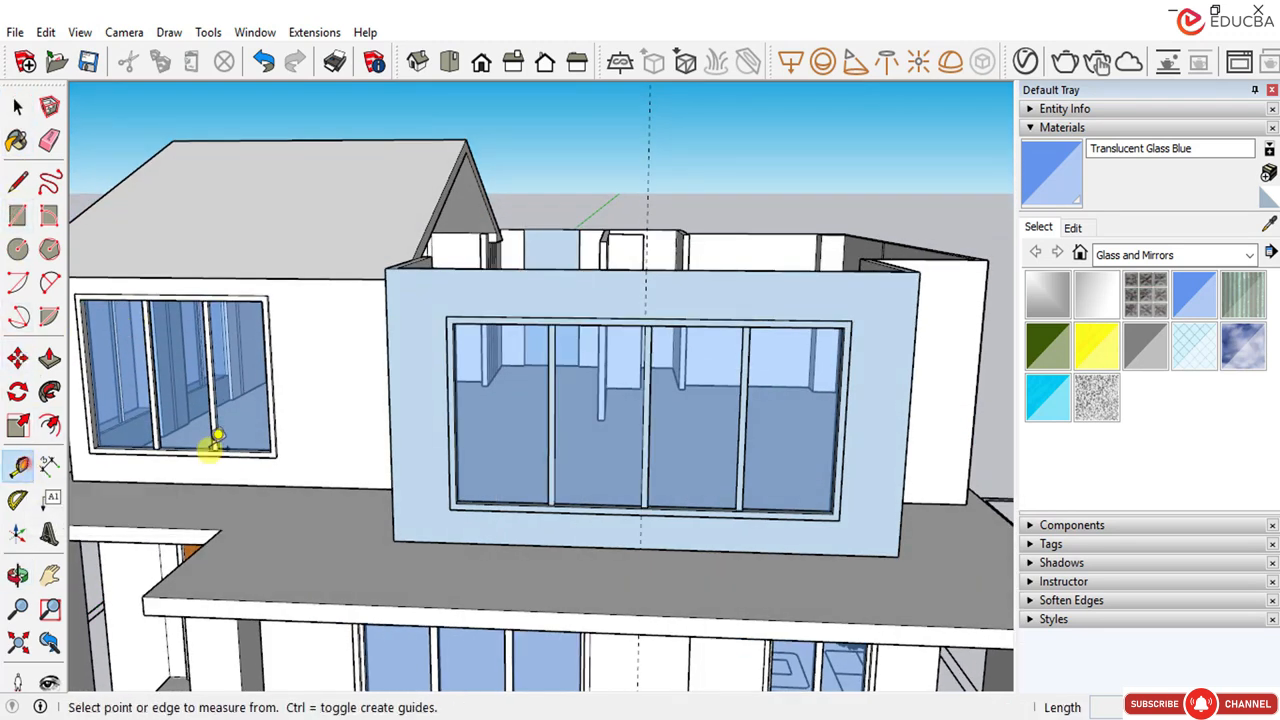
pyautogui.click(562, 270)
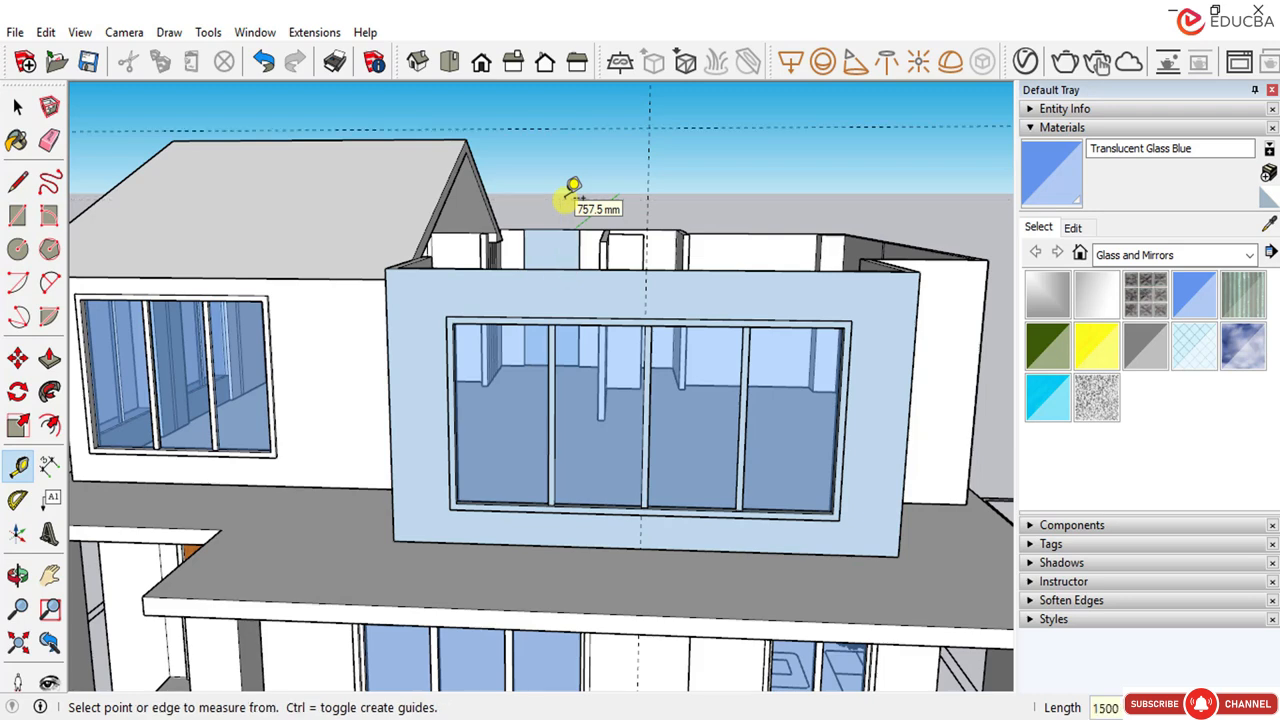
pyautogui.scroll(-3, 540, 205)
pyautogui.moveTo(523, 209); pyautogui.dragTo(520, 240, button='middle')
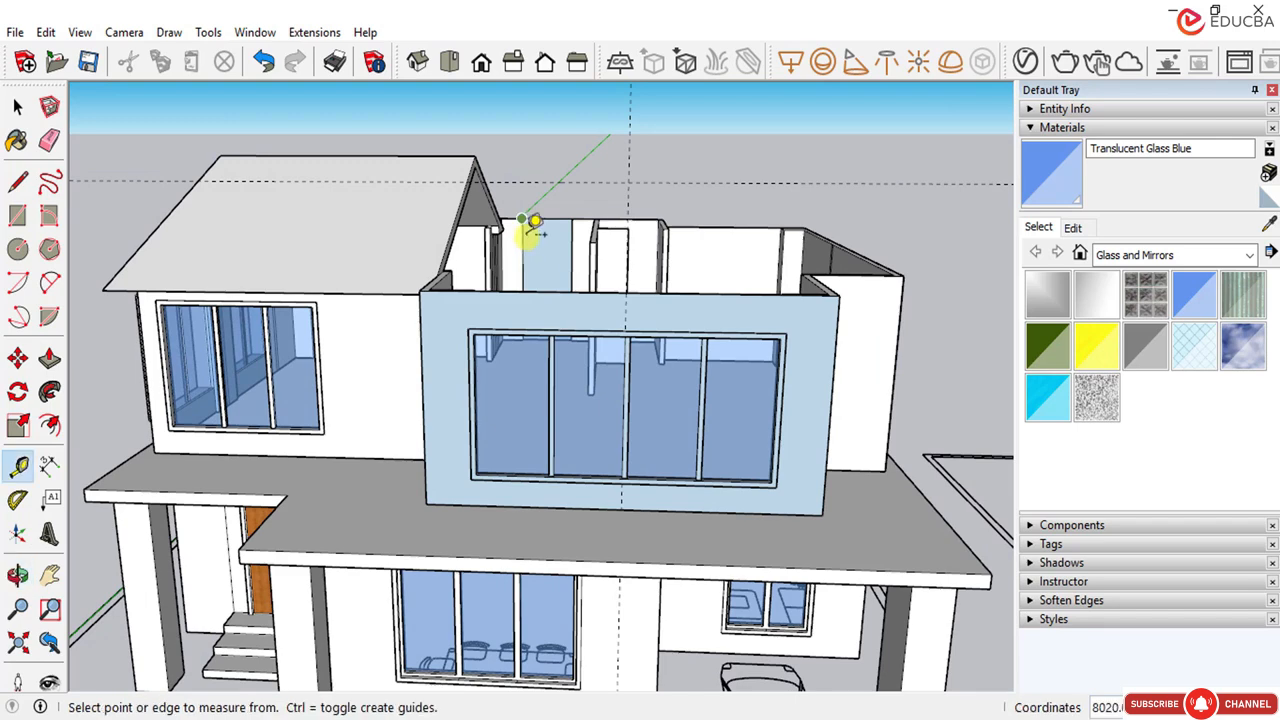
pyautogui.click(17, 106)
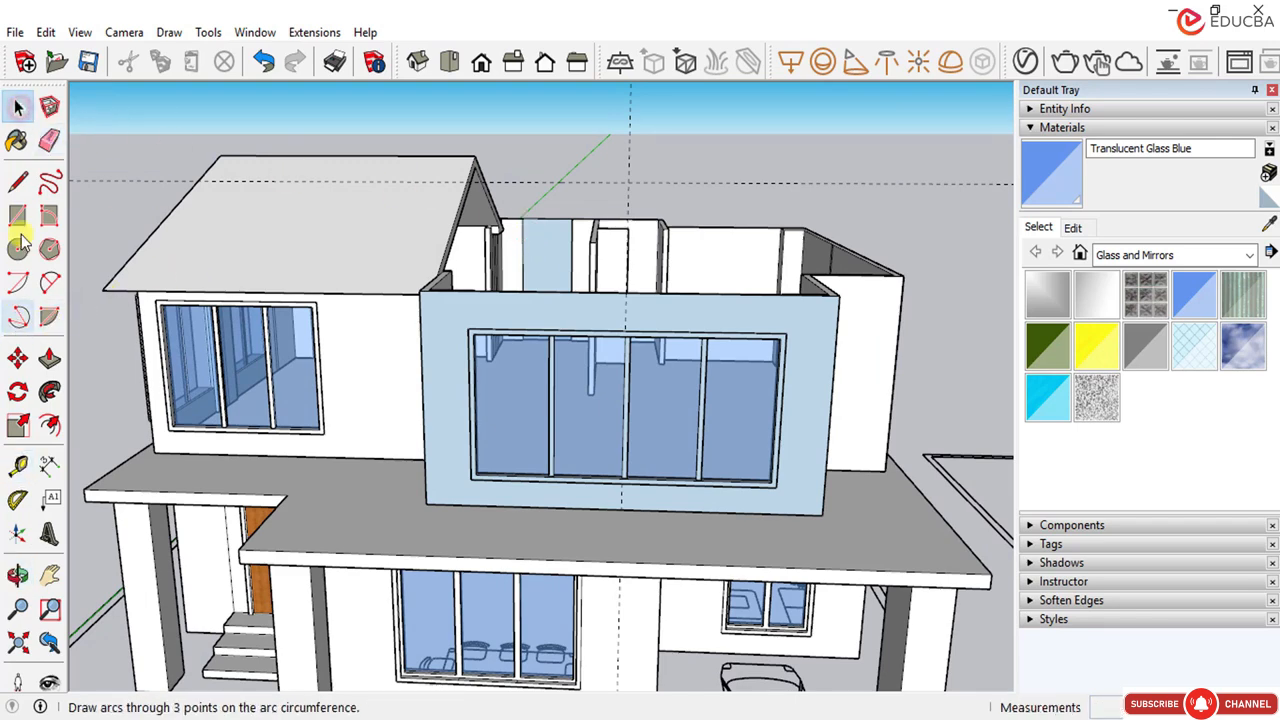
# Step: Draw two sloping lines from the projecting wall's upper corners to the guide intersection, forming a triangular gable face
pyautogui.click(19, 181)
pyautogui.scroll(3, 440, 280)
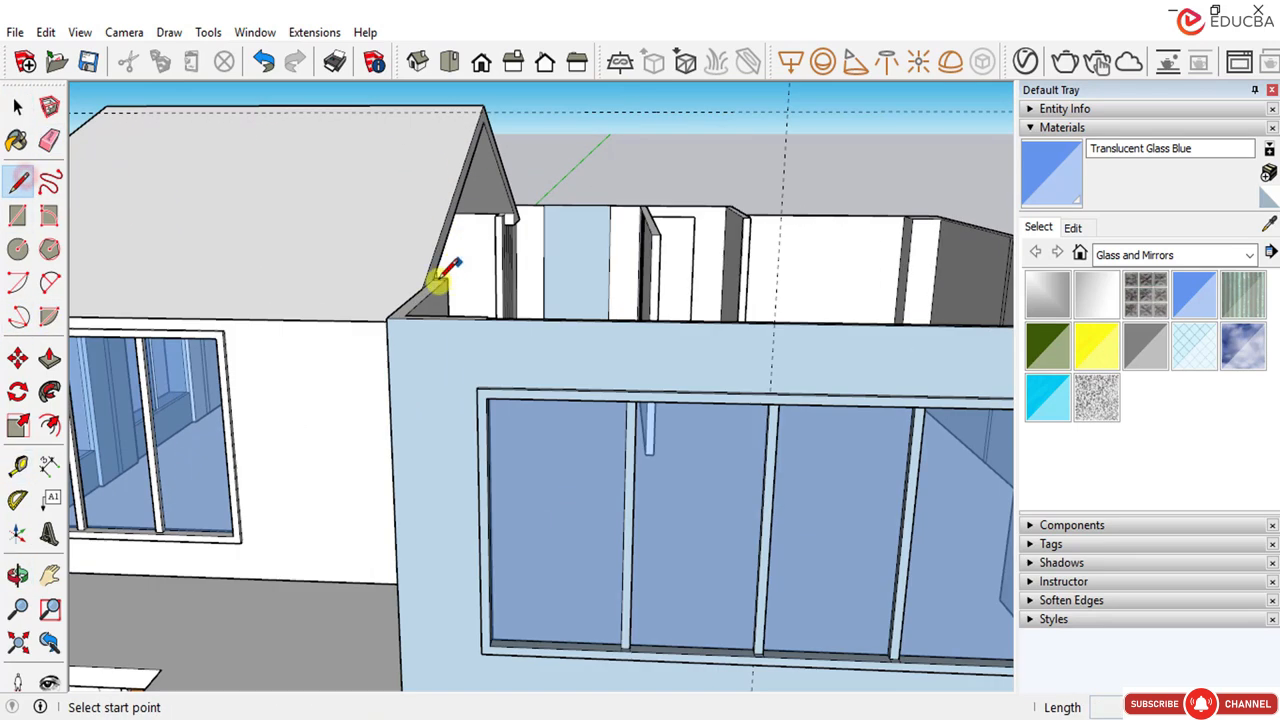
pyautogui.click(386, 315)
pyautogui.scroll(-3, 306, 320)
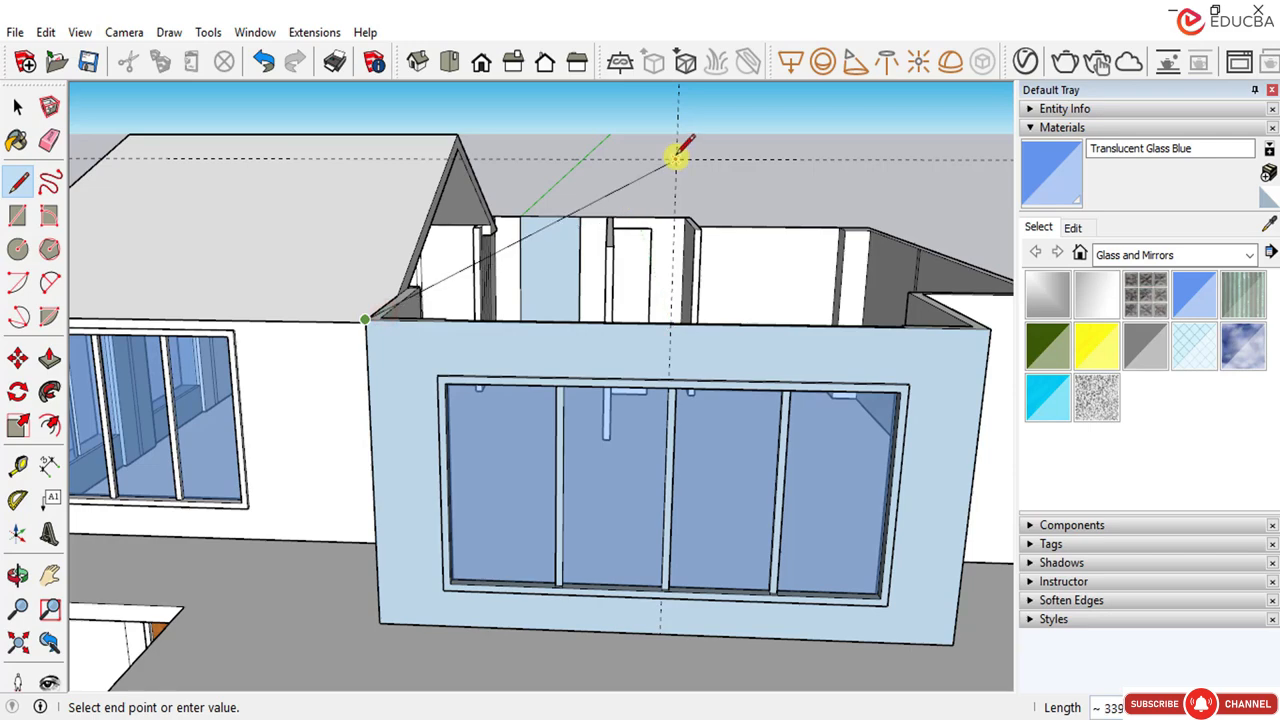
pyautogui.click(633, 193)
pyautogui.scroll(-3, 837, 266)
pyautogui.scroll(3, 862, 290)
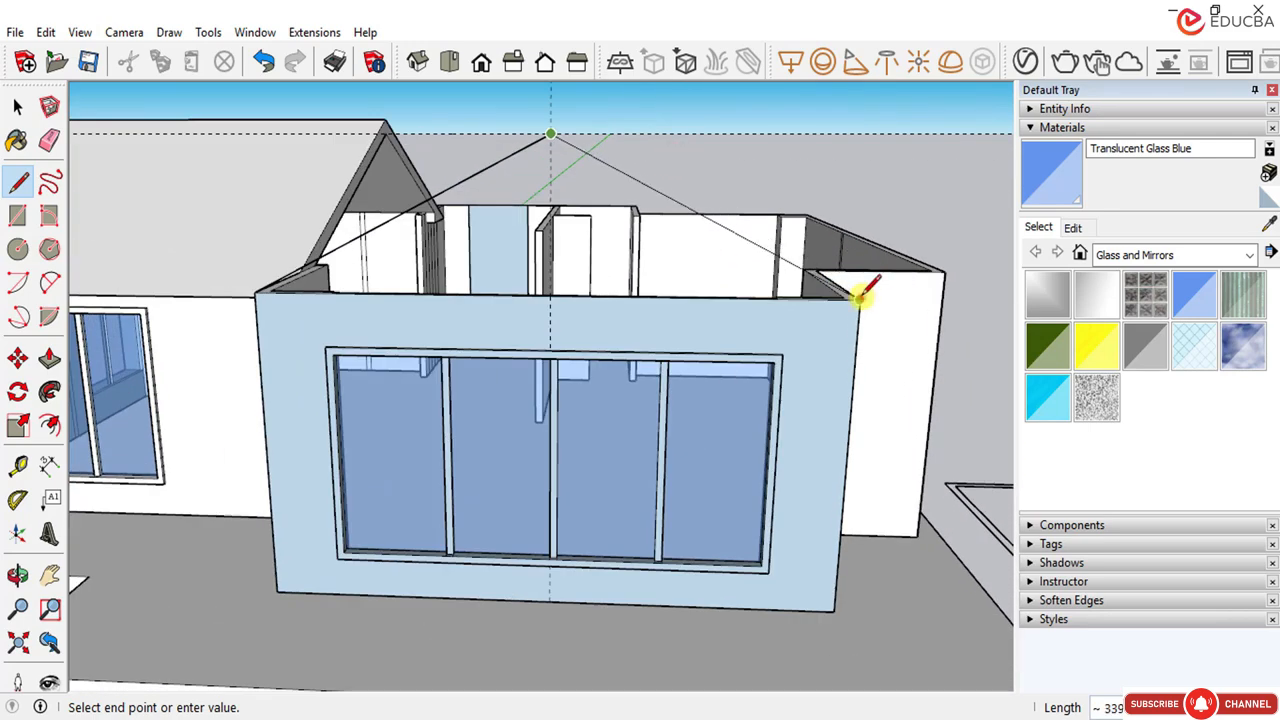
pyautogui.click(860, 295)
pyautogui.moveTo(860, 295); pyautogui.dragTo(508, 263, button='middle')
pyautogui.click(17, 106)
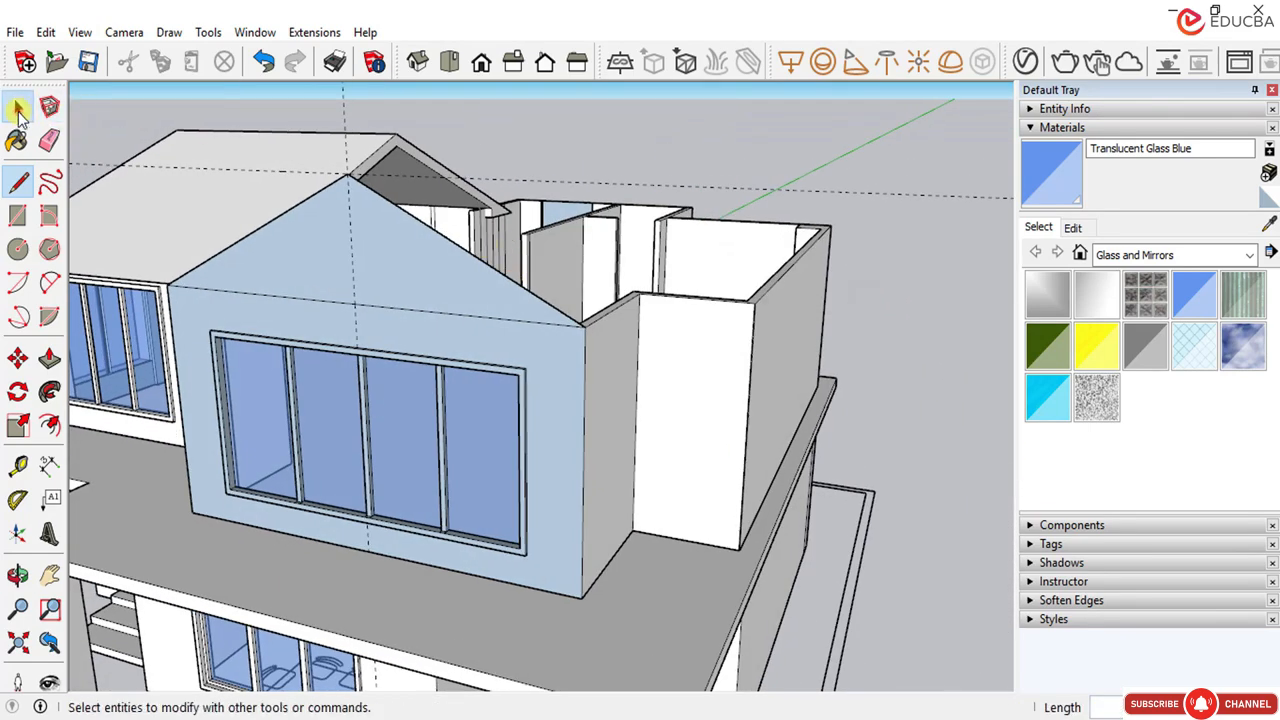
# Step: Erase the vertical centre guide and the horizontal guide at the front gable
pyautogui.click(49, 140)
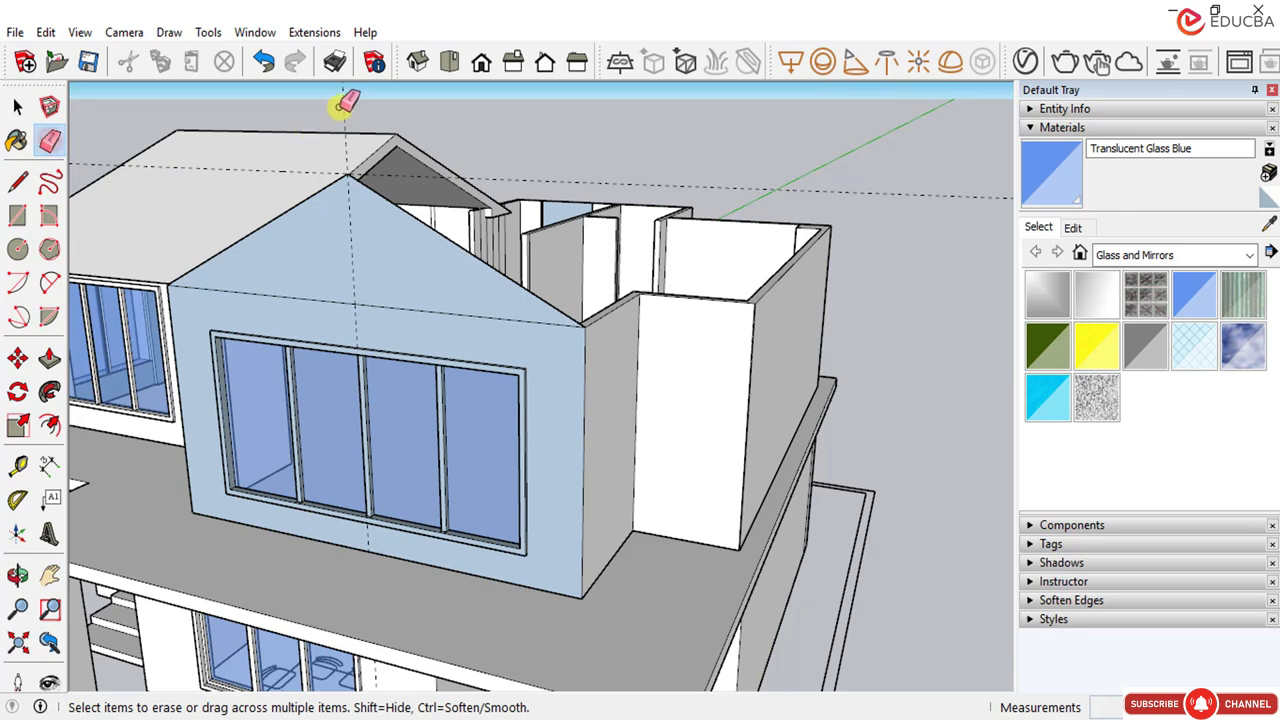
pyautogui.scroll(-3, 516, 178)
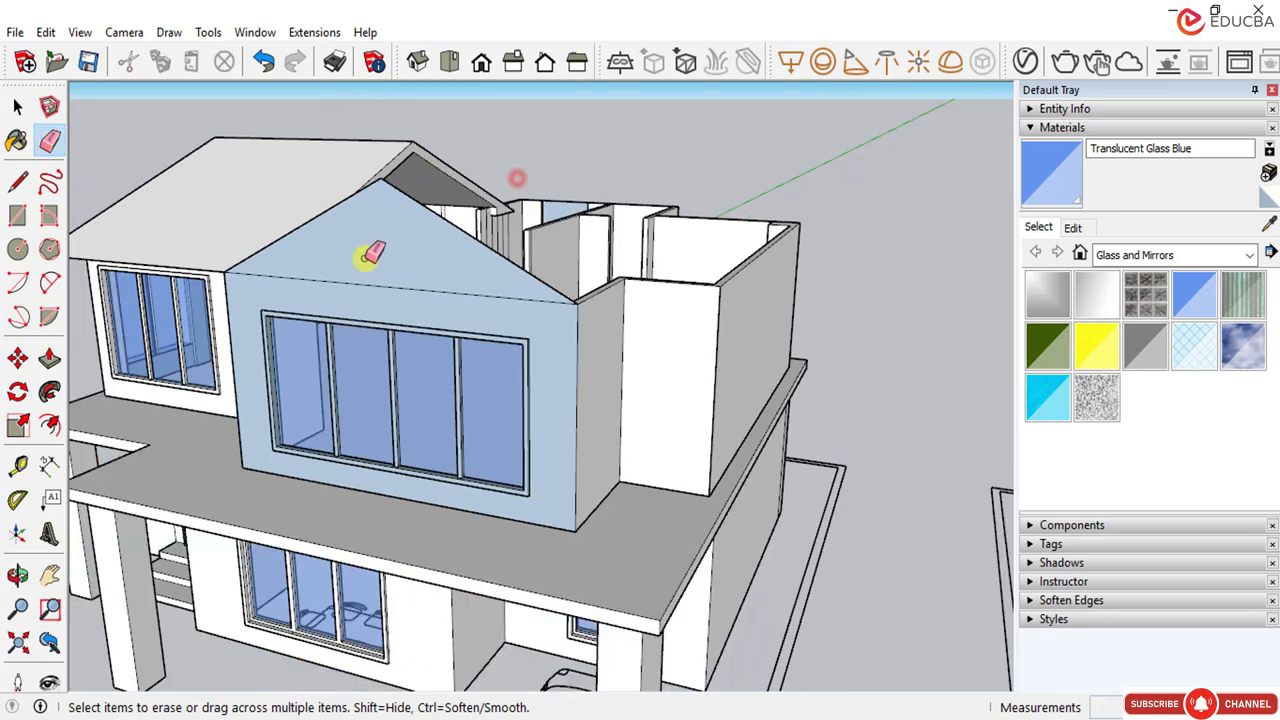
pyautogui.moveTo(363, 329); pyautogui.dragTo(20, 122, button='middle')
pyautogui.click(16, 108)
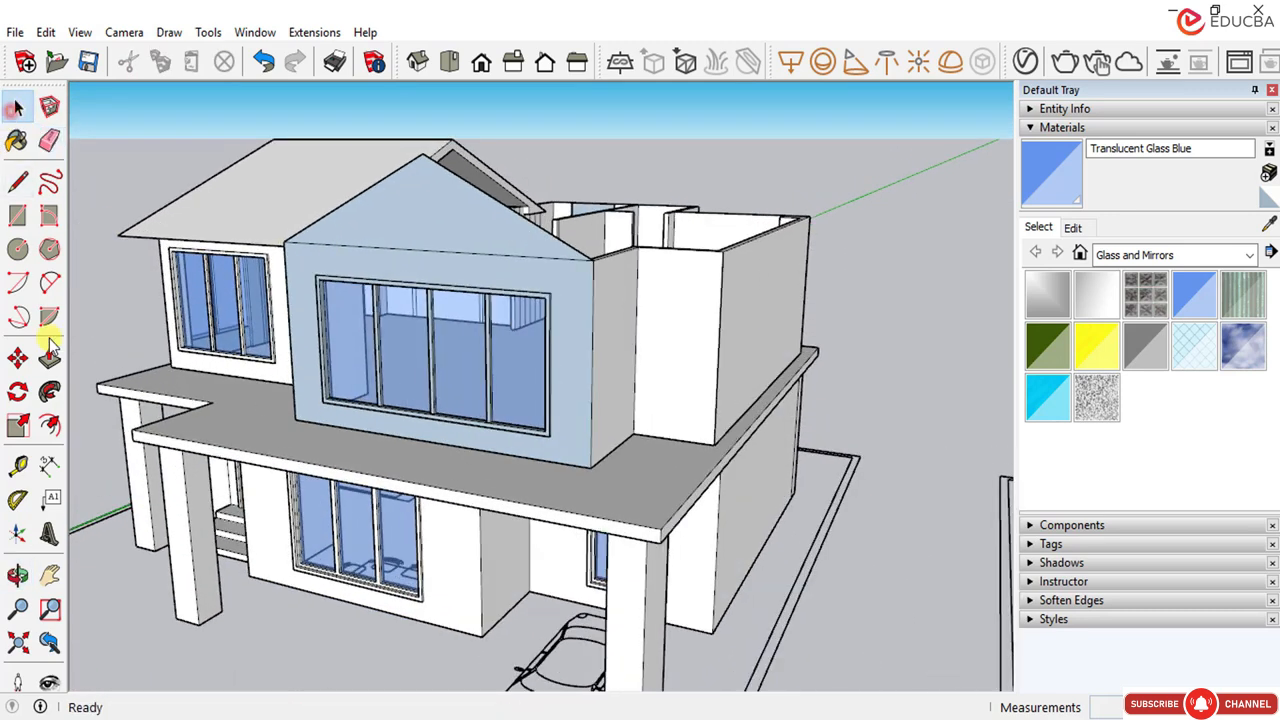
# Step: Offset the front section's triangular gable face outward by 200 mm
pyautogui.click(49, 427)
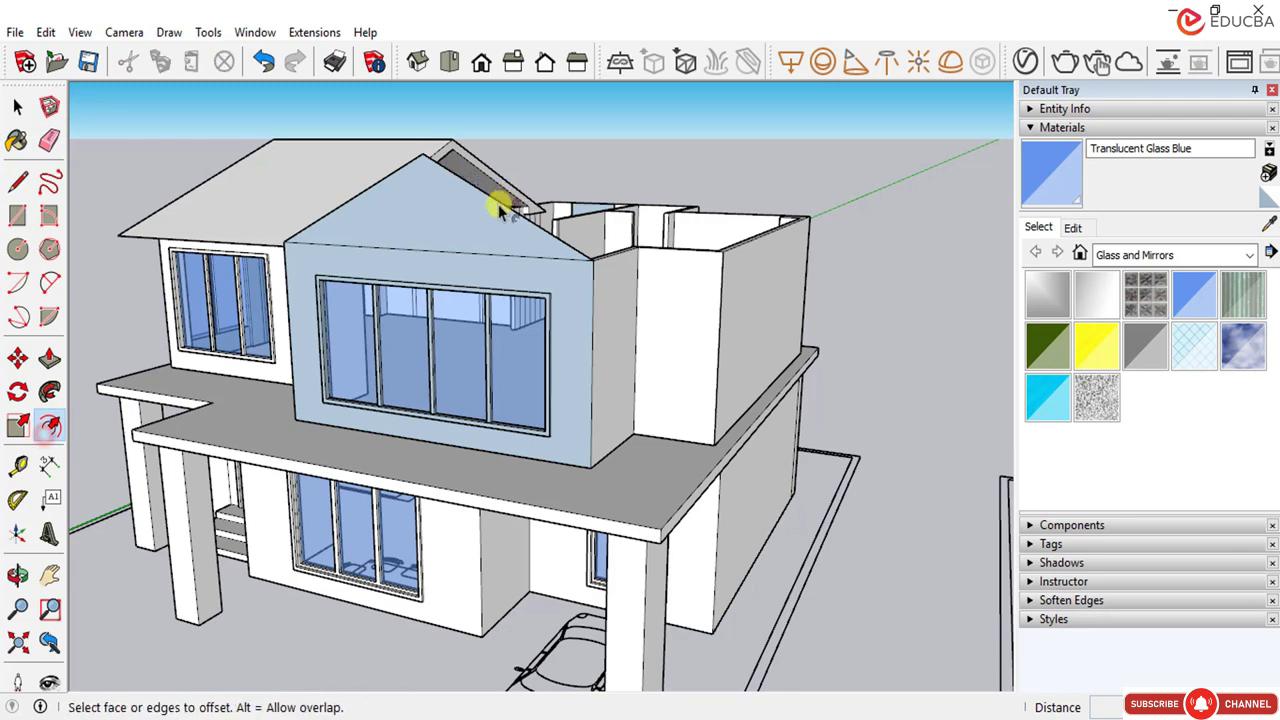
pyautogui.scroll(2, 500, 208)
pyautogui.click(495, 205)
pyautogui.click(496, 201)
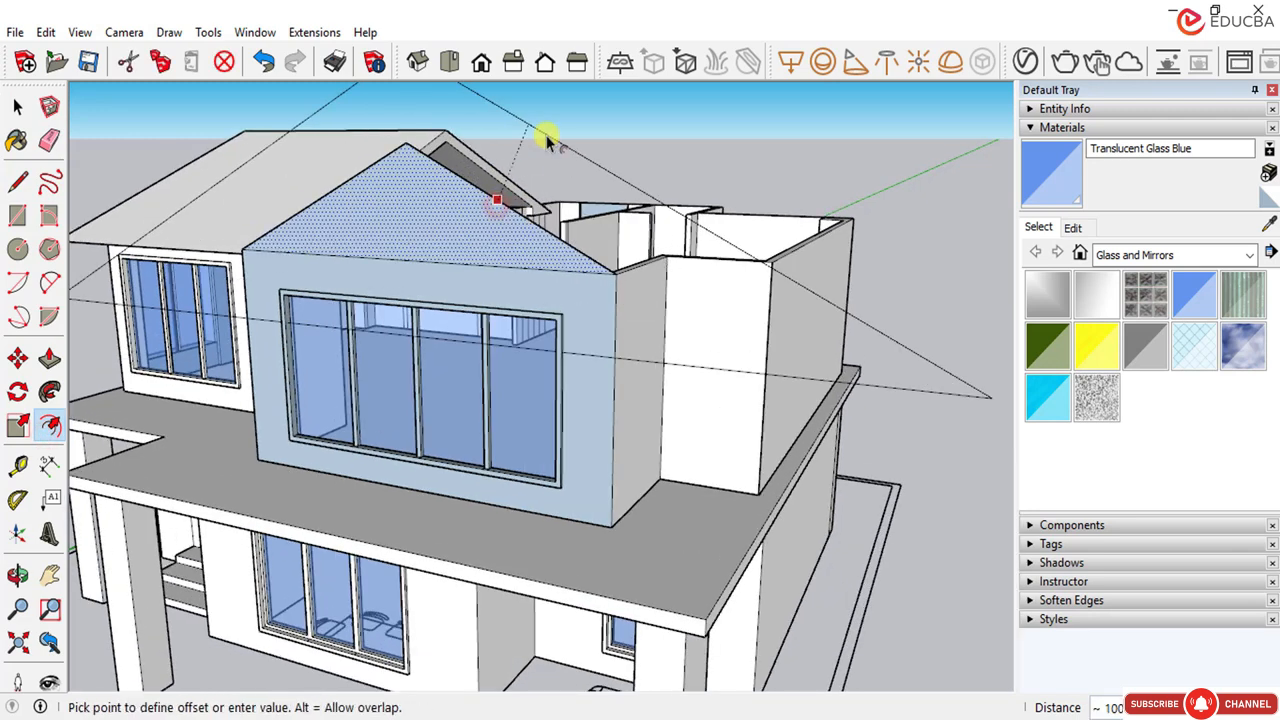
pyautogui.write('200')
pyautogui.press('Return')
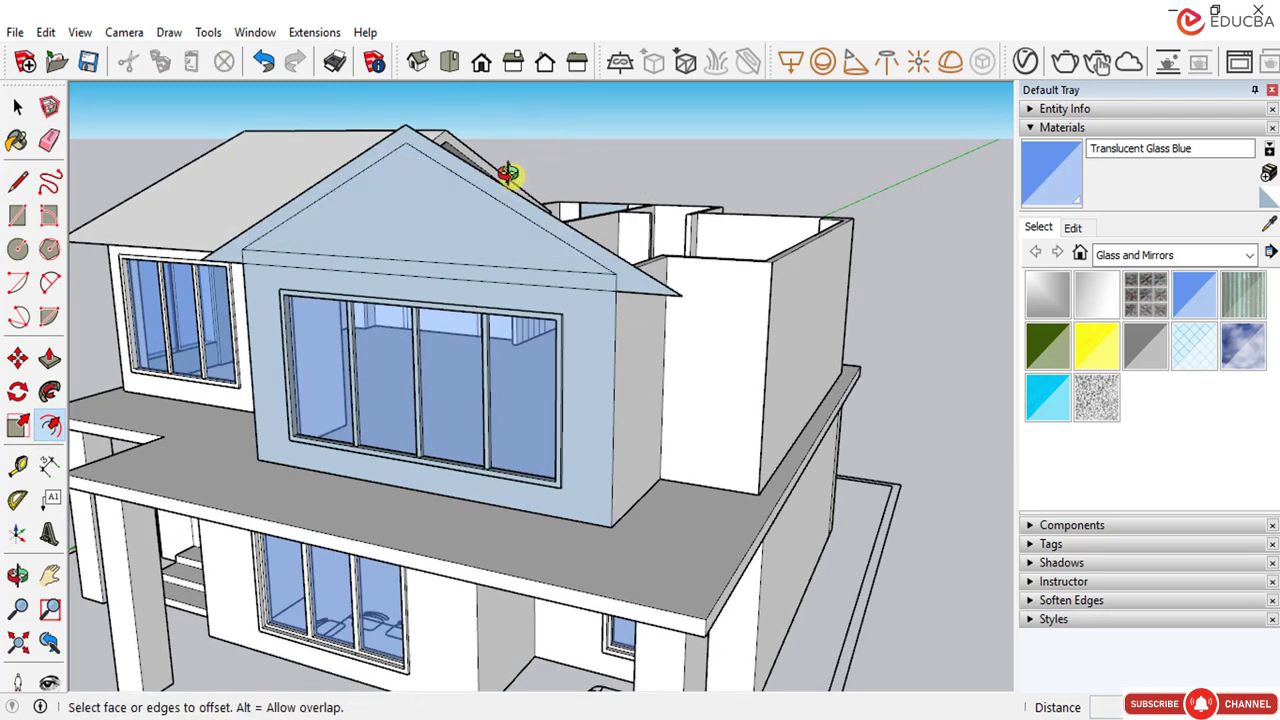
pyautogui.moveTo(509, 171); pyautogui.dragTo(500, 171, button='middle')
pyautogui.click(14, 103)
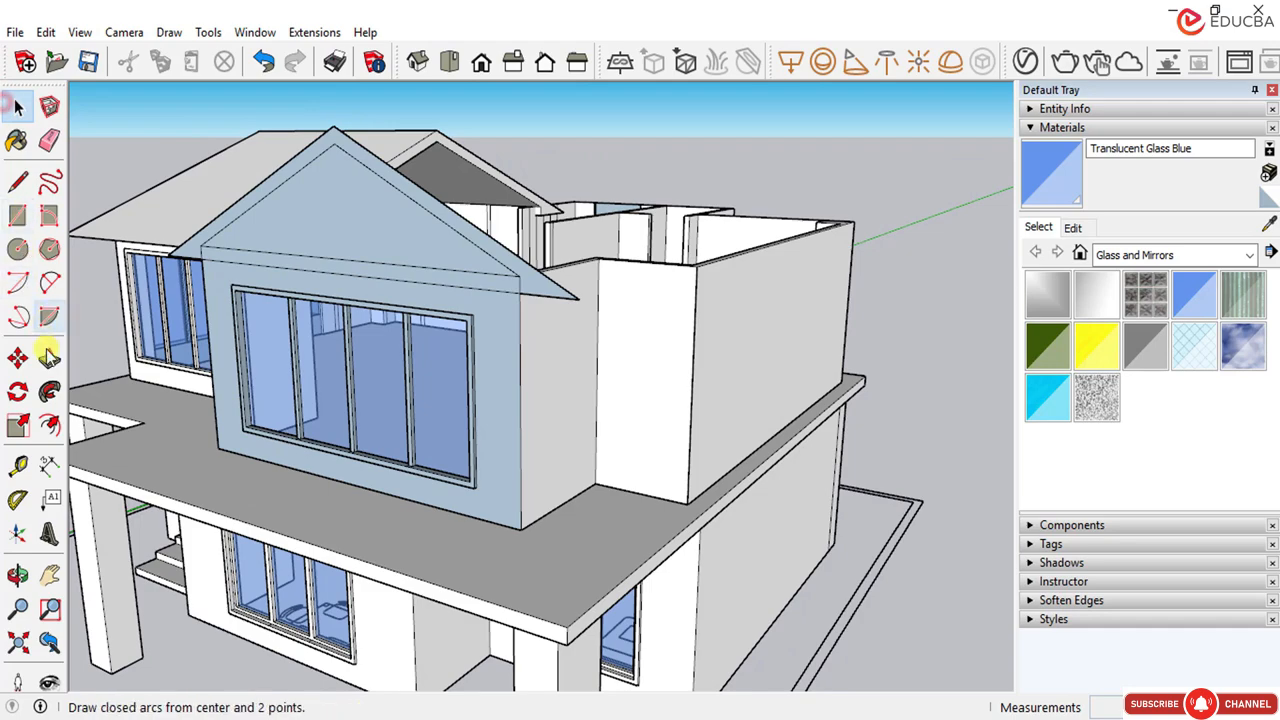
# Step: Extrude the front gable's offset roof profile 12600 mm back across the upper floor with Push/Pull
pyautogui.moveTo(437, 351); pyautogui.dragTo(203, 284, button='middle')
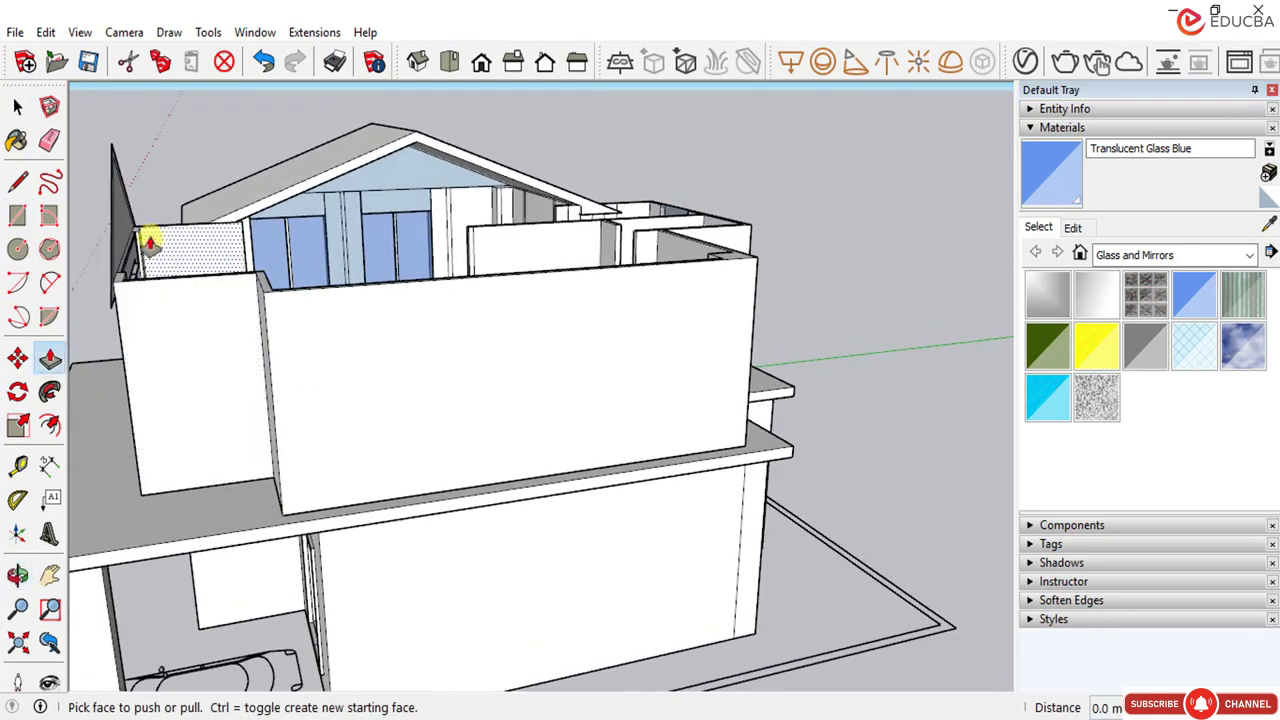
pyautogui.scroll(3, 149, 243)
pyautogui.scroll(-4, 394, 163)
pyautogui.moveTo(451, 243); pyautogui.dragTo(170, 207, button='middle')
pyautogui.scroll(2, 180, 240)
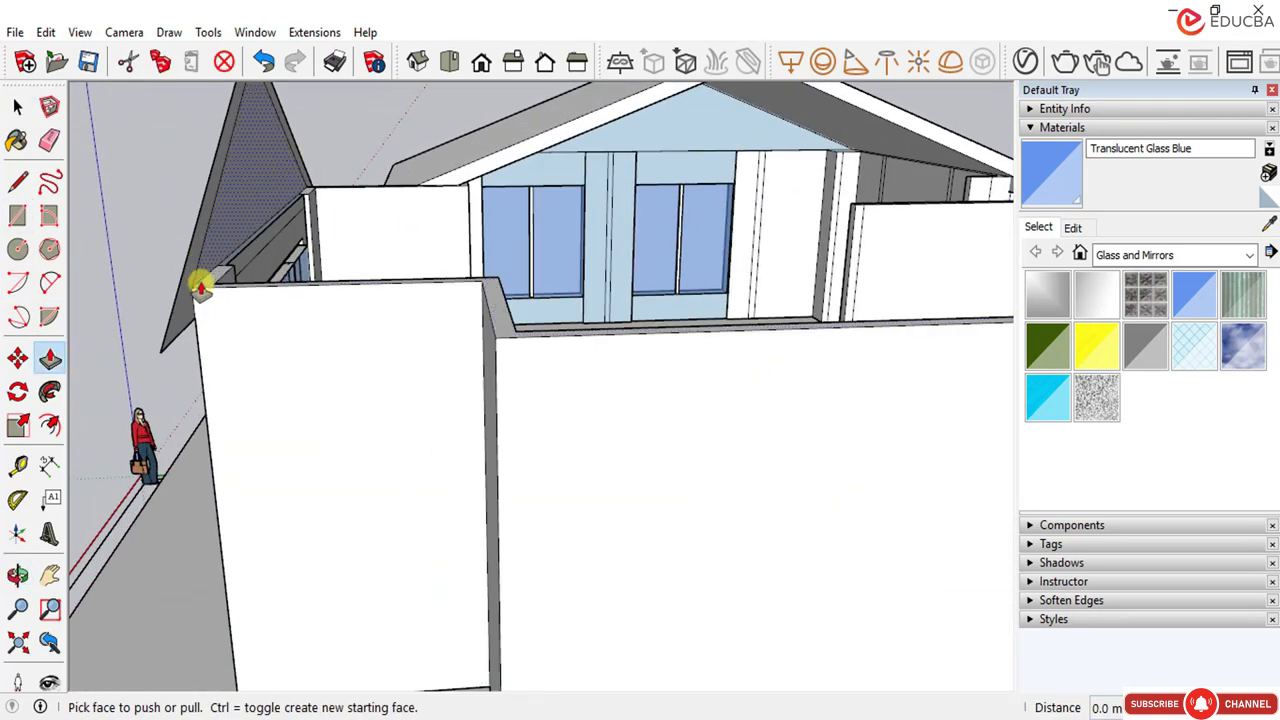
pyautogui.click(189, 297)
pyautogui.scroll(-5, 300, 308)
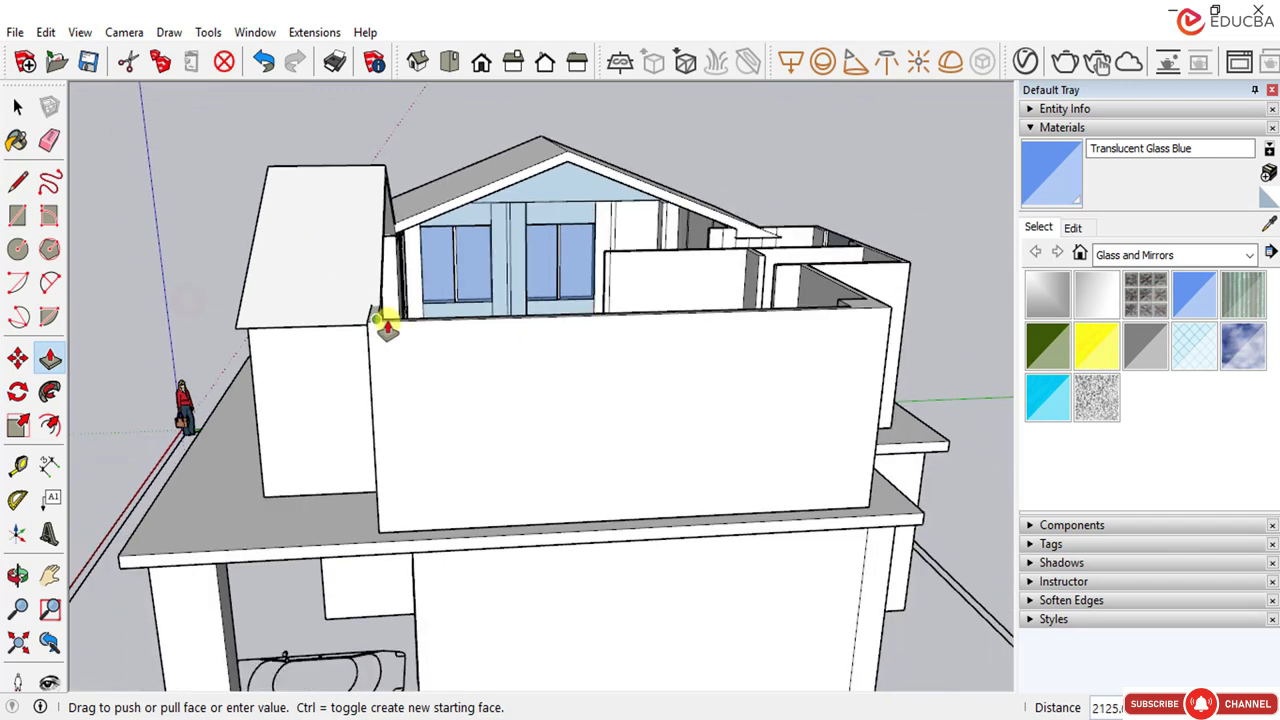
pyautogui.scroll(3, 774, 260)
pyautogui.moveTo(729, 260); pyautogui.dragTo(551, 323, button='middle')
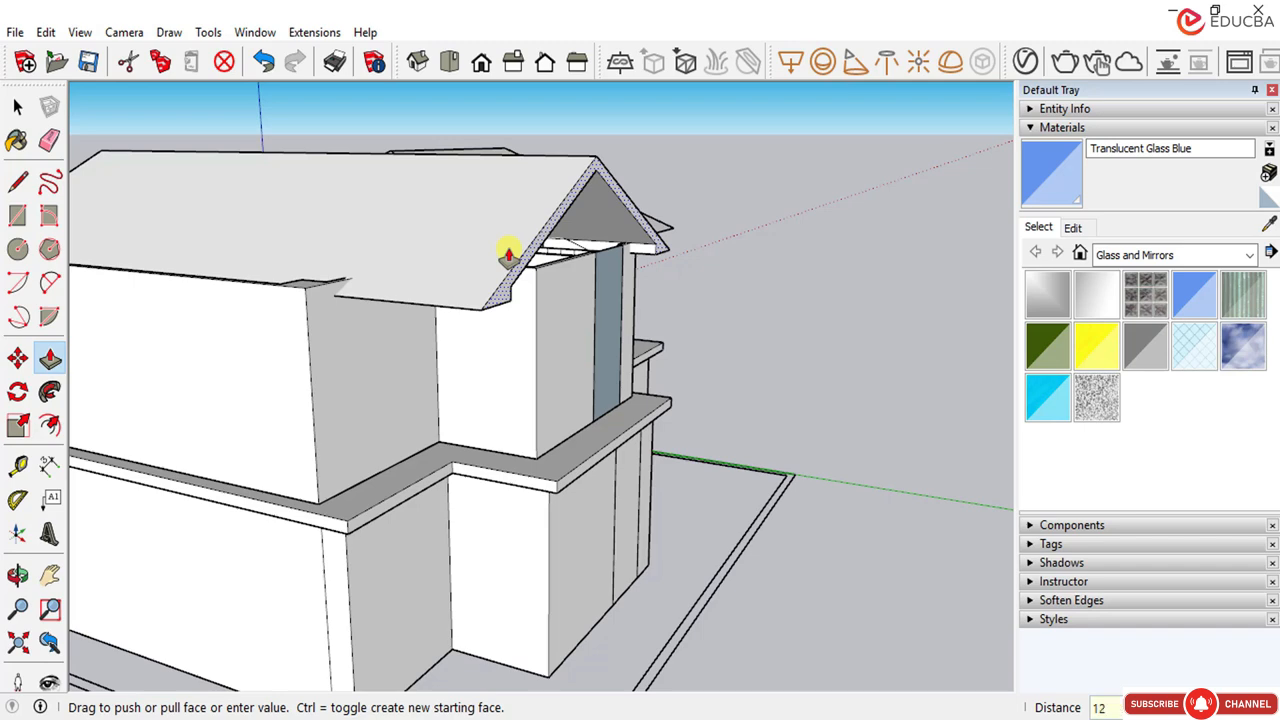
pyautogui.click(508, 254)
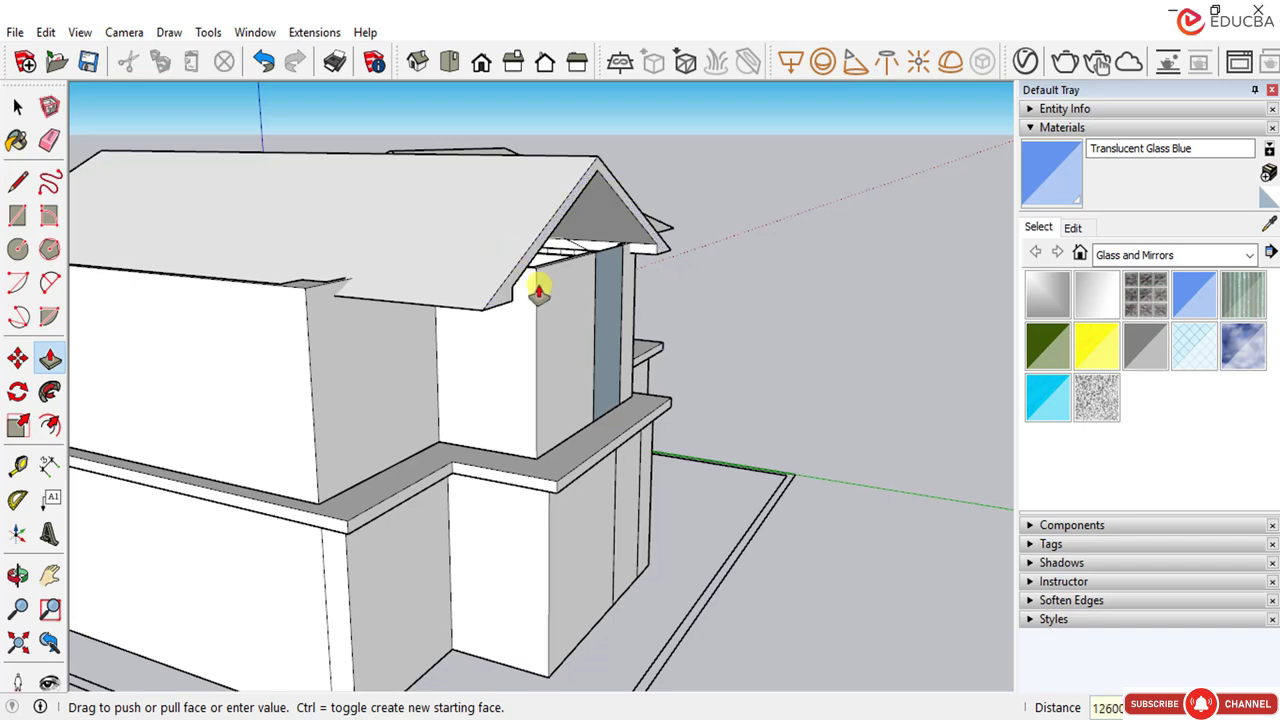
pyautogui.scroll(-3, 349, 323)
pyautogui.moveTo(349, 323); pyautogui.dragTo(626, 424, button='middle')
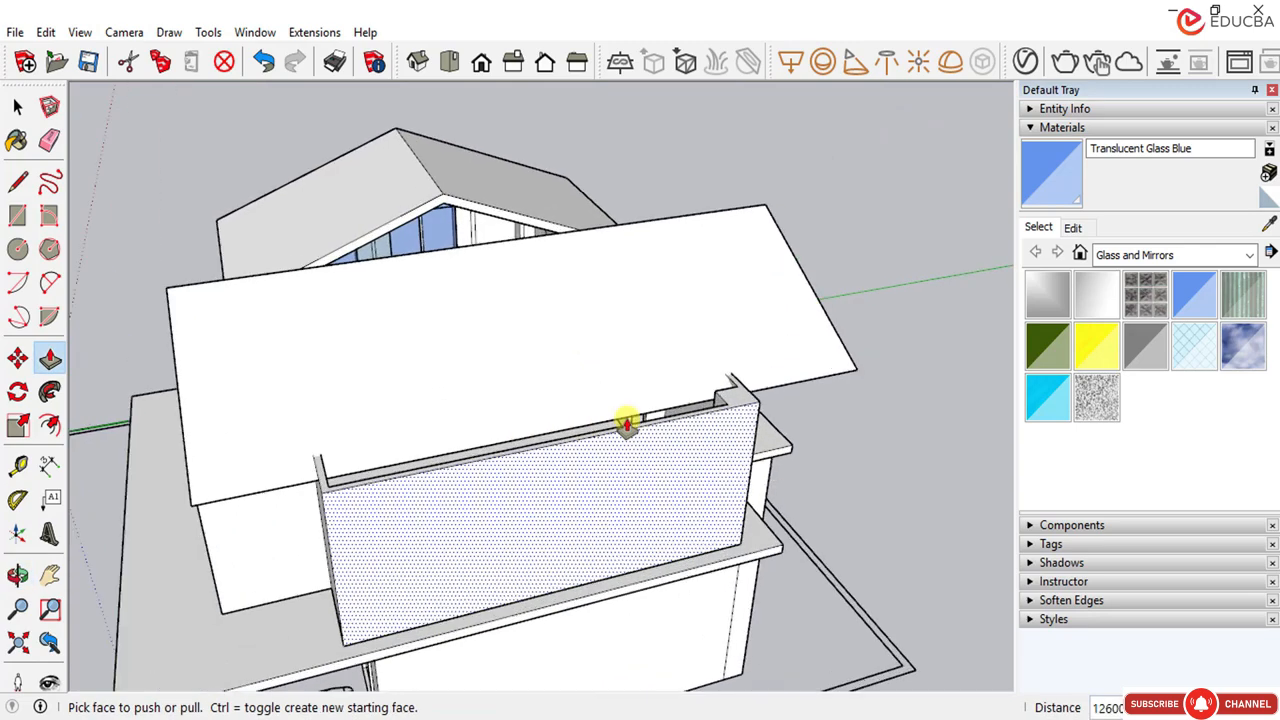
pyautogui.moveTo(529, 420); pyautogui.dragTo(705, 398, button='middle')
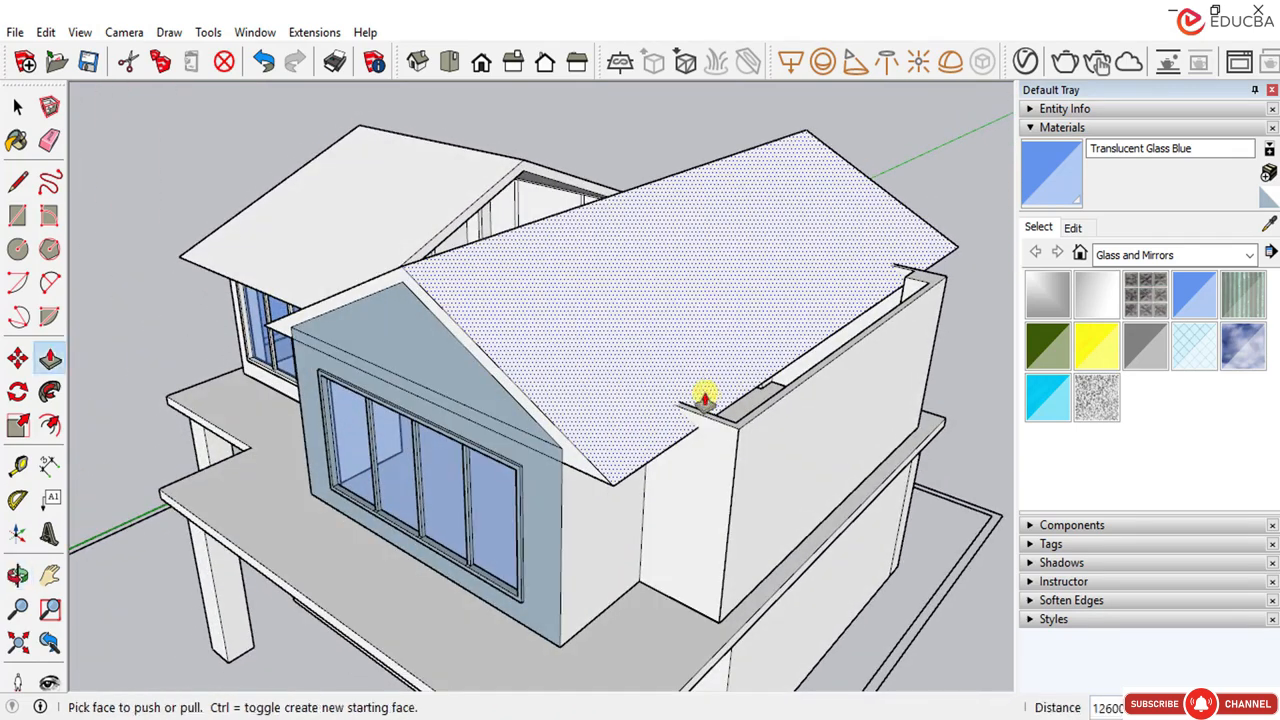
pyautogui.click(17, 106)
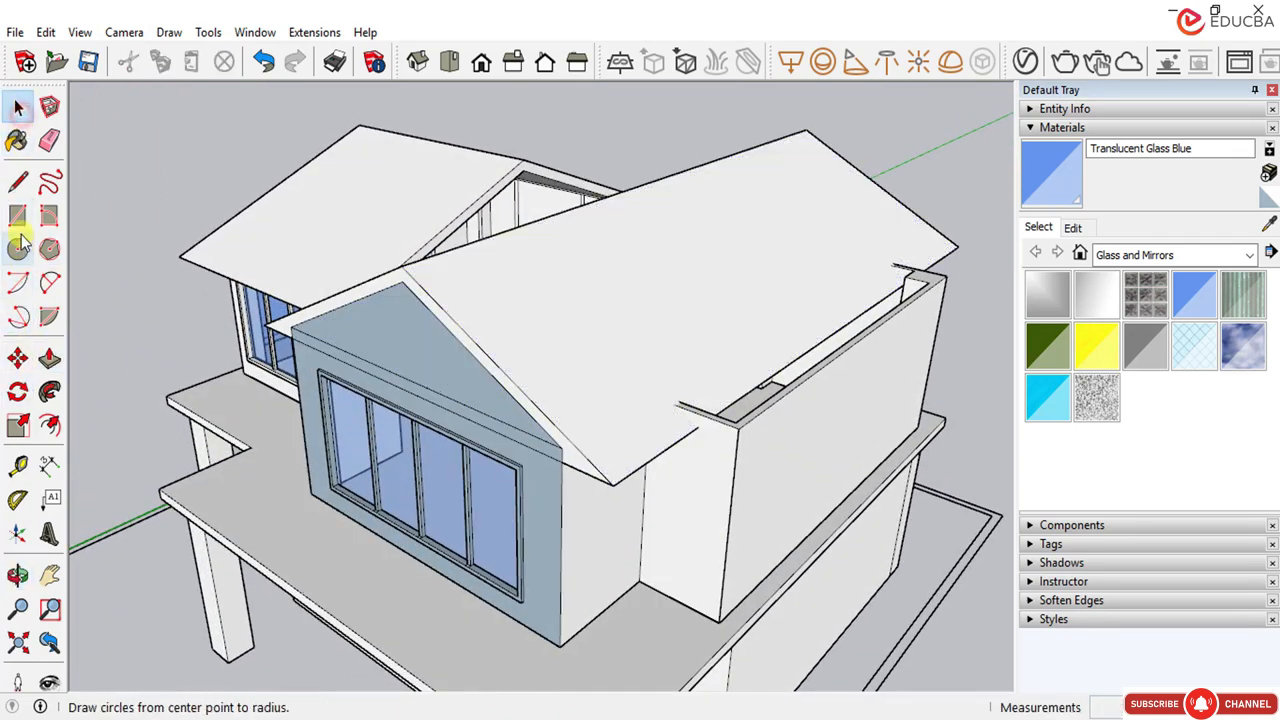
# Step: Draw a line about 7250 mm long between the inner corners of the side wall's top to close its open face
pyautogui.click(17, 181)
pyautogui.scroll(4, 722, 411)
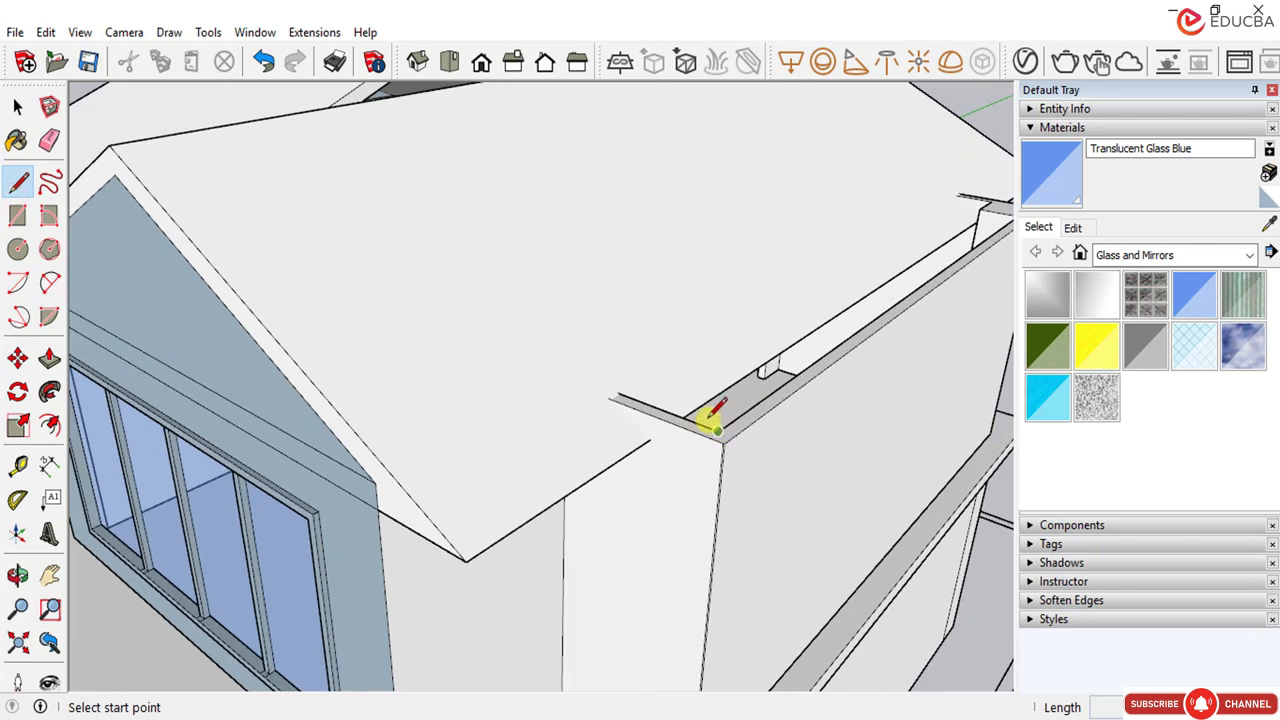
pyautogui.scroll(-2, 712, 418)
pyautogui.click(905, 243)
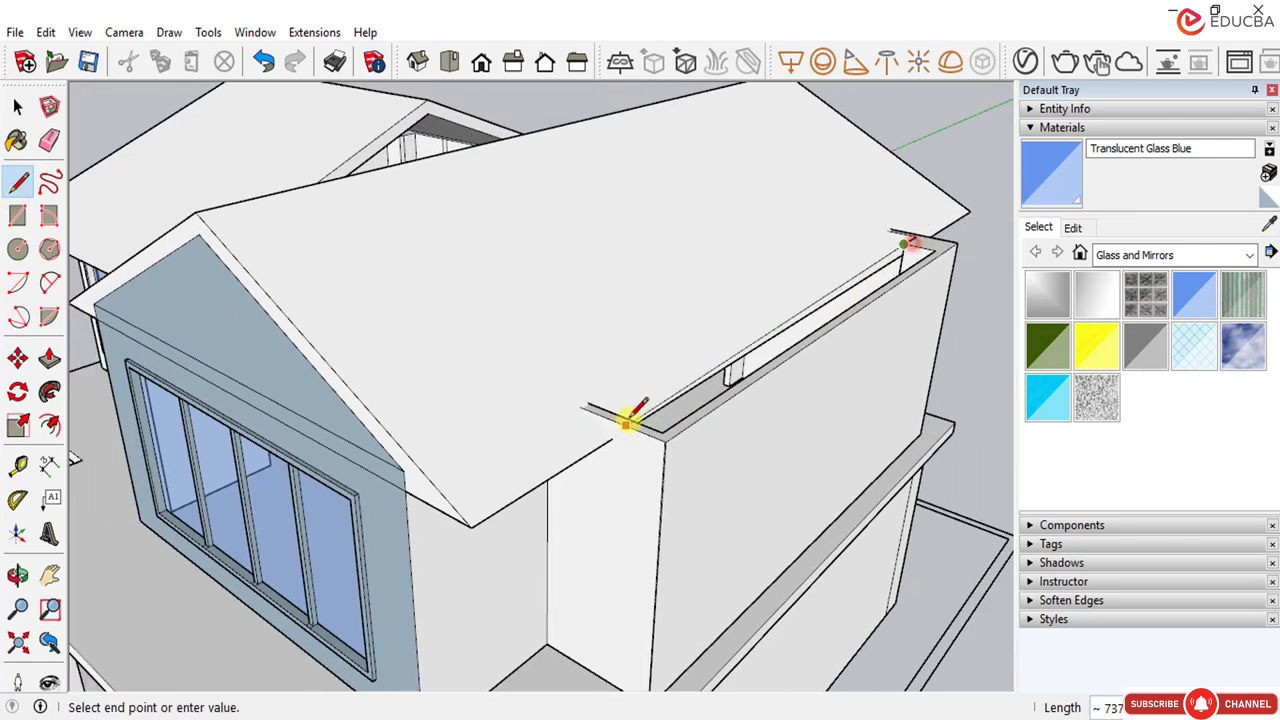
pyautogui.scroll(2, 624, 420)
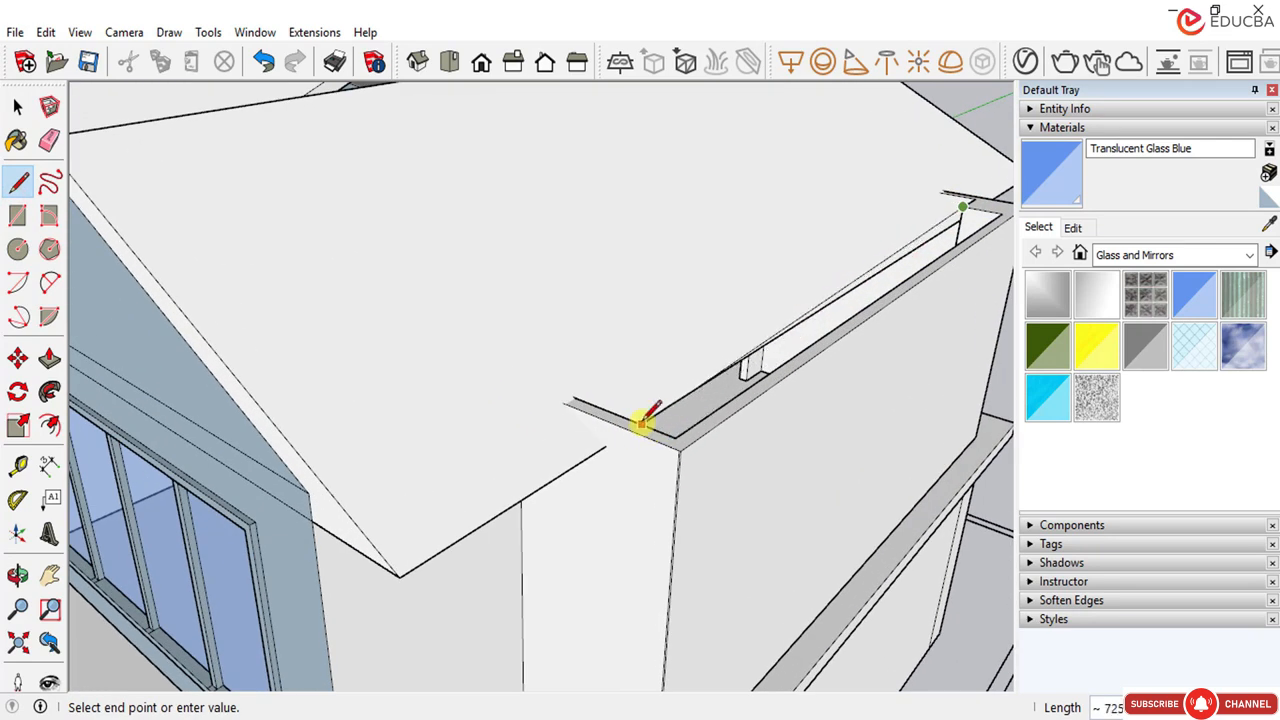
pyautogui.click(622, 412)
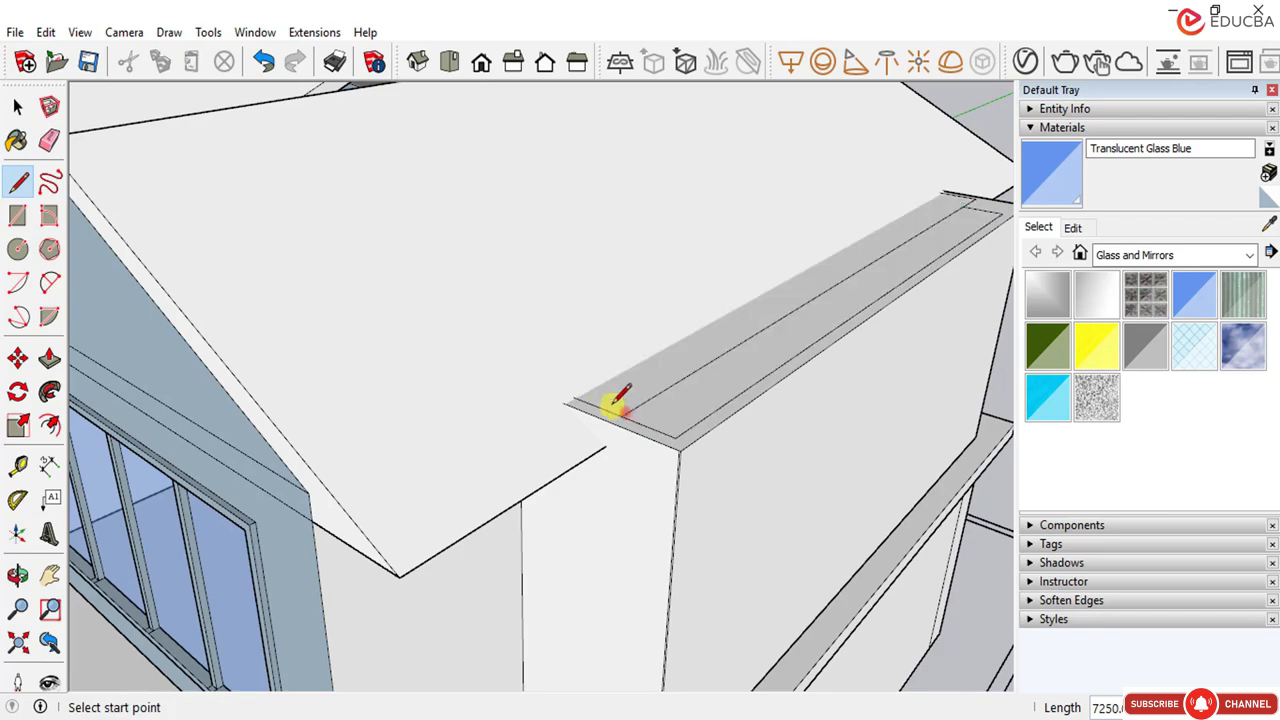
pyautogui.scroll(-3, 748, 372)
pyautogui.moveTo(643, 437); pyautogui.dragTo(694, 449, button='middle')
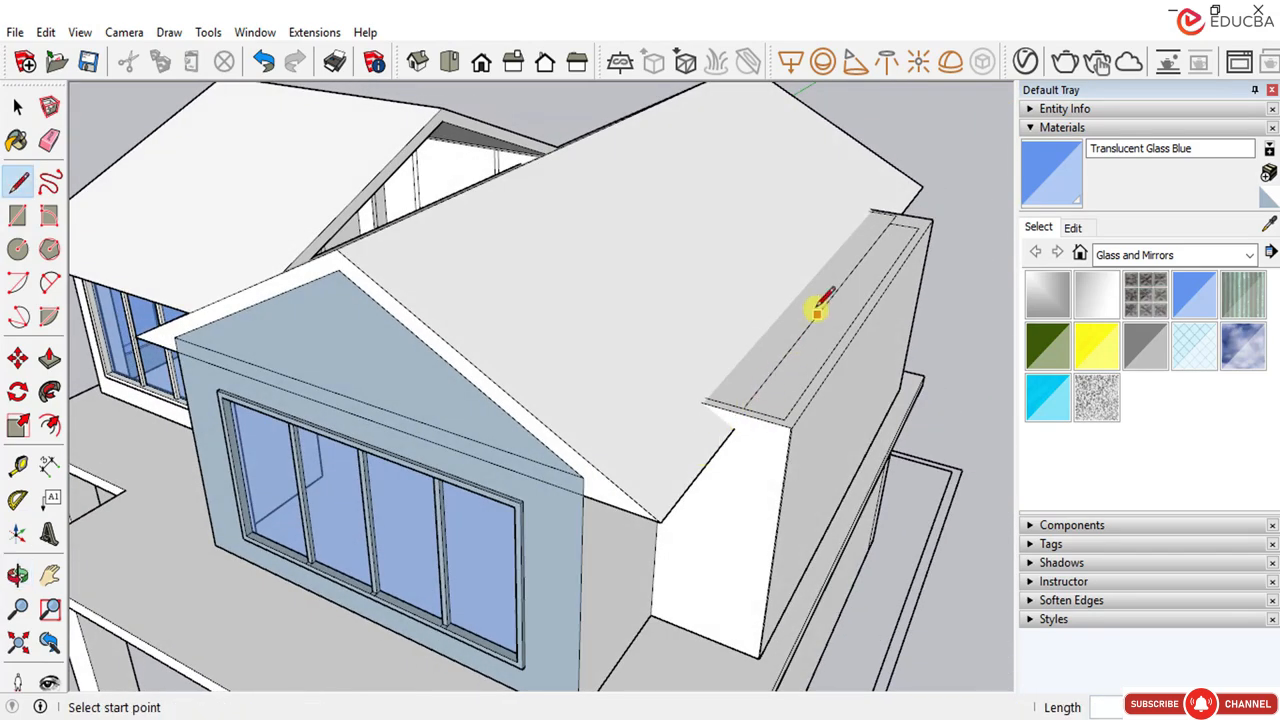
pyautogui.scroll(2, 820, 306)
pyautogui.click(17, 107)
pyautogui.scroll(-3, 614, 343)
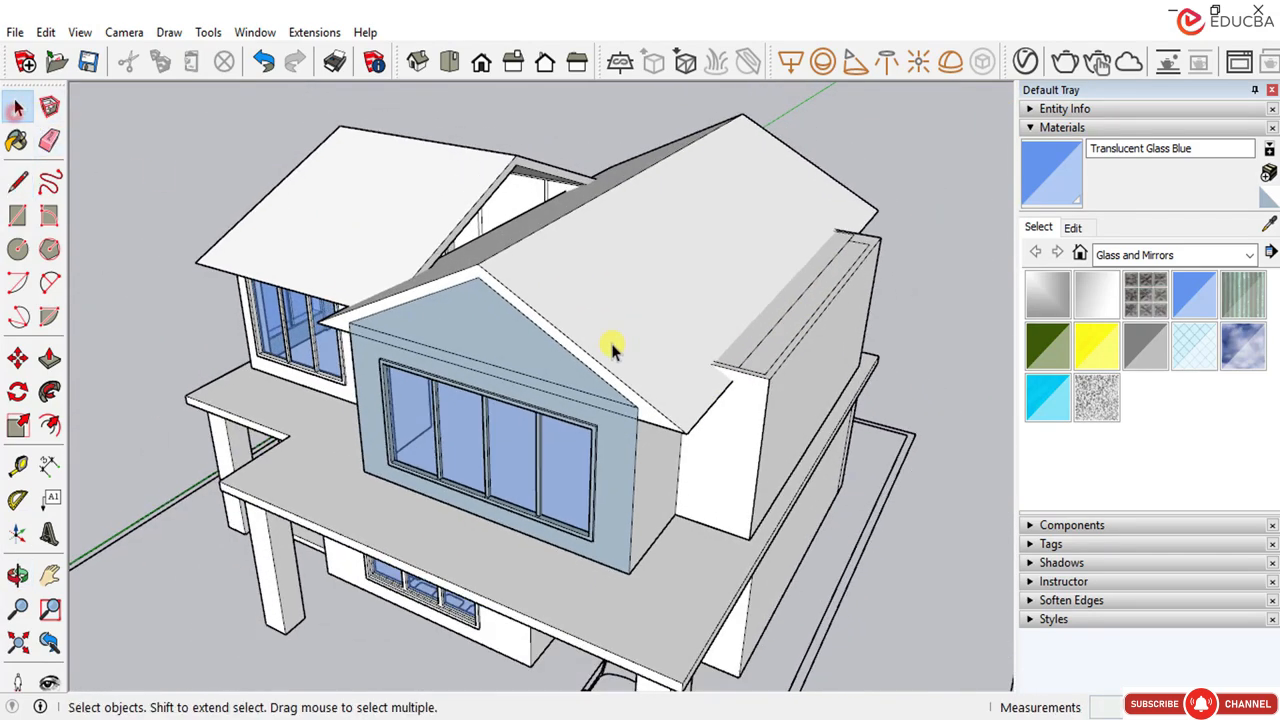
# Step: Extrude the front gable's roof profile 600 mm outward past the wall with Push/Pull to form an overhang
pyautogui.moveTo(614, 343); pyautogui.dragTo(742, 265, button='middle')
pyautogui.moveTo(578, 275); pyautogui.dragTo(328, 293, button='middle')
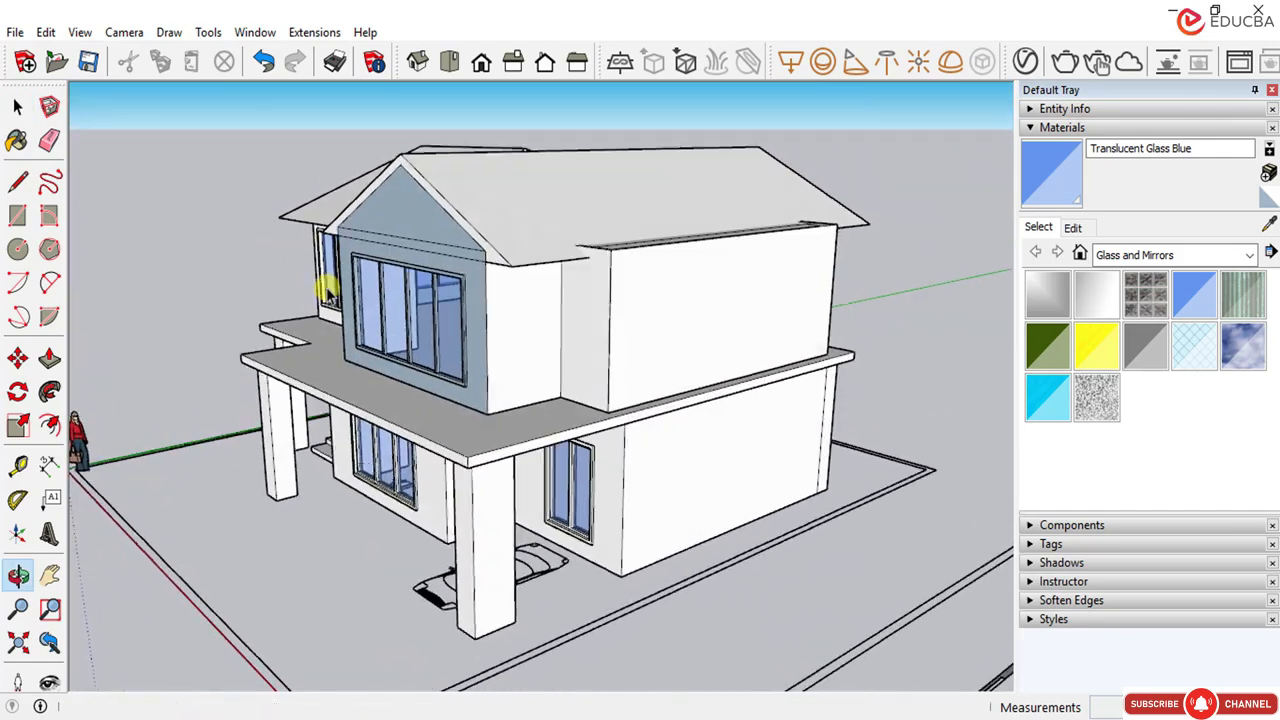
pyautogui.click(49, 358)
pyautogui.scroll(3, 527, 265)
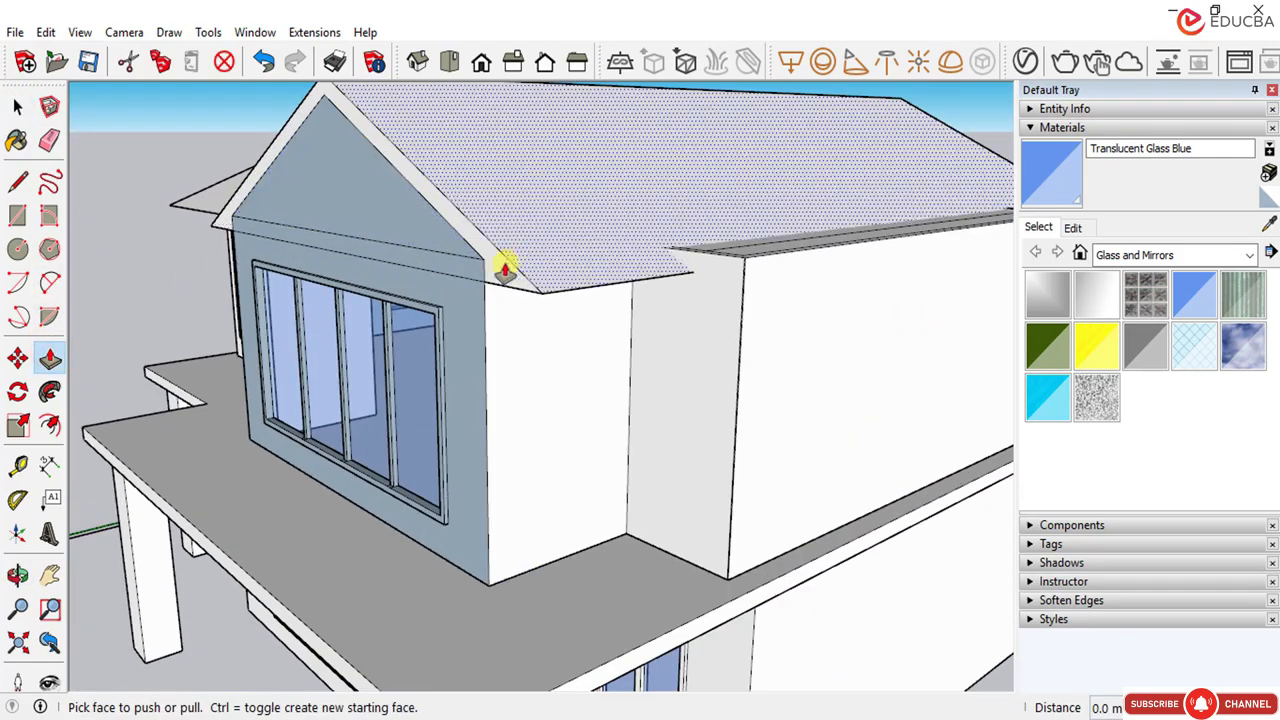
pyautogui.click(504, 263)
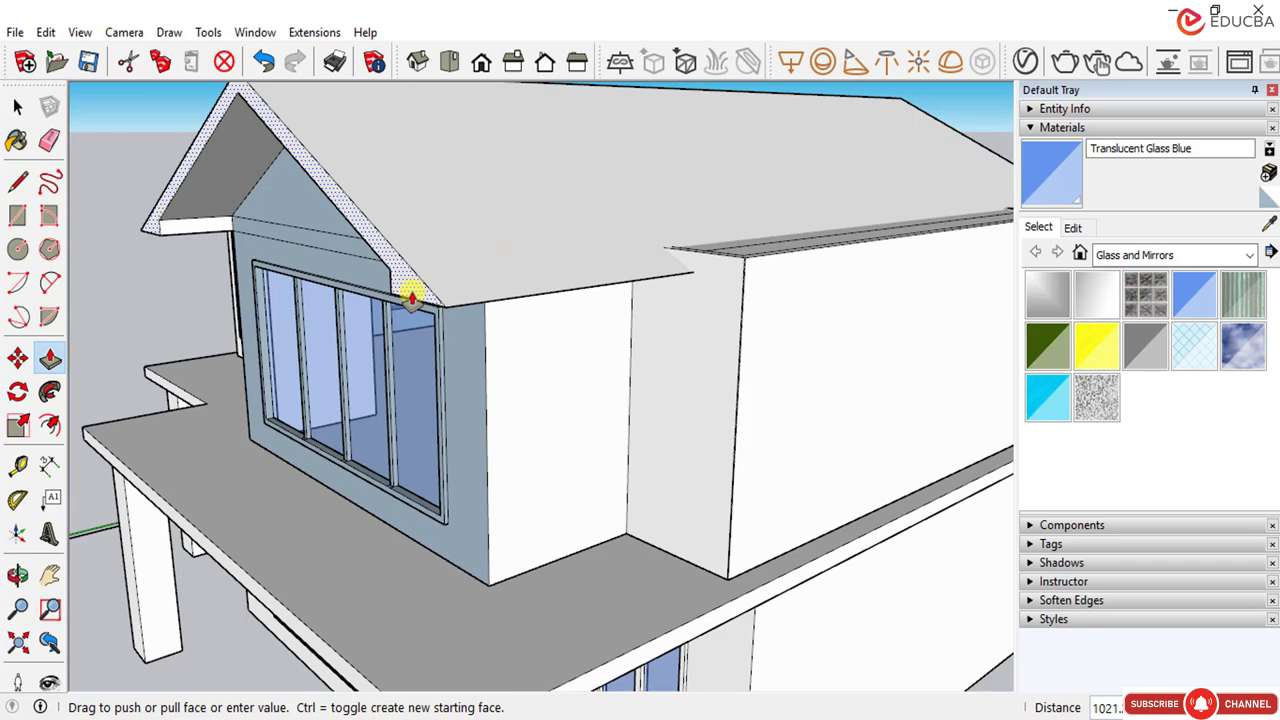
pyautogui.press('Return')
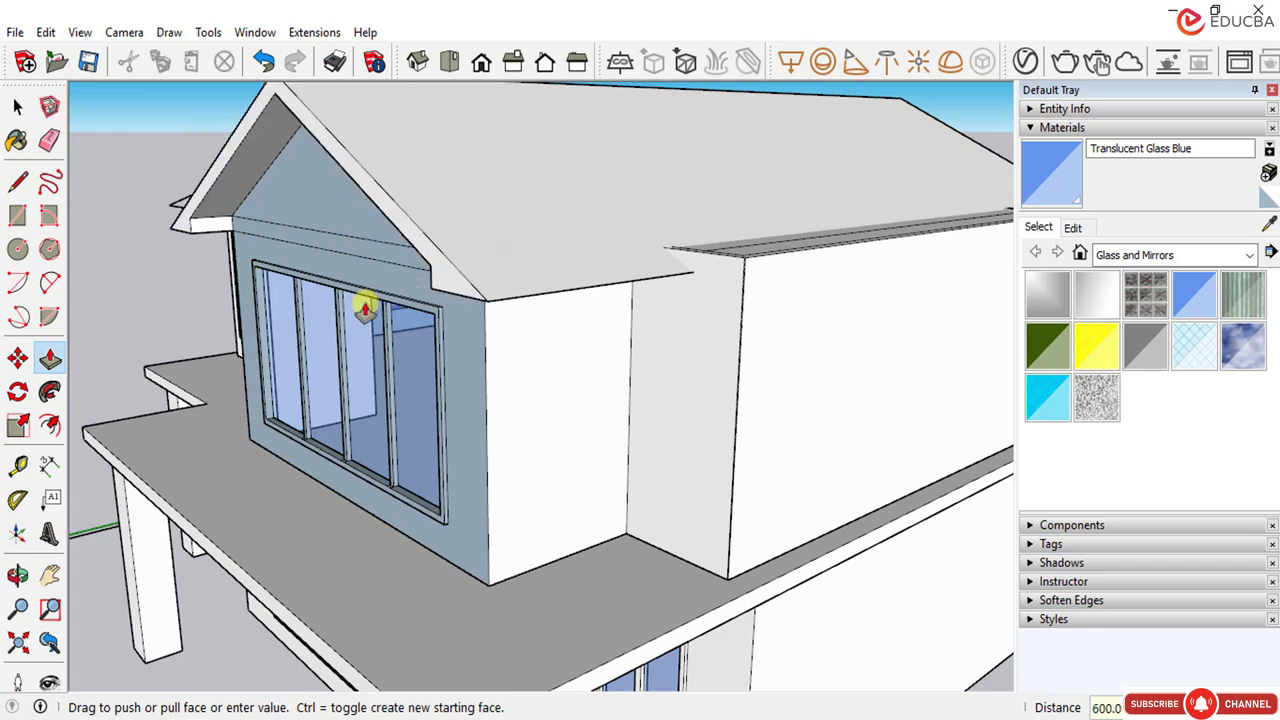
pyautogui.scroll(-5, 365, 310)
pyautogui.moveTo(297, 277); pyautogui.dragTo(109, 137, button='middle')
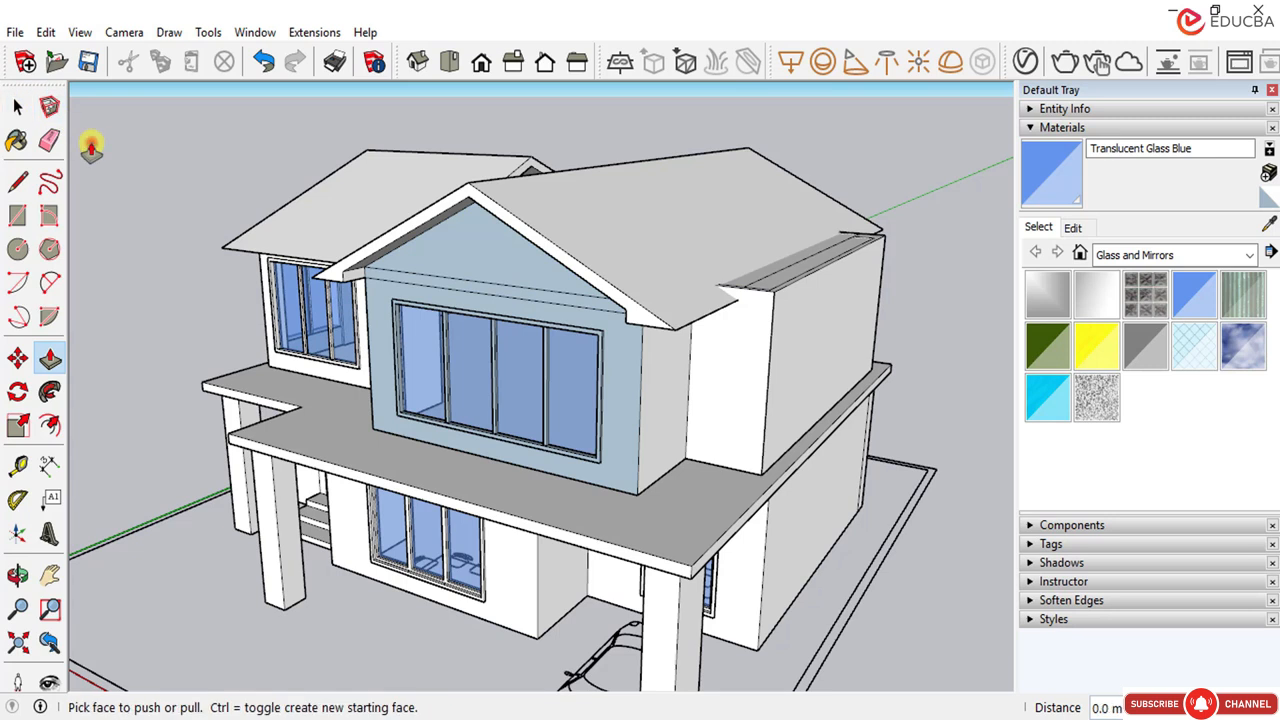
# Step: Hide the horizontal edge lines across the front gable wall, including the short segments remaining at both ends
pyautogui.click(20, 105)
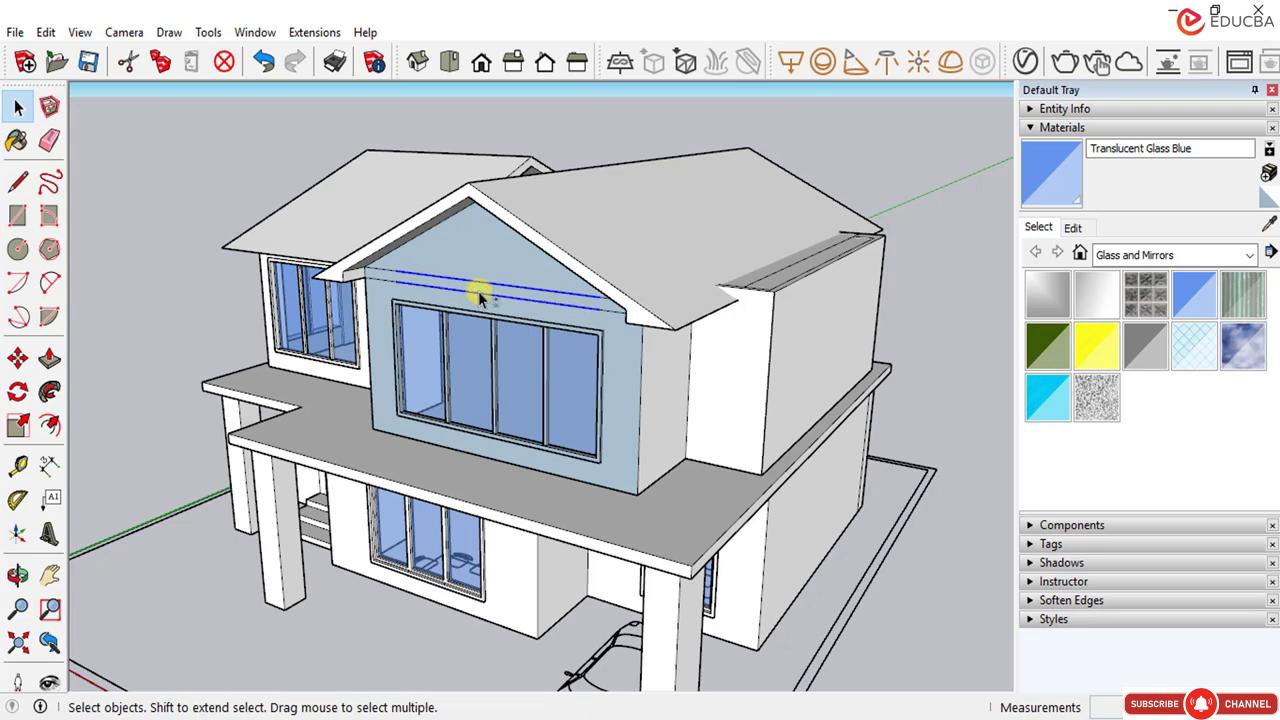
pyautogui.rightClick(481, 295)
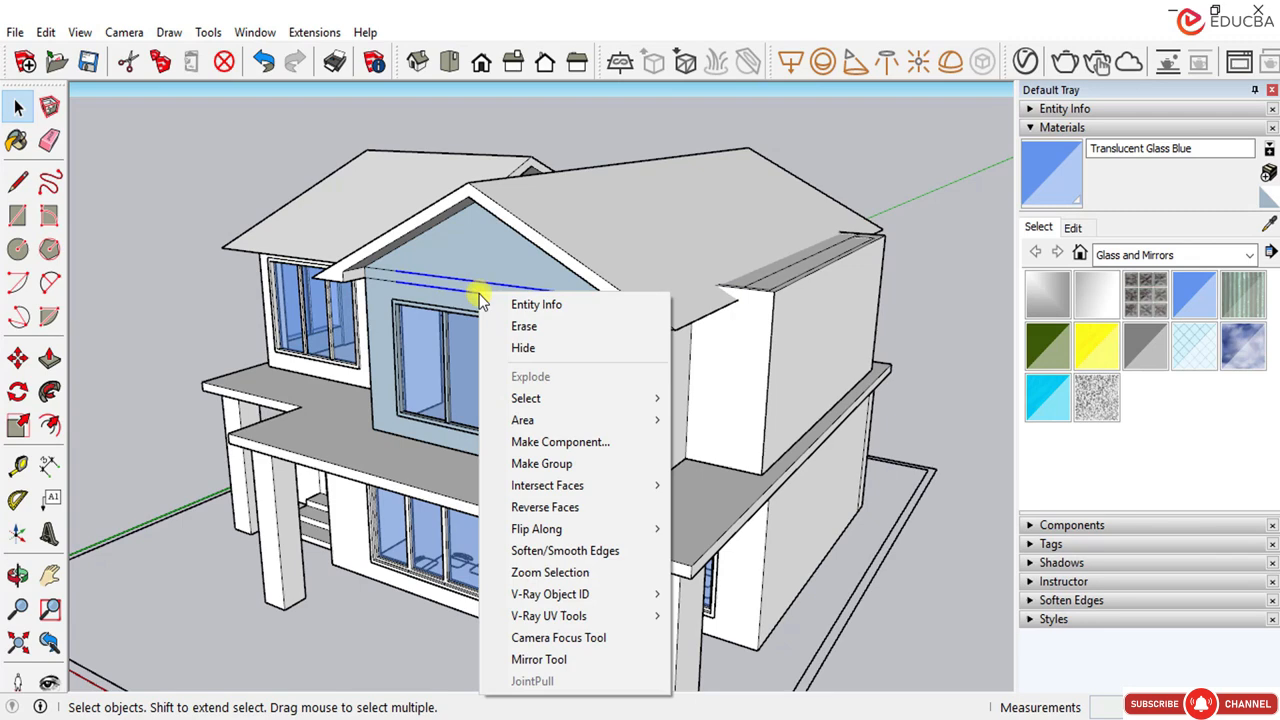
pyautogui.click(524, 349)
pyautogui.scroll(2, 385, 275)
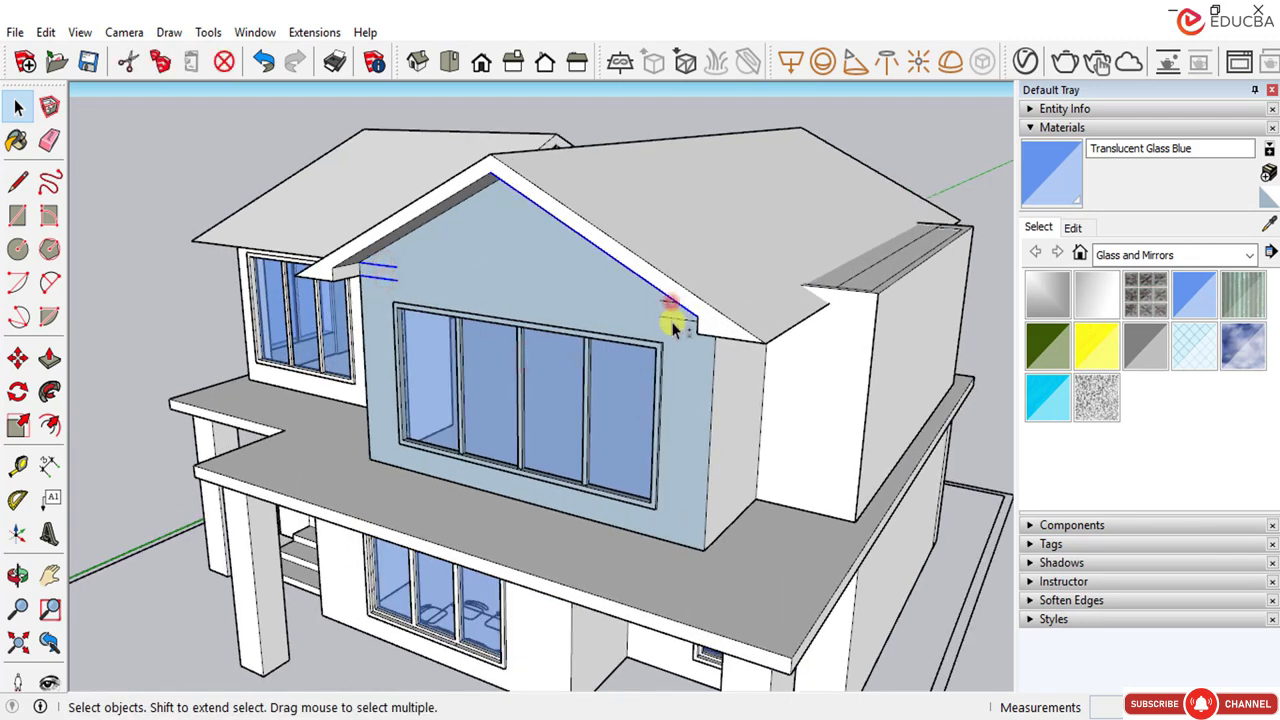
pyautogui.moveTo(661, 316); pyautogui.dragTo(707, 256, button='middle')
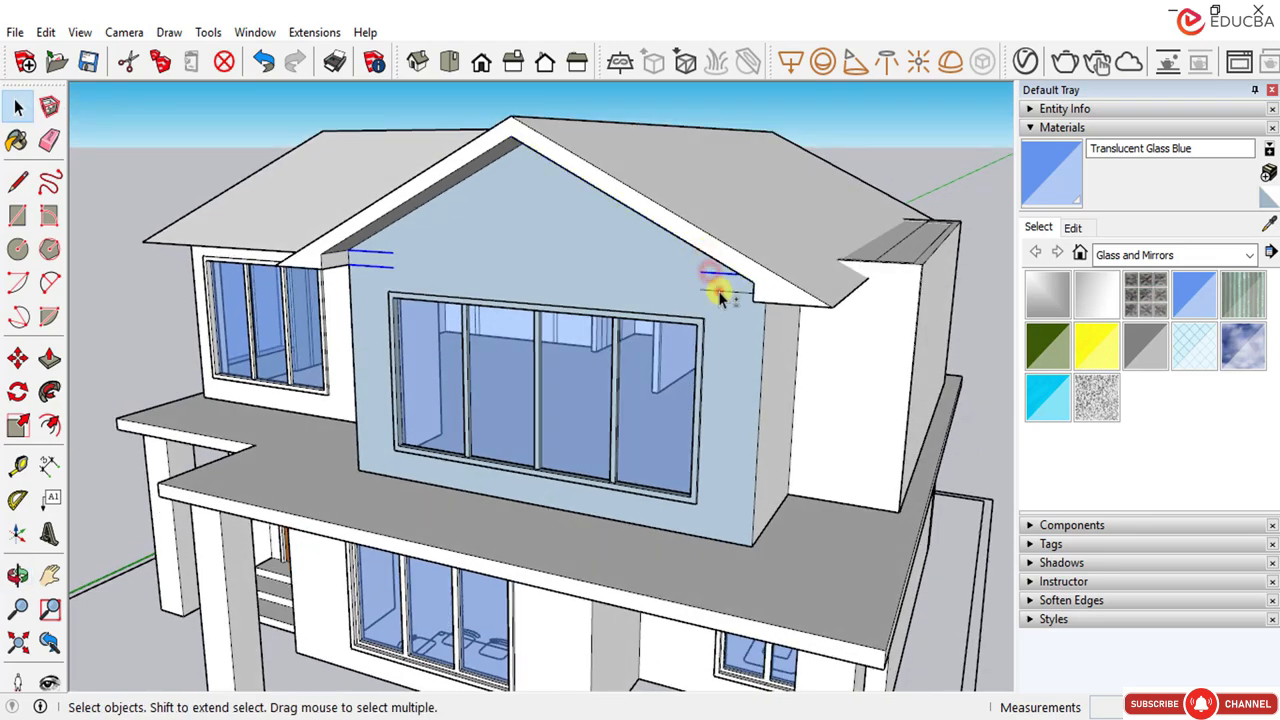
pyautogui.rightClick(718, 293)
pyautogui.click(752, 346)
# Step: Extrude the side gable's roof profile 600 mm outward over the two projecting windows with Push/Pull
pyautogui.moveTo(671, 334); pyautogui.dragTo(497, 286, button='middle')
pyautogui.scroll(6, 497, 320)
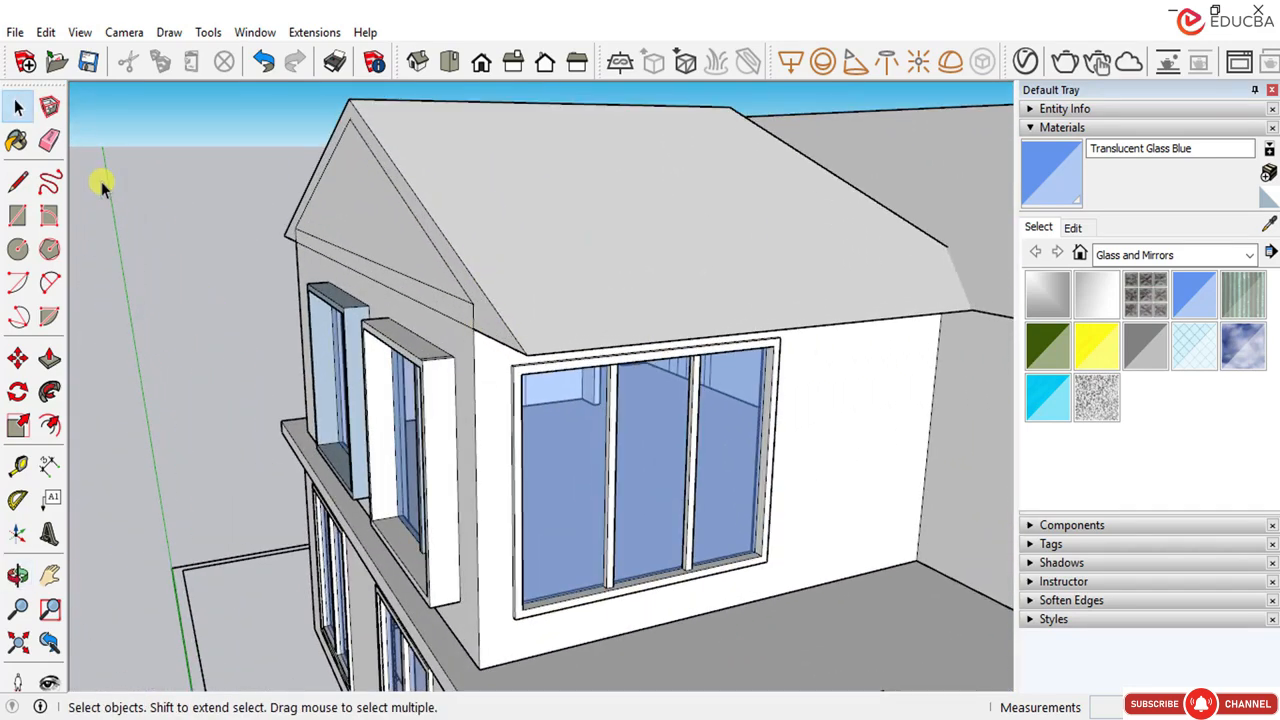
pyautogui.click(49, 358)
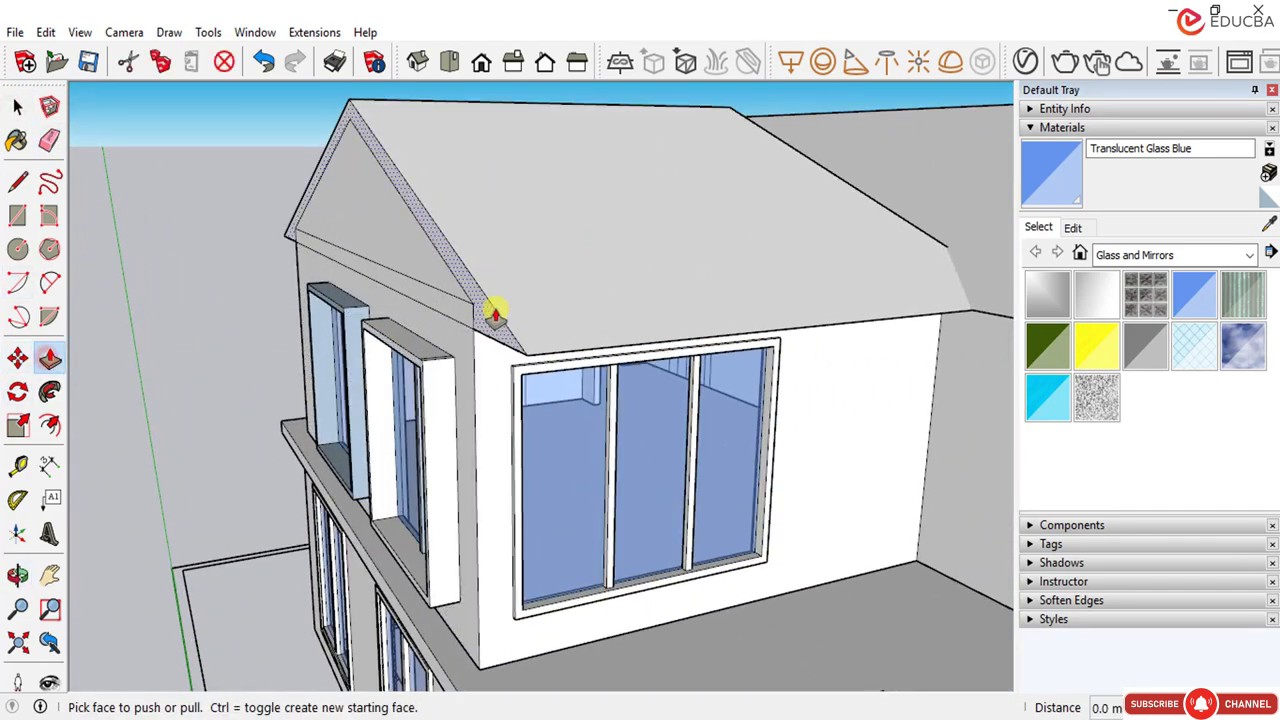
pyautogui.moveTo(495, 314); pyautogui.dragTo(382, 340)
pyautogui.write('60')
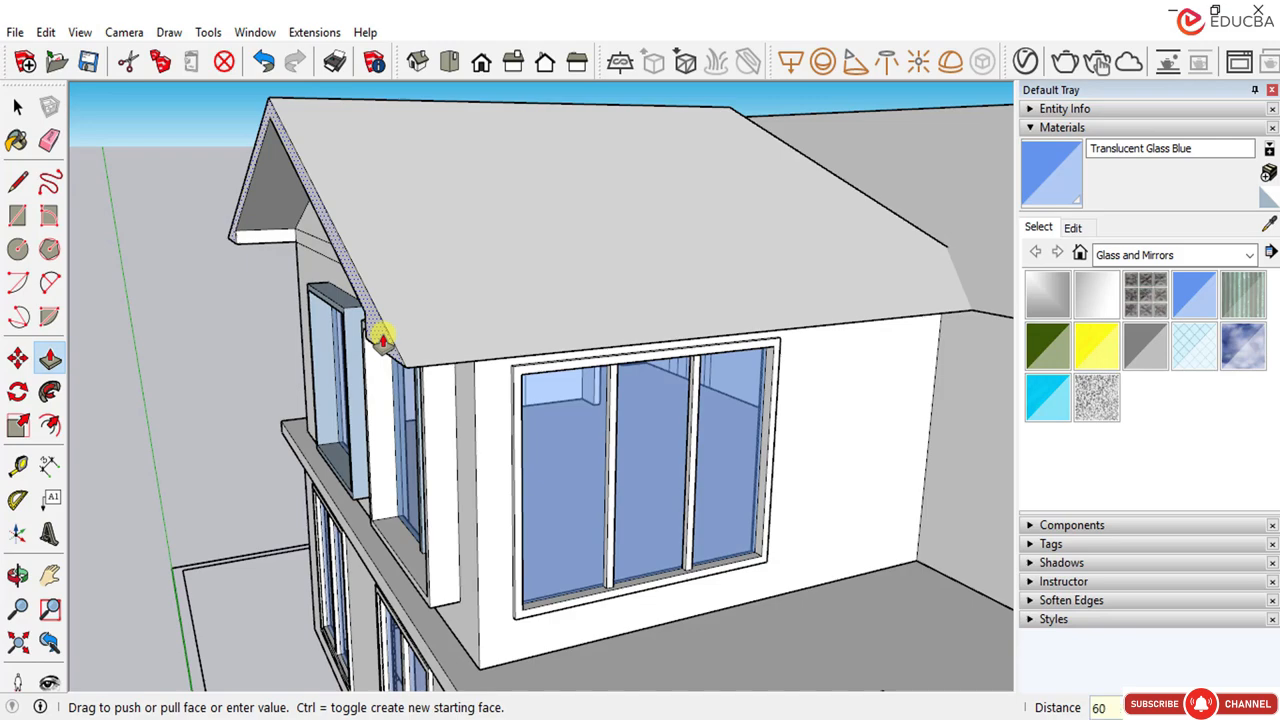
pyautogui.write('0')
pyautogui.press('Return')
pyautogui.scroll(-5, 343, 292)
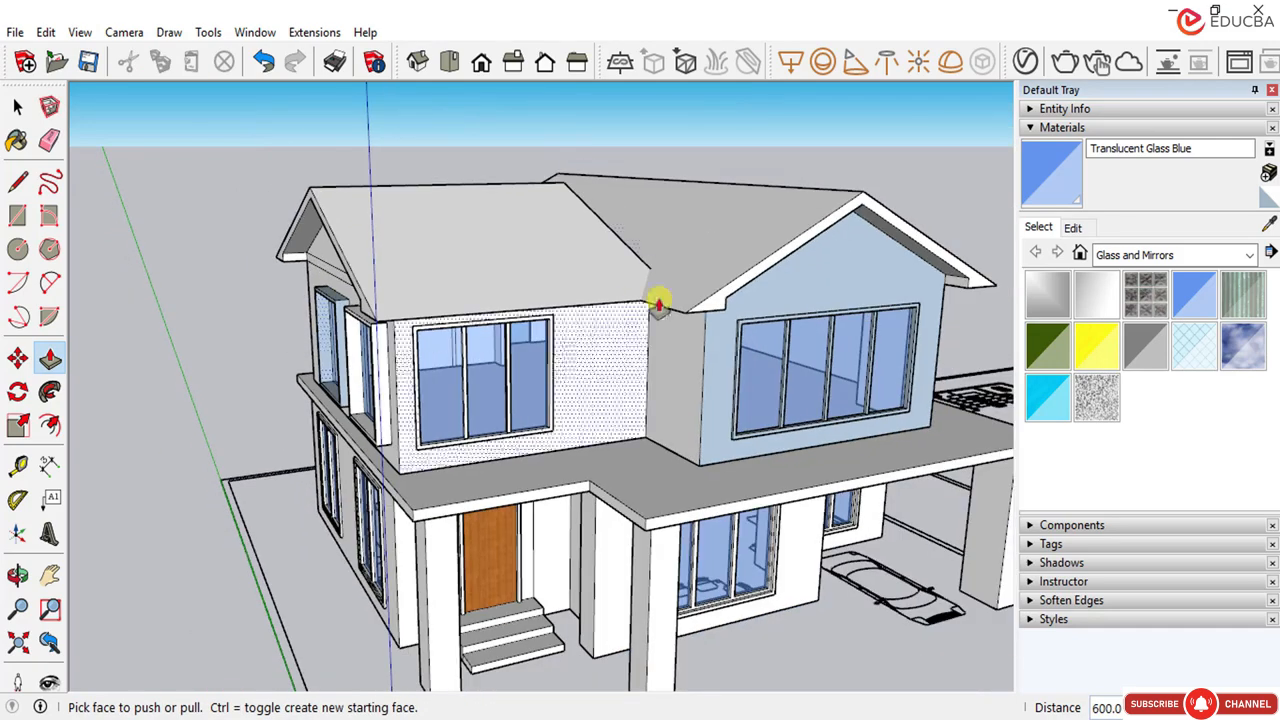
# Step: Try to extend the side roof's inner end into the front section's roof with Push/Pull, and undo the side roof extrusions
pyautogui.moveTo(657, 371); pyautogui.dragTo(354, 334, button='middle')
pyautogui.scroll(5, 477, 244)
pyautogui.moveTo(477, 244); pyautogui.dragTo(551, 337, button='middle')
pyautogui.scroll(6, 563, 340)
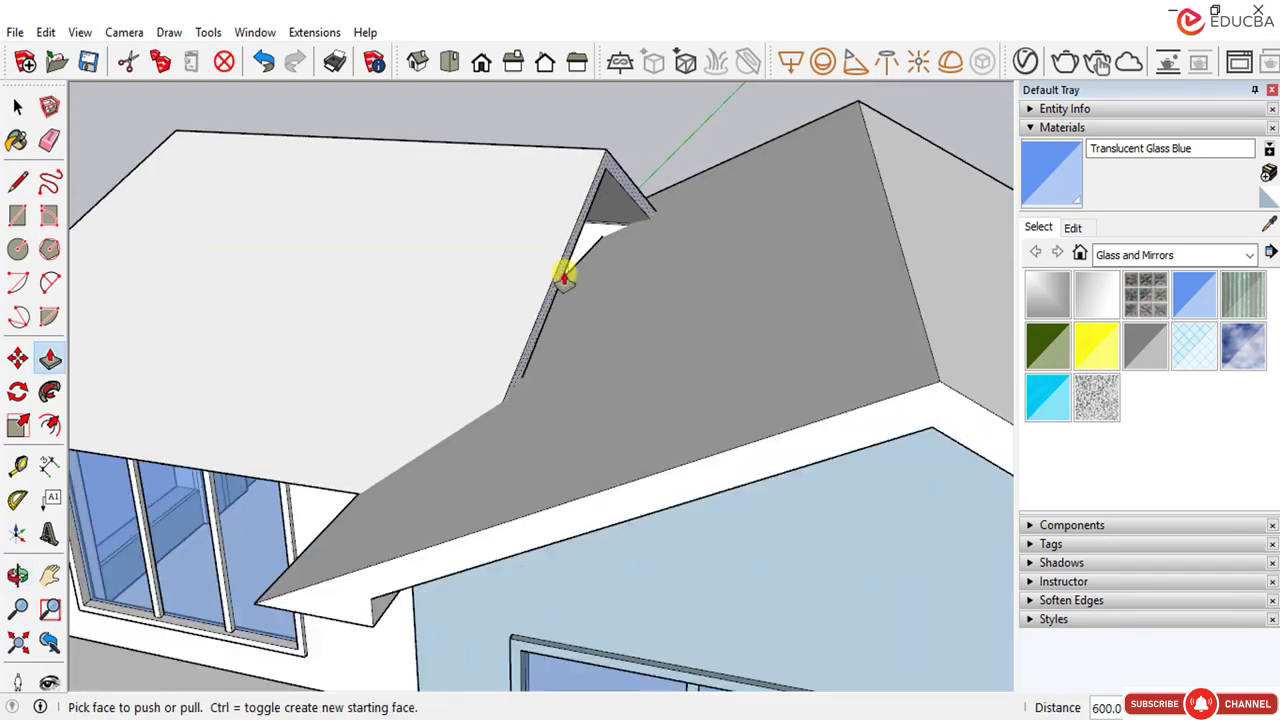
pyautogui.scroll(-3, 621, 183)
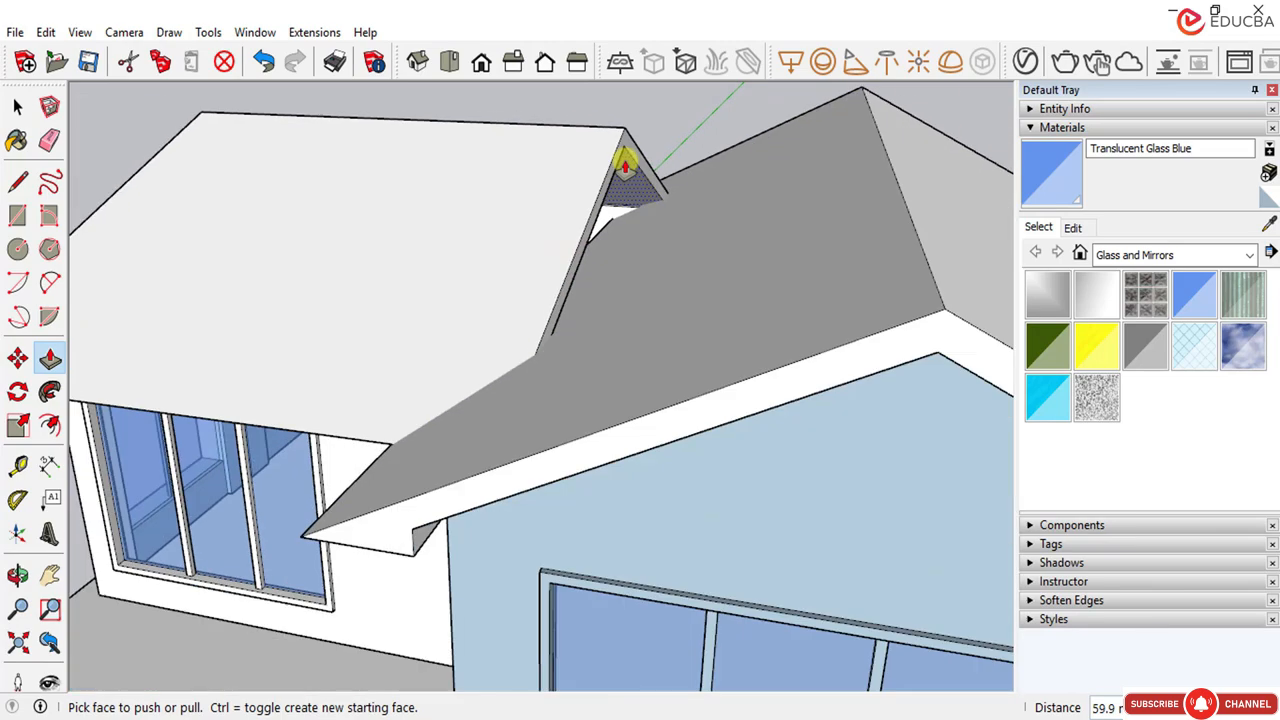
pyautogui.moveTo(636, 155); pyautogui.dragTo(773, 190)
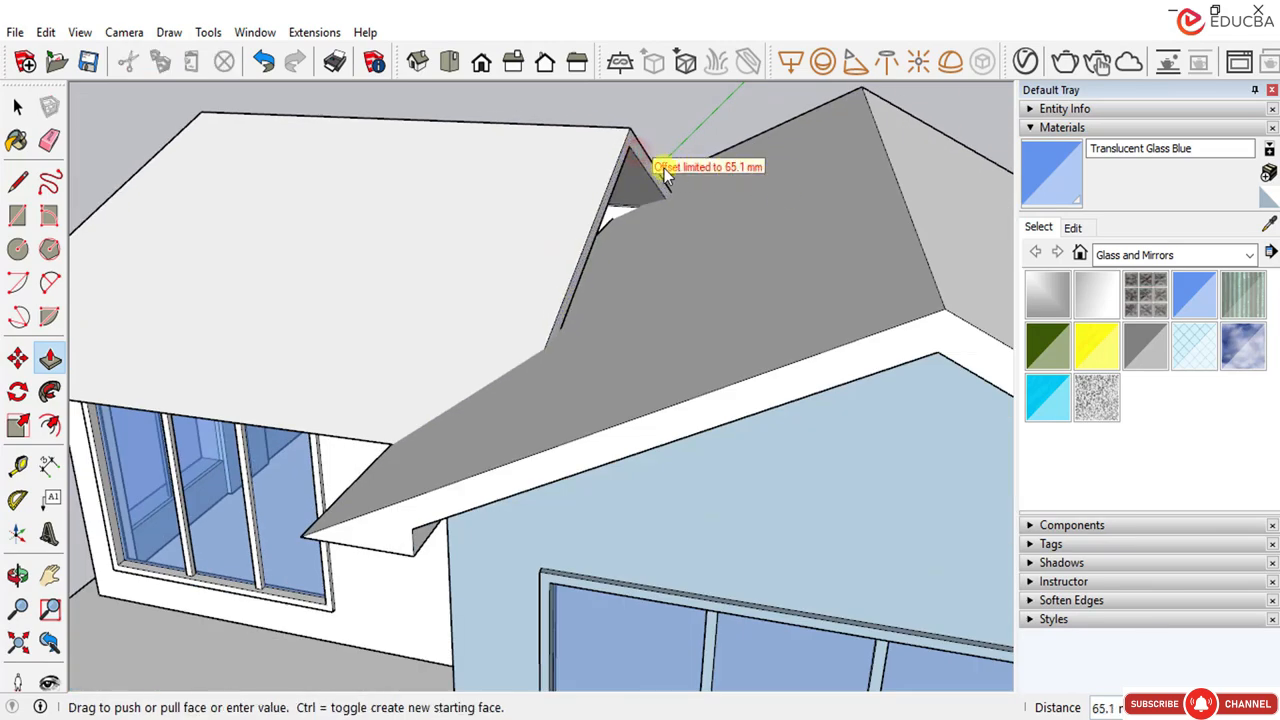
pyautogui.moveTo(665, 172); pyautogui.dragTo(660, 165)
pyautogui.scroll(5, 648, 137)
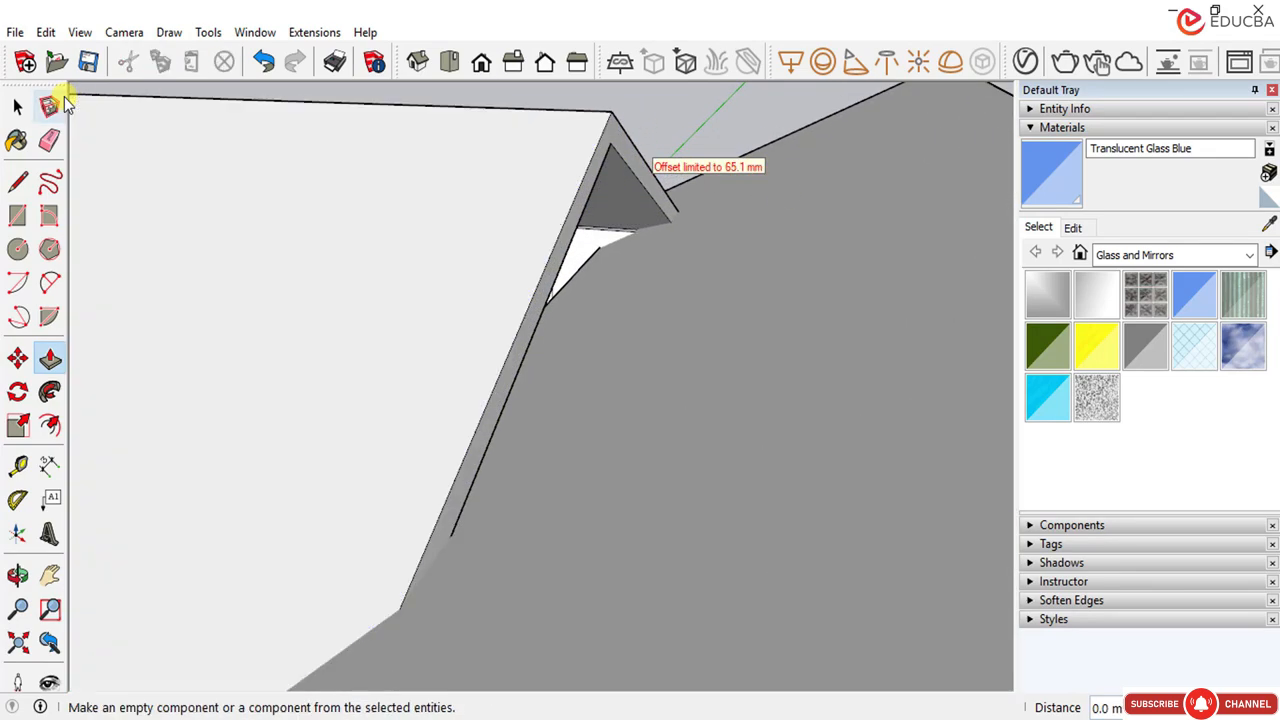
pyautogui.click(18, 105)
pyautogui.hotkey('ctrl', 'z')
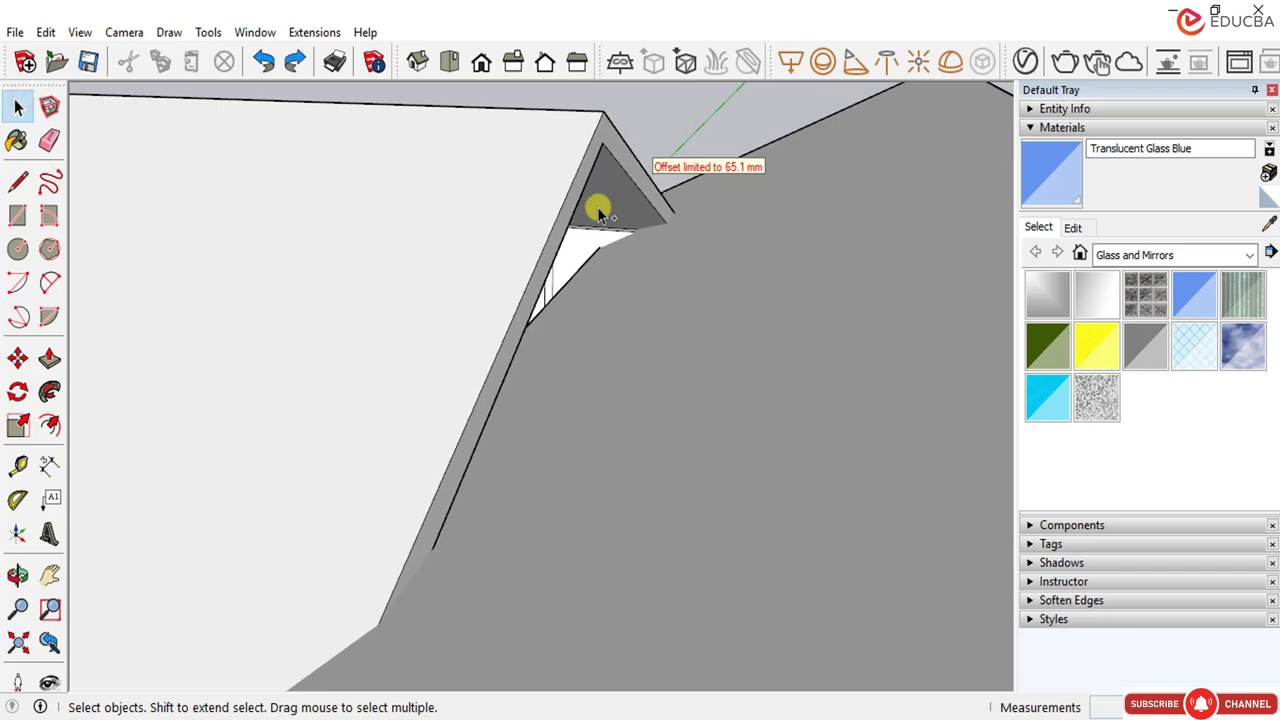
# Step: Extrude the side gable's outer roof profile 600 mm past the wall to form its overhang again
pyautogui.scroll(-10, 650, 210)
pyautogui.moveTo(694, 209); pyautogui.dragTo(620, 243, button='middle')
pyautogui.scroll(5, 600, 270)
pyautogui.scroll(2, 583, 297)
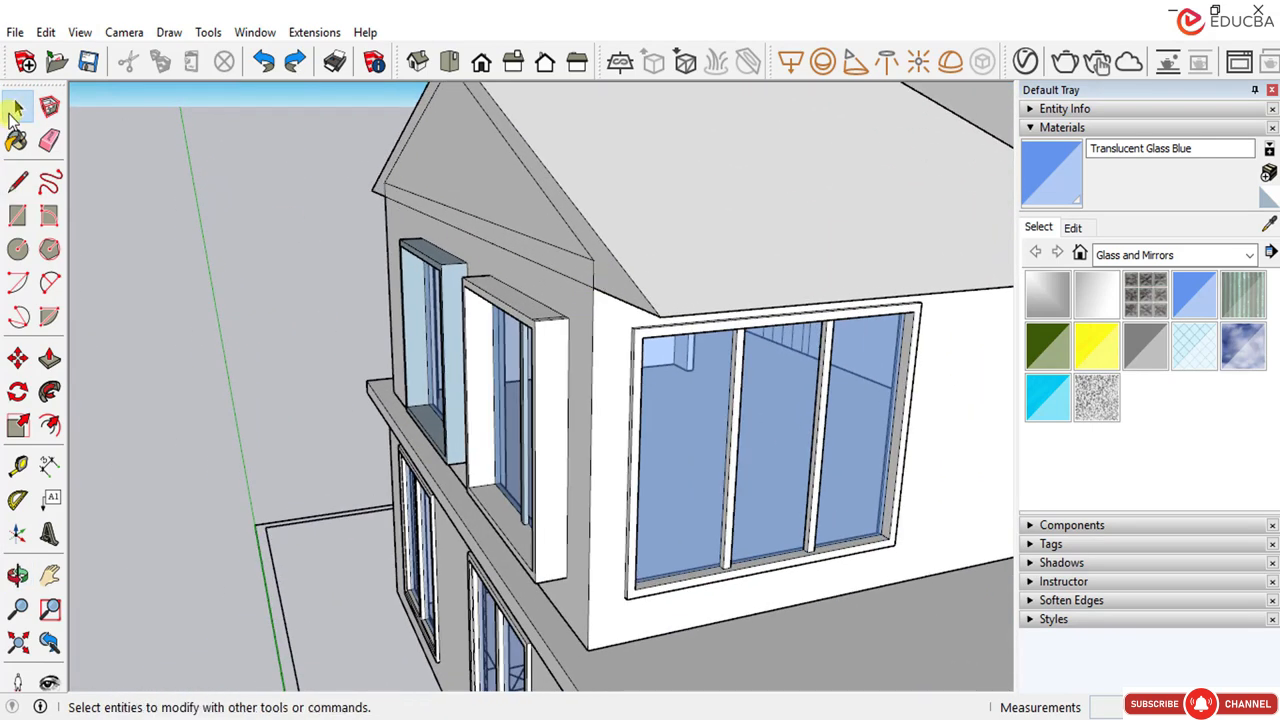
pyautogui.click(50, 361)
pyautogui.click(613, 265)
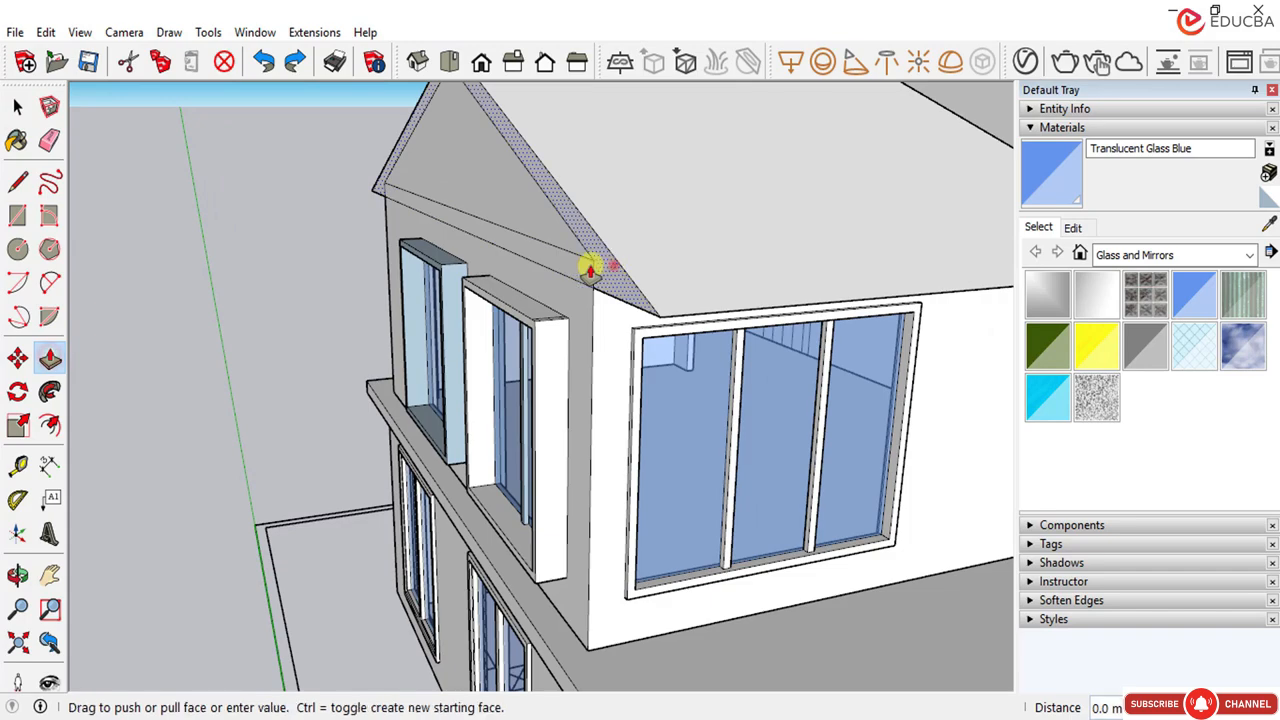
pyautogui.press('Return')
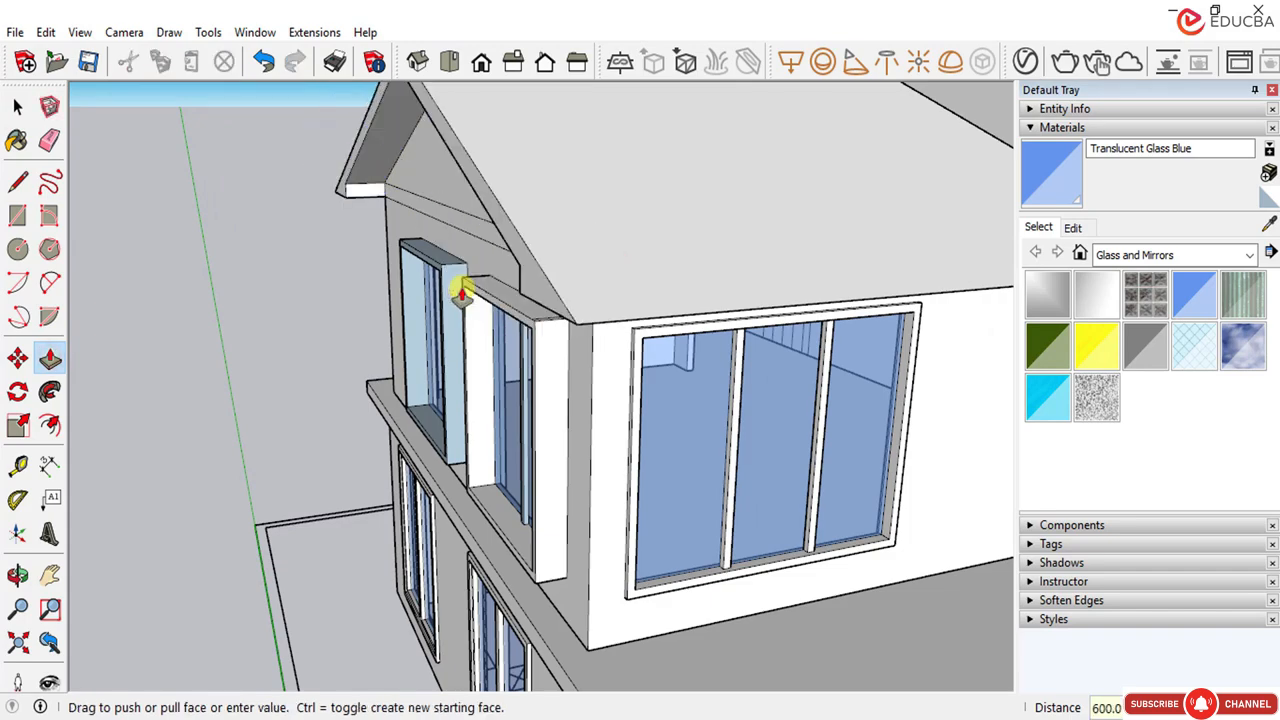
# Step: Extrude the side roof's inner end about 3053 mm into the front section's roof to close the gap between them
pyautogui.scroll(-4, 463, 294)
pyautogui.moveTo(534, 280); pyautogui.dragTo(320, 251, button='middle')
pyautogui.moveTo(415, 219); pyautogui.dragTo(455, 253, button='middle')
pyautogui.scroll(5, 609, 263)
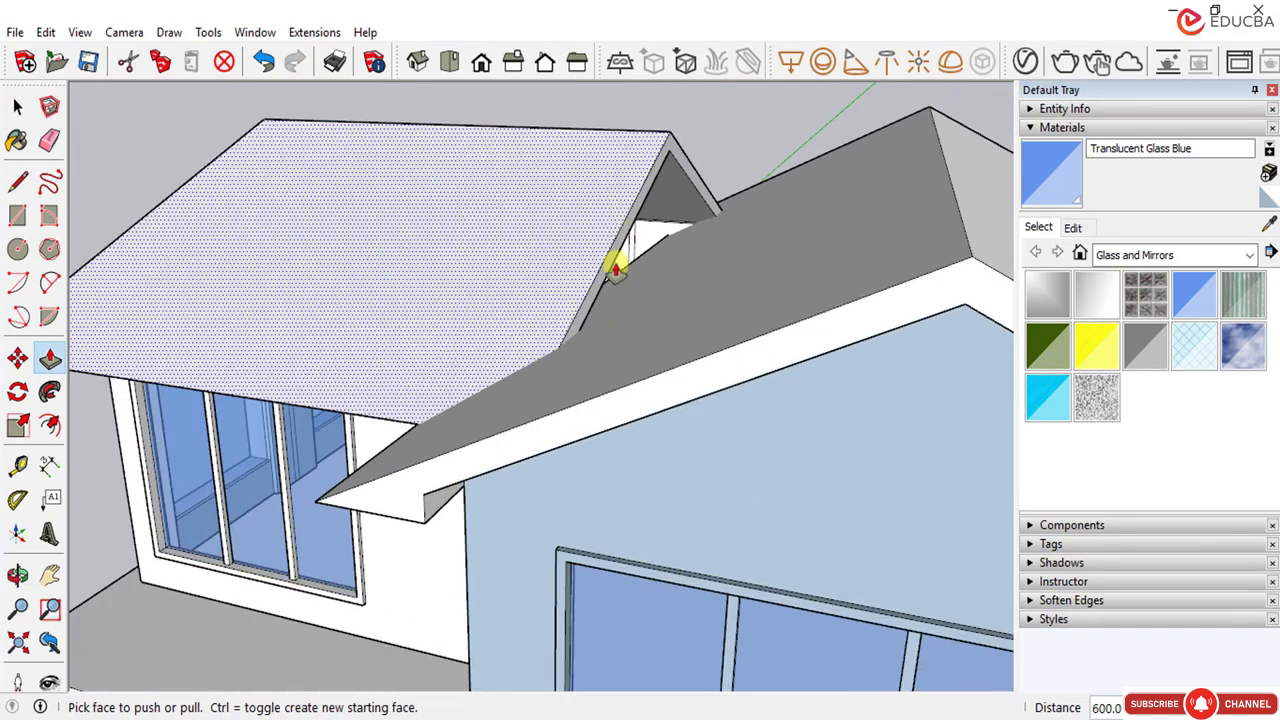
pyautogui.click(600, 277)
pyautogui.scroll(-5, 701, 291)
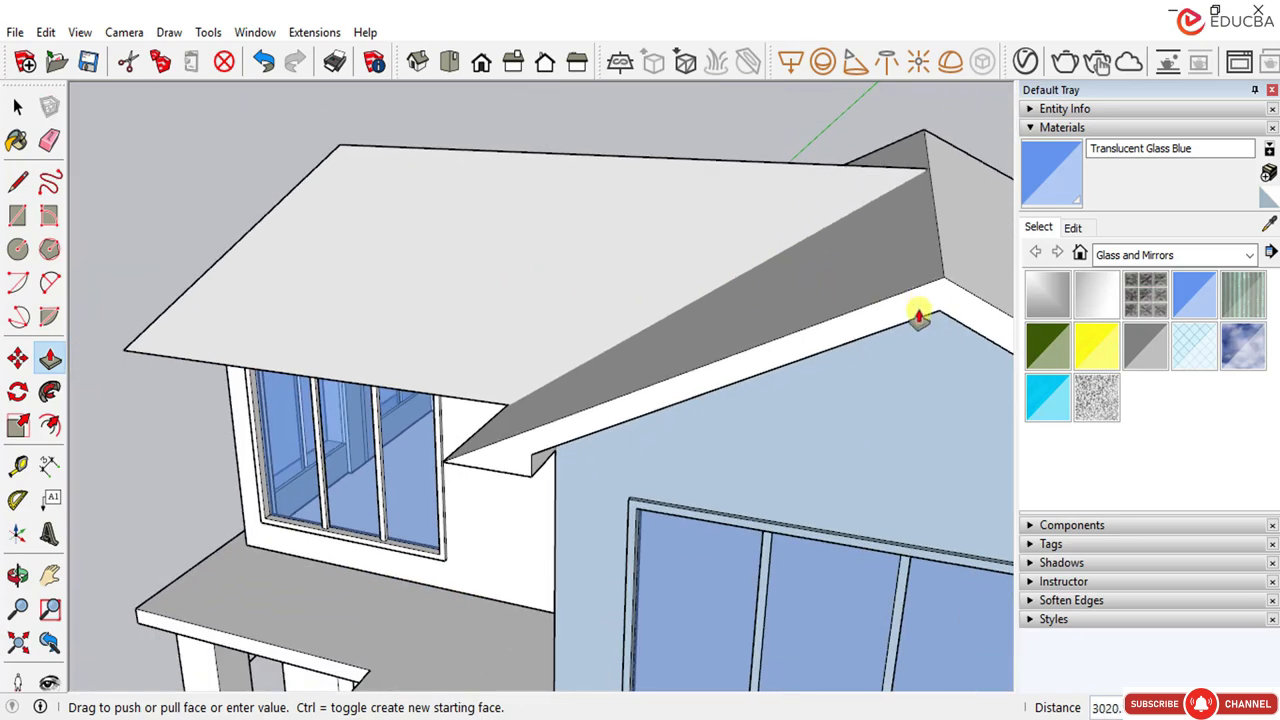
pyautogui.click(919, 316)
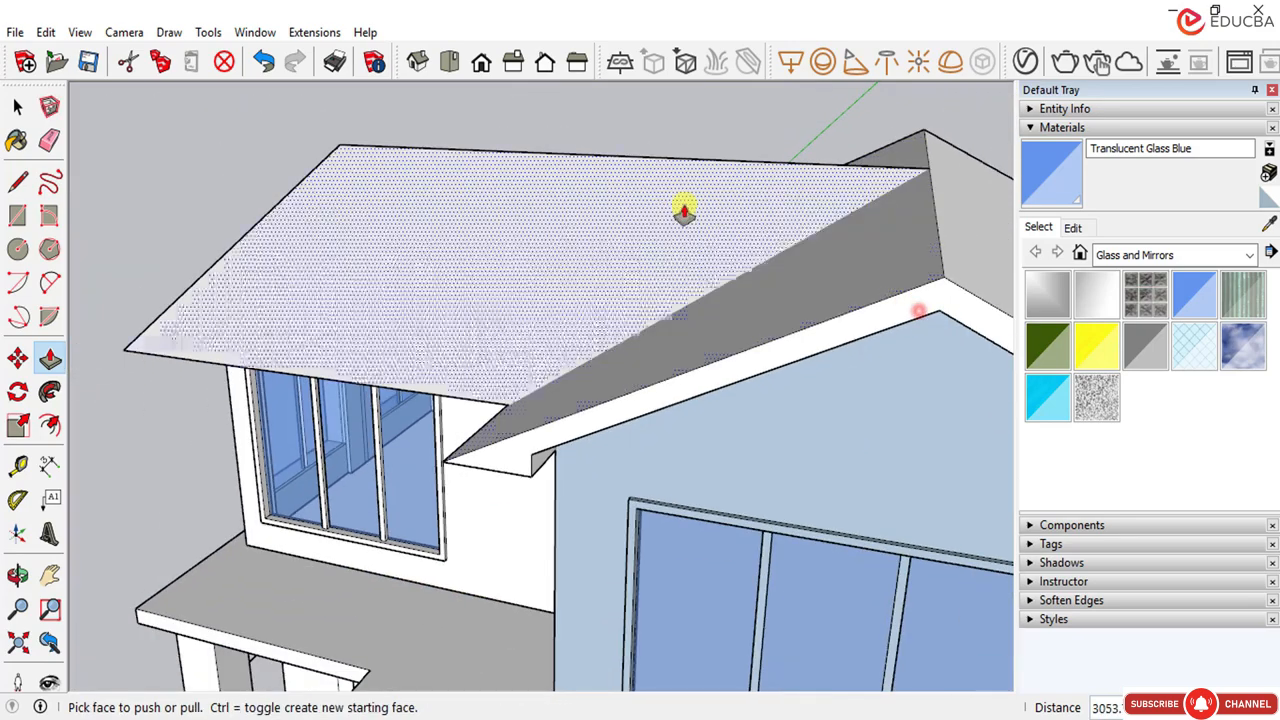
# Step: Examine the joined gable roofs and overhangs from the front of the house and clear the selection
pyautogui.scroll(-4, 486, 366)
pyautogui.moveTo(486, 366); pyautogui.dragTo(746, 237, button='middle')
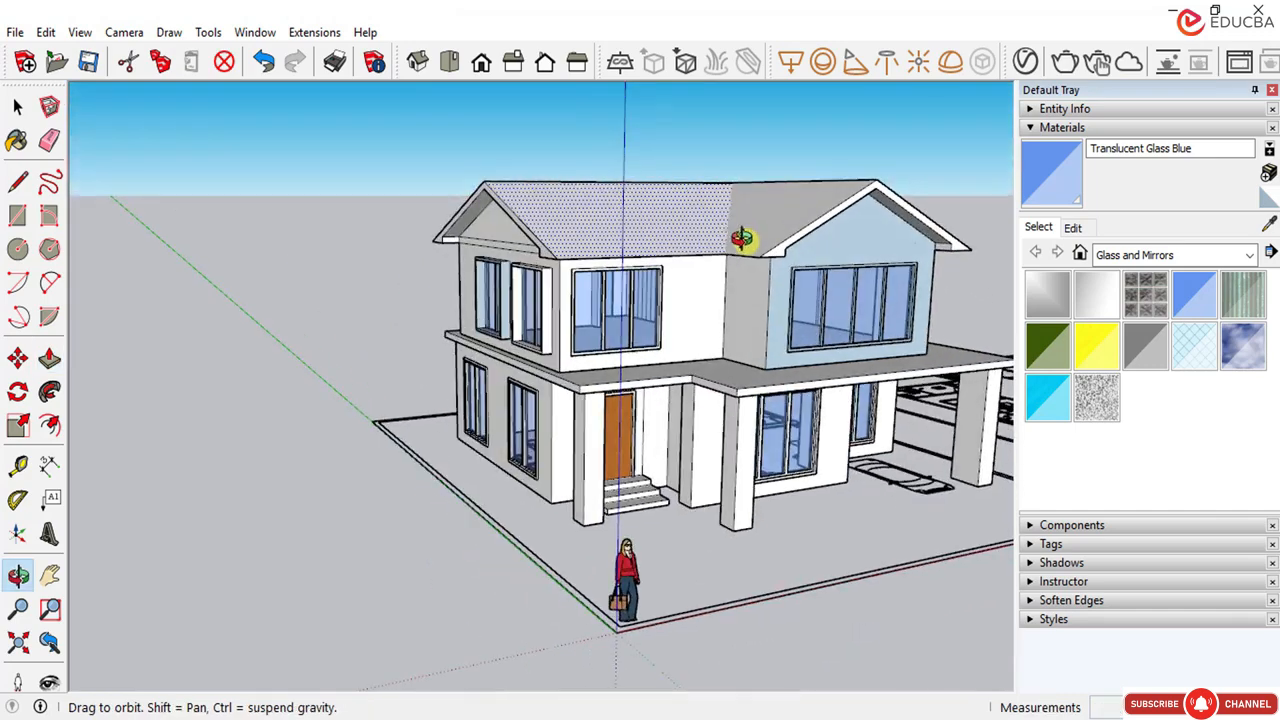
pyautogui.scroll(-3, 594, 249)
pyautogui.moveTo(594, 249); pyautogui.dragTo(700, 220, button='middle')
pyautogui.scroll(3, 717, 212)
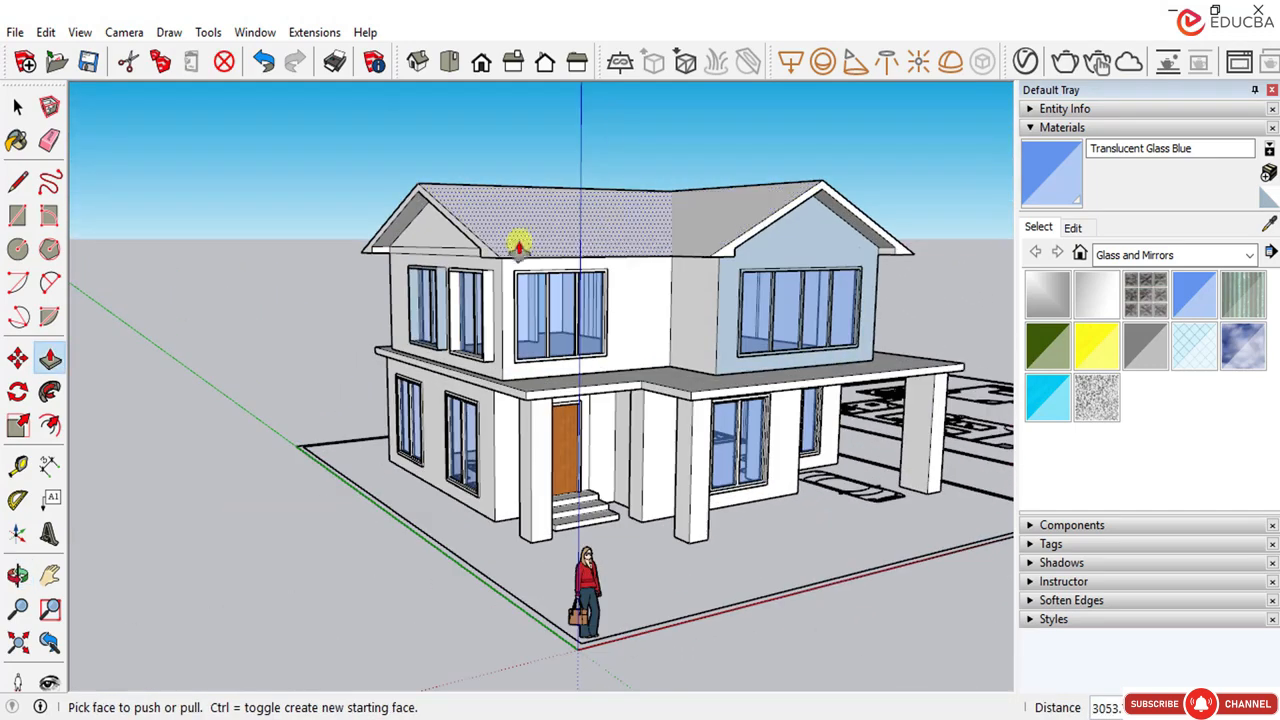
pyautogui.moveTo(517, 243); pyautogui.dragTo(543, 330, button='middle')
pyautogui.scroll(-2, 541, 341)
pyautogui.scroll(3, 583, 335)
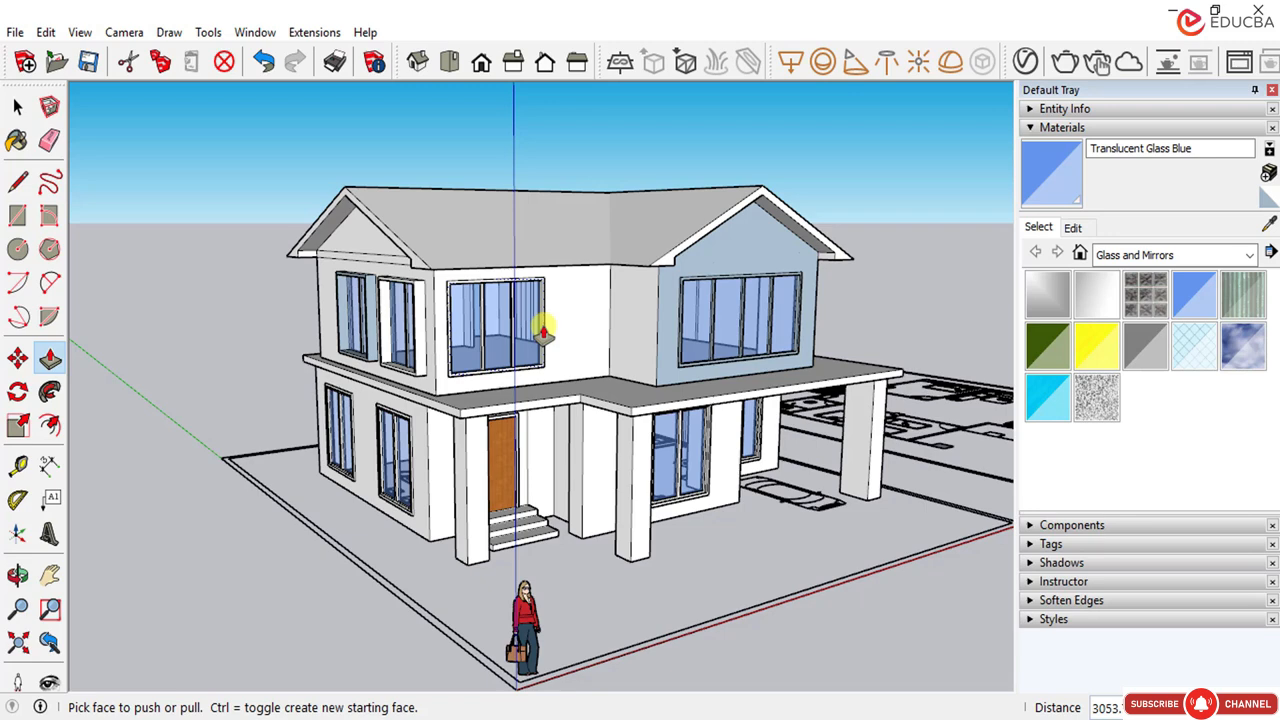
pyautogui.click(18, 106)
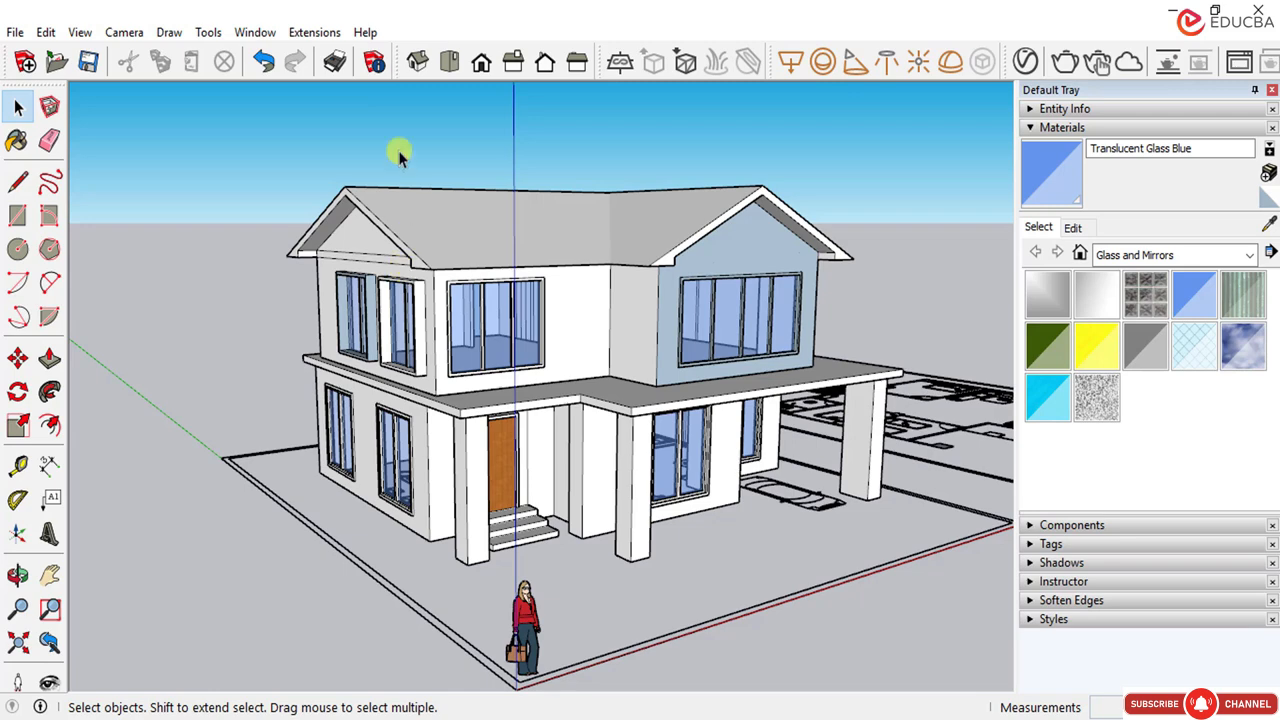
pyautogui.click(239, 140)
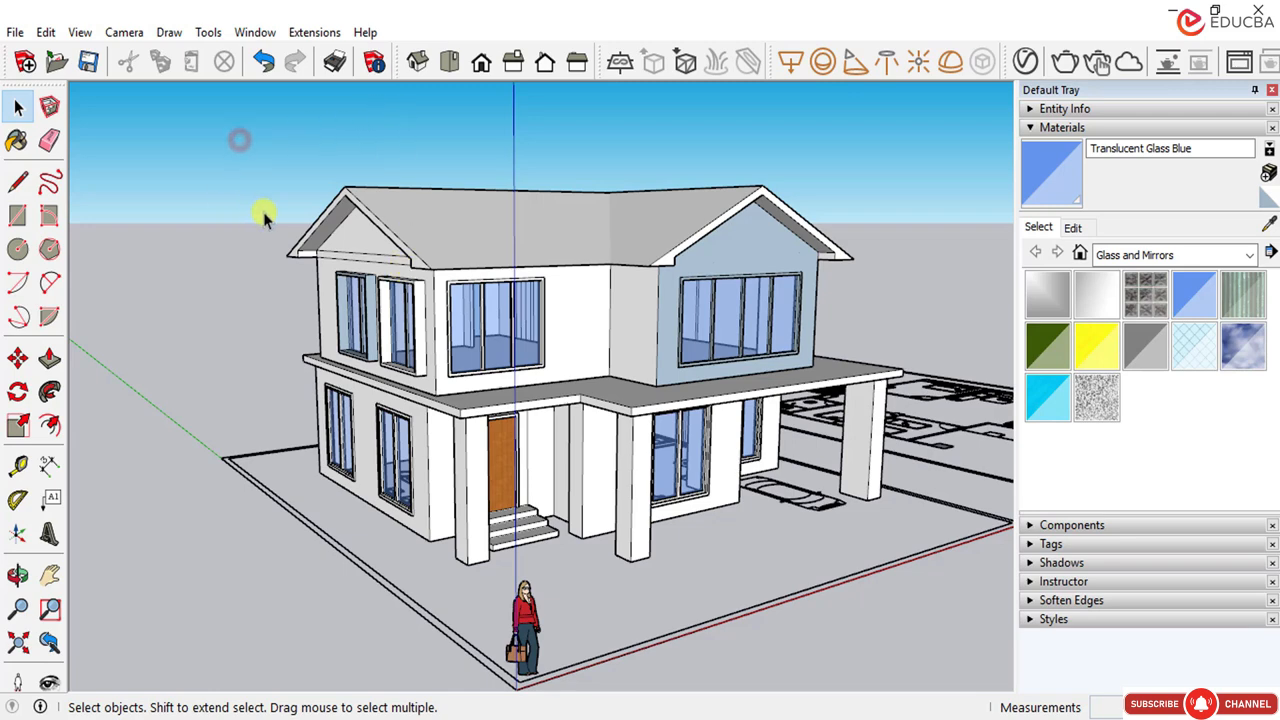
# Step: Collapse the materials browser and open the component library to find furnishings for the house
pyautogui.moveTo(483, 226); pyautogui.dragTo(490, 245, button='middle')
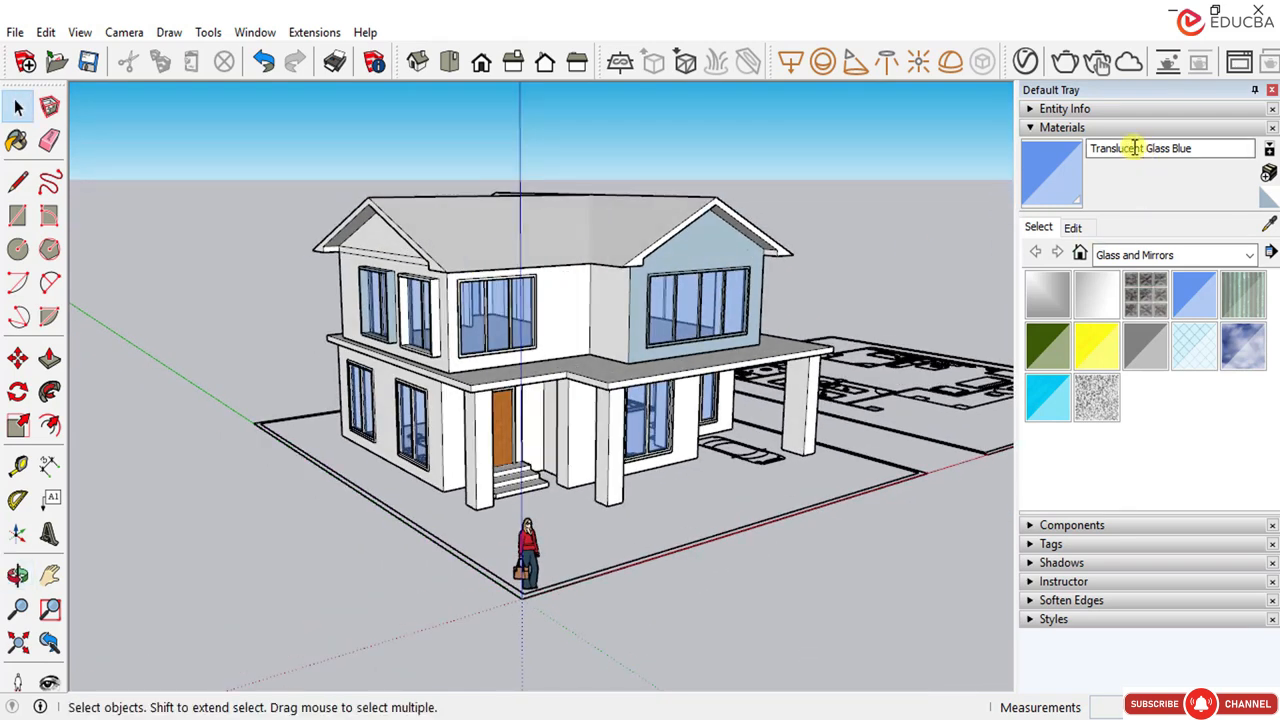
pyautogui.click(1040, 127)
pyautogui.click(1066, 150)
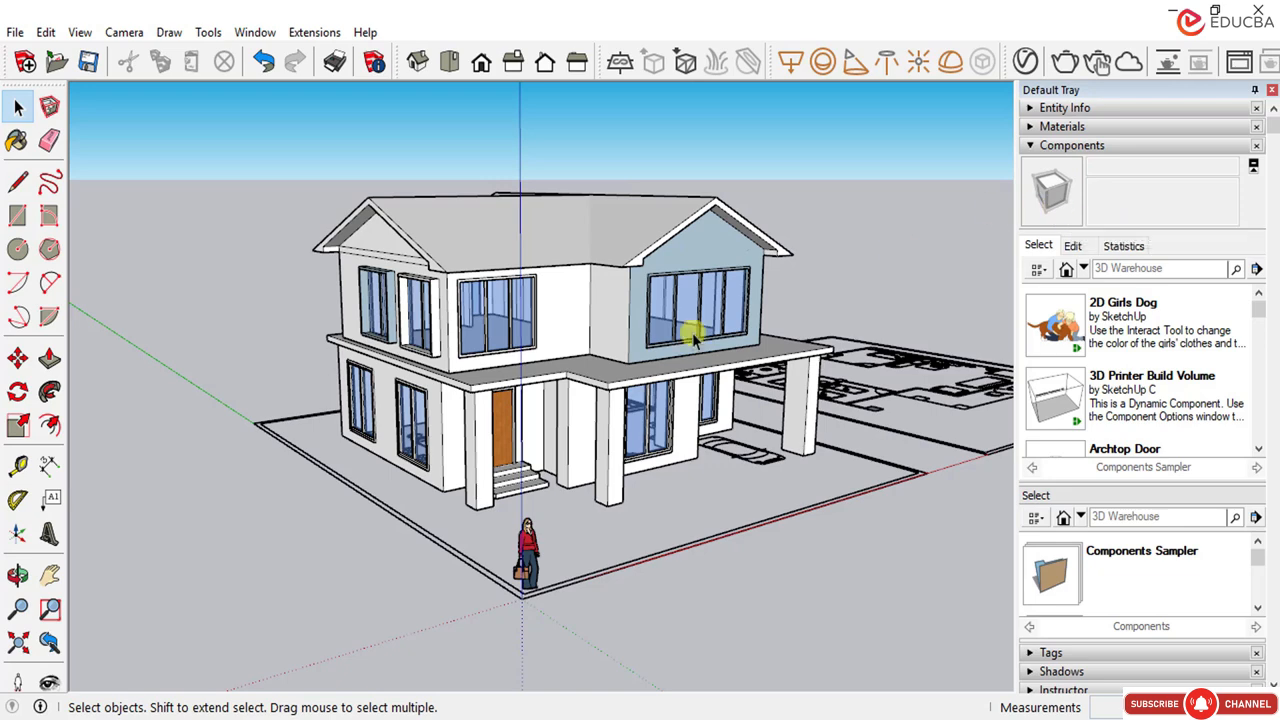
pyautogui.scroll(1, 643, 418)
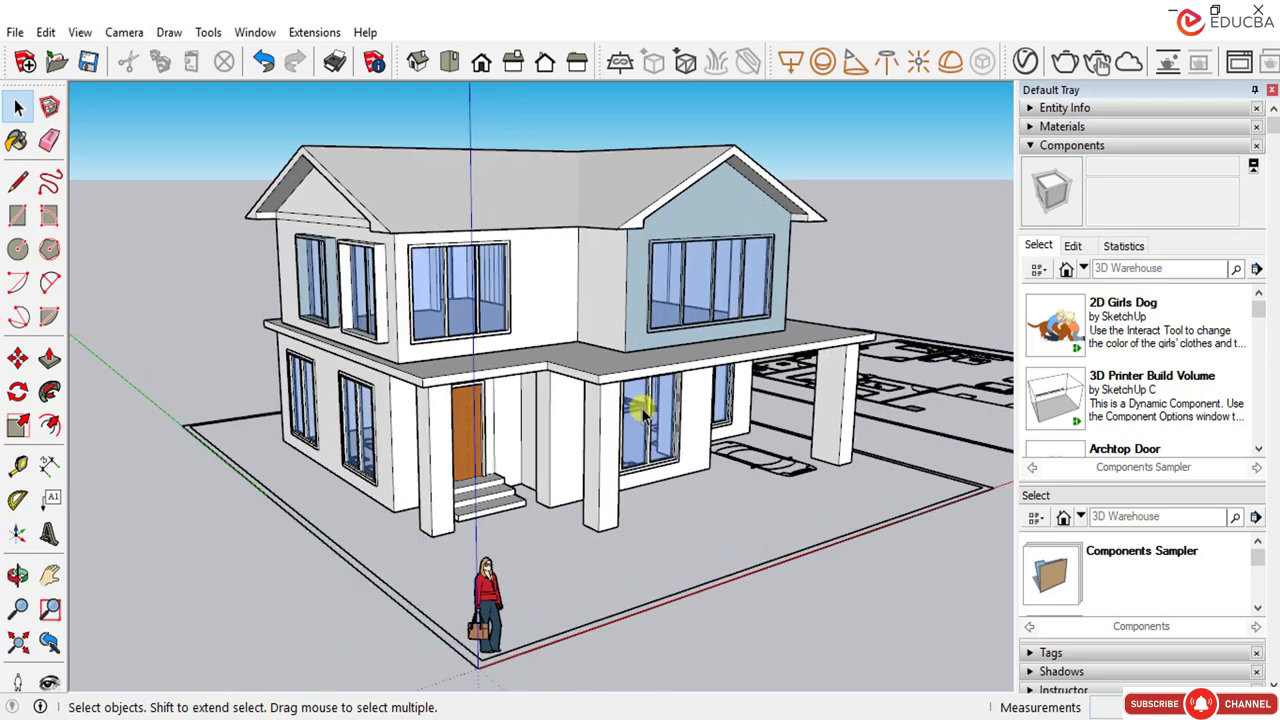
pyautogui.scroll(2, 480, 323)
pyautogui.scroll(1, 450, 312)
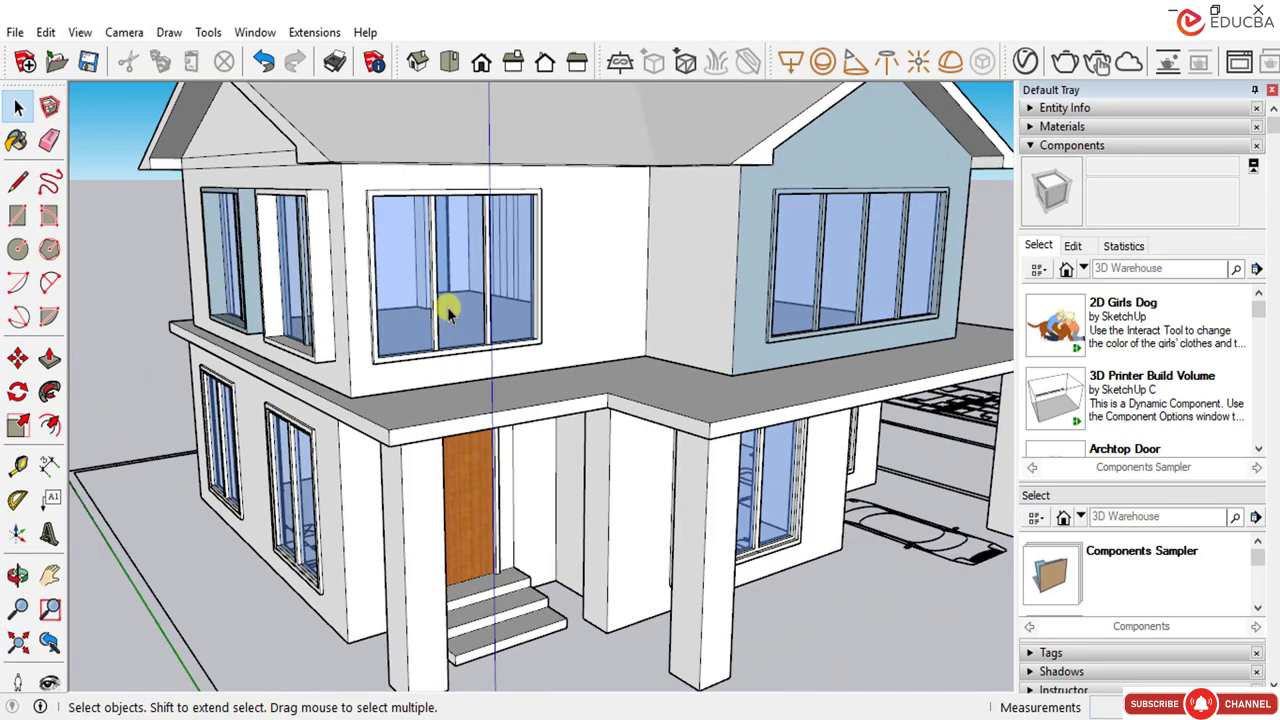
pyautogui.scroll(1, 380, 328)
pyautogui.scroll(-1, 380, 328)
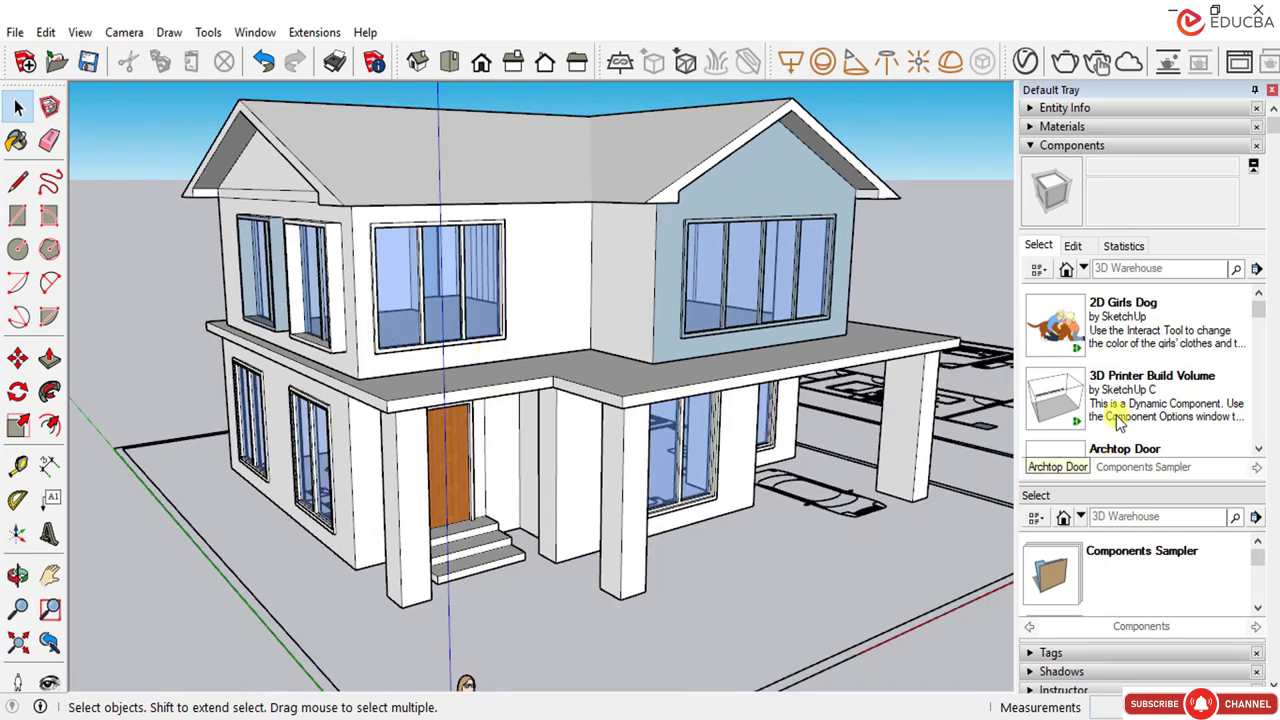
# Step: Look through the Components Sampler collection for models that suit the house
pyautogui.scroll(-2, 1143, 363)
pyautogui.scroll(-1, 1145, 370)
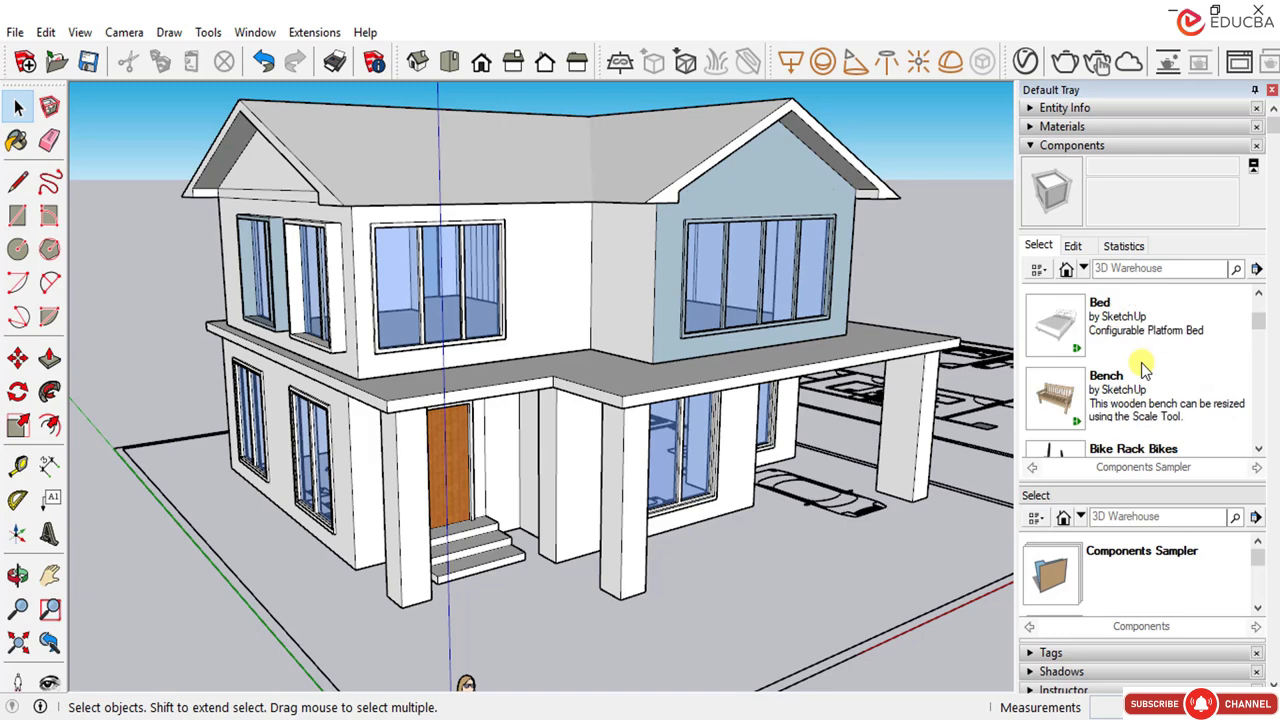
pyautogui.scroll(2, 1145, 370)
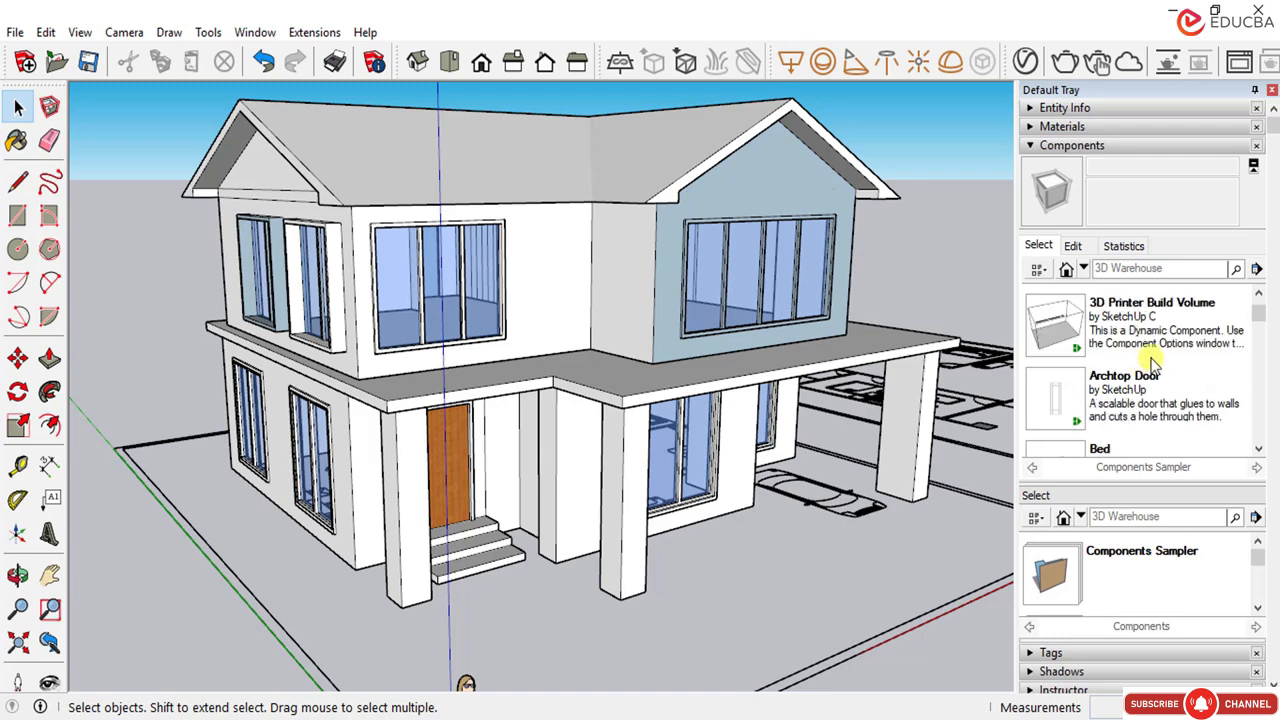
pyautogui.scroll(-2, 1145, 363)
pyautogui.scroll(-1, 1155, 363)
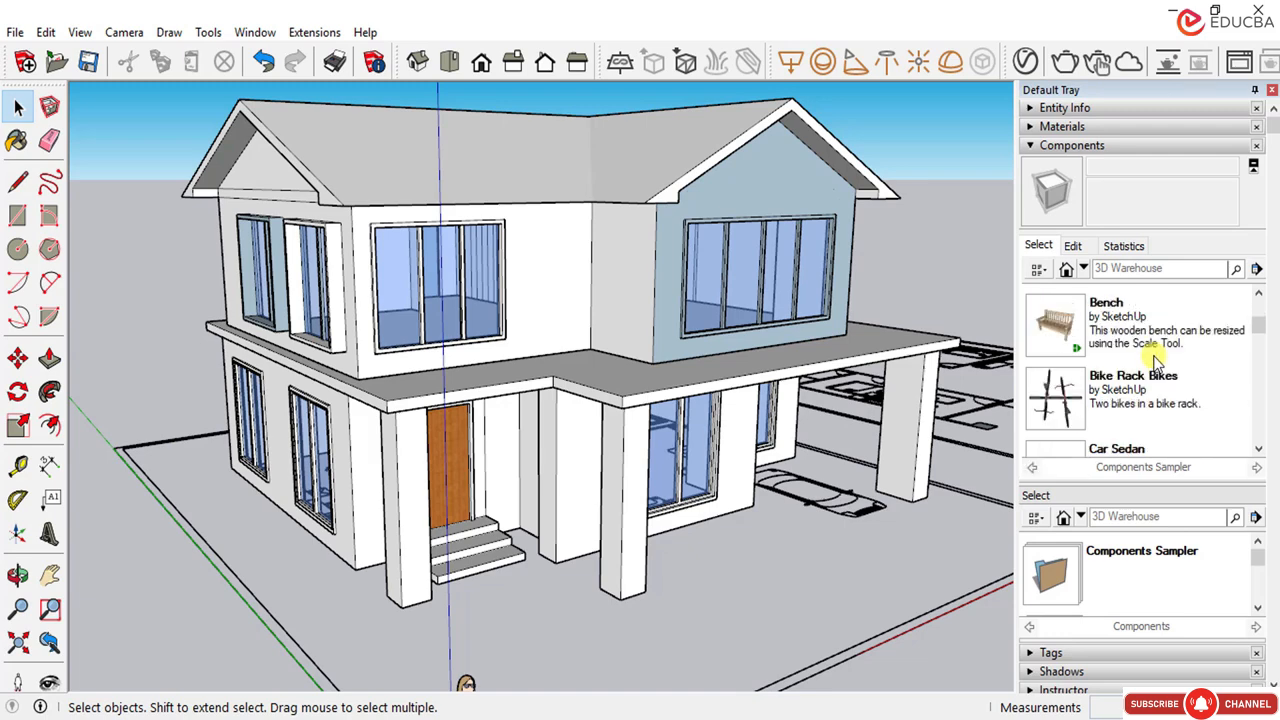
pyautogui.scroll(-2, 1155, 363)
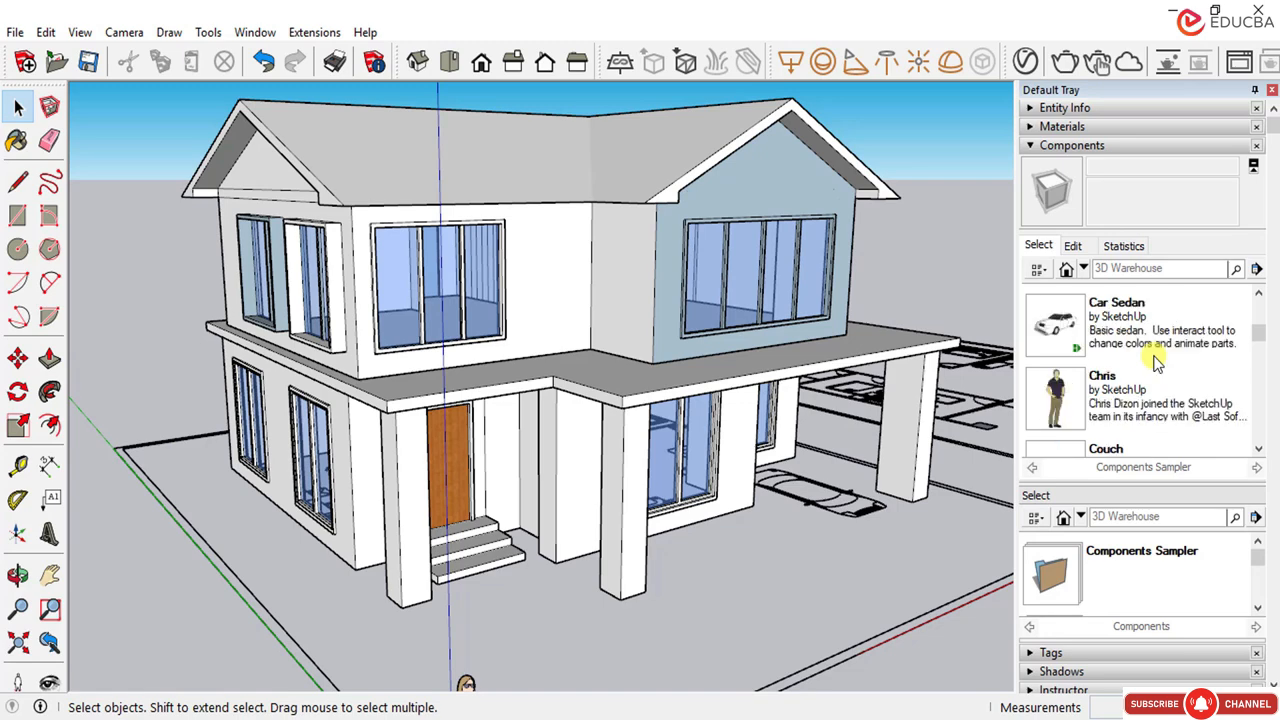
pyautogui.scroll(-3, 1155, 363)
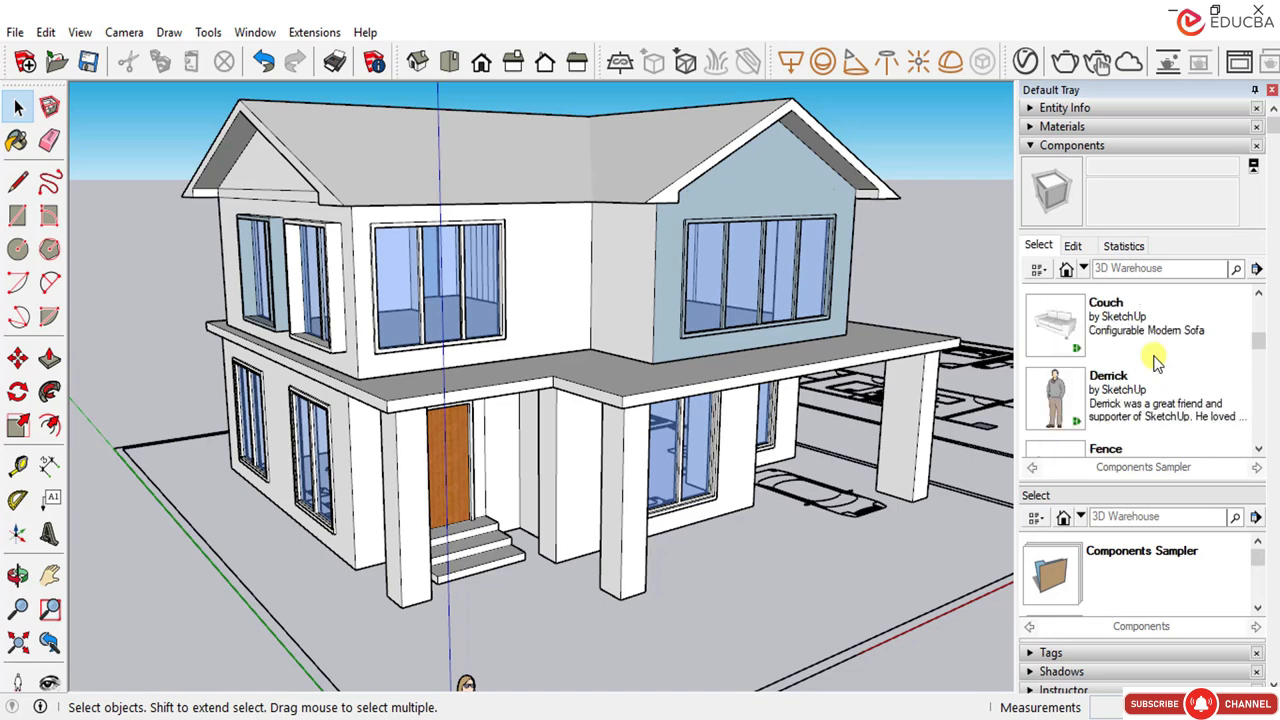
pyautogui.scroll(-6, 1155, 363)
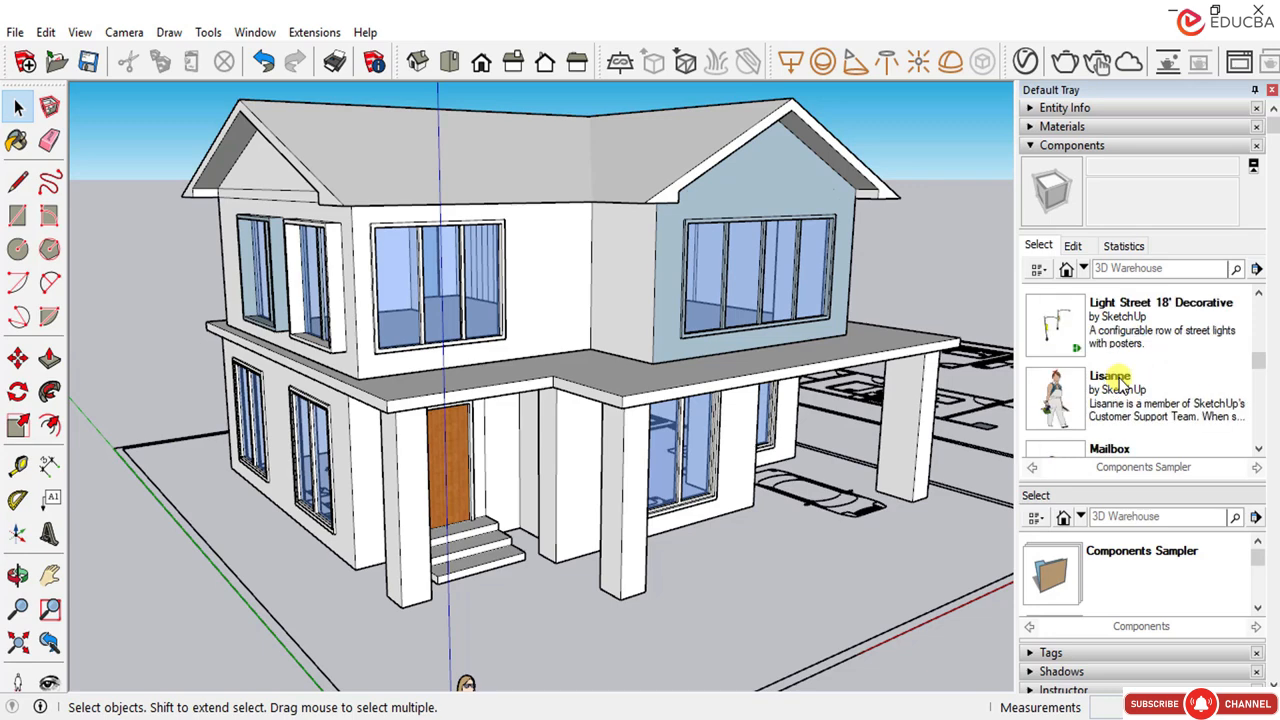
pyautogui.scroll(-9, 1122, 383)
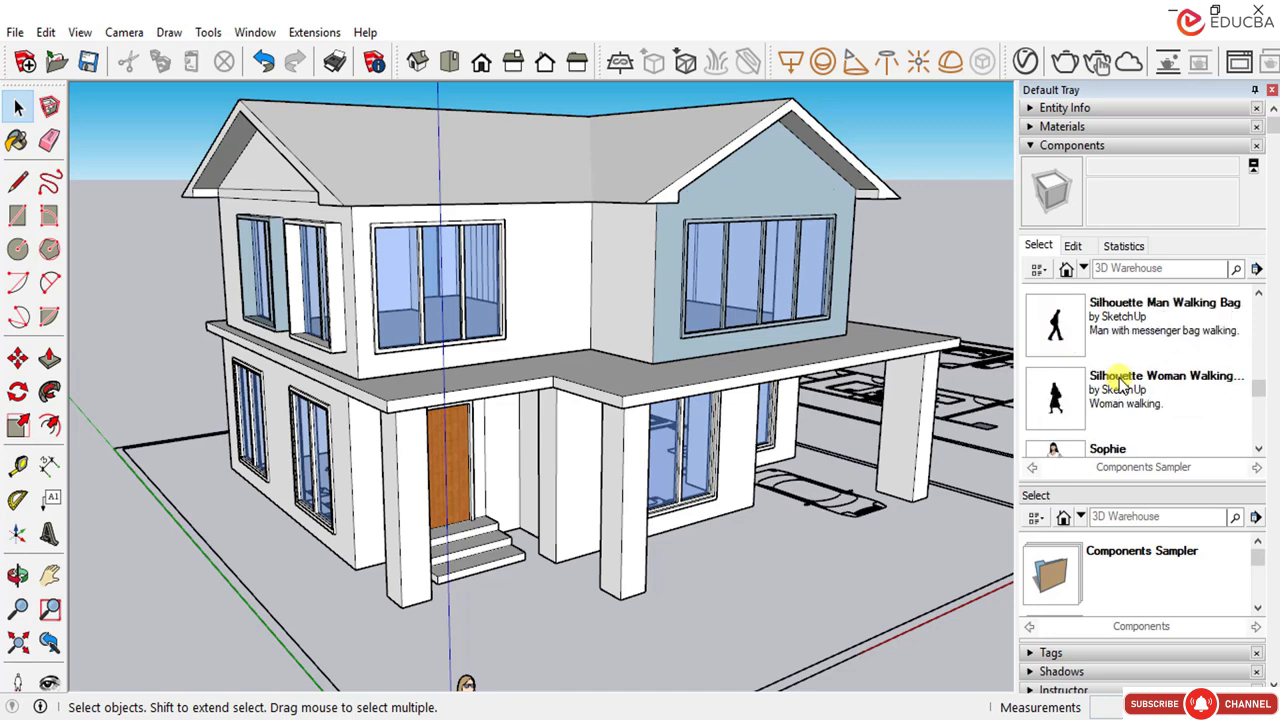
pyautogui.scroll(-6, 1122, 383)
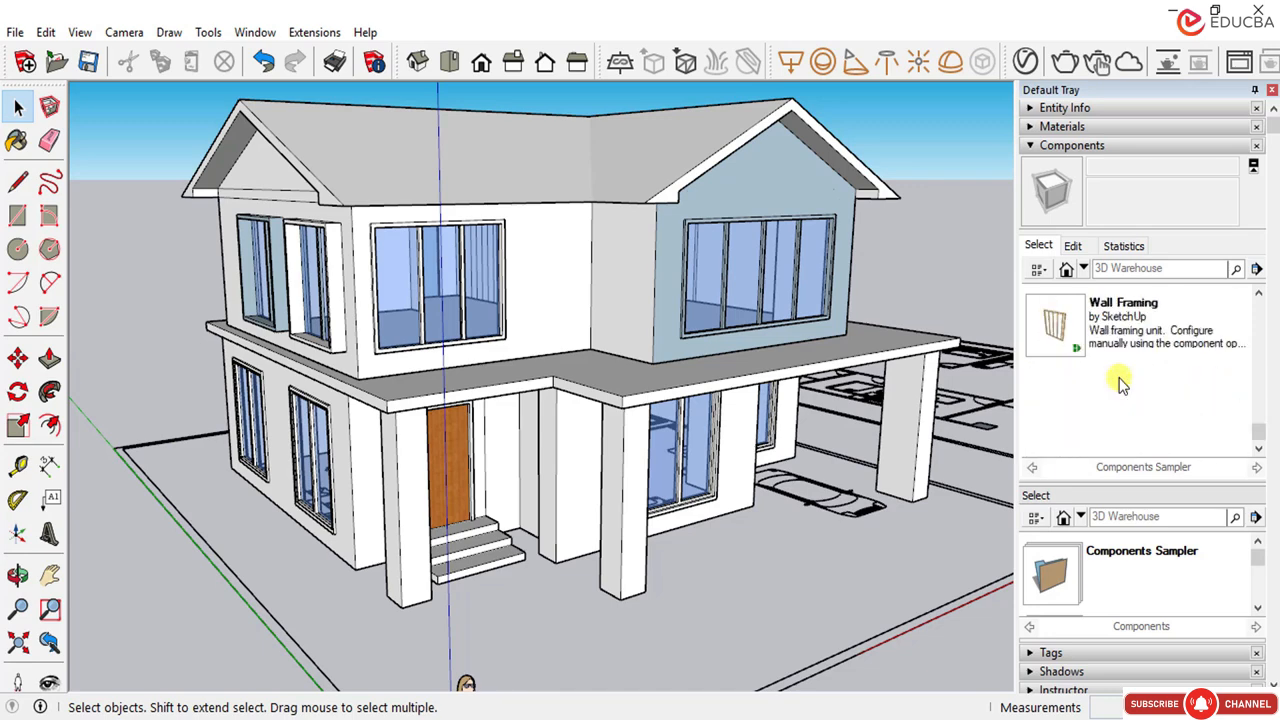
pyautogui.scroll(1, 1122, 383)
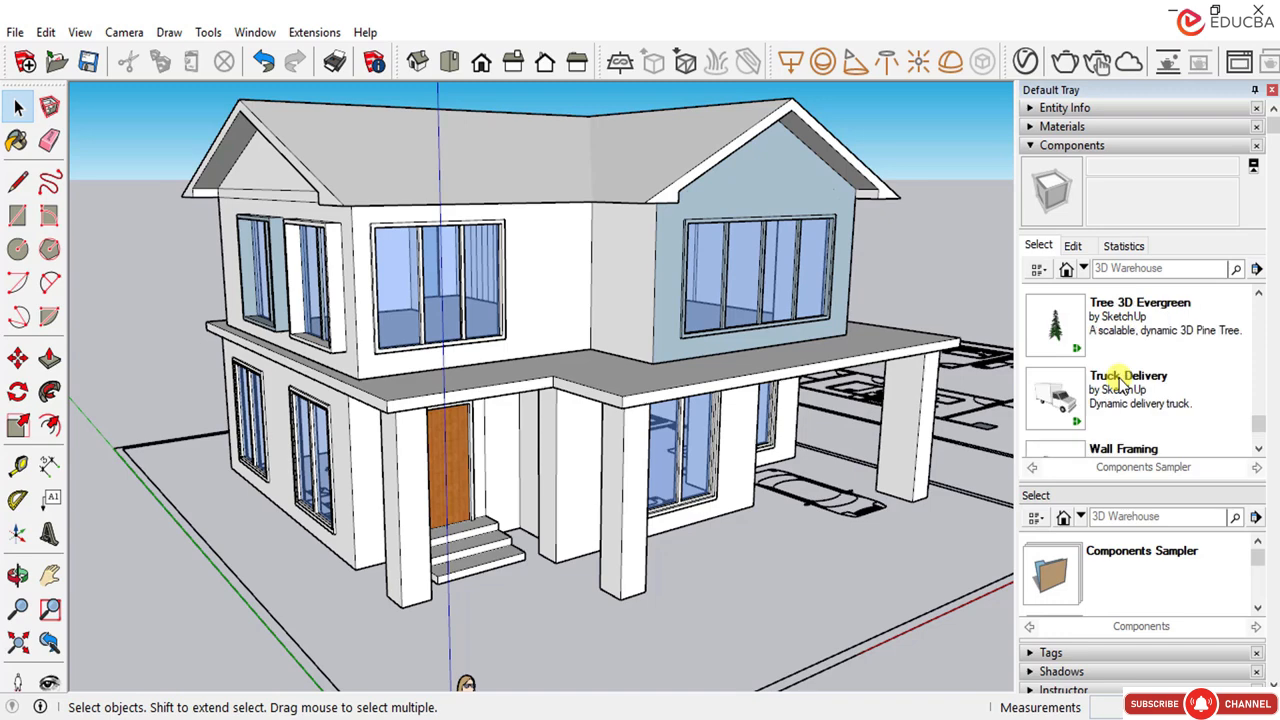
pyautogui.scroll(2, 1122, 383)
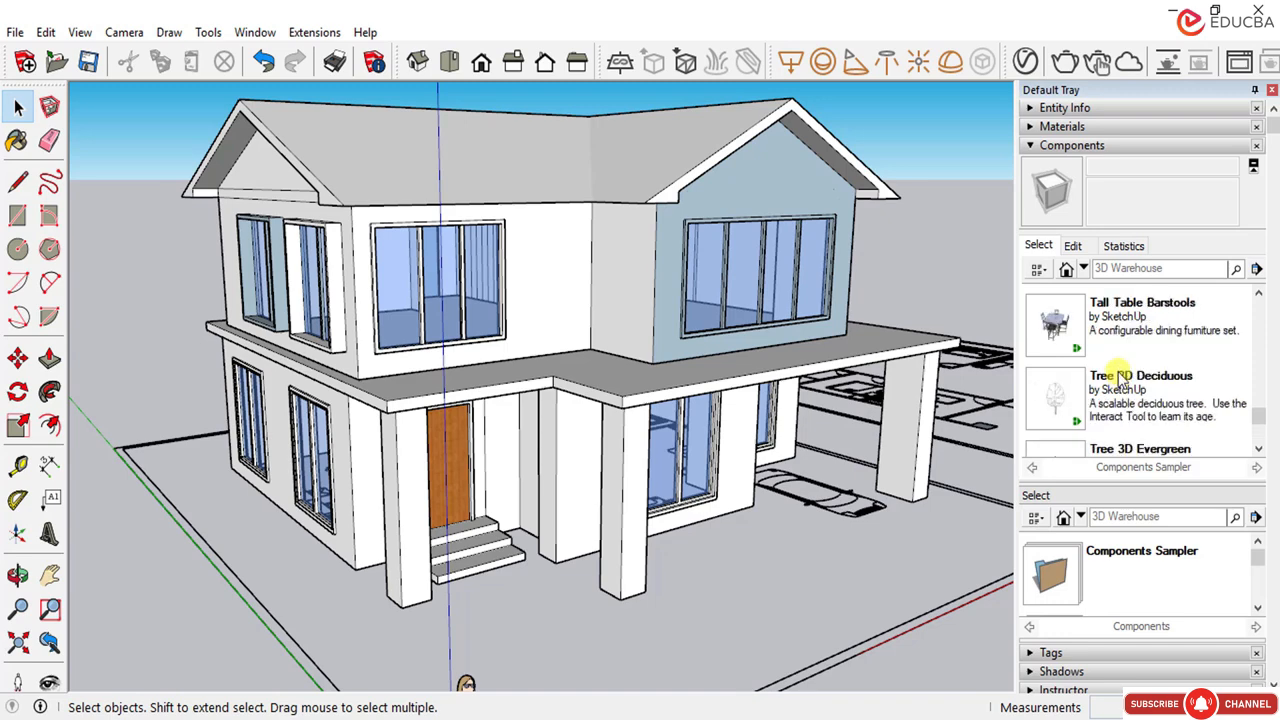
# Step: Search the 3D Warehouse for "curtain" and open a Curtains collection from the results
pyautogui.click(1129, 270)
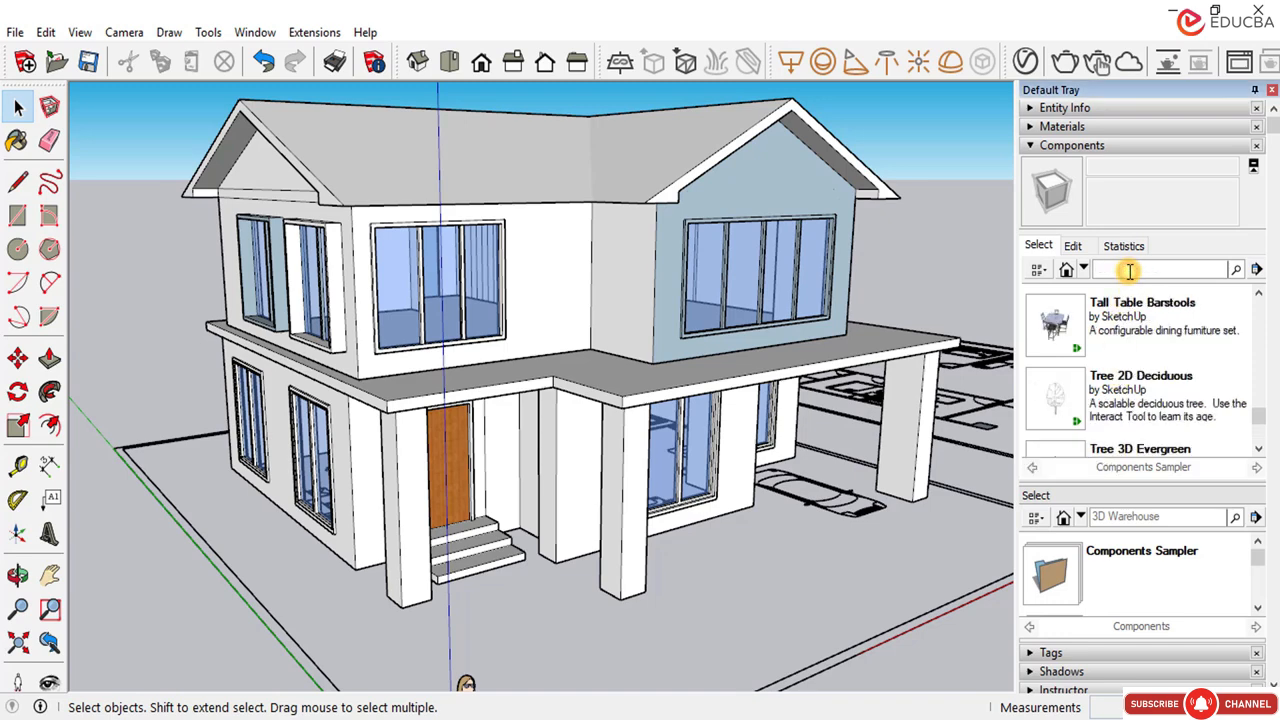
pyautogui.write('curtain')
pyautogui.press('Return')
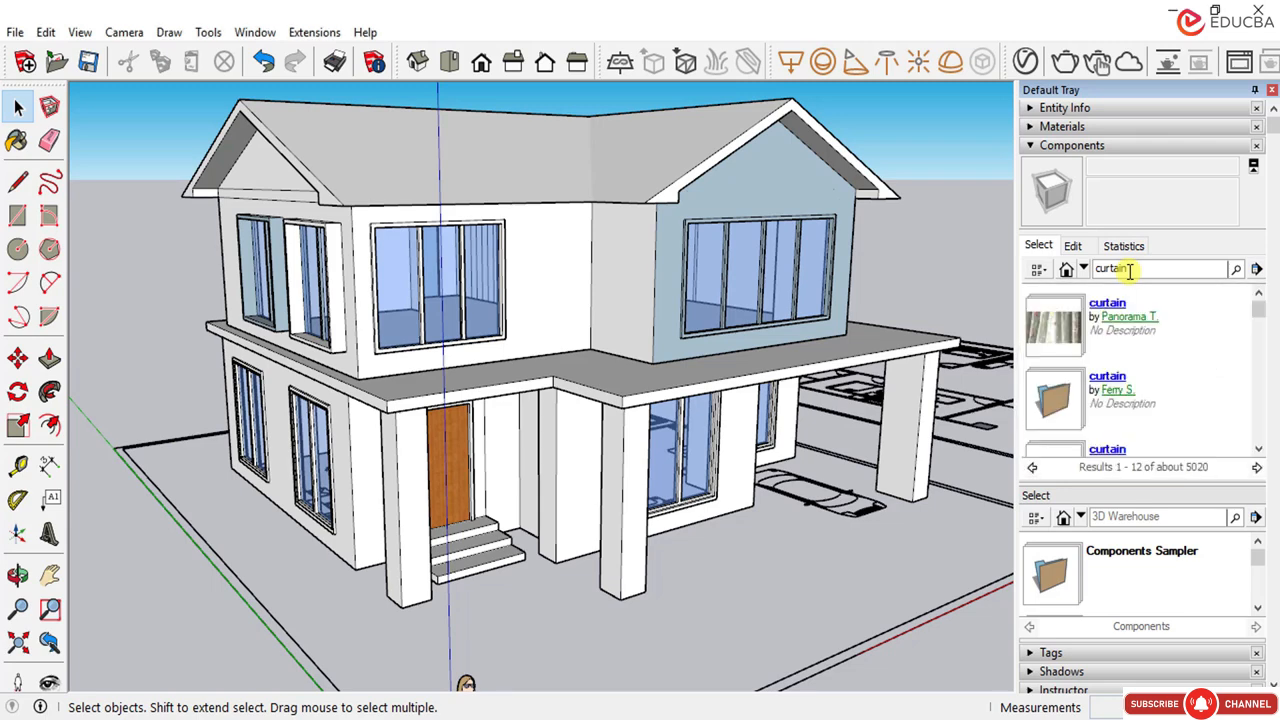
pyautogui.scroll(-3, 1151, 374)
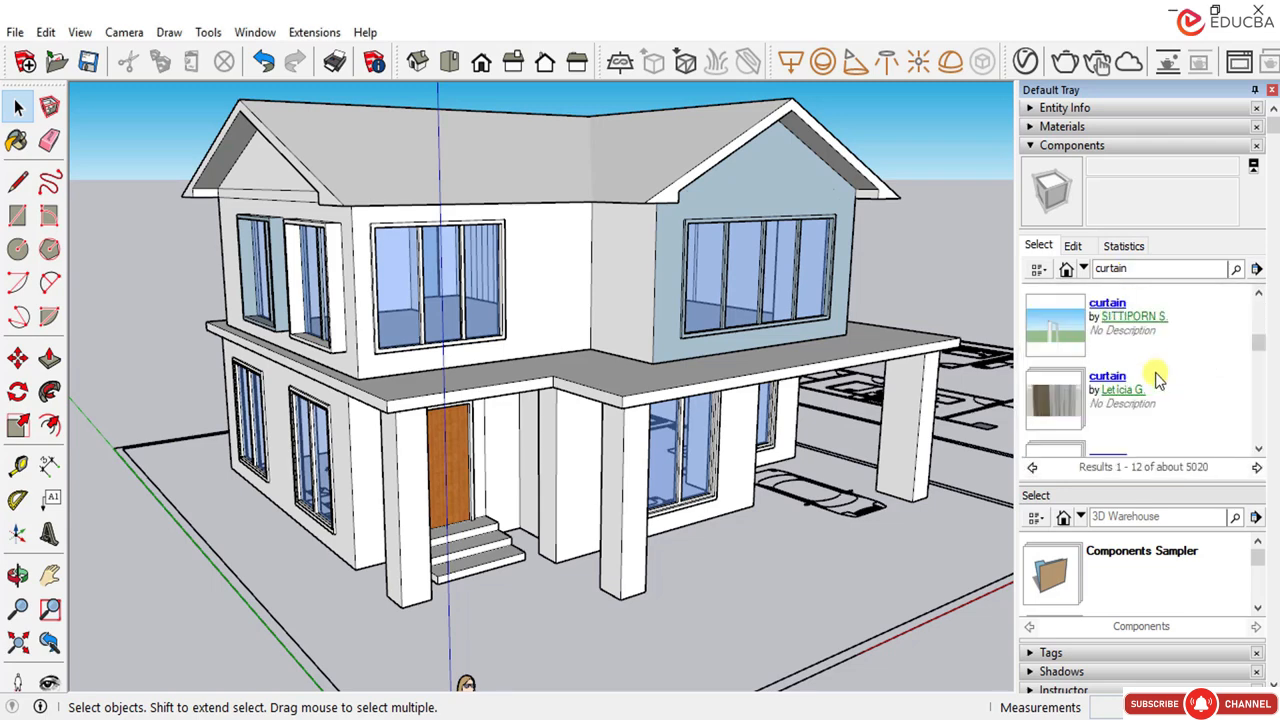
pyautogui.scroll(-2, 1159, 379)
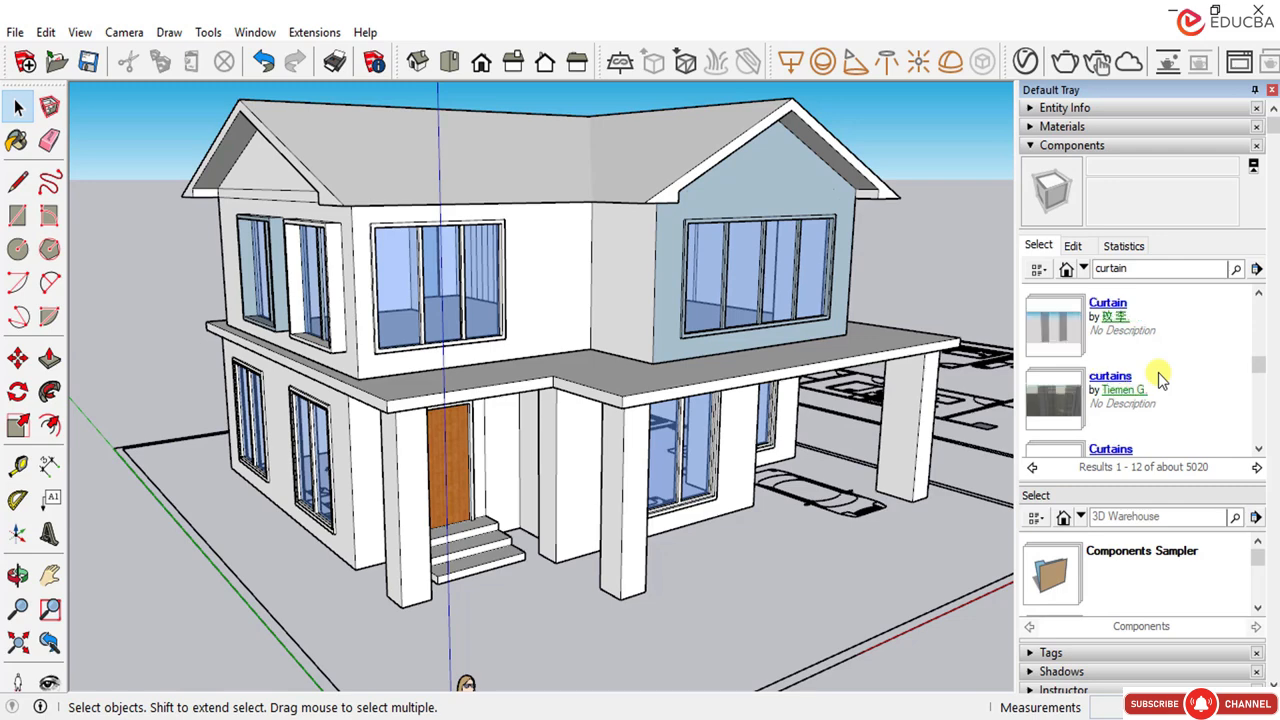
pyautogui.scroll(-2, 1159, 379)
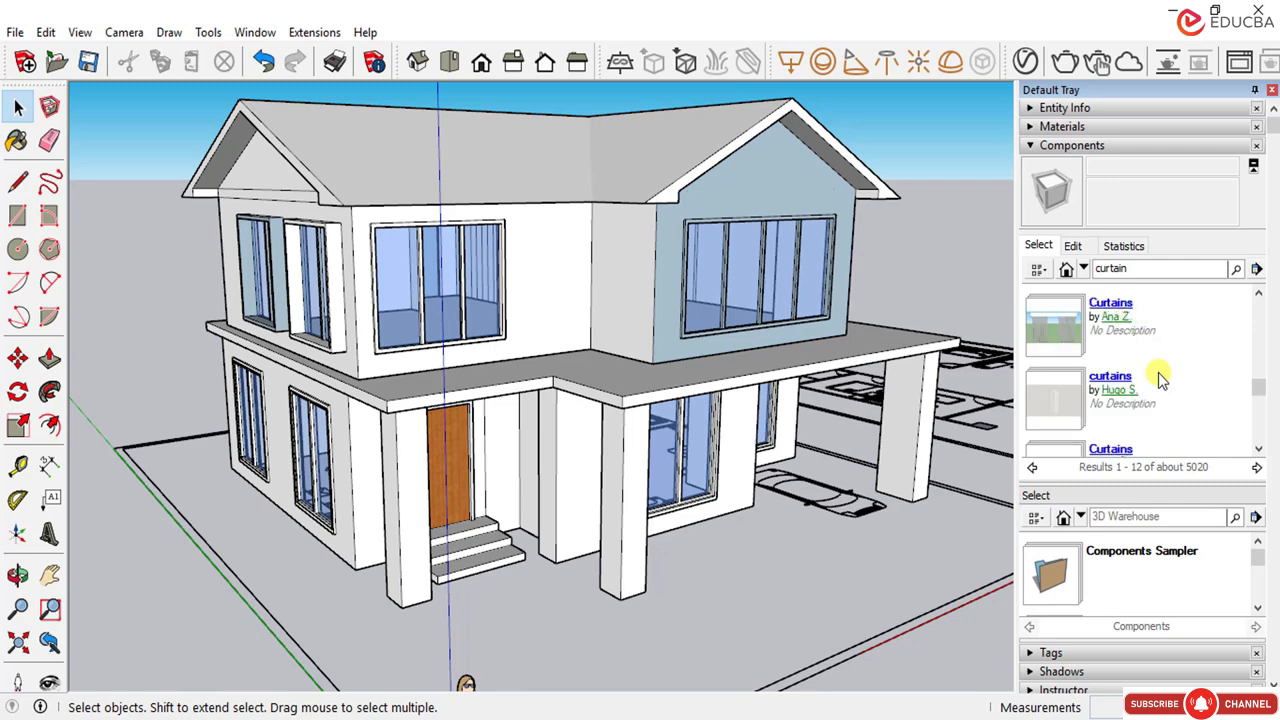
pyautogui.click(1050, 335)
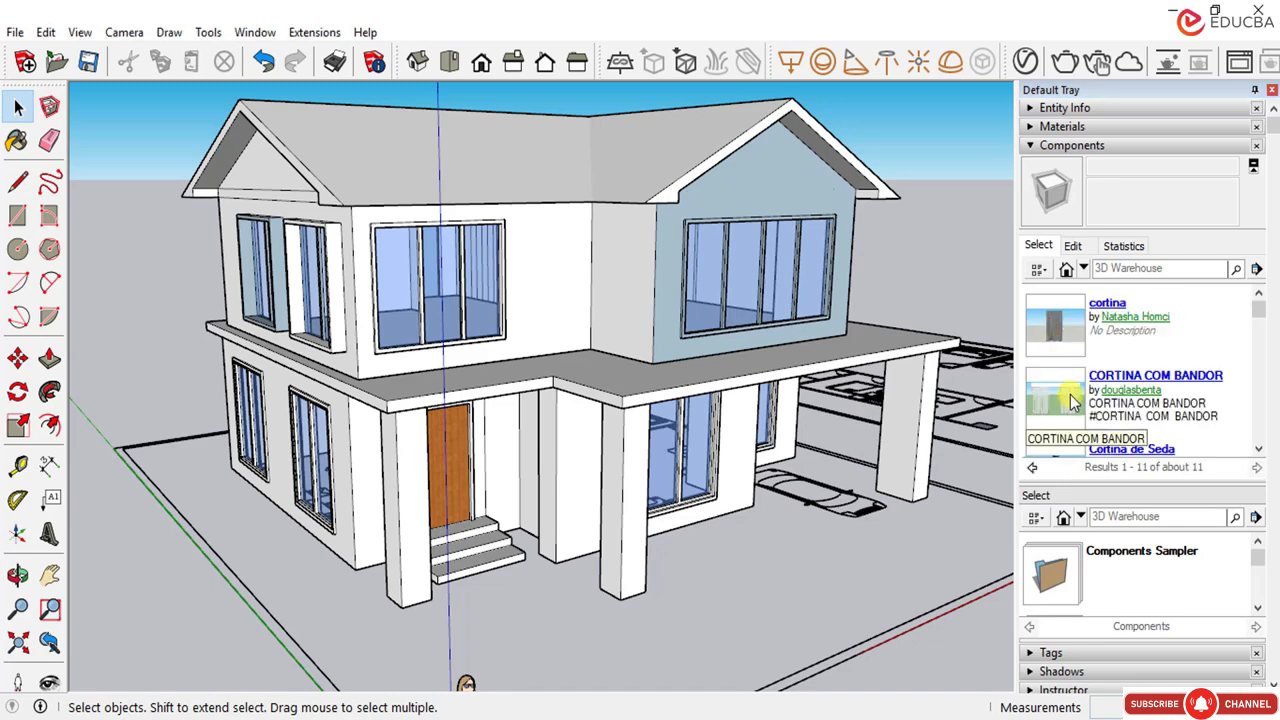
# Step: Try the CORTINA COM BANDOR curtain against the upper-floor windows and cancel its placement
pyautogui.click(1070, 396)
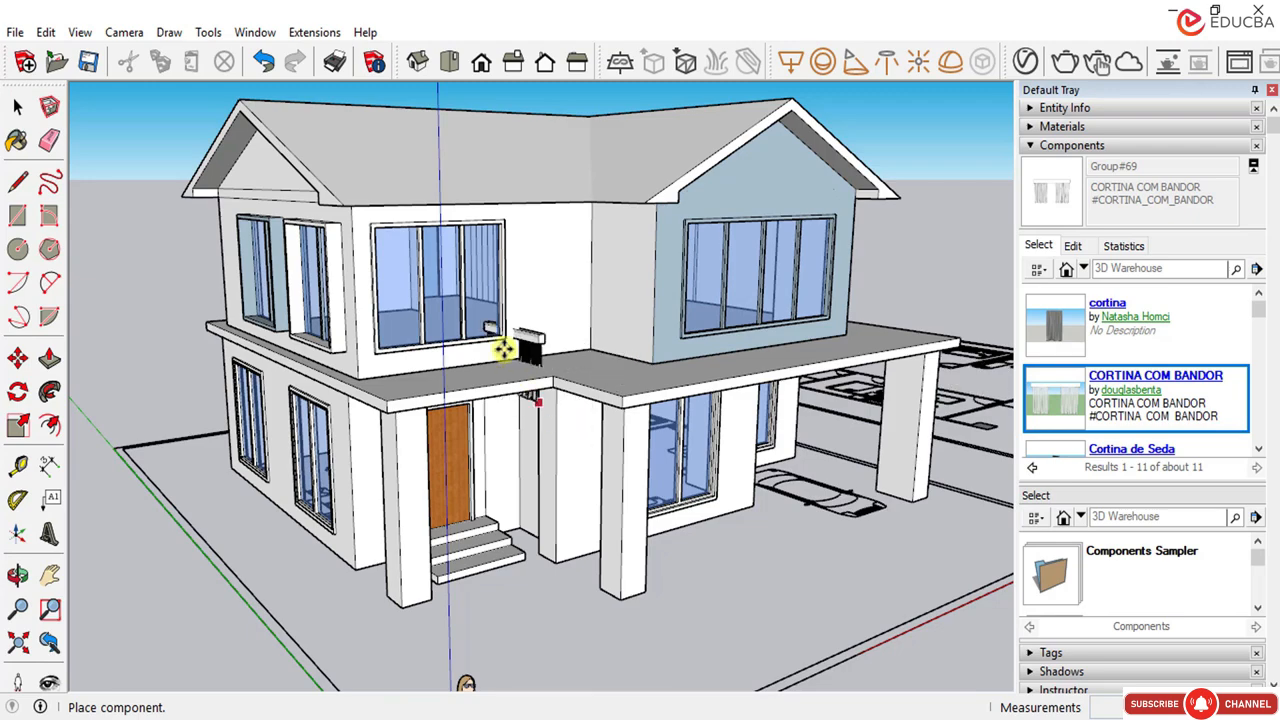
pyautogui.scroll(5, 514, 322)
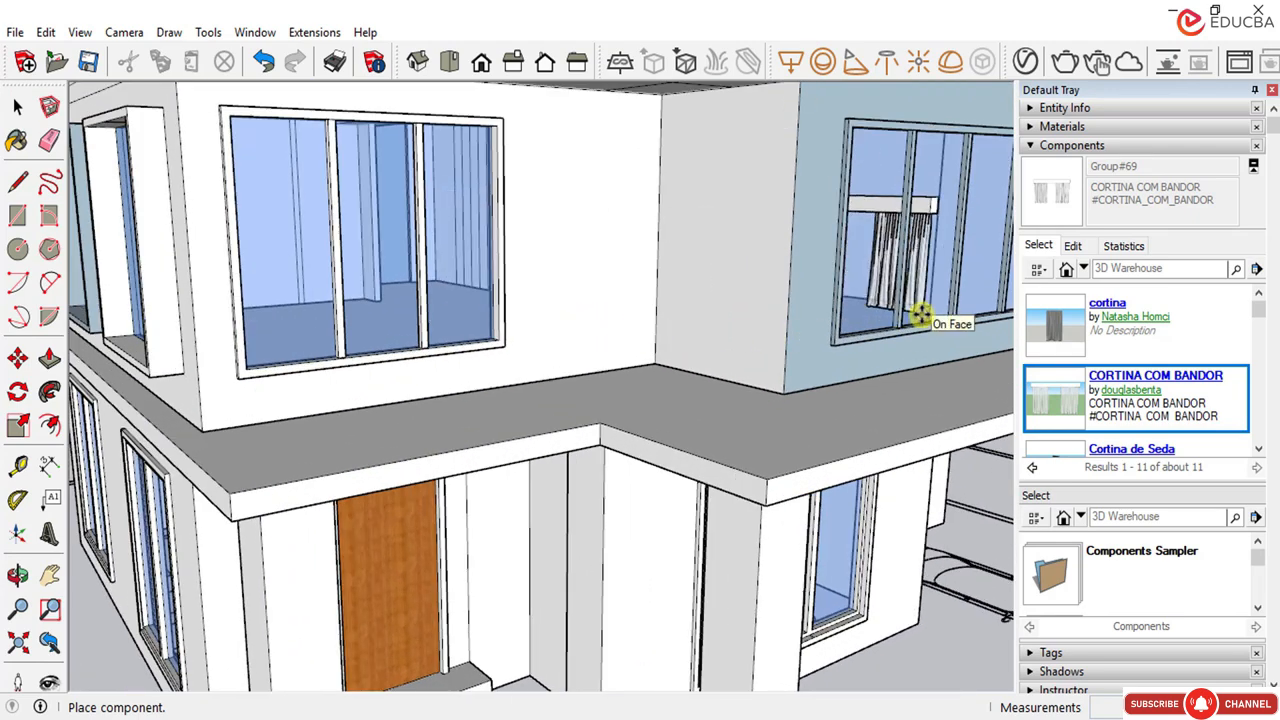
pyautogui.moveTo(925, 318); pyautogui.dragTo(541, 371, button='middle')
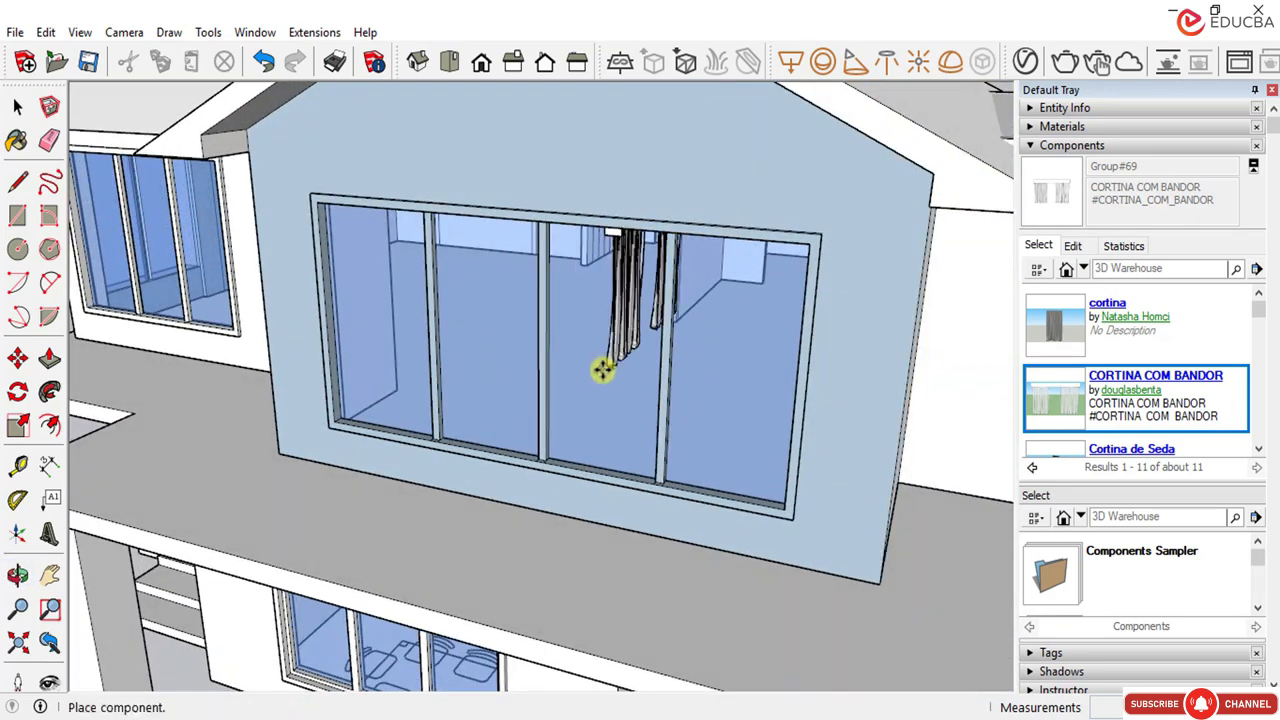
pyautogui.scroll(-3, 605, 398)
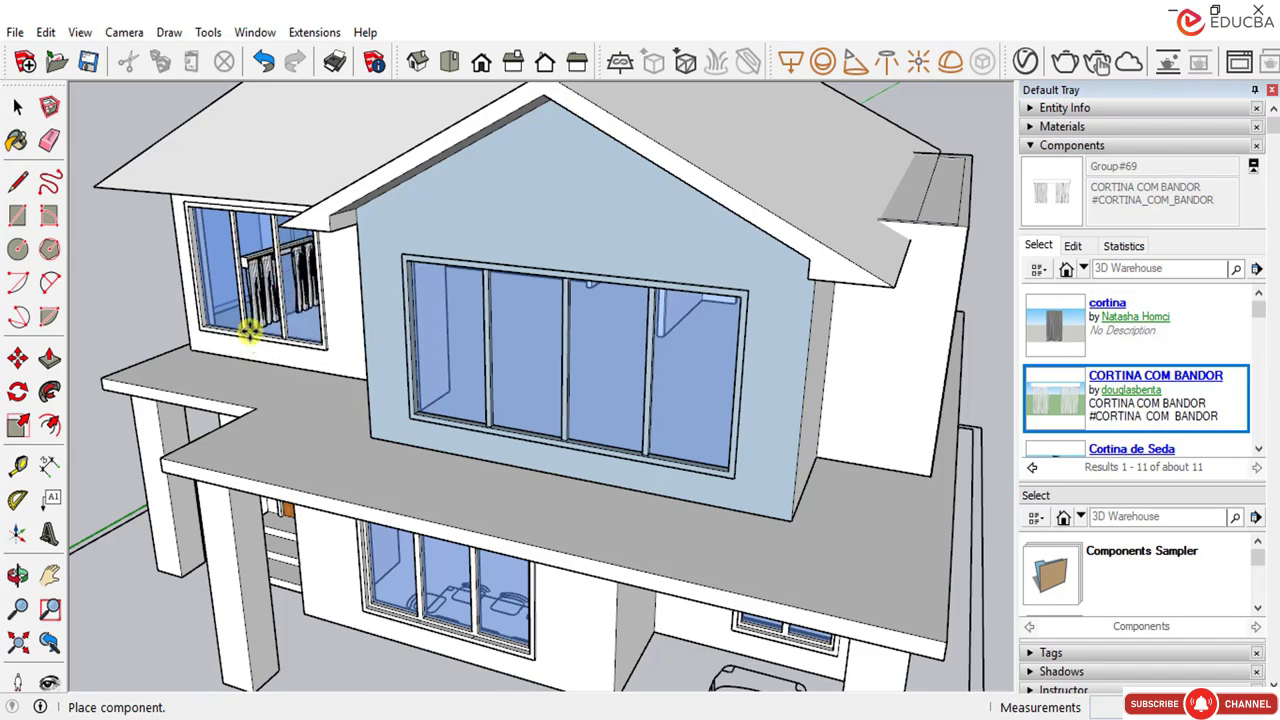
pyautogui.moveTo(251, 329); pyautogui.dragTo(671, 323, button='middle')
pyautogui.scroll(3, 612, 332)
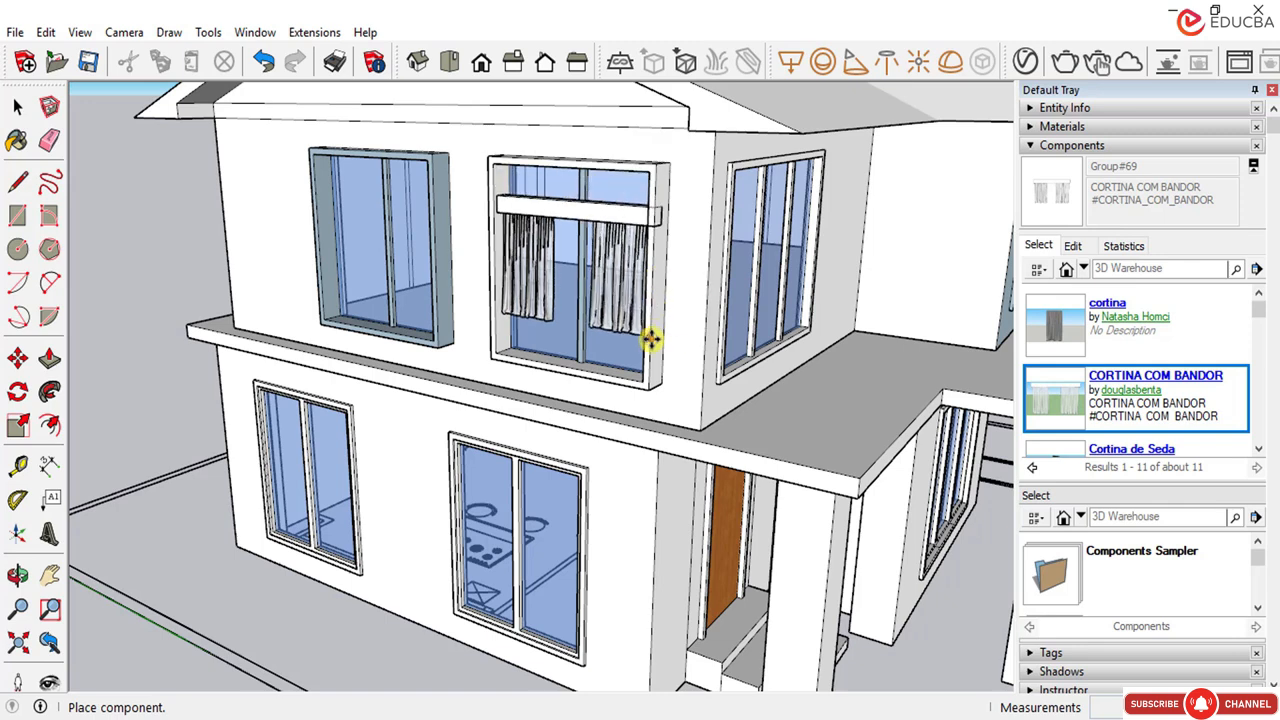
pyautogui.moveTo(651, 334); pyautogui.dragTo(588, 349, button='middle')
pyautogui.press('Escape')
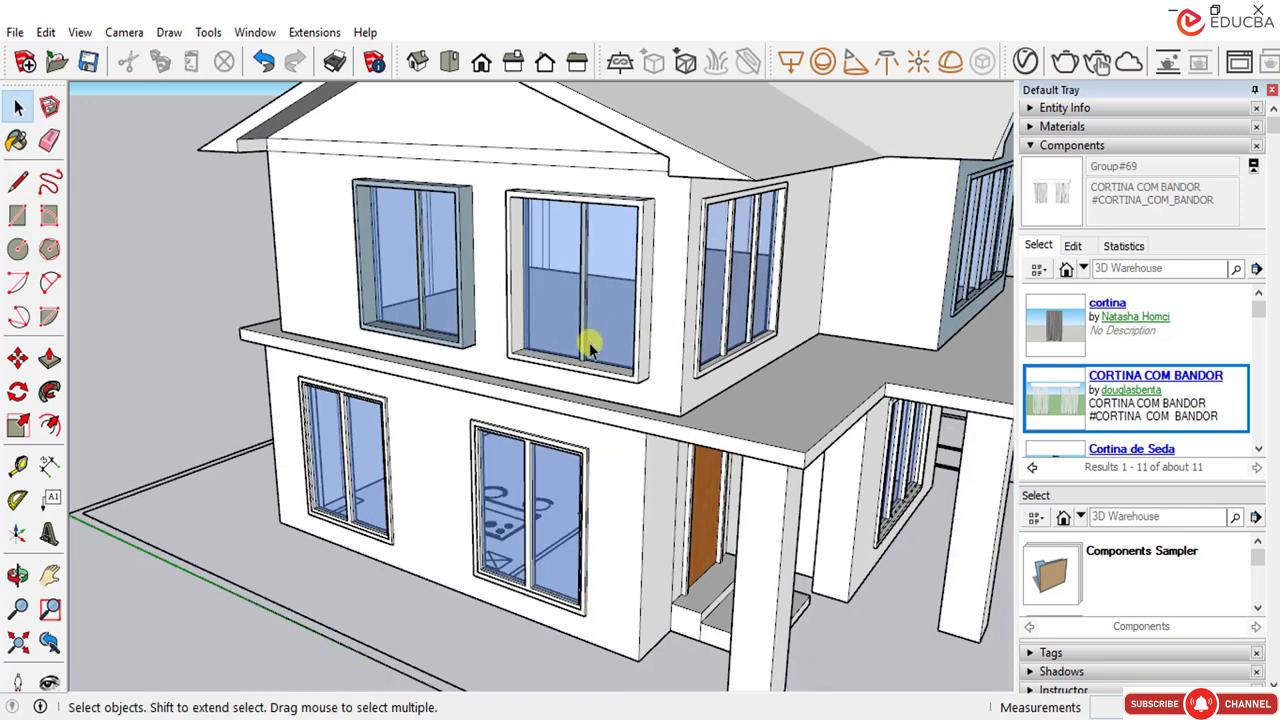
# Step: Load the CORTINA TECIDO REPOSTEIRO CURTAIN component and preview it against the side wall's upper windows
pyautogui.scroll(-2, 1080, 370)
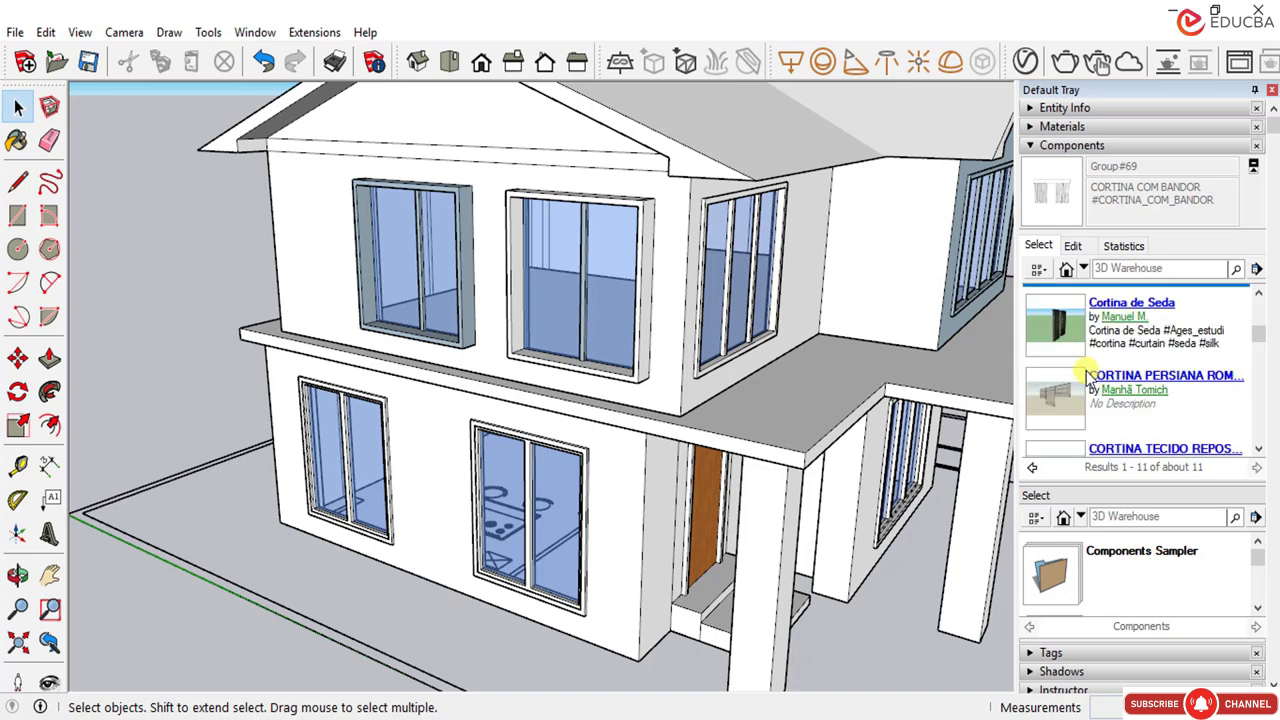
pyautogui.scroll(-1, 1086, 370)
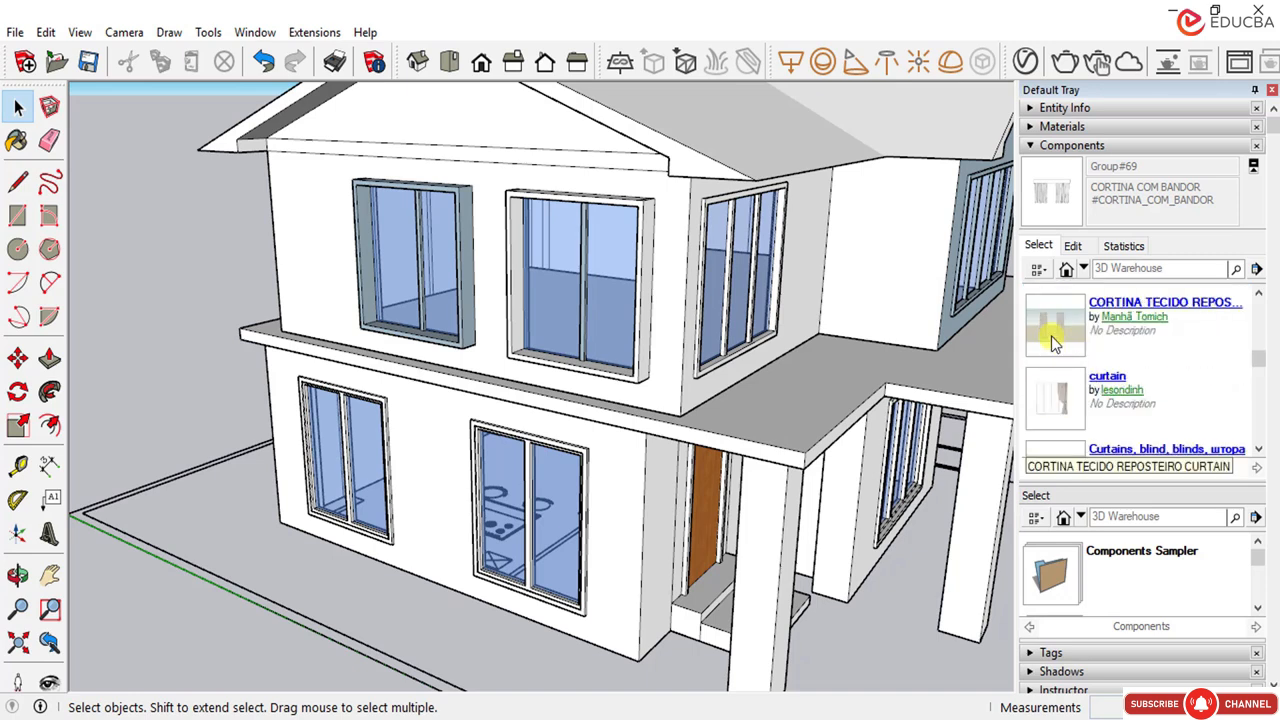
pyautogui.click(1052, 342)
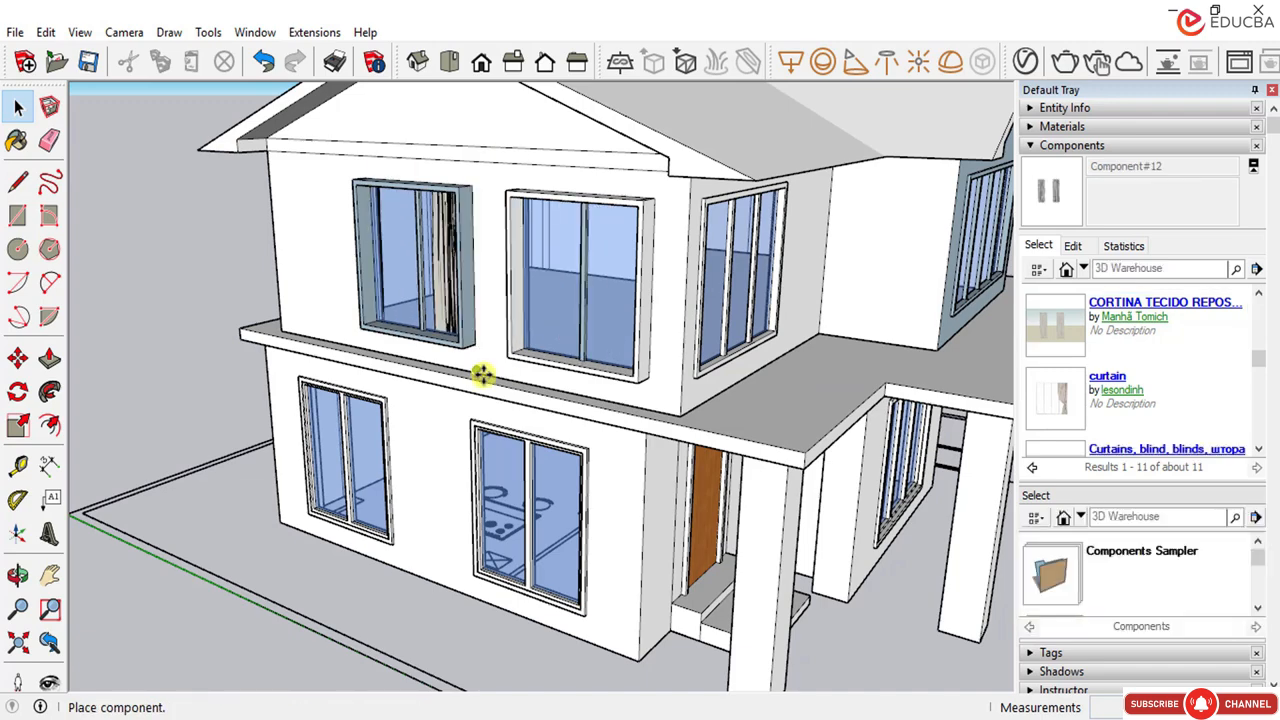
pyautogui.click(150, 372)
pyautogui.scroll(-3, 294, 414)
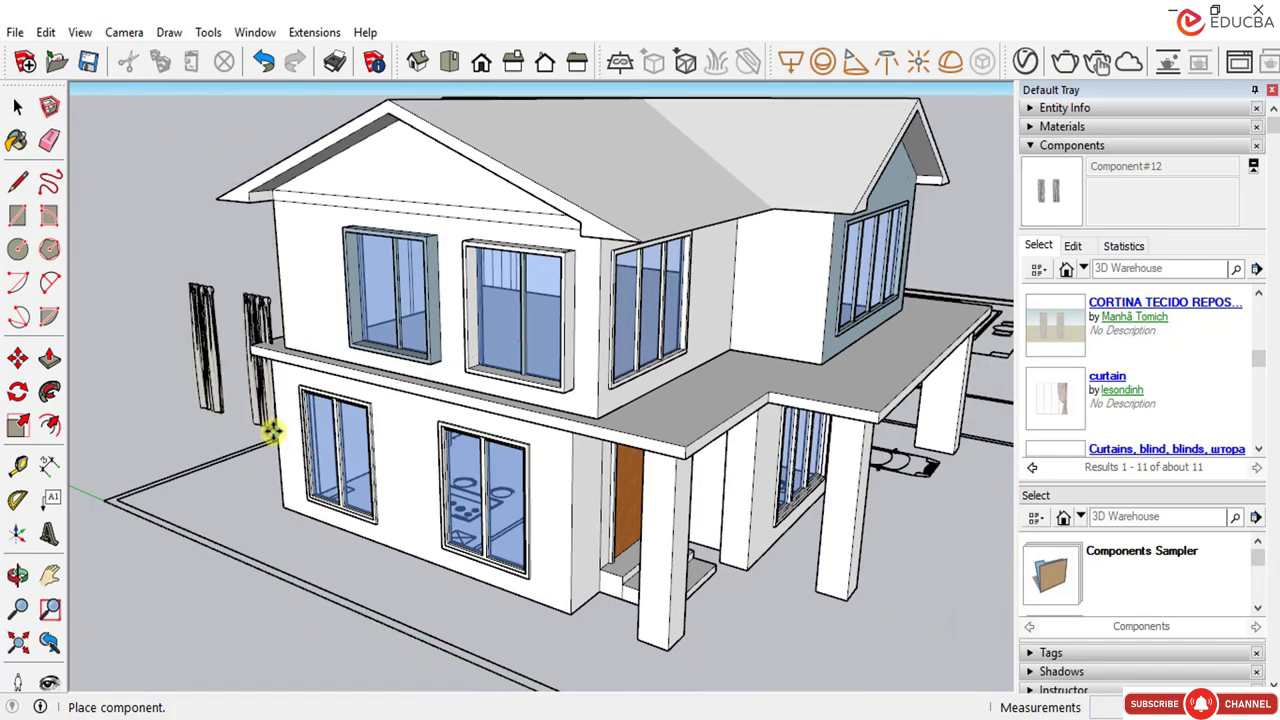
pyautogui.scroll(1, 394, 391)
pyautogui.scroll(2, 614, 394)
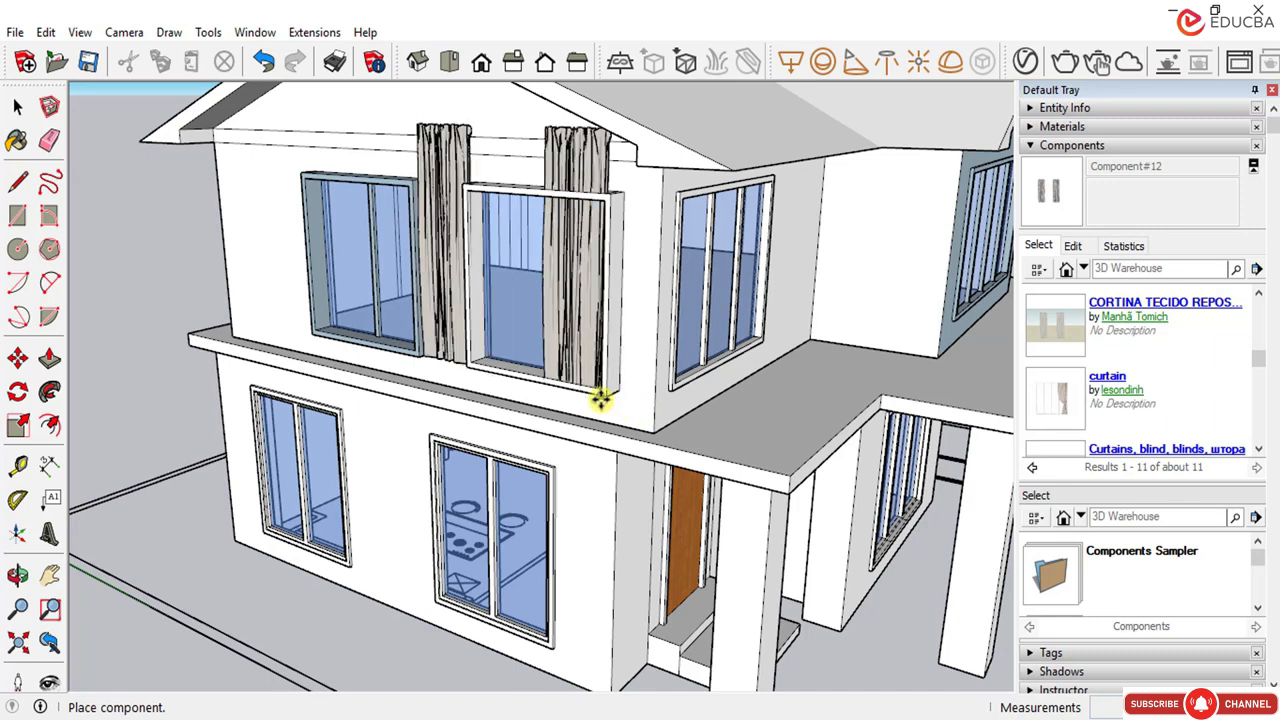
pyautogui.moveTo(500, 417); pyautogui.dragTo(449, 451, button='middle')
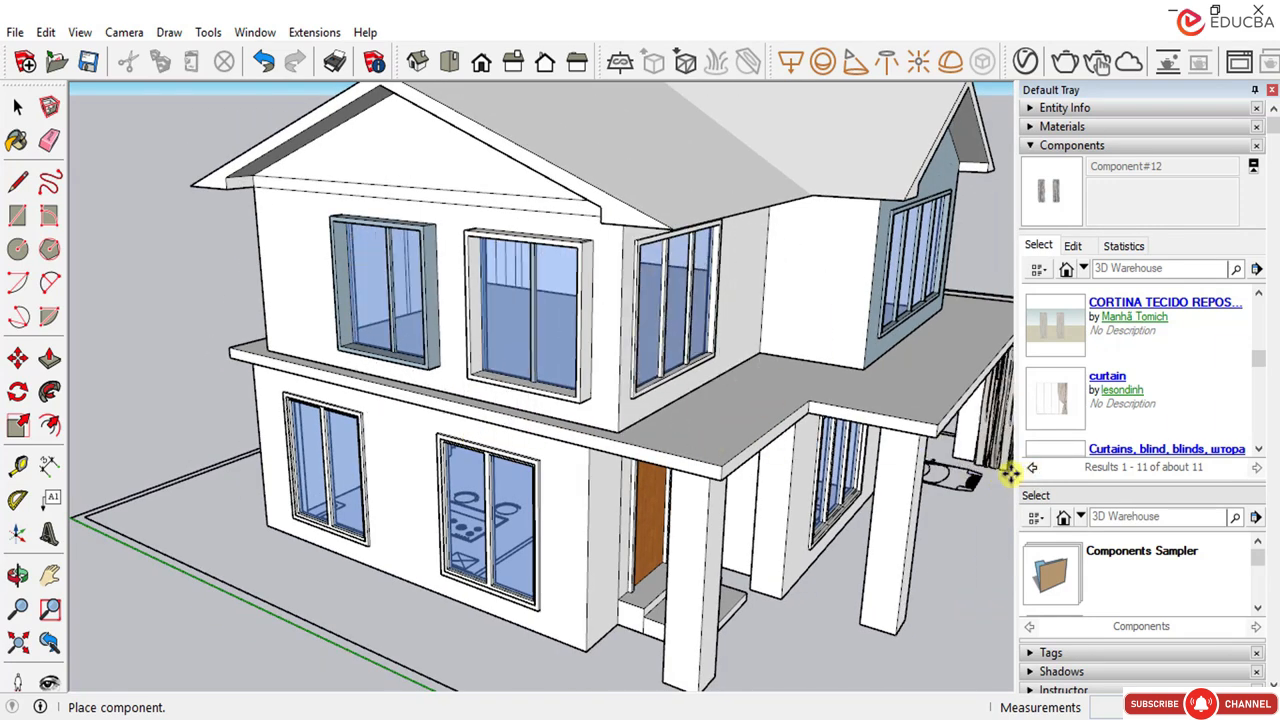
# Step: Look through the Curtains collection for a different curtain model and cancel placing the current component
pyautogui.scroll(2, 1117, 420)
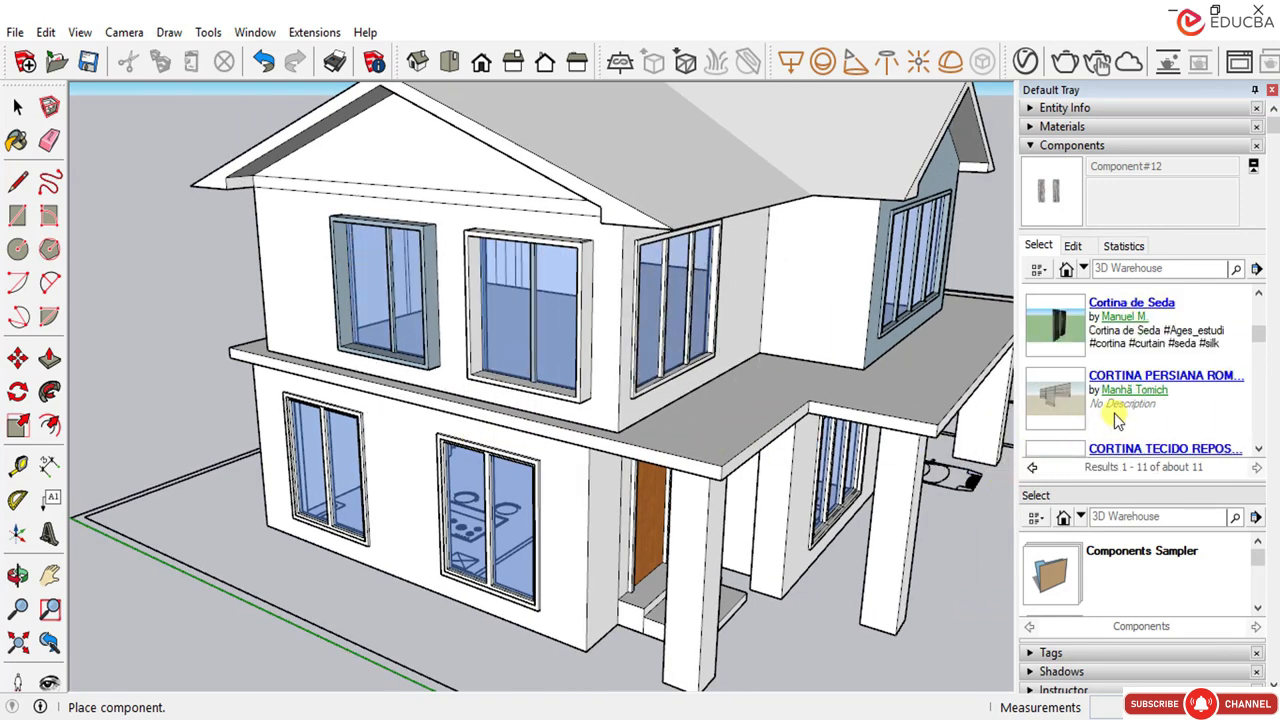
pyautogui.scroll(-3, 1117, 420)
pyautogui.scroll(-2, 1120, 415)
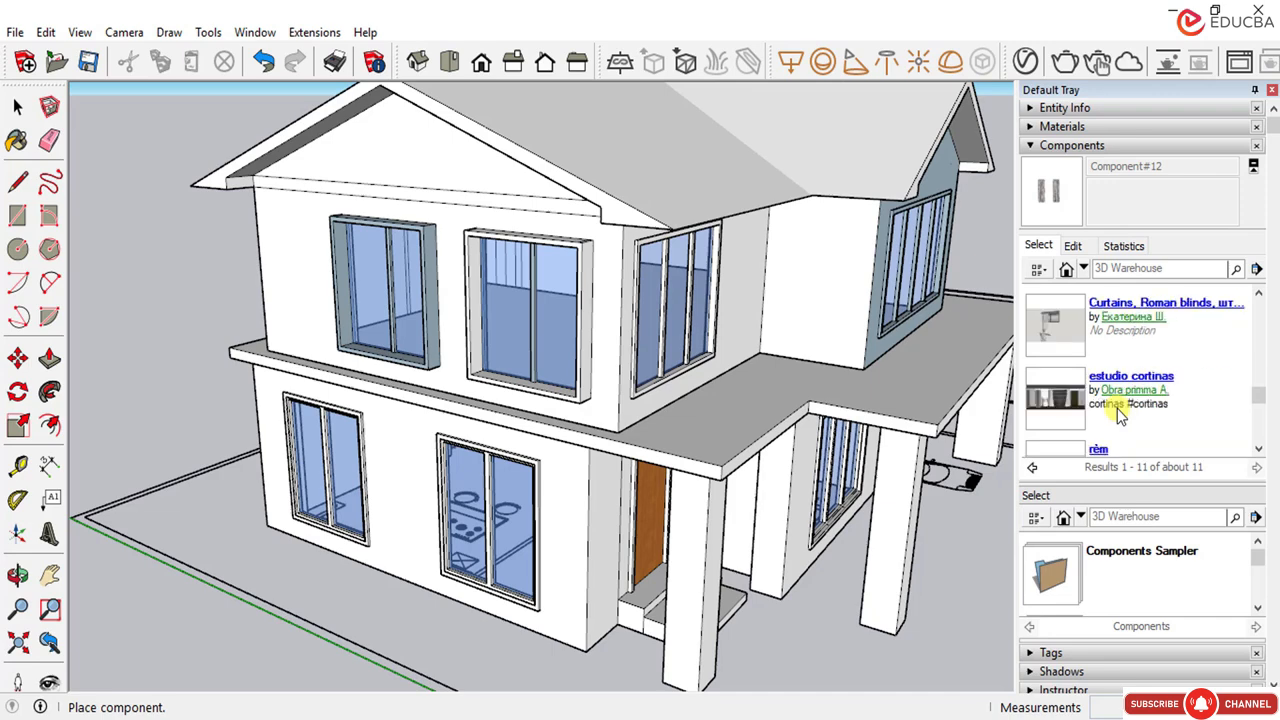
pyautogui.scroll(1, 1120, 415)
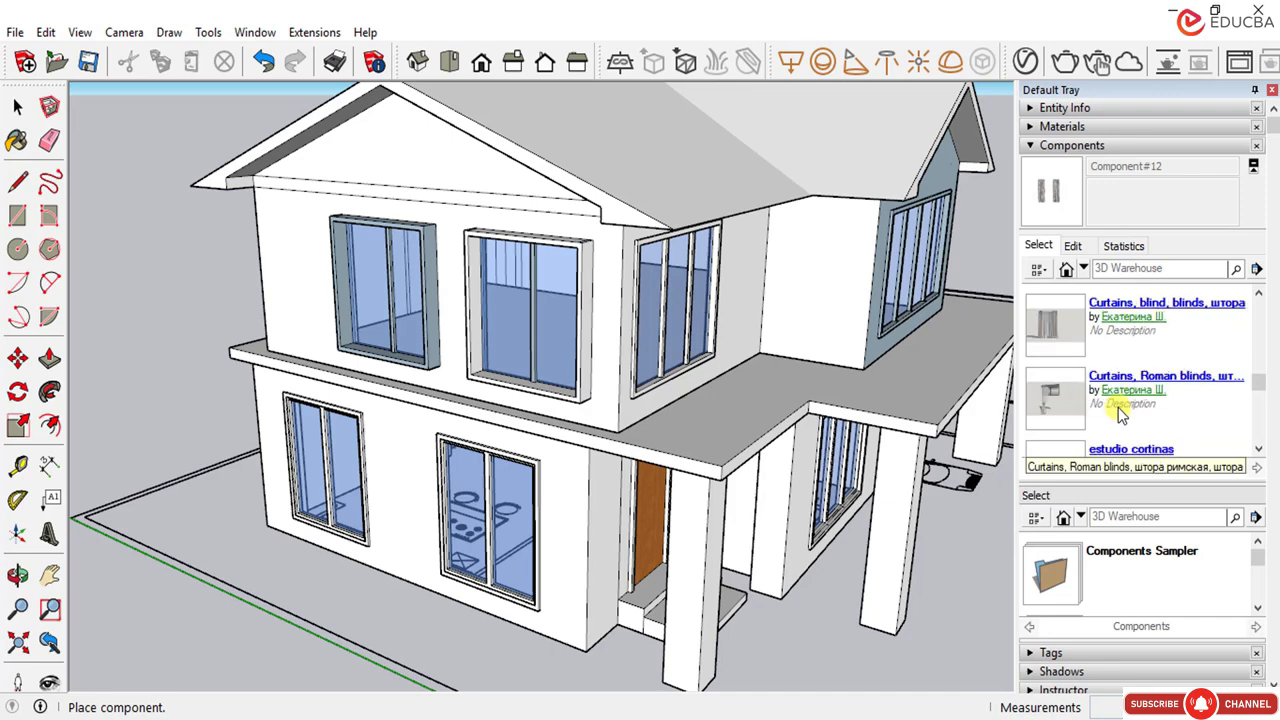
pyautogui.scroll(-1, 1124, 398)
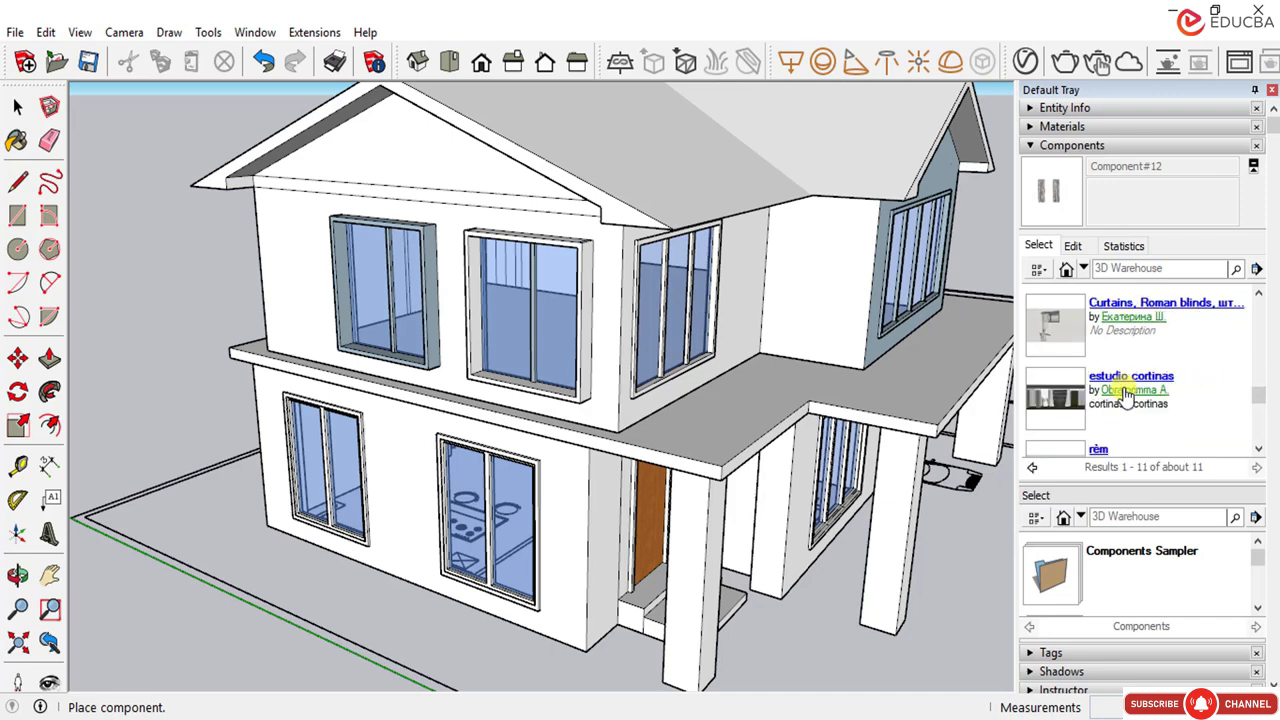
pyautogui.scroll(-1, 1124, 395)
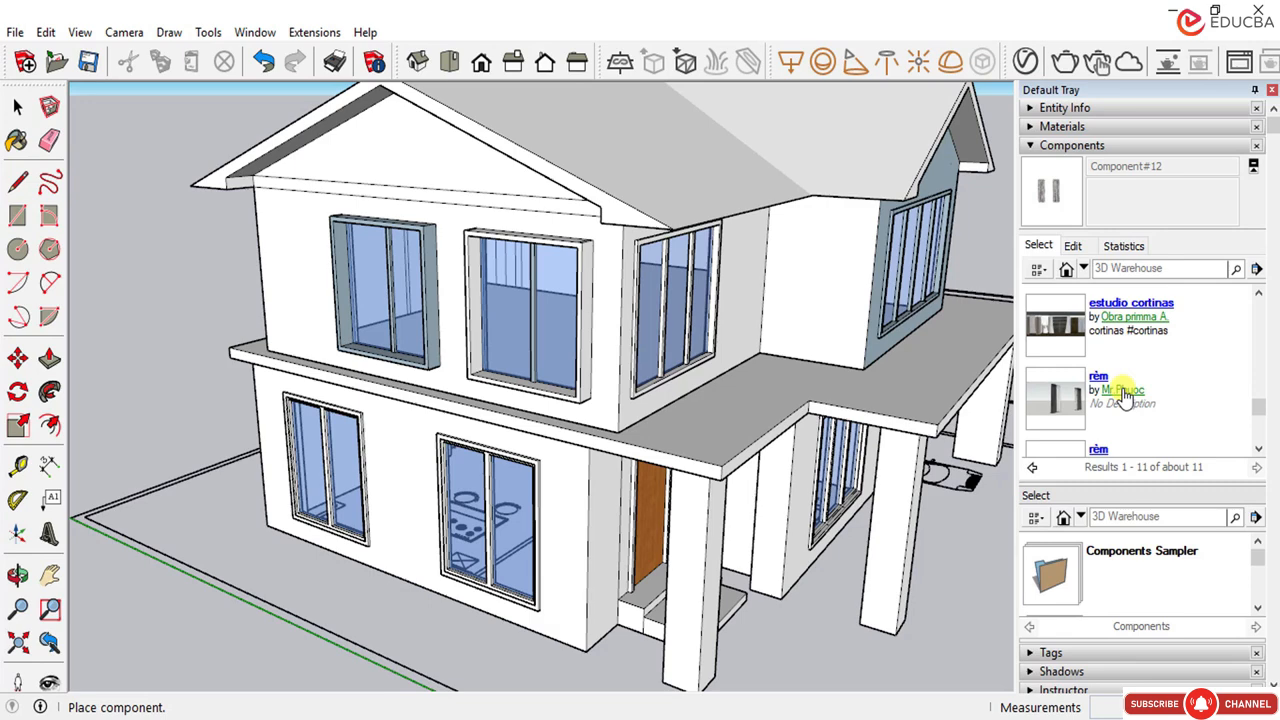
pyautogui.scroll(6, 1124, 395)
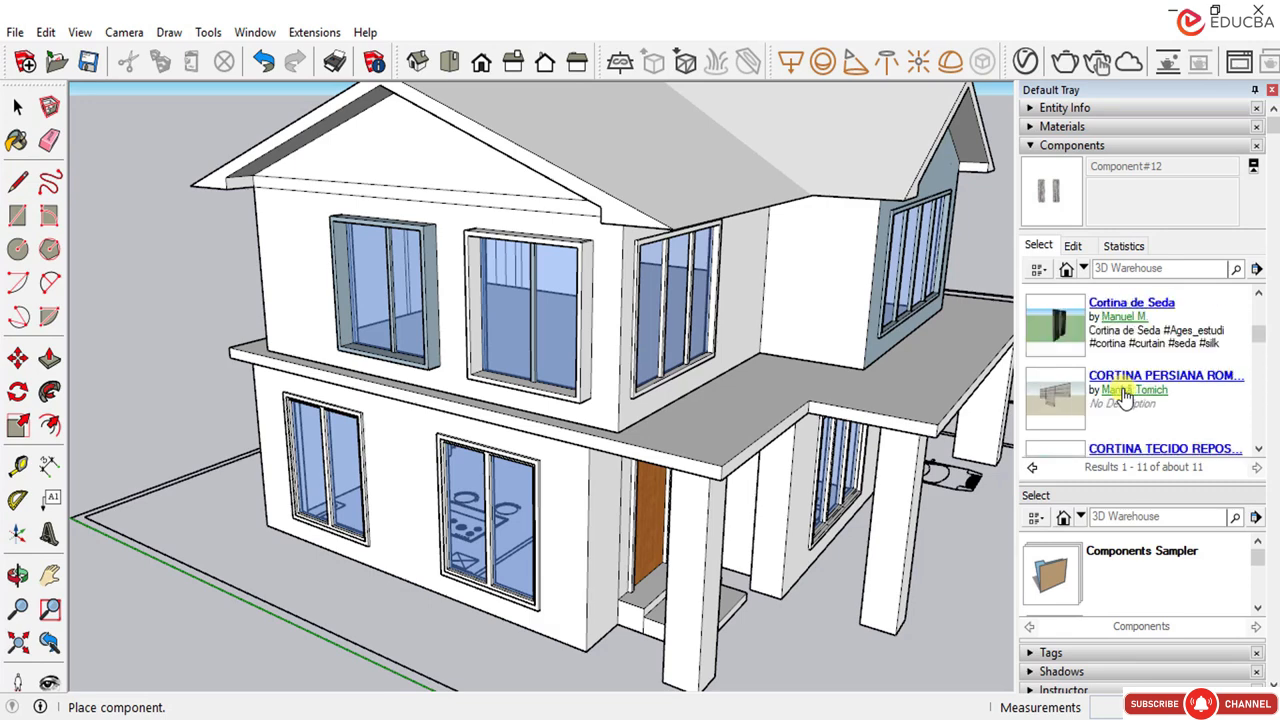
pyautogui.scroll(2, 1124, 395)
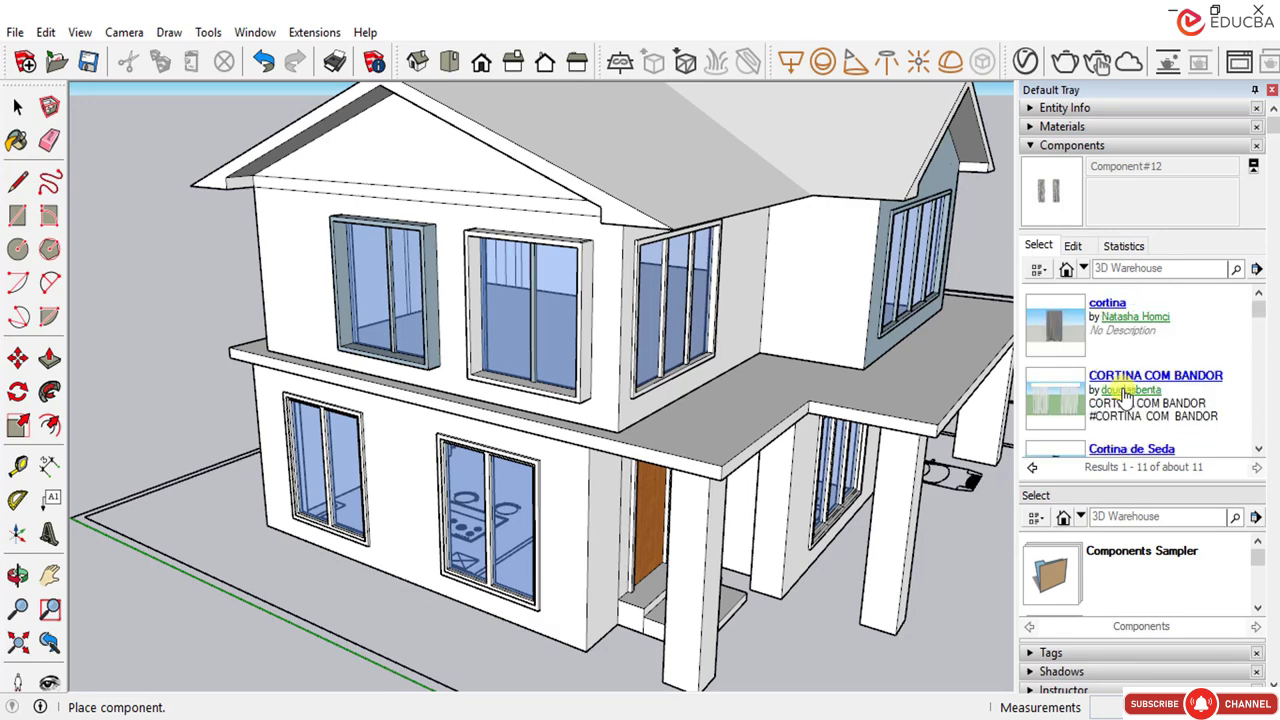
pyautogui.scroll(-2, 1124, 395)
pyautogui.press('space')
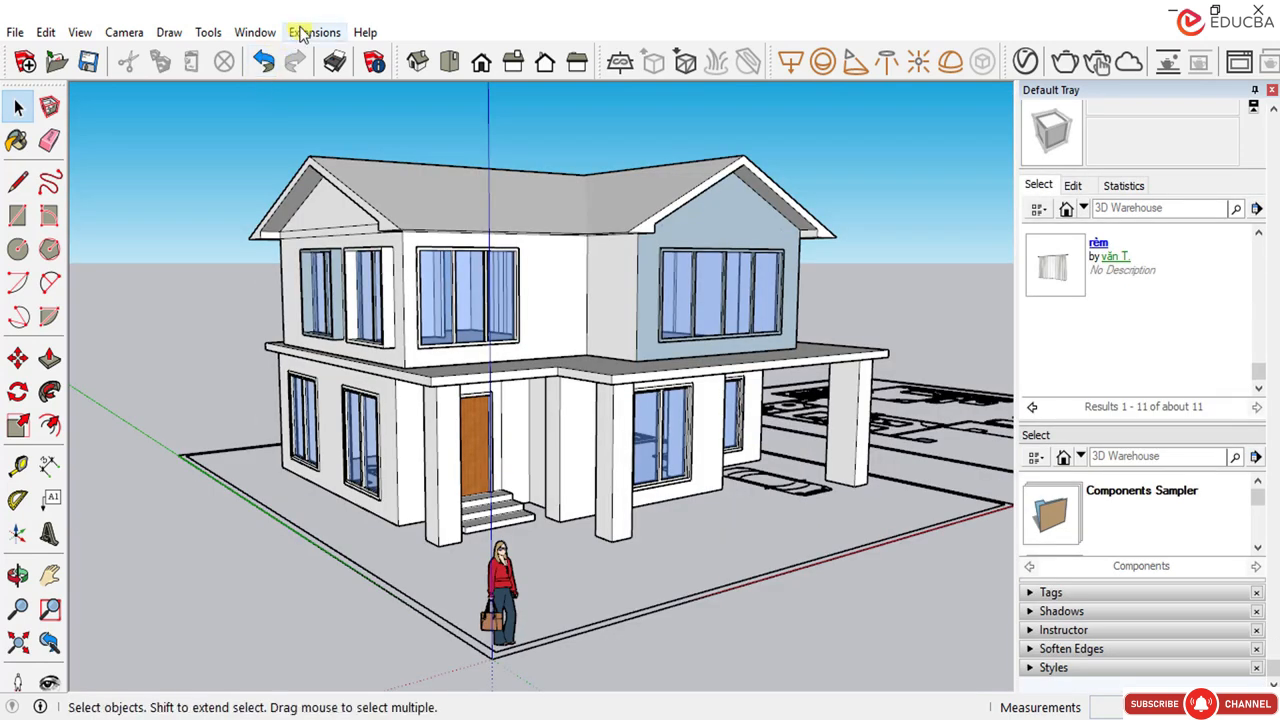
# Step: Search the 3D Warehouse for "curtain" and look through the model results for a curtain that suits the windows
pyautogui.click(255, 32)
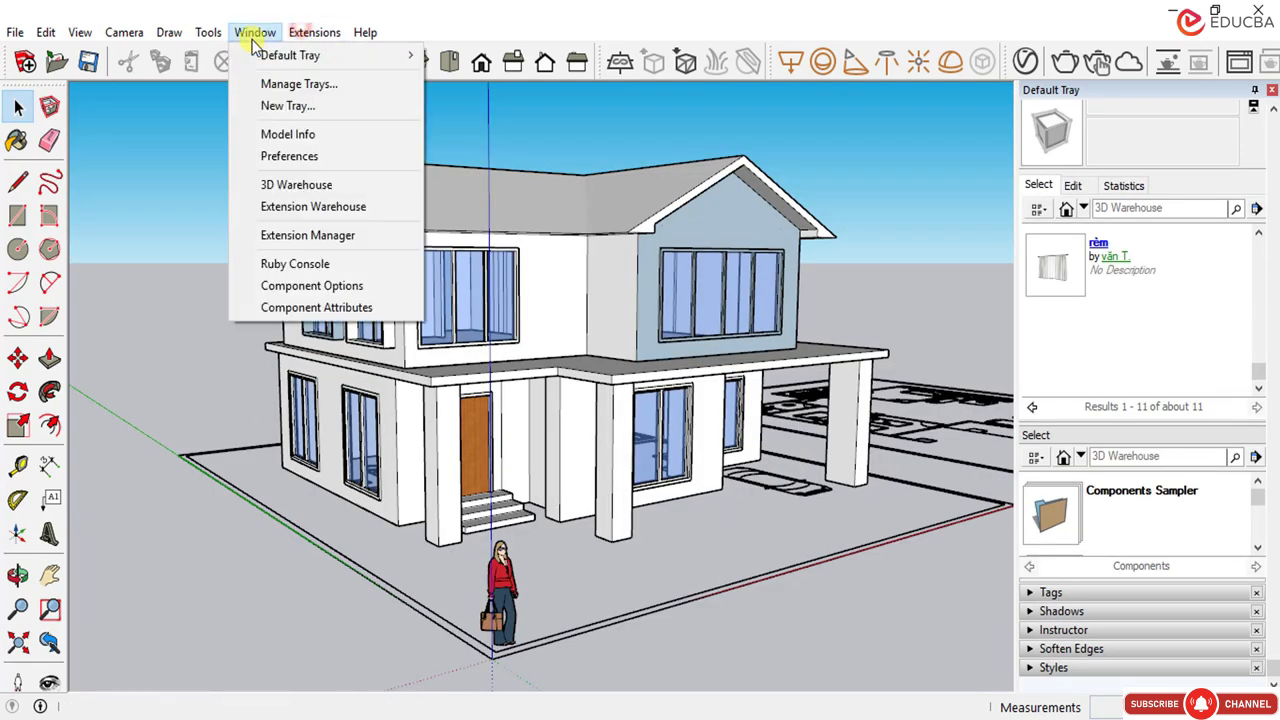
pyautogui.click(292, 182)
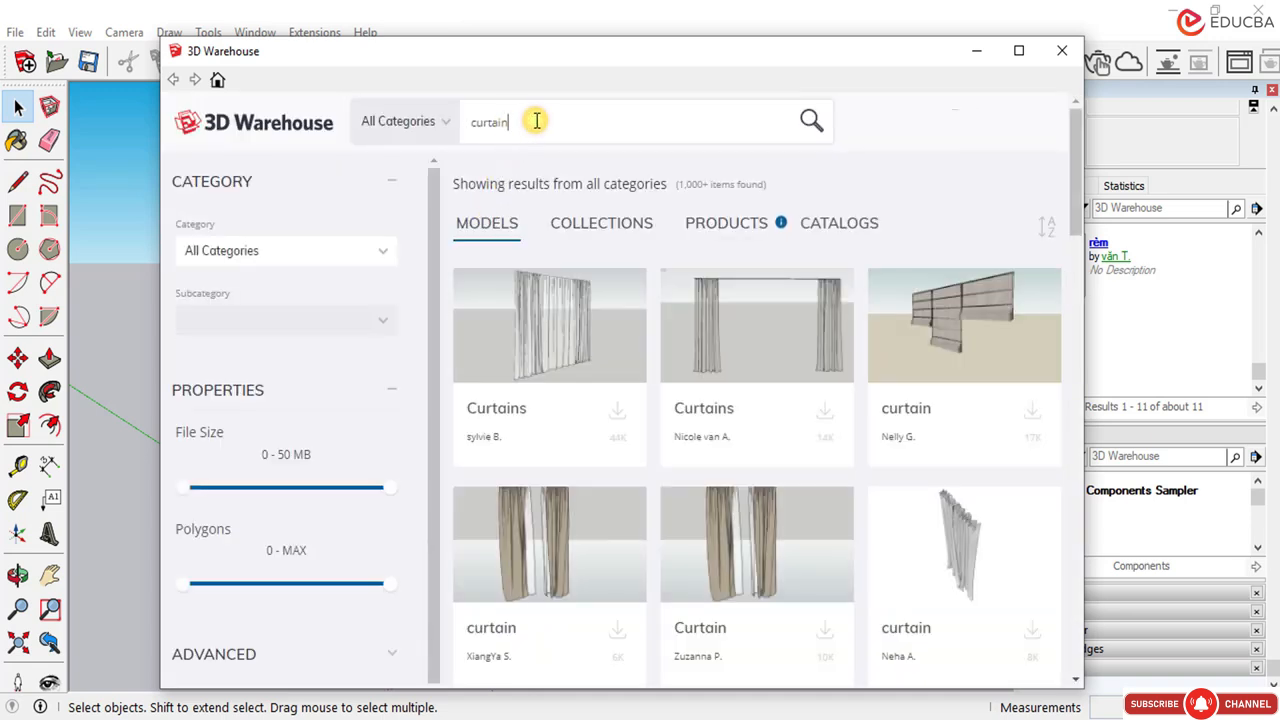
pyautogui.scroll(-3, 601, 368)
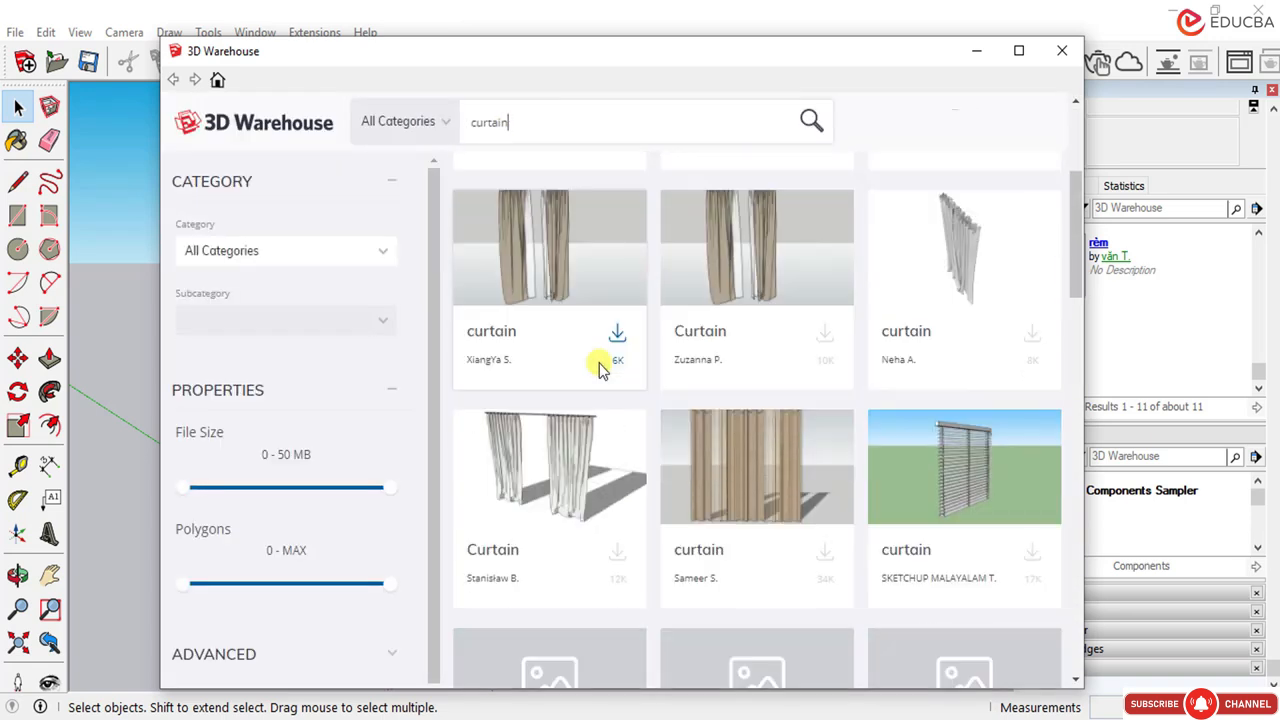
pyautogui.scroll(-5, 585, 375)
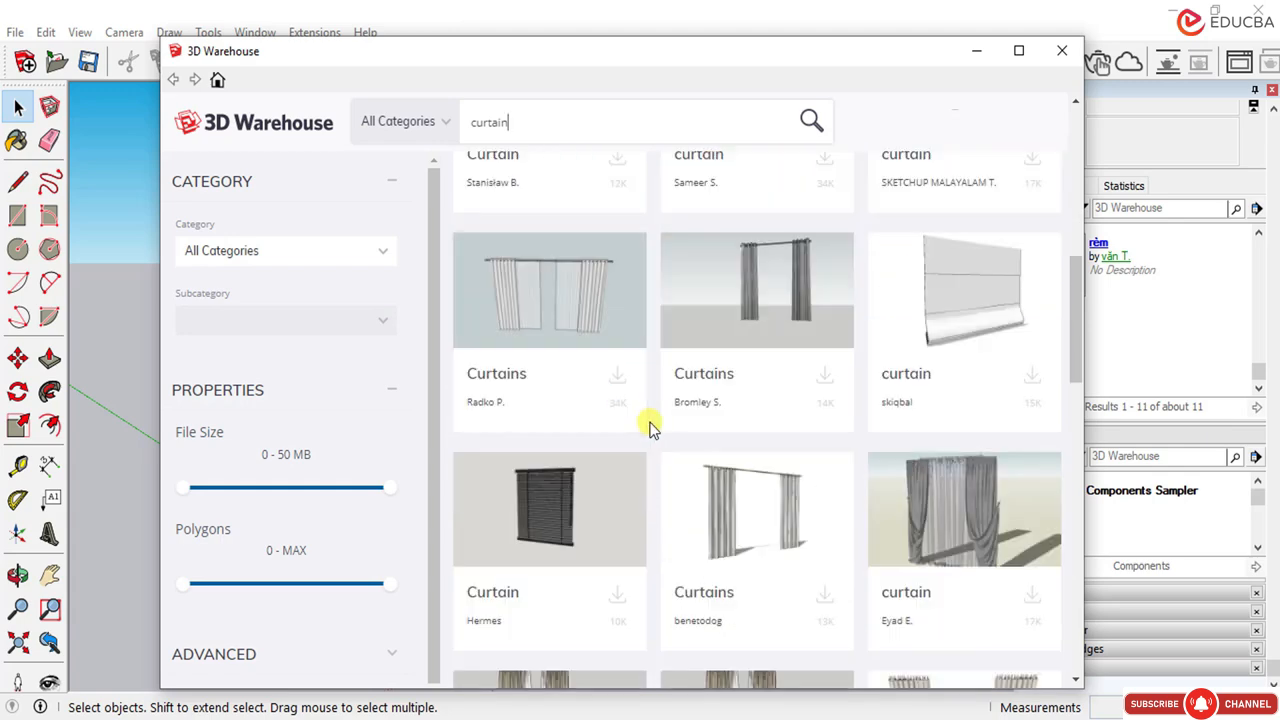
pyautogui.scroll(-9, 652, 435)
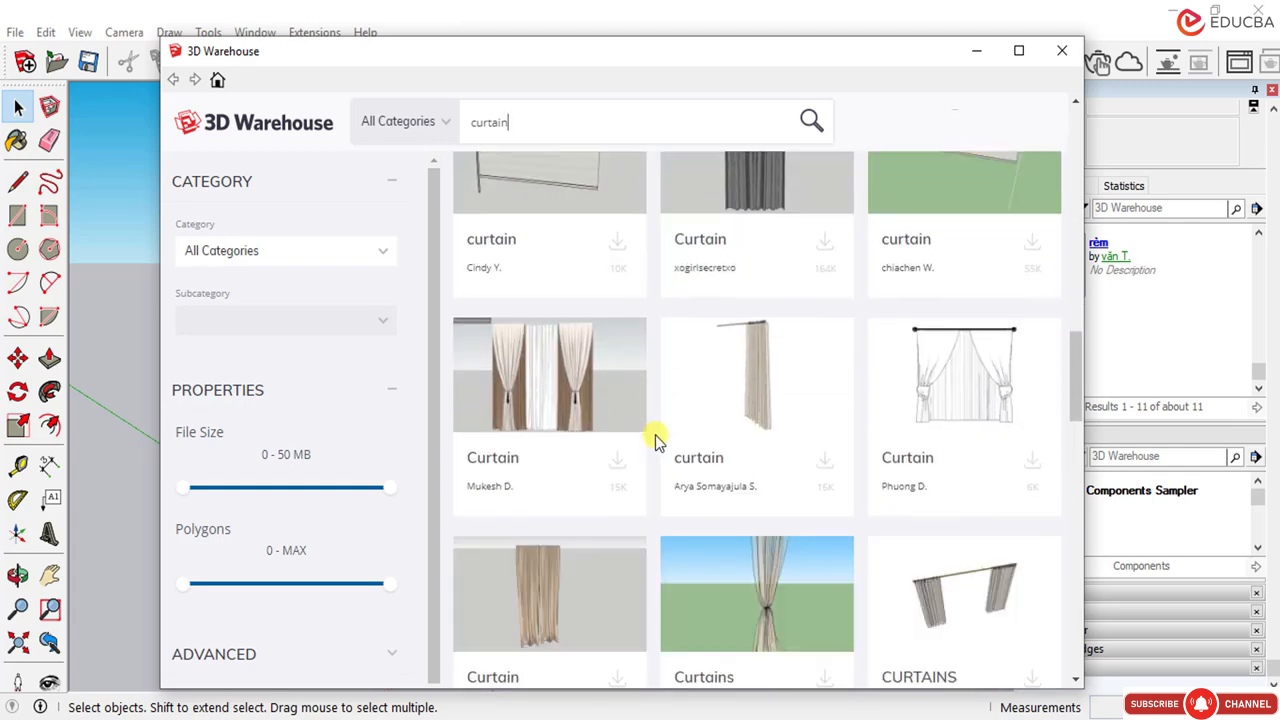
pyautogui.scroll(-8, 656, 440)
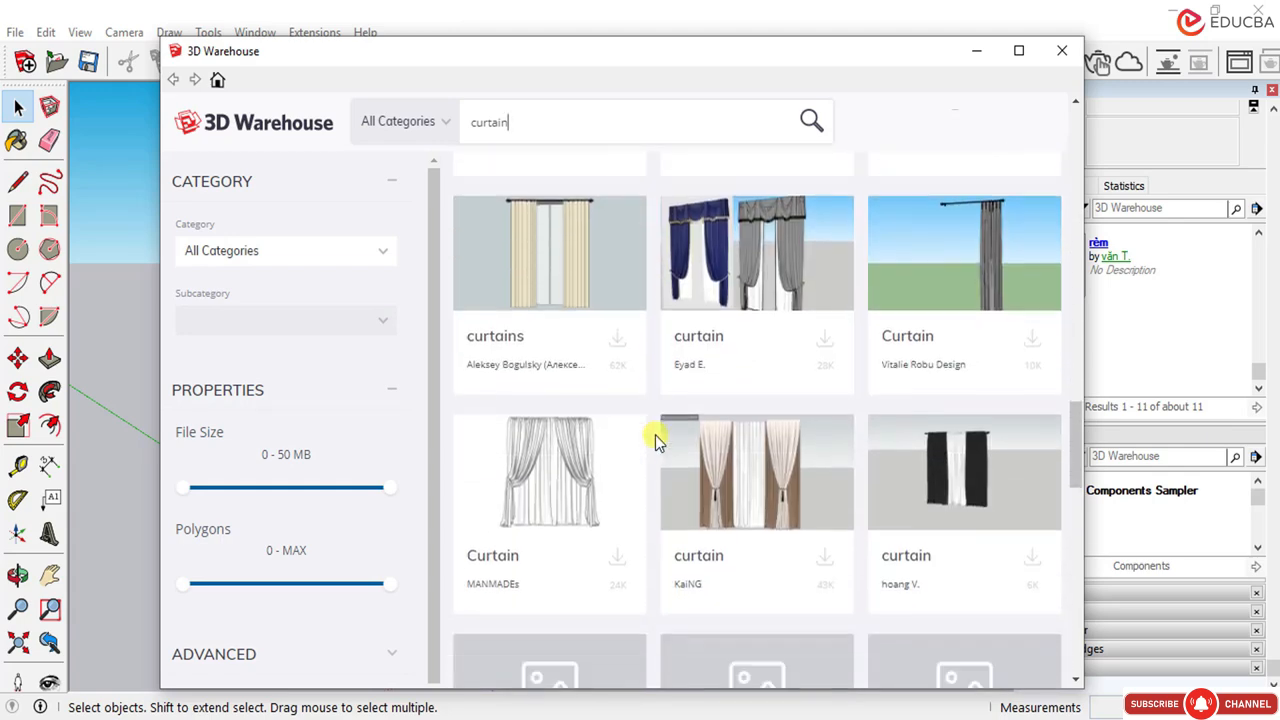
pyautogui.scroll(-7, 656, 440)
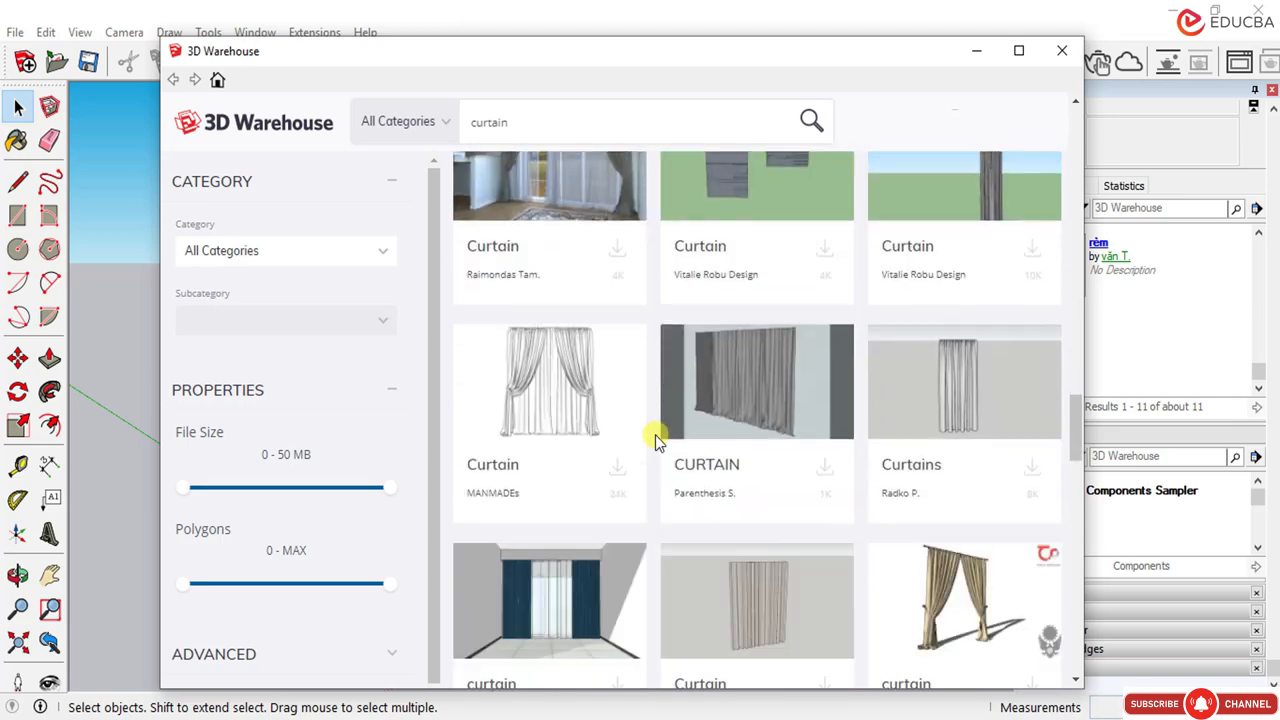
pyautogui.scroll(-2, 655, 440)
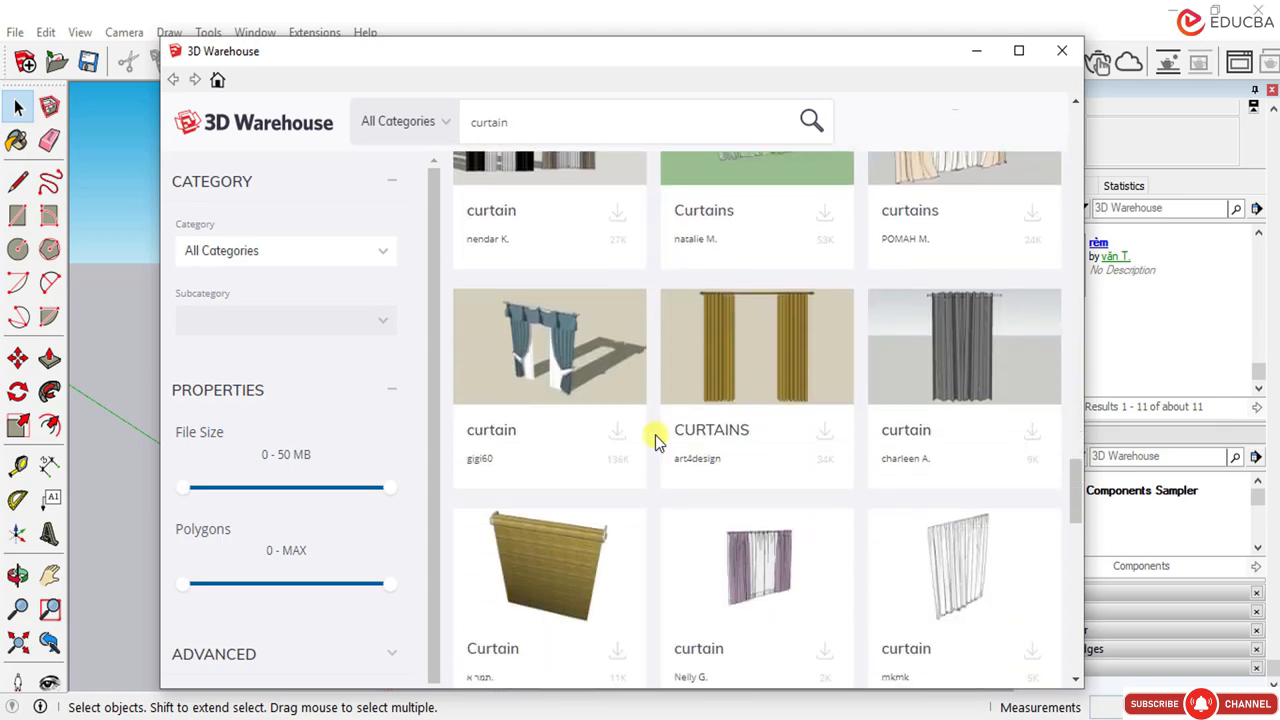
pyautogui.scroll(-3, 657, 440)
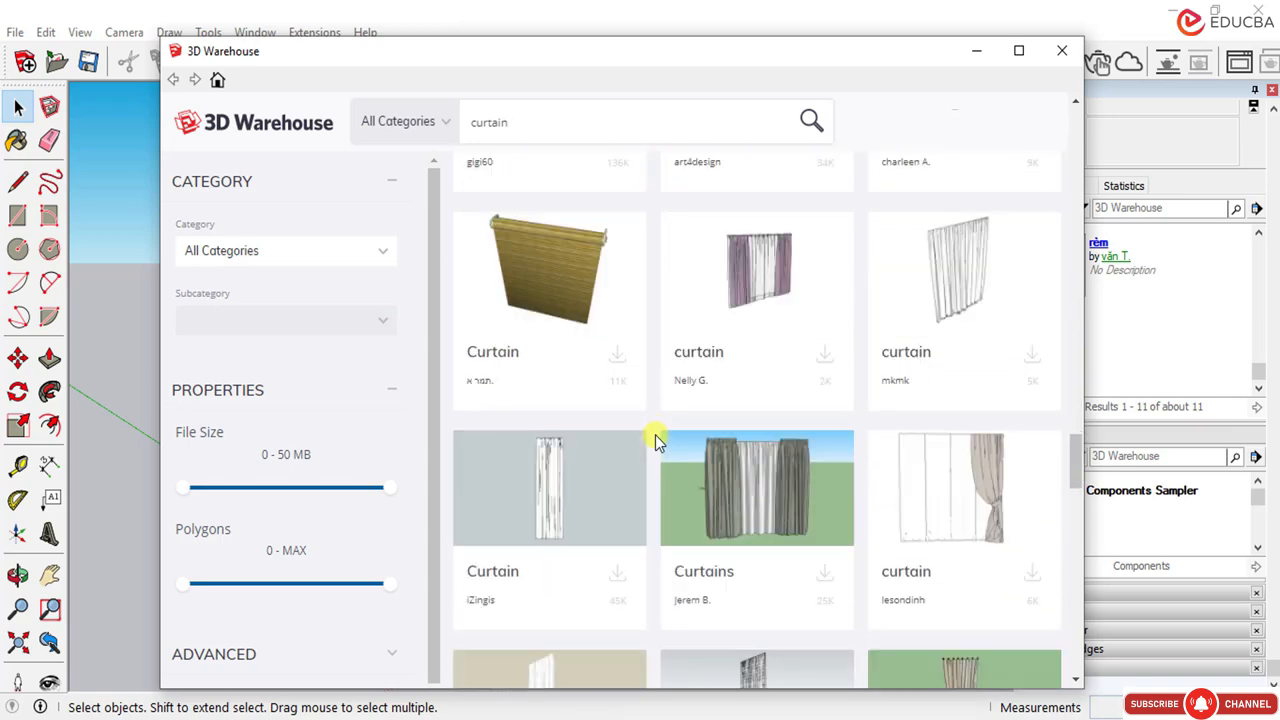
pyautogui.scroll(-12, 655, 440)
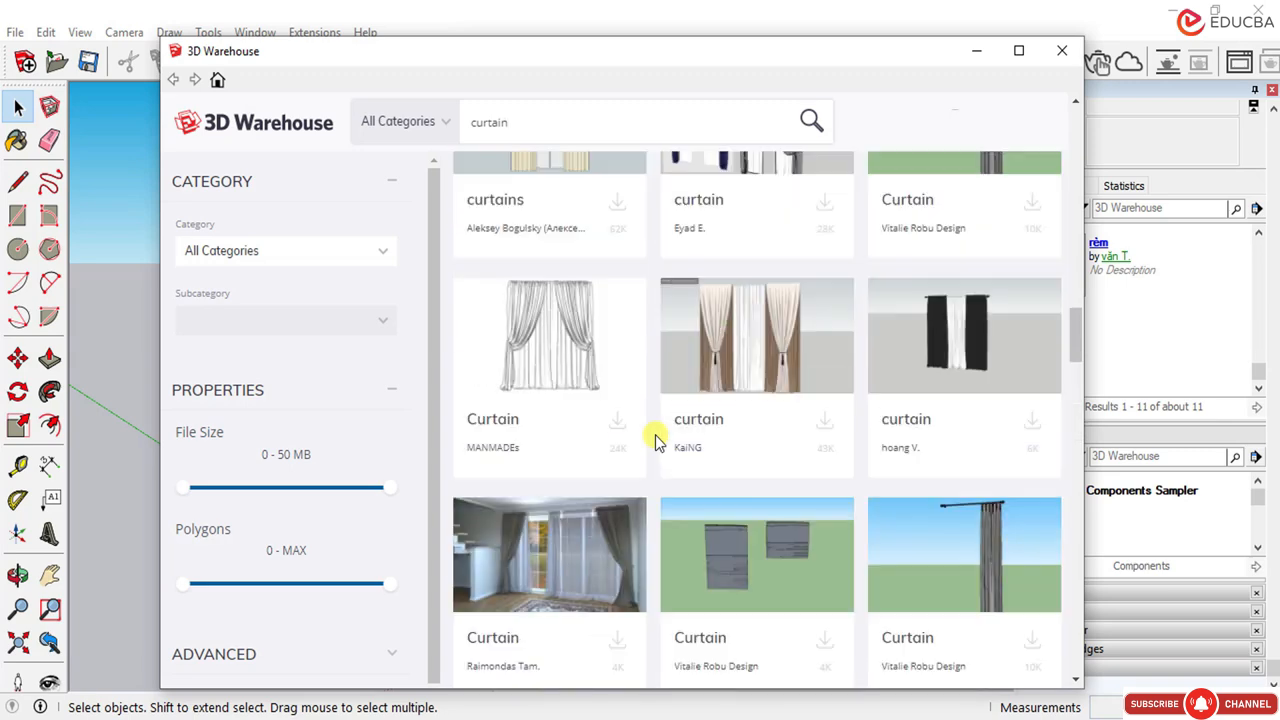
pyautogui.scroll(-12, 657, 440)
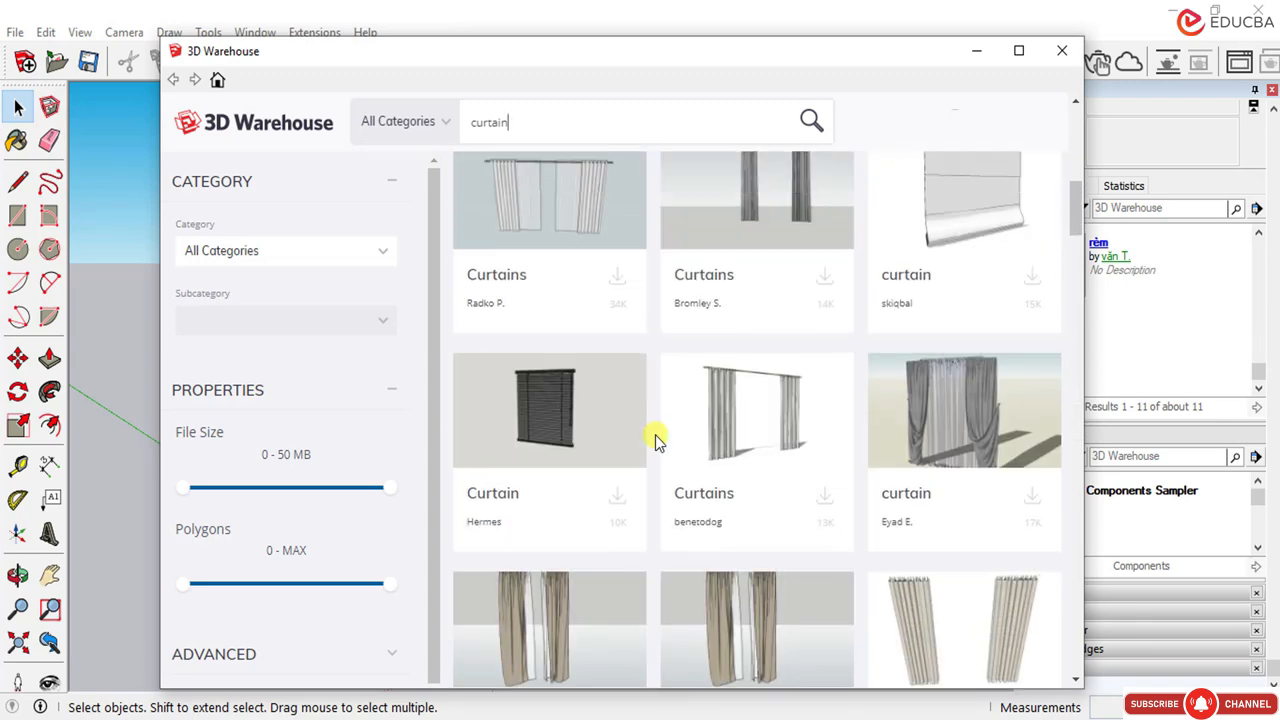
pyautogui.scroll(9, 657, 440)
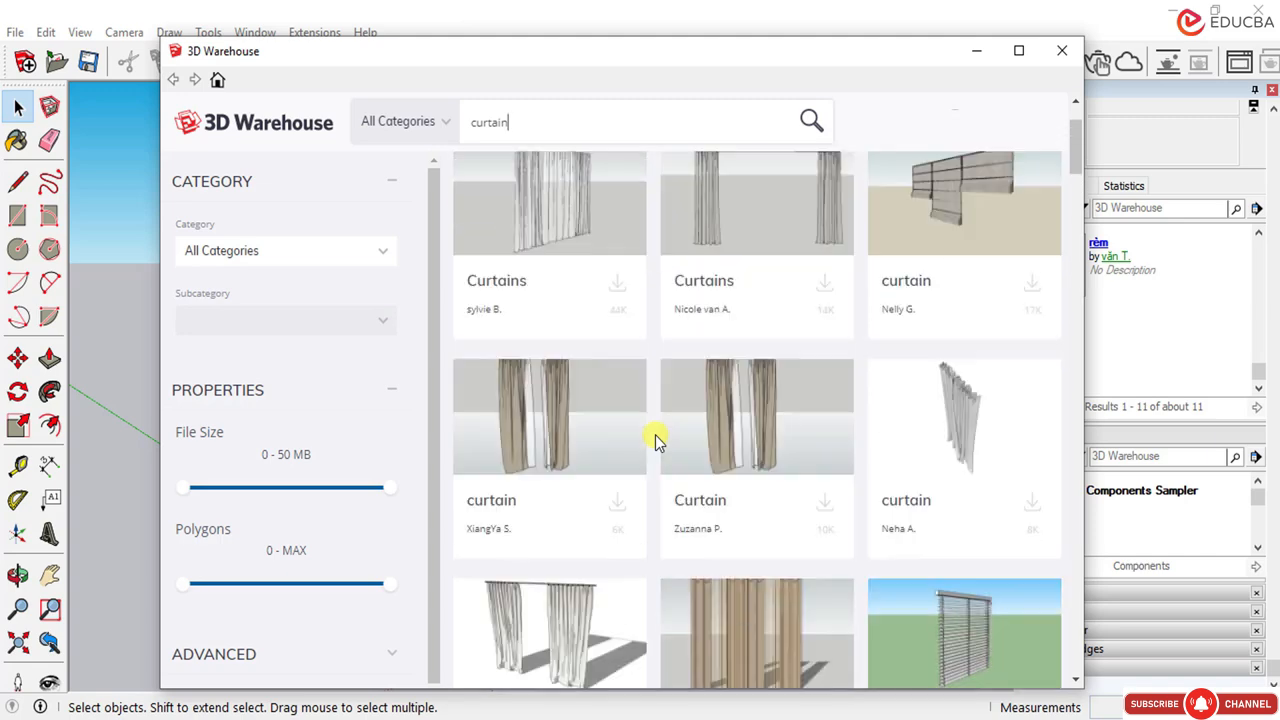
pyautogui.scroll(-2, 657, 440)
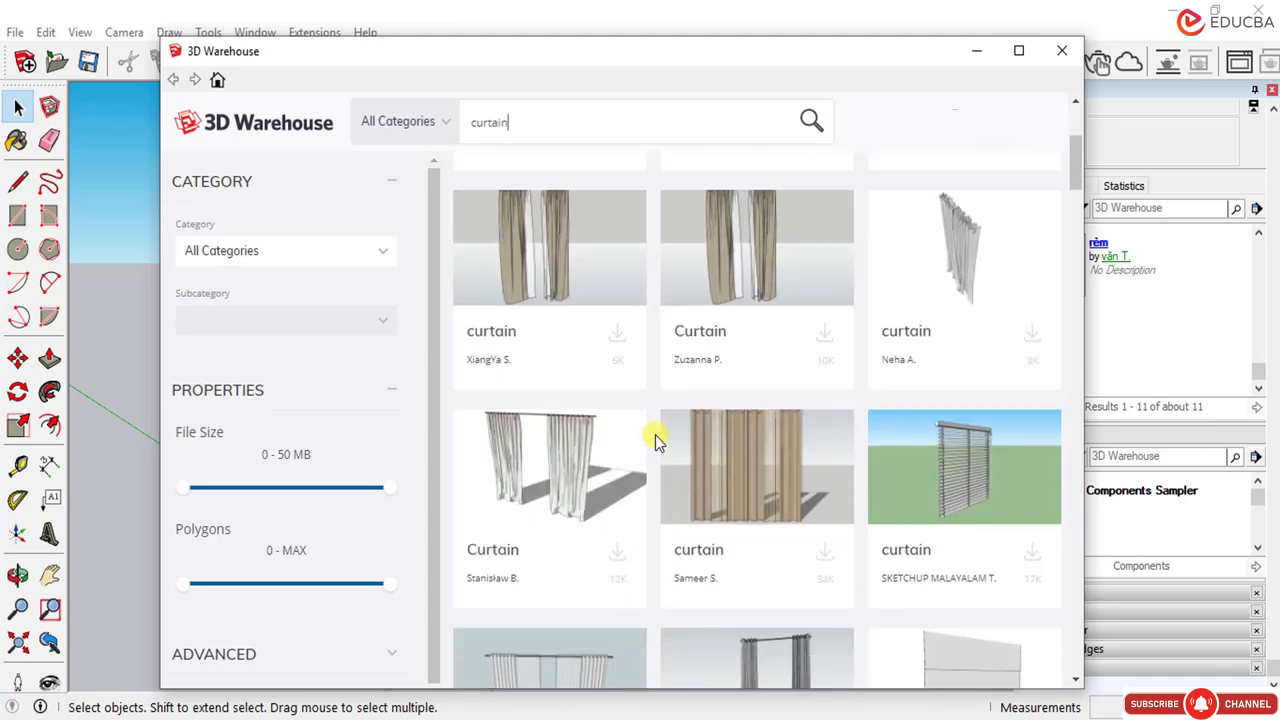
pyautogui.scroll(4, 700, 455)
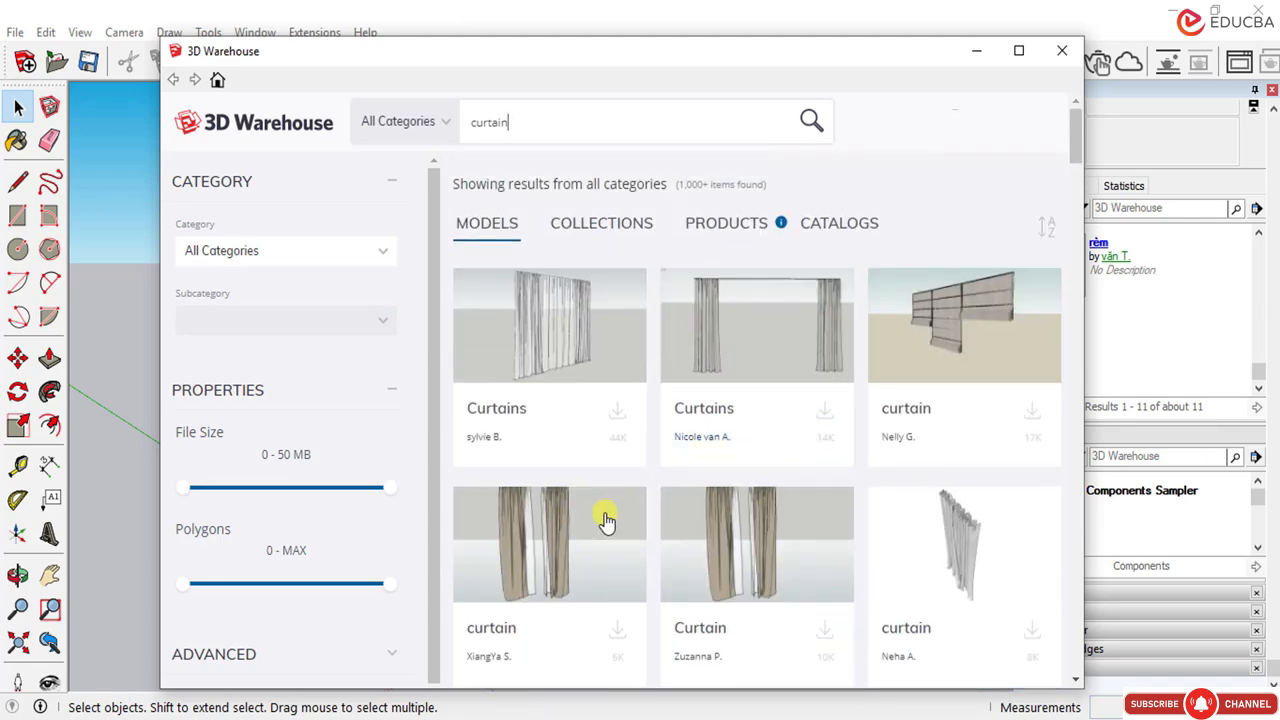
# Step: Download the 10MB beige curtain model with white inner sheers directly into the house model
pyautogui.scroll(-1, 590, 520)
pyautogui.click(565, 455)
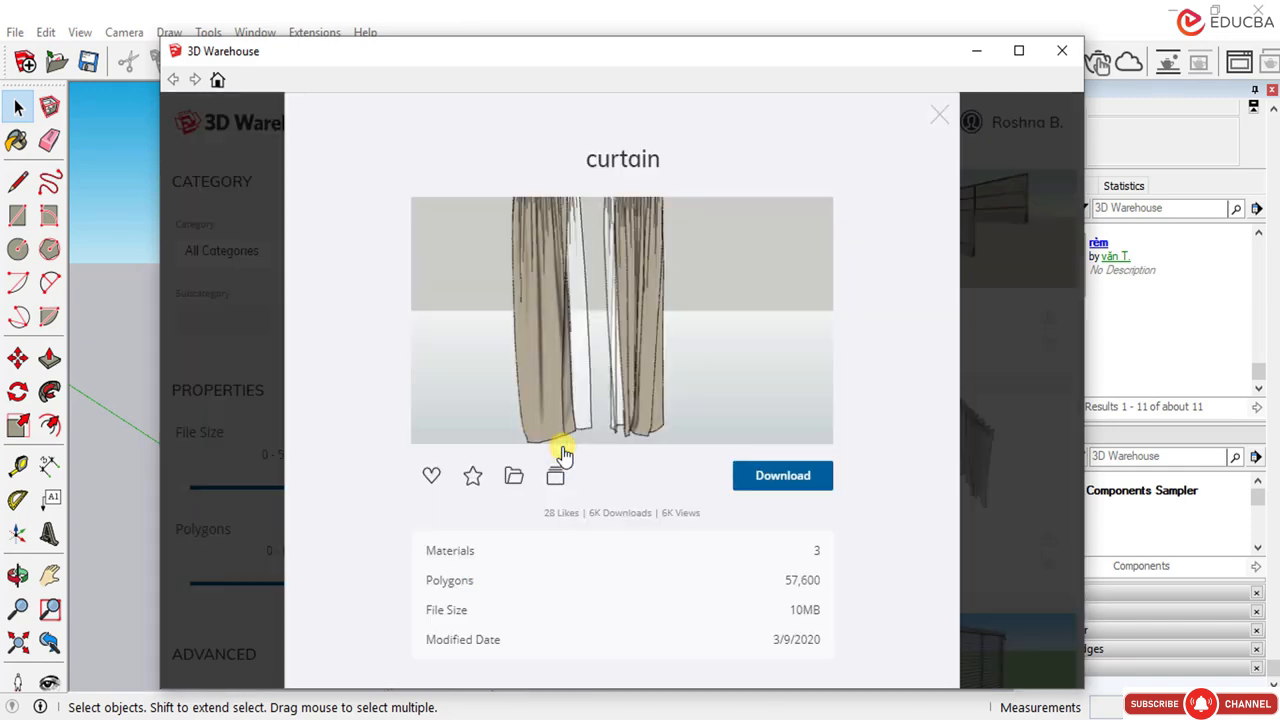
pyautogui.click(762, 478)
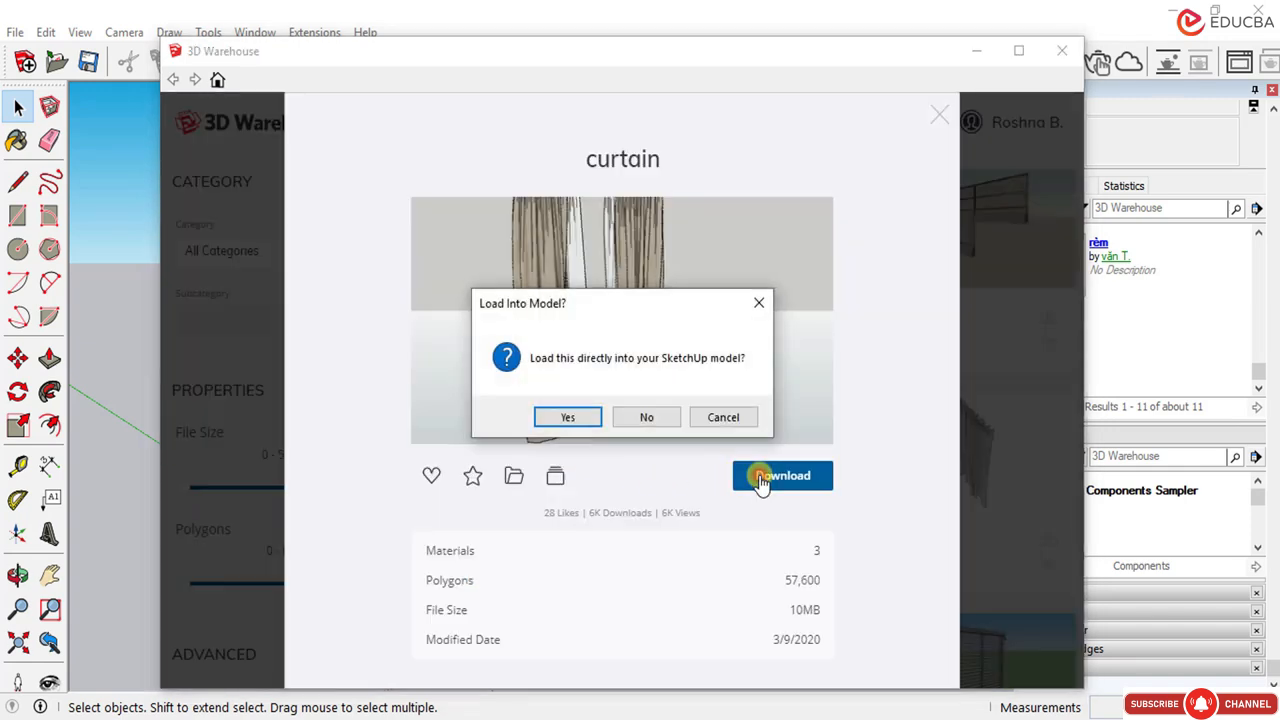
pyautogui.click(595, 419)
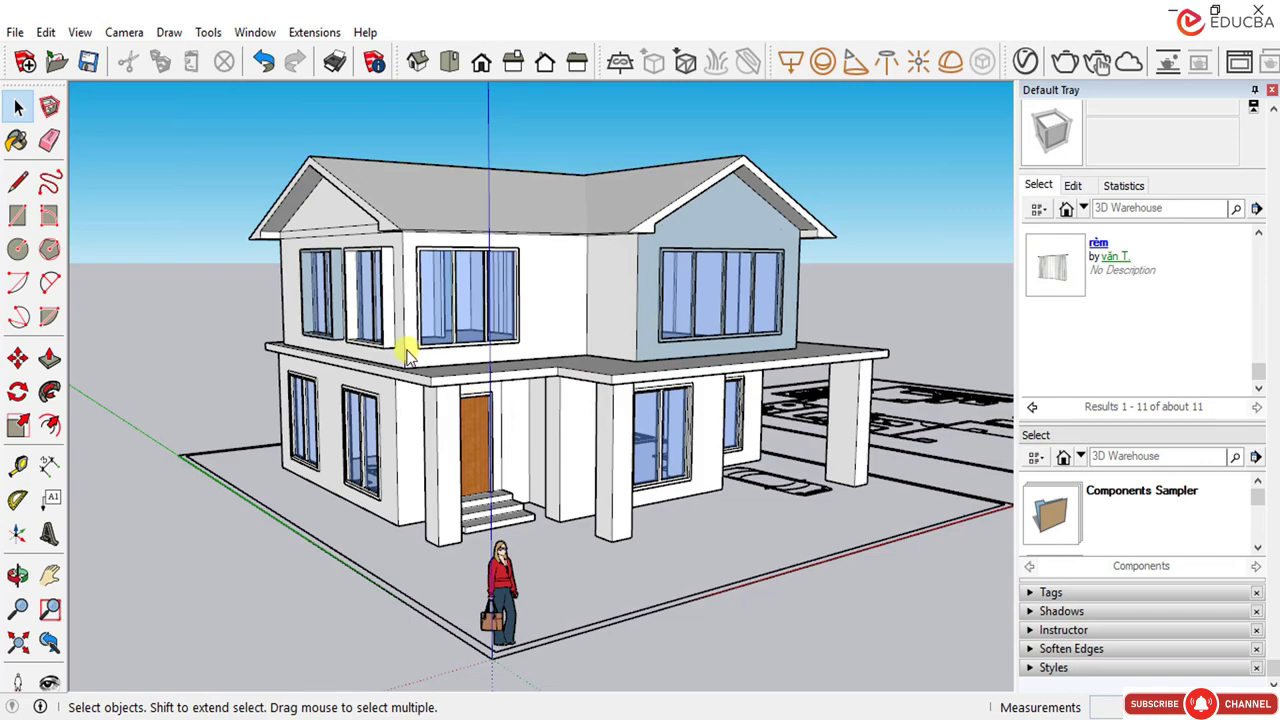
# Step: Place the beige curtain component at the upper floor's rear wall, near the corner of the two-window side wall
pyautogui.scroll(2, 224, 318)
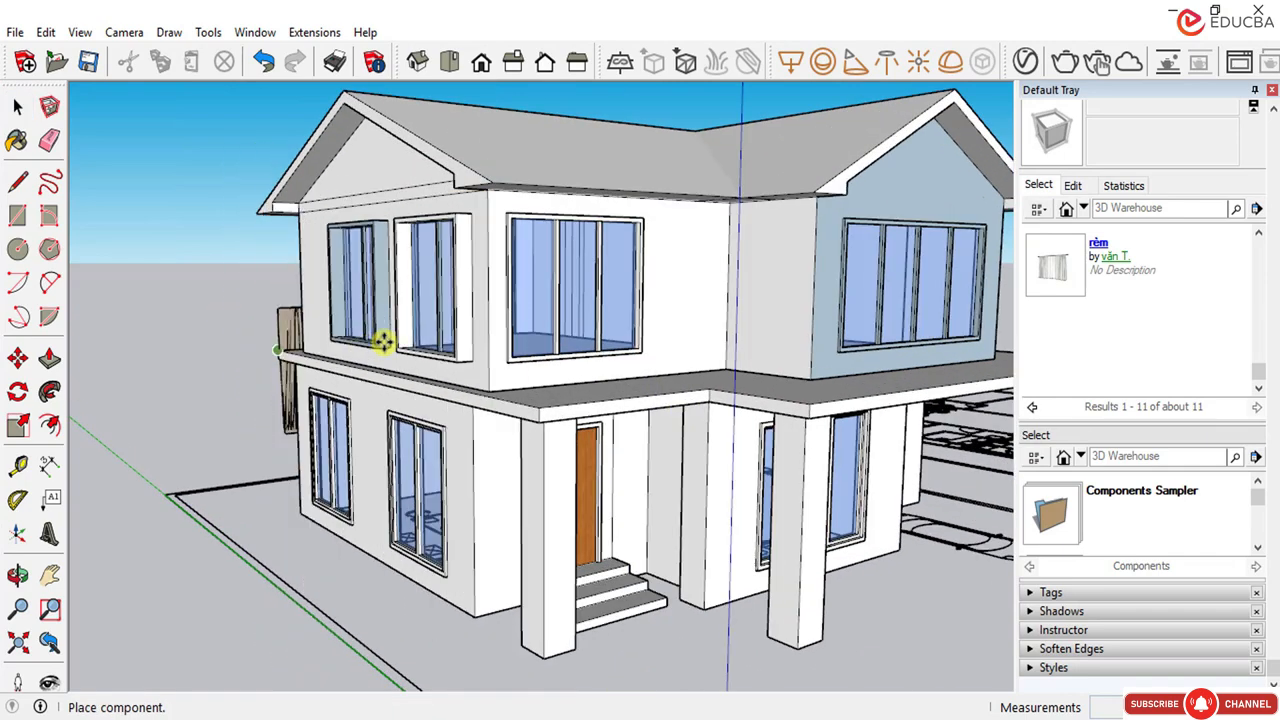
pyautogui.scroll(-1, 286, 371)
pyautogui.scroll(3, 226, 362)
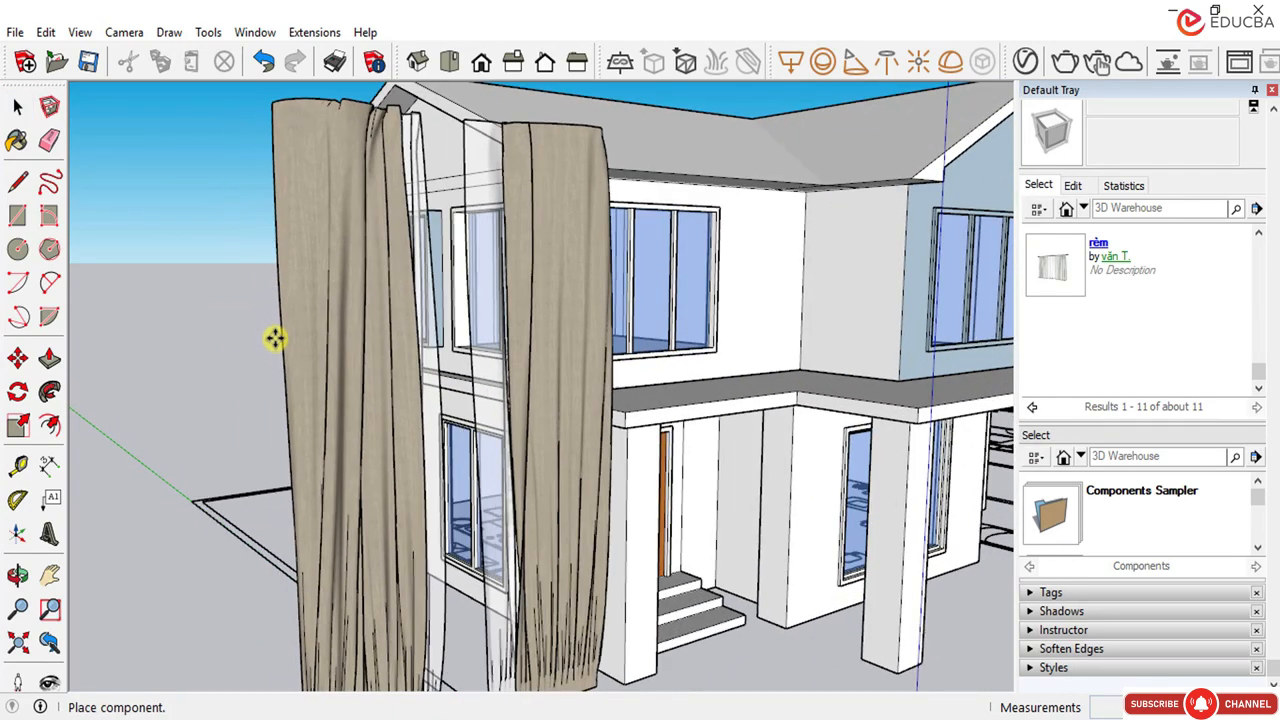
pyautogui.scroll(-4, 206, 348)
pyautogui.moveTo(206, 348); pyautogui.dragTo(346, 336, button='middle')
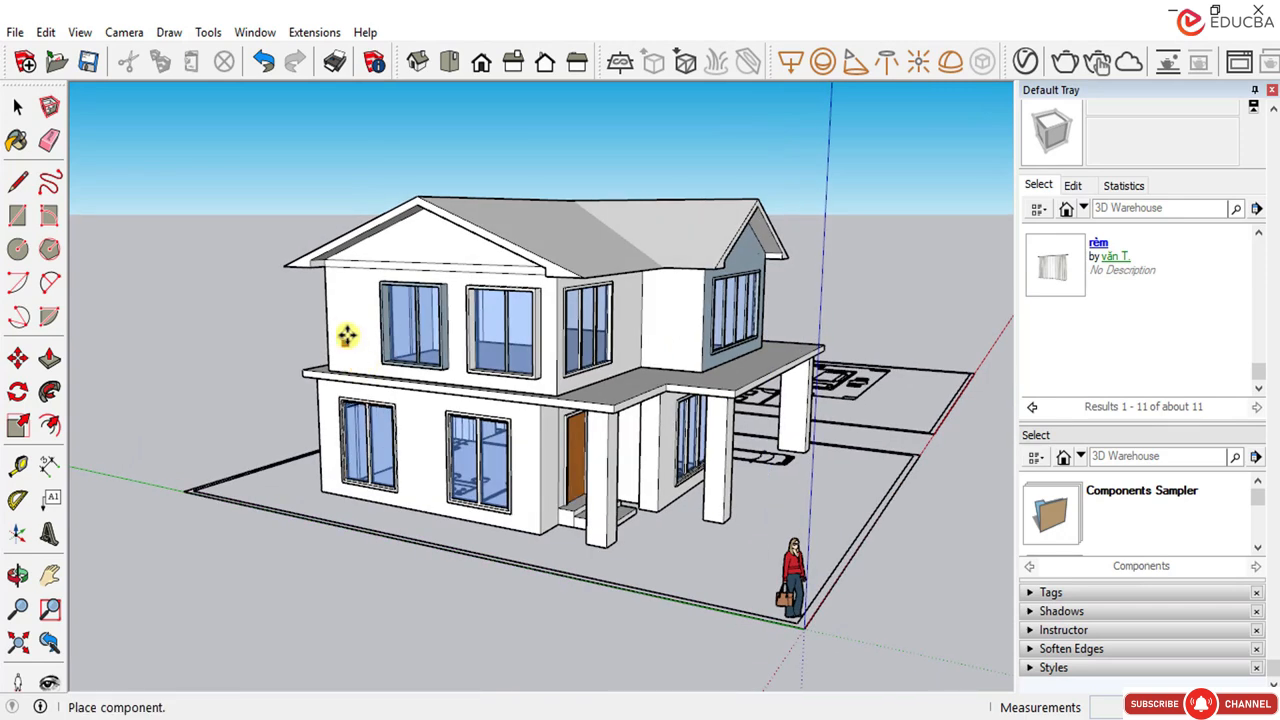
pyautogui.scroll(1, 342, 328)
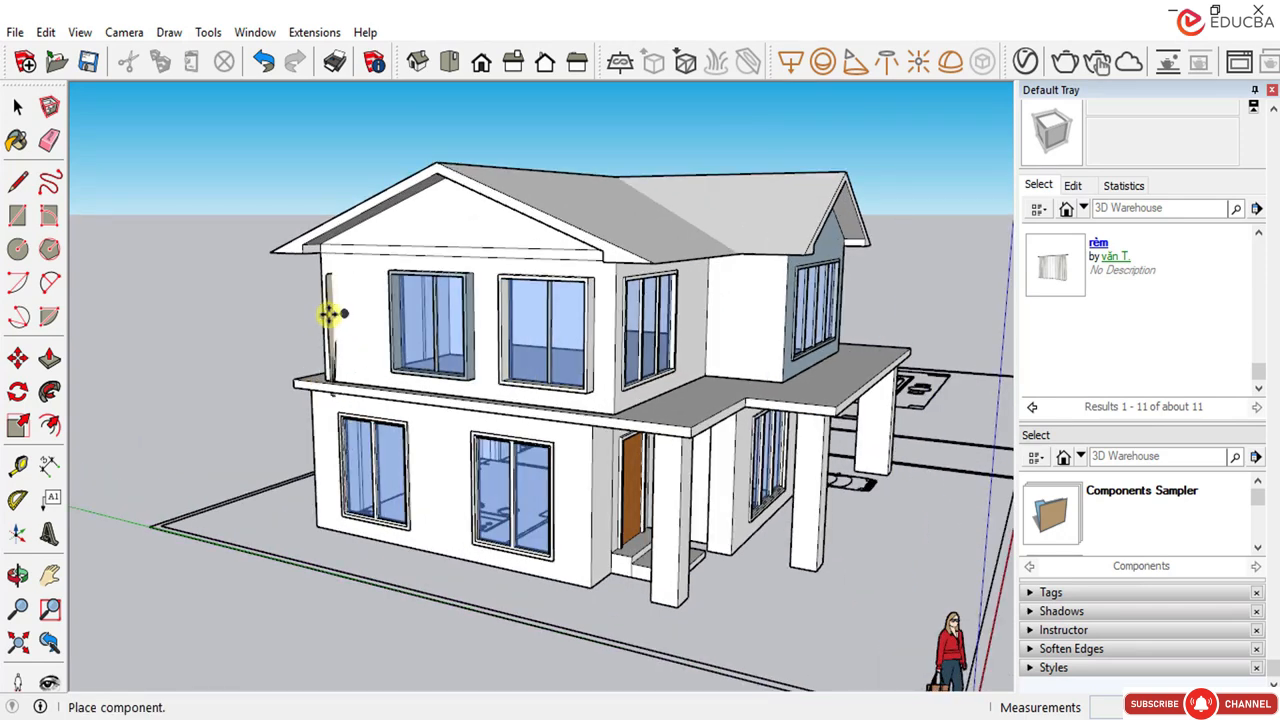
pyautogui.click(322, 315)
# Step: Move the beige curtain away from the rear wall into the open space in front of the house at upper-floor height
pyautogui.moveTo(322, 326)
pyautogui.mouseDown(button='middle')
pyautogui.moveTo(660, 280)
pyautogui.moveTo(486, 323)
pyautogui.mouseUp(button='middle')
pyautogui.scroll(2, 486, 323)
pyautogui.click(17, 106)
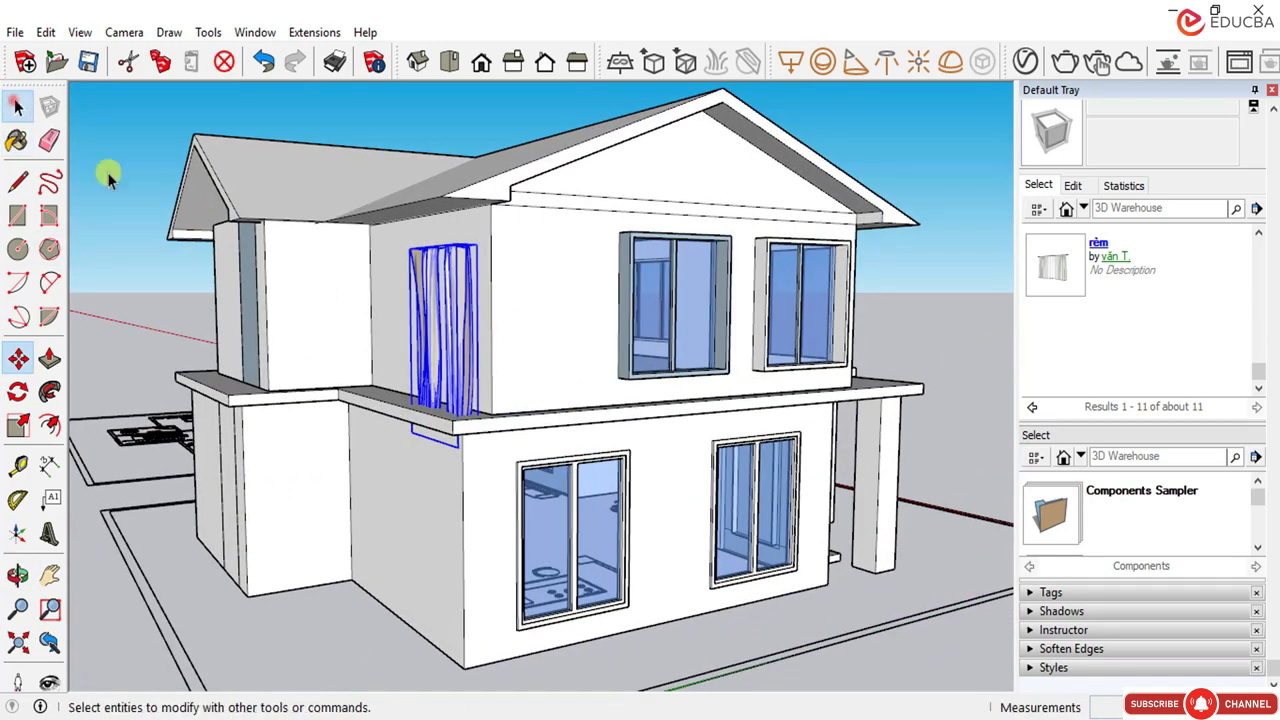
pyautogui.click(17, 358)
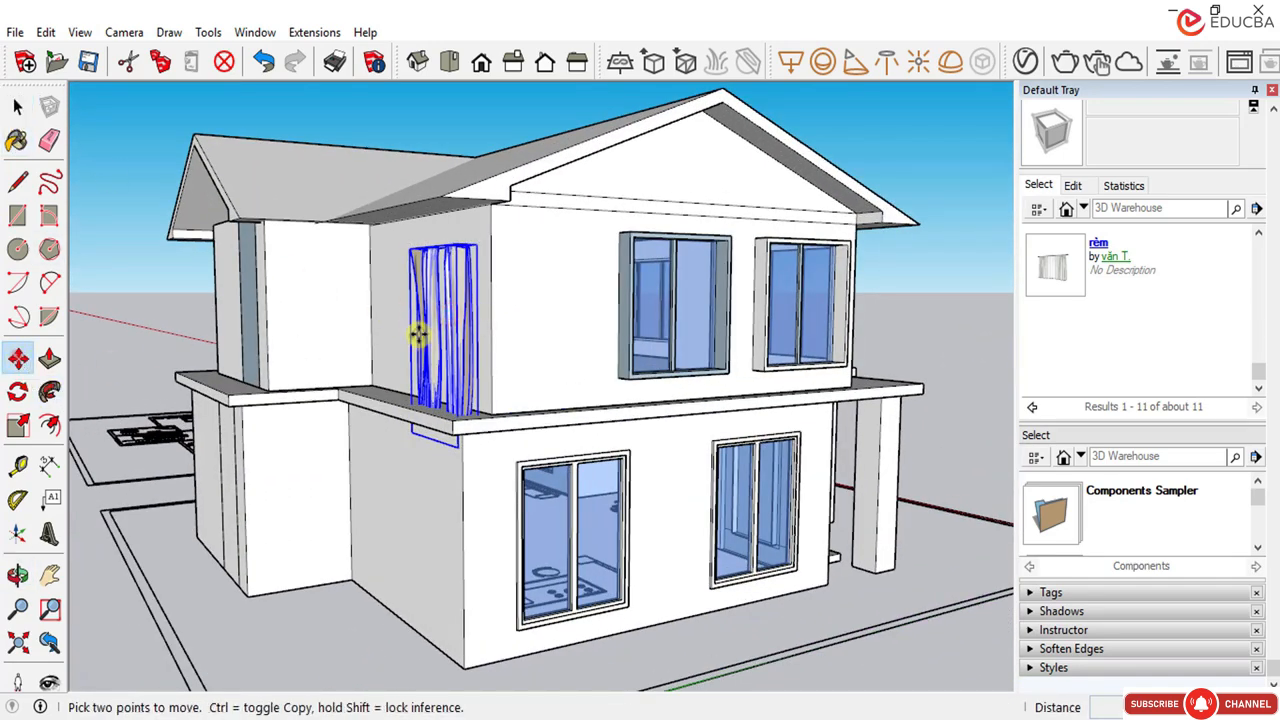
pyautogui.click(446, 325)
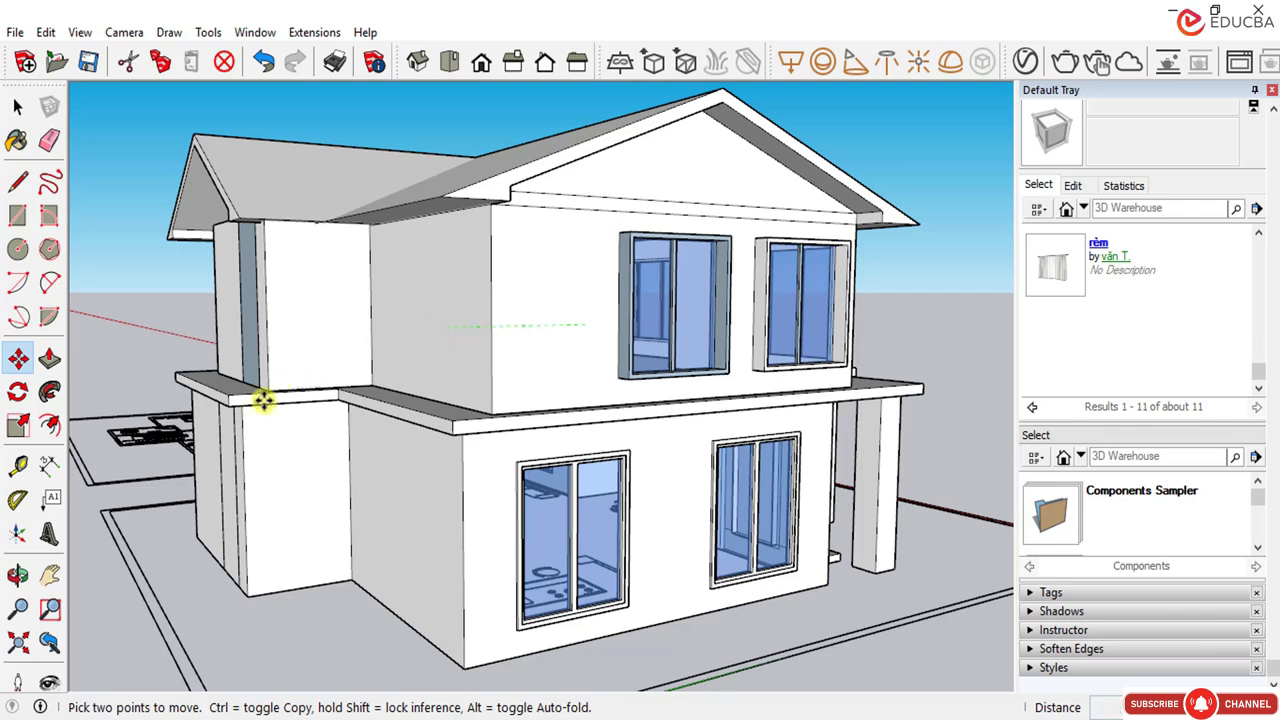
pyautogui.scroll(-3, 890, 300)
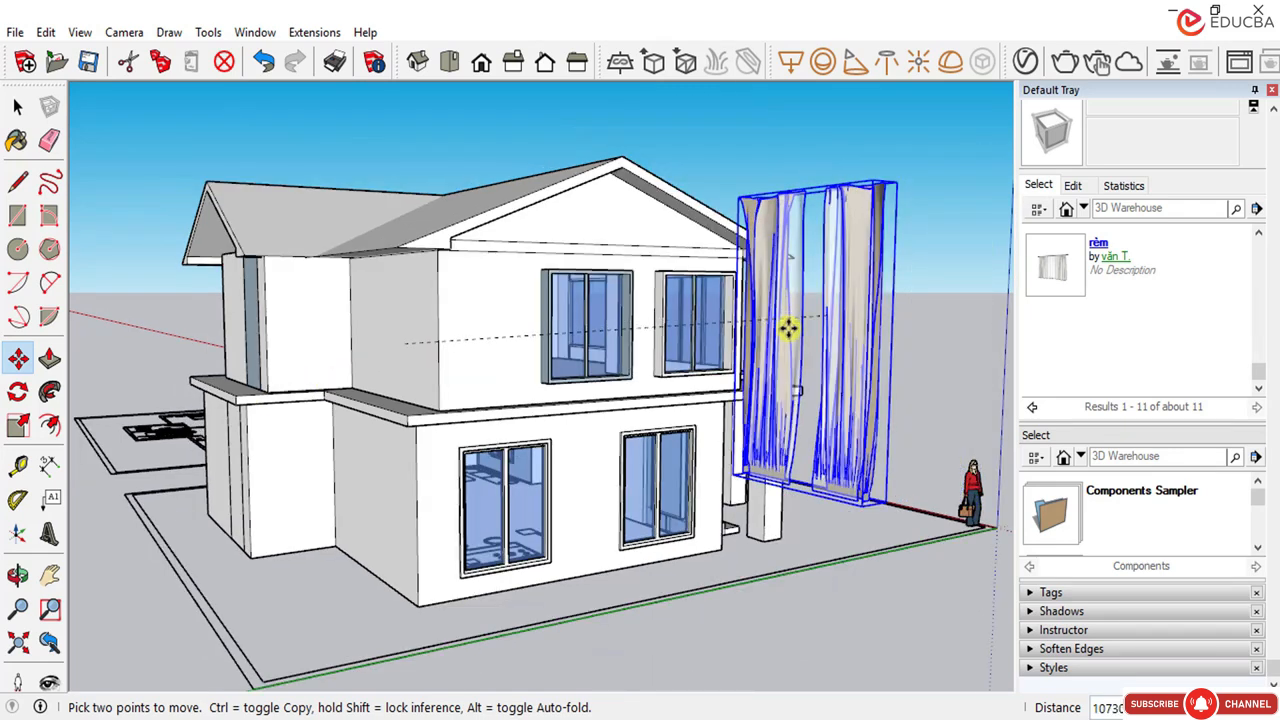
pyautogui.click(814, 351)
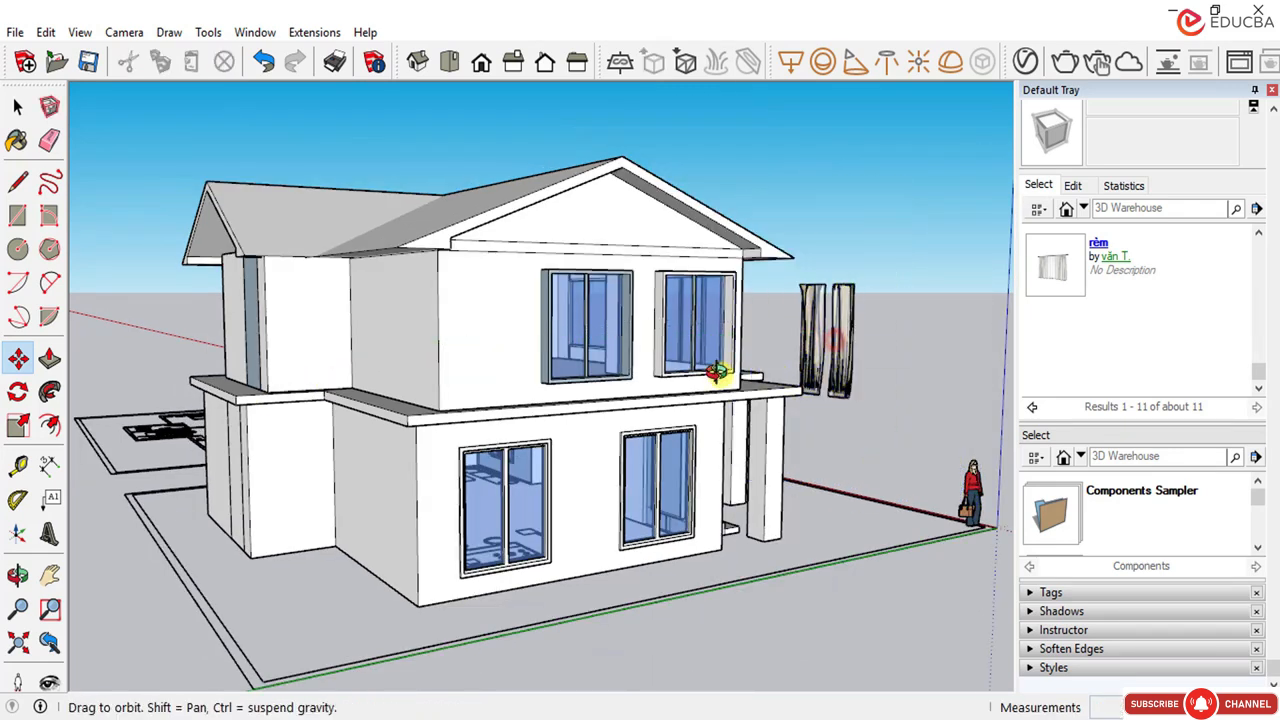
pyautogui.moveTo(720, 366); pyautogui.dragTo(600, 387, button='middle')
pyautogui.press('m')
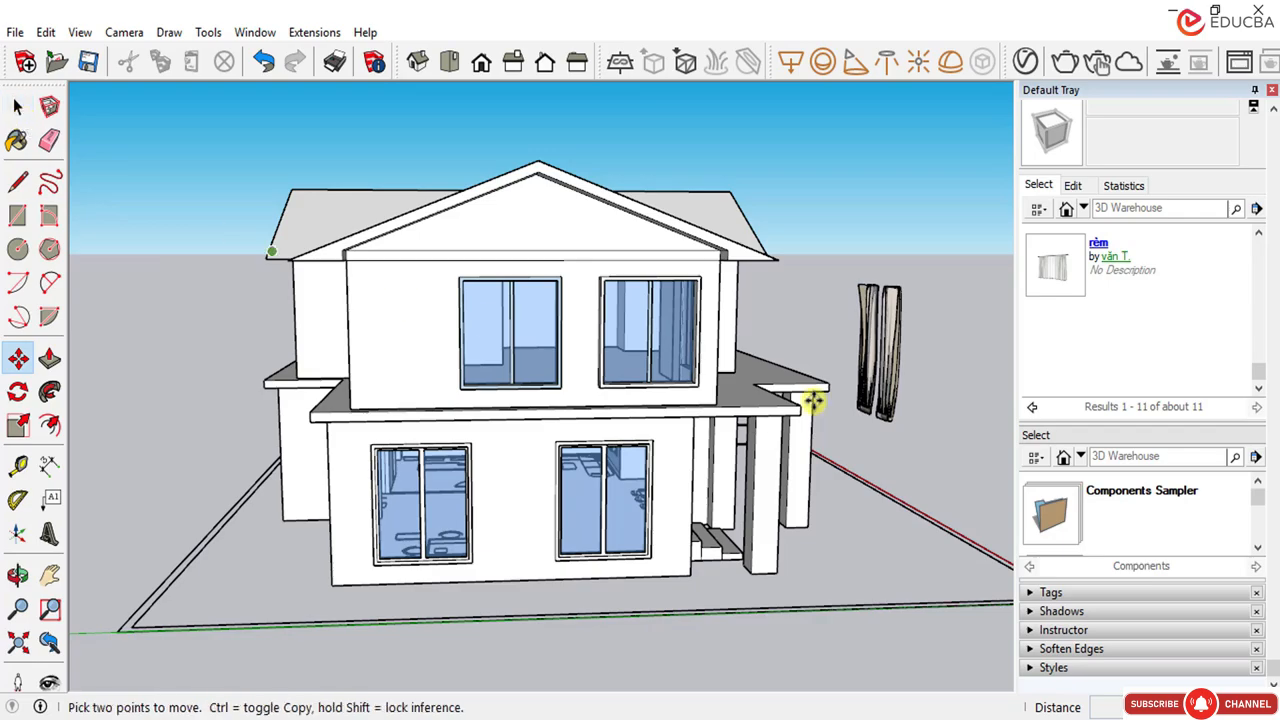
# Step: Move the beige curtain along the red axis to hang in front of the entrance porch
pyautogui.scroll(5, 905, 418)
pyautogui.scroll(5, 857, 413)
pyautogui.scroll(-5, 838, 432)
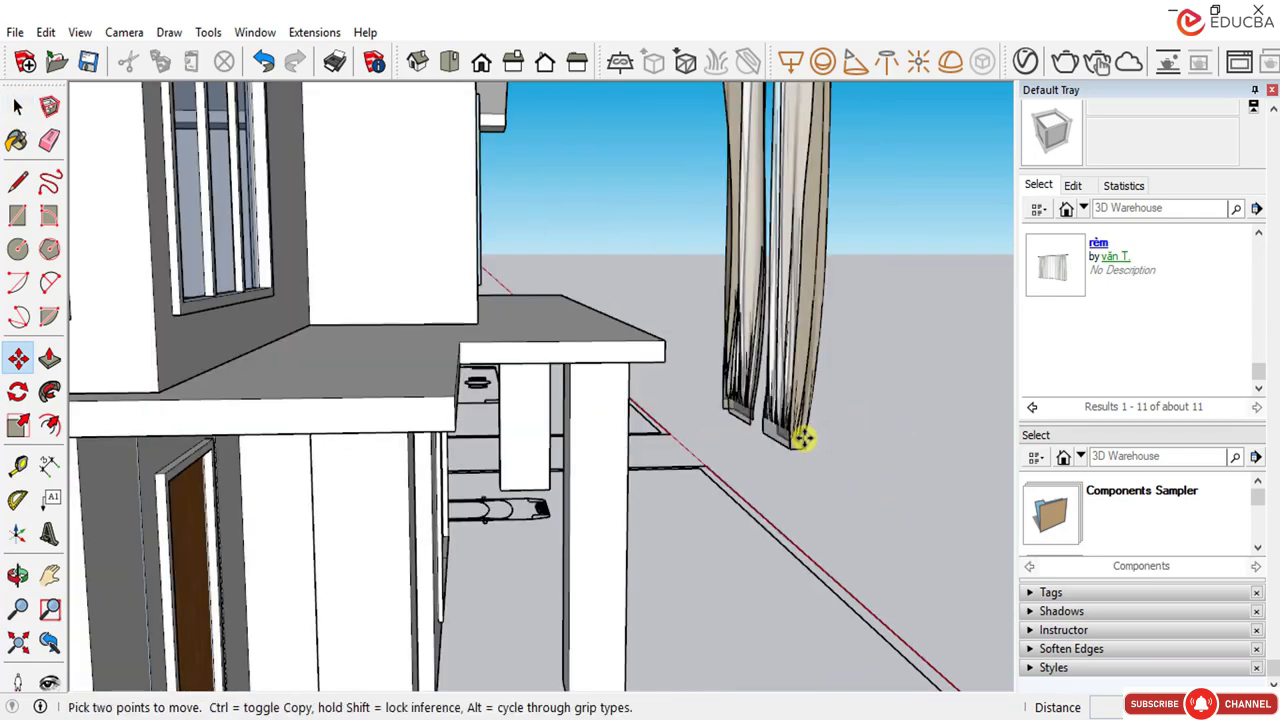
pyautogui.moveTo(803, 357); pyautogui.dragTo(480, 465, button='middle')
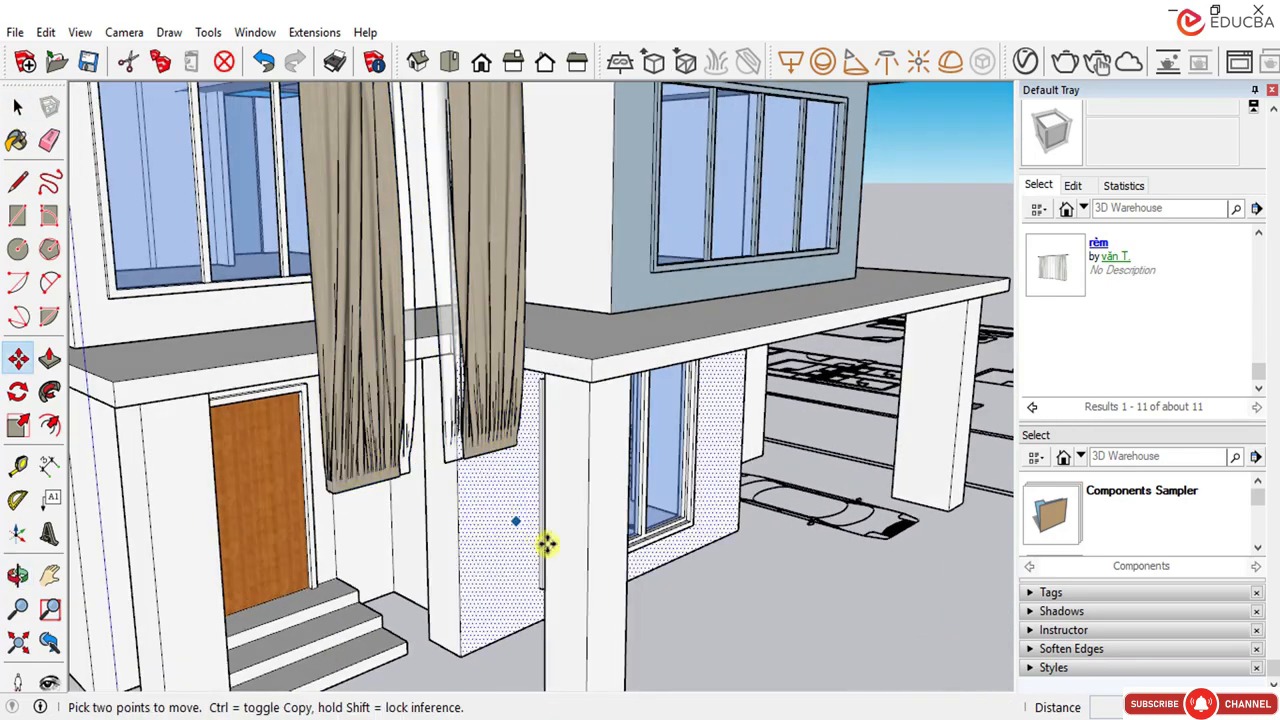
pyautogui.scroll(-3, 524, 564)
pyautogui.moveTo(398, 502); pyautogui.dragTo(450, 545, button='middle')
pyautogui.scroll(4, 457, 557)
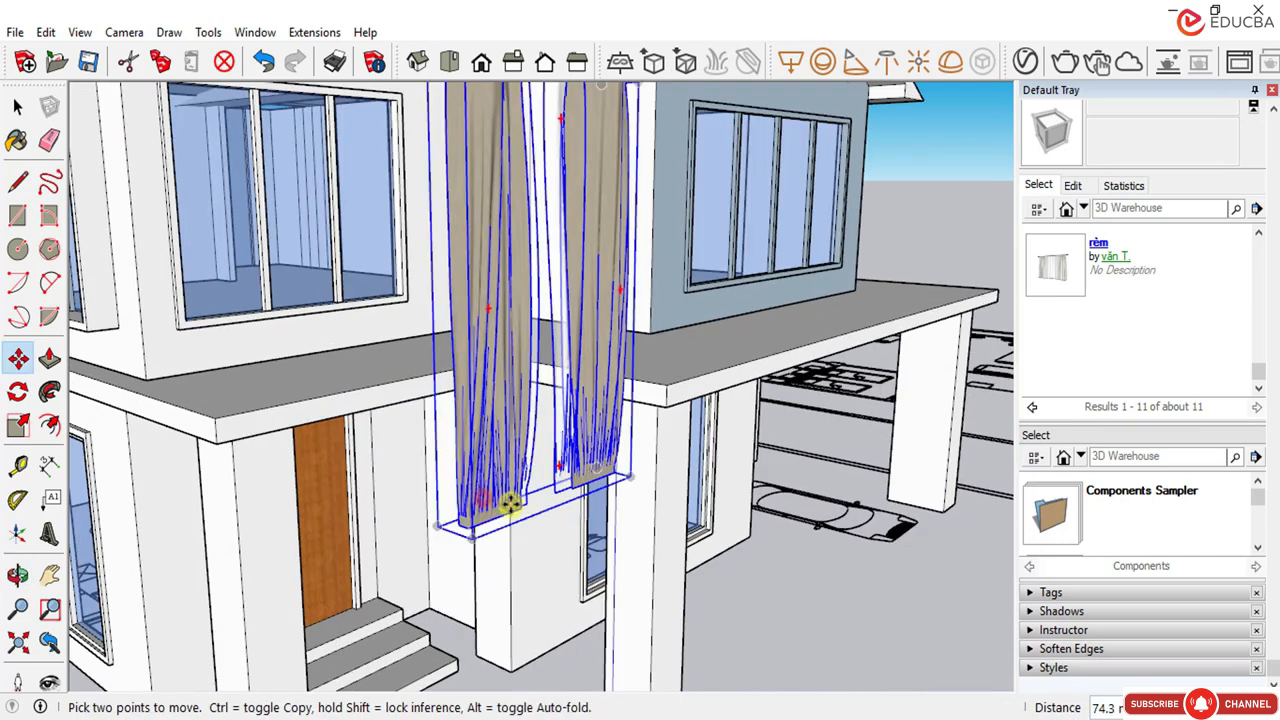
pyautogui.scroll(-3, 622, 440)
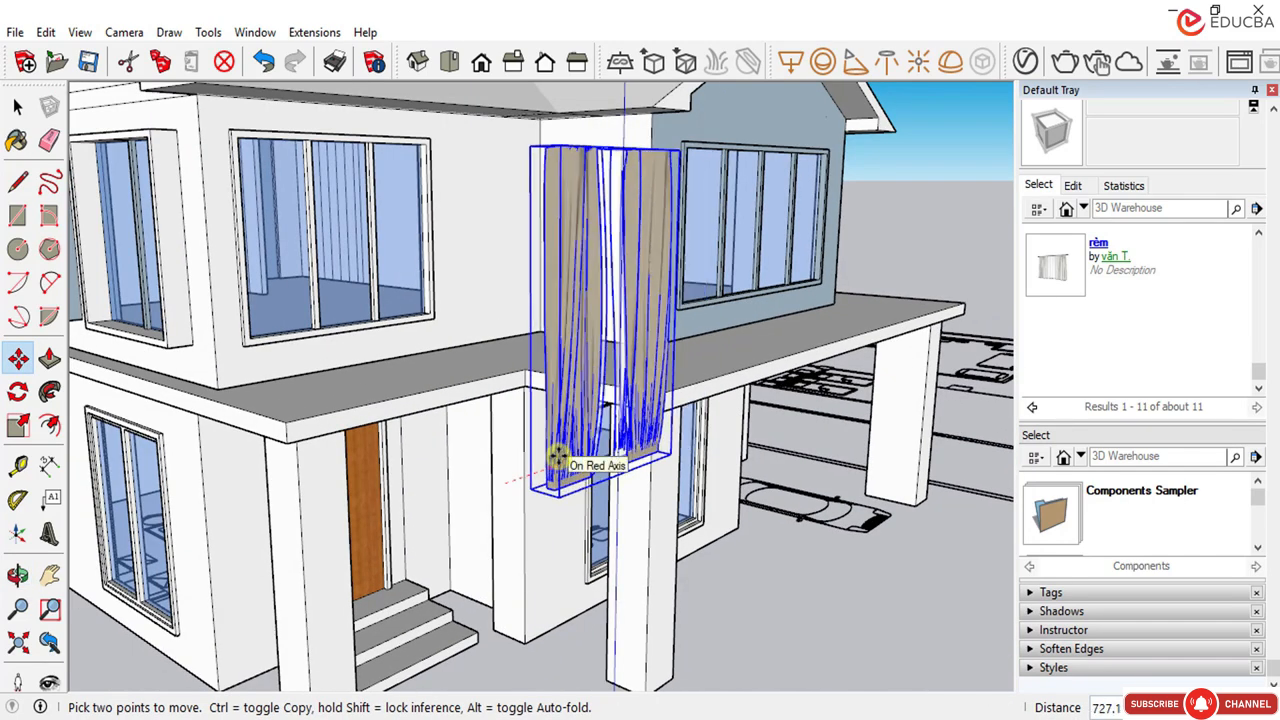
pyautogui.click(557, 480)
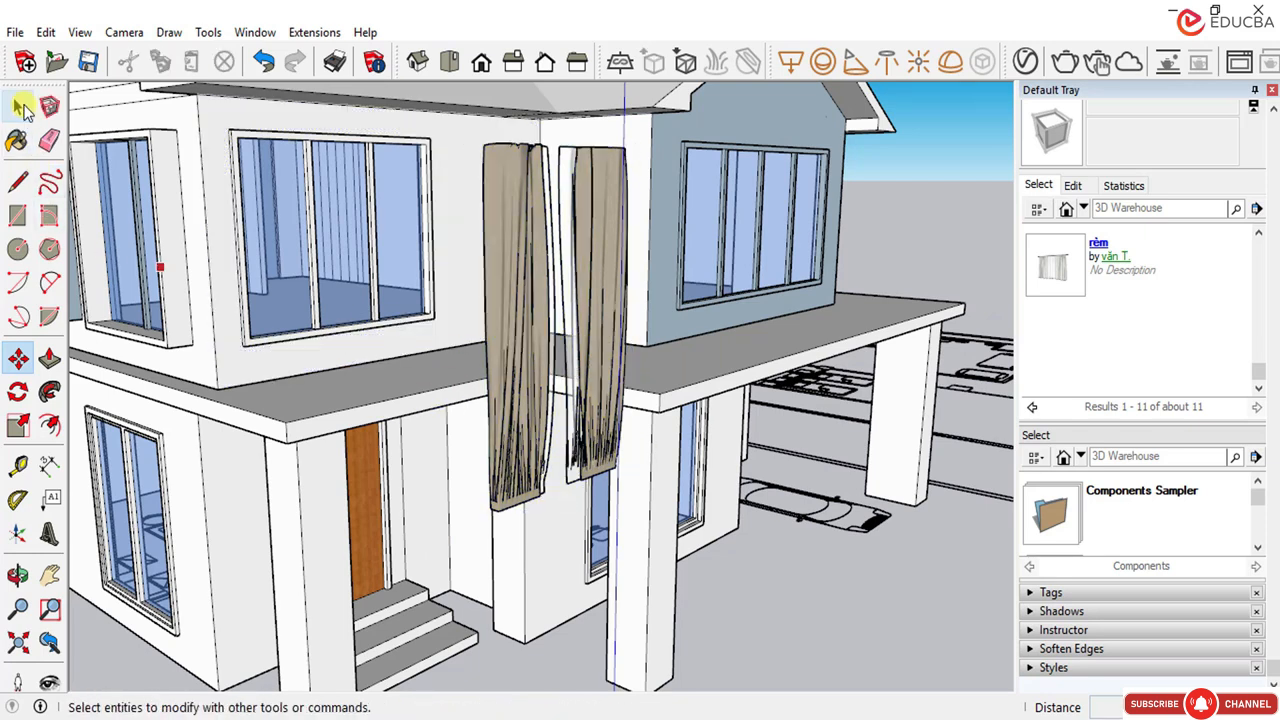
# Step: Rotate the beige curtain 180° in its vertical plane so that it hangs the right way up
pyautogui.click(18, 105)
pyautogui.click(499, 398)
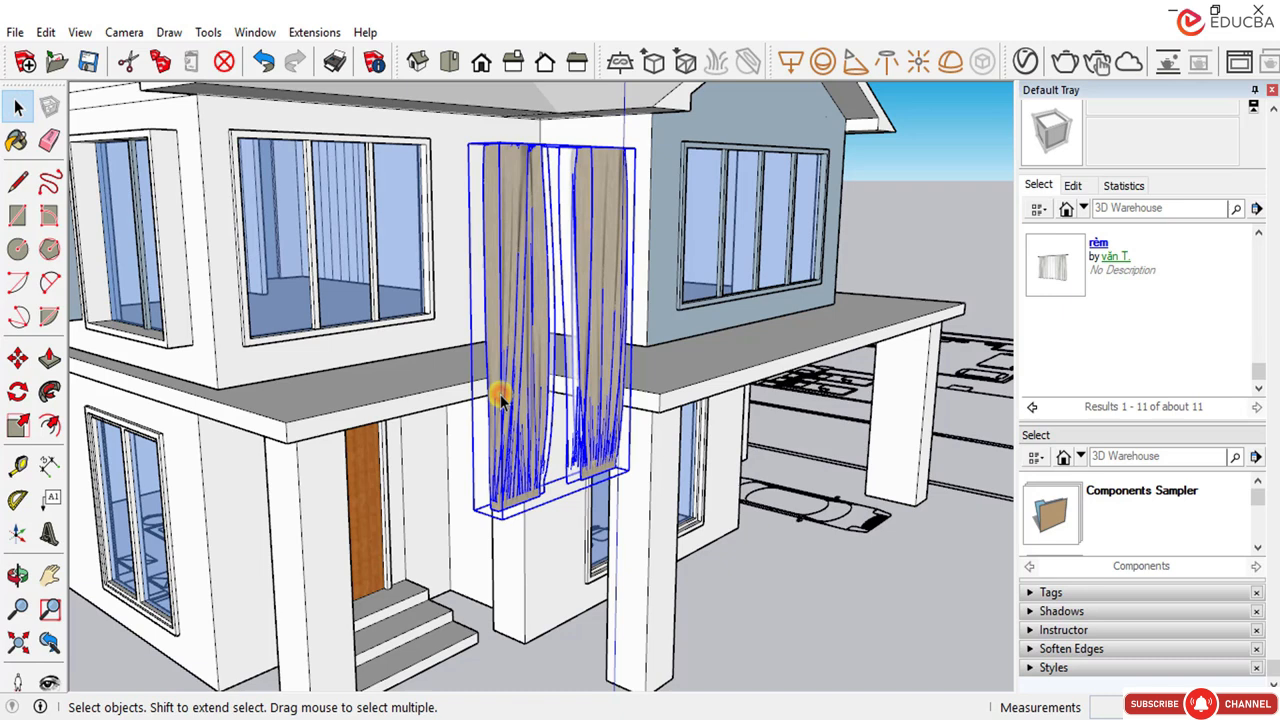
pyautogui.click(18, 390)
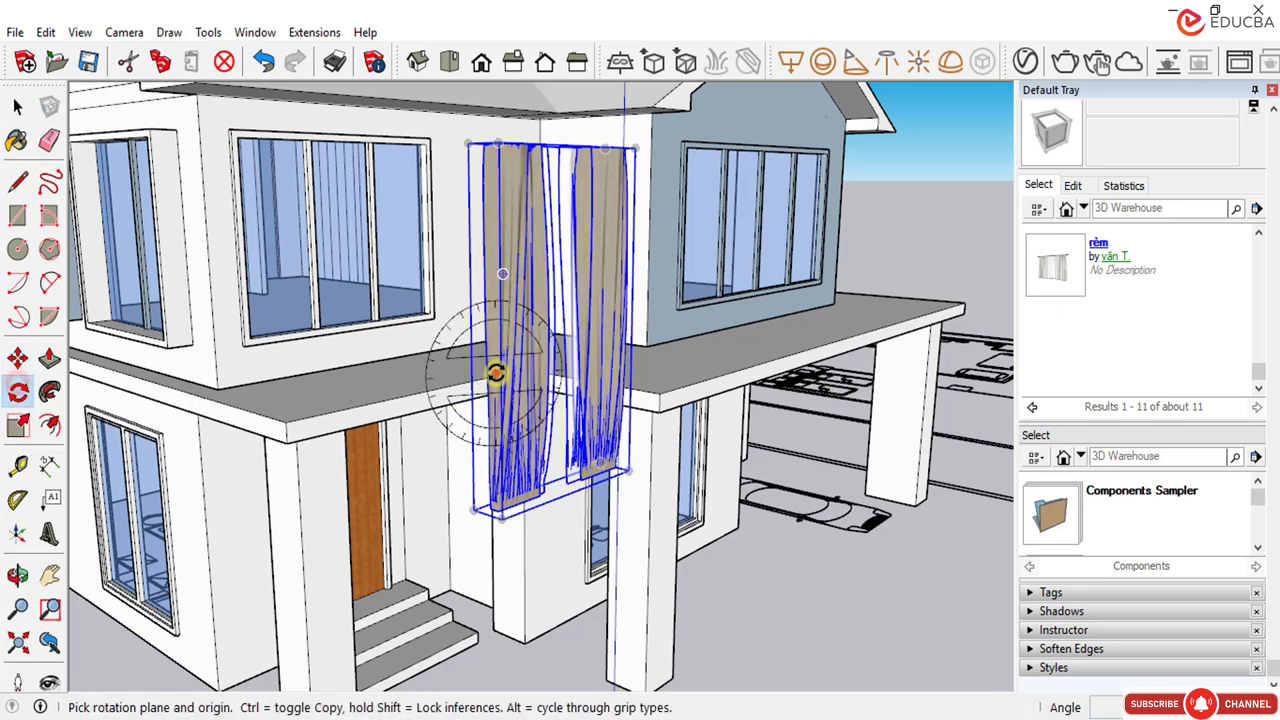
pyautogui.click(496, 372)
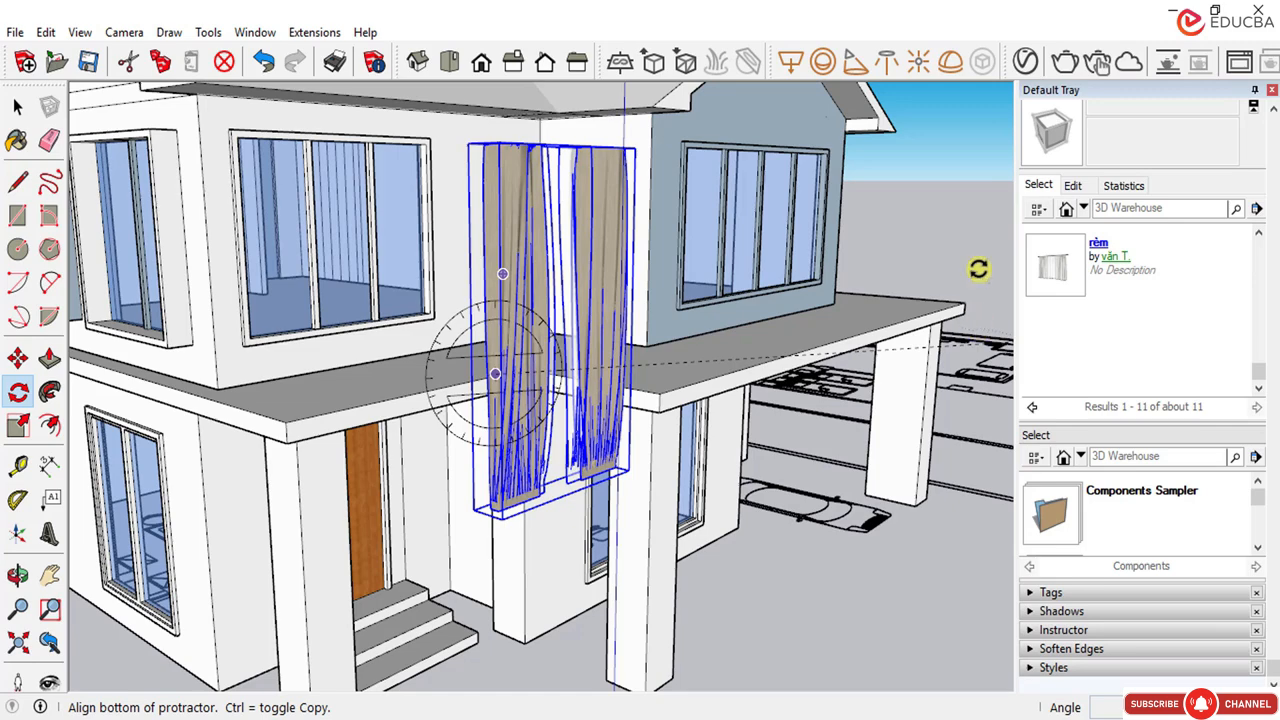
pyautogui.moveTo(978, 263); pyautogui.dragTo(620, 360, button='middle')
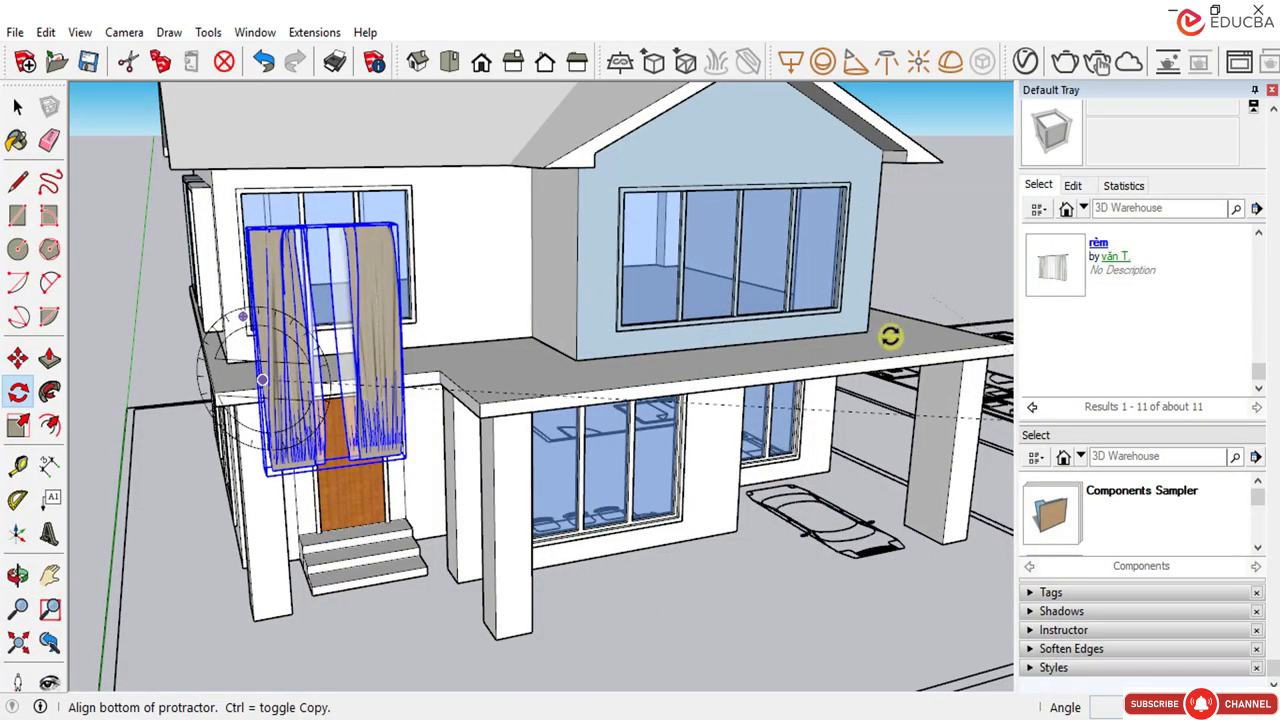
pyautogui.moveTo(890, 337); pyautogui.dragTo(250, 338, button='middle')
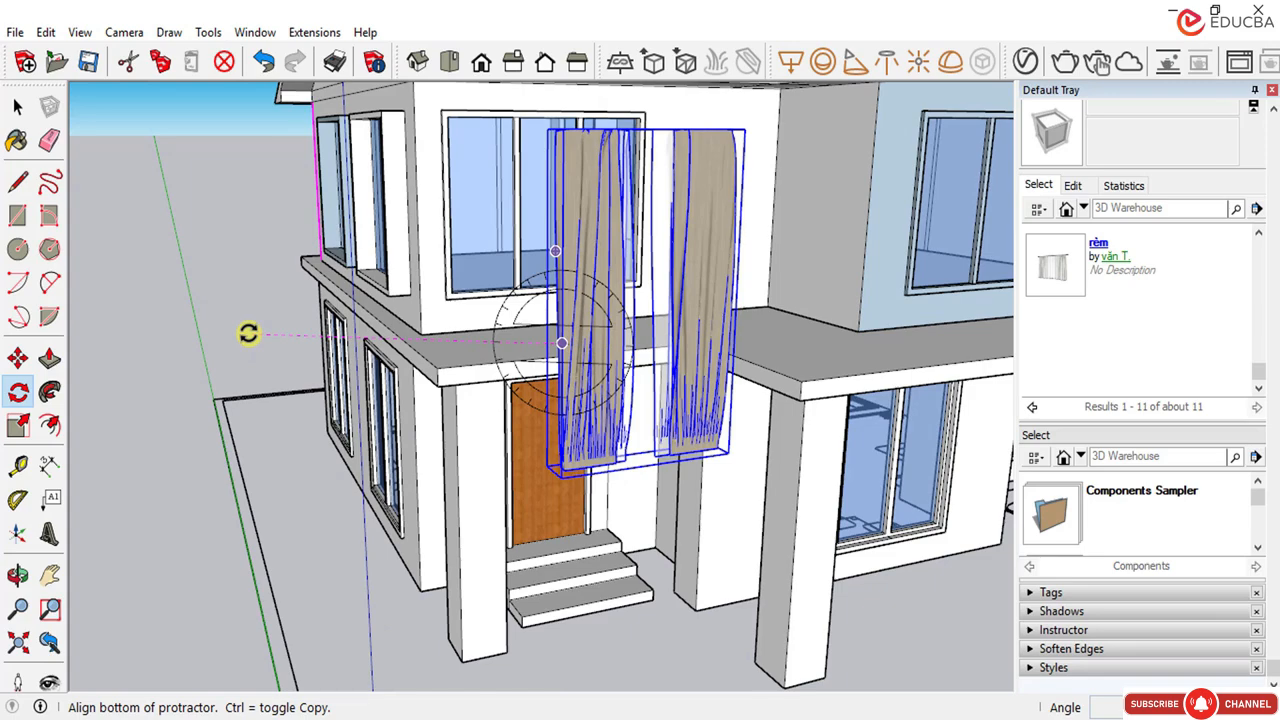
pyautogui.click(248, 333)
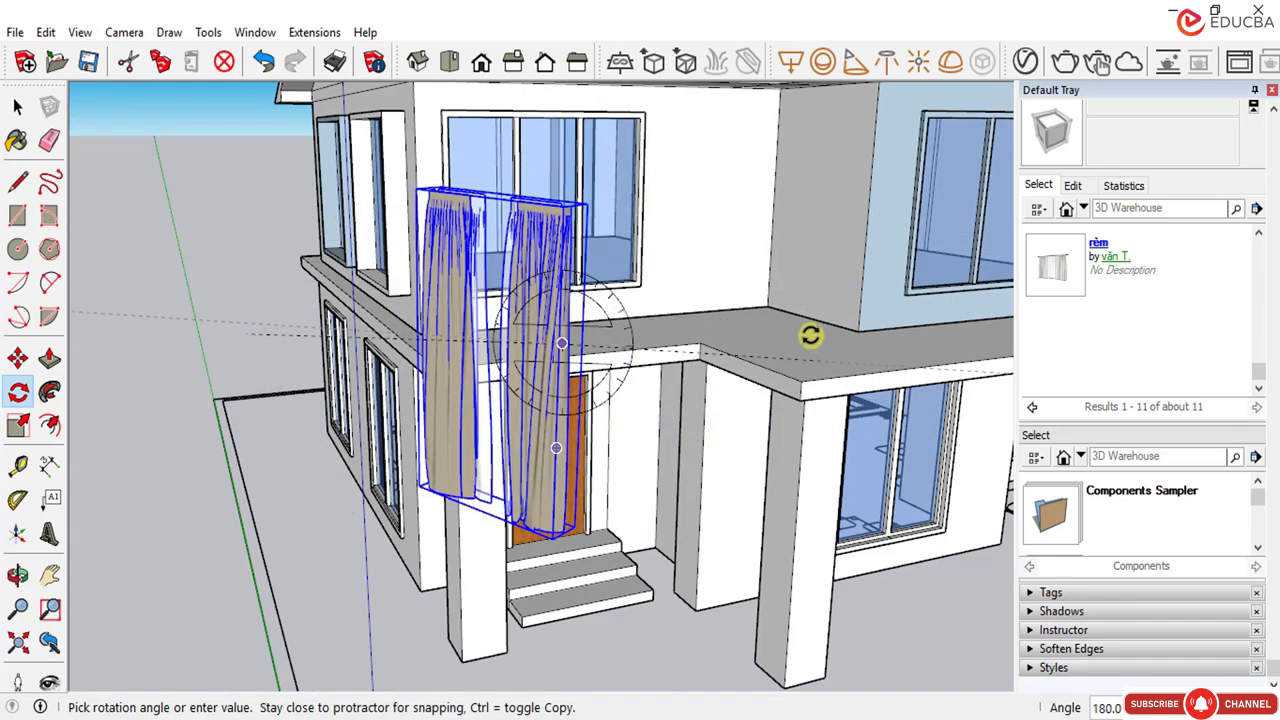
pyautogui.click(443, 371)
pyautogui.moveTo(443, 371); pyautogui.dragTo(601, 399, button='middle')
pyautogui.scroll(-3, 601, 399)
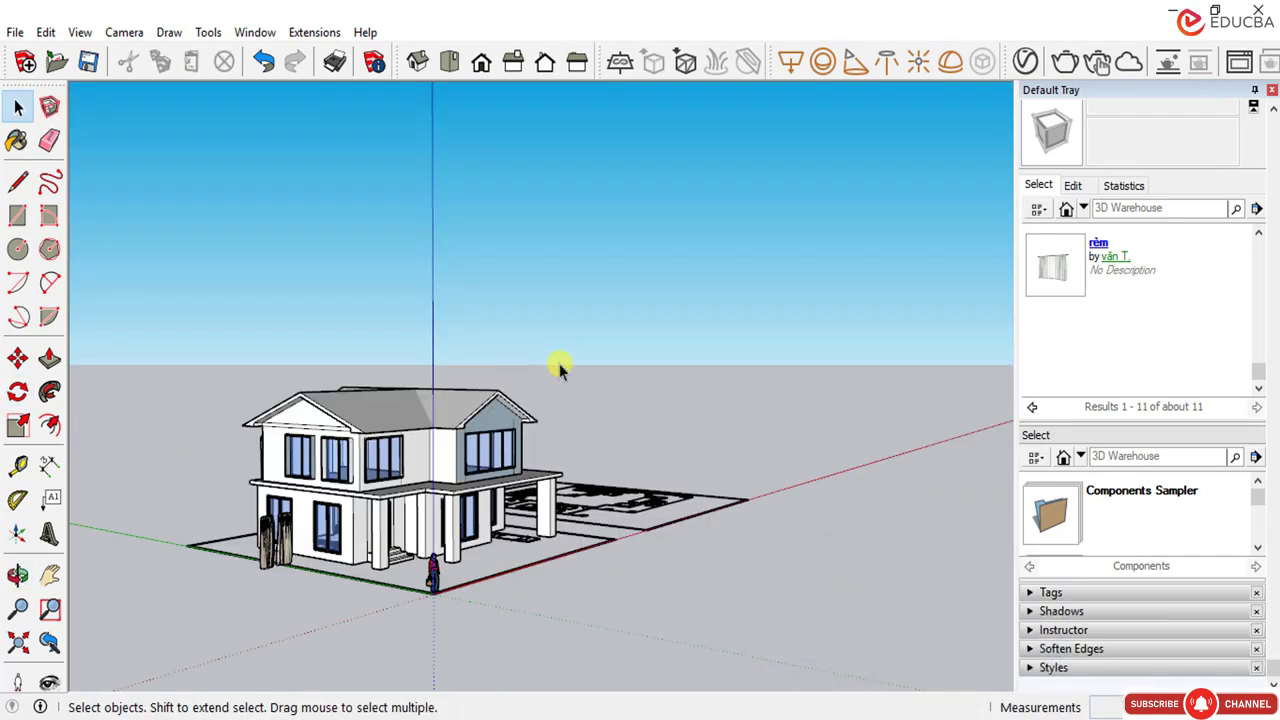
# Step: Move the upright curtain along the red axis into the entrance porch, beside the front door
pyautogui.scroll(2, 414, 471)
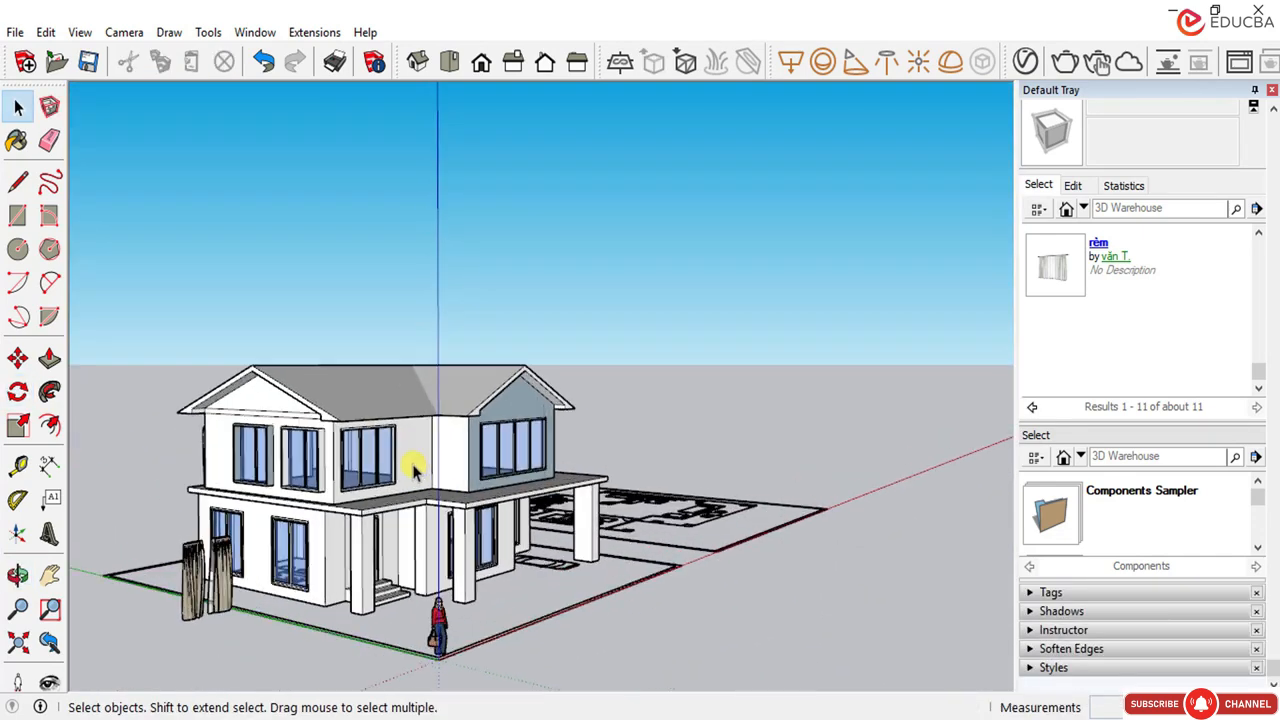
pyautogui.scroll(-3, 506, 386)
pyautogui.scroll(7, 326, 508)
pyautogui.scroll(2, 326, 508)
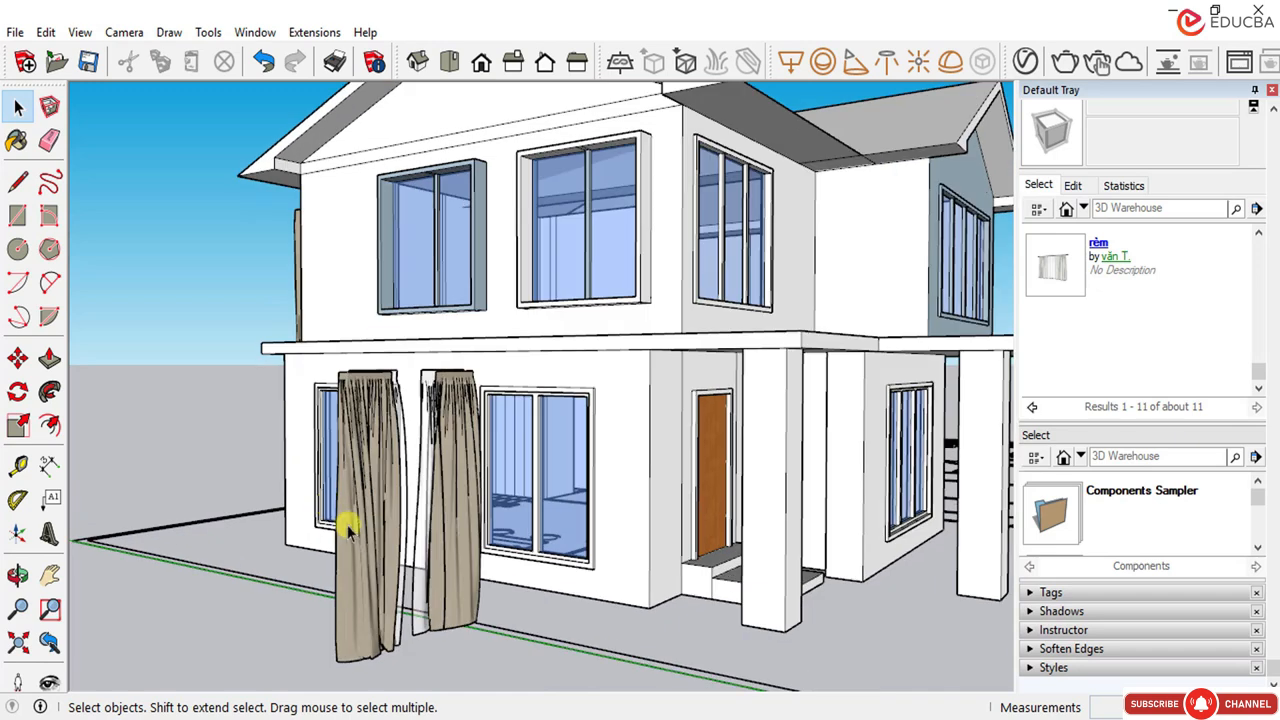
pyautogui.click(343, 520)
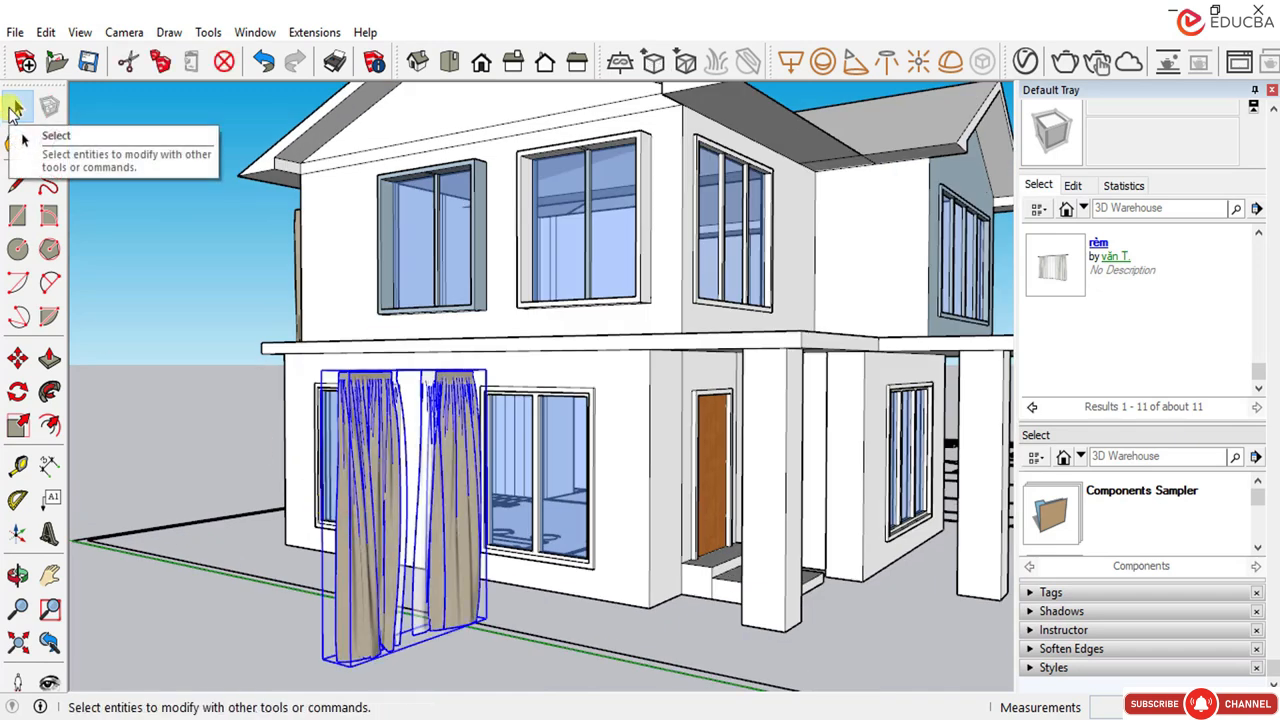
pyautogui.click(18, 358)
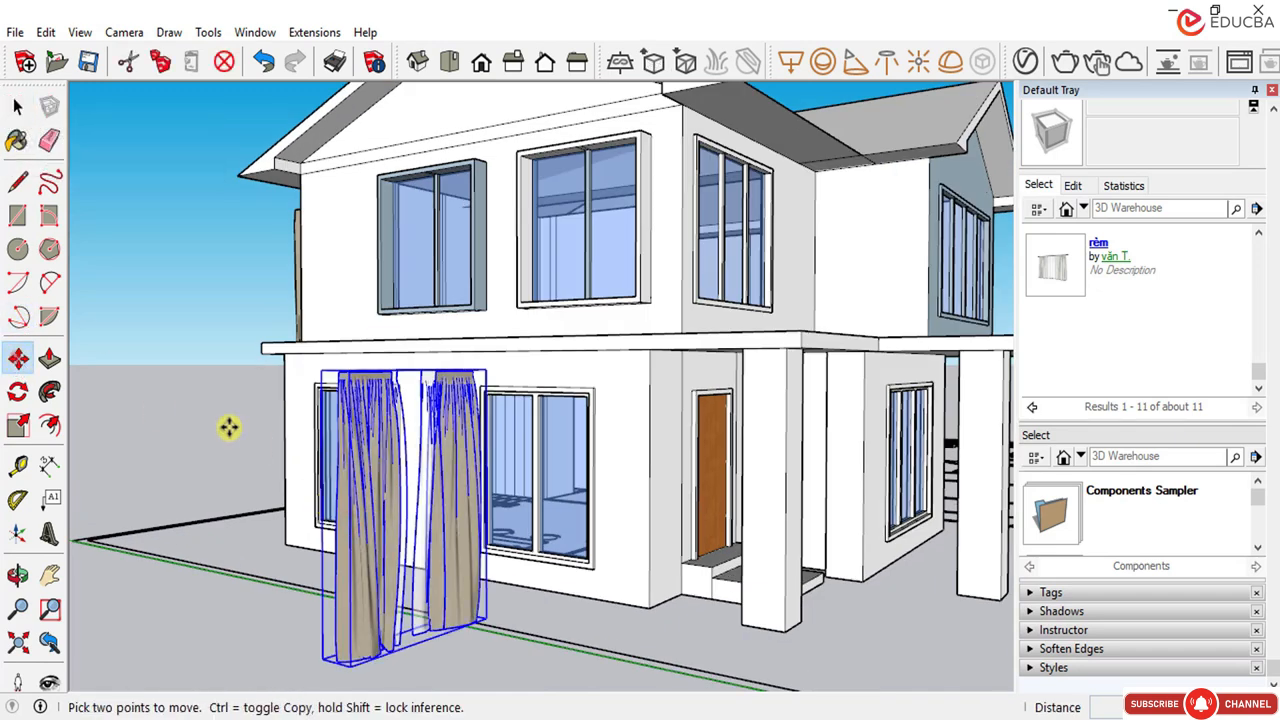
pyautogui.moveTo(551, 357); pyautogui.dragTo(391, 406, button='middle')
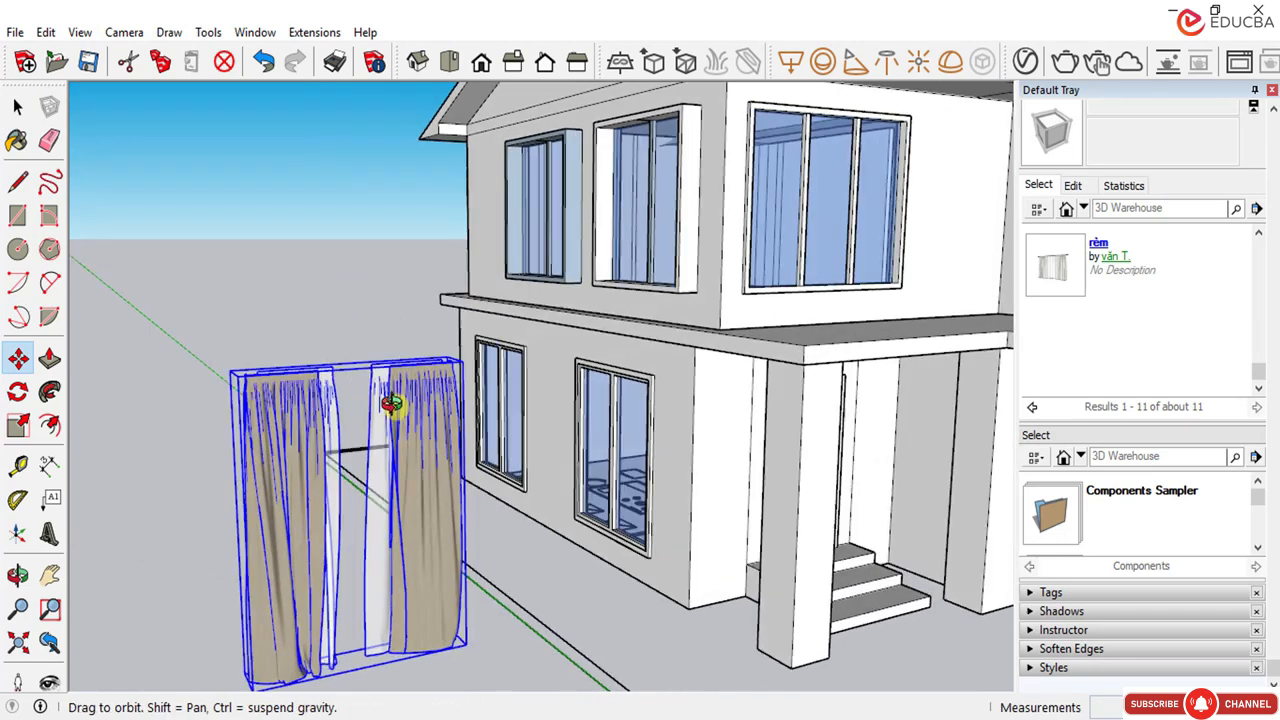
pyautogui.scroll(-2, 508, 366)
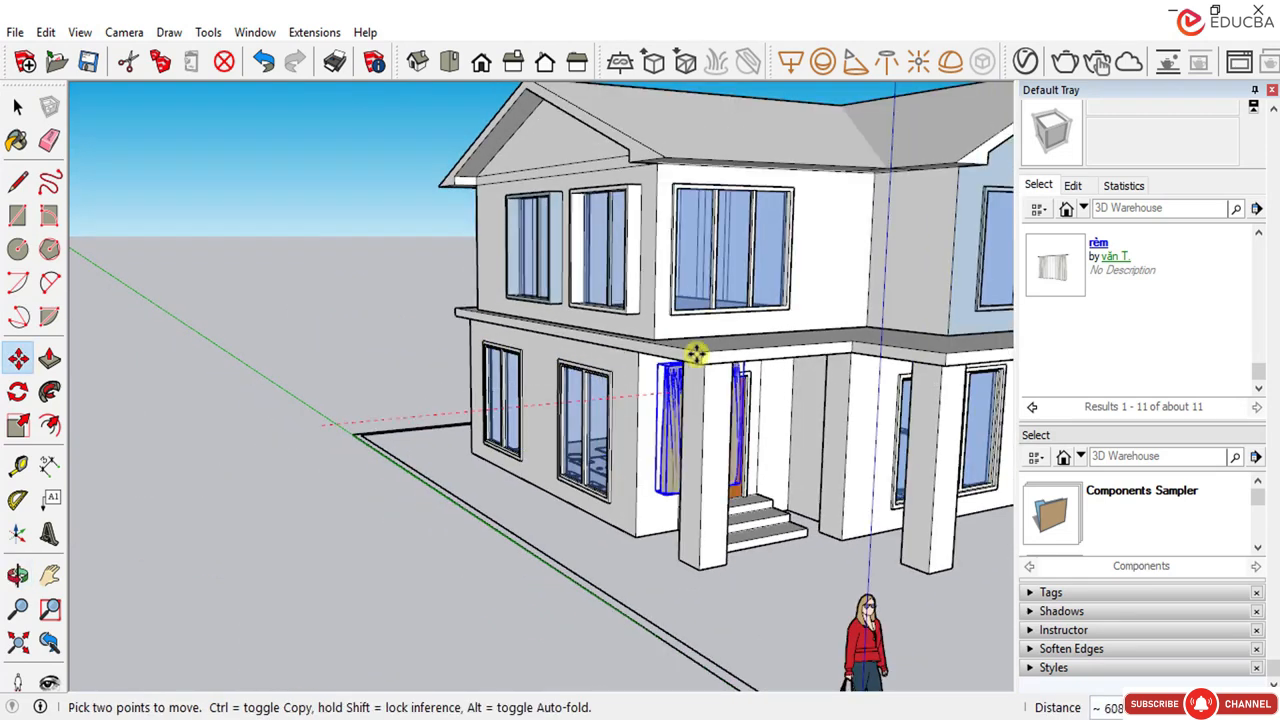
pyautogui.scroll(1, 739, 443)
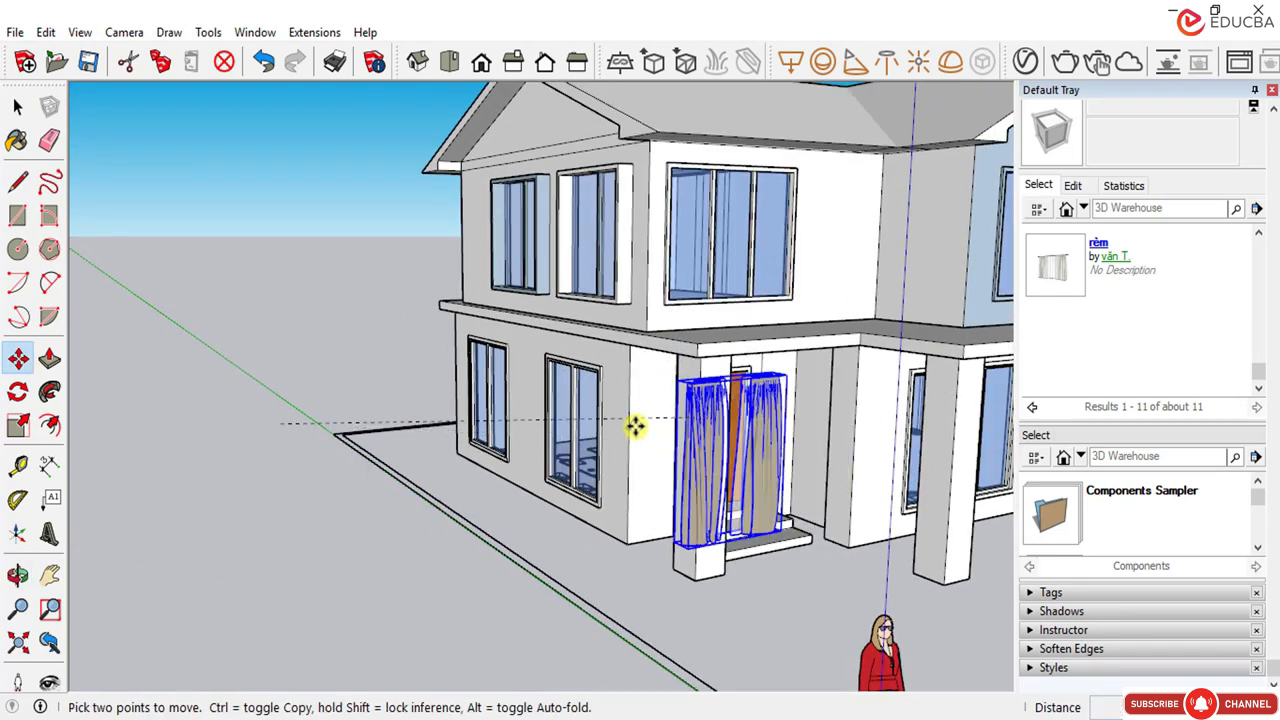
pyautogui.scroll(-4, 616, 429)
pyautogui.scroll(2, 896, 433)
pyautogui.moveTo(896, 433); pyautogui.dragTo(734, 429, button='middle')
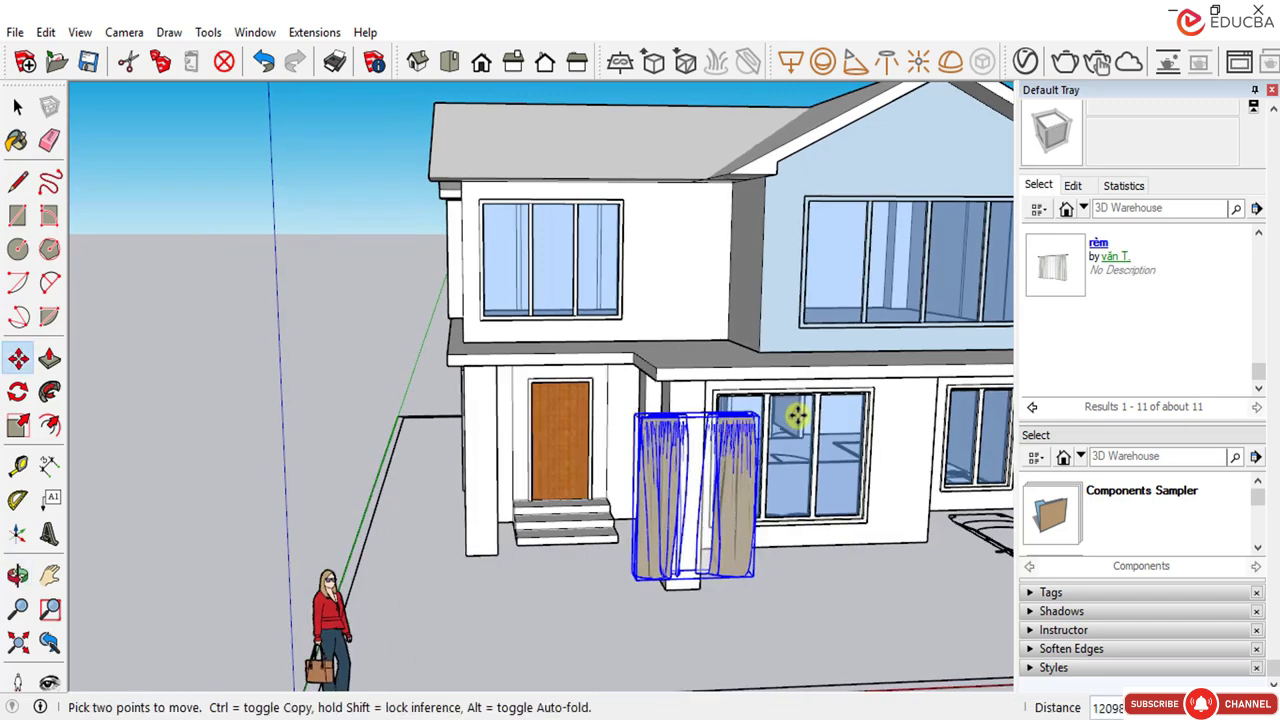
pyautogui.scroll(2, 795, 423)
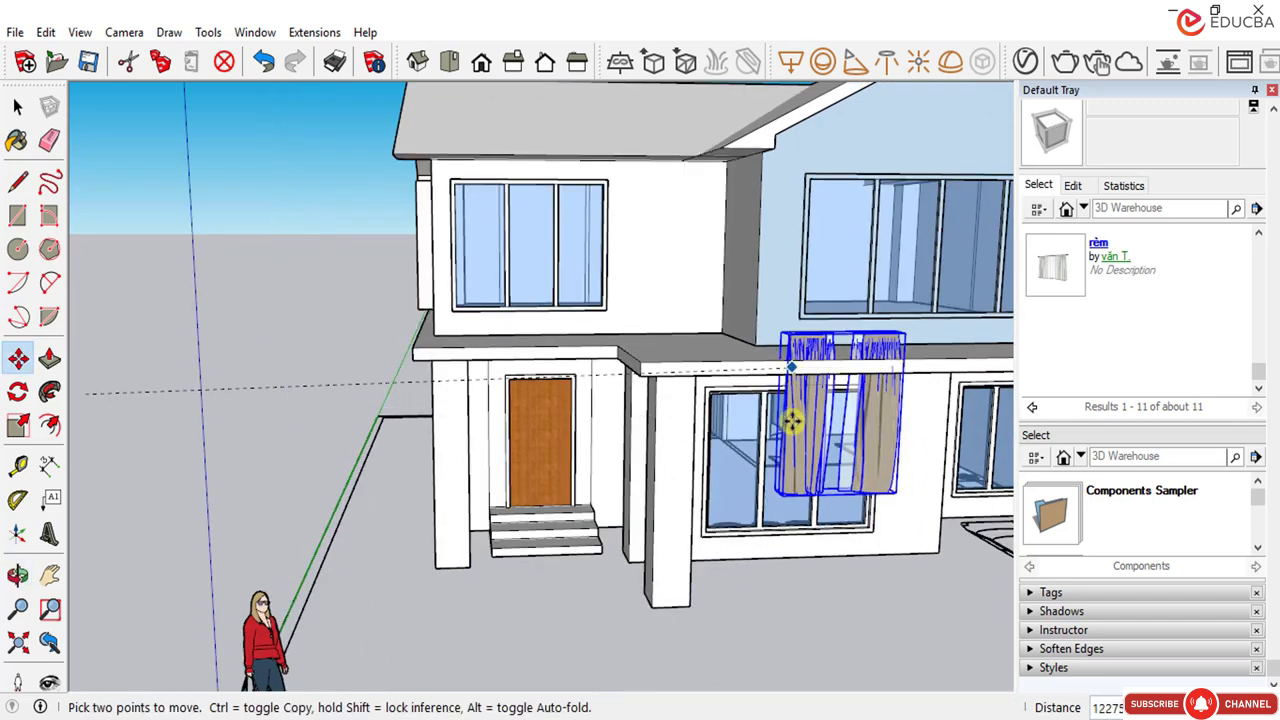
pyautogui.scroll(-3, 795, 400)
pyautogui.scroll(2, 507, 394)
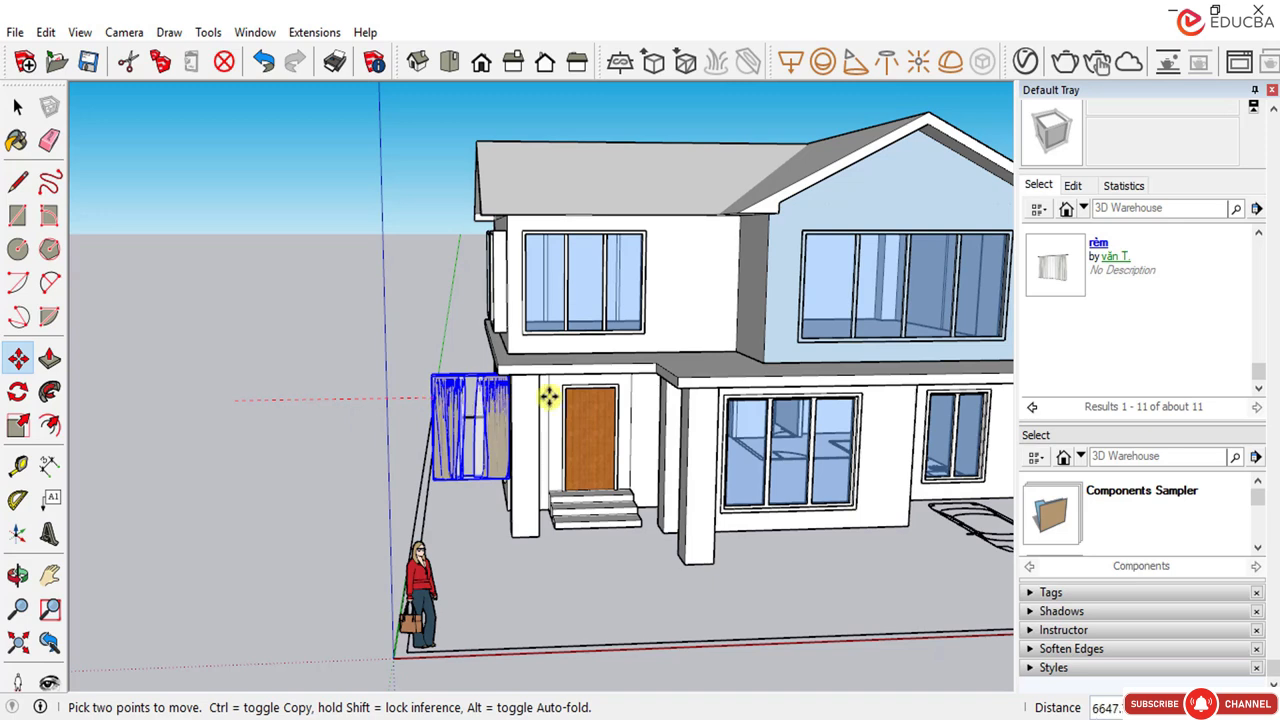
pyautogui.click(622, 397)
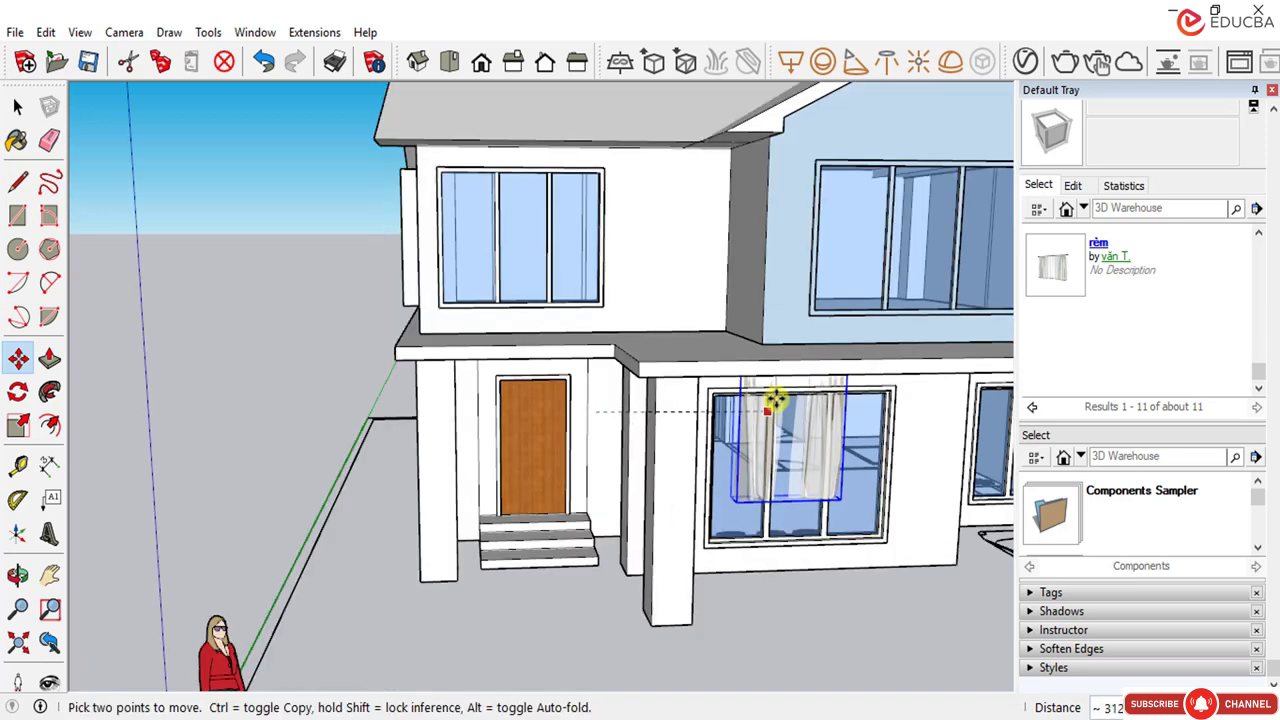
# Step: Try to move the curtain farther along the red axis to behind the ground-floor three-pane front window
pyautogui.scroll(2, 770, 412)
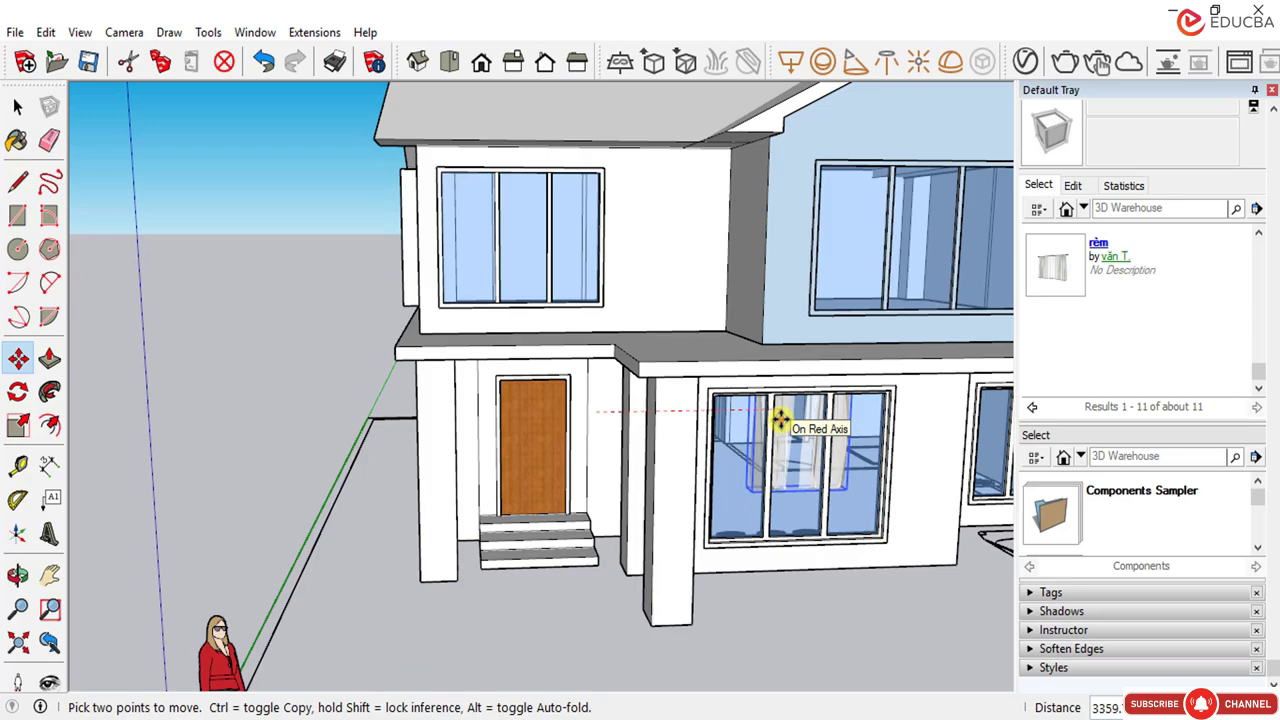
pyautogui.click(780, 420)
pyautogui.moveTo(766, 449); pyautogui.dragTo(826, 446, button='middle')
pyautogui.scroll(2, 458, 460)
pyautogui.scroll(1, 774, 430)
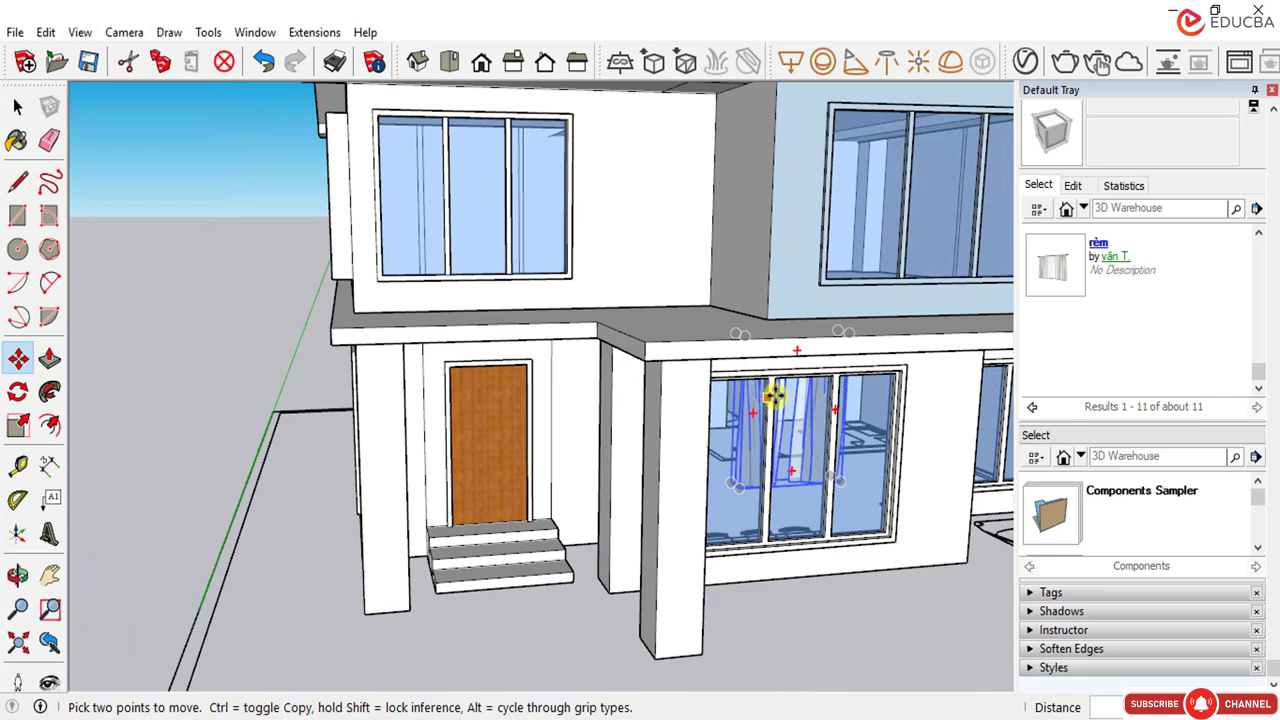
pyautogui.click(509, 441)
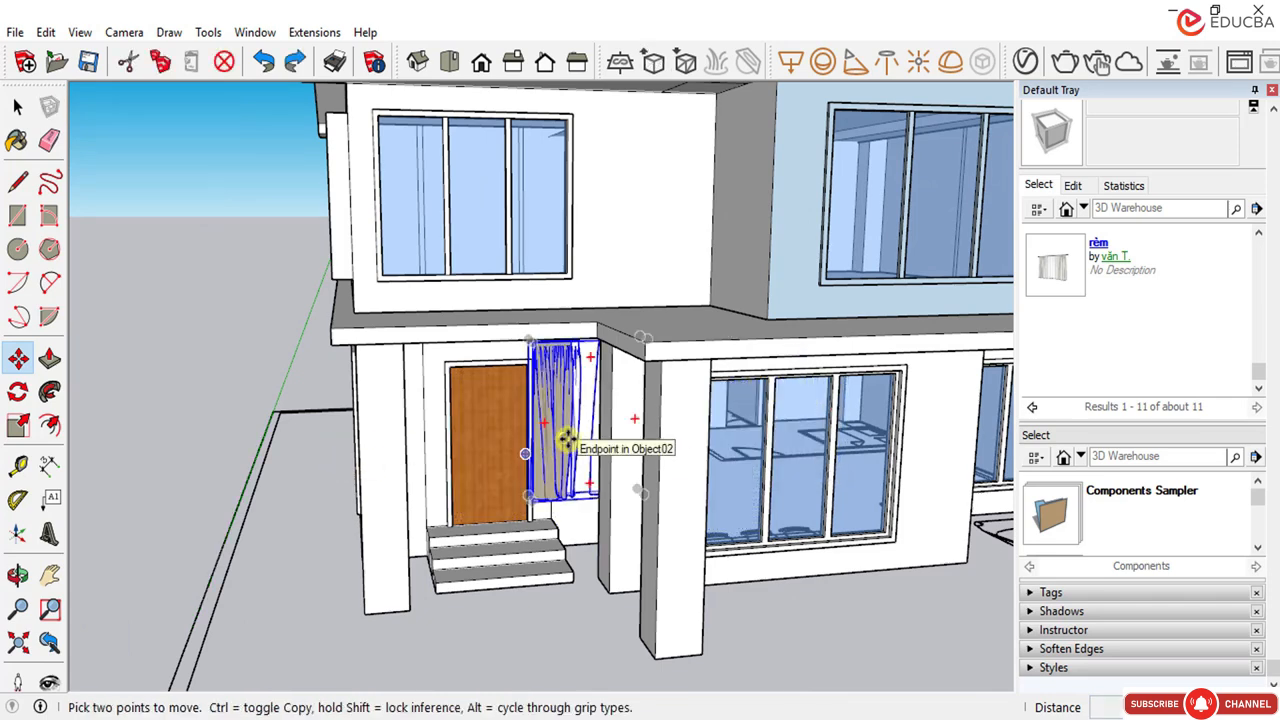
# Step: Move the curtain forward along the green axis, away from the wall beside the front door
pyautogui.click(565, 440)
pyautogui.moveTo(354, 423); pyautogui.dragTo(429, 429, button='middle')
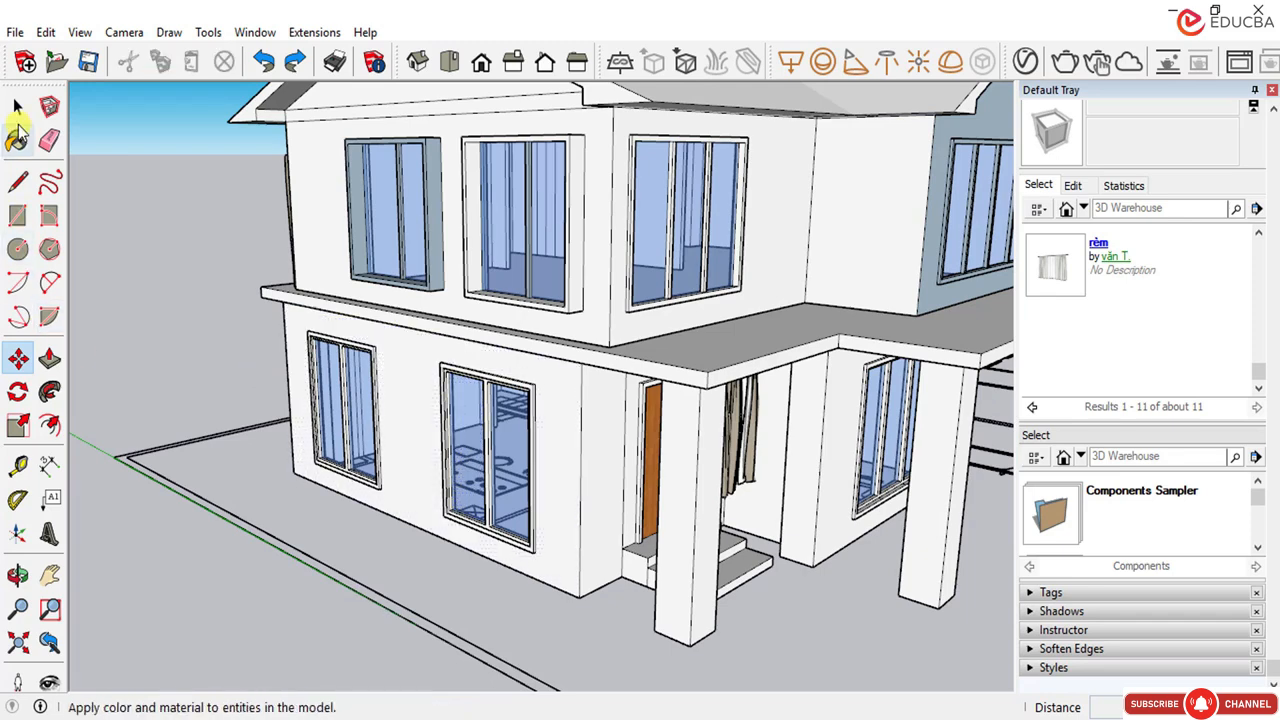
pyautogui.click(17, 106)
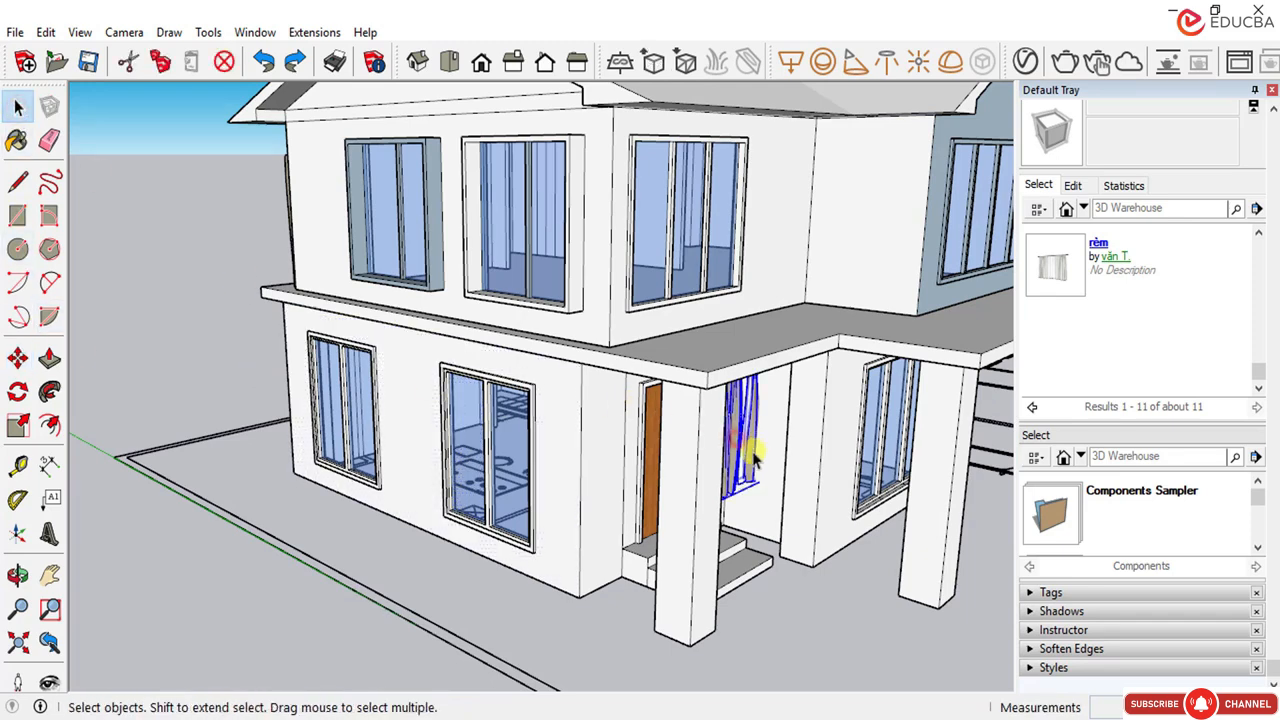
pyautogui.click(17, 358)
pyautogui.scroll(5, 780, 457)
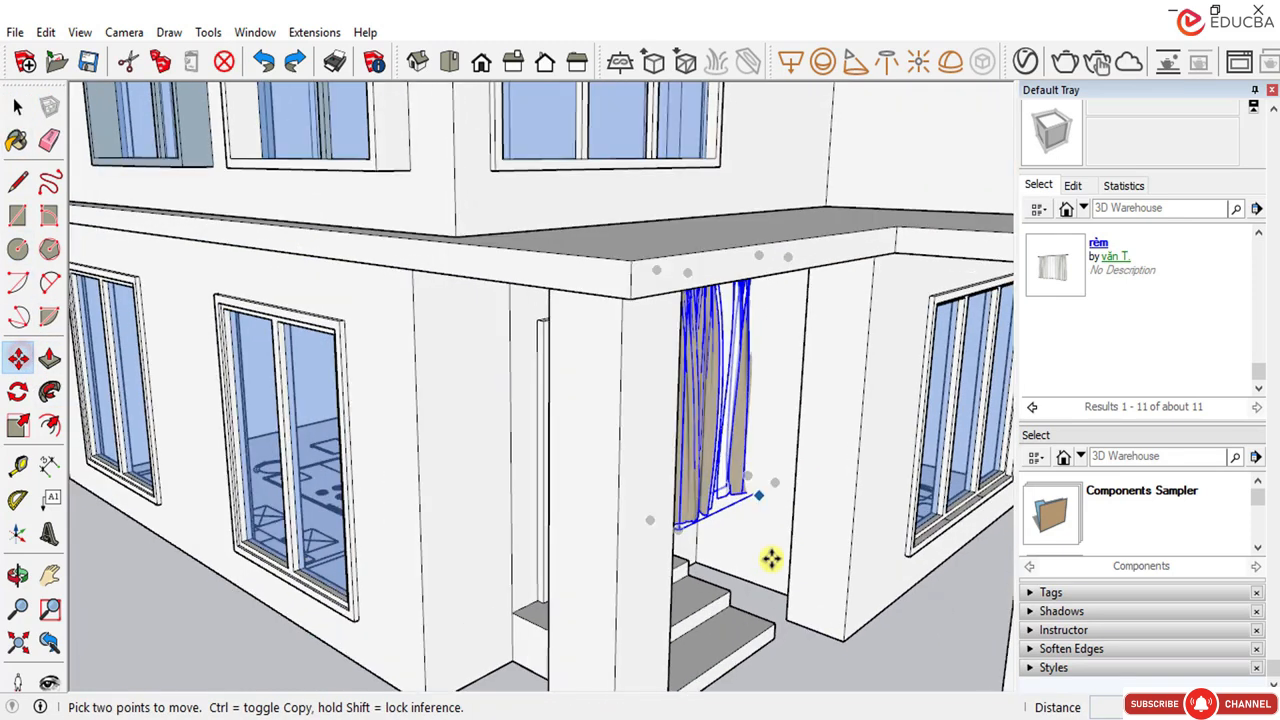
pyautogui.click(871, 662)
pyautogui.scroll(-4, 885, 620)
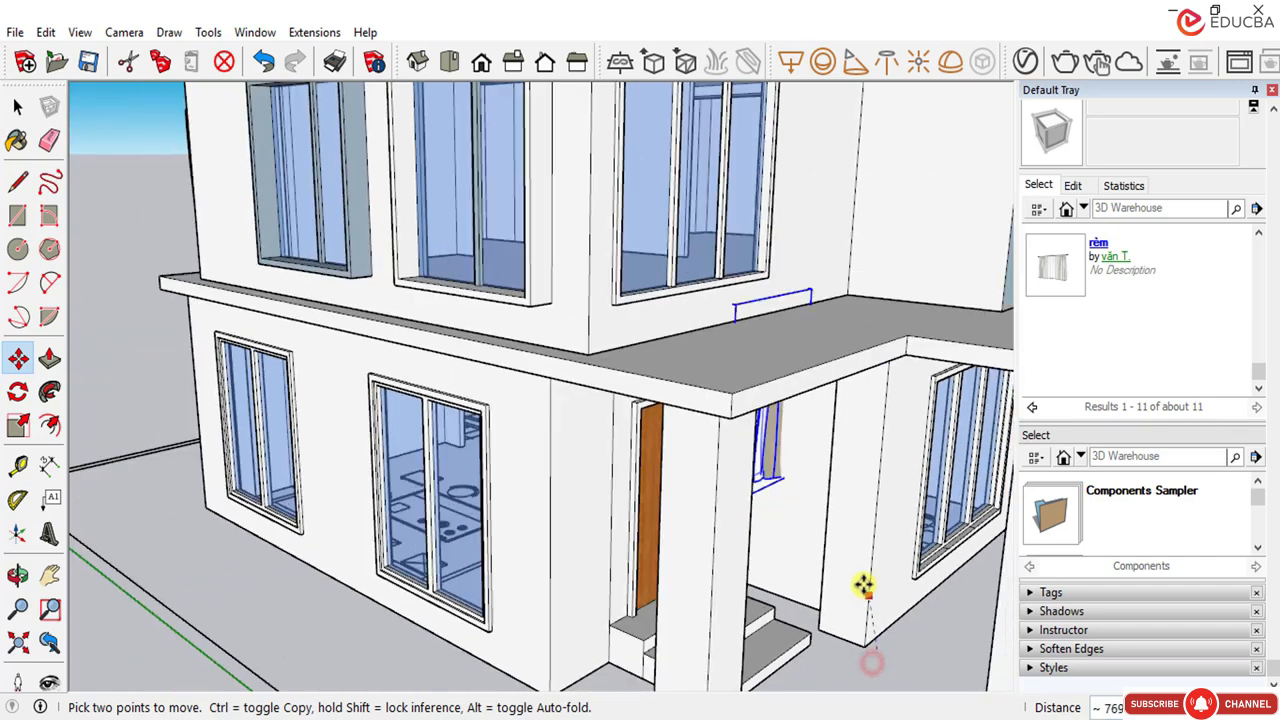
pyautogui.scroll(-3, 935, 665)
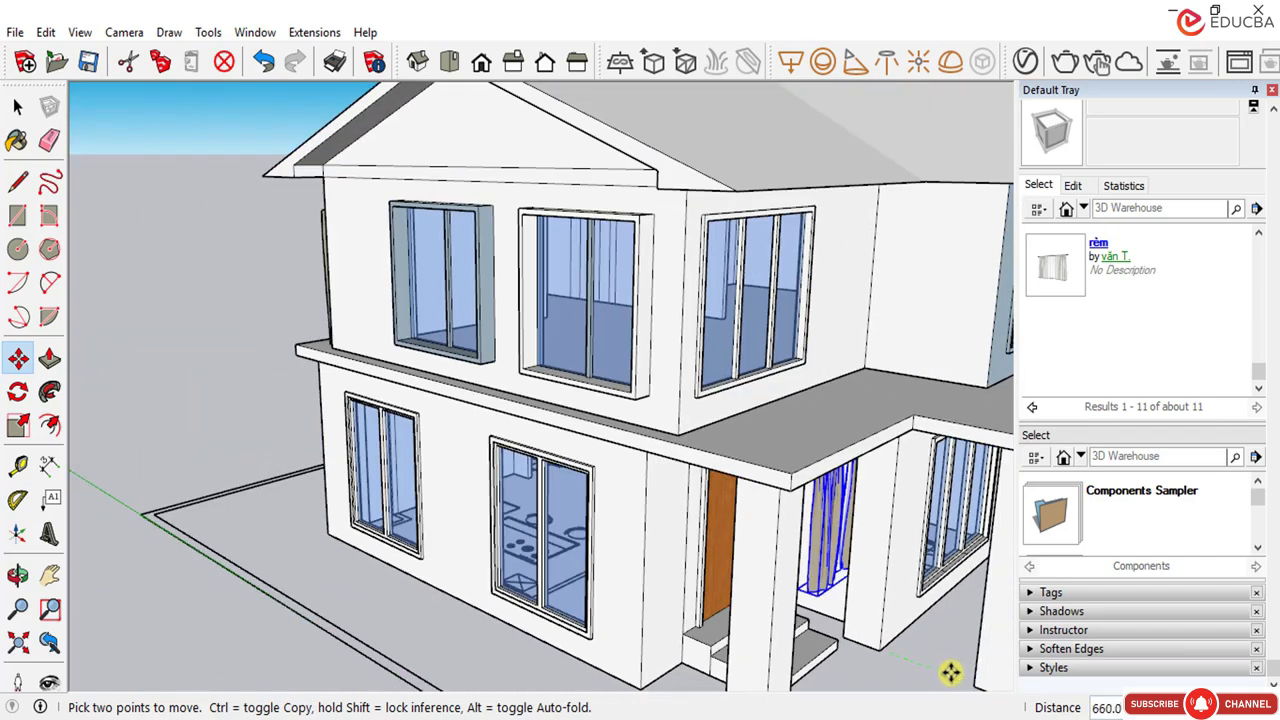
pyautogui.scroll(-2, 902, 604)
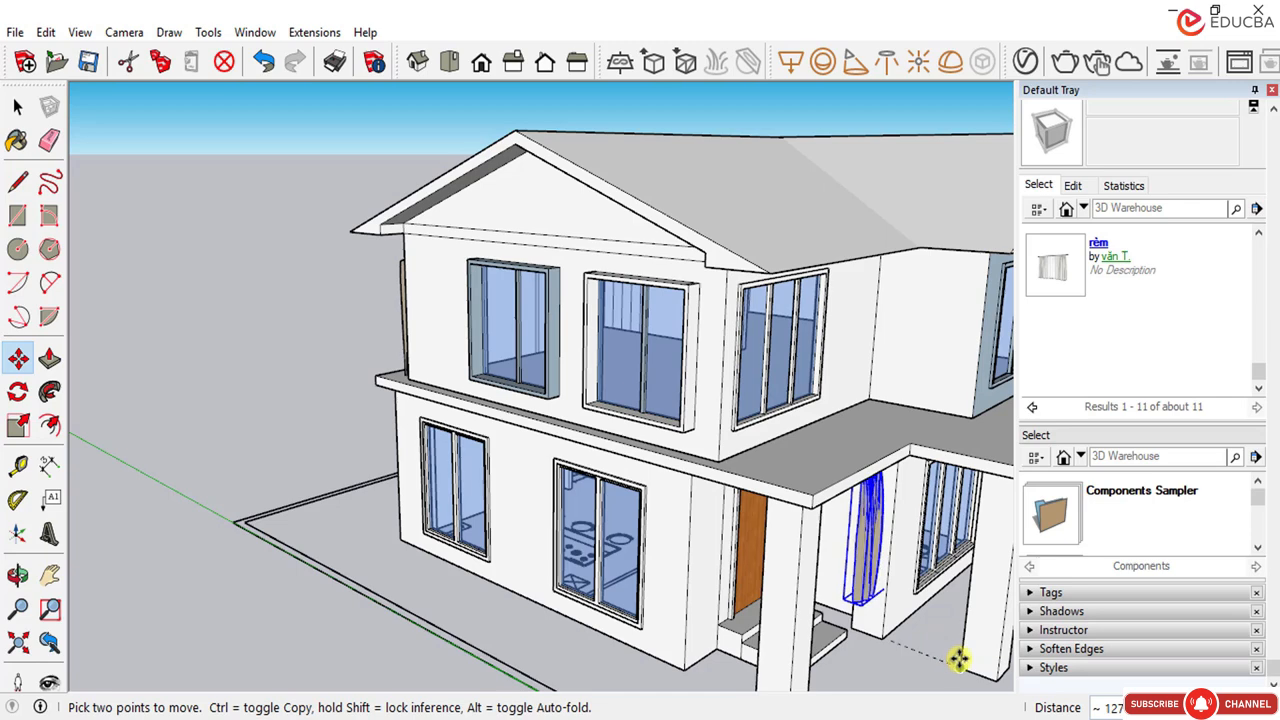
pyautogui.scroll(4, 915, 590)
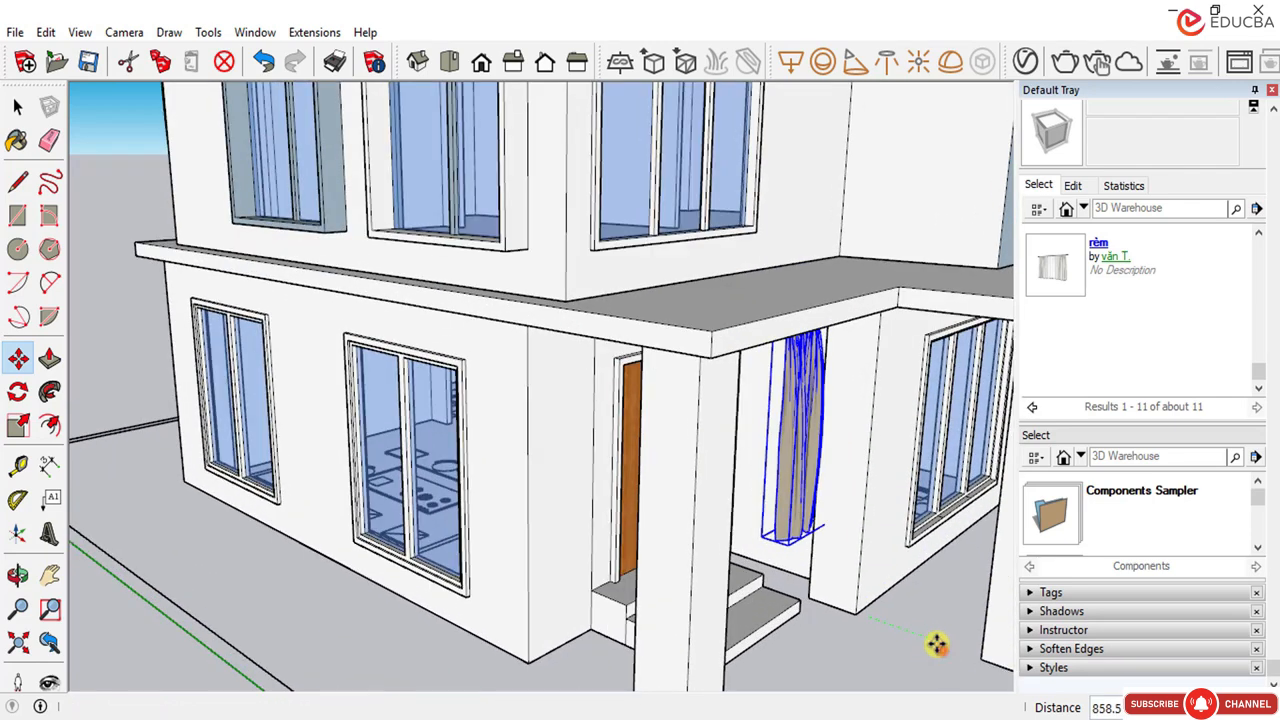
# Step: Move the selected curtain about 463 mm farther forward along the green axis, beside the porch steps
pyautogui.click(17, 105)
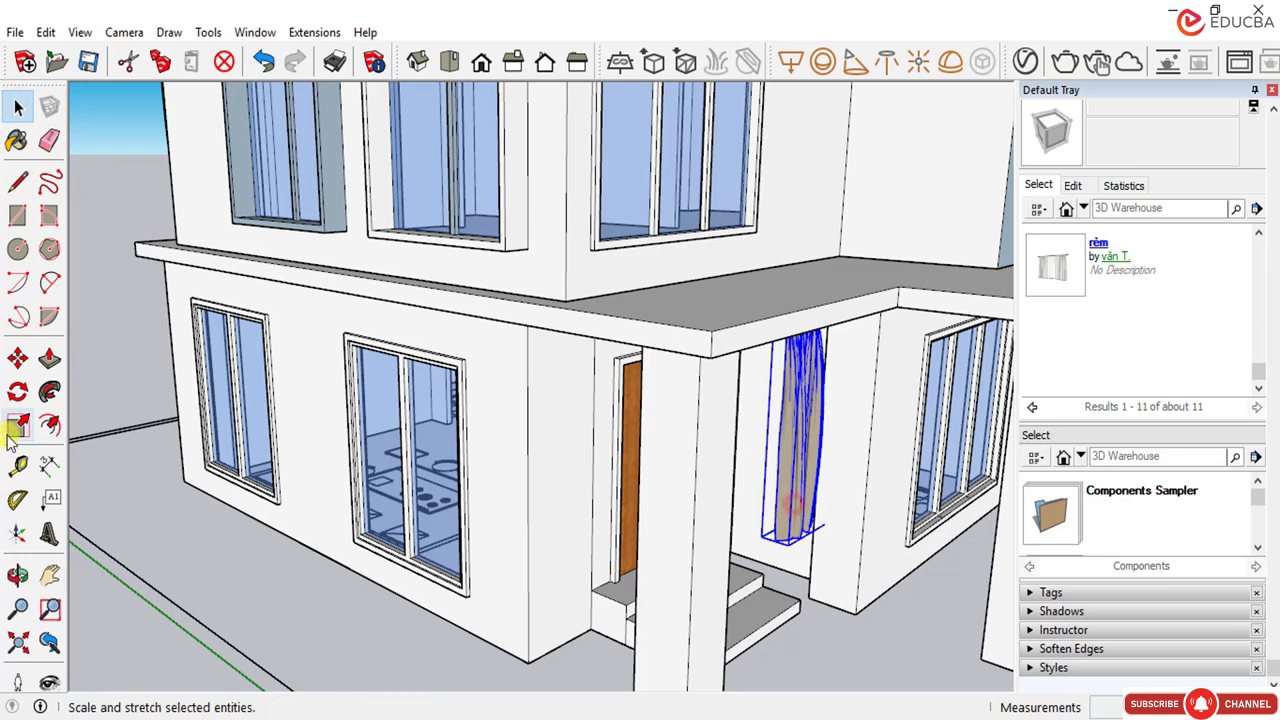
pyautogui.click(17, 358)
pyautogui.click(802, 647)
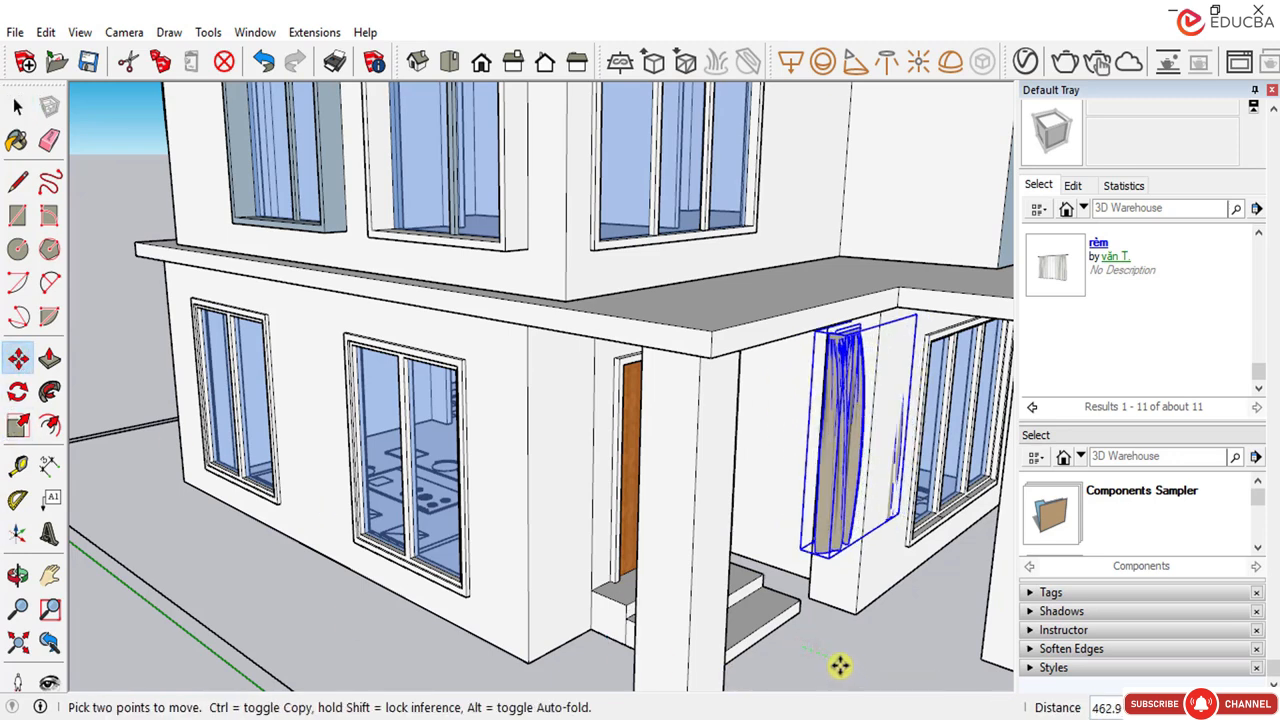
pyautogui.click(836, 665)
pyautogui.moveTo(836, 665); pyautogui.dragTo(538, 544, button='middle')
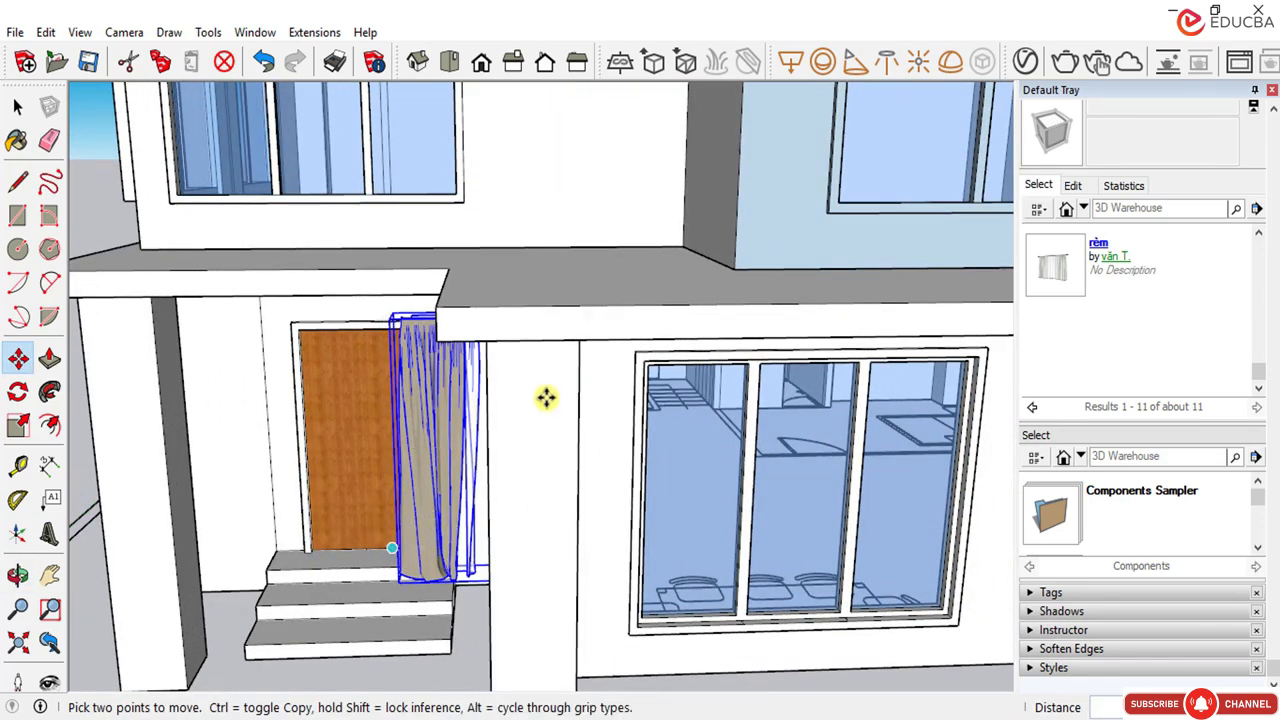
# Step: Try to move the curtain from the porch toward the ground-floor three-pane window
pyautogui.scroll(-3, 546, 397)
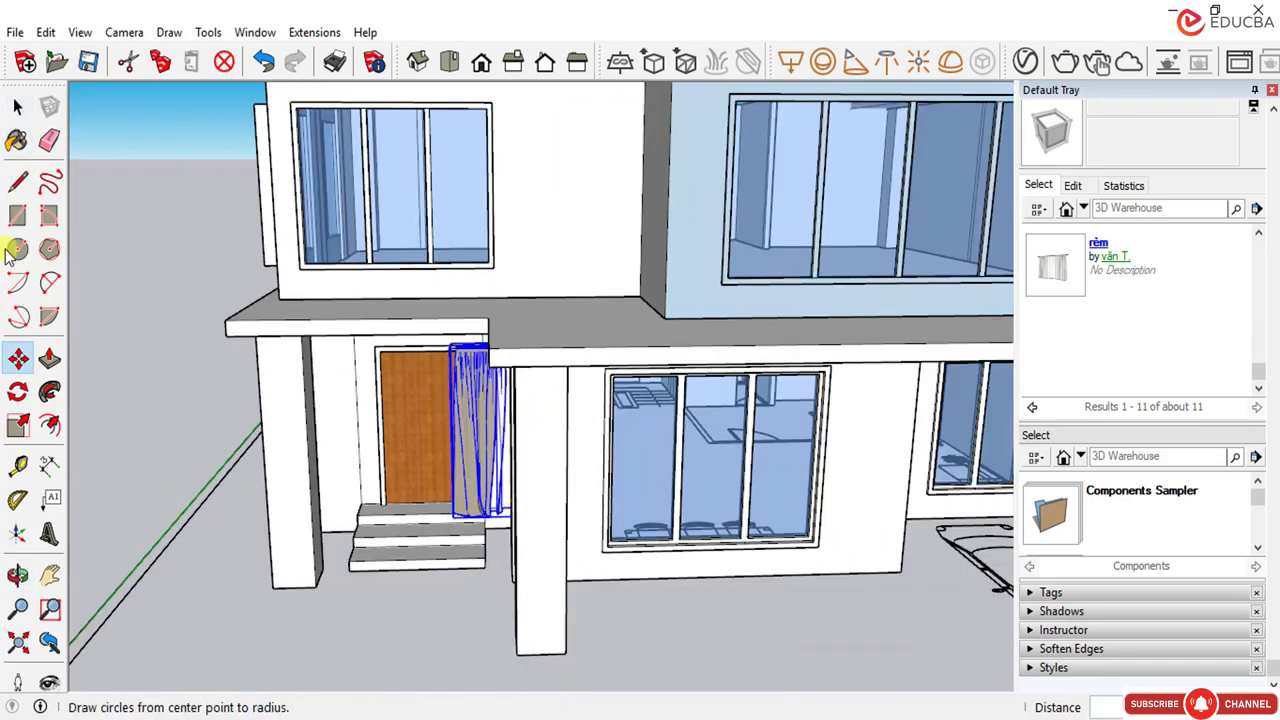
pyautogui.click(18, 358)
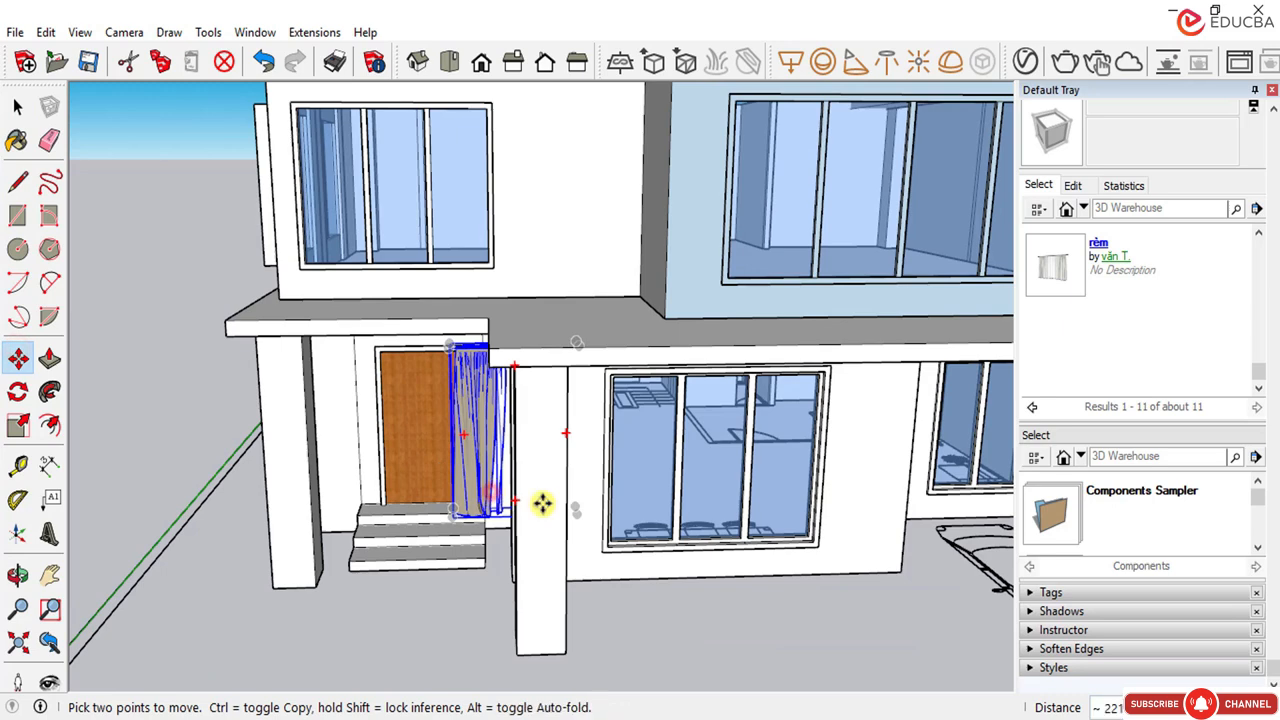
pyautogui.moveTo(541, 503); pyautogui.dragTo(656, 481)
pyautogui.scroll(2, 654, 480)
pyautogui.moveTo(690, 490); pyautogui.dragTo(634, 403, button='middle')
pyautogui.press('q')
# Step: Lower the curtain in the porch by about 242 mm to bring it closer to the window's height
pyautogui.press('m')
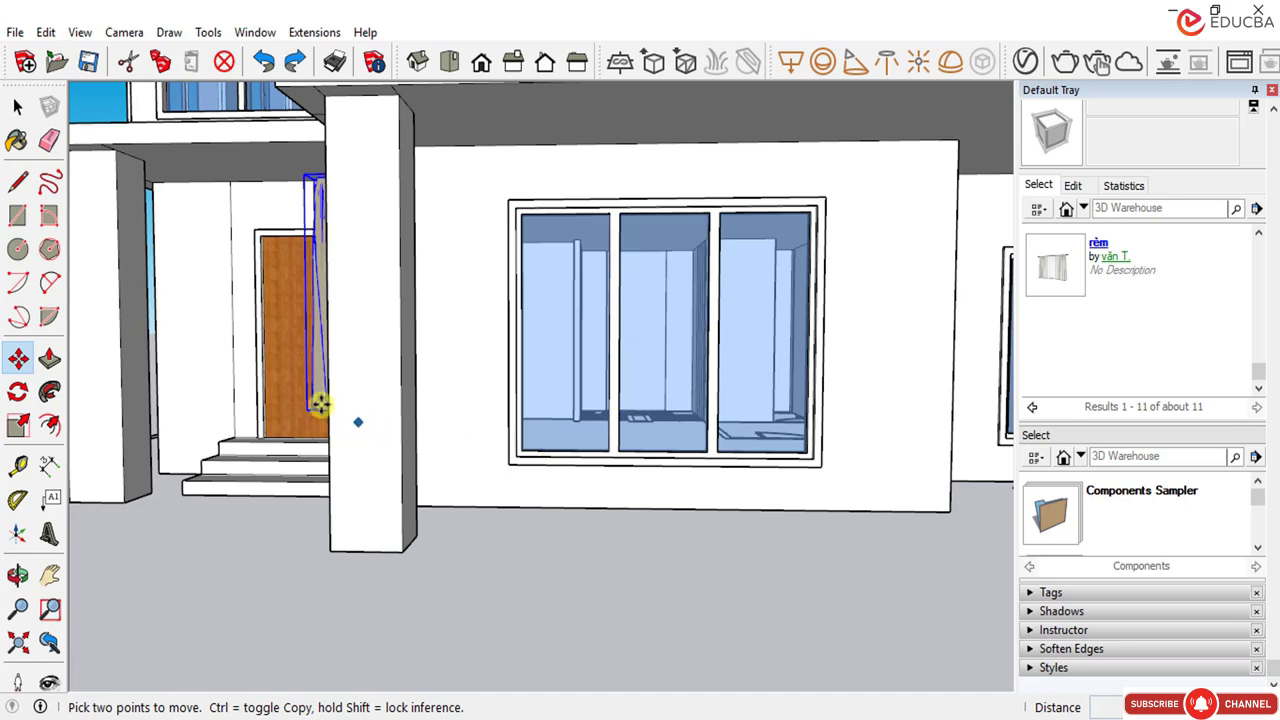
pyautogui.click(305, 395)
pyautogui.click(17, 106)
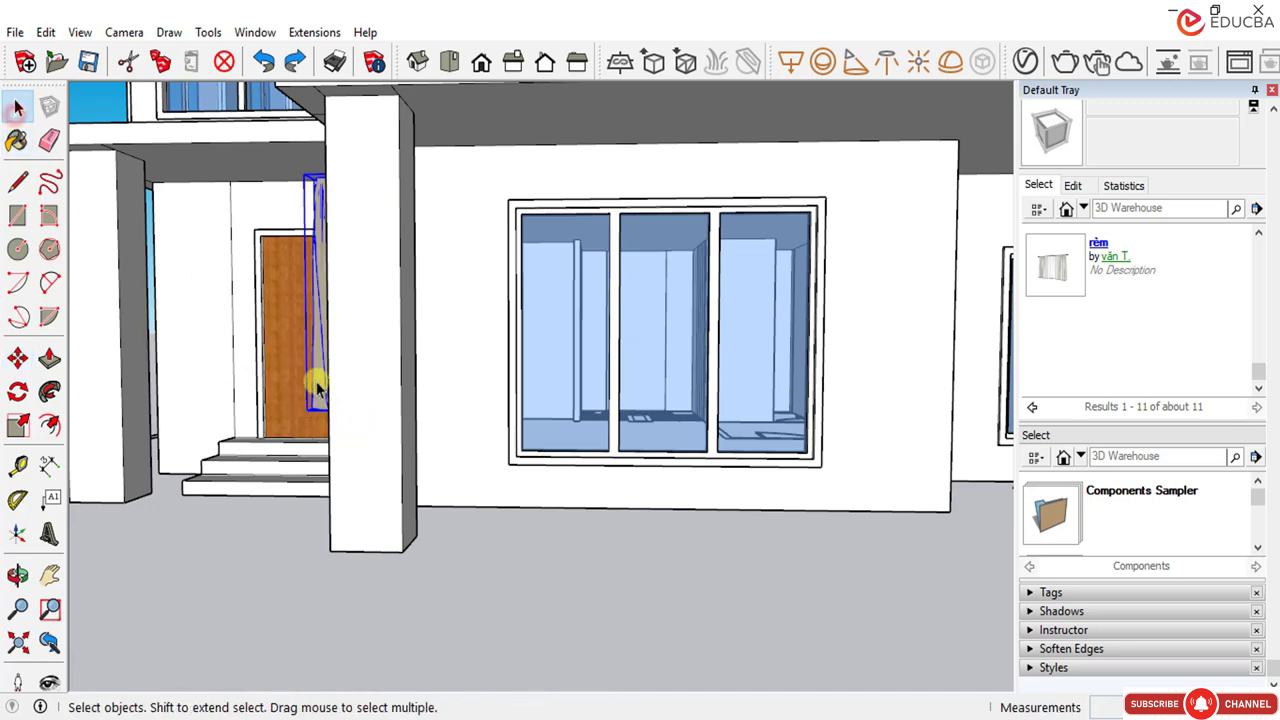
pyautogui.click(17, 358)
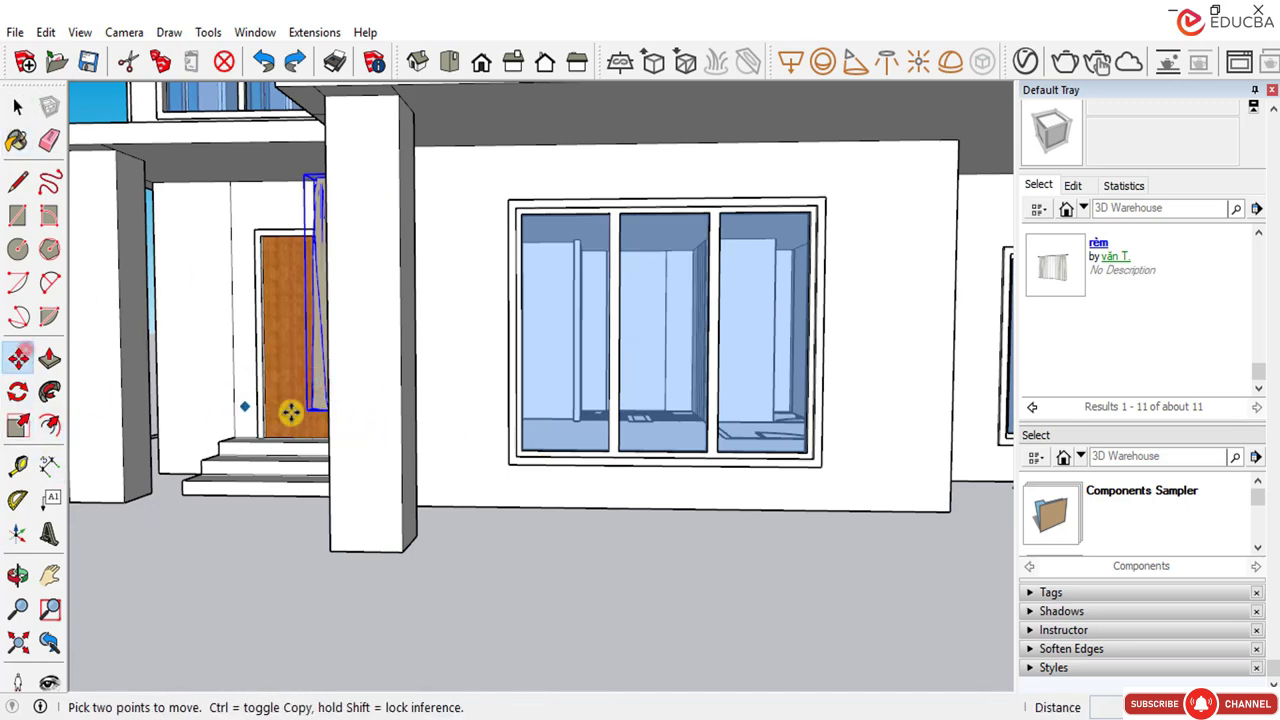
pyautogui.scroll(-1, 454, 632)
pyautogui.click(454, 632)
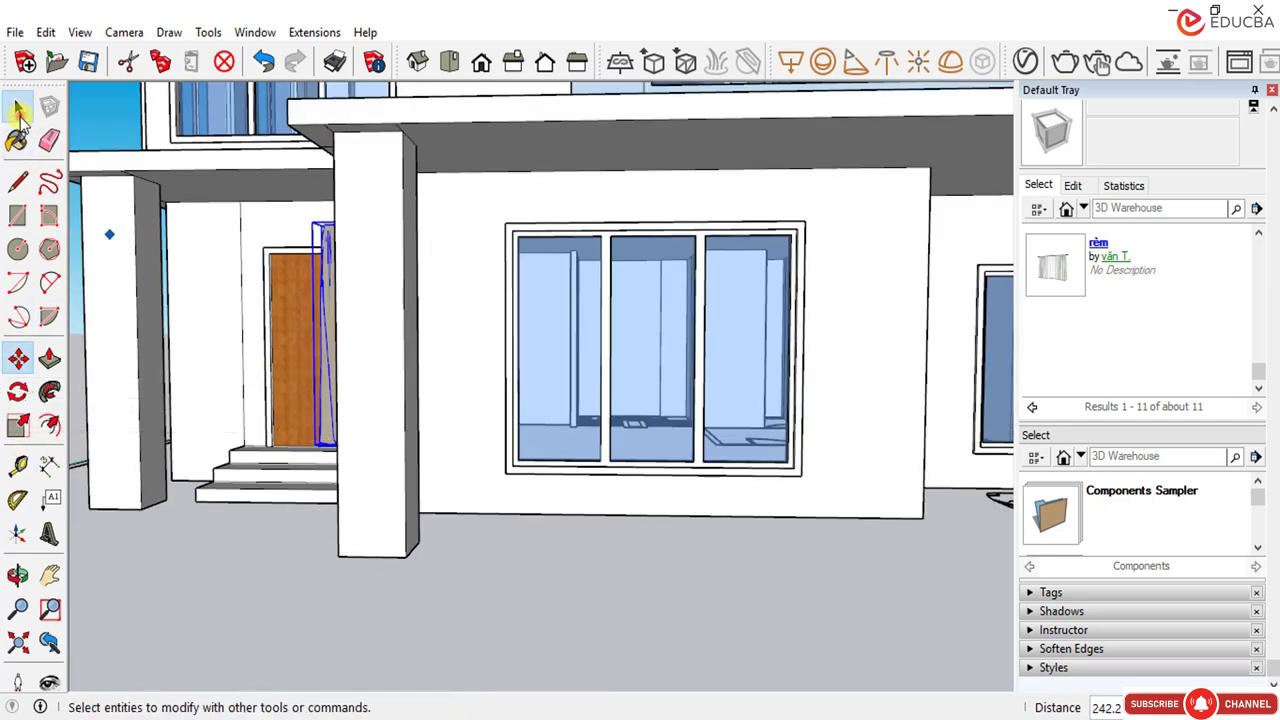
pyautogui.click(17, 112)
# Step: Place a copy of the curtain about 4809 mm away along the red axis, outside the porch at the house corner
pyautogui.scroll(-2, 623, 349)
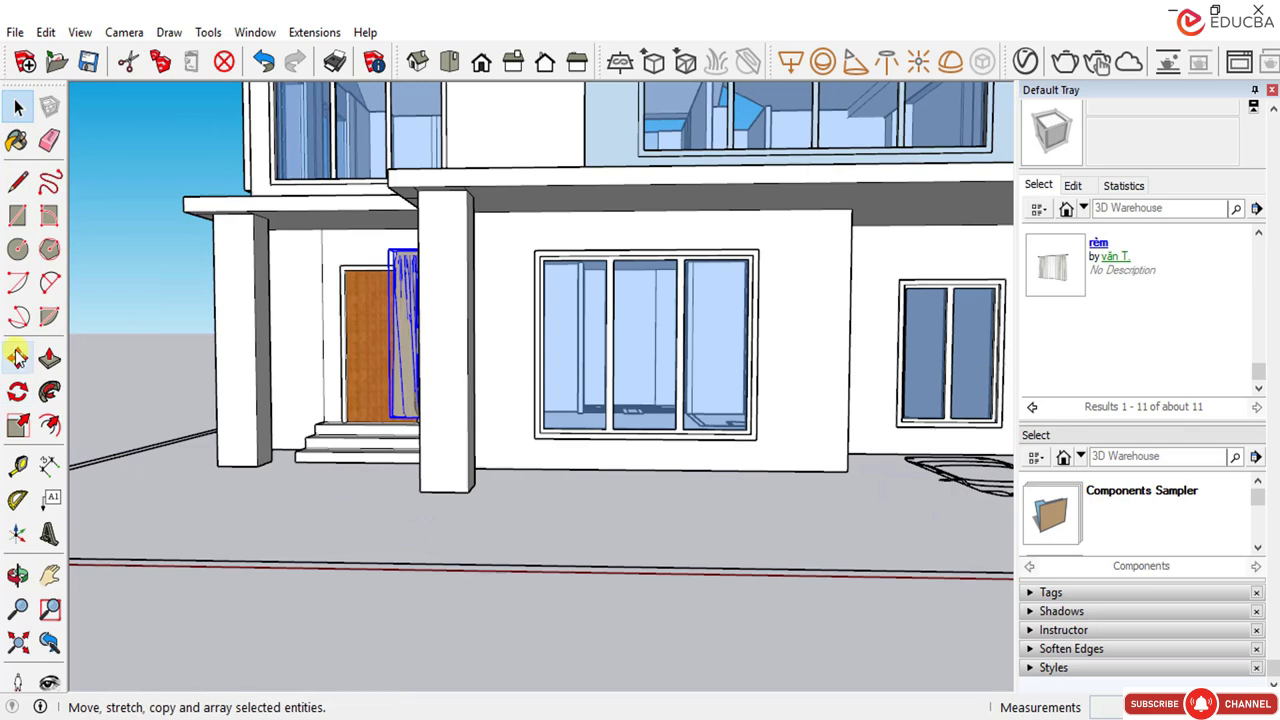
pyautogui.press('ctrl')
pyautogui.click(404, 362)
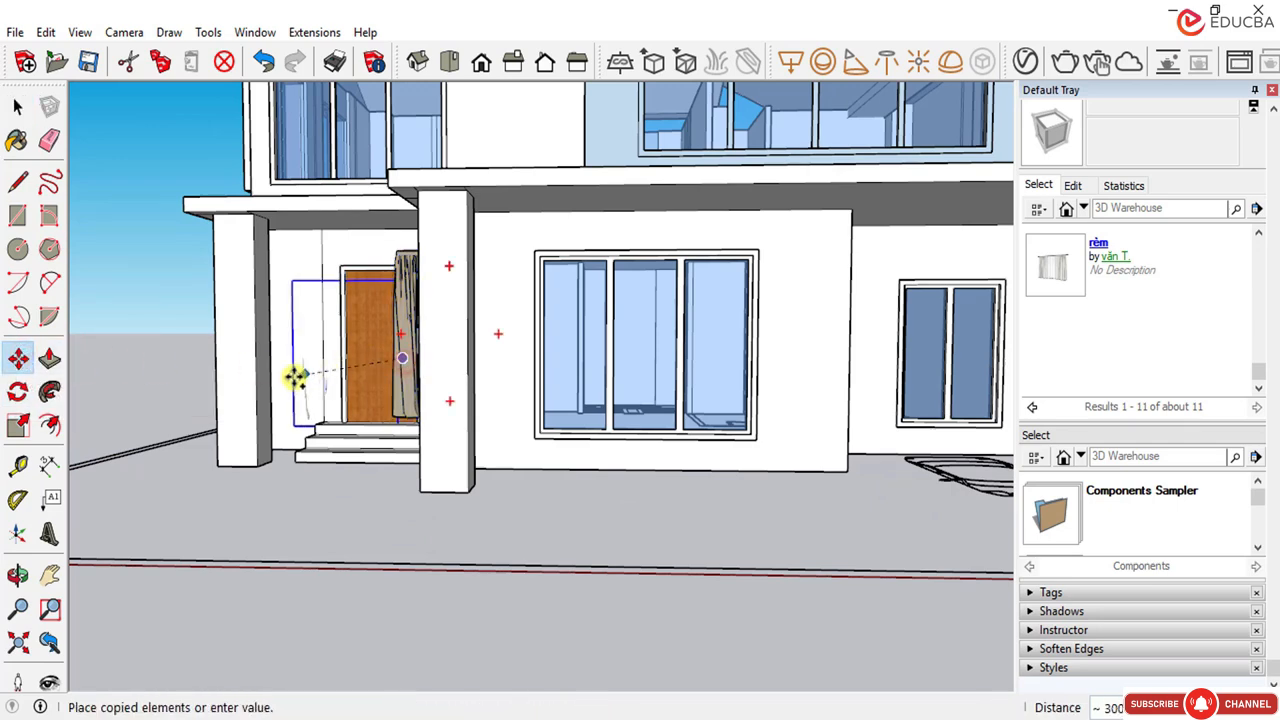
pyautogui.scroll(-2, 294, 374)
pyautogui.click(121, 373)
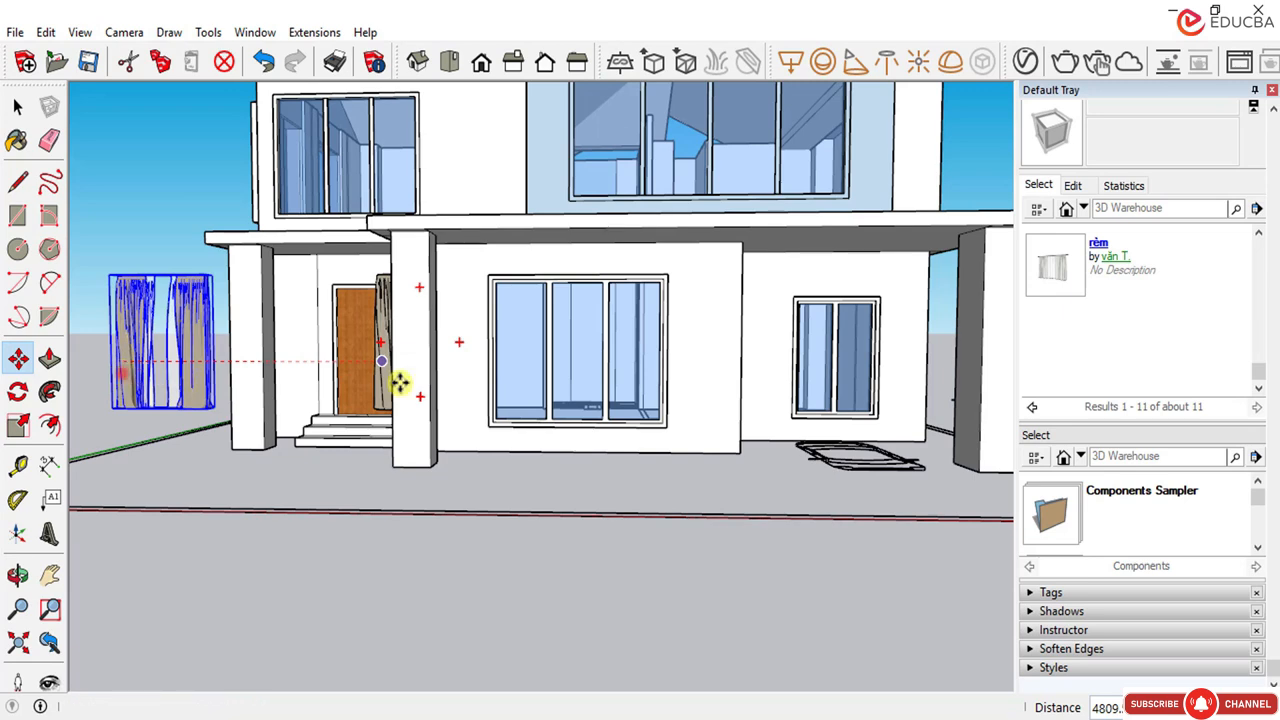
pyautogui.press('Escape')
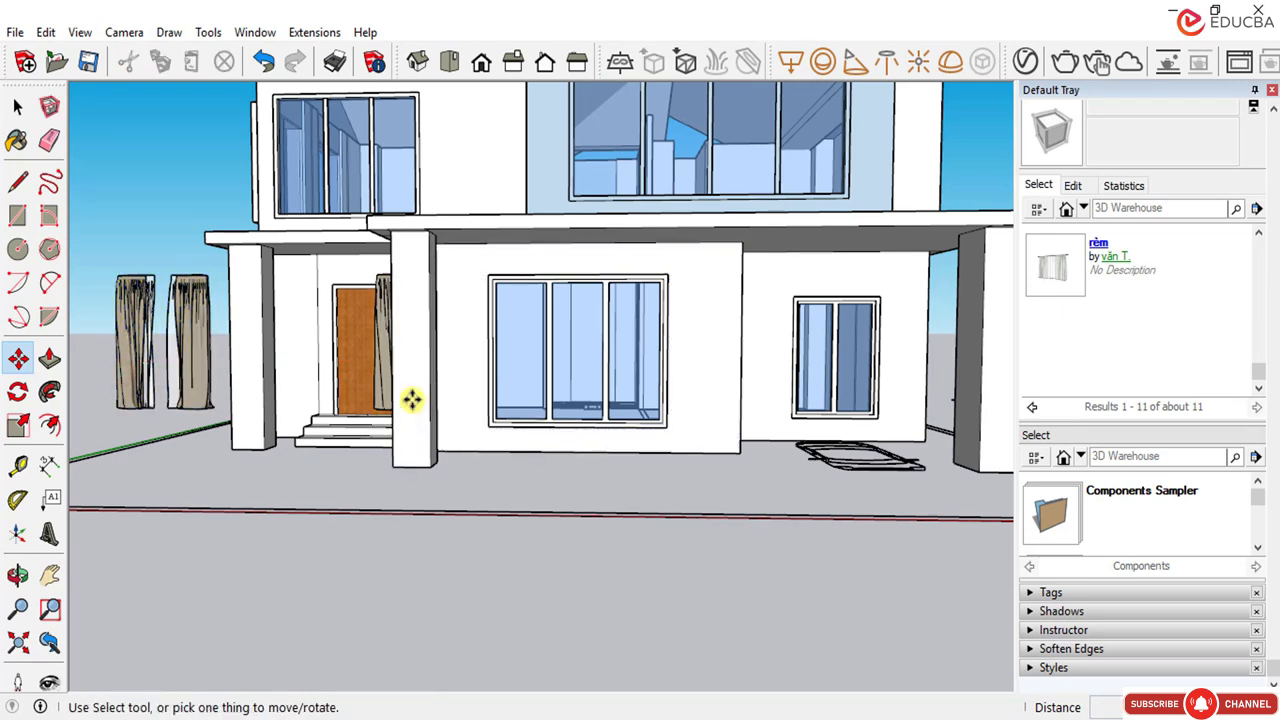
pyautogui.click(17, 107)
pyautogui.click(384, 356)
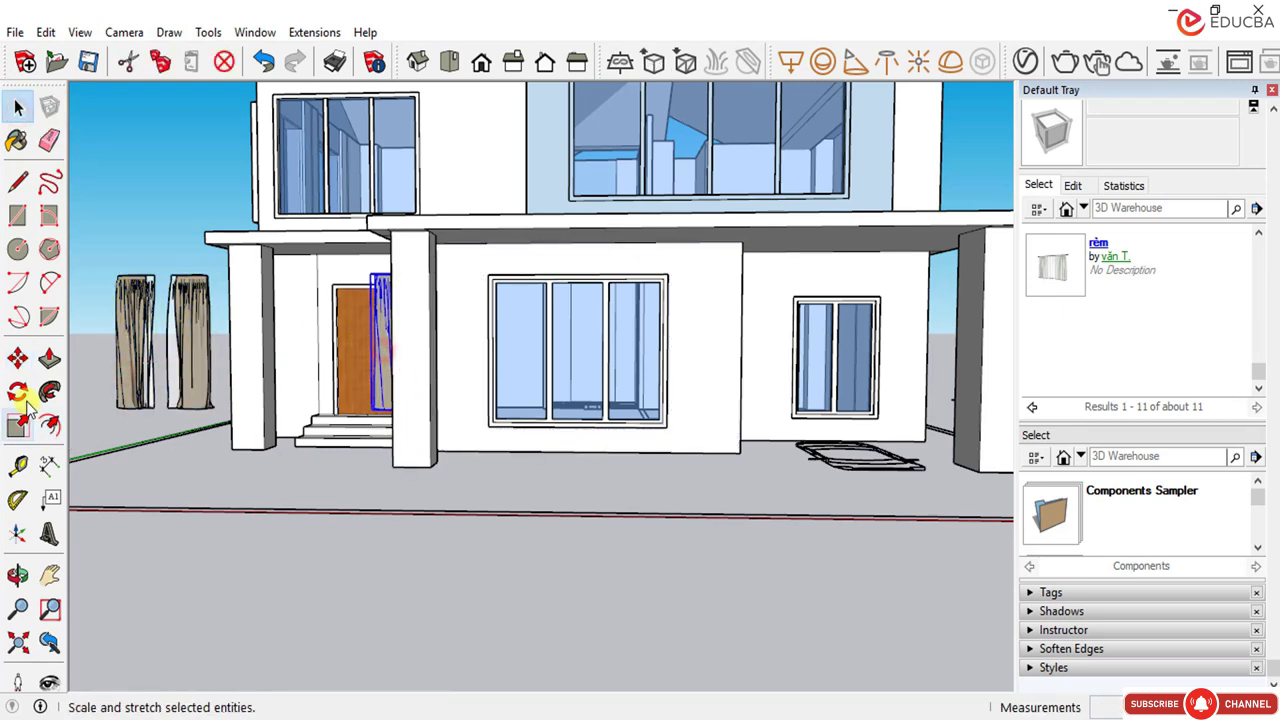
pyautogui.click(17, 358)
pyautogui.click(331, 481)
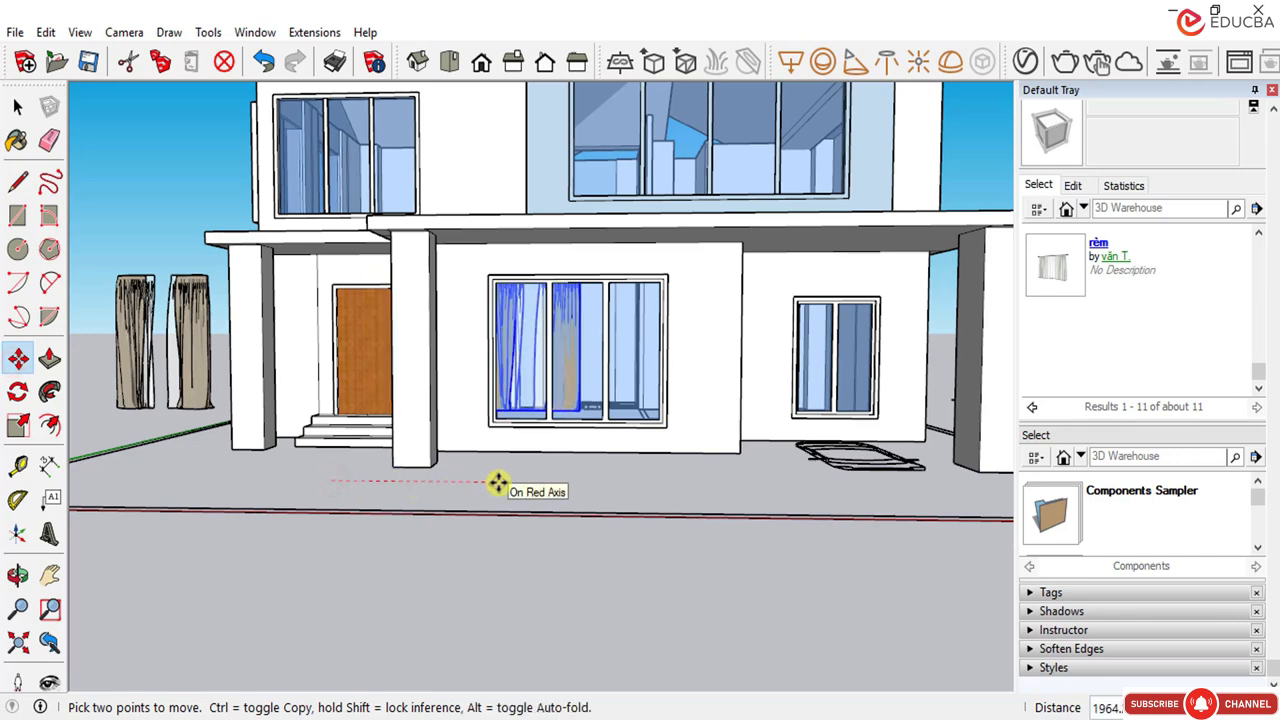
pyautogui.press('Escape')
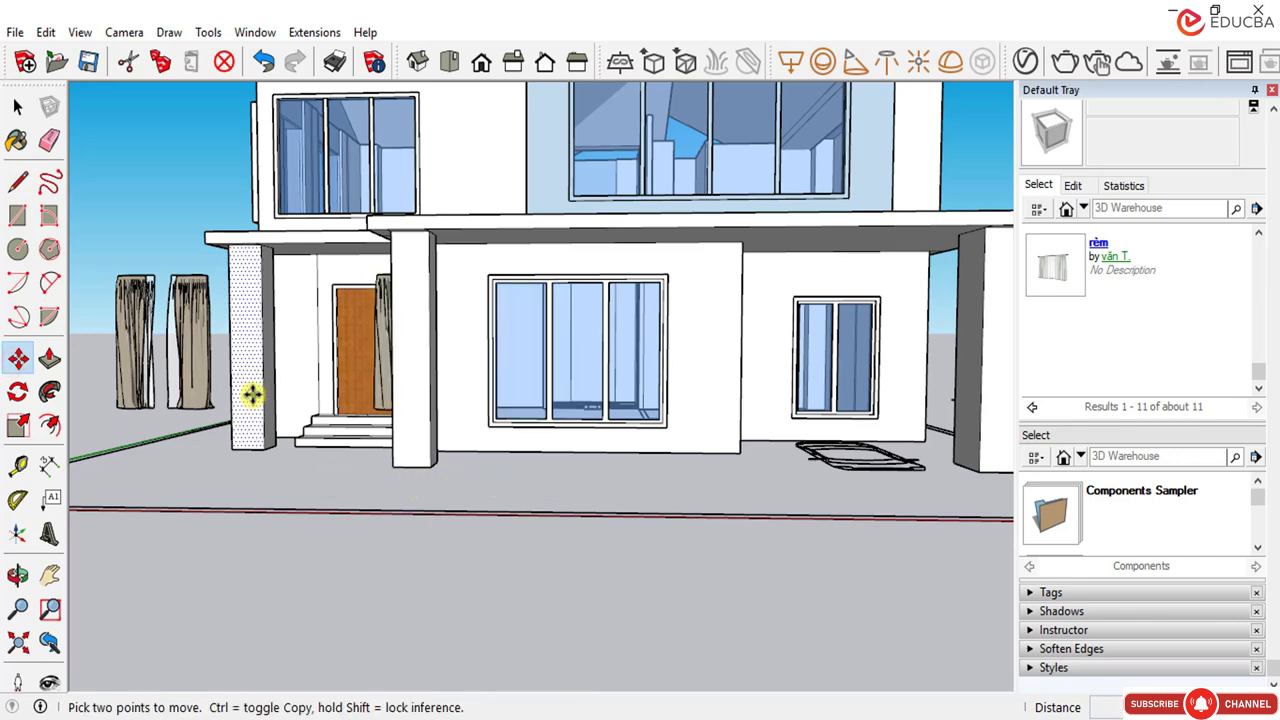
# Step: Scale the curtain beside the front door uniformly about its opposite corner by about 1.11
pyautogui.click(18, 106)
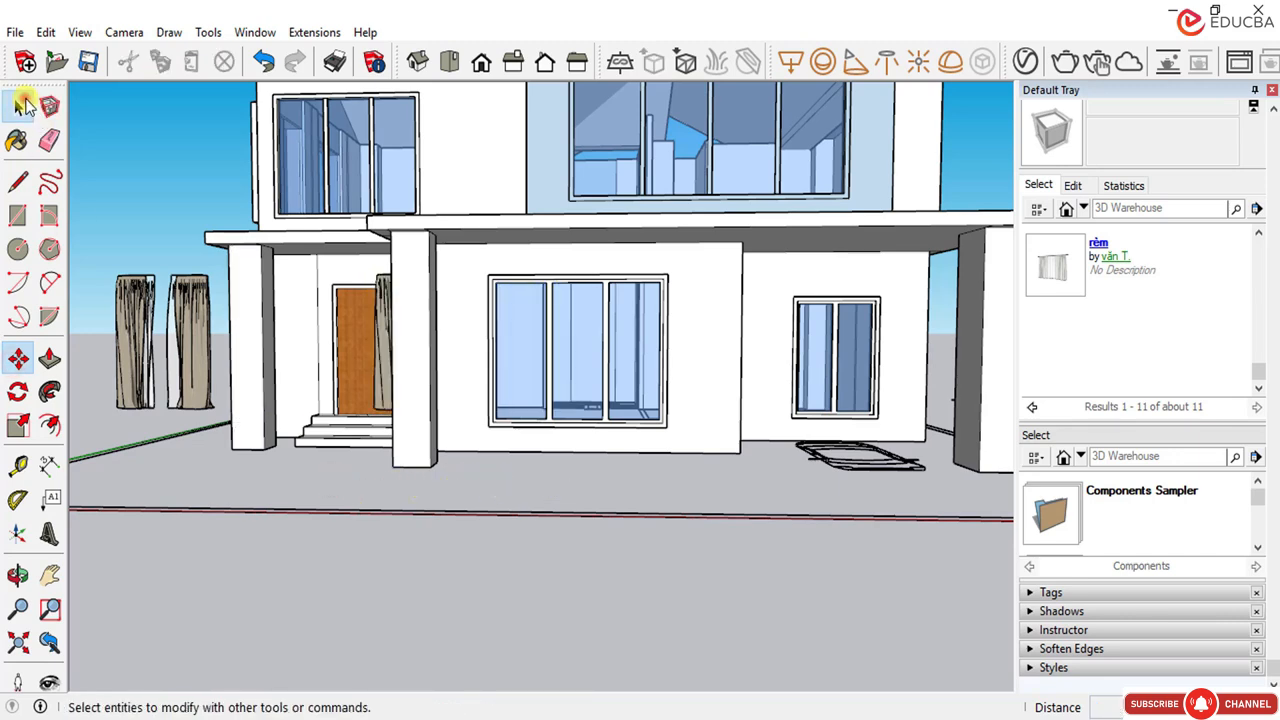
pyautogui.click(385, 365)
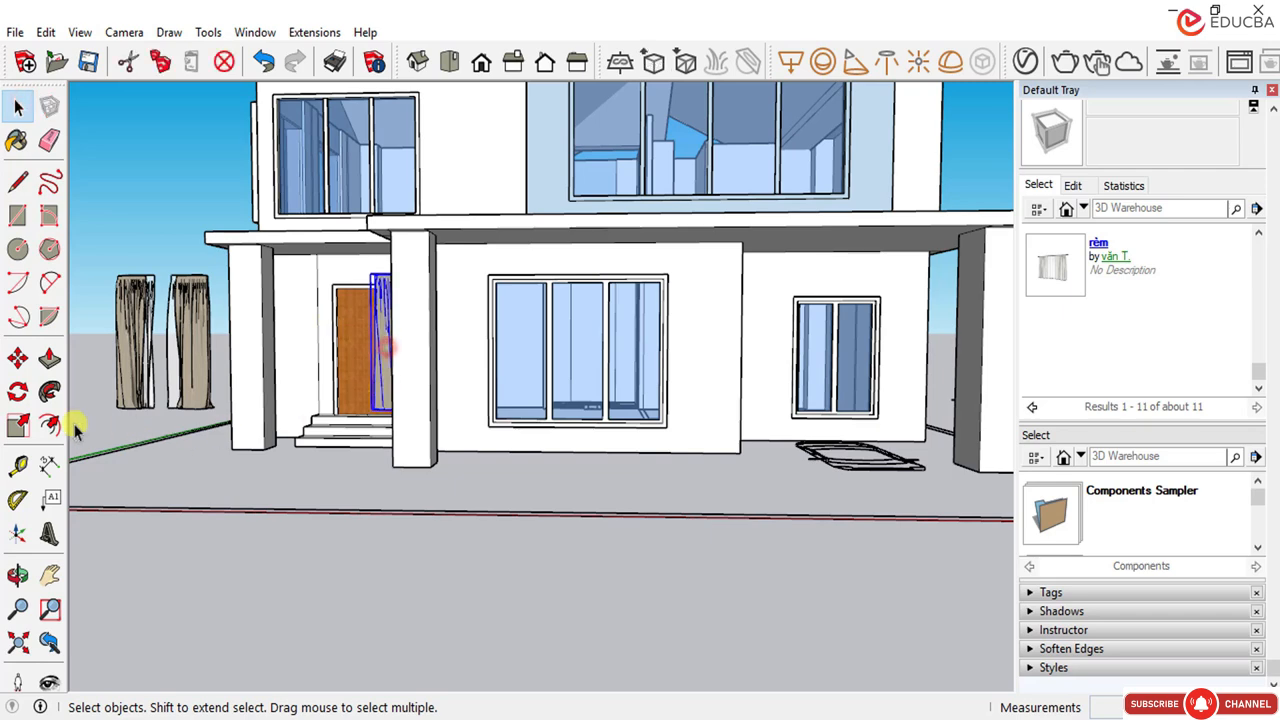
pyautogui.click(17, 425)
pyautogui.scroll(4, 366, 394)
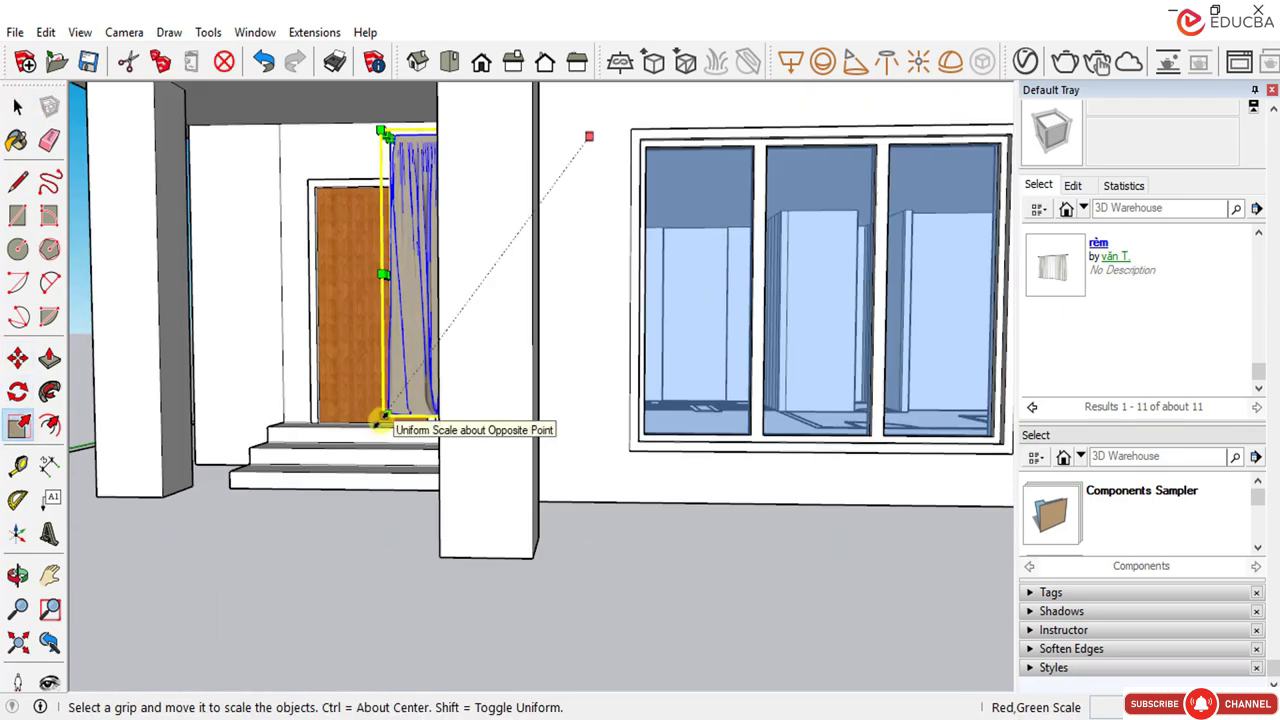
pyautogui.click(376, 422)
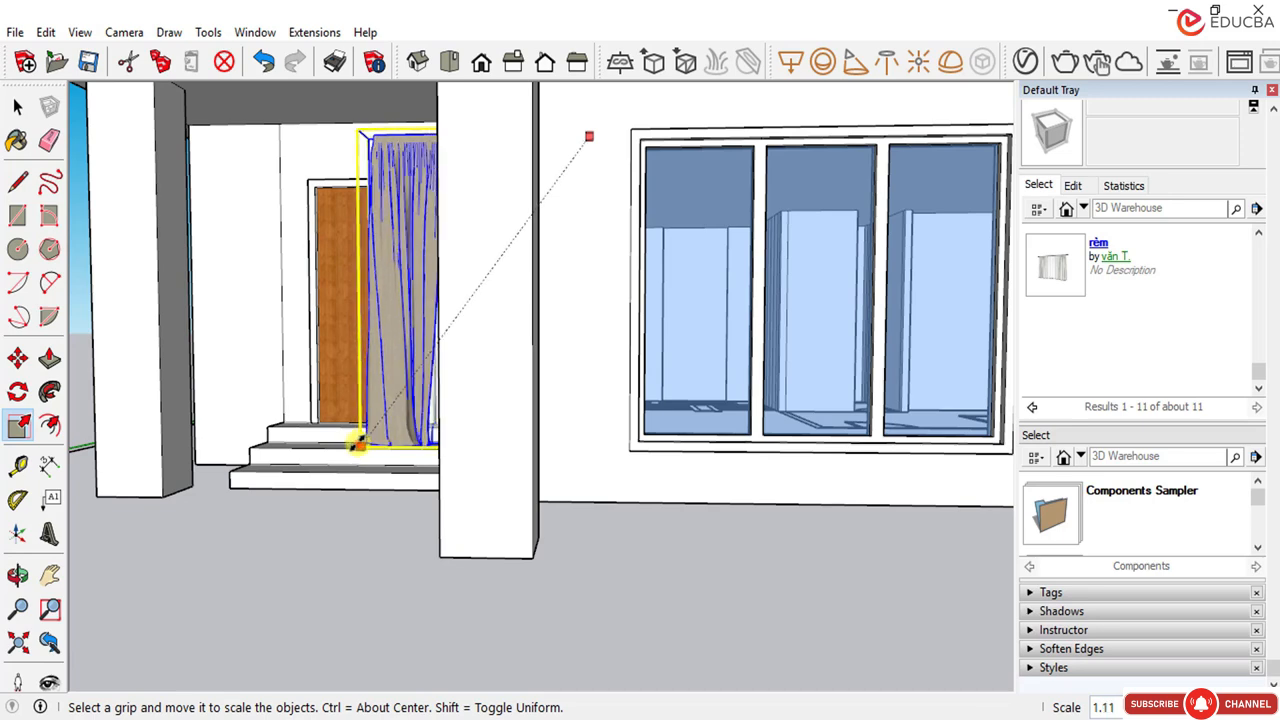
pyautogui.click(355, 445)
pyautogui.click(17, 106)
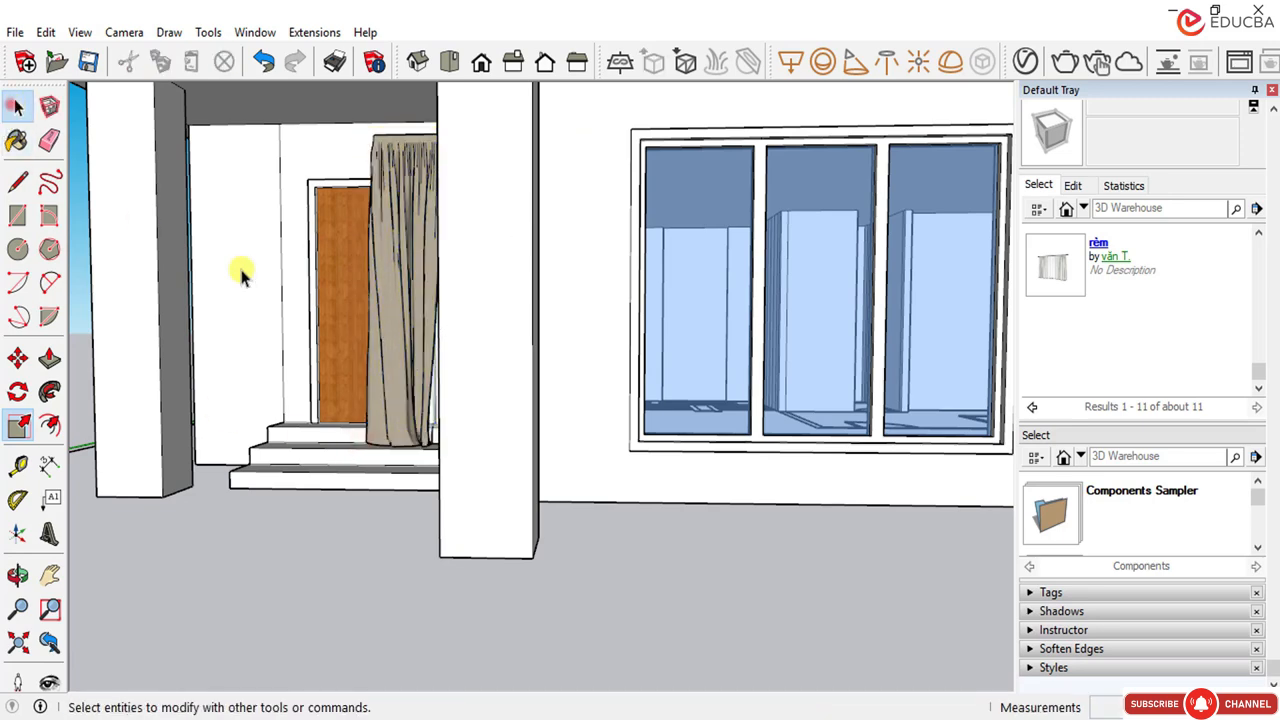
# Step: Move the enlarged curtain about 2111 mm along the red axis to behind the ground-floor three-pane window
pyautogui.click(398, 332)
pyautogui.click(17, 362)
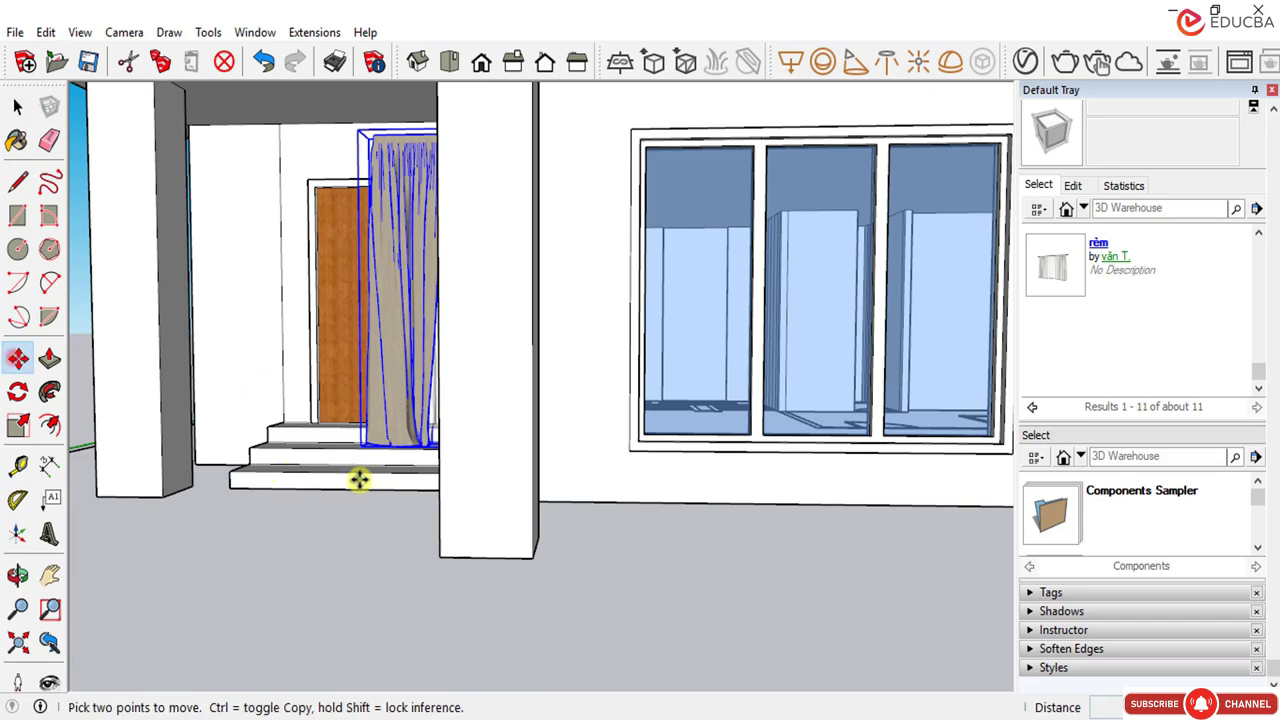
pyautogui.click(334, 549)
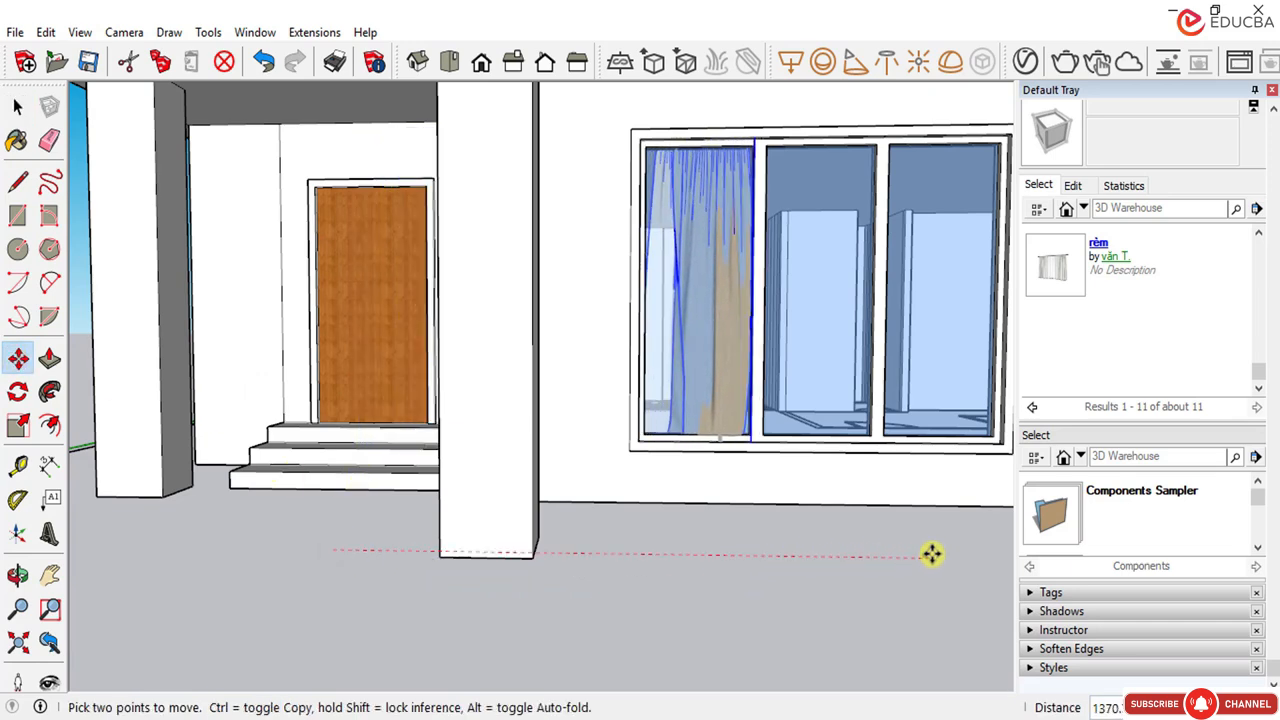
pyautogui.scroll(-2, 963, 551)
pyautogui.scroll(1, 972, 551)
pyautogui.scroll(-3, 971, 554)
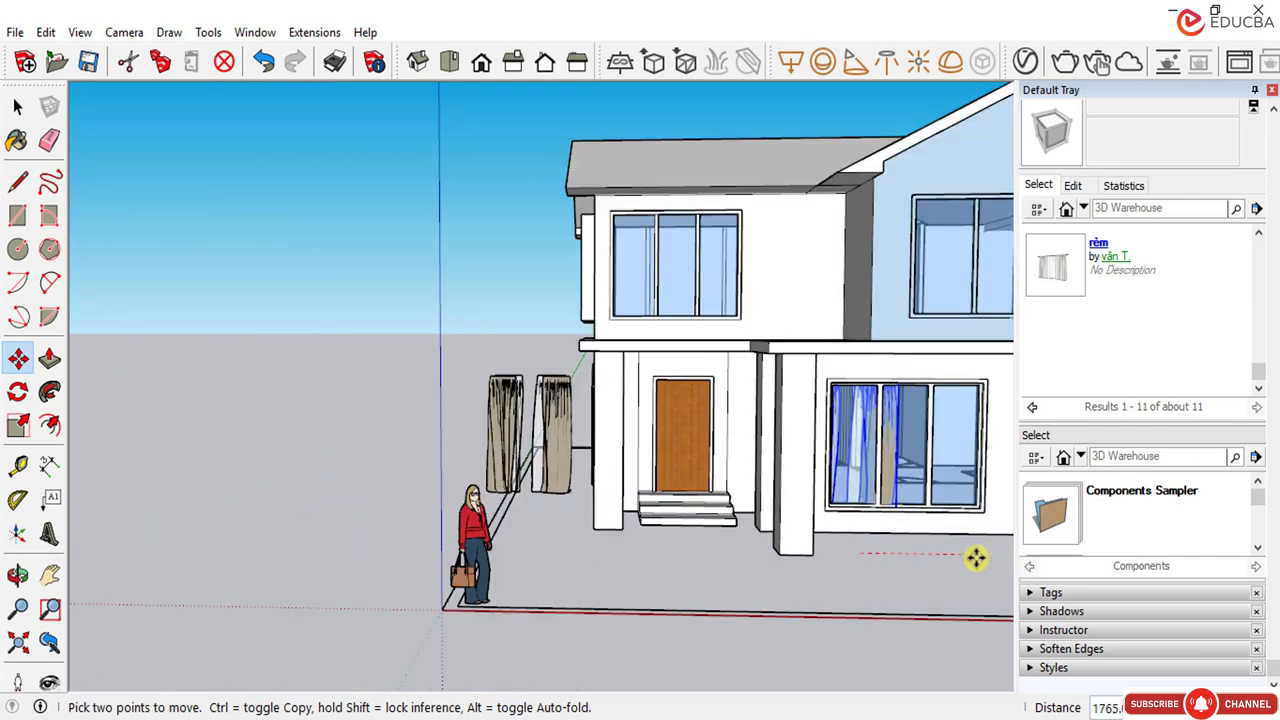
pyautogui.scroll(-2, 975, 557)
pyautogui.scroll(2, 978, 556)
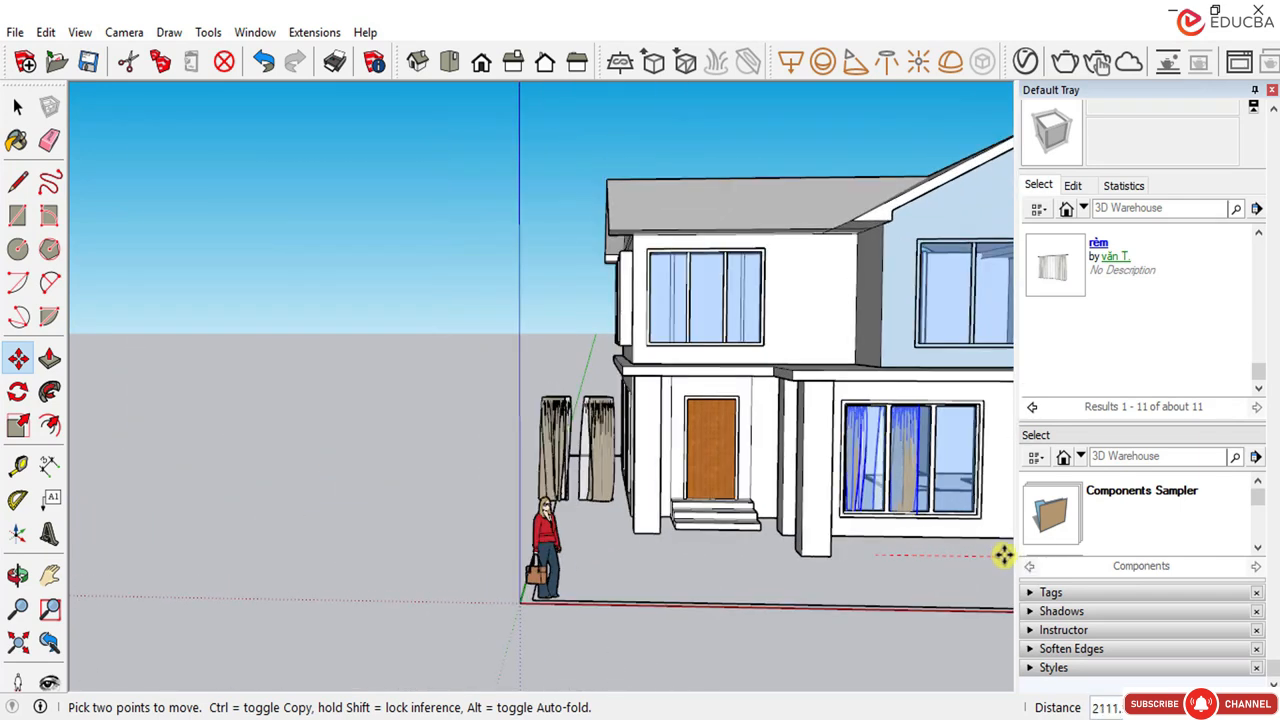
pyautogui.click(1004, 556)
pyautogui.scroll(3, 920, 517)
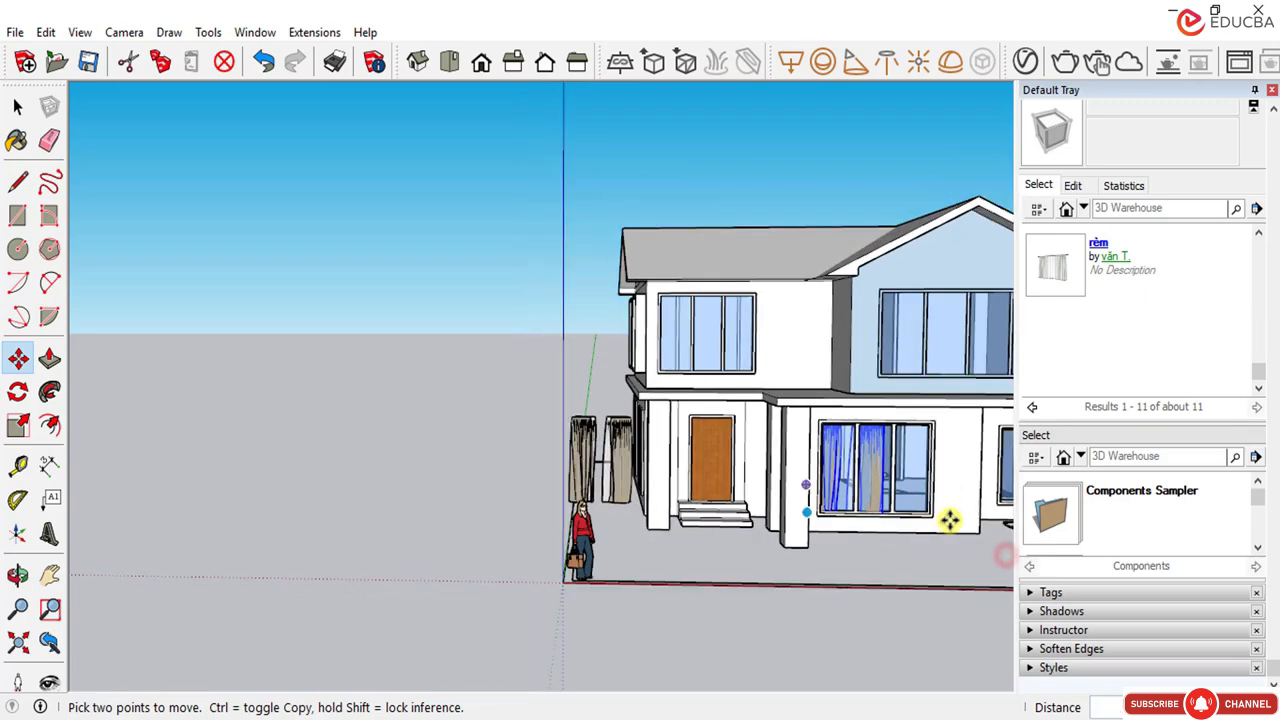
pyautogui.scroll(2, 666, 449)
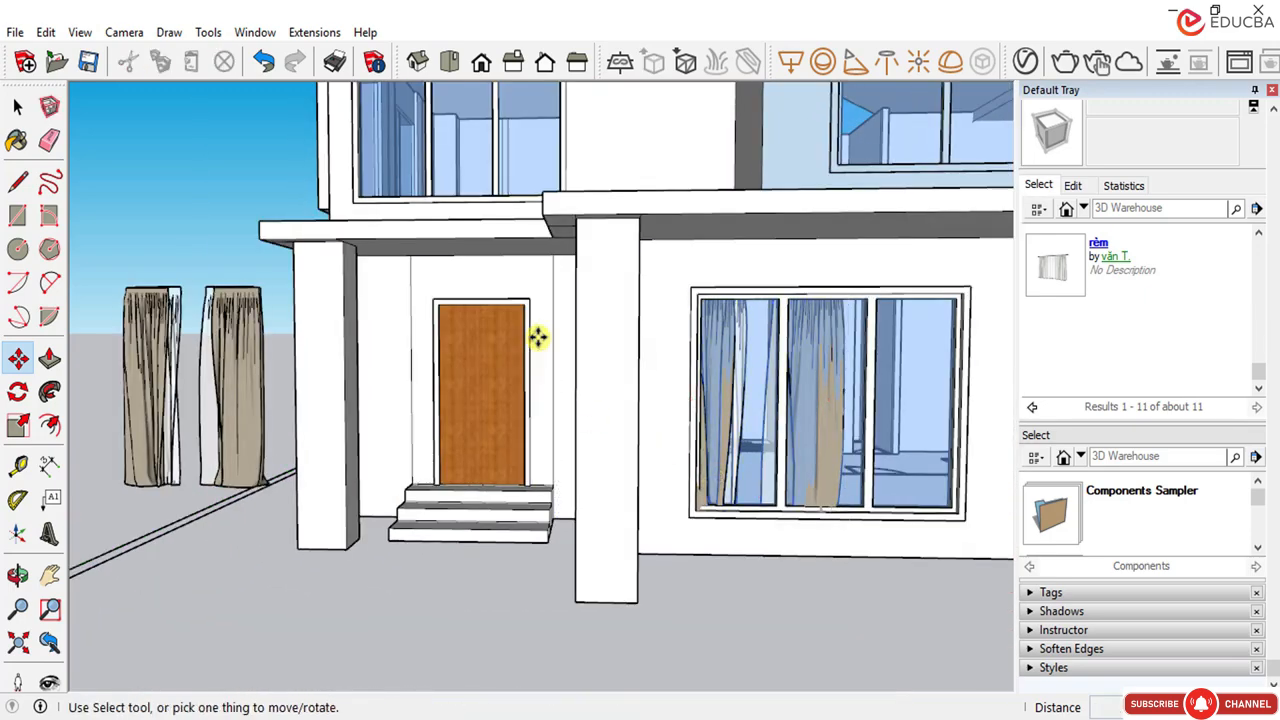
# Step: Examine the spare curtain copy and the side windows of the house from the front corner
pyautogui.scroll(-2, 530, 370)
pyautogui.moveTo(523, 386); pyautogui.dragTo(669, 443, button='middle')
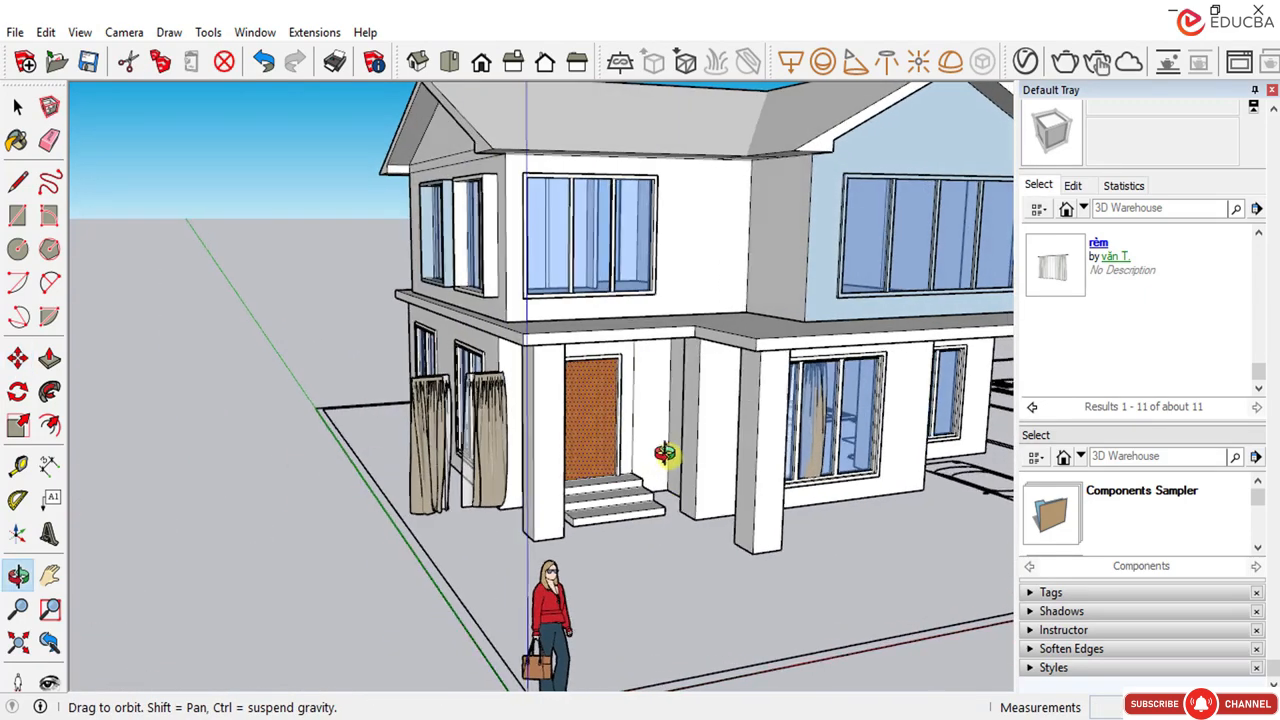
pyautogui.moveTo(443, 420); pyautogui.dragTo(529, 528, button='middle')
pyautogui.scroll(3, 529, 528)
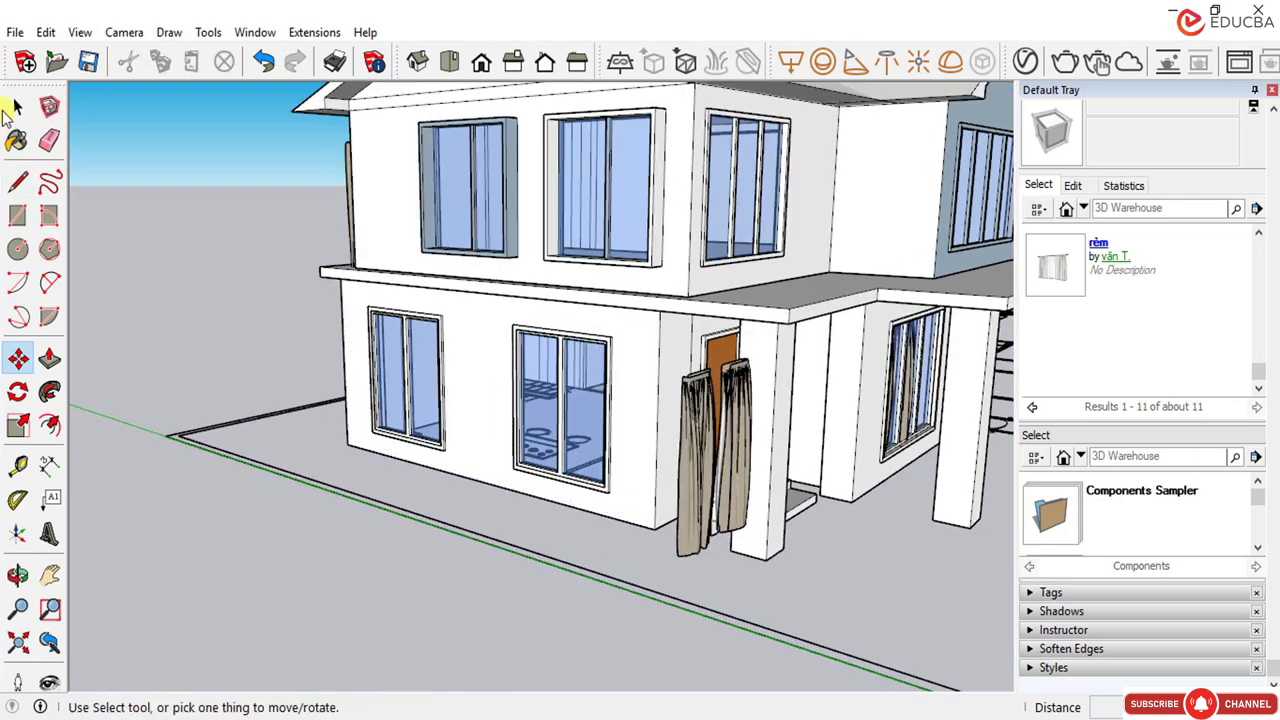
pyautogui.click(18, 106)
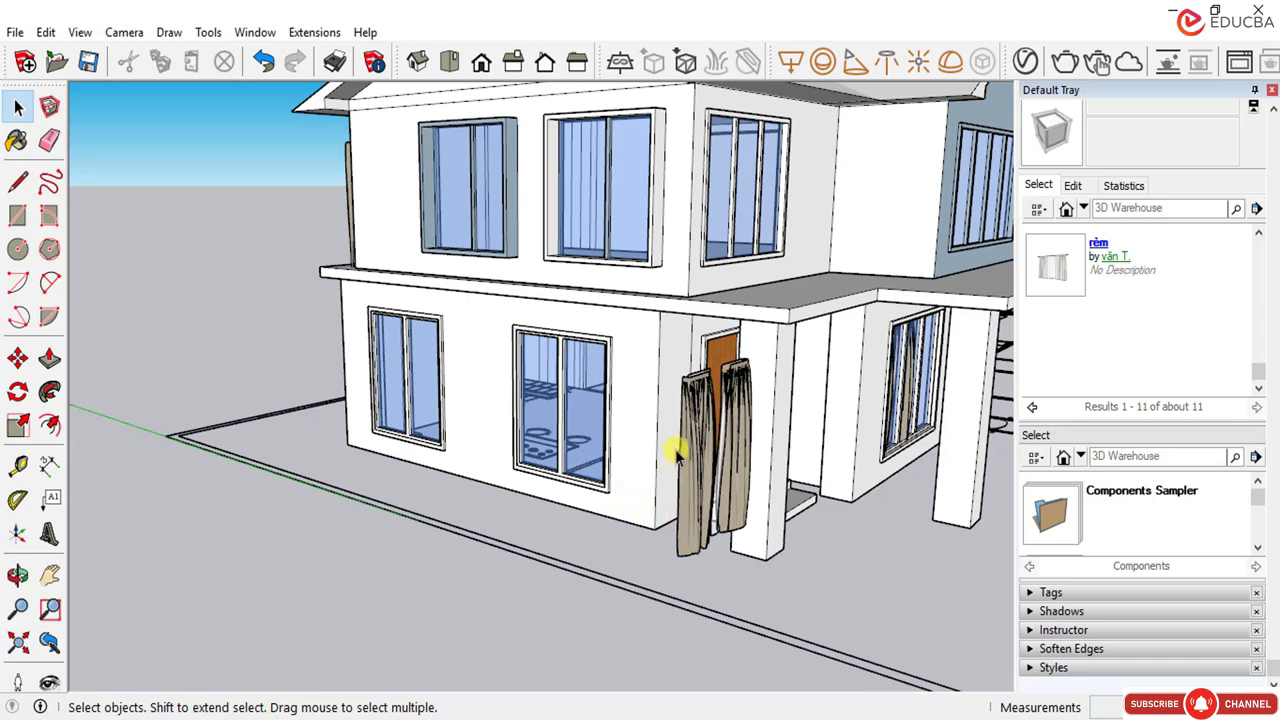
pyautogui.scroll(-2, 523, 386)
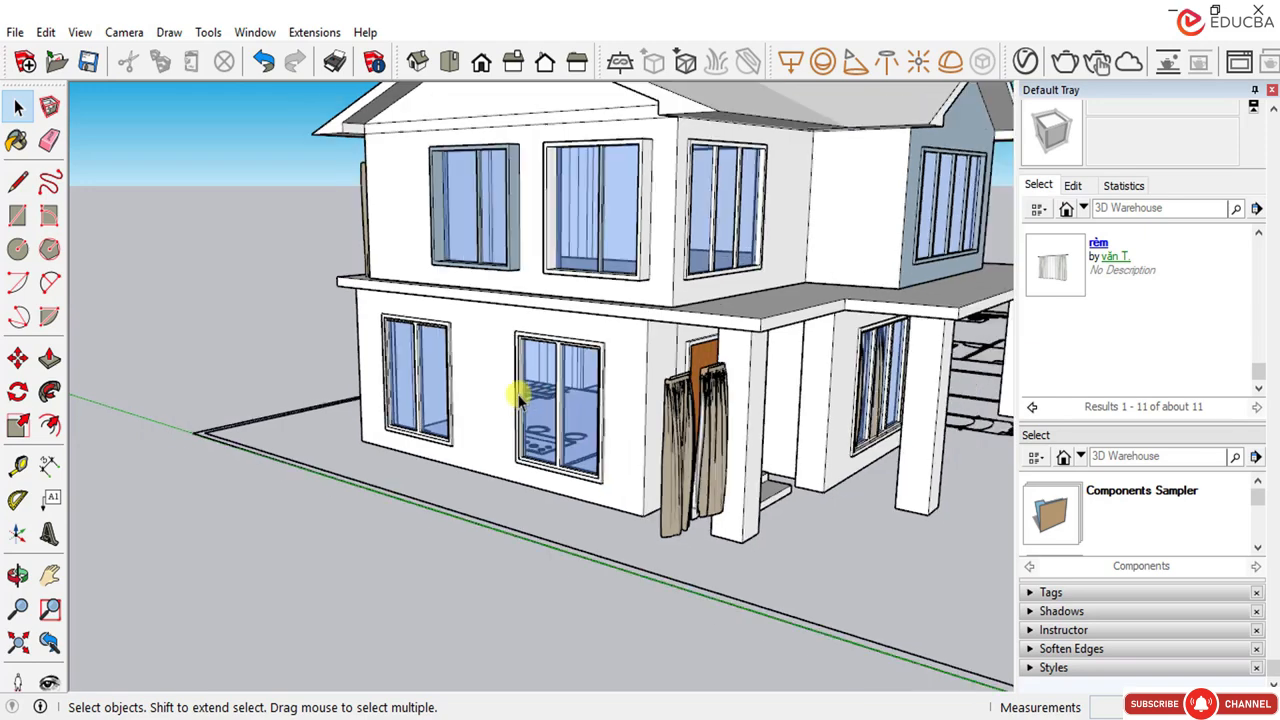
# Step: Examine the curtains behind the front and side windows on both floors, including a close-up of the upper-floor window
pyautogui.scroll(-3, 529, 366)
pyautogui.scroll(4, 445, 380)
pyautogui.scroll(2, 440, 393)
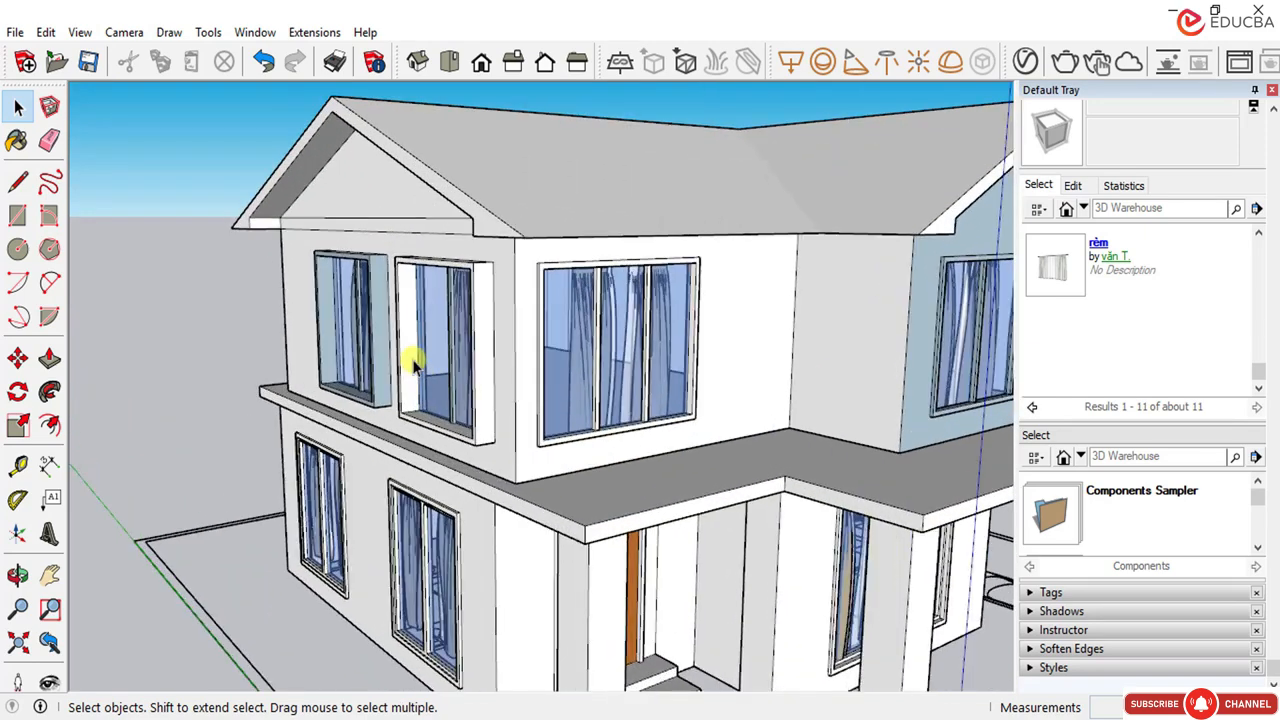
pyautogui.moveTo(414, 357)
pyautogui.mouseDown(button='middle')
pyautogui.moveTo(580, 491)
pyautogui.moveTo(437, 451)
pyautogui.moveTo(503, 453)
pyautogui.mouseUp(button='middle')
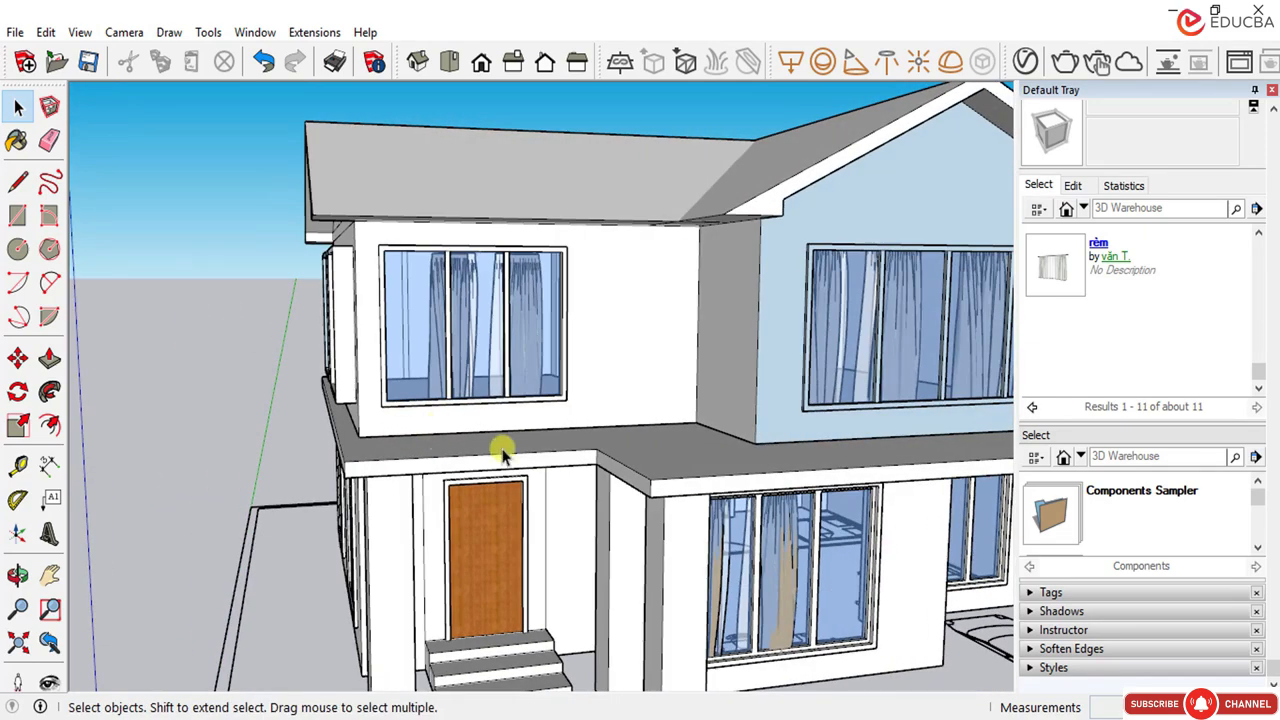
pyautogui.scroll(-3, 723, 429)
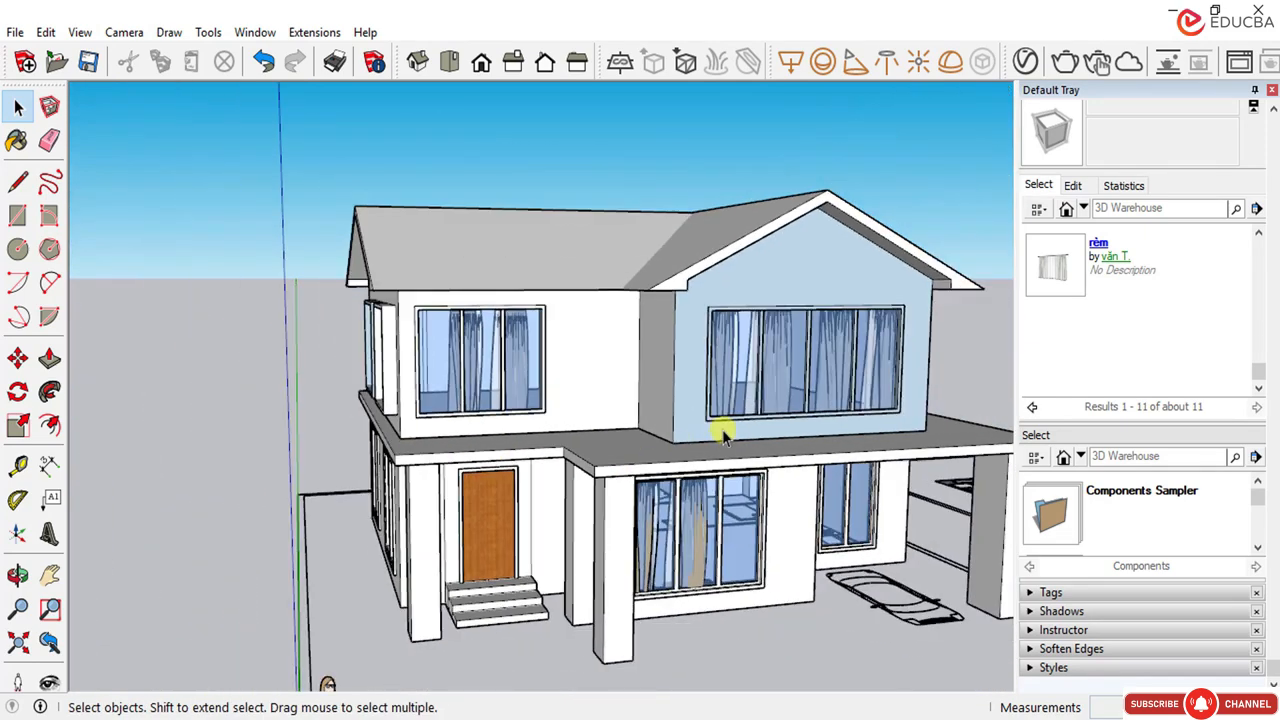
pyautogui.moveTo(723, 429)
pyautogui.mouseDown(button='middle')
pyautogui.moveTo(509, 429)
pyautogui.moveTo(729, 434)
pyautogui.moveTo(633, 428)
pyautogui.moveTo(537, 400)
pyautogui.moveTo(823, 431)
pyautogui.moveTo(613, 480)
pyautogui.mouseUp(button='middle')
pyautogui.scroll(2, 613, 480)
pyautogui.scroll(-2, 352, 460)
pyautogui.moveTo(352, 460)
pyautogui.mouseDown(button='middle')
pyautogui.moveTo(557, 471)
pyautogui.moveTo(514, 386)
pyautogui.mouseUp(button='middle')
pyautogui.scroll(3, 505, 383)
pyautogui.scroll(5, 651, 374)
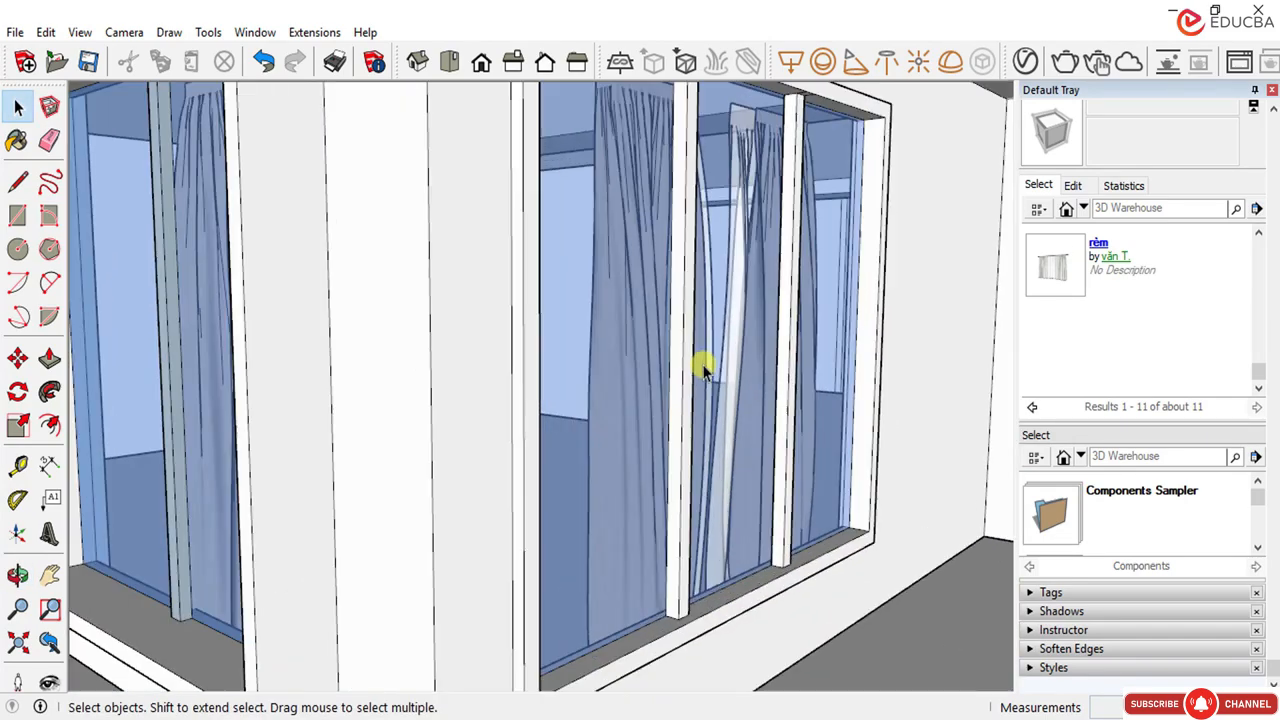
# Step: Examine the curtained windows up close, then the whole house from its front corner
pyautogui.moveTo(697, 366)
pyautogui.mouseDown(button='middle')
pyautogui.moveTo(517, 437)
pyautogui.moveTo(317, 449)
pyautogui.moveTo(957, 334)
pyautogui.mouseUp(button='middle')
pyautogui.scroll(3, 614, 336)
pyautogui.scroll(-5, 614, 336)
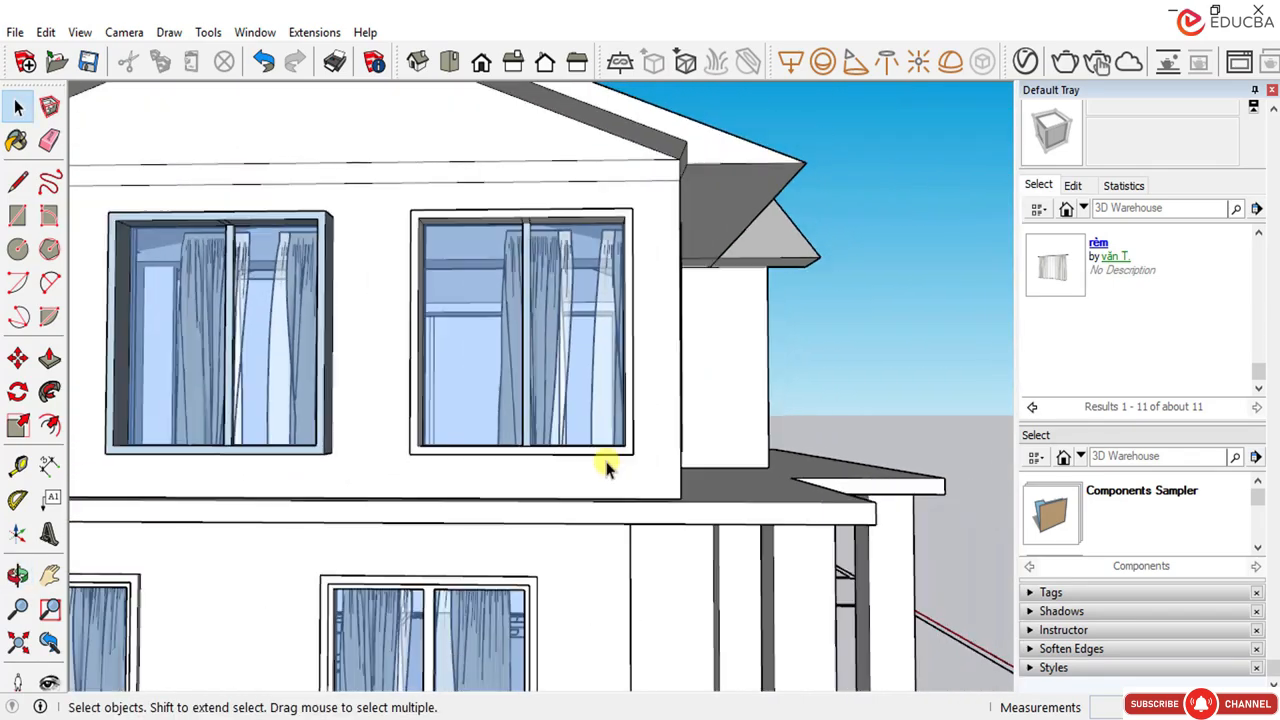
pyautogui.moveTo(606, 466)
pyautogui.mouseDown(button='middle')
pyautogui.moveTo(585, 317)
pyautogui.moveTo(523, 363)
pyautogui.moveTo(186, 480)
pyautogui.moveTo(686, 374)
pyautogui.moveTo(400, 403)
pyautogui.moveTo(614, 406)
pyautogui.moveTo(517, 316)
pyautogui.mouseUp(button='middle')
pyautogui.scroll(-6, 466, 294)
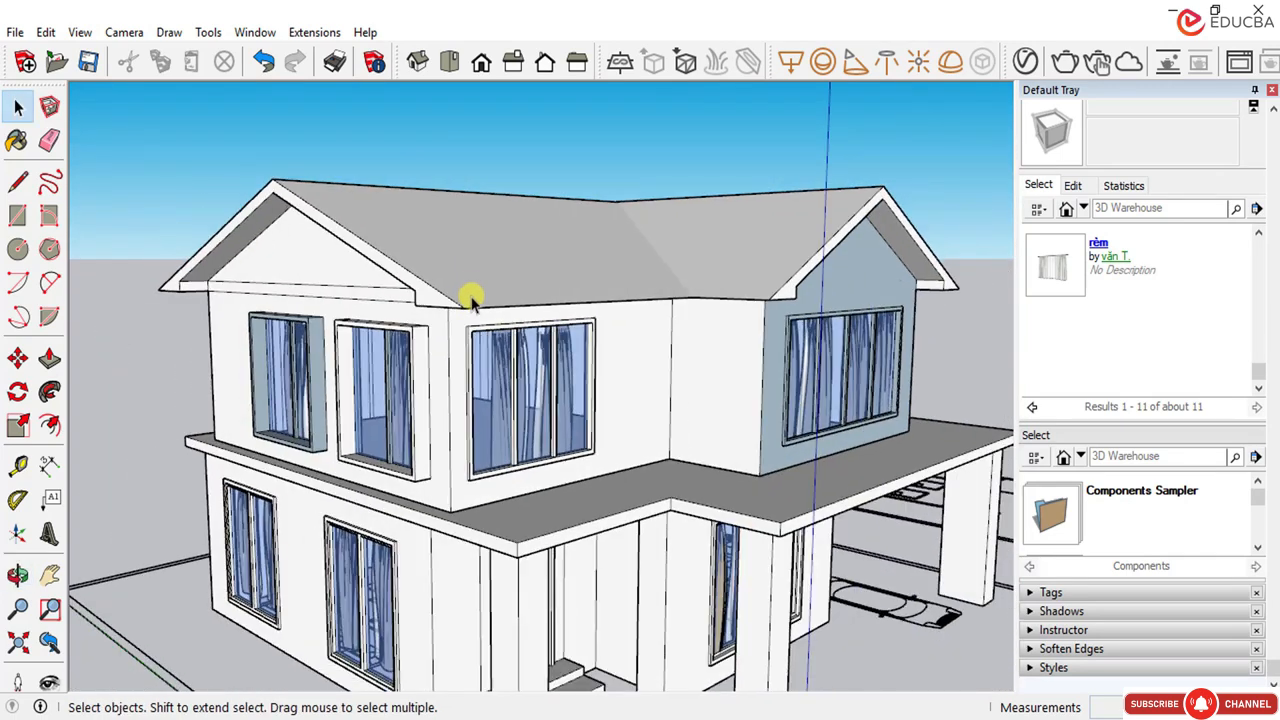
pyautogui.moveTo(457, 409)
pyautogui.mouseDown(button='middle')
pyautogui.moveTo(418, 392)
pyautogui.moveTo(481, 438)
pyautogui.mouseUp(button='middle')
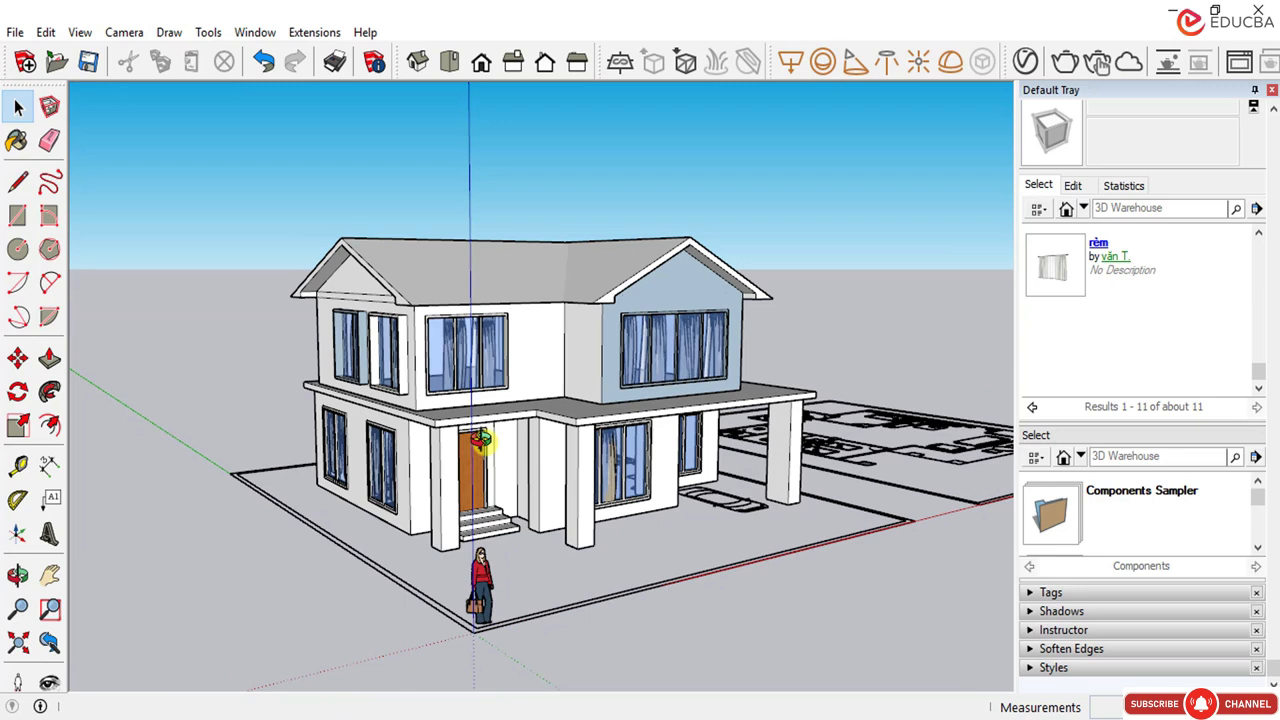
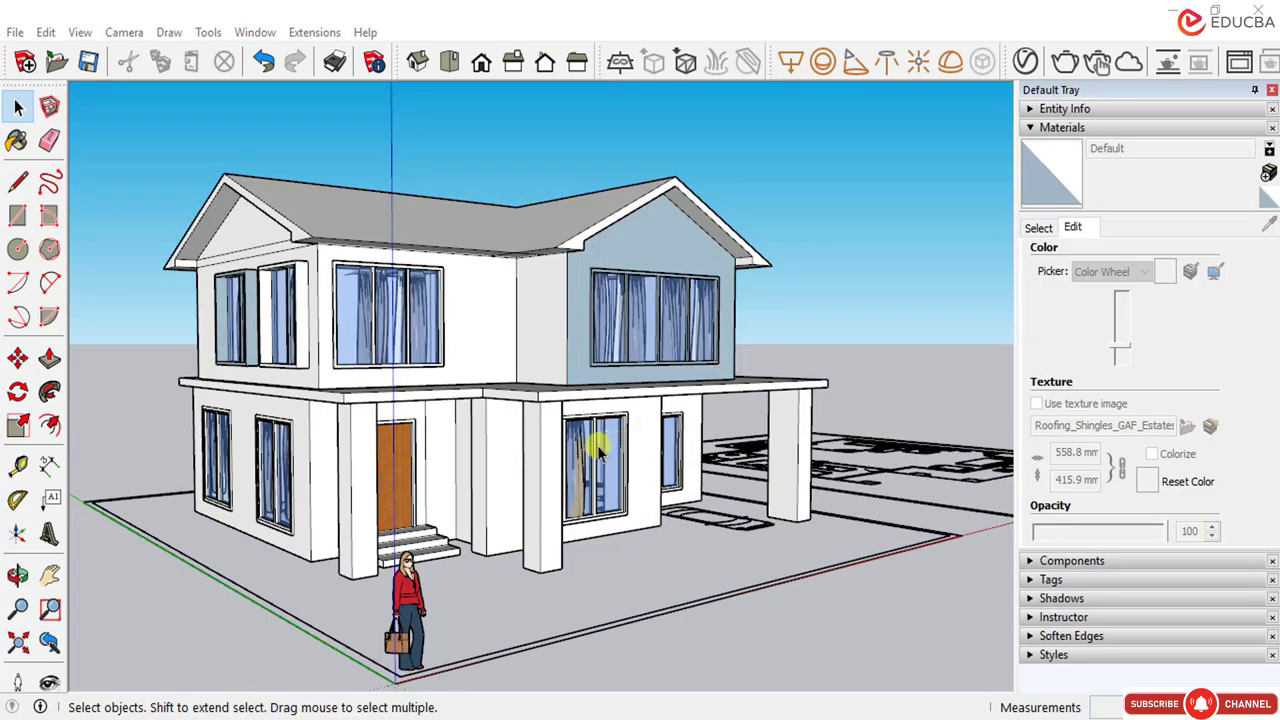
pyautogui.moveTo(594, 443)
pyautogui.mouseDown(button='middle')
pyautogui.moveTo(517, 451)
pyautogui.moveTo(463, 477)
pyautogui.moveTo(600, 451)
pyautogui.mouseUp(button='middle')
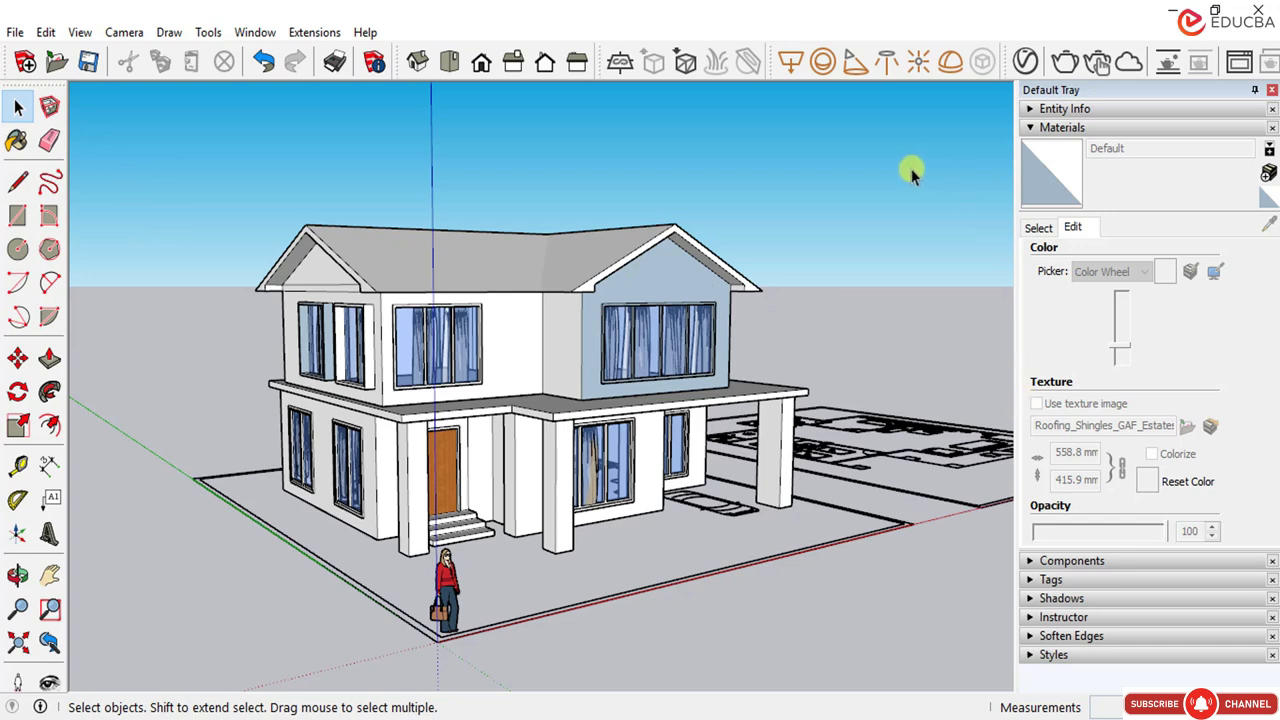
# Step: Bring up the Colors material collection for painting the house walls
pyautogui.click(1042, 128)
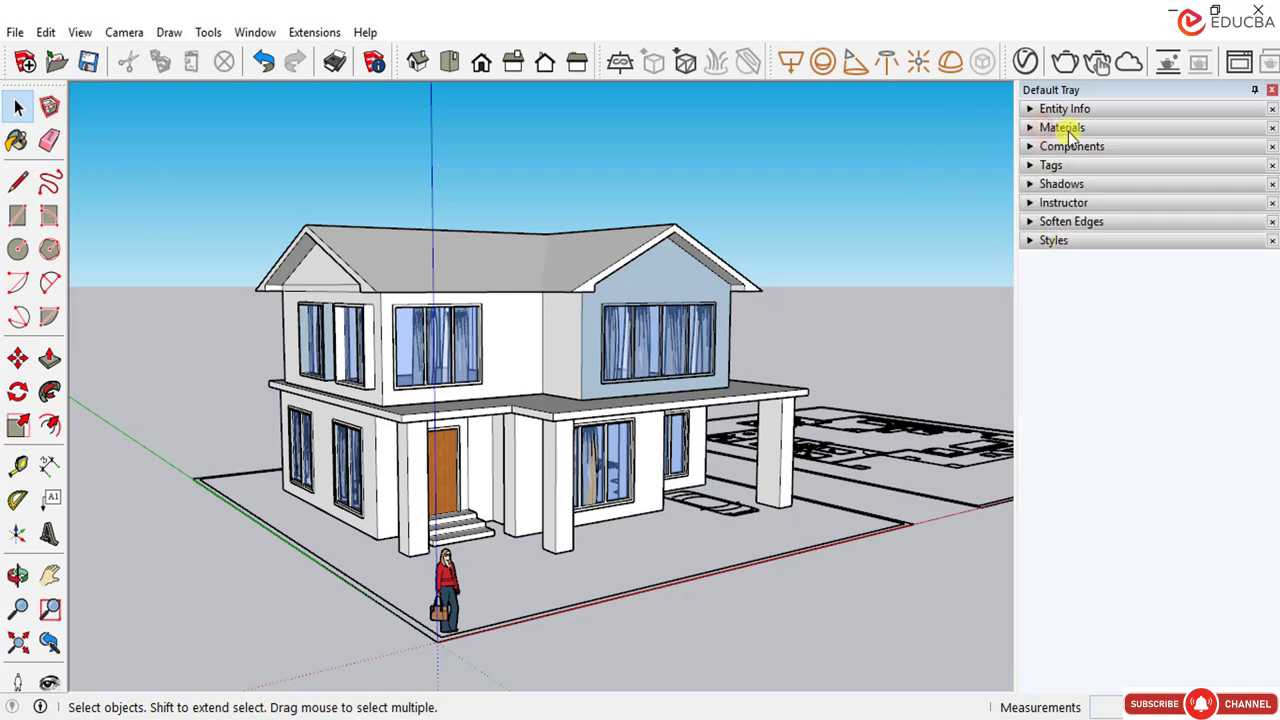
pyautogui.click(1063, 128)
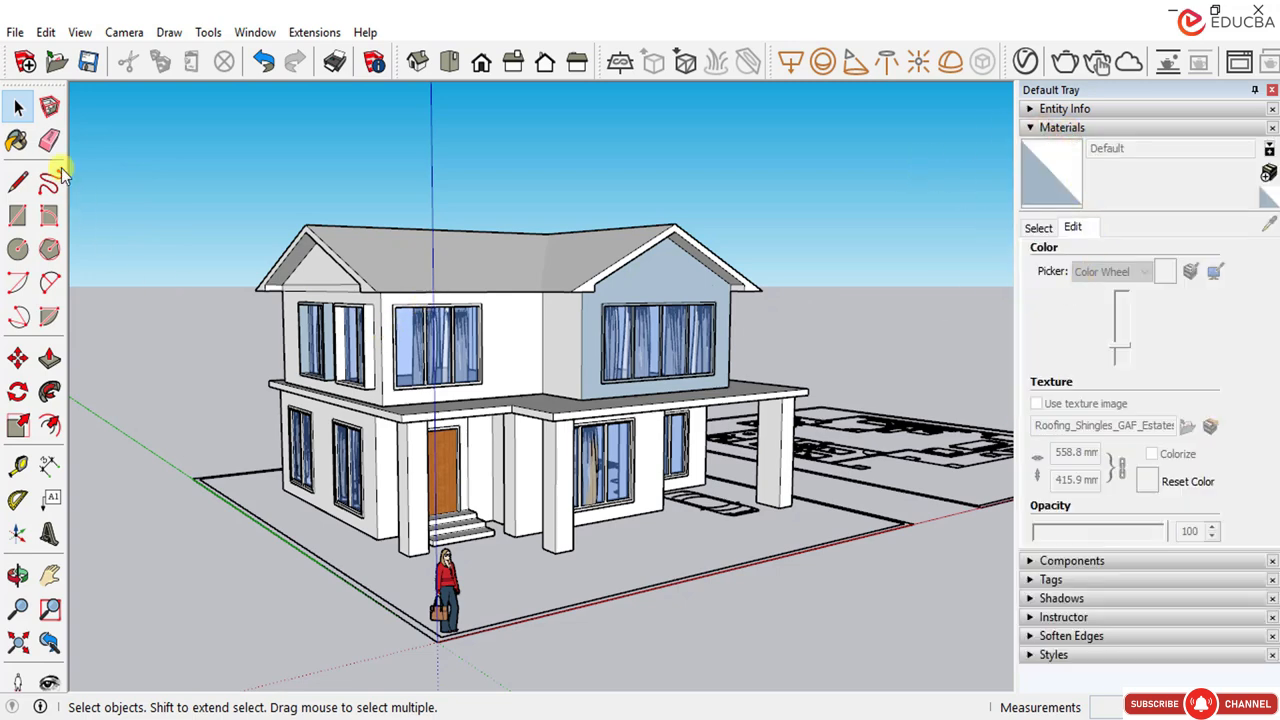
pyautogui.click(1065, 176)
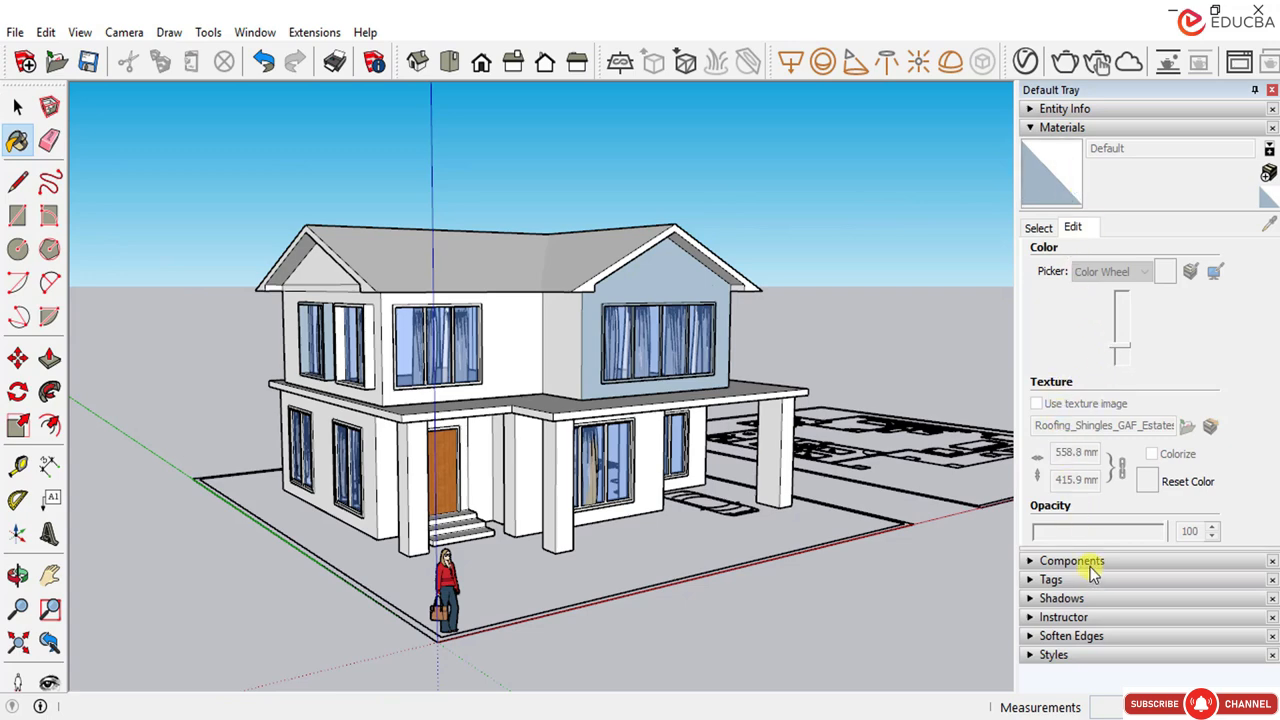
pyautogui.click(1062, 128)
pyautogui.click(1062, 128)
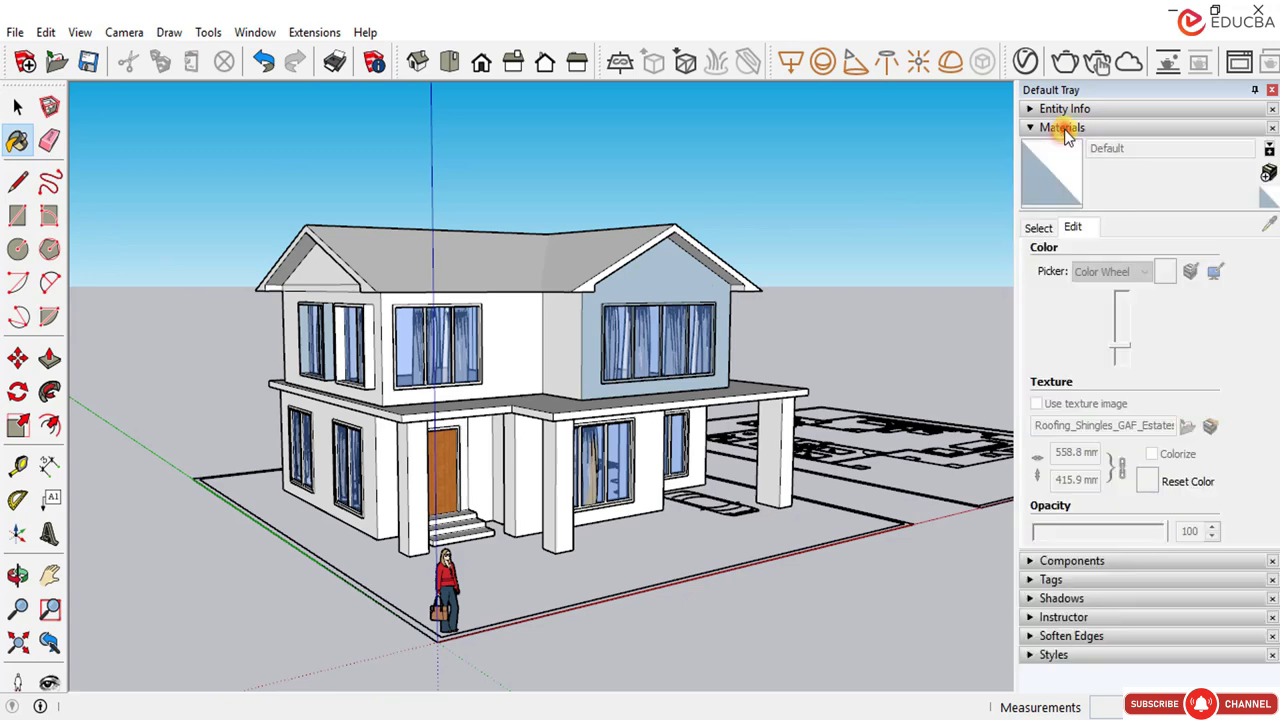
pyautogui.click(1039, 228)
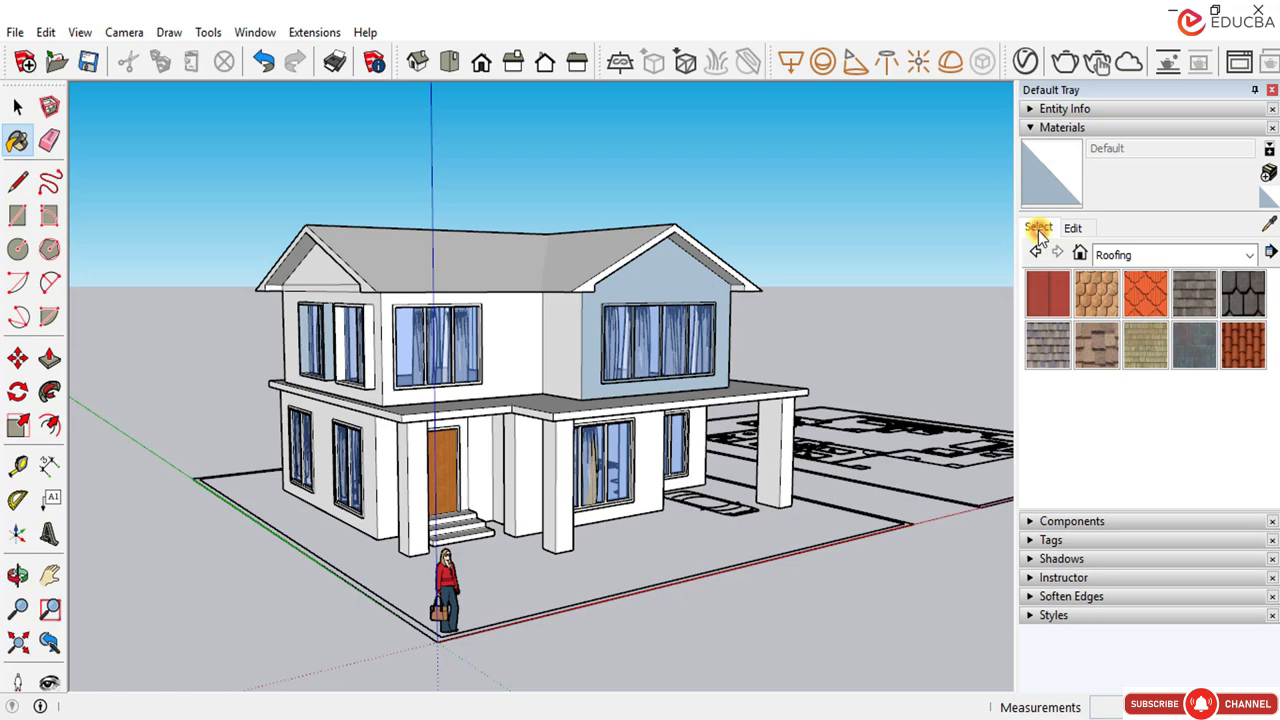
pyautogui.click(1125, 255)
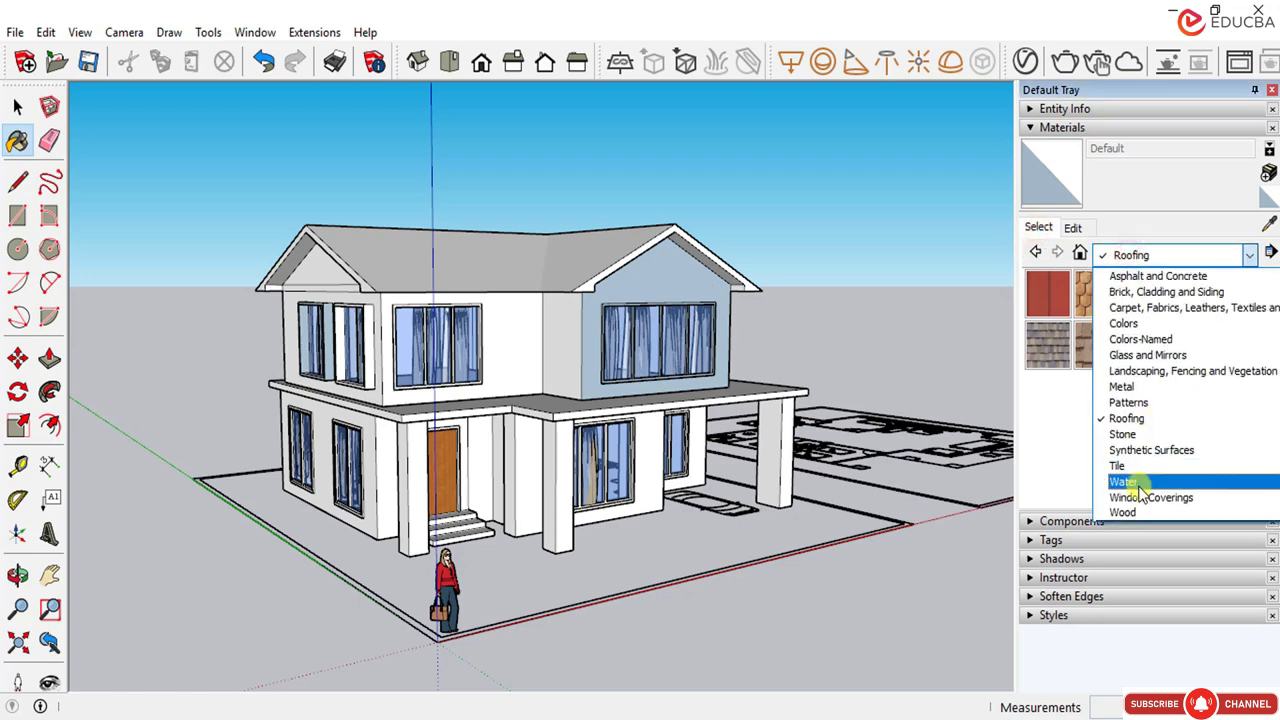
pyautogui.click(1136, 325)
# Step: Look through the color swatches and choose the grey Color M04 as the paint material
pyautogui.scroll(-8, 1114, 374)
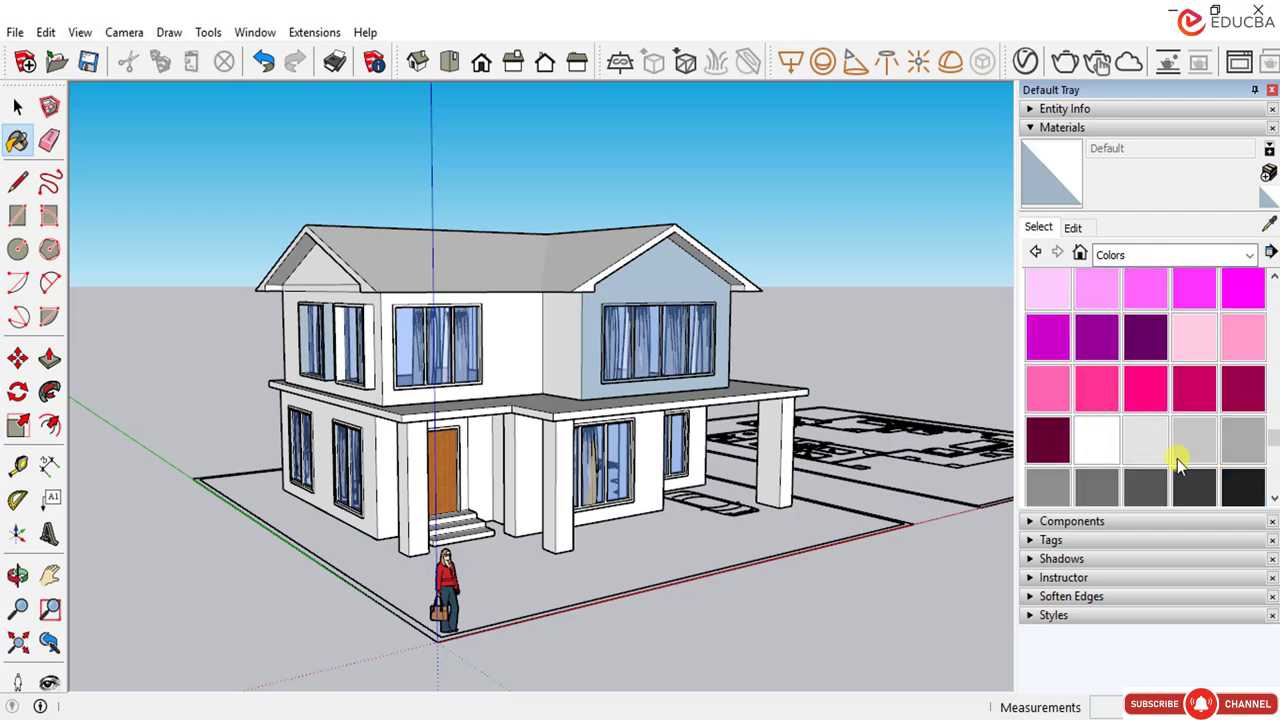
pyautogui.scroll(-3, 1170, 440)
pyautogui.scroll(2, 1170, 440)
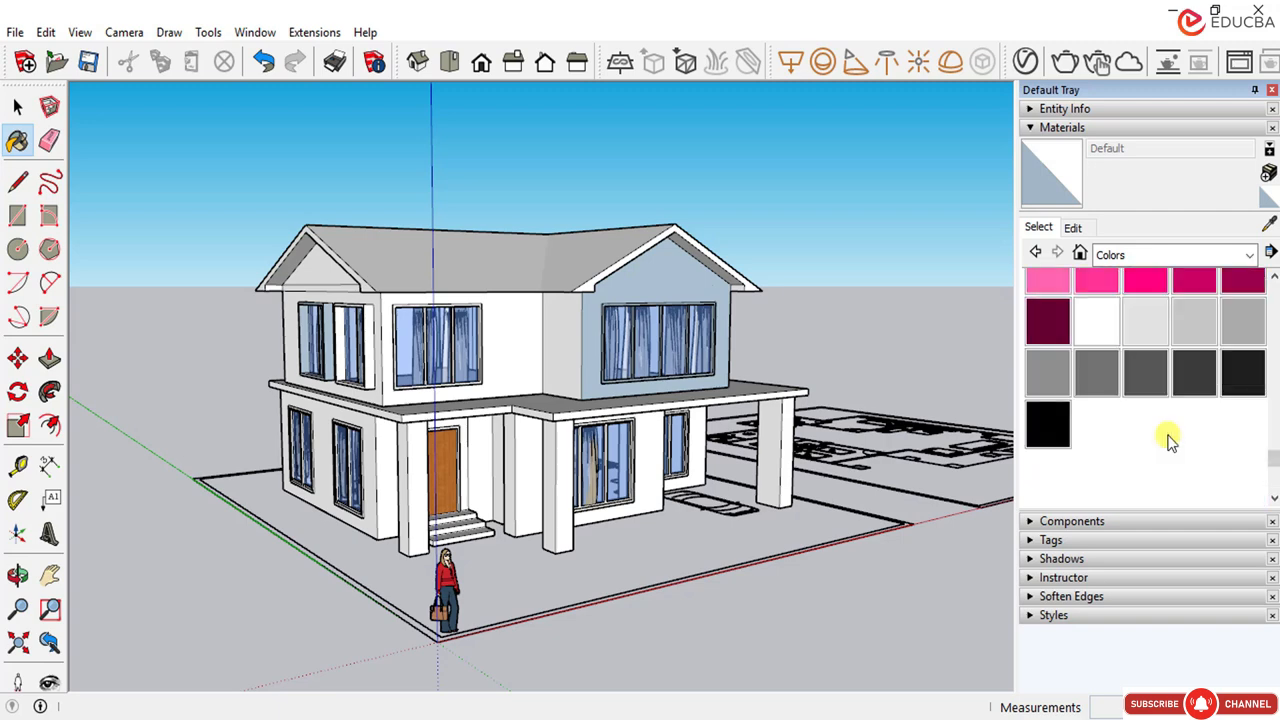
pyautogui.scroll(3, 1157, 421)
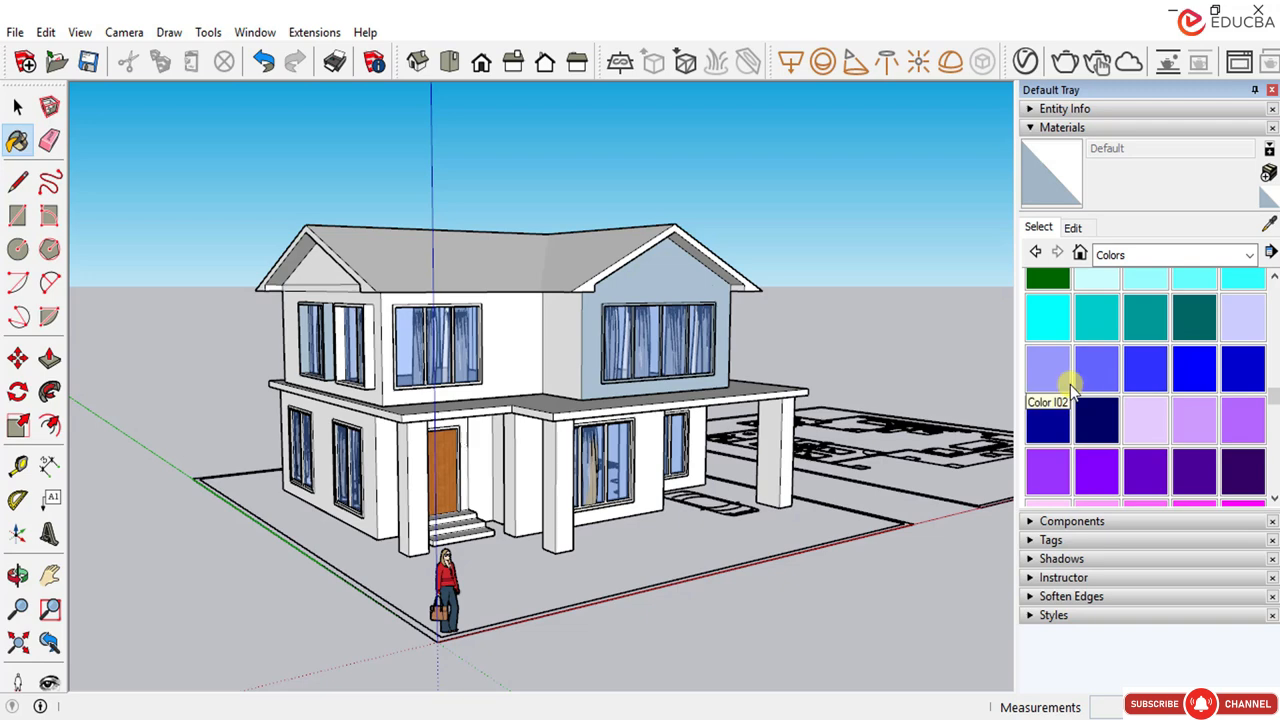
pyautogui.scroll(-4, 1140, 425)
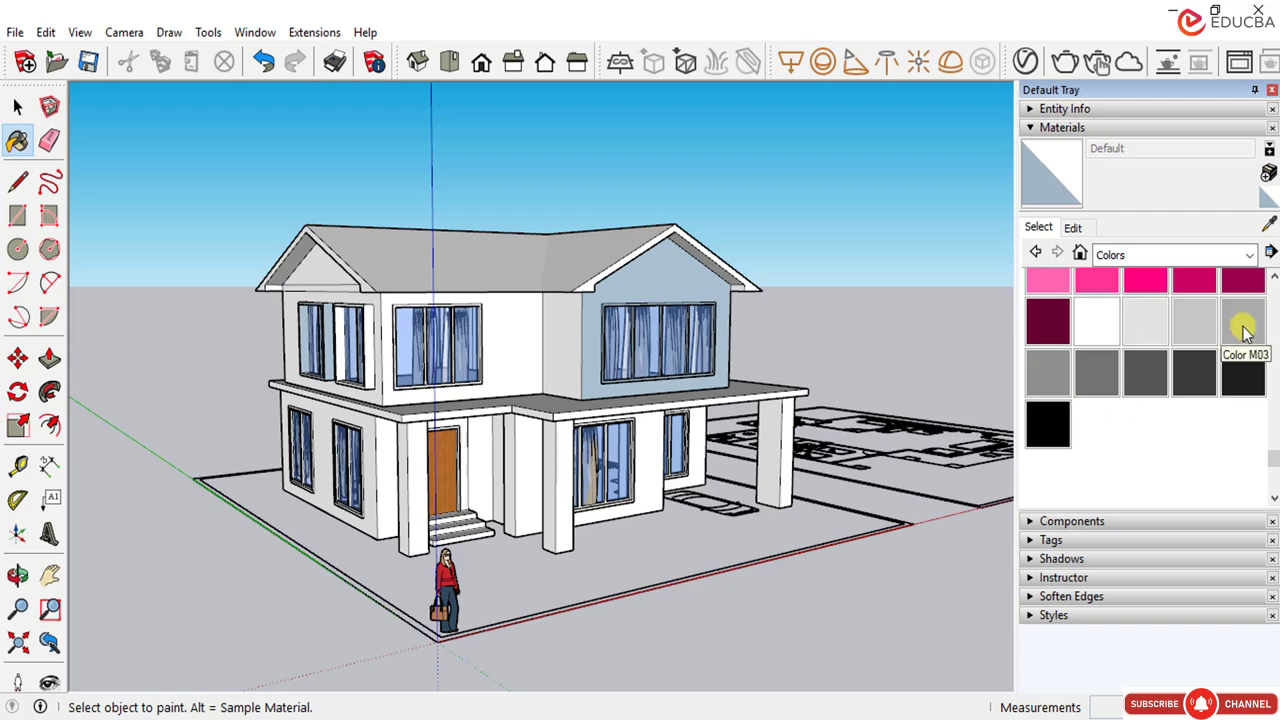
pyautogui.click(1045, 385)
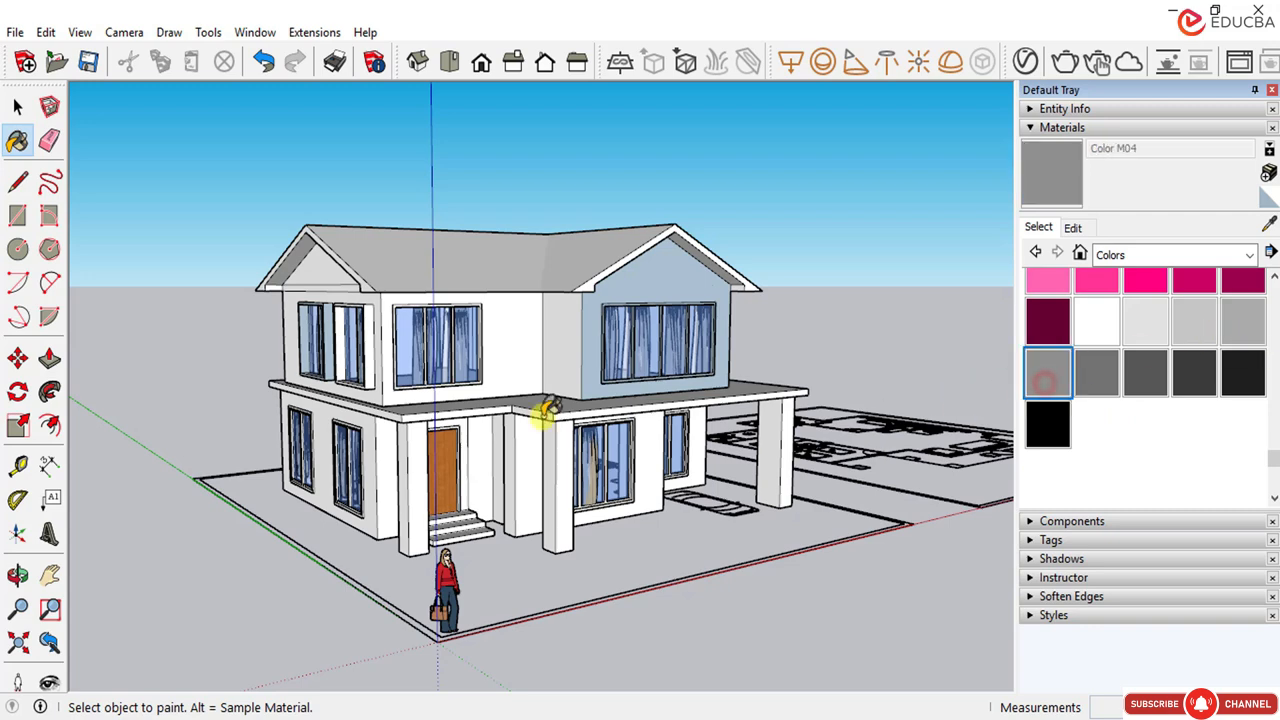
# Step: Paint the upper-floor front walls, the recessed return wall and the front gable with Color M04
pyautogui.scroll(1, 655, 272)
pyautogui.click(663, 276)
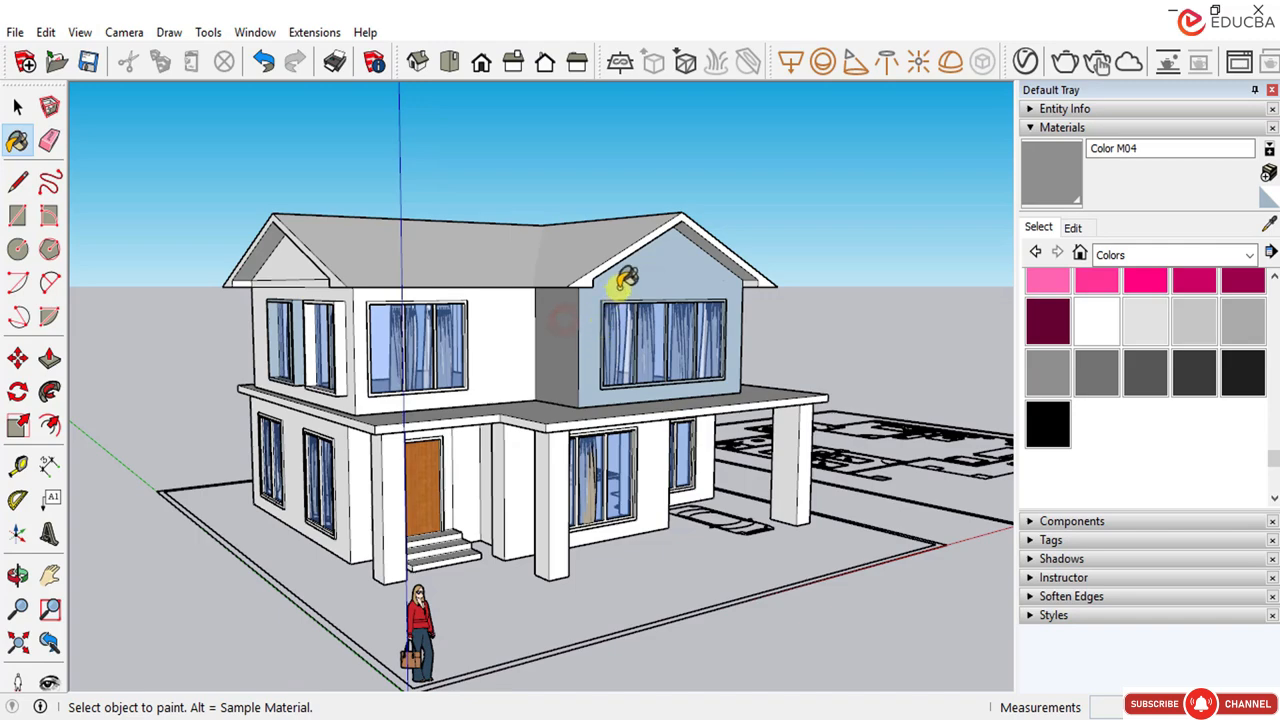
pyautogui.scroll(1, 623, 280)
pyautogui.click(628, 274)
pyautogui.click(658, 260)
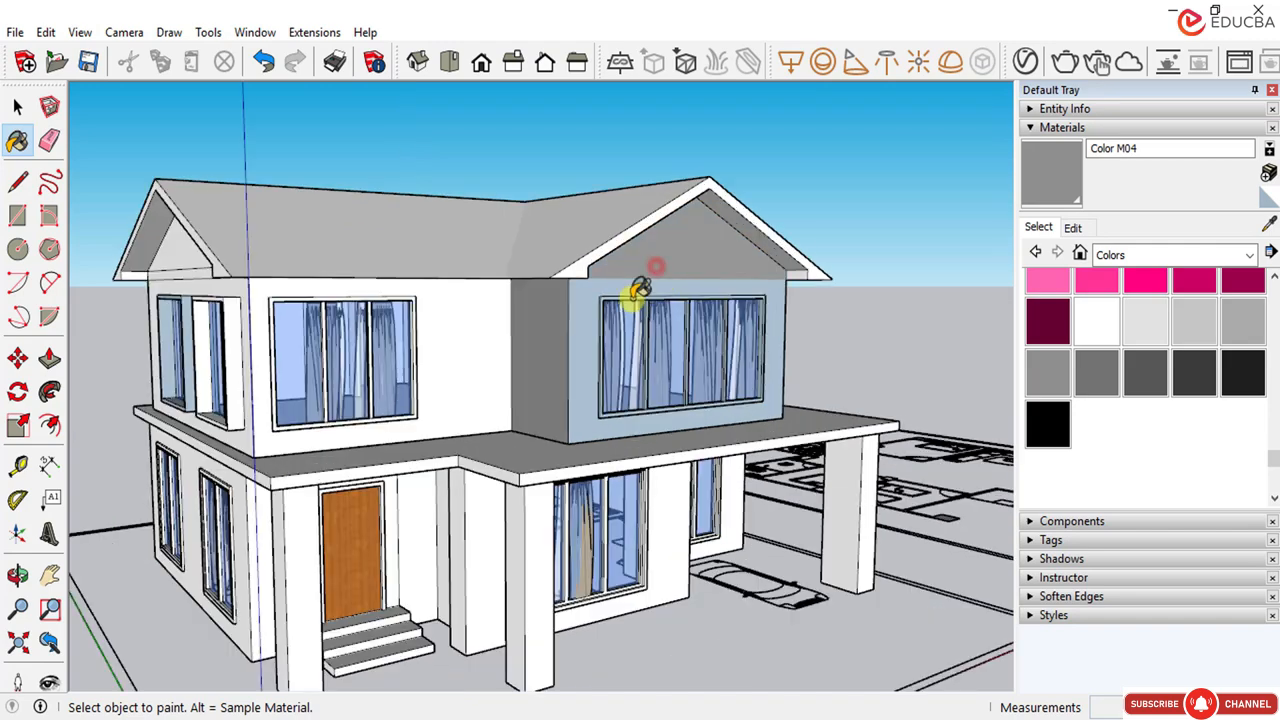
pyautogui.scroll(2, 645, 285)
pyautogui.click(652, 291)
pyautogui.scroll(-3, 664, 325)
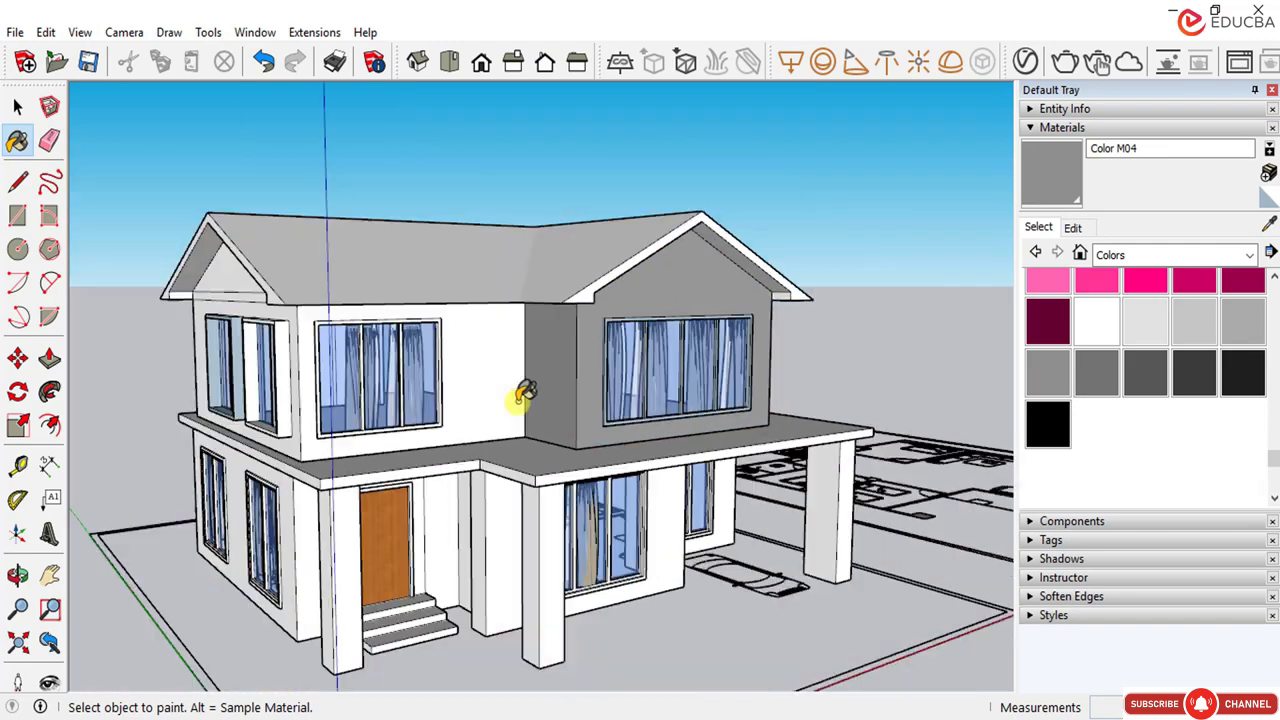
pyautogui.click(450, 405)
# Step: Try to delete the upper horizontal edge across the side gable wall
pyautogui.moveTo(437, 406)
pyautogui.mouseDown(button='middle')
pyautogui.moveTo(414, 420)
pyautogui.moveTo(215, 300)
pyautogui.mouseUp(button='middle')
pyautogui.scroll(2, 215, 300)
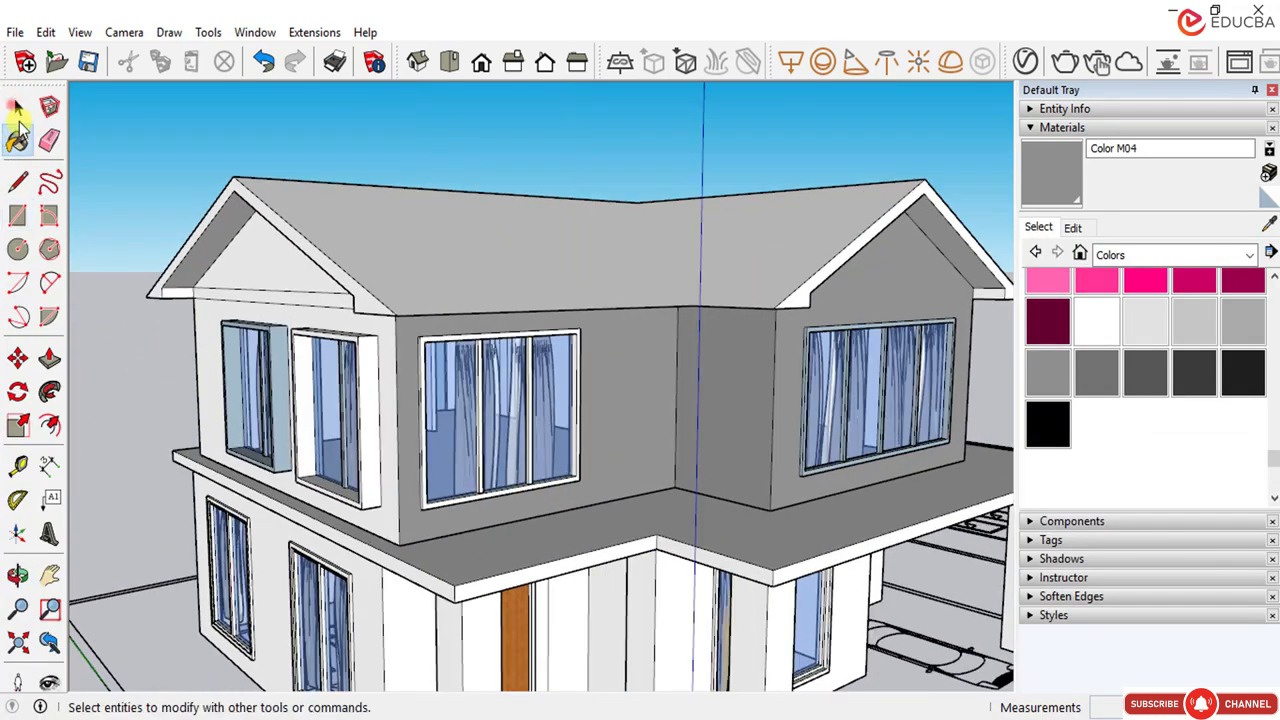
pyautogui.click(17, 106)
pyautogui.click(244, 291)
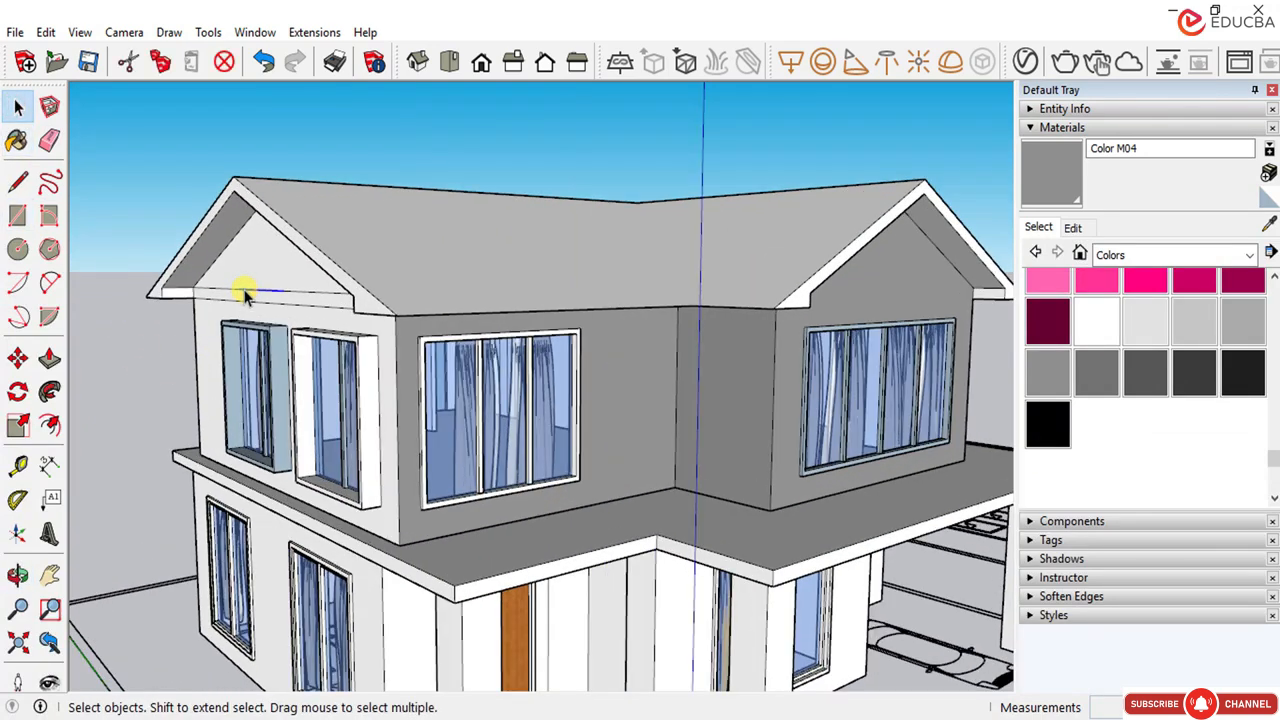
pyautogui.press('Delete')
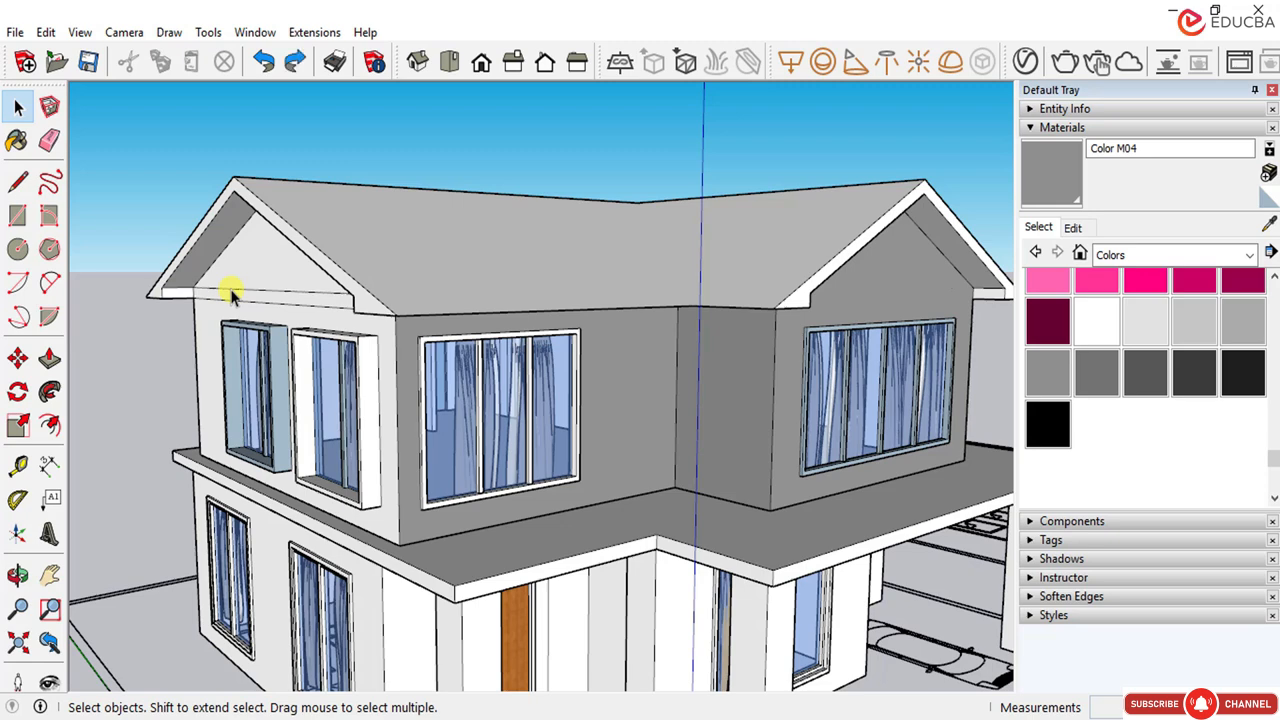
# Step: Hide the upper horizontal edge running across the side gable wall above the projecting windows
pyautogui.scroll(-2, 230, 290)
pyautogui.scroll(2, 228, 289)
pyautogui.click(226, 289)
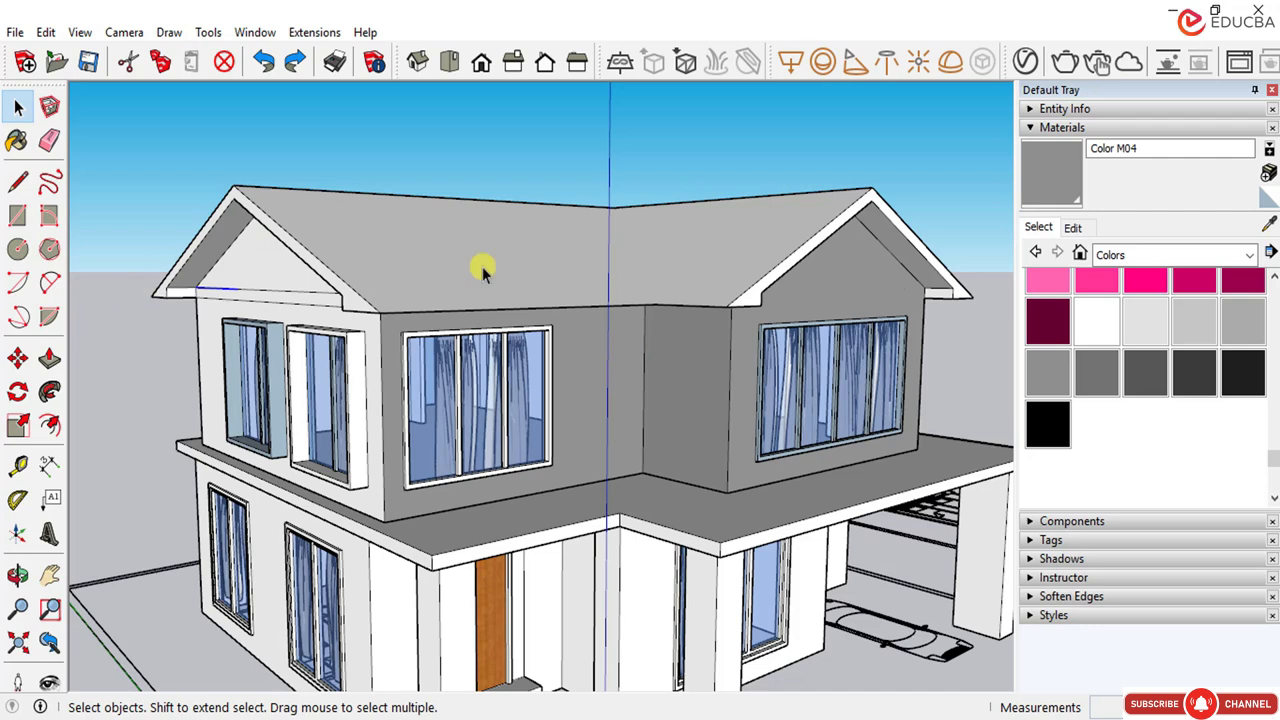
pyautogui.scroll(-2, 703, 318)
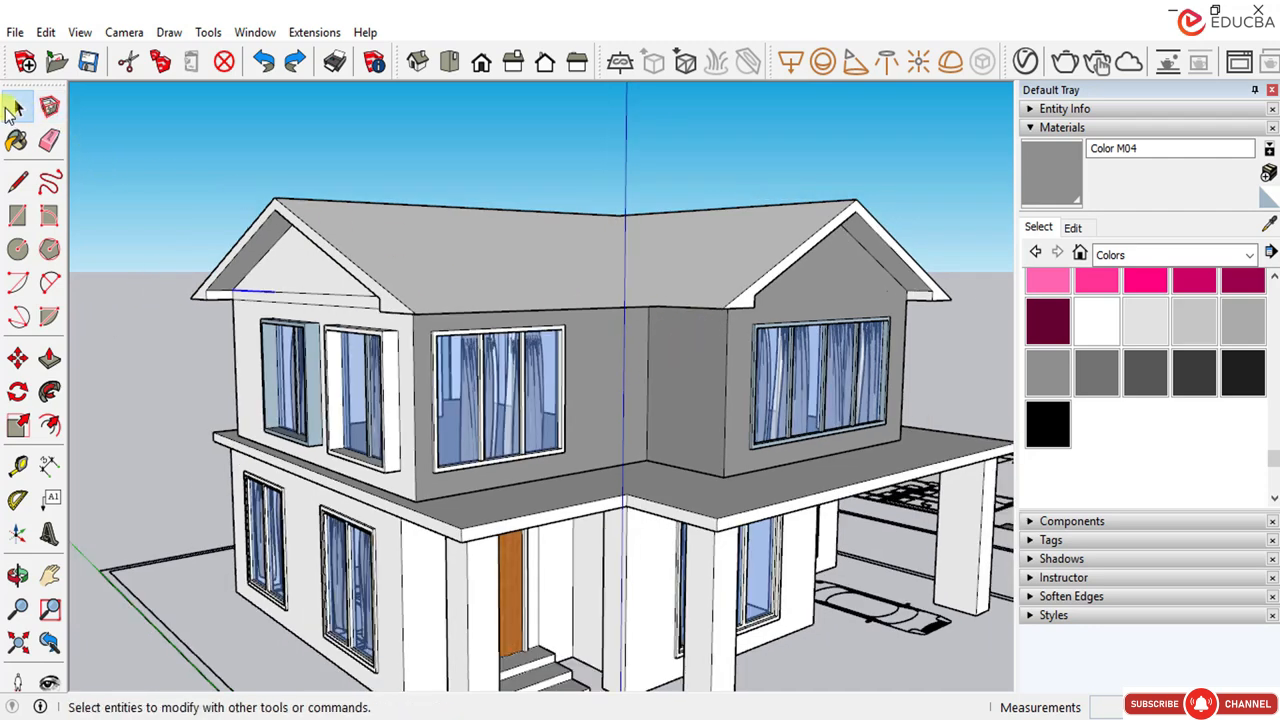
pyautogui.click(17, 106)
pyautogui.click(1046, 374)
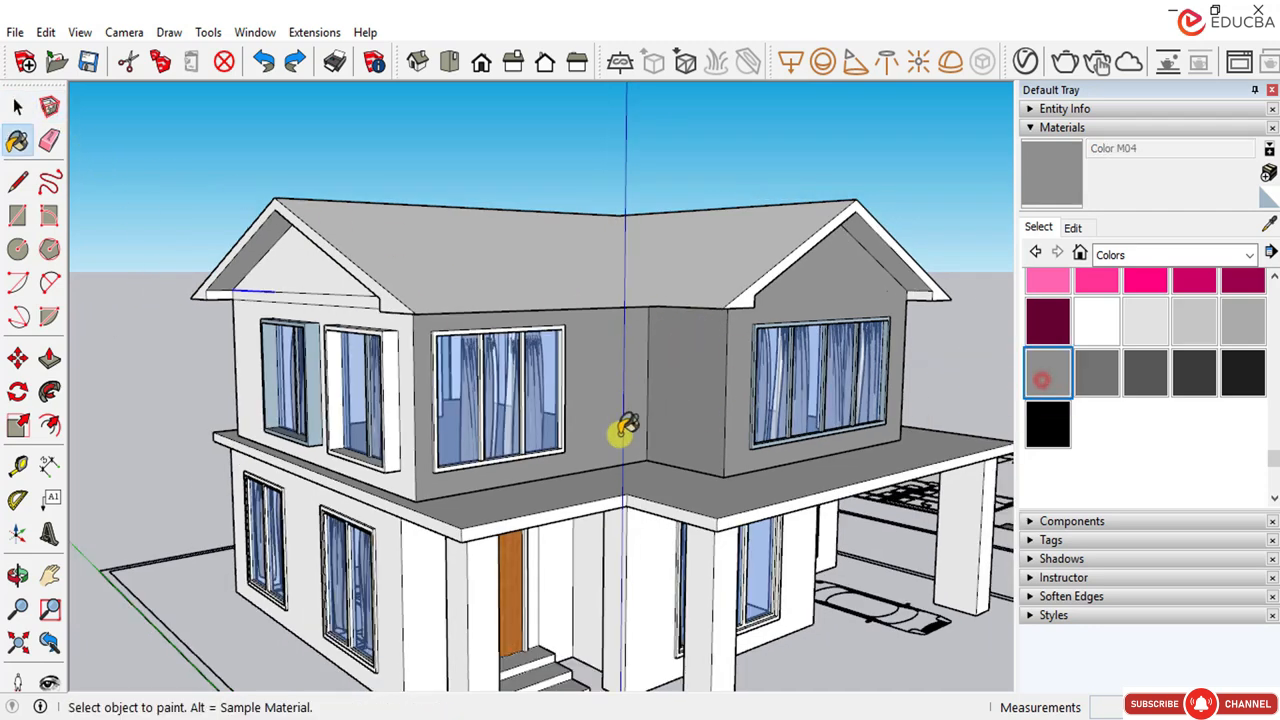
pyautogui.click(17, 106)
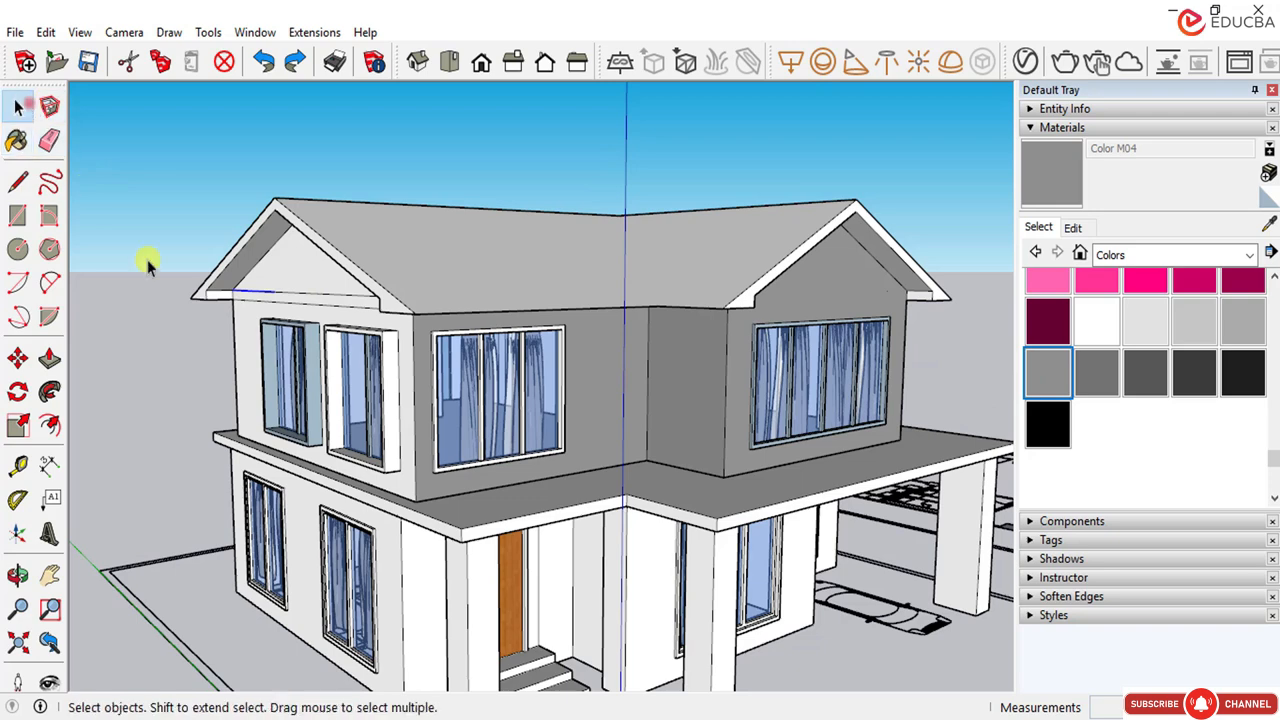
pyautogui.scroll(3, 307, 283)
pyautogui.scroll(2, 315, 294)
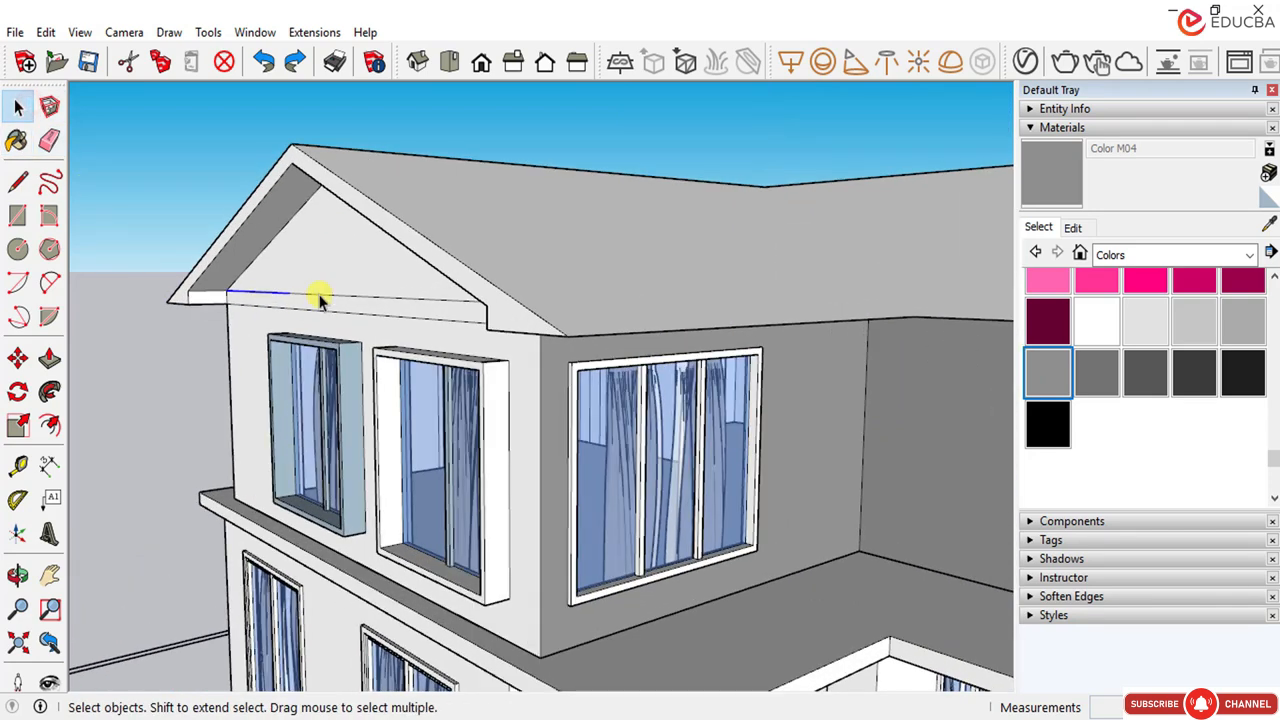
pyautogui.rightClick(385, 302)
pyautogui.click(430, 357)
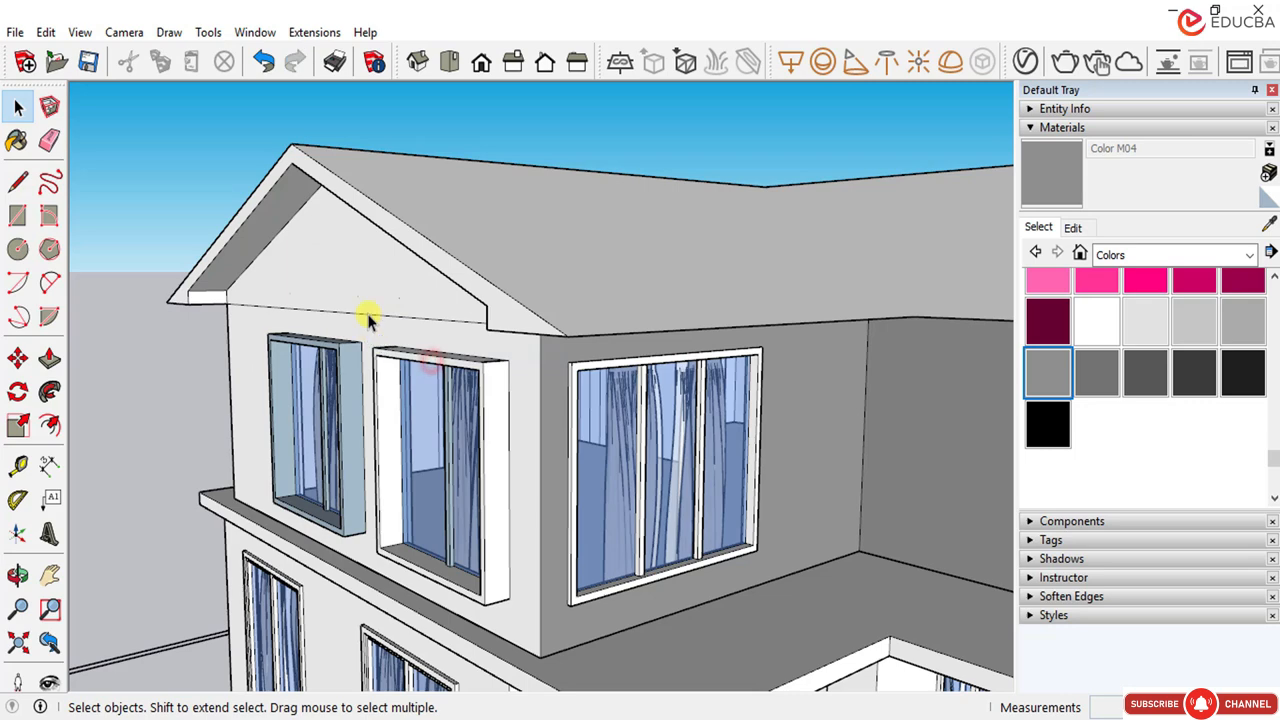
# Step: Hide all segments of the remaining horizontal edge between the side gable and the wall below
pyautogui.click(370, 316)
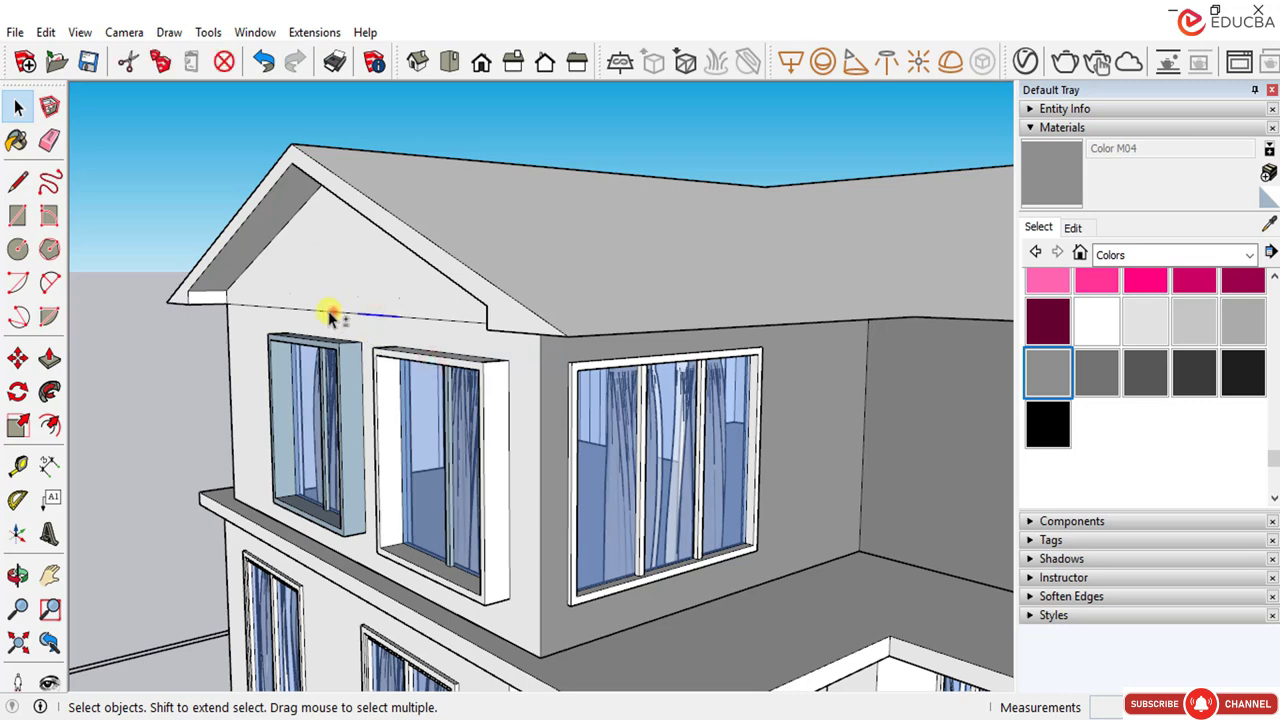
pyautogui.keyDown('shift'); pyautogui.click(255, 311); pyautogui.keyUp('shift')
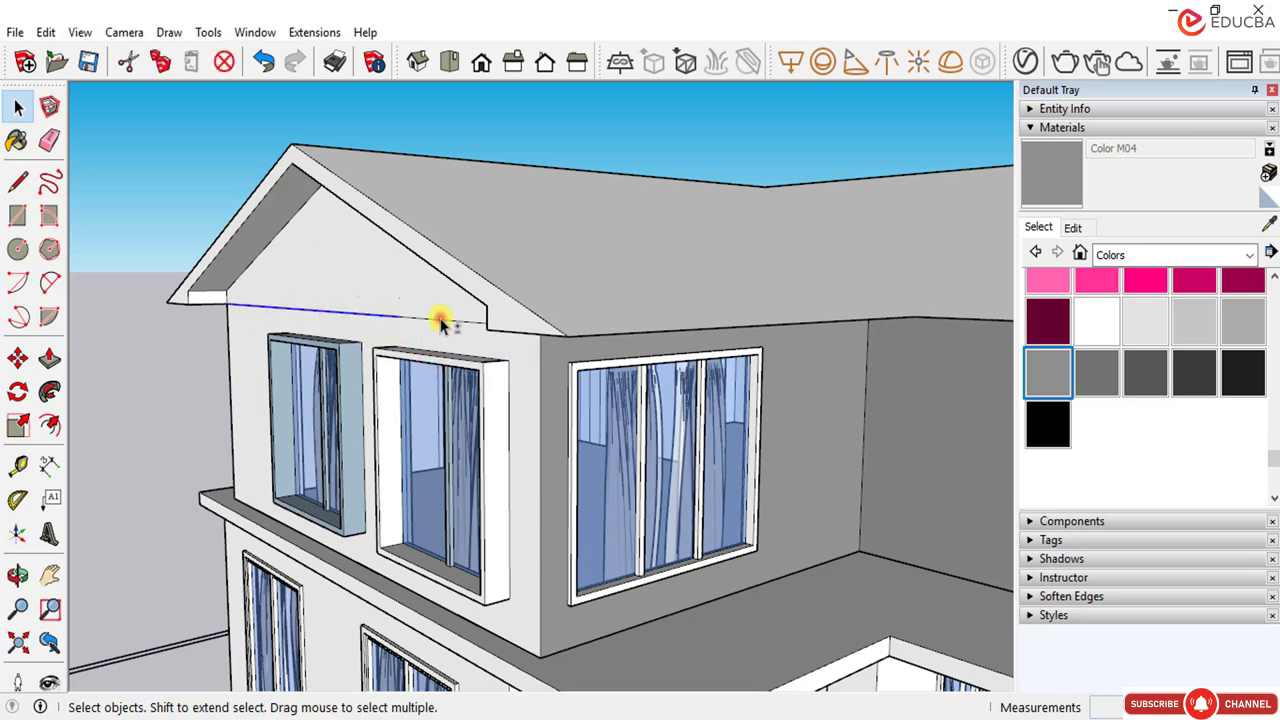
pyautogui.rightClick(420, 325)
pyautogui.click(457, 366)
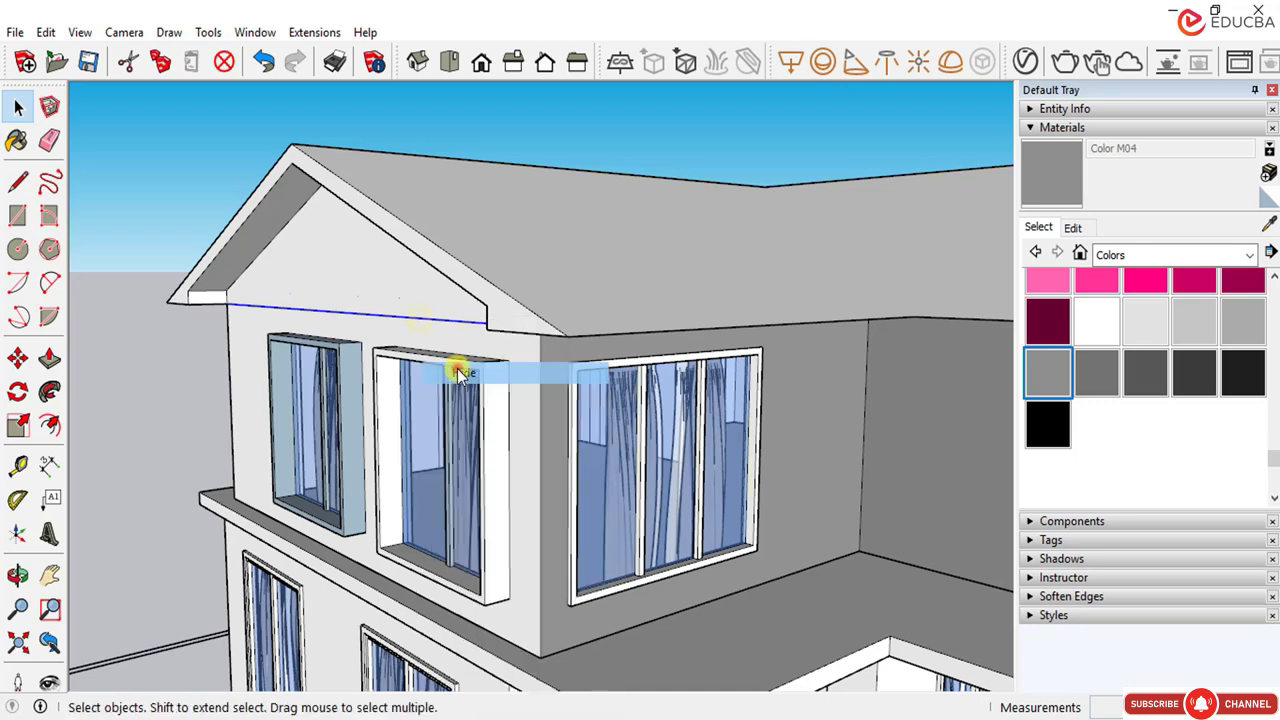
# Step: Paint the side gable and the upper-floor side wall around the projecting windows with Color M04
pyautogui.moveTo(457, 366); pyautogui.dragTo(700, 429, button='middle')
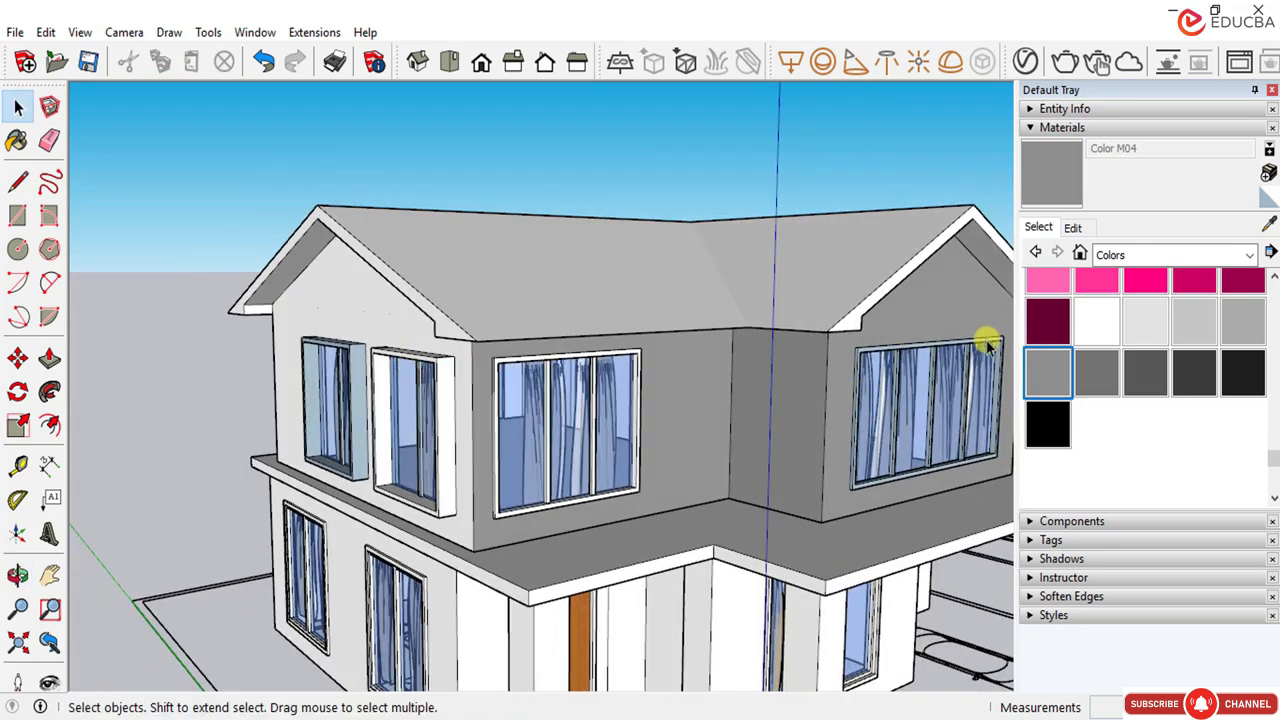
pyautogui.click(1046, 372)
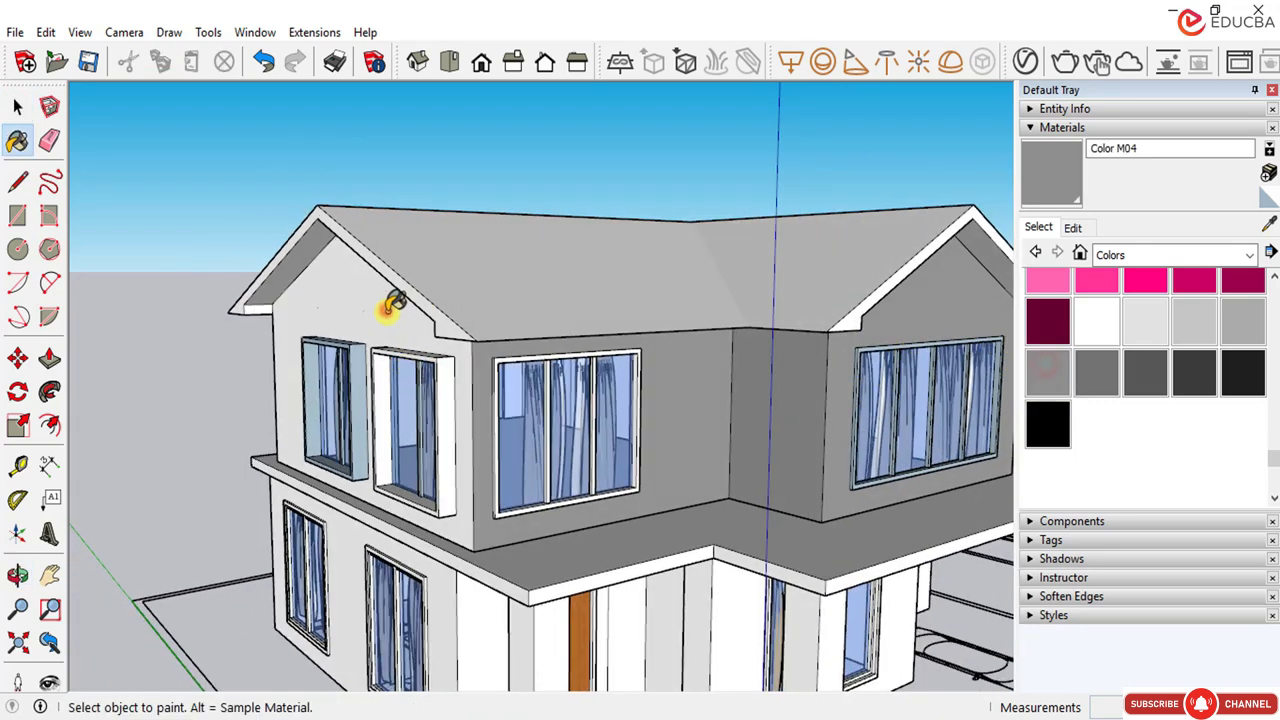
pyautogui.click(396, 313)
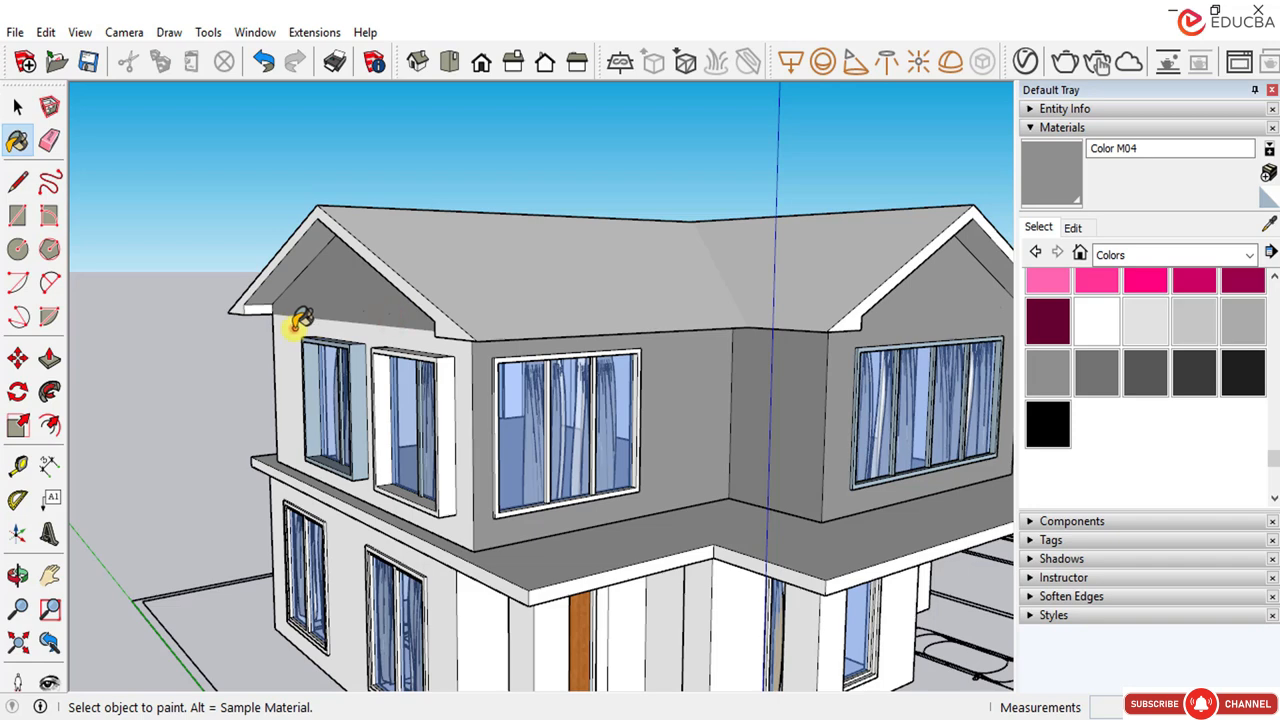
pyautogui.click(294, 326)
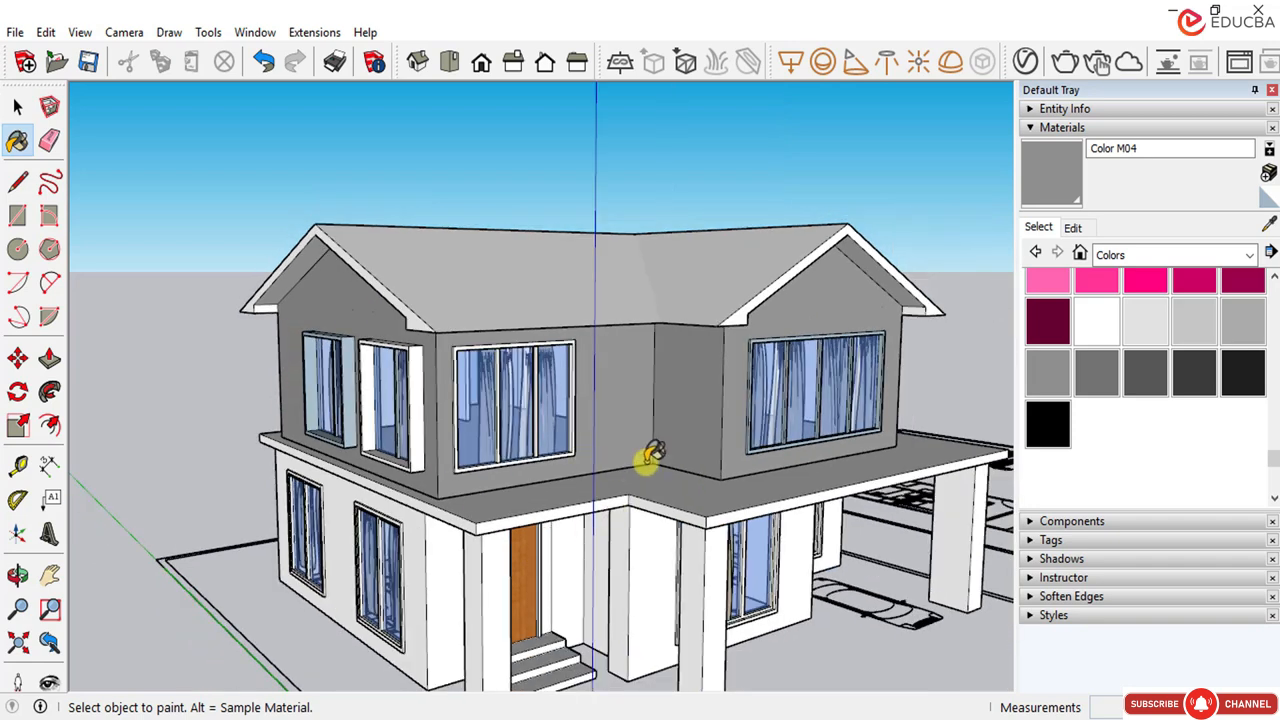
# Step: Paint the front ground-floor walls, the visible carport pillar faces and the set-back upper wall with Color M04
pyautogui.scroll(-2, 520, 410)
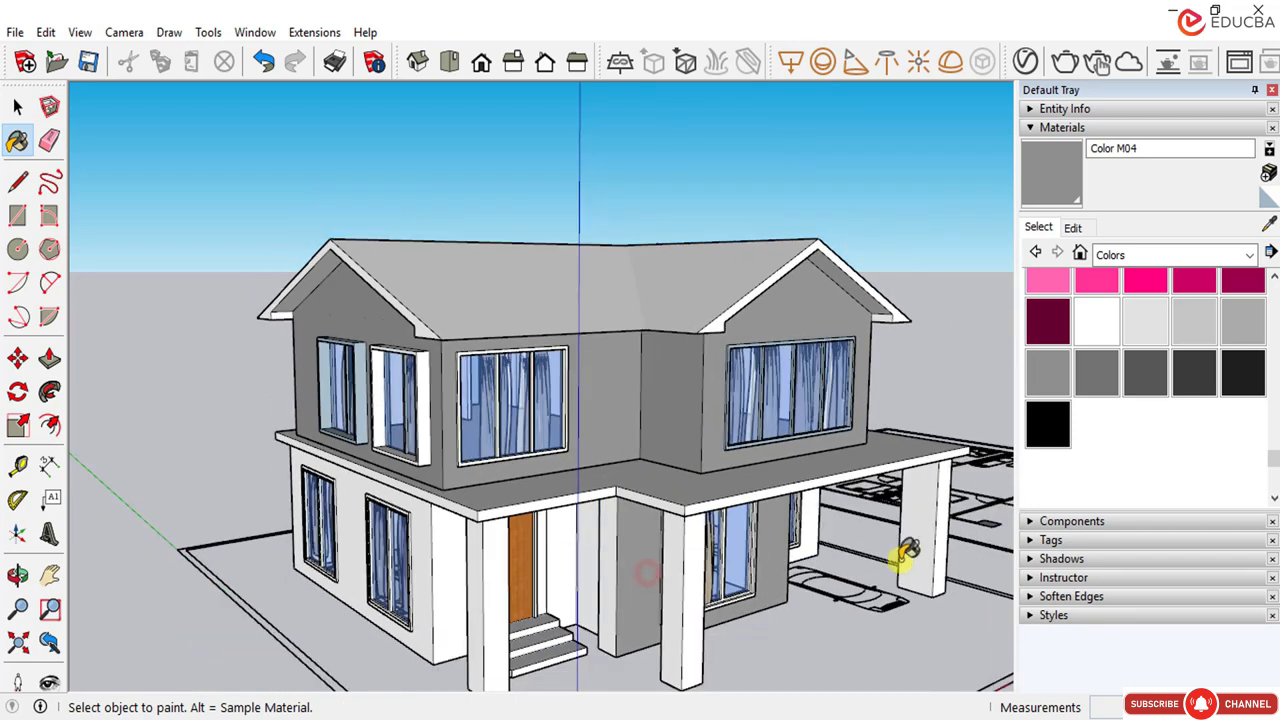
pyautogui.scroll(3, 908, 551)
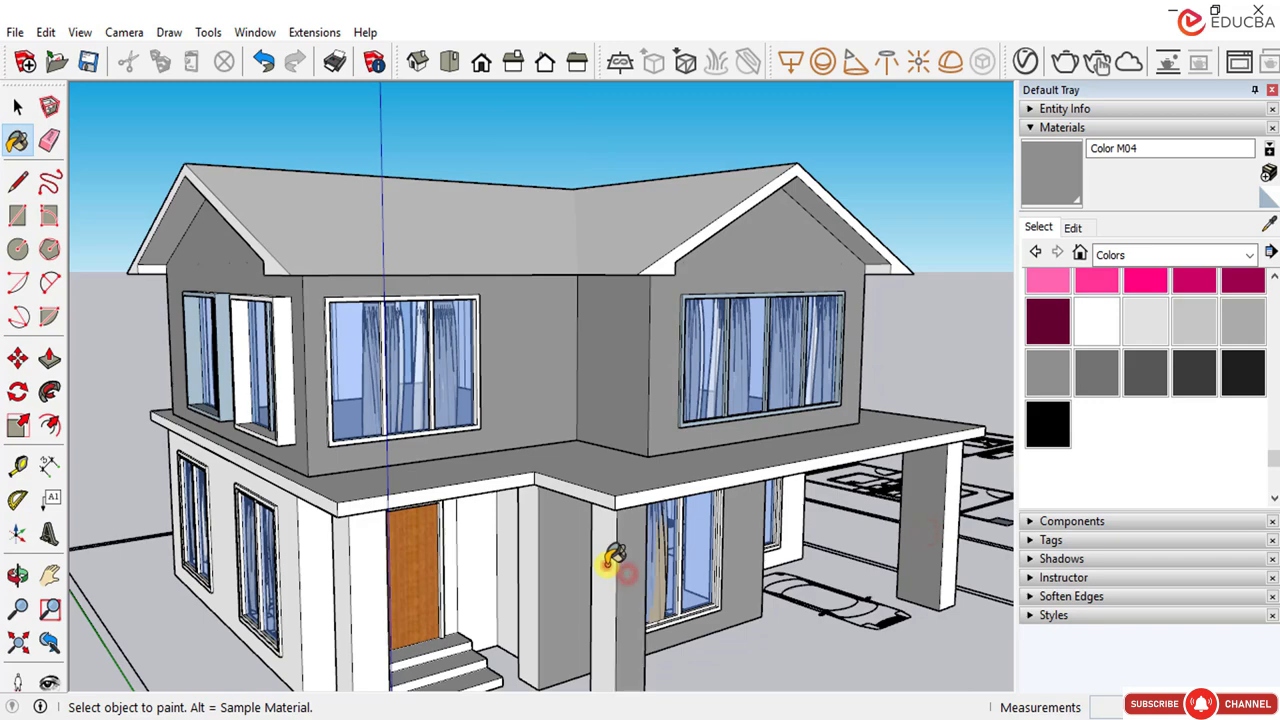
pyautogui.moveTo(606, 557)
pyautogui.mouseDown(button='middle')
pyautogui.moveTo(580, 514)
pyautogui.moveTo(548, 525)
pyautogui.moveTo(412, 502)
pyautogui.mouseUp(button='middle')
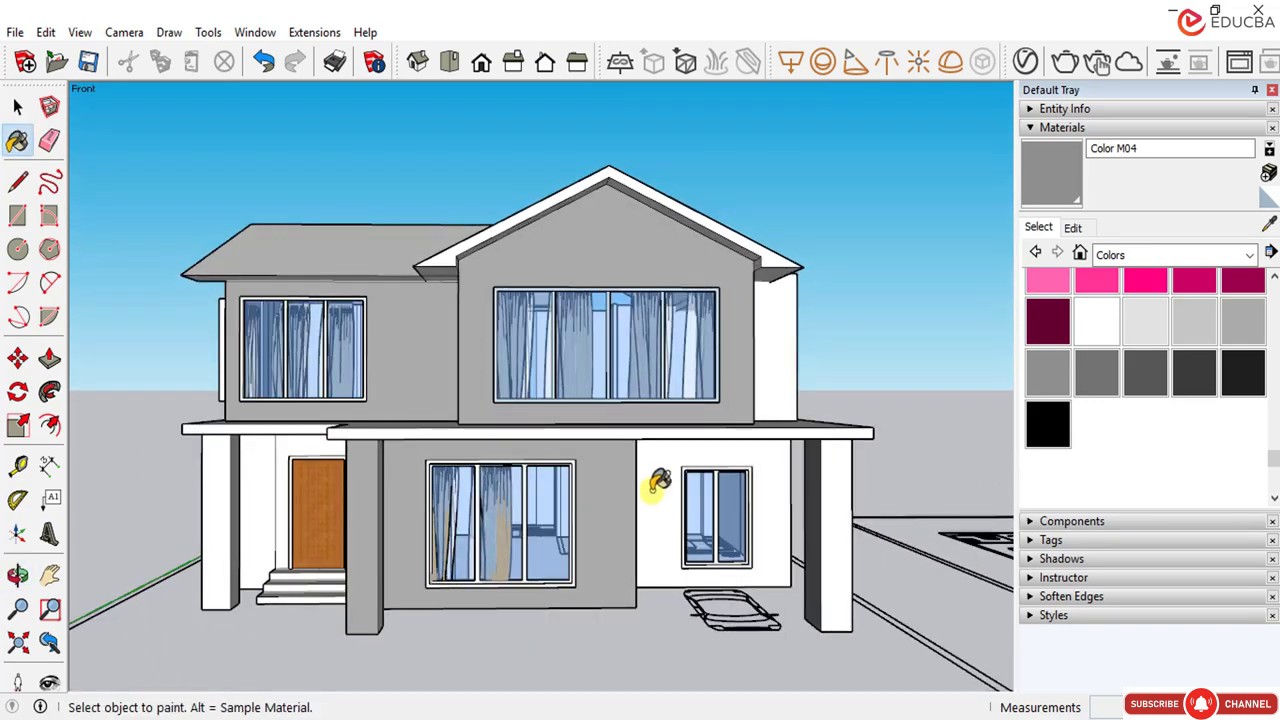
pyautogui.click(652, 488)
pyautogui.click(788, 368)
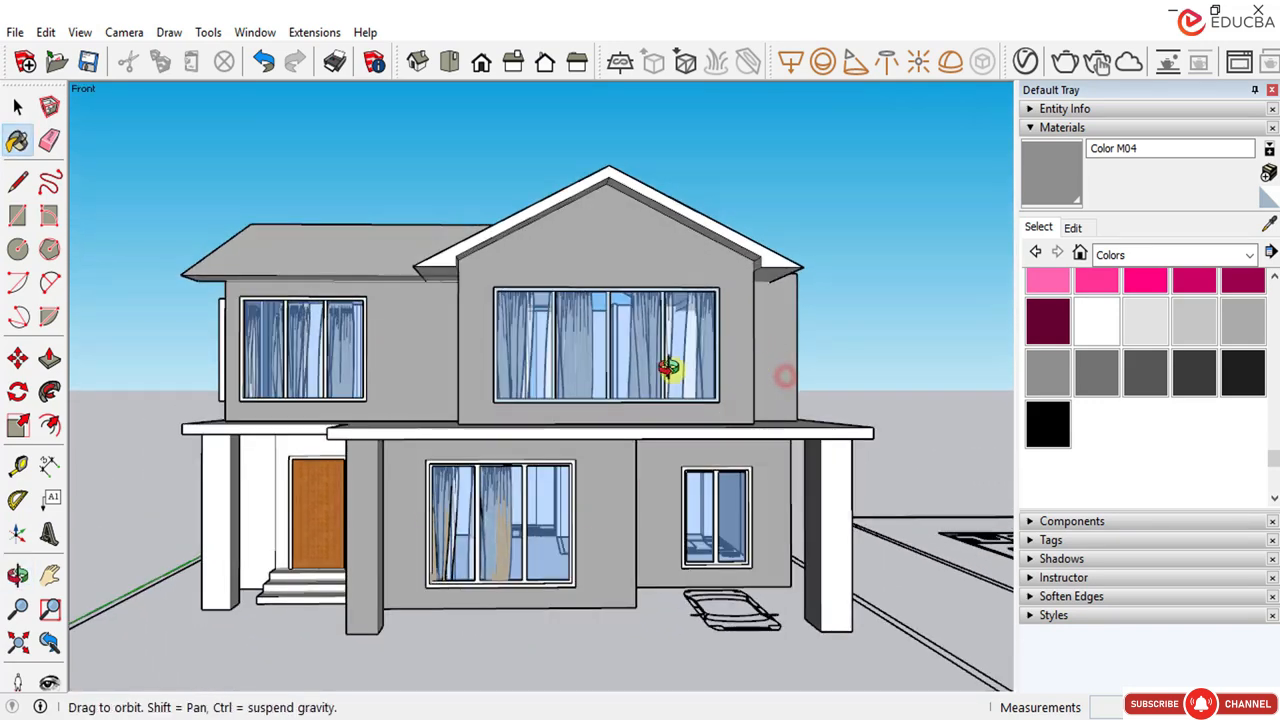
# Step: Paint the carport-side walls on both floors and the corner pillar's outer side face with Color M04
pyautogui.moveTo(666, 366)
pyautogui.mouseDown(button='middle')
pyautogui.moveTo(443, 377)
pyautogui.moveTo(680, 374)
pyautogui.mouseUp(button='middle')
pyautogui.click(678, 366)
pyautogui.click(703, 495)
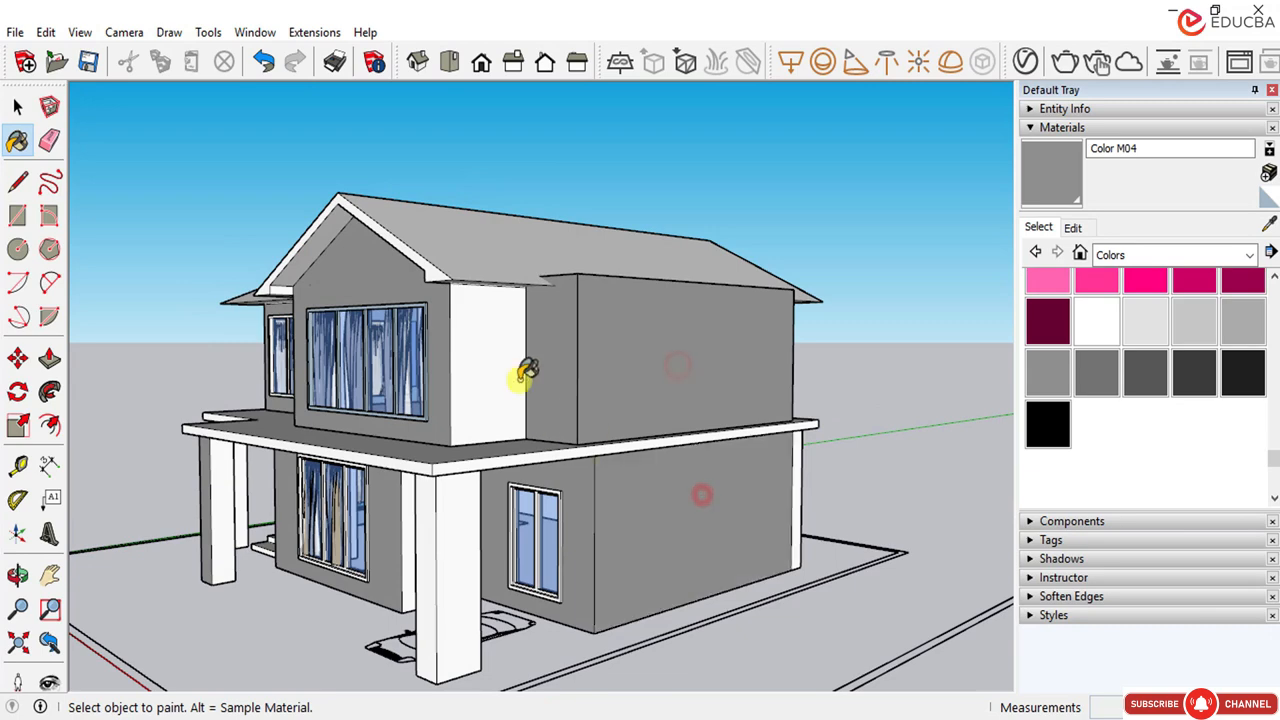
pyautogui.click(479, 381)
pyautogui.scroll(-1, 456, 504)
pyautogui.click(456, 504)
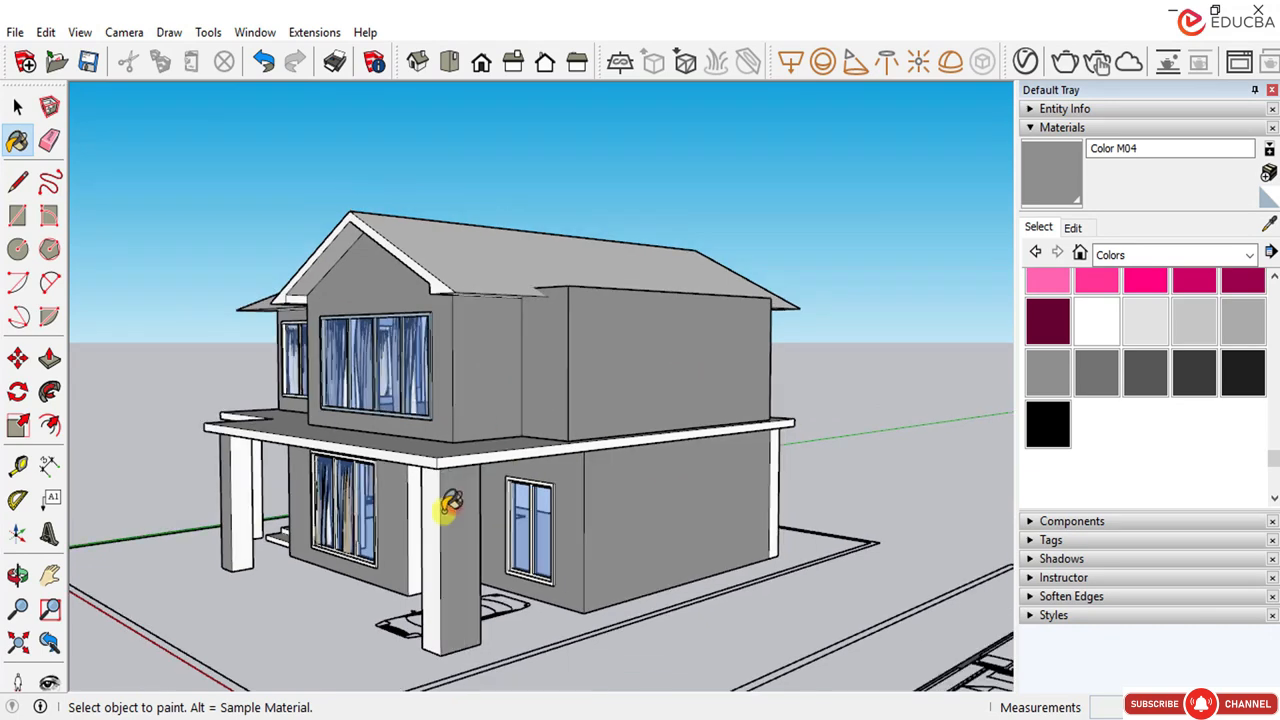
# Step: Paint the corner pillar's remaining face, the carport-side return wall of the front ground-floor room and the far entrance pillar with Color M04
pyautogui.scroll(2, 440, 503)
pyautogui.click(425, 516)
pyautogui.moveTo(425, 516); pyautogui.dragTo(452, 510, button='middle')
pyautogui.scroll(1, 457, 505)
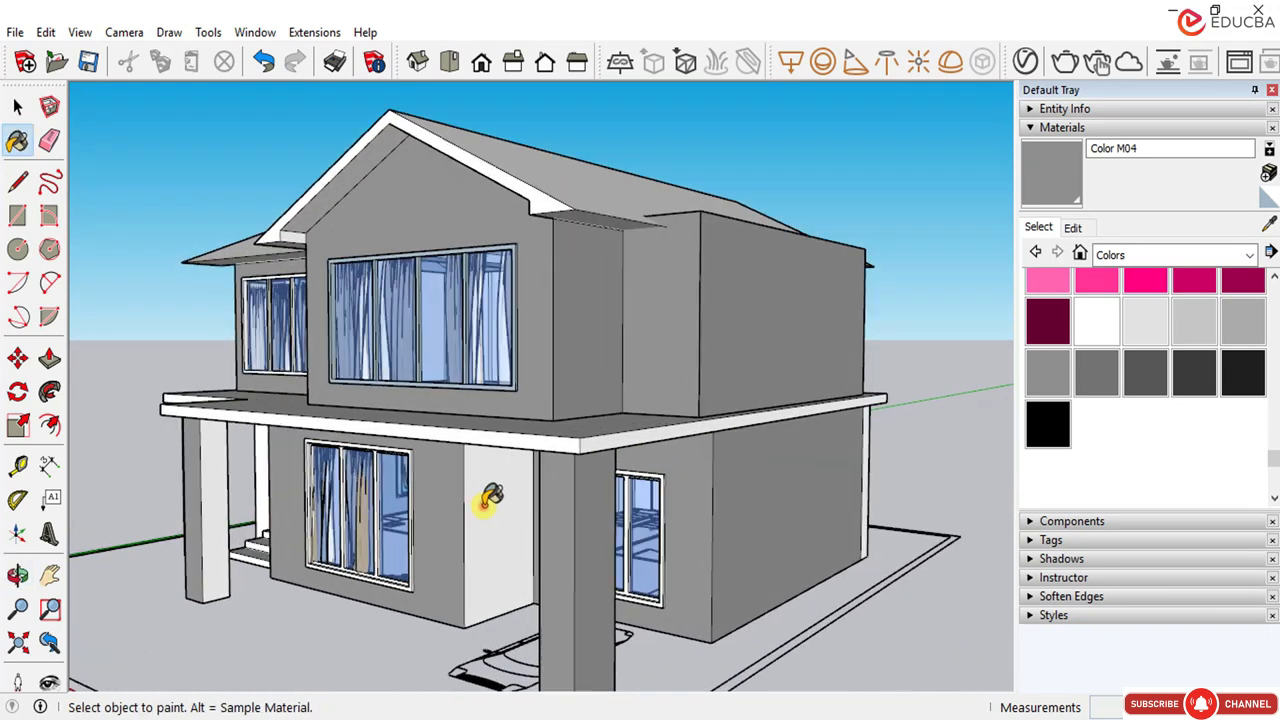
pyautogui.click(483, 505)
pyautogui.click(200, 488)
# Step: Paint the entrance pillar's remaining faces, the adjoining front wall and the two-window ground-floor side wall with Color M04
pyautogui.moveTo(171, 491); pyautogui.dragTo(606, 523, button='middle')
pyautogui.scroll(2, 540, 527)
pyautogui.scroll(1, 540, 527)
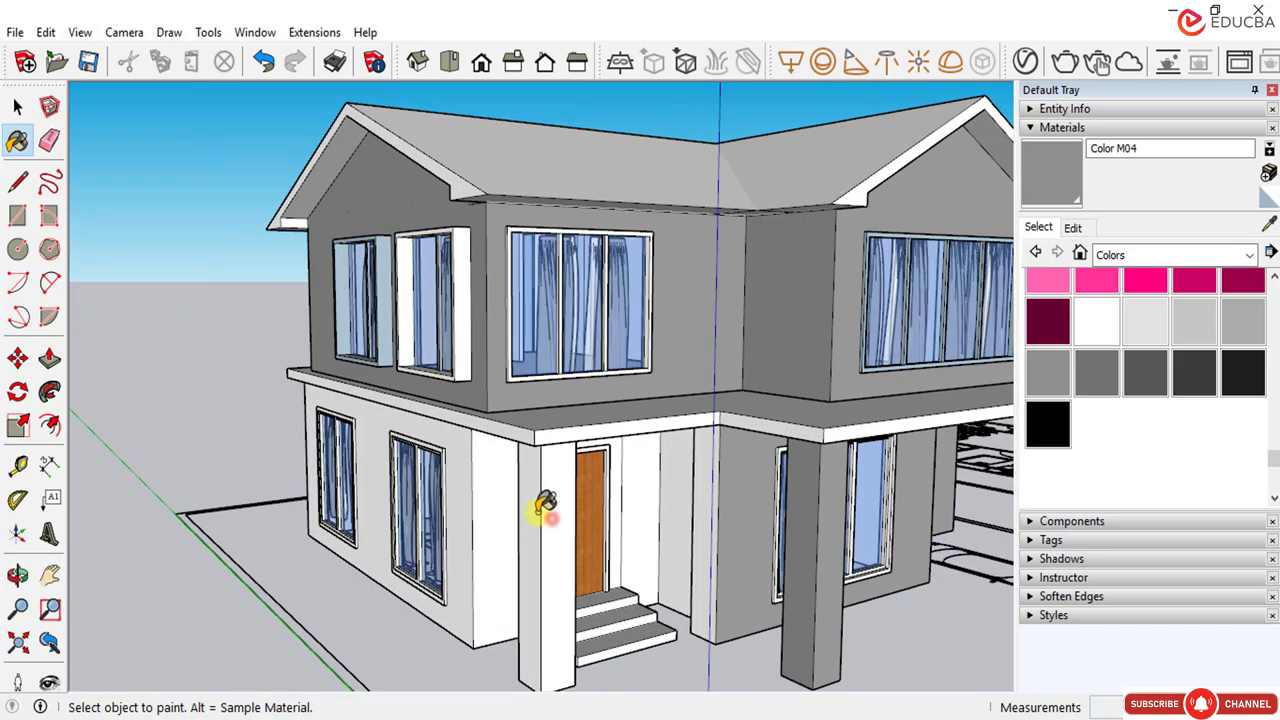
pyautogui.click(548, 512)
pyautogui.click(524, 494)
pyautogui.click(503, 498)
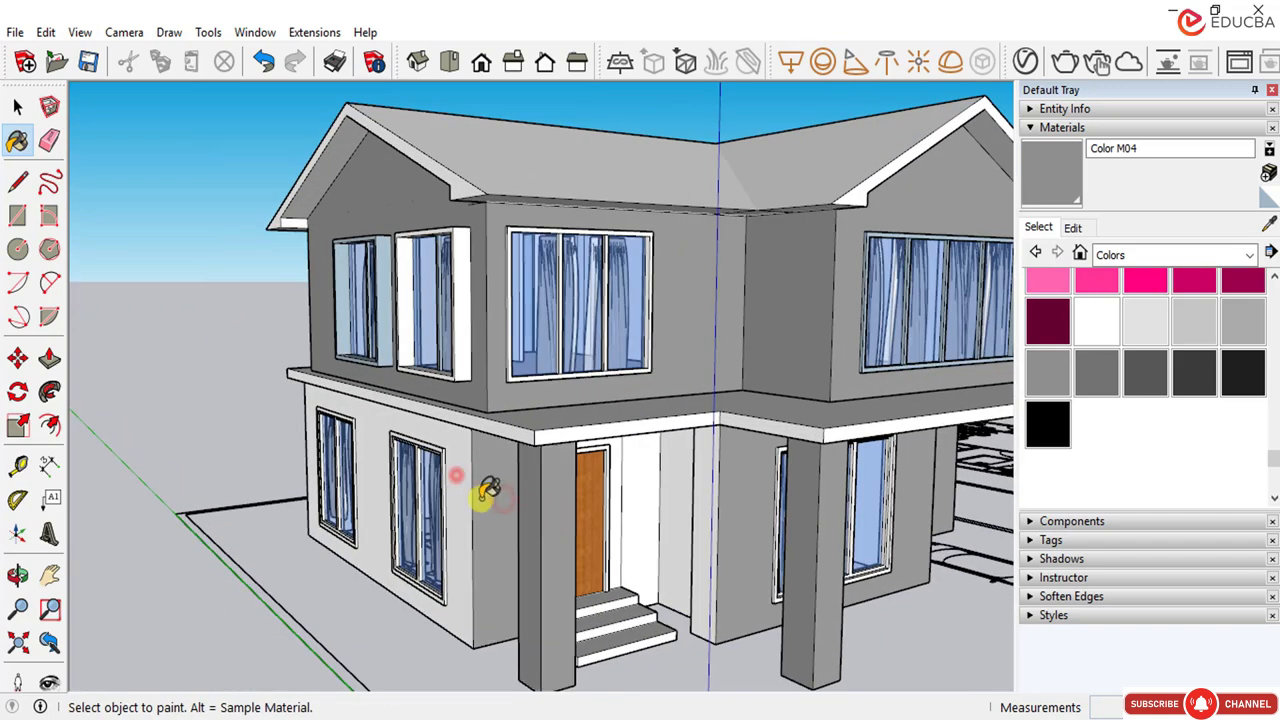
pyautogui.click(456, 475)
# Step: Paint the recessed entrance walls beside the door and the end face of the adjacent wall with Color M04
pyautogui.scroll(2, 655, 468)
pyautogui.click(643, 474)
pyautogui.click(680, 478)
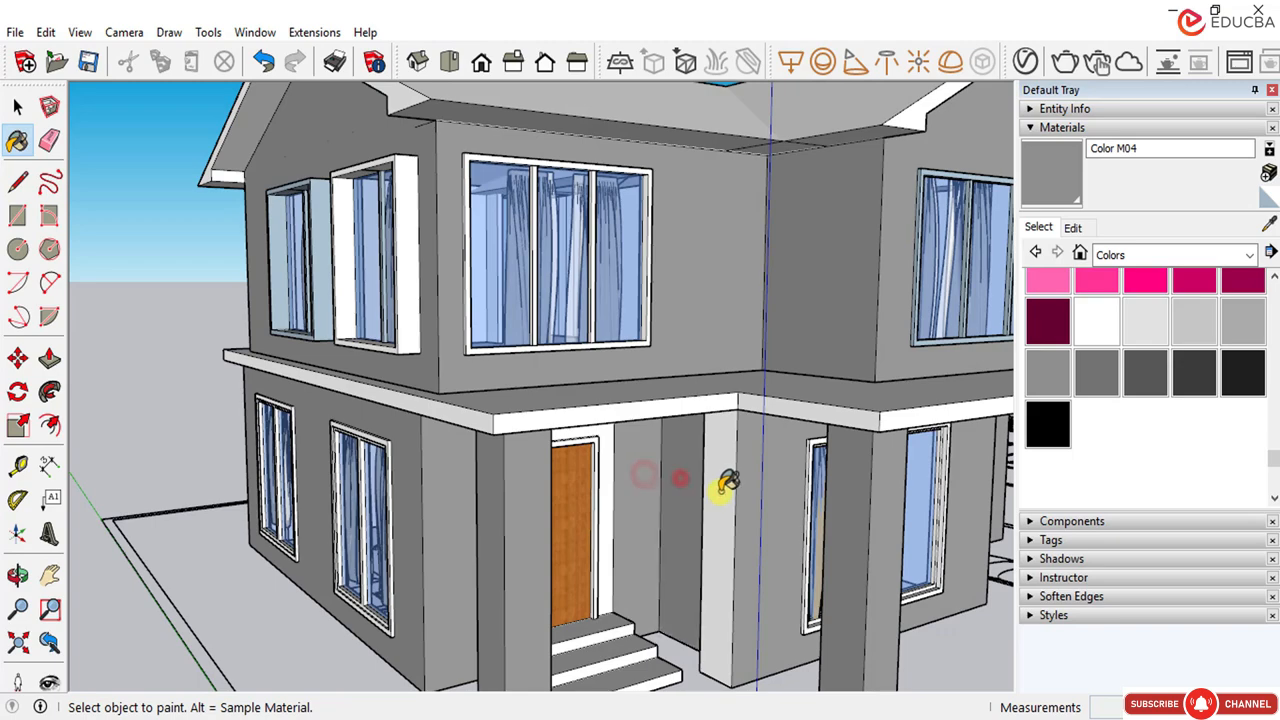
pyautogui.click(712, 486)
# Step: Paint the rear walls next to the two-window side wall, including their return walls, on both floors with Color M04
pyautogui.moveTo(680, 486)
pyautogui.mouseDown(button='middle')
pyautogui.moveTo(760, 523)
pyautogui.moveTo(874, 529)
pyautogui.moveTo(978, 500)
pyautogui.moveTo(960, 503)
pyautogui.mouseUp(button='middle')
pyautogui.scroll(2, 789, 566)
pyautogui.moveTo(789, 566); pyautogui.dragTo(620, 543, button='middle')
pyautogui.scroll(-5, 434, 520)
pyautogui.moveTo(434, 520); pyautogui.dragTo(640, 520, button='middle')
pyautogui.scroll(3, 468, 336)
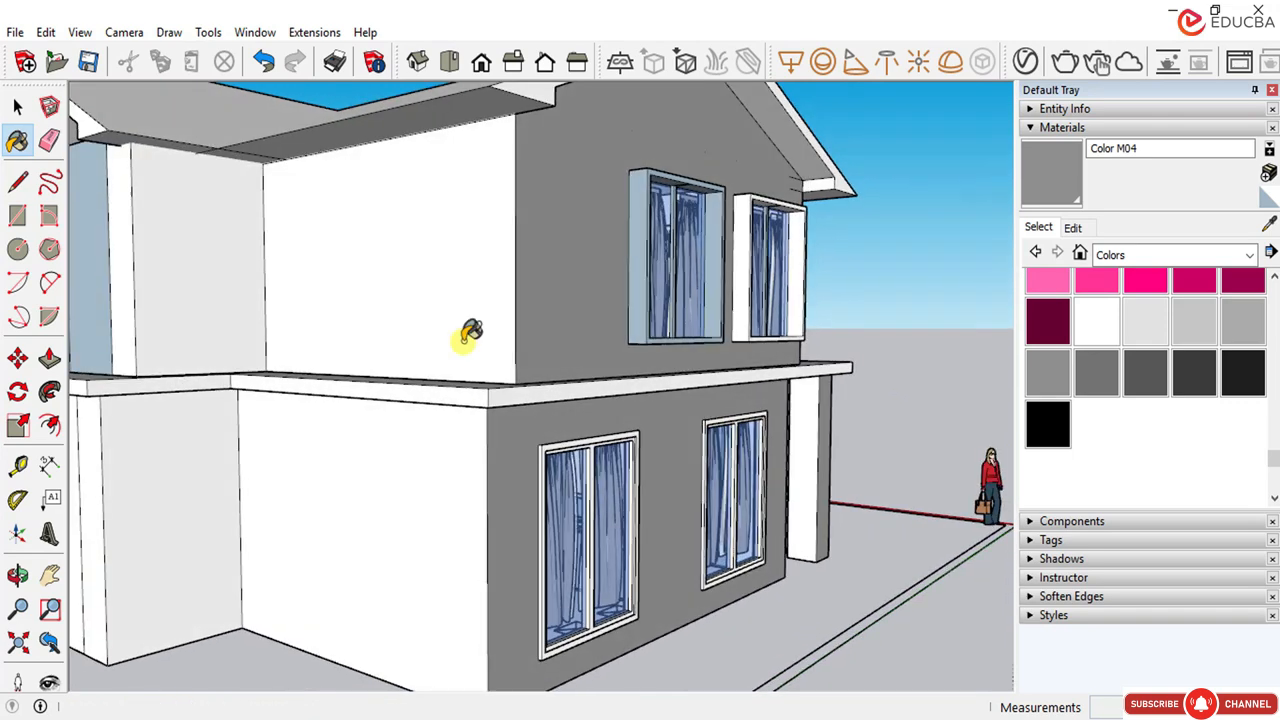
pyautogui.click(437, 274)
pyautogui.click(411, 452)
pyautogui.click(194, 440)
pyautogui.click(192, 356)
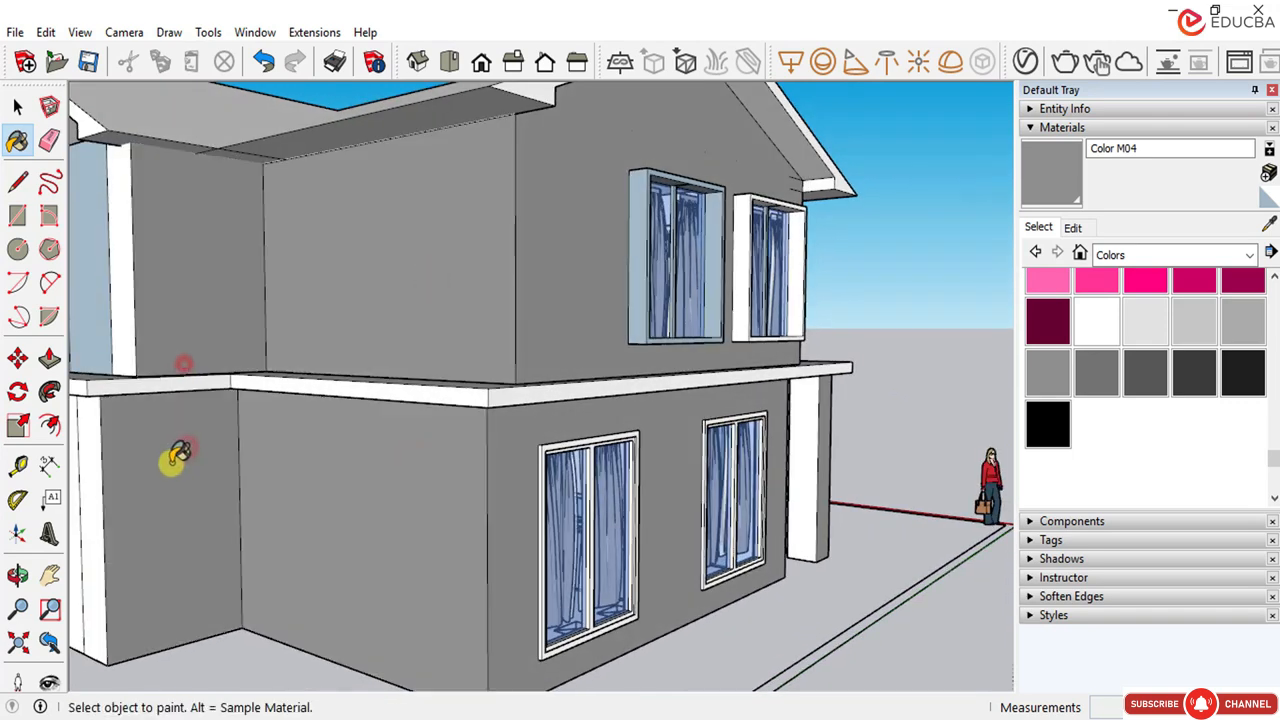
# Step: Paint the vertical wall sections of the projecting rear block on both floors with Color M04
pyautogui.moveTo(178, 455); pyautogui.dragTo(457, 463, button='middle')
pyautogui.scroll(3, 437, 360)
pyautogui.click(422, 343)
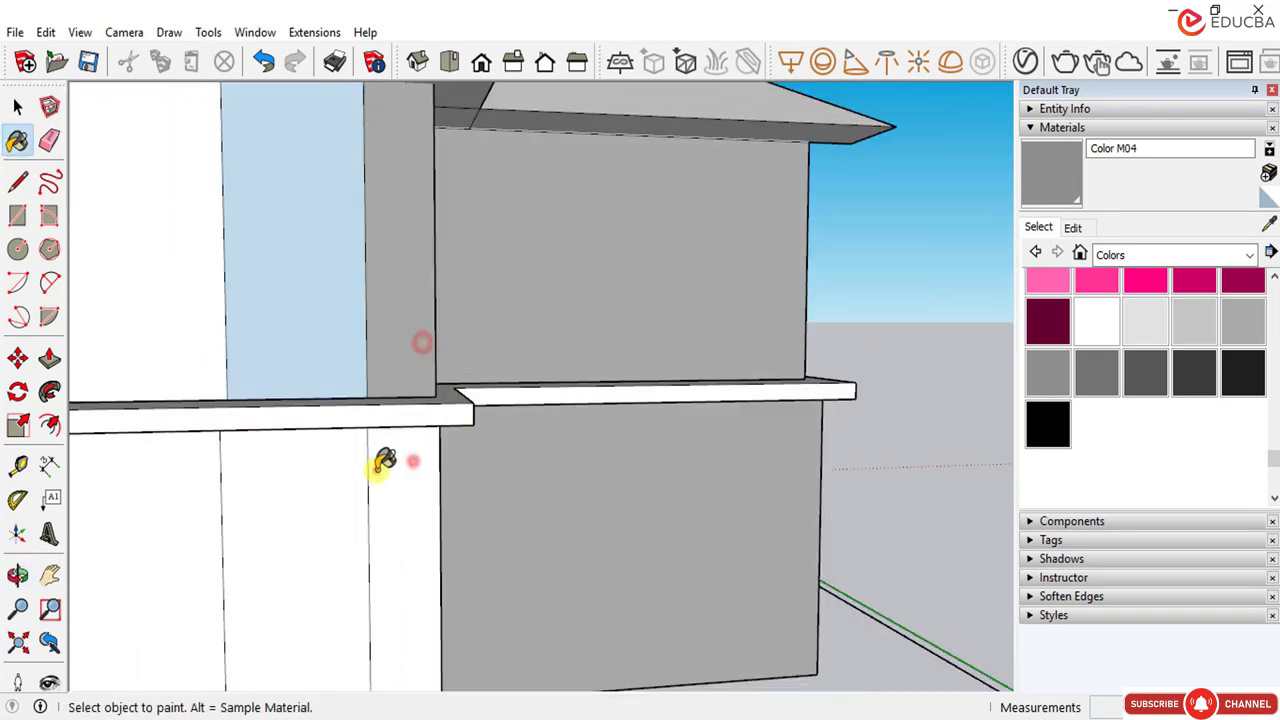
pyautogui.click(400, 465)
pyautogui.click(310, 385)
pyautogui.click(297, 466)
pyautogui.click(196, 387)
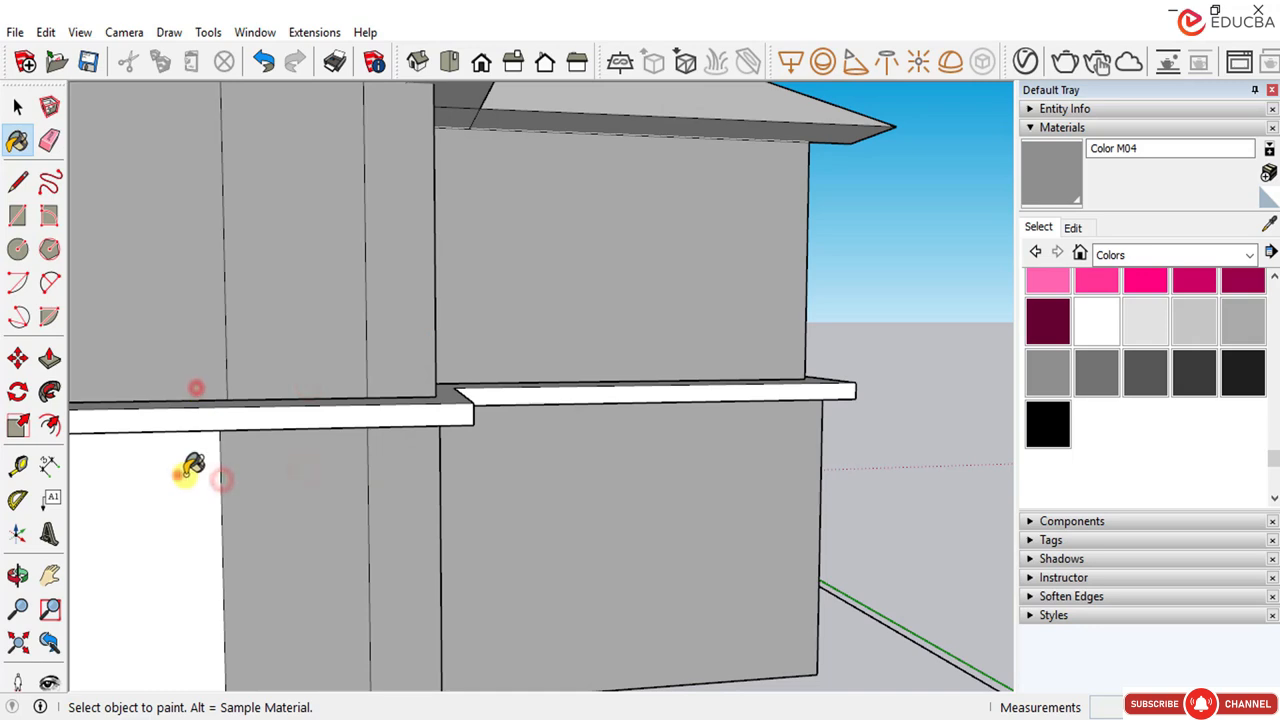
# Step: Paint the set-back rear wall on both floors and the remaining white ground-floor corner strip with Color M04
pyautogui.scroll(-5, 190, 468)
pyautogui.click(146, 391)
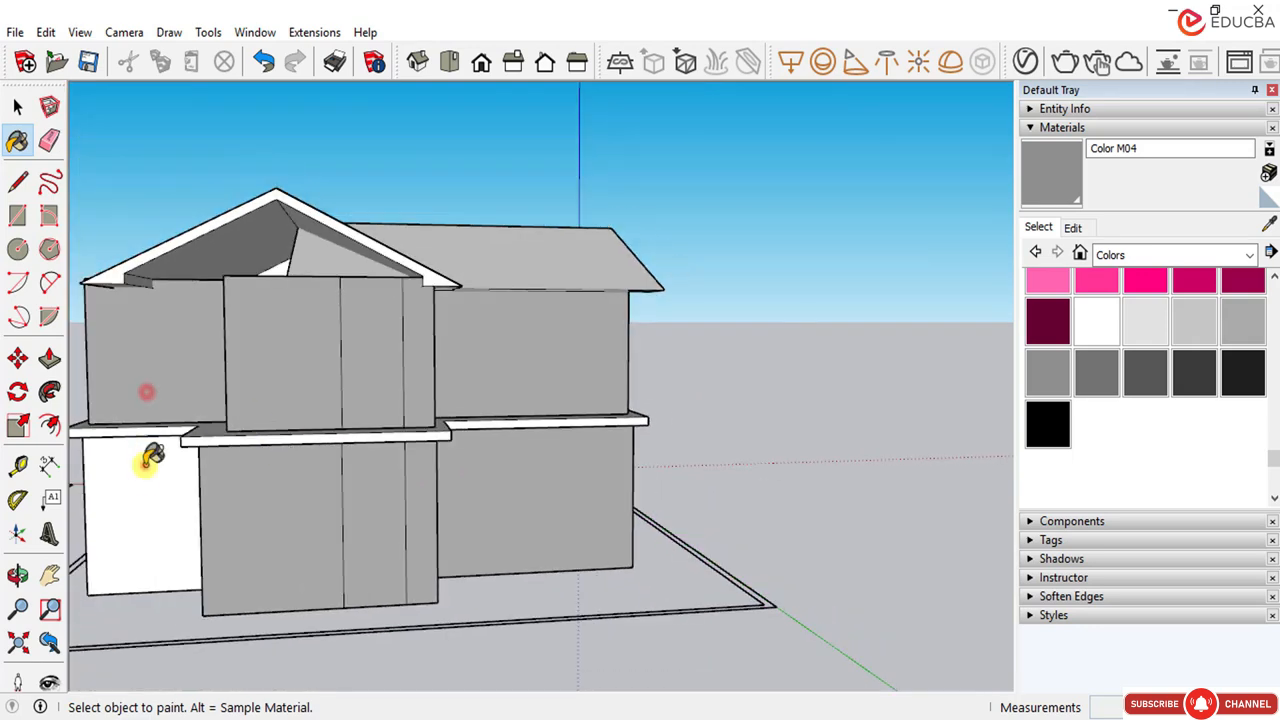
pyautogui.moveTo(152, 458); pyautogui.dragTo(443, 497, button='middle')
pyautogui.click(491, 408)
pyautogui.click(524, 553)
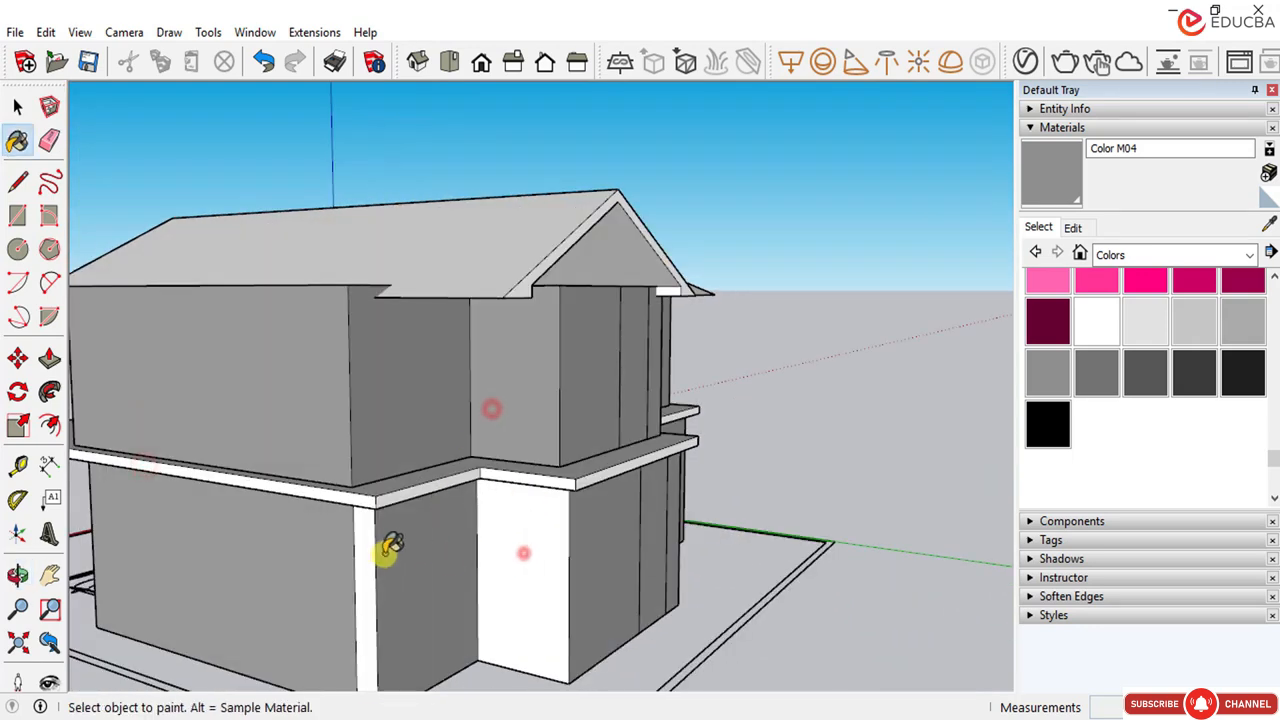
pyautogui.click(365, 533)
pyautogui.scroll(-5, 412, 537)
pyautogui.moveTo(330, 483)
pyautogui.mouseDown(button='middle')
pyautogui.moveTo(487, 495)
pyautogui.moveTo(609, 460)
pyautogui.moveTo(486, 526)
pyautogui.moveTo(760, 517)
pyautogui.moveTo(667, 519)
pyautogui.moveTo(766, 449)
pyautogui.mouseUp(button='middle')
pyautogui.scroll(6, 786, 486)
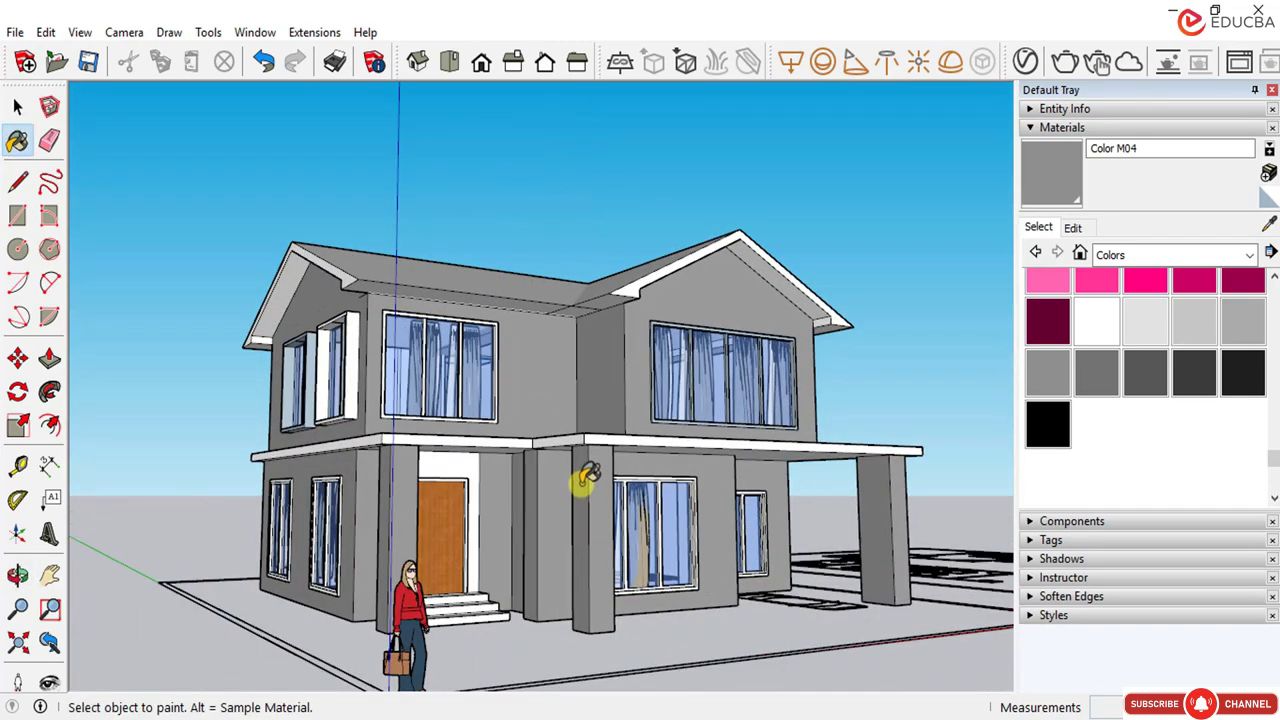
pyautogui.scroll(2, 590, 465)
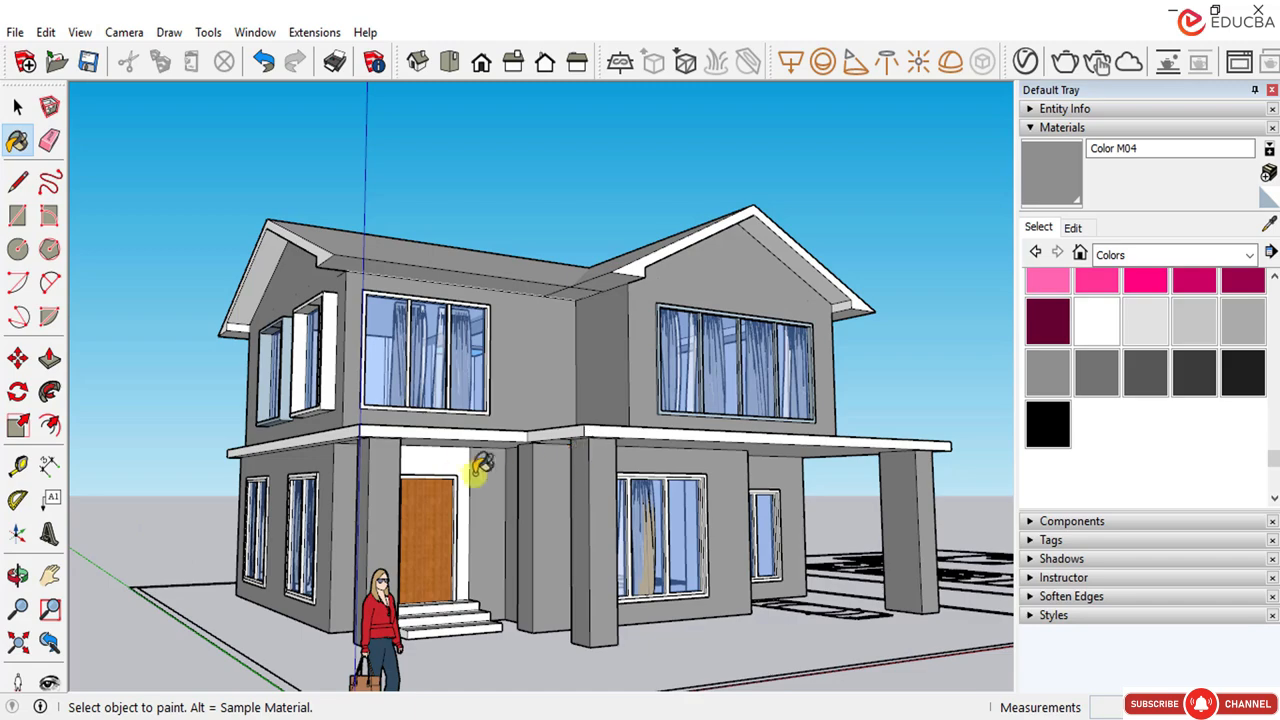
# Step: Paint the white entrance wall around the front door with Color M04 and end painting
pyautogui.scroll(1, 443, 460)
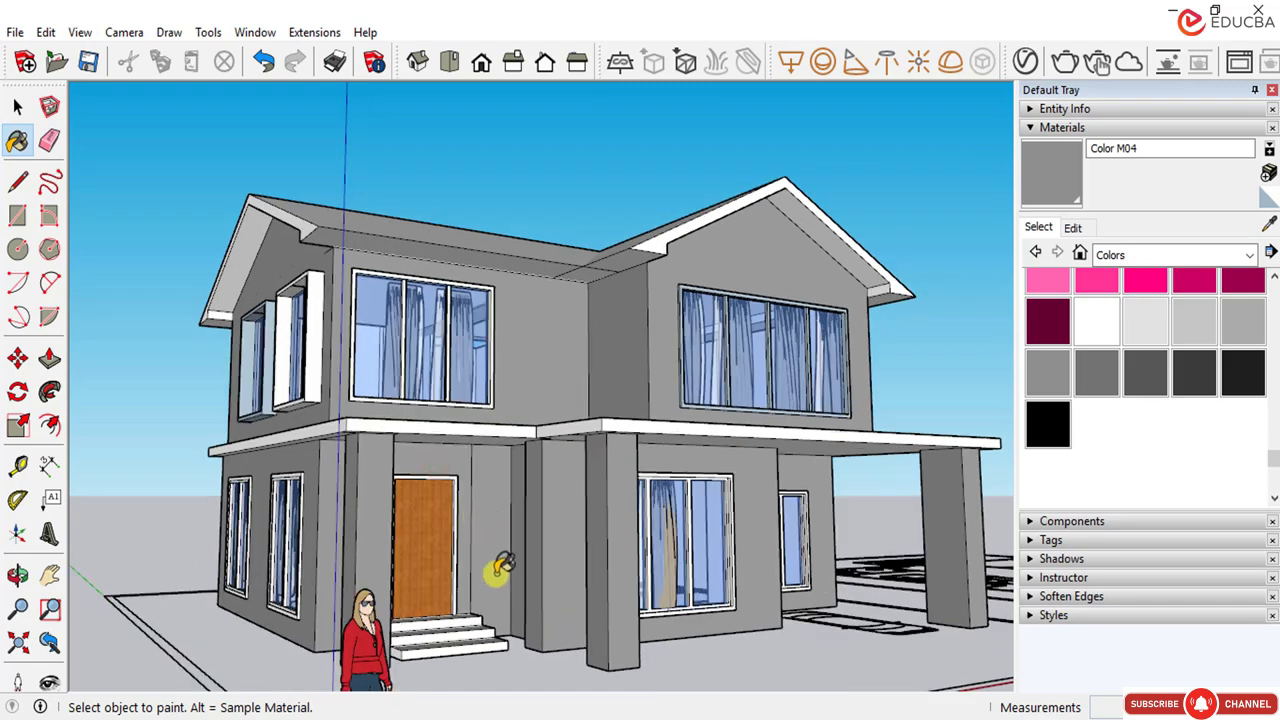
pyautogui.moveTo(449, 560); pyautogui.dragTo(513, 565, button='middle')
pyautogui.scroll(-2, 443, 500)
pyautogui.moveTo(443, 500)
pyautogui.mouseDown(button='middle')
pyautogui.moveTo(526, 251)
pyautogui.moveTo(529, 414)
pyautogui.moveTo(537, 405)
pyautogui.mouseUp(button='middle')
pyautogui.click(18, 106)
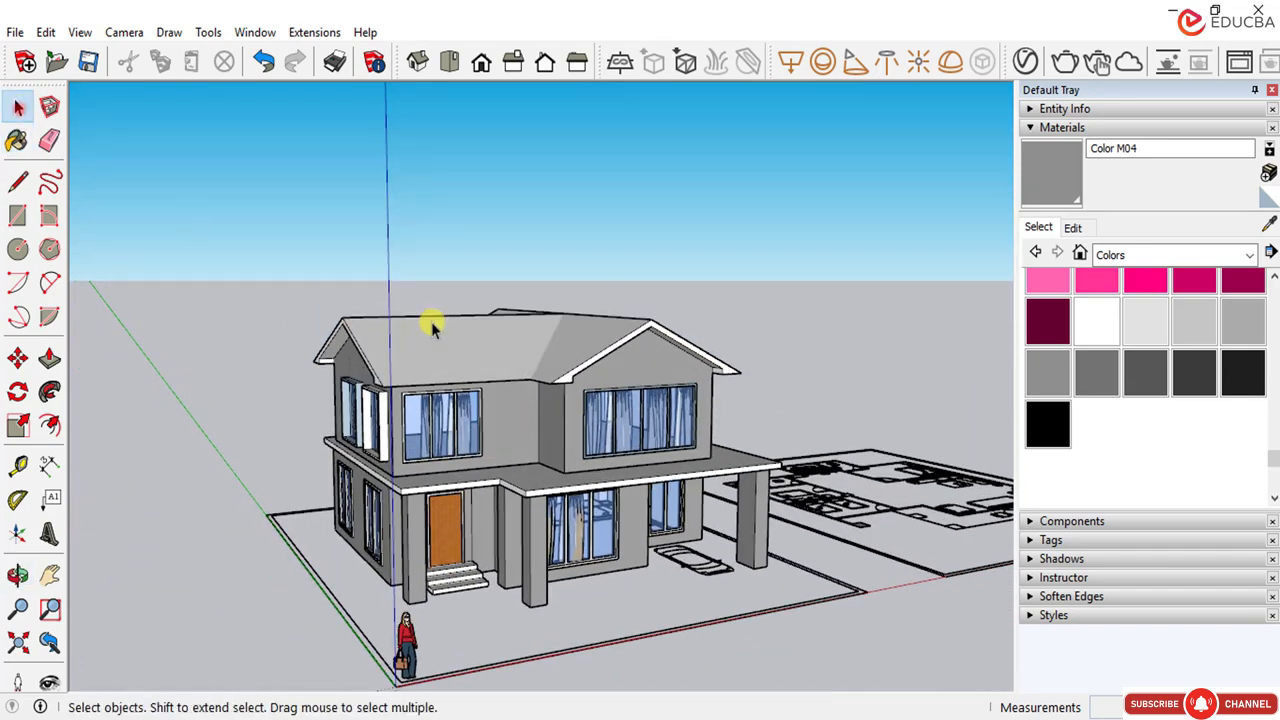
# Step: Paint the two visible front roof slopes with Roofing Shingles GAF Estates from the Roofing materials
pyautogui.moveTo(580, 317); pyautogui.dragTo(568, 430, button='middle')
pyautogui.scroll(4, 568, 430)
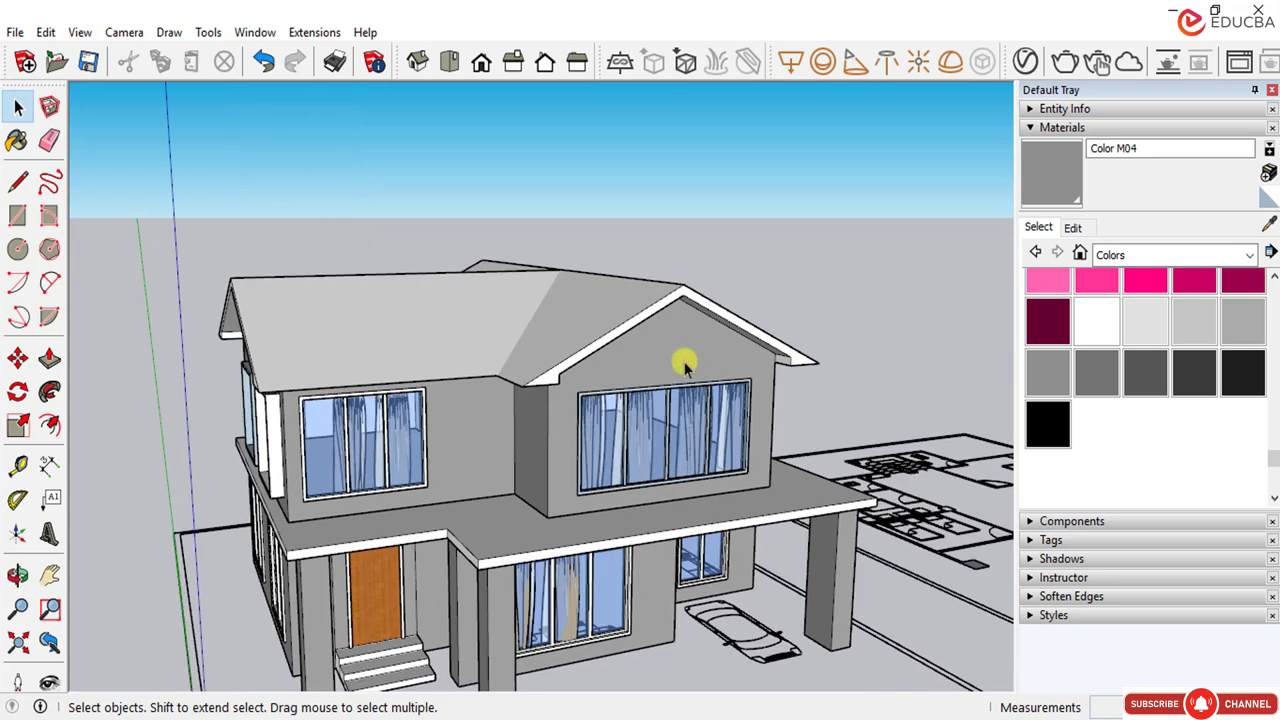
pyautogui.click(1104, 257)
pyautogui.click(1153, 414)
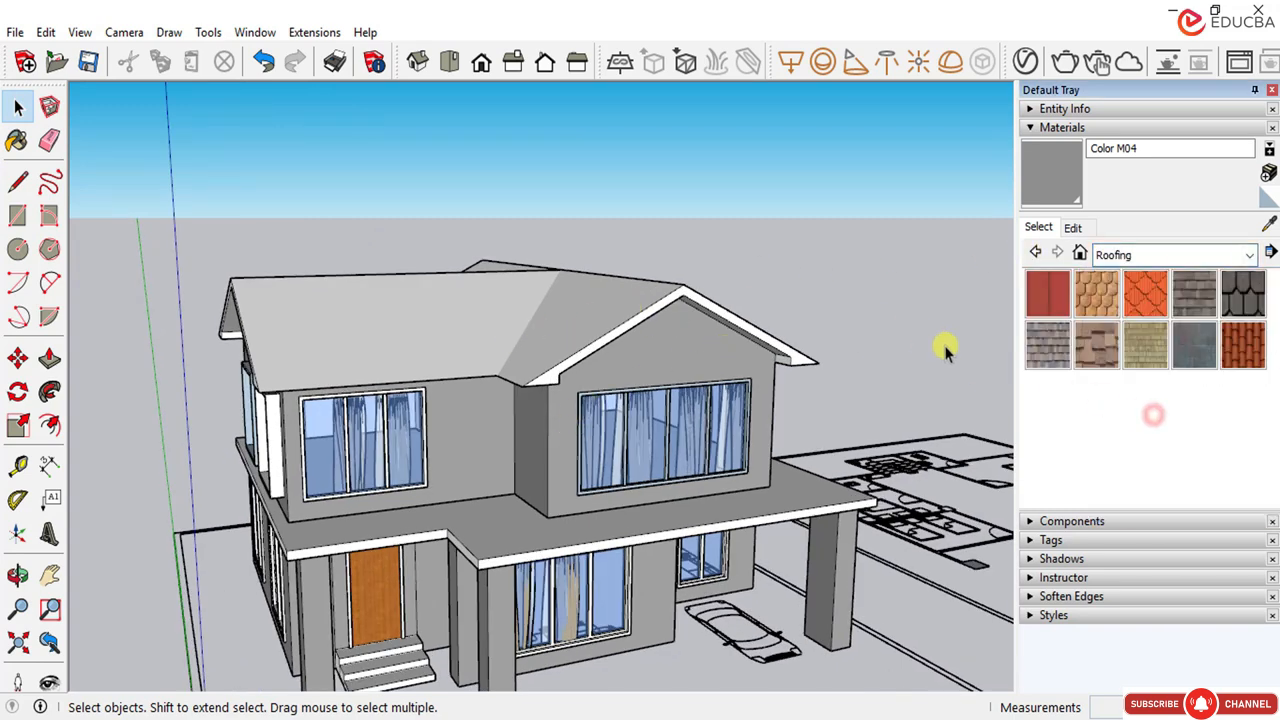
pyautogui.click(1243, 295)
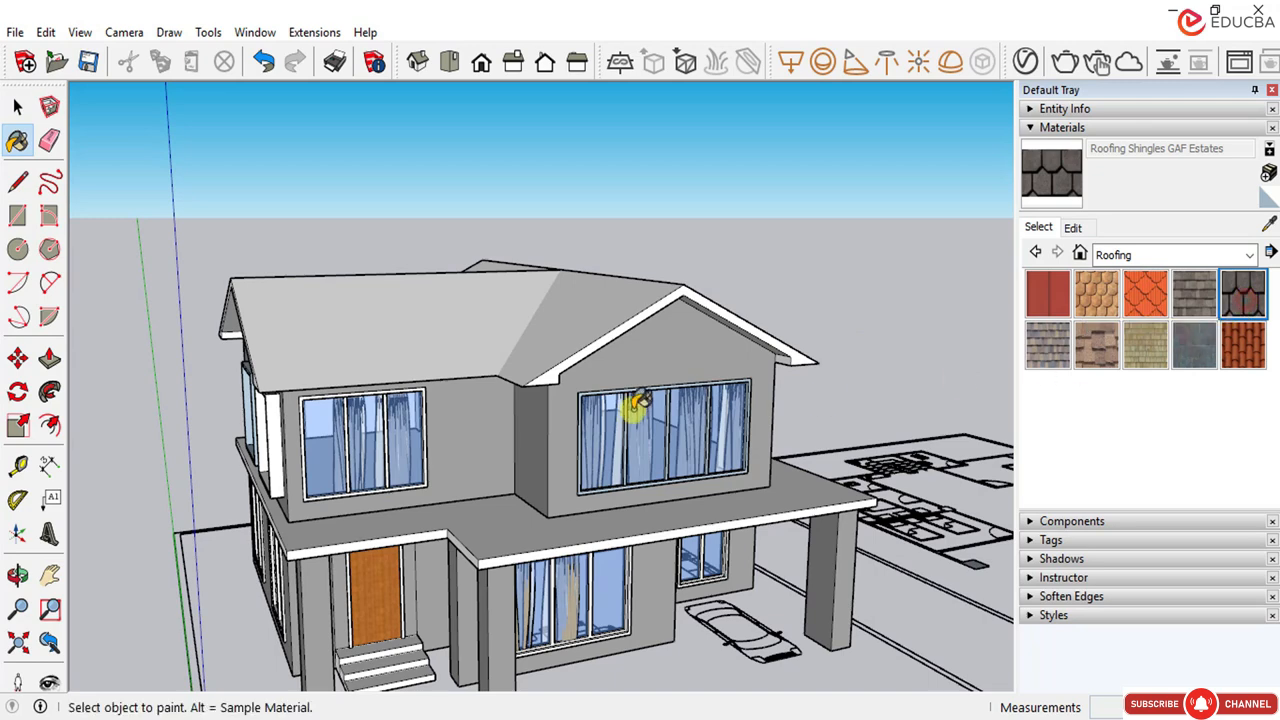
pyautogui.click(433, 334)
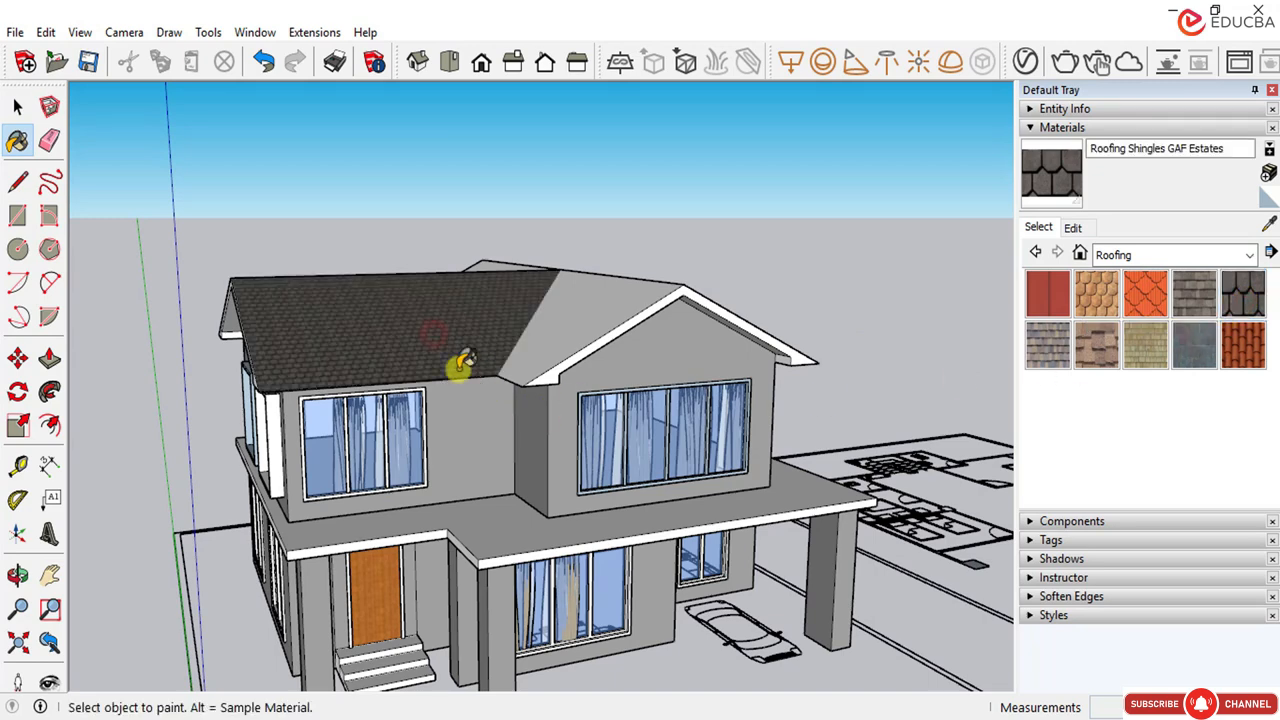
pyautogui.click(546, 338)
# Step: Apply the same shingle material to the remaining roof slopes on the other sides of the house
pyautogui.moveTo(664, 338); pyautogui.dragTo(262, 415, button='middle')
pyautogui.click(472, 353)
pyautogui.moveTo(672, 360)
pyautogui.mouseDown(button='middle')
pyautogui.moveTo(206, 471)
pyautogui.moveTo(266, 534)
pyautogui.moveTo(450, 348)
pyautogui.mouseUp(button='middle')
pyautogui.click(467, 266)
pyautogui.moveTo(280, 400)
pyautogui.mouseDown(button='middle')
pyautogui.moveTo(766, 434)
pyautogui.moveTo(449, 290)
pyautogui.mouseUp(button='middle')
pyautogui.moveTo(182, 330)
pyautogui.mouseDown(button='middle')
pyautogui.moveTo(190, 395)
pyautogui.moveTo(417, 449)
pyautogui.moveTo(626, 380)
pyautogui.moveTo(517, 449)
pyautogui.mouseUp(button='middle')
pyautogui.scroll(3, 540, 348)
pyautogui.moveTo(540, 348); pyautogui.dragTo(486, 243, button='middle')
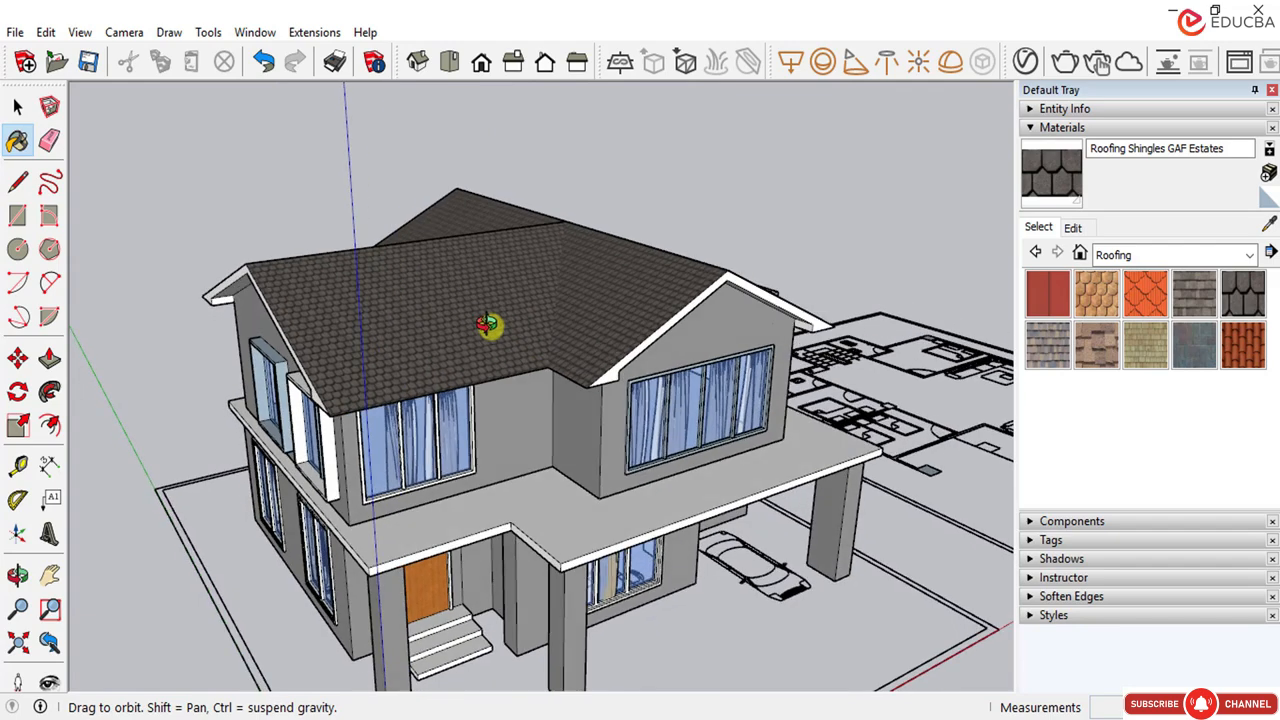
# Step: Recolour the Roofing Shingles GAF Estates material to green with the colour wheel
pyautogui.scroll(4, 494, 229)
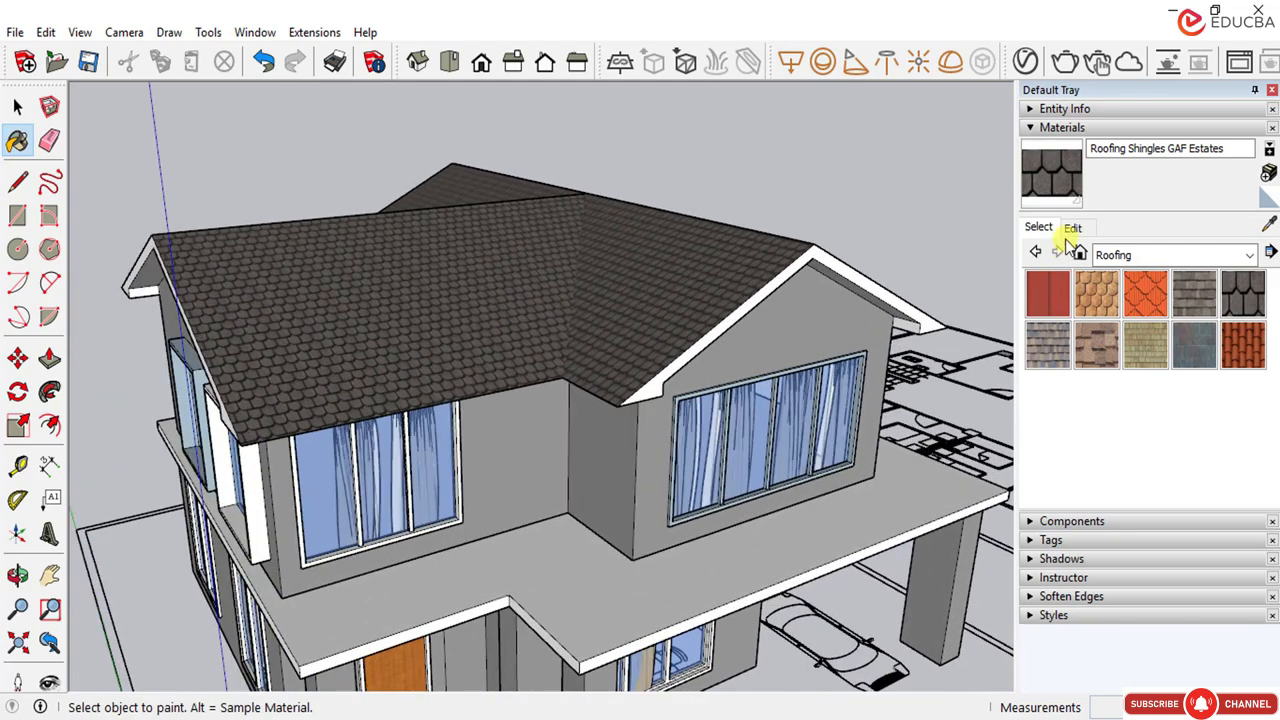
pyautogui.click(1072, 230)
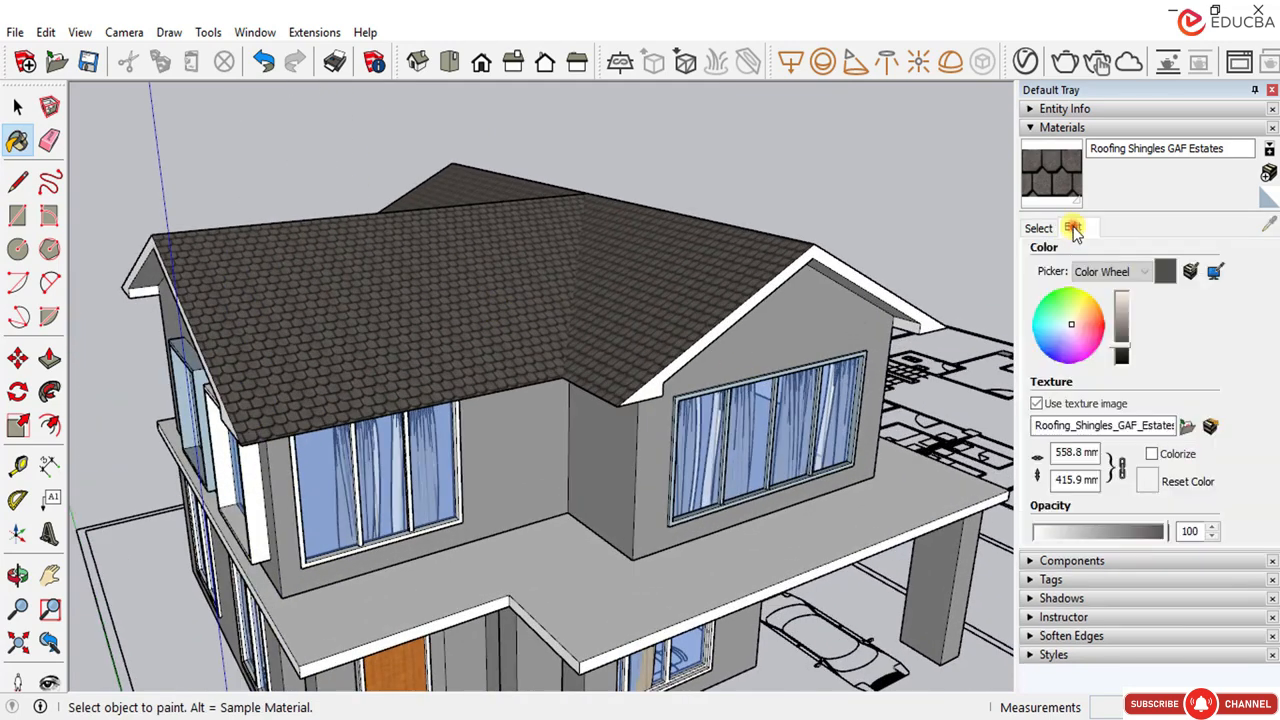
pyautogui.click(1056, 308)
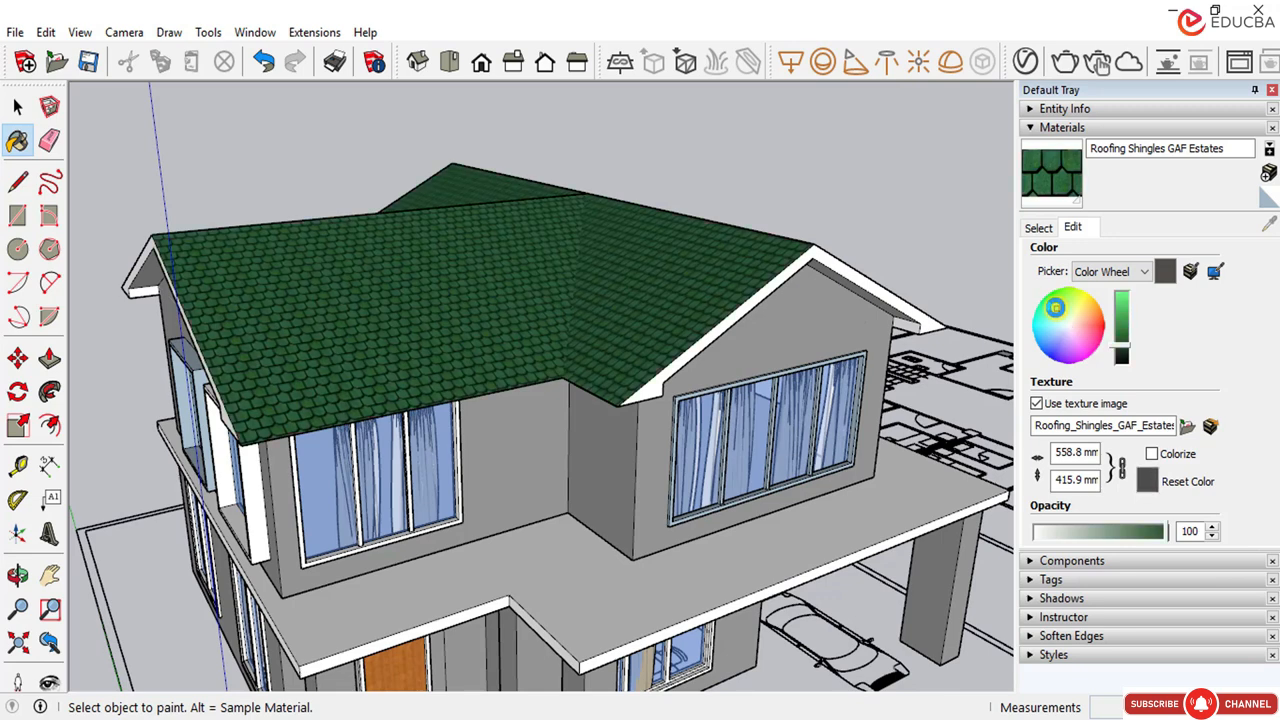
# Step: Set the roofing shingle texture width to 1000 mm, keeping its proportions linked
pyautogui.click(1062, 452)
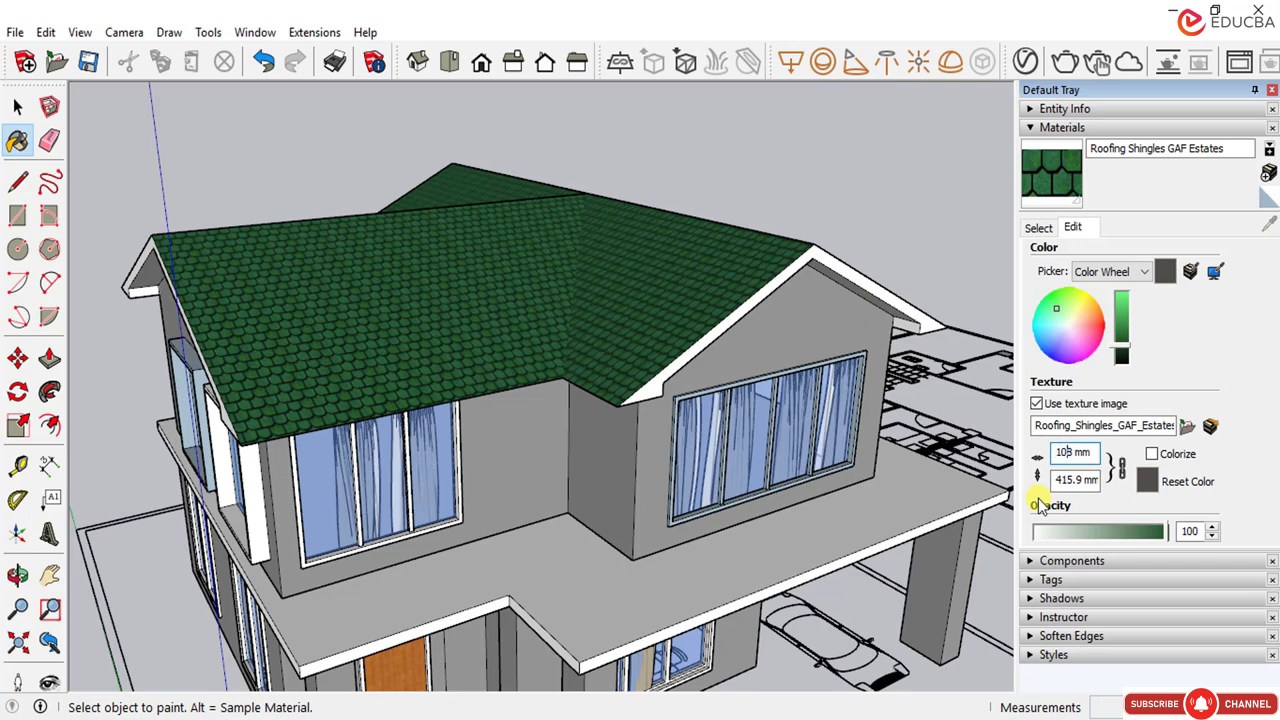
pyautogui.press('Return')
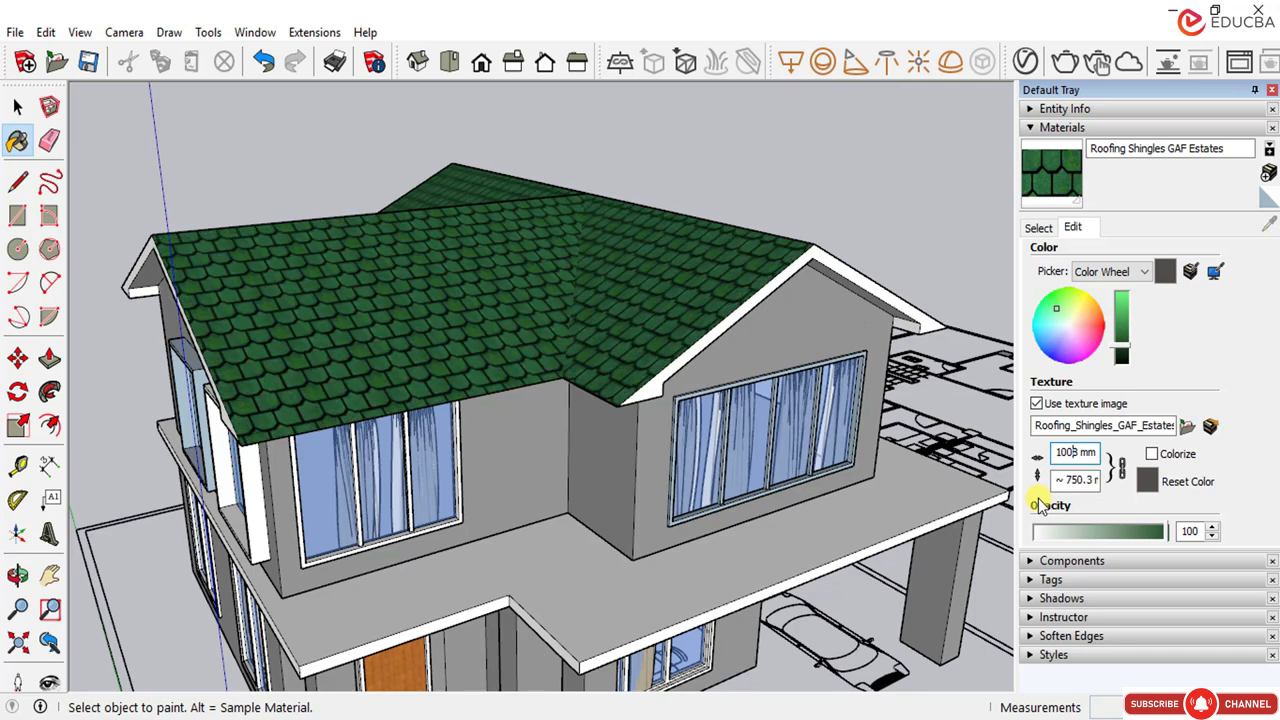
pyautogui.write('0')
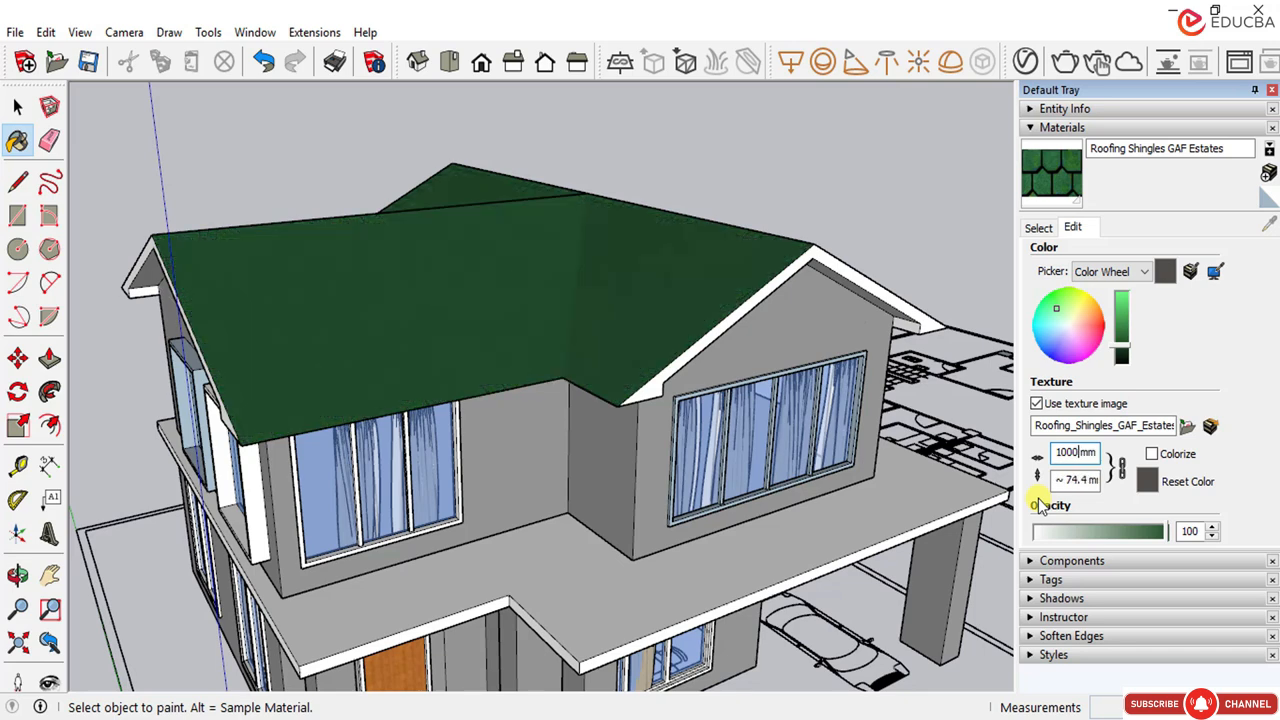
pyautogui.press('Return')
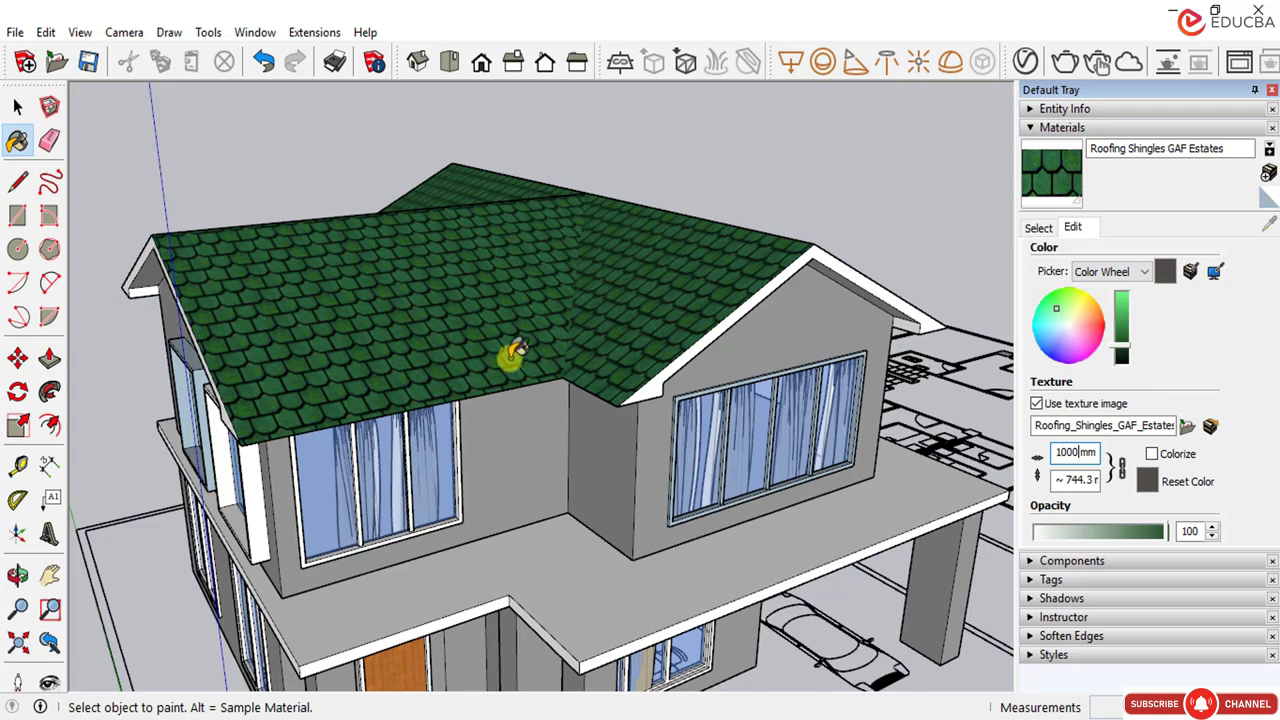
# Step: Examine the painted house exterior and the parking area from the front
pyautogui.scroll(-5, 488, 357)
pyautogui.moveTo(488, 357); pyautogui.dragTo(517, 357, button='middle')
pyautogui.scroll(3, 505, 350)
pyautogui.scroll(2, 478, 492)
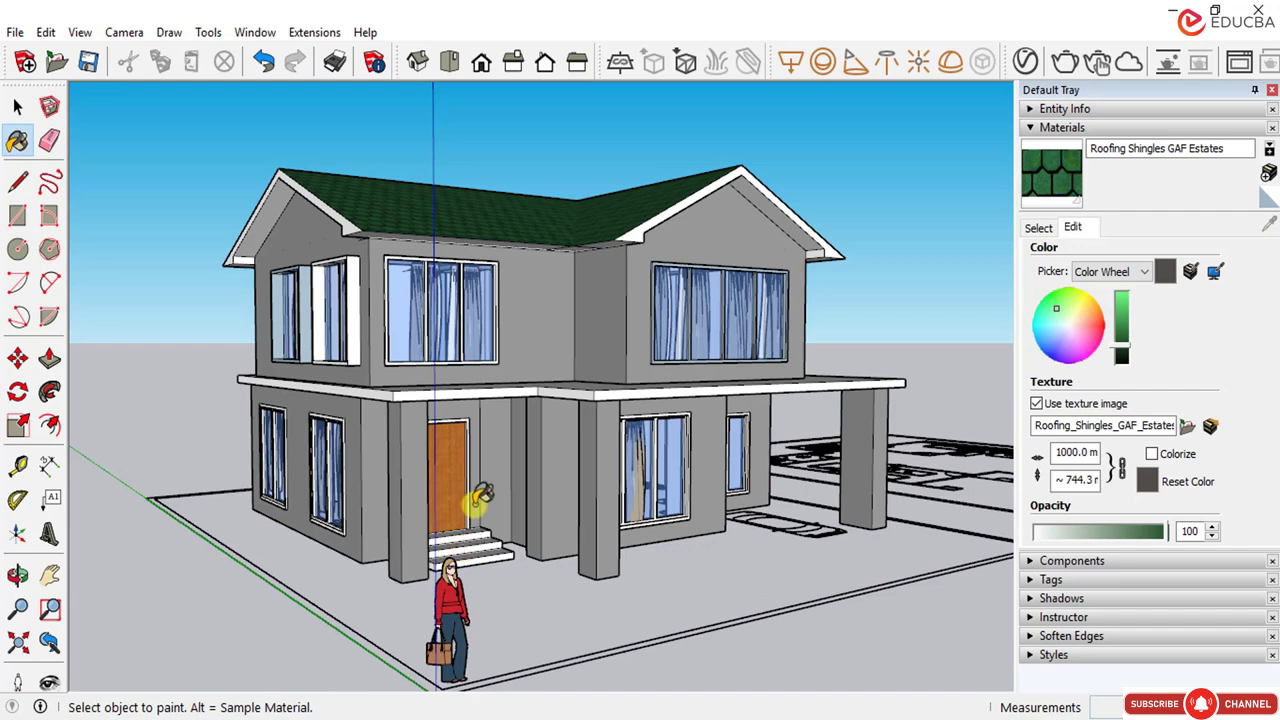
pyautogui.scroll(1, 522, 512)
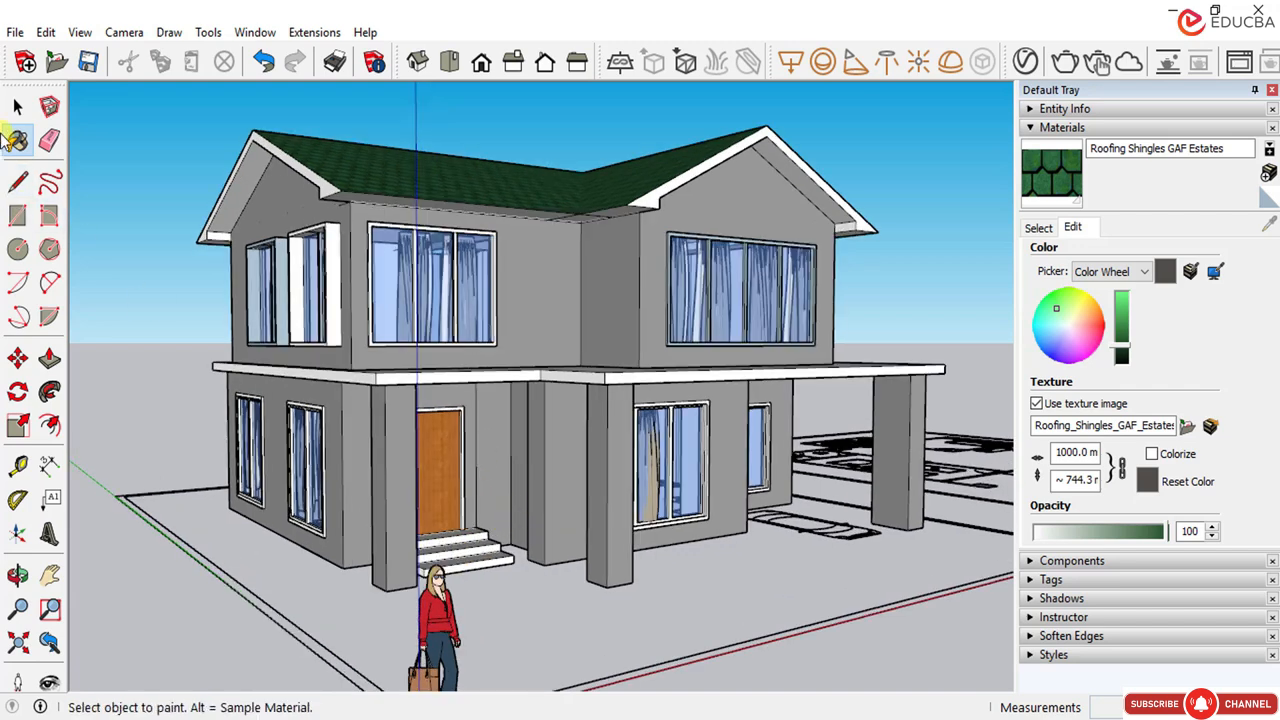
pyautogui.click(17, 105)
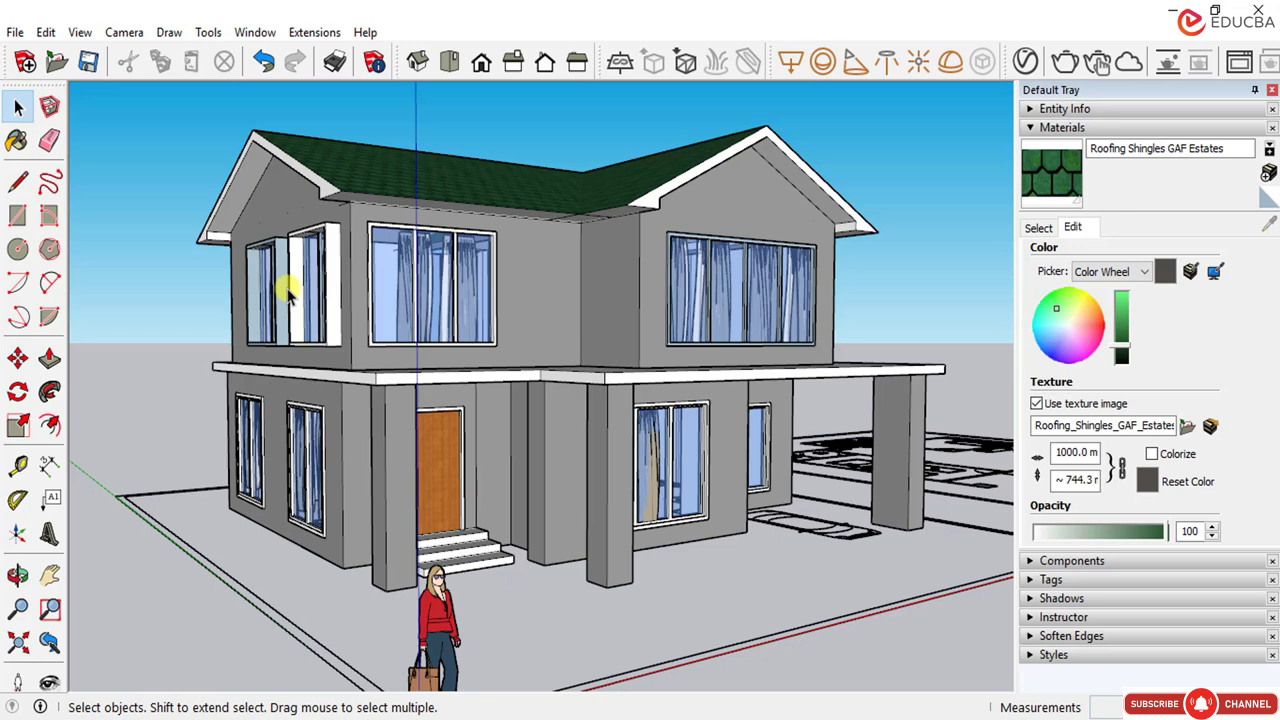
pyautogui.scroll(-2, 355, 370)
pyautogui.scroll(1, 470, 635)
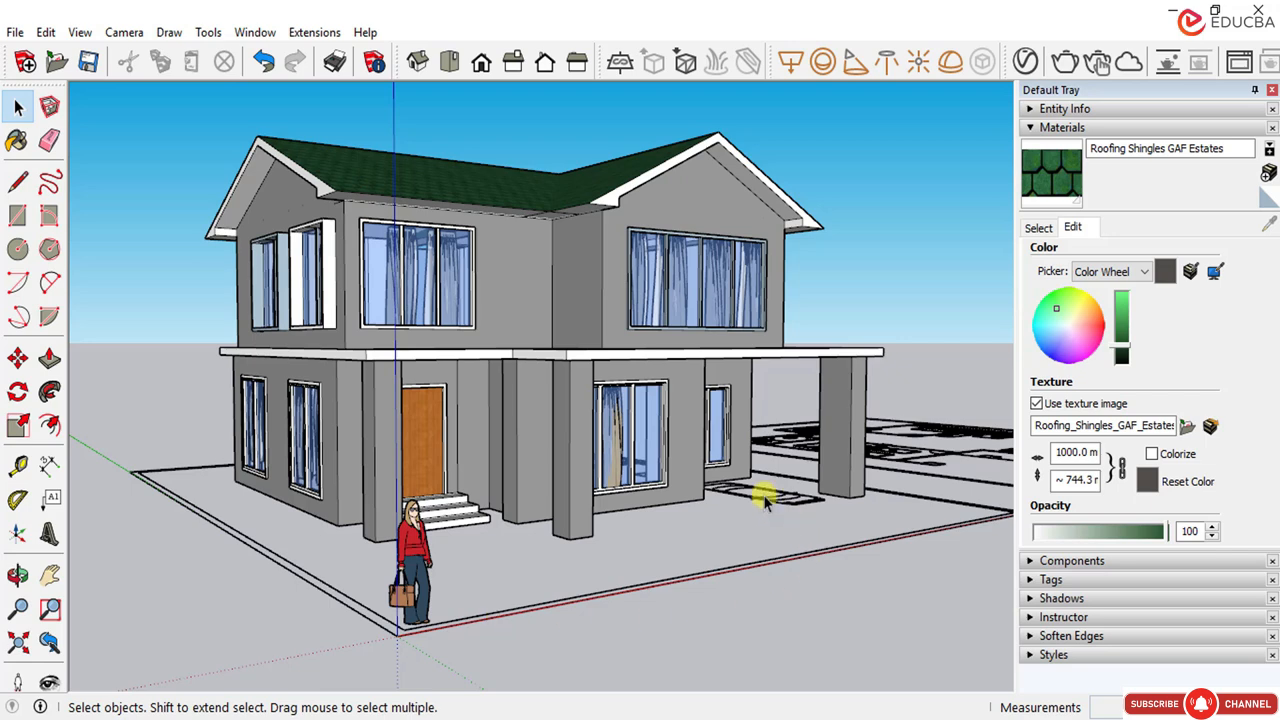
pyautogui.scroll(3, 765, 503)
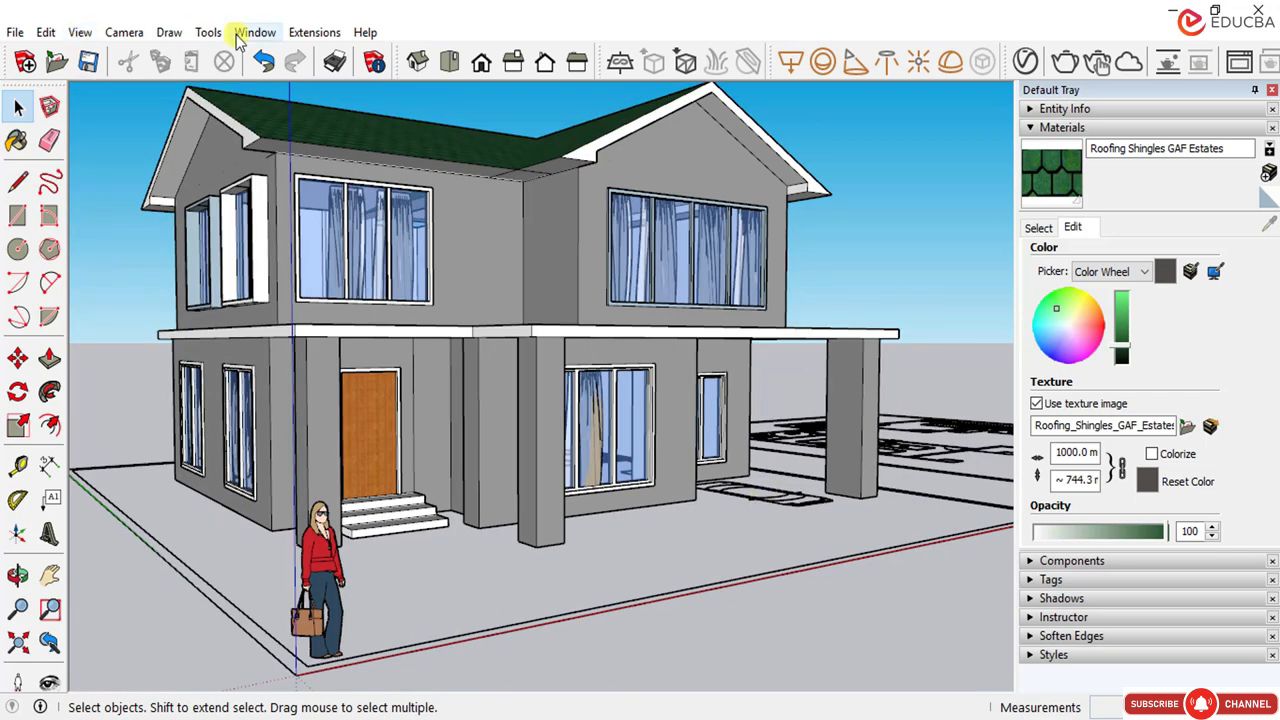
# Step: Open 3D Warehouse and replace the earlier curtain search with a search for "car"
pyautogui.click(314, 32)
pyautogui.moveTo(262, 34)
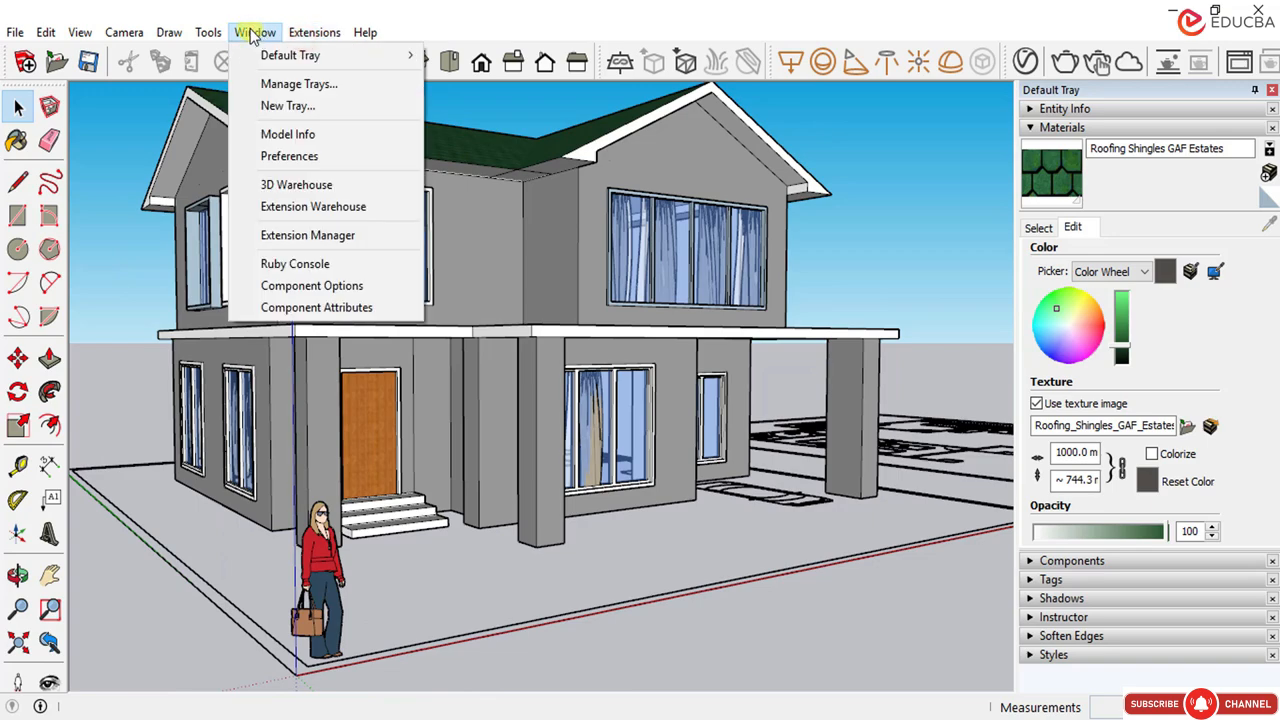
pyautogui.click(284, 186)
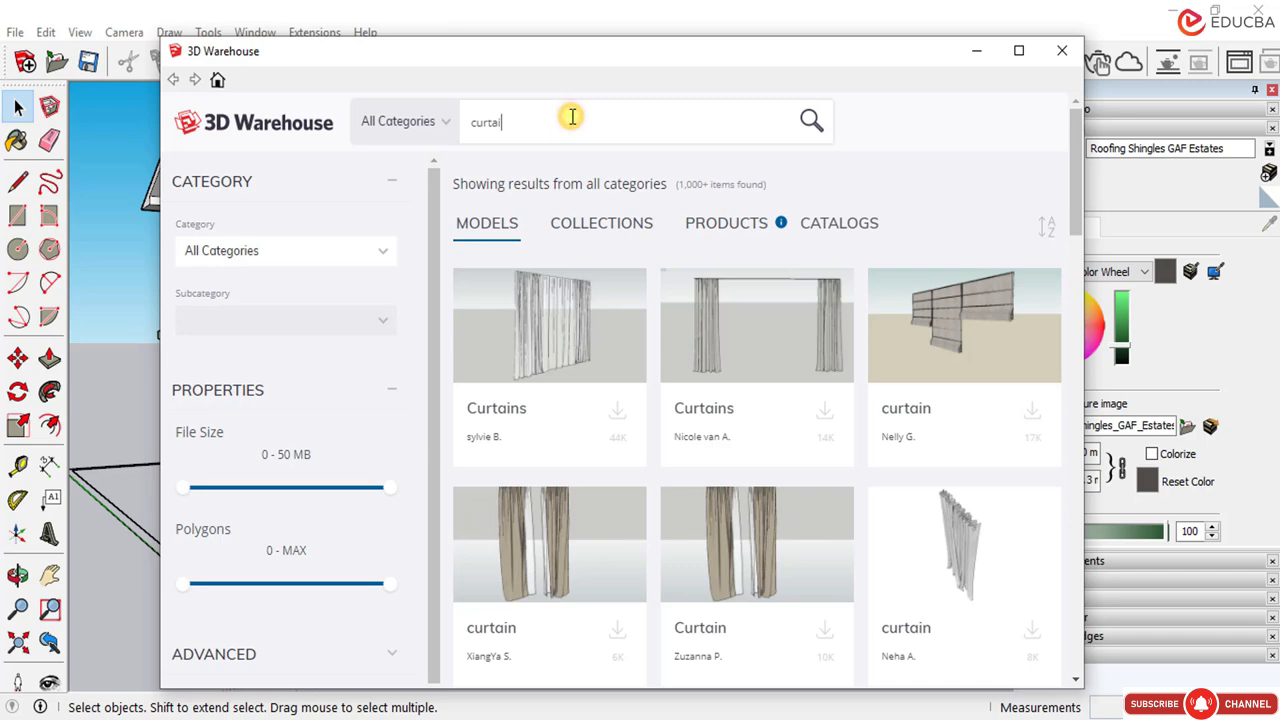
pyautogui.press('BackSpace')
pyautogui.press('BackSpace')
pyautogui.press('BackSpace')
pyautogui.press('BackSpace')
pyautogui.press('BackSpace')
pyautogui.press('BackSpace')
pyautogui.write('car')
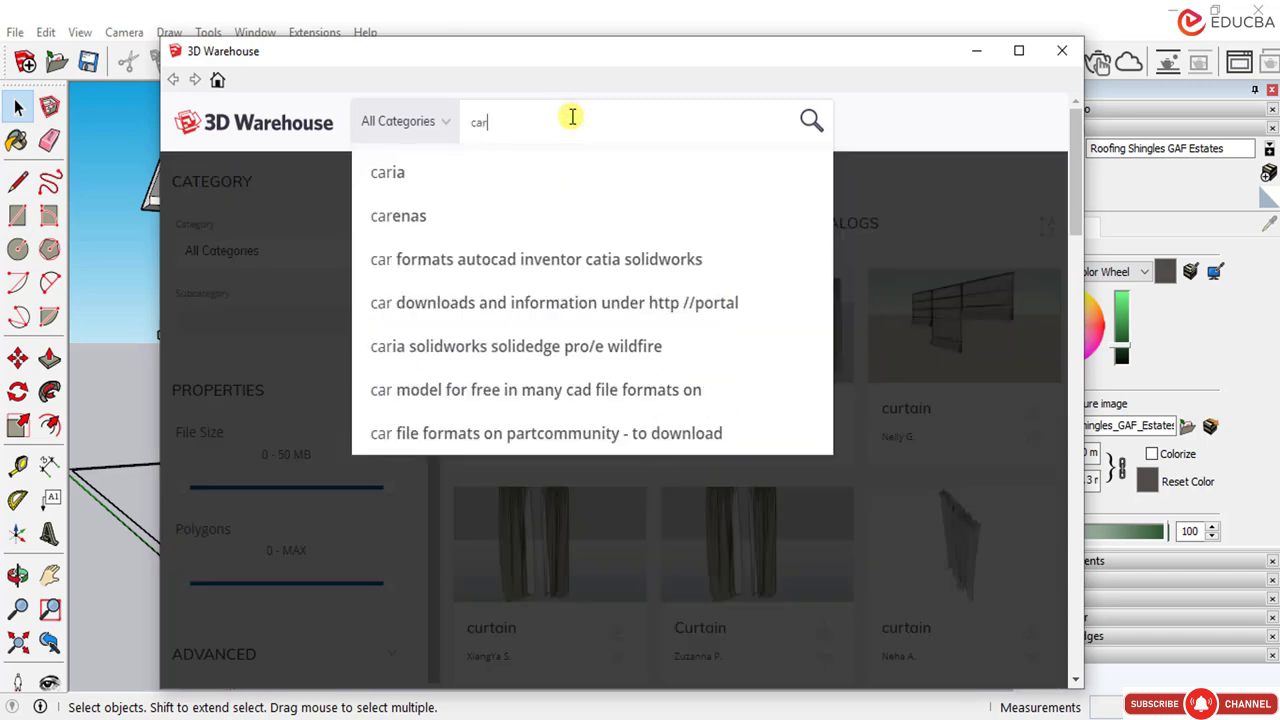
pyautogui.click(426, 176)
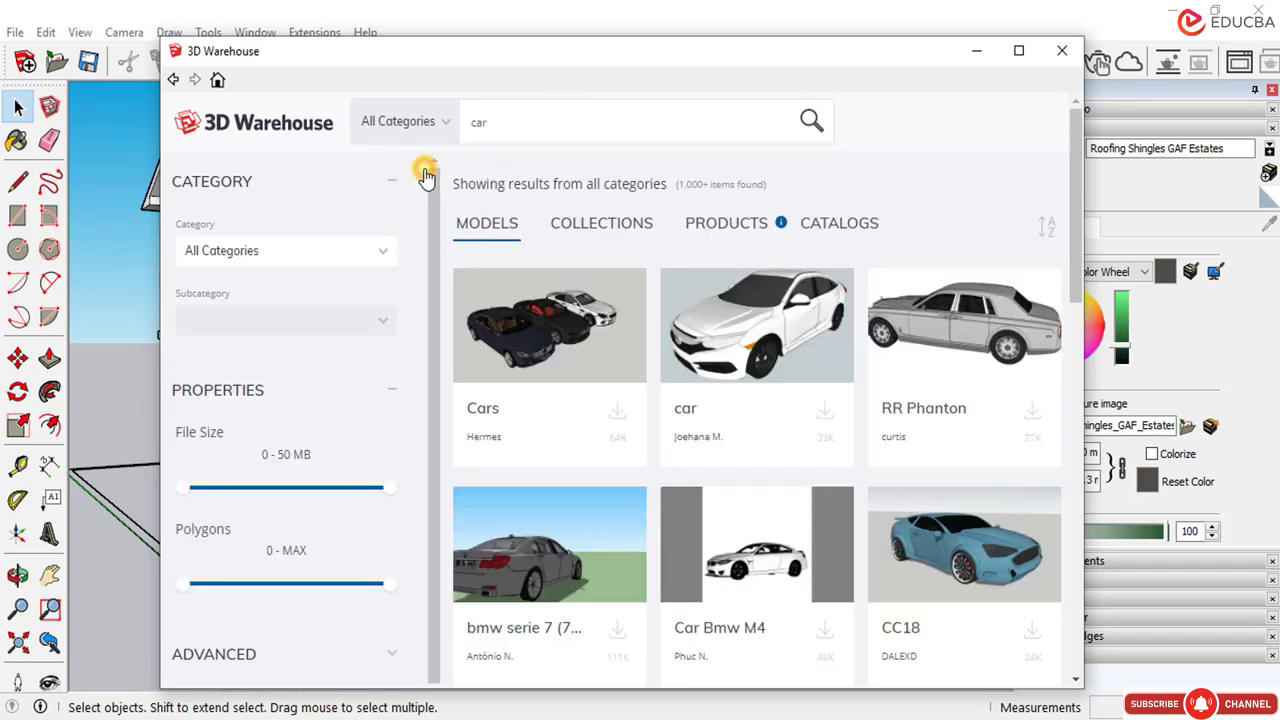
# Step: Examine the 3D Warehouse car models for one suited to the house's parking area
pyautogui.scroll(-5, 716, 348)
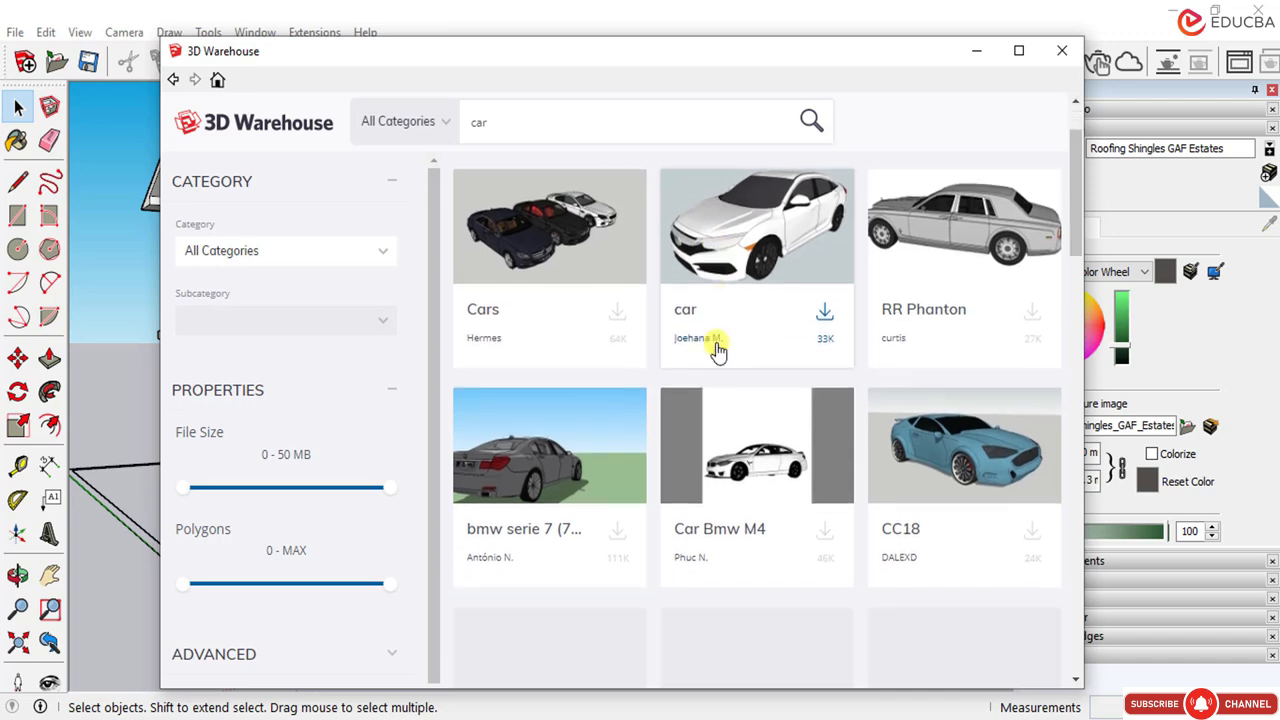
pyautogui.scroll(-1, 716, 348)
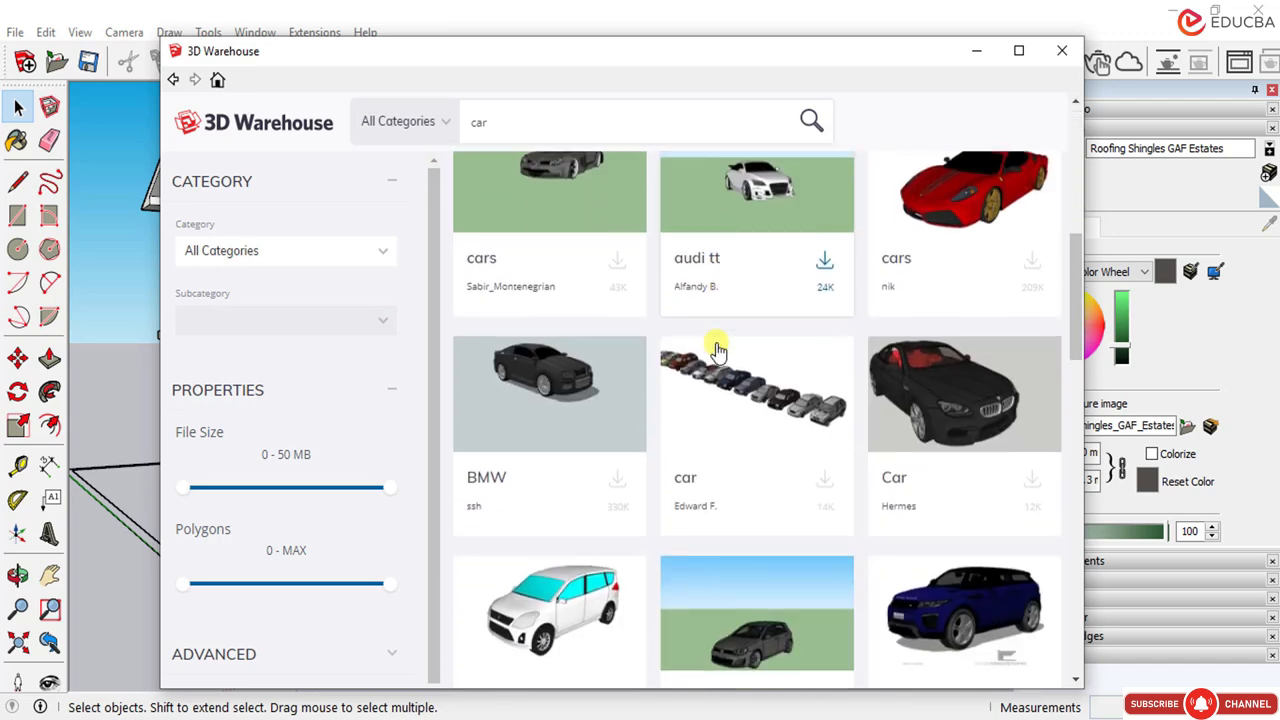
pyautogui.scroll(-6, 716, 348)
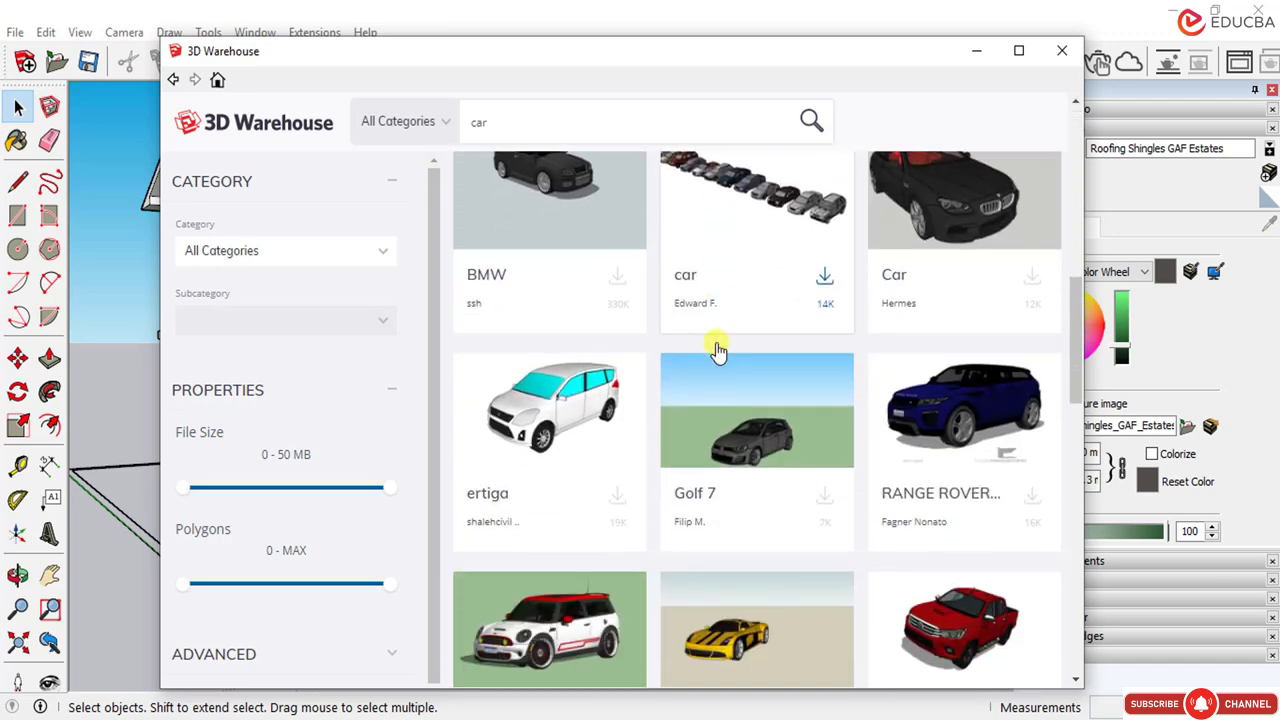
pyautogui.scroll(-3, 716, 348)
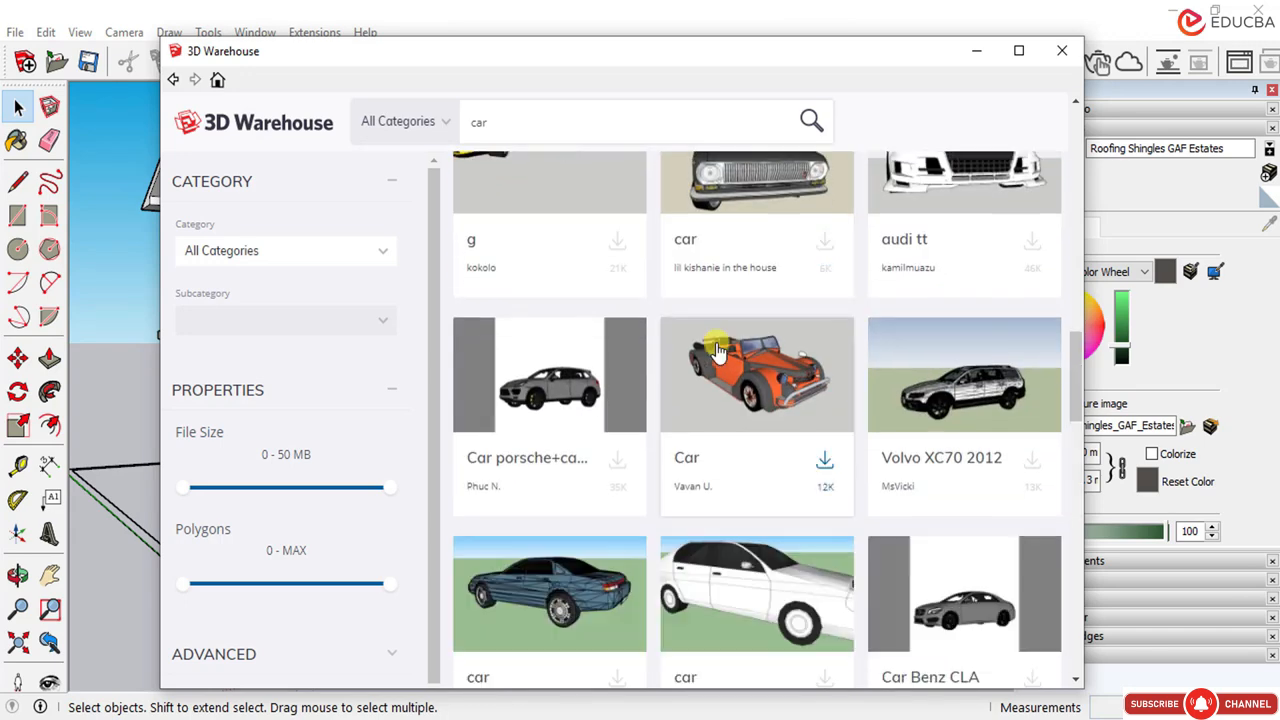
pyautogui.scroll(-2, 716, 348)
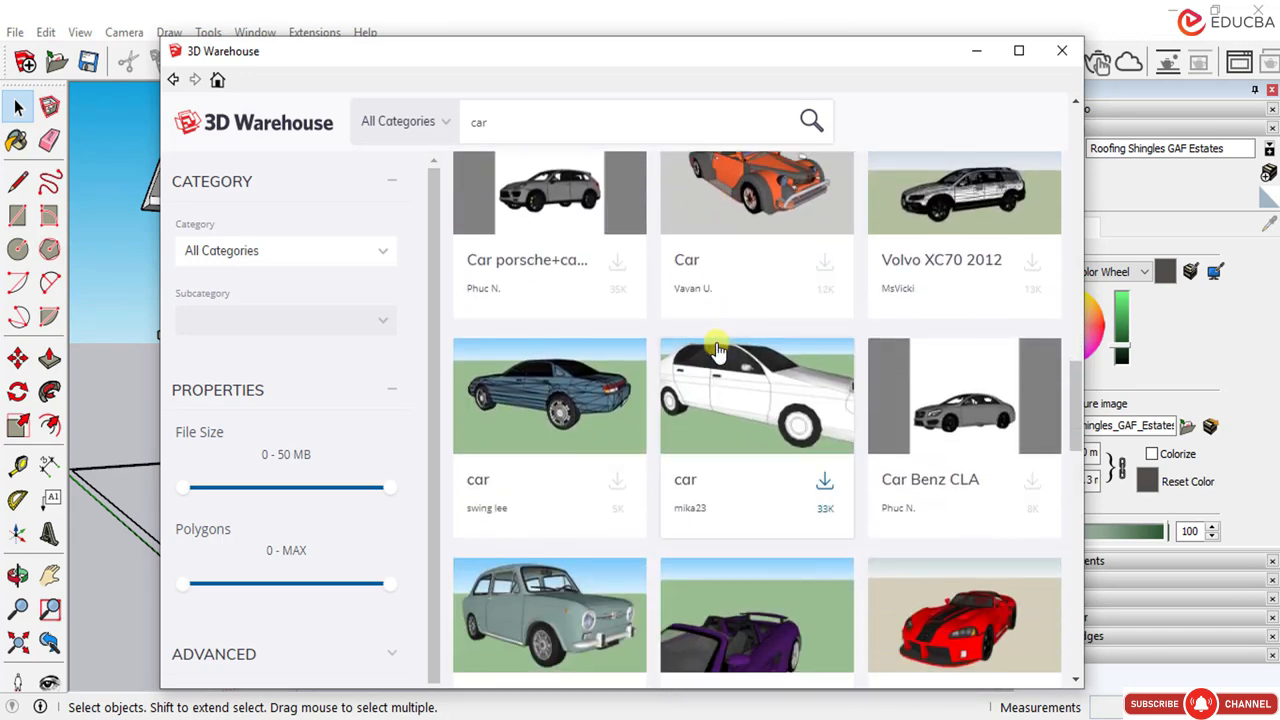
pyautogui.scroll(-5, 716, 348)
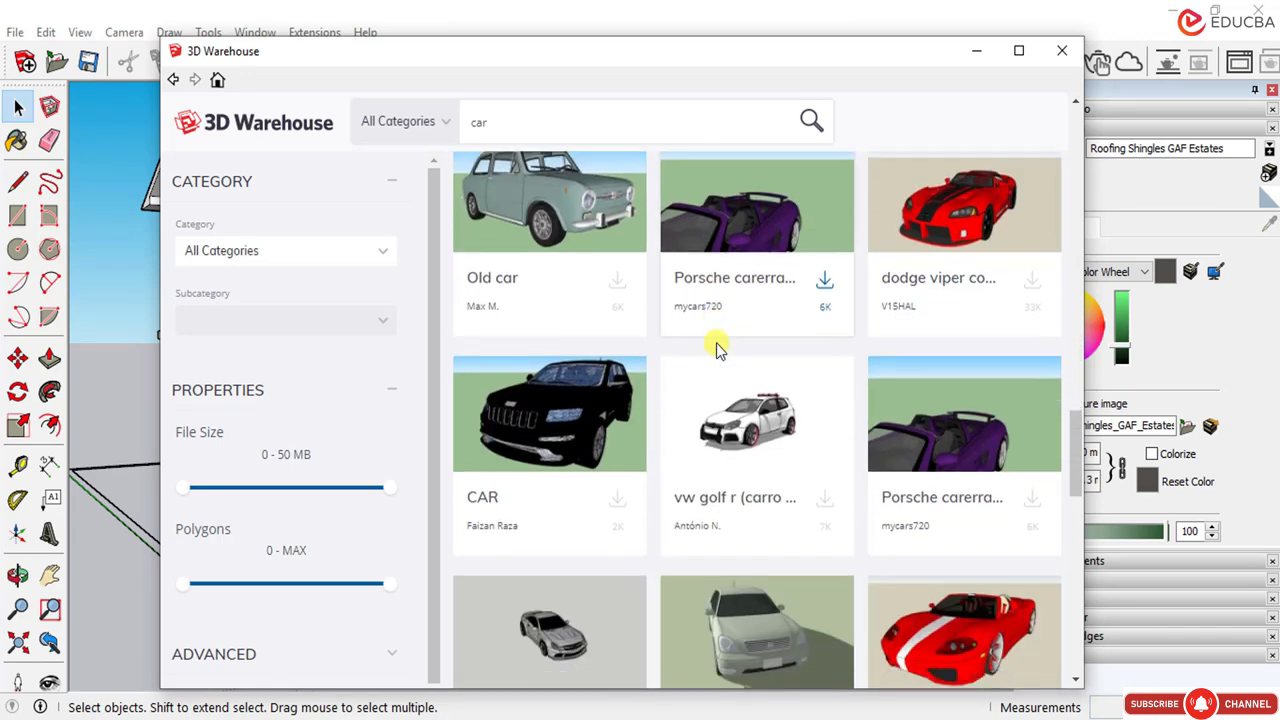
pyautogui.scroll(-6, 716, 348)
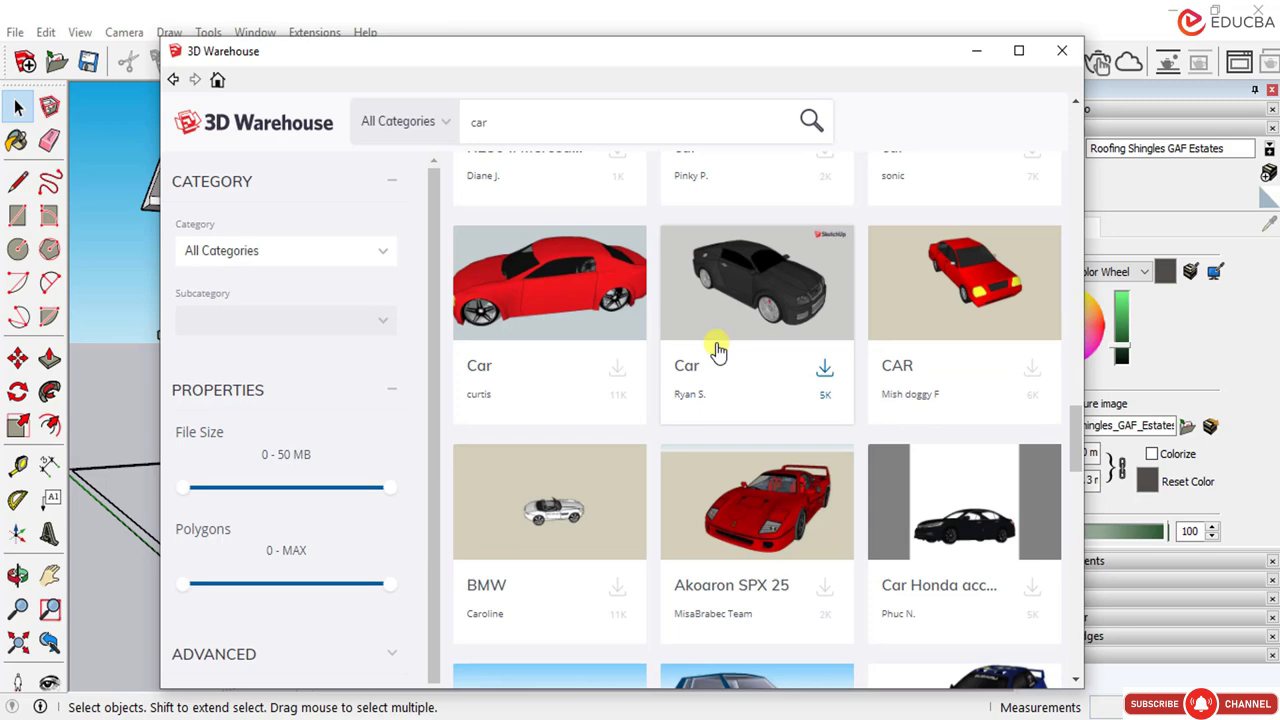
pyautogui.scroll(-4, 730, 320)
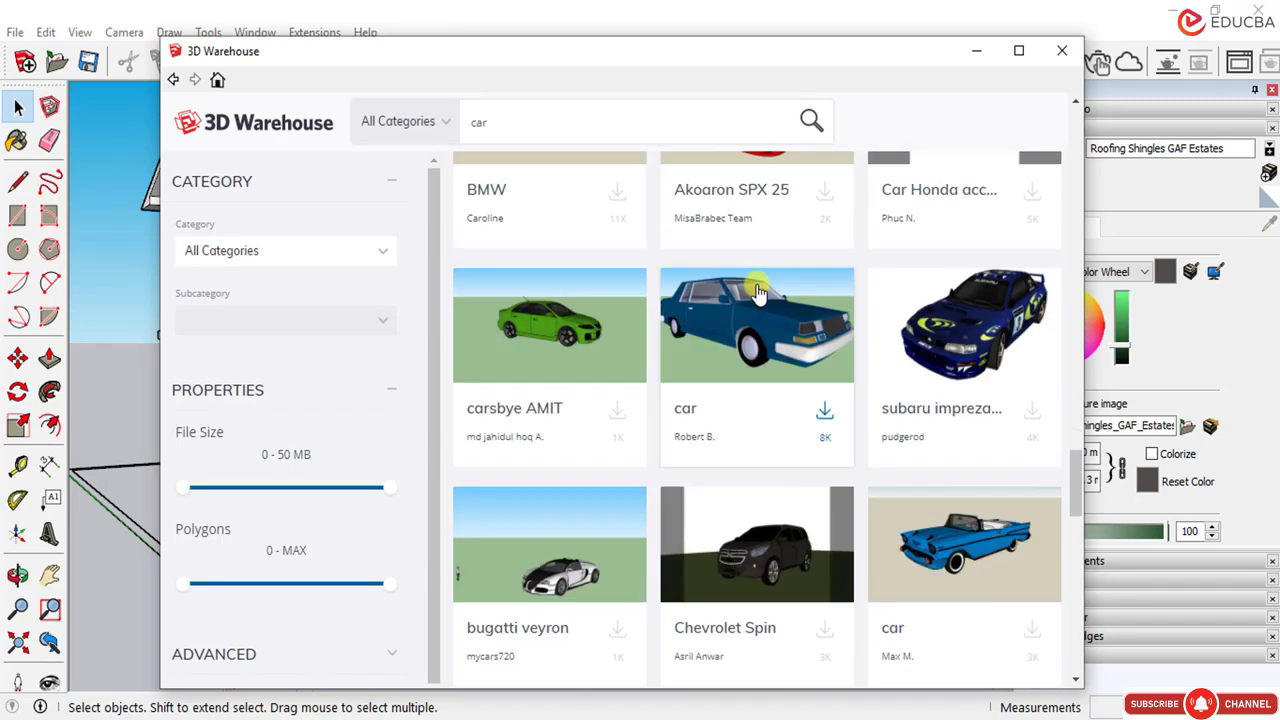
pyautogui.scroll(-6, 757, 292)
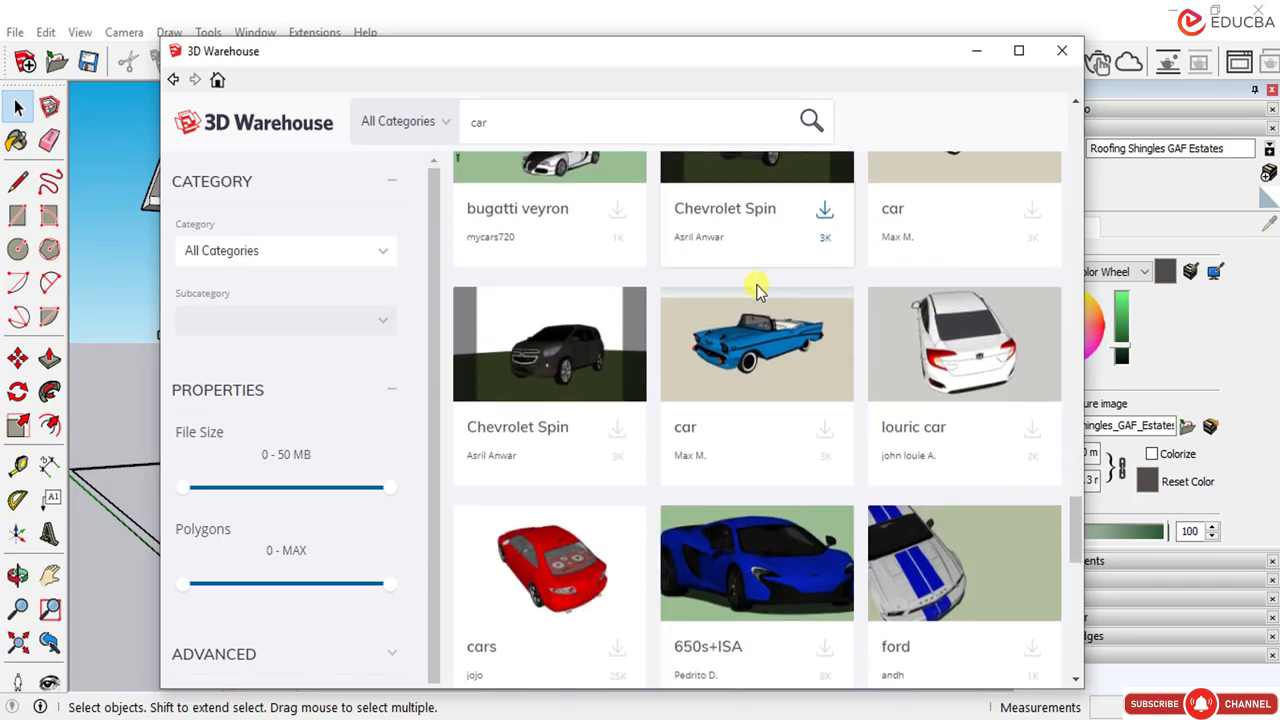
pyautogui.scroll(-2, 757, 292)
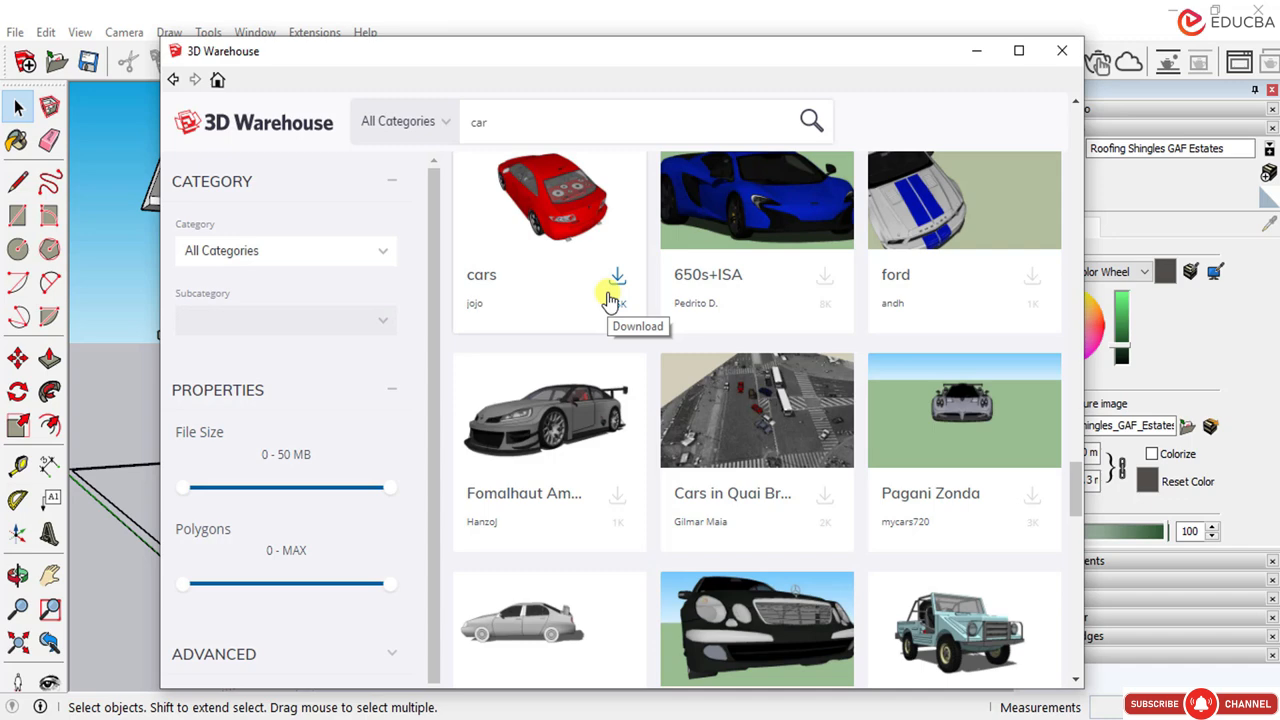
pyautogui.scroll(-3, 610, 300)
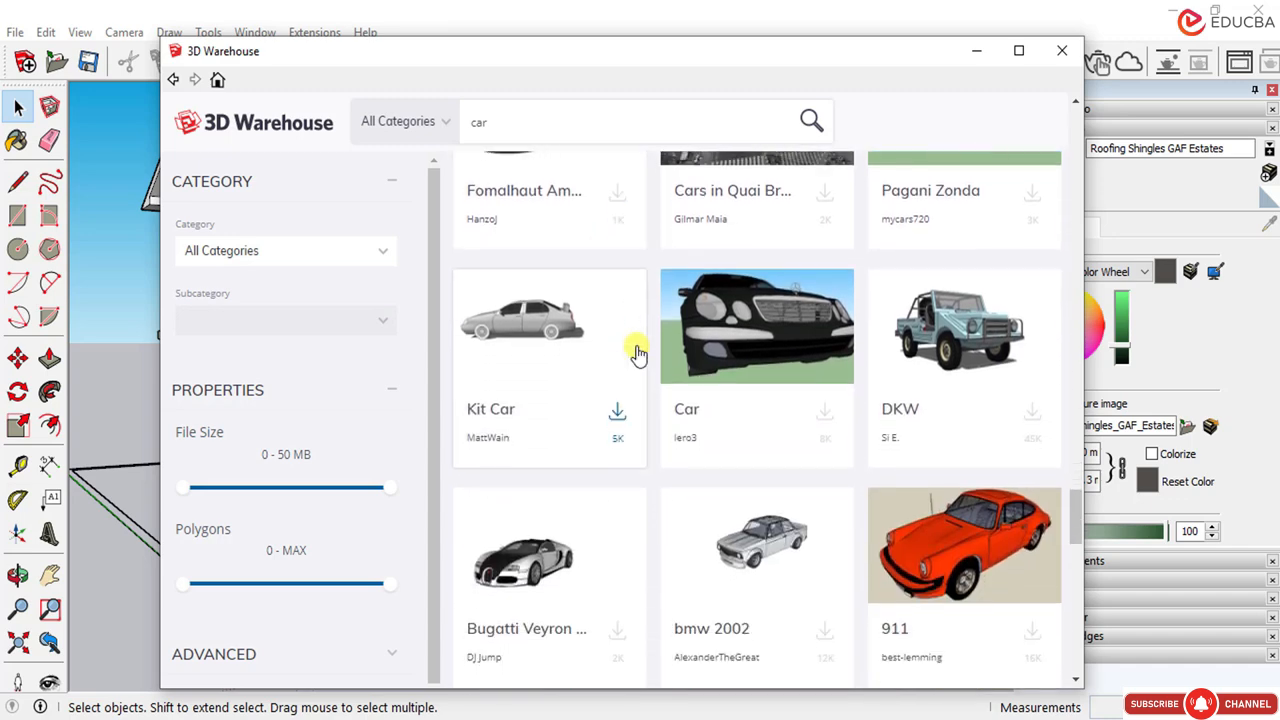
pyautogui.scroll(-8, 636, 350)
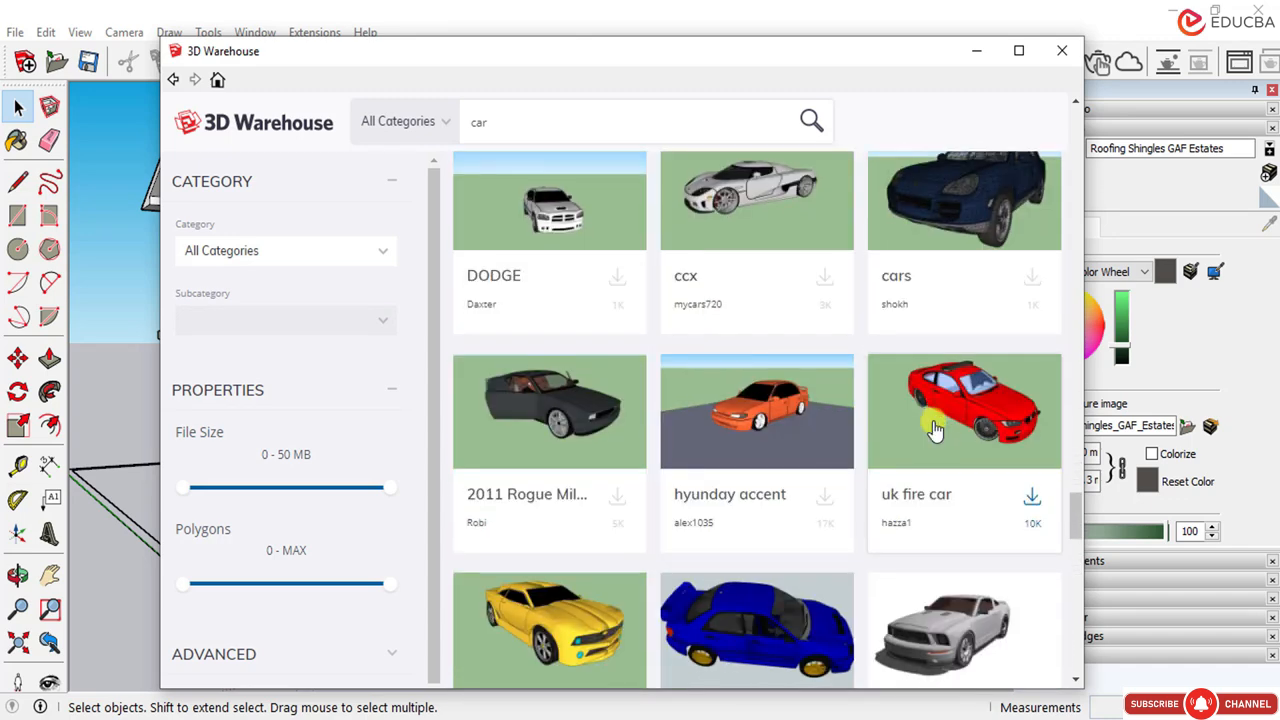
pyautogui.scroll(-10, 940, 415)
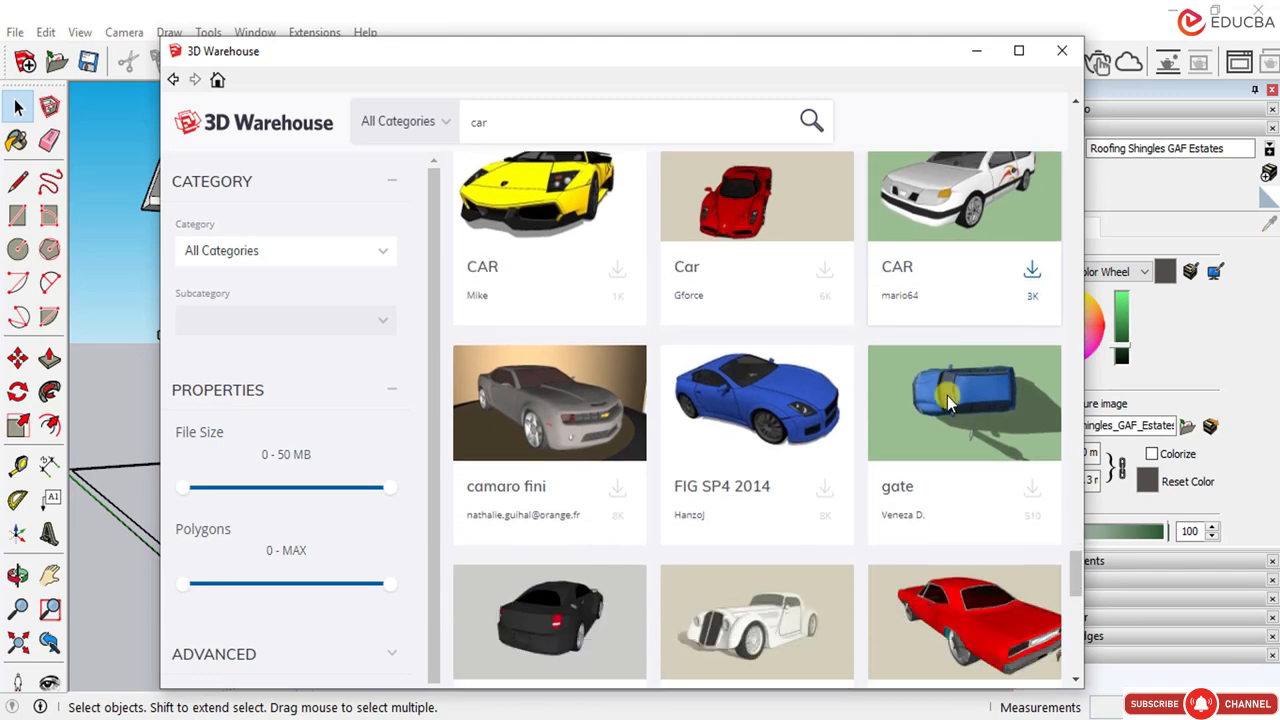
pyautogui.scroll(-1, 947, 395)
pyautogui.scroll(-2, 926, 408)
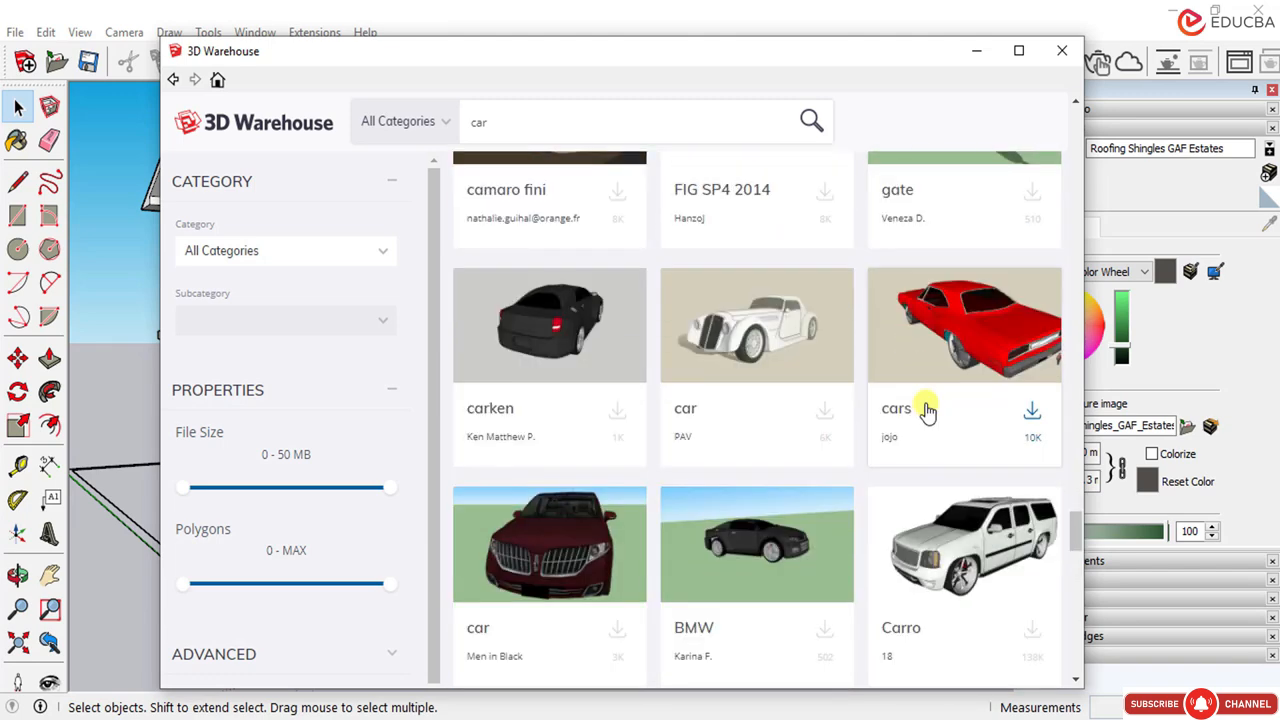
pyautogui.scroll(-3, 927, 409)
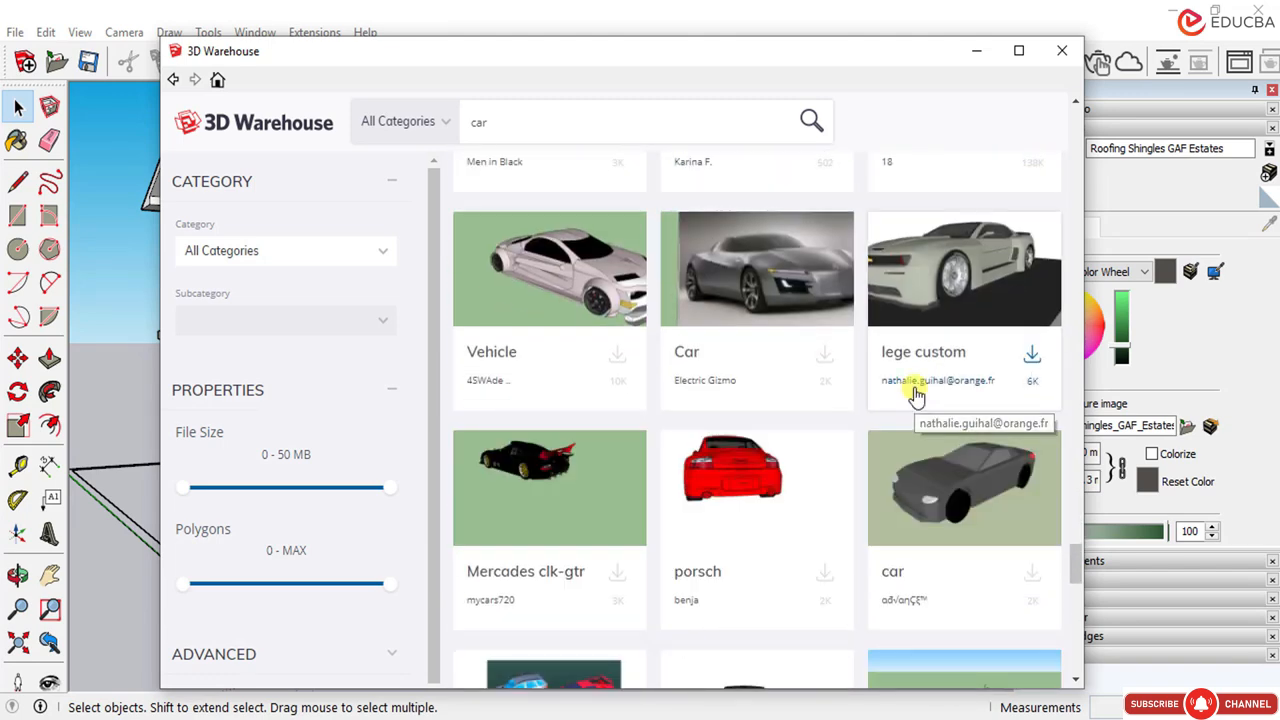
pyautogui.scroll(-2, 918, 392)
pyautogui.scroll(-10, 926, 387)
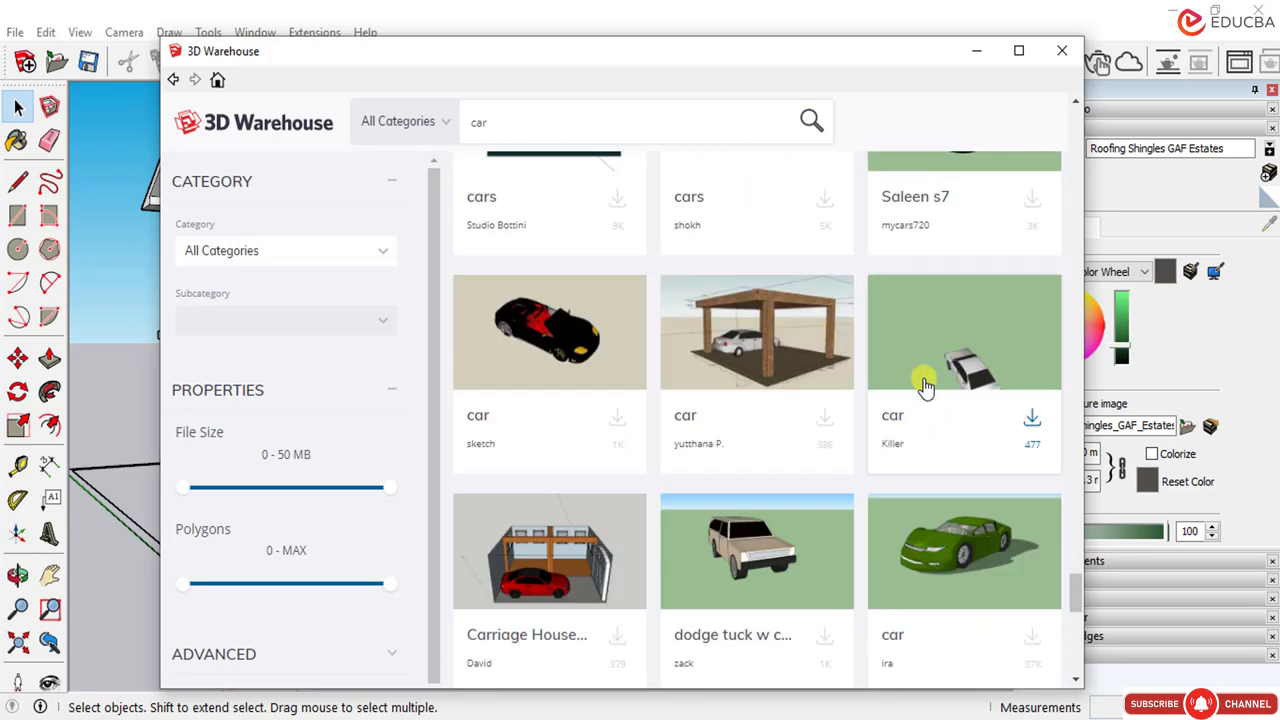
pyautogui.scroll(-4, 927, 387)
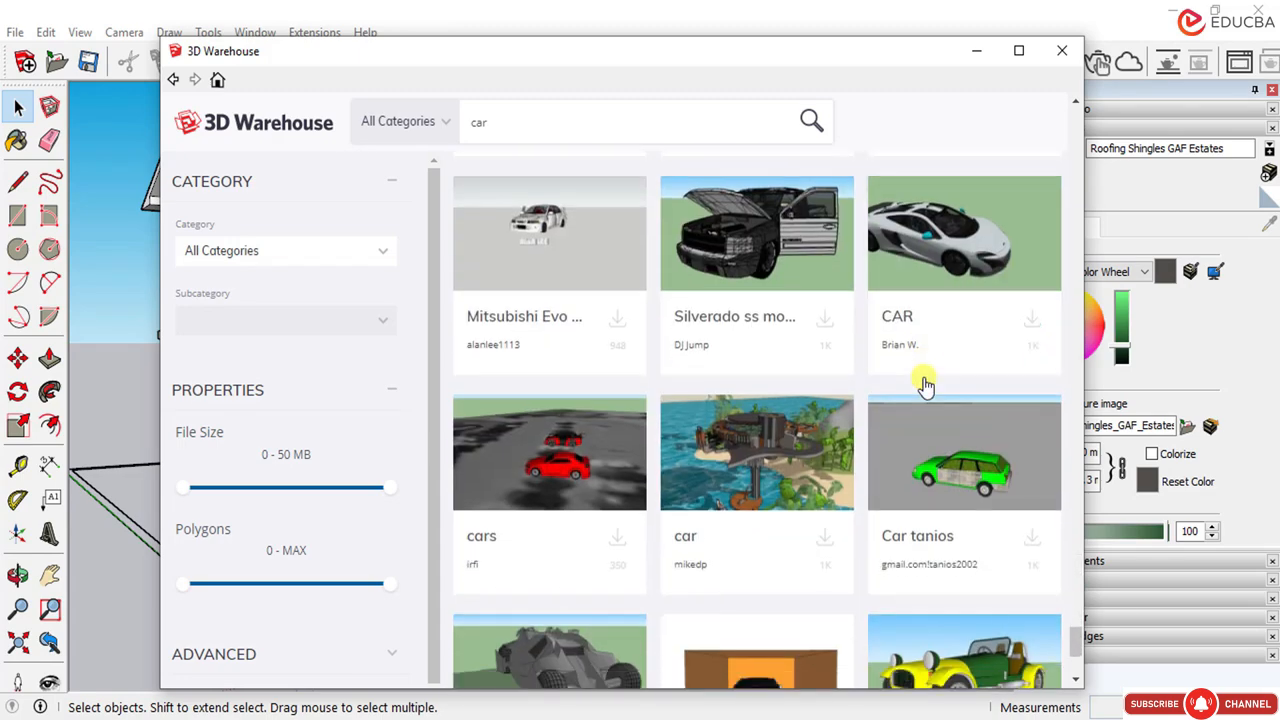
pyautogui.scroll(-15, 781, 400)
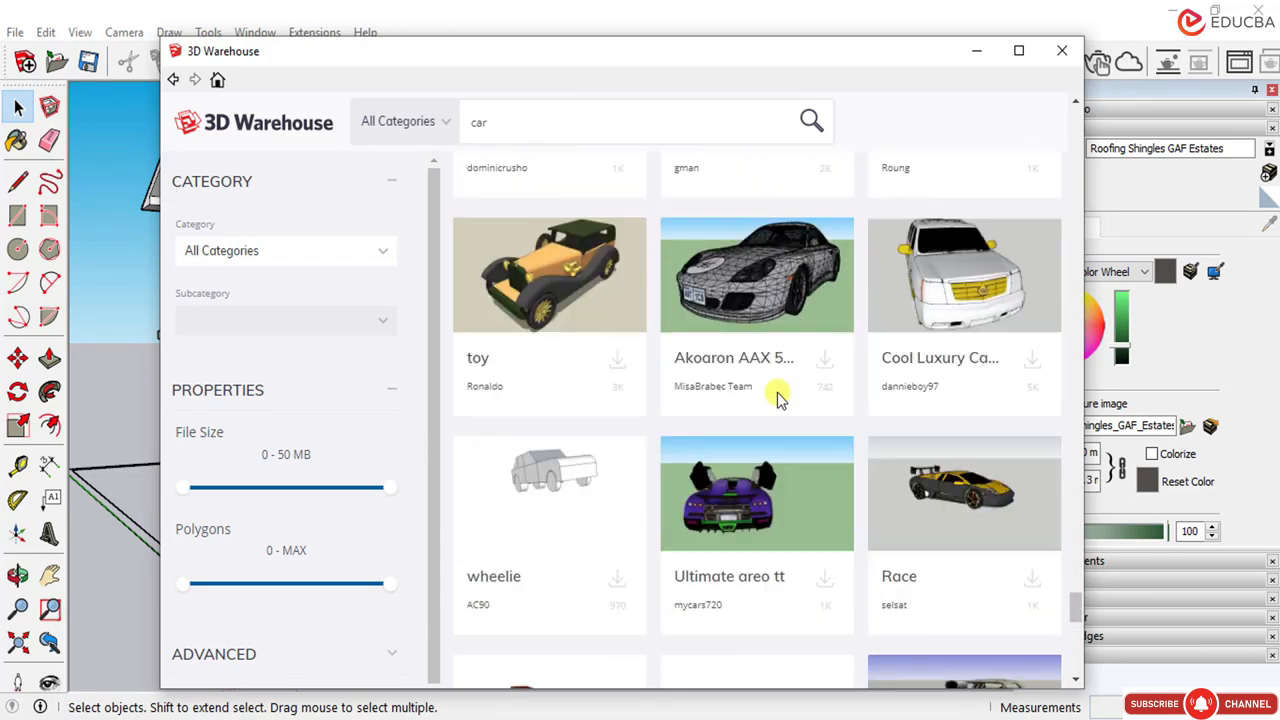
pyautogui.scroll(-20, 606, 334)
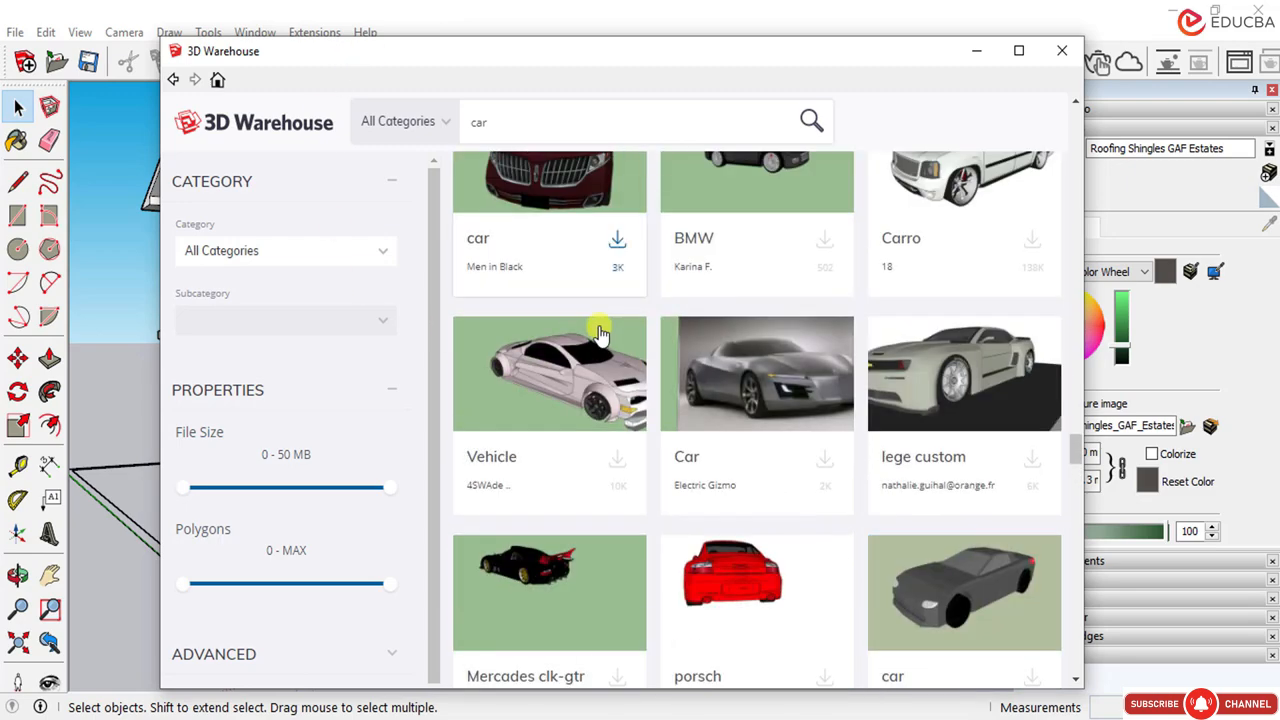
# Step: Replace the car search in 3D Warehouse with a search for "sedan"
pyautogui.click(509, 113)
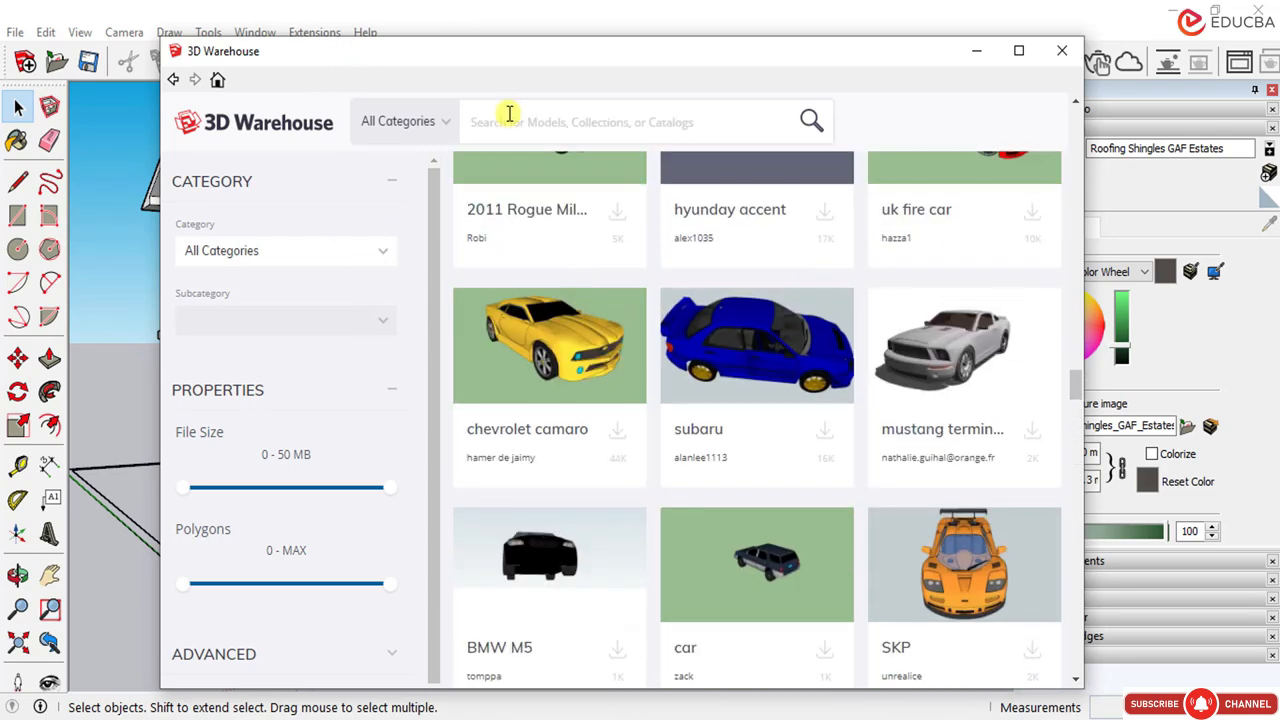
pyautogui.write('sedan')
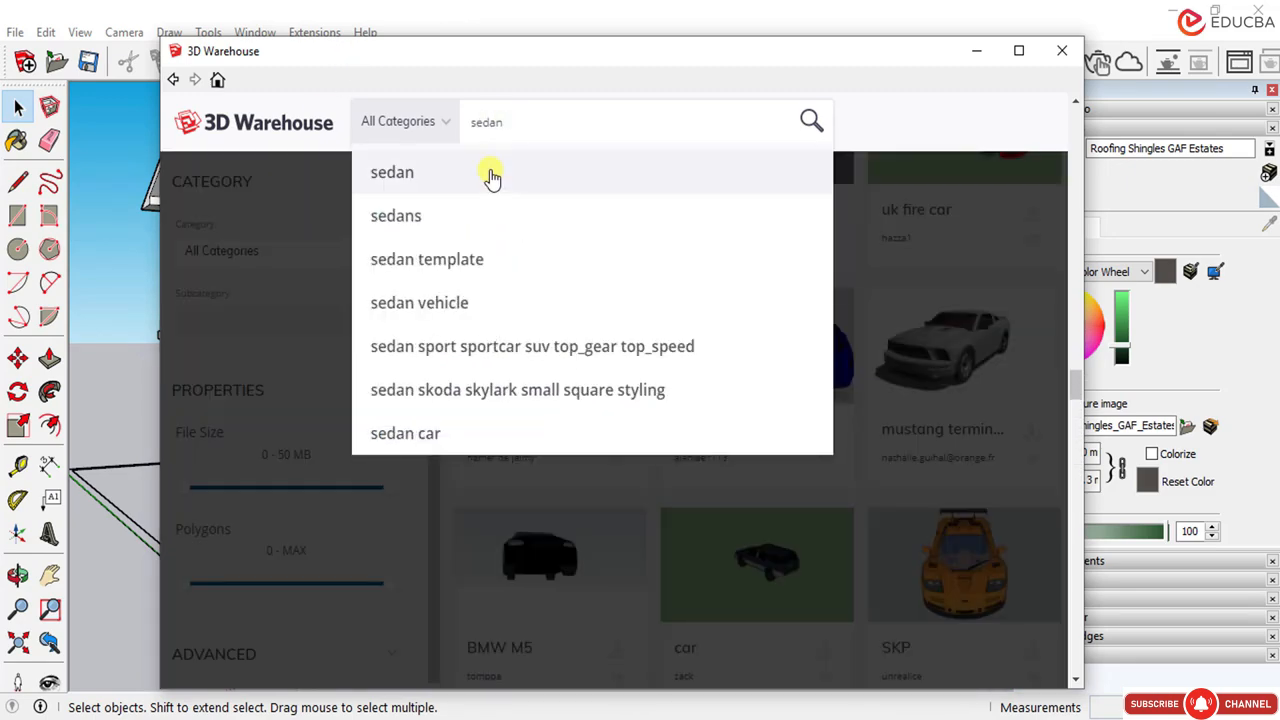
pyautogui.click(490, 172)
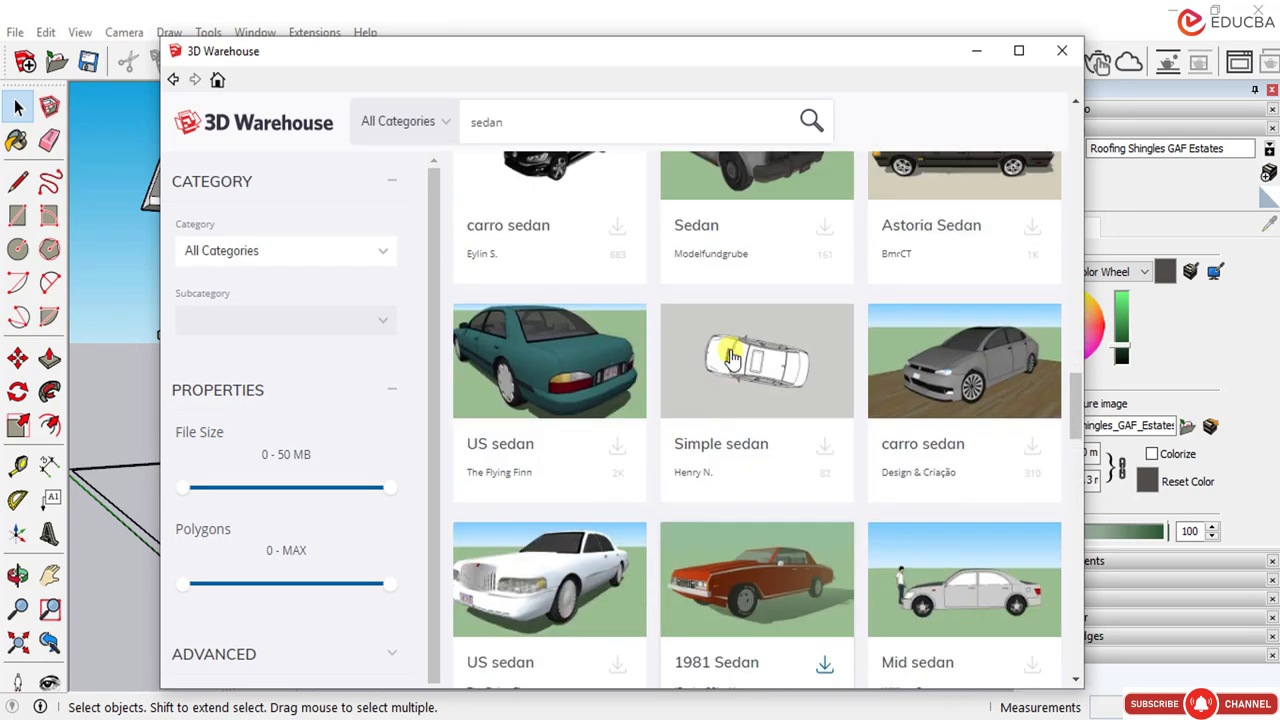
# Step: Examine the sedan models in 3D Warehouse for one that suits the house's parking area
pyautogui.scroll(-2, 733, 358)
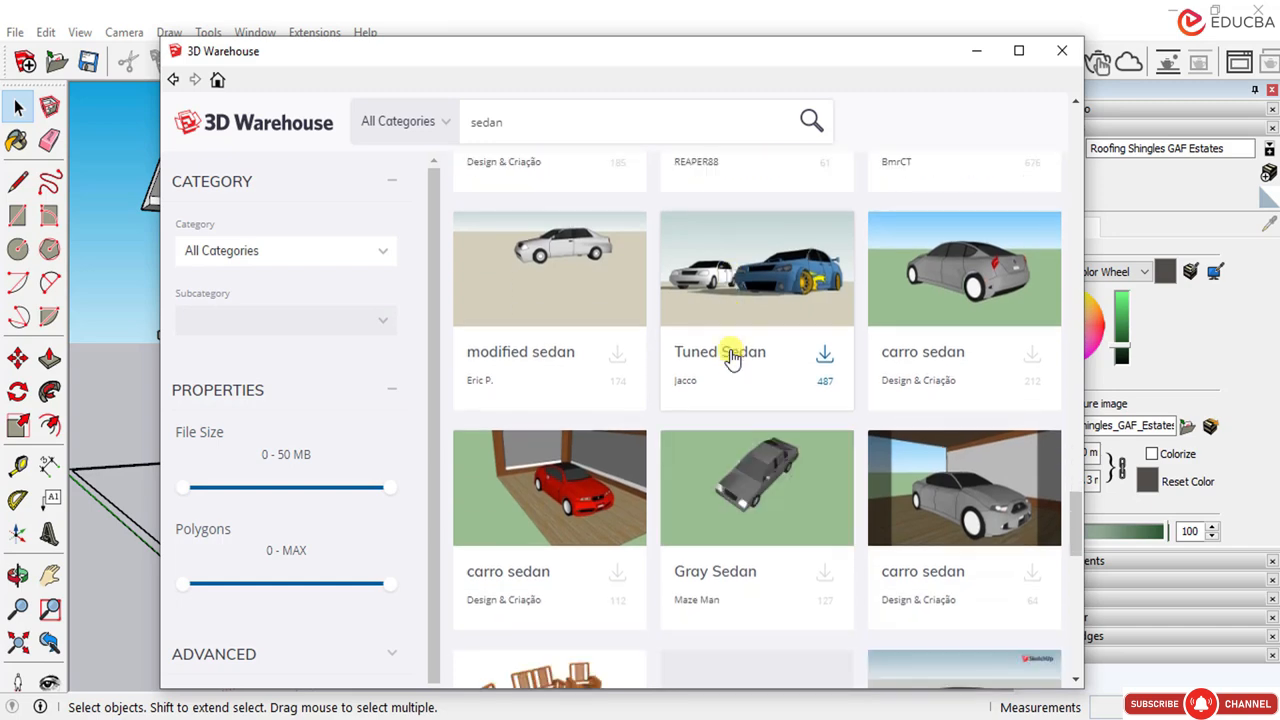
pyautogui.scroll(-2, 733, 358)
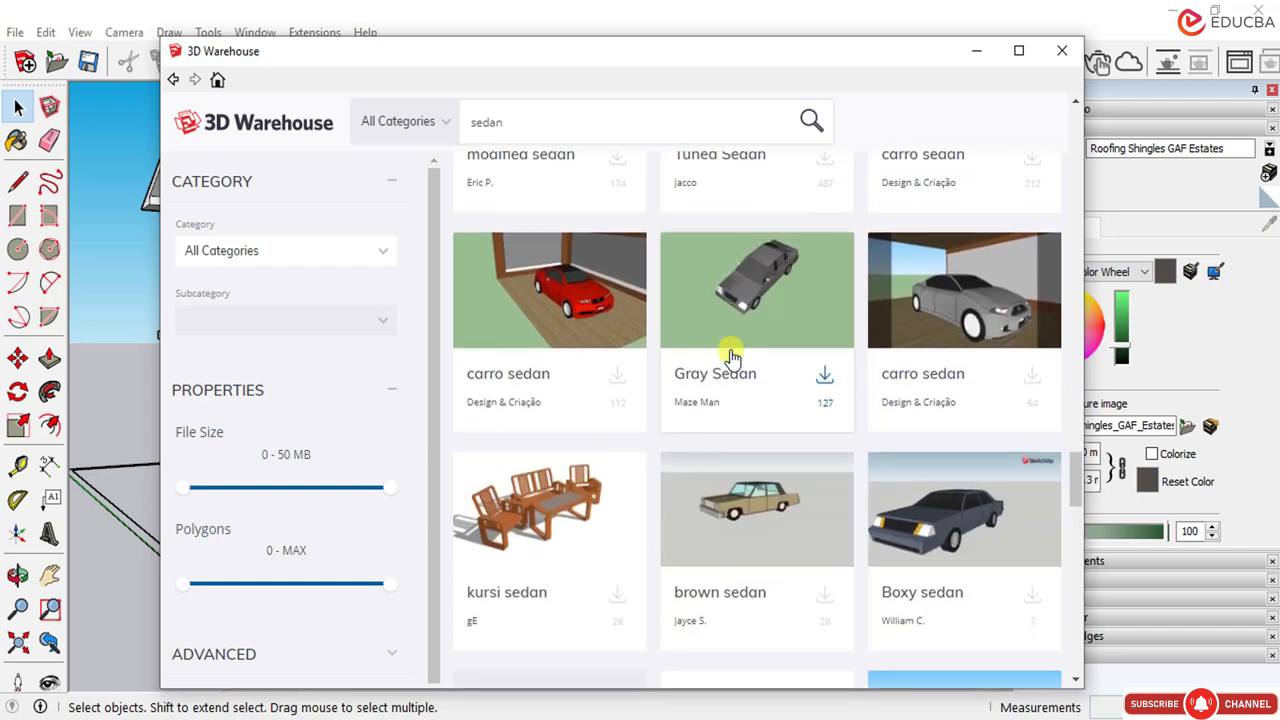
pyautogui.scroll(-4, 733, 358)
pyautogui.scroll(-3, 731, 356)
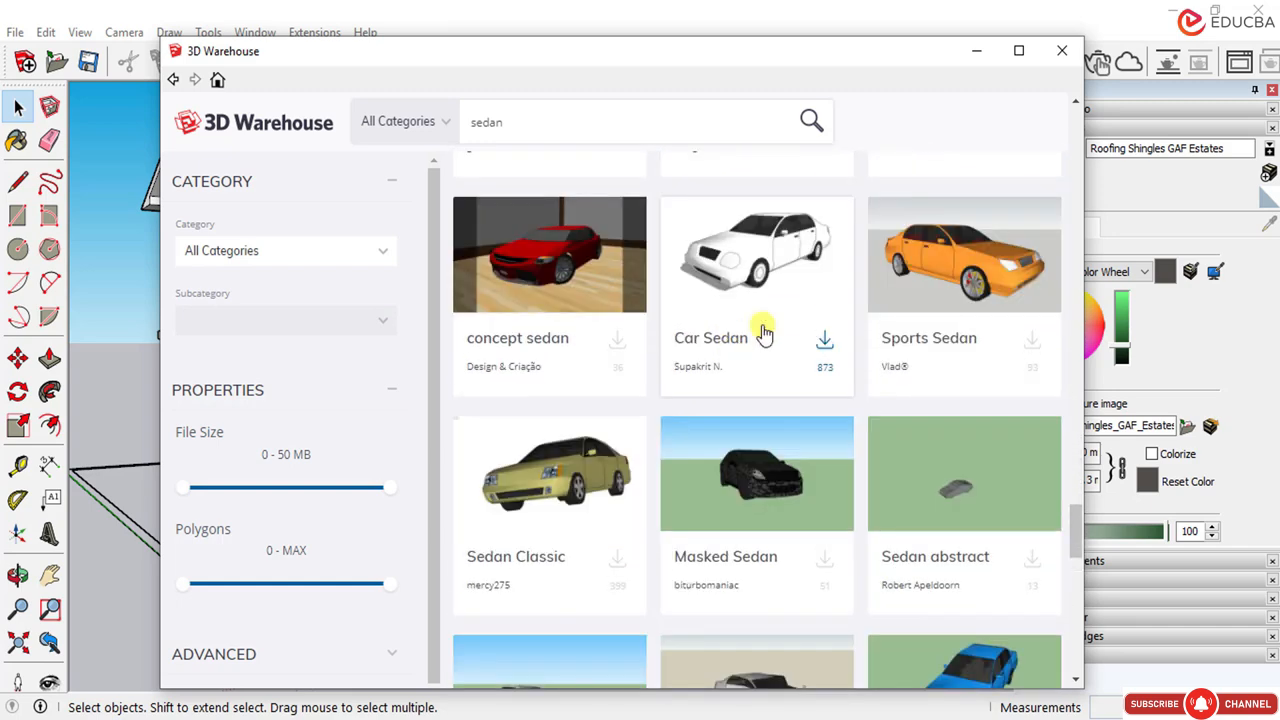
pyautogui.scroll(-9, 895, 283)
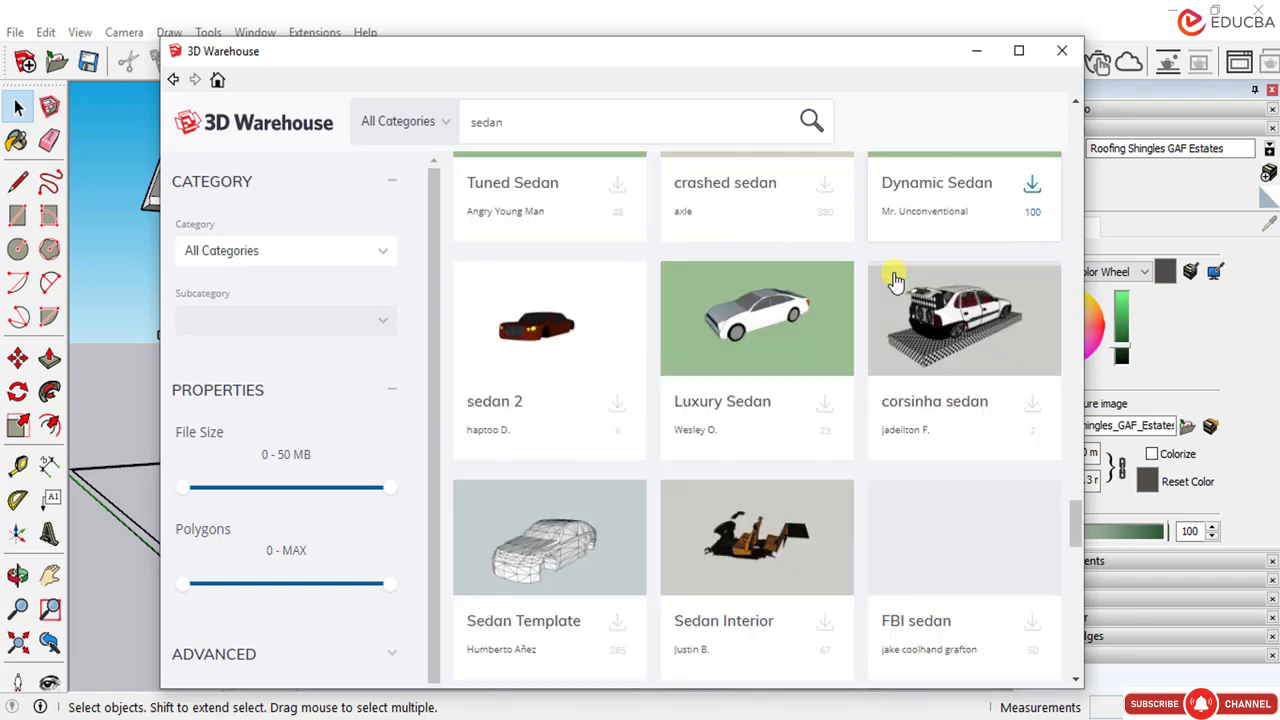
pyautogui.scroll(-8, 895, 283)
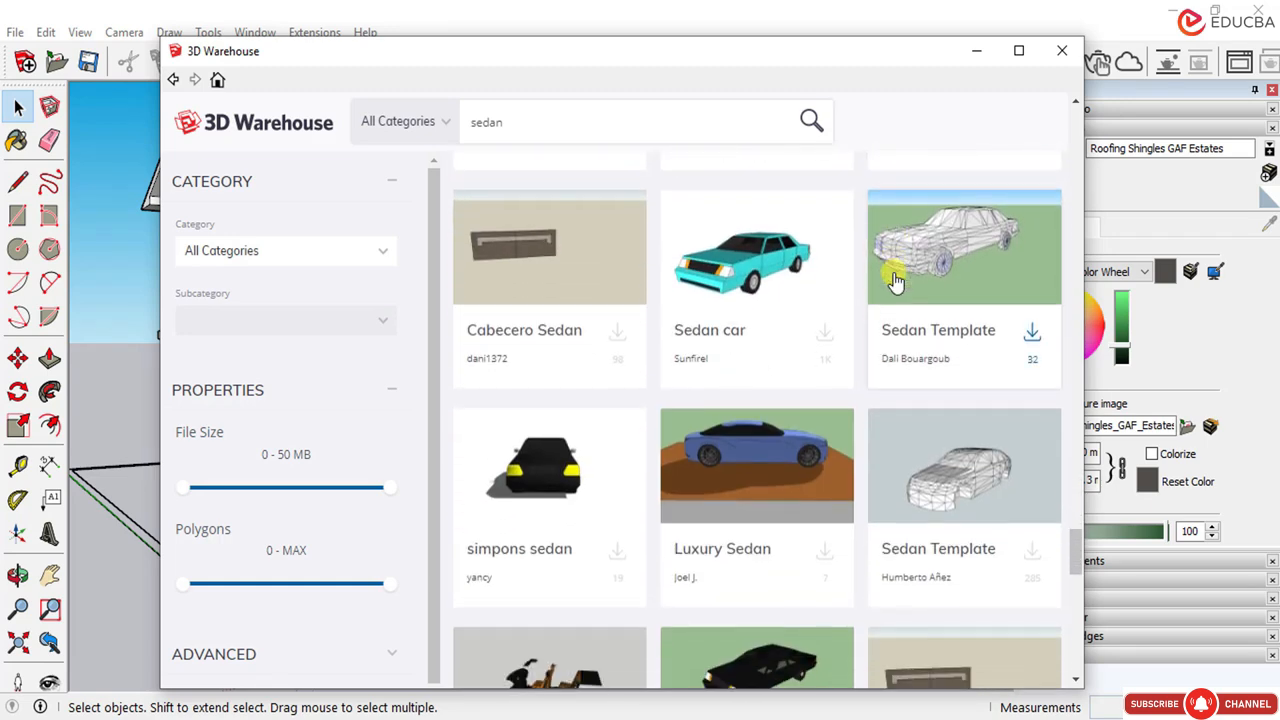
pyautogui.scroll(-5, 895, 283)
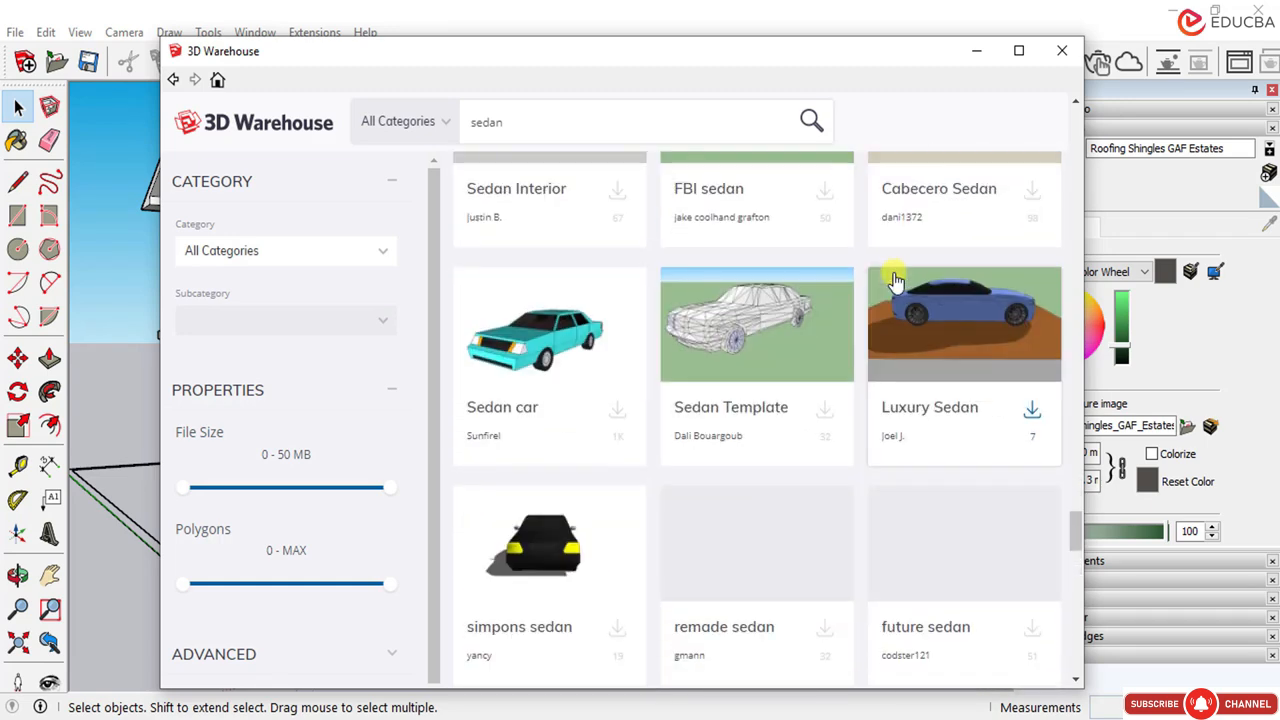
pyautogui.scroll(3, 753, 400)
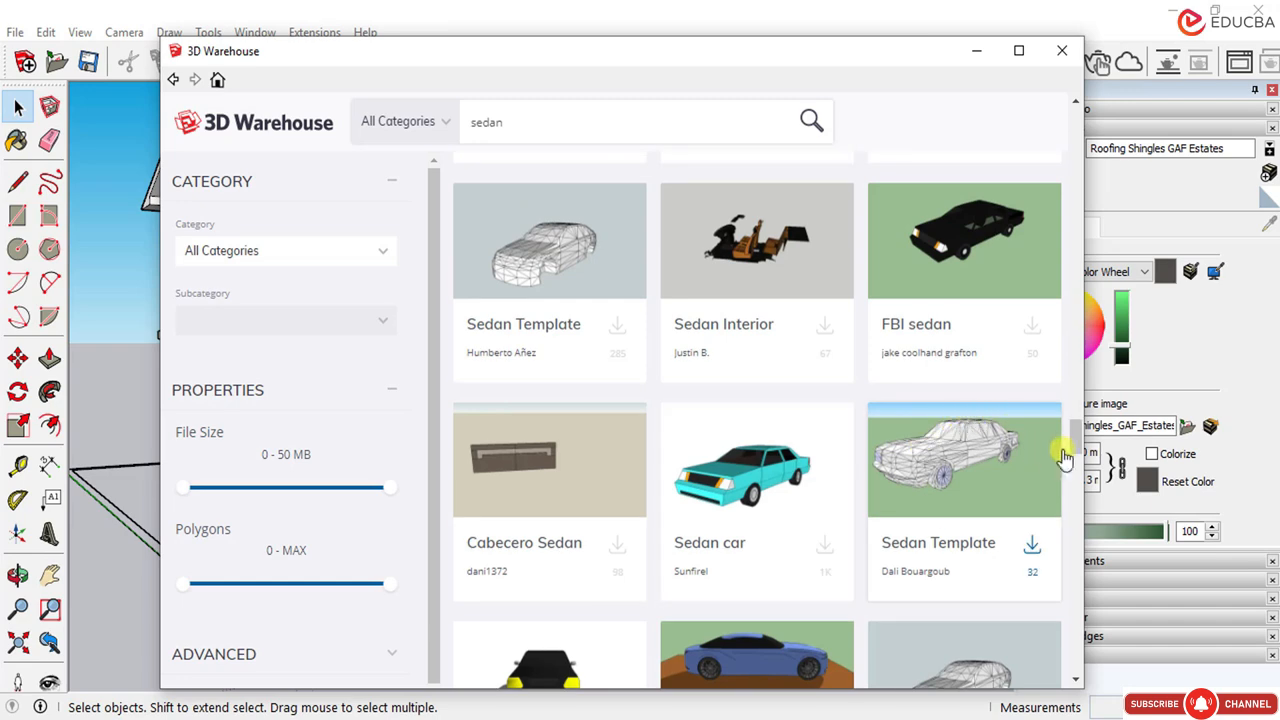
pyautogui.moveTo(1075, 447); pyautogui.dragTo(1089, 124)
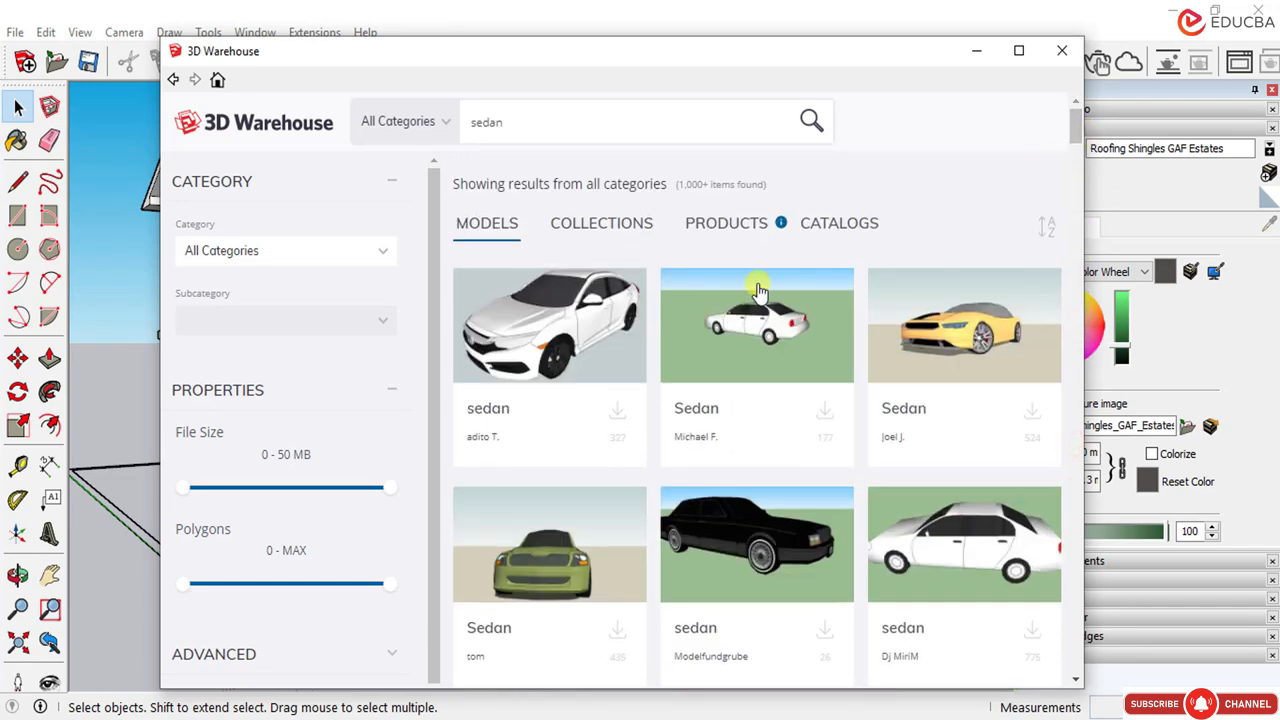
pyautogui.scroll(-4, 670, 345)
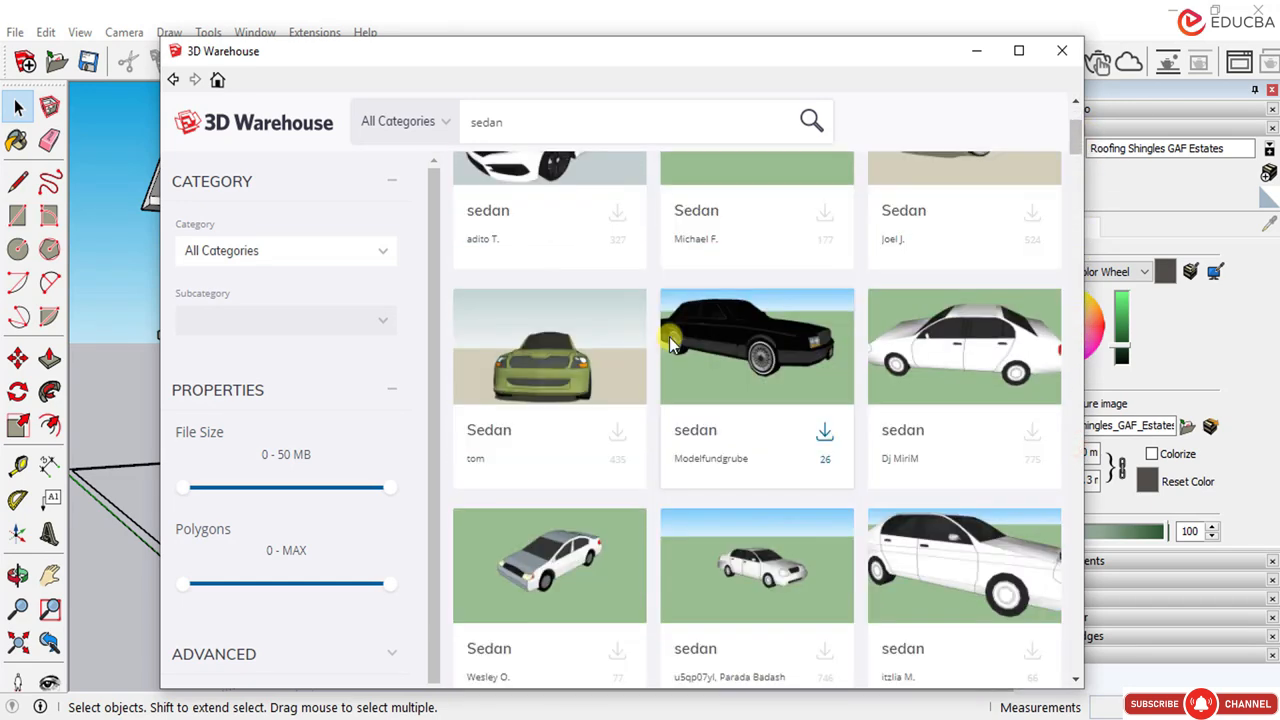
pyautogui.scroll(-5, 670, 345)
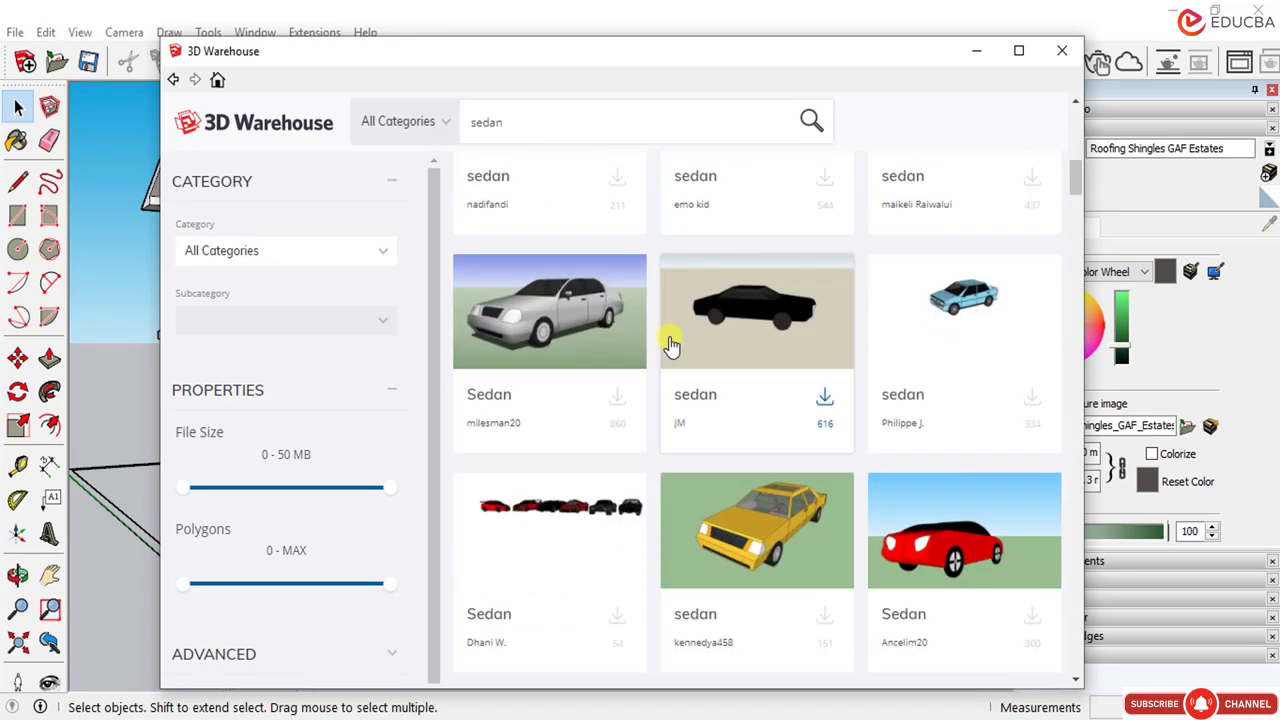
pyautogui.scroll(-6, 670, 345)
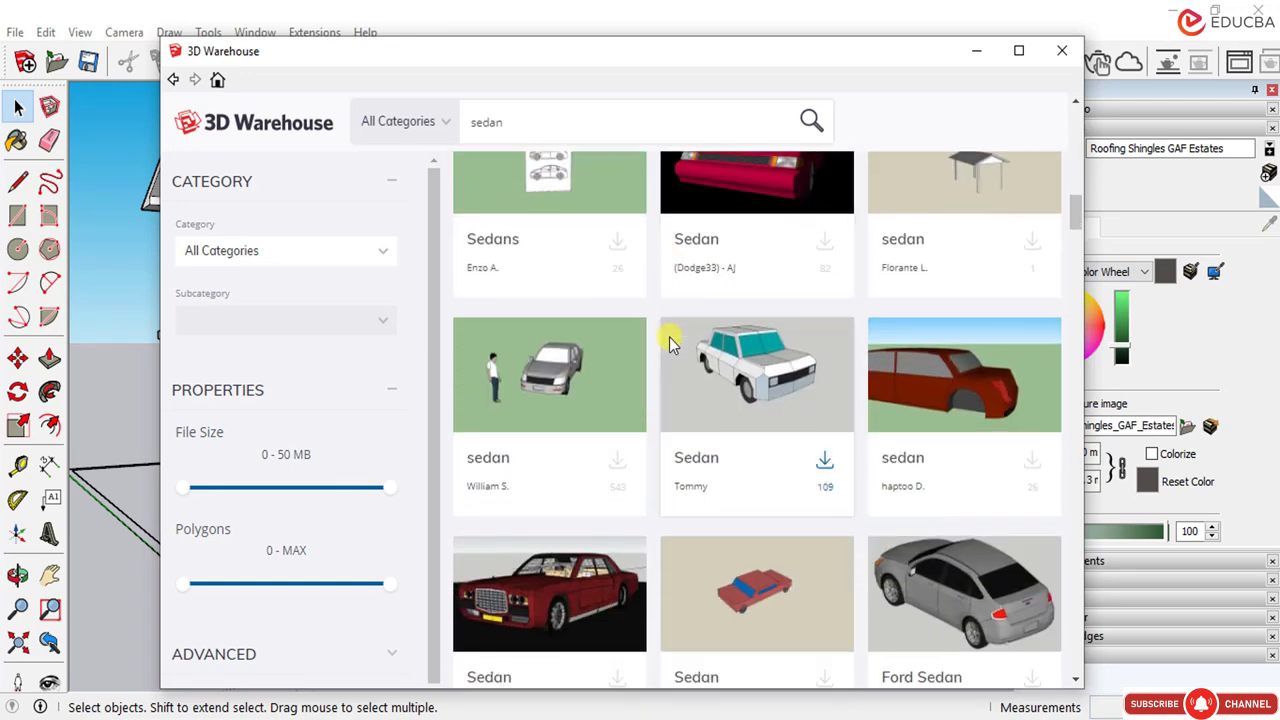
pyautogui.scroll(-5, 670, 345)
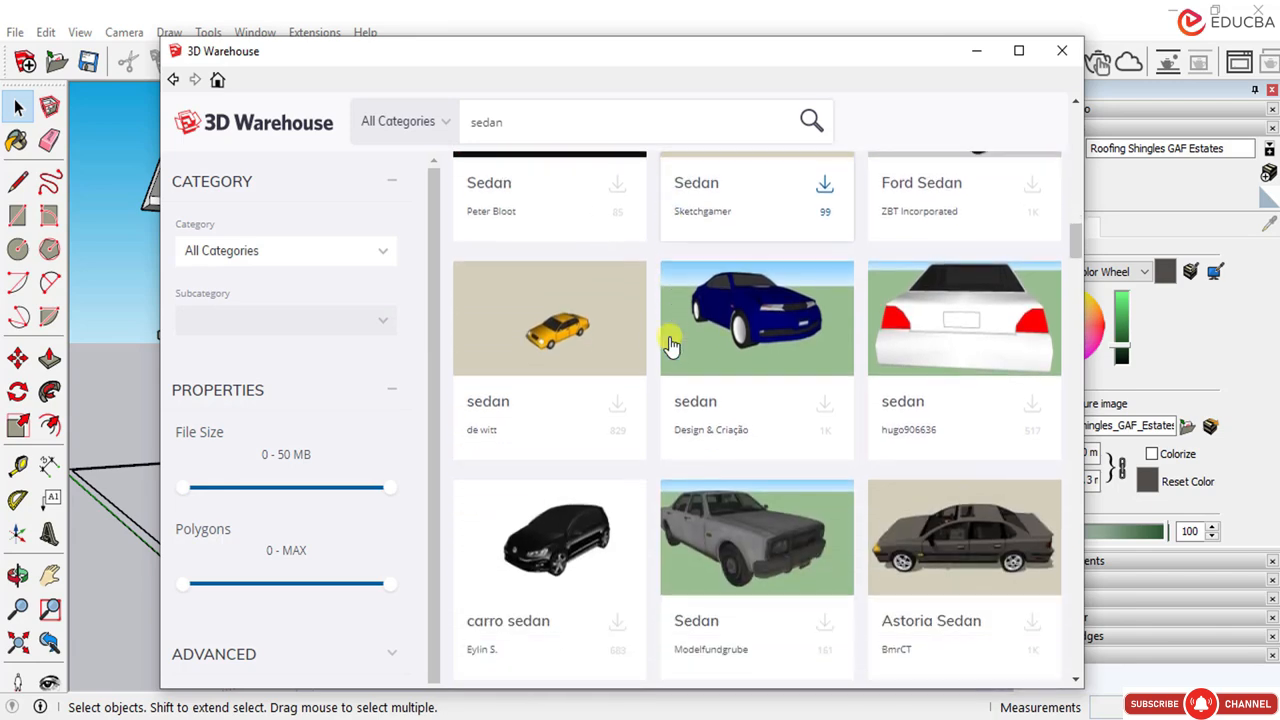
pyautogui.scroll(-1, 670, 345)
pyautogui.scroll(-3, 670, 345)
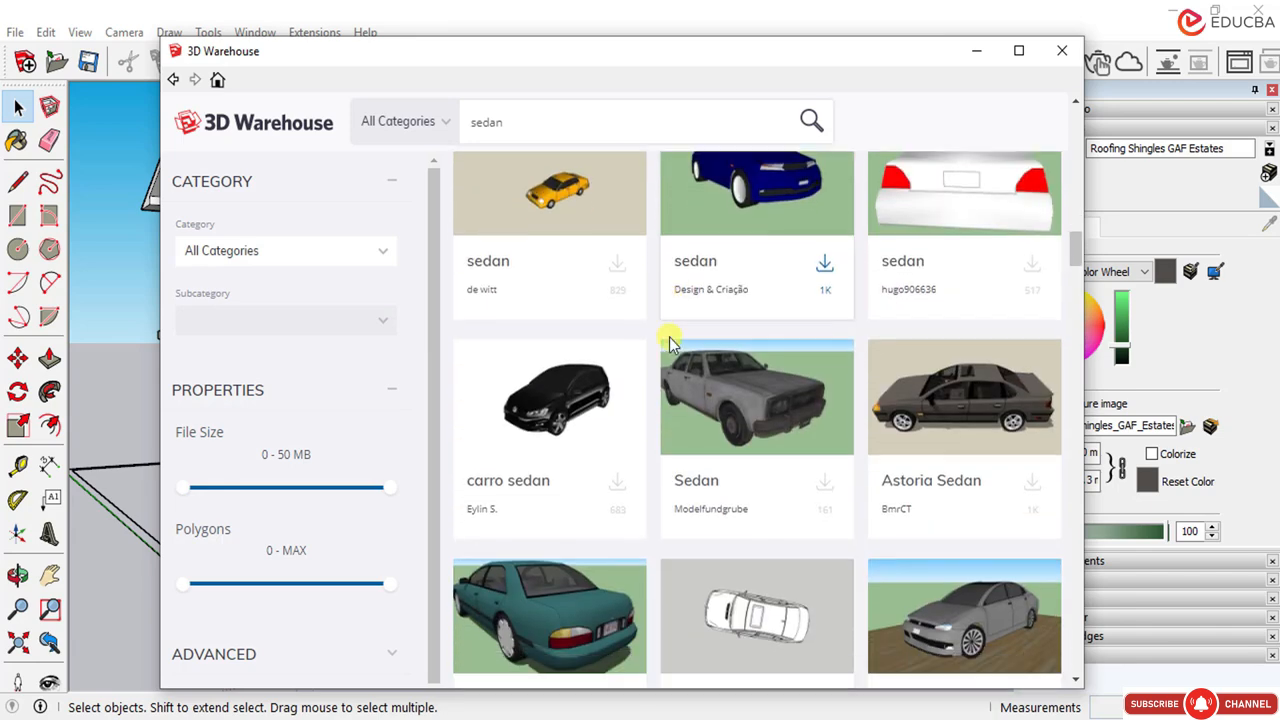
pyautogui.scroll(-3, 670, 341)
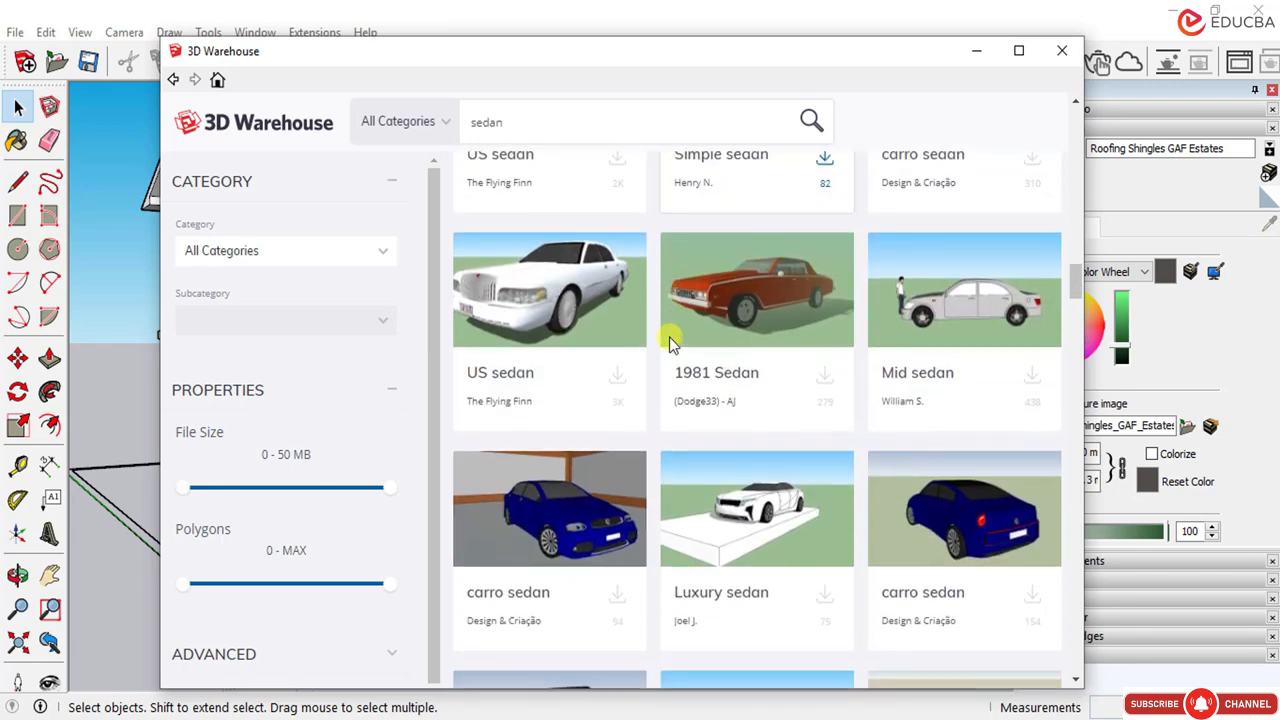
pyautogui.scroll(-6, 670, 343)
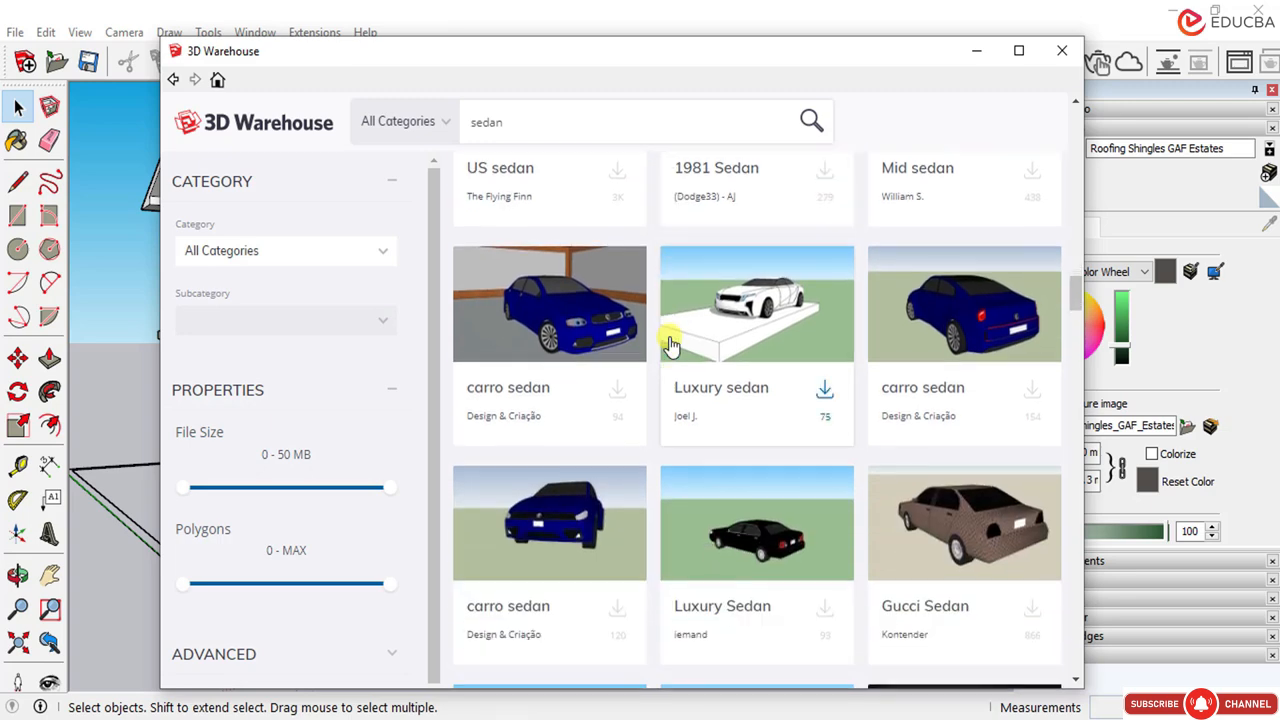
pyautogui.scroll(-5, 670, 343)
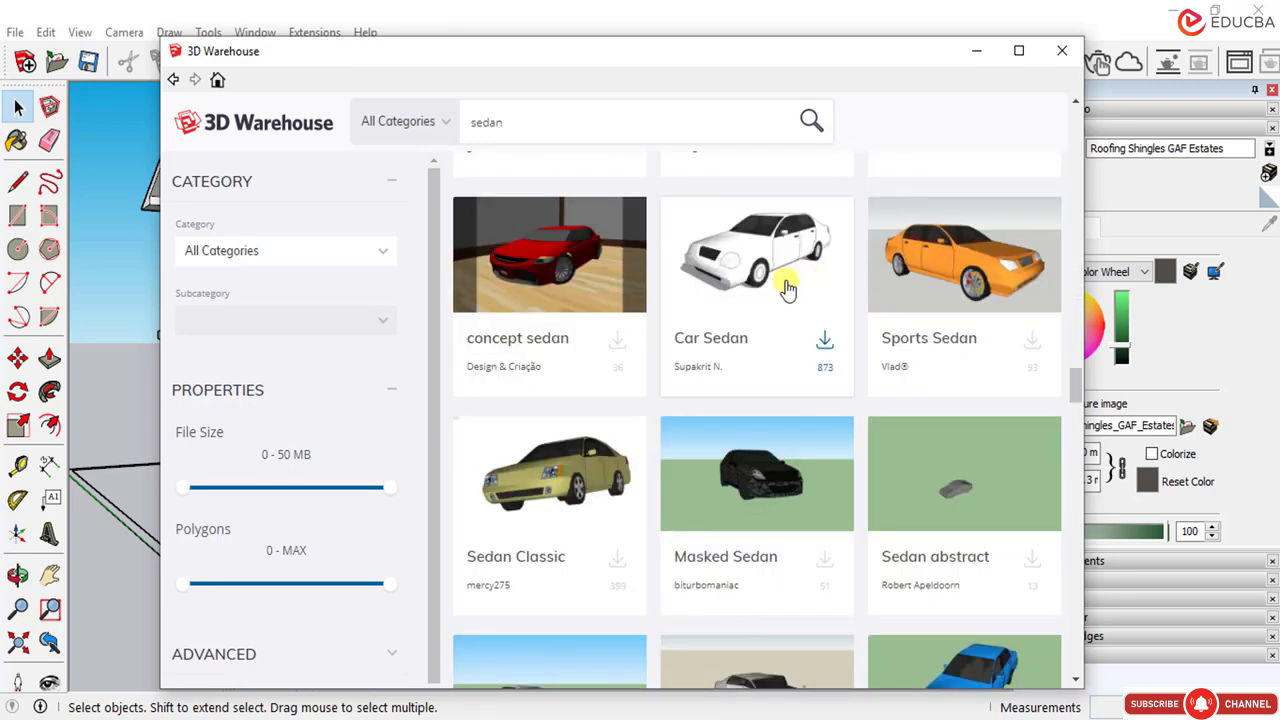
pyautogui.scroll(-11, 778, 290)
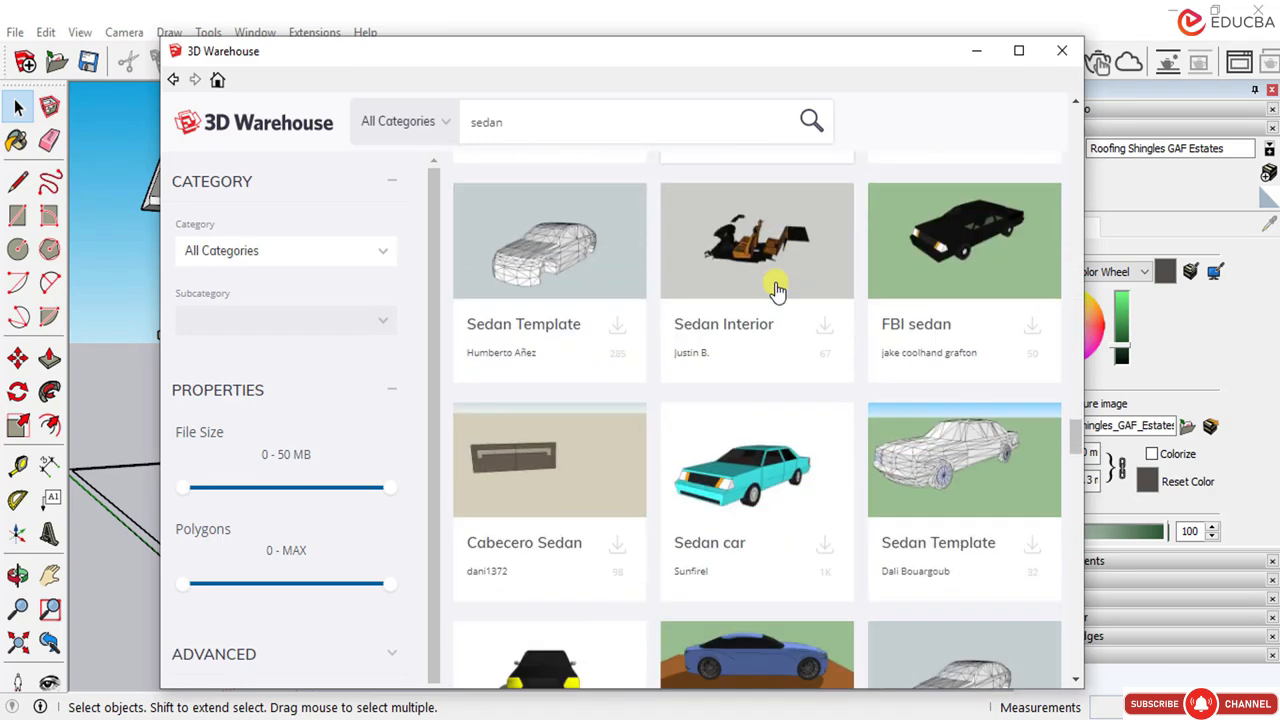
pyautogui.scroll(-10, 778, 290)
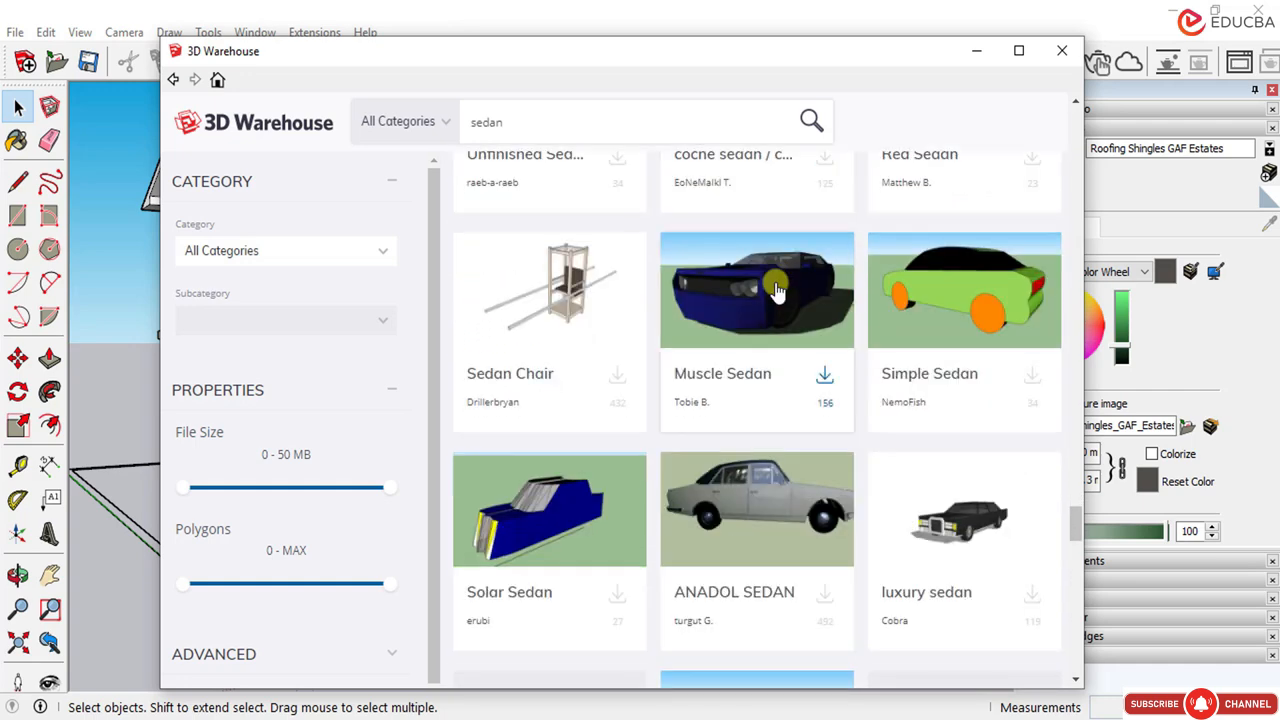
pyautogui.scroll(-4, 778, 290)
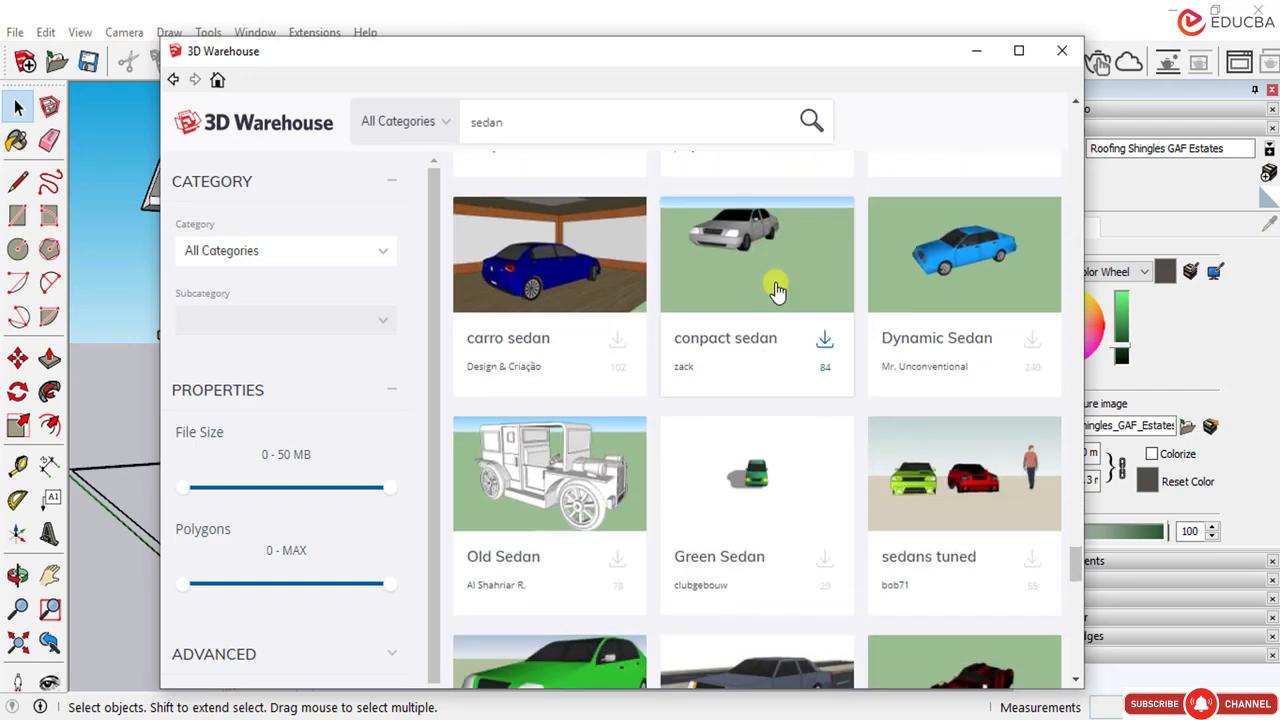
# Step: Search 3D Warehouse for "suv" and load the silver-grey model titled SUV directly into the house model
pyautogui.hotkey('ctrl', 'a')
pyautogui.write('suv')
pyautogui.press('Return')
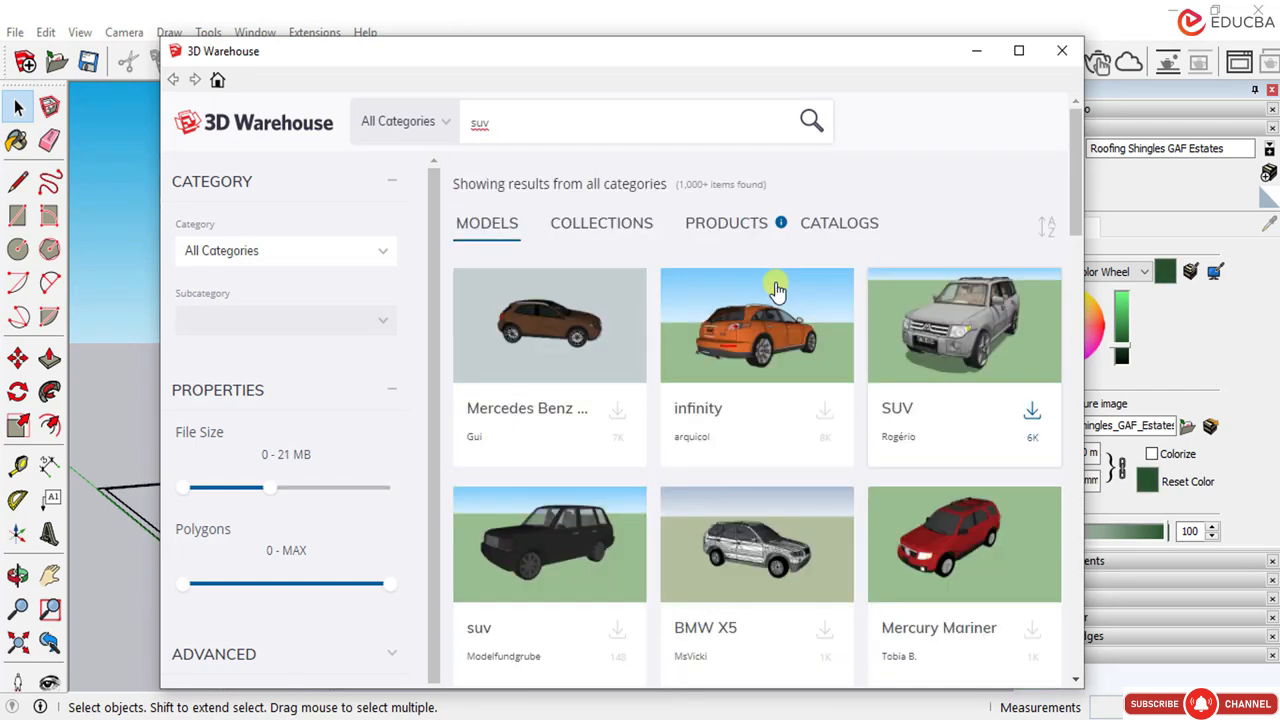
pyautogui.click(975, 300)
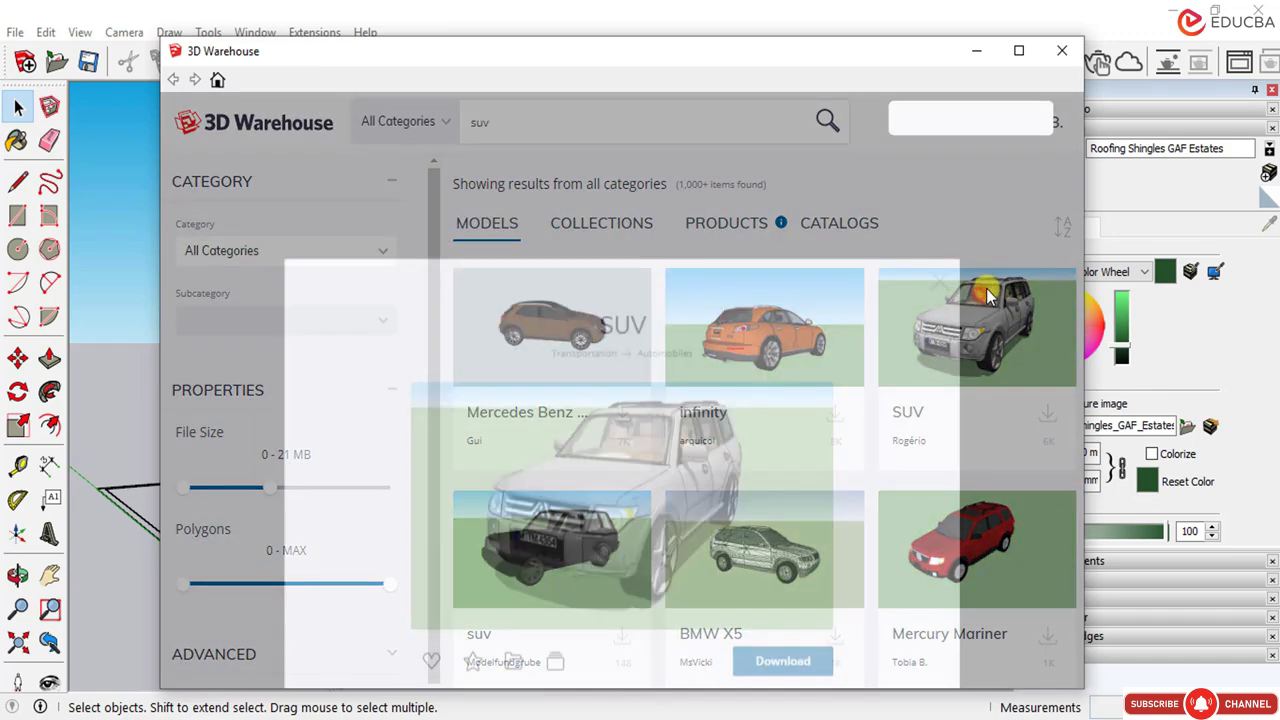
pyautogui.click(786, 497)
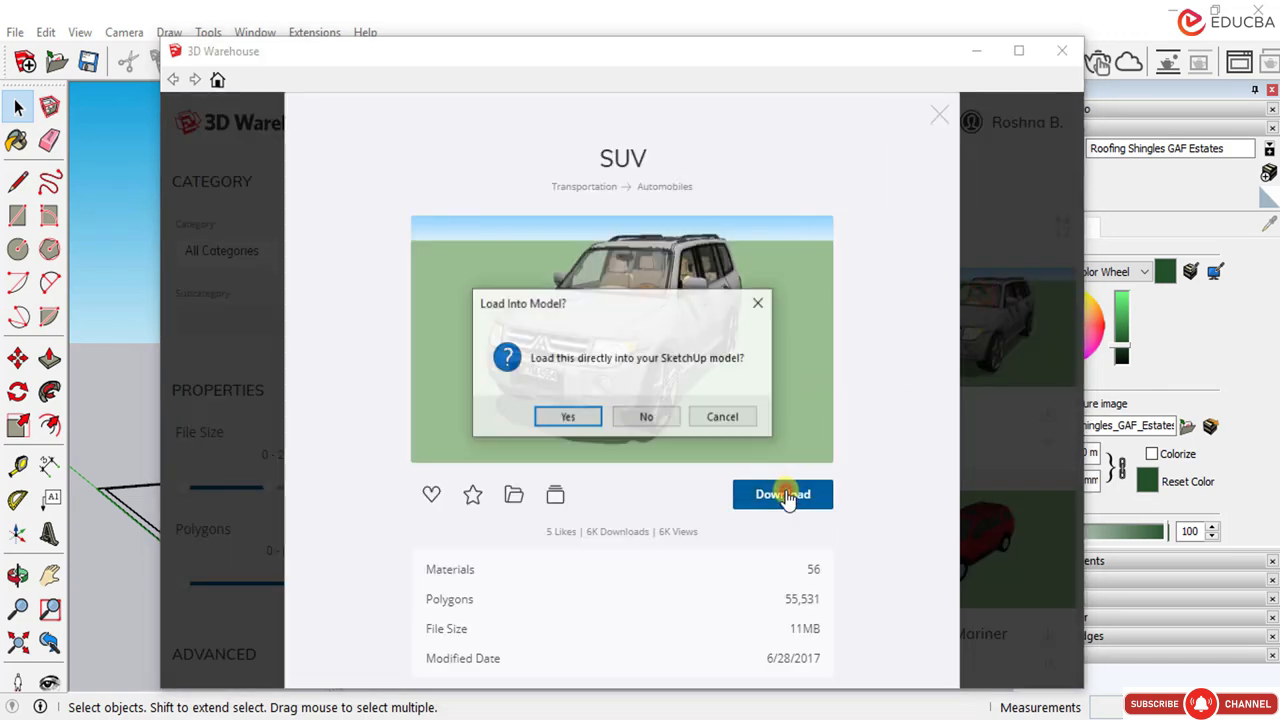
pyautogui.click(571, 416)
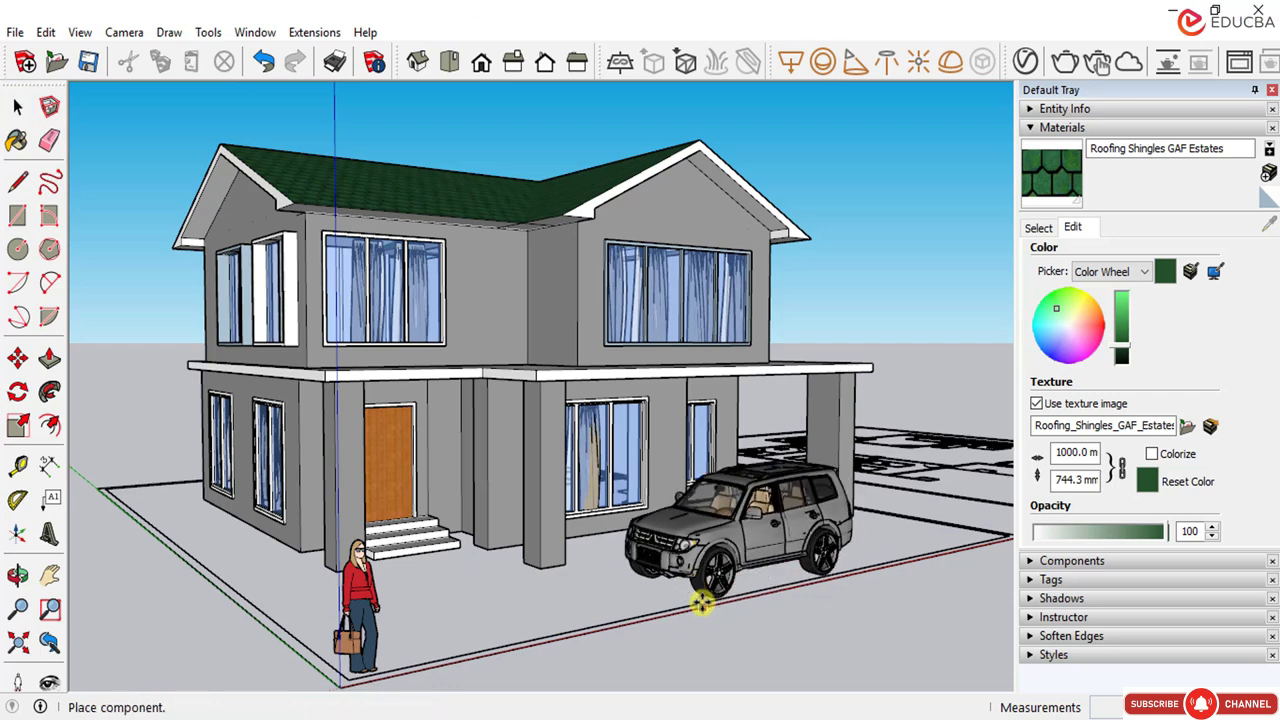
# Step: Place the SUV on the ground in front of the ground-floor window, beside the front porch column
pyautogui.scroll(4, 700, 603)
pyautogui.scroll(1, 650, 580)
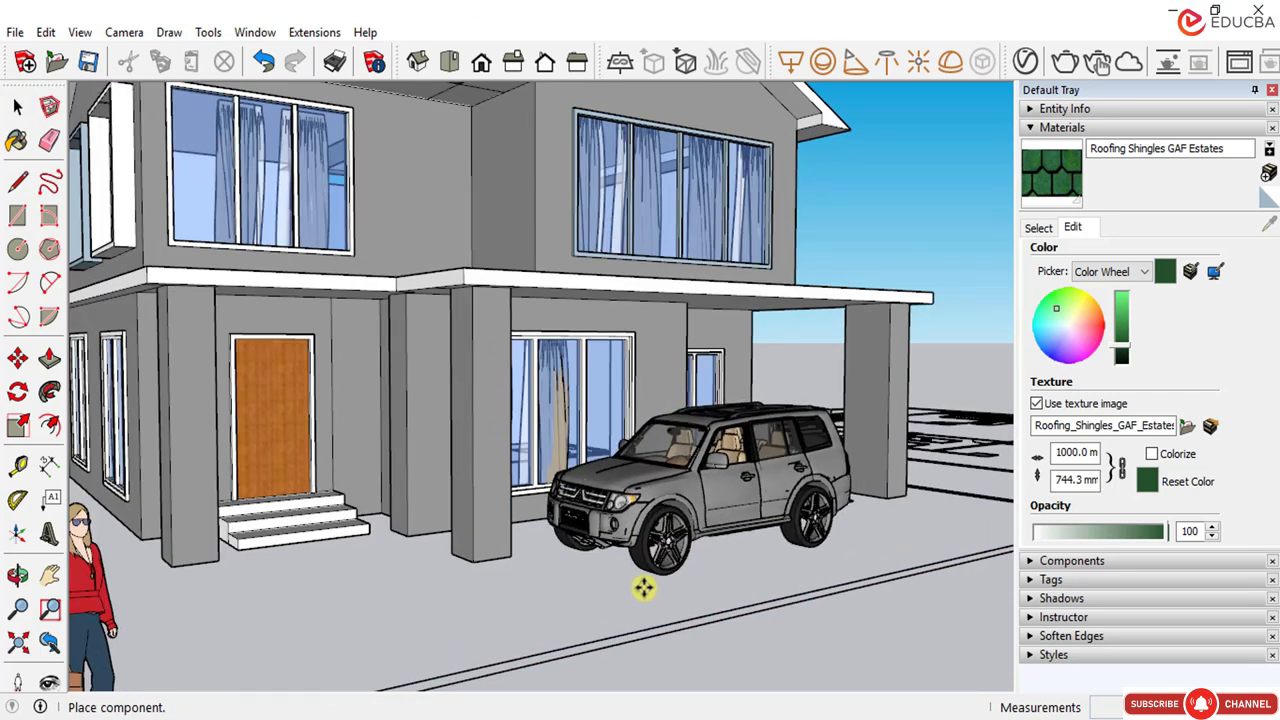
pyautogui.click(650, 597)
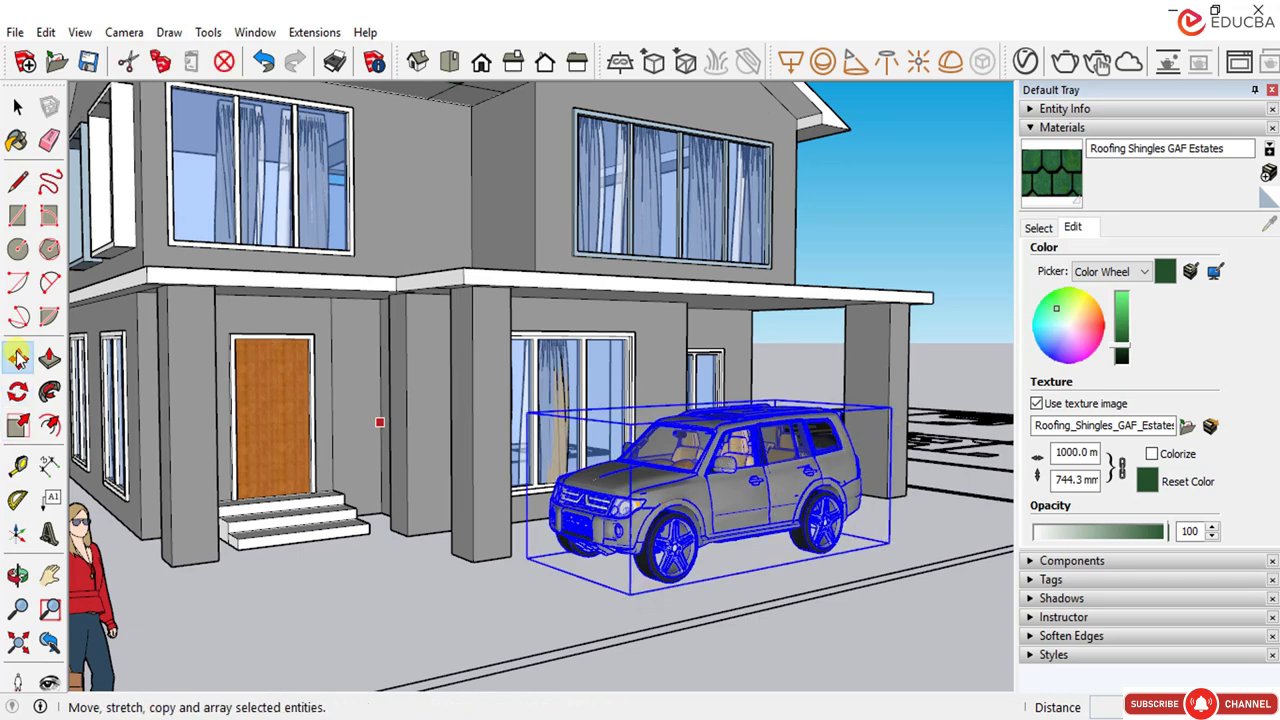
pyautogui.click(17, 427)
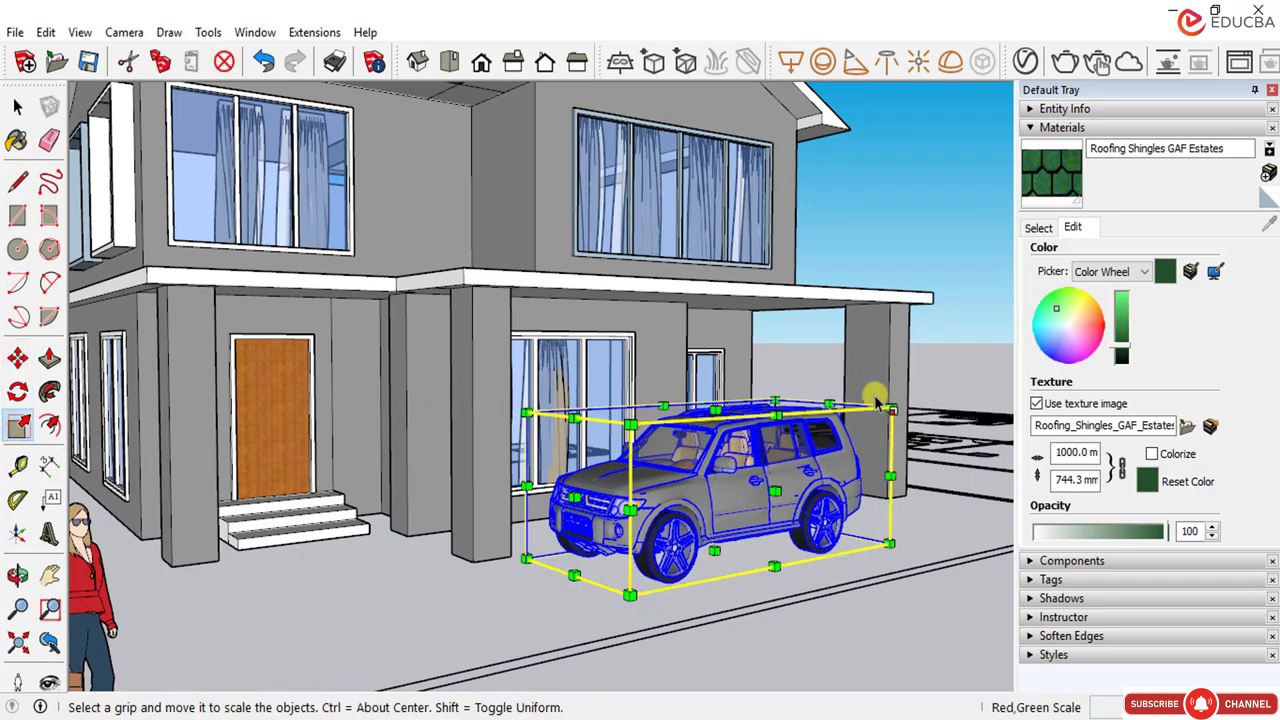
pyautogui.press('o')
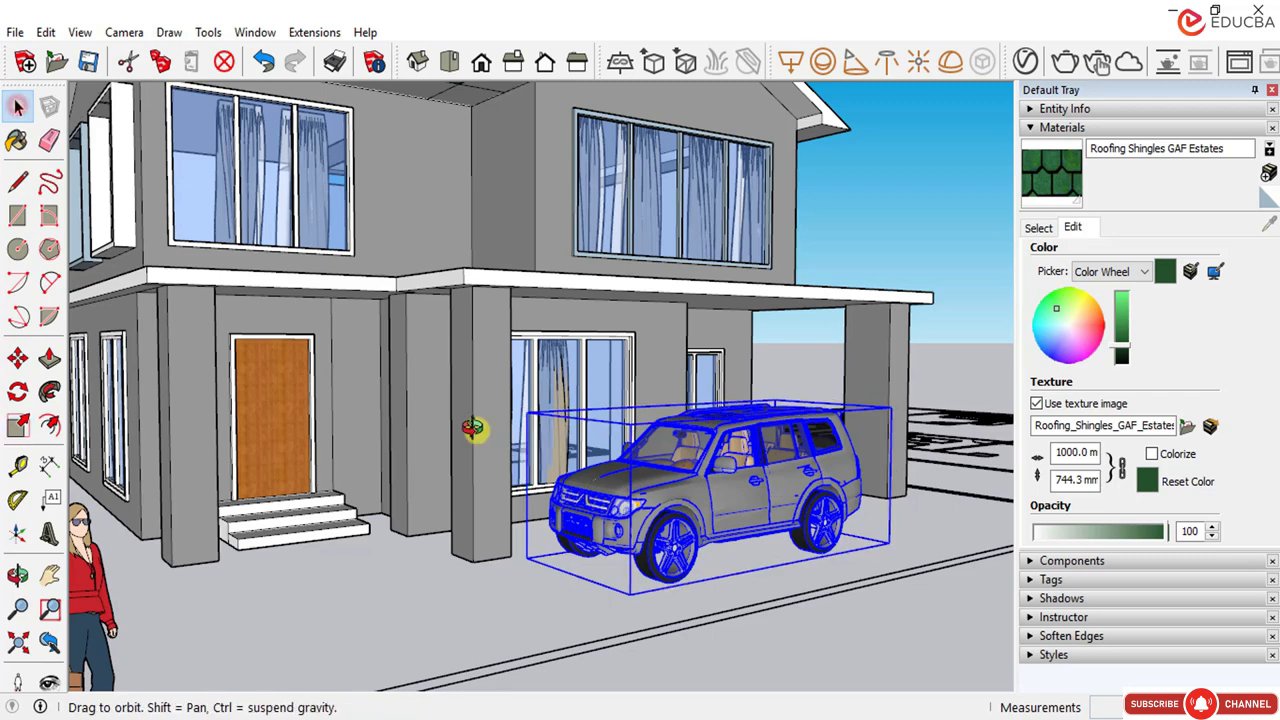
pyautogui.moveTo(471, 429); pyautogui.dragTo(340, 392)
pyautogui.press('space')
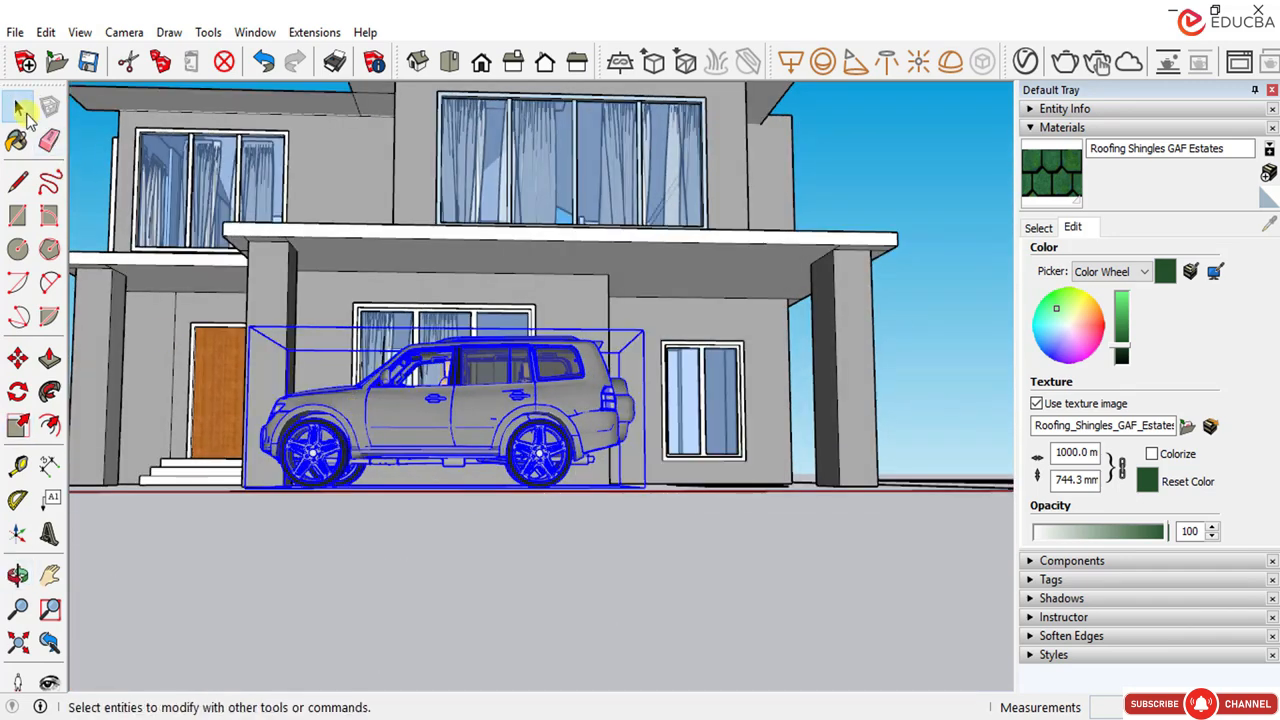
pyautogui.click(281, 507)
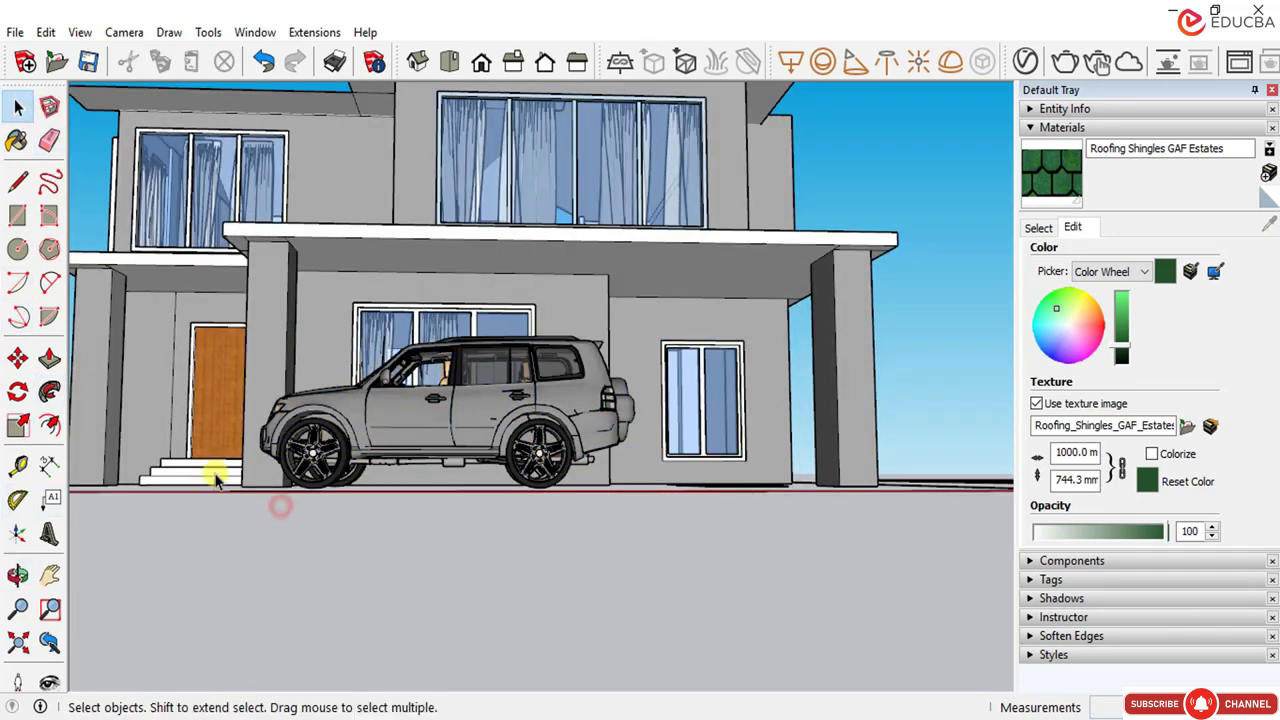
# Step: Try to dimension the SUV's height from its roof rail down to the wheels in a side view
pyautogui.click(49, 465)
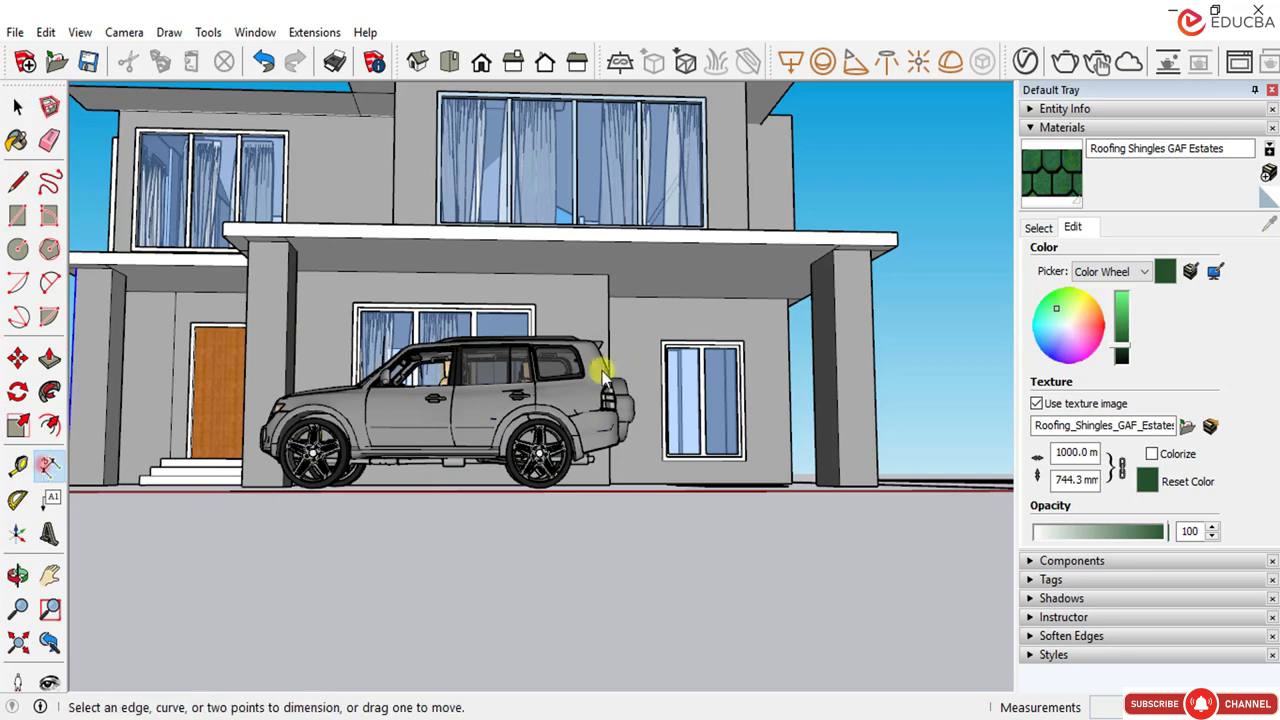
pyautogui.scroll(2, 509, 341)
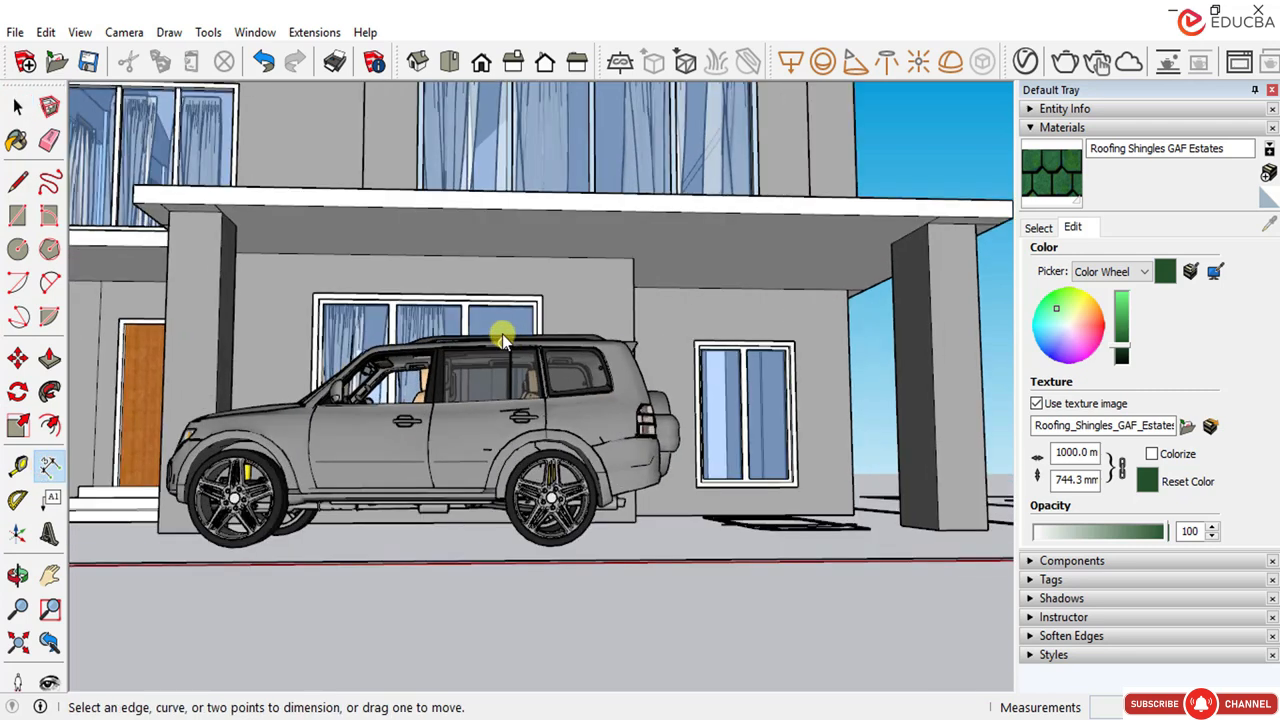
pyautogui.click(499, 334)
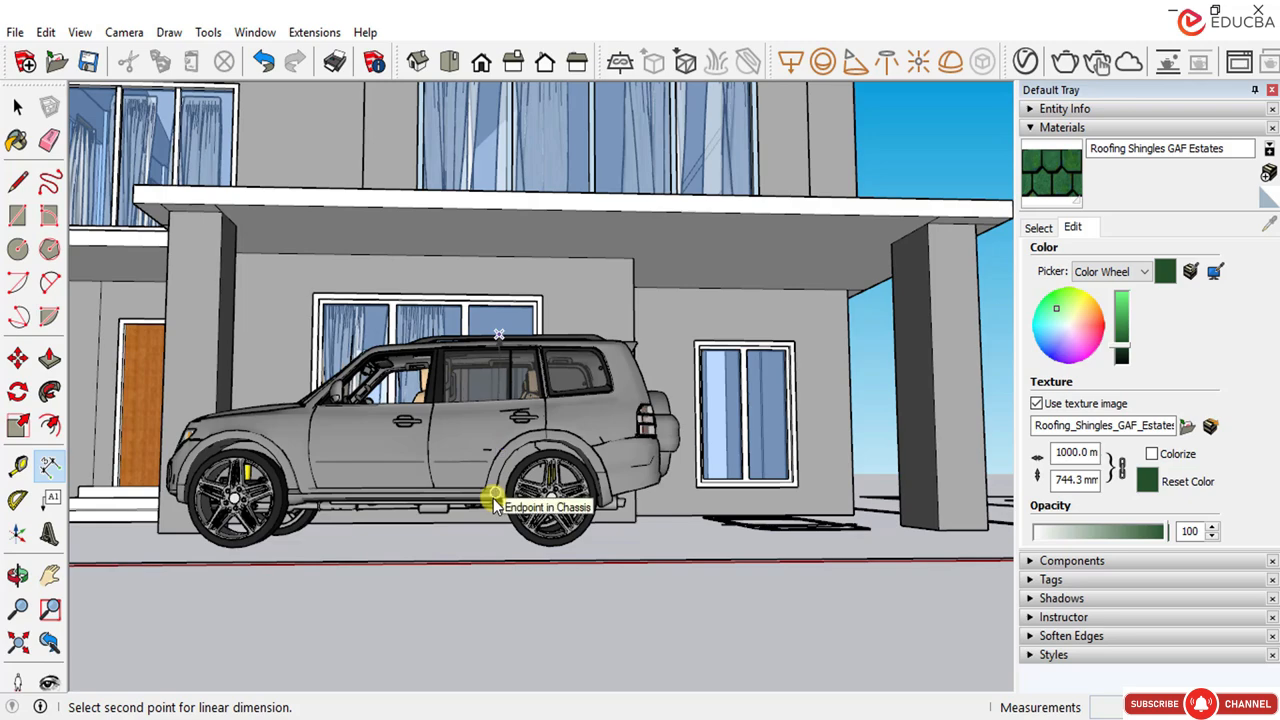
pyautogui.scroll(5, 495, 505)
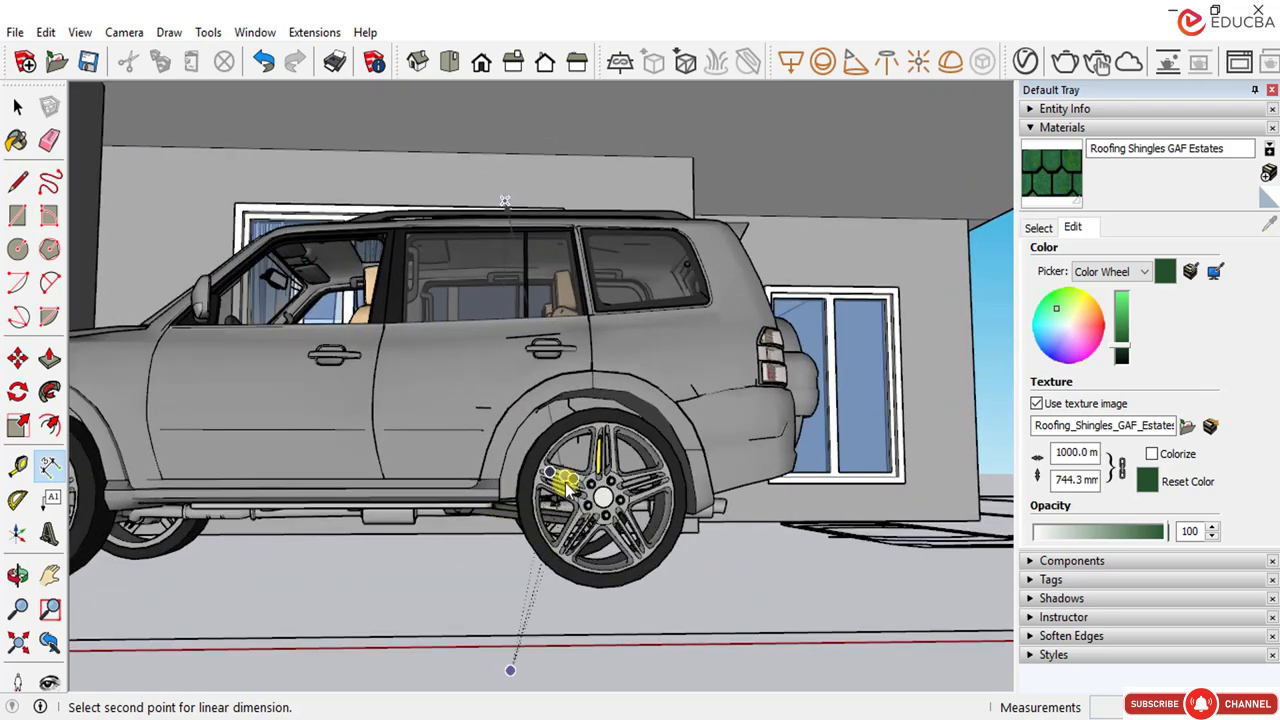
pyautogui.press('Escape')
pyautogui.scroll(-2, 605, 510)
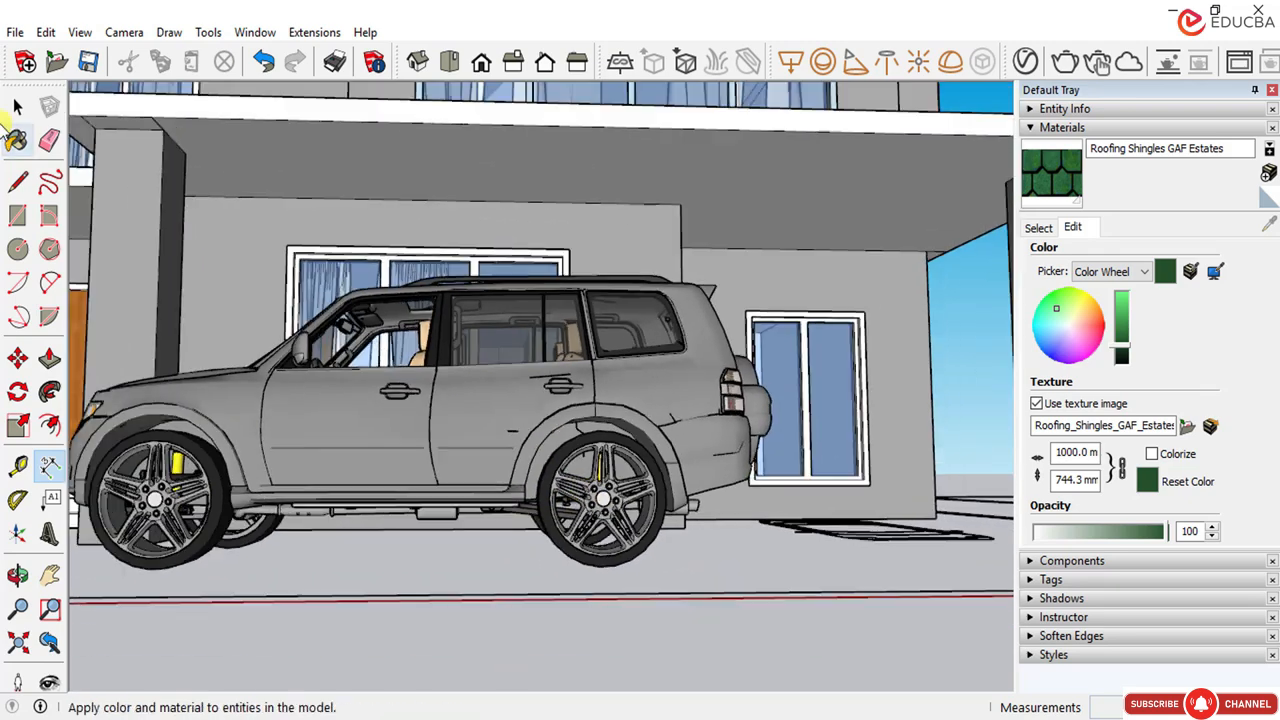
pyautogui.click(17, 106)
pyautogui.scroll(-2, 615, 440)
pyautogui.moveTo(615, 440); pyautogui.dragTo(652, 371, button='middle')
pyautogui.scroll(-3, 630, 340)
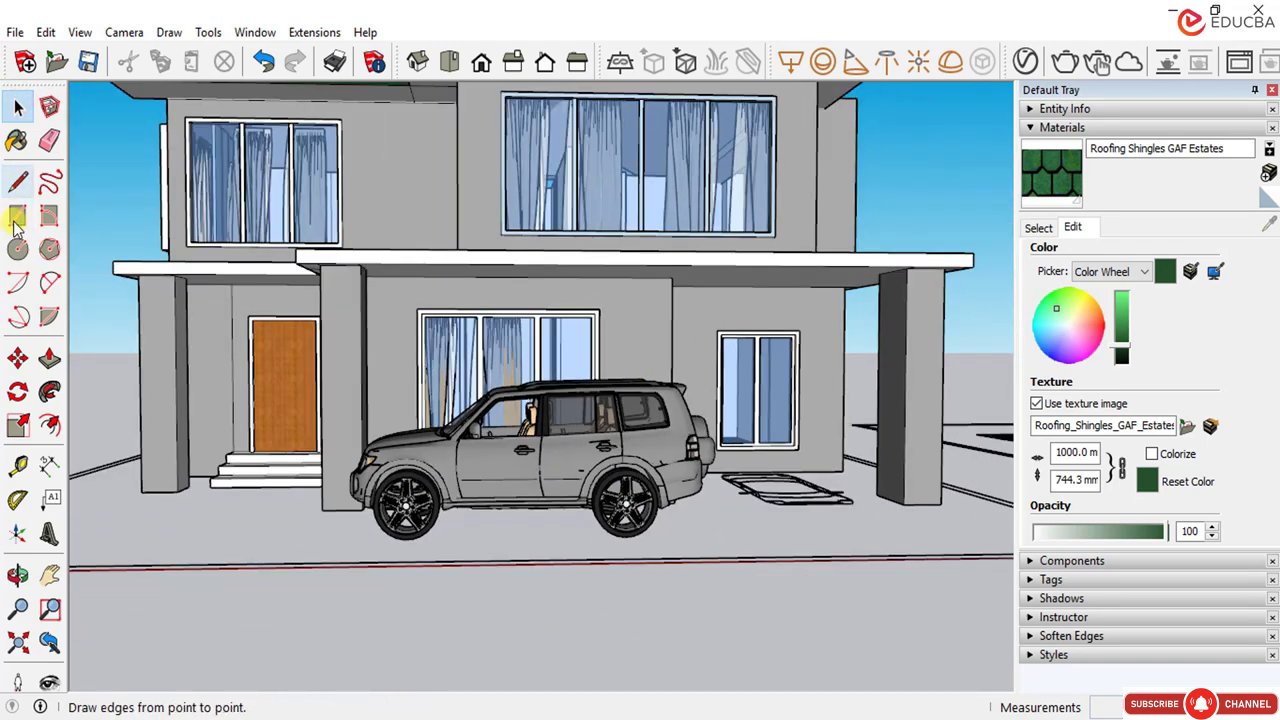
# Step: Scale the SUV down to about 0.85 along the red and blue axes, using the upper rear edge grip
pyautogui.click(17, 425)
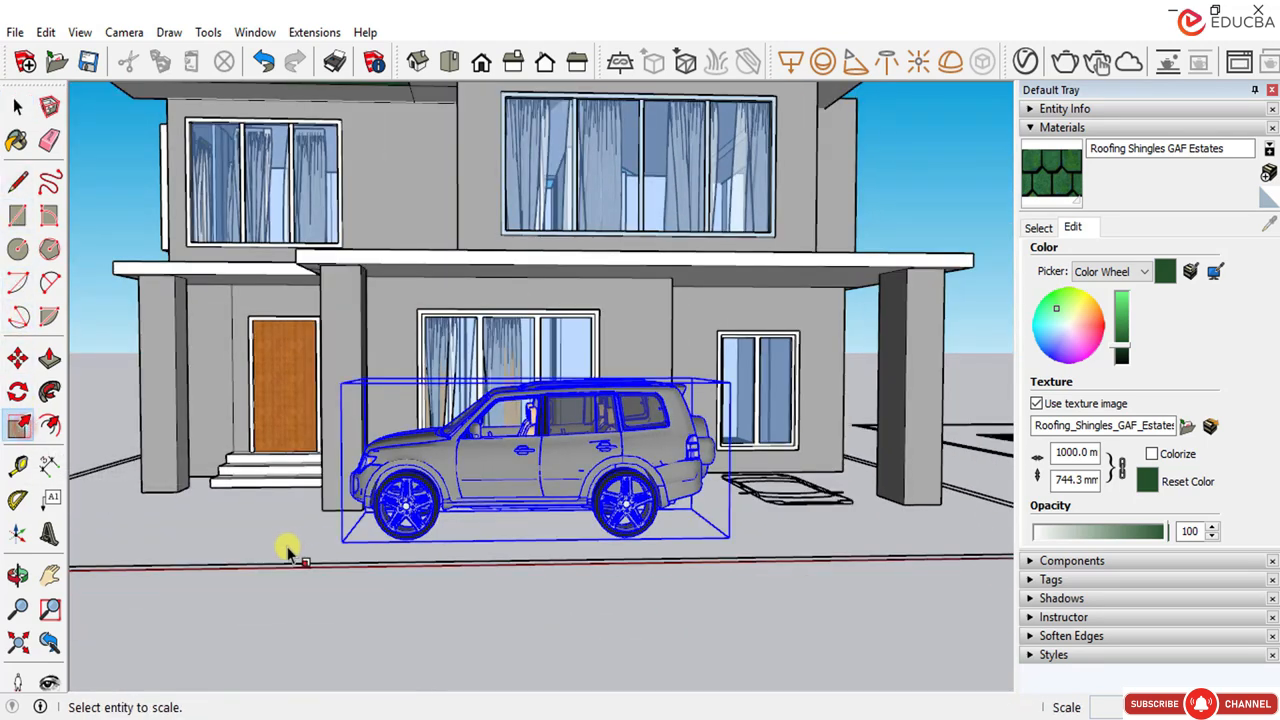
pyautogui.click(18, 109)
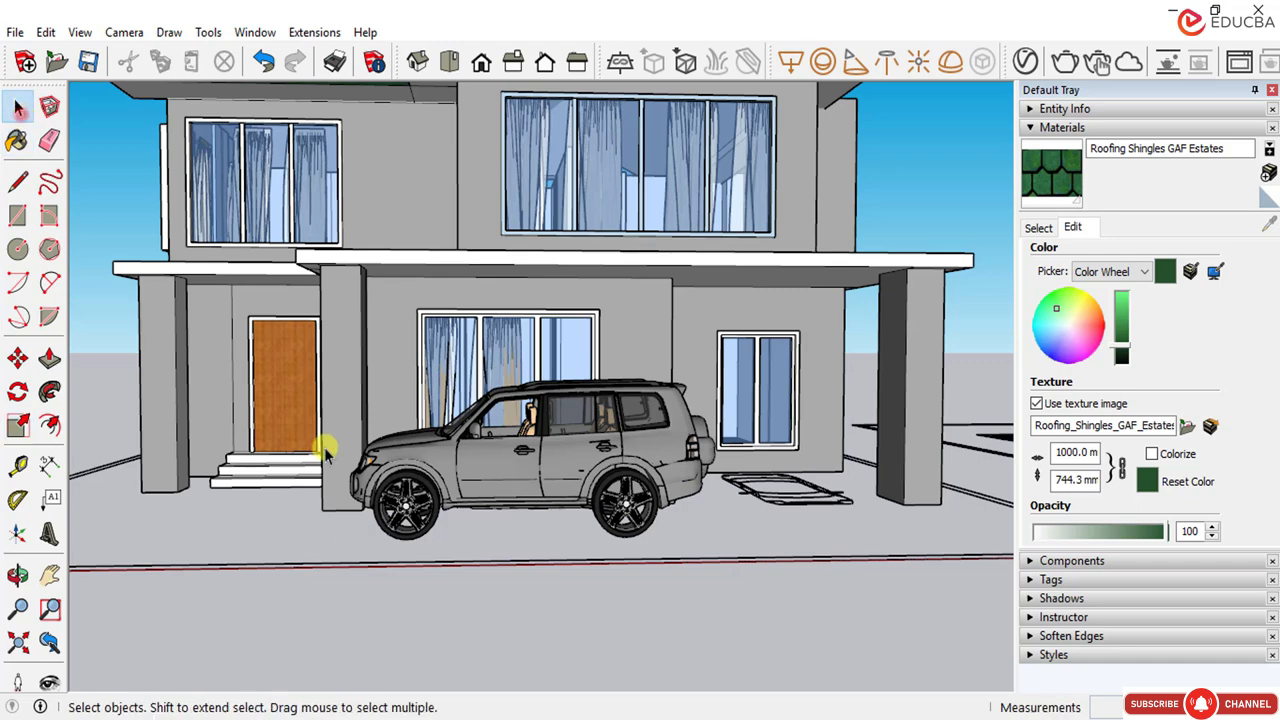
pyautogui.click(410, 470)
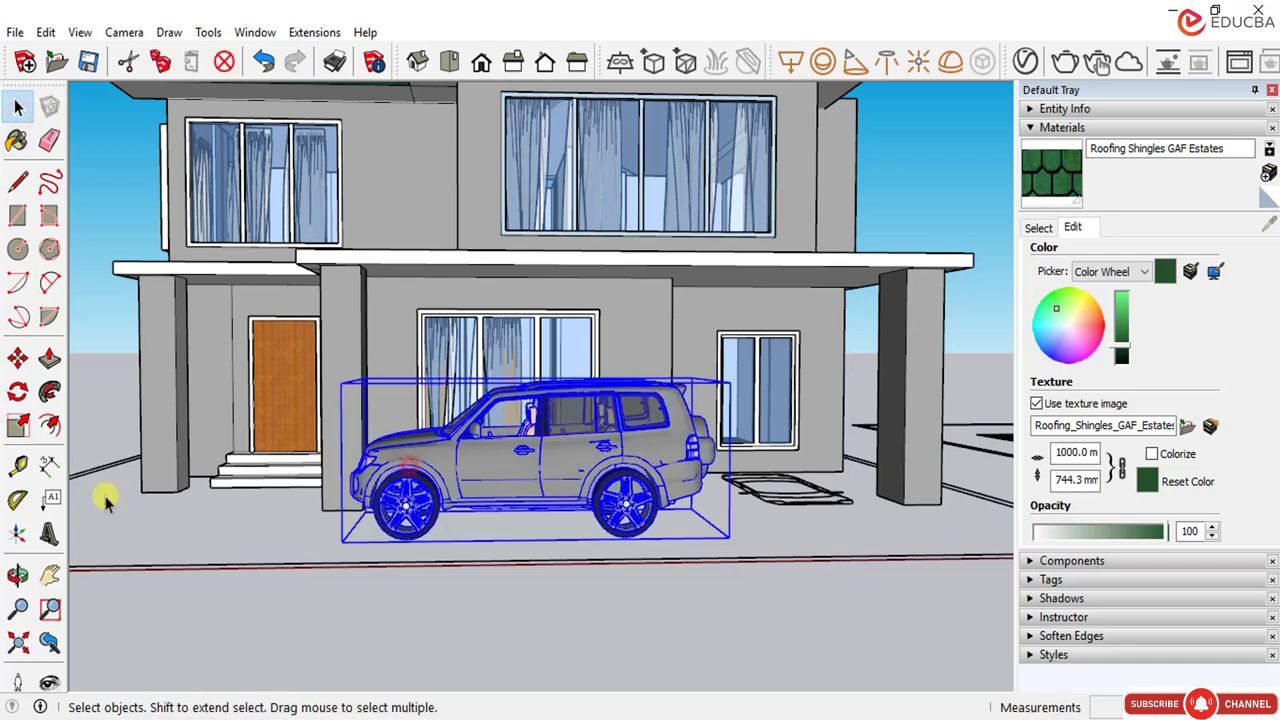
pyautogui.click(17, 425)
pyautogui.scroll(2, 716, 378)
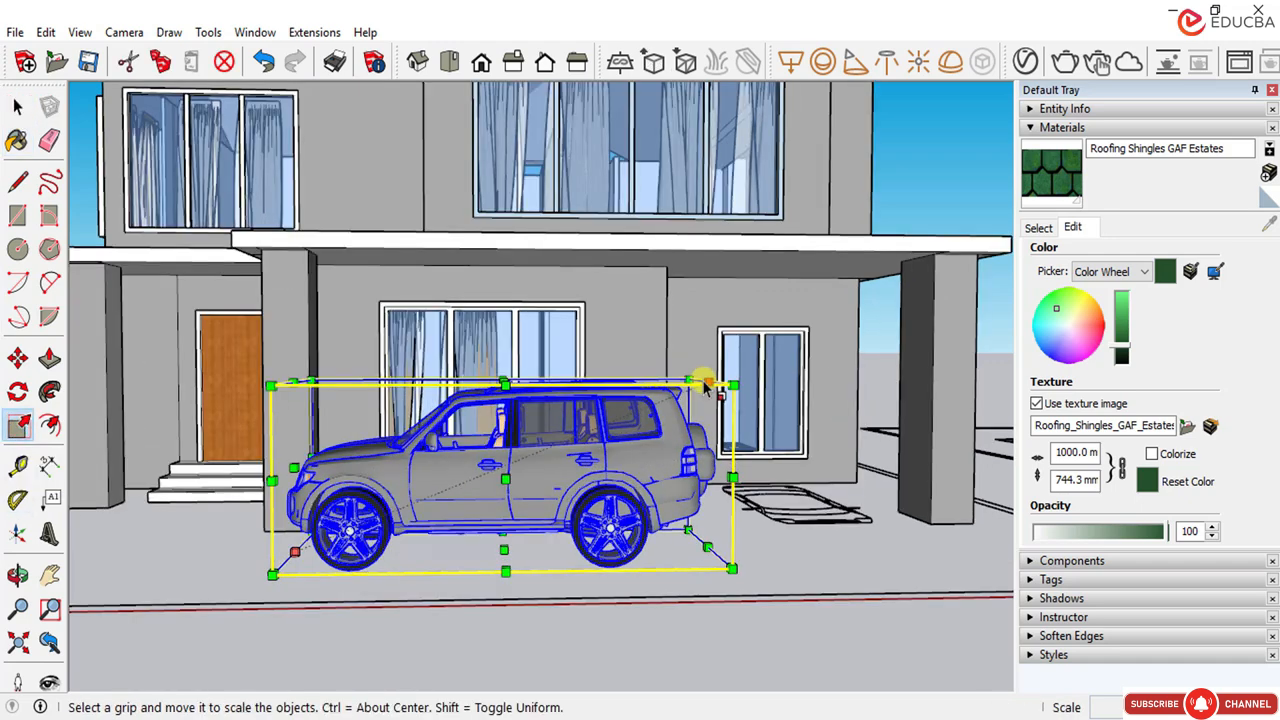
pyautogui.moveTo(706, 457)
pyautogui.mouseDown(button='middle')
pyautogui.moveTo(700, 380)
pyautogui.moveTo(709, 409)
pyautogui.mouseUp(button='middle')
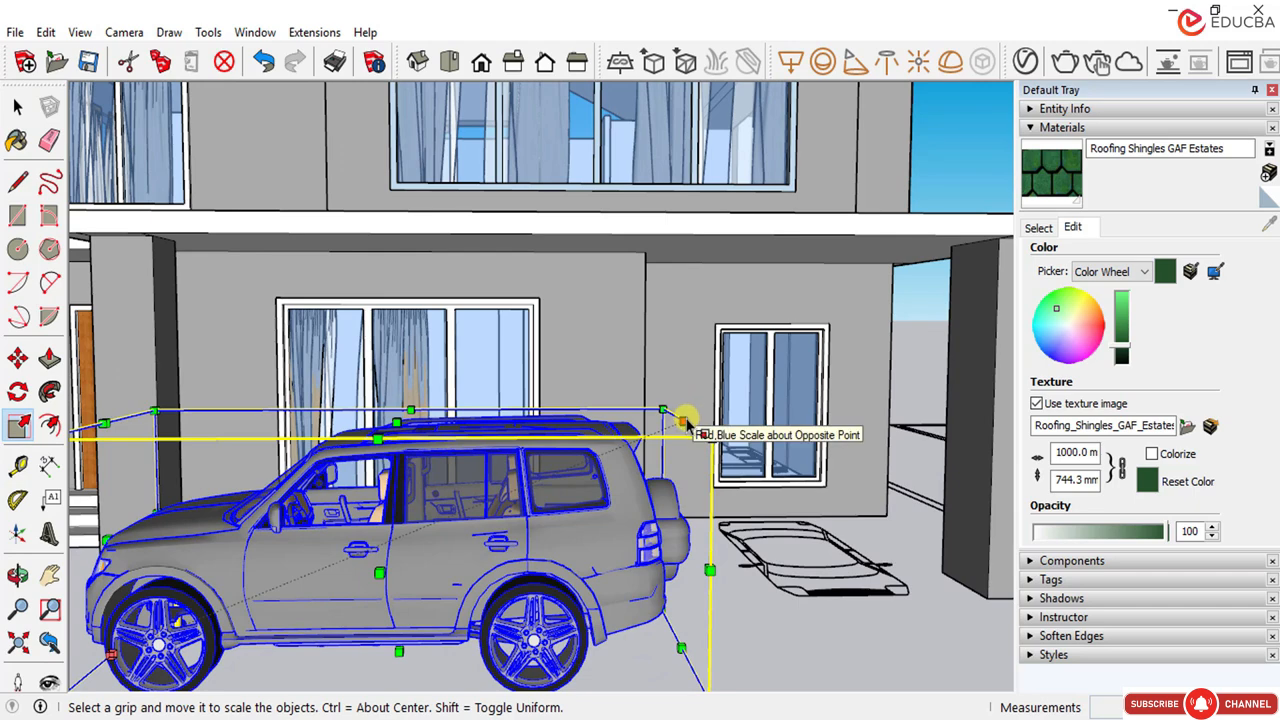
pyautogui.moveTo(684, 422); pyautogui.dragTo(609, 460)
pyautogui.scroll(-1, 686, 417)
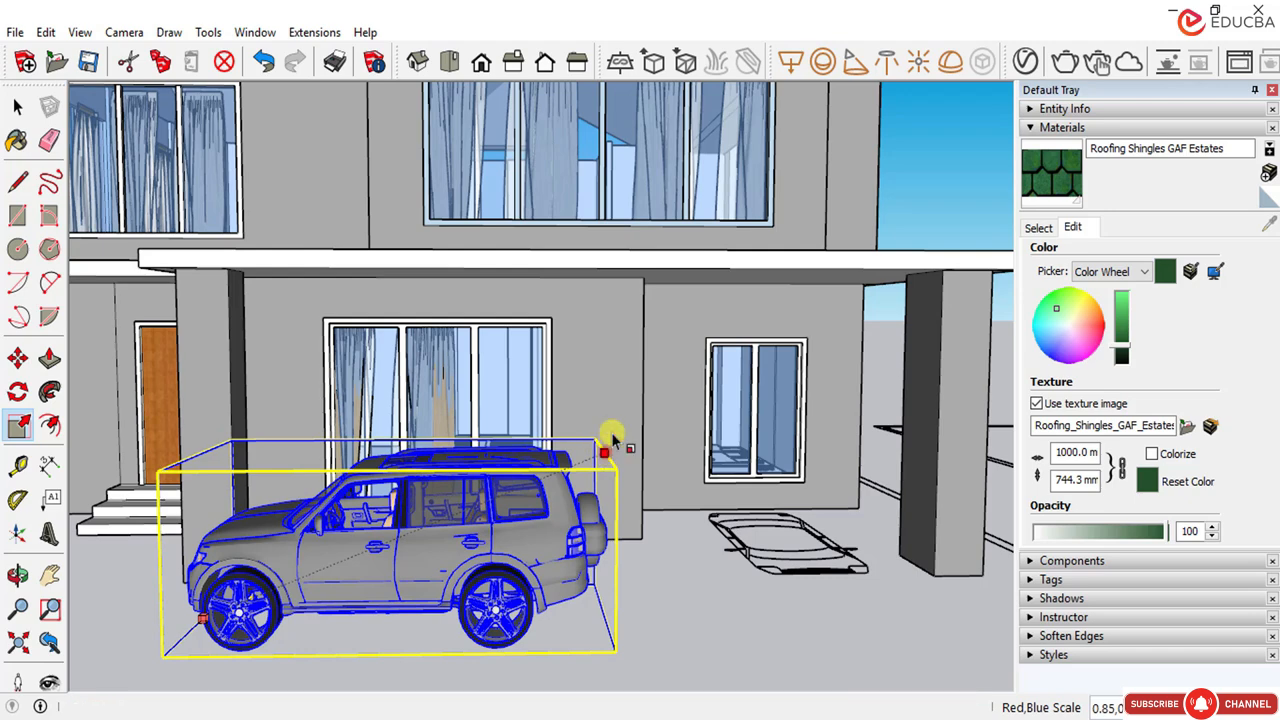
pyautogui.scroll(-3, 664, 408)
pyautogui.moveTo(569, 514); pyautogui.dragTo(783, 499, button='middle')
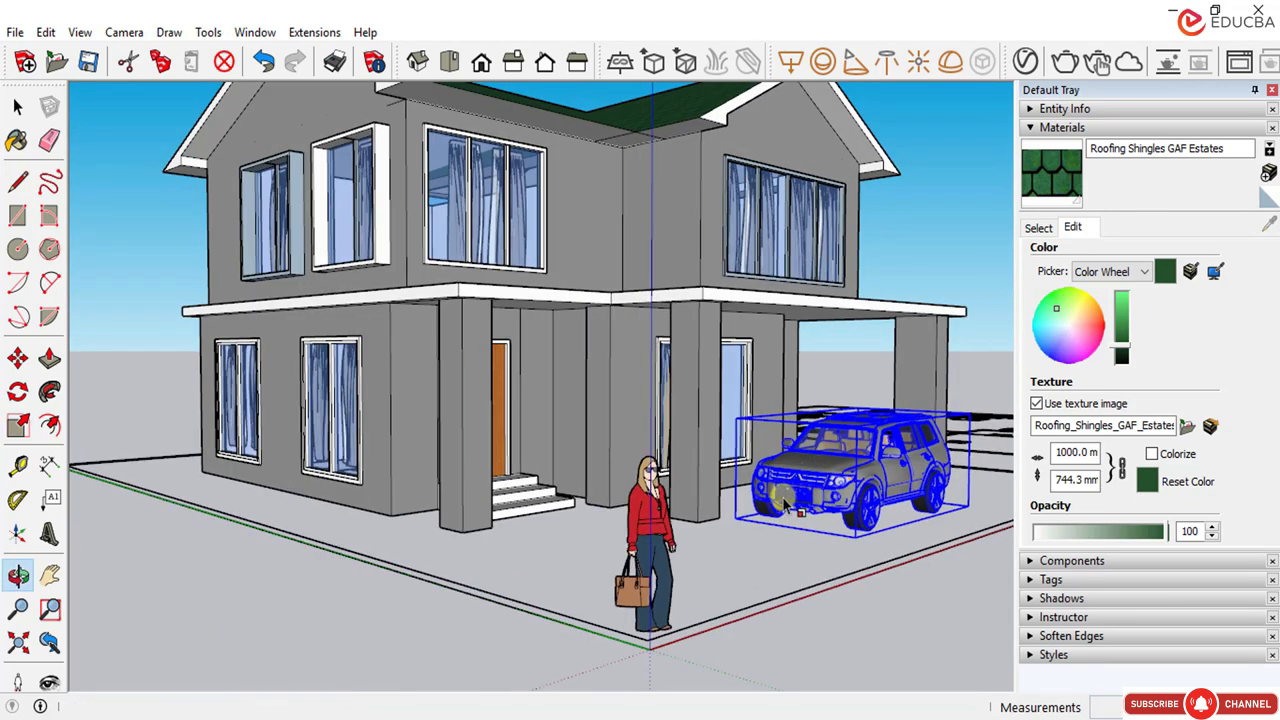
pyautogui.click(624, 488)
pyautogui.scroll(-3, 497, 512)
pyautogui.moveTo(491, 509); pyautogui.dragTo(643, 551, button='middle')
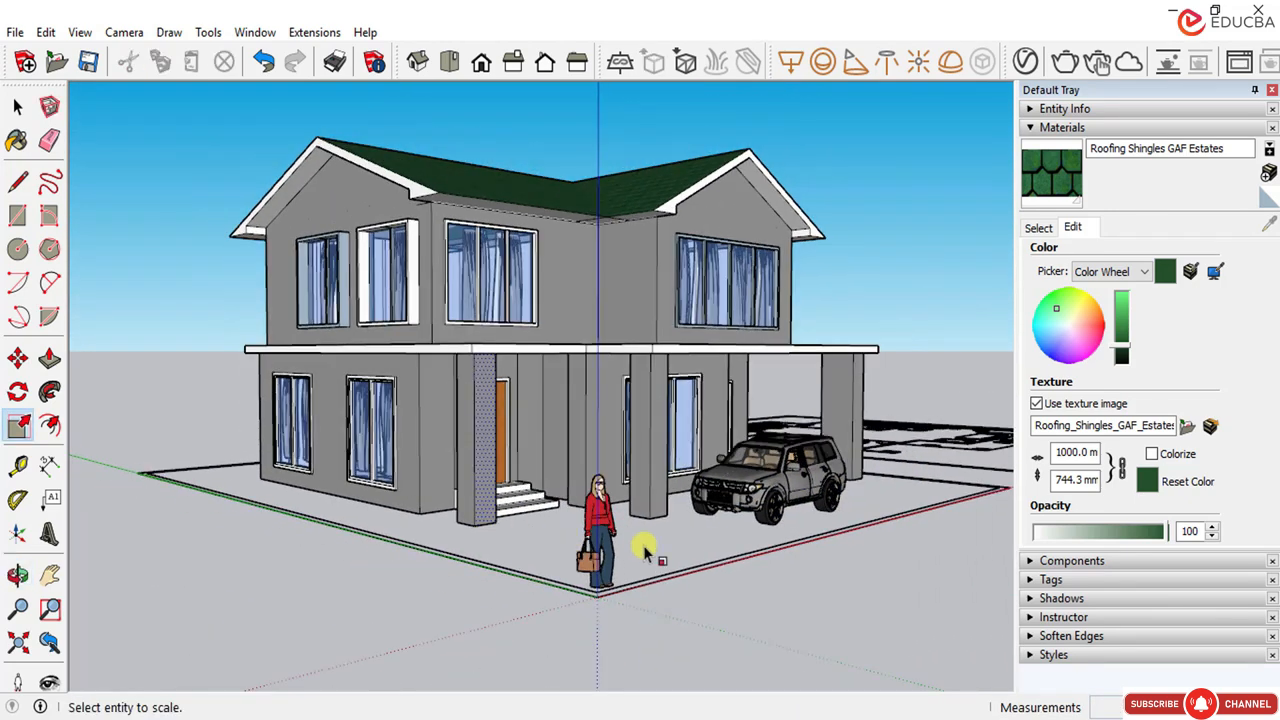
# Step: Scale the SUV down uniformly to about 0.88 from an upper corner of its bounding box
pyautogui.scroll(3, 897, 458)
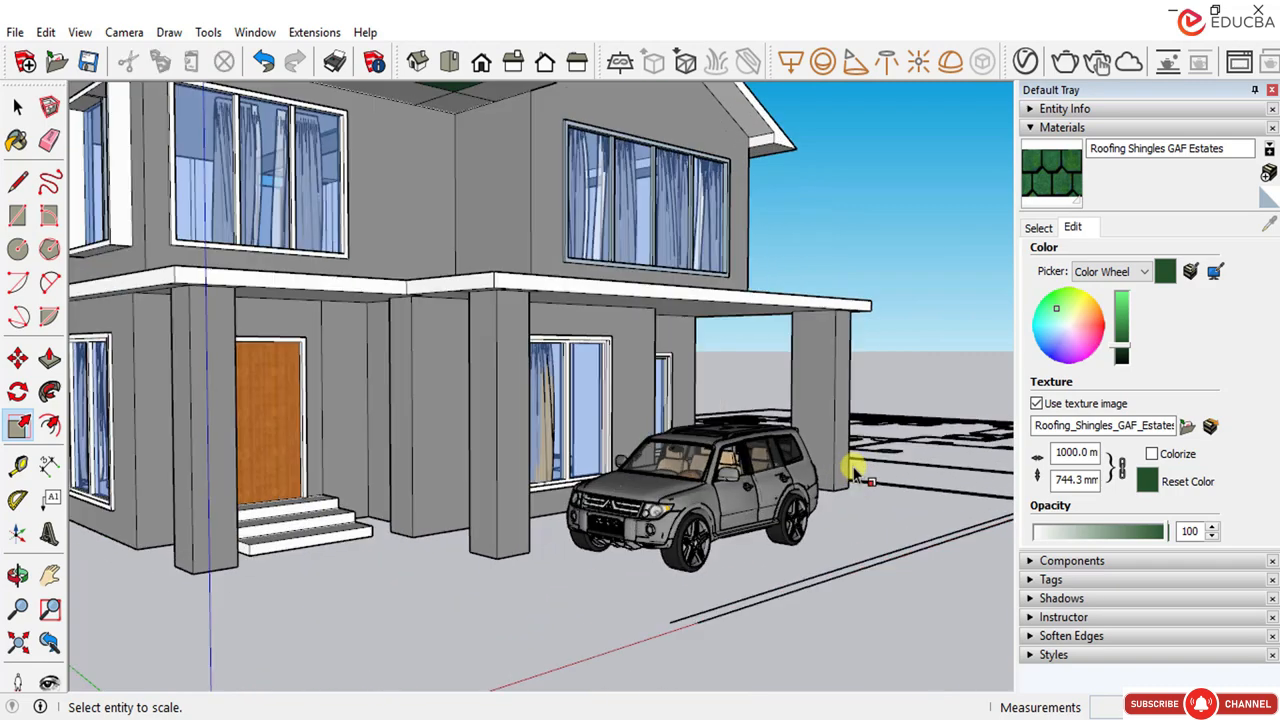
pyautogui.click(748, 480)
pyautogui.scroll(4, 811, 430)
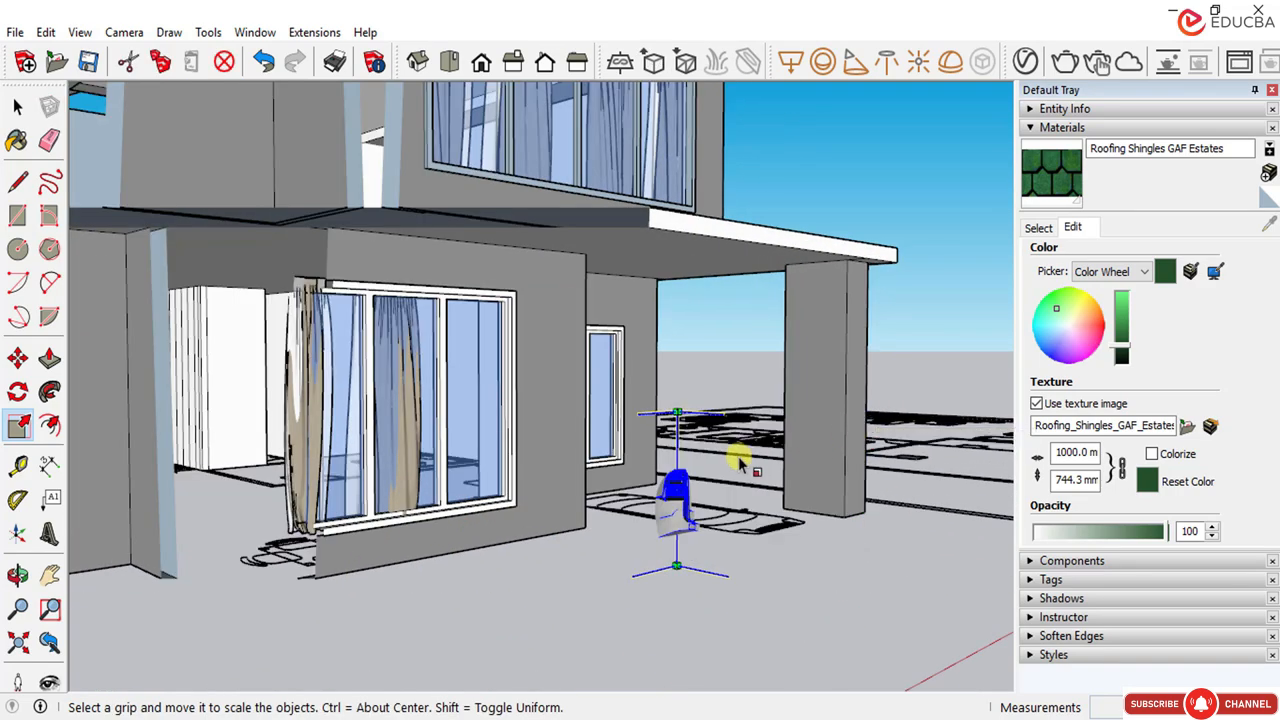
pyautogui.scroll(-4, 683, 484)
pyautogui.scroll(-3, 732, 485)
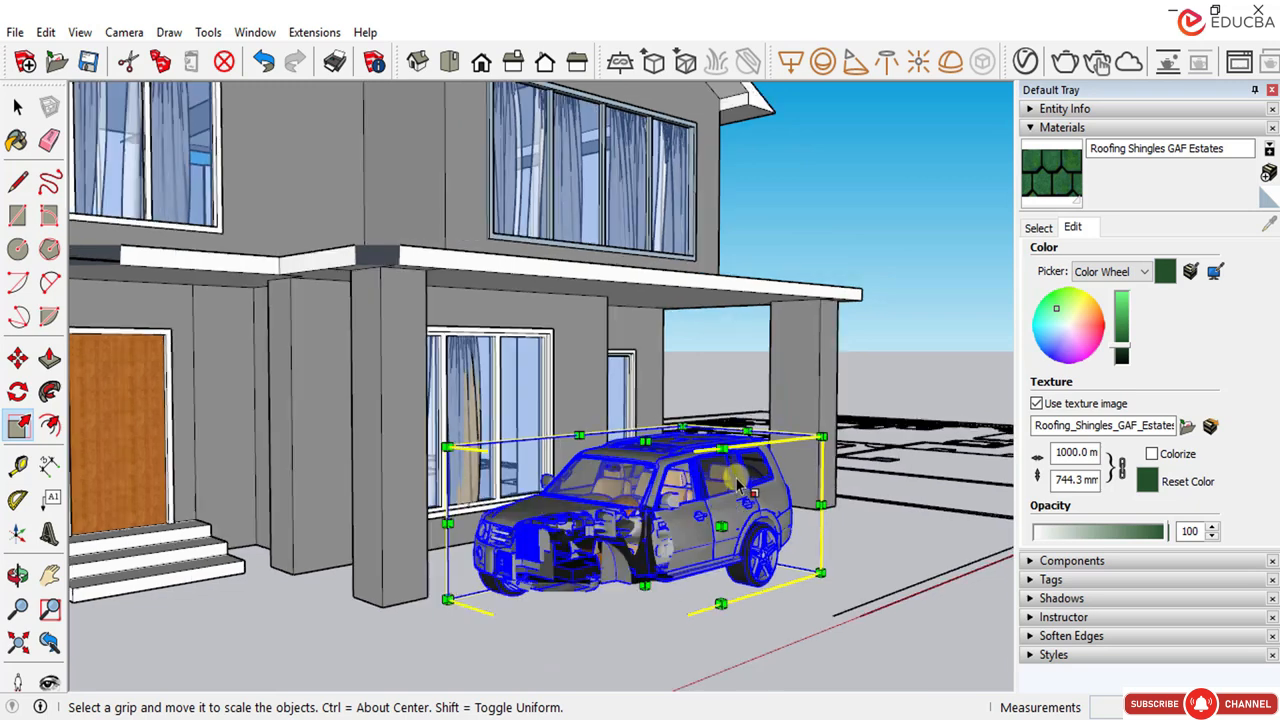
pyautogui.moveTo(806, 446); pyautogui.dragTo(772, 456)
pyautogui.press('Escape')
pyautogui.press('Escape')
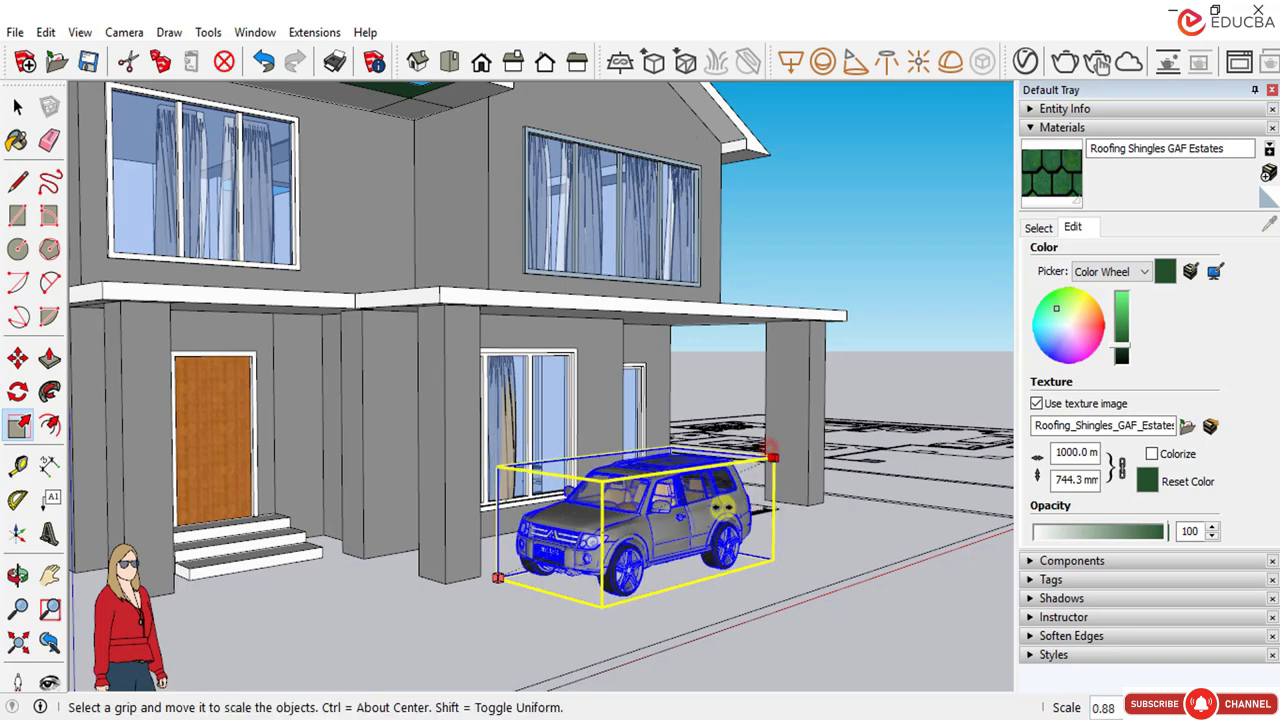
pyautogui.click(722, 508)
pyautogui.moveTo(694, 534); pyautogui.dragTo(500, 535, button='middle')
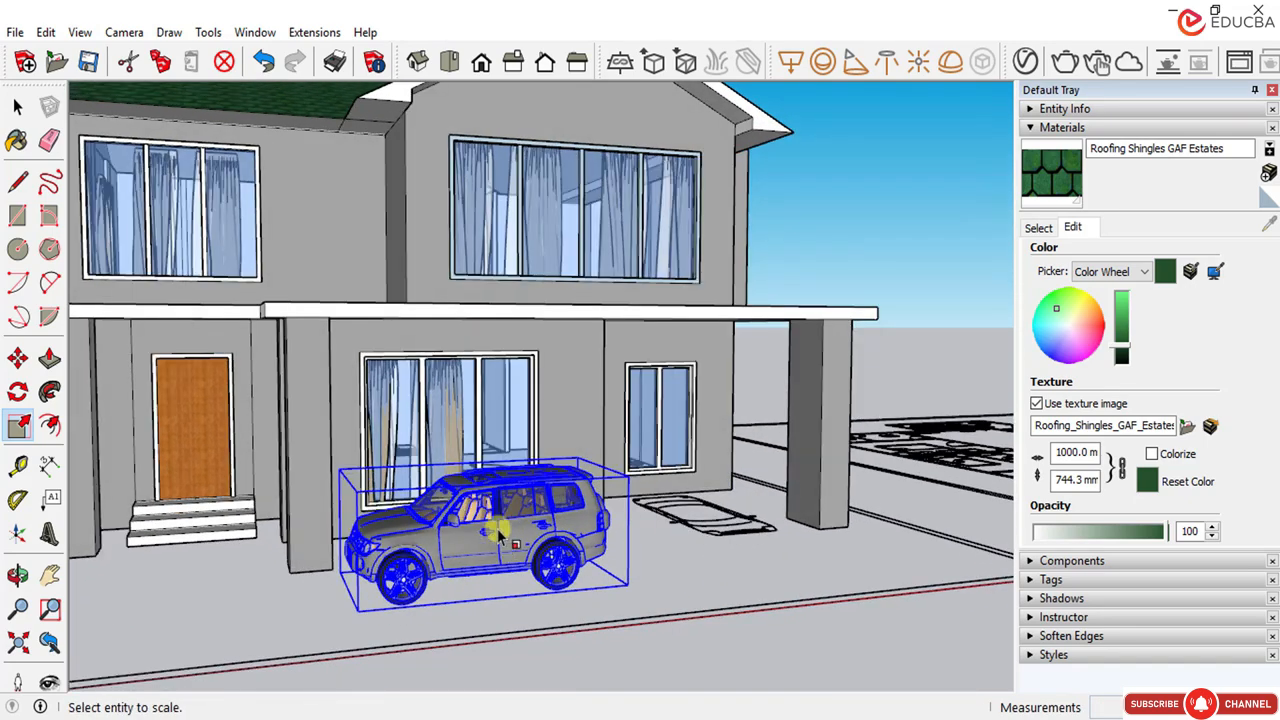
# Step: Rotate the SUV 90 degrees on the ground plane so its front faces away from the house
pyautogui.click(17, 106)
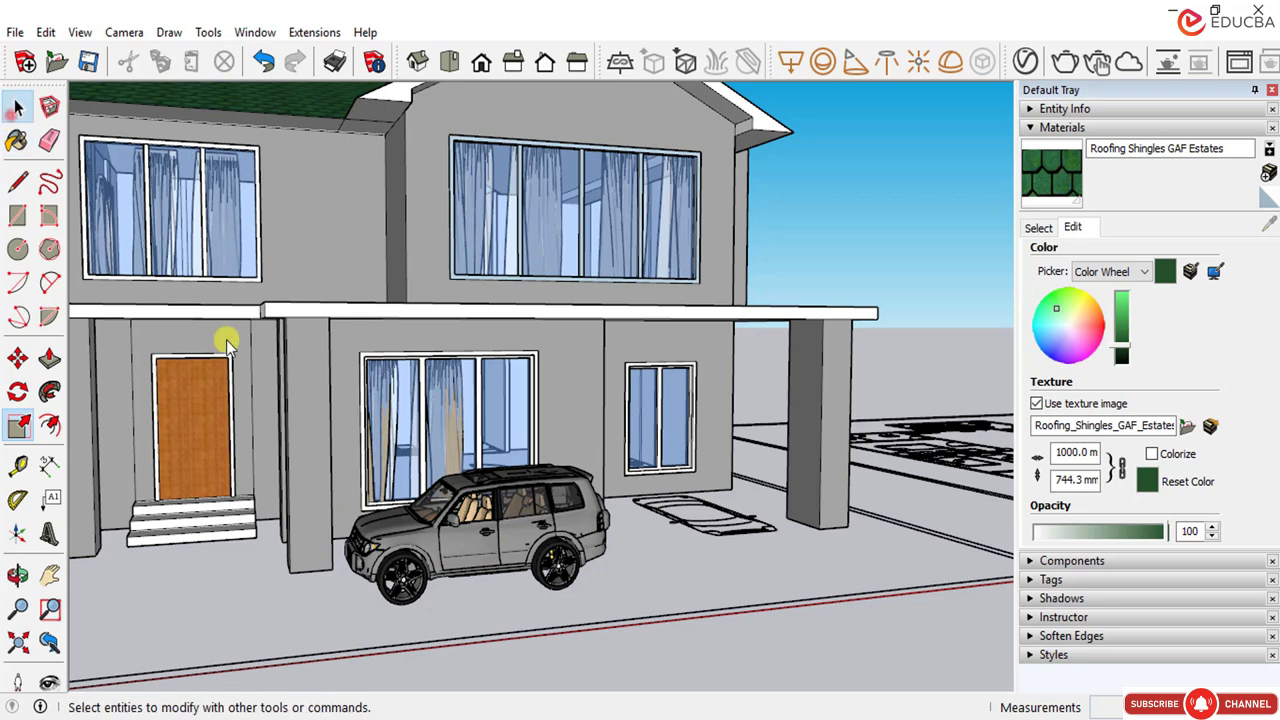
pyautogui.click(447, 563)
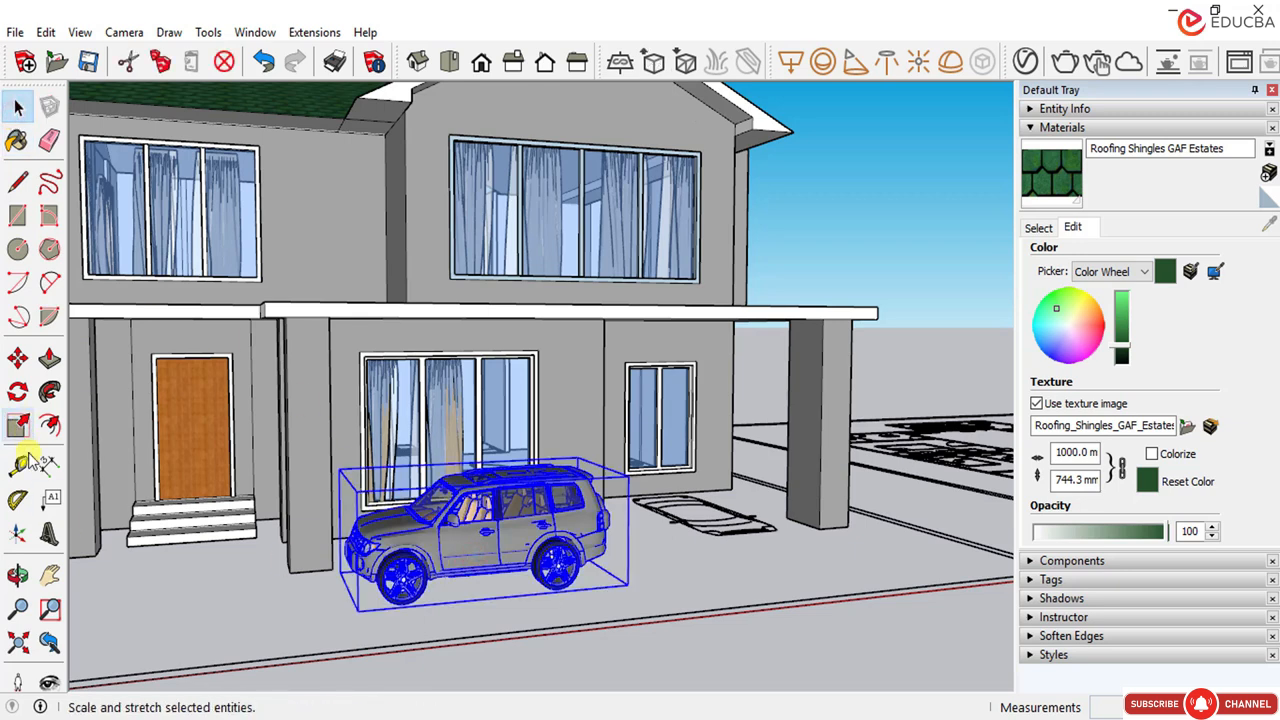
pyautogui.click(17, 391)
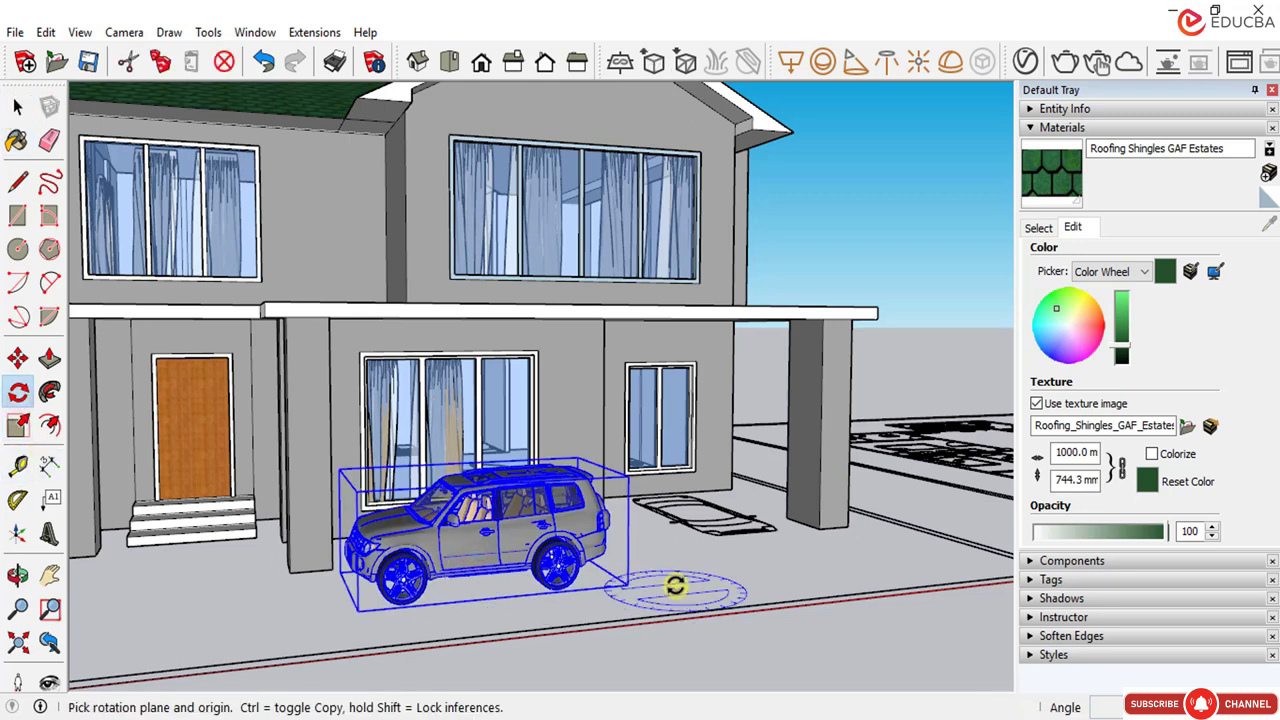
pyautogui.click(677, 585)
pyautogui.click(774, 575)
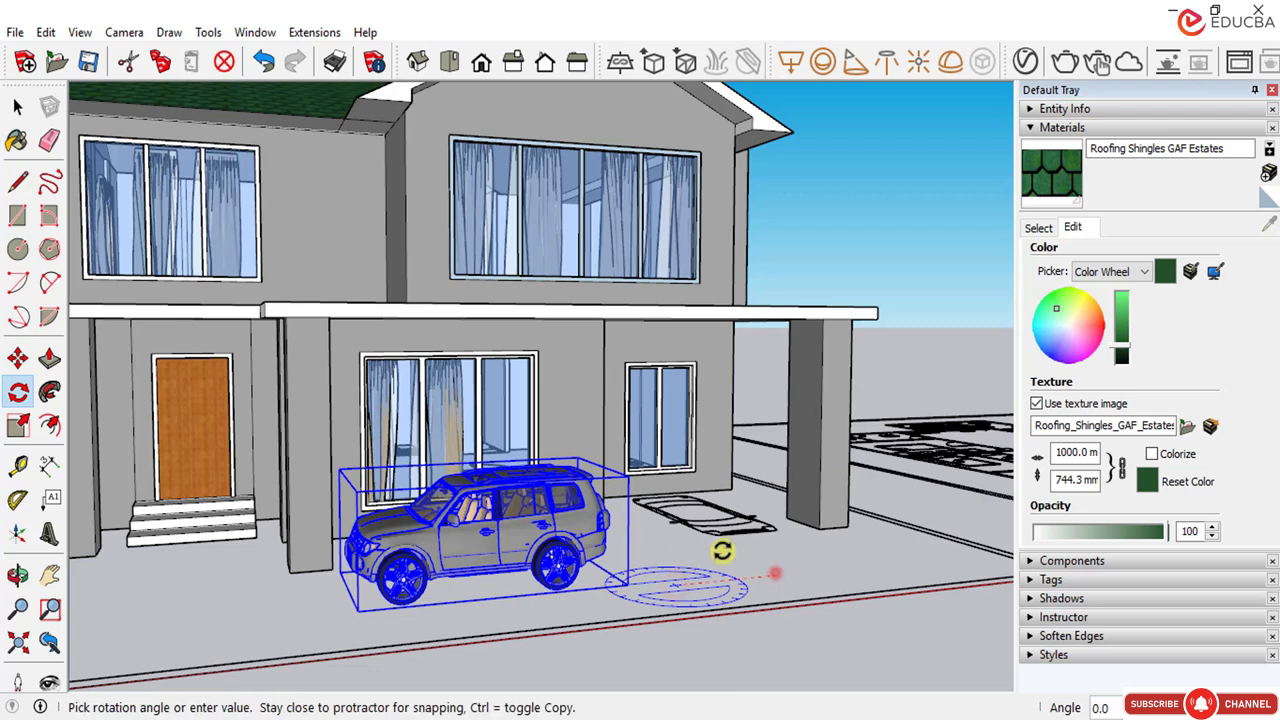
pyautogui.scroll(6, 656, 517)
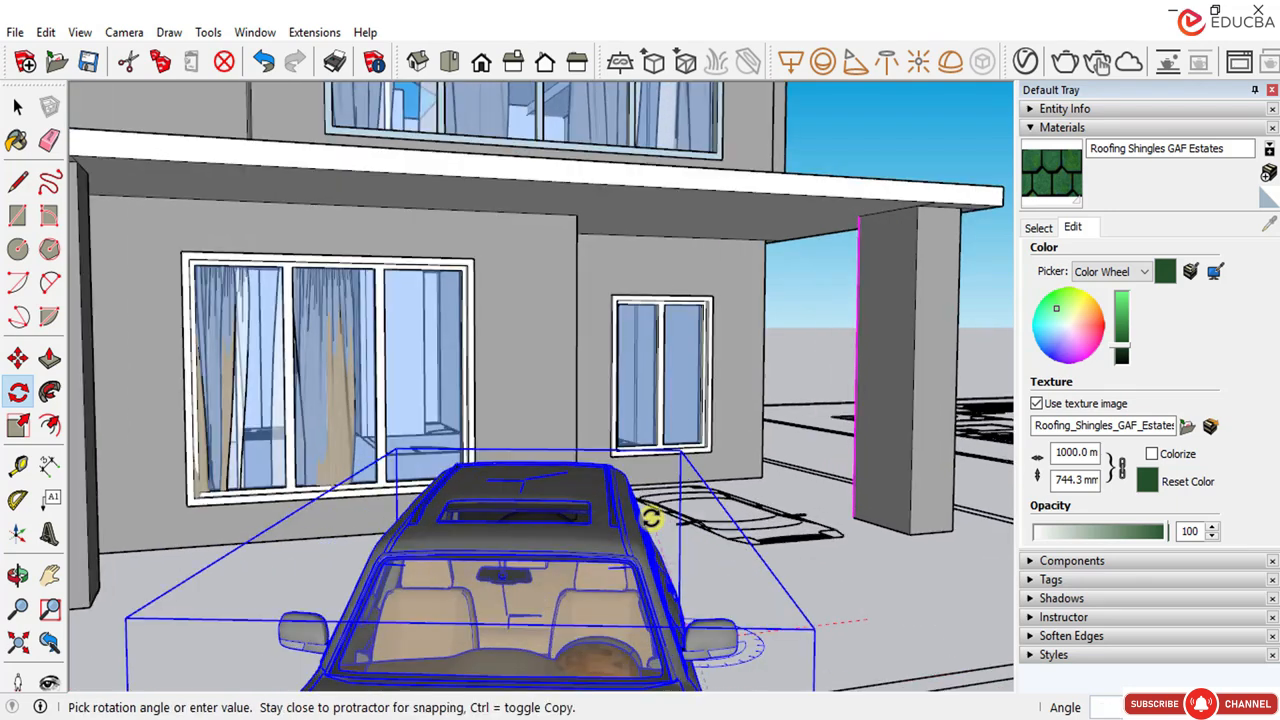
pyautogui.scroll(-4, 377, 534)
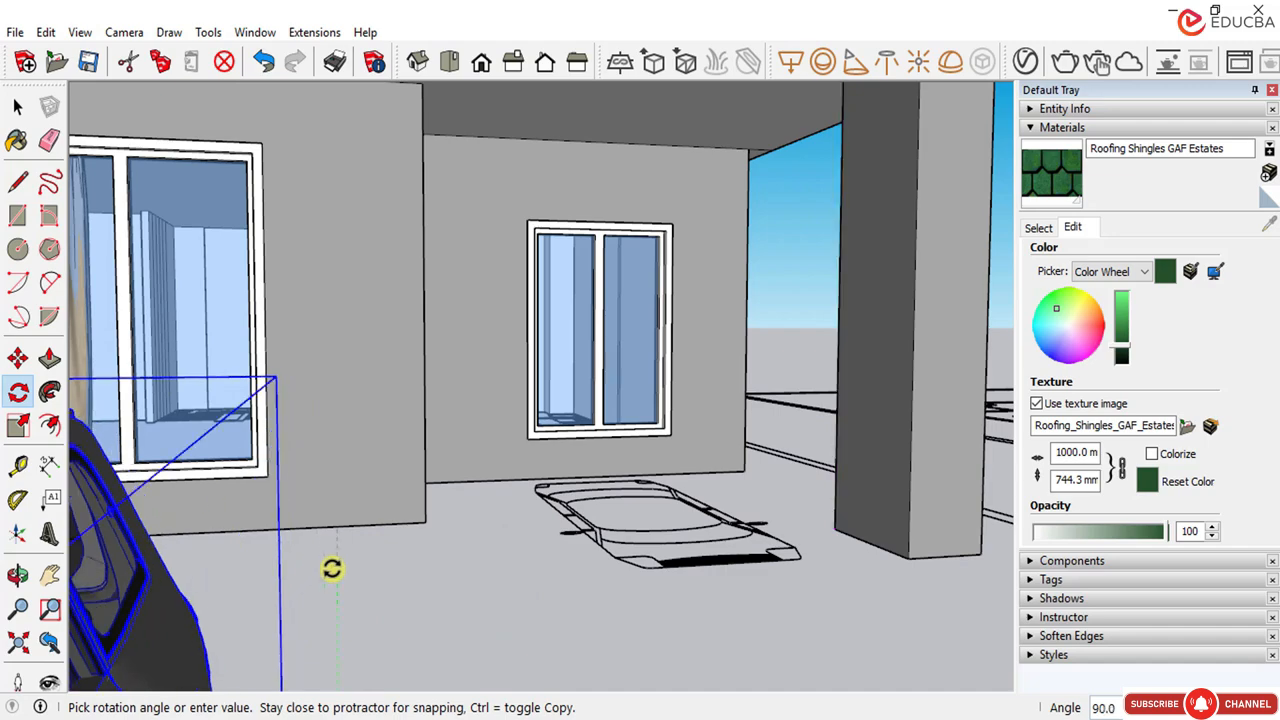
pyautogui.click(344, 568)
pyautogui.scroll(-5, 402, 504)
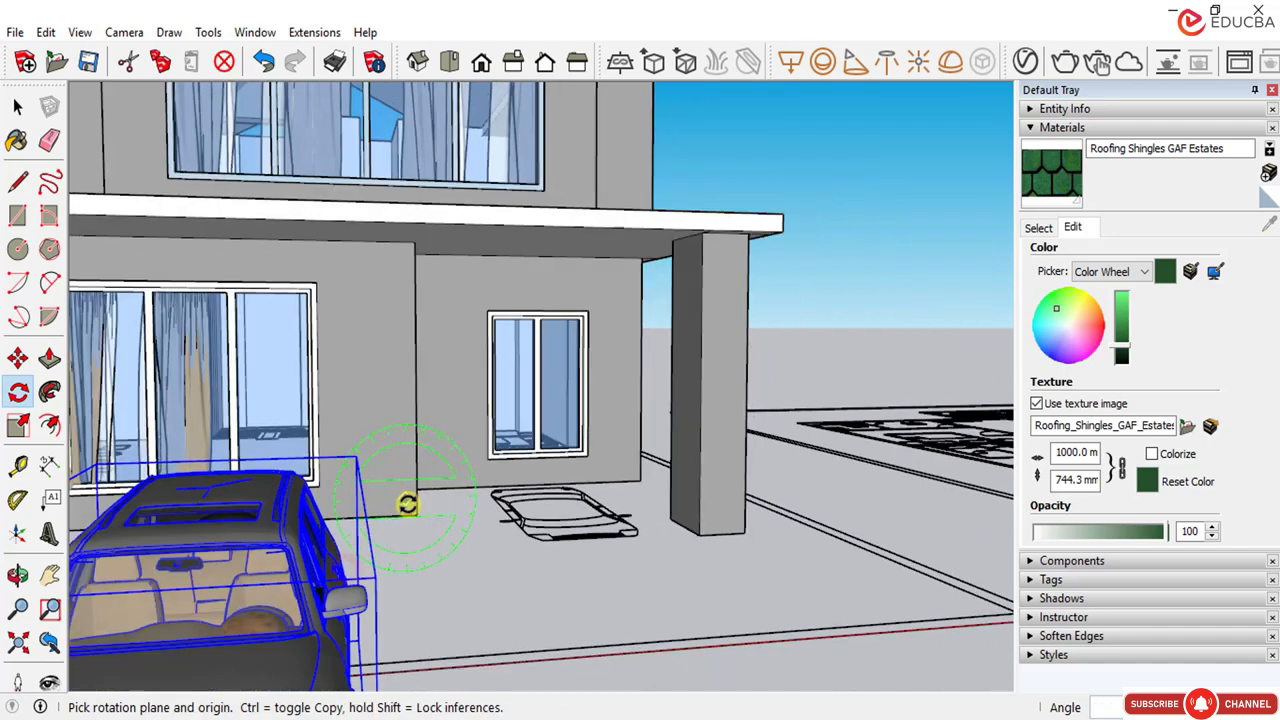
# Step: Move the SUV along the red axis until it lines up with the parking bay beside the outer column
pyautogui.moveTo(408, 531); pyautogui.dragTo(329, 489, button='middle')
pyautogui.scroll(-4, 423, 503)
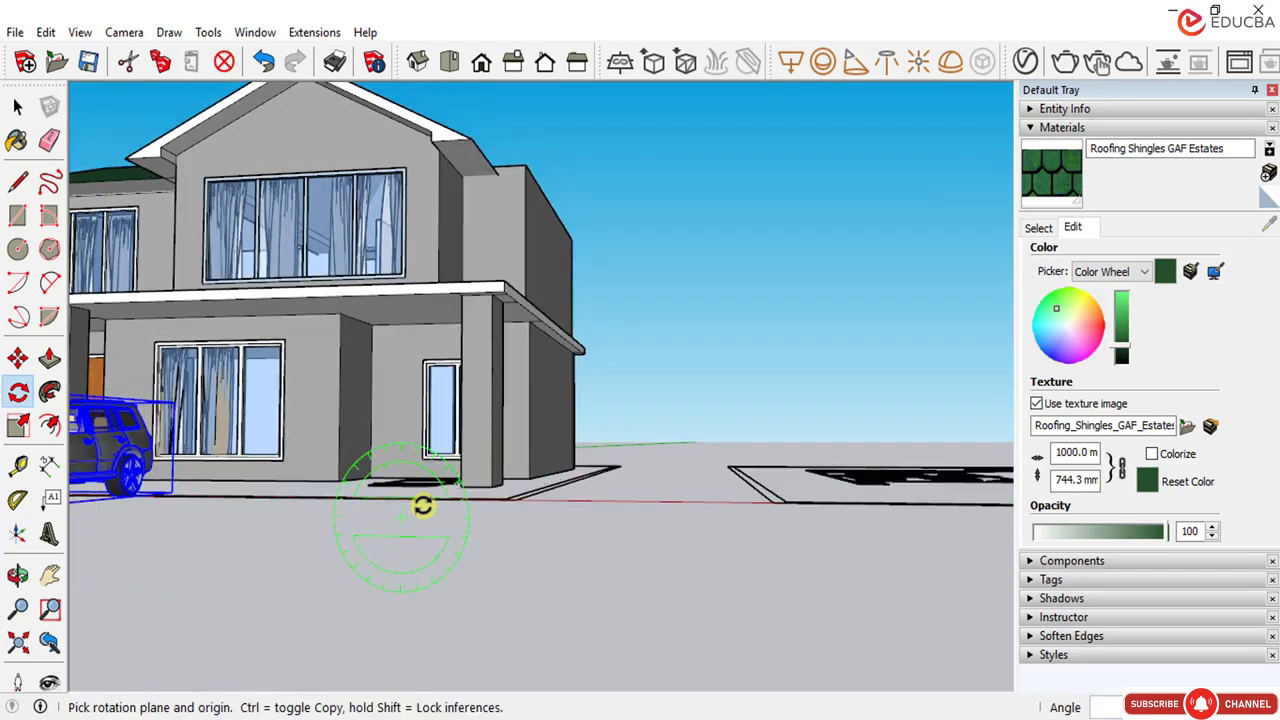
pyautogui.moveTo(453, 553); pyautogui.dragTo(260, 523, button='middle')
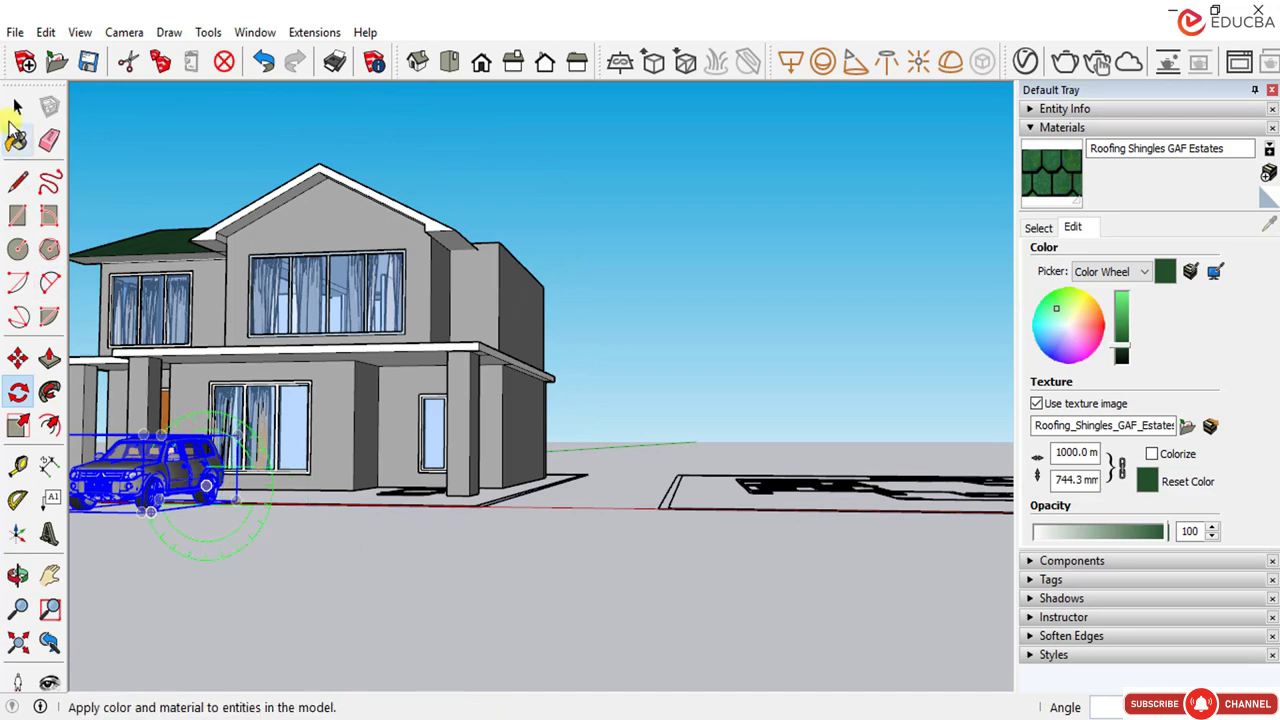
pyautogui.click(17, 107)
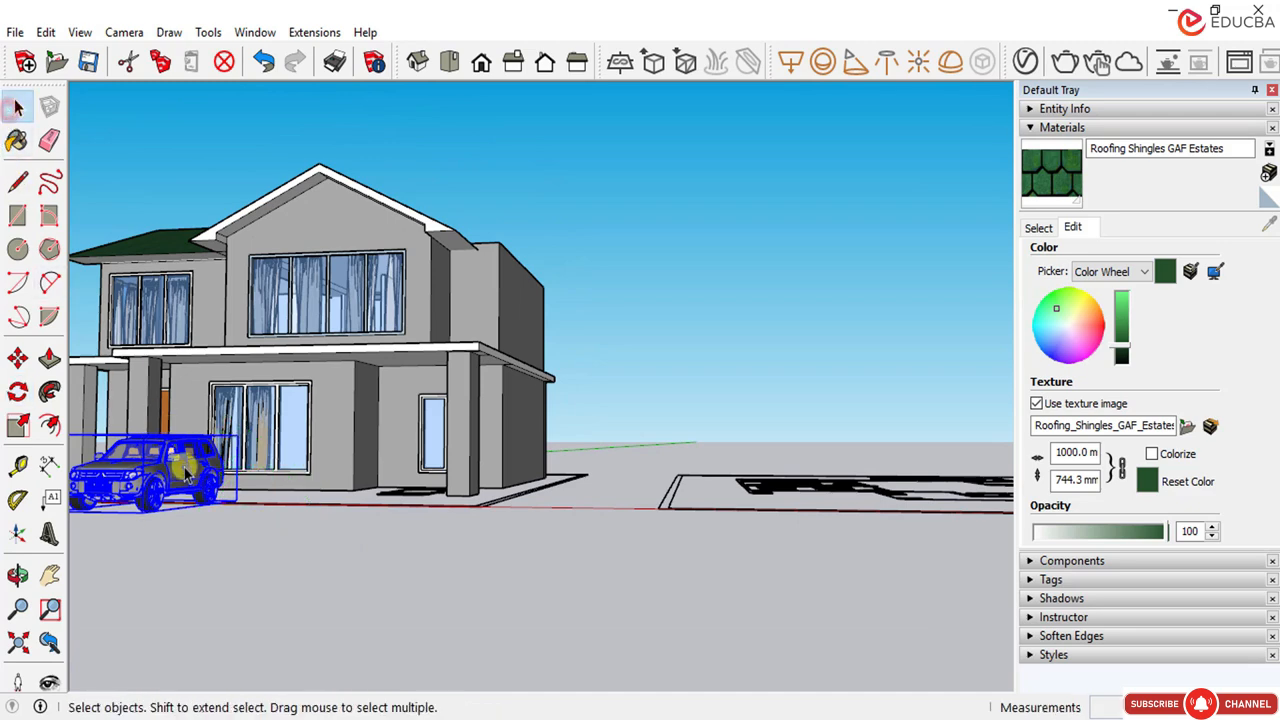
pyautogui.click(17, 357)
pyautogui.scroll(3, 188, 527)
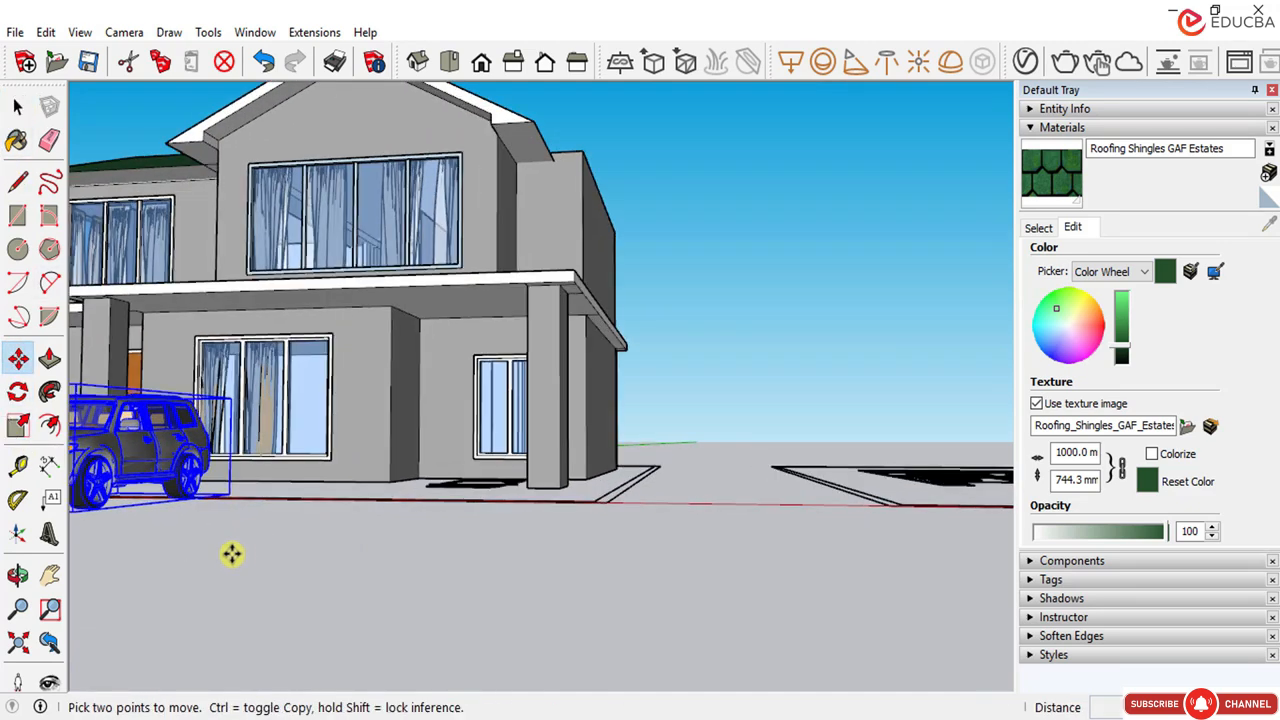
pyautogui.click(168, 566)
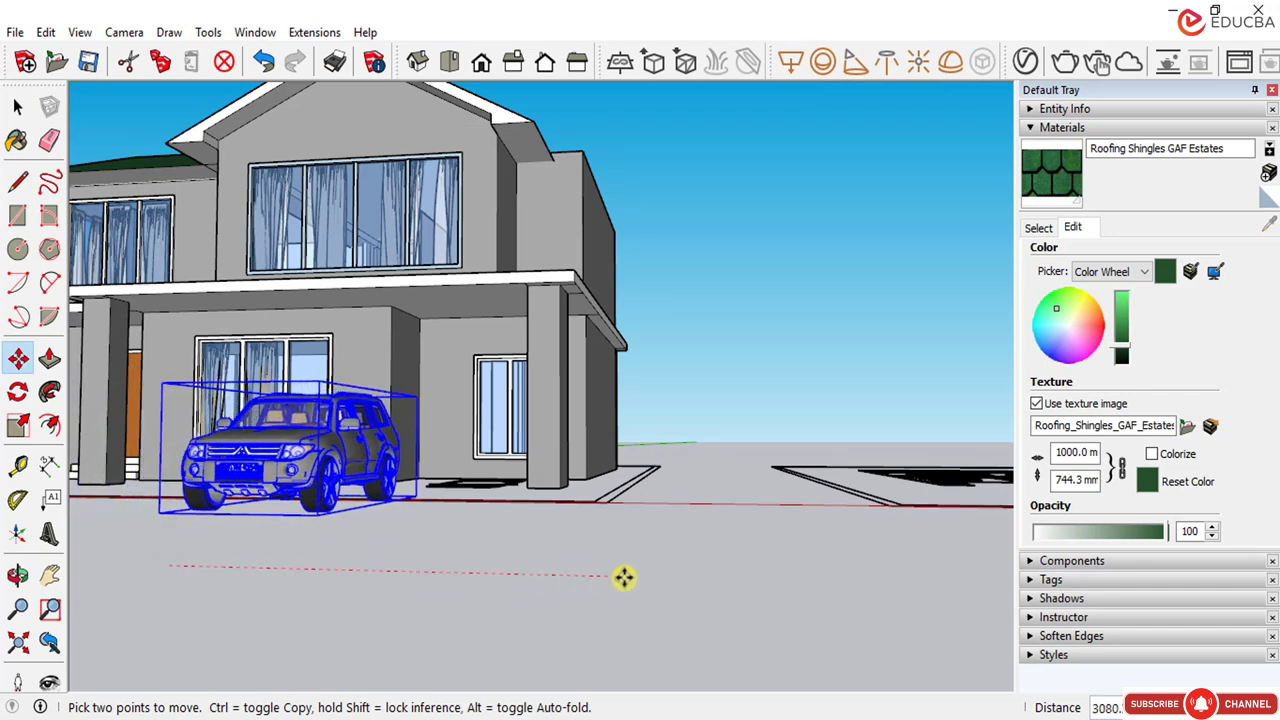
pyautogui.click(783, 575)
# Step: Move the SUV about 6733 mm along the green axis into the parking bay under the porch roof
pyautogui.moveTo(707, 576); pyautogui.dragTo(509, 623, button='middle')
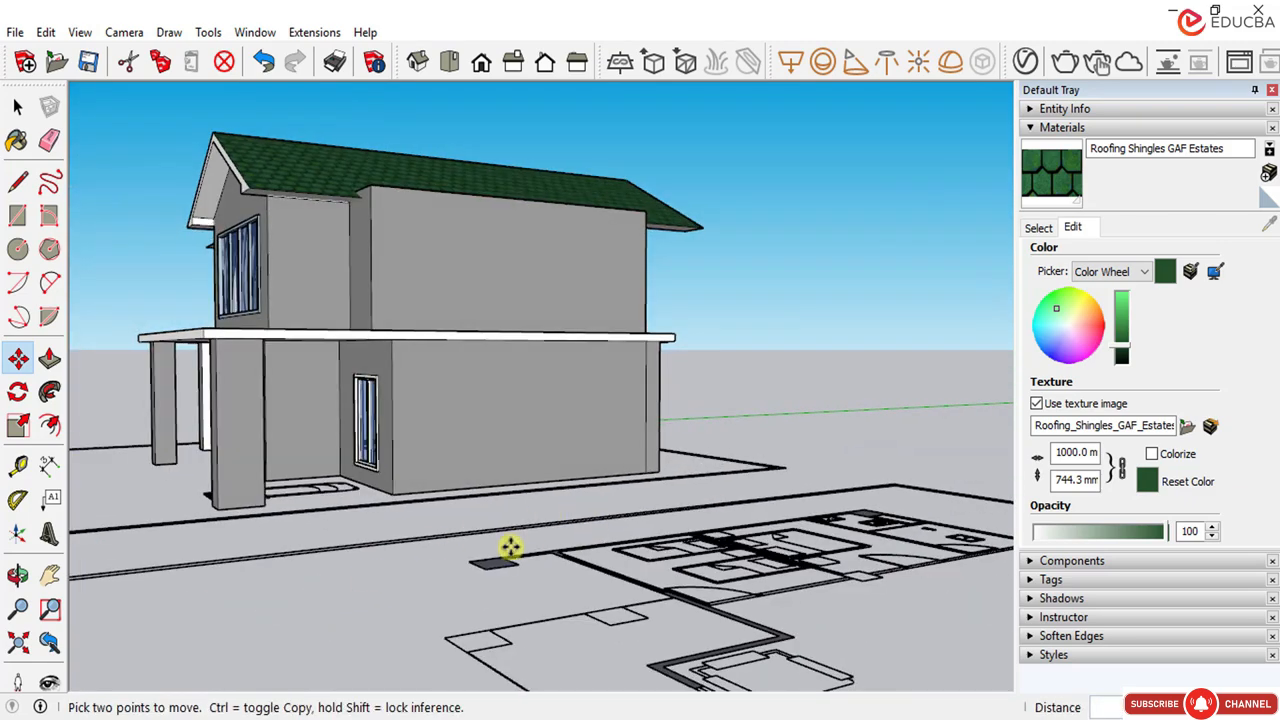
pyautogui.moveTo(341, 583); pyautogui.dragTo(119, 490, button='middle')
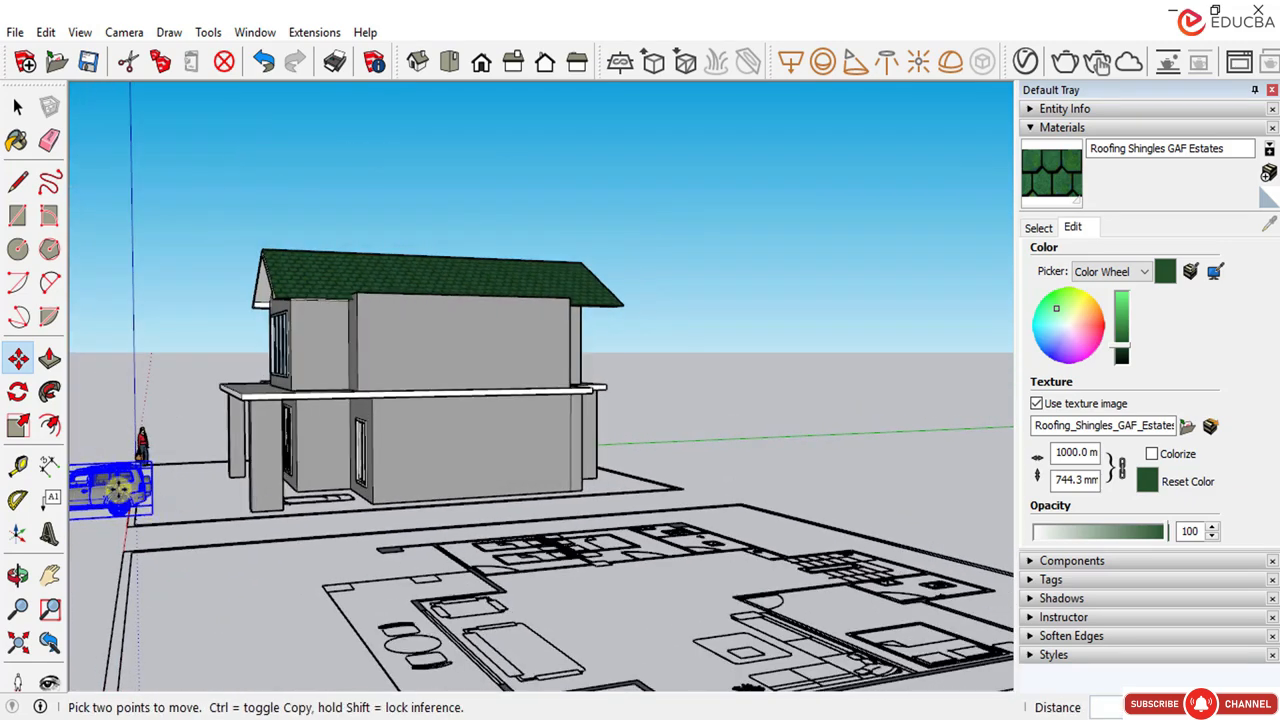
pyautogui.scroll(4, 99, 414)
pyautogui.click(152, 408)
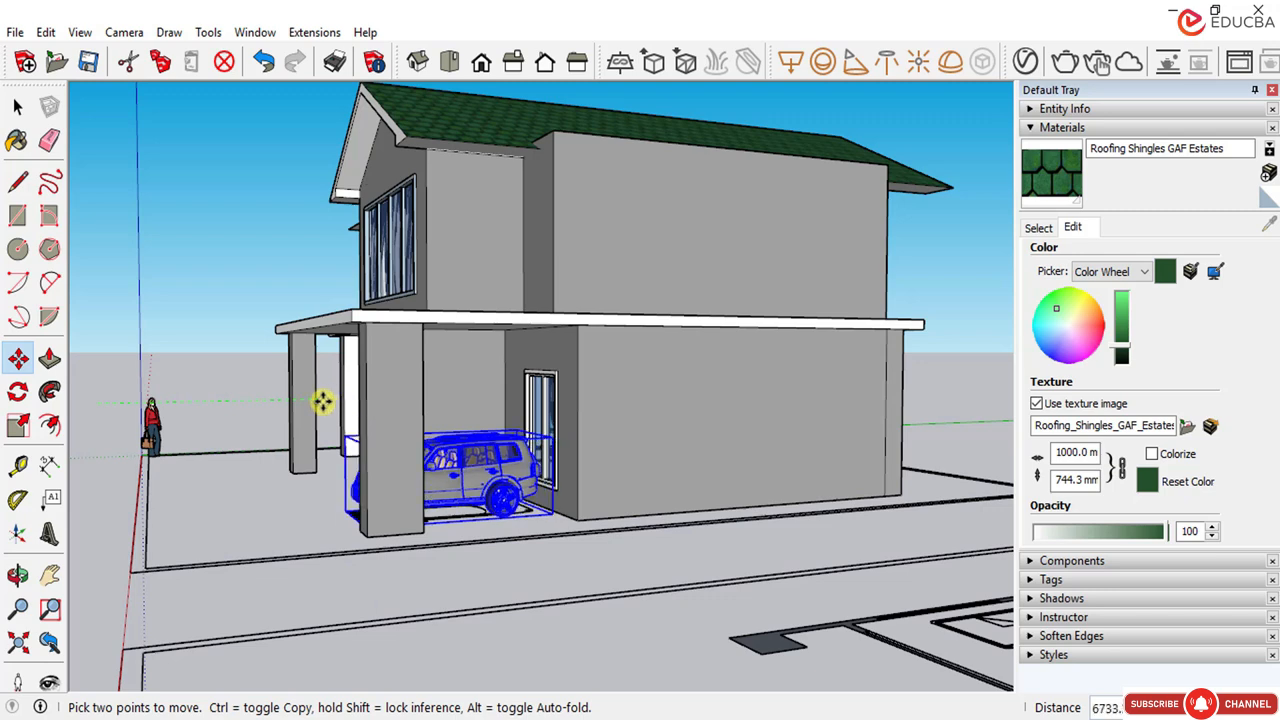
pyautogui.click(322, 401)
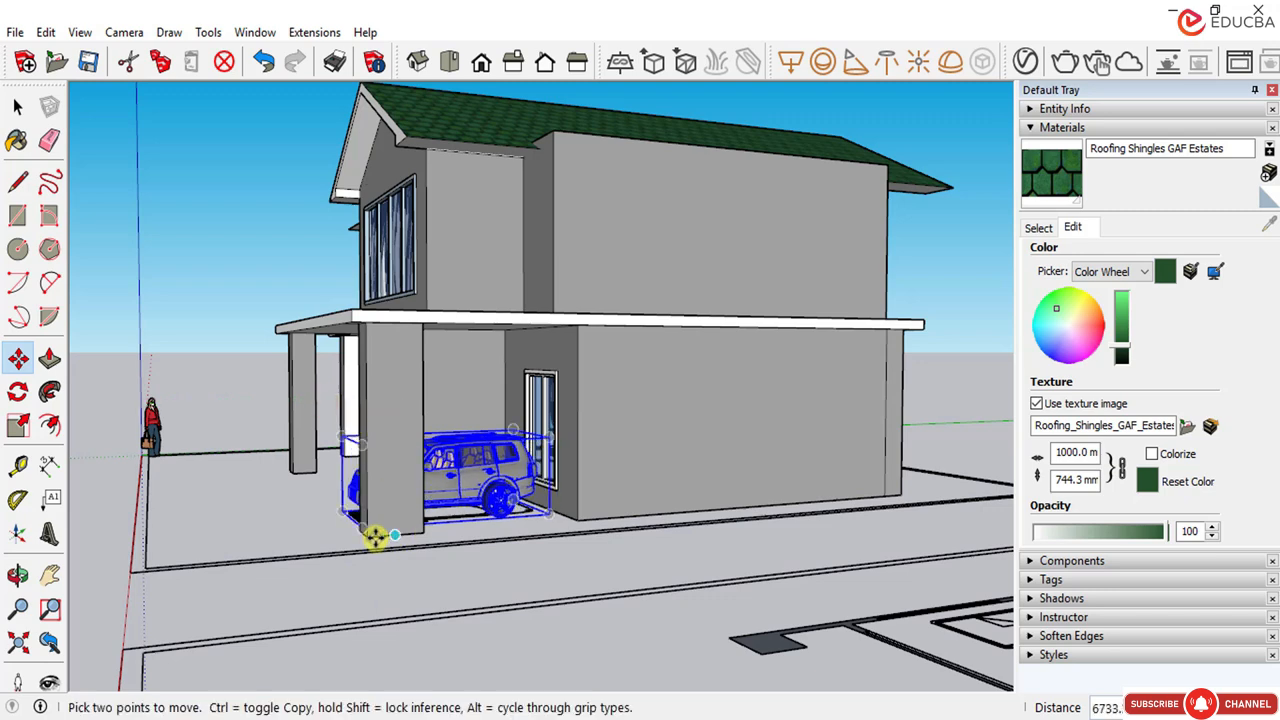
# Step: Shift the SUV about 357 mm sideways, away from the outer porch column and towards the house wall
pyautogui.moveTo(401, 580); pyautogui.dragTo(785, 493, button='middle')
pyautogui.scroll(1, 591, 491)
pyautogui.scroll(-1, 591, 491)
pyautogui.scroll(2, 771, 571)
pyautogui.scroll(1, 785, 493)
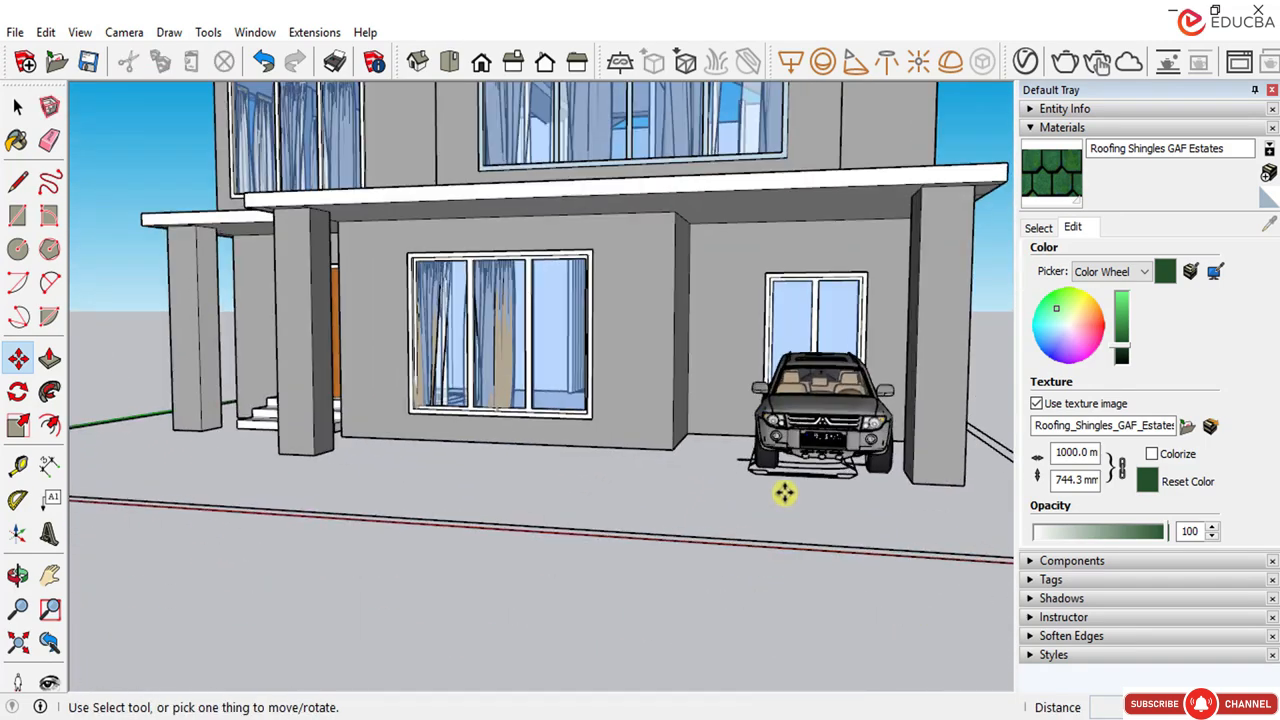
pyautogui.scroll(1, 825, 420)
pyautogui.click(822, 405)
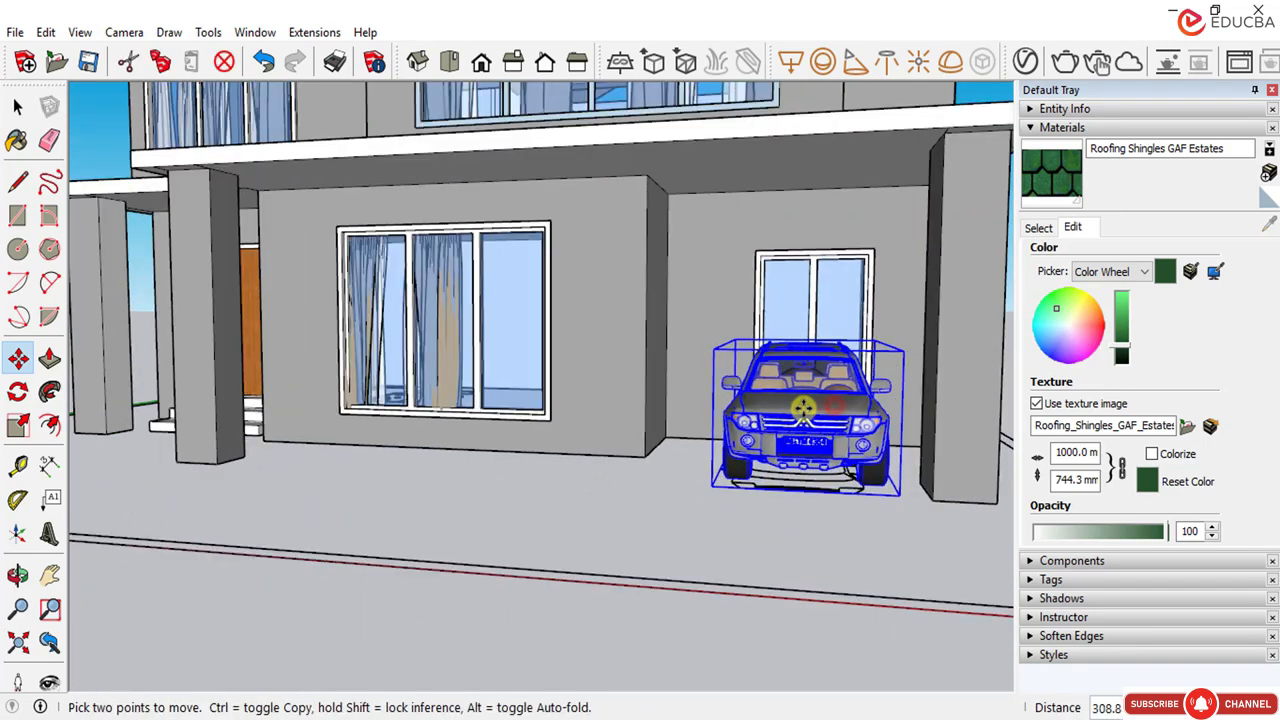
pyautogui.click(802, 407)
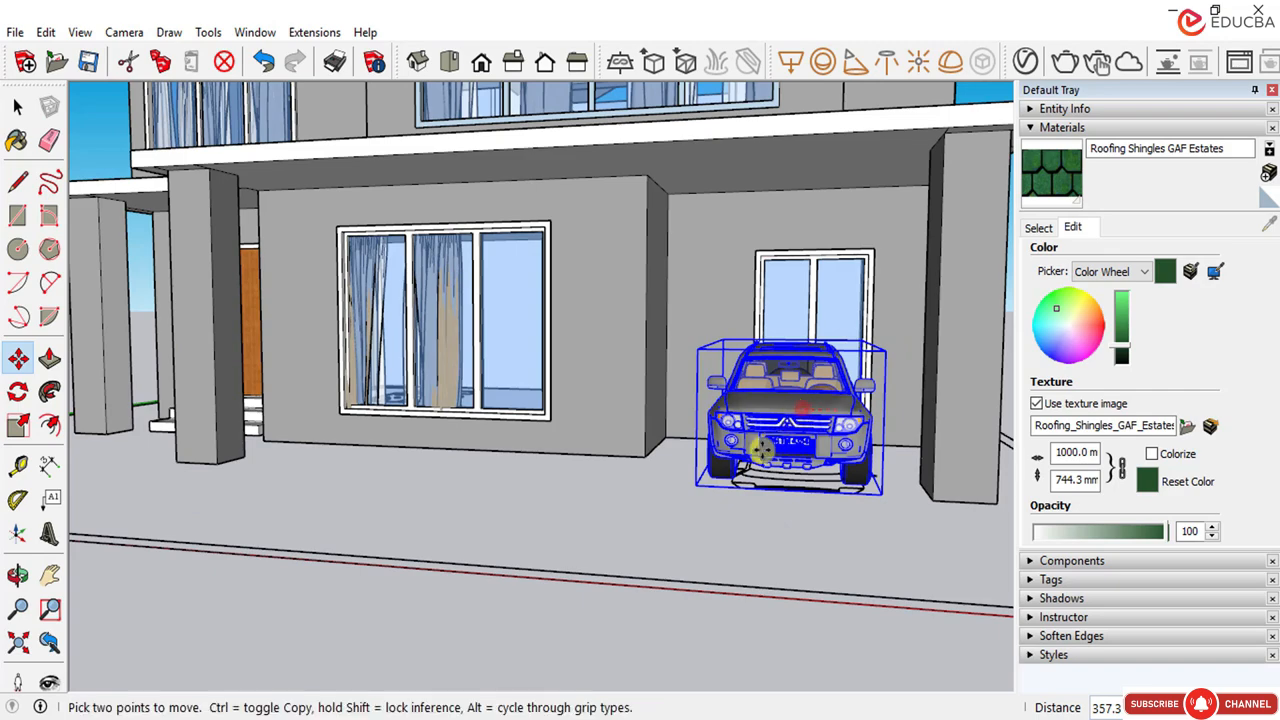
# Step: Examine the parked SUV's size and placement against the whole house from front and corner views
pyautogui.scroll(-2, 622, 504)
pyautogui.scroll(-3, 748, 520)
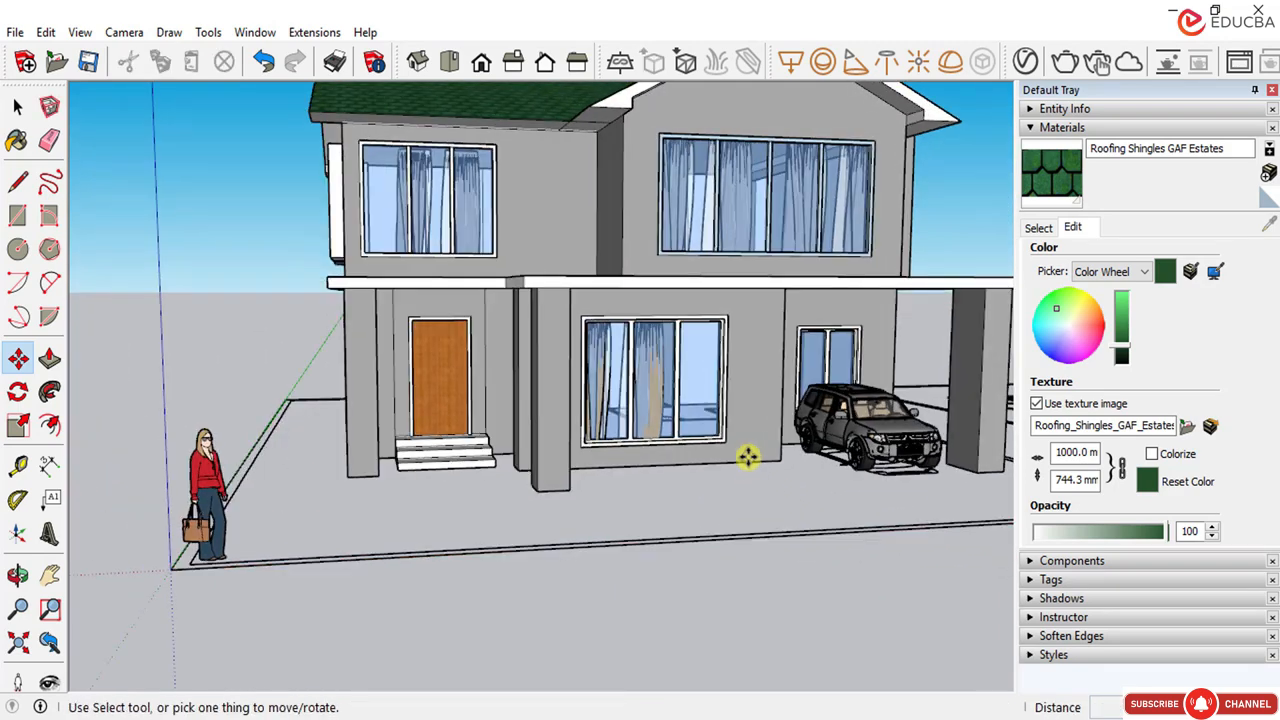
pyautogui.moveTo(749, 531); pyautogui.dragTo(740, 451, button='middle')
pyautogui.scroll(3, 735, 451)
pyautogui.moveTo(712, 334); pyautogui.dragTo(730, 300, button='middle')
pyautogui.scroll(2, 746, 296)
pyautogui.moveTo(563, 371); pyautogui.dragTo(551, 360, button='middle')
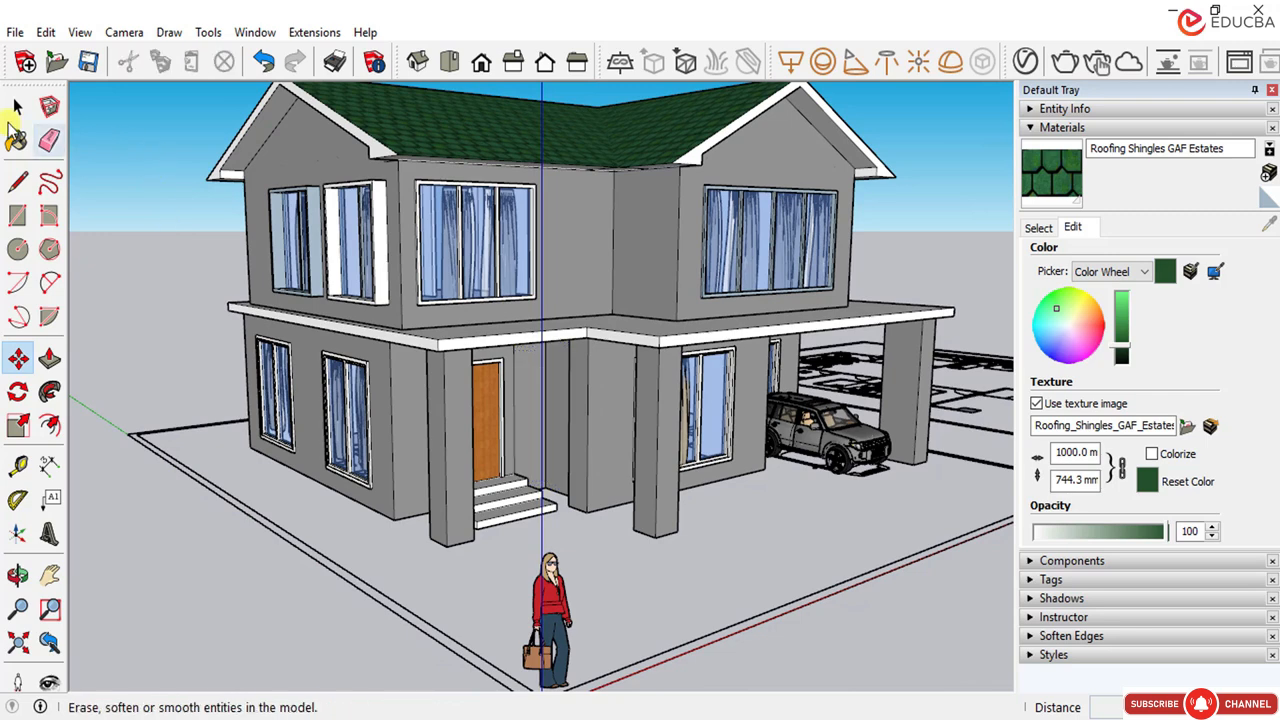
pyautogui.click(17, 107)
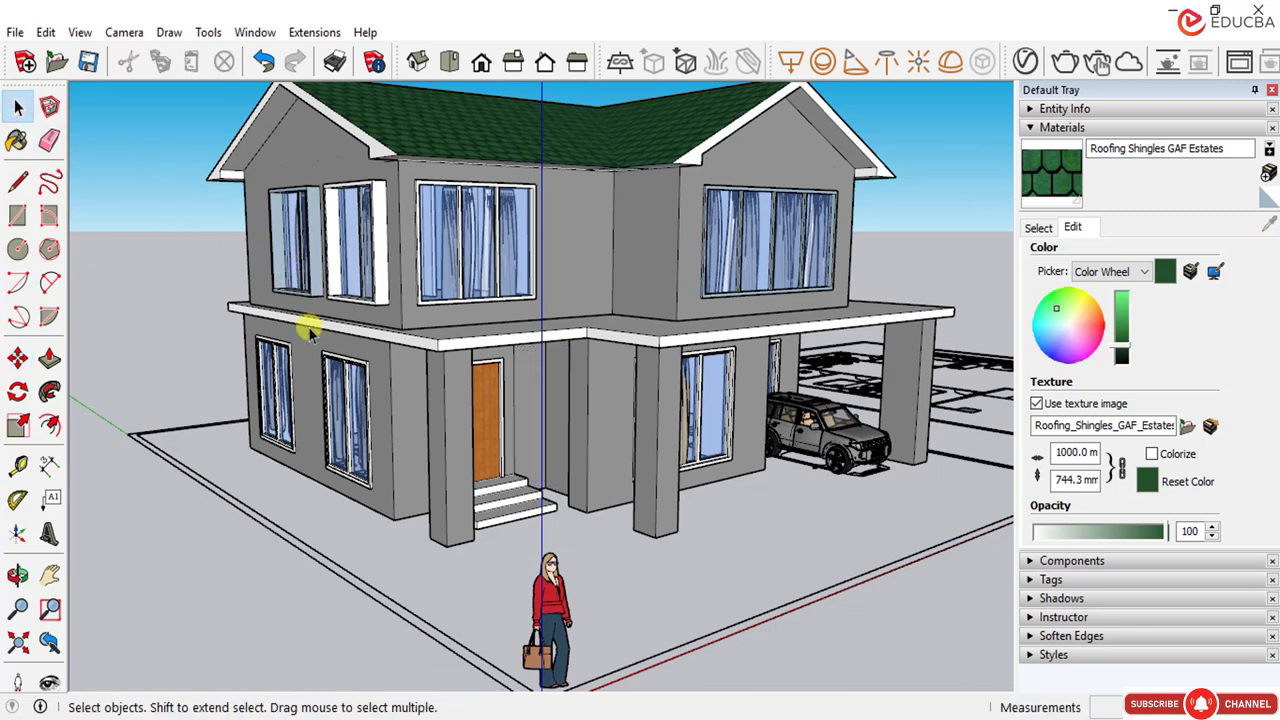
# Step: Draw a line on the ground from the house wall corner beside the SUV straight out to the front plot boundary
pyautogui.scroll(-1, 420, 395)
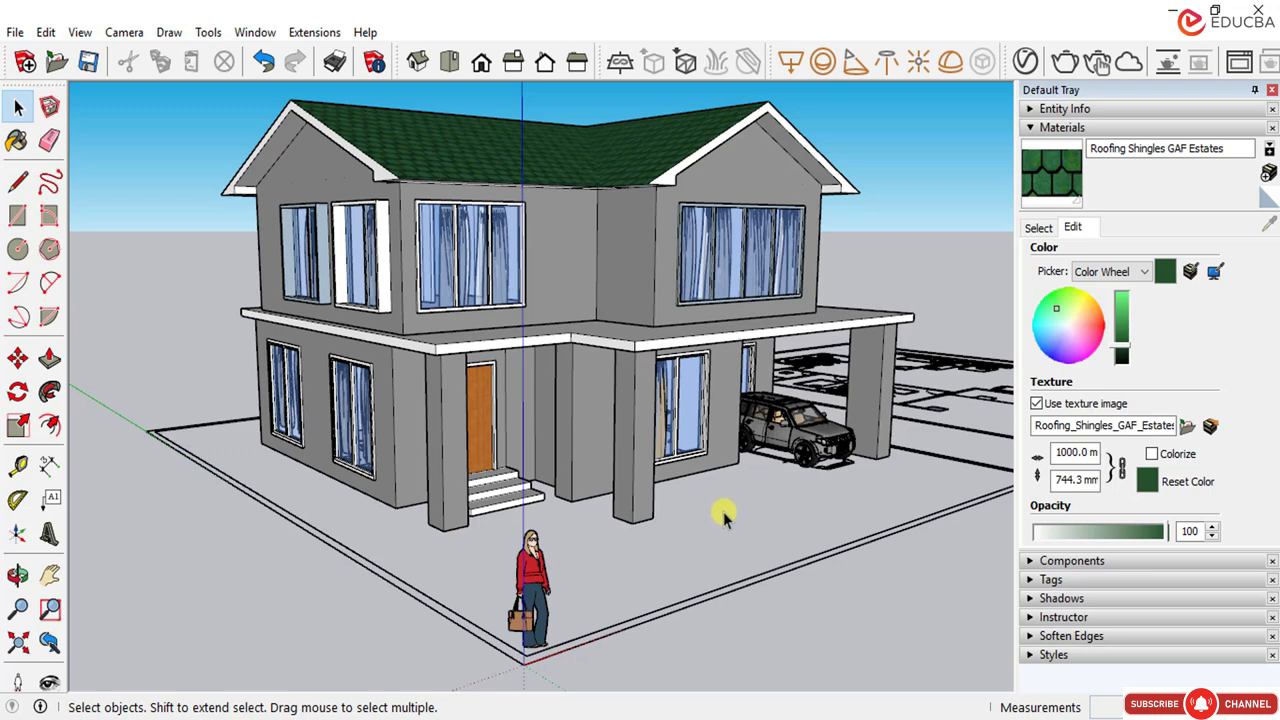
pyautogui.moveTo(723, 511); pyautogui.dragTo(590, 485, button='middle')
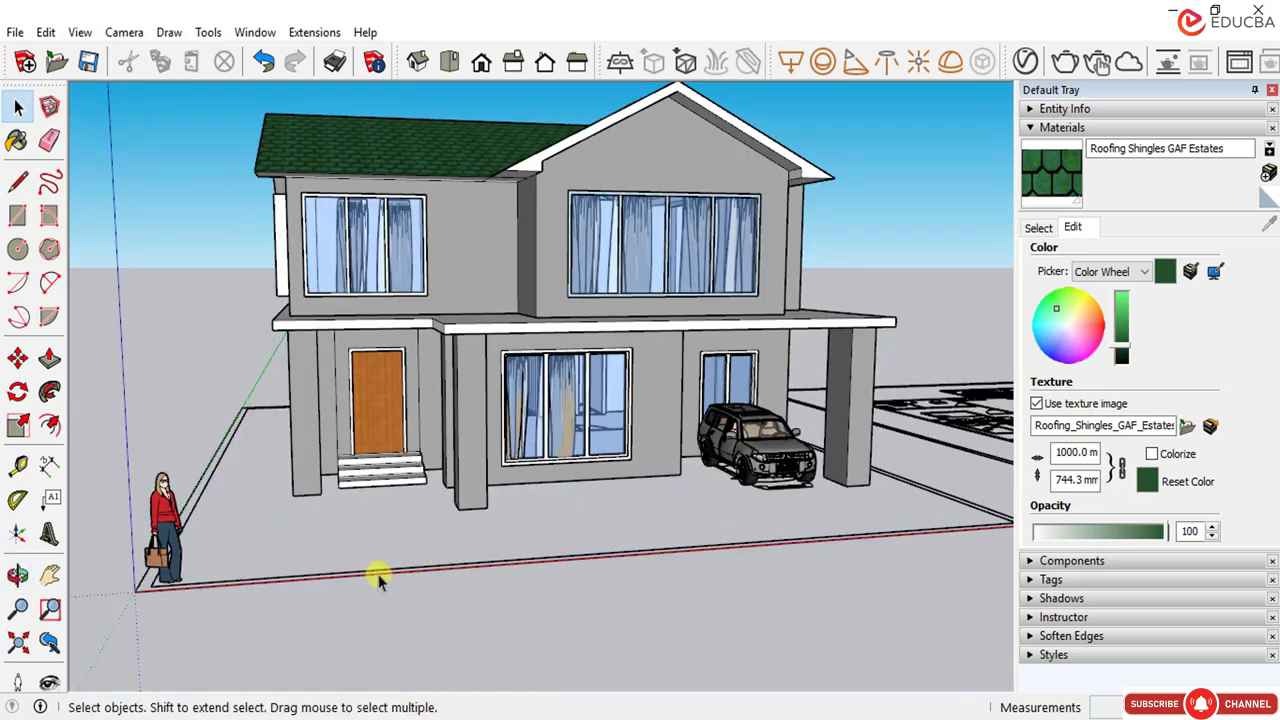
pyautogui.click(18, 183)
pyautogui.scroll(4, 680, 471)
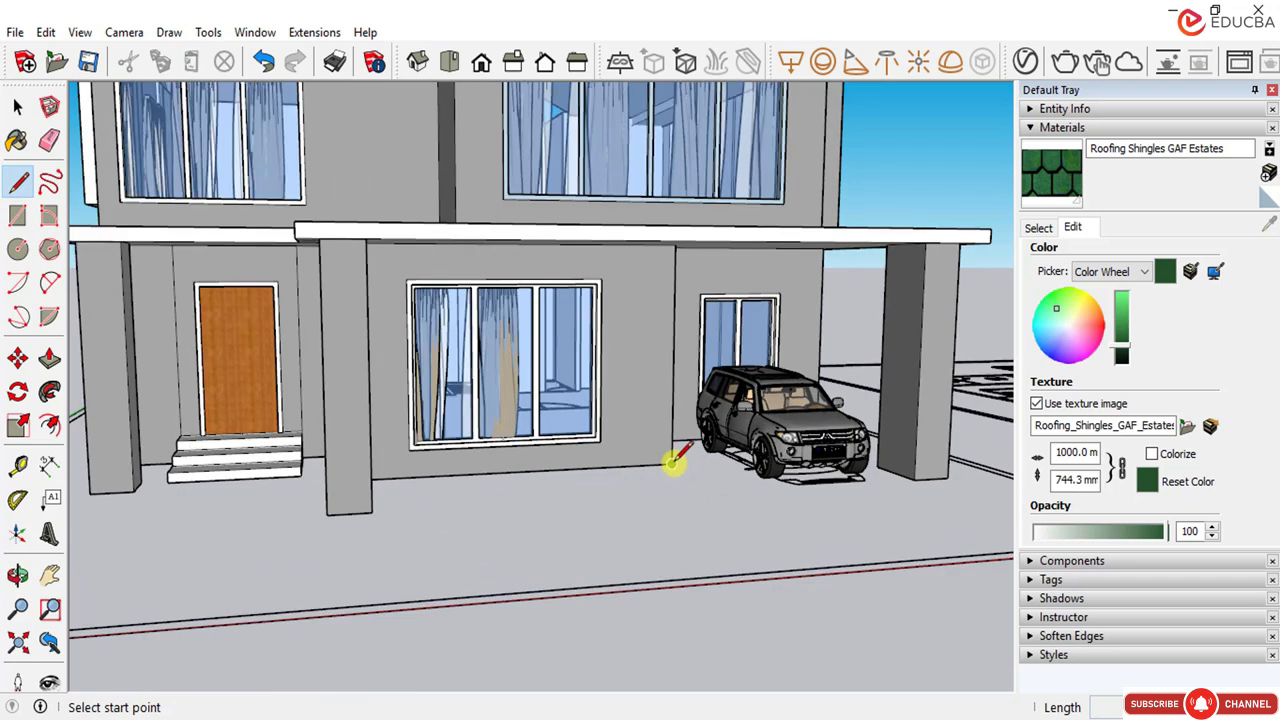
pyautogui.click(672, 464)
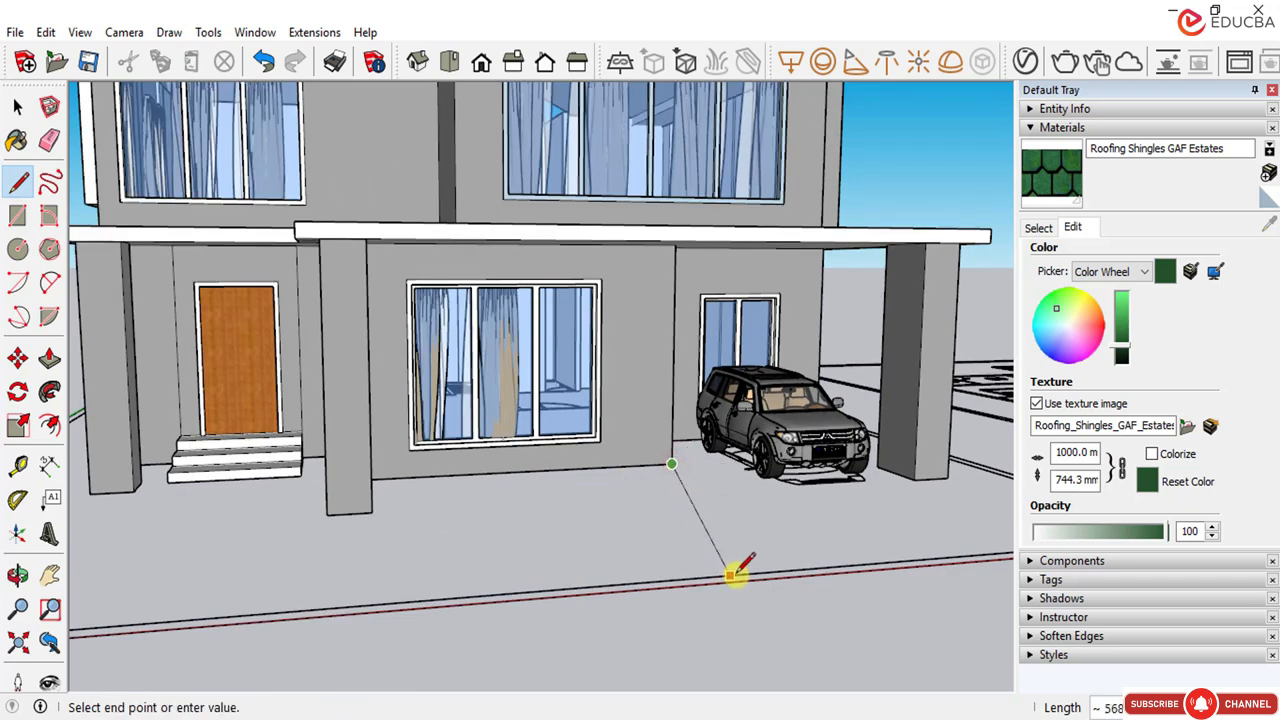
pyautogui.moveTo(720, 562); pyautogui.dragTo(486, 491, button='middle')
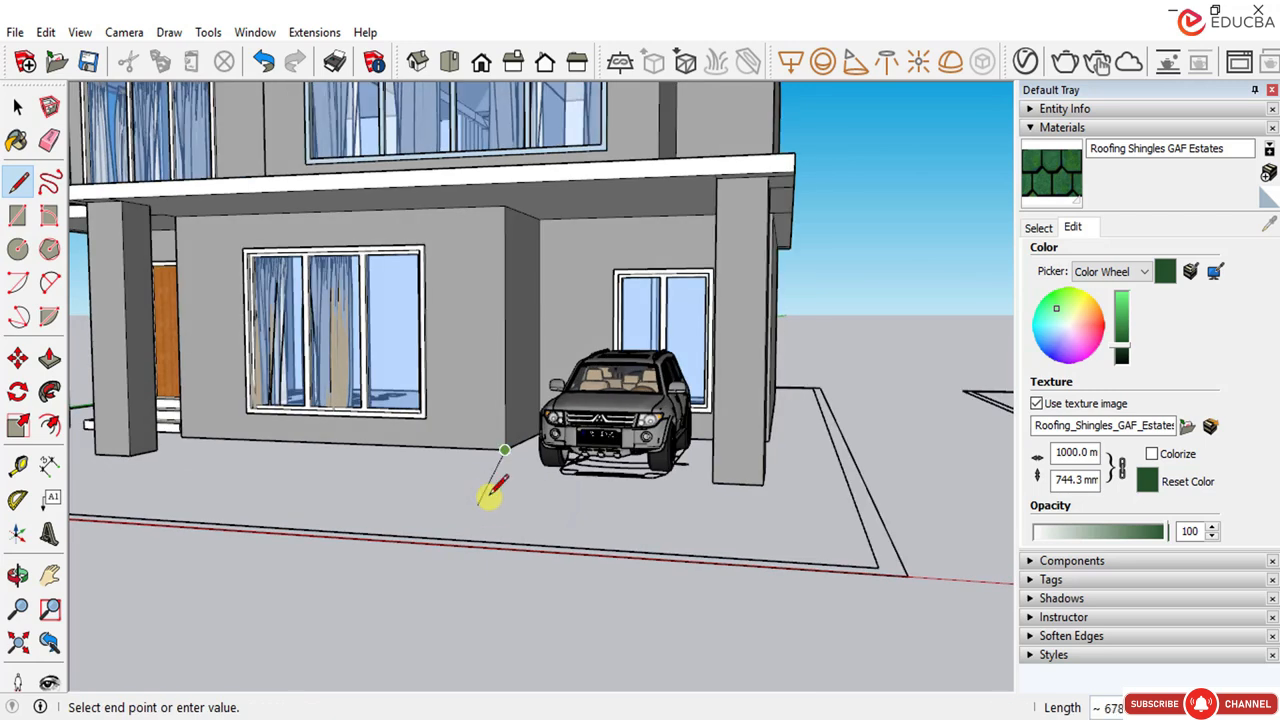
pyautogui.scroll(2, 475, 500)
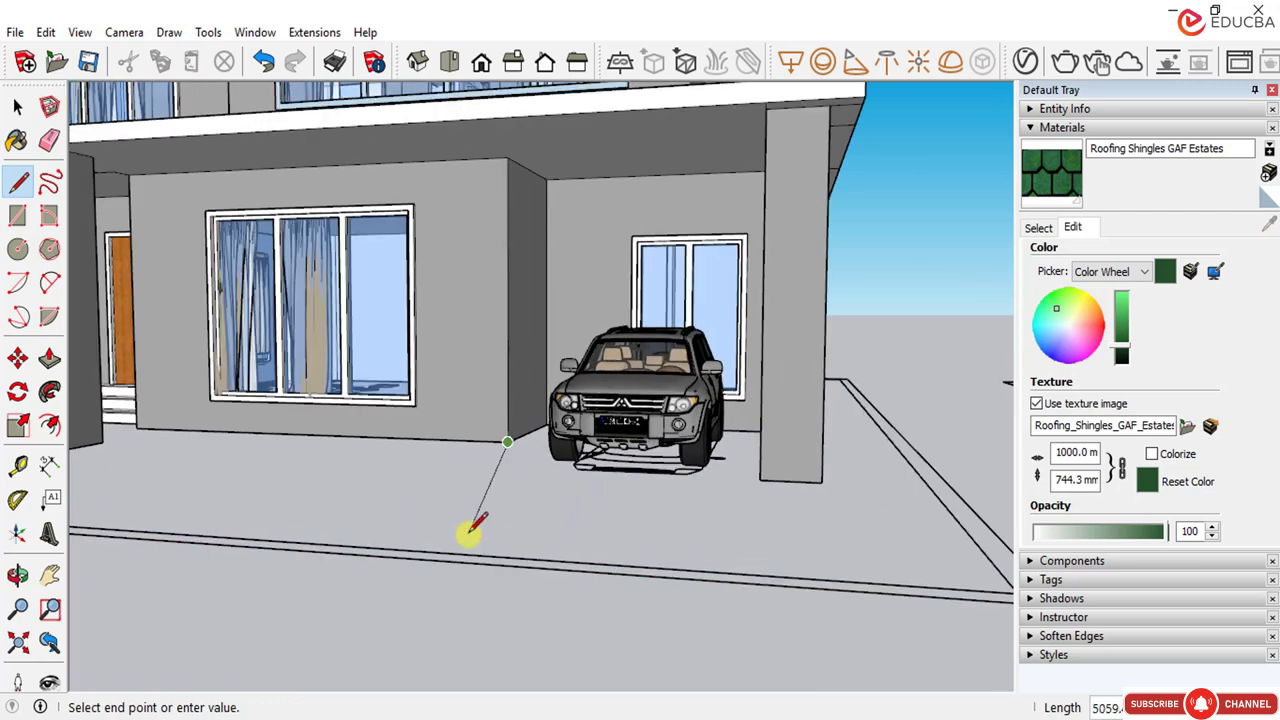
pyautogui.click(288, 540)
pyautogui.scroll(1, 443, 571)
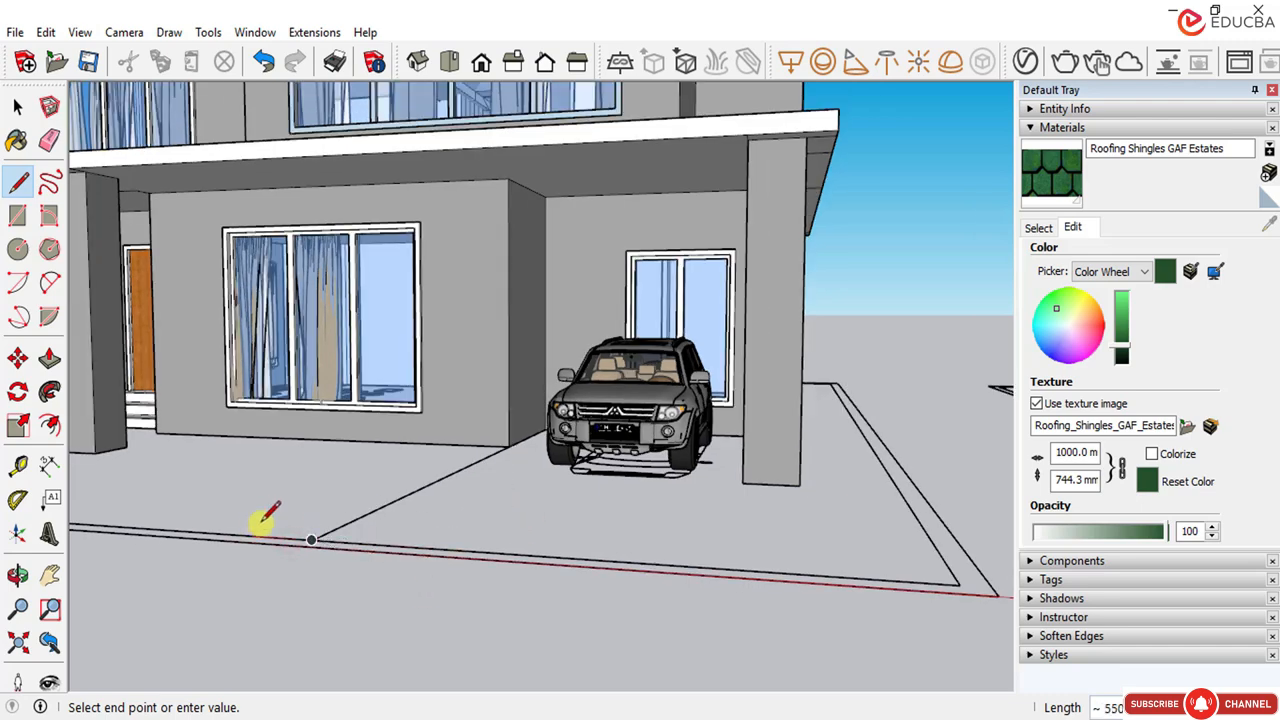
pyautogui.scroll(1, 263, 520)
pyautogui.scroll(3, 300, 545)
pyautogui.press('Escape')
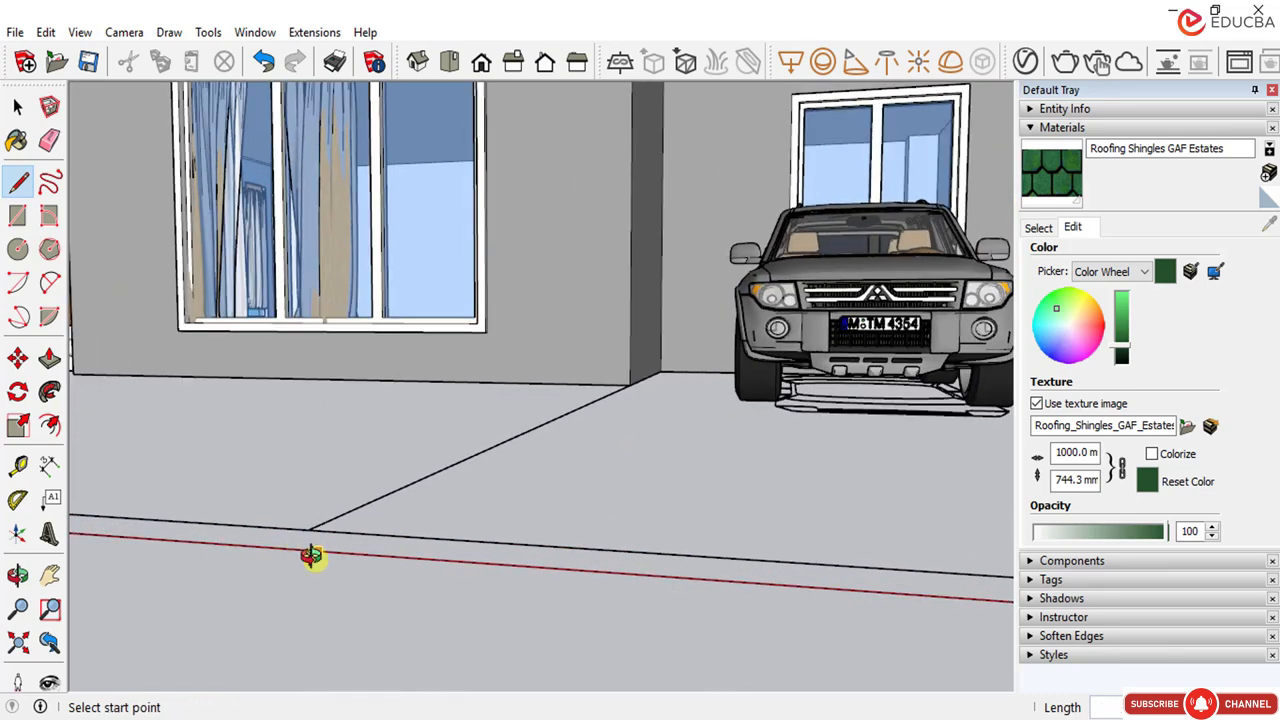
# Step: Place a construction guide parallel to the front plot boundary, offset 2500 mm towards the house
pyautogui.moveTo(309, 551); pyautogui.dragTo(523, 537, button='middle')
pyautogui.scroll(-2, 503, 514)
pyautogui.scroll(3, 523, 523)
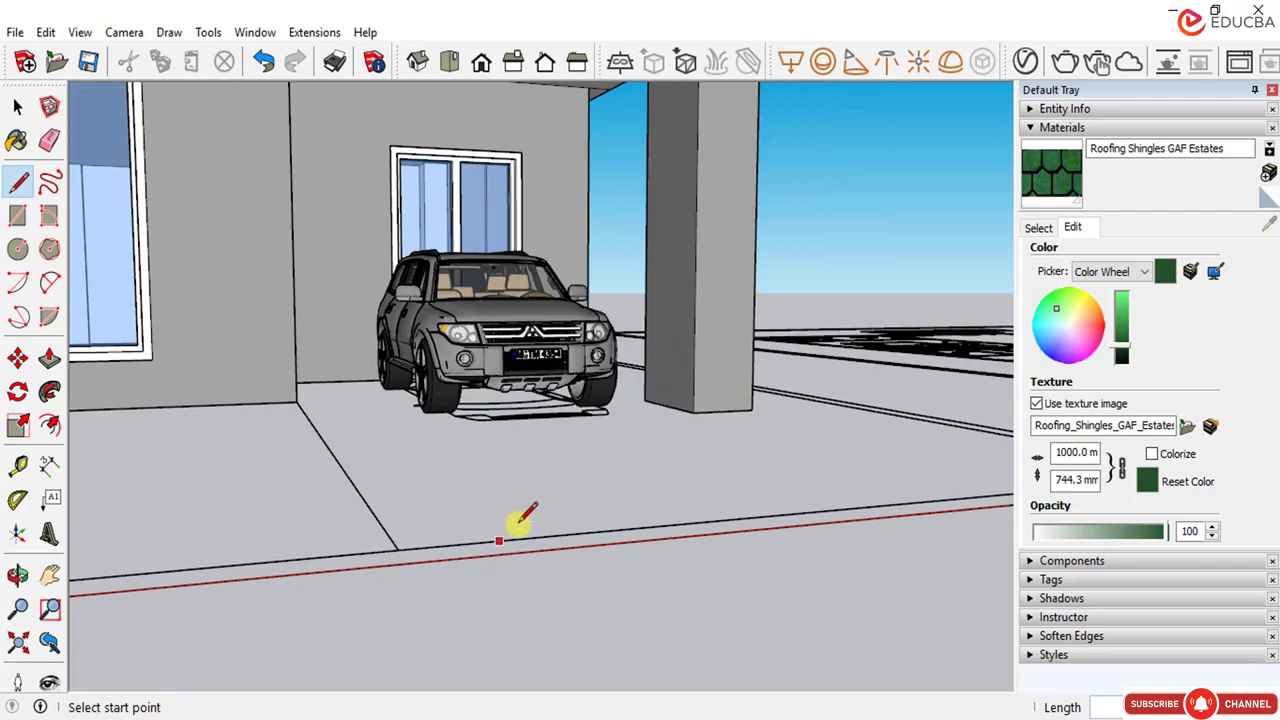
pyautogui.scroll(-1, 667, 521)
pyautogui.scroll(-1, 505, 492)
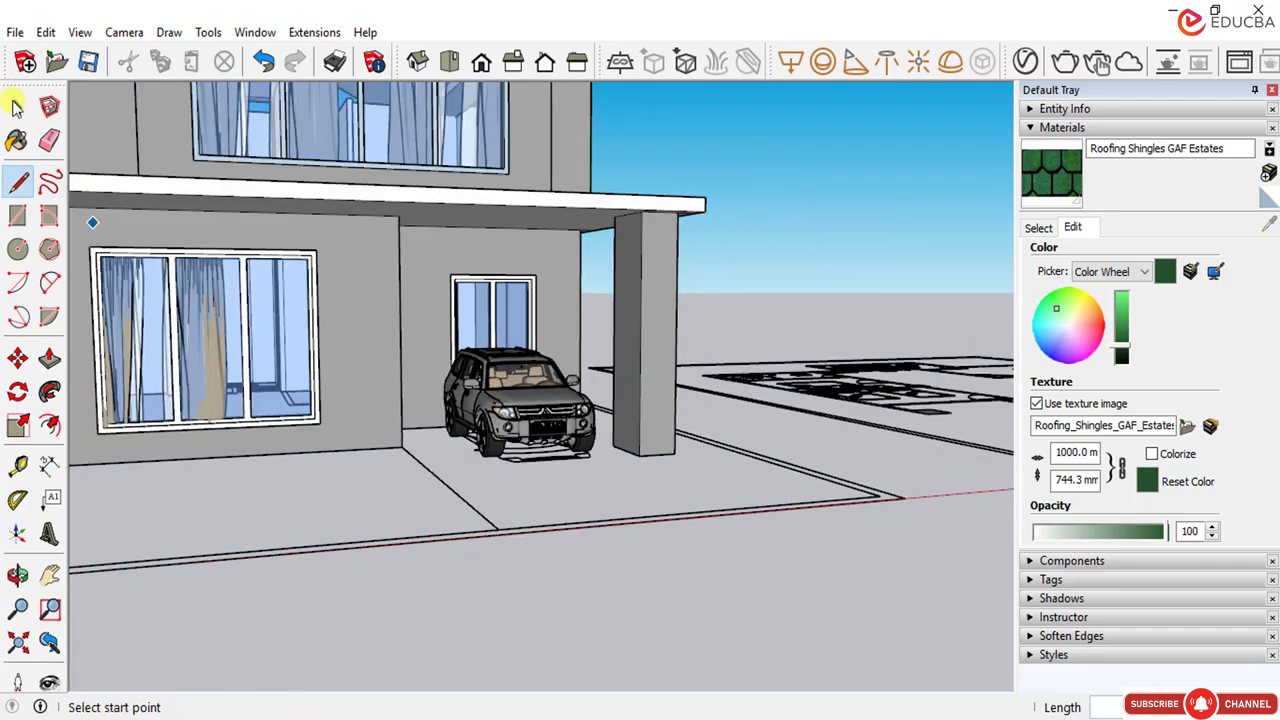
pyautogui.click(17, 107)
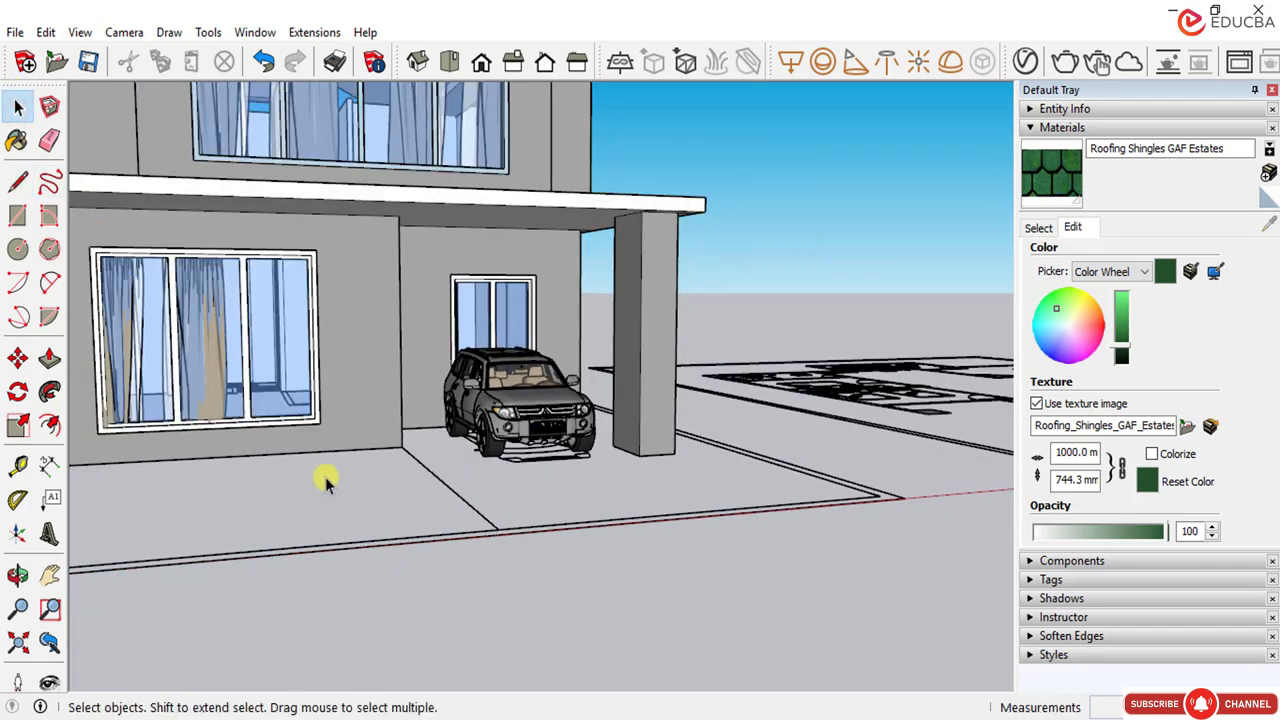
pyautogui.click(17, 465)
pyautogui.scroll(4, 460, 522)
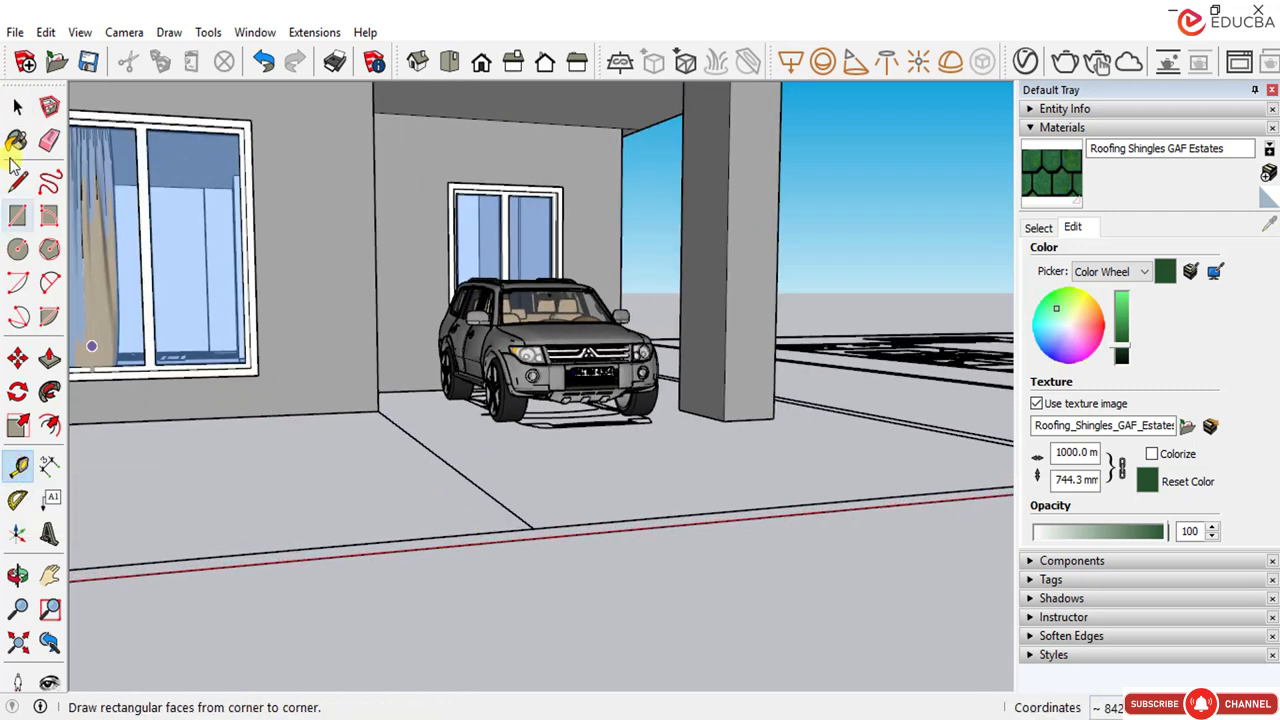
pyautogui.click(434, 537)
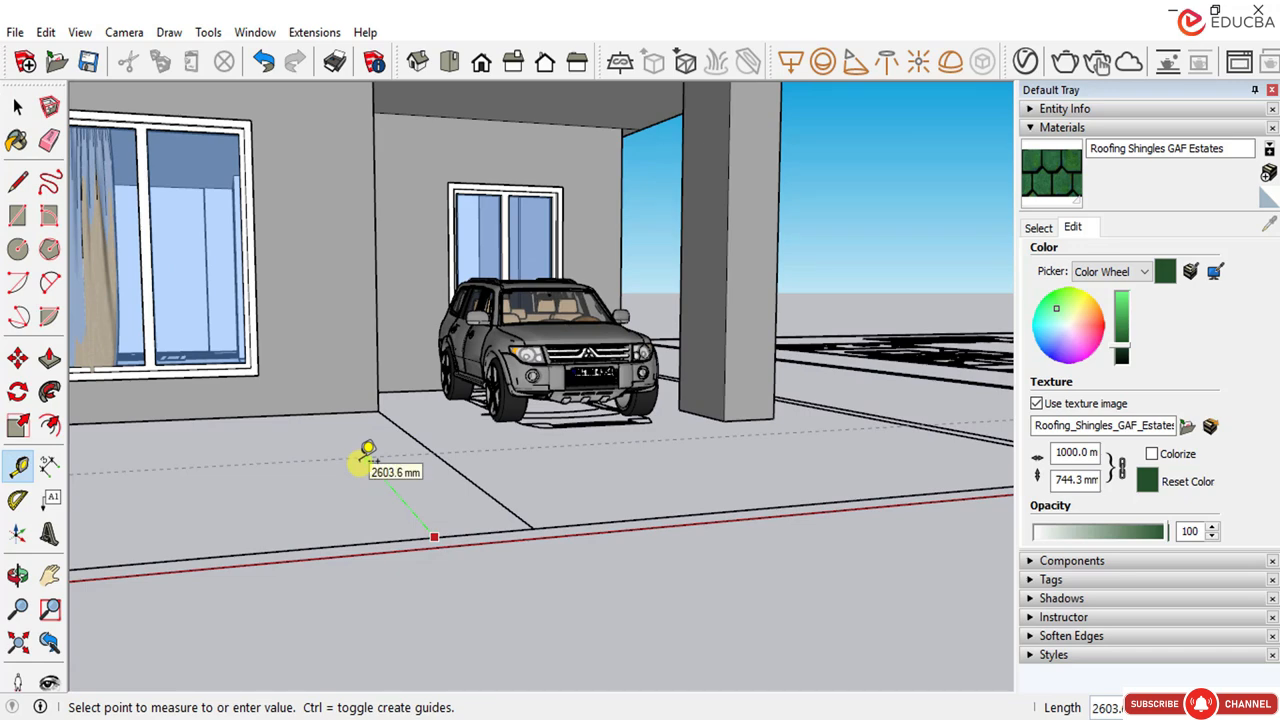
pyautogui.write('2500')
pyautogui.press('Return')
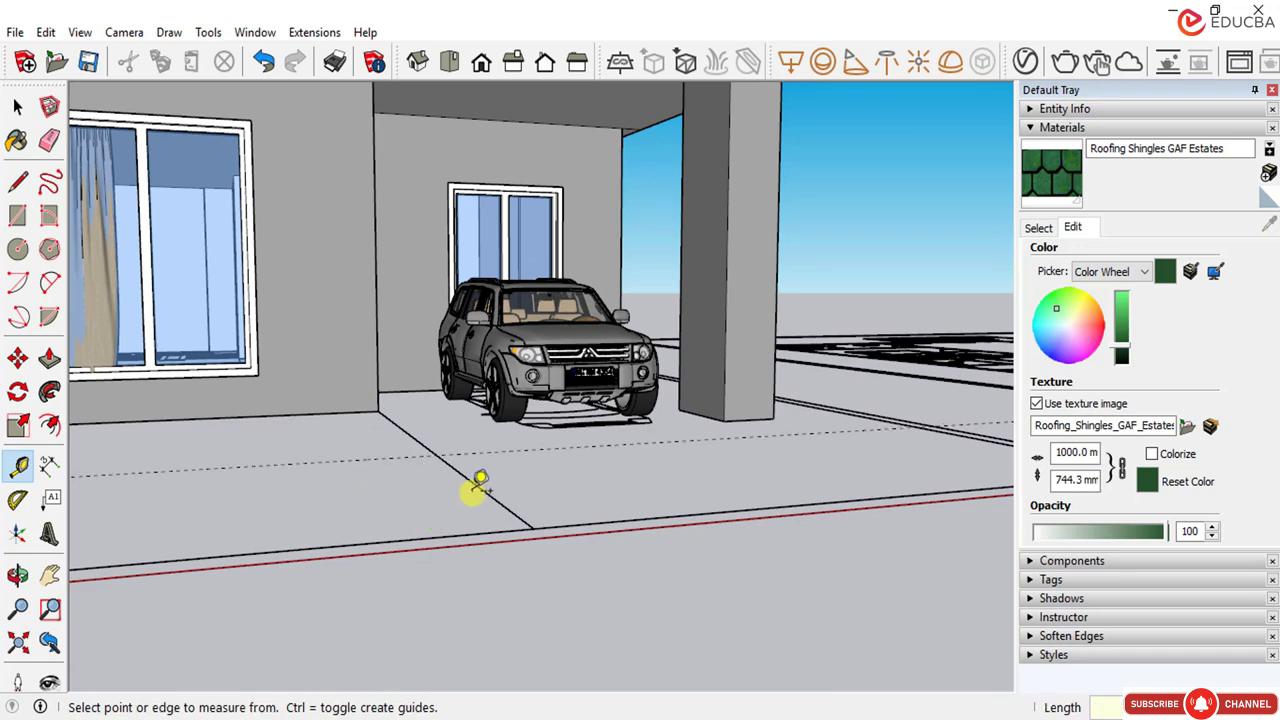
# Step: Place a construction guide parallel to the new driveway line, offset 2500 mm away from the SUV
pyautogui.click(477, 486)
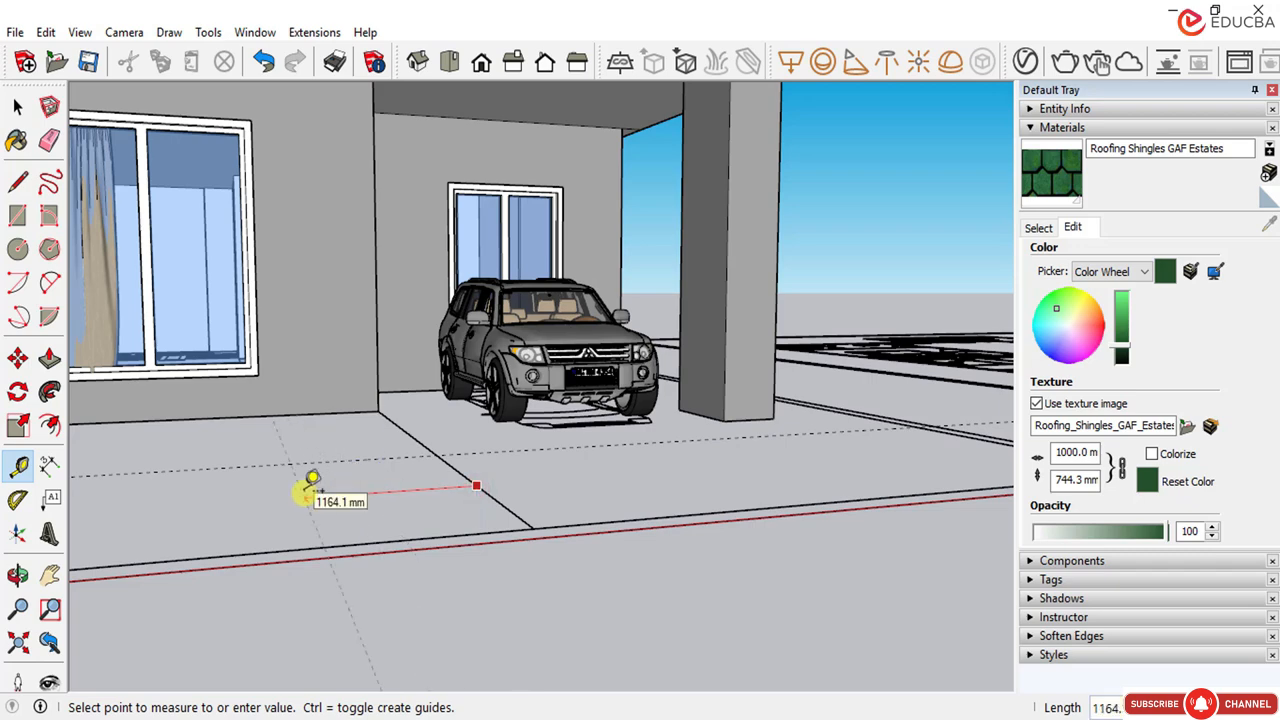
pyautogui.write('2500')
pyautogui.press('Return')
pyautogui.moveTo(337, 494); pyautogui.dragTo(510, 571, button='middle')
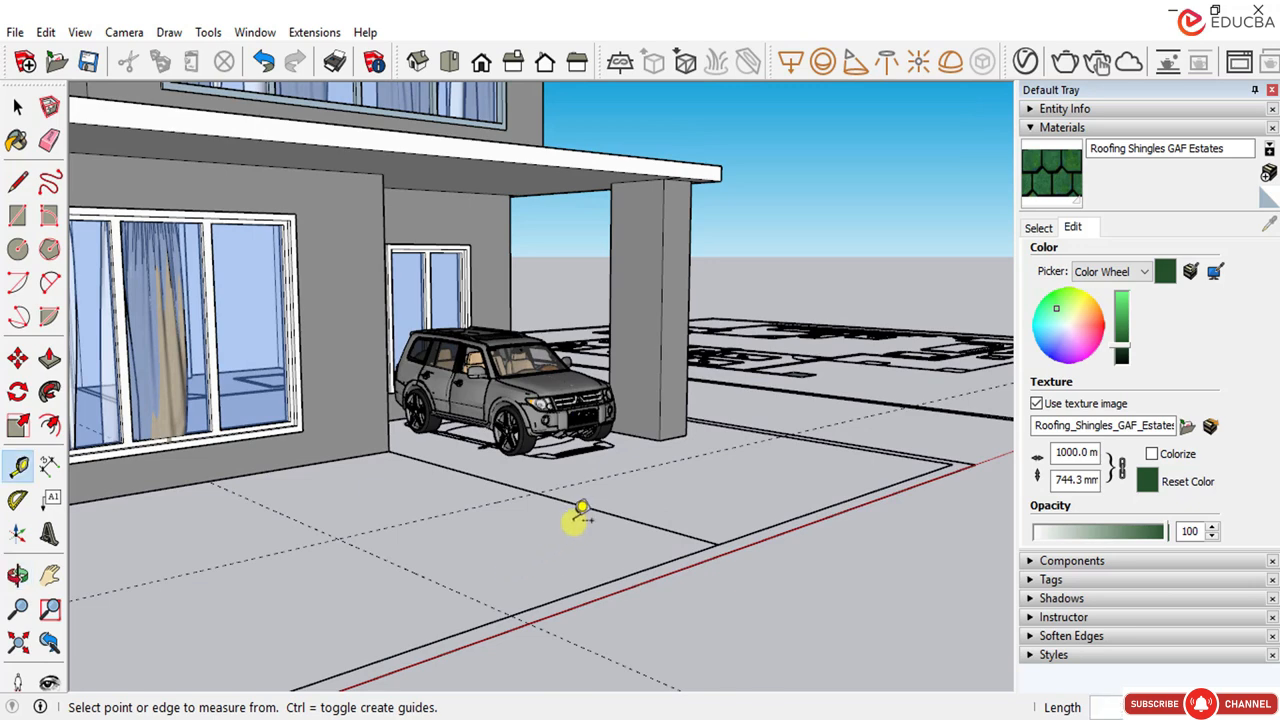
pyautogui.scroll(-2, 478, 540)
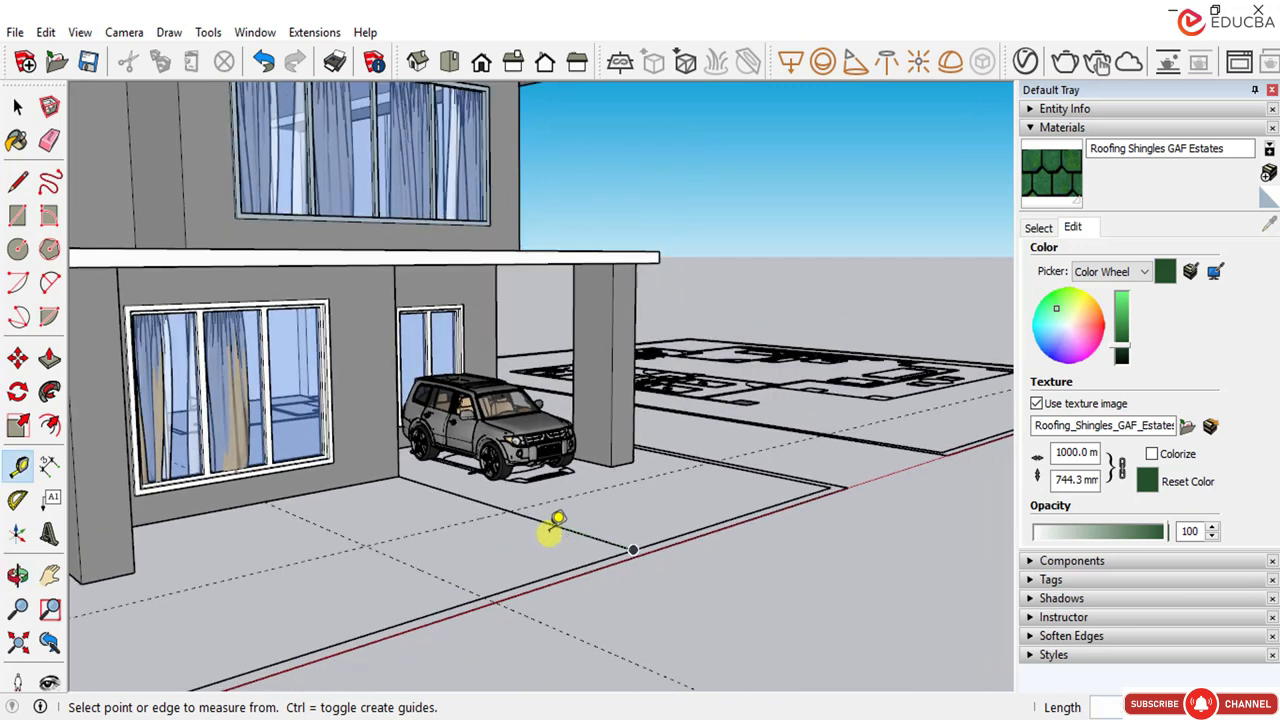
# Step: Place guides 1000 mm inside the front boundary and 1000 mm from the driveway line, on the side away from the SUV
pyautogui.scroll(3, 595, 545)
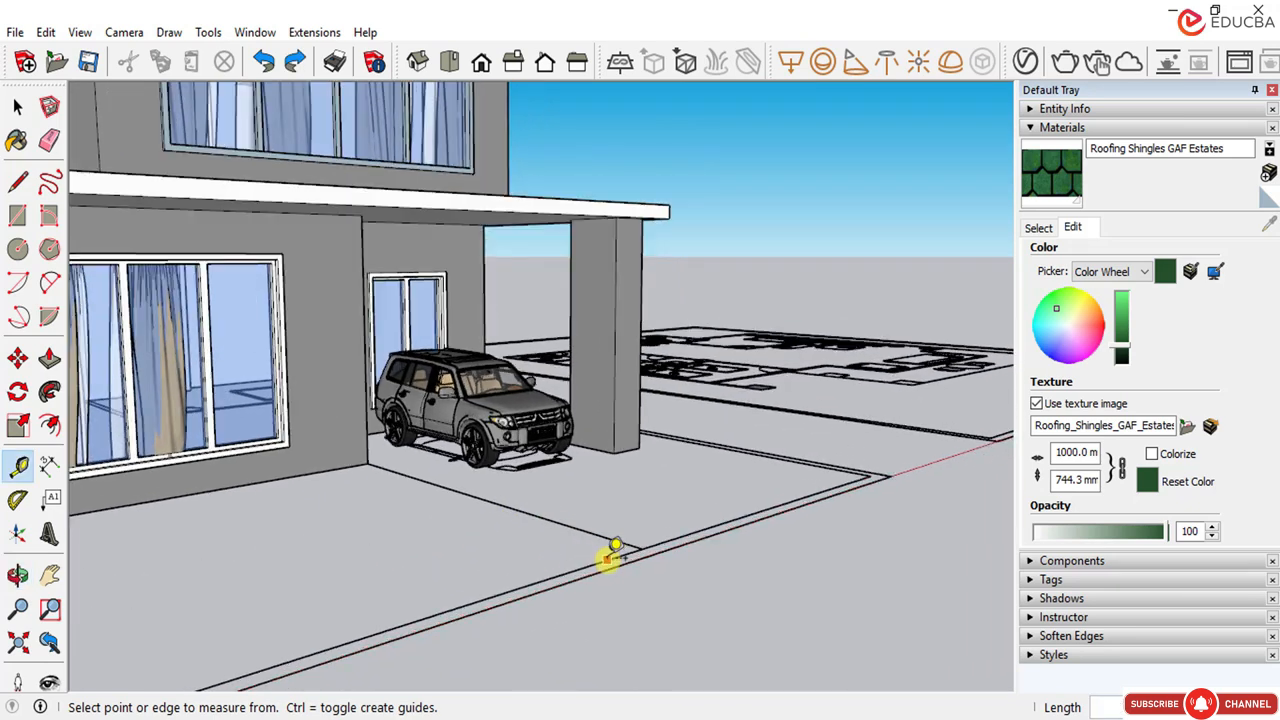
pyautogui.click(603, 561)
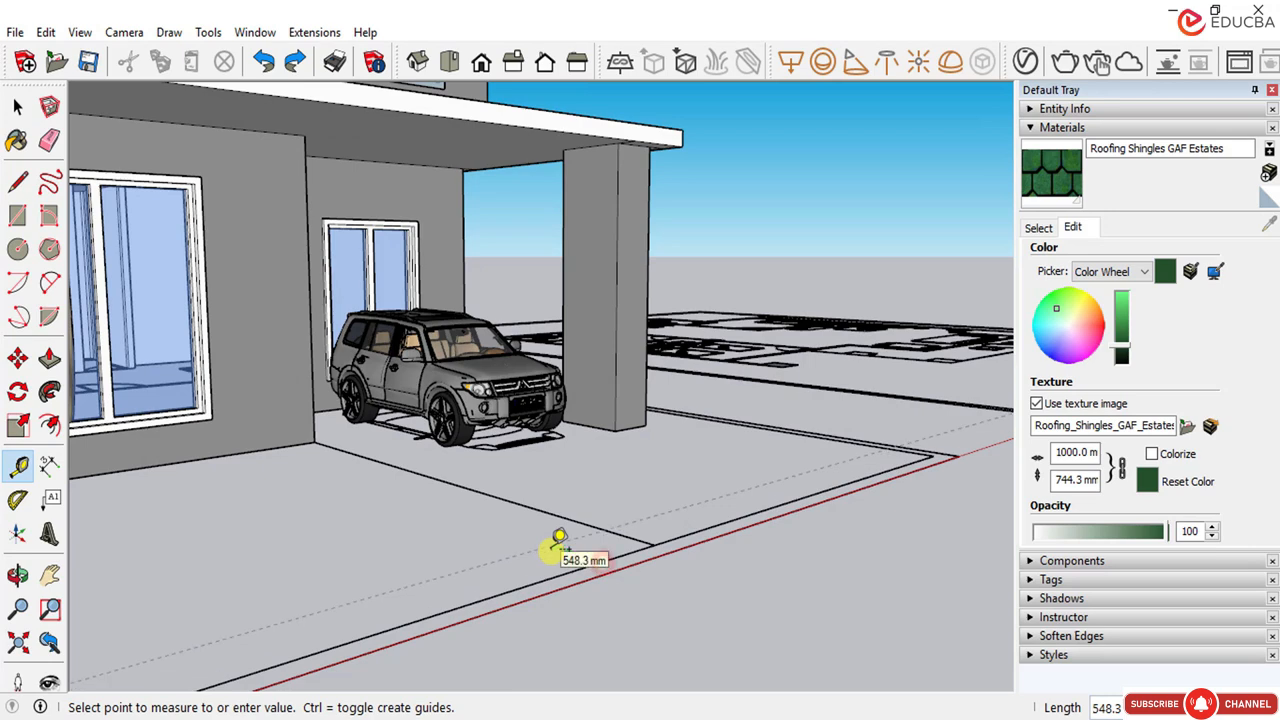
pyautogui.write('1000')
pyautogui.press('Return')
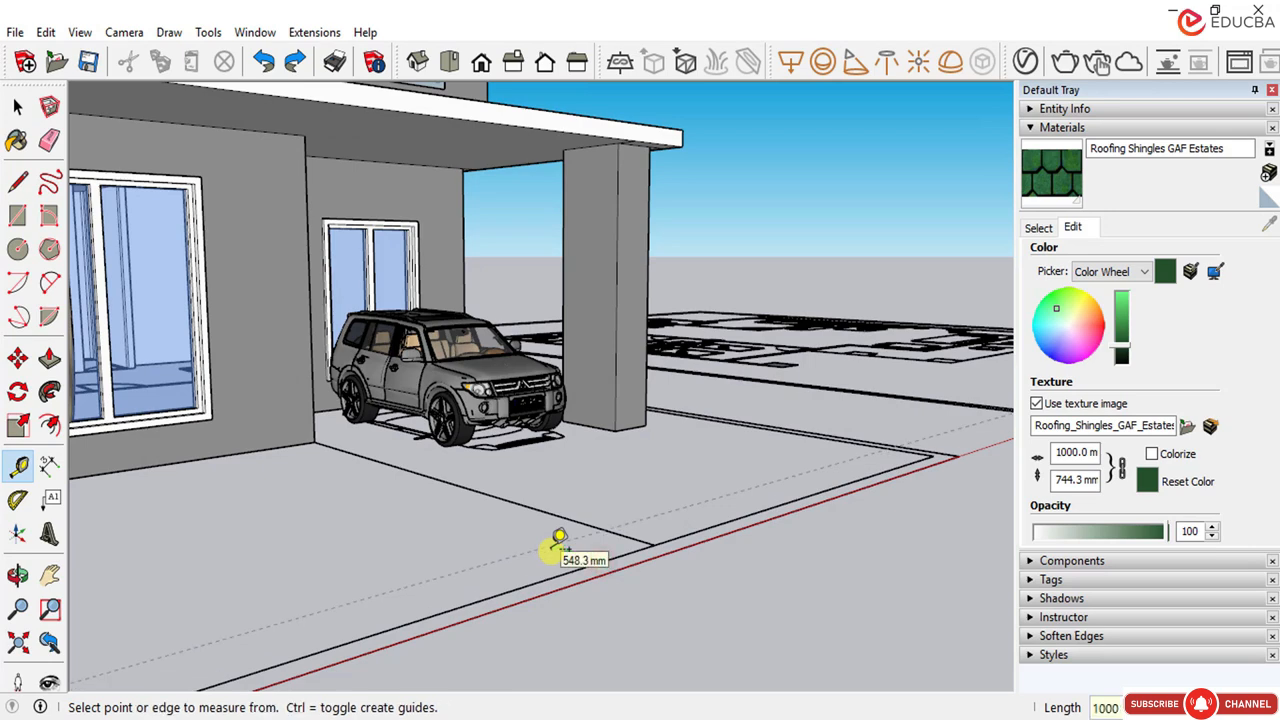
pyautogui.click(593, 524)
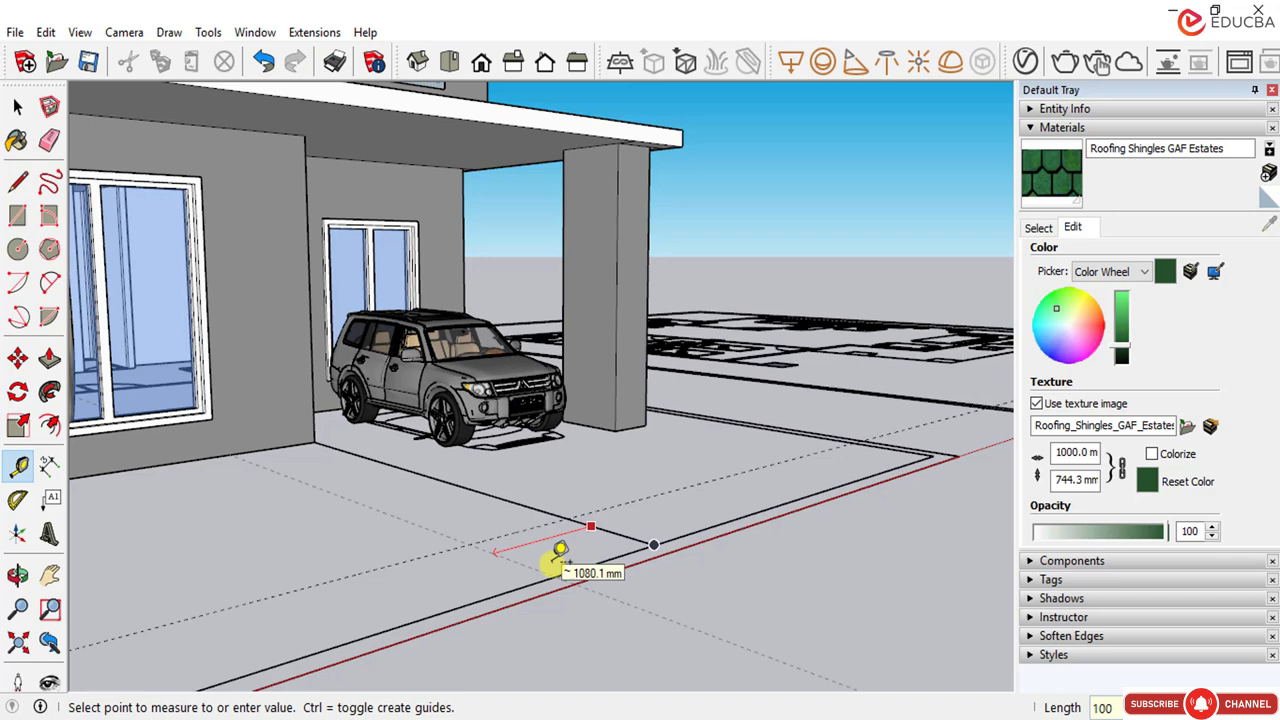
pyautogui.press('Escape')
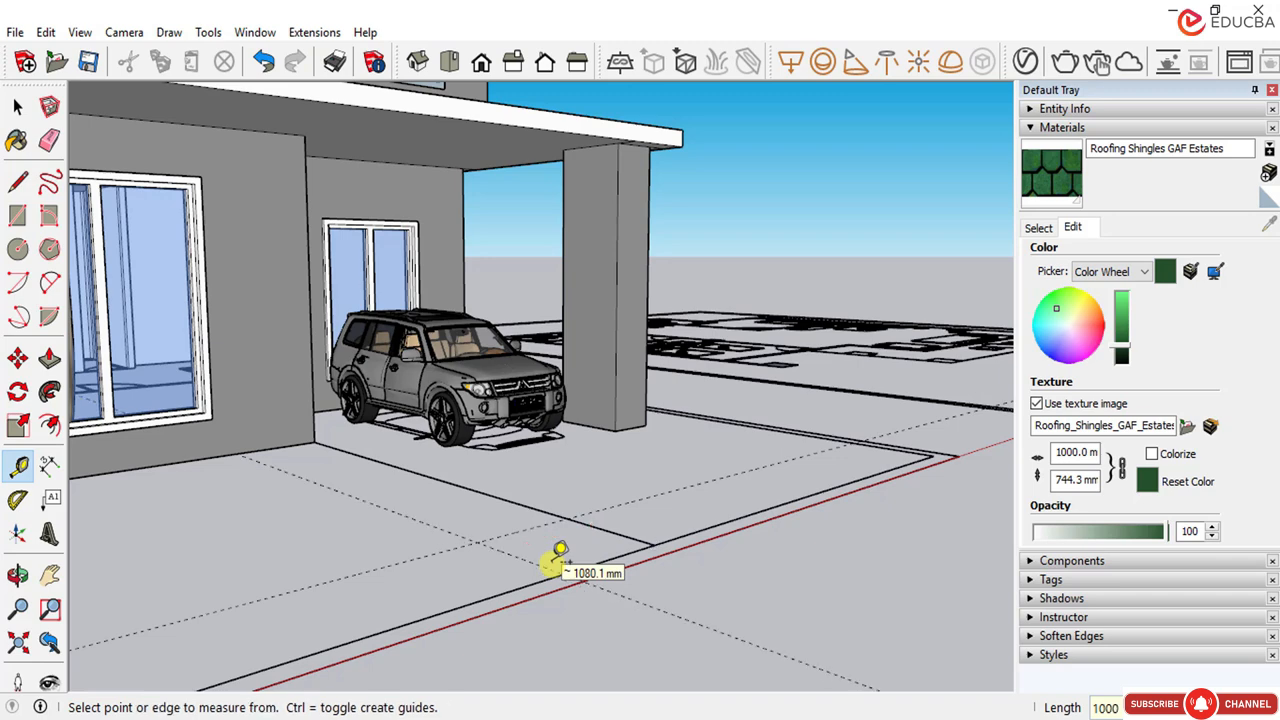
pyautogui.click(15, 107)
pyautogui.click(15, 107)
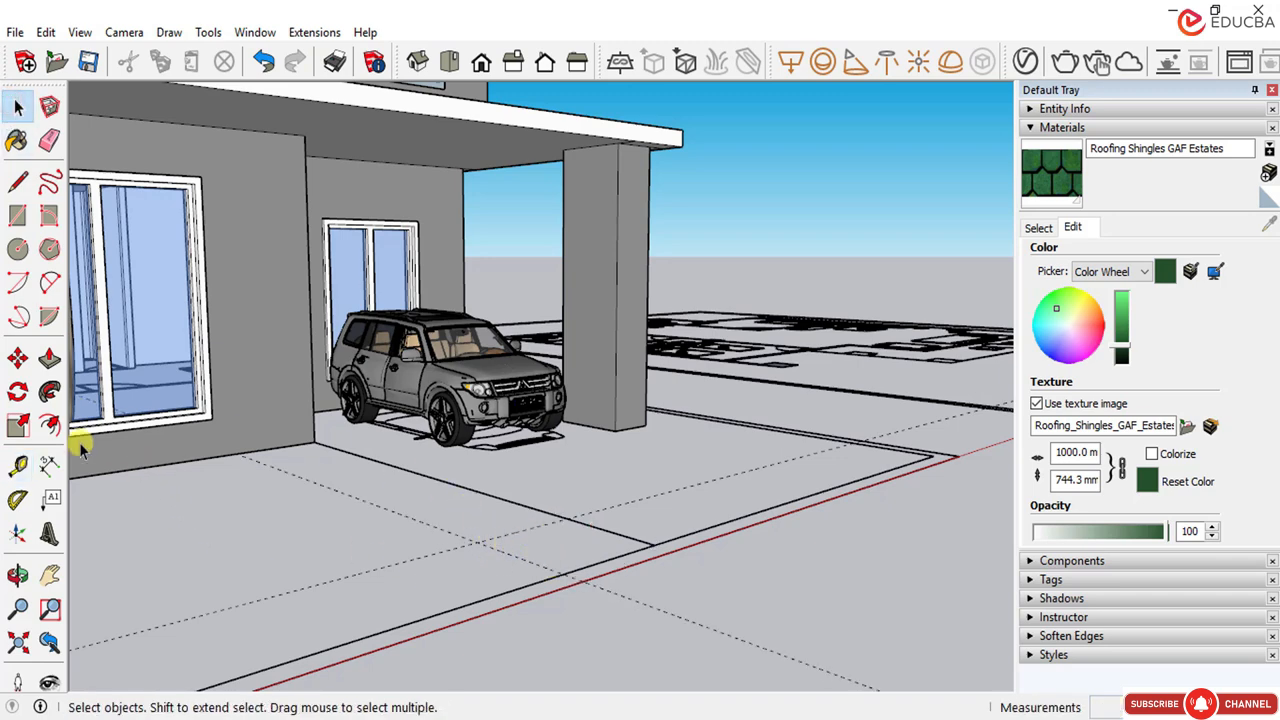
pyautogui.click(17, 316)
pyautogui.scroll(2, 560, 565)
pyautogui.click(575, 602)
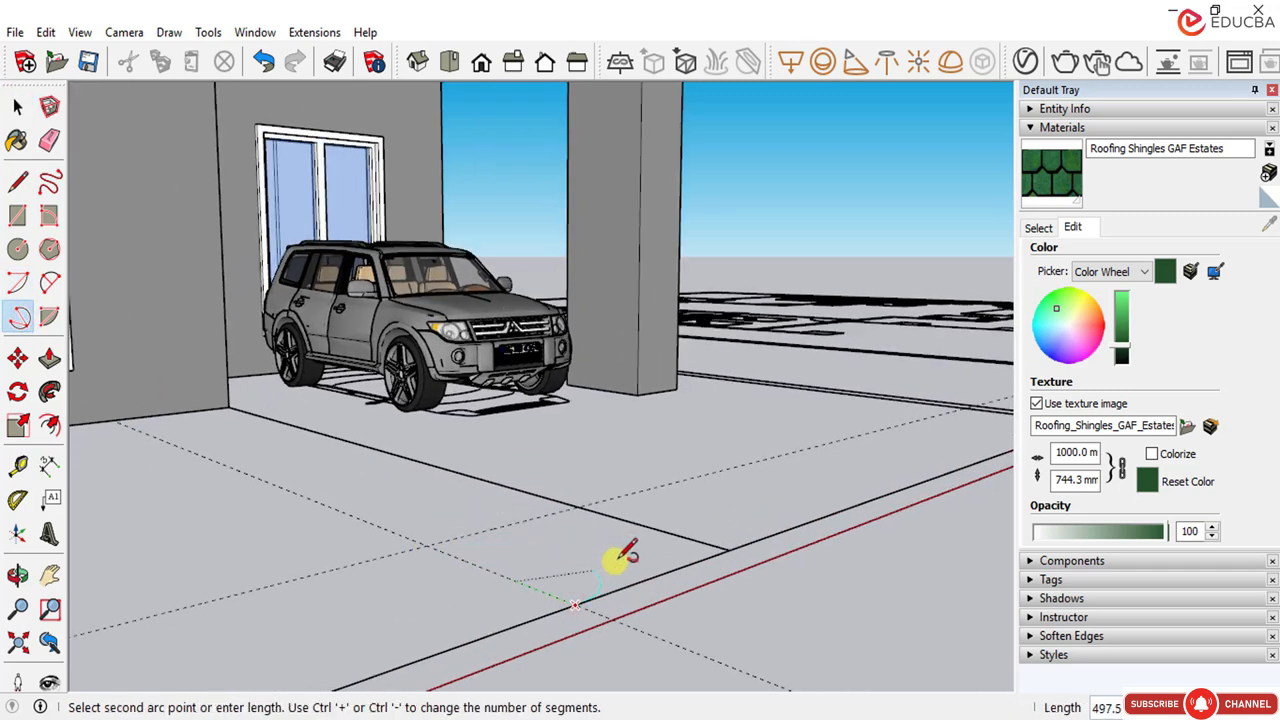
pyautogui.click(578, 505)
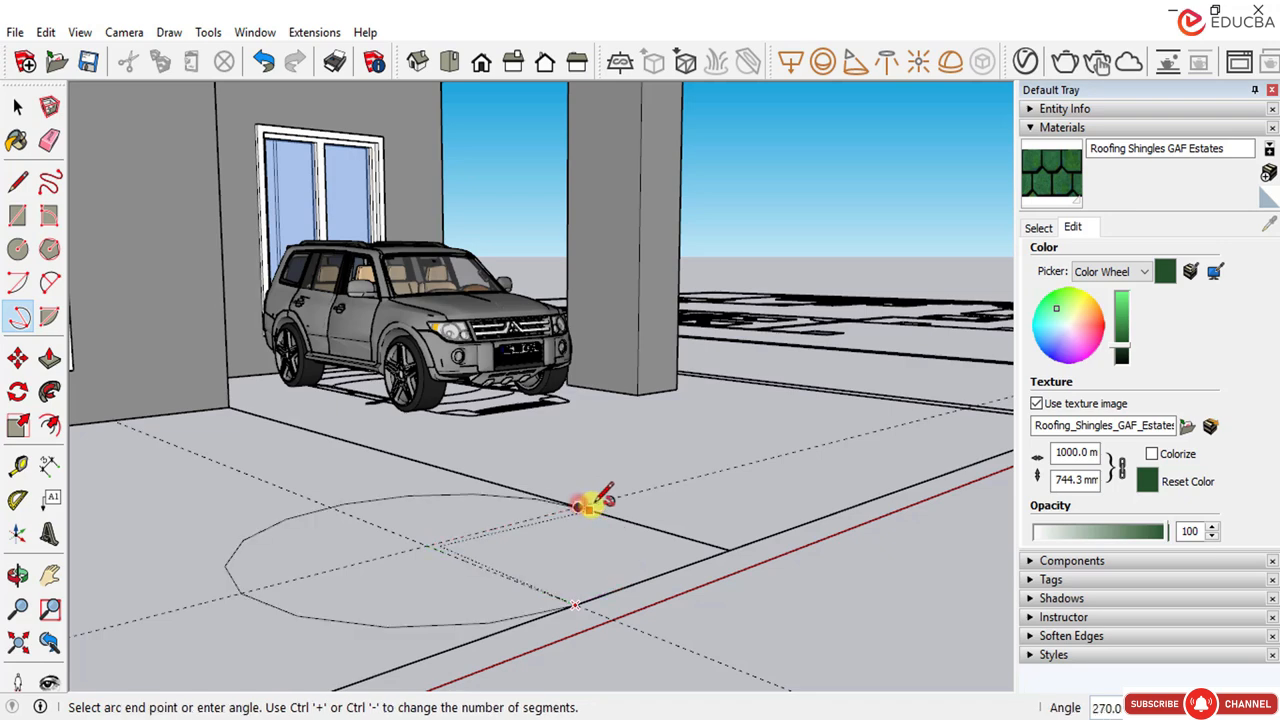
pyautogui.press('Escape')
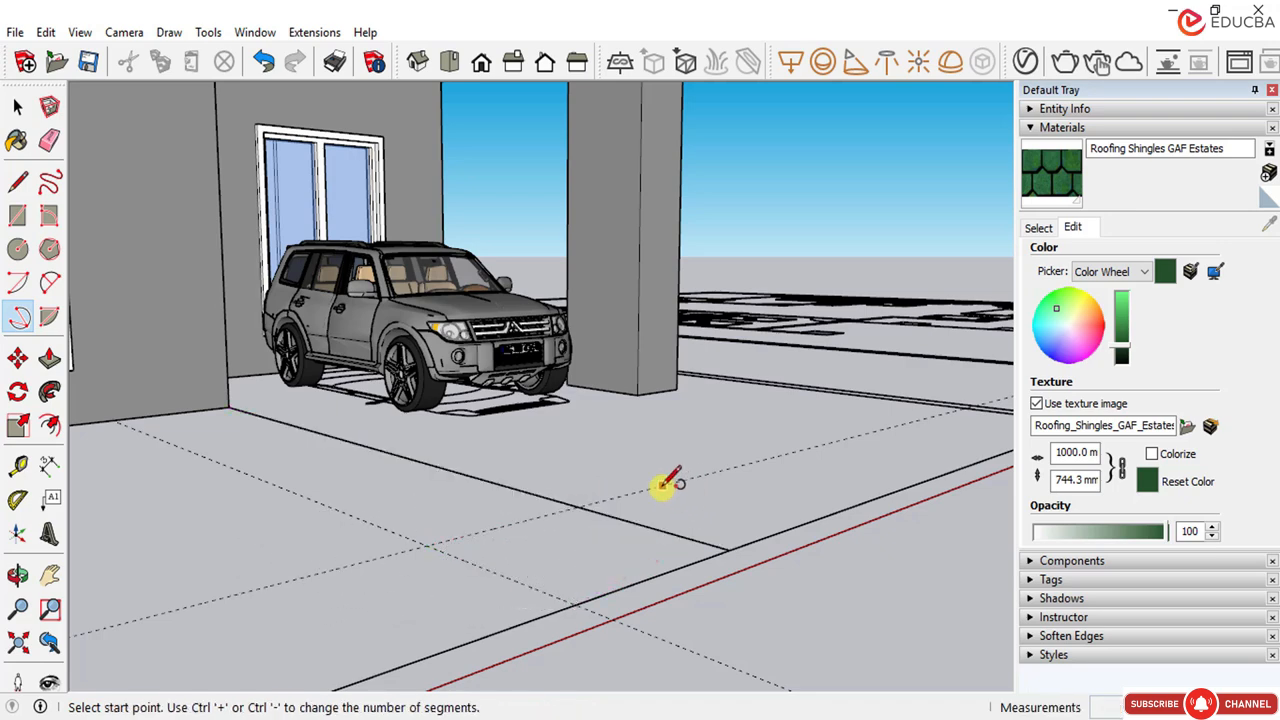
pyautogui.click(17, 284)
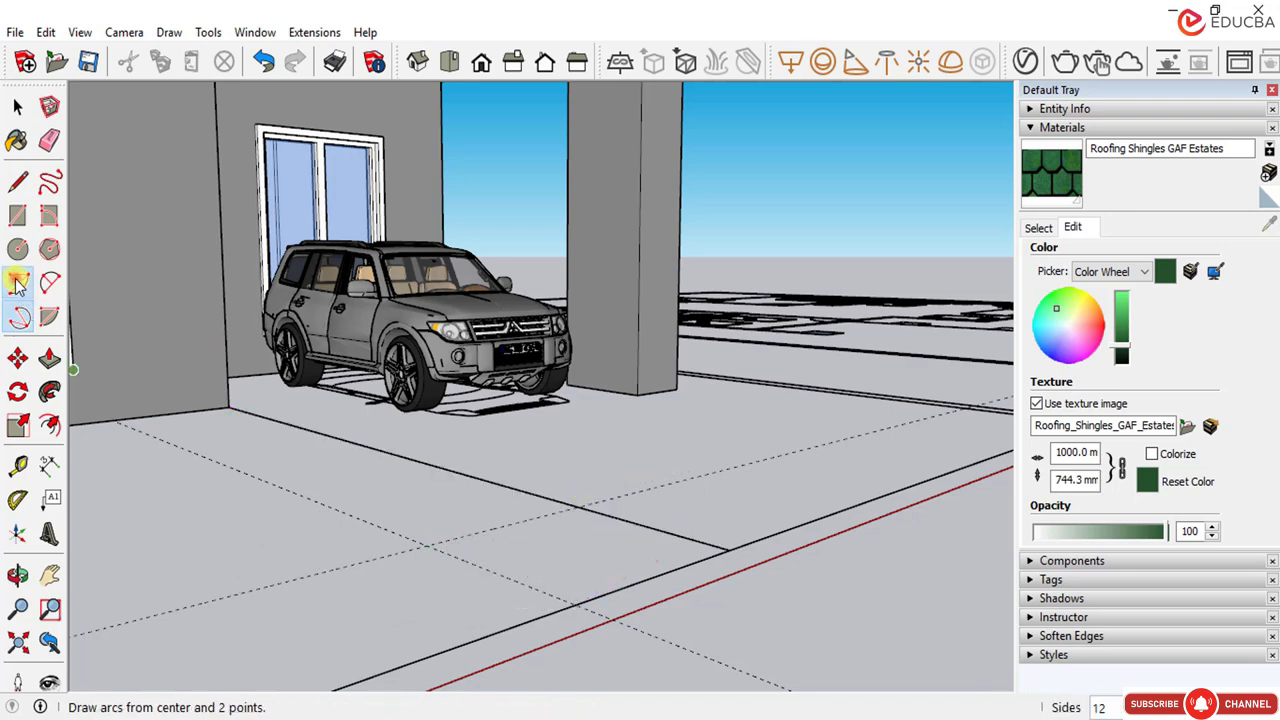
pyautogui.click(576, 603)
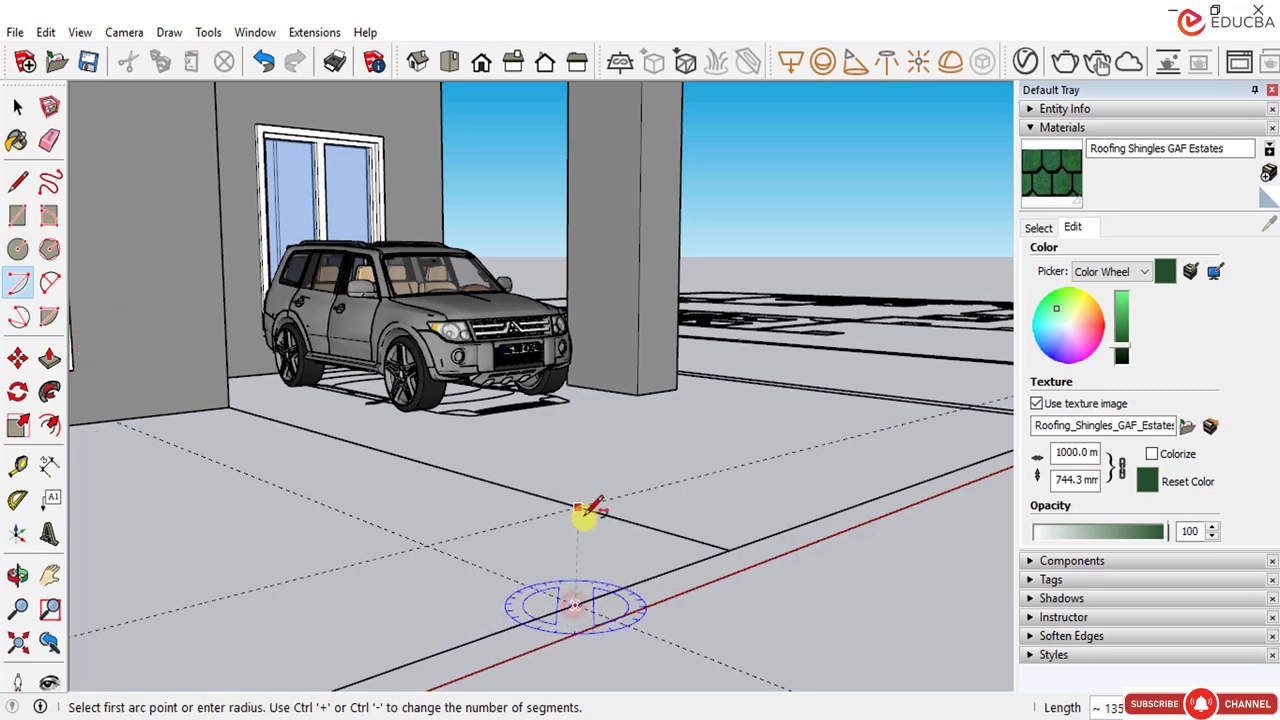
pyautogui.click(578, 509)
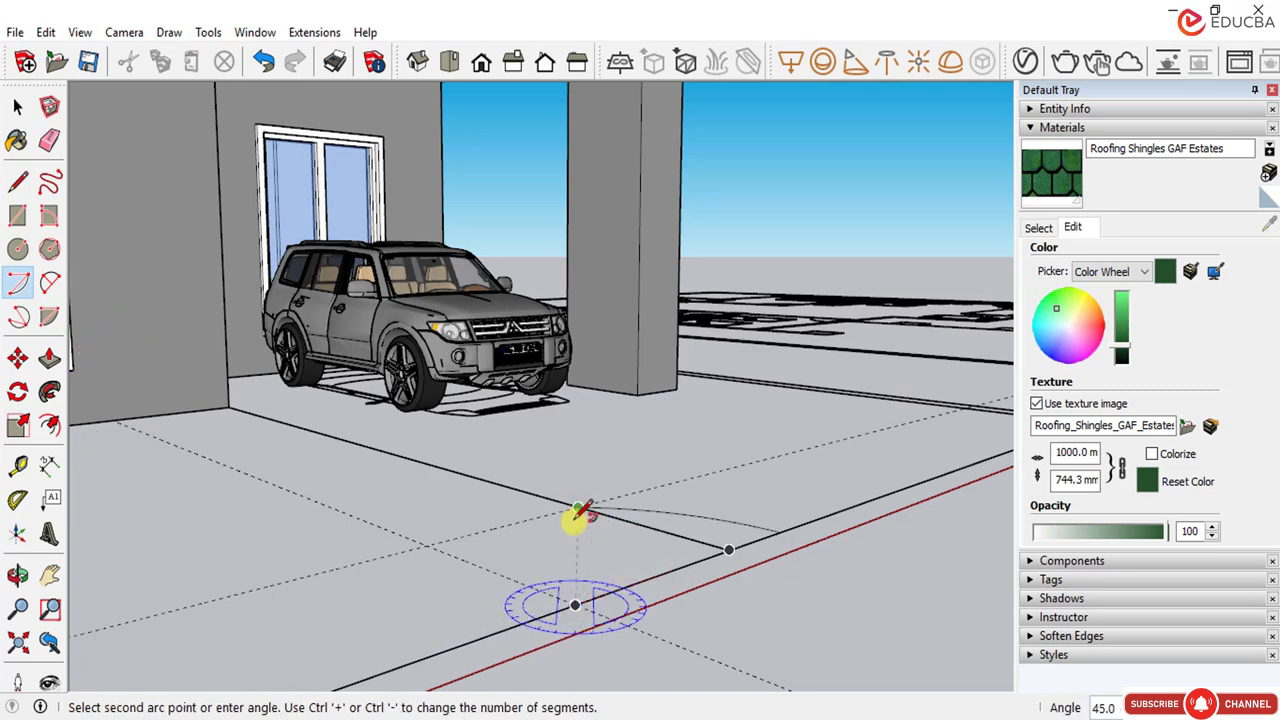
pyautogui.press('Escape')
# Step: Draw a two-point arc rounding the corner between the front boundary and the driveway line, ending where the guides cross them
pyautogui.click(50, 283)
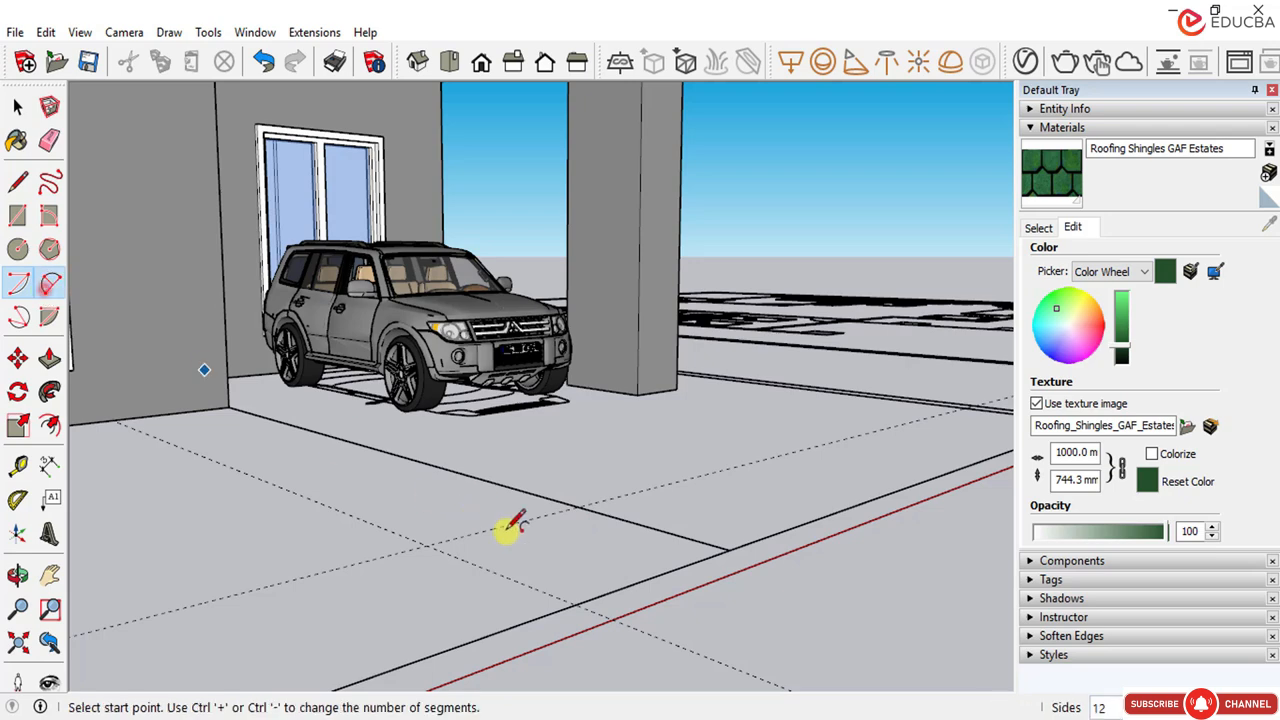
pyautogui.click(576, 603)
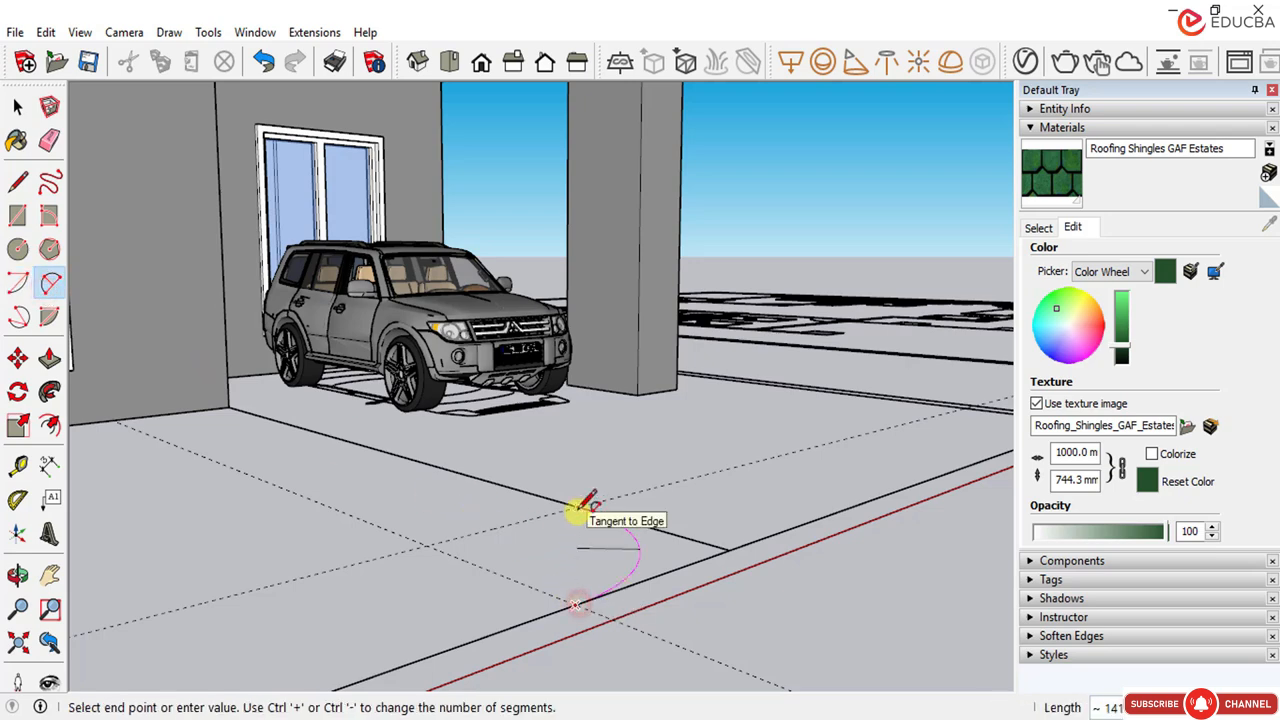
pyautogui.click(578, 507)
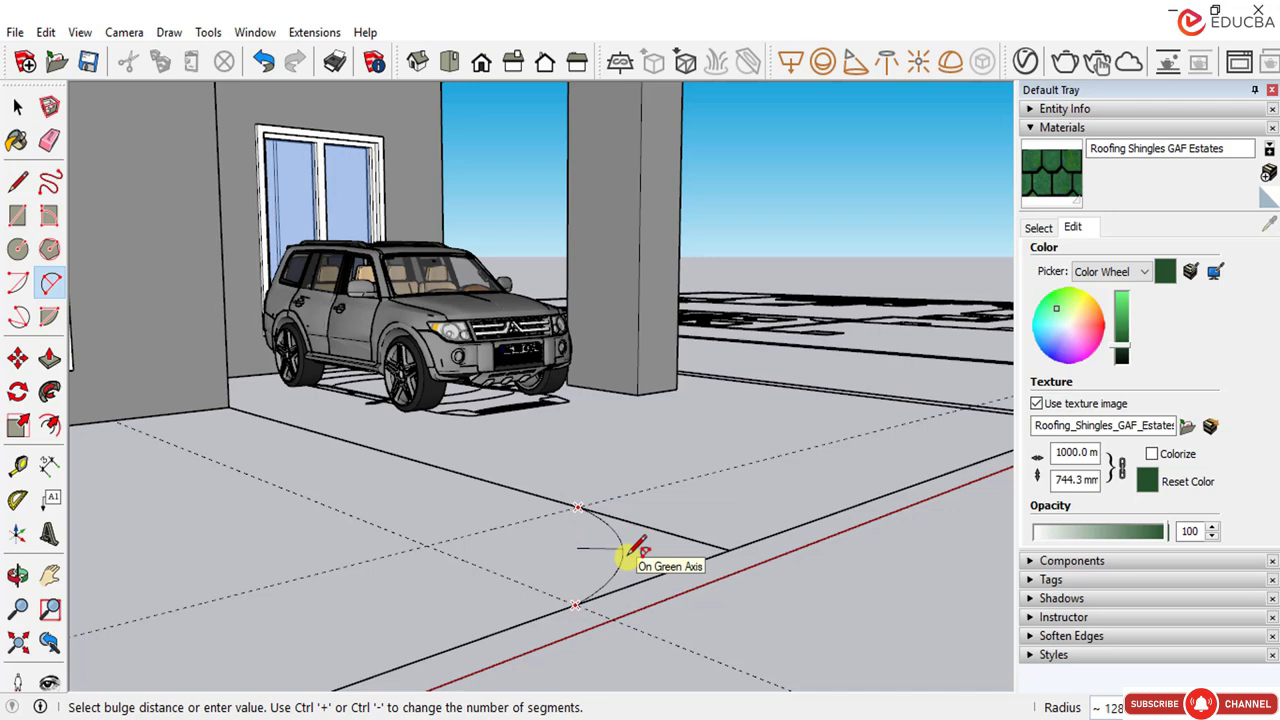
pyautogui.click(630, 552)
pyautogui.moveTo(586, 551); pyautogui.dragTo(622, 450, button='middle')
pyautogui.scroll(-3, 480, 451)
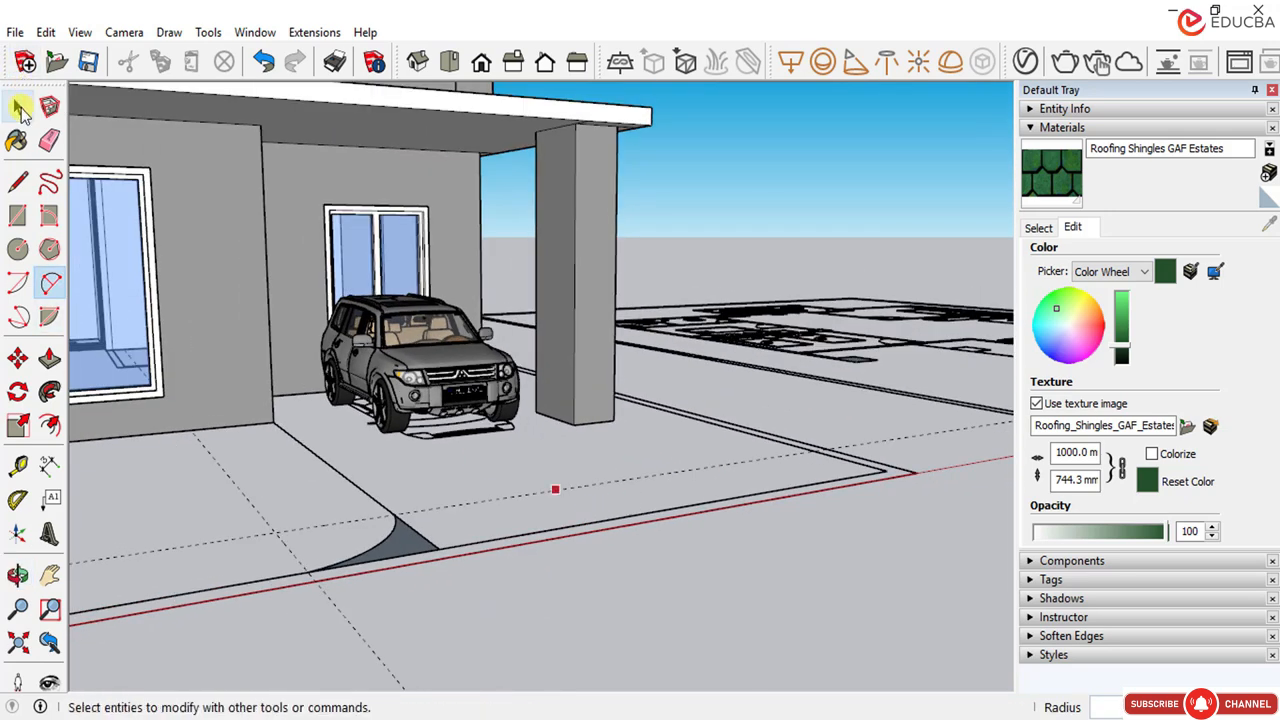
# Step: Delete the small corner face and the leftover driveway line segment outside the rounding arc
pyautogui.click(18, 106)
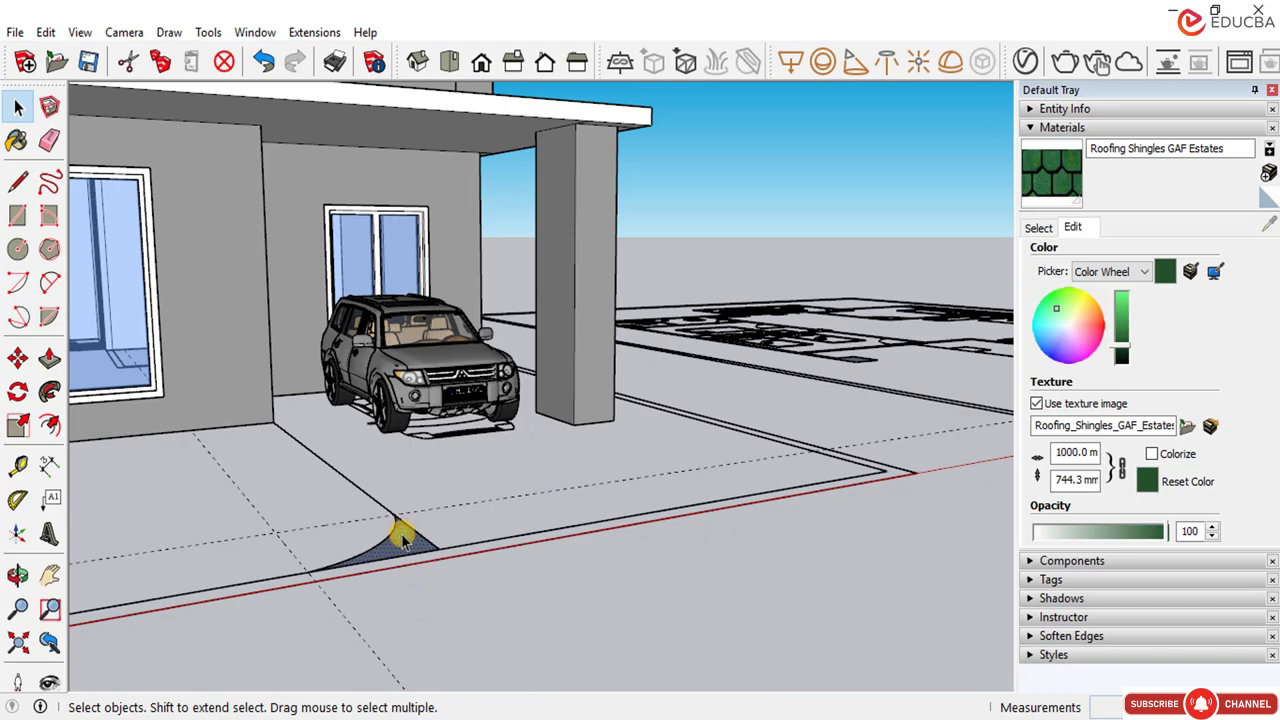
pyautogui.press('Delete')
pyautogui.scroll(1, 404, 538)
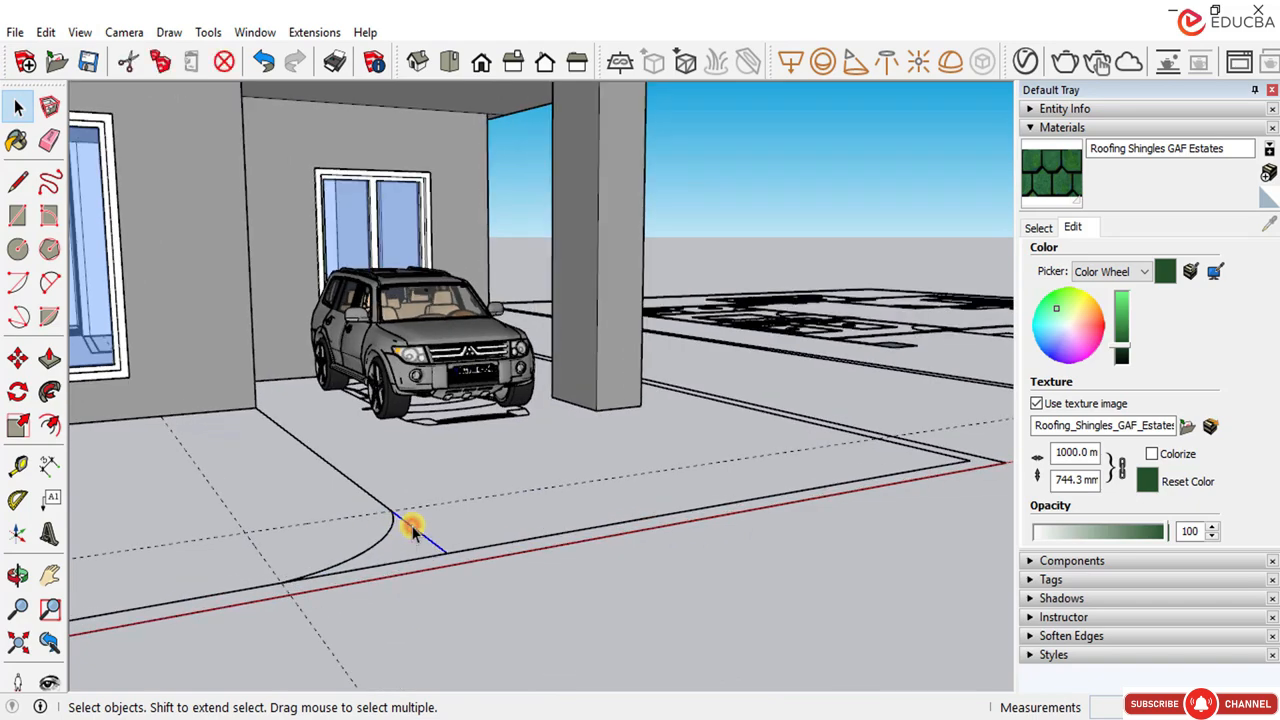
pyautogui.press('Delete')
pyautogui.moveTo(369, 559); pyautogui.dragTo(469, 551, button='middle')
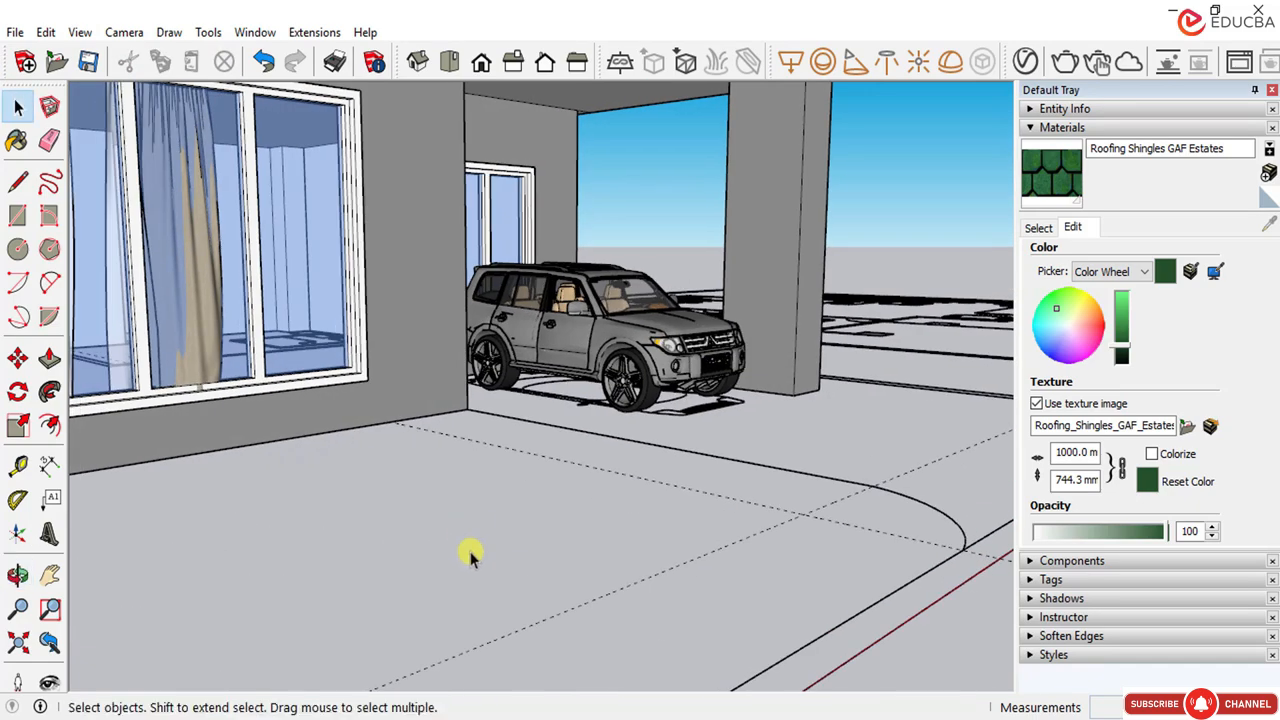
pyautogui.scroll(-2, 471, 555)
pyautogui.moveTo(615, 570); pyautogui.dragTo(480, 517, button='middle')
pyautogui.scroll(2, 485, 515)
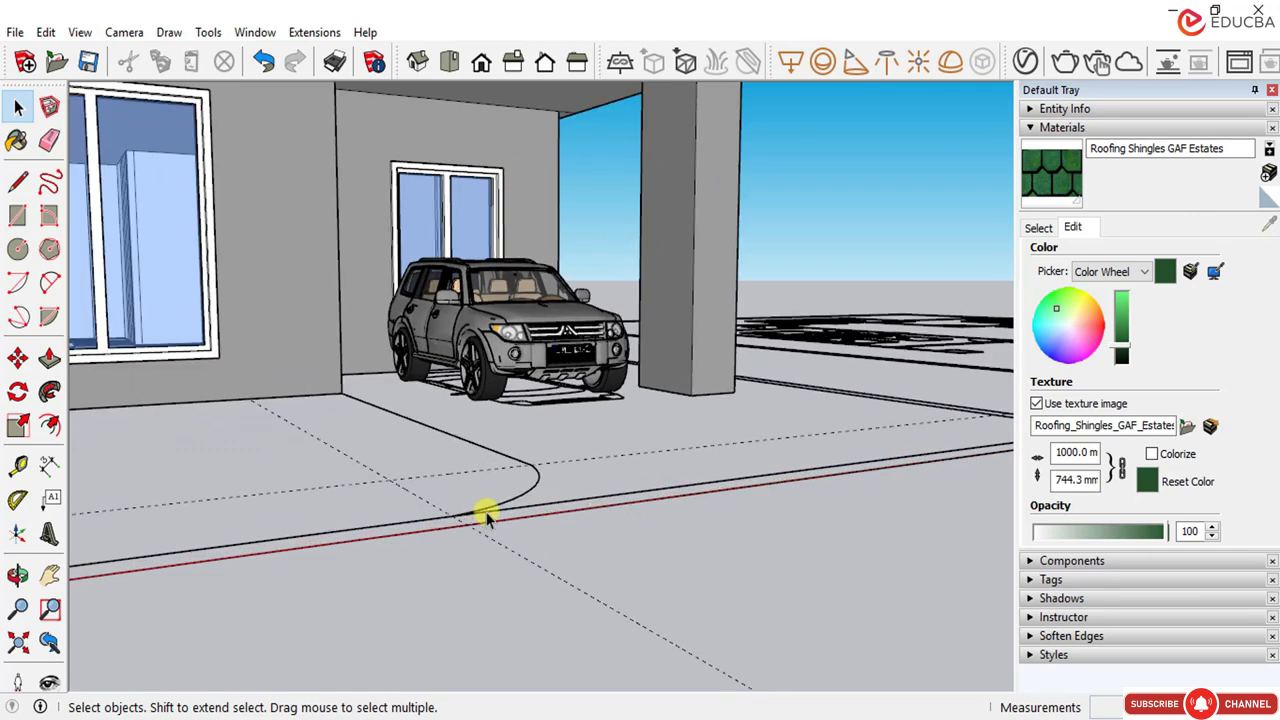
# Step: Draw a short line, about 200 mm long, from the arc's front end across the boundary strip to the outer plot line
pyautogui.click(20, 107)
pyautogui.click(456, 543)
pyautogui.click(17, 181)
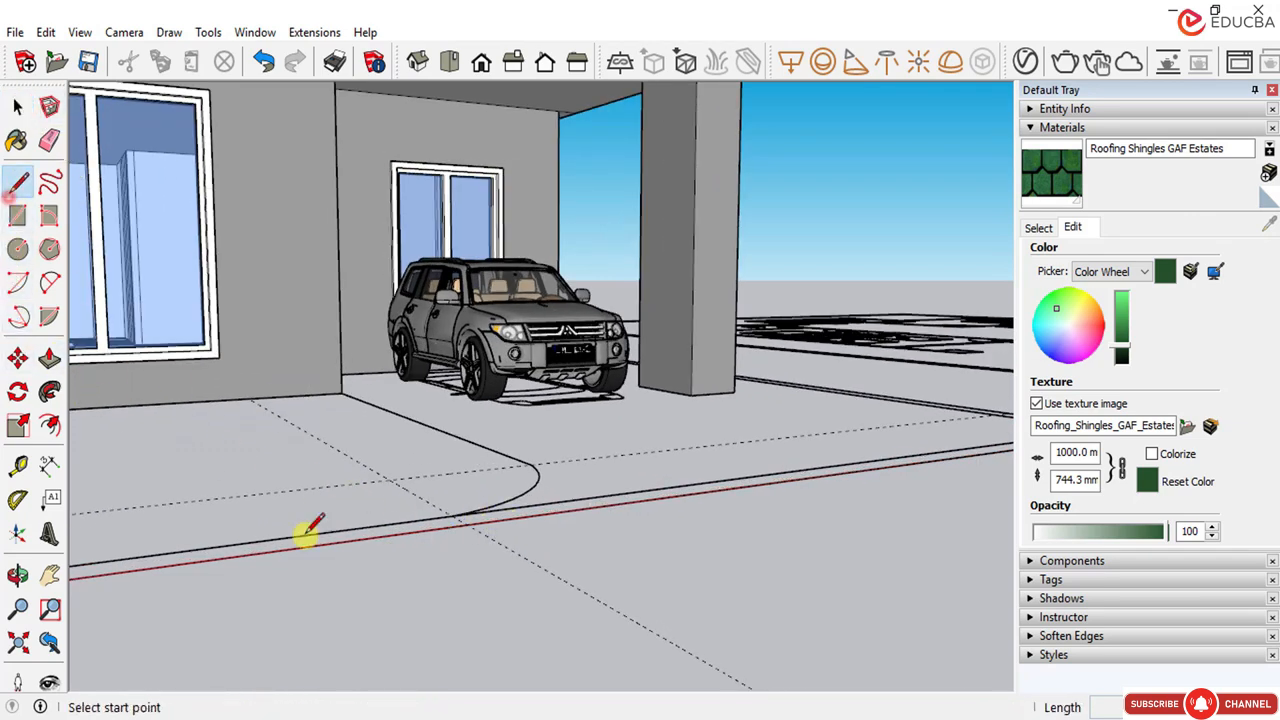
pyautogui.scroll(1, 455, 540)
pyautogui.scroll(1, 455, 500)
pyautogui.scroll(2, 453, 497)
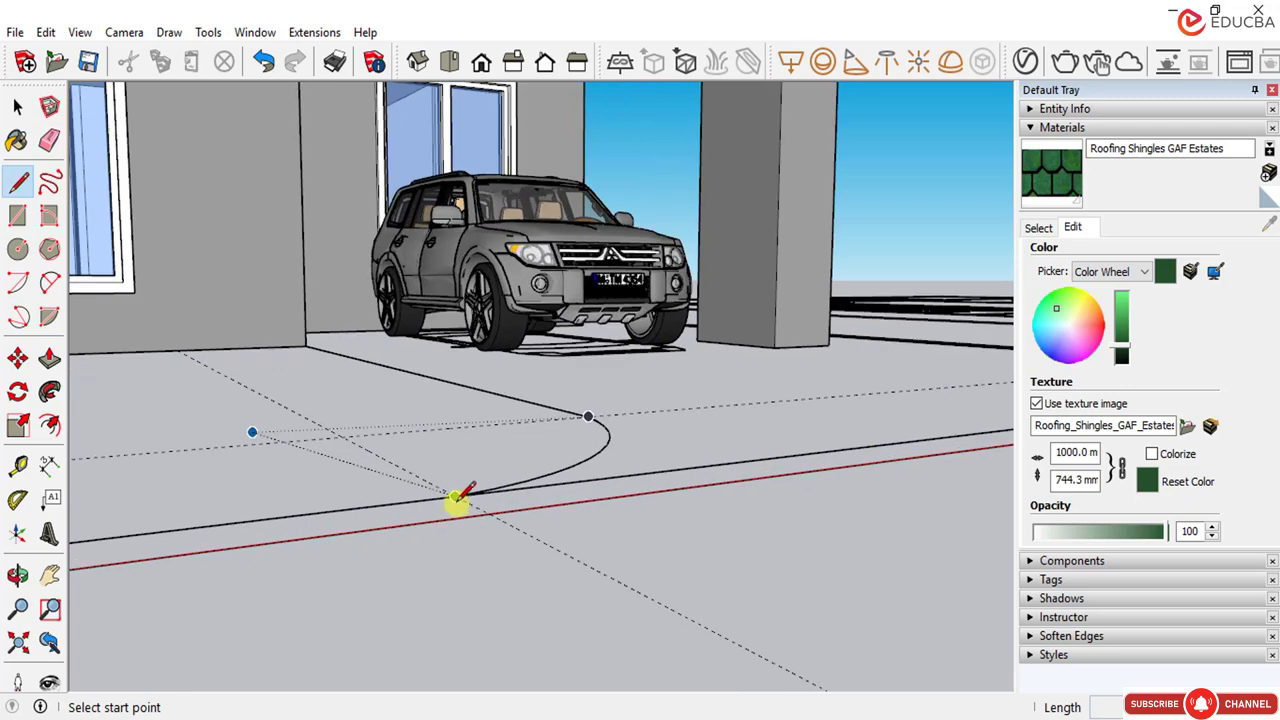
pyautogui.click(455, 495)
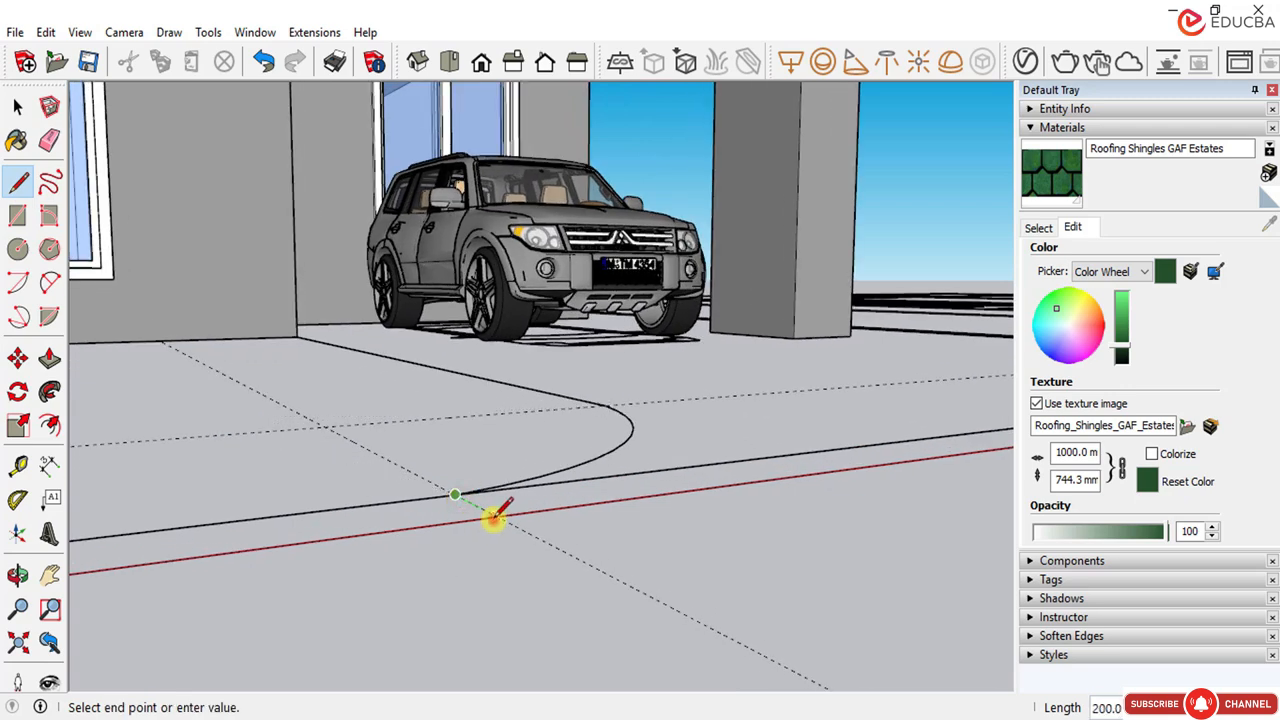
pyautogui.press('Escape')
pyautogui.scroll(-3, 500, 540)
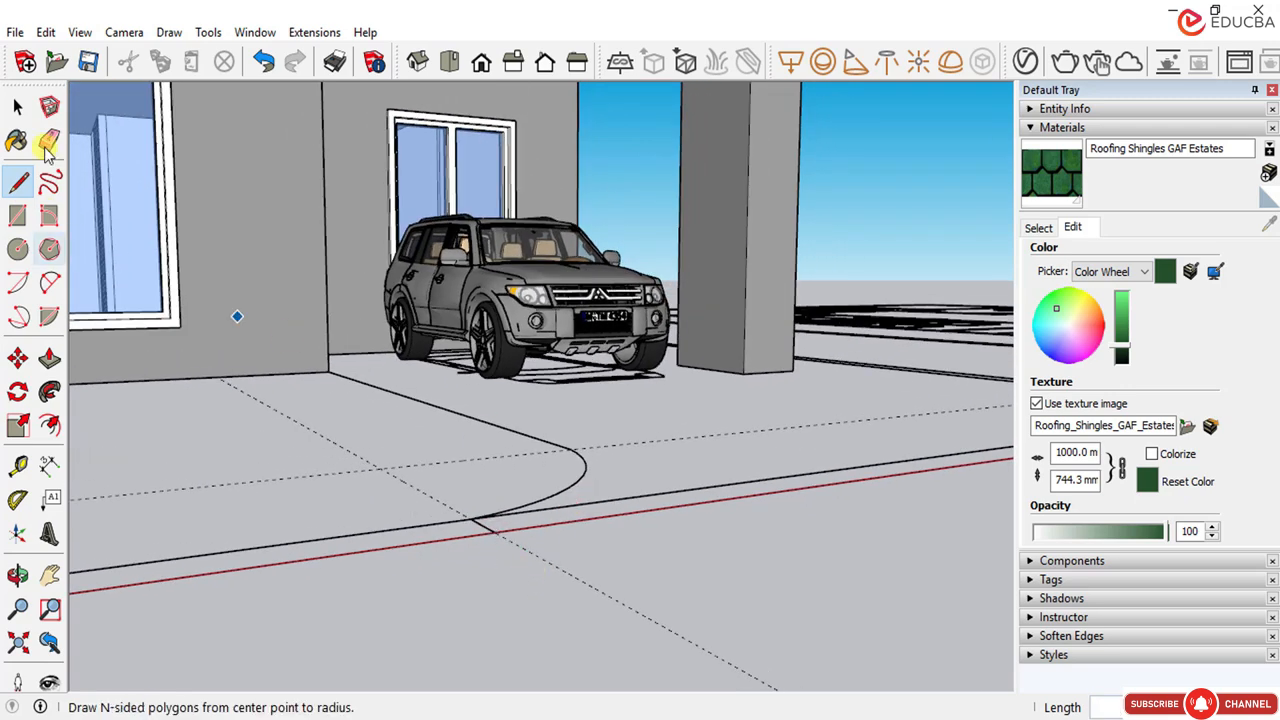
# Step: Try deleting the inner front boundary line between the driveway arc and the plot corner on the SUV's side
pyautogui.click(17, 106)
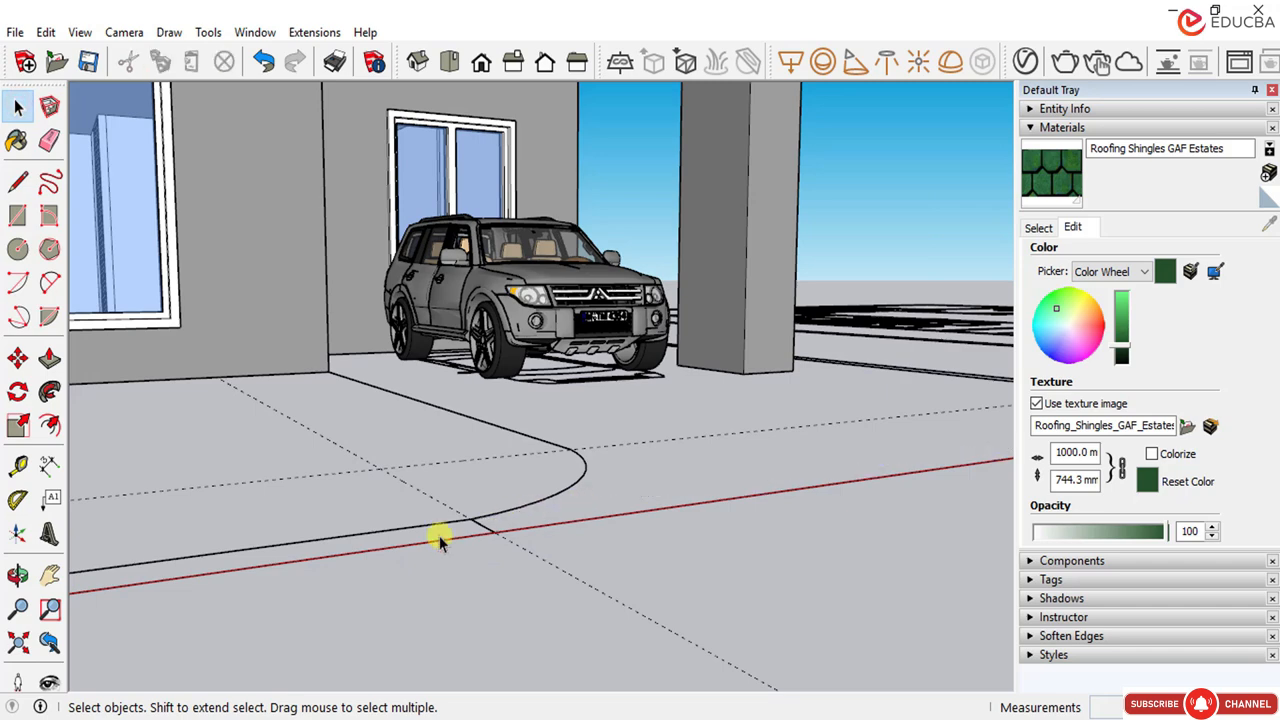
pyautogui.scroll(-5, 437, 534)
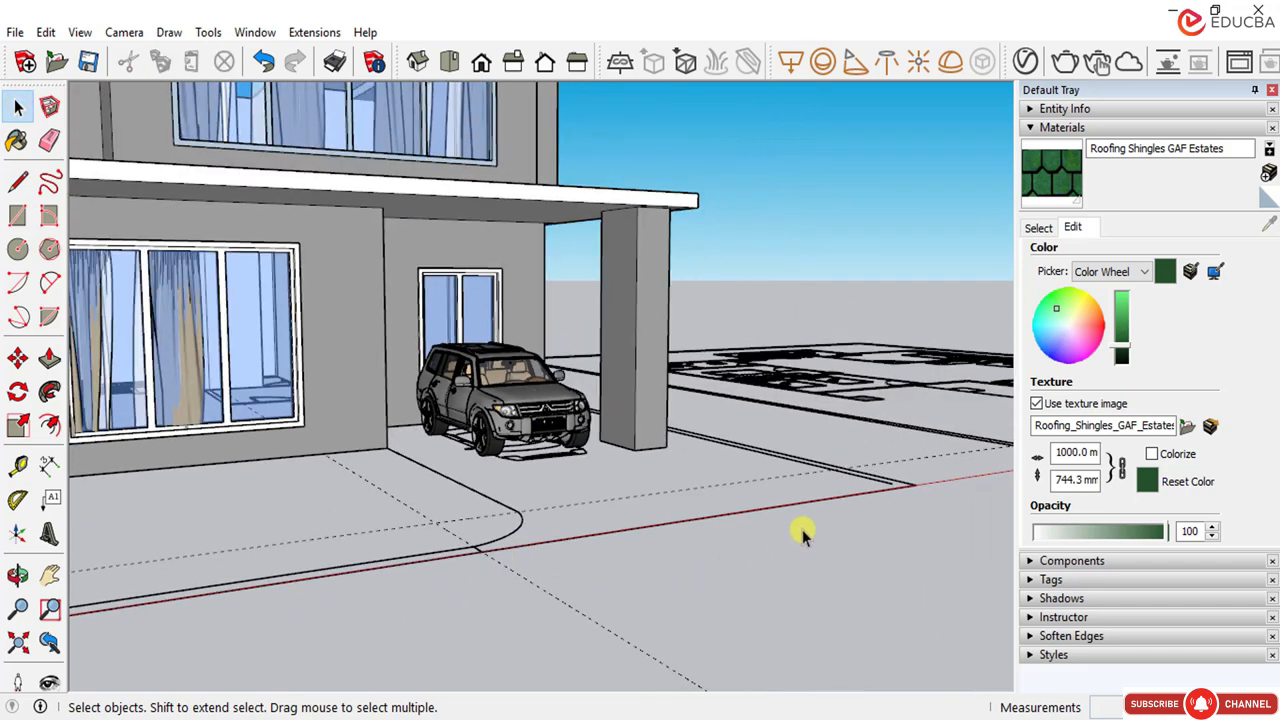
pyautogui.scroll(1, 795, 526)
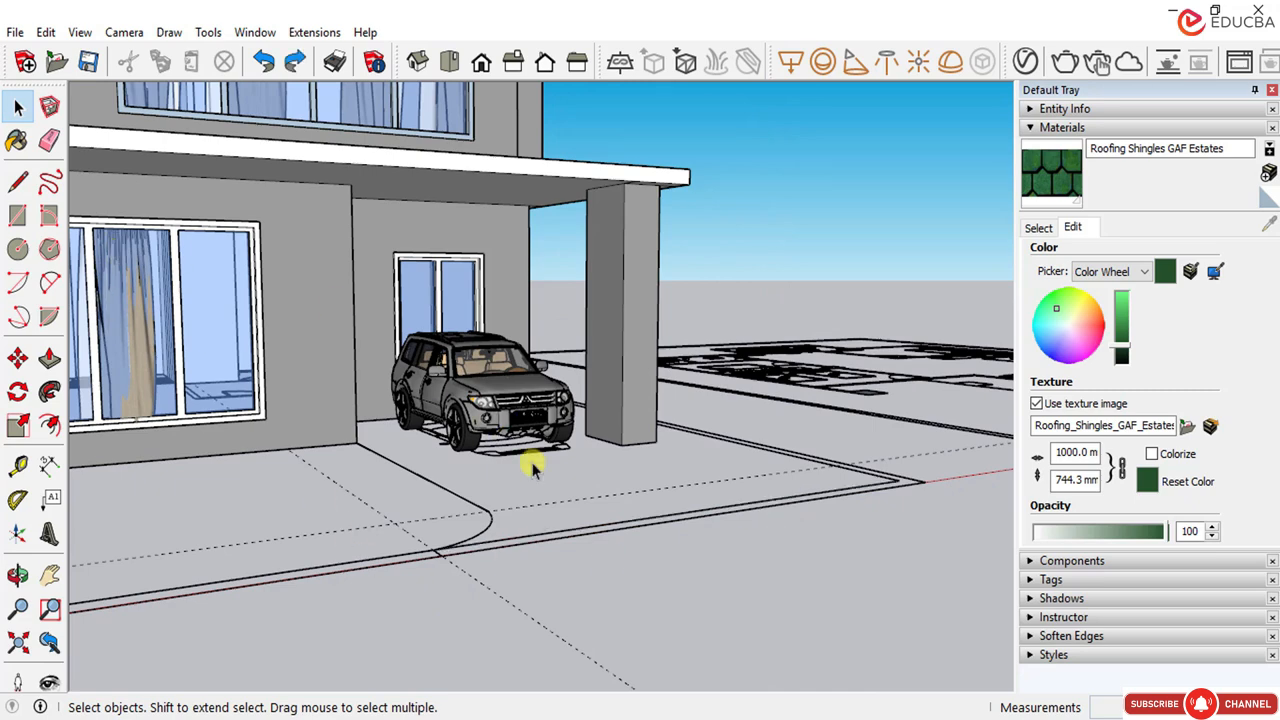
# Step: Erase the two remaining construction guides crossing the driveway corner
pyautogui.click(50, 140)
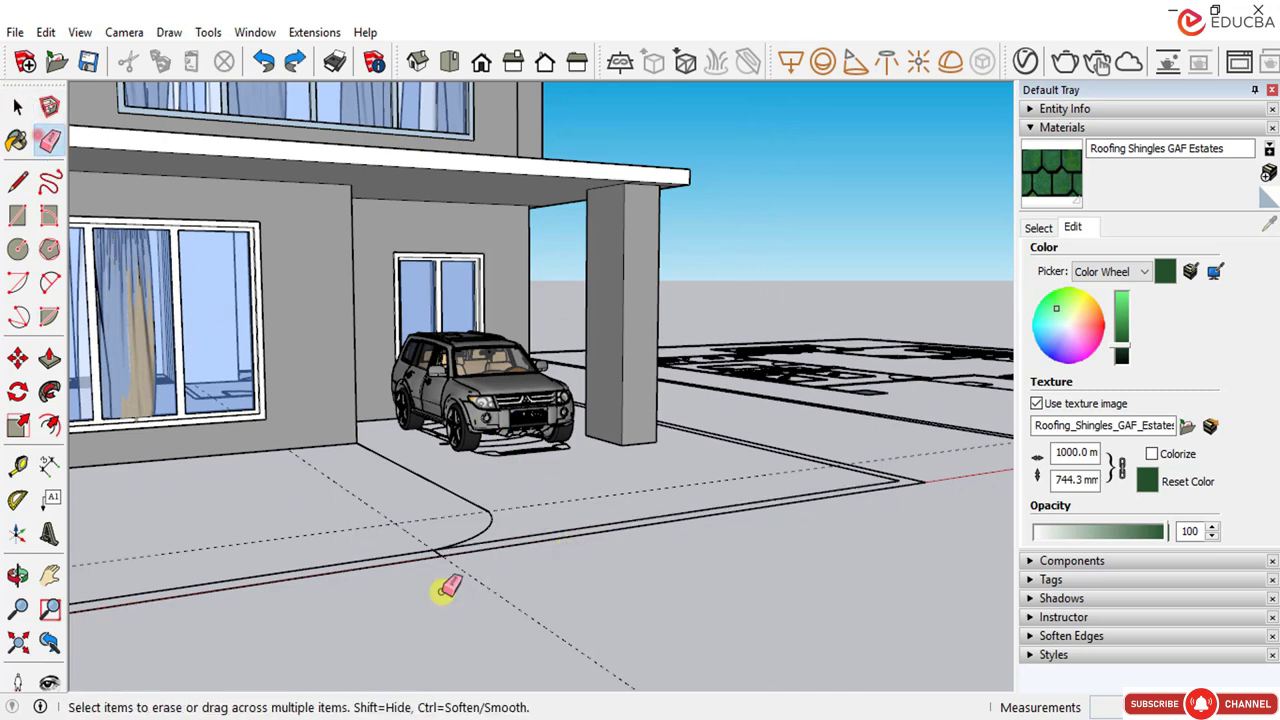
pyautogui.click(516, 604)
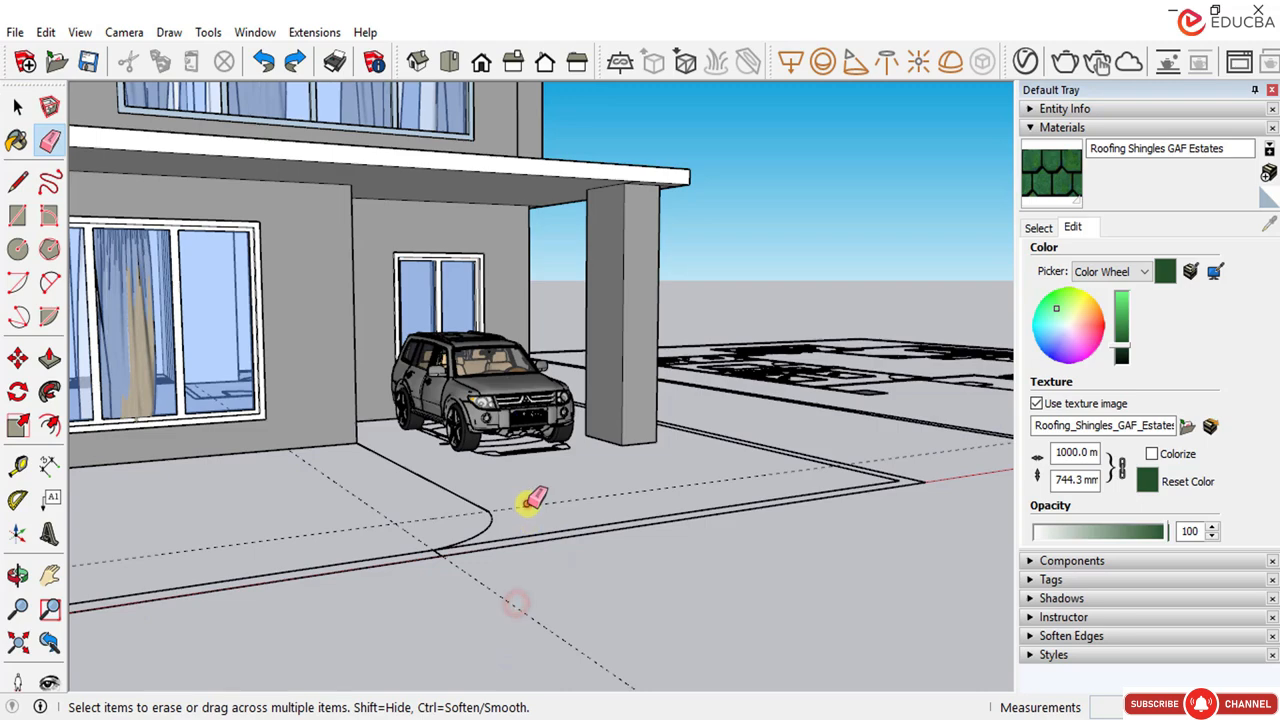
pyautogui.click(527, 503)
pyautogui.click(516, 604)
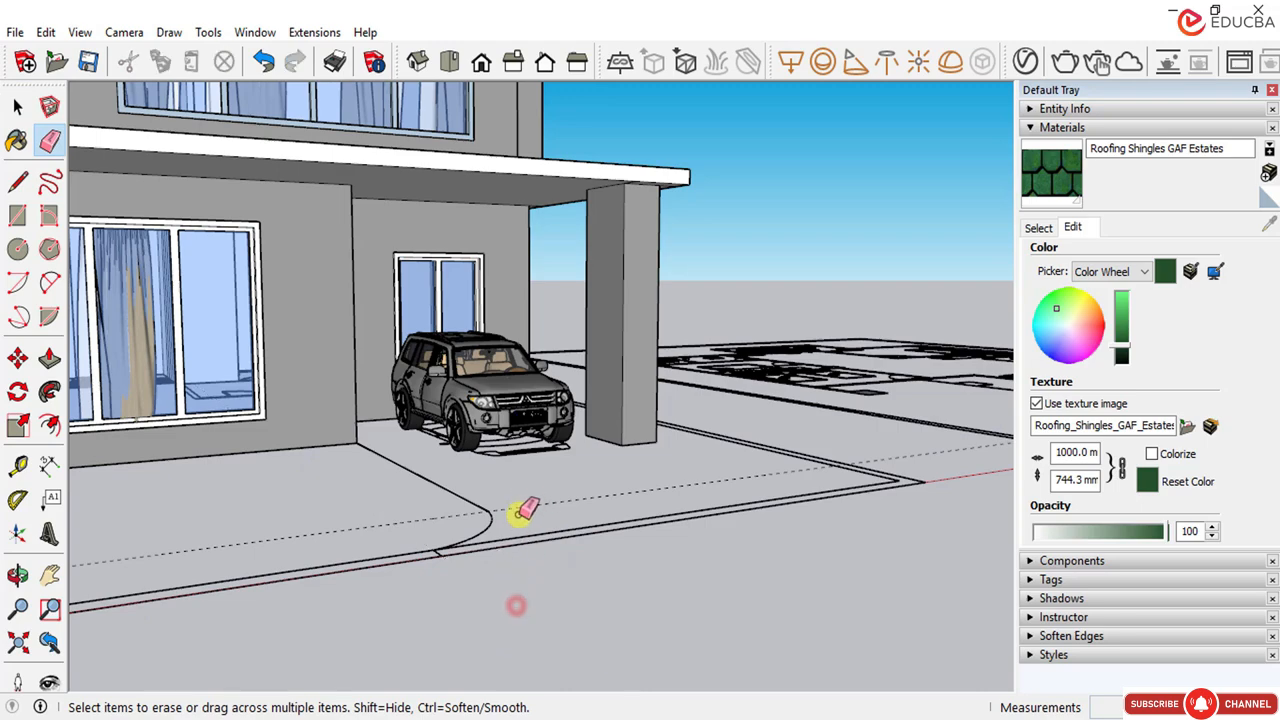
pyautogui.click(527, 503)
pyautogui.scroll(-3, 597, 580)
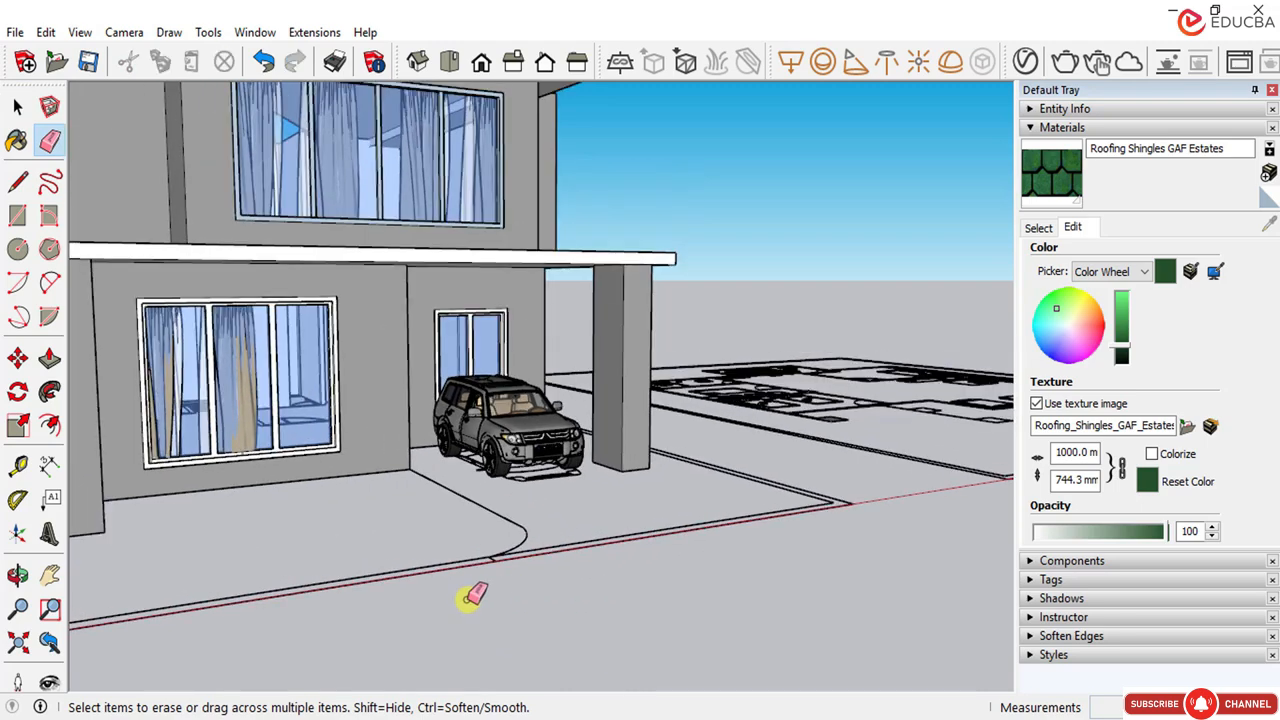
pyautogui.scroll(-5, 668, 573)
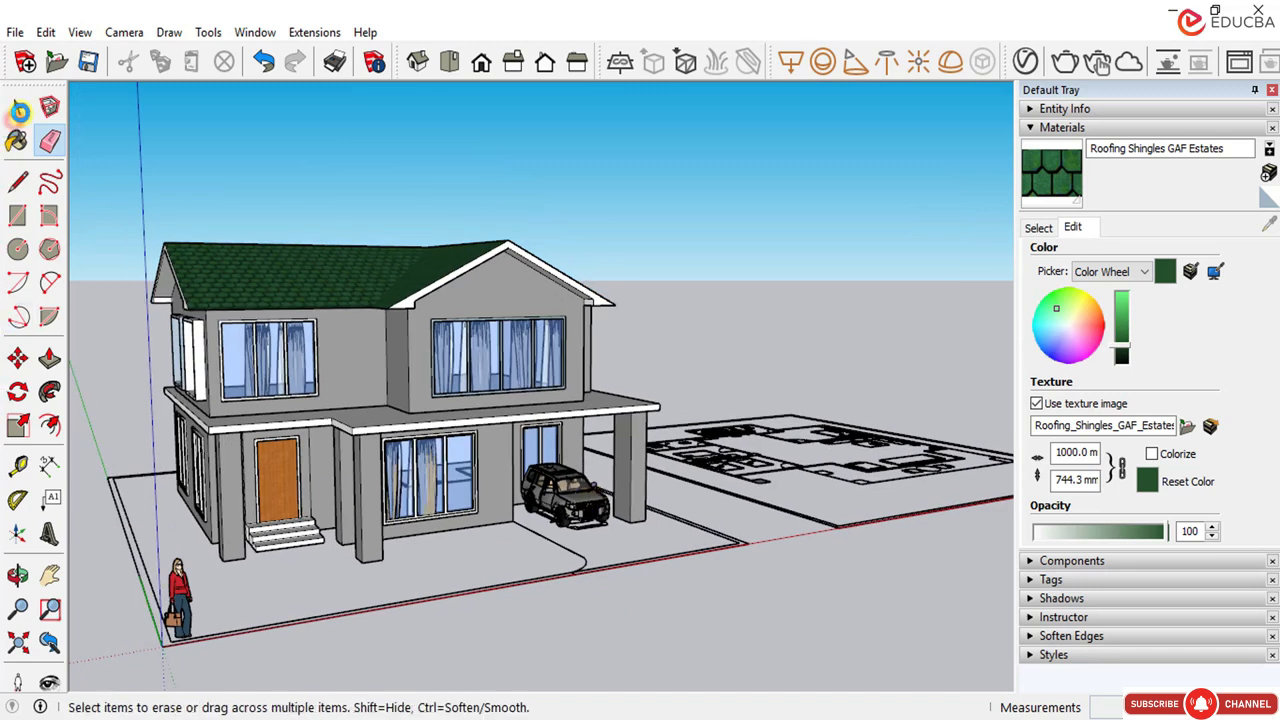
pyautogui.press('space')
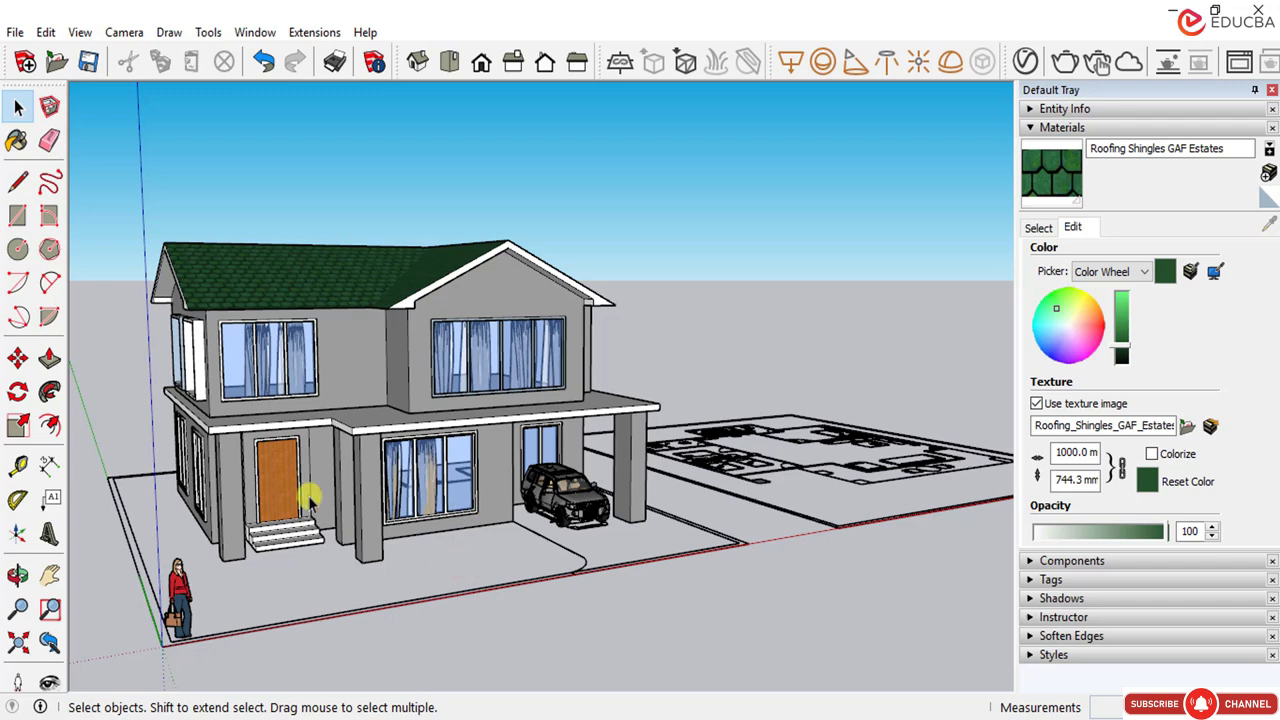
# Step: Draw a line along the inner front boundary from the plot corner beside the woman figure to the driveway arc, closing the ground face
pyautogui.click(17, 181)
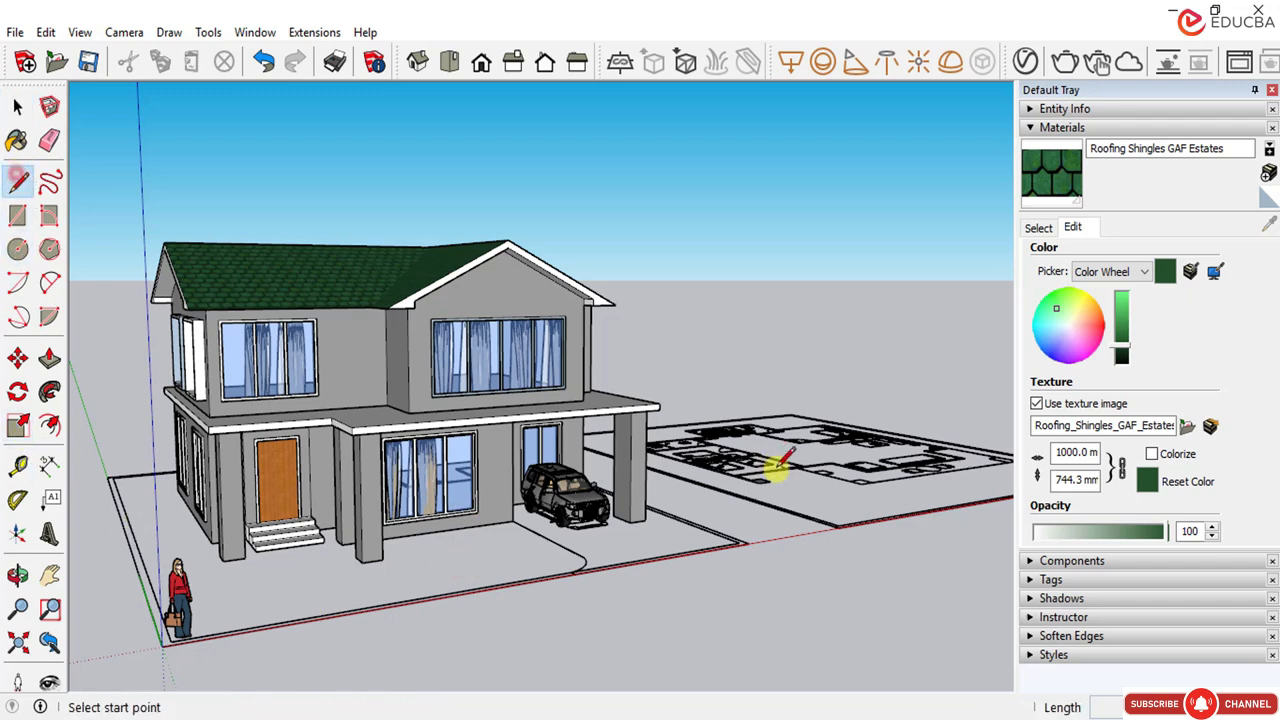
pyautogui.scroll(-3, 409, 586)
pyautogui.scroll(5, 346, 594)
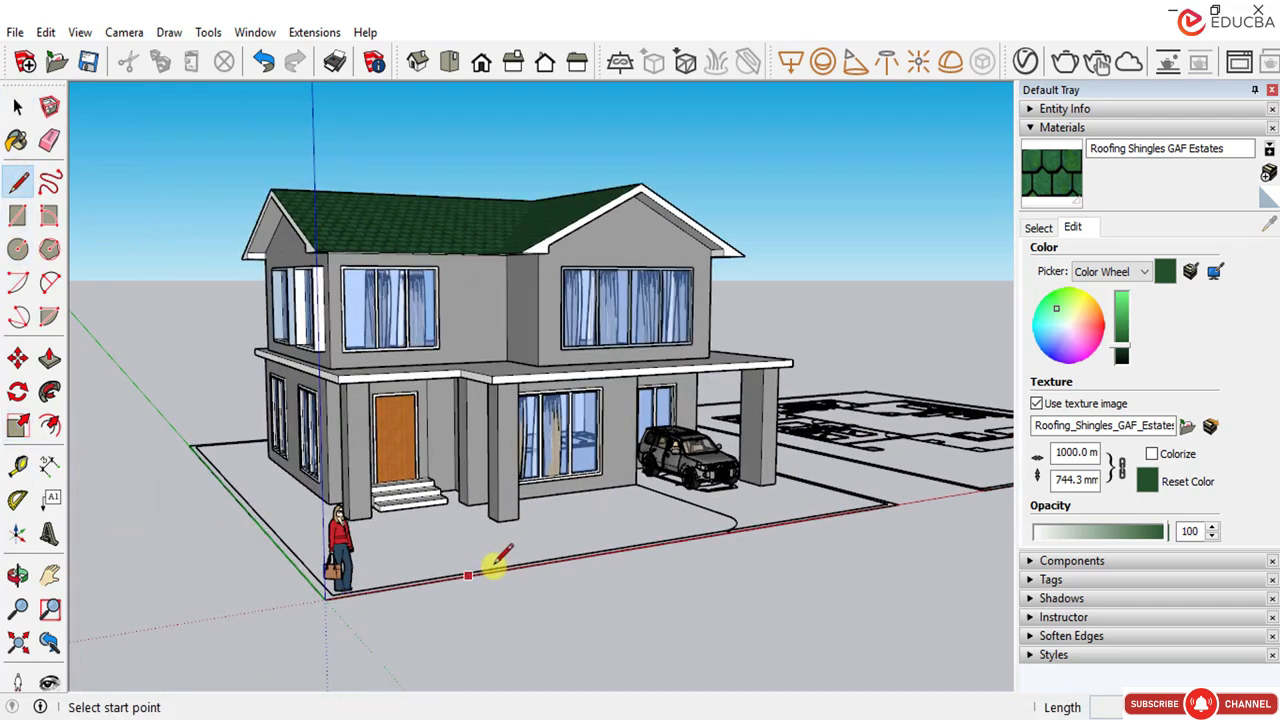
pyautogui.scroll(2, 322, 590)
pyautogui.click(325, 593)
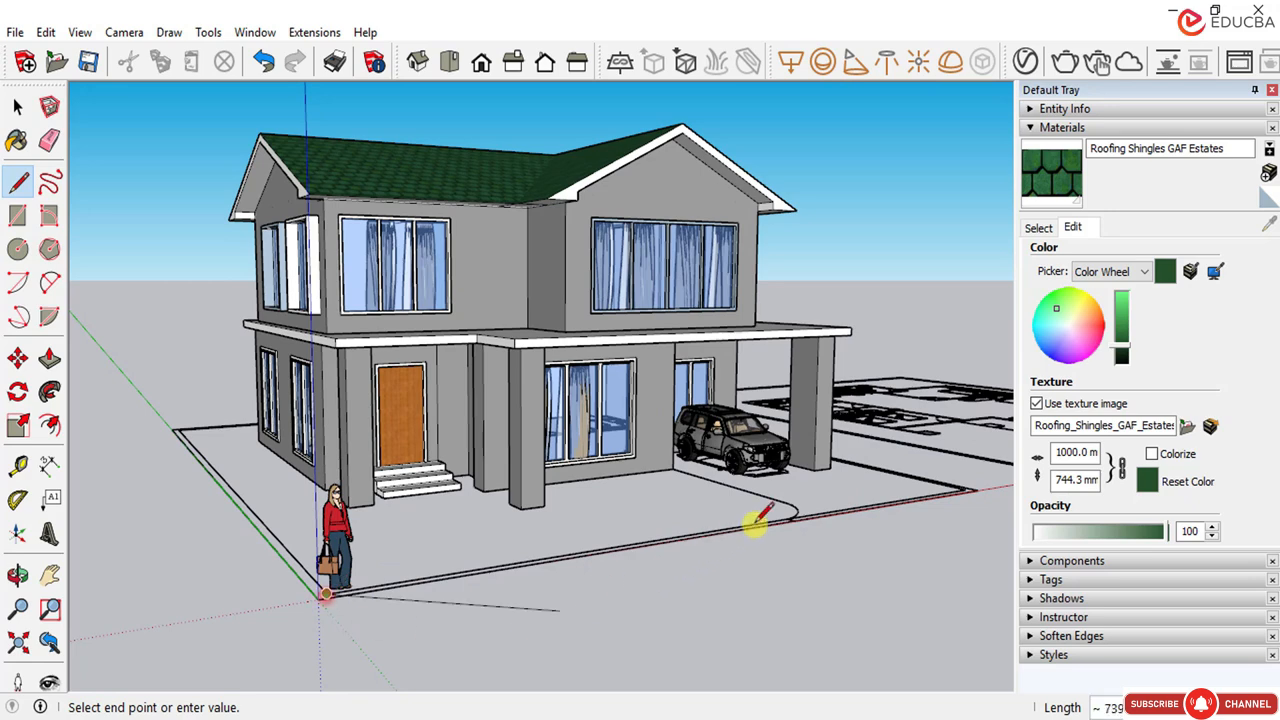
pyautogui.click(791, 514)
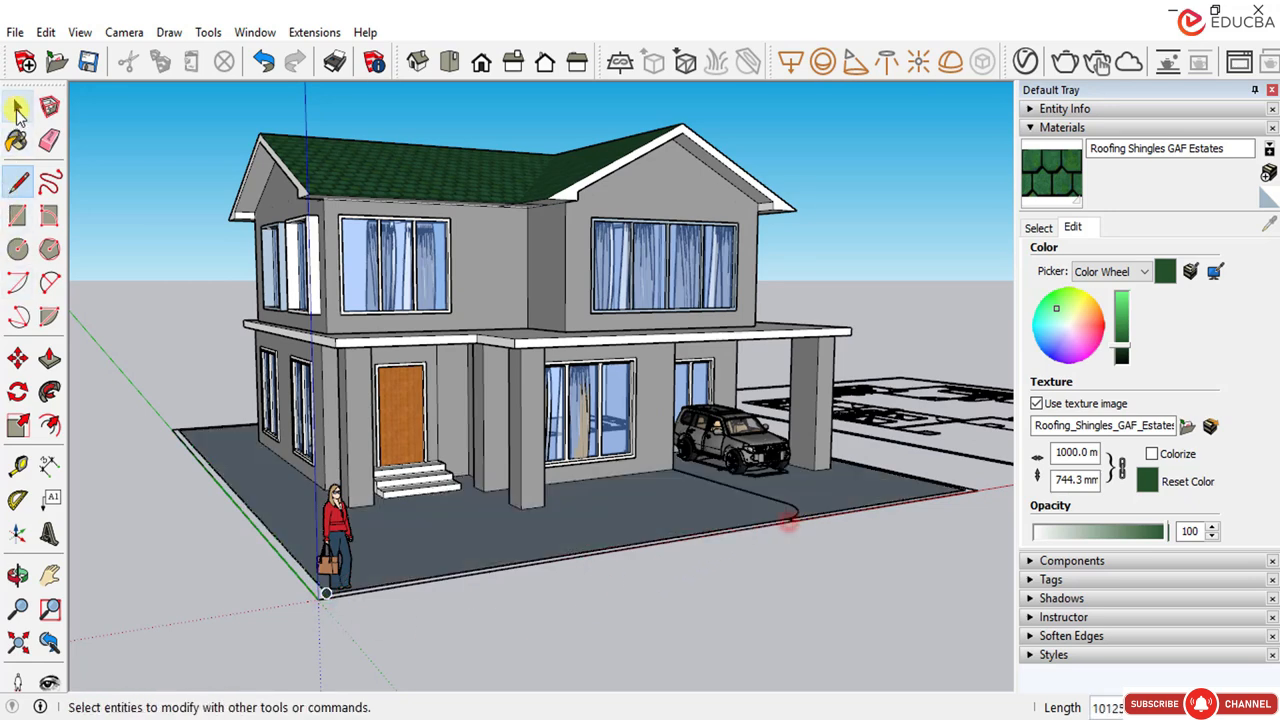
# Step: Retrace the driveway edge and plot boundary with lines to split the ground into separate yard, driveway and border-strip faces
pyautogui.click(18, 110)
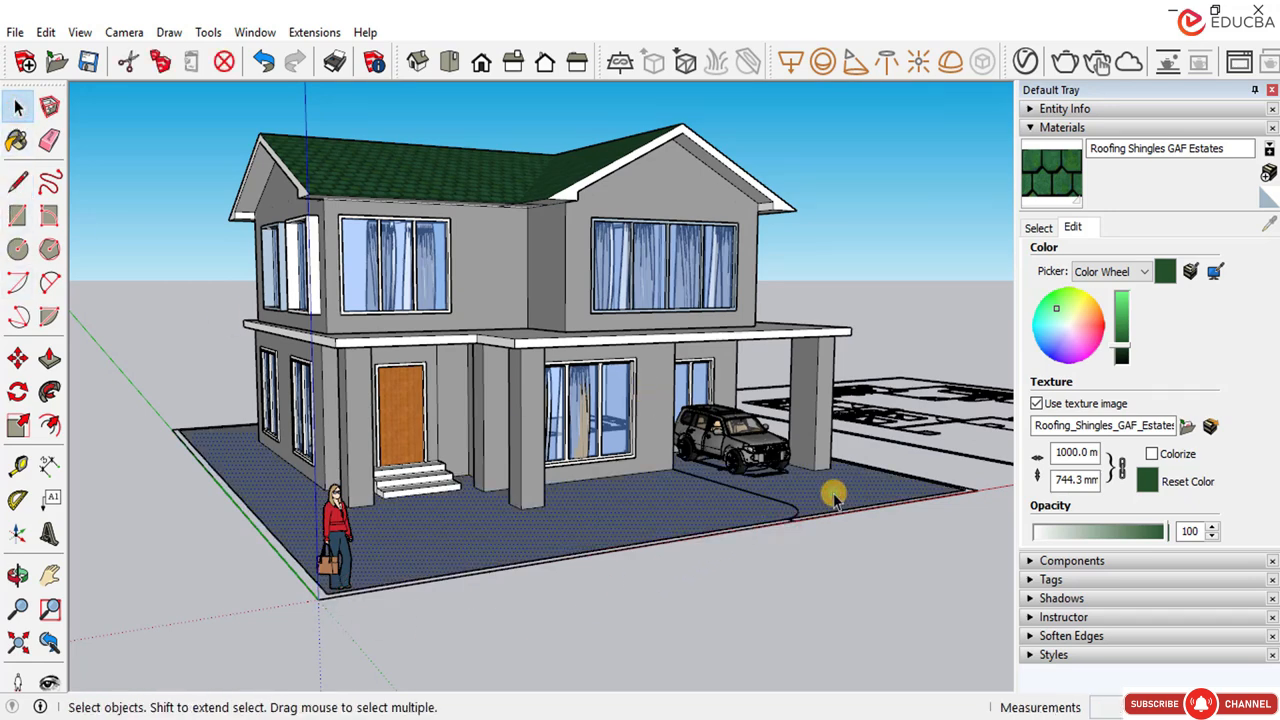
pyautogui.scroll(5, 737, 595)
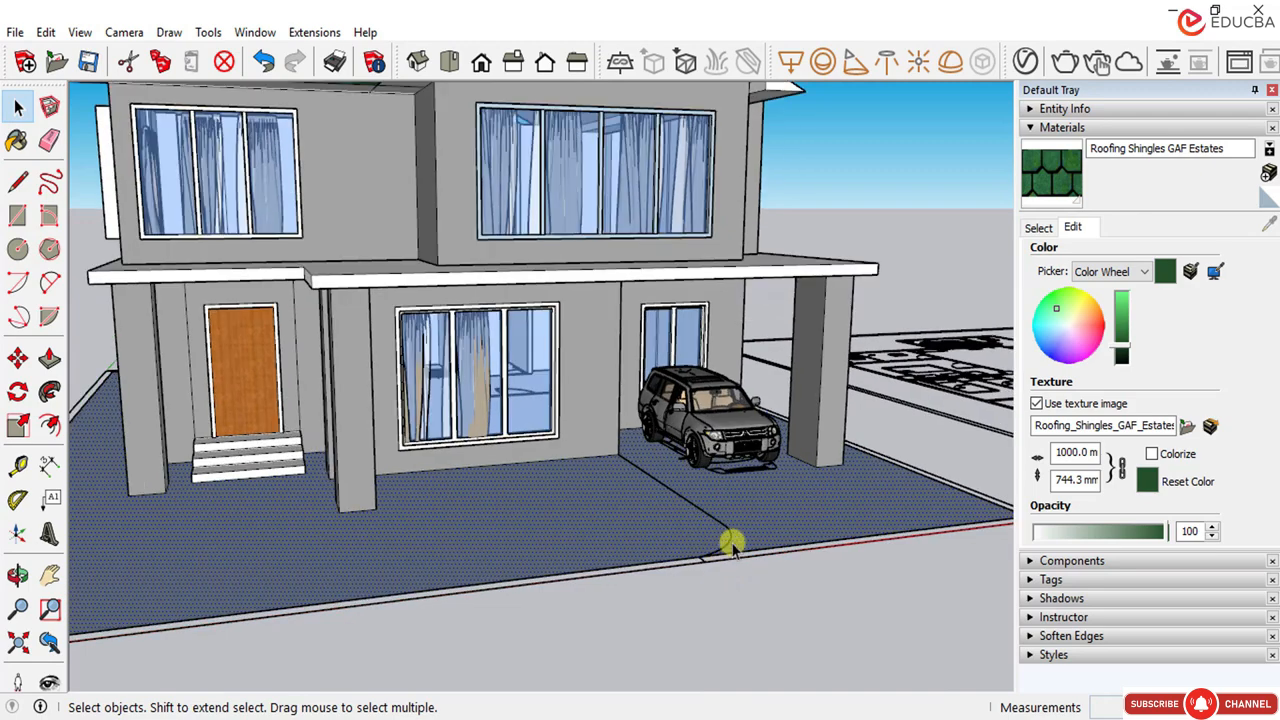
pyautogui.moveTo(822, 483); pyautogui.dragTo(517, 477, button='middle')
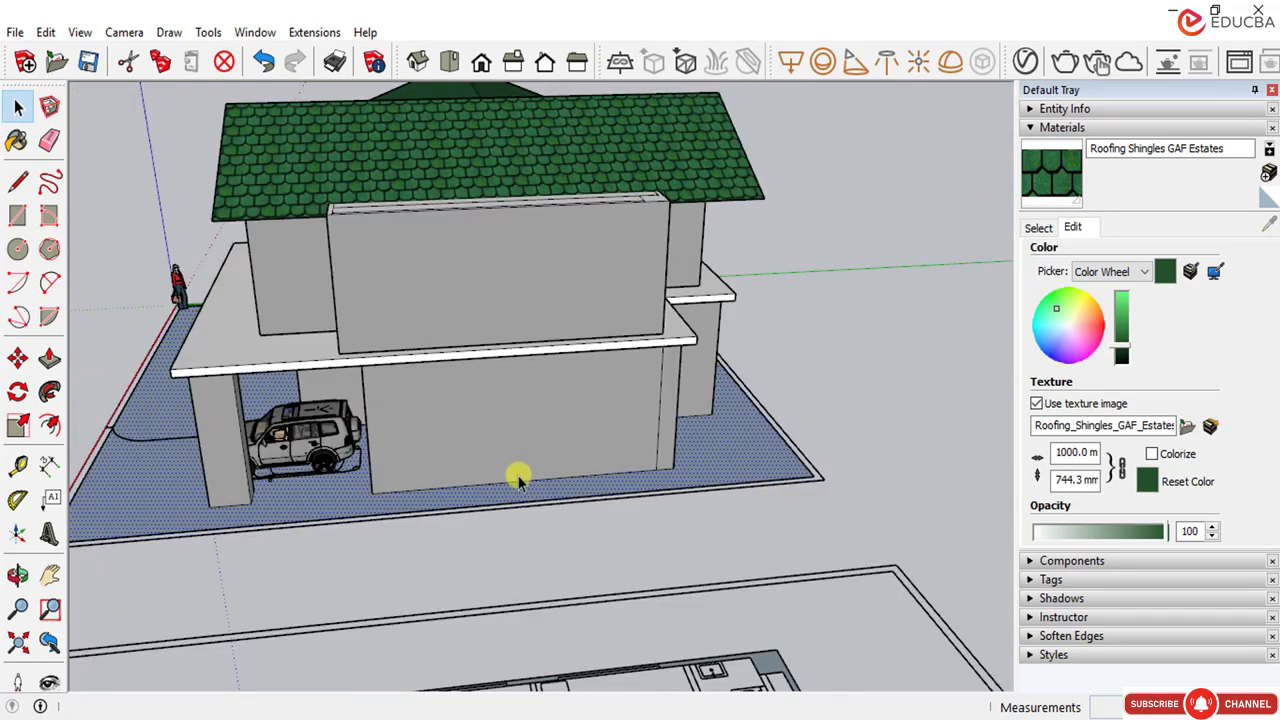
pyautogui.click(18, 108)
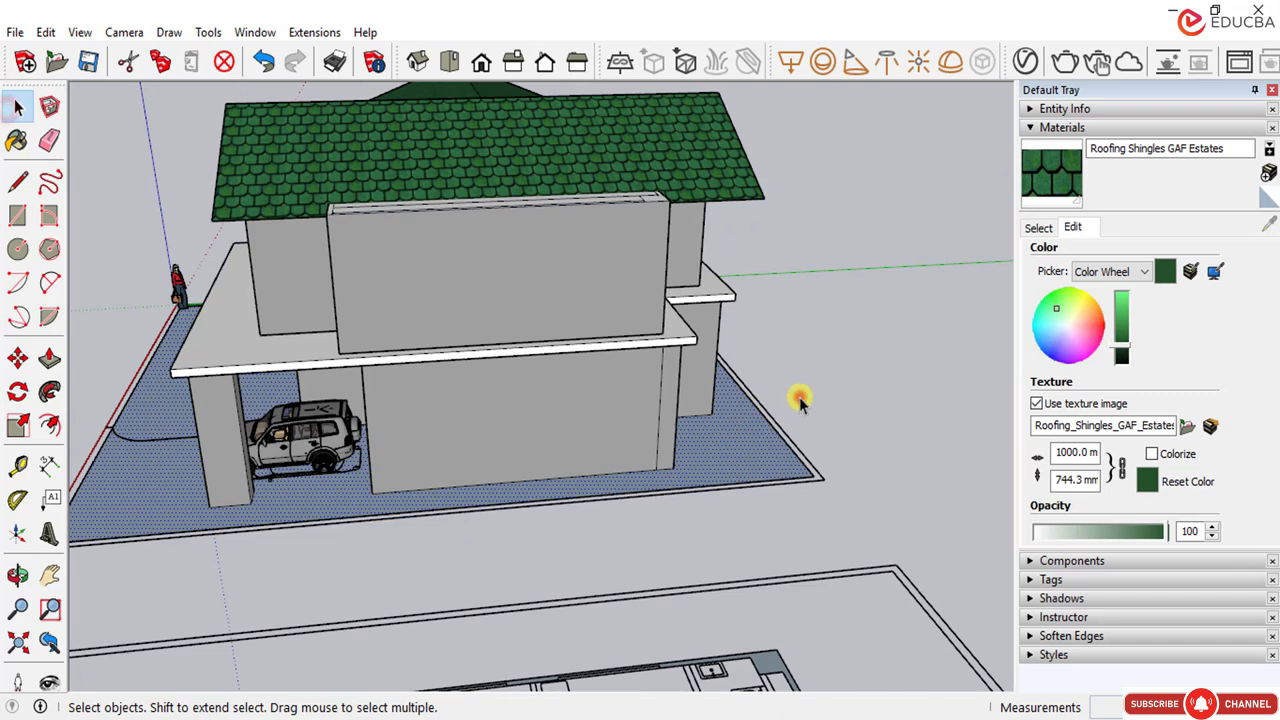
pyautogui.click(17, 181)
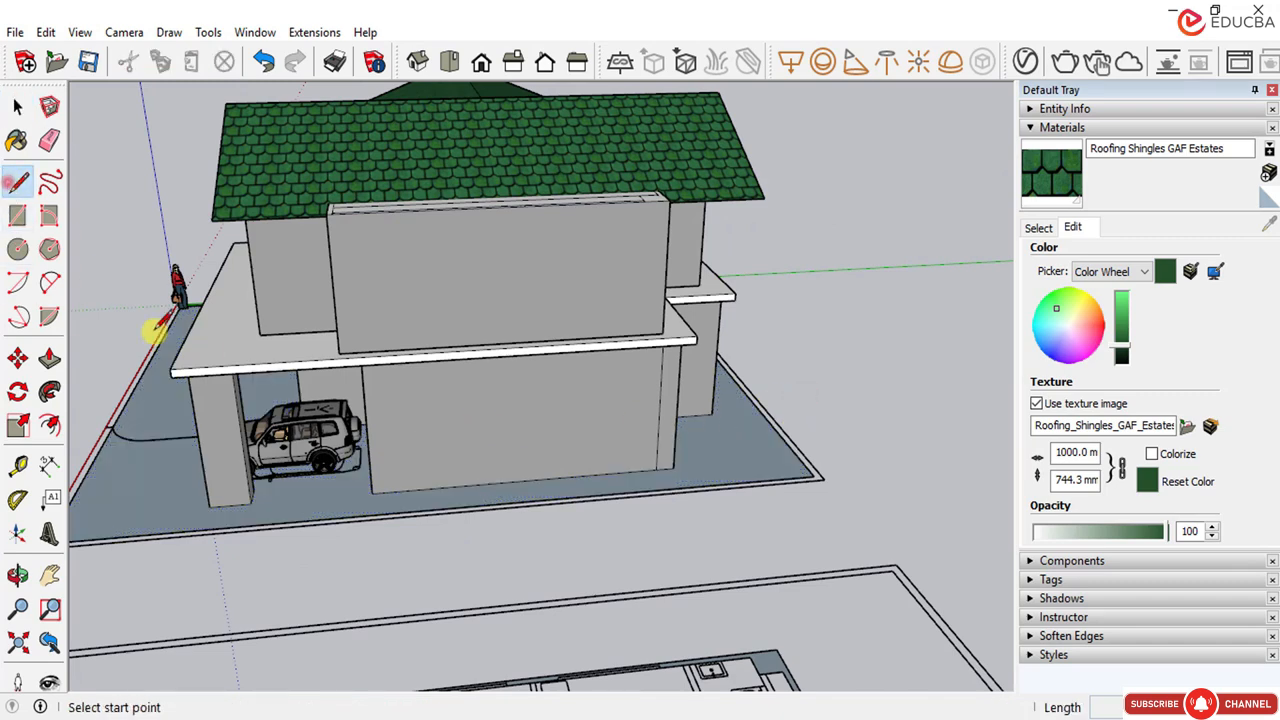
pyautogui.click(180, 437)
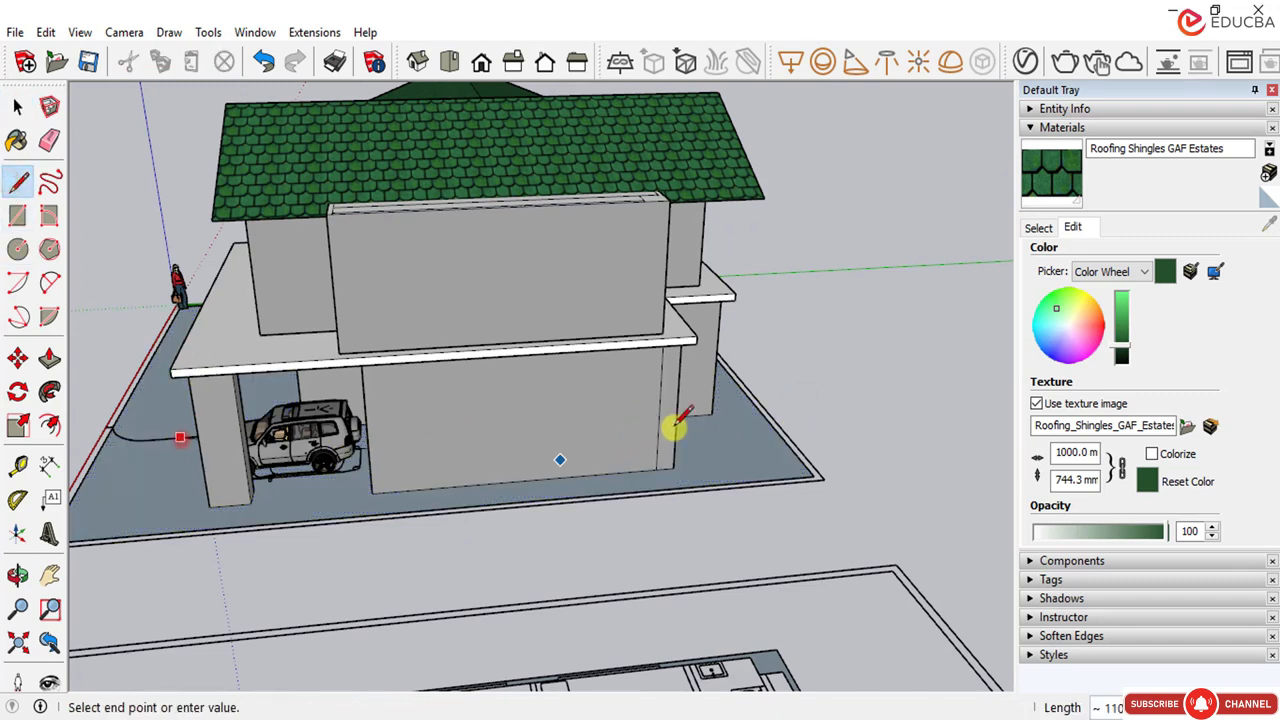
pyautogui.click(754, 397)
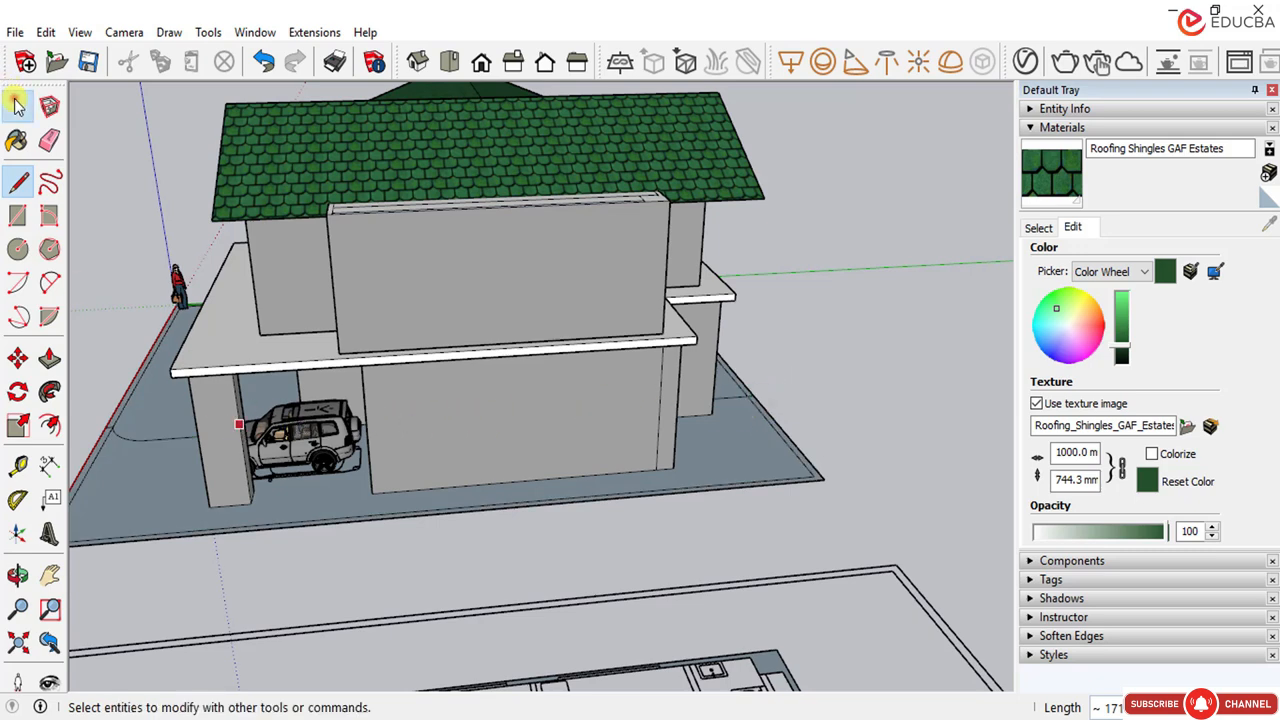
# Step: Select the yard face in front of the entrance, on the side of the curved edge away from the SUV
pyautogui.click(17, 106)
pyautogui.moveTo(214, 471); pyautogui.dragTo(575, 443, button='middle')
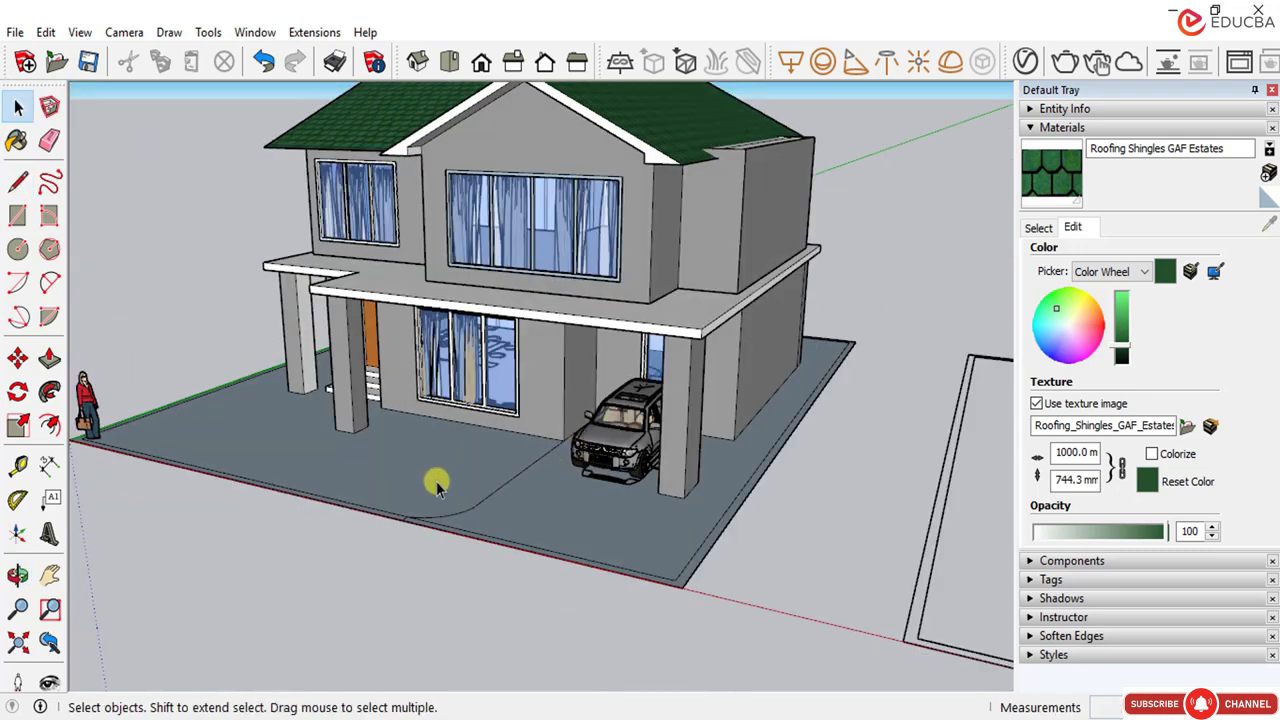
pyautogui.click(392, 500)
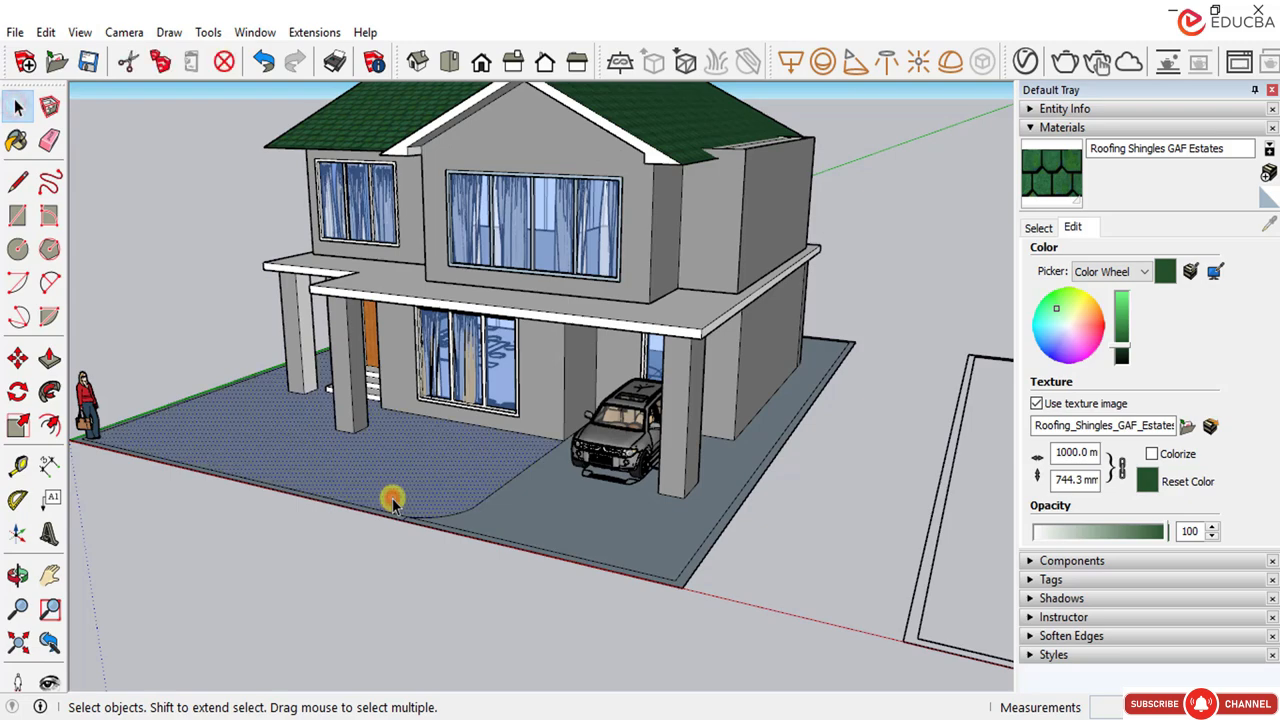
pyautogui.moveTo(402, 503); pyautogui.dragTo(606, 474, button='middle')
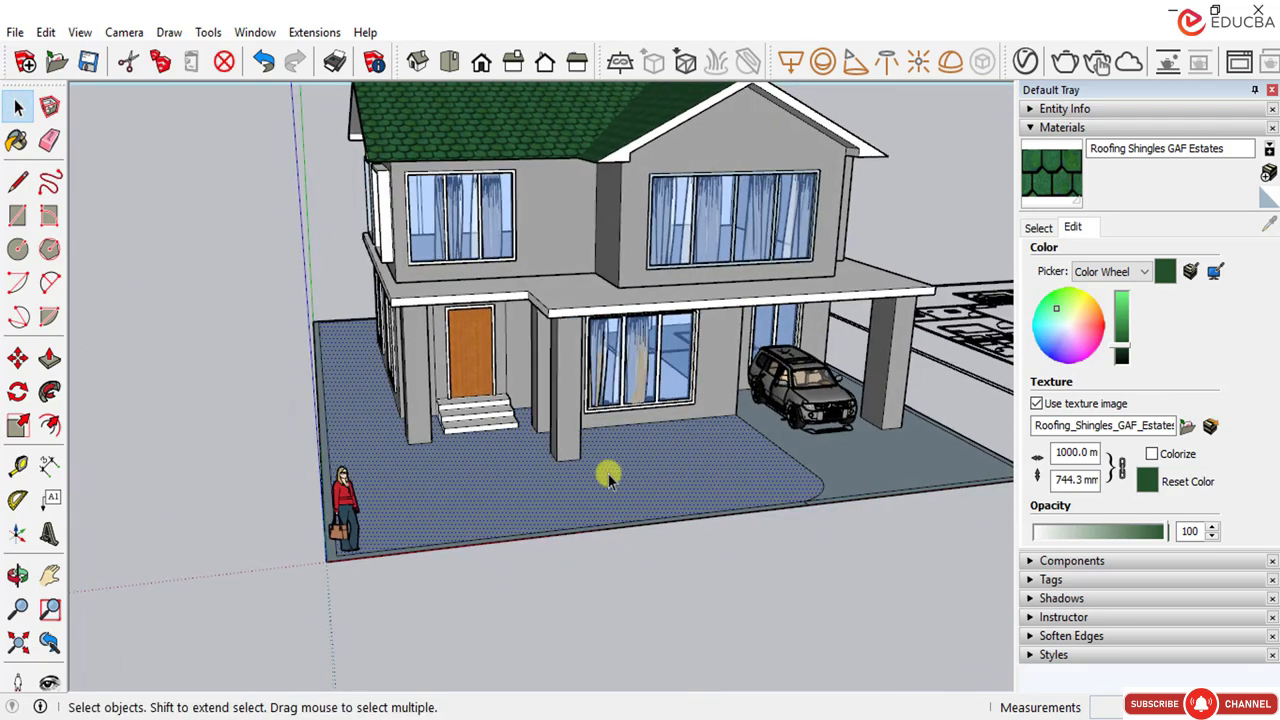
pyautogui.scroll(-1, 592, 477)
pyautogui.click(700, 719)
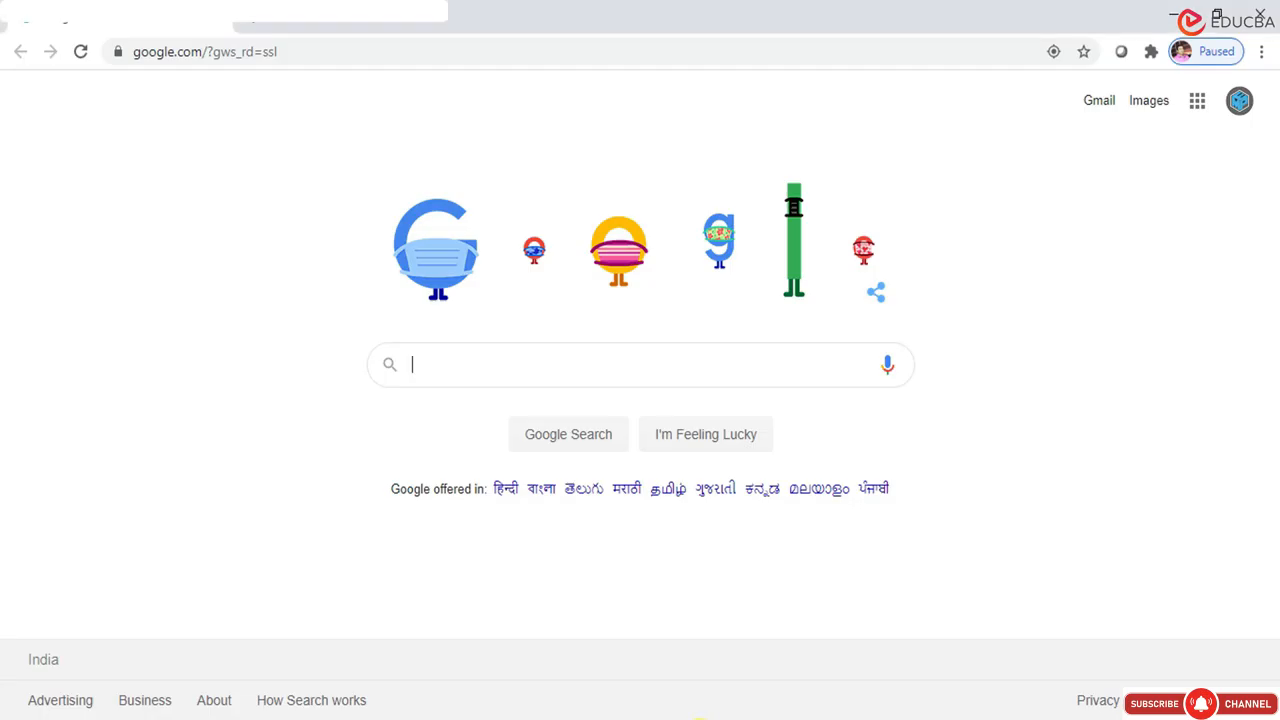
pyautogui.moveTo(613, 522); pyautogui.dragTo(594, 521, button='middle')
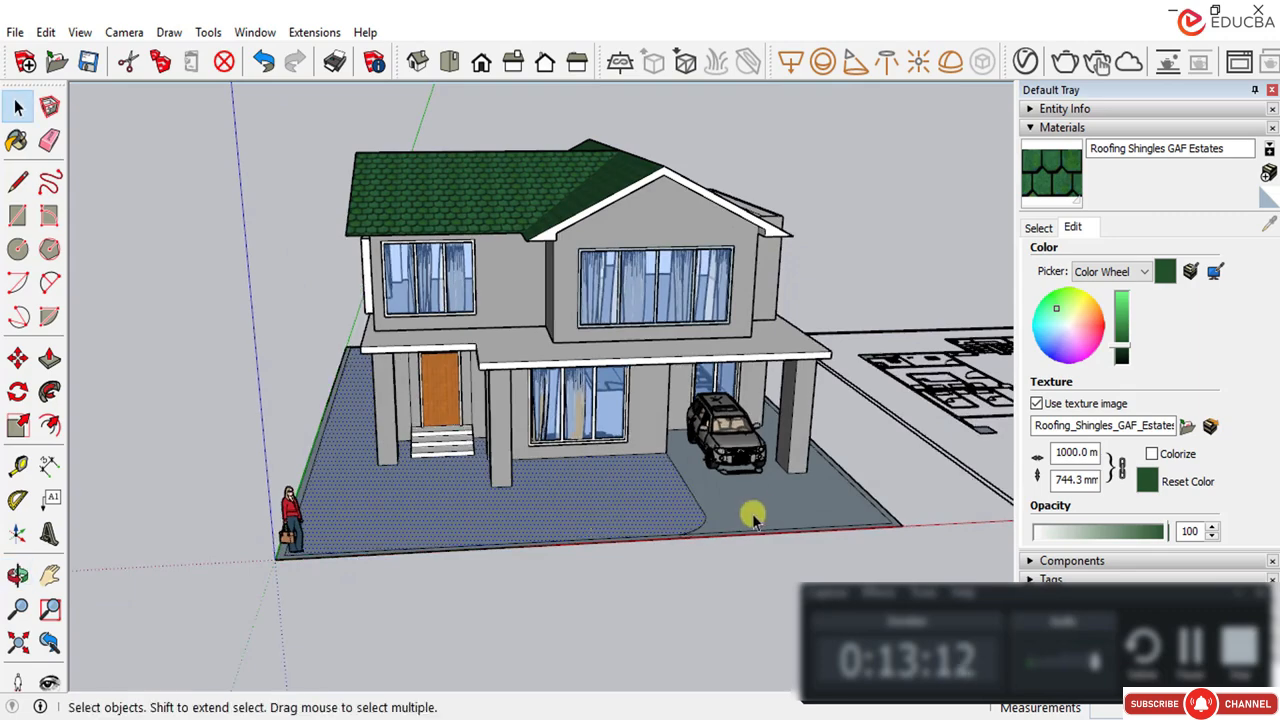
pyautogui.moveTo(728, 502); pyautogui.dragTo(584, 513, button='middle')
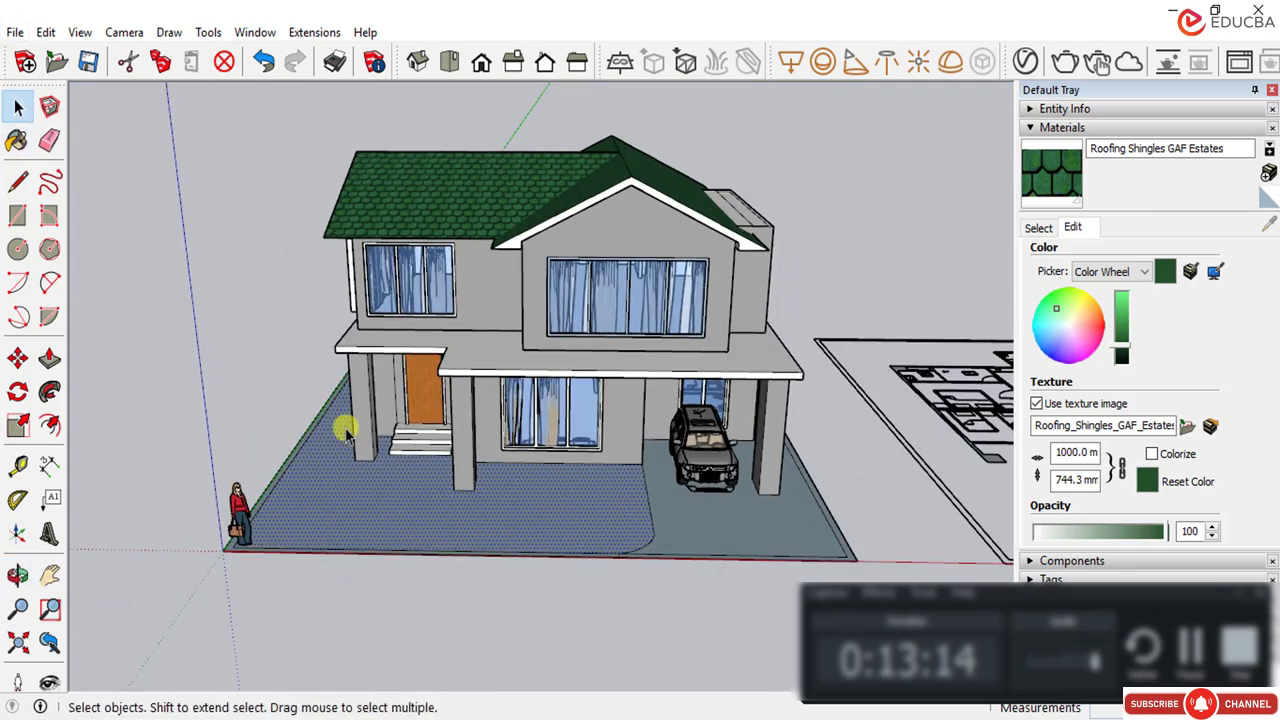
pyautogui.moveTo(462, 535); pyautogui.dragTo(462, 535, button='middle')
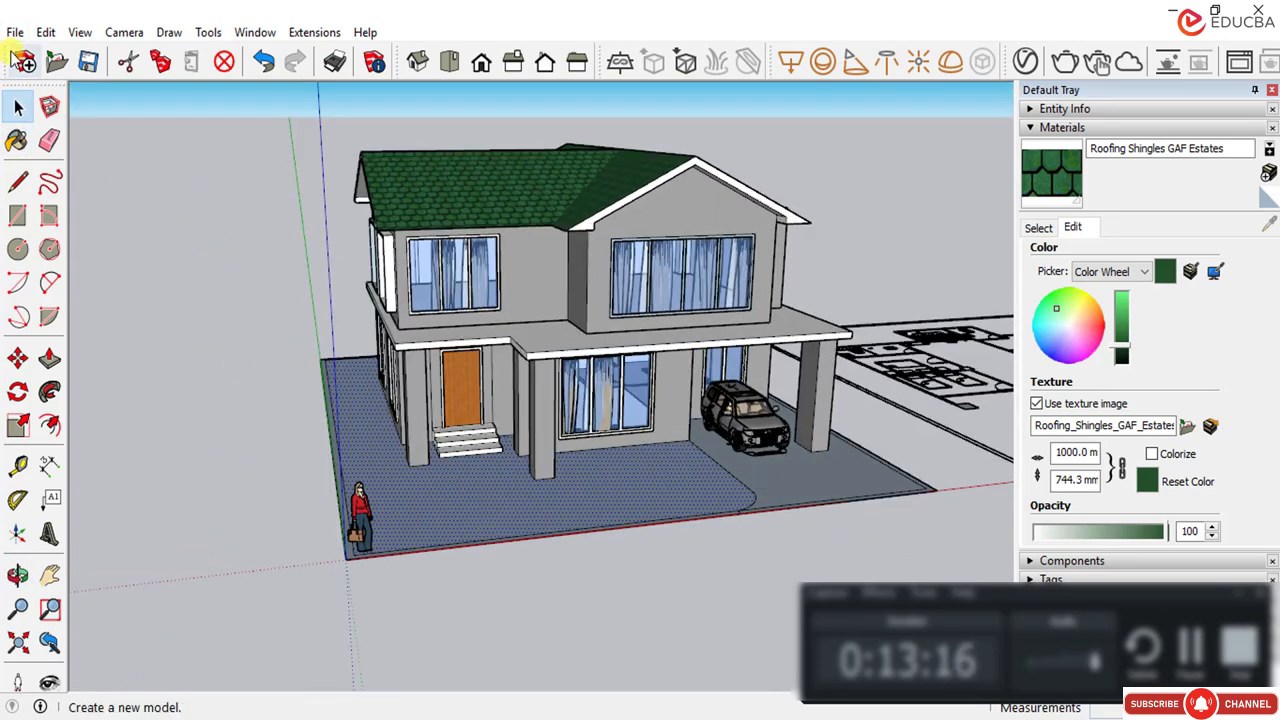
# Step: Push/Pull the yard face in front of the entrance upward by 50 mm above the driveway
pyautogui.click(18, 106)
pyautogui.click(145, 349)
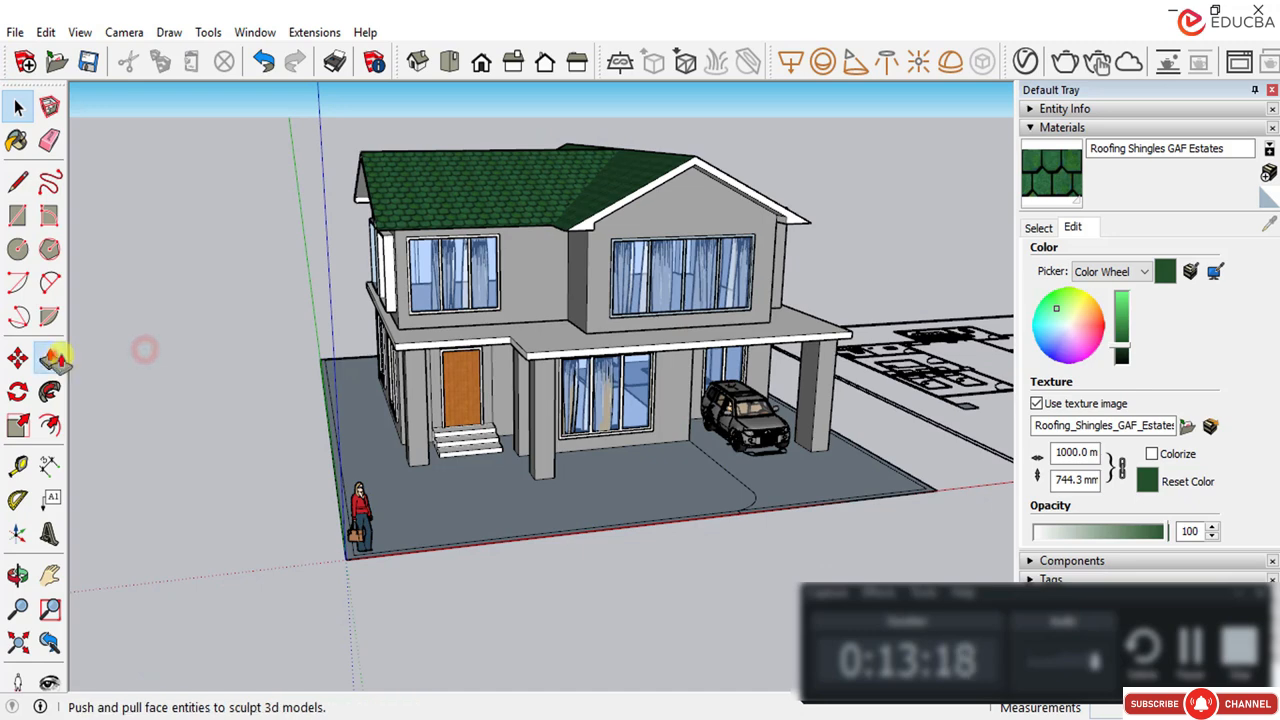
pyautogui.click(49, 358)
pyautogui.scroll(3, 606, 580)
pyautogui.moveTo(589, 482); pyautogui.dragTo(589, 474)
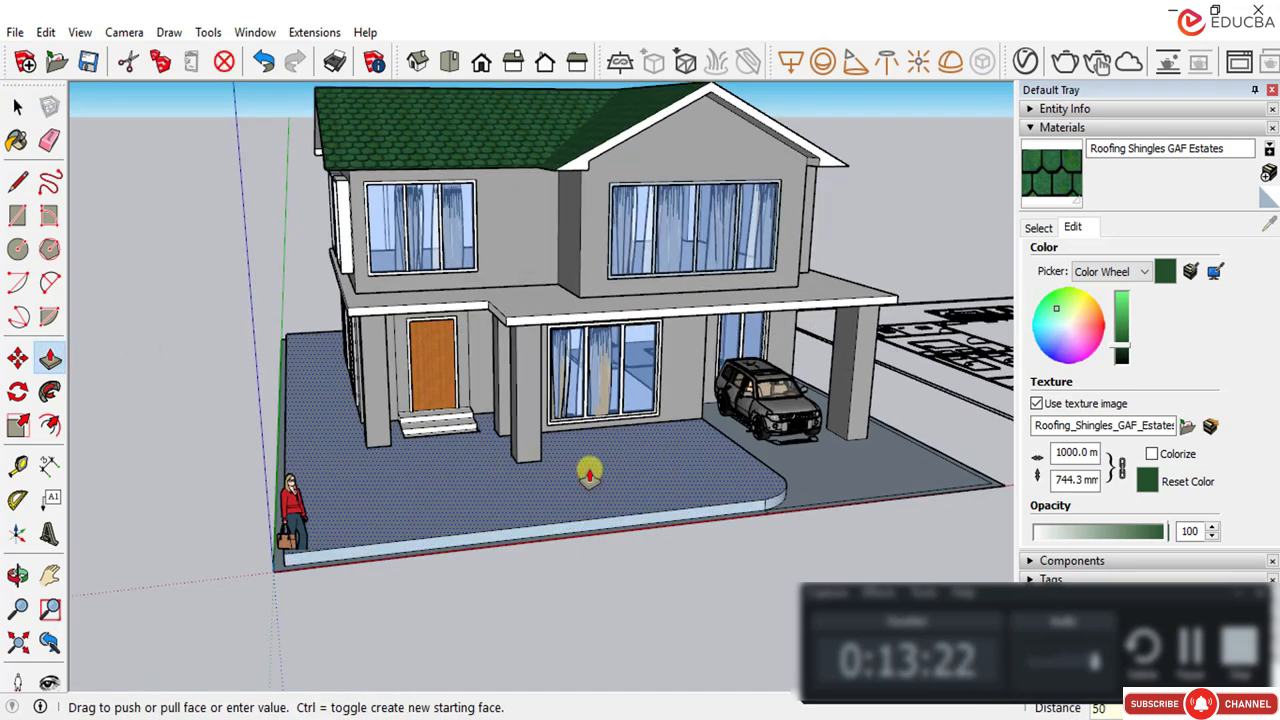
pyautogui.press('Escape')
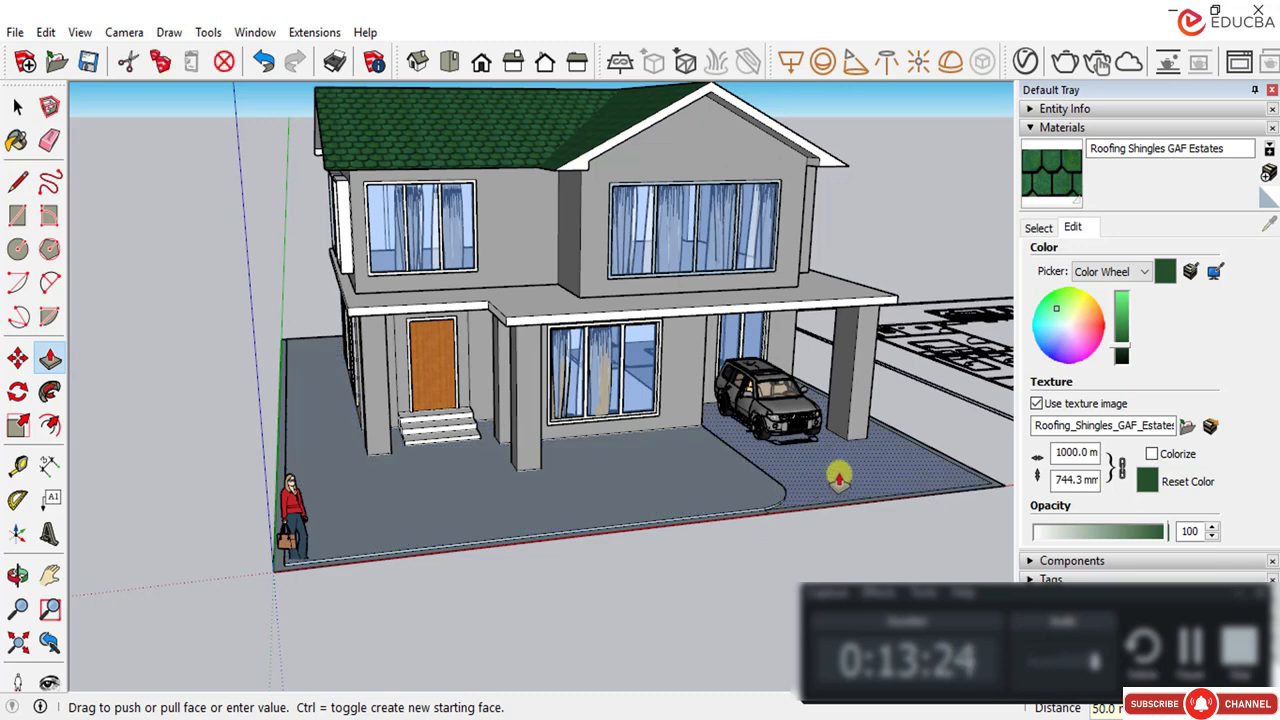
# Step: Select the raised yard face and open the Landscaping, Fencing and Vegetation material collection
pyautogui.click(17, 106)
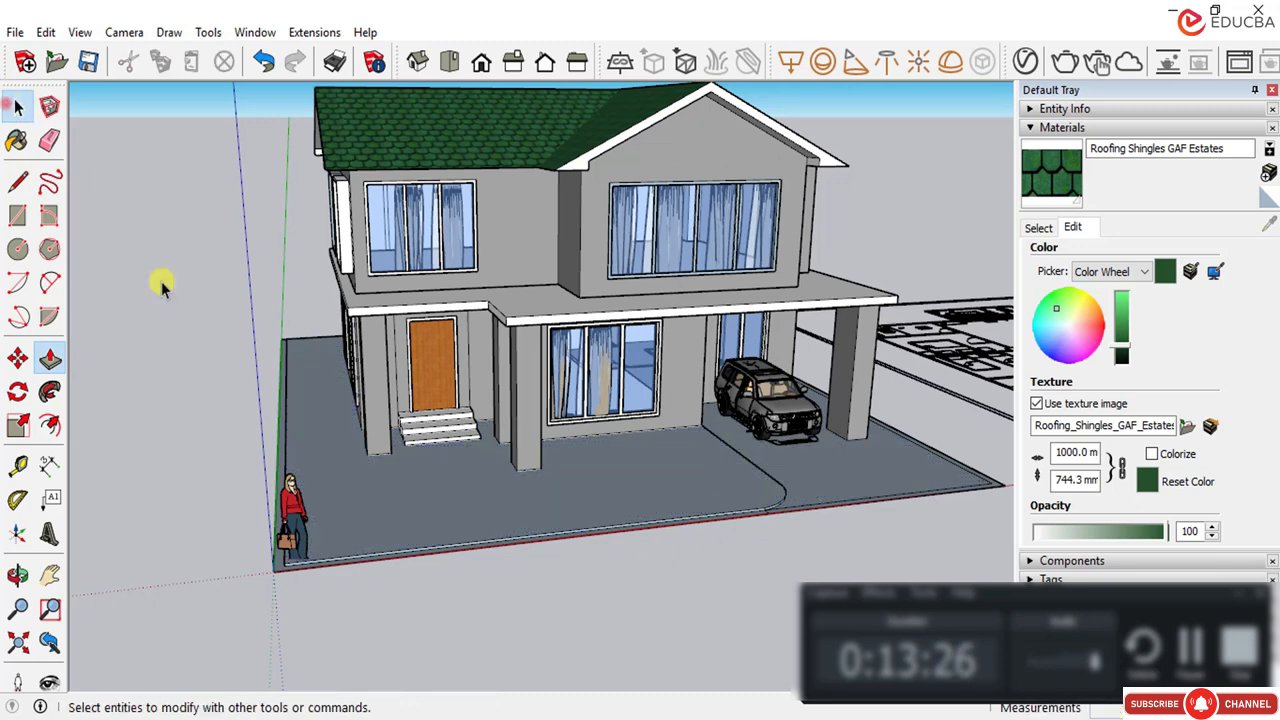
pyautogui.click(808, 448)
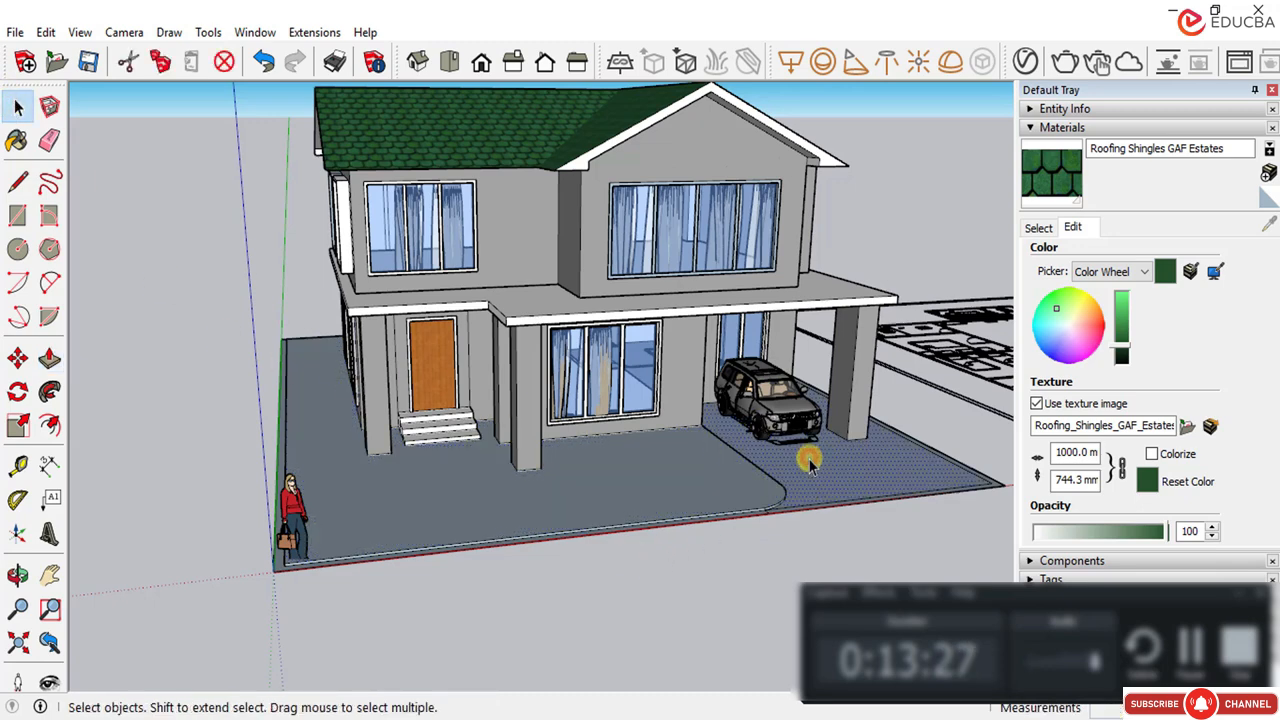
pyautogui.click(722, 474)
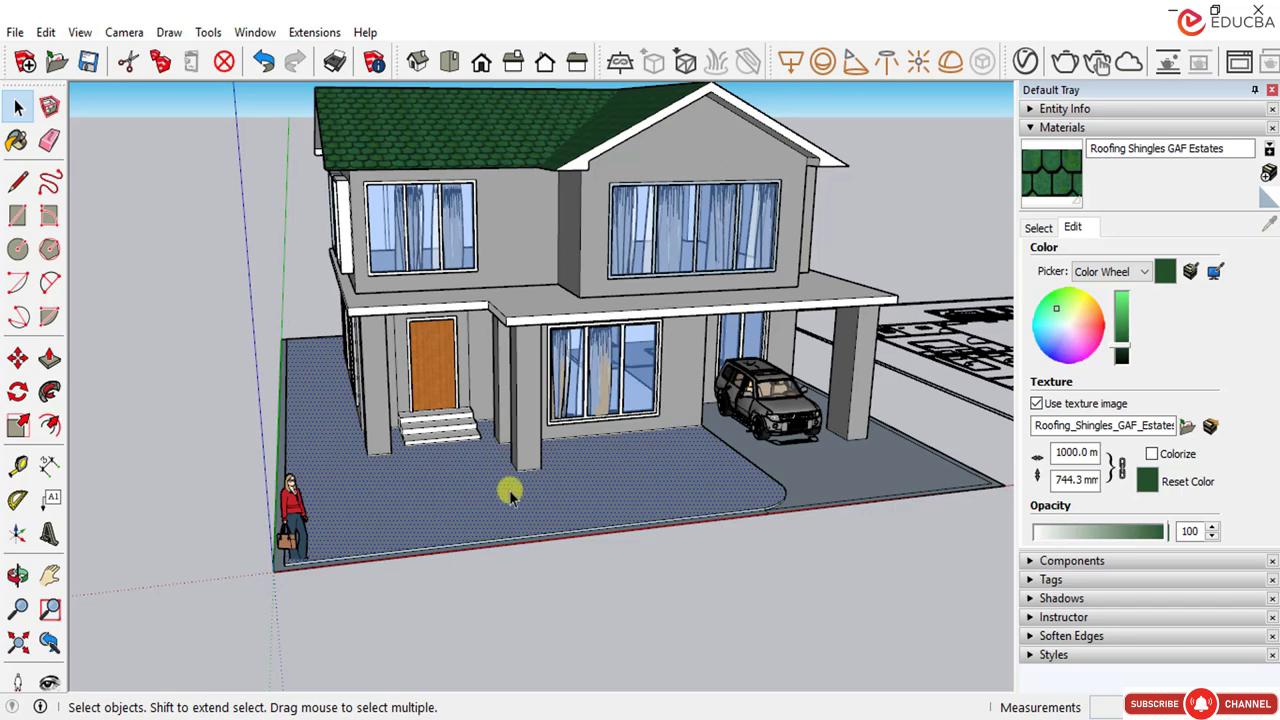
pyautogui.moveTo(540, 492); pyautogui.dragTo(531, 480, button='middle')
pyautogui.scroll(3, 520, 478)
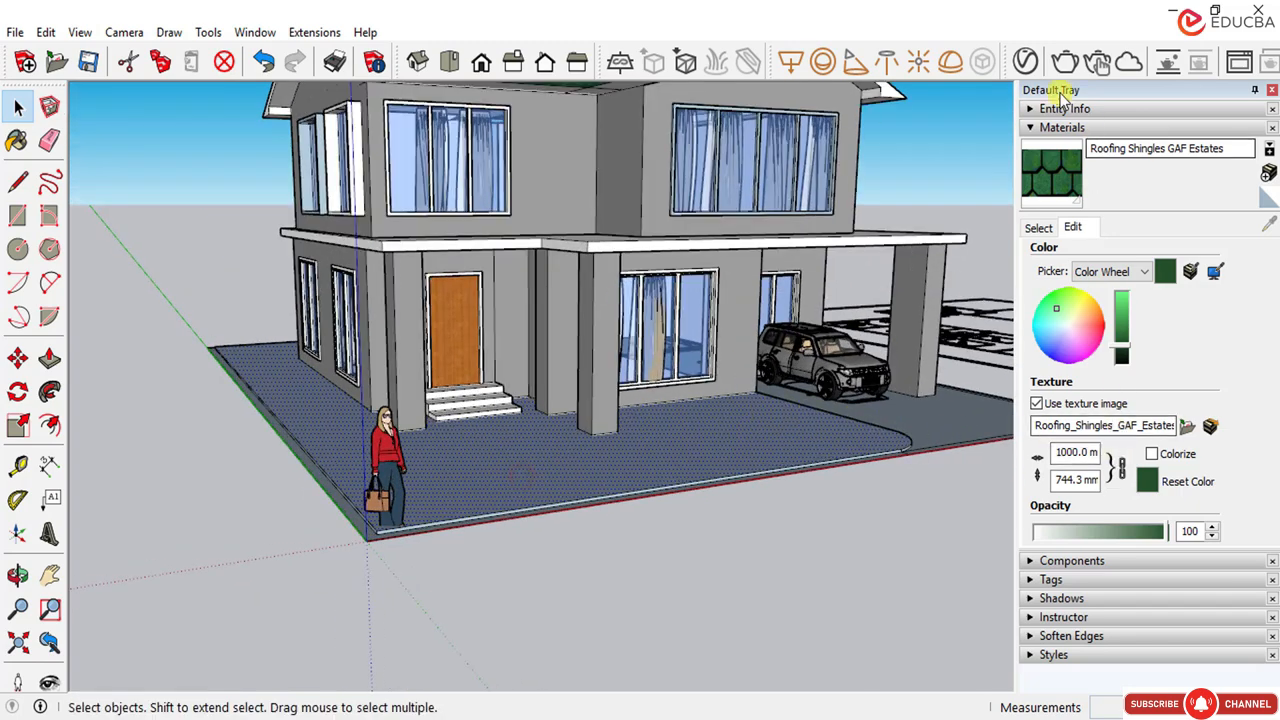
pyautogui.click(1055, 128)
pyautogui.click(1052, 127)
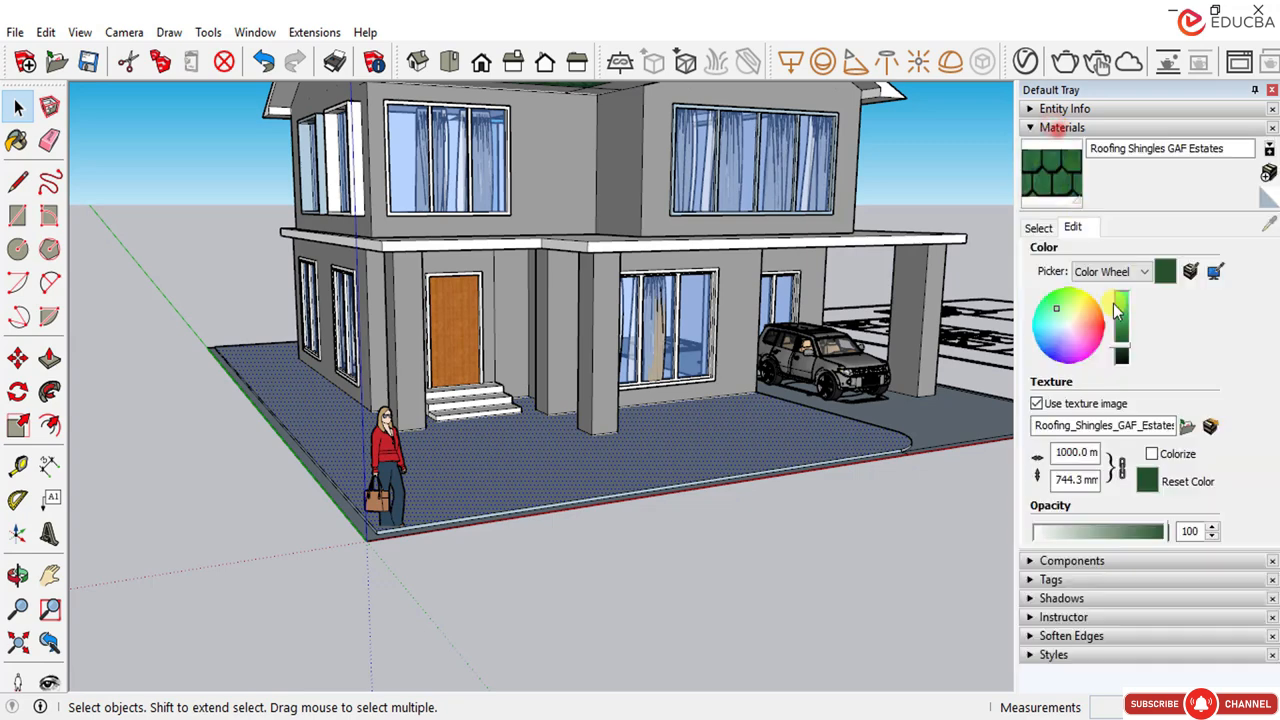
pyautogui.click(1039, 228)
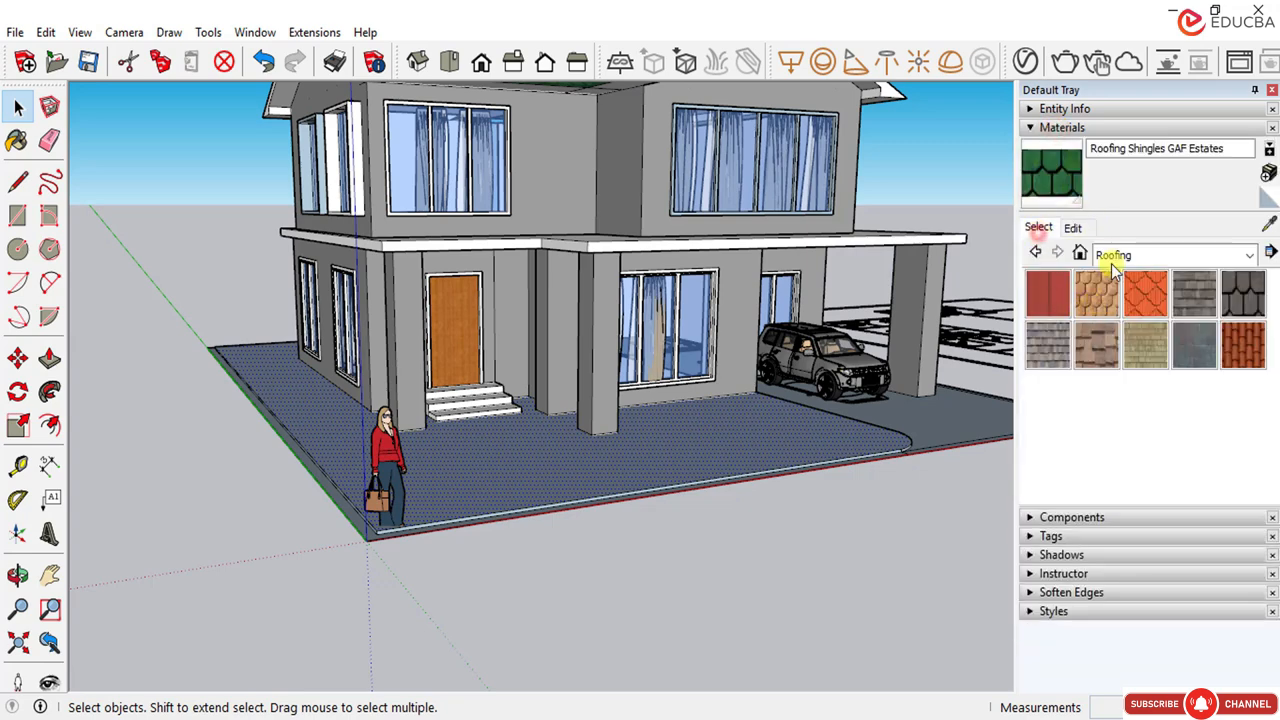
pyautogui.click(1110, 255)
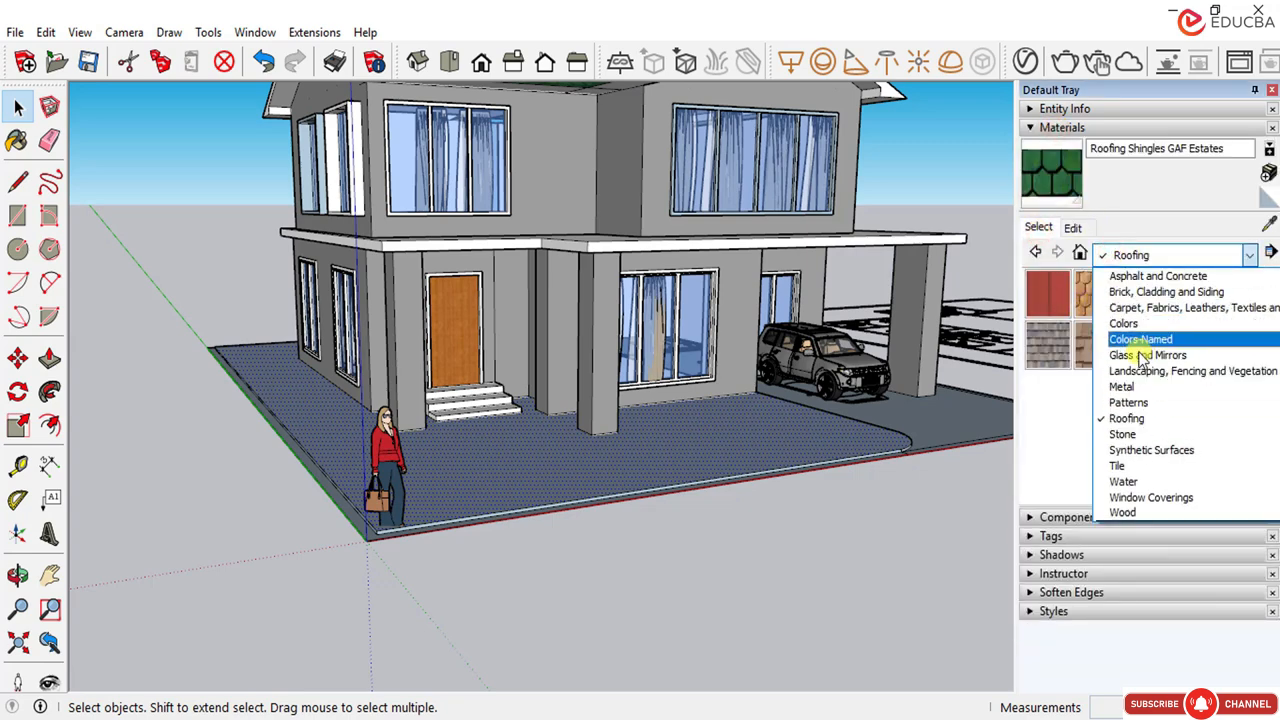
pyautogui.click(1144, 370)
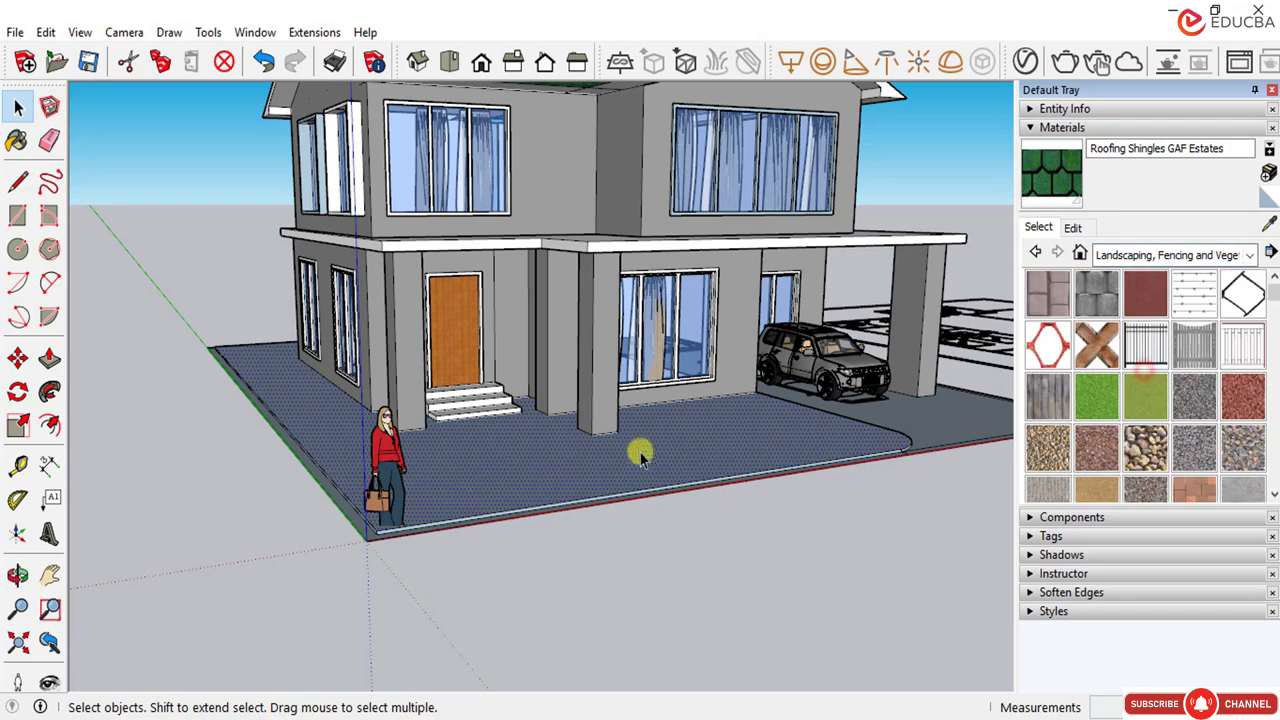
# Step: Paint the raised yard face with the Vegetation Grass Artificial material
pyautogui.click(1097, 399)
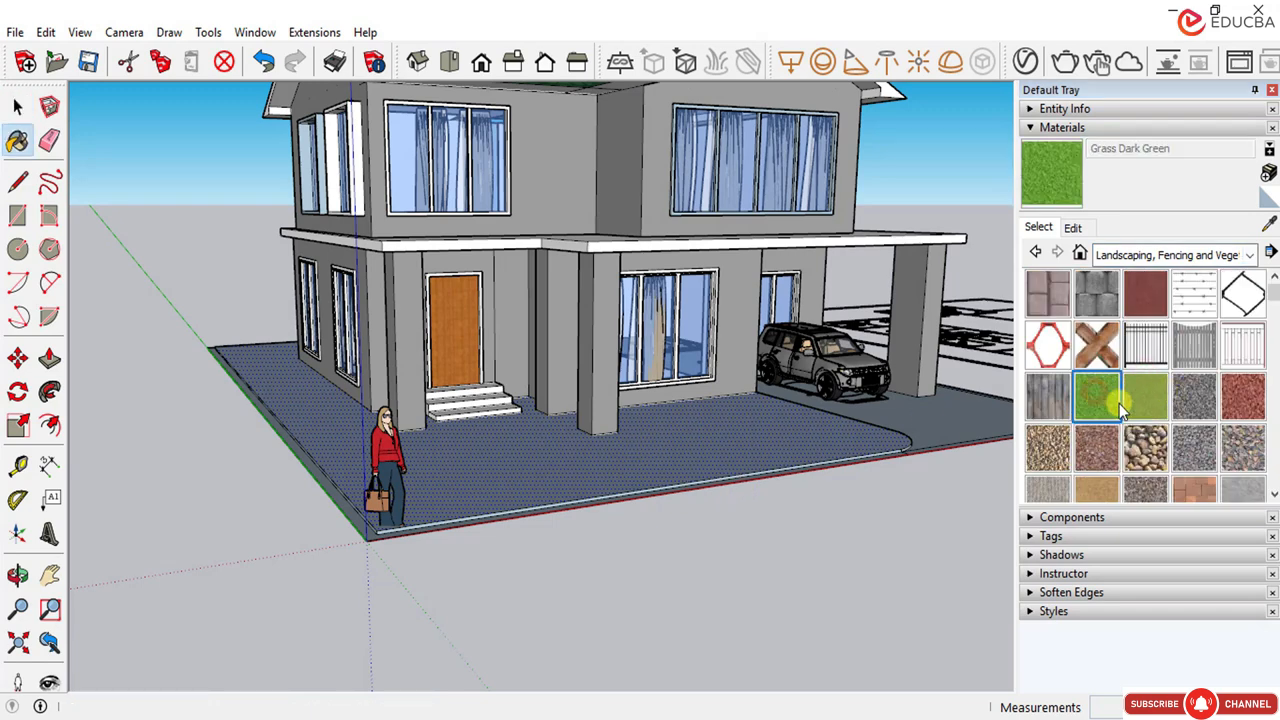
pyautogui.scroll(-3, 1157, 435)
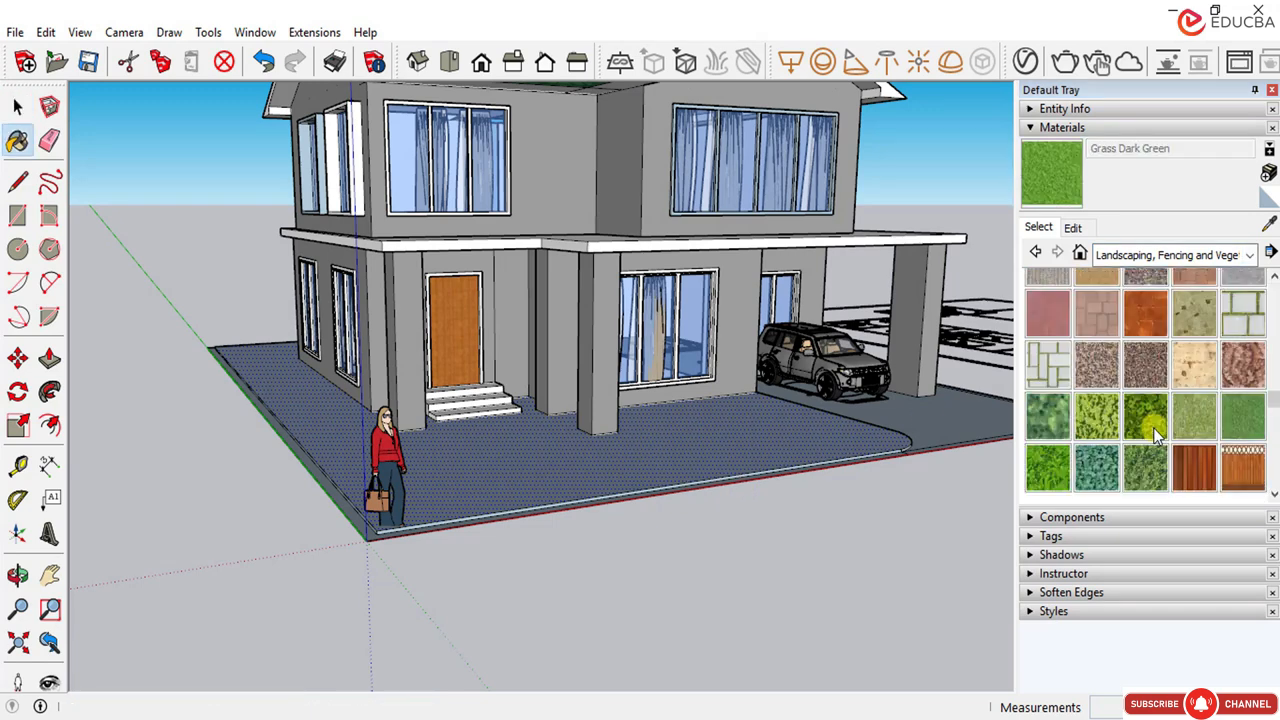
pyautogui.click(1247, 428)
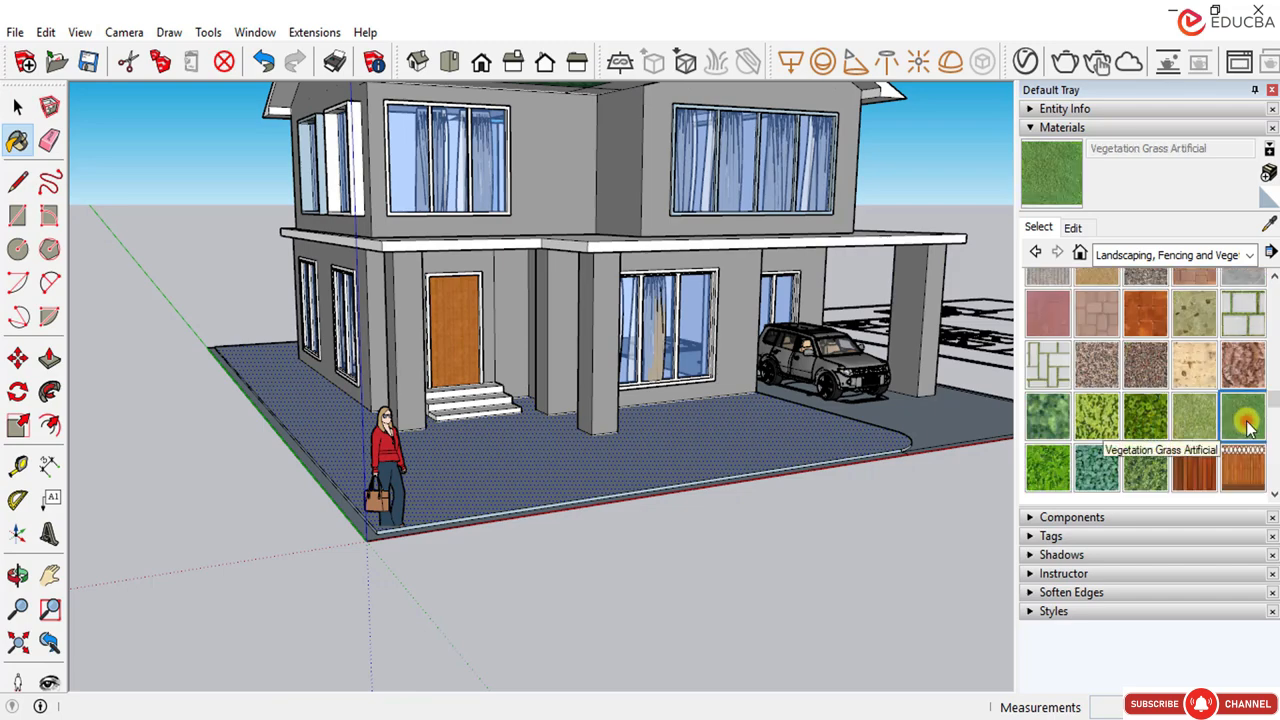
pyautogui.click(642, 479)
pyautogui.scroll(5, 636, 478)
pyautogui.scroll(5, 617, 450)
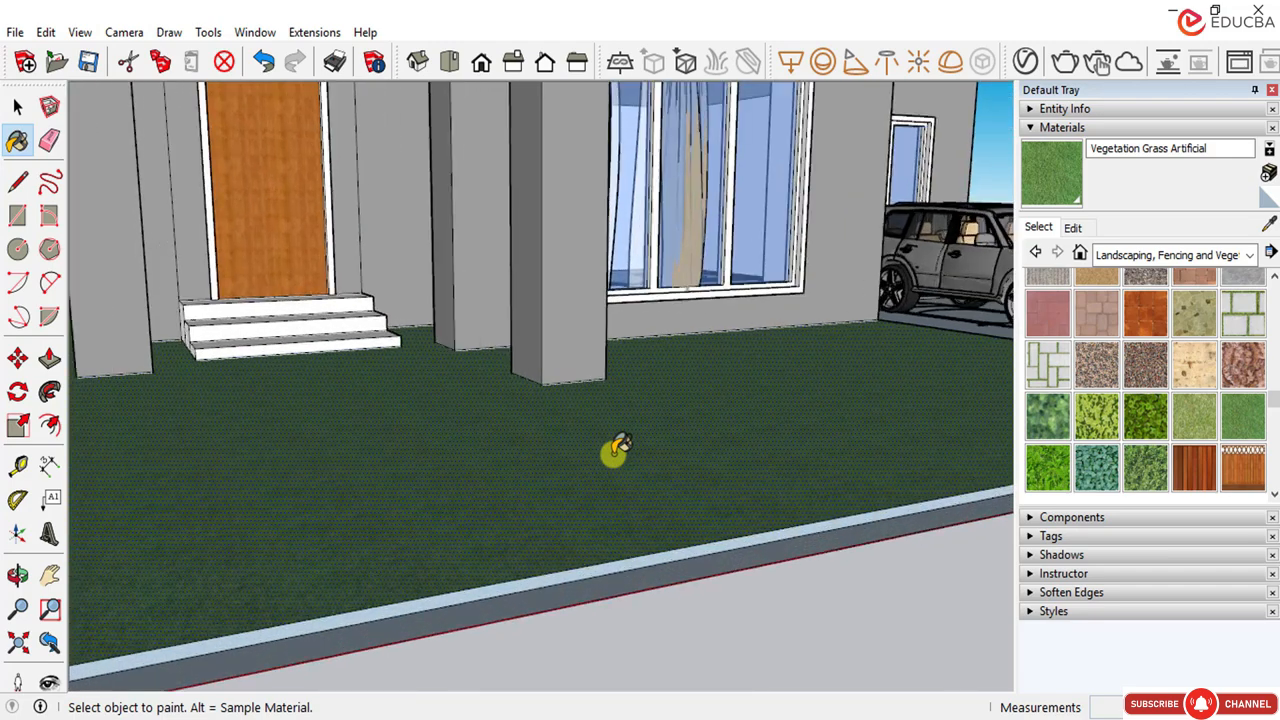
# Step: Set the grass material's texture size to 2000 mm wide by 2000 mm high and deselect the yard face
pyautogui.scroll(-5, 590, 472)
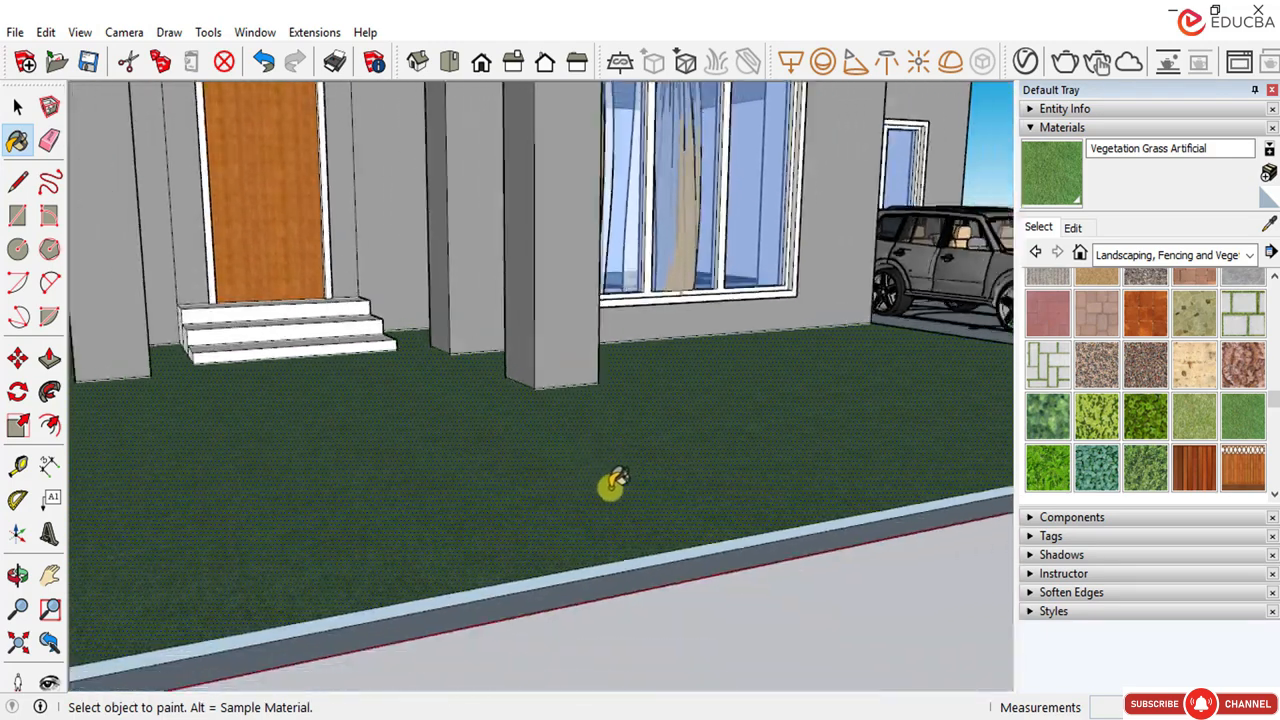
pyautogui.click(1073, 230)
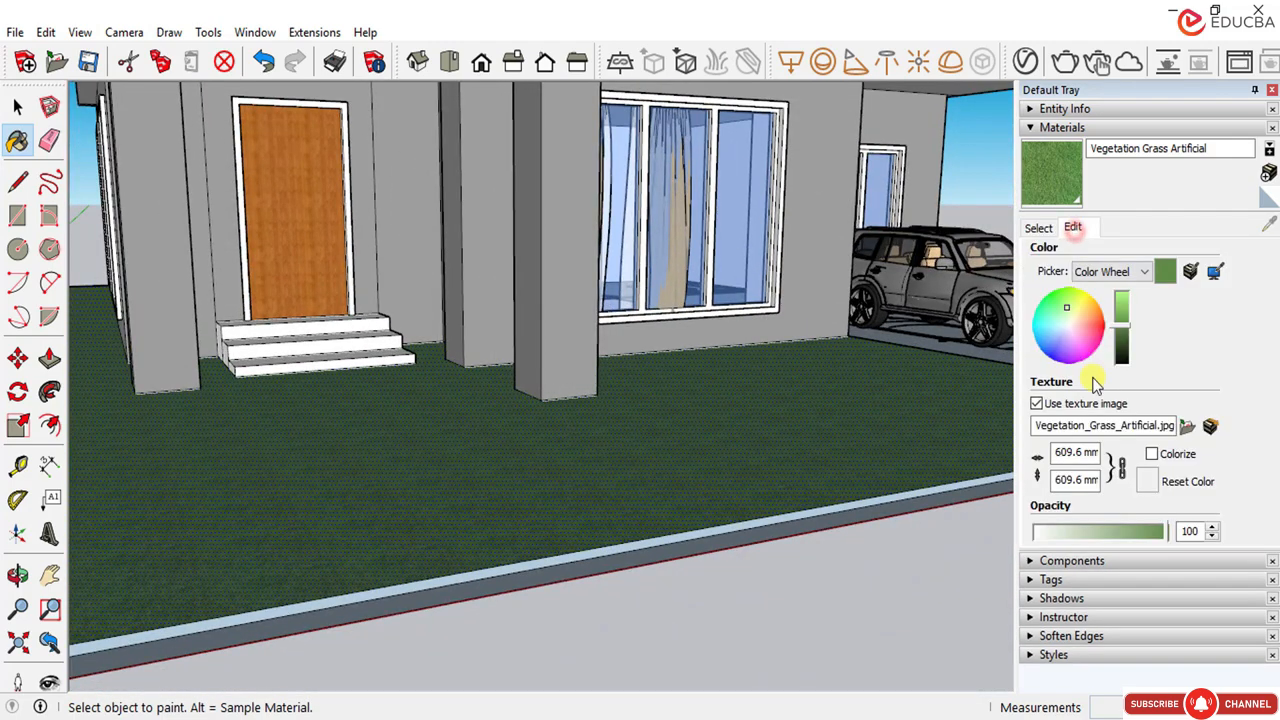
pyautogui.click(1062, 452)
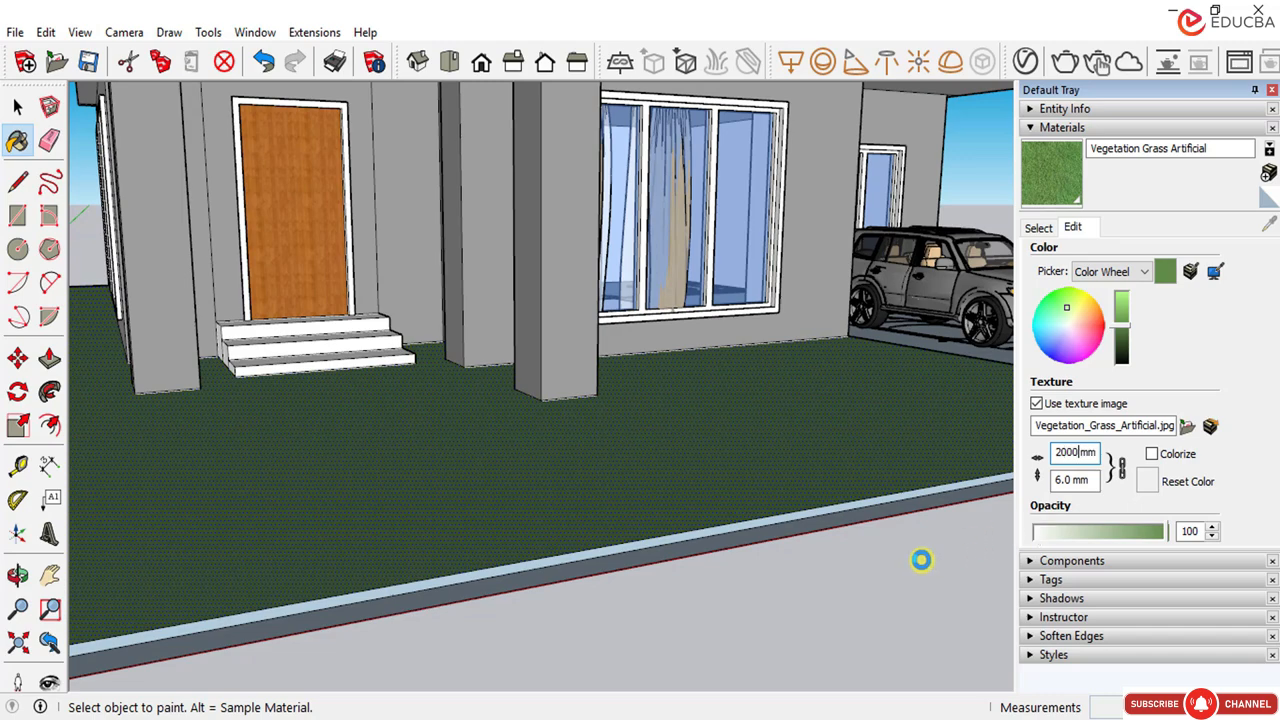
pyautogui.scroll(-8, 921, 560)
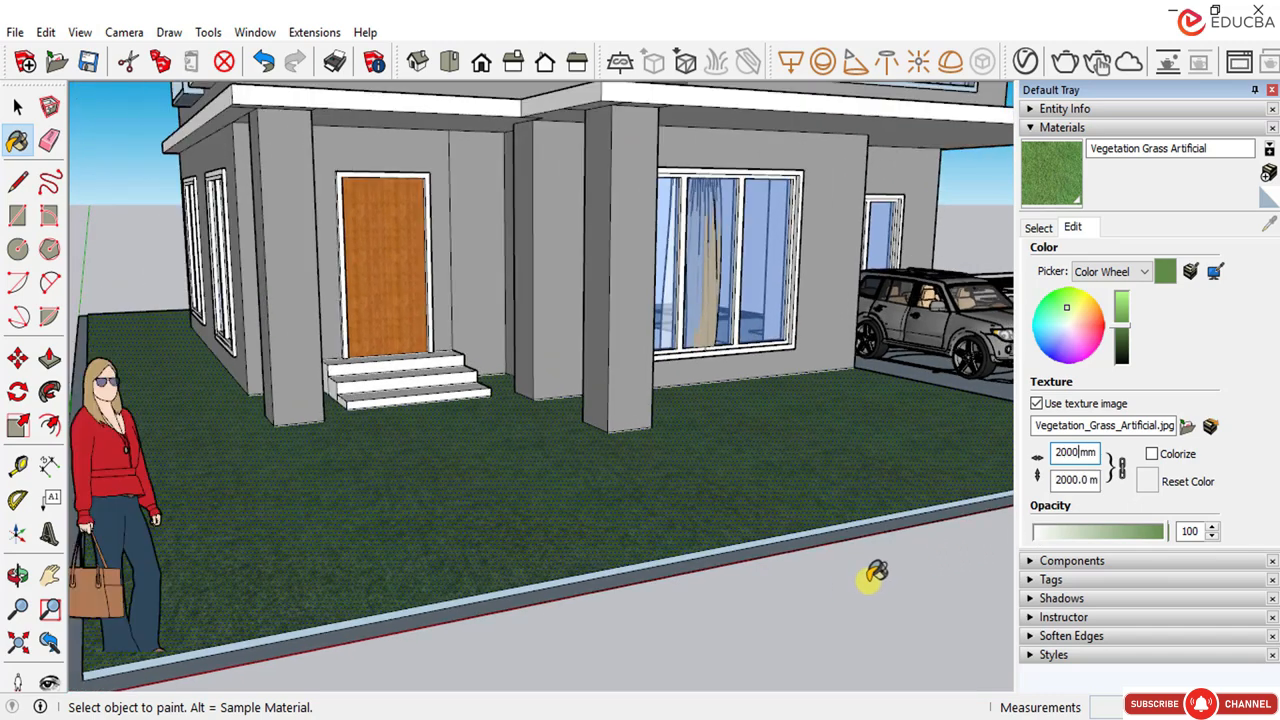
pyautogui.scroll(-6, 708, 565)
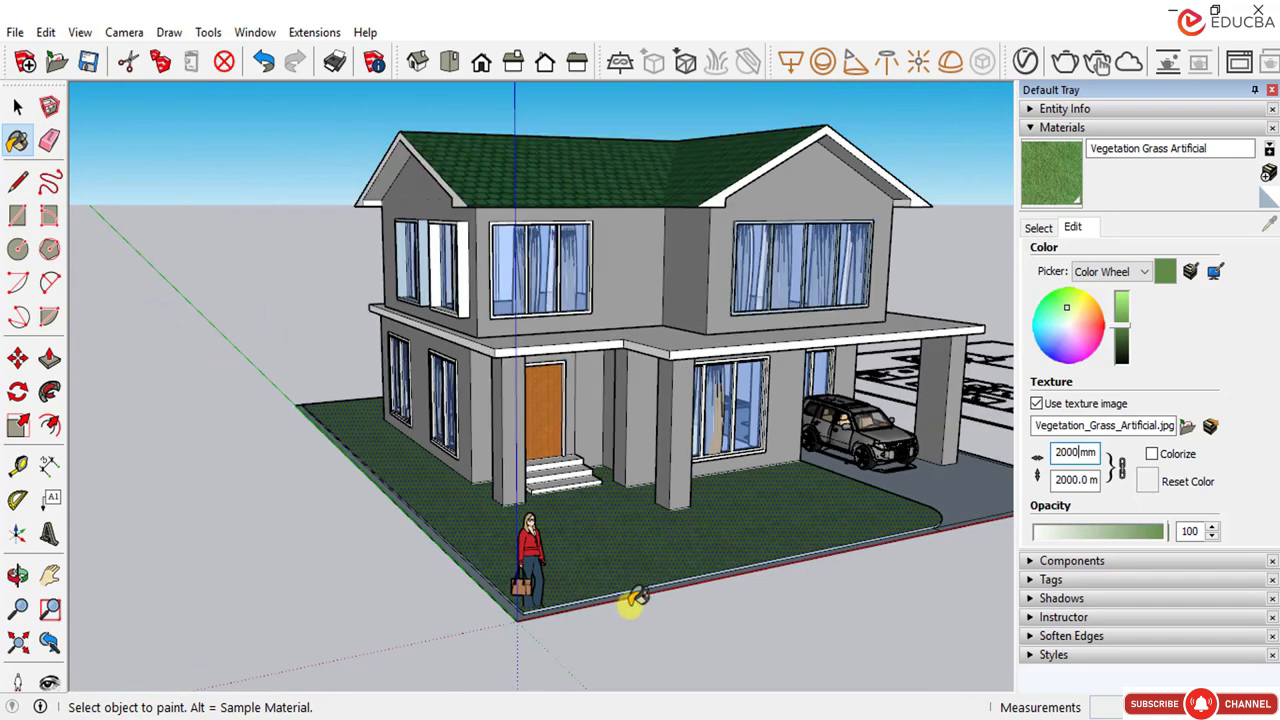
pyautogui.click(16, 106)
pyautogui.click(341, 556)
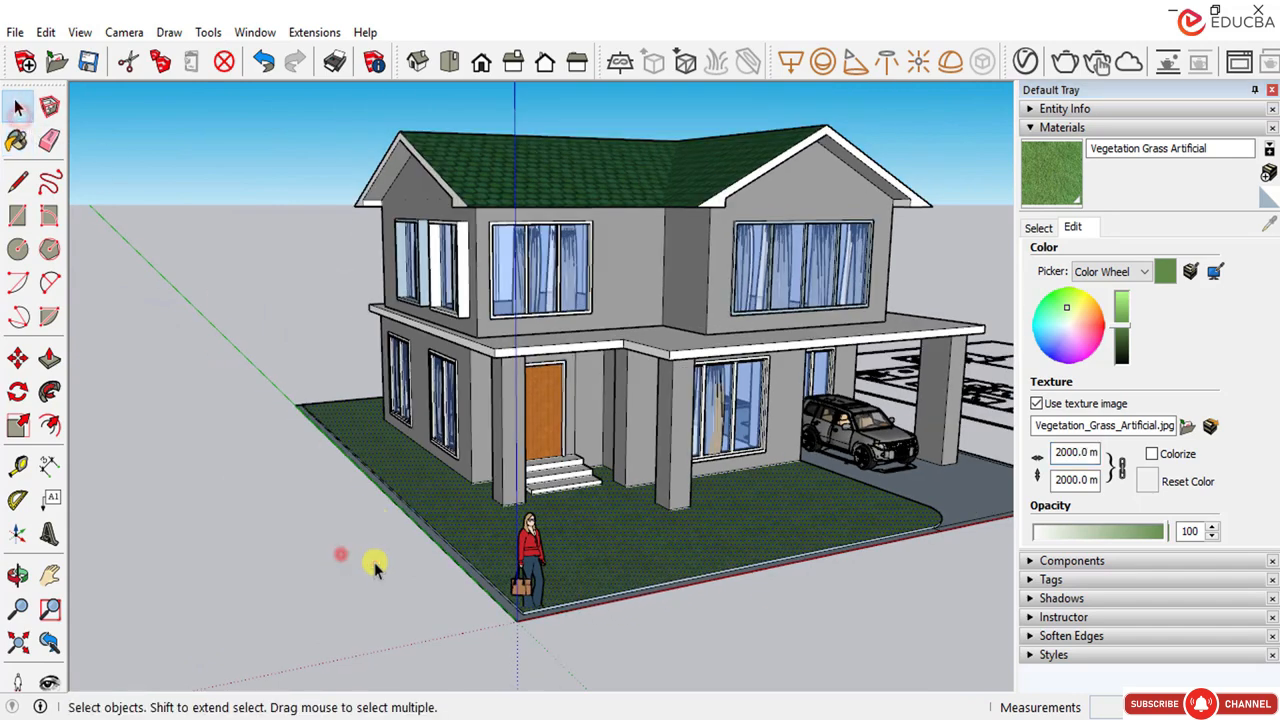
pyautogui.scroll(2, 768, 597)
pyautogui.scroll(1, 770, 600)
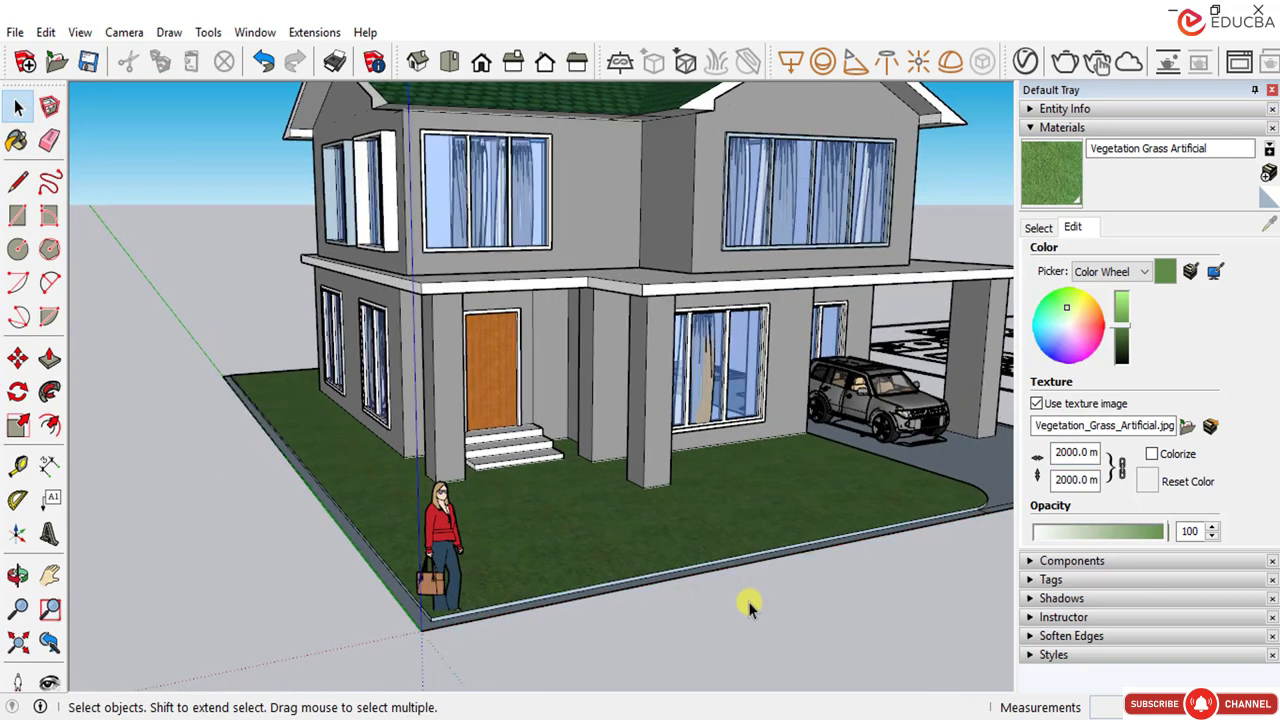
# Step: Select the driveway face beside the SUV and open the Tile material collection
pyautogui.scroll(-1, 517, 586)
pyautogui.moveTo(571, 569); pyautogui.dragTo(543, 569, button='middle')
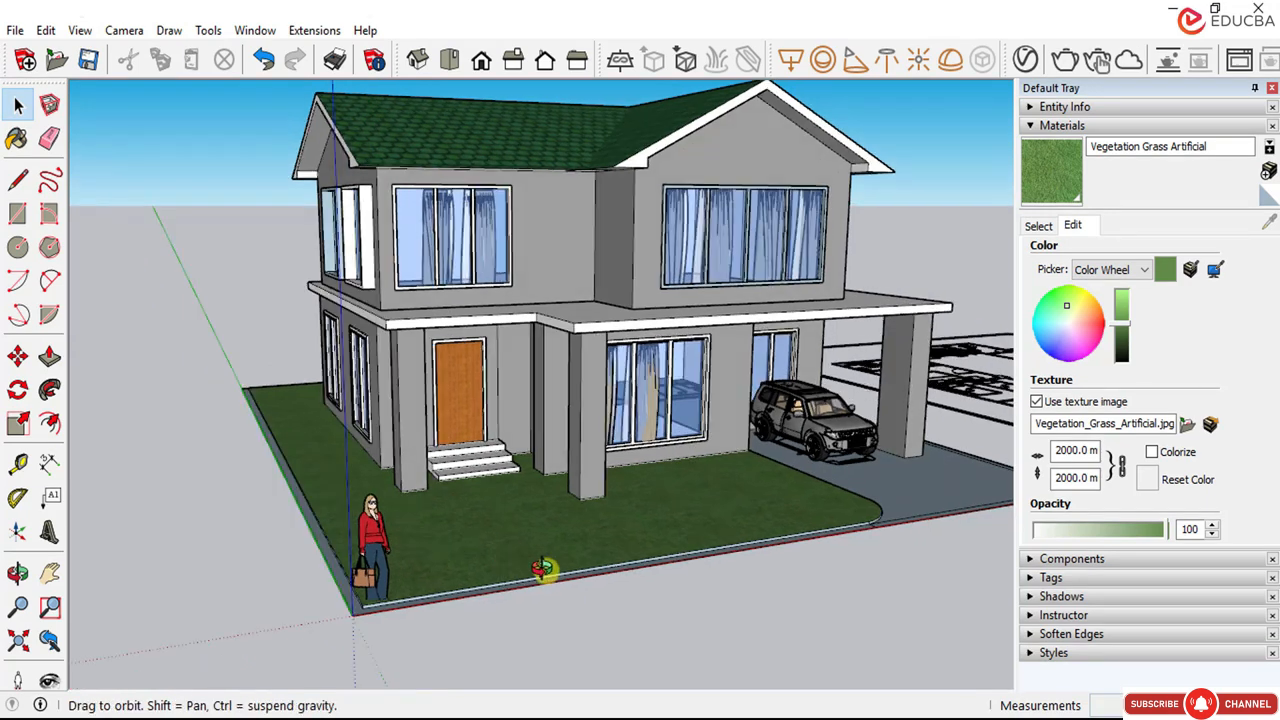
pyautogui.click(884, 484)
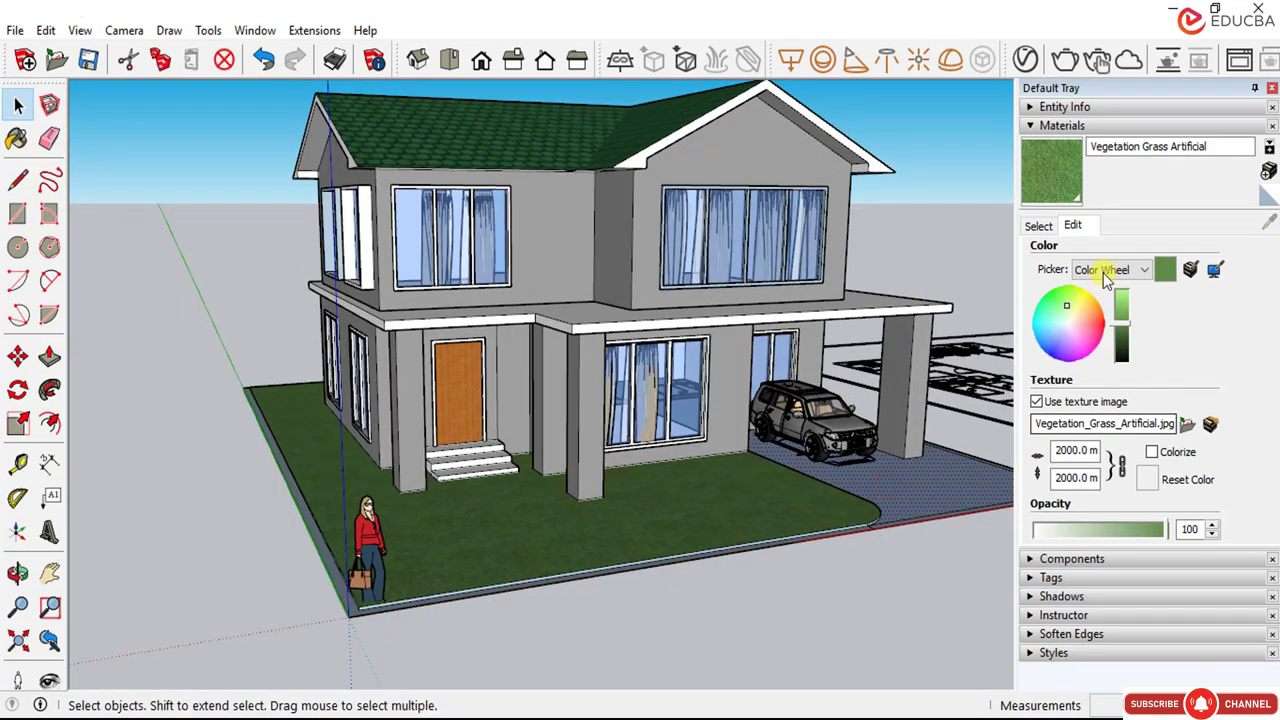
pyautogui.click(1036, 226)
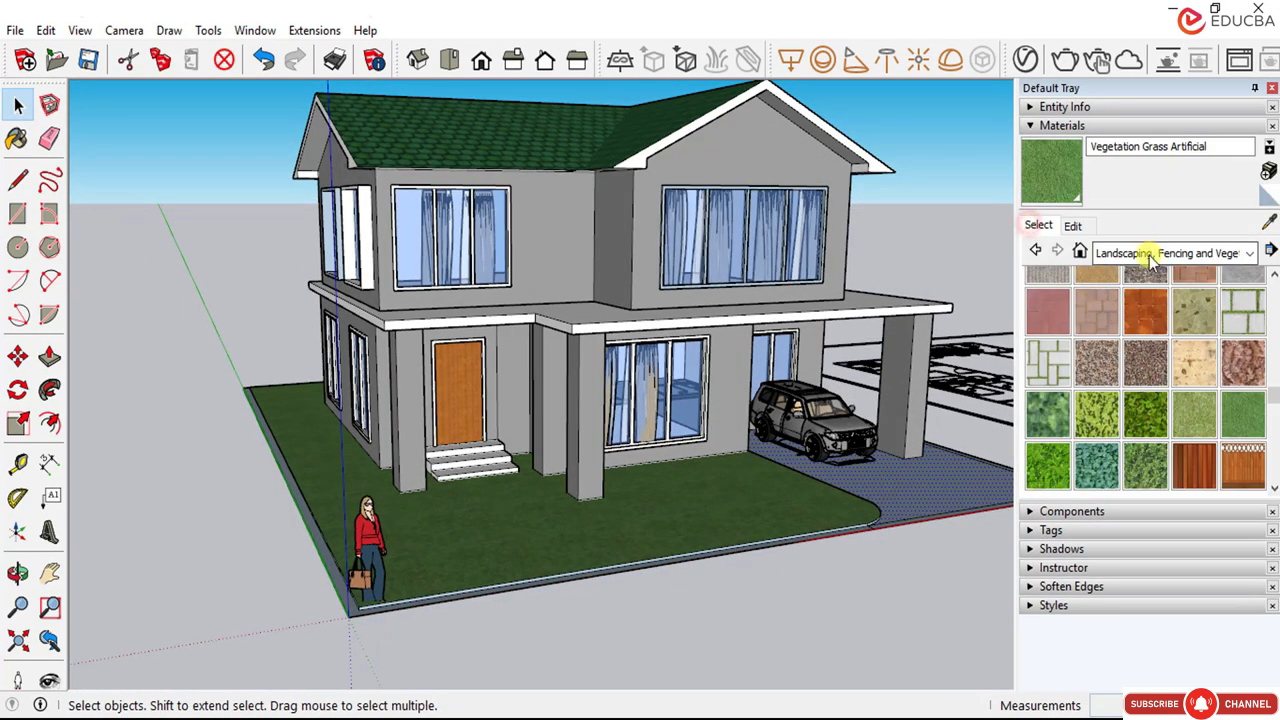
pyautogui.click(1148, 252)
pyautogui.click(1132, 466)
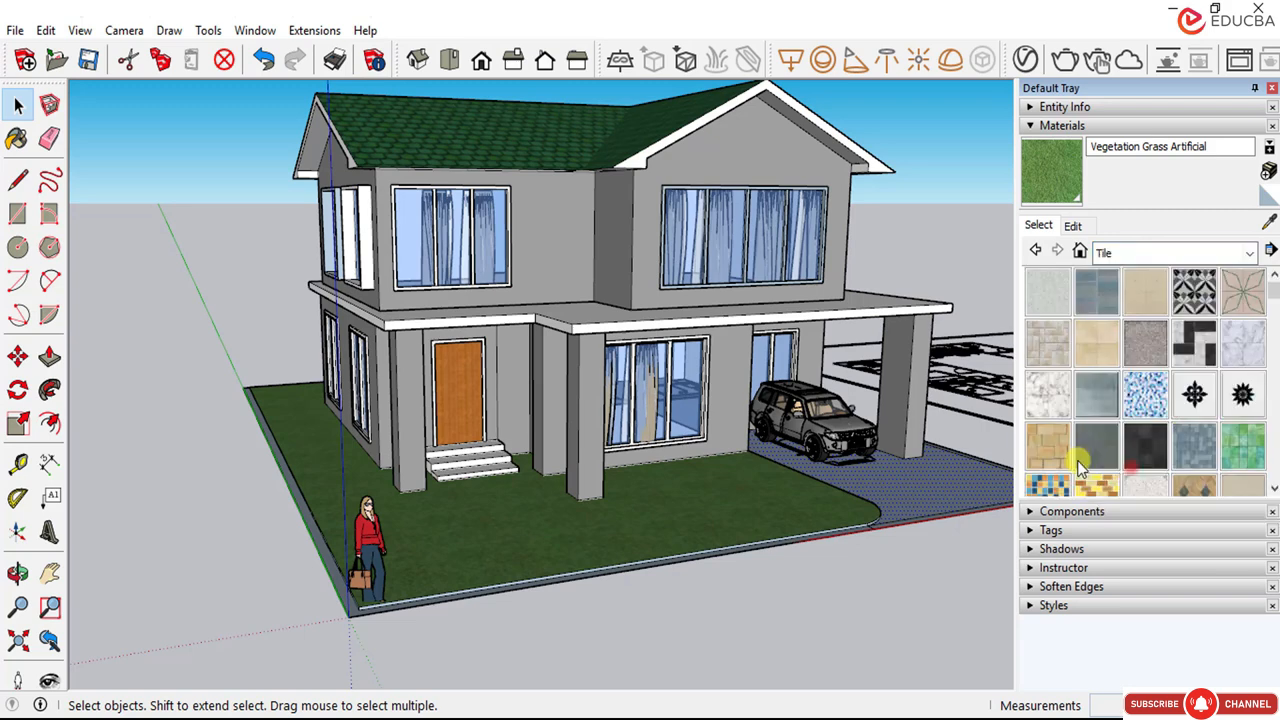
# Step: Browse the tile materials and paint the driveway face with Field Rectangle Tile
pyautogui.scroll(-4, 1178, 408)
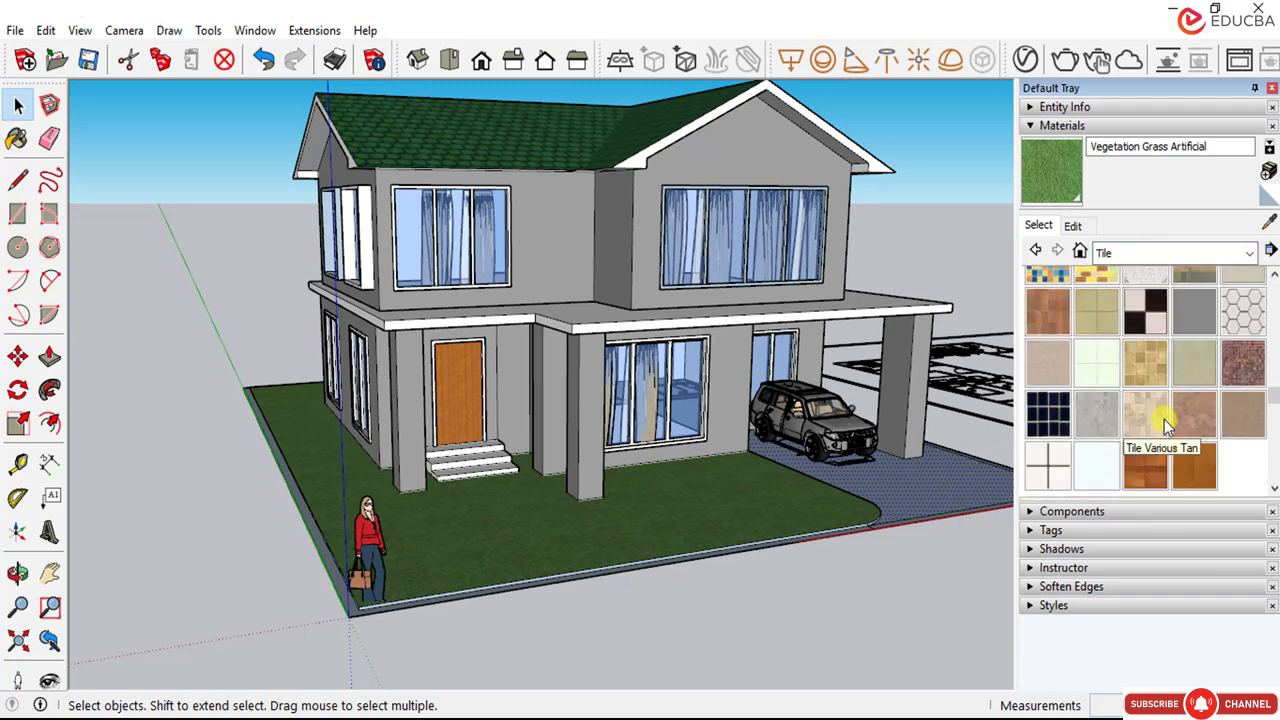
pyautogui.scroll(4, 1160, 432)
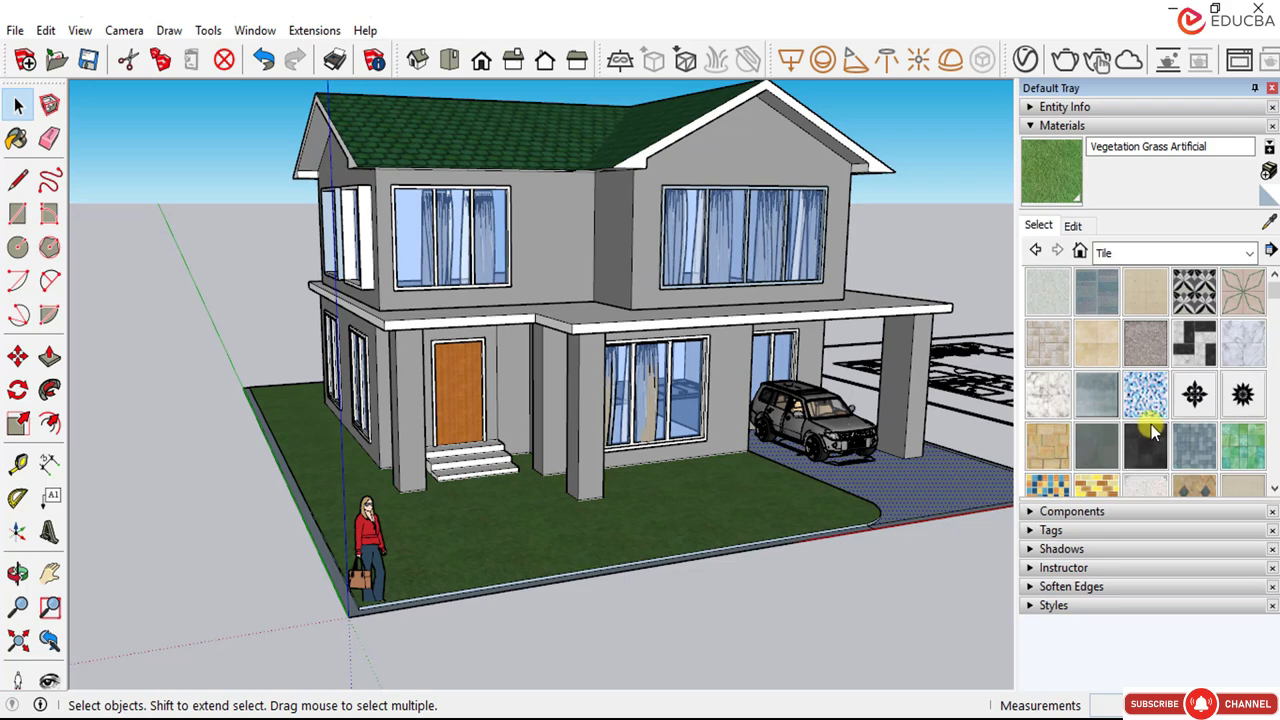
pyautogui.scroll(-2, 1130, 424)
pyautogui.scroll(-3, 1097, 424)
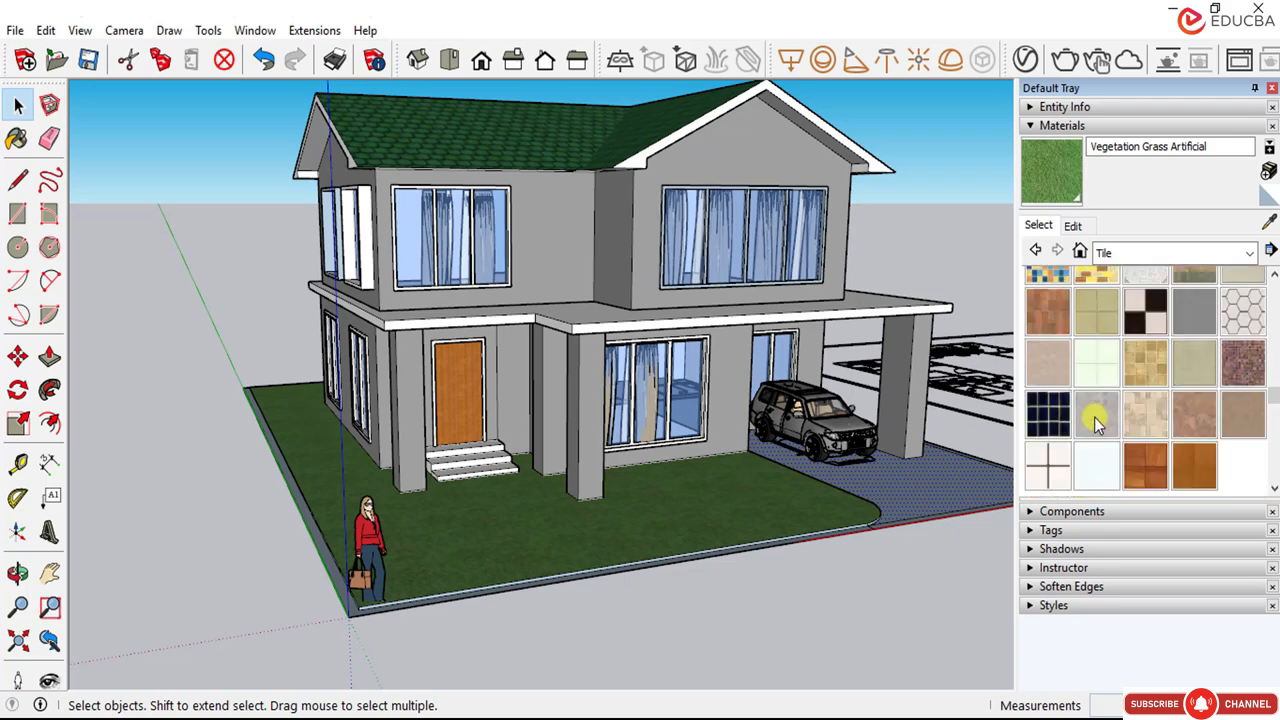
pyautogui.scroll(4, 1103, 428)
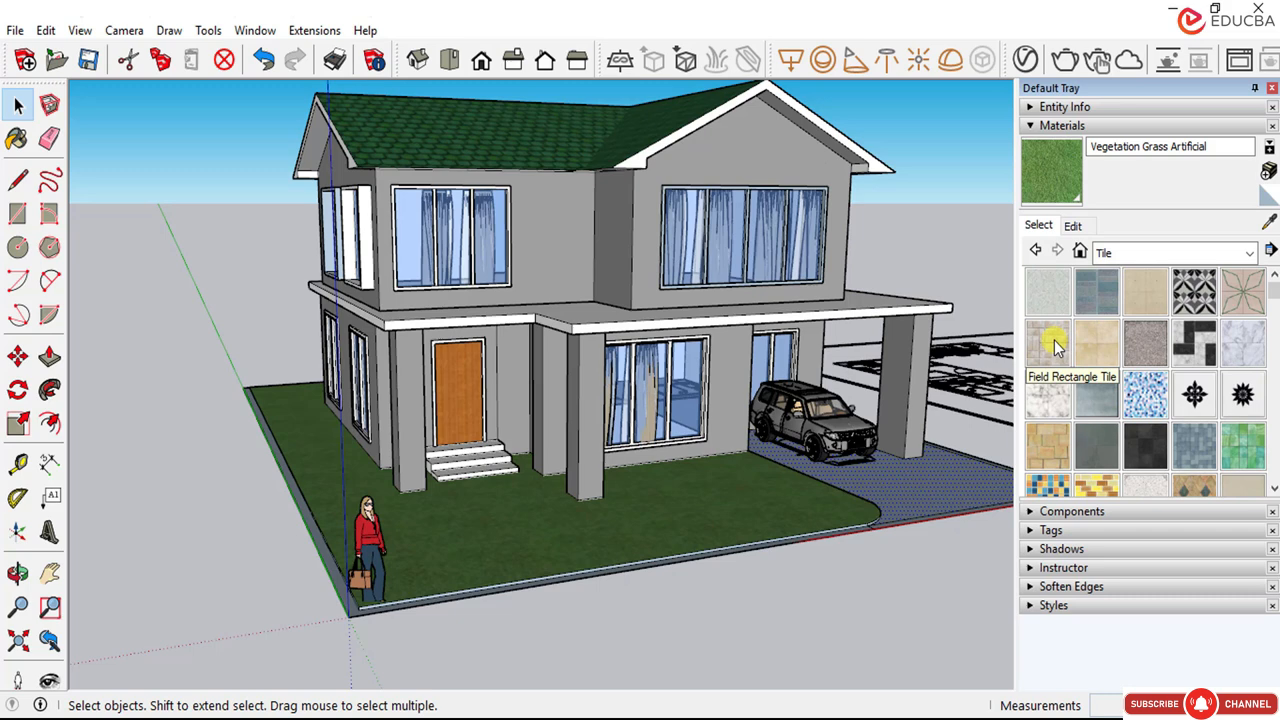
pyautogui.scroll(-2, 1055, 345)
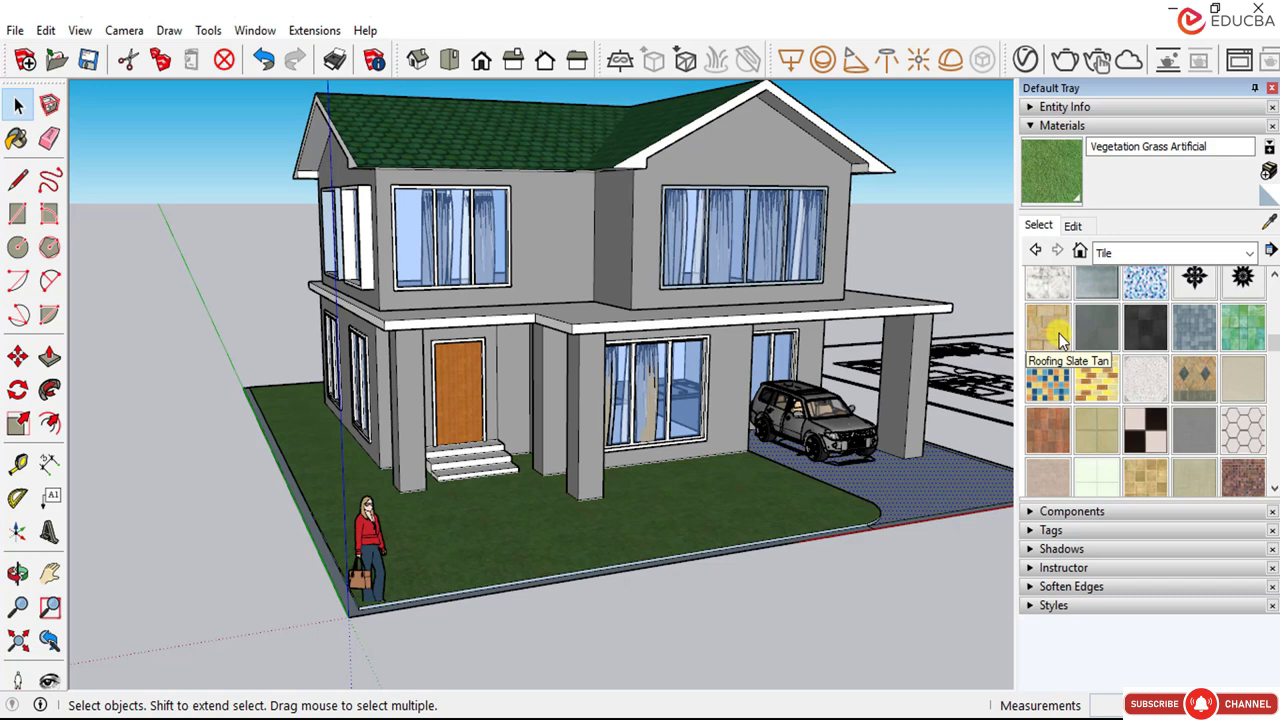
pyautogui.scroll(-3, 1160, 393)
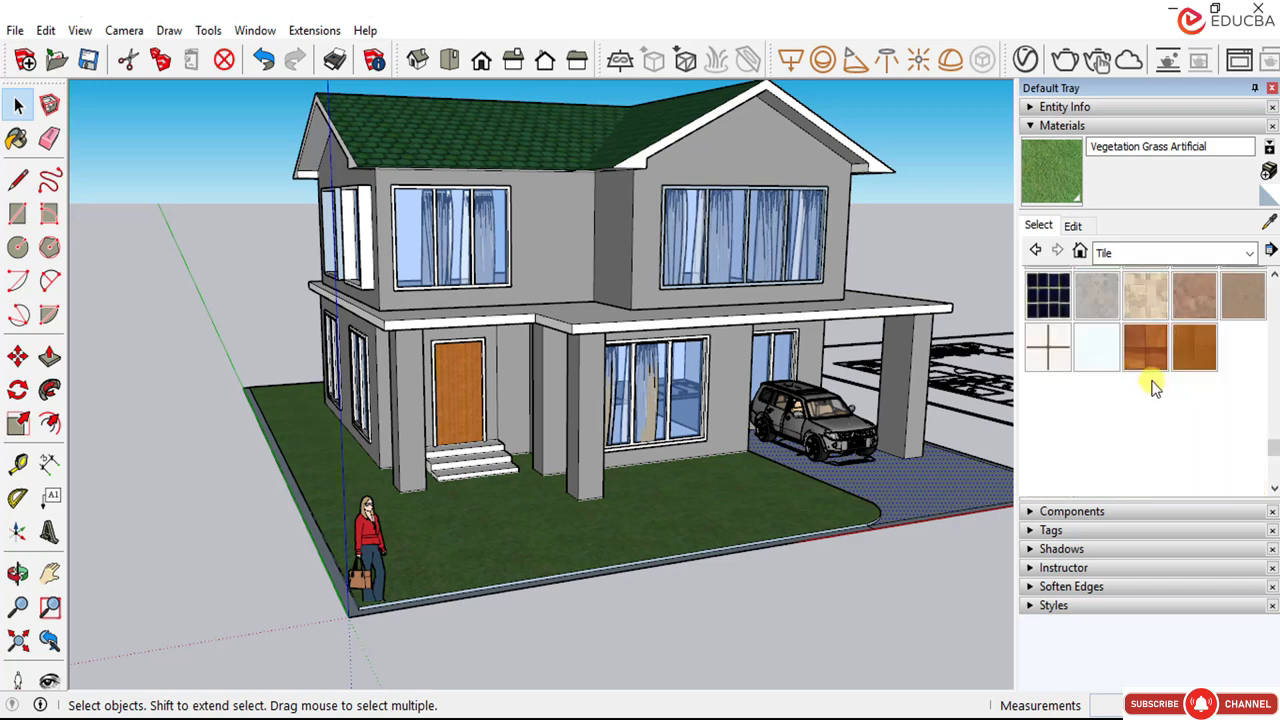
pyautogui.scroll(5, 1155, 385)
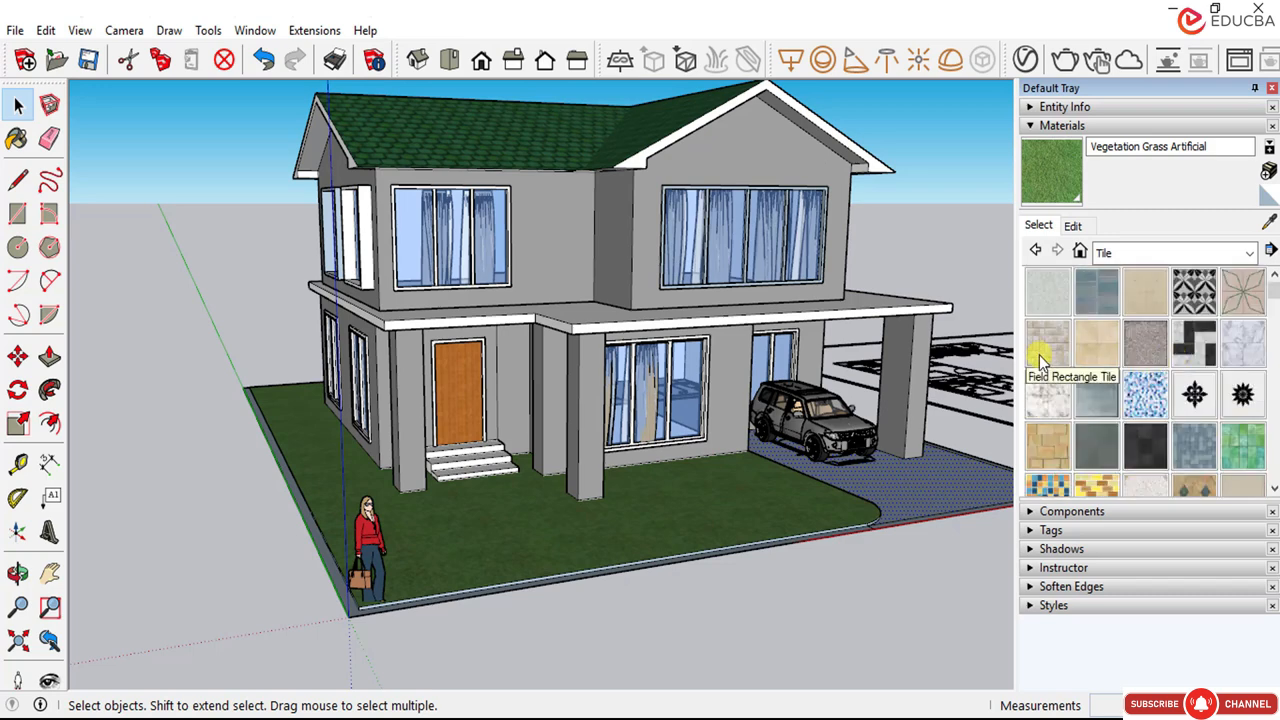
pyautogui.click(1040, 358)
pyautogui.scroll(3, 908, 495)
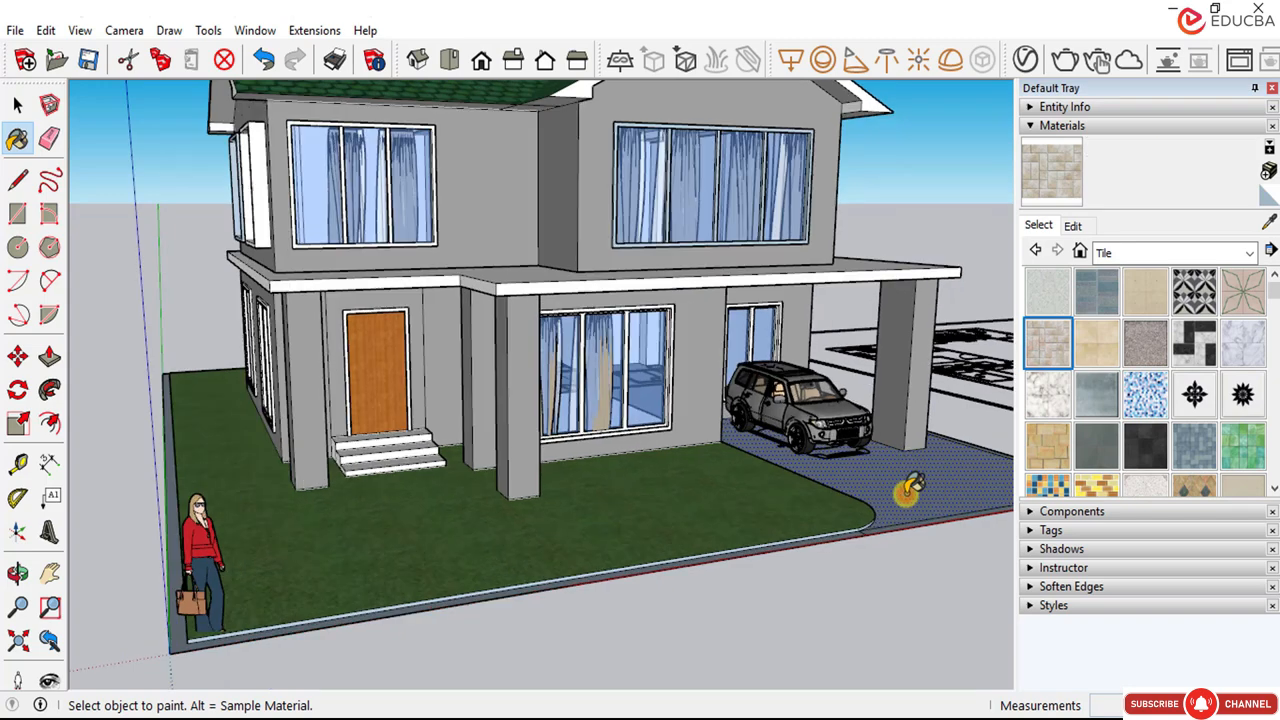
pyautogui.scroll(-3, 745, 500)
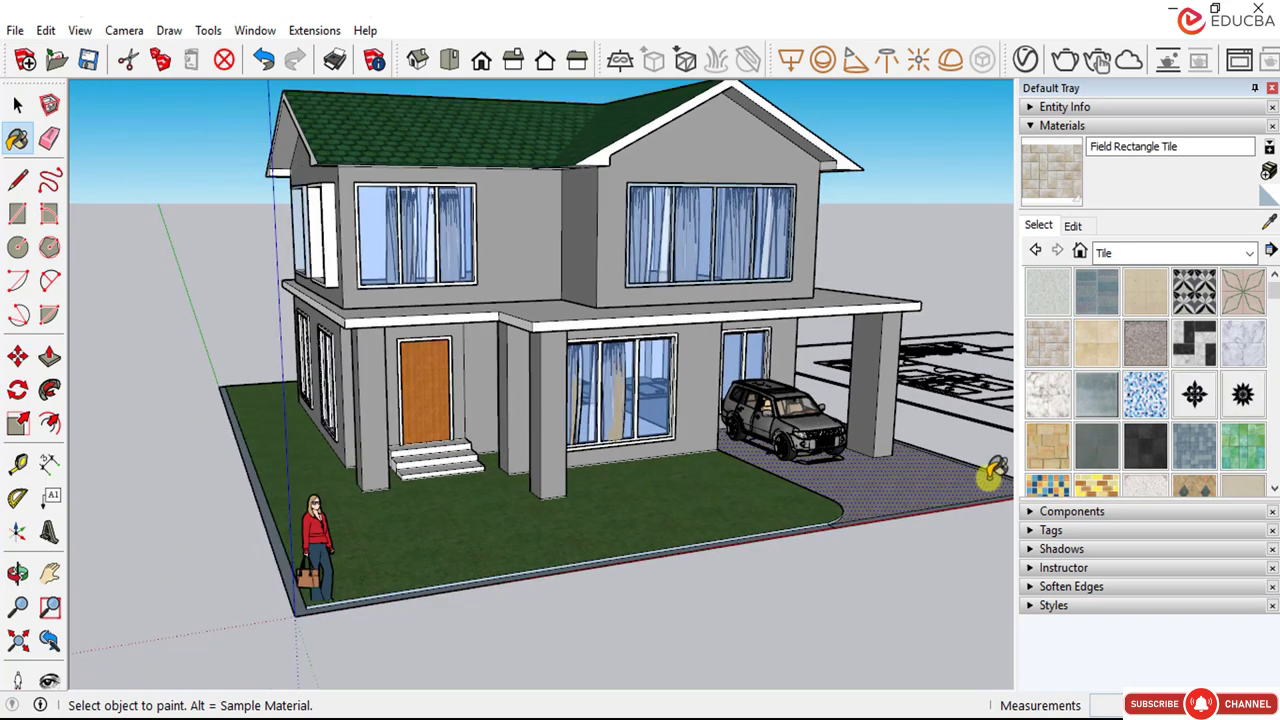
# Step: Set the texture width of the driveway's Field Rectangle Tile material to 1500m and clear the selection
pyautogui.scroll(4, 990, 465)
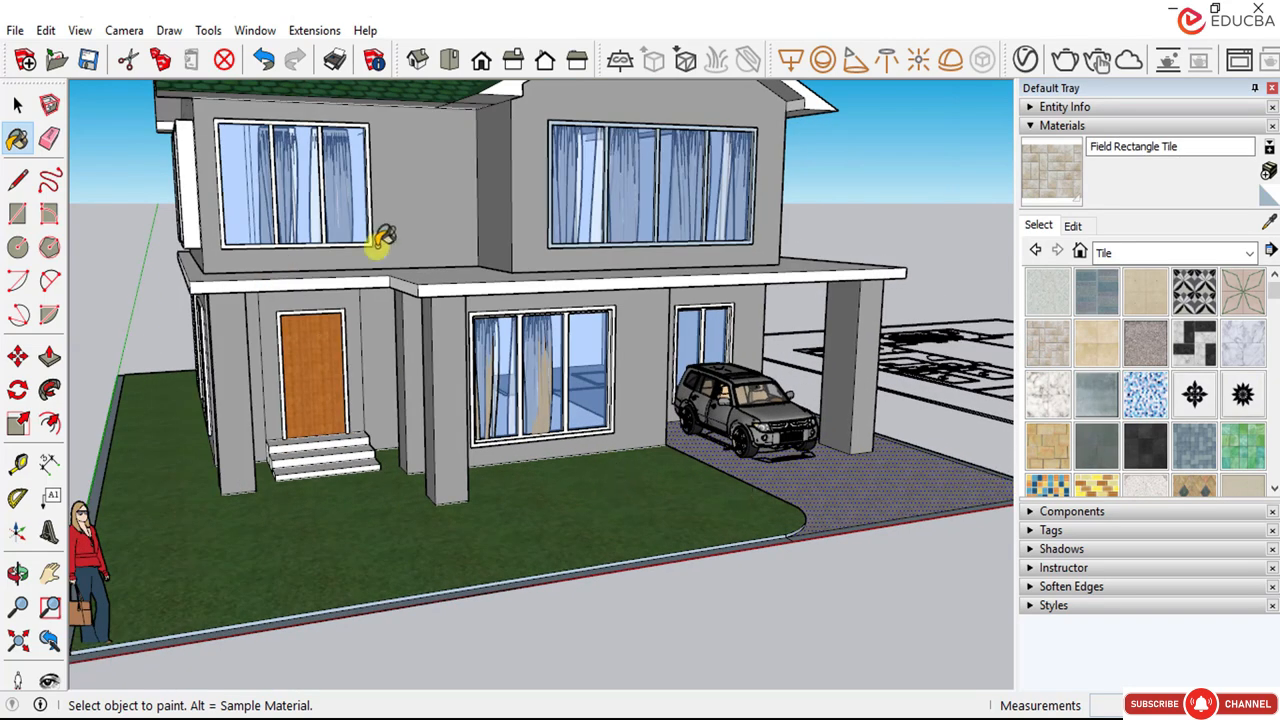
pyautogui.click(1072, 225)
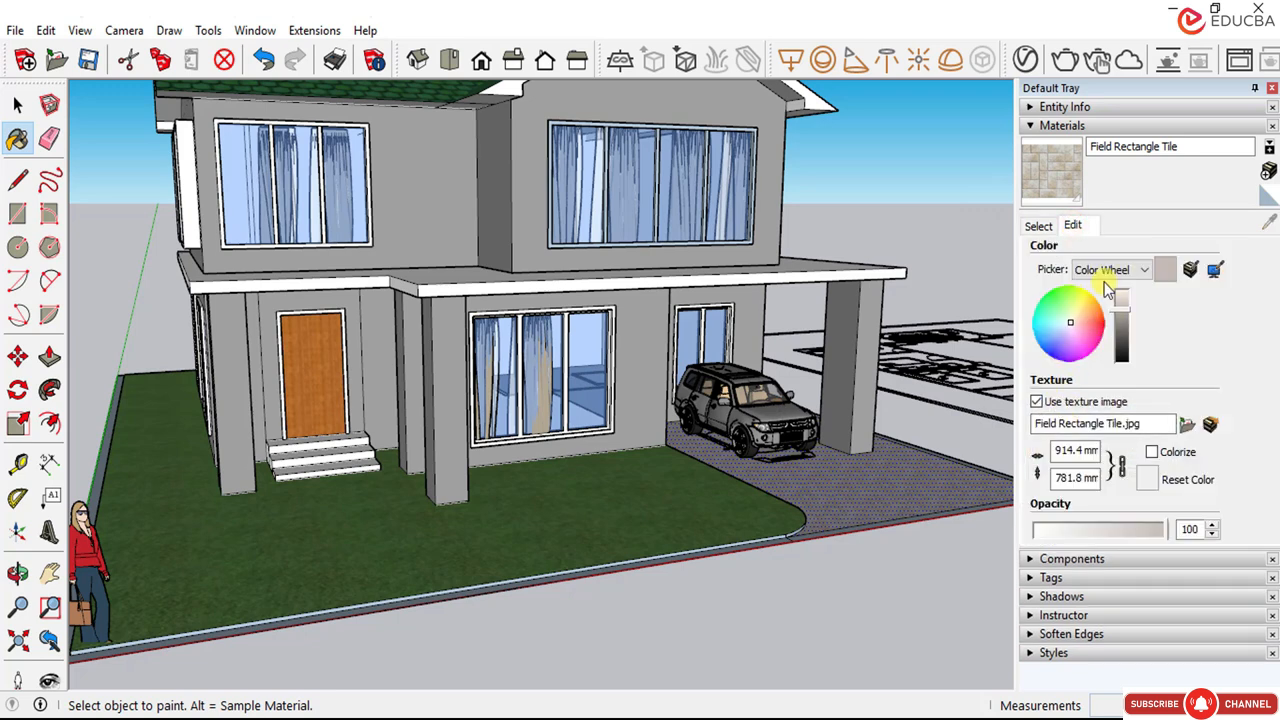
pyautogui.click(1060, 451)
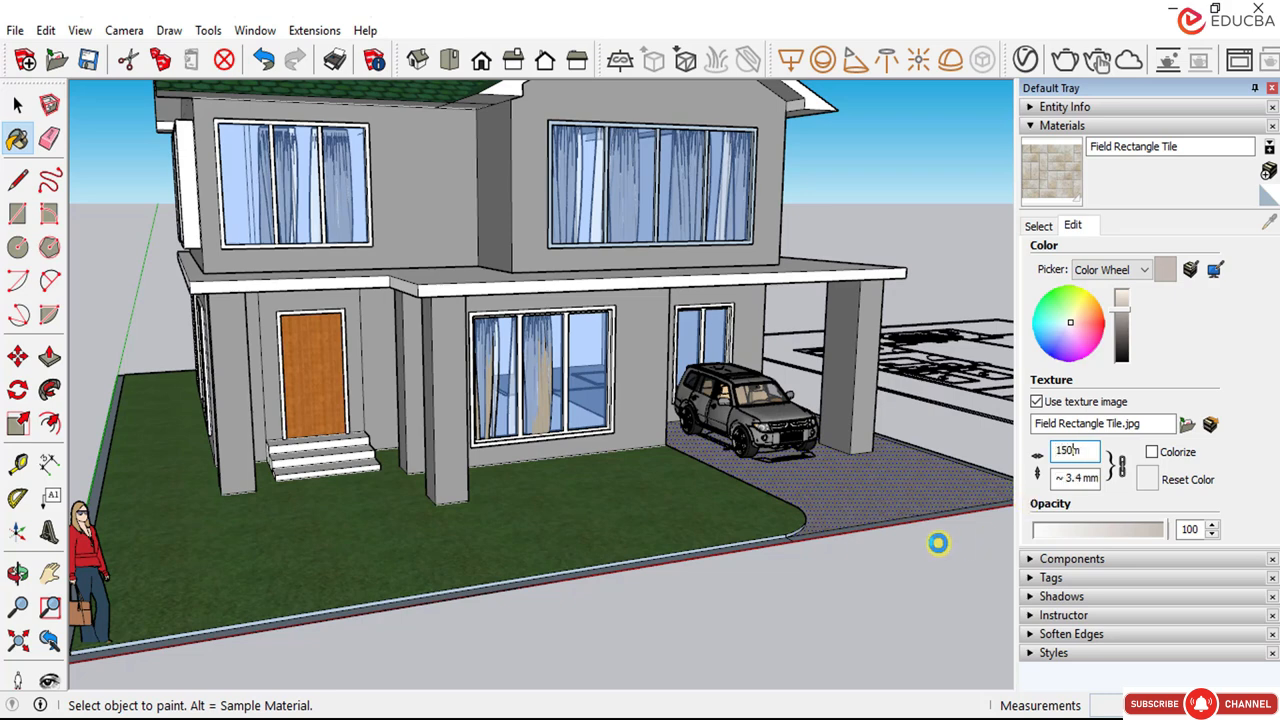
pyautogui.write('1500m')
pyautogui.press('Return')
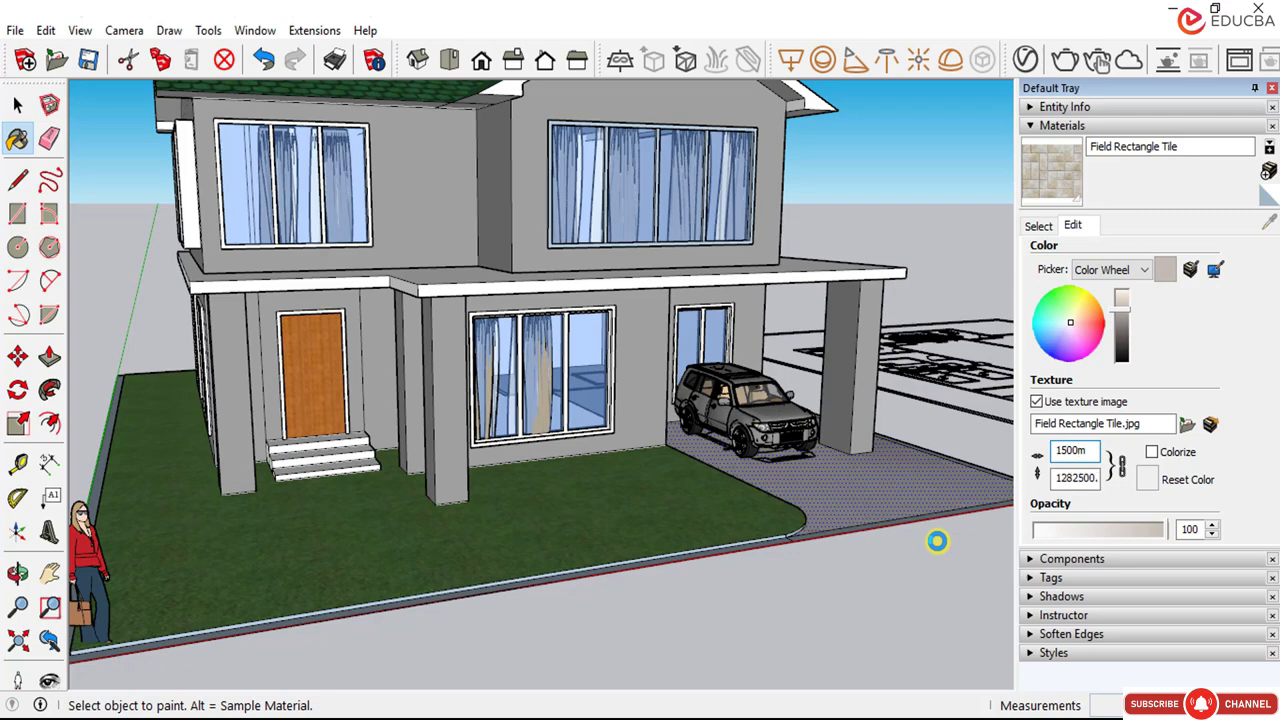
pyautogui.scroll(10, 814, 523)
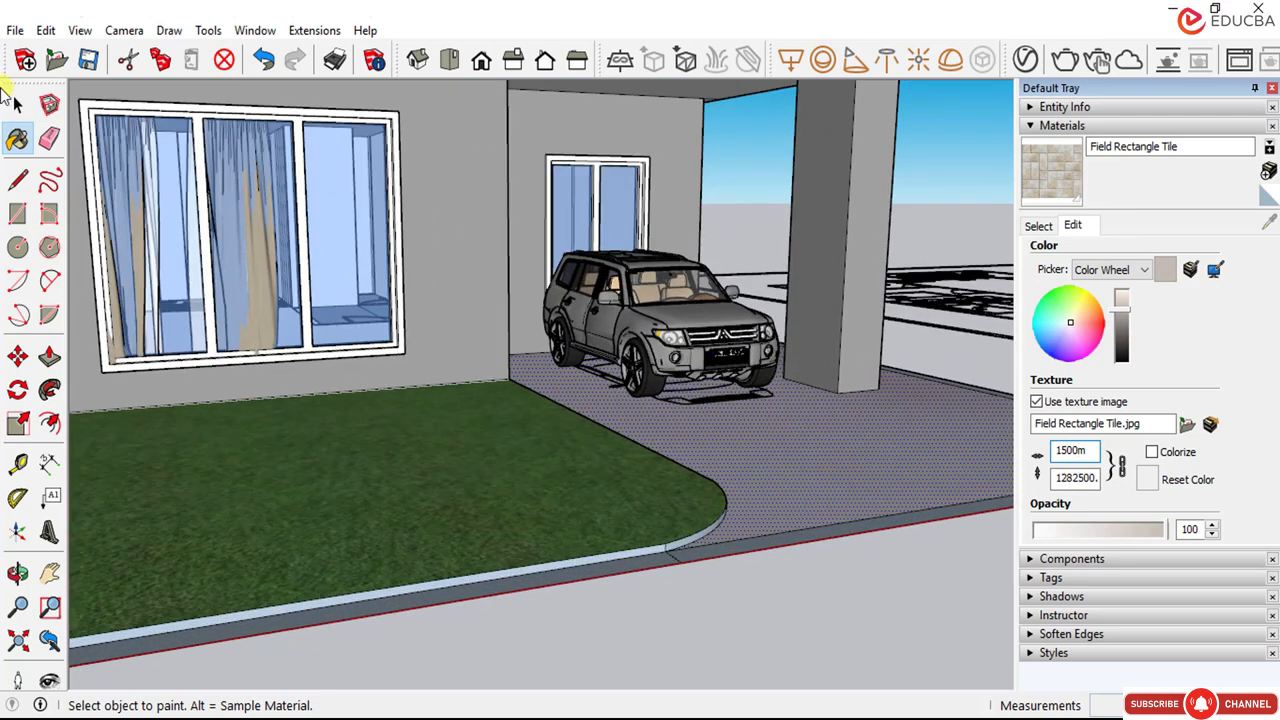
pyautogui.click(15, 105)
pyautogui.scroll(5, 778, 500)
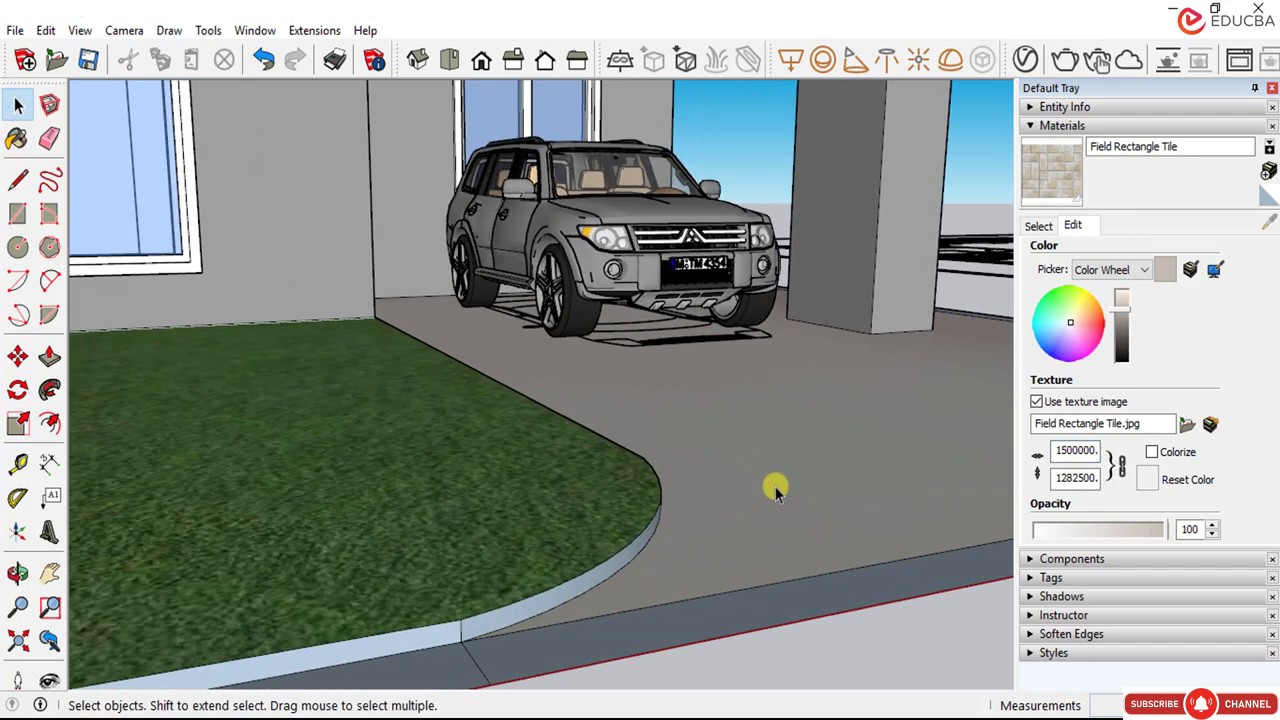
pyautogui.scroll(5, 770, 487)
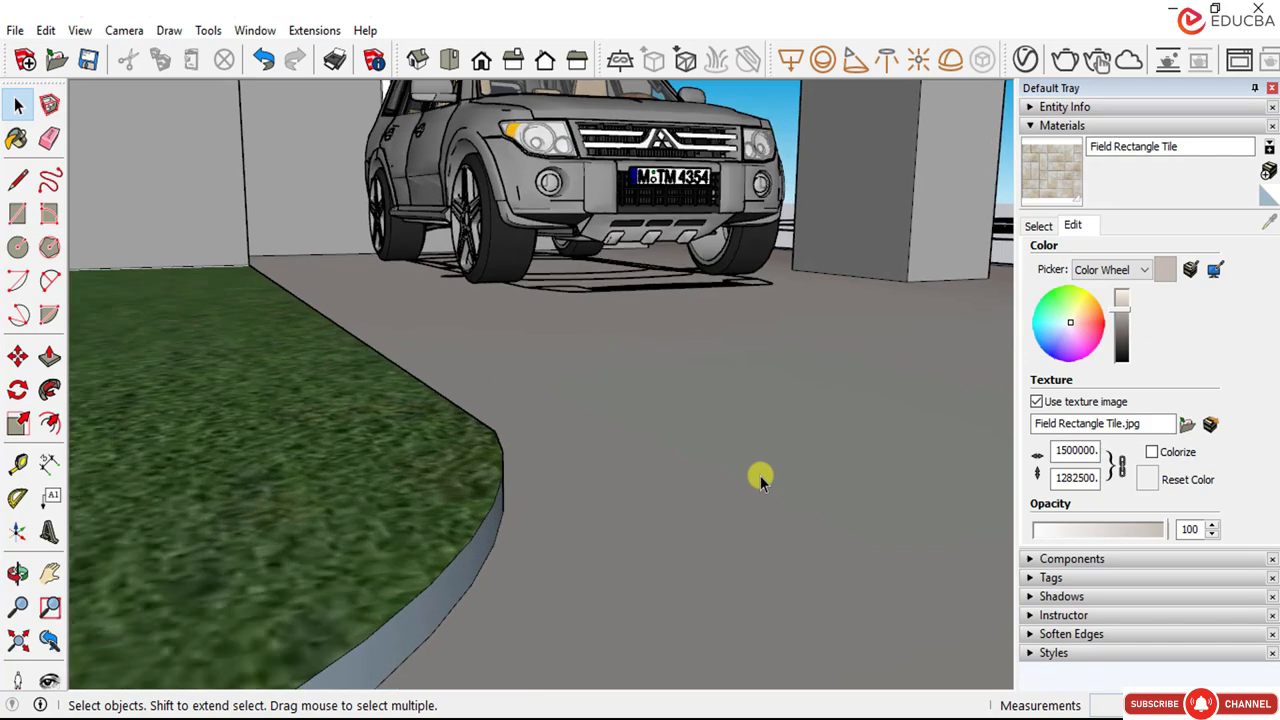
pyautogui.scroll(-5, 687, 428)
# Step: Repaint the driveway face with the original Field Rectangle Tile from the Tile collection and deselect the face
pyautogui.click(693, 430)
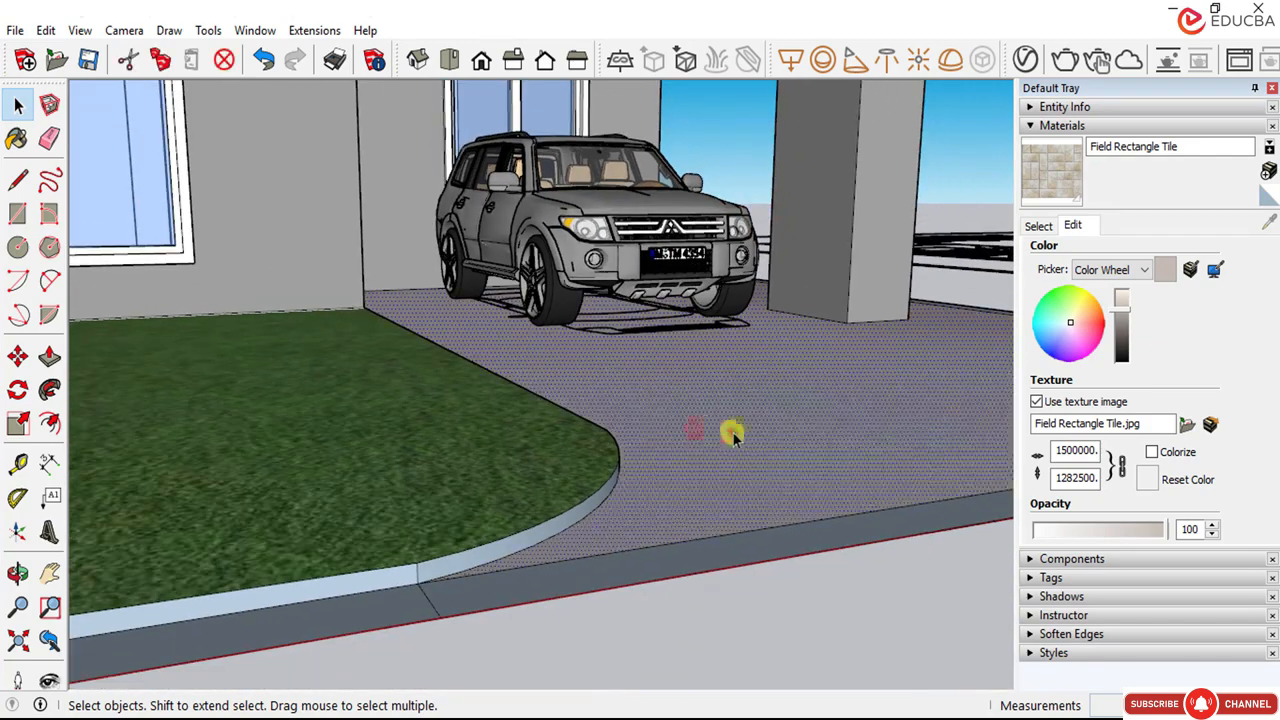
pyautogui.click(1038, 227)
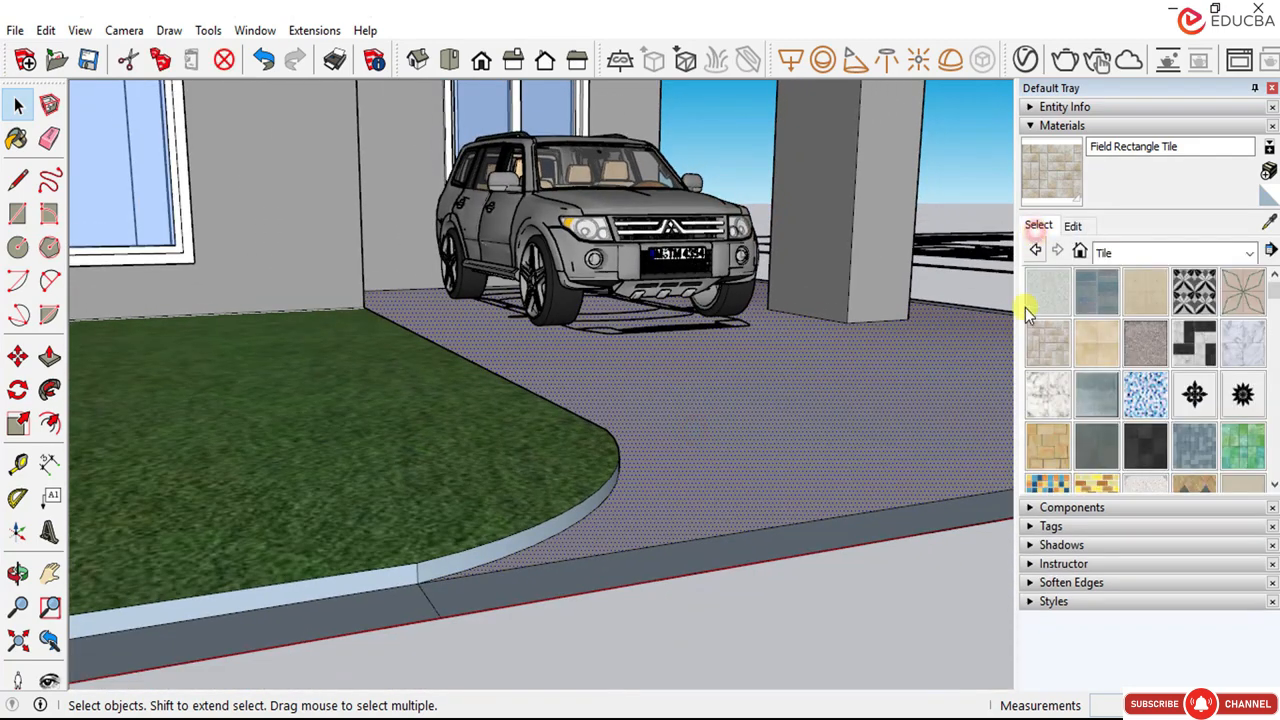
pyautogui.click(1051, 352)
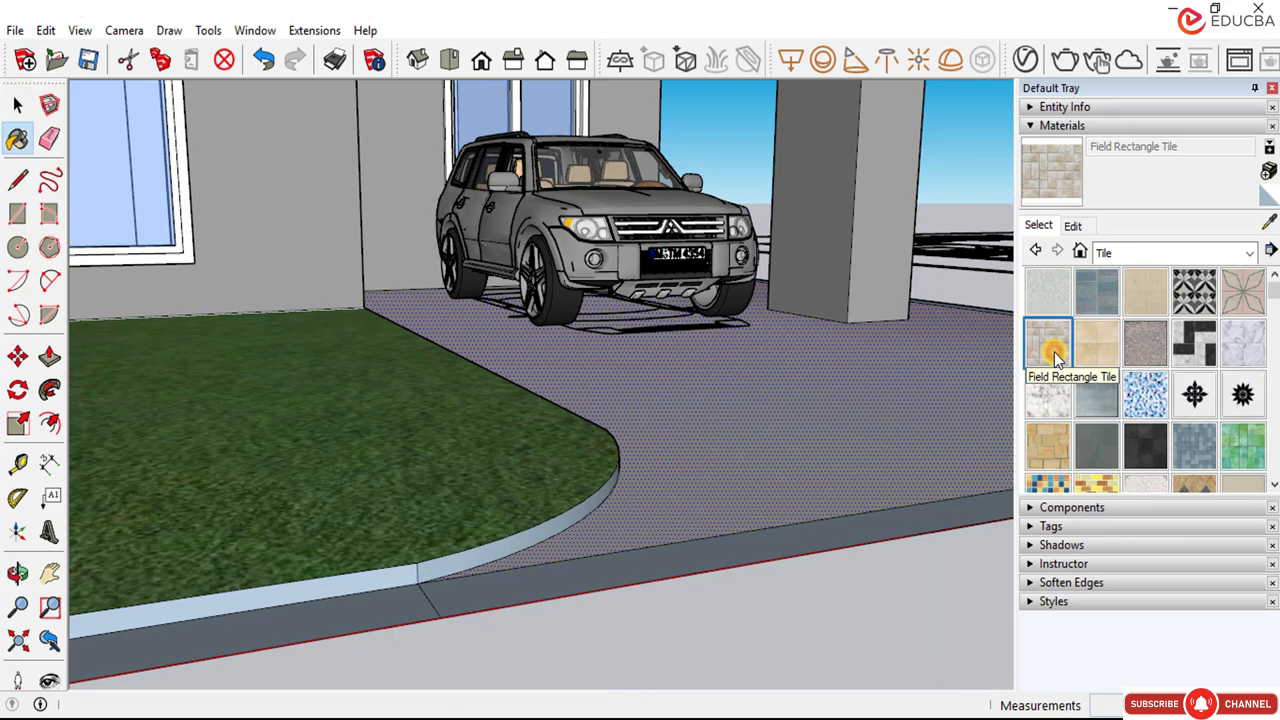
pyautogui.click(890, 396)
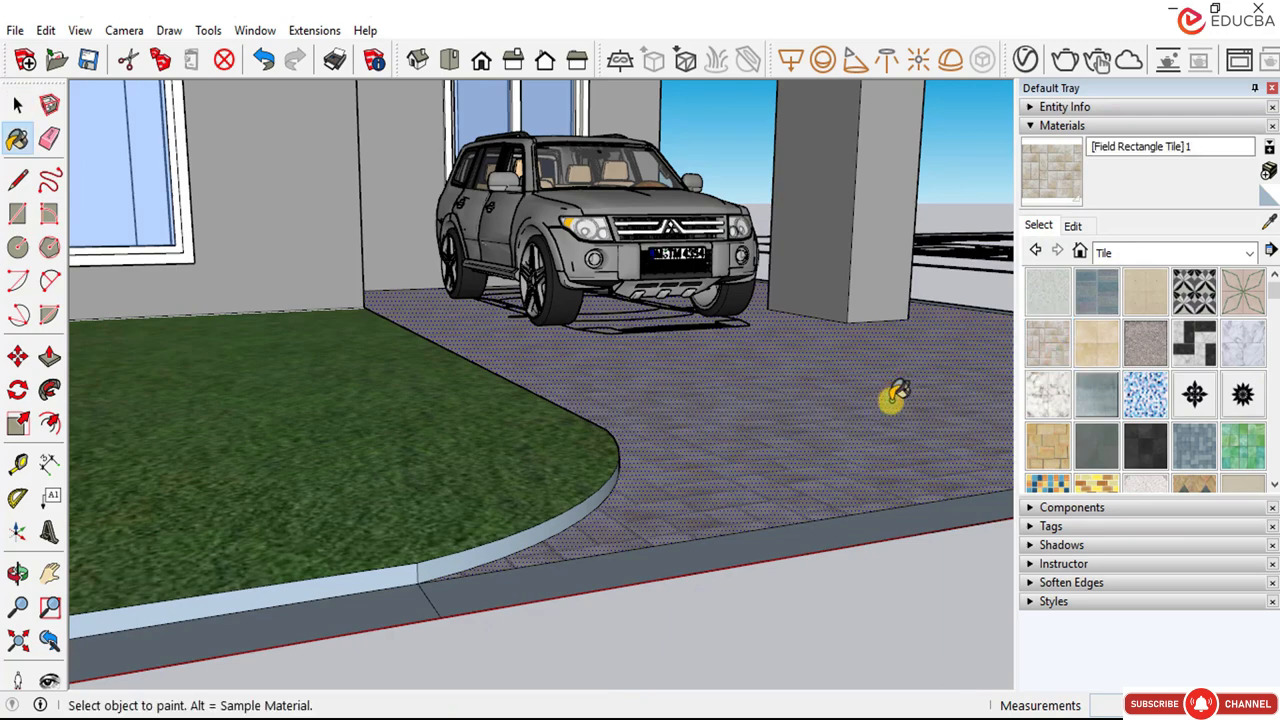
pyautogui.scroll(4, 748, 505)
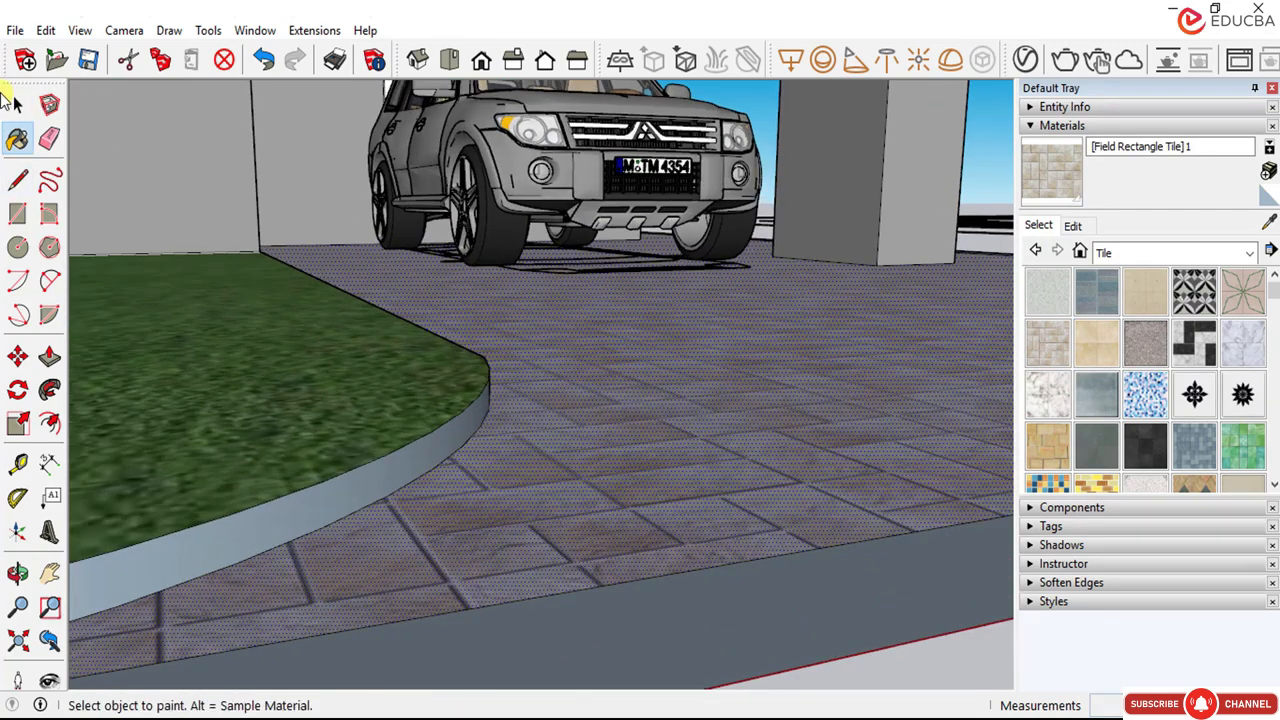
pyautogui.click(14, 102)
pyautogui.click(928, 678)
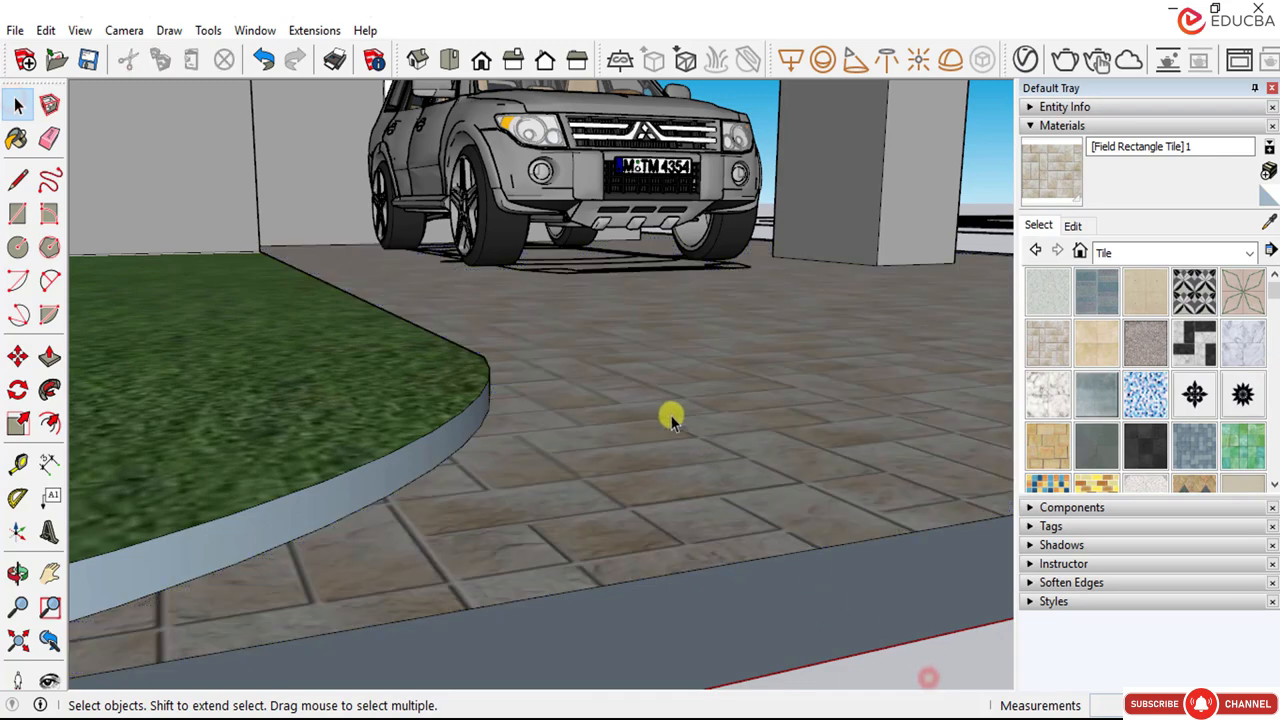
# Step: Delete the flat outline shape lying on the driveway beneath the SUV
pyautogui.scroll(-8, 670, 420)
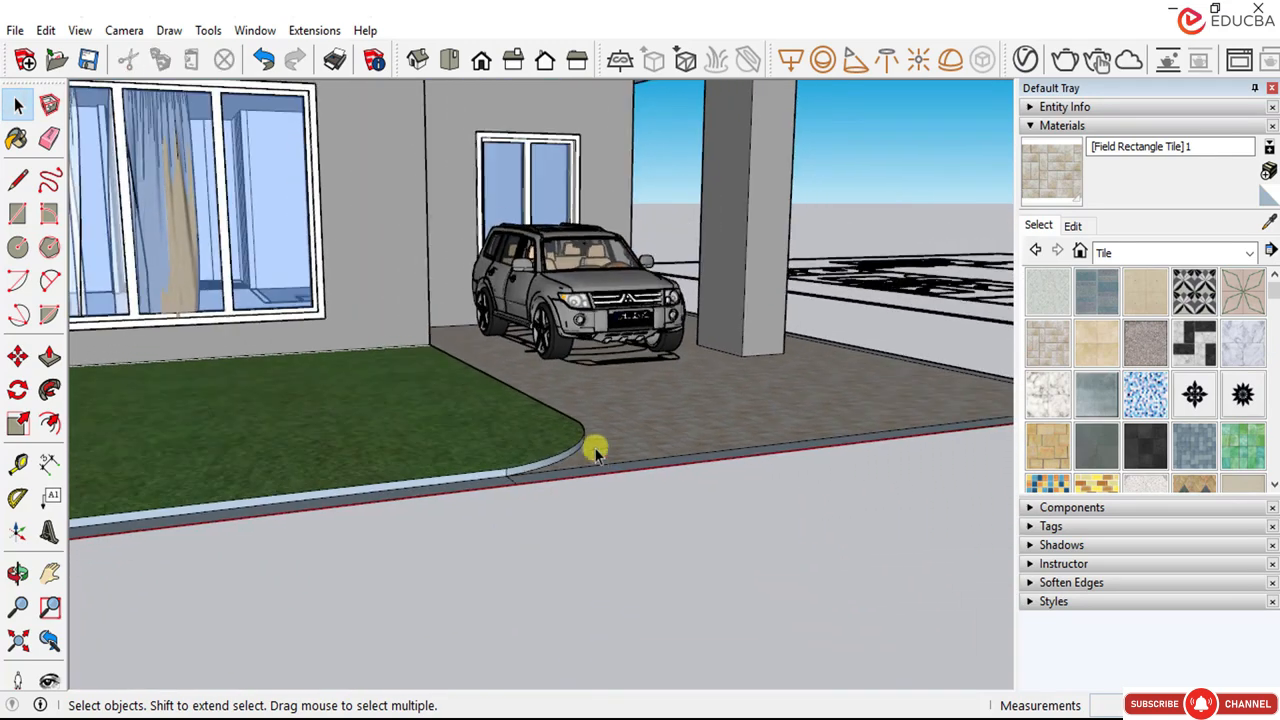
pyautogui.moveTo(595, 453); pyautogui.dragTo(586, 434, button='middle')
pyautogui.scroll(4, 600, 410)
pyautogui.click(600, 412)
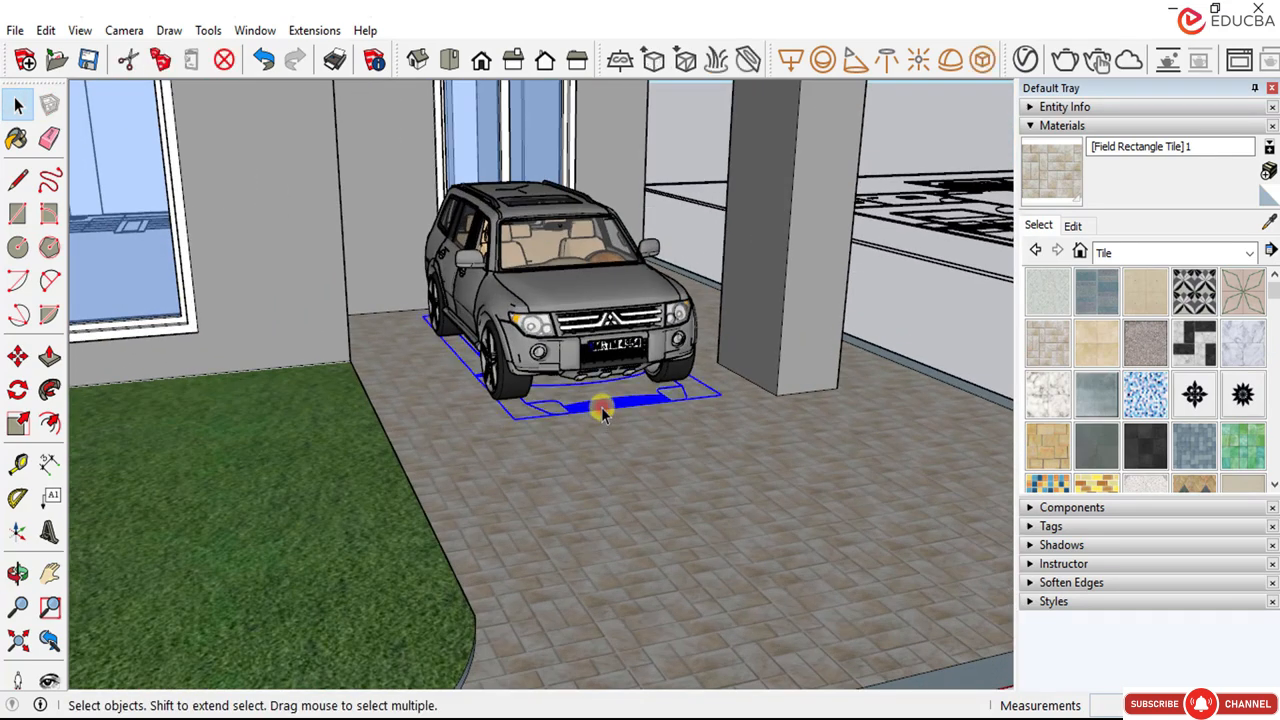
pyautogui.click(601, 410)
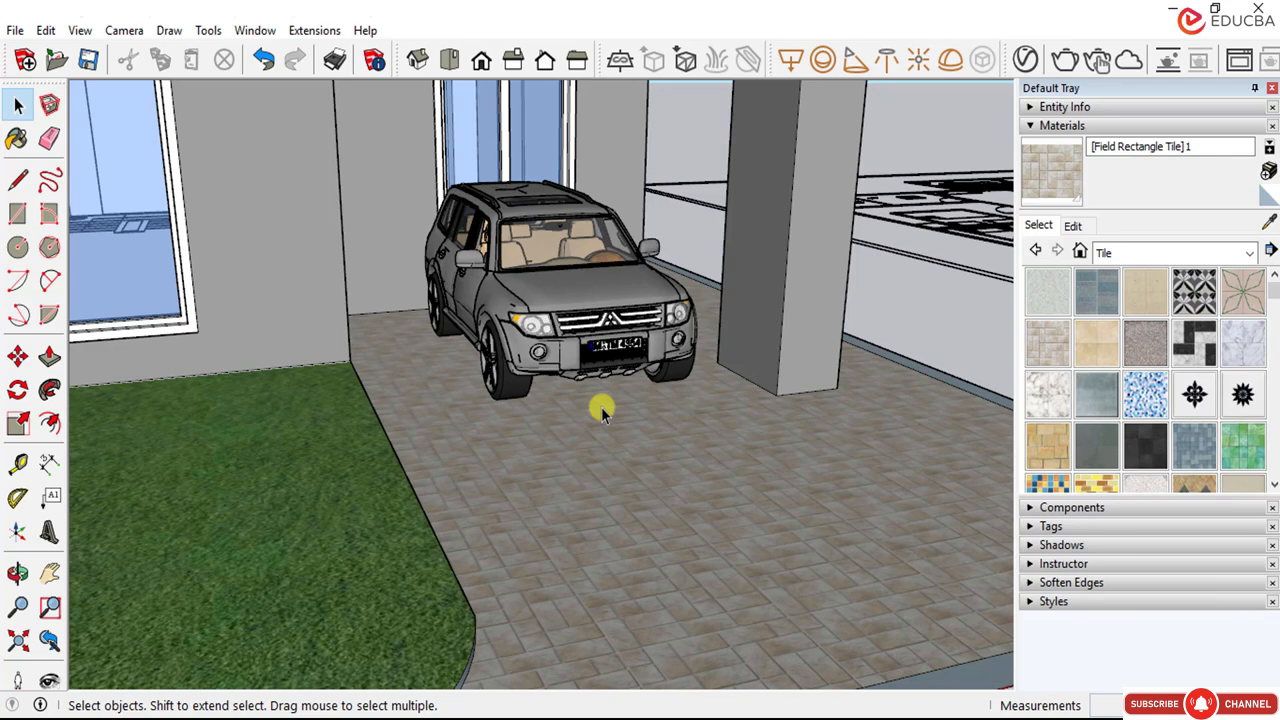
# Step: Examine the house exterior, lawn and tiled driveway from the front and from the yard corner
pyautogui.scroll(-8, 600, 405)
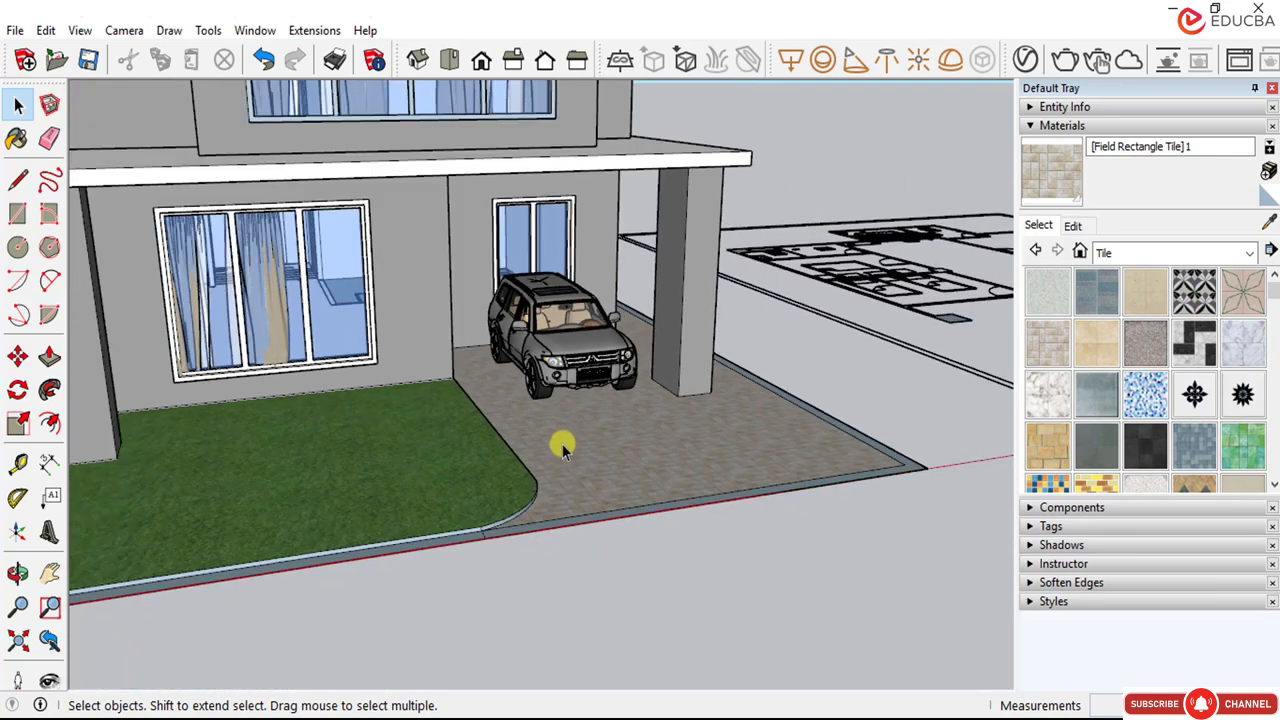
pyautogui.moveTo(530, 456); pyautogui.dragTo(700, 349, button='middle')
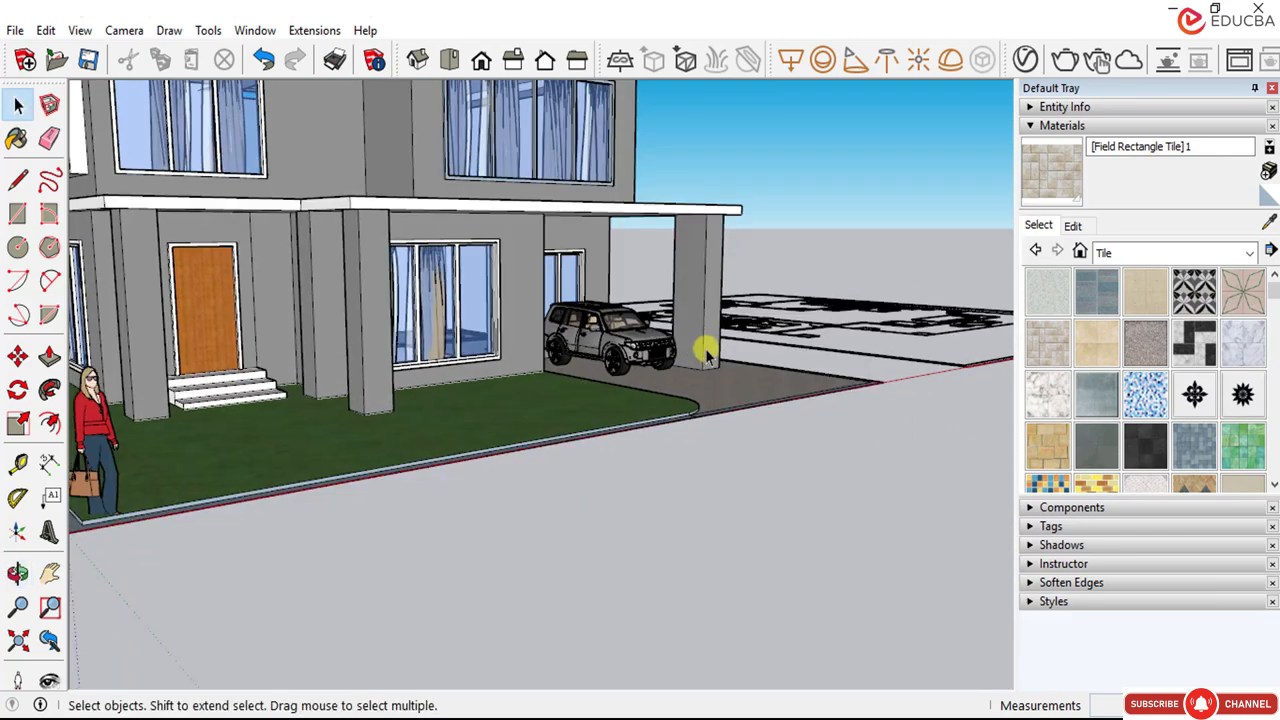
pyautogui.scroll(-2, 622, 413)
pyautogui.scroll(-4, 622, 413)
pyautogui.scroll(4, 480, 220)
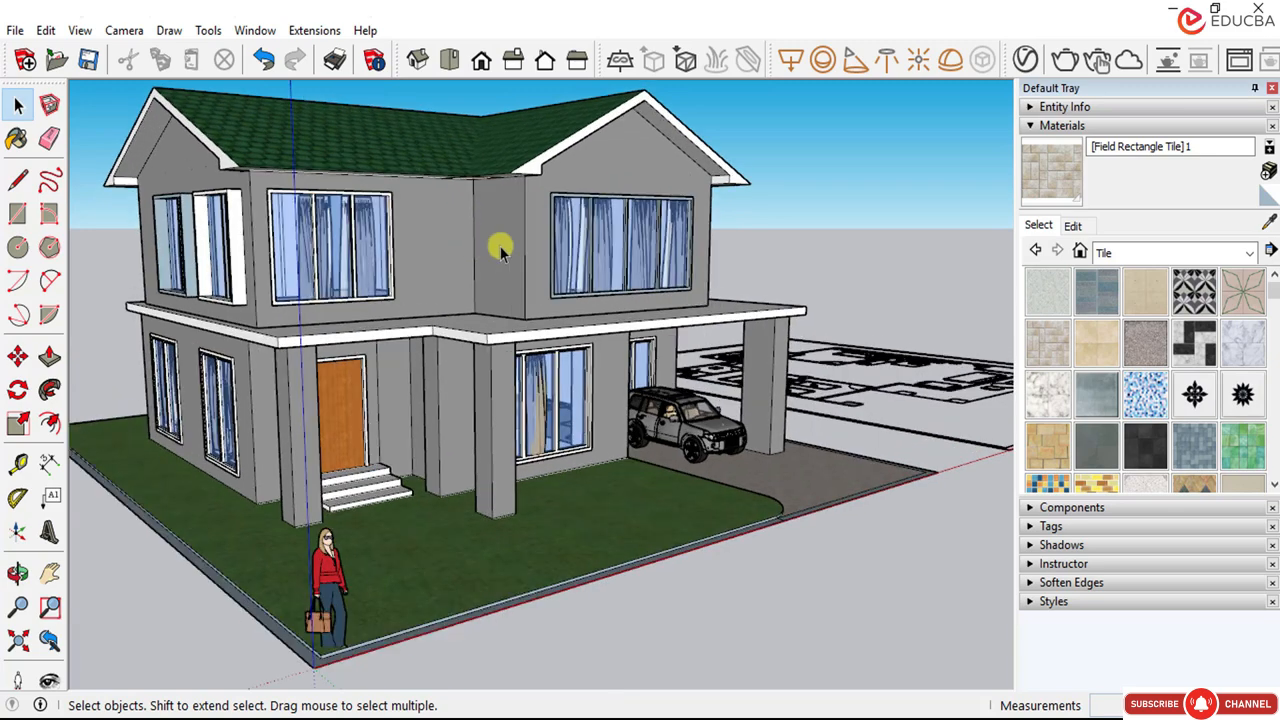
pyautogui.scroll(-2, 512, 284)
pyautogui.moveTo(443, 300); pyautogui.dragTo(477, 314, button='middle')
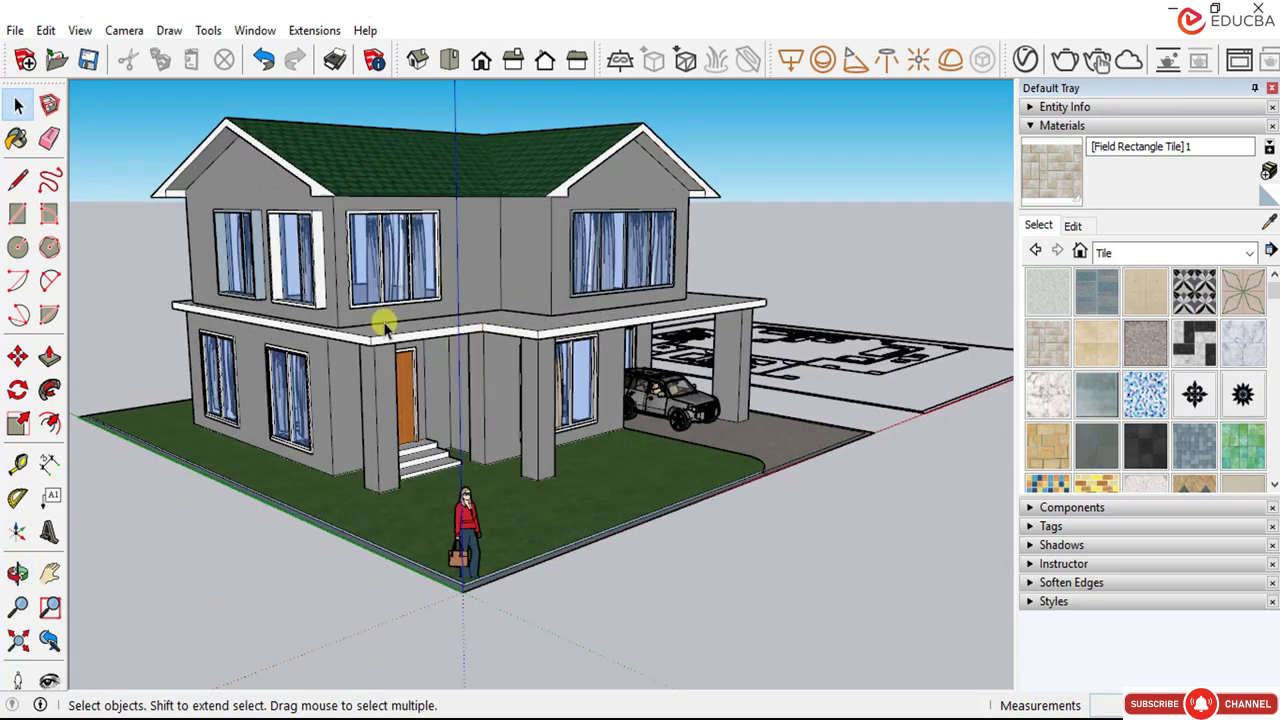
pyautogui.scroll(3, 530, 372)
pyautogui.scroll(-2, 530, 372)
pyautogui.scroll(2, 420, 371)
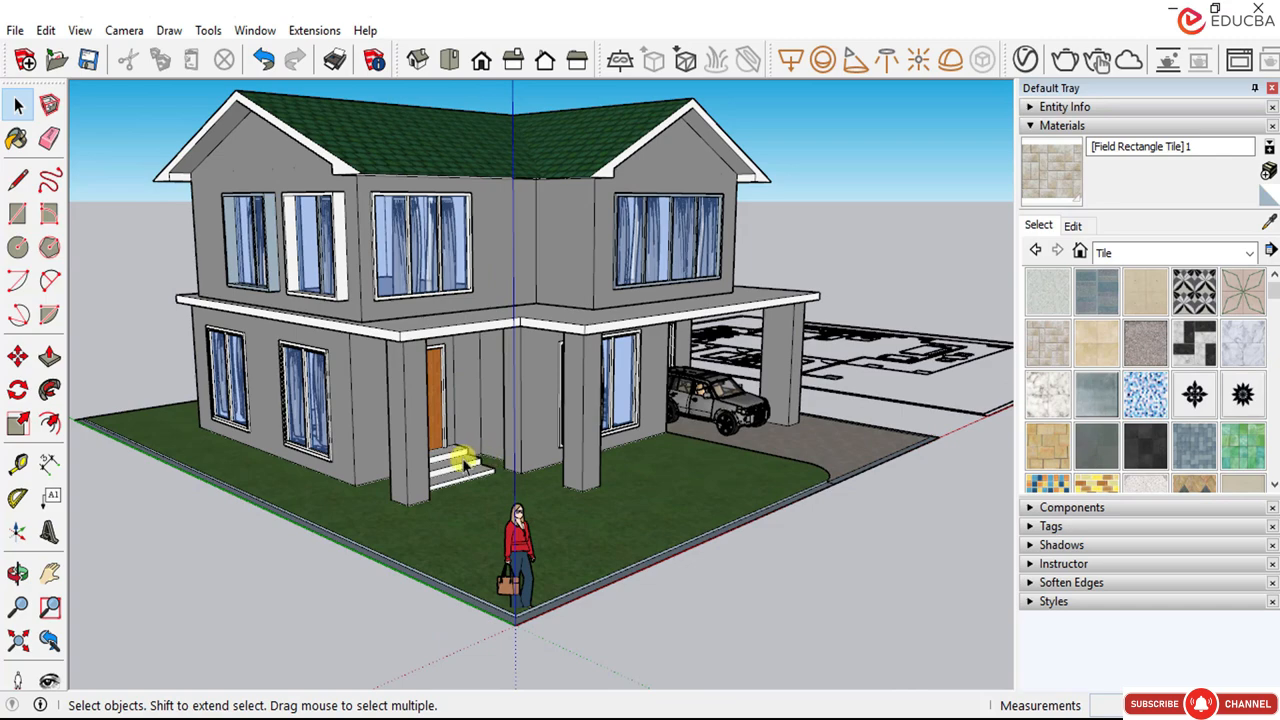
# Step: Try to raise the top faces of the three entrance steps with the Move tool
pyautogui.scroll(2, 458, 490)
pyautogui.scroll(2, 461, 495)
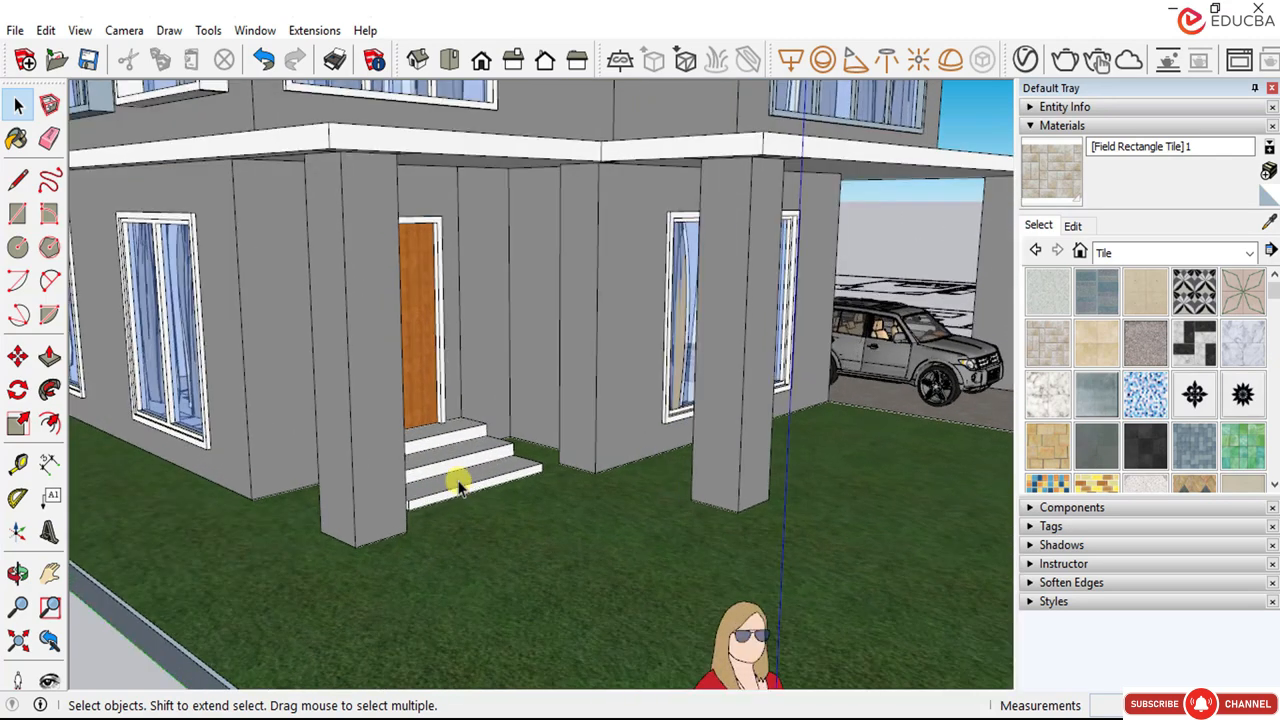
pyautogui.click(458, 485)
pyautogui.scroll(2, 456, 480)
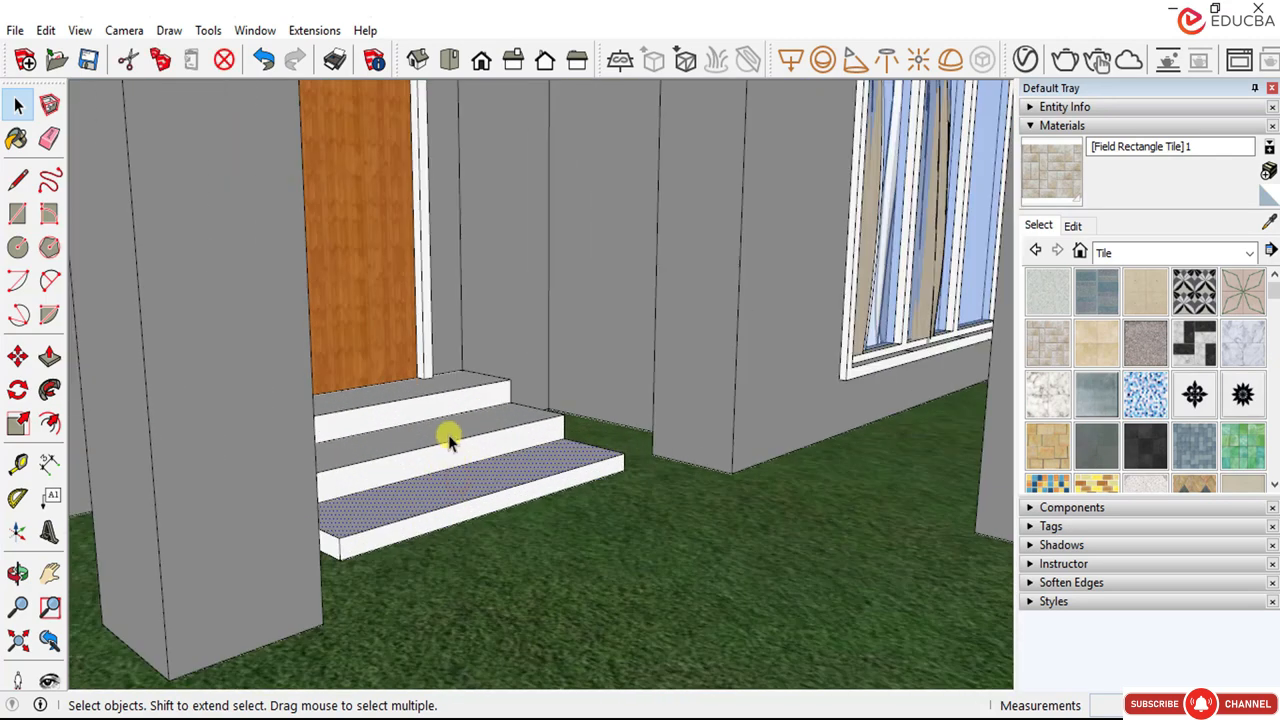
pyautogui.keyDown('shift'); pyautogui.click(446, 434); pyautogui.keyUp('shift')
pyautogui.keyDown('shift'); pyautogui.click(409, 390); pyautogui.keyUp('shift')
pyautogui.scroll(2, 425, 448)
pyautogui.moveTo(614, 443); pyautogui.dragTo(162, 415, button='middle')
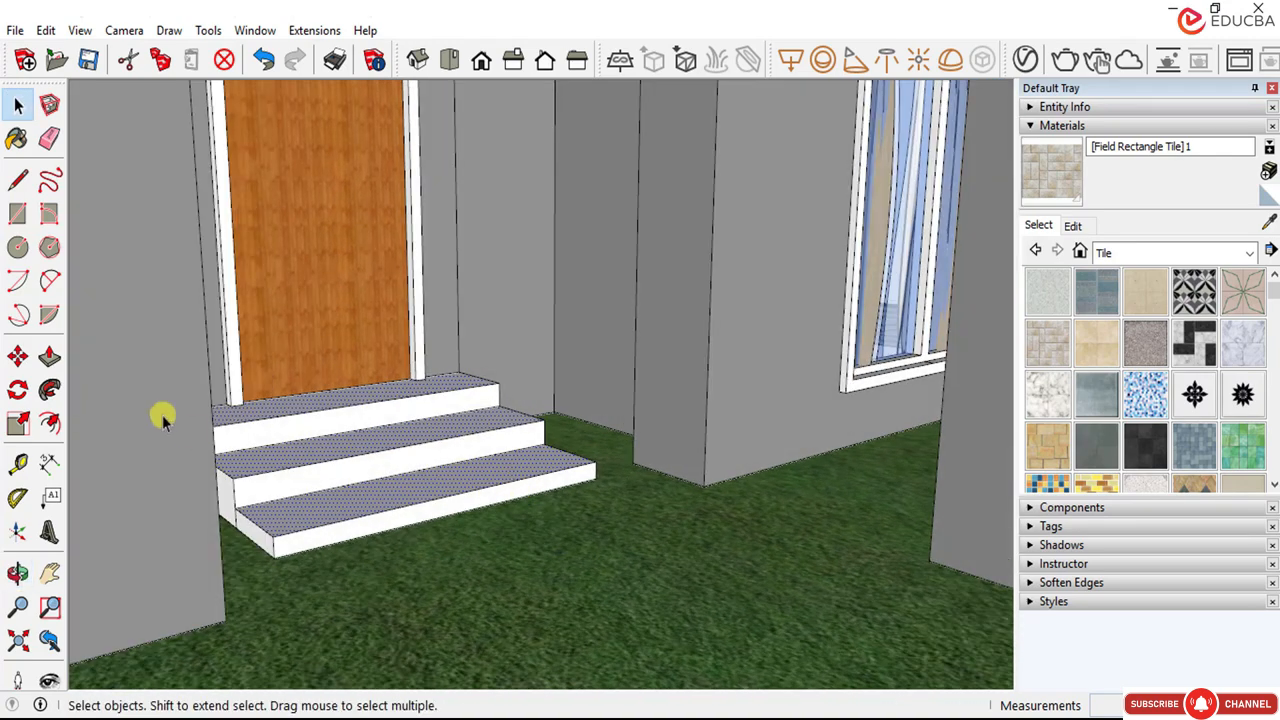
pyautogui.click(17, 356)
pyautogui.scroll(2, 271, 551)
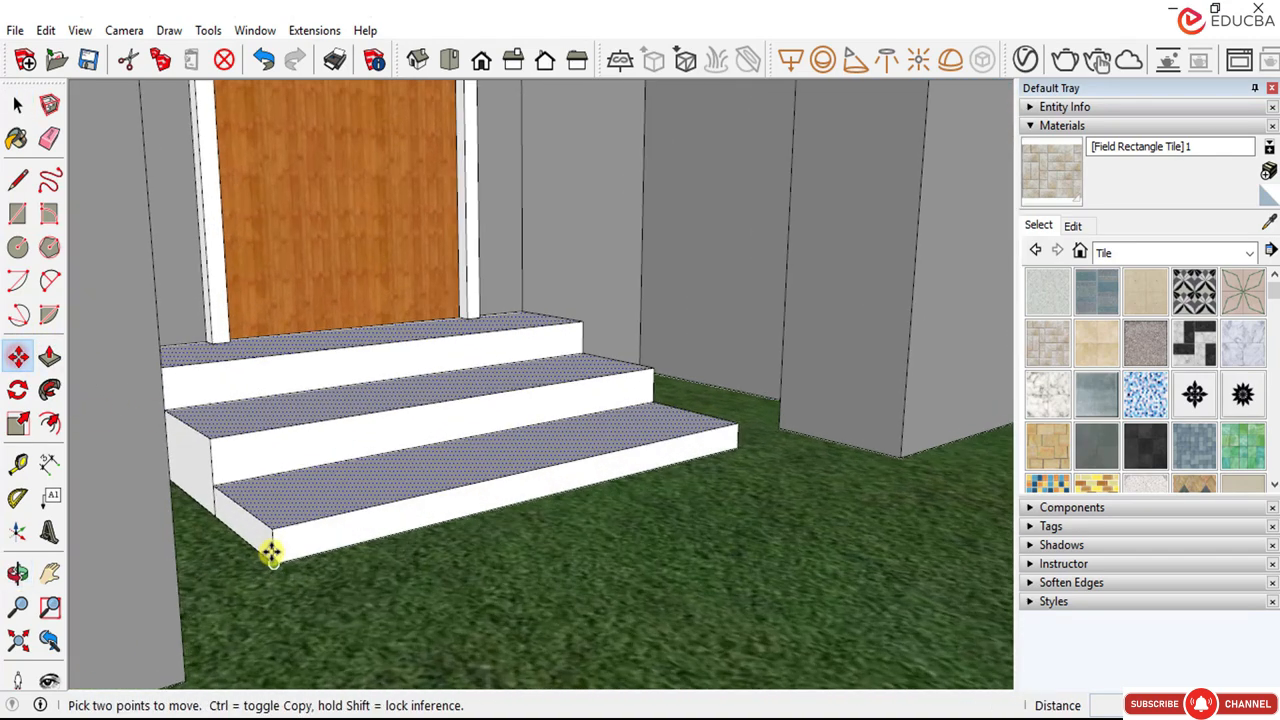
pyautogui.scroll(2, 270, 570)
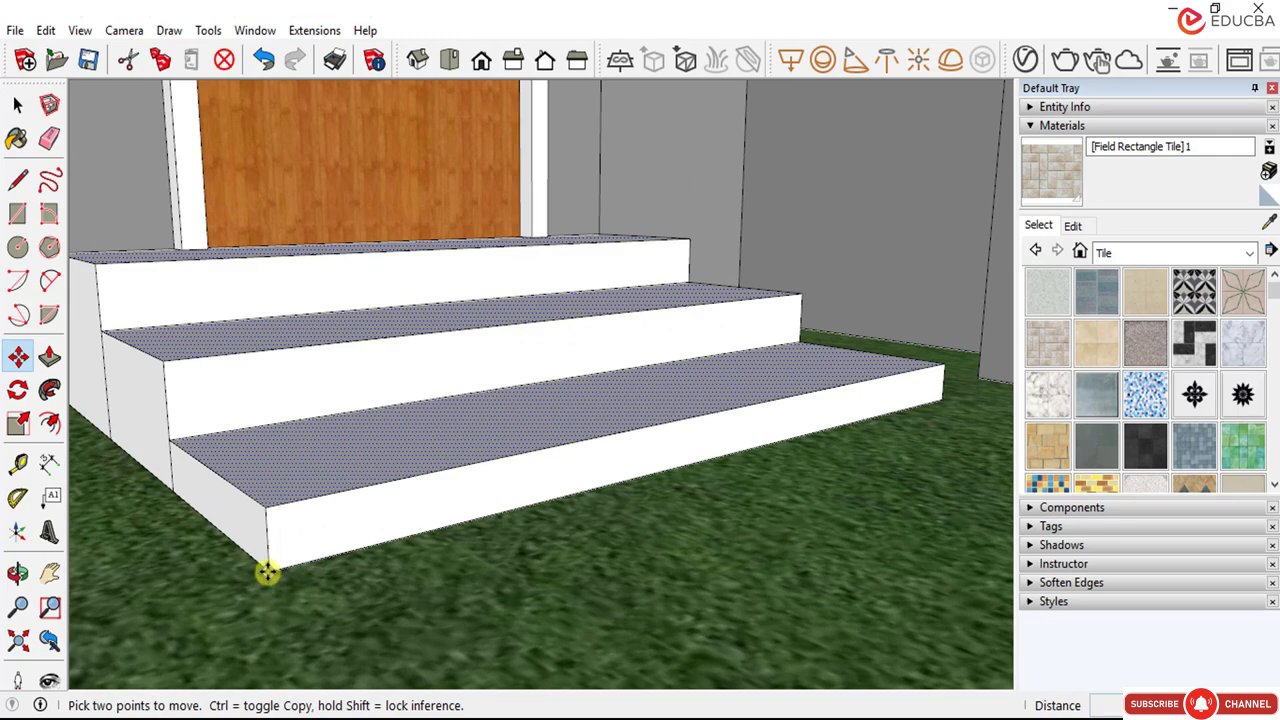
pyautogui.click(268, 572)
pyautogui.click(267, 551)
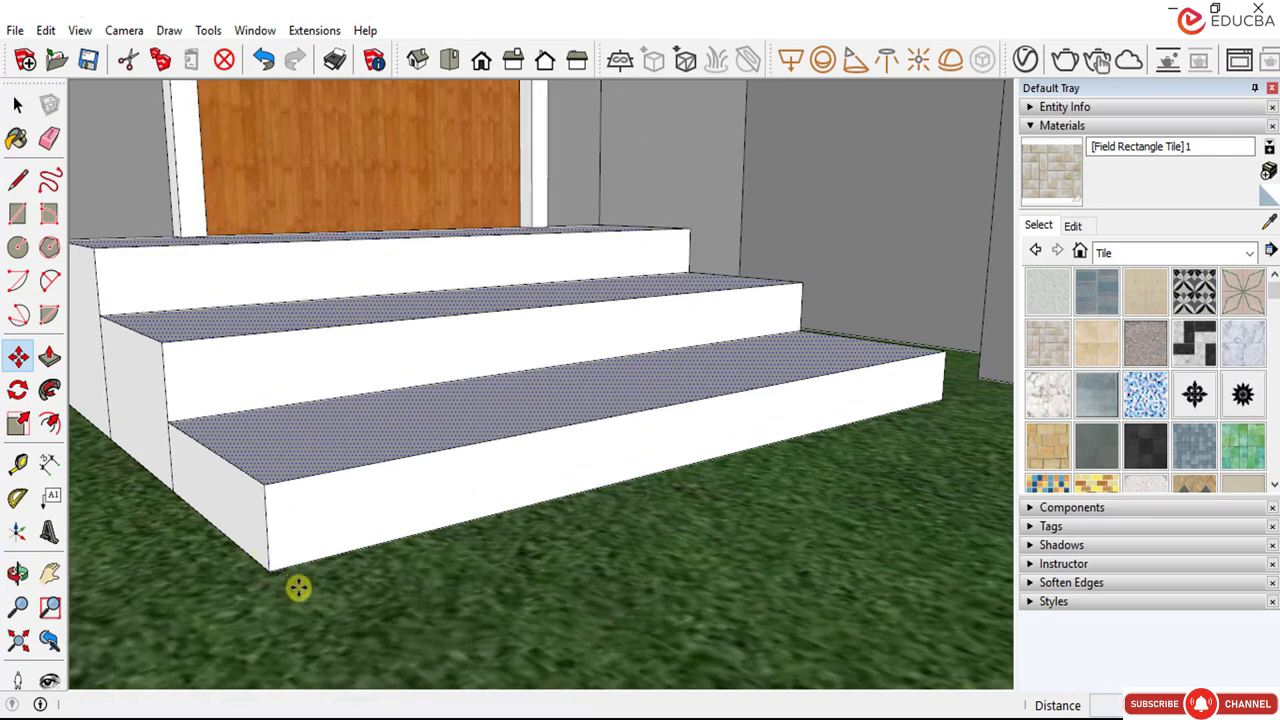
pyautogui.hotkey('ctrl', 't')
# Step: Copy the top faces of the three entrance steps 50 mm straight up
pyautogui.scroll(-3, 323, 600)
pyautogui.click(17, 104)
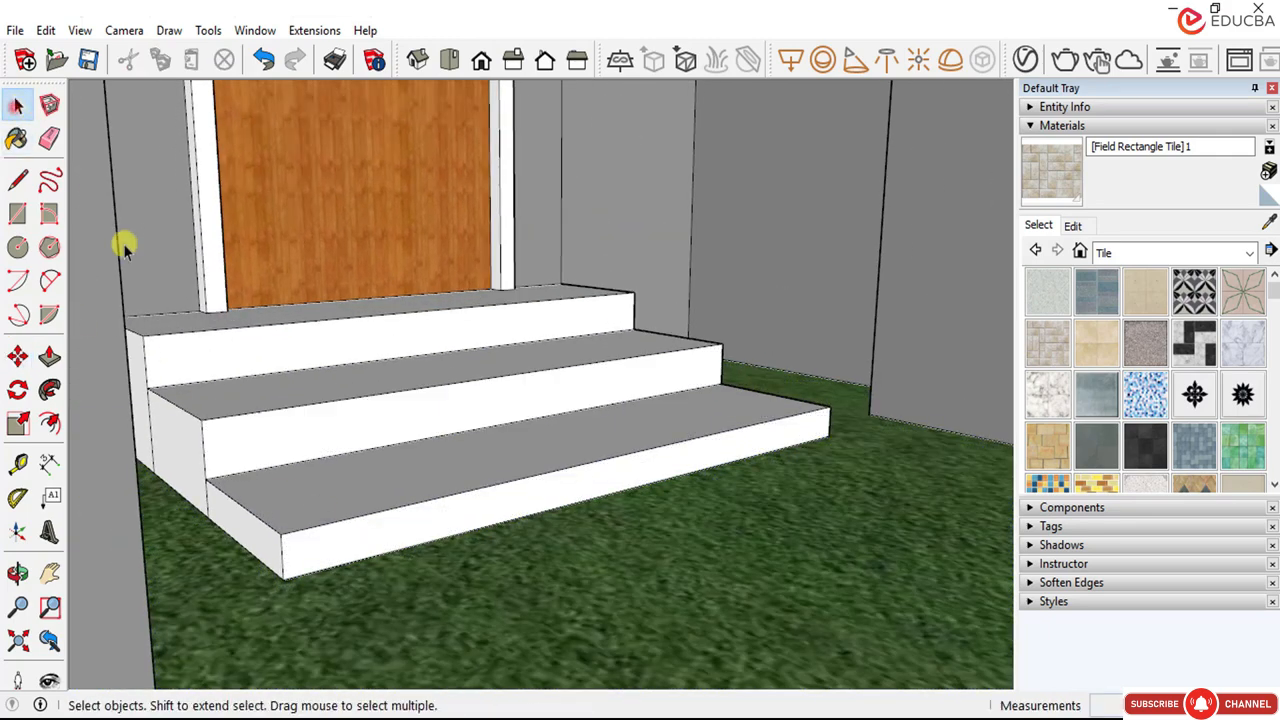
pyautogui.click(345, 478)
pyautogui.keyDown('shift'); pyautogui.click(262, 388); pyautogui.keyUp('shift')
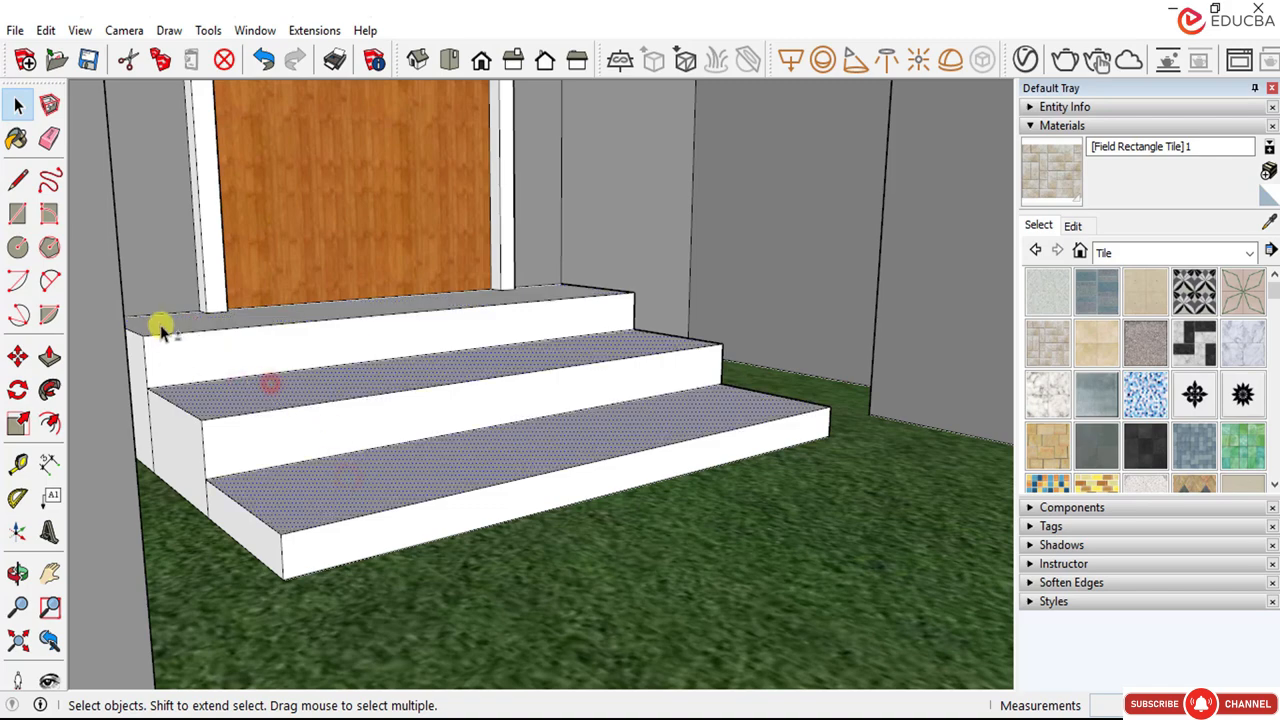
pyautogui.click(17, 356)
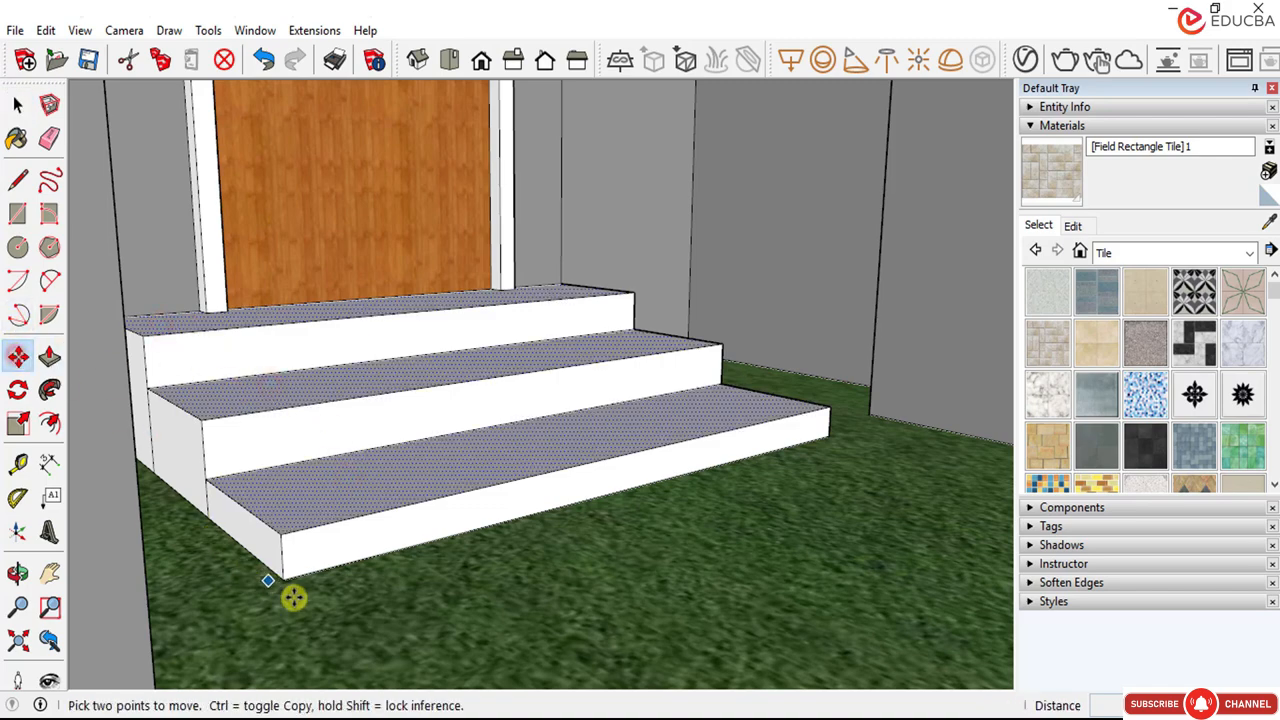
pyautogui.scroll(2, 292, 578)
pyautogui.scroll(2, 292, 578)
pyautogui.press('ctrl')
pyautogui.click(280, 580)
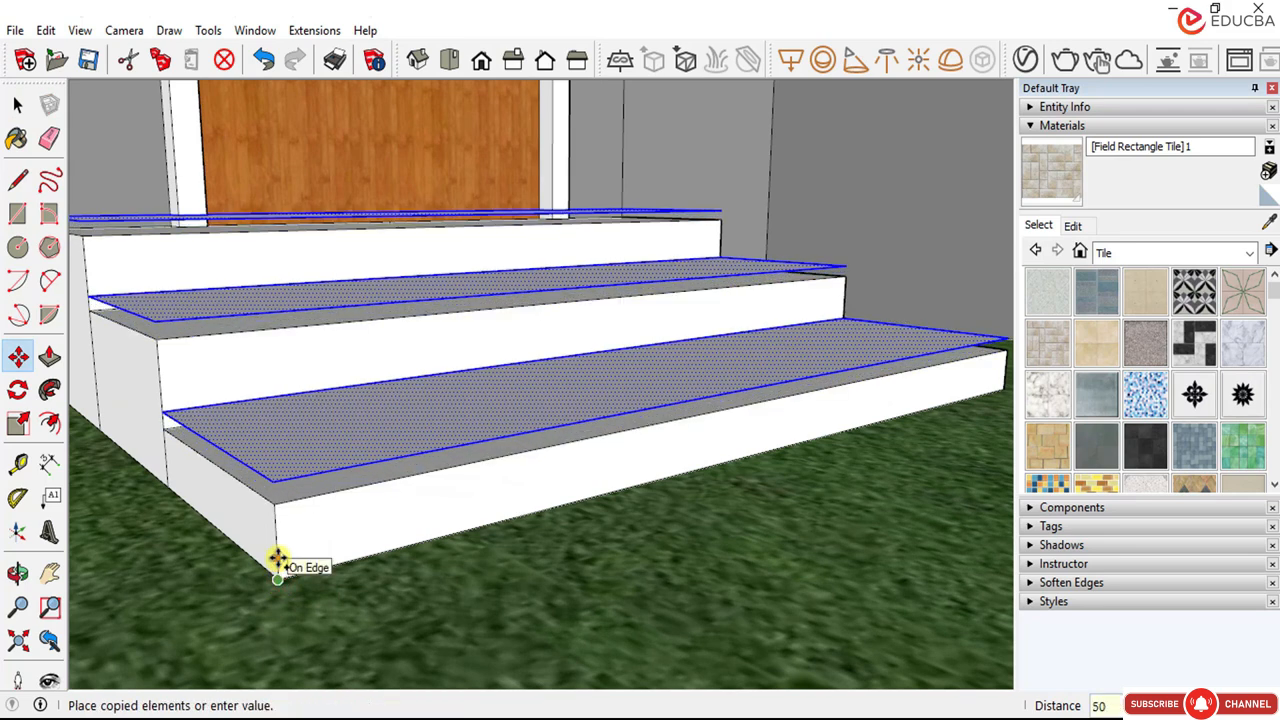
pyautogui.click(277, 560)
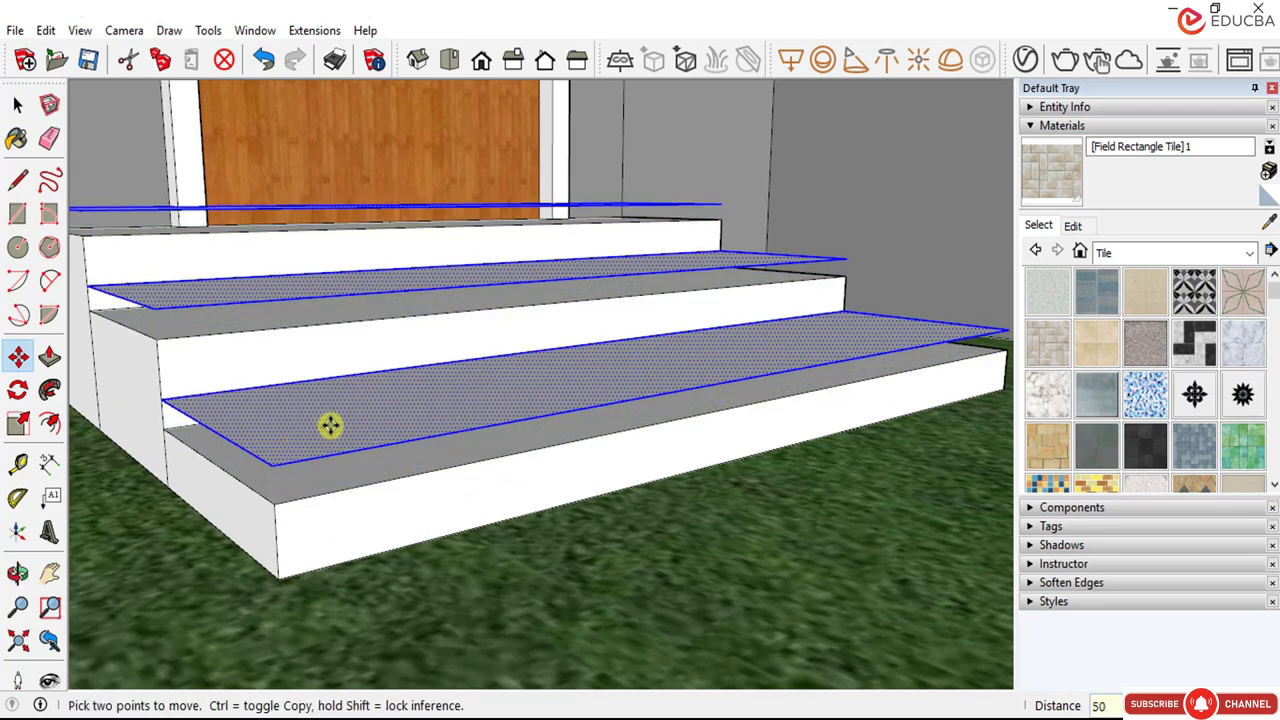
# Step: Undo the raised copies of the entrance steps' top faces
pyautogui.scroll(-4, 623, 320)
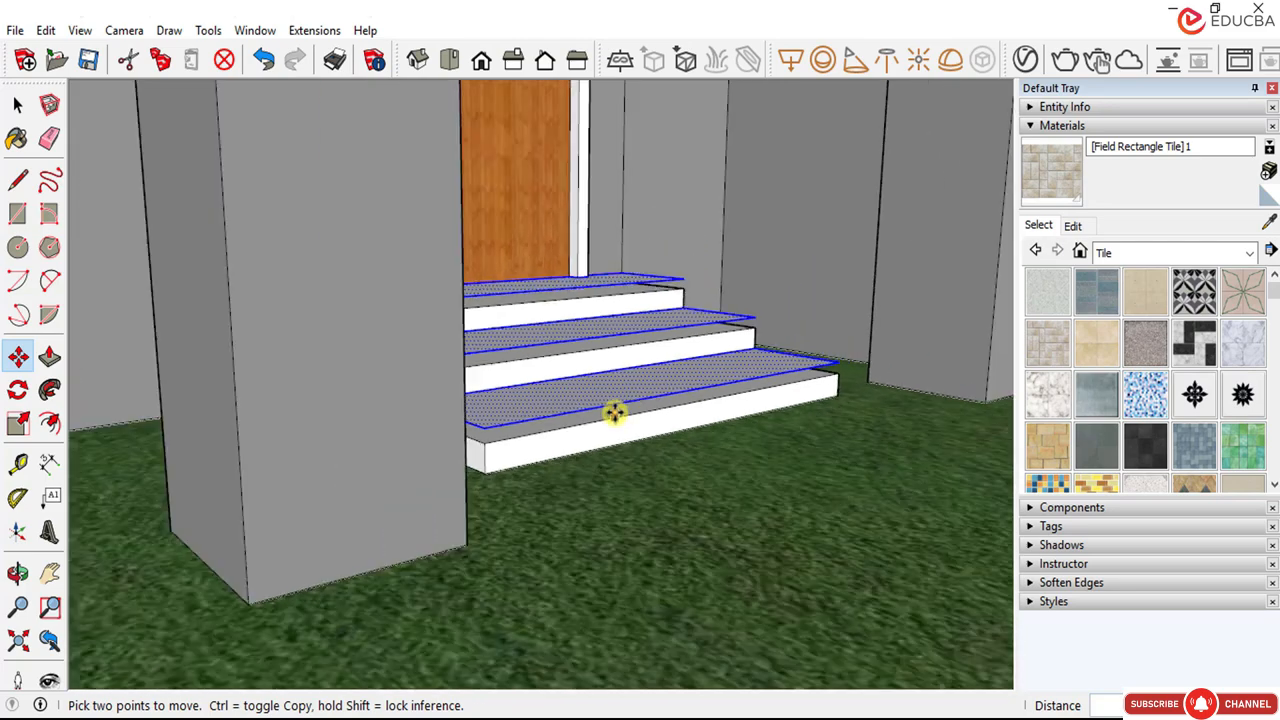
pyautogui.moveTo(614, 491); pyautogui.dragTo(518, 443, button='middle')
pyautogui.scroll(2, 373, 402)
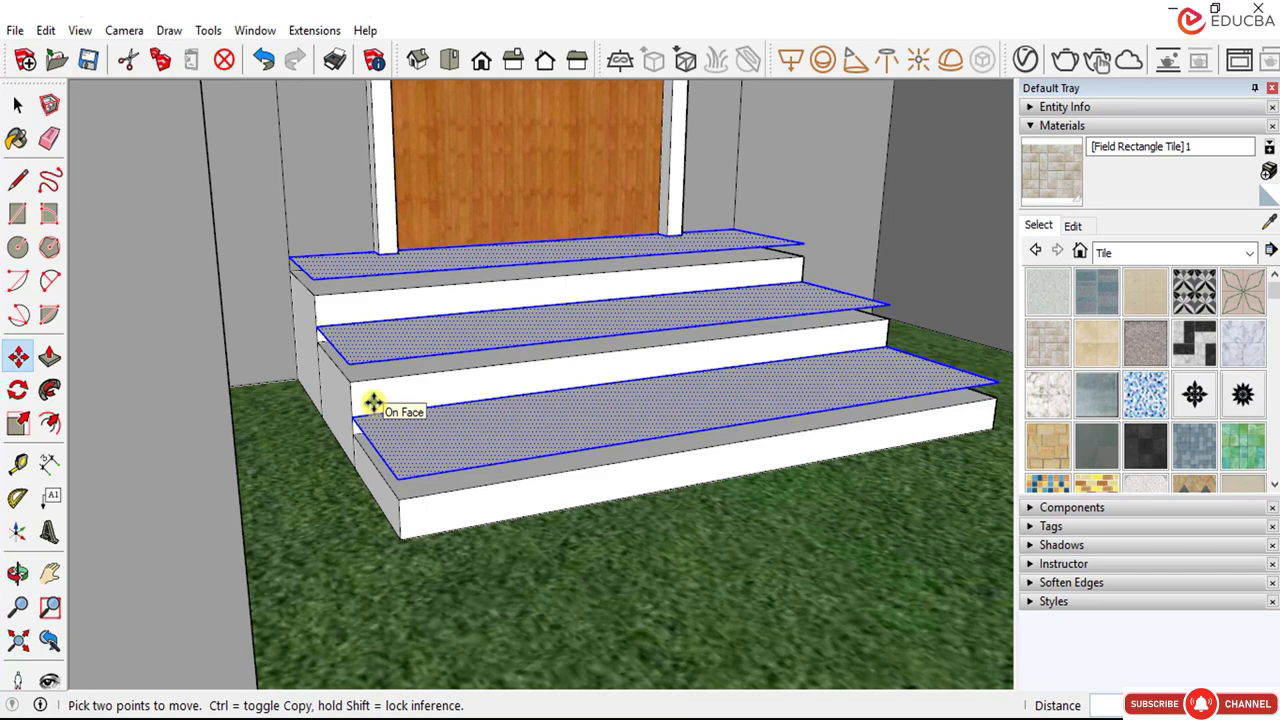
pyautogui.hotkey('ctrl', 'z')
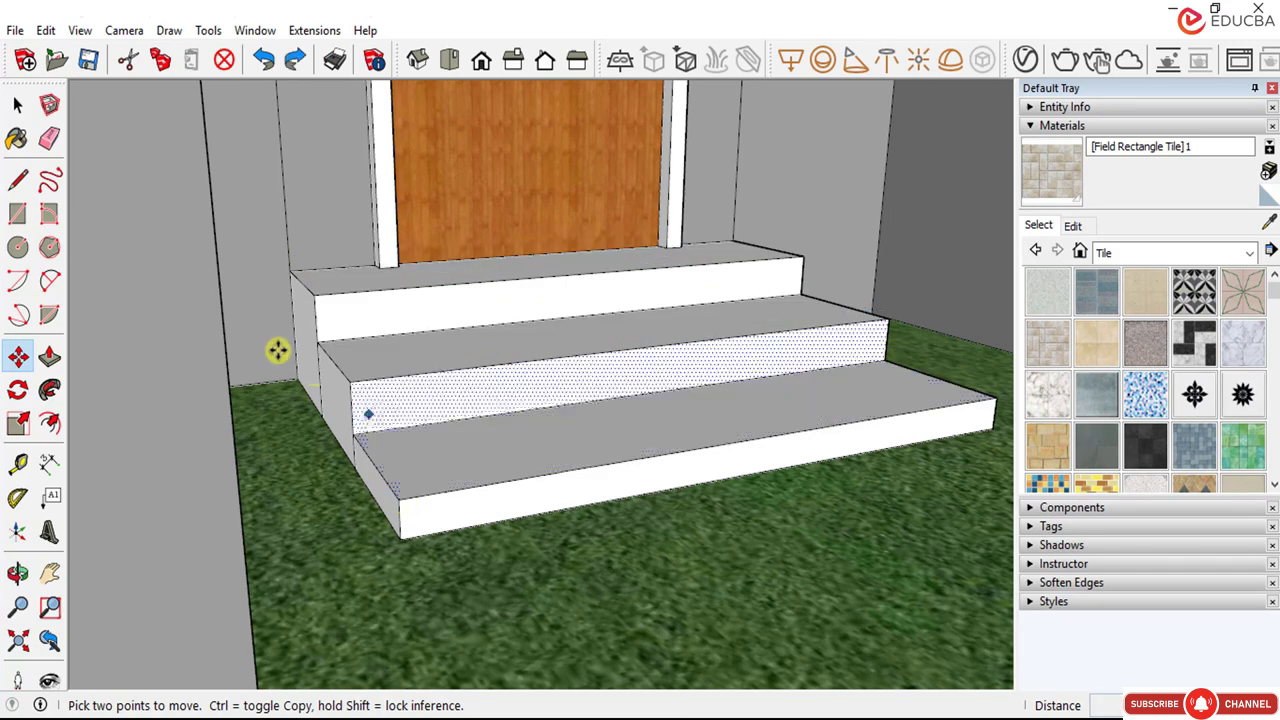
# Step: Copy the top faces of the three entrance steps 25 mm straight up
pyautogui.click(17, 105)
pyautogui.click(436, 457)
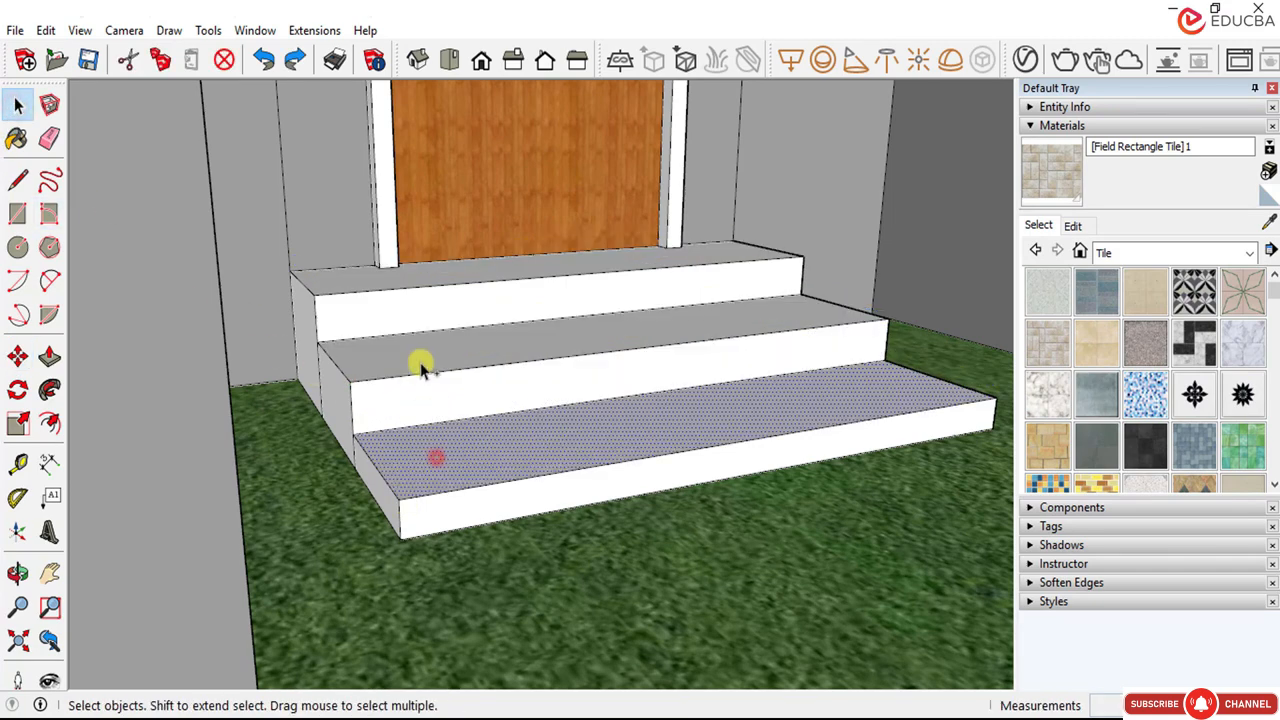
pyautogui.keyDown('ctrl'); pyautogui.click(418, 358); pyautogui.keyUp('ctrl')
pyautogui.keyDown('ctrl'); pyautogui.click(361, 288); pyautogui.keyUp('ctrl')
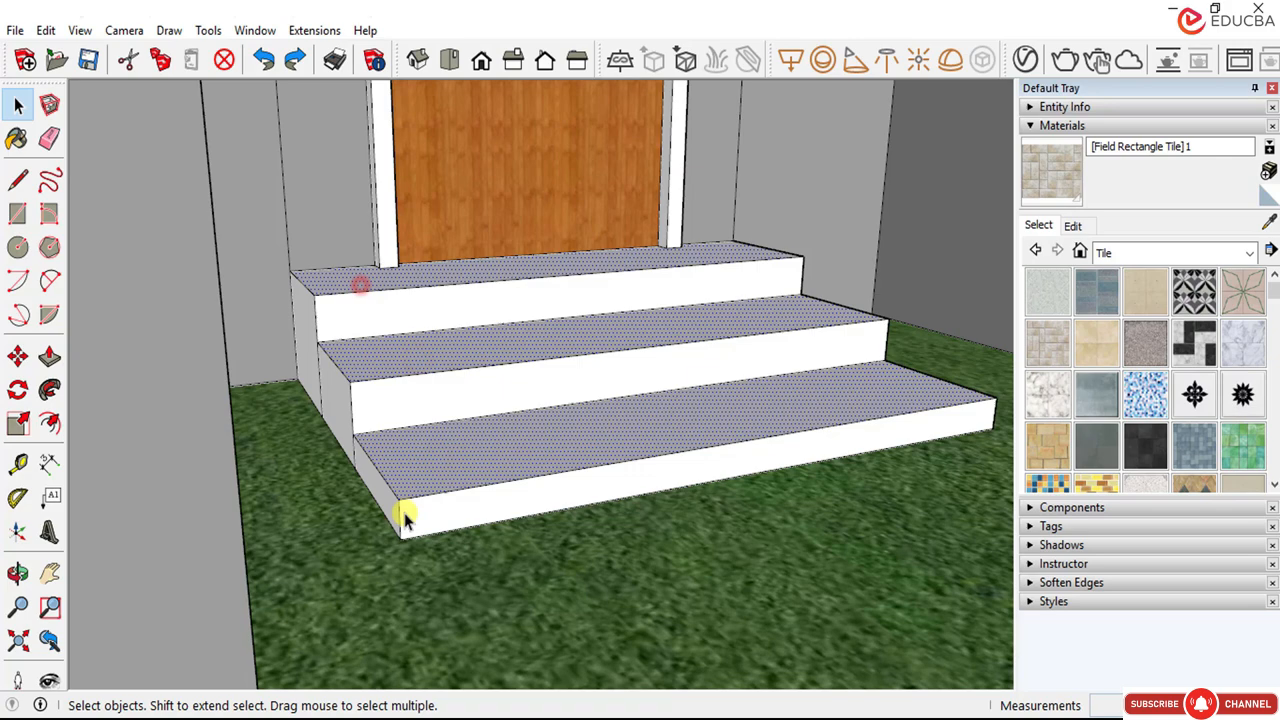
pyautogui.click(18, 357)
pyautogui.scroll(3, 357, 479)
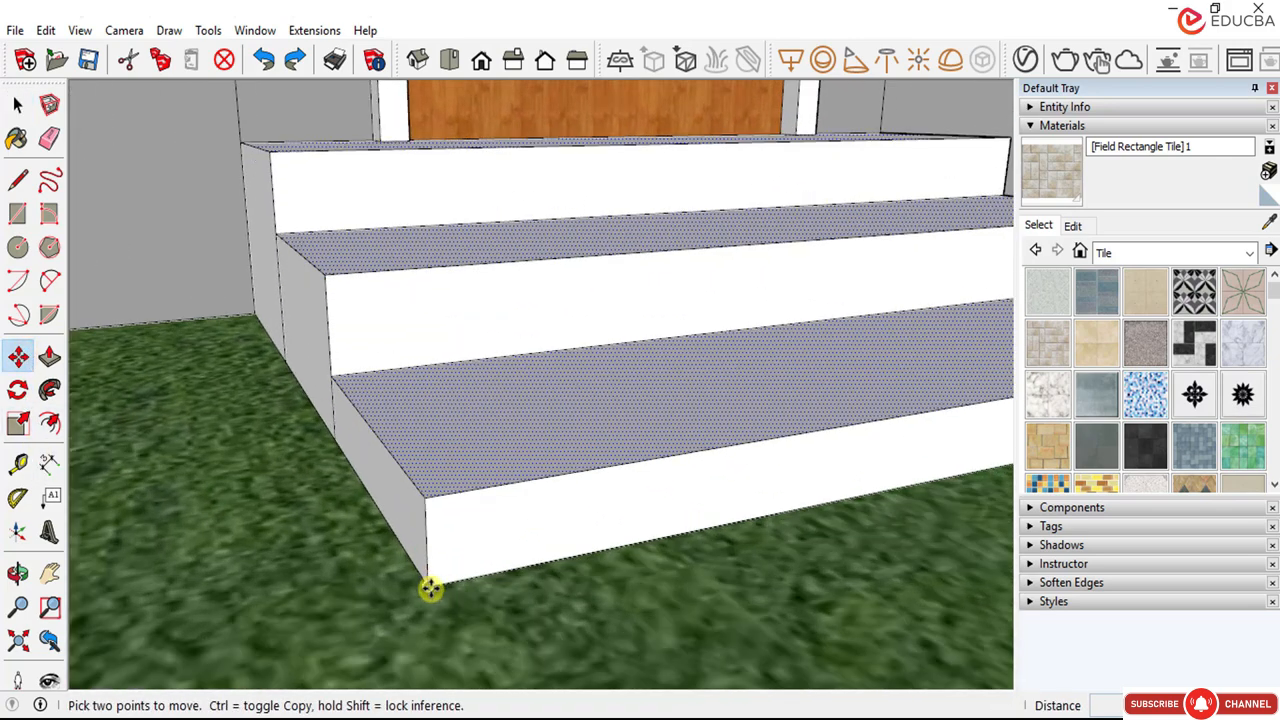
pyautogui.press('ctrl')
pyautogui.click(428, 590)
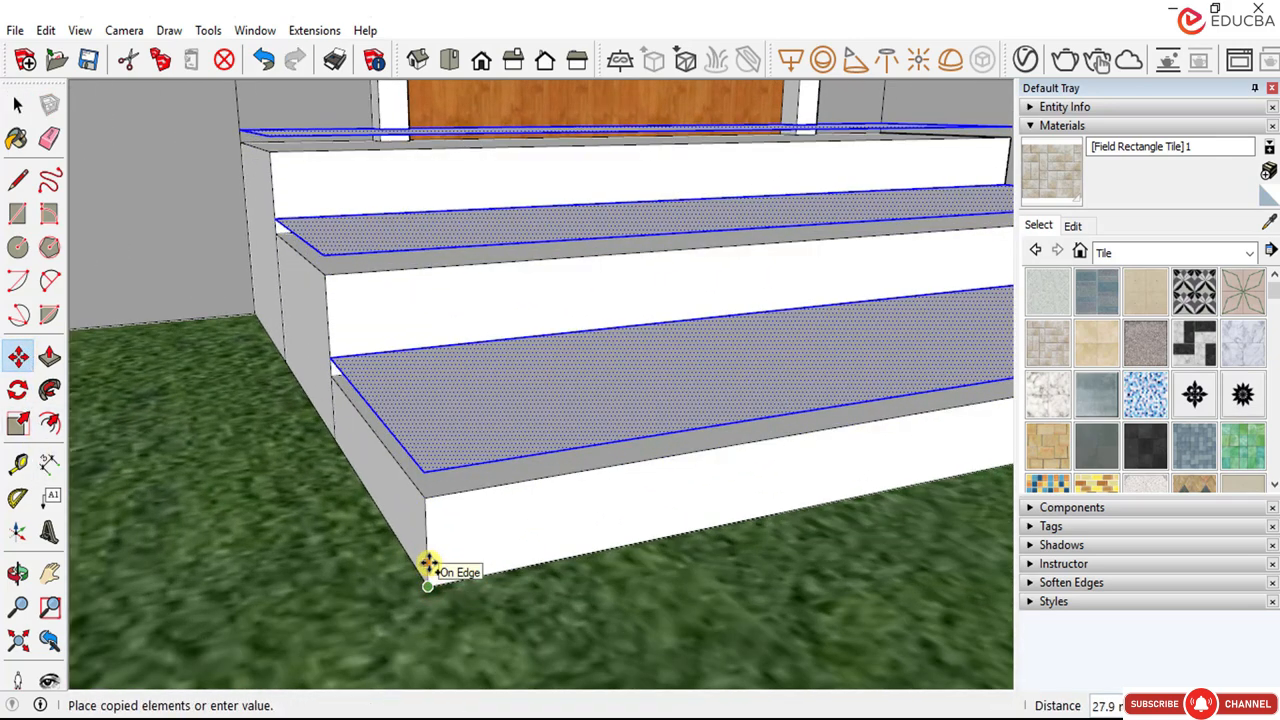
pyautogui.press('Return')
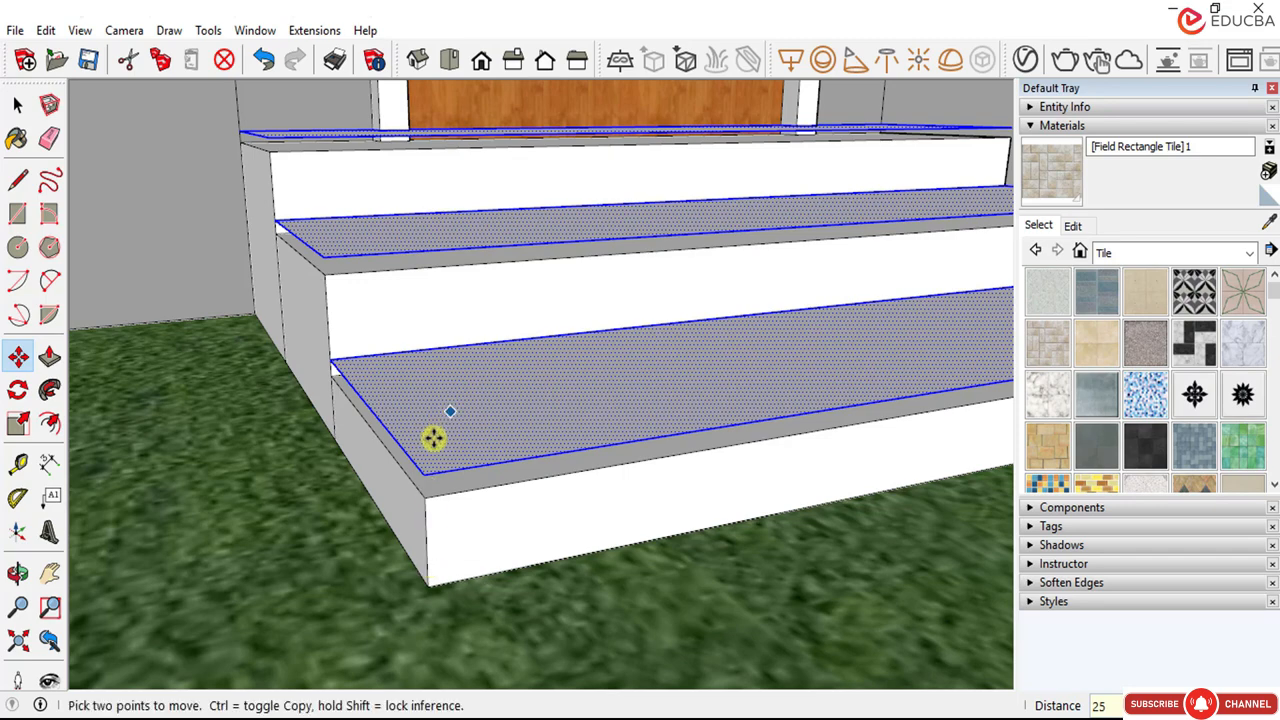
pyautogui.scroll(-3, 400, 450)
pyautogui.press('Escape')
pyautogui.click(17, 104)
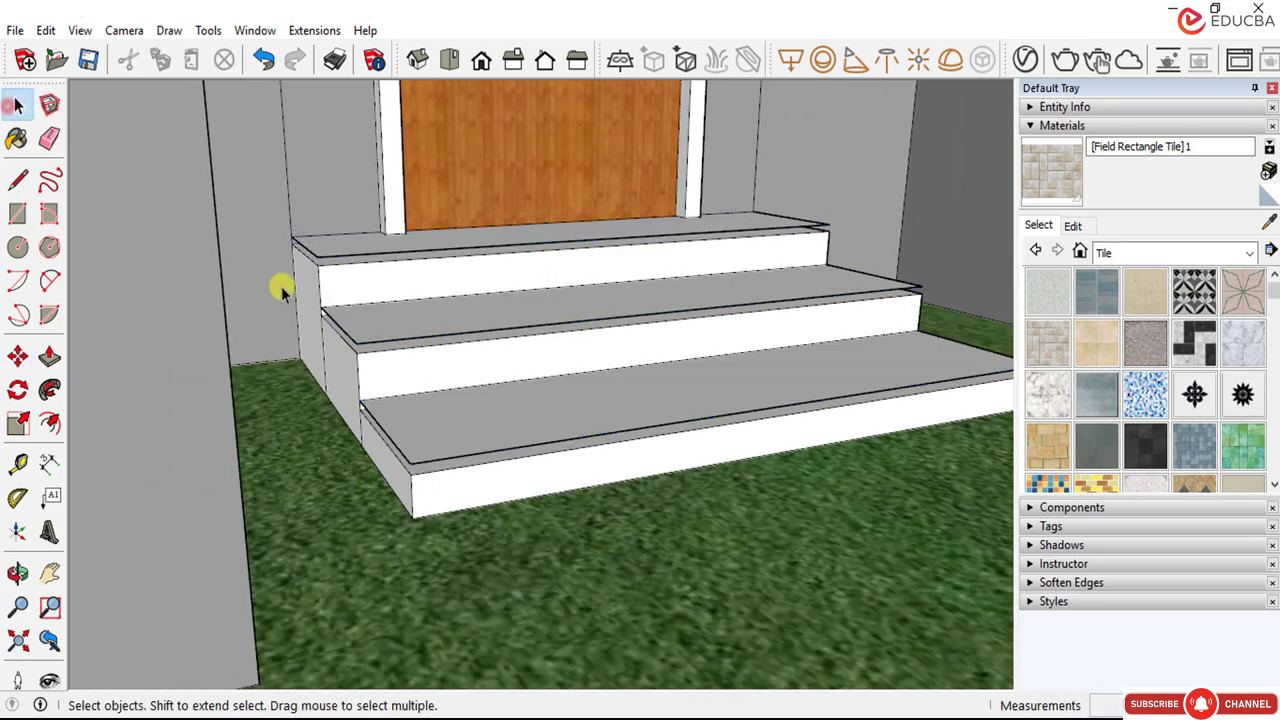
# Step: Push/Pull the three raised copies 25 mm down onto the entrance steps to form tread slabs
pyautogui.click(49, 356)
pyautogui.scroll(3, 520, 506)
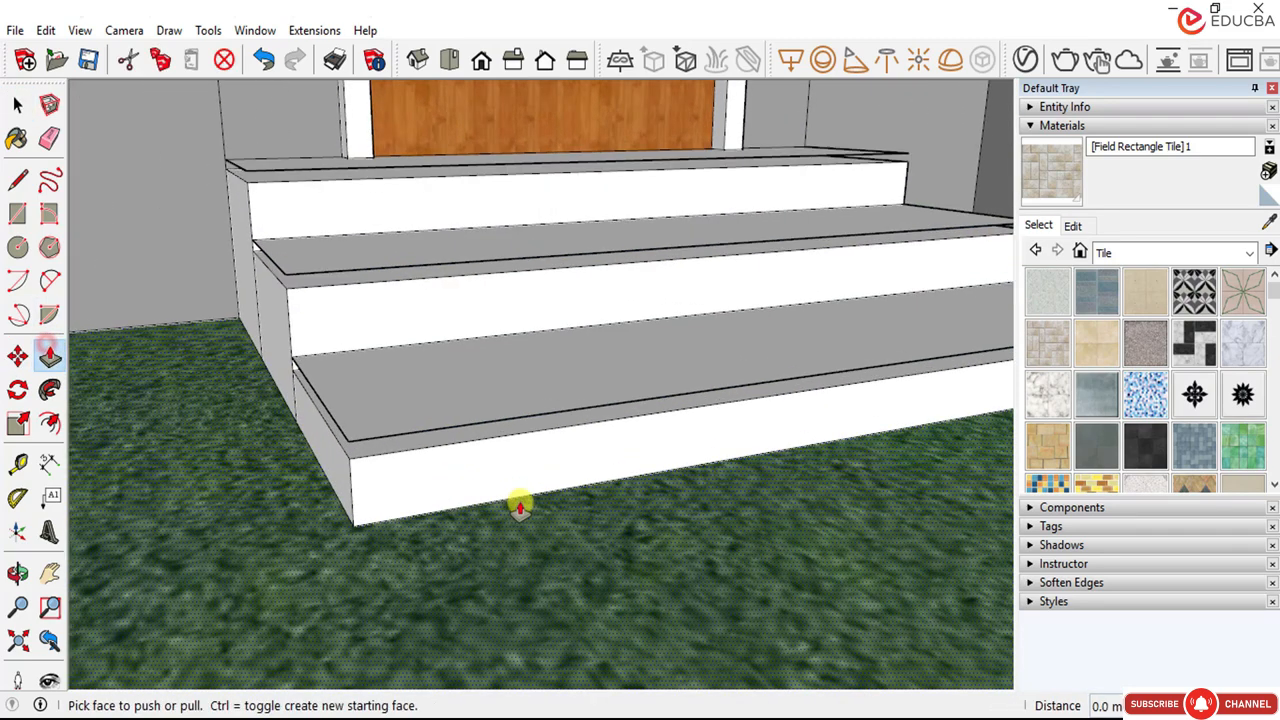
pyautogui.click(468, 384)
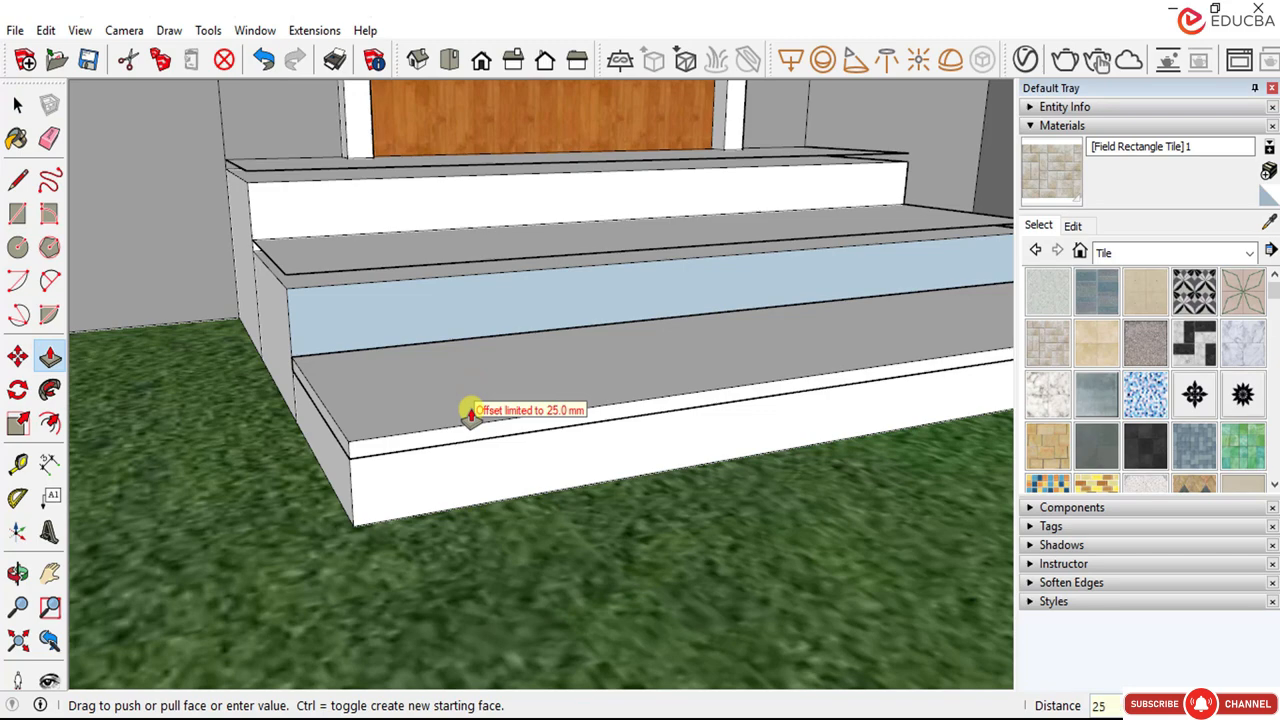
pyautogui.press('Return')
pyautogui.click(331, 252)
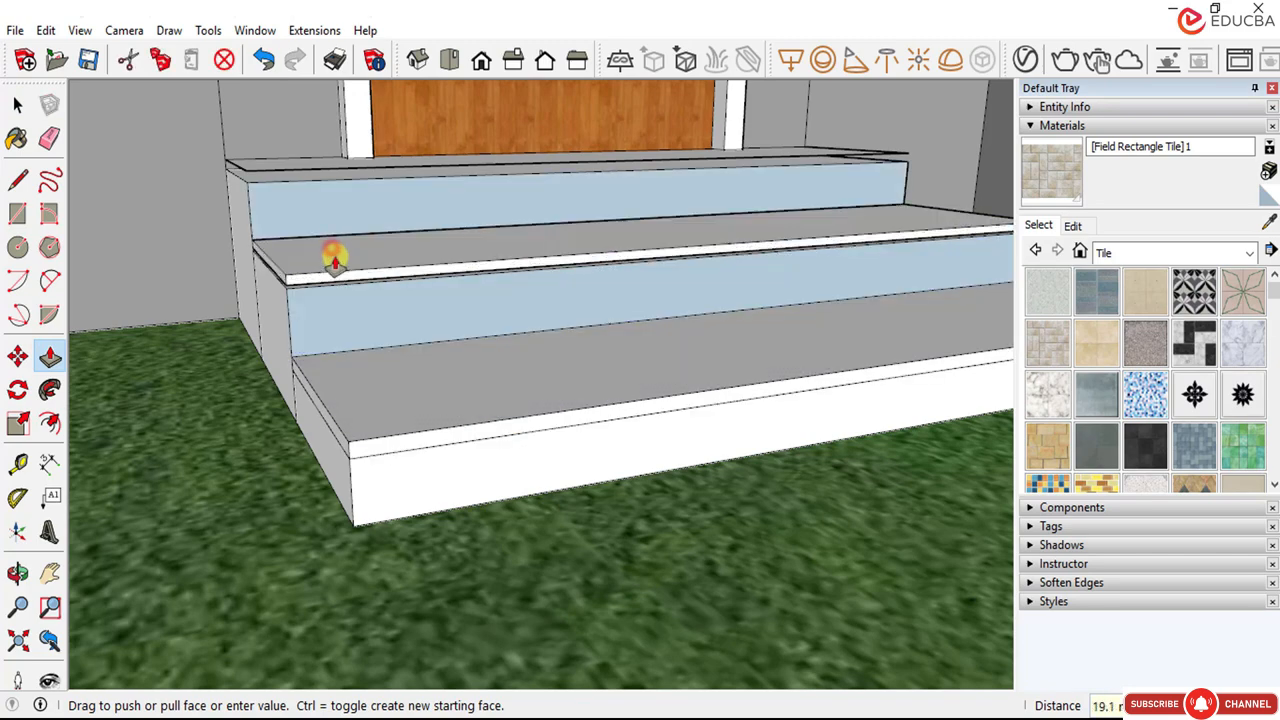
pyautogui.press('Return')
pyautogui.scroll(4, 280, 157)
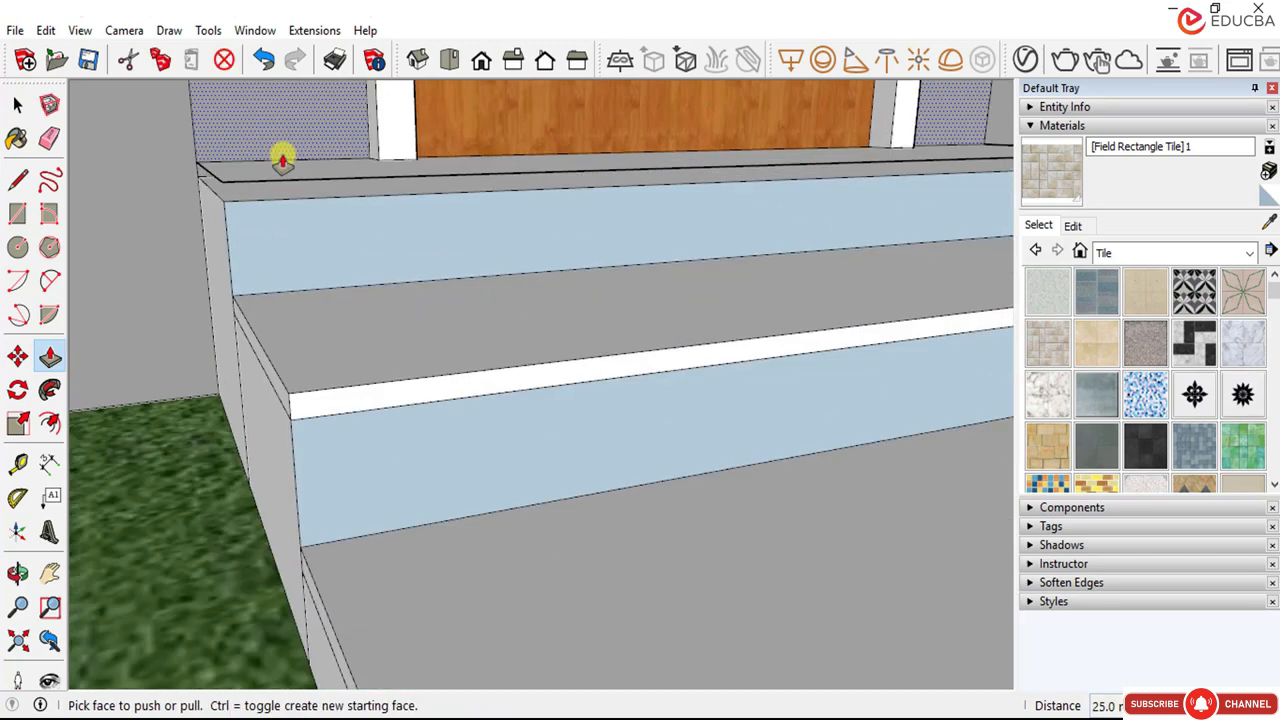
pyautogui.click(285, 168)
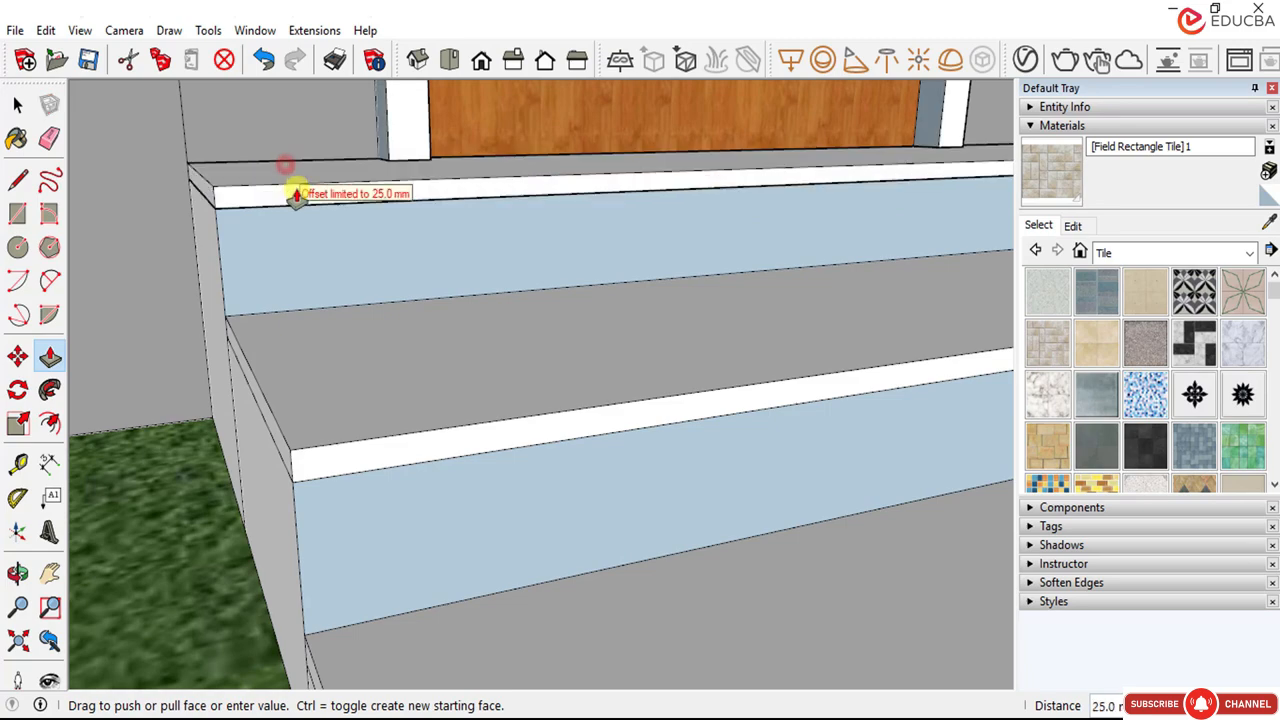
pyautogui.scroll(-6, 389, 520)
pyautogui.press('Return')
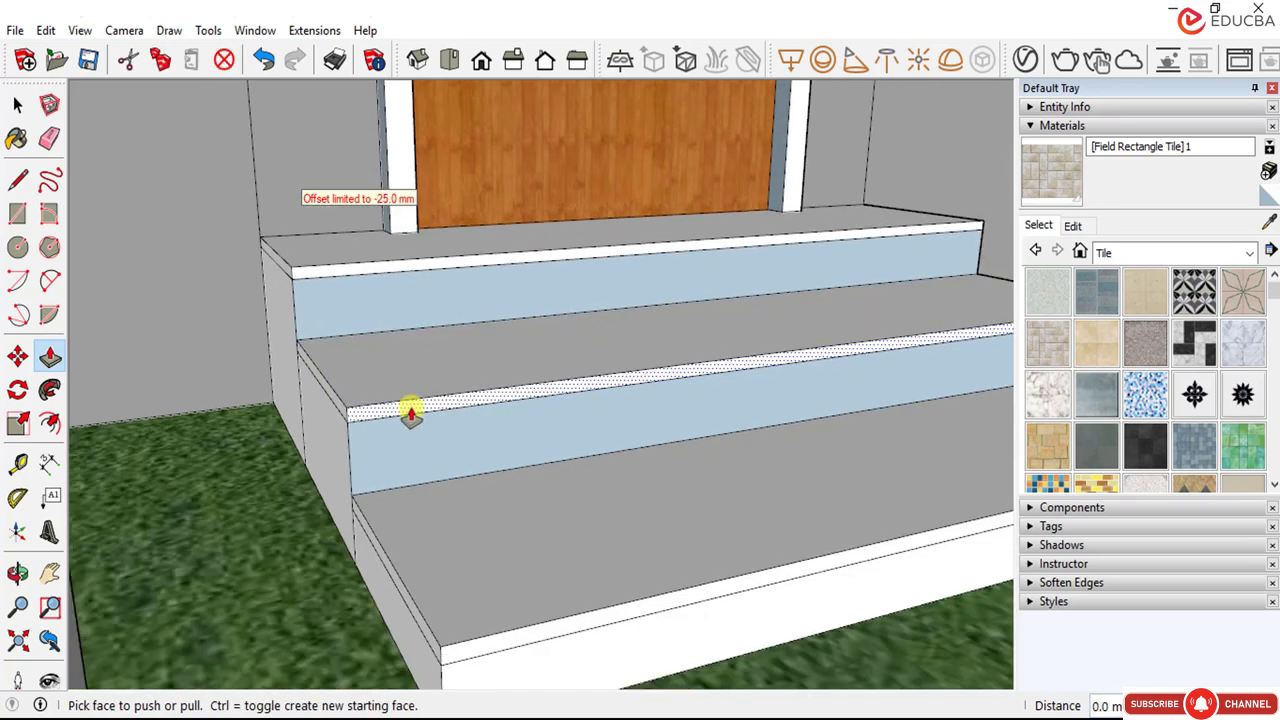
pyautogui.moveTo(449, 323); pyautogui.dragTo(478, 400, button='middle')
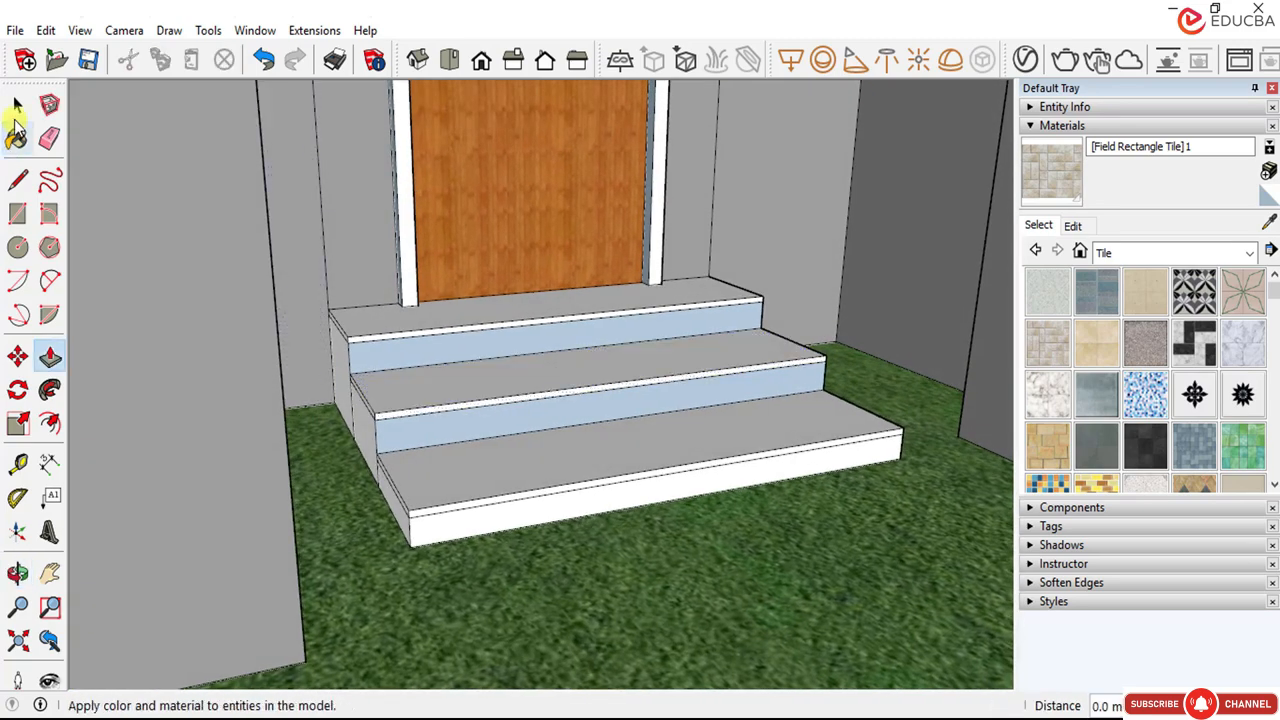
# Step: Hide the vertical seam edges between the steps on the left flank, as seen when facing the door
pyautogui.click(17, 104)
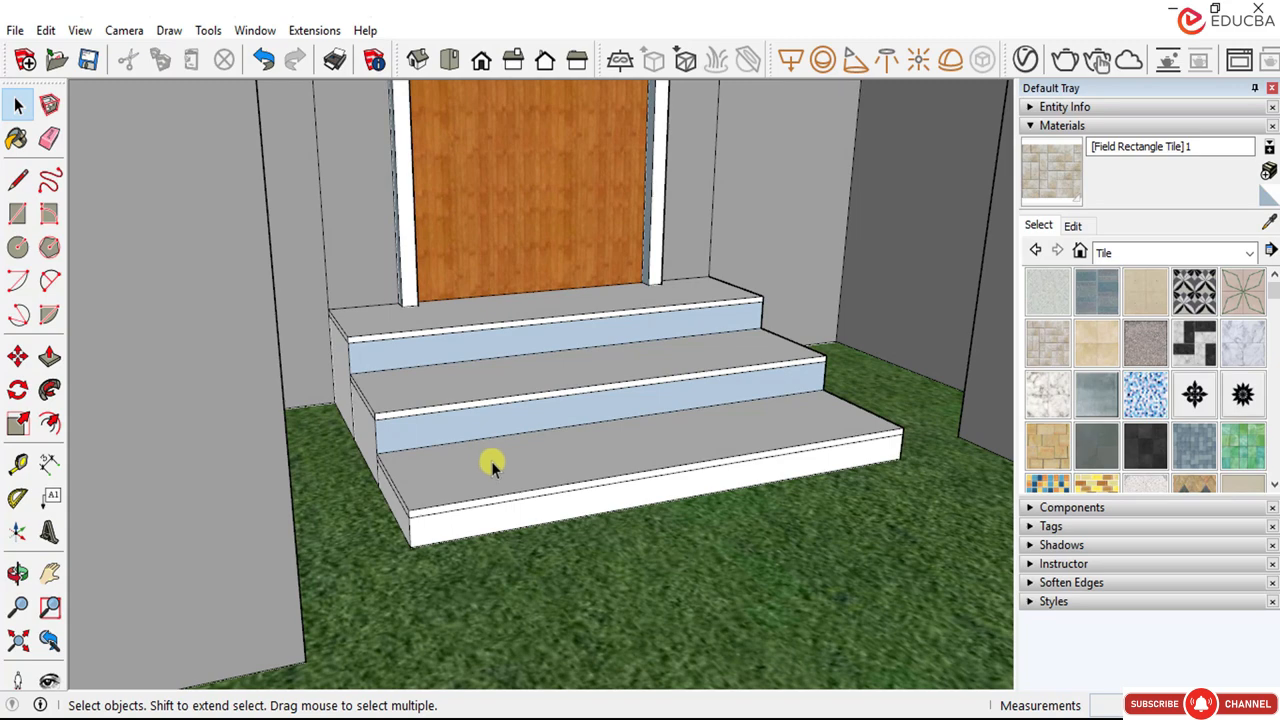
pyautogui.scroll(3, 349, 509)
pyautogui.moveTo(349, 509); pyautogui.dragTo(491, 476, button='middle')
pyautogui.scroll(2, 491, 476)
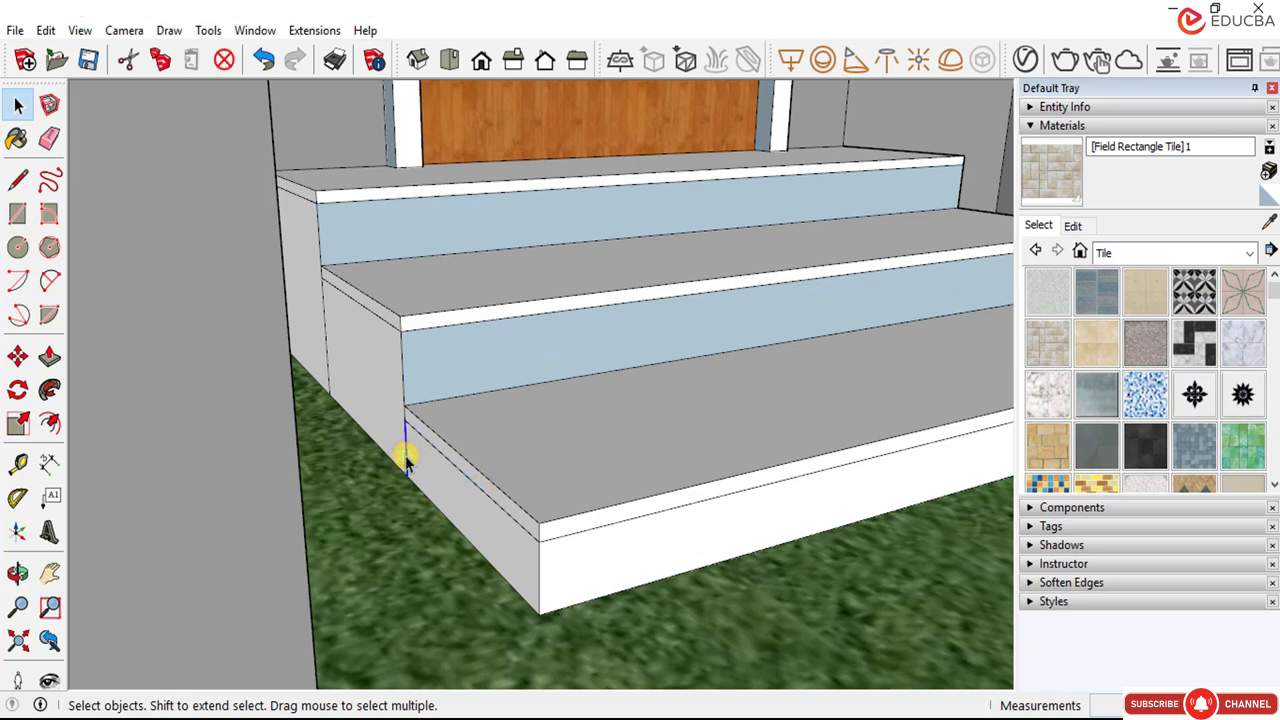
pyautogui.rightClick(326, 336)
pyautogui.click(354, 393)
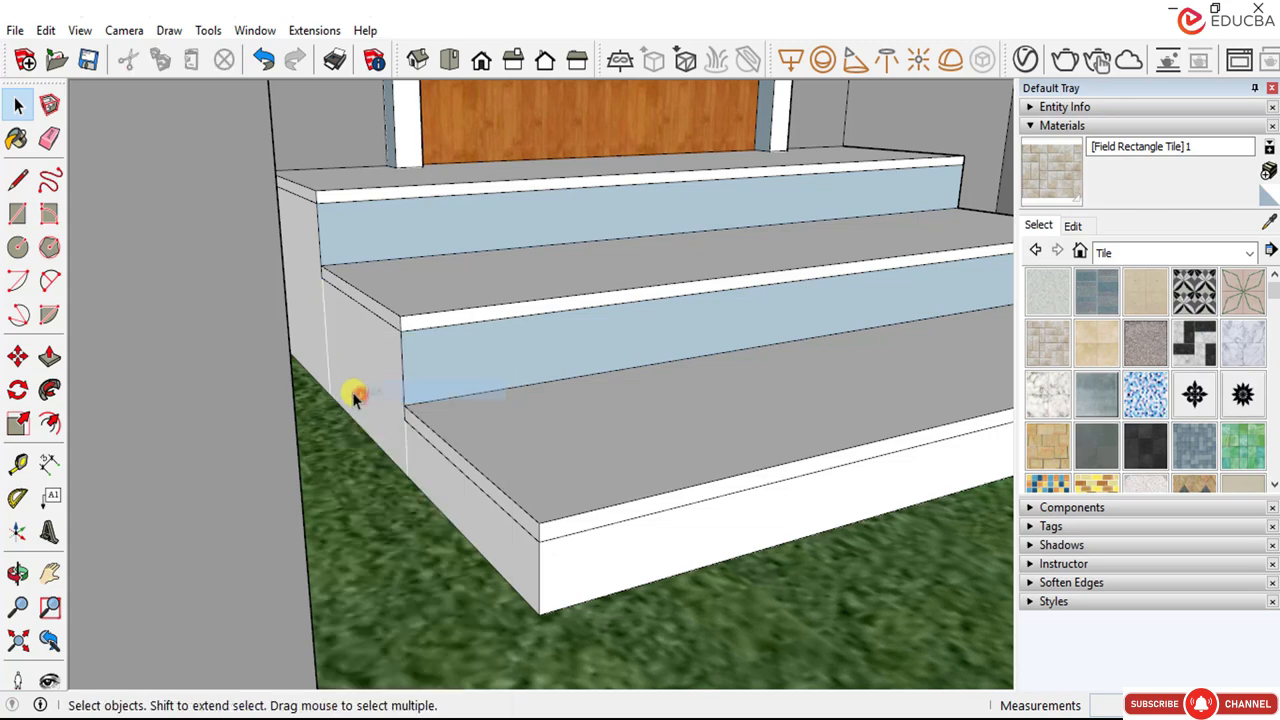
# Step: Hide the two vertical seam edges between the steps on the right flank, as seen when facing the door
pyautogui.scroll(-2, 383, 438)
pyautogui.scroll(-3, 383, 438)
pyautogui.moveTo(606, 420); pyautogui.dragTo(509, 480, button='middle')
pyautogui.scroll(-3, 620, 475)
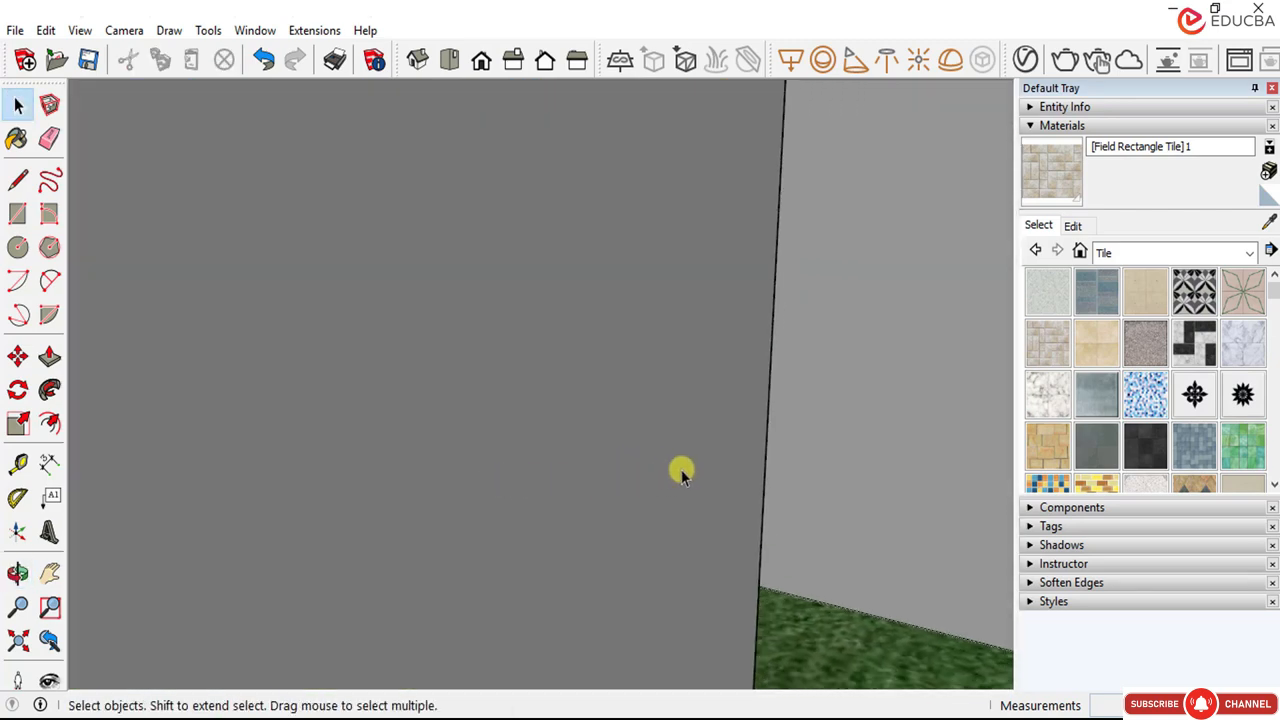
pyautogui.moveTo(714, 429); pyautogui.dragTo(510, 462, button='middle')
pyautogui.moveTo(913, 452); pyautogui.dragTo(871, 337, button='middle')
pyautogui.scroll(3, 957, 423)
pyautogui.moveTo(957, 423); pyautogui.dragTo(723, 415, button='middle')
pyautogui.scroll(-3, 934, 440)
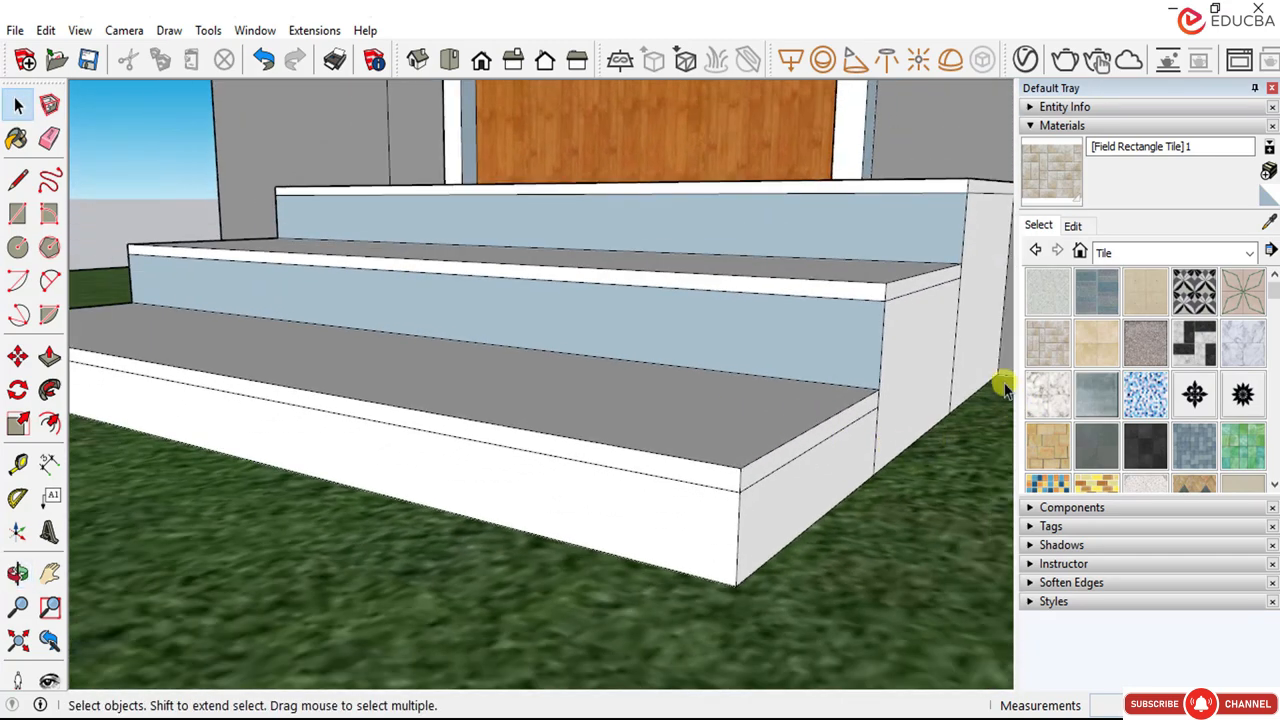
pyautogui.scroll(4, 968, 352)
pyautogui.click(934, 316)
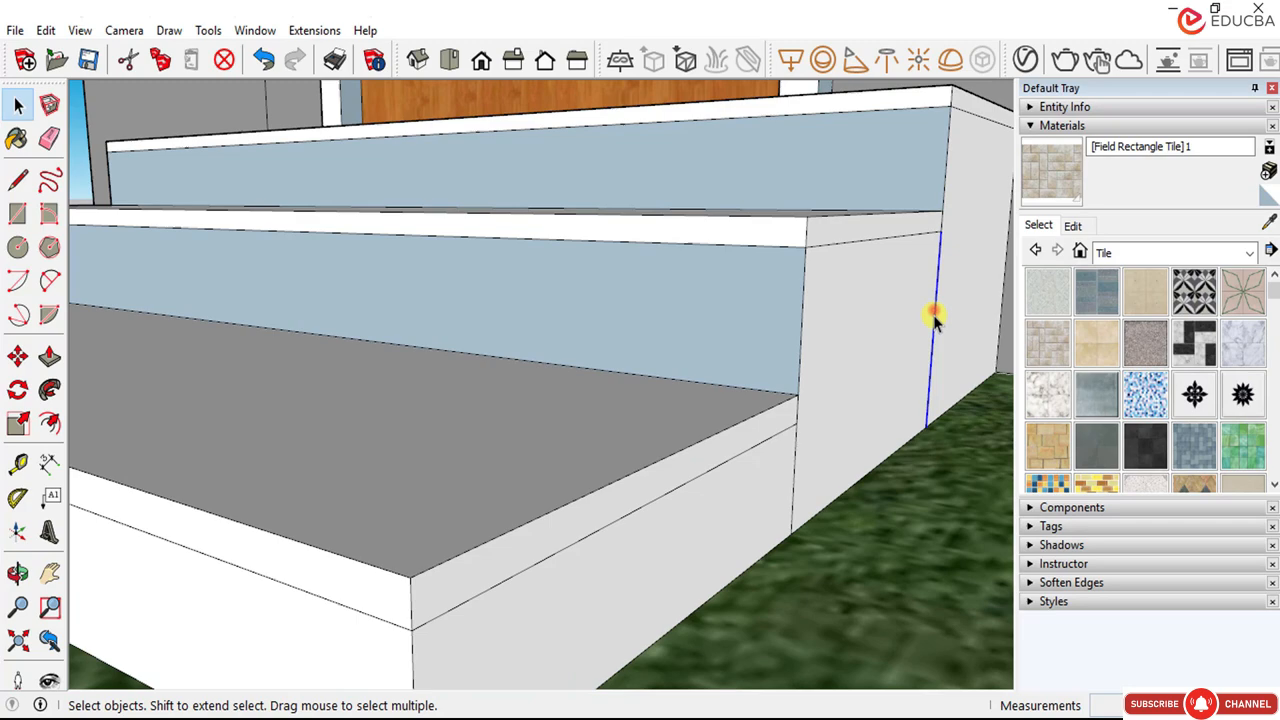
pyautogui.rightClick(797, 460)
pyautogui.click(850, 132)
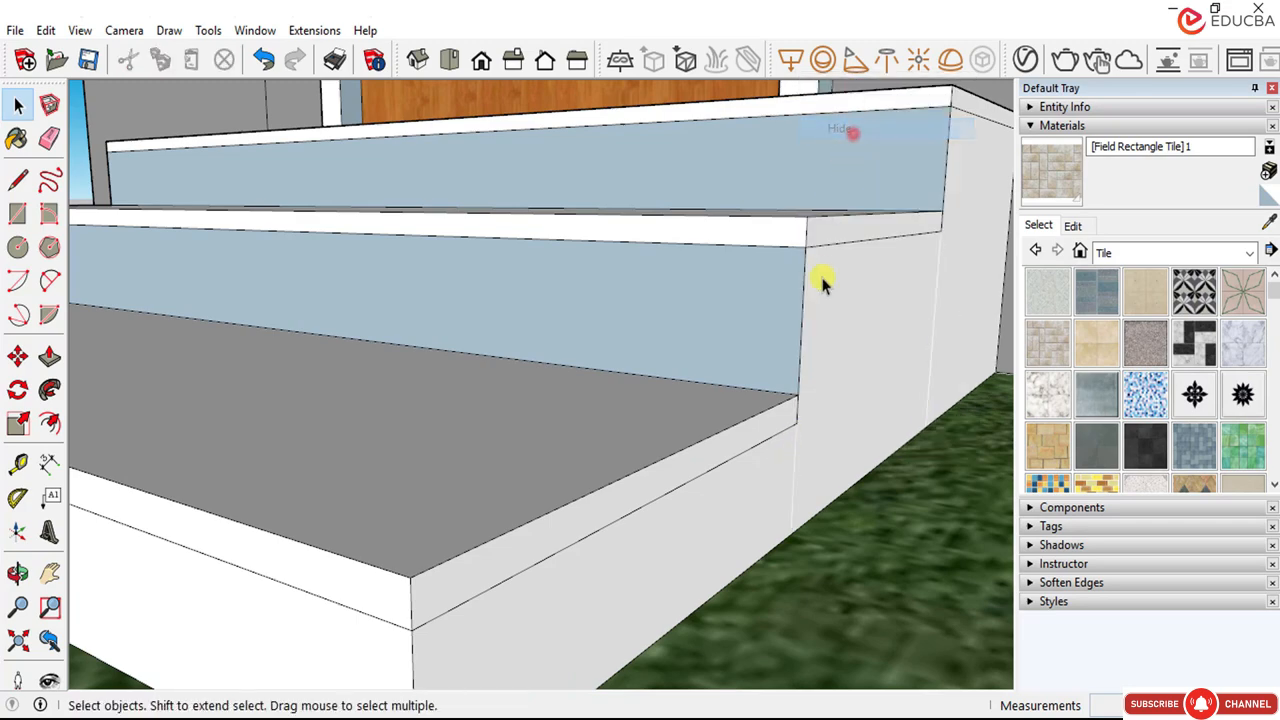
# Step: Paint the top faces of the three entrance steps with Square Glass Tile 02
pyautogui.scroll(-5, 757, 414)
pyautogui.moveTo(546, 417); pyautogui.dragTo(507, 412, button='middle')
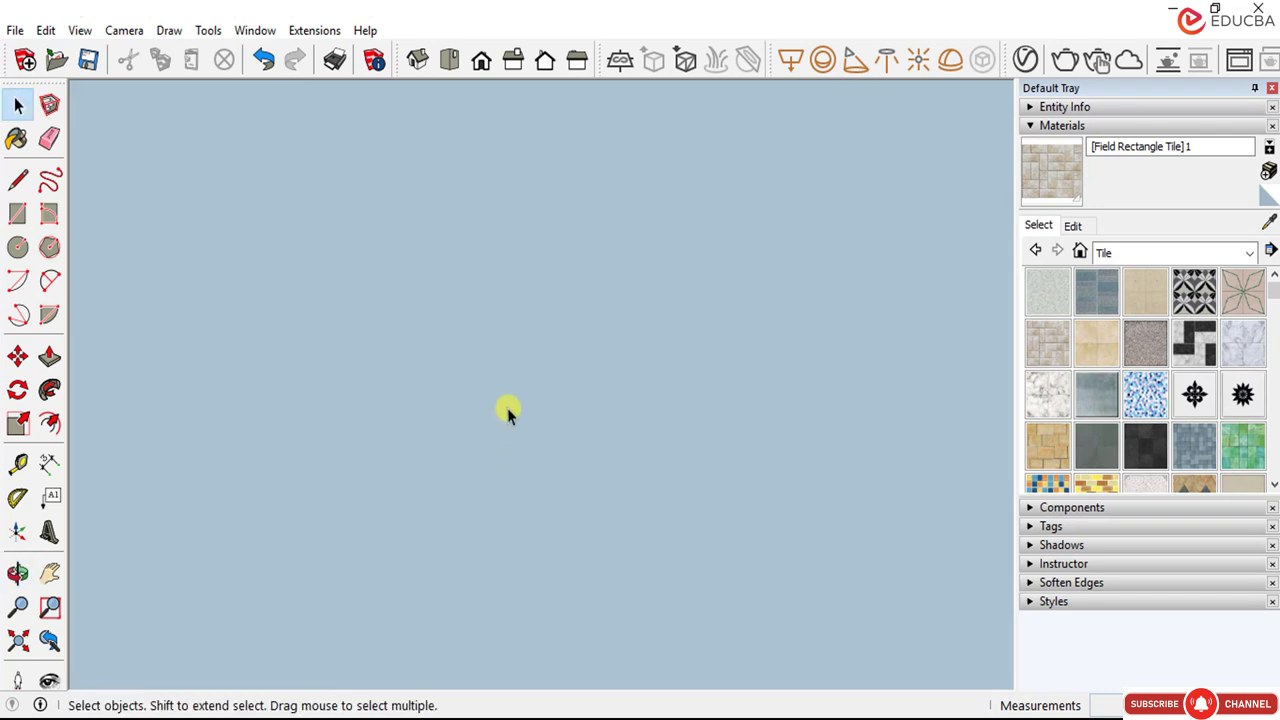
pyautogui.scroll(-5, 608, 452)
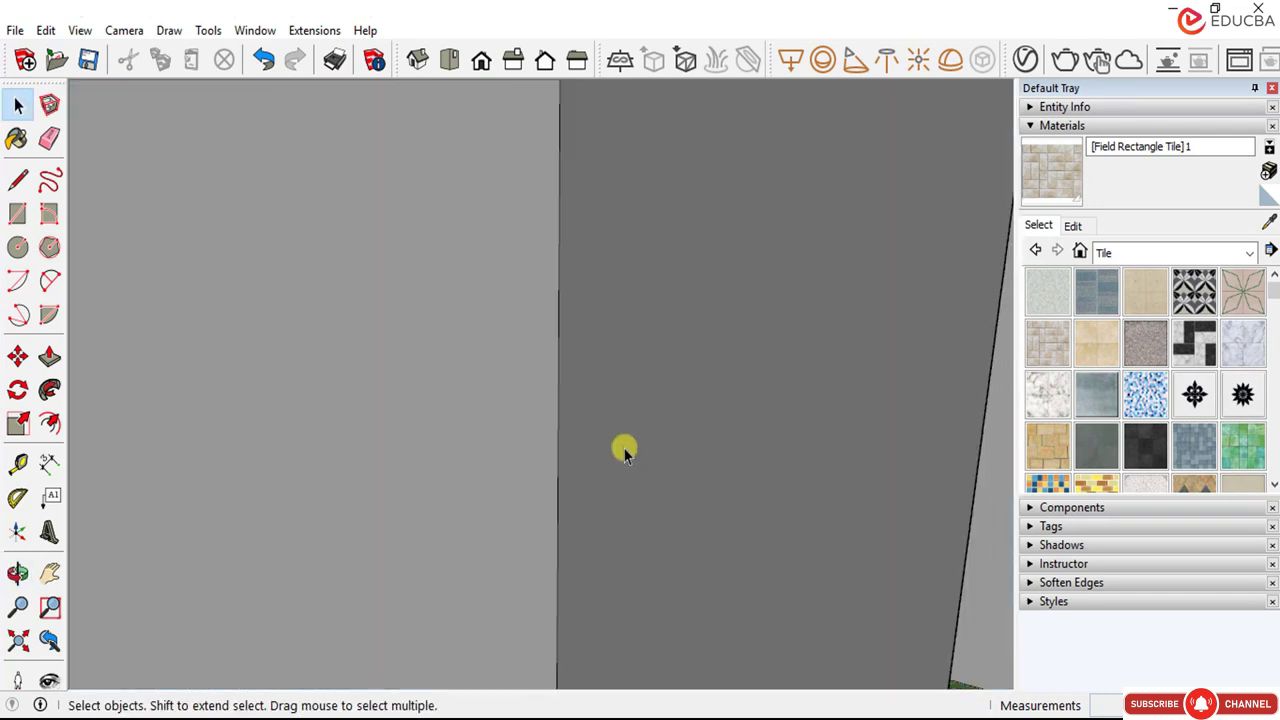
pyautogui.scroll(-3, 632, 450)
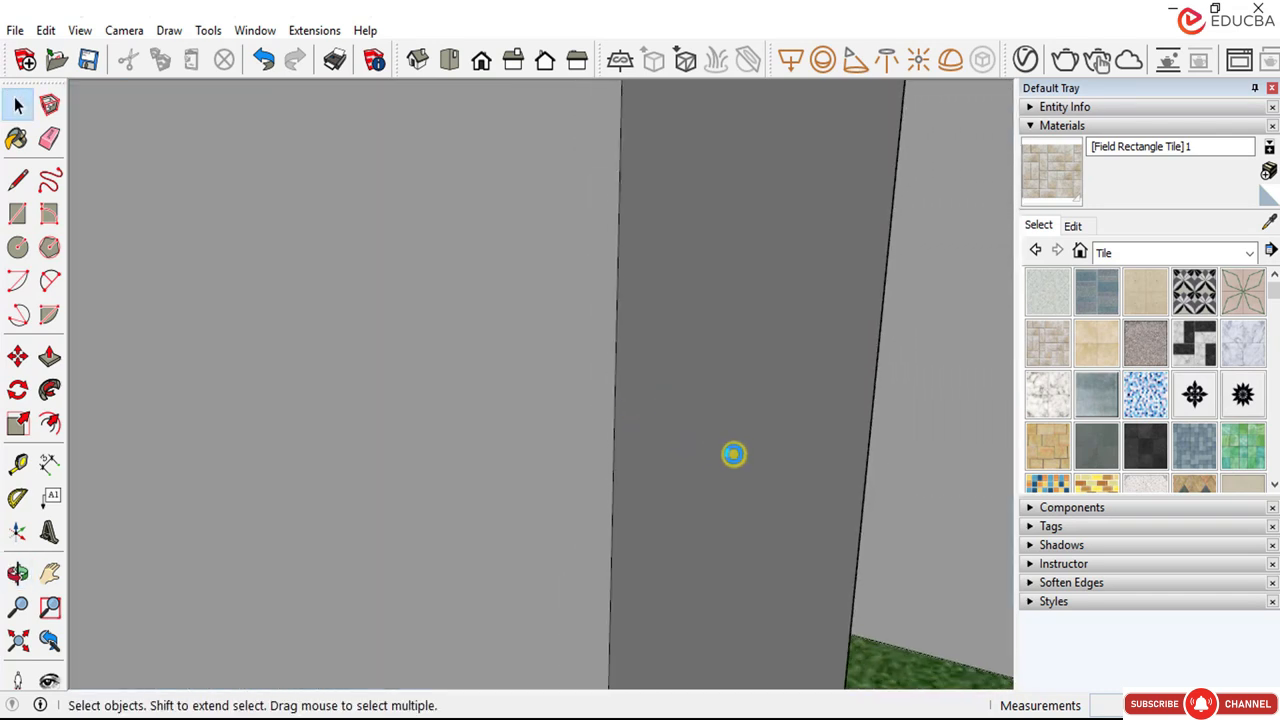
pyautogui.scroll(-5, 754, 450)
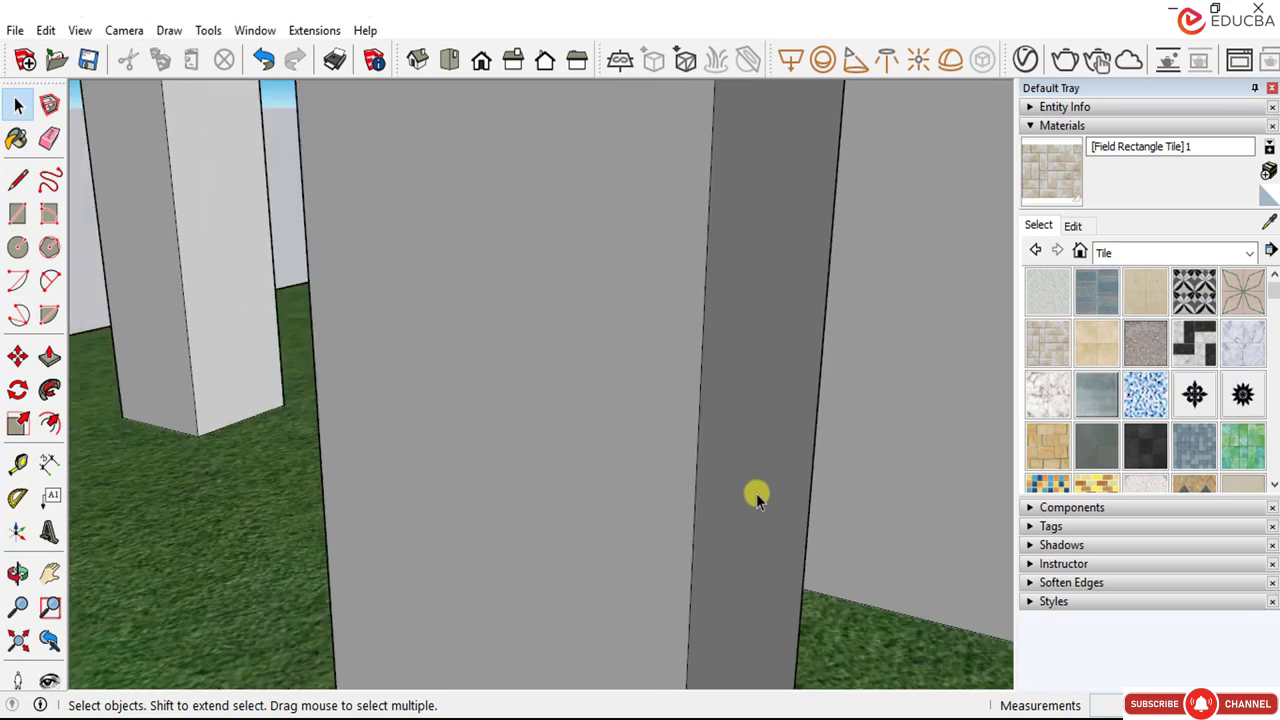
pyautogui.moveTo(757, 494); pyautogui.dragTo(734, 346, button='middle')
pyautogui.scroll(3, 760, 374)
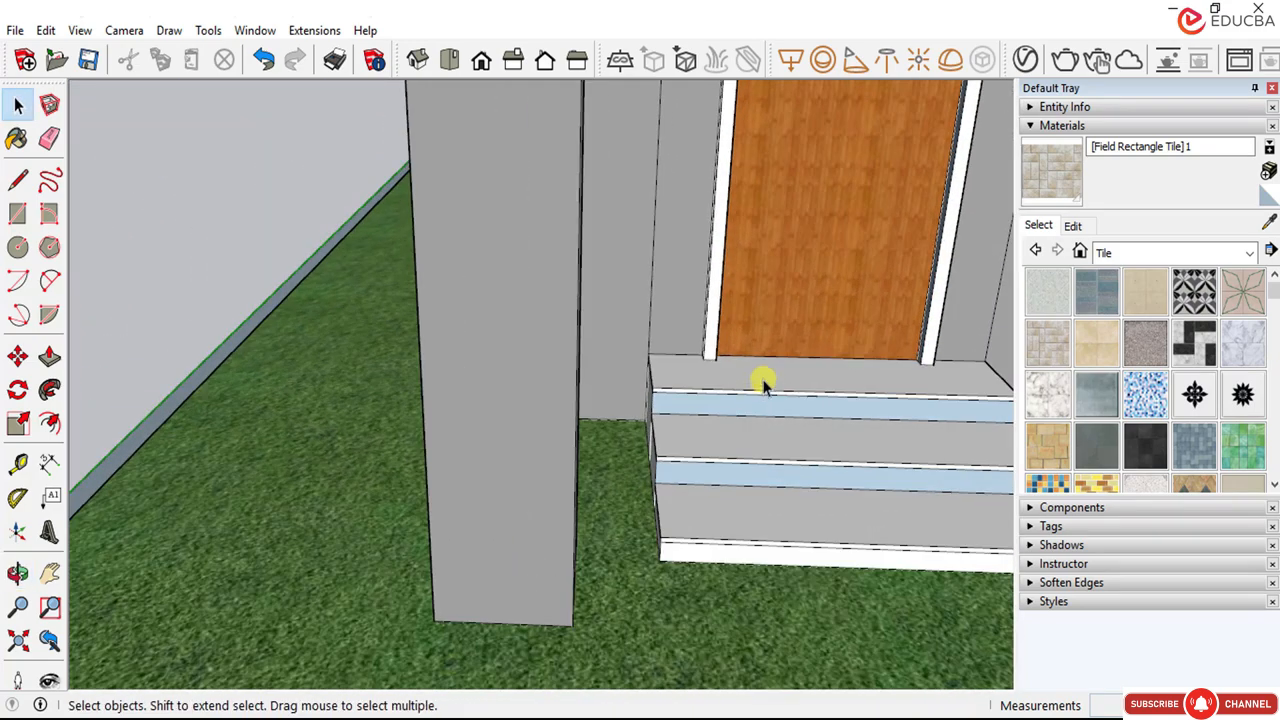
pyautogui.click(762, 377)
pyautogui.click(1117, 252)
pyautogui.click(1118, 252)
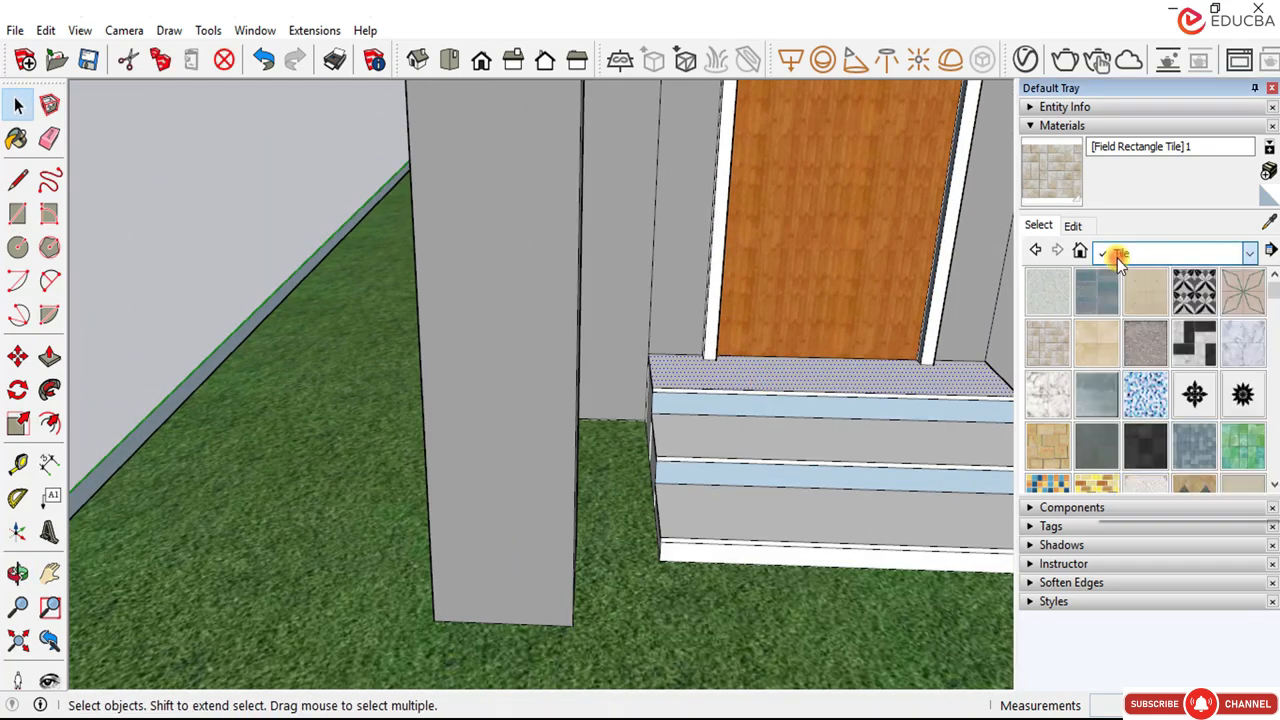
pyautogui.click(1243, 450)
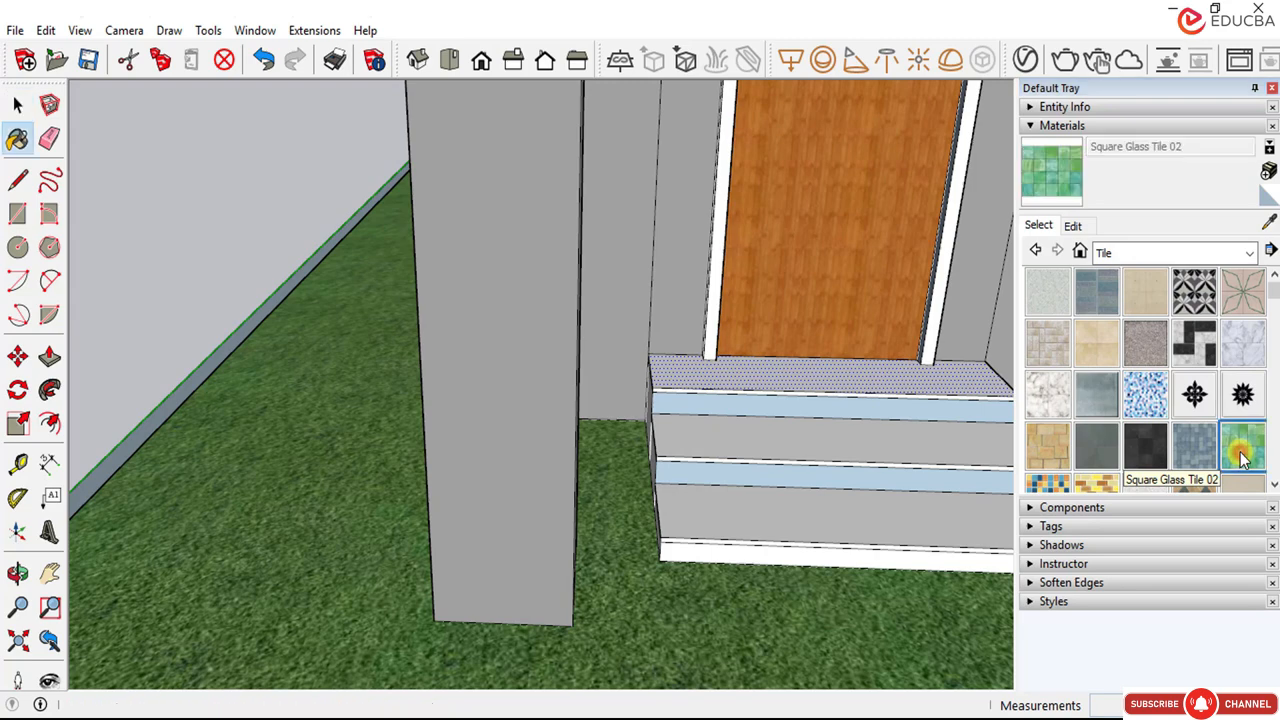
pyautogui.click(785, 383)
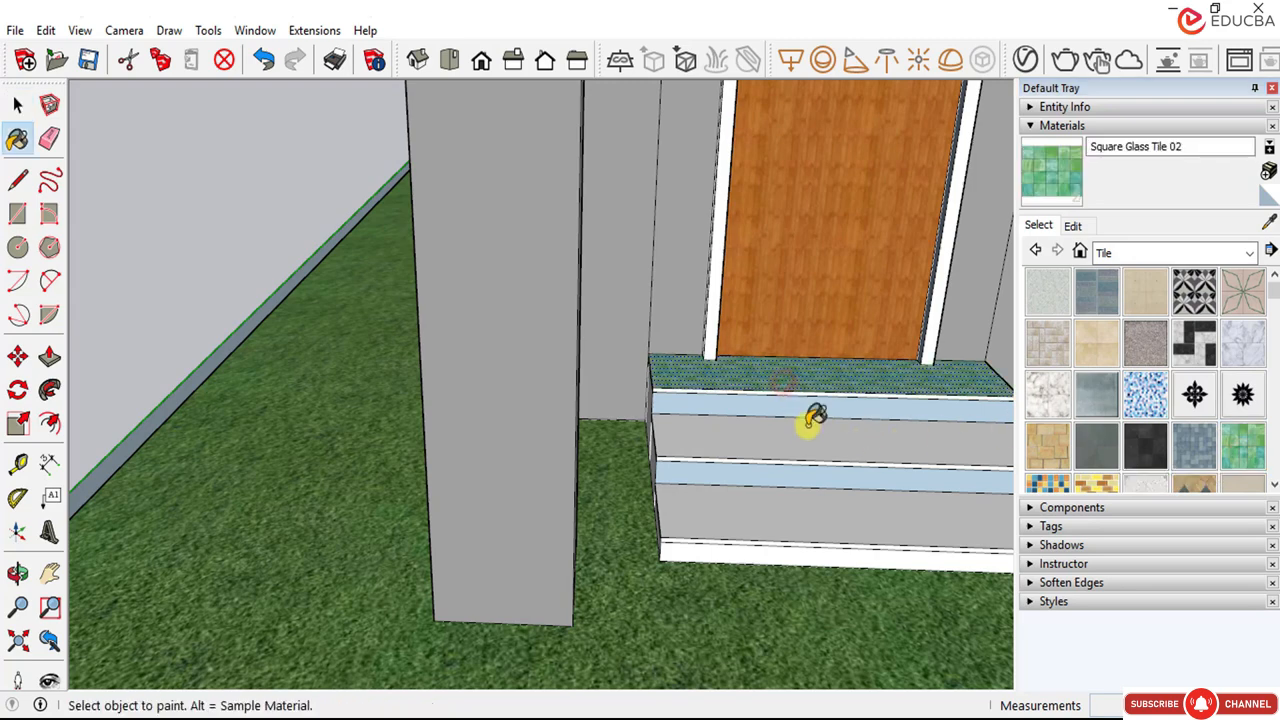
pyautogui.click(812, 441)
pyautogui.click(812, 500)
# Step: Repaint the three entrance step treads with the Concrete Pavers Block Multi tile material
pyautogui.moveTo(810, 492)
pyautogui.mouseDown(button='middle')
pyautogui.moveTo(586, 480)
pyautogui.moveTo(672, 505)
pyautogui.moveTo(289, 423)
pyautogui.mouseUp(button='middle')
pyautogui.scroll(-4, 400, 423)
pyautogui.moveTo(483, 423)
pyautogui.mouseDown(button='middle')
pyautogui.moveTo(543, 486)
pyautogui.moveTo(640, 450)
pyautogui.mouseUp(button='middle')
pyautogui.scroll(2, 667, 430)
pyautogui.scroll(3, 665, 430)
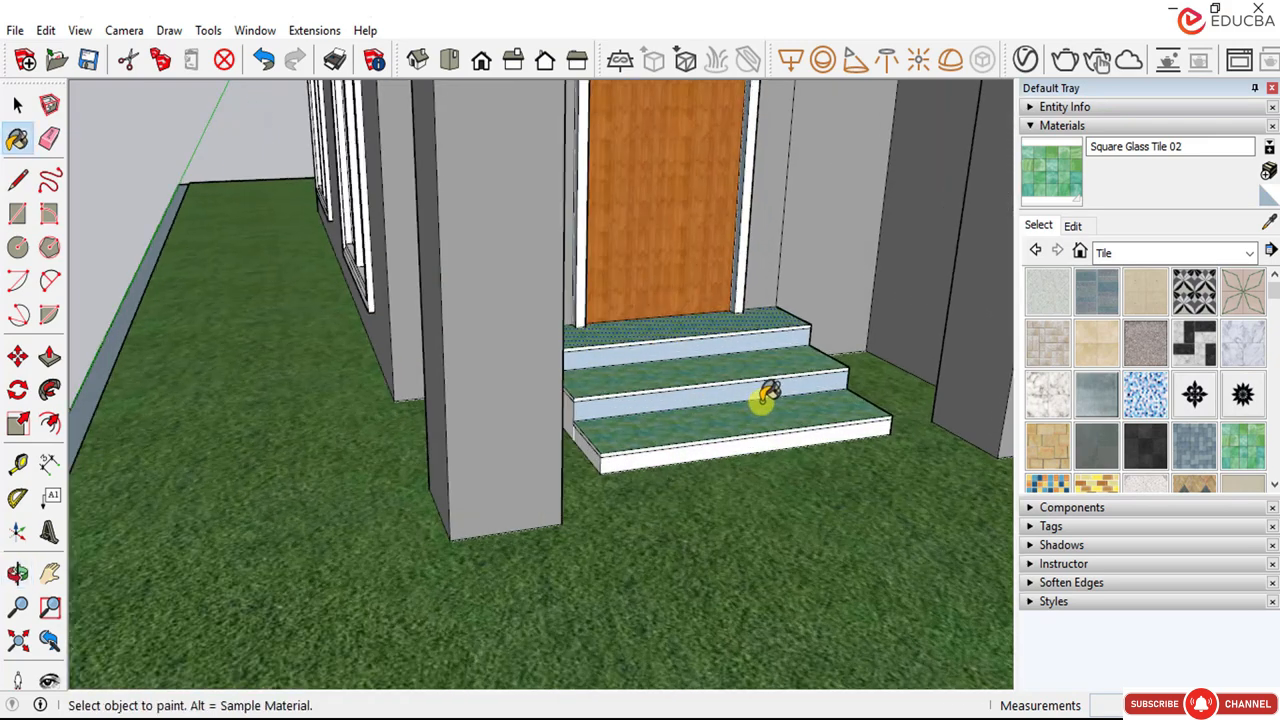
pyautogui.click(1085, 293)
pyautogui.click(700, 328)
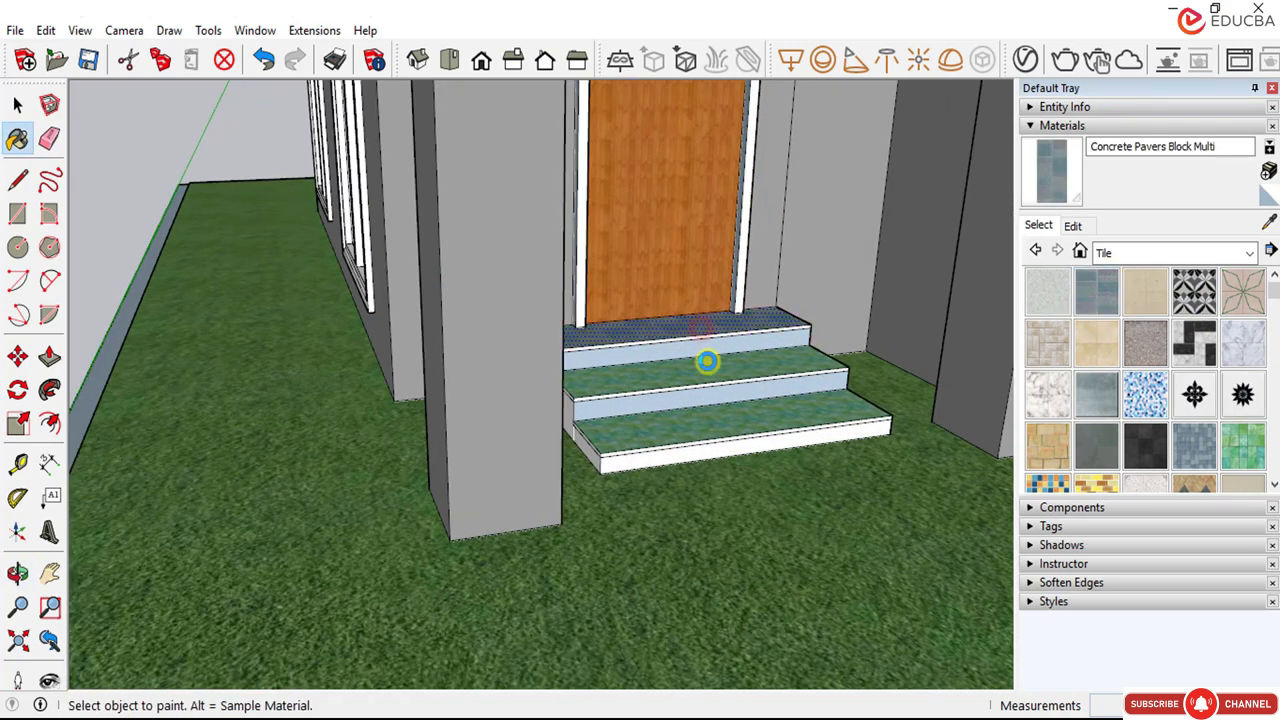
pyautogui.click(736, 414)
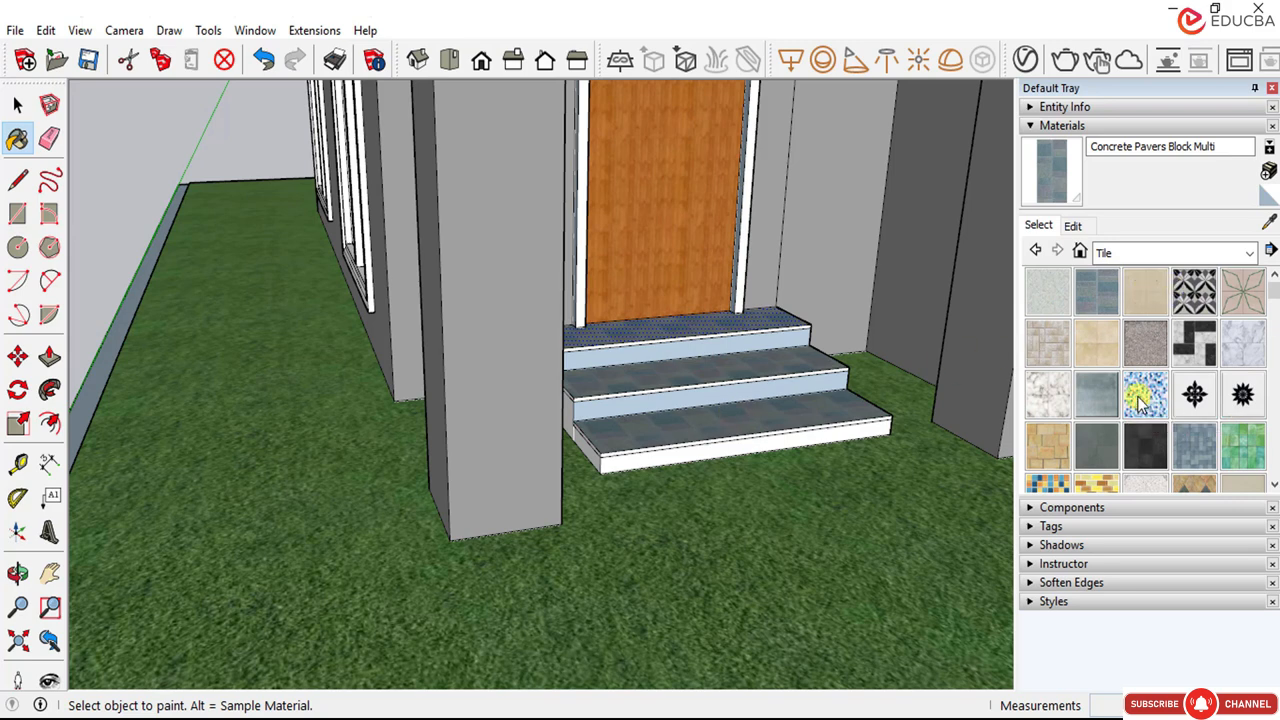
# Step: Paint the top faces of the three entrance steps with Wood Square Tile 01
pyautogui.scroll(-10, 1120, 395)
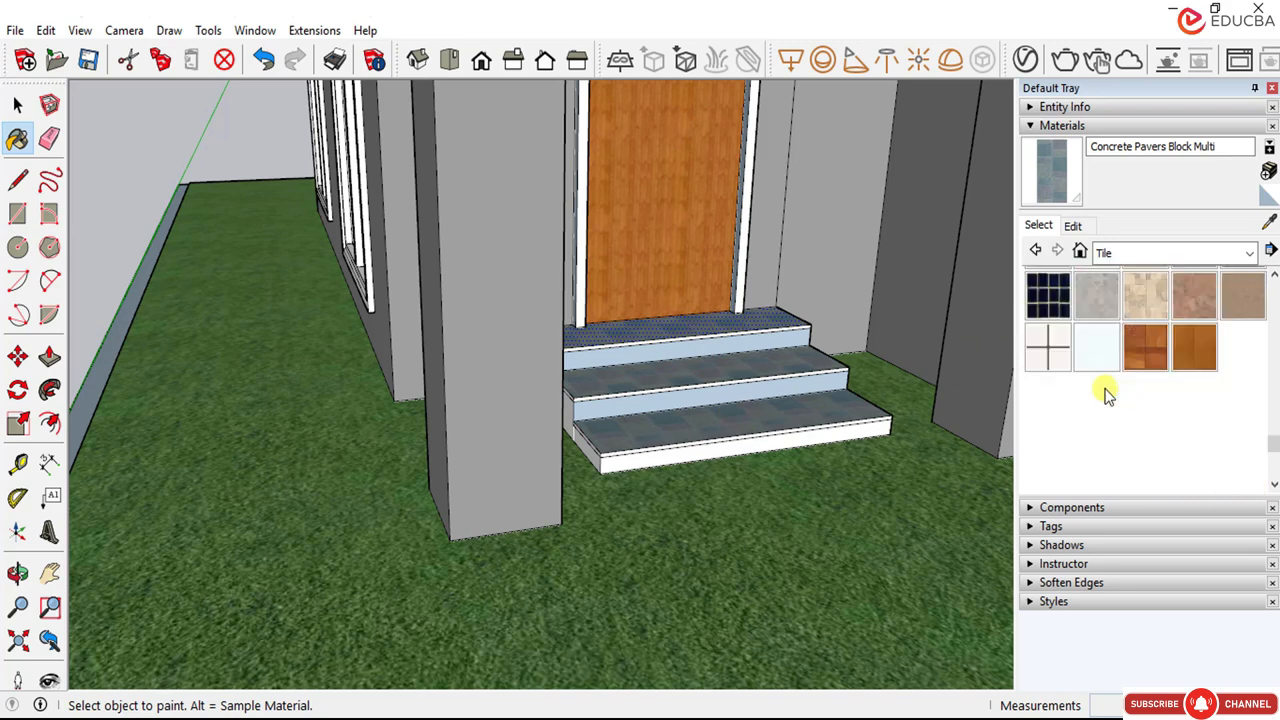
pyautogui.click(1150, 347)
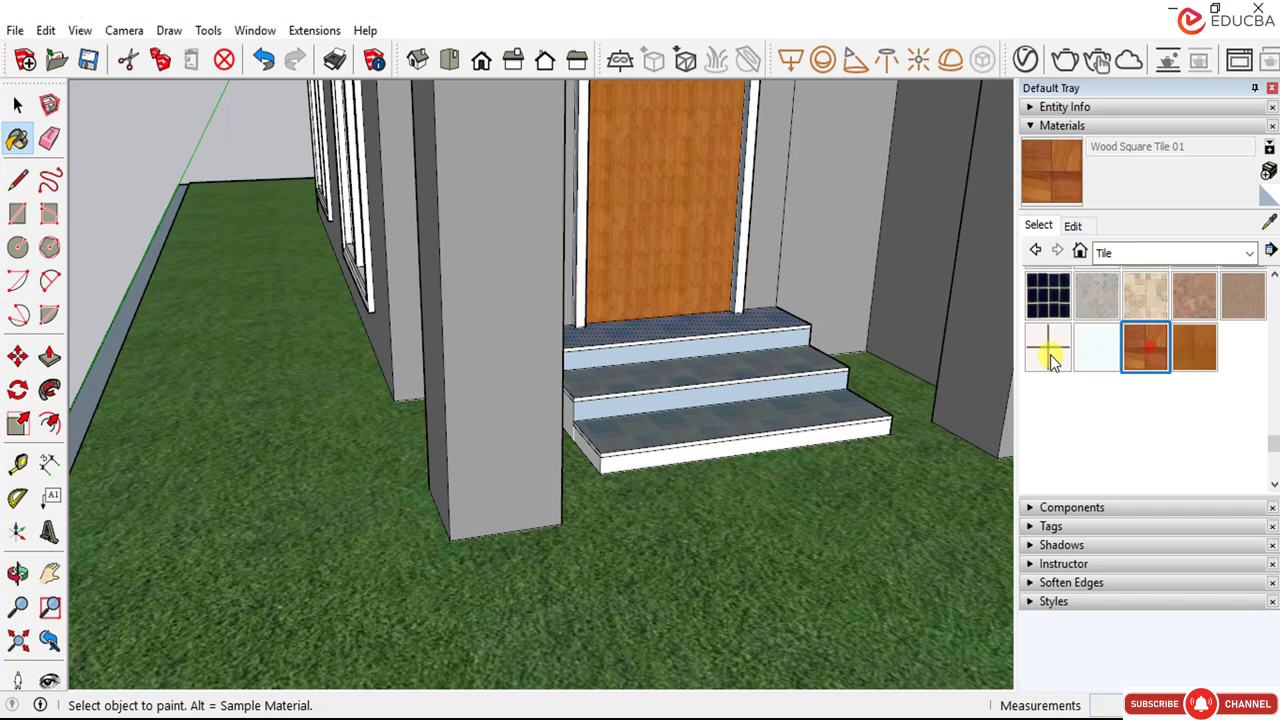
pyautogui.click(637, 340)
pyautogui.click(662, 369)
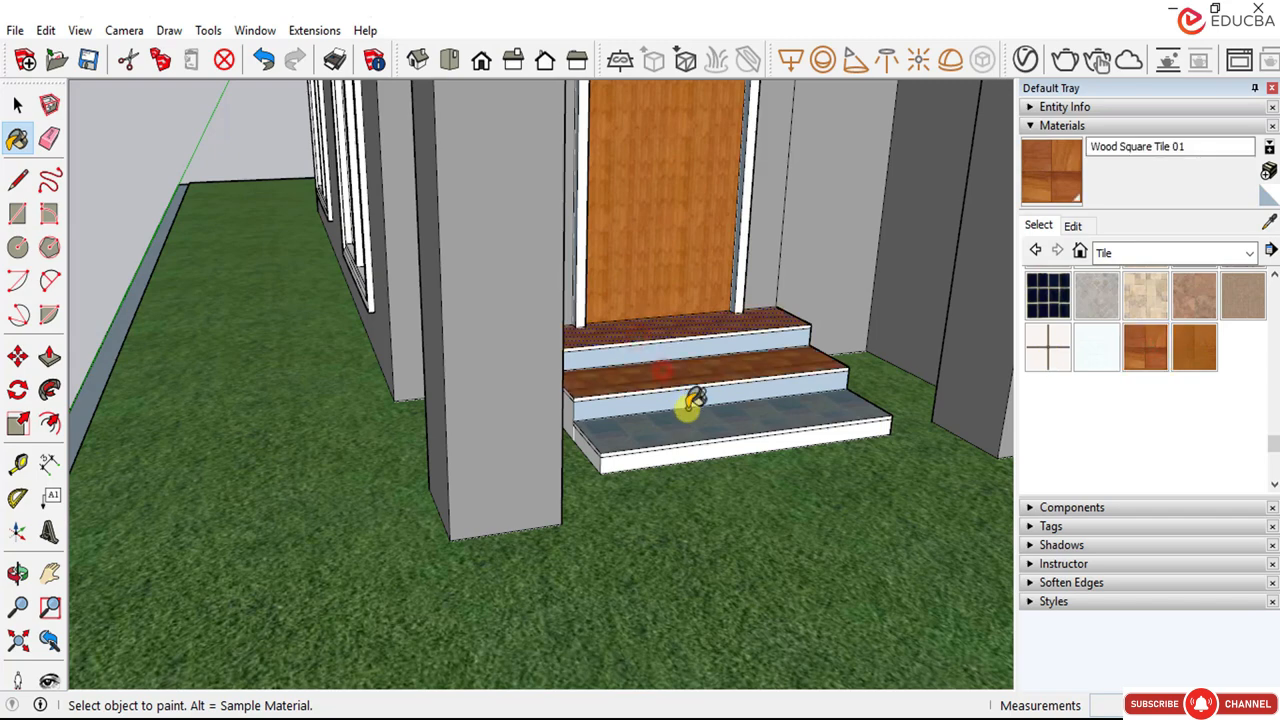
pyautogui.click(693, 420)
pyautogui.moveTo(691, 420)
pyautogui.mouseDown(button='middle')
pyautogui.moveTo(629, 520)
pyautogui.moveTo(600, 460)
pyautogui.moveTo(676, 444)
pyautogui.mouseUp(button='middle')
pyautogui.scroll(-6, 406, 486)
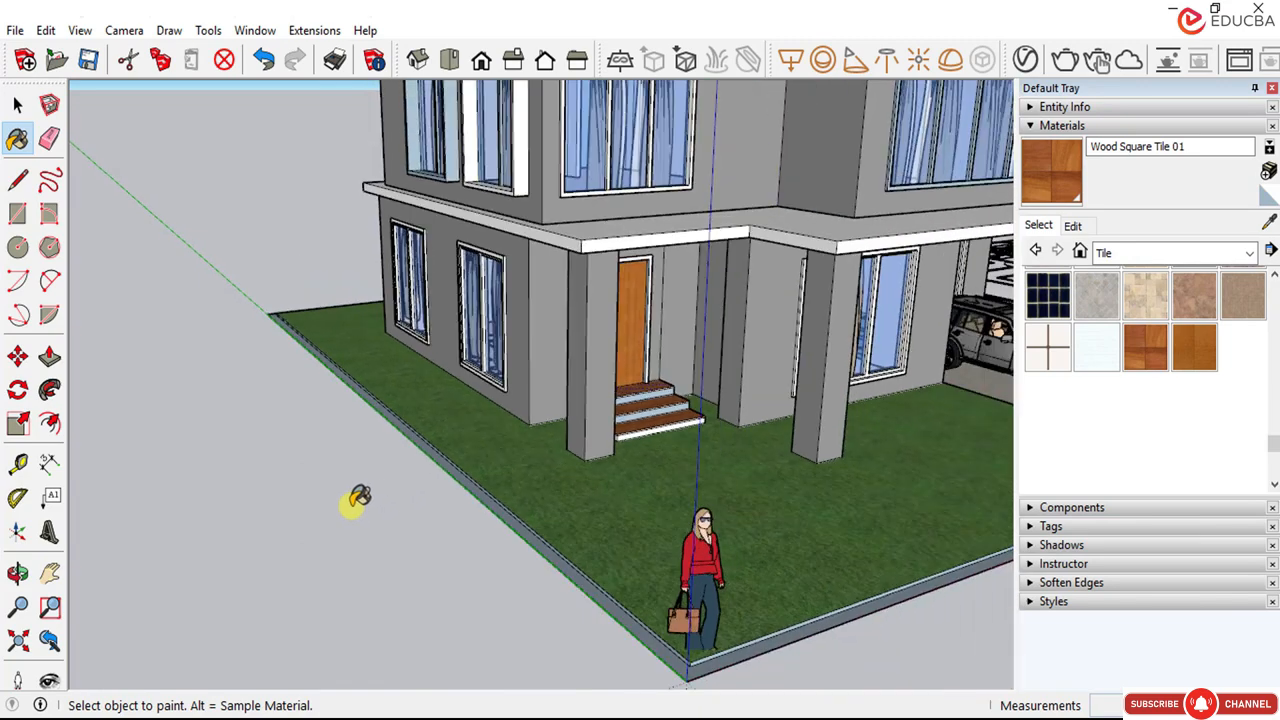
# Step: Examine the wood-tiled entrance steps up close and in the context of the whole house front
pyautogui.moveTo(354, 503); pyautogui.dragTo(243, 400, button='middle')
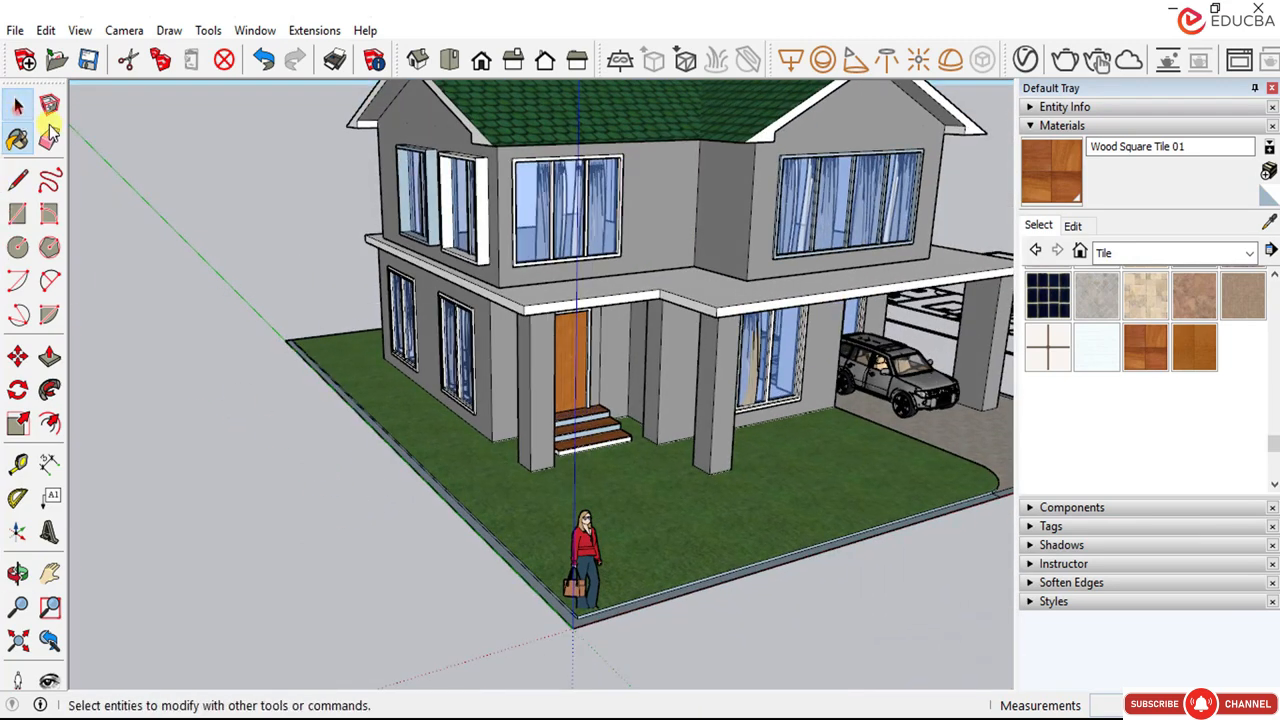
pyautogui.click(17, 104)
pyautogui.scroll(2, 600, 478)
pyautogui.scroll(8, 600, 478)
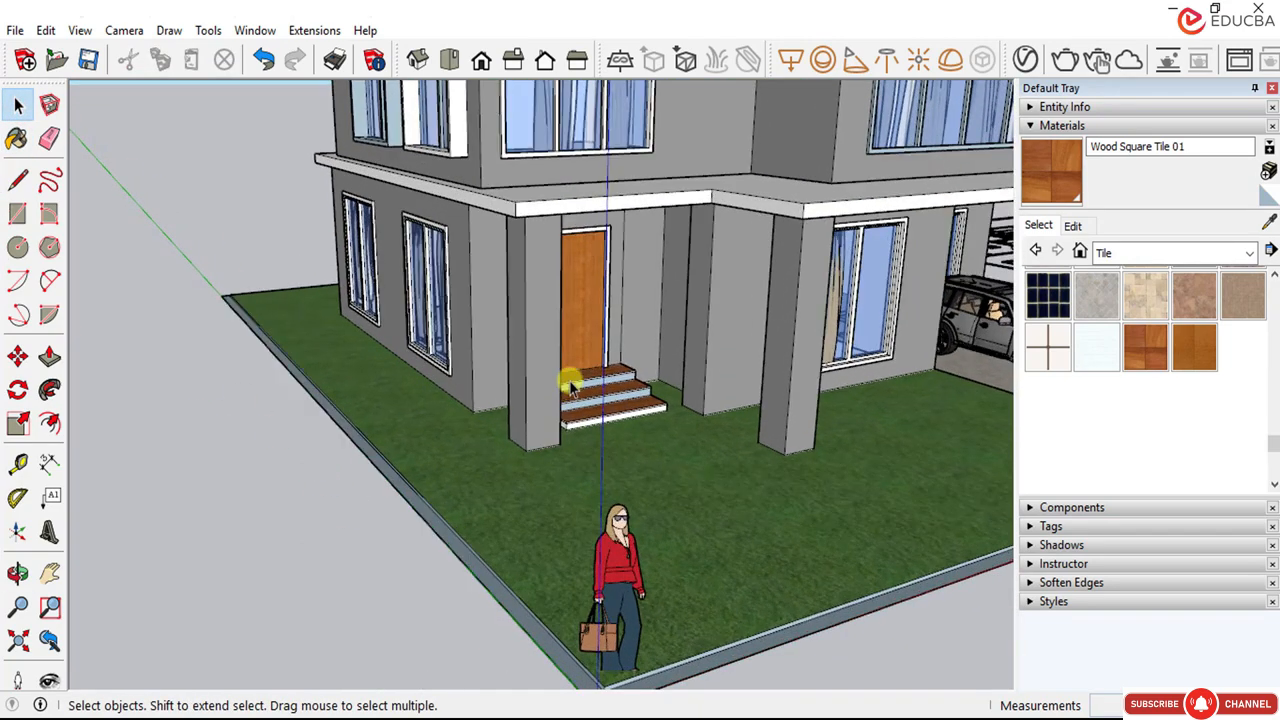
pyautogui.scroll(-6, 555, 404)
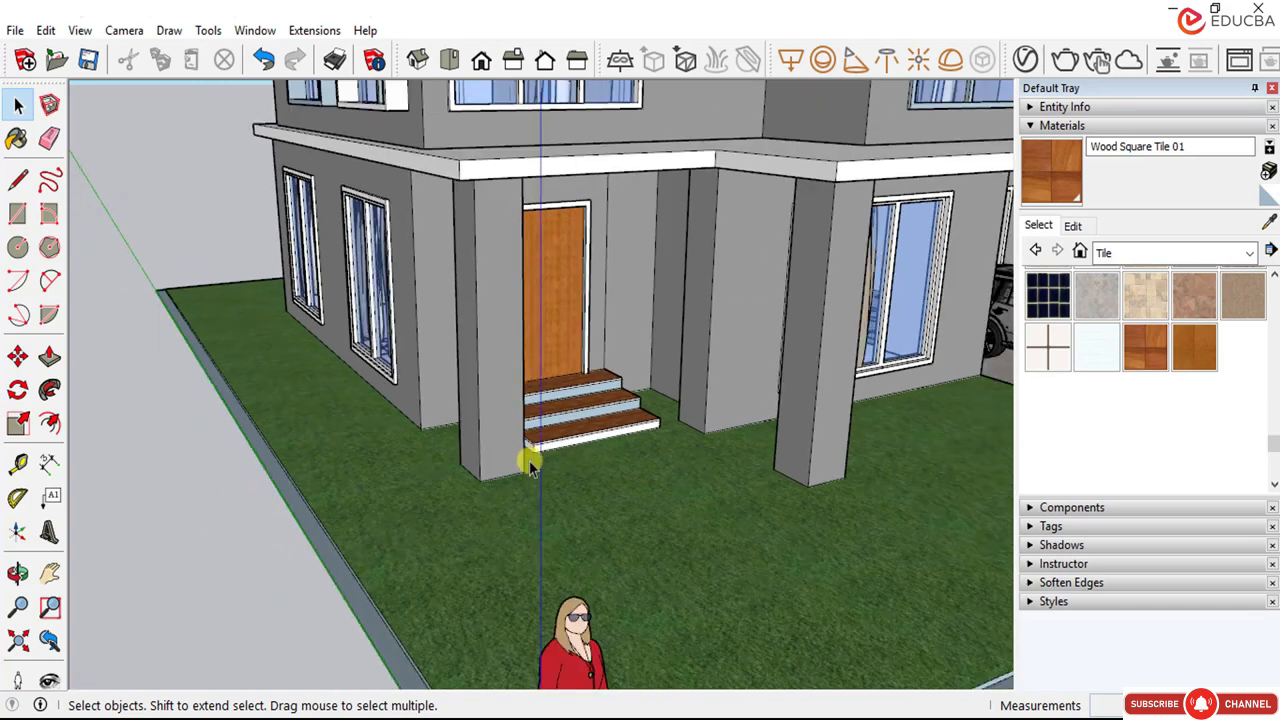
pyautogui.moveTo(529, 466); pyautogui.dragTo(556, 468, button='middle')
pyautogui.scroll(-5, 540, 466)
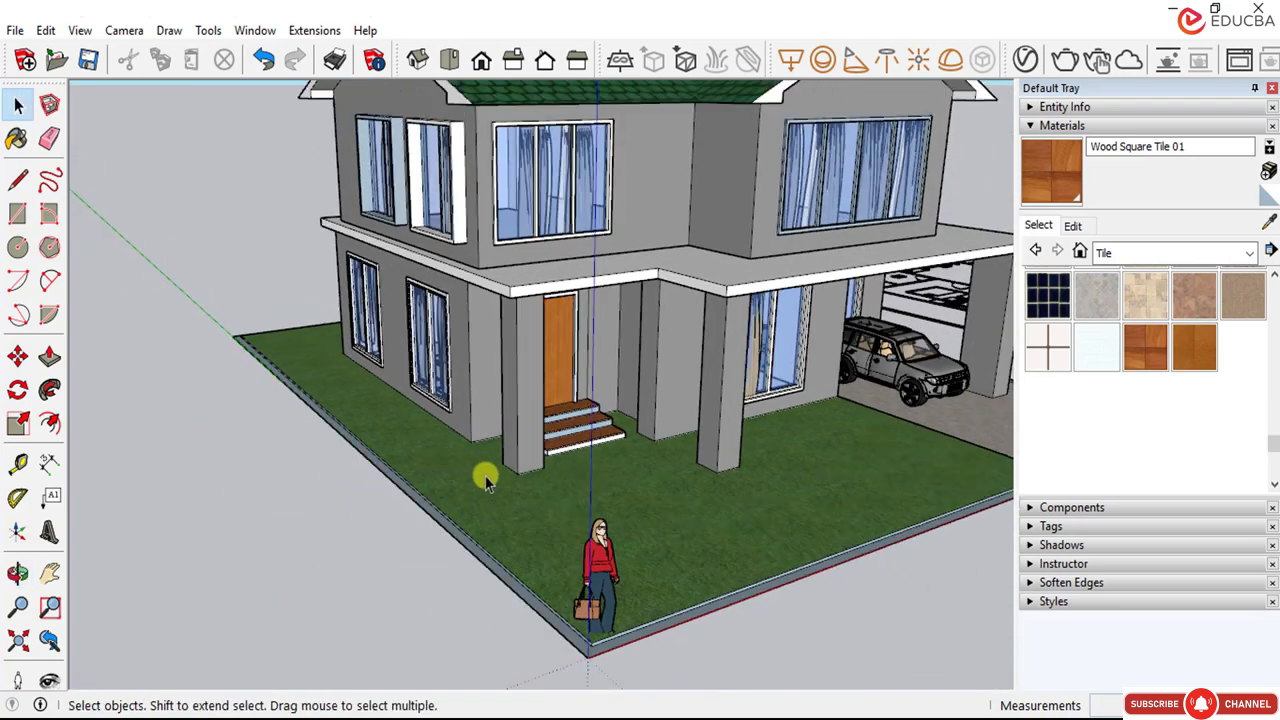
pyautogui.scroll(4, 680, 414)
pyautogui.scroll(-4, 640, 432)
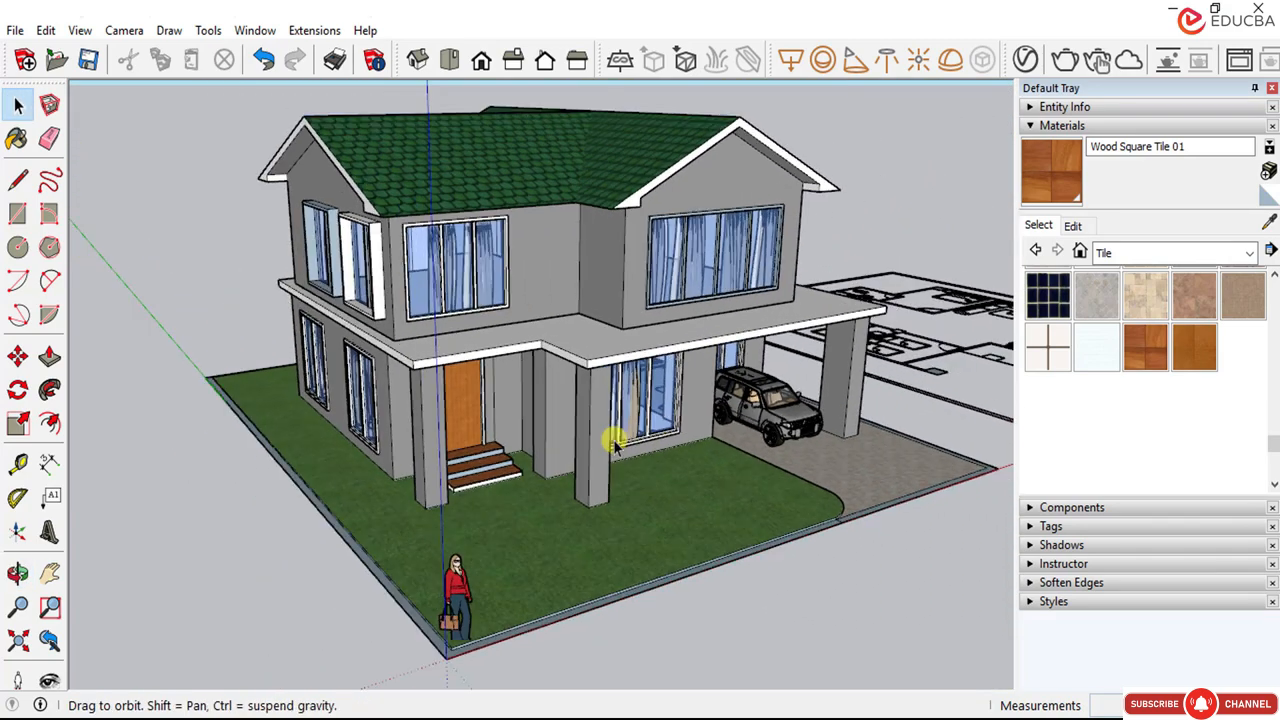
pyautogui.moveTo(609, 437)
pyautogui.mouseDown(button='middle')
pyautogui.moveTo(588, 430)
pyautogui.moveTo(603, 425)
pyautogui.mouseUp(button='middle')
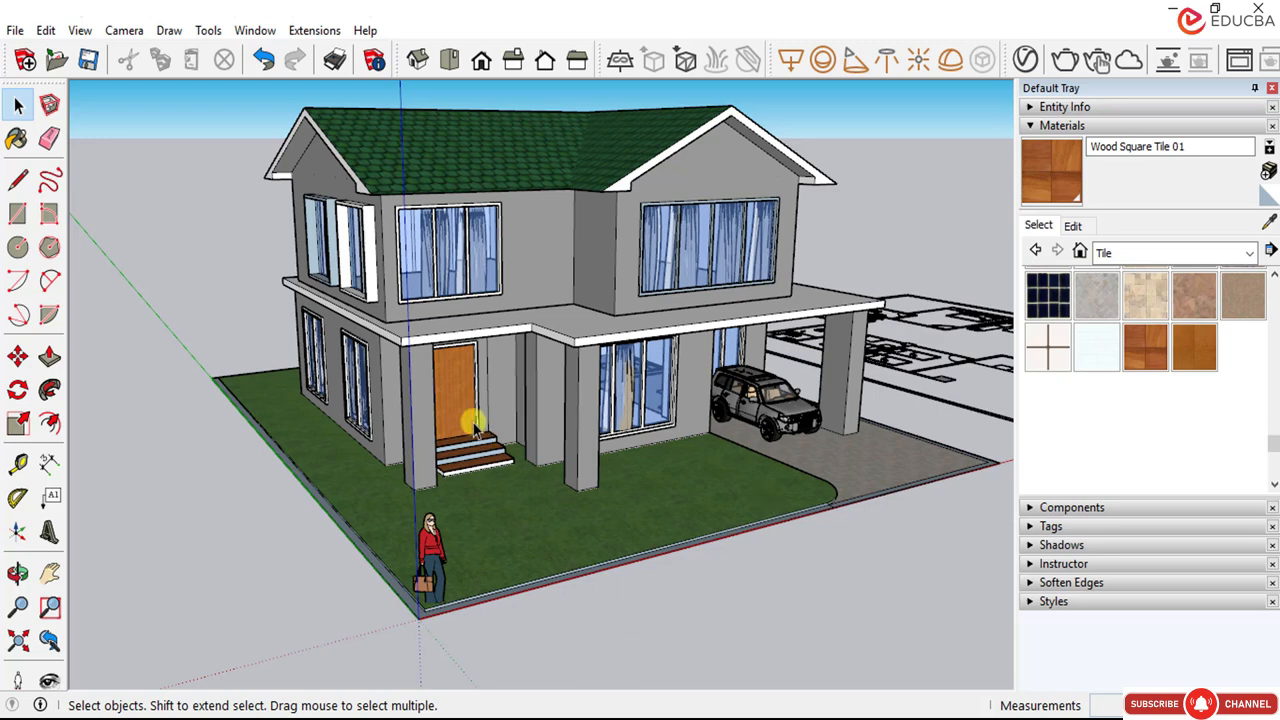
# Step: Open 3D Warehouse and search the model library for "flower pot"
pyautogui.click(248, 31)
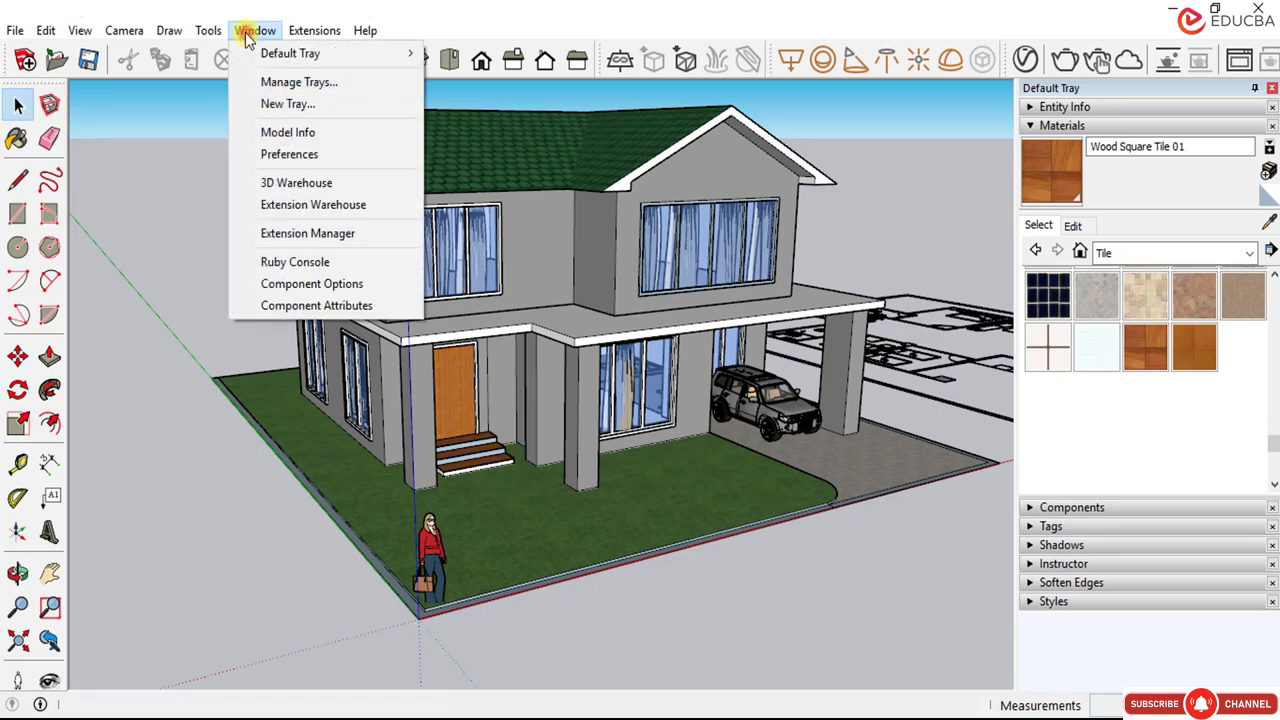
pyautogui.click(292, 182)
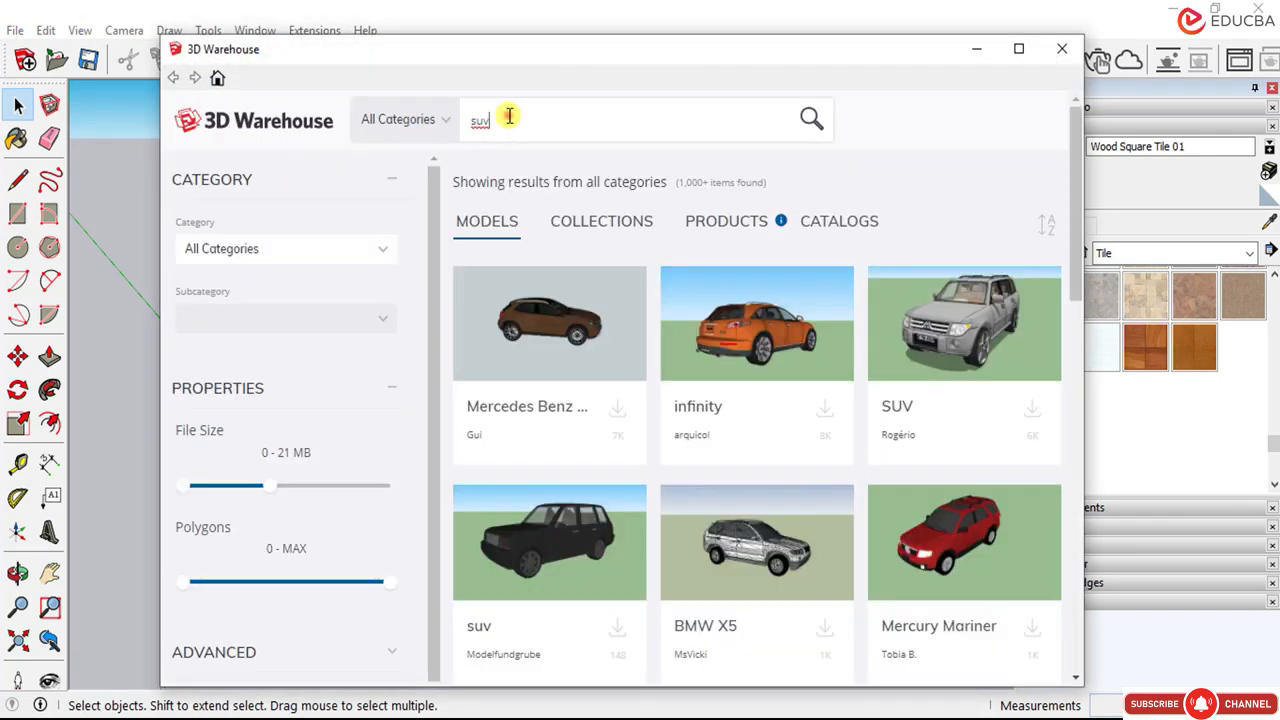
pyautogui.press('BackSpace')
pyautogui.press('BackSpace')
pyautogui.press('BackSpace')
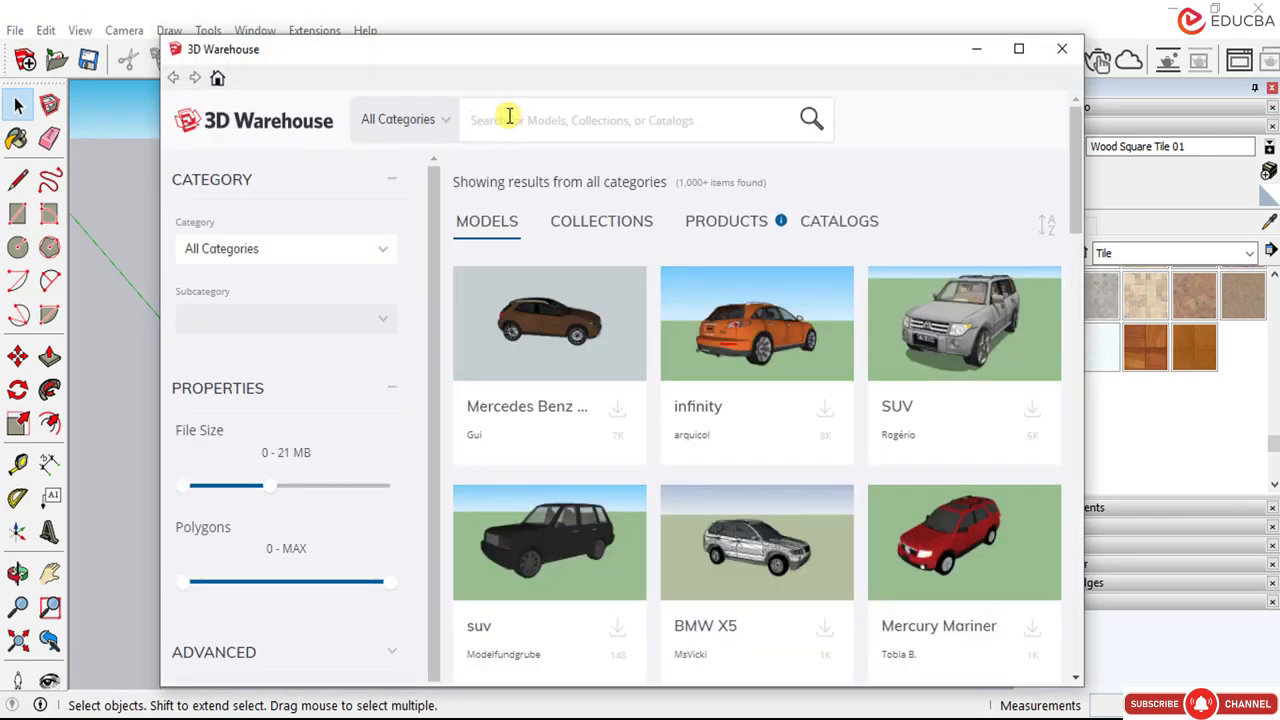
pyautogui.write('flo')
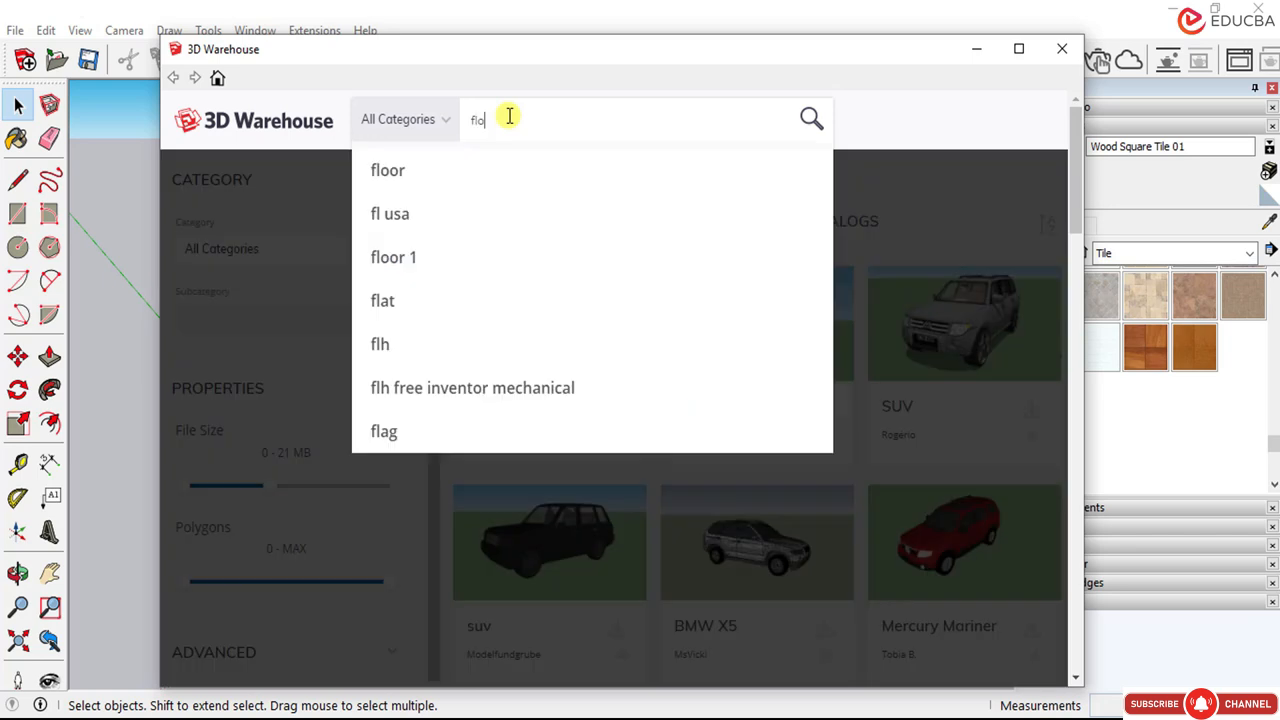
pyautogui.write('we')
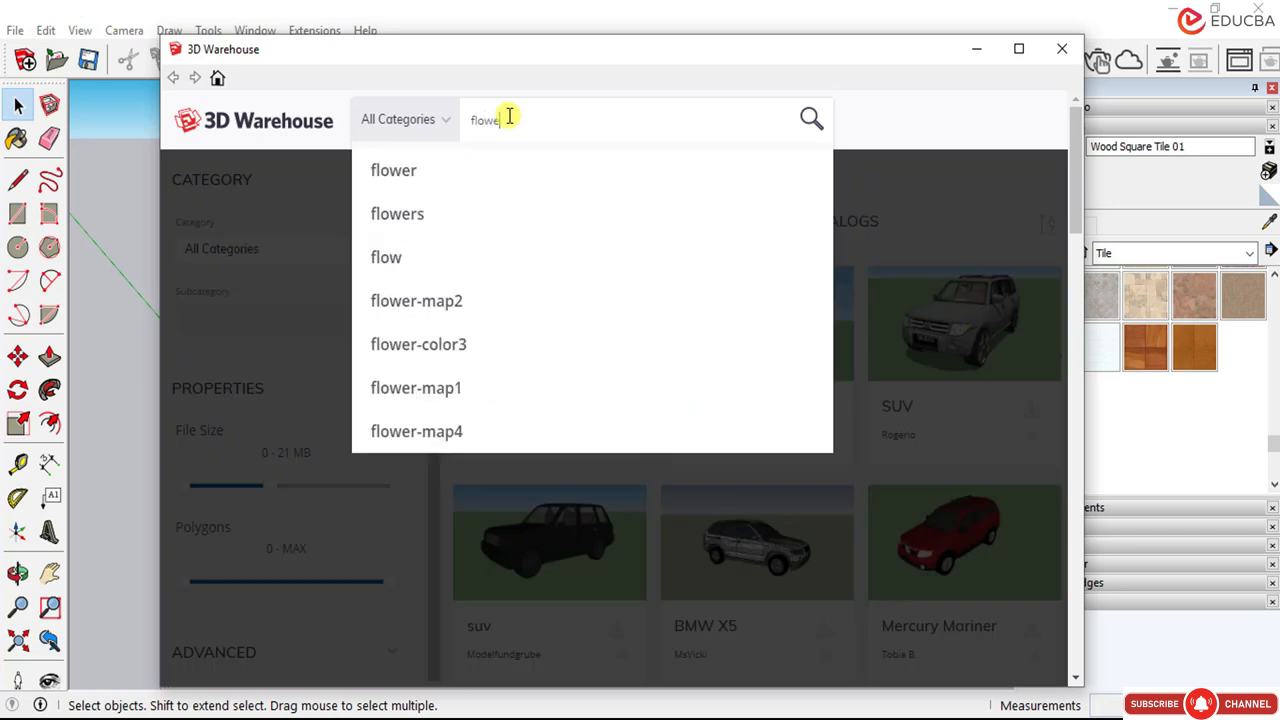
pyautogui.write('r pot')
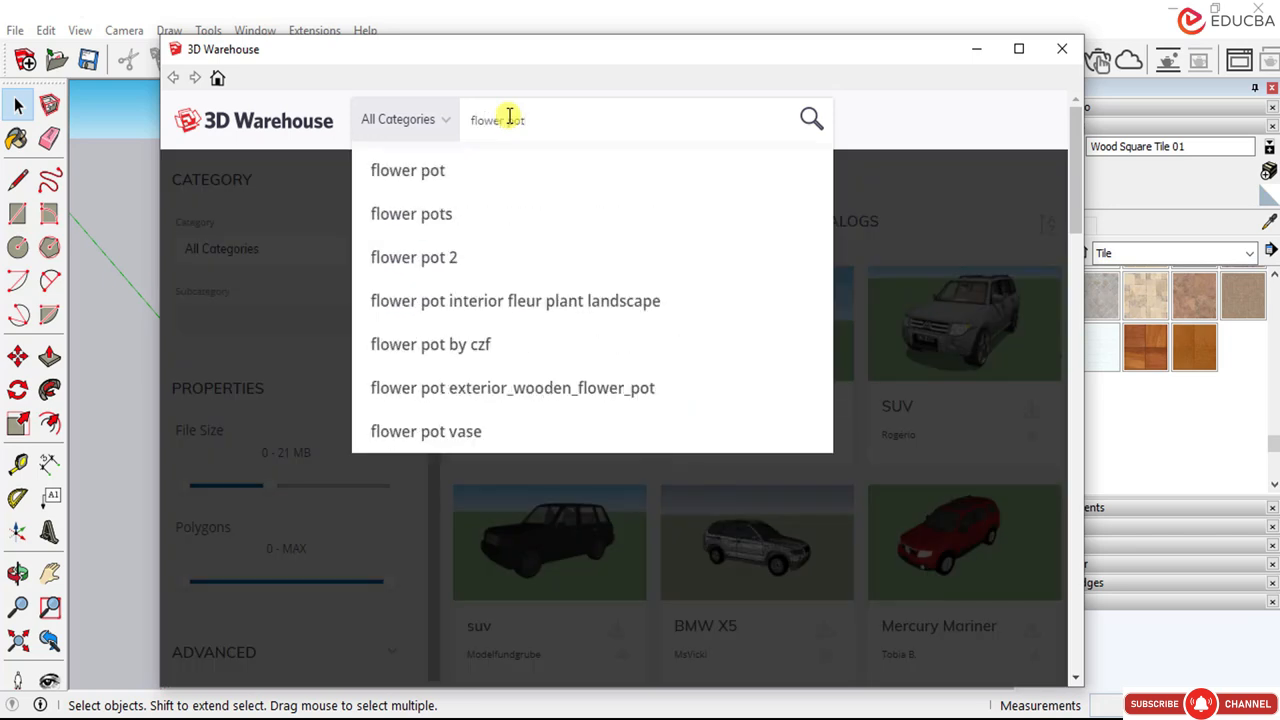
pyautogui.press('Return')
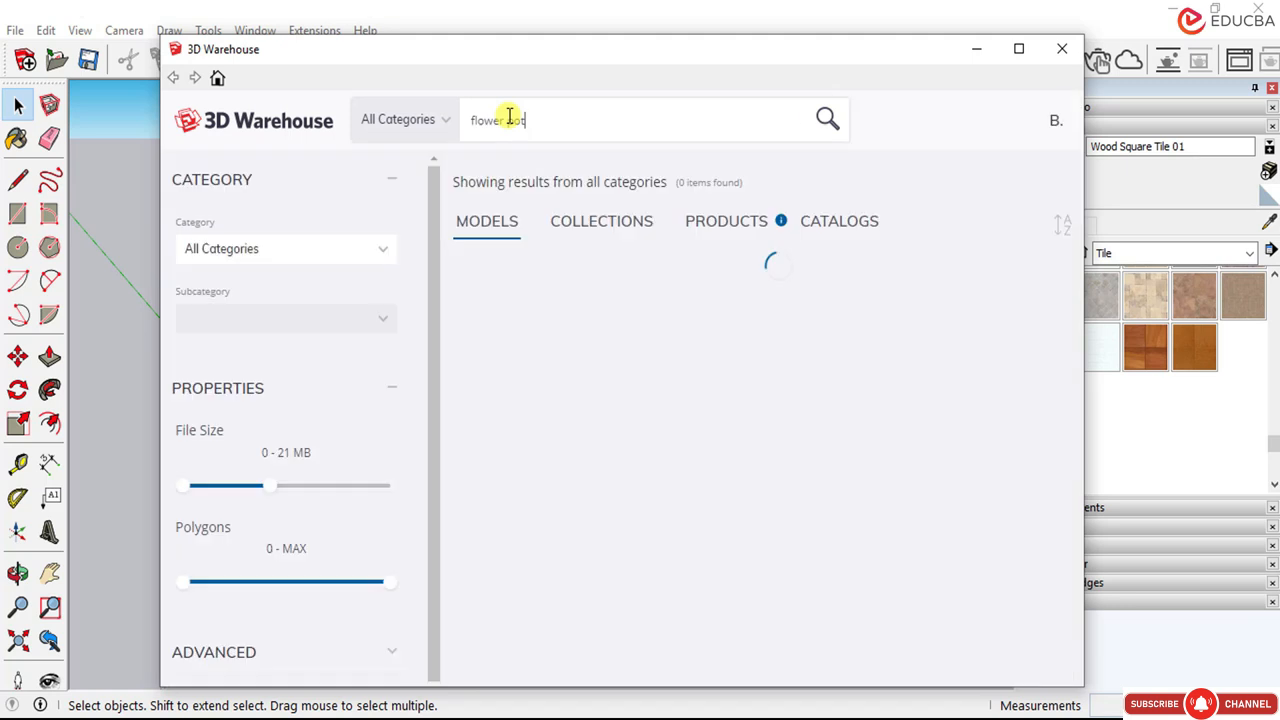
# Step: Look through the flower pot search results for a suitable planter model for the front lawn
pyautogui.scroll(-1, 563, 362)
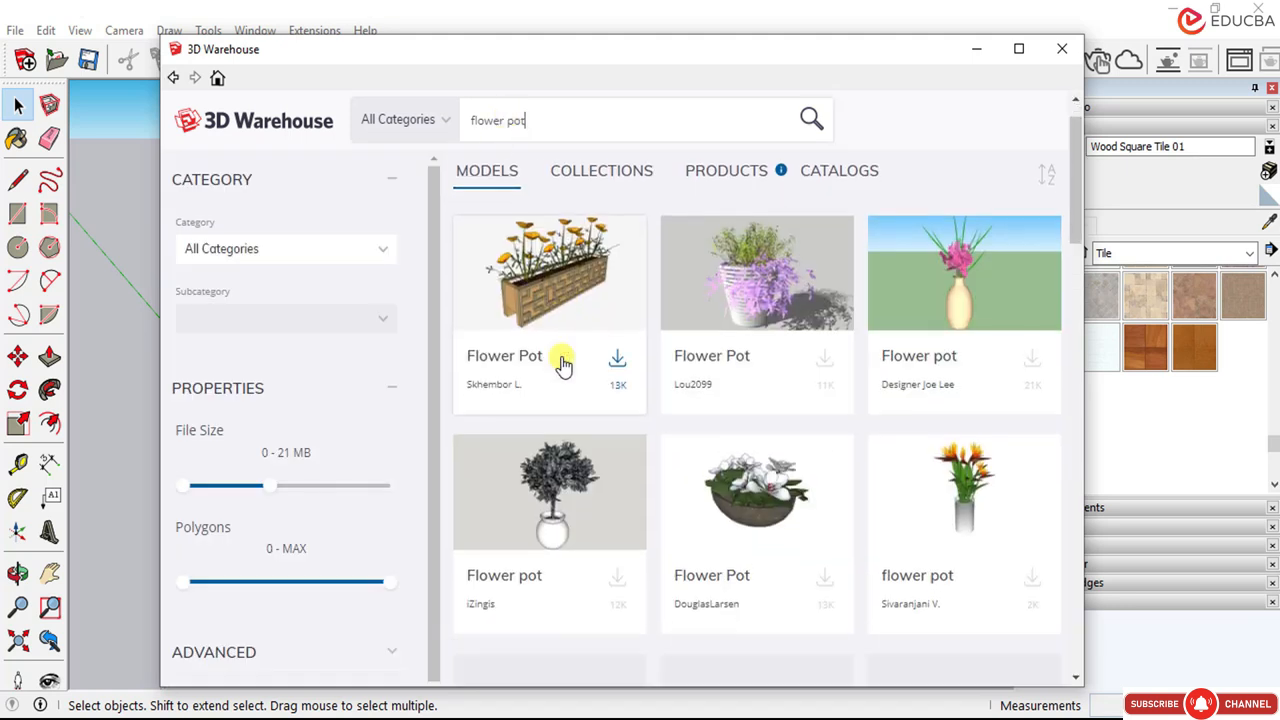
pyautogui.scroll(-3, 563, 362)
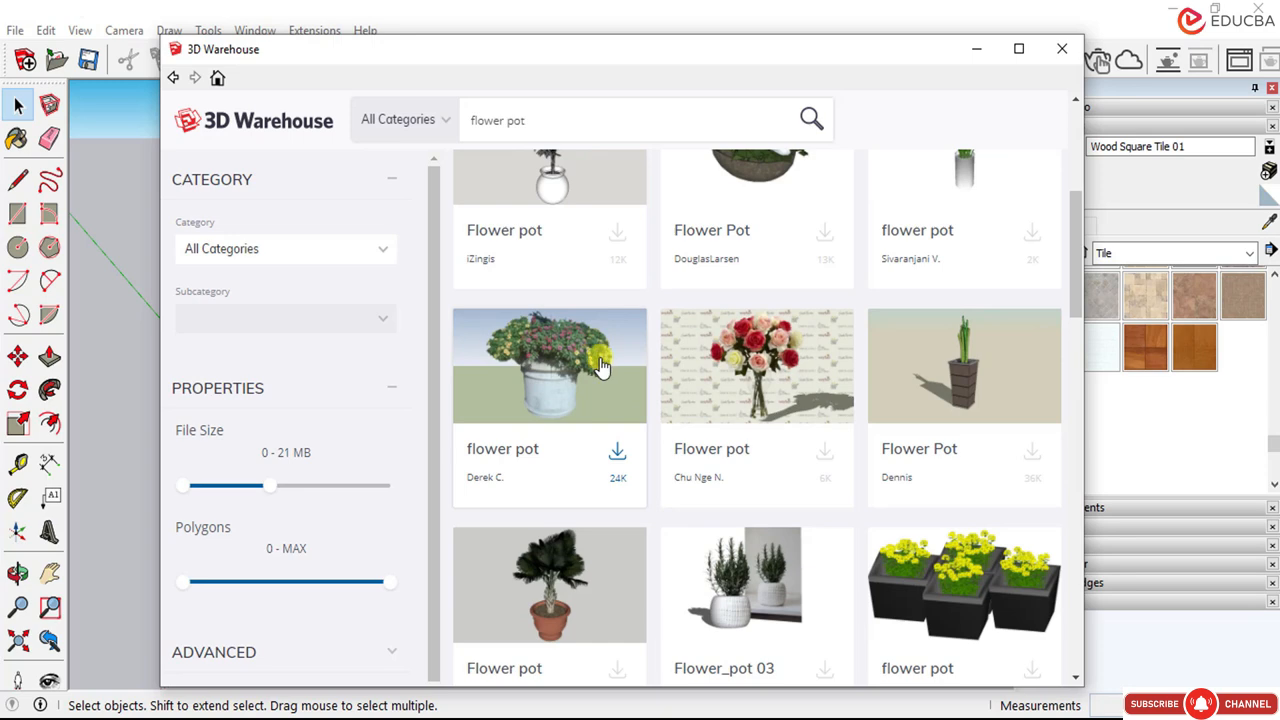
pyautogui.scroll(-6, 600, 367)
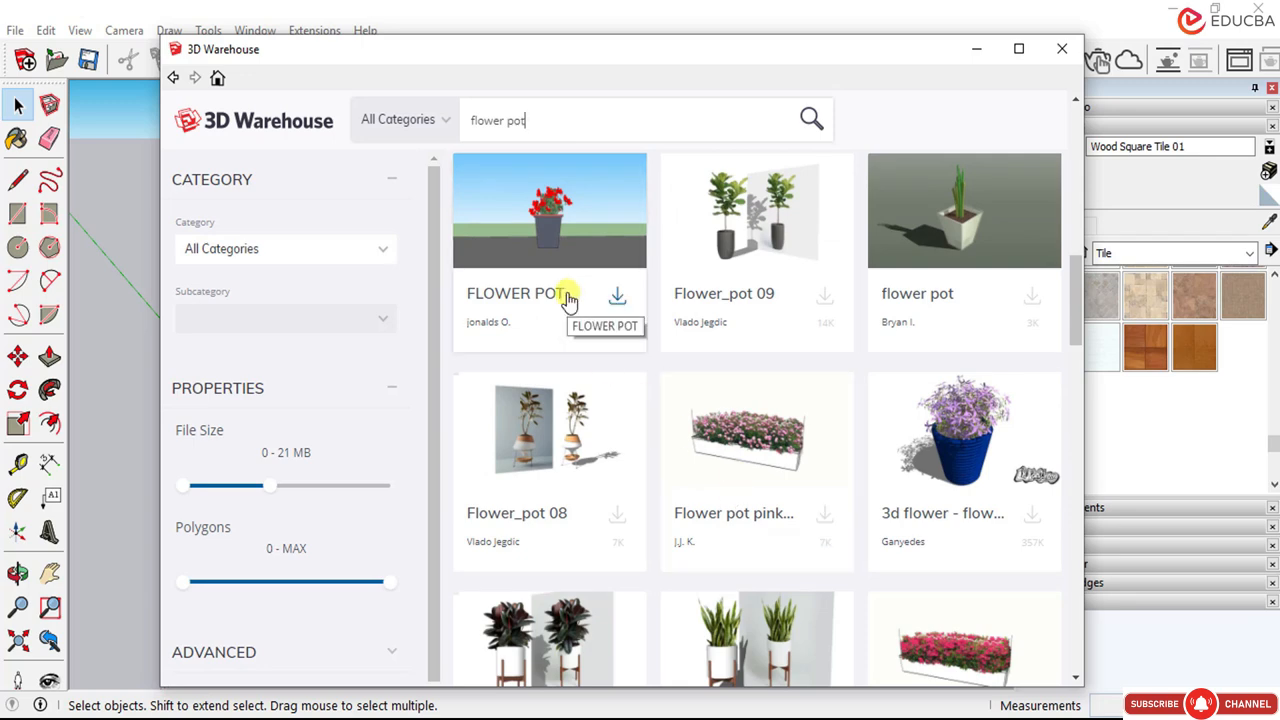
pyautogui.scroll(-8, 566, 298)
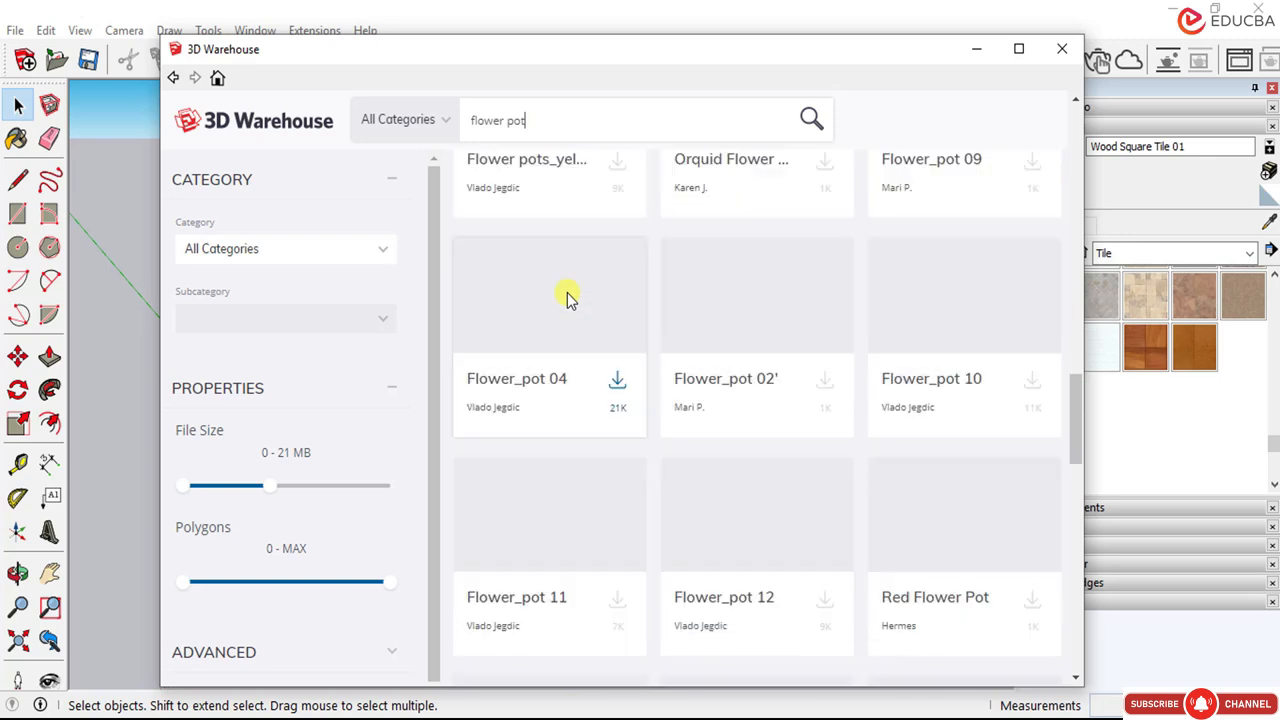
pyautogui.scroll(2, 566, 298)
pyautogui.scroll(-5, 731, 330)
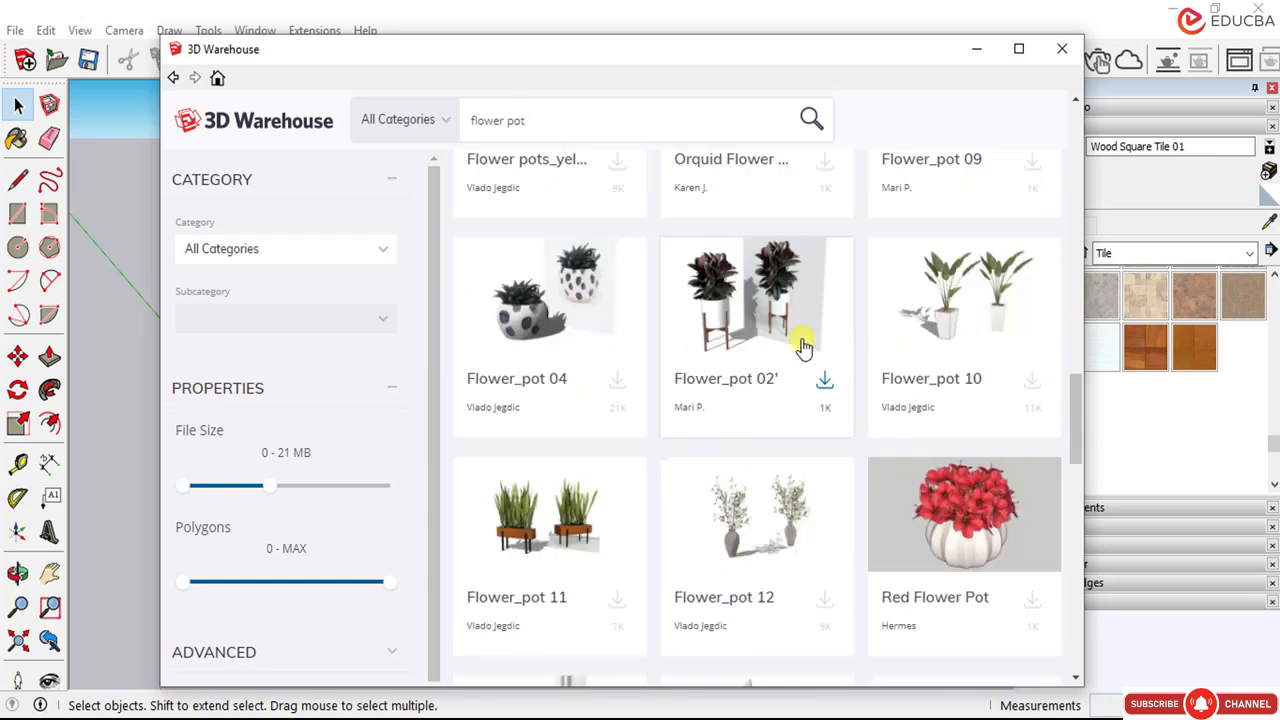
pyautogui.scroll(-4, 765, 380)
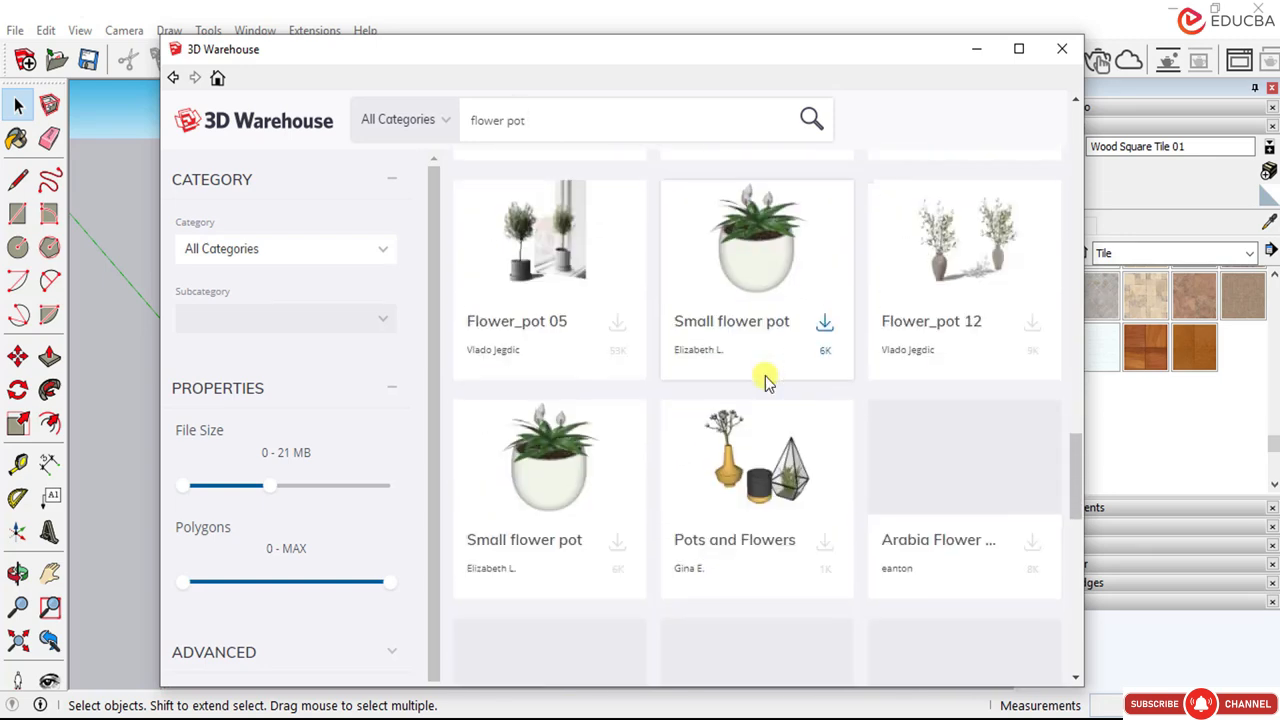
pyautogui.scroll(-3, 765, 380)
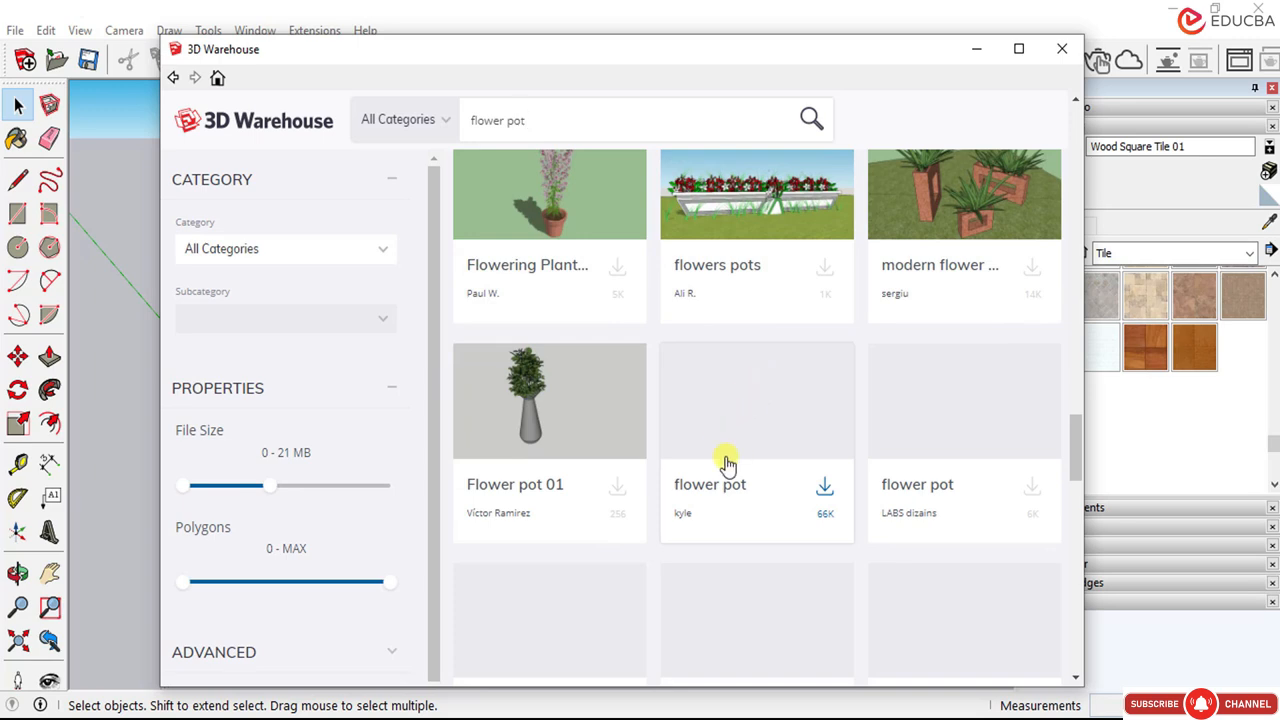
pyautogui.scroll(-5, 727, 464)
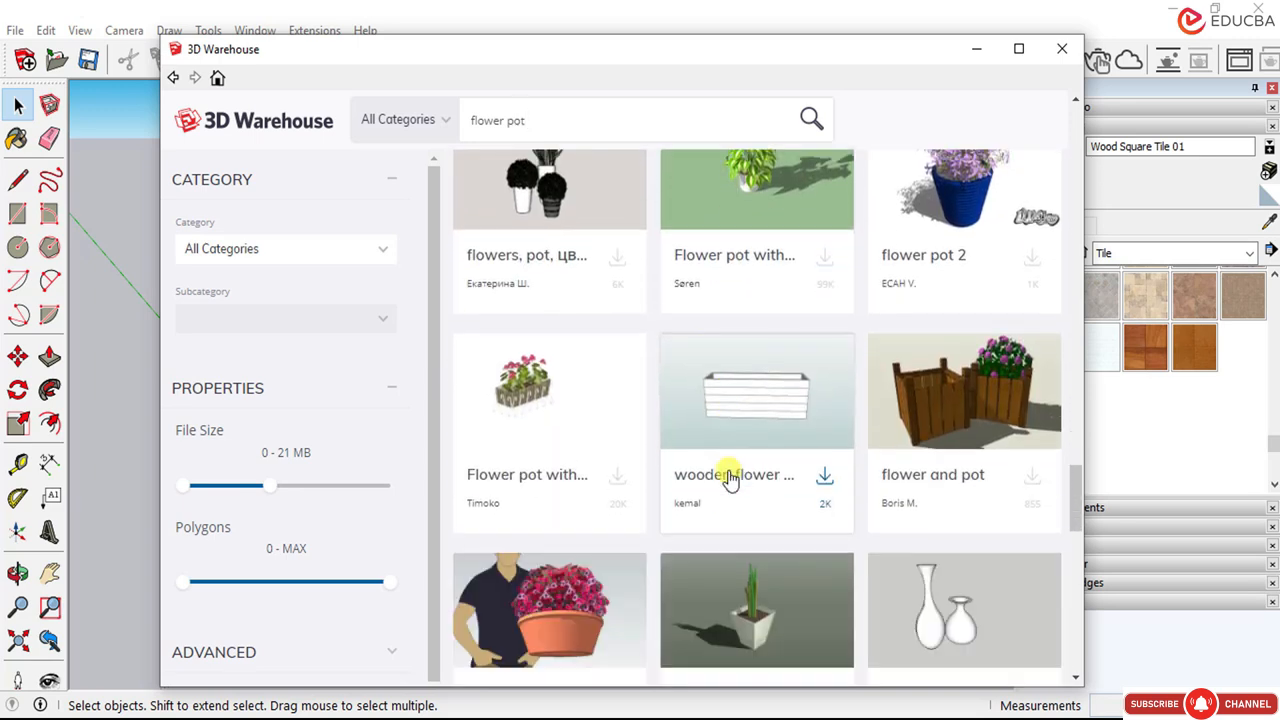
pyautogui.scroll(-8, 730, 478)
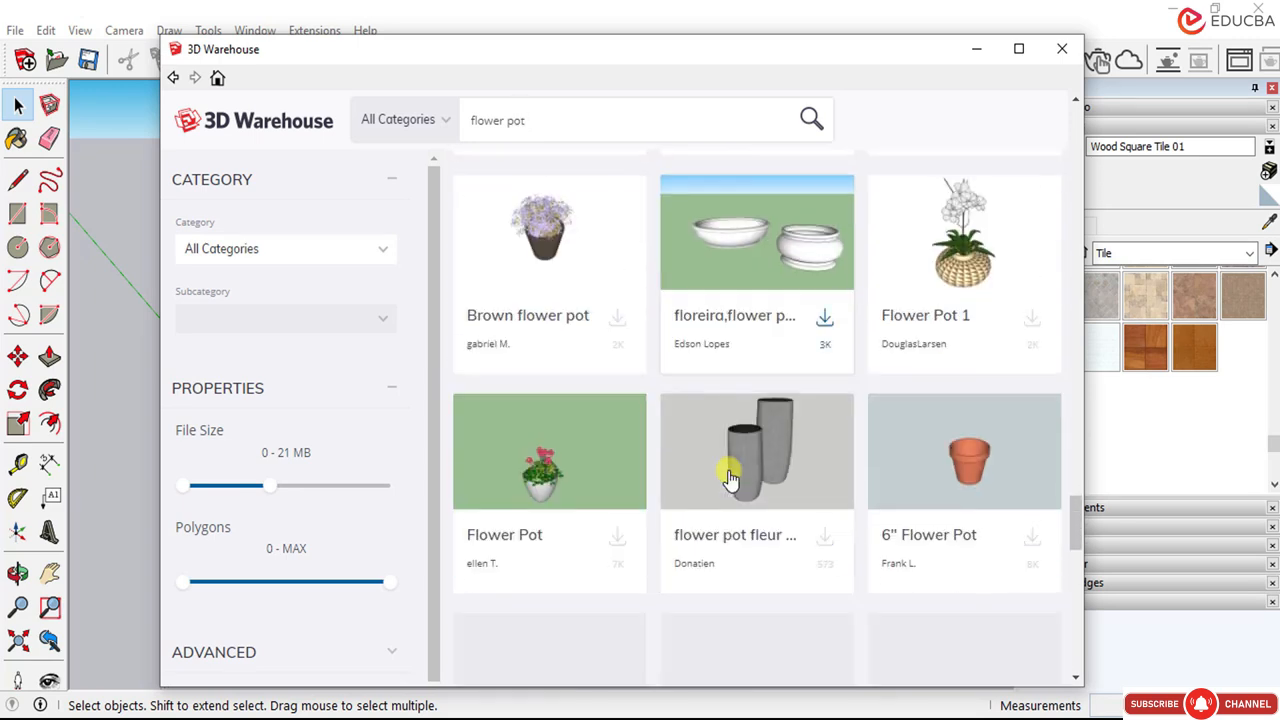
pyautogui.scroll(-7, 730, 478)
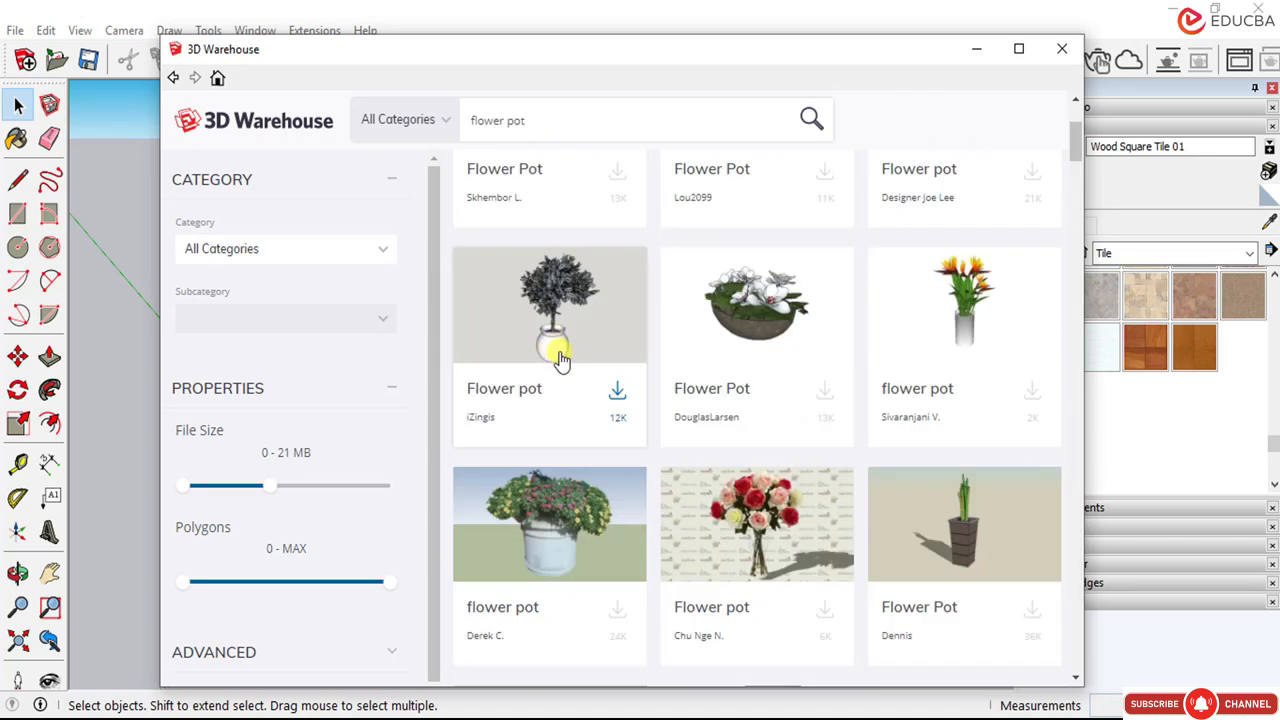
pyautogui.scroll(-1, 560, 357)
pyautogui.scroll(-3, 764, 452)
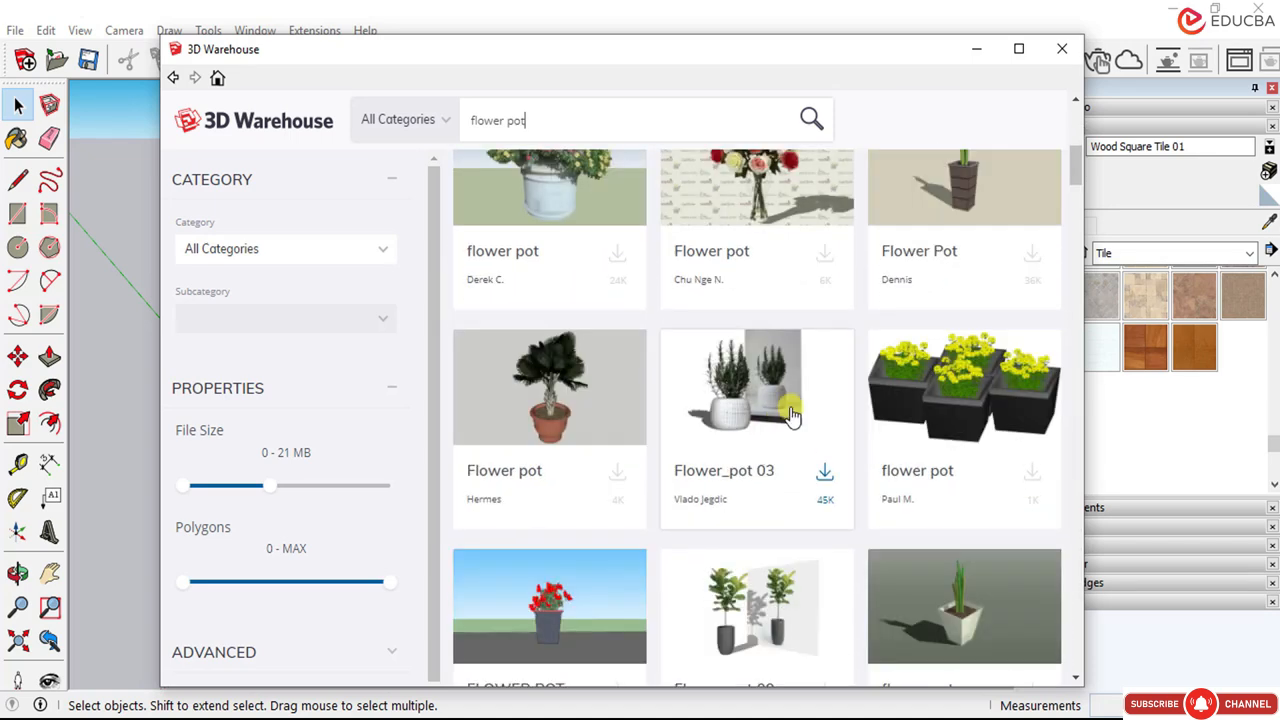
pyautogui.scroll(-4, 791, 414)
# Step: Load the "Flower pot pink flowers" model directly into the scene and place it along the front curb edge of the lawn
pyautogui.click(748, 441)
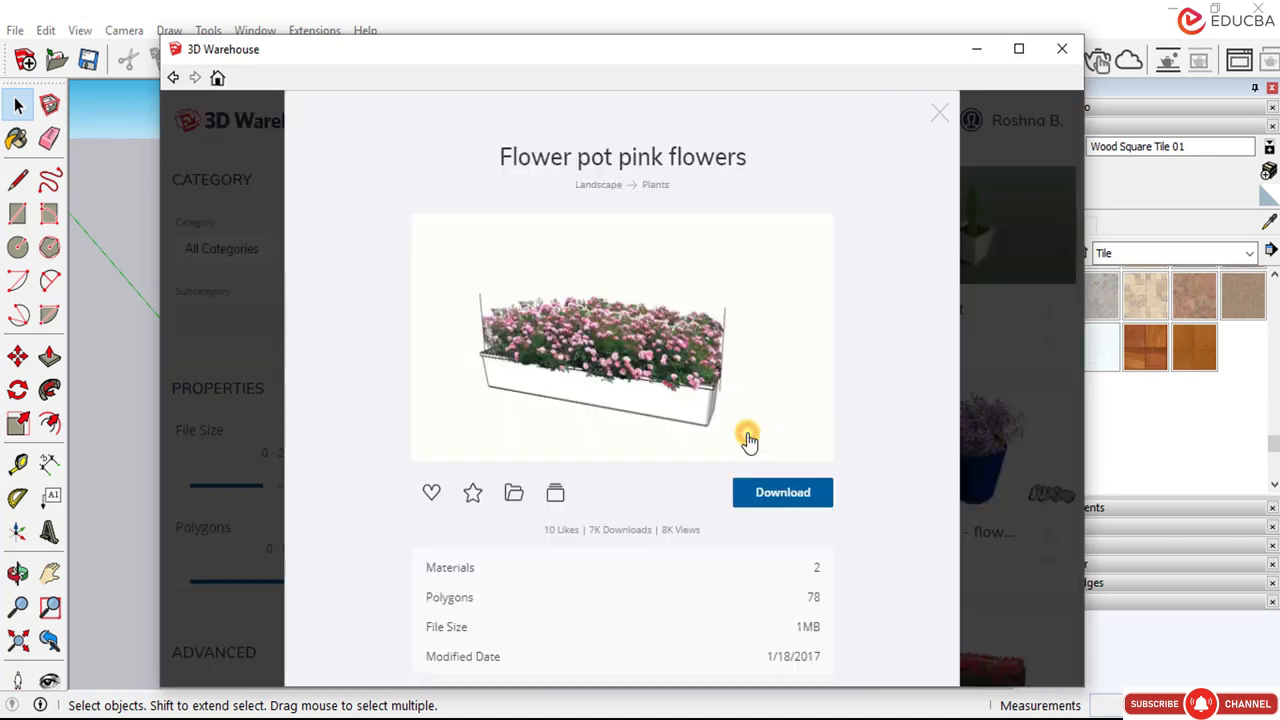
pyautogui.click(763, 488)
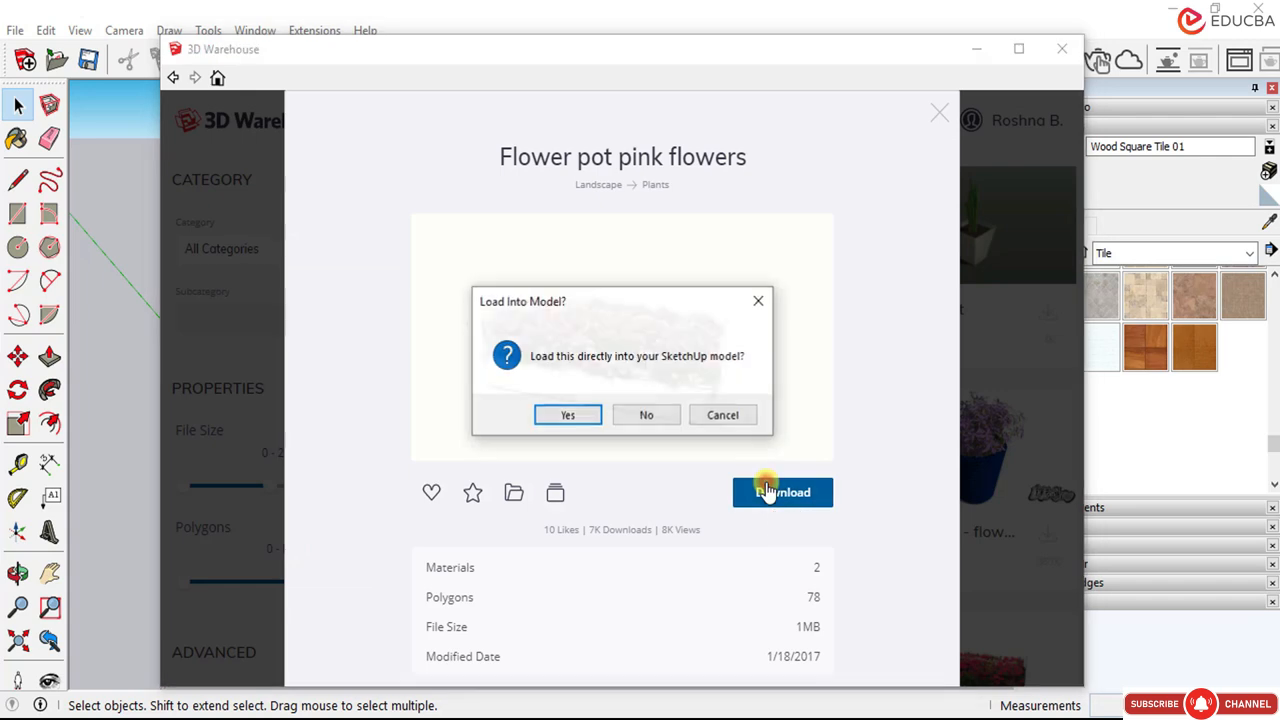
pyautogui.click(574, 414)
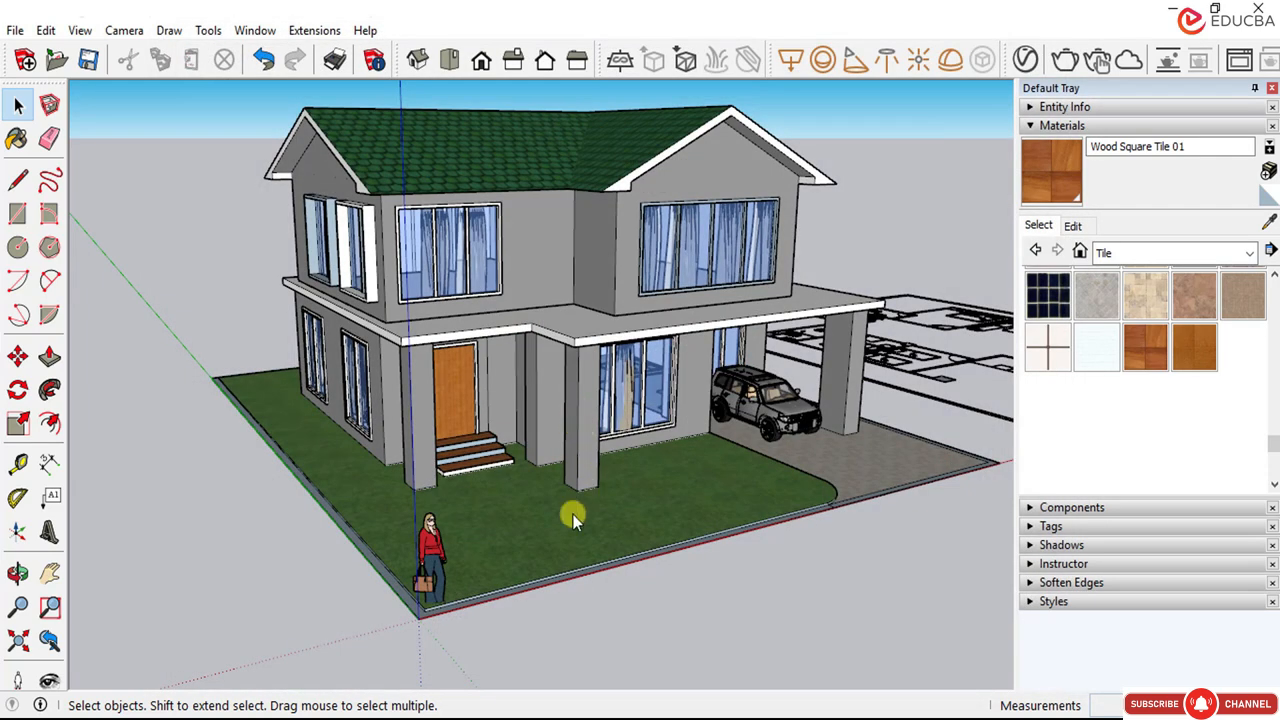
pyautogui.scroll(5, 532, 565)
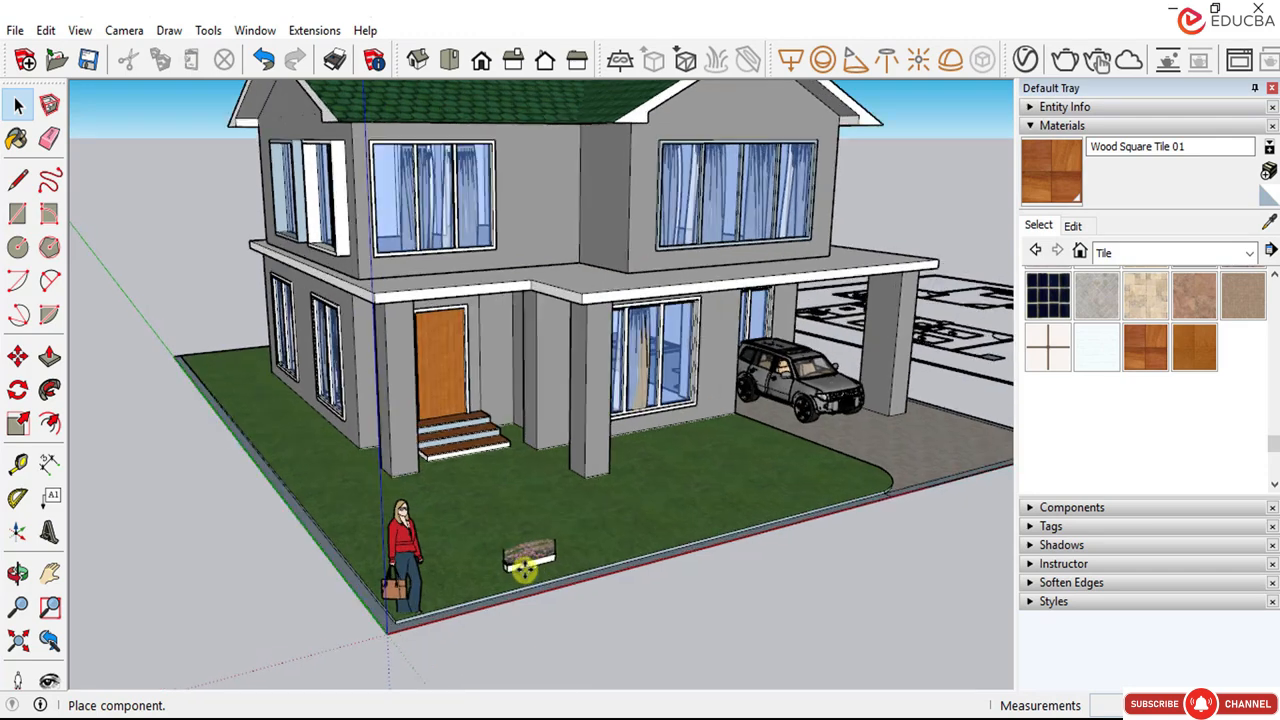
pyautogui.scroll(4, 524, 600)
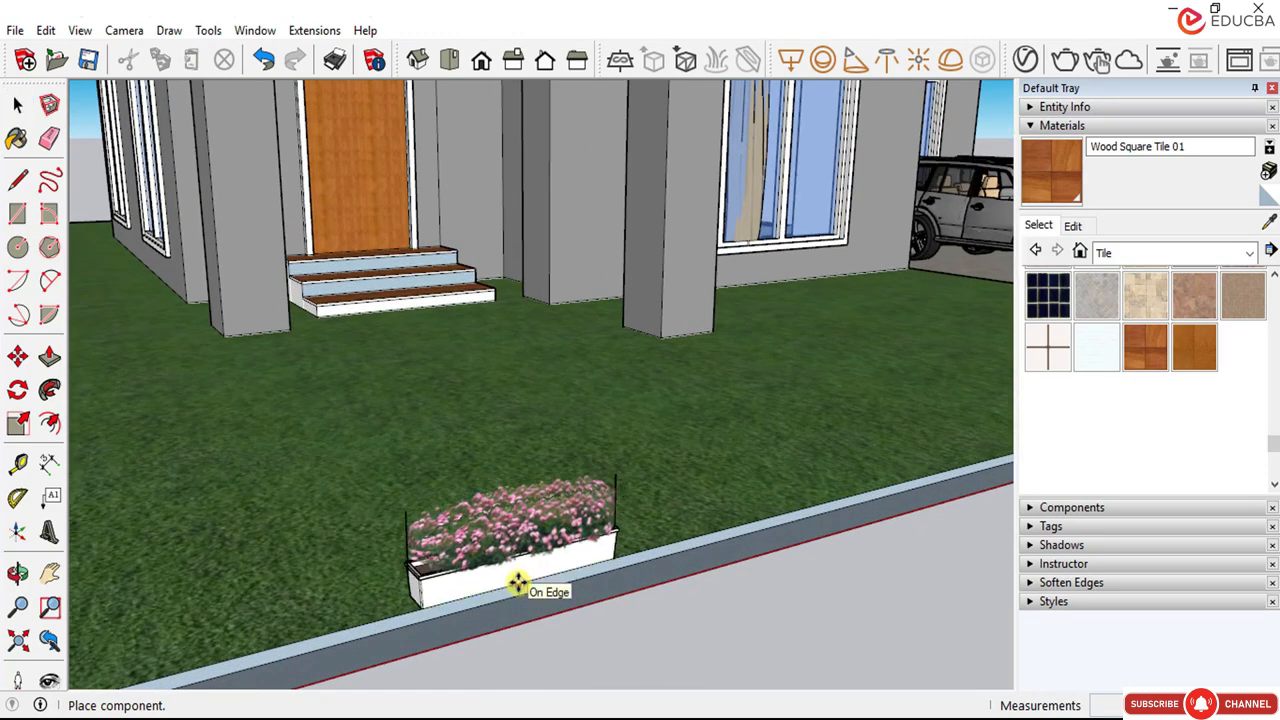
pyautogui.click(518, 583)
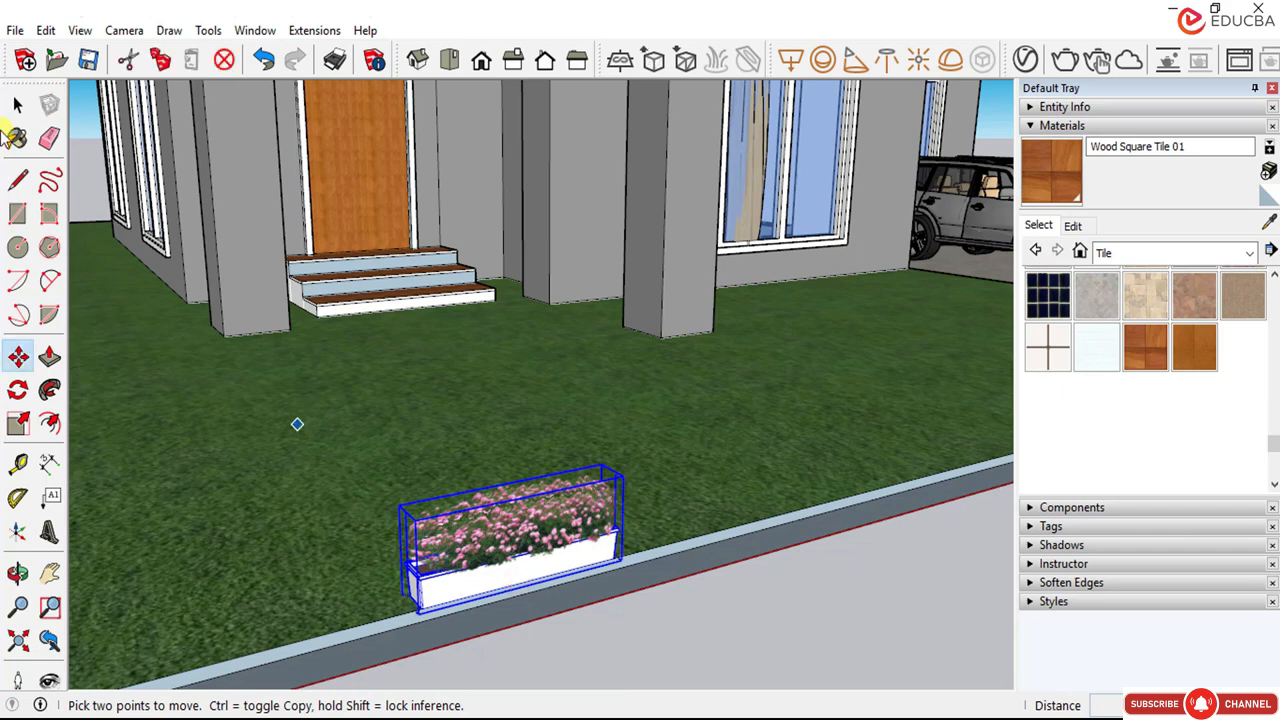
# Step: Scale the pink flower planter up uniformly from its corner, keeping it on the front curb
pyautogui.click(17, 104)
pyautogui.click(17, 424)
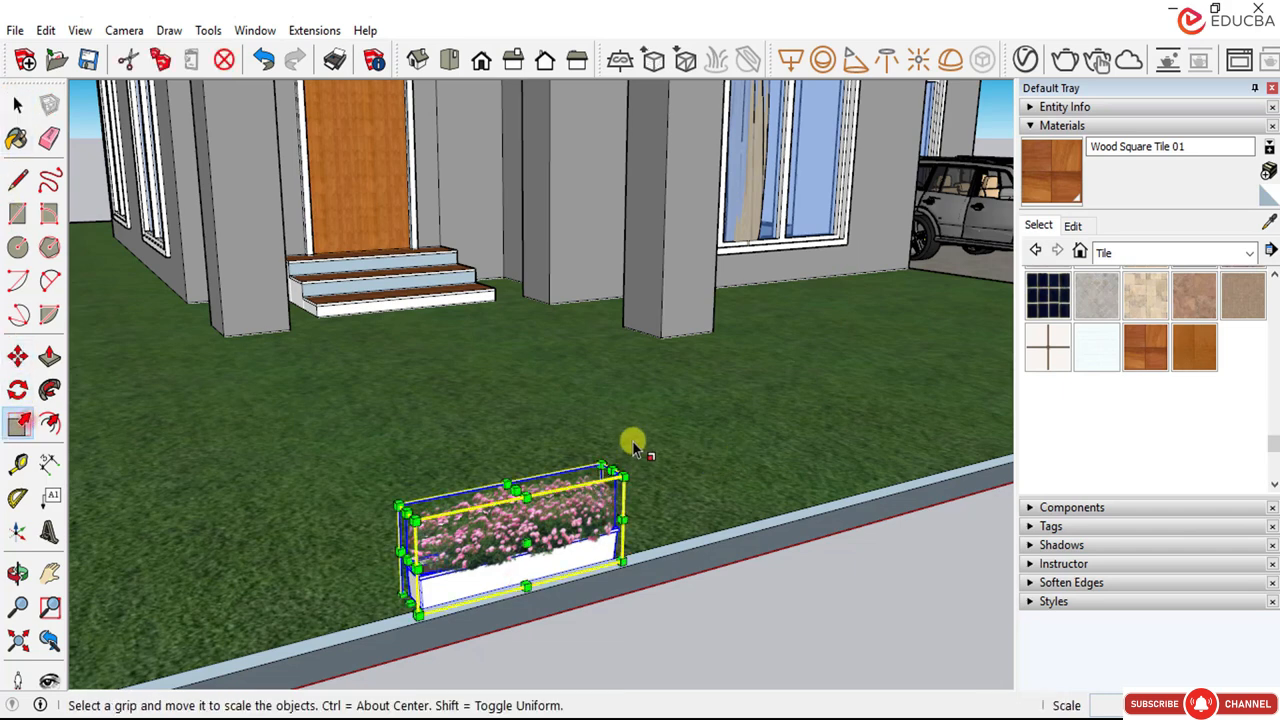
pyautogui.moveTo(620, 470); pyautogui.dragTo(791, 311)
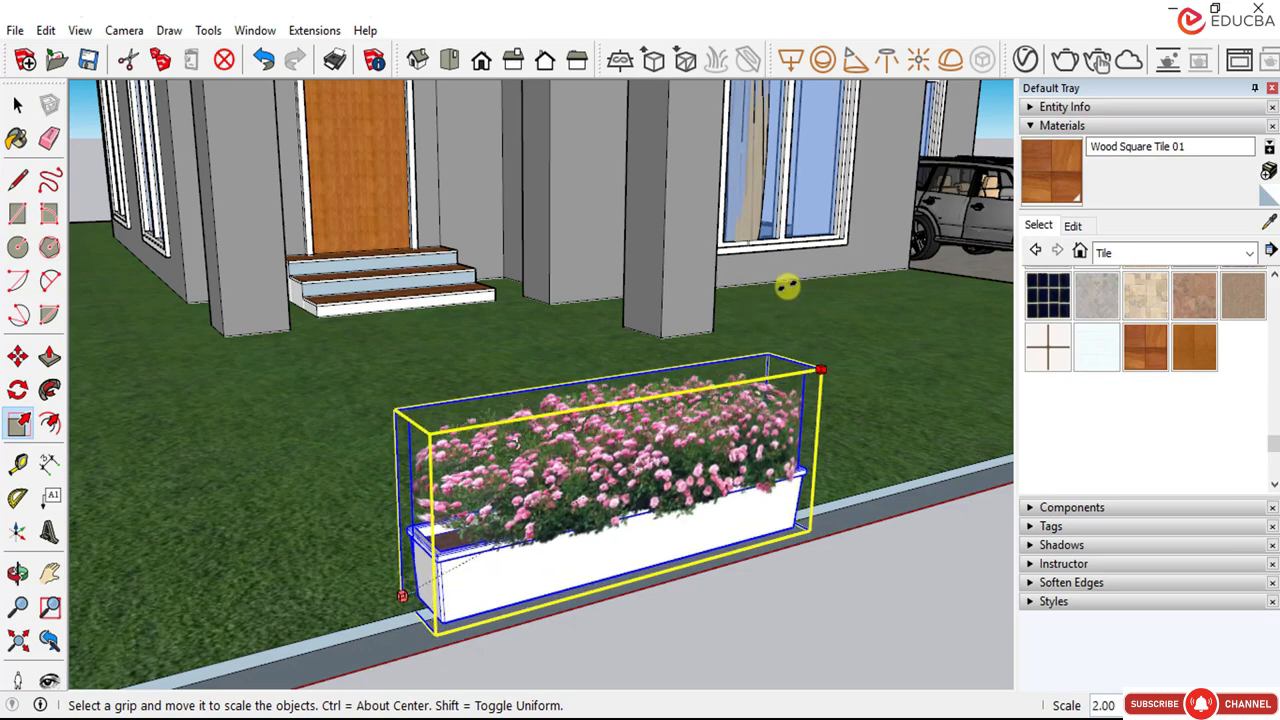
pyautogui.moveTo(791, 280); pyautogui.dragTo(768, 311)
pyautogui.scroll(-5, 695, 398)
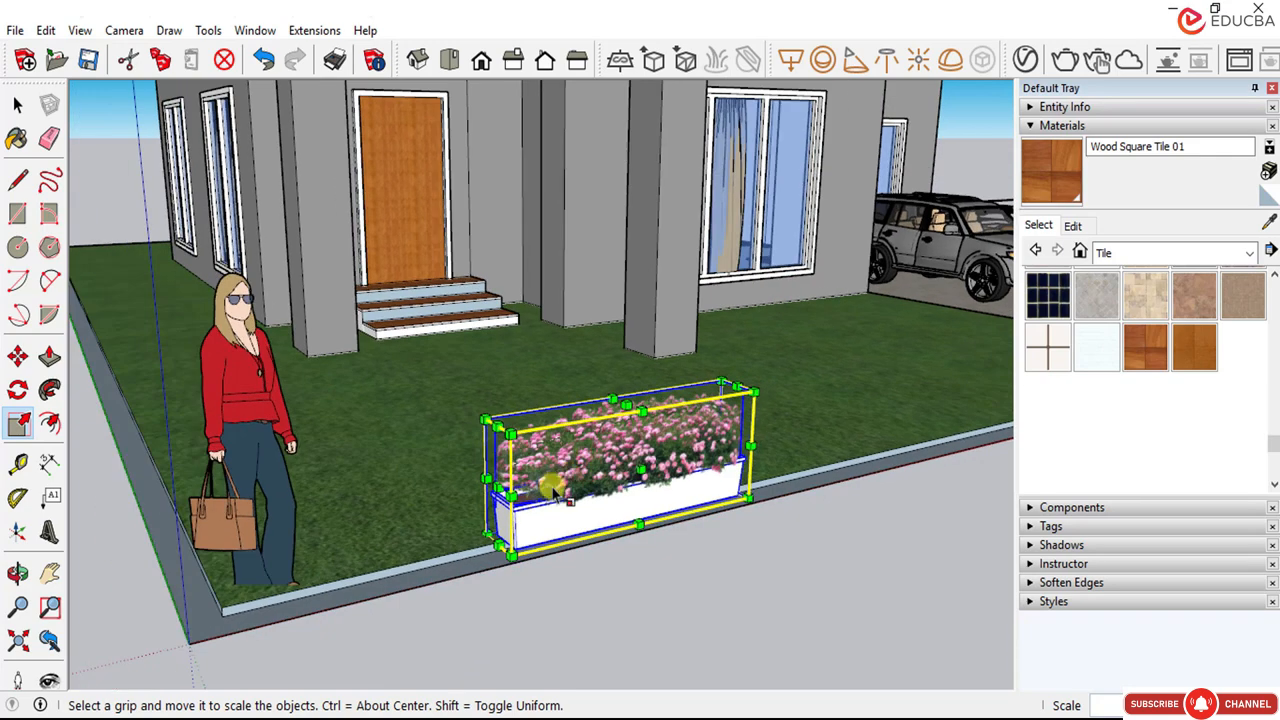
pyautogui.click(17, 104)
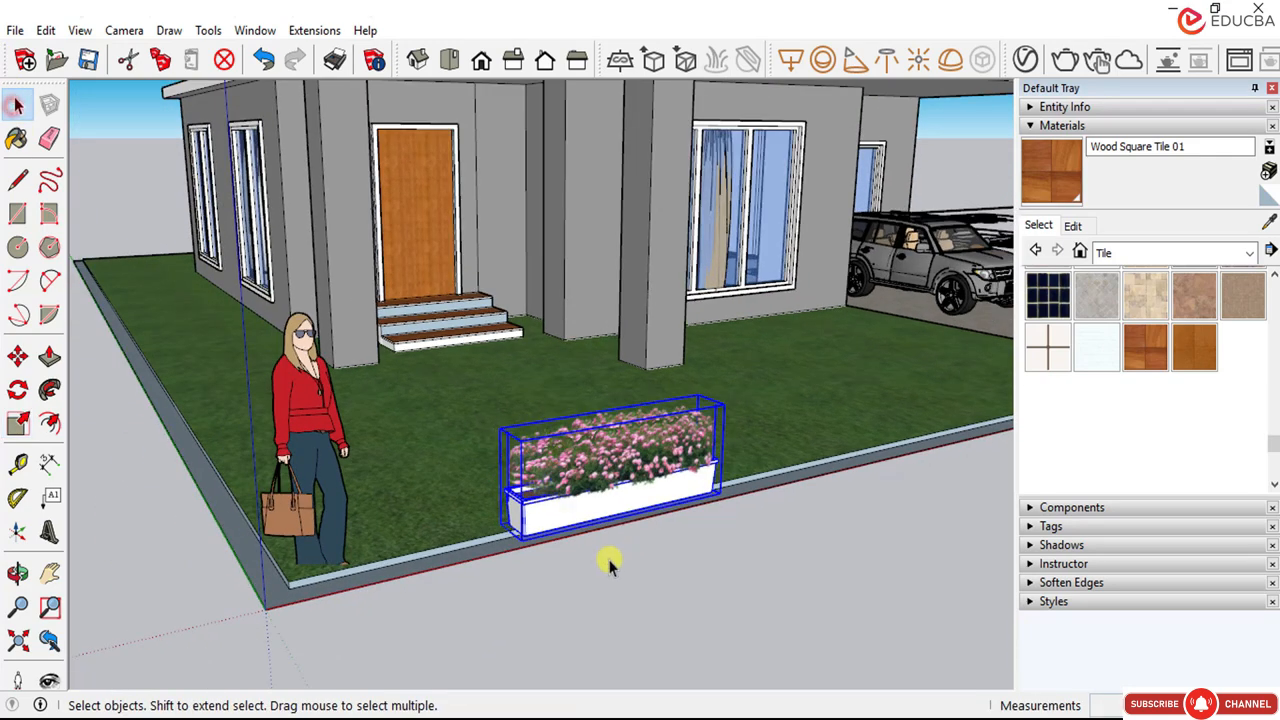
pyautogui.moveTo(600, 557); pyautogui.dragTo(816, 487, button='middle')
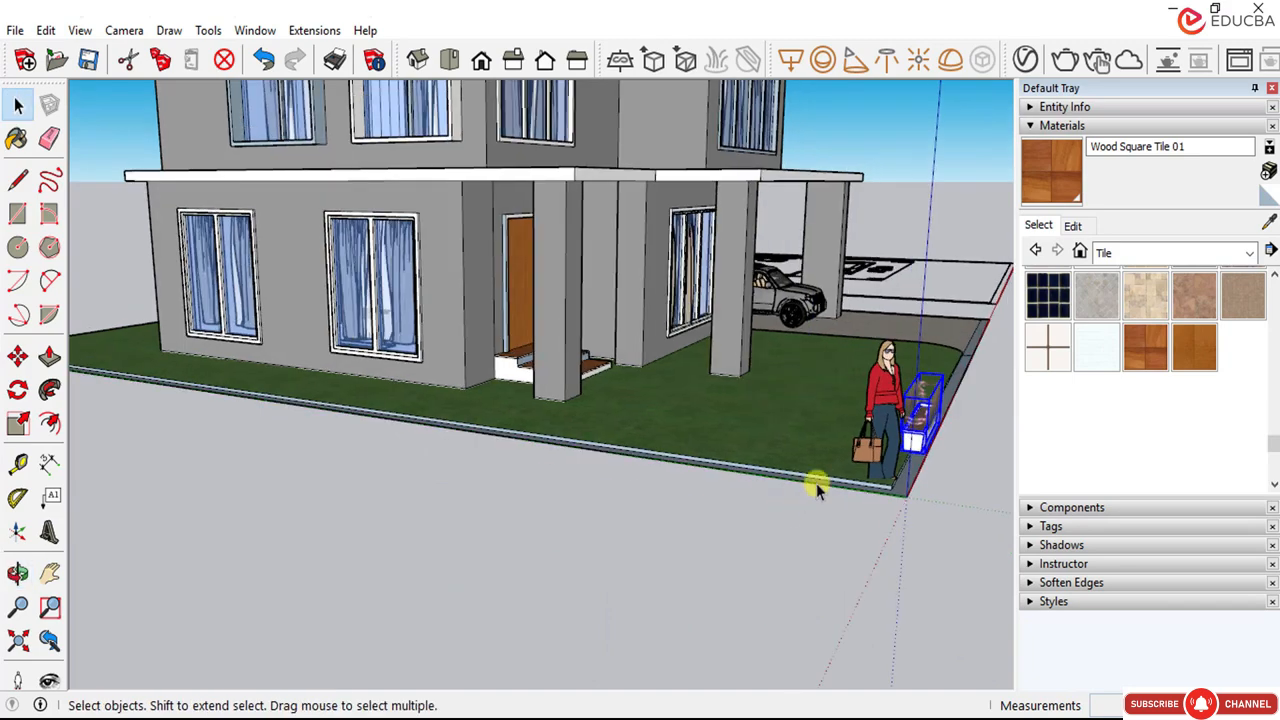
# Step: Move the pink flower planter along the green axis, away from the kerb's outer edge and further onto the lawn
pyautogui.scroll(10, 960, 446)
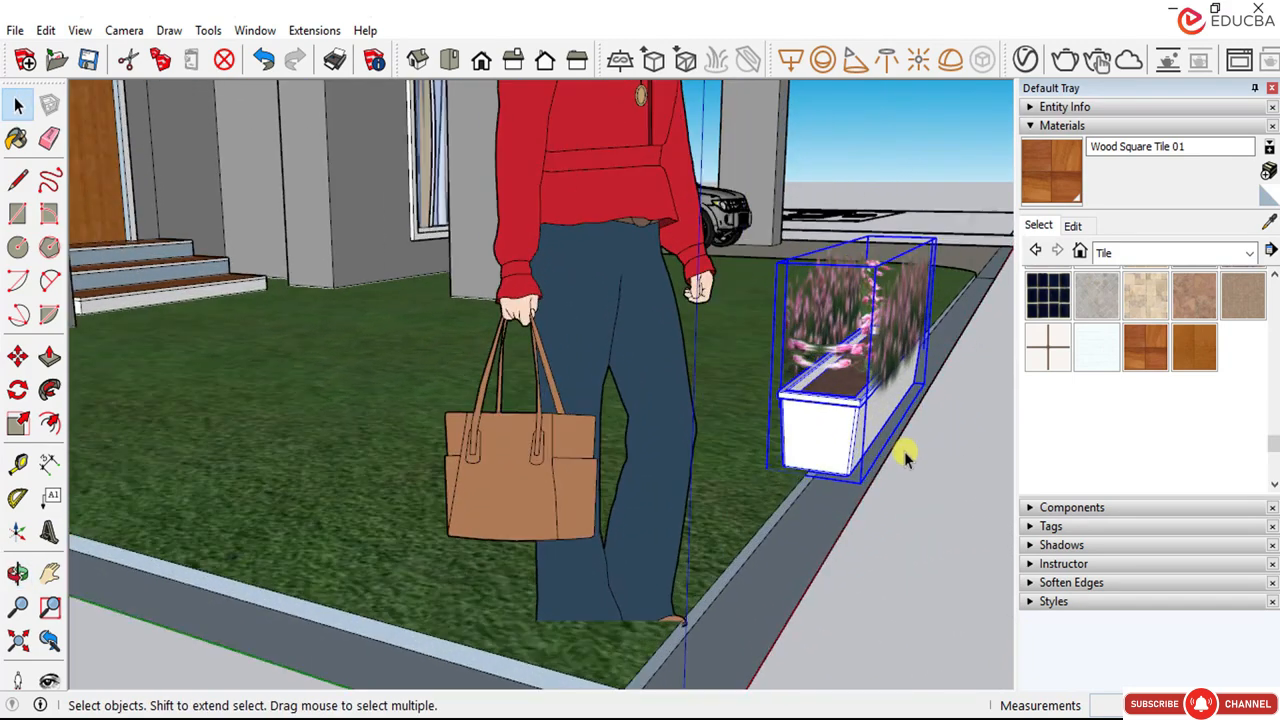
pyautogui.click(15, 99)
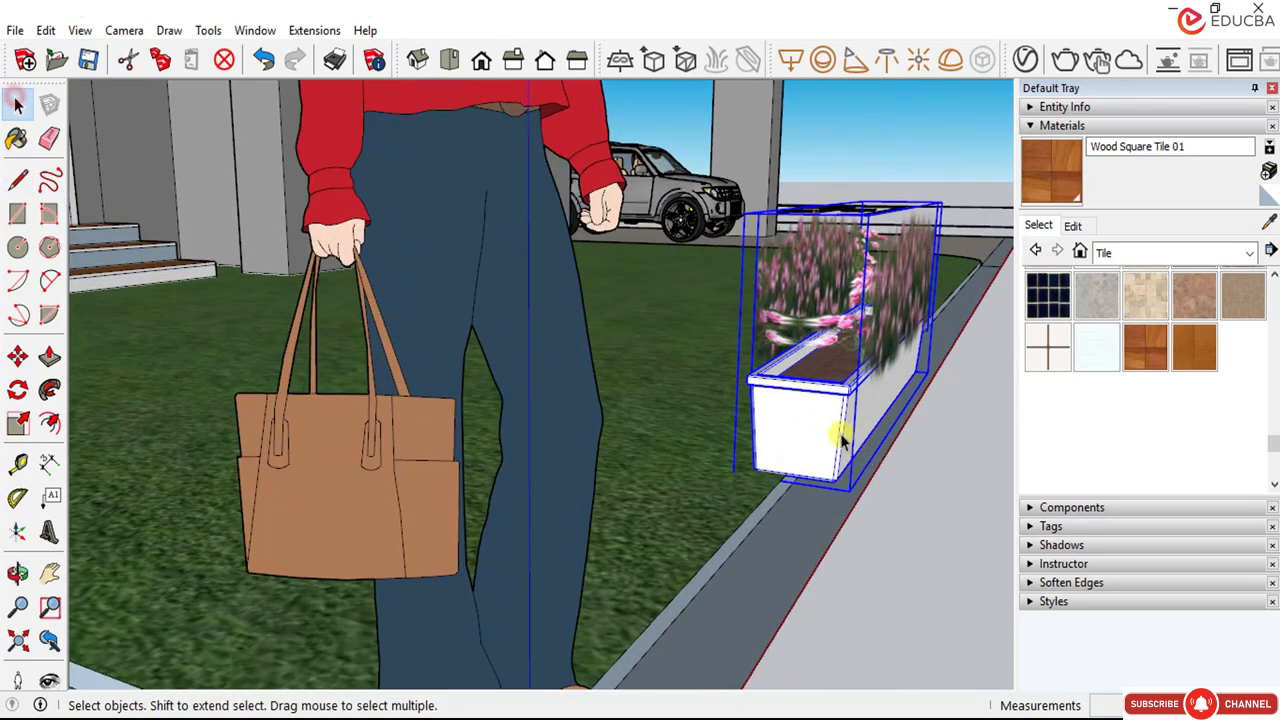
pyautogui.click(17, 356)
pyautogui.click(932, 577)
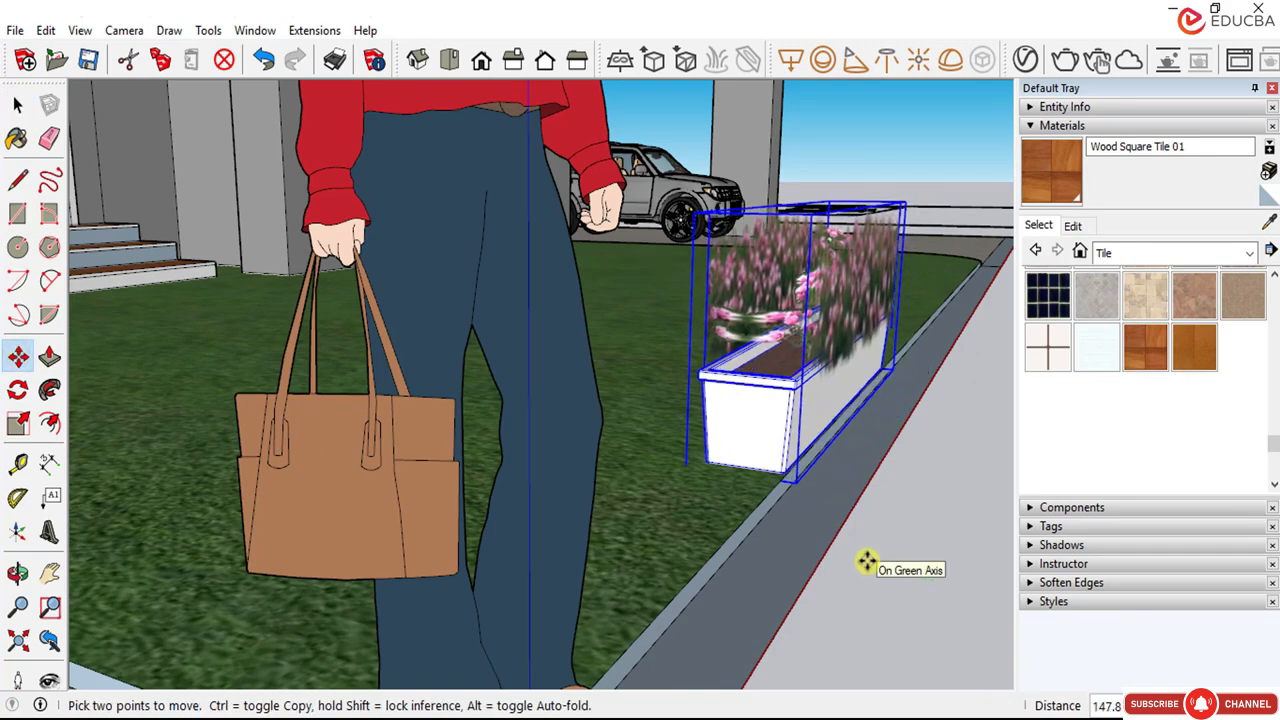
pyautogui.click(866, 562)
# Step: Copy the flower planter about 2160 mm along the front curb, leaving a small gap between the two planters
pyautogui.moveTo(763, 474); pyautogui.dragTo(451, 474, button='middle')
pyautogui.scroll(-2, 451, 476)
pyautogui.scroll(-1, 460, 483)
pyautogui.moveTo(969, 514); pyautogui.dragTo(846, 480, button='middle')
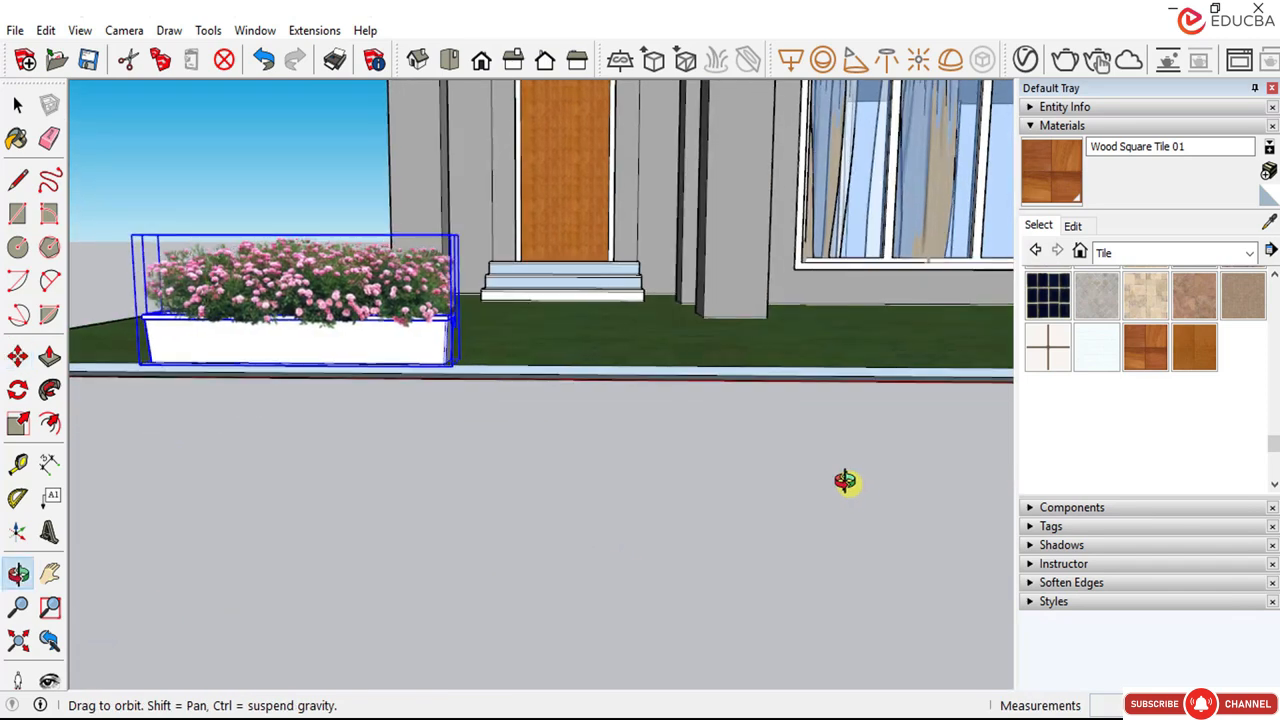
pyautogui.click(18, 358)
pyautogui.press('ctrl')
pyautogui.click(295, 443)
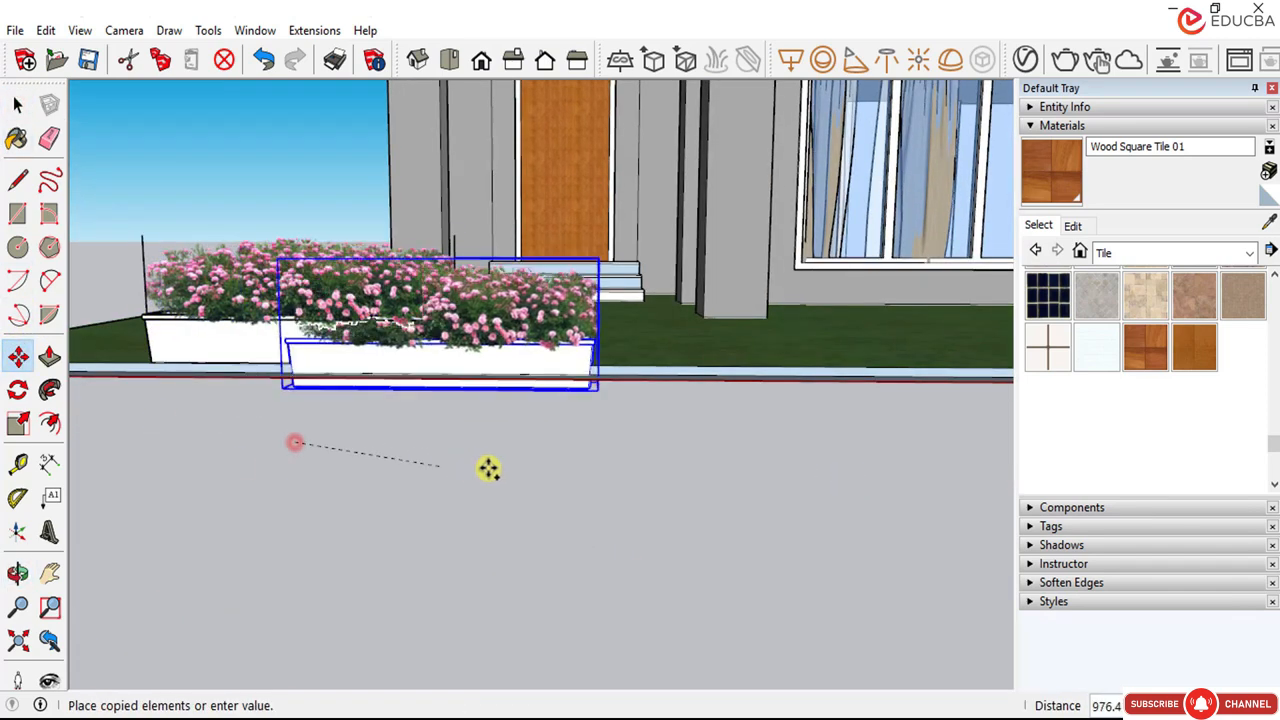
pyautogui.click(672, 446)
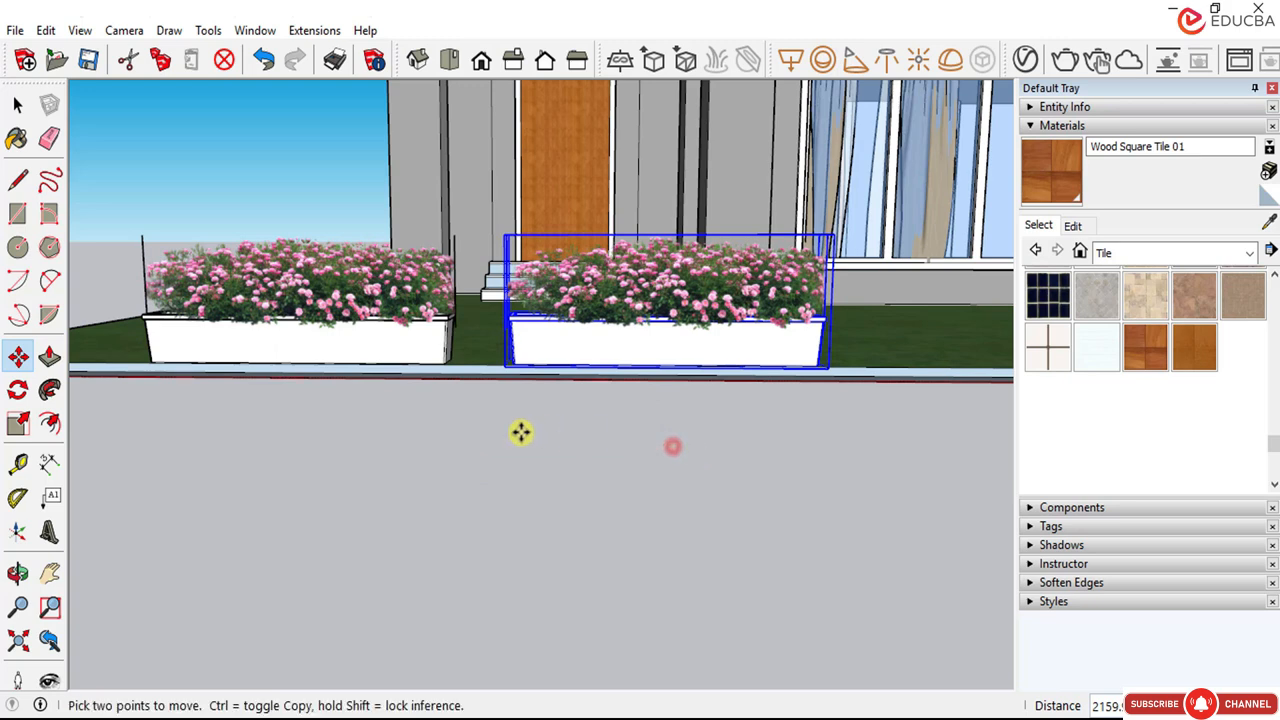
# Step: Copy the second planter along the front curb, using the base corners of the first two planters to match their spacing
pyautogui.scroll(-4, 331, 454)
pyautogui.click(15, 104)
pyautogui.click(15, 104)
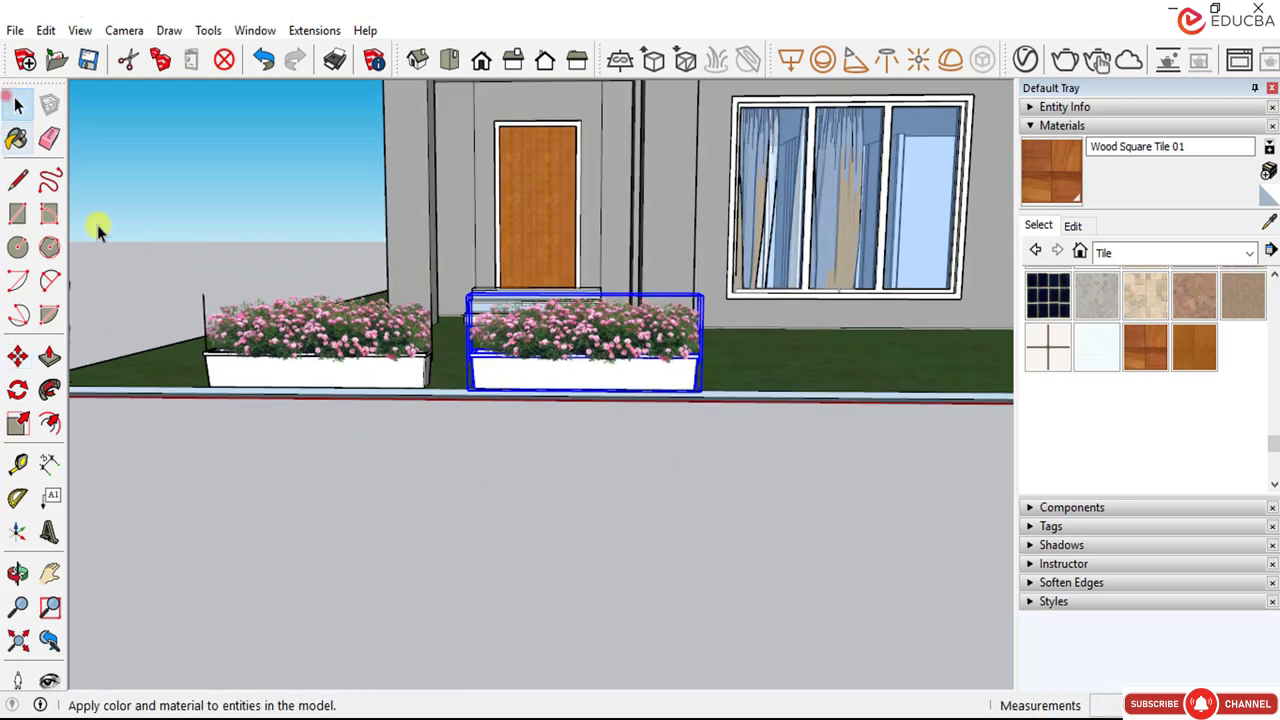
pyautogui.click(17, 357)
pyautogui.scroll(4, 220, 378)
pyautogui.click(220, 380)
pyautogui.press('ctrl')
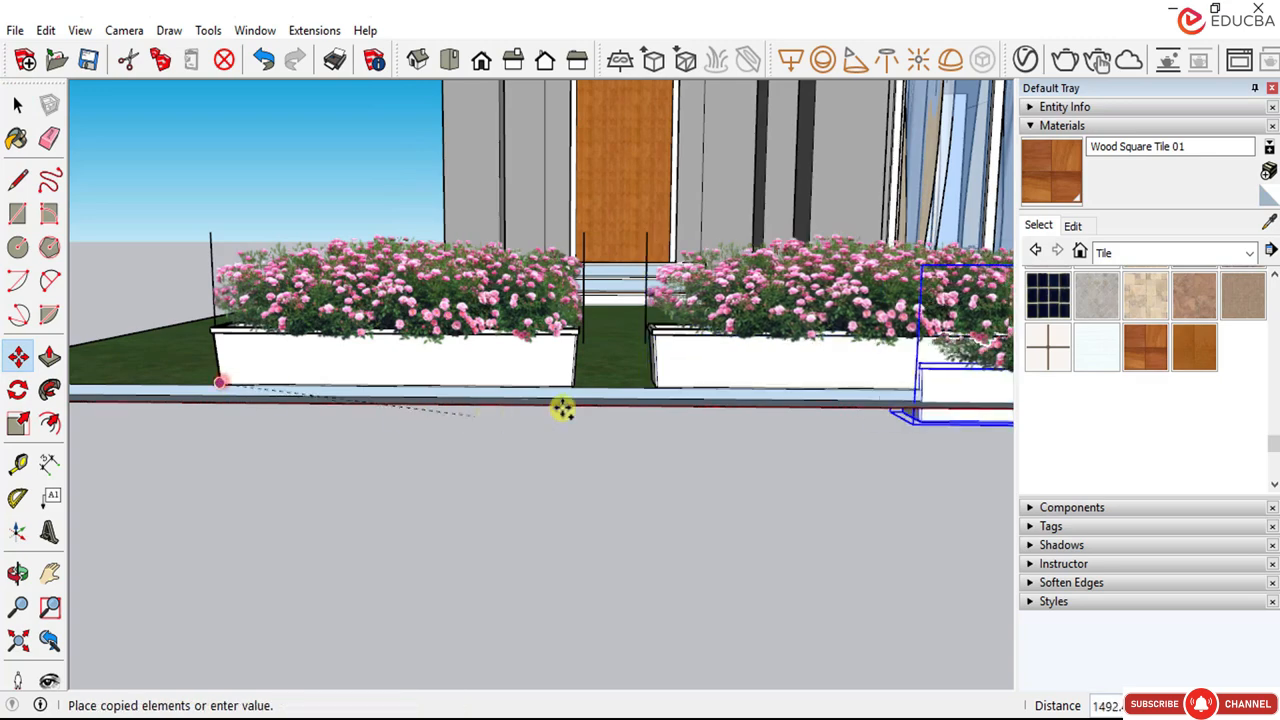
pyautogui.scroll(4, 655, 380)
pyautogui.scroll(2, 660, 380)
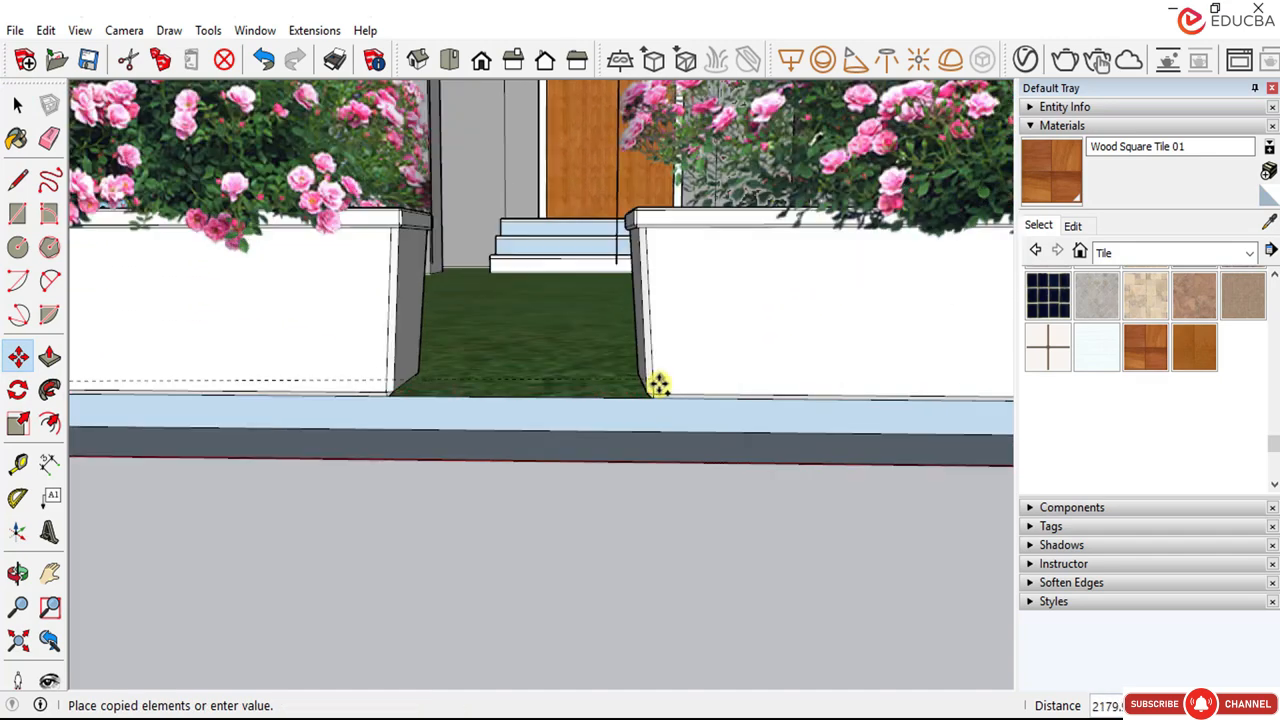
pyautogui.scroll(-8, 286, 394)
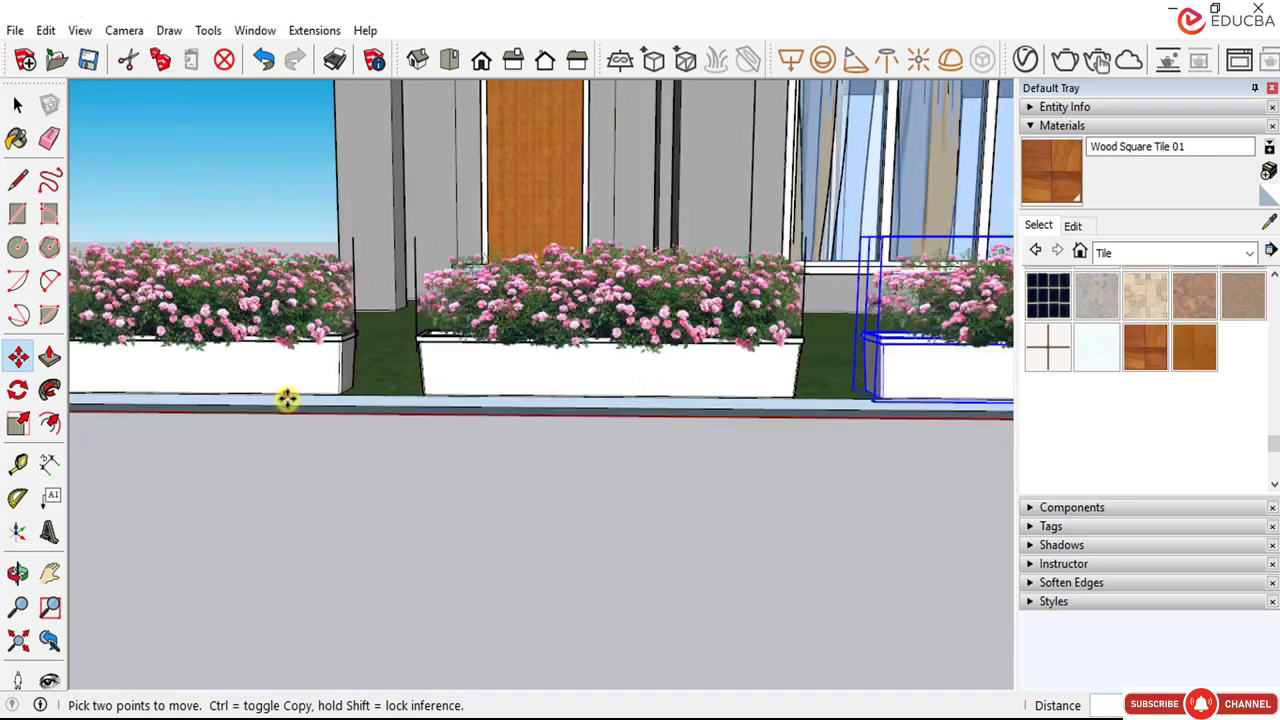
# Step: Add a fourth planter along the front curb by copying the third at the same corner-to-corner spacing, and clear the selection
pyautogui.click(285, 402)
pyautogui.scroll(-2, 526, 386)
pyautogui.scroll(5, 343, 414)
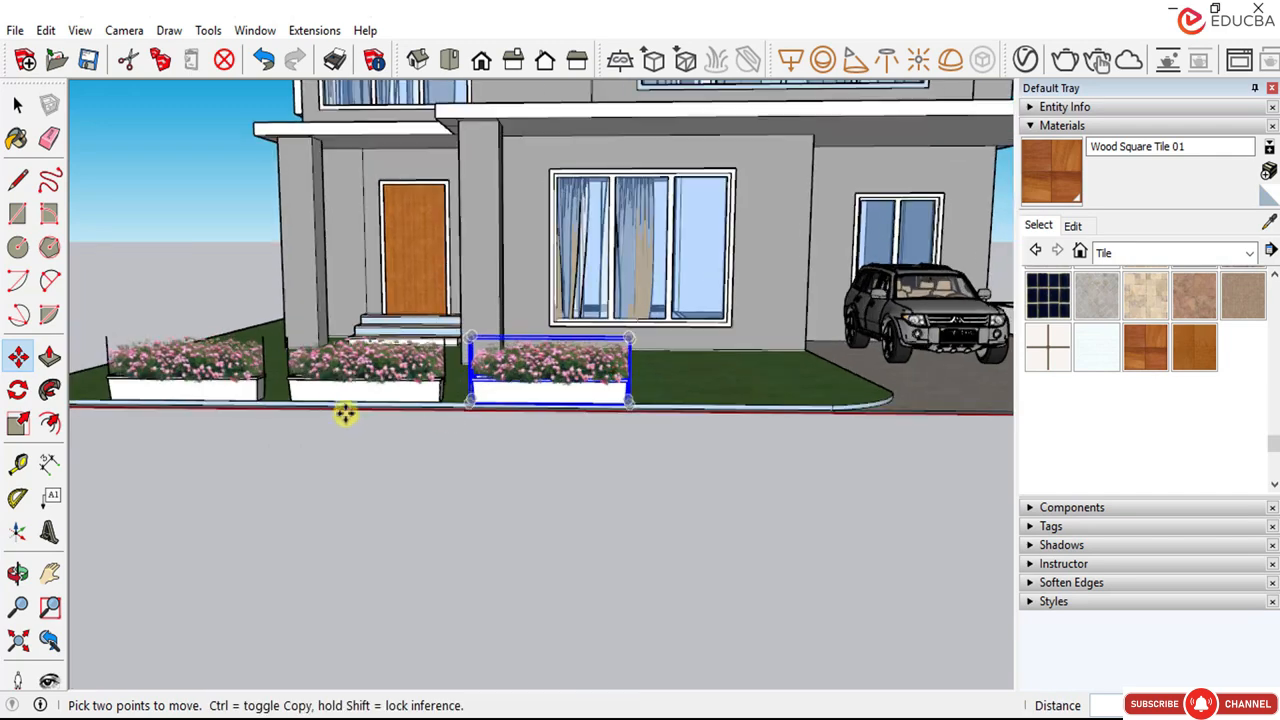
pyautogui.scroll(6, 282, 397)
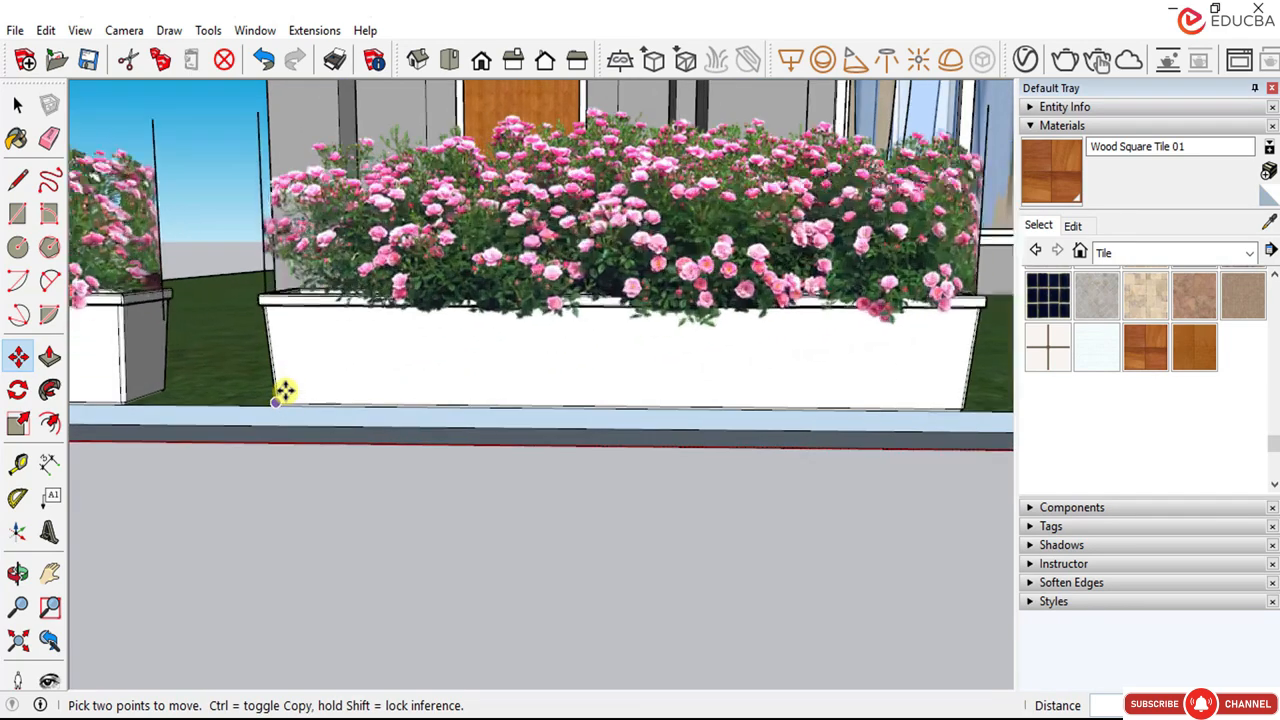
pyautogui.click(278, 404)
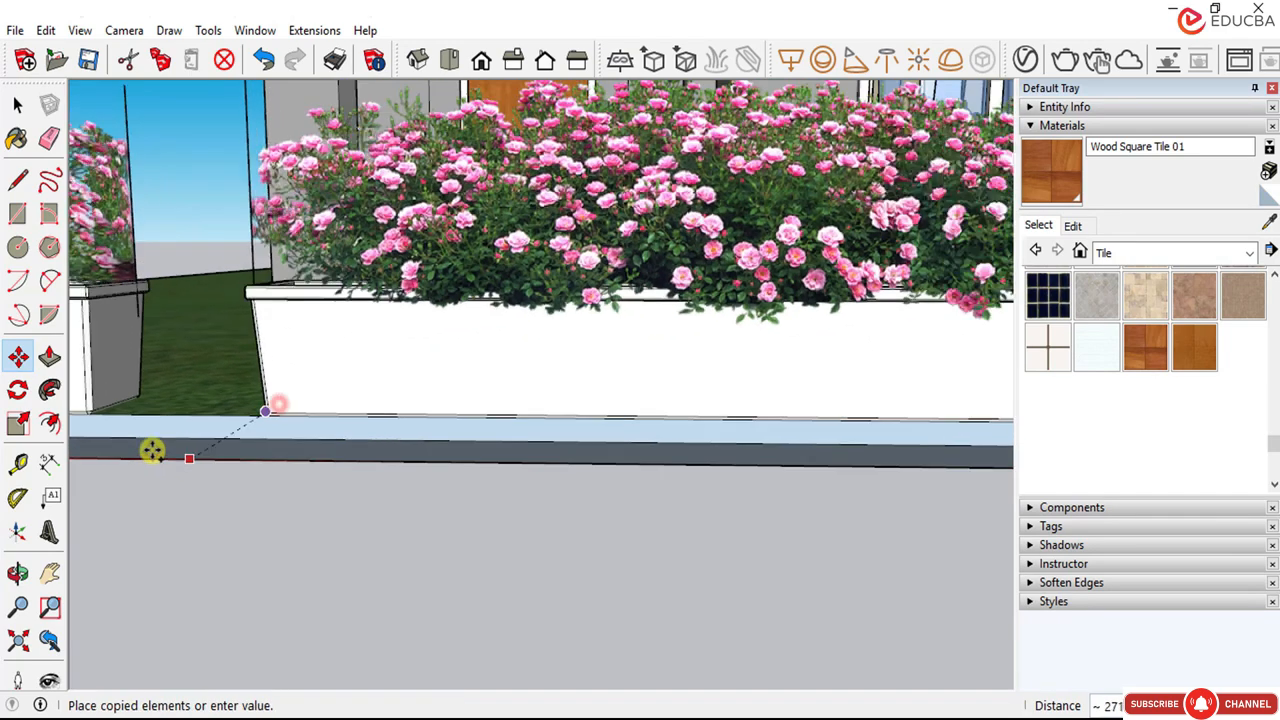
pyautogui.scroll(-4, 160, 448)
pyautogui.scroll(2, 744, 427)
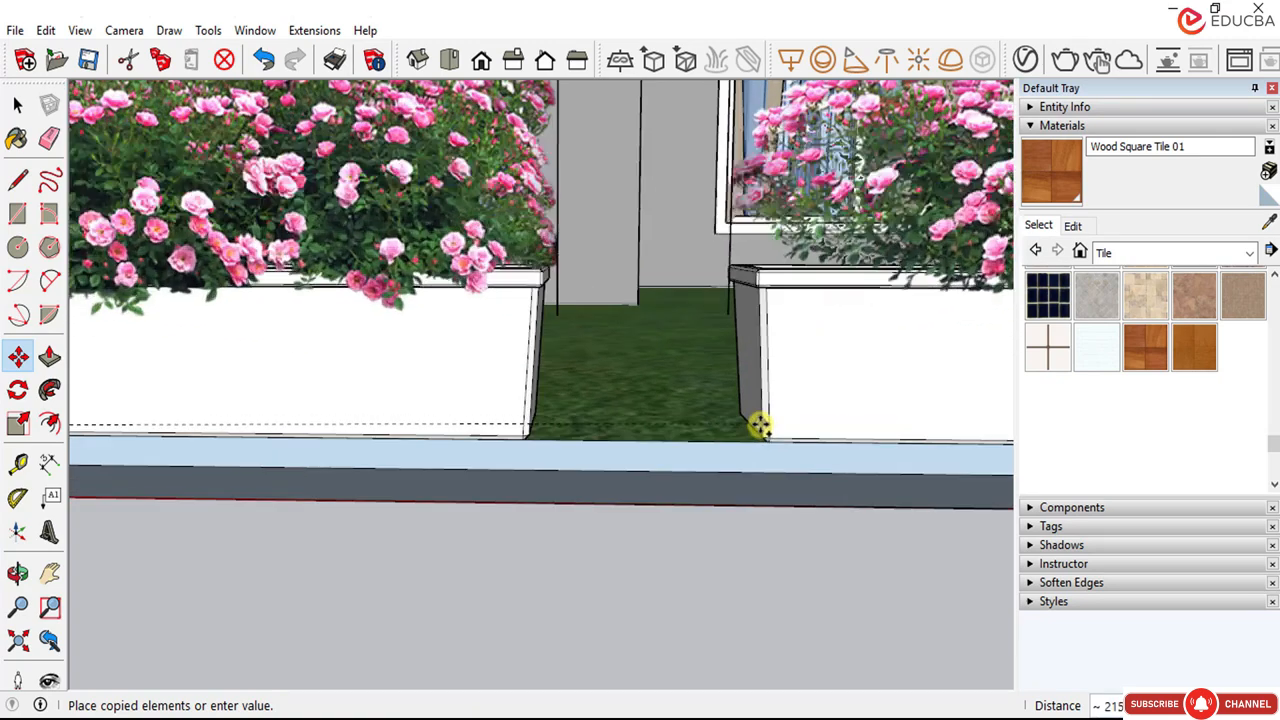
pyautogui.click(694, 464)
pyautogui.scroll(-5, 411, 434)
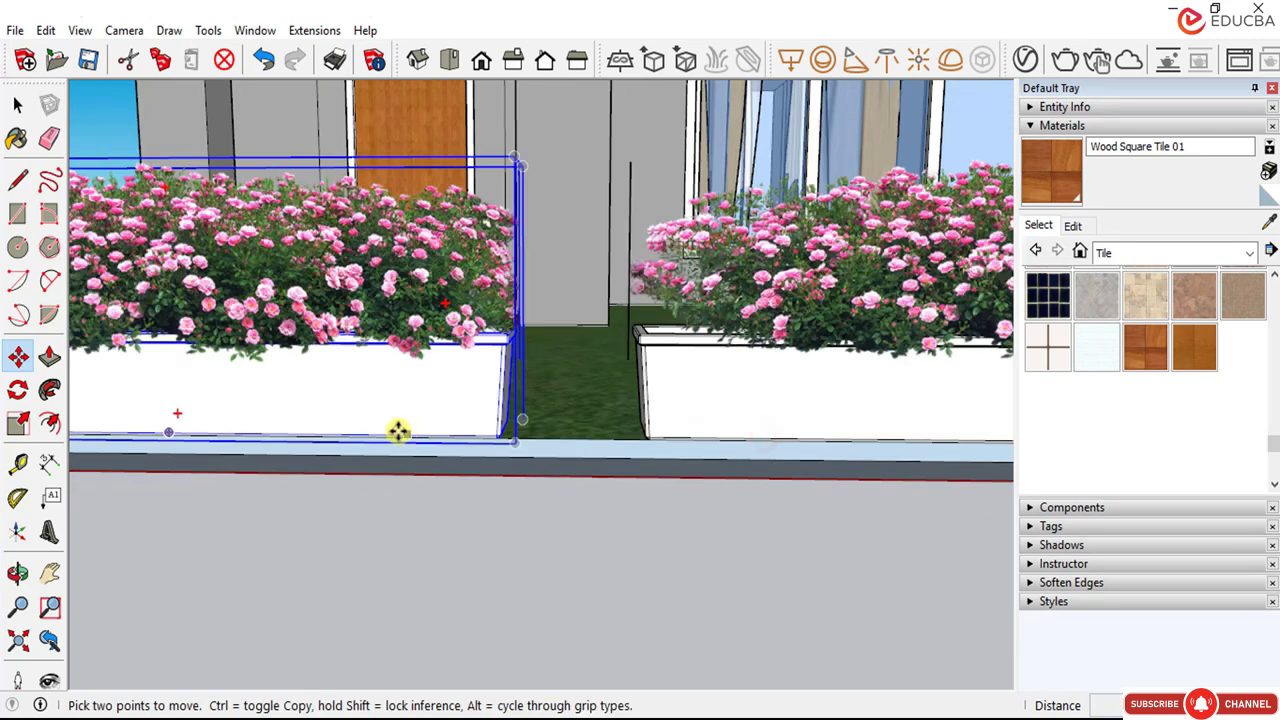
pyautogui.scroll(-8, 376, 428)
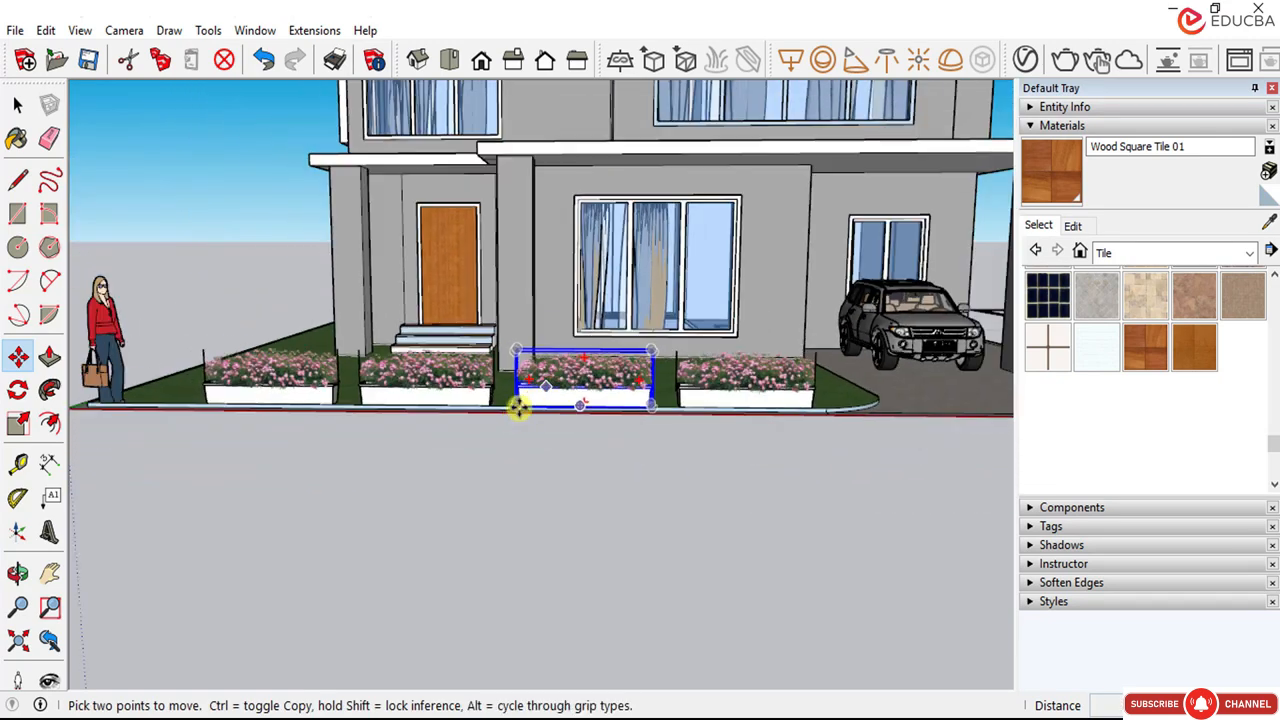
pyautogui.press('Escape')
# Step: Copy the front planter nearest the woman along the red axis to the open ground just outside the lawn's front corner
pyautogui.moveTo(434, 455); pyautogui.dragTo(670, 430, button='middle')
pyautogui.press('m')
pyautogui.scroll(4, 744, 241)
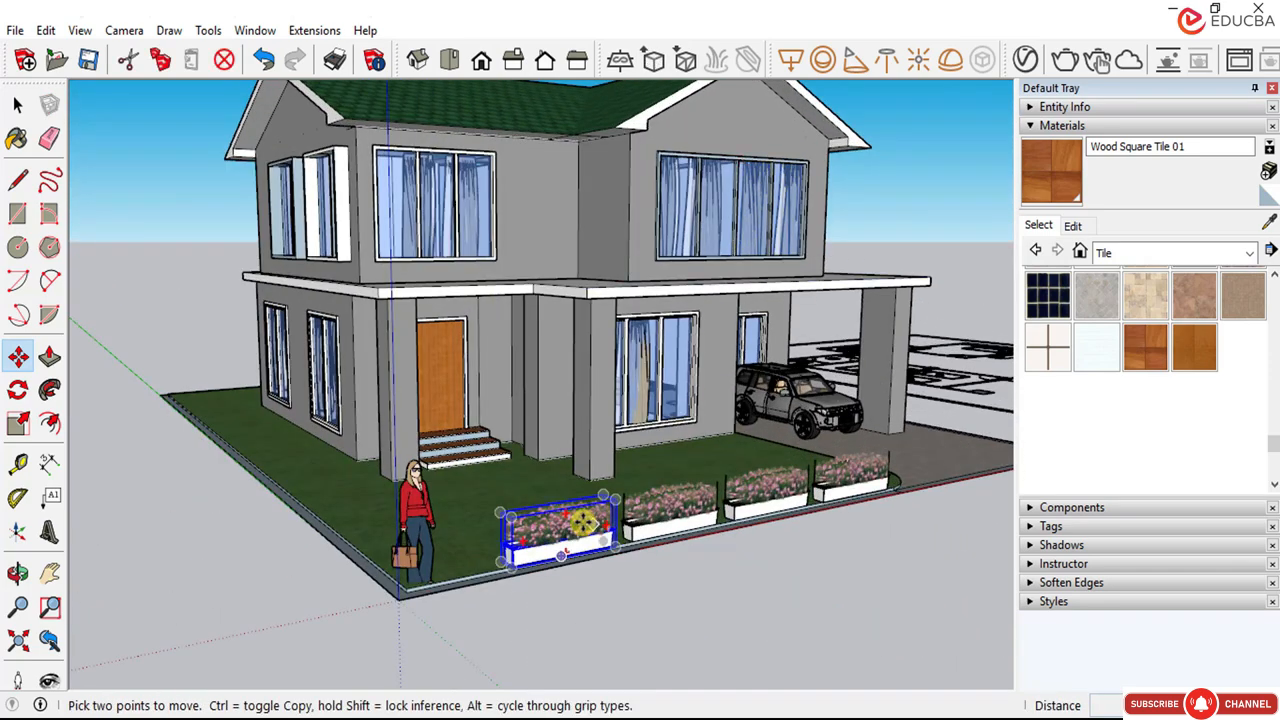
pyautogui.scroll(-2, 690, 488)
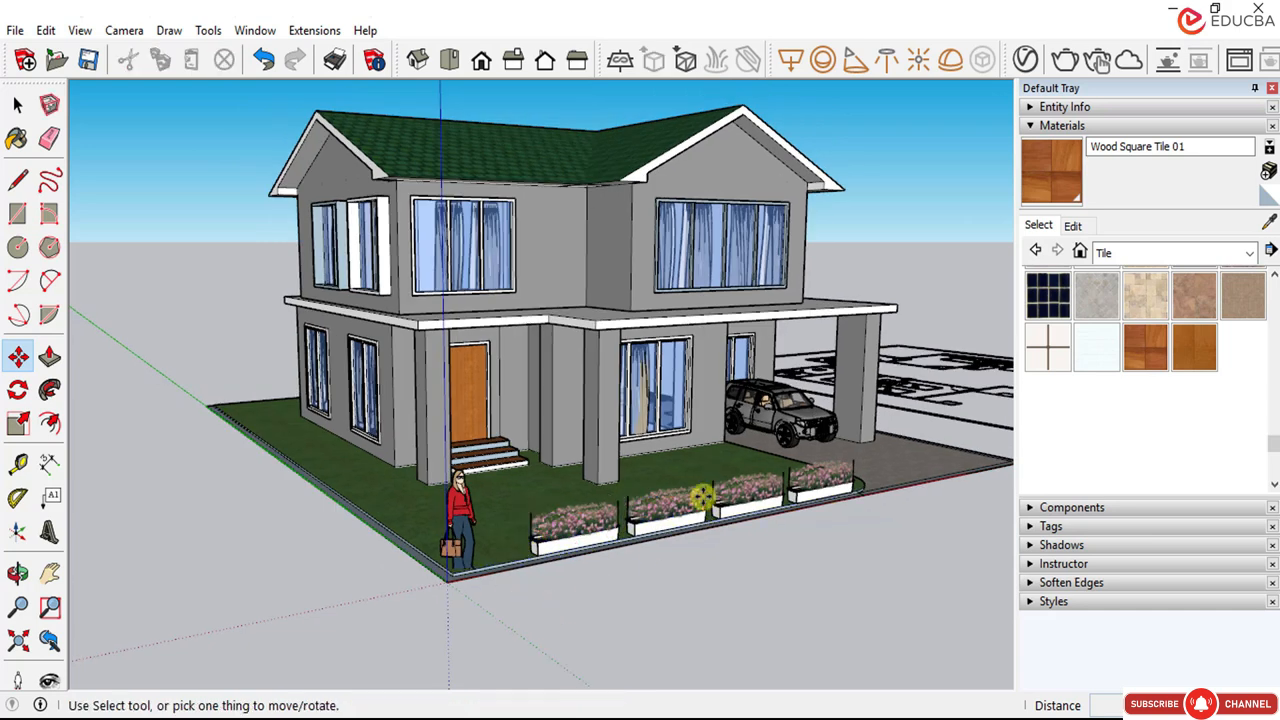
pyautogui.scroll(2, 500, 576)
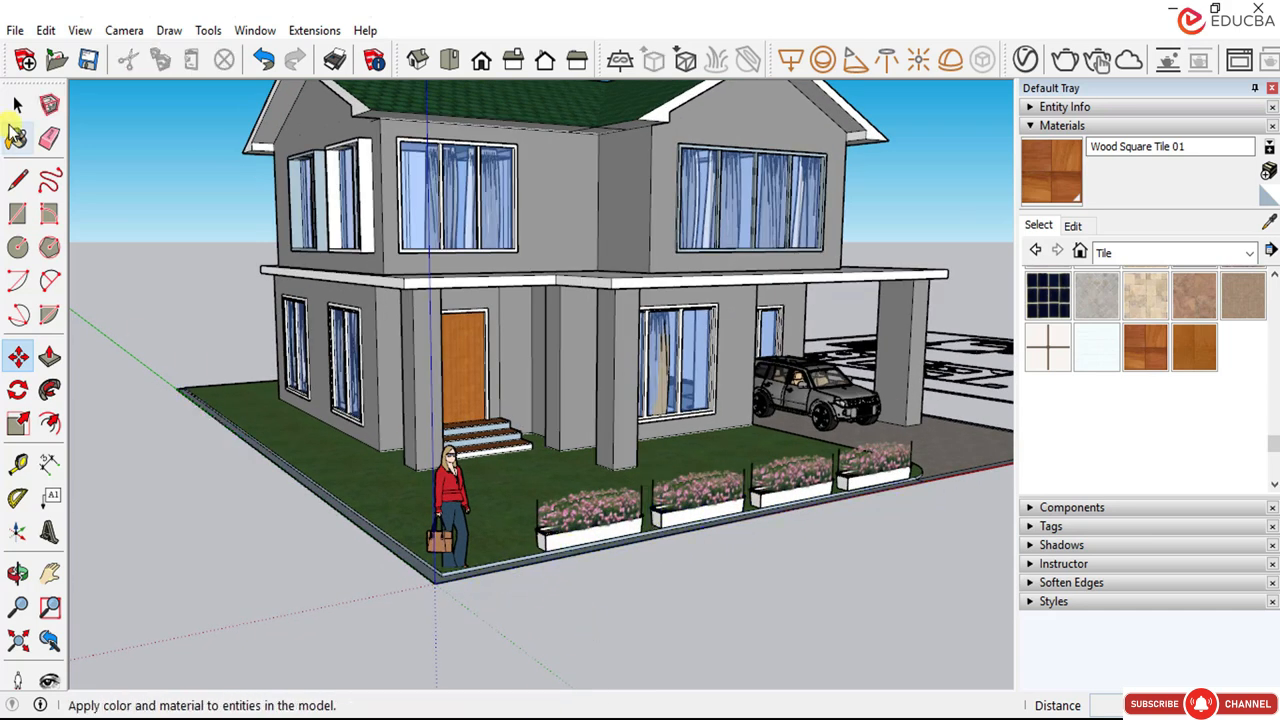
pyautogui.press('space')
pyautogui.click(560, 530)
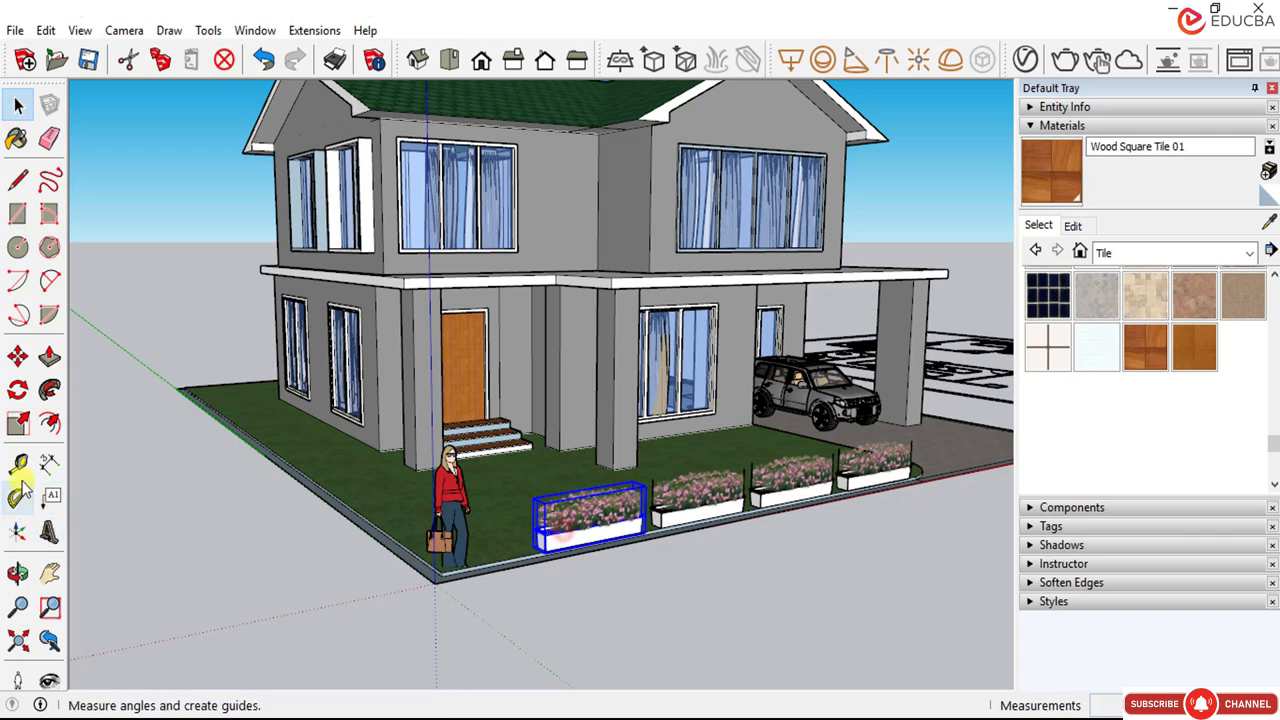
pyautogui.click(18, 356)
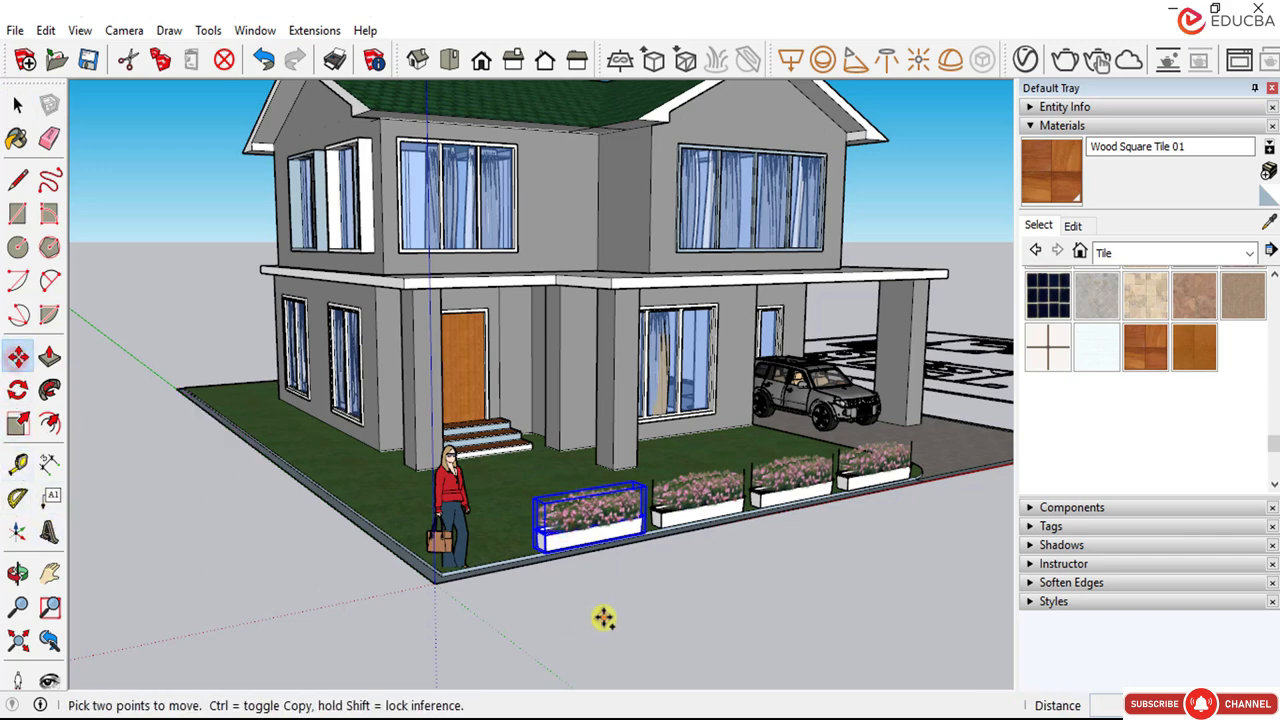
pyautogui.press('ctrl')
pyautogui.click(603, 618)
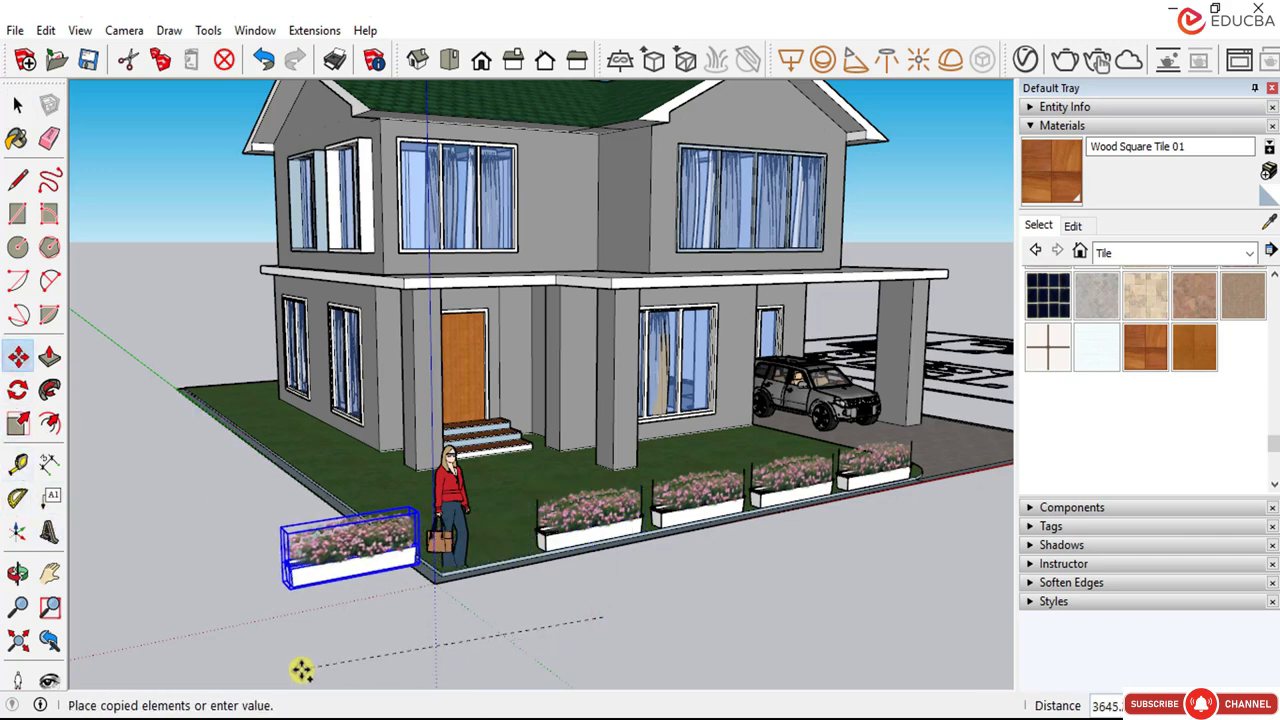
pyautogui.moveTo(302, 670); pyautogui.dragTo(331, 606, button='middle')
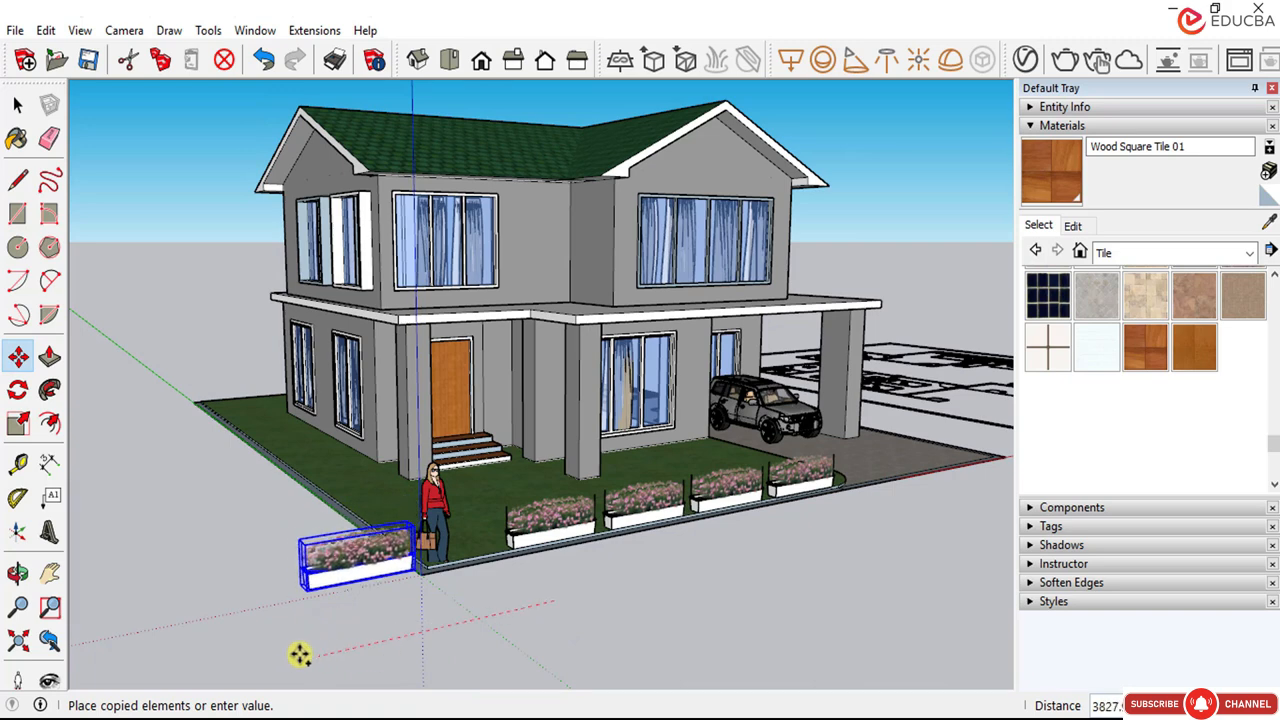
pyautogui.click(371, 608)
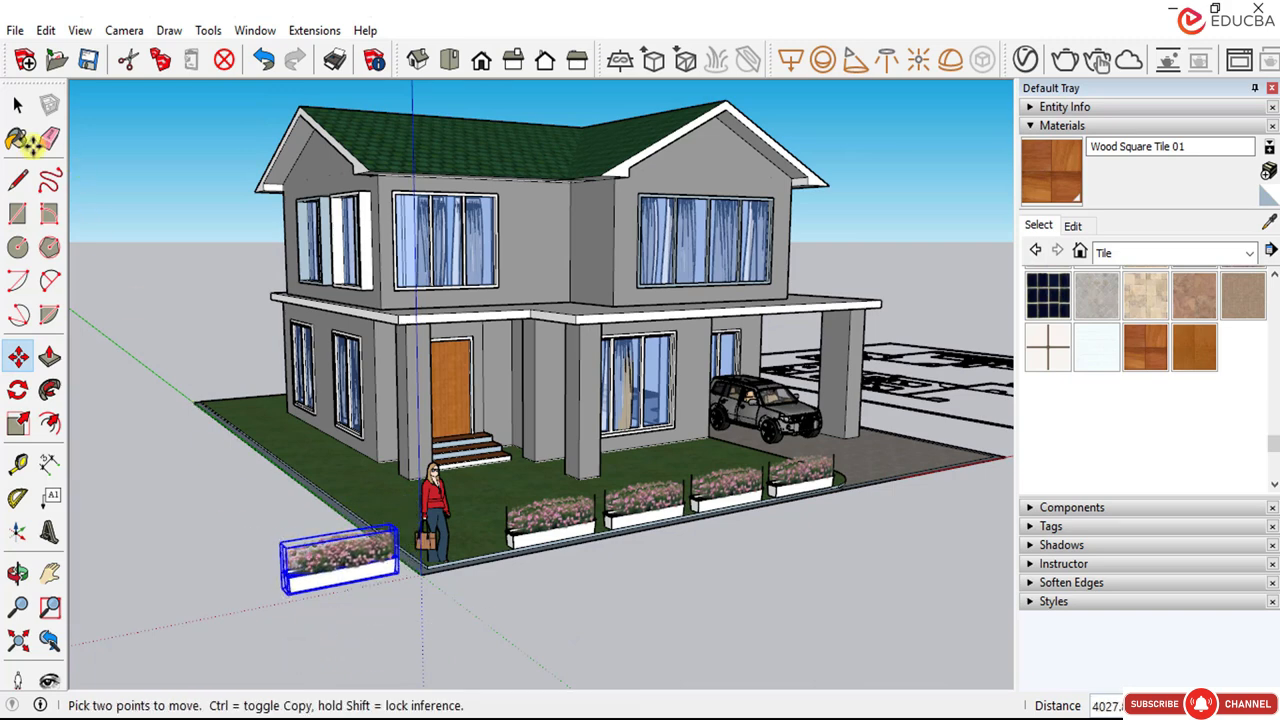
# Step: Rotate the copied planter 90 degrees on the ground plane so it runs parallel to the lawn's side curb
pyautogui.click(18, 105)
pyautogui.scroll(4, 268, 563)
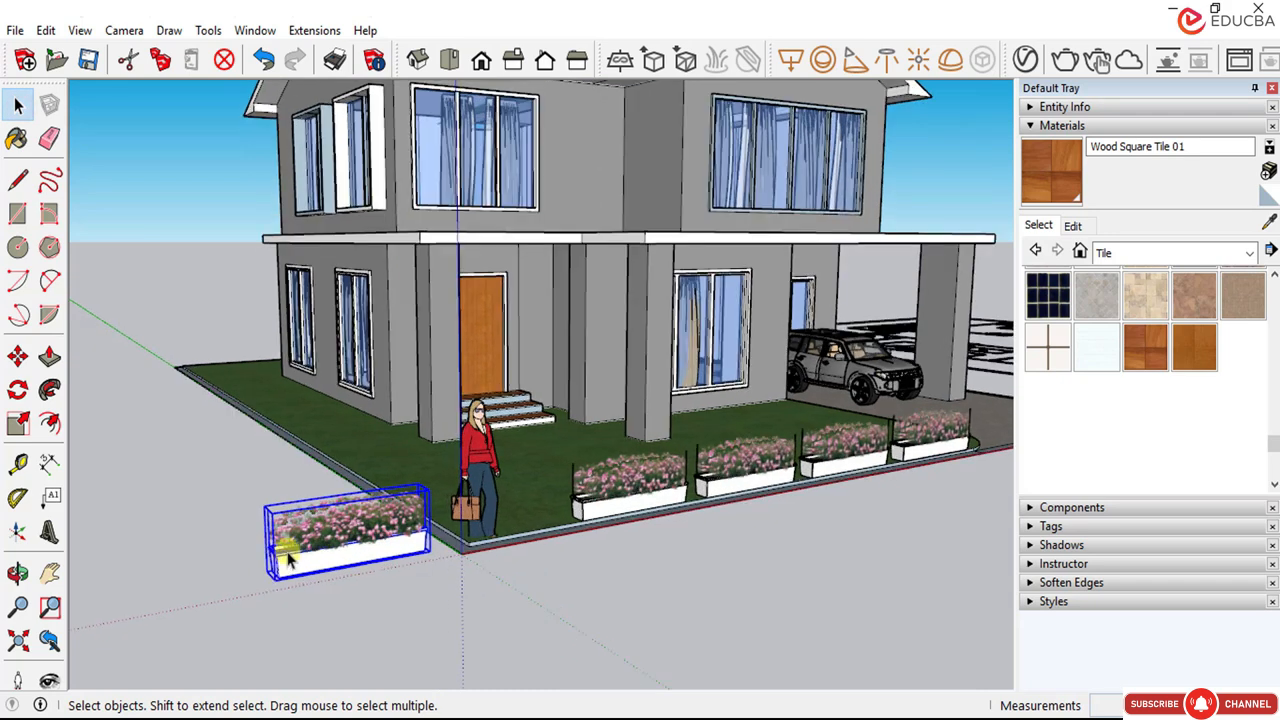
pyautogui.scroll(1, 288, 560)
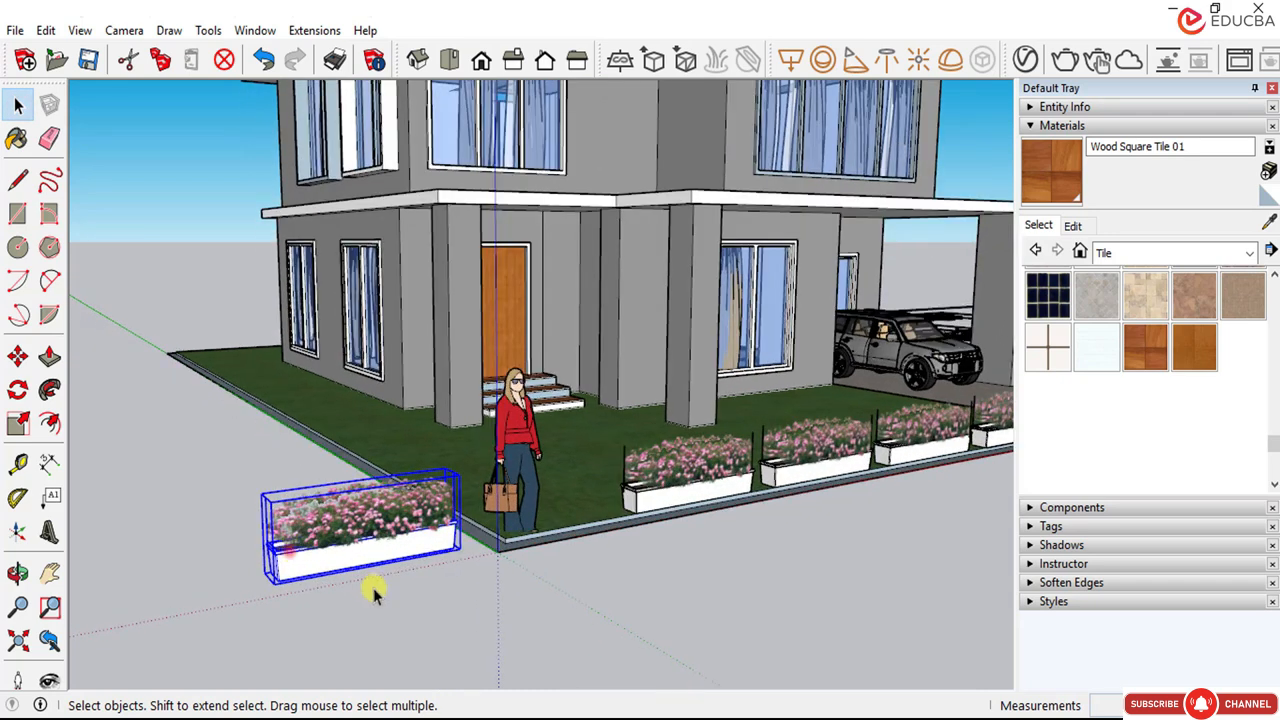
pyautogui.click(20, 391)
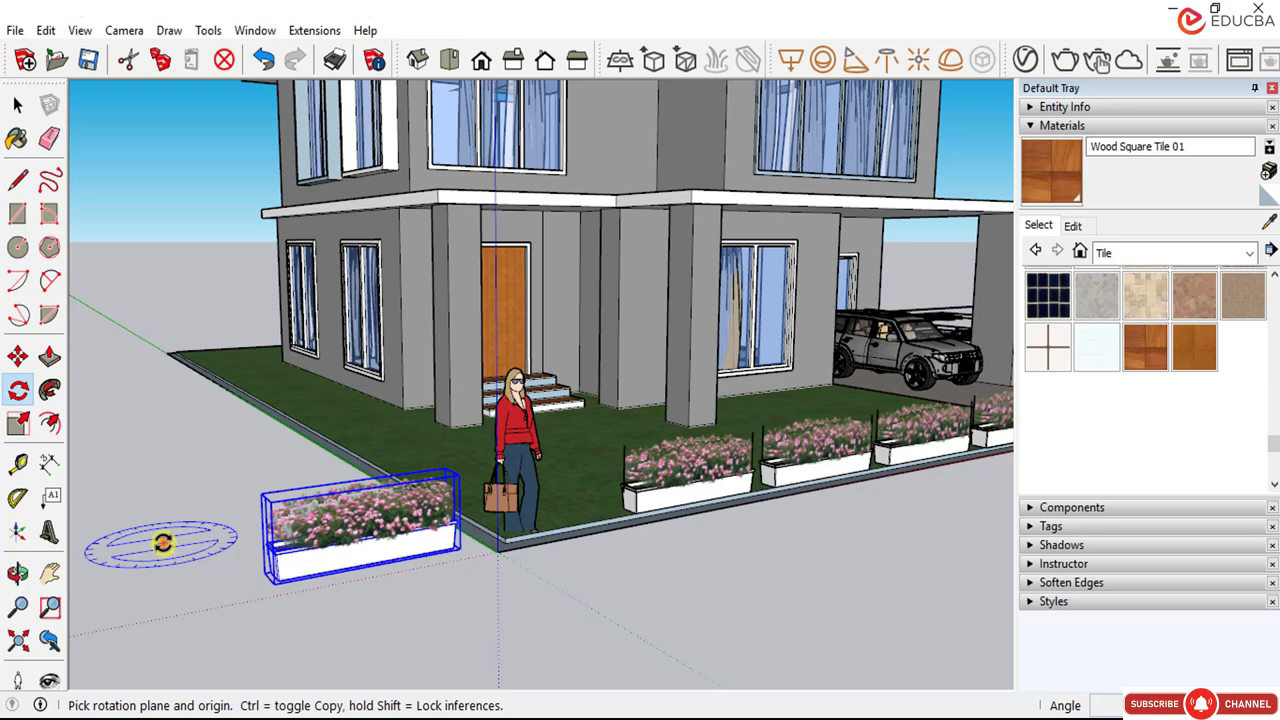
pyautogui.click(162, 543)
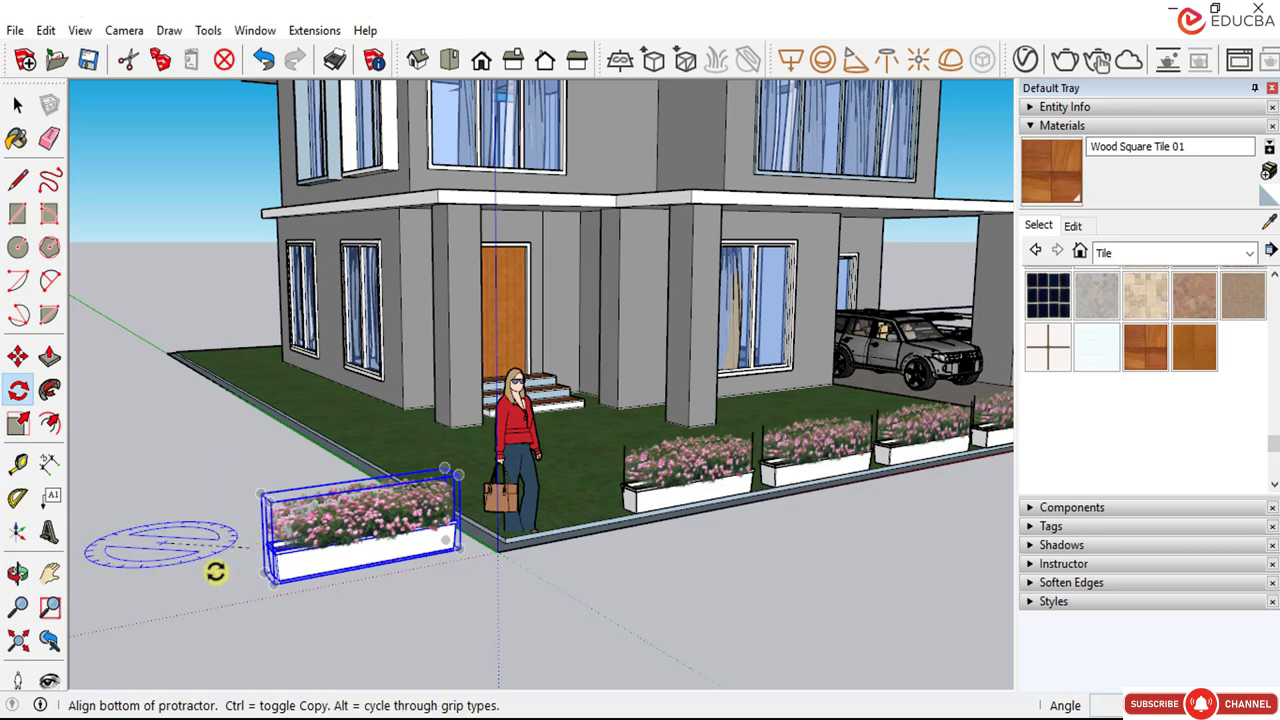
pyautogui.click(222, 632)
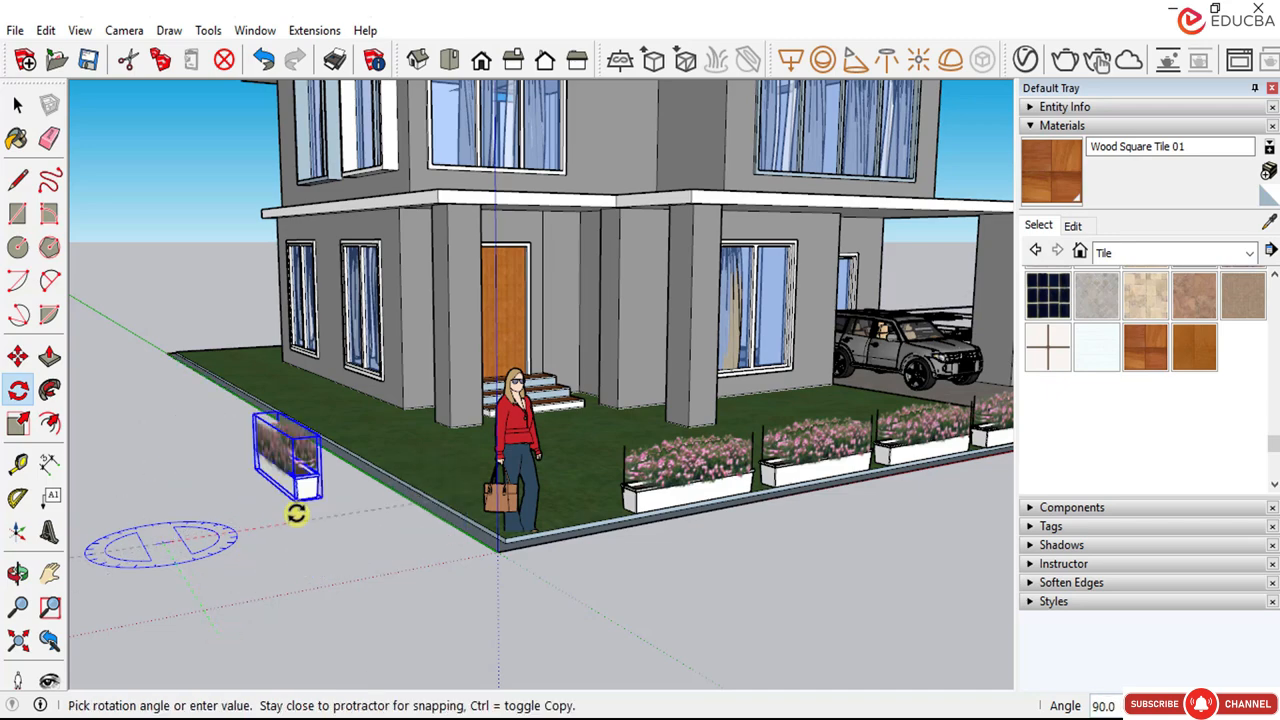
pyautogui.click(296, 513)
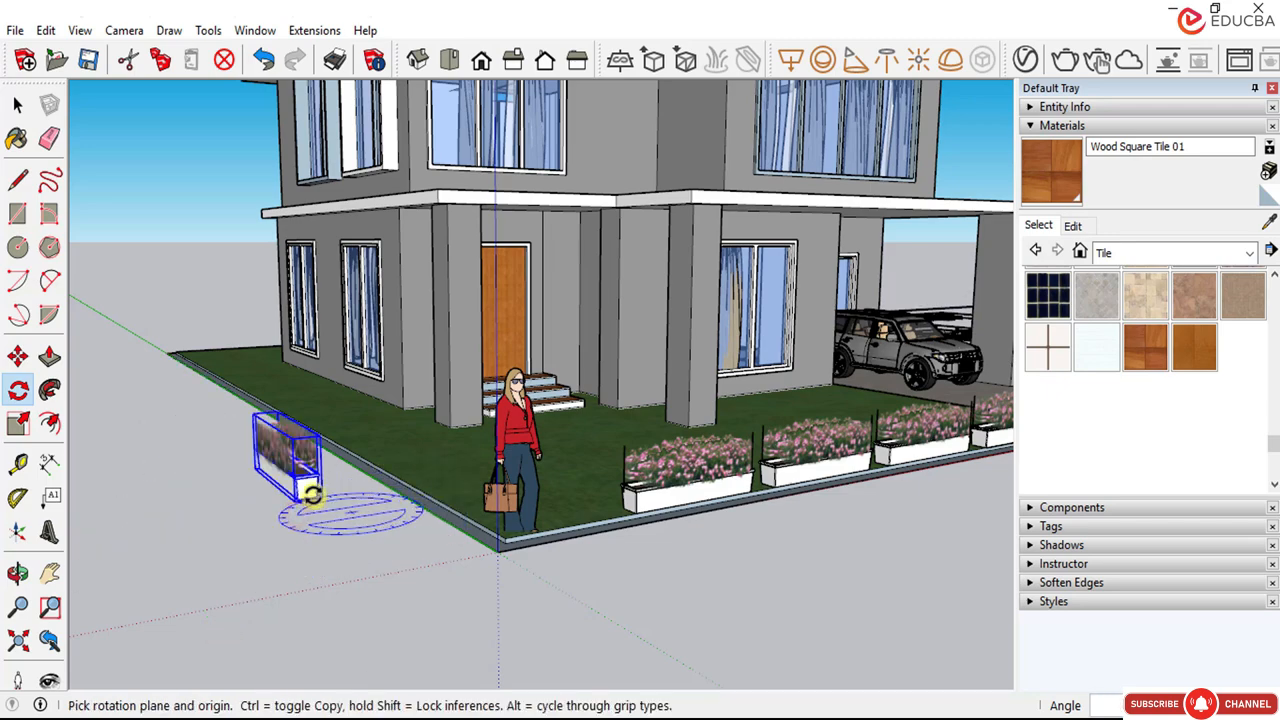
# Step: Move the rotated planter along the red axis from the open ground onto the lawn, just inside the side curb
pyautogui.scroll(3, 305, 495)
pyautogui.click(17, 106)
pyautogui.moveTo(300, 420); pyautogui.dragTo(208, 374, button='middle')
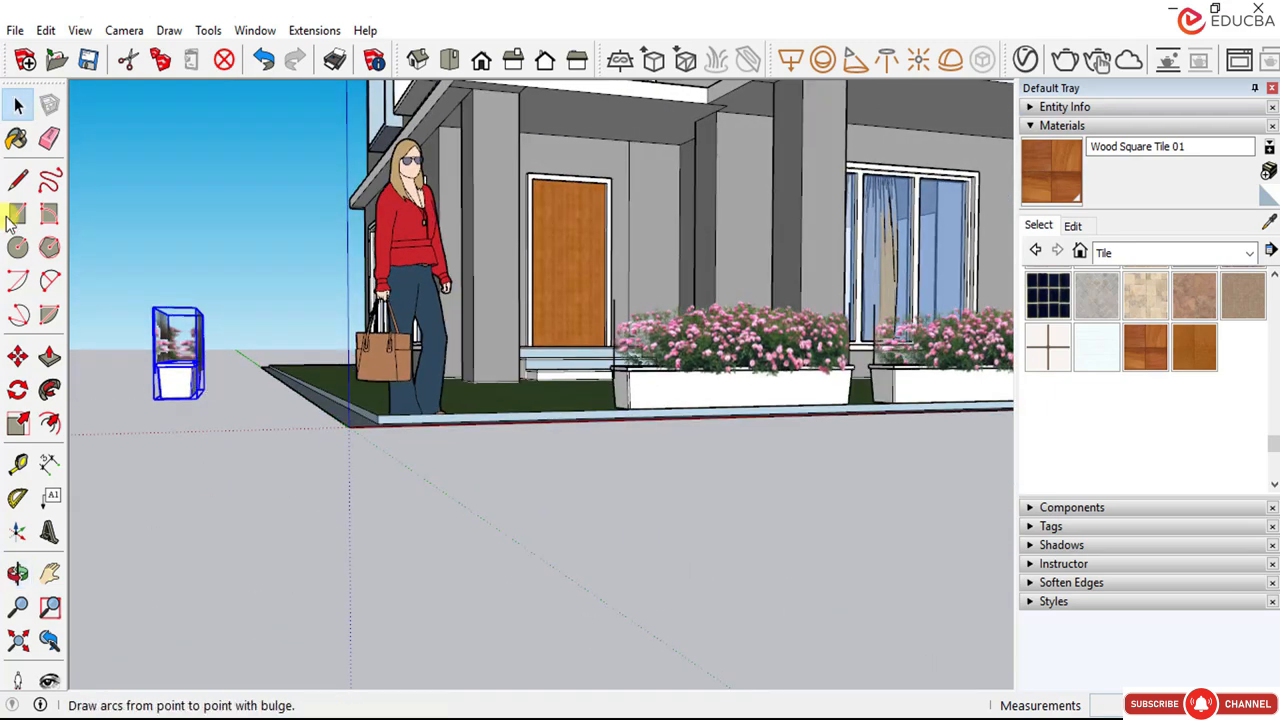
pyautogui.click(18, 356)
pyautogui.click(205, 371)
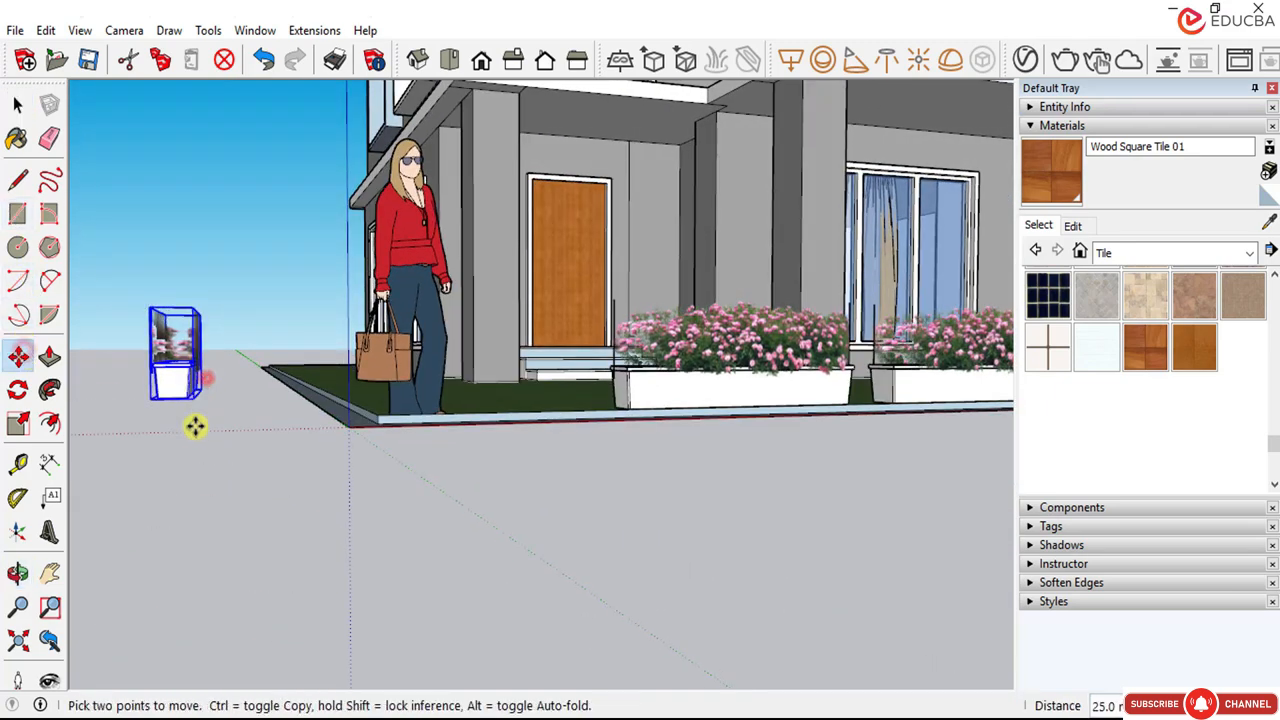
pyautogui.scroll(2, 330, 385)
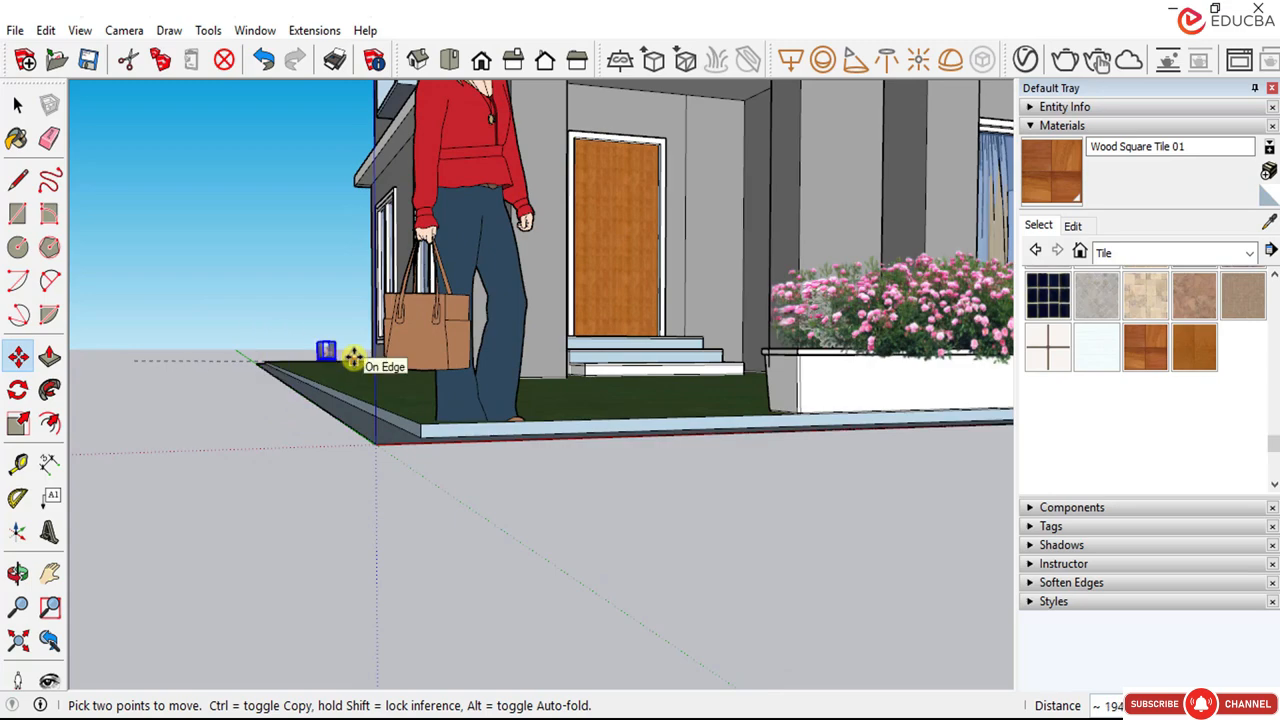
pyautogui.scroll(3, 354, 359)
pyautogui.scroll(-2, 384, 384)
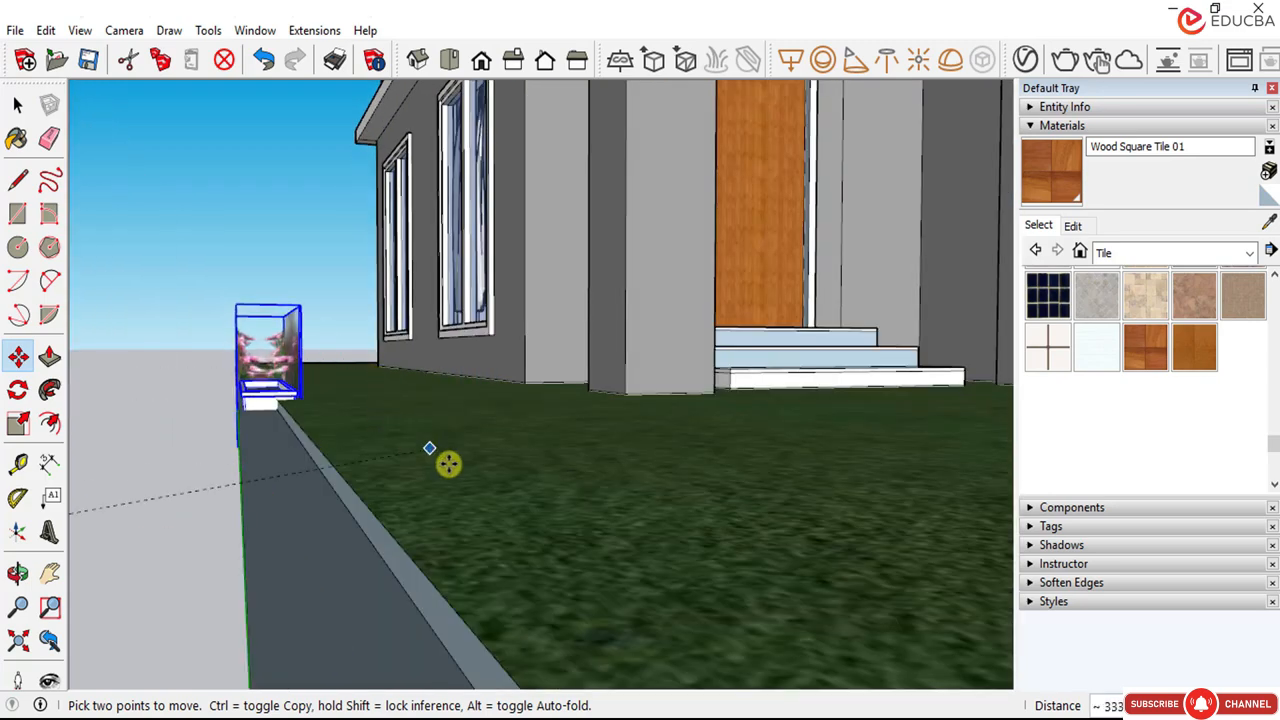
pyautogui.scroll(-3, 514, 517)
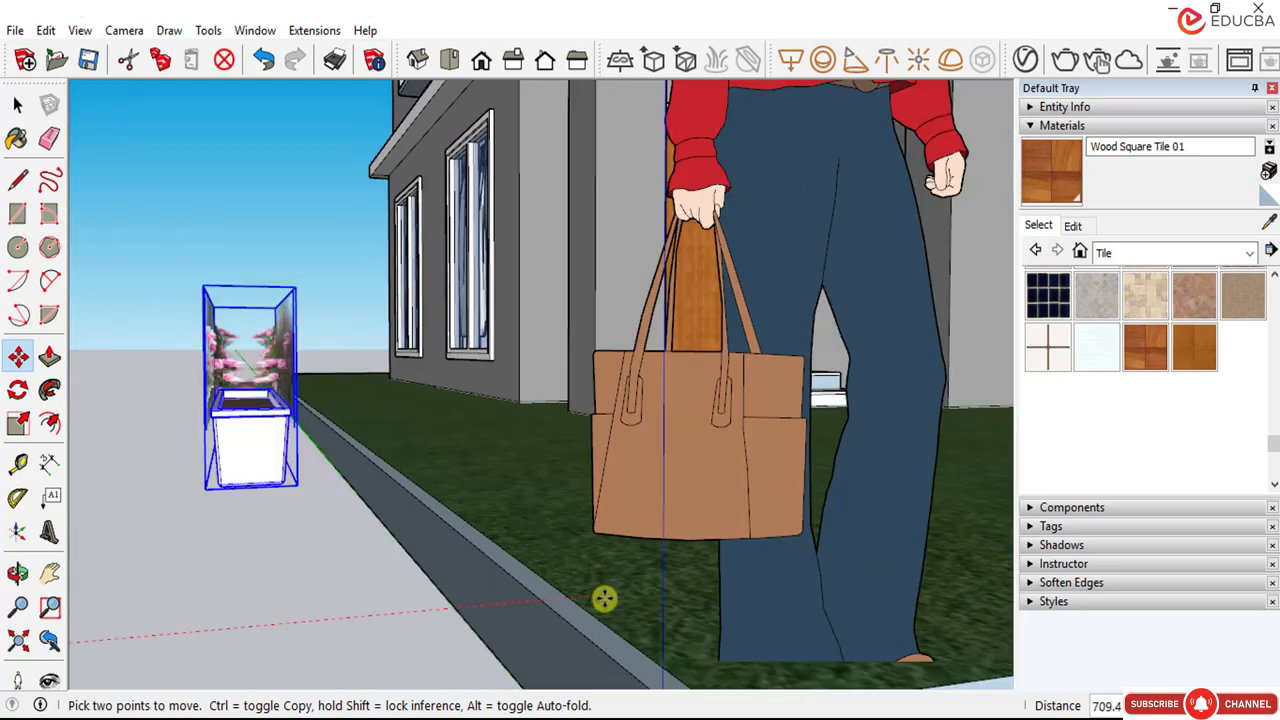
pyautogui.scroll(-2, 603, 597)
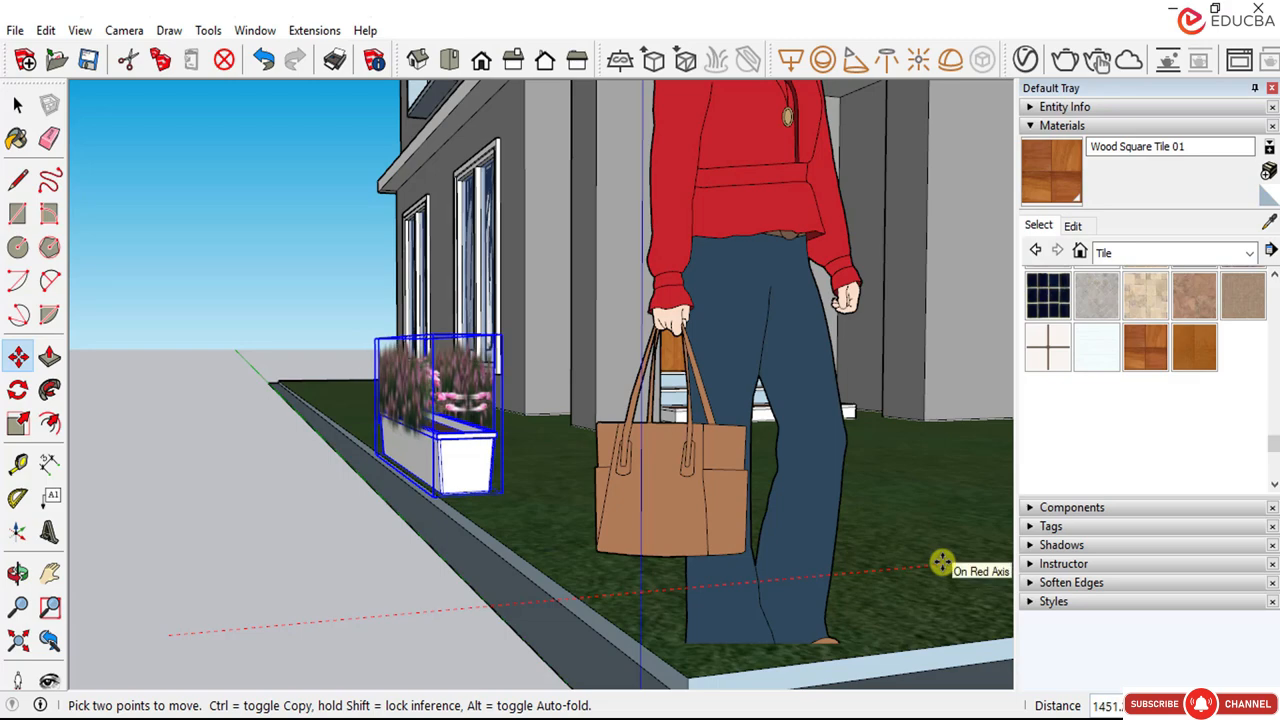
pyautogui.scroll(-3, 420, 450)
# Step: Move the planter along the side curb to the lawn's front corner, beside the woman
pyautogui.moveTo(425, 485); pyautogui.dragTo(780, 548, button='middle')
pyautogui.scroll(-2, 366, 402)
pyautogui.scroll(-2, 305, 416)
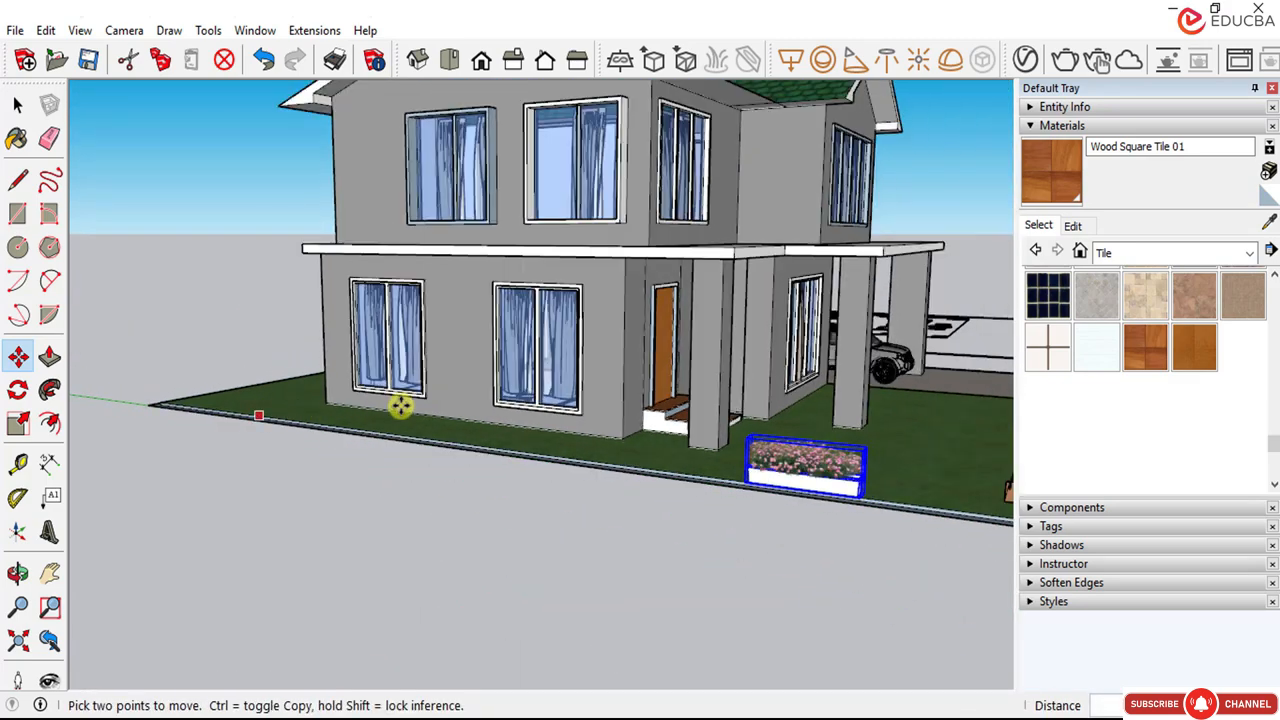
pyautogui.scroll(-2, 400, 405)
pyautogui.scroll(3, 820, 470)
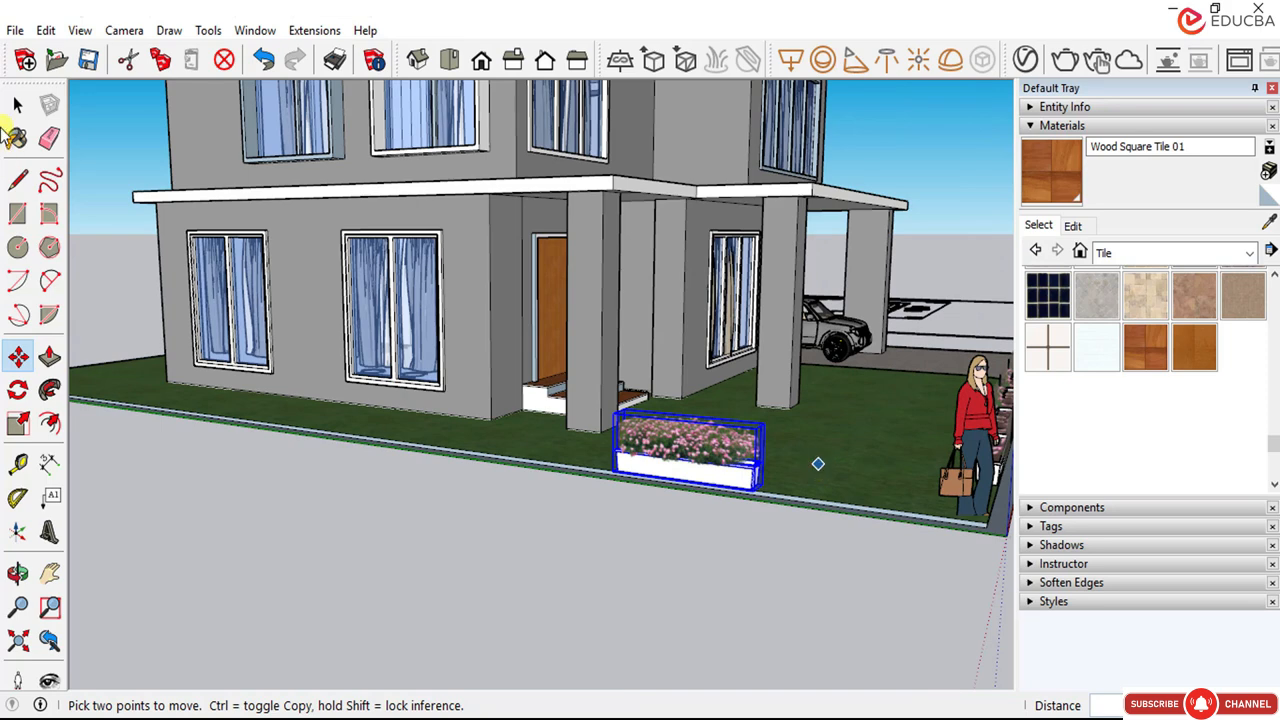
pyautogui.click(17, 104)
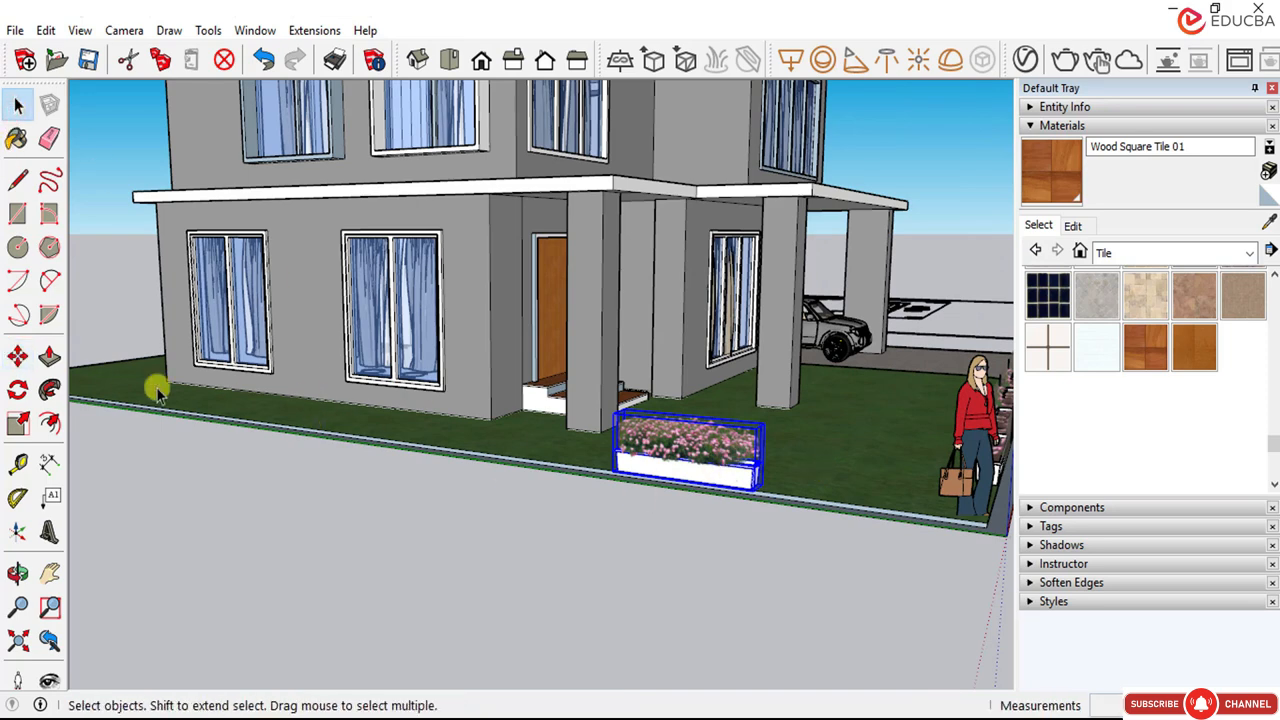
pyautogui.click(17, 356)
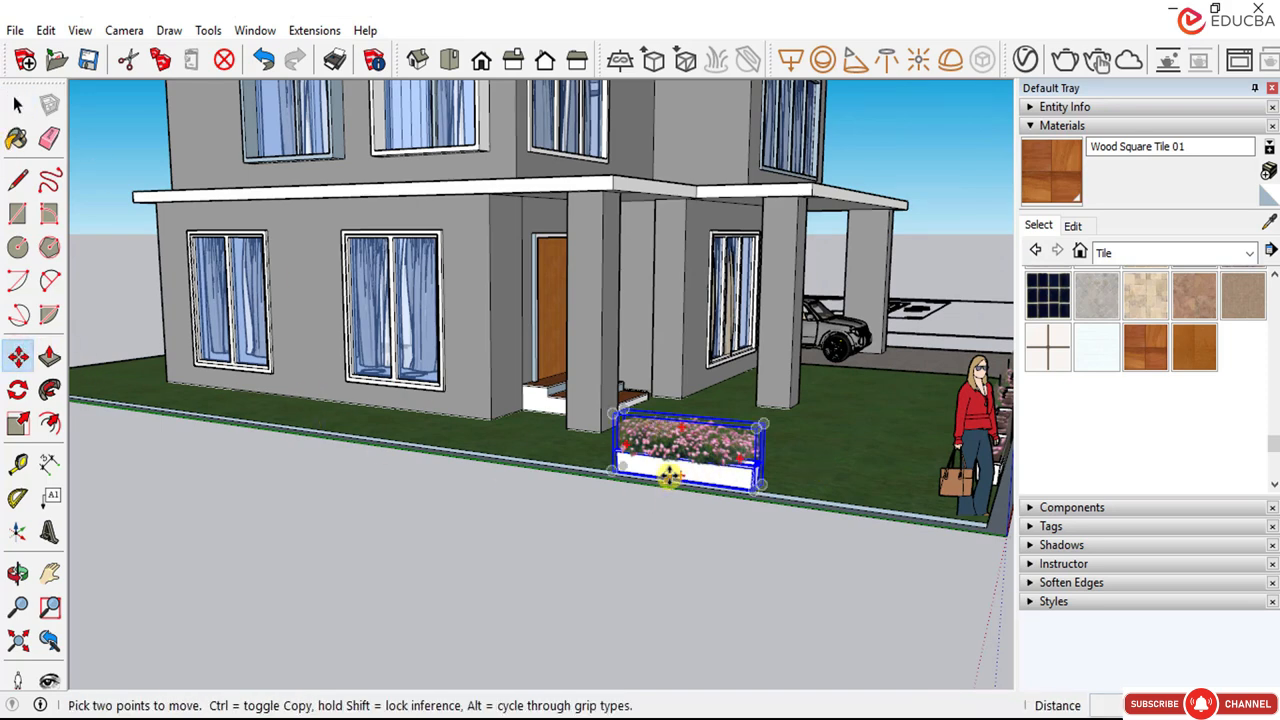
pyautogui.click(757, 503)
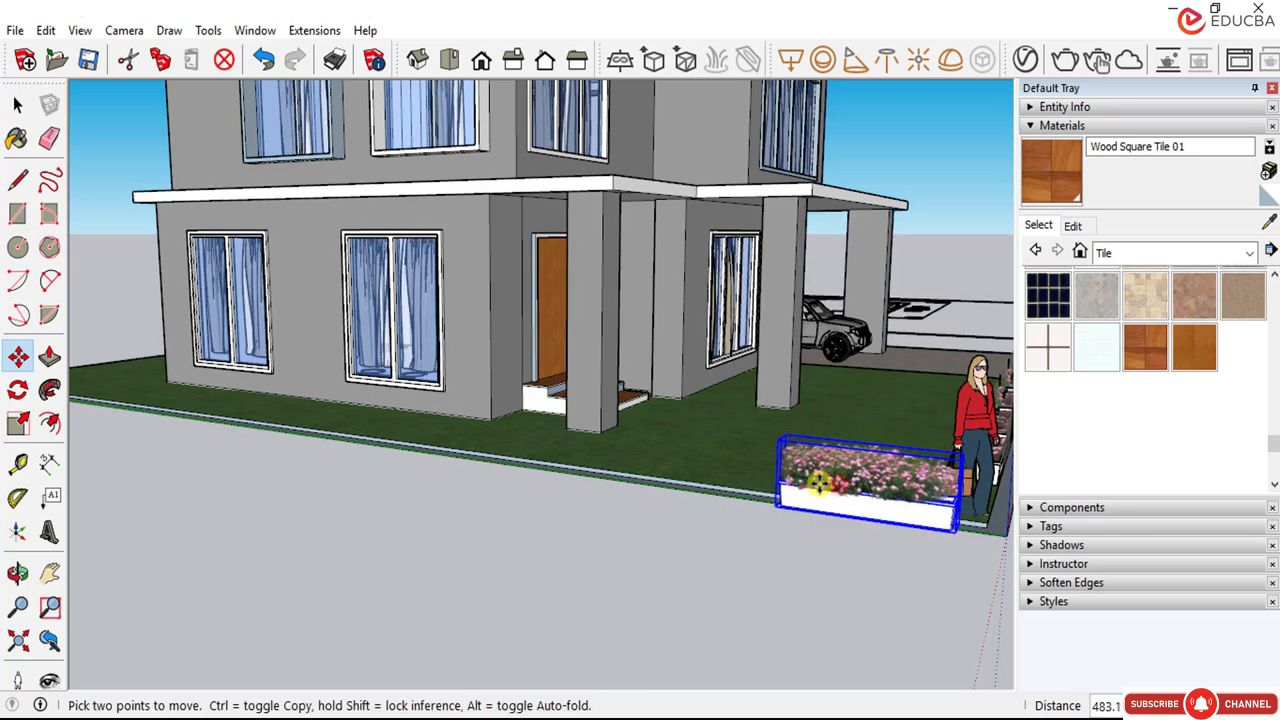
pyautogui.click(812, 476)
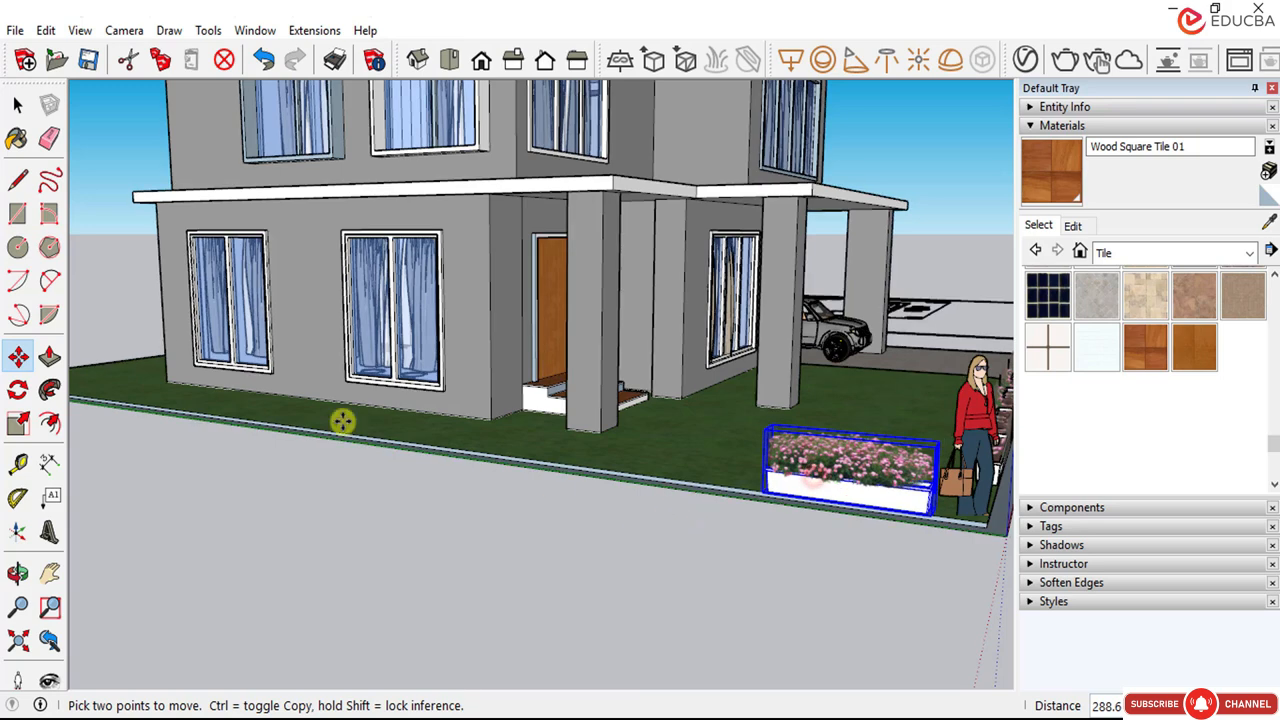
# Step: Copy the corner planter about 2421 mm along the side curb toward the back of the house, and end the move
pyautogui.click(17, 104)
pyautogui.click(866, 476)
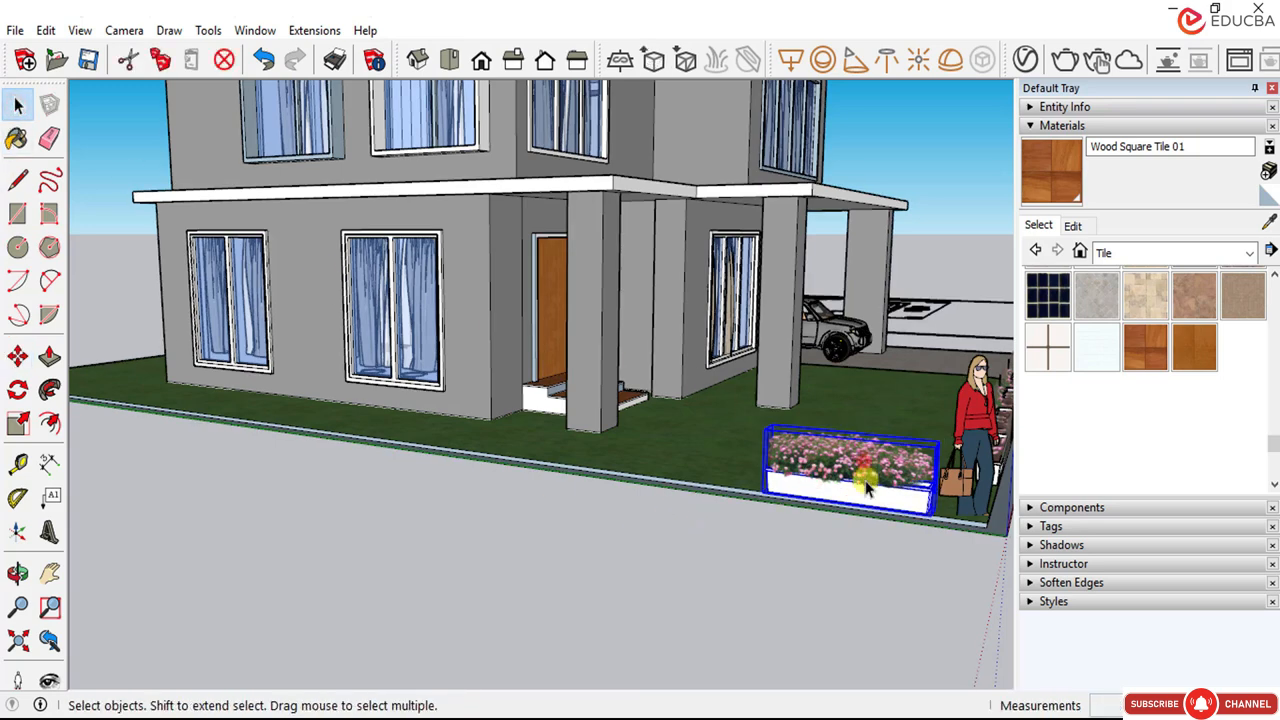
pyautogui.click(18, 357)
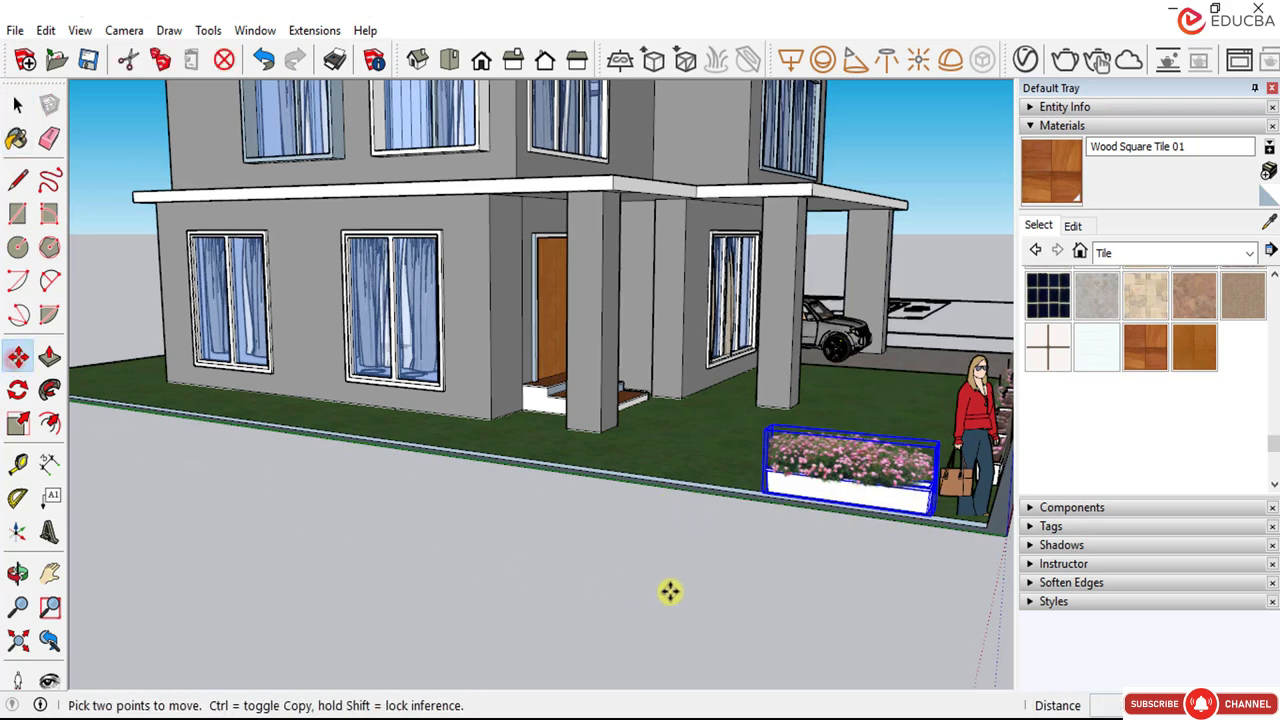
pyautogui.click(683, 591)
pyautogui.press('ctrl')
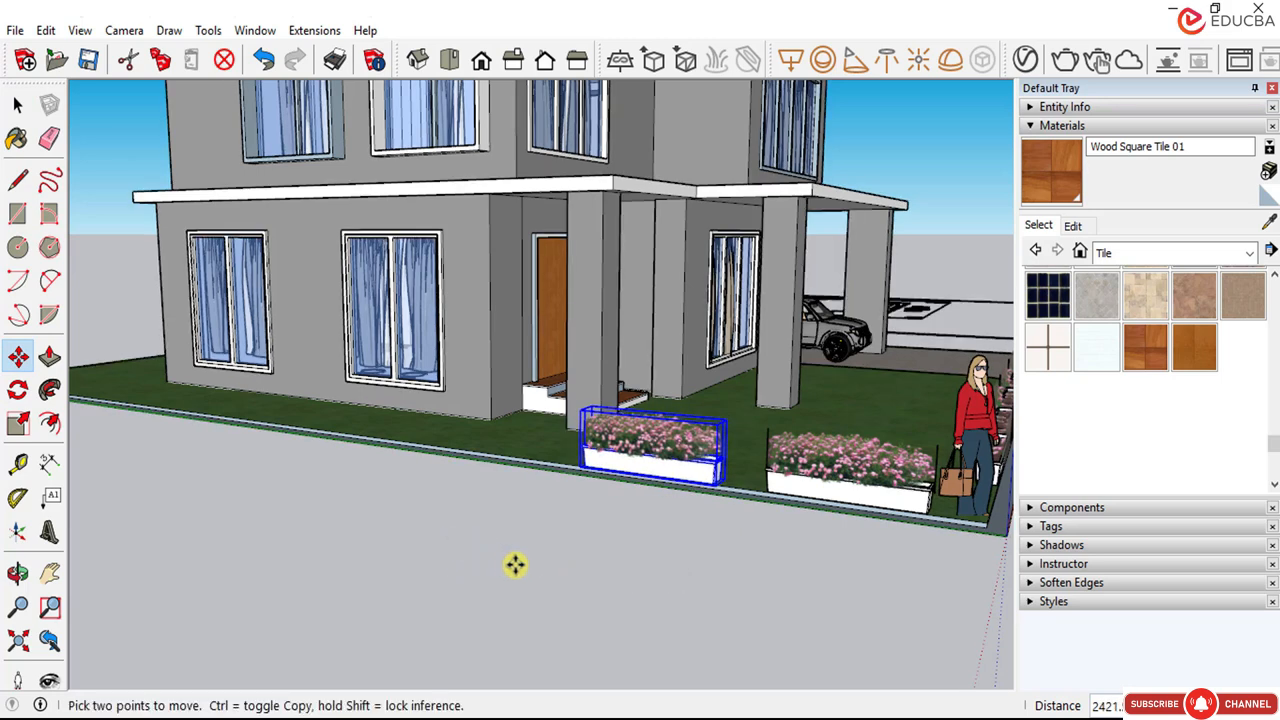
pyautogui.press('Escape')
pyautogui.click(17, 103)
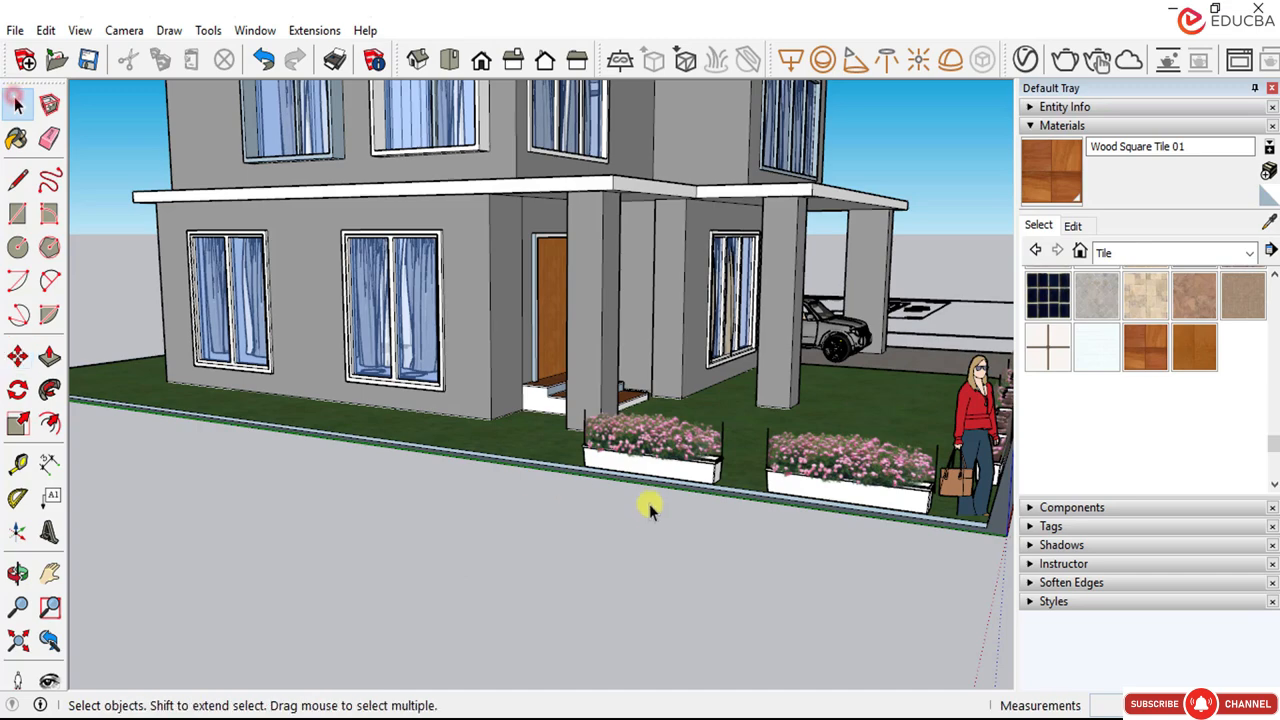
# Step: Copy the second side planter along the curb, using the base corners of the first two planters to match their spacing
pyautogui.click(648, 472)
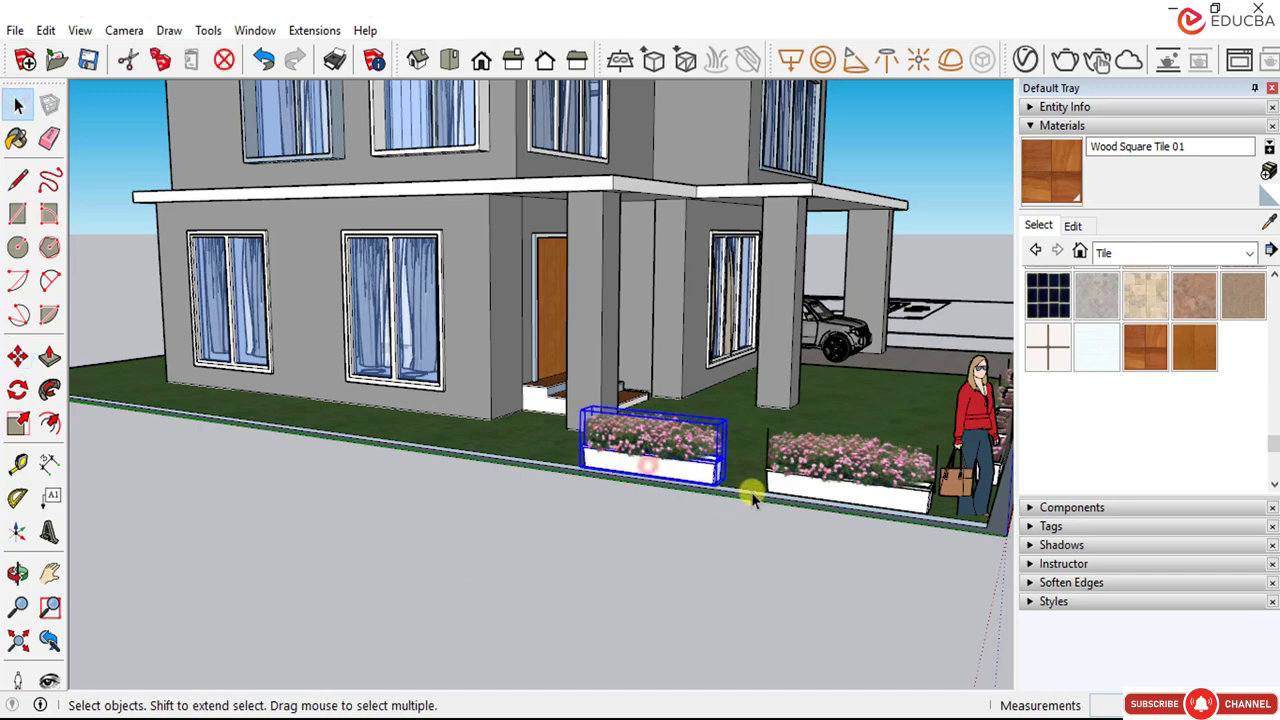
pyautogui.click(17, 356)
pyautogui.scroll(4, 925, 515)
pyautogui.scroll(1, 930, 512)
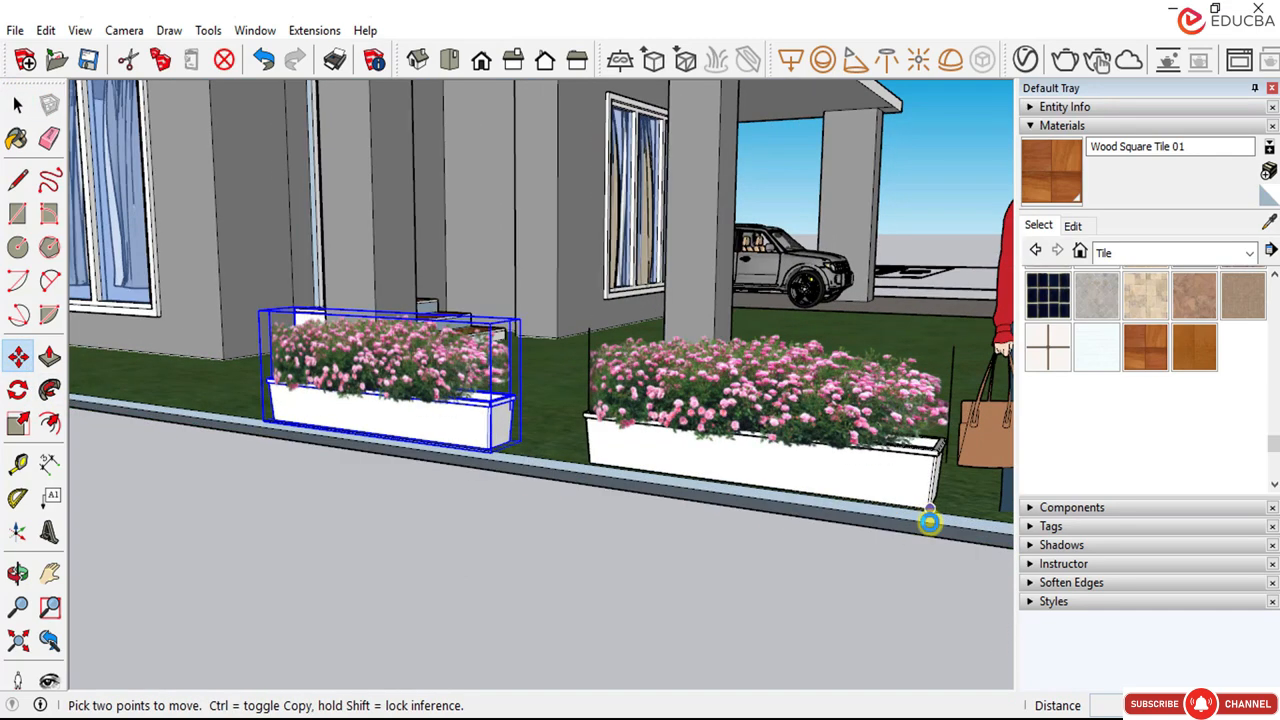
pyautogui.scroll(1, 925, 515)
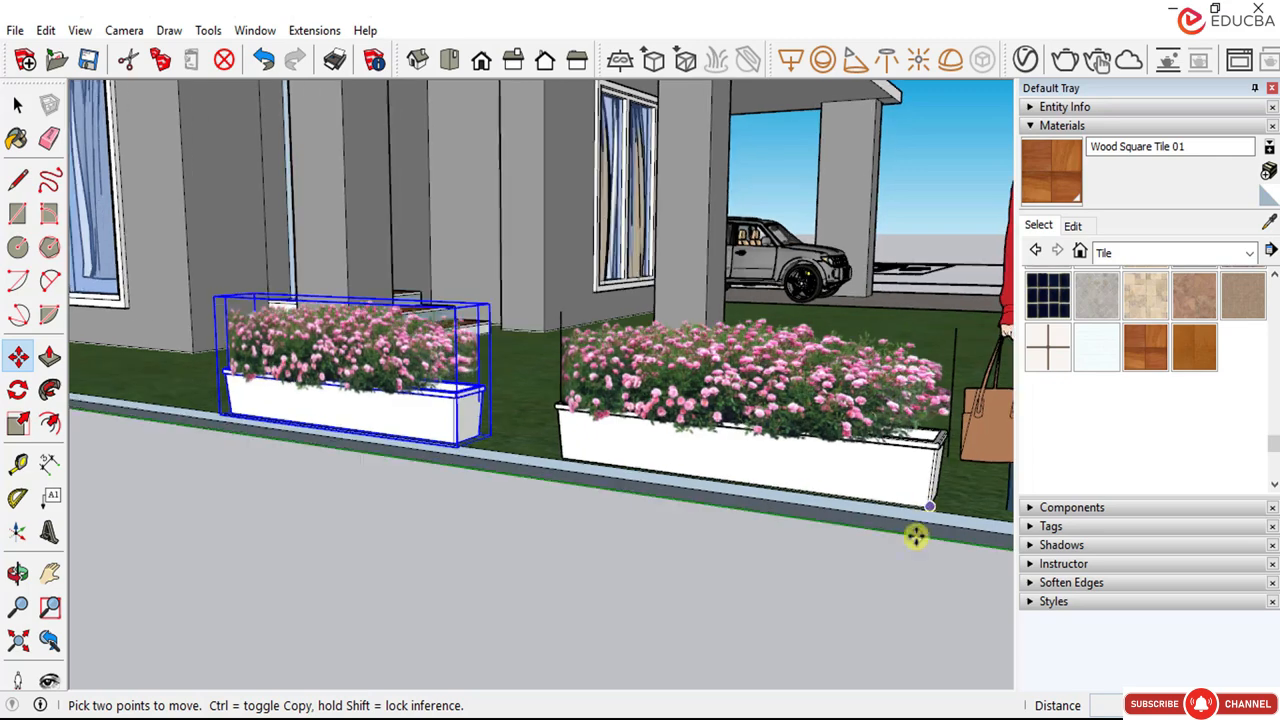
pyautogui.click(925, 512)
pyautogui.press('ctrl')
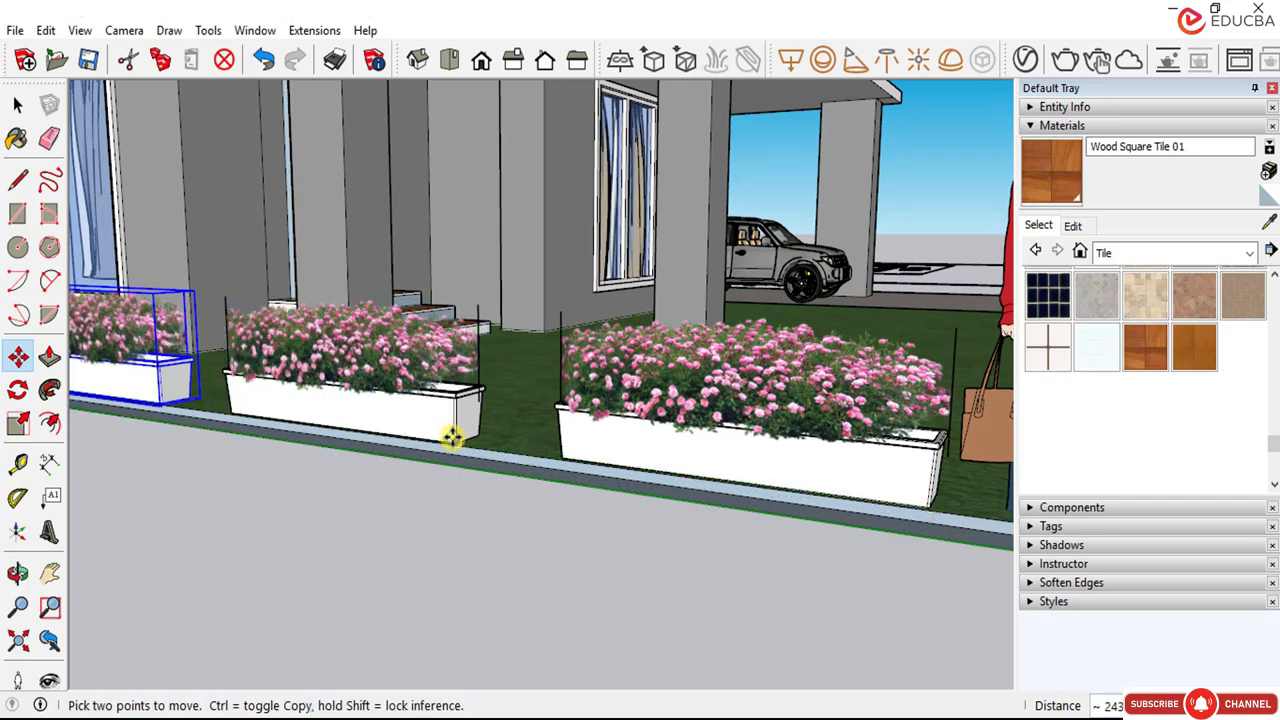
# Step: Add a fourth planter along the side curb by copying the third at the second-to-third corner spacing
pyautogui.scroll(-3, 690, 532)
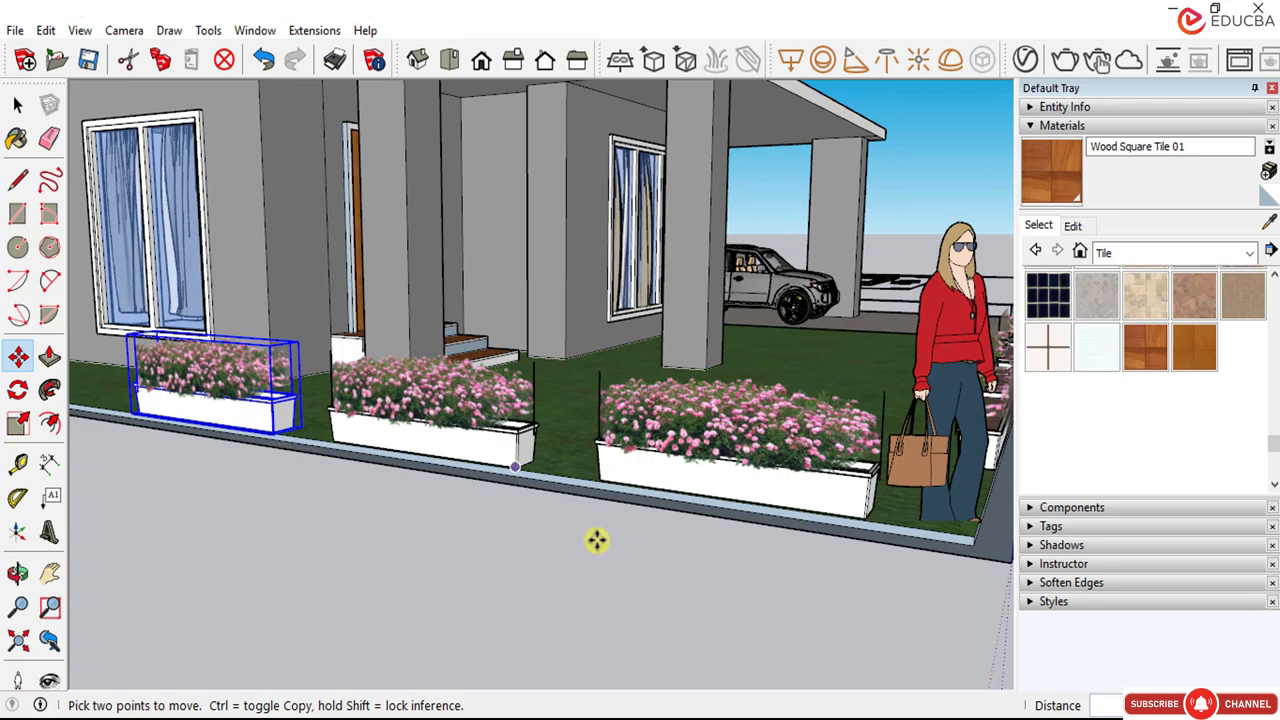
pyautogui.scroll(-1, 596, 540)
pyautogui.scroll(2, 538, 480)
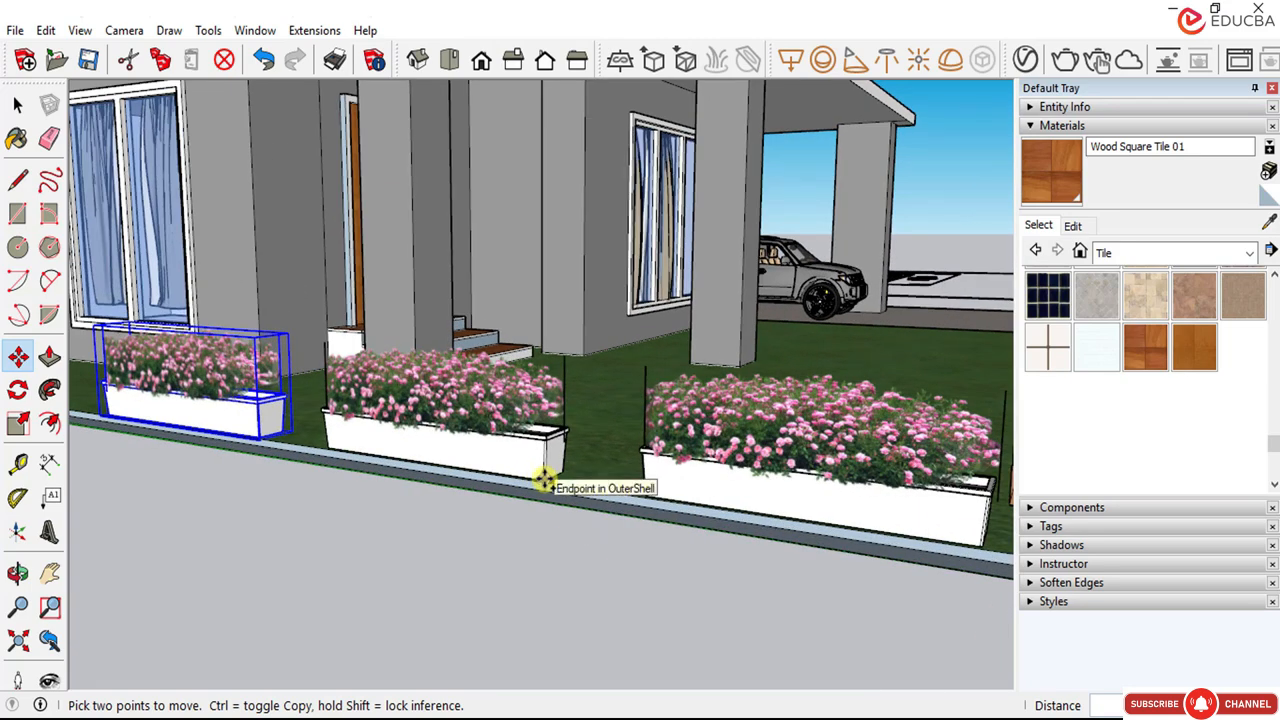
pyautogui.click(543, 480)
pyautogui.click(259, 432)
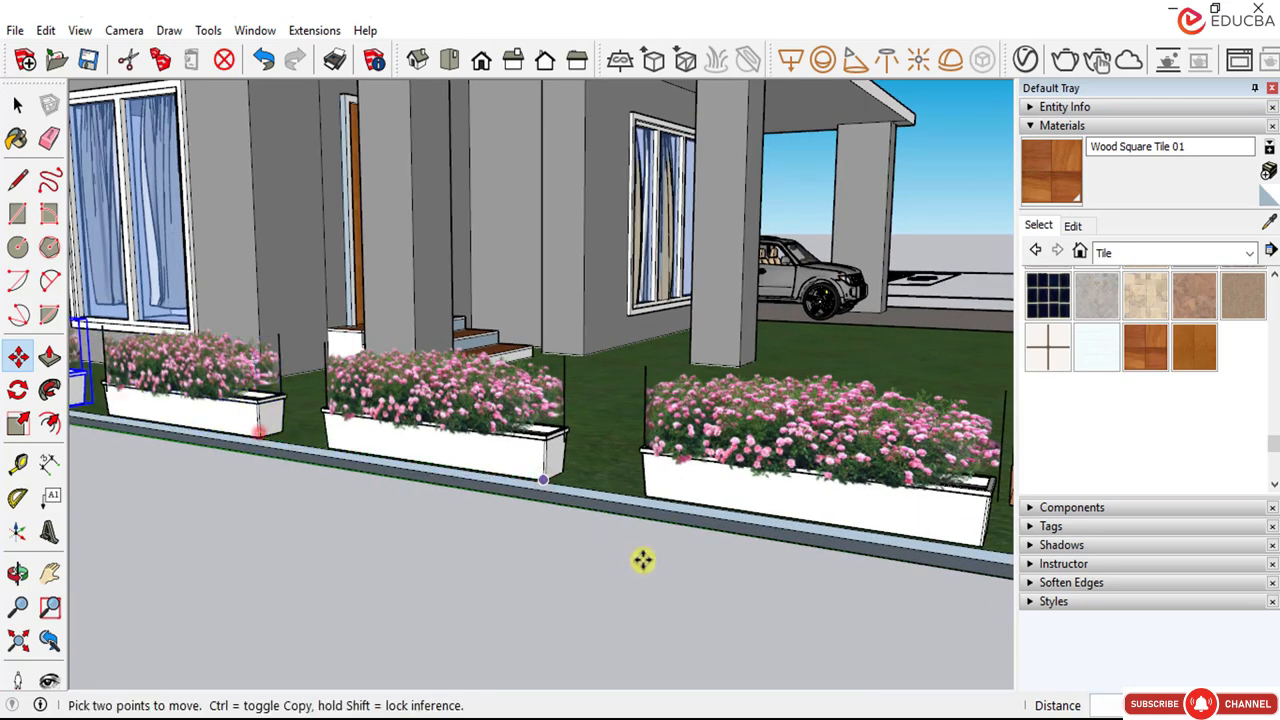
# Step: Add a fifth planter along the side curb by copying the fourth at the third-to-fourth corner spacing
pyautogui.scroll(-2, 690, 557)
pyautogui.scroll(3, 229, 443)
pyautogui.scroll(4, 455, 488)
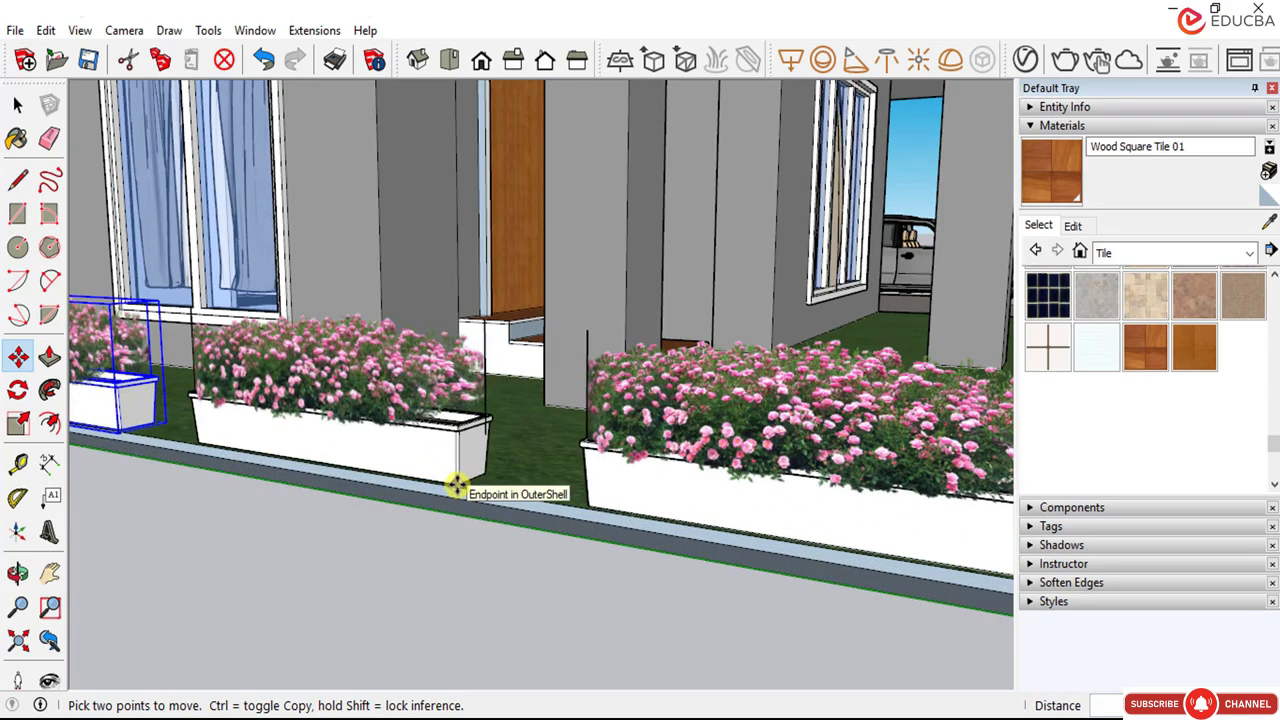
pyautogui.click(455, 484)
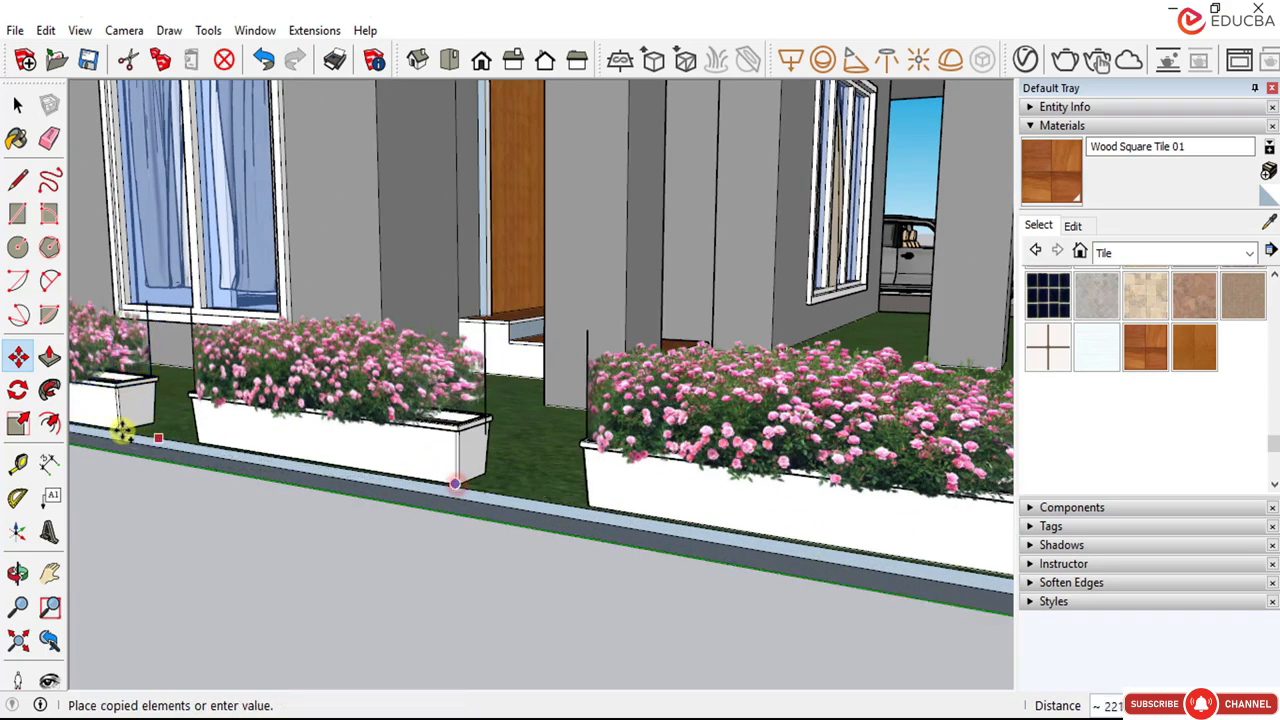
pyautogui.scroll(-6, 754, 574)
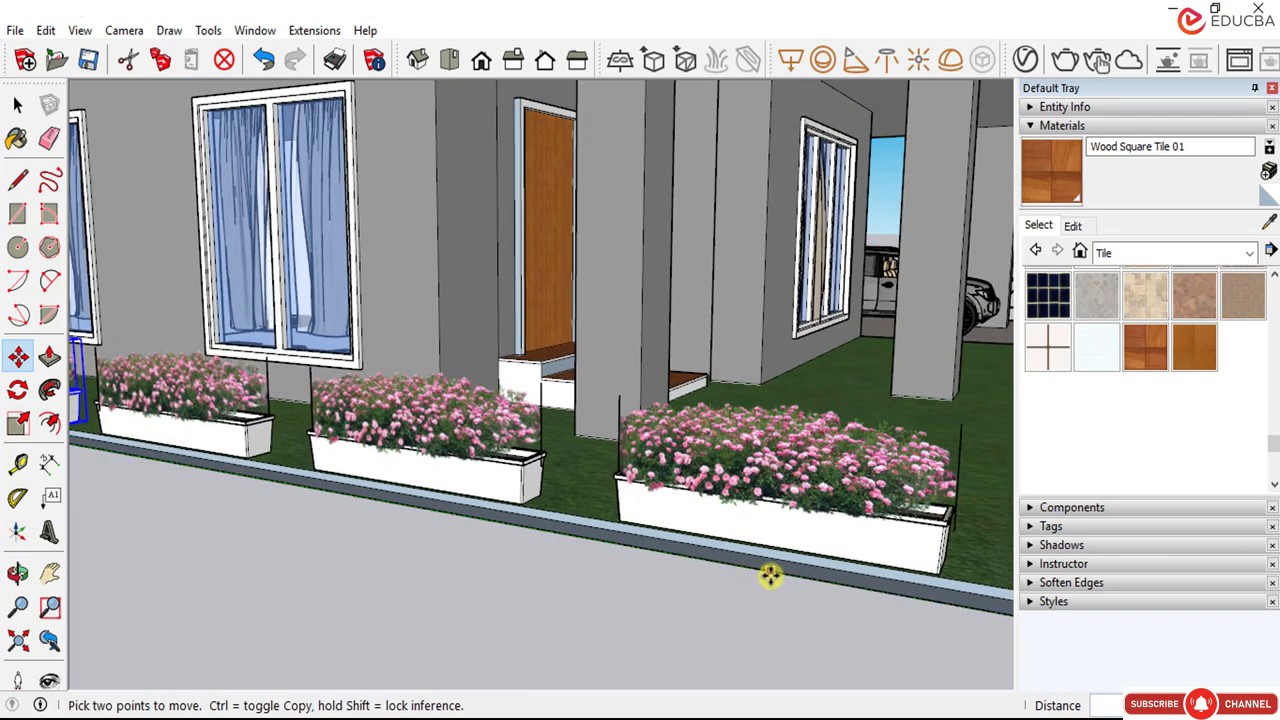
pyautogui.scroll(5, 414, 514)
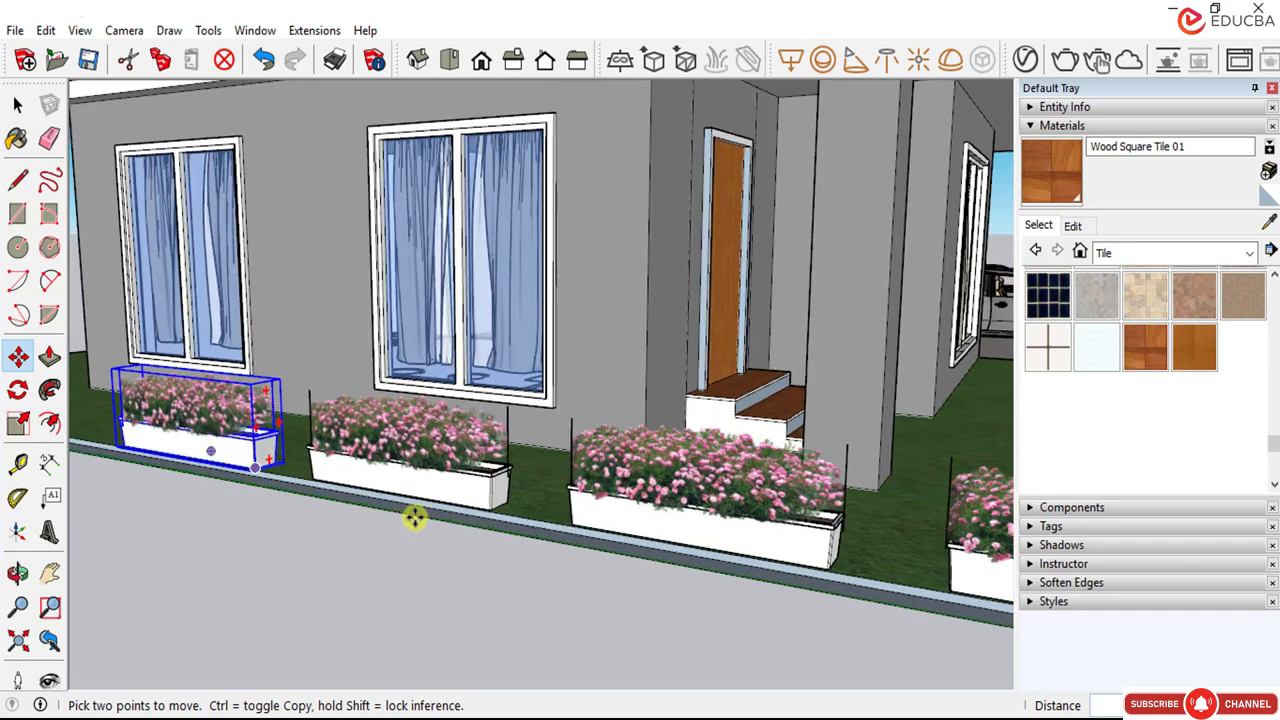
# Step: Copy the selected flower planter along the side kerb, continuing the row past the front windows with matching spacing
pyautogui.click(531, 517)
pyautogui.press('ctrl')
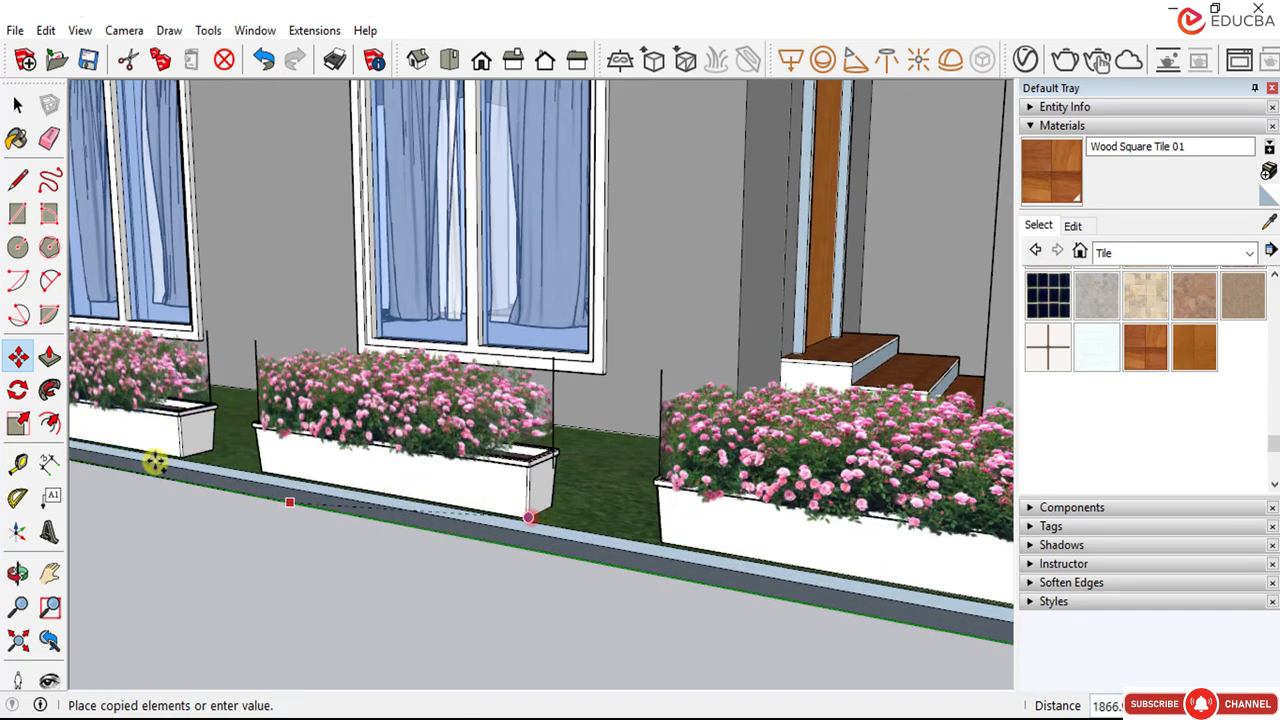
pyautogui.scroll(-6, 504, 535)
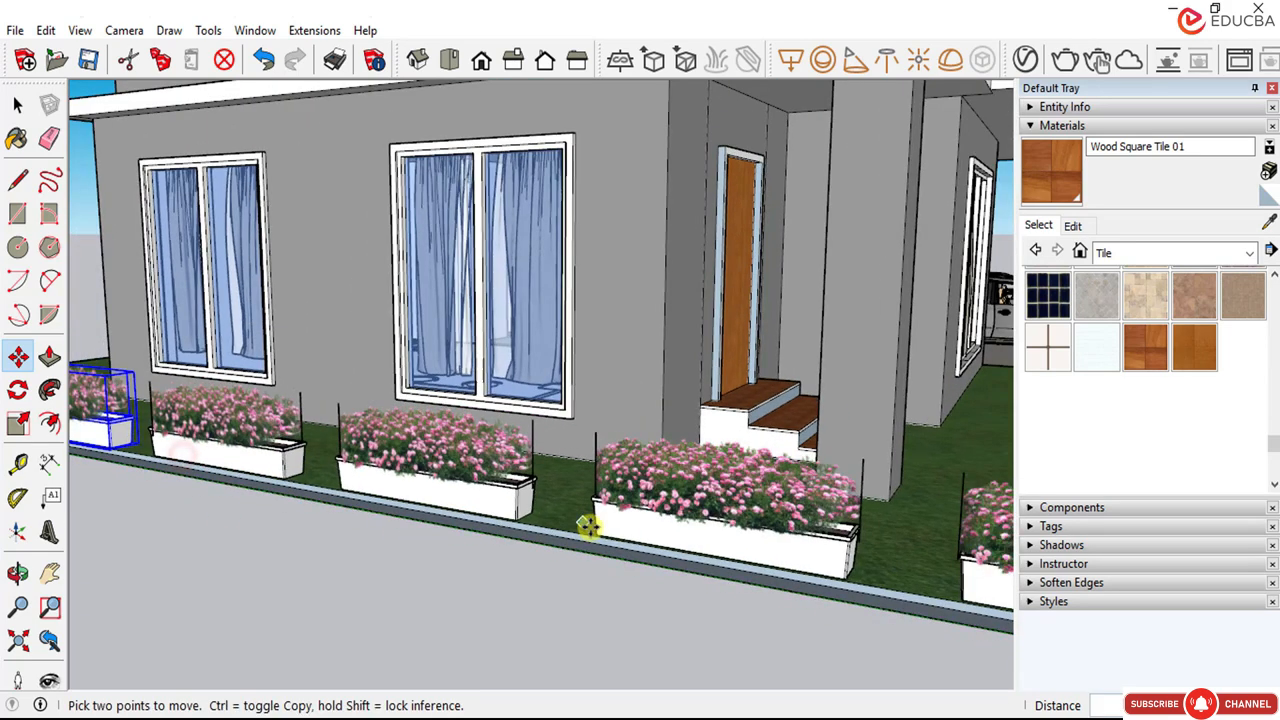
pyautogui.scroll(-3, 206, 451)
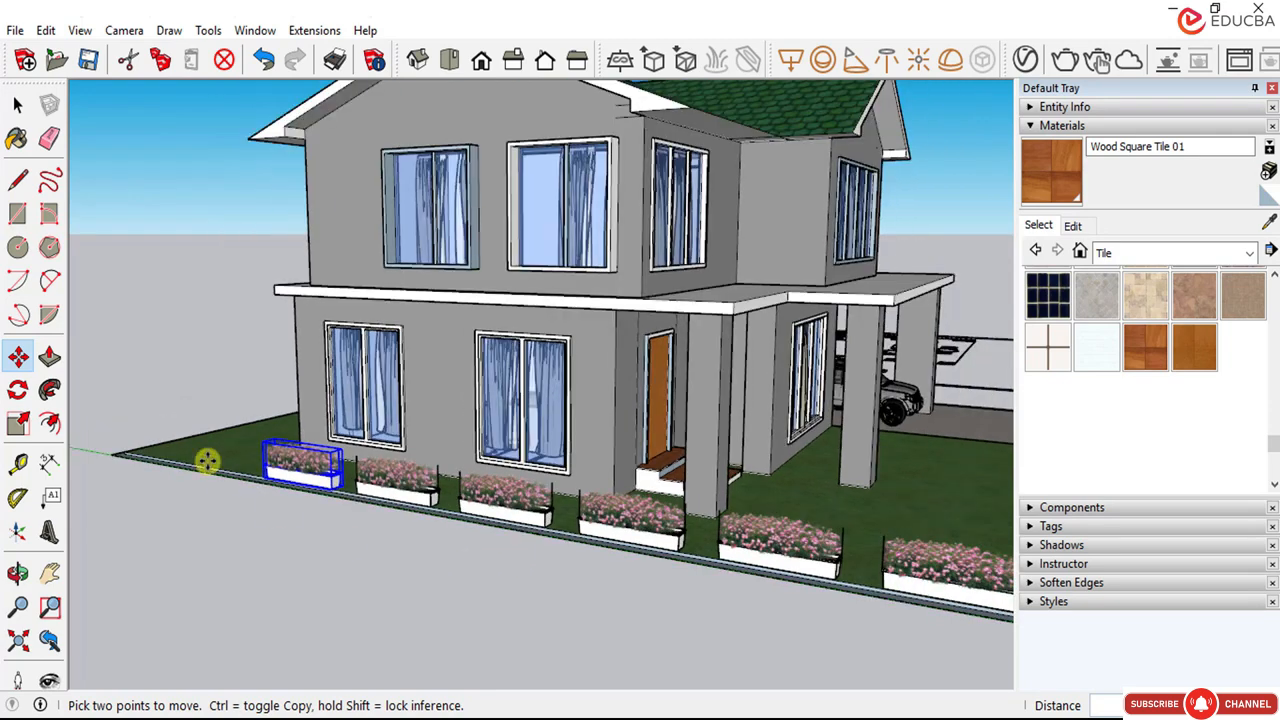
# Step: Add another evenly spaced copy of the planter at the end of the side row, near the plot's rear corner
pyautogui.scroll(8, 234, 469)
pyautogui.scroll(2, 755, 568)
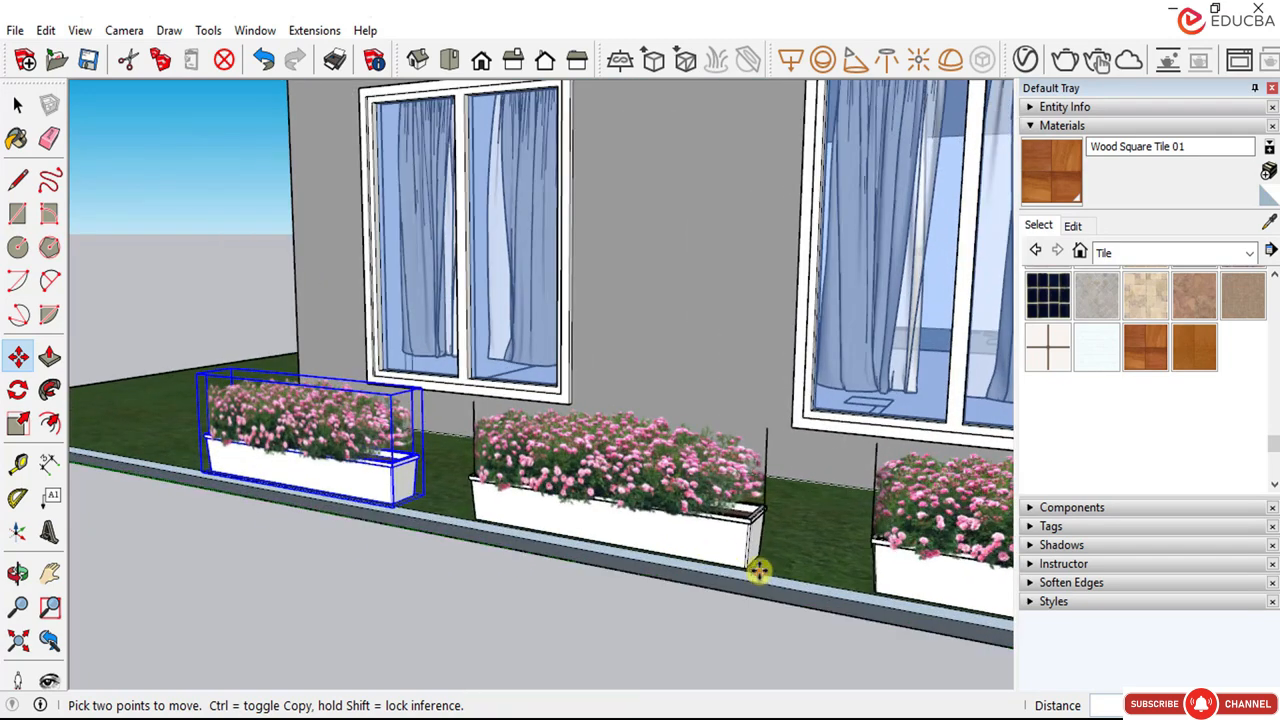
pyautogui.click(749, 568)
pyautogui.press('ctrl')
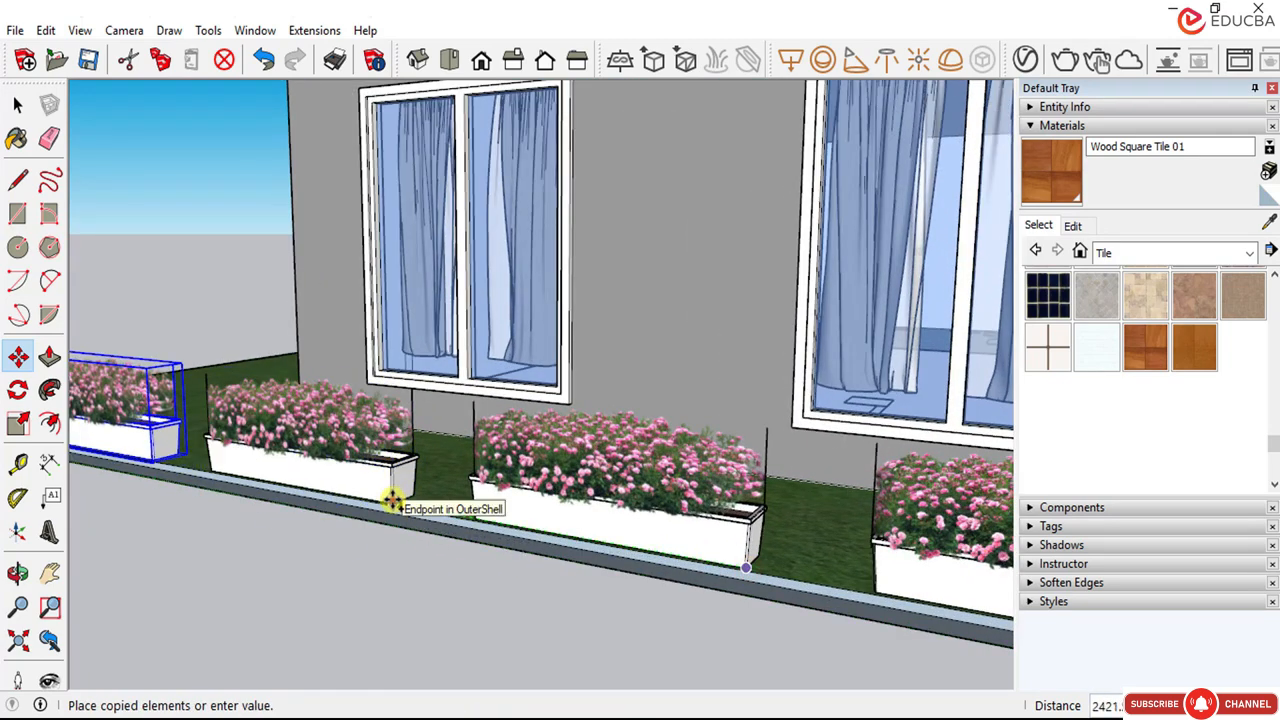
pyautogui.scroll(-6, 571, 476)
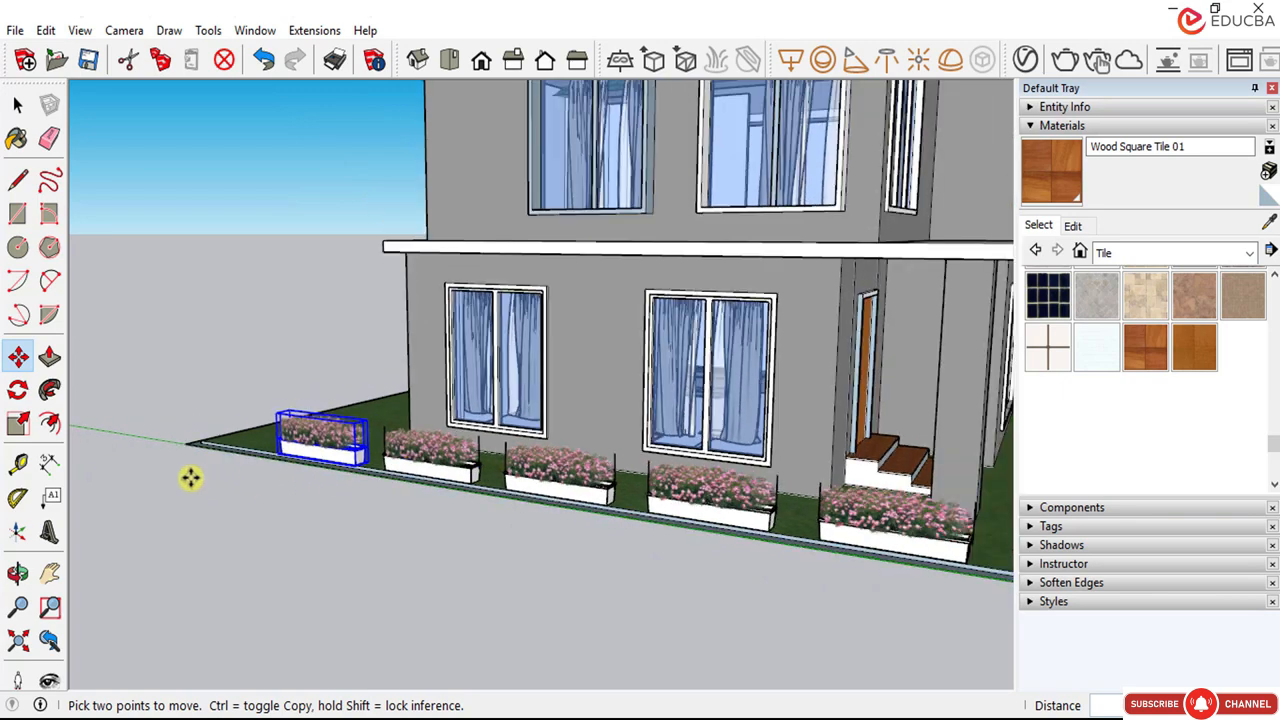
pyautogui.scroll(-3, 380, 474)
# Step: Leave the Move tool and examine the house and both planter rows from the front corner of the plot
pyautogui.moveTo(543, 486); pyautogui.dragTo(320, 400, button='middle')
pyautogui.moveTo(524, 586); pyautogui.dragTo(526, 589, button='middle')
pyautogui.scroll(5, 609, 574)
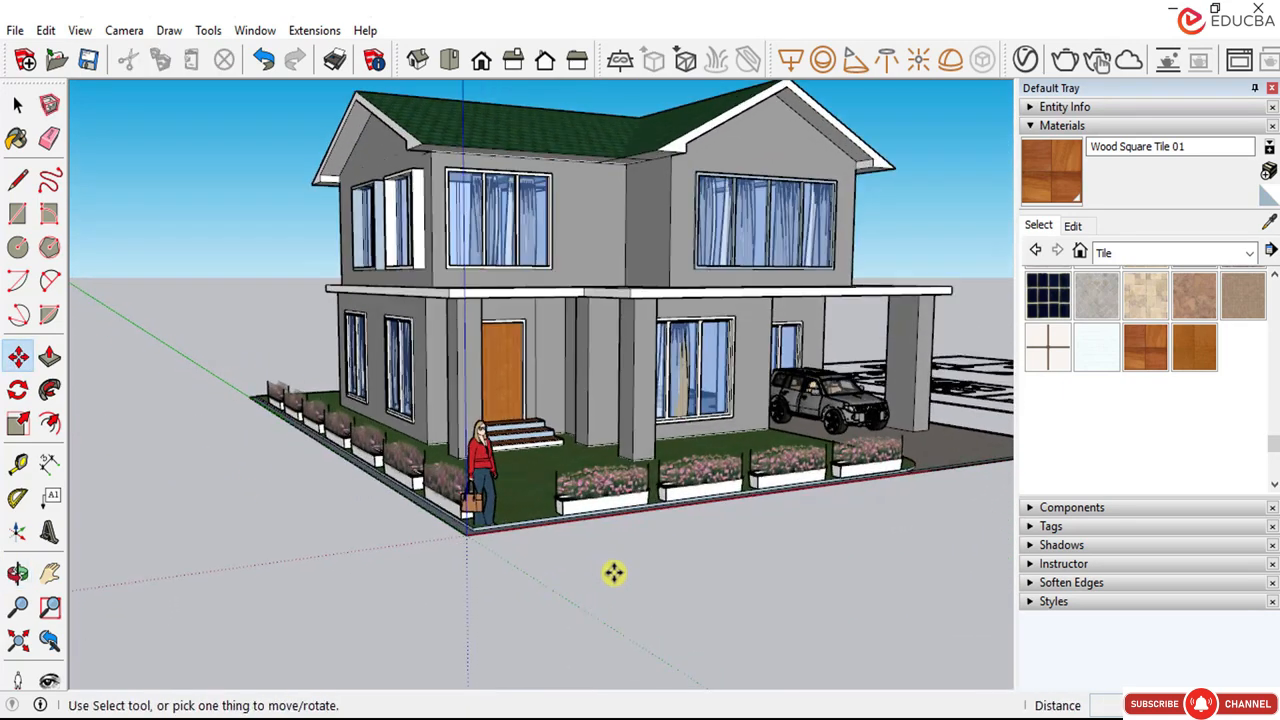
pyautogui.scroll(-3, 580, 574)
pyautogui.moveTo(580, 574); pyautogui.dragTo(626, 491, button='middle')
pyautogui.scroll(4, 638, 410)
pyautogui.scroll(-1, 638, 410)
pyautogui.scroll(2, 794, 342)
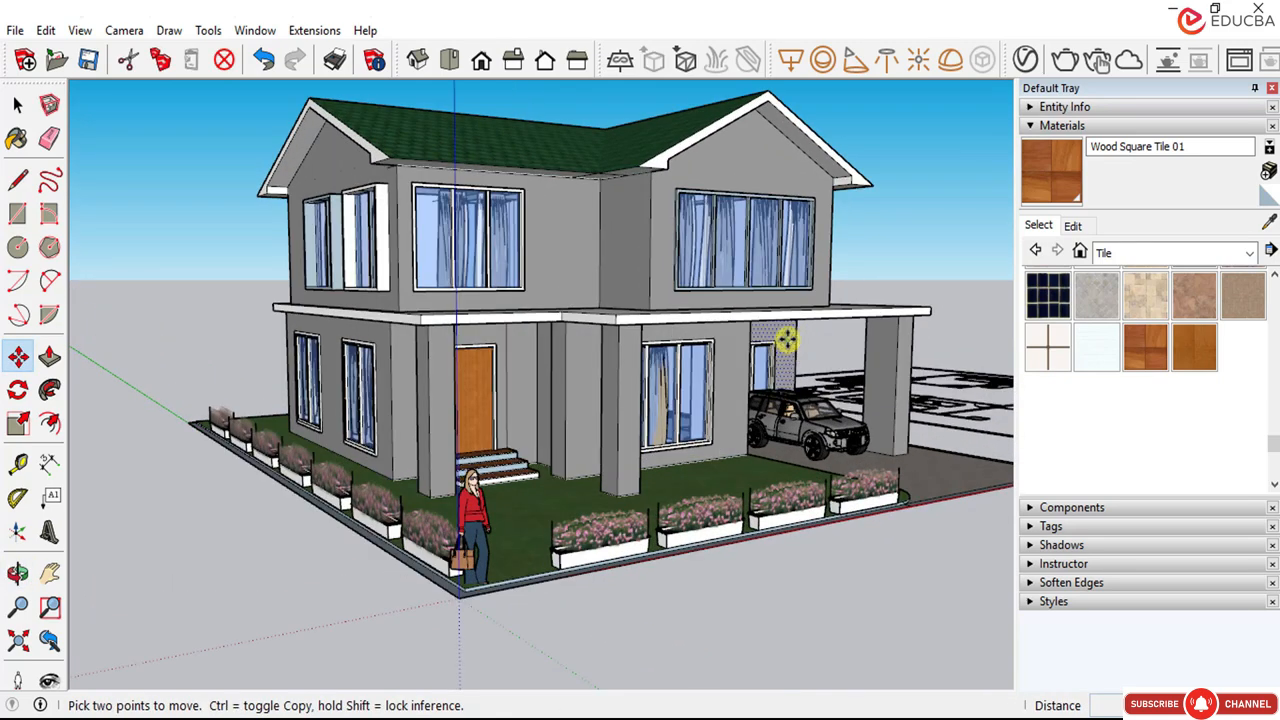
pyautogui.click(12, 104)
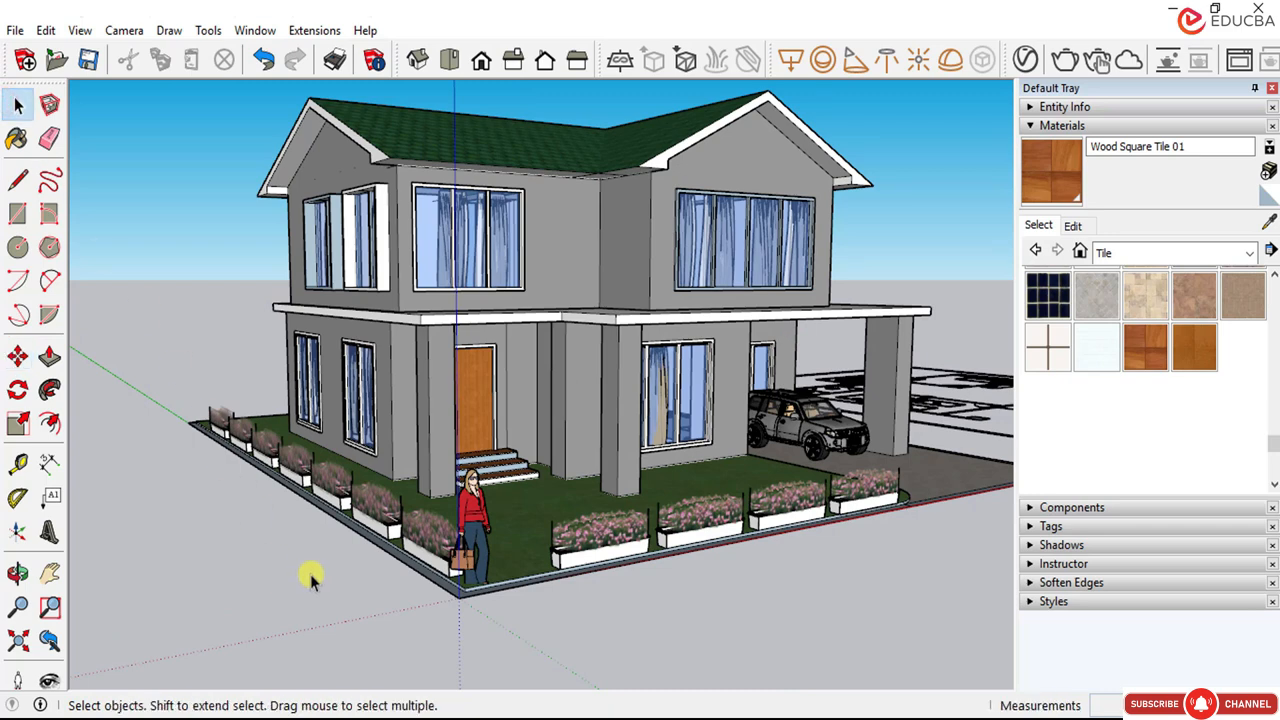
pyautogui.scroll(-1, 385, 642)
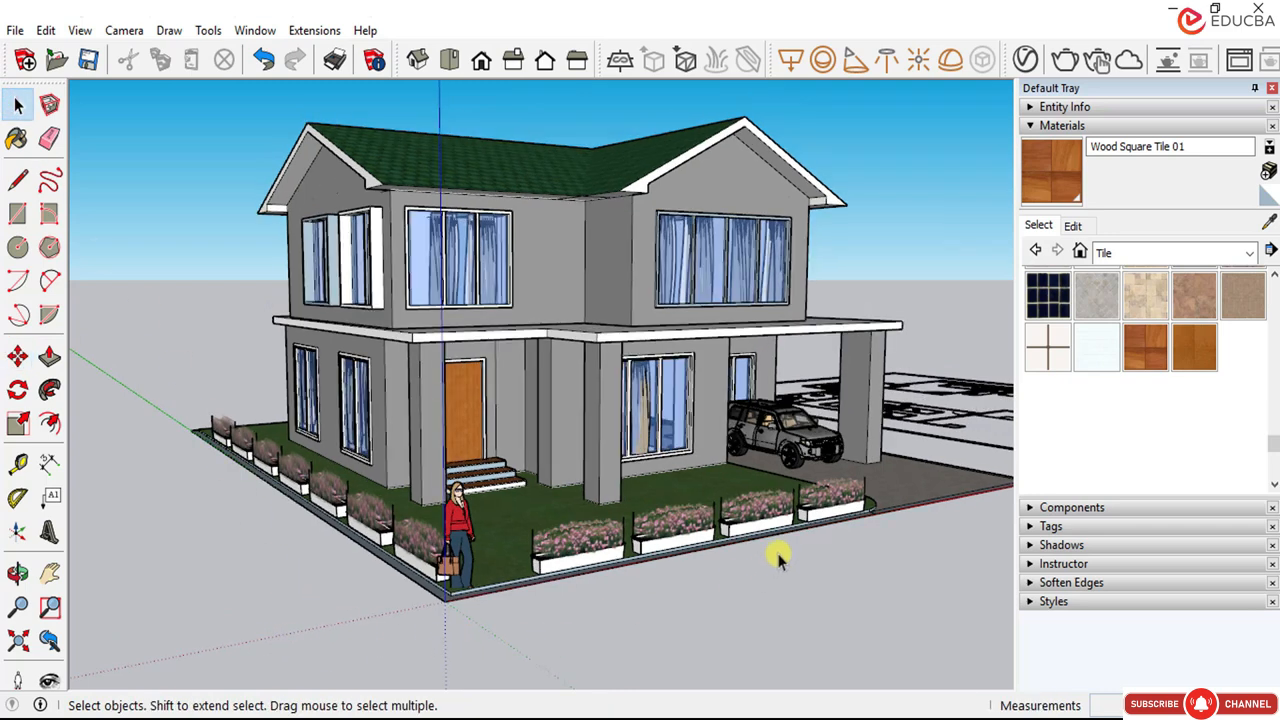
pyautogui.scroll(1, 779, 551)
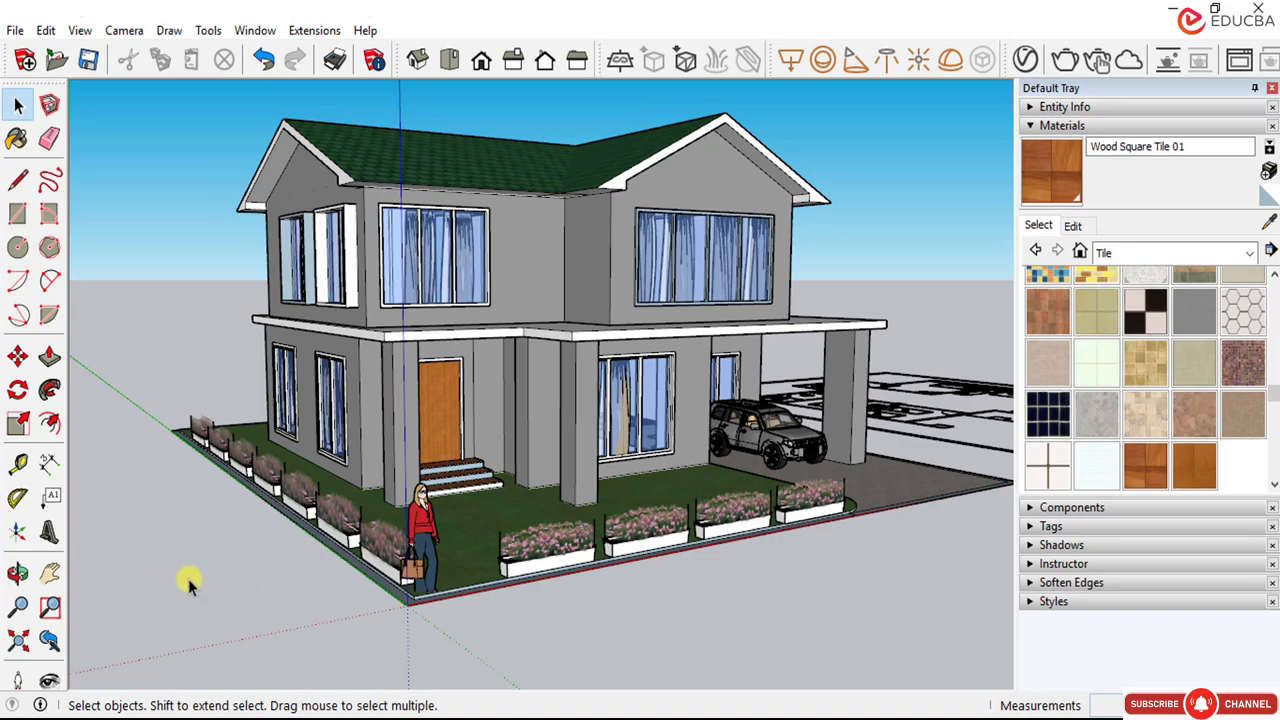
pyautogui.scroll(-1, 601, 592)
pyautogui.scroll(2, 968, 491)
pyautogui.scroll(-1, 786, 471)
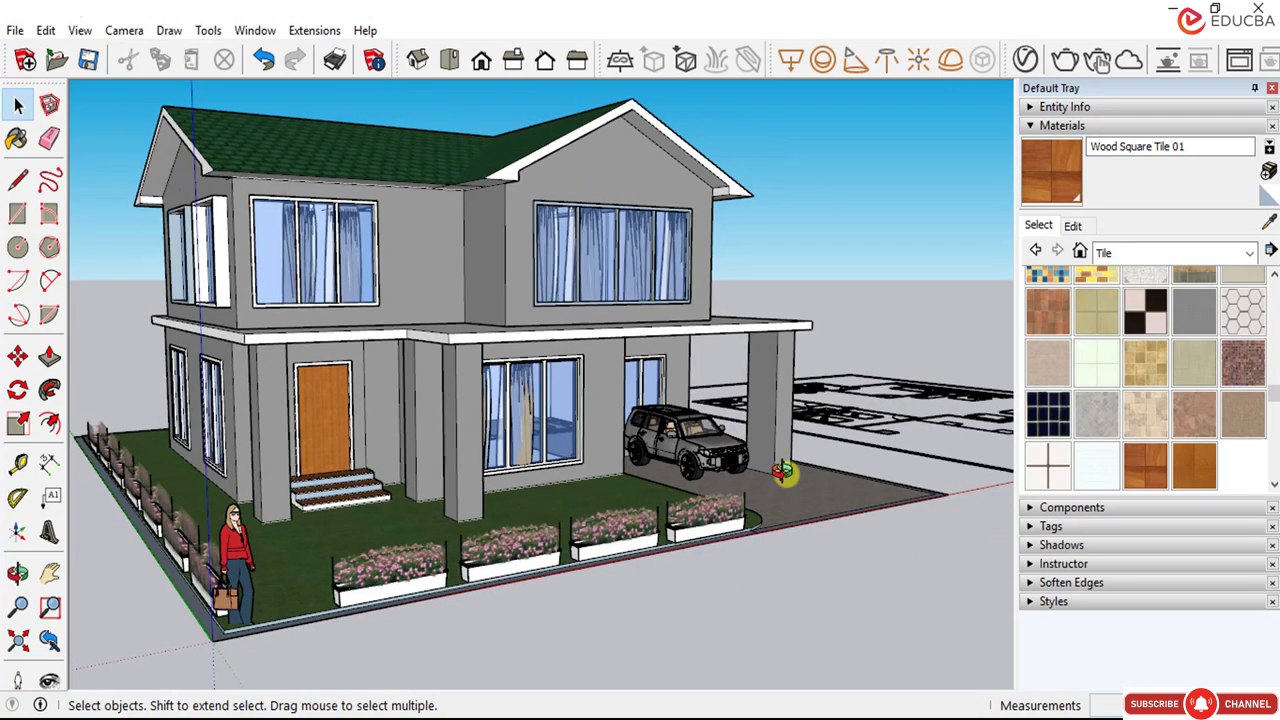
# Step: Select the whole 2D floor plan linework lying beside the house and delete it
pyautogui.moveTo(786, 471); pyautogui.dragTo(538, 466, button='middle')
pyautogui.scroll(-5, 538, 466)
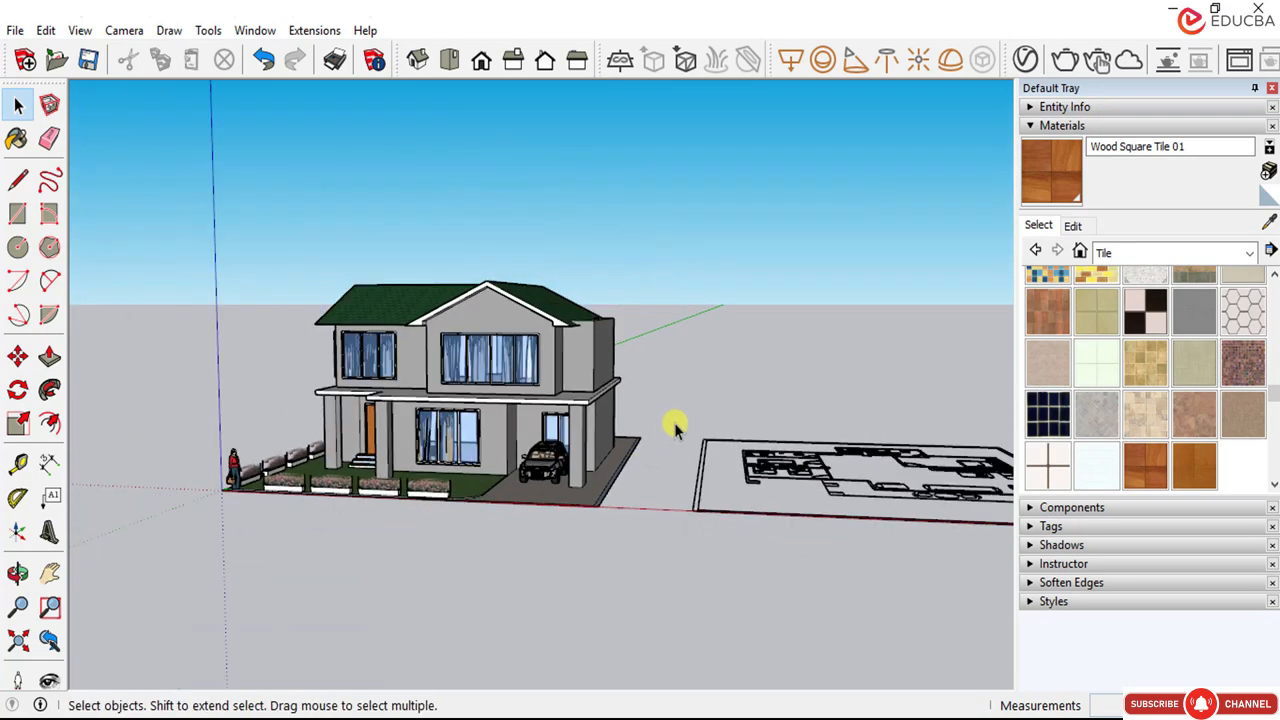
pyautogui.scroll(-2, 886, 526)
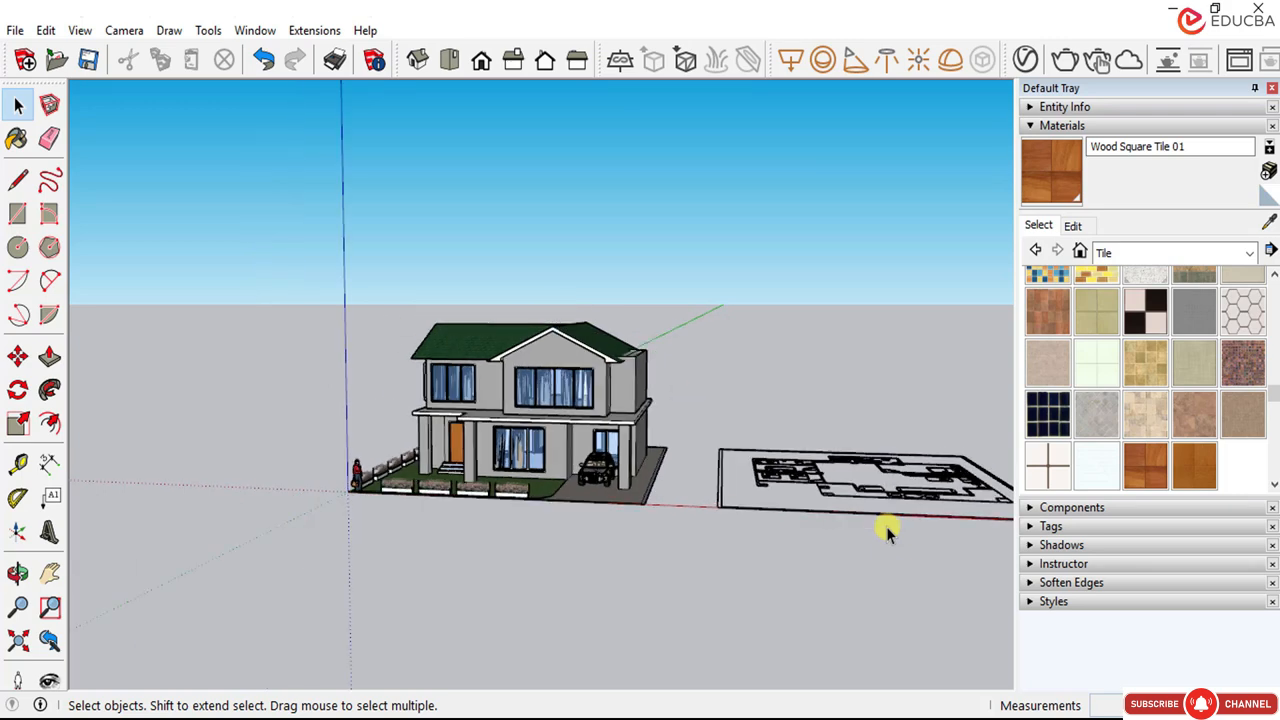
pyautogui.scroll(-1, 695, 450)
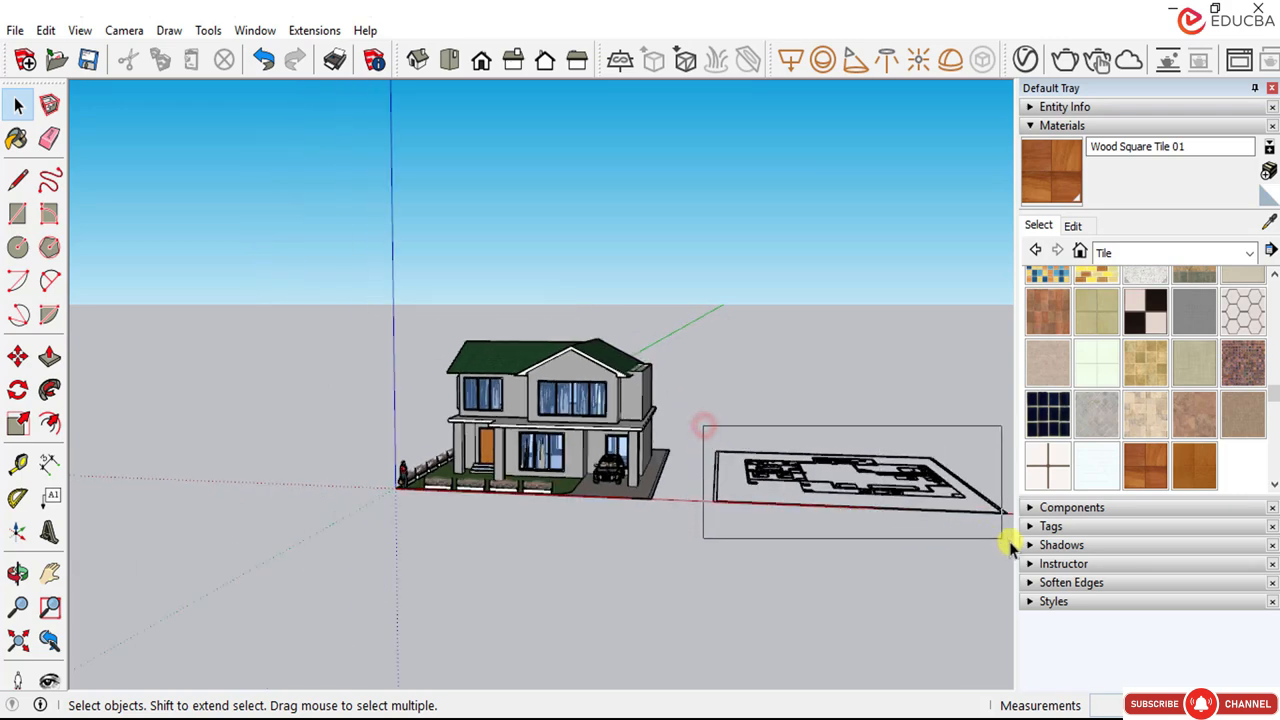
pyautogui.moveTo(1012, 541); pyautogui.dragTo(1005, 545)
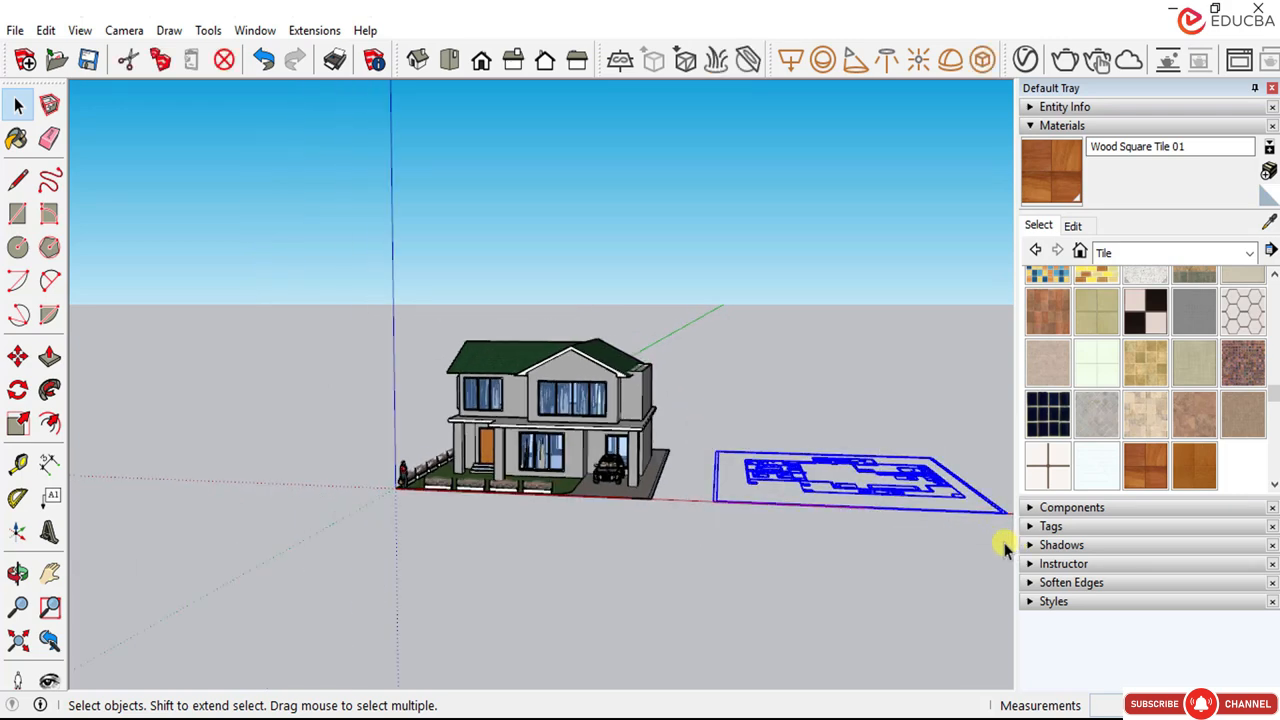
pyautogui.press('Delete')
# Step: Examine the house from the front, the side and the corner, including the lawn around the entrance steps
pyautogui.moveTo(485, 462); pyautogui.dragTo(565, 478, button='middle')
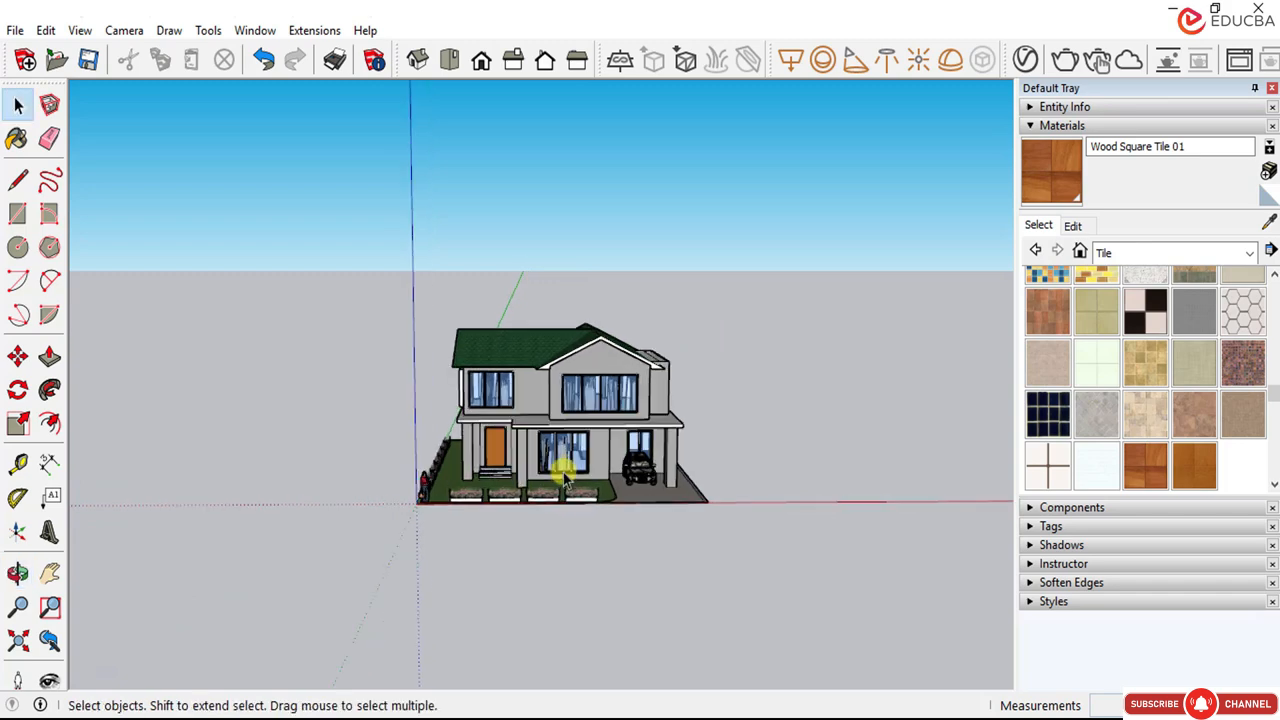
pyautogui.scroll(5, 508, 455)
pyautogui.scroll(-3, 505, 462)
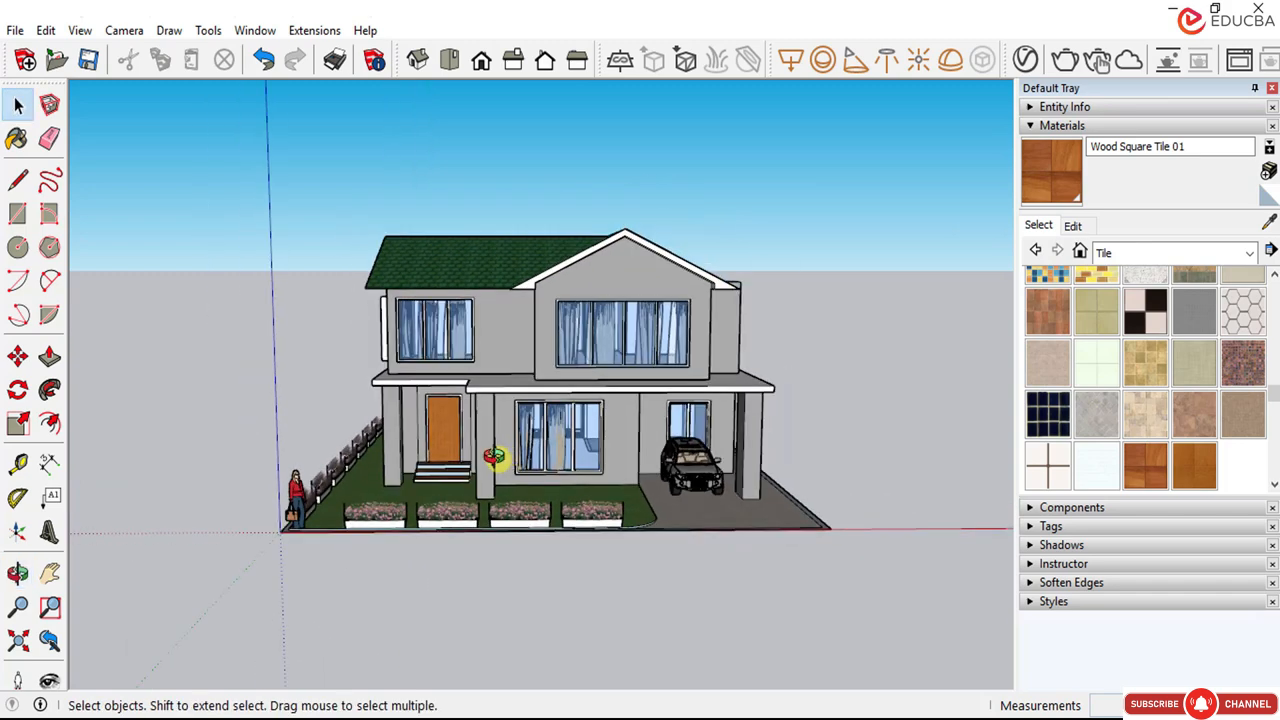
pyautogui.moveTo(491, 451); pyautogui.dragTo(432, 470, button='middle')
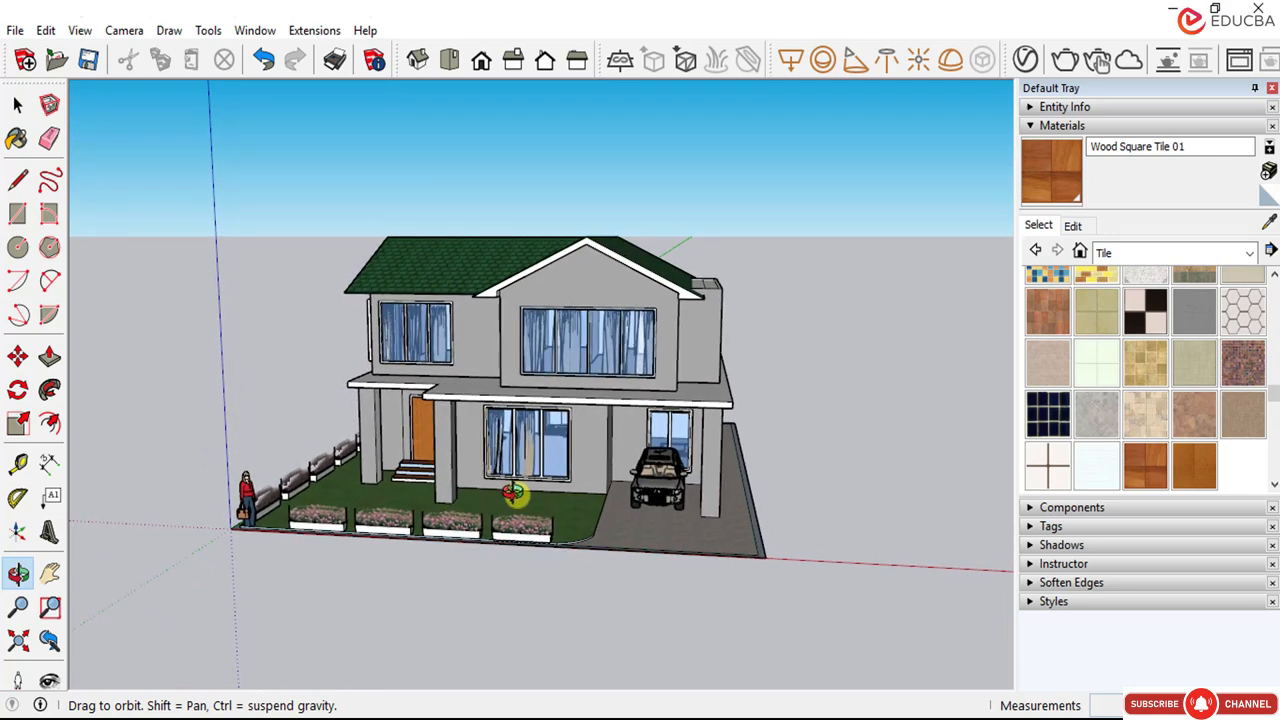
pyautogui.moveTo(512, 492); pyautogui.dragTo(526, 249, button='middle')
pyautogui.scroll(3, 530, 418)
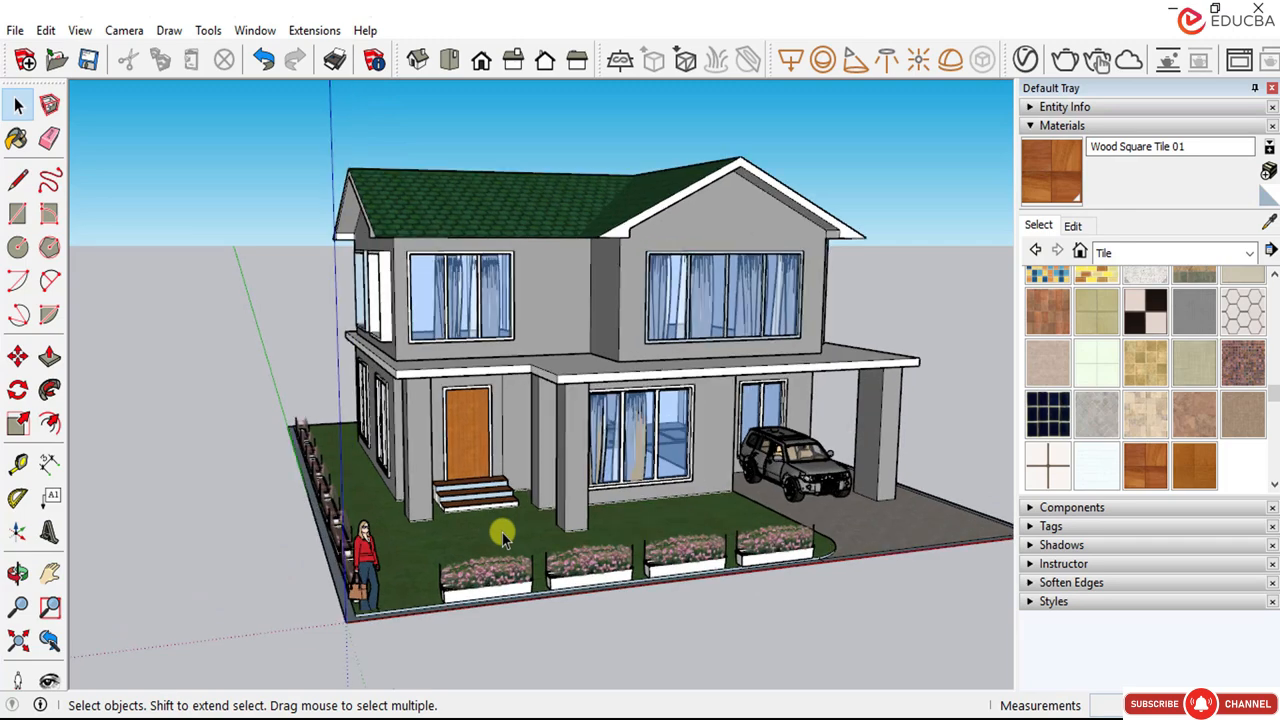
pyautogui.moveTo(503, 533); pyautogui.dragTo(830, 492, button='middle')
pyautogui.moveTo(842, 491); pyautogui.dragTo(863, 516)
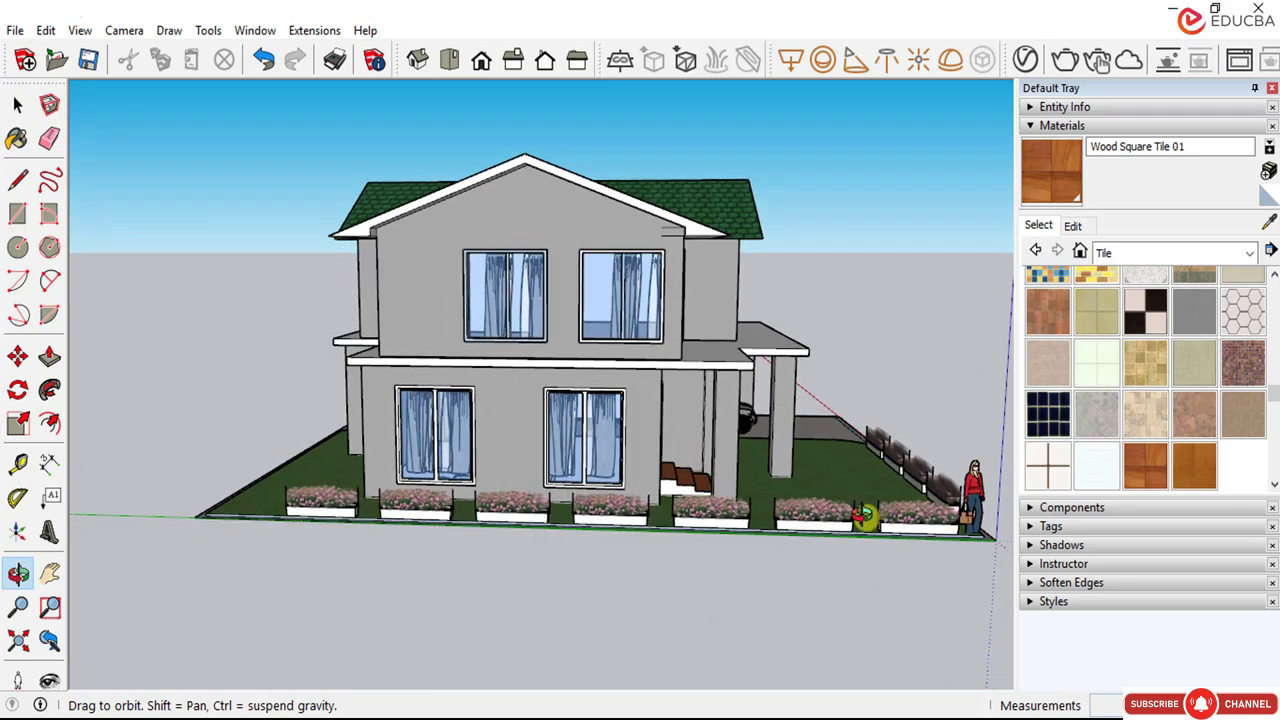
pyautogui.press('space')
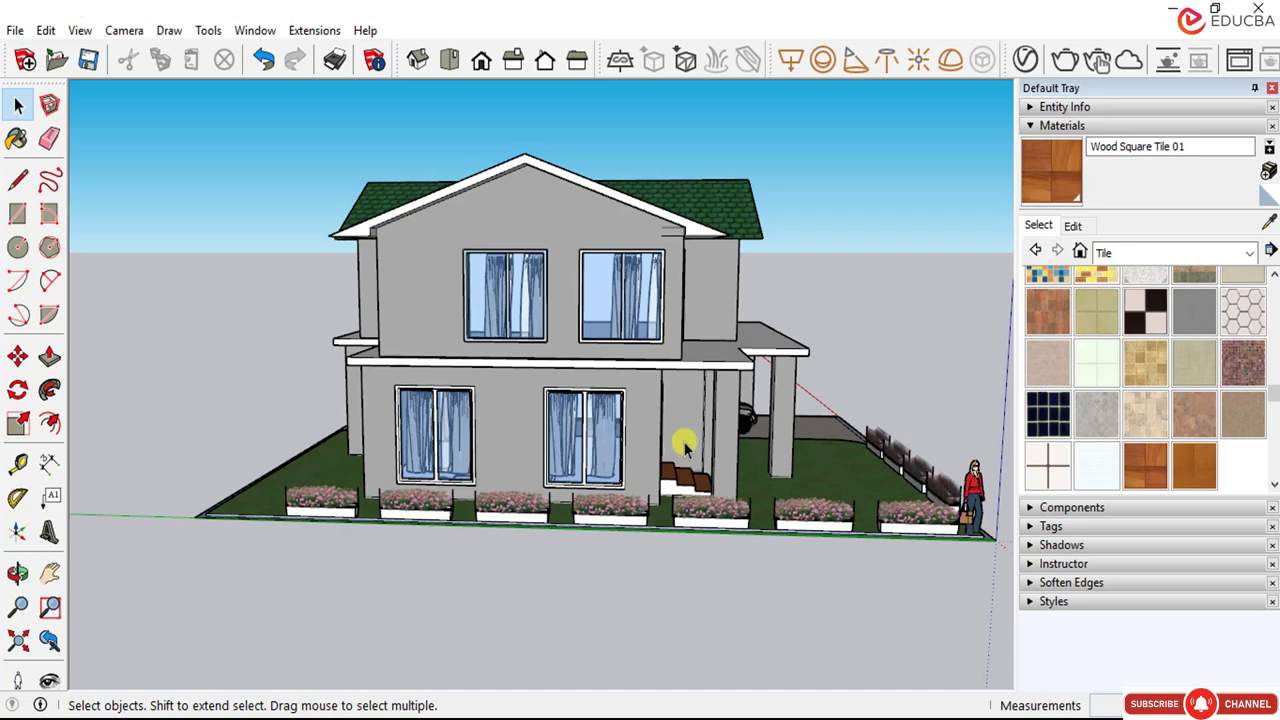
pyautogui.moveTo(633, 450); pyautogui.dragTo(460, 450, button='middle')
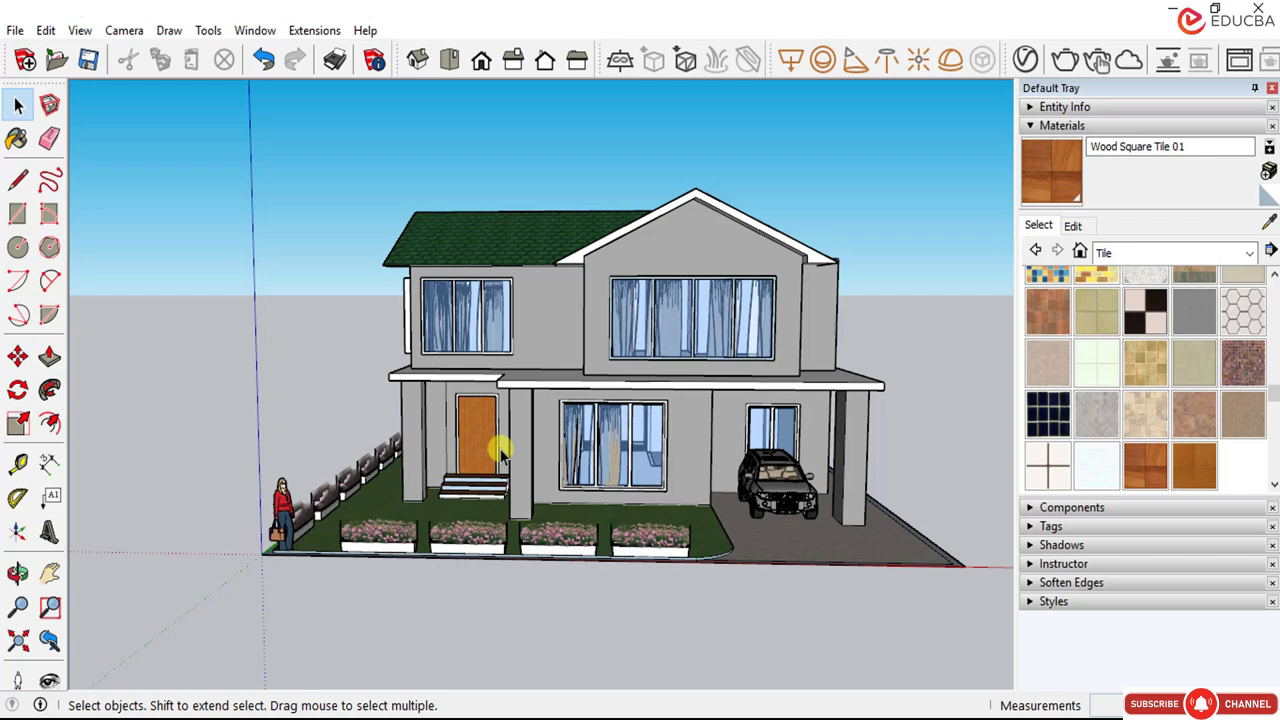
pyautogui.moveTo(538, 459); pyautogui.dragTo(589, 503, button='middle')
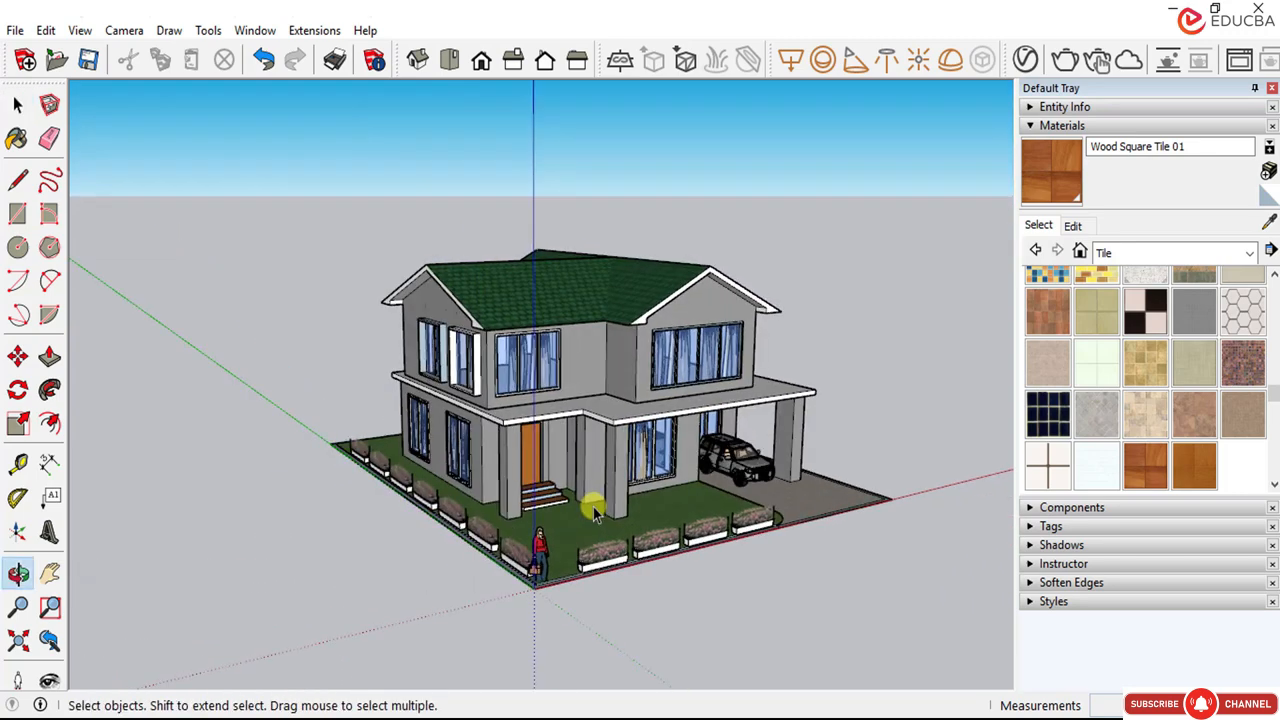
pyautogui.scroll(5, 534, 506)
pyautogui.scroll(3, 497, 565)
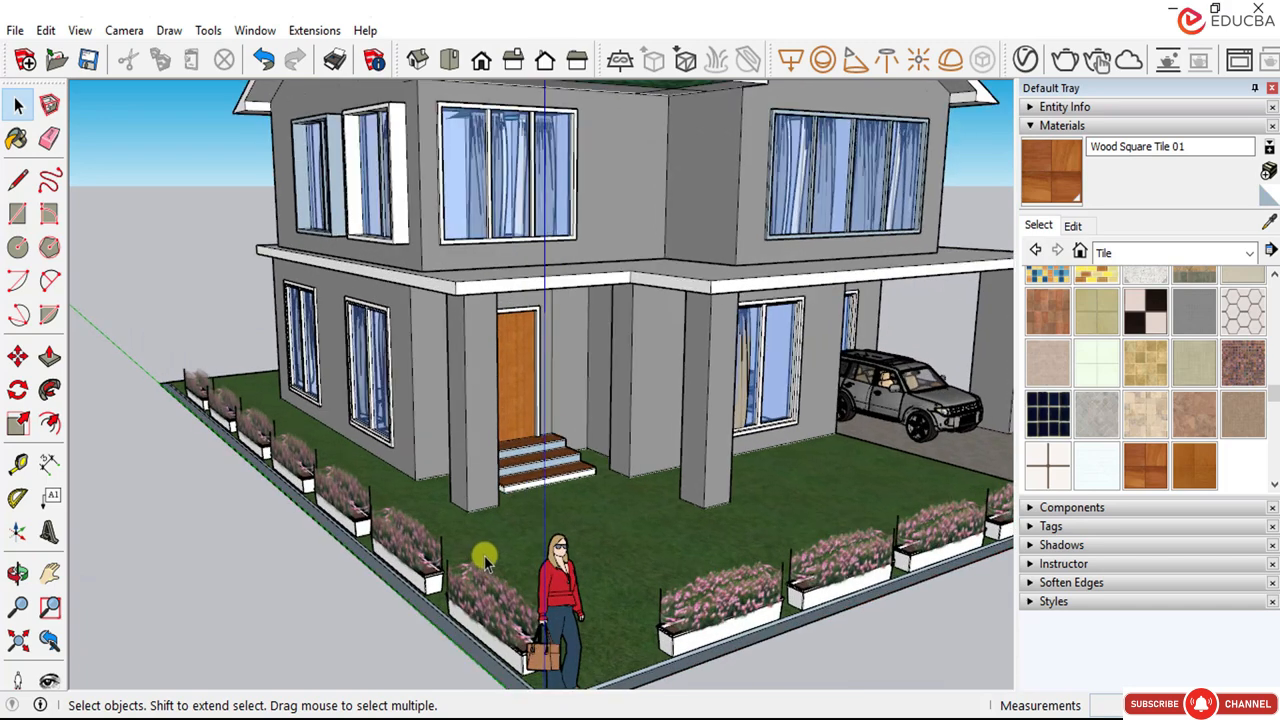
pyautogui.scroll(8, 437, 510)
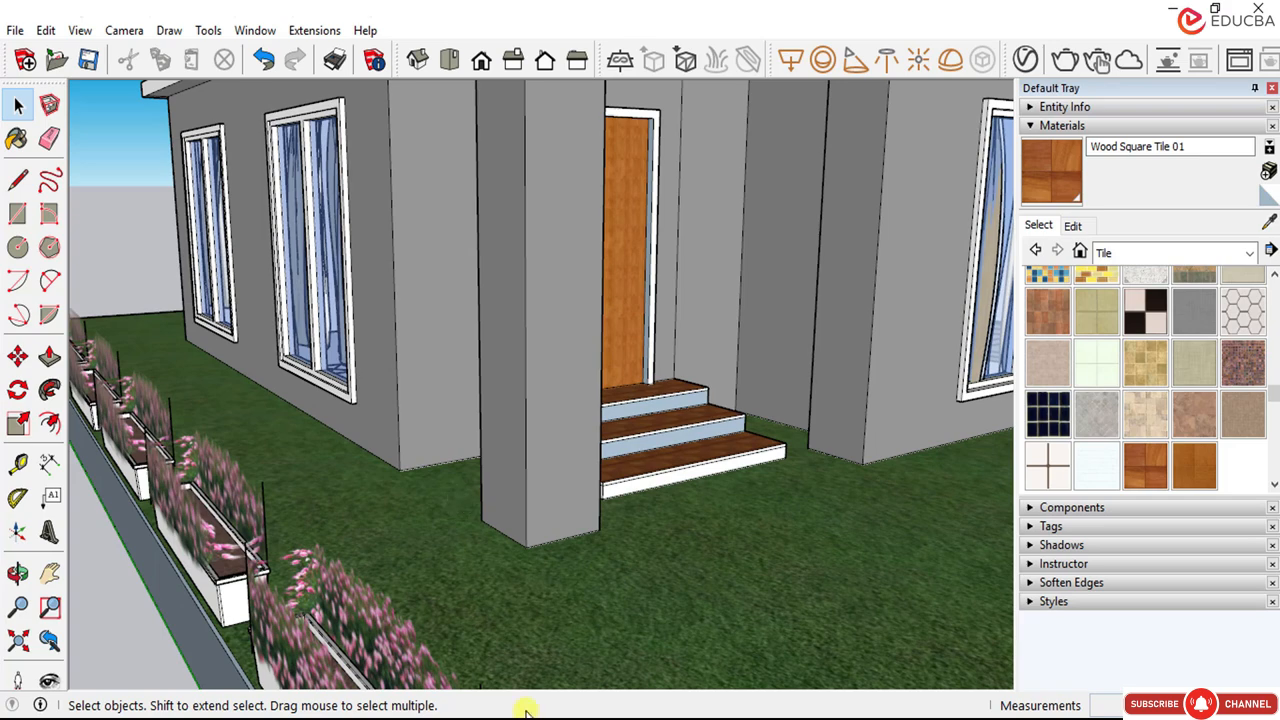
# Step: Open the 3D Warehouse and look through the "flower pot" models for one that suits the entrance
pyautogui.click(255, 31)
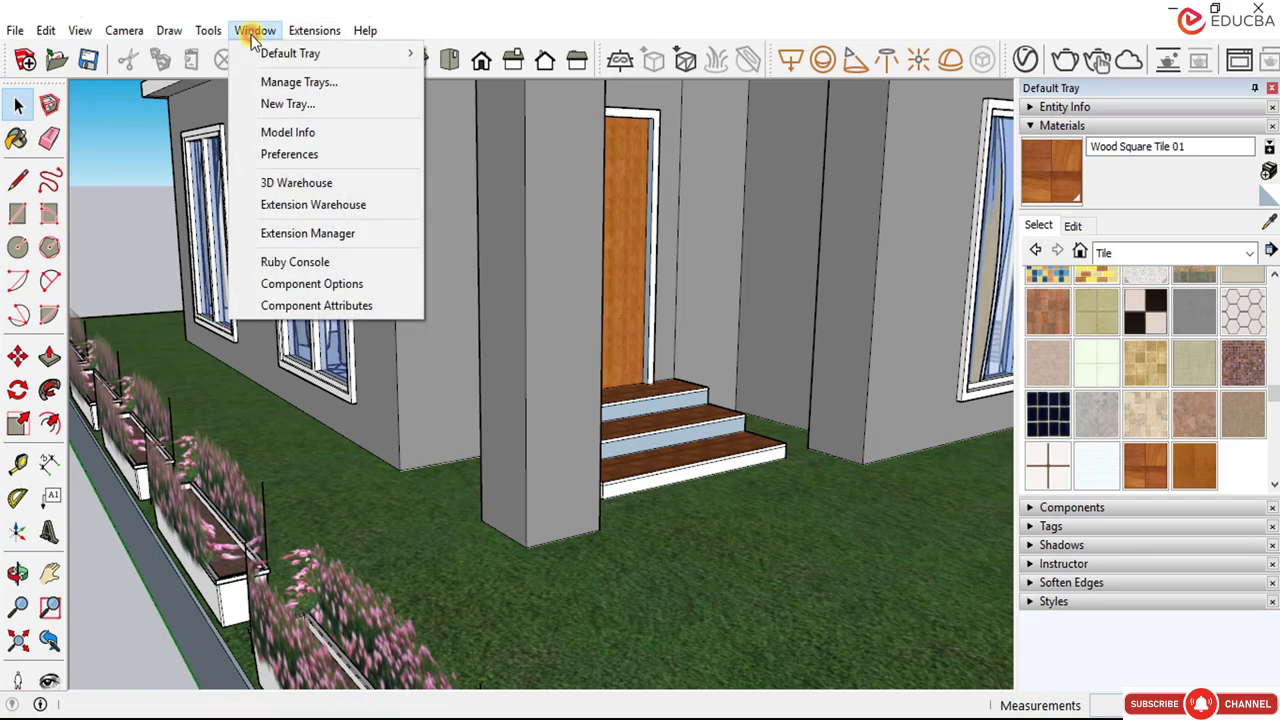
pyautogui.click(285, 183)
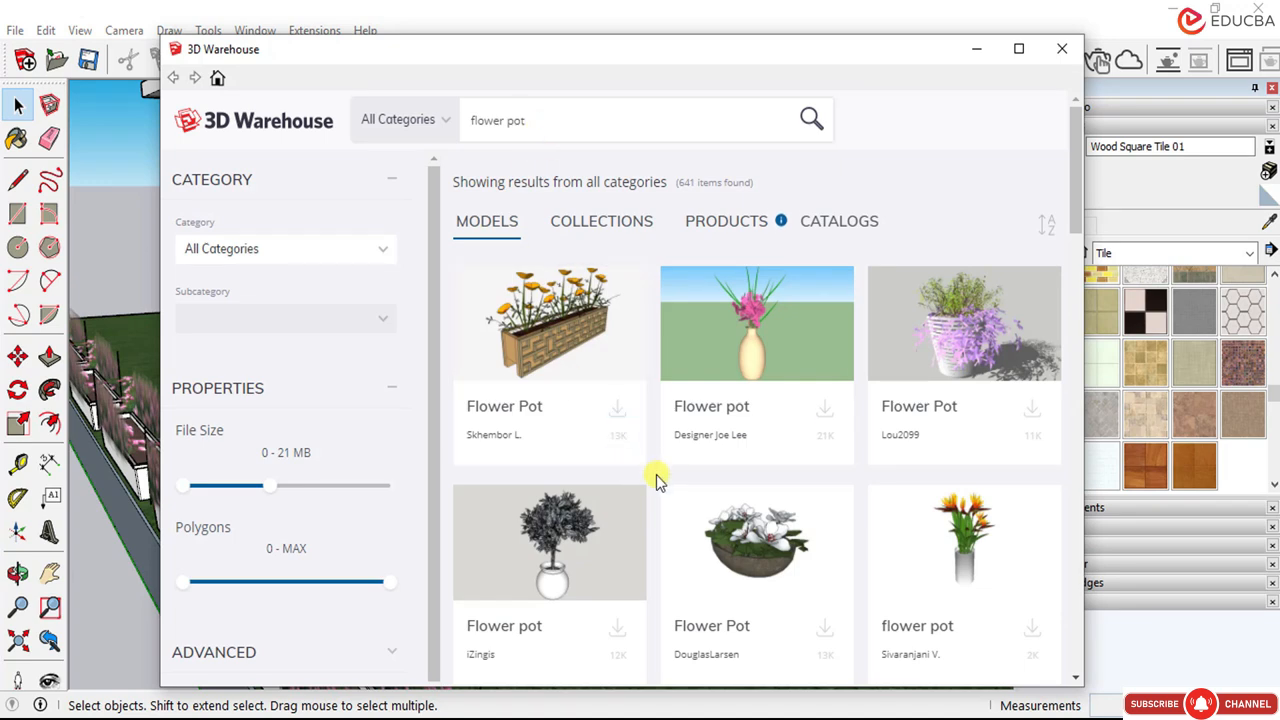
pyautogui.scroll(-4, 655, 500)
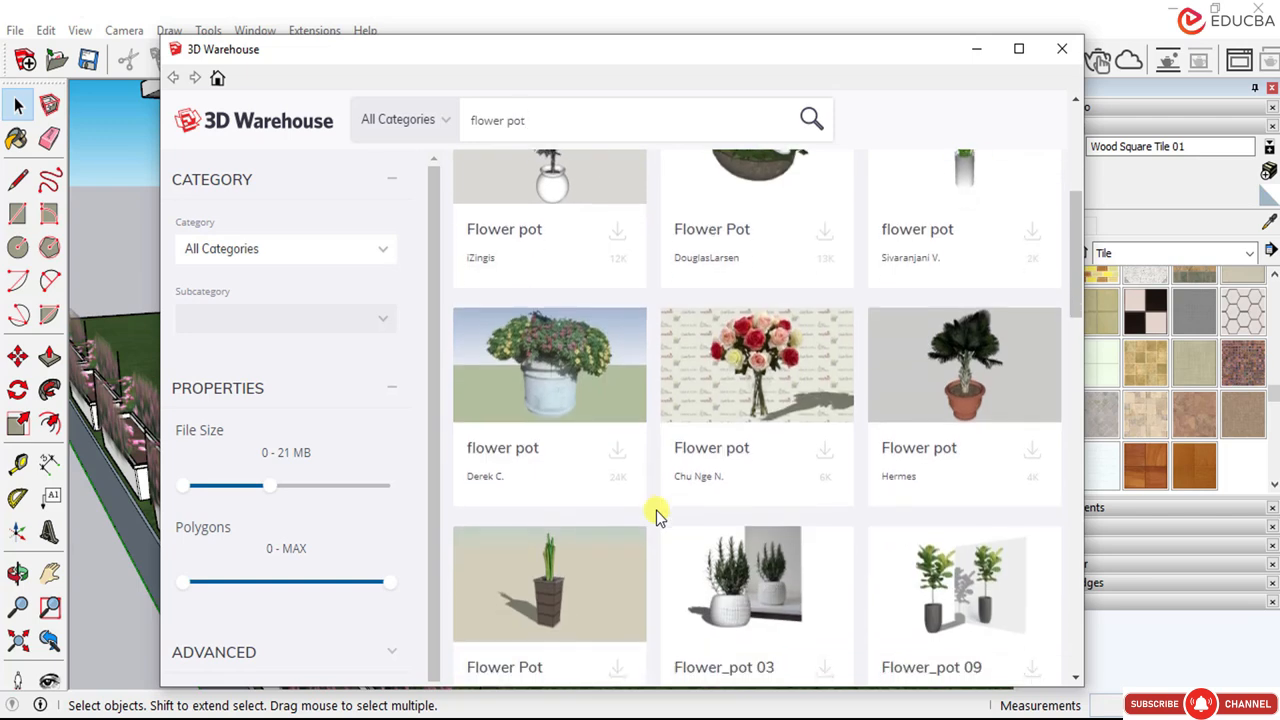
pyautogui.scroll(-7, 656, 510)
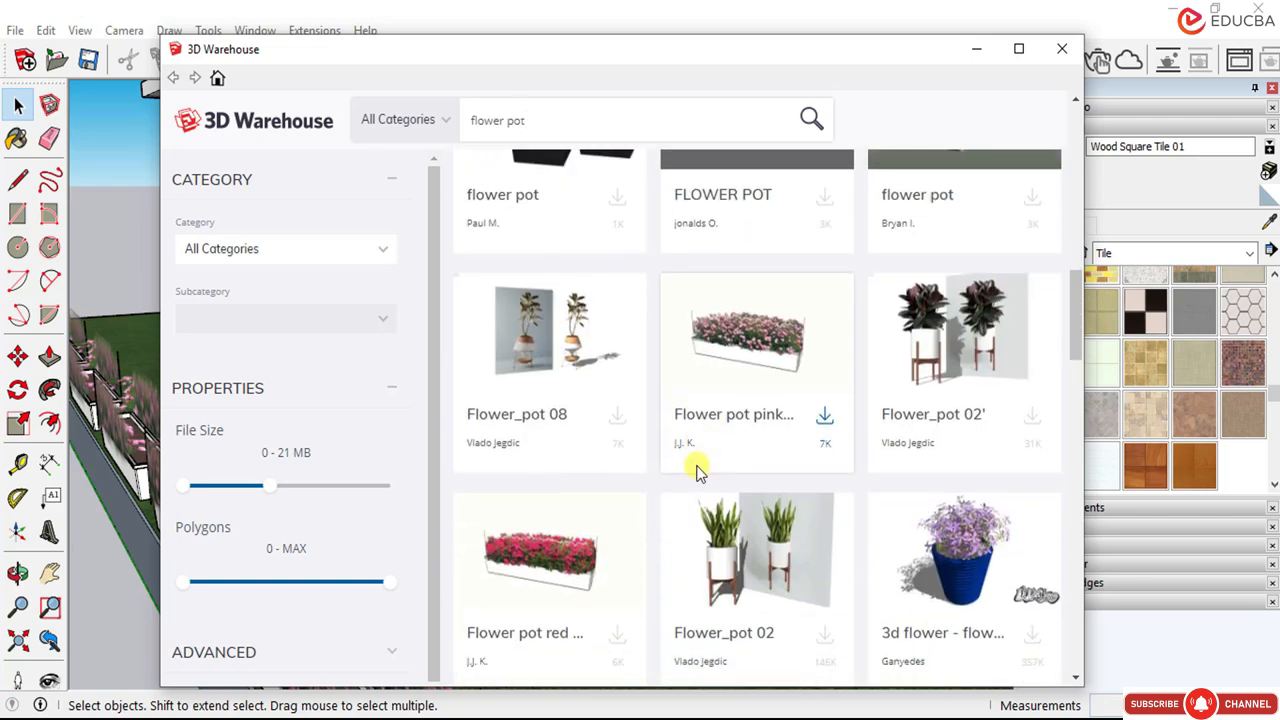
pyautogui.scroll(-1, 698, 472)
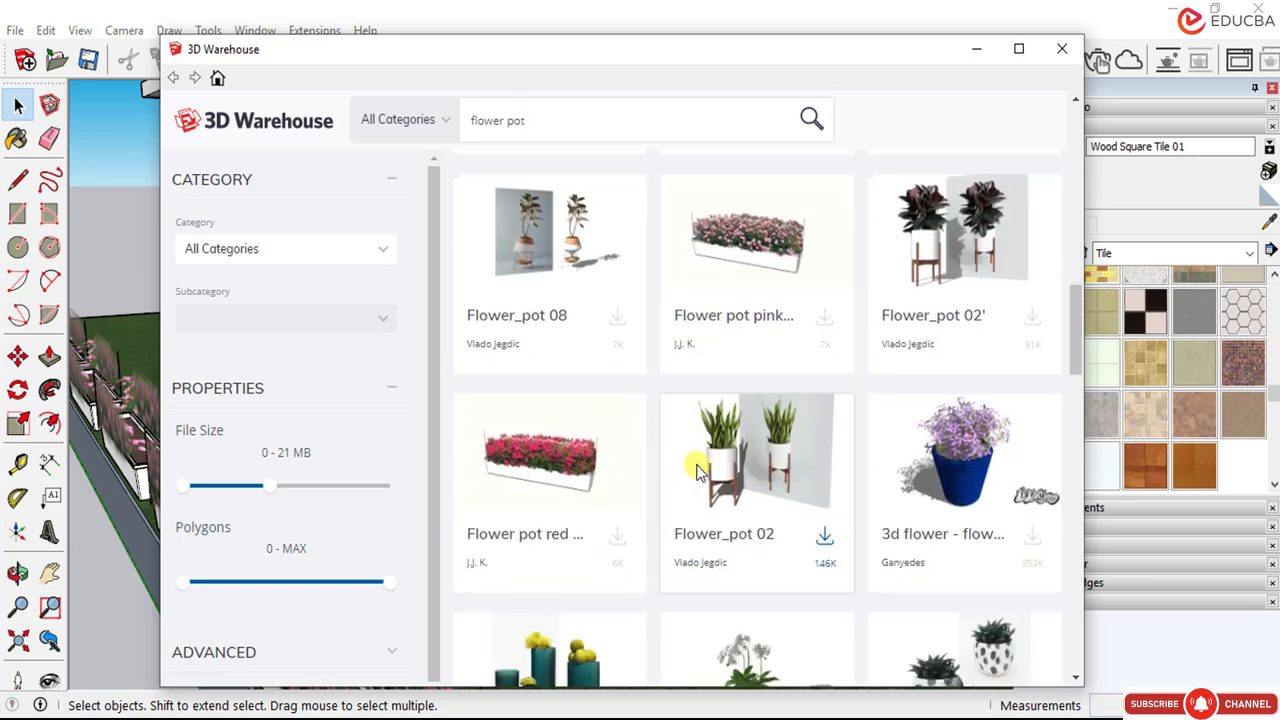
pyautogui.scroll(-8, 590, 478)
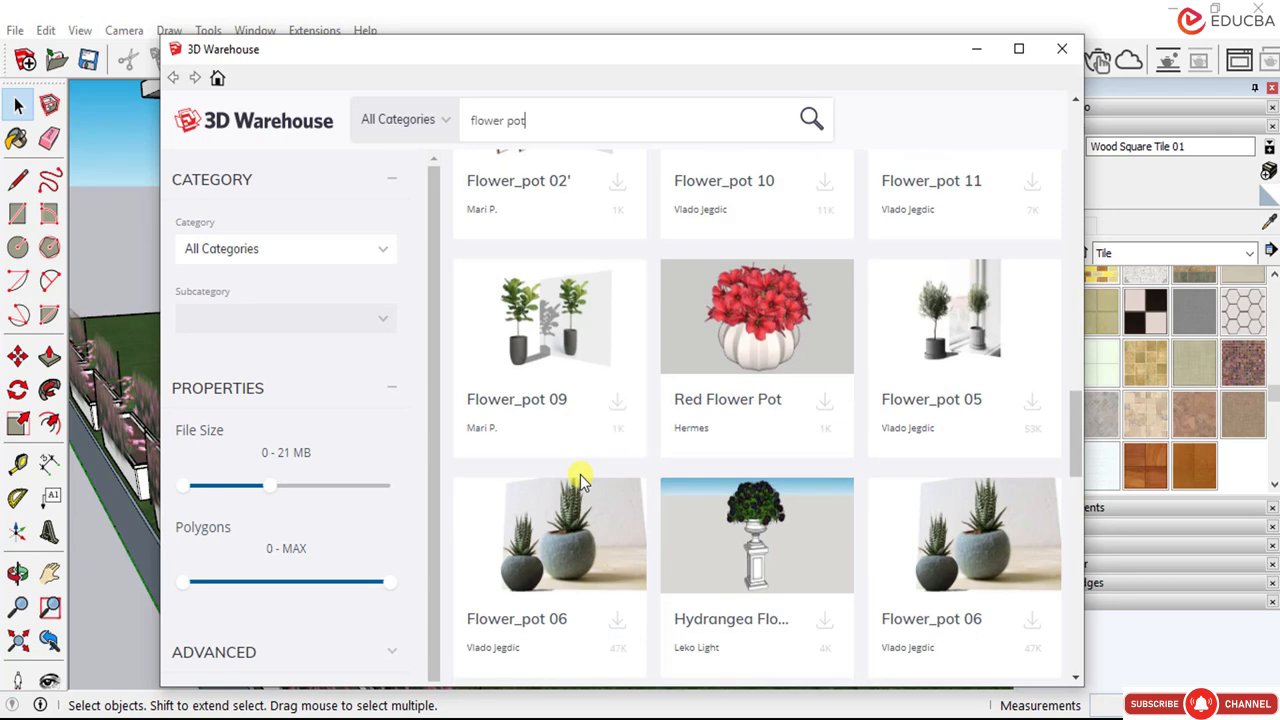
pyautogui.scroll(-6, 583, 481)
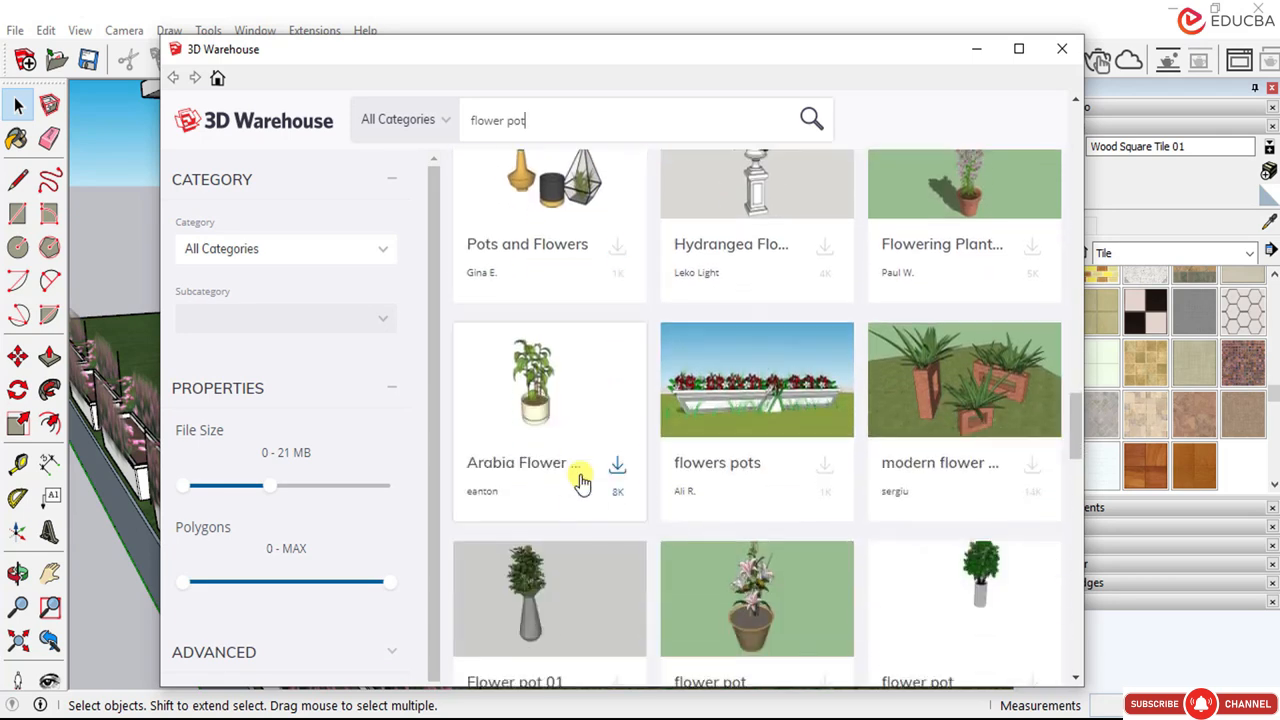
pyautogui.scroll(-7, 583, 481)
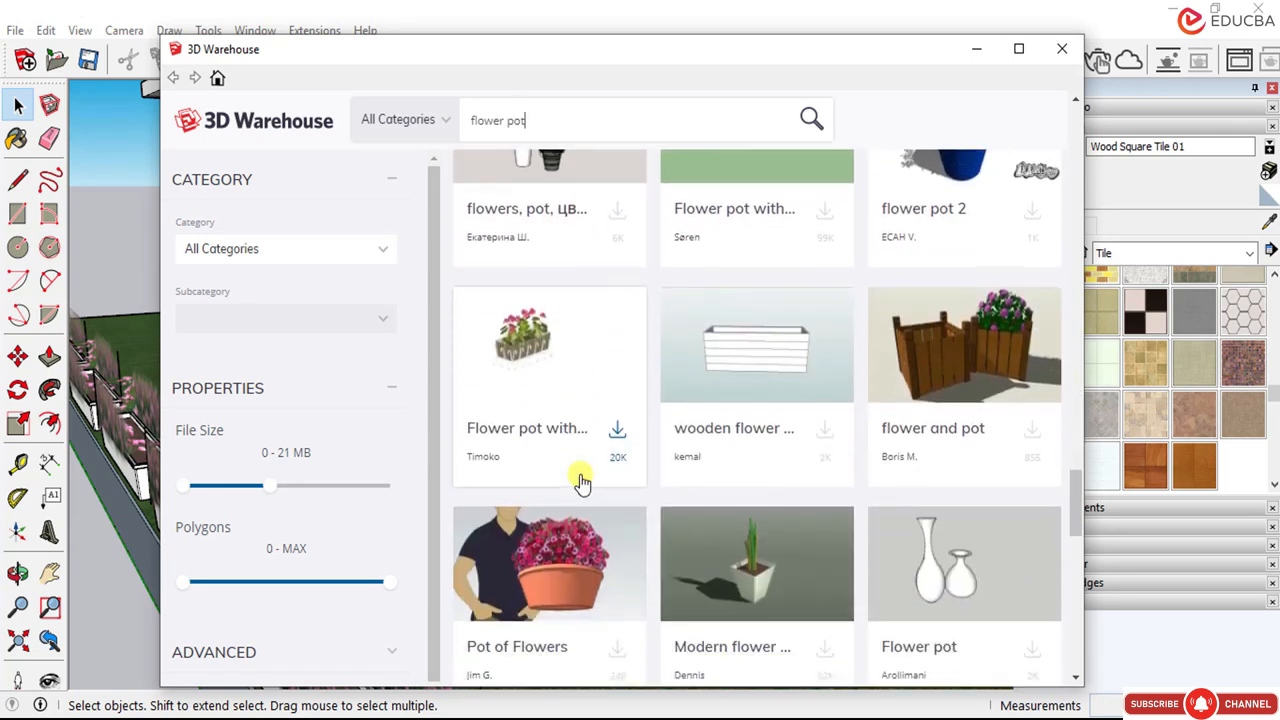
pyautogui.scroll(-7, 583, 482)
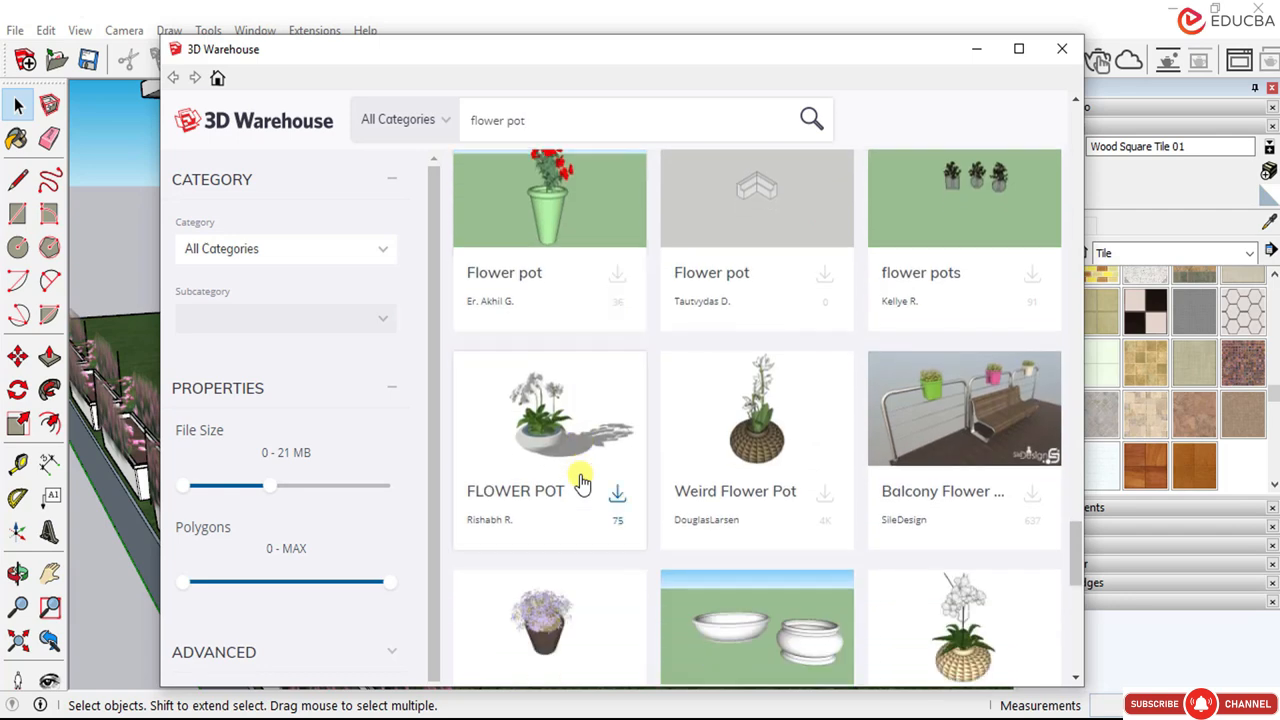
pyautogui.scroll(-10, 583, 482)
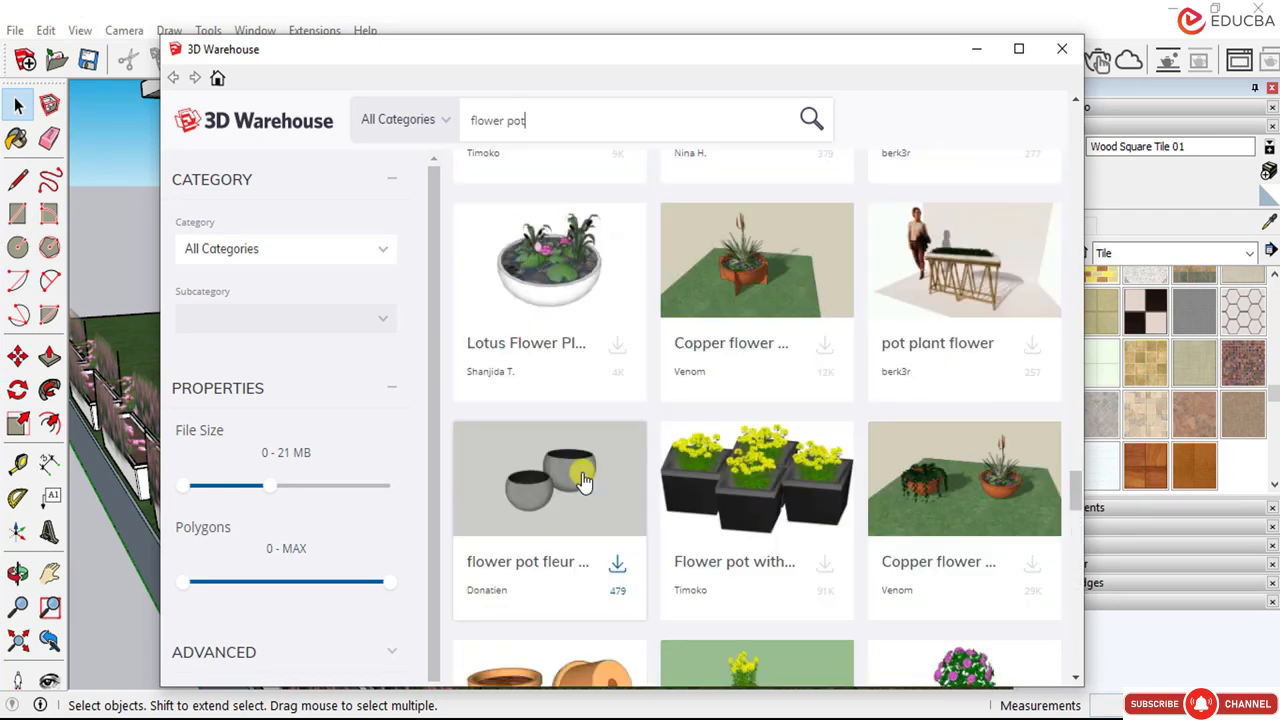
pyautogui.scroll(-6, 583, 481)
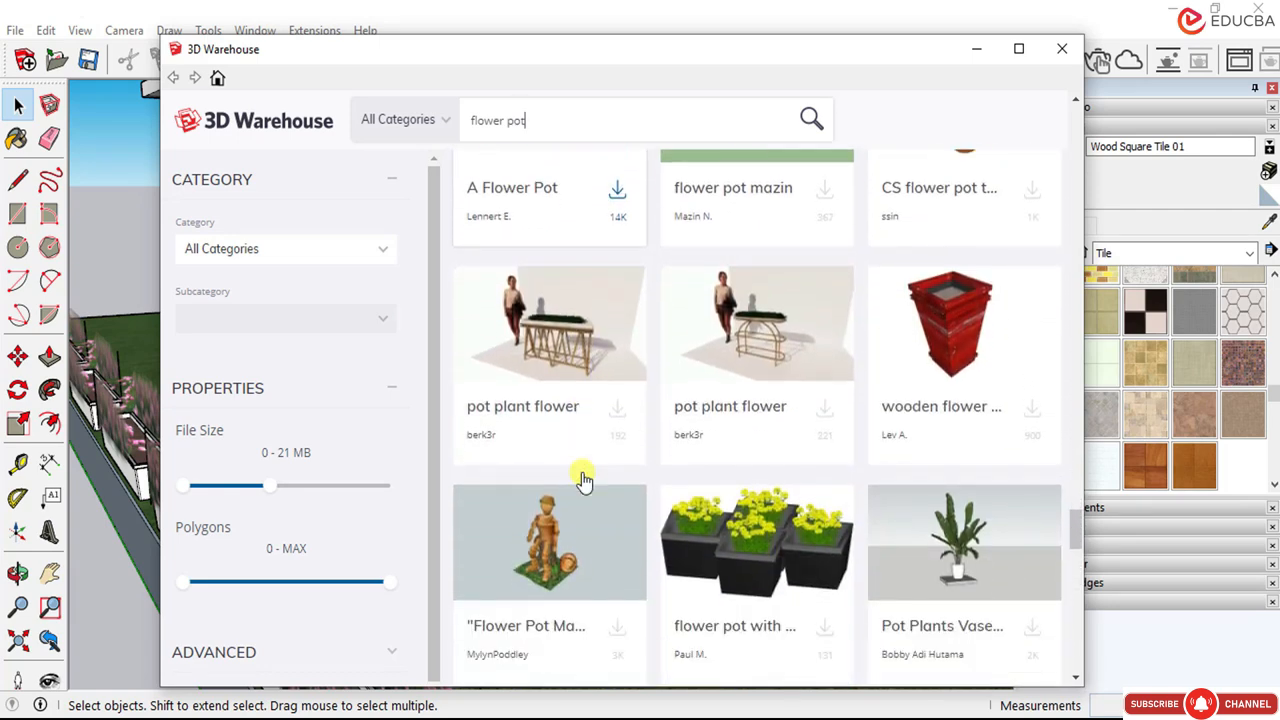
pyautogui.scroll(-5, 583, 481)
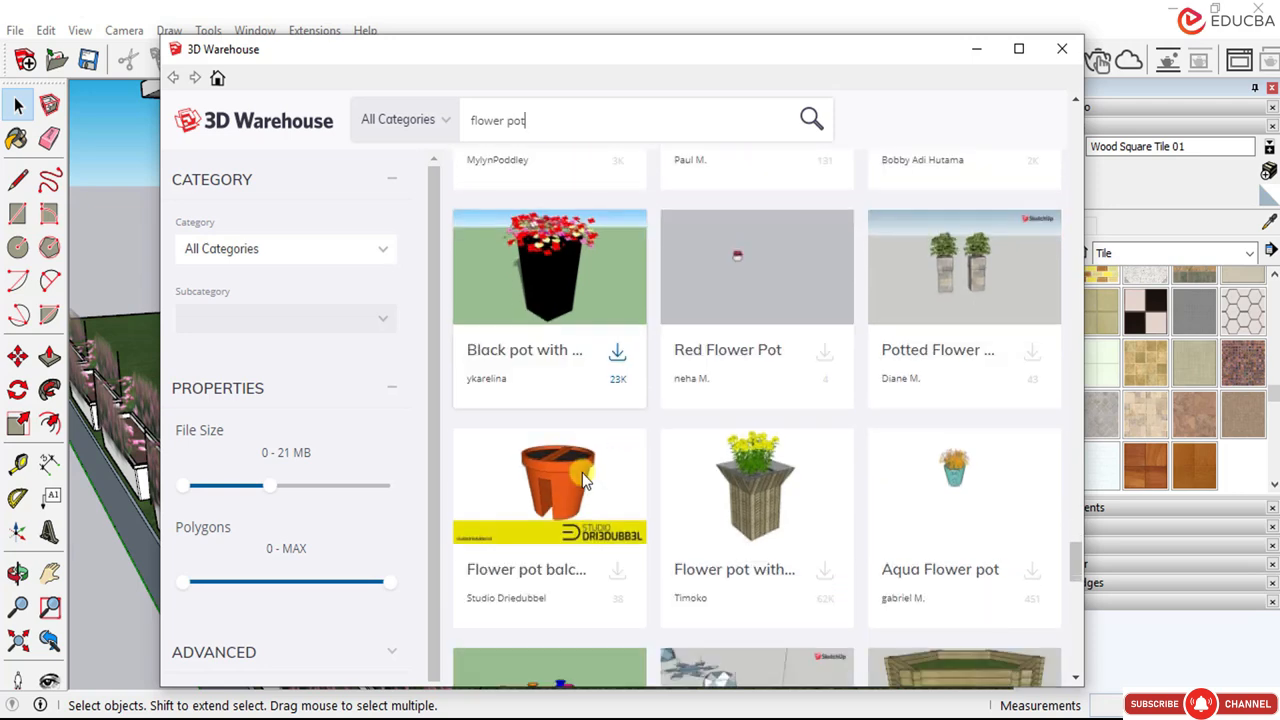
pyautogui.scroll(-10, 585, 481)
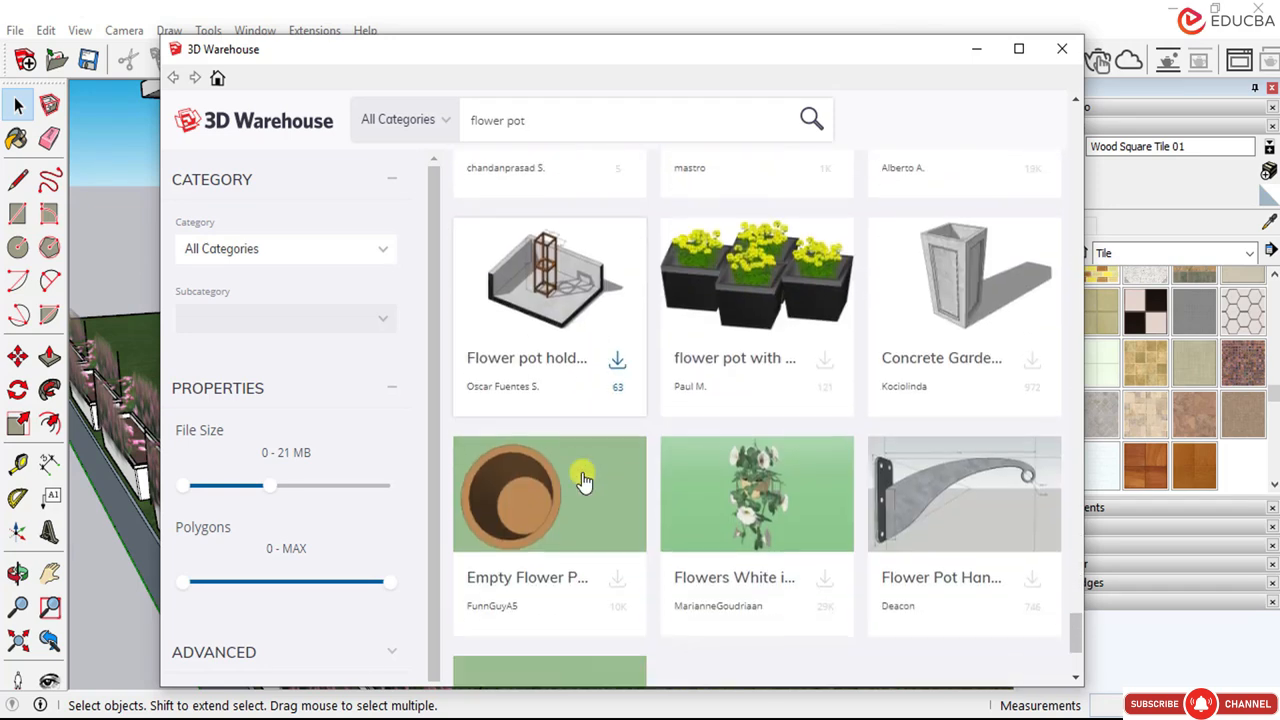
pyautogui.scroll(-10, 585, 481)
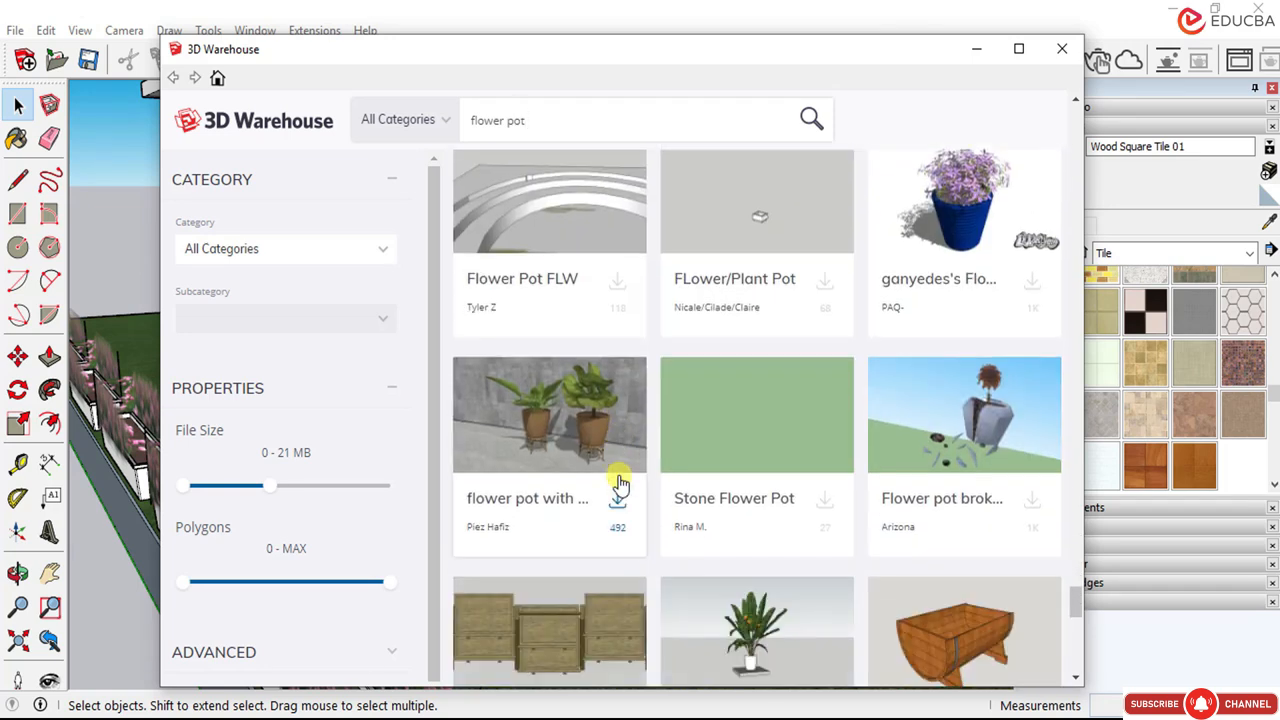
pyautogui.scroll(-7, 620, 484)
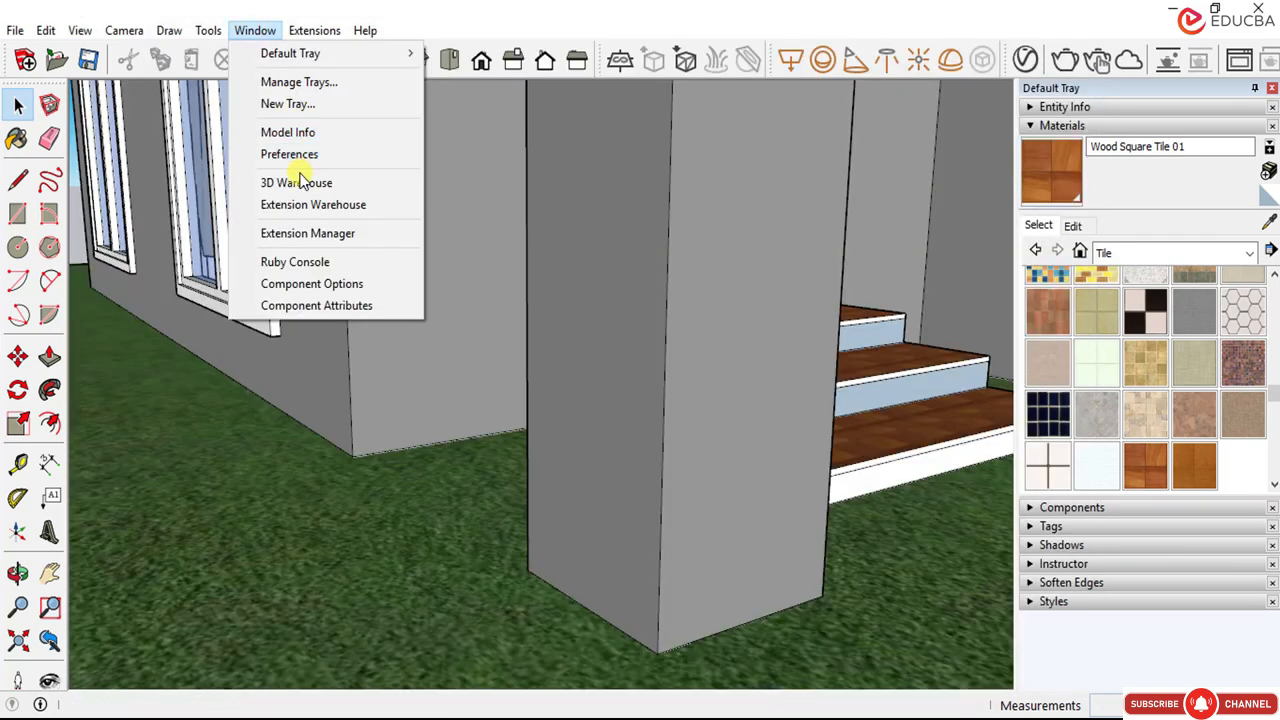
# Step: Search the 3D Warehouse for "flower", browse the models and load a white vase of red flowers into the model
pyautogui.click(300, 179)
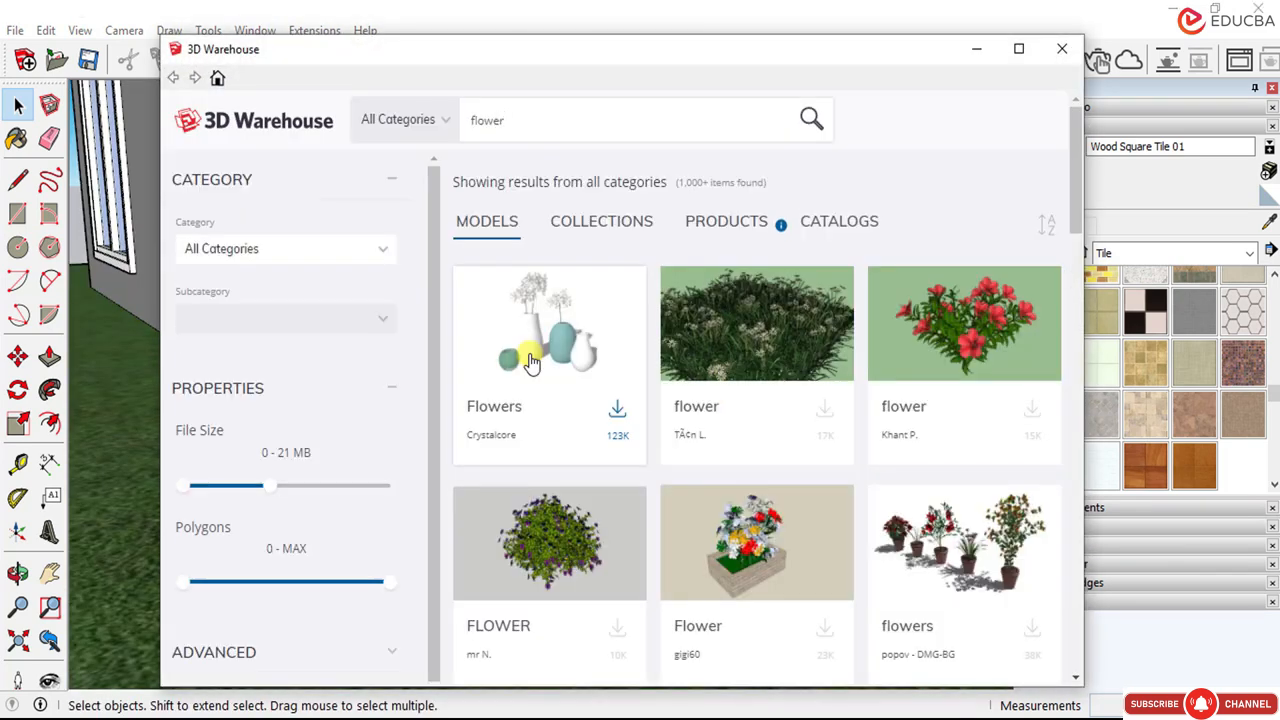
pyautogui.scroll(-3, 814, 449)
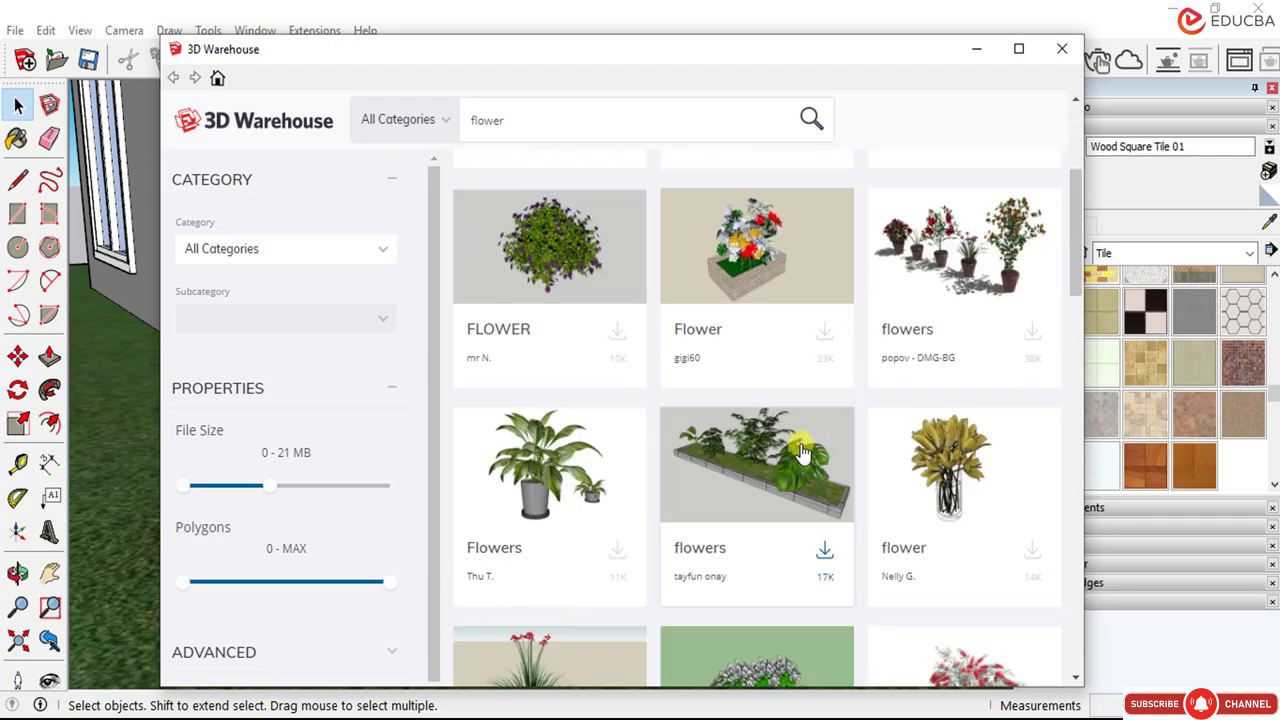
pyautogui.scroll(3, 800, 450)
pyautogui.scroll(-4, 620, 392)
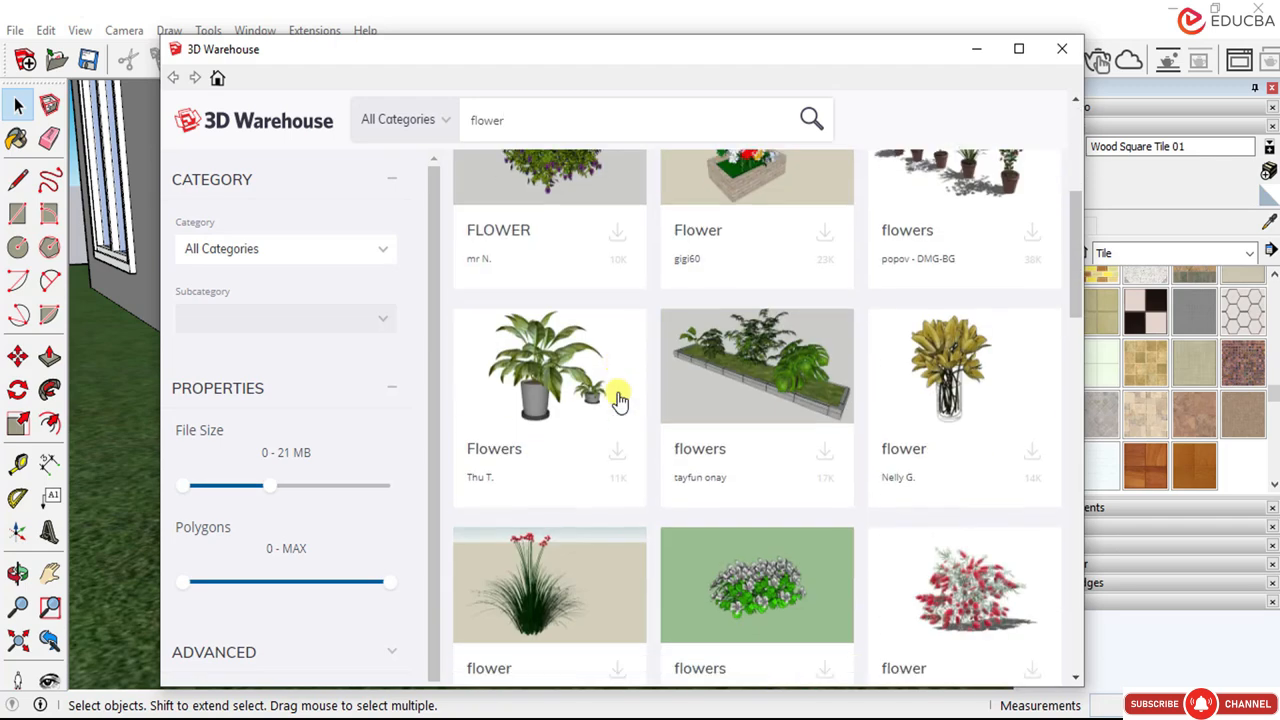
pyautogui.scroll(-5, 620, 398)
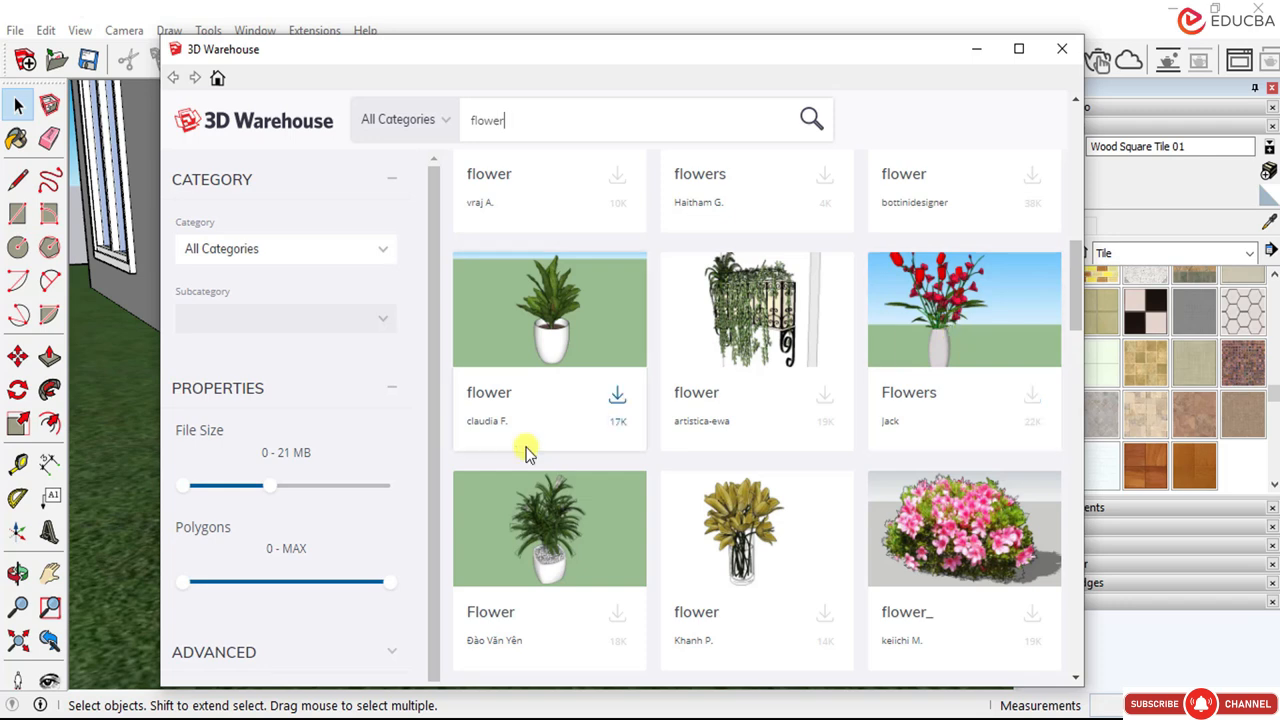
pyautogui.scroll(-6, 527, 452)
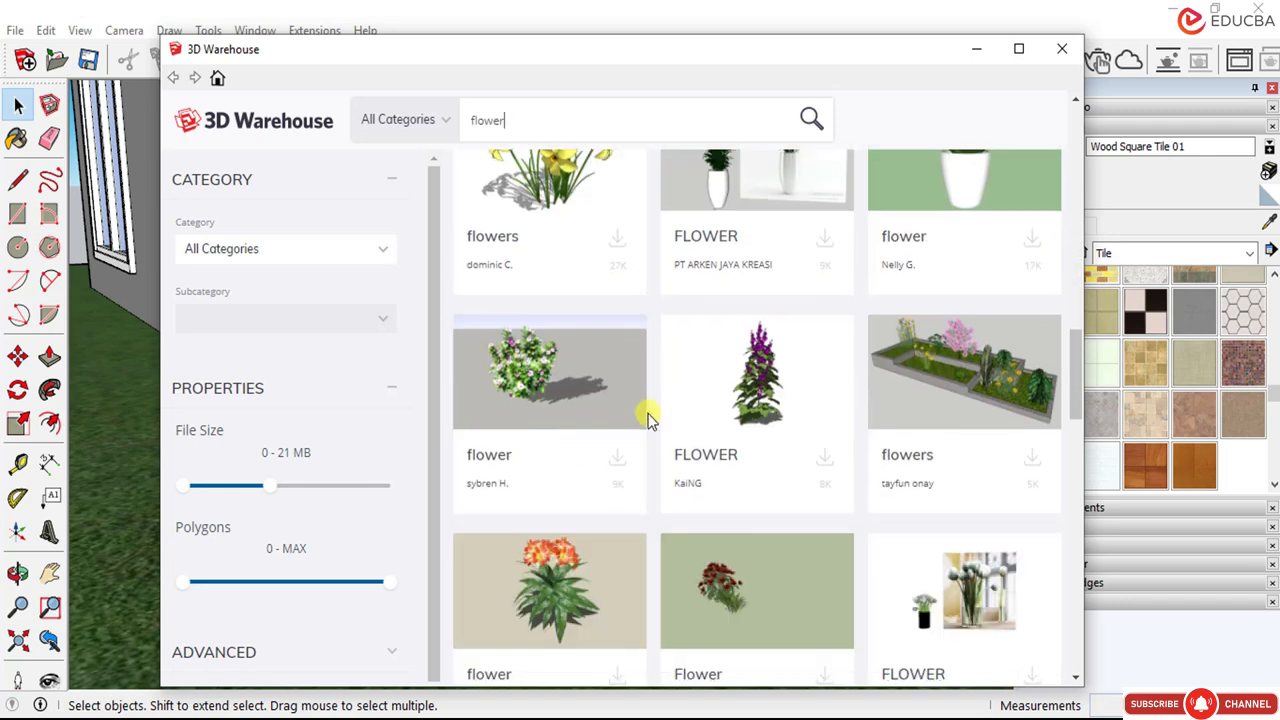
pyautogui.scroll(-2, 648, 418)
pyautogui.scroll(-5, 645, 420)
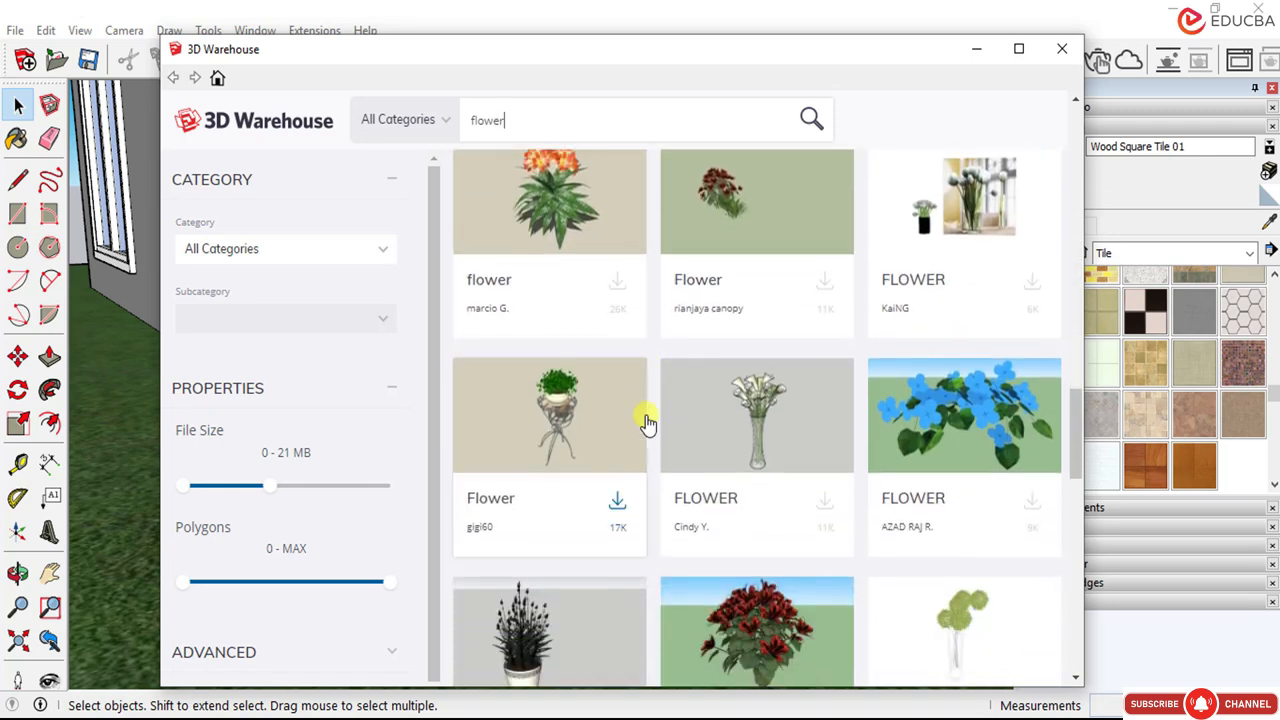
pyautogui.scroll(-2, 645, 415)
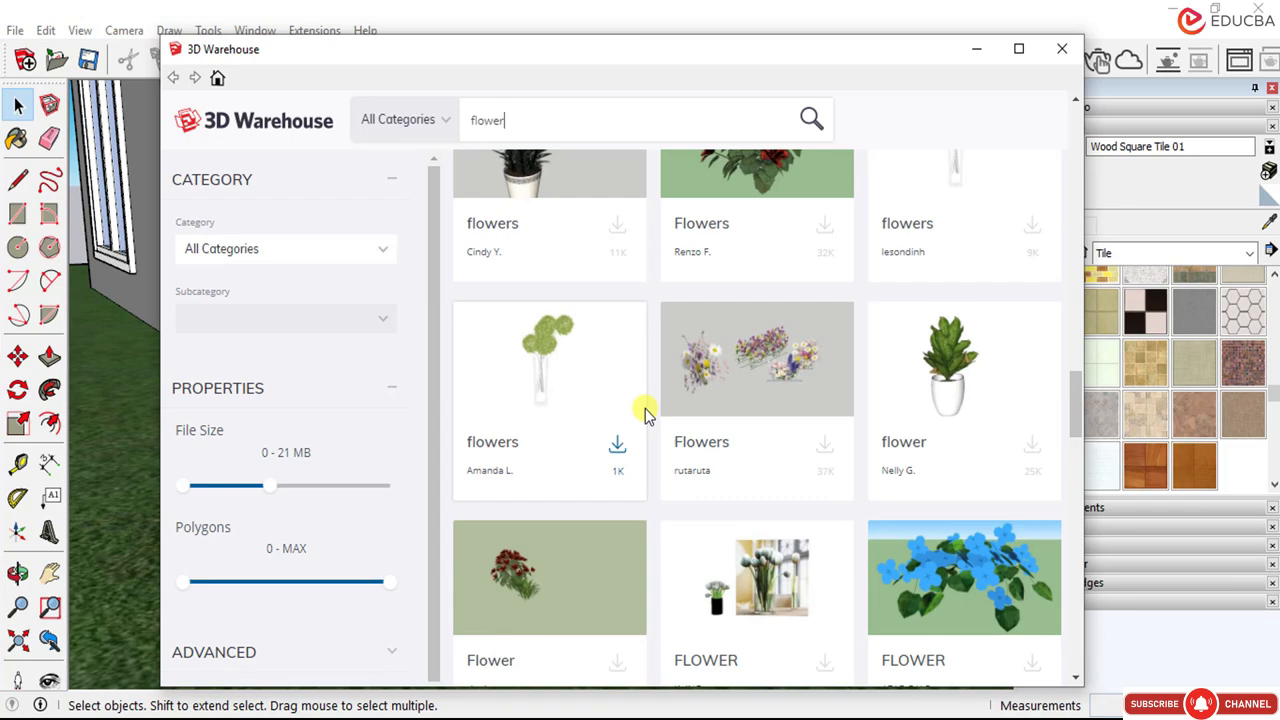
pyautogui.scroll(-4, 645, 415)
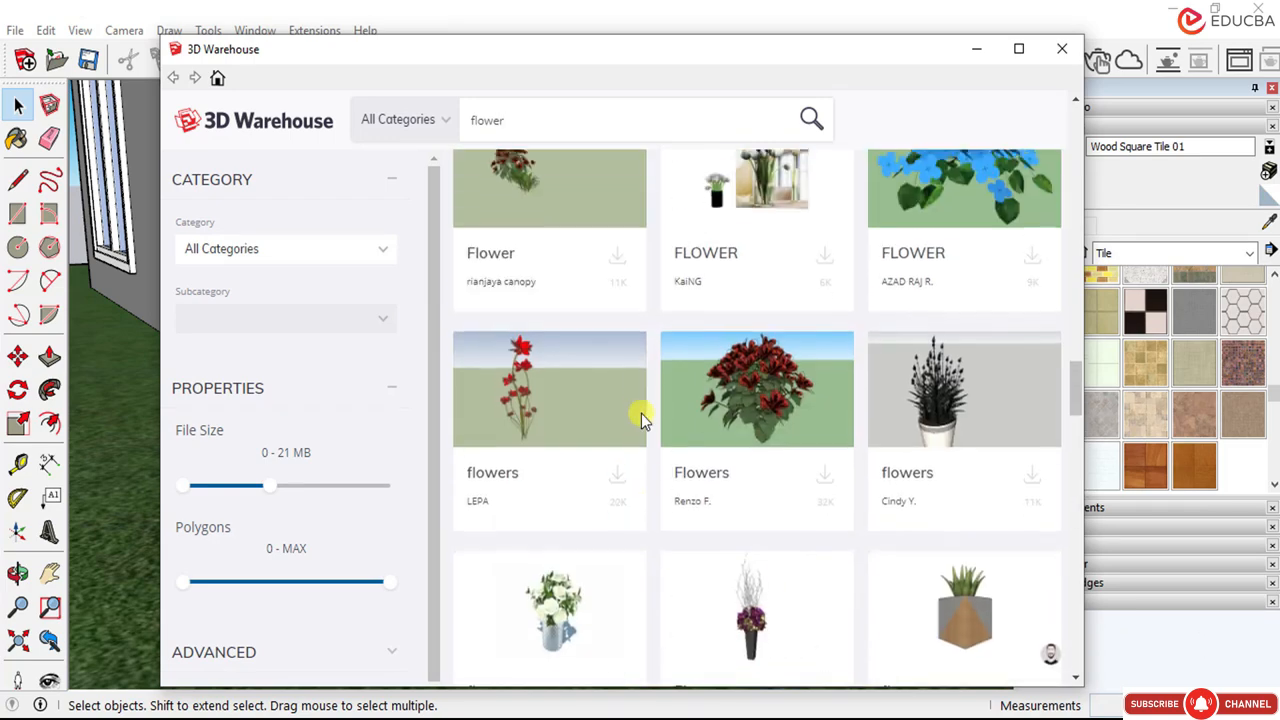
pyautogui.scroll(2, 641, 418)
pyautogui.scroll(-10, 641, 418)
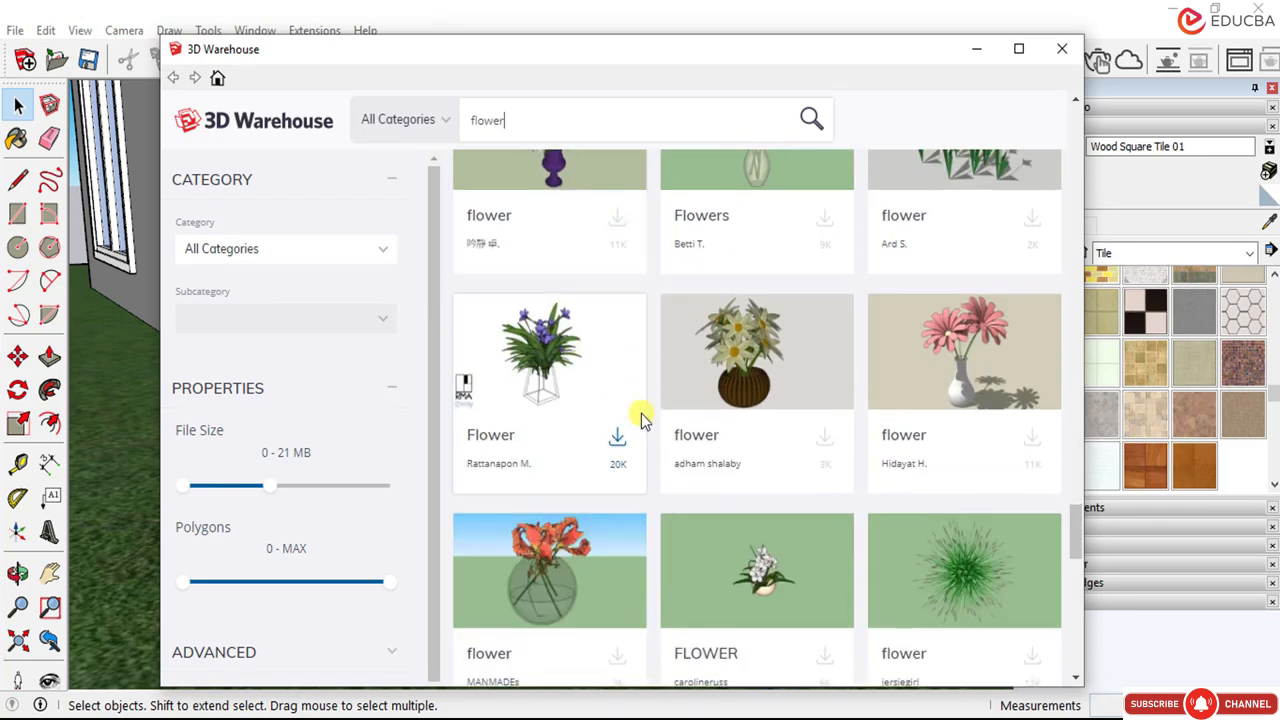
pyautogui.scroll(-7, 636, 420)
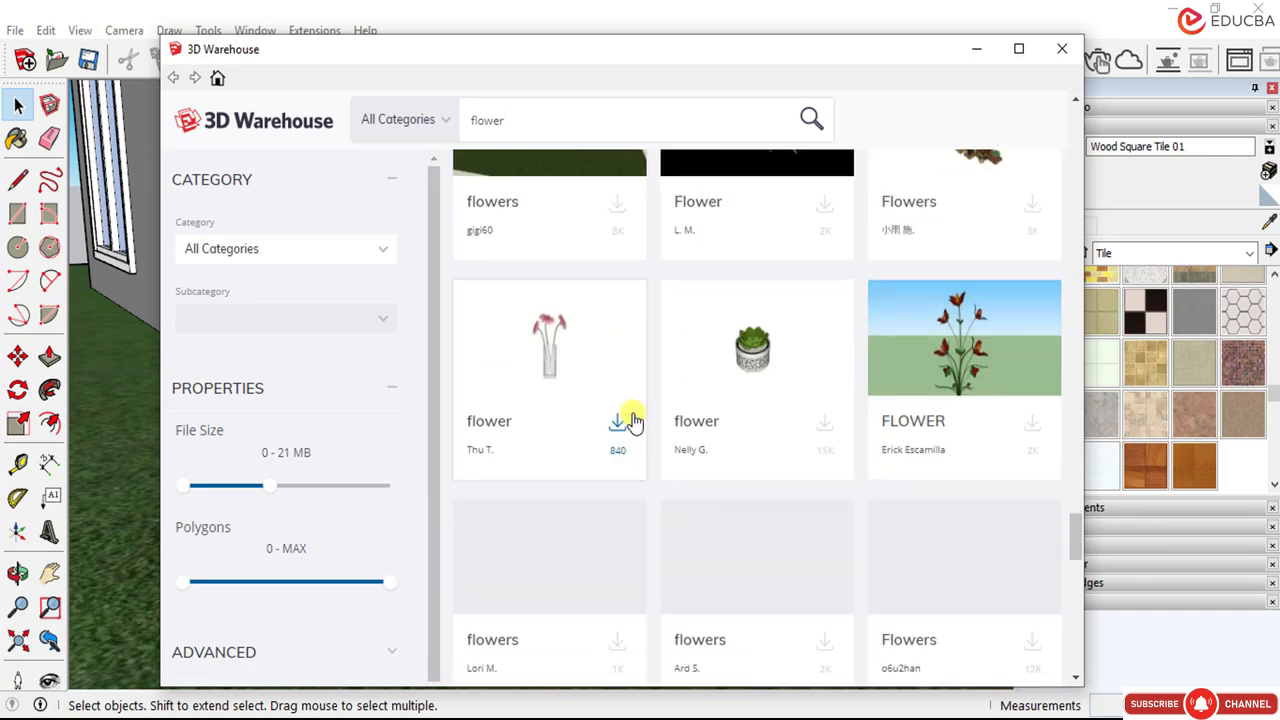
pyautogui.scroll(4, 634, 420)
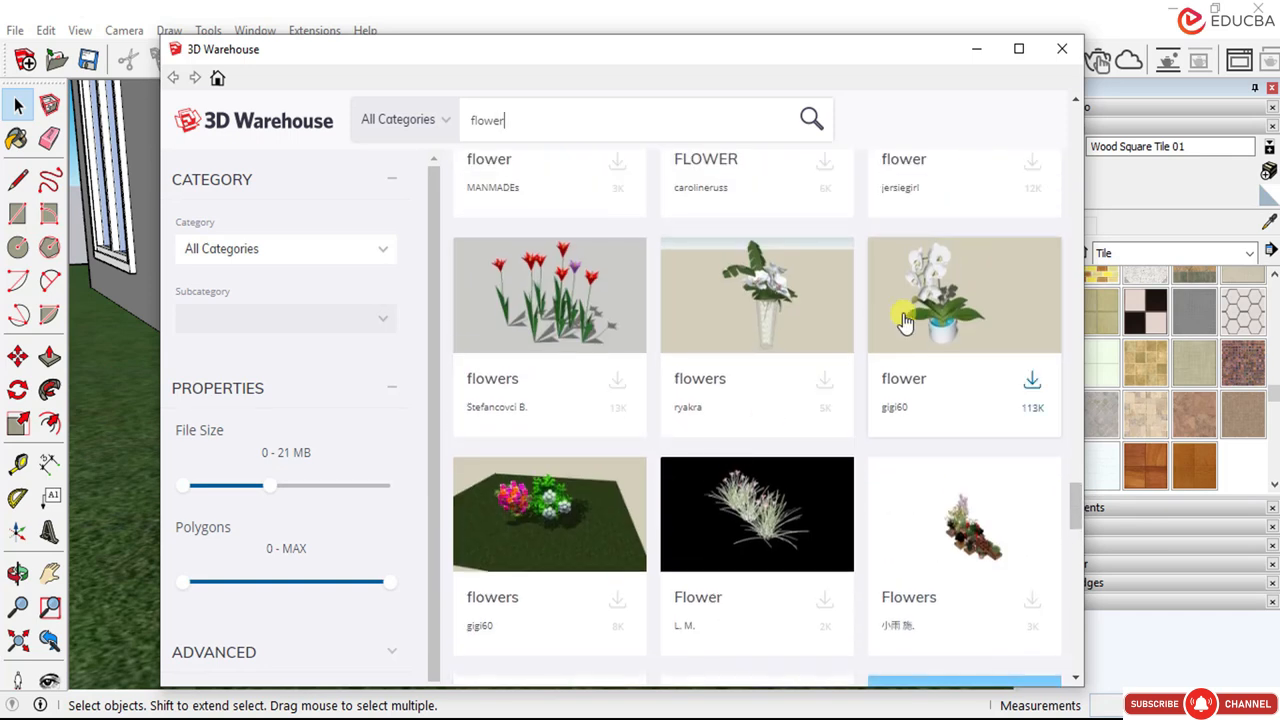
pyautogui.scroll(-6, 591, 400)
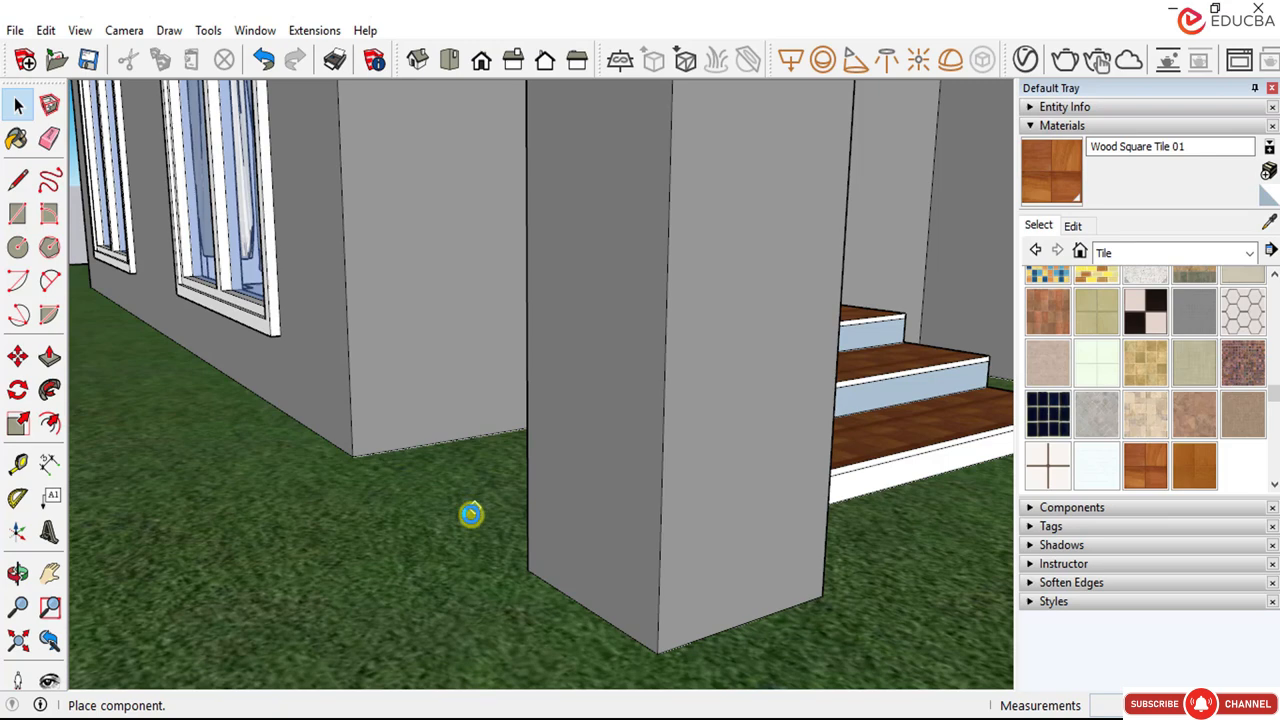
# Step: Place the vase of red flowers using a point on the plot's side edge, near the front corner
pyautogui.scroll(-5, 470, 513)
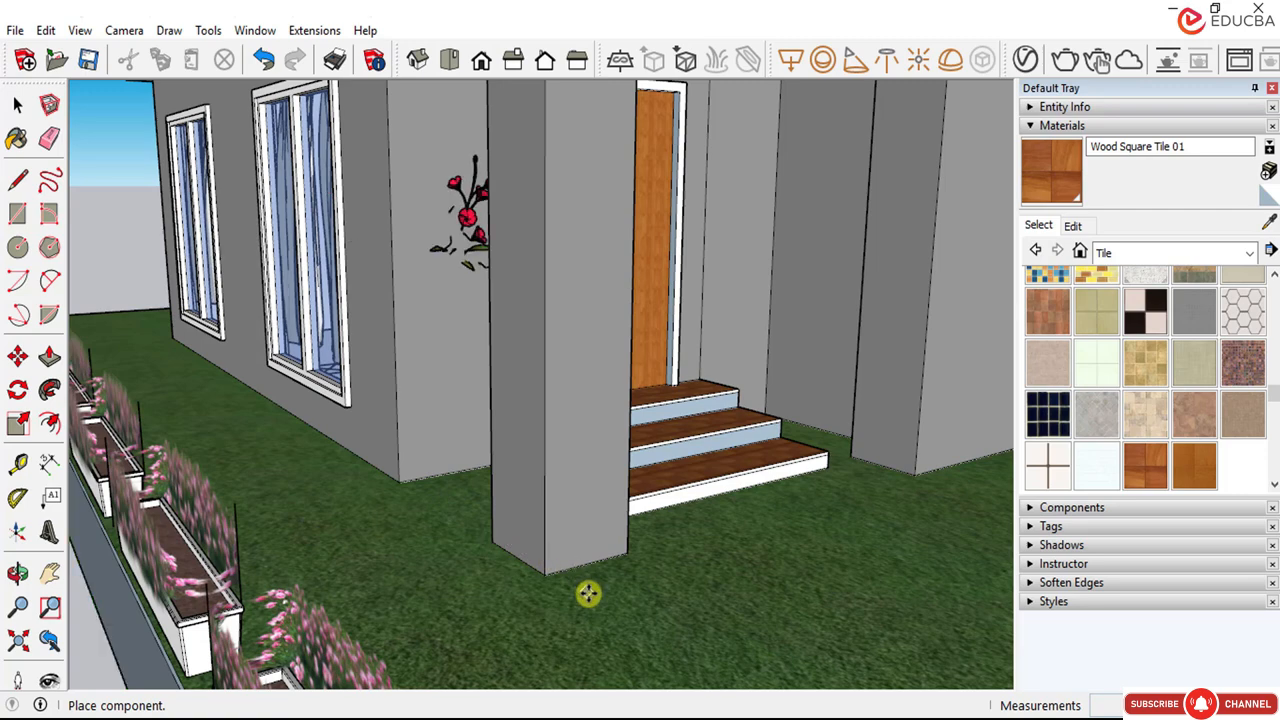
pyautogui.scroll(-4, 585, 592)
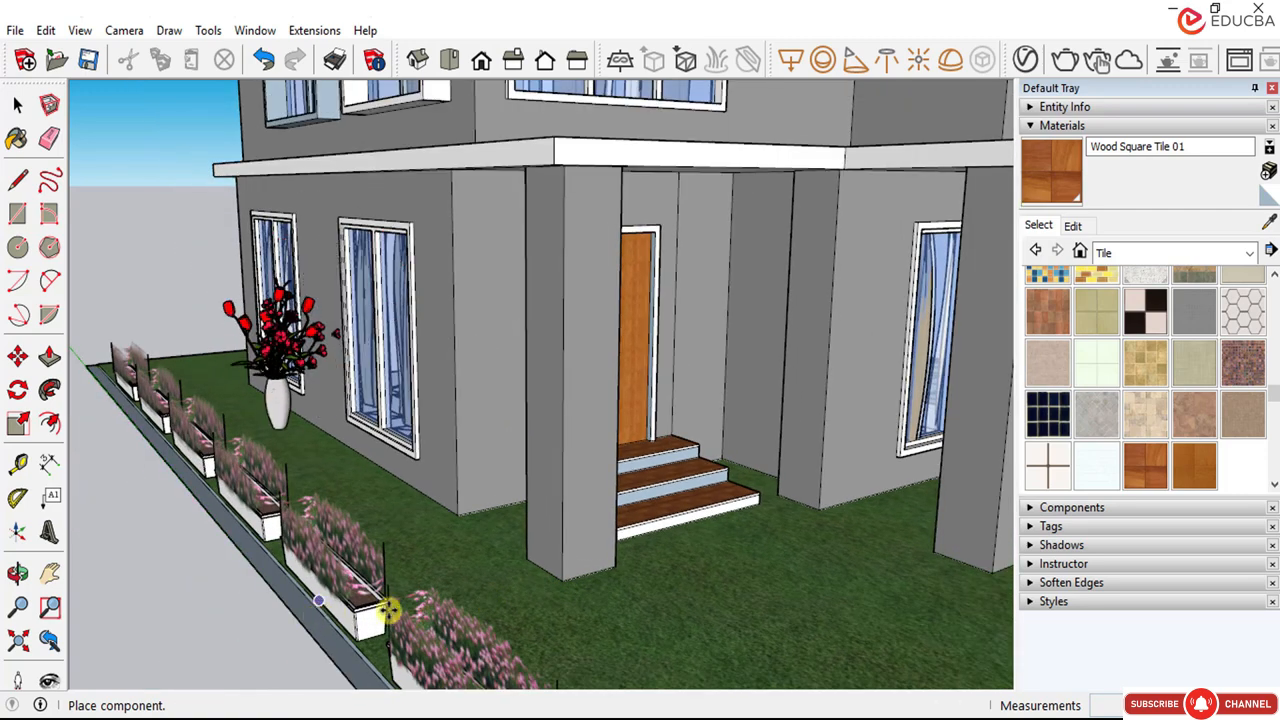
pyautogui.scroll(-3, 597, 551)
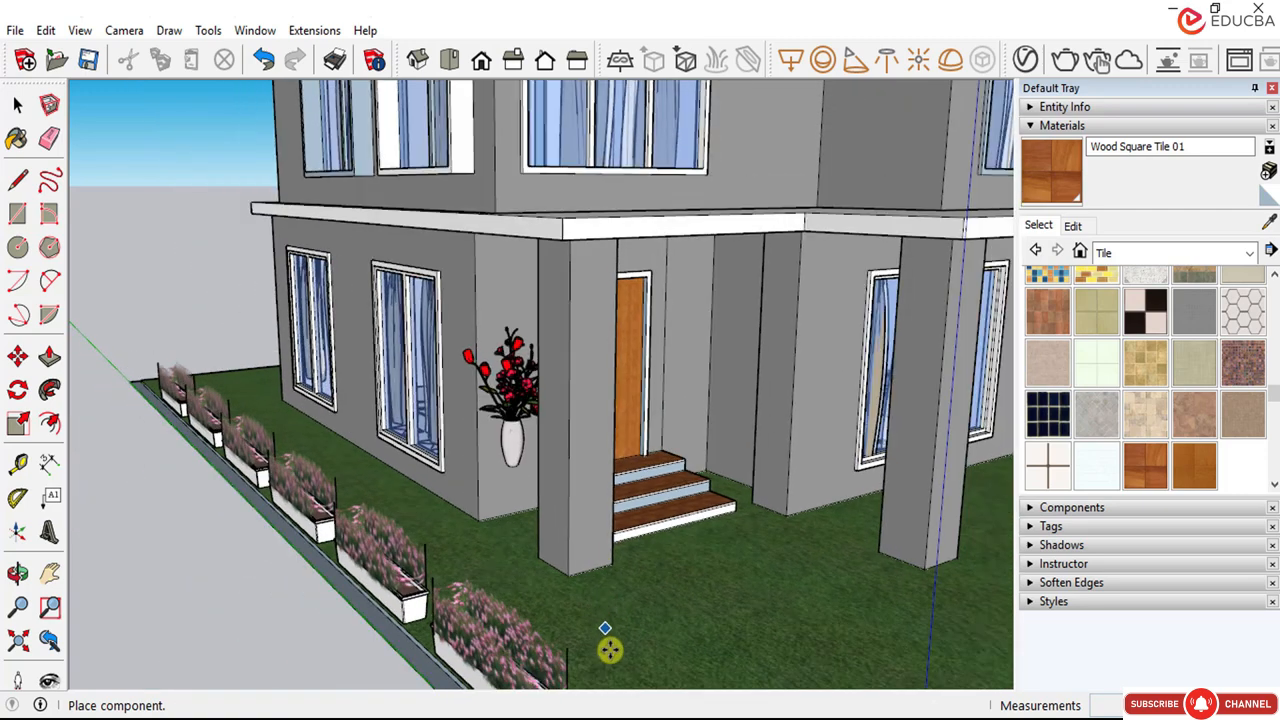
pyautogui.moveTo(600, 657)
pyautogui.mouseDown(button='middle')
pyautogui.moveTo(600, 557)
pyautogui.moveTo(609, 635)
pyautogui.mouseUp(button='middle')
pyautogui.scroll(-1, 620, 645)
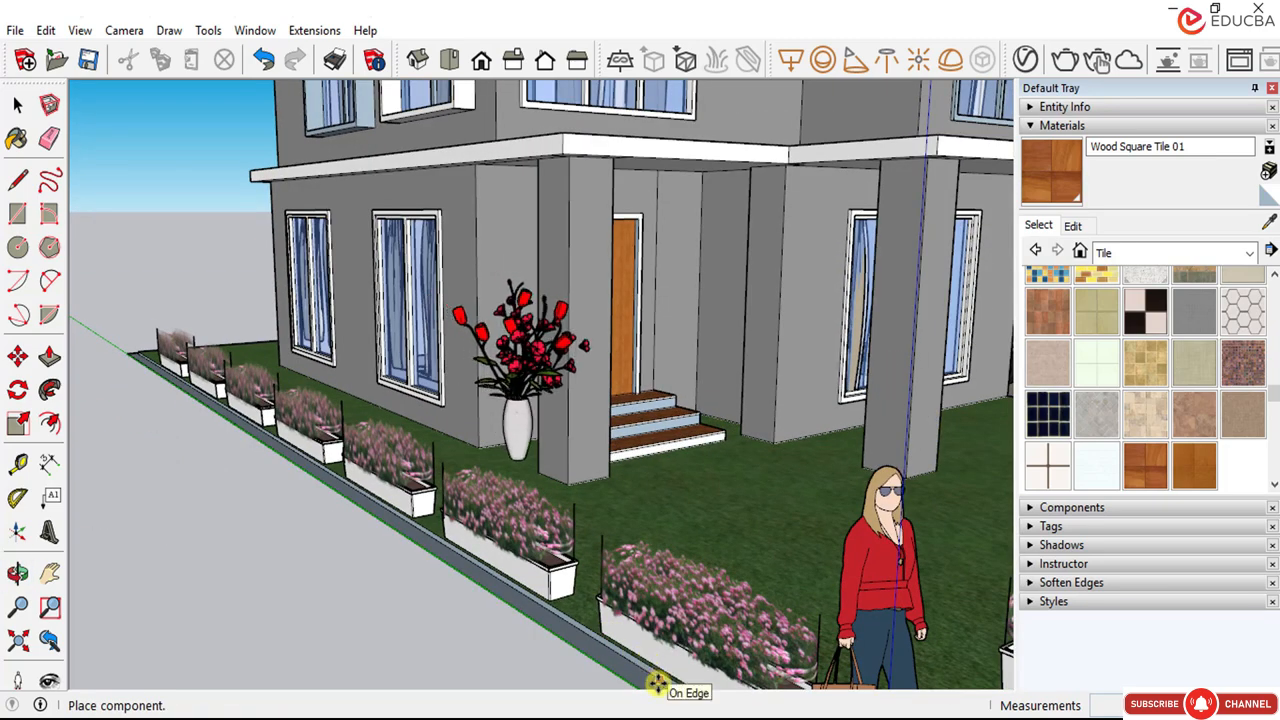
pyautogui.click(657, 682)
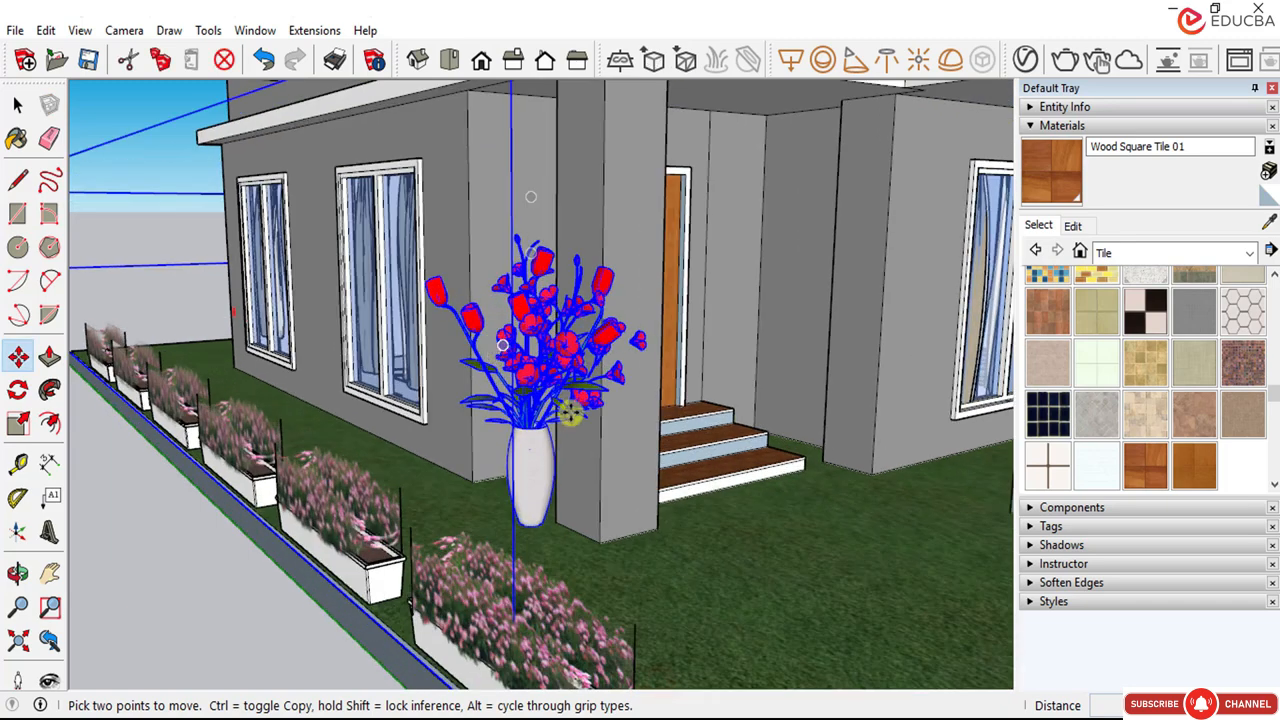
pyautogui.scroll(-6, 556, 410)
pyautogui.scroll(-4, 469, 405)
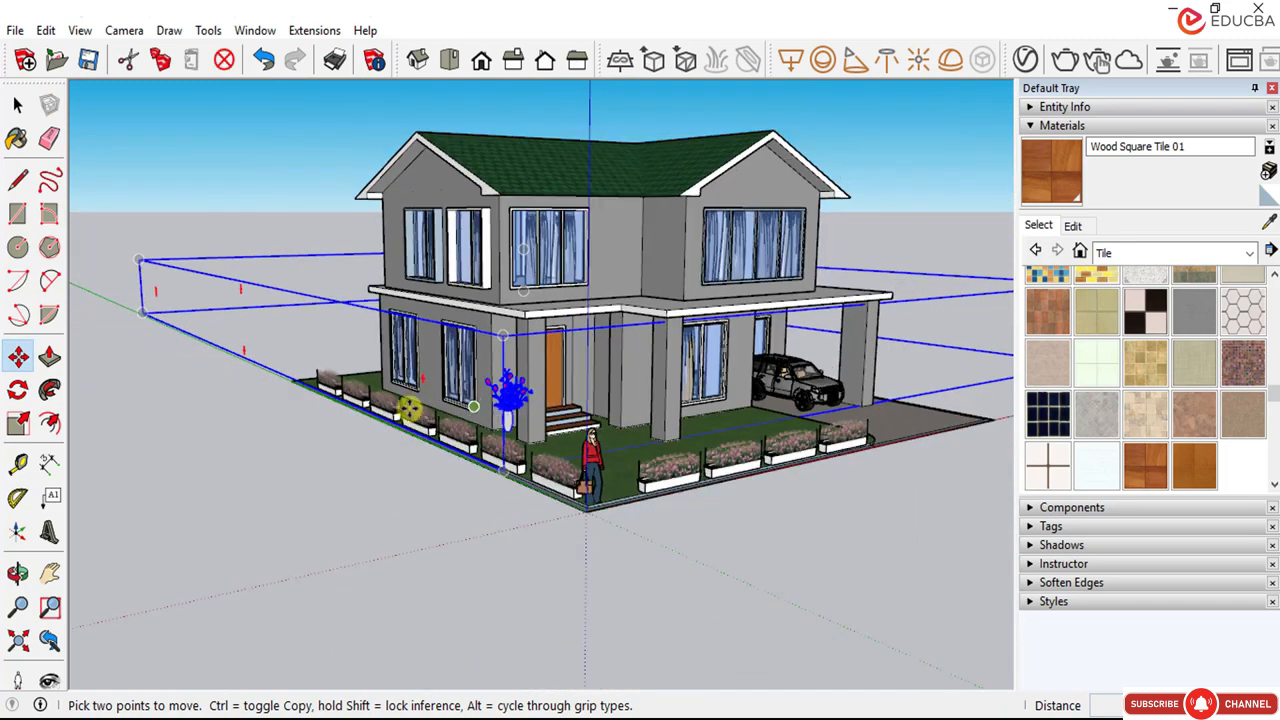
pyautogui.click(337, 329)
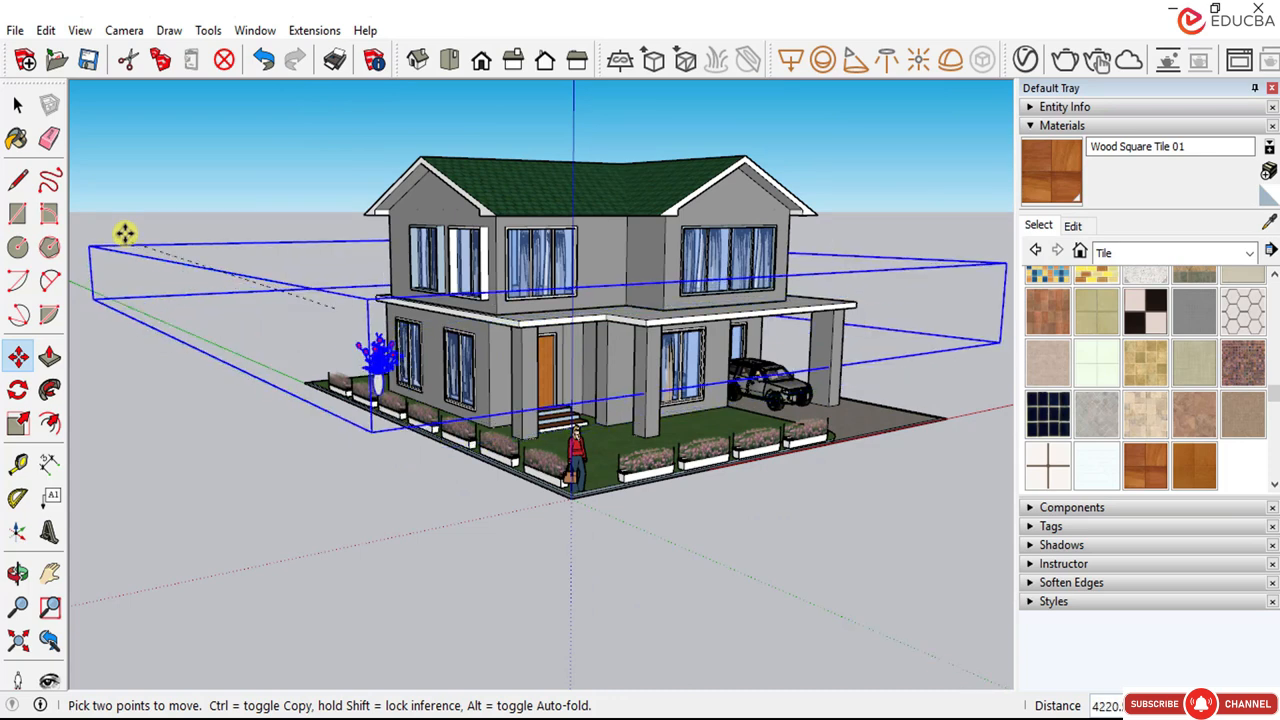
pyautogui.scroll(-1, 569, 557)
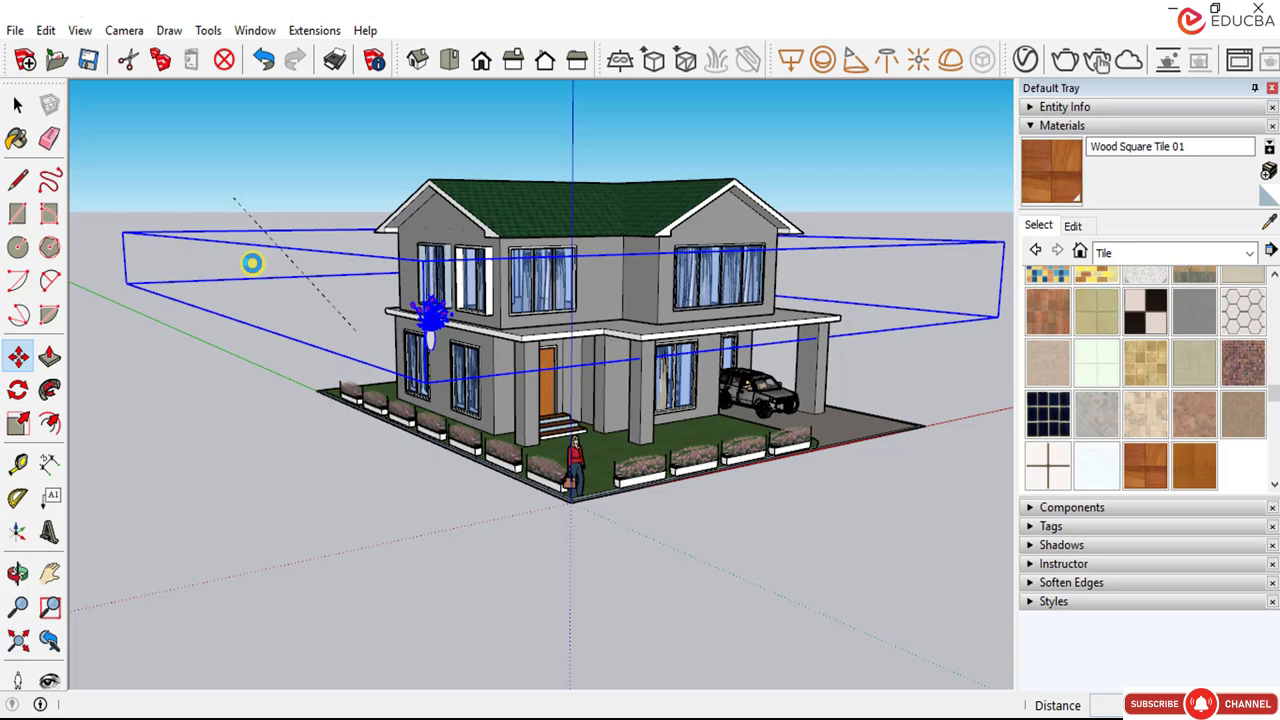
pyautogui.click(248, 262)
pyautogui.press('space')
pyautogui.click(250, 300)
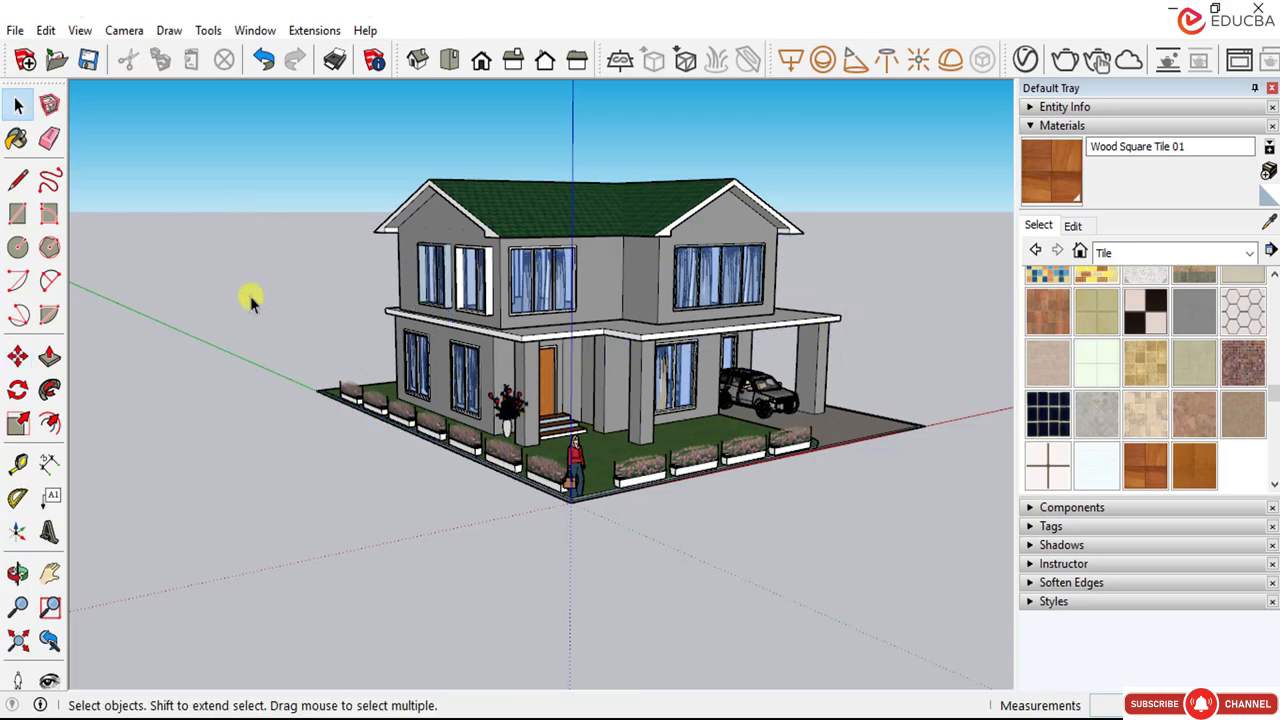
# Step: Delete the white vase of red flowers beside the front corner pillar
pyautogui.scroll(5, 499, 425)
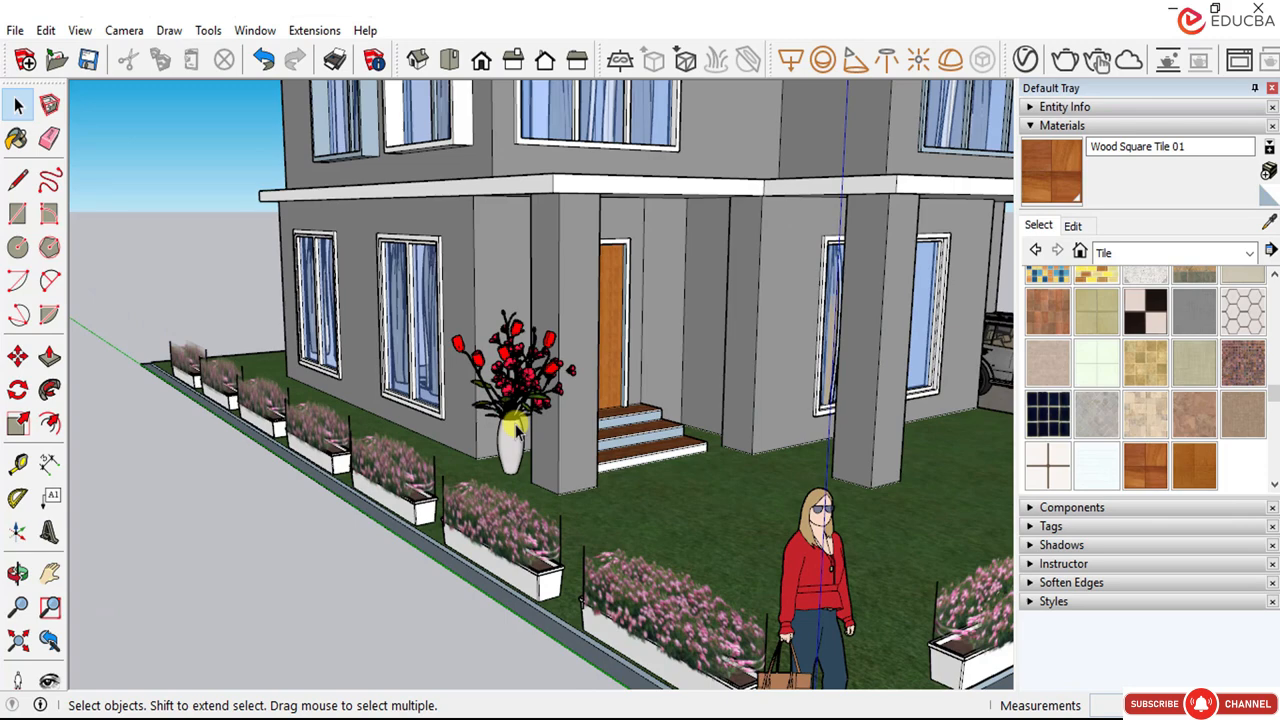
pyautogui.click(517, 430)
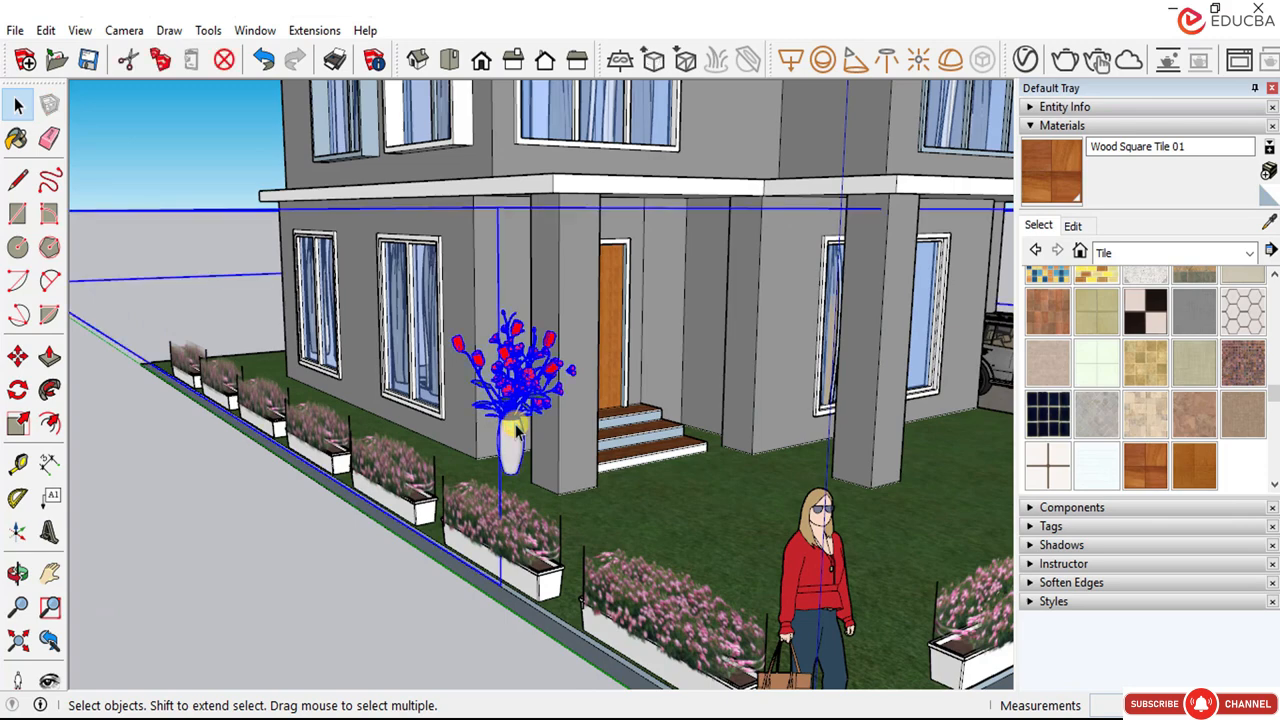
pyautogui.press('Delete')
pyautogui.scroll(-3, 404, 428)
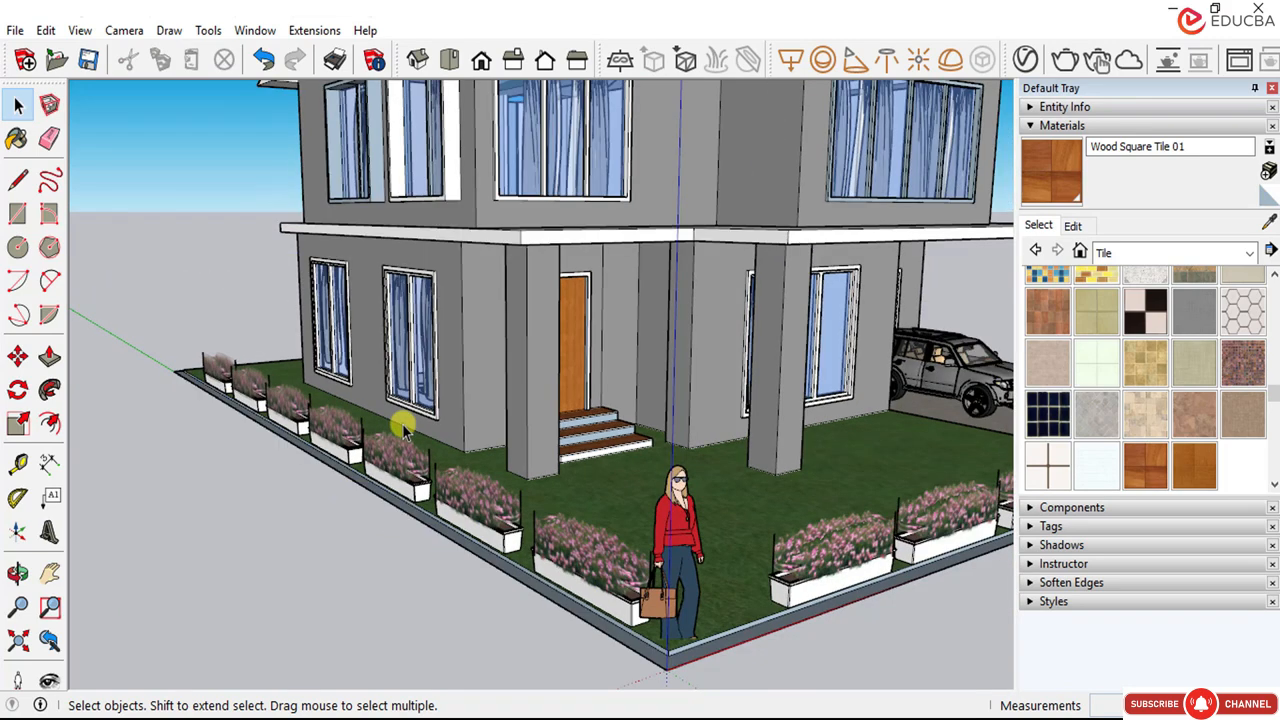
pyautogui.scroll(5, 404, 428)
pyautogui.press('s')
pyautogui.moveTo(251, 331)
pyautogui.mouseDown(button='middle')
pyautogui.moveTo(283, 373)
pyautogui.moveTo(240, 330)
pyautogui.mouseUp(button='middle')
pyautogui.scroll(2, 300, 390)
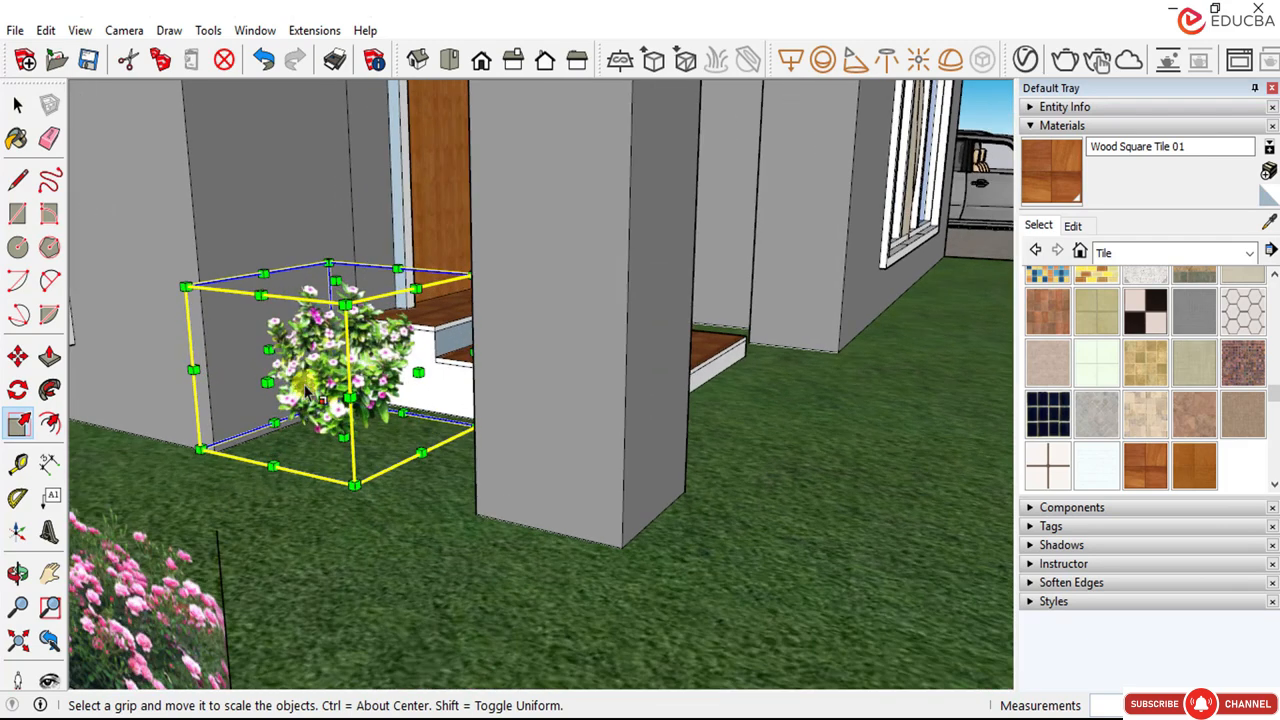
pyautogui.moveTo(306, 392); pyautogui.dragTo(300, 350, button='middle')
pyautogui.scroll(-1, 260, 380)
pyautogui.scroll(2, 243, 420)
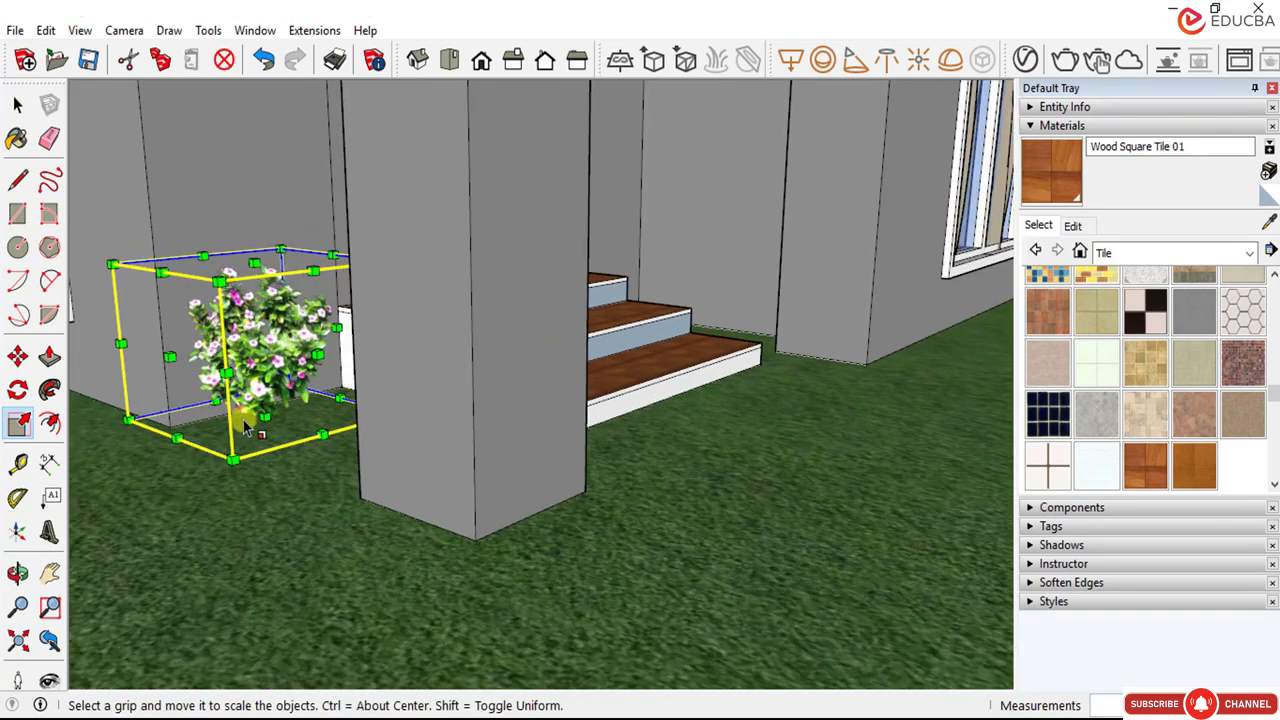
pyautogui.scroll(1, 243, 420)
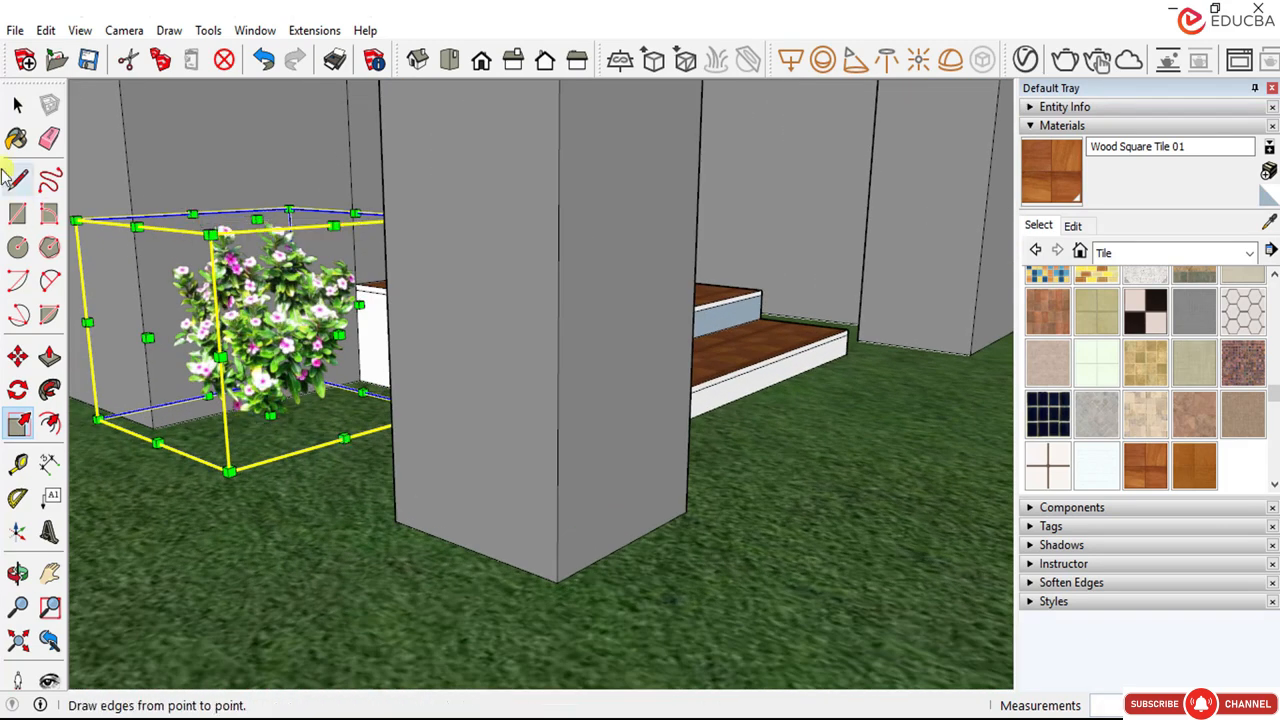
pyautogui.click(17, 104)
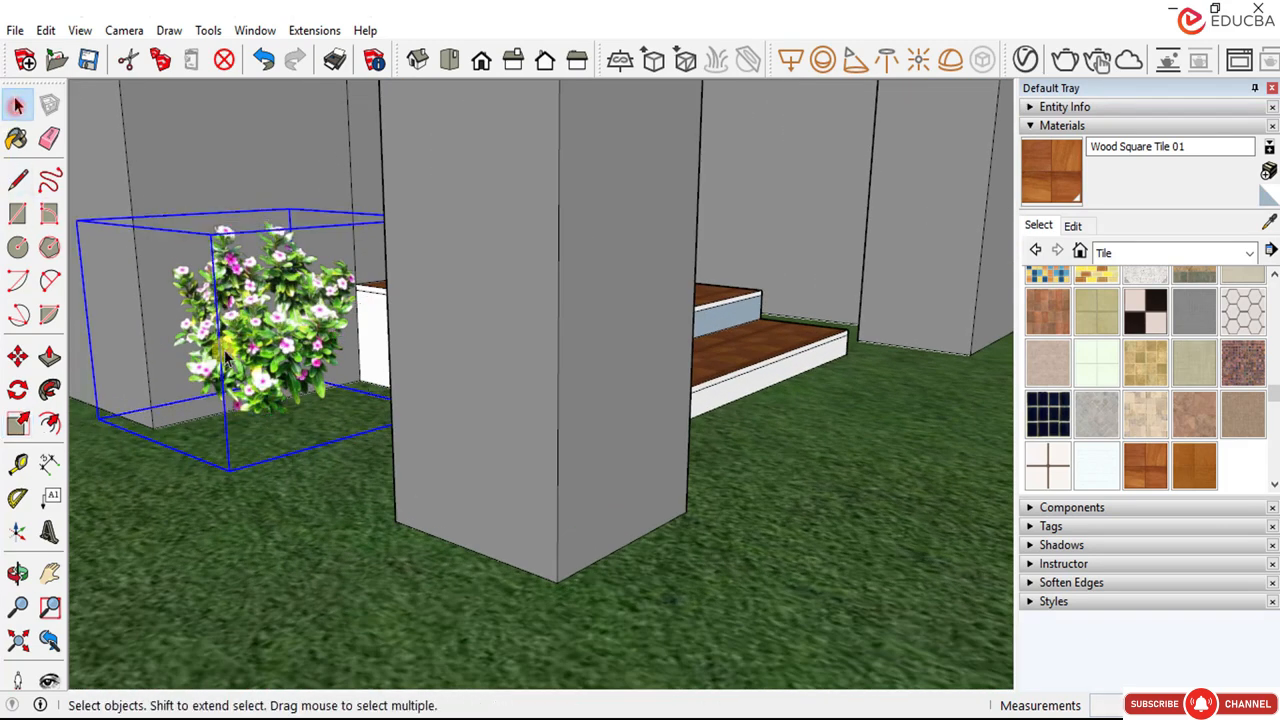
# Step: Move the white-and-pink flowering bush slightly across the lawn between the house corner and the front pillar
pyautogui.click(17, 357)
pyautogui.click(305, 416)
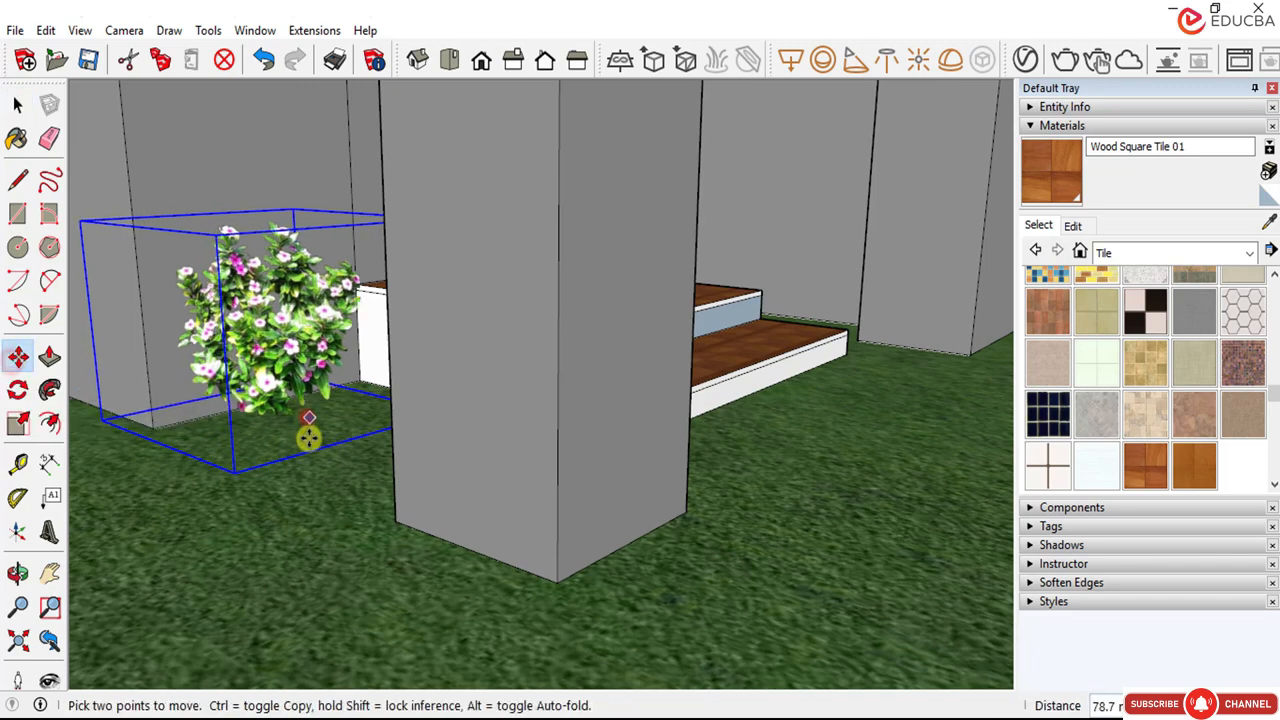
pyautogui.moveTo(309, 449); pyautogui.dragTo(400, 429, button='middle')
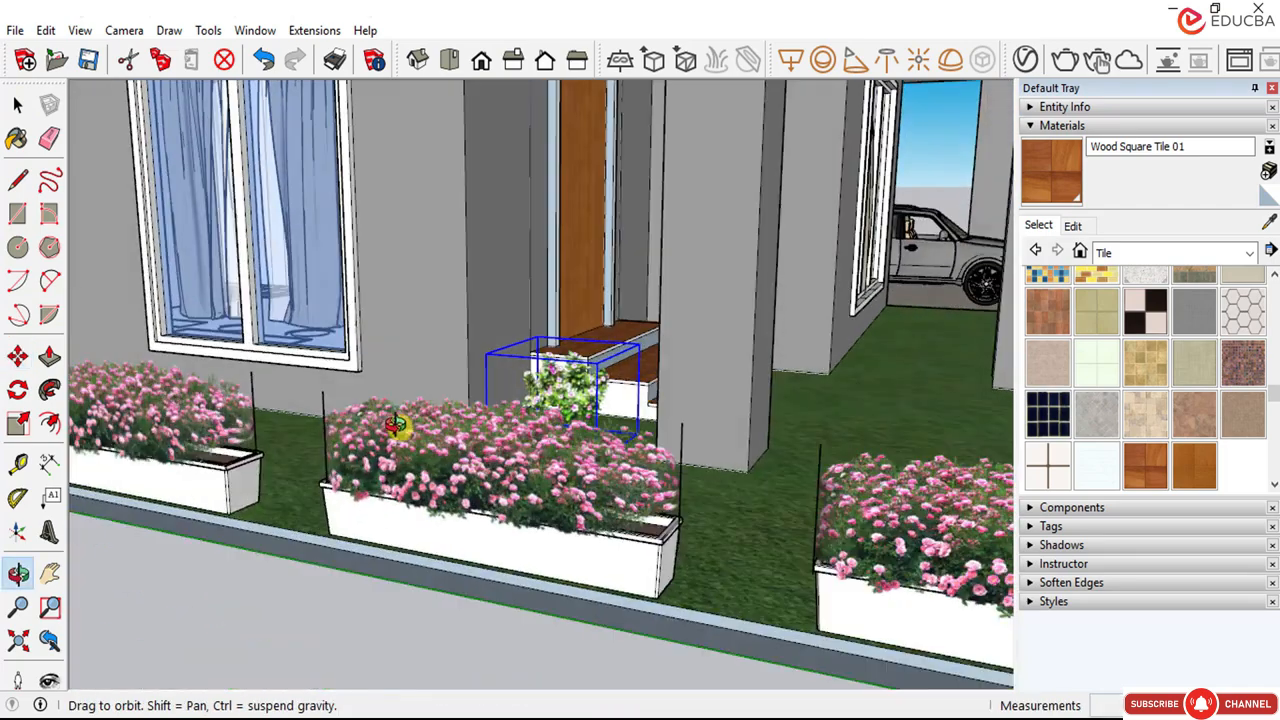
pyautogui.scroll(5, 500, 386)
pyautogui.scroll(-5, 600, 380)
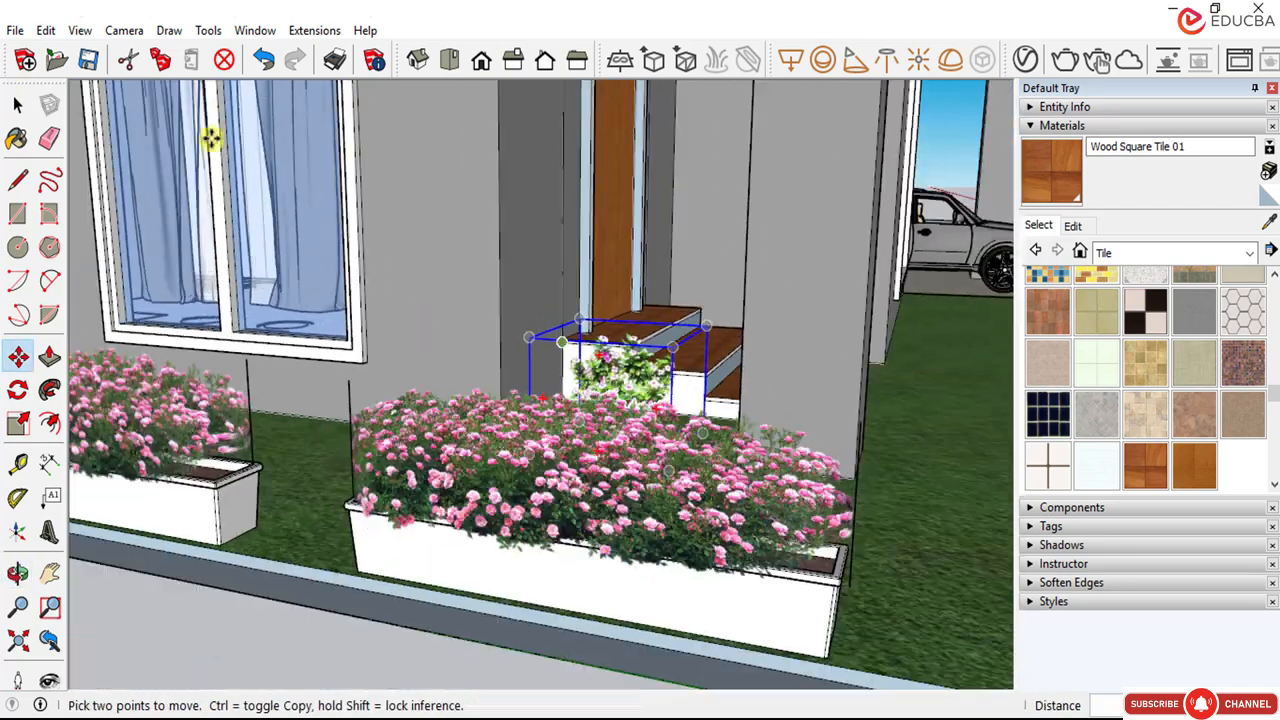
pyautogui.click(18, 105)
pyautogui.scroll(3, 500, 330)
pyautogui.scroll(-5, 530, 370)
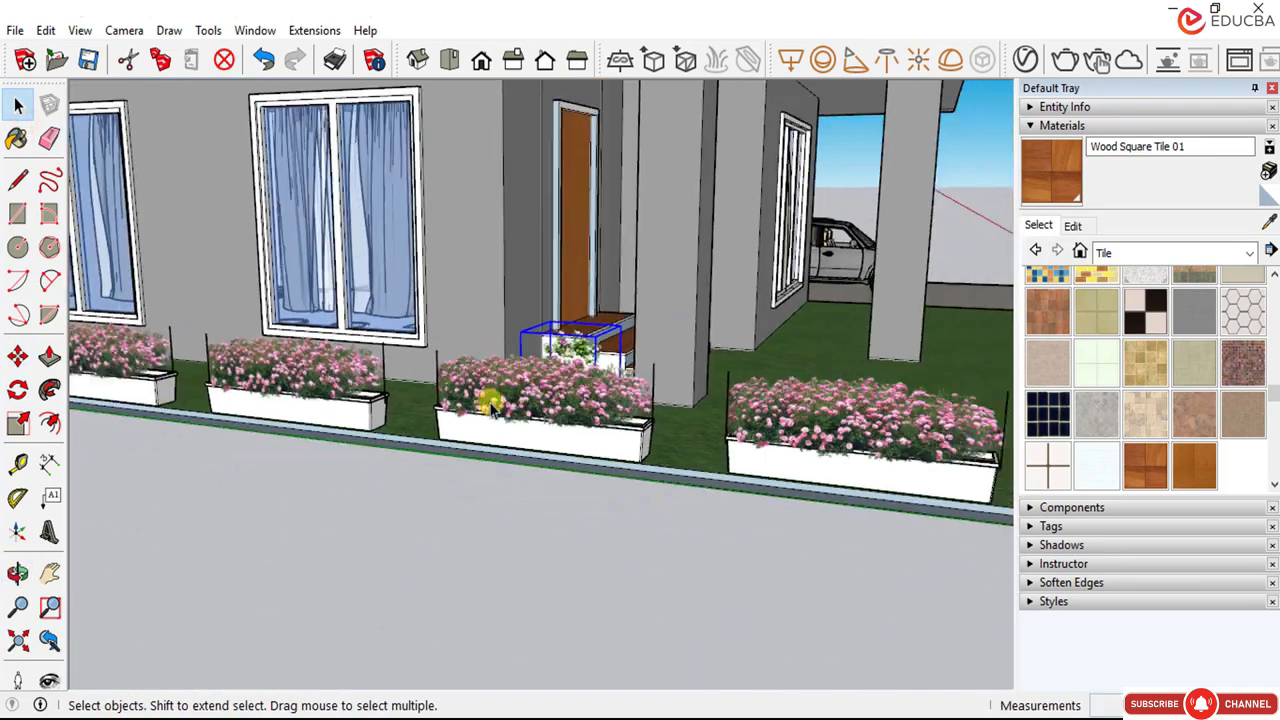
pyautogui.moveTo(429, 457); pyautogui.dragTo(315, 412, button='middle')
pyautogui.scroll(-6, 315, 412)
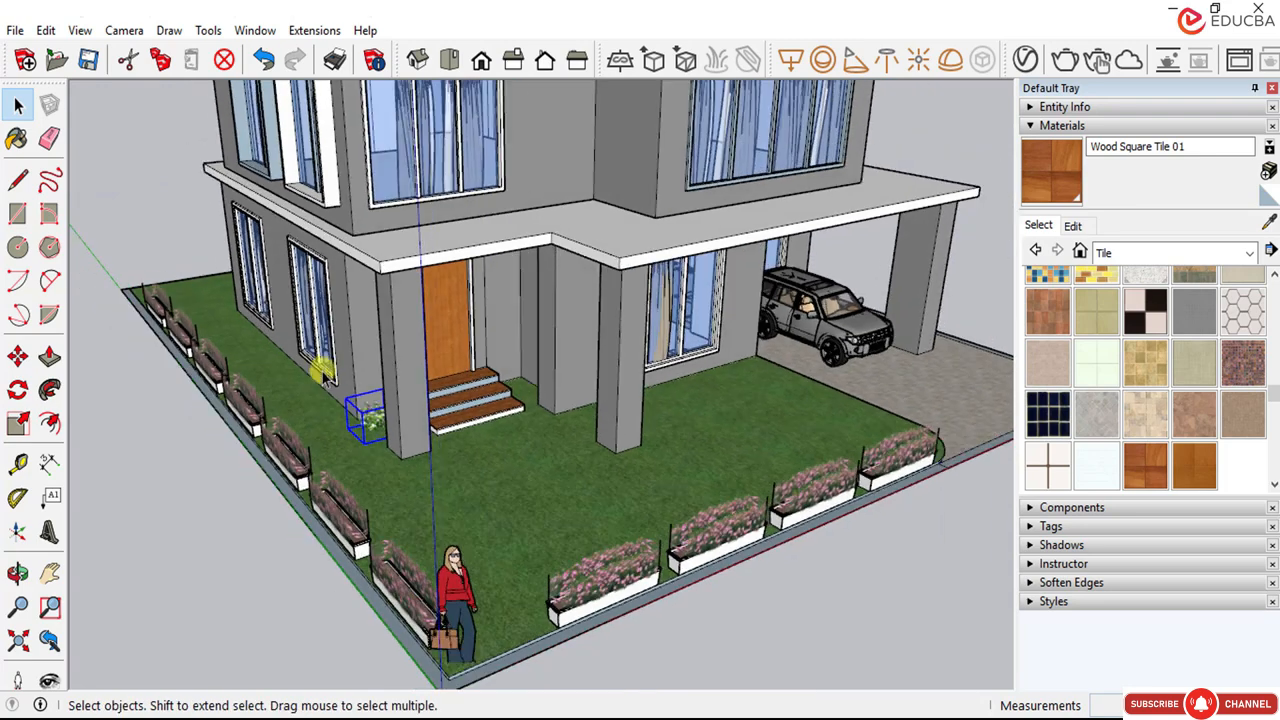
pyautogui.moveTo(375, 440); pyautogui.dragTo(400, 394, button='middle')
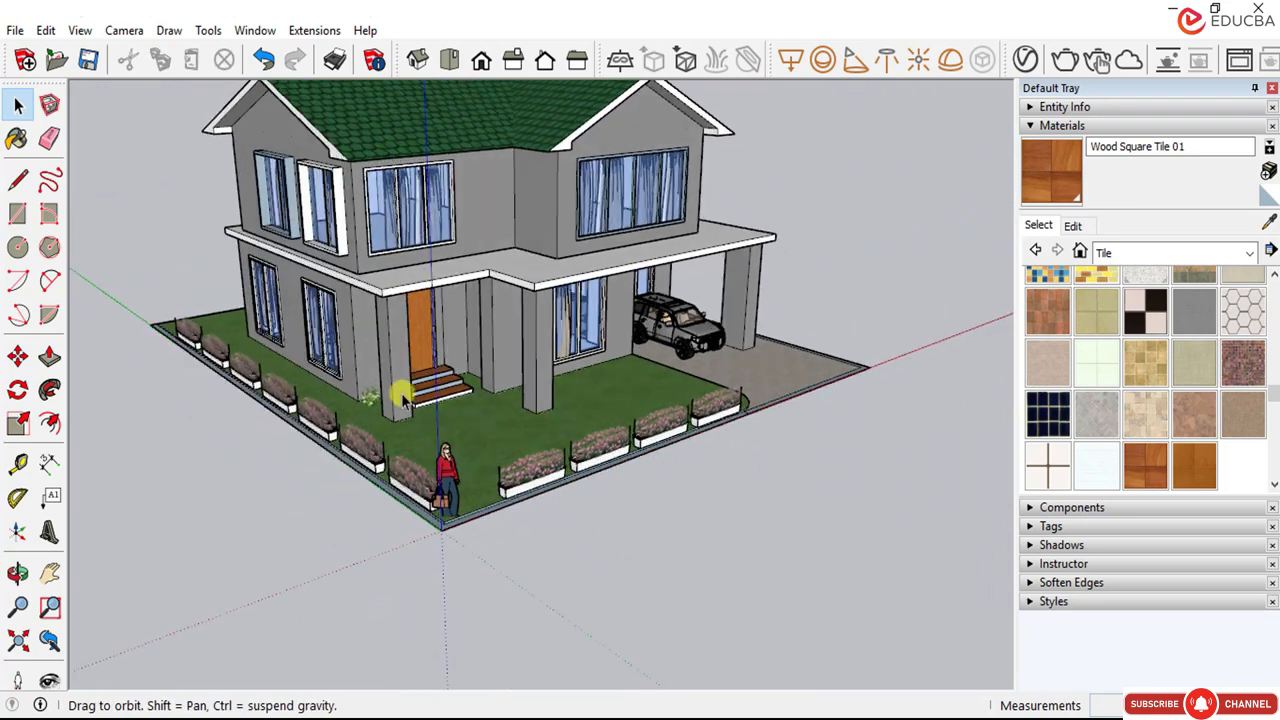
# Step: Copy the flowering bush toward the front corner pillar to make a pair of bushes beside the entrance steps
pyautogui.scroll(3, 383, 380)
pyautogui.scroll(5, 370, 397)
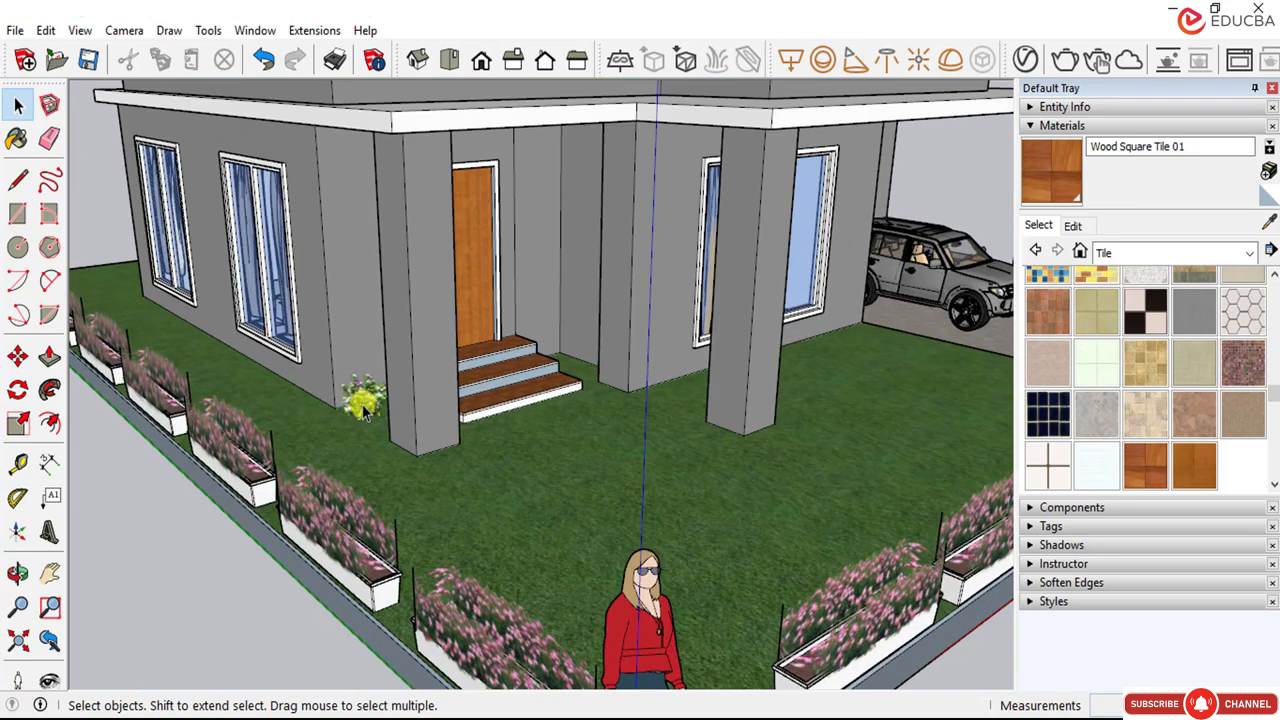
pyautogui.click(17, 357)
pyautogui.scroll(4, 357, 450)
pyautogui.click(353, 469)
pyautogui.press('ctrl')
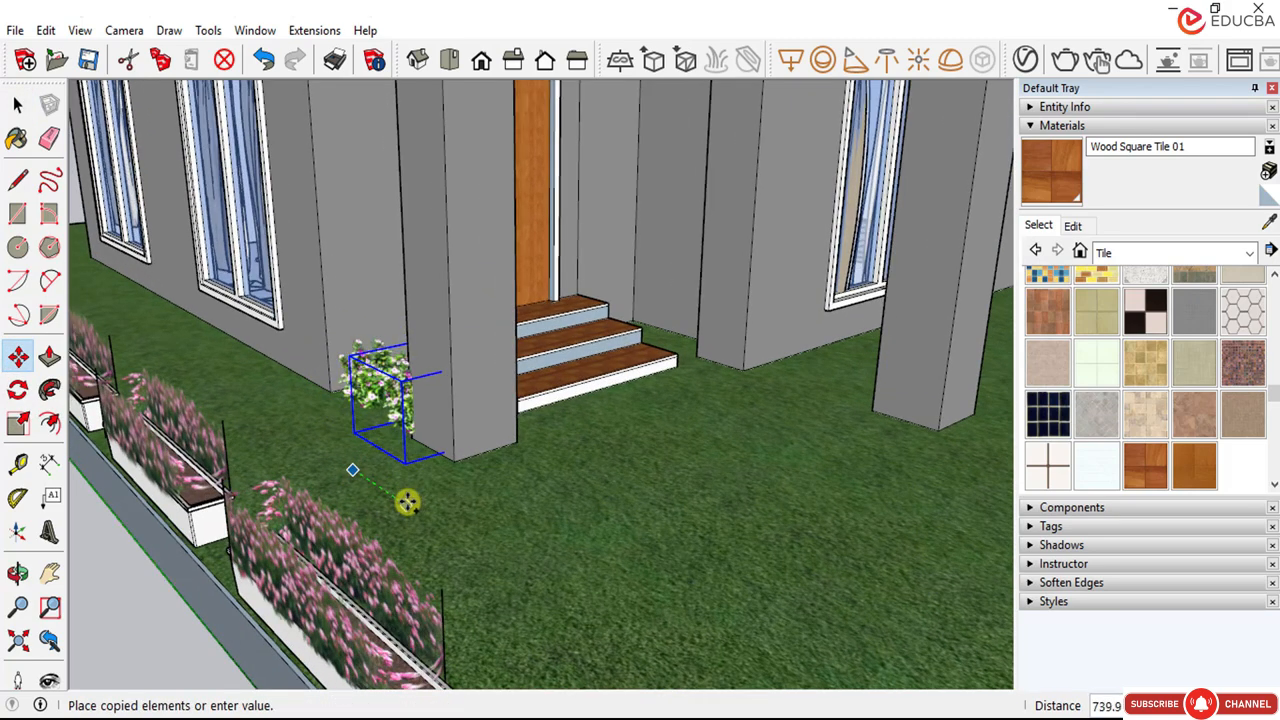
pyautogui.moveTo(396, 470); pyautogui.dragTo(578, 446, button='middle')
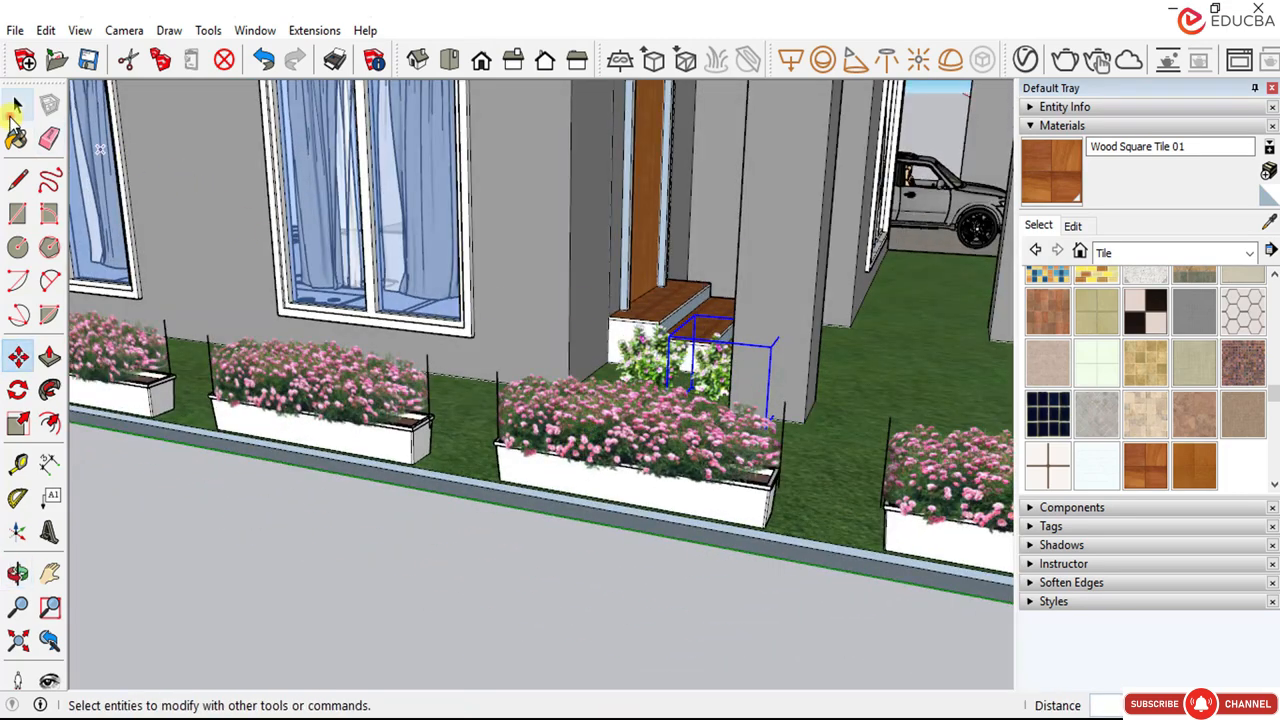
pyautogui.click(17, 105)
pyautogui.scroll(-5, 251, 420)
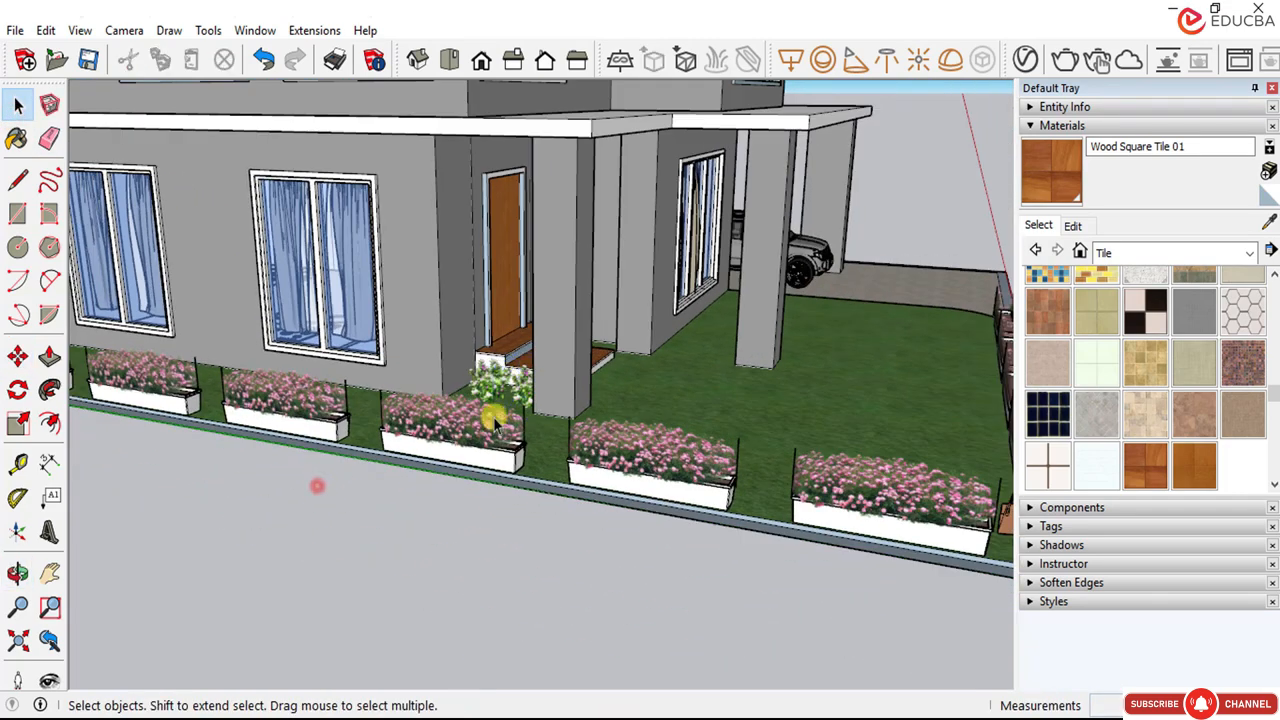
pyautogui.moveTo(493, 420); pyautogui.dragTo(311, 371, button='middle')
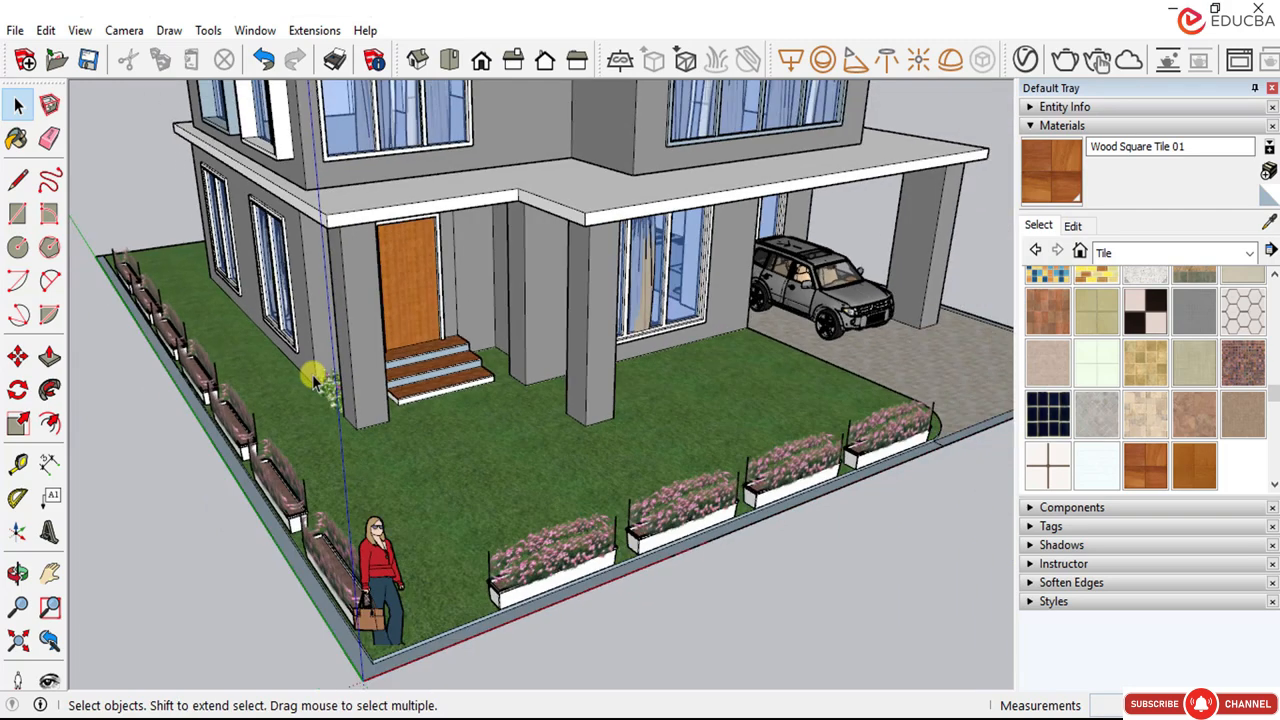
# Step: Copy both flowering bushes about 3123 mm along the red axis to the opposite side of the entrance steps
pyautogui.scroll(5, 313, 378)
pyautogui.click(350, 410)
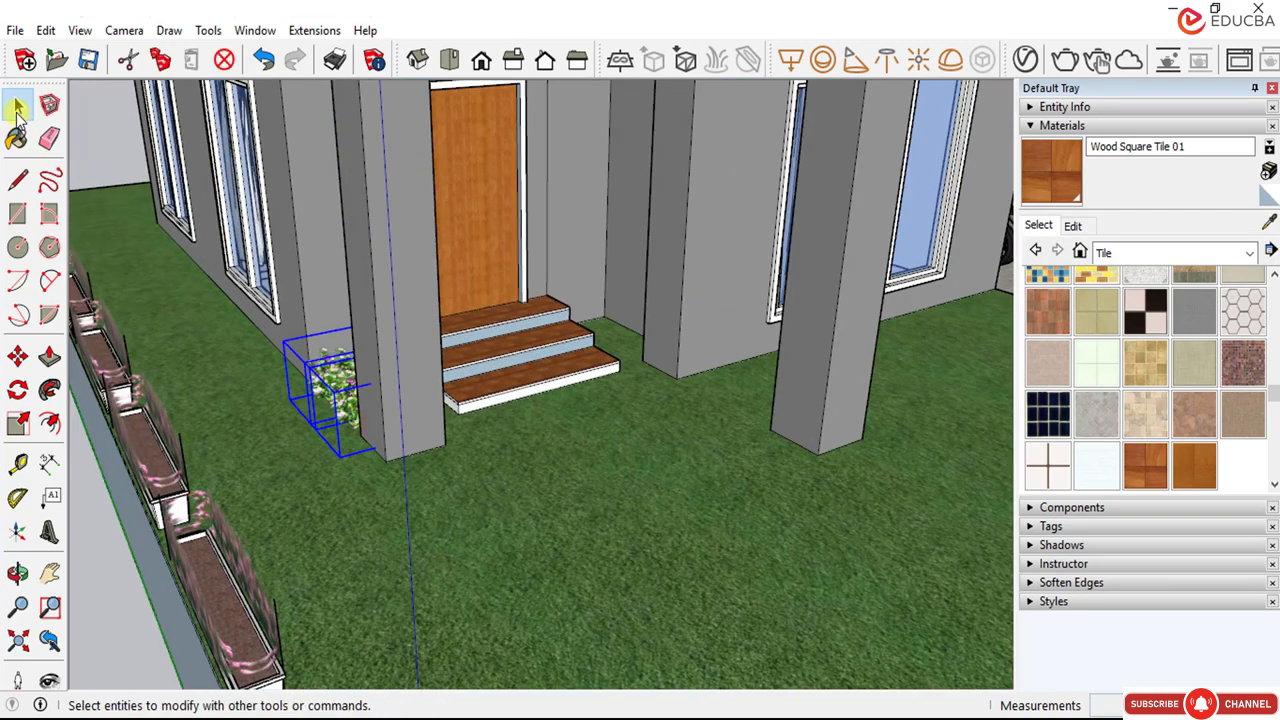
pyautogui.click(483, 509)
pyautogui.press('ctrl')
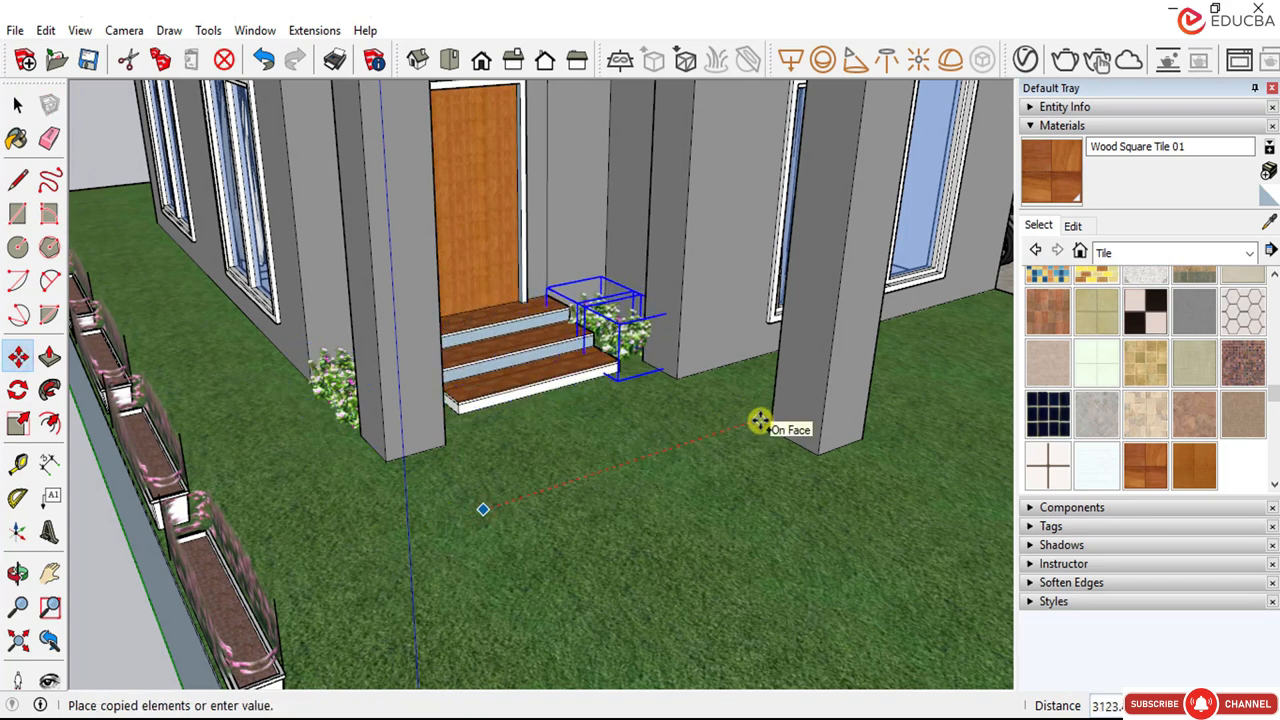
pyautogui.click(686, 439)
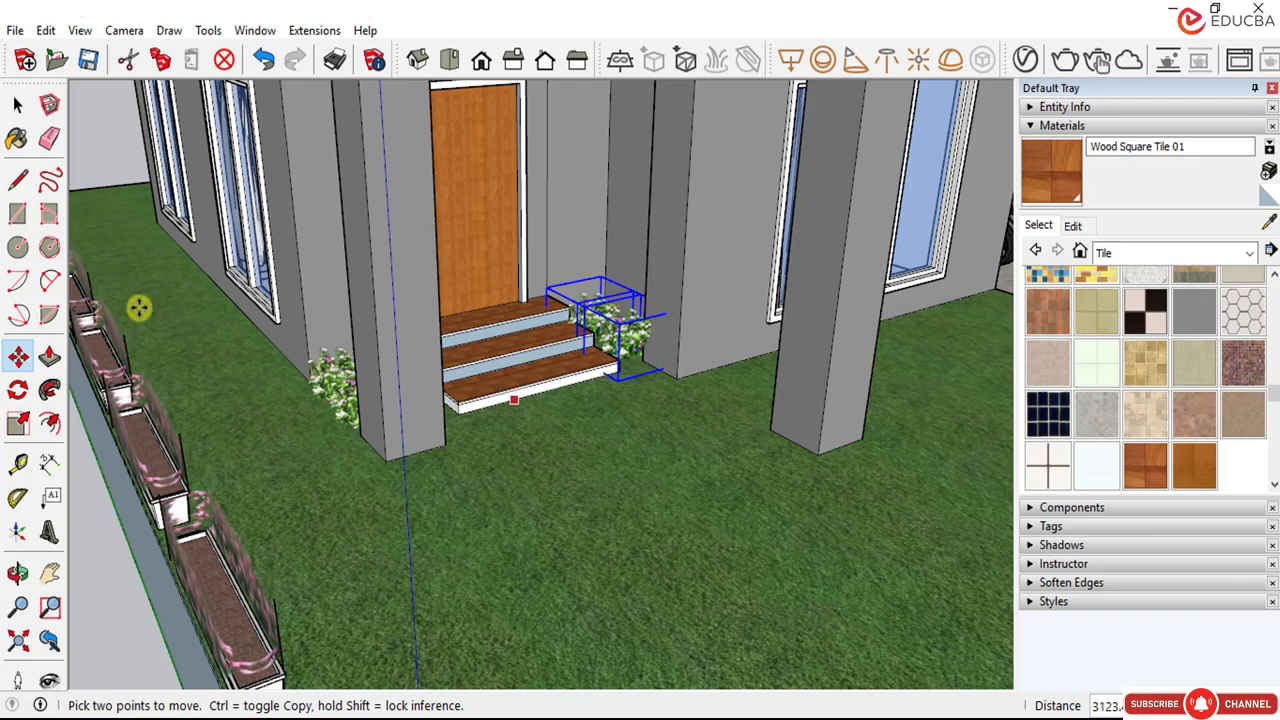
pyautogui.click(18, 104)
# Step: Examine the flowering bushes on both sides of the entrance steps from the front of the door
pyautogui.scroll(-3, 610, 338)
pyautogui.moveTo(456, 380); pyautogui.dragTo(357, 309, button='middle')
pyautogui.scroll(-3, 431, 364)
pyautogui.scroll(4, 314, 363)
pyautogui.scroll(2, 285, 338)
pyautogui.scroll(3, 270, 316)
pyautogui.scroll(-5, 590, 374)
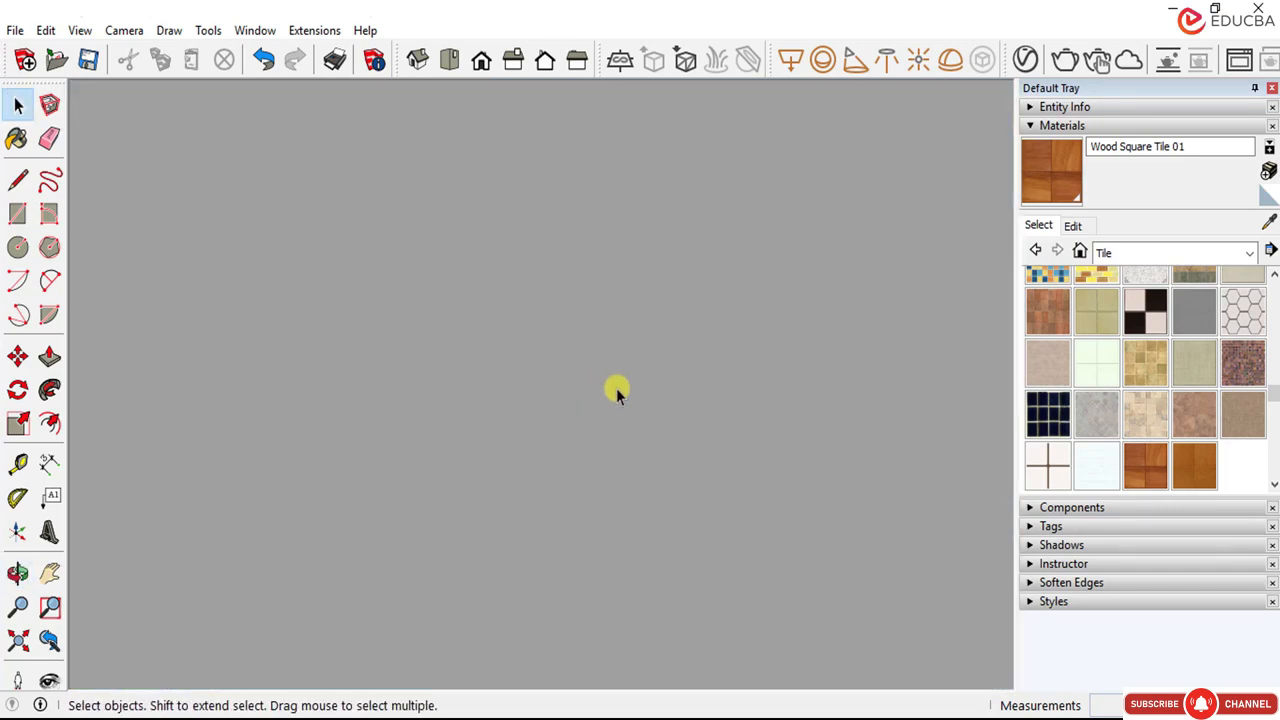
pyautogui.scroll(-5, 418, 457)
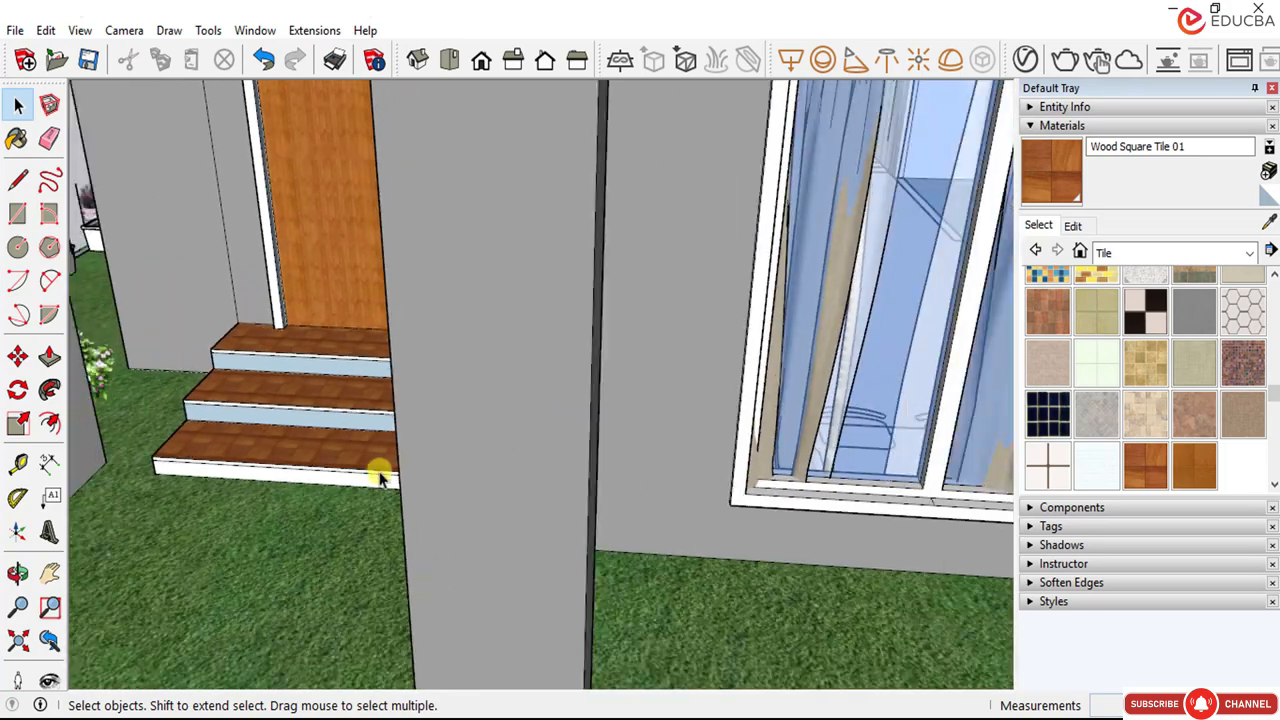
pyautogui.moveTo(172, 452); pyautogui.dragTo(138, 418)
pyautogui.scroll(3, 138, 418)
pyautogui.scroll(6, 160, 375)
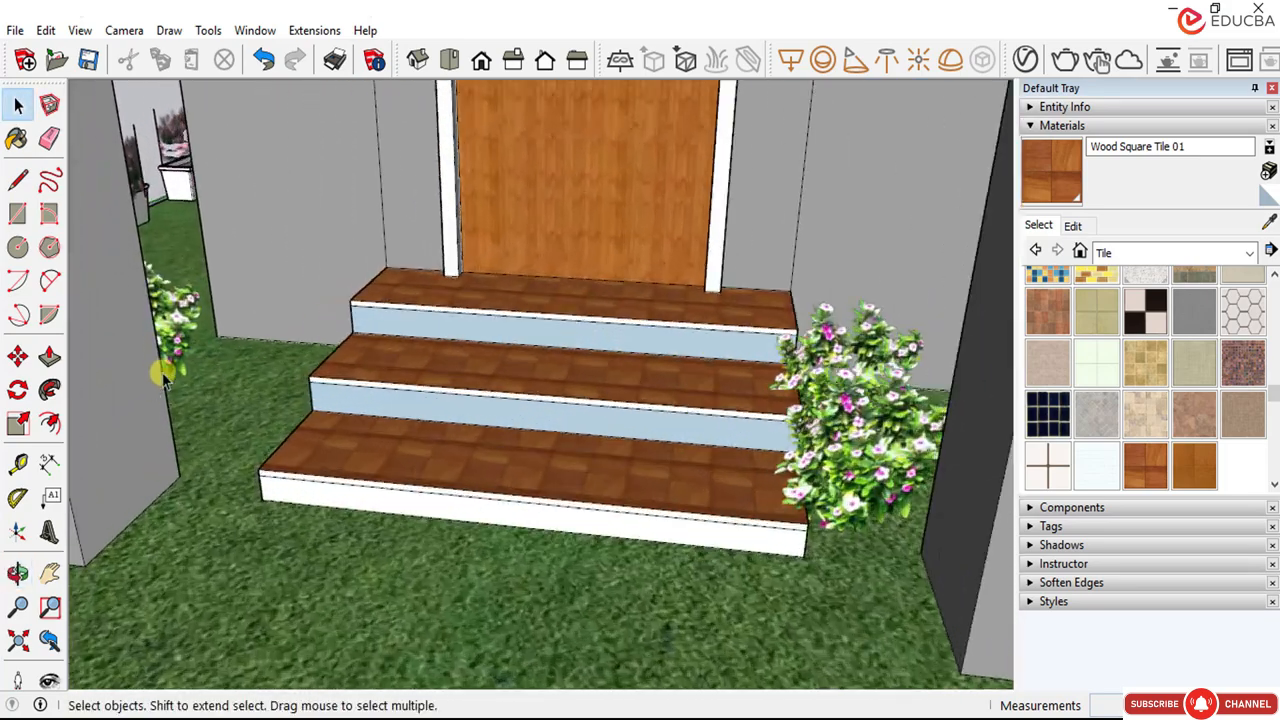
pyautogui.moveTo(251, 331); pyautogui.dragTo(210, 320, button='middle')
pyautogui.scroll(-5, 430, 295)
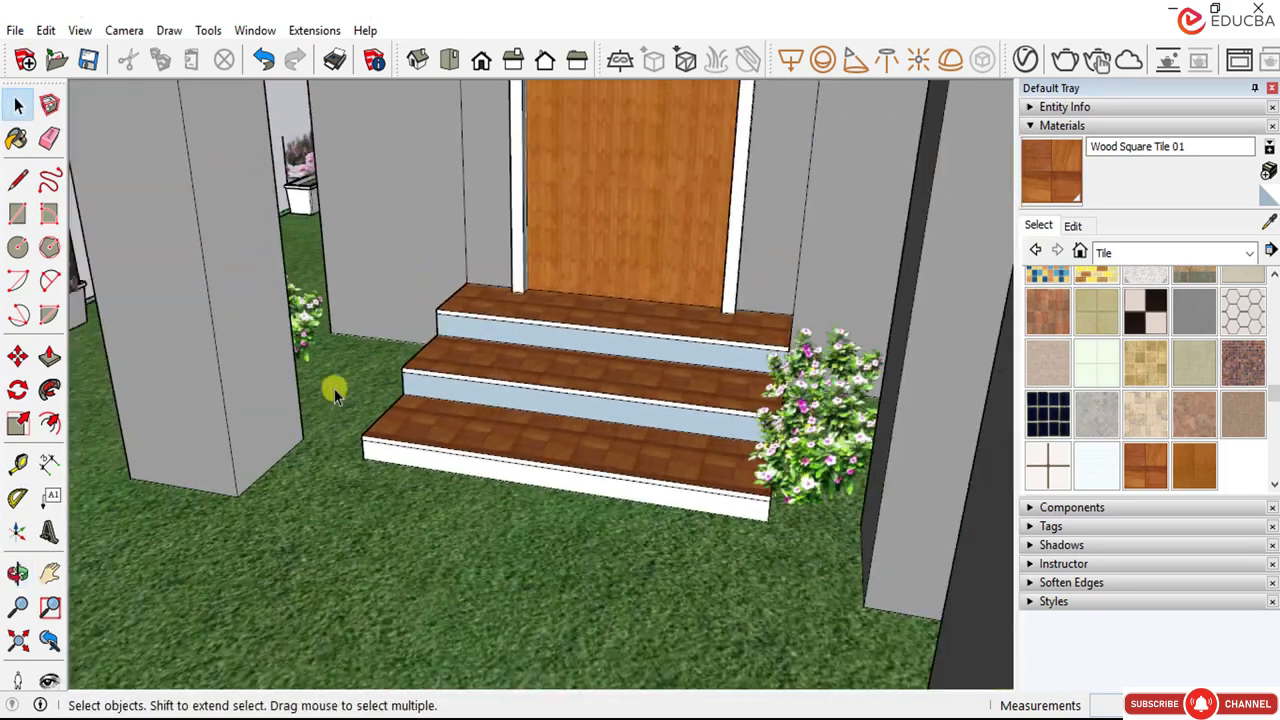
# Step: Move the pair of bushes behind the corner pillar along the red axis, close against the side of the entrance steps
pyautogui.moveTo(329, 363)
pyautogui.mouseDown(button='middle')
pyautogui.moveTo(249, 391)
pyautogui.moveTo(297, 389)
pyautogui.moveTo(295, 372)
pyautogui.moveTo(115, 318)
pyautogui.moveTo(160, 300)
pyautogui.mouseUp(button='middle')
pyautogui.scroll(6, 295, 372)
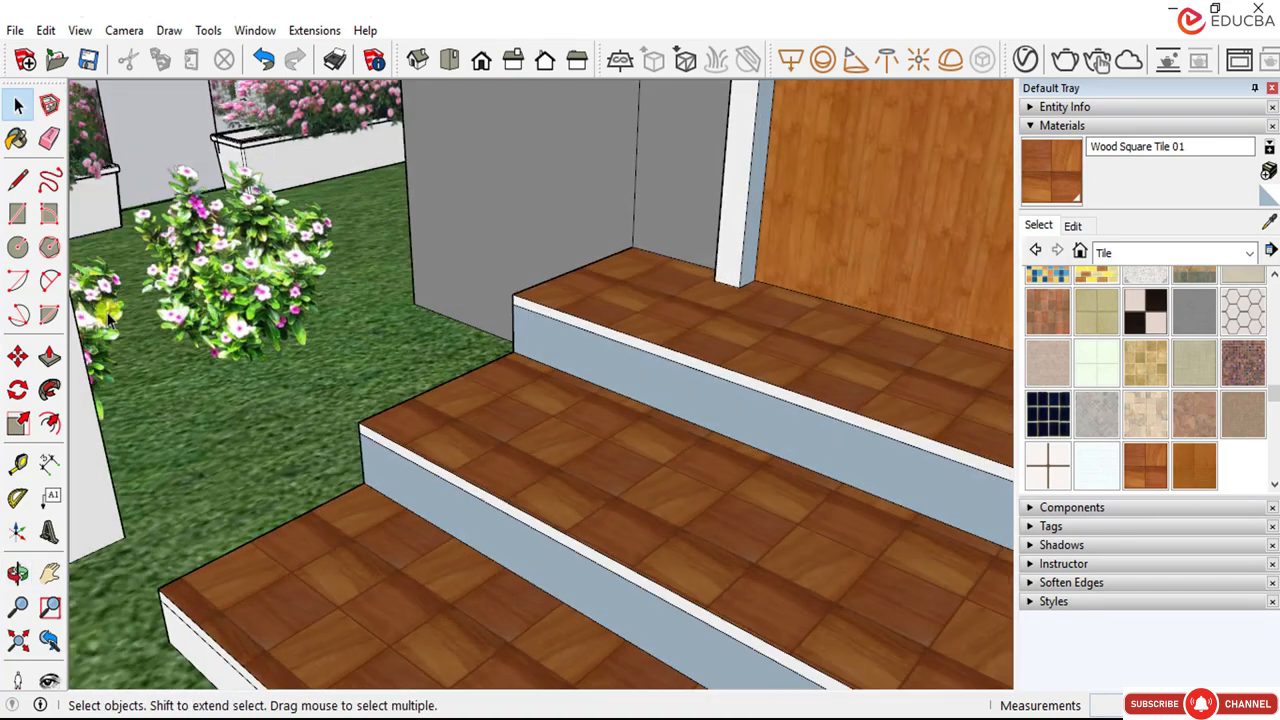
pyautogui.click(190, 290)
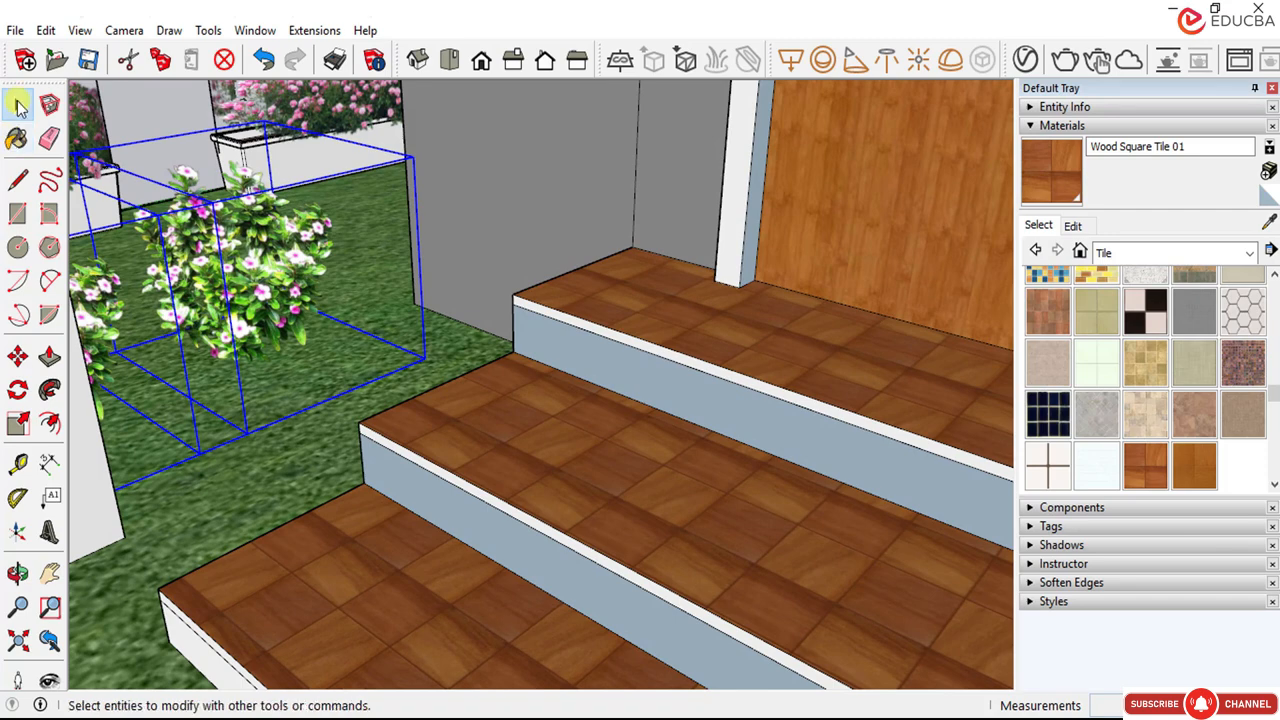
pyautogui.click(22, 358)
pyautogui.click(266, 466)
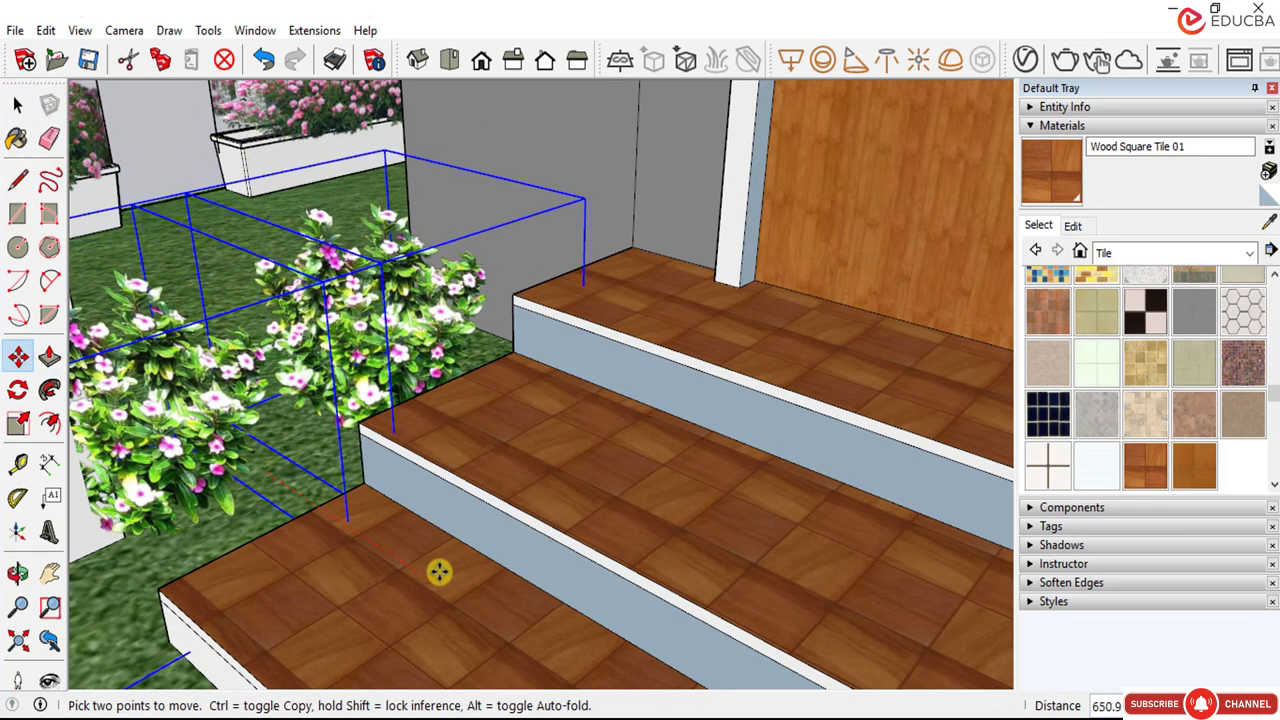
pyautogui.click(468, 584)
pyautogui.scroll(-5, 460, 402)
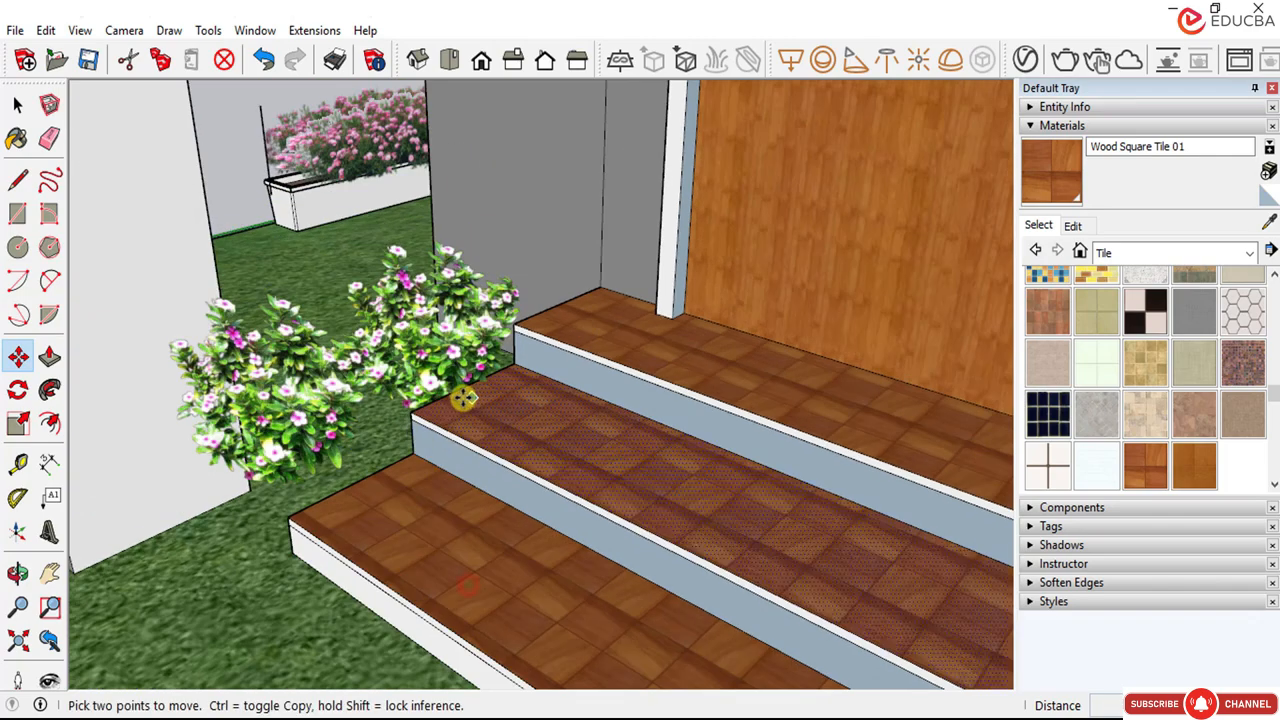
pyautogui.scroll(-8, 408, 427)
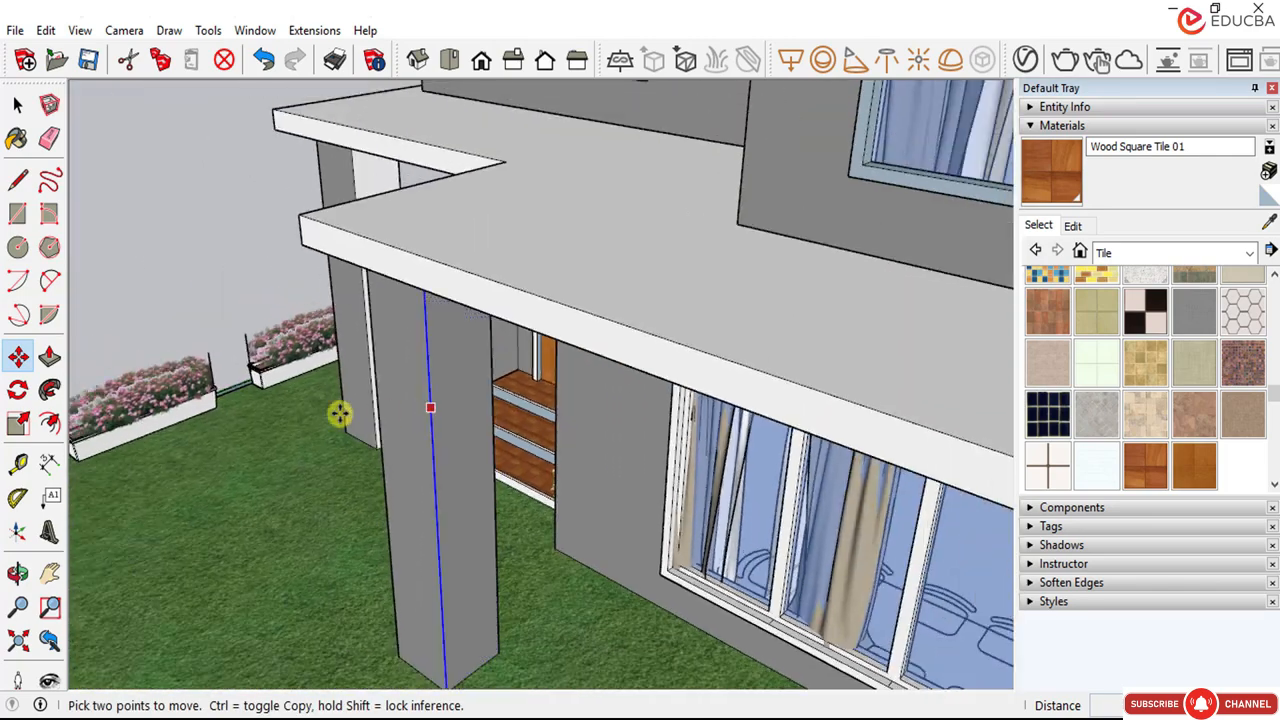
pyautogui.moveTo(340, 413); pyautogui.dragTo(543, 366, button='middle')
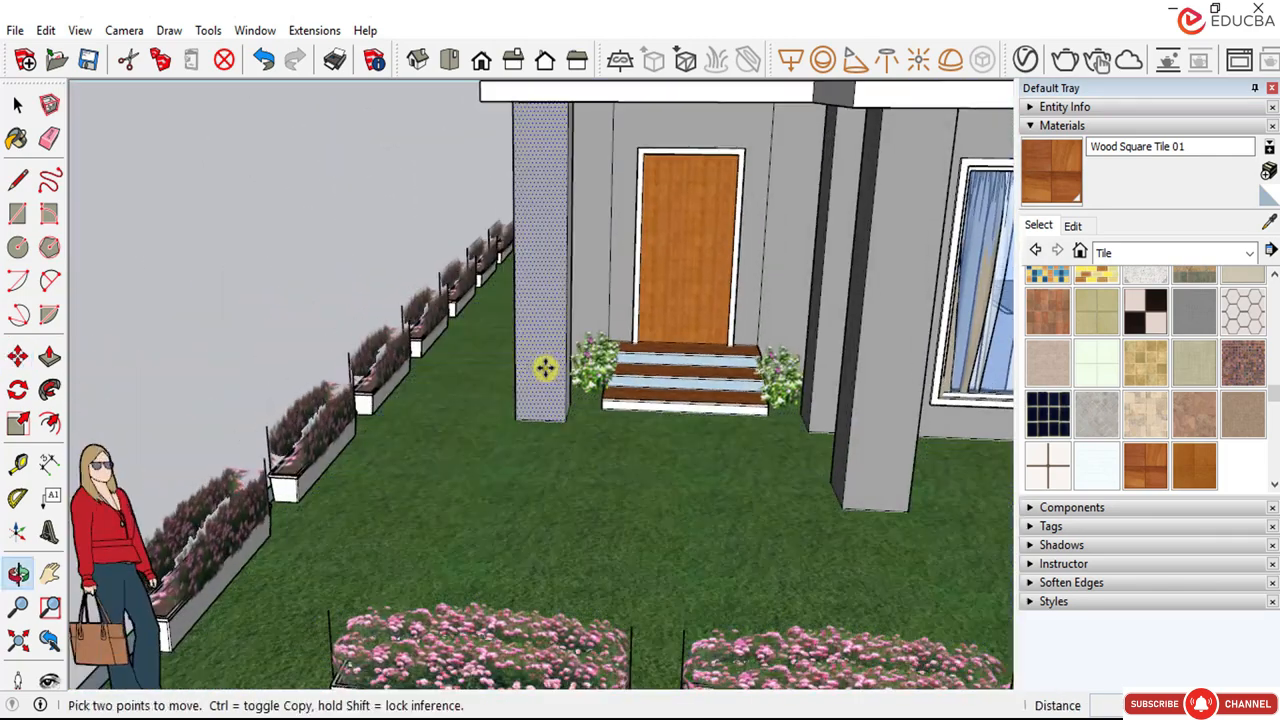
# Step: Examine the whole landscaped house from the front corner of the plot, including the entrance, planters and car porch
pyautogui.click(18, 102)
pyautogui.scroll(-10, 337, 354)
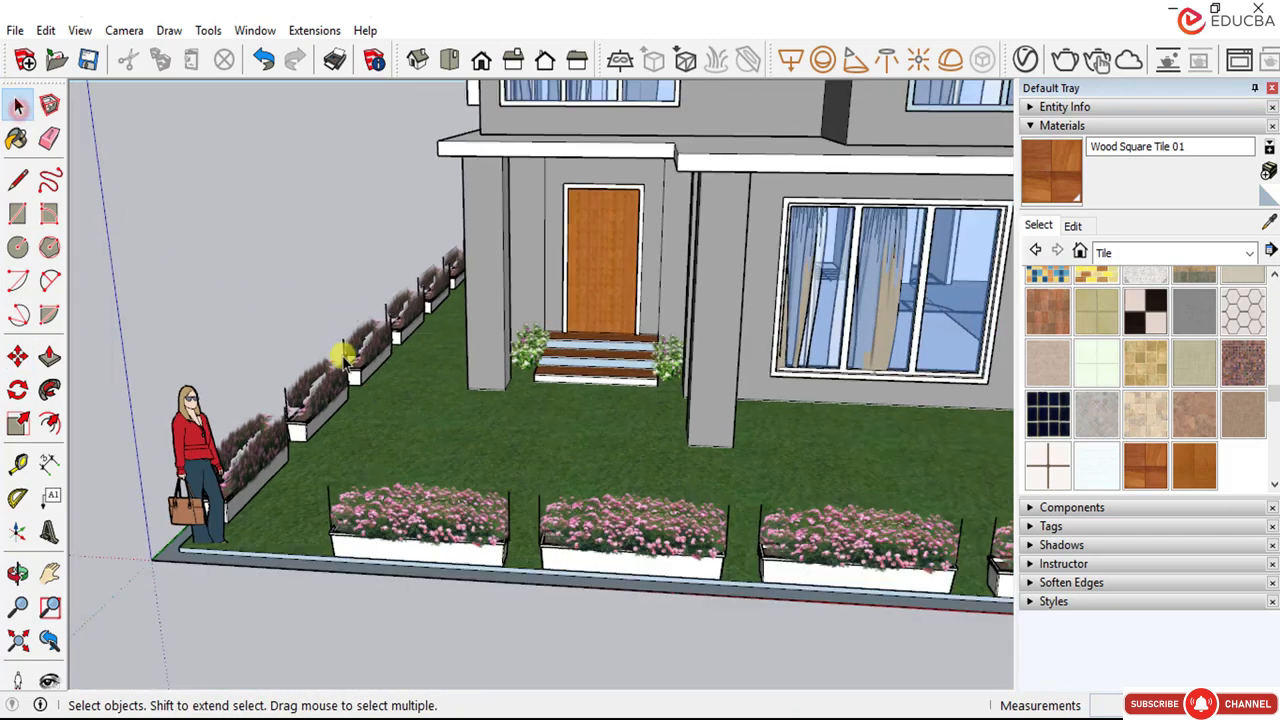
pyautogui.moveTo(243, 410); pyautogui.dragTo(503, 443, button='middle')
pyautogui.scroll(4, 580, 310)
pyautogui.scroll(-5, 571, 366)
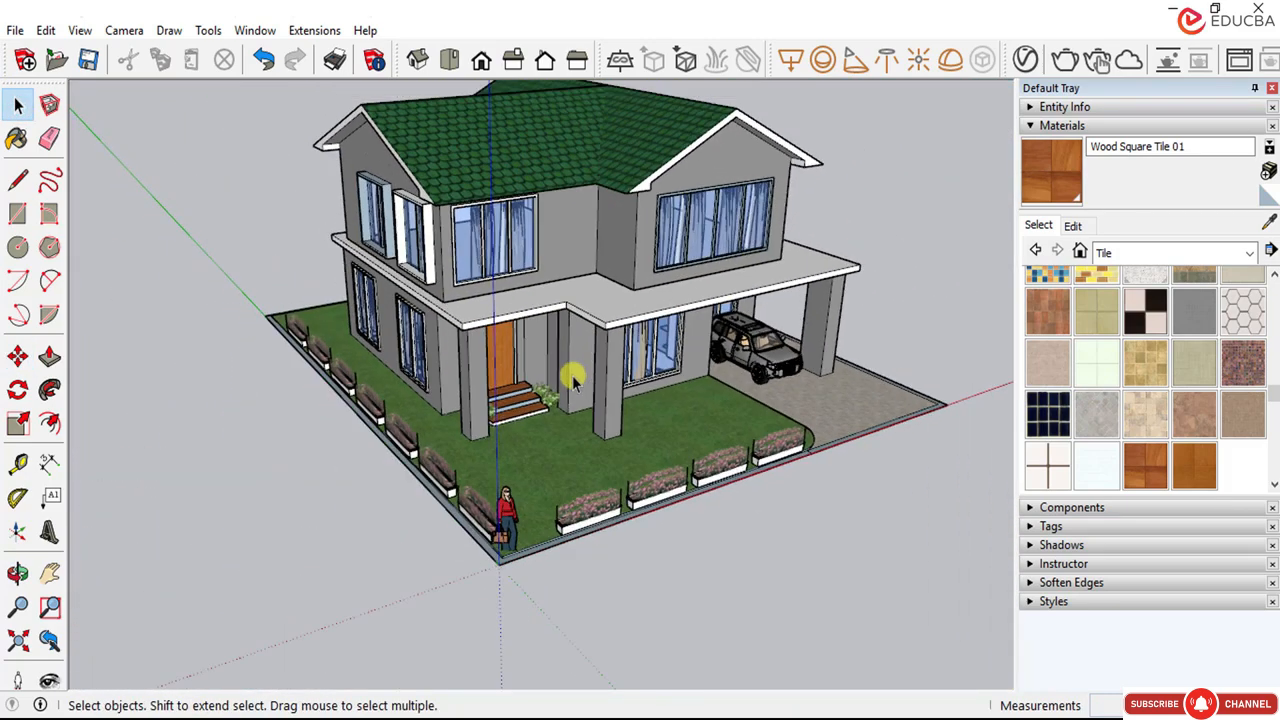
pyautogui.scroll(3, 493, 345)
pyautogui.moveTo(493, 345); pyautogui.dragTo(519, 328, button='middle')
pyautogui.scroll(2, 540, 275)
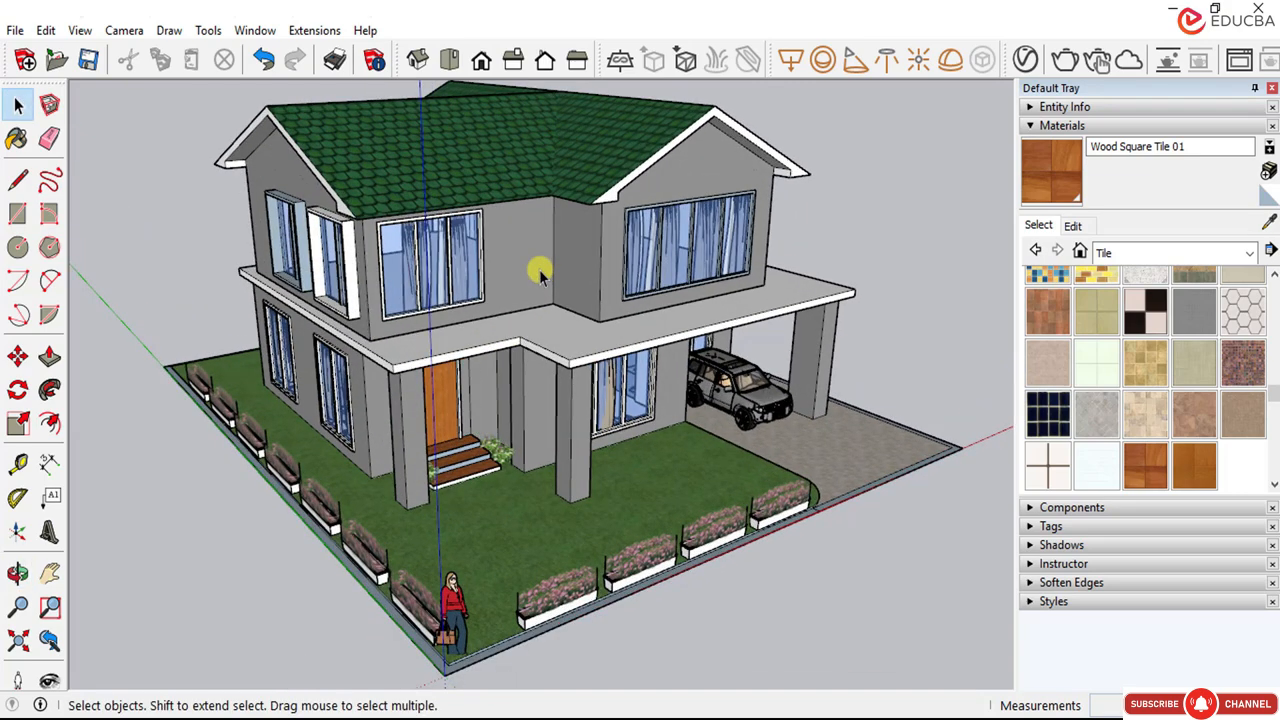
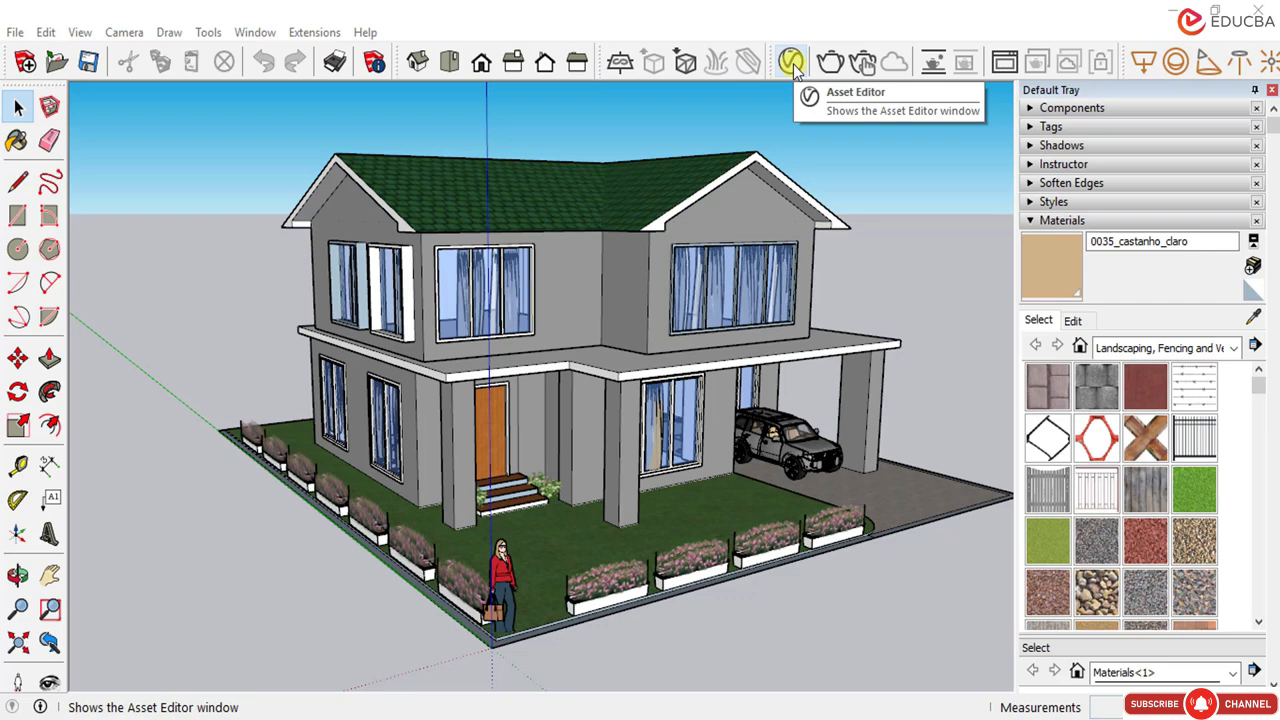
# Step: Open the V-Ray Asset Editor with its library shown and expand the list of material categories
pyautogui.click(792, 64)
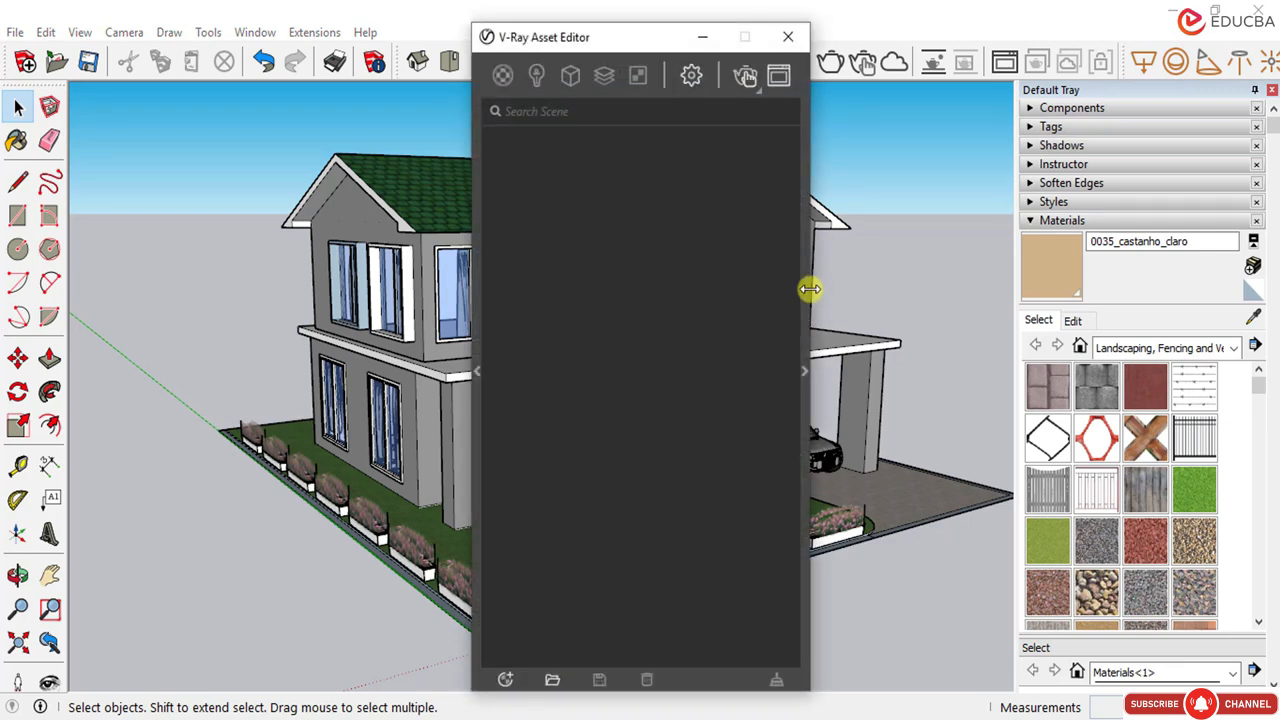
pyautogui.click(475, 371)
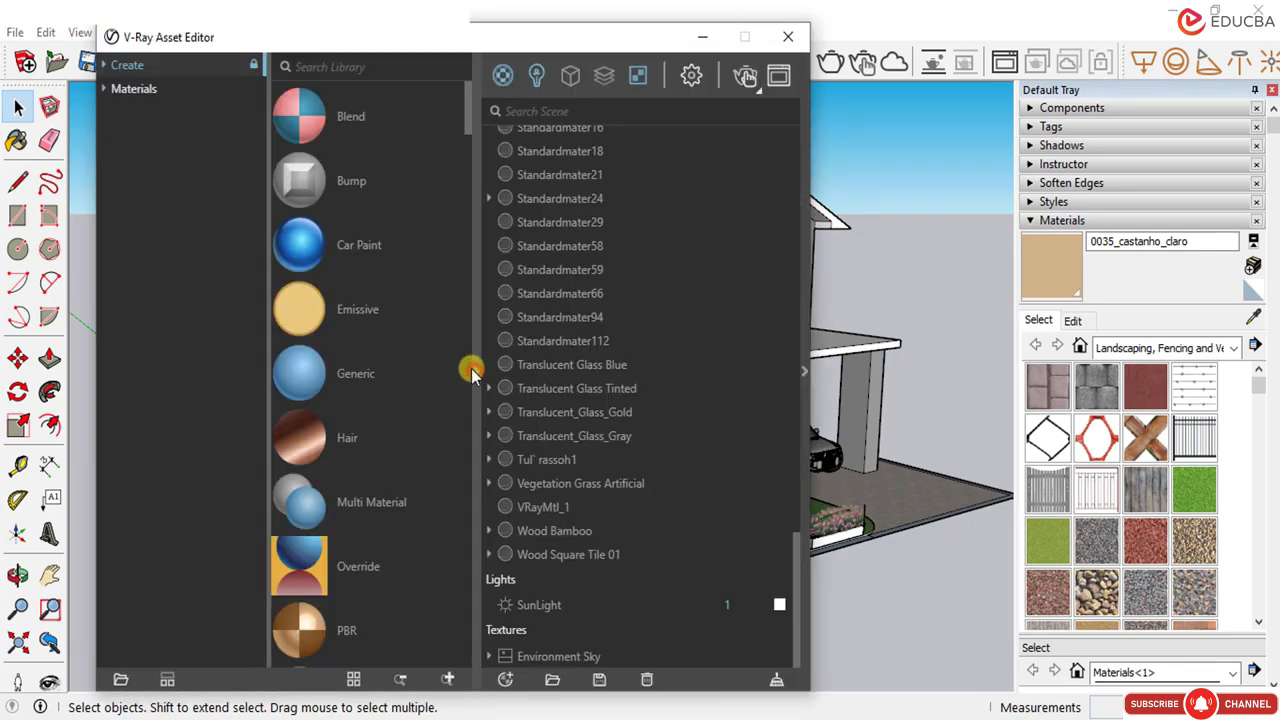
pyautogui.click(104, 90)
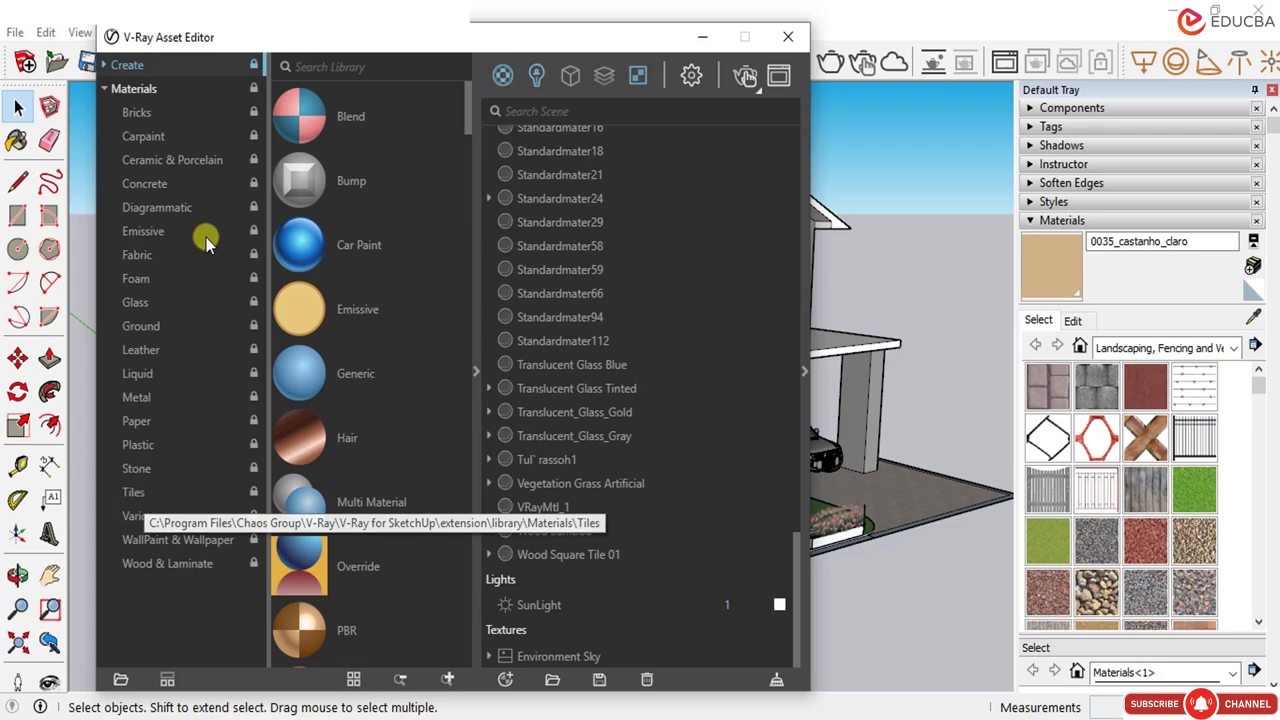
pyautogui.click(703, 38)
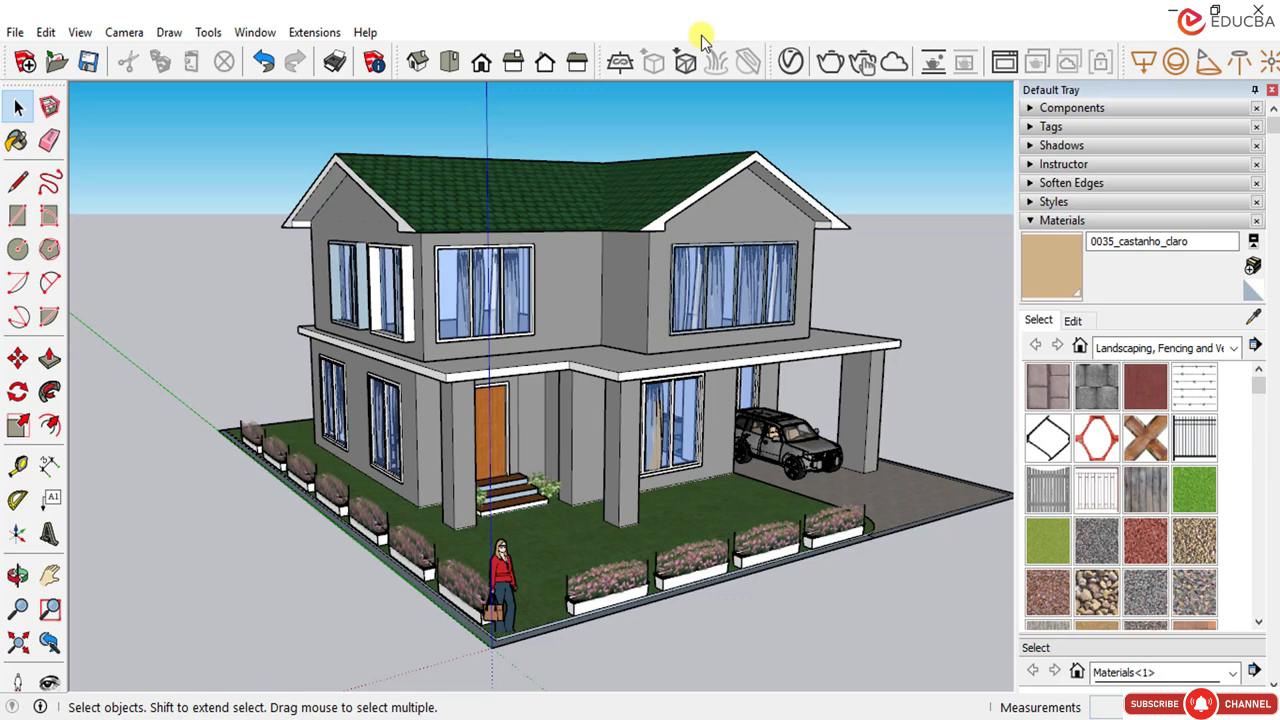
pyautogui.click(791, 62)
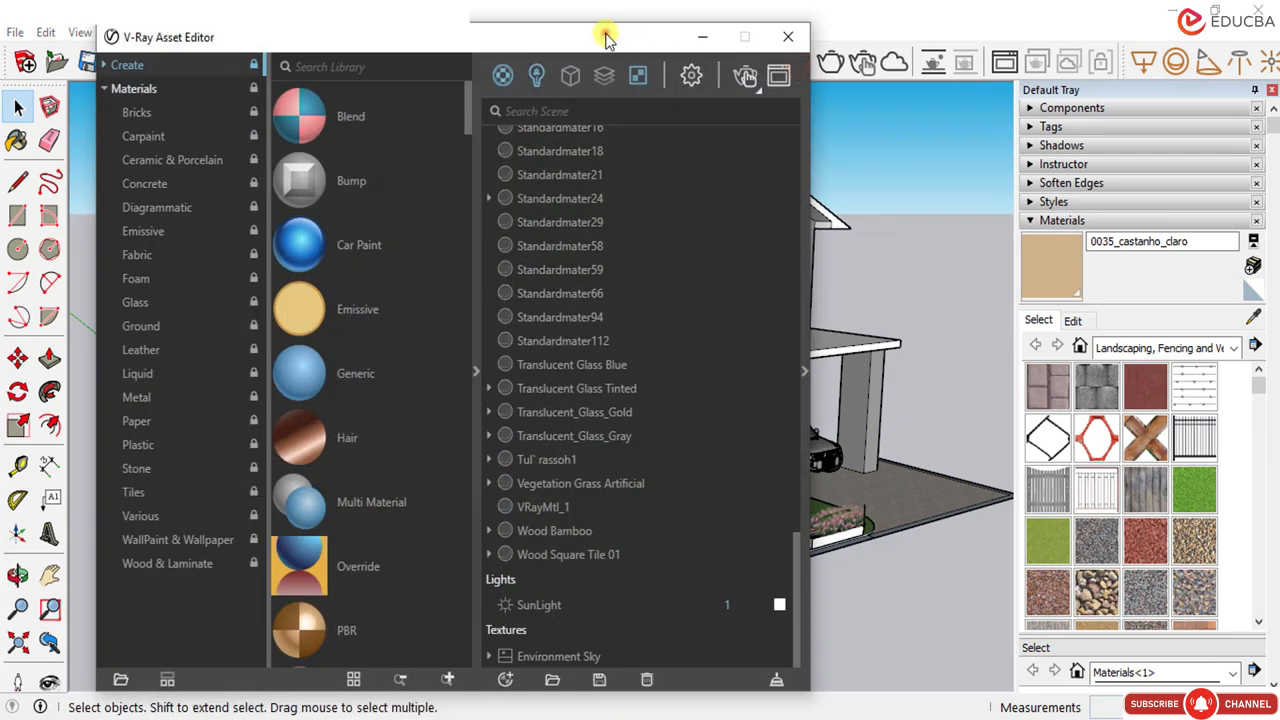
pyautogui.moveTo(605, 37); pyautogui.dragTo(780, 36)
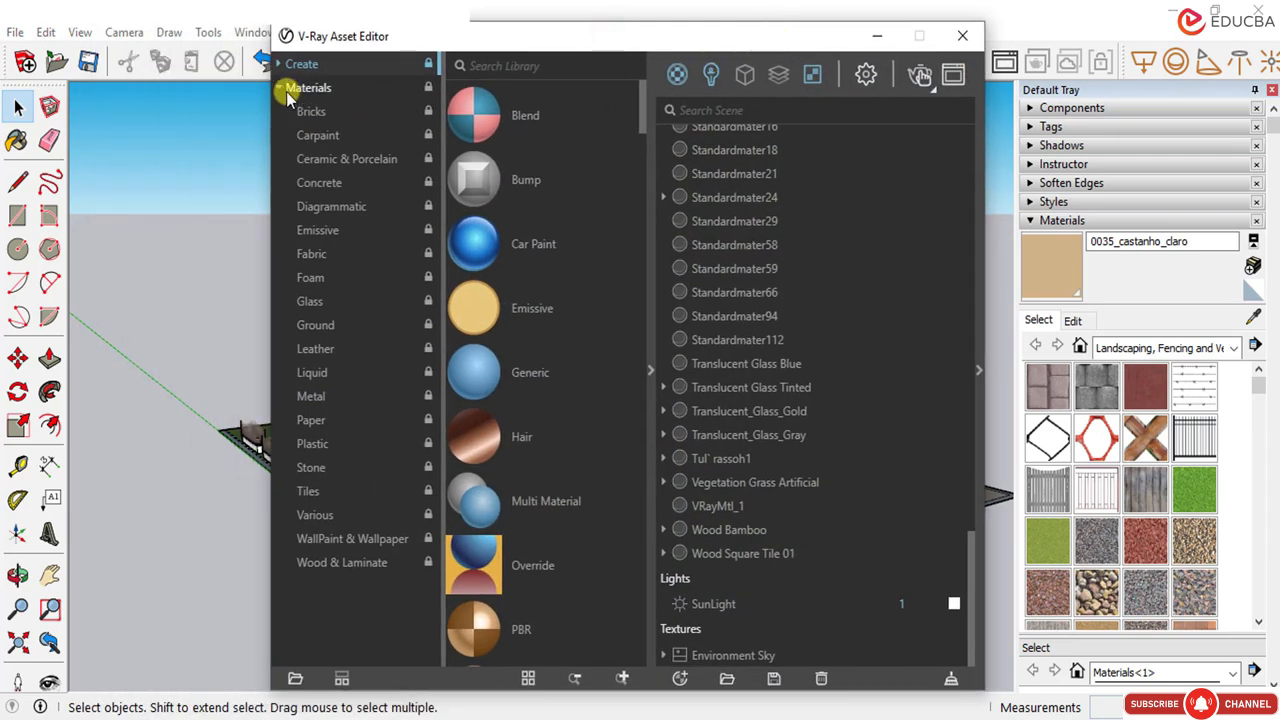
# Step: Look through the Bricks, Carpaint, Ceramic & Porcelain, Concrete, Fabric and Various categories of the V-Ray material library
pyautogui.click(311, 115)
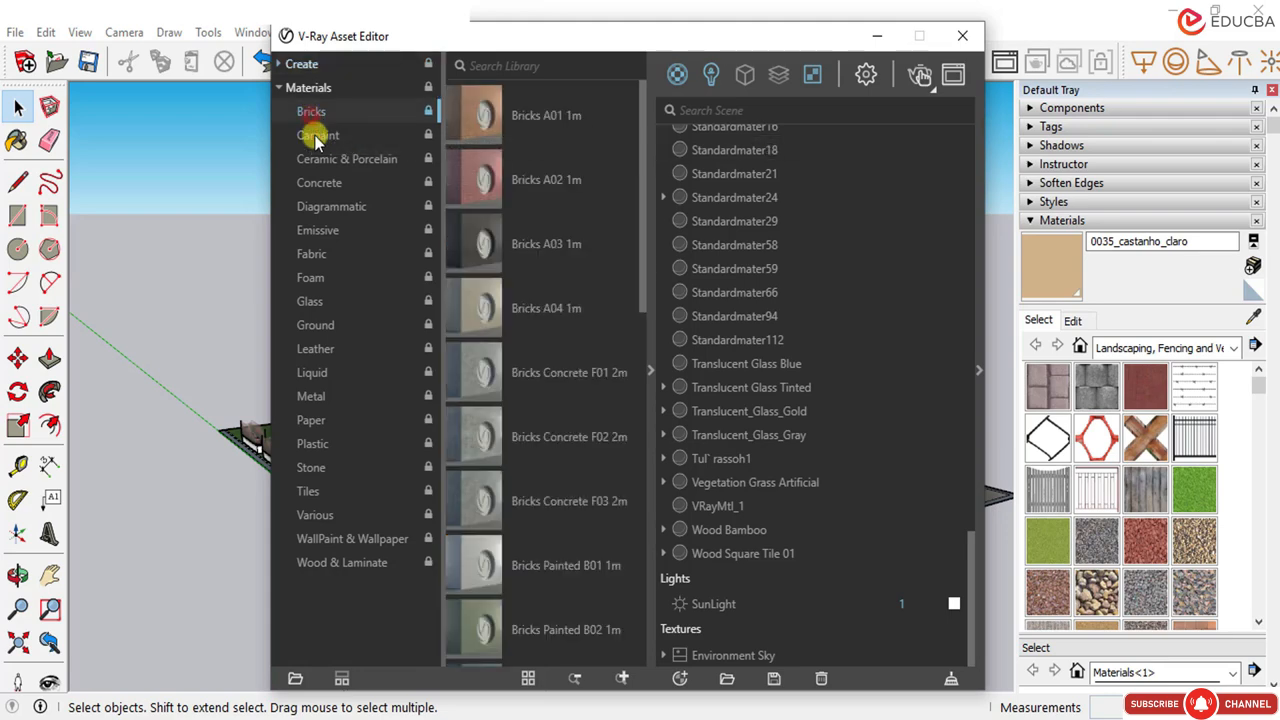
pyautogui.click(316, 136)
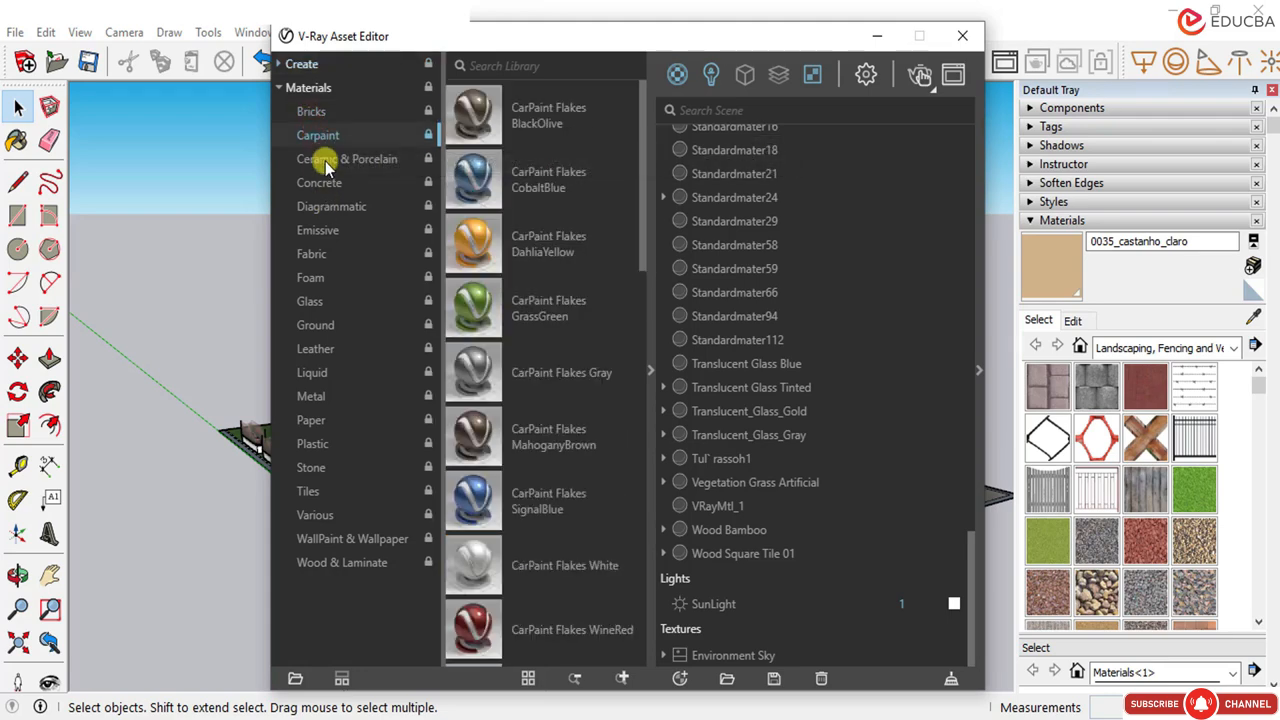
pyautogui.click(327, 163)
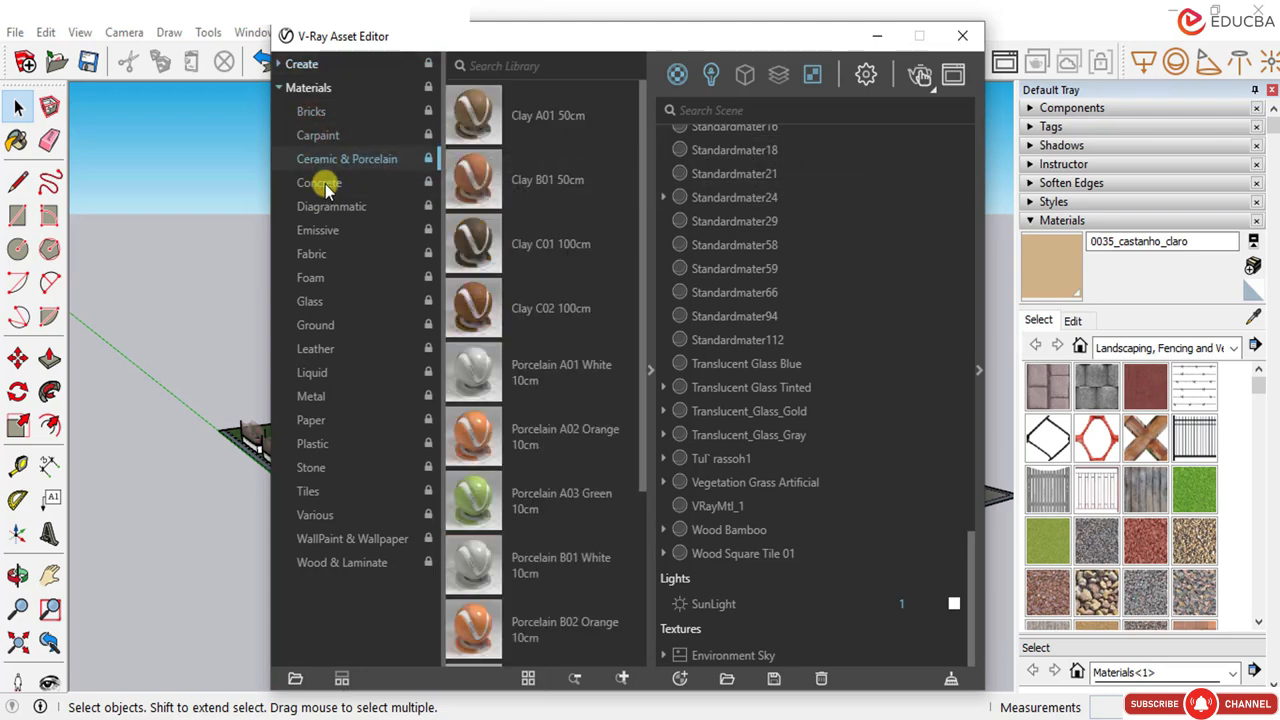
pyautogui.click(322, 184)
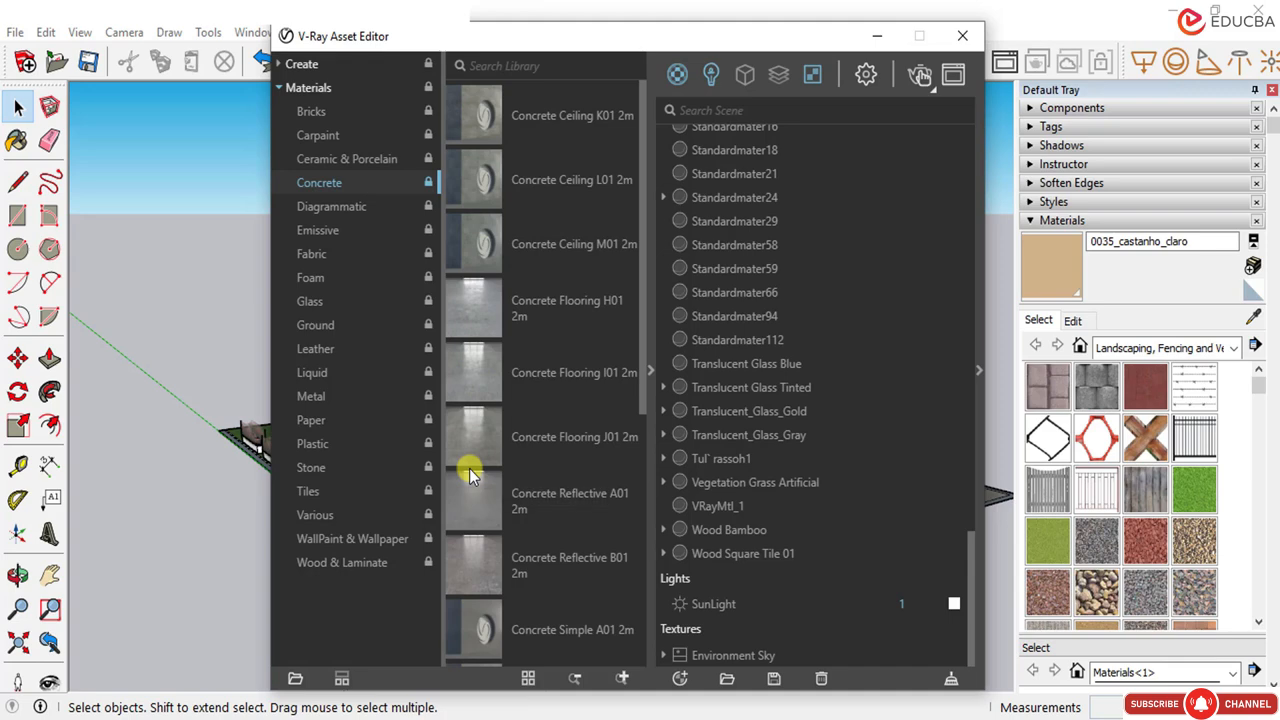
pyautogui.click(310, 257)
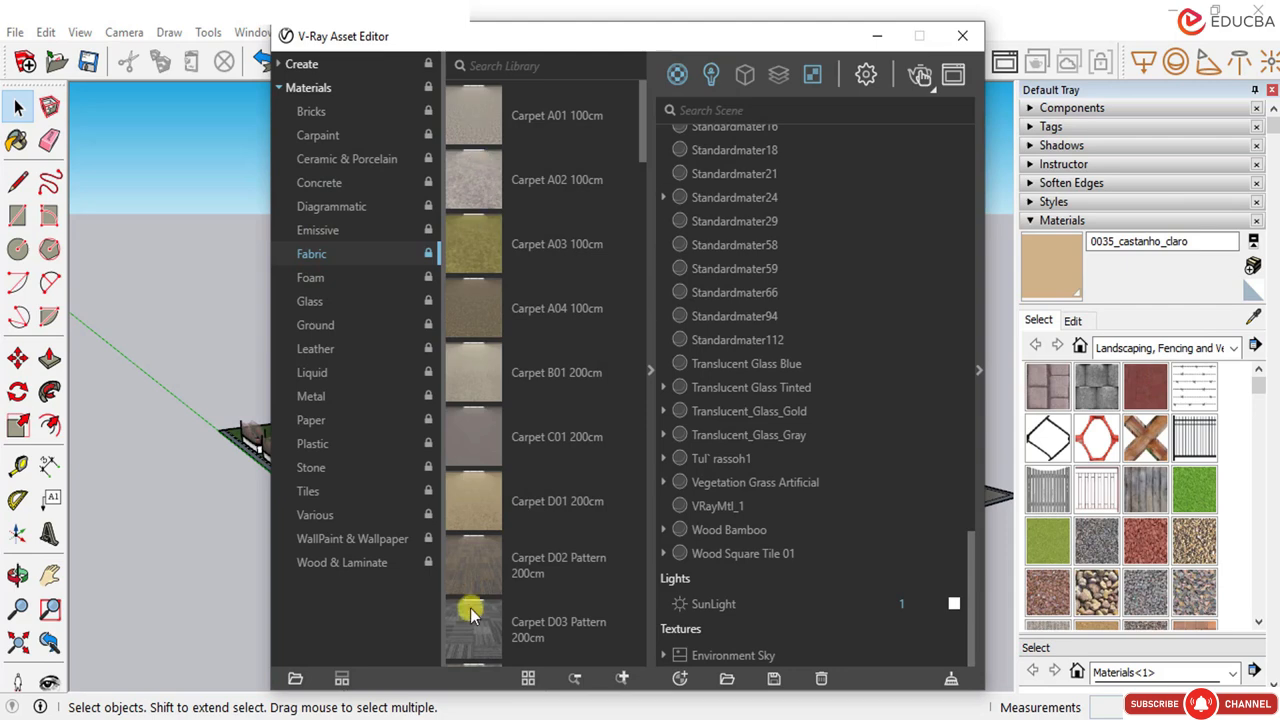
pyautogui.click(318, 513)
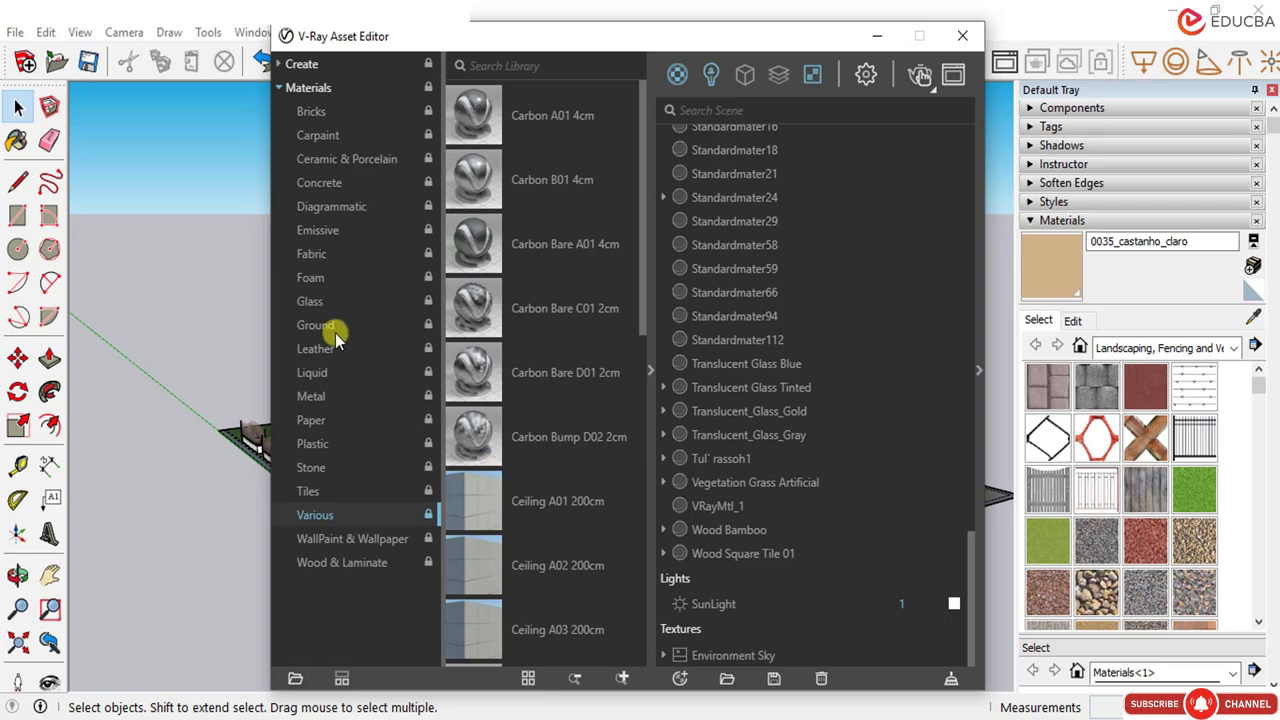
pyautogui.click(305, 162)
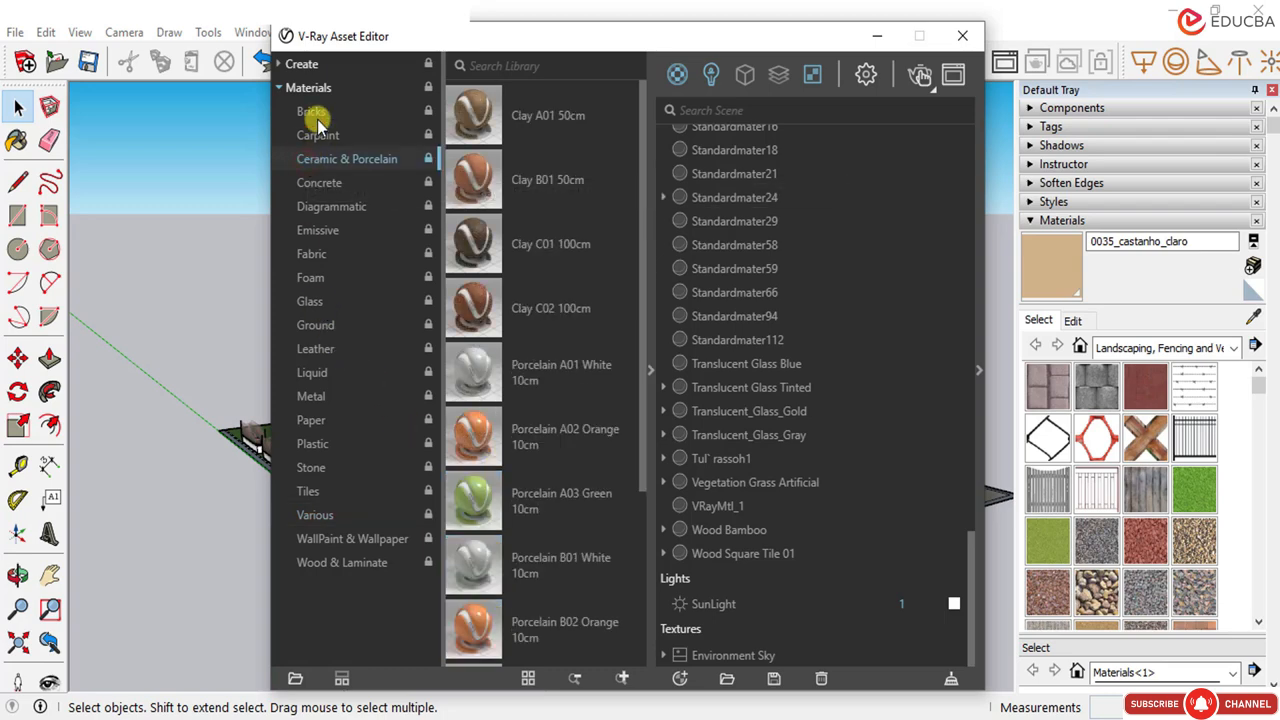
# Step: Add the Bricks A01 1m material from the Bricks category to the scene's materials and select it there
pyautogui.click(315, 114)
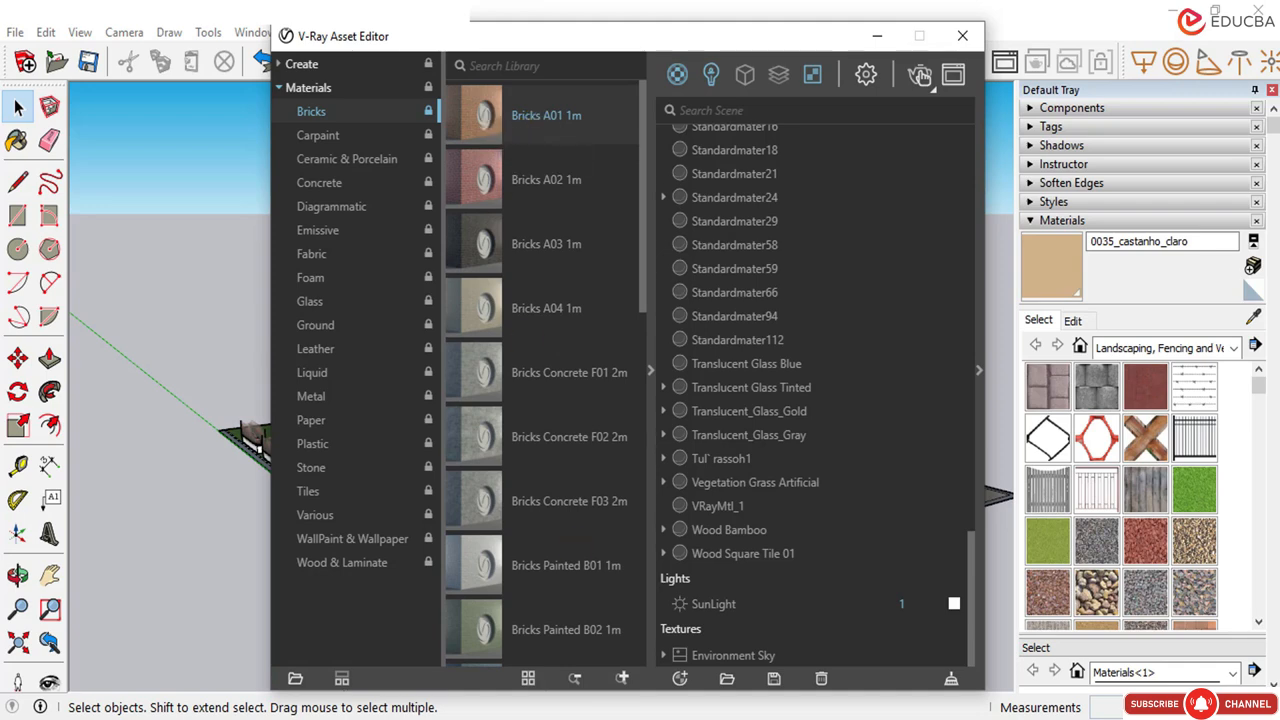
pyautogui.moveTo(490, 118)
pyautogui.mouseDown()
pyautogui.moveTo(523, 120)
pyautogui.moveTo(695, 208)
pyautogui.moveTo(760, 228)
pyautogui.moveTo(758, 217)
pyautogui.mouseUp()
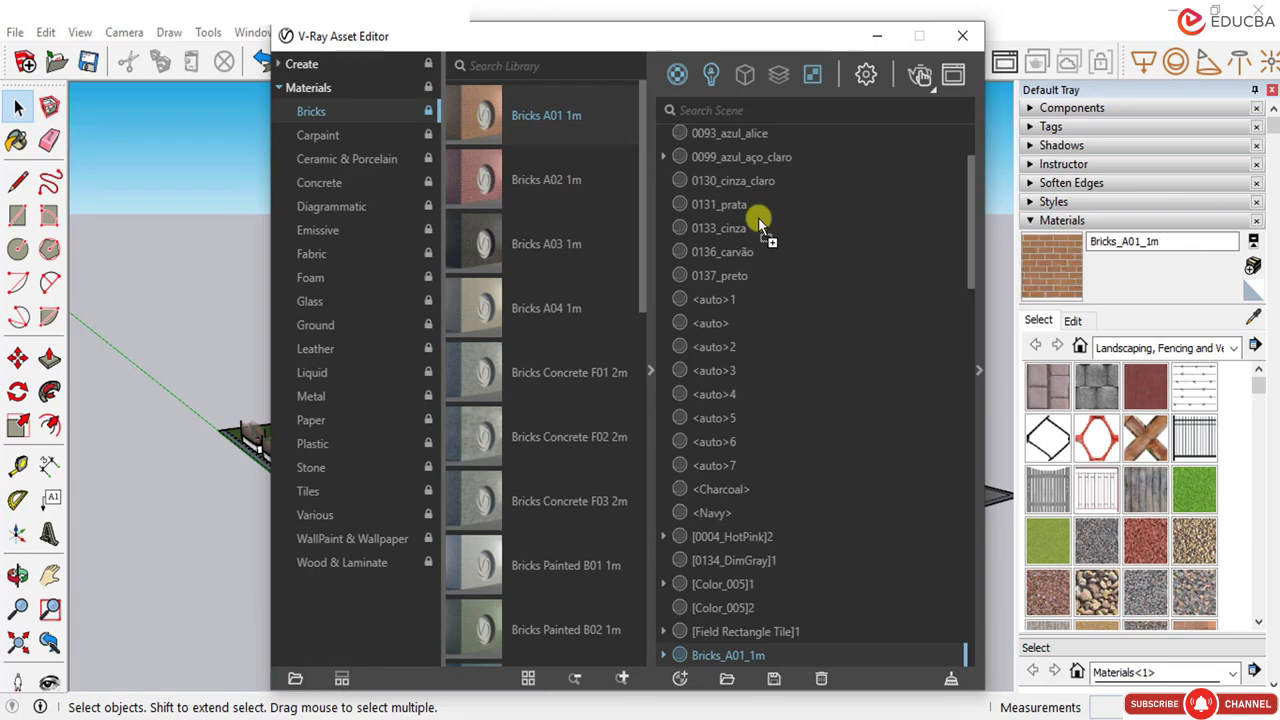
pyautogui.scroll(-4, 750, 480)
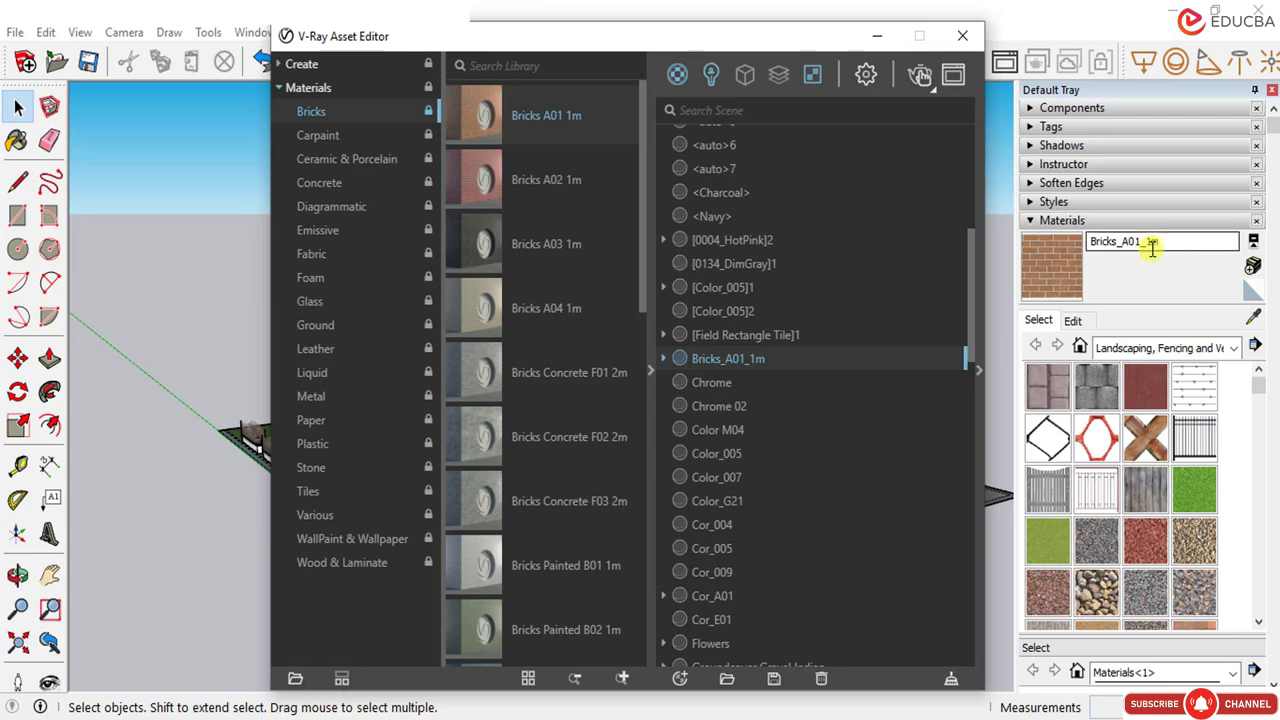
pyautogui.click(726, 358)
# Step: Apply the Bricks_A01_1m material to the upper-storey front wall around the window above the entrance door
pyautogui.moveTo(828, 36); pyautogui.dragTo(653, 49)
pyautogui.click(707, 48)
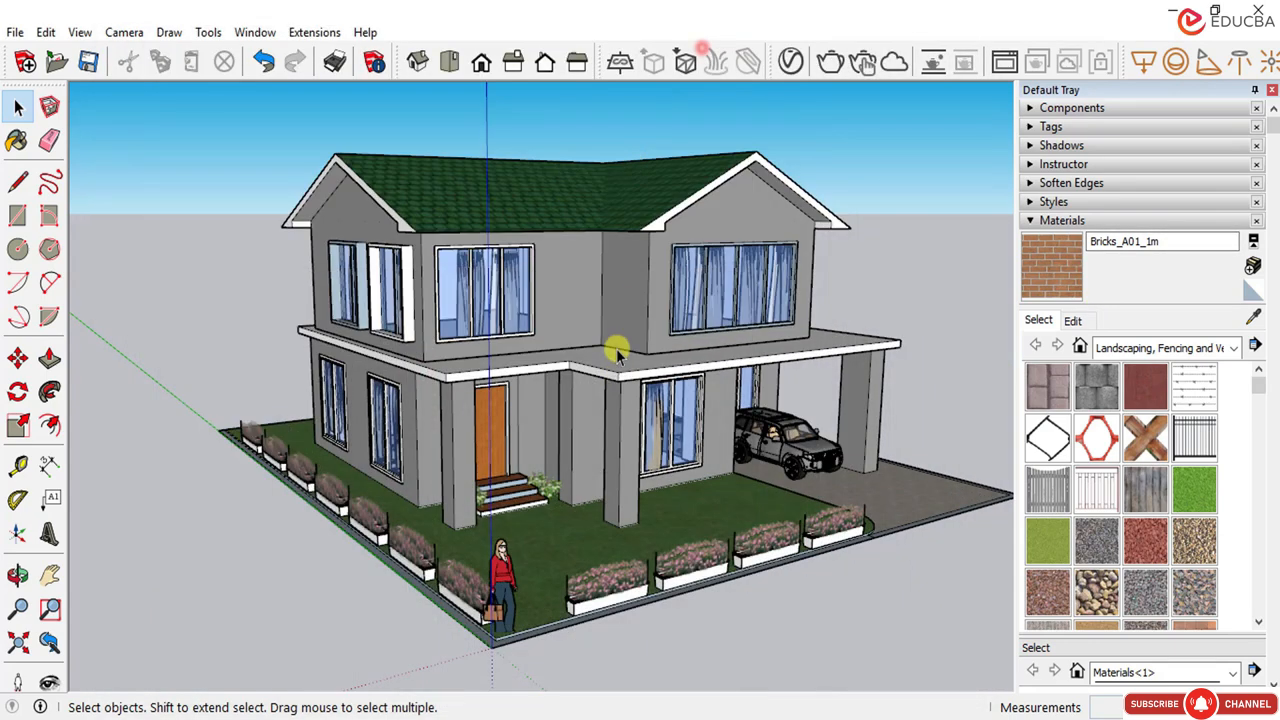
pyautogui.scroll(2, 558, 300)
pyautogui.click(558, 300)
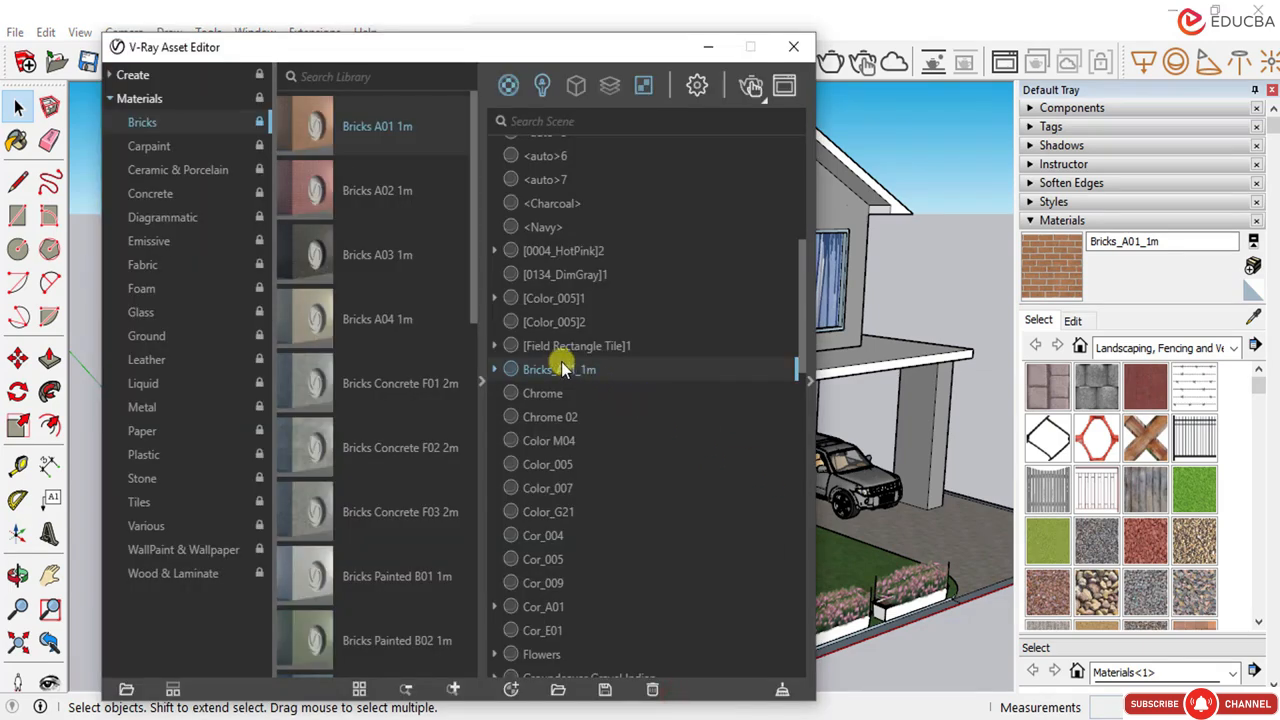
pyautogui.rightClick(561, 366)
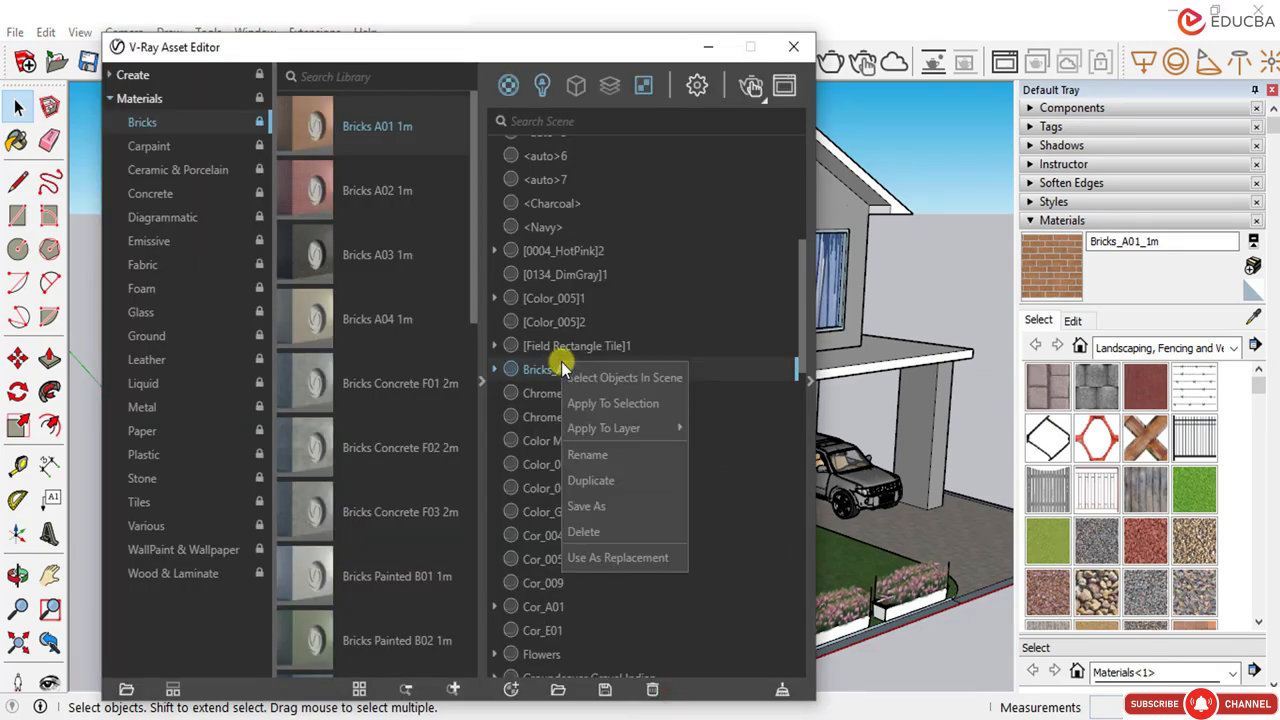
pyautogui.click(592, 403)
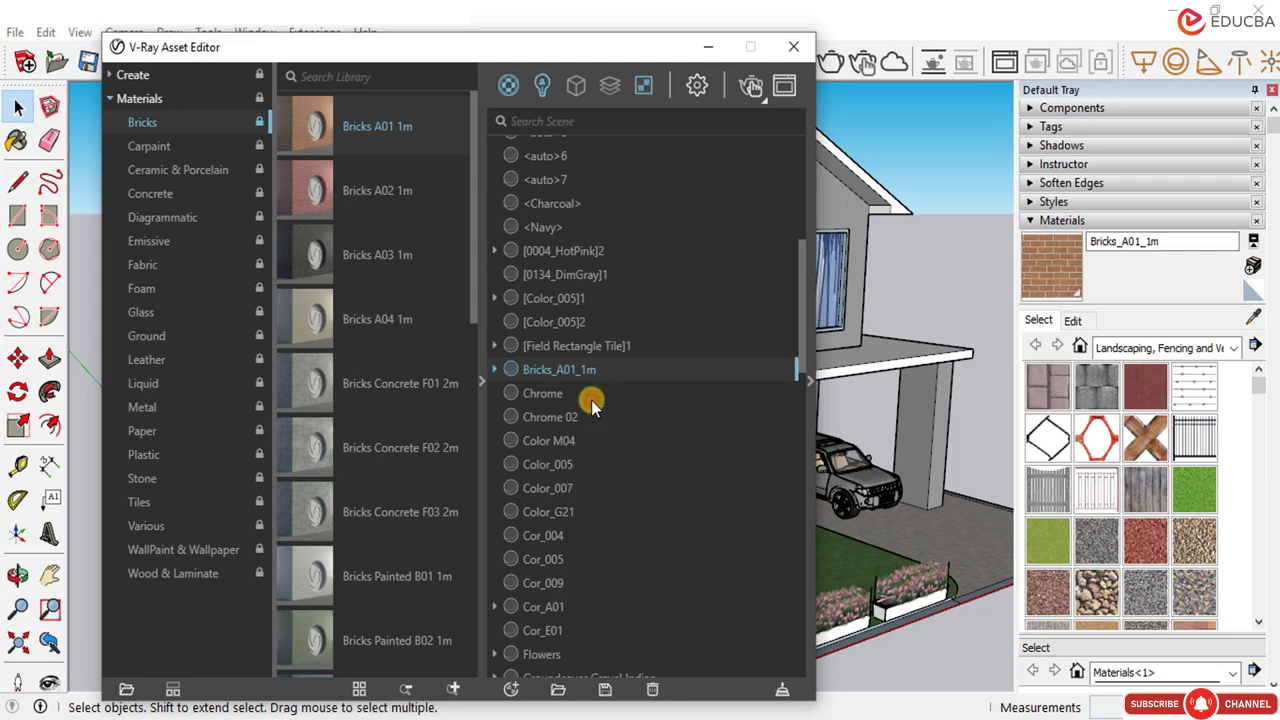
pyautogui.moveTo(665, 50); pyautogui.dragTo(768, 47)
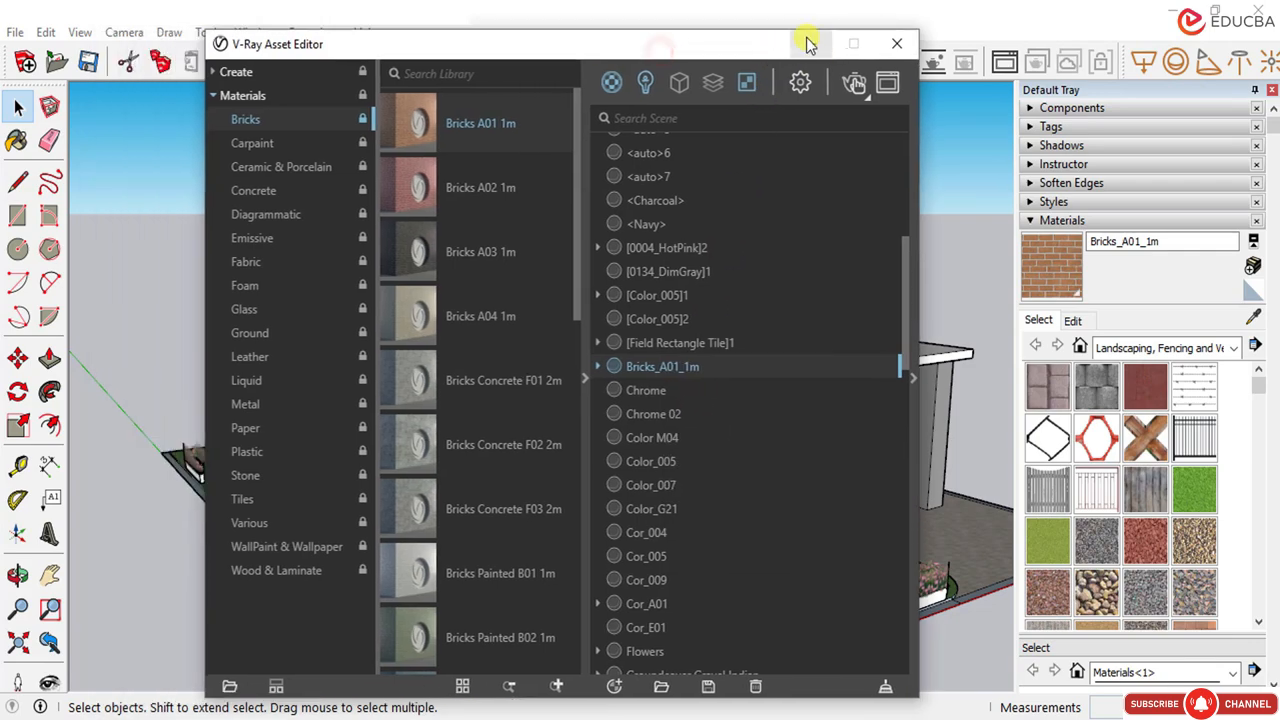
pyautogui.click(810, 44)
# Step: Examine the brick pattern and its scale up close on the upper-storey front wall beside the window
pyautogui.scroll(5, 517, 268)
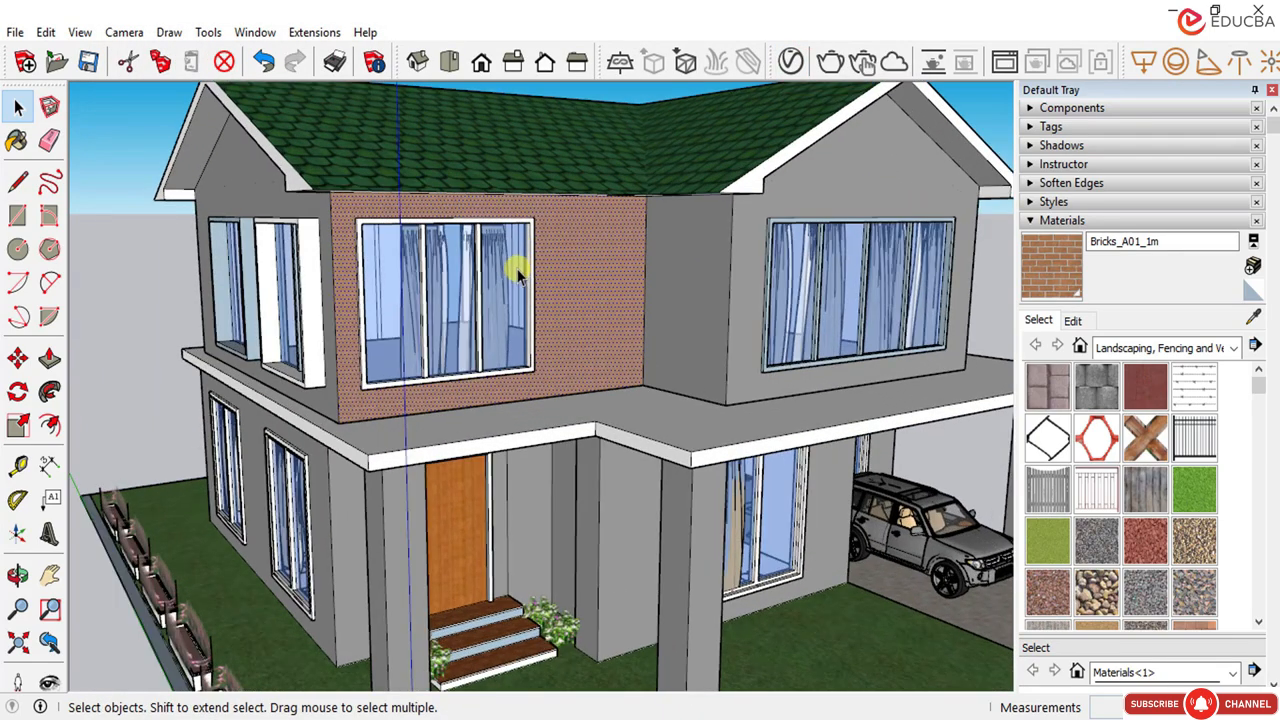
pyautogui.scroll(2, 517, 272)
pyautogui.moveTo(538, 276); pyautogui.dragTo(609, 286, button='middle')
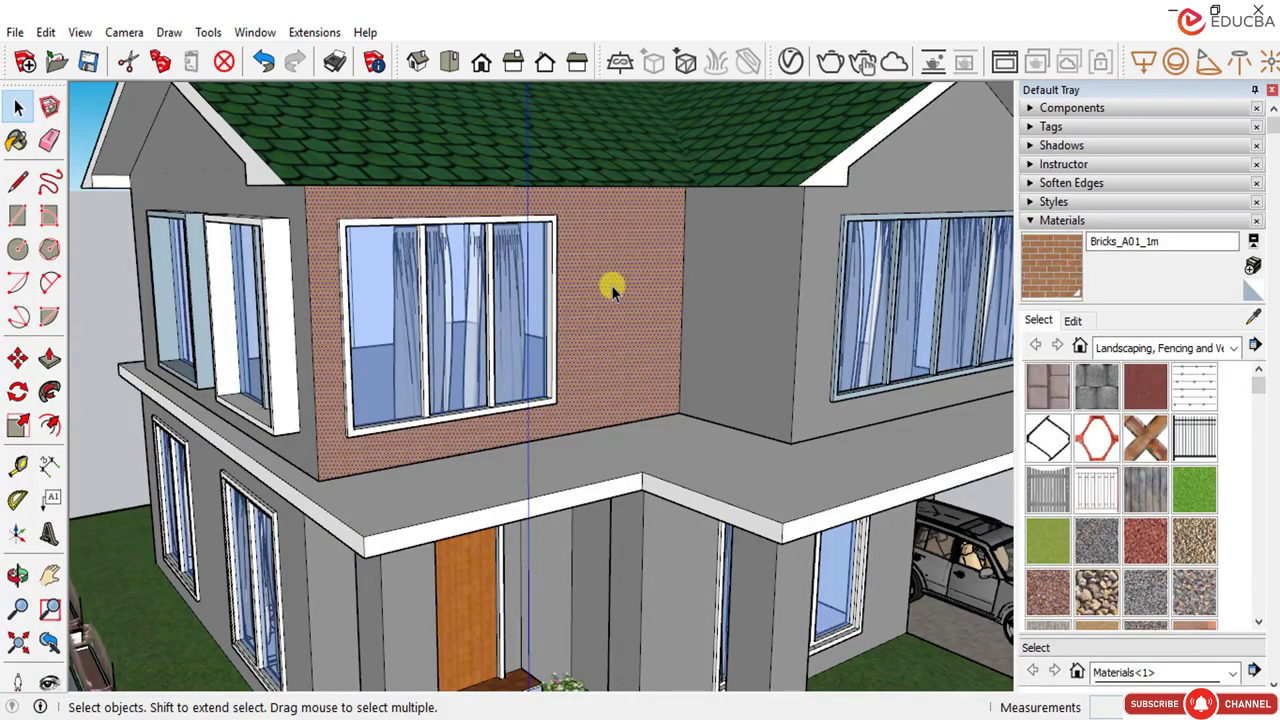
pyautogui.scroll(5, 611, 285)
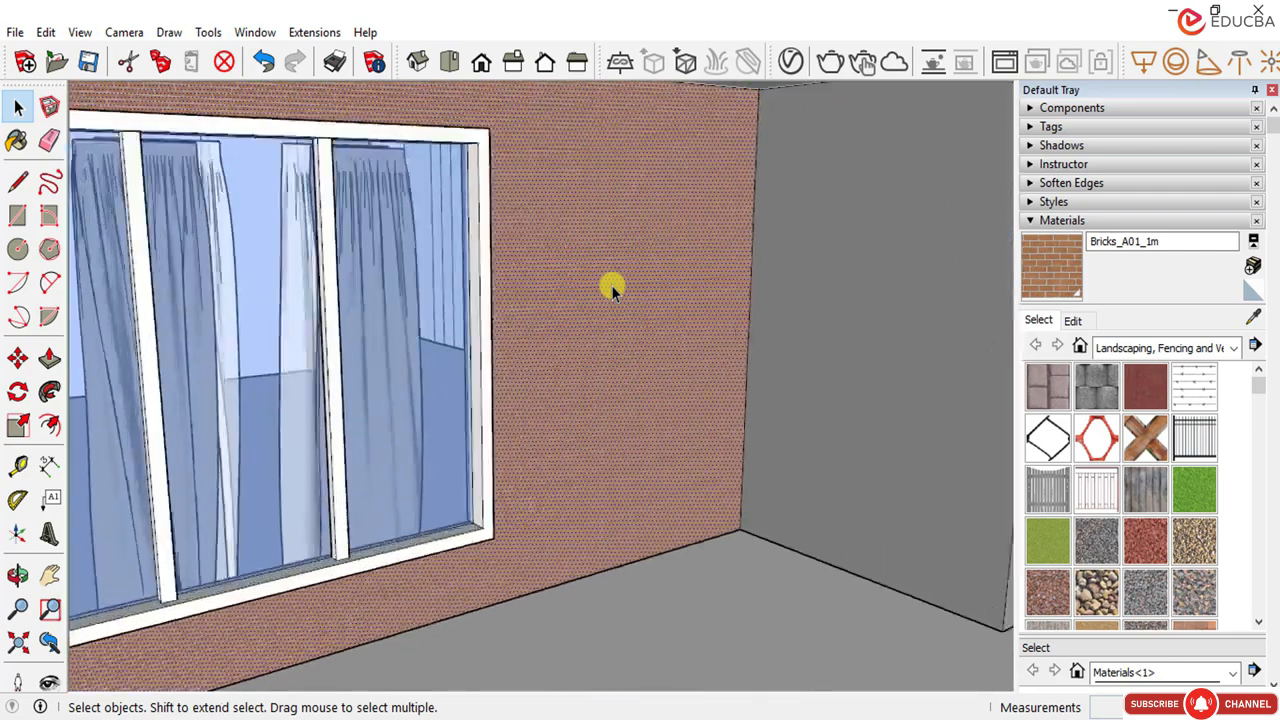
pyautogui.scroll(3, 611, 285)
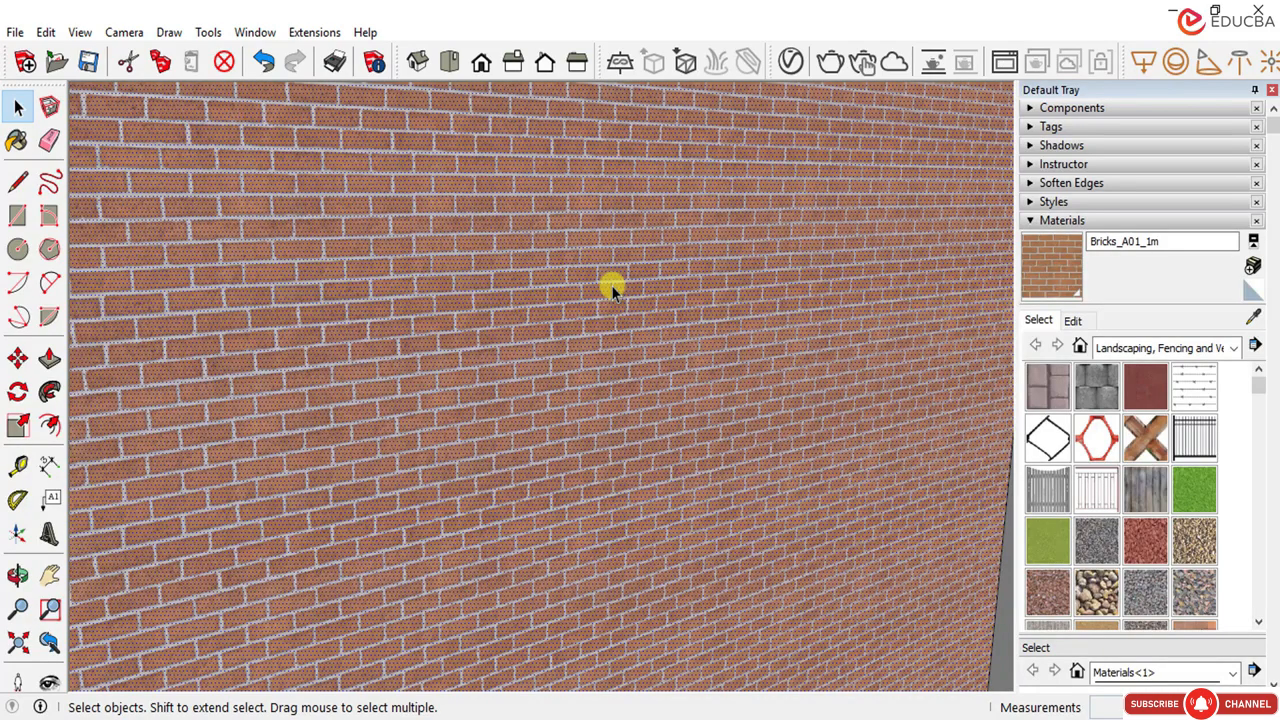
pyautogui.scroll(-6, 630, 296)
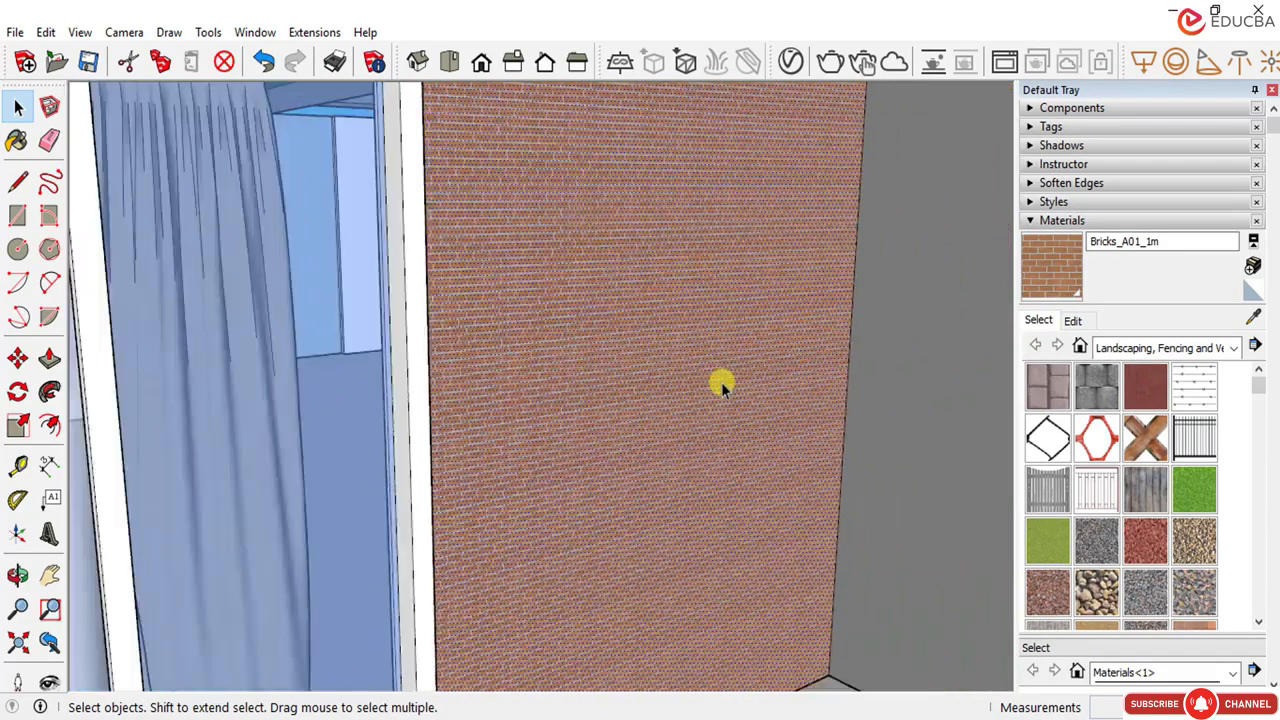
pyautogui.scroll(2, 721, 382)
pyautogui.scroll(4, 721, 382)
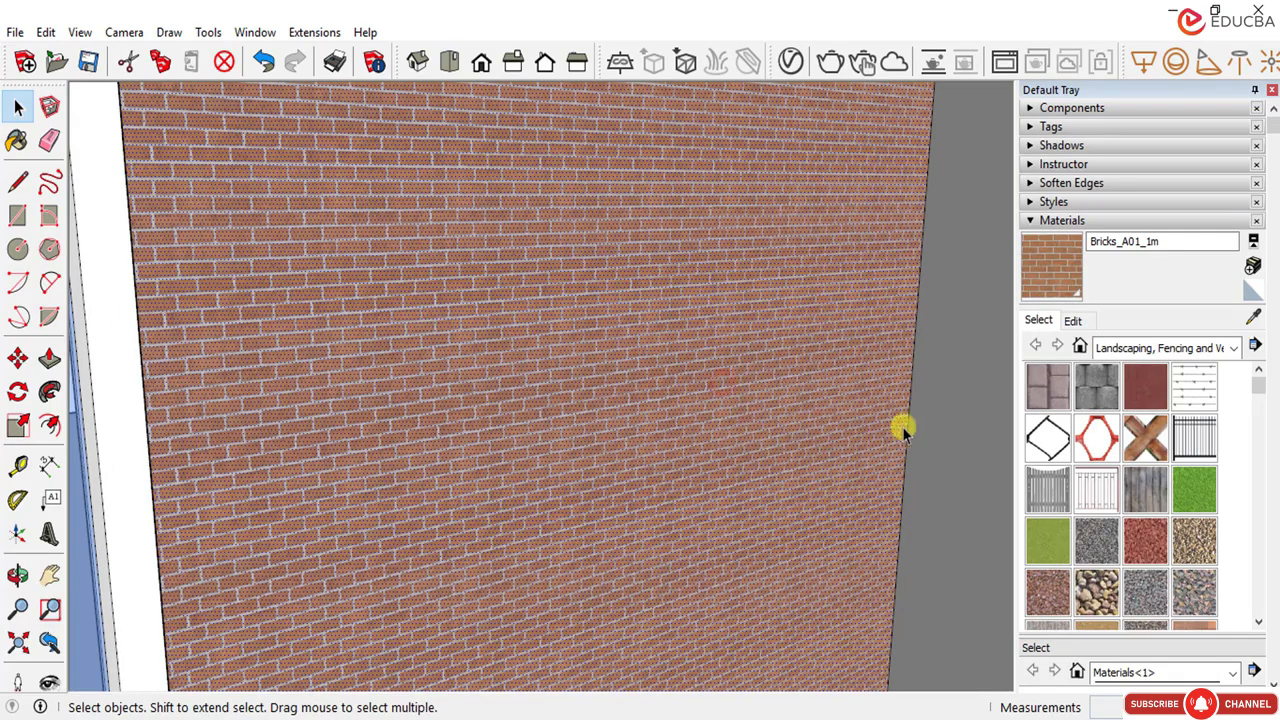
# Step: Set the texture size of the Bricks_A01_1m material to 1500 mm
pyautogui.click(1072, 322)
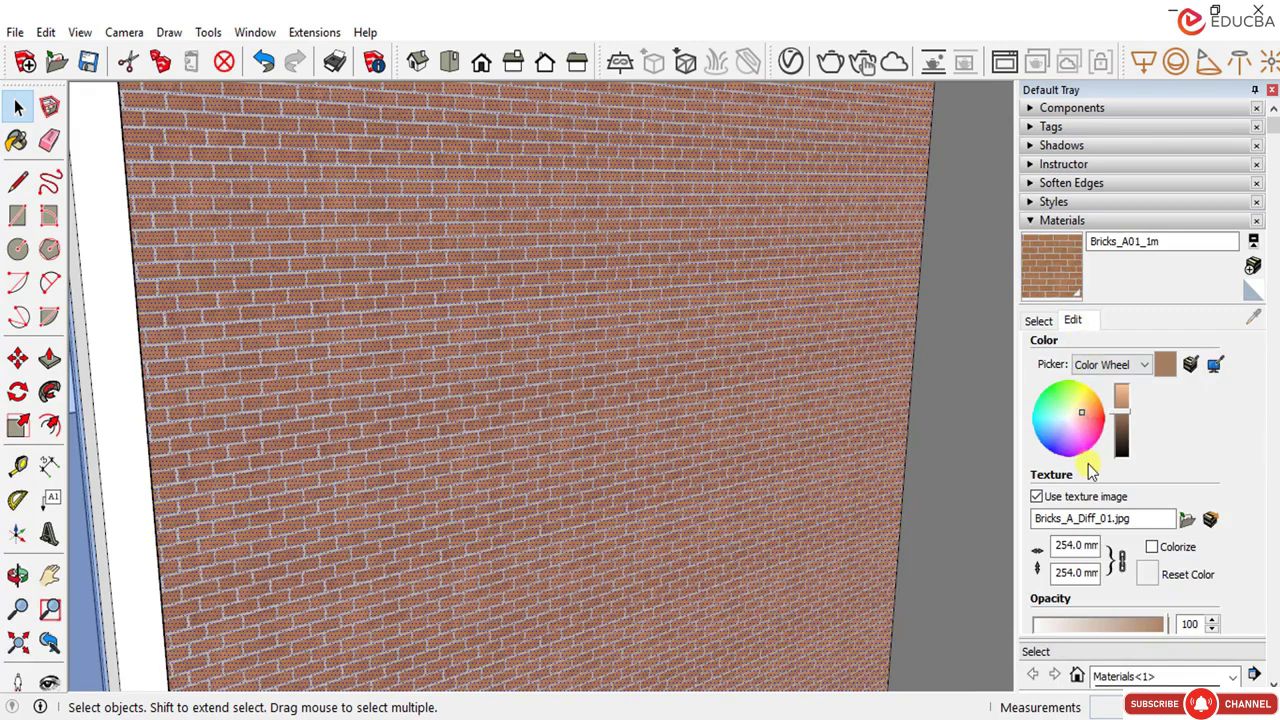
pyautogui.click(1062, 545)
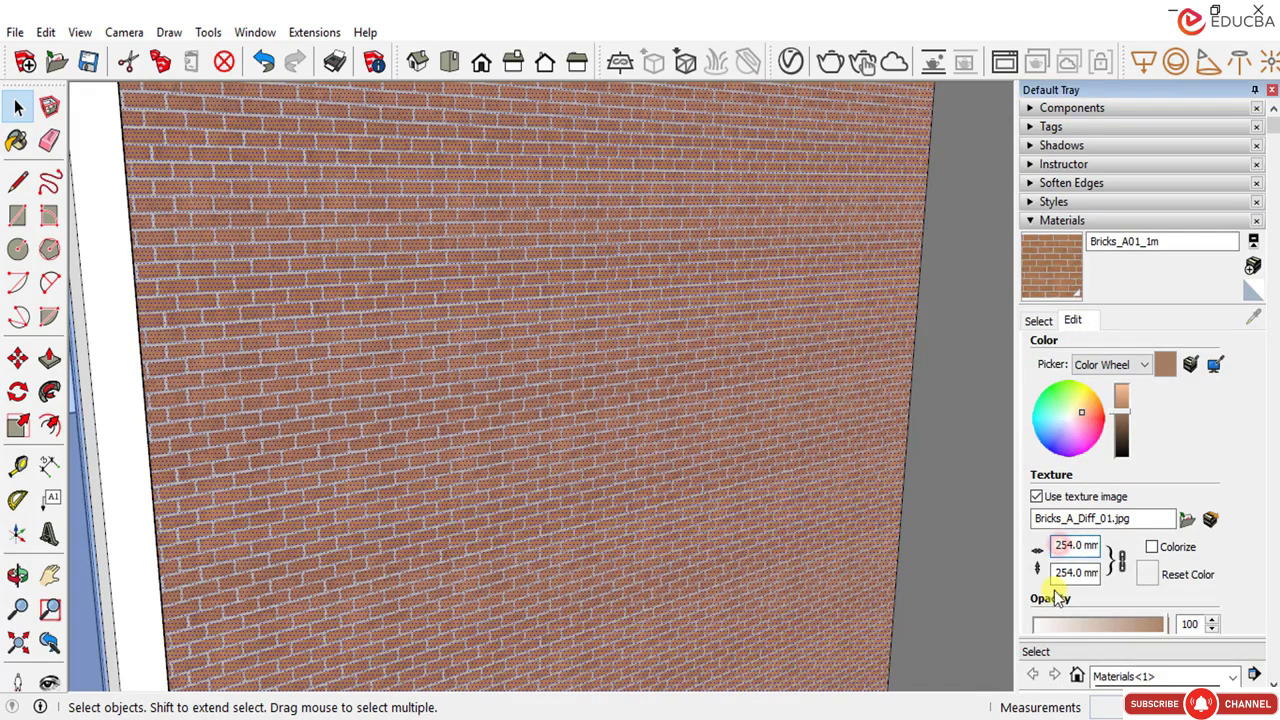
pyautogui.write('10')
pyautogui.press('Return')
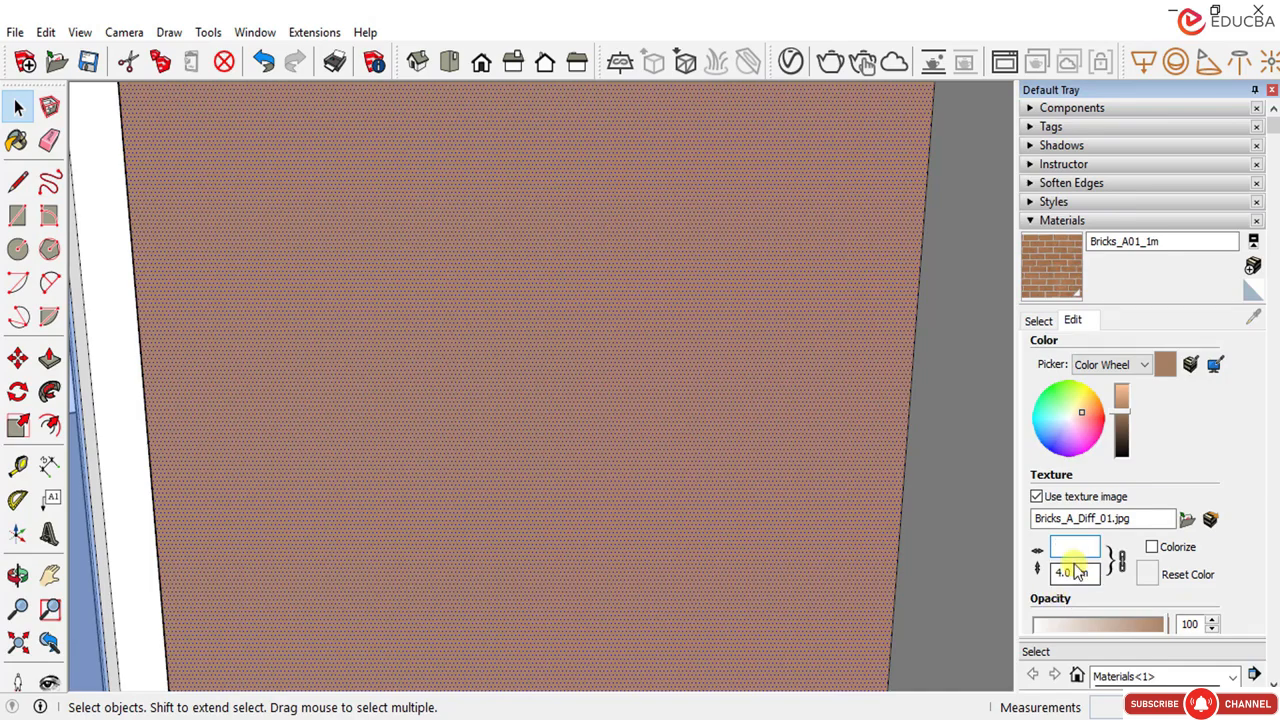
pyautogui.write('1500')
pyautogui.press('Return')
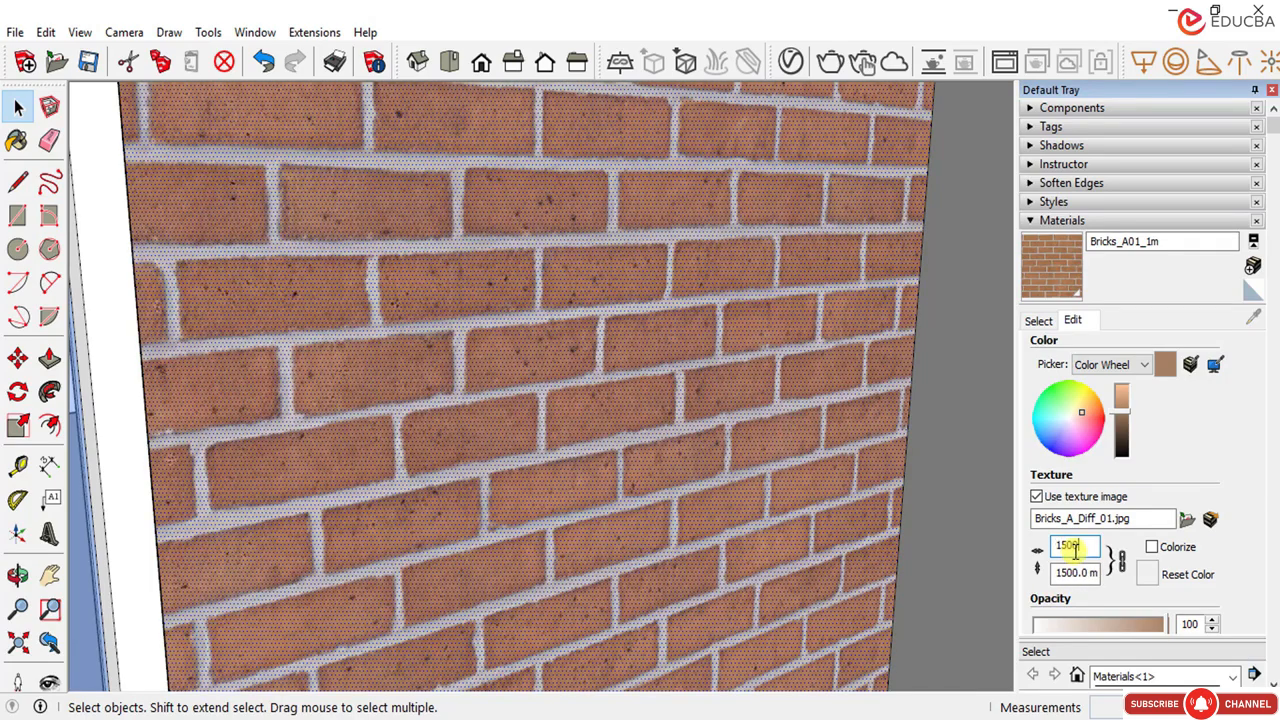
# Step: Examine the brick scale on the upper-storey front wall against the whole house from farther away
pyautogui.scroll(-1, 796, 432)
pyautogui.scroll(-10, 796, 432)
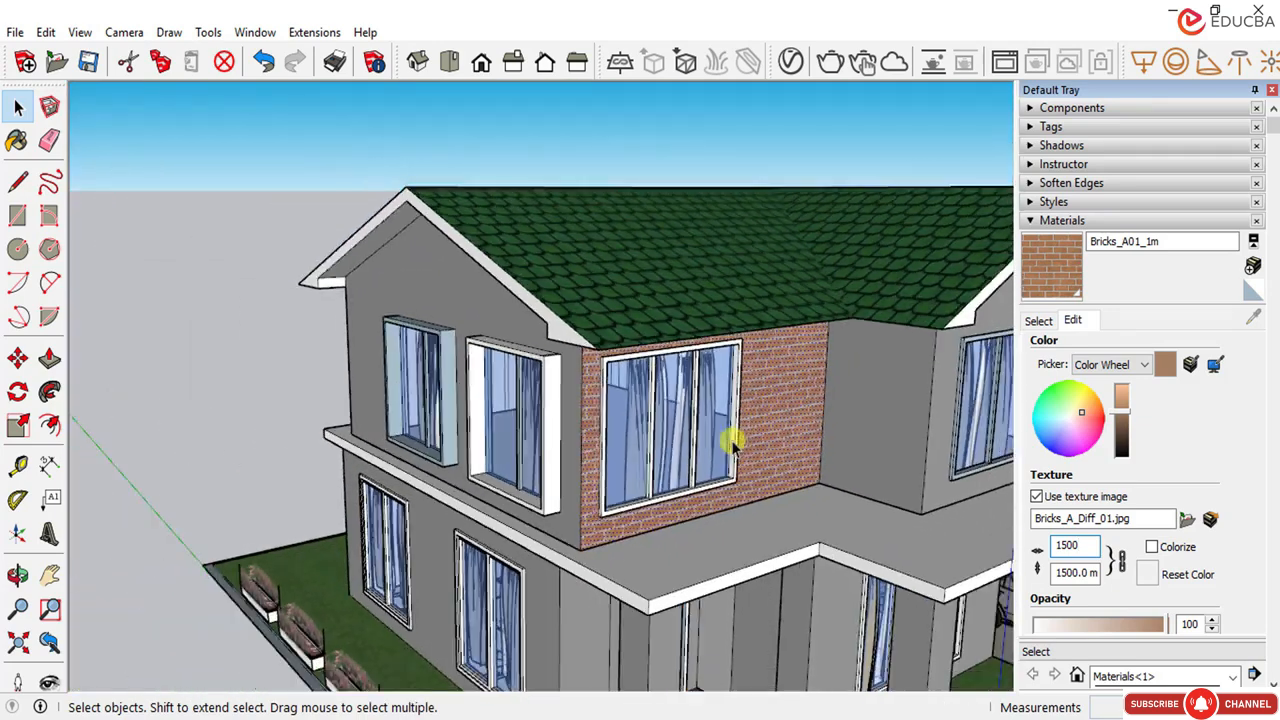
pyautogui.moveTo(733, 441); pyautogui.dragTo(766, 500, button='middle')
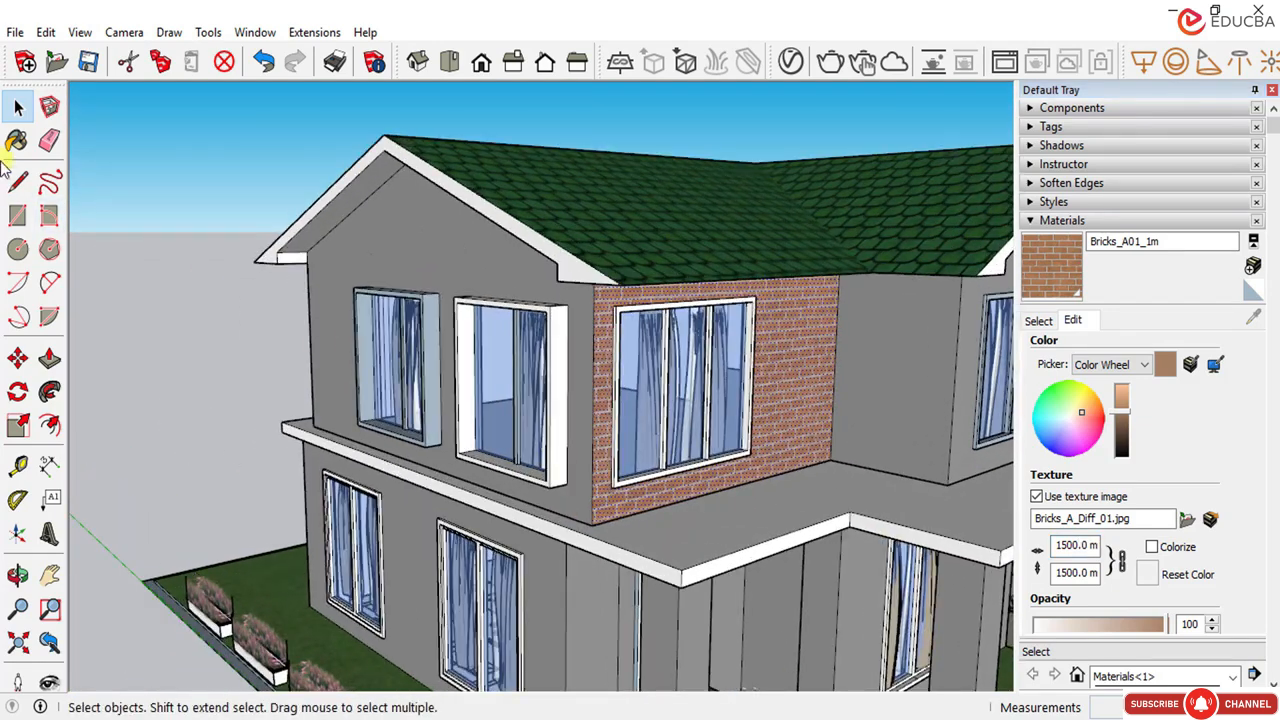
pyautogui.click(18, 107)
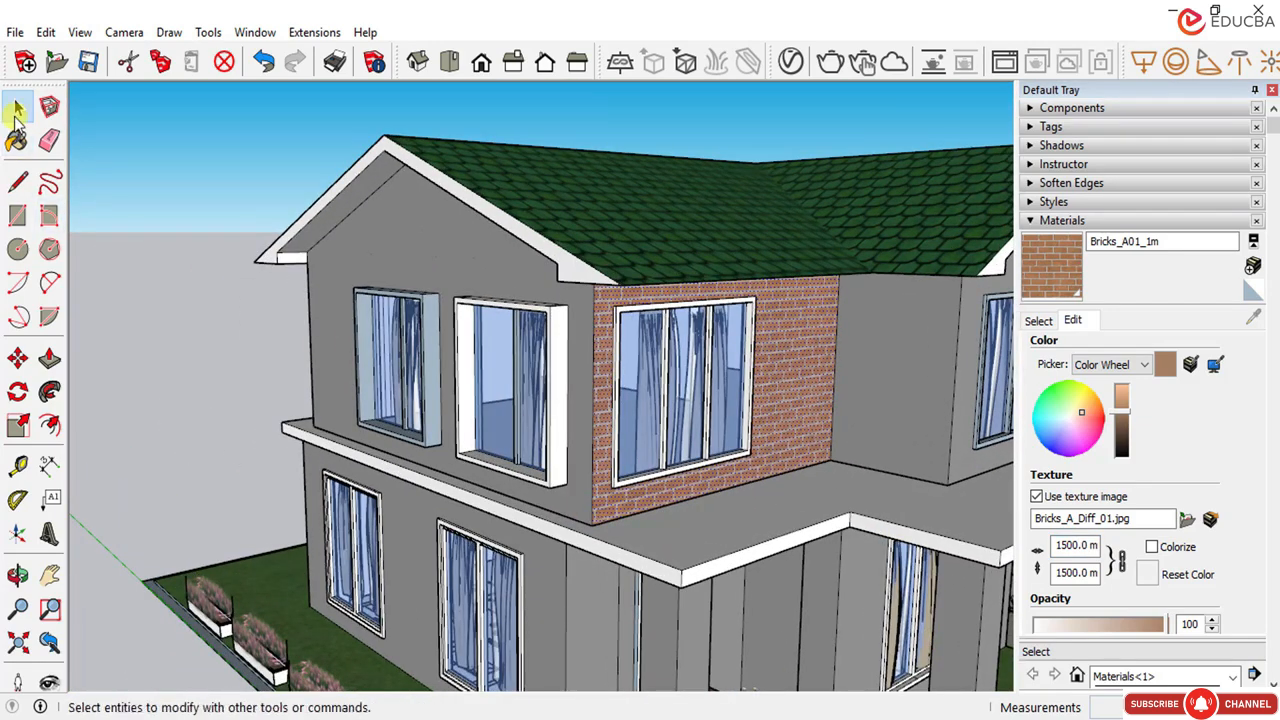
pyautogui.click(192, 186)
pyautogui.scroll(-6, 400, 260)
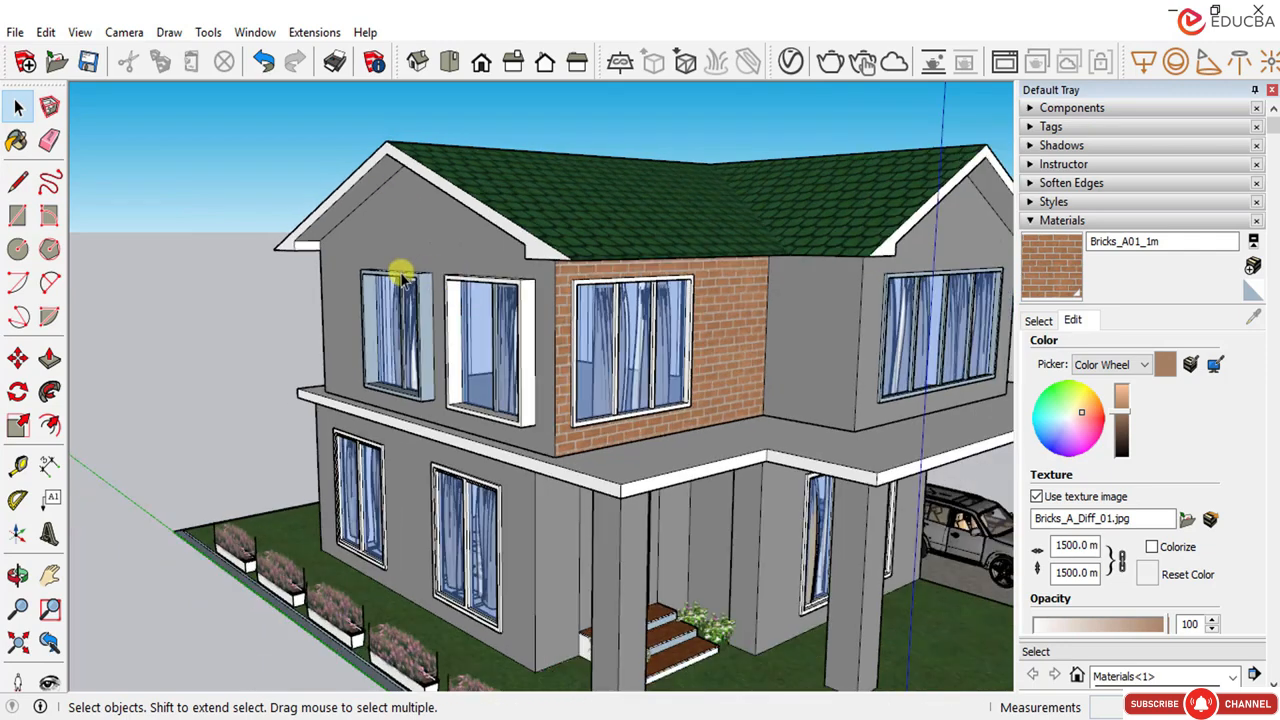
pyautogui.scroll(3, 680, 375)
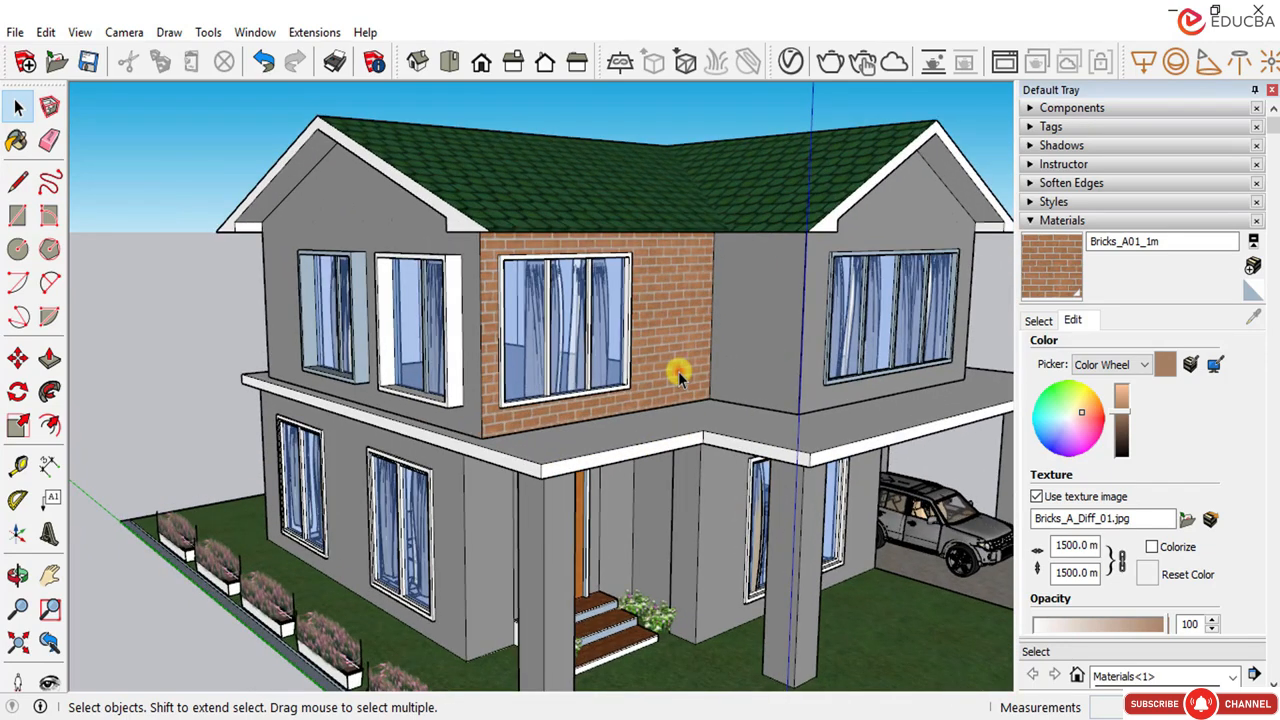
# Step: Try texture sizes of 1200 mm, 100 mm and 1000 mm for the Bricks_A01_1m material on the upper-storey front wall
pyautogui.click(678, 375)
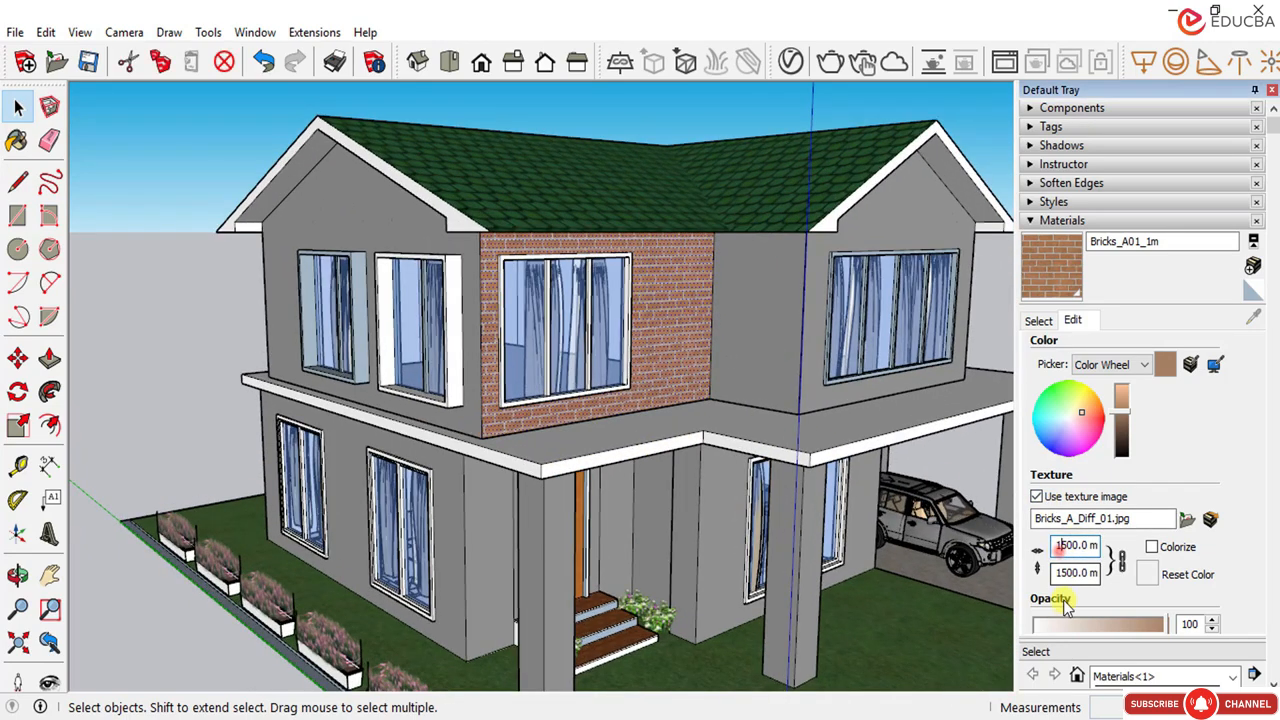
pyautogui.press('BackSpace')
pyautogui.write('2')
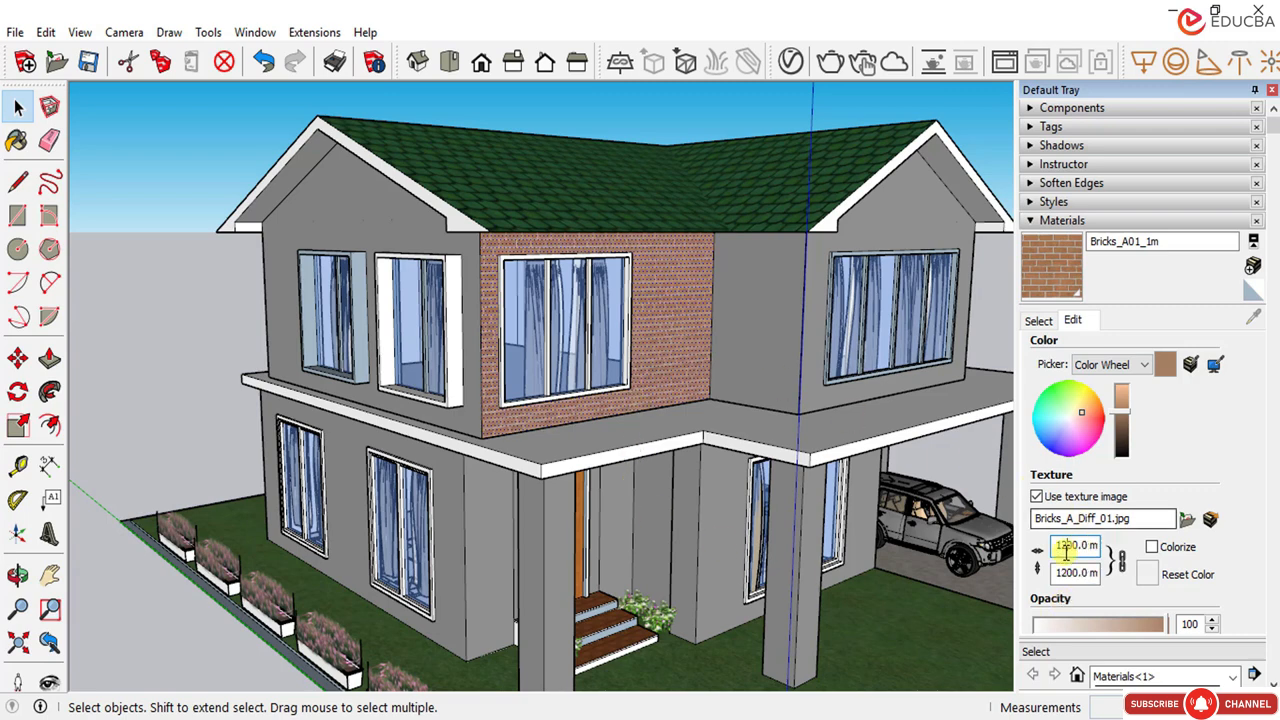
pyautogui.tripleClick(1066, 550)
pyautogui.write('100mm')
pyautogui.press('Return')
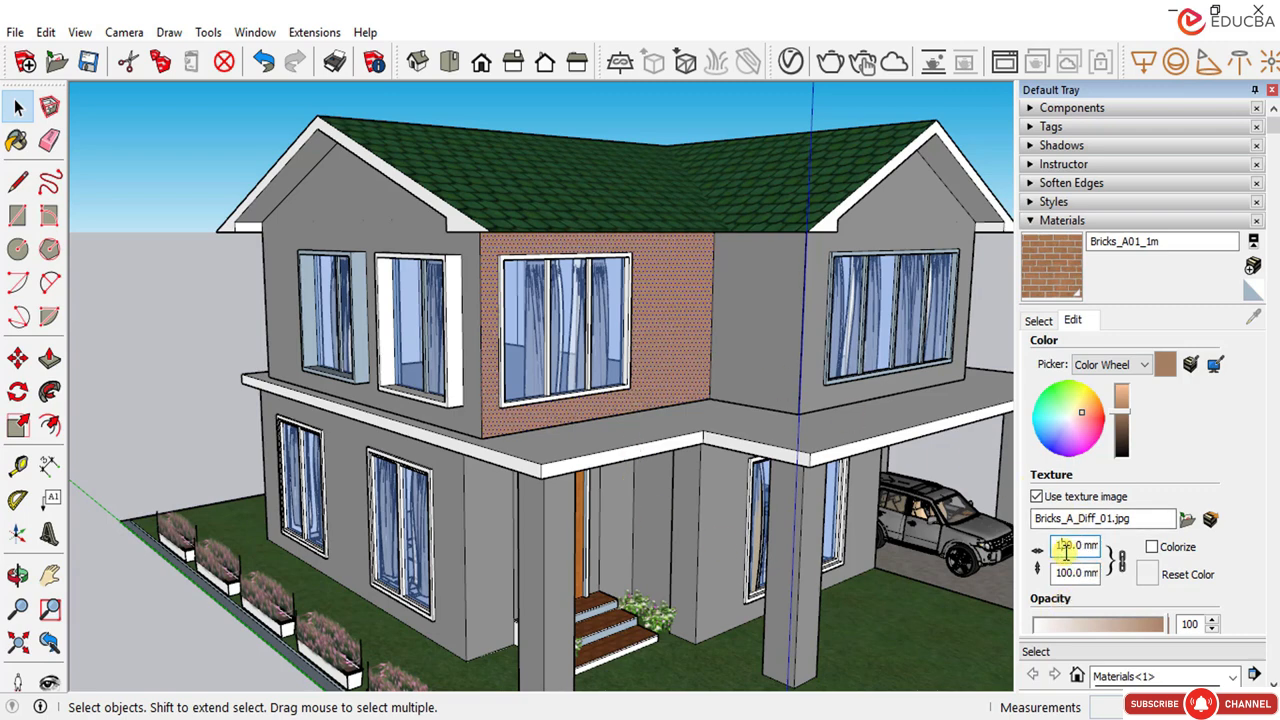
pyautogui.write('1000mm')
pyautogui.press('Return')
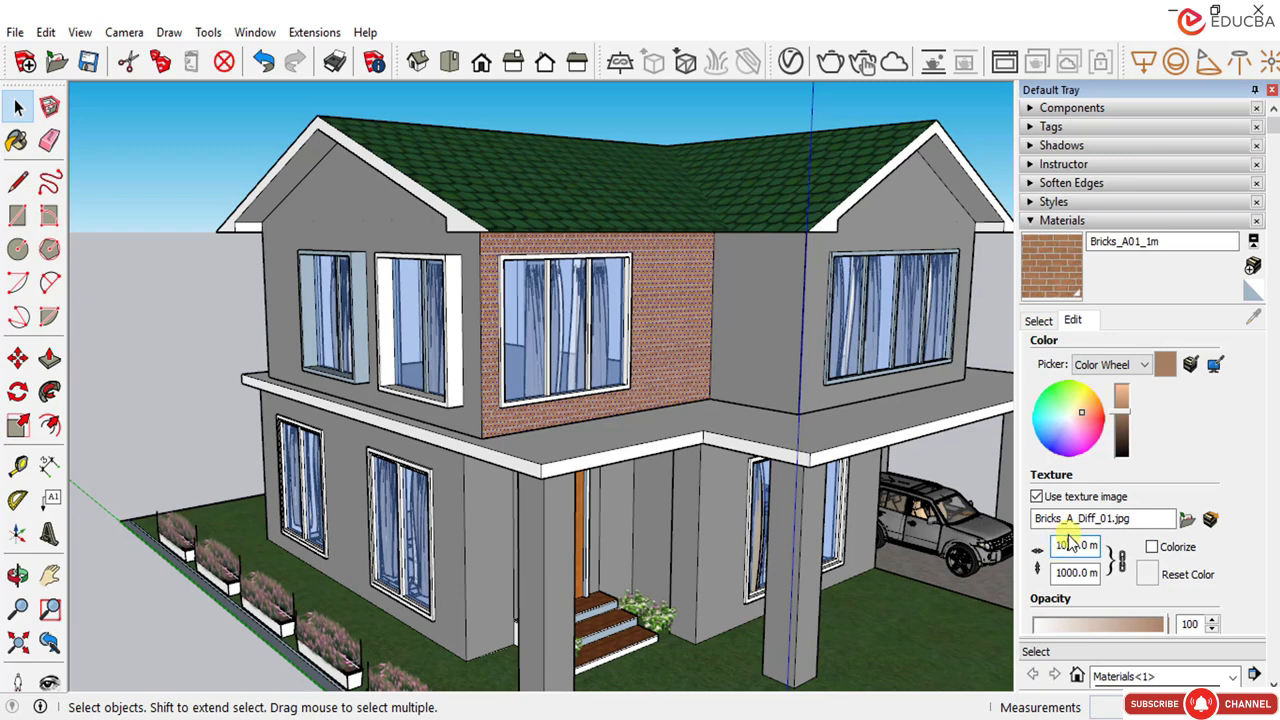
# Step: Set the texture size of the Bricks_A01_1m material to 1200 mm and check the brick scale on the wall
pyautogui.press('Delete')
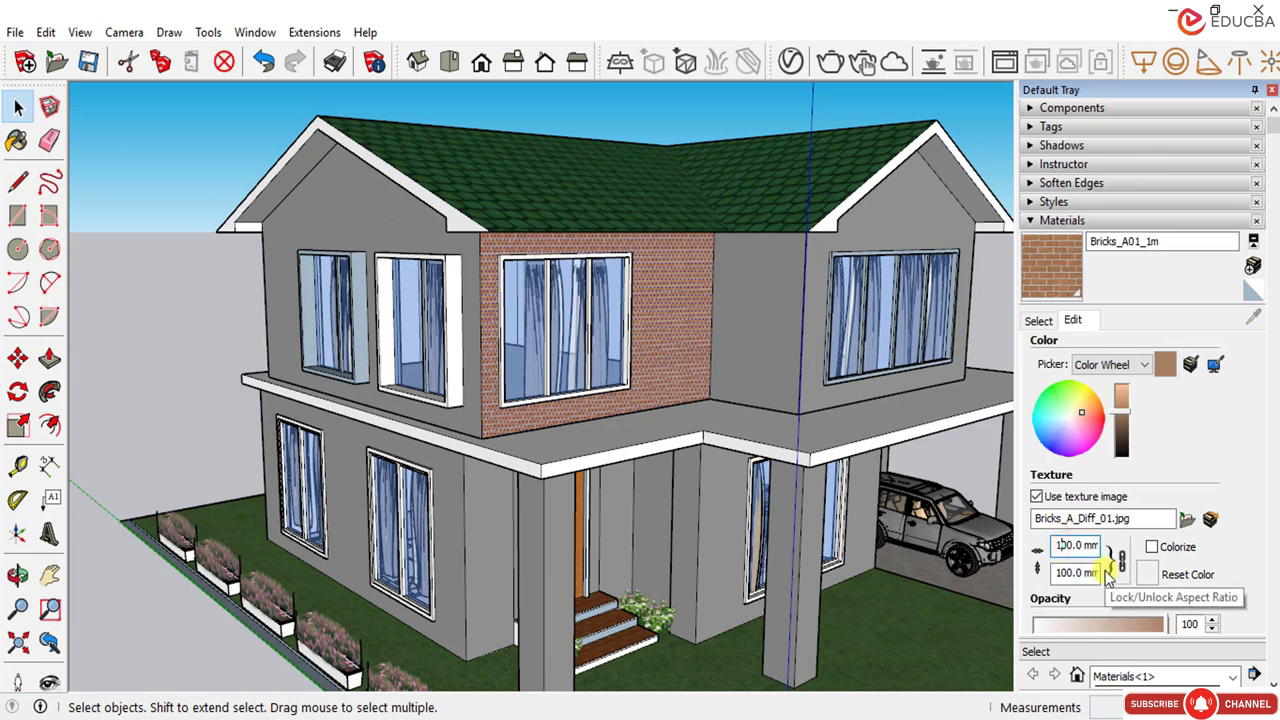
pyautogui.write('2')
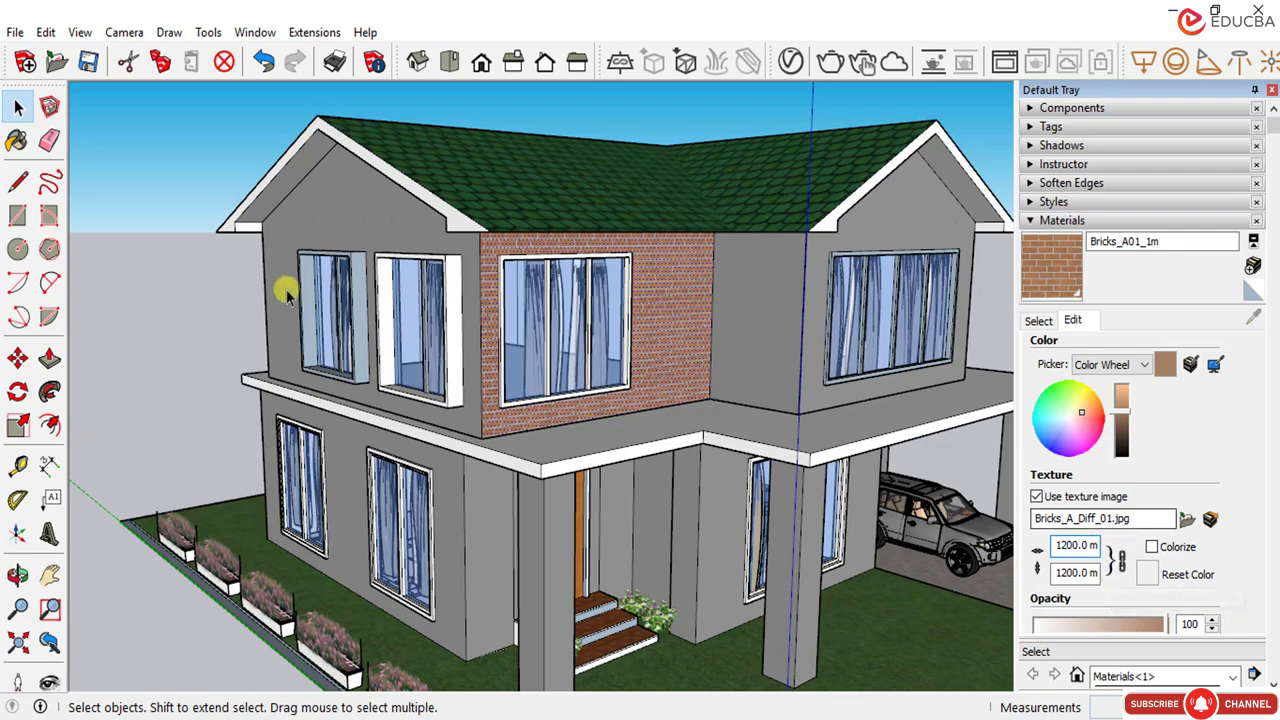
pyautogui.click(194, 186)
pyautogui.scroll(3, 640, 286)
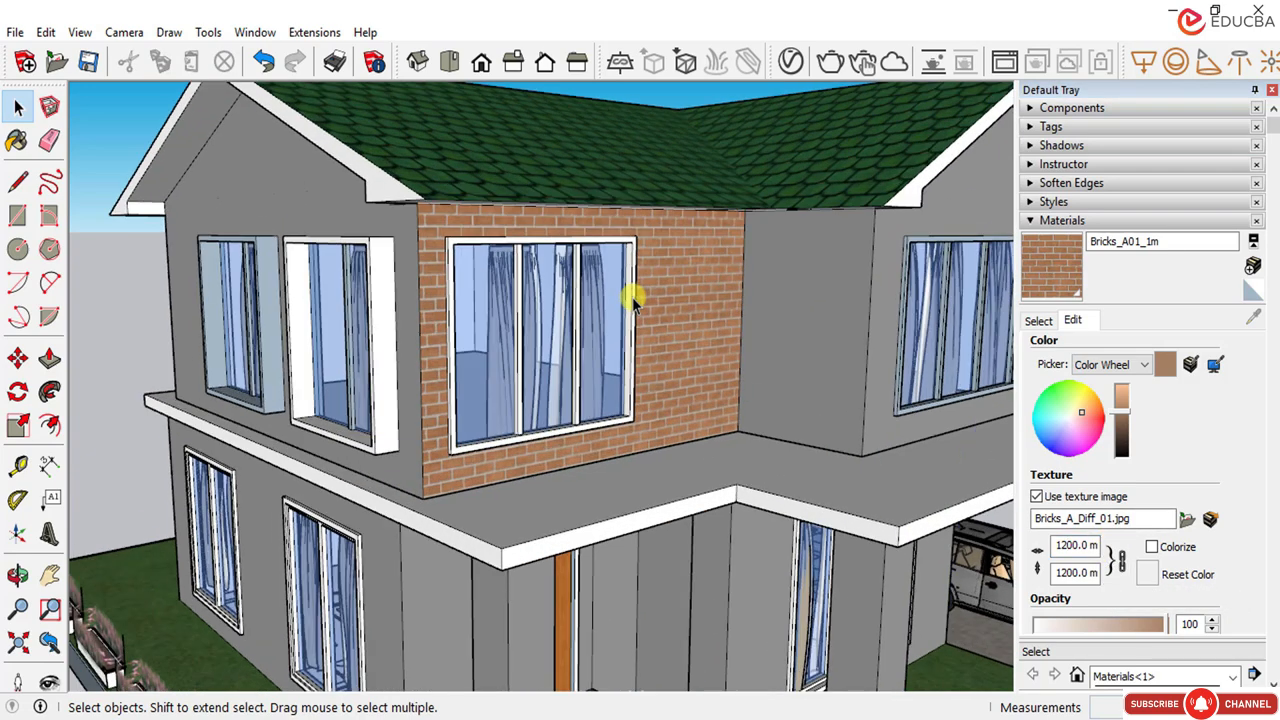
pyautogui.scroll(-2, 543, 257)
# Step: Try pinkish, brownish and muted red tints for the Bricks_A01_1m material with the Color Wheel
pyautogui.click(656, 305)
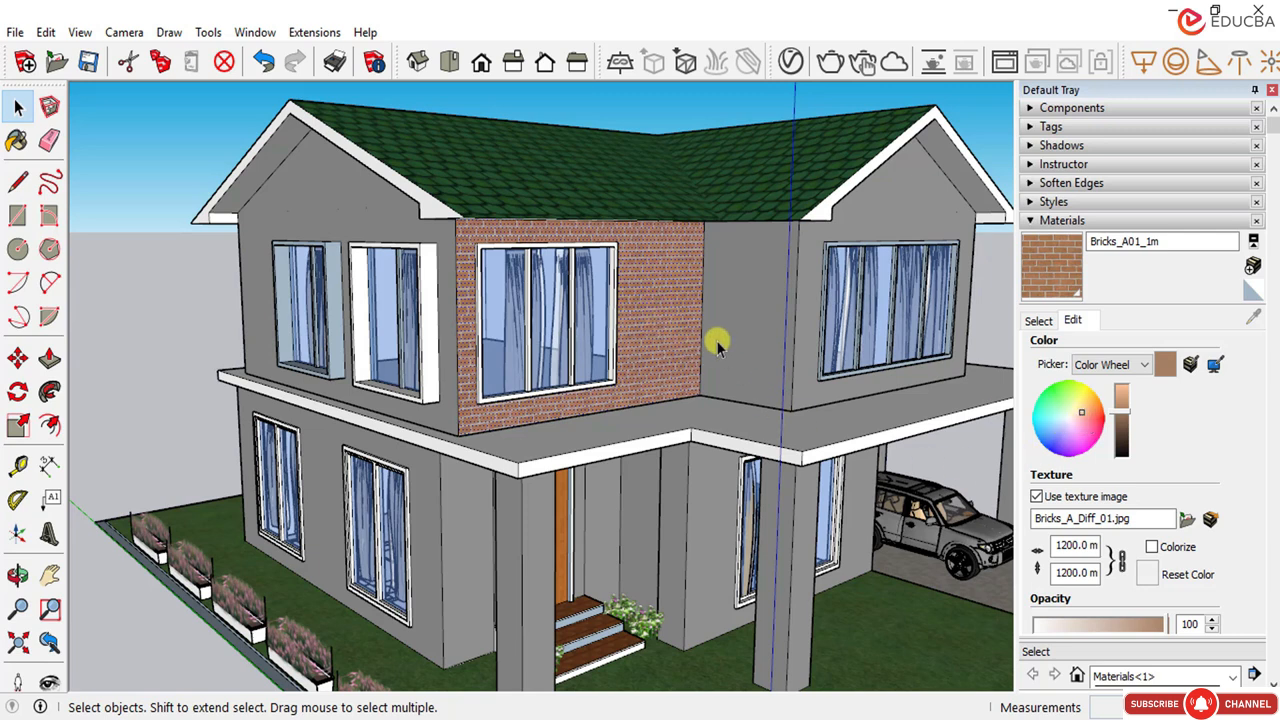
pyautogui.click(1083, 419)
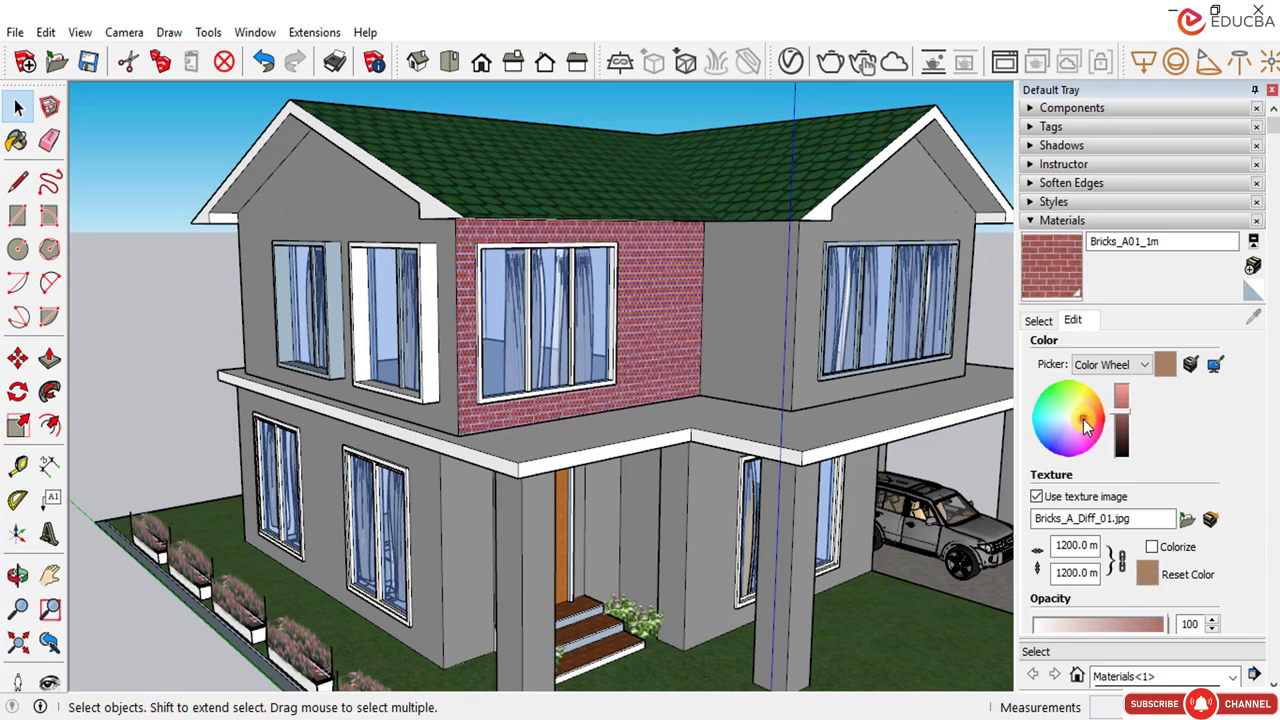
pyautogui.moveTo(1083, 419); pyautogui.dragTo(1077, 421)
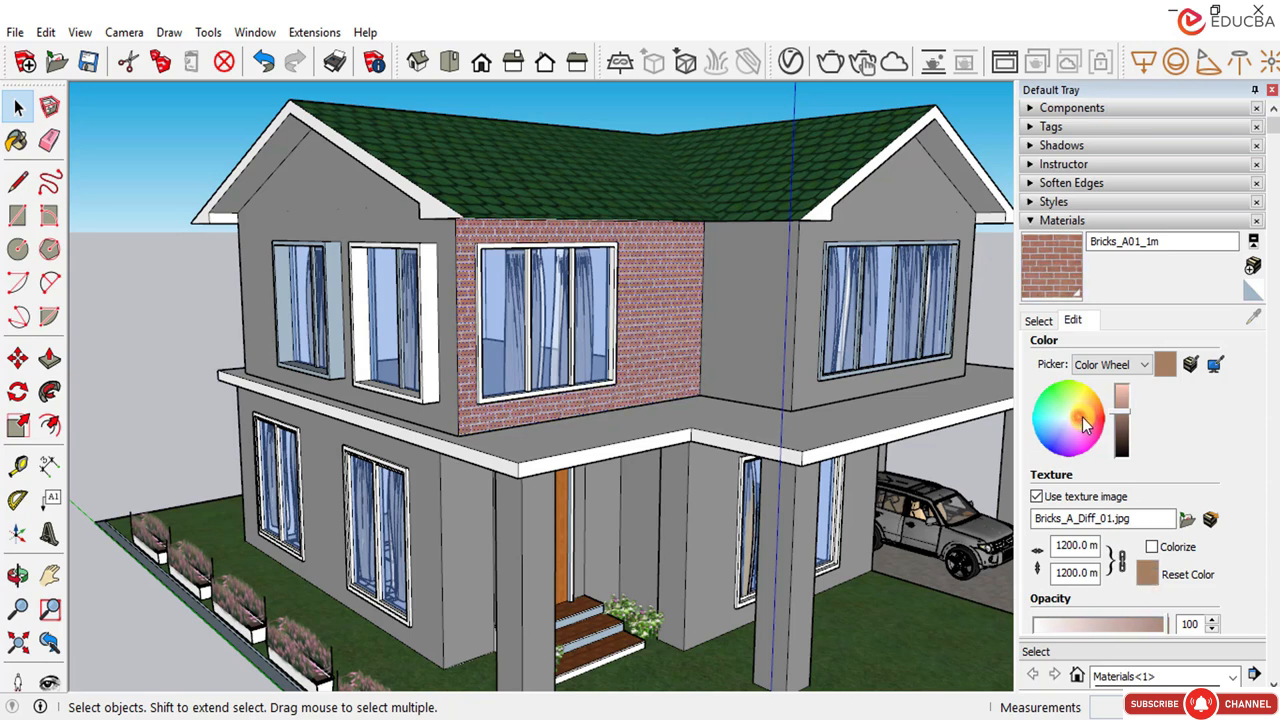
pyautogui.click(1082, 417)
pyautogui.click(1085, 421)
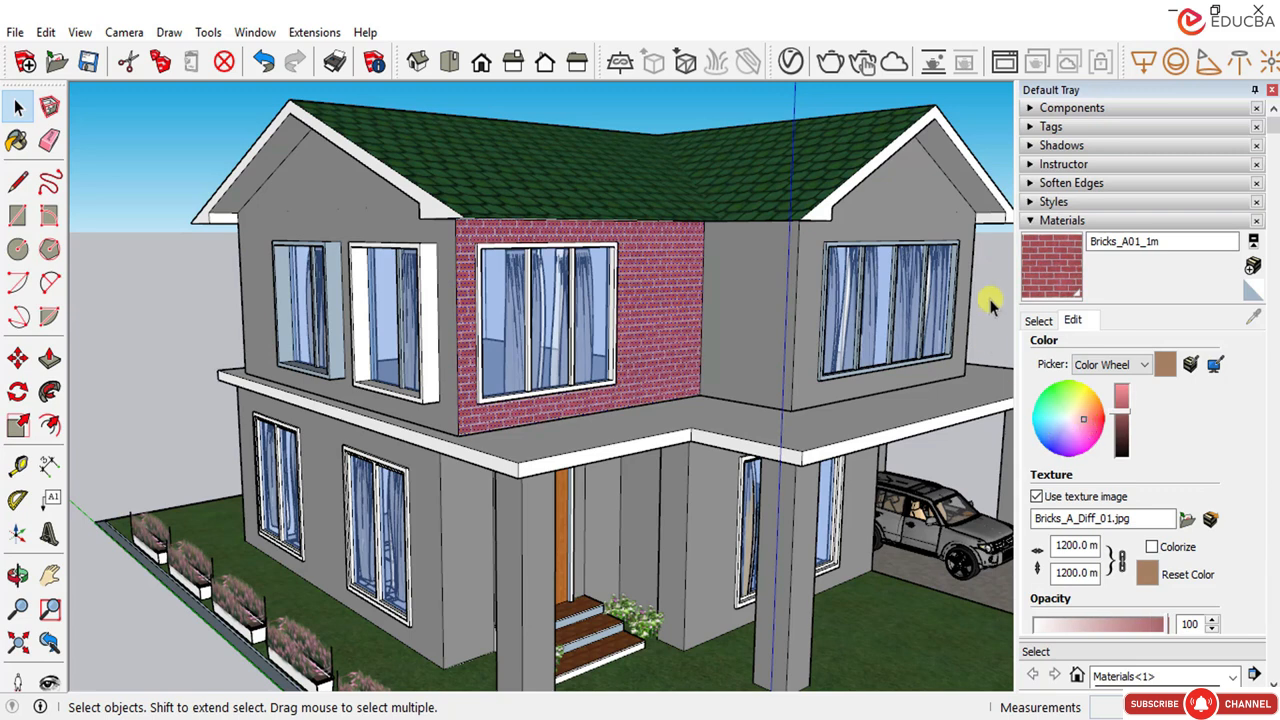
pyautogui.click(1083, 411)
pyautogui.click(1086, 416)
pyautogui.click(1090, 424)
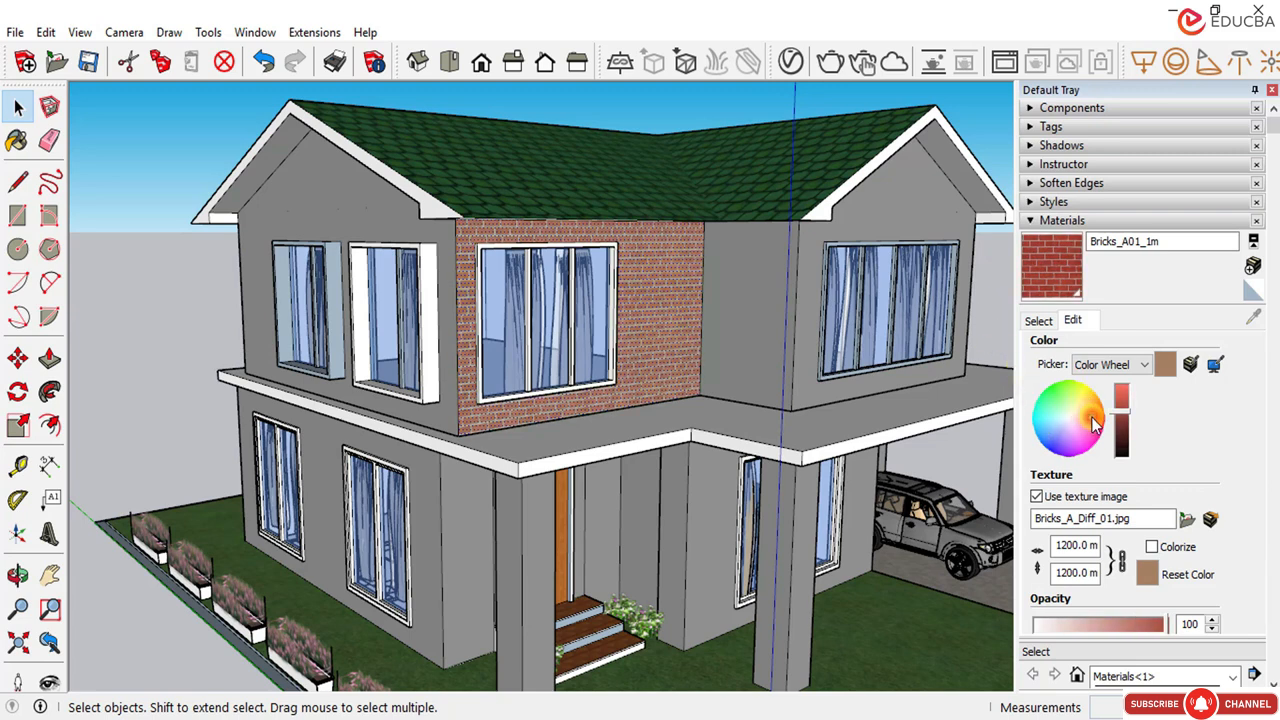
# Step: Try a green tint and a strong, brightened red for the Bricks_A01_1m material
pyautogui.moveTo(1093, 432); pyautogui.dragTo(1059, 404)
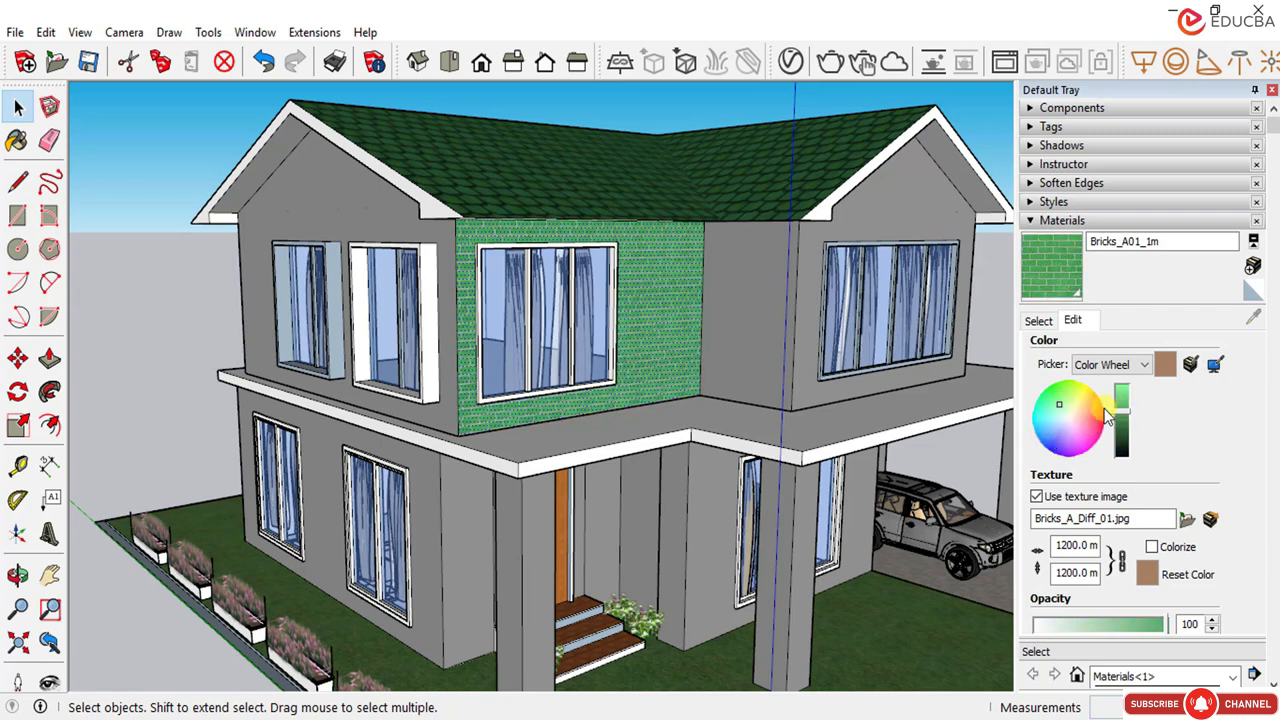
pyautogui.click(1097, 420)
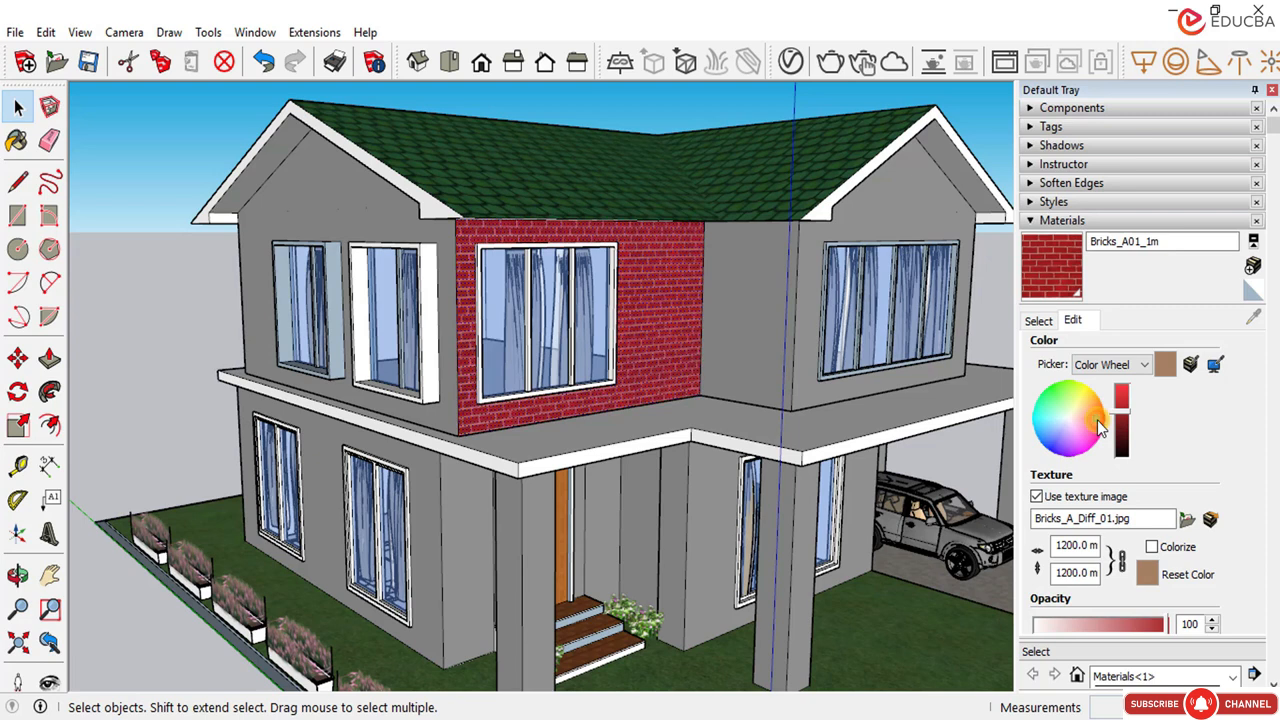
pyautogui.click(1120, 418)
pyautogui.moveTo(1120, 418); pyautogui.dragTo(1123, 400)
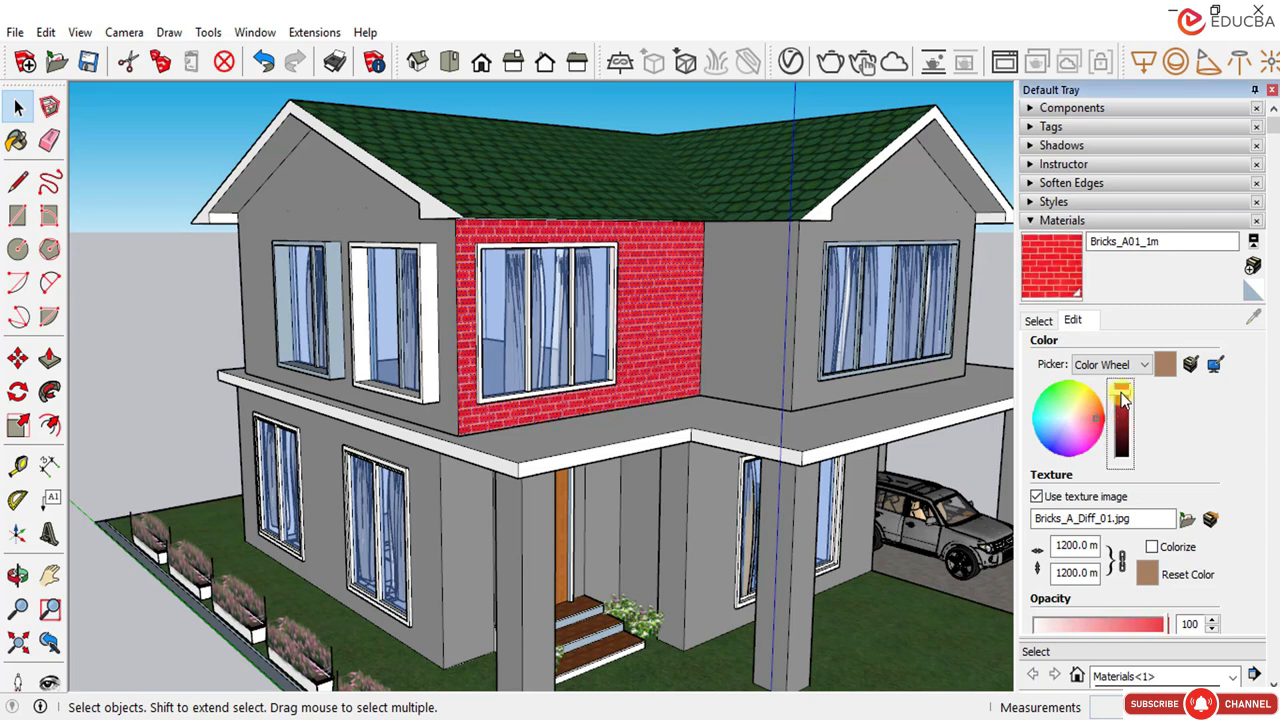
# Step: Compare light red, pinkish-red and orange tints for the brick material on the upper-storey front wall
pyautogui.click(1092, 409)
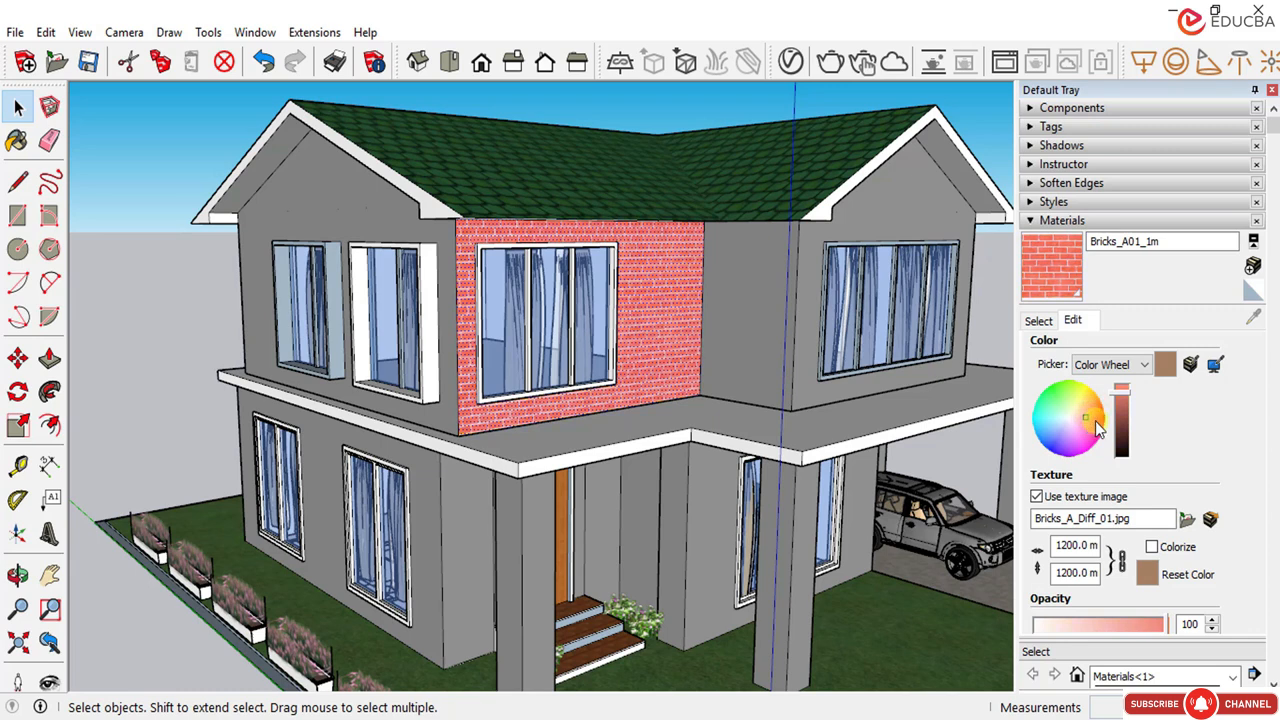
pyautogui.click(1093, 421)
pyautogui.click(1094, 423)
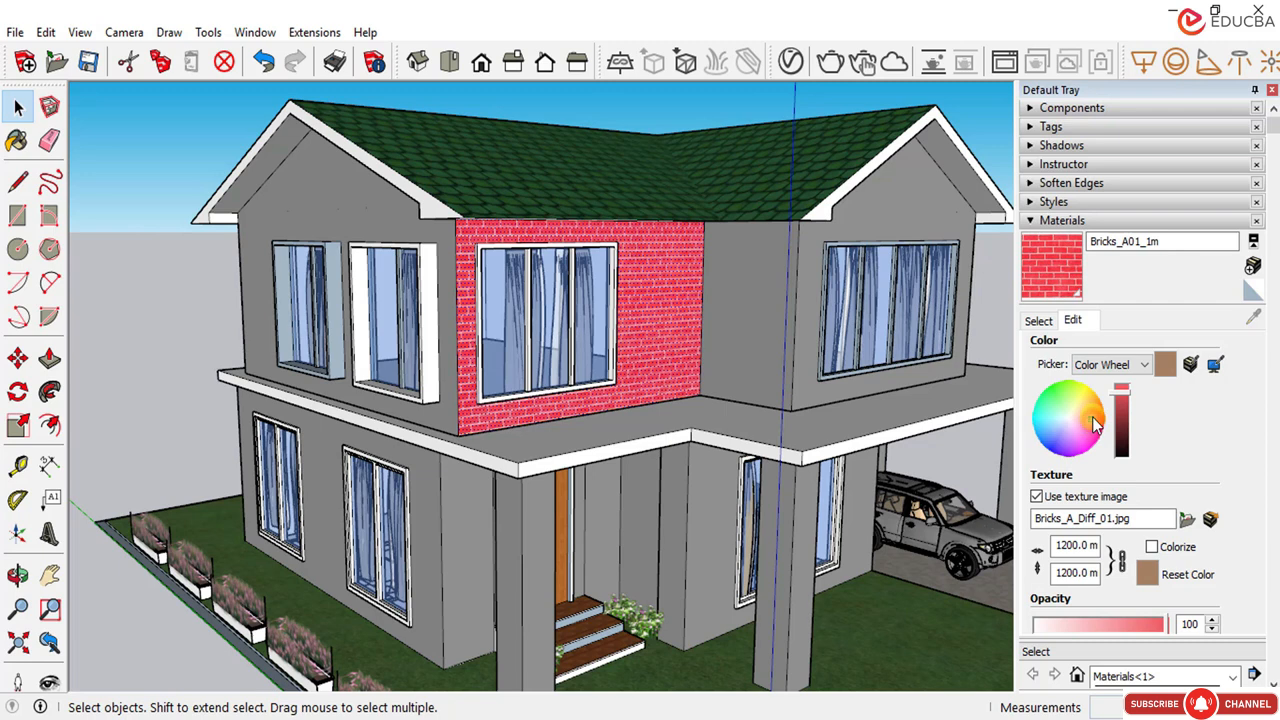
pyautogui.click(1091, 412)
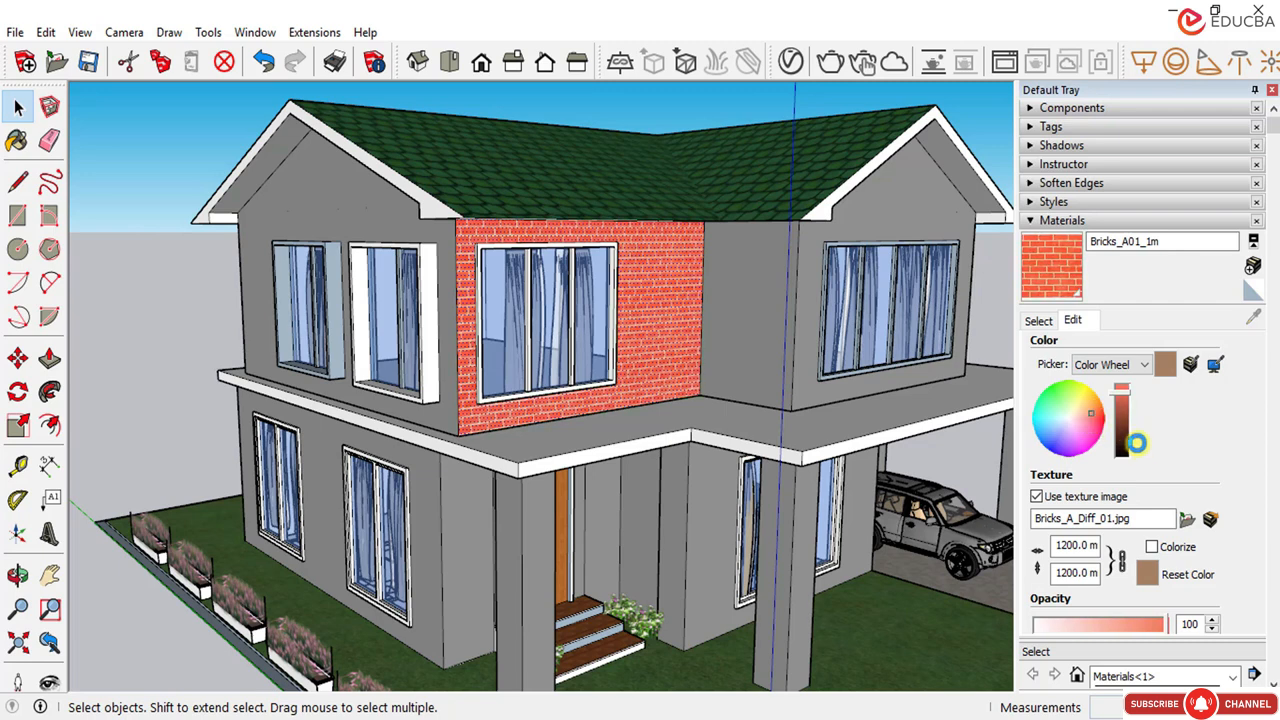
pyautogui.click(1143, 449)
pyautogui.click(1097, 427)
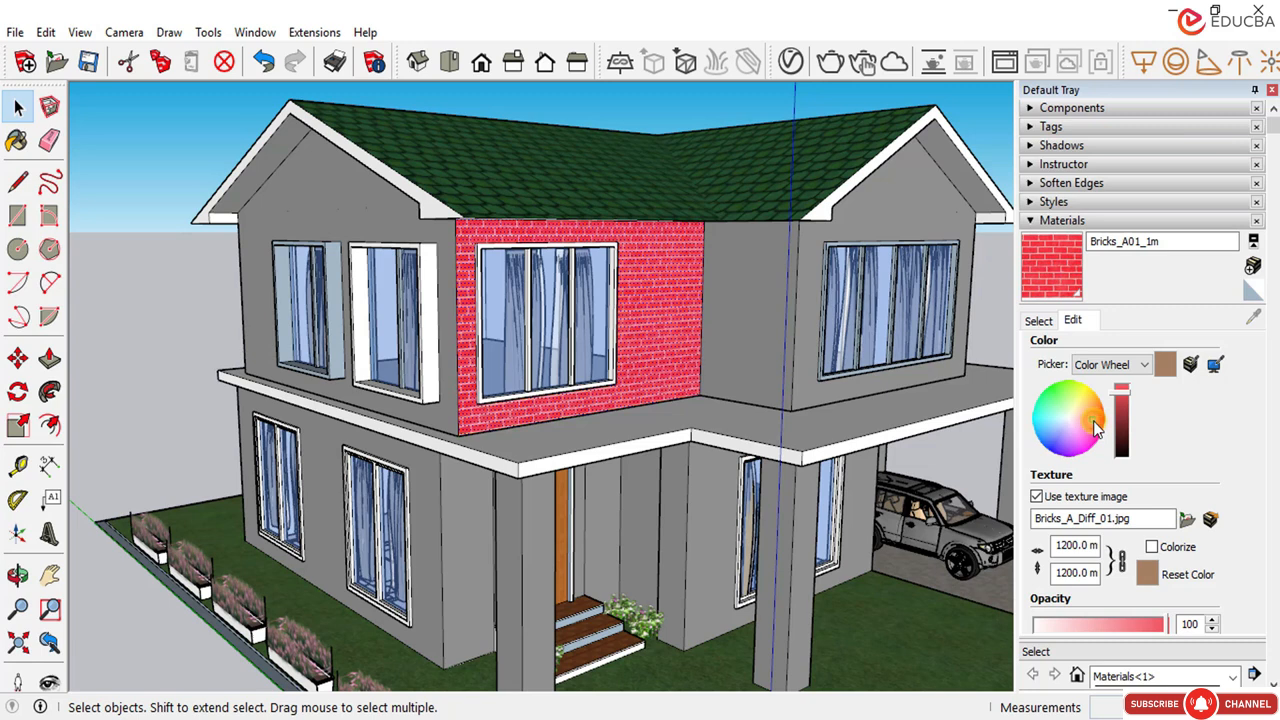
pyautogui.click(1091, 406)
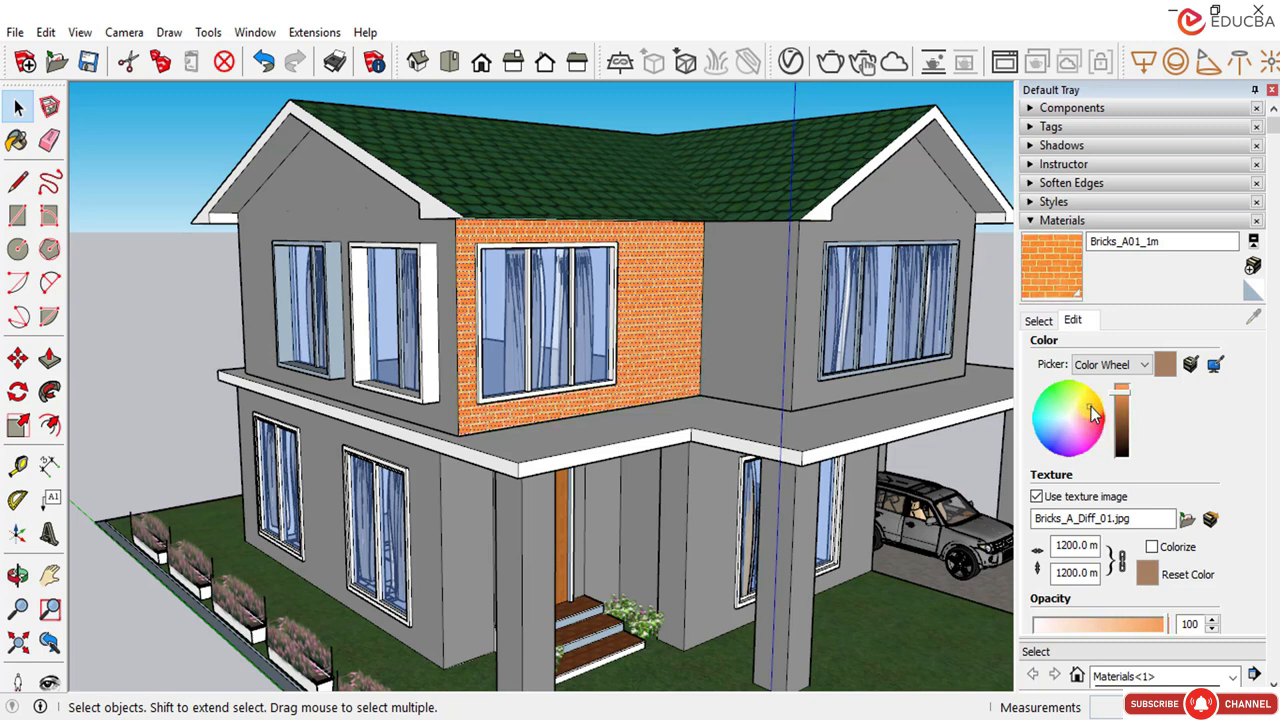
# Step: Set the Bricks_A01_1m color to an orange-red and darken it slightly
pyautogui.click(1091, 414)
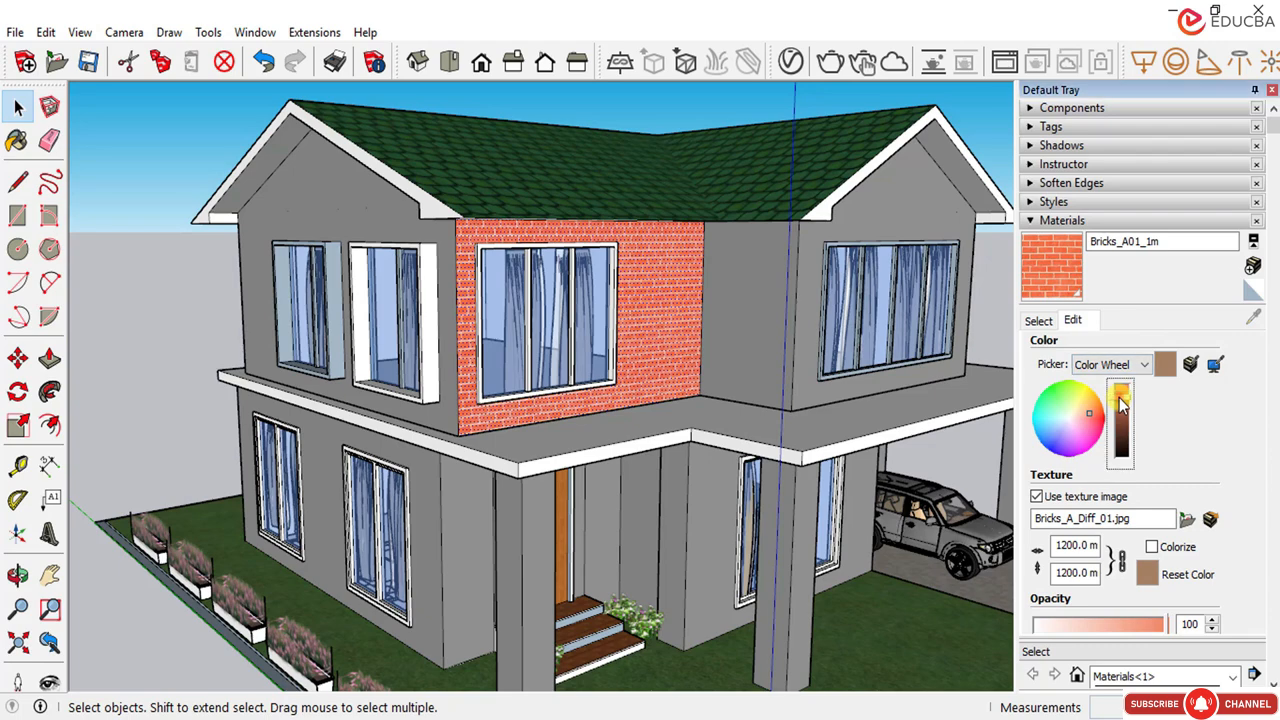
pyautogui.click(1121, 404)
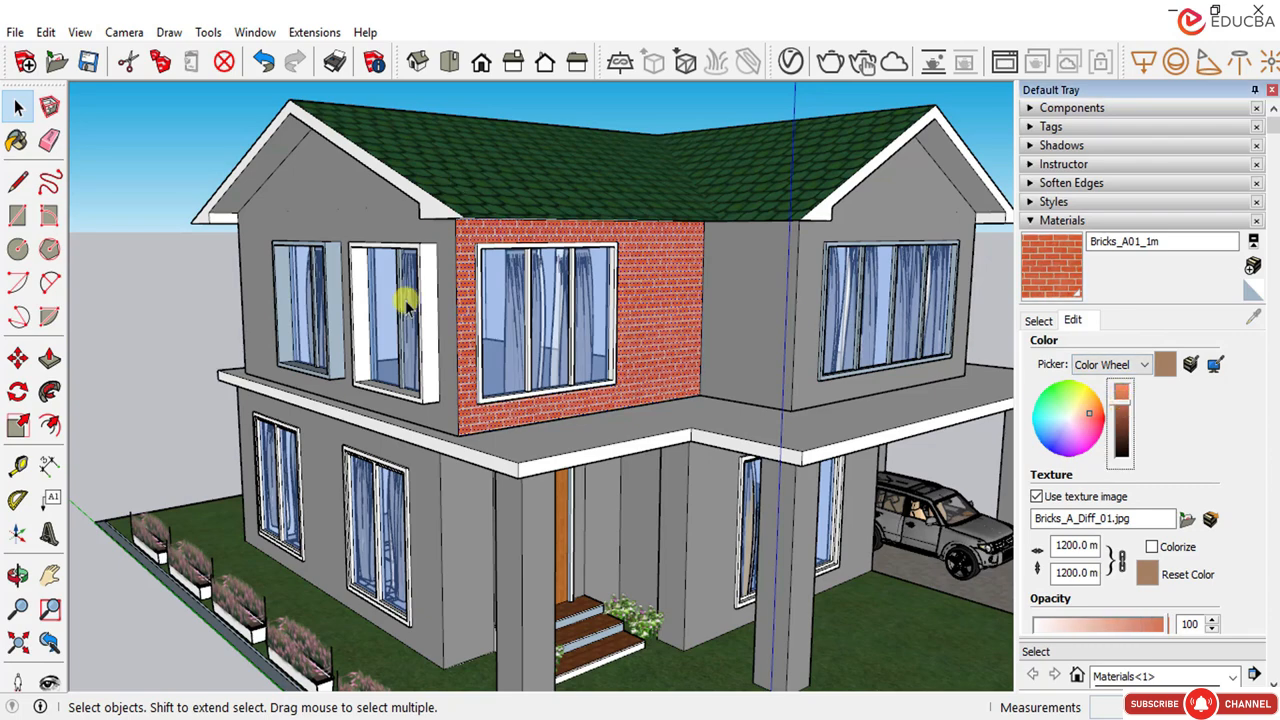
pyautogui.click(137, 229)
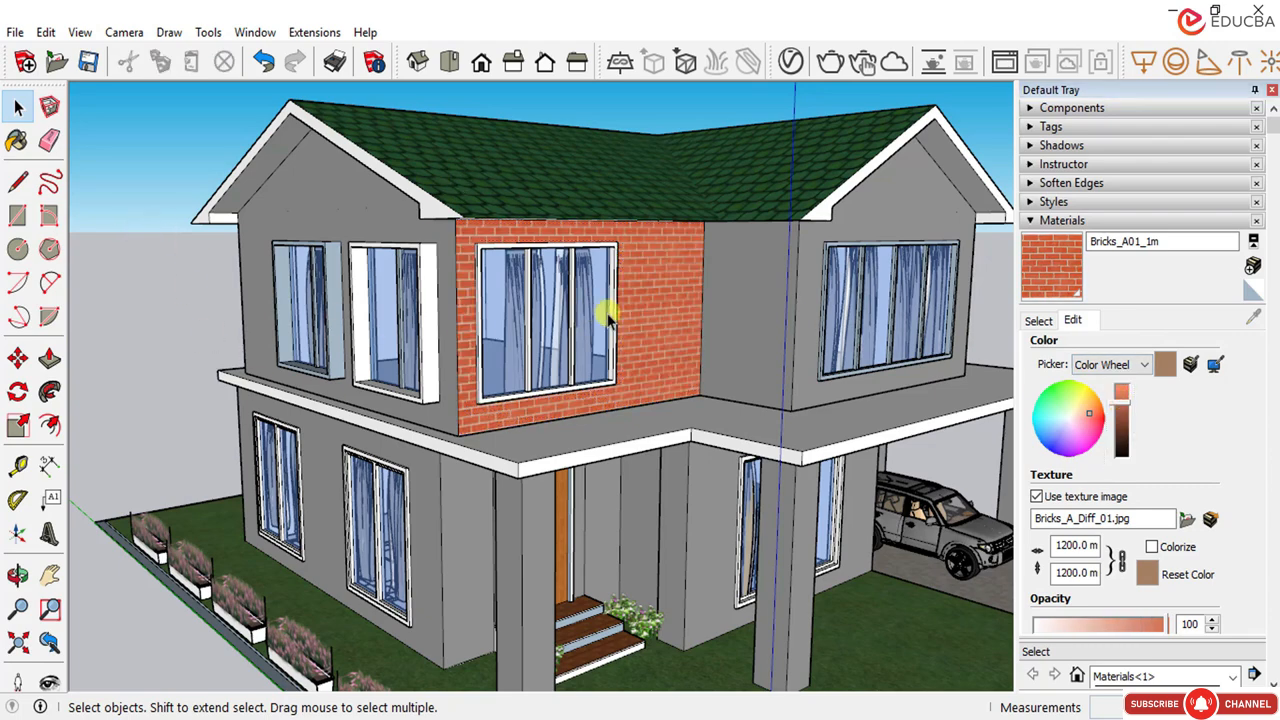
# Step: Sample the recolored Bricks_A01_1m material from the upper-storey front wall for painting
pyautogui.moveTo(457, 209); pyautogui.dragTo(3, 168, button='middle')
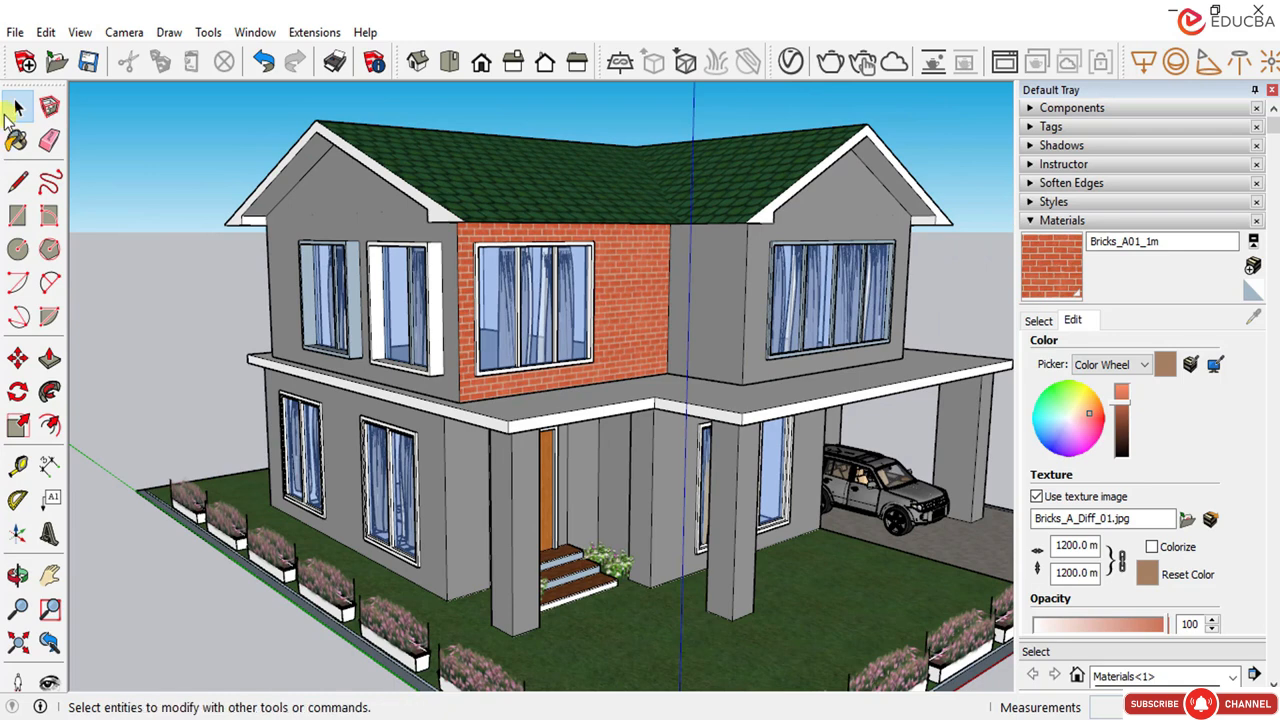
pyautogui.click(613, 325)
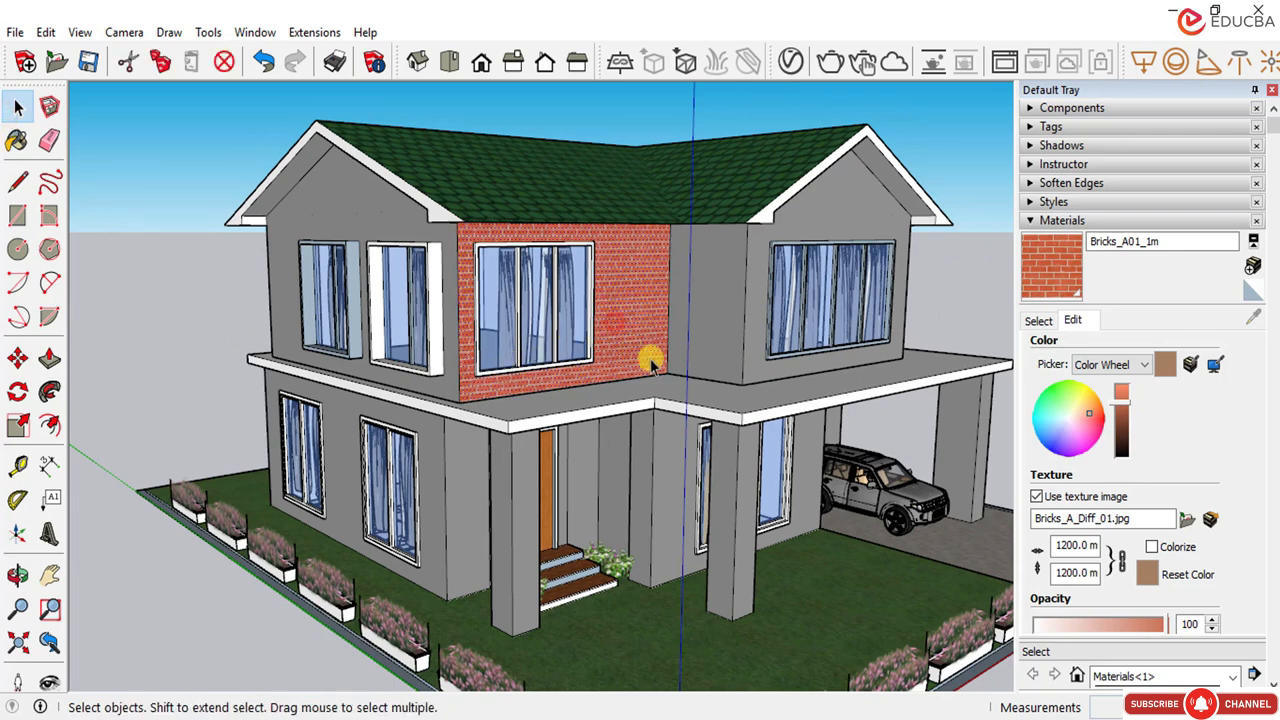
pyautogui.click(501, 112)
pyautogui.click(1038, 320)
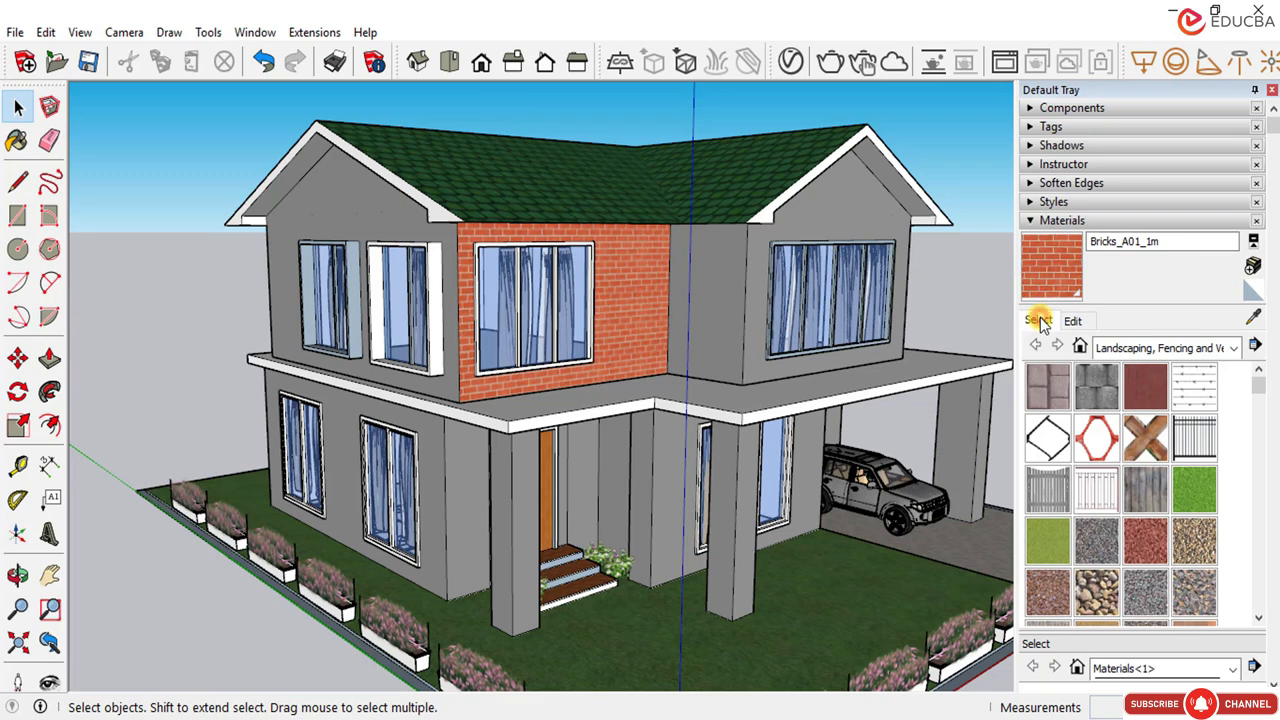
pyautogui.click(1254, 320)
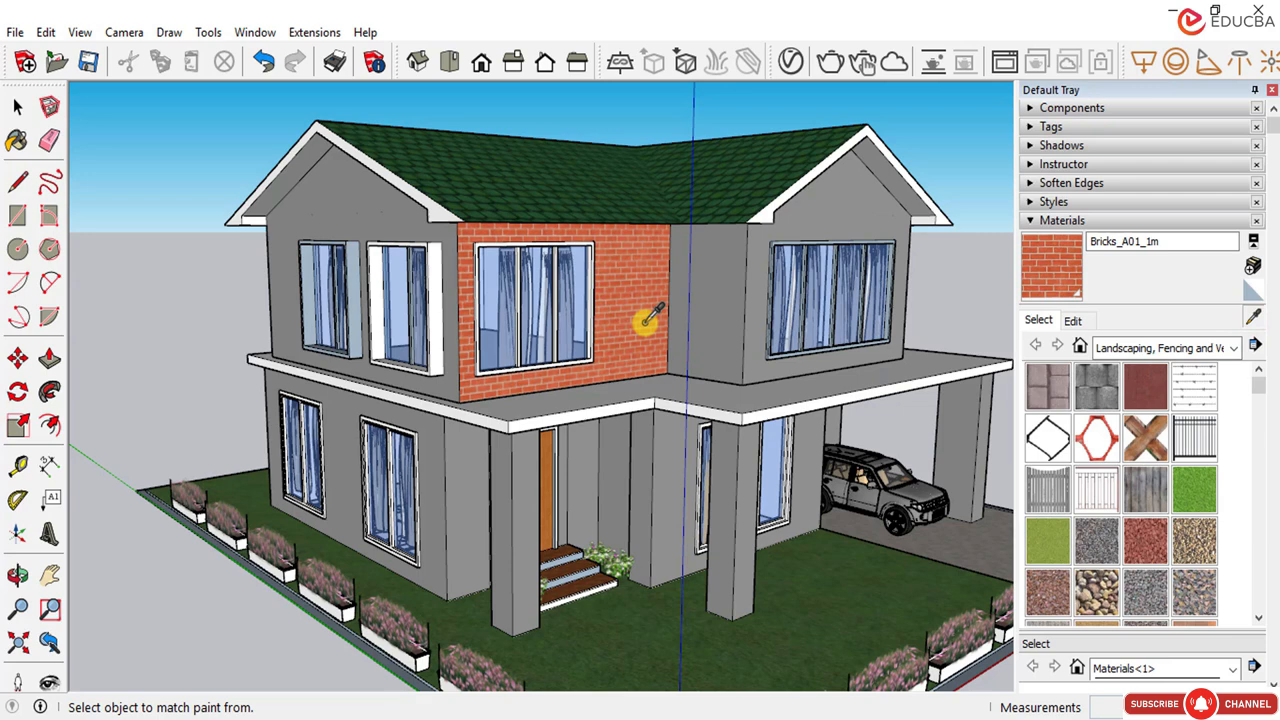
pyautogui.click(645, 323)
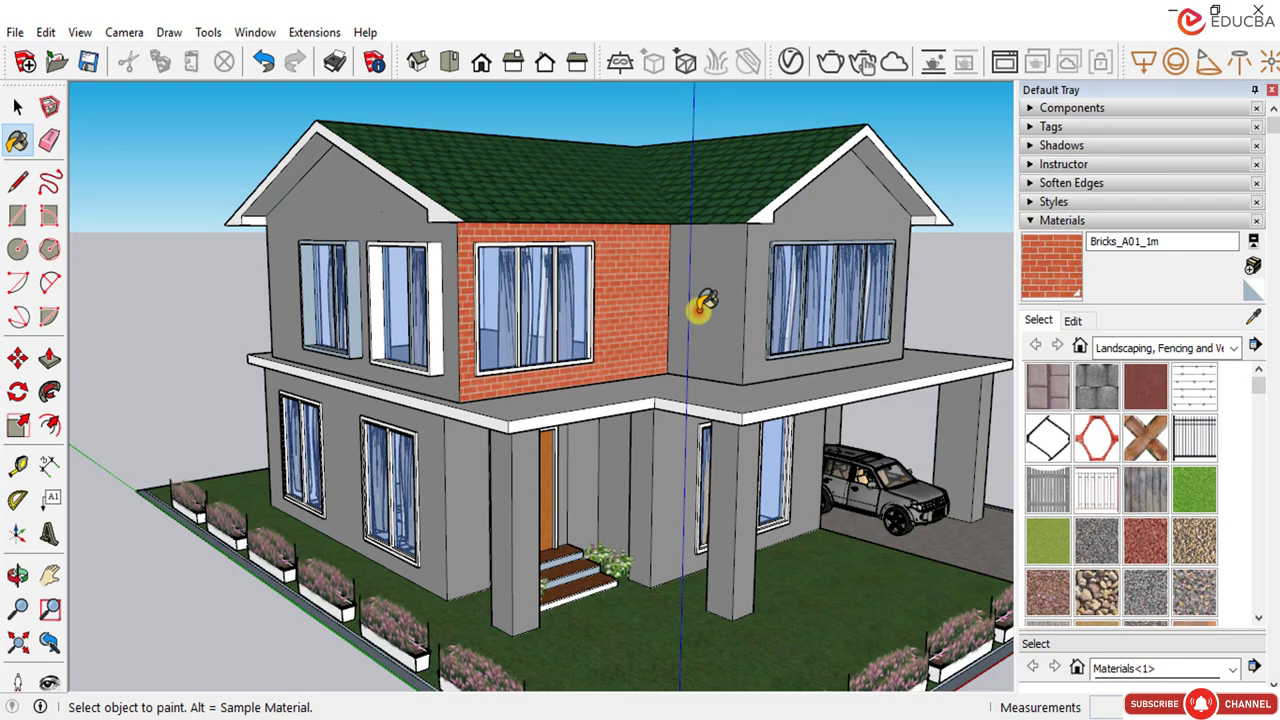
# Step: Paint the sampled bricks onto the adjoining upper-storey side and front walls and the ground-floor front walls on both sides of the entrance
pyautogui.click(736, 372)
pyautogui.click(755, 365)
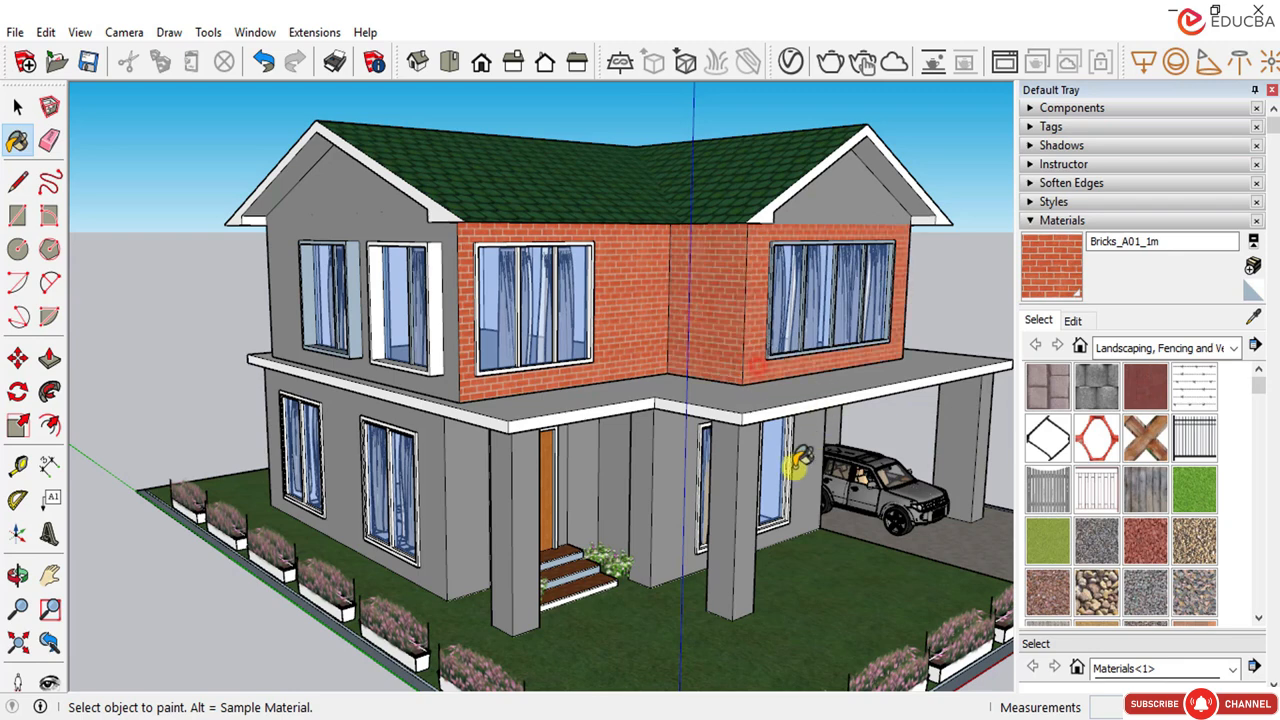
pyautogui.click(666, 463)
pyautogui.click(475, 487)
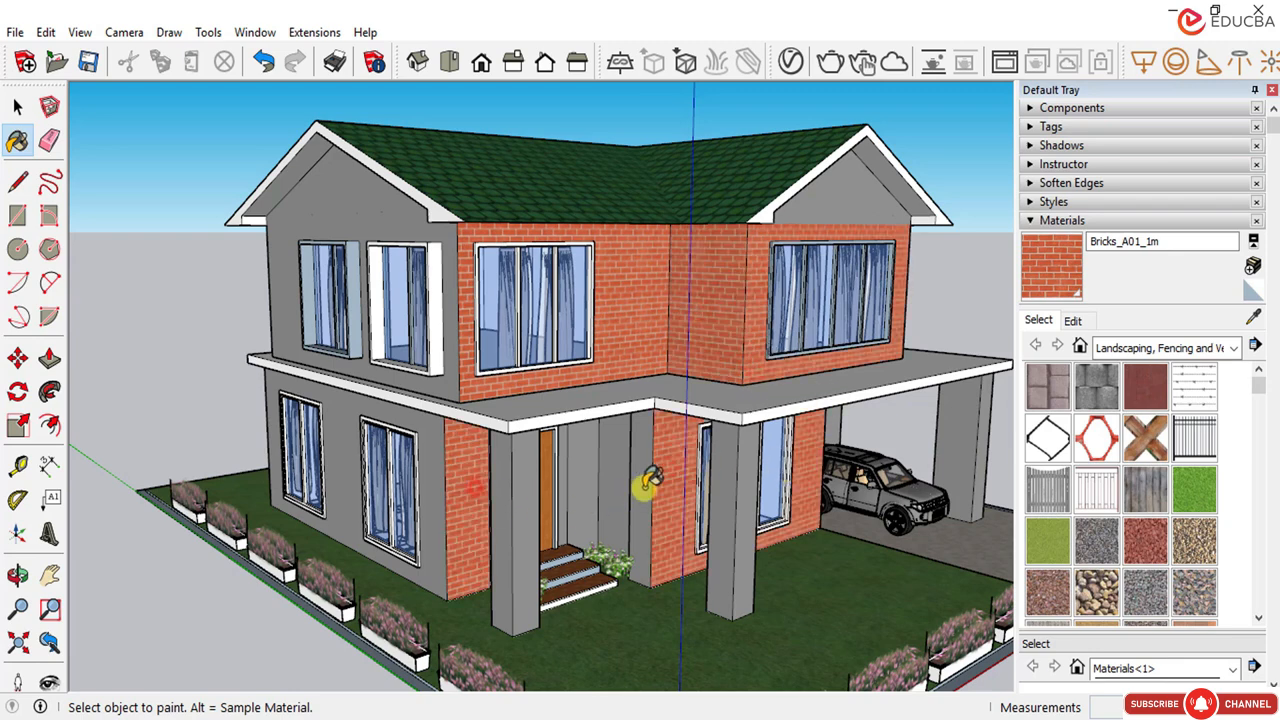
# Step: Paint the sampled bricks onto the entrance recess walls, both gables with their strips, and the upper- and ground-floor side walls
pyautogui.click(600, 462)
pyautogui.click(588, 462)
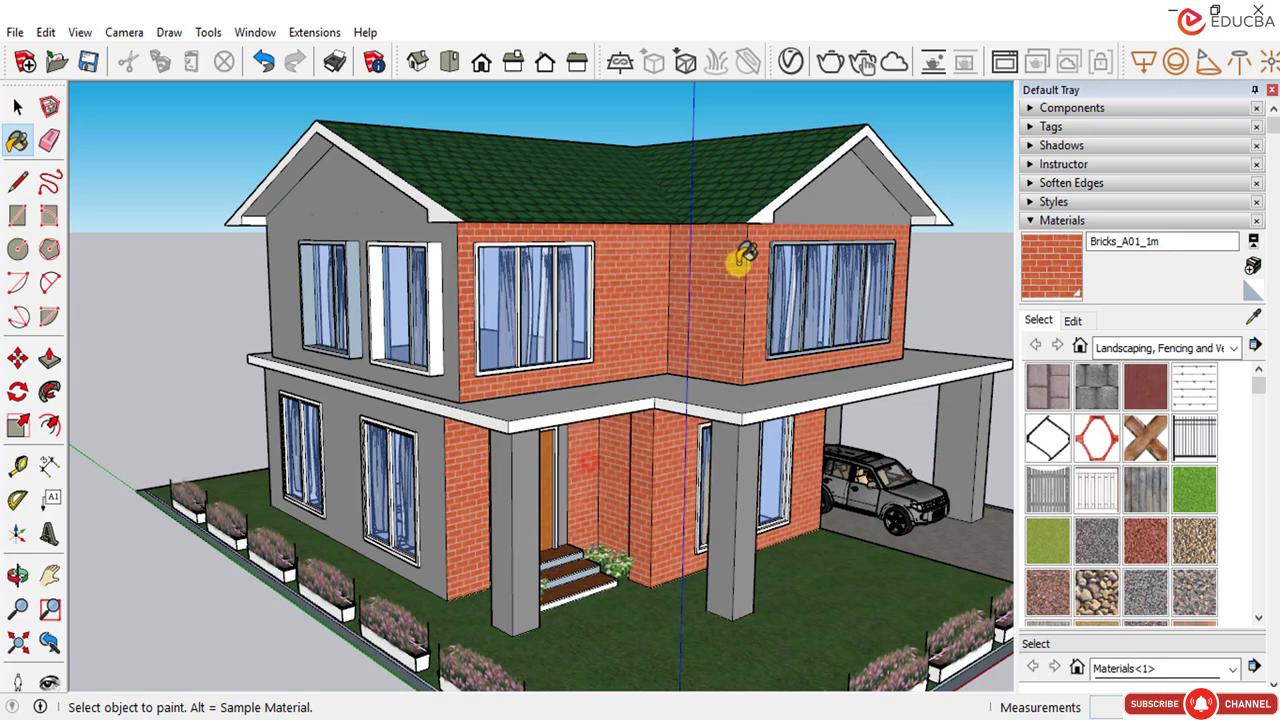
pyautogui.click(832, 204)
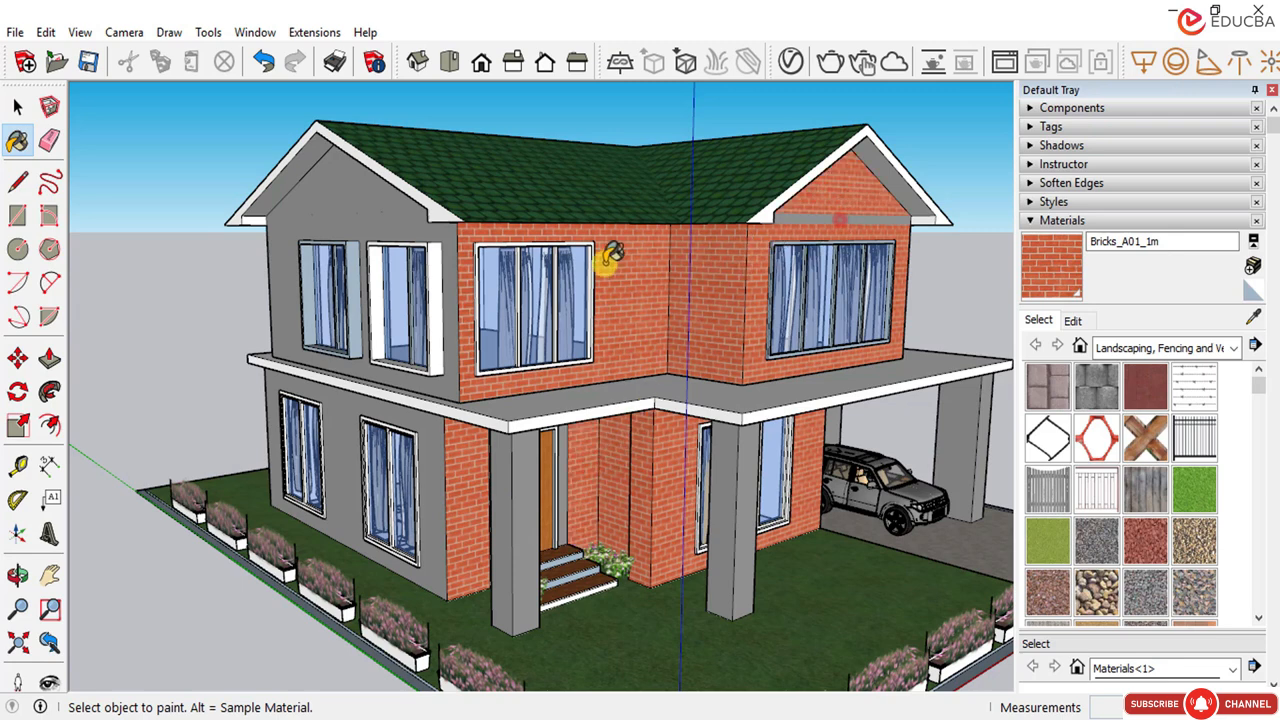
pyautogui.click(328, 228)
pyautogui.click(328, 205)
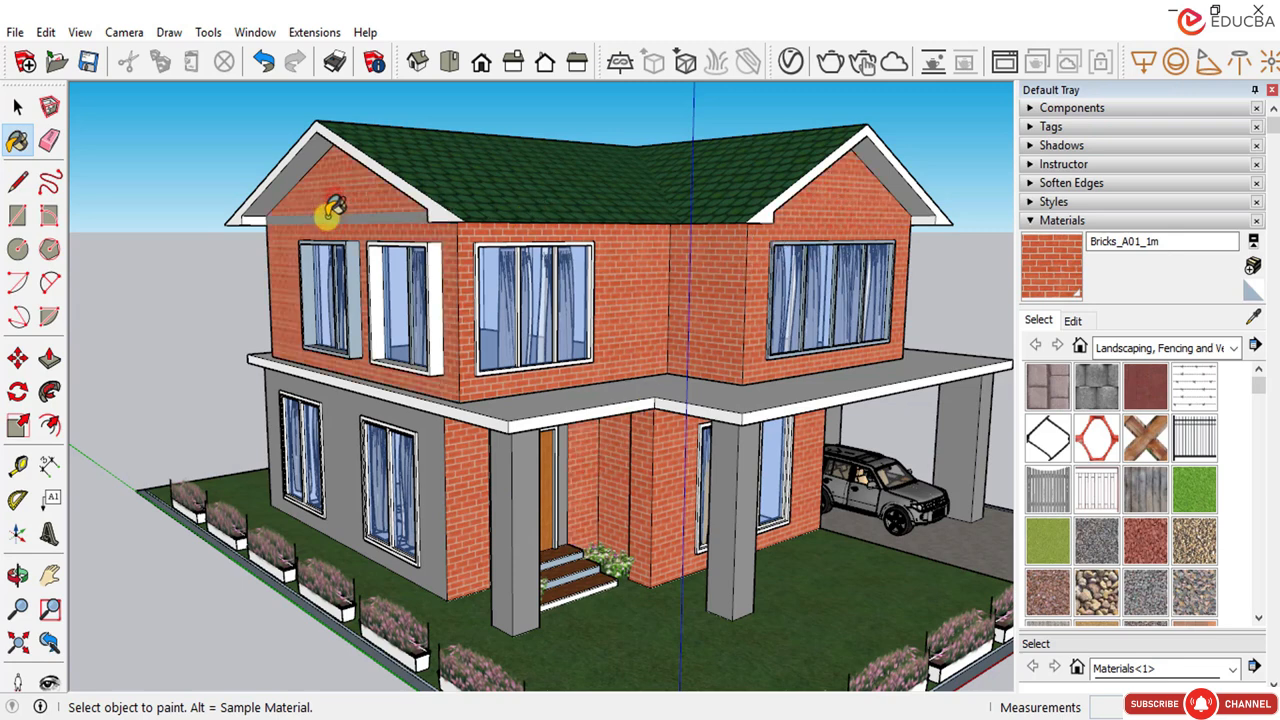
pyautogui.click(330, 216)
pyautogui.click(430, 448)
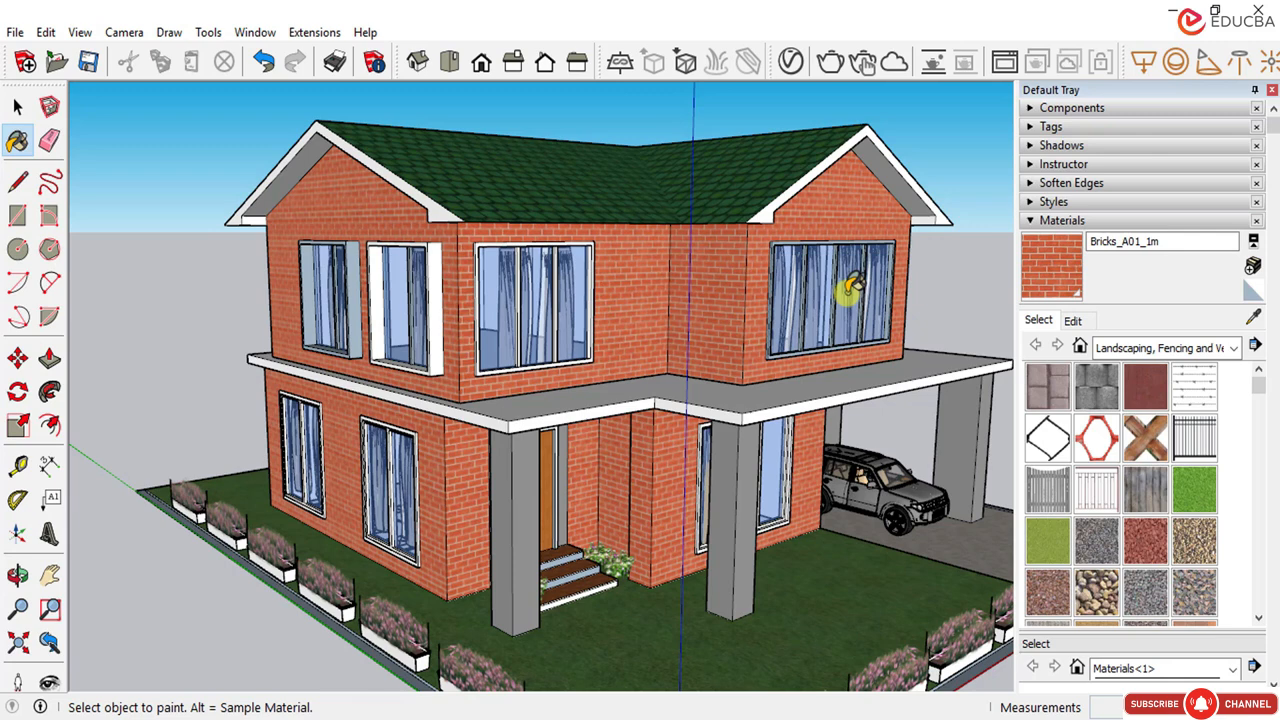
# Step: Undo the brick painting on the entrance recess, the gables and the side walls of both storeys
pyautogui.press('ctrl')
pyautogui.hotkey('ctrl', 'z')
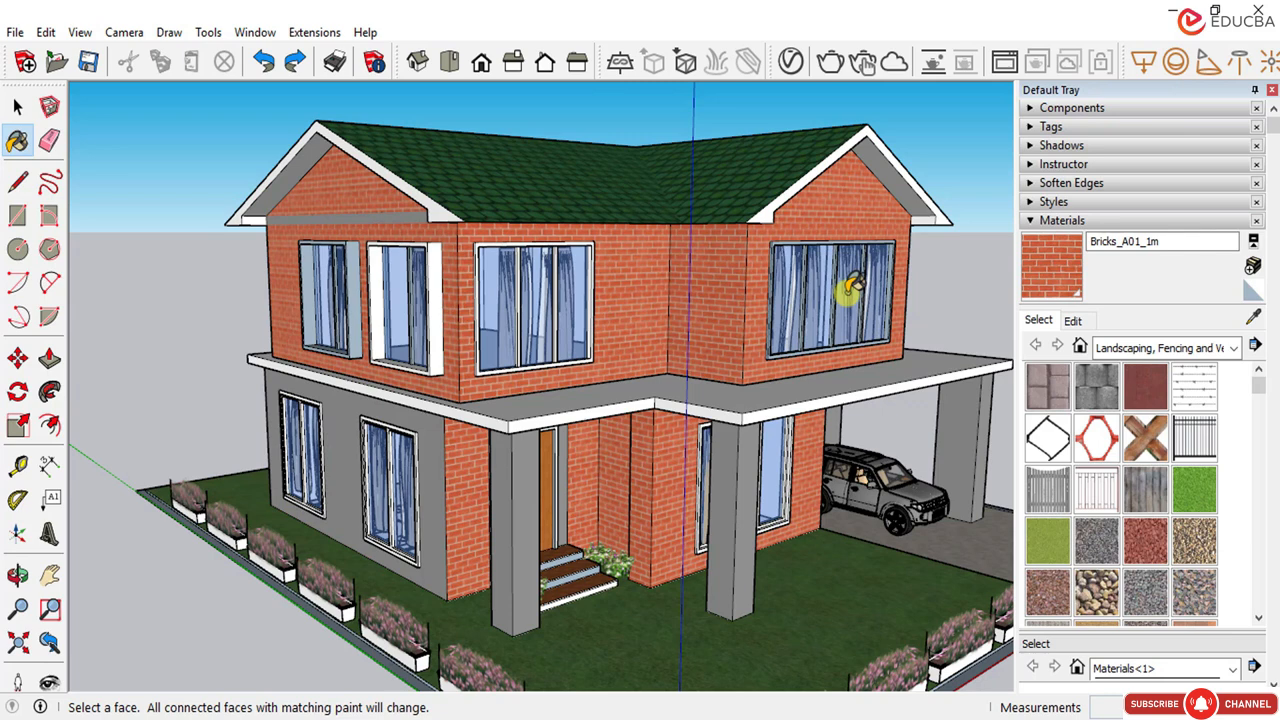
pyautogui.hotkey('ctrl', 'z')
pyautogui.hotkey('ctrl', 'z')
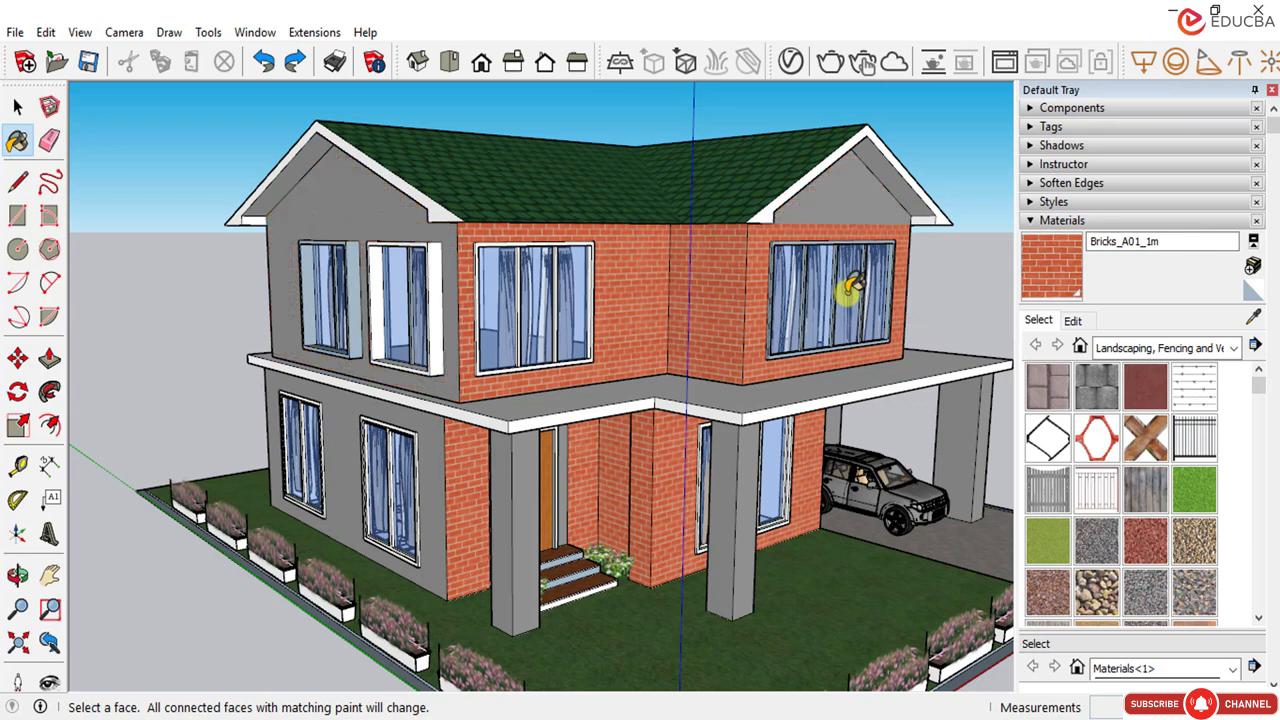
pyautogui.hotkey('ctrl', 'z')
pyautogui.hotkey('ctrl', 'z')
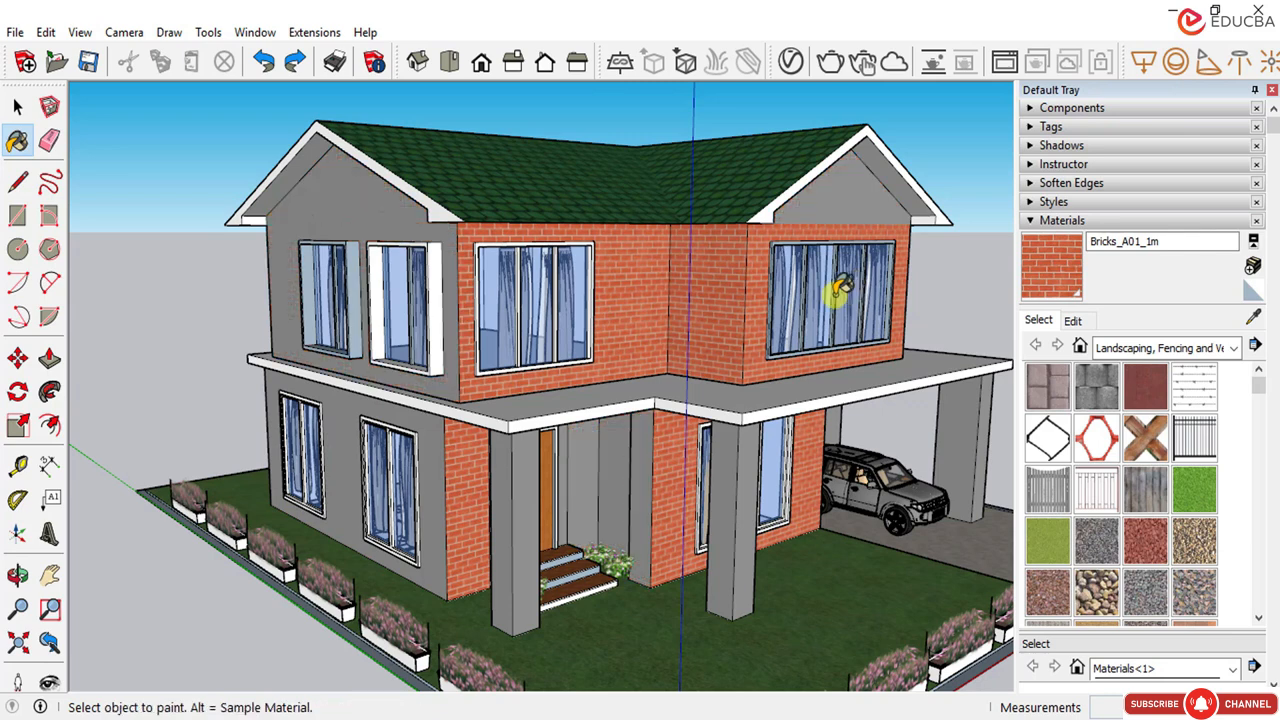
# Step: Inspect the narrow face between the side gable and the upper-storey side wall by selecting it
pyautogui.click(12, 110)
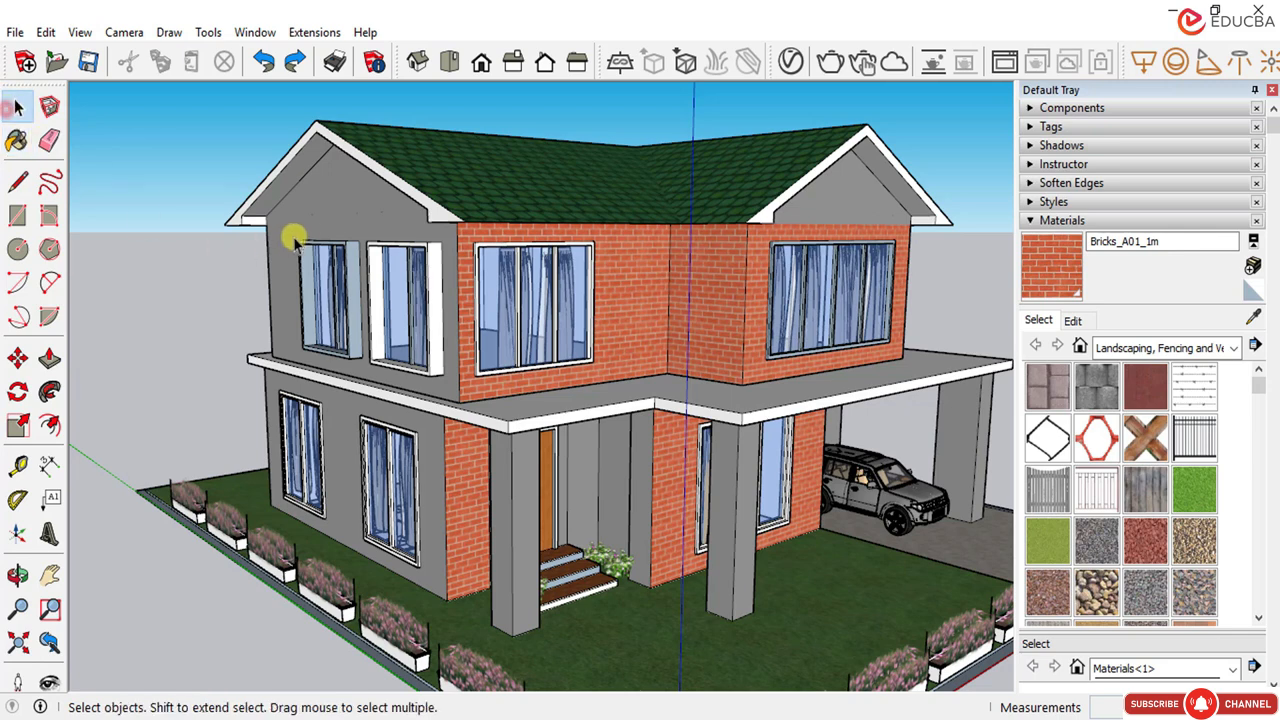
pyautogui.click(308, 228)
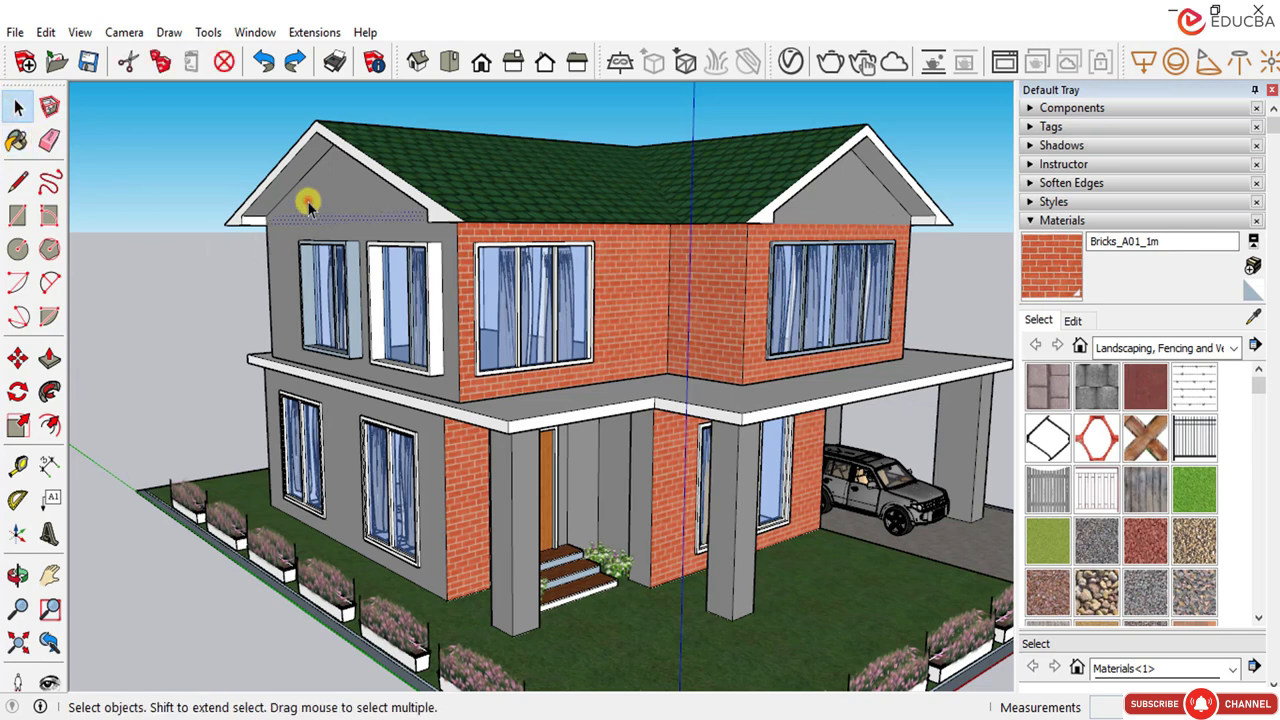
pyautogui.click(308, 200)
pyautogui.click(307, 225)
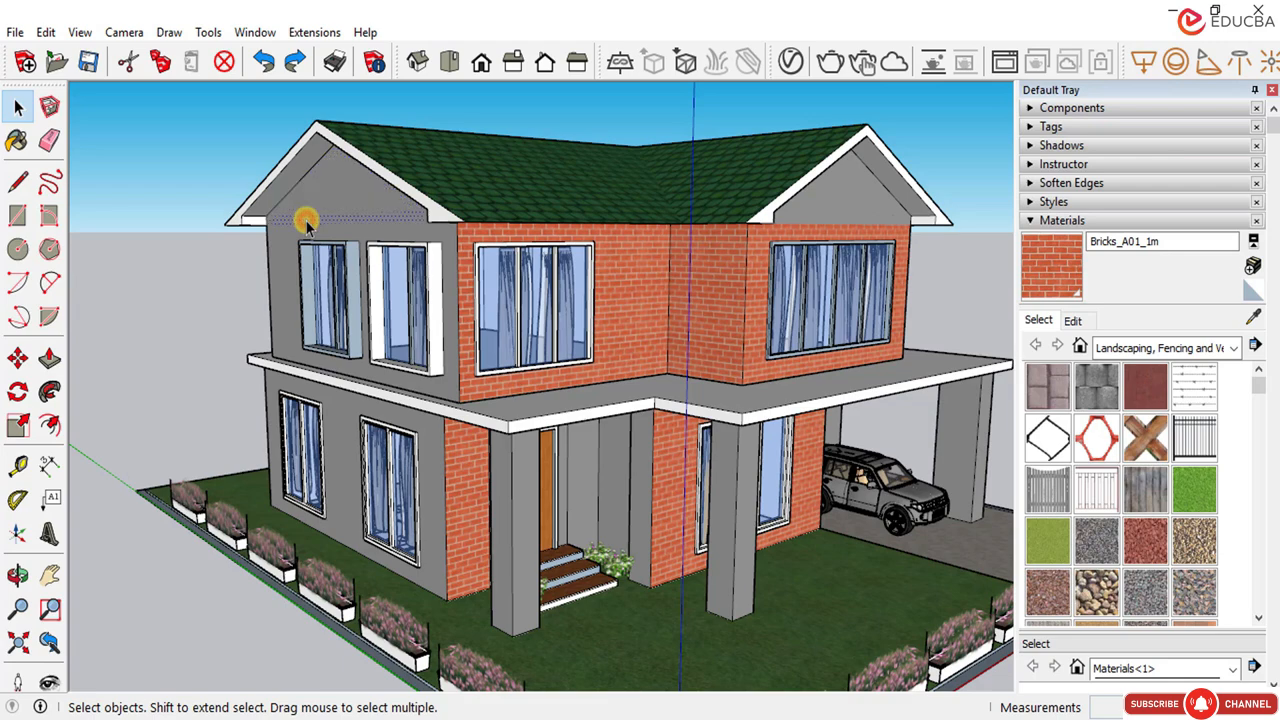
pyautogui.click(581, 107)
# Step: Add the Bricks Concrete F01 2m material from the V-Ray Bricks library to the scene materials
pyautogui.click(788, 66)
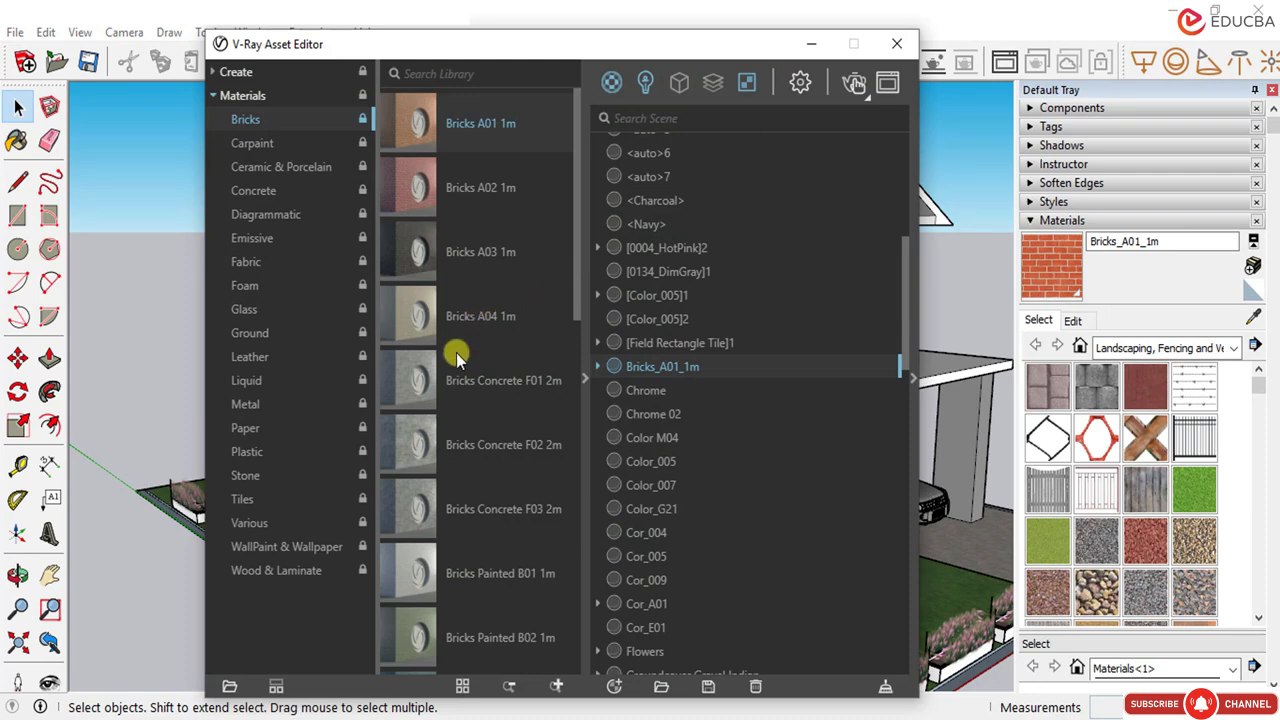
pyautogui.click(255, 119)
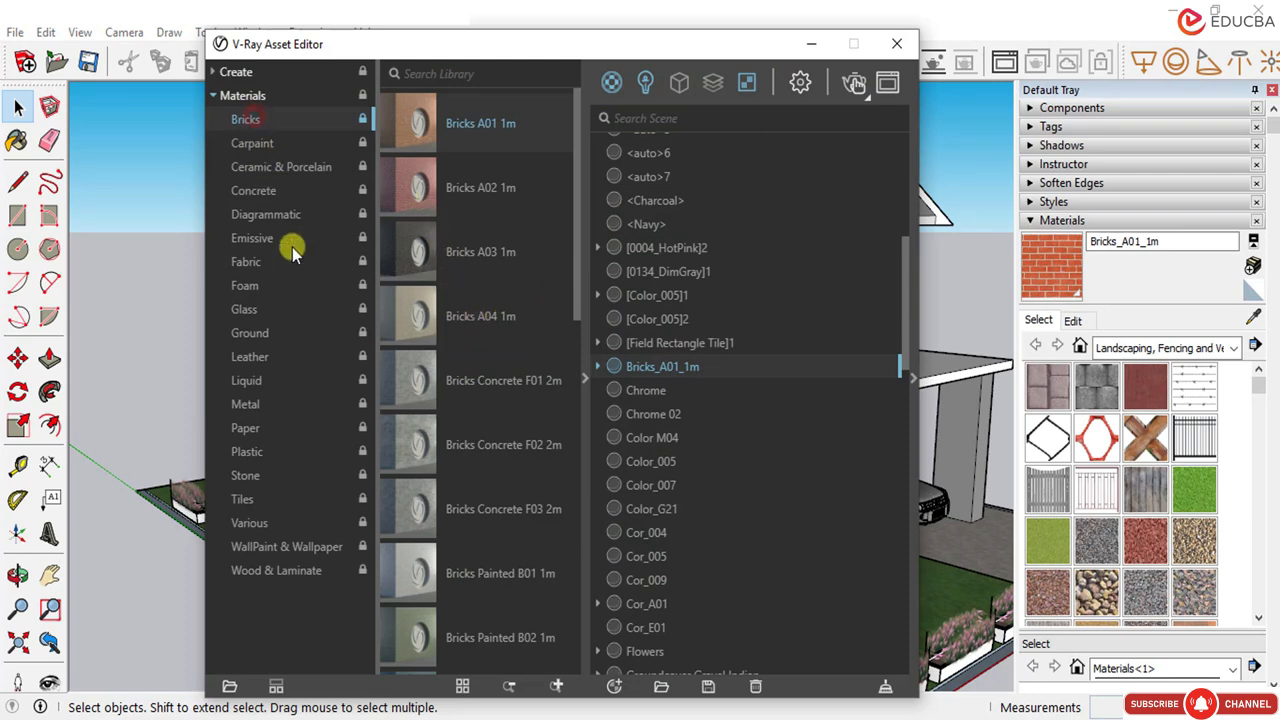
pyautogui.click(414, 383)
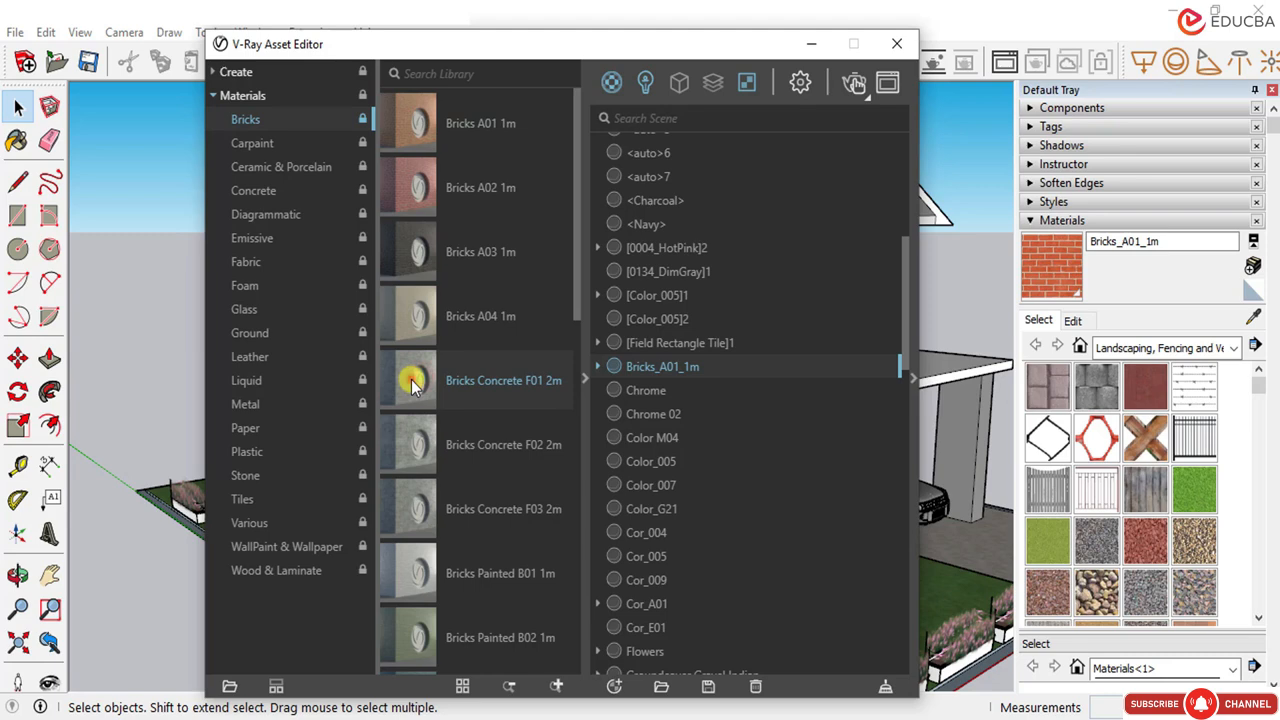
pyautogui.moveTo(414, 383); pyautogui.dragTo(660, 425)
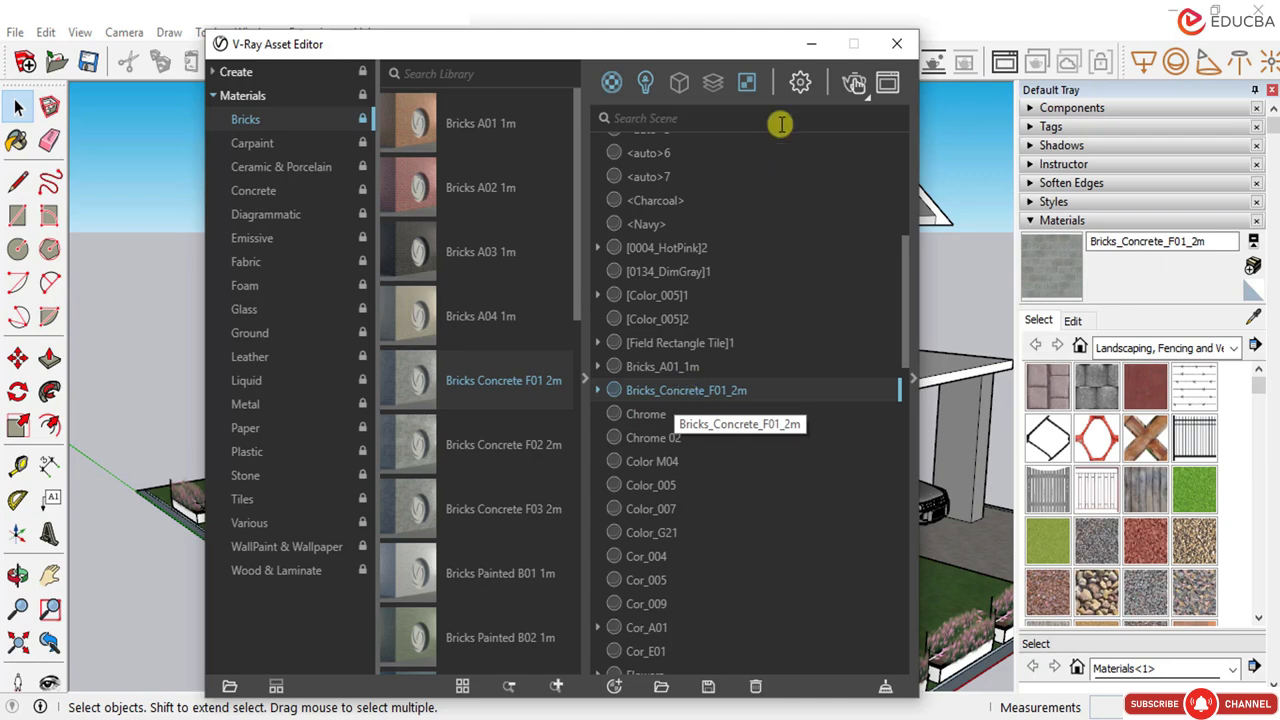
# Step: Apply the Bricks_Concrete_F01_2m material to the upper-storey front wall above the entrance
pyautogui.click(809, 43)
pyautogui.click(620, 294)
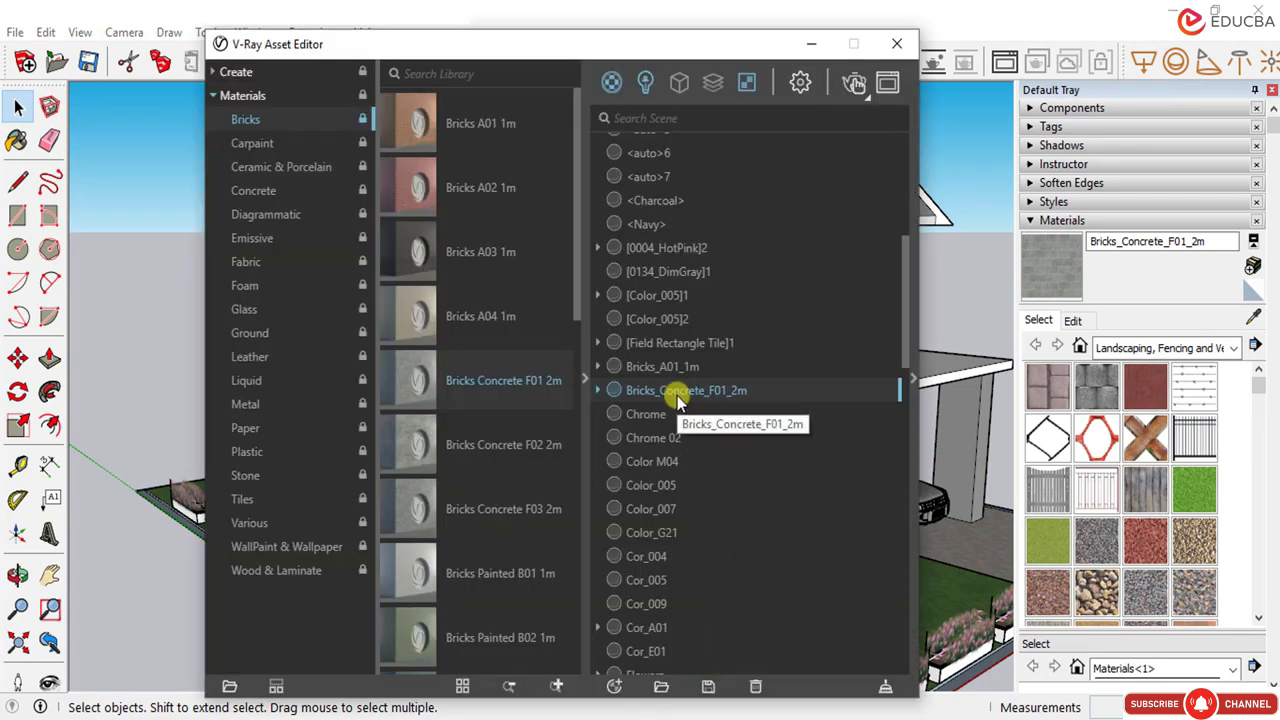
pyautogui.rightClick(676, 398)
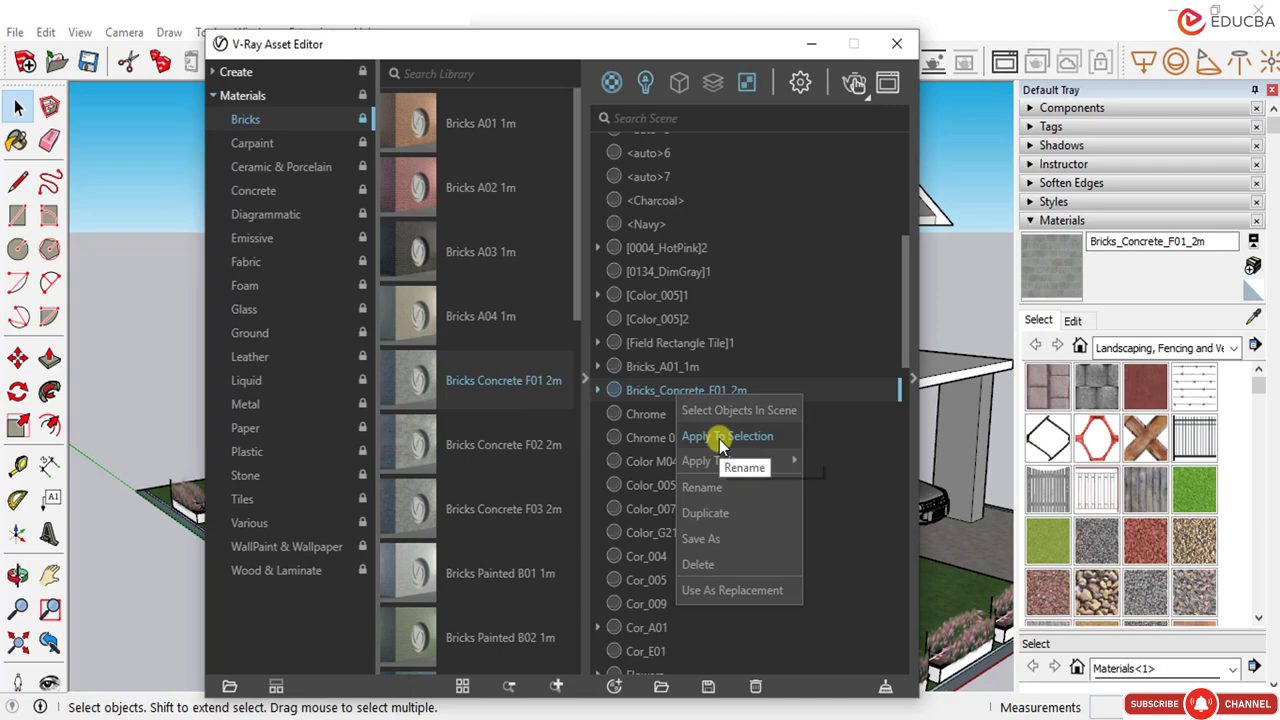
pyautogui.click(720, 438)
pyautogui.click(811, 46)
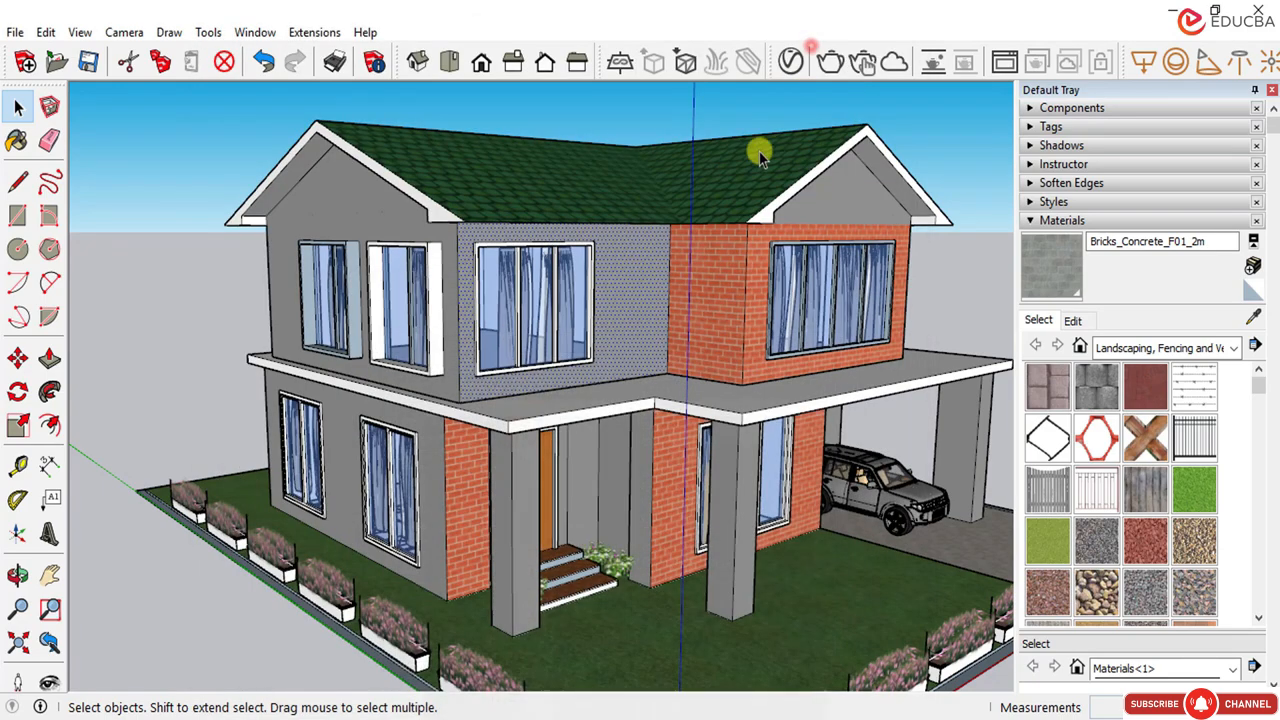
# Step: Set the Bricks_Concrete_F01_2m texture size to 1200 mm
pyautogui.scroll(3, 642, 250)
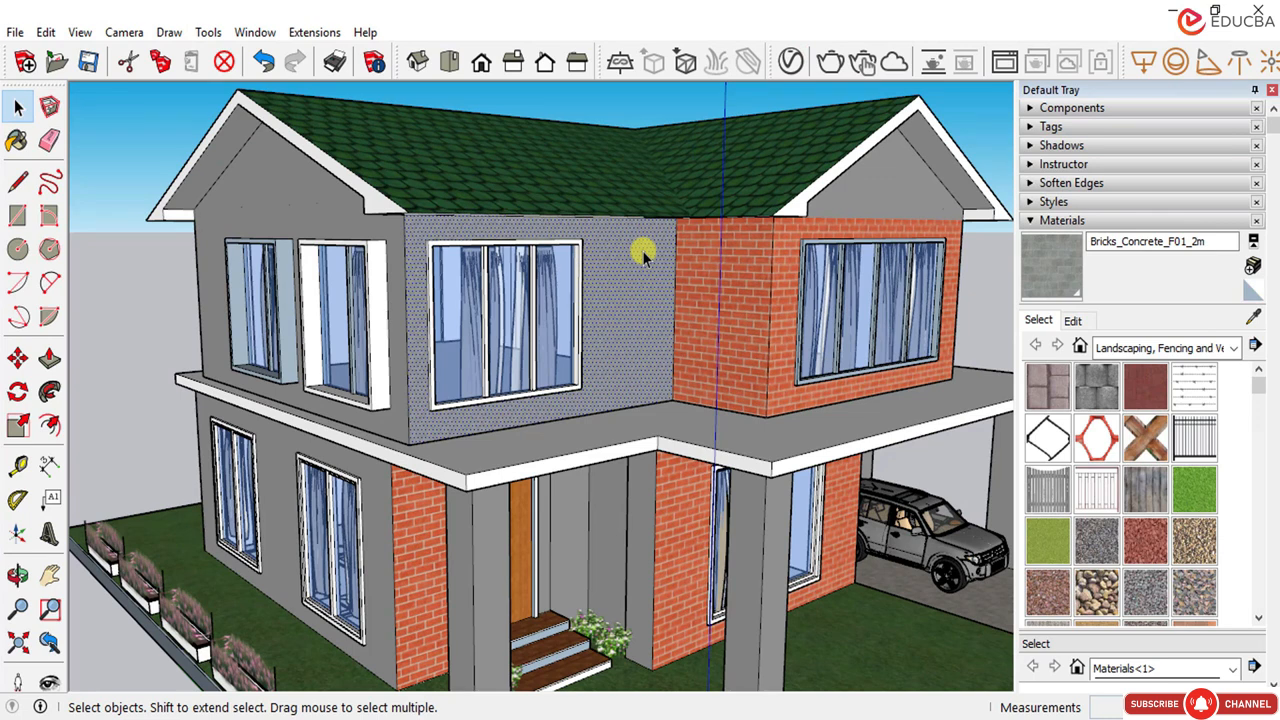
pyautogui.click(1074, 320)
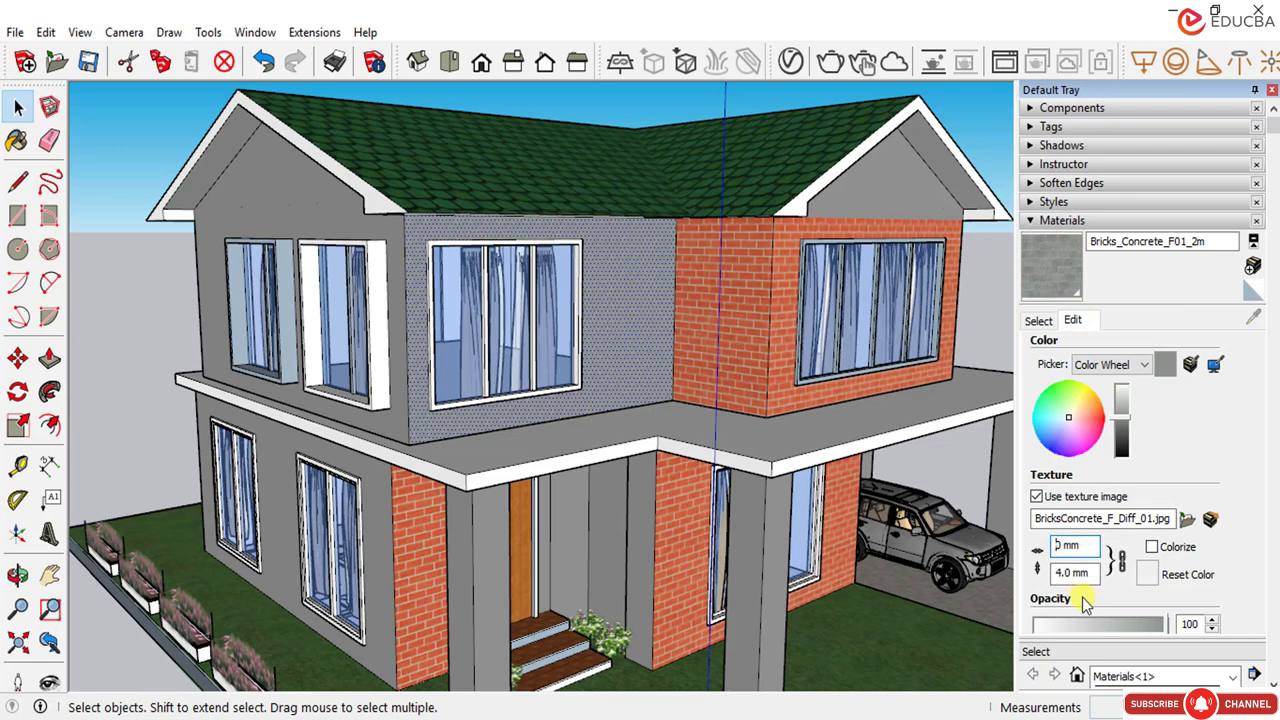
pyautogui.press('Return')
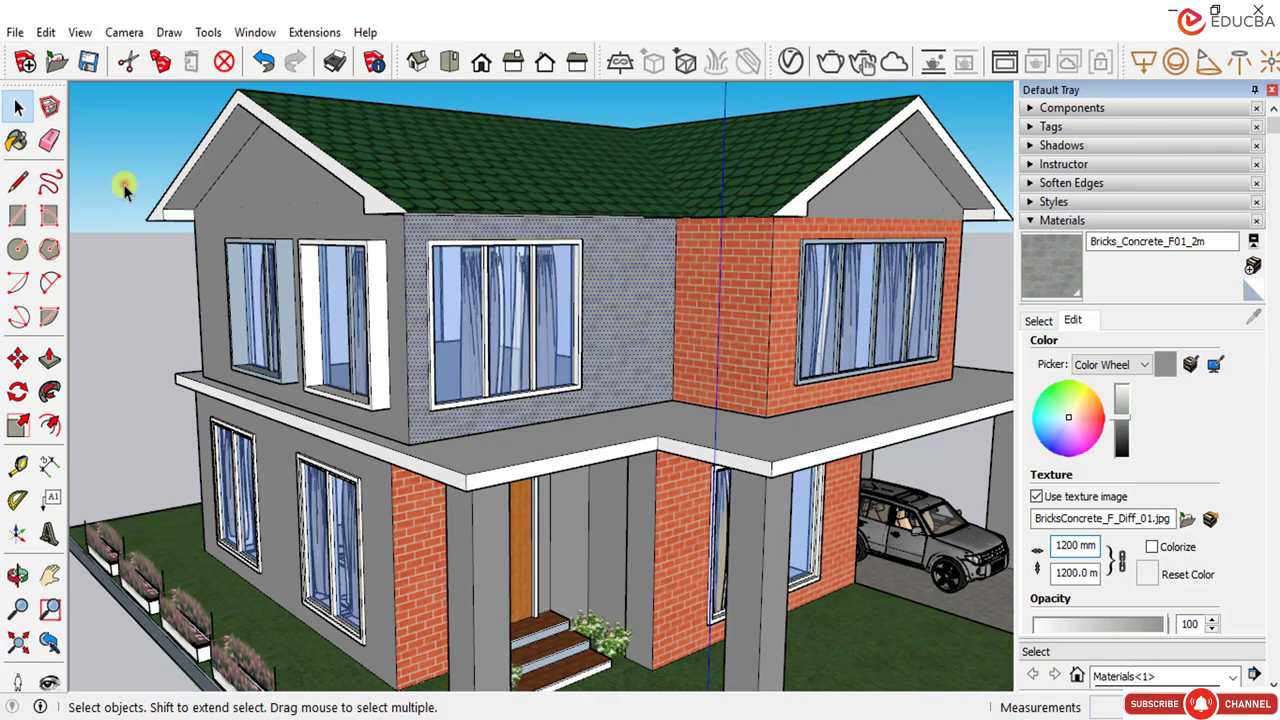
# Step: Examine the scale of the concrete brick texture on the upper-storey front wall, up close and from farther away
pyautogui.scroll(8, 580, 314)
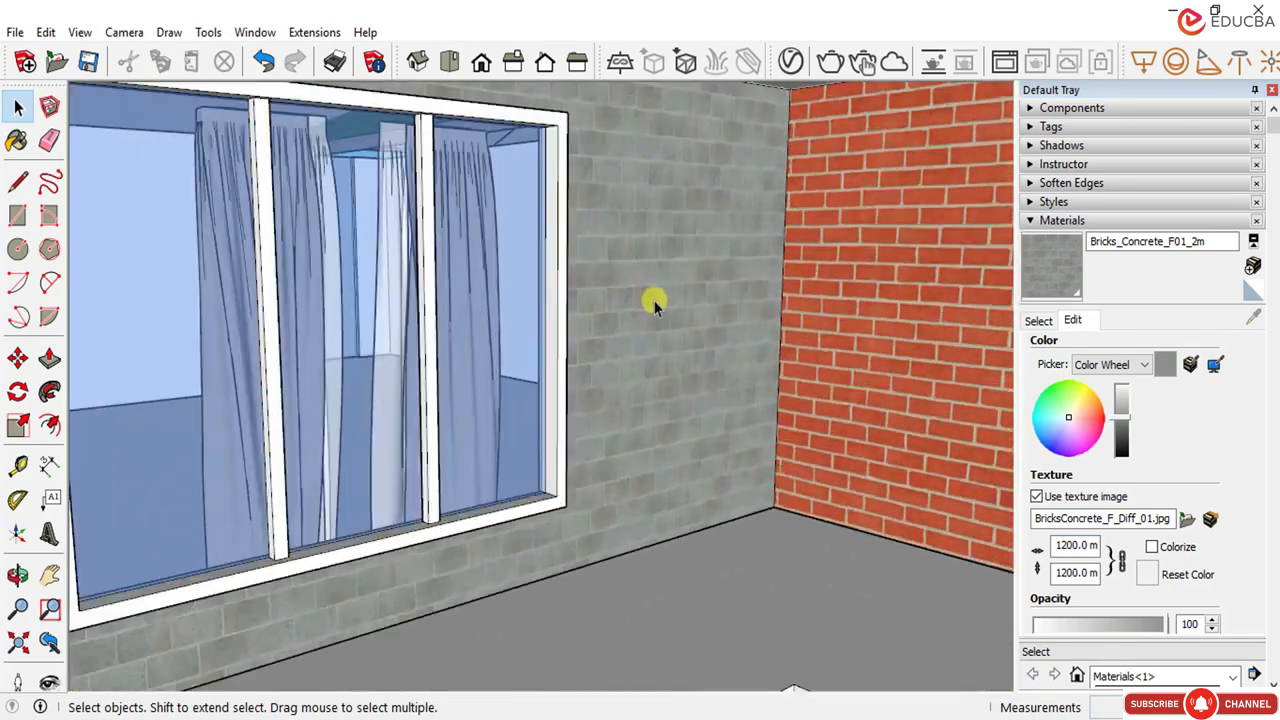
pyautogui.scroll(10, 652, 303)
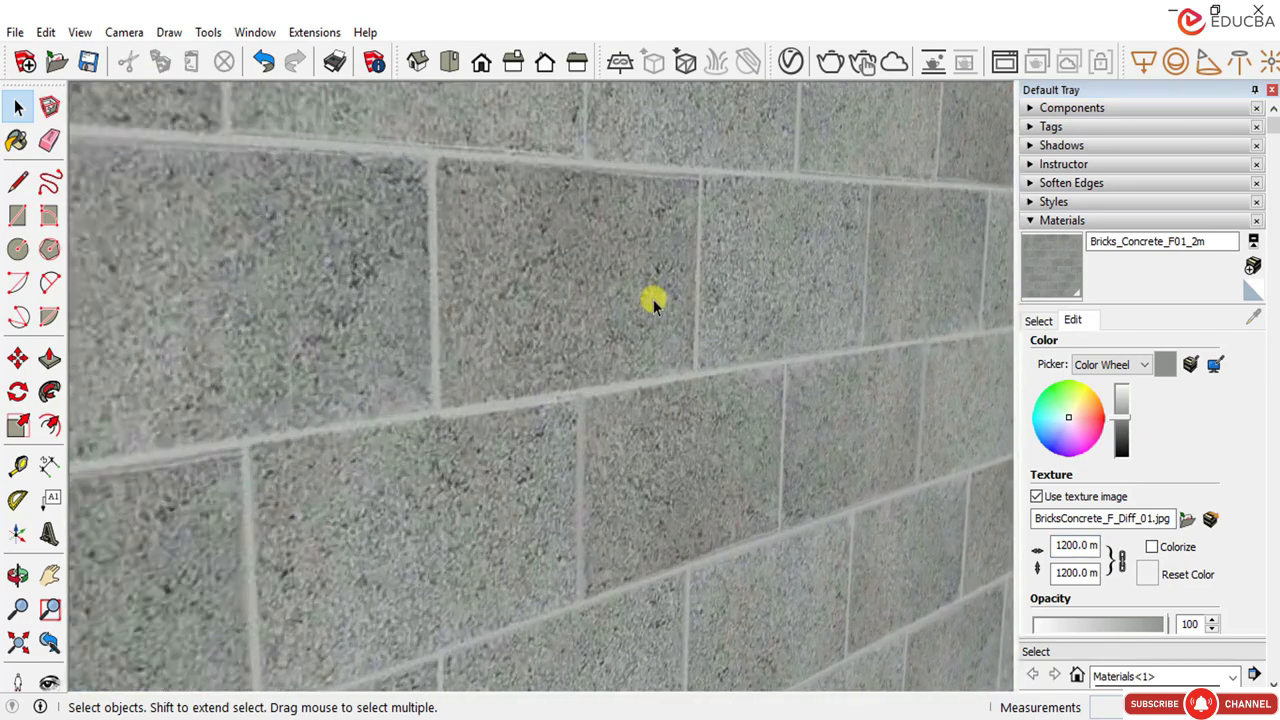
pyautogui.scroll(3, 652, 303)
pyautogui.scroll(-3, 652, 304)
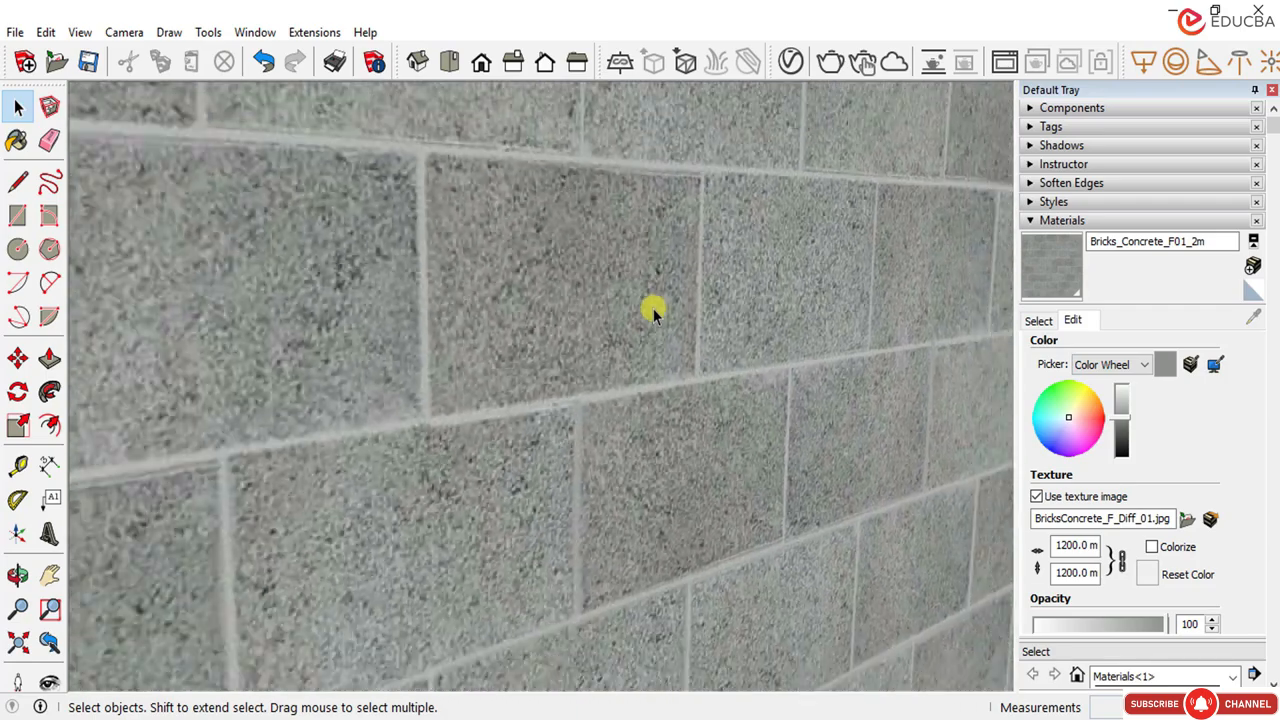
pyautogui.scroll(-10, 652, 308)
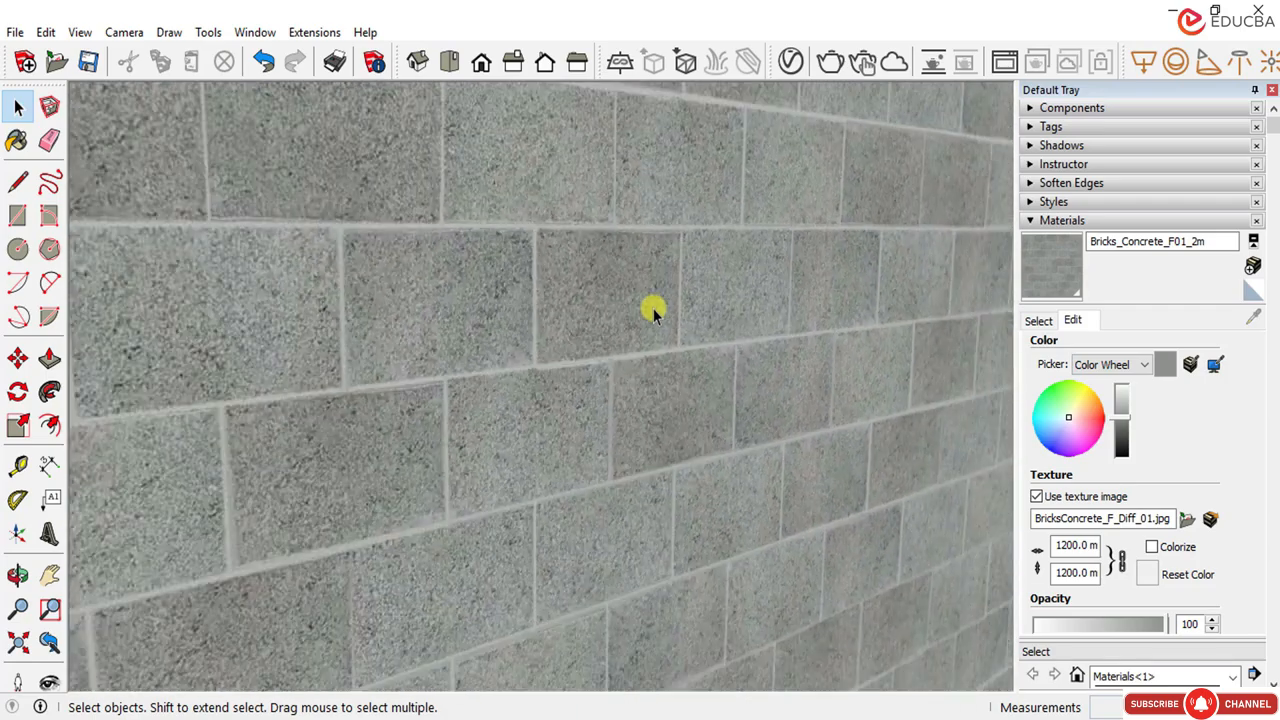
pyautogui.scroll(-10, 640, 330)
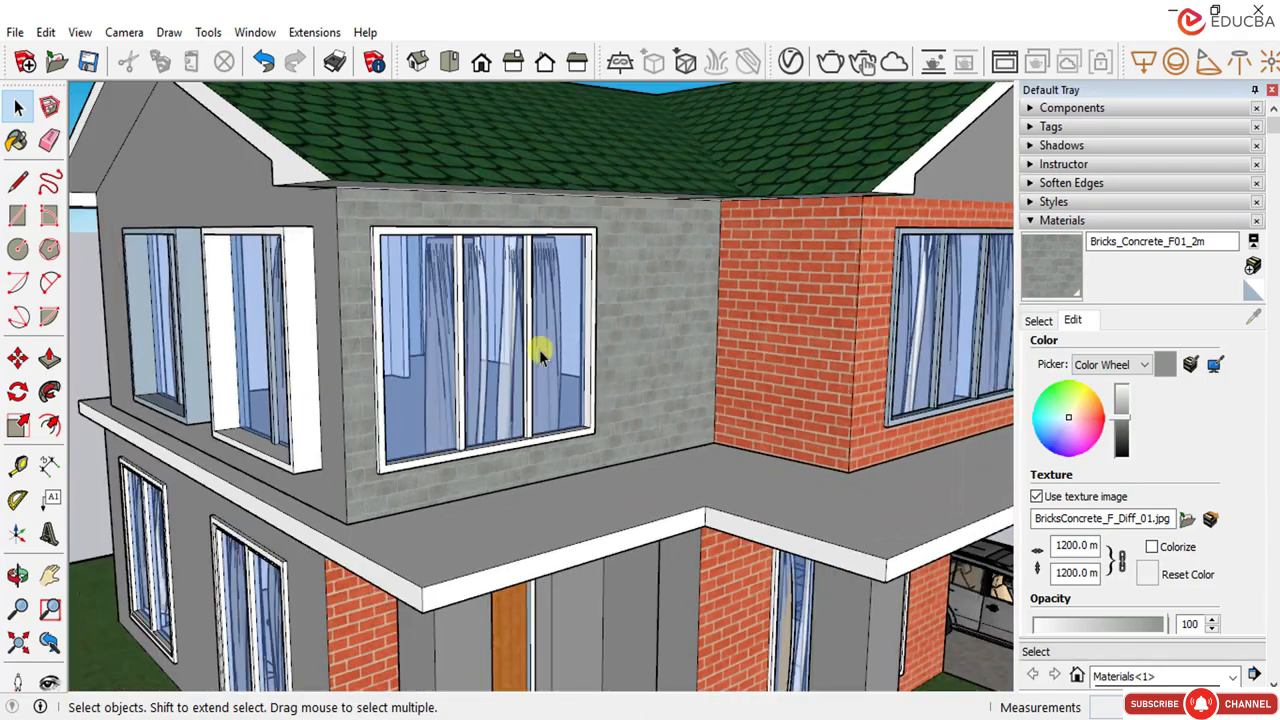
pyautogui.moveTo(537, 349); pyautogui.dragTo(537, 347, button='middle')
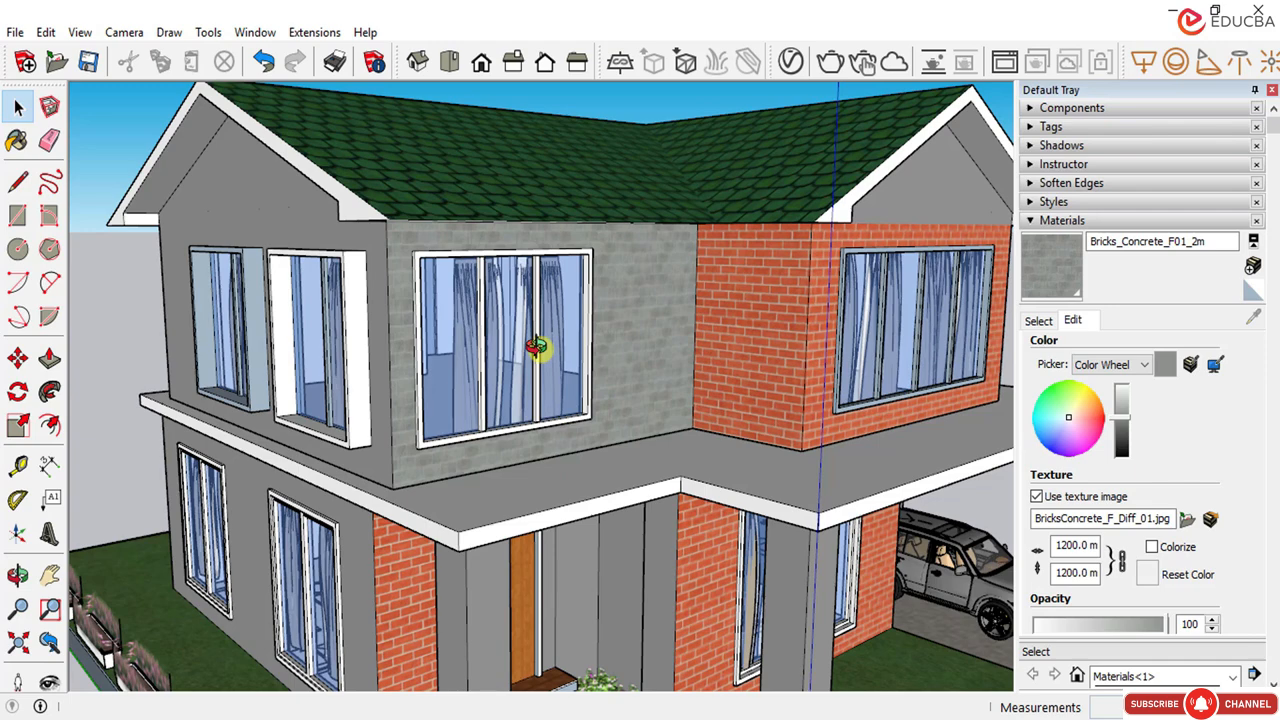
pyautogui.moveTo(537, 347); pyautogui.dragTo(541, 350, button='middle')
pyautogui.scroll(-5, 322, 325)
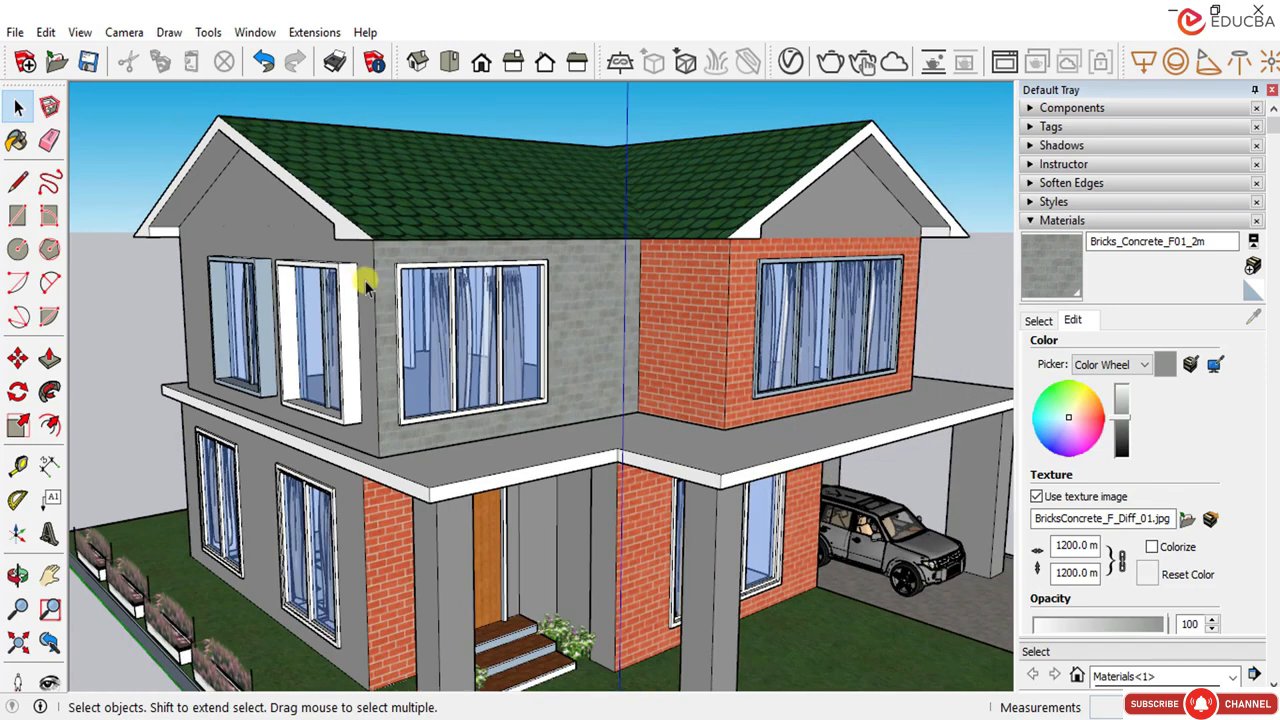
pyautogui.moveTo(390, 318); pyautogui.dragTo(388, 393, button='middle')
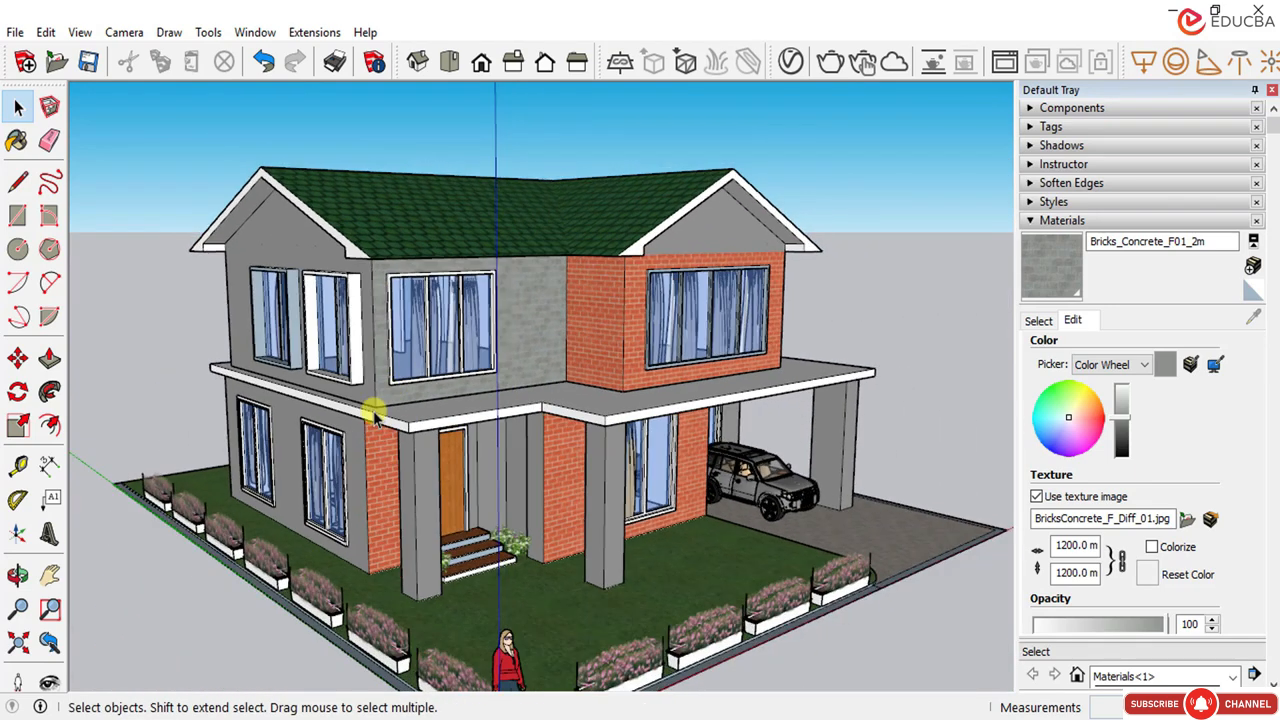
pyautogui.scroll(1, 372, 415)
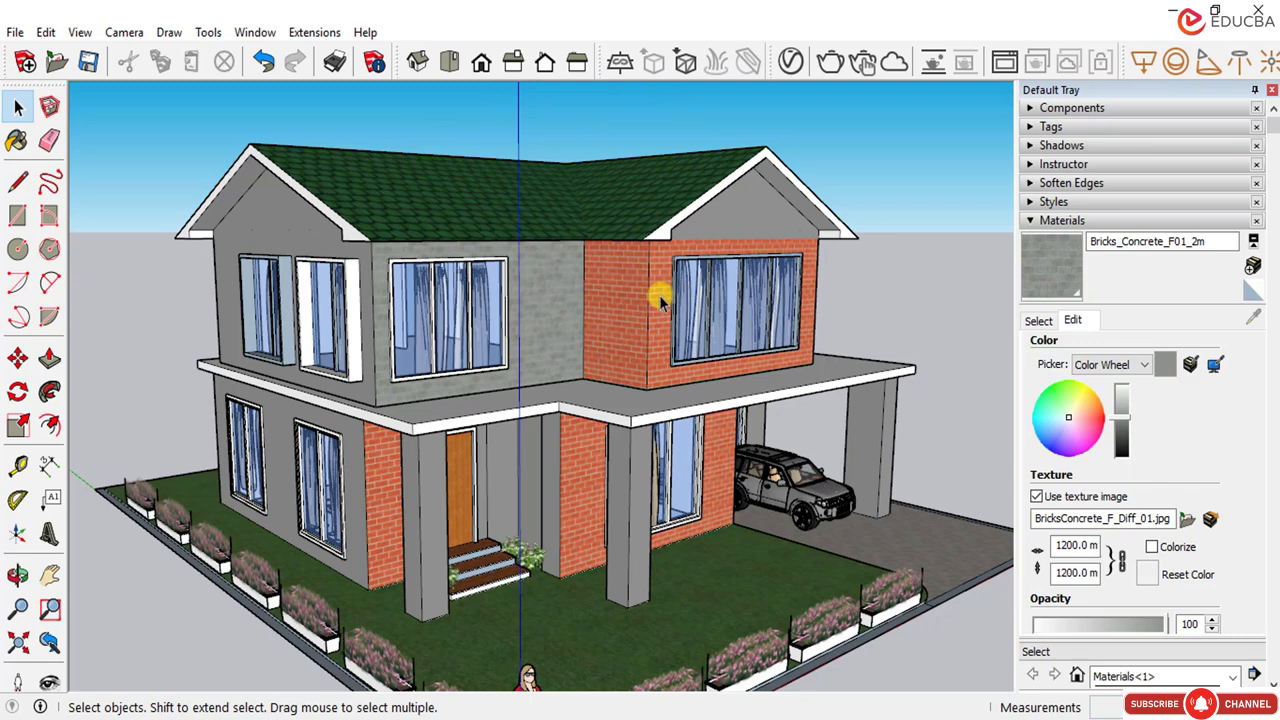
# Step: Set the texture size of the concrete bricks on the upper-storey front wall to 1500 mm
pyautogui.click(543, 308)
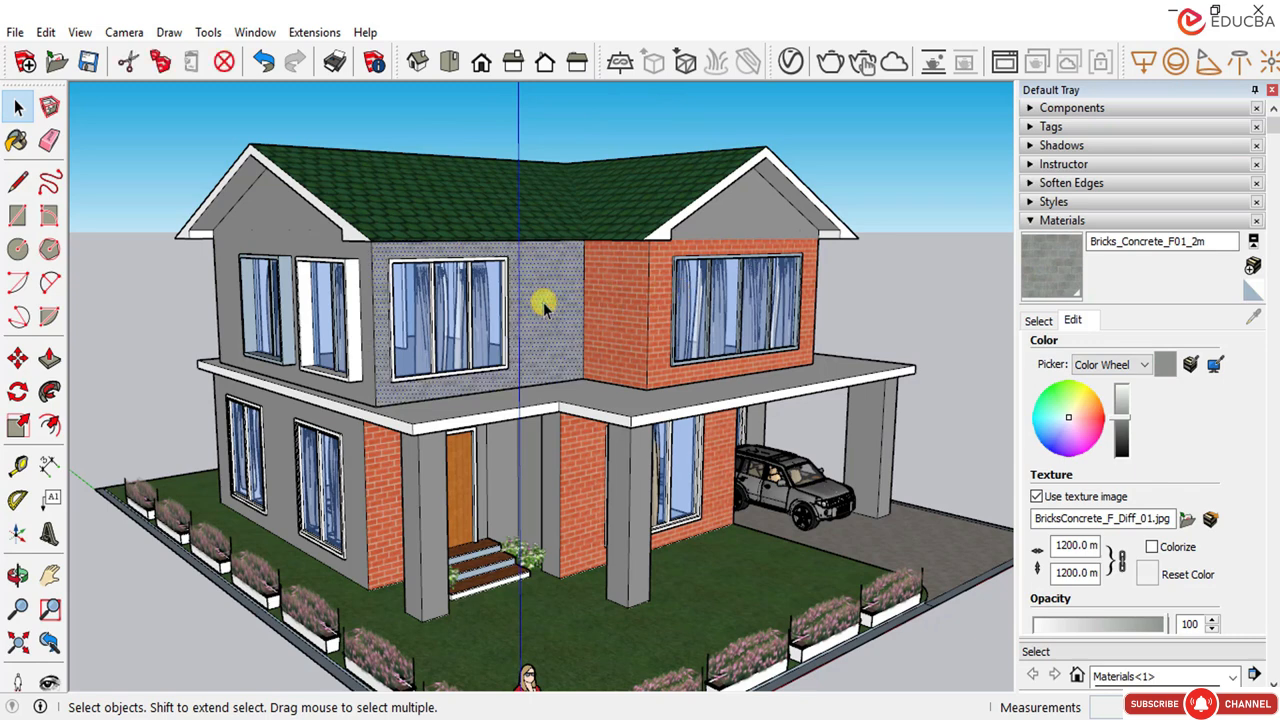
pyautogui.click(650, 113)
pyautogui.click(558, 308)
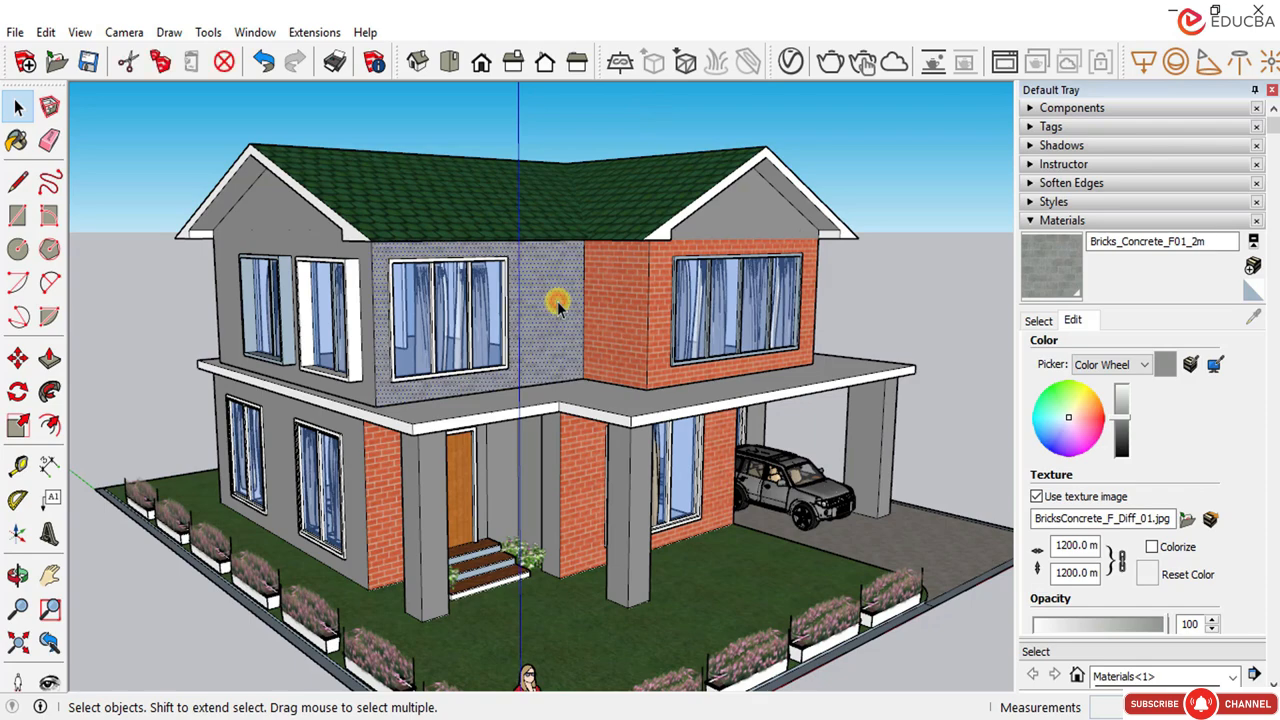
pyautogui.click(1060, 546)
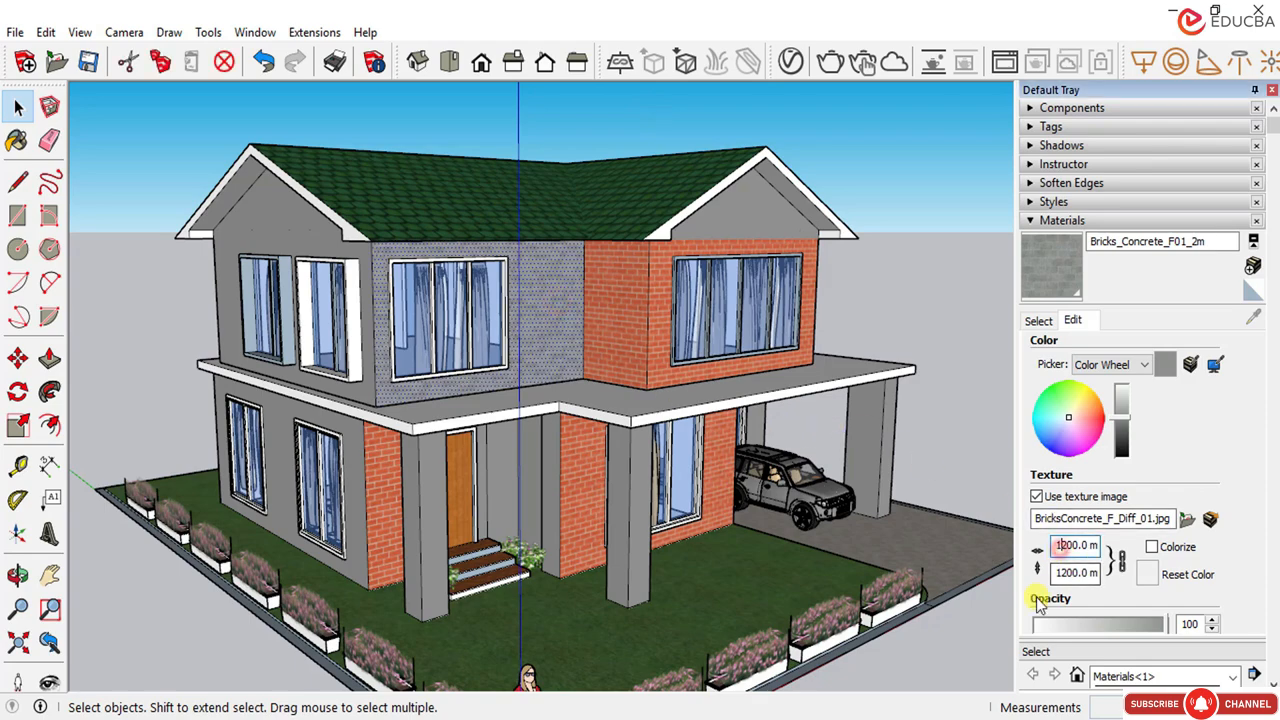
pyautogui.press('Return')
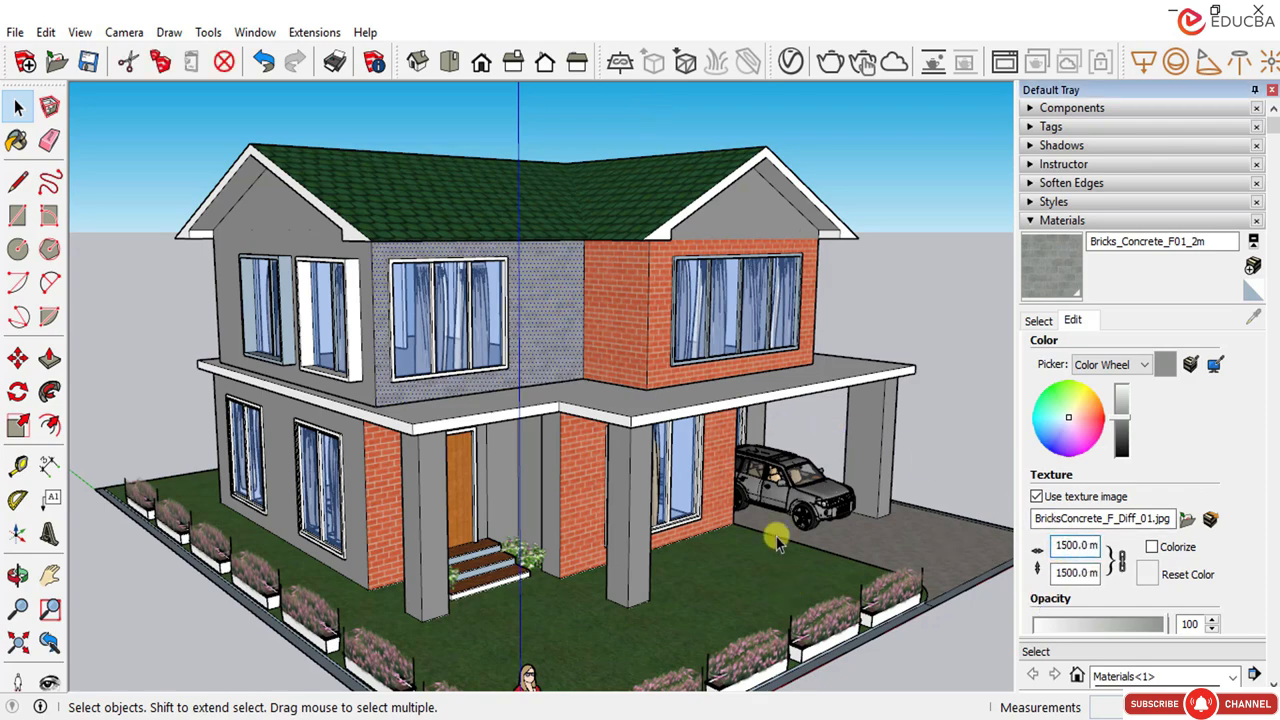
pyautogui.click(893, 305)
pyautogui.moveTo(520, 286); pyautogui.dragTo(443, 387, button='middle')
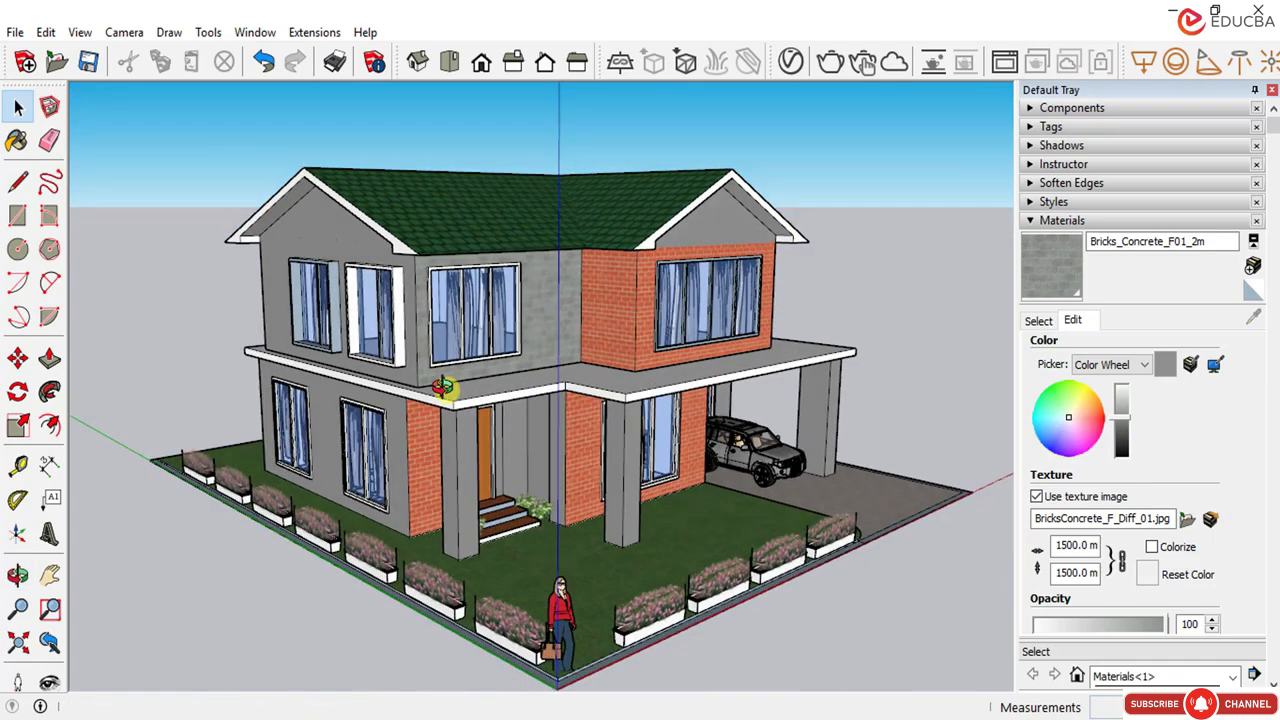
pyautogui.scroll(10, 457, 377)
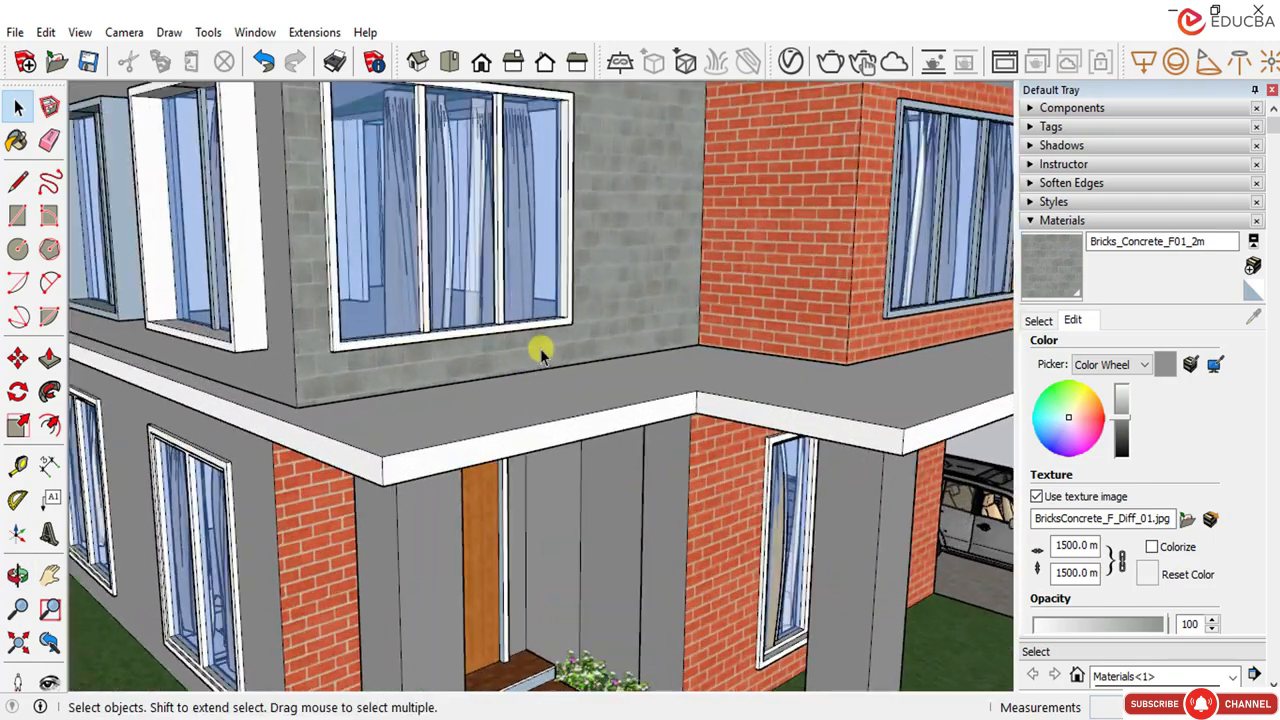
# Step: Sample the concrete bricks from the upper-storey wall and apply them to the adjoining red-brick walls, the front gable and the carport column
pyautogui.scroll(-10, 540, 352)
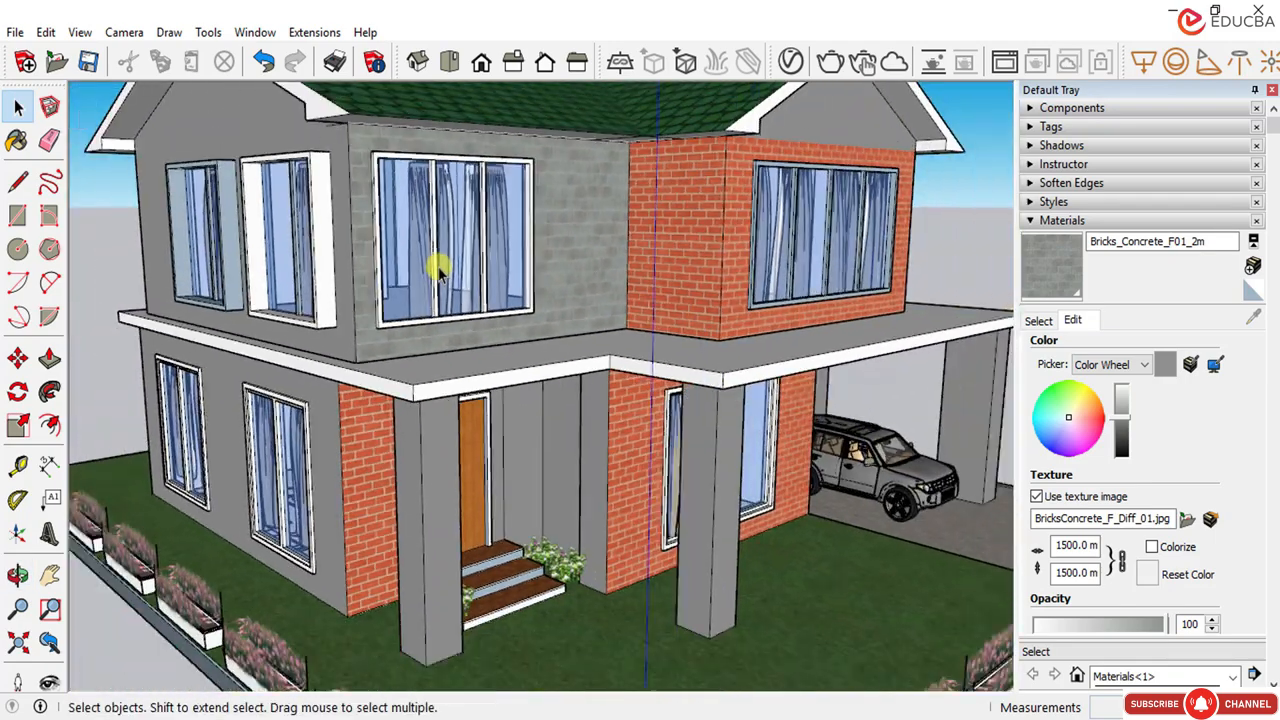
pyautogui.scroll(-5, 430, 280)
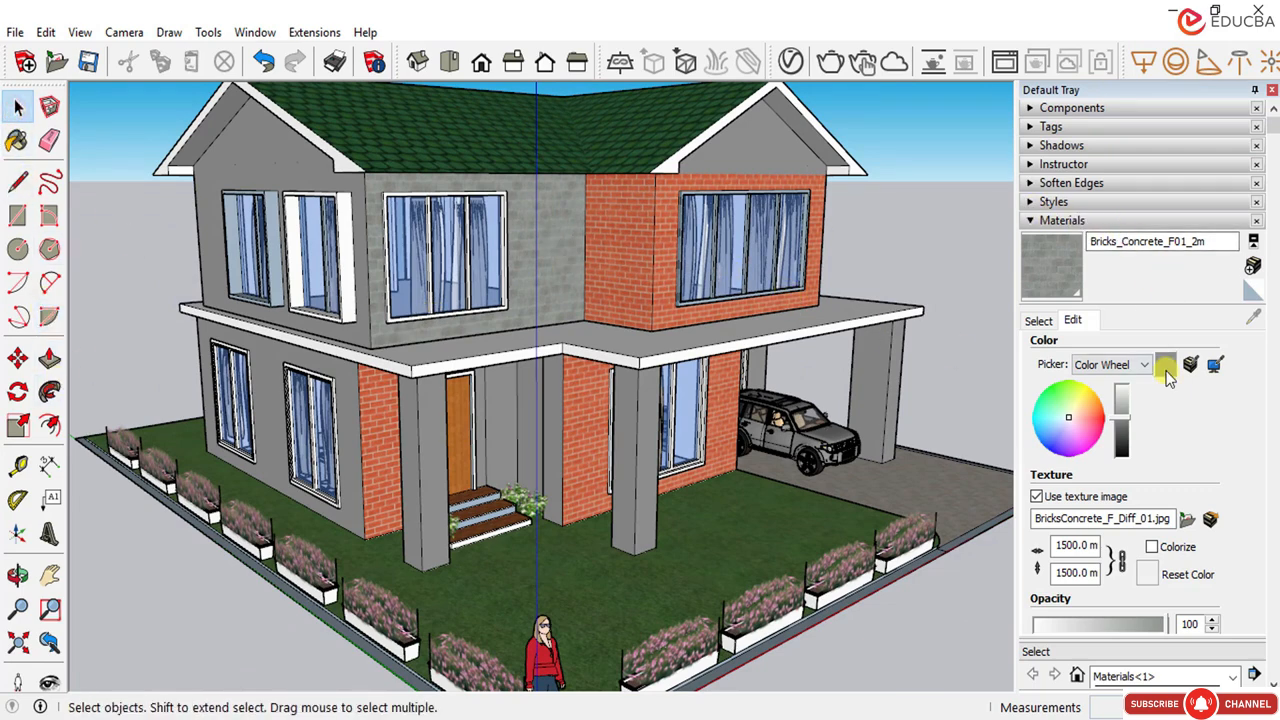
pyautogui.click(1038, 320)
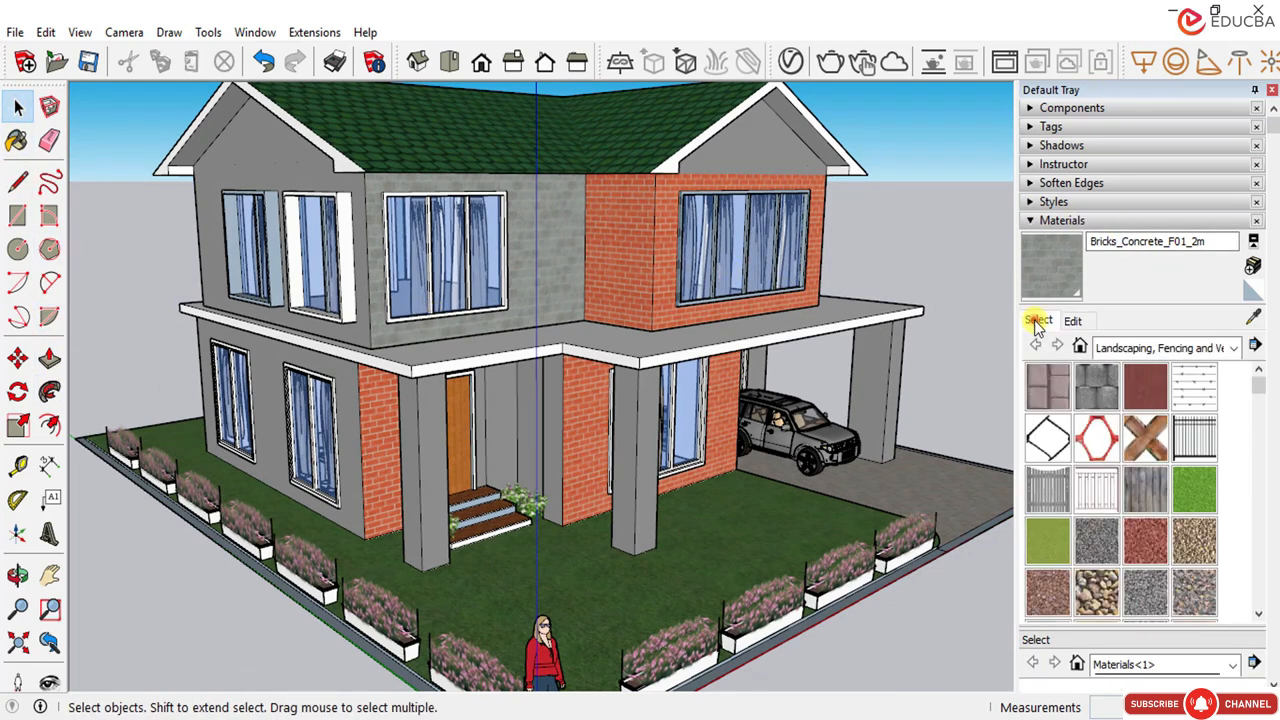
pyautogui.click(1252, 318)
pyautogui.click(552, 273)
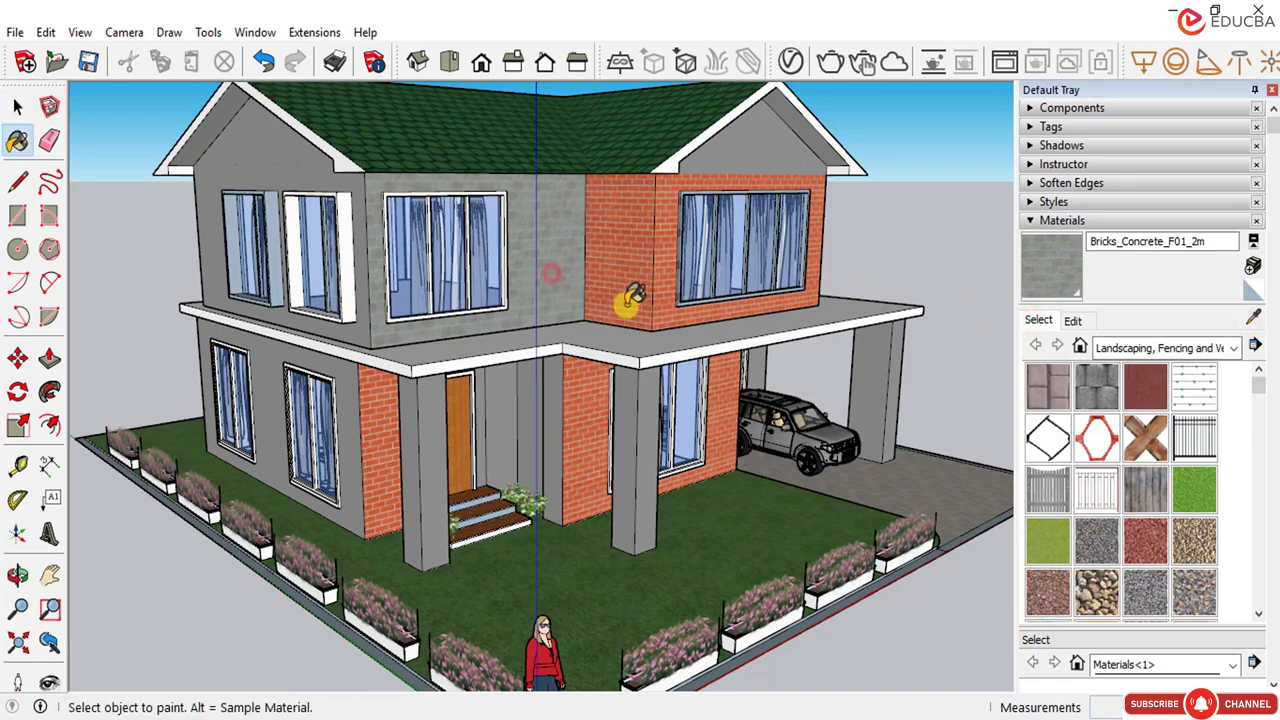
pyautogui.click(638, 288)
pyautogui.click(735, 150)
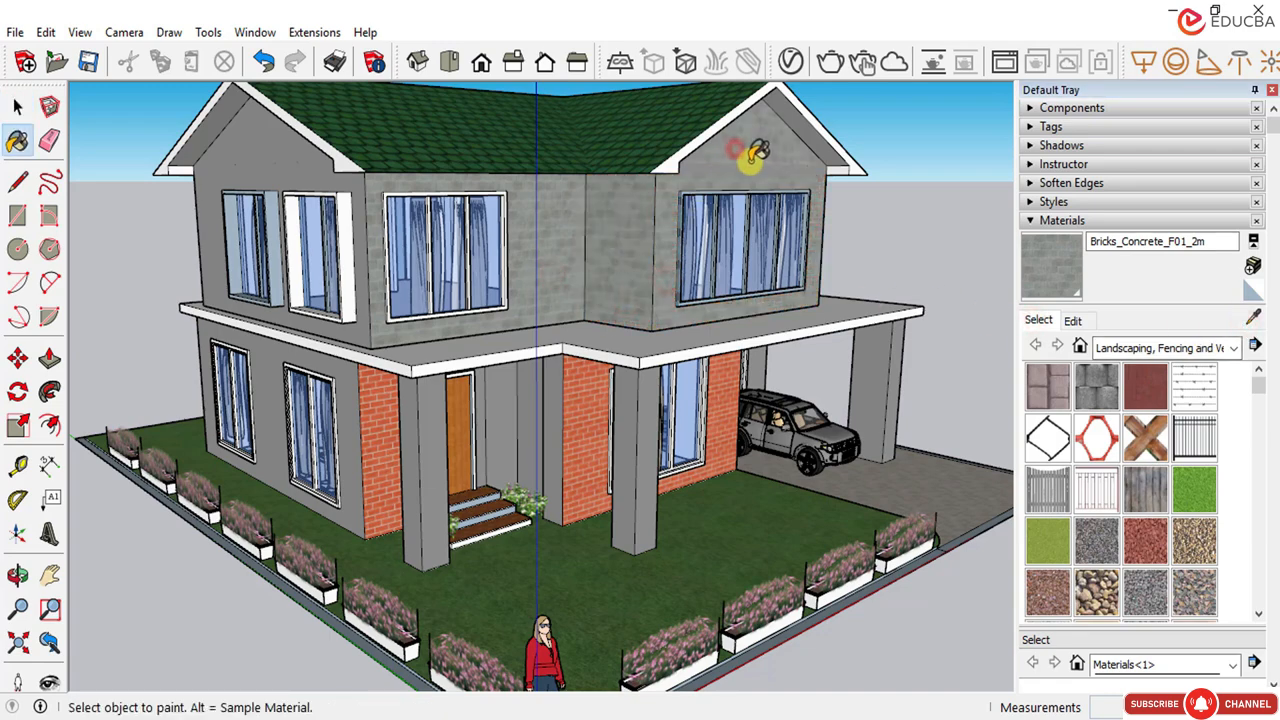
pyautogui.scroll(1, 750, 157)
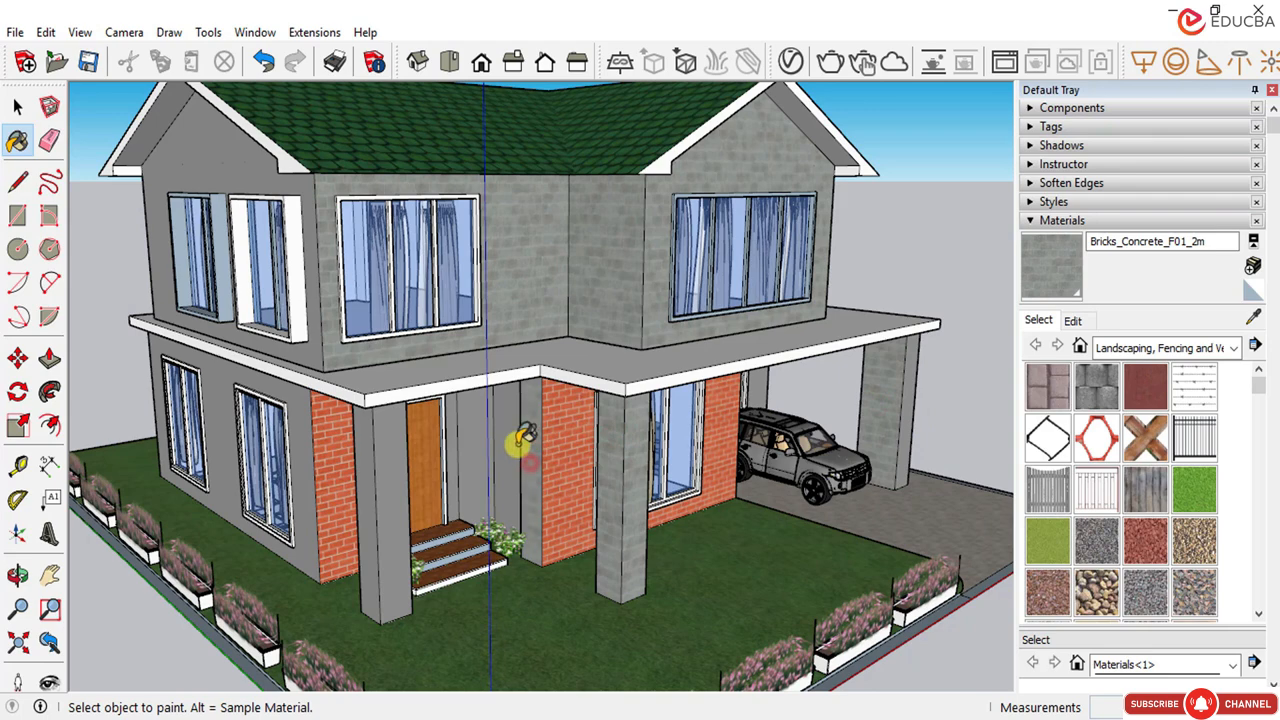
# Step: Apply the Bricks_Concrete_F01_2m material to the recessed ground-floor walls around the front door
pyautogui.moveTo(491, 457); pyautogui.dragTo(557, 443, button='middle')
pyautogui.scroll(2, 557, 443)
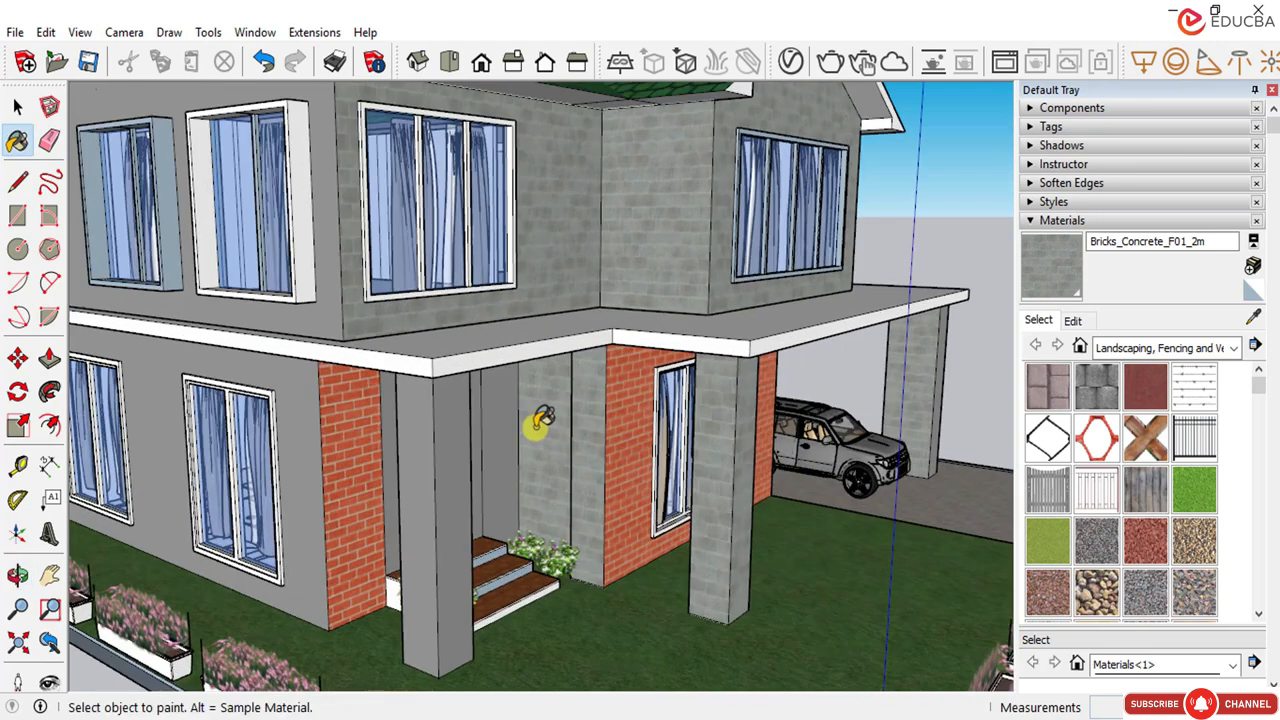
pyautogui.moveTo(418, 452)
pyautogui.mouseDown(button='middle')
pyautogui.moveTo(250, 447)
pyautogui.moveTo(337, 411)
pyautogui.mouseUp(button='middle')
pyautogui.scroll(4, 357, 386)
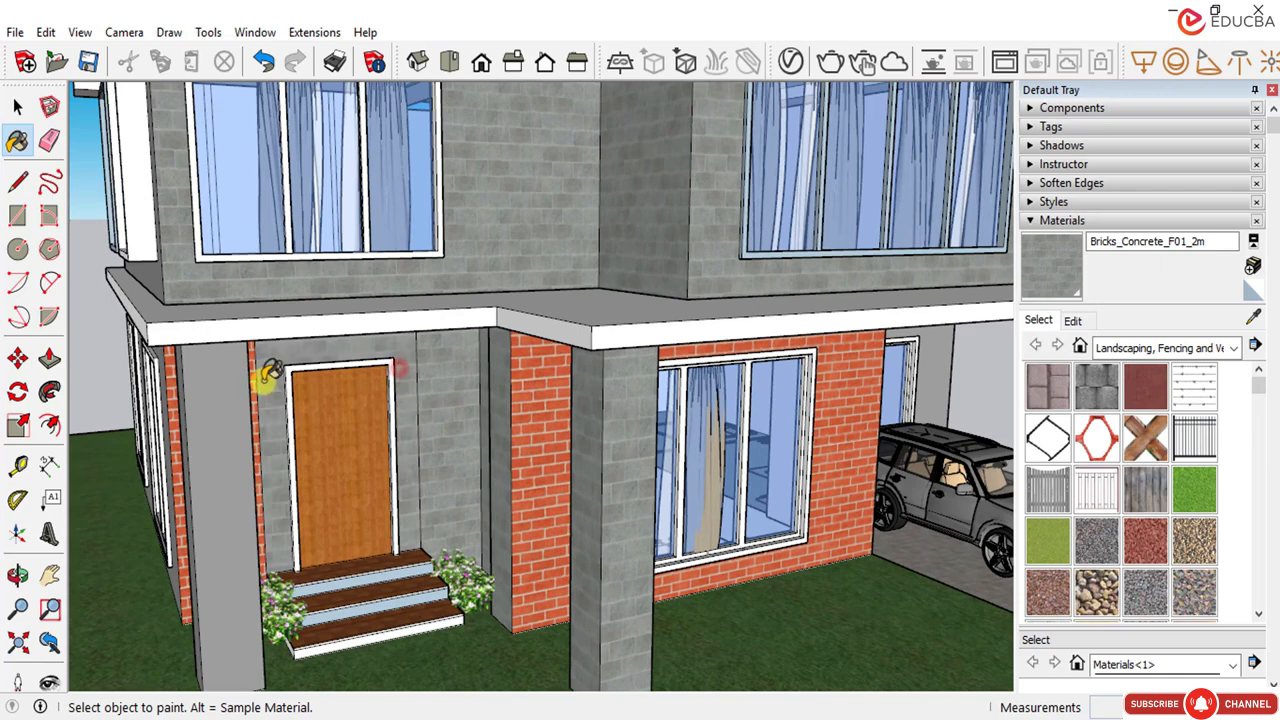
pyautogui.scroll(3, 163, 371)
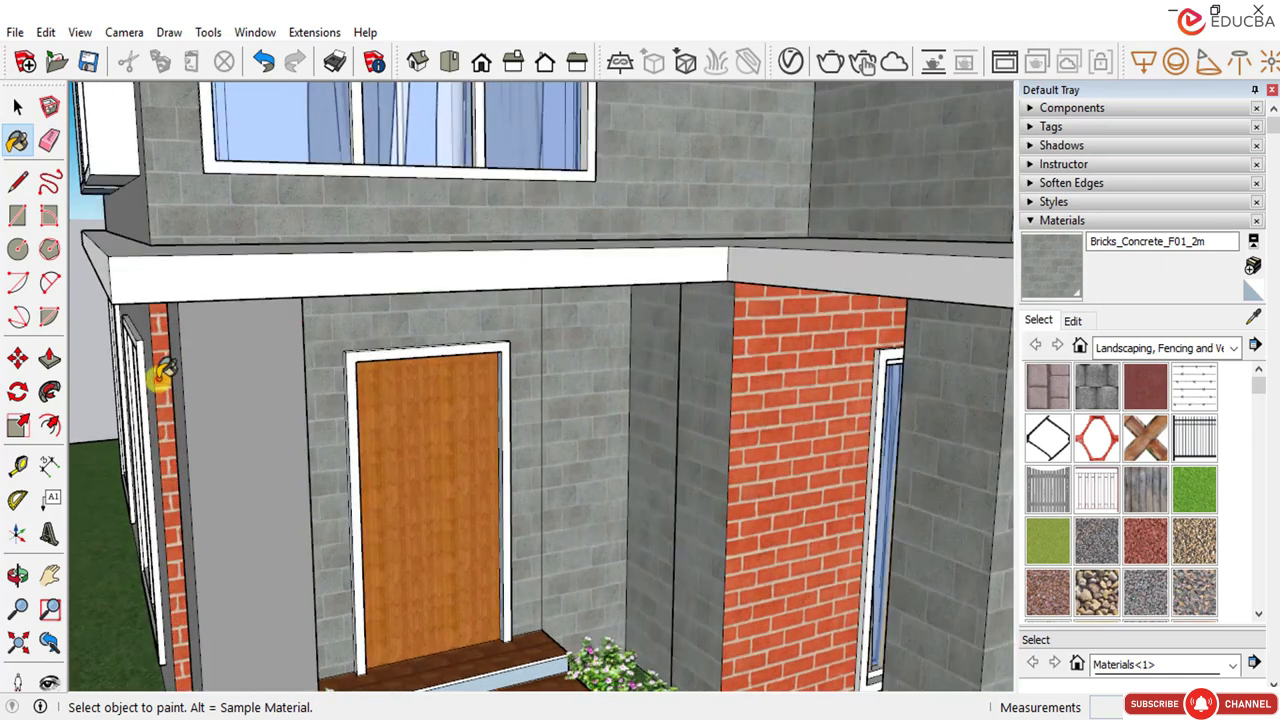
# Step: Apply the concrete bricks to the red-brick strip beside the entrance and to both storeys and the gable of the side with the projecting windows
pyautogui.scroll(-4, 428, 428)
pyautogui.moveTo(428, 428); pyautogui.dragTo(158, 228, button='middle')
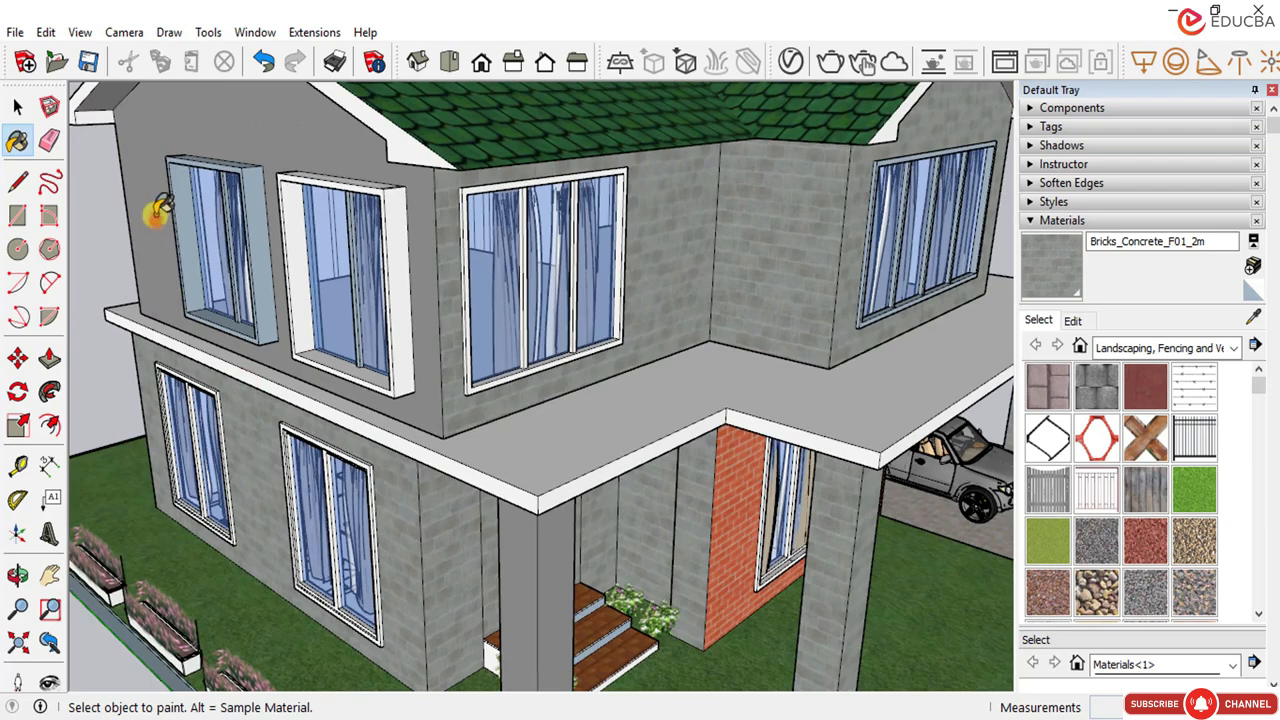
pyautogui.scroll(-3, 187, 265)
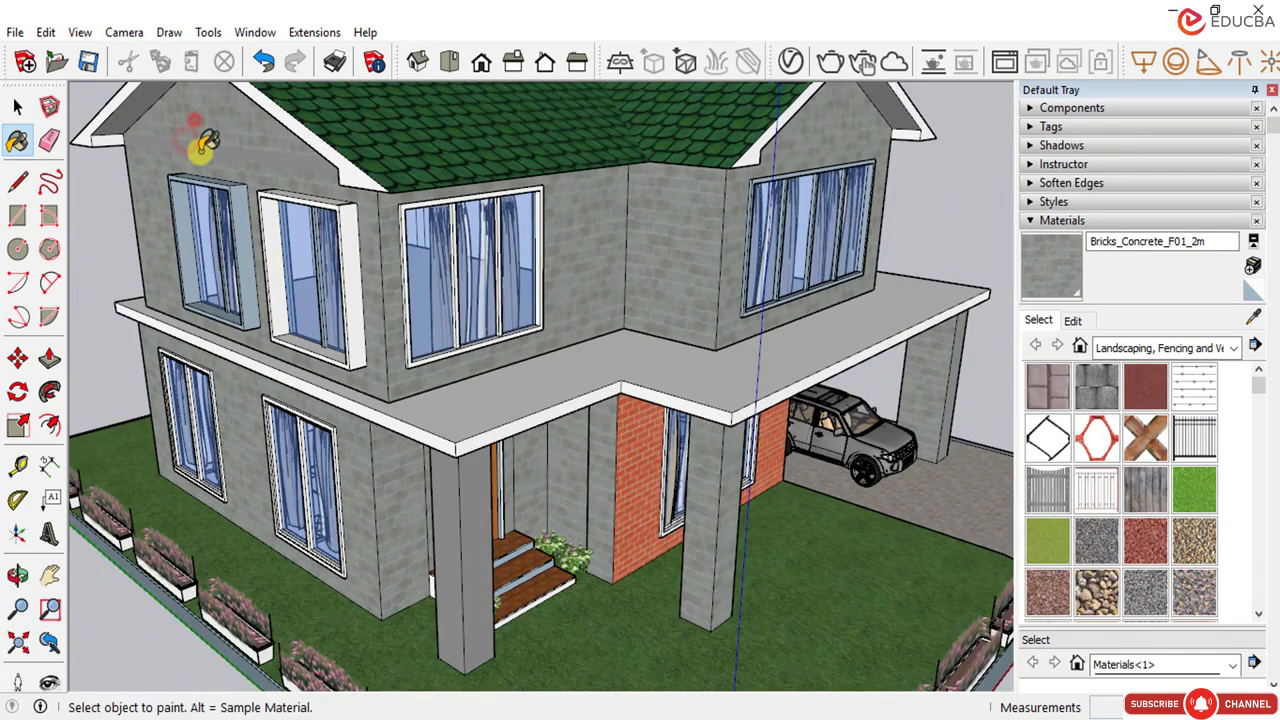
pyautogui.scroll(-2, 300, 240)
pyautogui.scroll(-3, 305, 250)
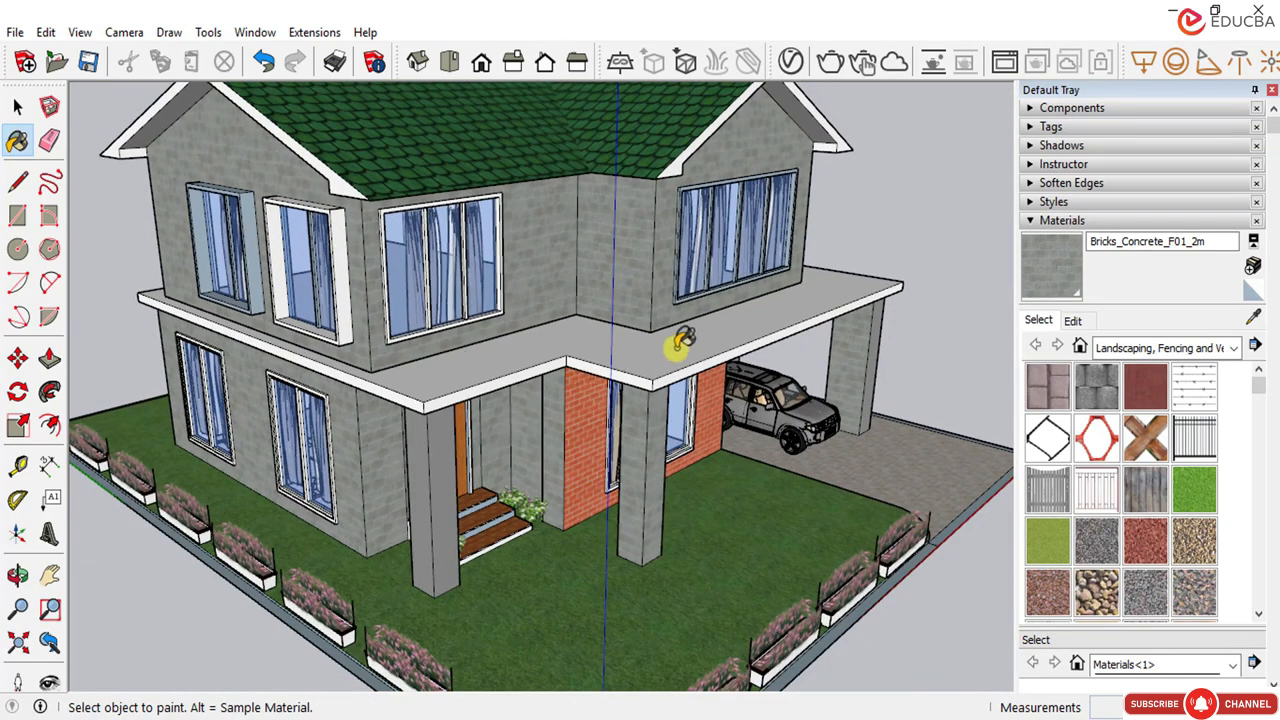
# Step: Apply the concrete bricks to the upper and lower walls on the carport side of the house
pyautogui.moveTo(700, 340); pyautogui.dragTo(582, 366, button='middle')
pyautogui.moveTo(527, 334); pyautogui.dragTo(663, 251, button='middle')
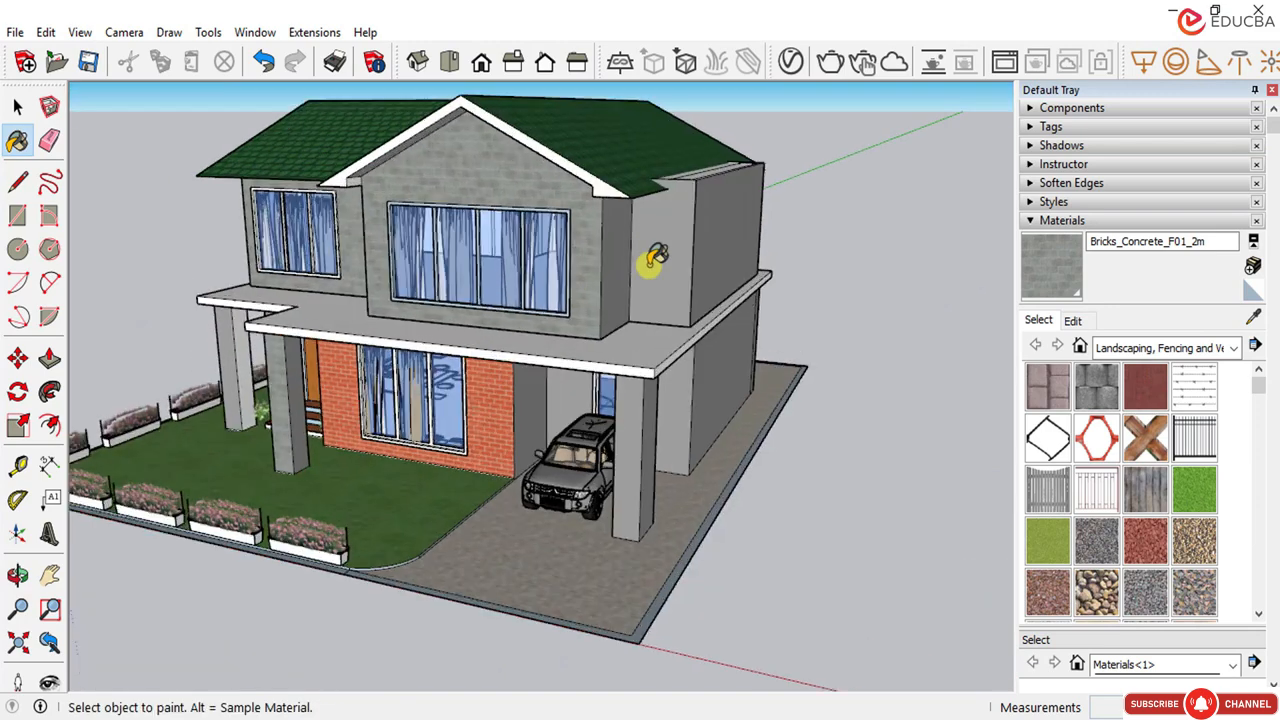
pyautogui.scroll(3, 640, 250)
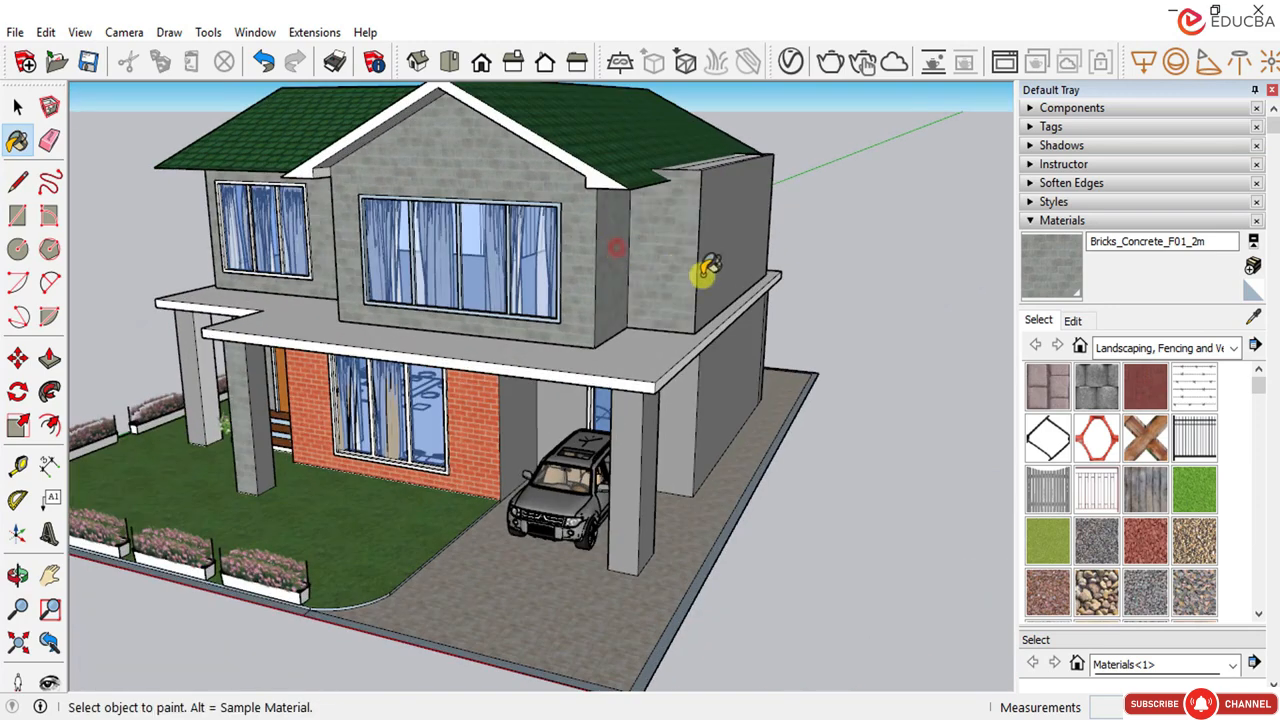
pyautogui.click(684, 418)
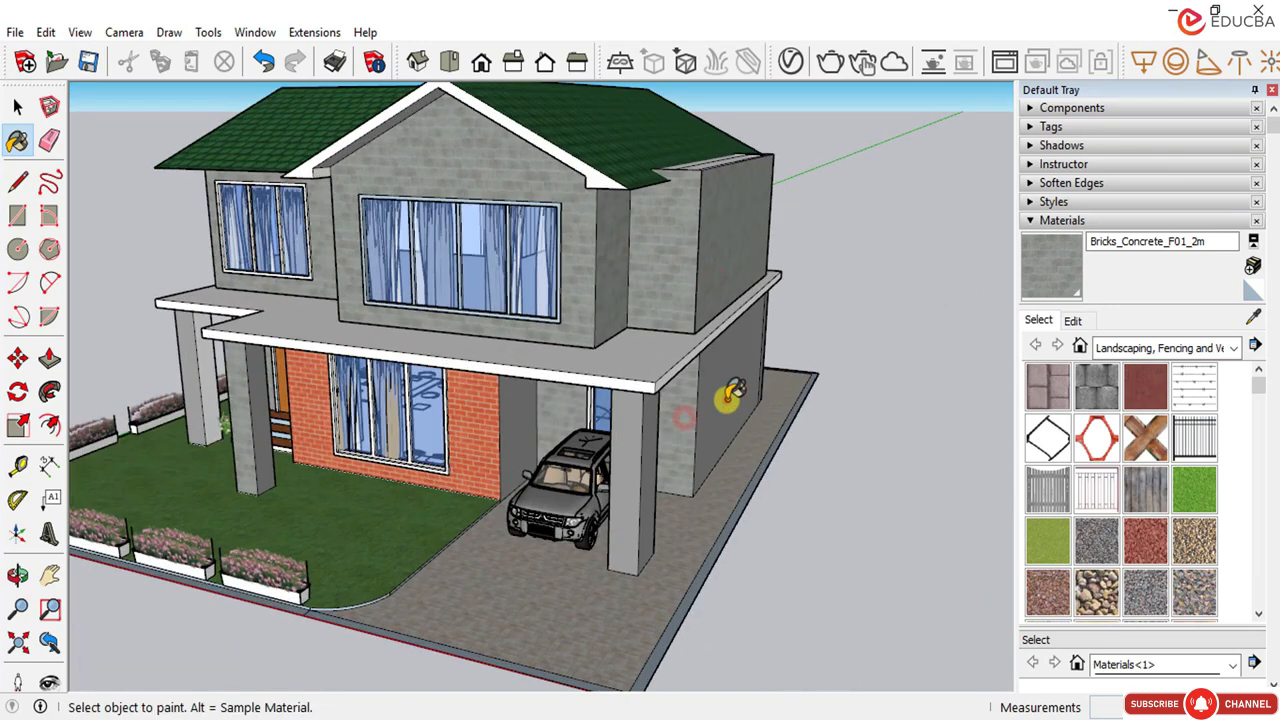
# Step: Apply the concrete bricks to the rear wall faces of both storeys, from the driveway corner to the projecting bay
pyautogui.moveTo(741, 378); pyautogui.dragTo(430, 270, button='middle')
pyautogui.scroll(1, 430, 270)
pyautogui.click(410, 212)
pyautogui.click(440, 315)
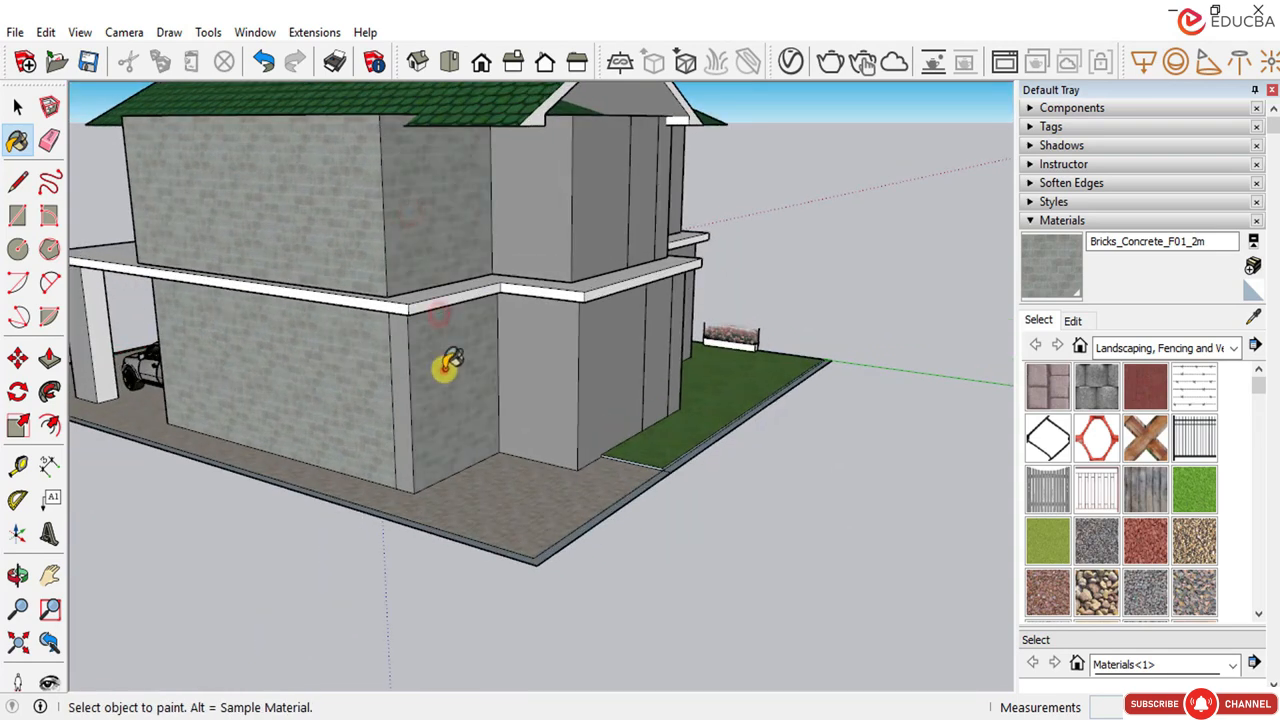
pyautogui.click(403, 348)
pyautogui.click(532, 260)
pyautogui.click(537, 319)
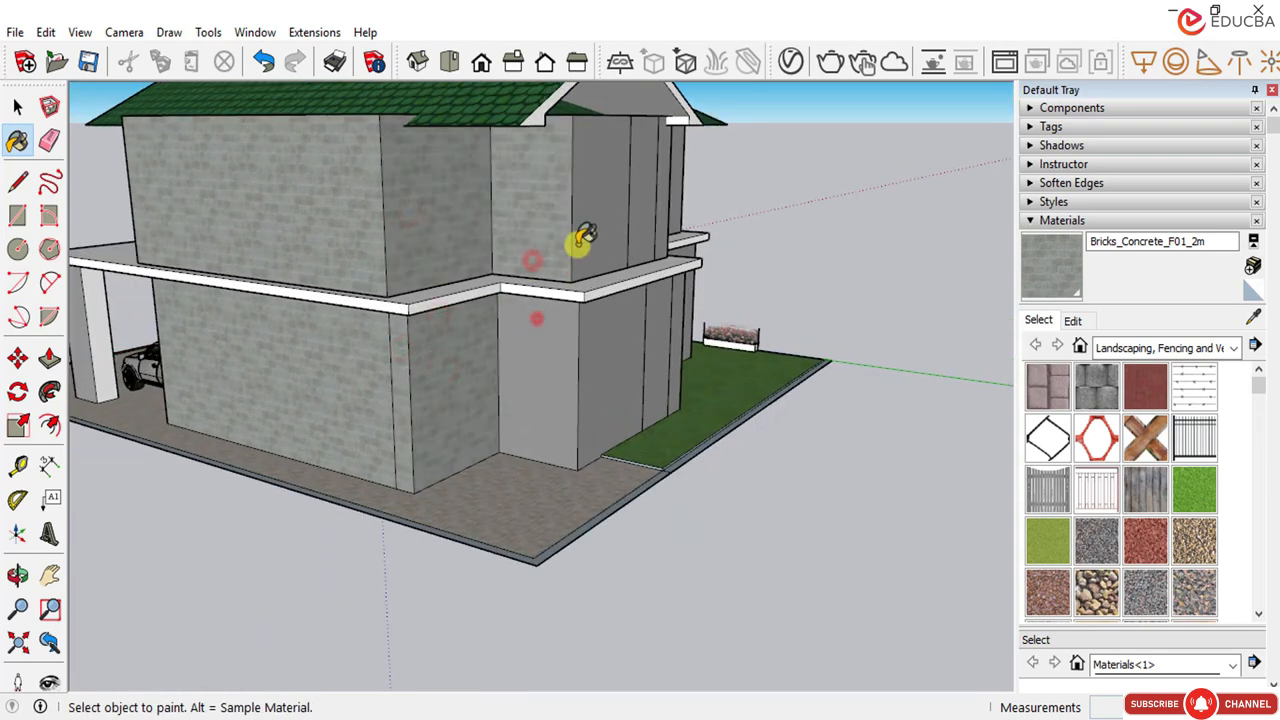
pyautogui.click(590, 358)
pyautogui.click(646, 252)
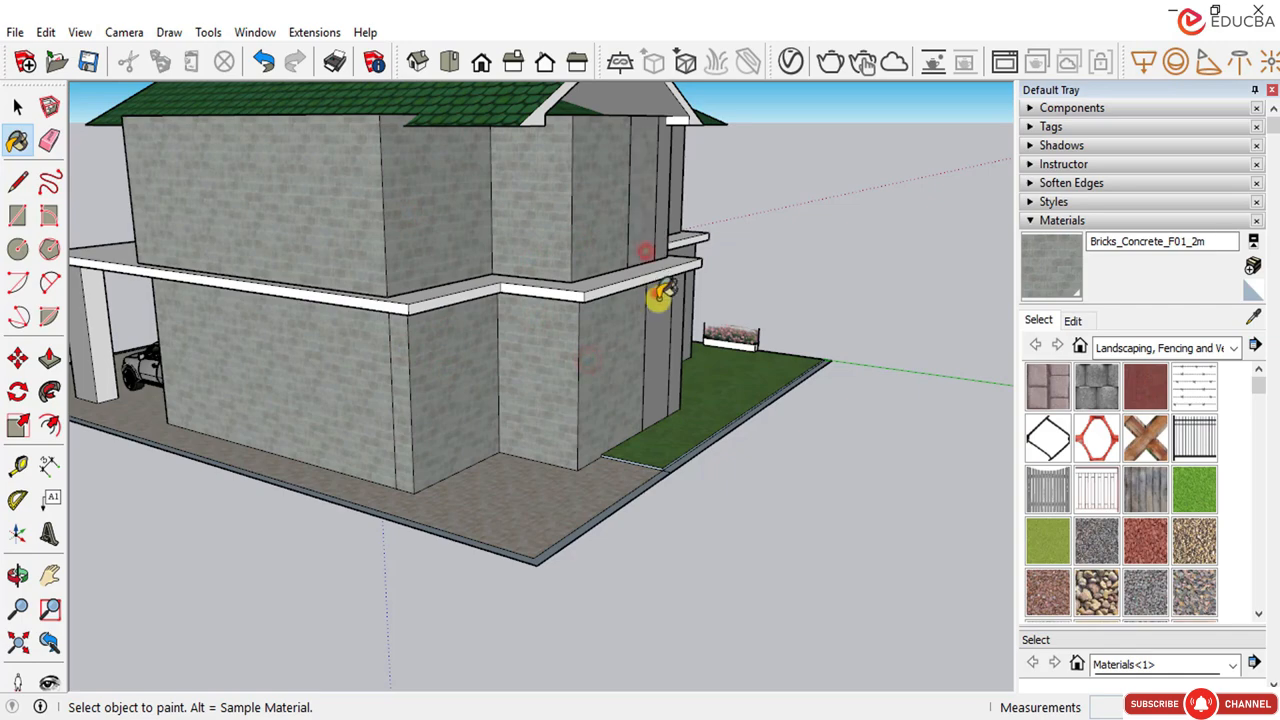
# Step: Apply the concrete bricks to the remaining rear walls, including both storeys of the bay's garden-side return
pyautogui.moveTo(658, 296)
pyautogui.mouseDown(button='middle')
pyautogui.moveTo(500, 357)
pyautogui.moveTo(529, 257)
pyautogui.mouseUp(button='middle')
pyautogui.click(551, 222)
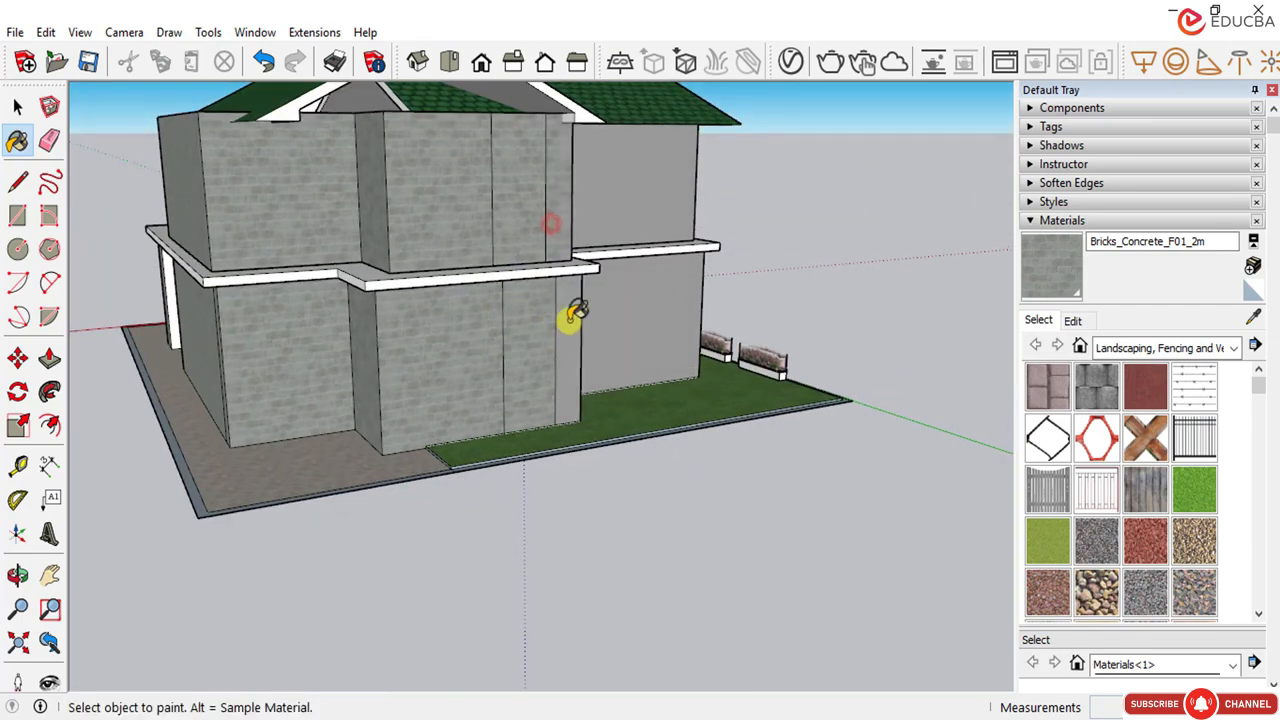
pyautogui.click(609, 314)
pyautogui.click(616, 225)
pyautogui.moveTo(423, 331); pyautogui.dragTo(340, 318, button='middle')
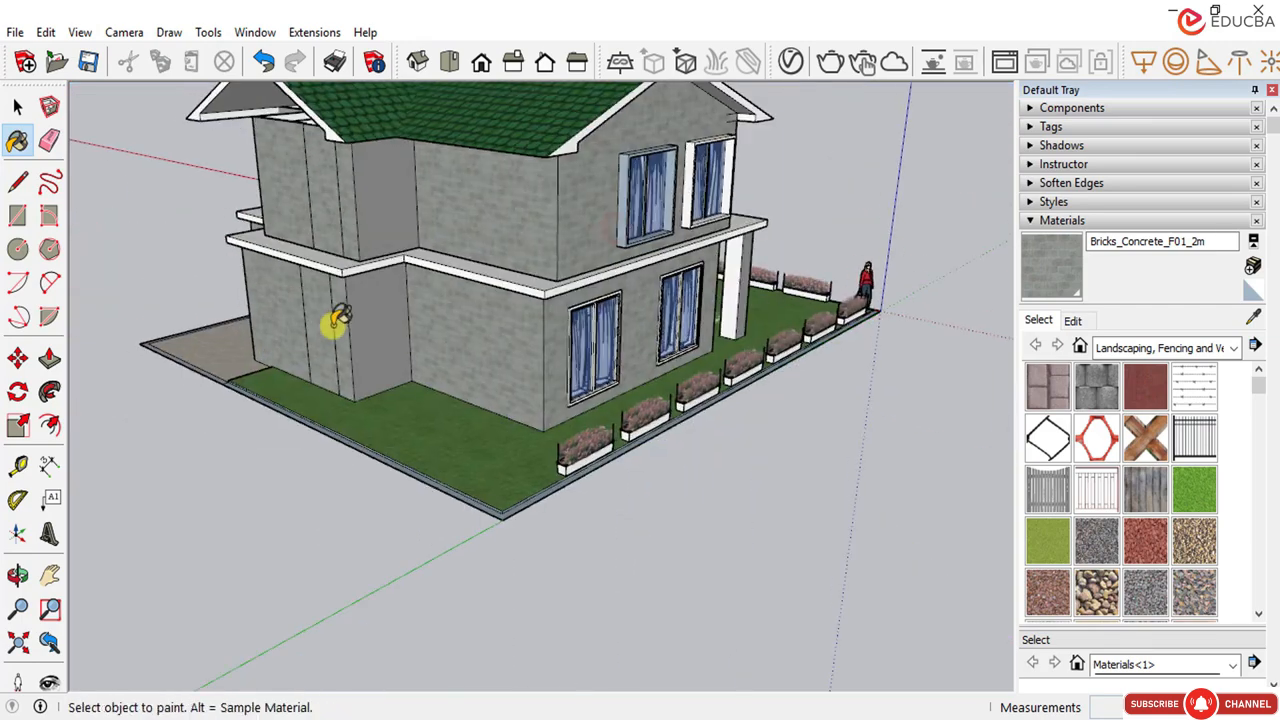
pyautogui.click(392, 225)
pyautogui.click(390, 330)
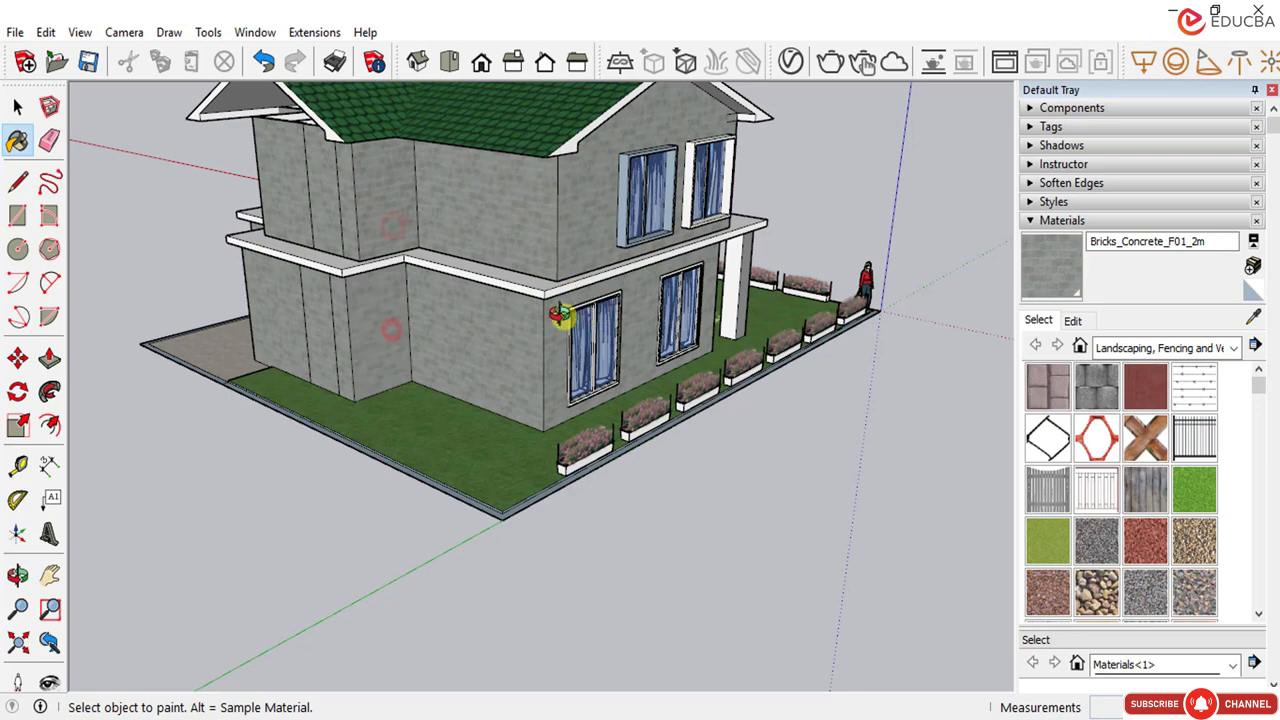
# Step: Select a face of the middle front column and open the Colors material collection at its white and grey shades
pyautogui.moveTo(559, 315)
pyautogui.mouseDown(button='middle')
pyautogui.moveTo(274, 289)
pyautogui.moveTo(517, 257)
pyautogui.moveTo(620, 300)
pyautogui.moveTo(666, 286)
pyautogui.mouseUp(button='middle')
pyautogui.scroll(-3, 538, 265)
pyautogui.scroll(3, 601, 290)
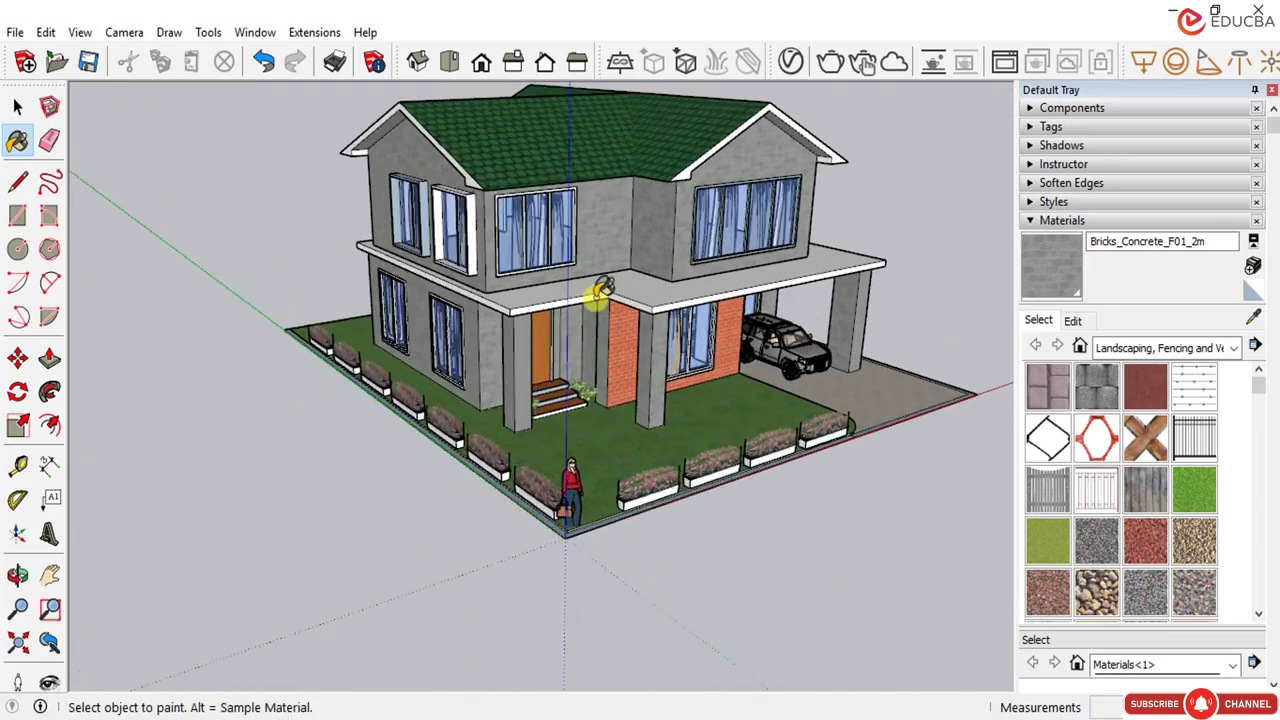
pyautogui.scroll(2, 483, 305)
pyautogui.click(15, 107)
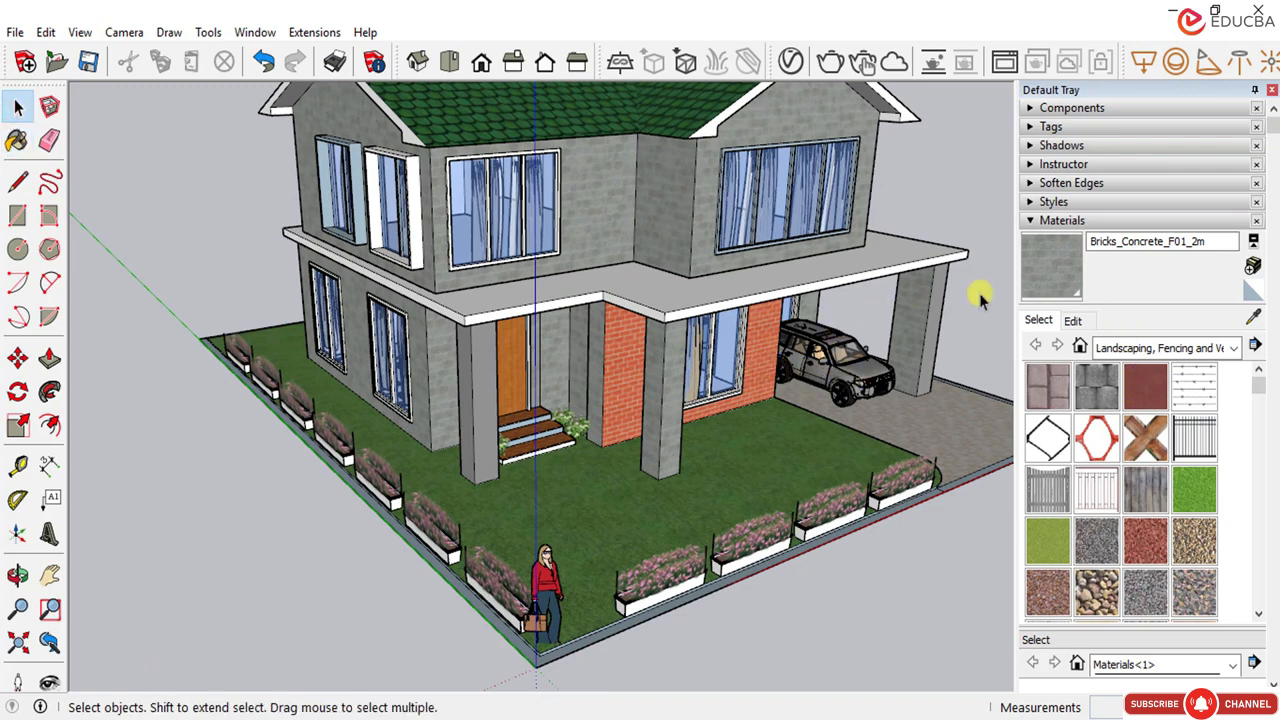
pyautogui.click(679, 347)
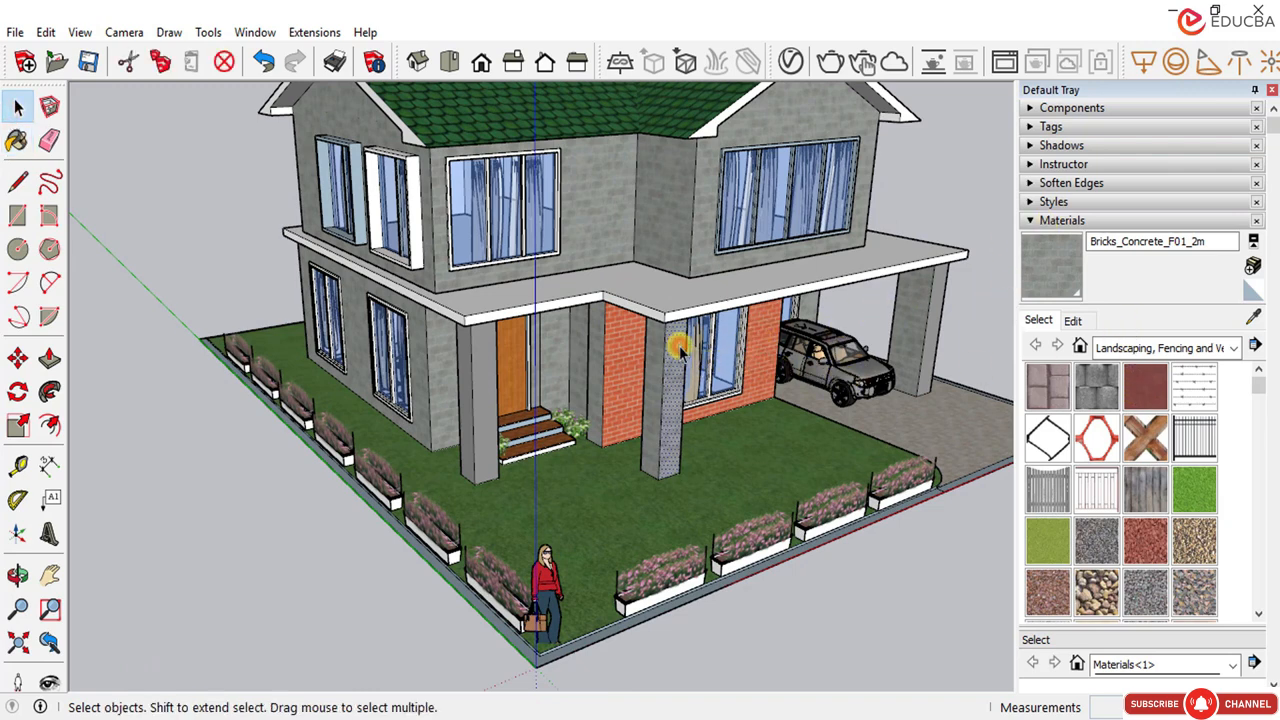
pyautogui.click(1063, 222)
pyautogui.click(1075, 228)
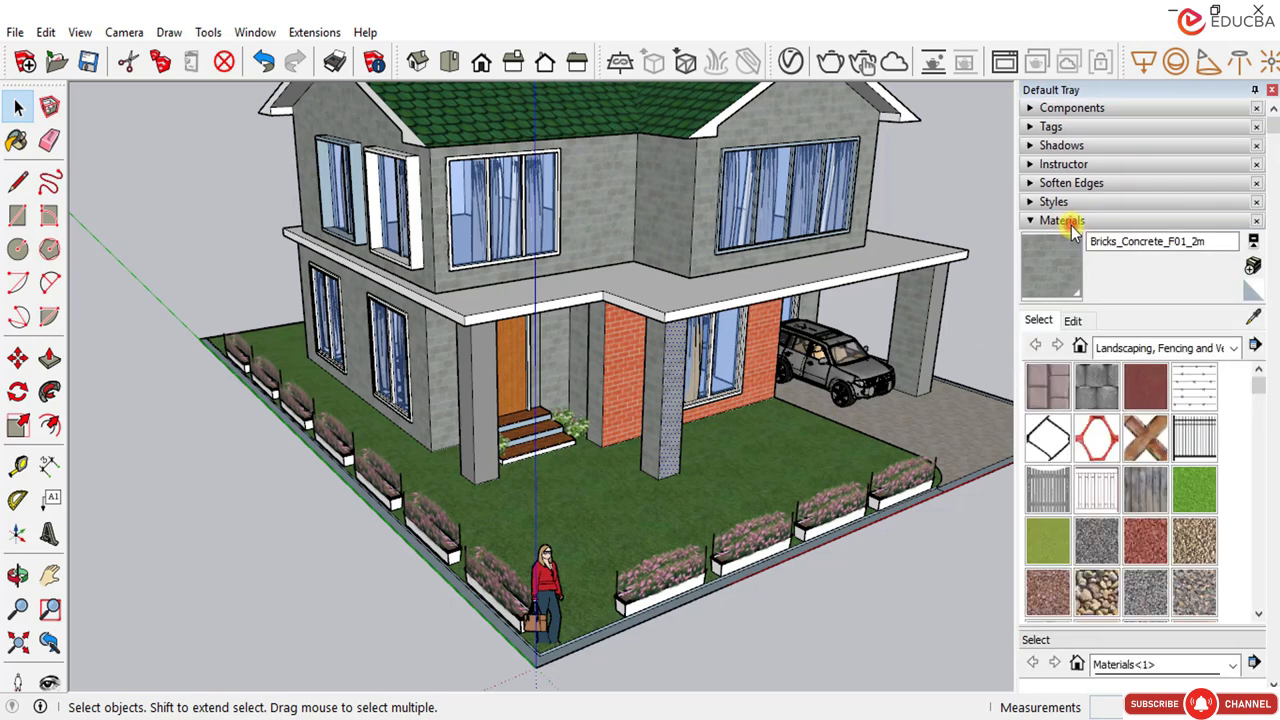
pyautogui.click(1136, 346)
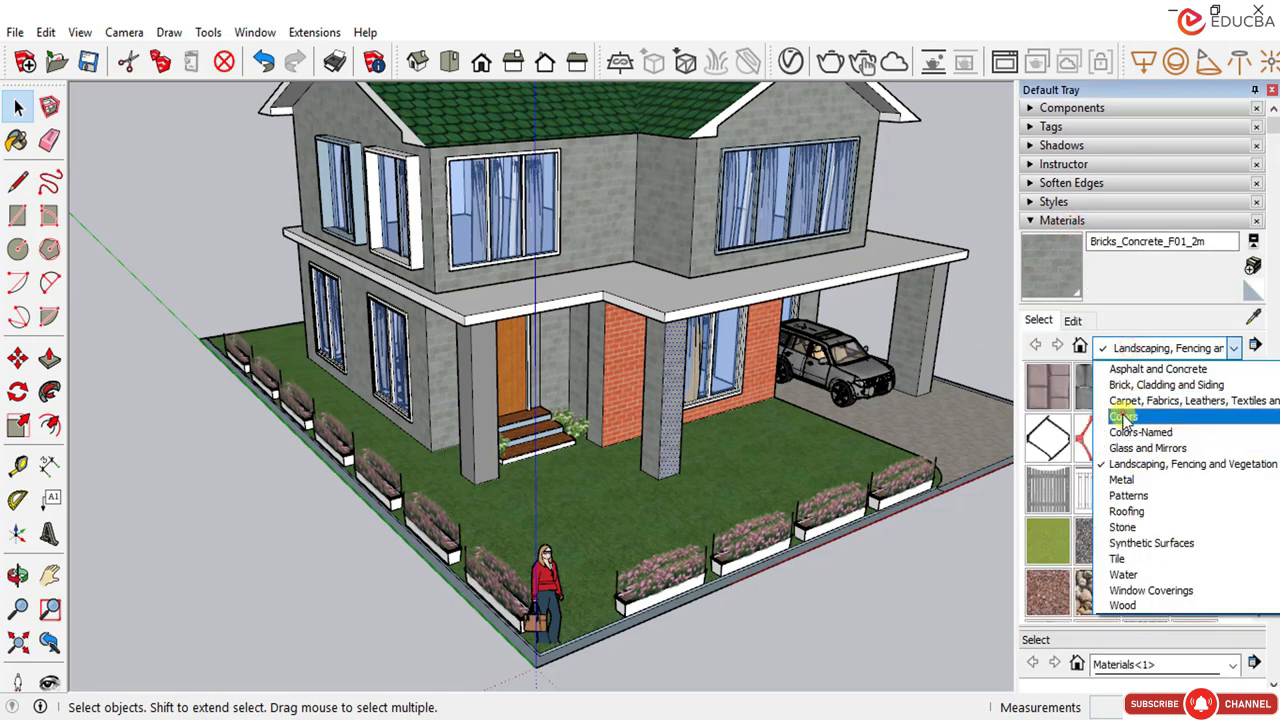
pyautogui.click(1123, 416)
pyautogui.scroll(-8, 1118, 440)
pyautogui.scroll(-3, 1100, 475)
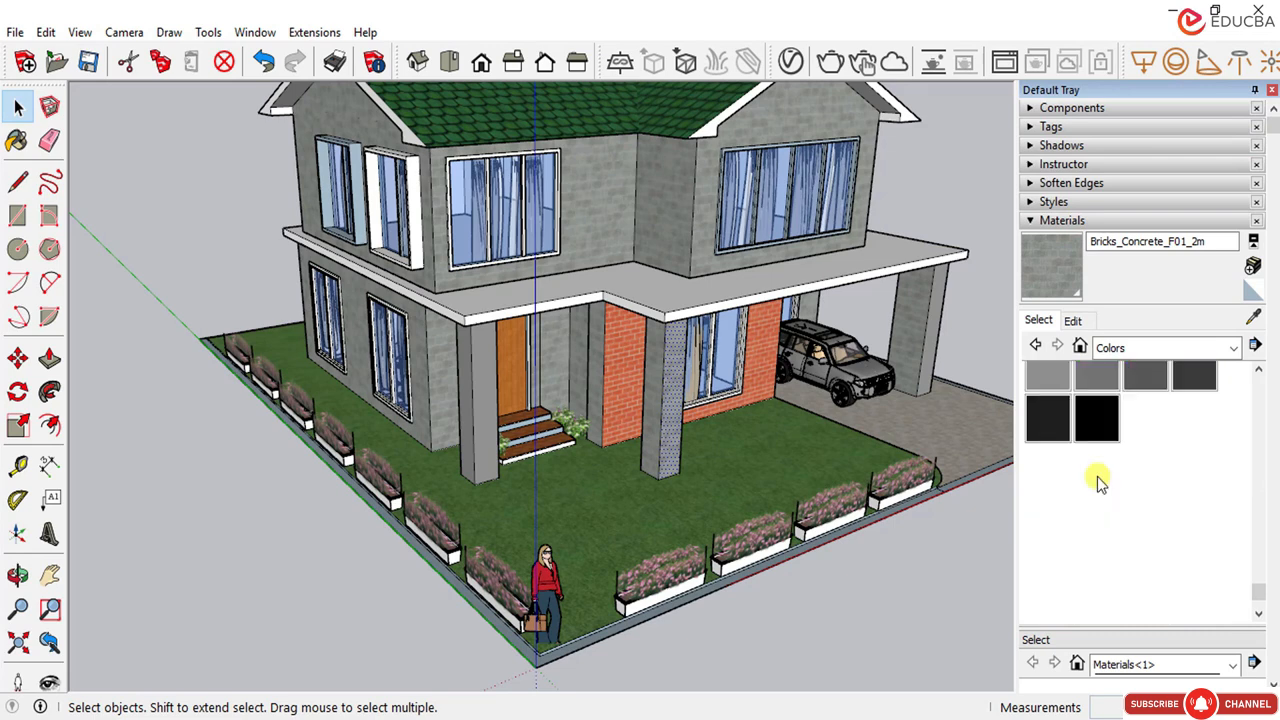
pyautogui.scroll(-3, 1086, 440)
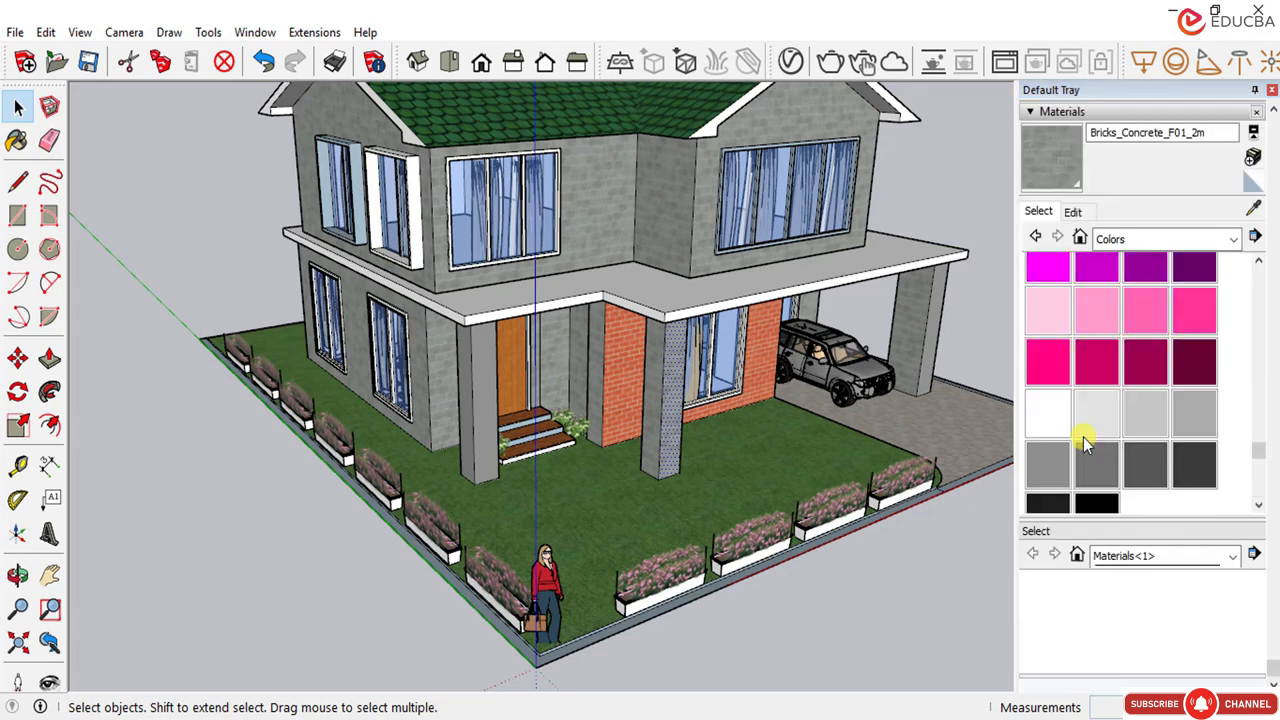
# Step: Apply the white Color M00 to the visible faces of the two porch columns and the front face of the carport column
pyautogui.click(1048, 414)
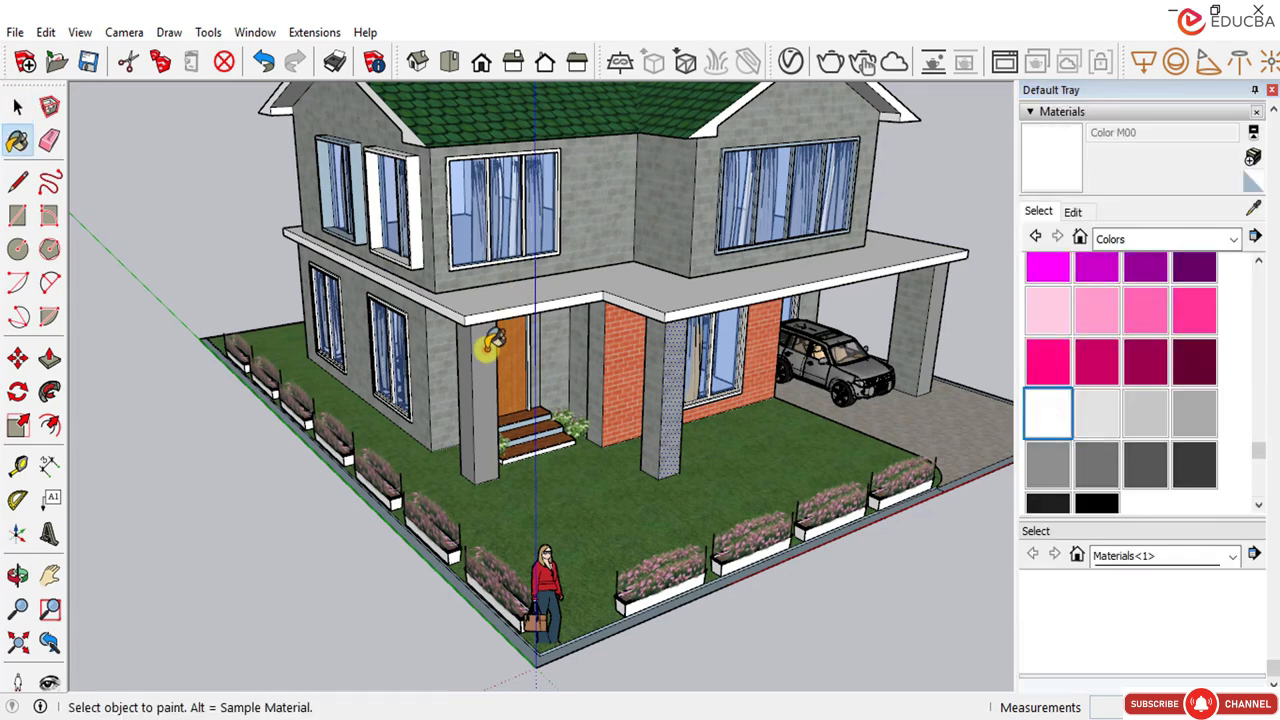
pyautogui.click(476, 352)
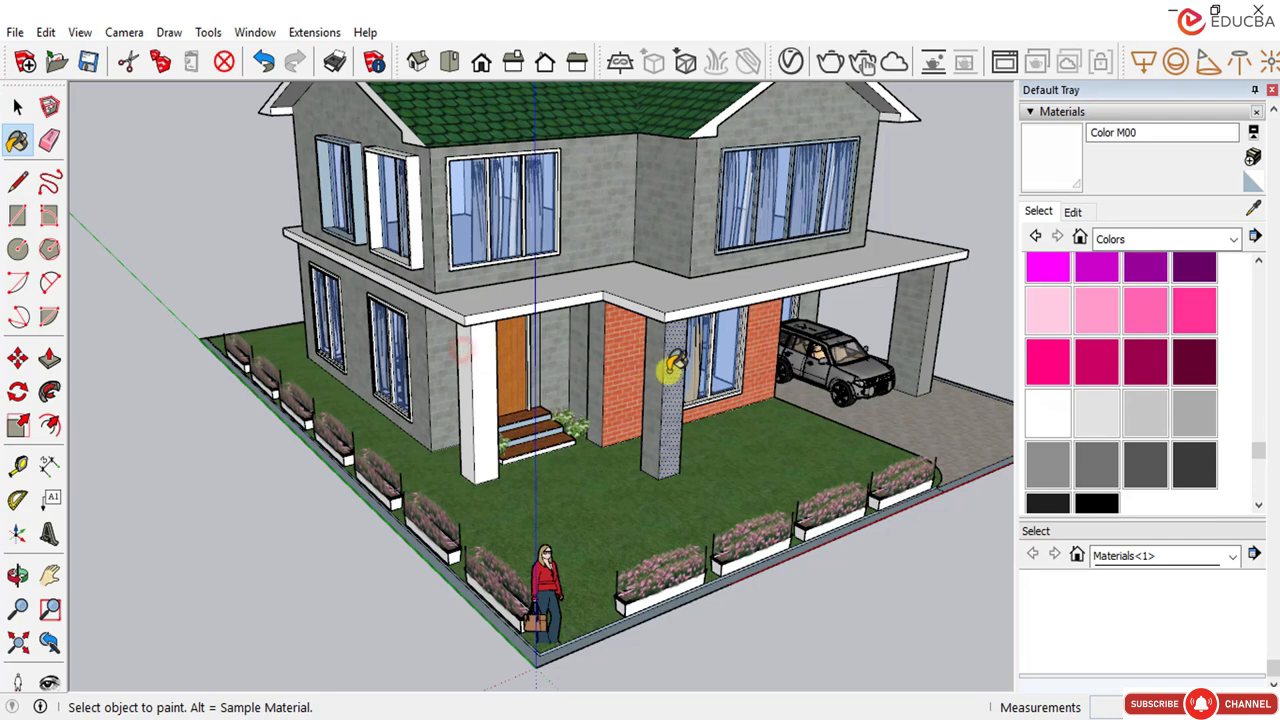
pyautogui.click(660, 362)
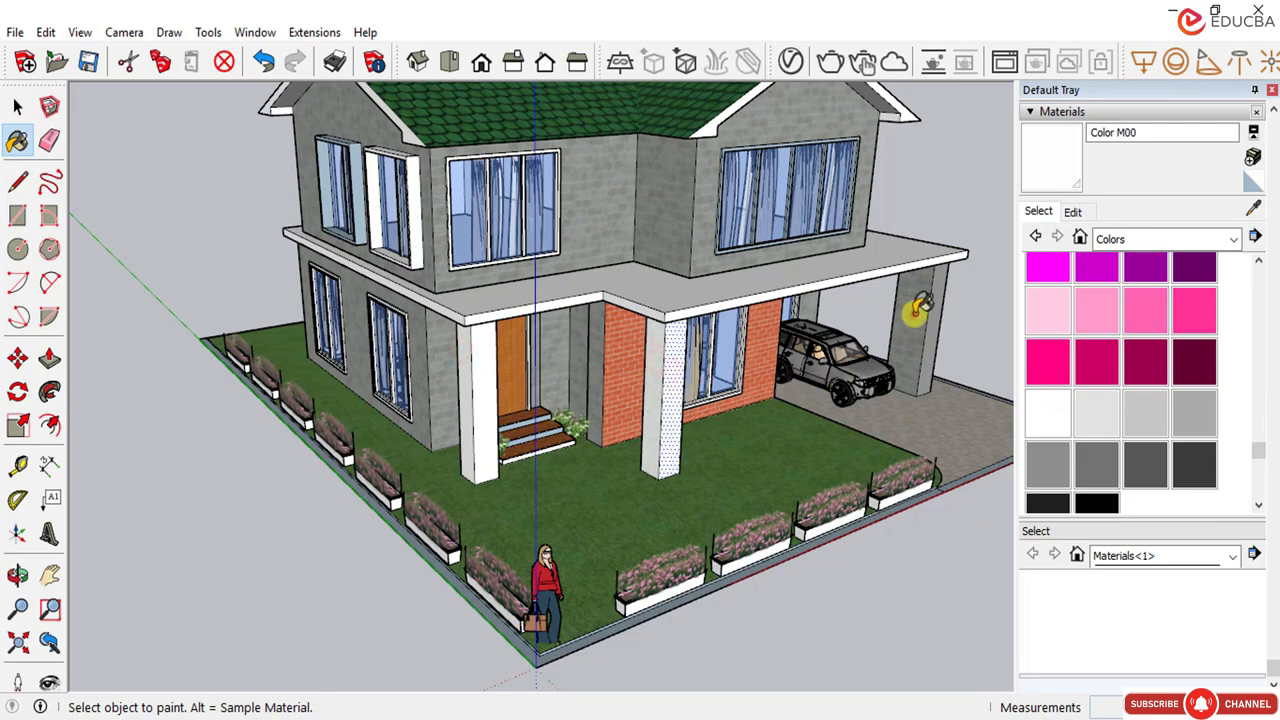
pyautogui.click(915, 310)
# Step: Apply Color M00 to the outer side face of the carport column
pyautogui.moveTo(922, 323); pyautogui.dragTo(506, 366, button='middle')
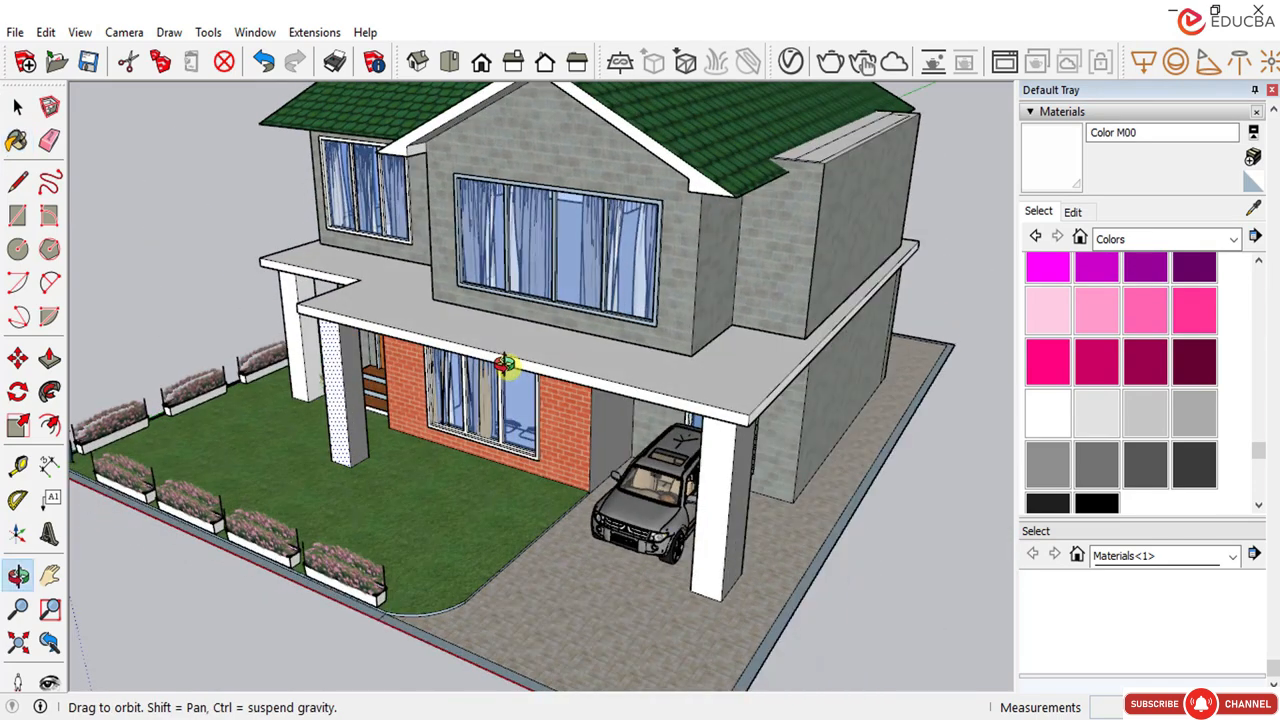
pyautogui.scroll(5, 740, 455)
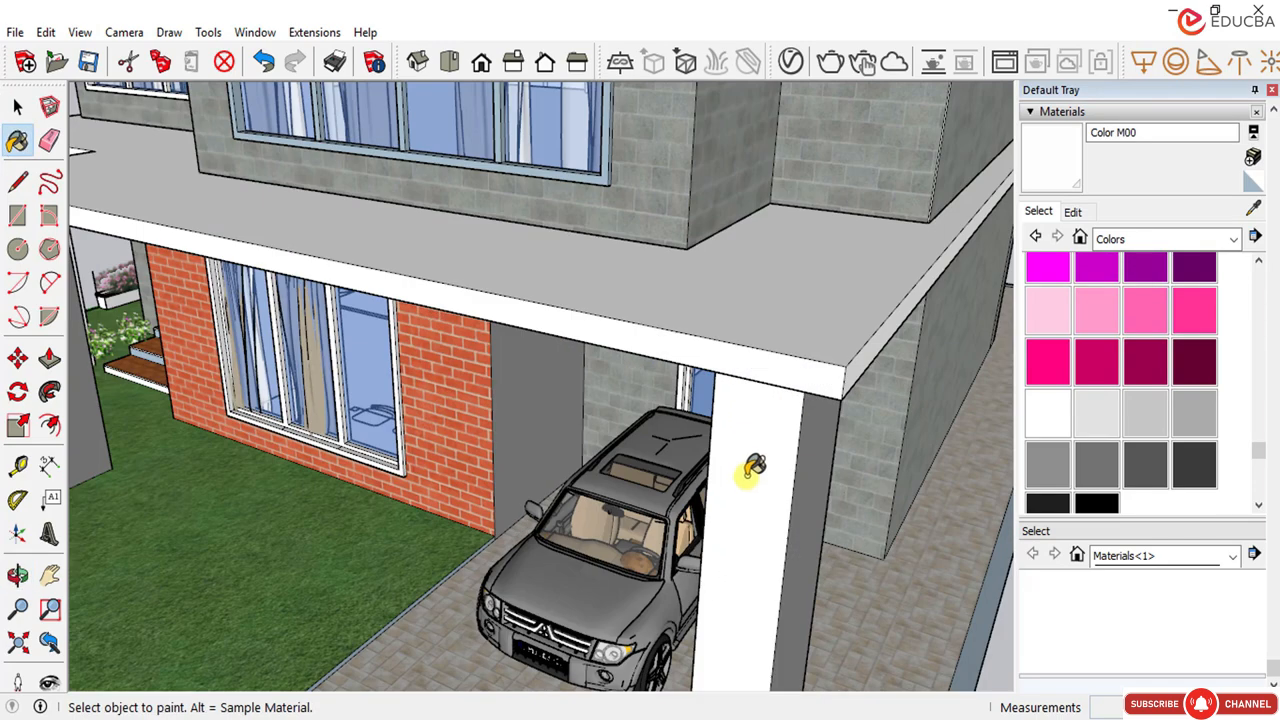
pyautogui.click(812, 488)
# Step: Apply the white Color M00 to the porch-facing side of the middle front column
pyautogui.scroll(-5, 543, 477)
pyautogui.moveTo(473, 480); pyautogui.dragTo(663, 466, button='middle')
pyautogui.scroll(4, 508, 420)
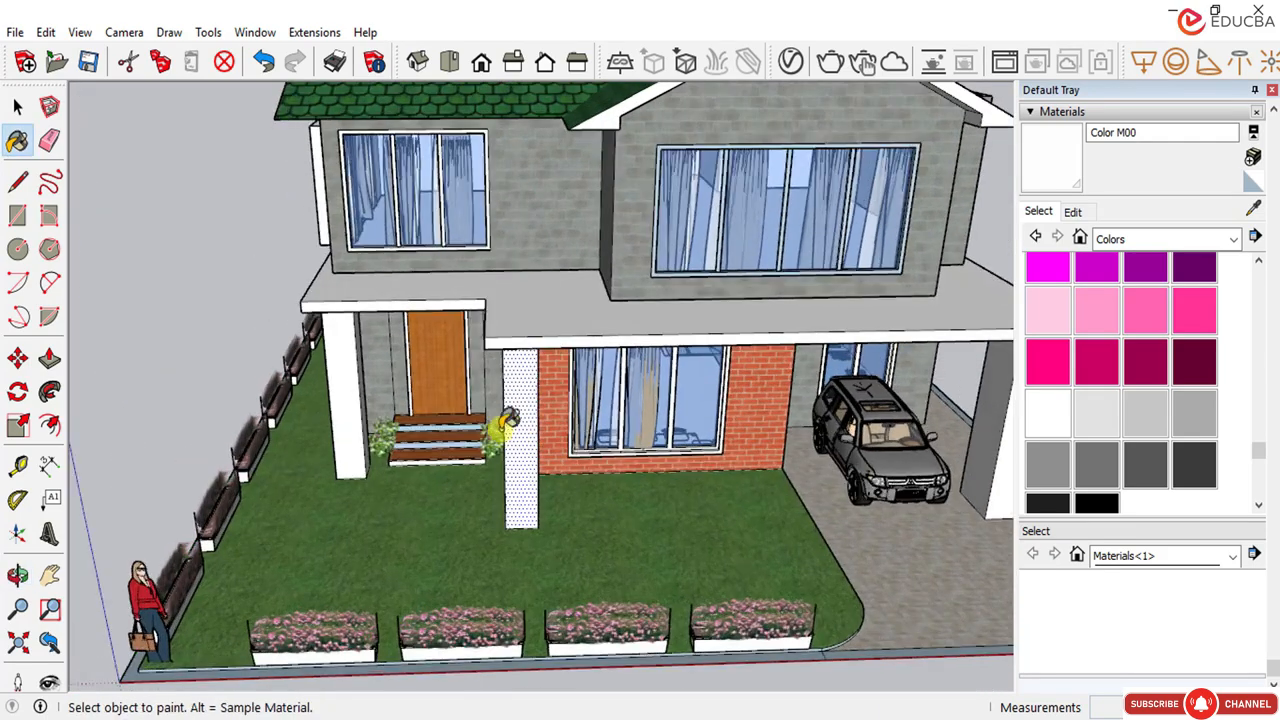
pyautogui.scroll(6, 508, 420)
pyautogui.moveTo(563, 400); pyautogui.dragTo(650, 405, button='middle')
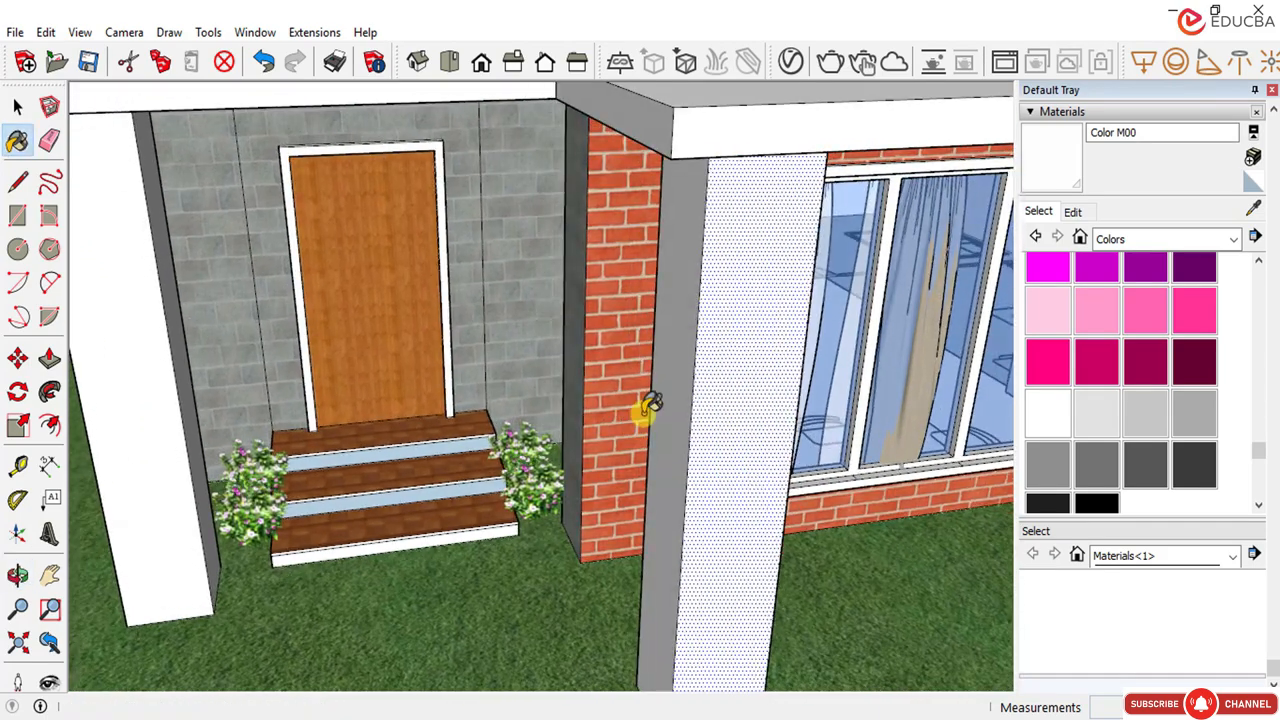
pyautogui.scroll(-3, 194, 374)
pyautogui.moveTo(194, 374); pyautogui.dragTo(177, 363, button='middle')
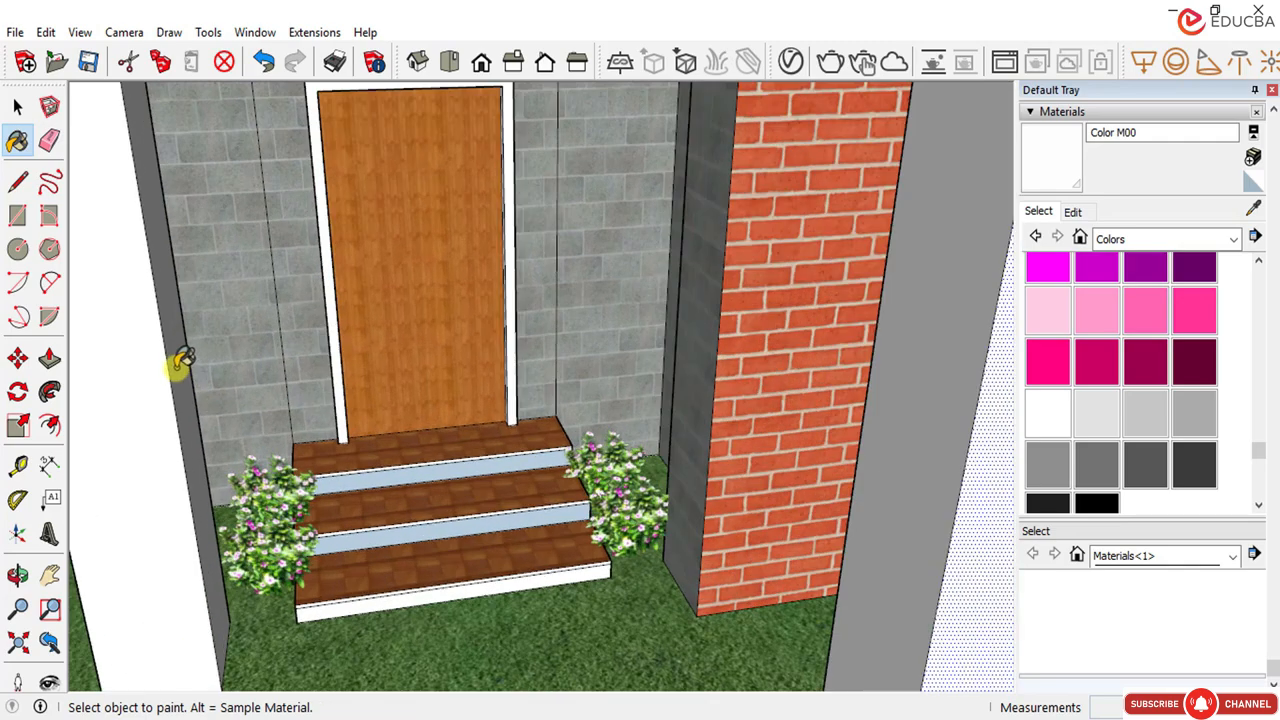
pyautogui.moveTo(331, 360); pyautogui.dragTo(175, 367, button='middle')
pyautogui.scroll(-3, 315, 402)
pyautogui.moveTo(315, 402); pyautogui.dragTo(251, 371, button='middle')
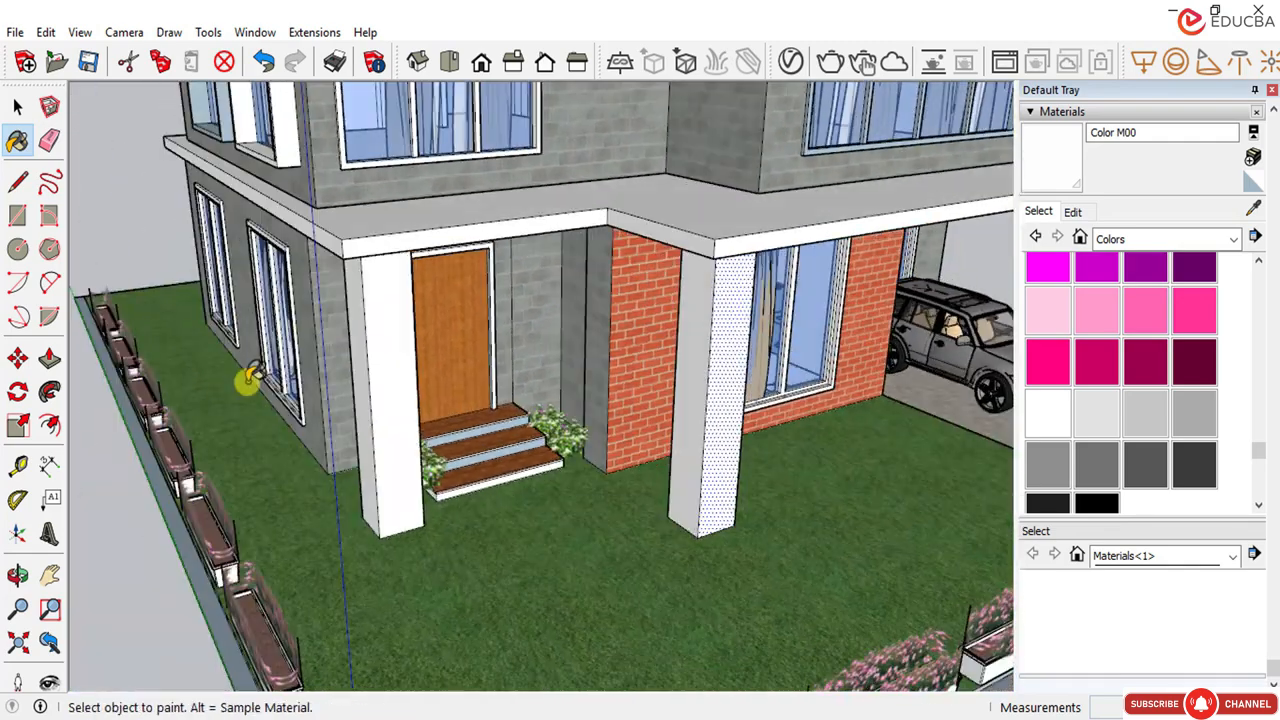
# Step: Apply Color M00 to the outer side face of the porch column at the house's corner
pyautogui.scroll(6, 374, 357)
pyautogui.scroll(-3, 457, 406)
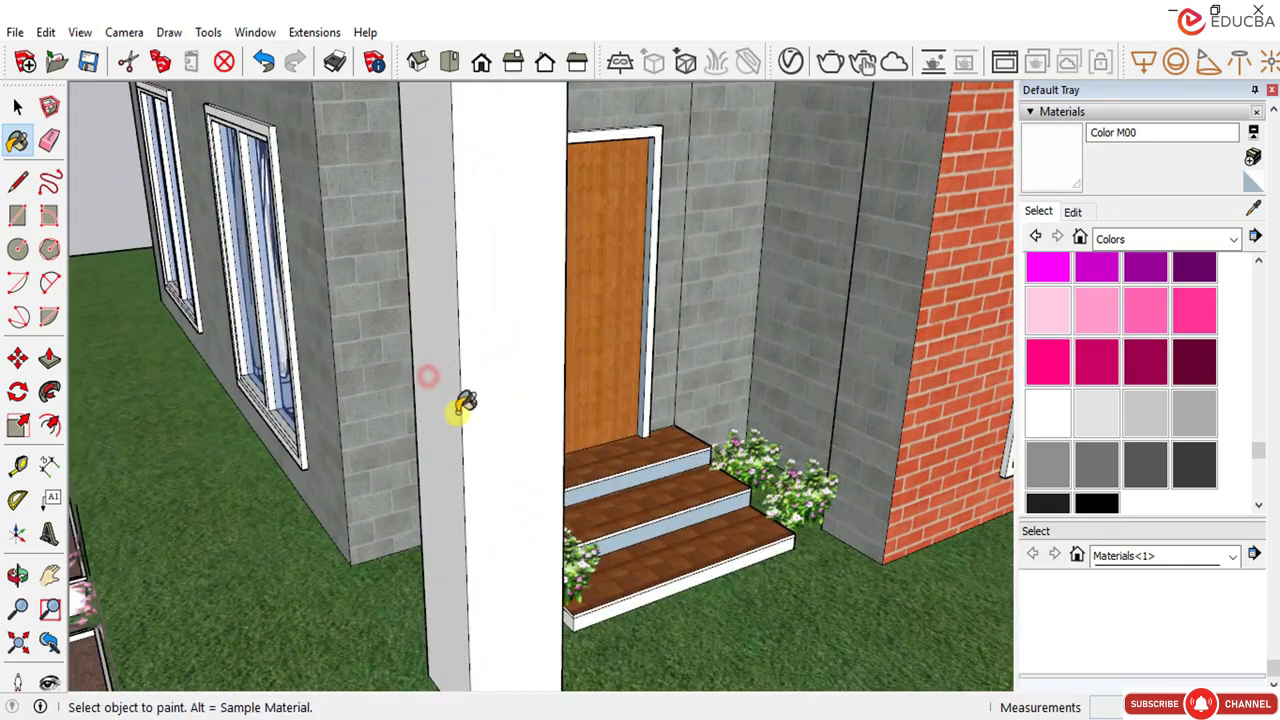
pyautogui.moveTo(457, 406); pyautogui.dragTo(834, 400, button='middle')
pyautogui.scroll(4, 748, 308)
pyautogui.scroll(3, 746, 304)
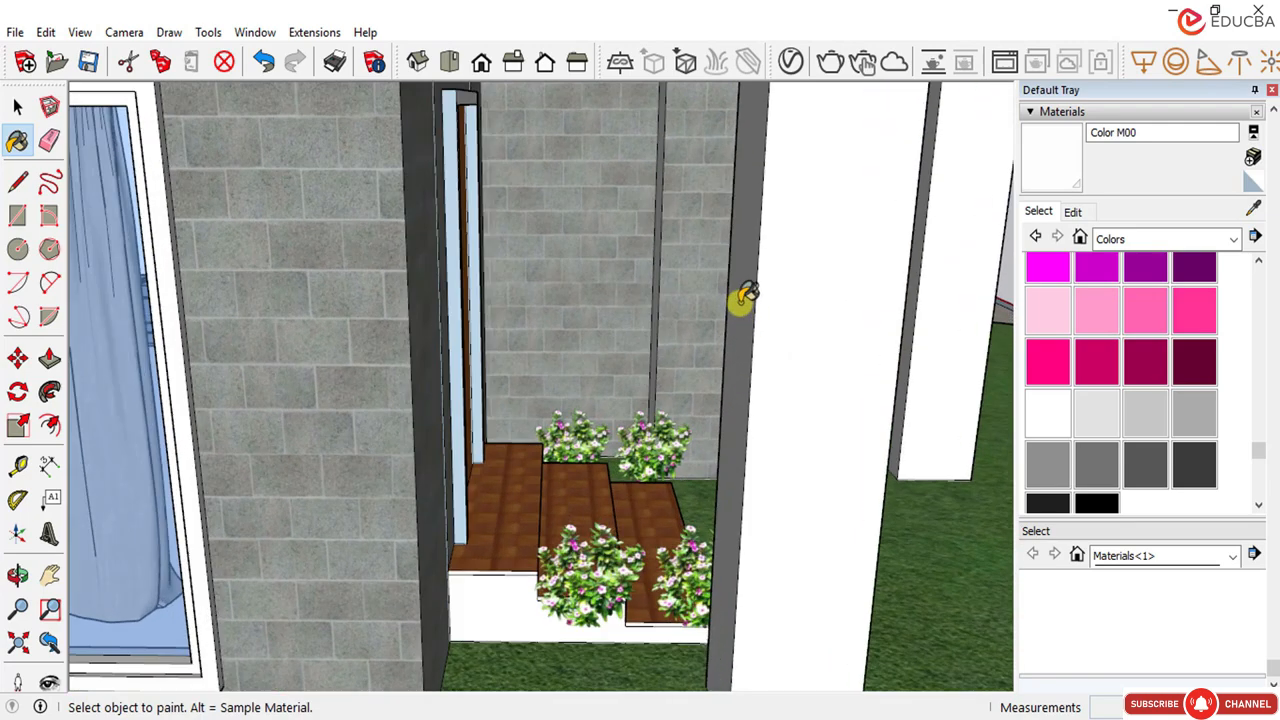
pyautogui.moveTo(835, 293); pyautogui.dragTo(721, 288, button='middle')
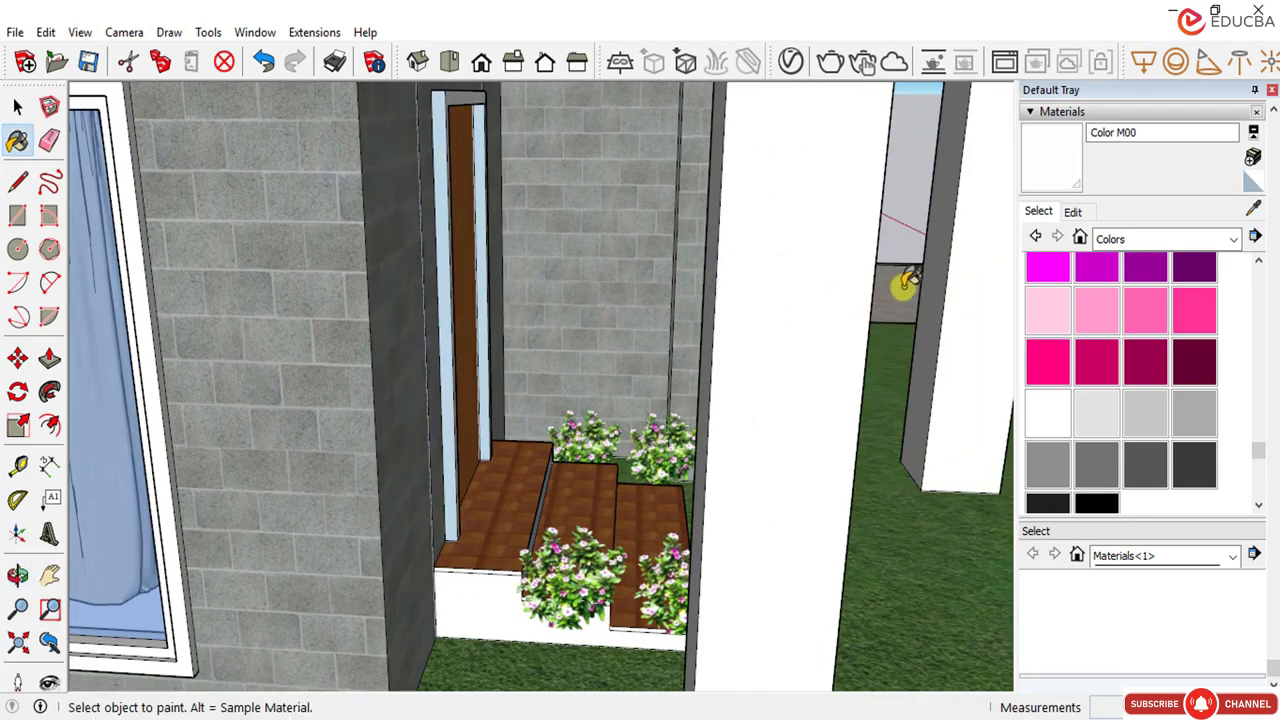
pyautogui.moveTo(917, 329)
pyautogui.mouseDown(button='middle')
pyautogui.moveTo(598, 373)
pyautogui.moveTo(409, 361)
pyautogui.mouseUp(button='middle')
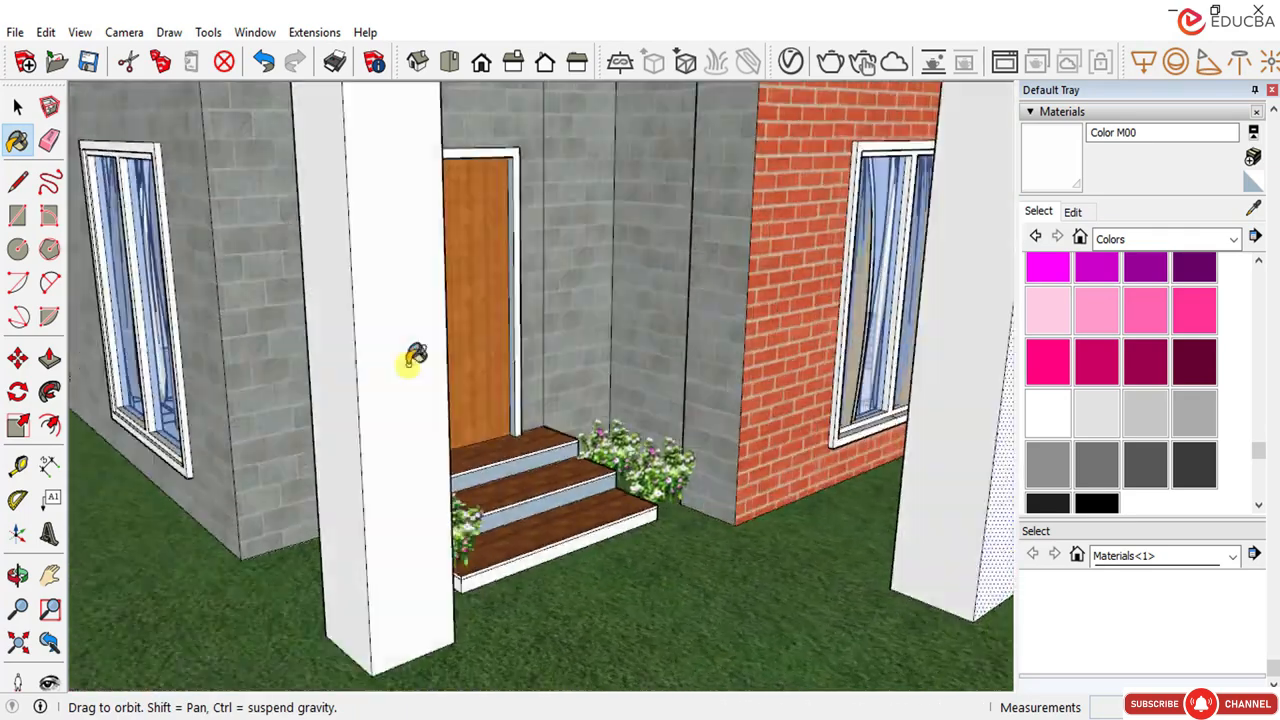
pyautogui.scroll(-2, 480, 390)
pyautogui.moveTo(480, 390); pyautogui.dragTo(308, 366, button='middle')
pyautogui.scroll(-4, 462, 410)
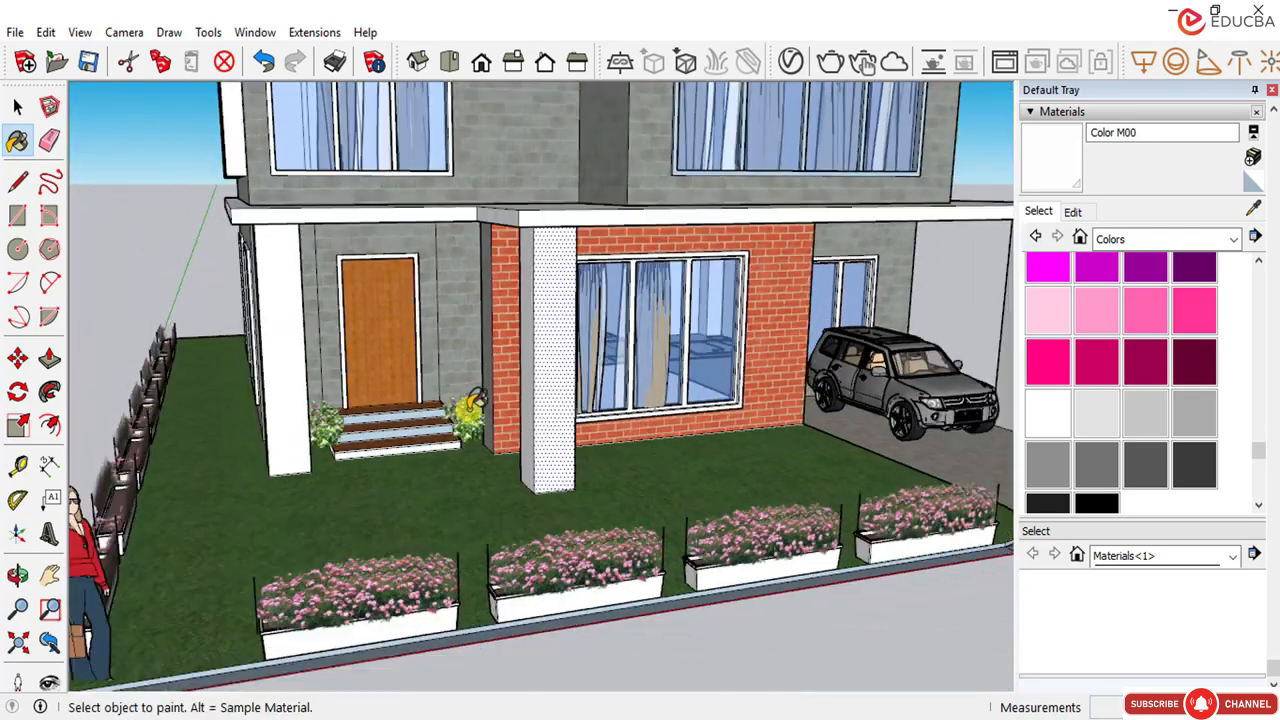
pyautogui.moveTo(462, 410); pyautogui.dragTo(120, 243, button='middle')
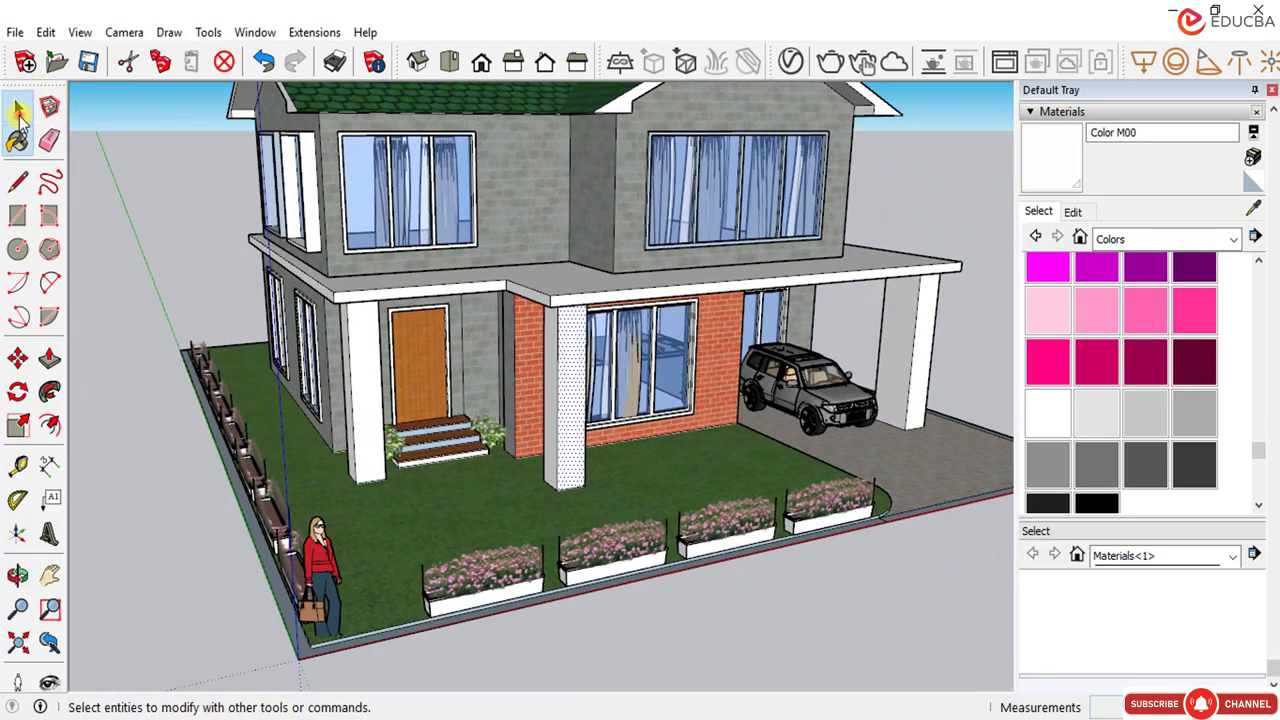
# Step: Sample Bricks_Concrete_F01_2m from the upper front wall and apply it over the red brick on the ground-floor front wall and its return
pyautogui.click(17, 106)
pyautogui.scroll(5, 1140, 300)
pyautogui.scroll(5, 1140, 292)
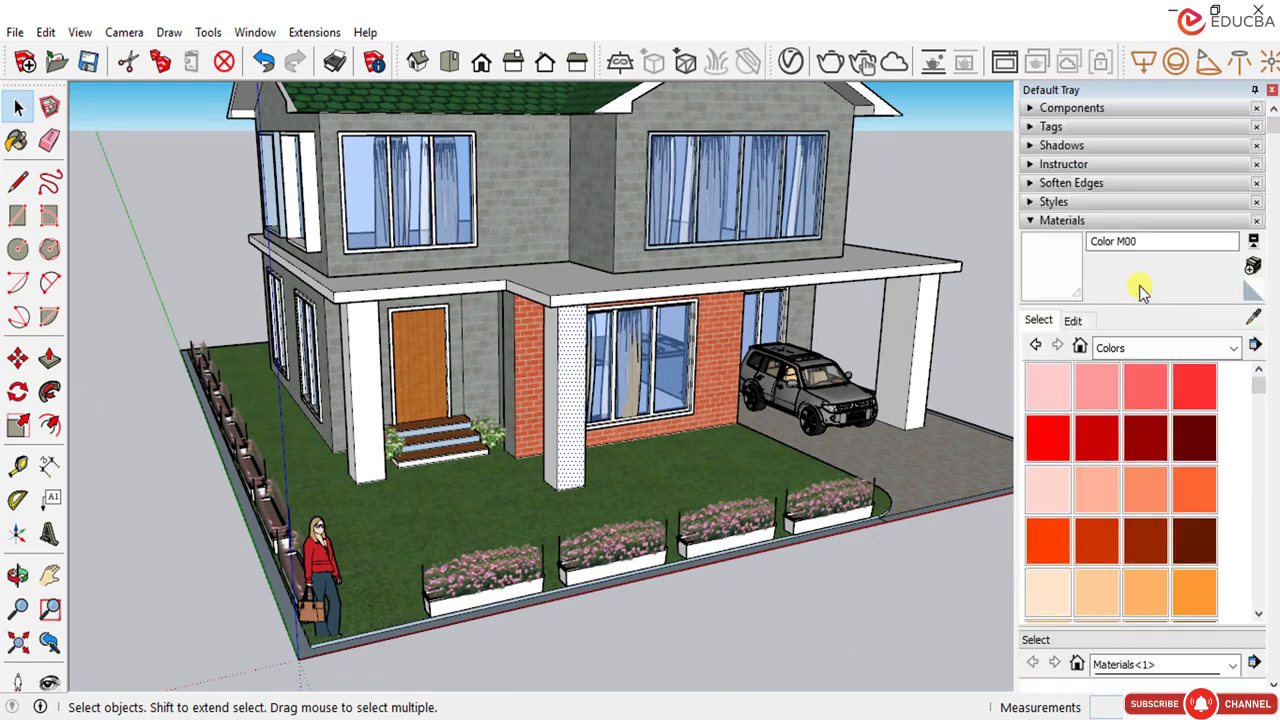
pyautogui.click(1046, 323)
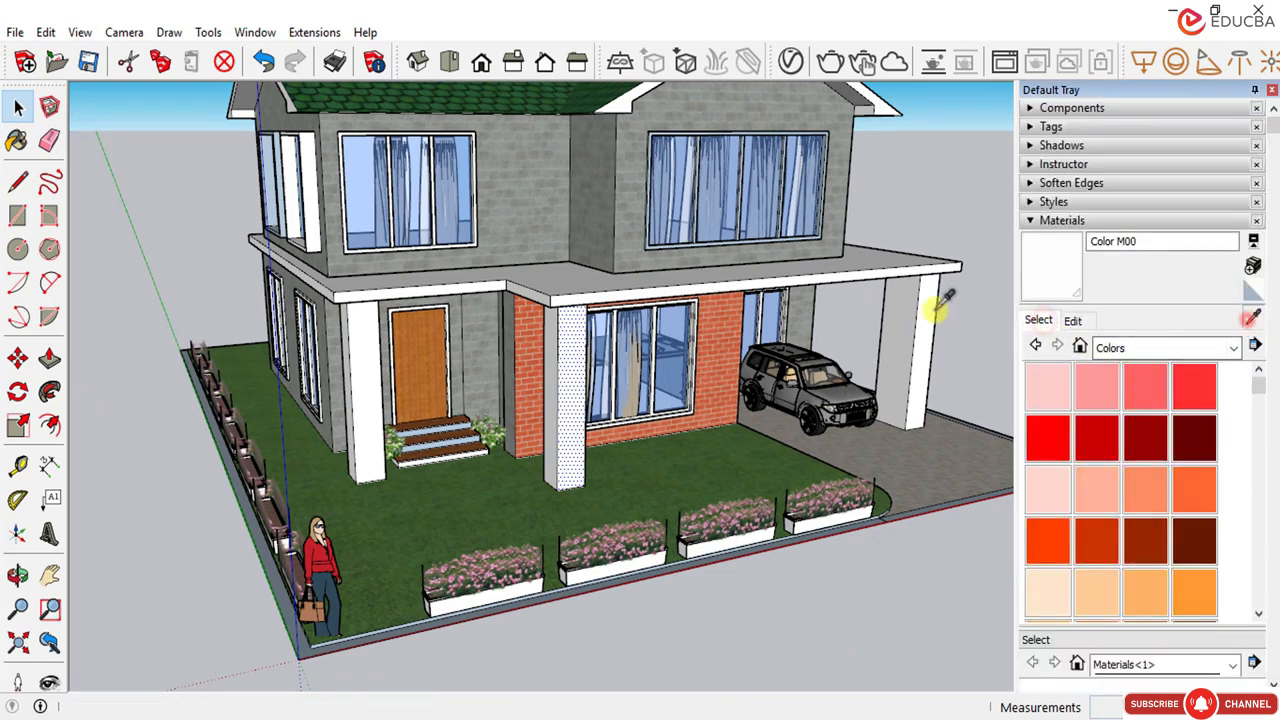
pyautogui.click(1252, 319)
pyautogui.click(513, 197)
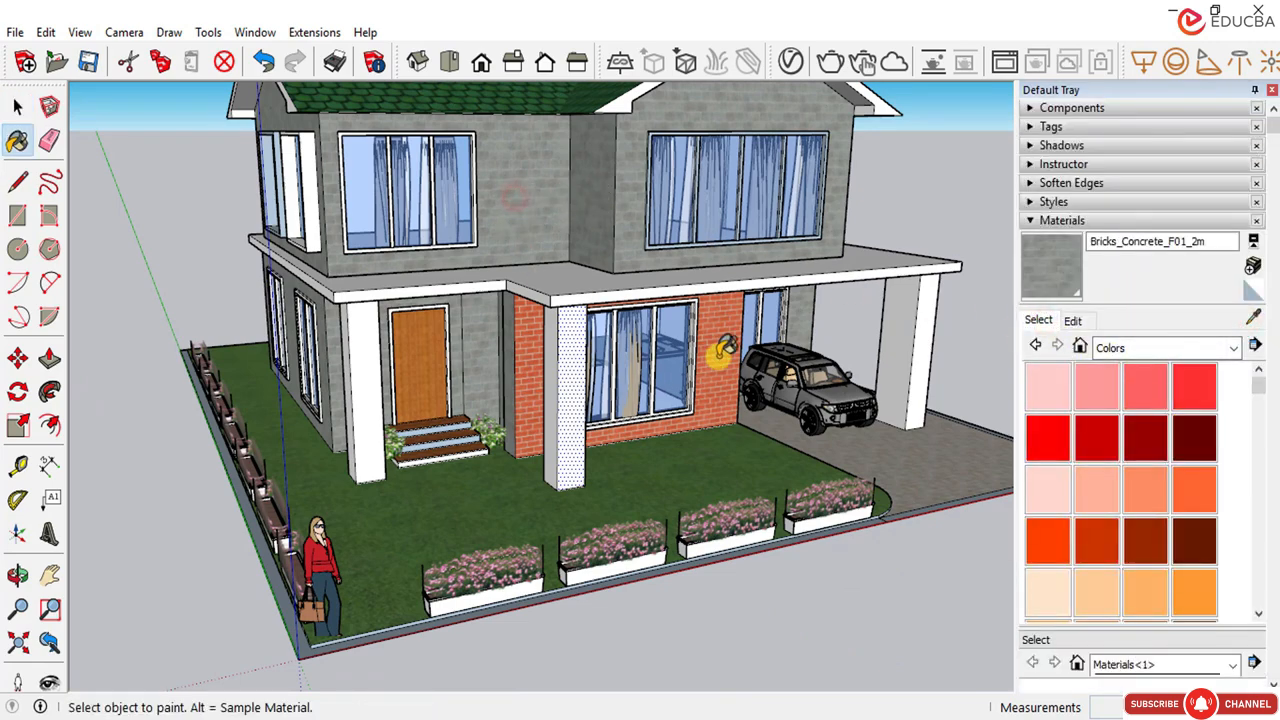
pyautogui.click(716, 352)
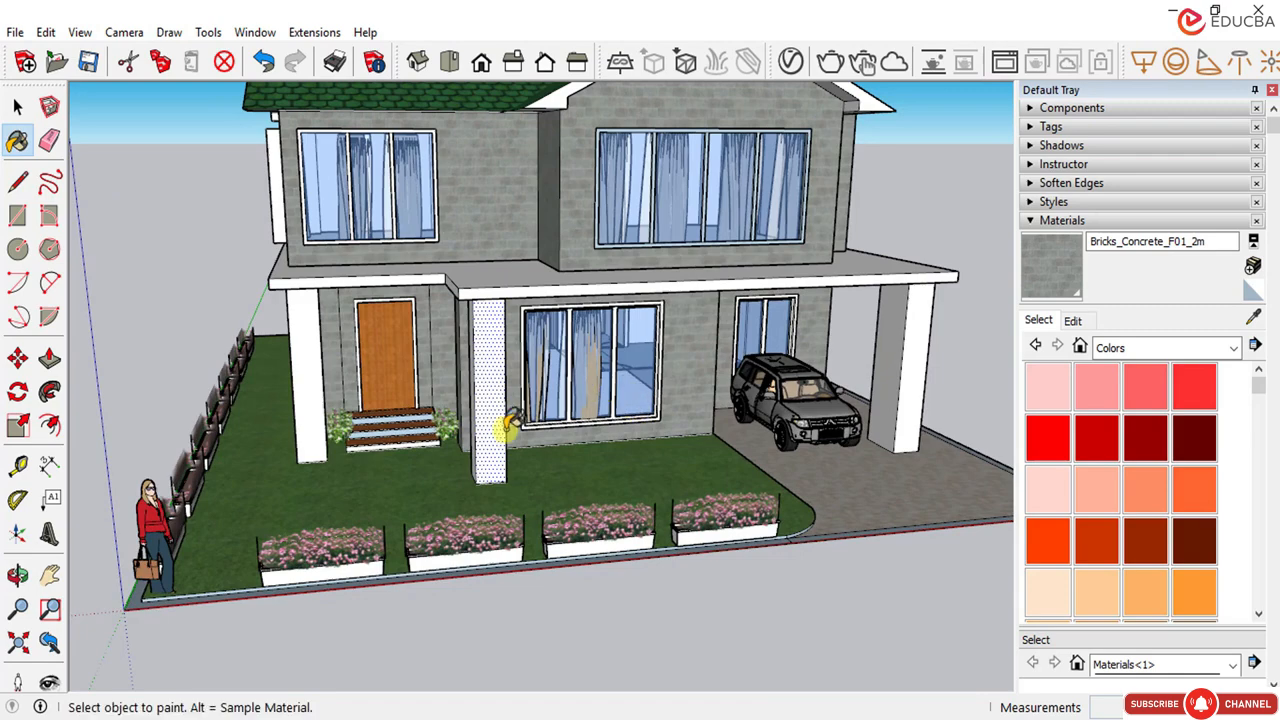
pyautogui.moveTo(508, 423); pyautogui.dragTo(609, 370, button='middle')
pyautogui.moveTo(378, 362); pyautogui.dragTo(641, 352, button='middle')
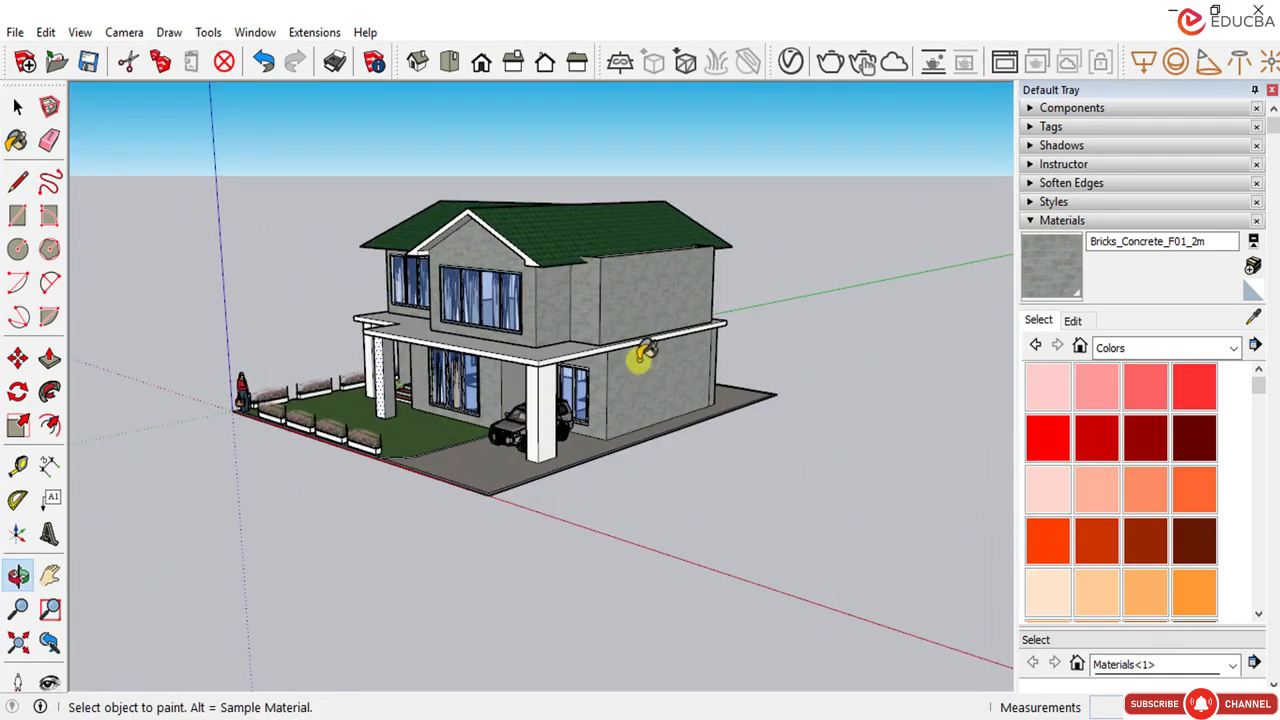
pyautogui.scroll(-3, 432, 403)
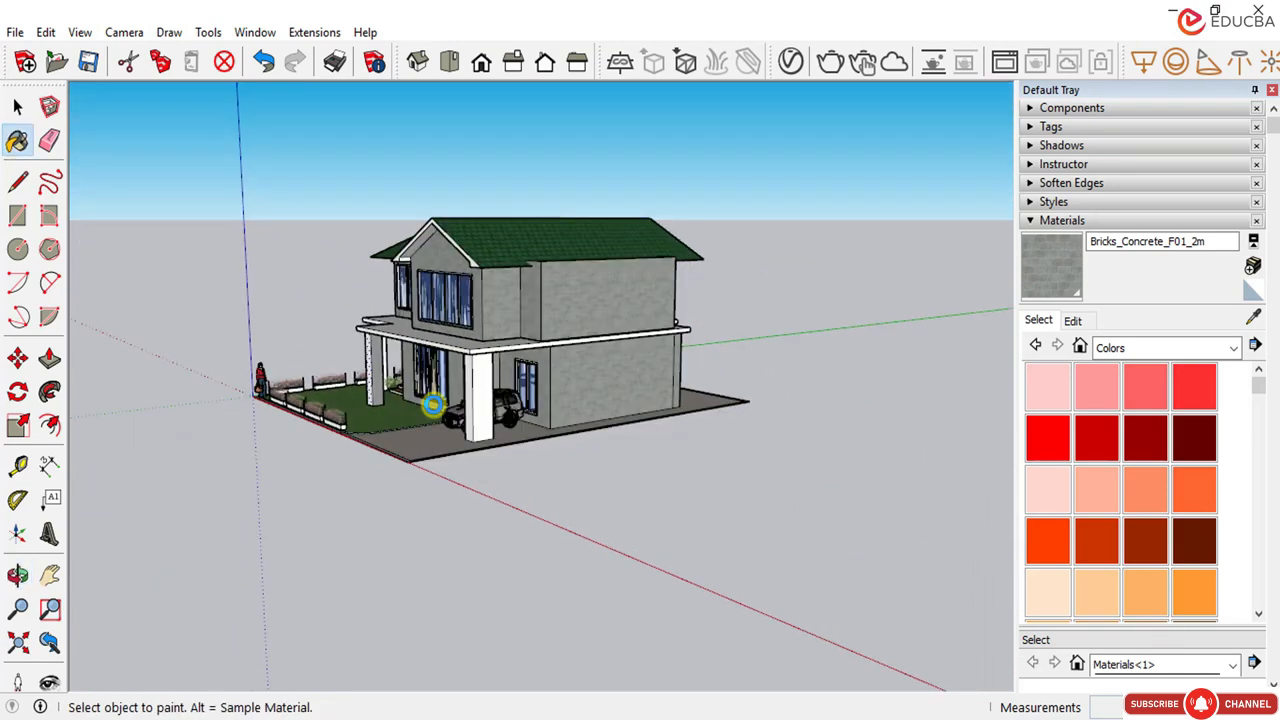
pyautogui.moveTo(606, 466)
pyautogui.mouseDown(button='middle')
pyautogui.moveTo(457, 409)
pyautogui.moveTo(516, 388)
pyautogui.mouseUp(button='middle')
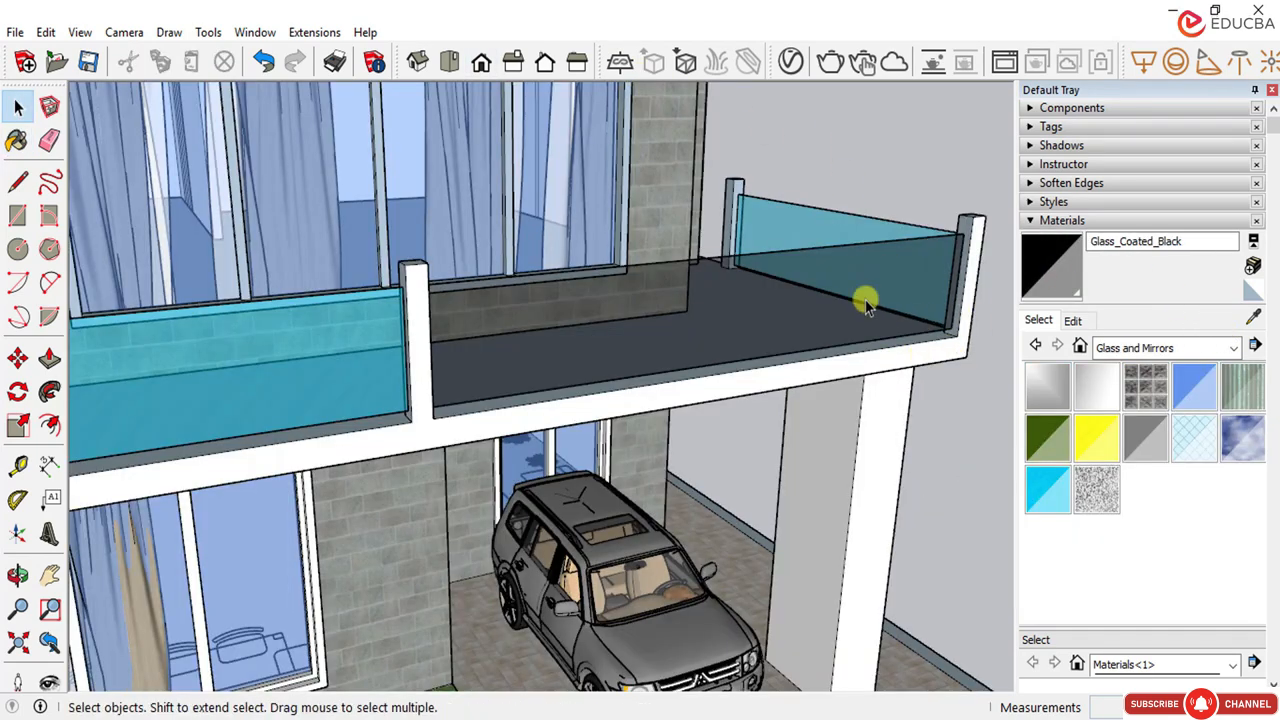
# Step: Sample Glass_Coated_Black from the balcony railing and apply it to the remaining front glass panel and the outer face of the carport-side panel
pyautogui.click(1254, 318)
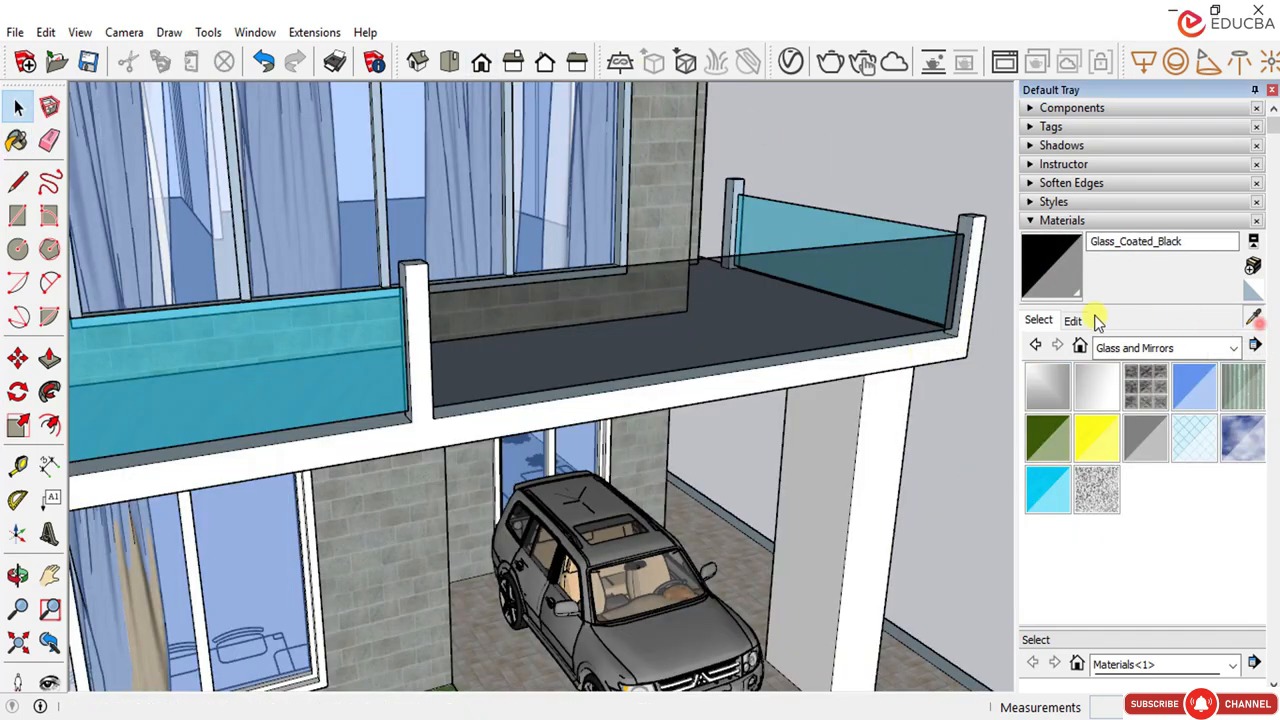
pyautogui.click(903, 265)
pyautogui.click(345, 350)
pyautogui.moveTo(508, 323)
pyautogui.mouseDown(button='middle')
pyautogui.moveTo(343, 366)
pyautogui.moveTo(700, 334)
pyautogui.moveTo(680, 312)
pyautogui.moveTo(429, 363)
pyautogui.moveTo(477, 297)
pyautogui.moveTo(380, 335)
pyautogui.moveTo(757, 449)
pyautogui.mouseUp(button='middle')
pyautogui.click(680, 312)
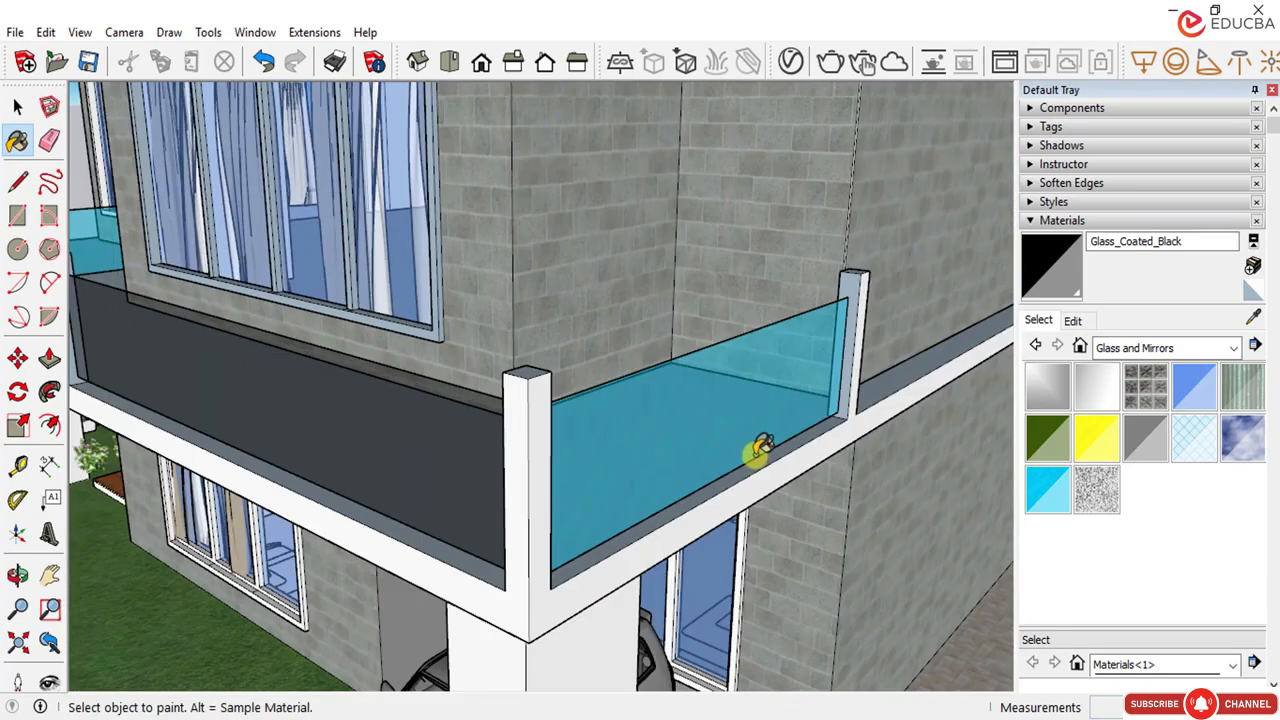
pyautogui.click(717, 400)
pyautogui.moveTo(717, 400)
pyautogui.mouseDown(button='middle')
pyautogui.moveTo(617, 391)
pyautogui.moveTo(530, 435)
pyautogui.moveTo(290, 415)
pyautogui.moveTo(390, 445)
pyautogui.moveTo(529, 451)
pyautogui.moveTo(440, 478)
pyautogui.moveTo(640, 418)
pyautogui.mouseUp(button='middle')
pyautogui.scroll(-5, 250, 432)
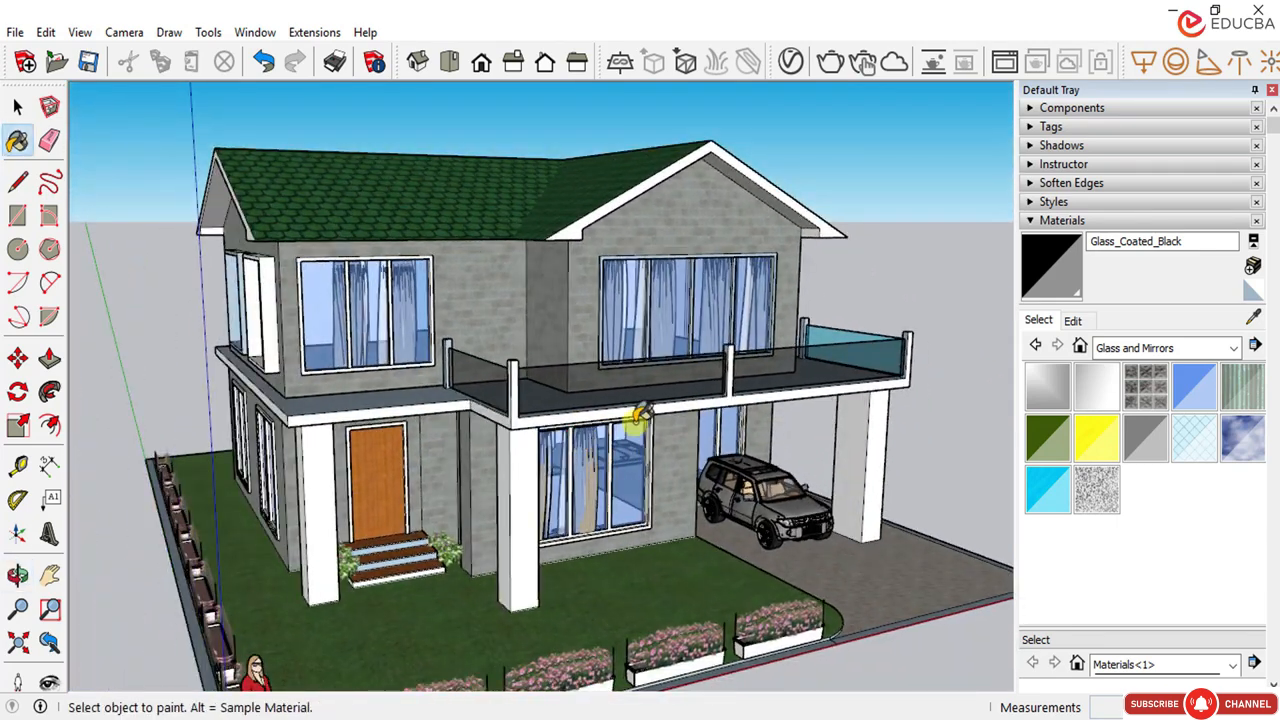
pyautogui.scroll(2, 640, 418)
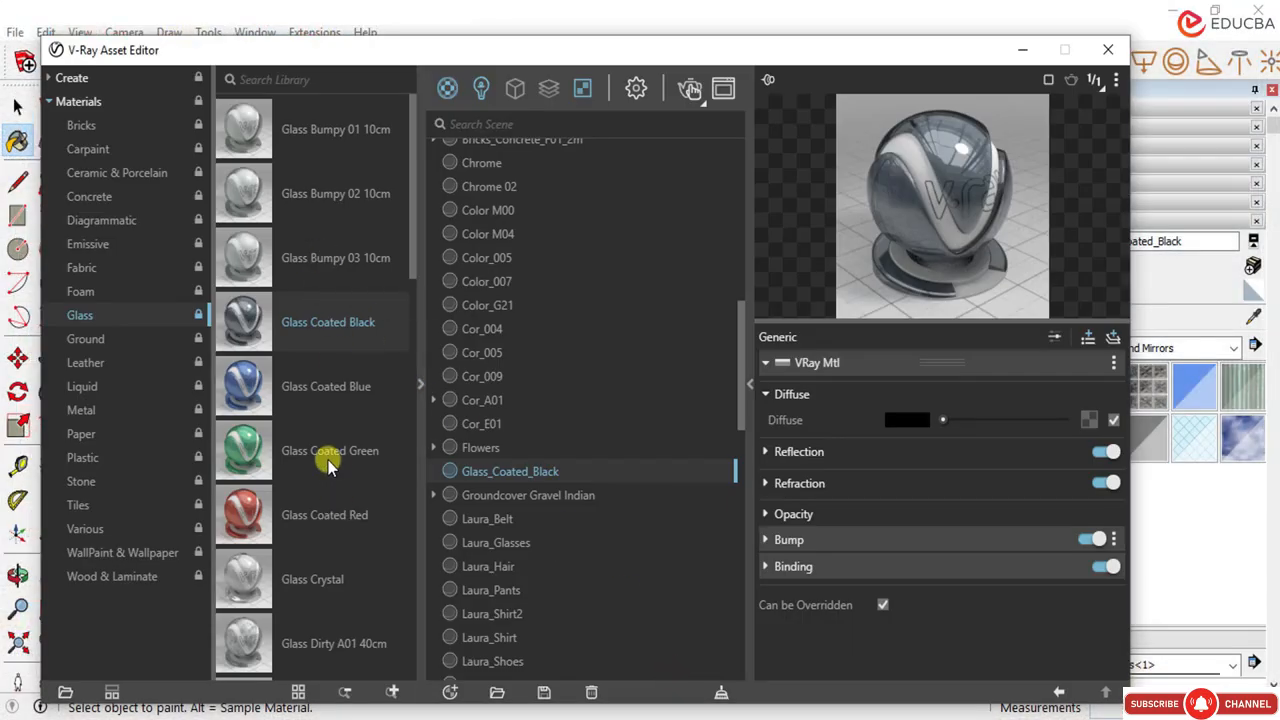
# Step: Look through the coated, crystal and frosted materials in the V-Ray Glass library and minimise the Asset Editor
pyautogui.click(331, 536)
pyautogui.scroll(-3, 333, 592)
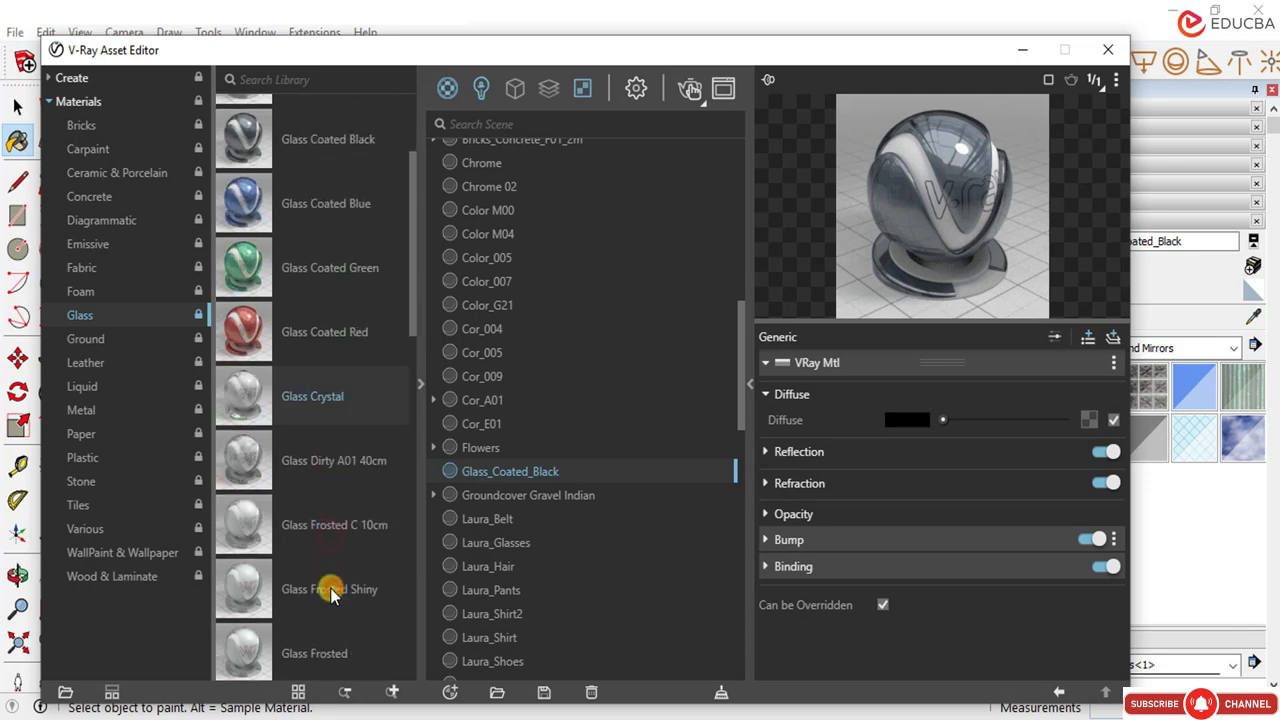
pyautogui.scroll(-2, 331, 592)
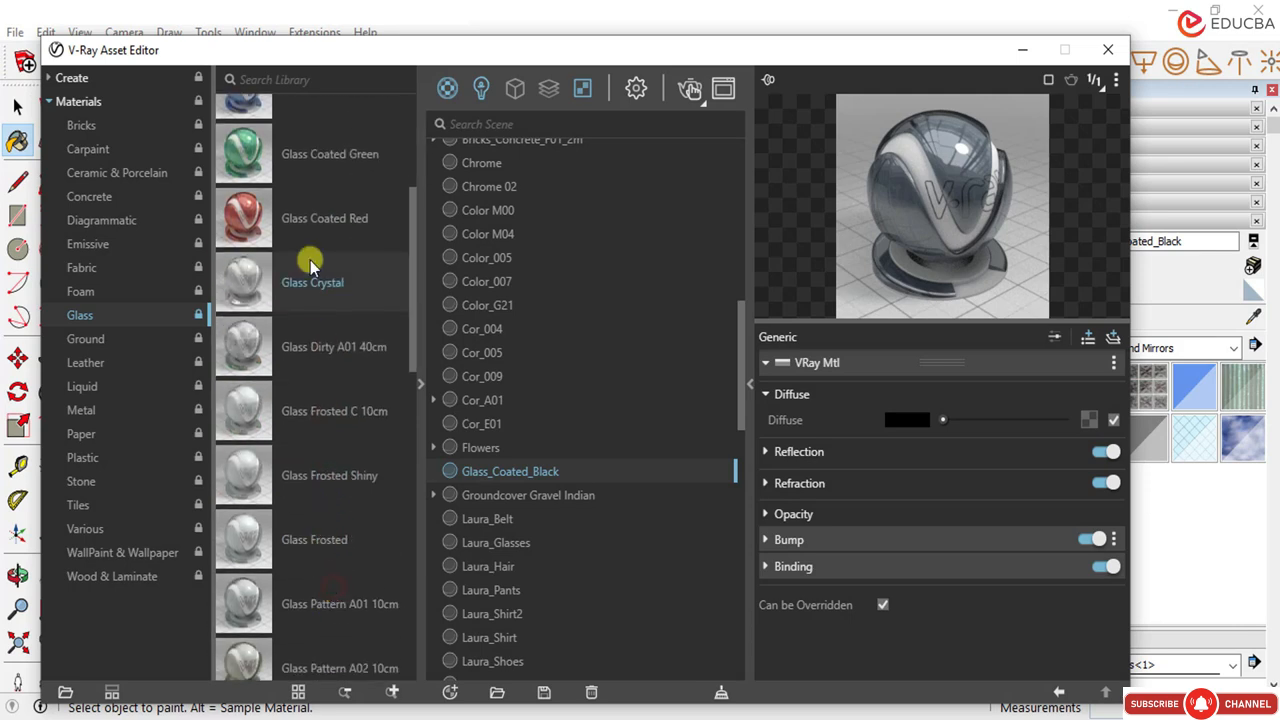
pyautogui.click(320, 358)
pyautogui.click(328, 425)
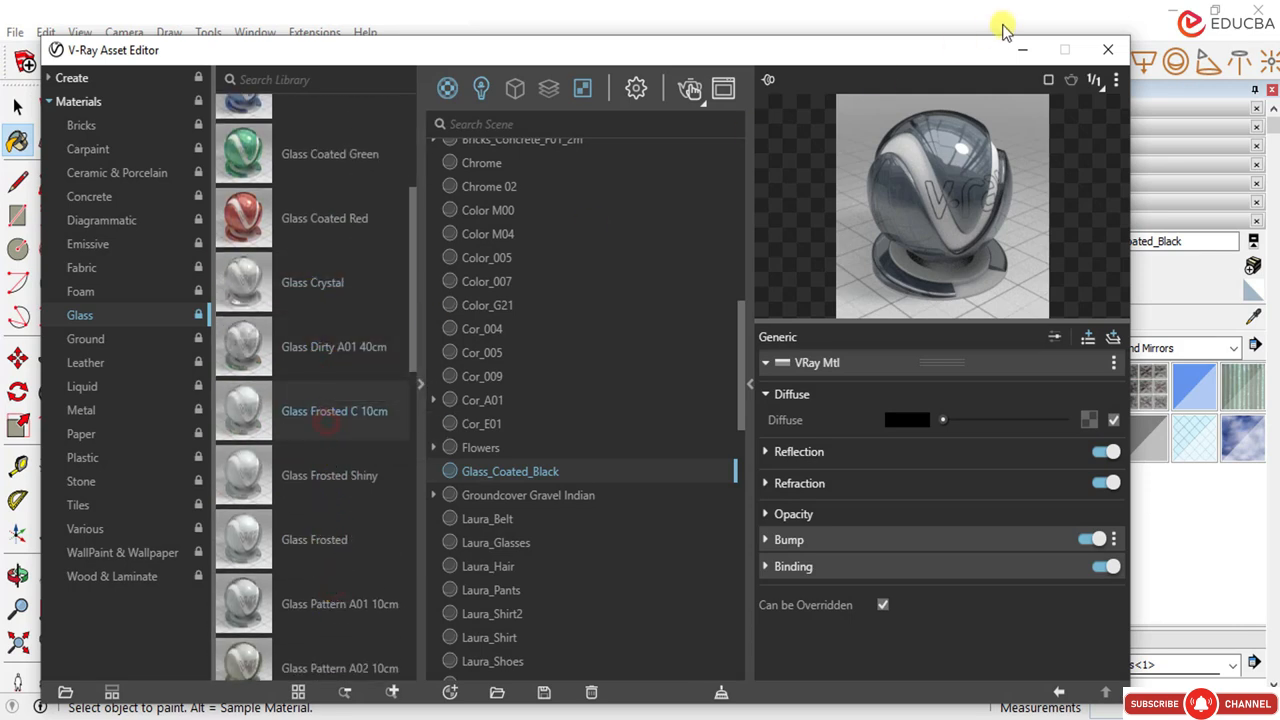
pyautogui.click(1022, 49)
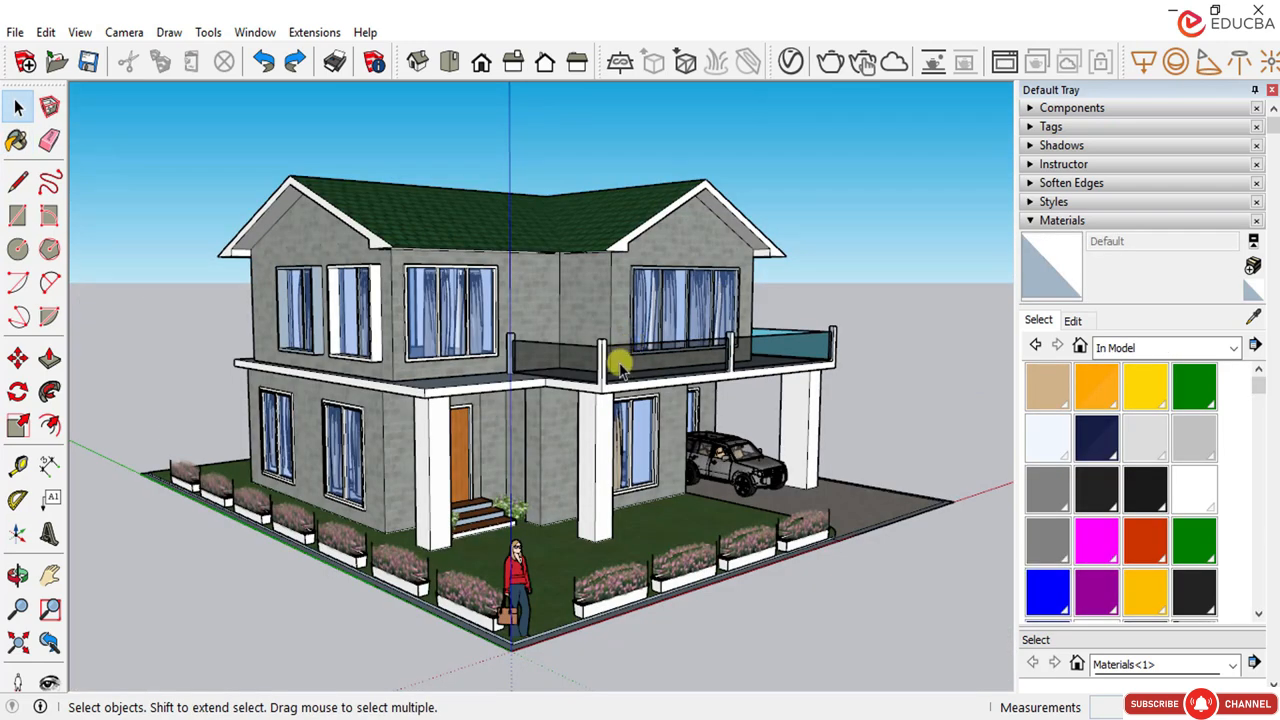
# Step: Add a vertical guide on the upper wall beside the balcony, 300 mm from the inner wall corner
pyautogui.moveTo(768, 370); pyautogui.dragTo(692, 393, button='middle')
pyautogui.scroll(6, 694, 396)
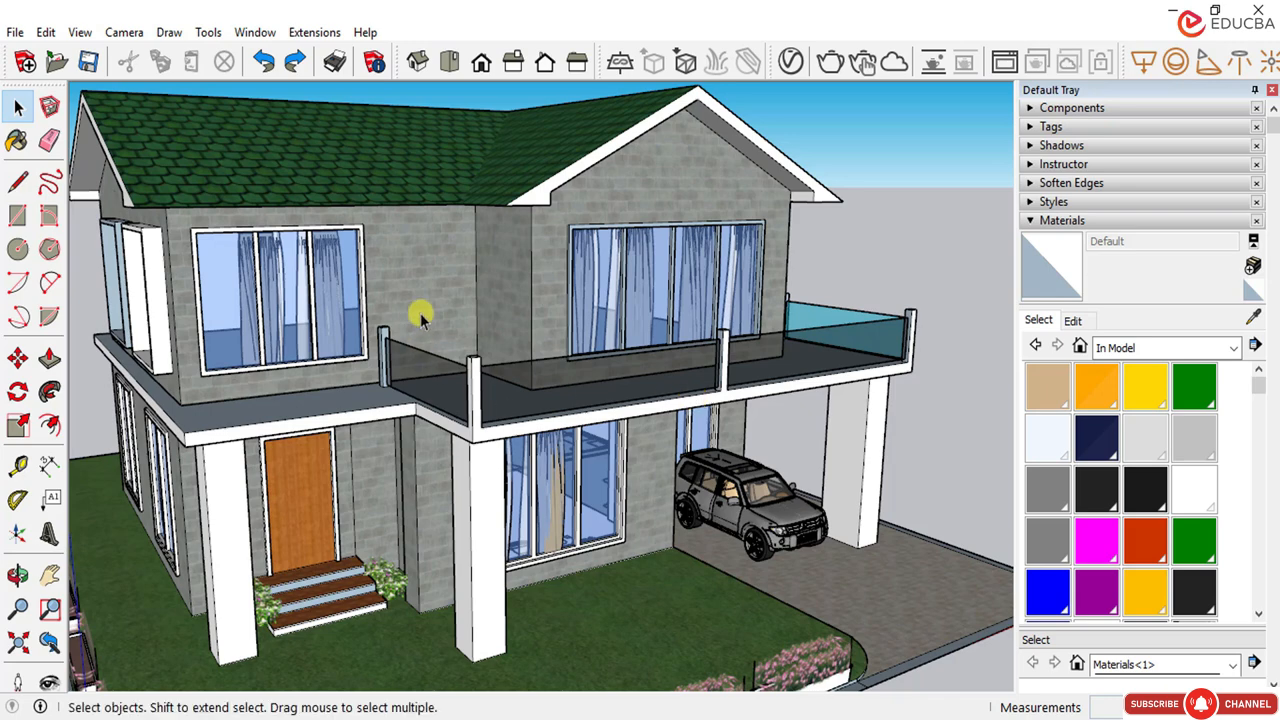
pyautogui.scroll(5, 420, 316)
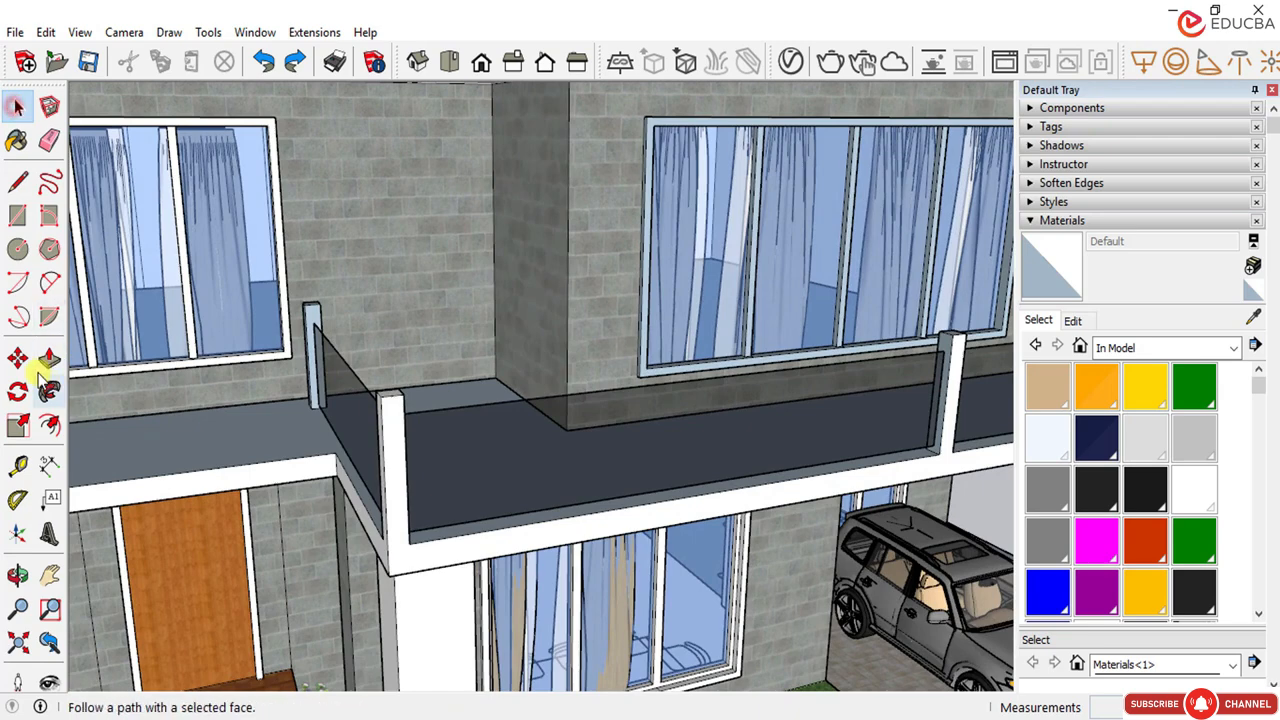
pyautogui.click(18, 465)
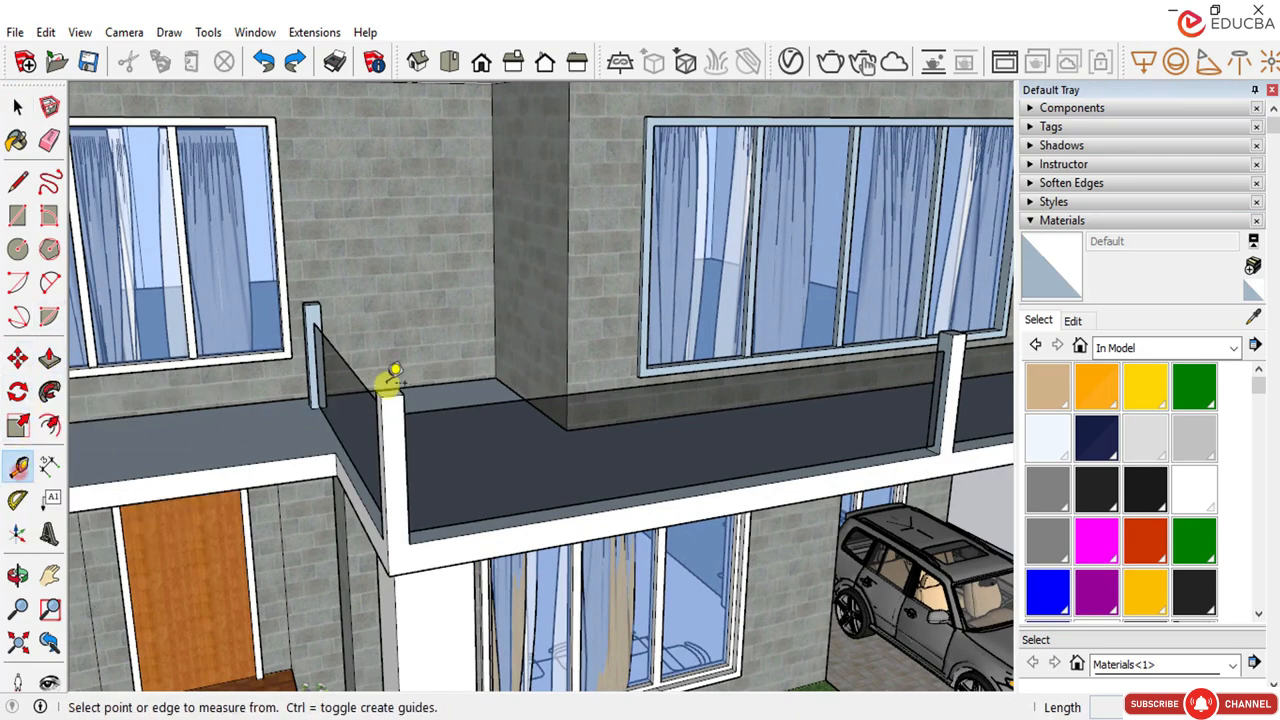
pyautogui.scroll(5, 505, 320)
pyautogui.click(498, 315)
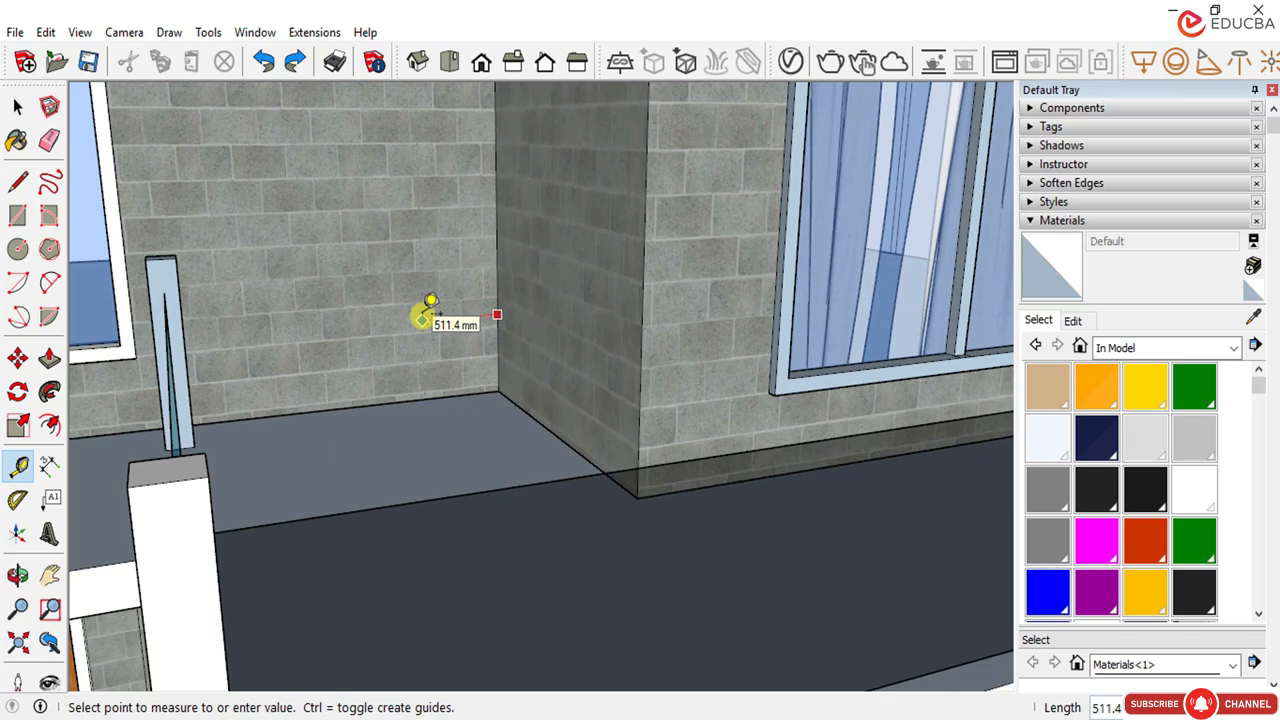
pyautogui.press('Return')
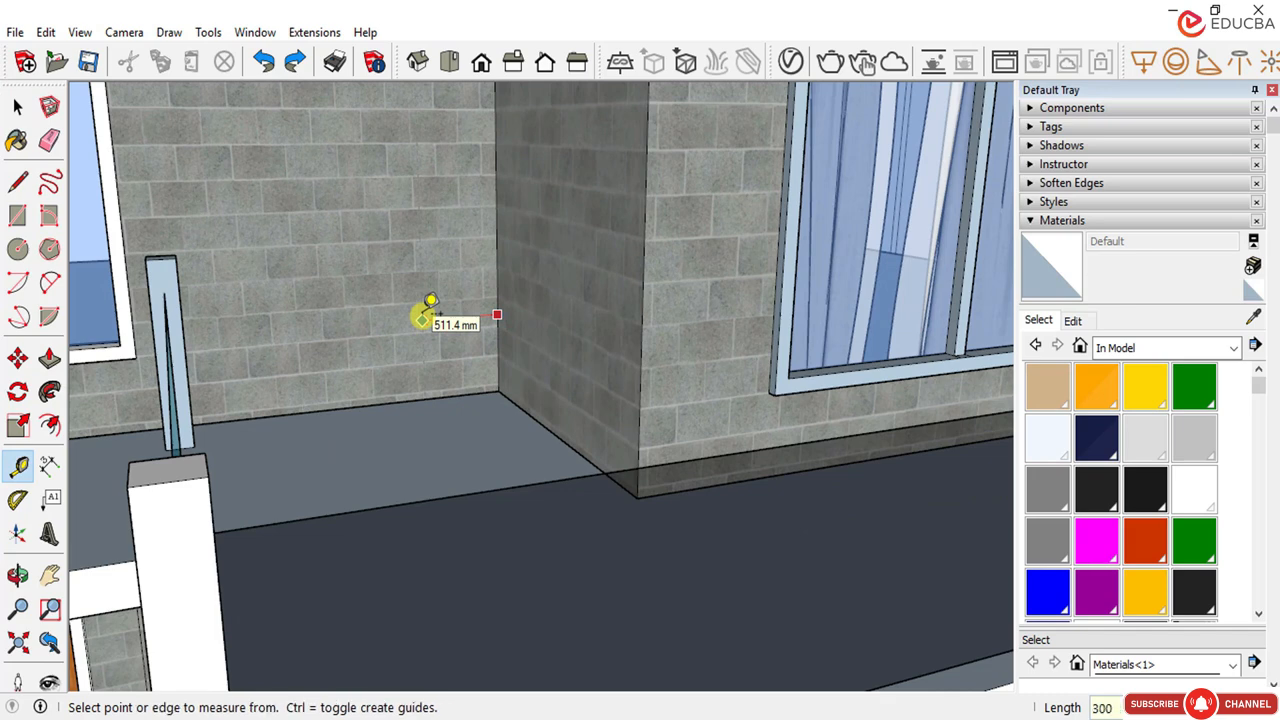
# Step: Add a second vertical guide 1200 mm from the first and a horizontal guide 2400 mm above the balcony floor
pyautogui.click(454, 298)
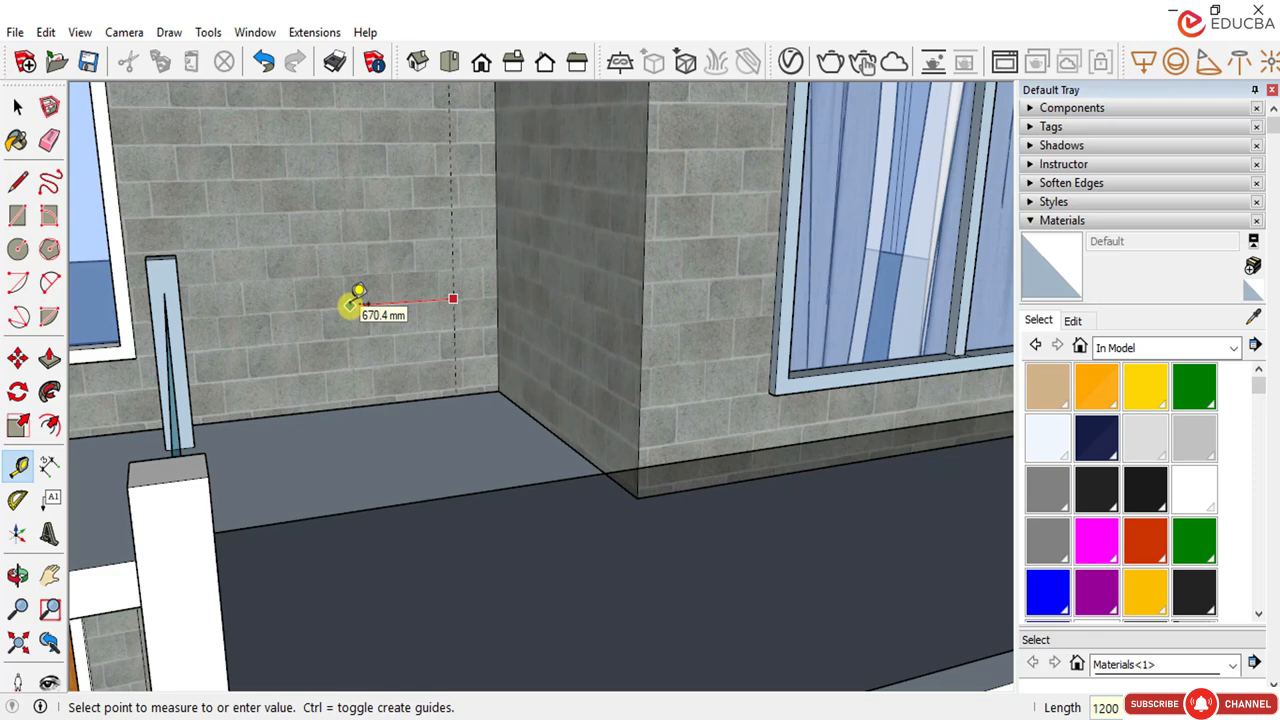
pyautogui.press('Return')
pyautogui.click(381, 404)
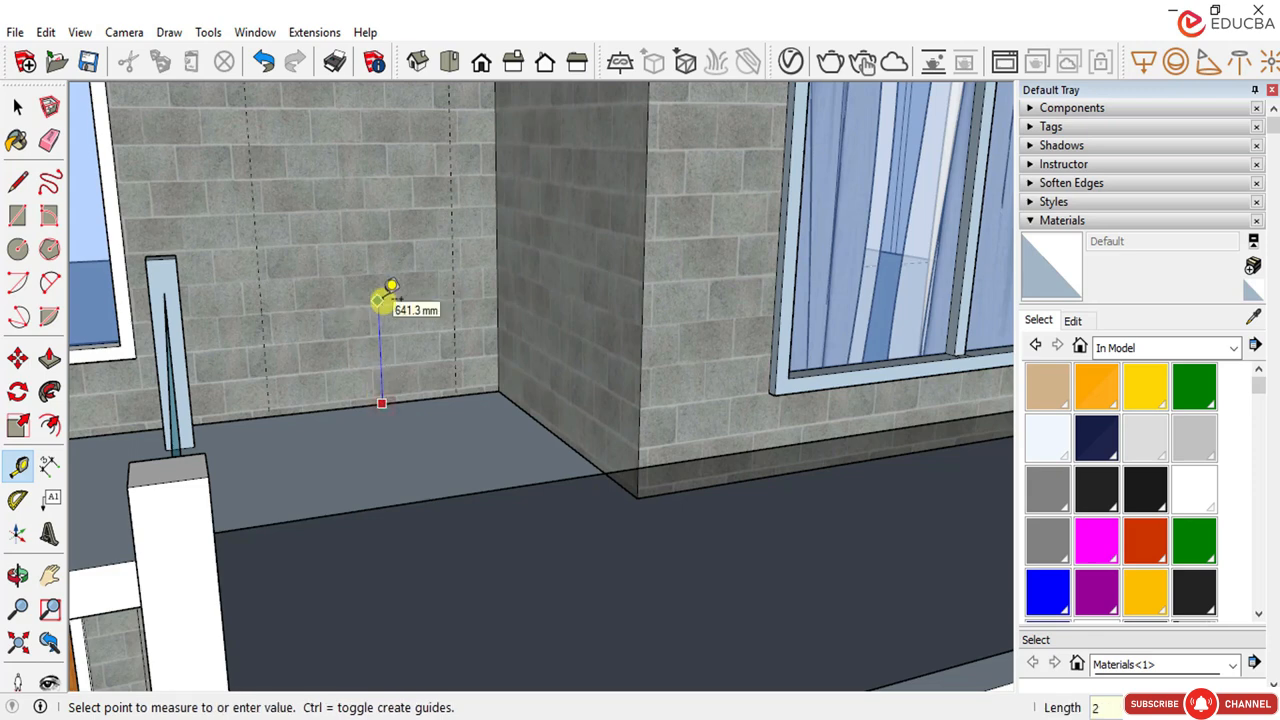
pyautogui.write('2400')
pyautogui.press('Return')
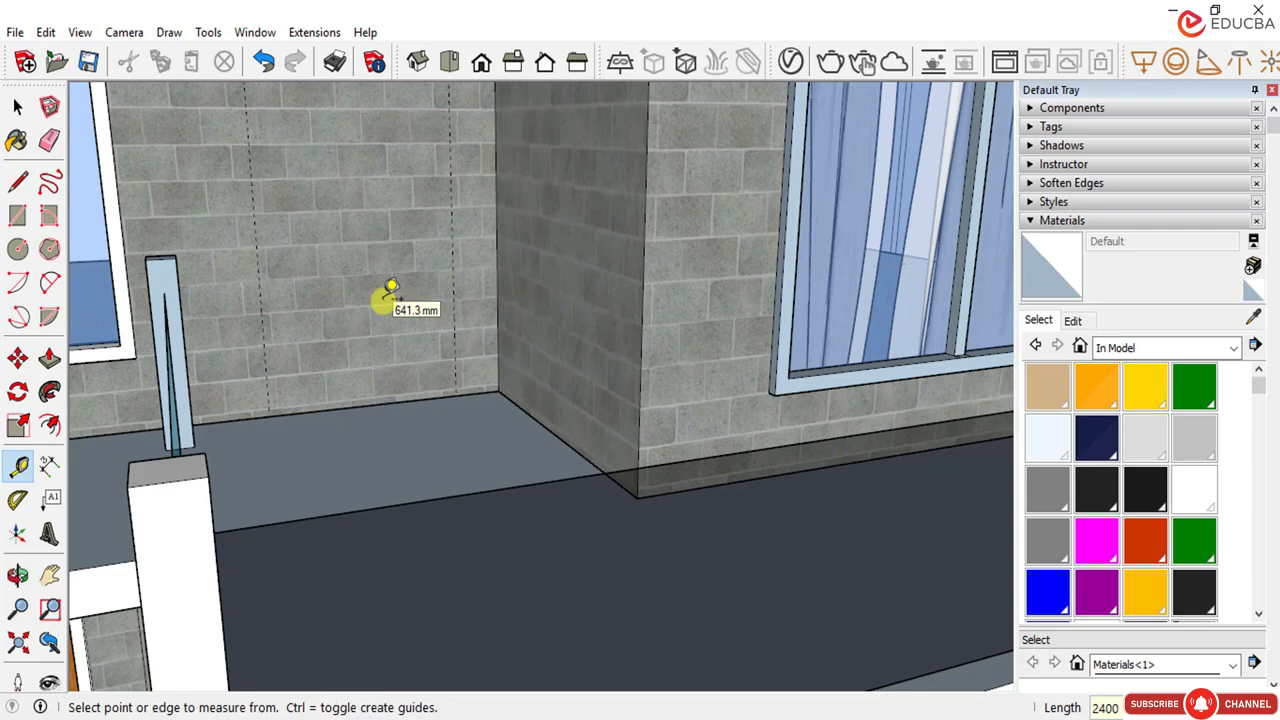
# Step: Draw the 1200 mm by 2400 mm door outline with lines along the guides on the upper balcony wall
pyautogui.scroll(-5, 378, 315)
pyautogui.moveTo(374, 331); pyautogui.dragTo(343, 300, button='middle')
pyautogui.click(20, 103)
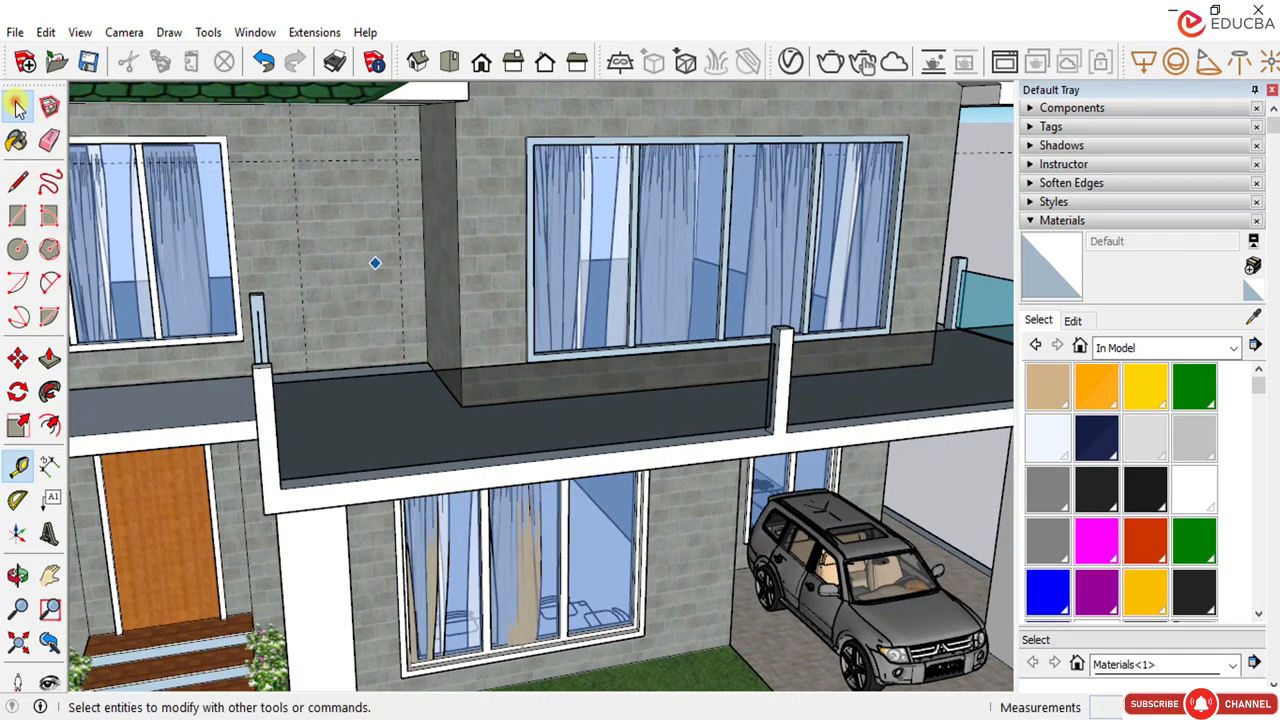
pyautogui.click(16, 182)
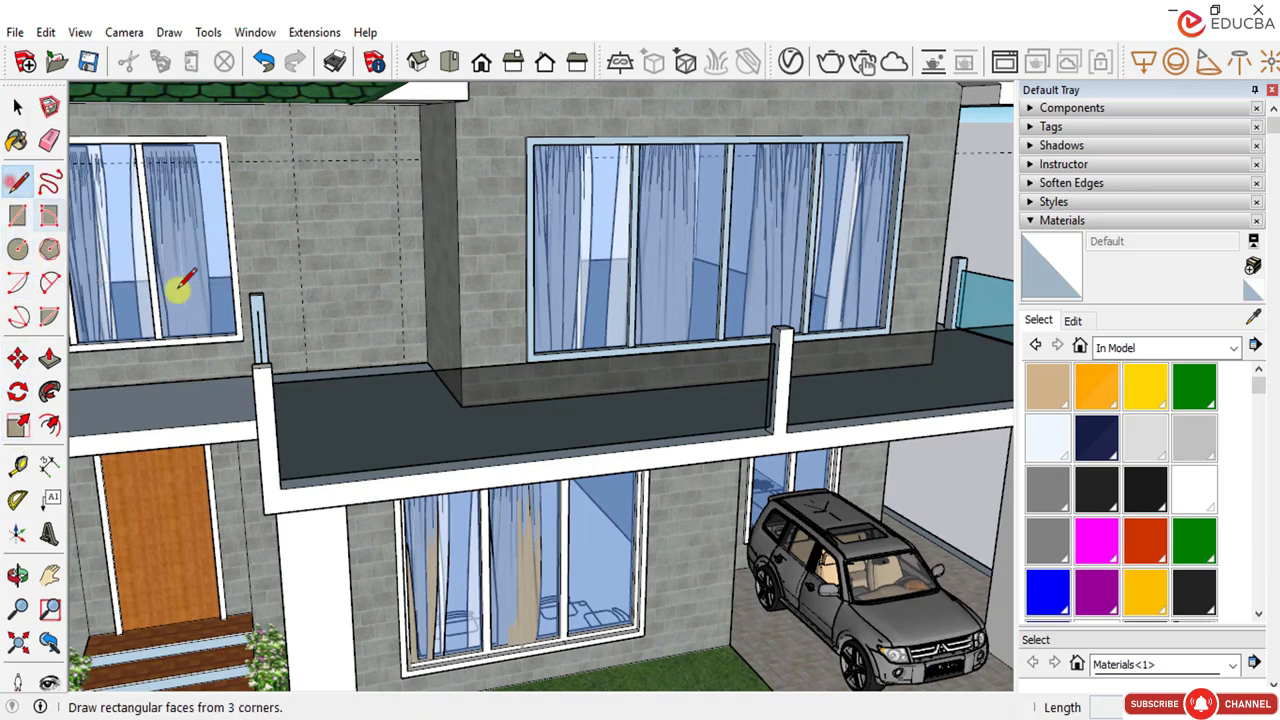
pyautogui.scroll(5, 296, 380)
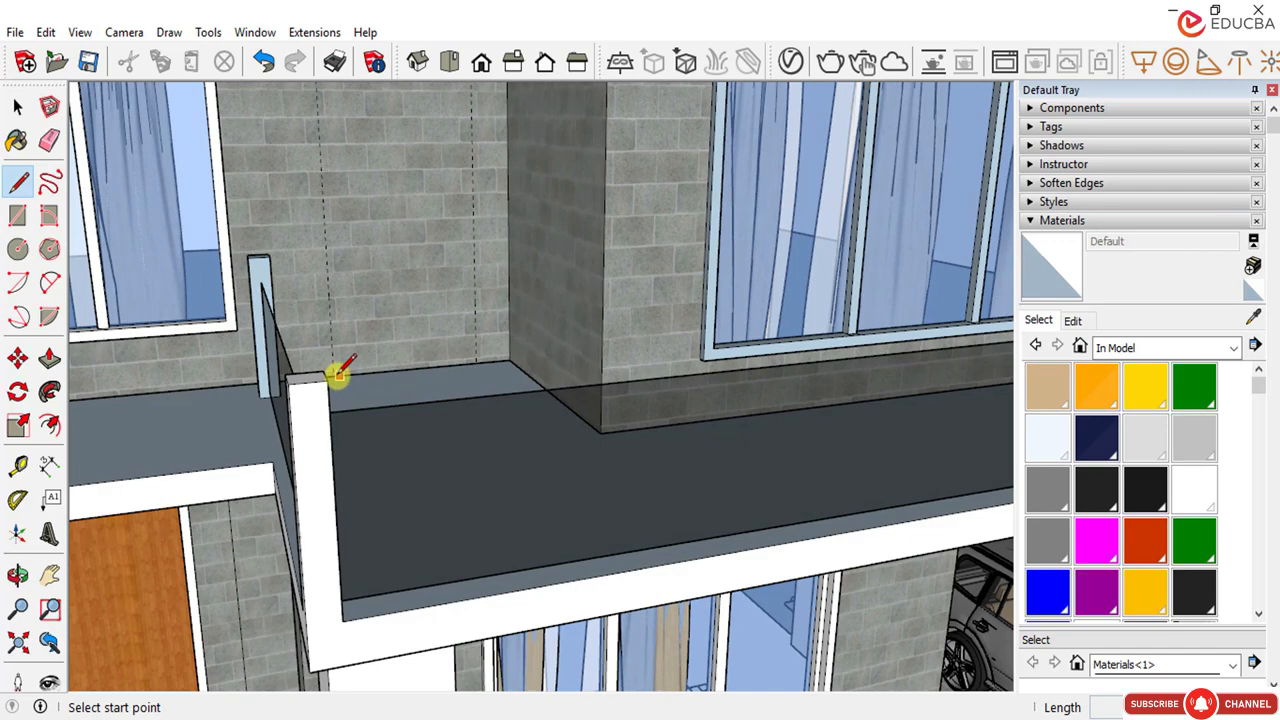
pyautogui.click(336, 376)
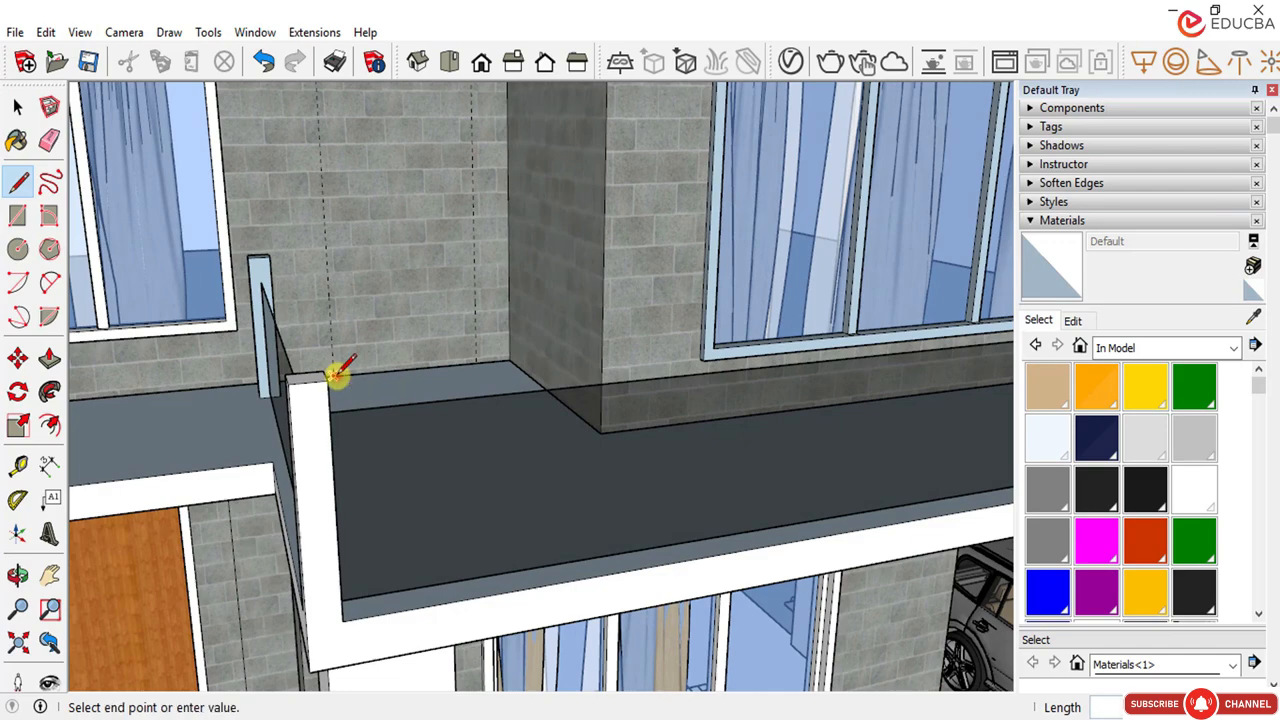
pyautogui.scroll(-4, 335, 395)
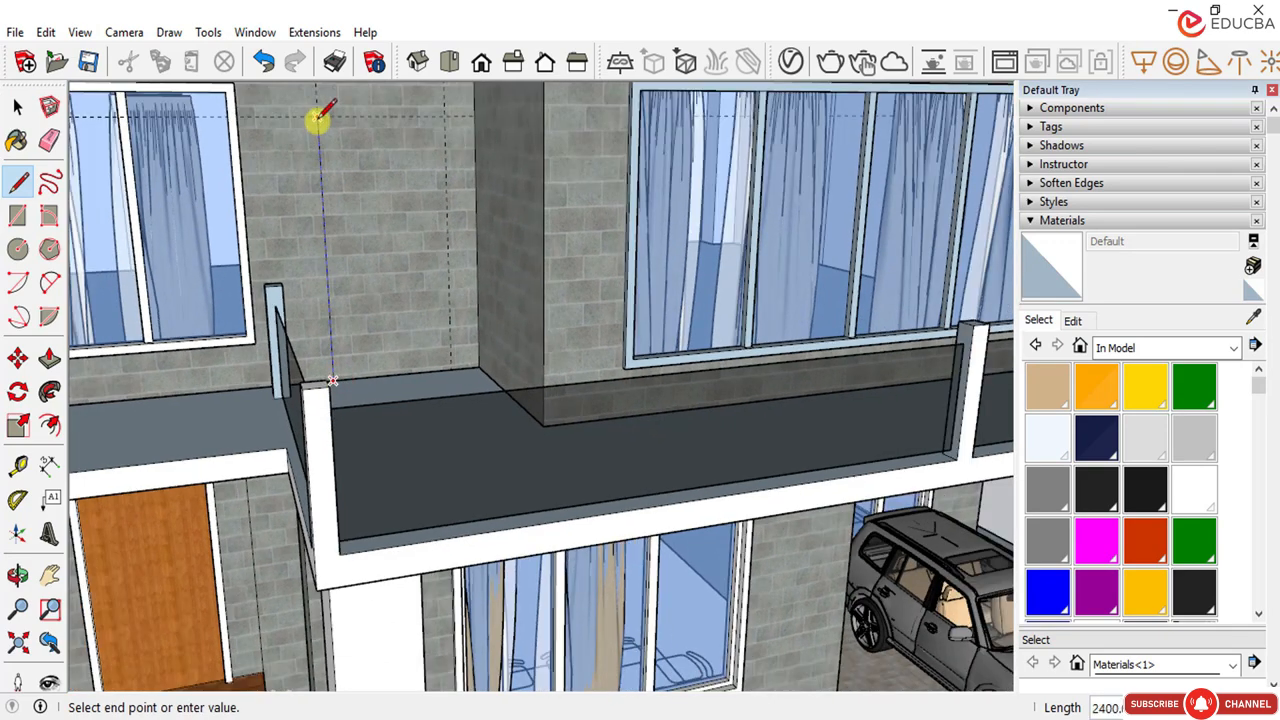
pyautogui.click(316, 118)
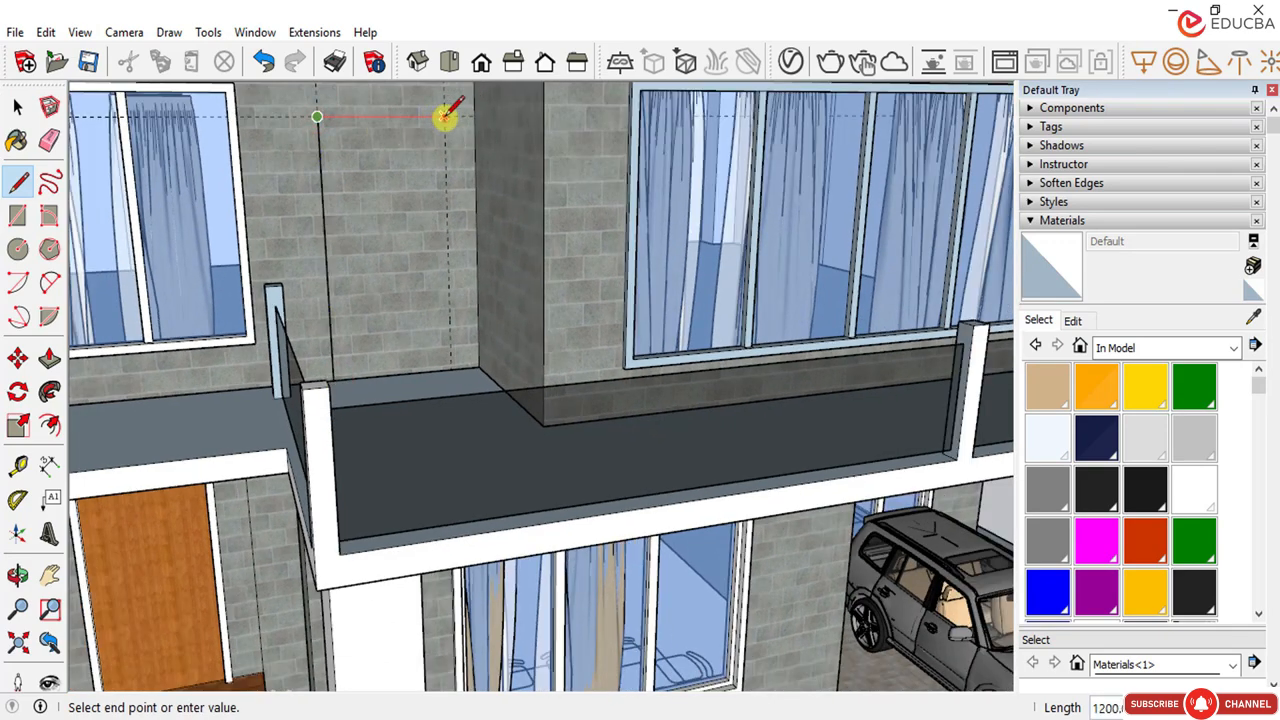
pyautogui.click(444, 117)
pyautogui.click(450, 368)
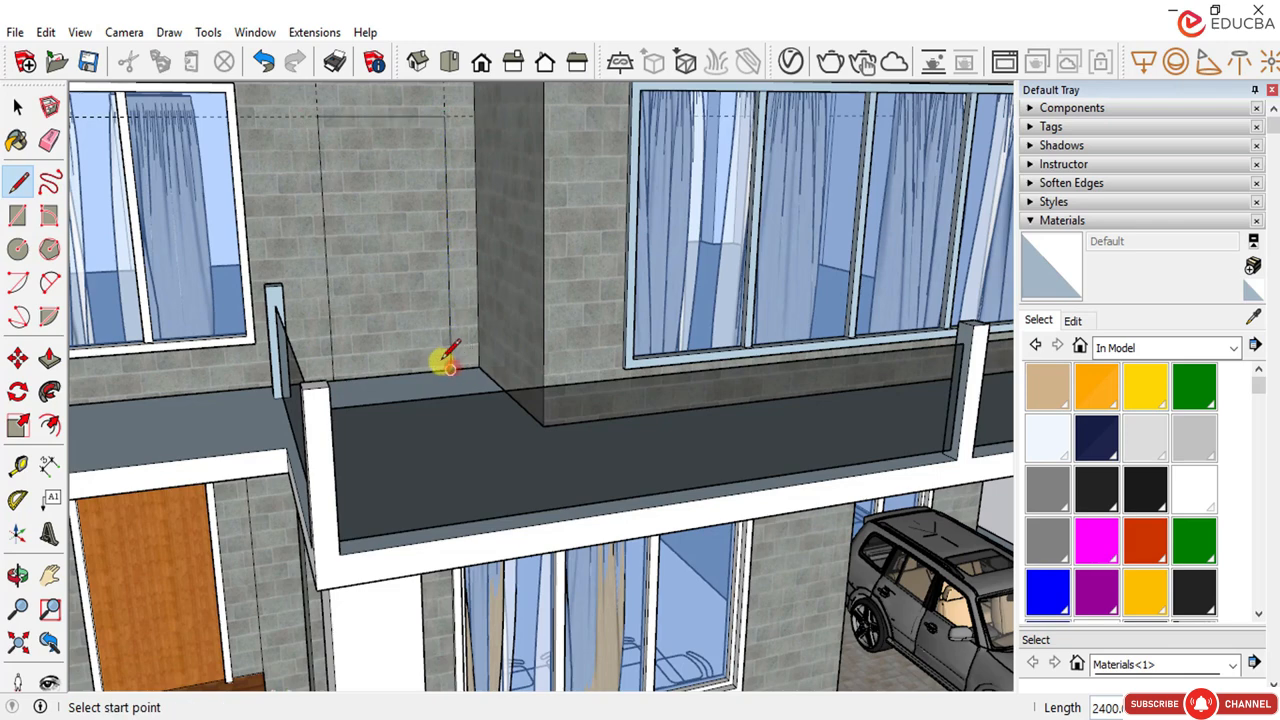
# Step: Delete the horizontal guide and the two vertical guides used for the balcony door
pyautogui.scroll(-6, 450, 362)
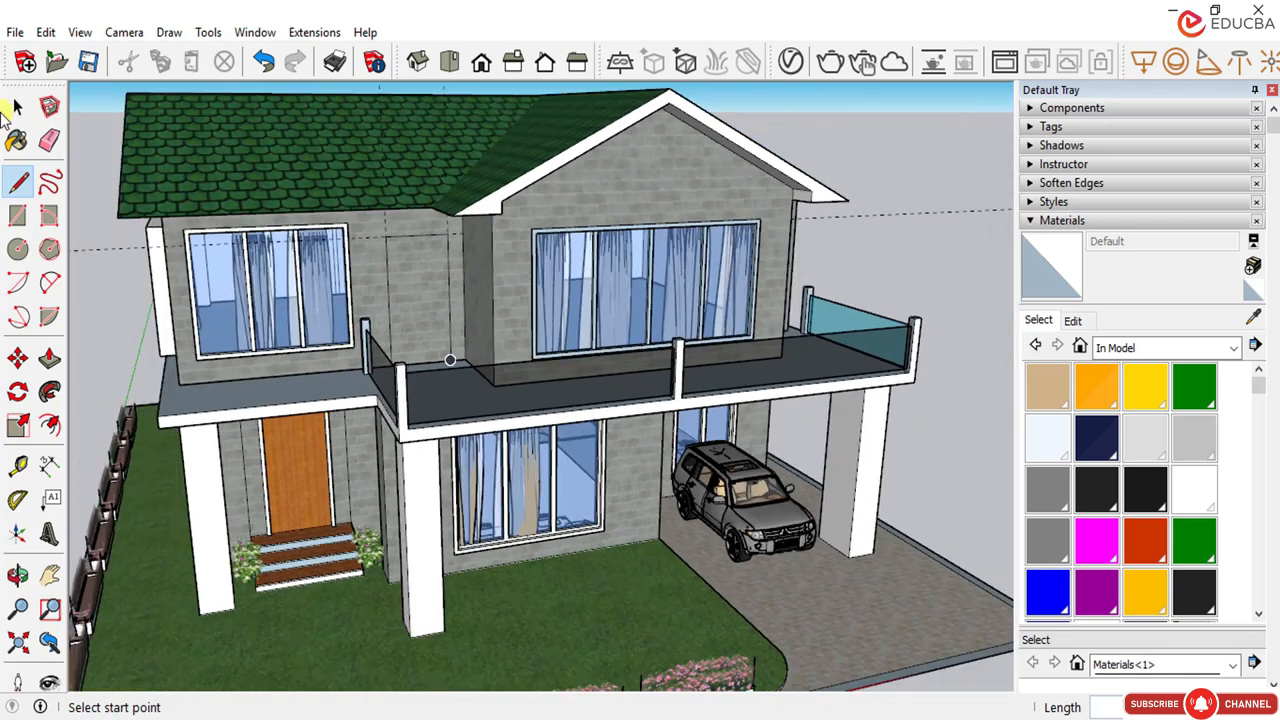
pyautogui.click(17, 107)
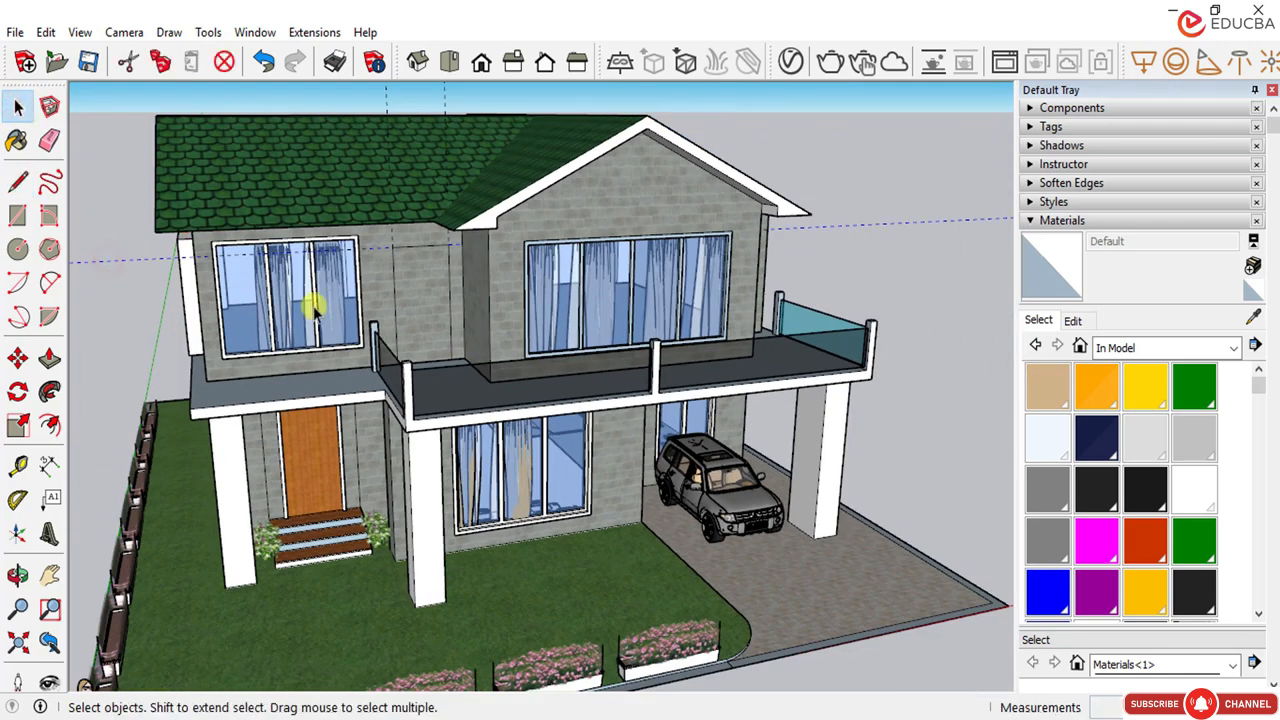
pyautogui.press('Delete')
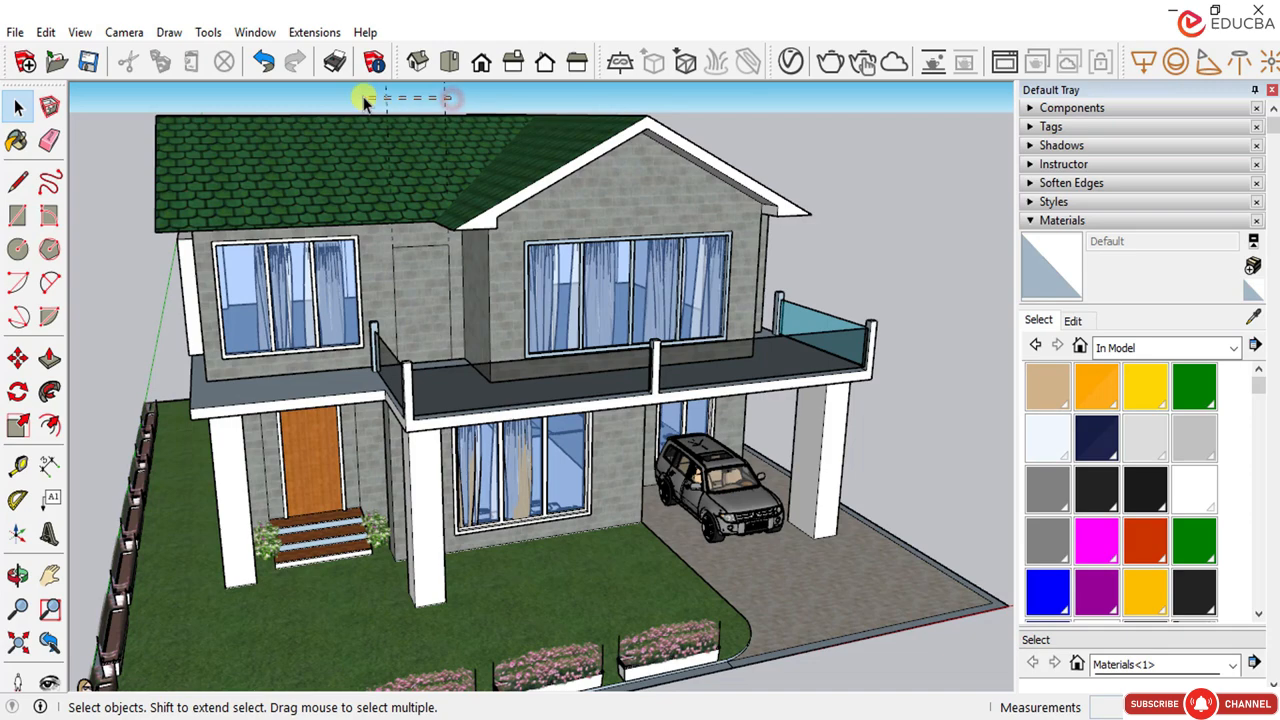
pyautogui.press('Delete')
# Step: Offset the balcony door outline outward by 75 mm
pyautogui.scroll(5, 405, 272)
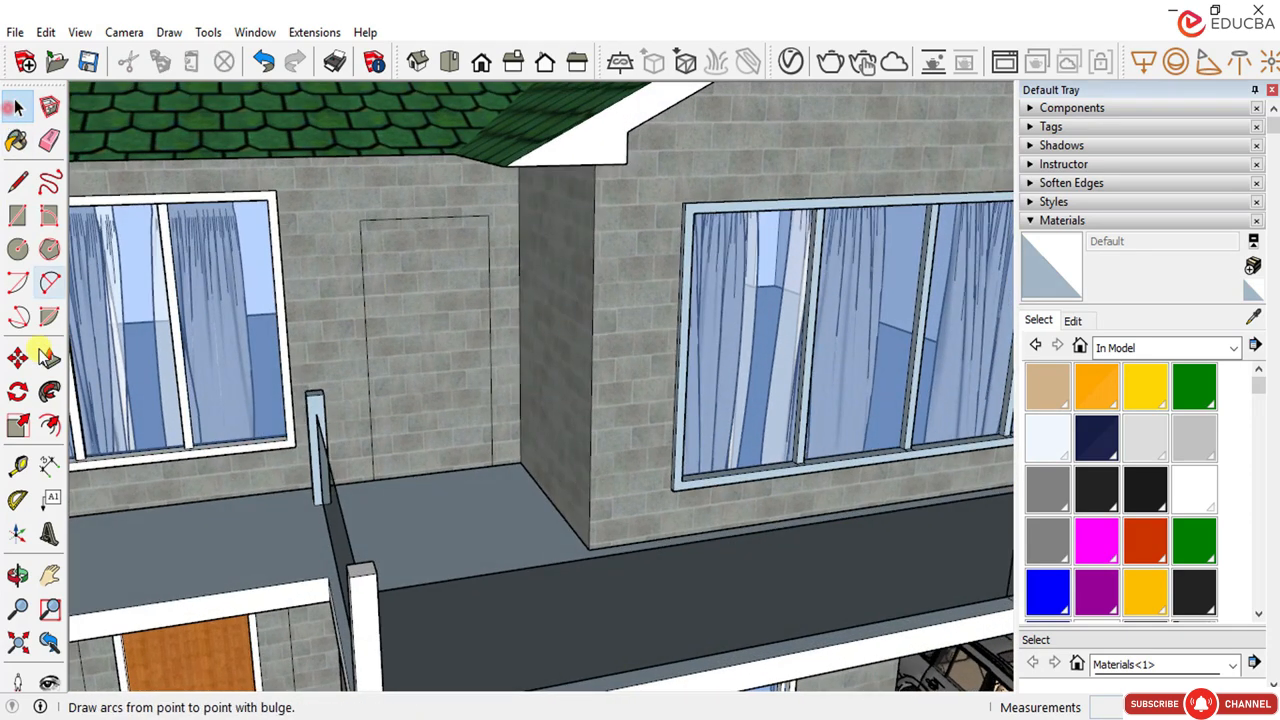
pyautogui.click(50, 426)
pyautogui.click(415, 212)
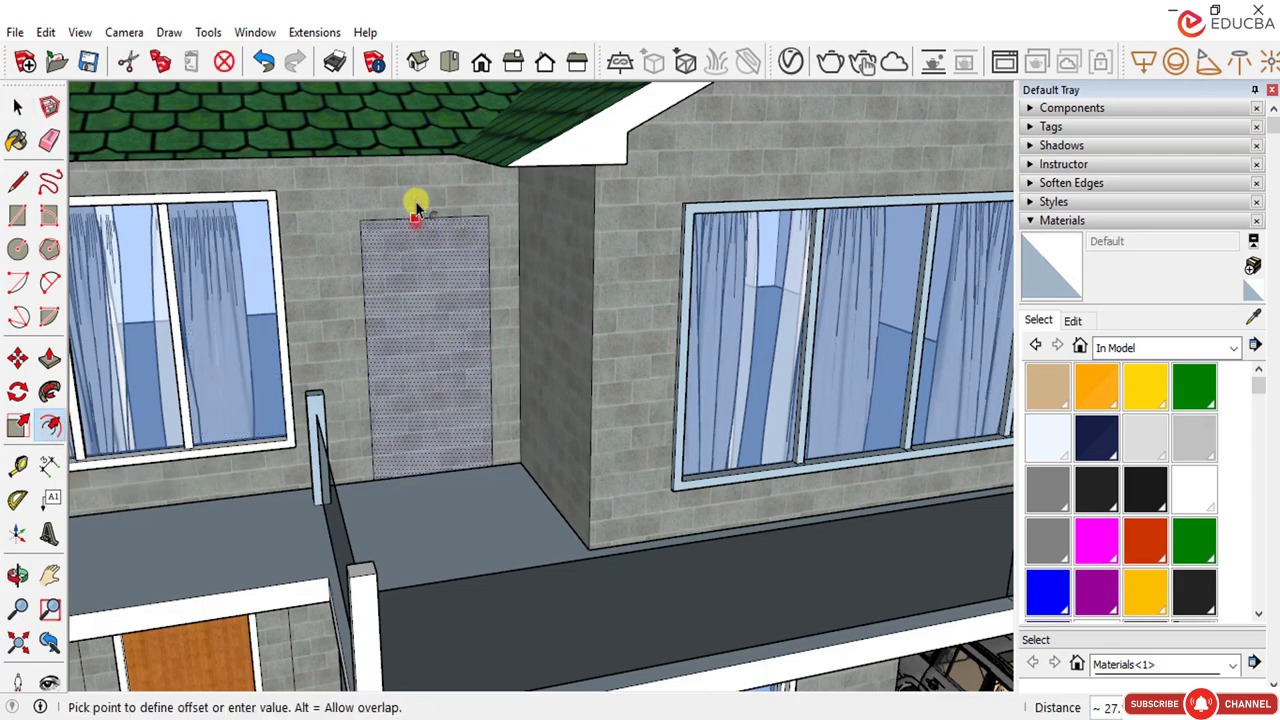
pyautogui.write('75')
pyautogui.press('Return')
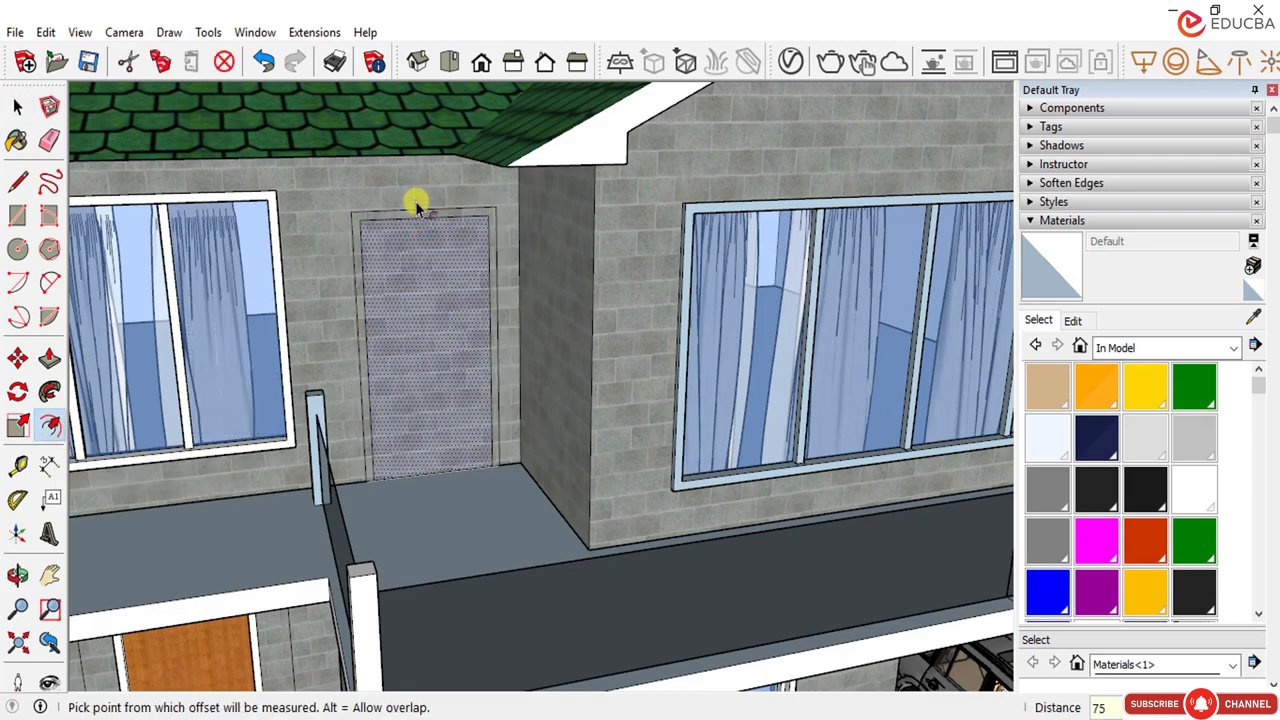
# Step: Offset the balcony door outline inward by 50 mm for an inner frame
pyautogui.scroll(2, 437, 235)
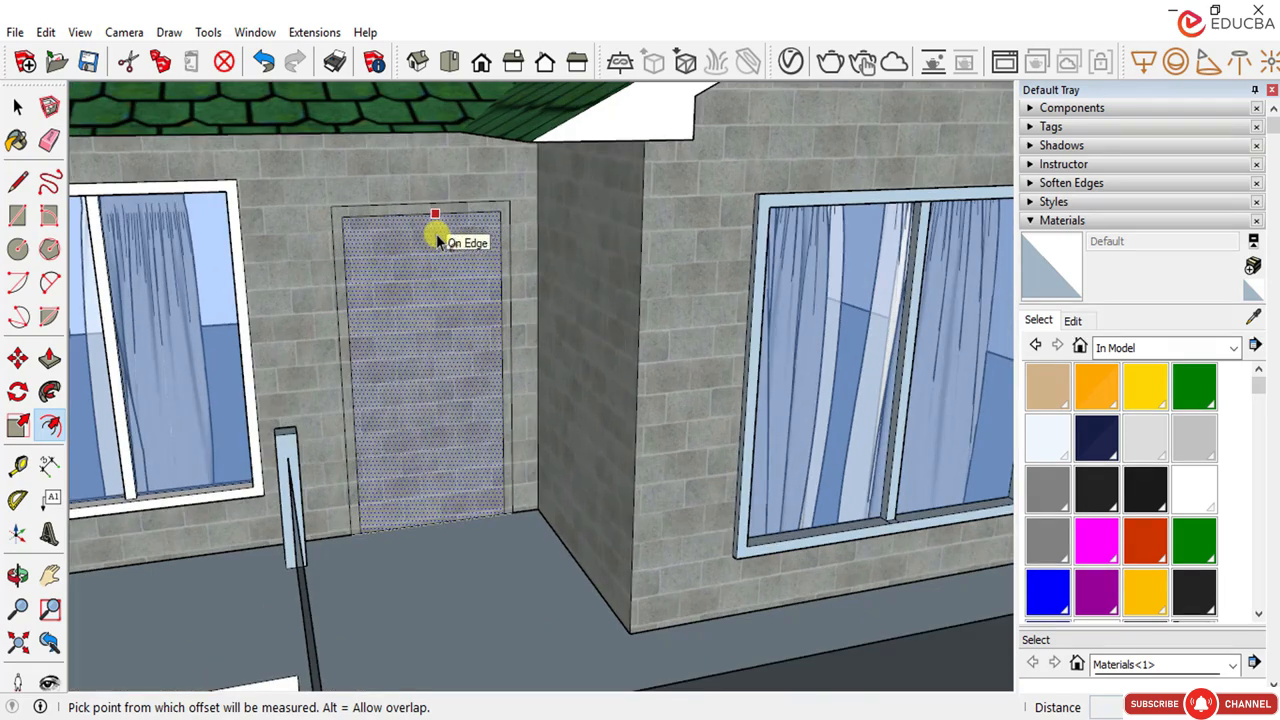
pyautogui.click(437, 241)
pyautogui.write('50')
pyautogui.press('Return')
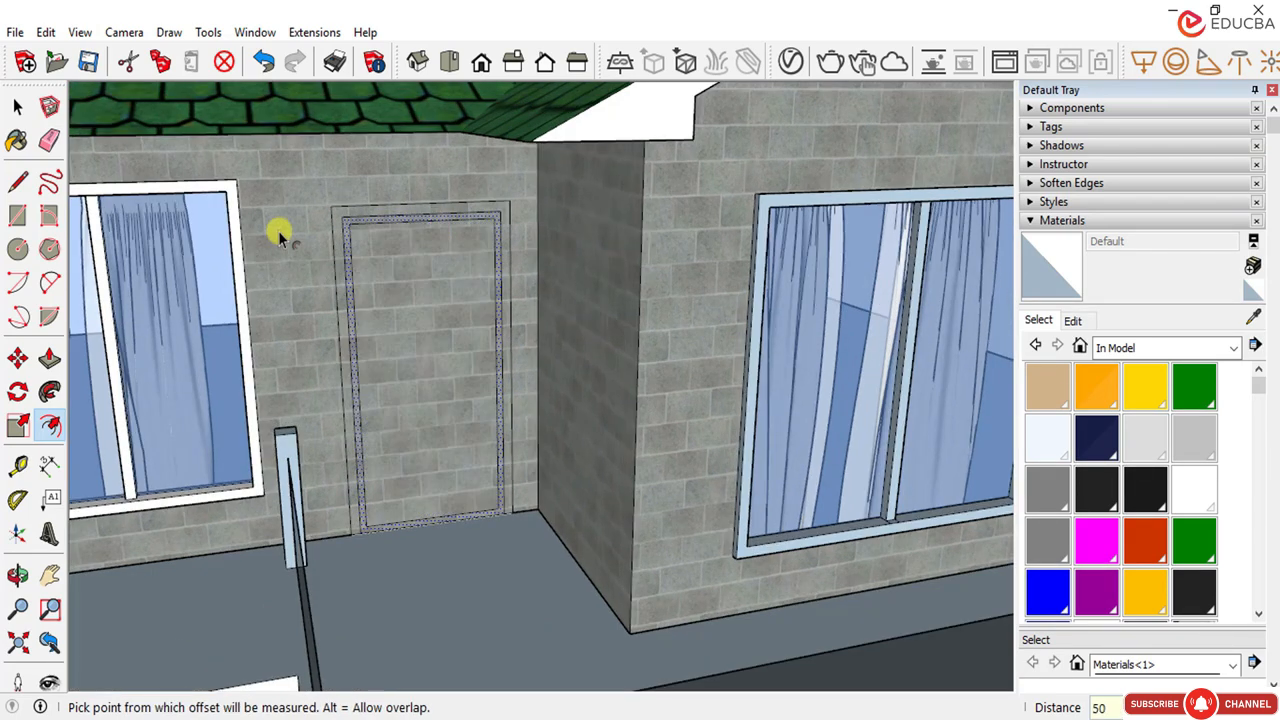
pyautogui.click(17, 106)
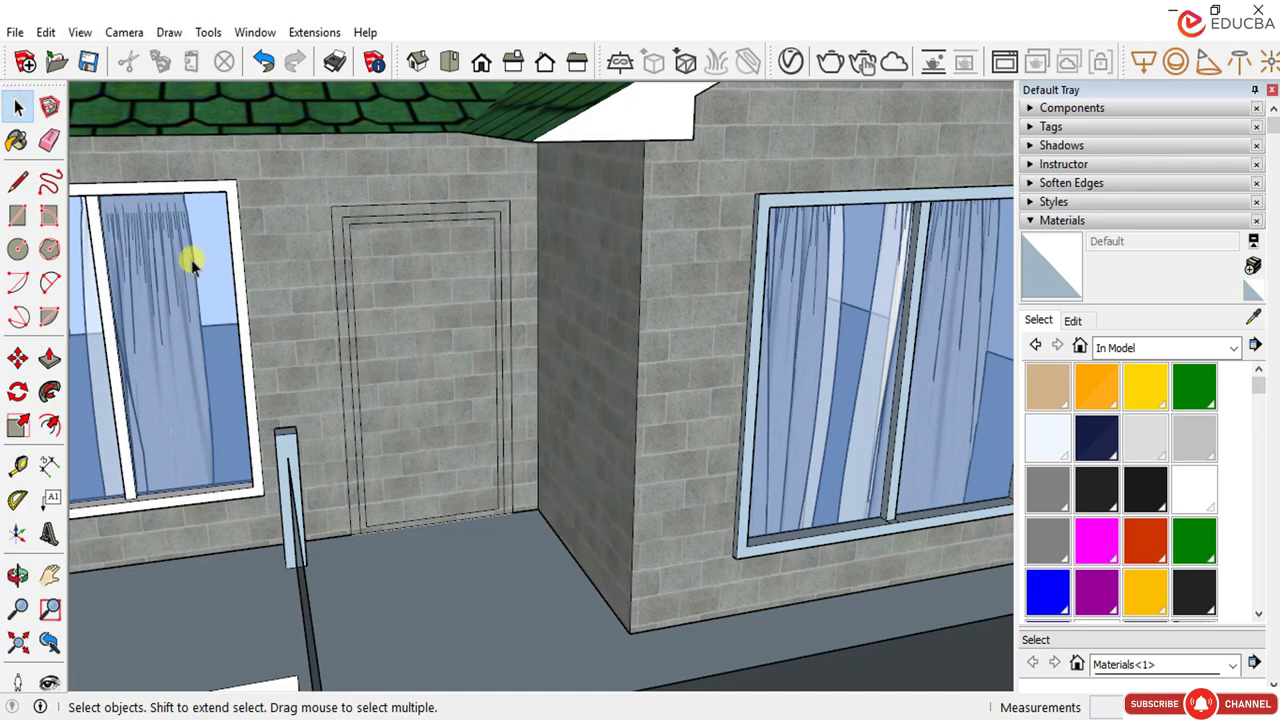
# Step: Pull the outer door frame face 50 mm out from the wall
pyautogui.moveTo(192, 262); pyautogui.dragTo(200, 251, button='middle')
pyautogui.click(50, 357)
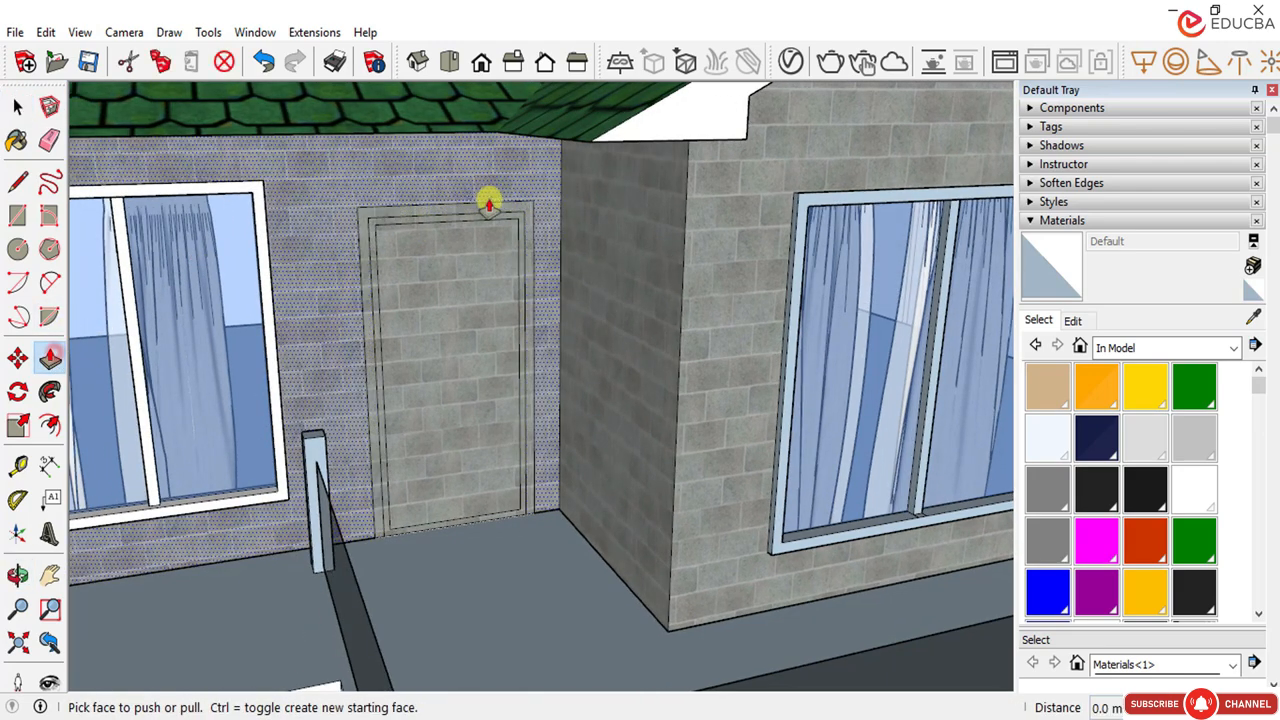
pyautogui.click(485, 211)
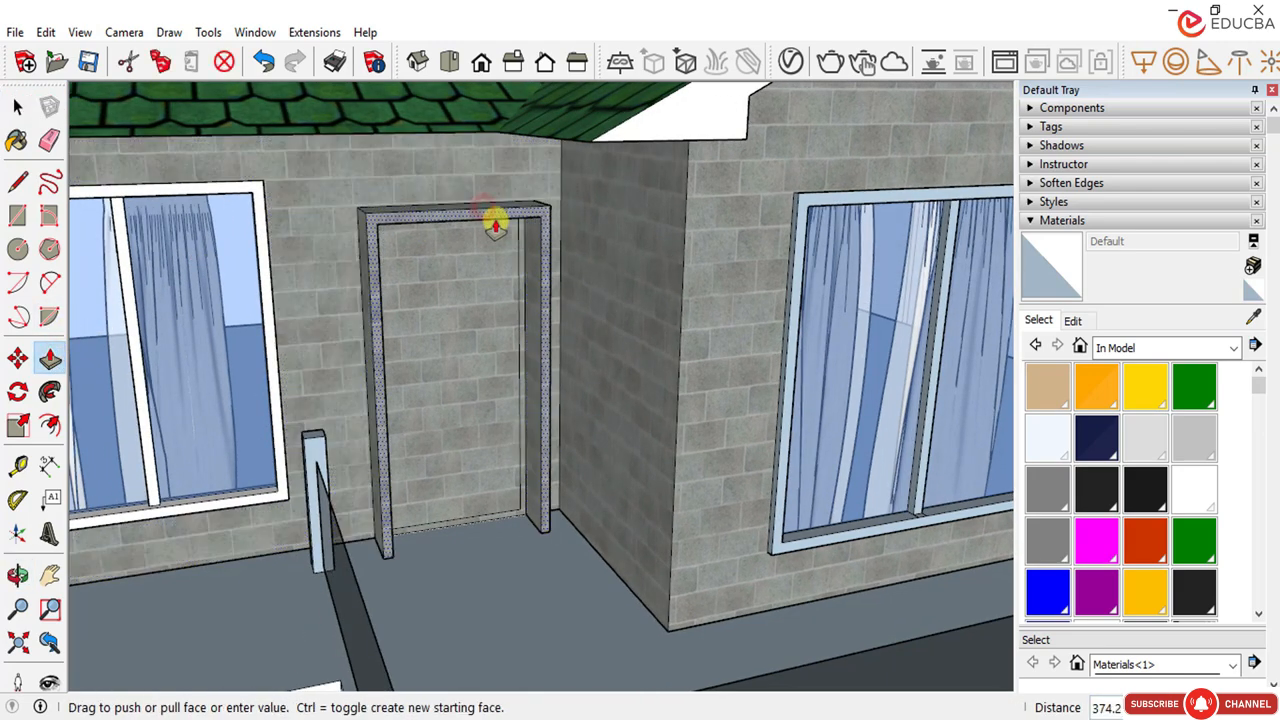
pyautogui.press('Return')
# Step: Push the central door panel 150 mm and the inner door frame 100 mm into the wall
pyautogui.scroll(3, 495, 225)
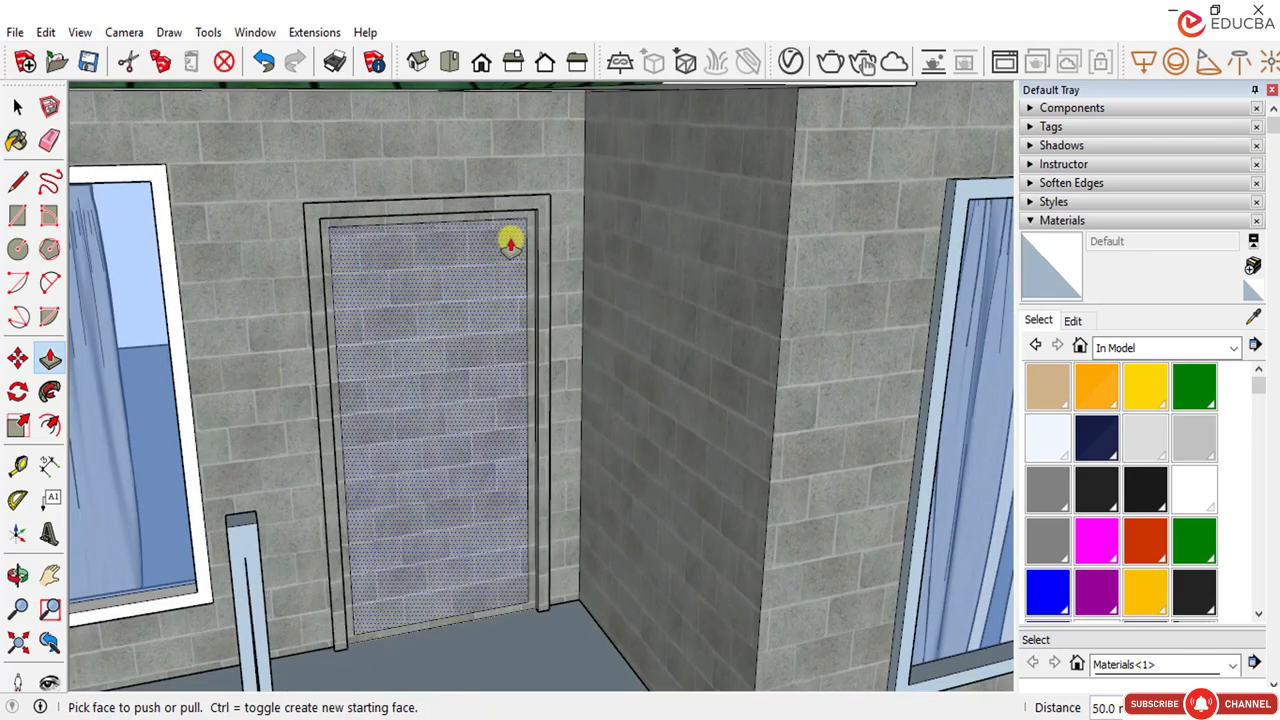
pyautogui.scroll(1, 517, 237)
pyautogui.click(498, 257)
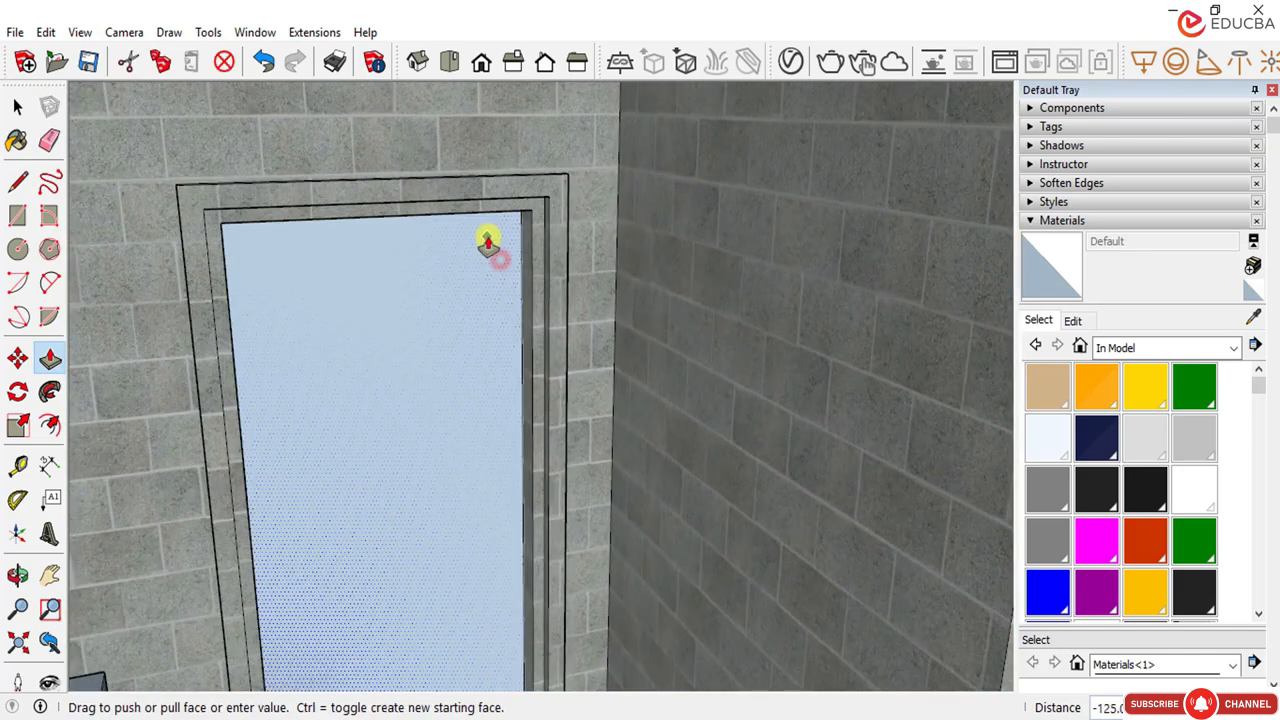
pyautogui.click(488, 238)
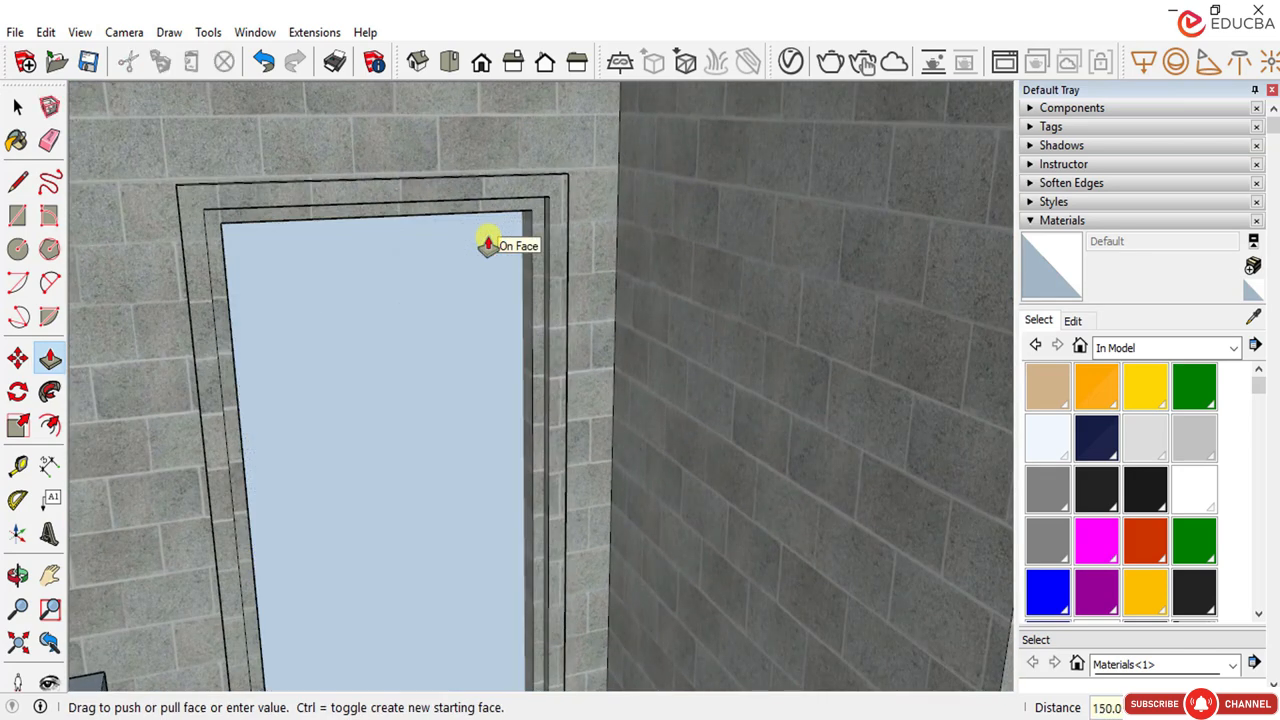
pyautogui.click(538, 252)
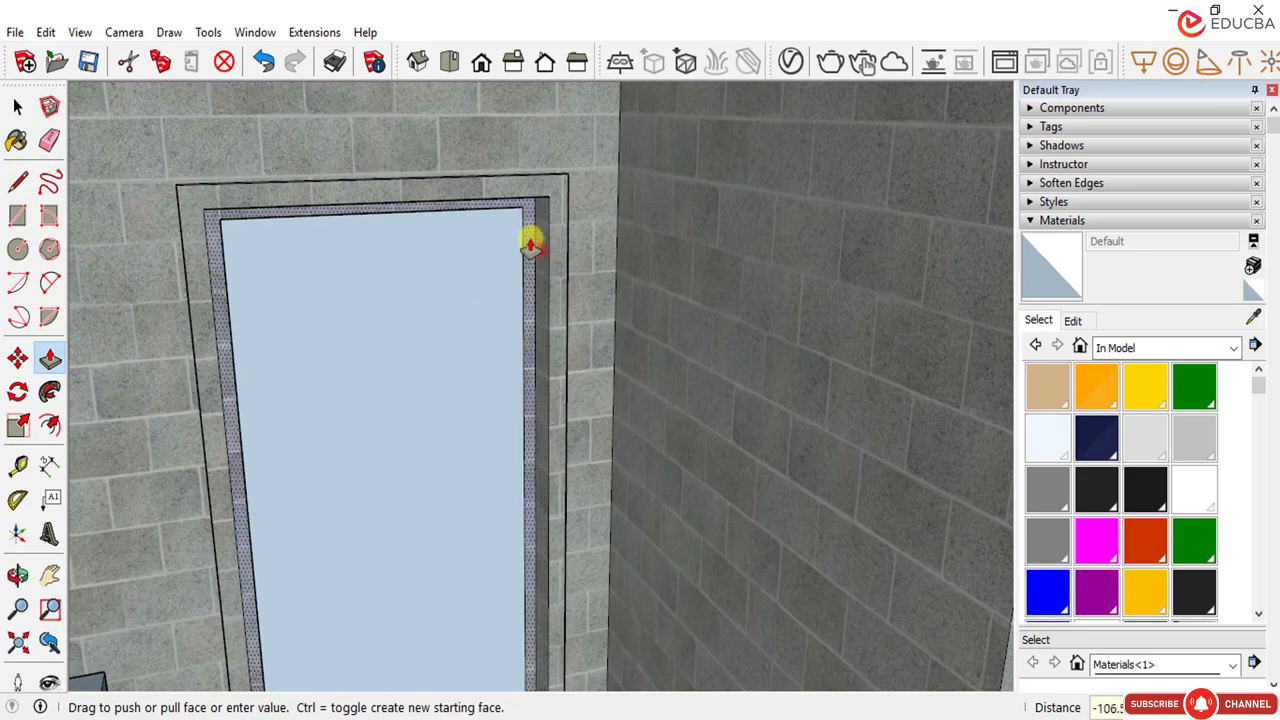
pyautogui.write('100')
pyautogui.press('Return')
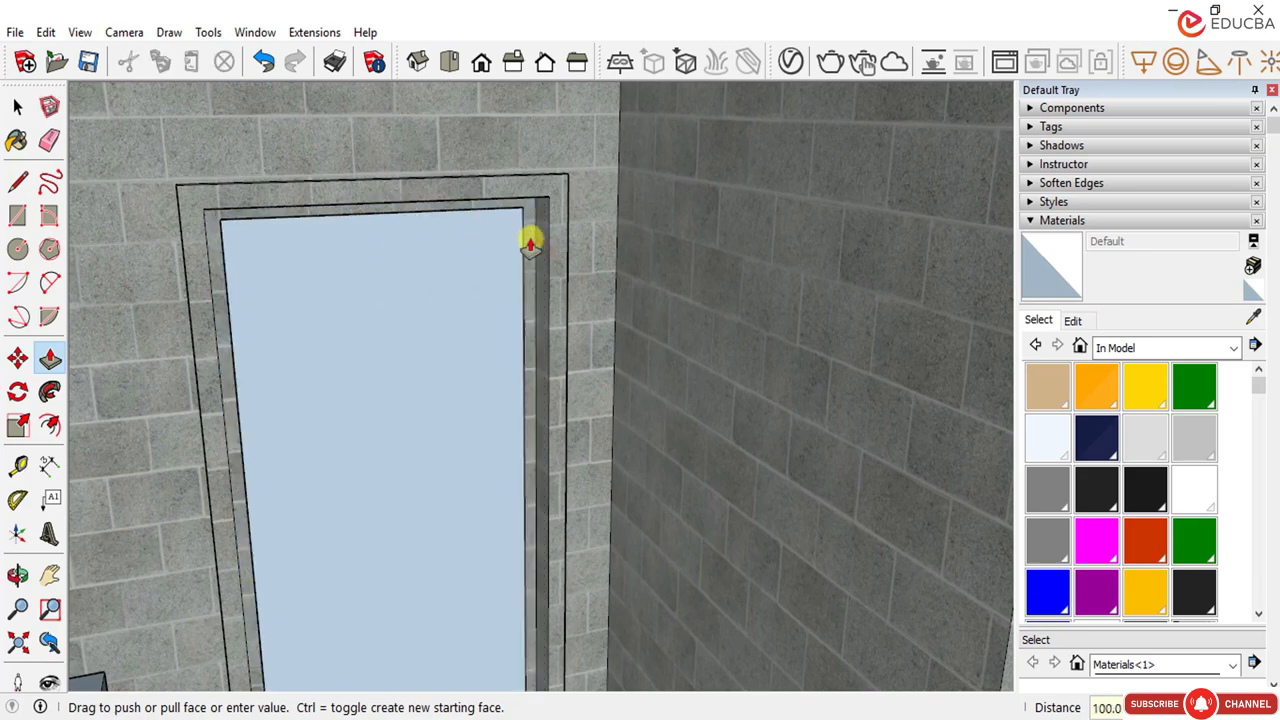
# Step: Paint the front face of the outer balcony door frame with white Color M00 from the Colors collection
pyautogui.moveTo(466, 294); pyautogui.dragTo(520, 286, button='middle')
pyautogui.scroll(5, 500, 237)
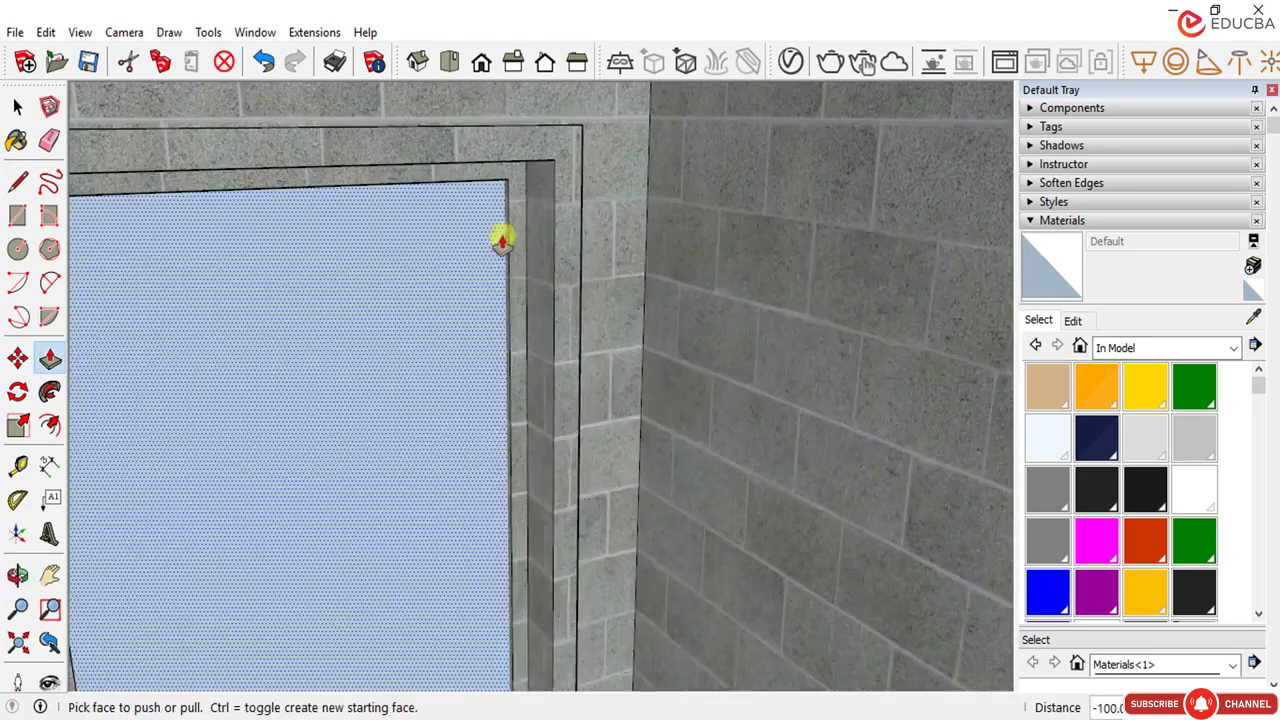
pyautogui.scroll(-10, 498, 227)
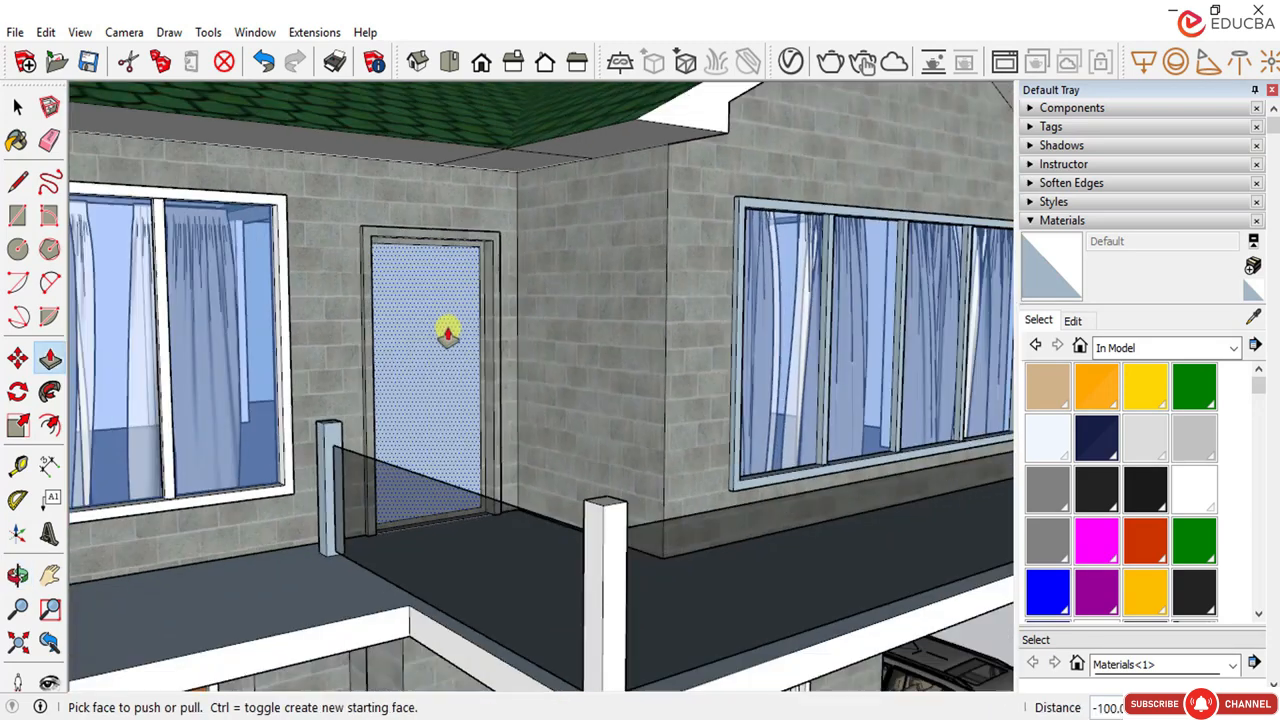
pyautogui.moveTo(447, 333); pyautogui.dragTo(446, 486, button='middle')
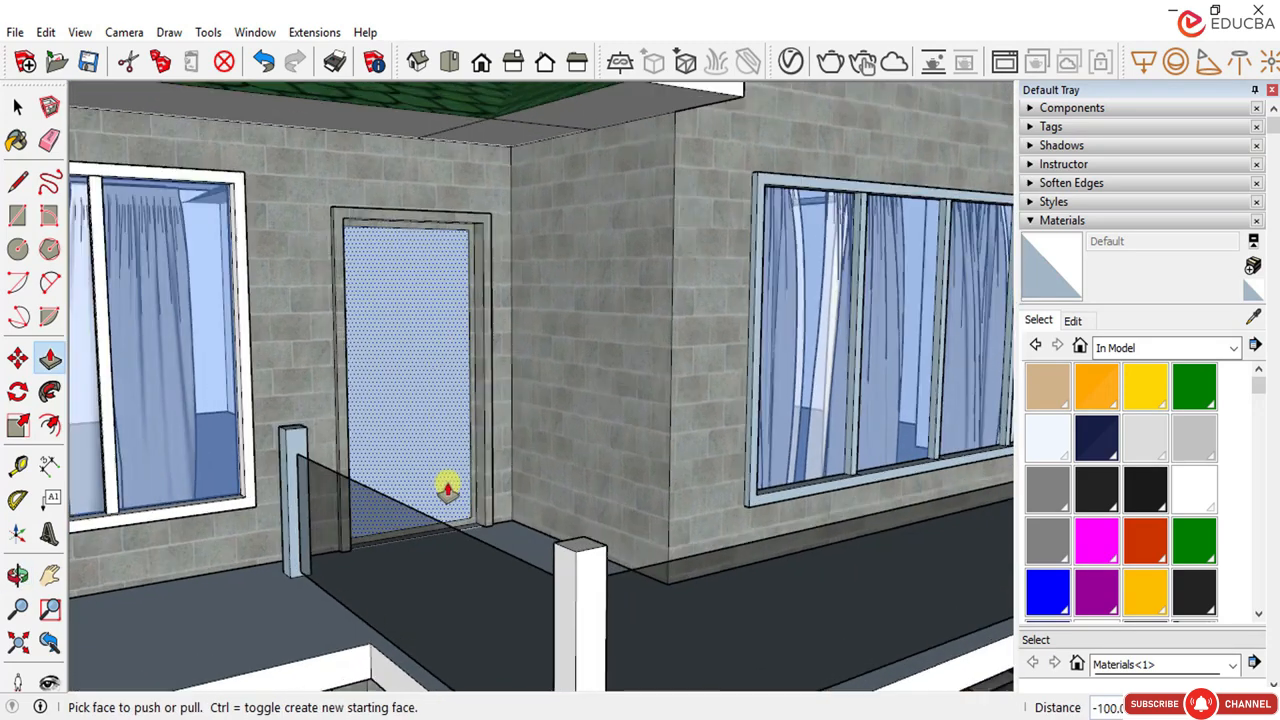
pyautogui.scroll(3, 389, 457)
pyautogui.click(14, 110)
pyautogui.click(14, 110)
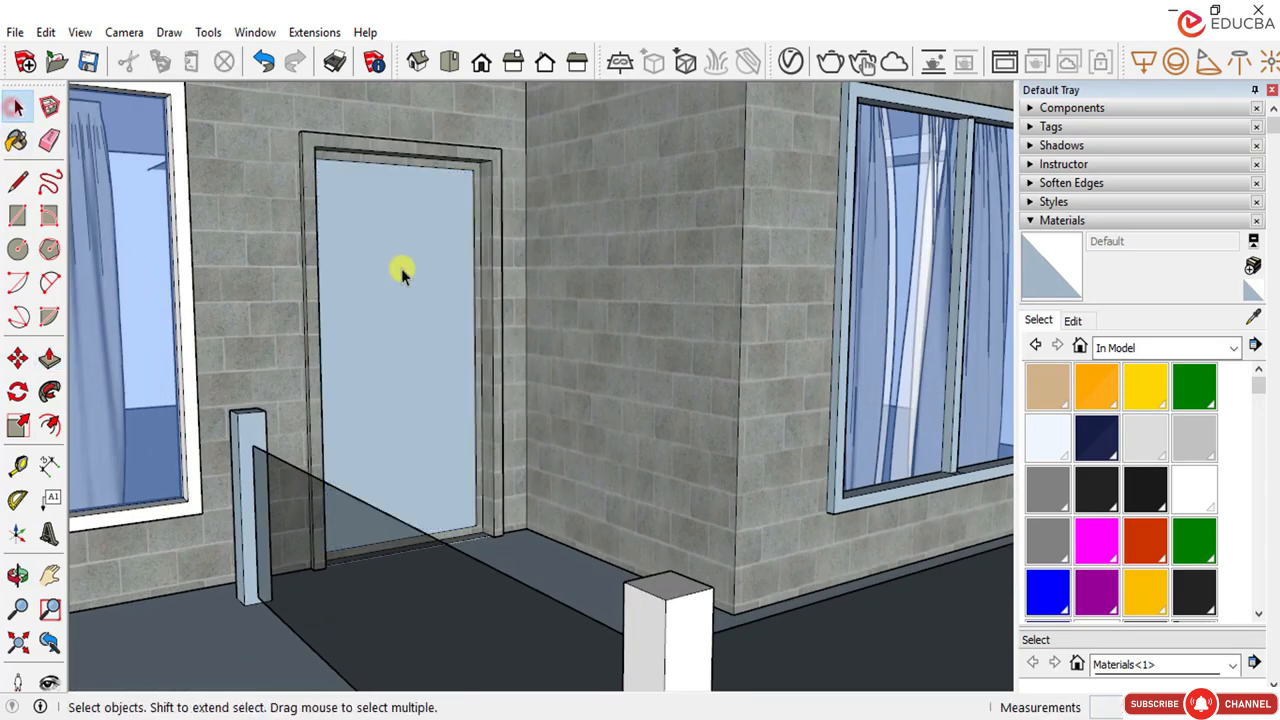
pyautogui.scroll(3, 474, 193)
pyautogui.click(504, 202)
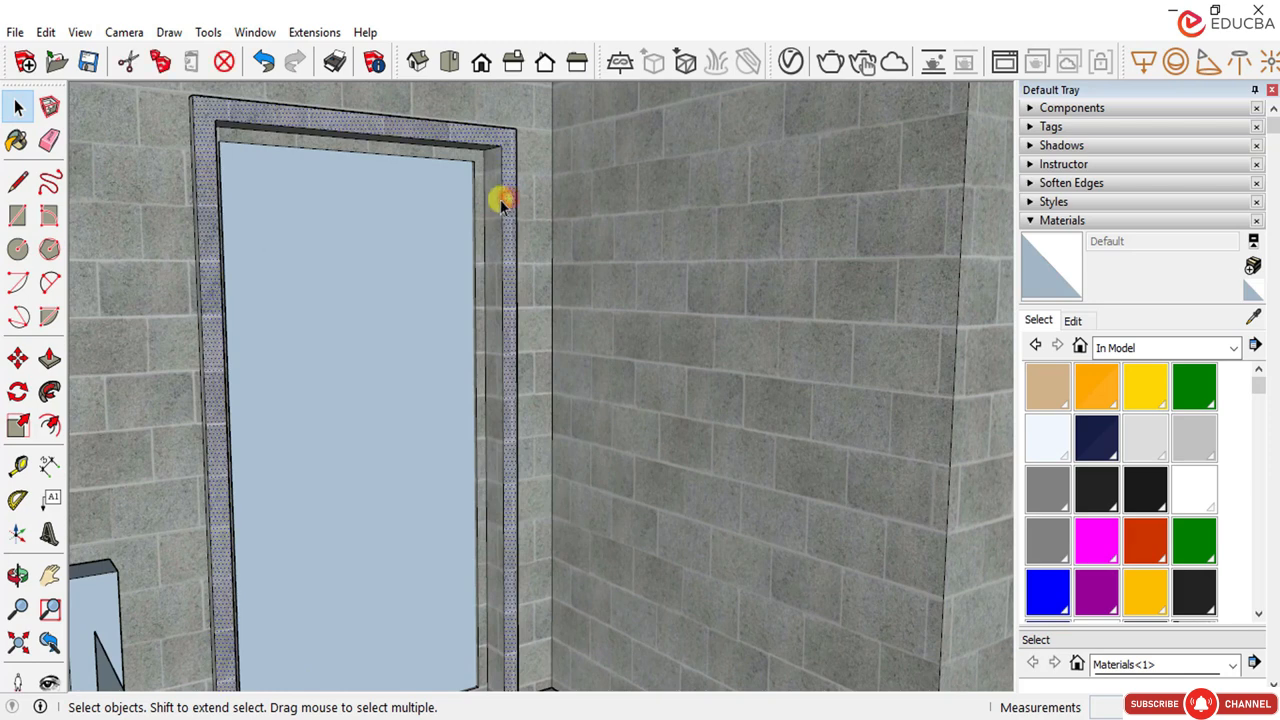
pyautogui.click(1104, 348)
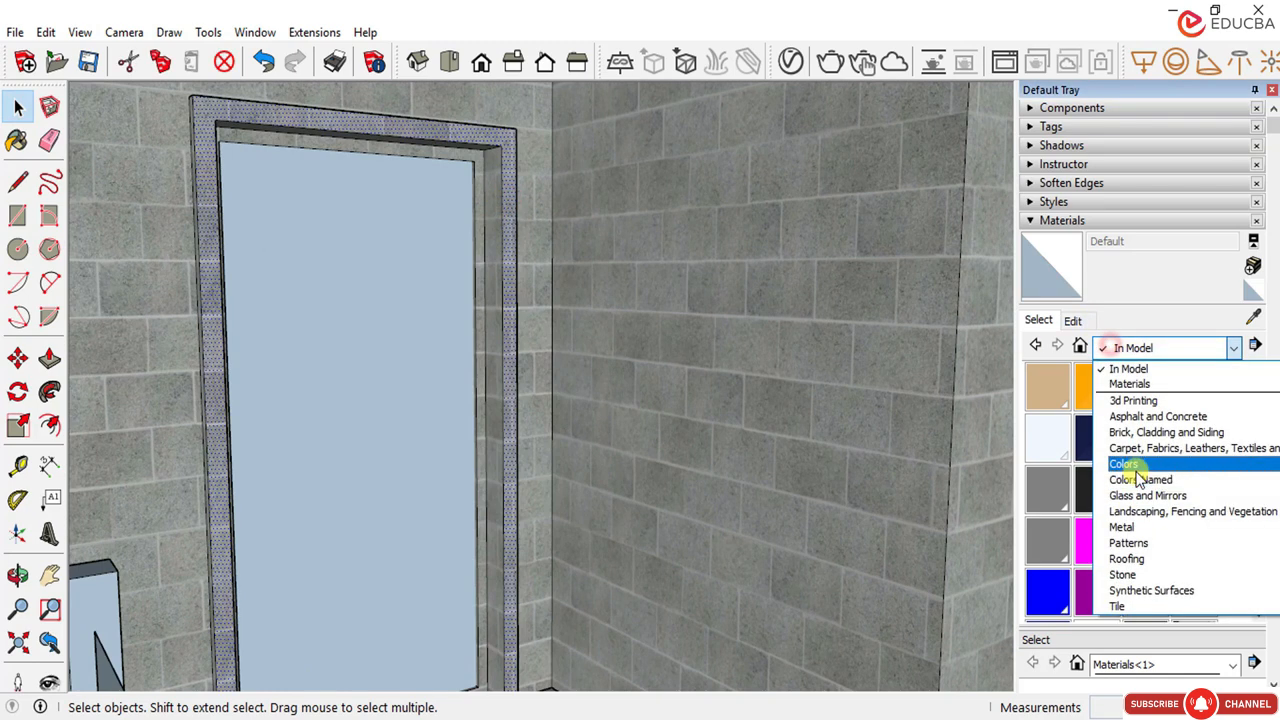
pyautogui.click(1133, 470)
pyautogui.scroll(-5, 1133, 499)
pyautogui.scroll(-3, 1133, 499)
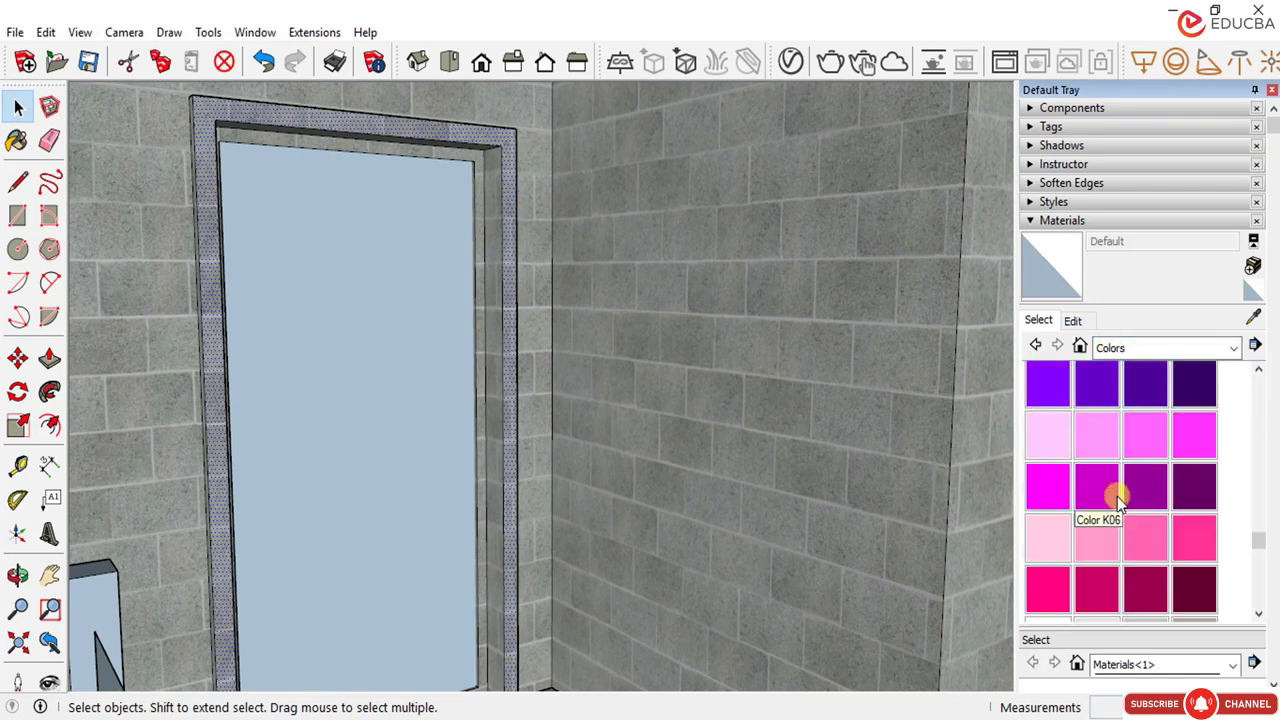
pyautogui.click(1049, 525)
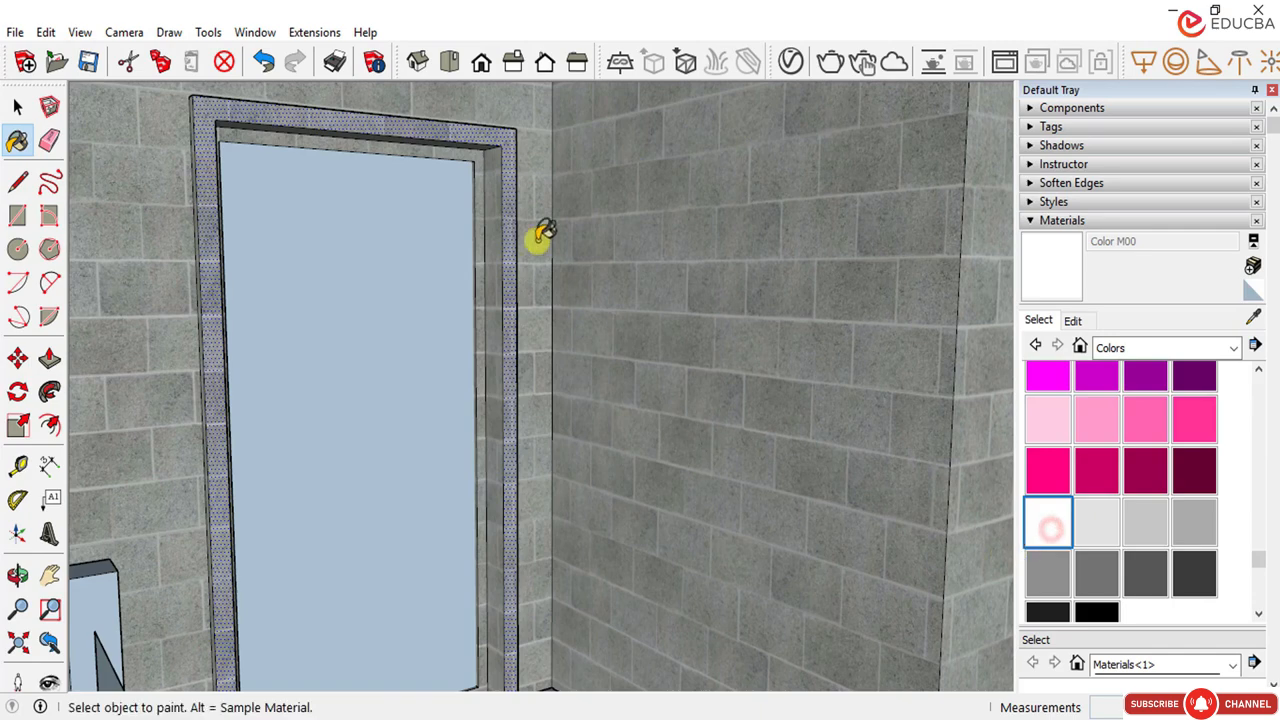
pyautogui.click(510, 186)
# Step: Paint the inner balcony door frame and its side reveal with white Color M00
pyautogui.scroll(2, 505, 183)
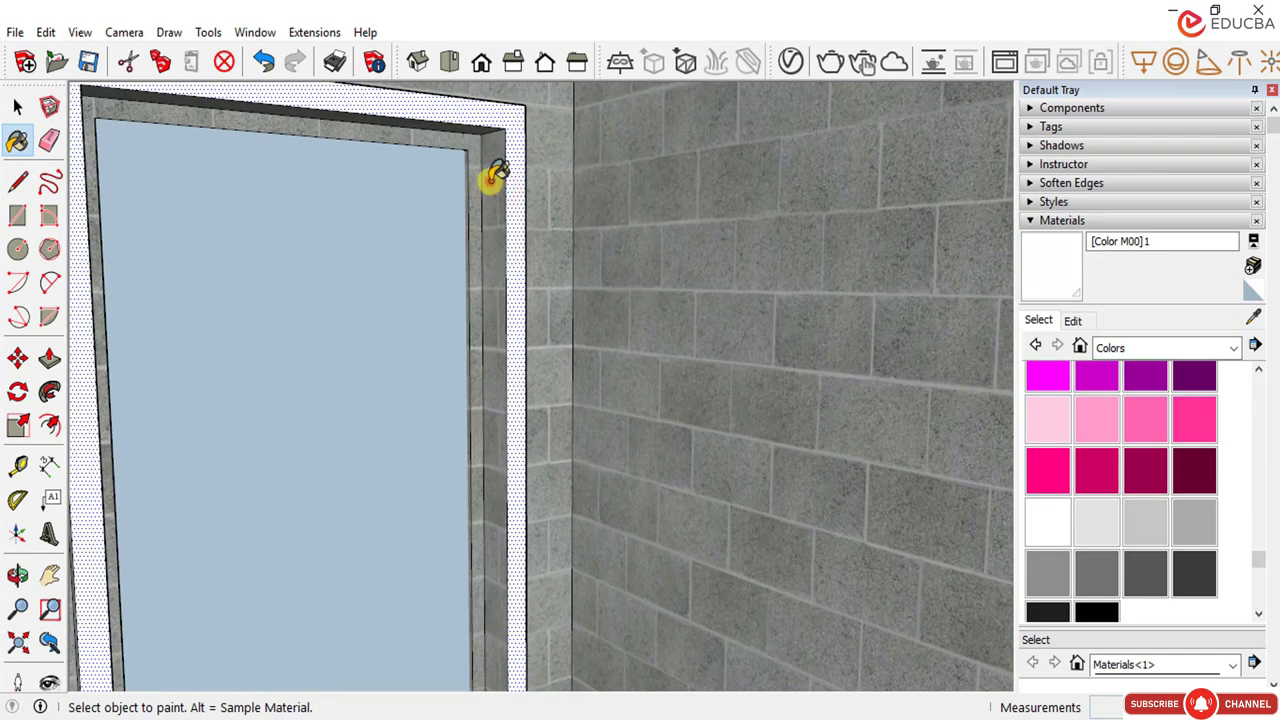
pyautogui.click(491, 181)
pyautogui.scroll(-4, 340, 190)
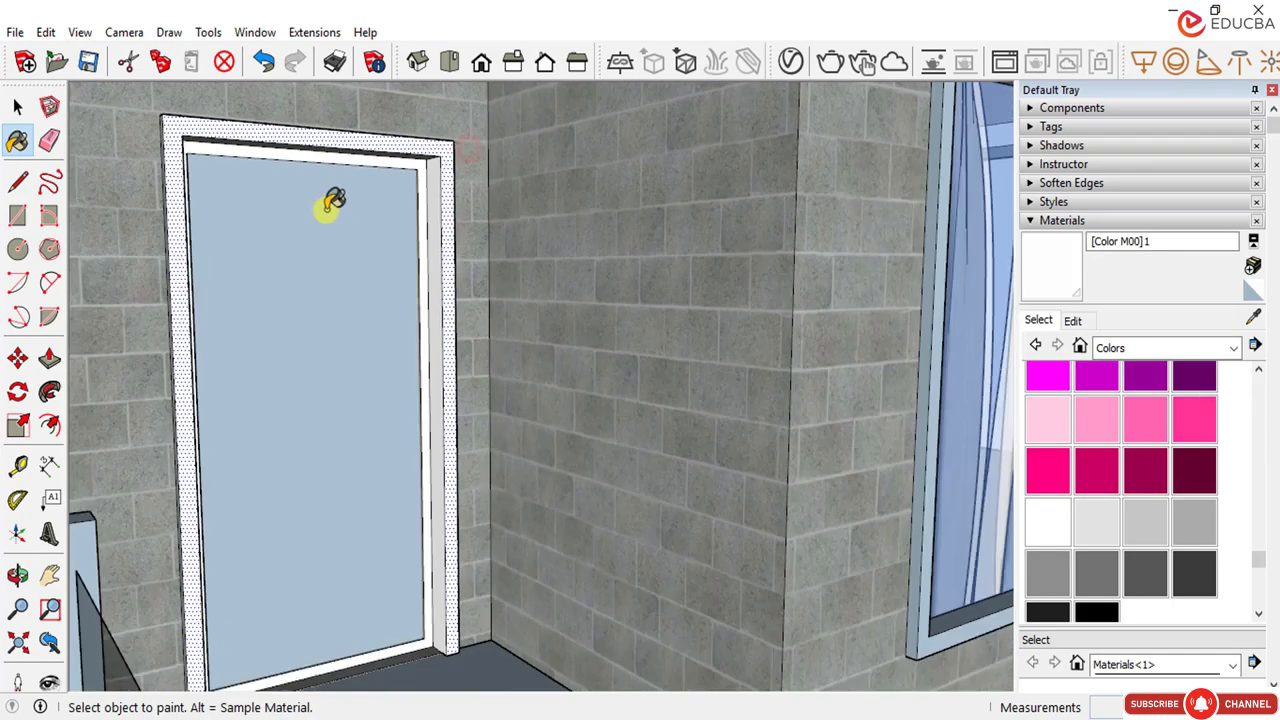
# Step: Paint the remaining dark inner edges of the outer balcony door frame with white Color M00
pyautogui.moveTo(323, 206); pyautogui.dragTo(218, 207, button='middle')
pyautogui.scroll(6, 218, 207)
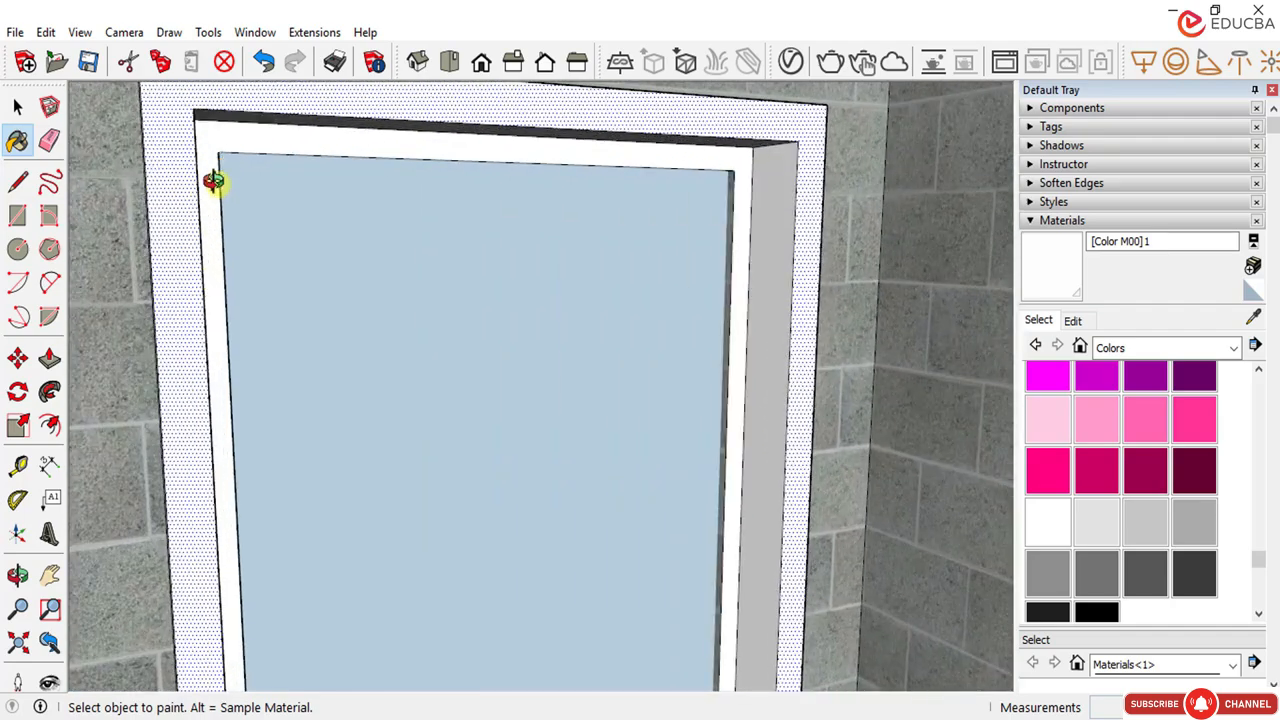
pyautogui.moveTo(227, 150); pyautogui.dragTo(214, 211, button='middle')
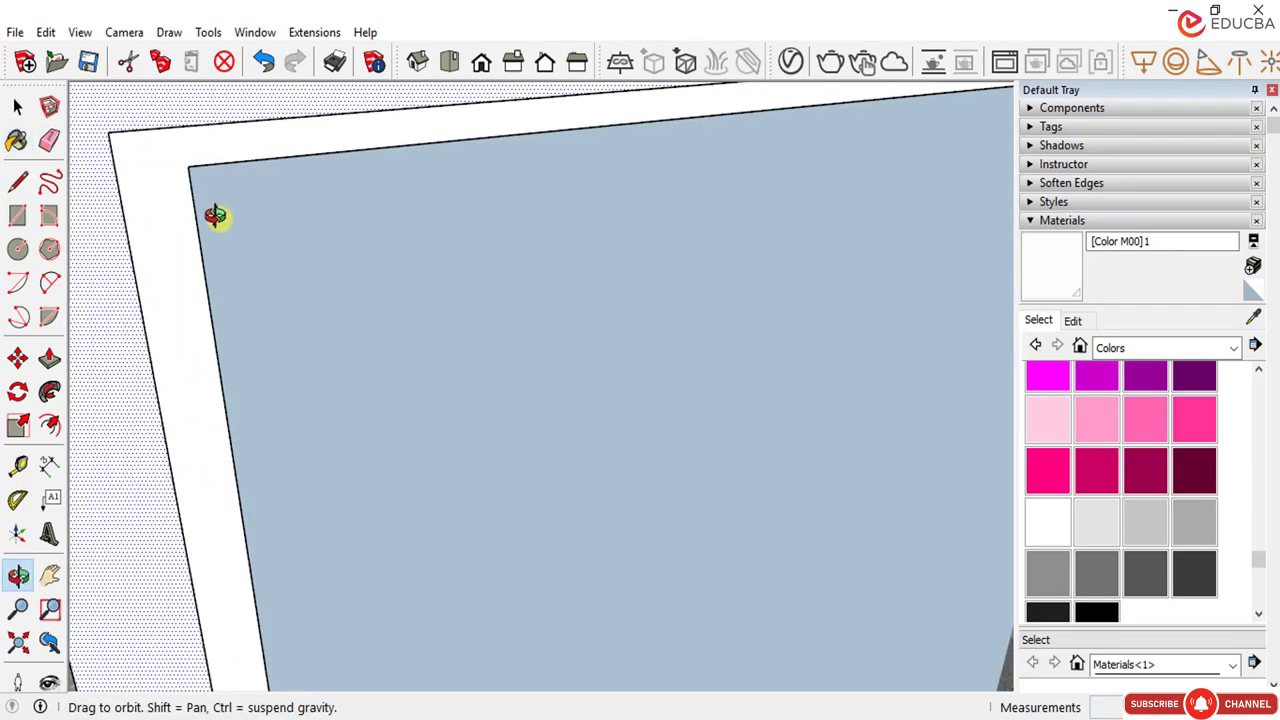
pyautogui.scroll(-4, 237, 109)
pyautogui.scroll(-5, 262, 175)
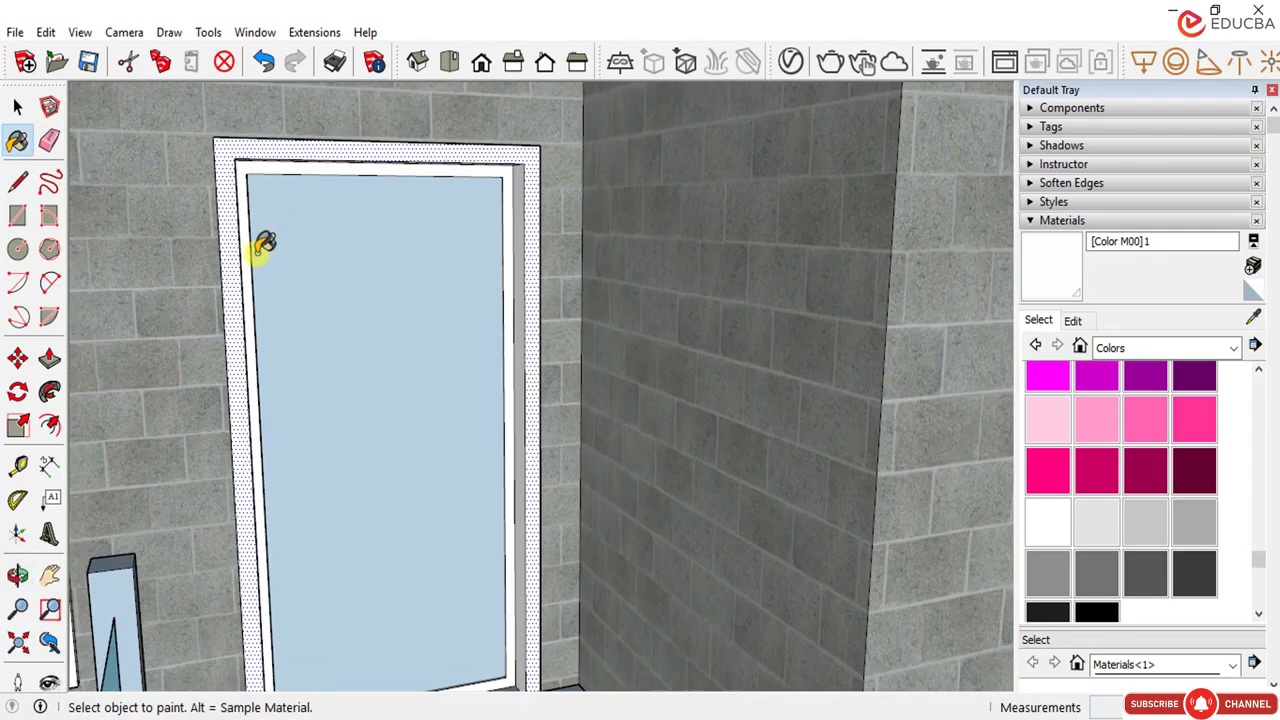
pyautogui.moveTo(264, 246); pyautogui.dragTo(222, 222, button='middle')
pyautogui.scroll(5, 222, 222)
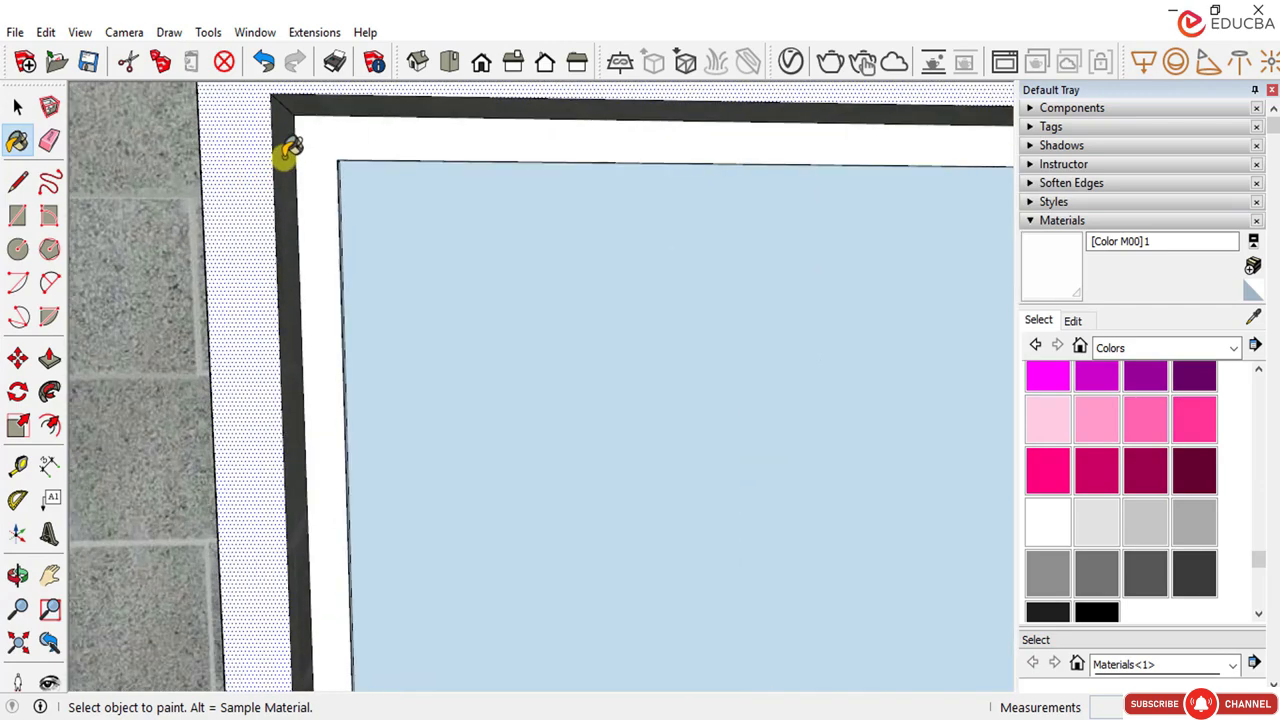
pyautogui.click(318, 104)
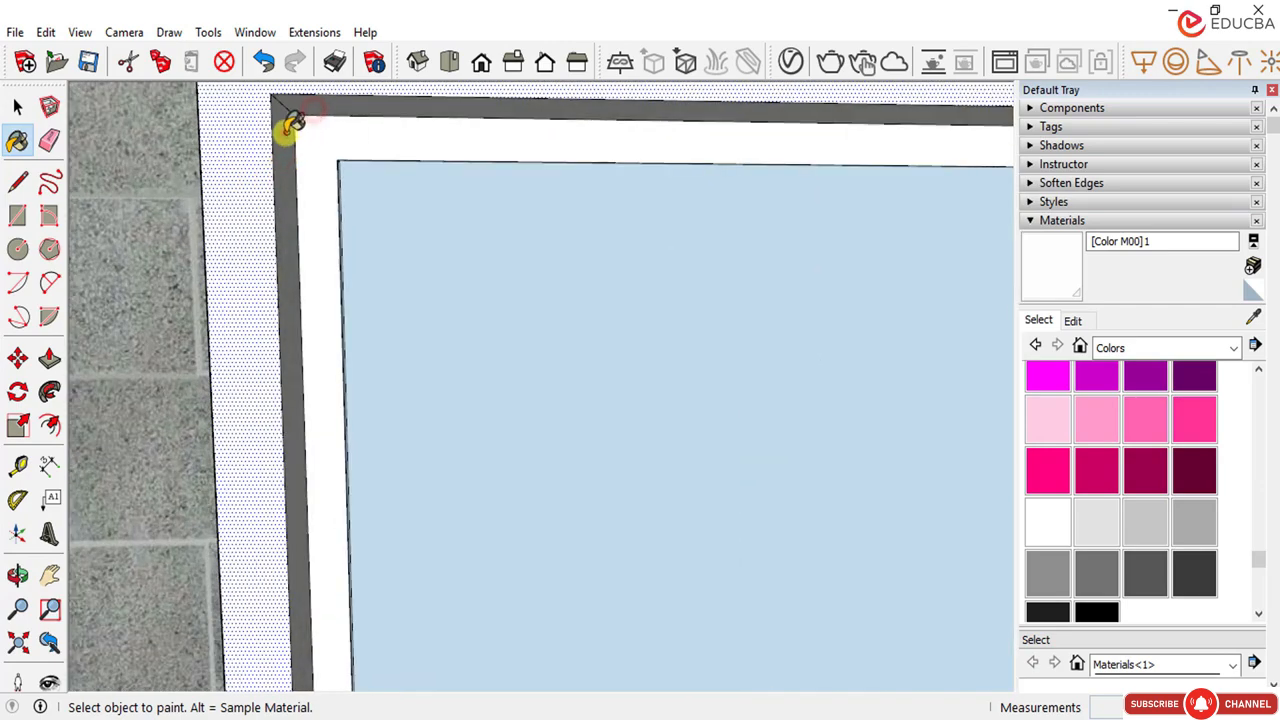
# Step: Paint the central panel of the balcony door with Wood Floor from the Wood collection
pyautogui.scroll(-3, 511, 251)
pyautogui.moveTo(511, 251); pyautogui.dragTo(793, 352, button='middle')
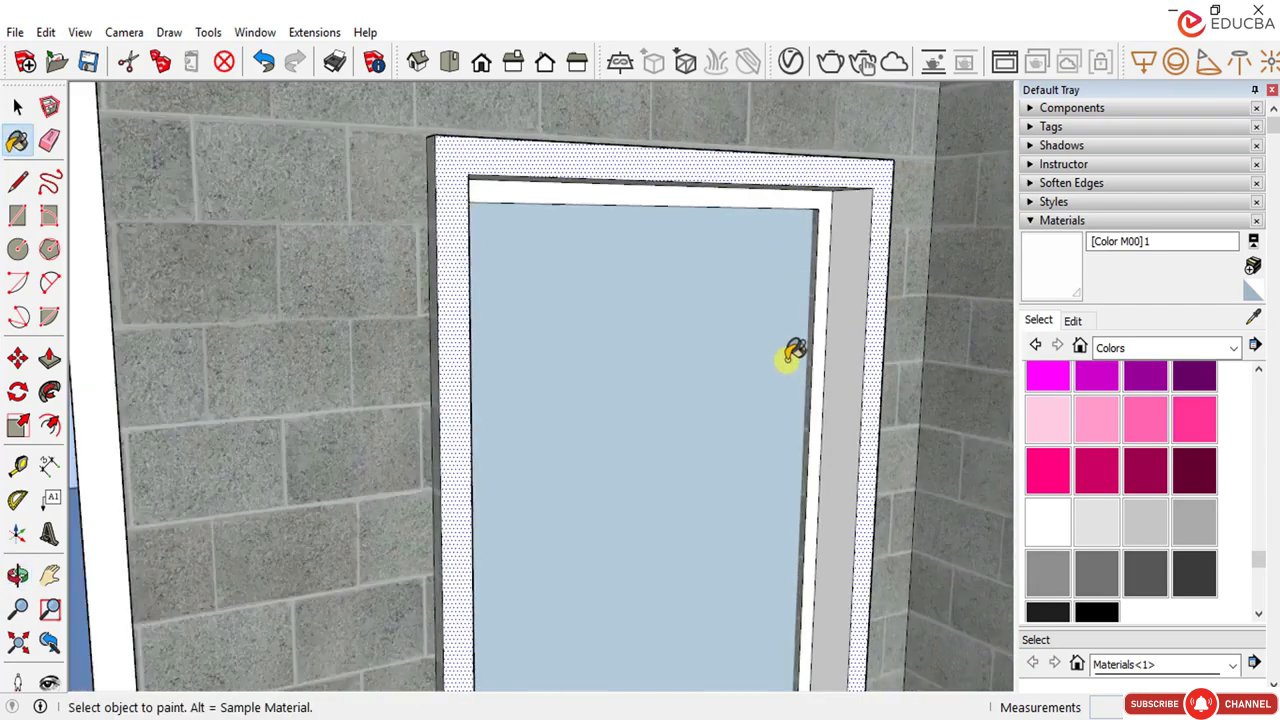
pyautogui.scroll(-5, 793, 352)
pyautogui.moveTo(710, 380); pyautogui.dragTo(670, 412, button='middle')
pyautogui.click(17, 107)
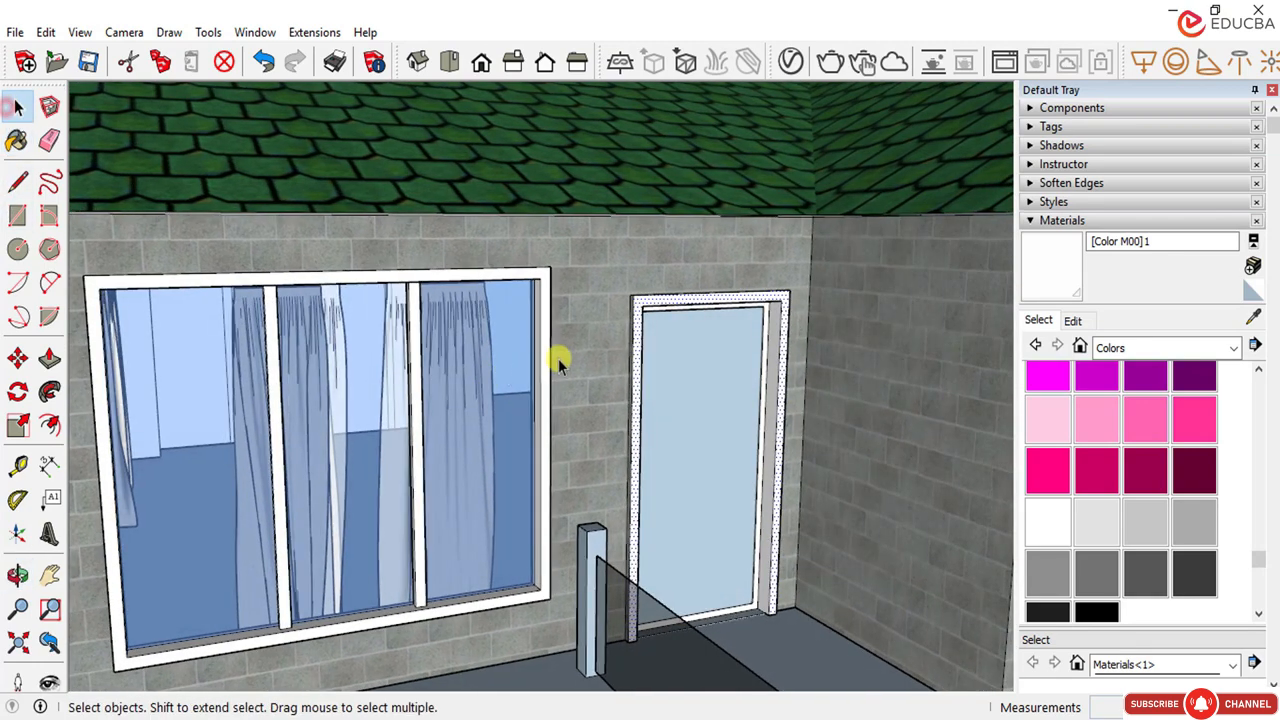
pyautogui.click(705, 422)
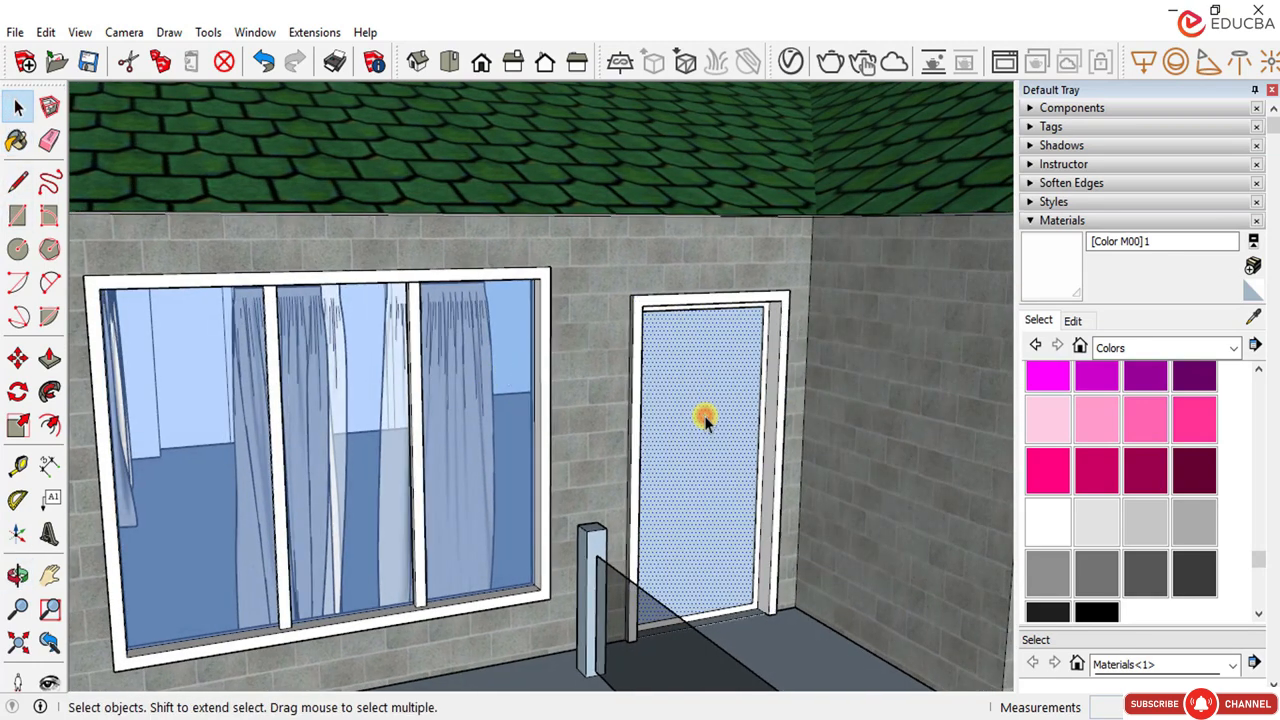
pyautogui.click(1105, 347)
pyautogui.click(1128, 601)
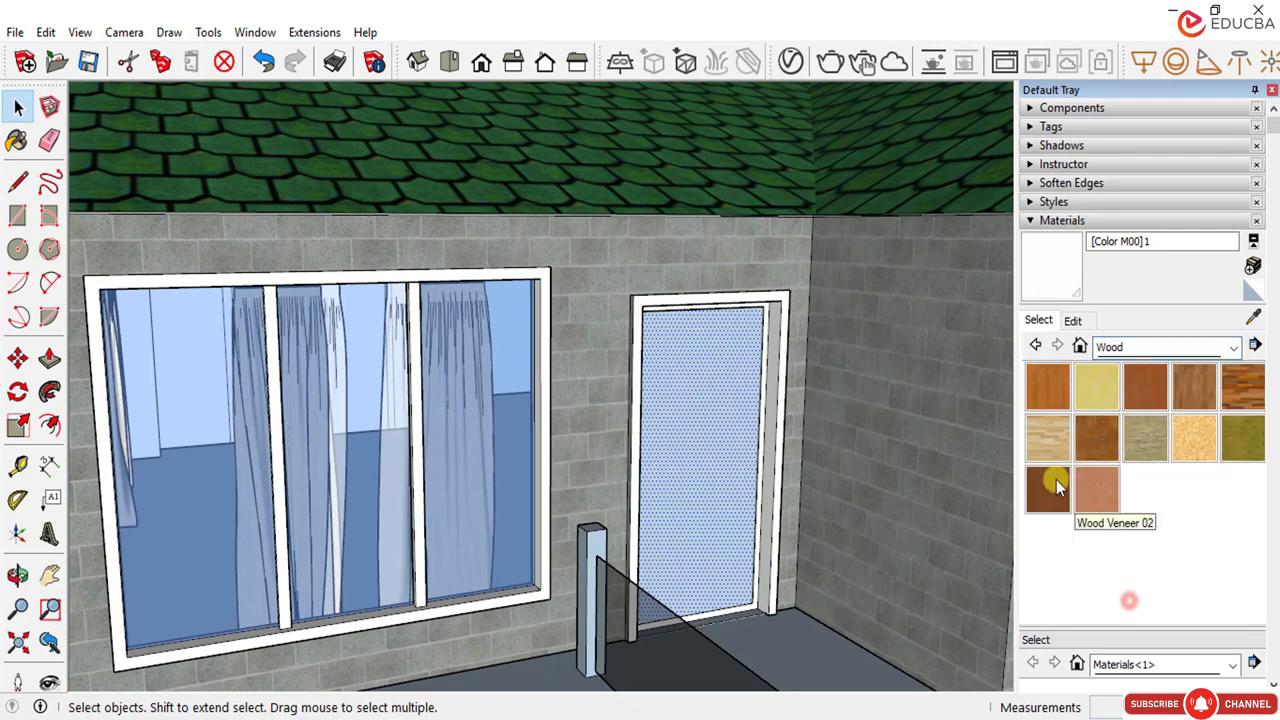
pyautogui.click(1185, 392)
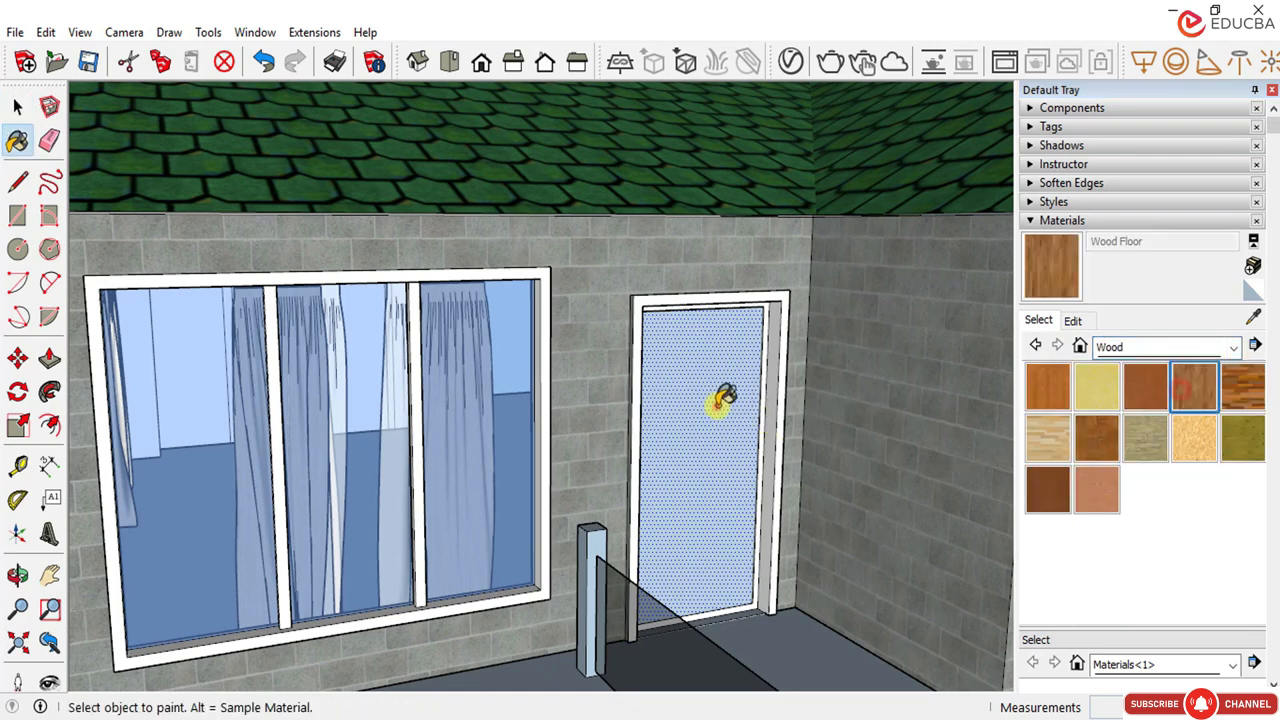
pyautogui.click(720, 400)
# Step: Examine the painted balcony door up close and against the whole house front, and clear the selection
pyautogui.moveTo(700, 414)
pyautogui.mouseDown(button='middle')
pyautogui.moveTo(541, 470)
pyautogui.moveTo(397, 477)
pyautogui.moveTo(630, 470)
pyautogui.moveTo(572, 487)
pyautogui.moveTo(545, 420)
pyautogui.mouseUp(button='middle')
pyautogui.scroll(3, 560, 490)
pyautogui.scroll(4, 580, 495)
pyautogui.scroll(-6, 615, 462)
pyautogui.click(18, 105)
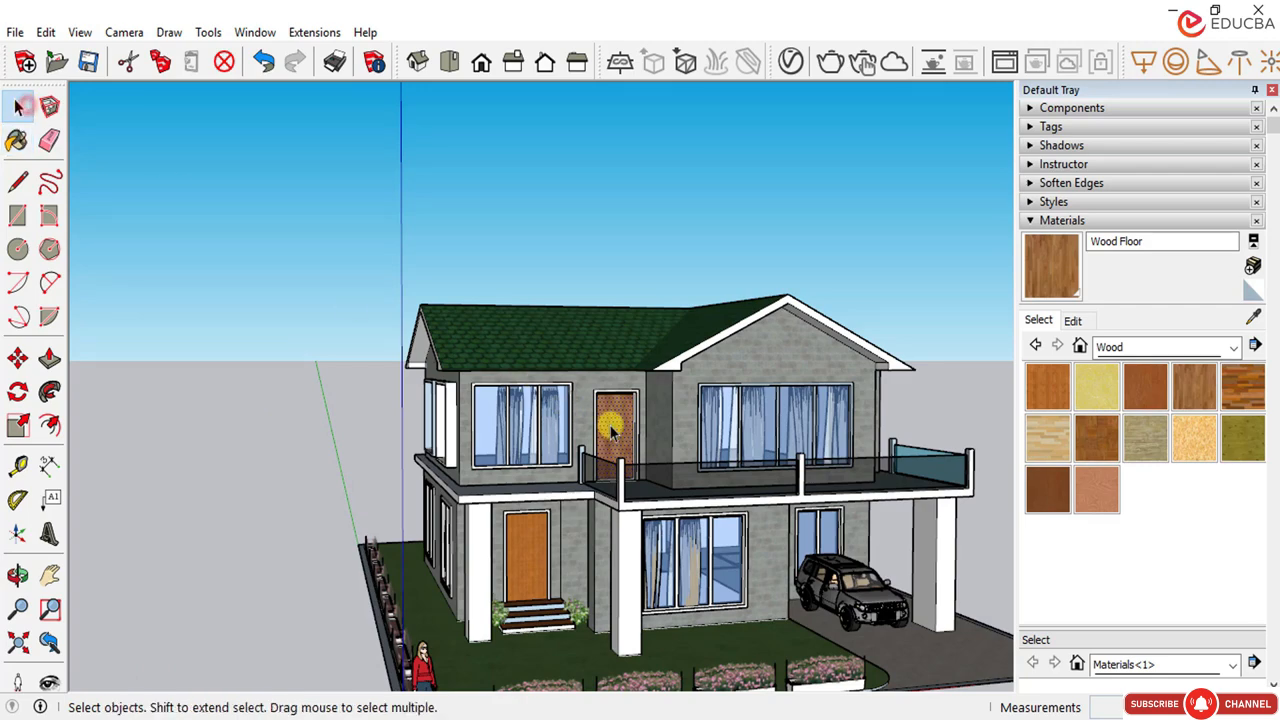
pyautogui.scroll(5, 612, 430)
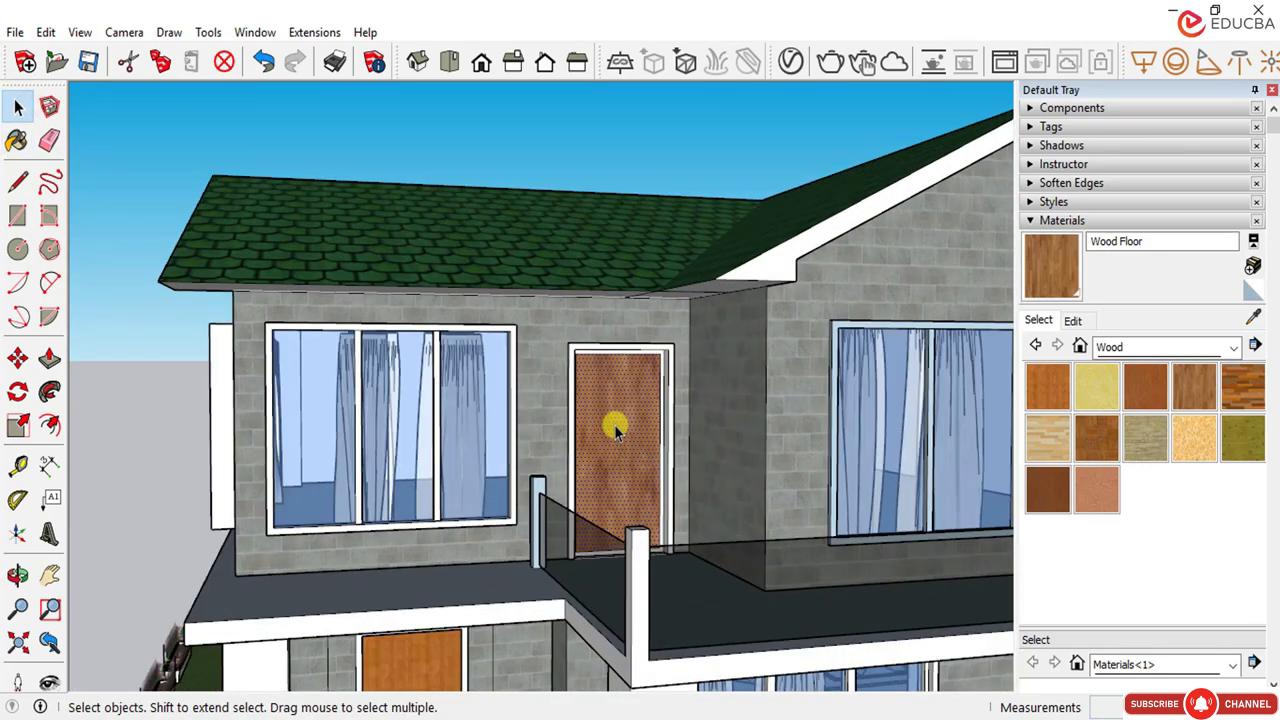
pyautogui.scroll(5, 620, 424)
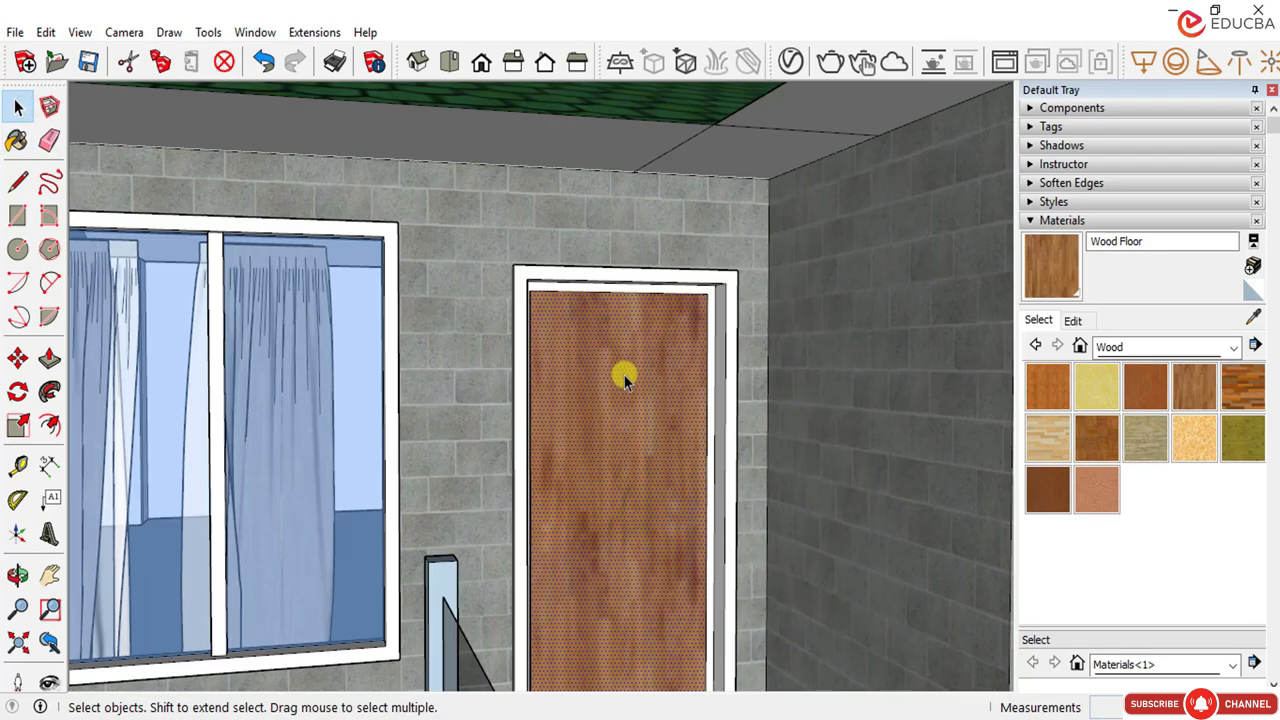
pyautogui.scroll(-10, 500, 373)
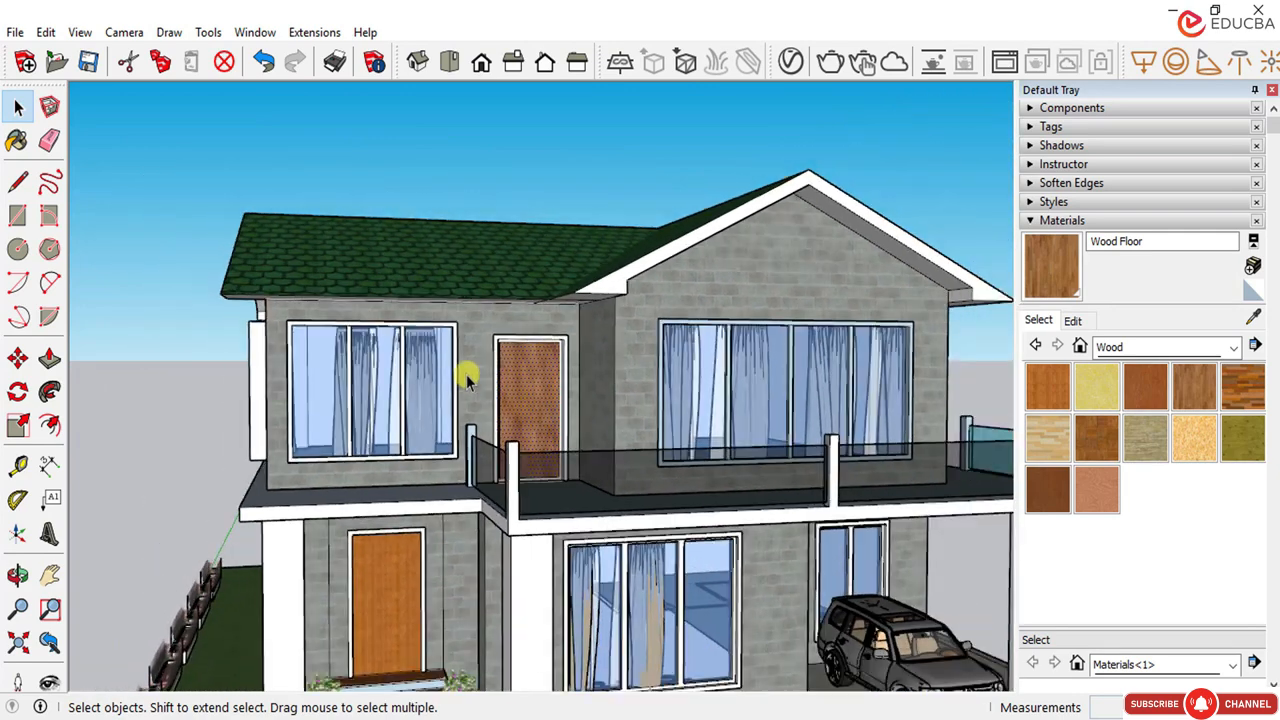
pyautogui.moveTo(466, 371); pyautogui.dragTo(490, 378, button='middle')
pyautogui.scroll(5, 529, 414)
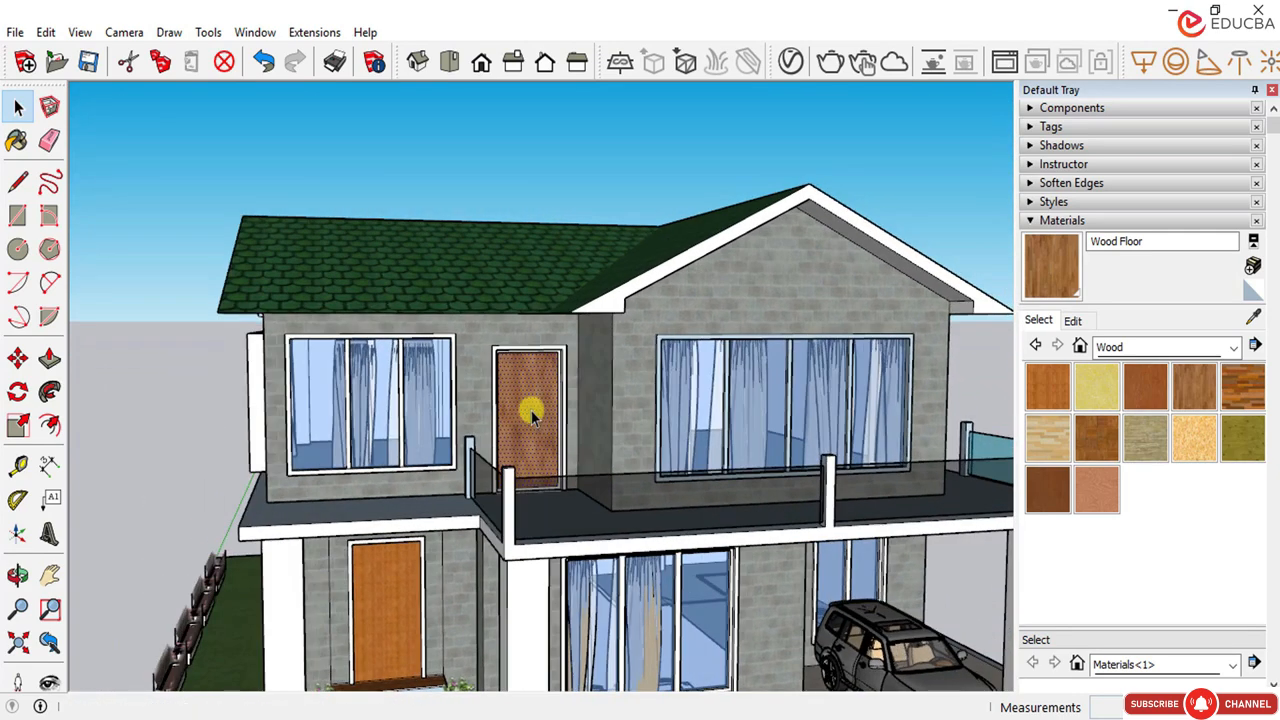
pyautogui.scroll(2, 510, 425)
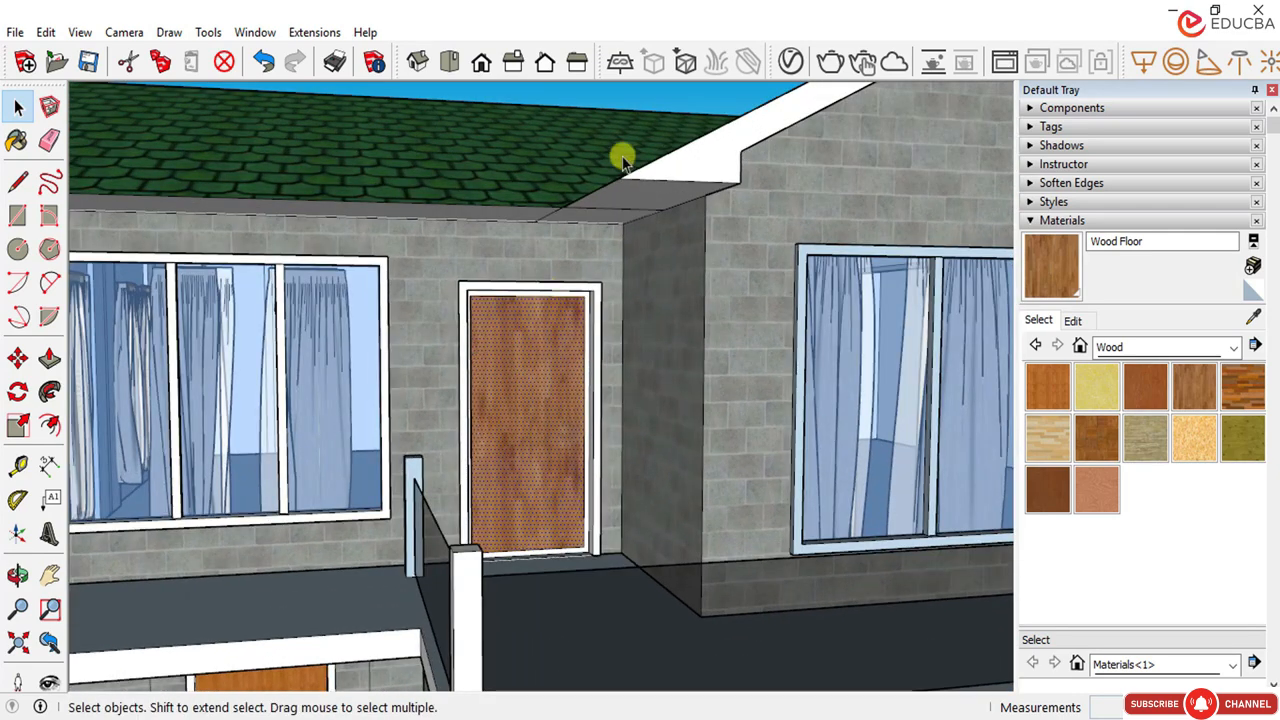
pyautogui.click(646, 100)
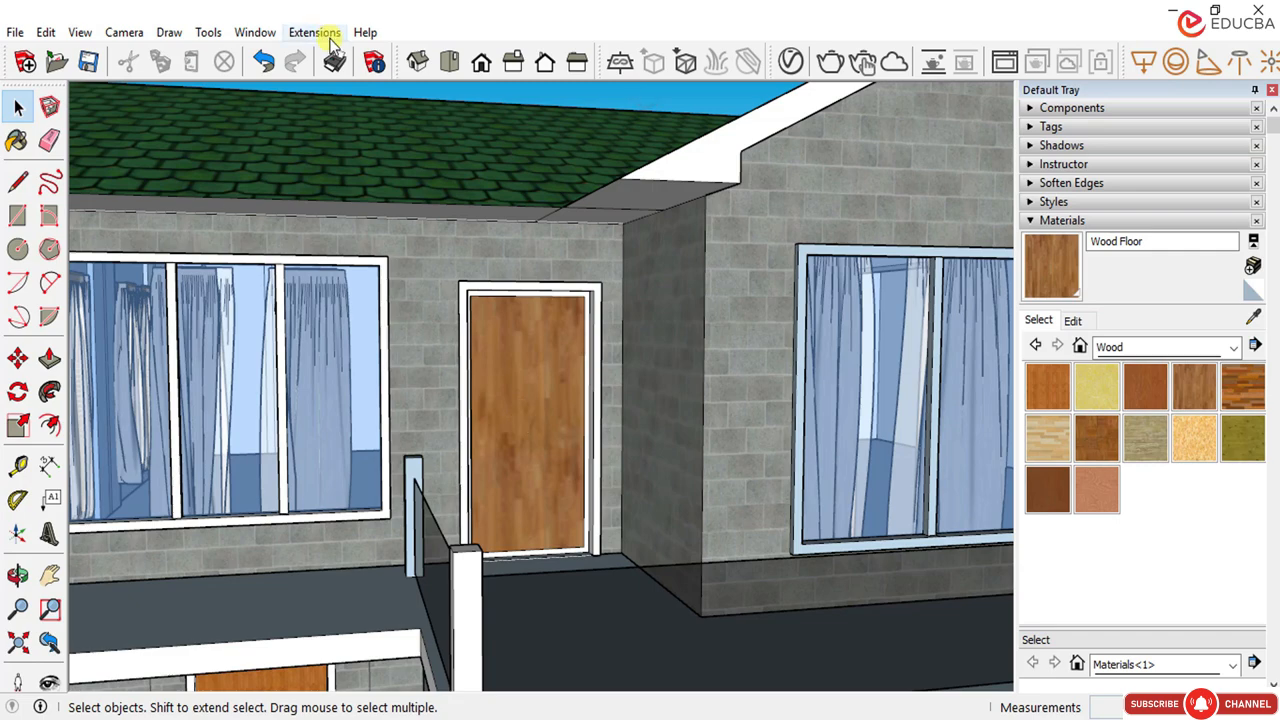
# Step: Open 3D Warehouse and search it for "door lock"
pyautogui.click(255, 32)
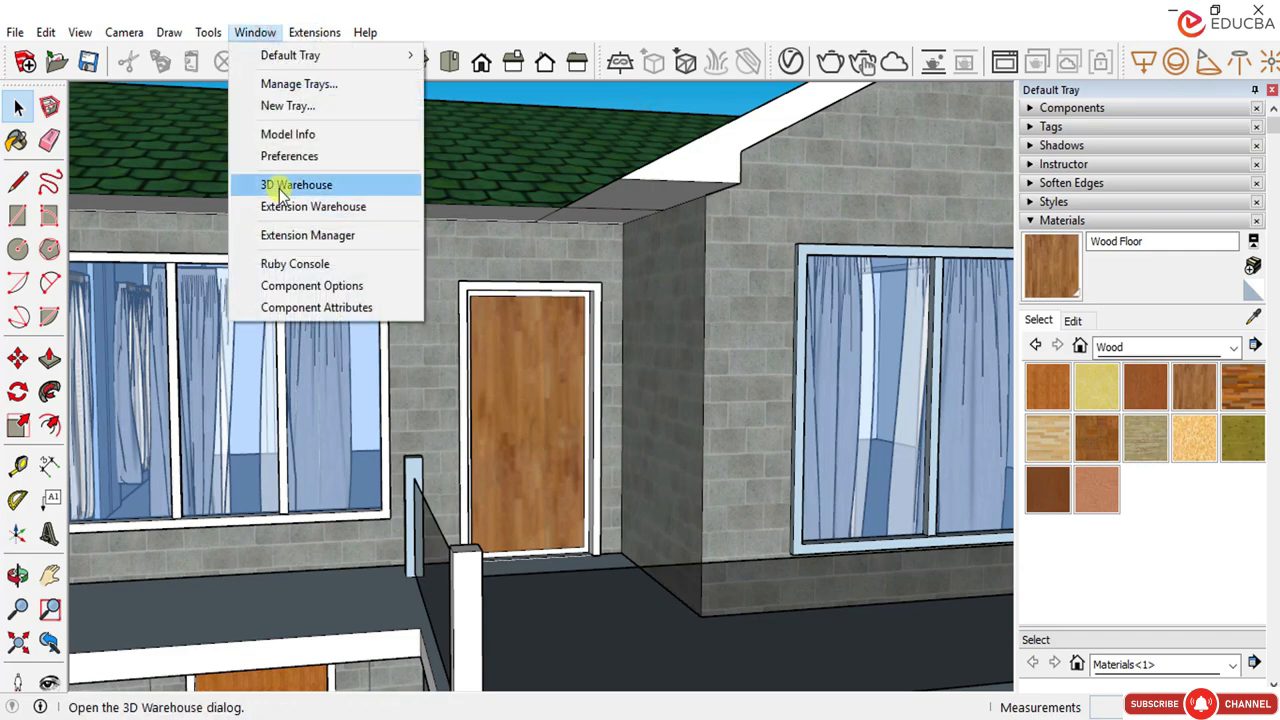
pyautogui.click(282, 188)
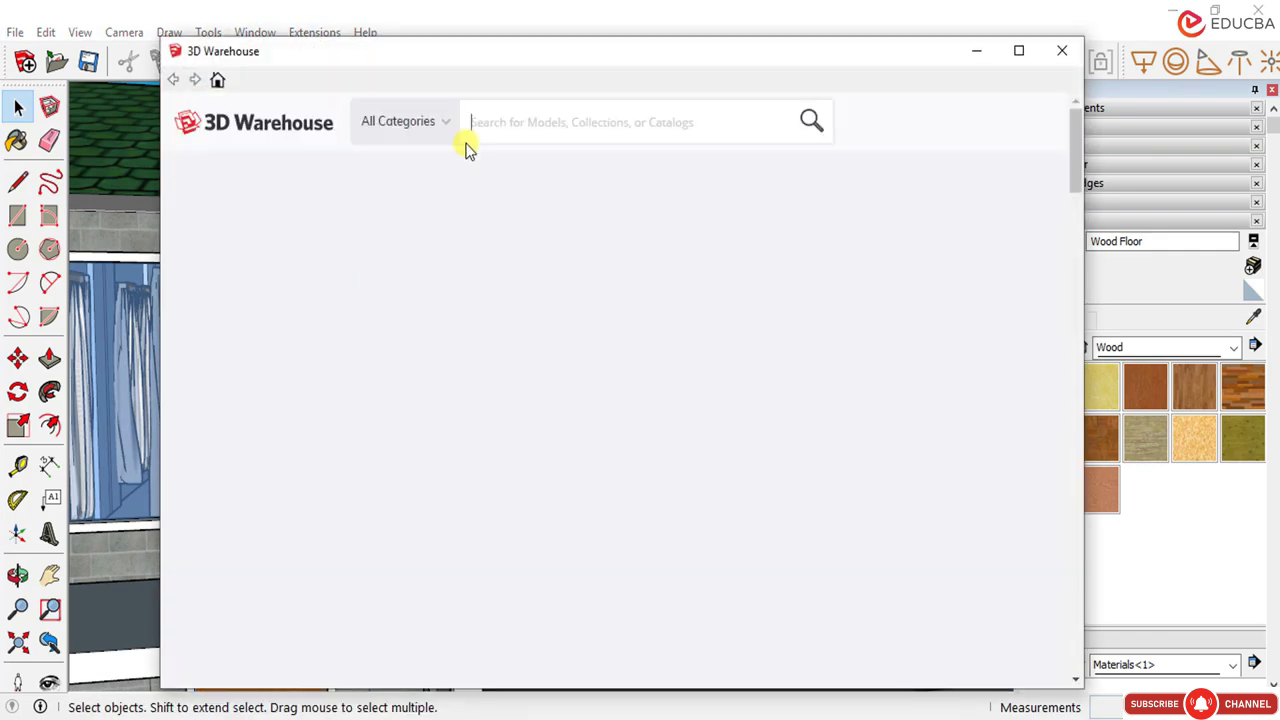
pyautogui.write('door lock')
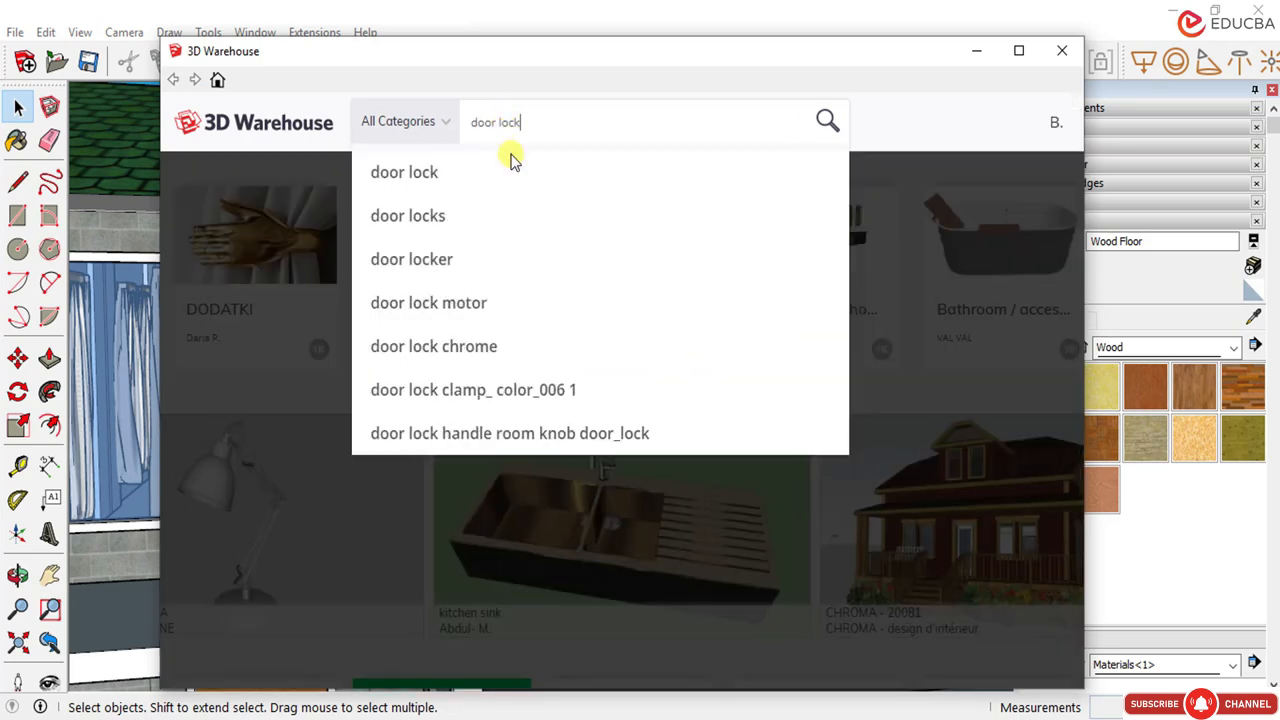
pyautogui.click(510, 172)
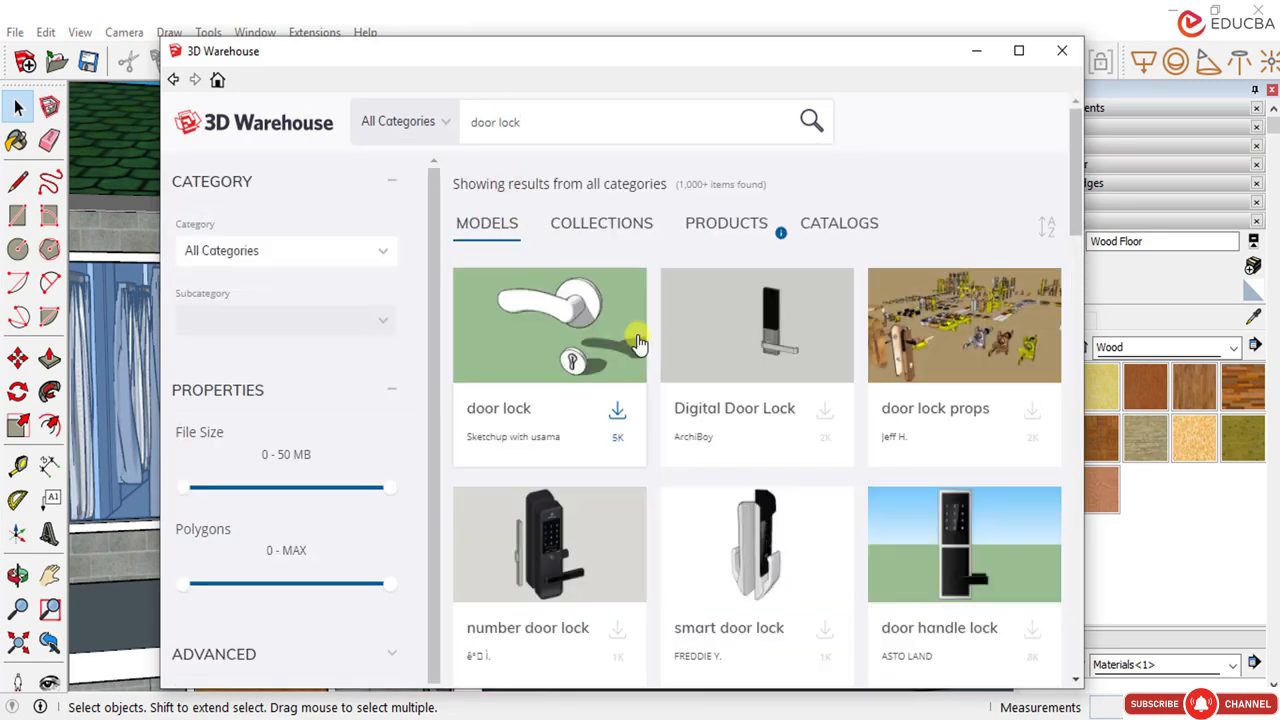
# Step: Pick the Blocky Door Handle and Lock from the results and download it directly into the model
pyautogui.scroll(-4, 636, 340)
pyautogui.scroll(3, 634, 337)
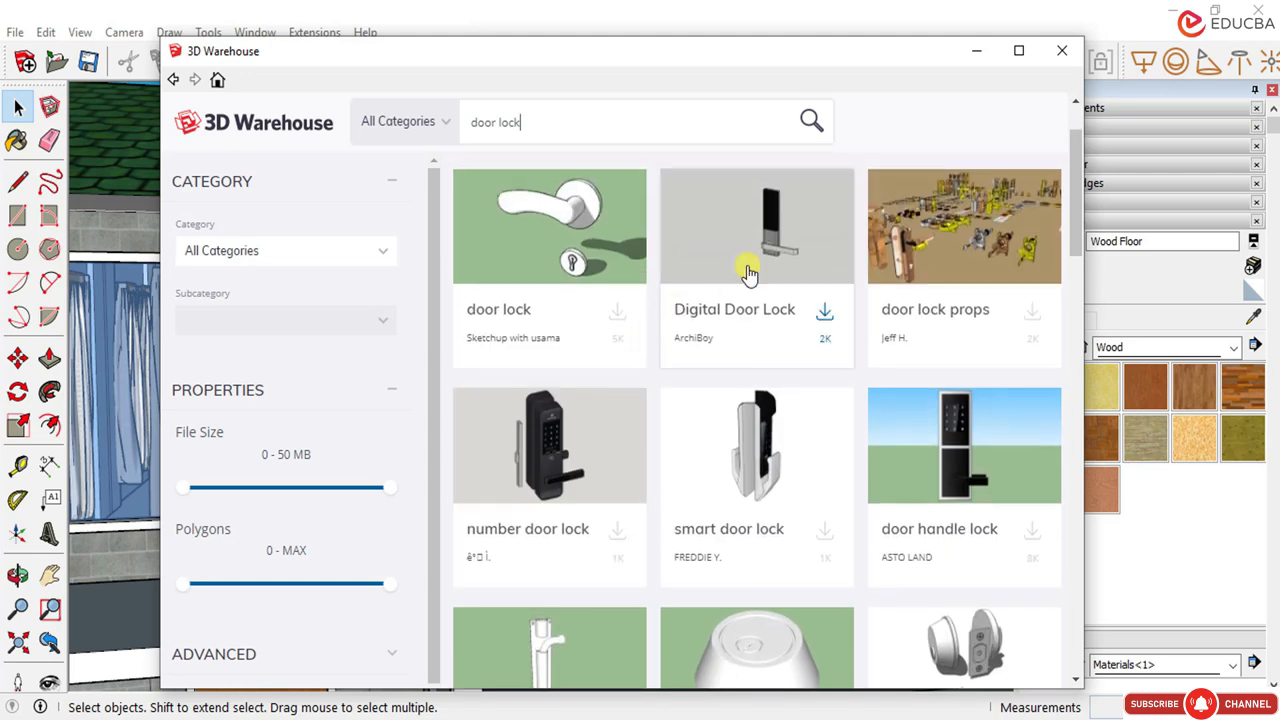
pyautogui.scroll(-3, 612, 320)
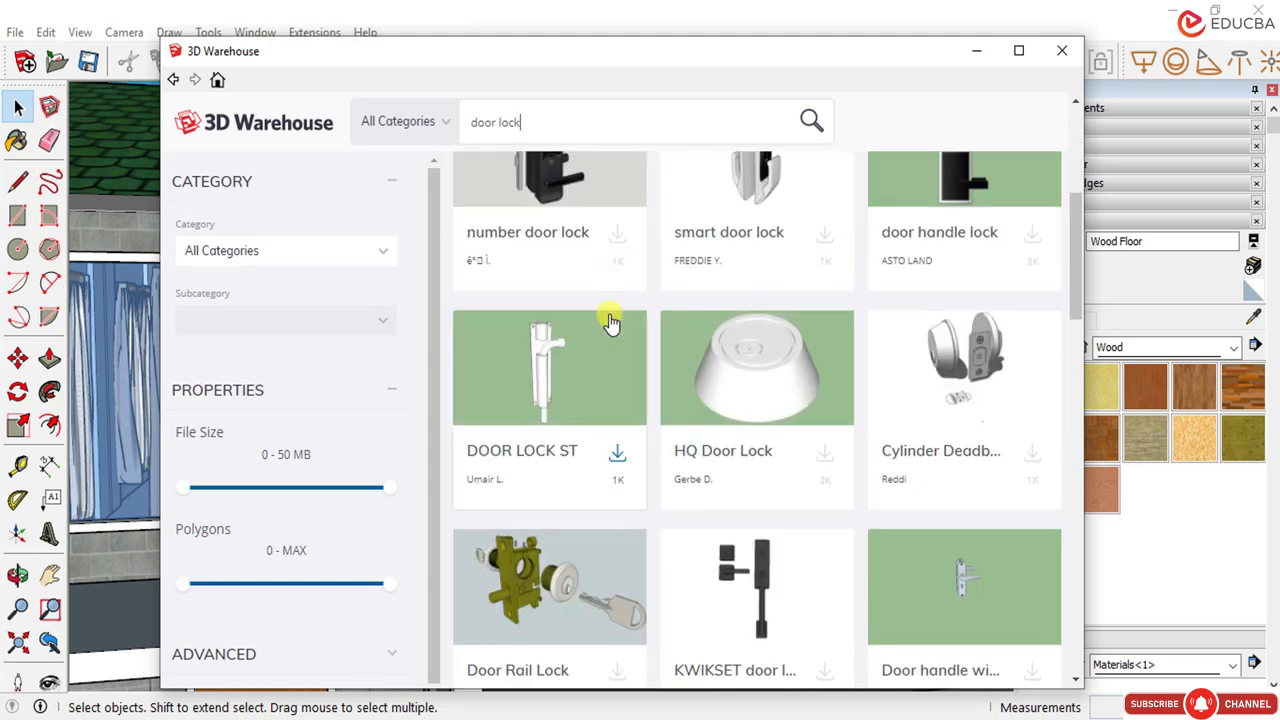
pyautogui.scroll(-7, 600, 330)
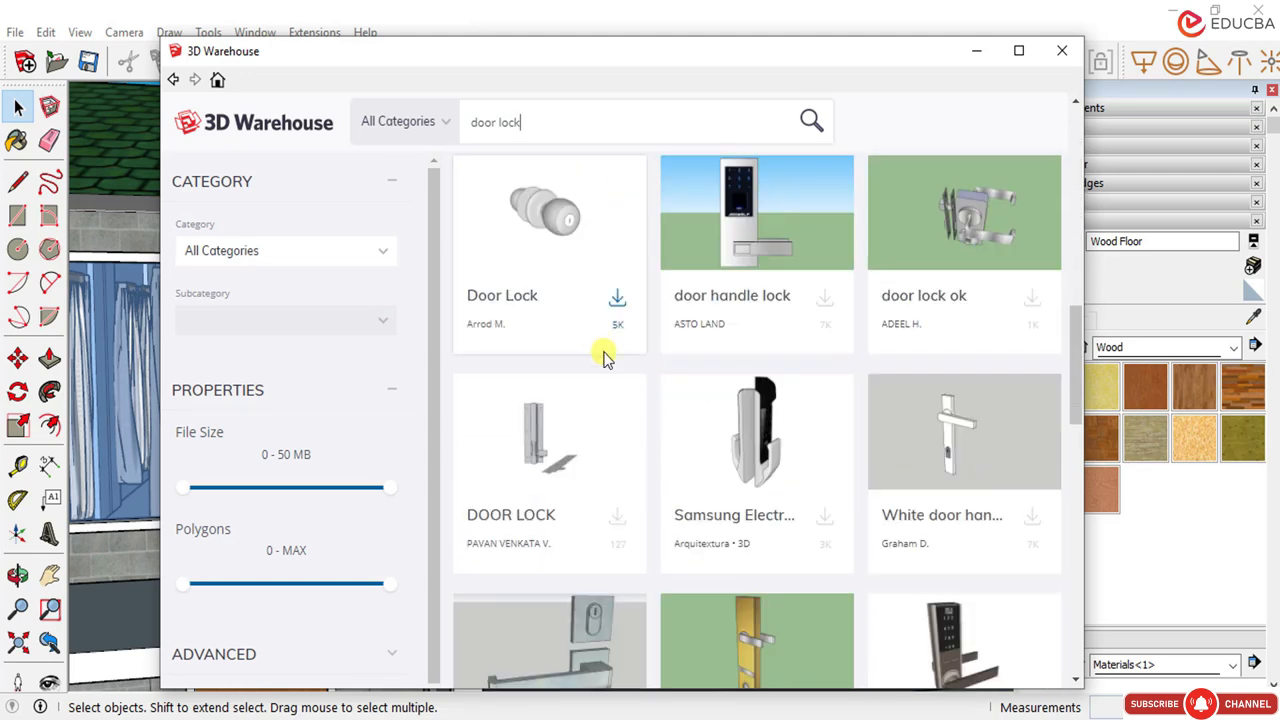
pyautogui.scroll(-1, 620, 380)
pyautogui.scroll(-2, 613, 388)
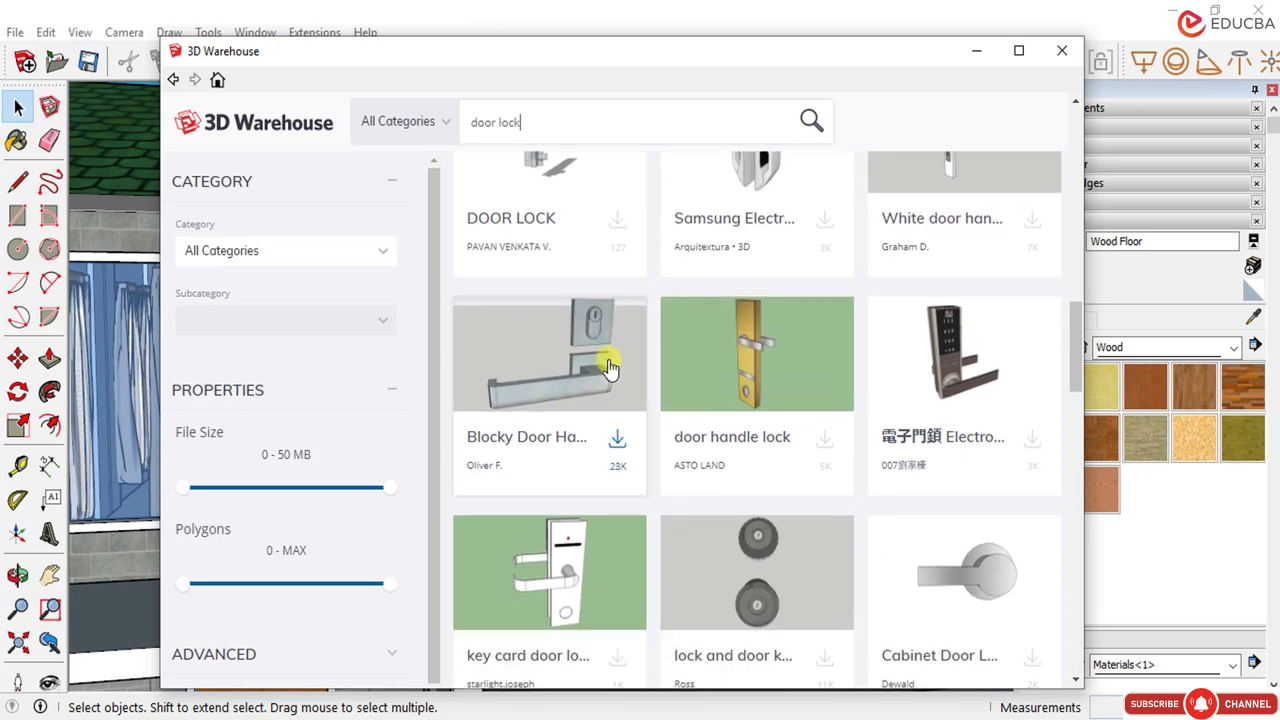
pyautogui.scroll(-3, 606, 368)
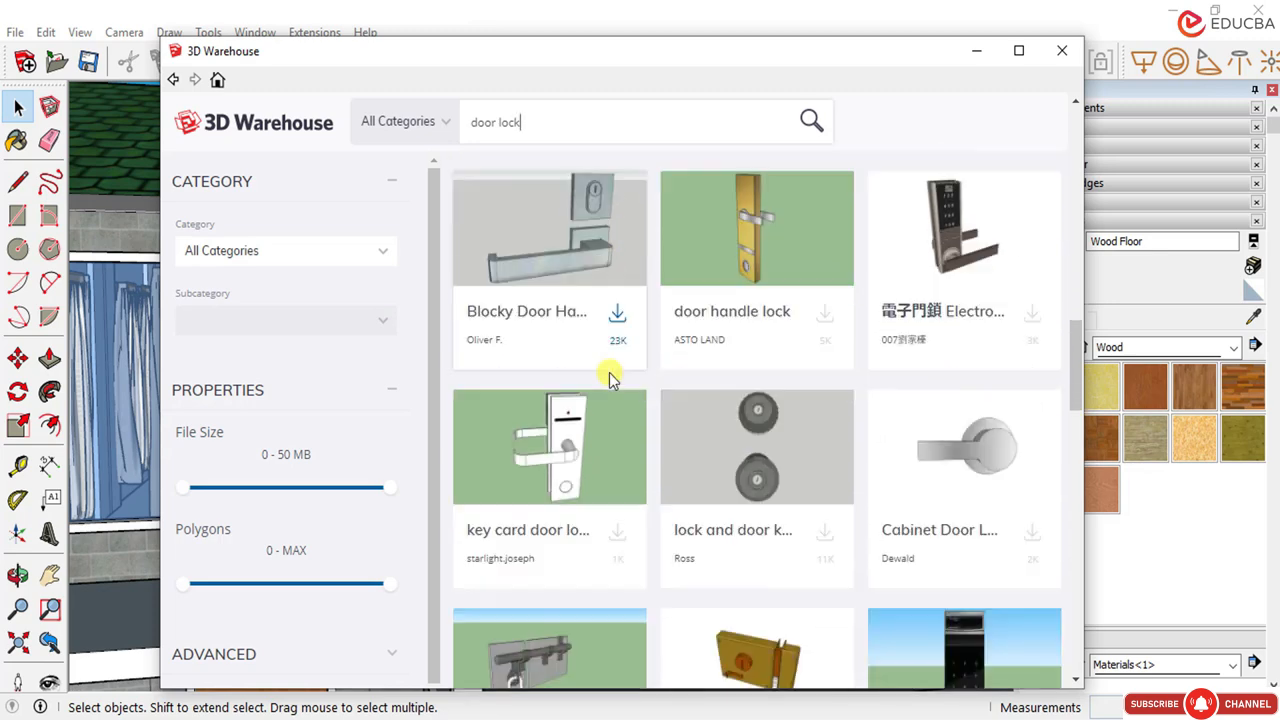
pyautogui.scroll(2, 600, 371)
pyautogui.click(586, 283)
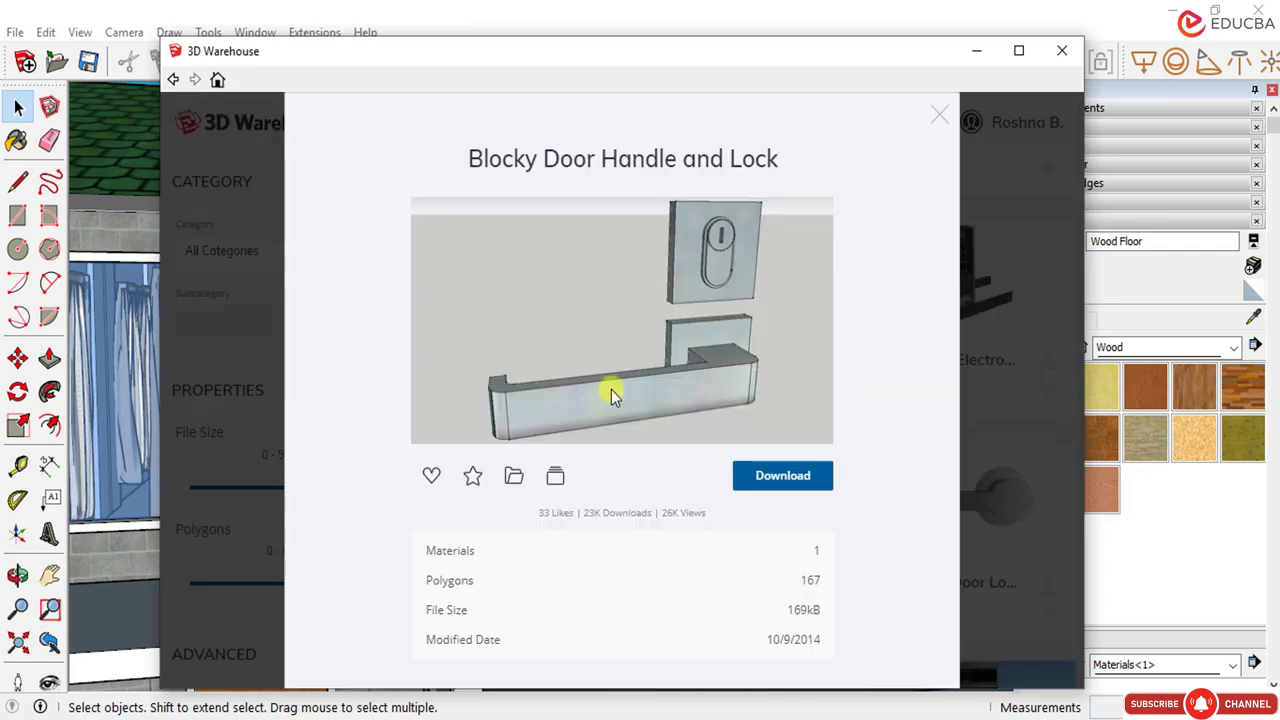
pyautogui.click(786, 472)
pyautogui.click(567, 419)
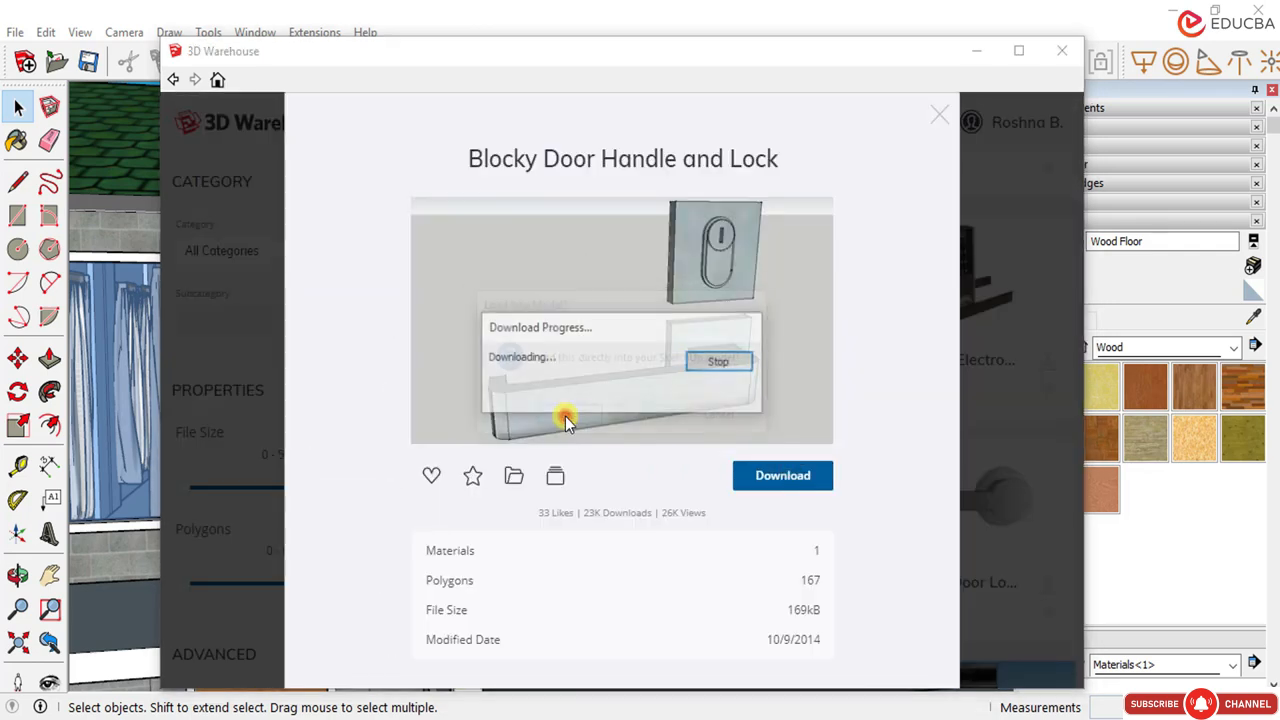
# Step: Try to place the door handle and lock on the wooden balcony door, near its edge beside the corner wall
pyautogui.scroll(6, 540, 420)
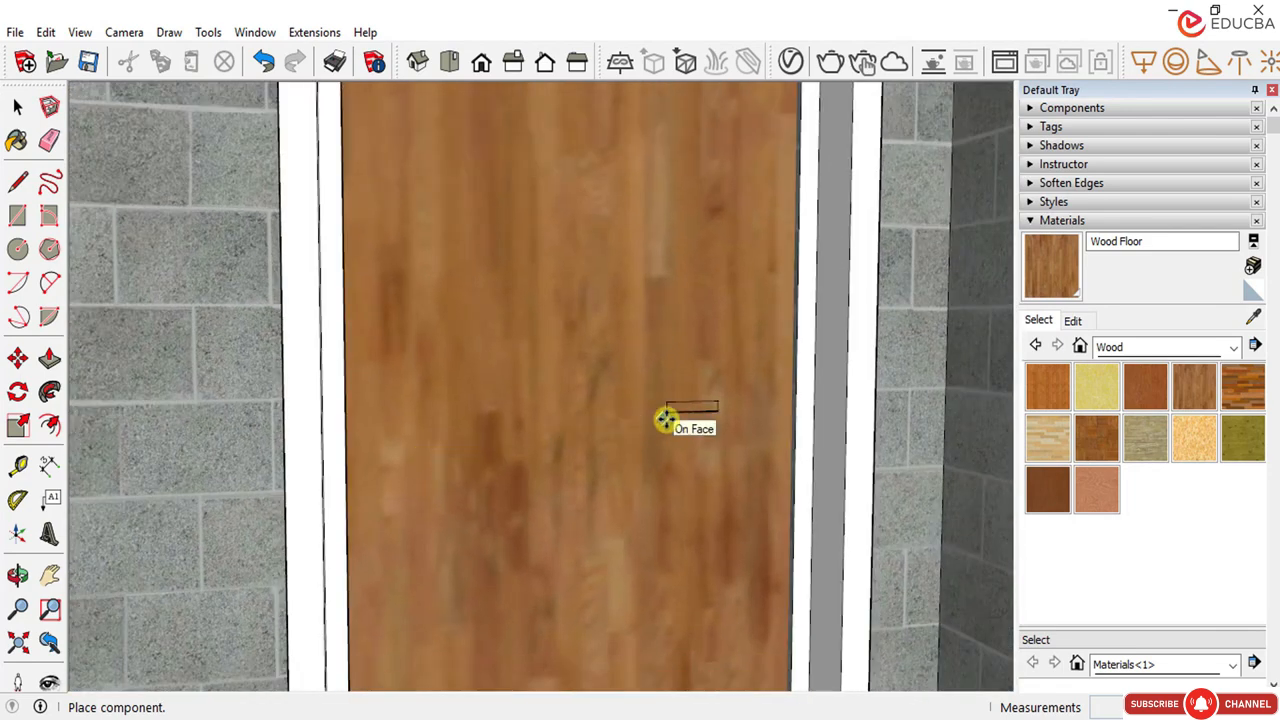
pyautogui.click(729, 421)
pyautogui.scroll(6, 754, 432)
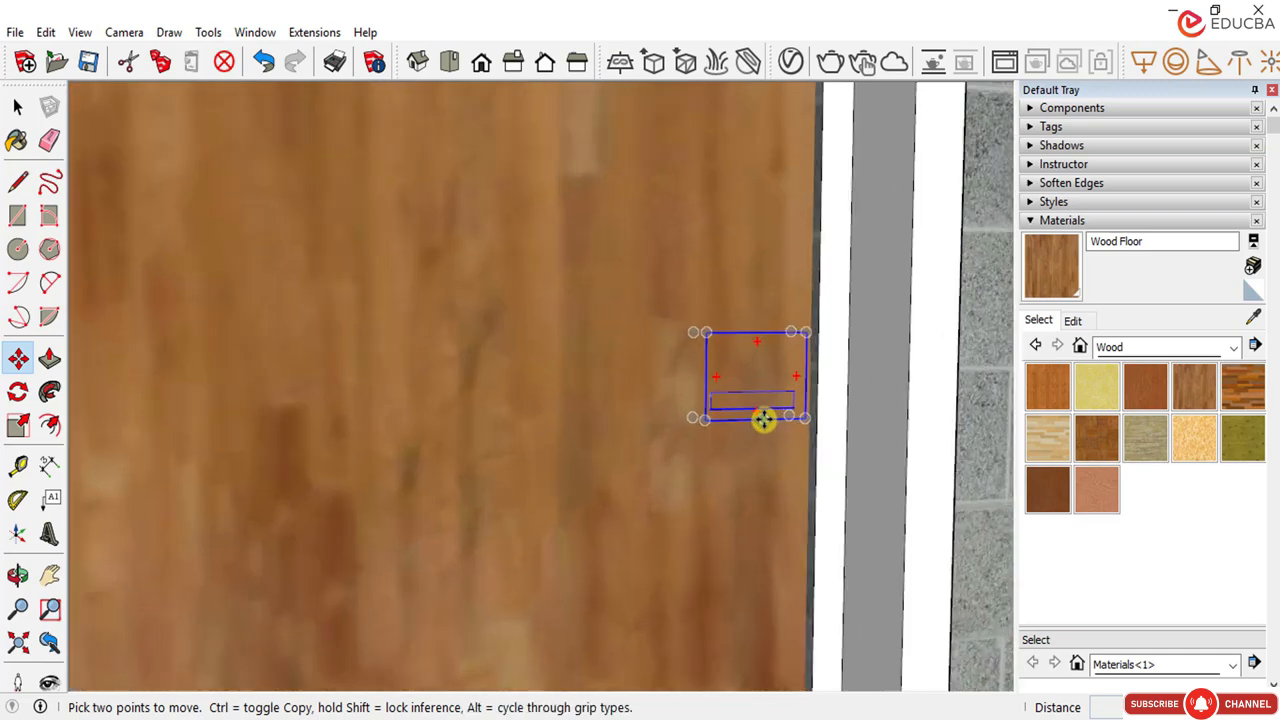
pyautogui.scroll(-6, 719, 404)
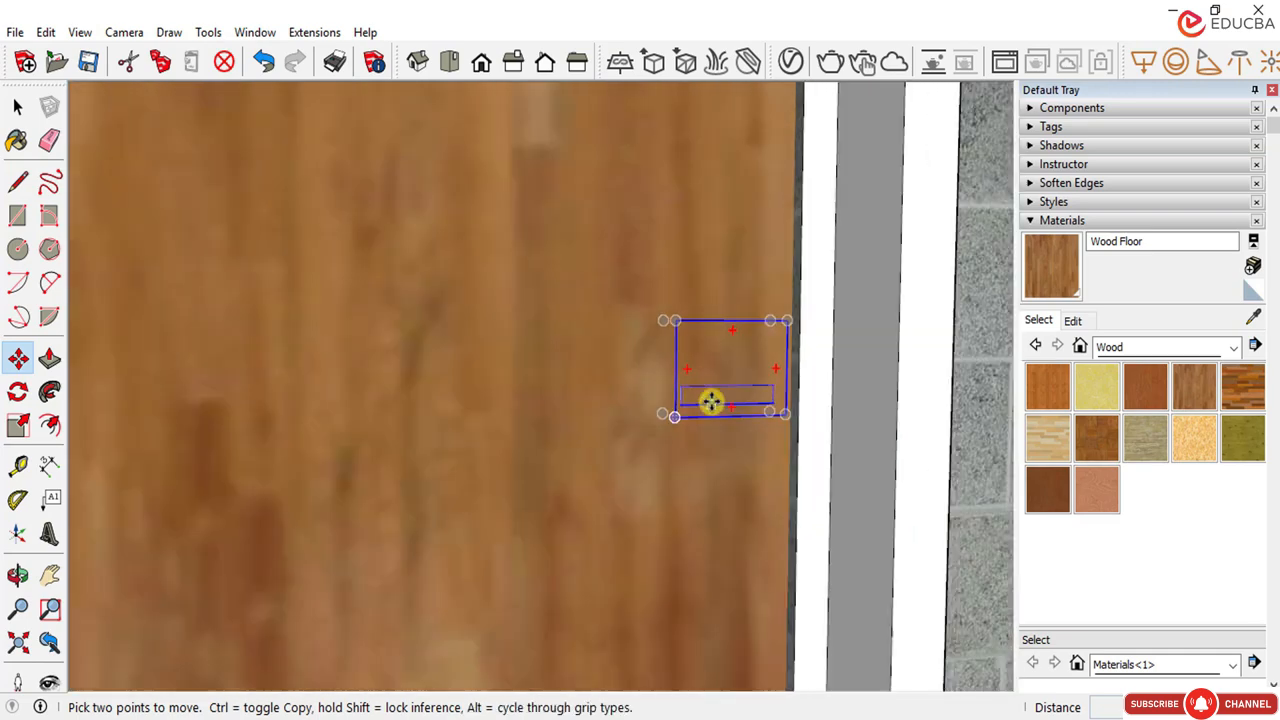
pyautogui.press('q')
pyautogui.press('m')
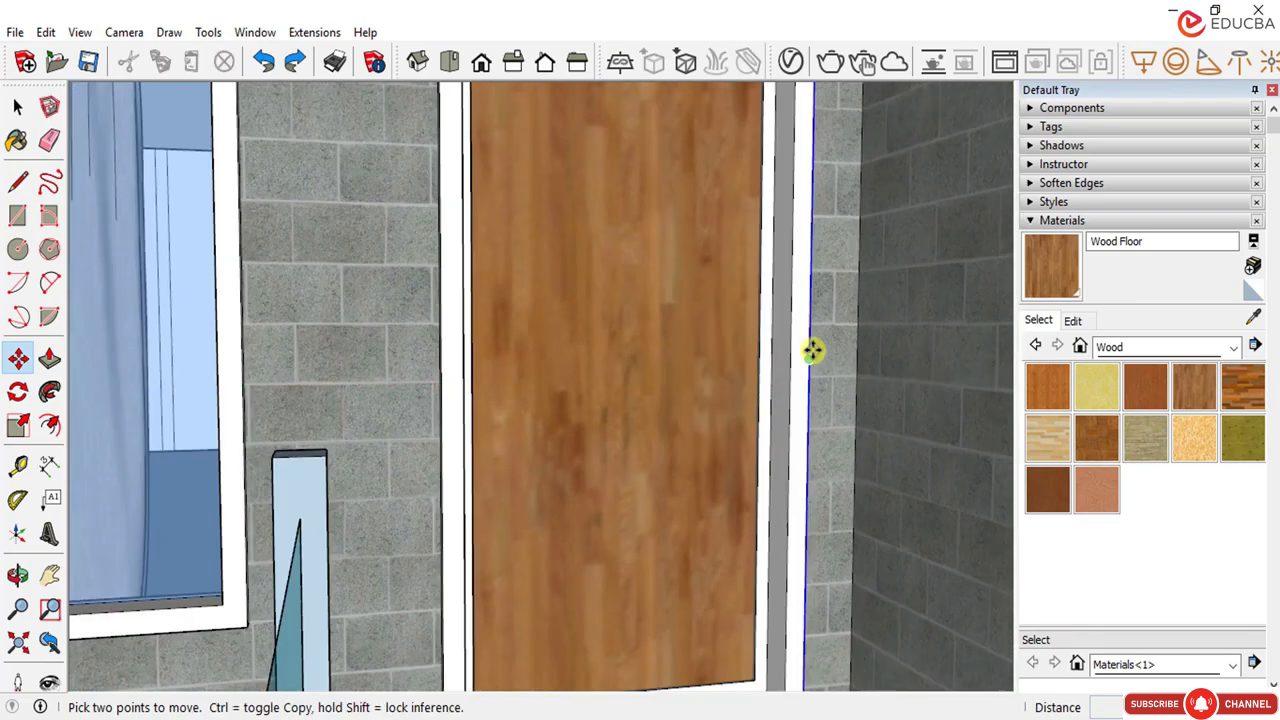
pyautogui.scroll(-8, 811, 351)
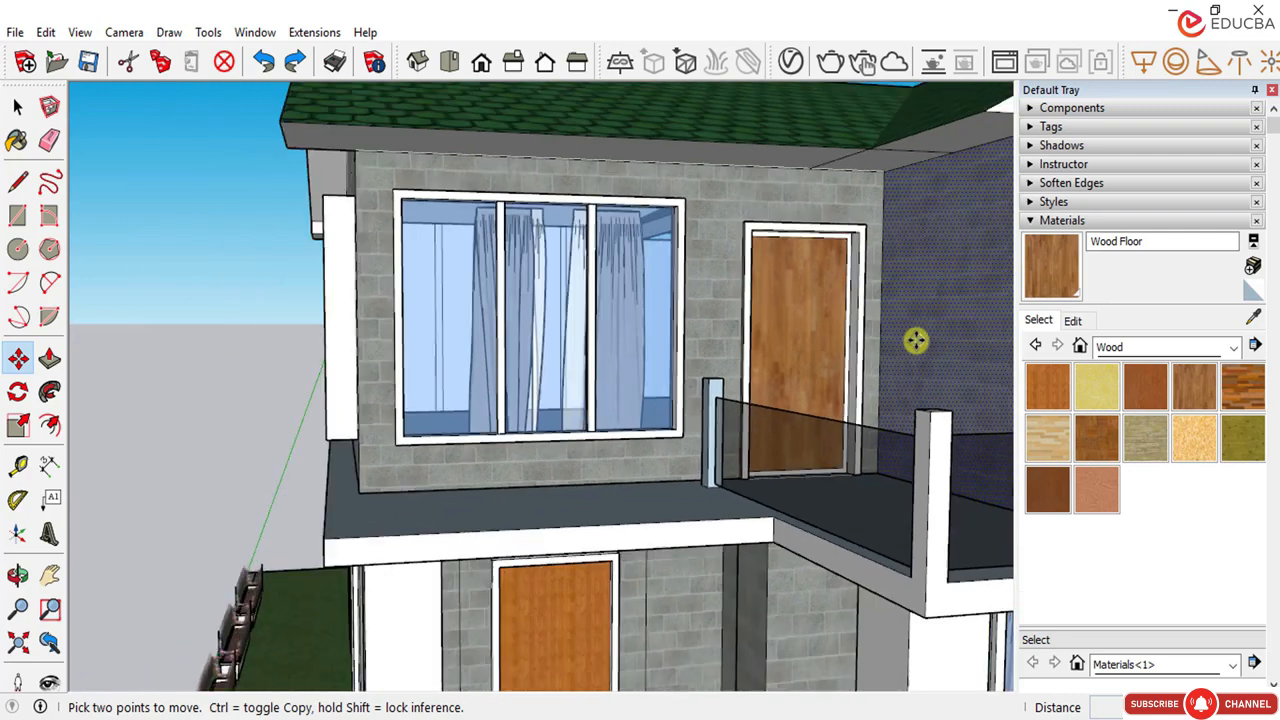
# Step: Clear the current selection and reopen 3D Warehouse
pyautogui.moveTo(916, 341); pyautogui.dragTo(394, 366, button='middle')
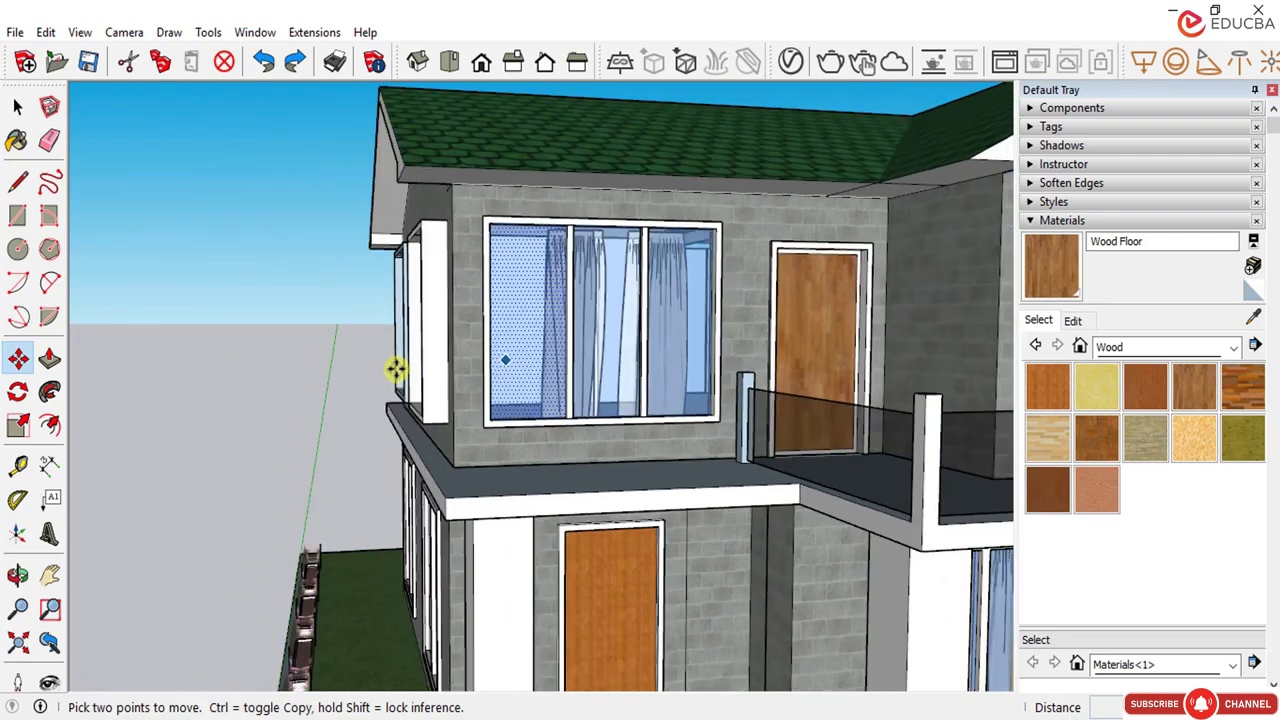
pyautogui.press('Escape')
pyautogui.scroll(3, 289, 380)
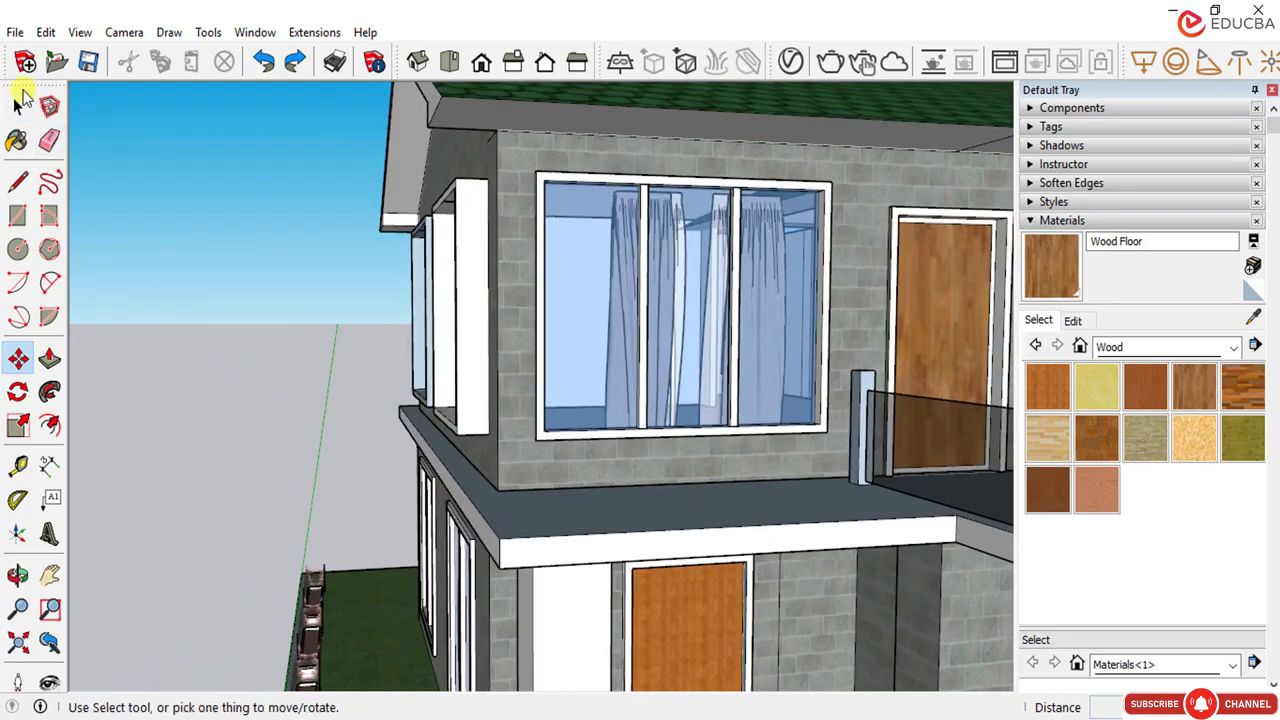
pyautogui.click(19, 104)
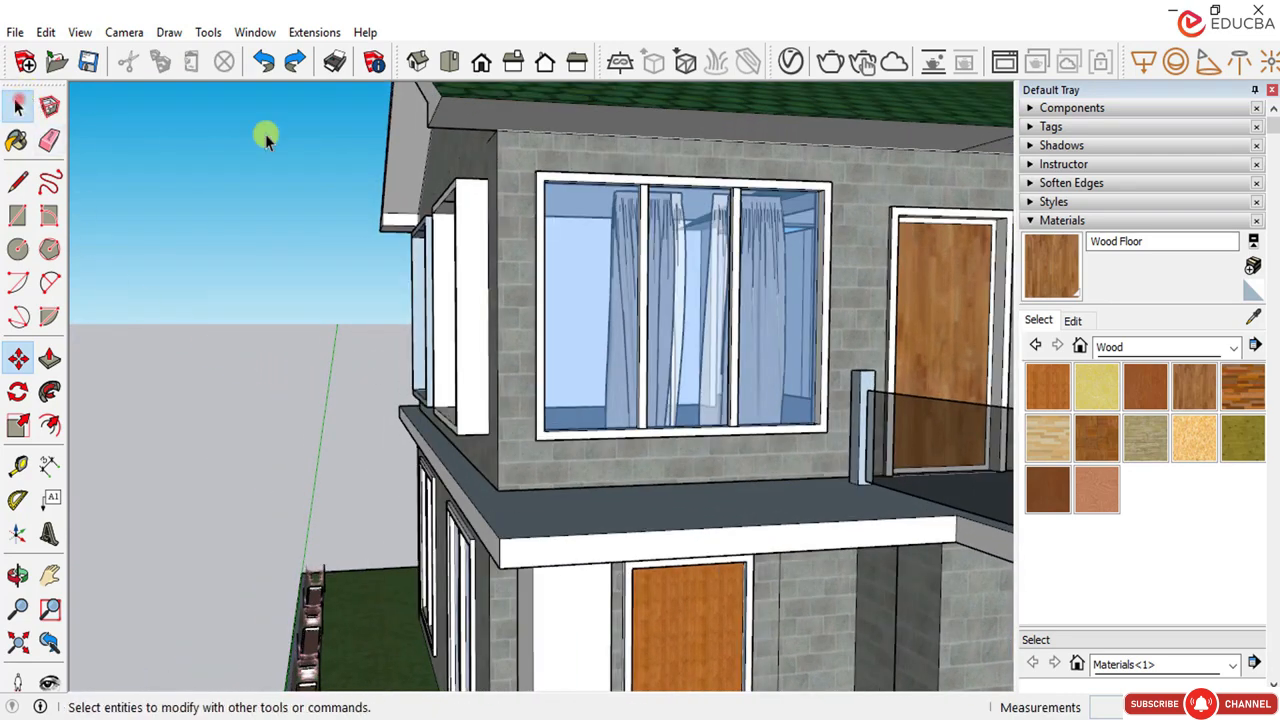
pyautogui.click(256, 33)
pyautogui.click(299, 178)
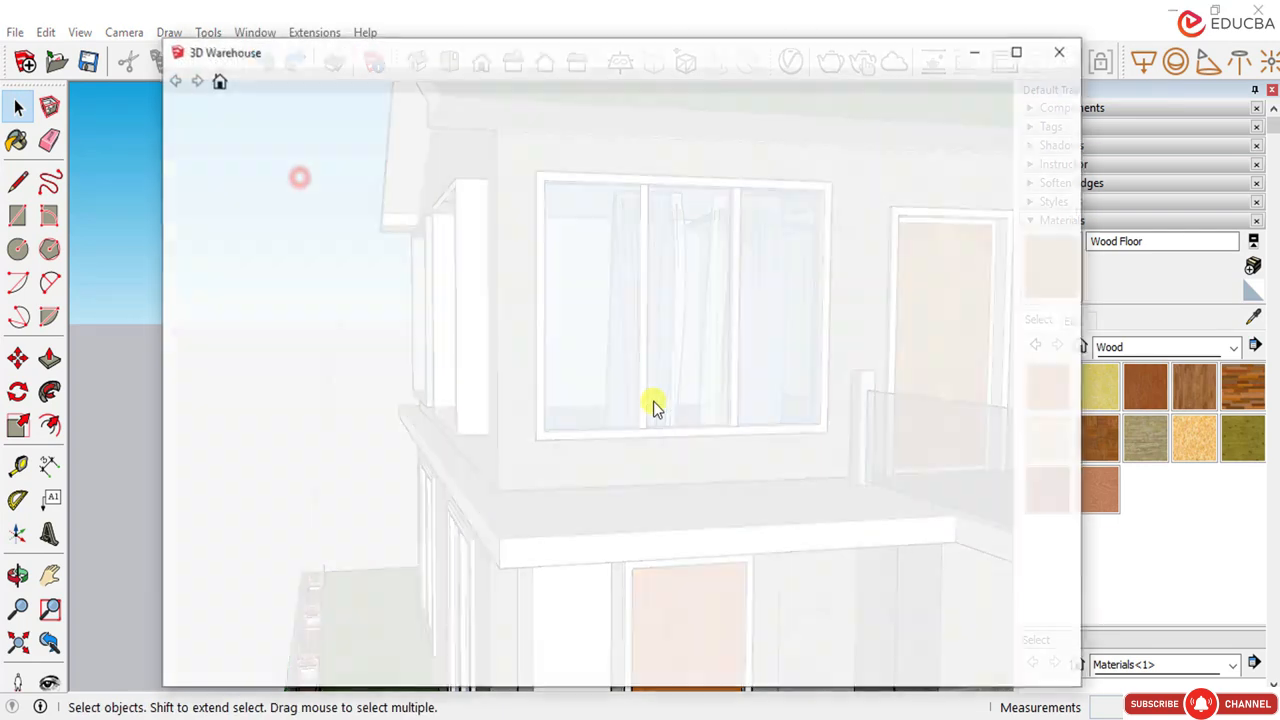
# Step: Find the Blocky Door Handle and Lock among the door lock results and download it directly into the model
pyautogui.scroll(-4, 564, 505)
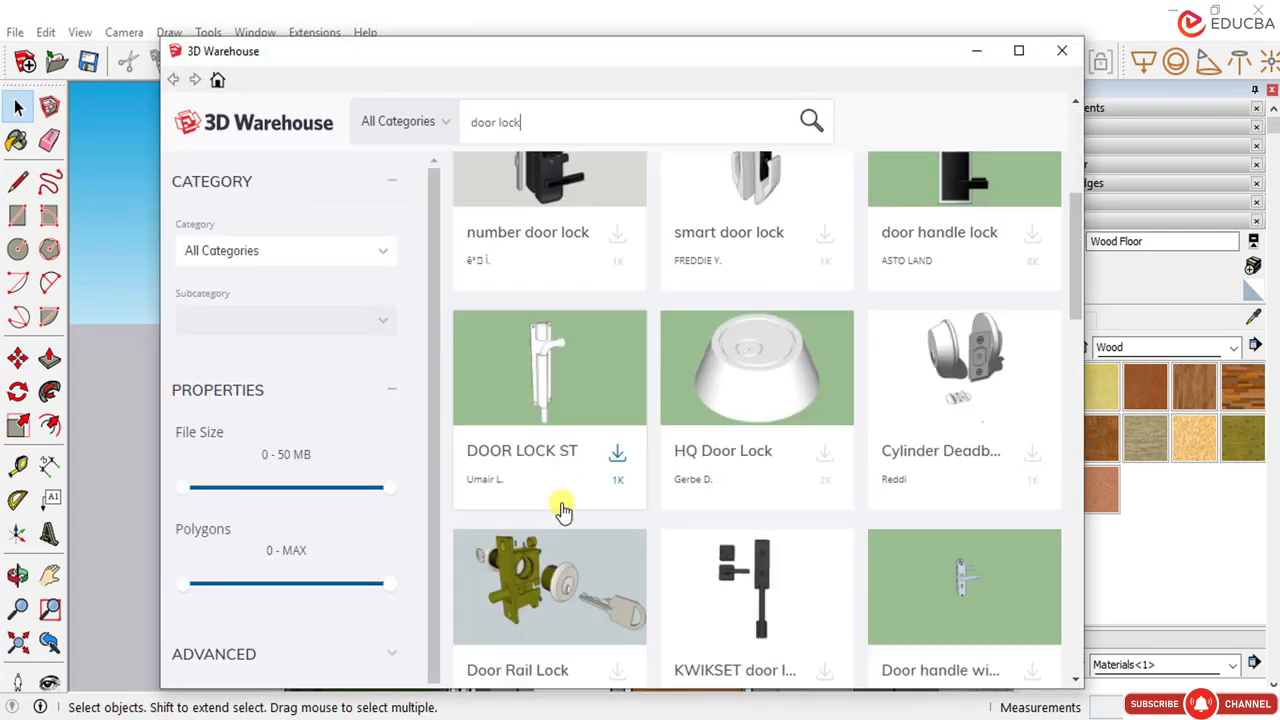
pyautogui.scroll(-10, 561, 508)
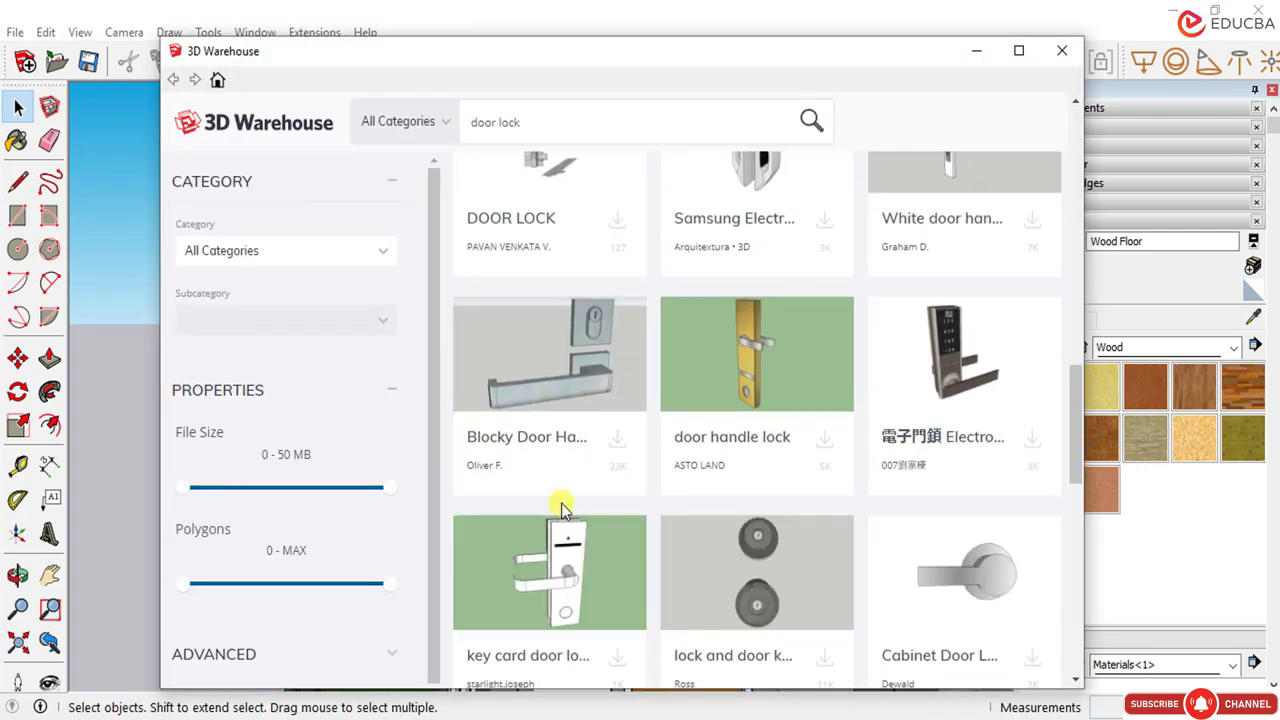
pyautogui.scroll(-3, 562, 506)
pyautogui.scroll(3, 592, 447)
pyautogui.scroll(-2, 593, 440)
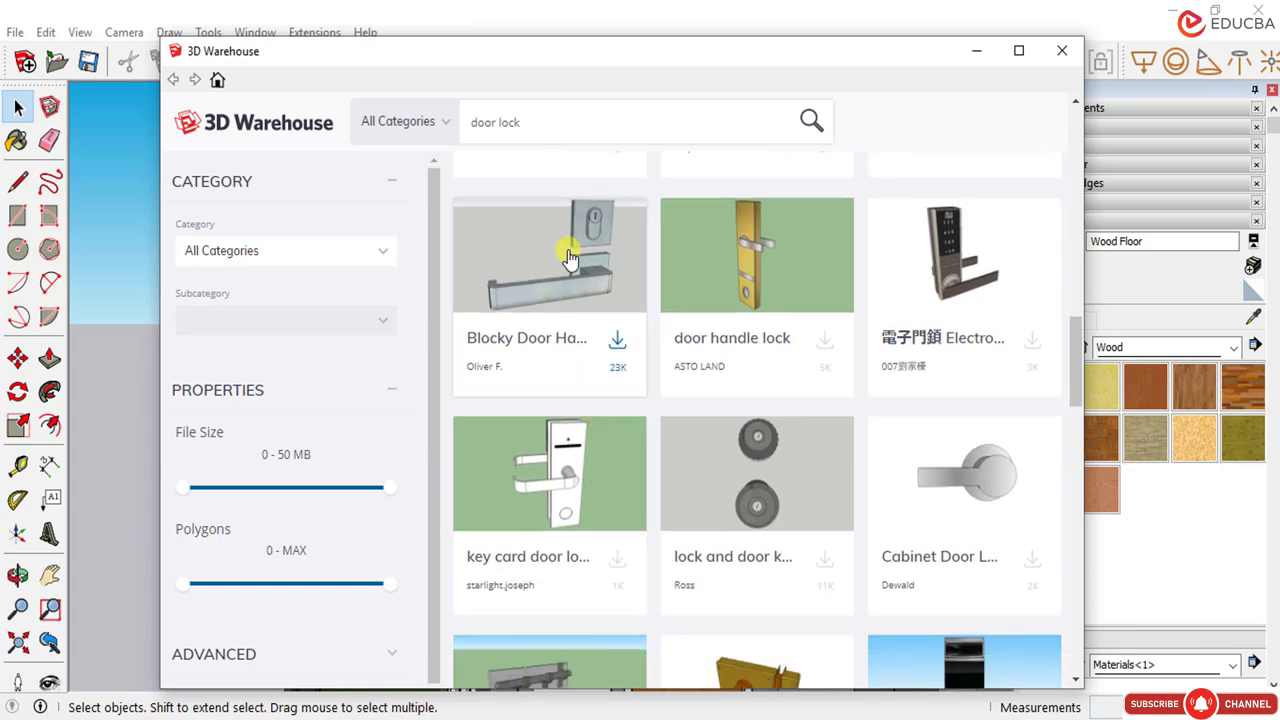
pyautogui.click(567, 249)
pyautogui.click(759, 465)
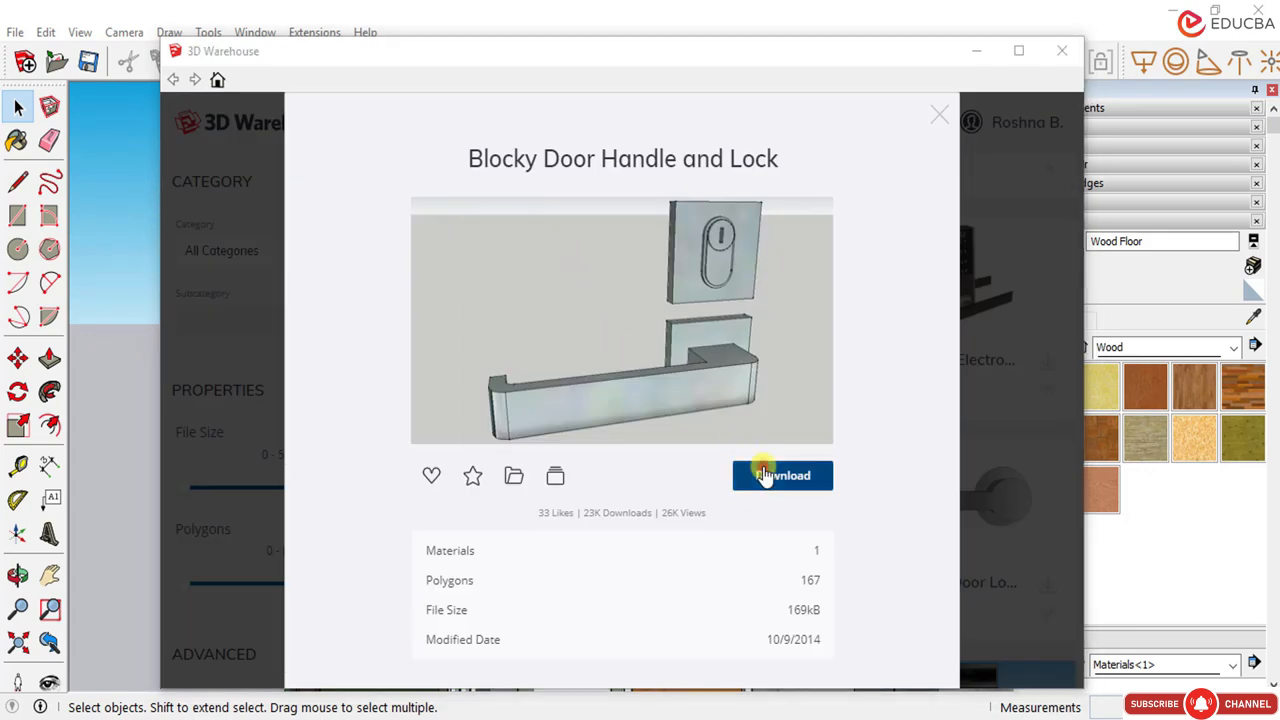
pyautogui.click(570, 418)
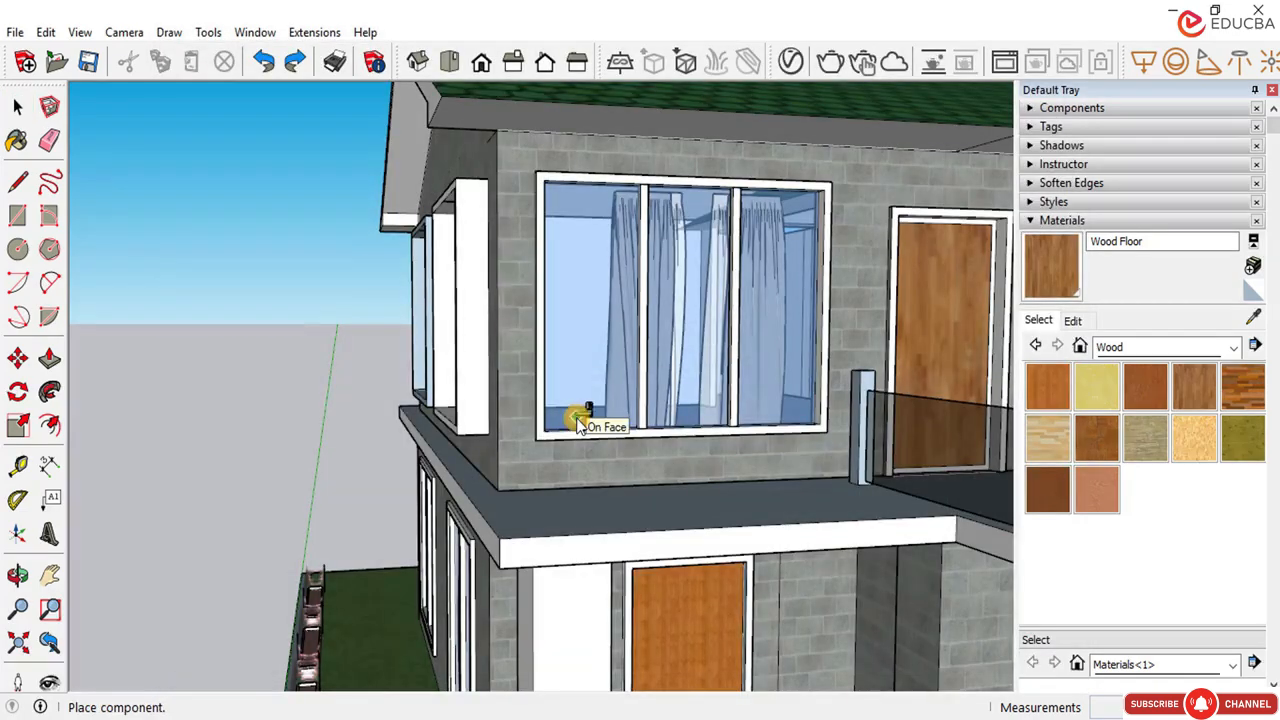
# Step: Place the downloaded door handle and lock on the open ground beside the house, outside the row of flower boxes
pyautogui.scroll(-5, 250, 415)
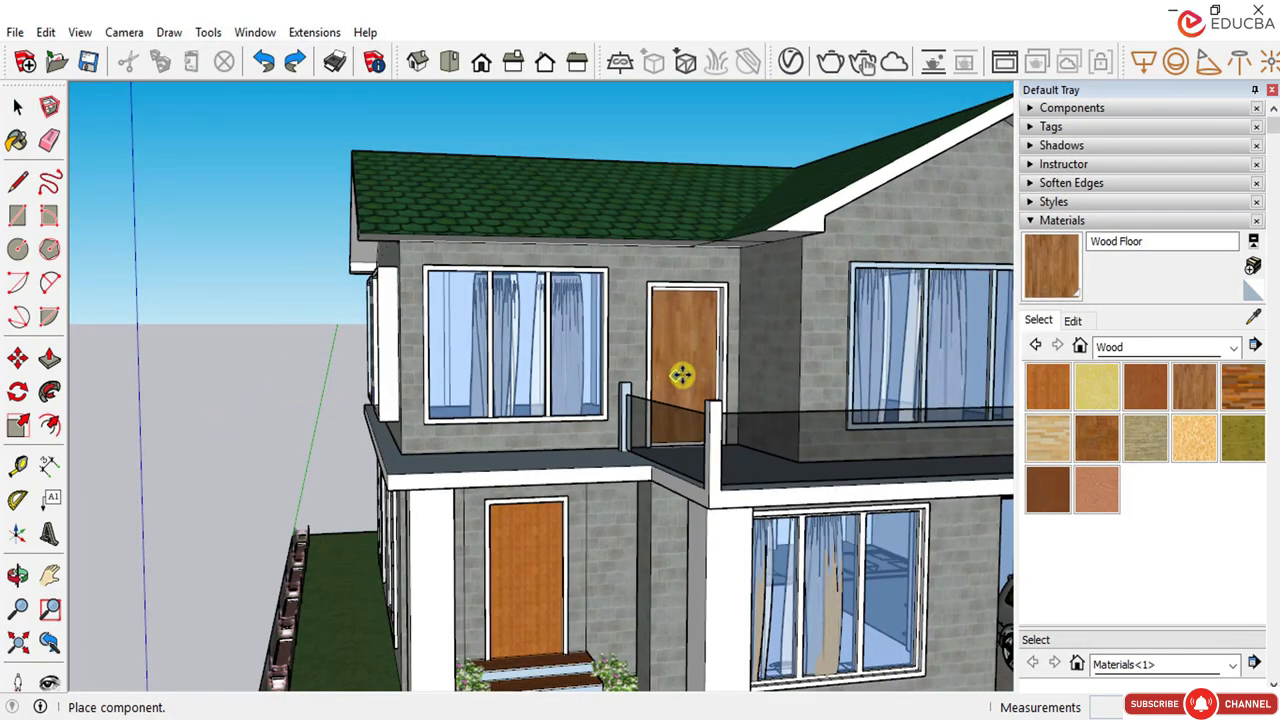
pyautogui.scroll(2, 681, 375)
pyautogui.moveTo(660, 360); pyautogui.dragTo(785, 412, button='middle')
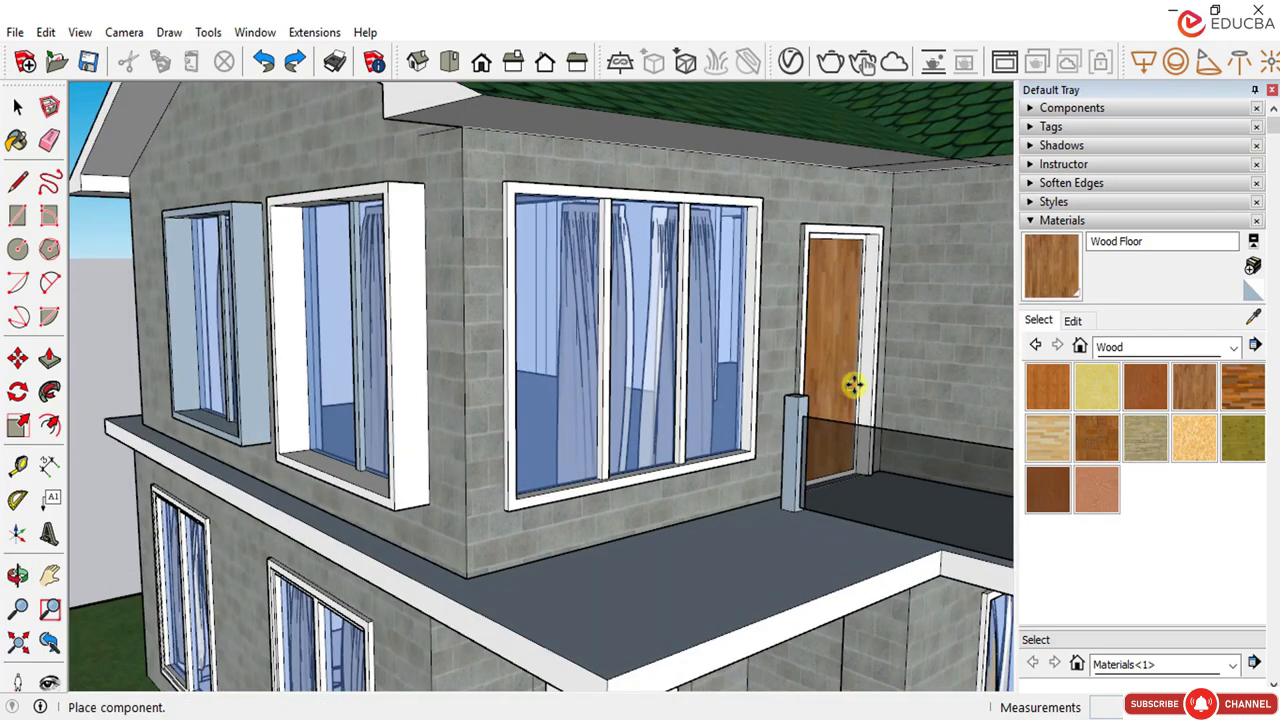
pyautogui.scroll(-2, 758, 379)
pyautogui.scroll(-2, 315, 454)
pyautogui.moveTo(421, 410); pyautogui.dragTo(371, 497, button='middle')
pyautogui.scroll(-2, 483, 304)
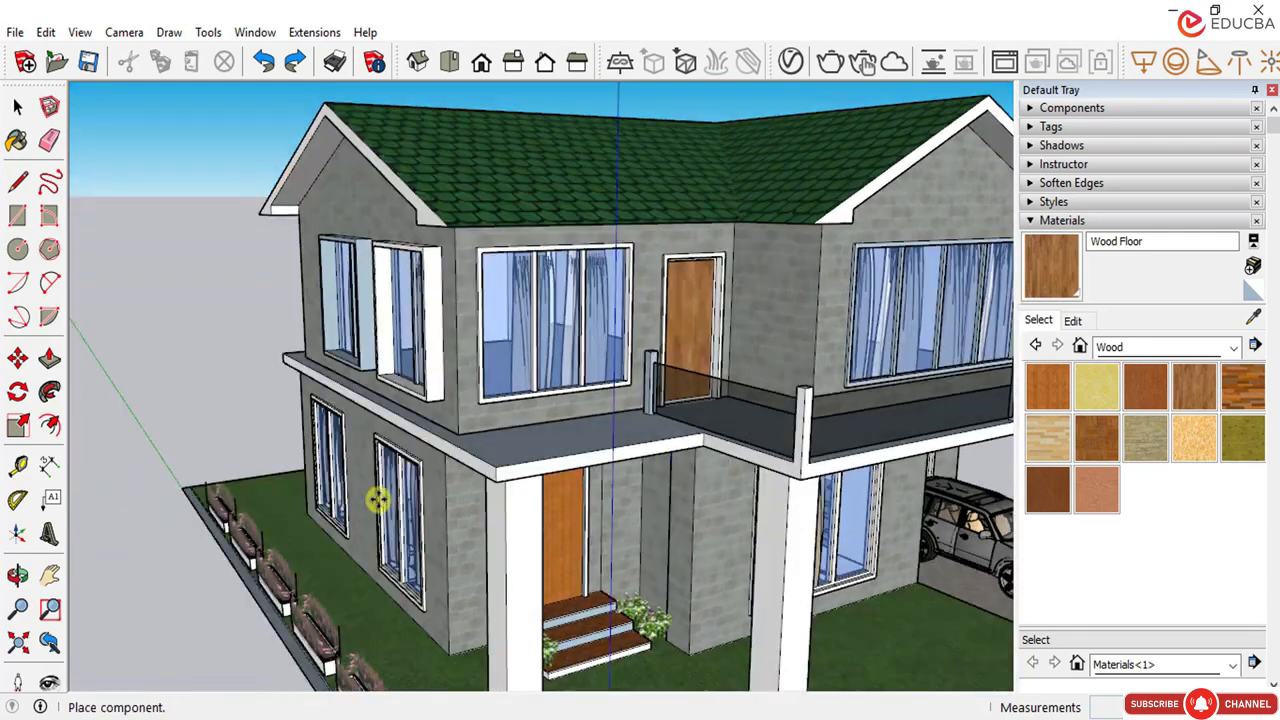
pyautogui.scroll(2, 244, 441)
pyautogui.scroll(-1, 244, 441)
pyautogui.scroll(1, 234, 451)
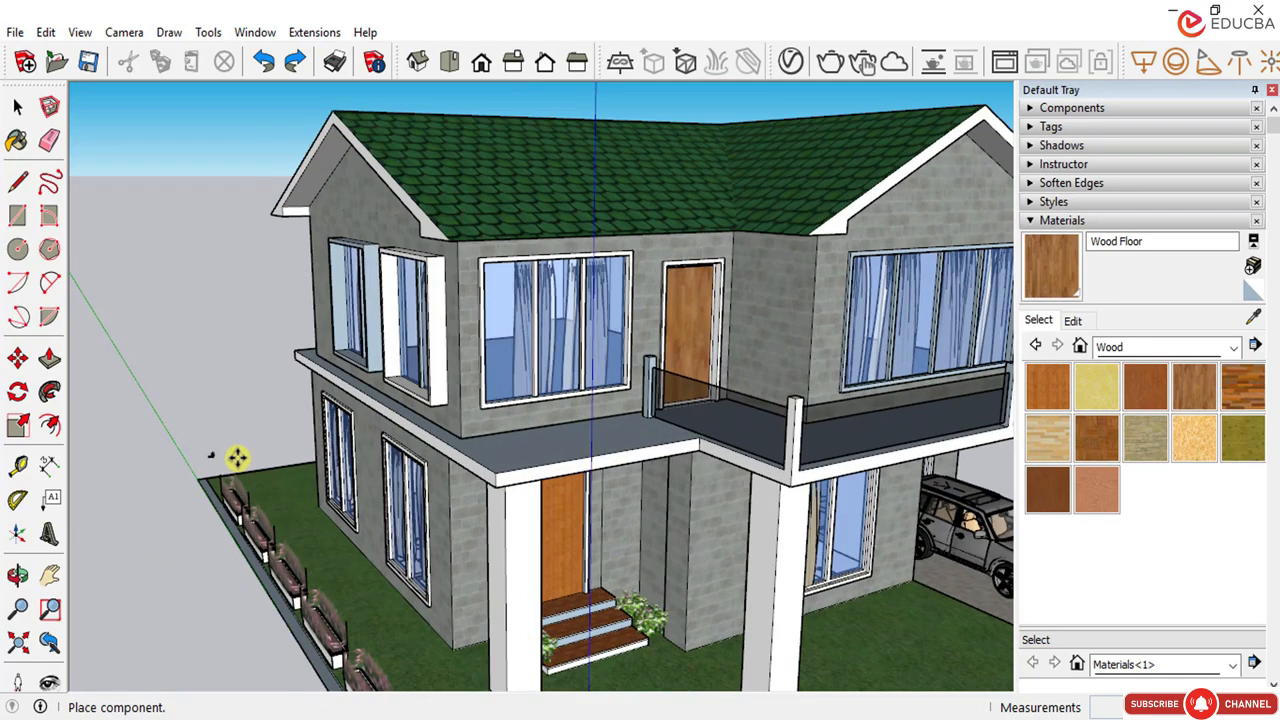
pyautogui.scroll(2, 260, 453)
pyautogui.scroll(-3, 352, 299)
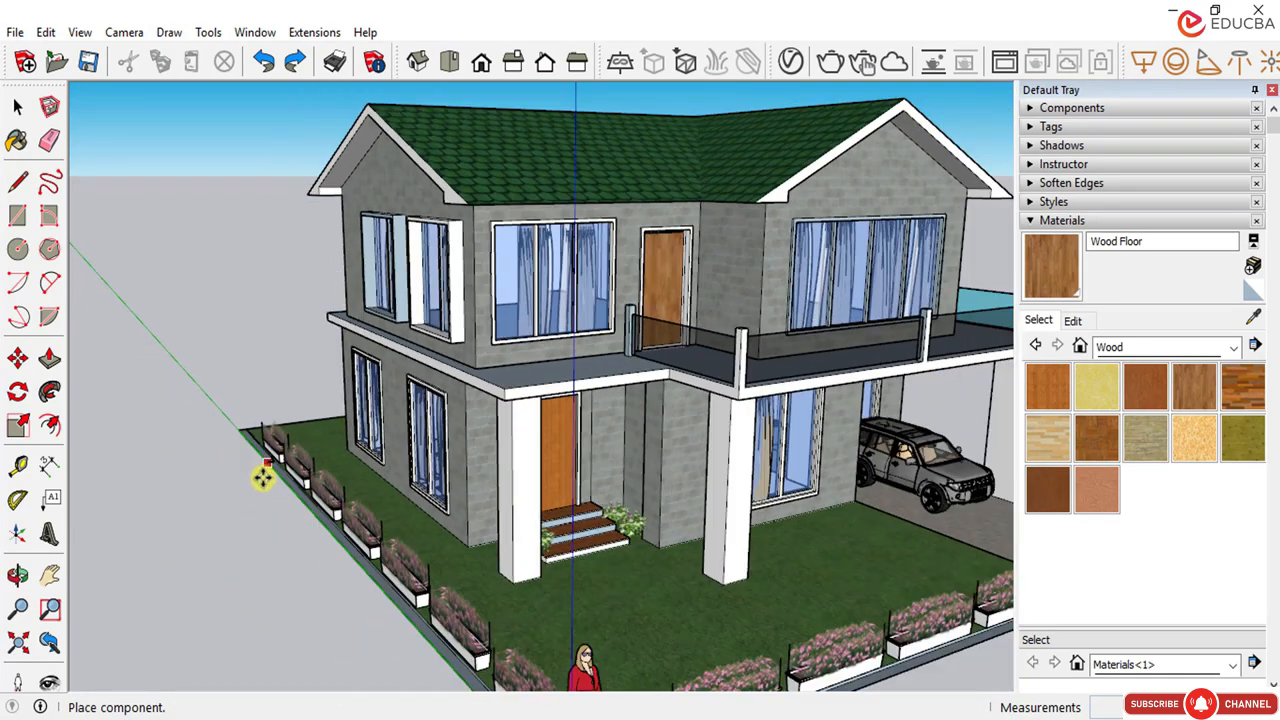
pyautogui.scroll(3, 246, 506)
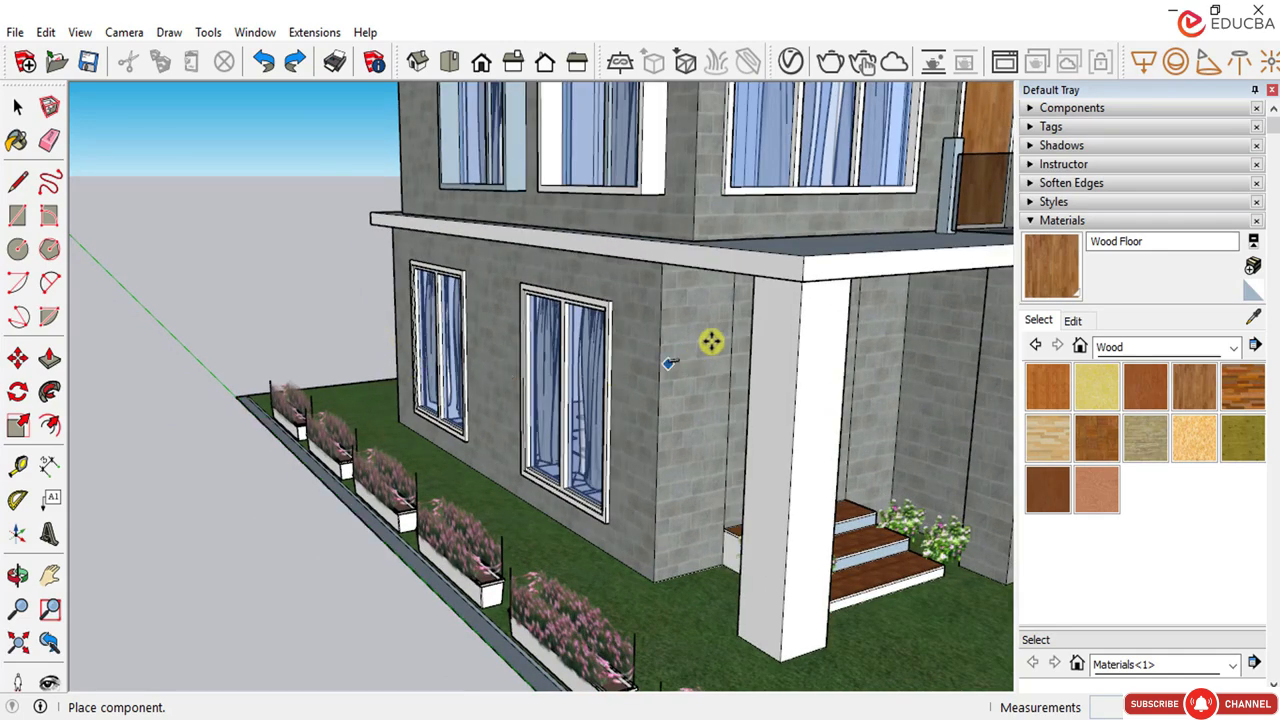
pyautogui.scroll(-1, 297, 300)
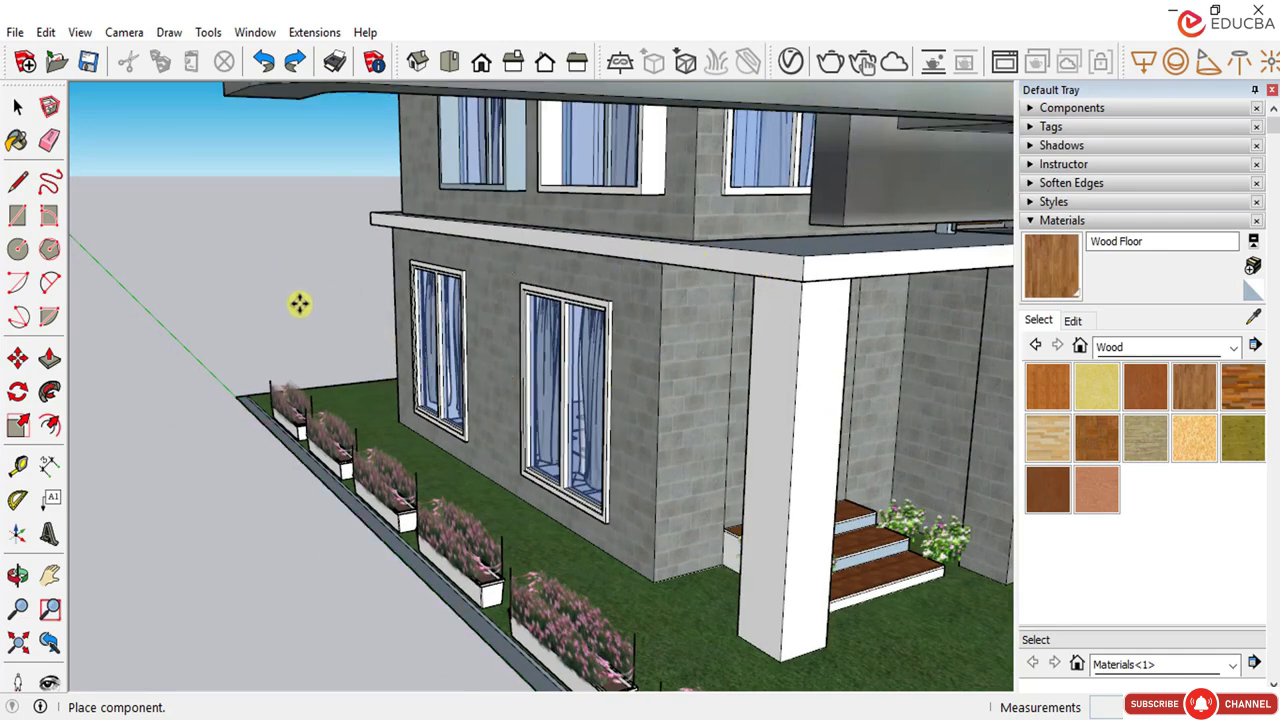
pyautogui.scroll(-2, 314, 337)
pyautogui.scroll(-2, 314, 337)
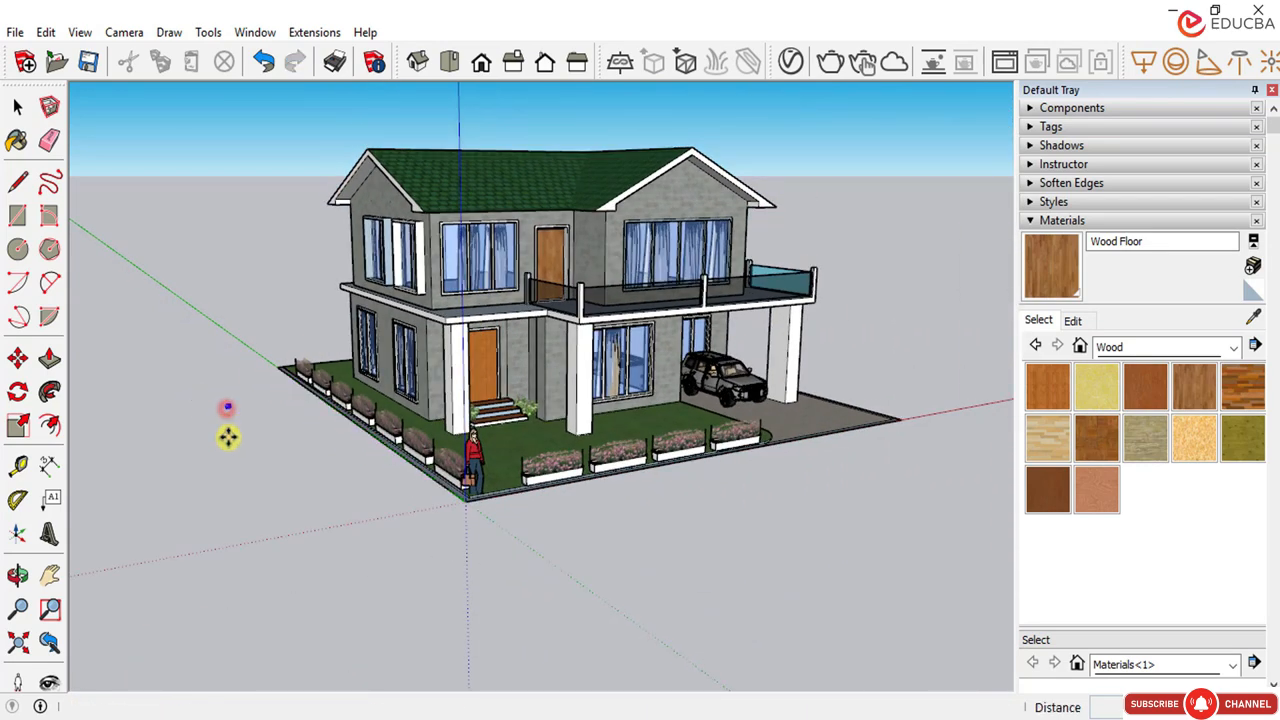
# Step: Select the door handle and lock and move it across the ground, along the flower boxes towards the front porch
pyautogui.press('m')
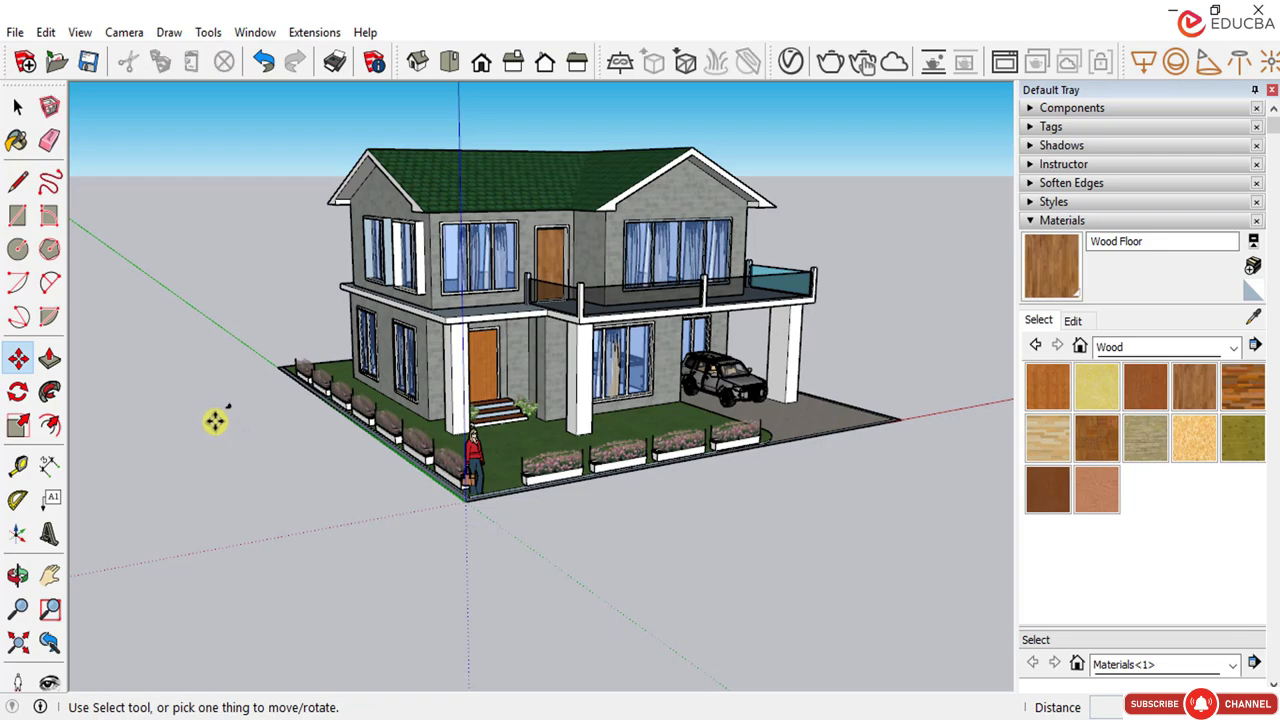
pyautogui.scroll(6, 215, 420)
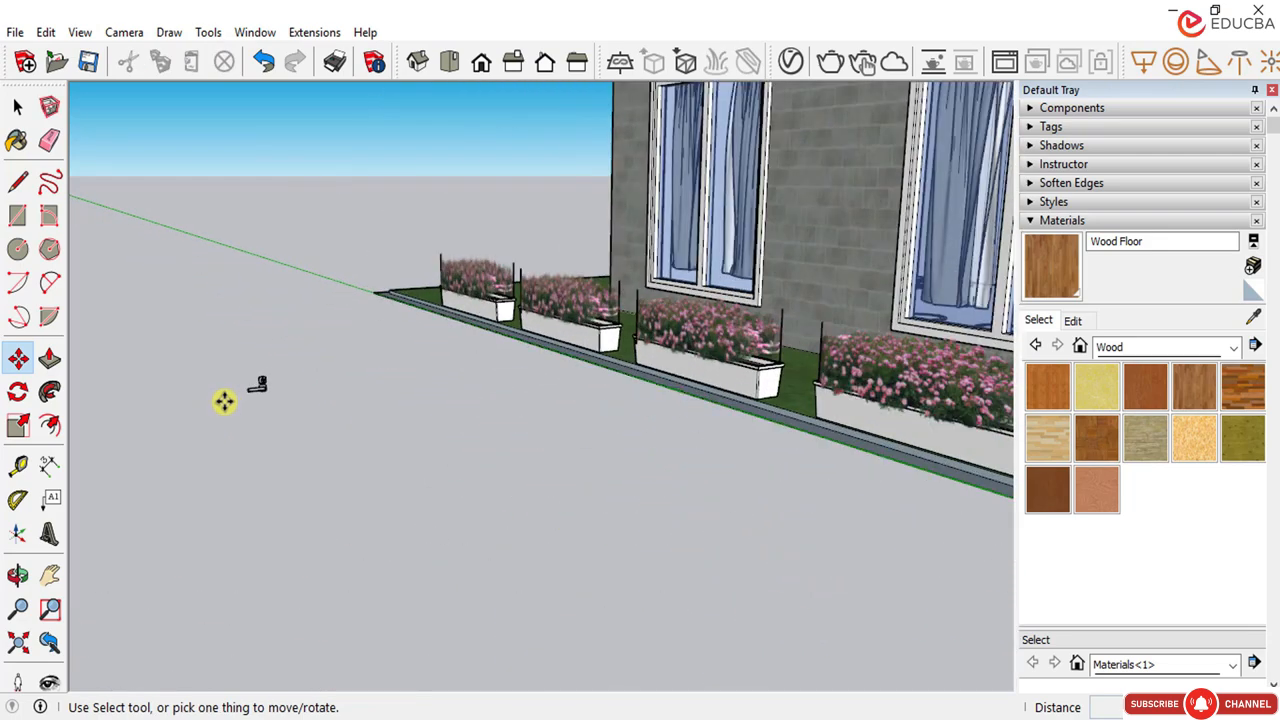
pyautogui.scroll(2, 224, 401)
pyautogui.click(17, 106)
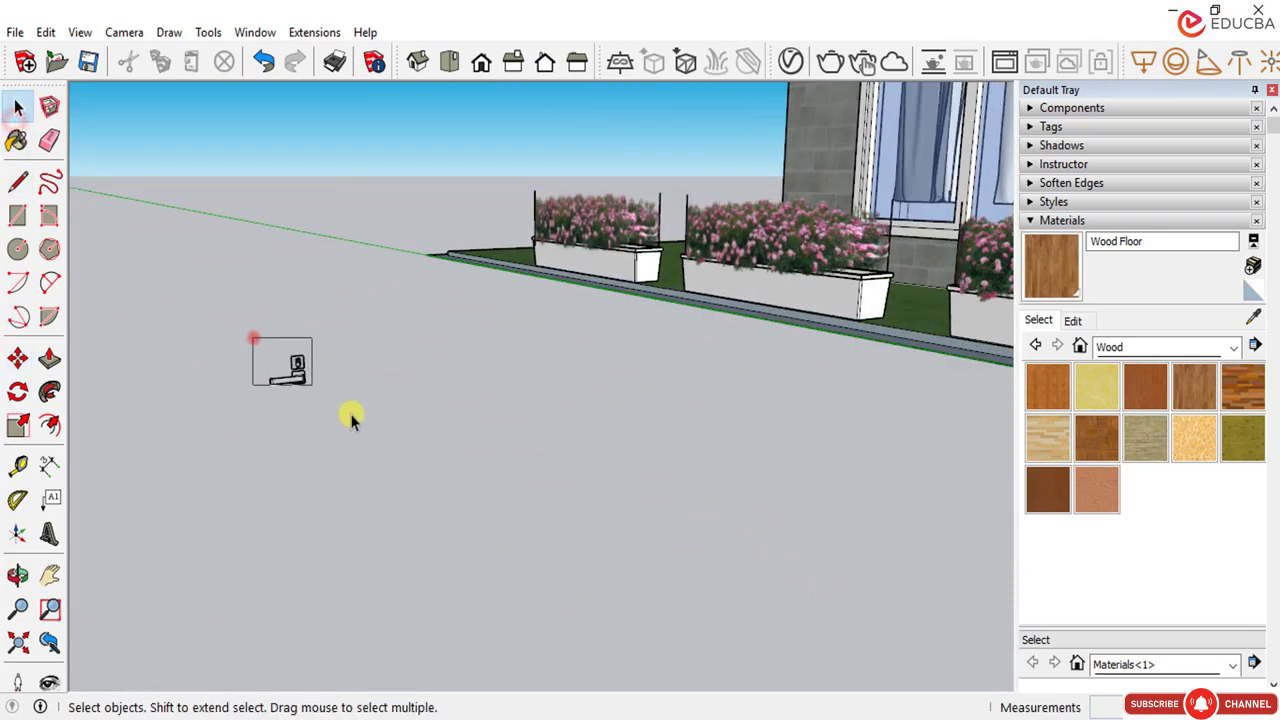
pyautogui.moveTo(350, 415); pyautogui.dragTo(329, 413)
pyautogui.click(17, 358)
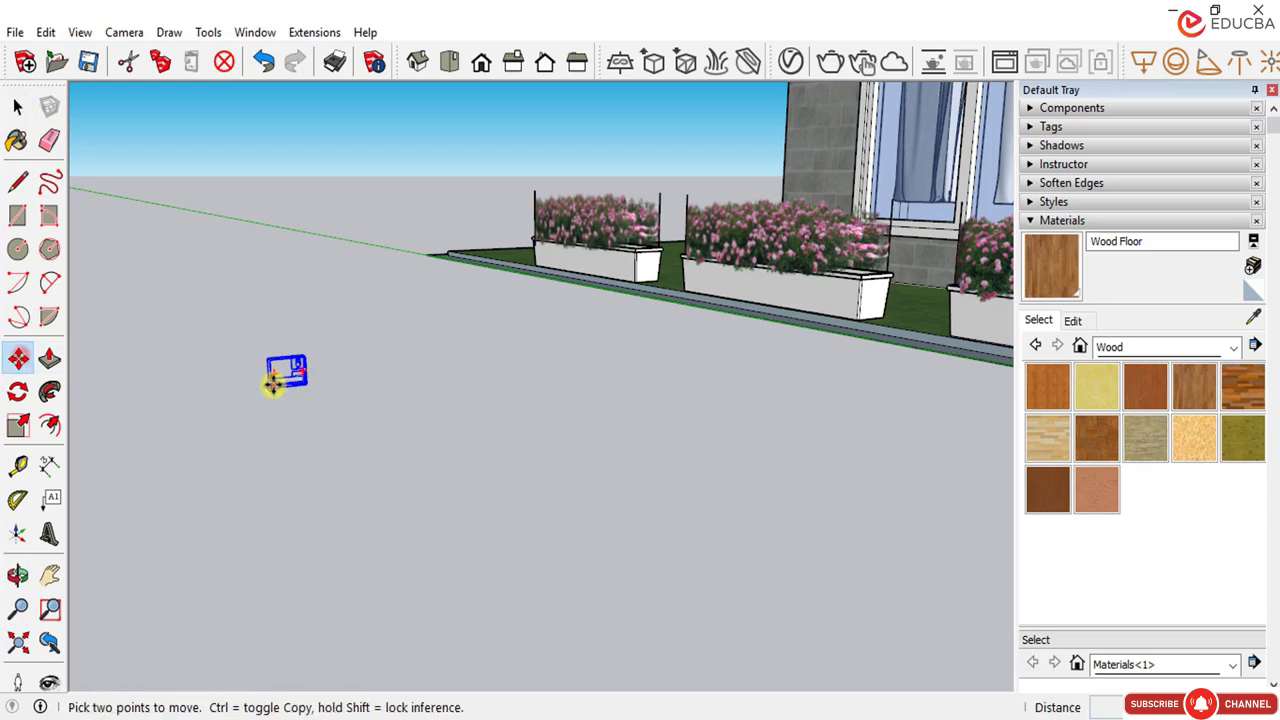
pyautogui.moveTo(273, 385); pyautogui.dragTo(606, 440, button='middle')
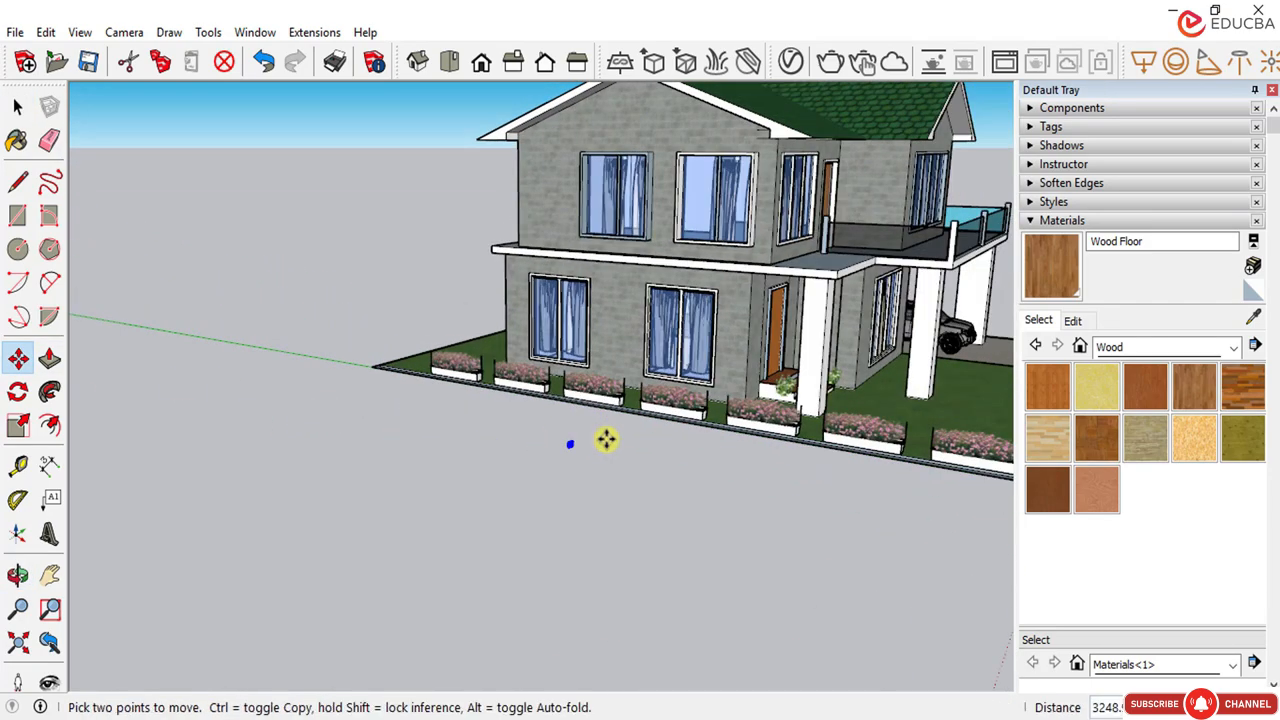
pyautogui.click(798, 492)
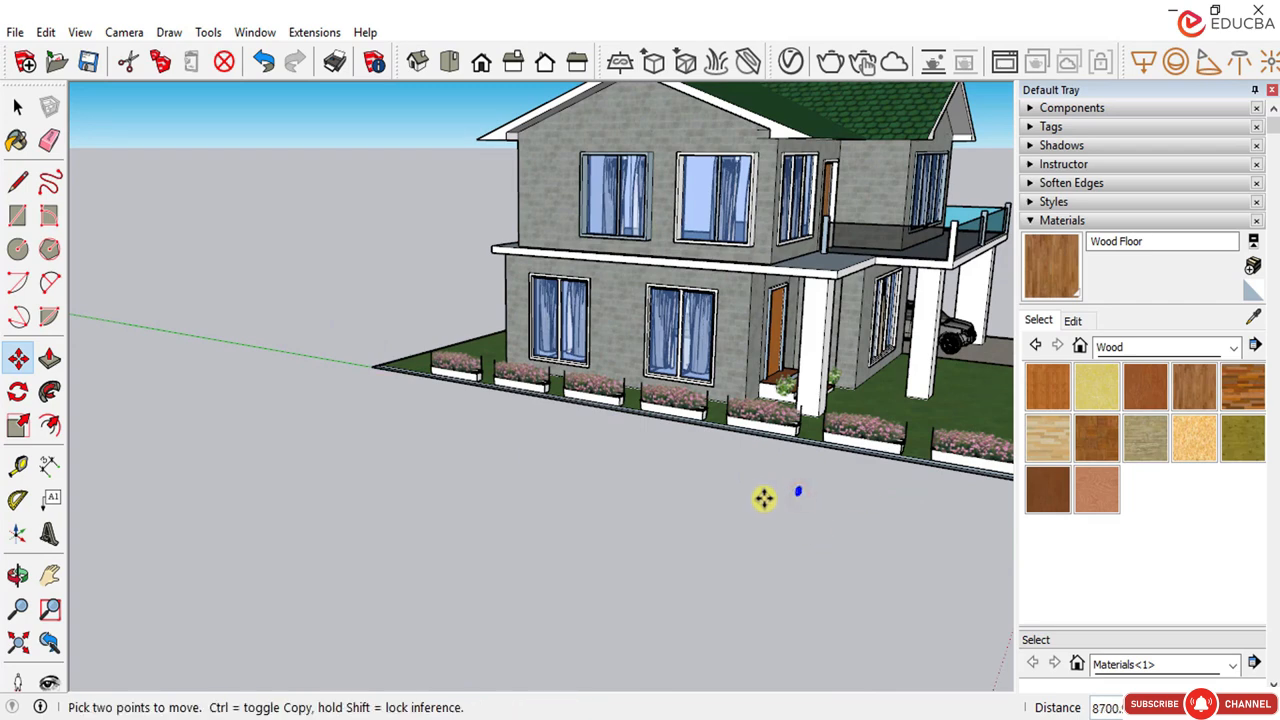
# Step: Move the door handle and lock up from the ground to the first-floor ledge above the entrance
pyautogui.click(763, 497)
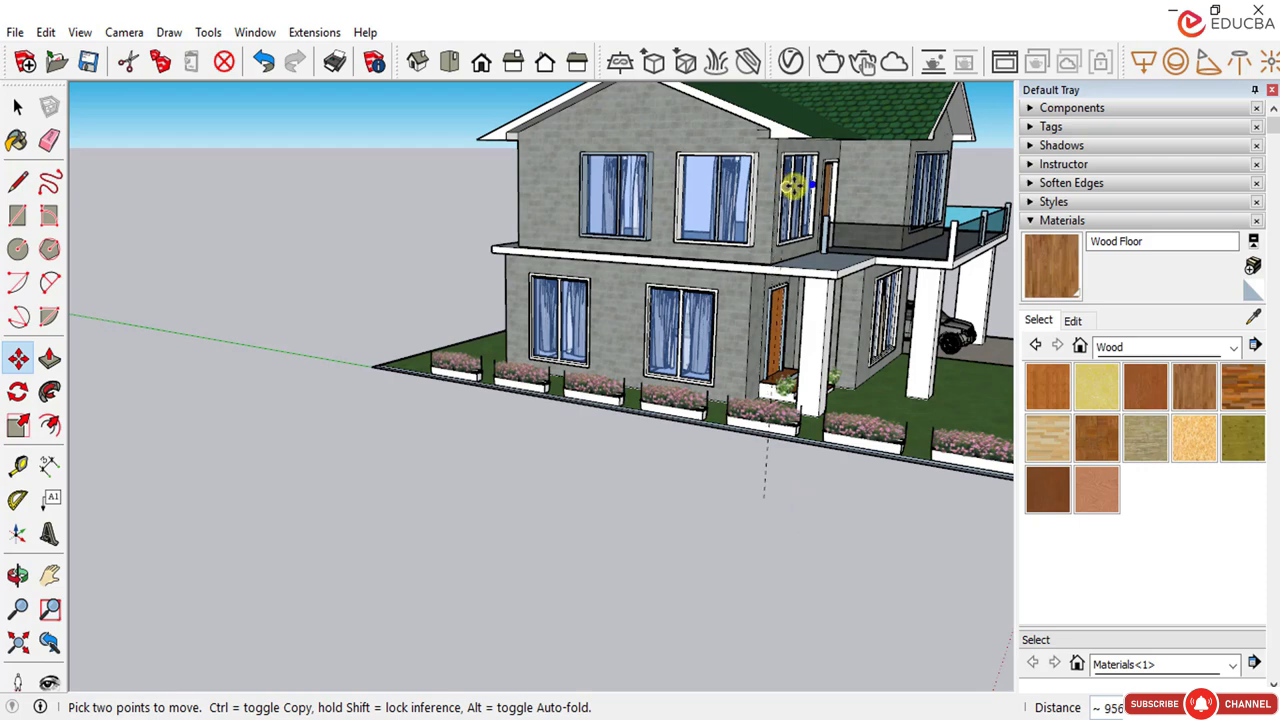
pyautogui.scroll(-3, 773, 177)
pyautogui.scroll(4, 731, 408)
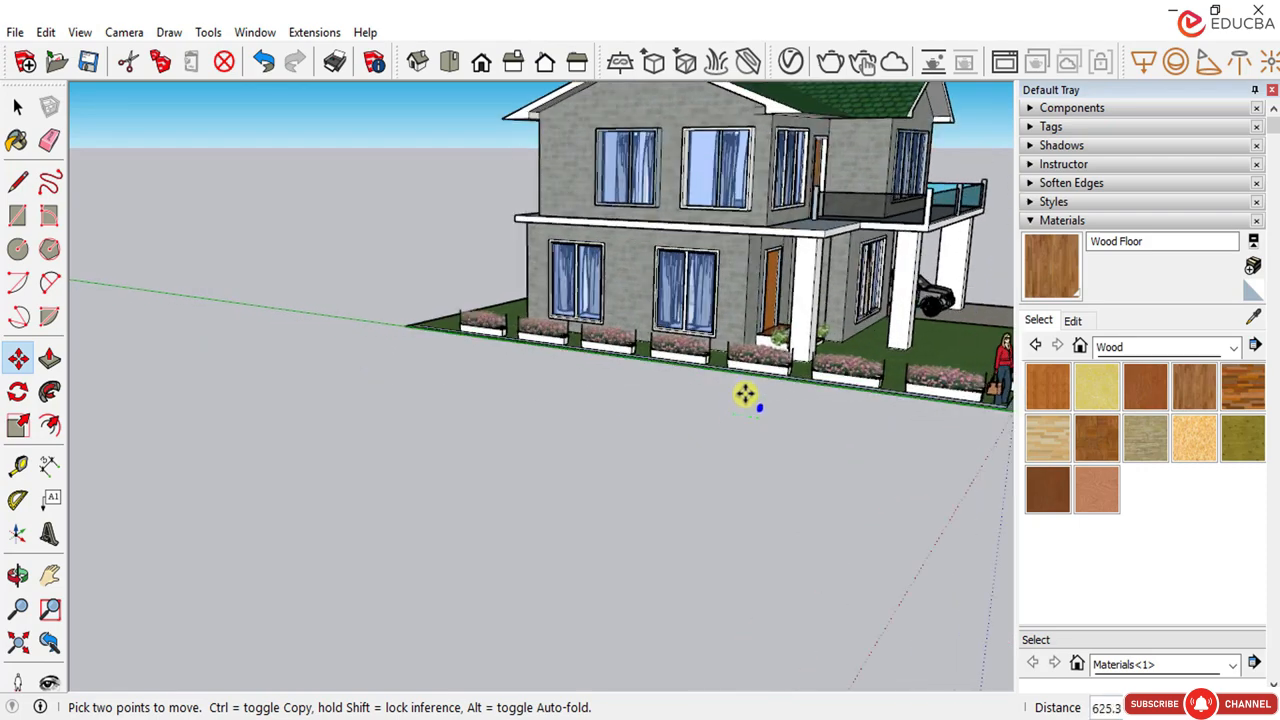
pyautogui.scroll(2, 749, 390)
pyautogui.scroll(-6, 745, 440)
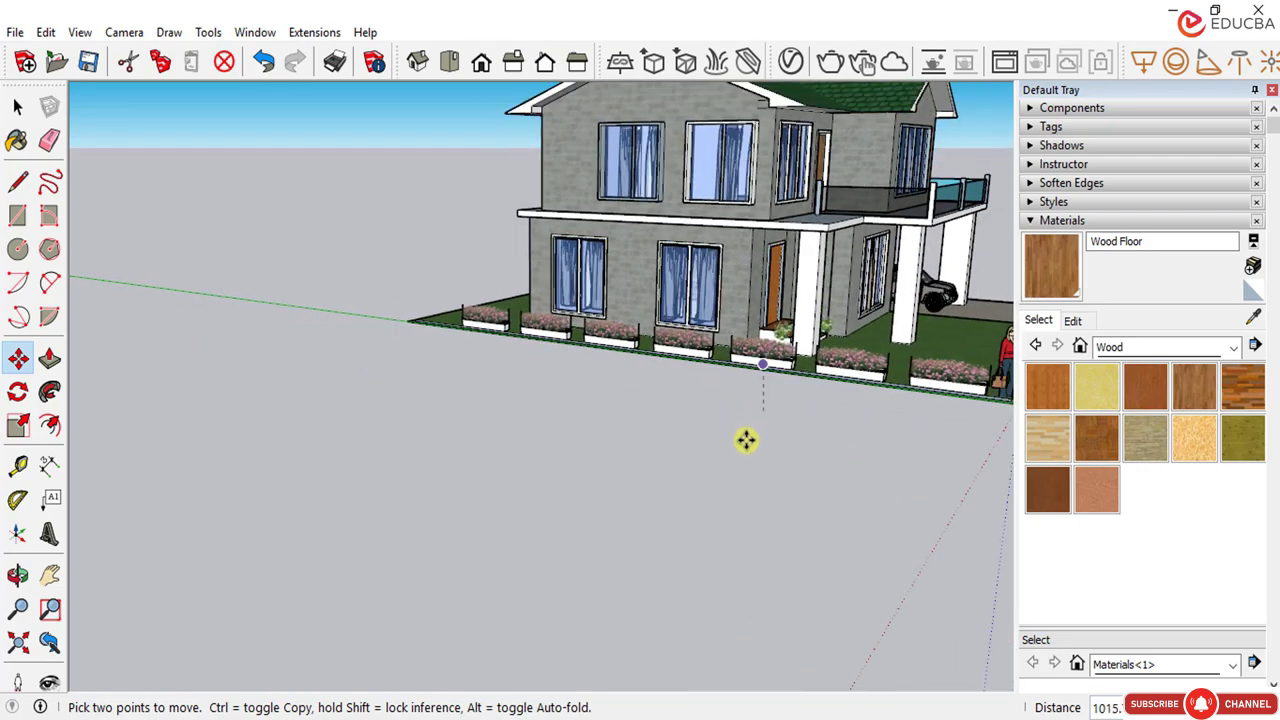
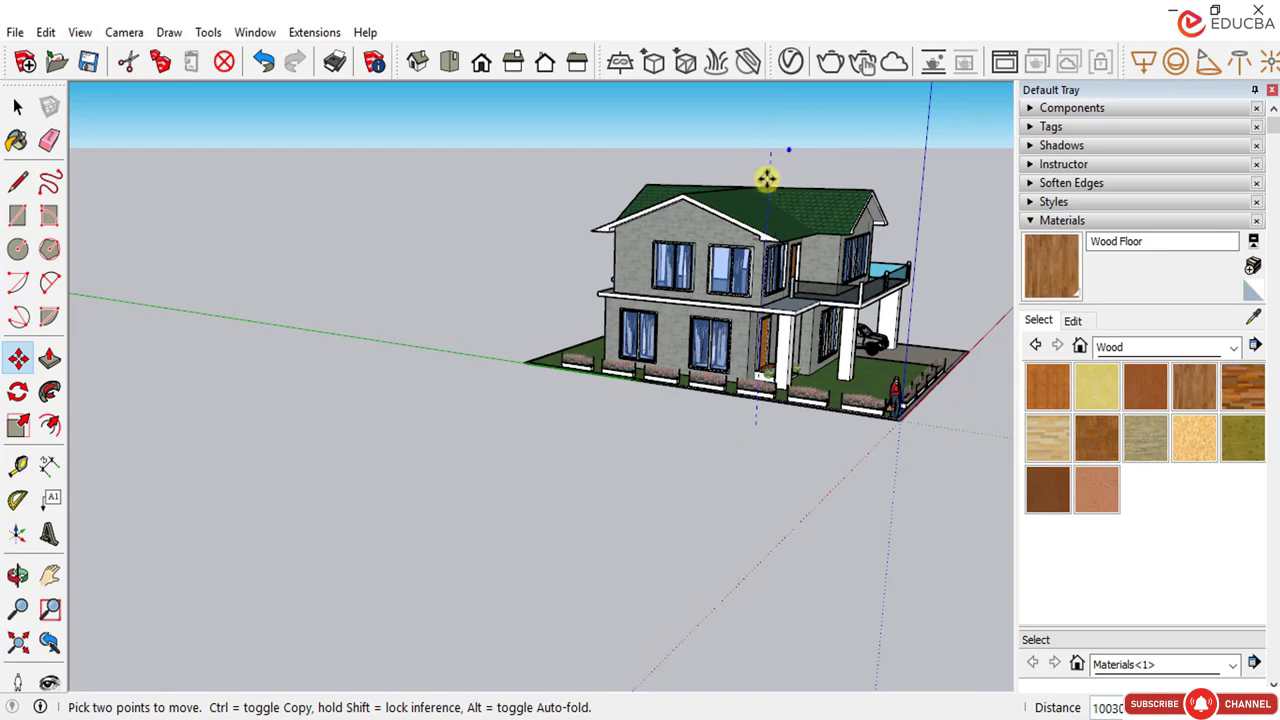
pyautogui.click(759, 300)
# Step: Select the door handle and lock resting on the first-floor ledge beside the brick wall
pyautogui.scroll(3, 776, 317)
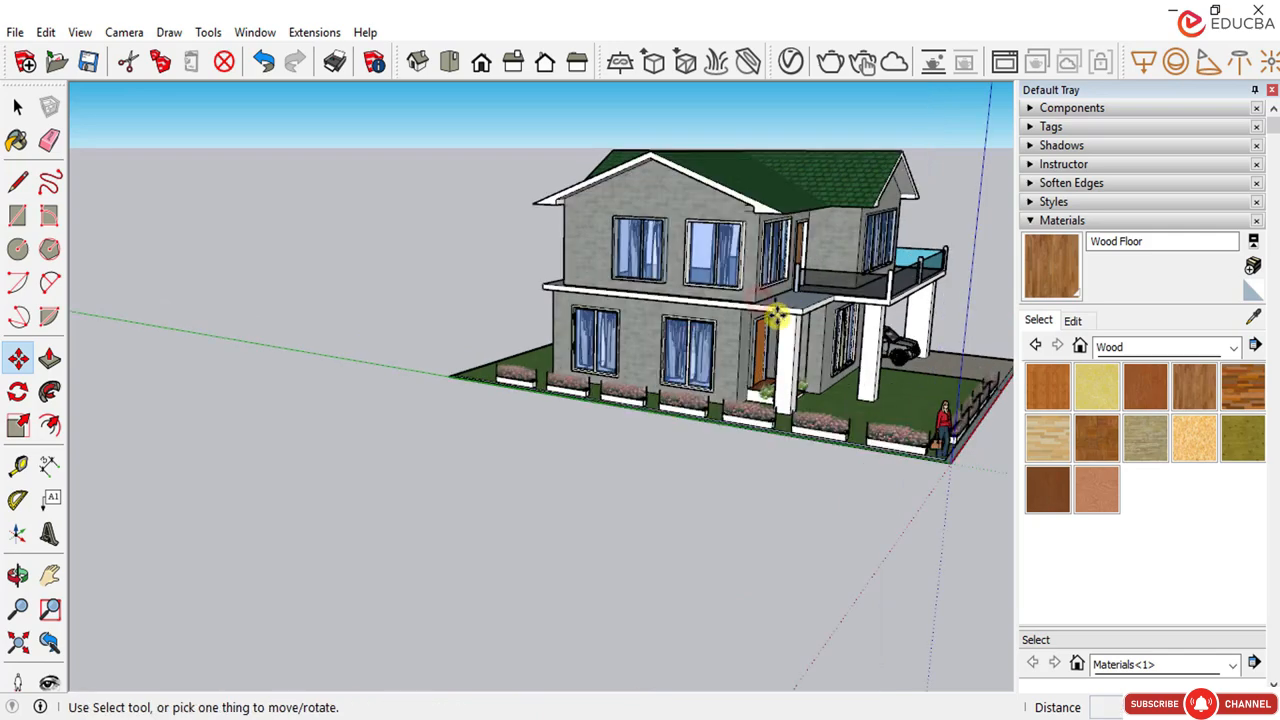
pyautogui.moveTo(776, 317); pyautogui.dragTo(470, 394, button='middle')
pyautogui.scroll(10, 663, 345)
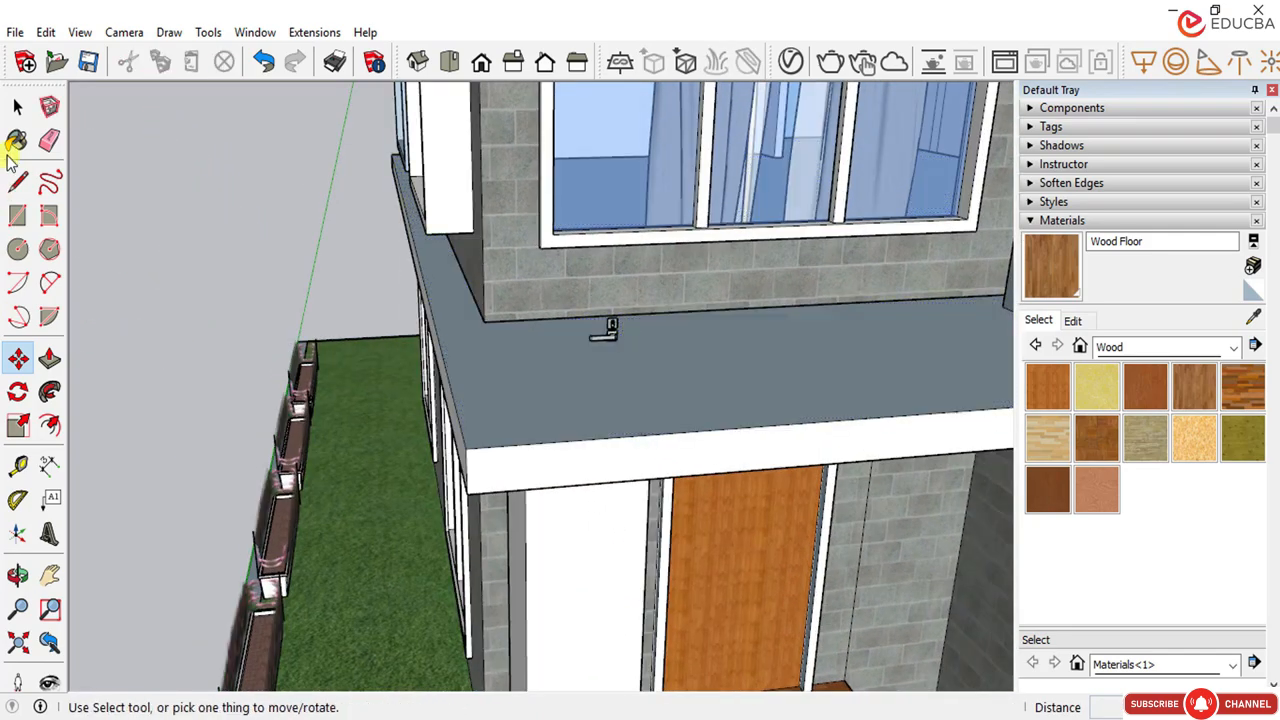
pyautogui.press('space')
pyautogui.click(18, 358)
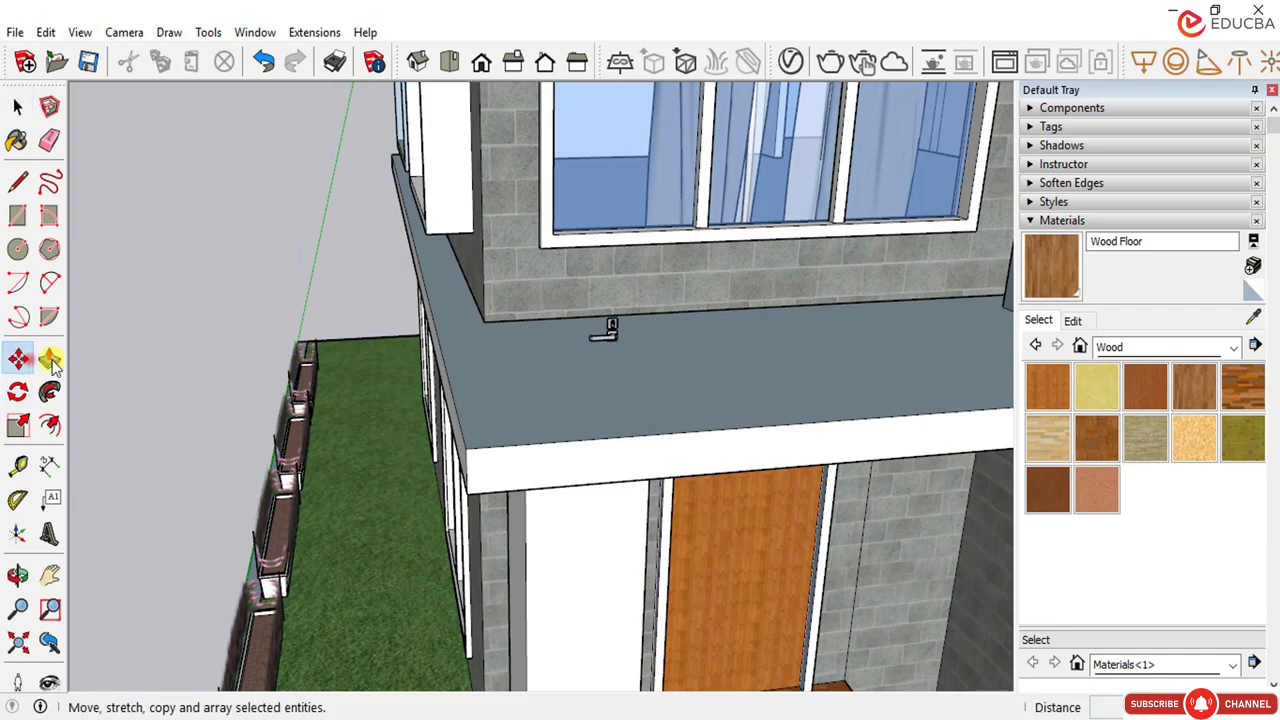
pyautogui.scroll(5, 601, 330)
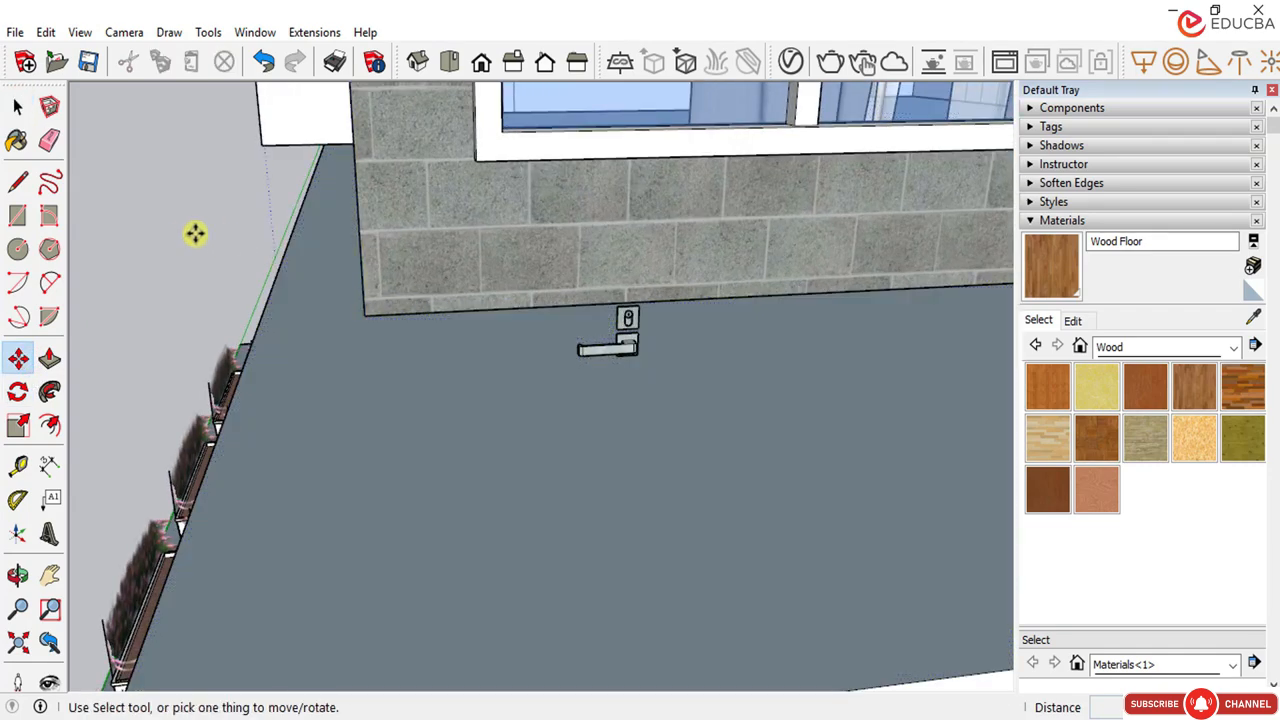
pyautogui.click(17, 106)
pyautogui.moveTo(614, 343); pyautogui.dragTo(690, 352, button='middle')
pyautogui.scroll(2, 638, 333)
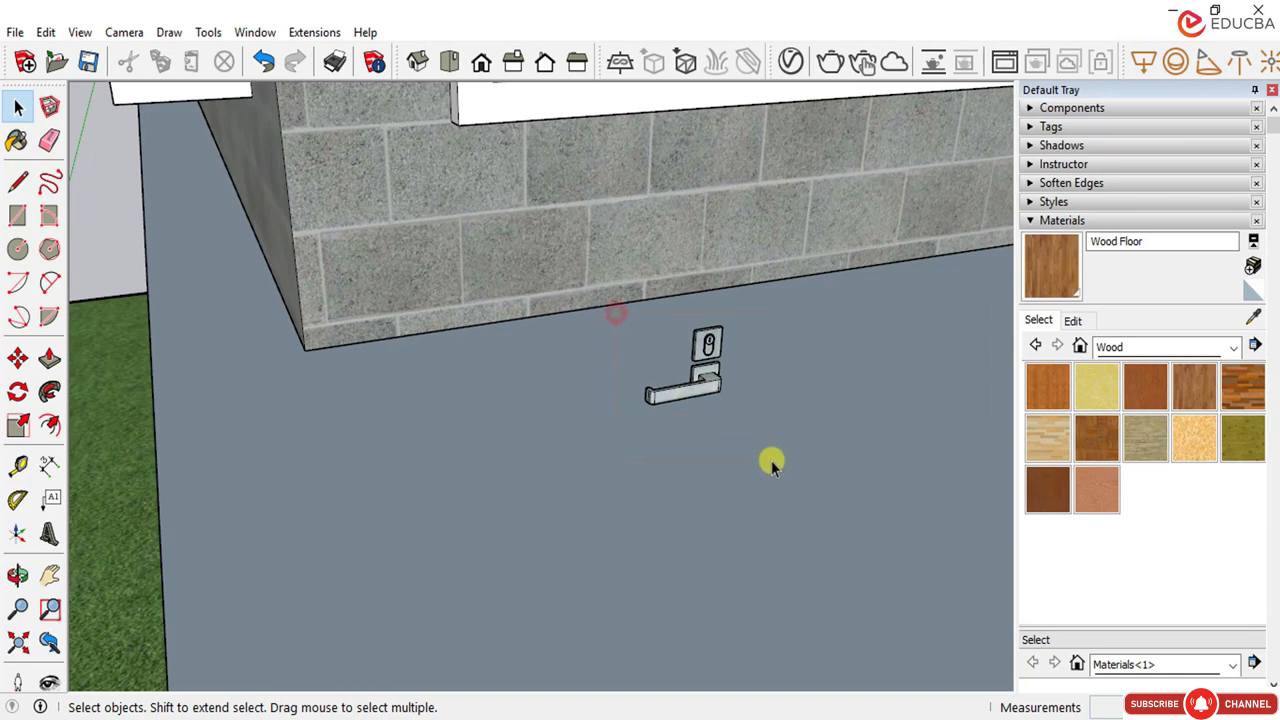
pyautogui.moveTo(771, 460); pyautogui.dragTo(771, 460)
pyautogui.scroll(-3, 491, 400)
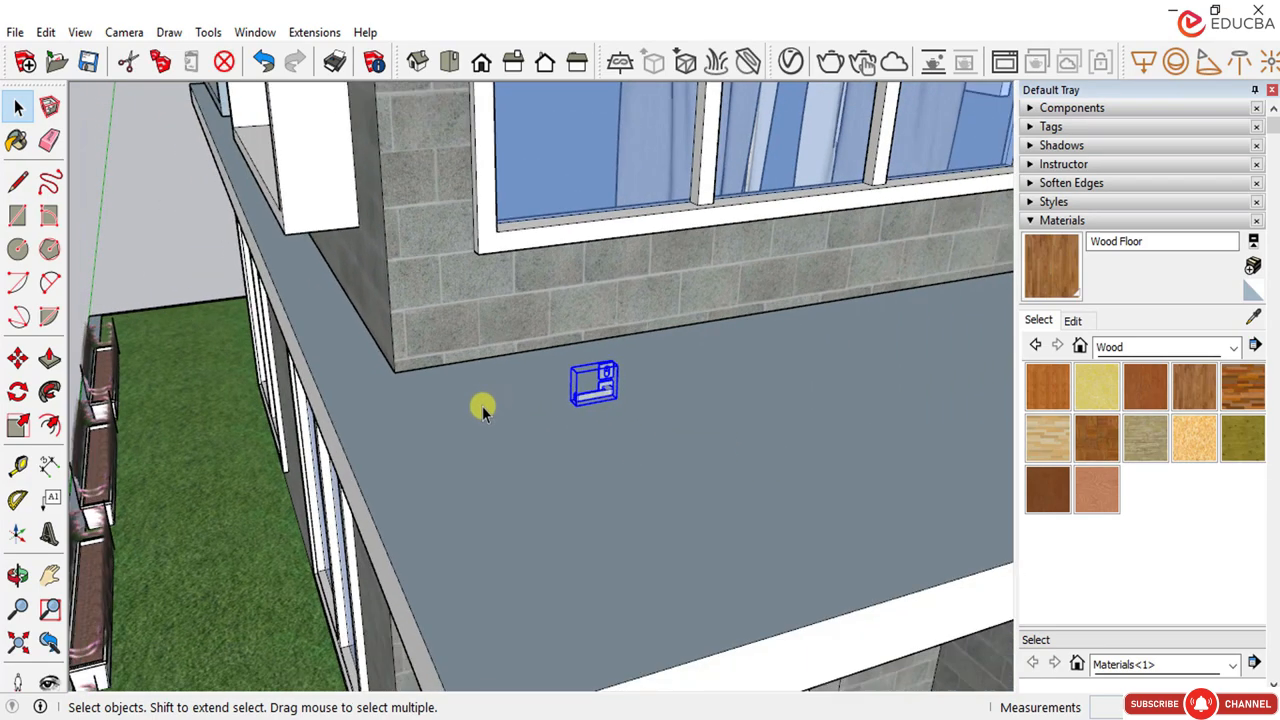
pyautogui.scroll(-2, 498, 417)
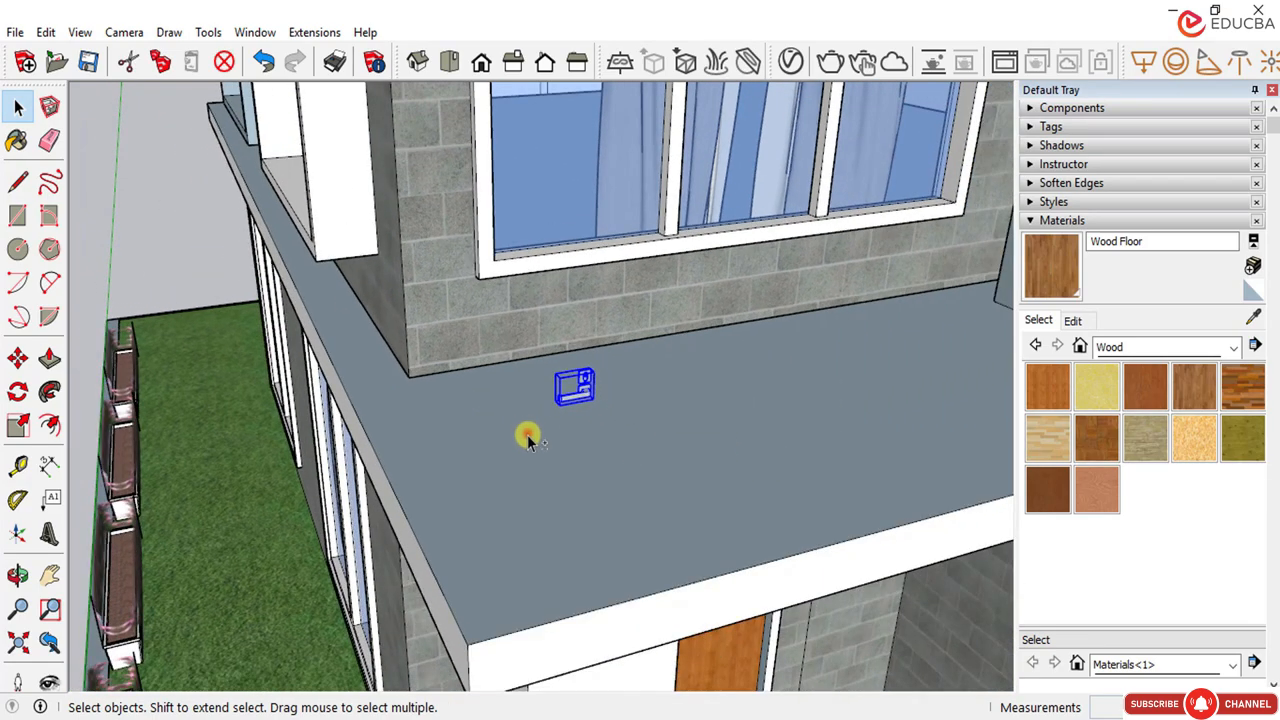
pyautogui.keyDown('shift'); pyautogui.click(566, 420); pyautogui.keyUp('shift')
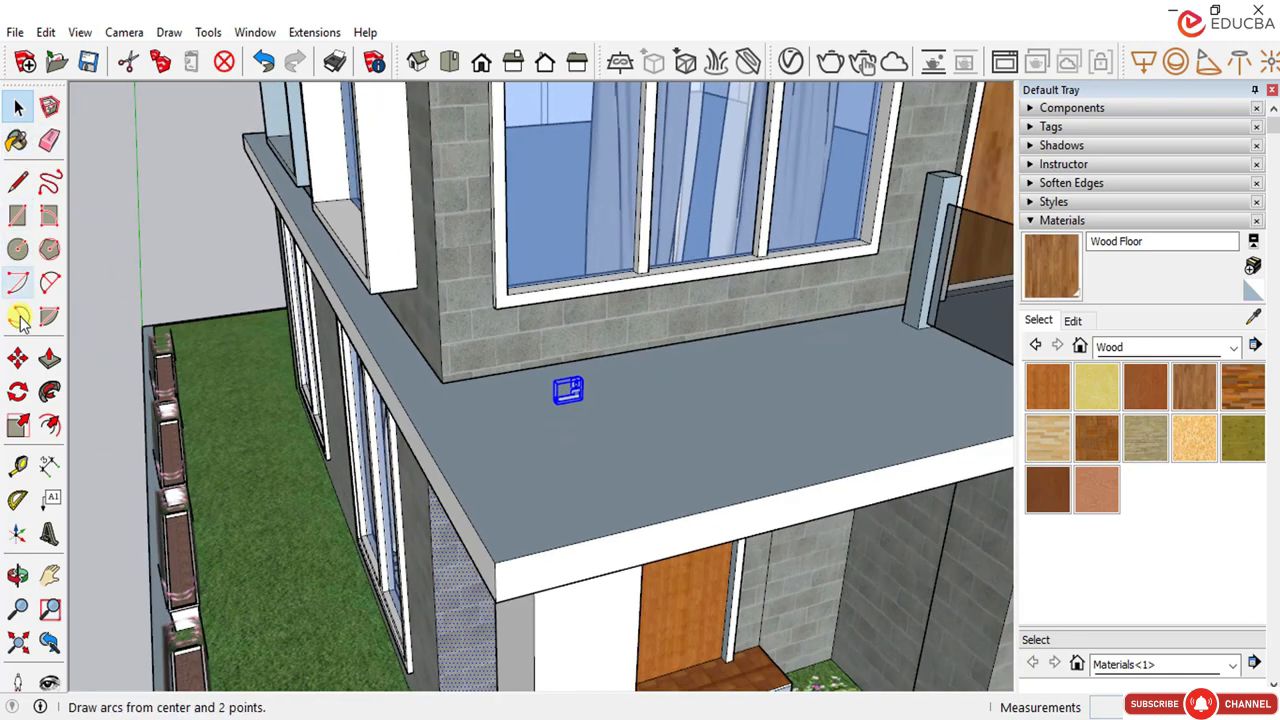
# Step: Move the door handle and lock from the ledge onto the face of the wooden balcony door, near its edge
pyautogui.click(18, 358)
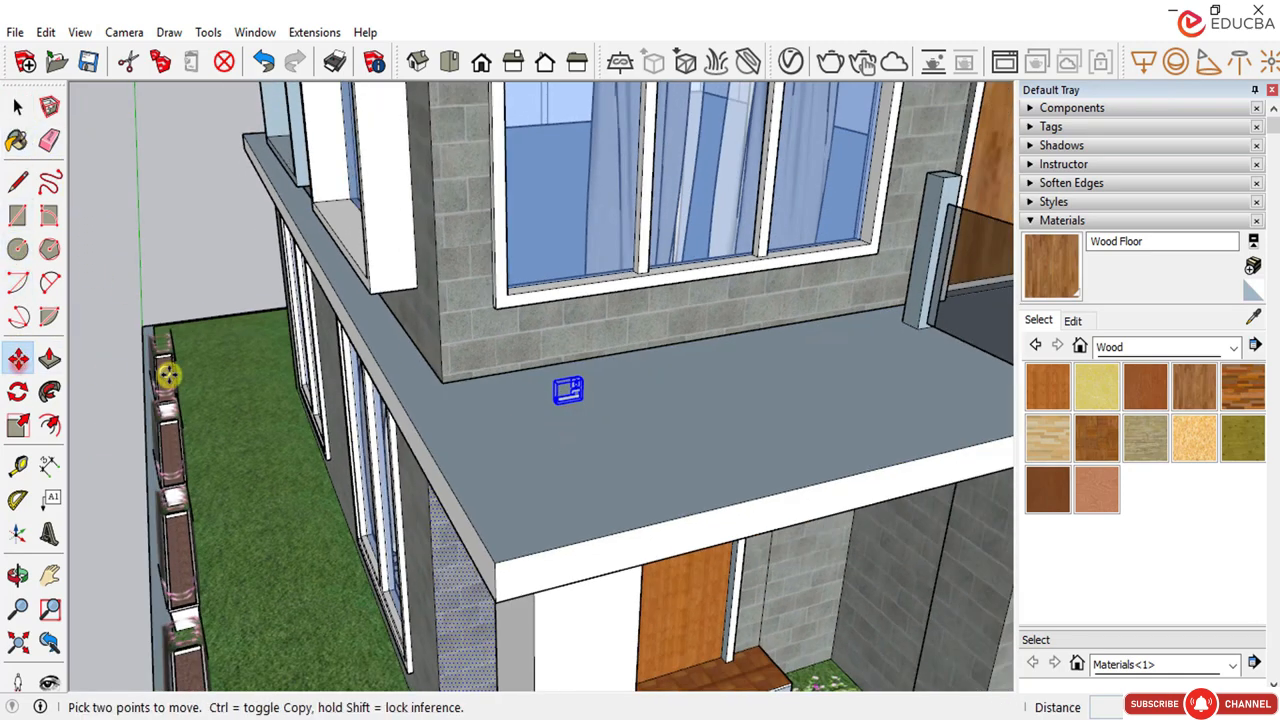
pyautogui.click(575, 385)
pyautogui.scroll(-1, 586, 408)
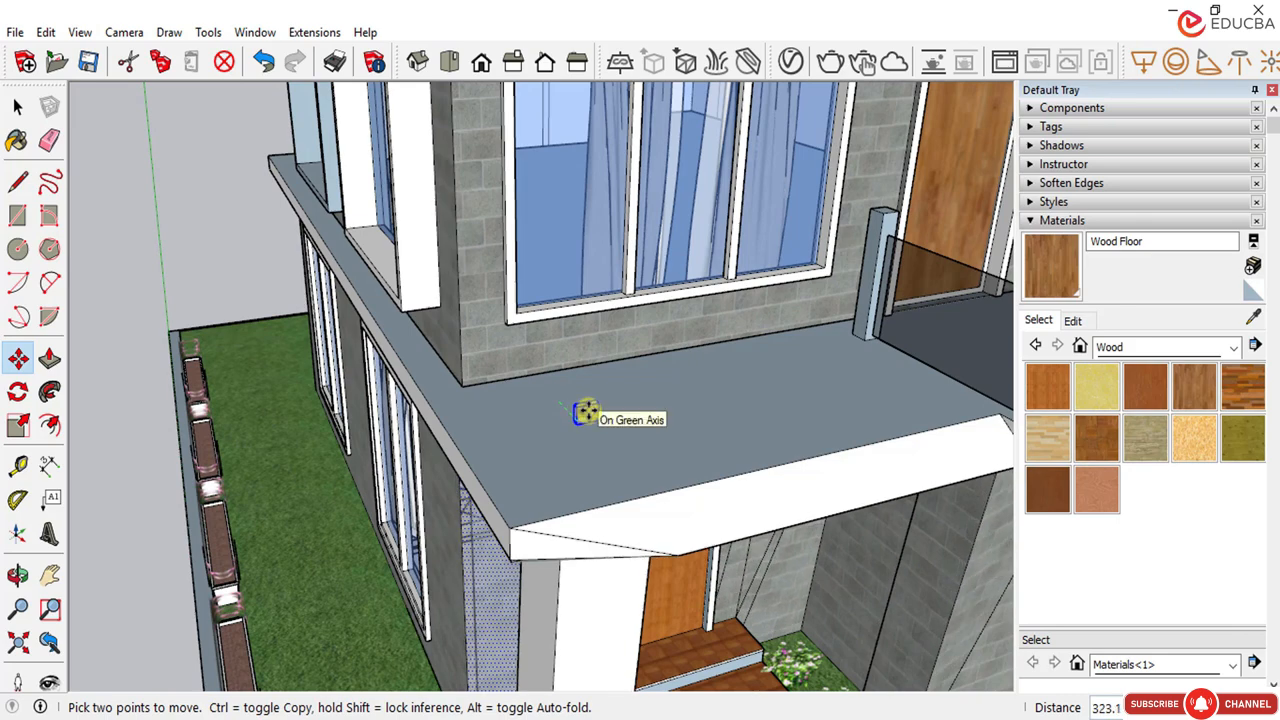
pyautogui.press('Escape')
pyautogui.moveTo(575, 400)
pyautogui.mouseDown(button='middle')
pyautogui.moveTo(563, 371)
pyautogui.moveTo(900, 253)
pyautogui.moveTo(837, 320)
pyautogui.moveTo(841, 343)
pyautogui.mouseUp(button='middle')
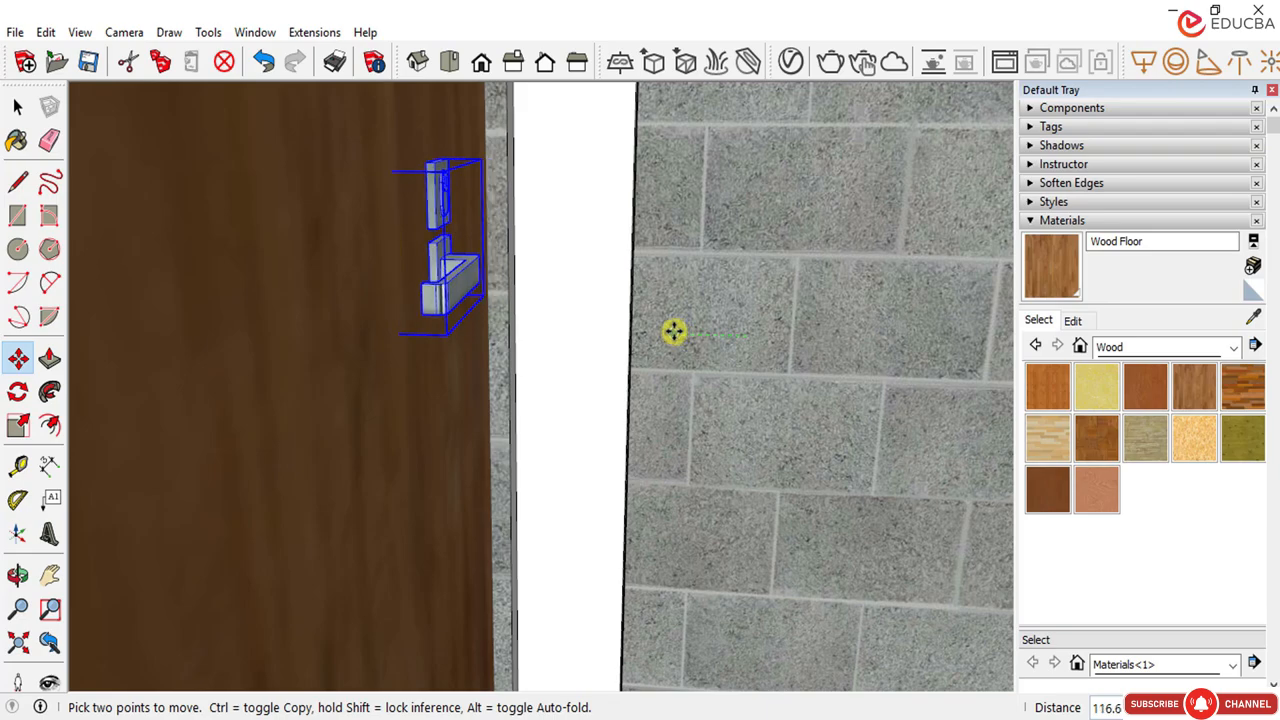
pyautogui.click(670, 330)
pyautogui.moveTo(580, 374); pyautogui.dragTo(317, 372, button='middle')
pyautogui.scroll(-5, 386, 257)
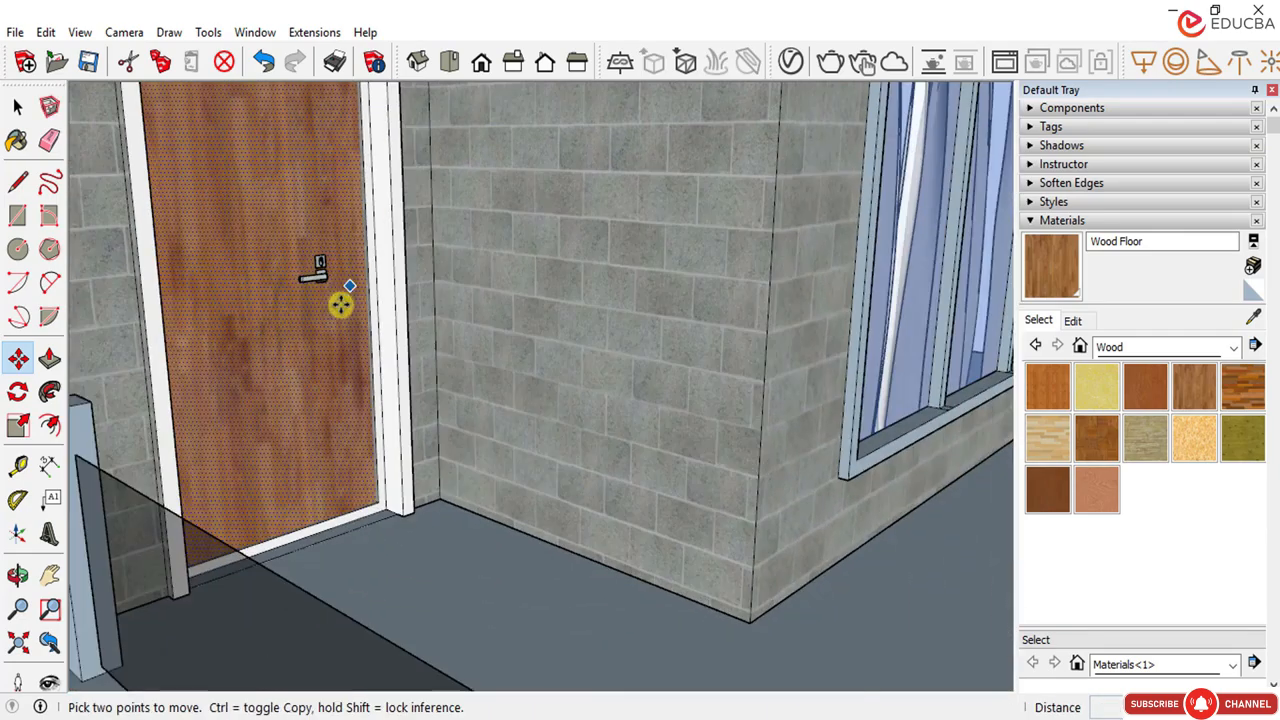
# Step: Scale the door handle and lock up from its corner grip, and reduce it again to suit the balcony door
pyautogui.scroll(2, 315, 269)
pyautogui.scroll(4, 315, 269)
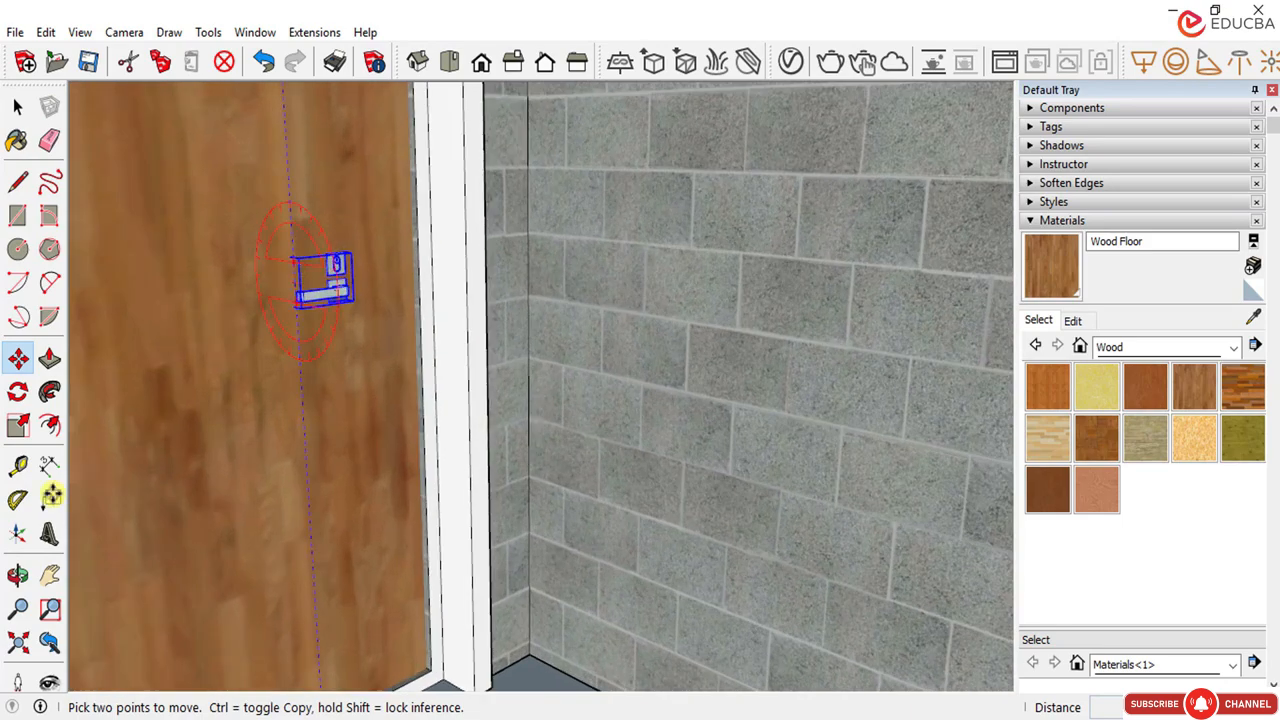
pyautogui.click(18, 427)
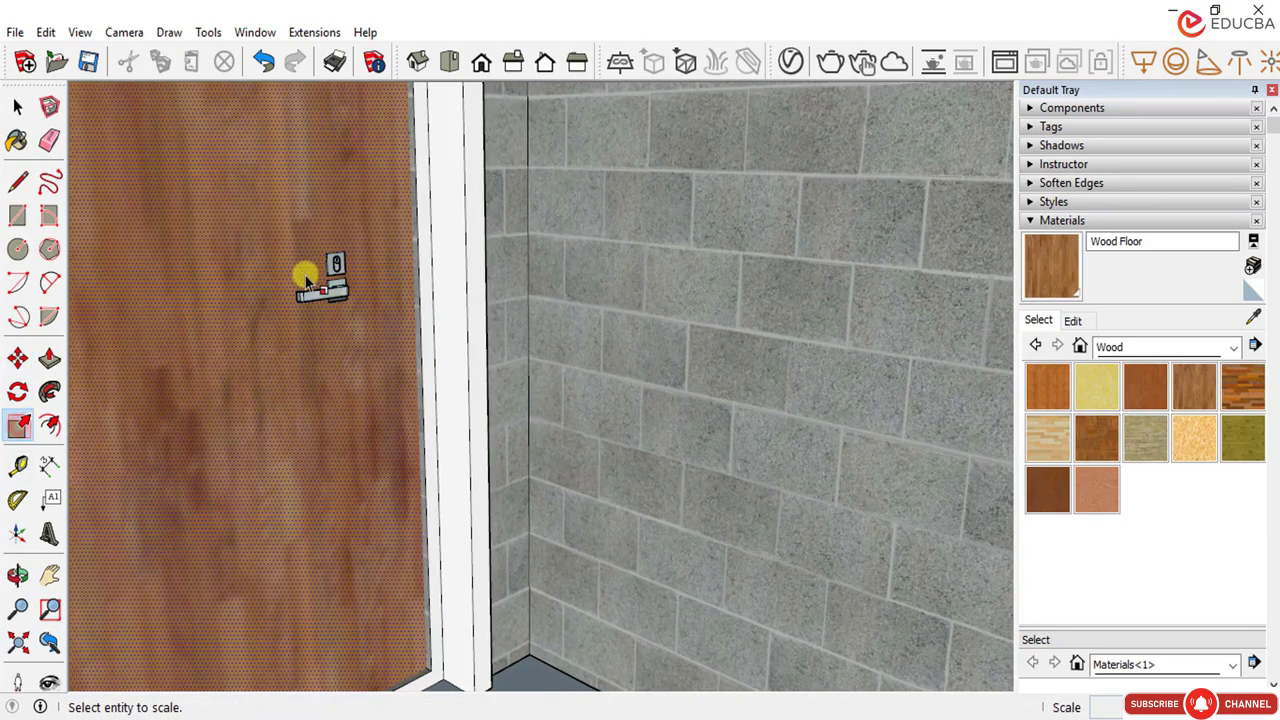
pyautogui.click(333, 292)
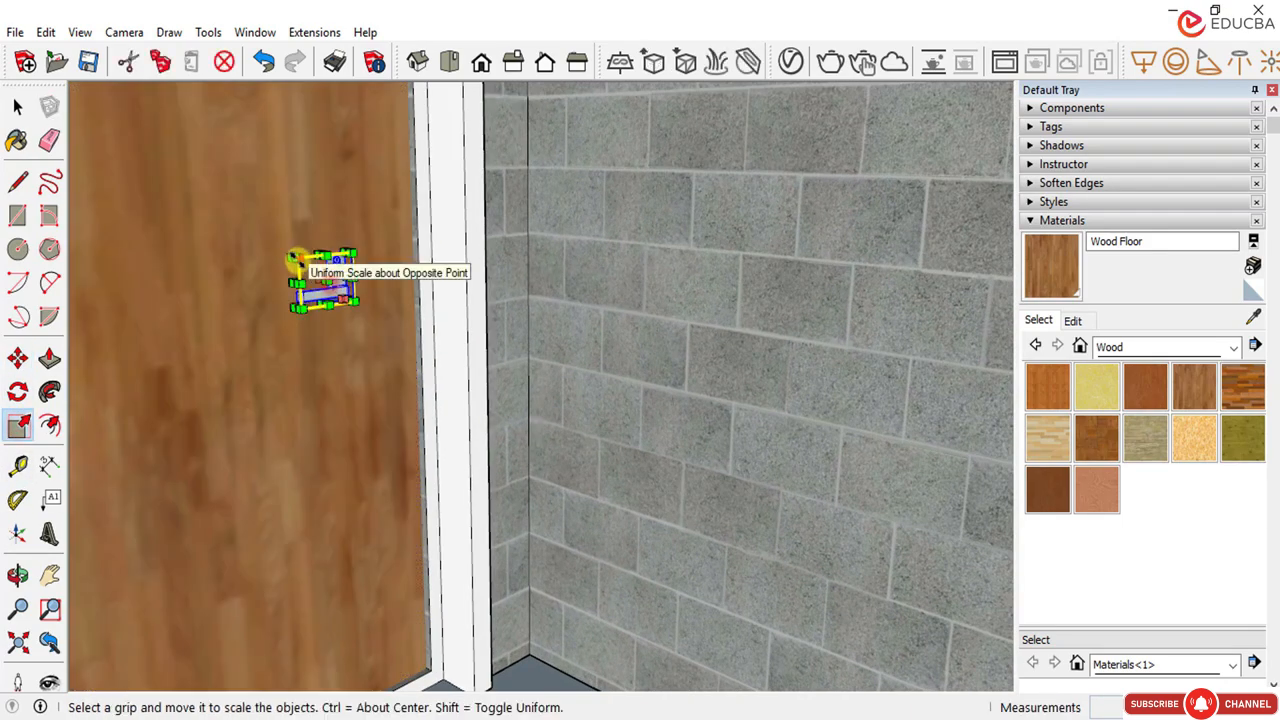
pyautogui.moveTo(300, 262); pyautogui.dragTo(238, 212)
pyautogui.scroll(-5, 465, 295)
pyautogui.scroll(5, 416, 291)
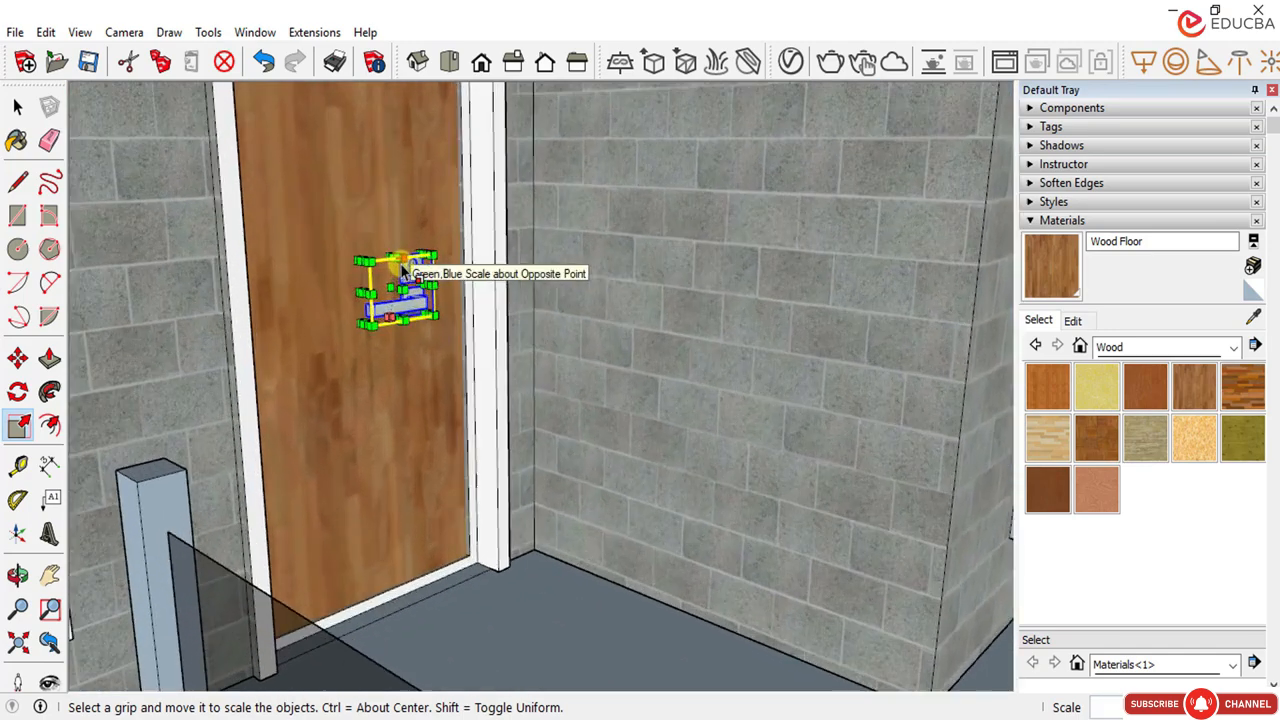
pyautogui.moveTo(349, 266); pyautogui.dragTo(396, 297)
pyautogui.scroll(-6, 420, 330)
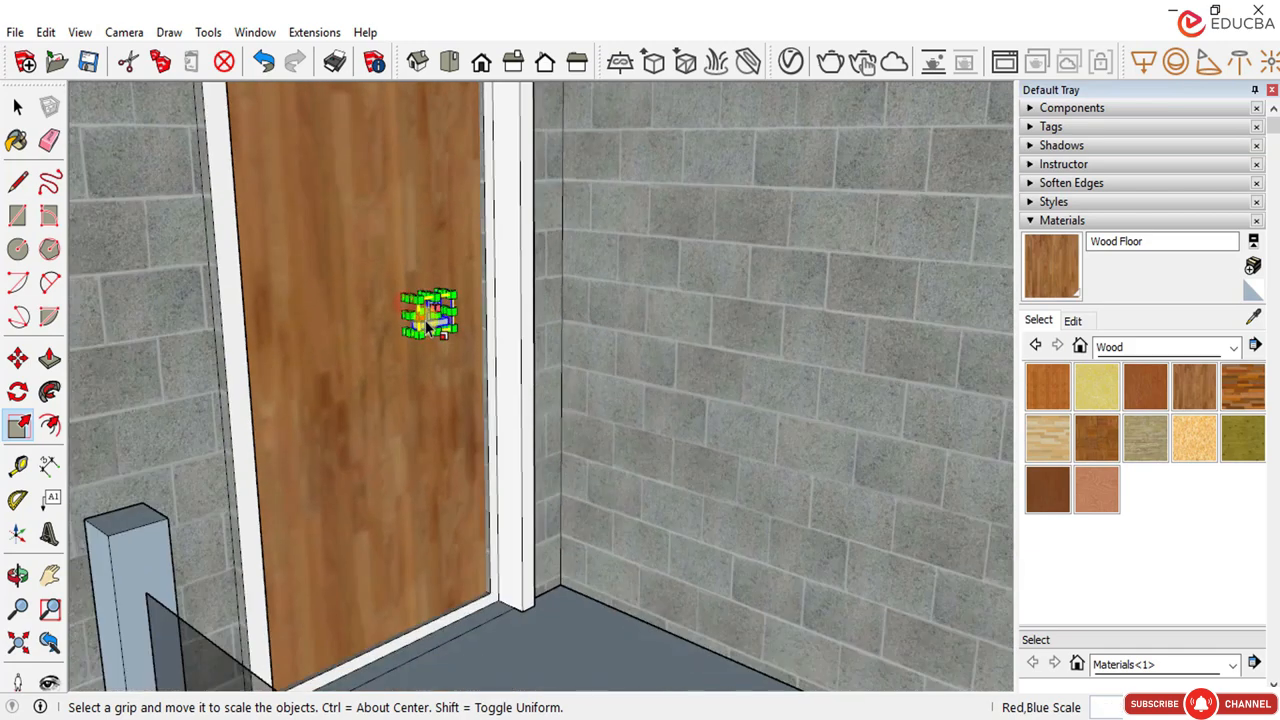
pyautogui.scroll(3, 138, 408)
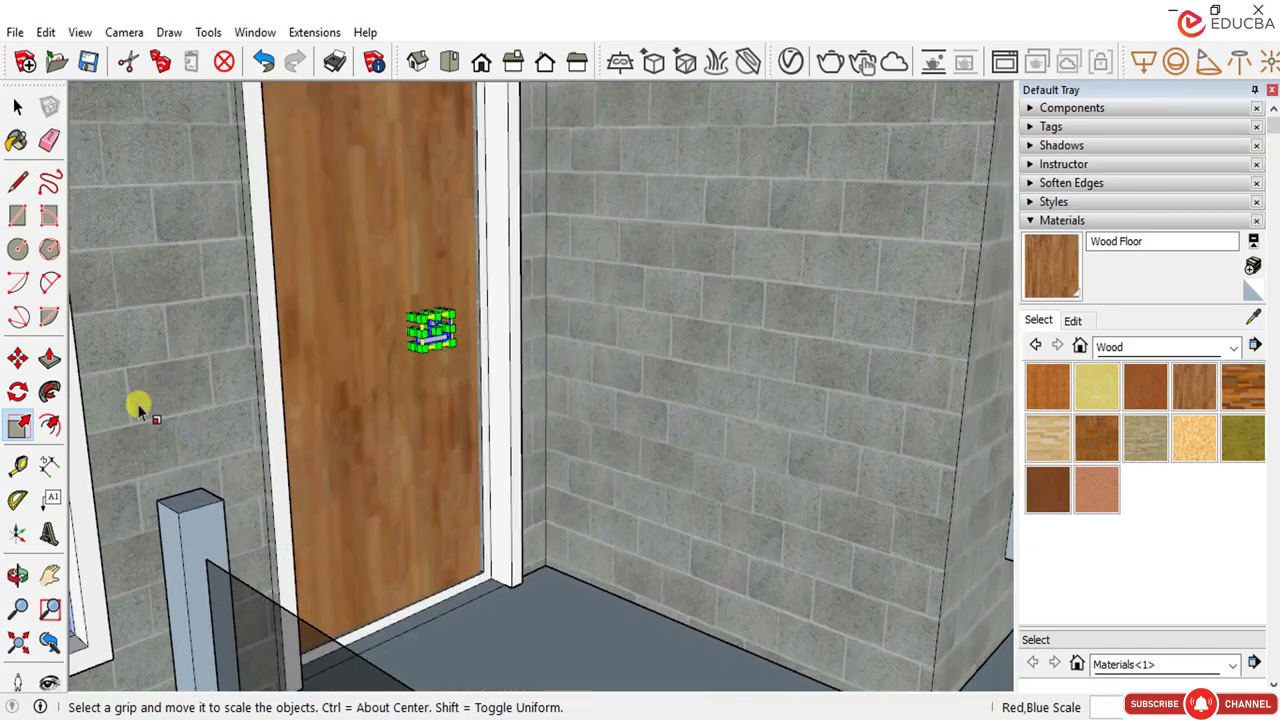
# Step: Move the resized handle and lock across the balcony door, closer to the frame beside the brick corner
pyautogui.click(17, 358)
pyautogui.scroll(2, 344, 416)
pyautogui.click(344, 416)
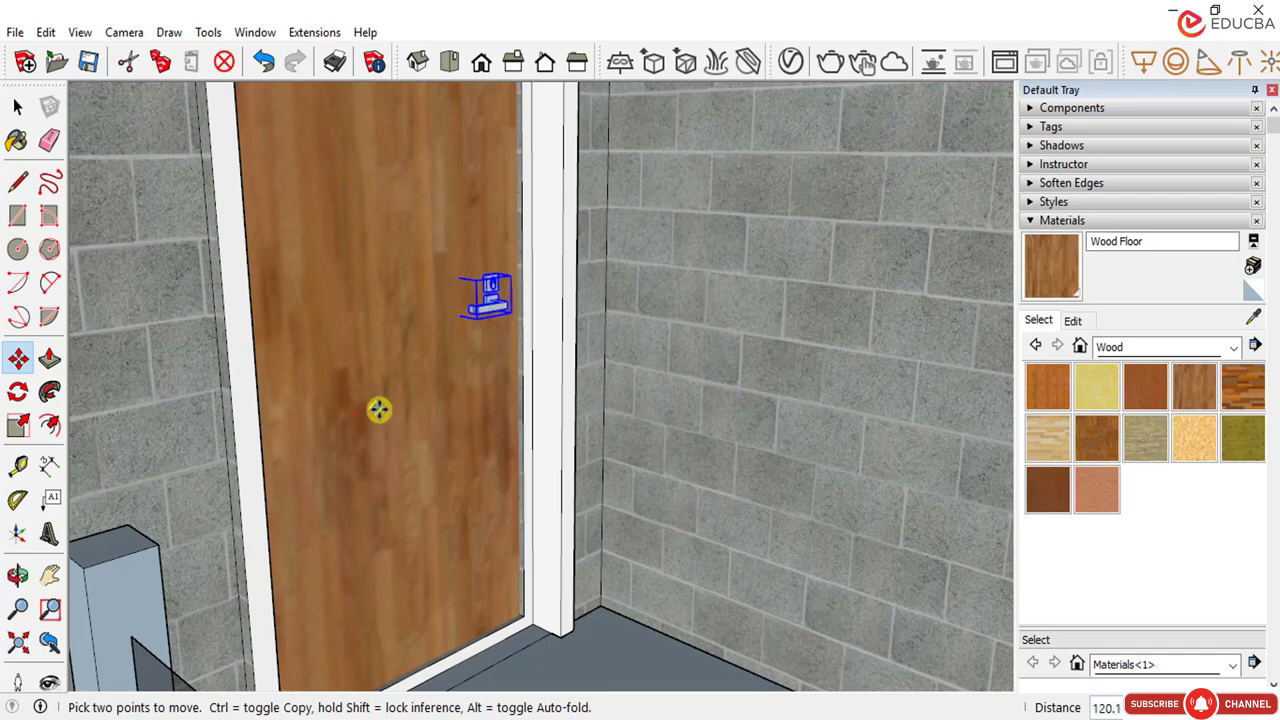
pyautogui.click(374, 410)
pyautogui.scroll(-4, 410, 412)
pyautogui.moveTo(410, 412); pyautogui.dragTo(400, 400, button='middle')
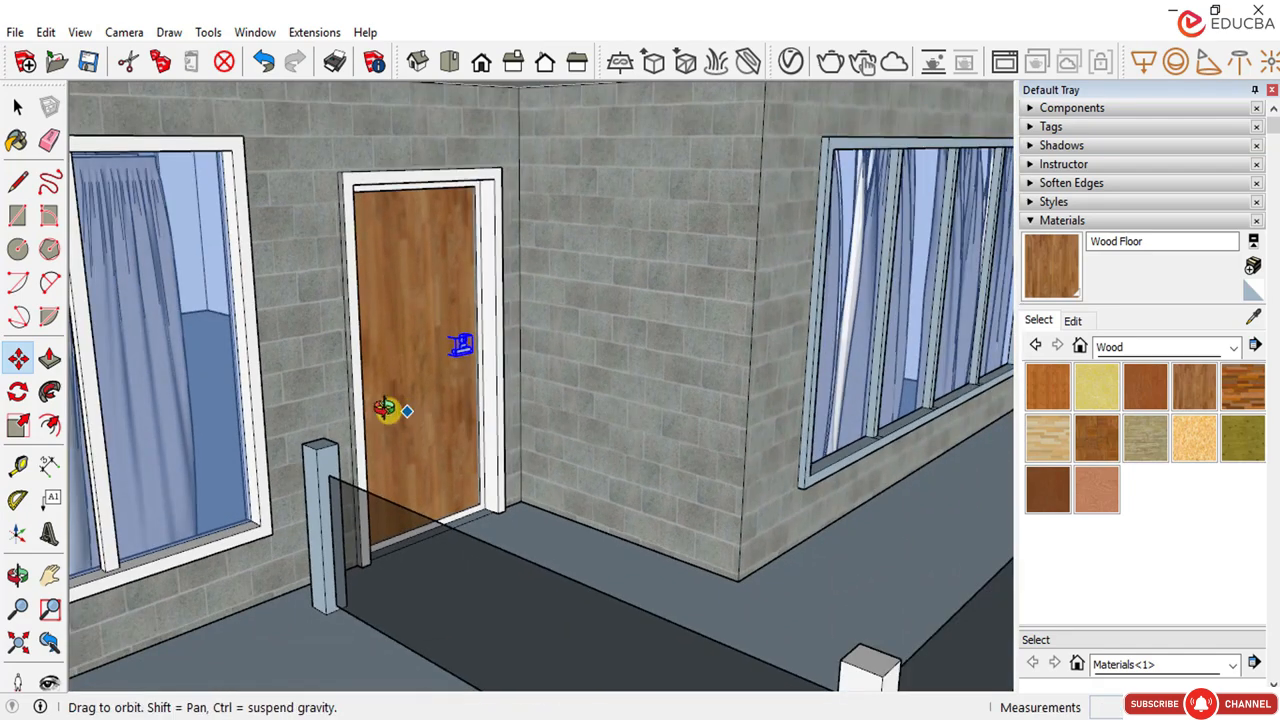
pyautogui.scroll(-6, 300, 406)
pyautogui.scroll(-5, 357, 423)
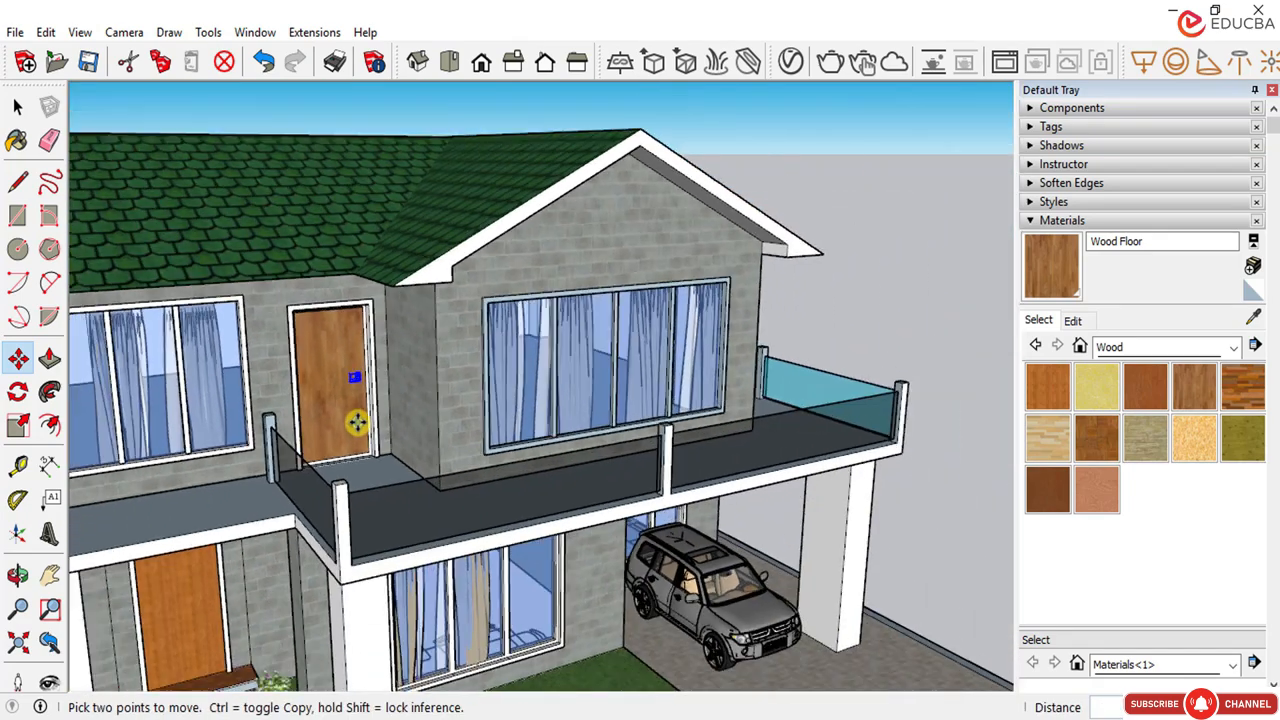
pyautogui.click(25, 110)
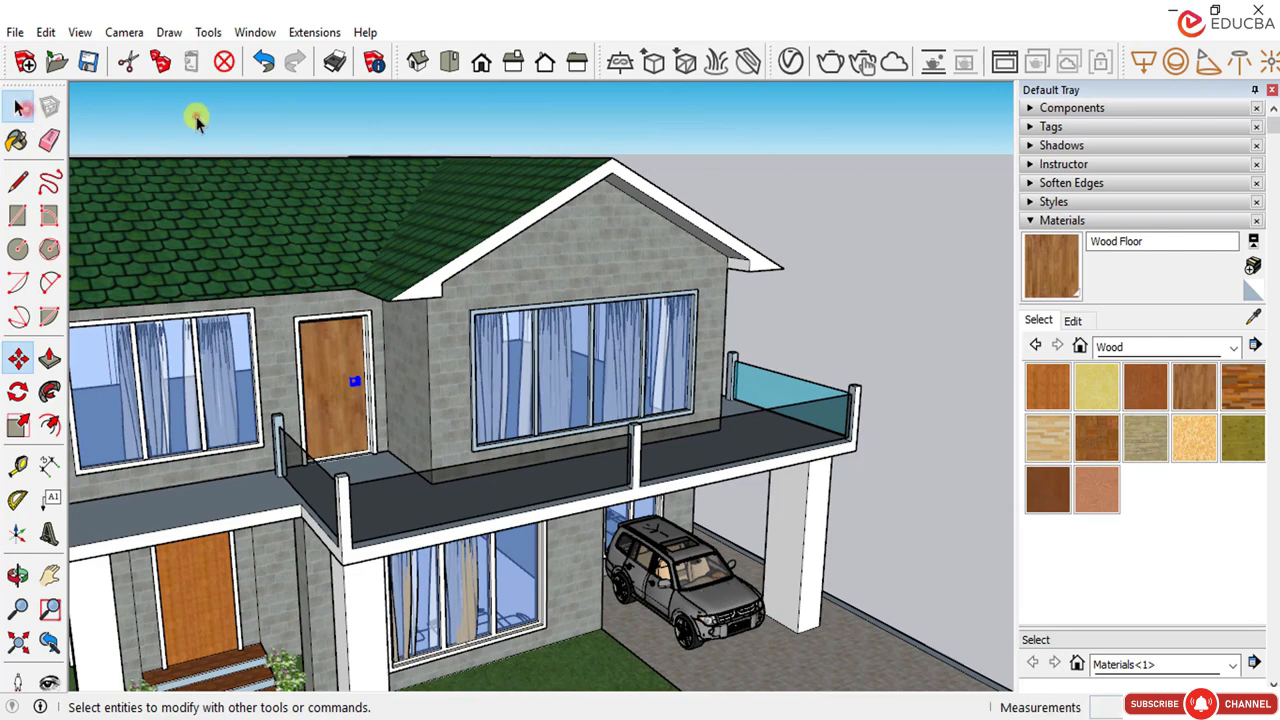
# Step: Select the door handle and lock mounted on the balcony door
pyautogui.scroll(5, 335, 395)
pyautogui.scroll(3, 345, 400)
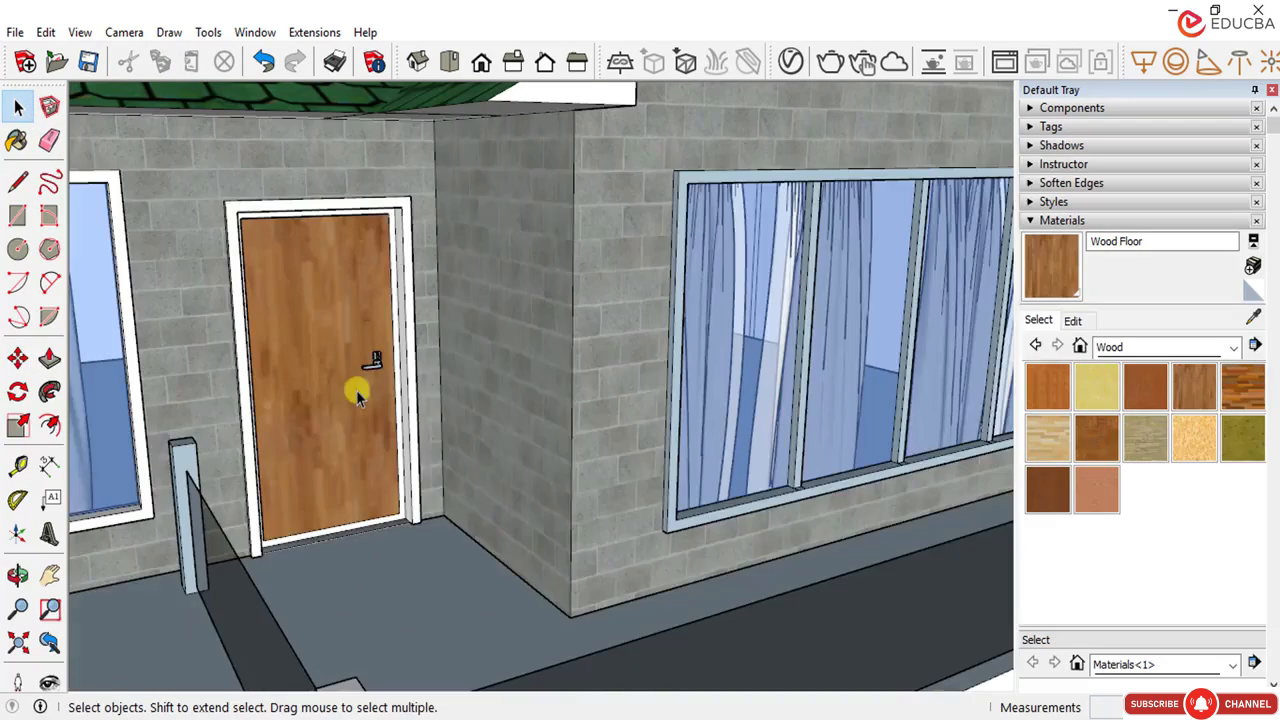
pyautogui.click(377, 362)
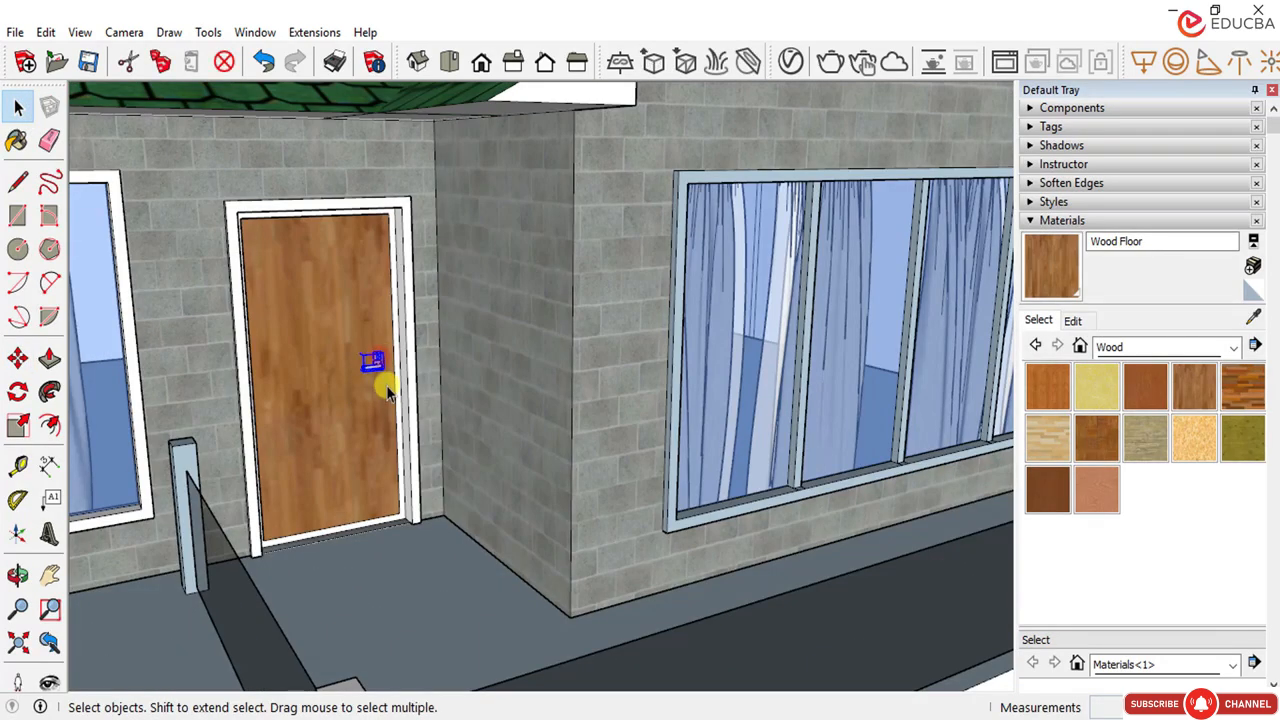
# Step: Copy the upper-floor door's handle down to the brick wall beside the ground-floor entrance door
pyautogui.click(17, 357)
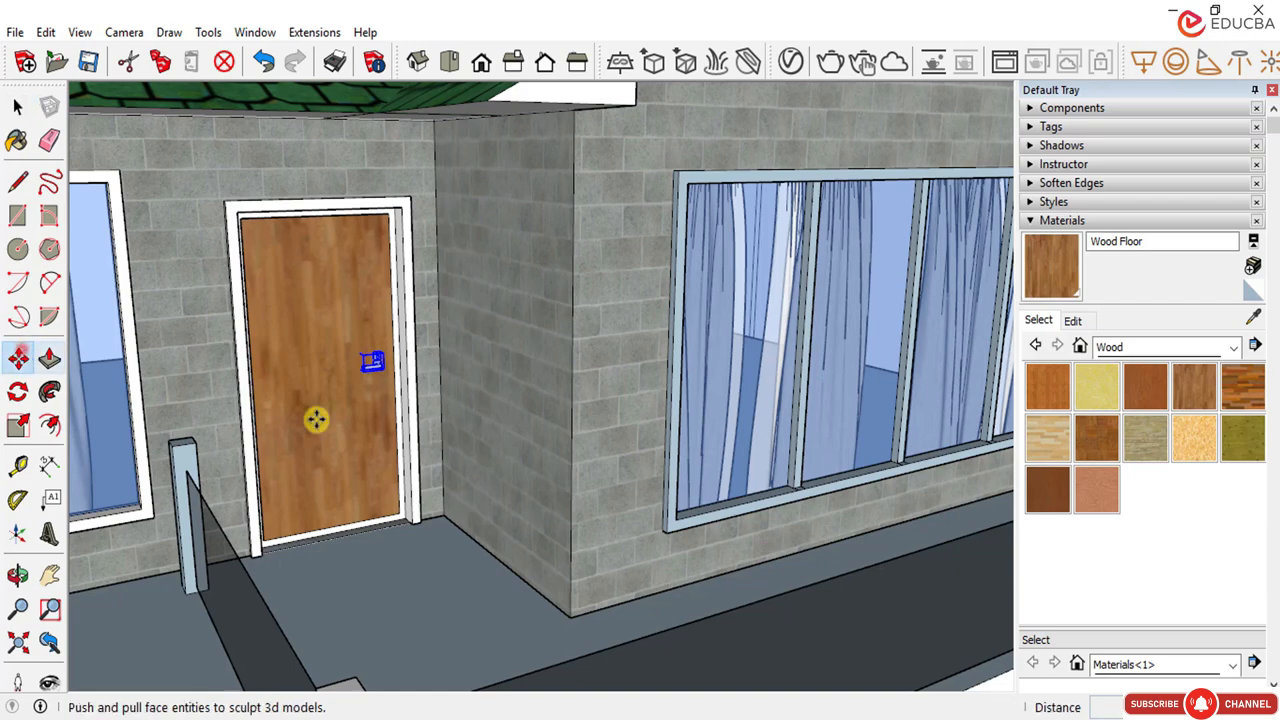
pyautogui.press('ctrl')
pyautogui.click(386, 362)
pyautogui.scroll(-6, 366, 372)
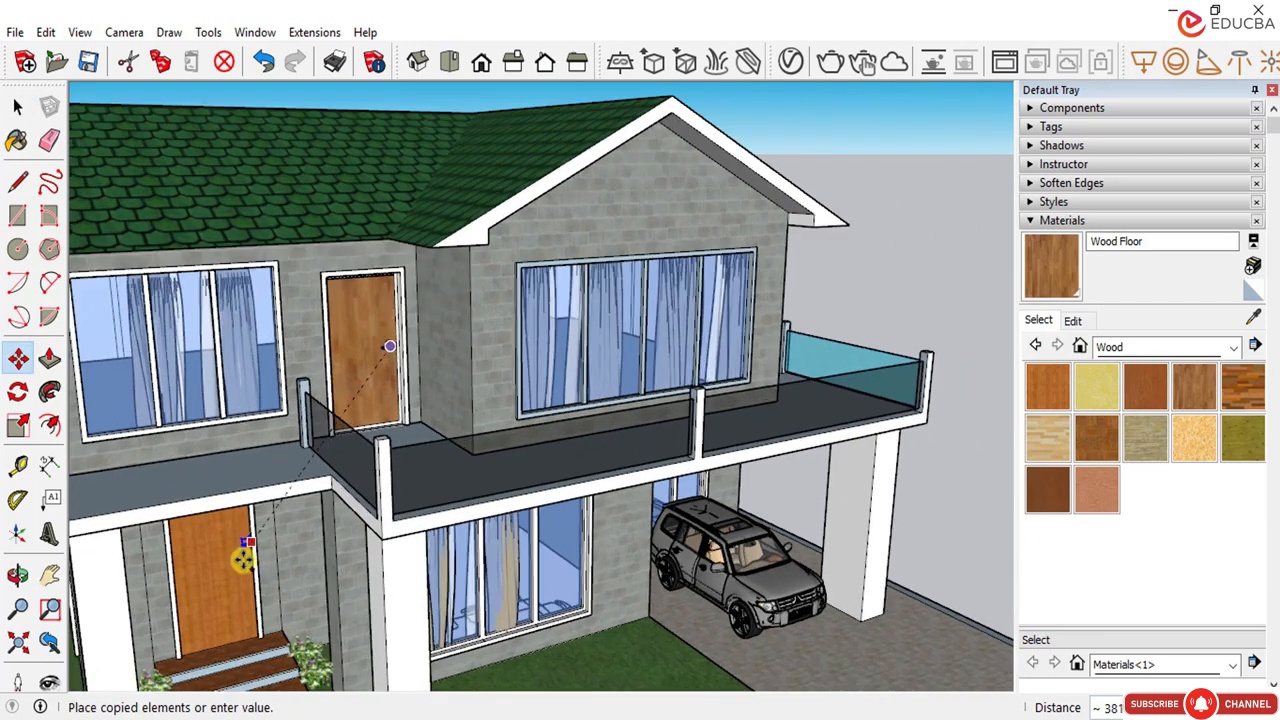
pyautogui.scroll(8, 235, 560)
pyautogui.scroll(3, 248, 595)
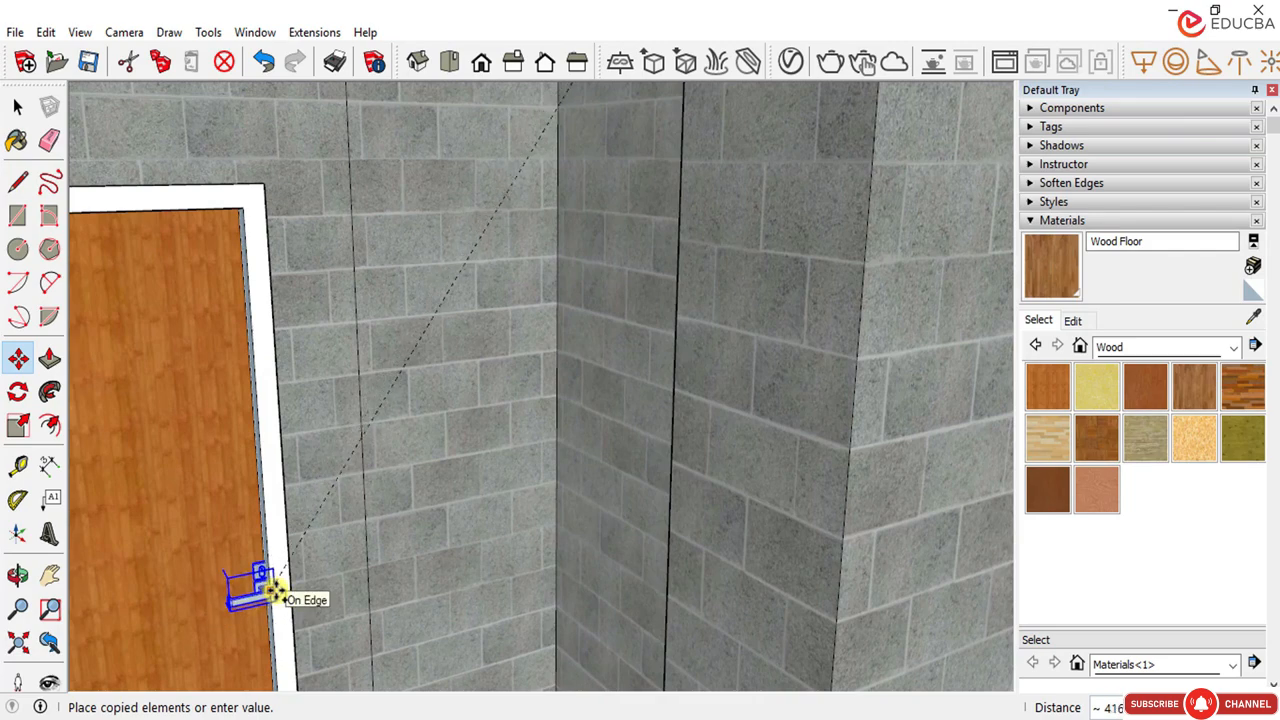
pyautogui.scroll(4, 260, 598)
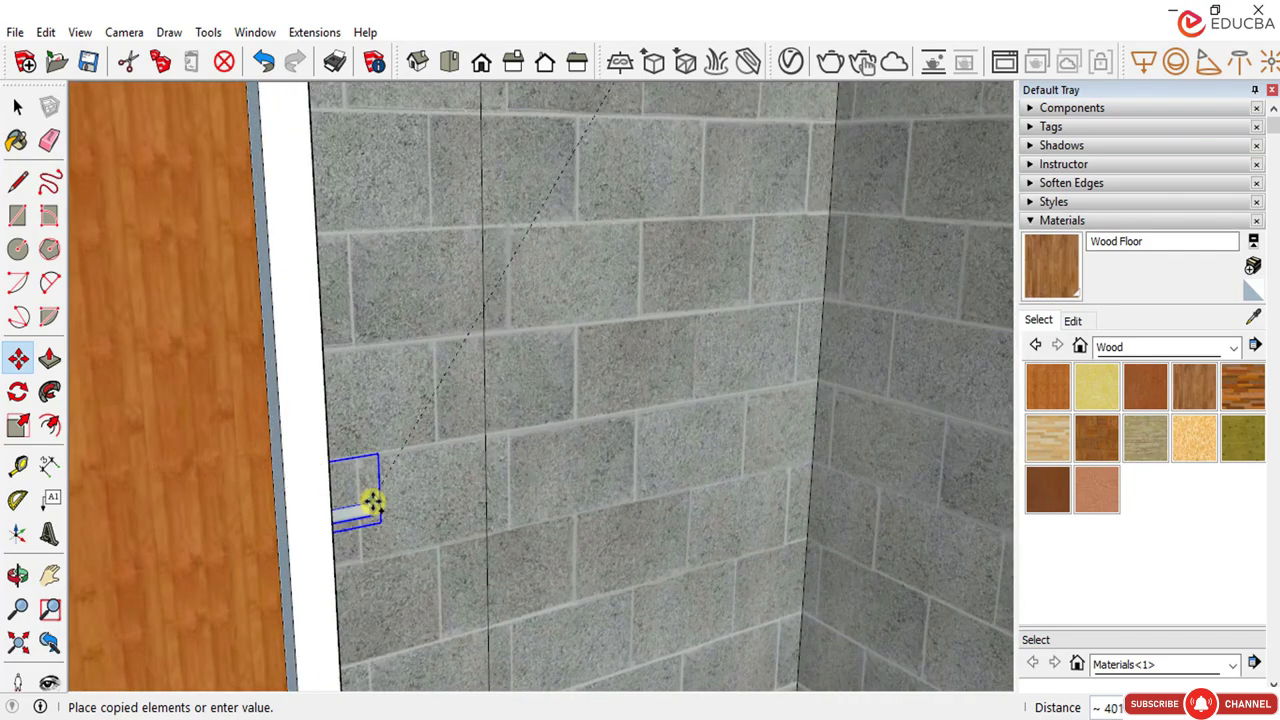
pyautogui.moveTo(451, 523); pyautogui.dragTo(486, 493, button='middle')
pyautogui.scroll(-8, 520, 510)
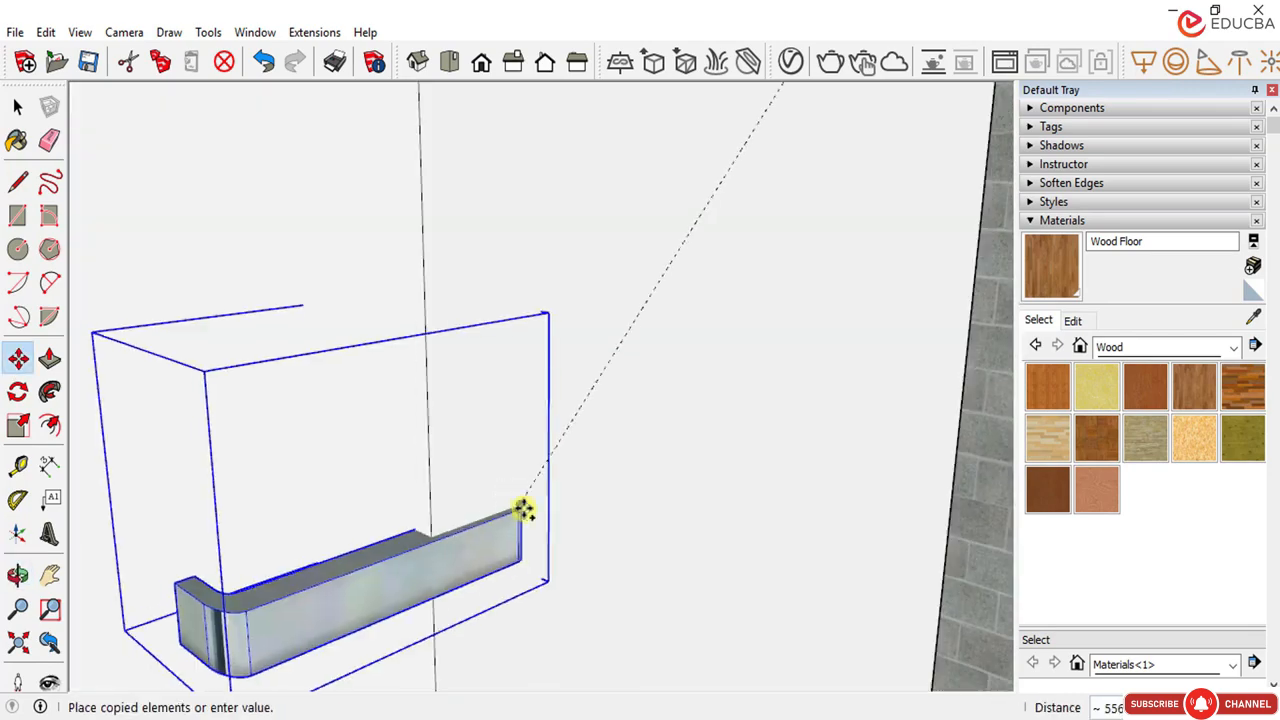
pyautogui.scroll(-5, 365, 523)
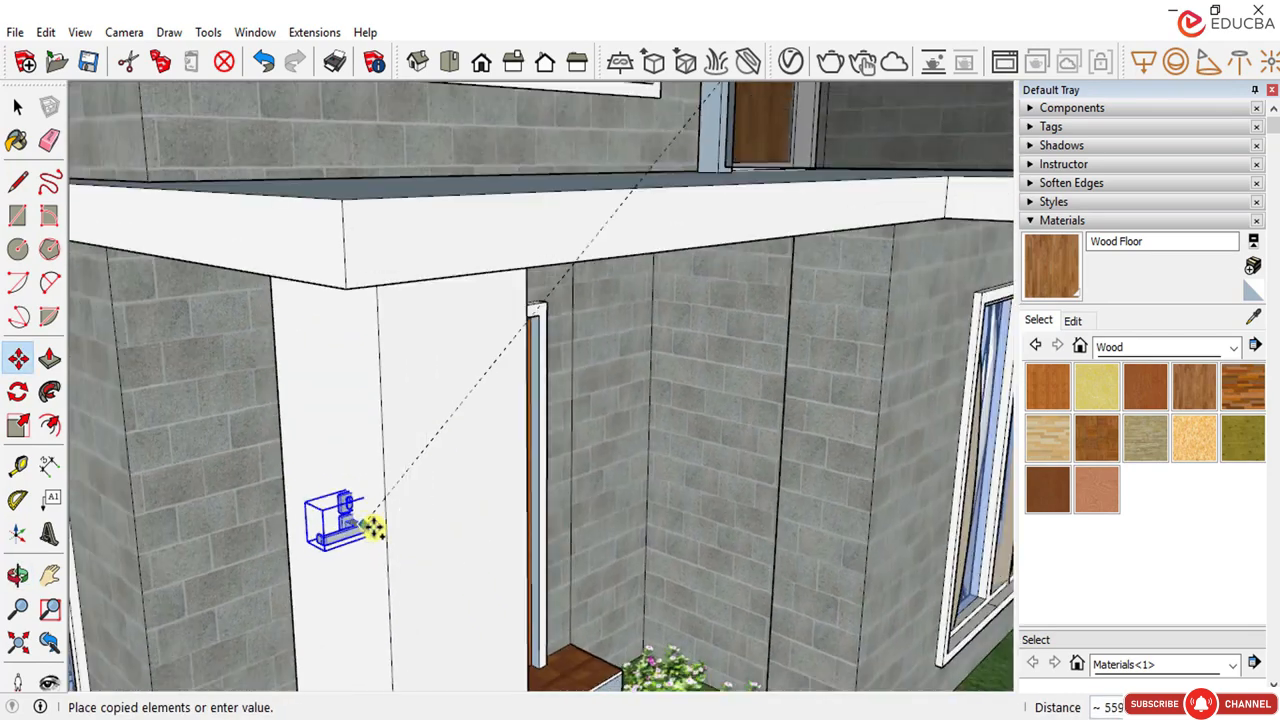
pyautogui.moveTo(369, 523); pyautogui.dragTo(569, 527, button='middle')
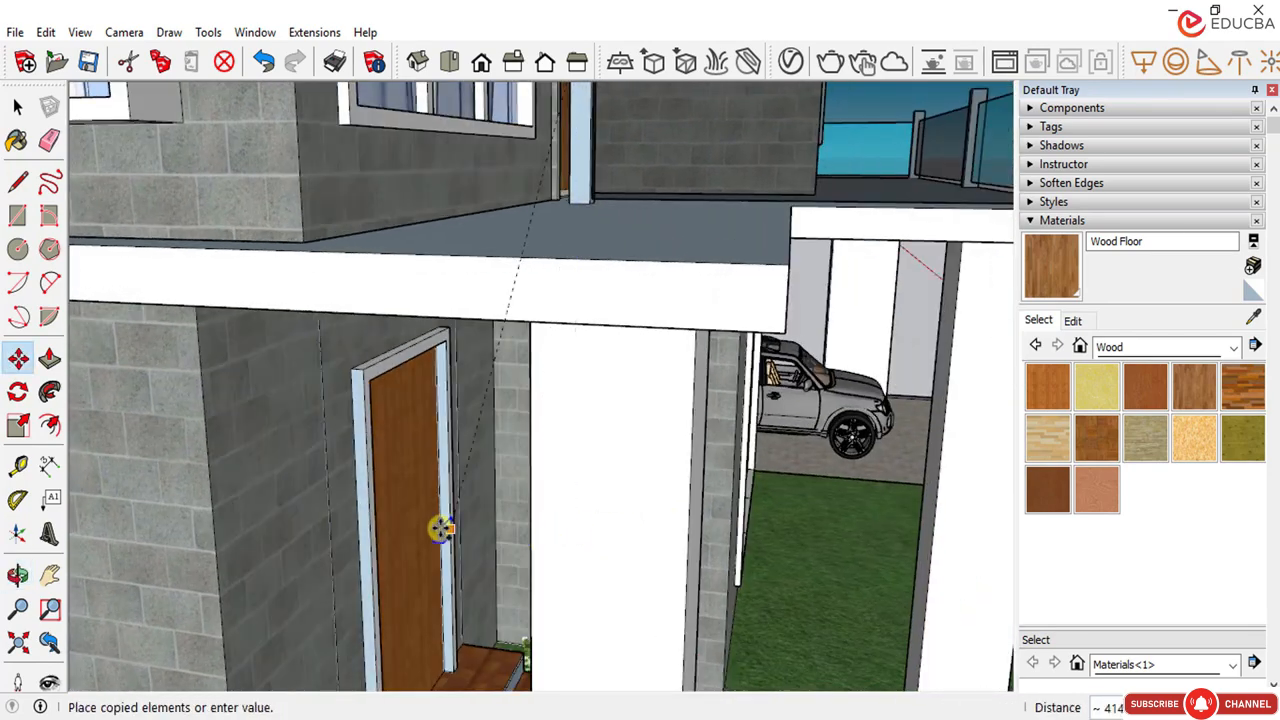
pyautogui.scroll(5, 440, 527)
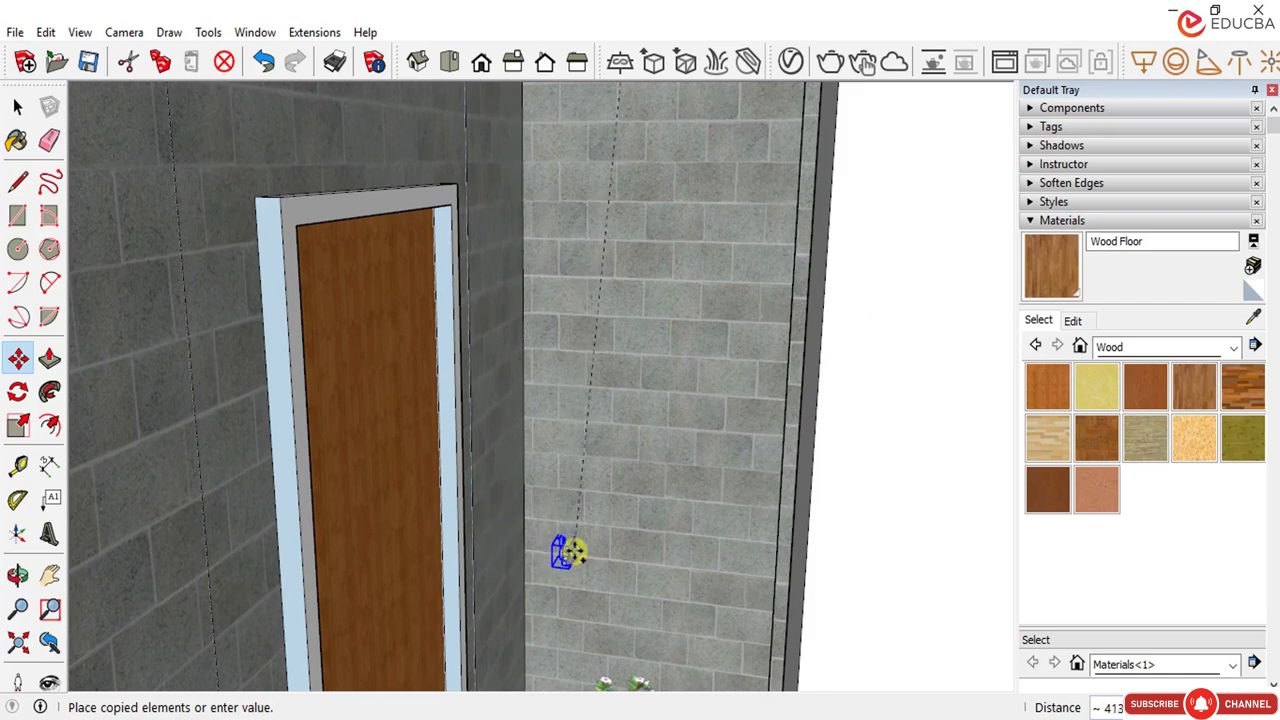
pyautogui.click(575, 553)
# Step: Move the copied handle from the brick wall onto the ground-floor entrance door, near its frame
pyautogui.scroll(3, 531, 575)
pyautogui.scroll(2, 506, 538)
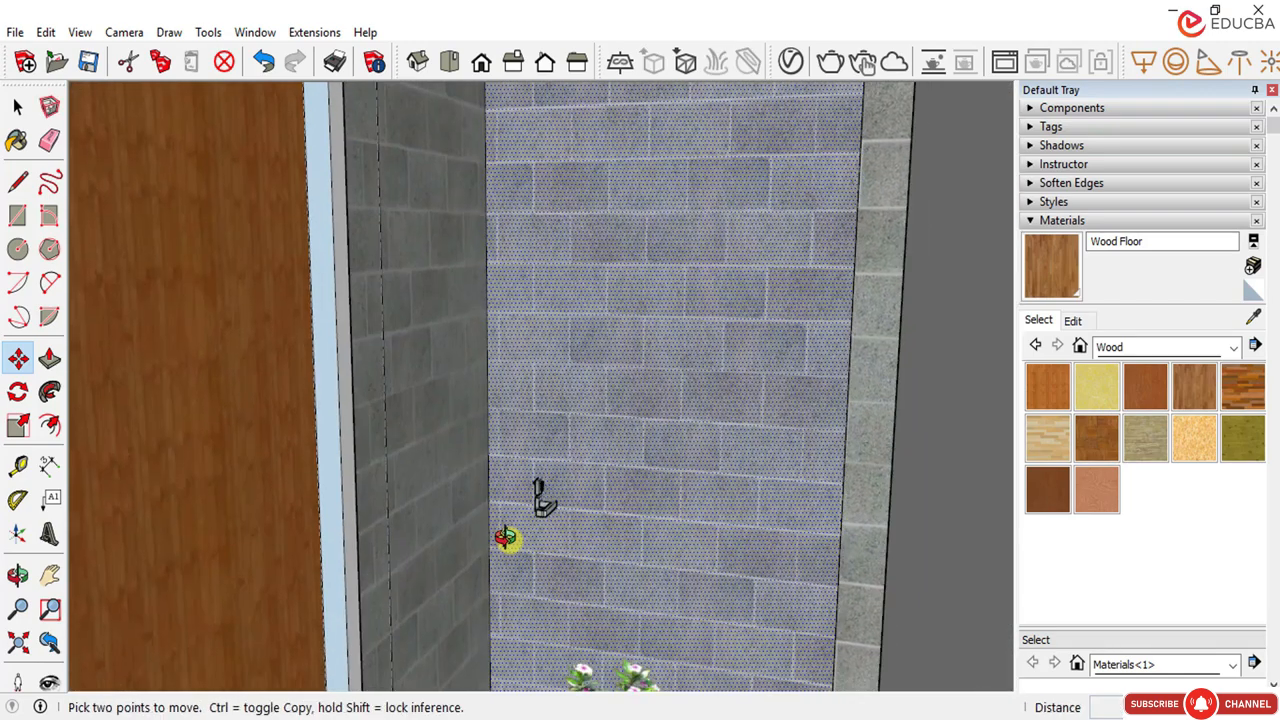
pyautogui.scroll(3, 506, 538)
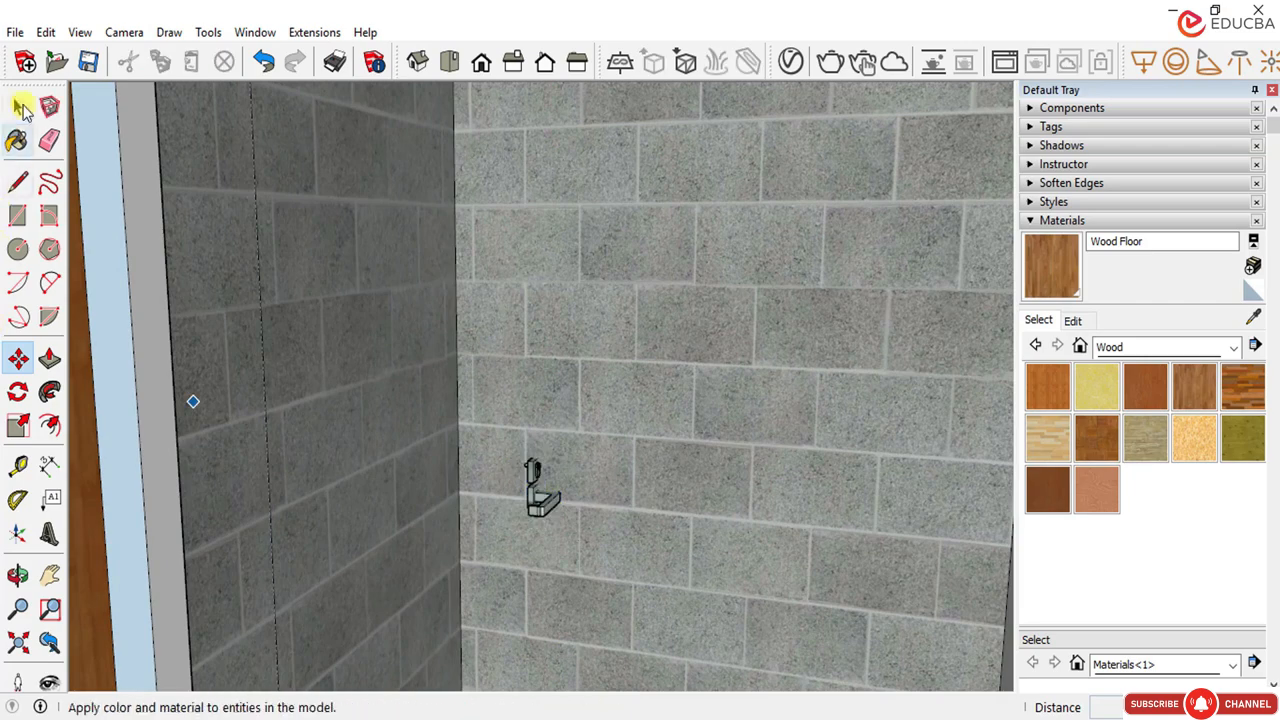
pyautogui.click(359, 396)
pyautogui.press('Escape')
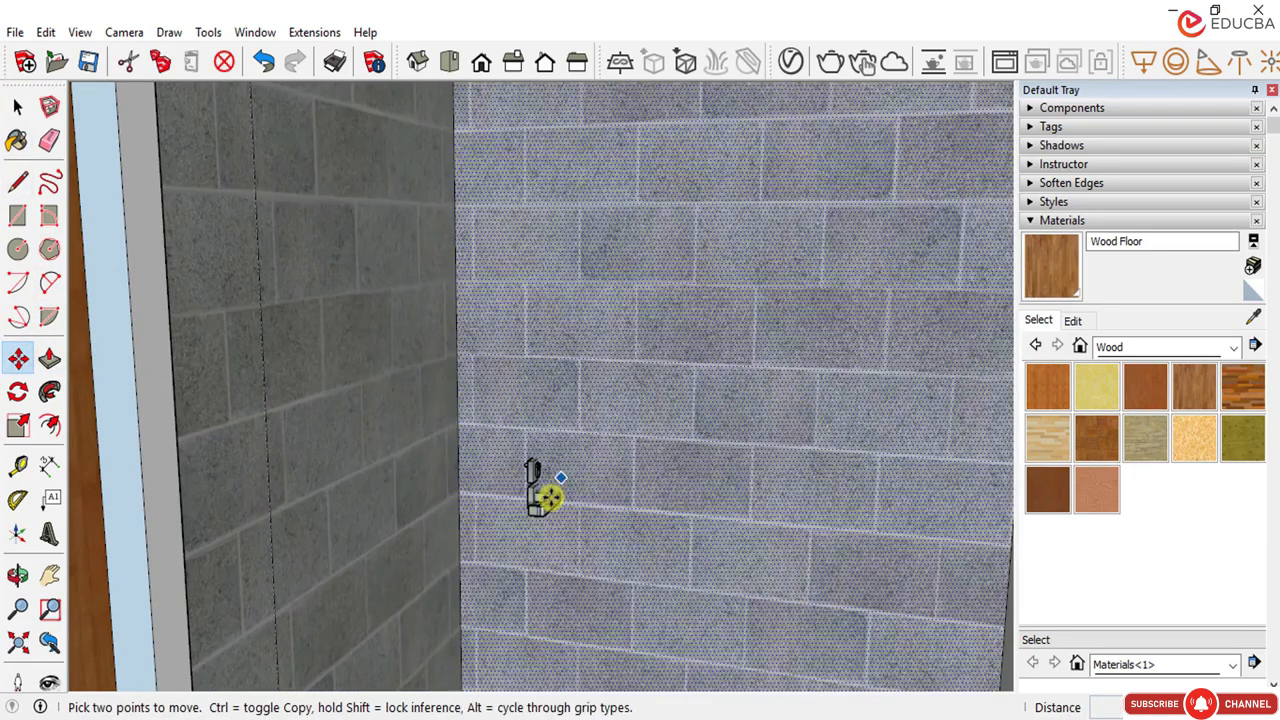
pyautogui.click(526, 509)
pyautogui.press('Escape')
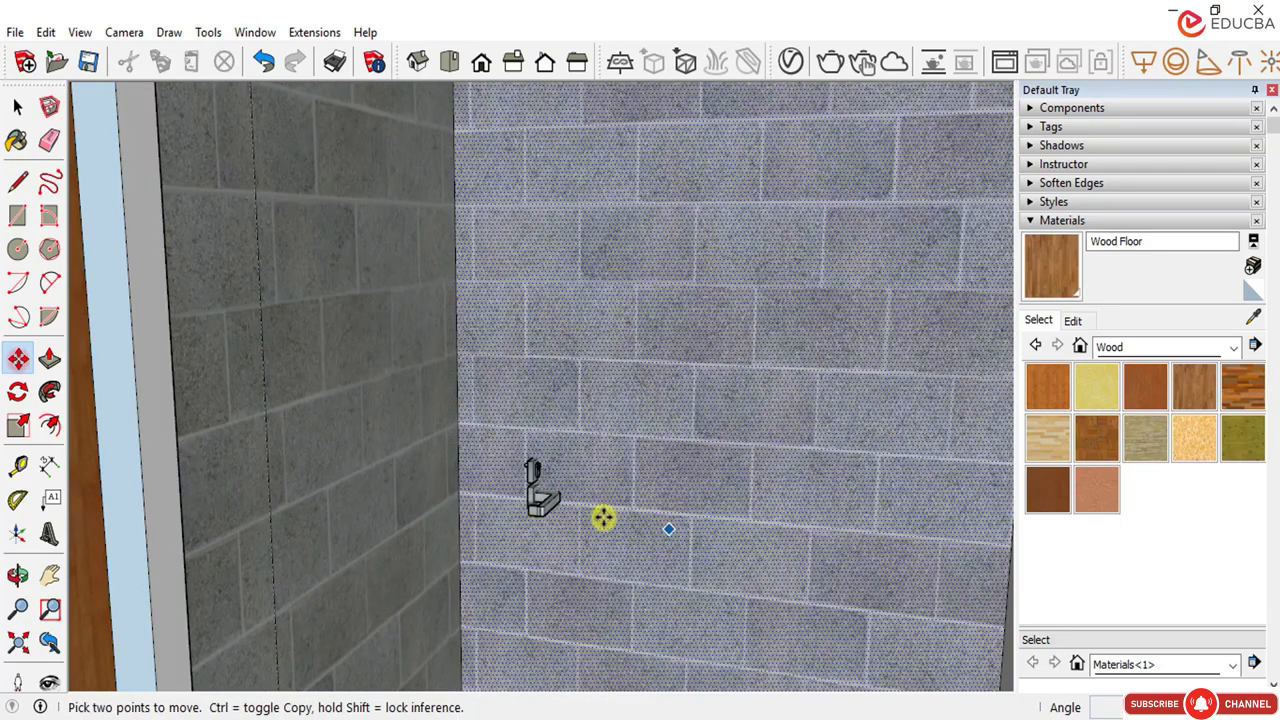
pyautogui.click(530, 505)
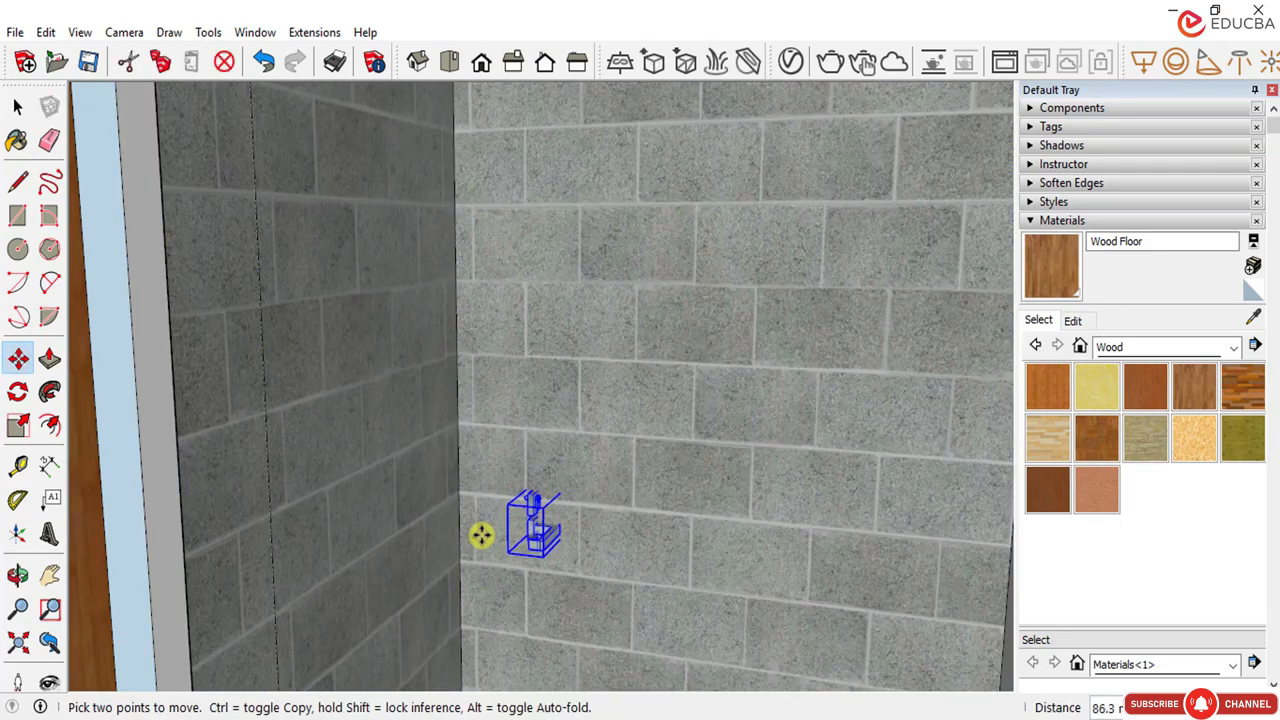
pyautogui.scroll(-3, 611, 460)
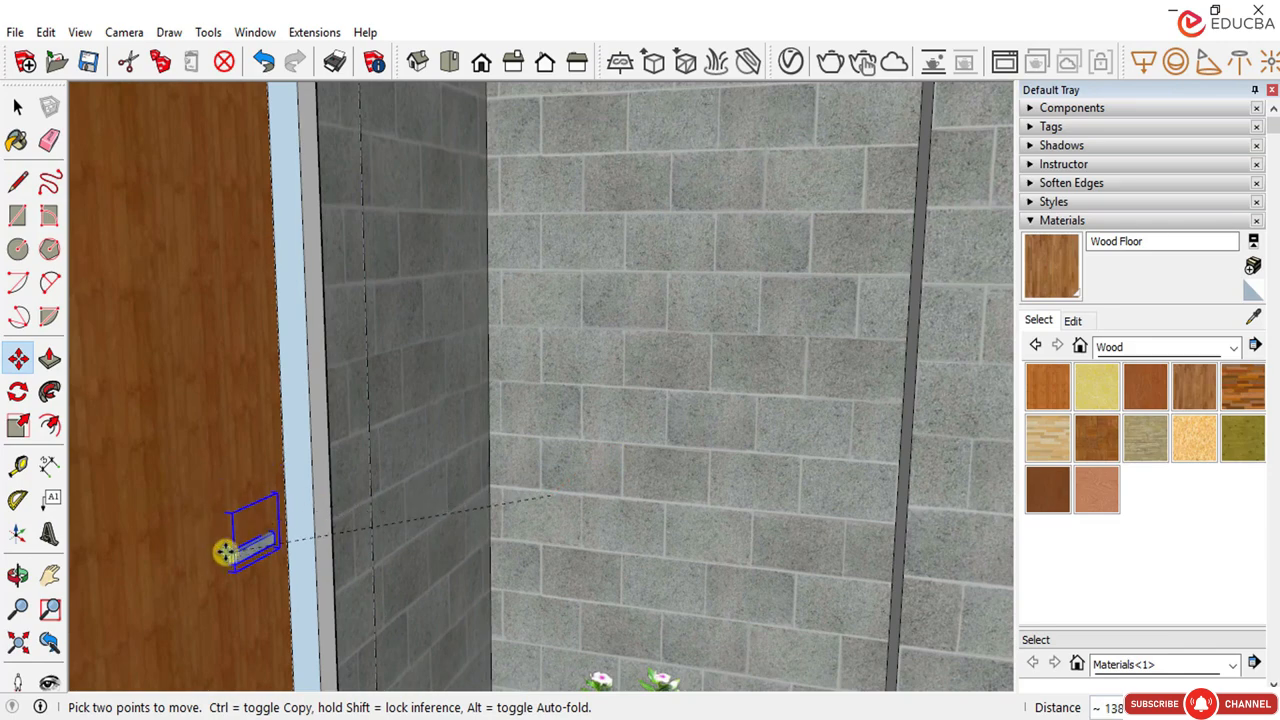
pyautogui.click(213, 547)
# Step: Move the handle outward along the green axis by about 73 mm so it sits on the entrance door's face
pyautogui.scroll(-2, 350, 485)
pyautogui.moveTo(350, 487); pyautogui.dragTo(429, 486, button='middle')
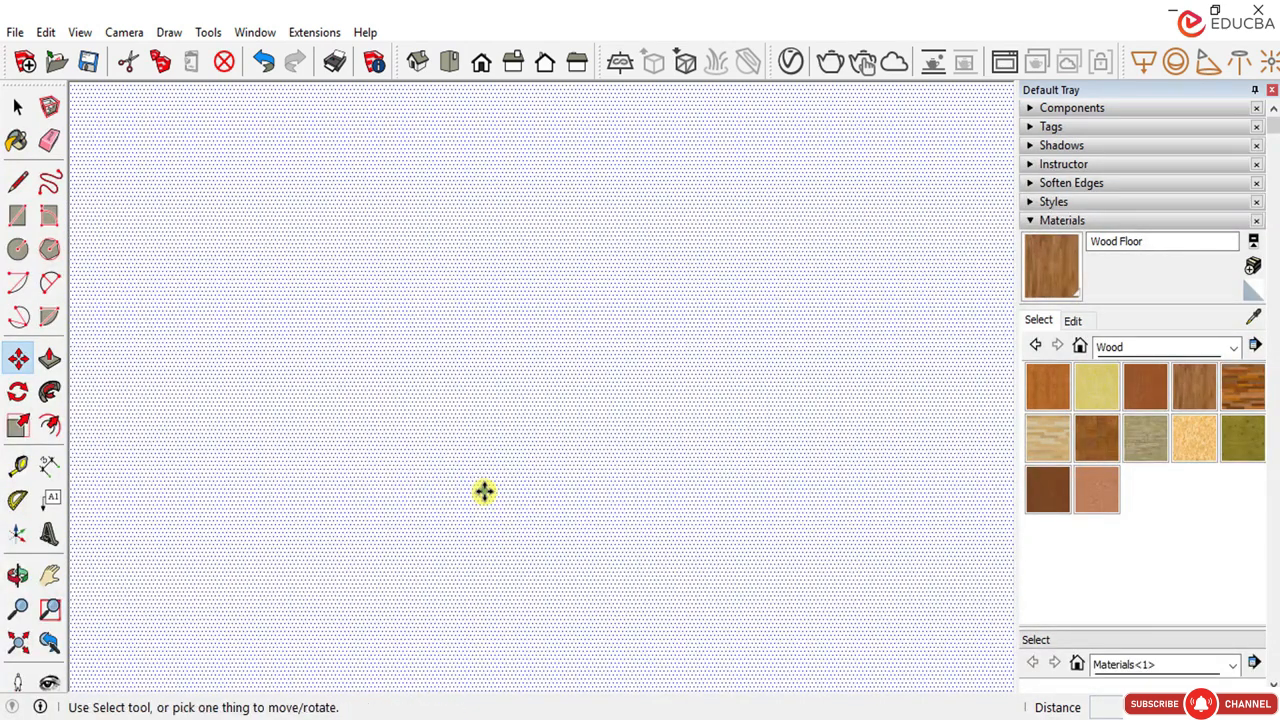
pyautogui.scroll(-5, 483, 491)
pyautogui.moveTo(486, 471); pyautogui.dragTo(317, 517, button='middle')
pyautogui.scroll(2, 317, 517)
pyautogui.press('q')
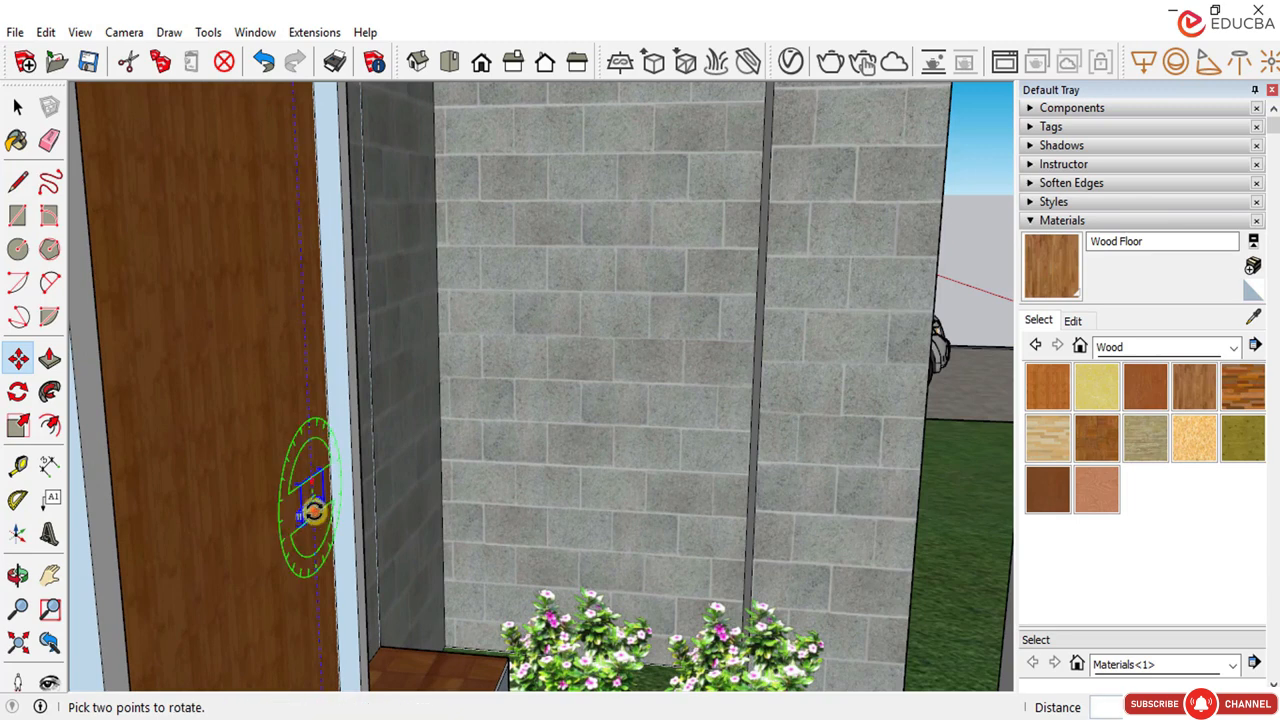
pyautogui.press('m')
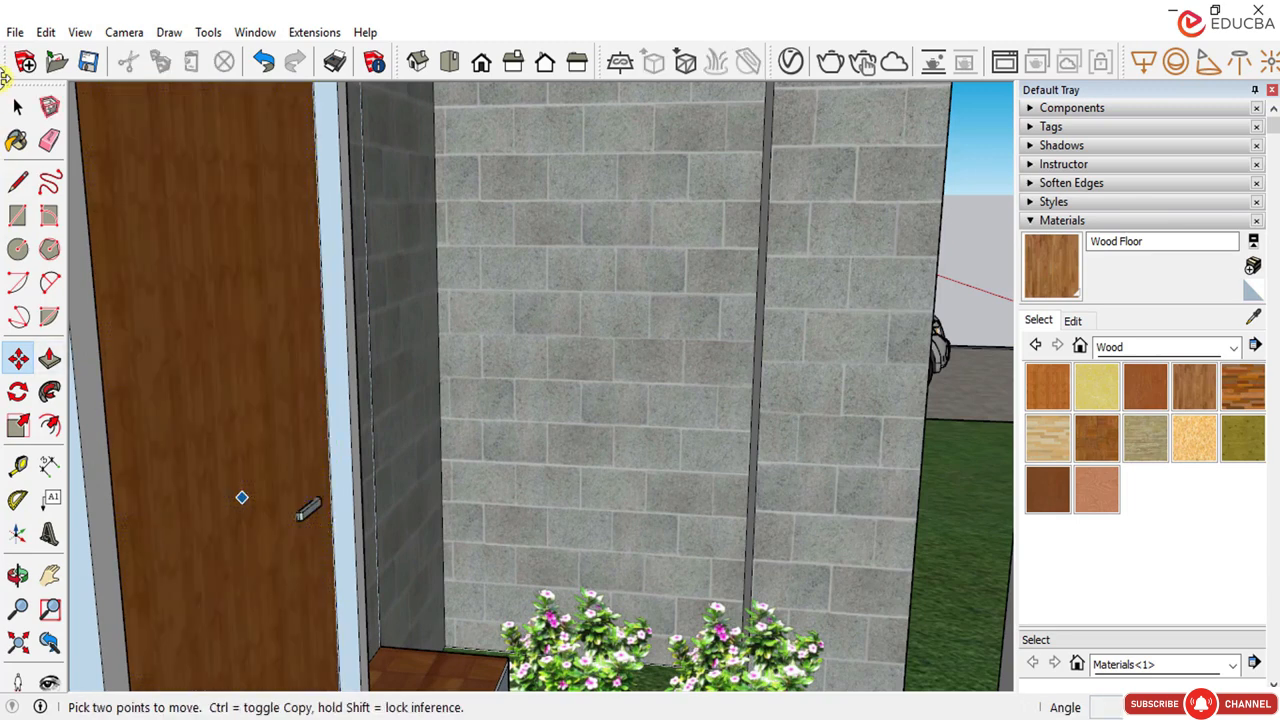
pyautogui.click(18, 105)
pyautogui.click(18, 357)
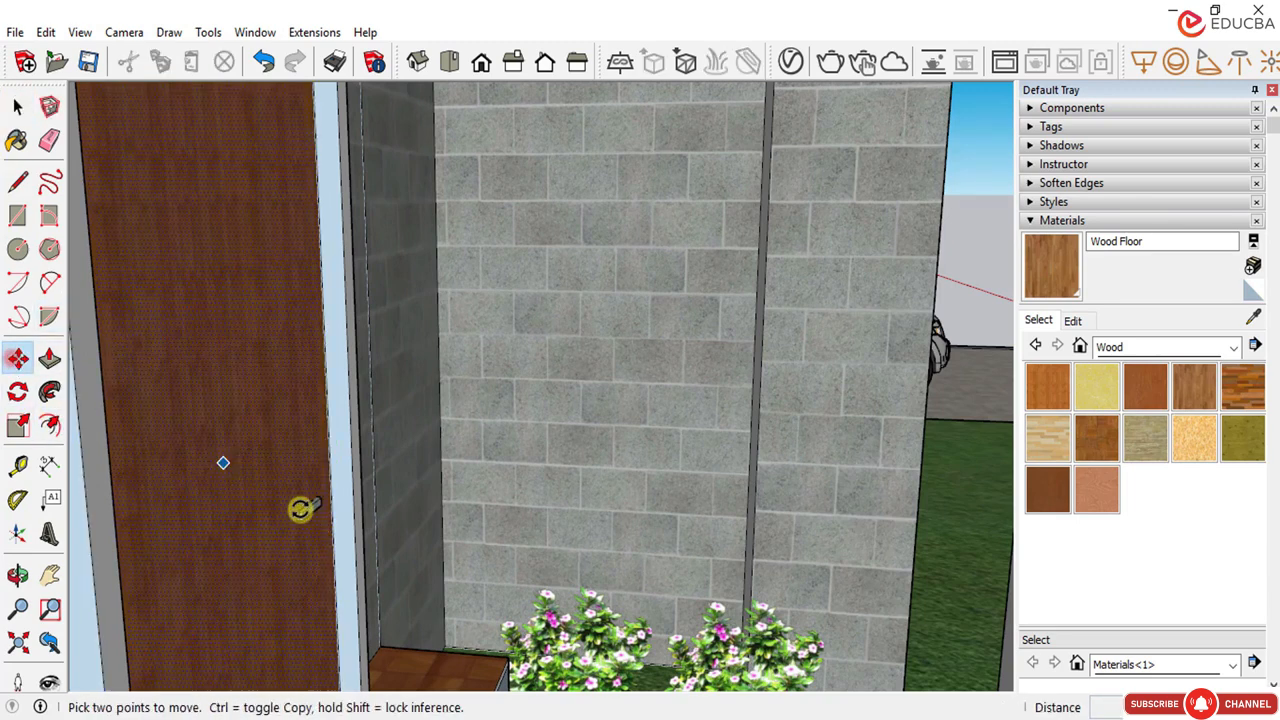
pyautogui.click(307, 517)
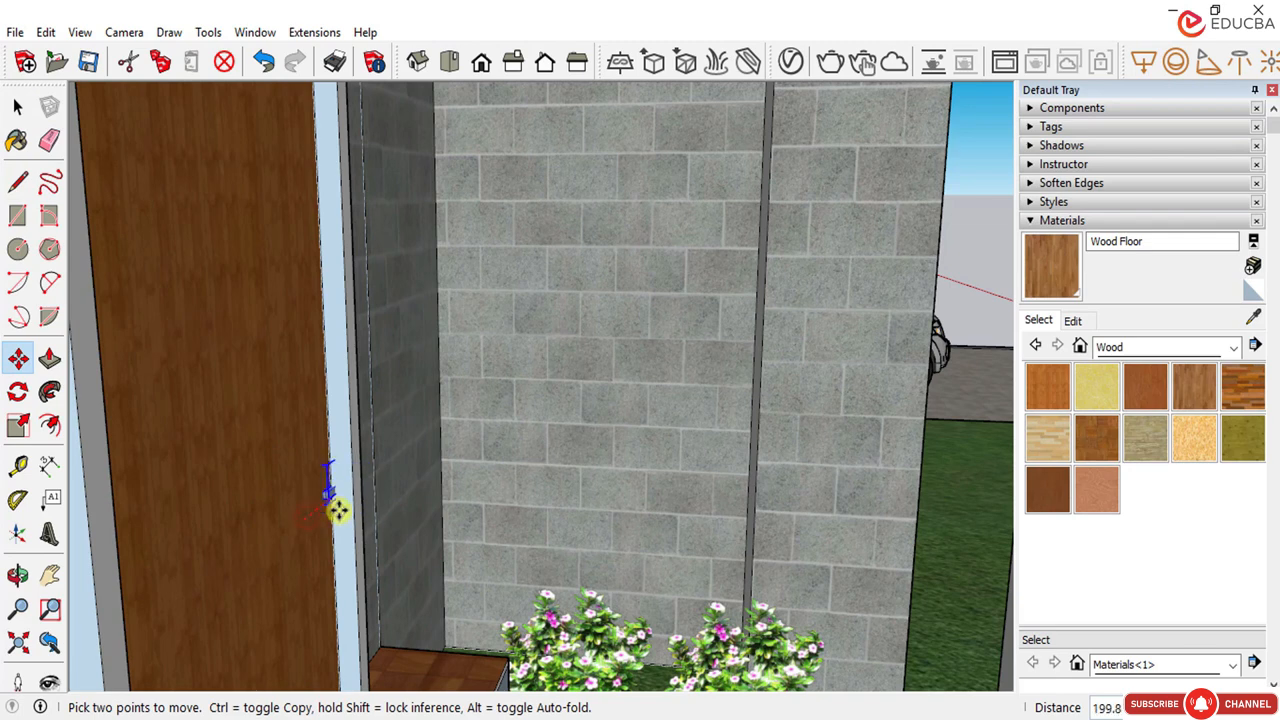
pyautogui.moveTo(358, 524); pyautogui.dragTo(369, 536, button='middle')
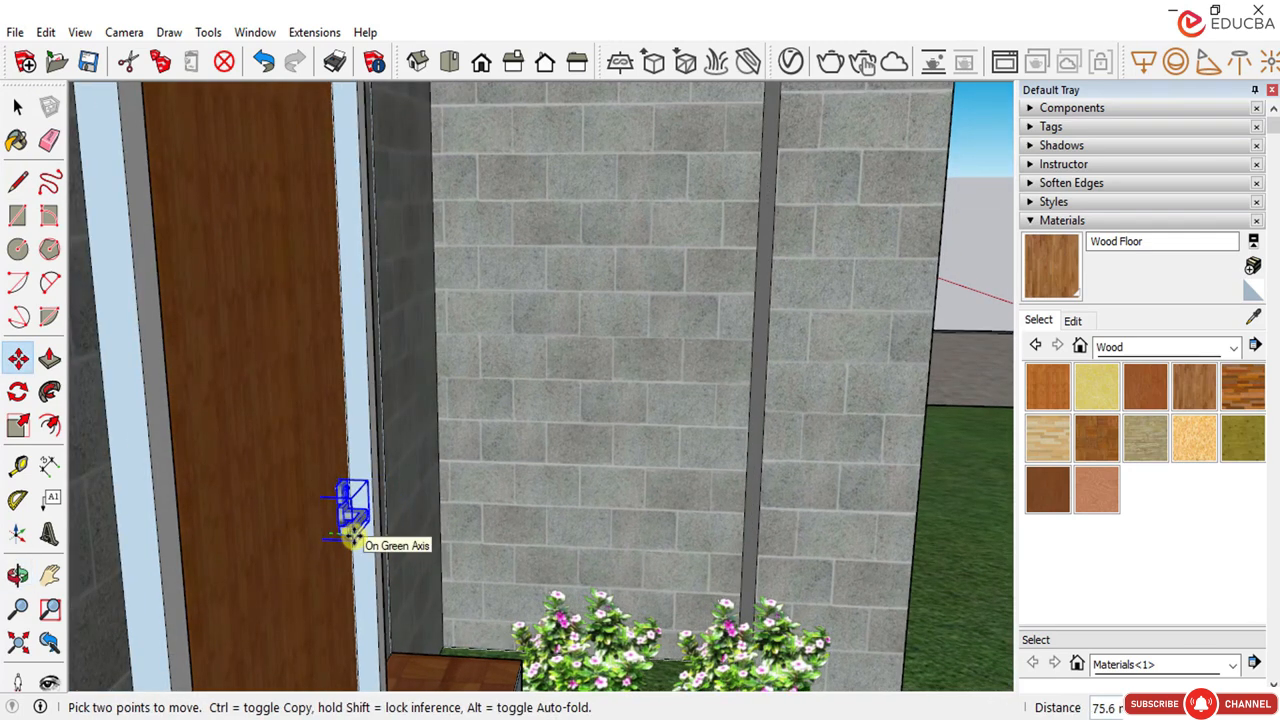
pyautogui.click(350, 532)
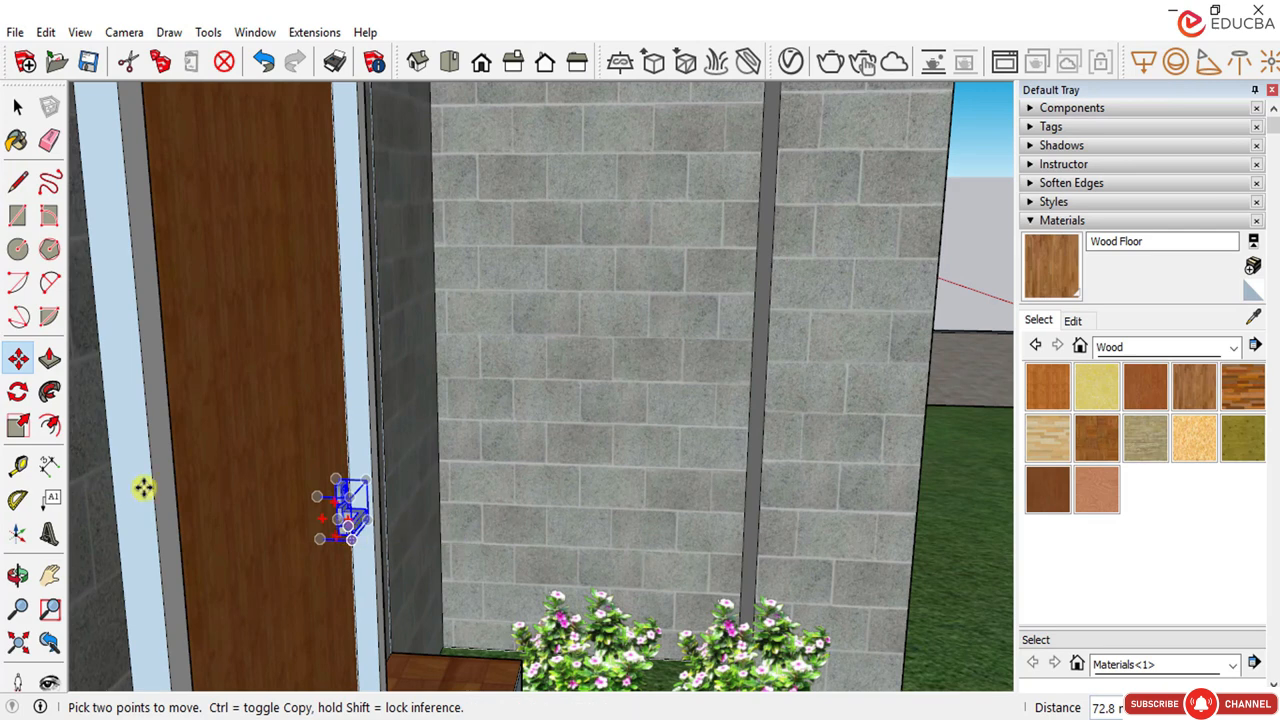
# Step: Raise the handle on the ground-floor entrance door by about 216 mm
pyautogui.click(17, 359)
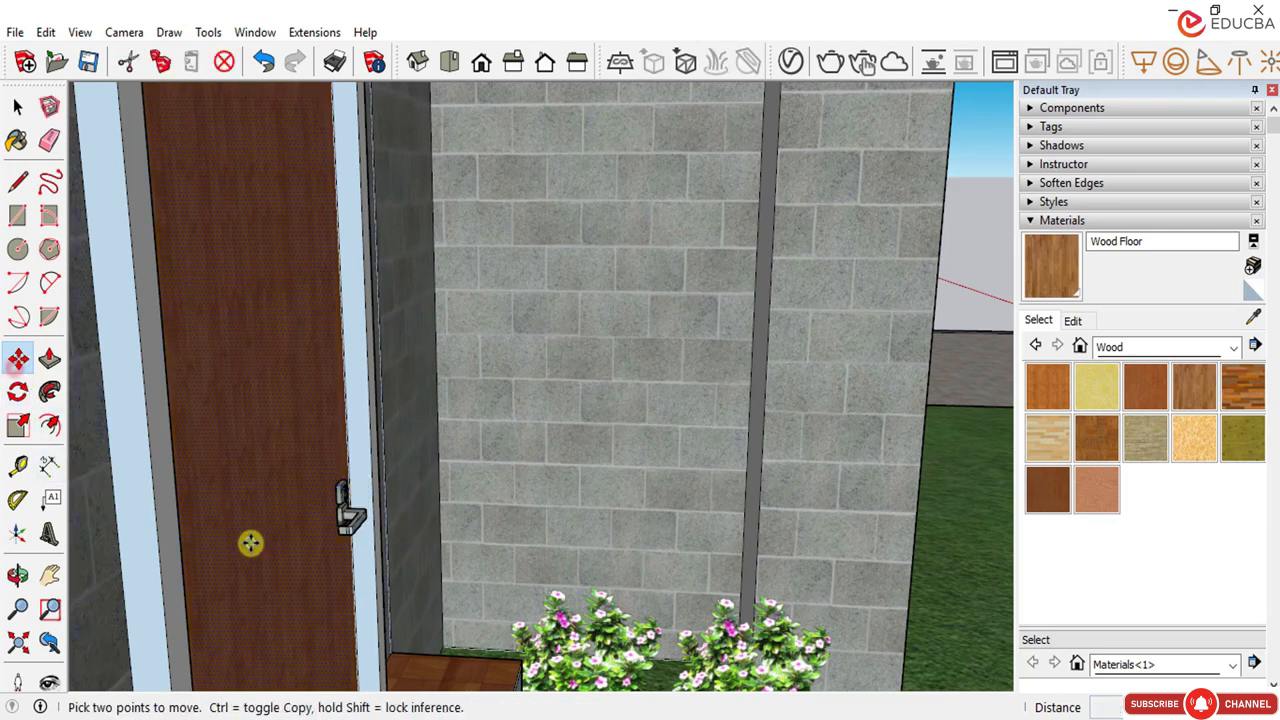
pyautogui.click(347, 520)
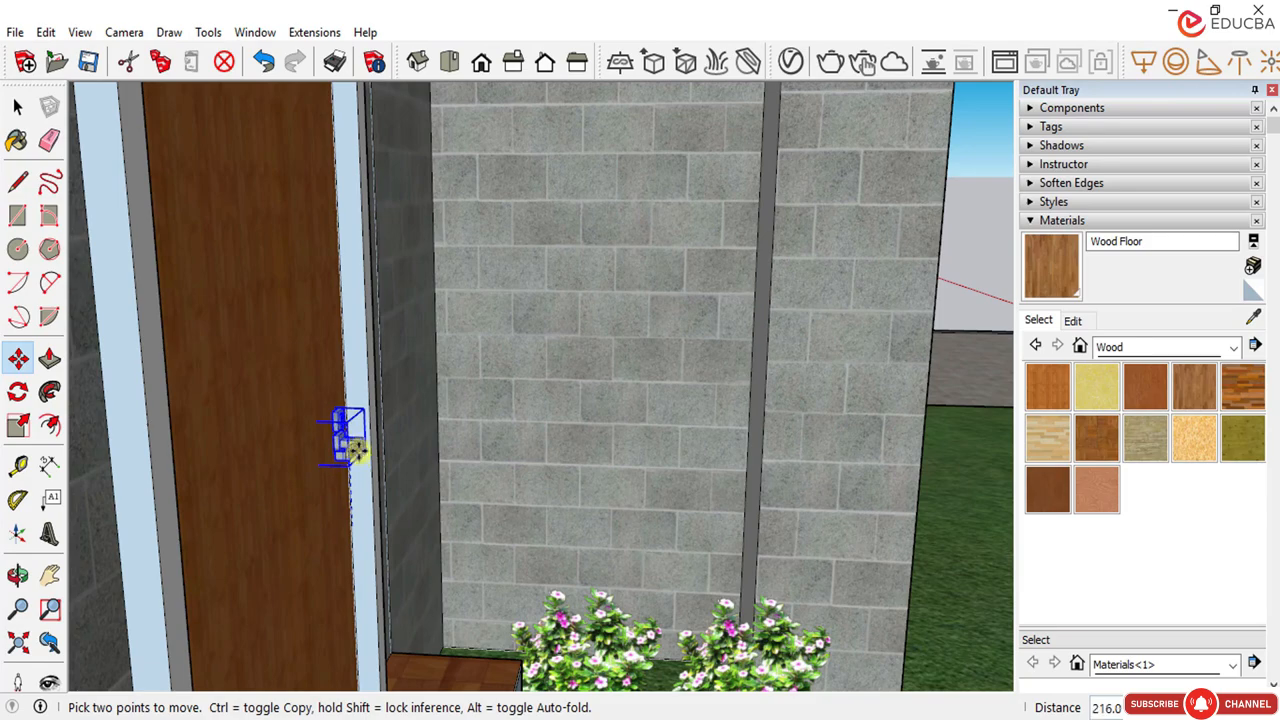
pyautogui.click(357, 447)
# Step: Examine the house exterior with both doors, the balcony and the garden from several angles
pyautogui.moveTo(386, 320); pyautogui.dragTo(231, 434, button='middle')
pyautogui.scroll(-12, 231, 434)
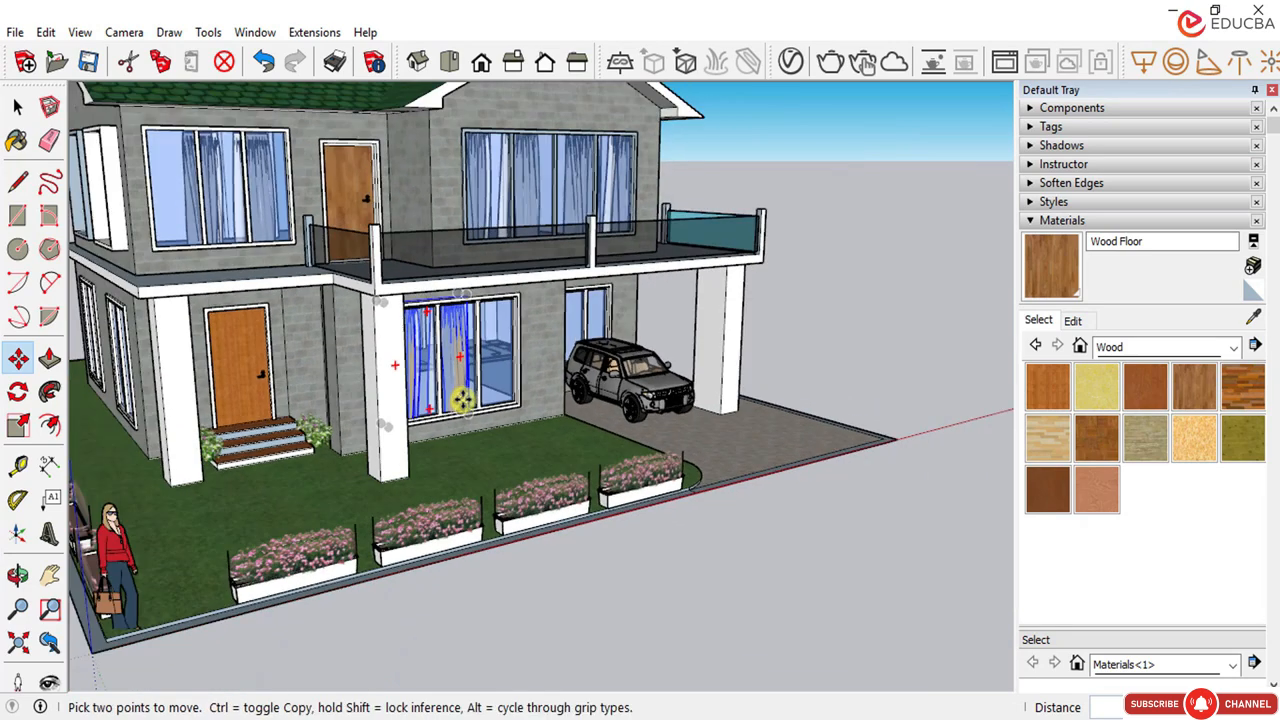
pyautogui.scroll(-2, 390, 432)
pyautogui.moveTo(380, 434)
pyautogui.mouseDown(button='middle')
pyautogui.moveTo(477, 257)
pyautogui.moveTo(466, 318)
pyautogui.mouseUp(button='middle')
pyautogui.scroll(3, 470, 280)
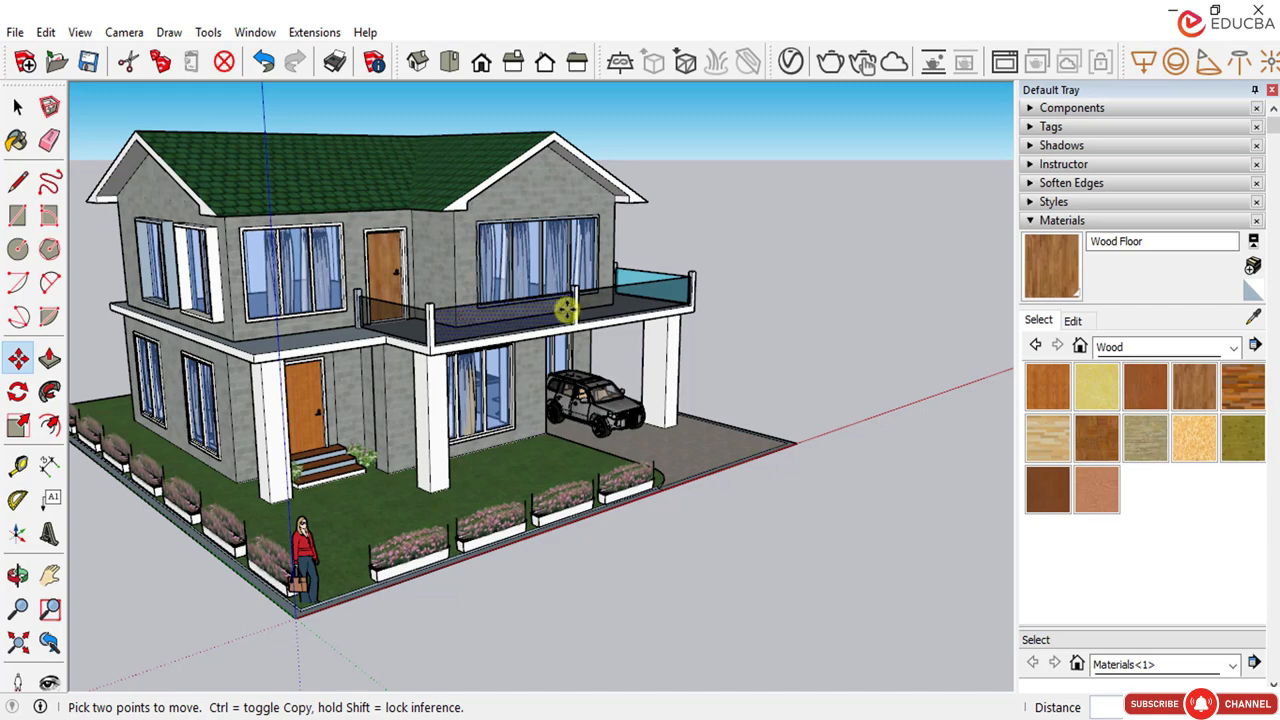
pyautogui.moveTo(566, 311)
pyautogui.mouseDown(button='middle')
pyautogui.moveTo(486, 405)
pyautogui.moveTo(434, 406)
pyautogui.mouseUp(button='middle')
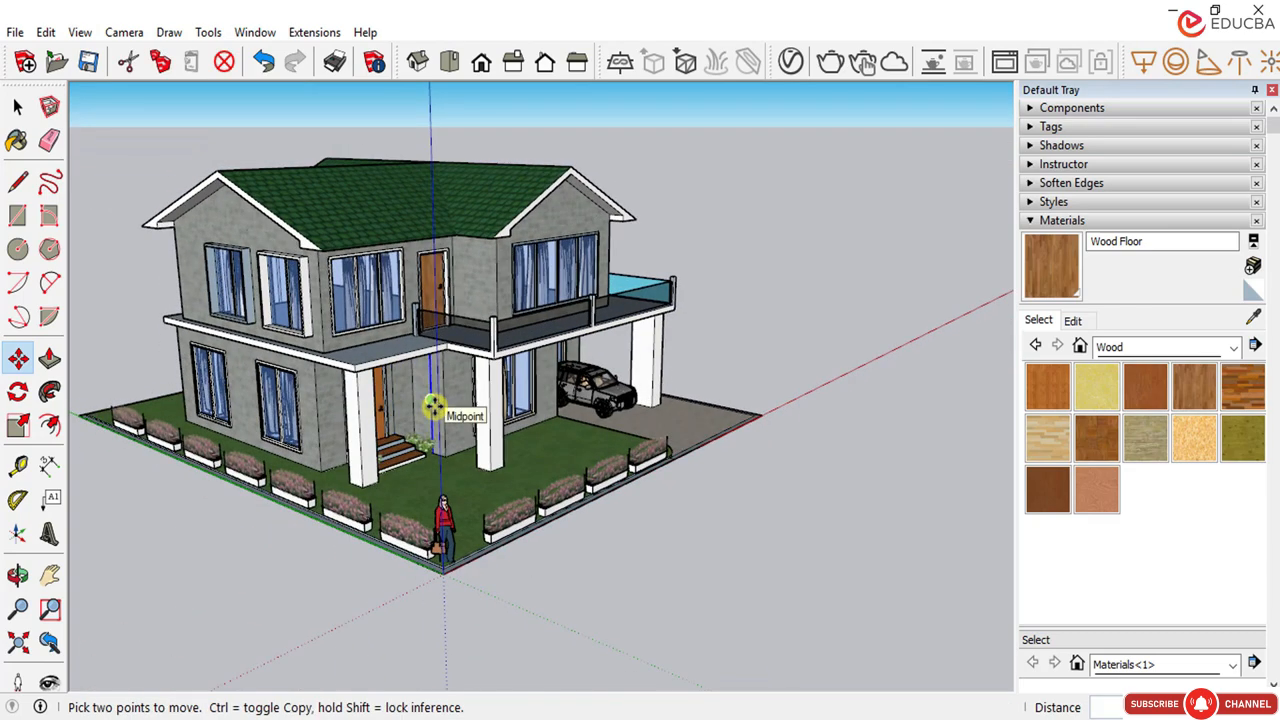
pyautogui.scroll(-2, 549, 317)
pyautogui.scroll(3, 550, 317)
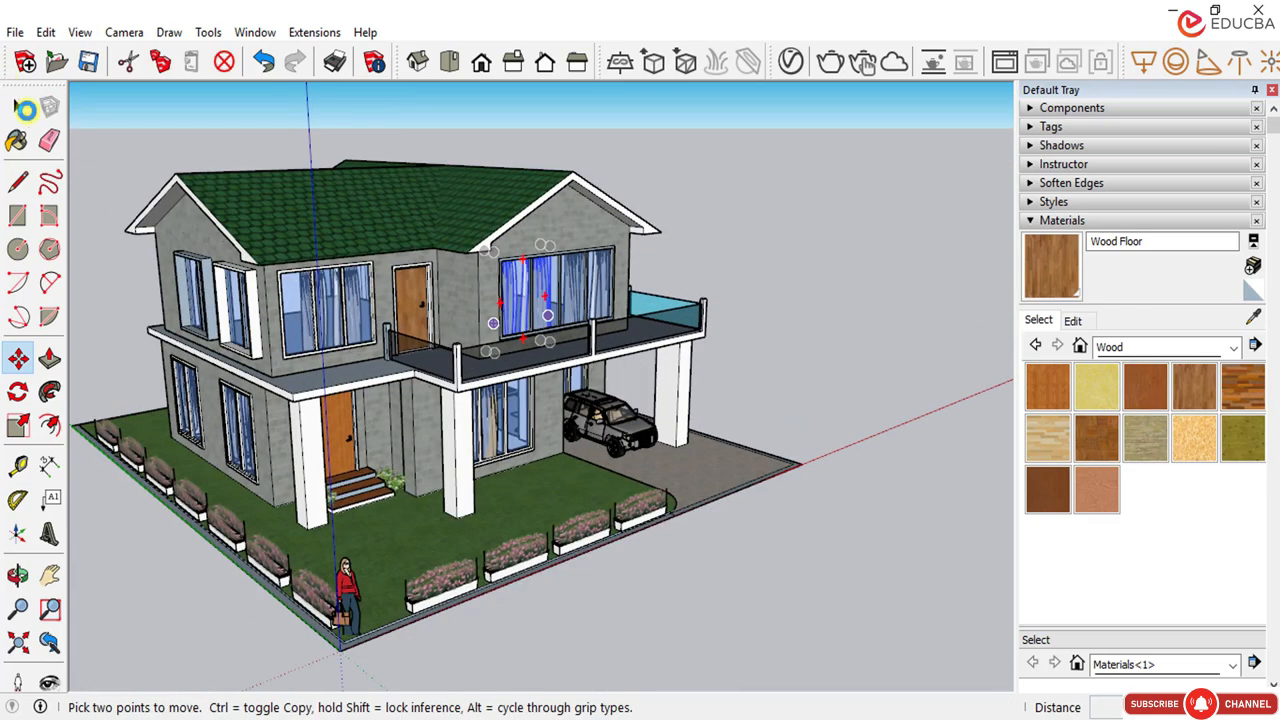
pyautogui.click(18, 107)
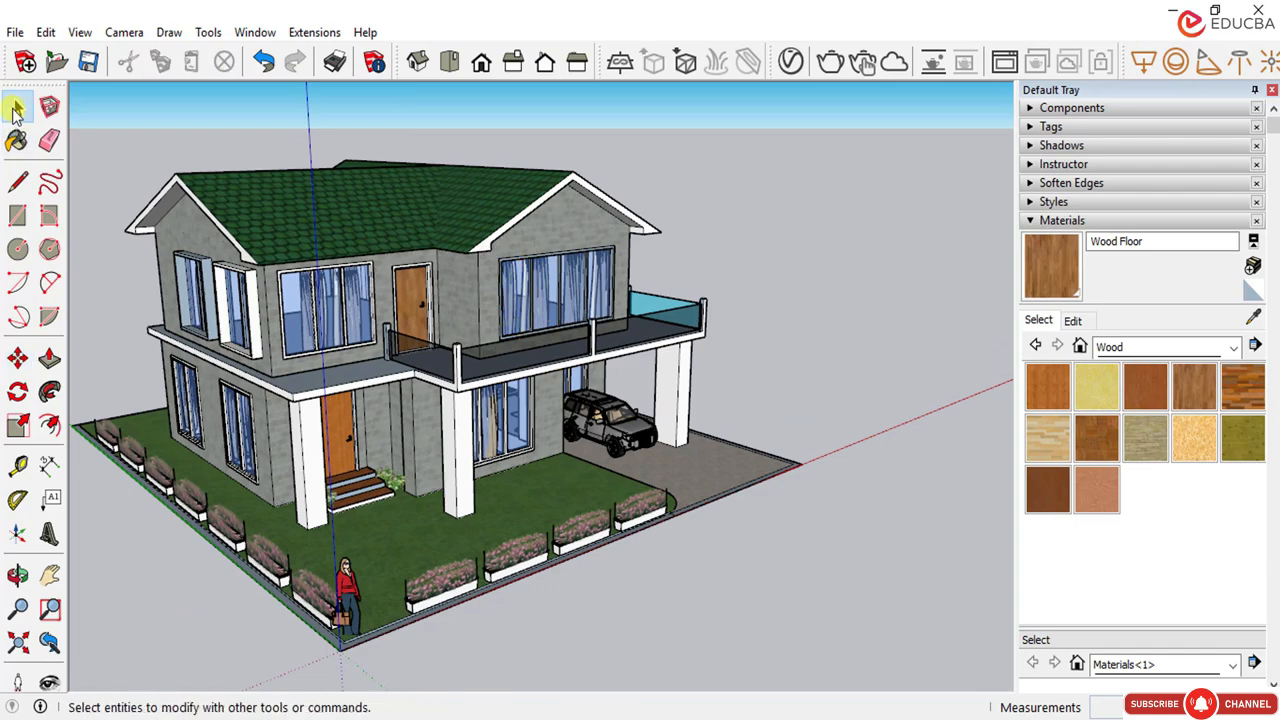
pyautogui.scroll(1, 580, 383)
pyautogui.scroll(2, 566, 374)
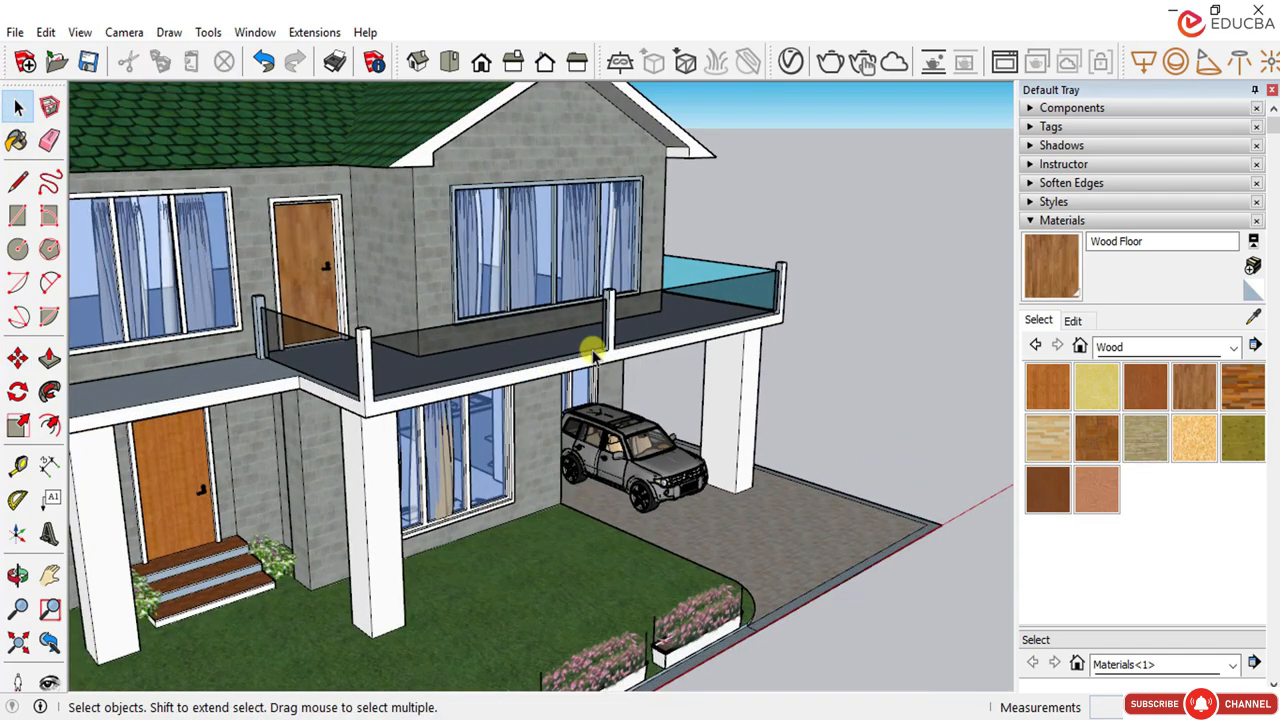
pyautogui.scroll(-2, 592, 362)
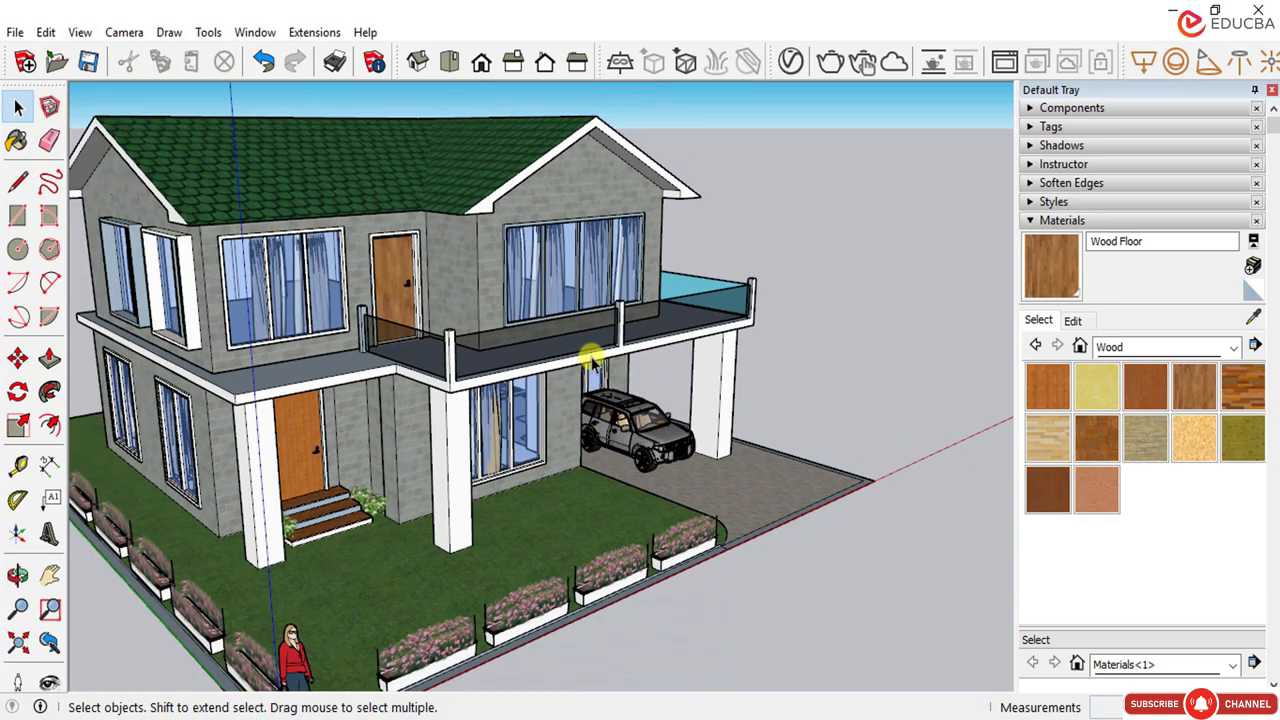
# Step: Open the 3D Warehouse and search it for "chair with table"
pyautogui.click(298, 35)
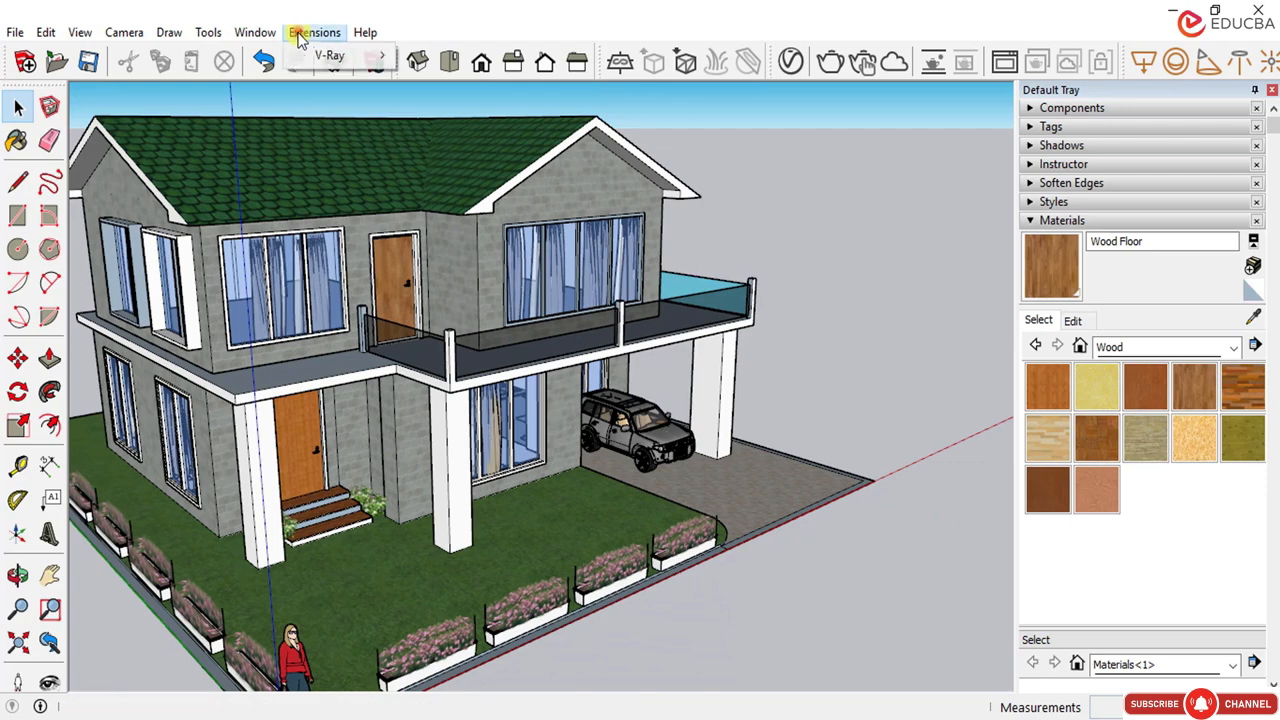
pyautogui.click(255, 32)
pyautogui.click(255, 32)
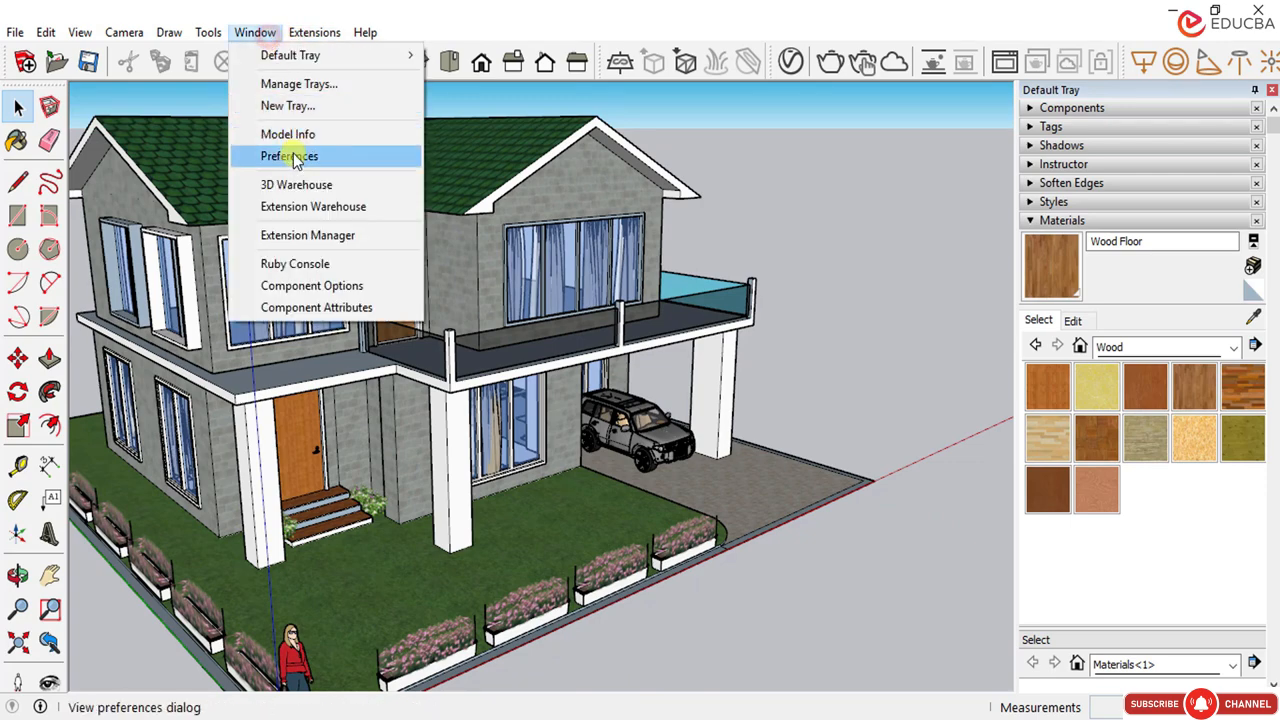
pyautogui.click(294, 184)
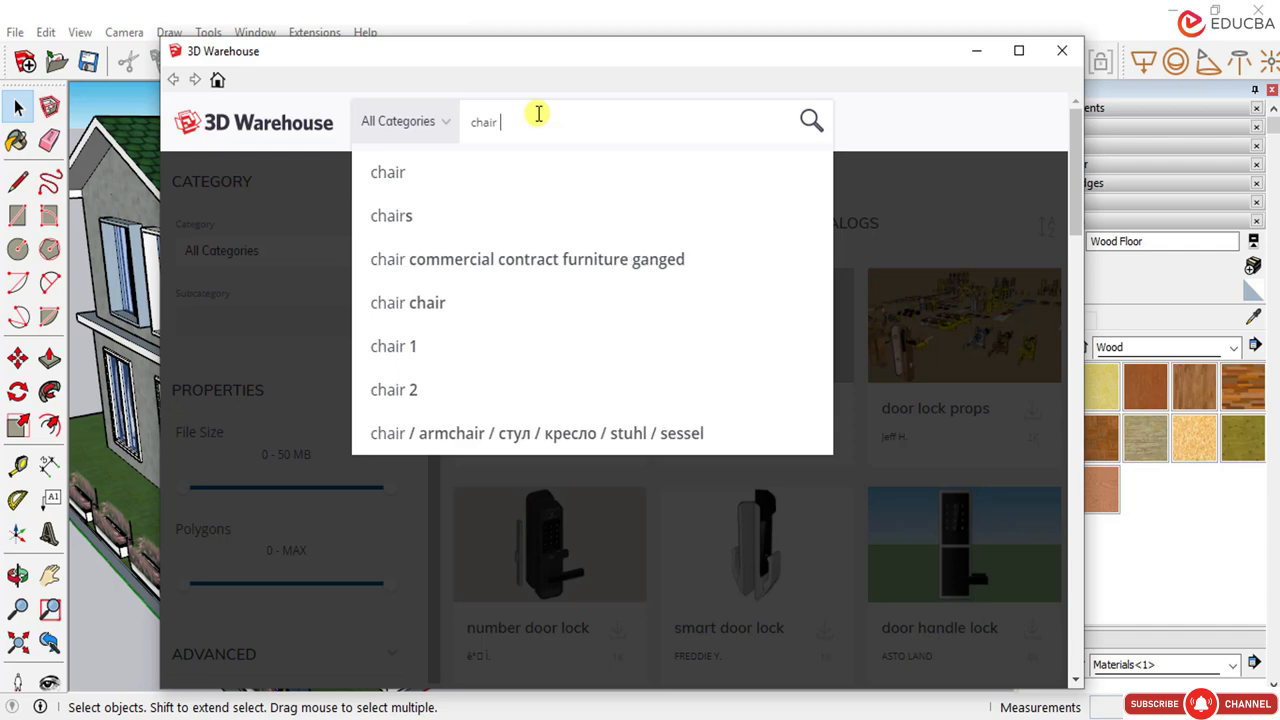
pyautogui.write('with ta')
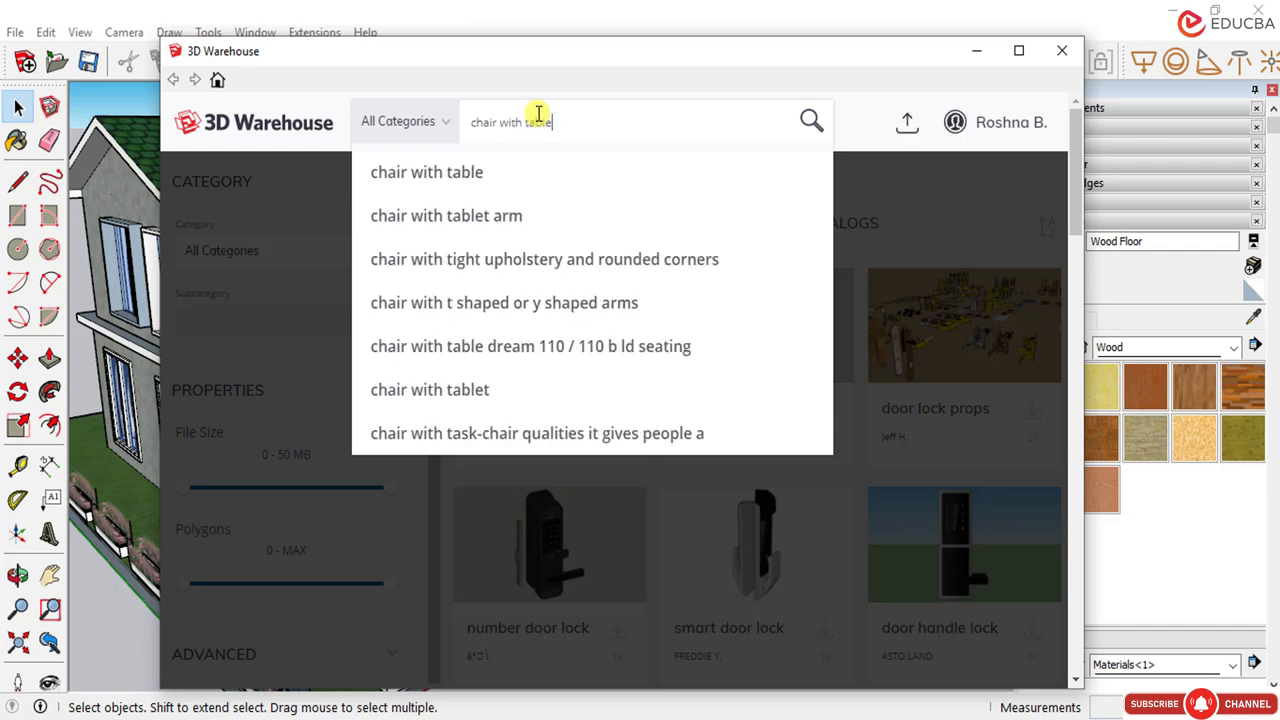
pyautogui.write('ble')
pyautogui.click(543, 175)
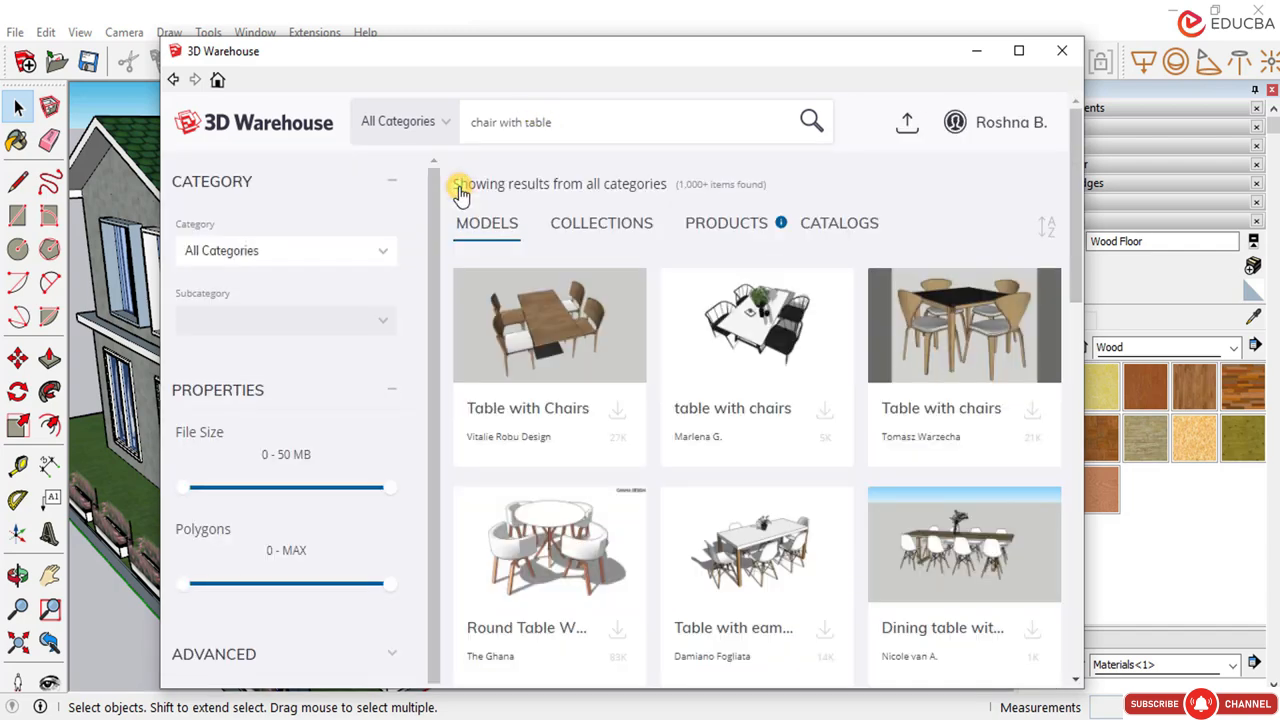
# Step: Look through the "chair with table" model results for a suitable table-and-chairs set
pyautogui.scroll(-3, 590, 374)
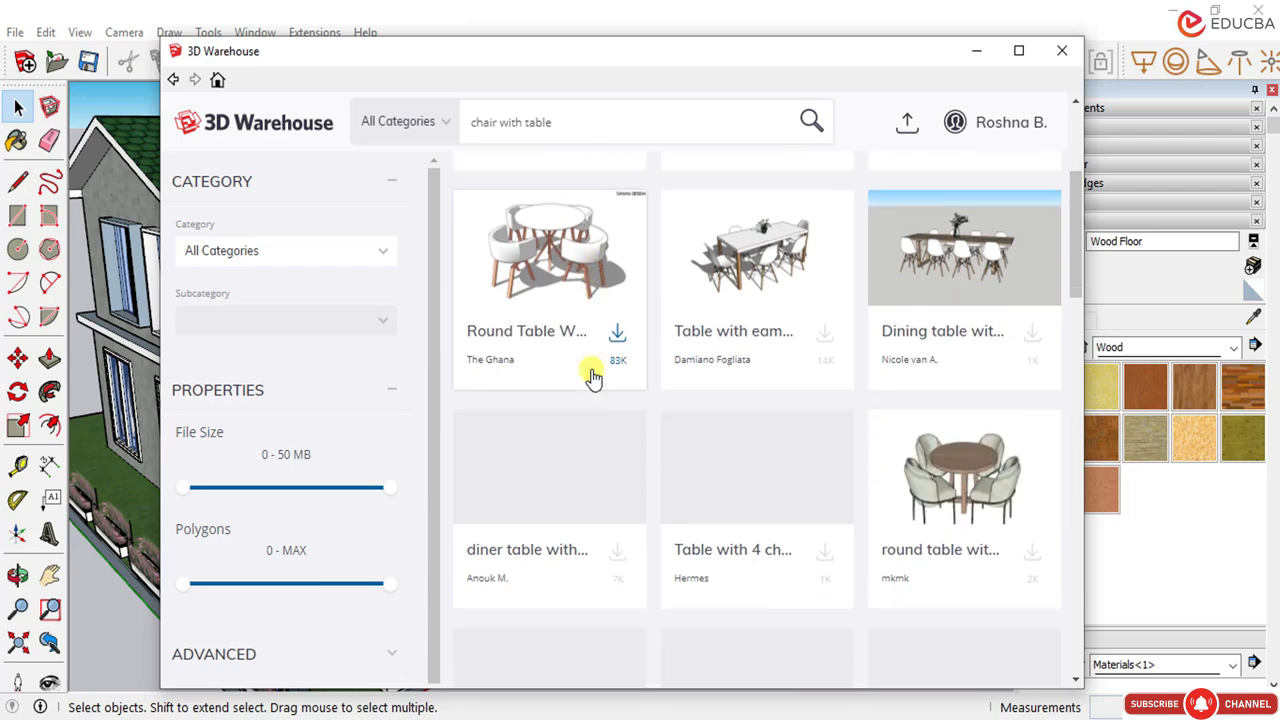
pyautogui.scroll(-2, 592, 375)
pyautogui.scroll(-4, 591, 374)
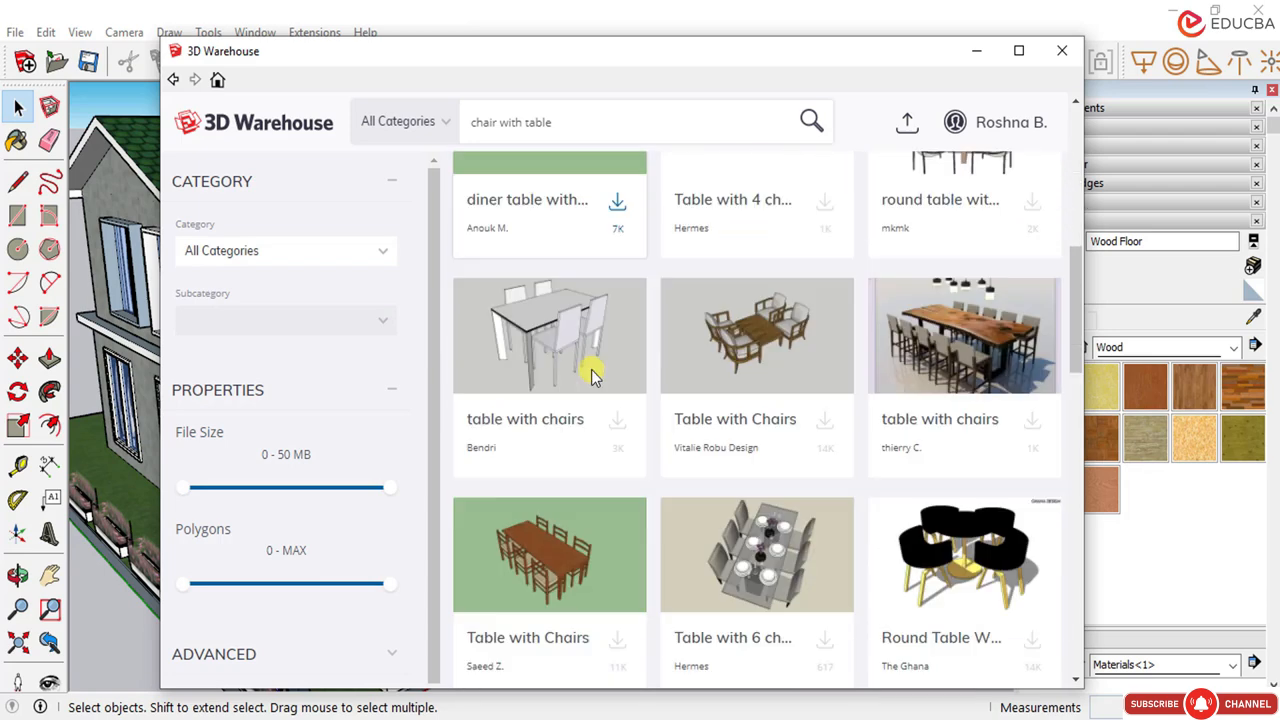
pyautogui.scroll(3, 591, 374)
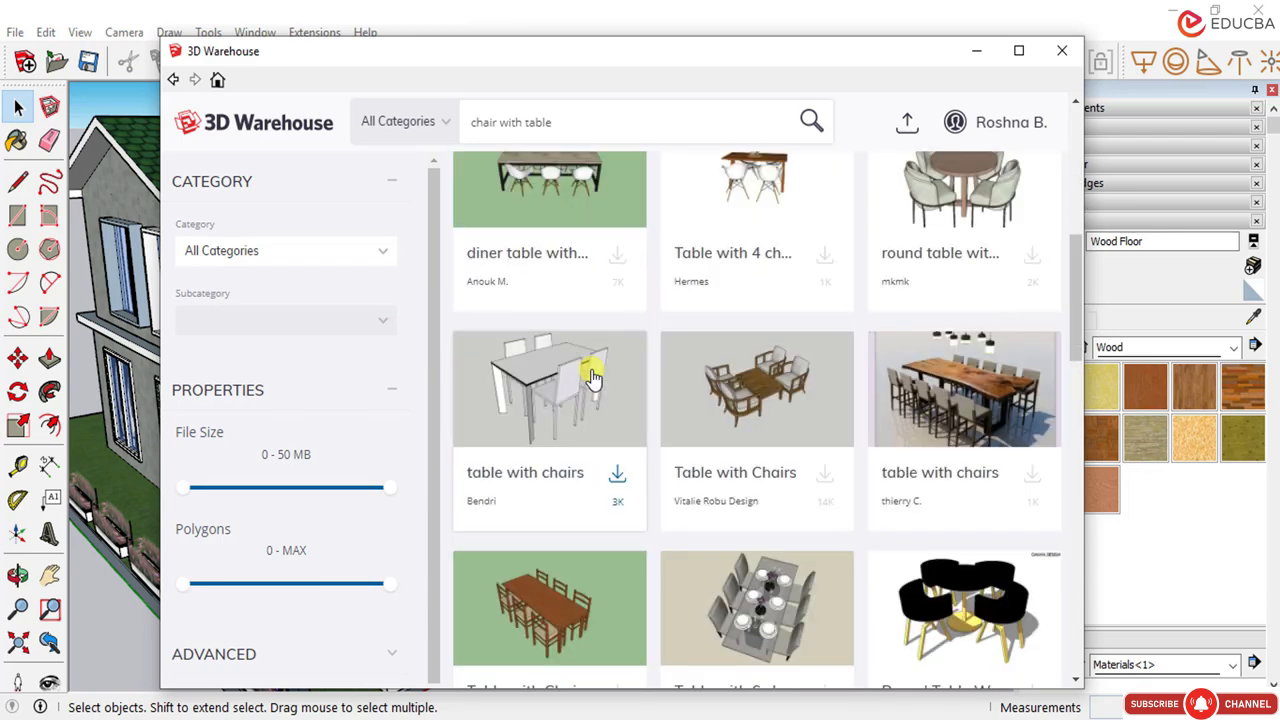
pyautogui.scroll(-6, 591, 374)
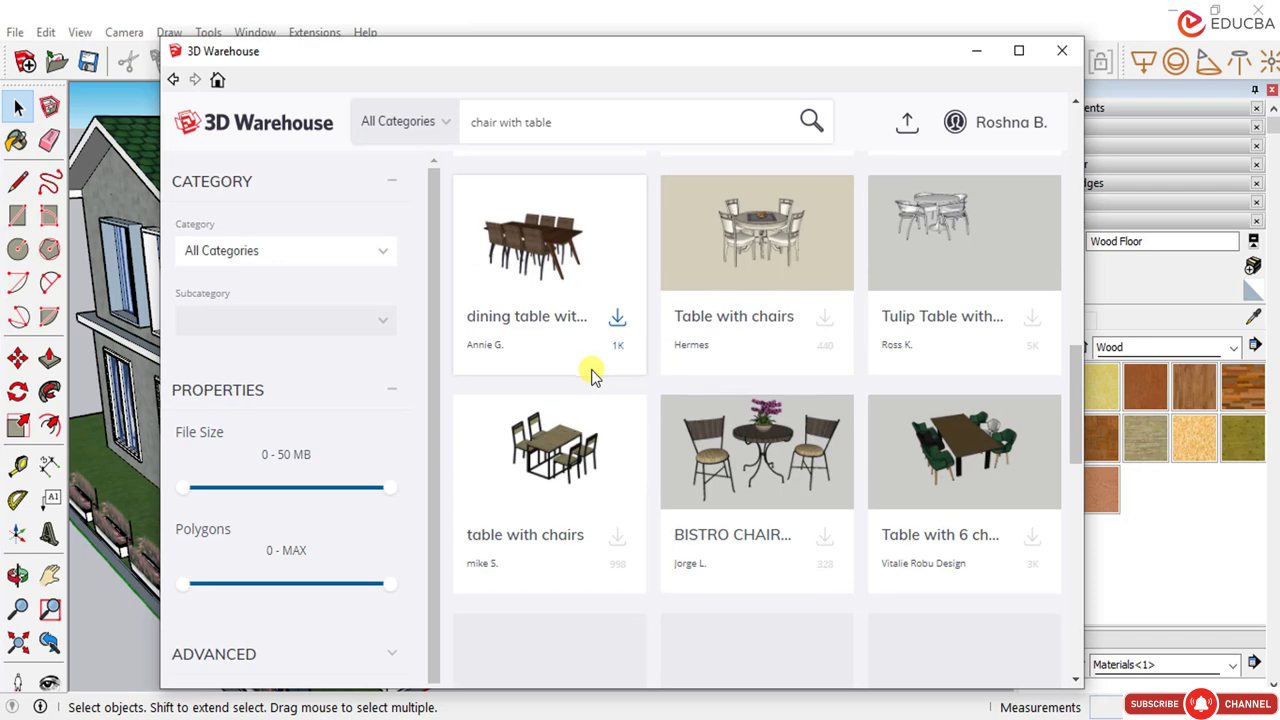
pyautogui.scroll(-6, 591, 374)
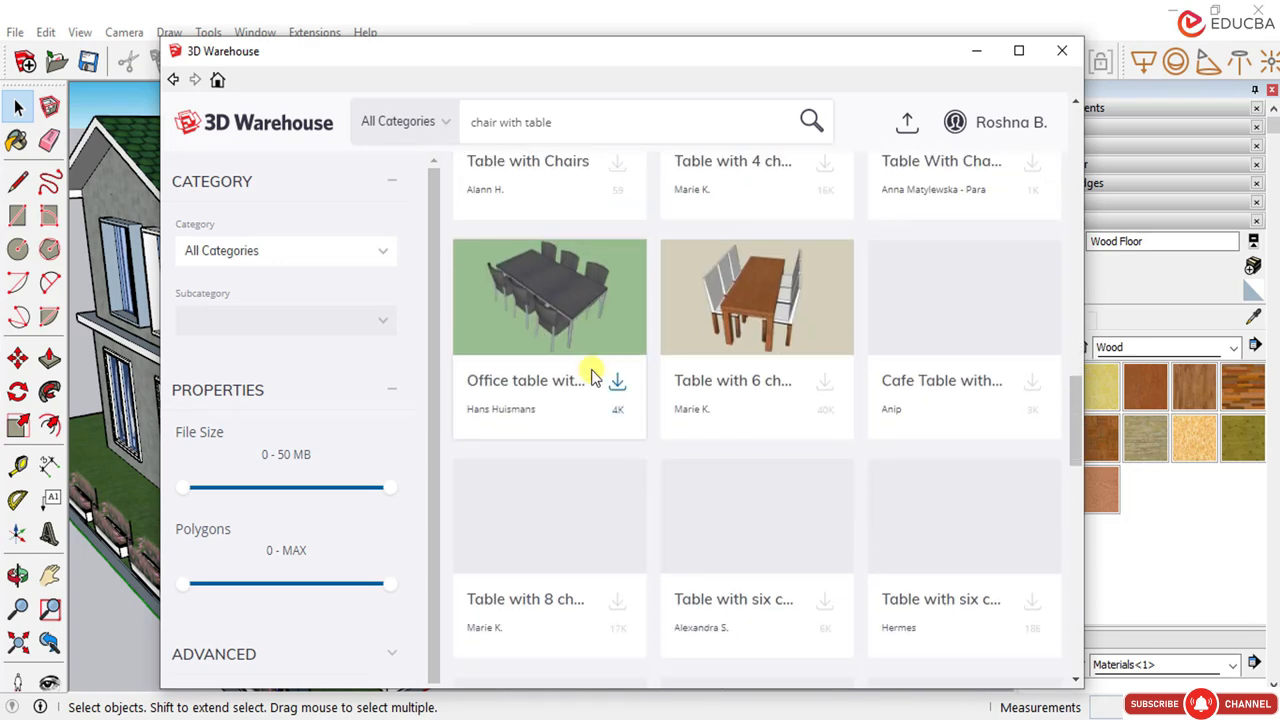
pyautogui.scroll(-2, 591, 374)
pyautogui.scroll(14, 591, 374)
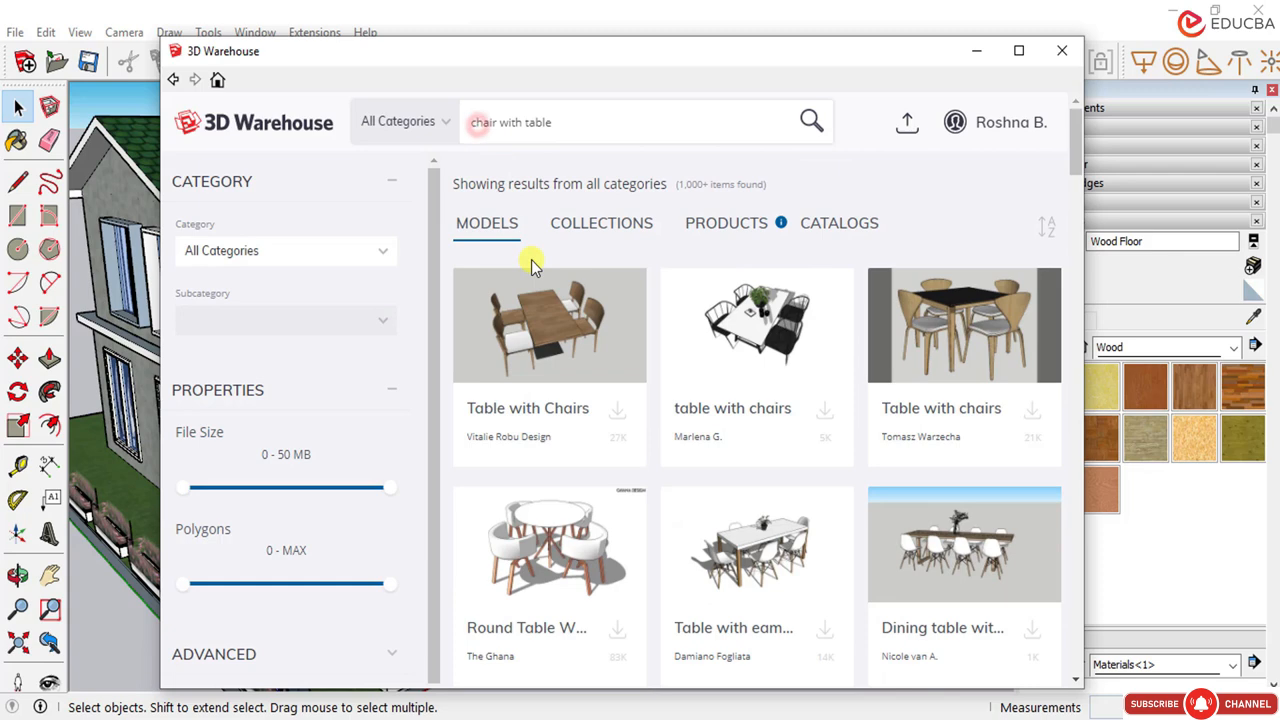
# Step: Search the 3D Warehouse for "2 chair with table" and look through the results for a two-chair dining set
pyautogui.write('2')
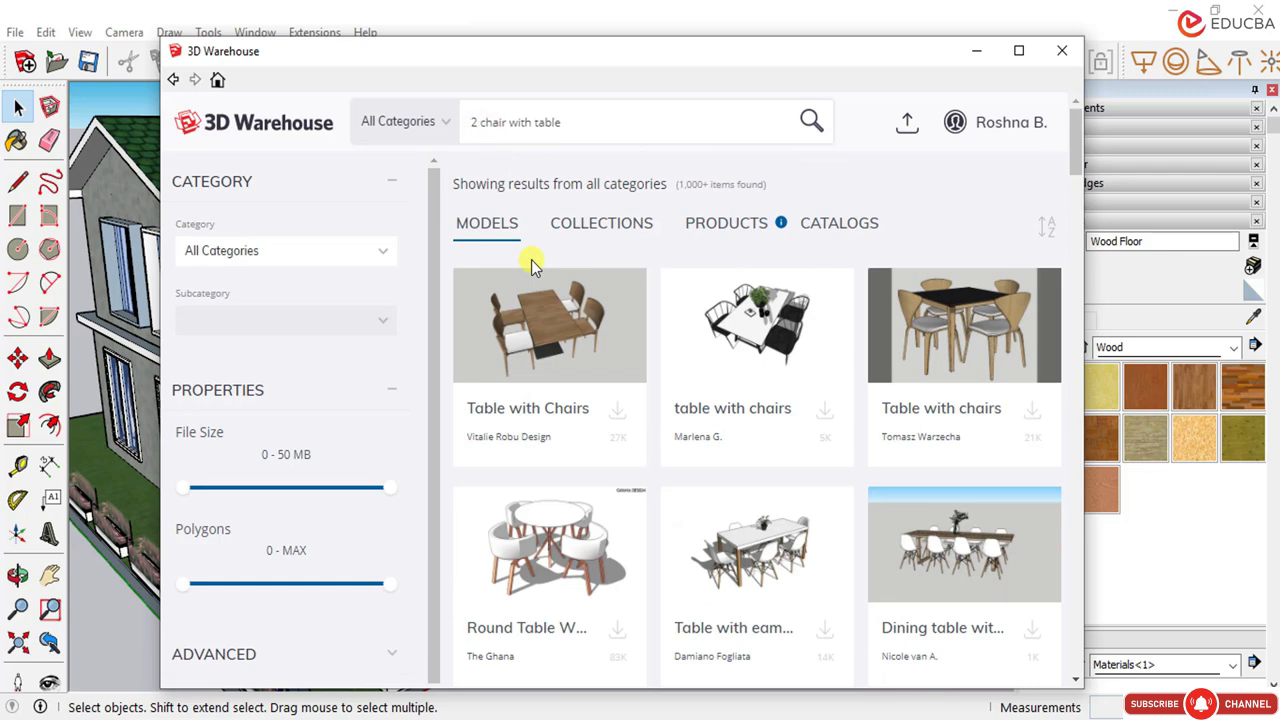
pyautogui.click(811, 122)
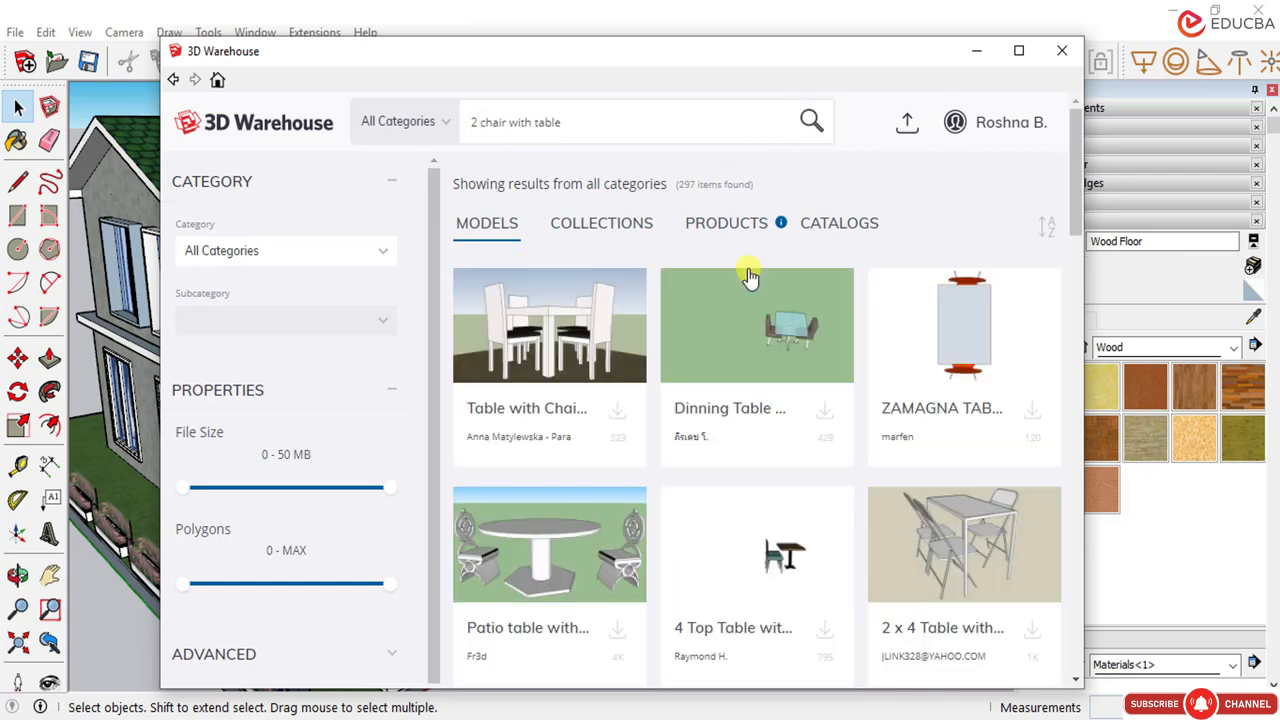
pyautogui.scroll(-3, 633, 367)
pyautogui.scroll(3, 637, 370)
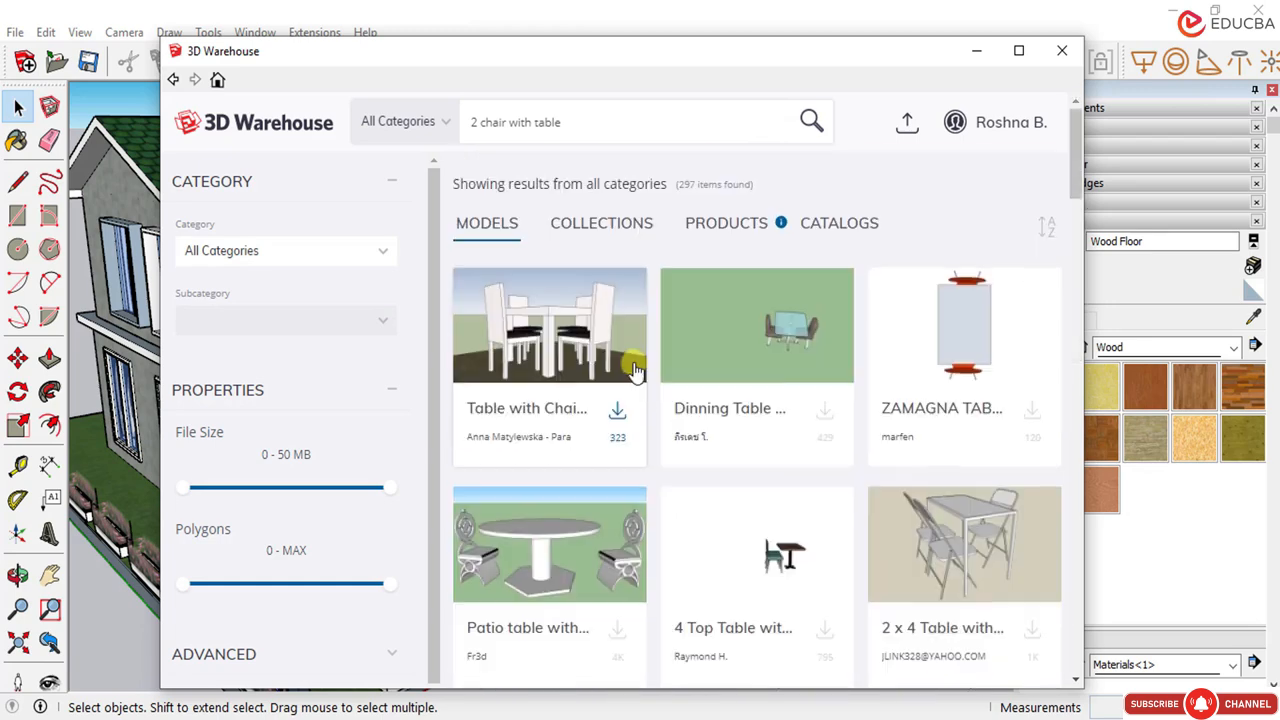
pyautogui.scroll(-3, 637, 371)
pyautogui.scroll(-9, 634, 368)
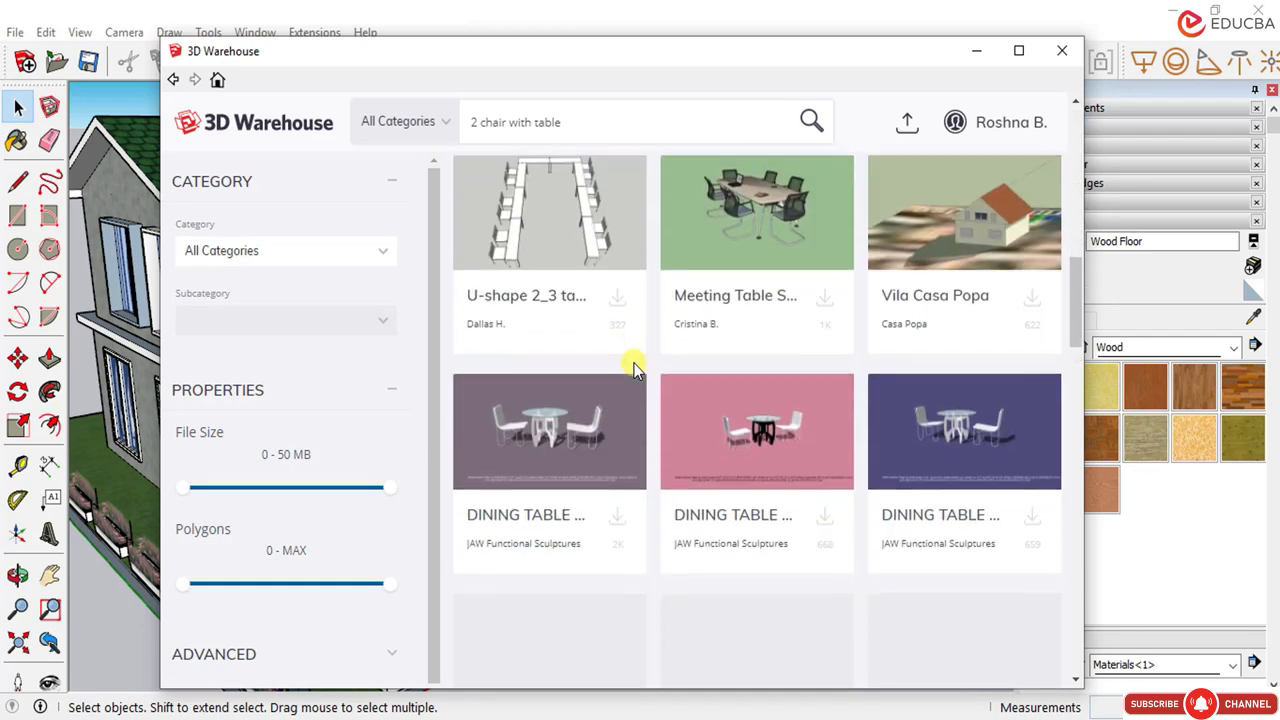
pyautogui.scroll(-1, 758, 366)
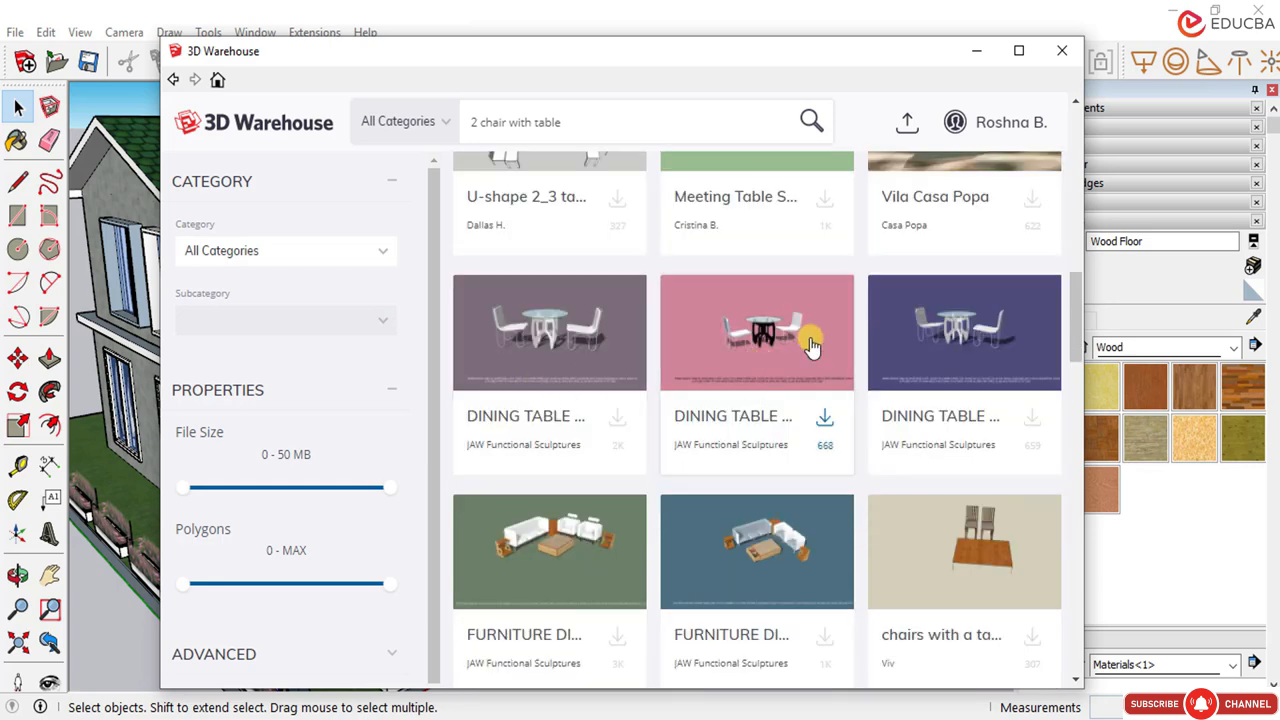
pyautogui.scroll(-6, 812, 345)
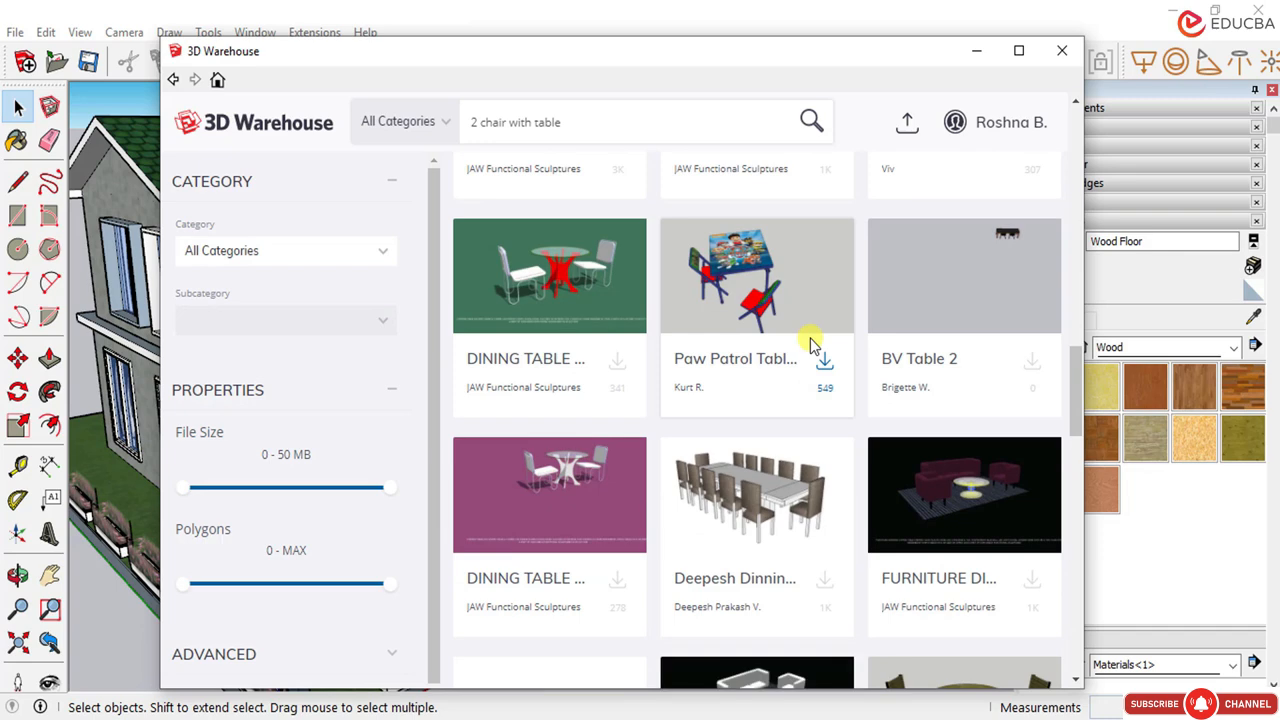
pyautogui.scroll(-3, 812, 345)
pyautogui.scroll(-4, 812, 345)
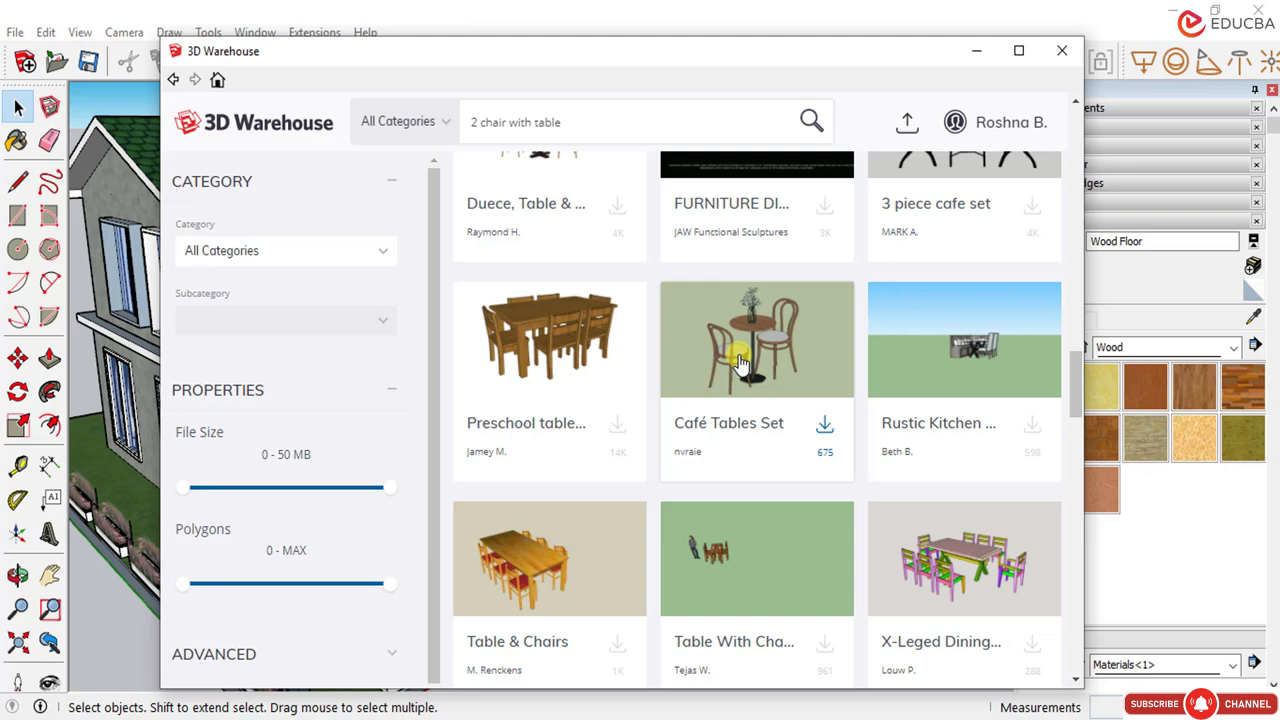
pyautogui.scroll(-9, 740, 360)
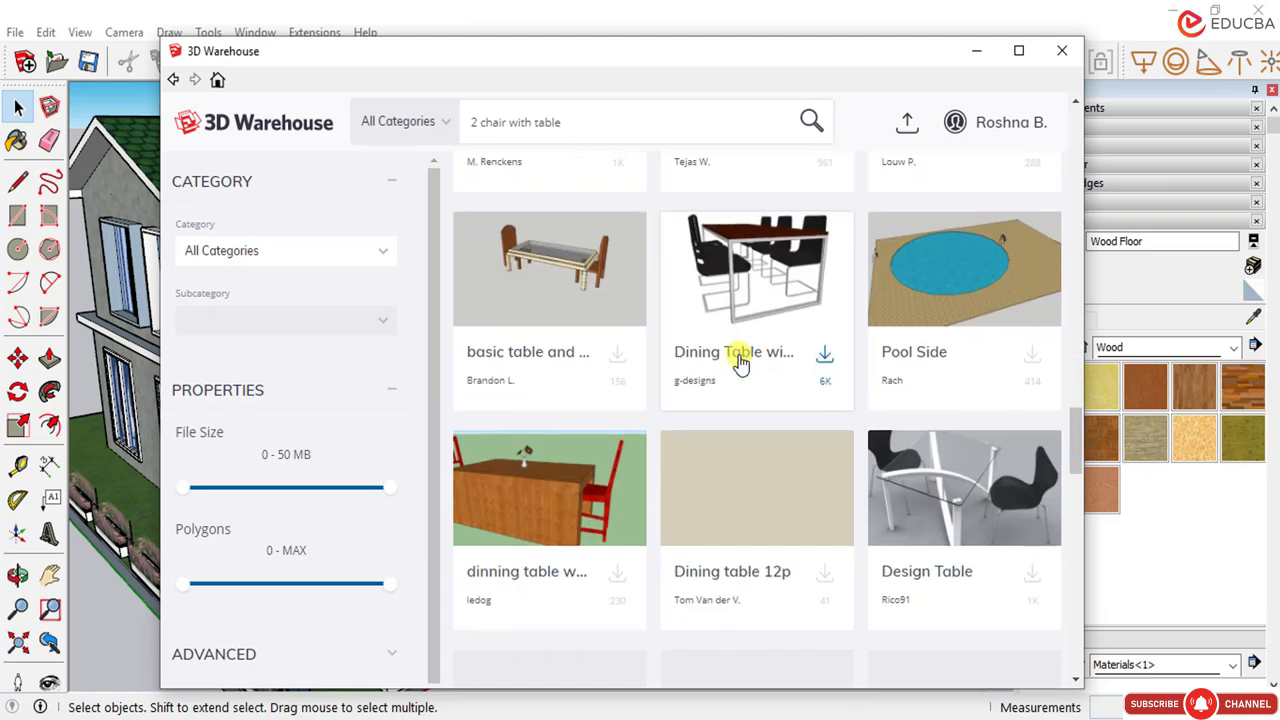
pyautogui.scroll(-3, 740, 360)
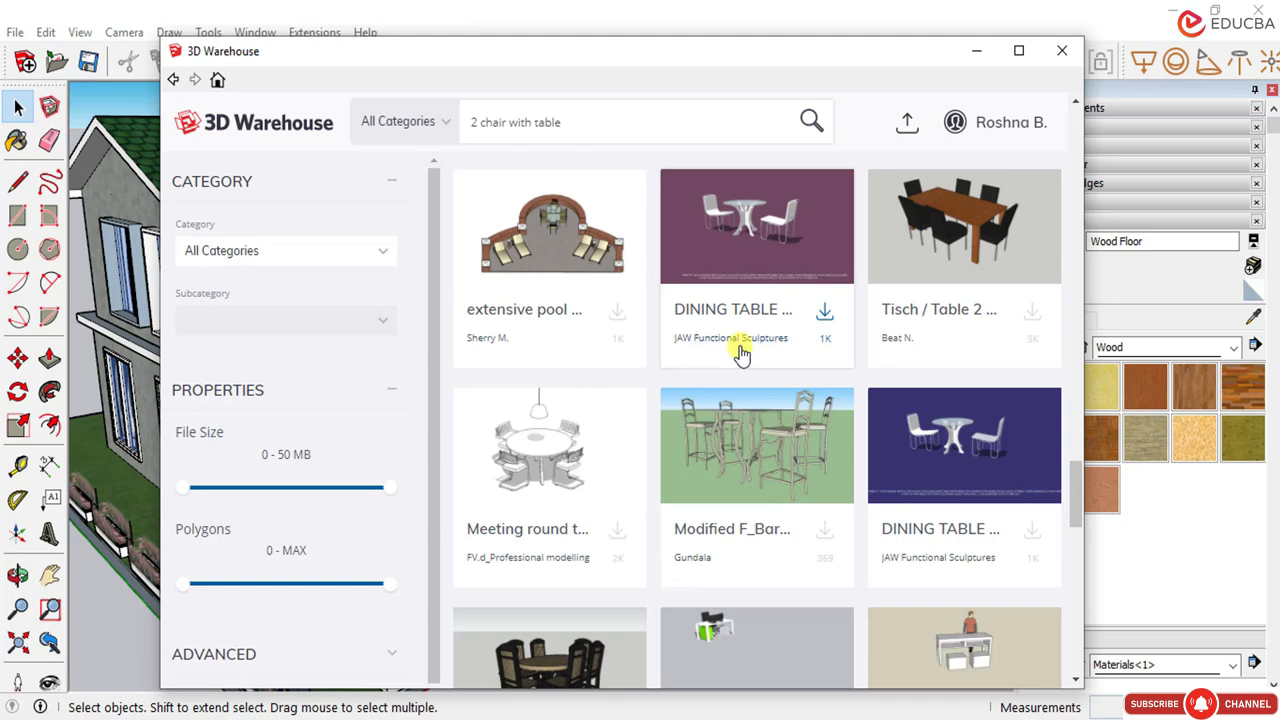
pyautogui.scroll(-3, 740, 352)
pyautogui.scroll(18, 740, 350)
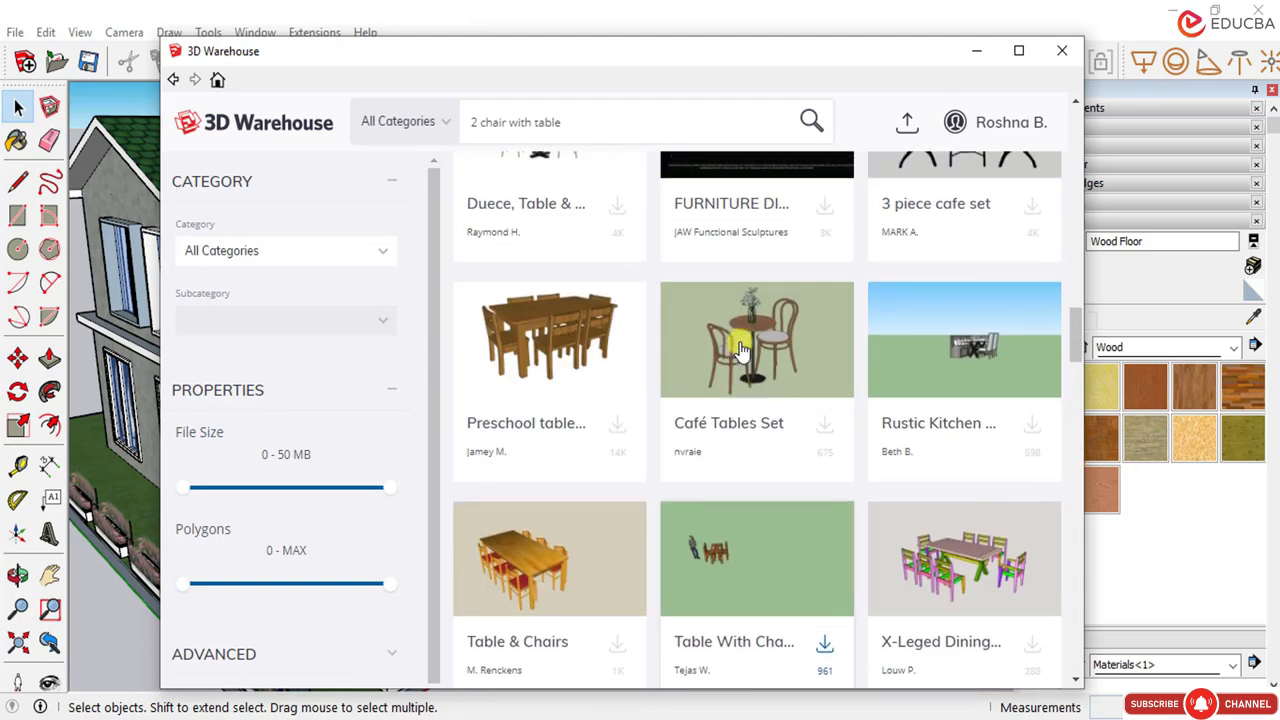
pyautogui.scroll(5, 740, 348)
pyautogui.scroll(-2, 740, 348)
pyautogui.scroll(6, 740, 345)
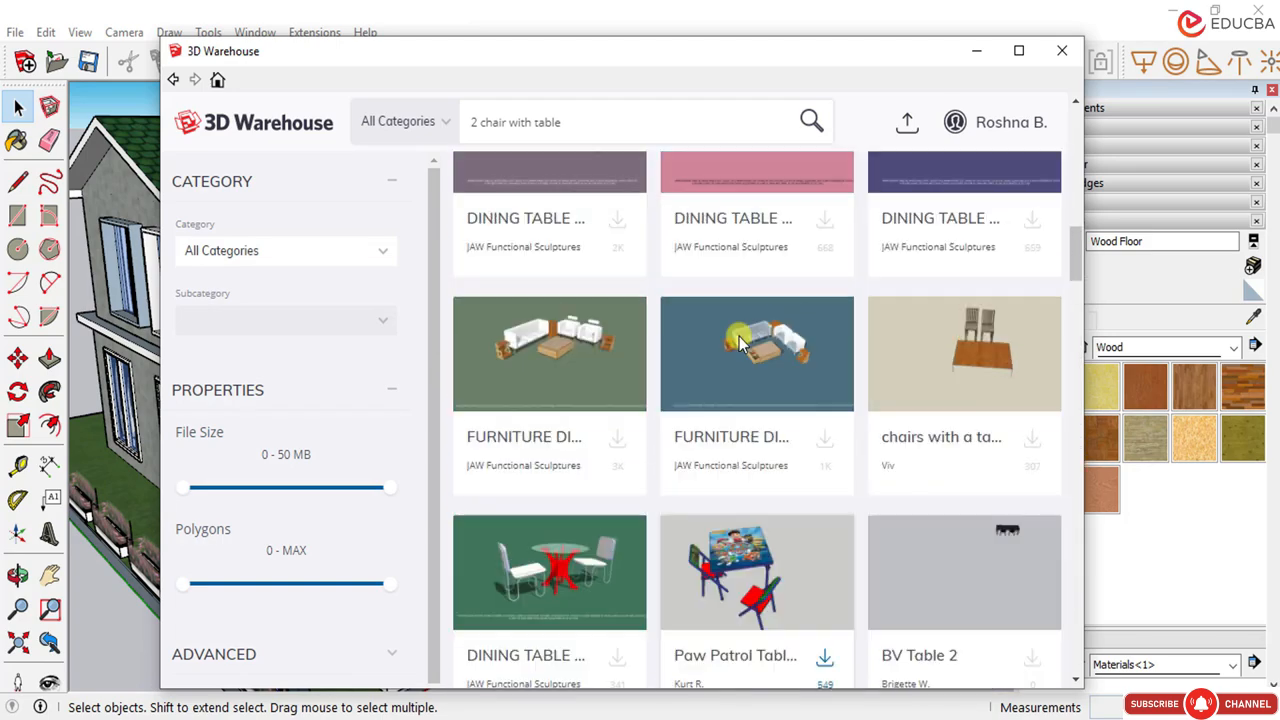
pyautogui.scroll(4, 740, 345)
pyautogui.scroll(-3, 740, 344)
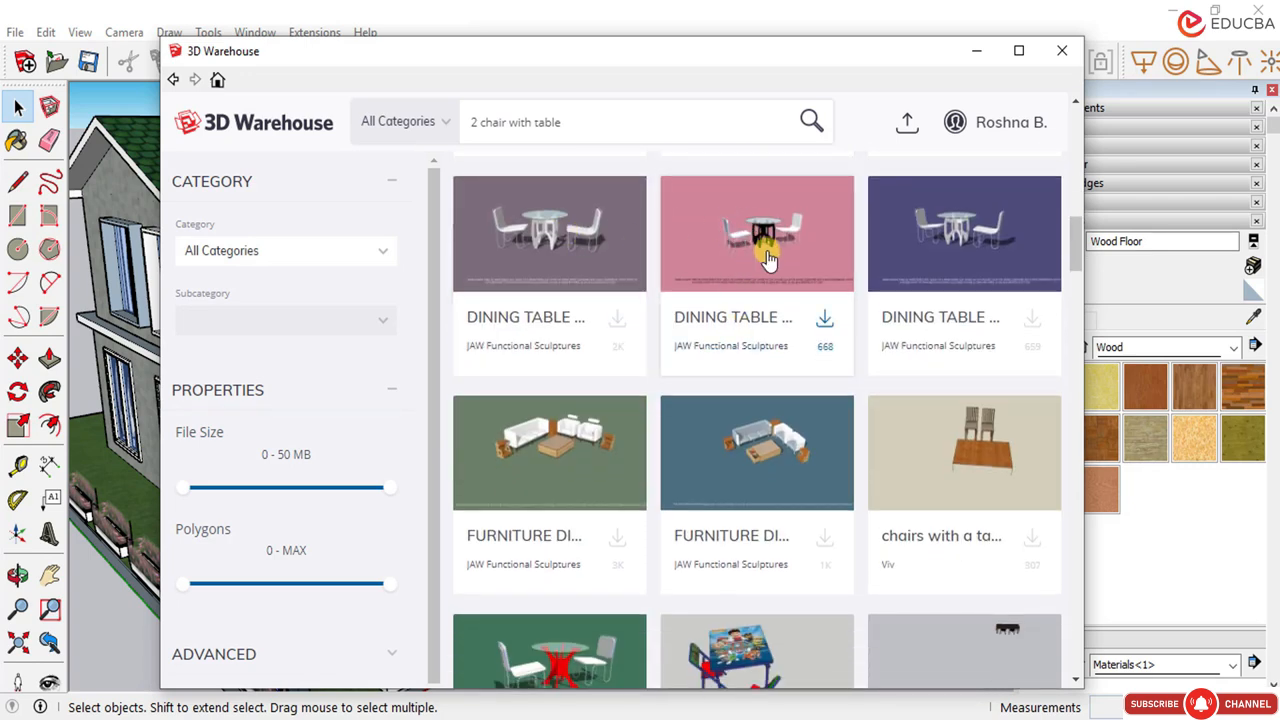
# Step: Load the "DINING TABLE MAREN (KD)" model with the black base directly into the model and place it beside the driveway
pyautogui.click(768, 259)
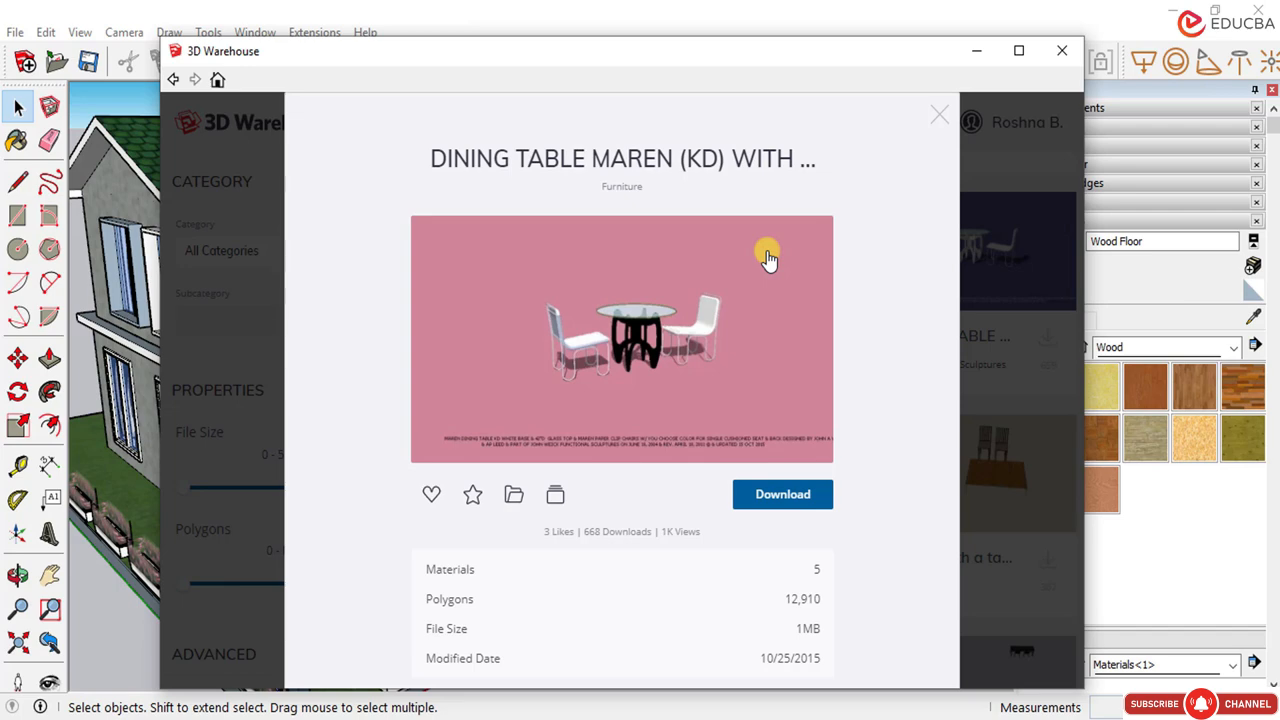
pyautogui.click(796, 492)
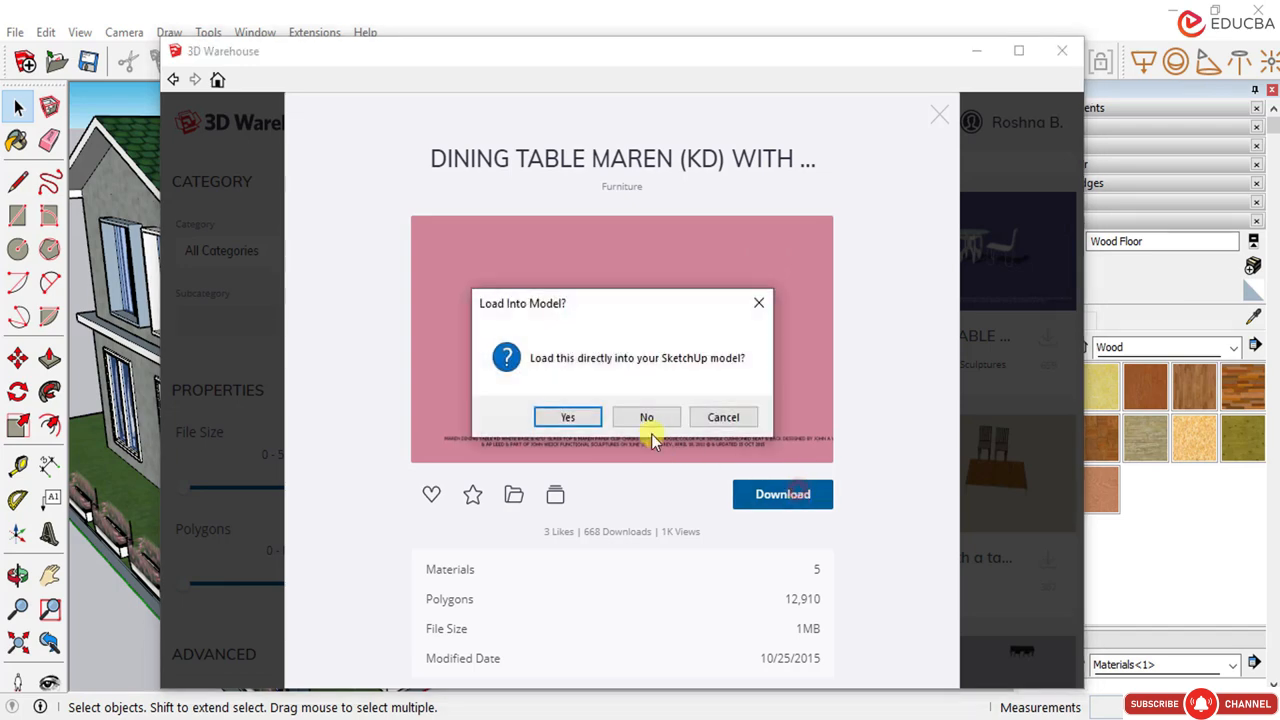
pyautogui.click(568, 417)
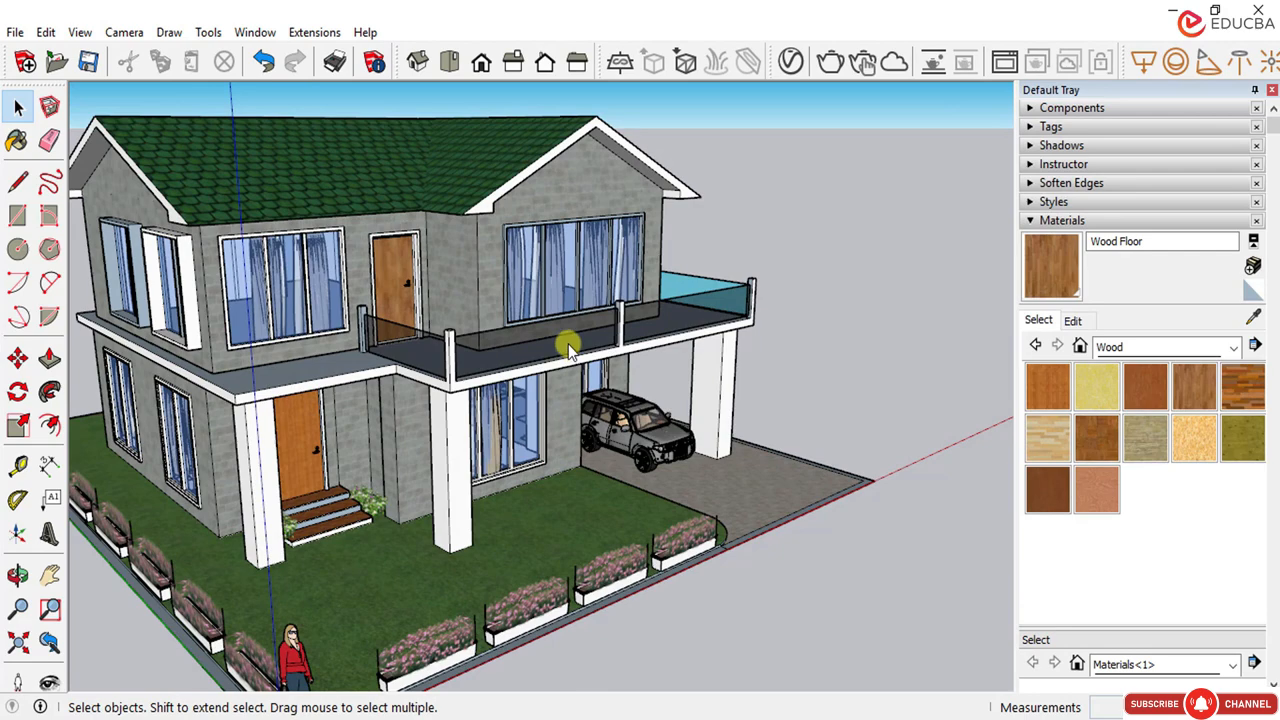
pyautogui.scroll(3, 568, 344)
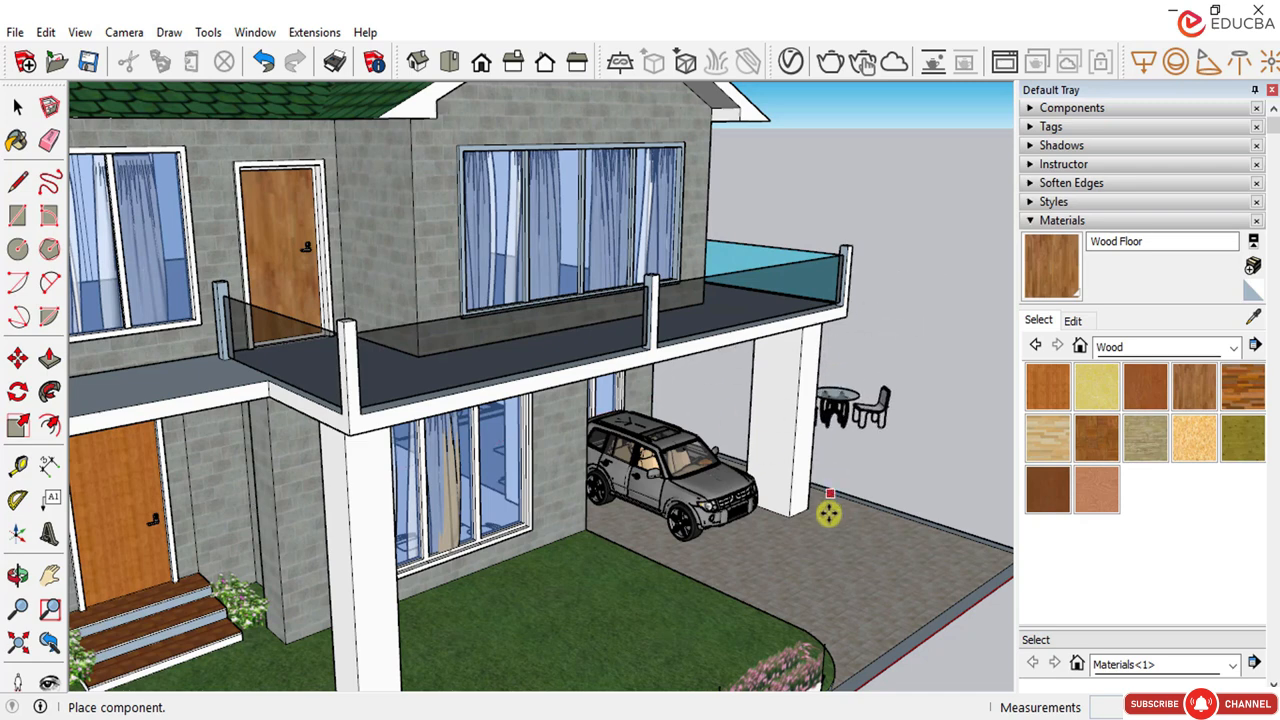
pyautogui.click(910, 586)
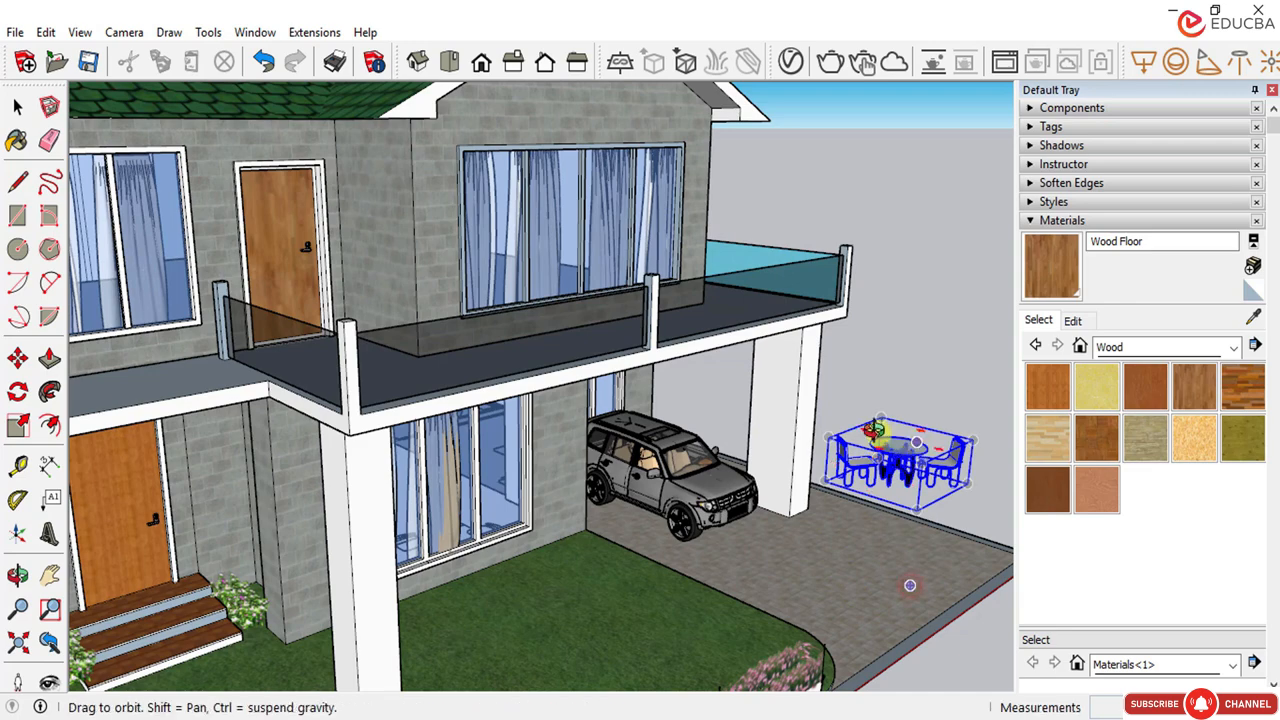
# Step: Check the height of a chair in the dining set beside the driveway with the Dimension tool
pyautogui.moveTo(909, 586); pyautogui.dragTo(814, 420, button='middle')
pyautogui.scroll(-2, 640, 352)
pyautogui.scroll(6, 1003, 489)
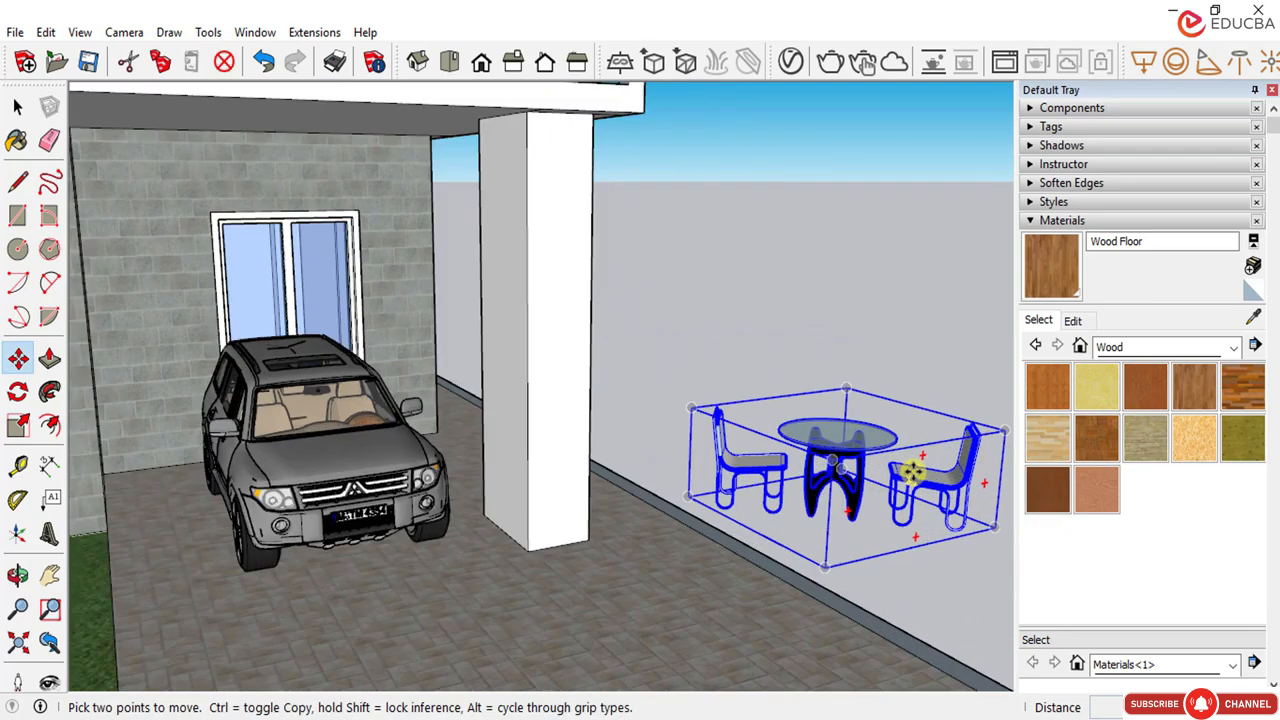
pyautogui.scroll(-3, 431, 386)
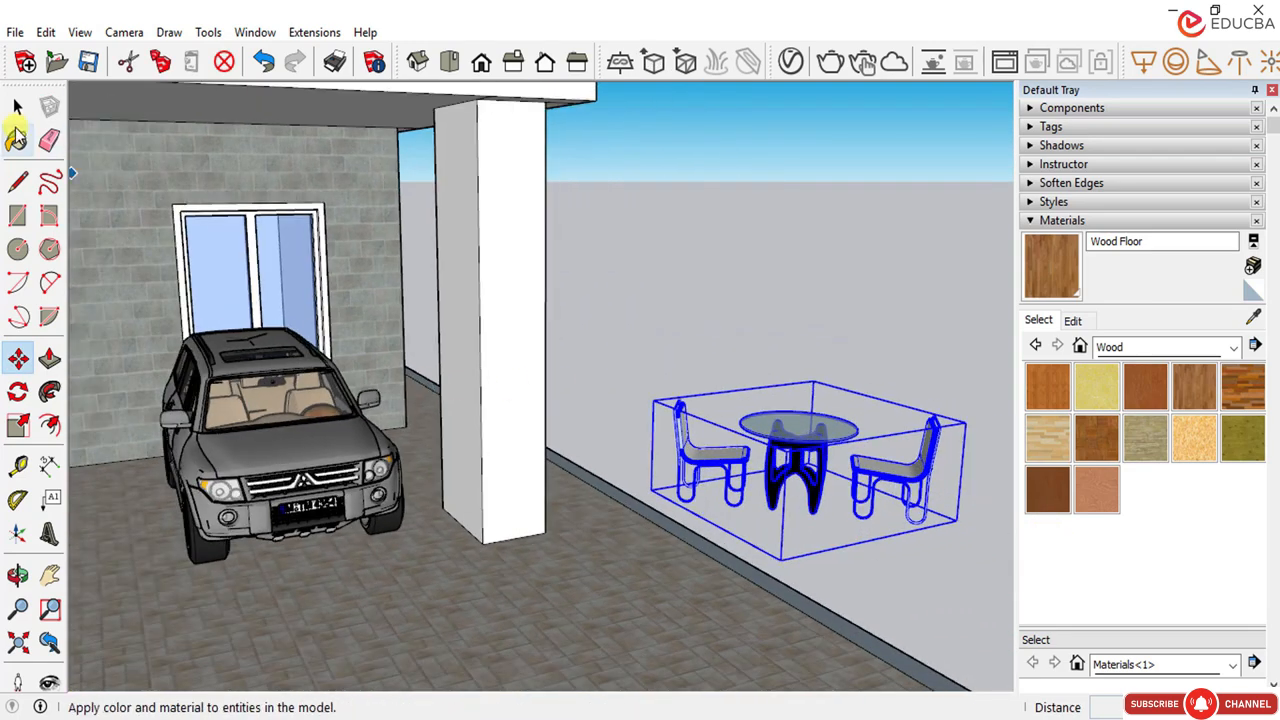
pyautogui.click(15, 108)
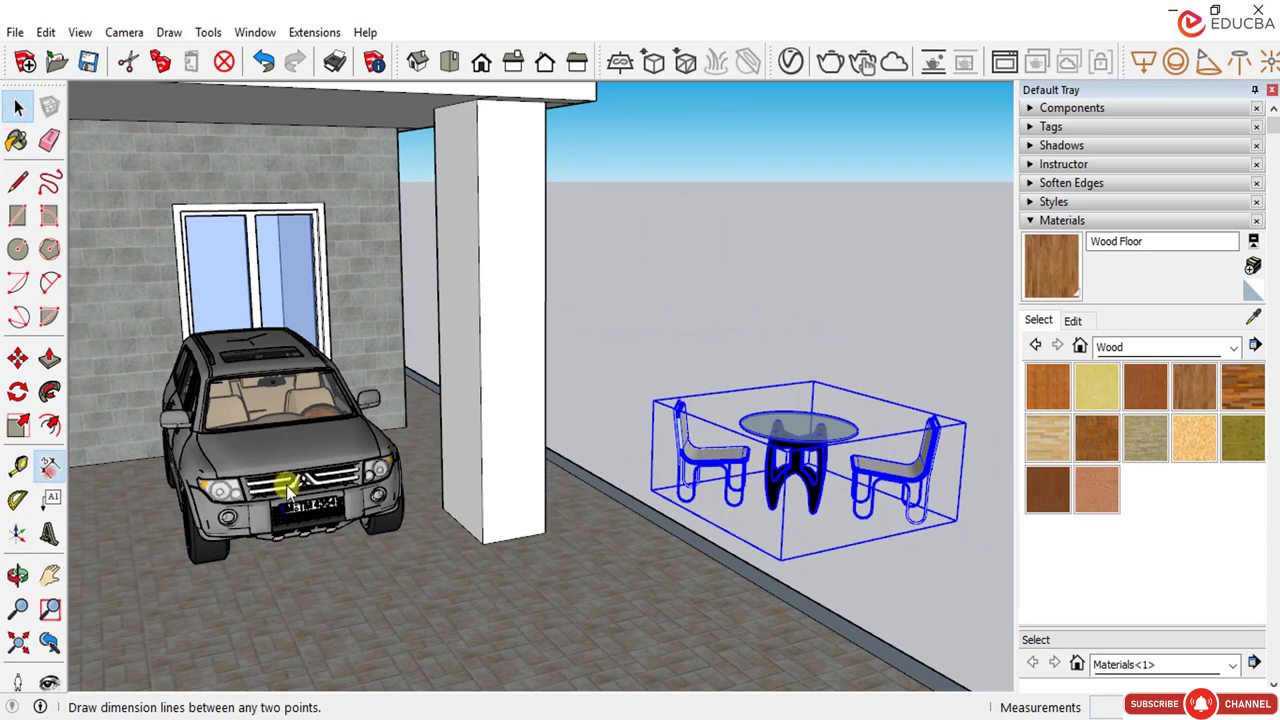
pyautogui.click(935, 420)
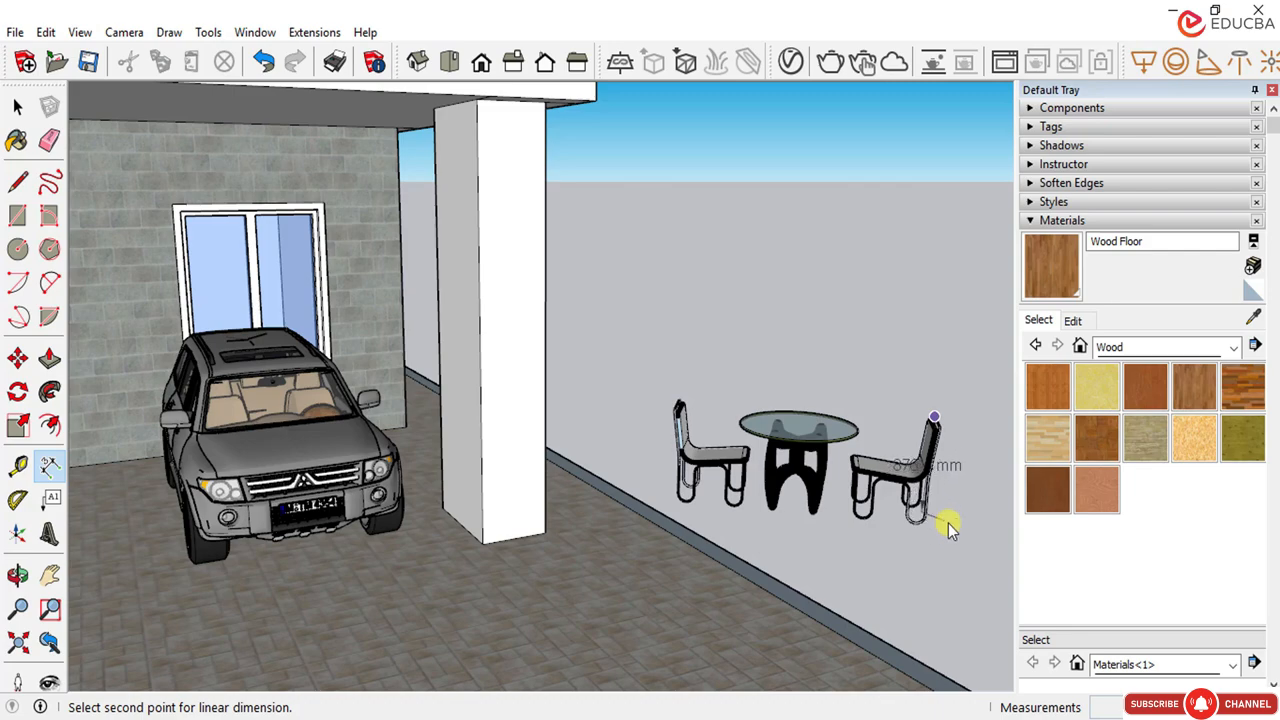
pyautogui.press('Escape')
pyautogui.scroll(-5, 792, 395)
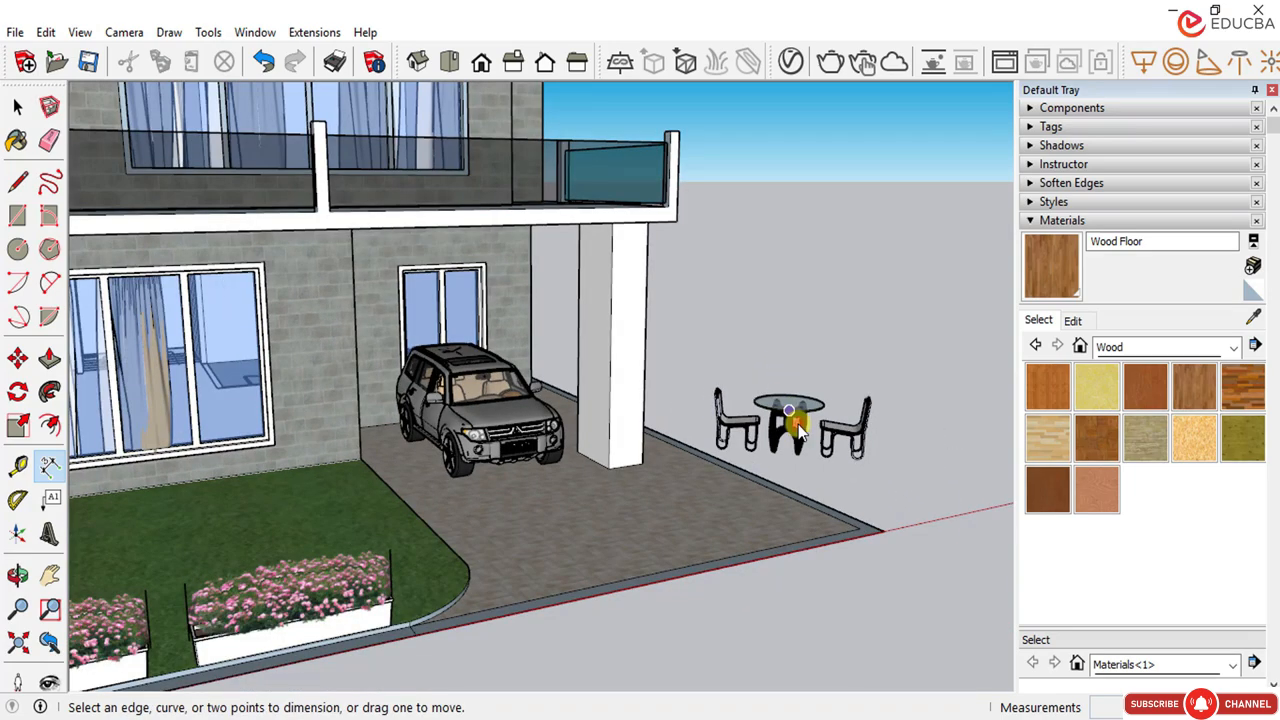
# Step: Move the dining set up along the blue axis by about 3730 mm to the balcony's level
pyautogui.click(15, 107)
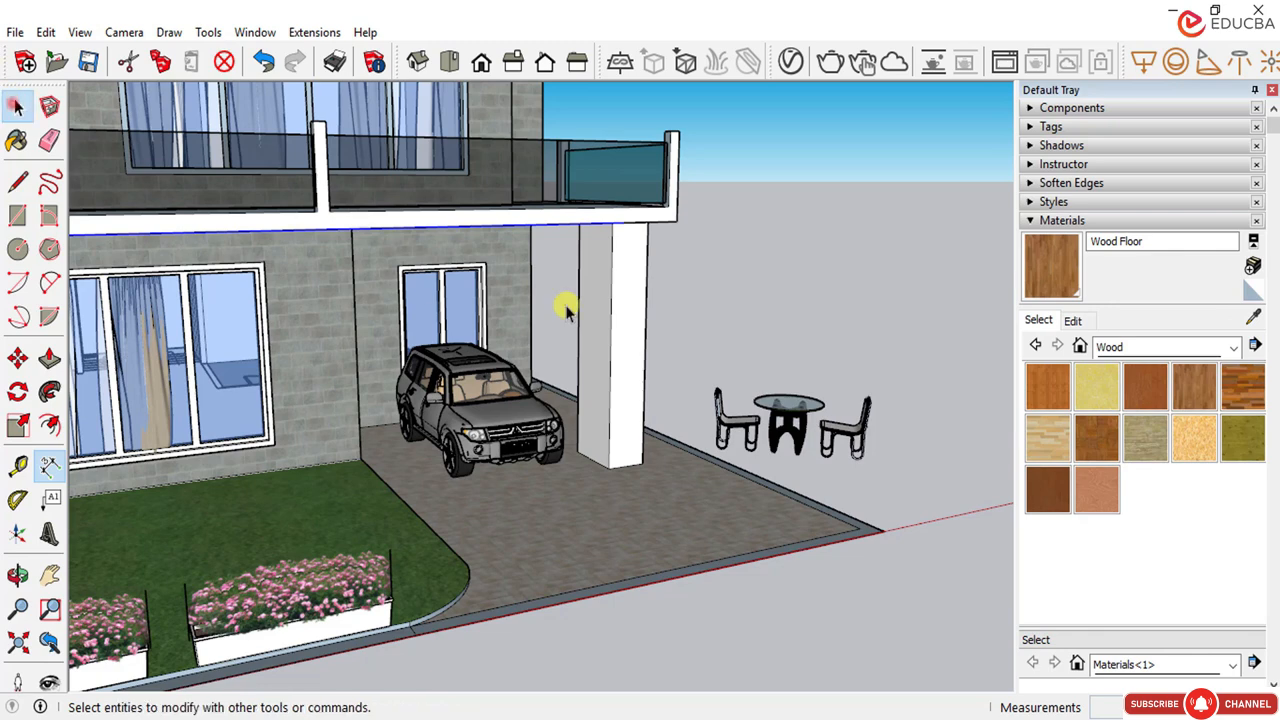
pyautogui.click(797, 421)
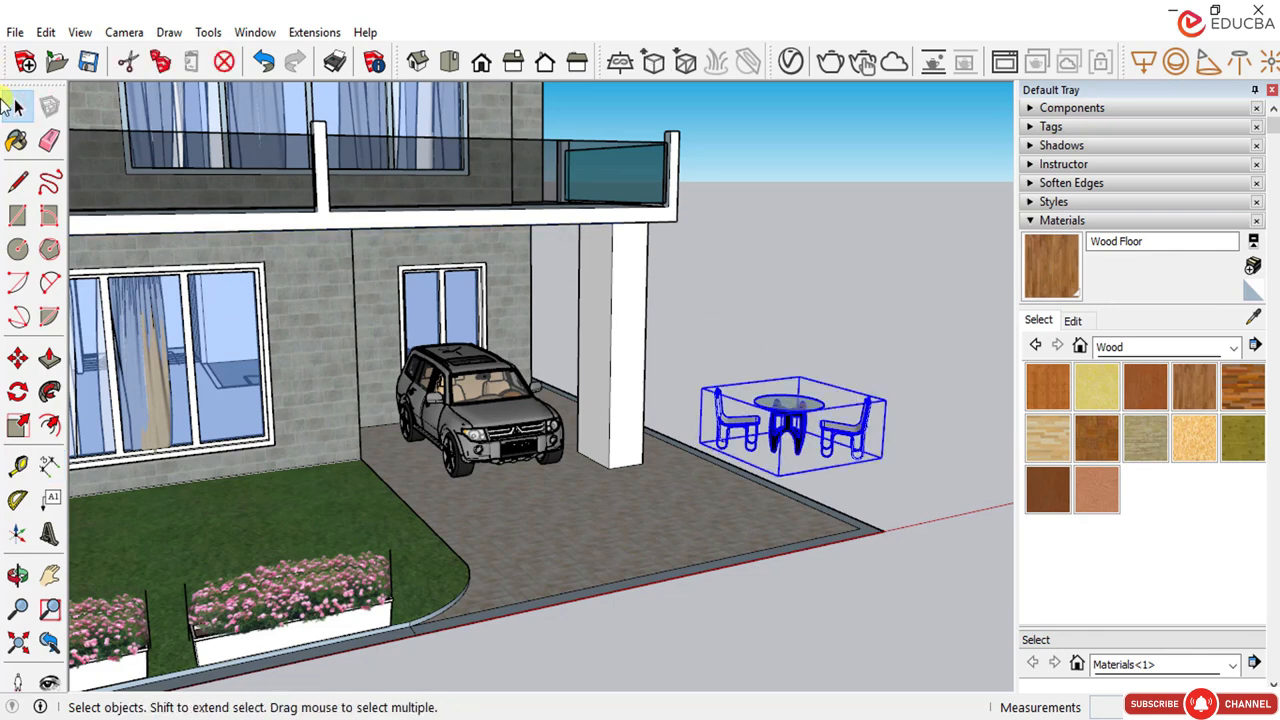
pyautogui.click(17, 358)
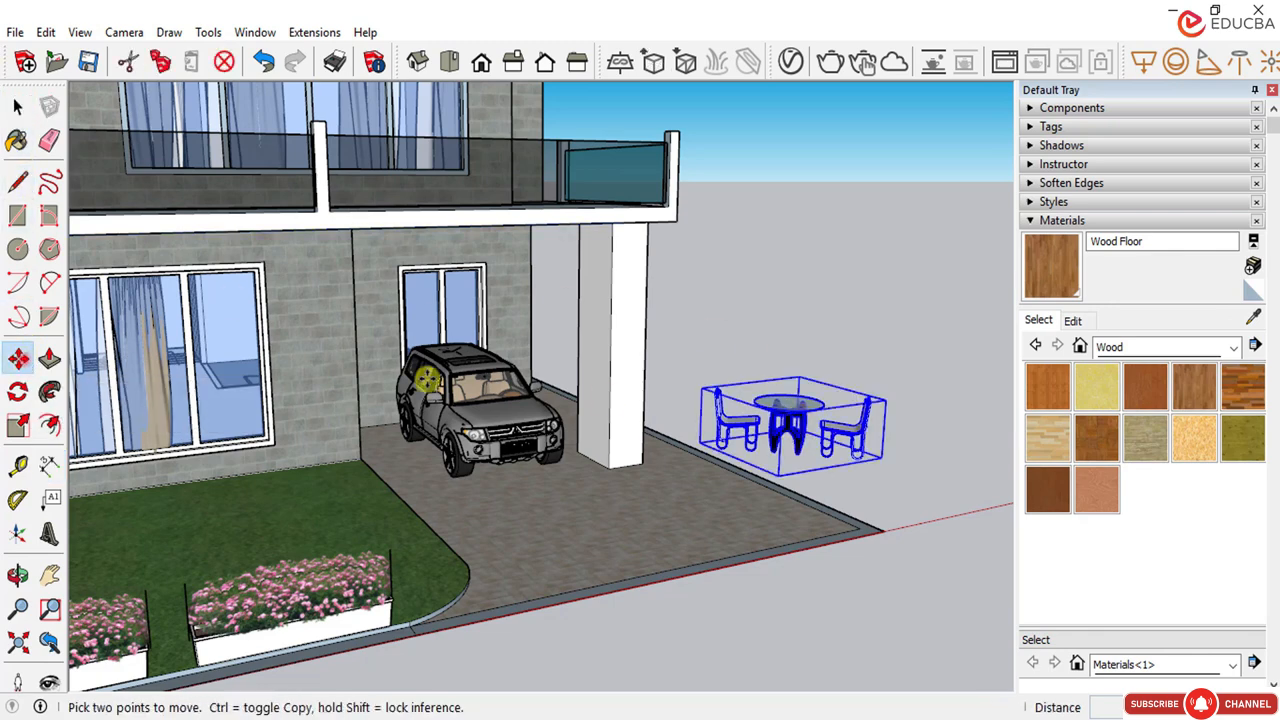
pyautogui.click(709, 405)
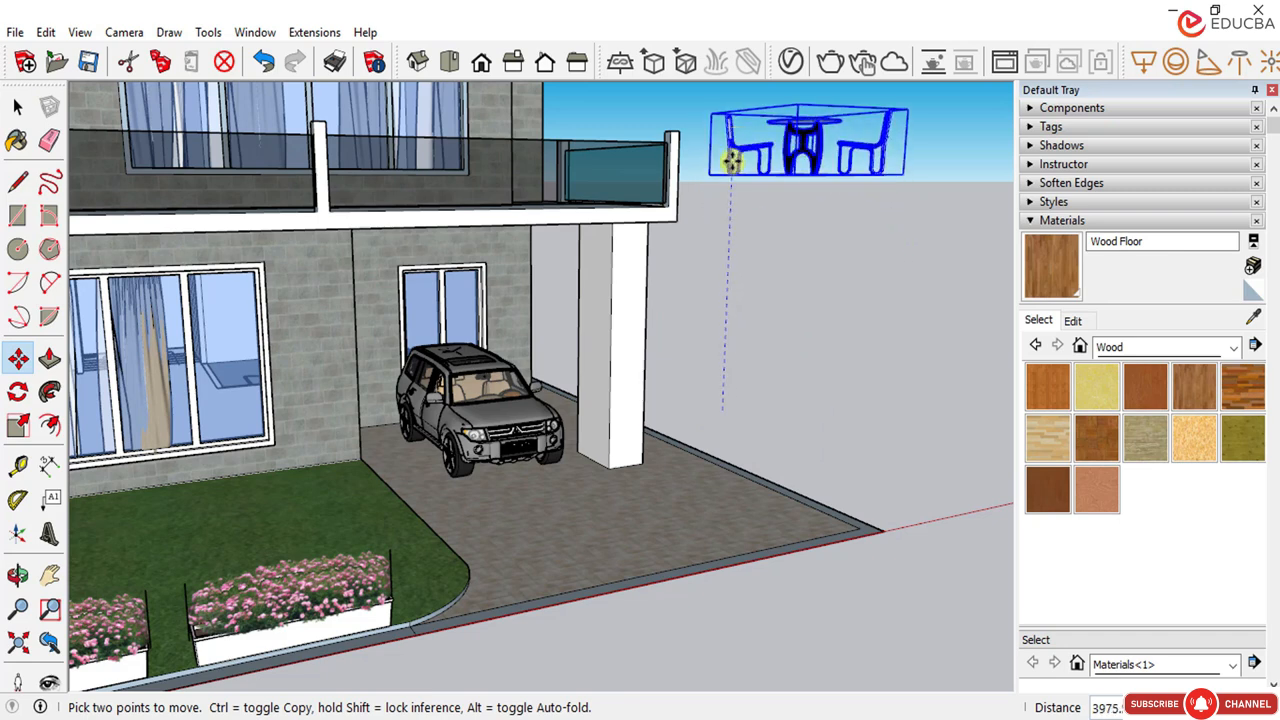
pyautogui.click(733, 168)
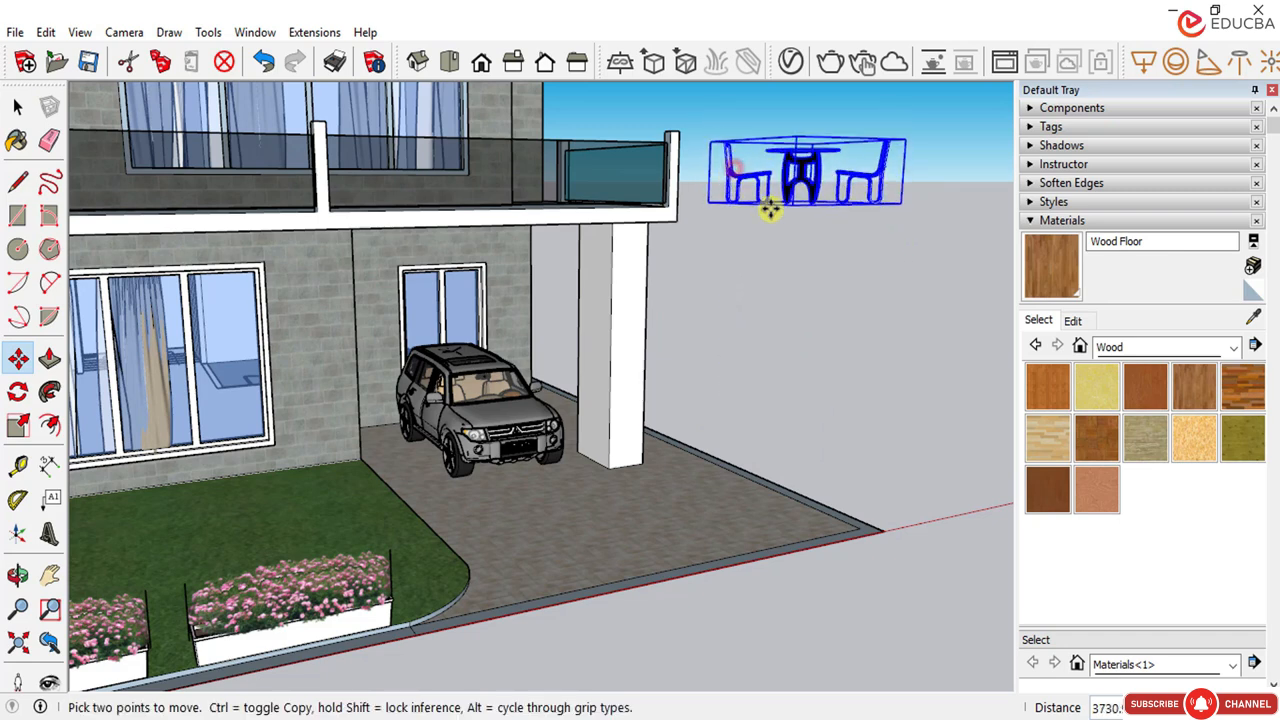
# Step: Move the raised dining set about 8120 mm along the red axis to the balcony beside the upper-floor windows
pyautogui.moveTo(730, 282); pyautogui.dragTo(705, 295)
pyautogui.press('m')
pyautogui.click(705, 296)
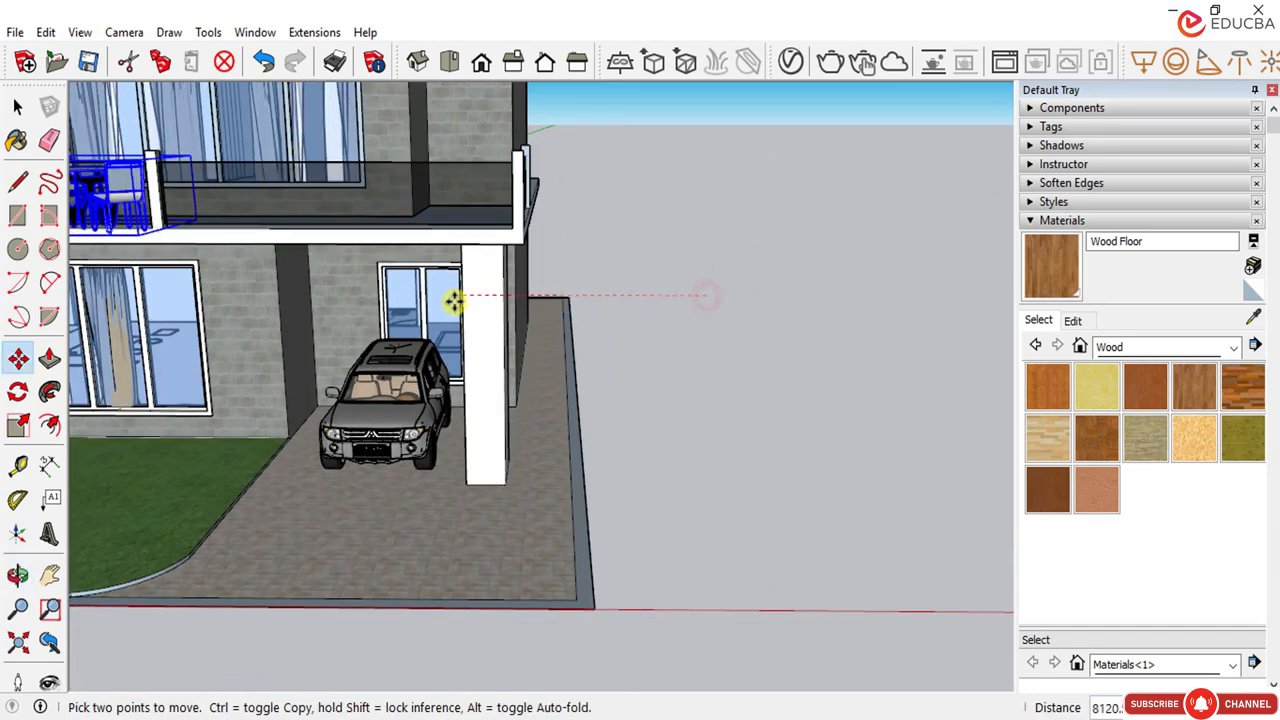
pyautogui.click(454, 300)
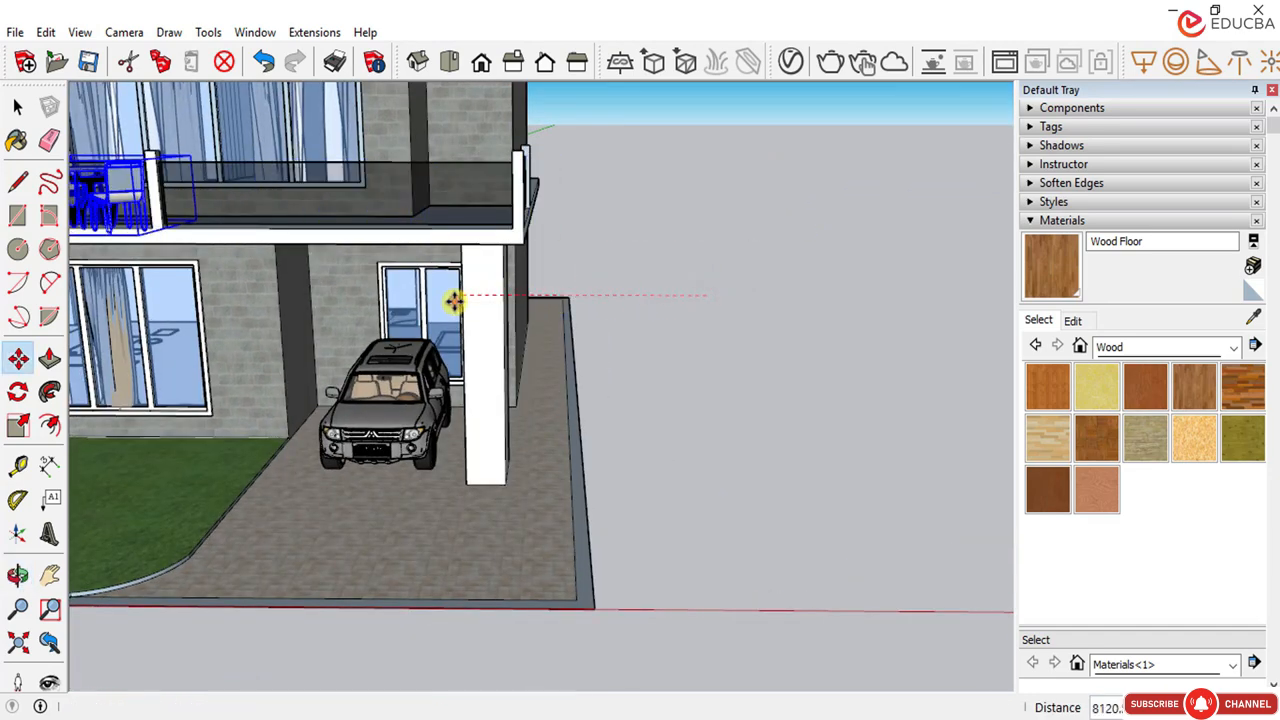
# Step: Examine the dining set's placement against the balcony railing from the front and the side
pyautogui.moveTo(651, 280); pyautogui.dragTo(494, 280, button='middle')
pyautogui.scroll(4, 494, 280)
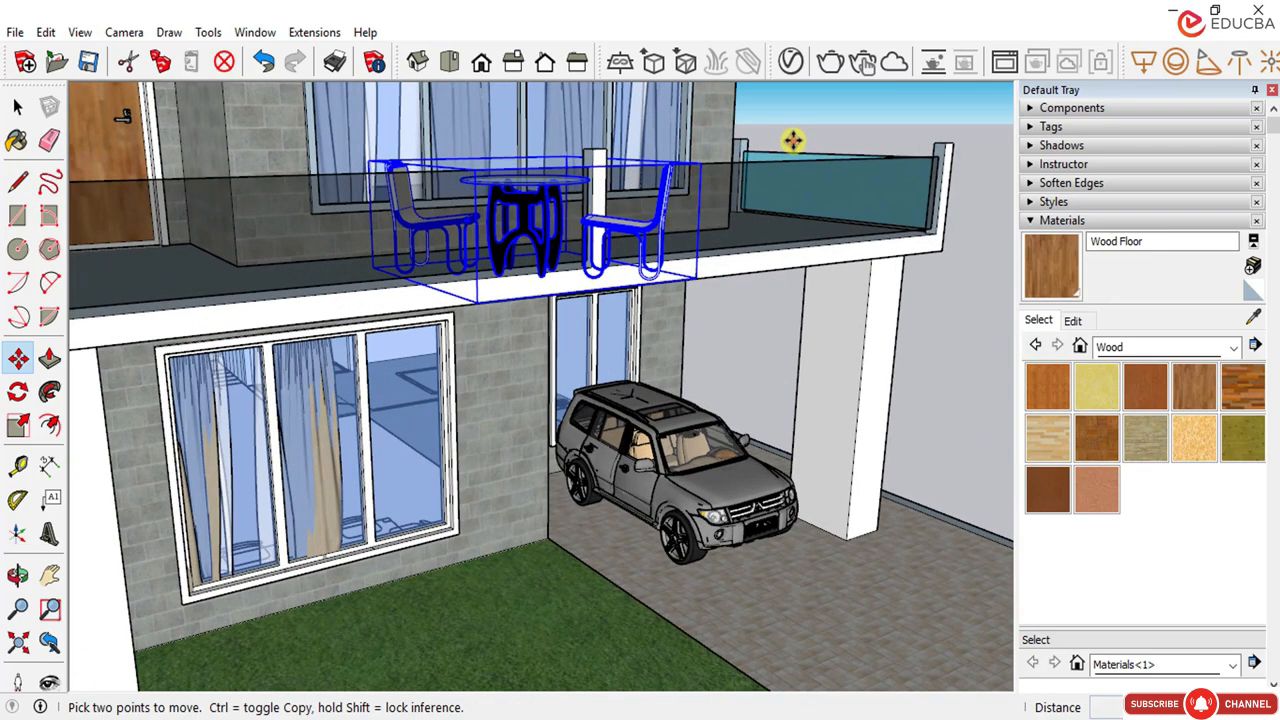
pyautogui.click(789, 84)
pyautogui.moveTo(623, 205); pyautogui.dragTo(755, 232, button='middle')
pyautogui.scroll(8, 745, 222)
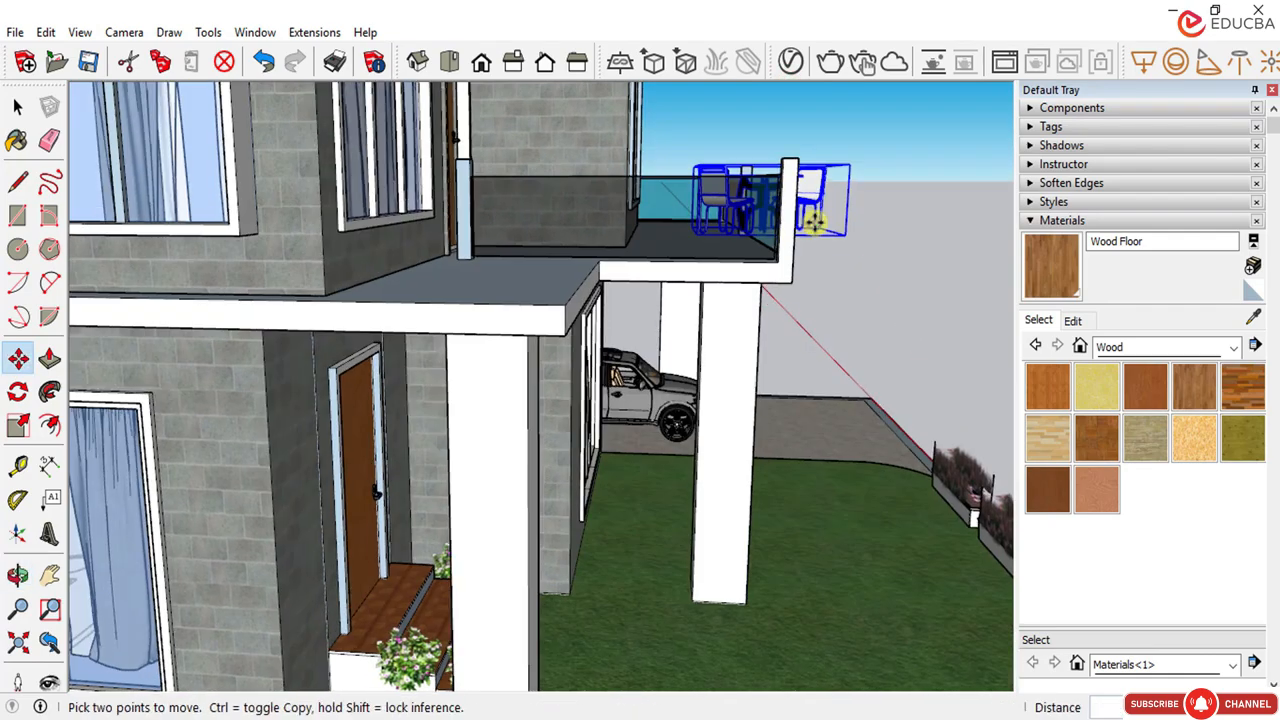
pyautogui.scroll(-4, 735, 212)
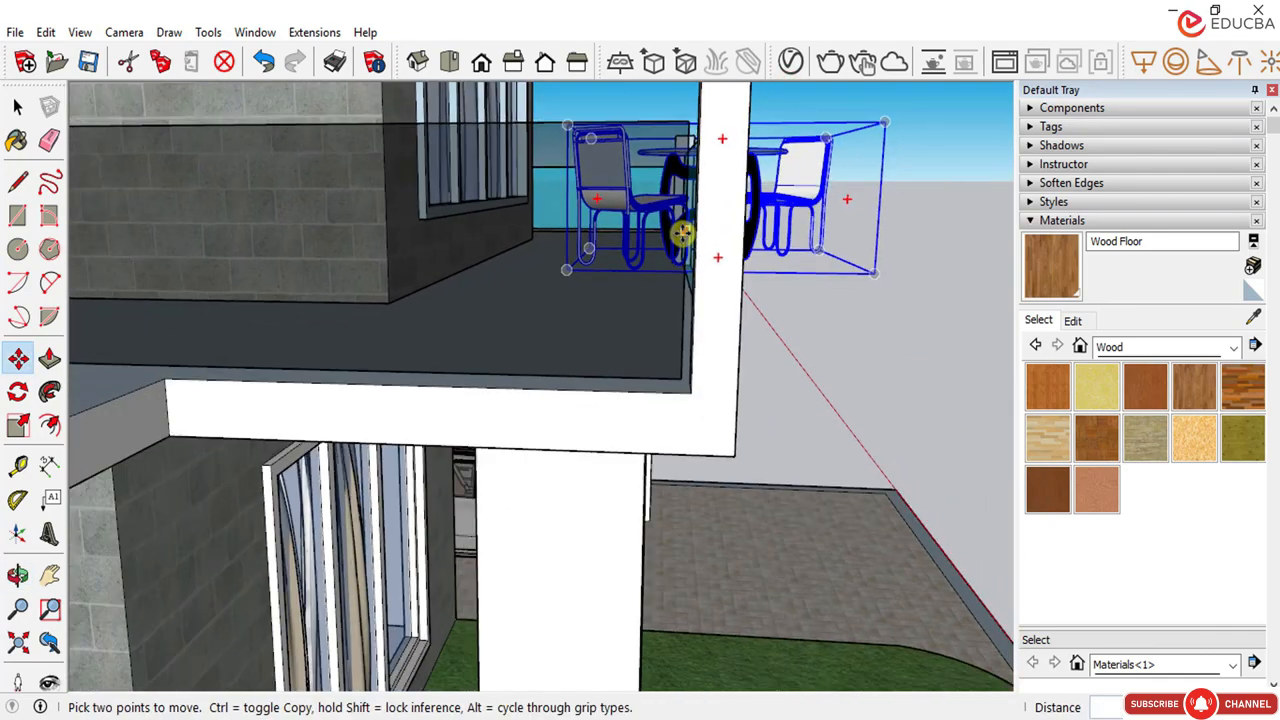
pyautogui.moveTo(760, 244); pyautogui.dragTo(680, 293, button='middle')
pyautogui.scroll(-2, 681, 293)
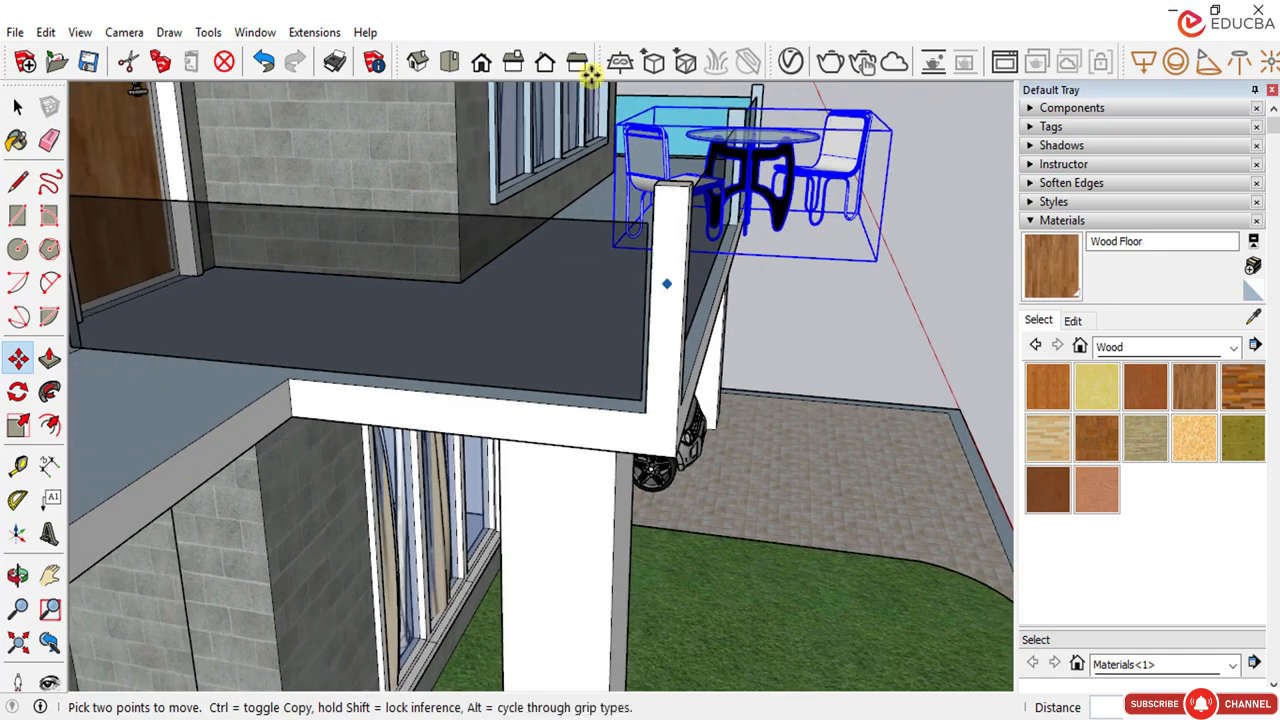
# Step: In top view, move the dining set along the red axis from the balcony to the open area beyond the driveway
pyautogui.click(447, 64)
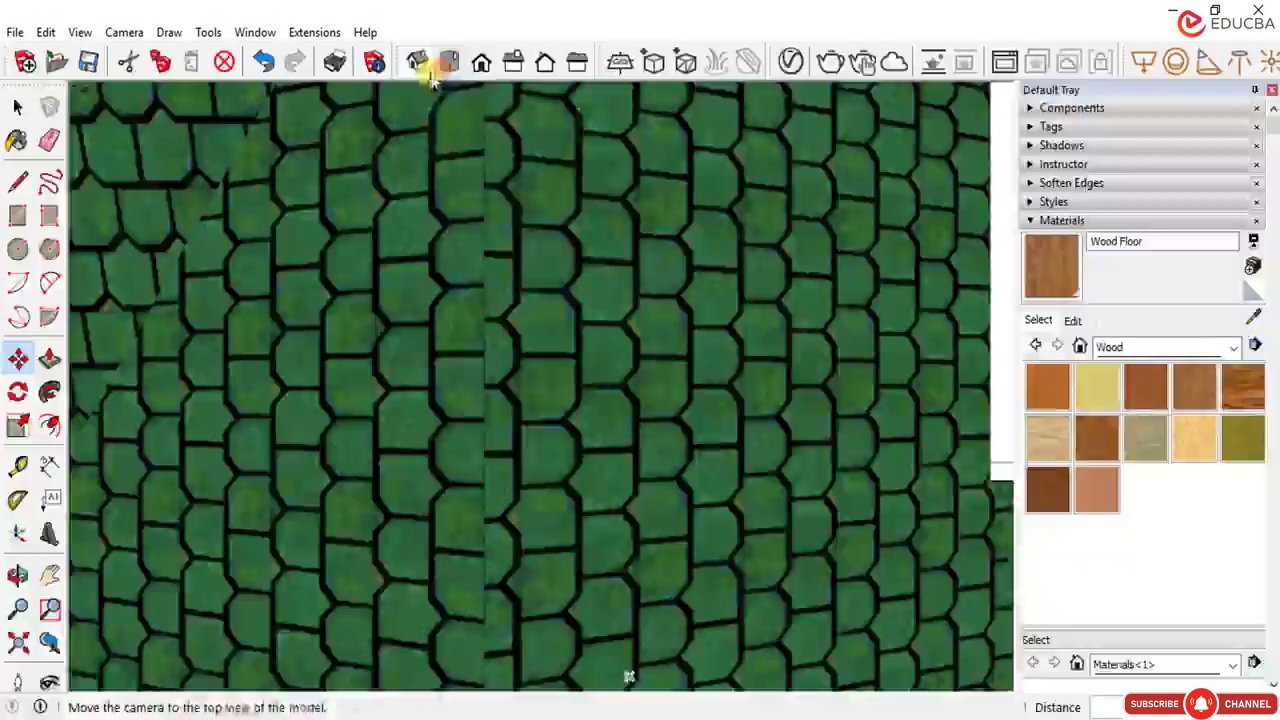
pyautogui.scroll(-4, 770, 248)
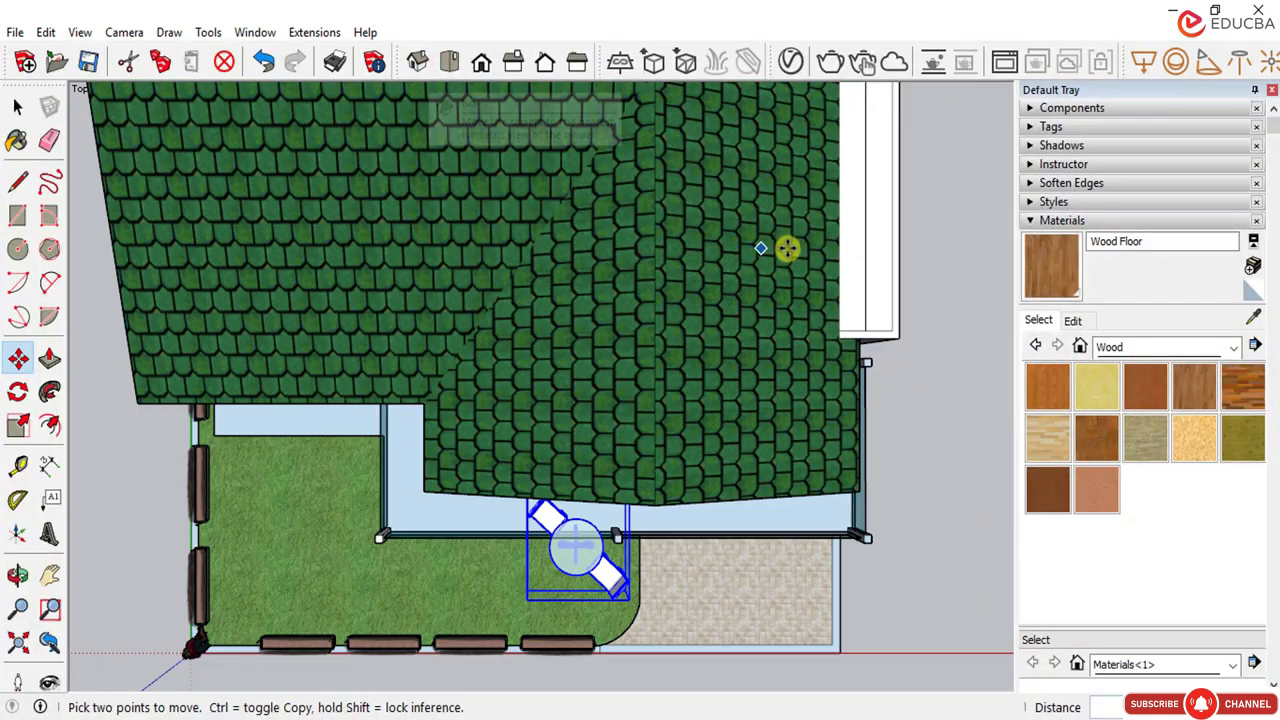
pyautogui.scroll(2, 643, 543)
pyautogui.scroll(3, 620, 620)
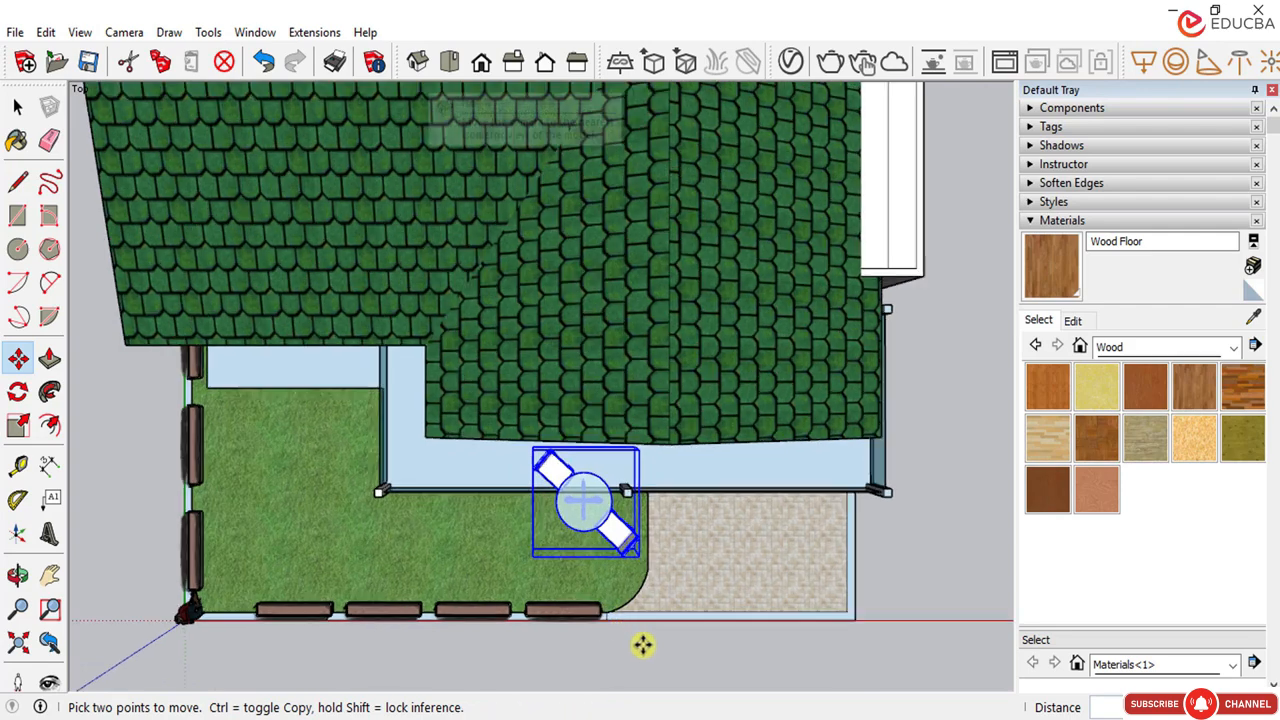
pyautogui.moveTo(623, 492)
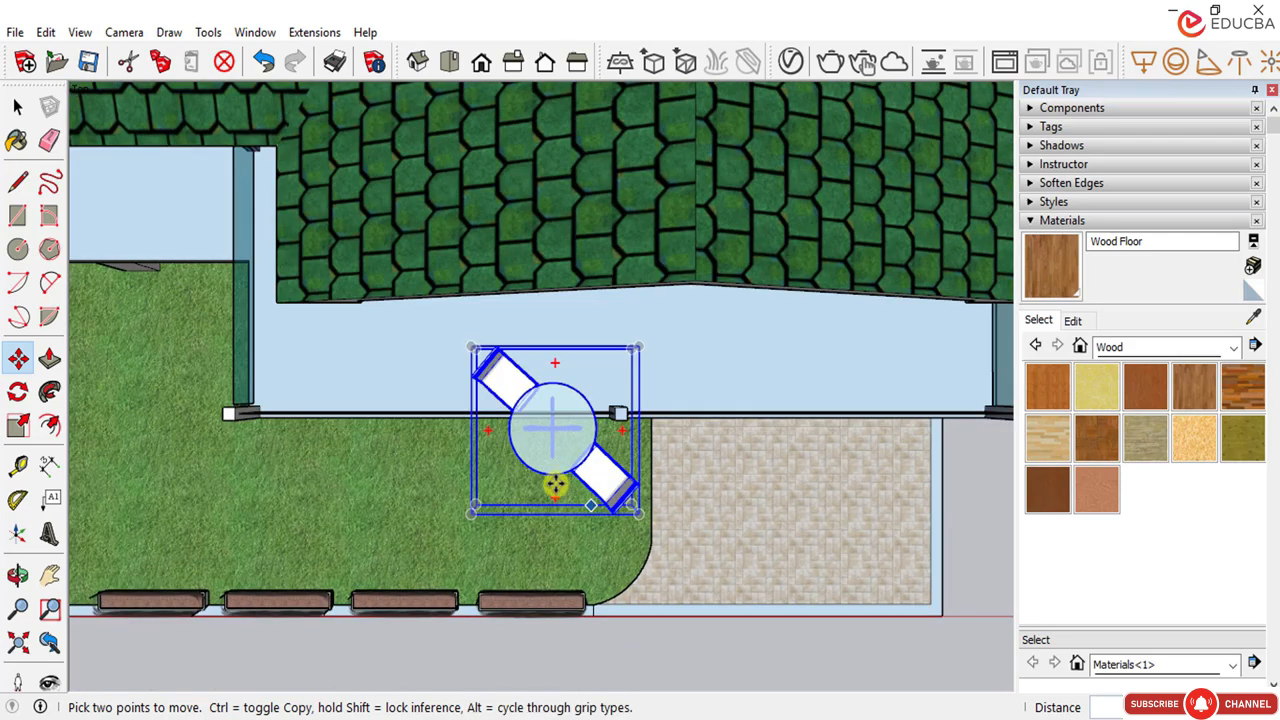
pyautogui.scroll(-1, 555, 485)
pyautogui.click(18, 107)
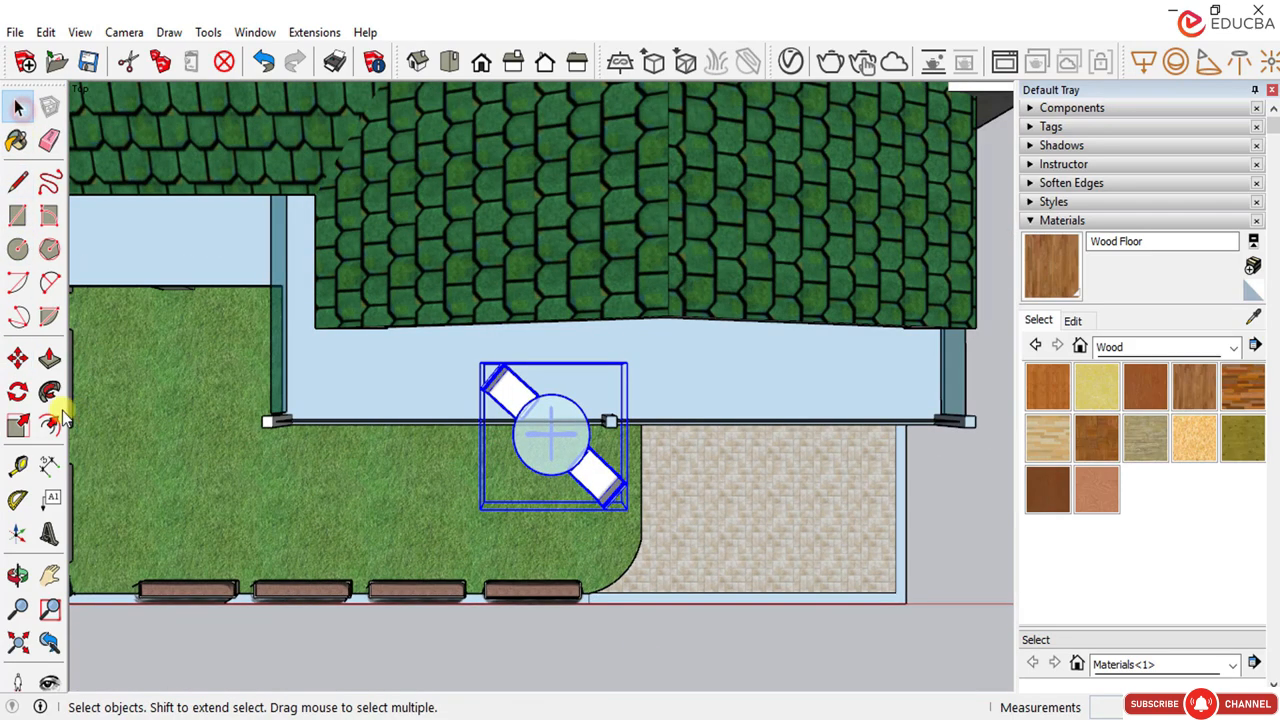
pyautogui.click(18, 358)
pyautogui.click(427, 489)
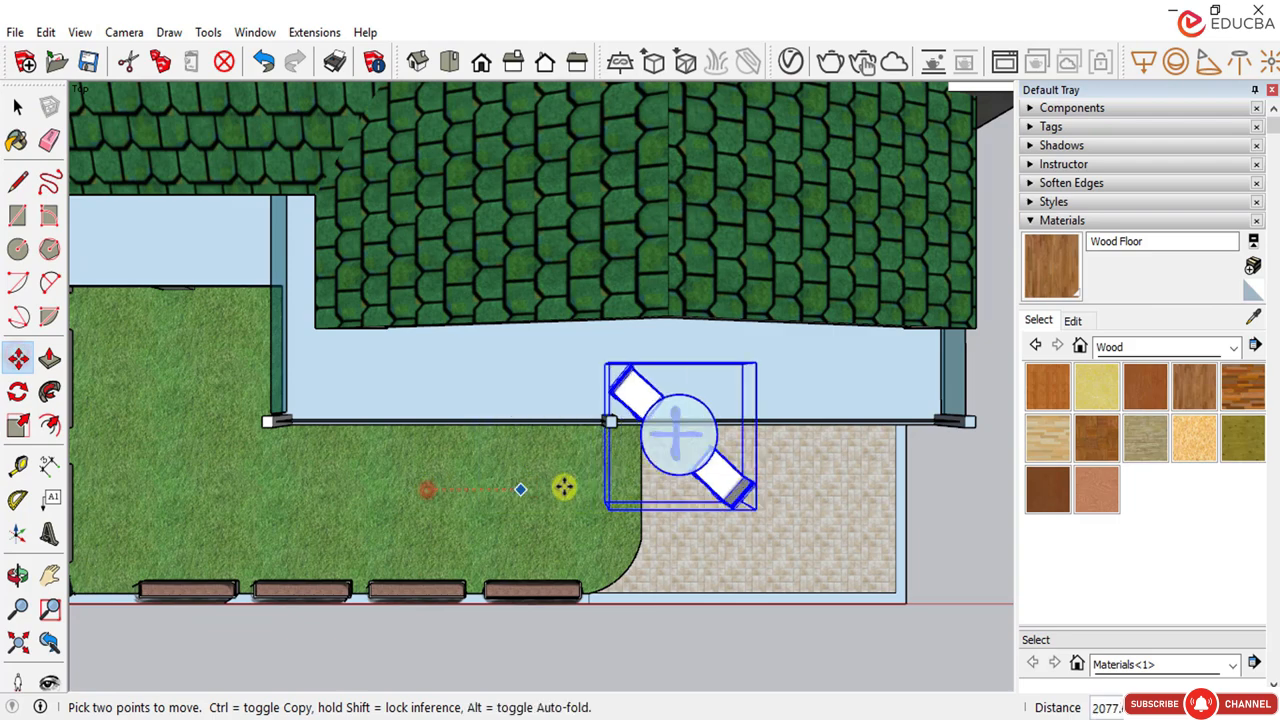
pyautogui.scroll(-2, 563, 487)
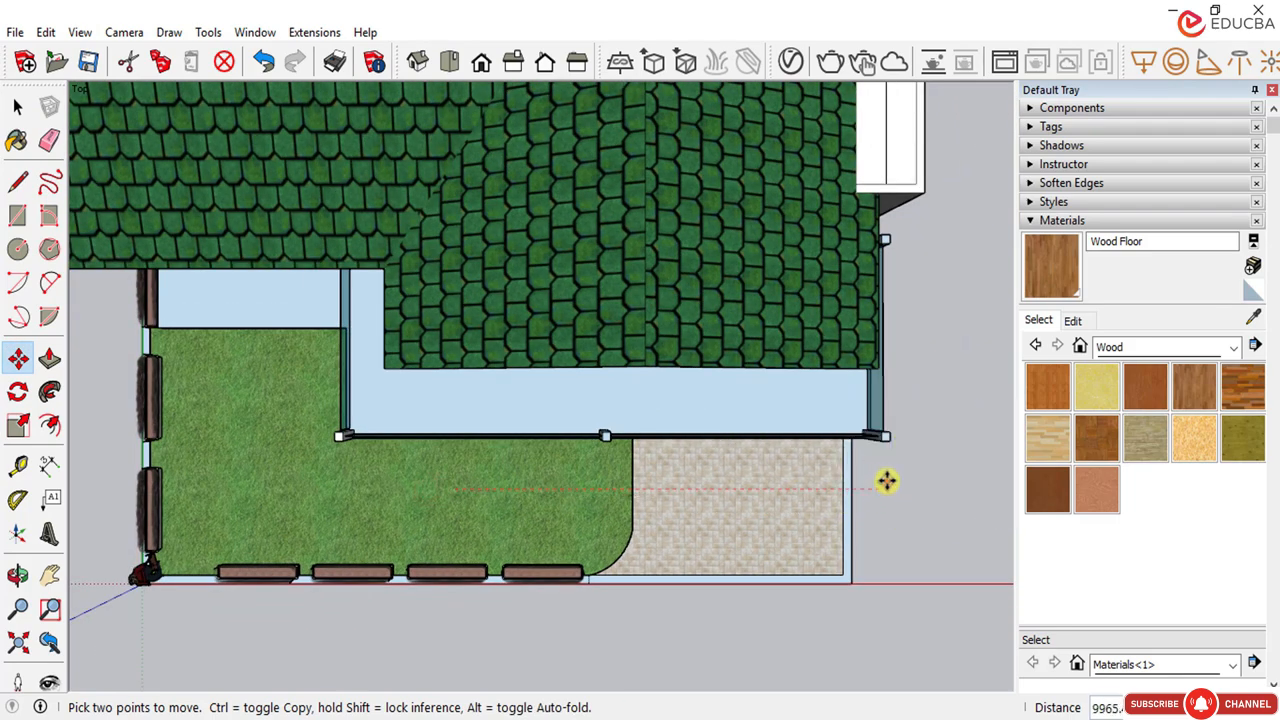
pyautogui.scroll(-2, 424, 427)
pyautogui.click(910, 461)
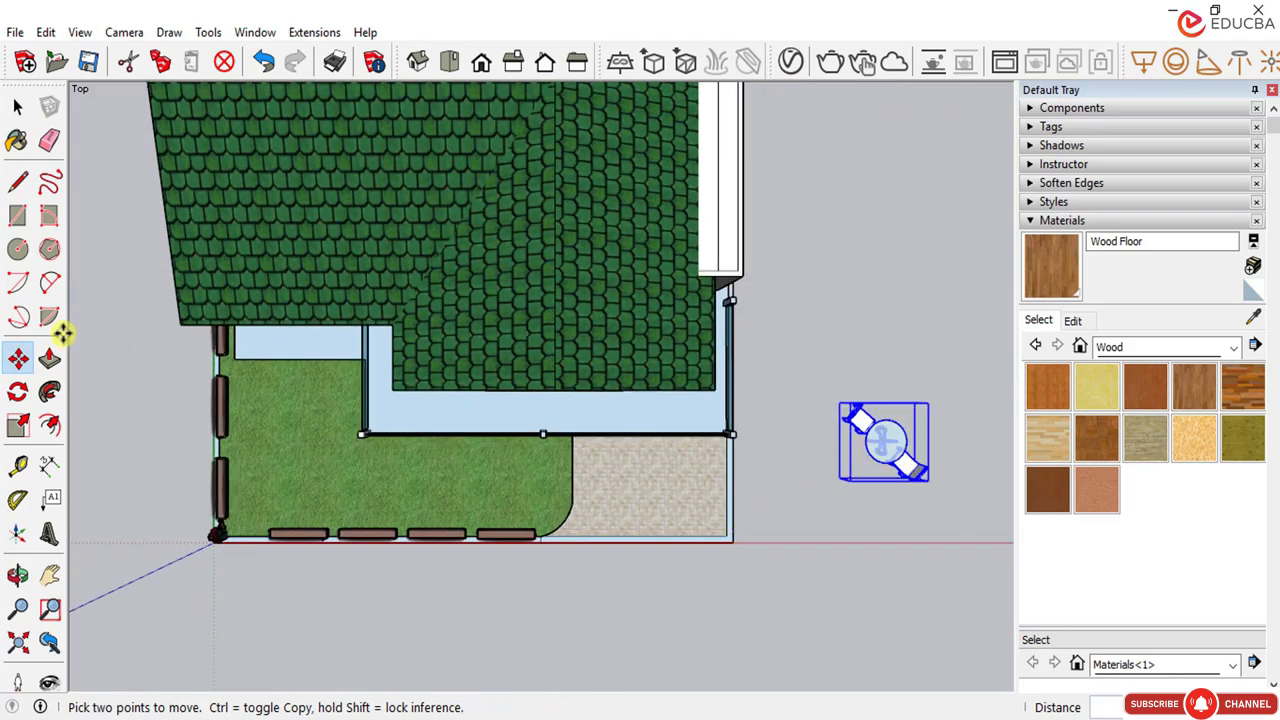
# Step: Rotate the dining set 45 degrees in the horizontal plane so its two chairs line up along the red axis
pyautogui.click(18, 392)
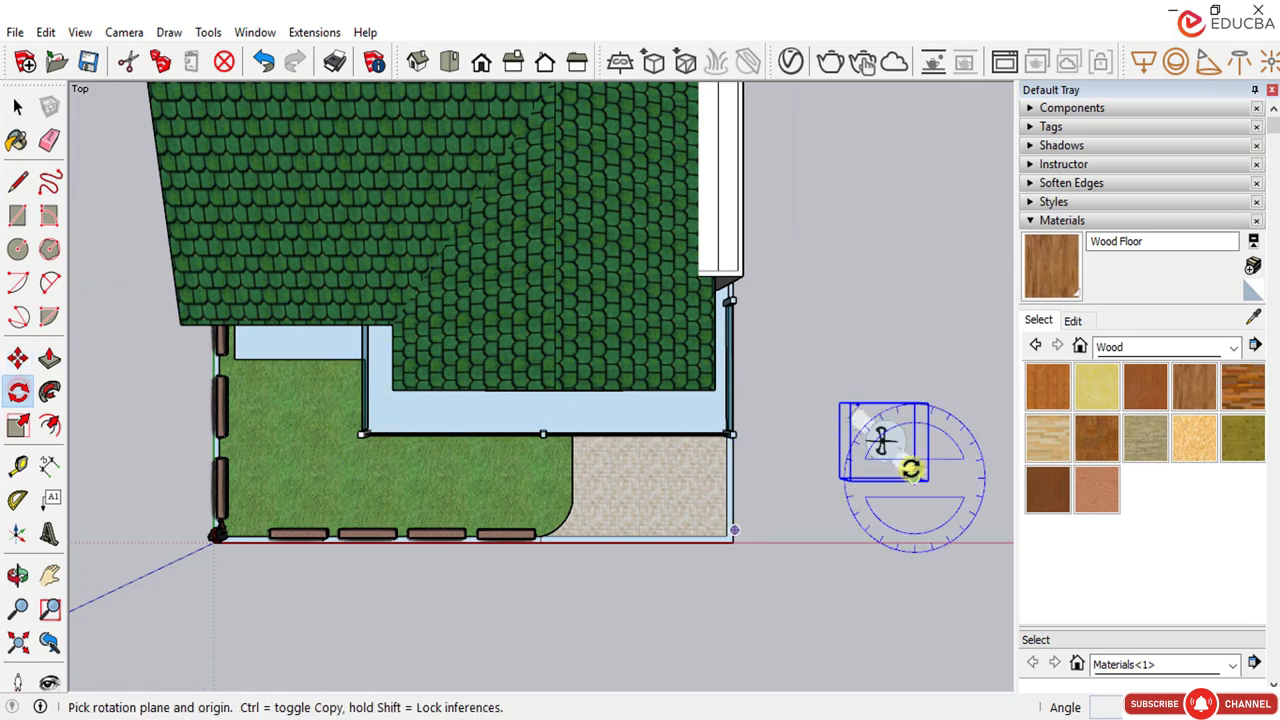
pyautogui.click(870, 347)
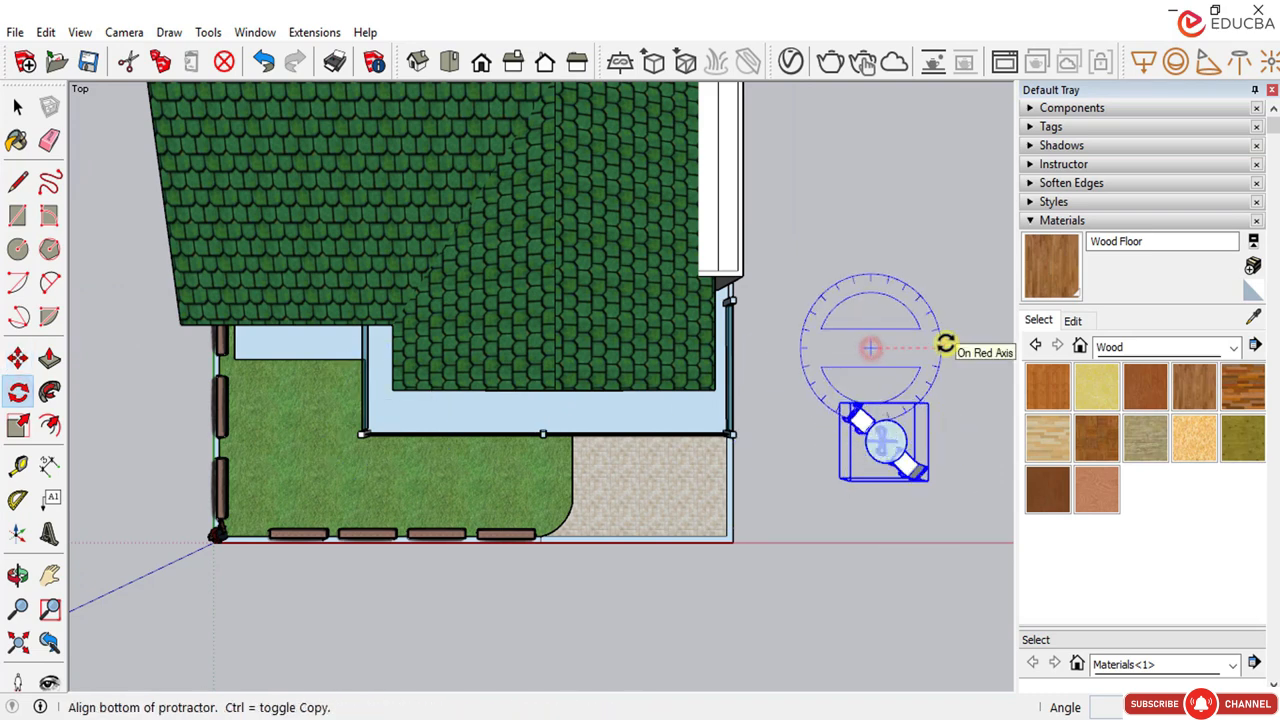
pyautogui.click(946, 336)
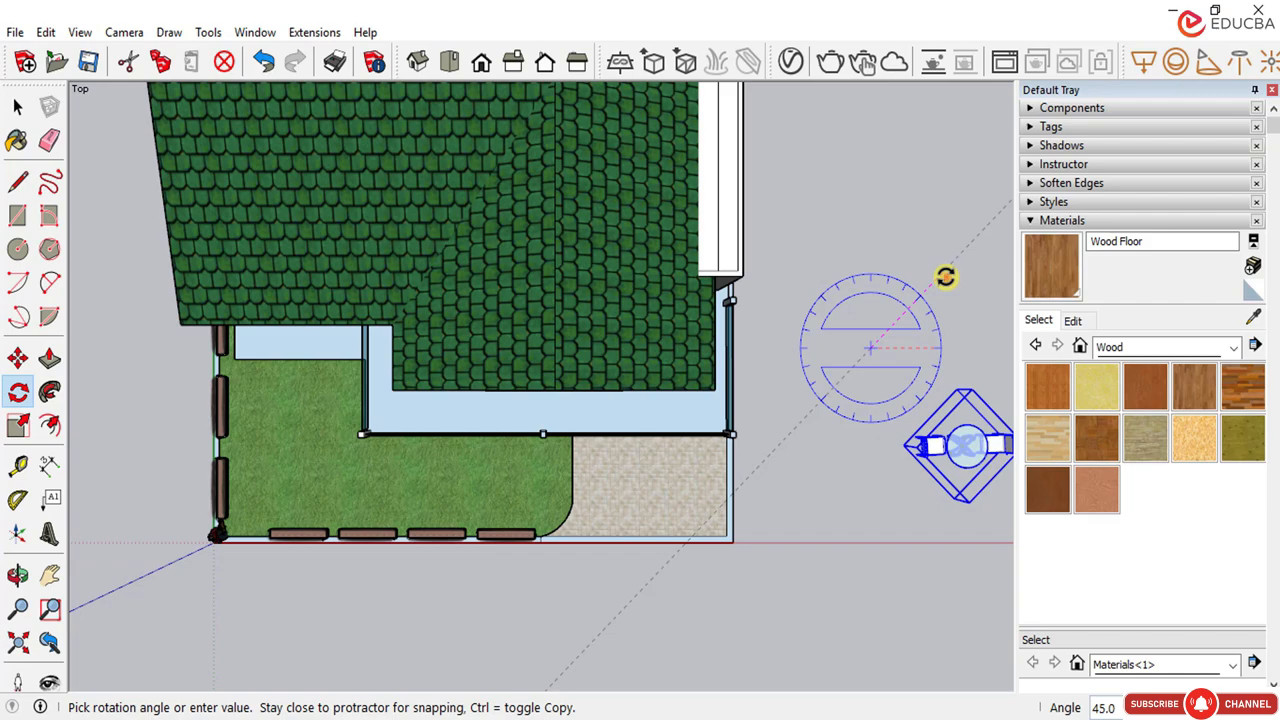
pyautogui.click(946, 277)
pyautogui.scroll(-2, 831, 357)
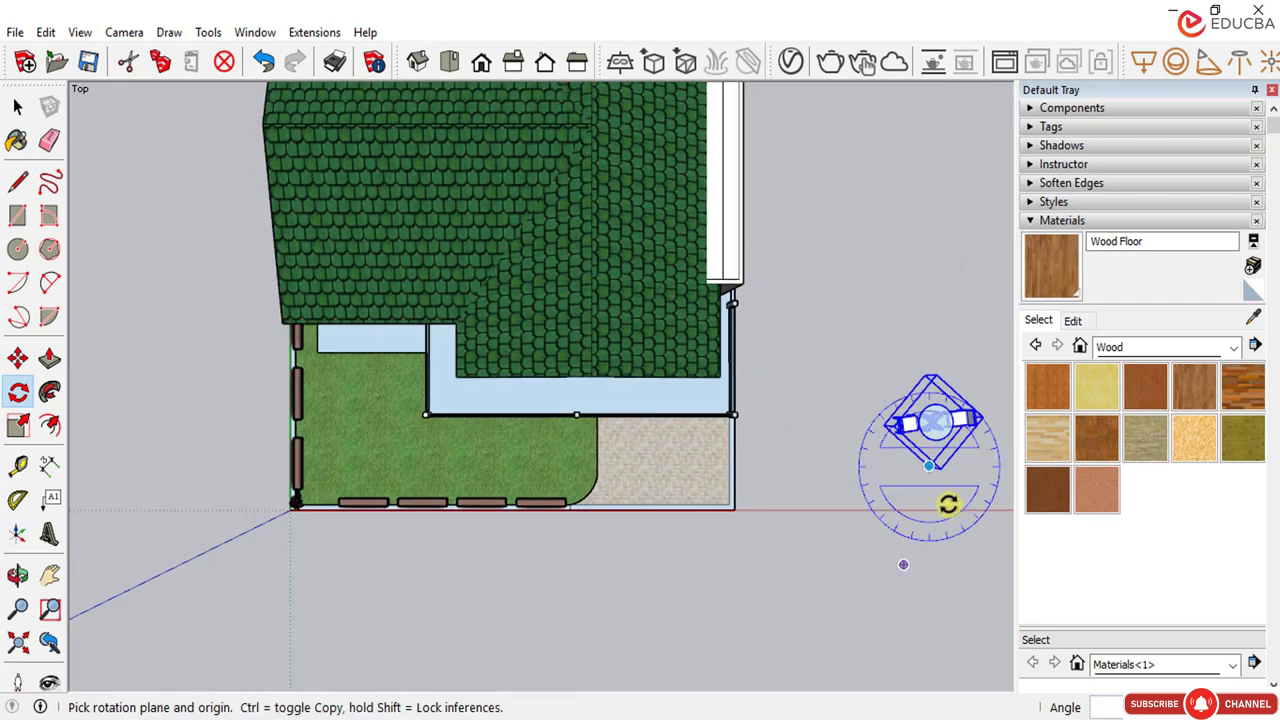
pyautogui.scroll(3, 940, 495)
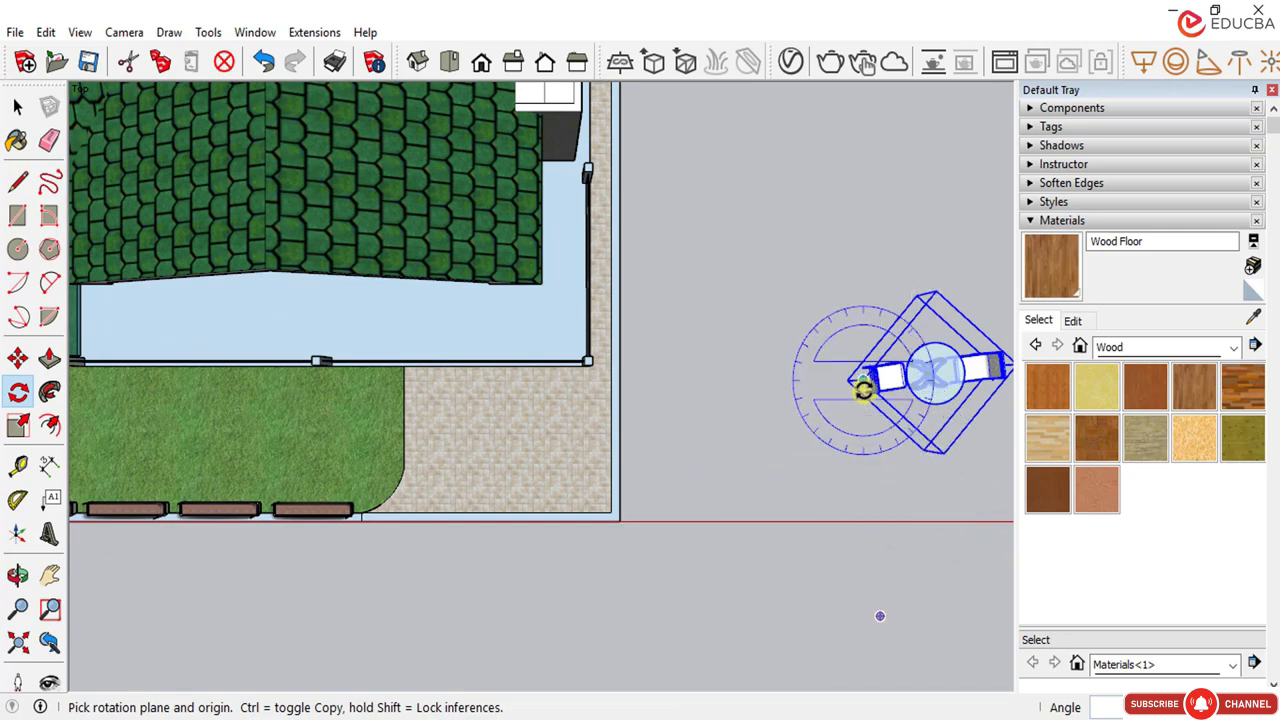
# Step: Move the rotated dining set back about 10690 mm along the red axis to the balcony above the car
pyautogui.click(22, 105)
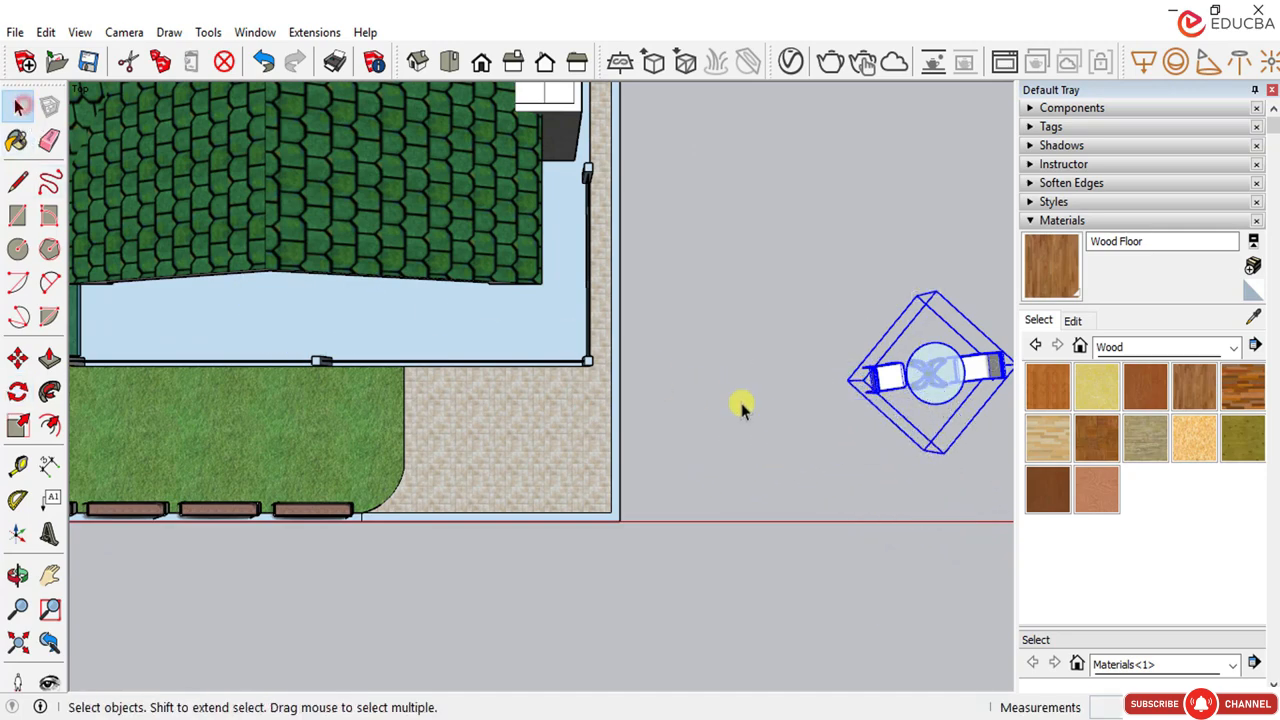
pyautogui.moveTo(737, 403)
pyautogui.mouseDown(button='middle')
pyautogui.moveTo(700, 231)
pyautogui.moveTo(654, 334)
pyautogui.moveTo(691, 178)
pyautogui.moveTo(706, 200)
pyautogui.mouseUp(button='middle')
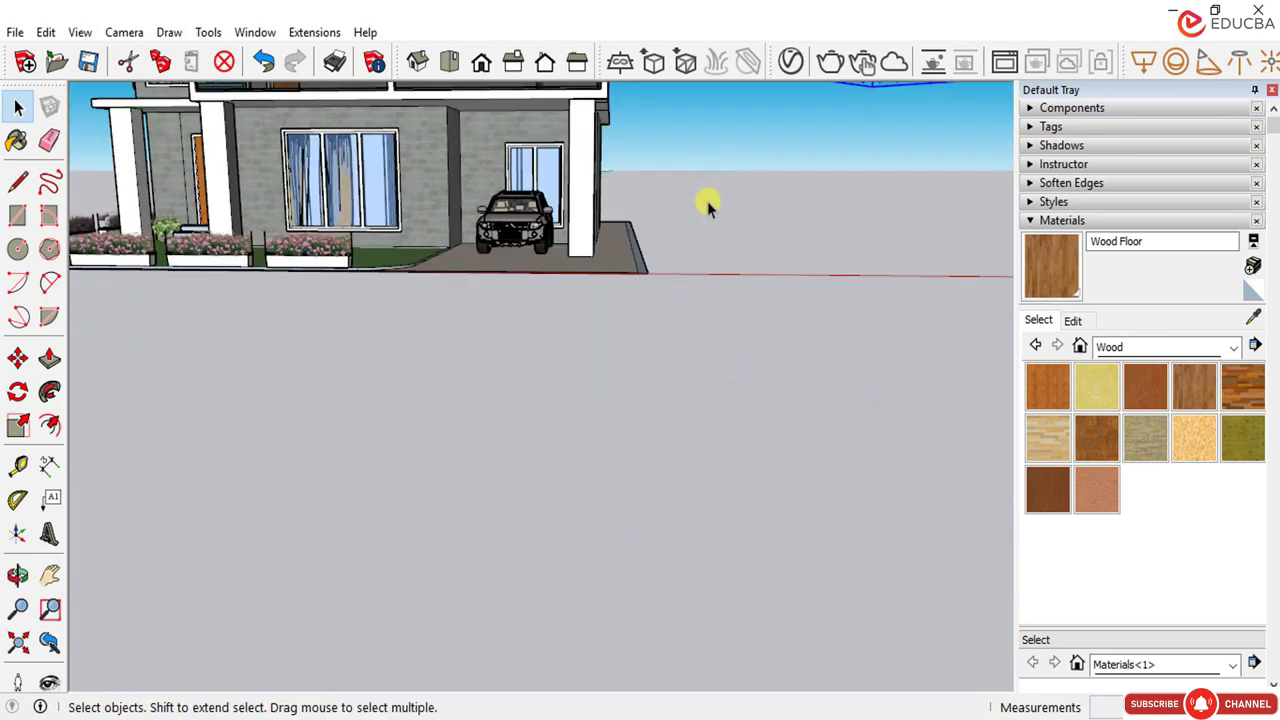
pyautogui.moveTo(703, 245); pyautogui.dragTo(703, 300, button='middle')
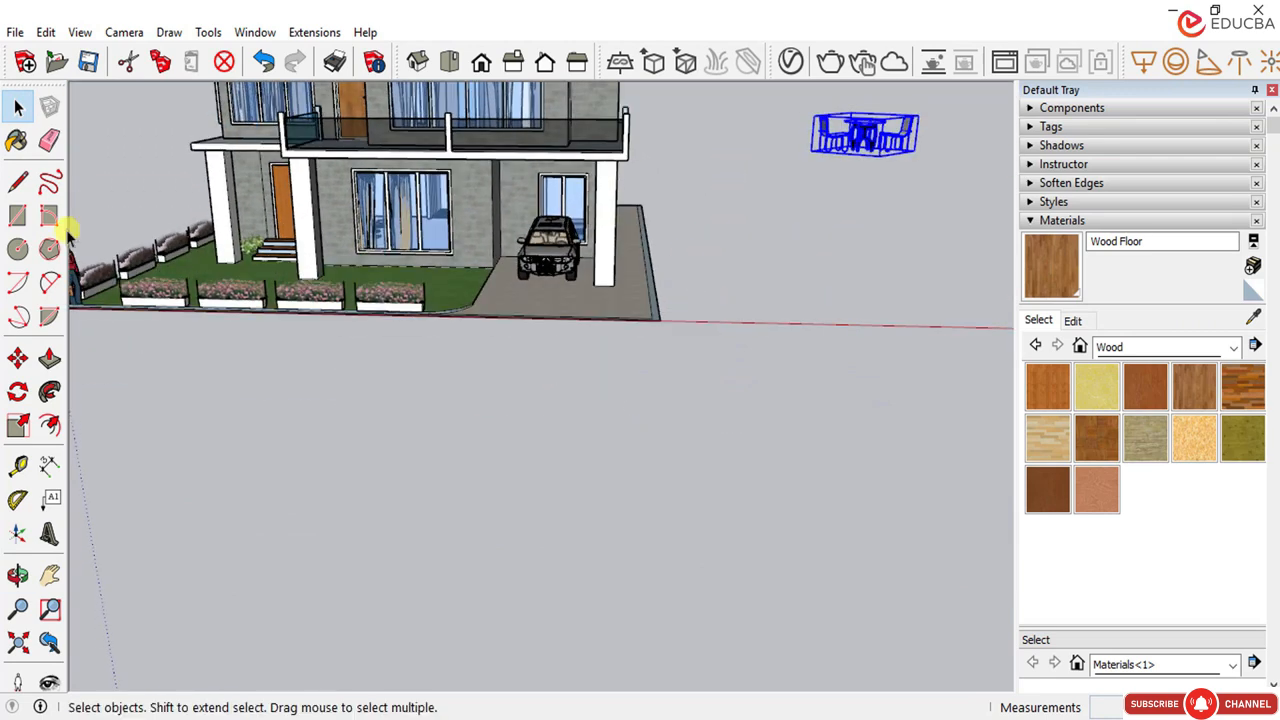
pyautogui.click(18, 358)
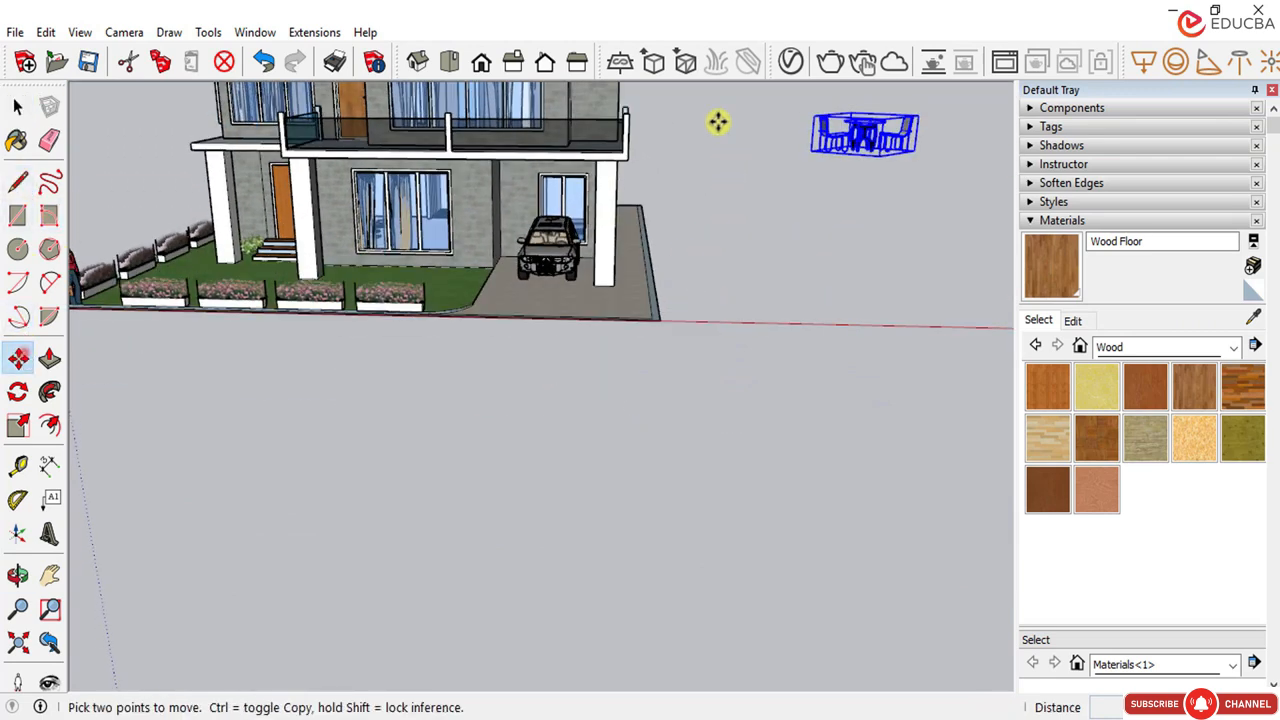
pyautogui.click(886, 204)
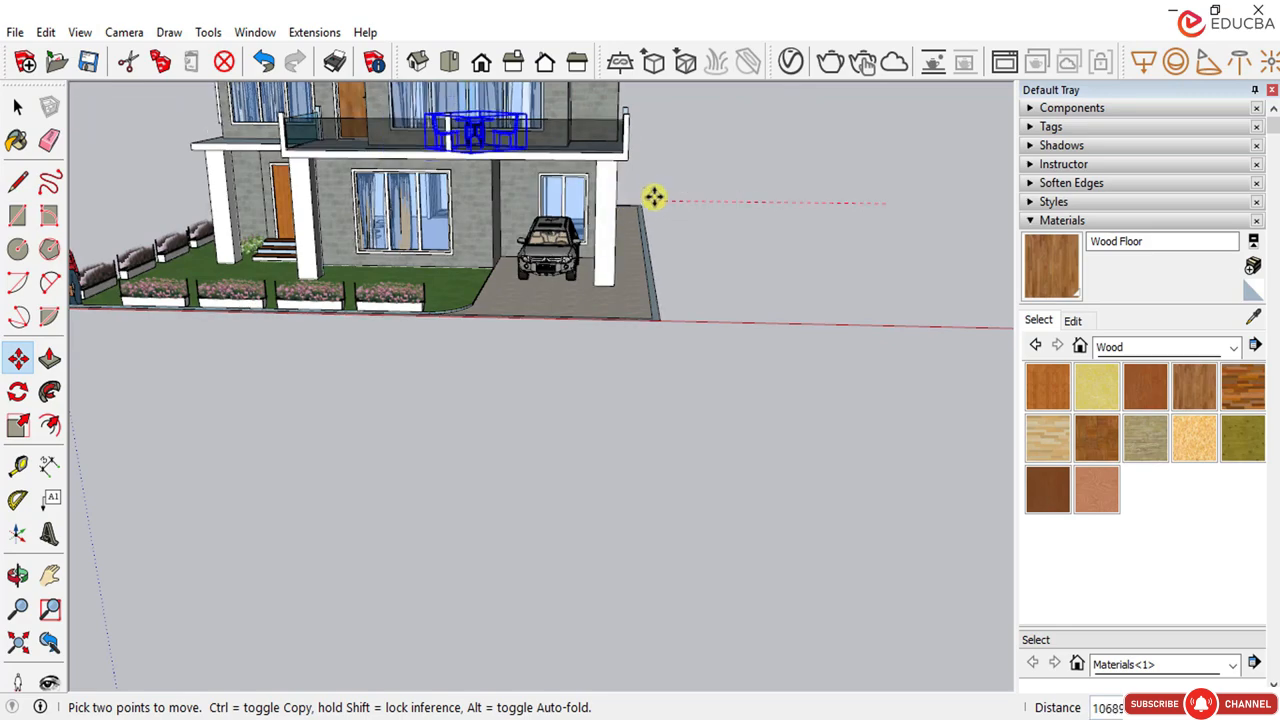
pyautogui.moveTo(654, 197); pyautogui.dragTo(607, 262, button='middle')
pyautogui.scroll(6, 607, 262)
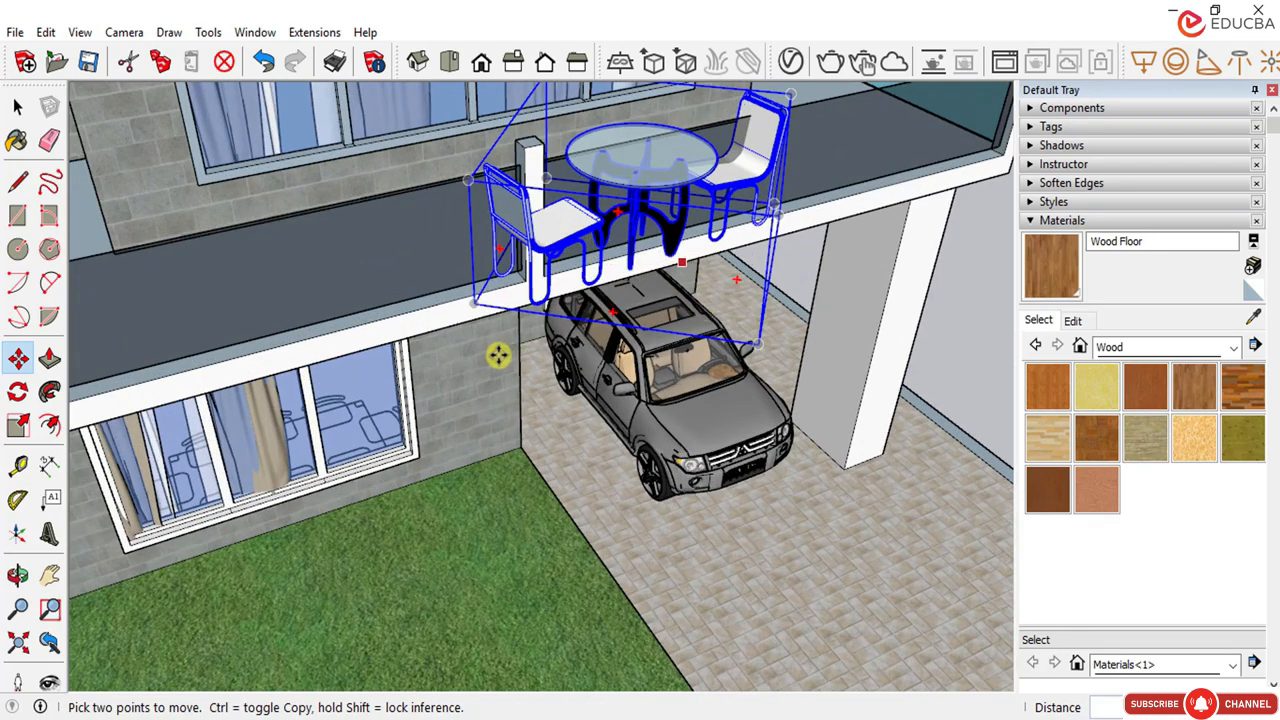
pyautogui.scroll(-4, 497, 354)
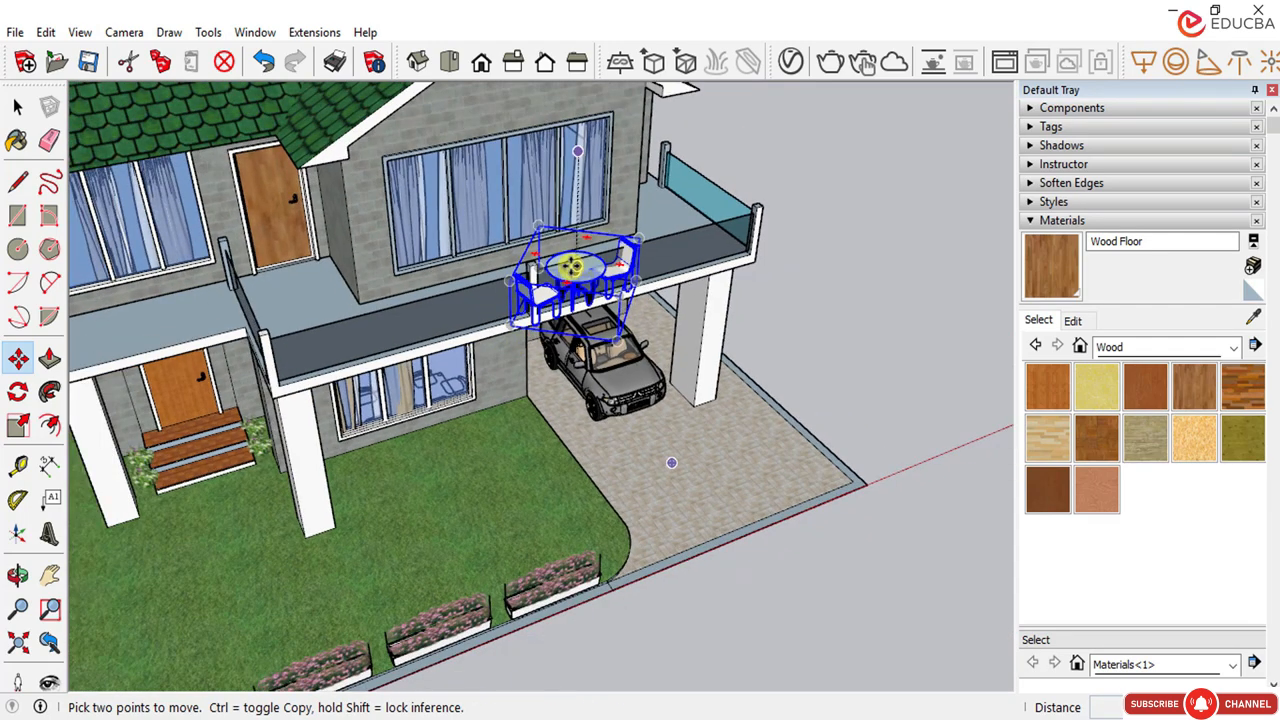
# Step: Undo the last move of the dining set and delete the black-based set floating beyond the driveway
pyautogui.hotkey('ctrl', 'z')
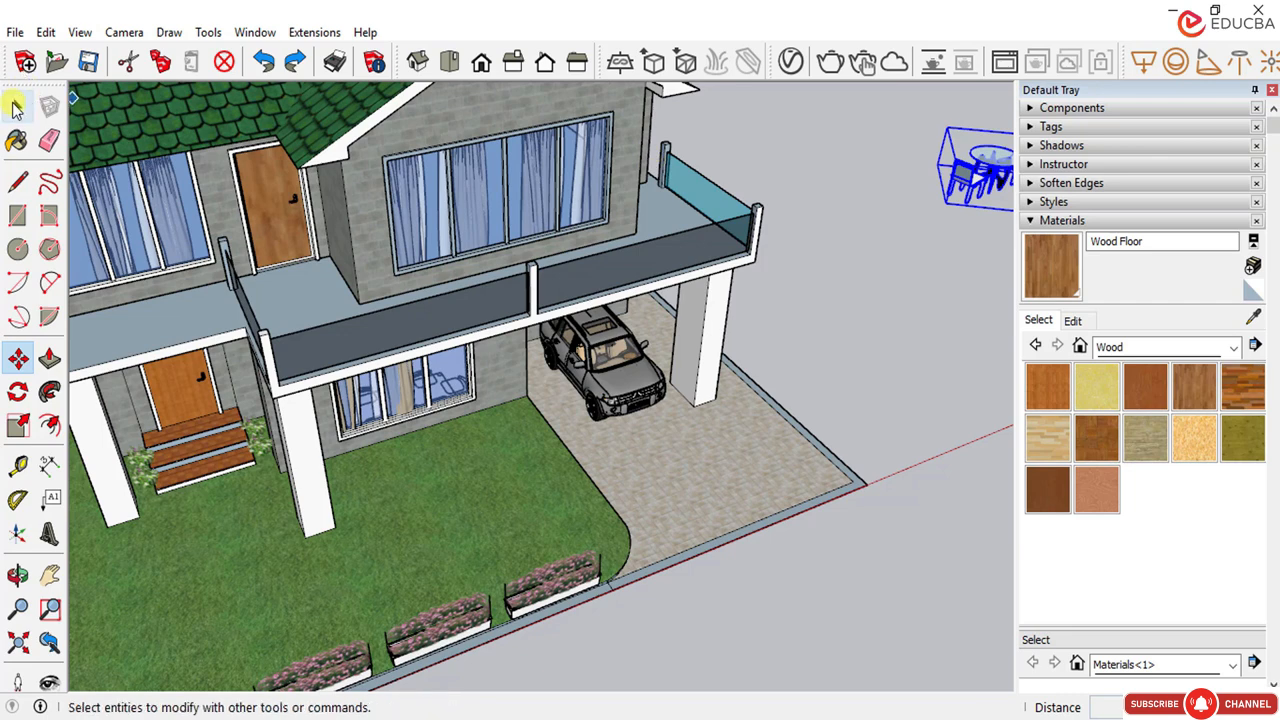
pyautogui.click(17, 105)
pyautogui.click(985, 175)
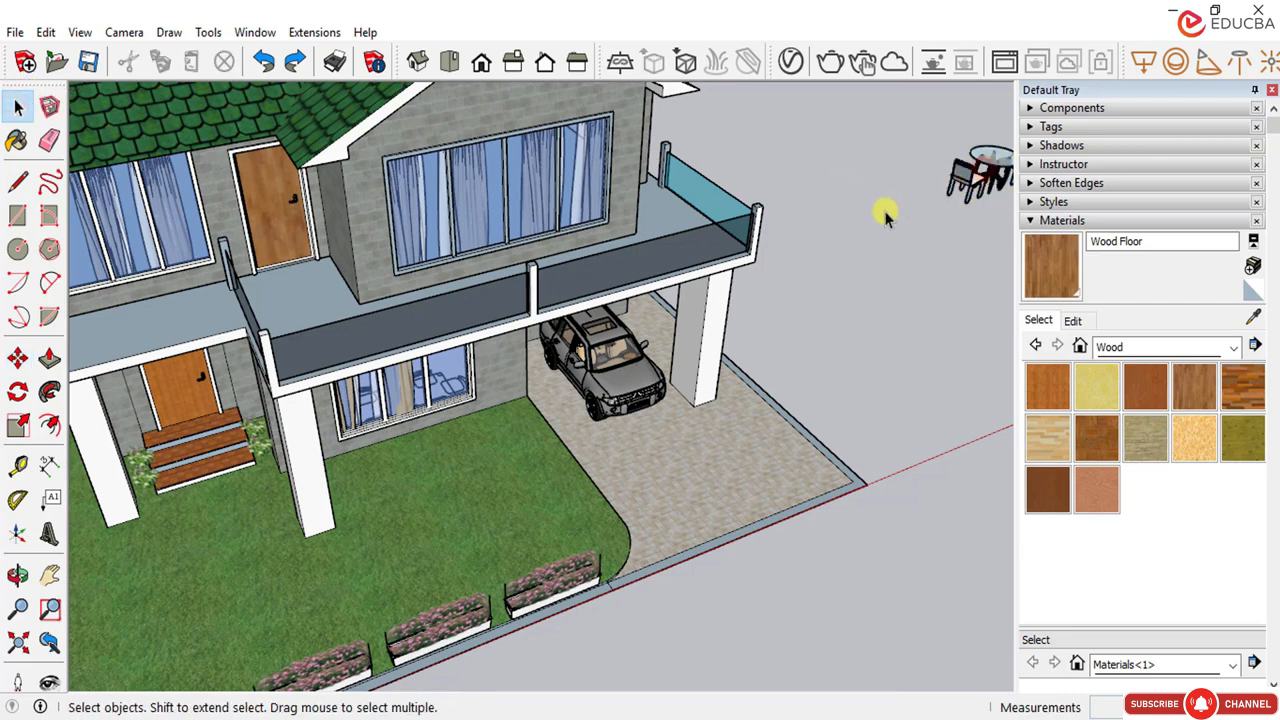
pyautogui.click(966, 172)
pyautogui.press('Delete')
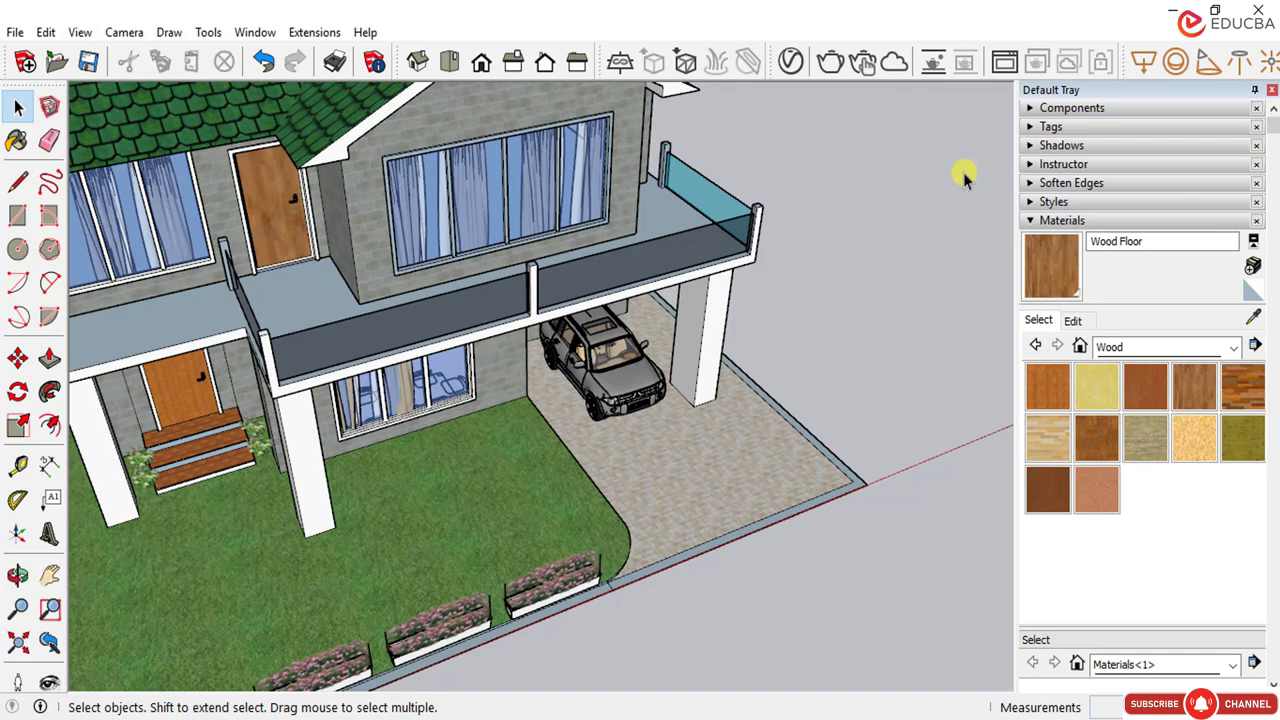
pyautogui.click(262, 60)
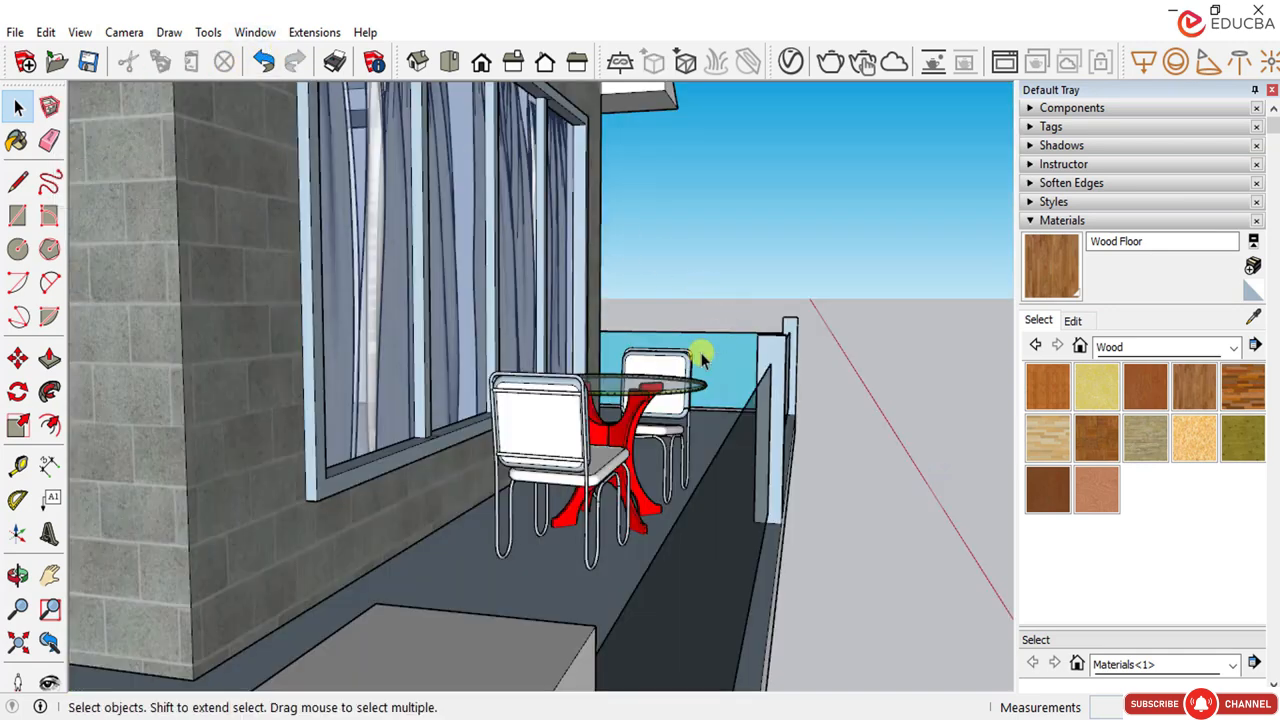
# Step: Enlarge the red-based dining set on the balcony uniformly from a corner grip with the Scale tool, then deselect it
pyautogui.click(657, 392)
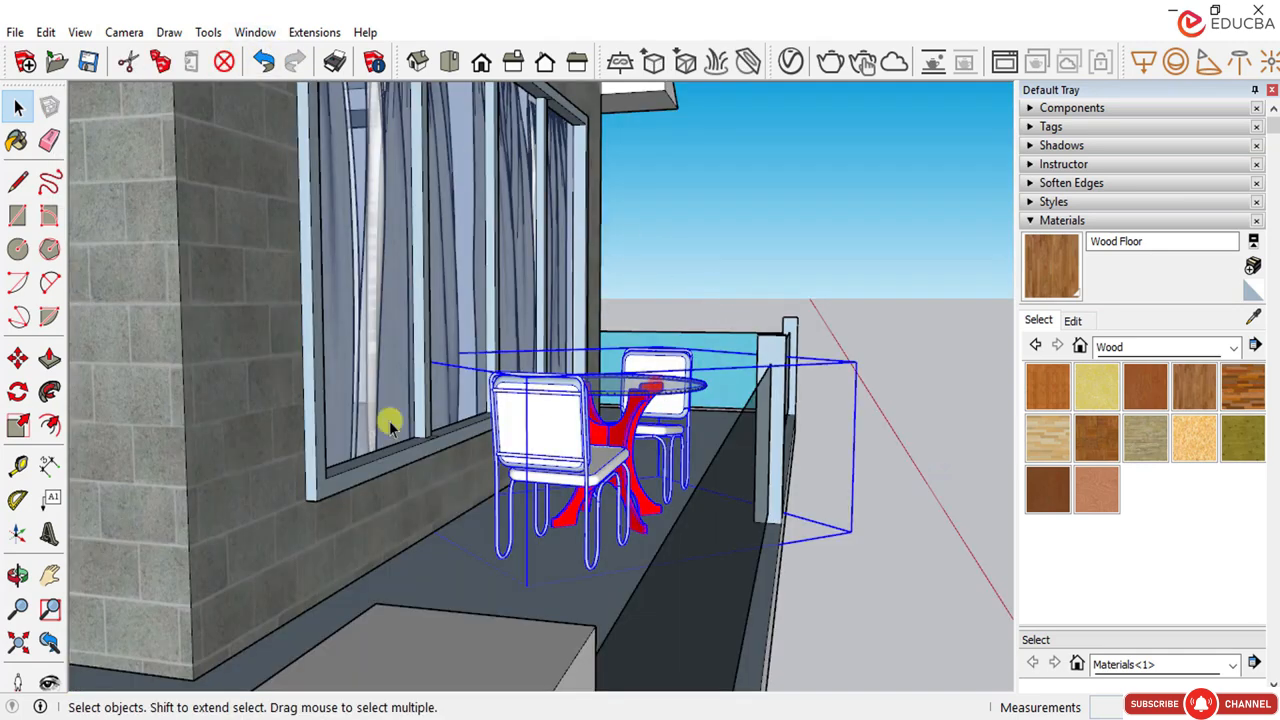
pyautogui.click(17, 425)
pyautogui.moveTo(857, 362); pyautogui.dragTo(913, 214)
pyautogui.scroll(-6, 677, 457)
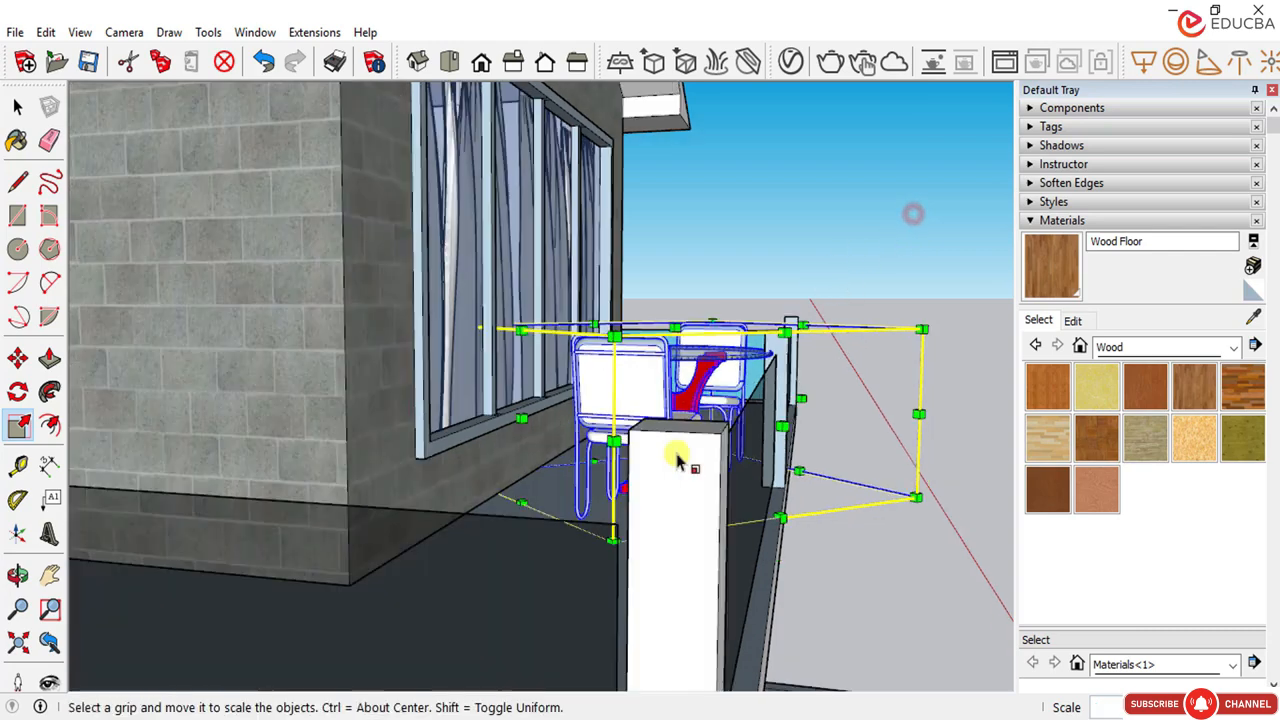
pyautogui.moveTo(637, 471); pyautogui.dragTo(522, 618, button='middle')
pyautogui.scroll(-3, 649, 394)
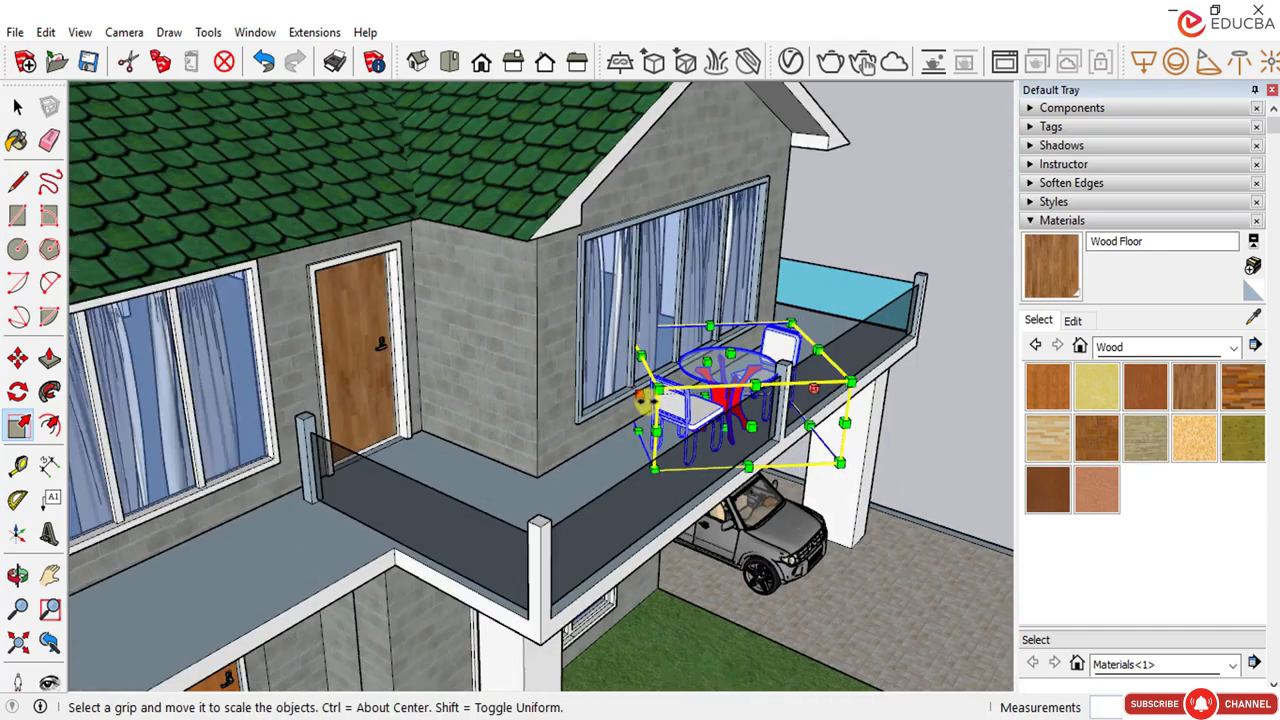
pyautogui.moveTo(649, 394); pyautogui.dragTo(891, 380, button='middle')
pyautogui.click(17, 106)
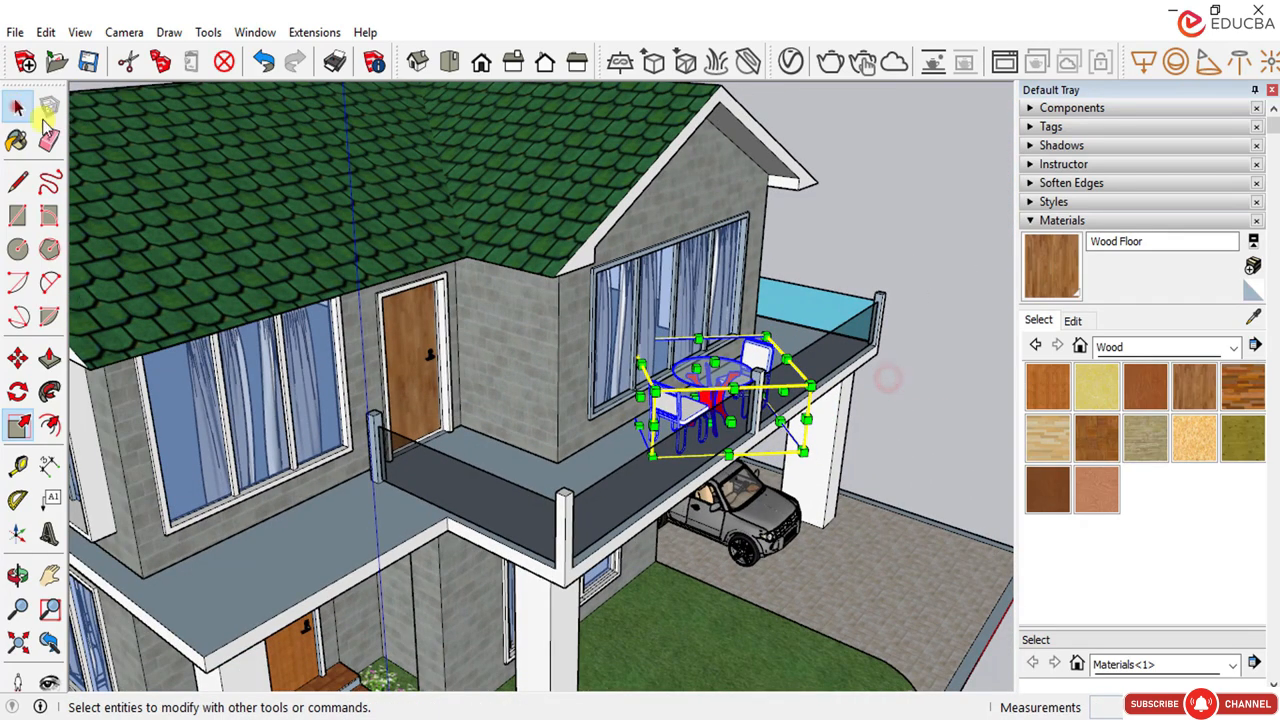
pyautogui.click(843, 237)
# Step: Review the whole house from the front corner with the dining set on its balcony
pyautogui.scroll(-8, 614, 334)
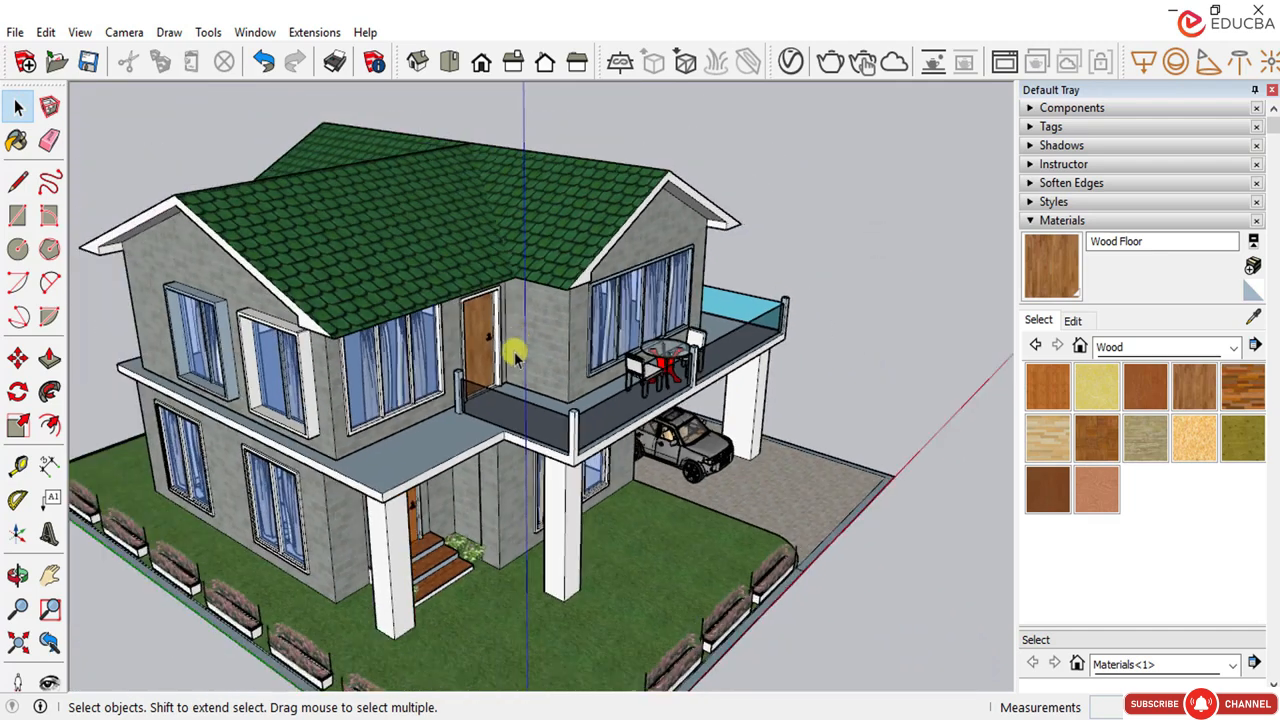
pyautogui.moveTo(500, 400); pyautogui.dragTo(430, 380, button='middle')
pyautogui.scroll(4, 508, 480)
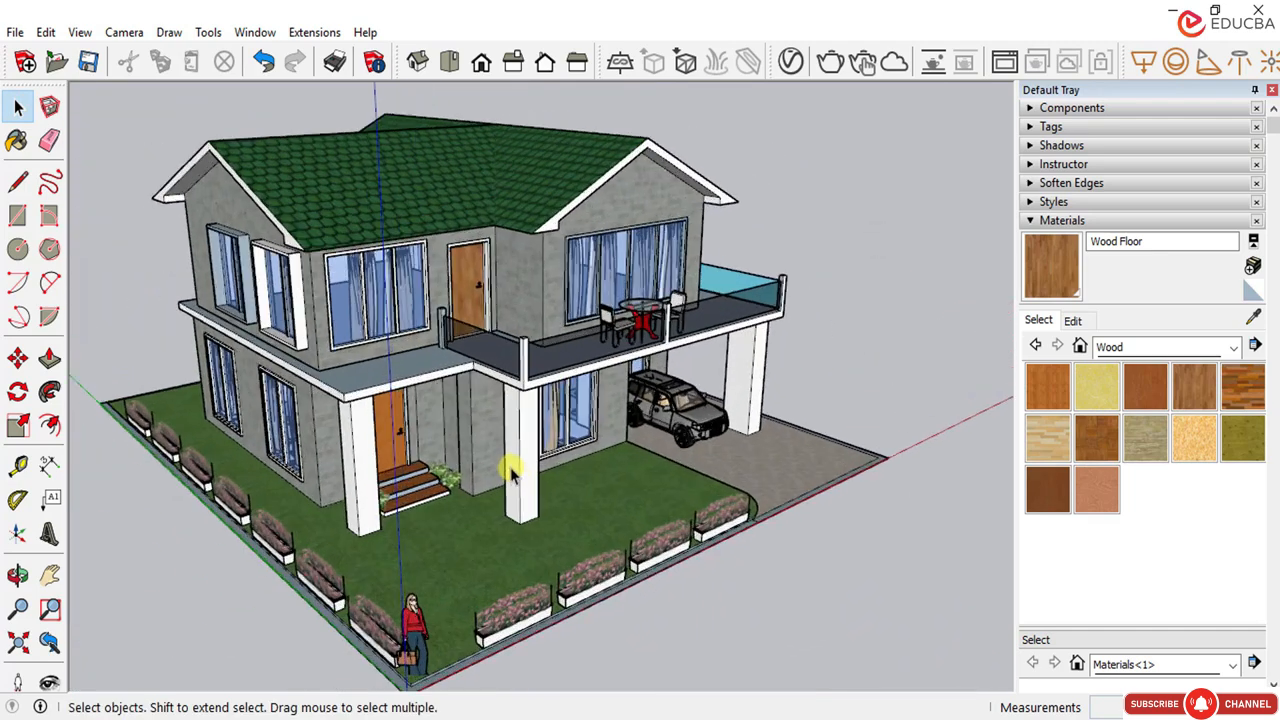
pyautogui.scroll(-2, 508, 480)
pyautogui.moveTo(508, 480); pyautogui.dragTo(422, 447, button='middle')
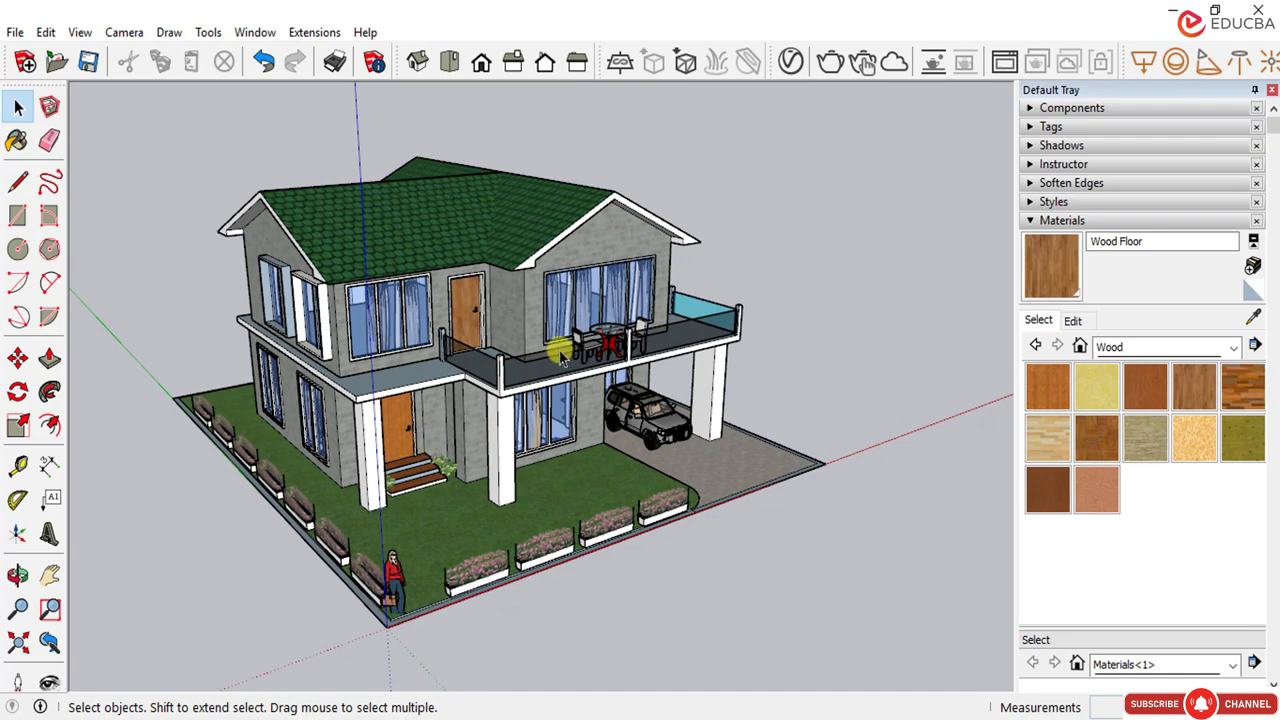
# Step: Draw a 200 mm line across the plot's border strip at the driveway's outer front corner
pyautogui.scroll(2, 478, 400)
pyautogui.scroll(2, 370, 435)
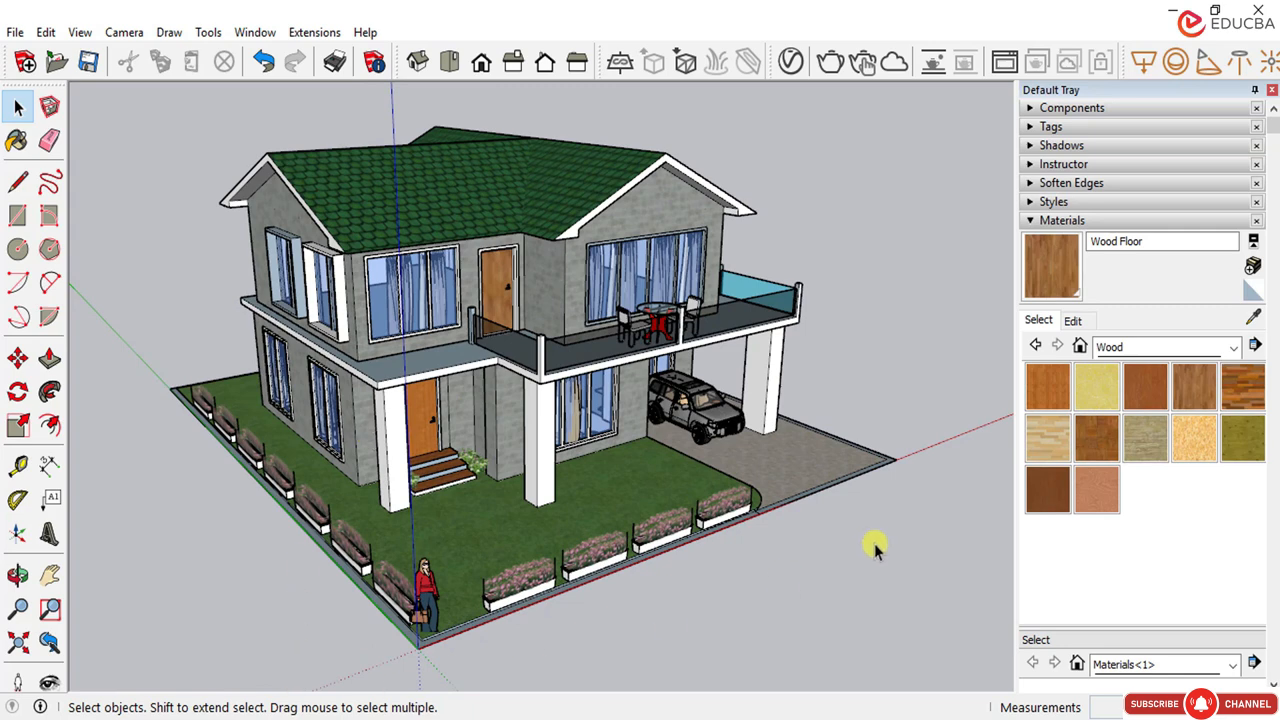
pyautogui.scroll(3, 894, 465)
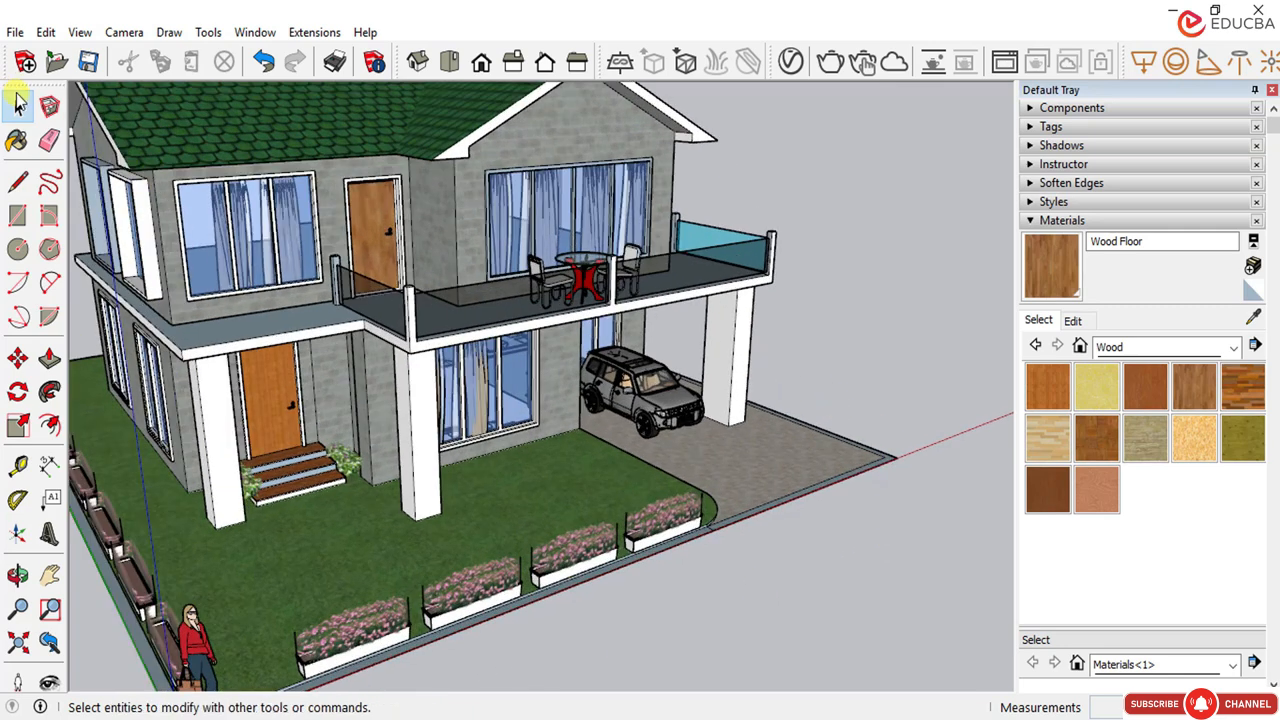
pyautogui.scroll(-5, 633, 350)
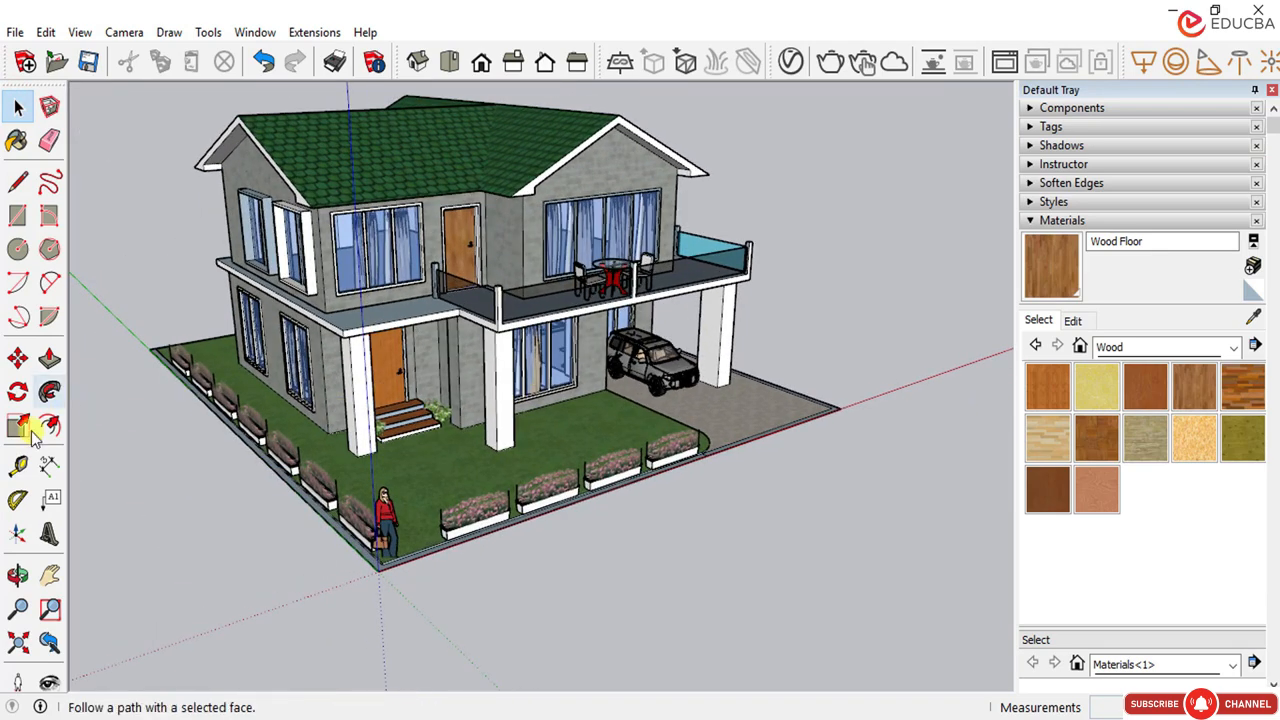
pyautogui.click(18, 181)
pyautogui.scroll(8, 840, 415)
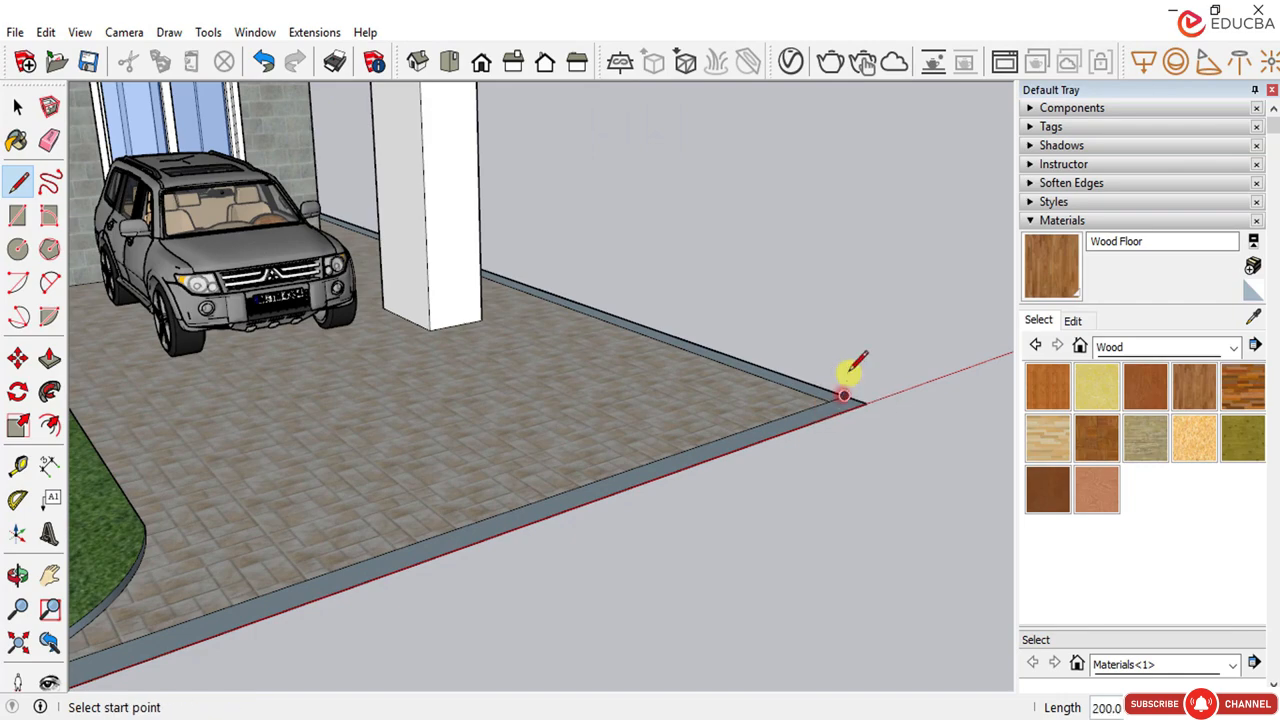
# Step: Draw a line across the border strip at the back of the plot where the stone paving meets the lawn
pyautogui.scroll(-6, 844, 396)
pyautogui.moveTo(737, 371); pyautogui.dragTo(429, 349, button='middle')
pyautogui.scroll(6, 797, 343)
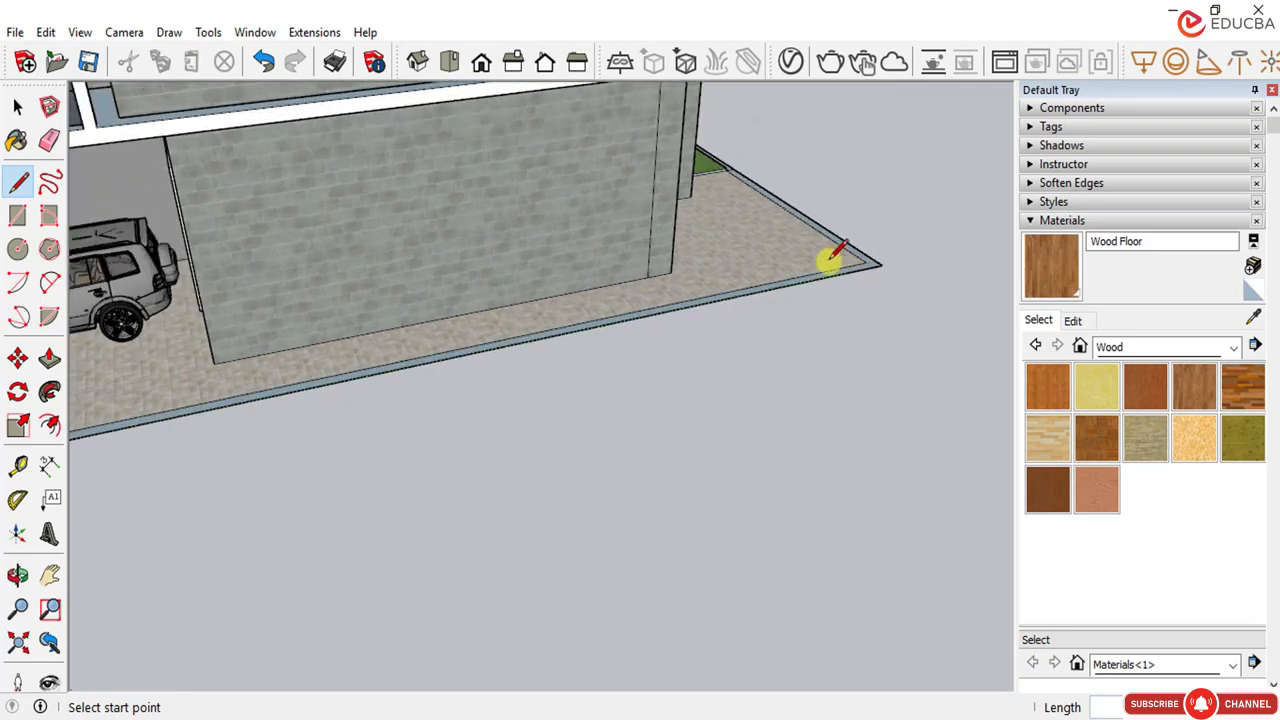
pyautogui.scroll(10, 831, 258)
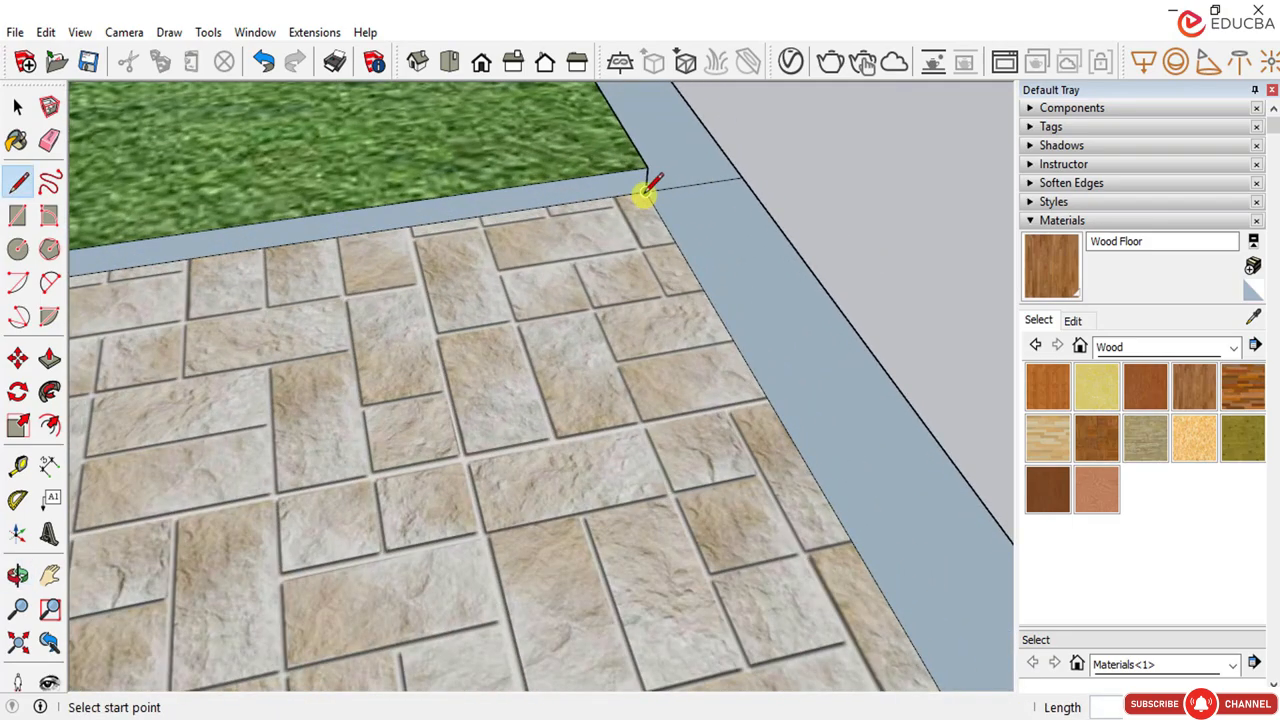
pyautogui.click(645, 192)
pyautogui.click(743, 176)
pyautogui.scroll(-10, 760, 210)
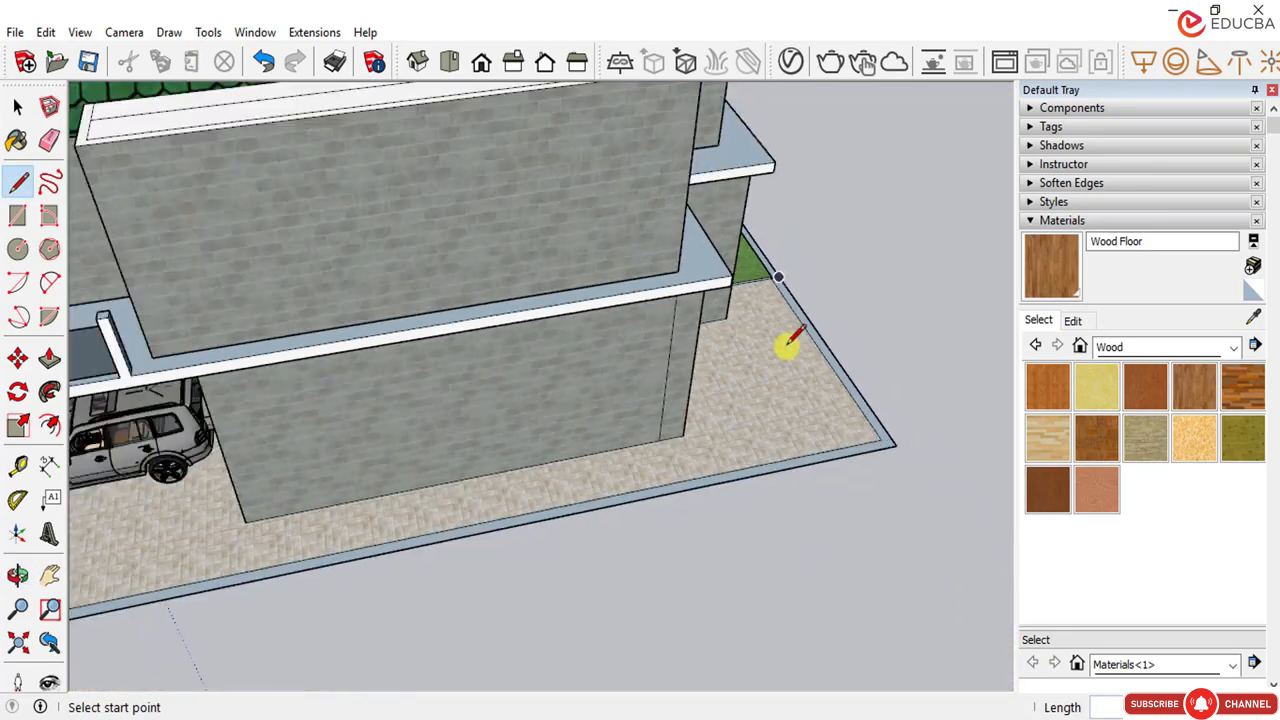
# Step: Push/Pull the border strip beside the driveway up 2400 mm to form a boundary wall
pyautogui.scroll(-5, 788, 344)
pyautogui.moveTo(589, 466); pyautogui.dragTo(811, 320, button='middle')
pyautogui.scroll(6, 660, 463)
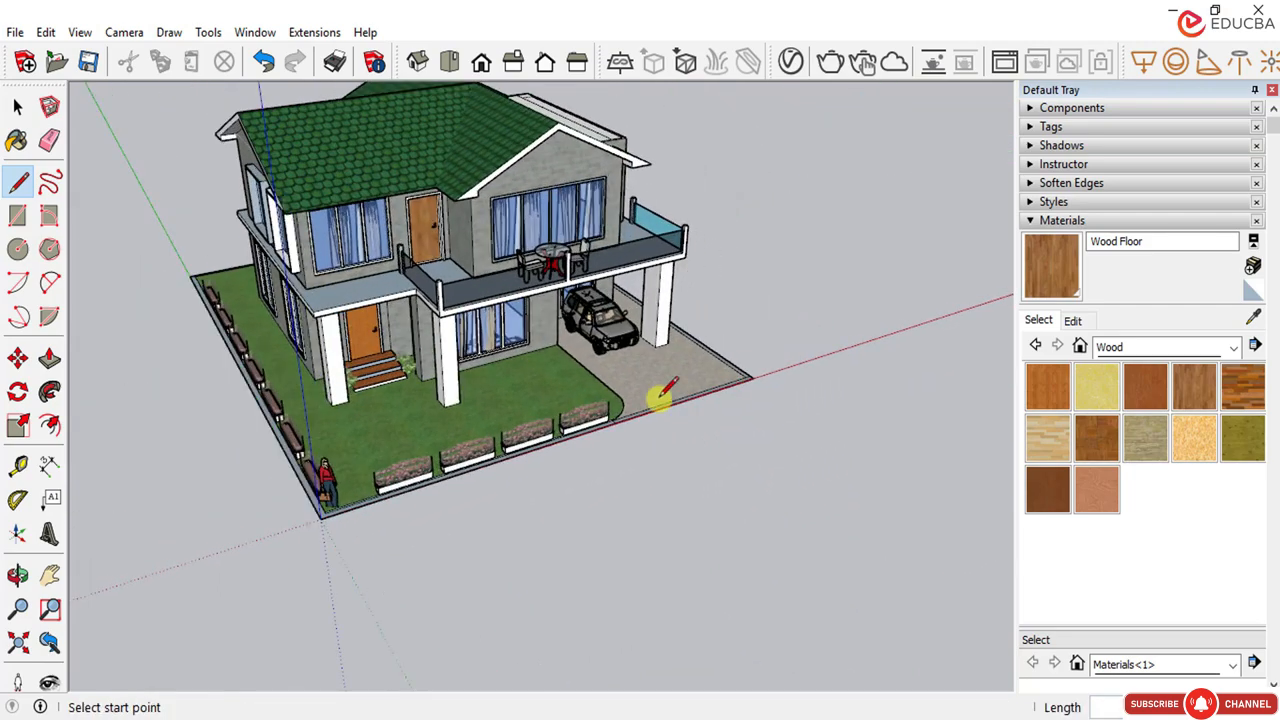
pyautogui.moveTo(643, 409); pyautogui.dragTo(256, 202, button='middle')
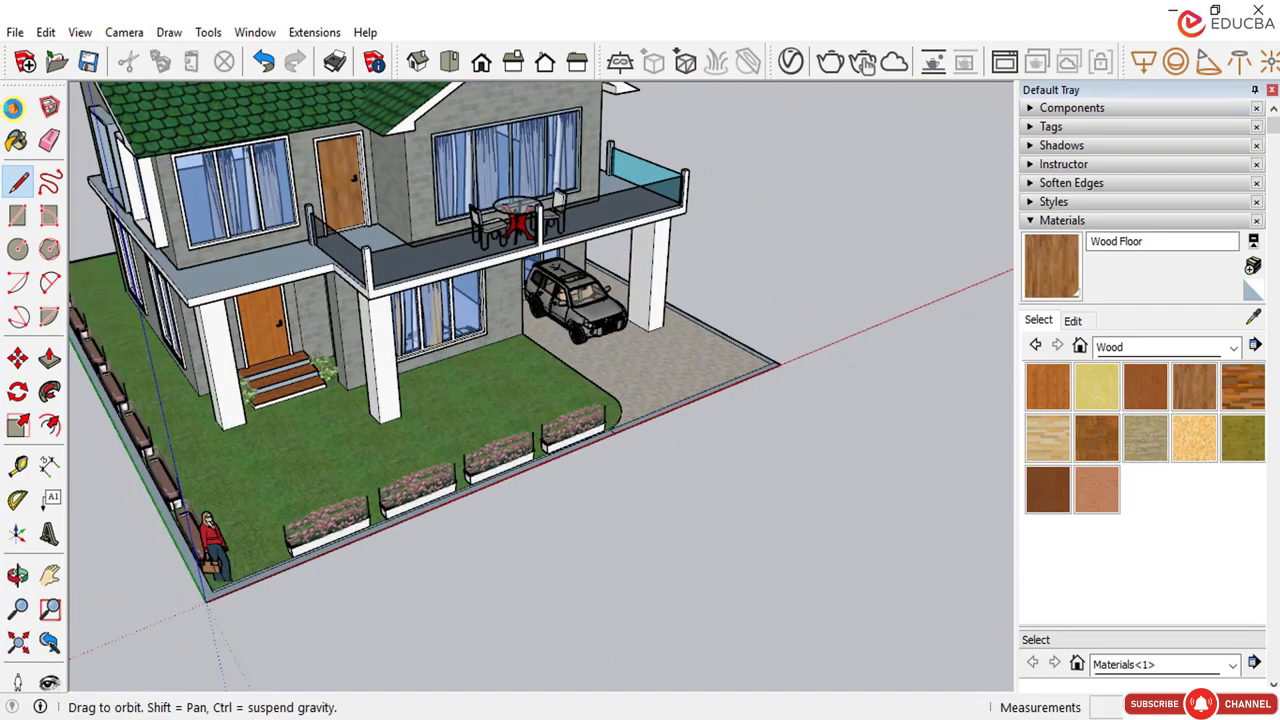
pyautogui.click(17, 106)
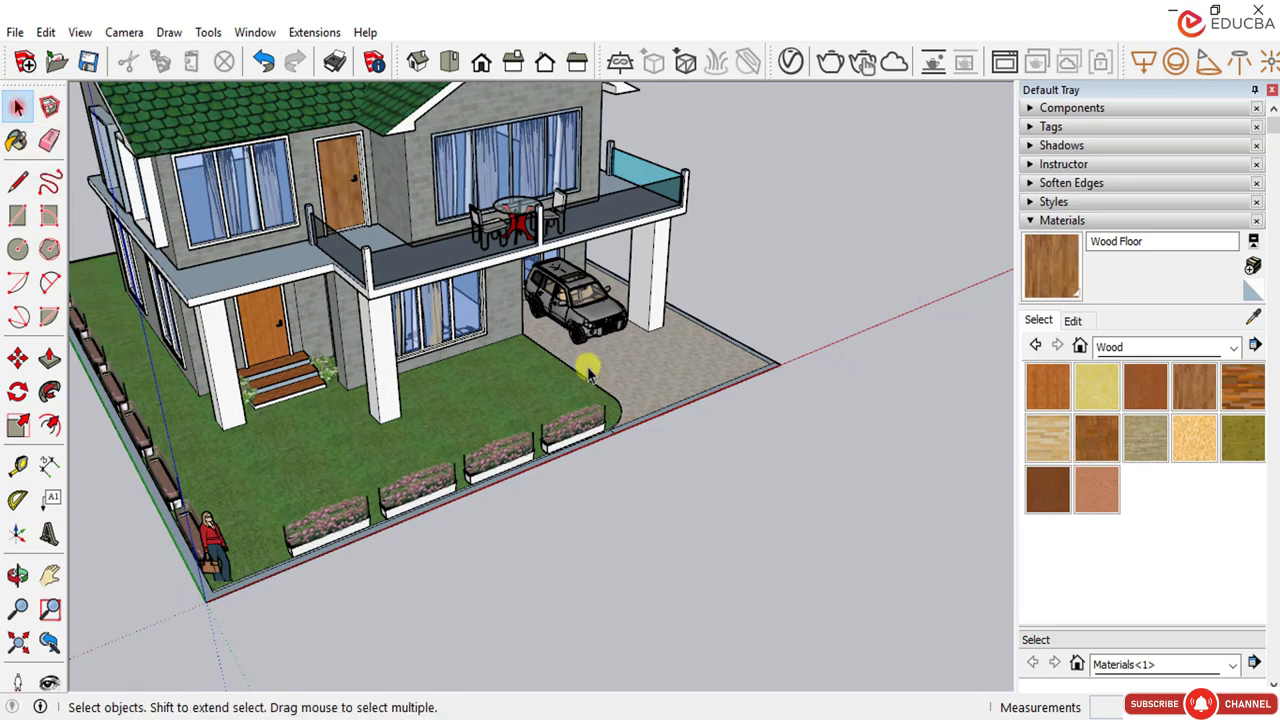
pyautogui.click(49, 358)
pyautogui.scroll(5, 775, 355)
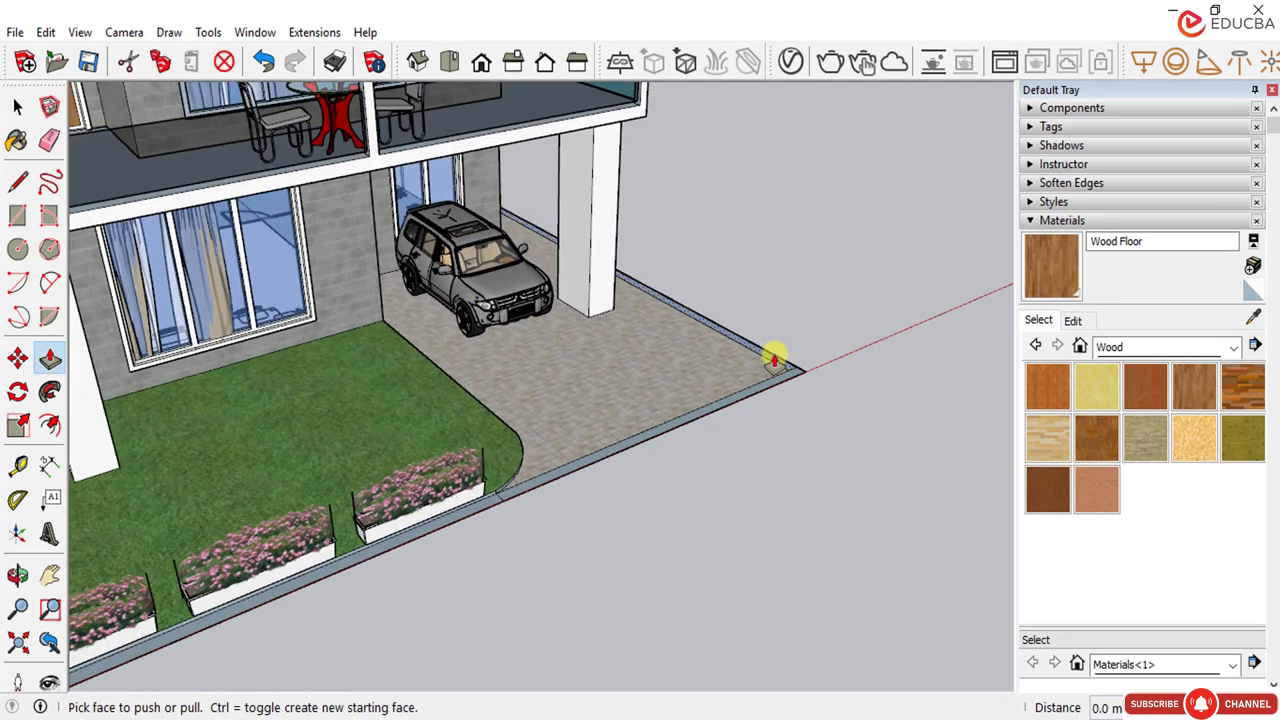
pyautogui.moveTo(774, 360); pyautogui.dragTo(763, 255)
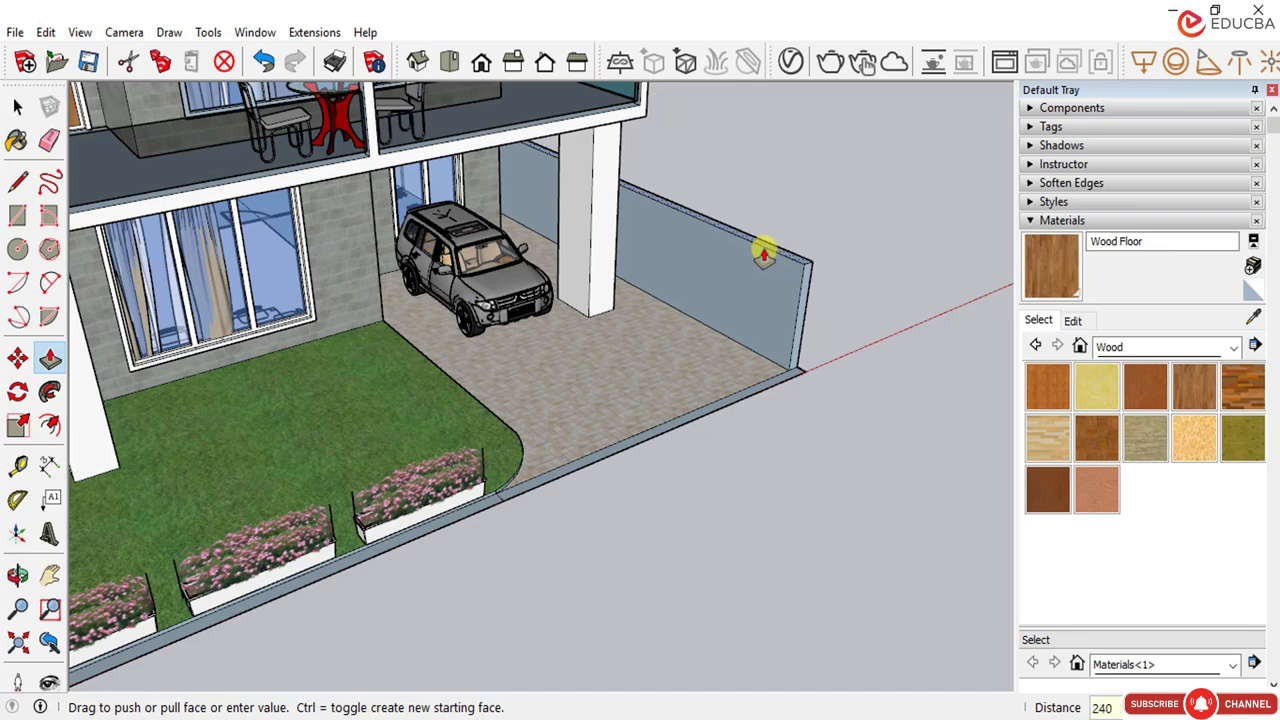
pyautogui.click(763, 254)
pyautogui.scroll(-4, 763, 254)
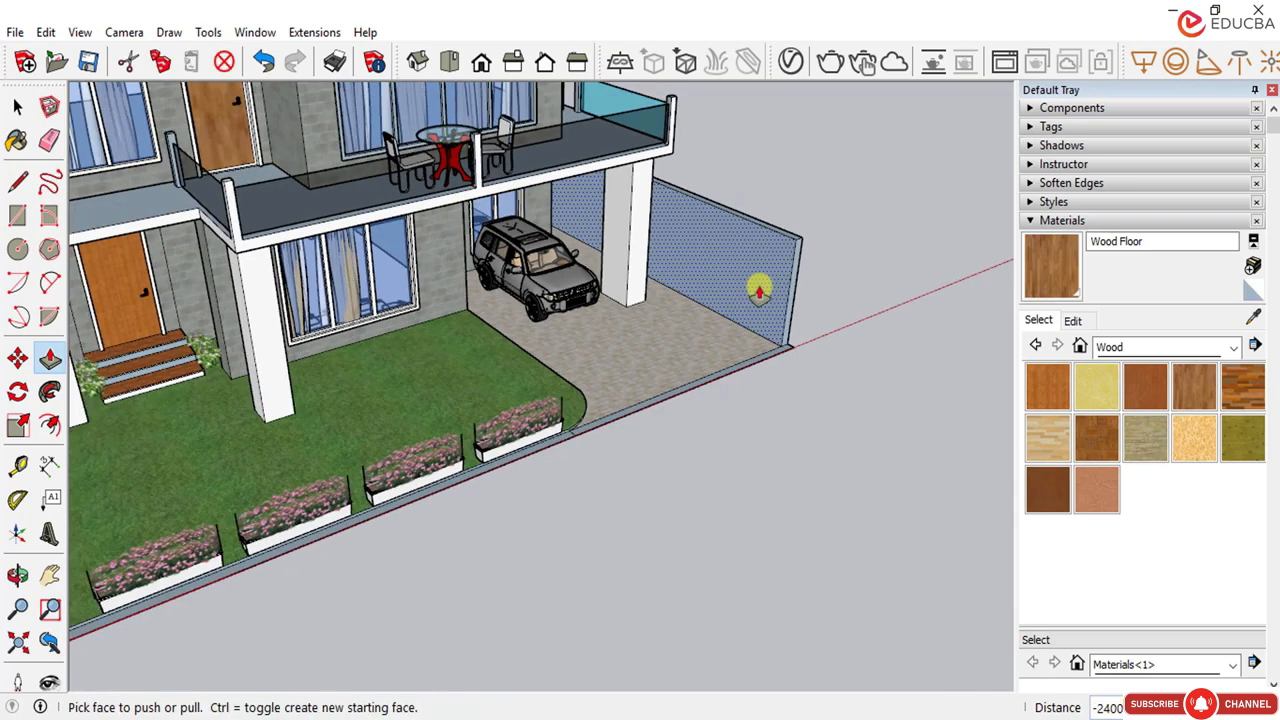
# Step: Draw a 200 mm line across the side border strip at the lawn's far corner, beyond the last flower planter
pyautogui.moveTo(757, 286); pyautogui.dragTo(220, 378, button='middle')
pyautogui.scroll(5, 229, 477)
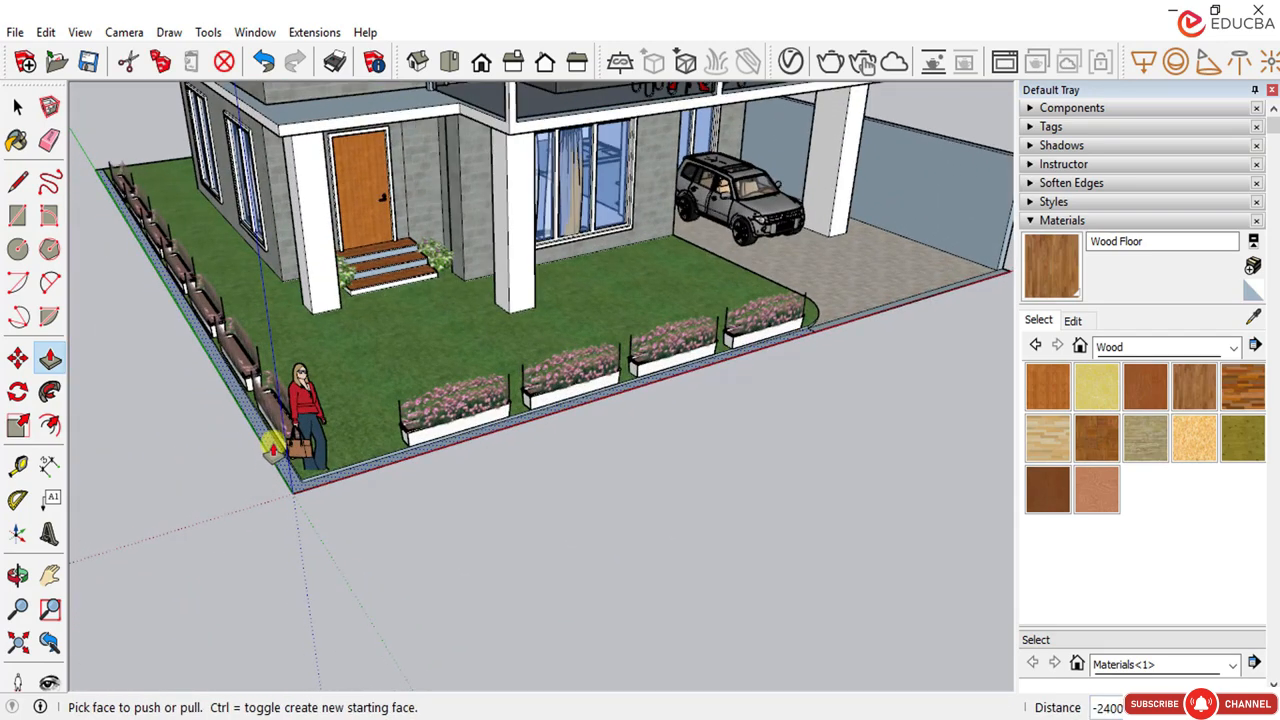
pyautogui.click(17, 106)
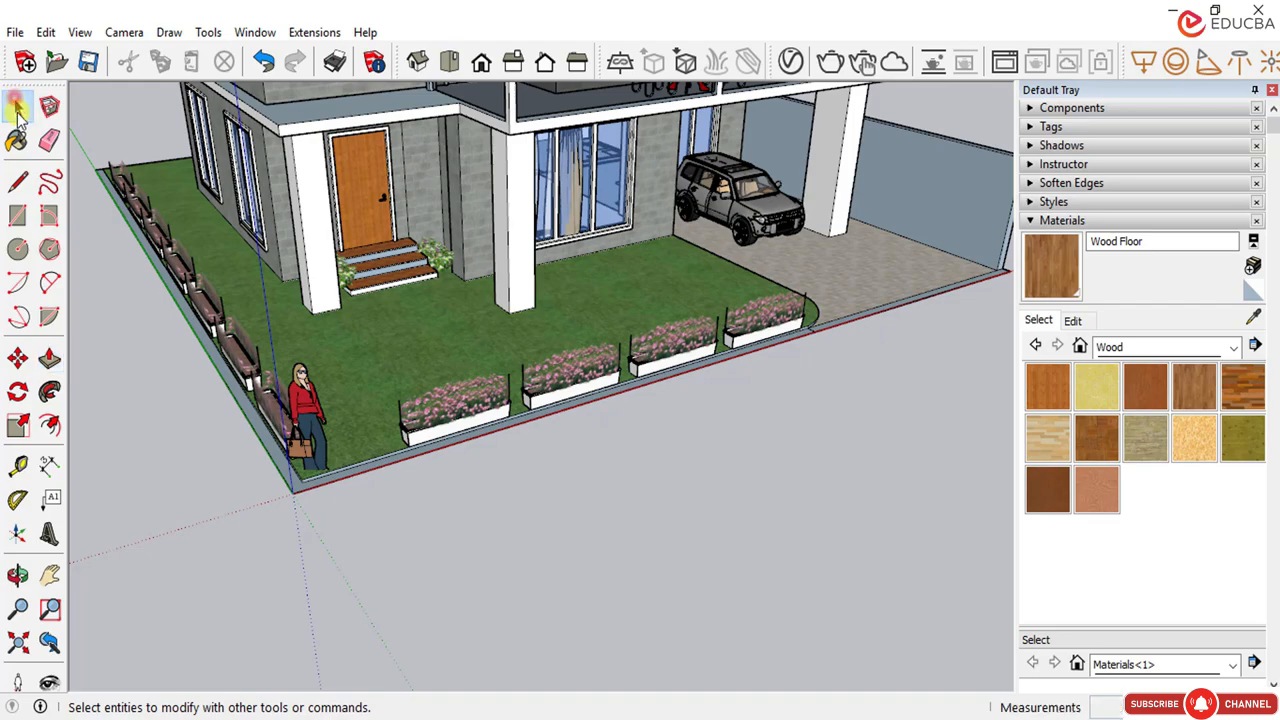
pyautogui.click(18, 181)
pyautogui.scroll(4, 114, 163)
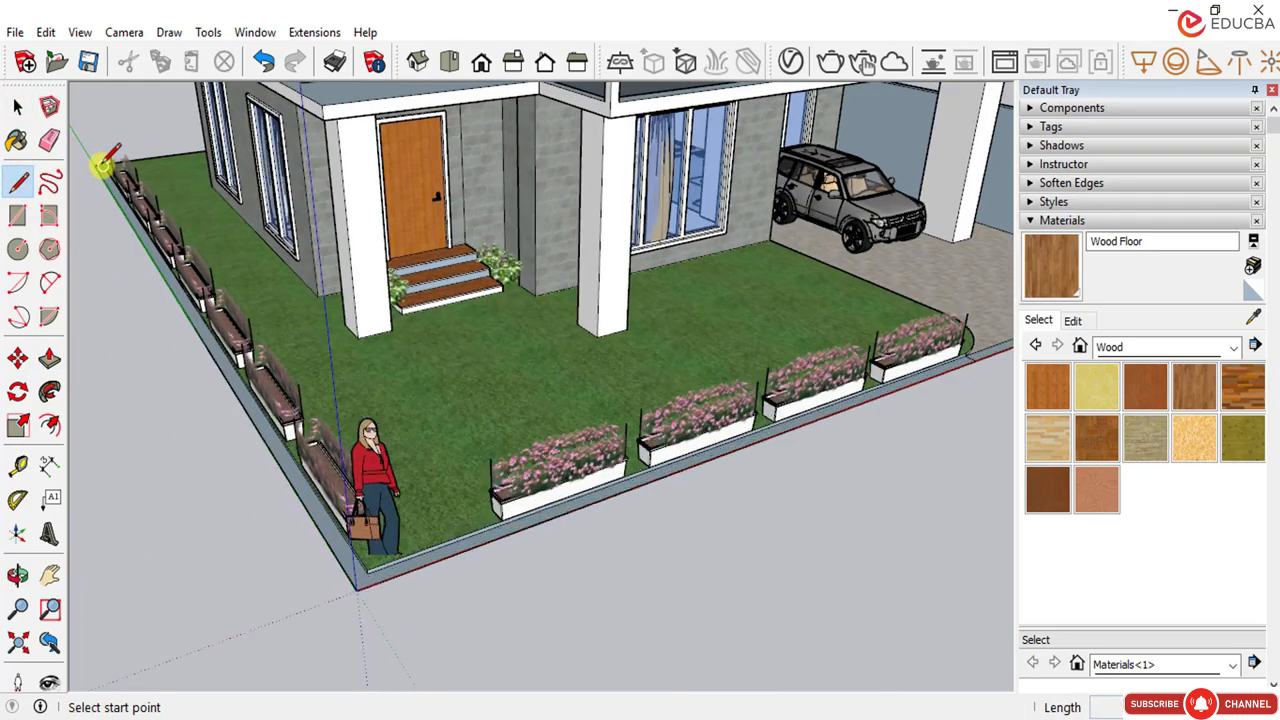
pyautogui.scroll(-1, 171, 223)
pyautogui.scroll(2, 108, 170)
pyautogui.scroll(8, 105, 172)
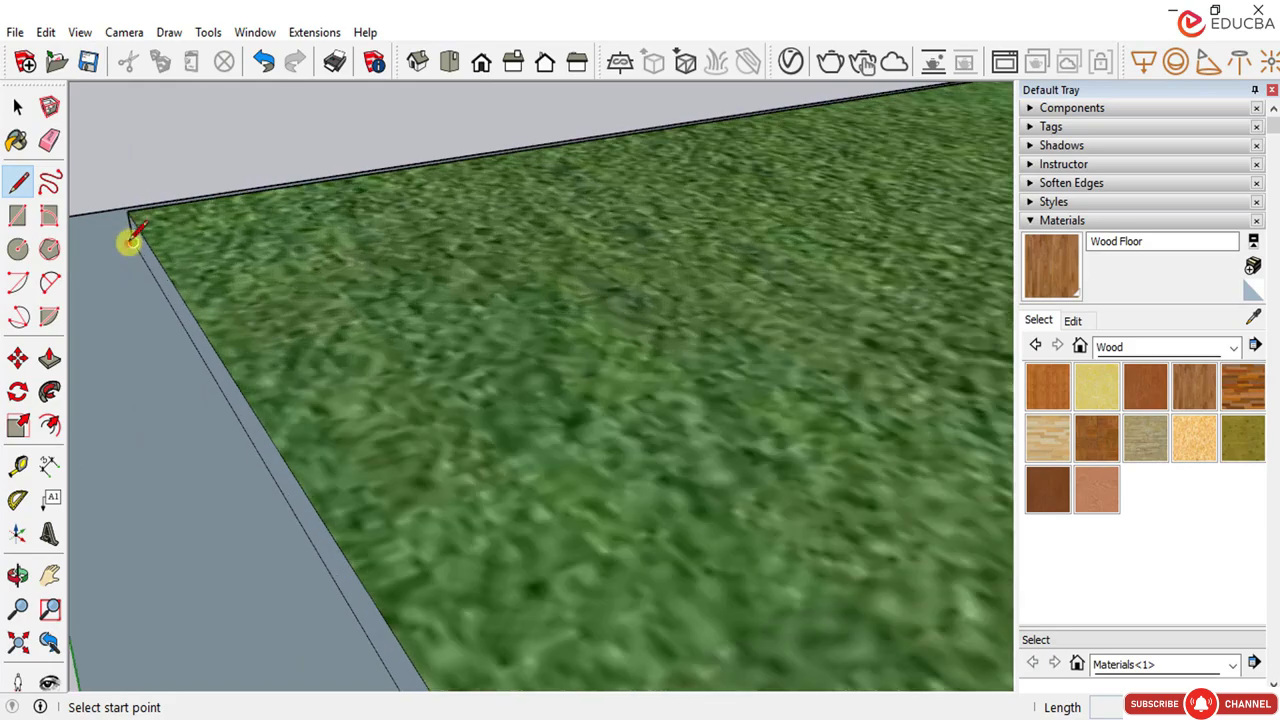
pyautogui.click(129, 241)
pyautogui.scroll(-3, 531, 194)
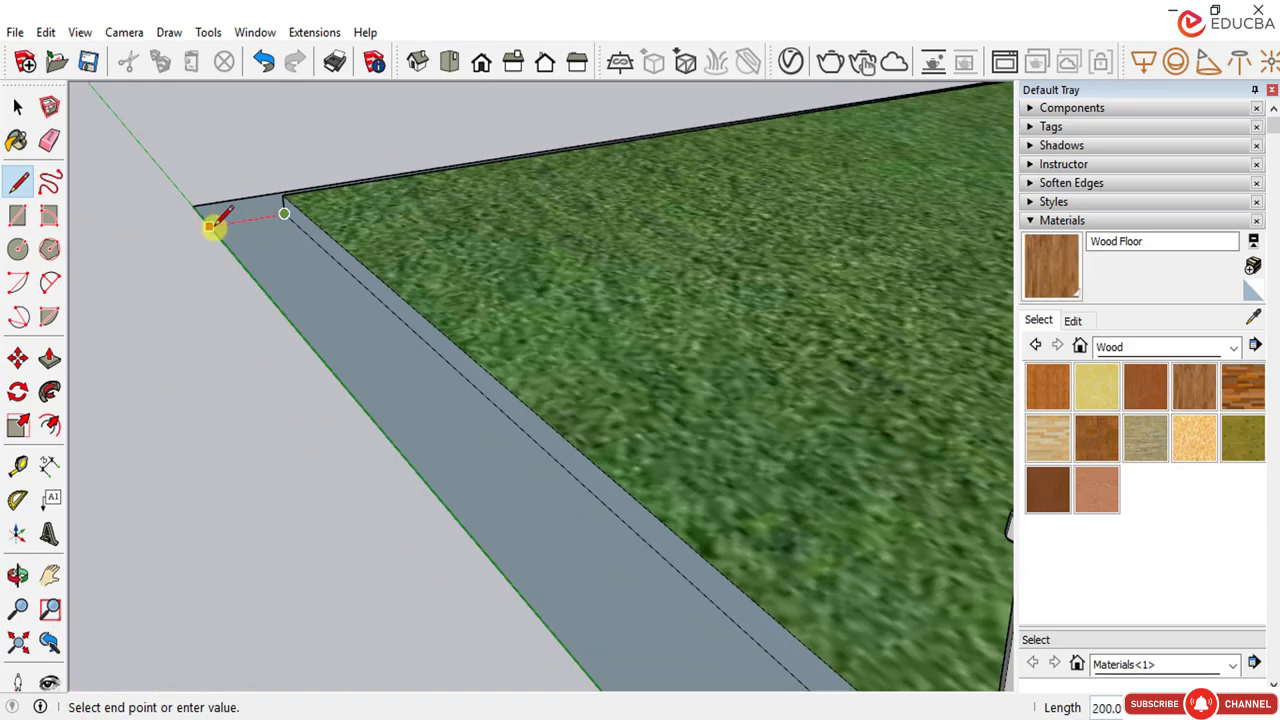
pyautogui.click(208, 228)
pyautogui.scroll(-6, 200, 270)
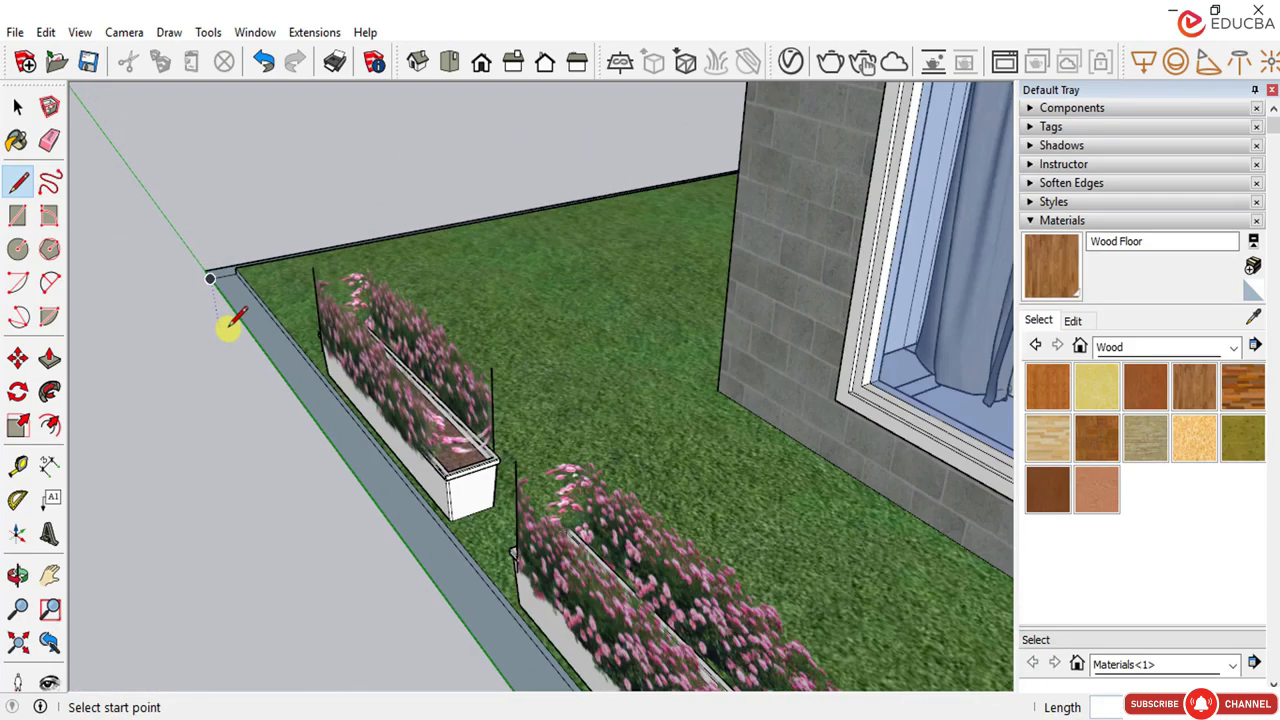
# Step: Push/Pull the remaining rear border strip behind the lawn up 2400 mm, to the top of the adjoining boundary wall
pyautogui.moveTo(226, 322); pyautogui.dragTo(677, 140, button='middle')
pyautogui.scroll(-5, 486, 229)
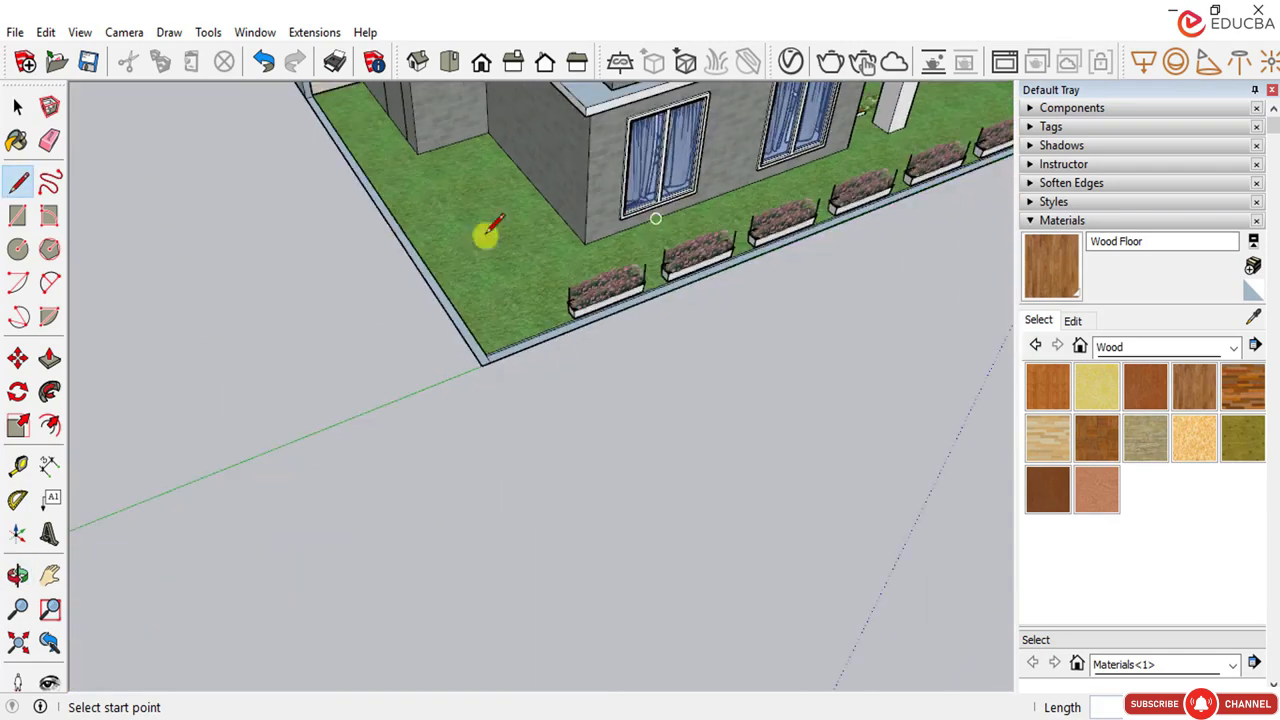
pyautogui.moveTo(486, 229); pyautogui.dragTo(330, 241, button='middle')
pyautogui.click(17, 106)
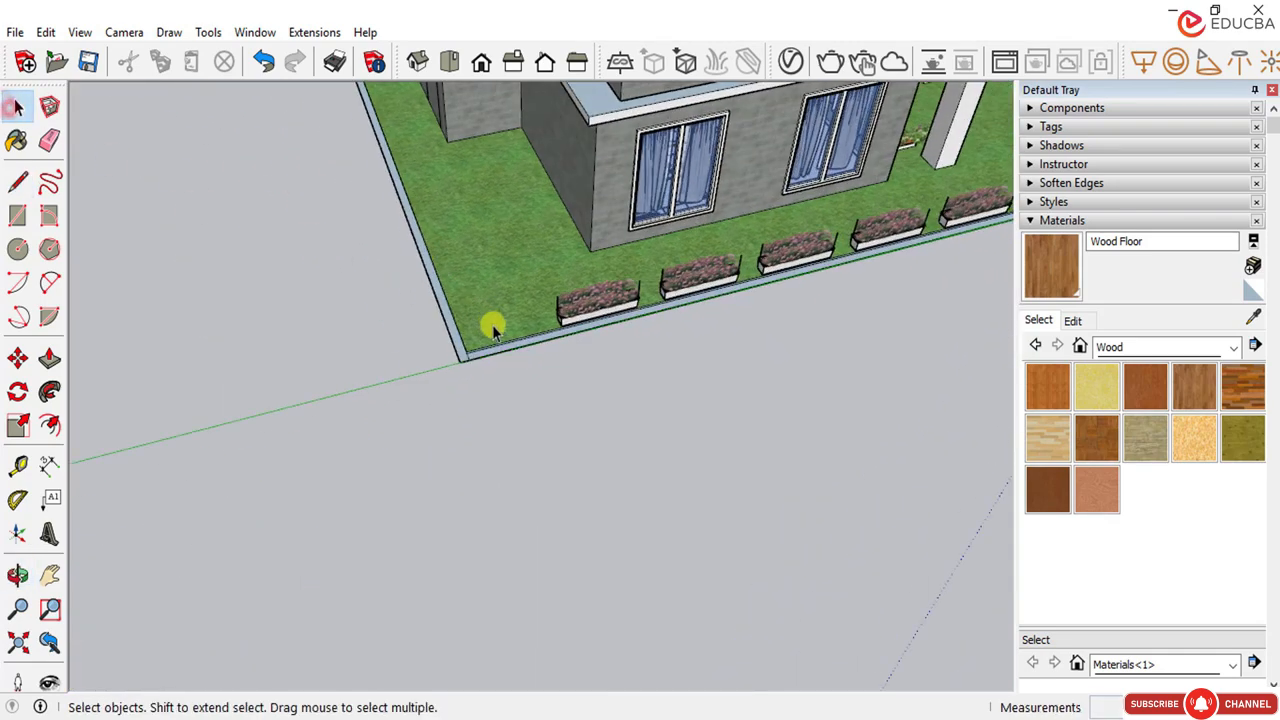
pyautogui.moveTo(491, 320); pyautogui.dragTo(328, 250, button='middle')
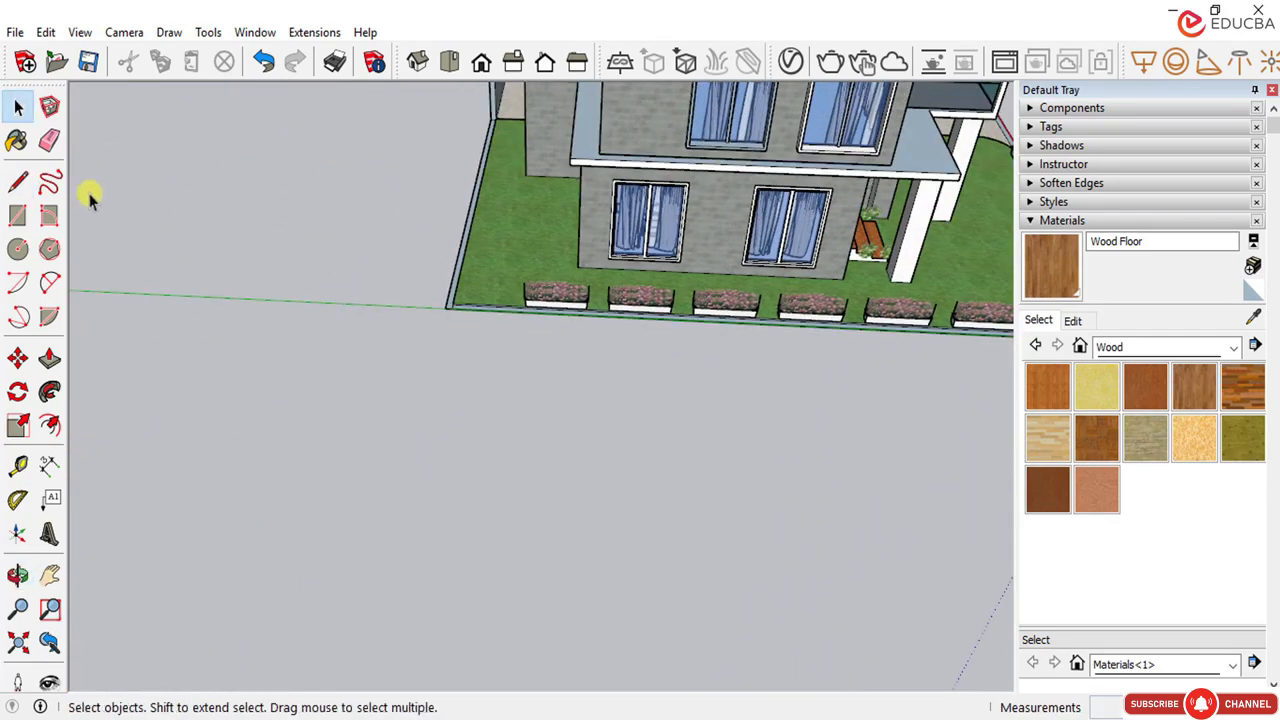
pyautogui.click(49, 358)
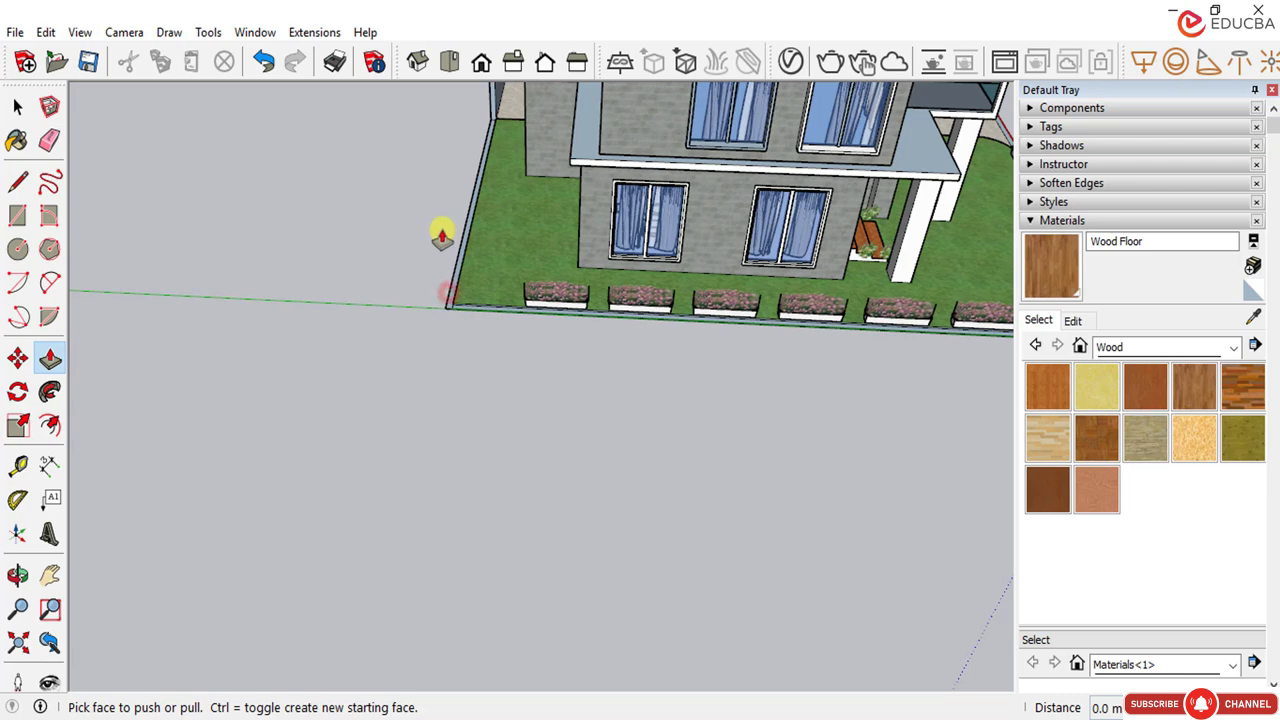
pyautogui.moveTo(458, 268); pyautogui.dragTo(453, 212)
pyautogui.moveTo(460, 160); pyautogui.dragTo(461, 100, button='middle')
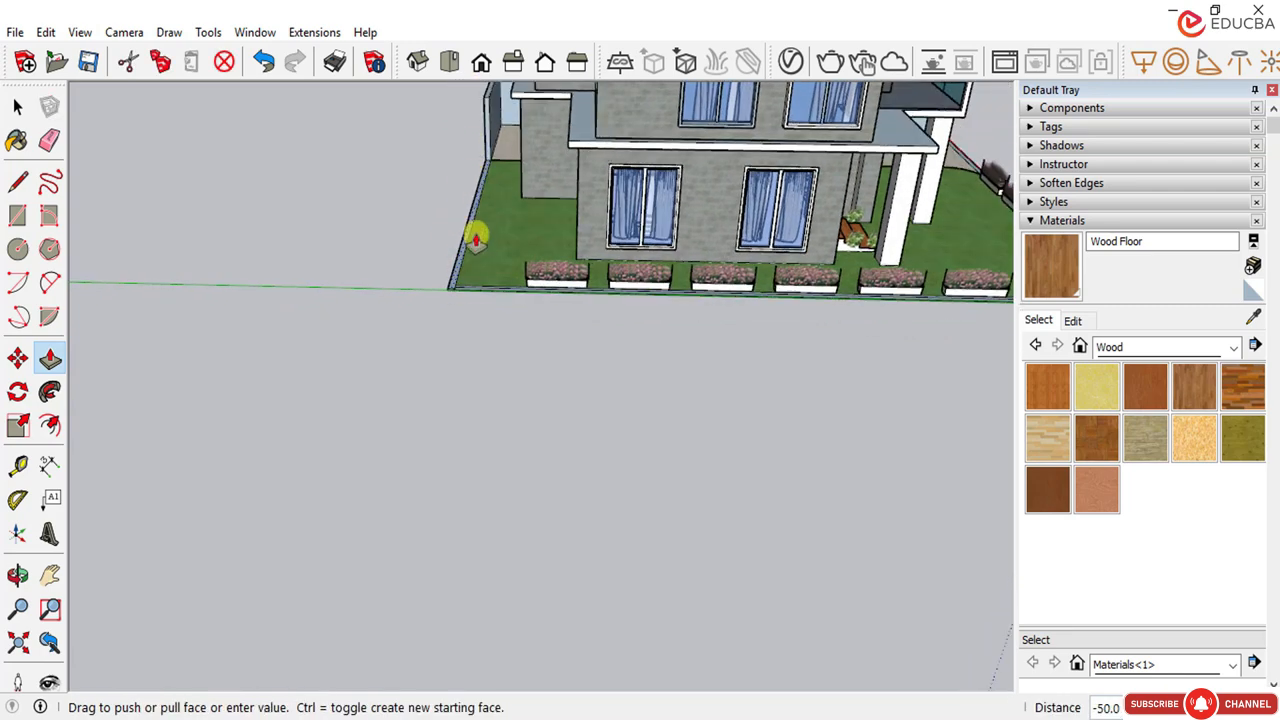
pyautogui.moveTo(477, 236); pyautogui.dragTo(472, 172, button='middle')
pyautogui.scroll(6, 445, 250)
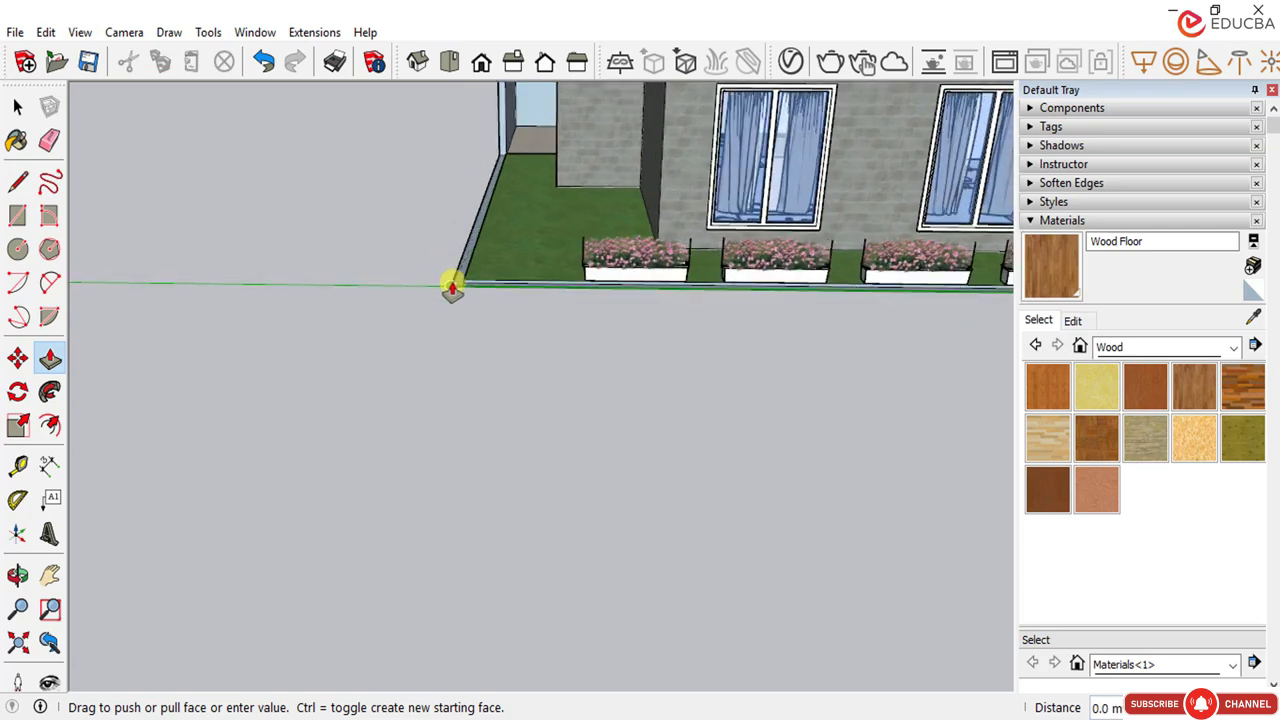
pyautogui.click(444, 118)
pyautogui.click(481, 233)
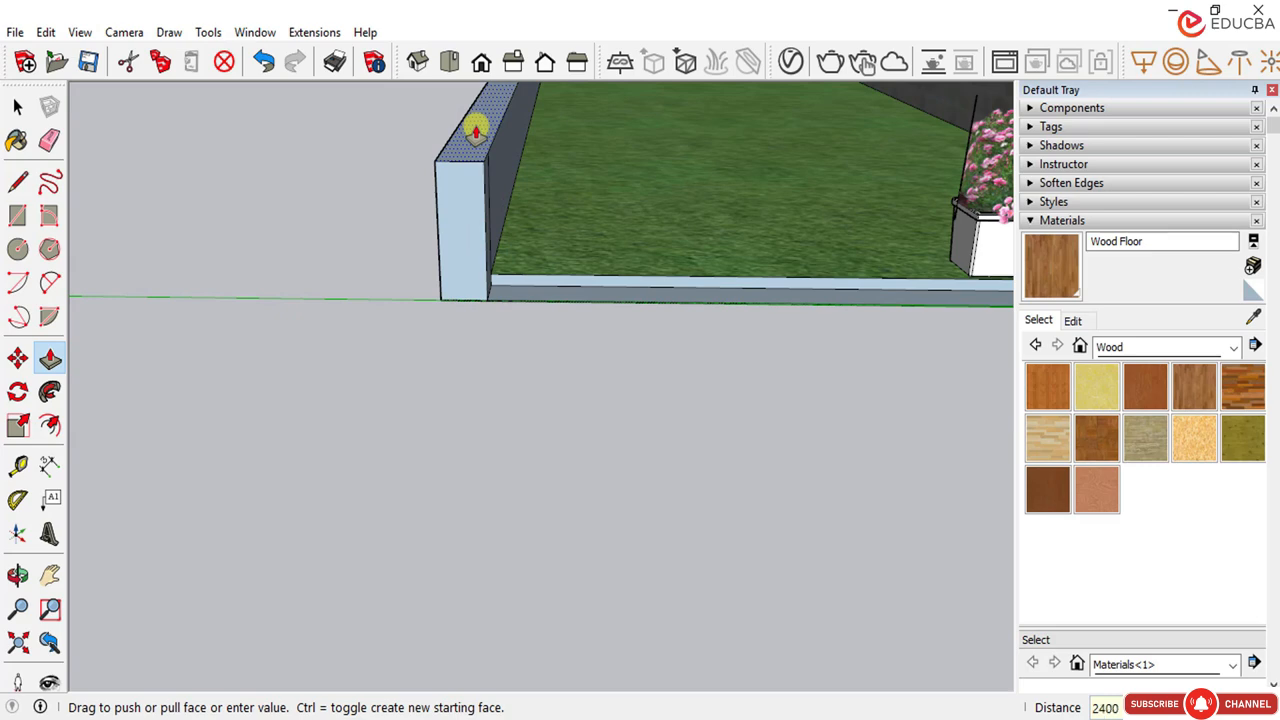
pyautogui.click(468, 118)
pyautogui.scroll(-8, 457, 328)
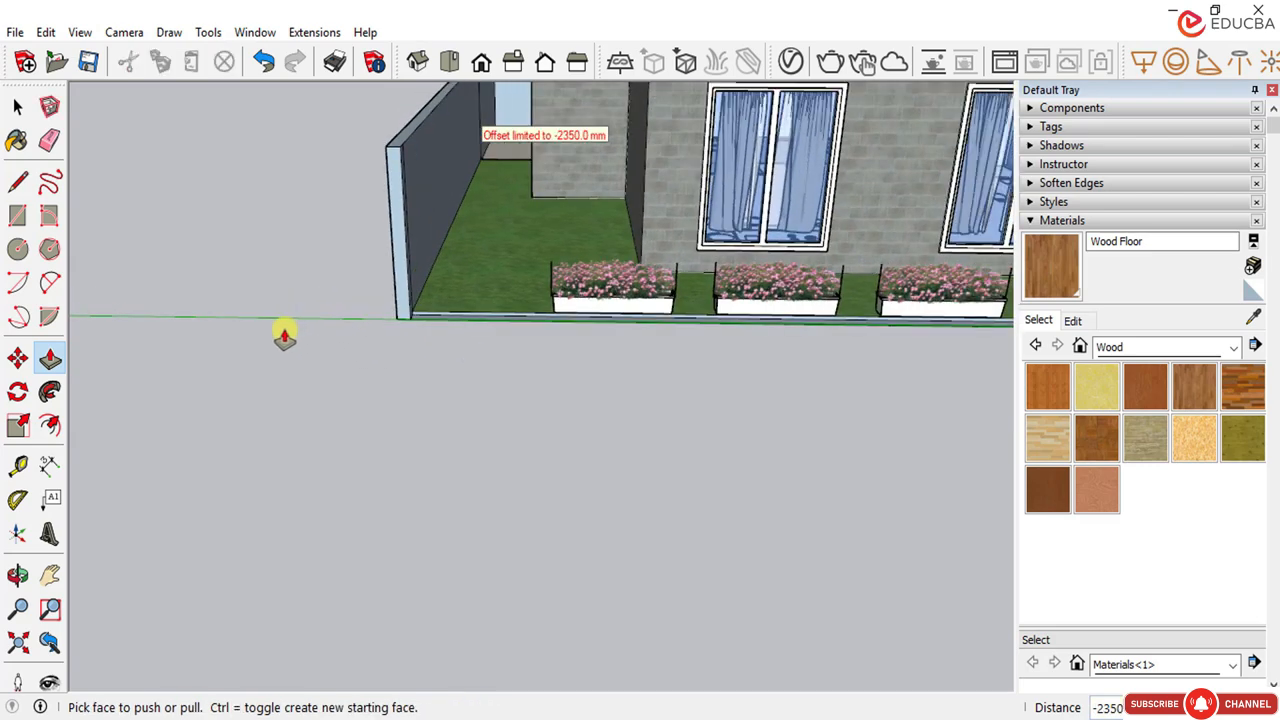
# Step: Examine the rear and driveway-side boundary walls from the back corner and from the front of the house
pyautogui.moveTo(343, 330); pyautogui.dragTo(245, 228, button='middle')
pyautogui.scroll(5, 245, 228)
pyautogui.moveTo(266, 171); pyautogui.dragTo(166, 217, button='middle')
pyautogui.scroll(-6, 166, 217)
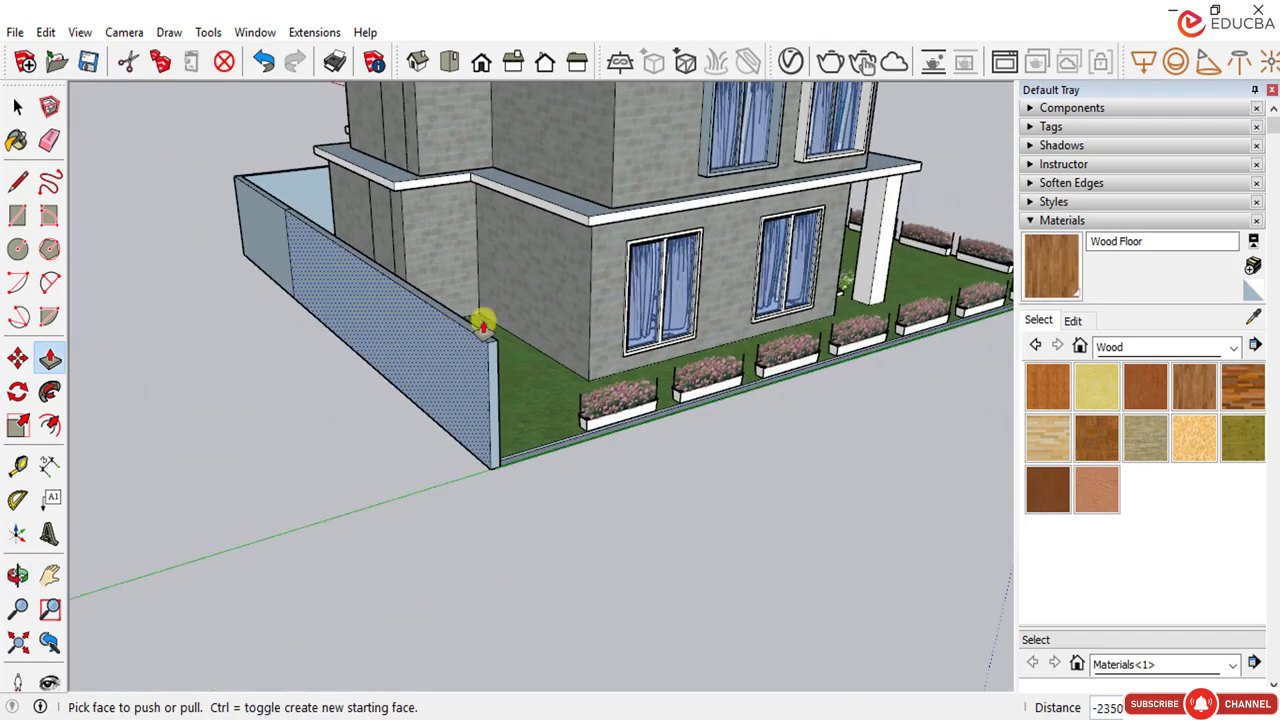
pyautogui.moveTo(483, 322); pyautogui.dragTo(61, 300, button='middle')
pyautogui.scroll(-6, 177, 346)
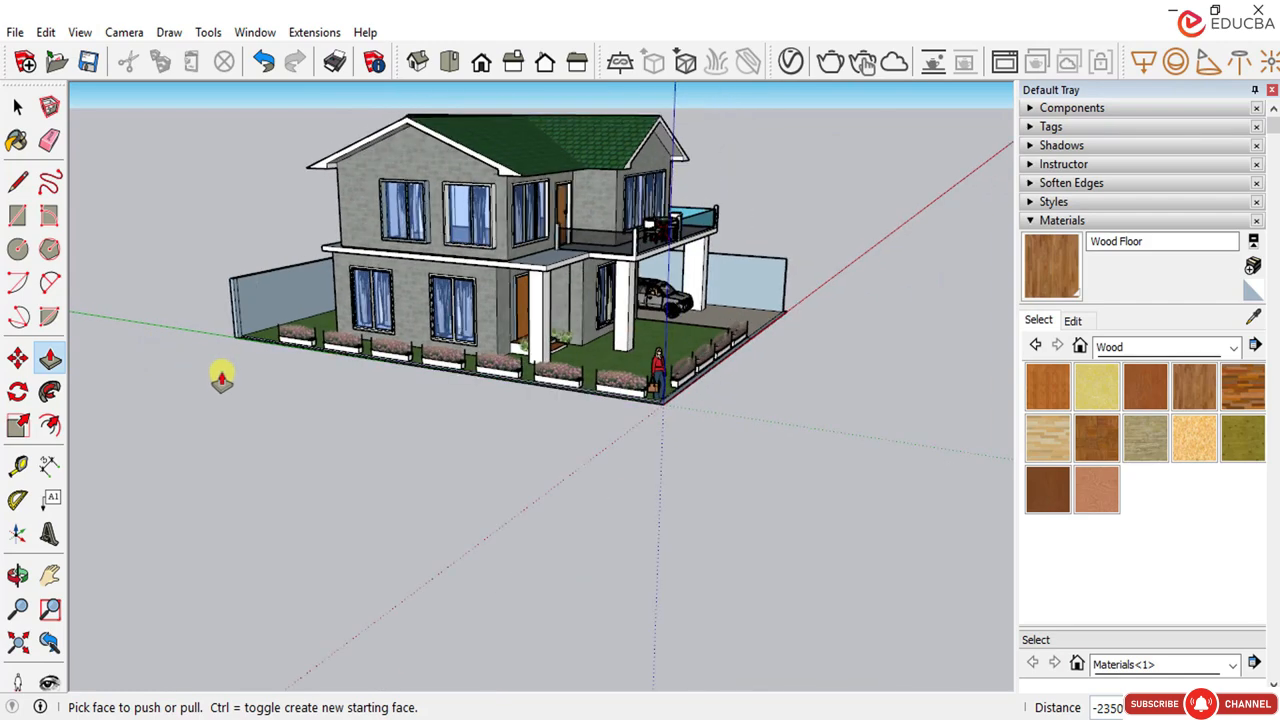
pyautogui.moveTo(430, 416); pyautogui.dragTo(455, 395, button='middle')
pyautogui.scroll(4, 469, 355)
pyautogui.scroll(-3, 469, 355)
pyautogui.moveTo(490, 157); pyautogui.dragTo(468, 178, button='middle')
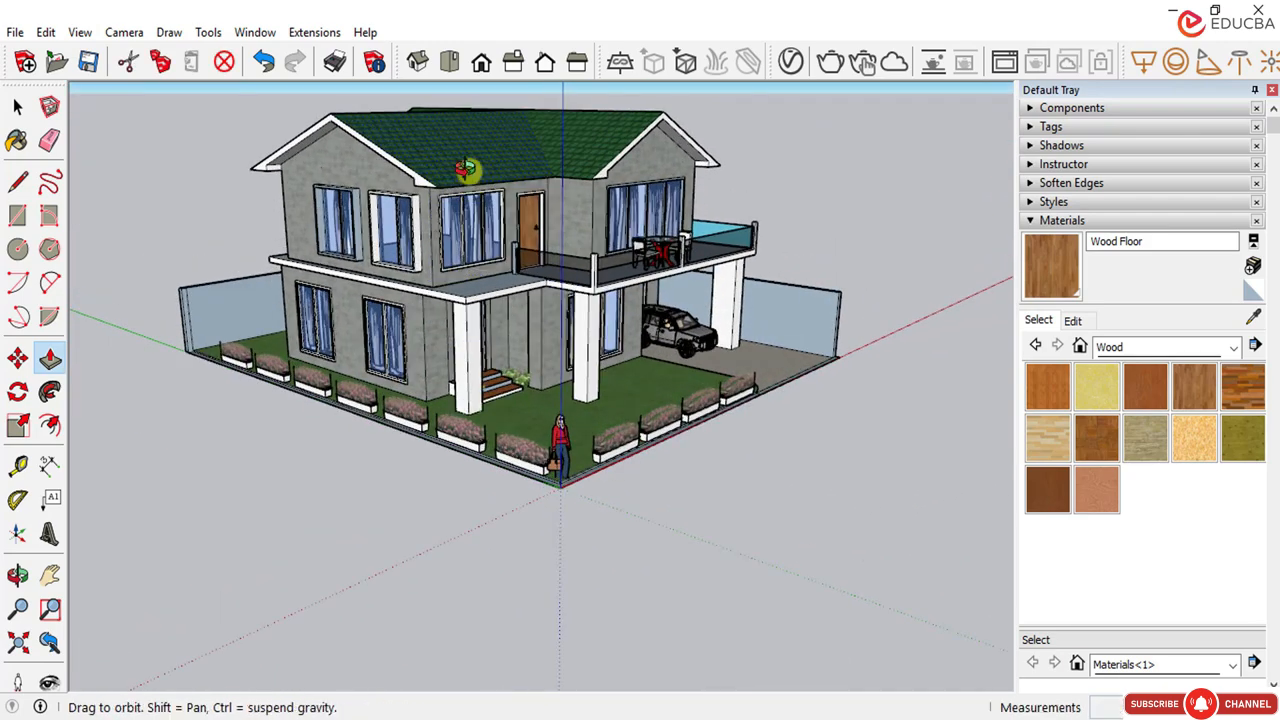
pyautogui.scroll(2, 465, 167)
pyautogui.scroll(2, 466, 168)
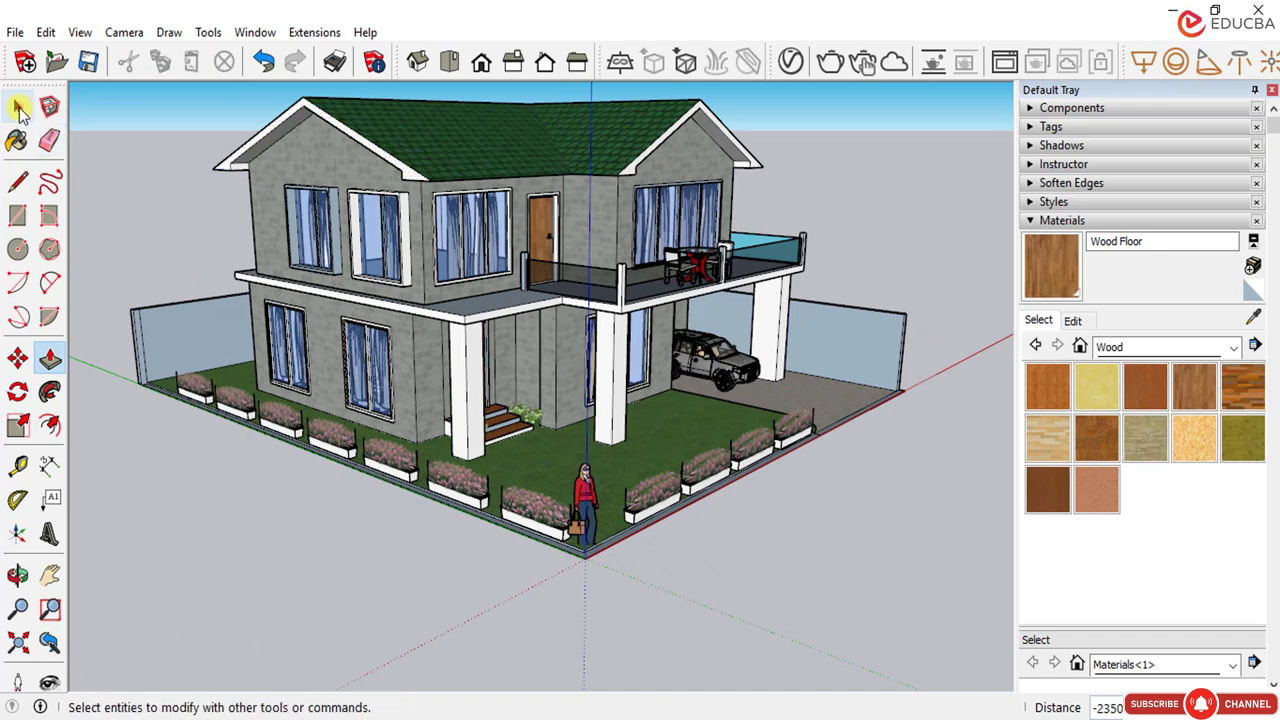
# Step: Hide the vertical edge at the free end of the rear boundary wall
pyautogui.click(18, 106)
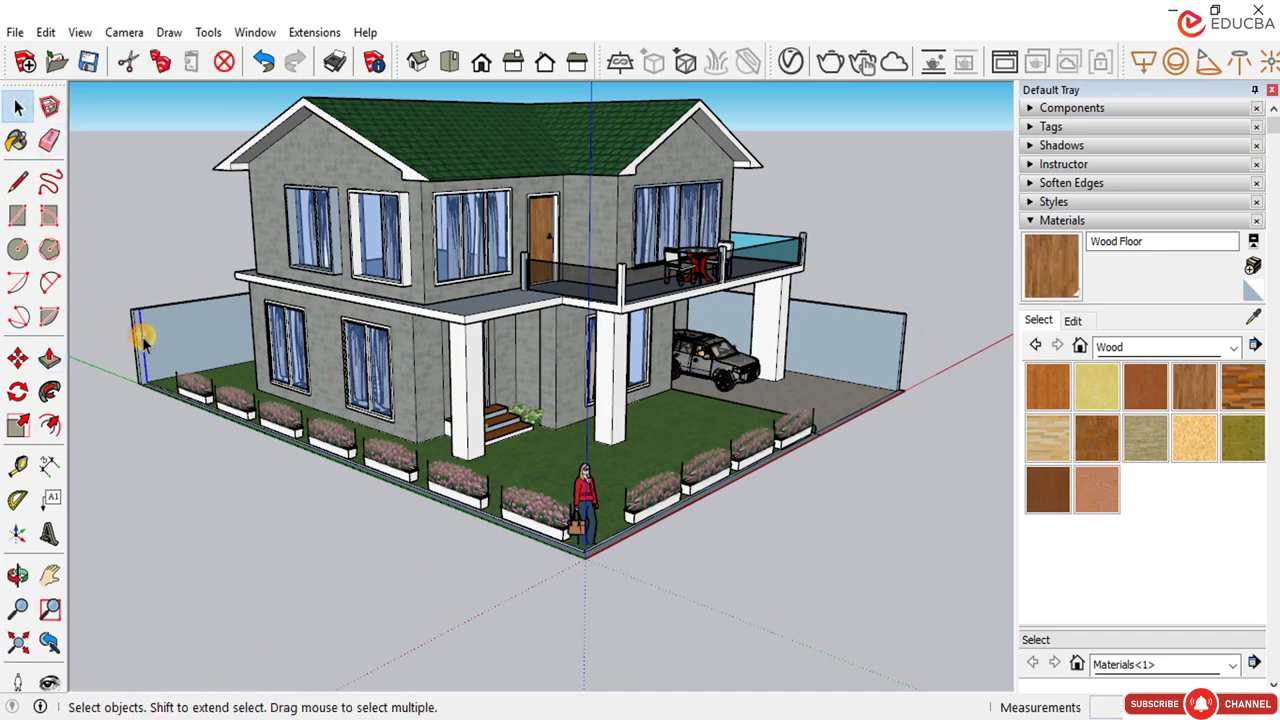
pyautogui.rightClick(143, 340)
pyautogui.click(186, 391)
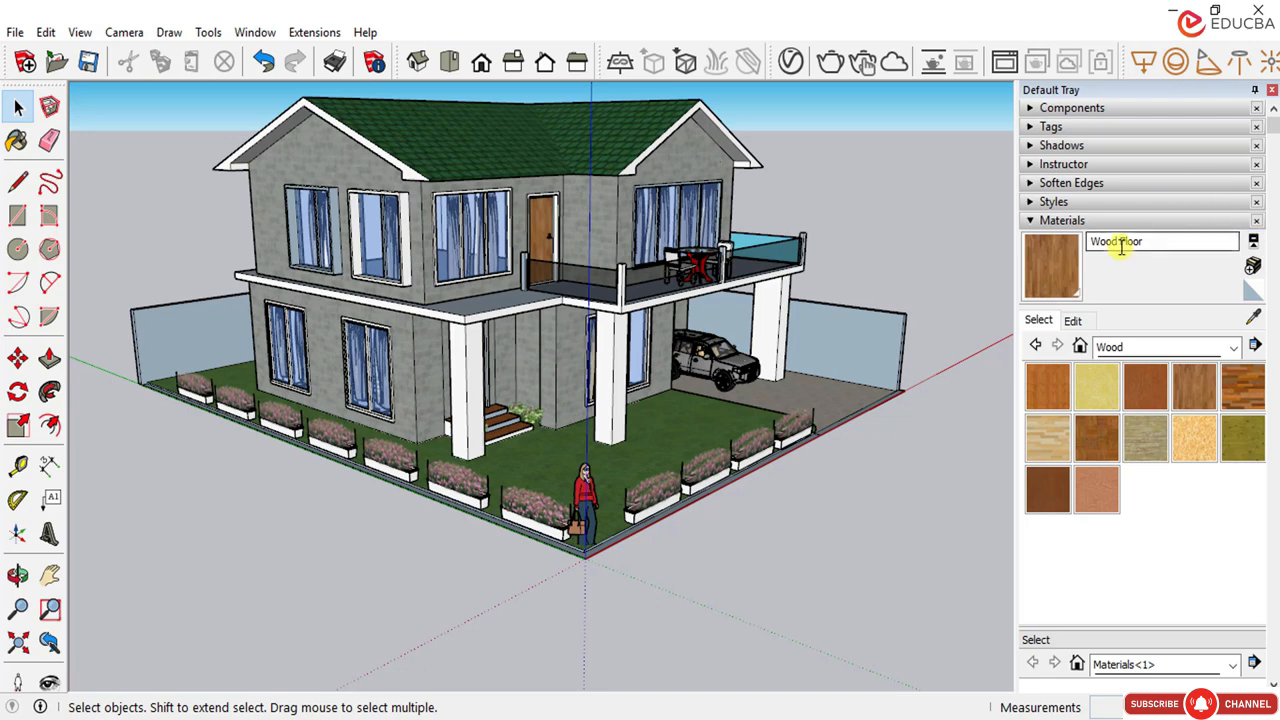
# Step: Paint the inner faces of the driveway-side and rear boundary walls white with Color M00 from the Colors collection
pyautogui.click(1108, 343)
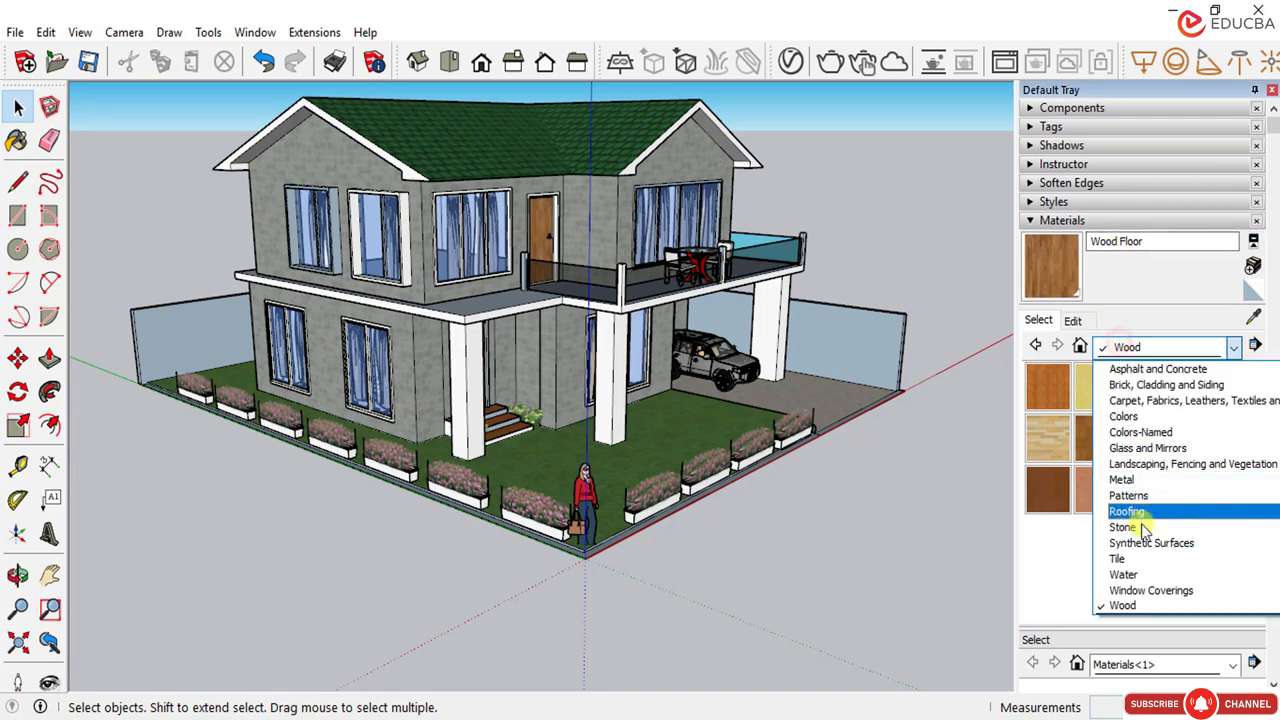
pyautogui.click(1123, 416)
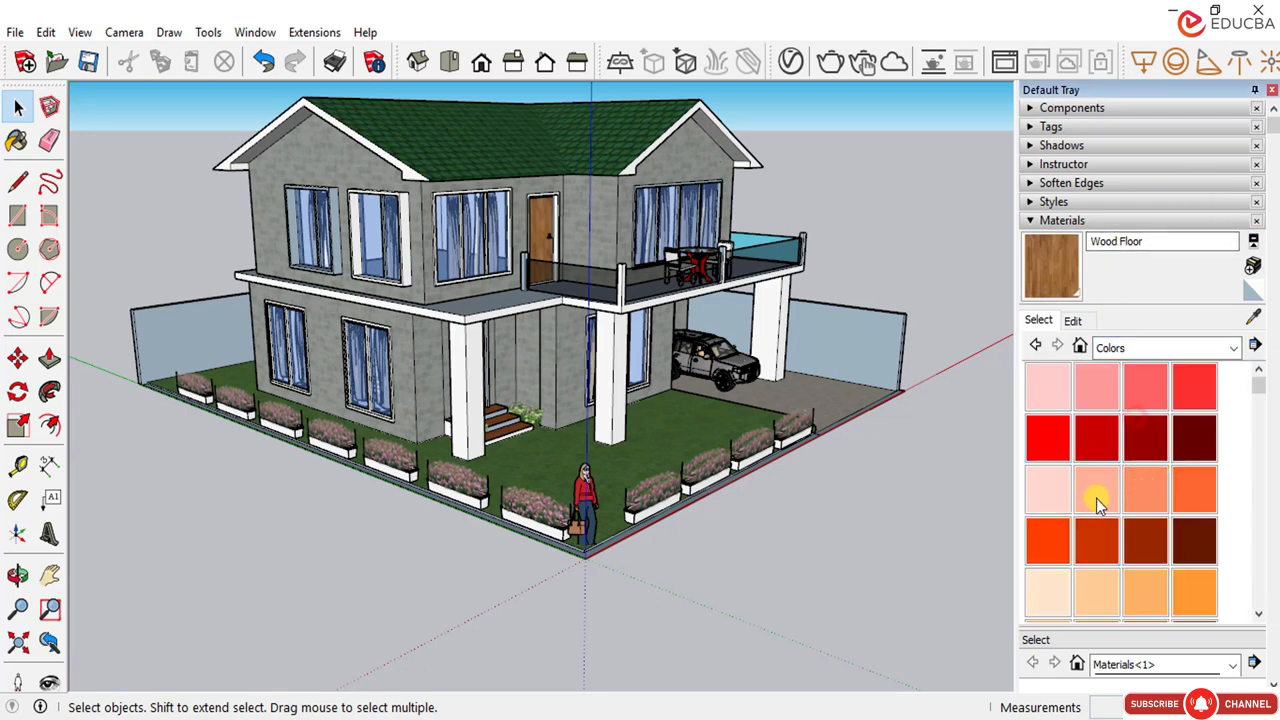
pyautogui.scroll(-20, 1096, 505)
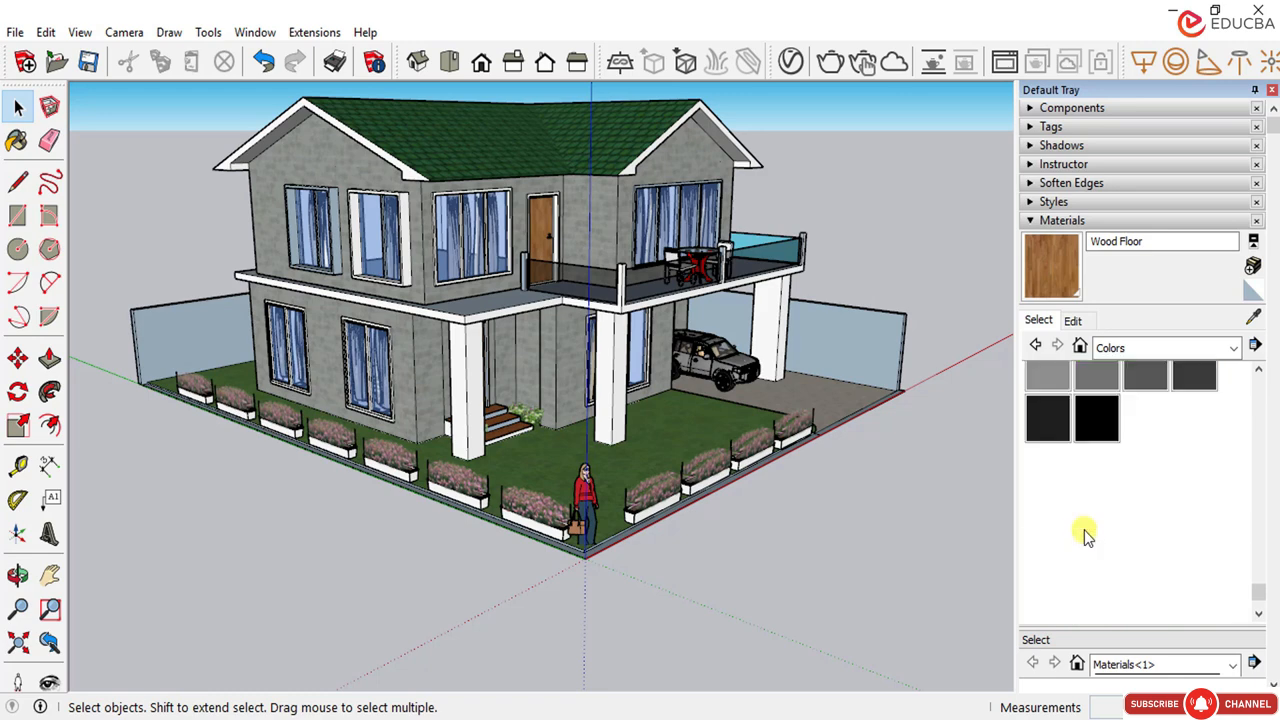
pyautogui.scroll(3, 1086, 535)
pyautogui.click(1065, 553)
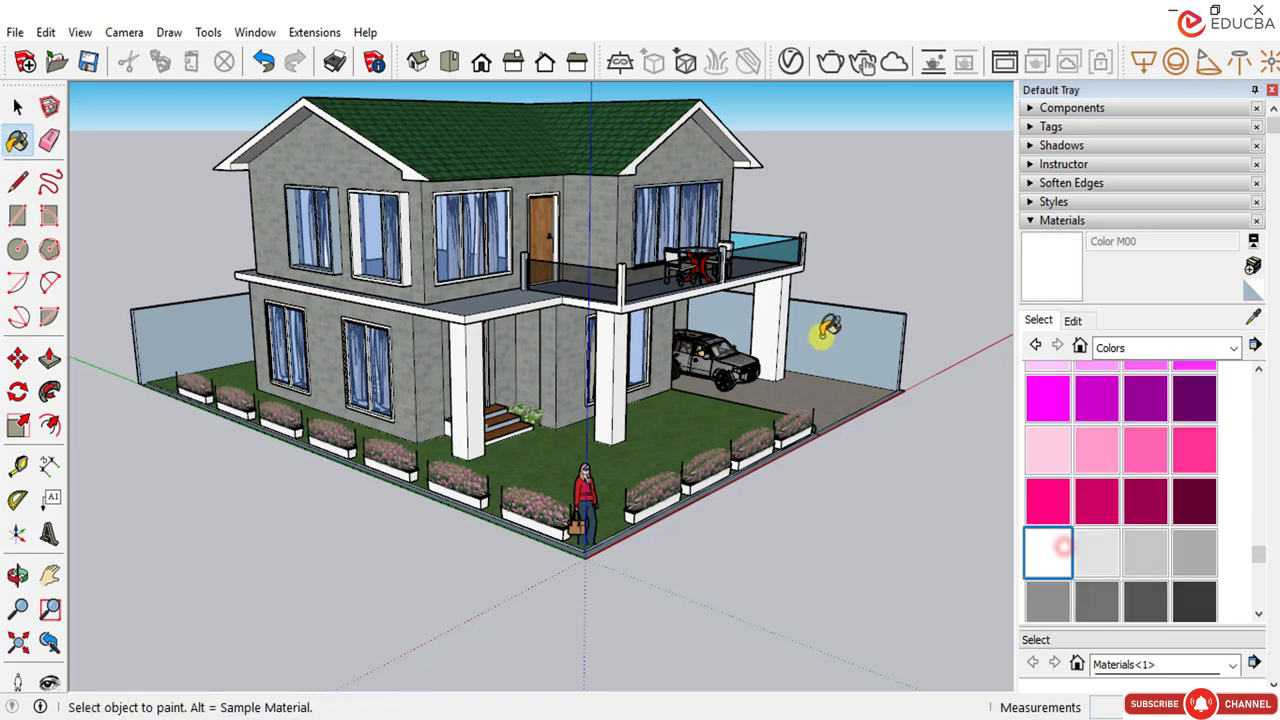
pyautogui.click(812, 345)
pyautogui.click(162, 341)
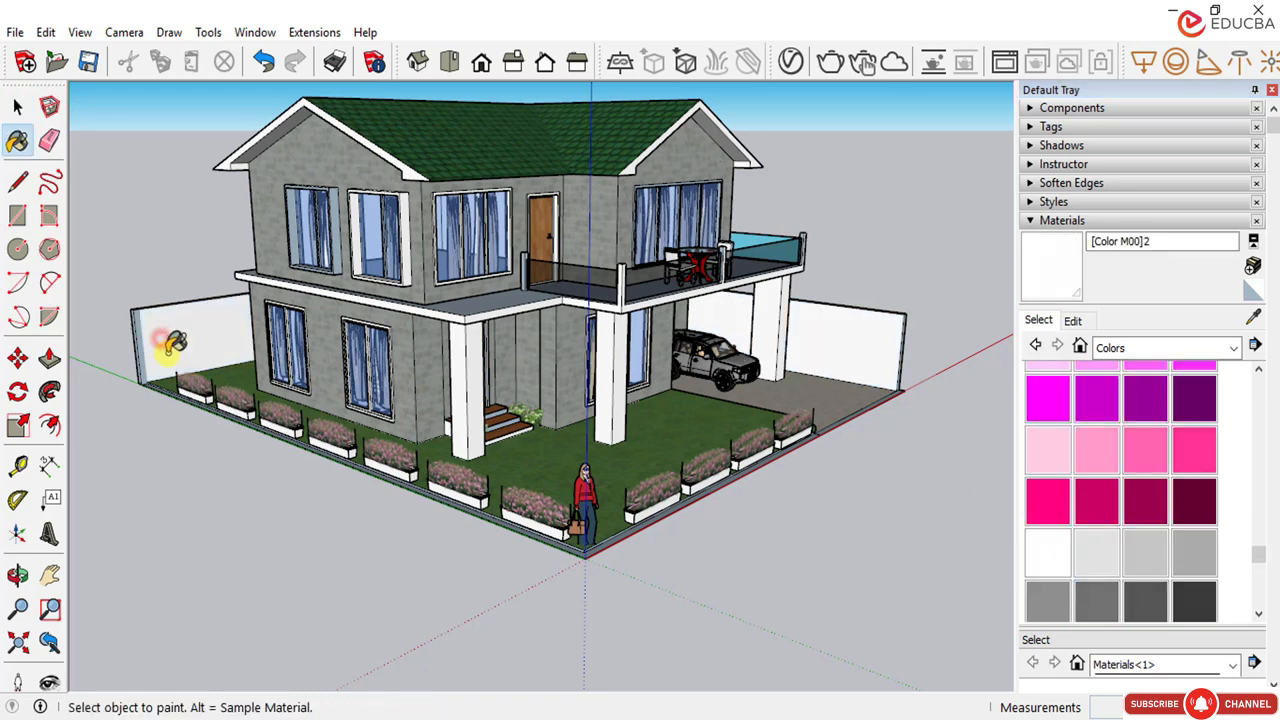
# Step: Paint the narrow face at the free end of the rear boundary wall with the same white, Color M00
pyautogui.scroll(5, 148, 330)
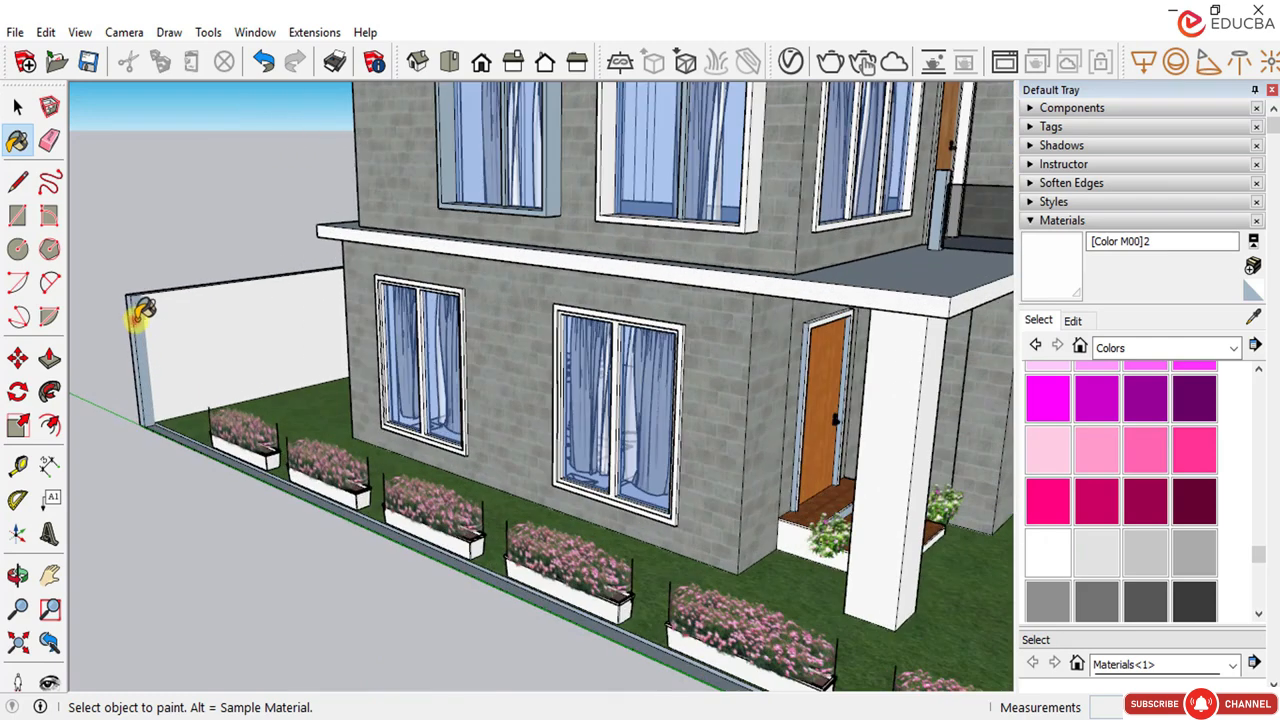
pyautogui.click(140, 316)
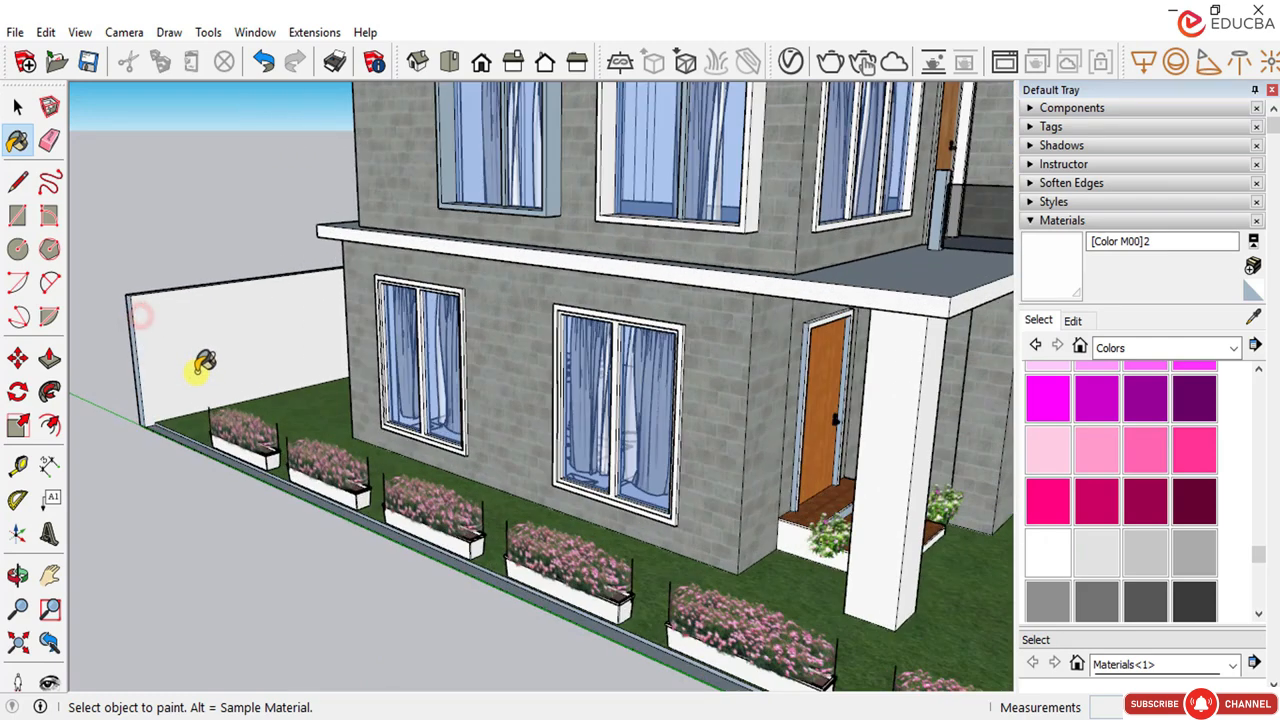
pyautogui.scroll(-6, 200, 366)
pyautogui.moveTo(225, 385); pyautogui.dragTo(262, 256, button='middle')
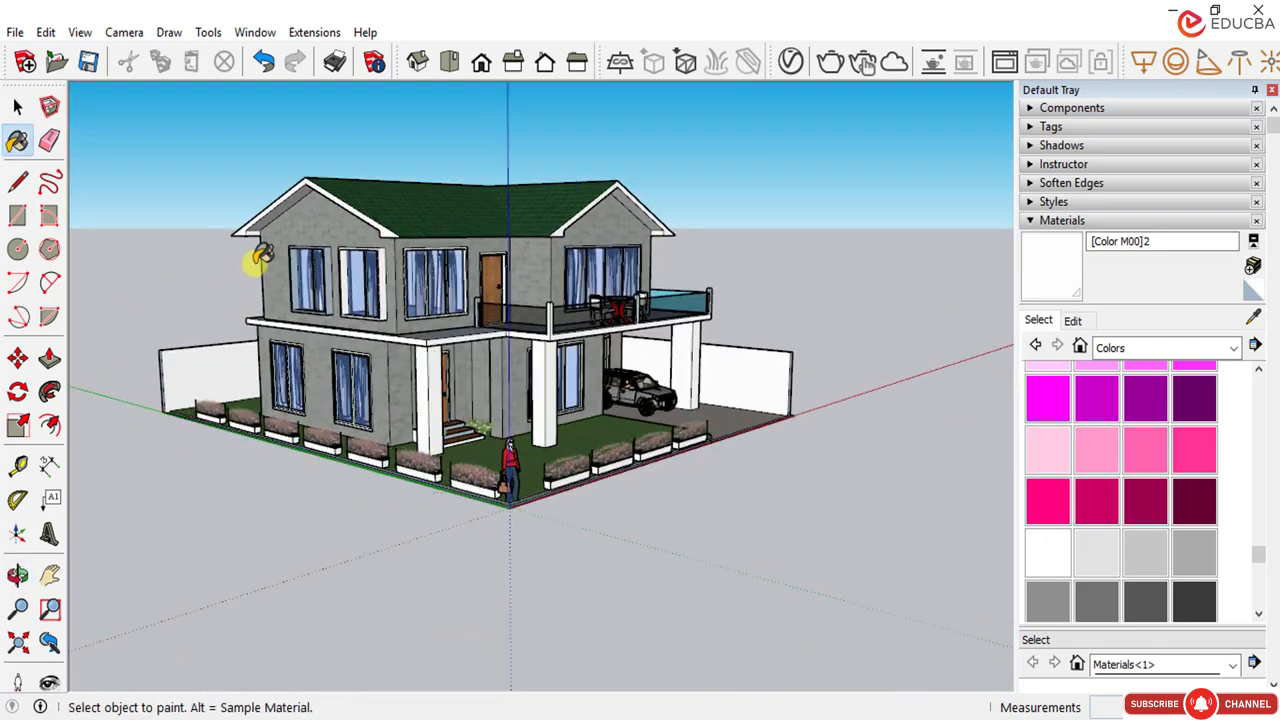
pyautogui.scroll(1, 262, 258)
pyautogui.scroll(1, 262, 258)
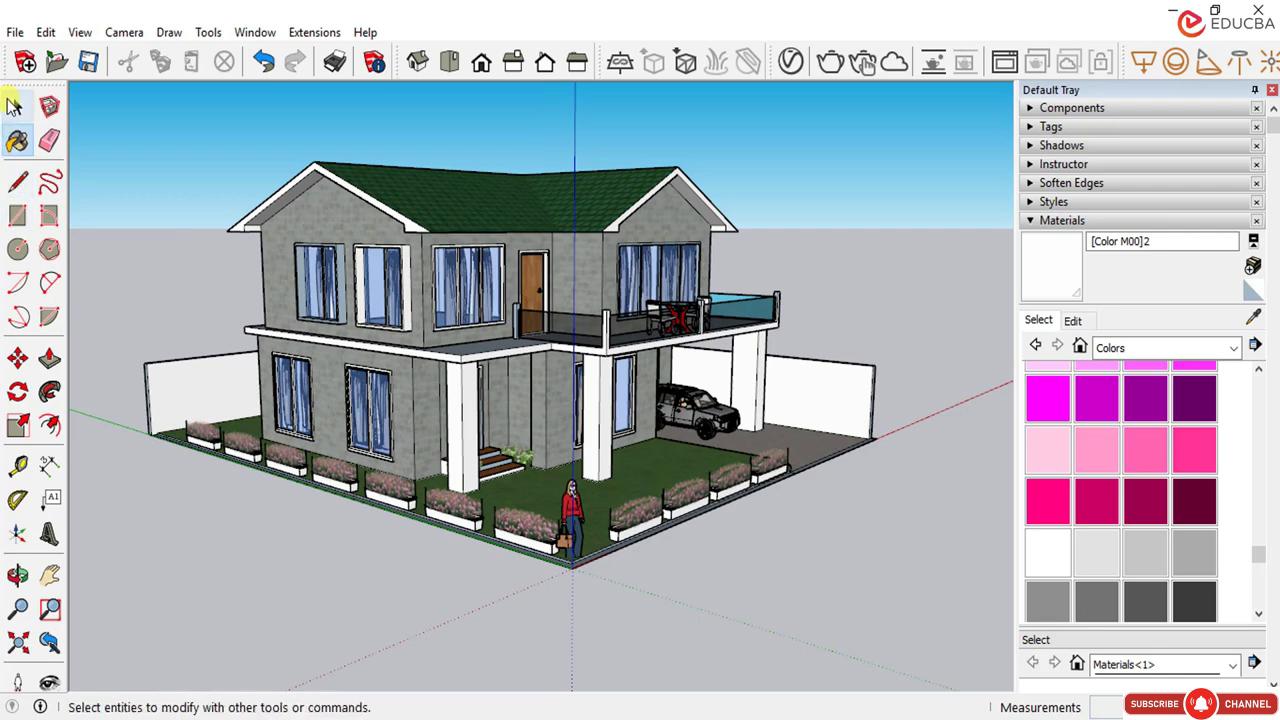
pyautogui.click(17, 106)
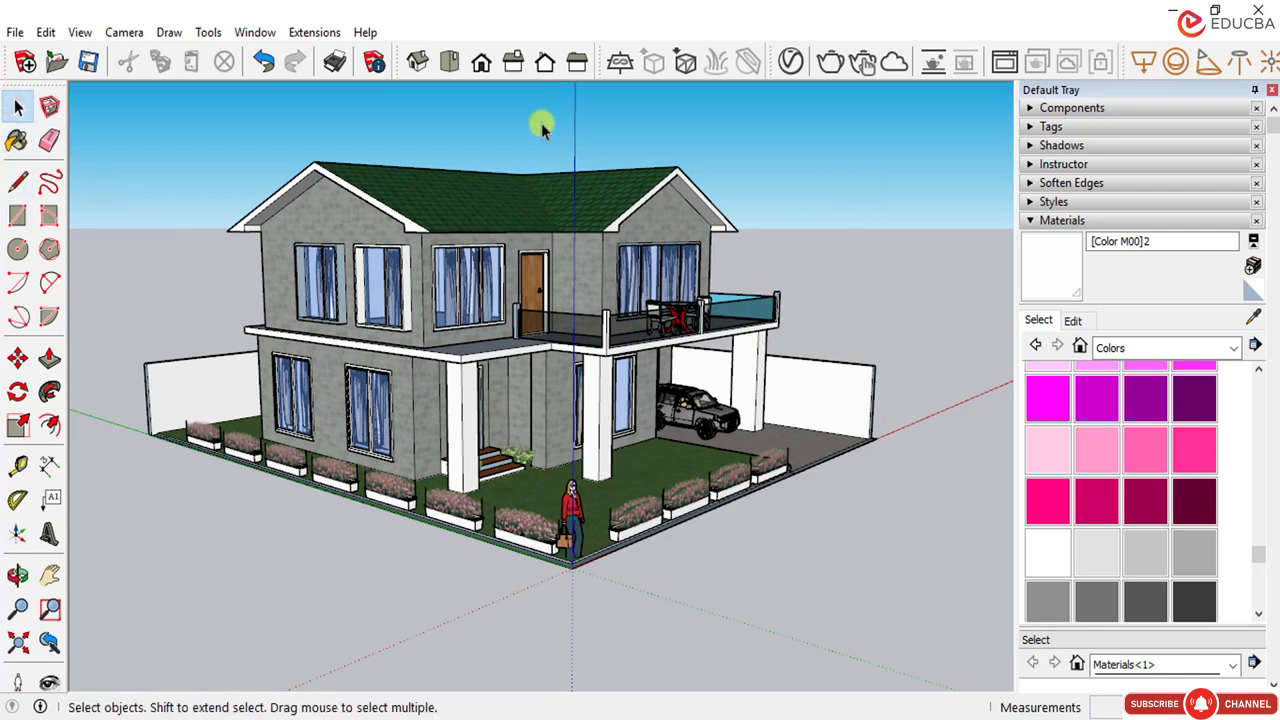
# Step: Search the 3D Warehouse for "ivy" models and browse the results for one to hang on the boundary walls
pyautogui.click(255, 32)
pyautogui.moveTo(307, 38)
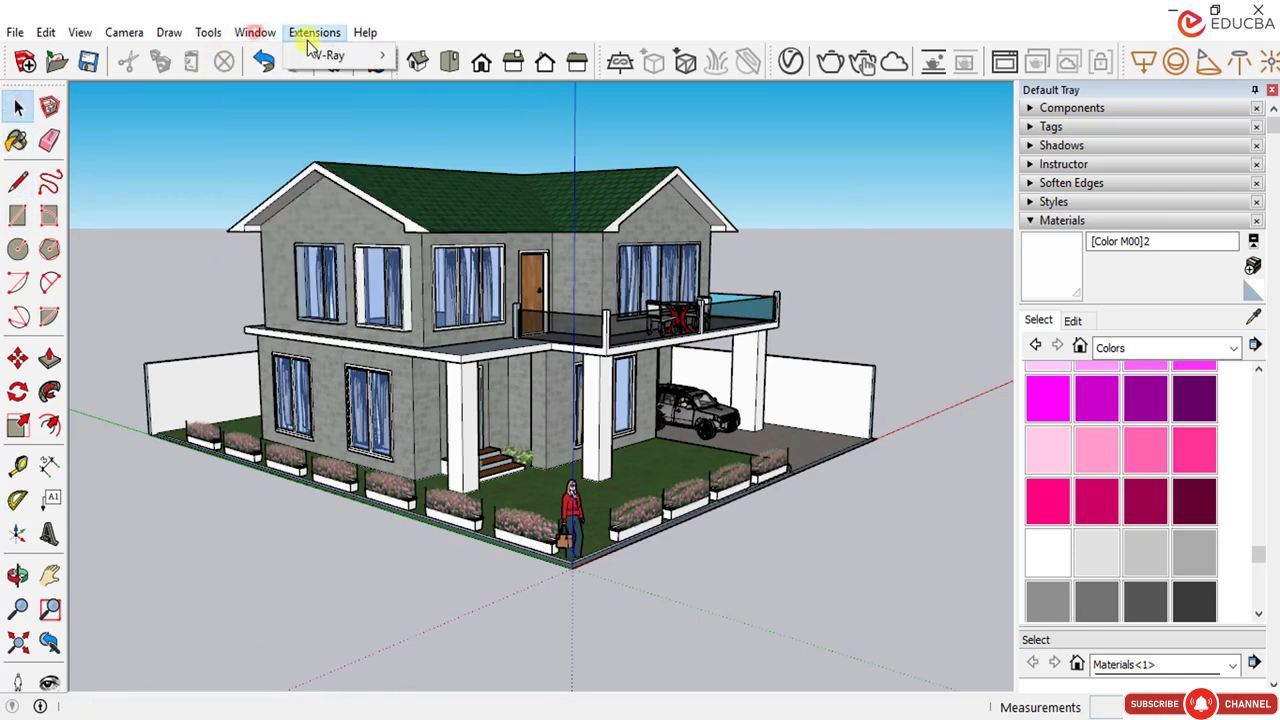
pyautogui.moveTo(241, 42)
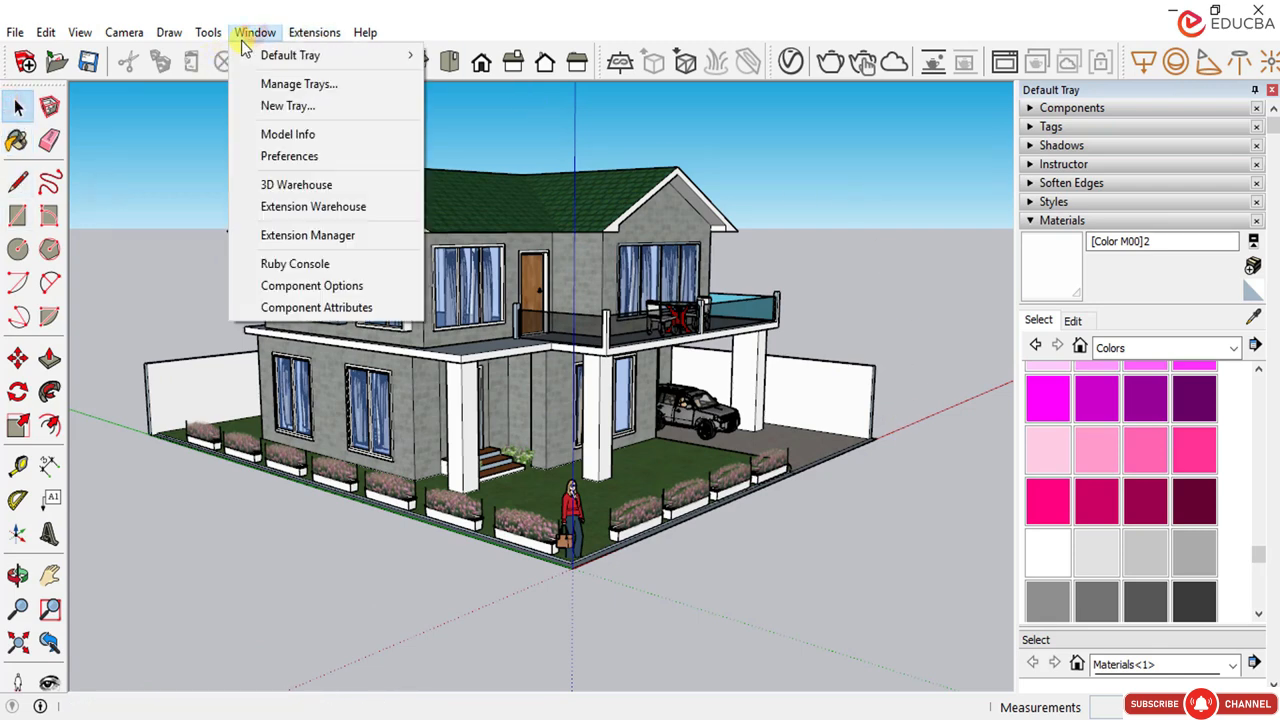
pyautogui.click(287, 184)
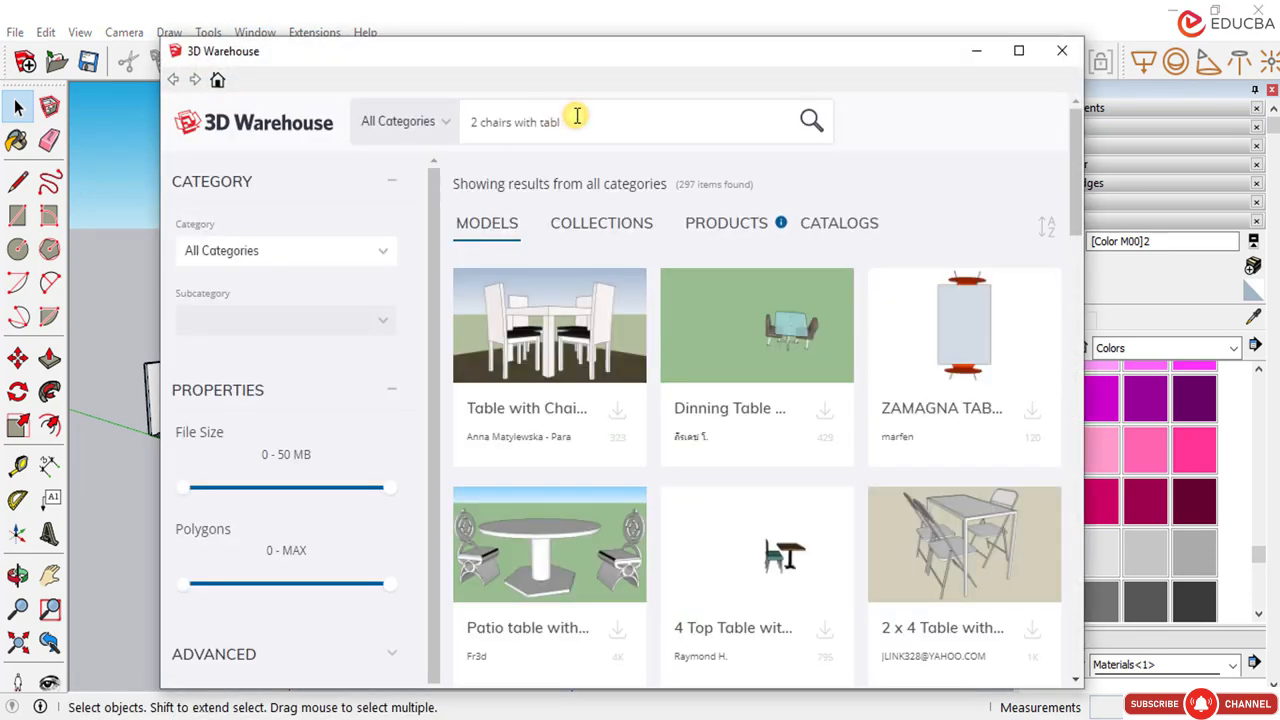
pyautogui.write('ivy')
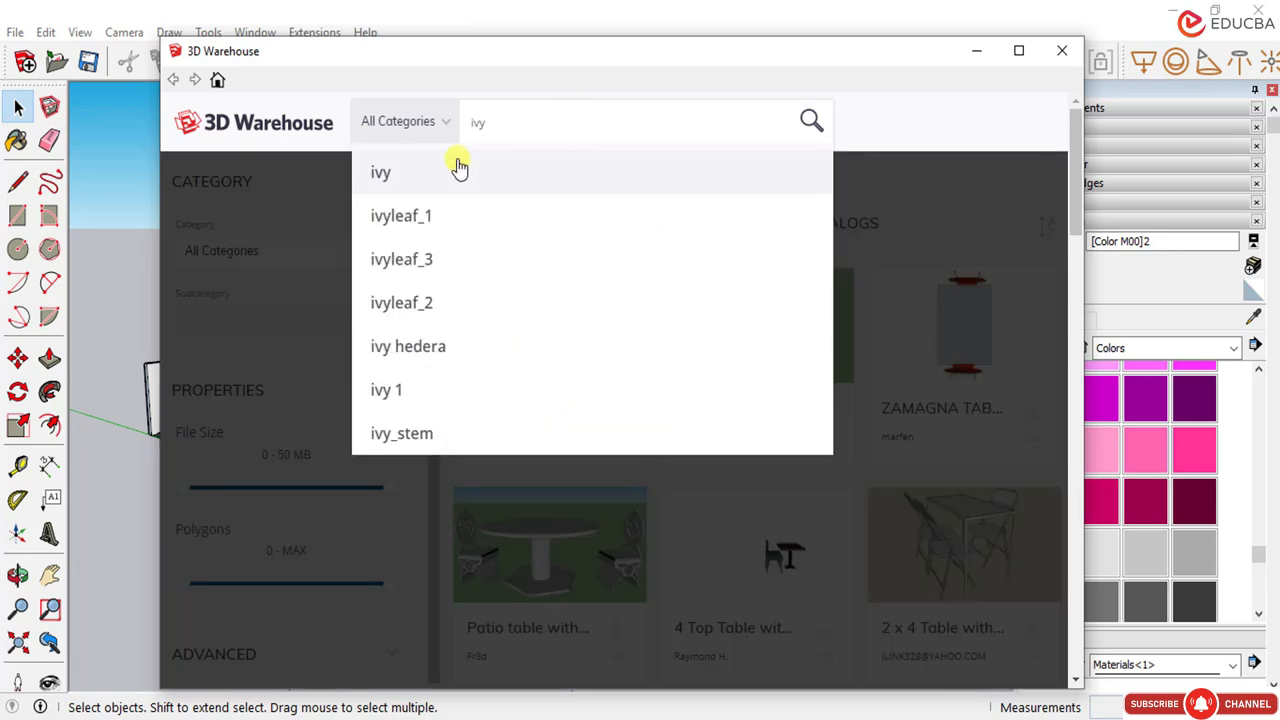
pyautogui.click(458, 166)
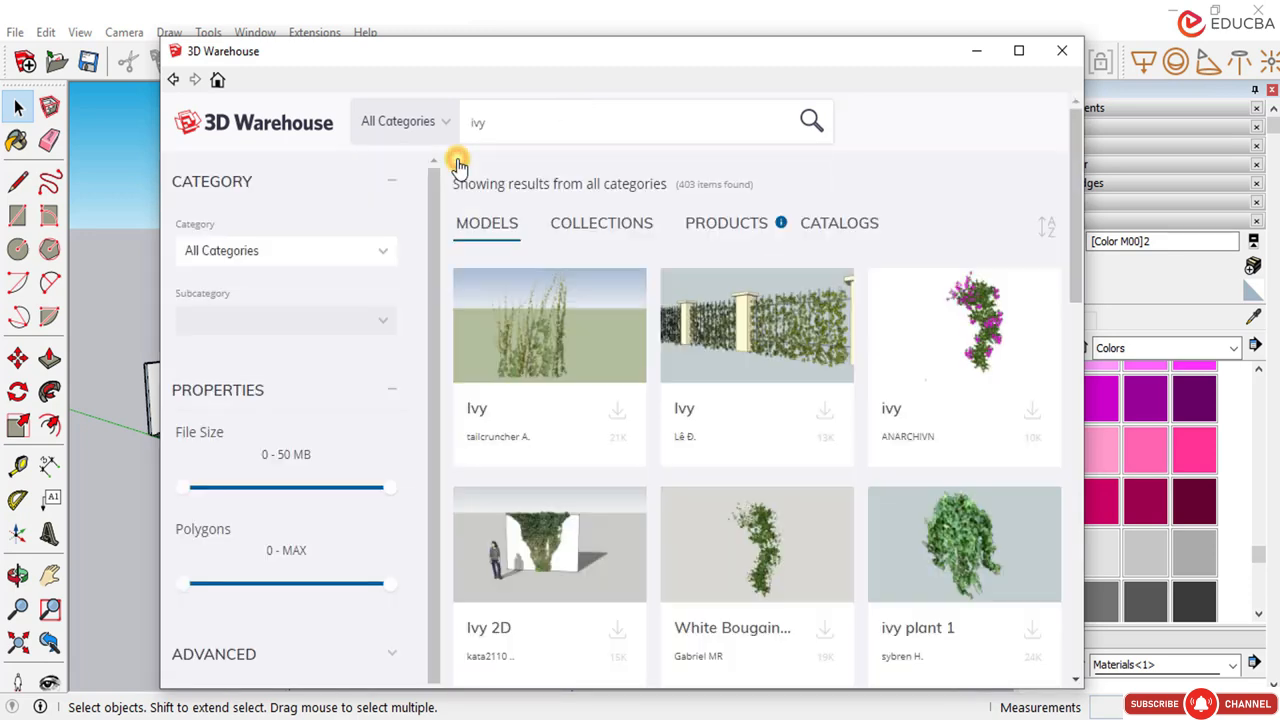
pyautogui.scroll(-4, 745, 375)
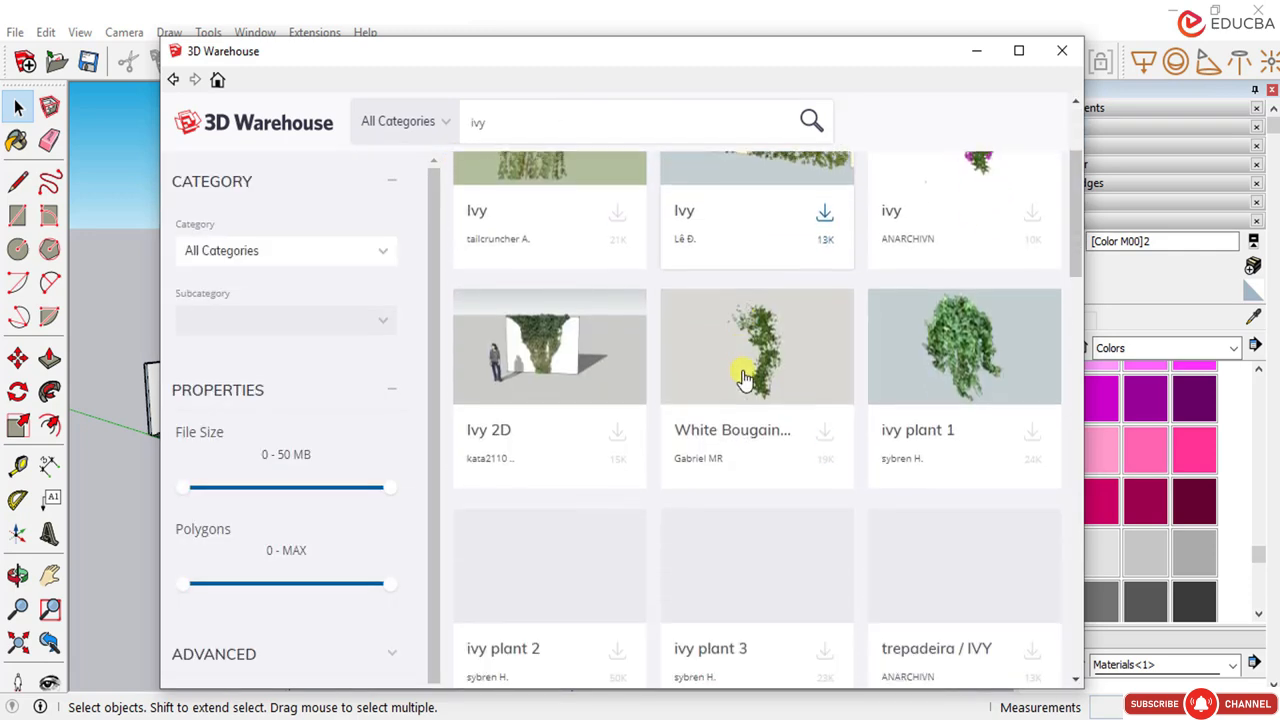
pyautogui.scroll(-4, 745, 375)
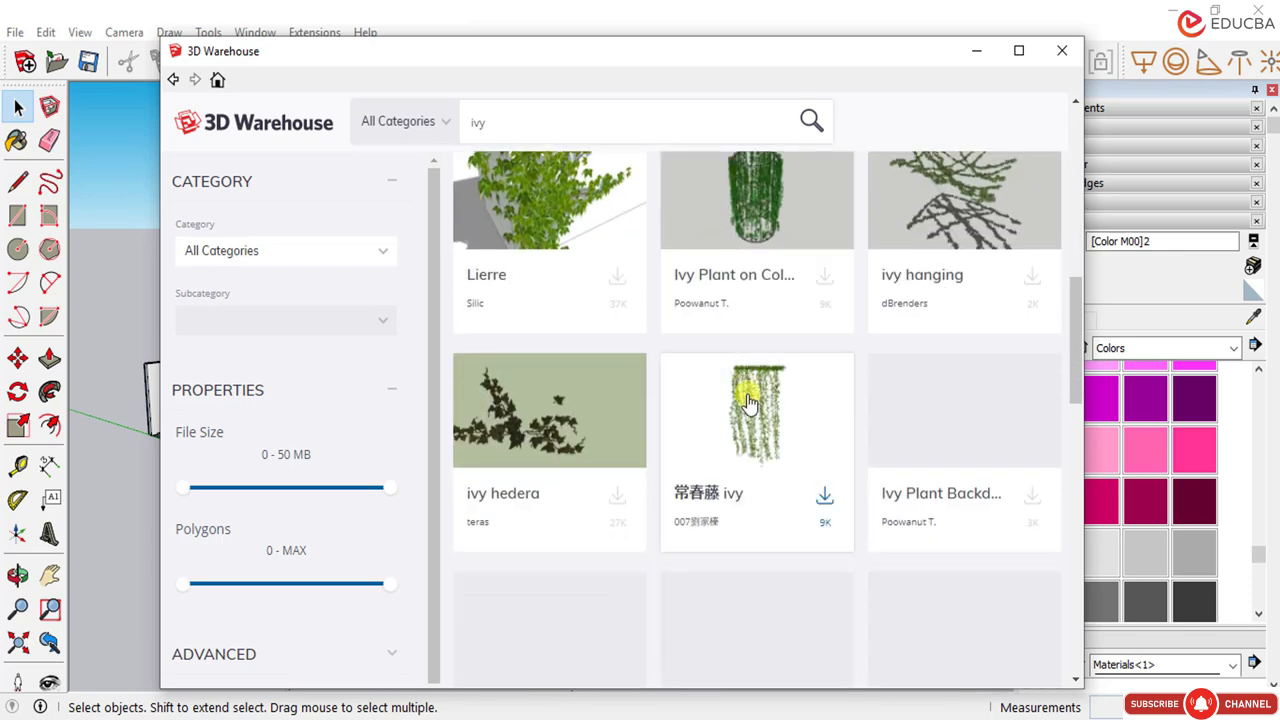
pyautogui.click(748, 402)
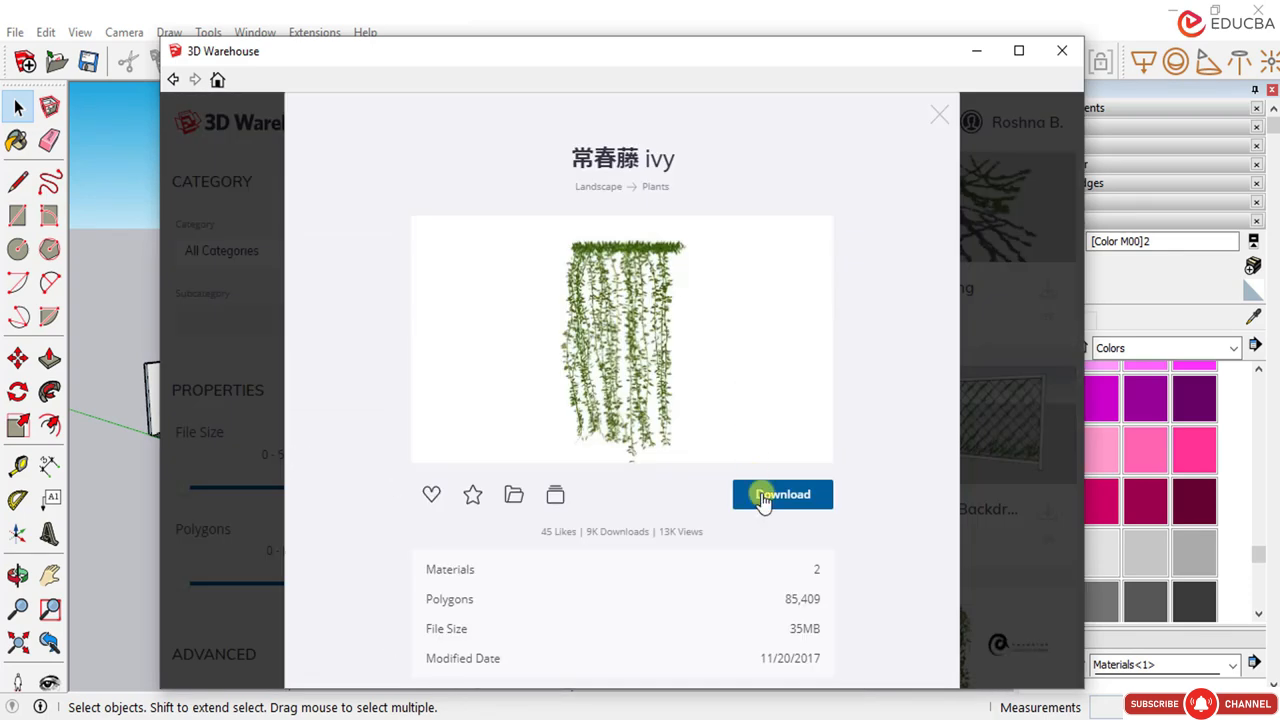
pyautogui.click(762, 496)
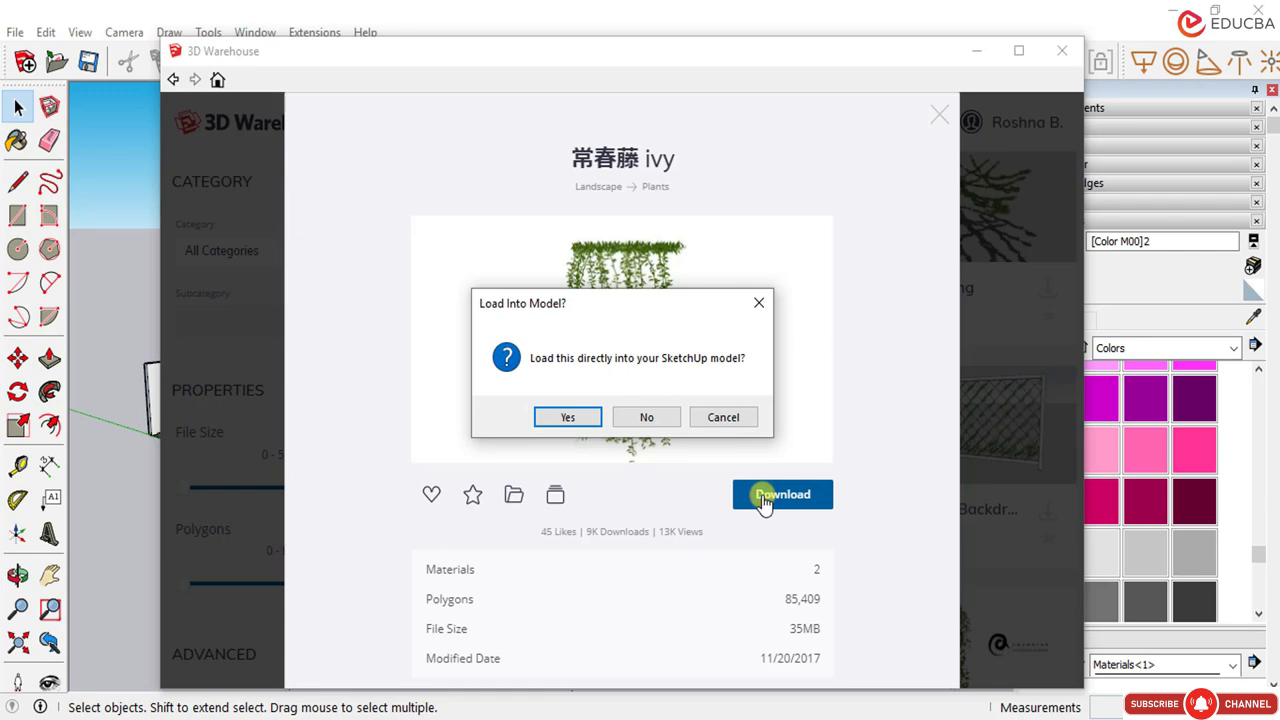
pyautogui.click(735, 418)
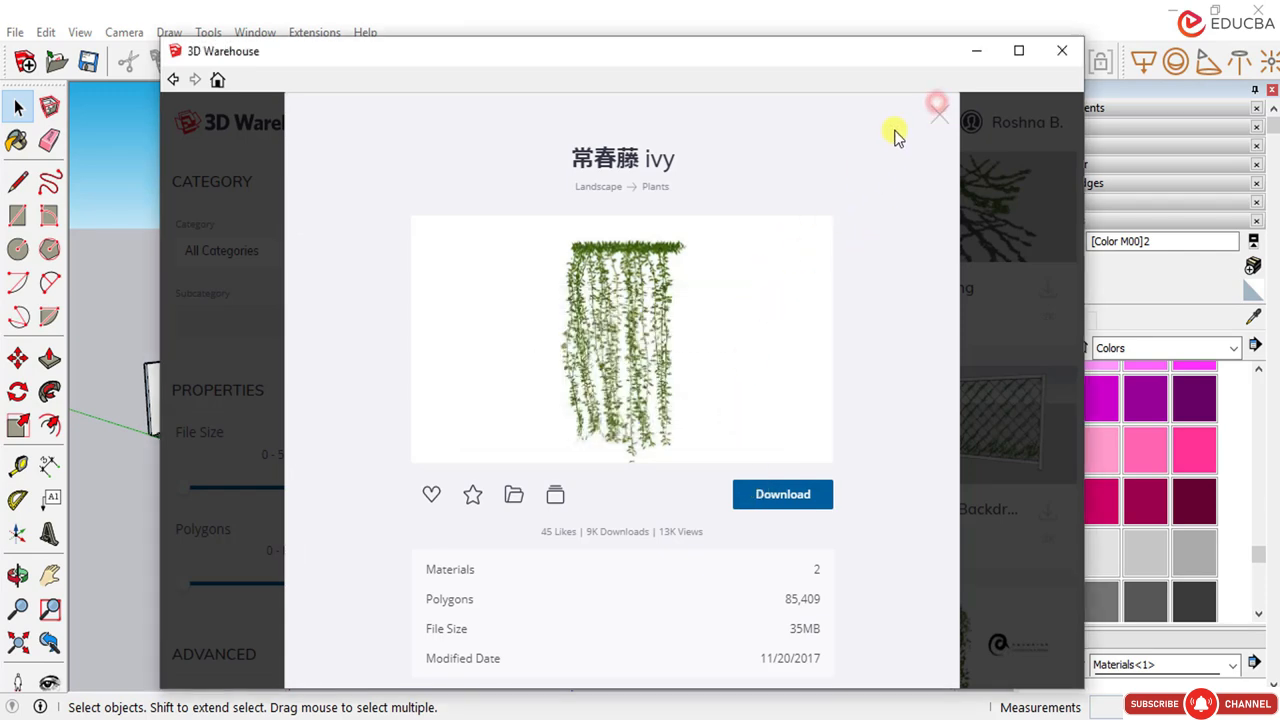
pyautogui.click(939, 113)
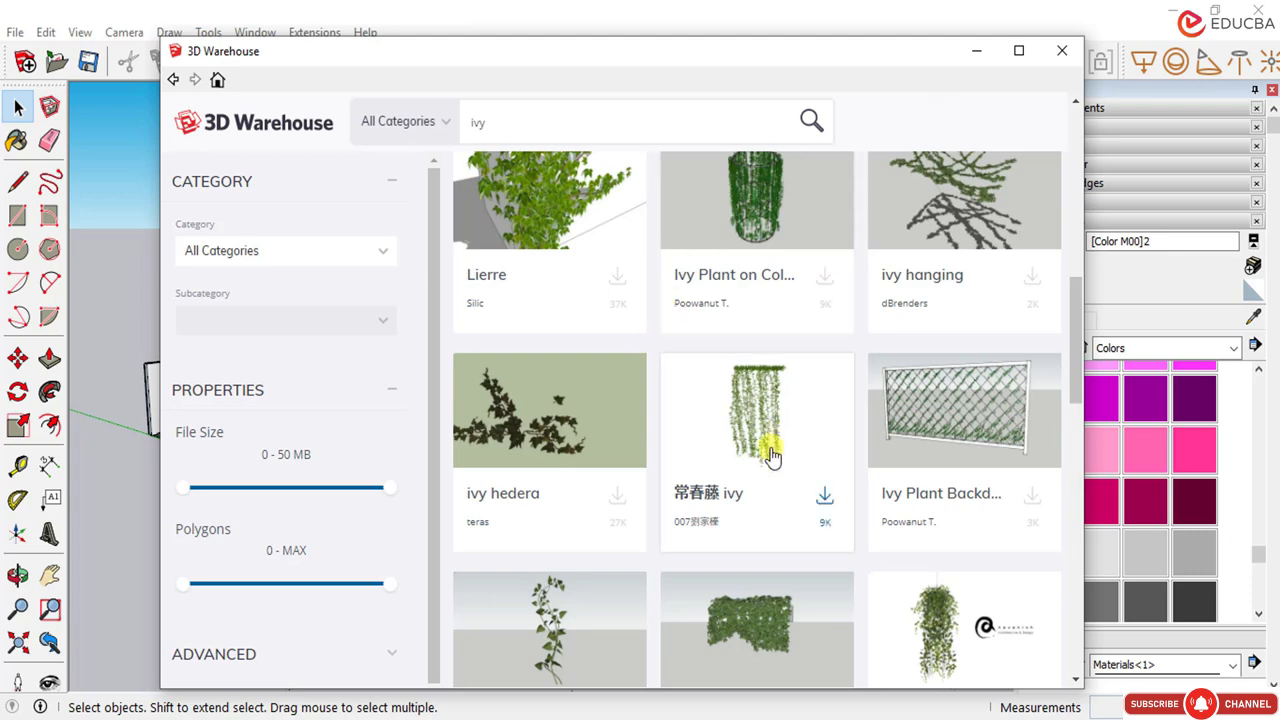
# Step: Download the "ivy planter" model directly into the scene and place it at the plot's front corner
pyautogui.scroll(-2, 770, 455)
pyautogui.scroll(-2, 770, 455)
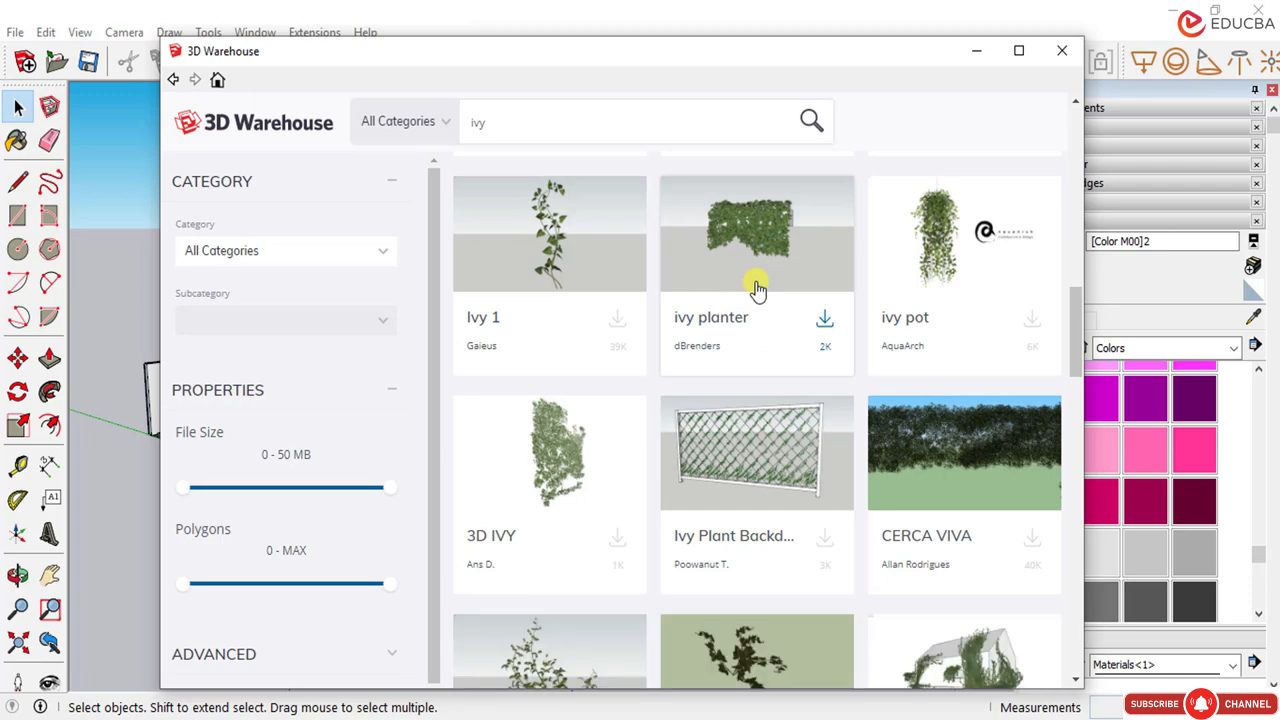
pyautogui.scroll(2, 760, 320)
pyautogui.click(775, 418)
pyautogui.click(778, 500)
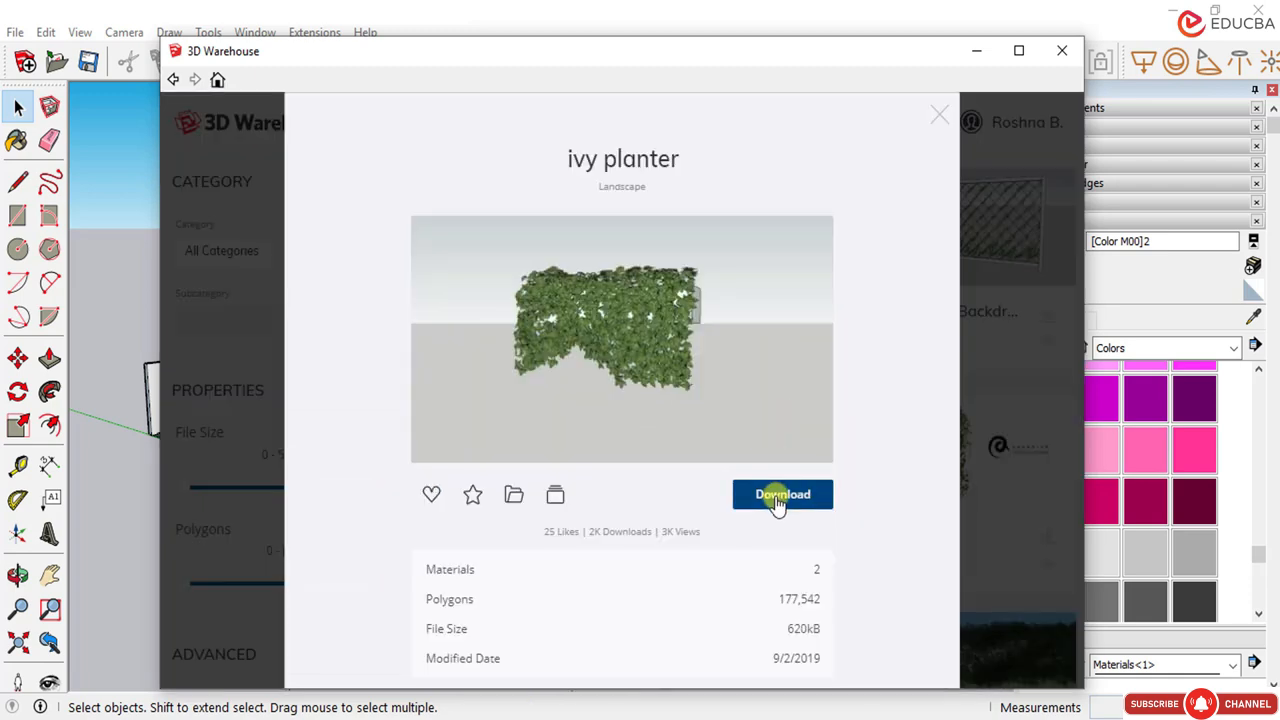
pyautogui.click(582, 420)
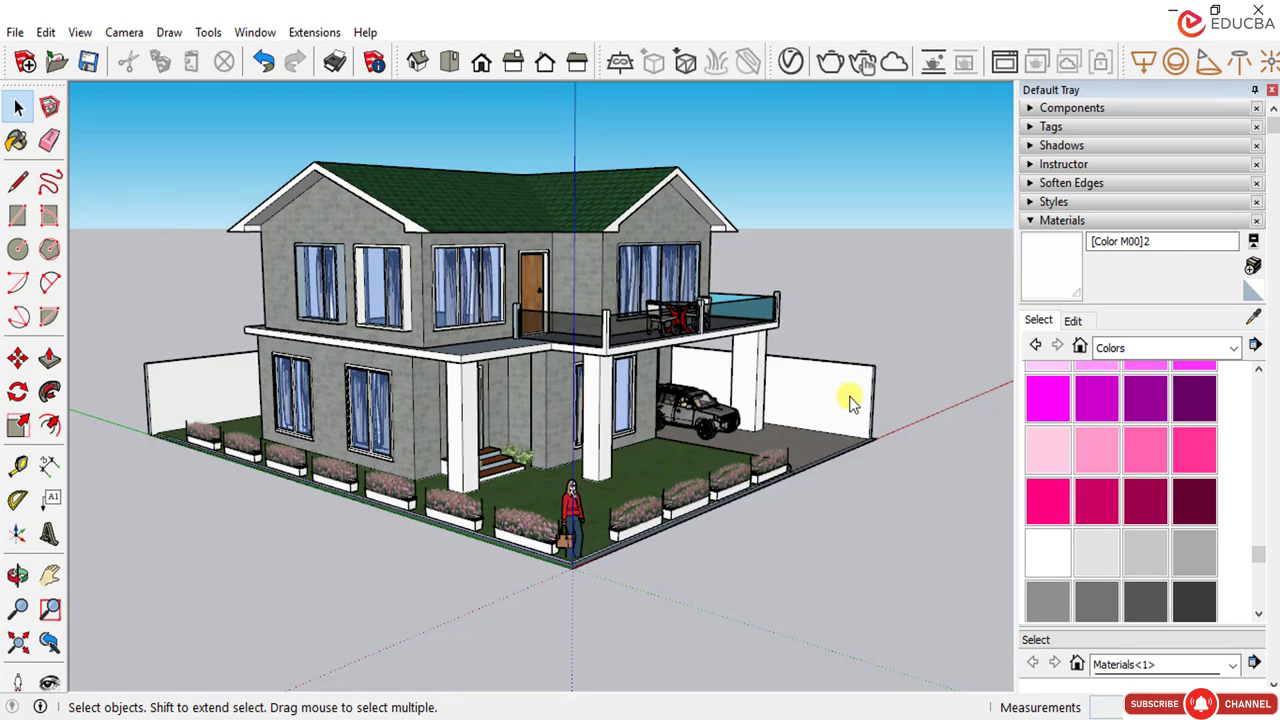
pyautogui.moveTo(852, 403); pyautogui.dragTo(654, 361, button='middle')
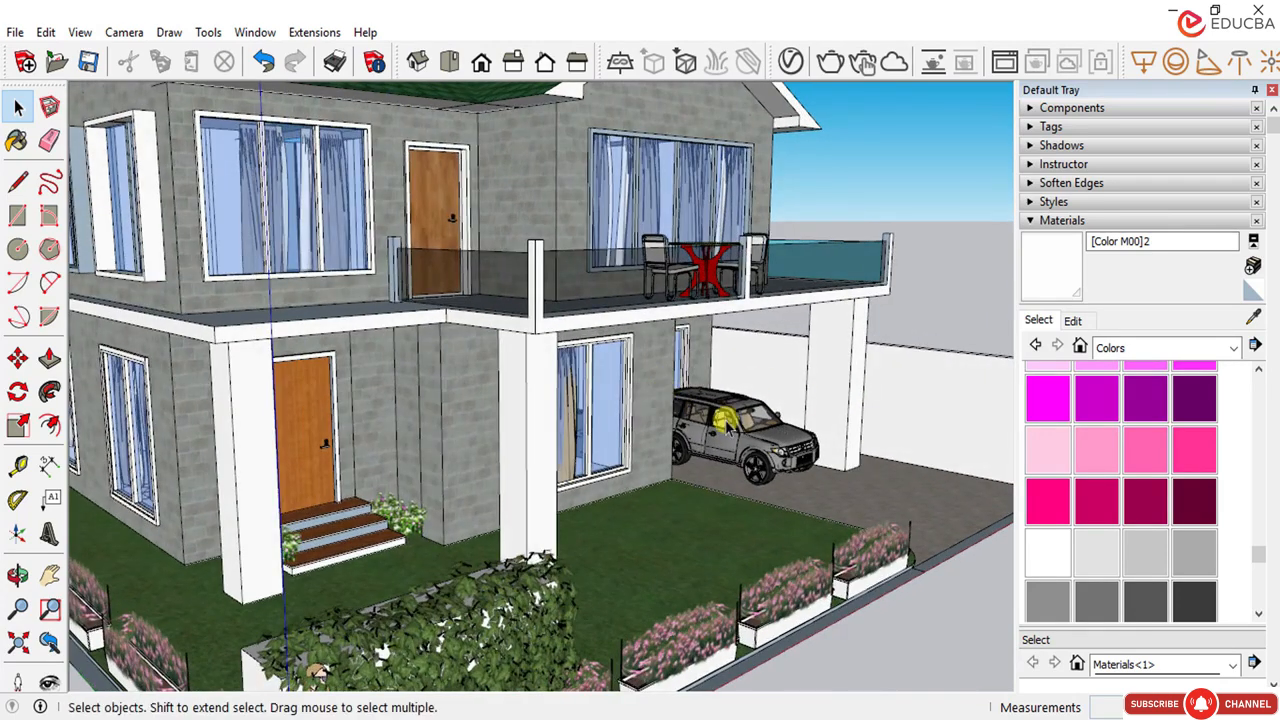
# Step: Move the ivy planter off the lawn's front corner to the open ground beyond the driveway-side boundary wall
pyautogui.scroll(-3, 728, 420)
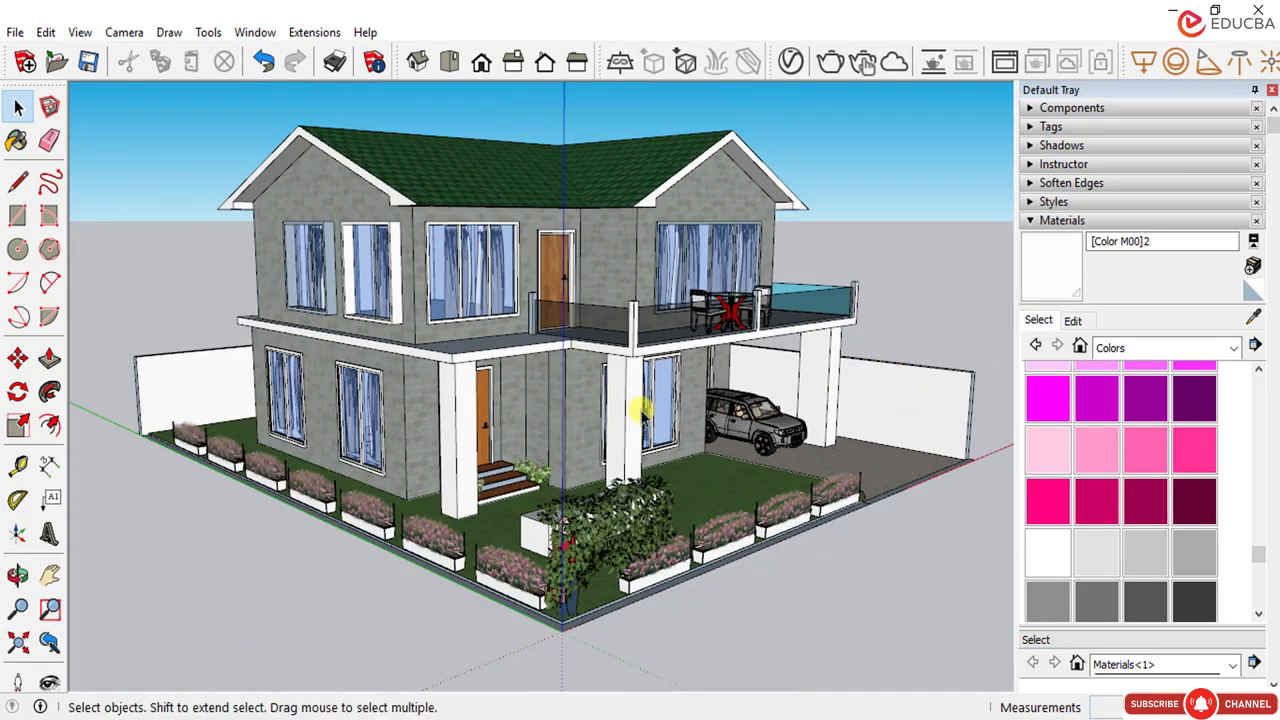
pyautogui.scroll(-2, 717, 410)
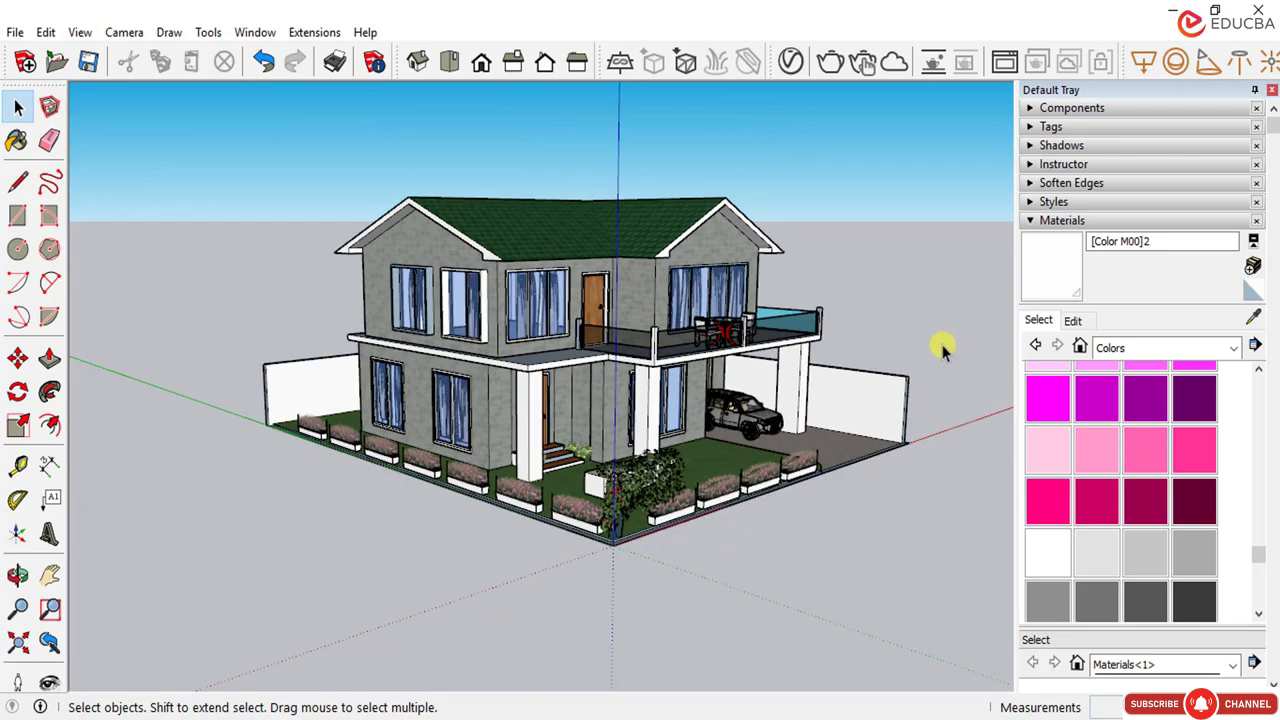
pyautogui.scroll(5, 641, 492)
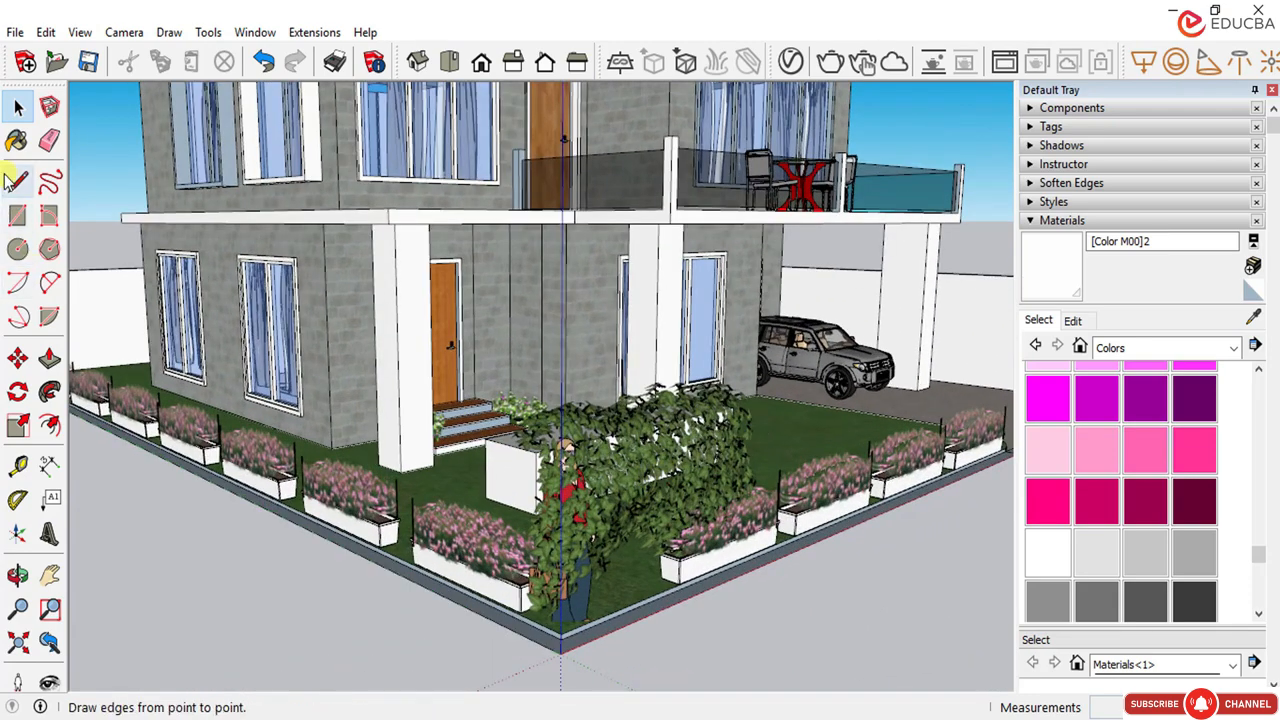
pyautogui.click(18, 107)
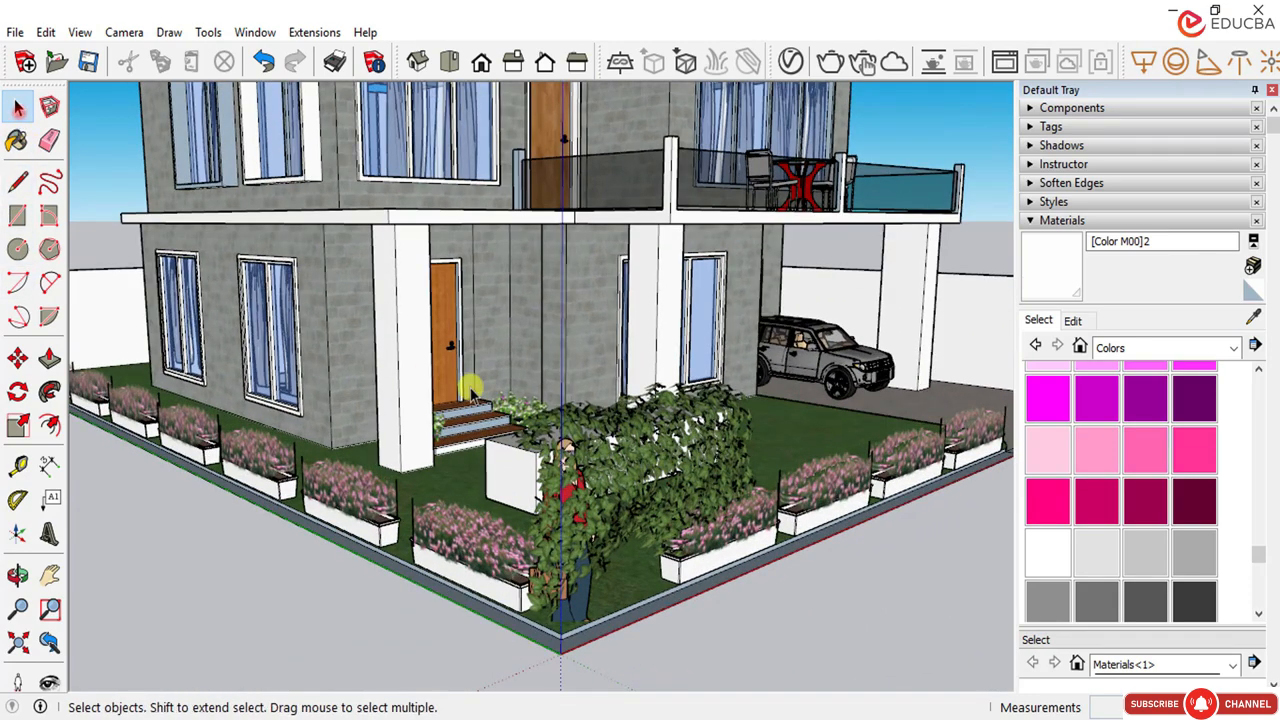
pyautogui.click(657, 437)
pyautogui.scroll(-5, 500, 463)
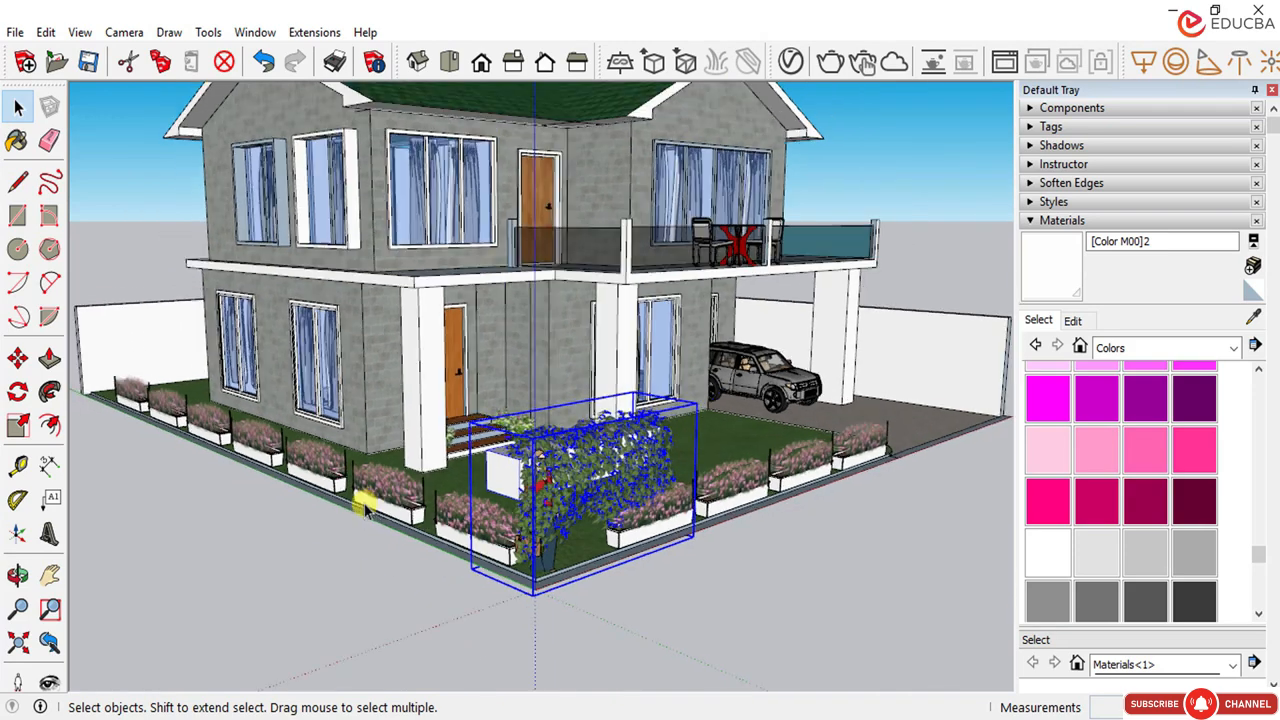
pyautogui.click(18, 358)
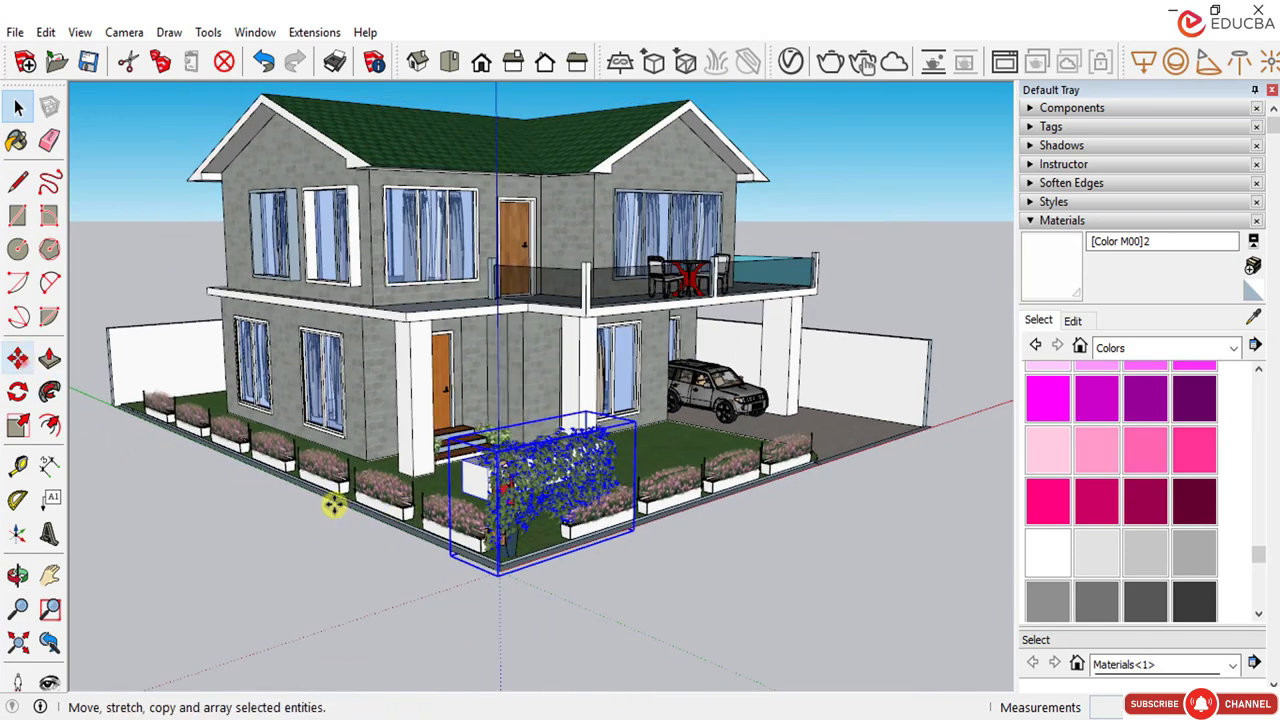
pyautogui.click(546, 591)
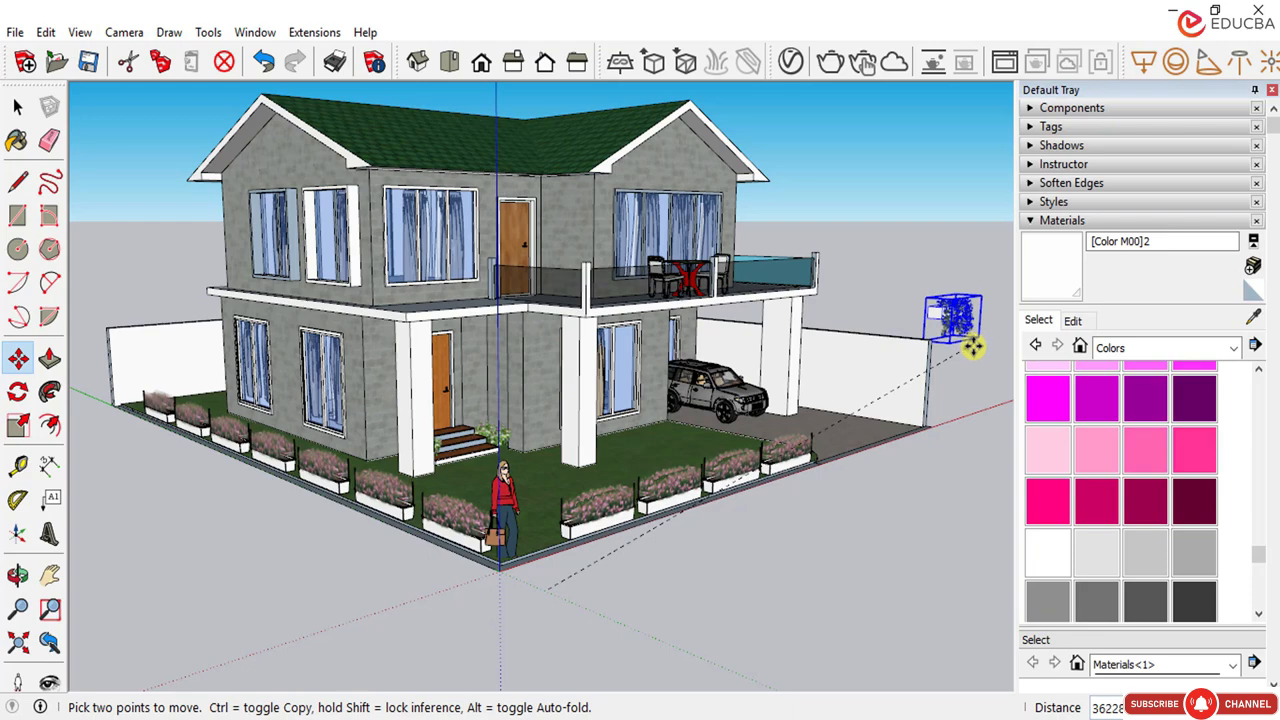
pyautogui.click(972, 346)
# Step: Move the ivy planter across the open ground closer to the driveway-side boundary wall
pyautogui.moveTo(850, 410); pyautogui.dragTo(618, 434, button='middle')
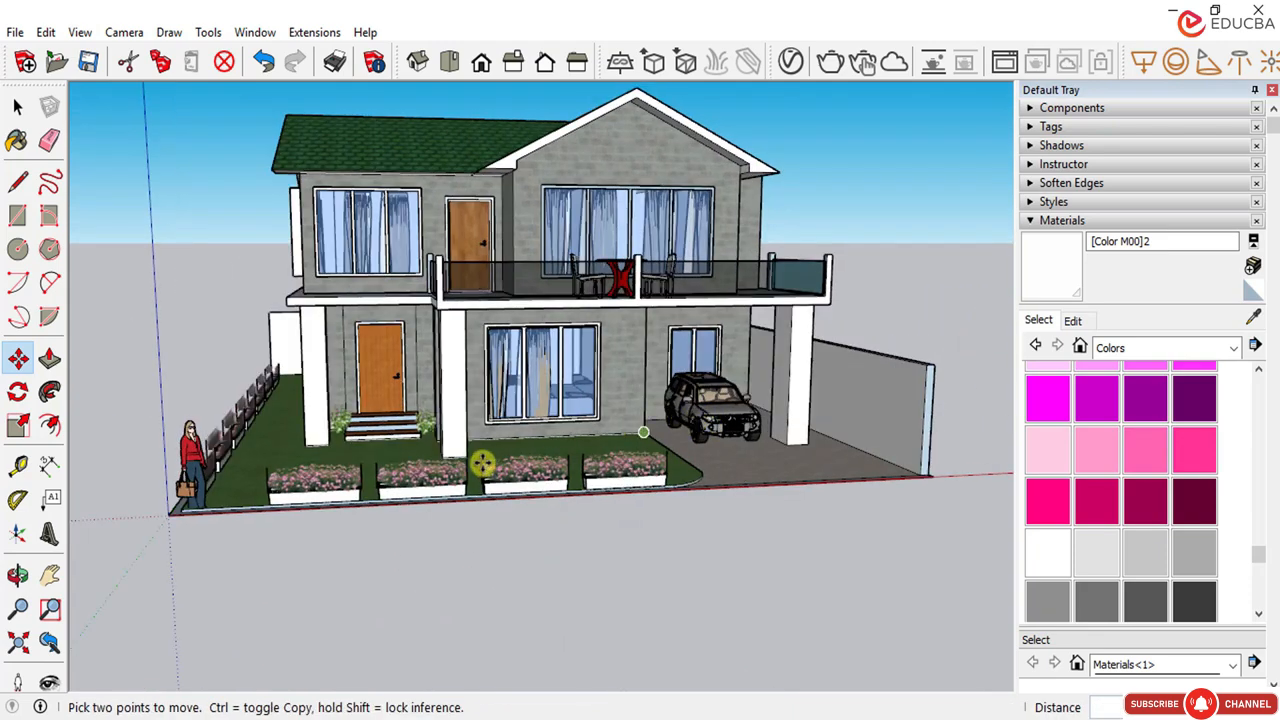
pyautogui.scroll(-5, 482, 462)
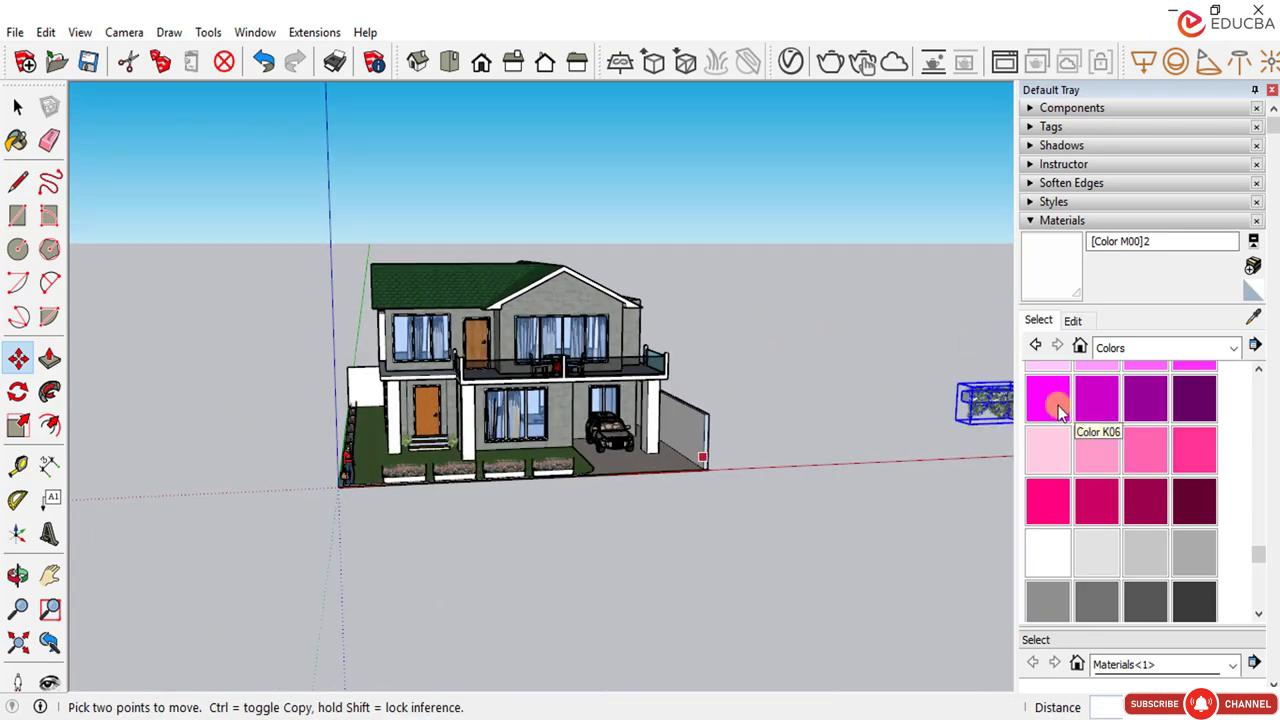
pyautogui.click(20, 362)
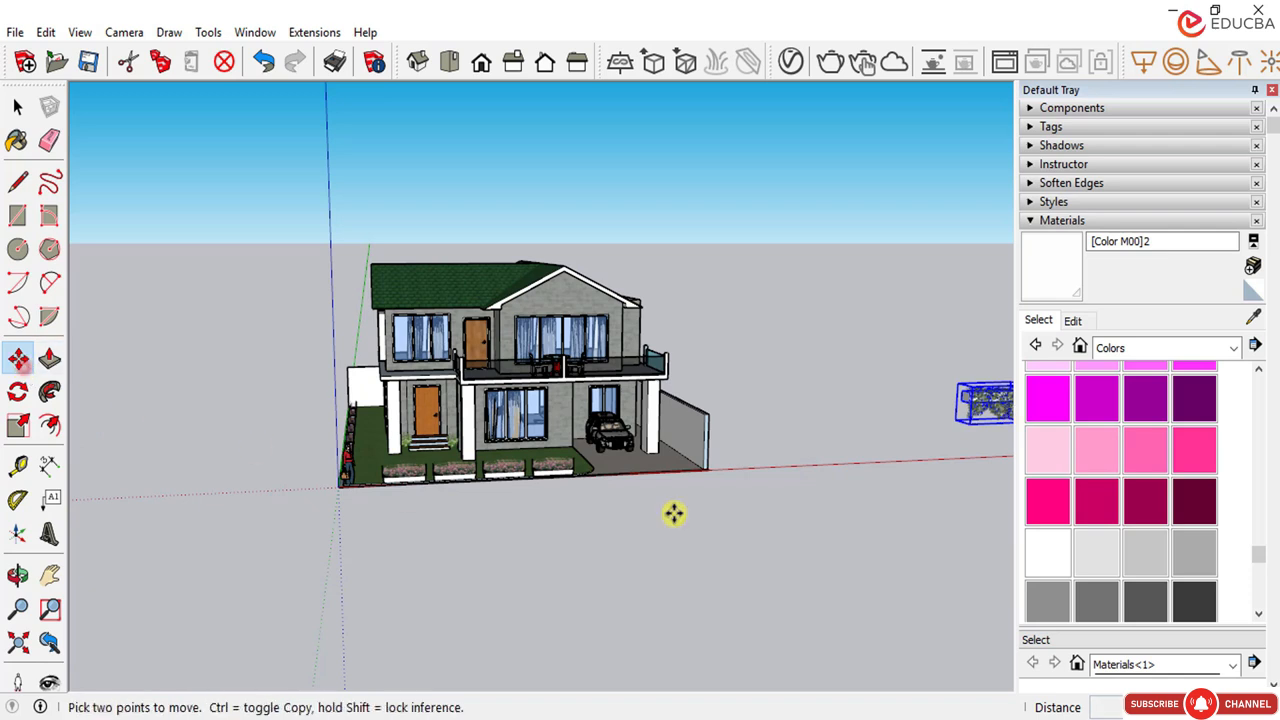
pyautogui.click(957, 477)
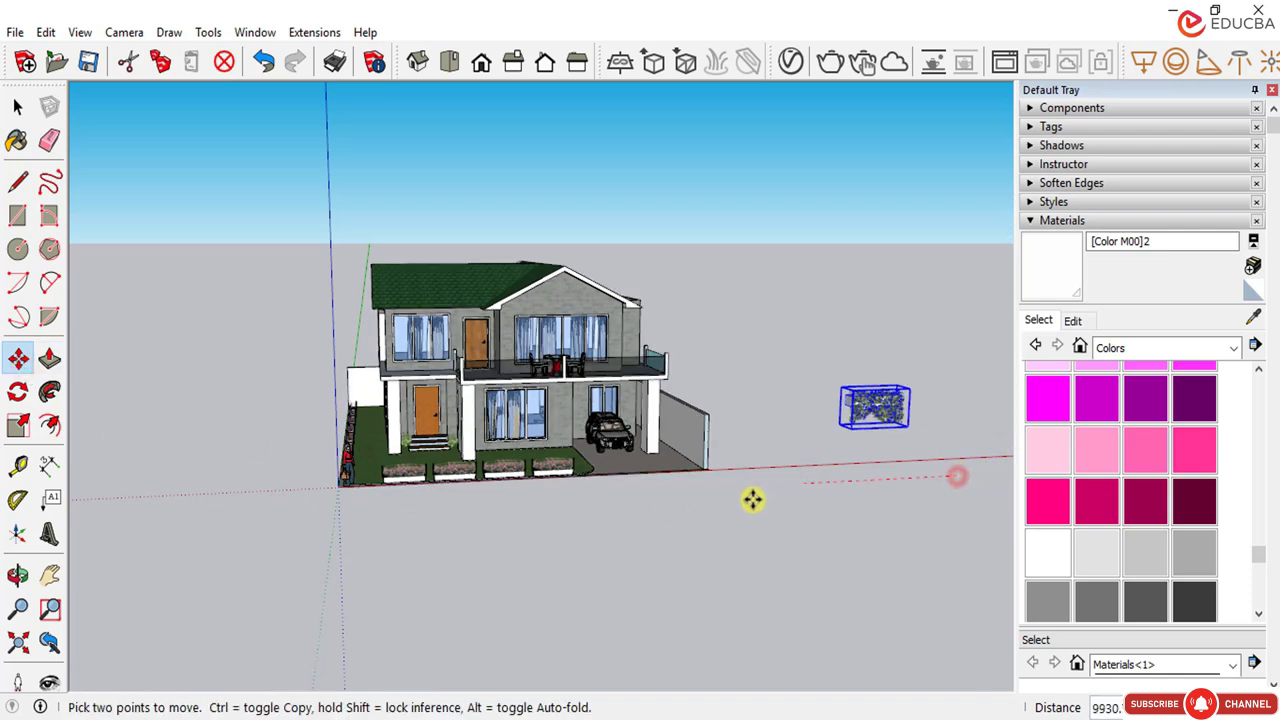
pyautogui.click(638, 524)
# Step: Rotate the ivy planter 90 degrees about the vertical axis so it runs parallel to the driveway-side boundary wall
pyautogui.press('q')
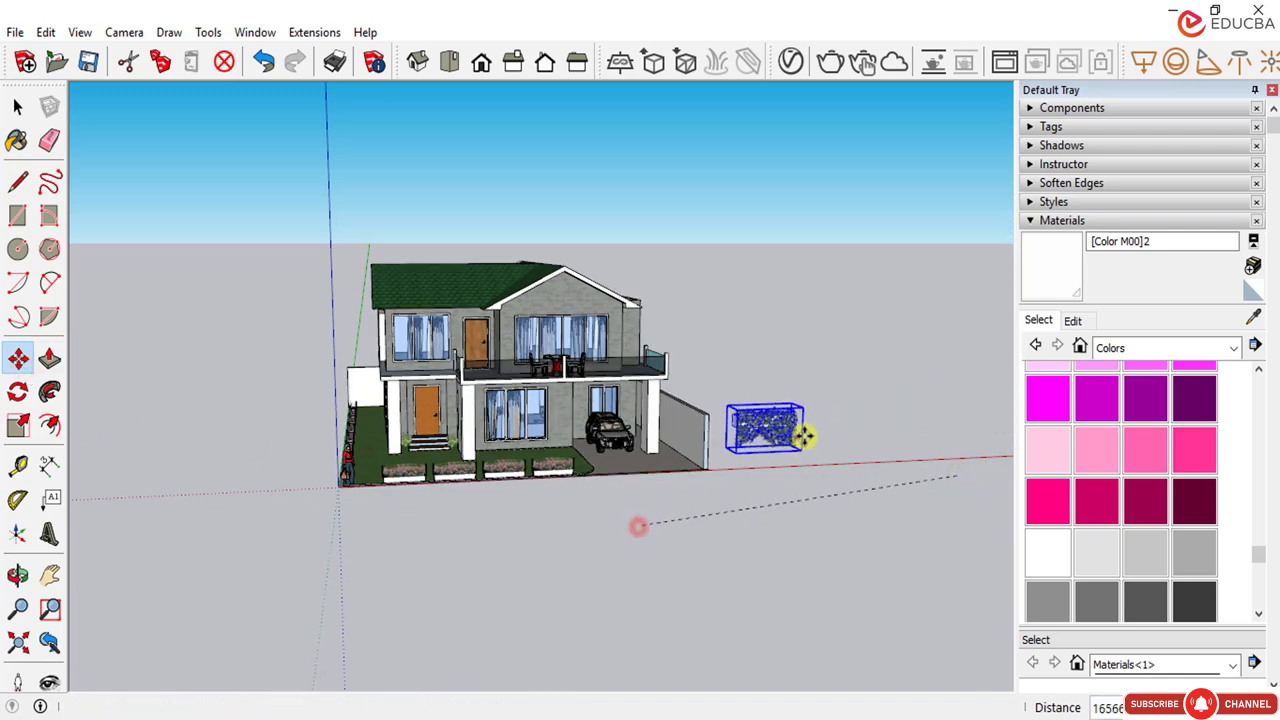
pyautogui.press('m')
pyautogui.scroll(5, 785, 430)
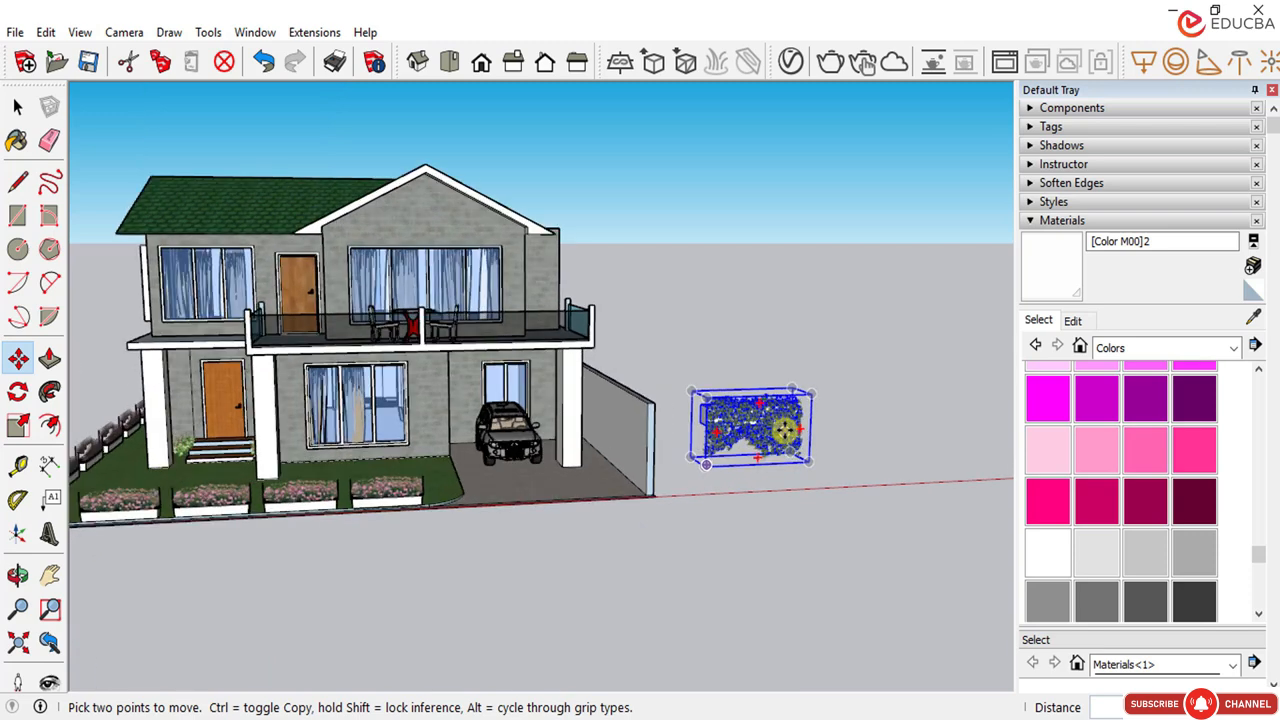
pyautogui.click(18, 105)
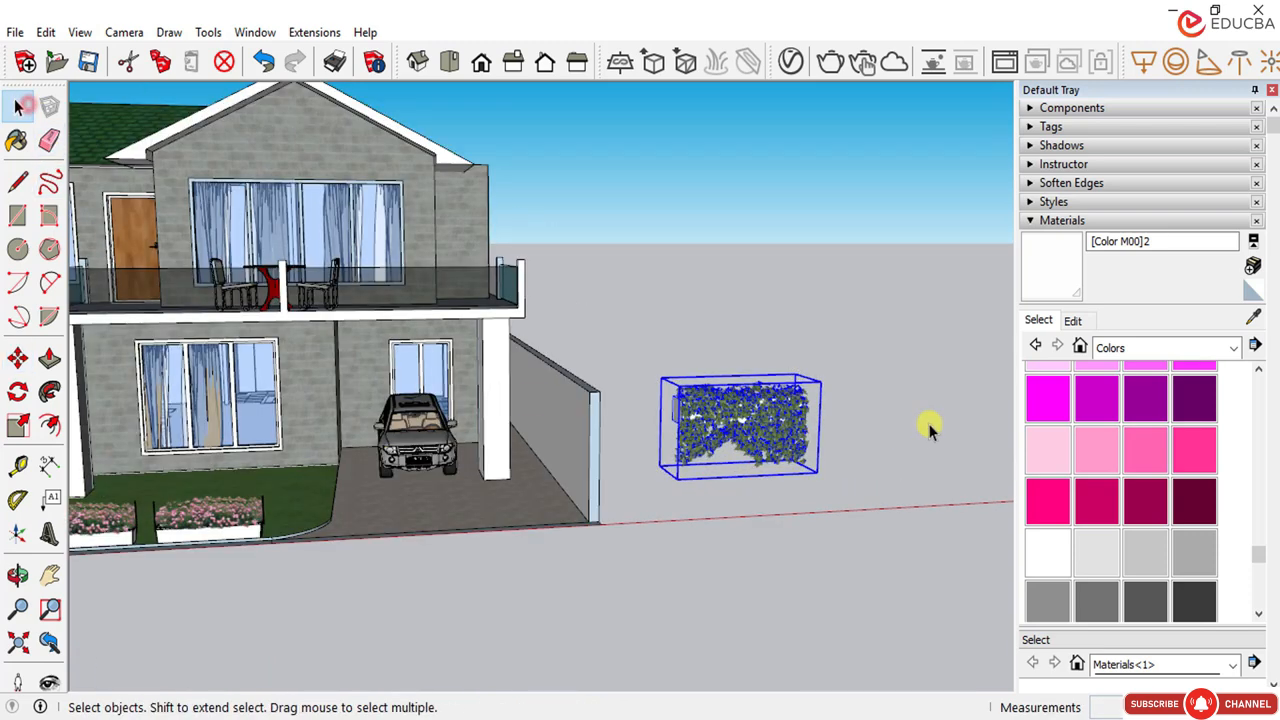
pyautogui.click(18, 391)
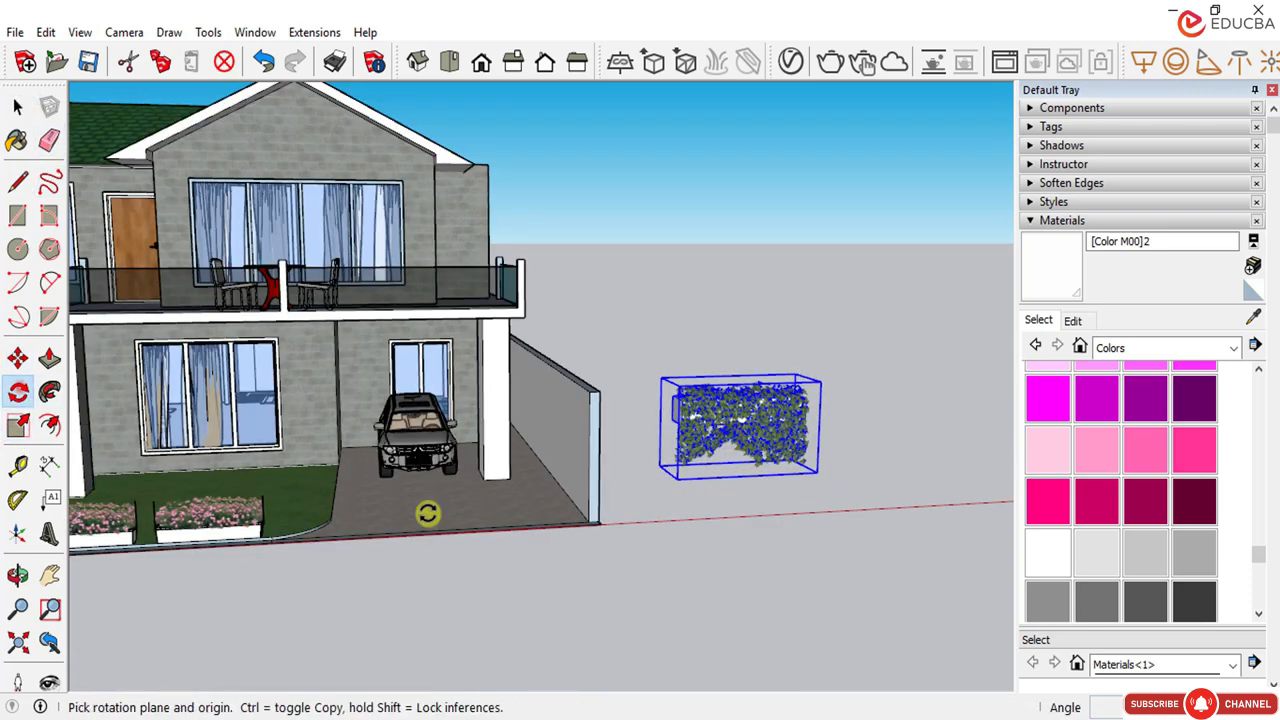
pyautogui.moveTo(731, 573); pyautogui.dragTo(786, 570)
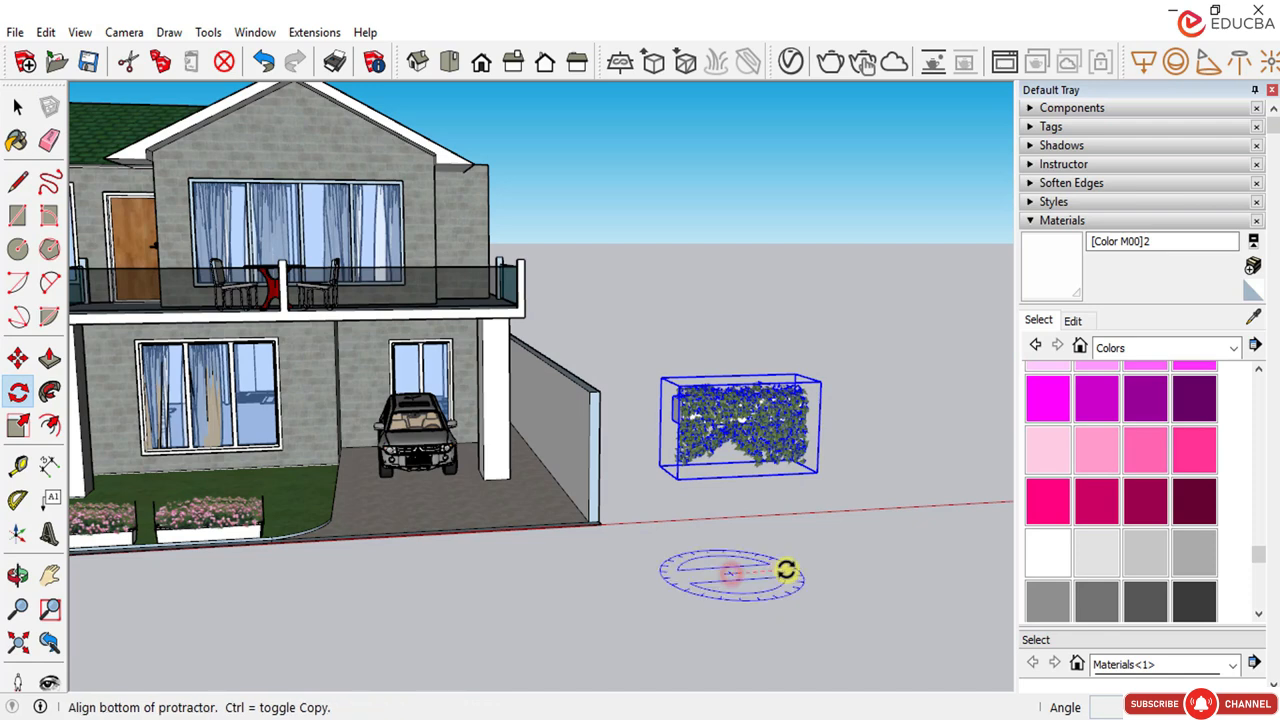
pyautogui.click(754, 572)
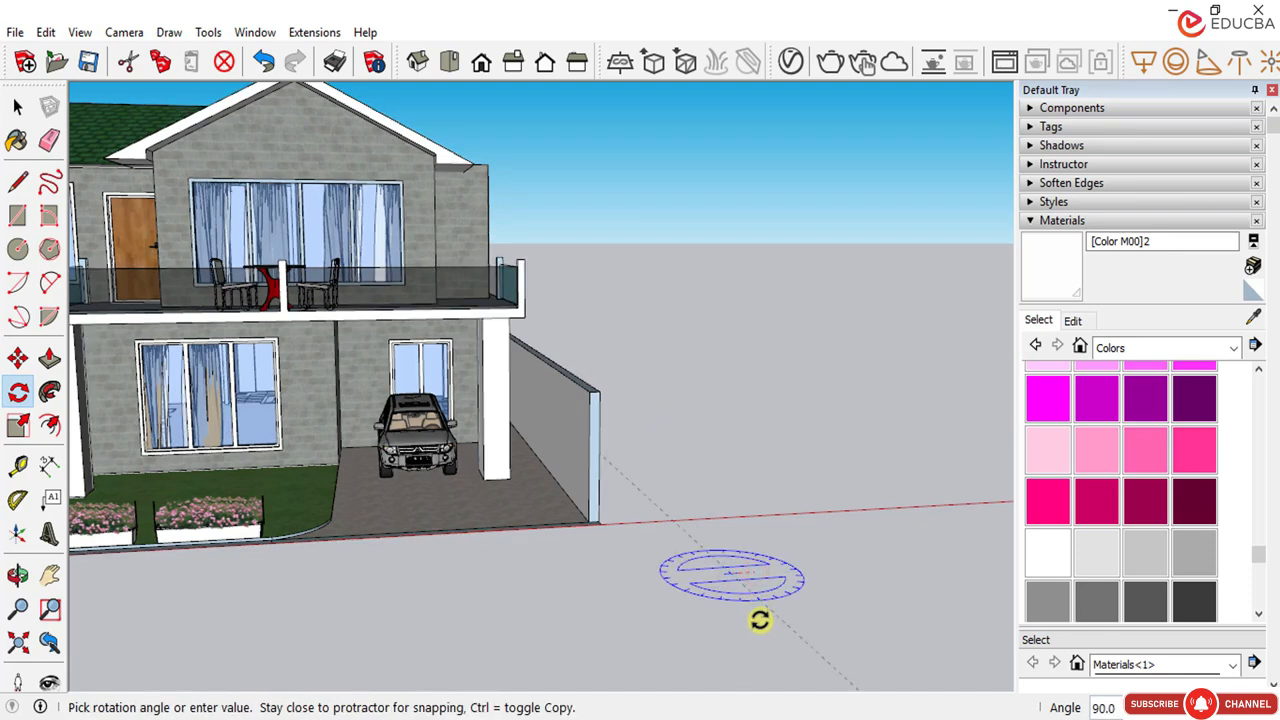
pyautogui.click(760, 620)
pyautogui.scroll(-5, 700, 563)
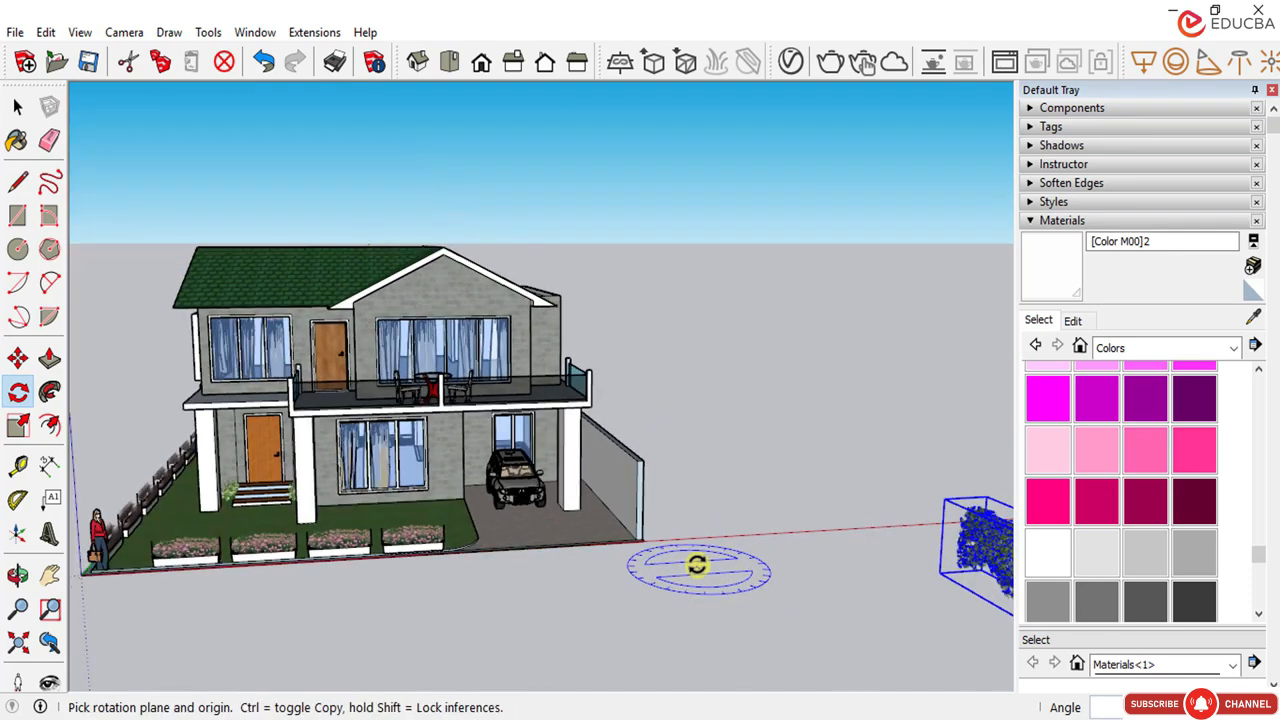
pyautogui.scroll(-1, 670, 545)
pyautogui.click(17, 106)
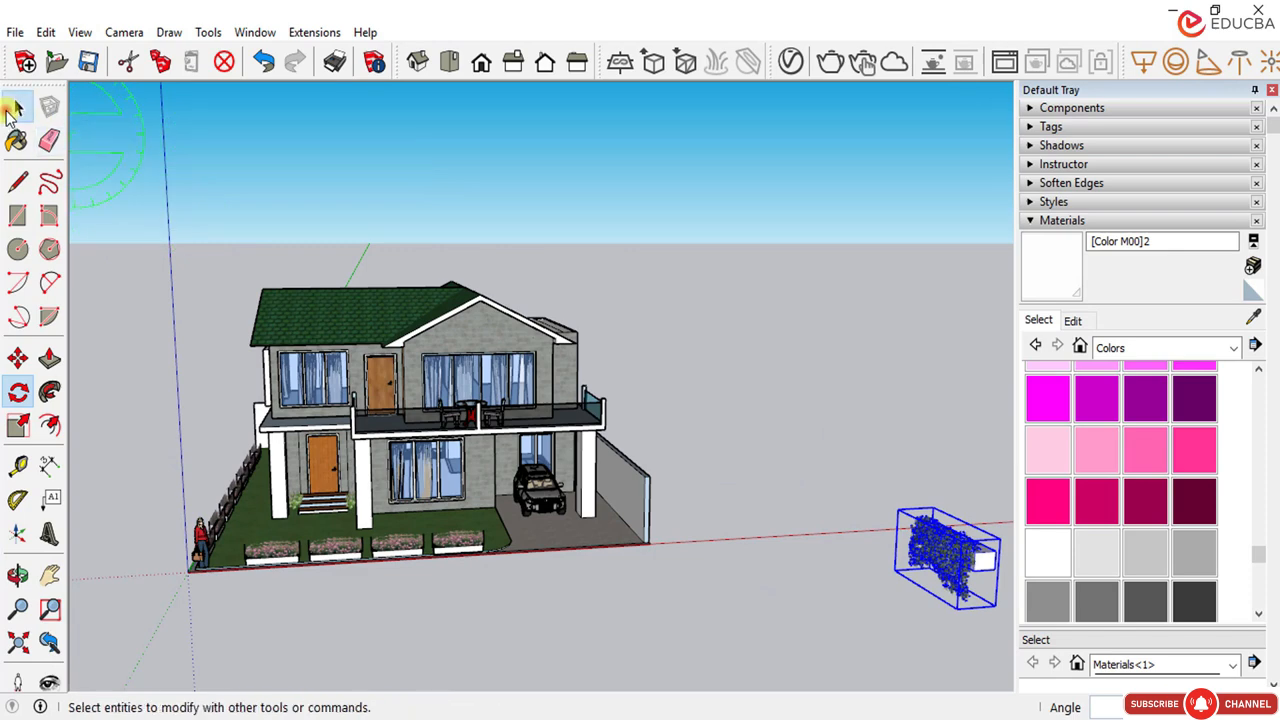
# Step: Move the rotated ivy planter to the plot's front edge and back along the green axis onto the driveway beside the boundary wall
pyautogui.click(17, 357)
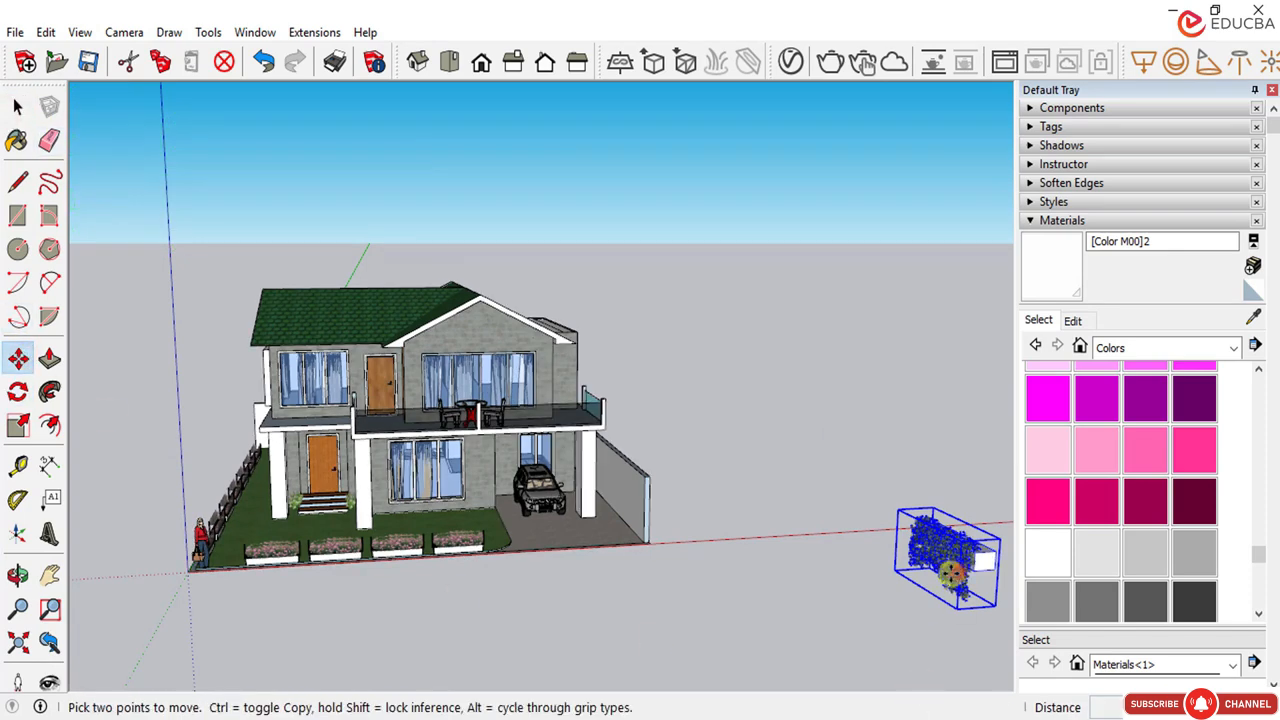
pyautogui.click(951, 572)
pyautogui.scroll(1, 719, 472)
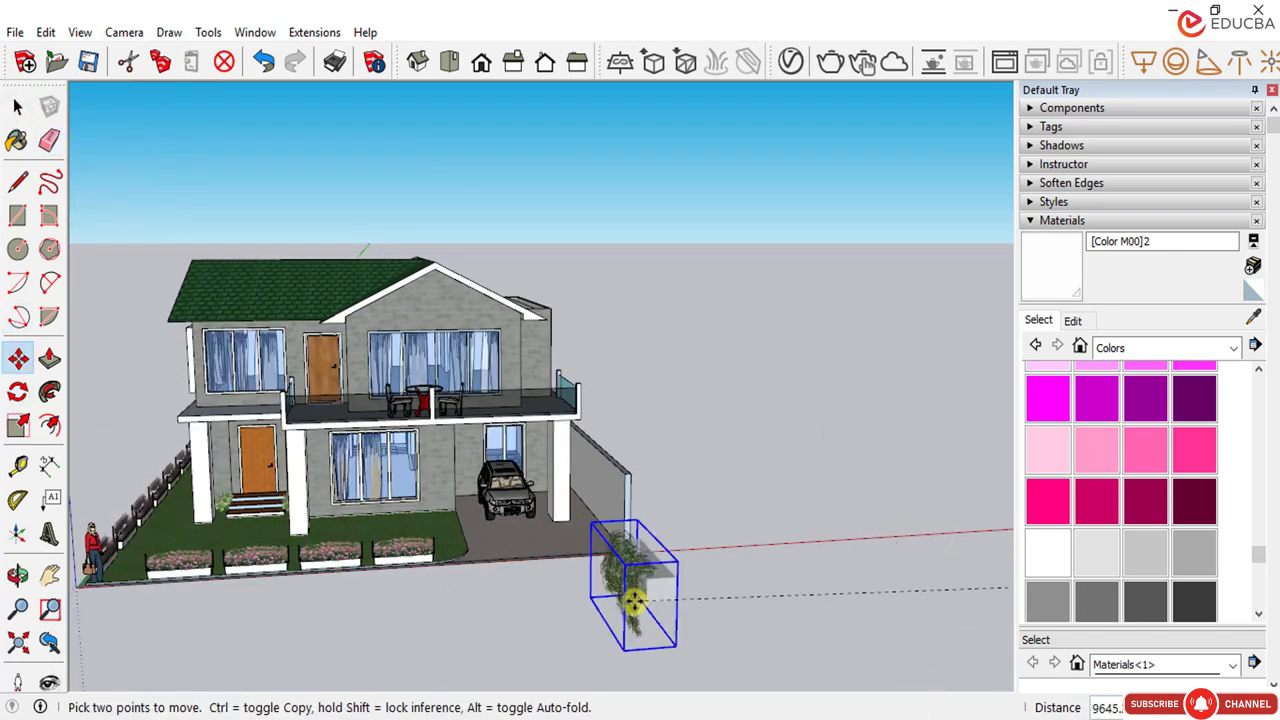
pyautogui.click(641, 620)
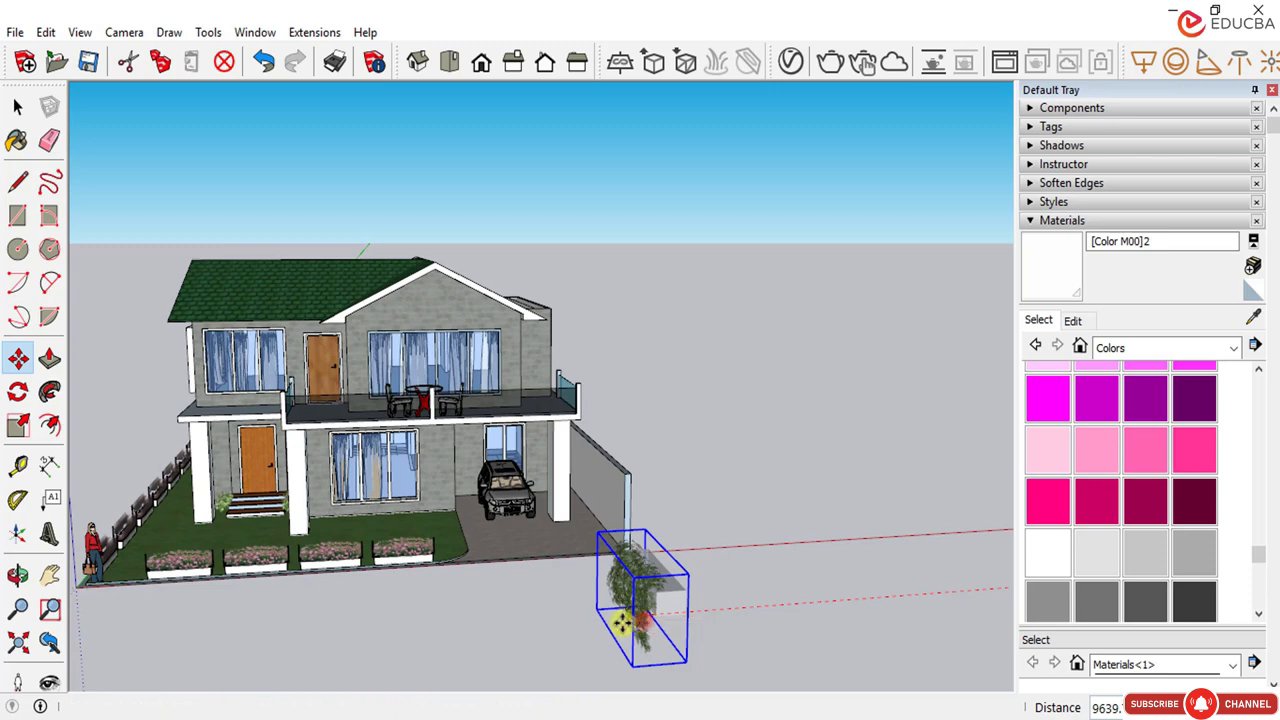
pyautogui.moveTo(641, 620); pyautogui.dragTo(499, 617, button='middle')
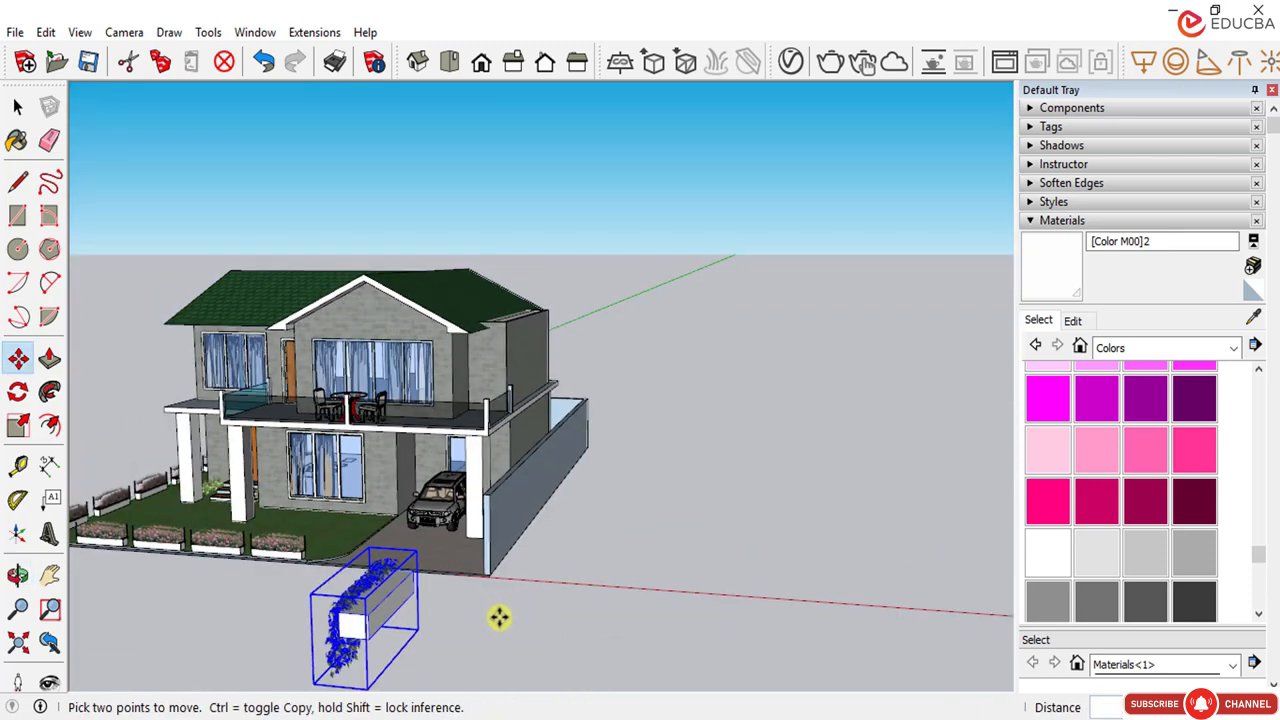
pyautogui.click(561, 517)
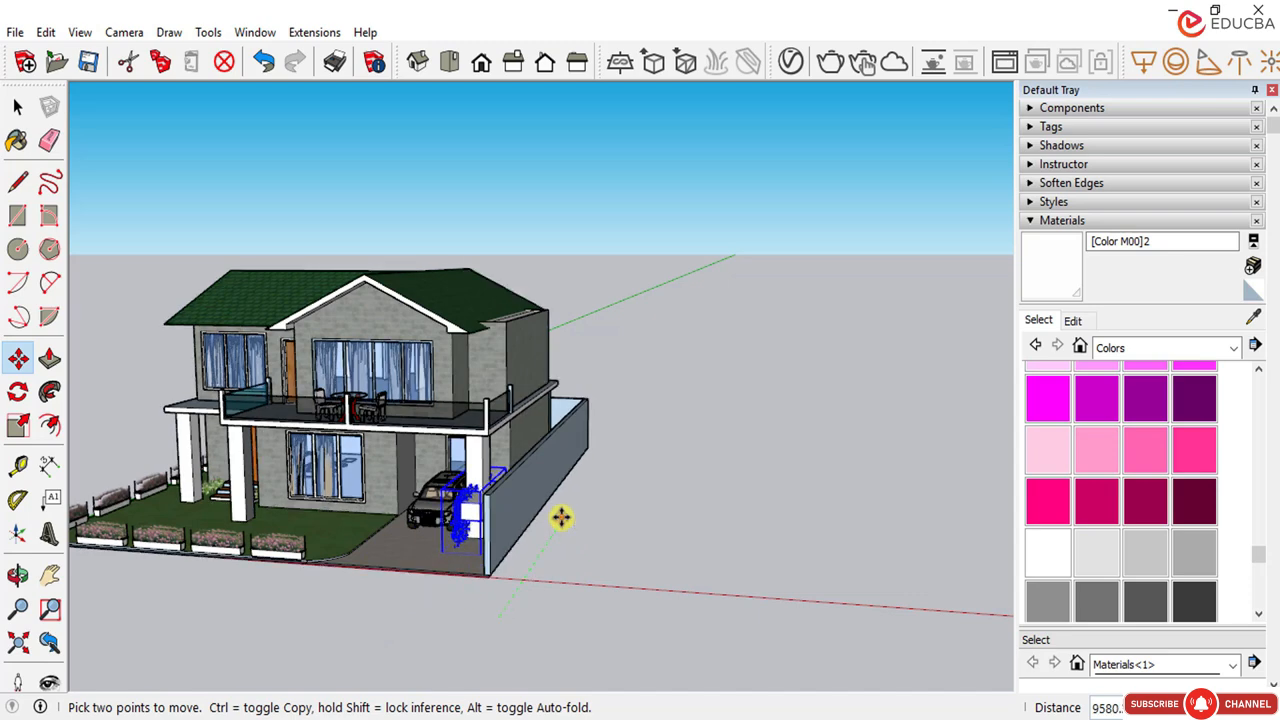
# Step: Shift the ivy planter about 1359 mm along the red axis into the boundary wall and raise it about 777 mm to the wall's top
pyautogui.moveTo(691, 554); pyautogui.dragTo(588, 540, button='middle')
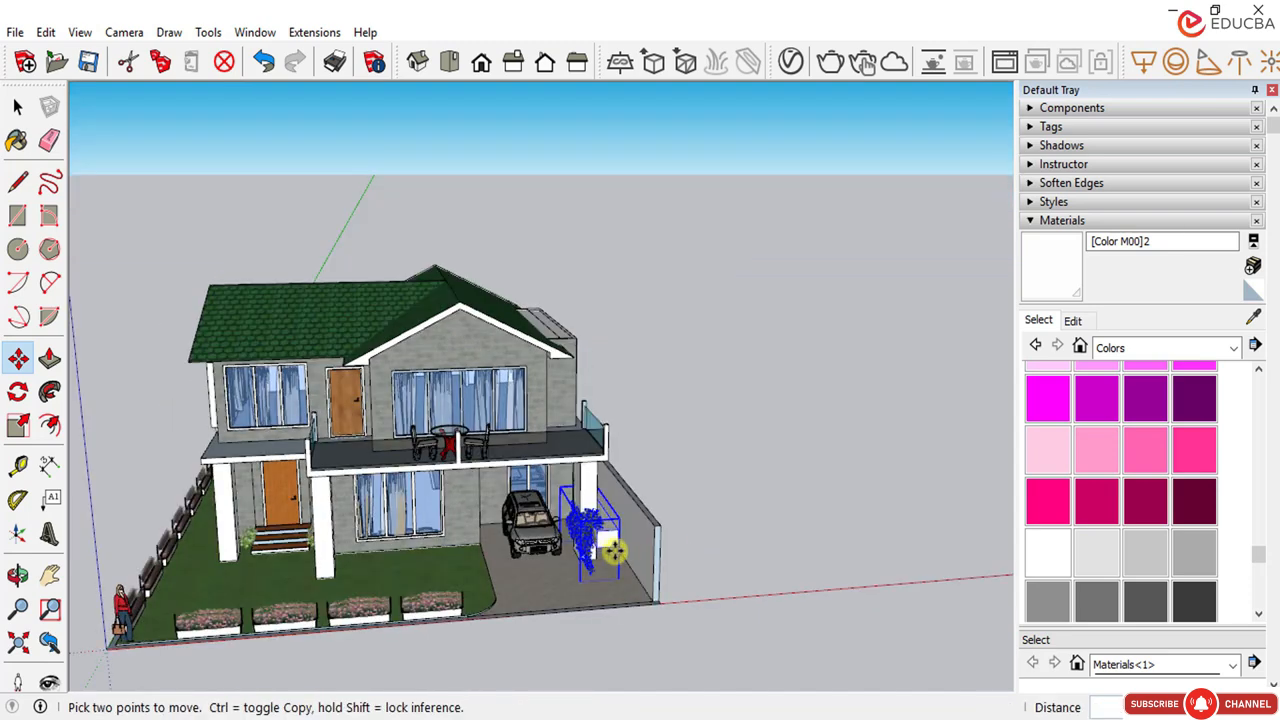
pyautogui.scroll(1, 698, 477)
pyautogui.click(698, 477)
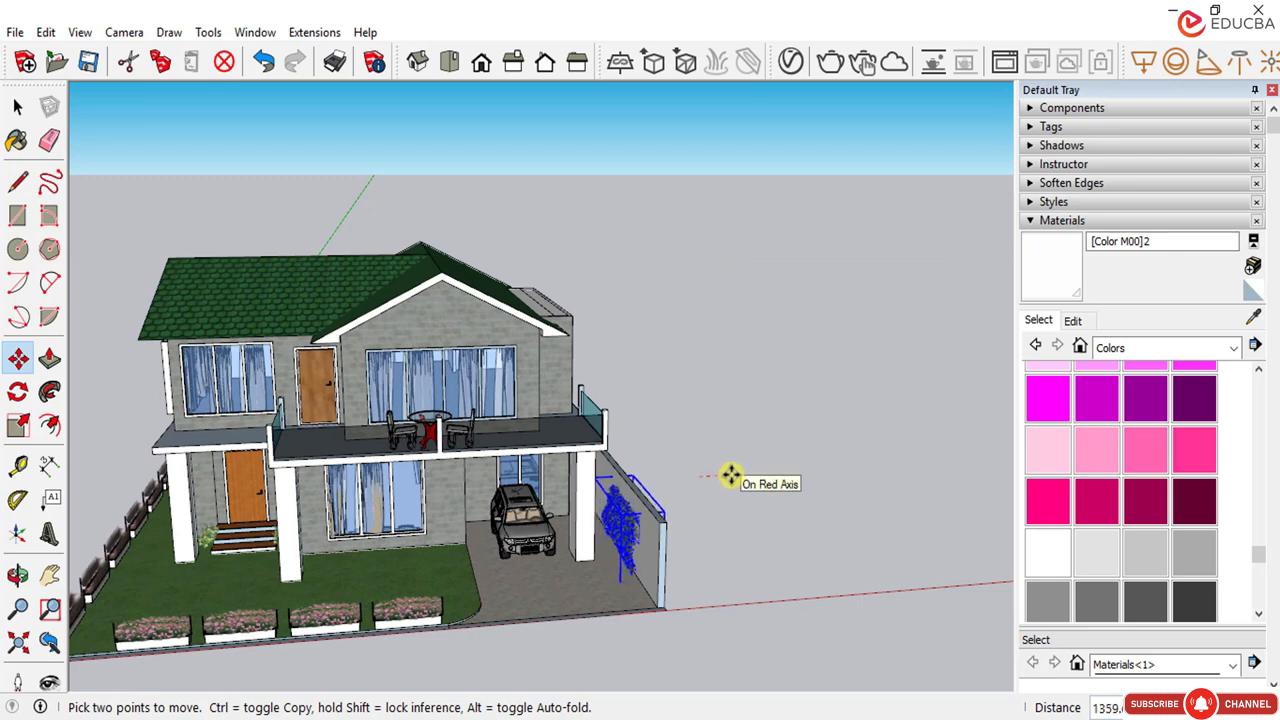
pyautogui.click(731, 476)
pyautogui.scroll(2, 699, 525)
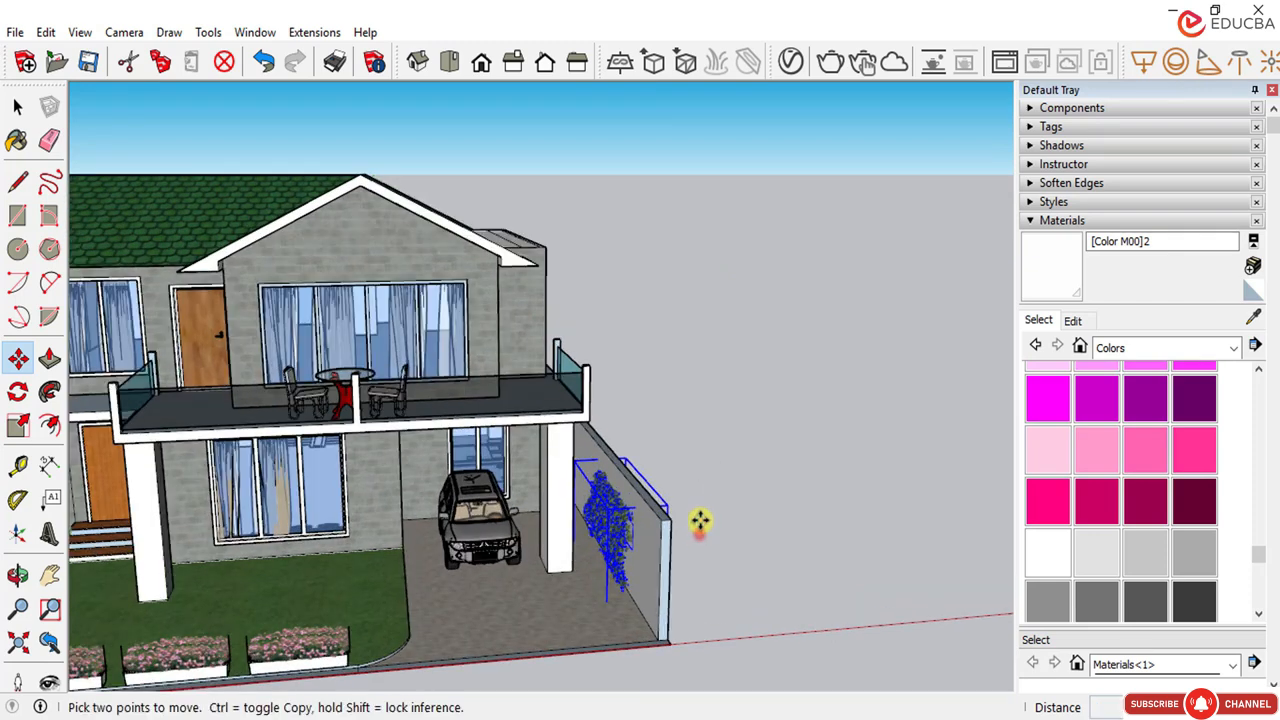
pyautogui.click(699, 521)
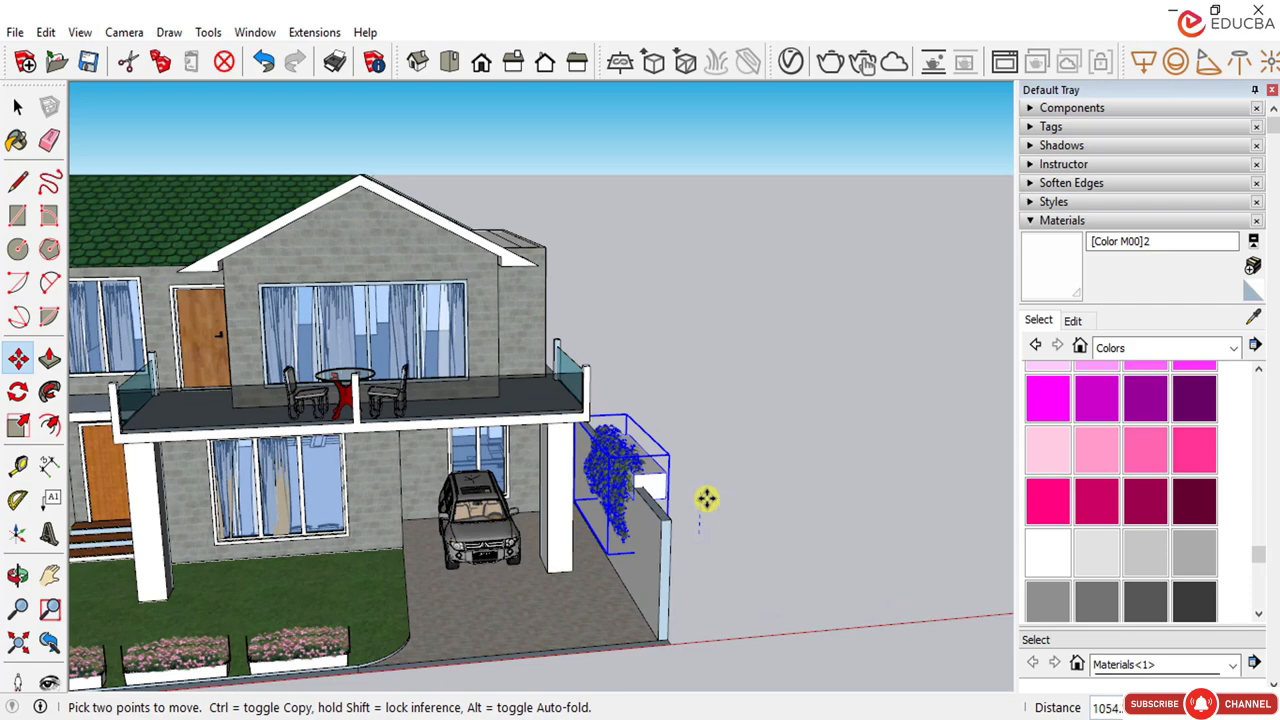
pyautogui.click(706, 505)
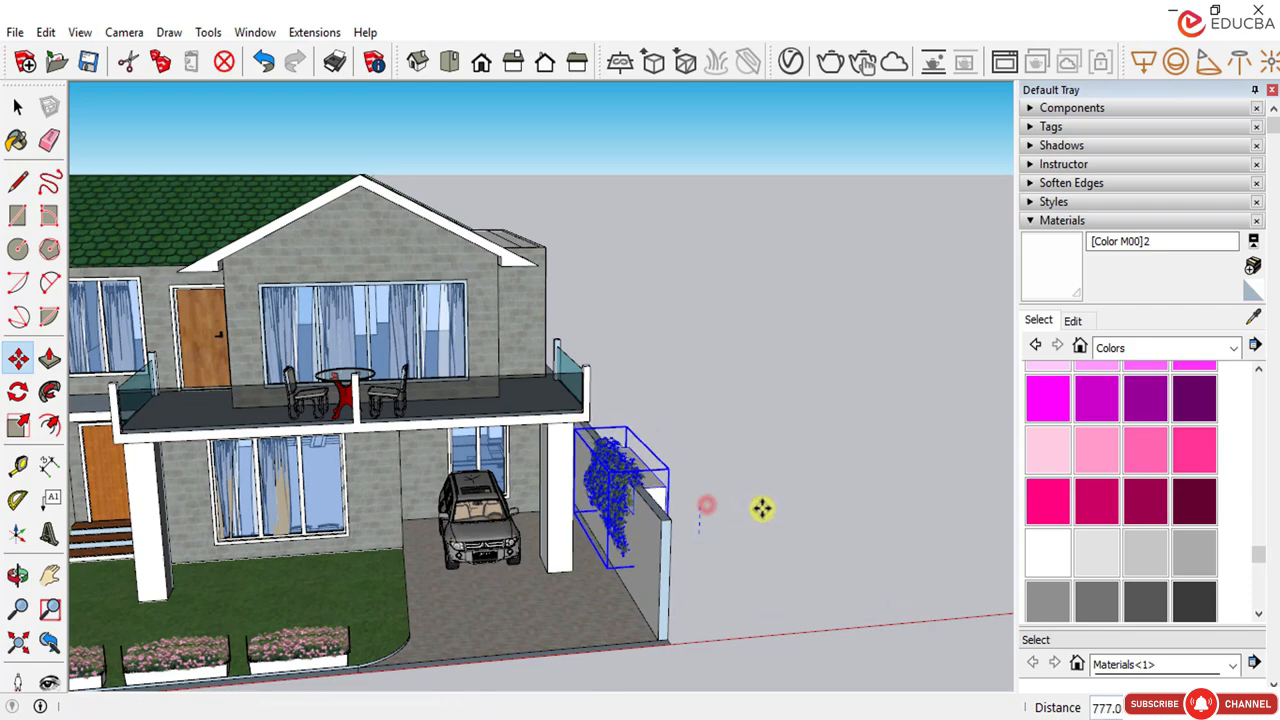
# Step: Nudge the ivy planter along the red axis so its leaves hang against the inner face of the driveway-side wall
pyautogui.scroll(-2, 762, 509)
pyautogui.moveTo(689, 537); pyautogui.dragTo(803, 463, button='middle')
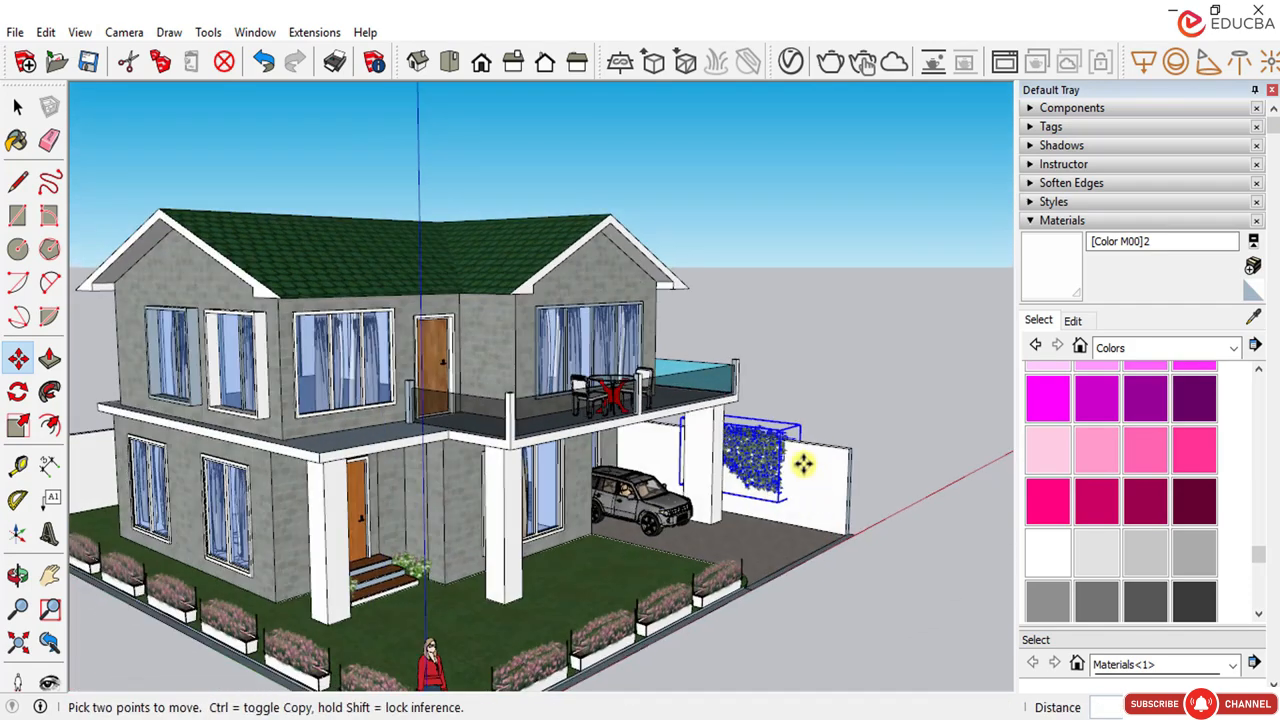
pyautogui.scroll(5, 803, 463)
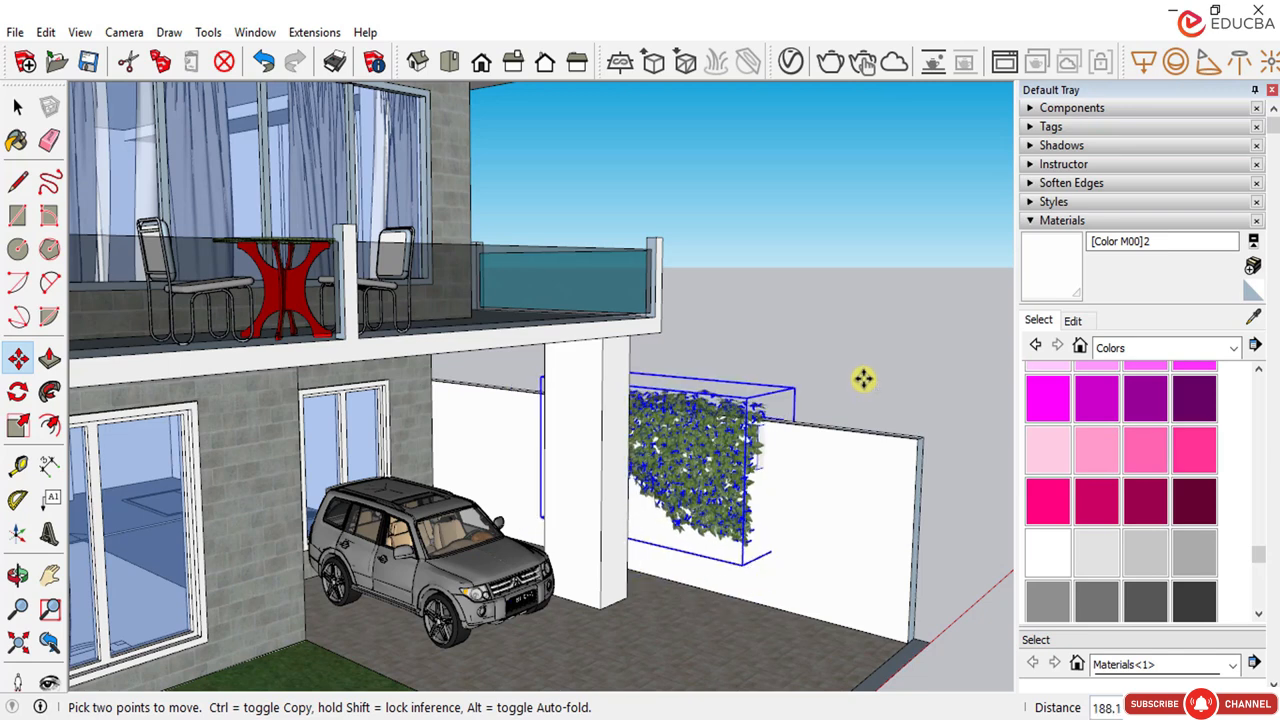
pyautogui.scroll(2, 869, 382)
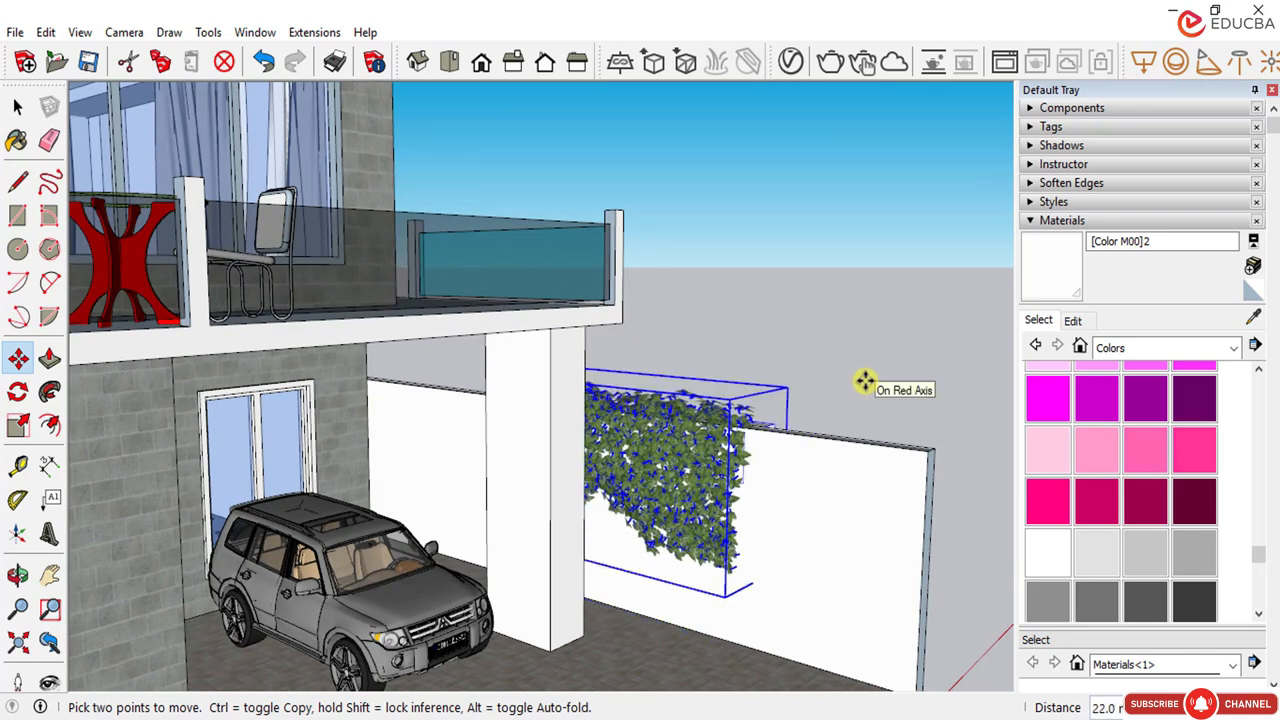
pyautogui.click(829, 420)
pyautogui.scroll(-3, 720, 462)
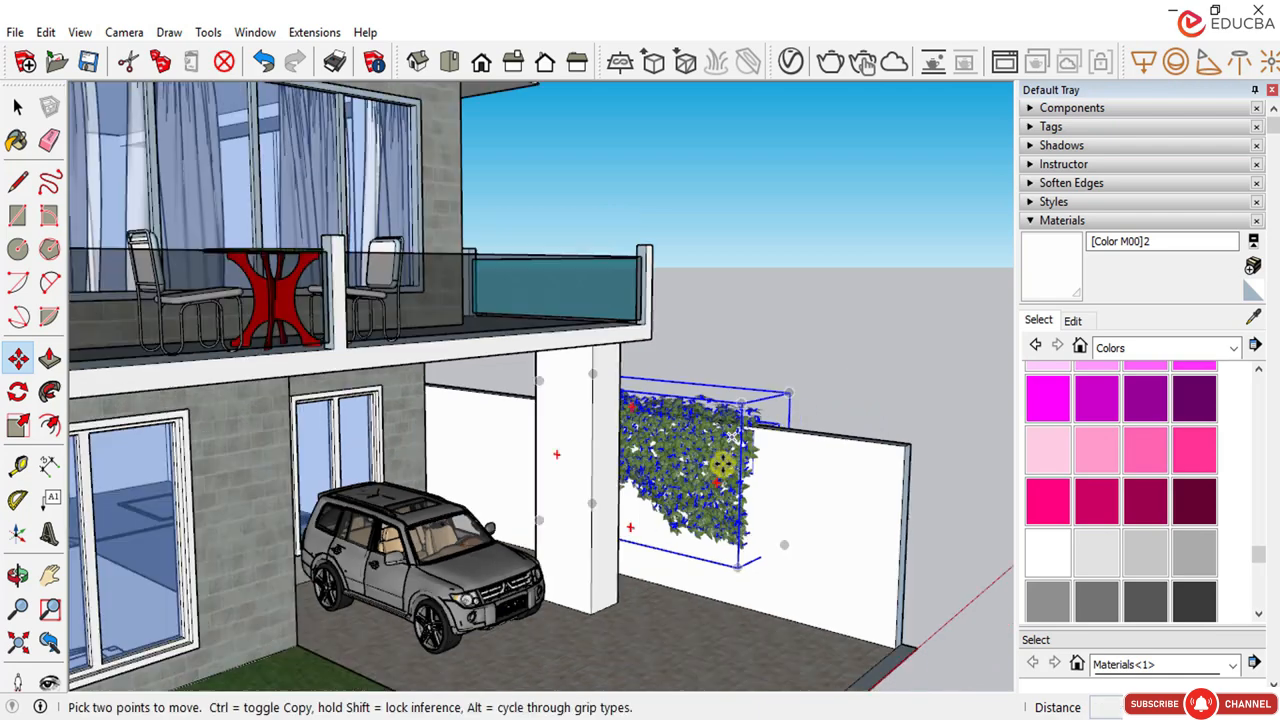
pyautogui.scroll(-3, 600, 465)
# Step: Copy the ivy planter about 7427 mm along the driveway-side boundary wall toward the rear of the plot
pyautogui.scroll(2, 511, 430)
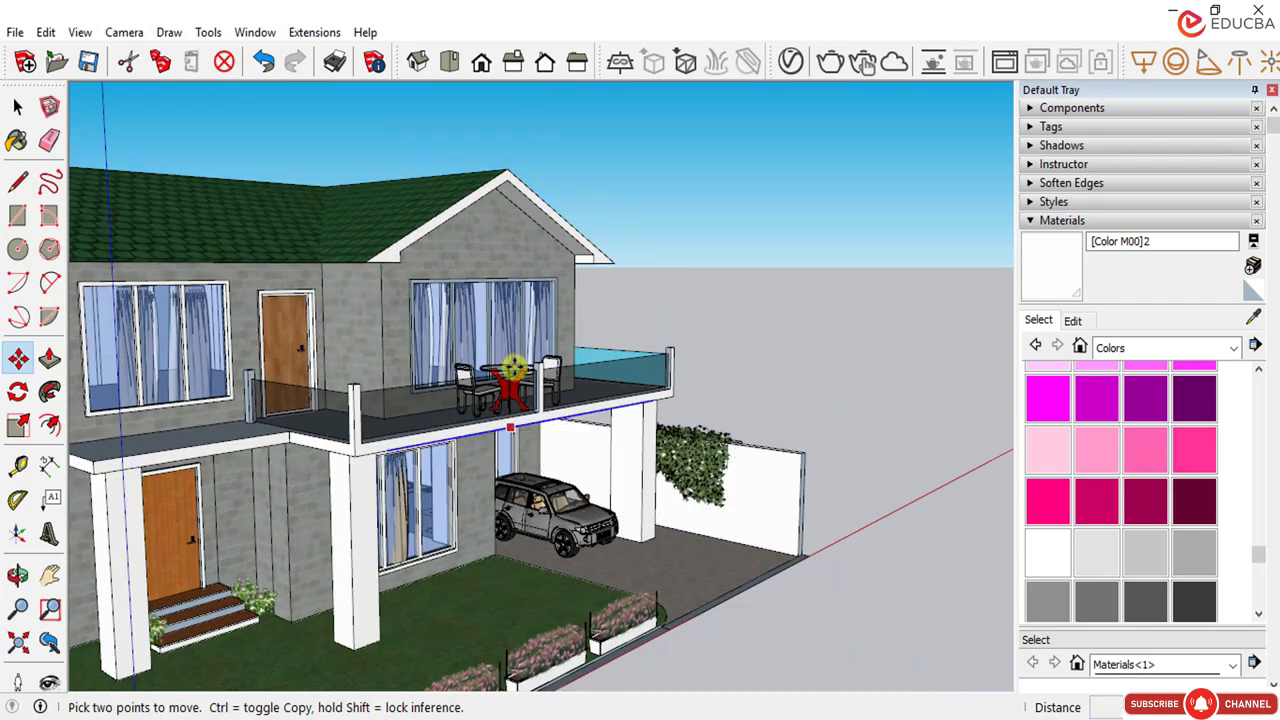
pyautogui.press('space')
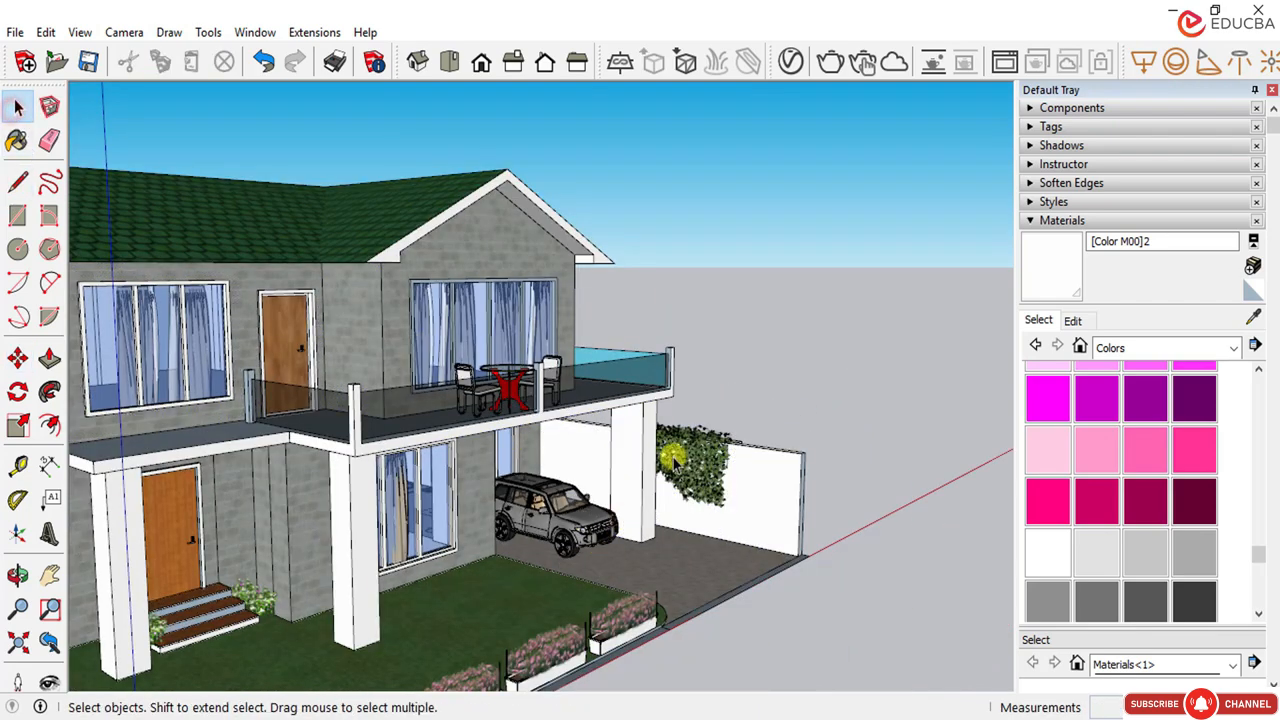
pyautogui.click(688, 468)
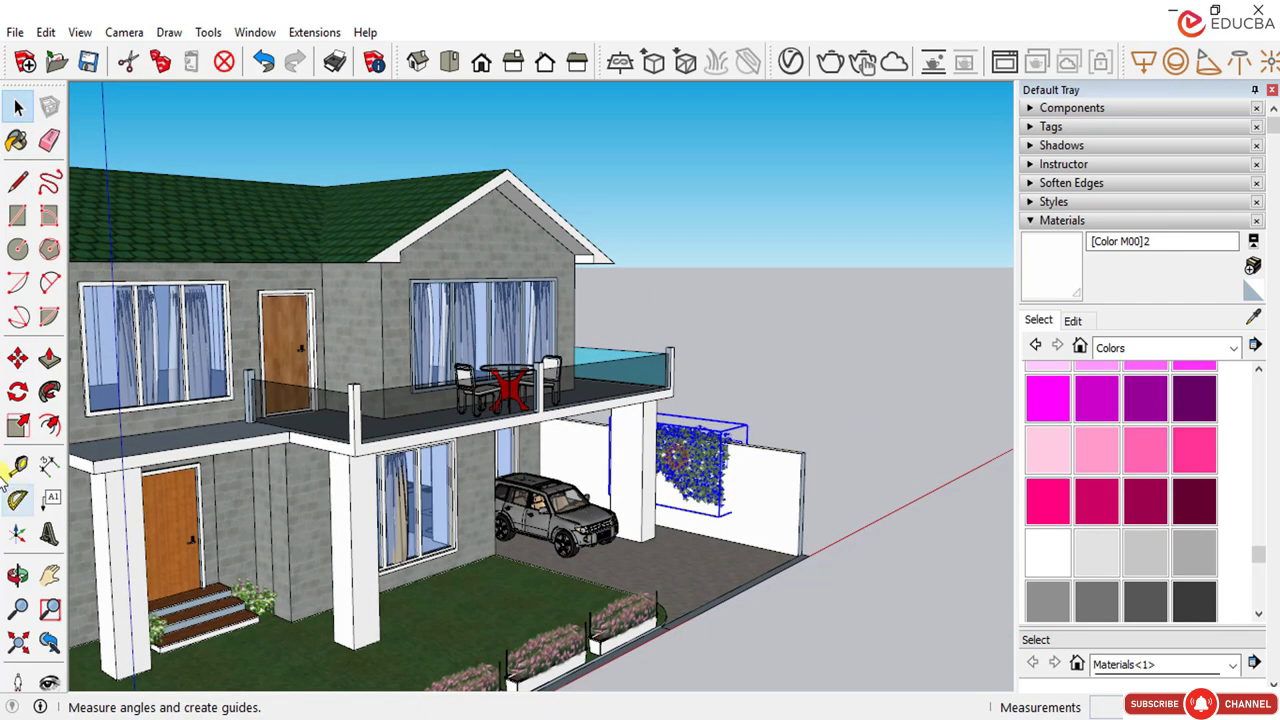
pyautogui.click(17, 358)
pyautogui.press('ctrl')
pyautogui.click(896, 398)
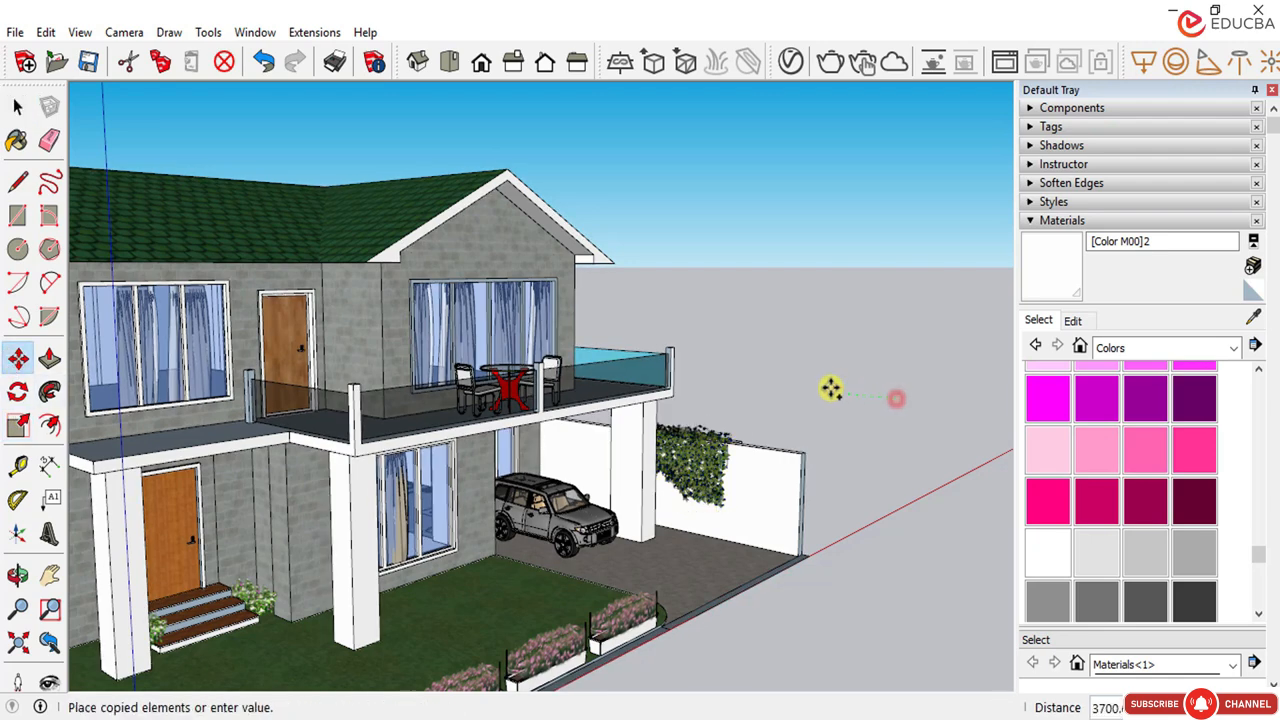
pyautogui.click(770, 376)
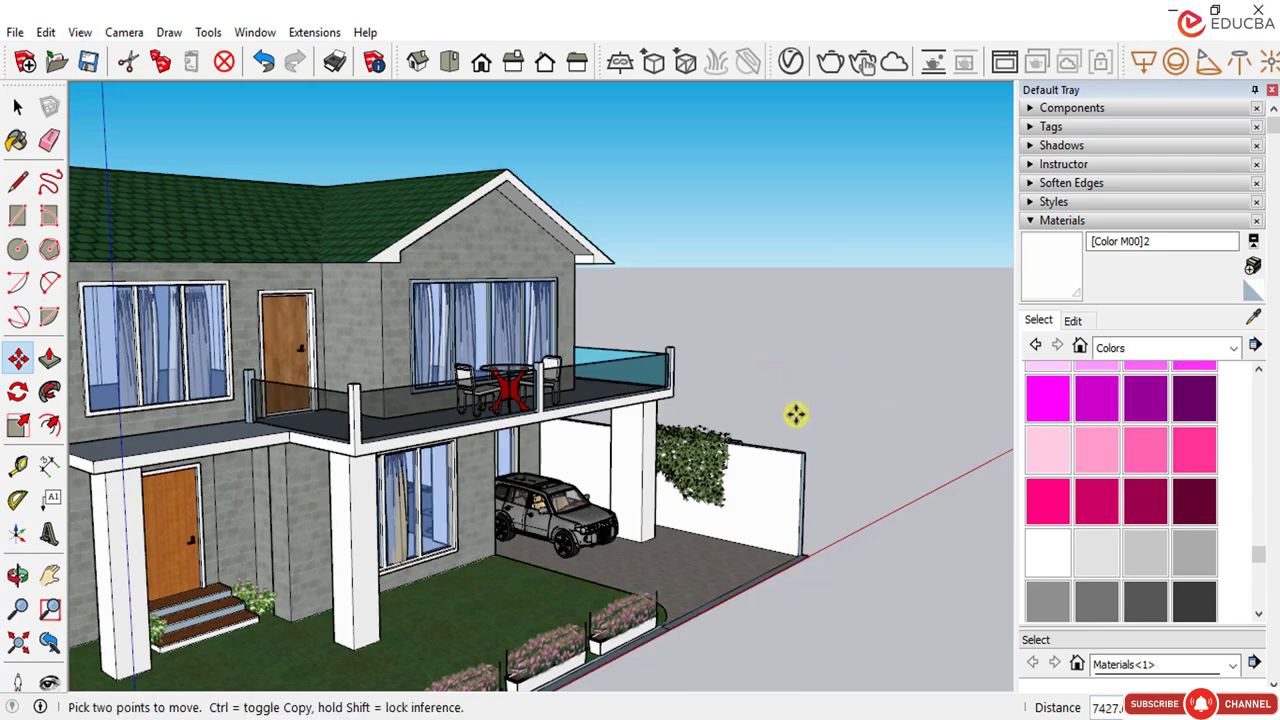
# Step: Move both ivy planters together about 1821 mm along the driveway-side boundary wall toward the front of the plot
pyautogui.moveTo(811, 421); pyautogui.dragTo(561, 506, button='middle')
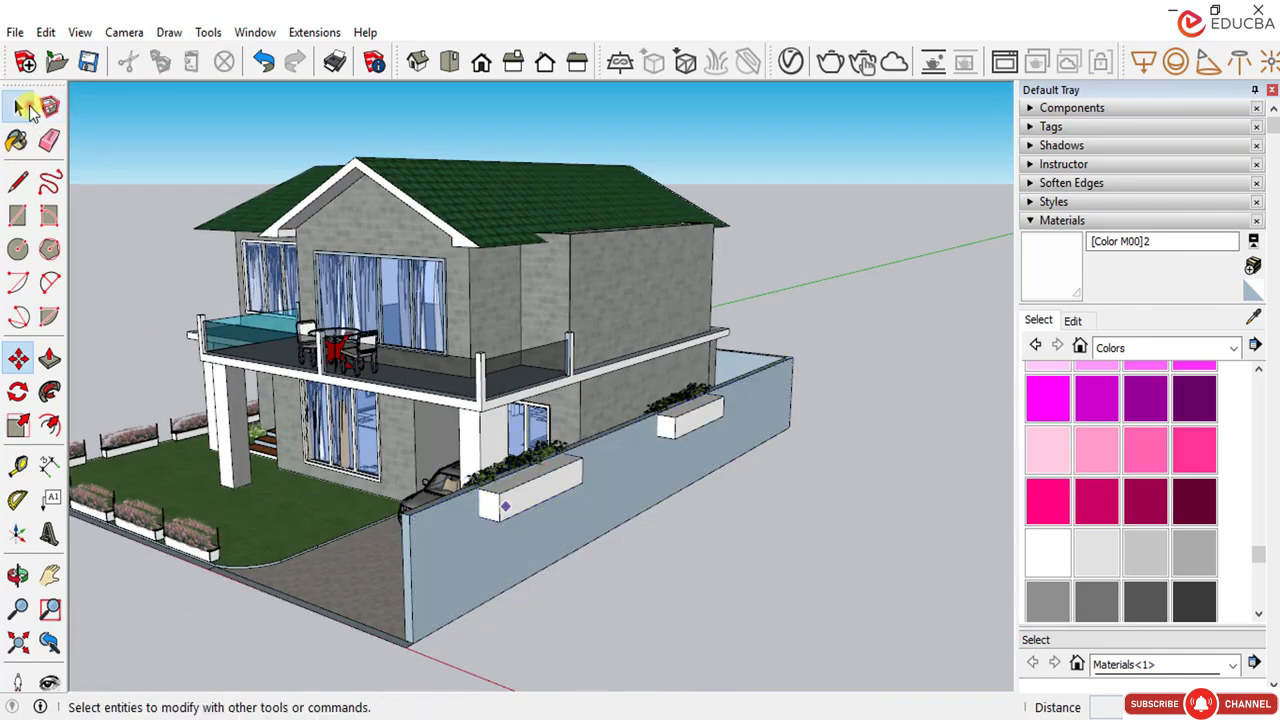
pyautogui.click(17, 106)
pyautogui.click(508, 503)
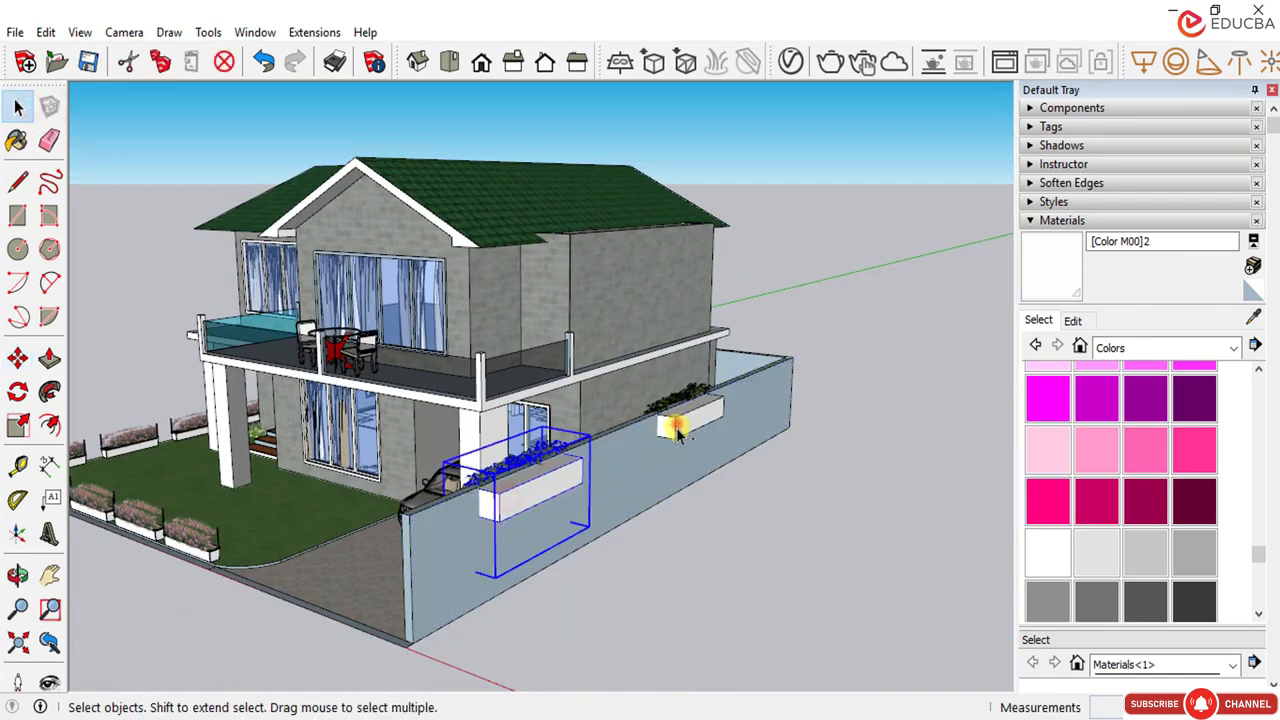
pyautogui.keyDown('shift'); pyautogui.click(677, 428); pyautogui.keyUp('shift')
pyautogui.click(17, 358)
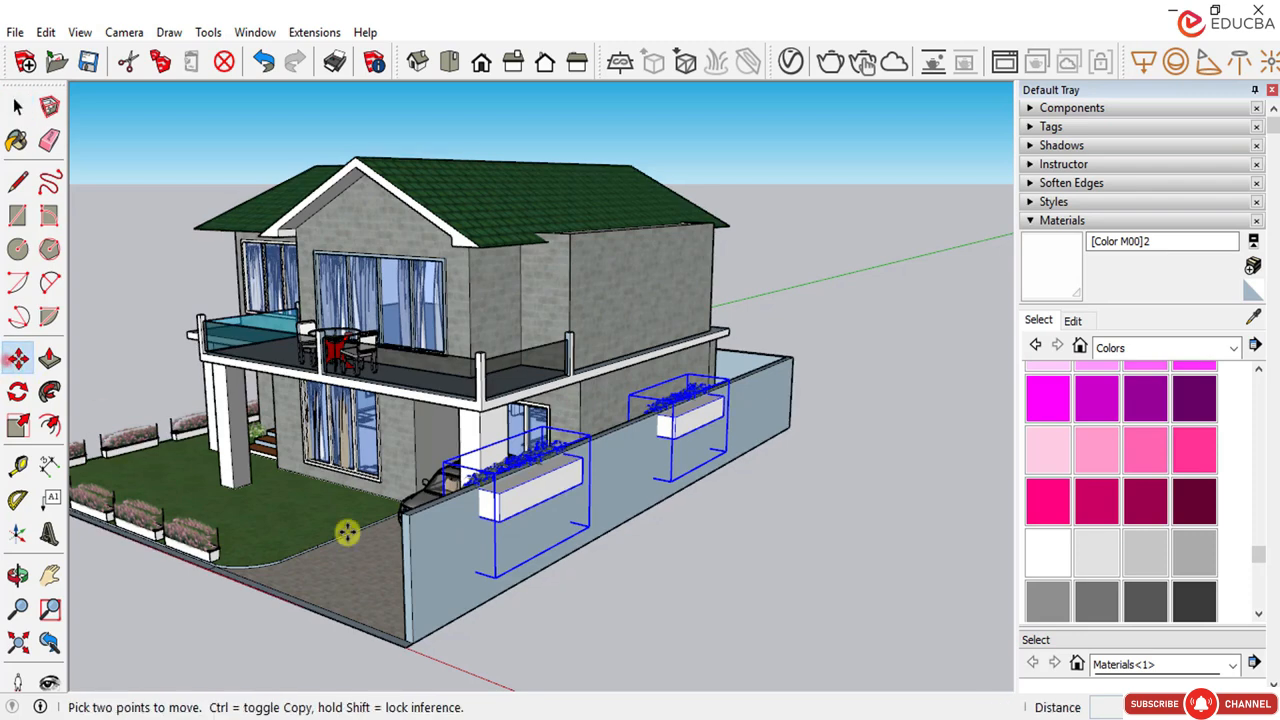
pyautogui.click(746, 549)
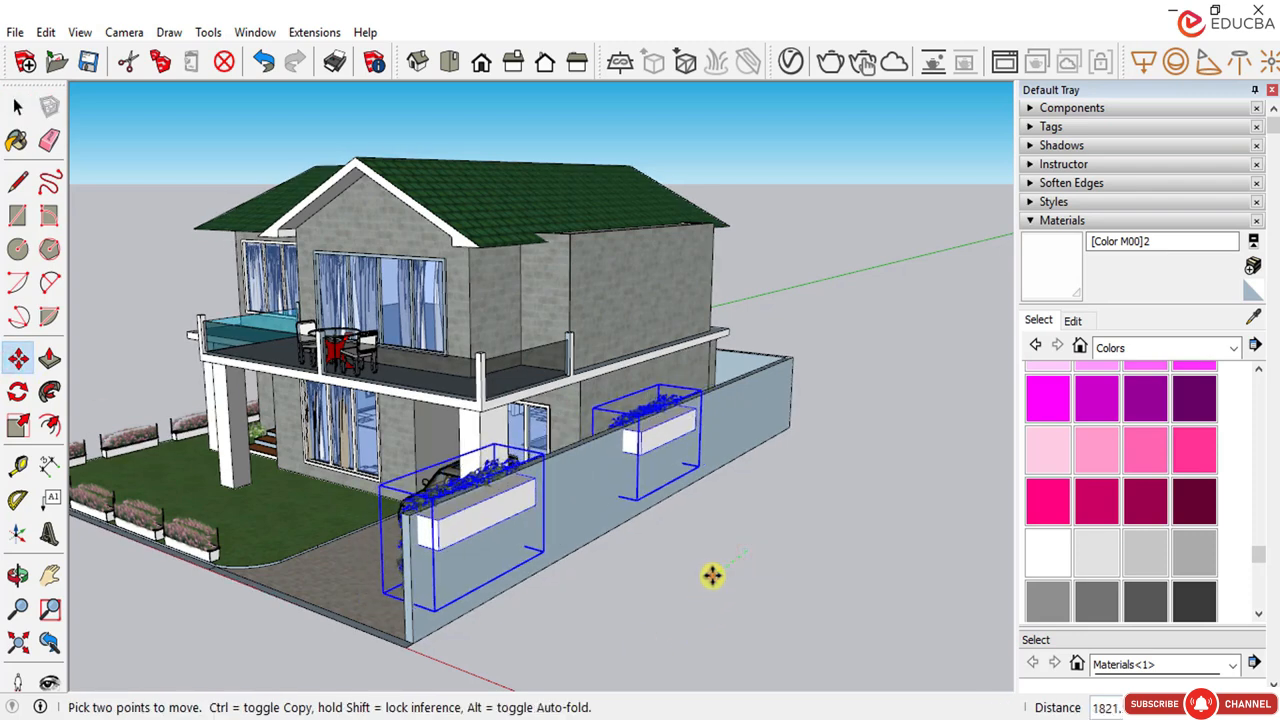
pyautogui.click(17, 106)
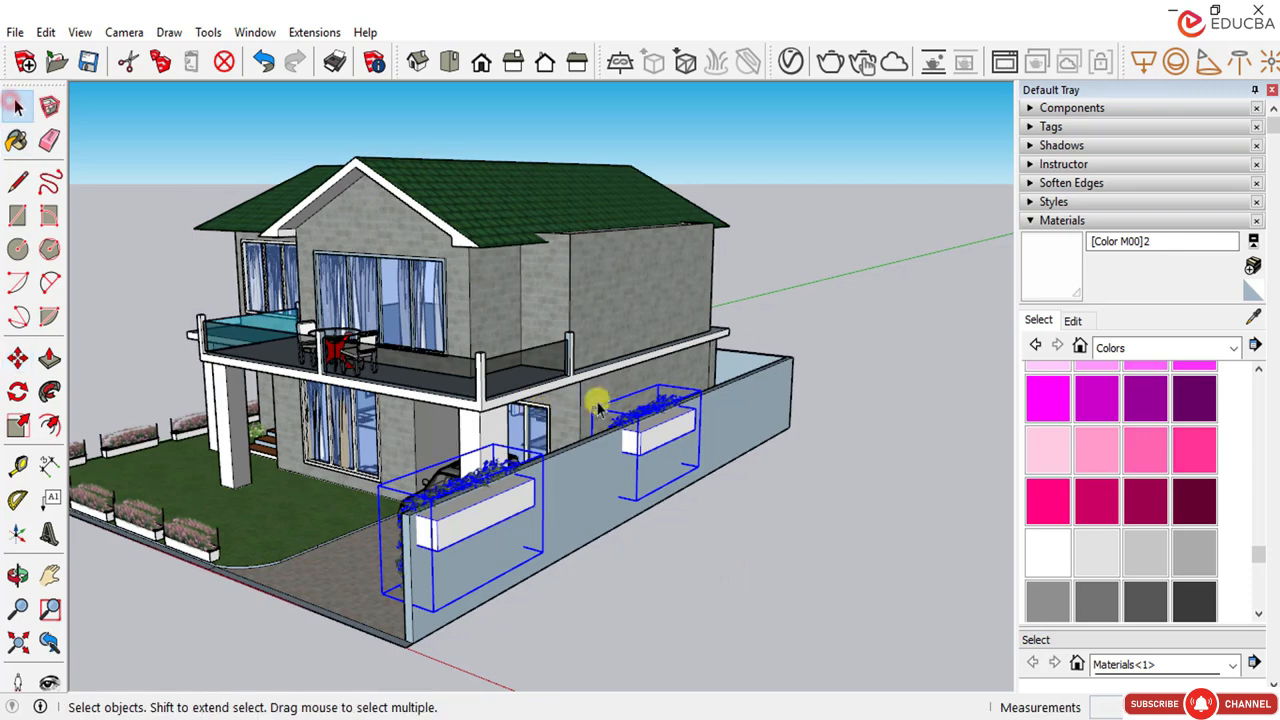
pyautogui.click(775, 548)
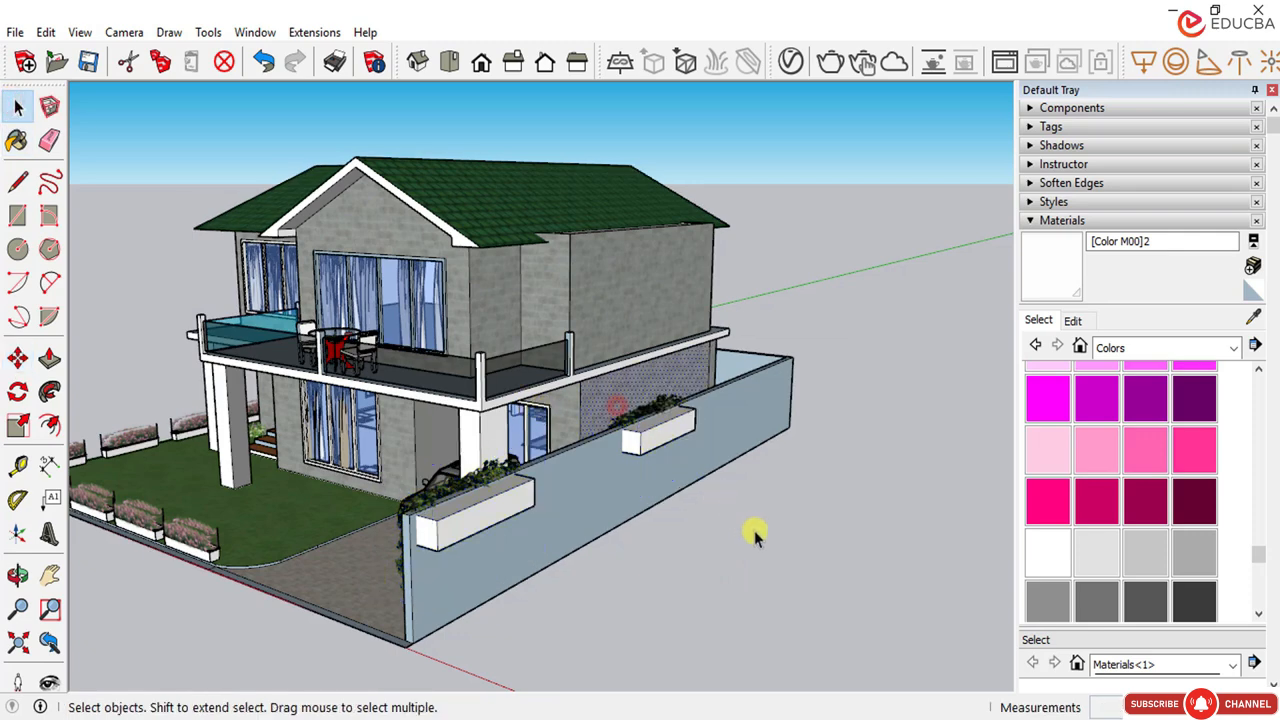
# Step: Try copying the rear ivy planter about 3702 mm forward along the wall, into the gap between the two planters
pyautogui.click(659, 443)
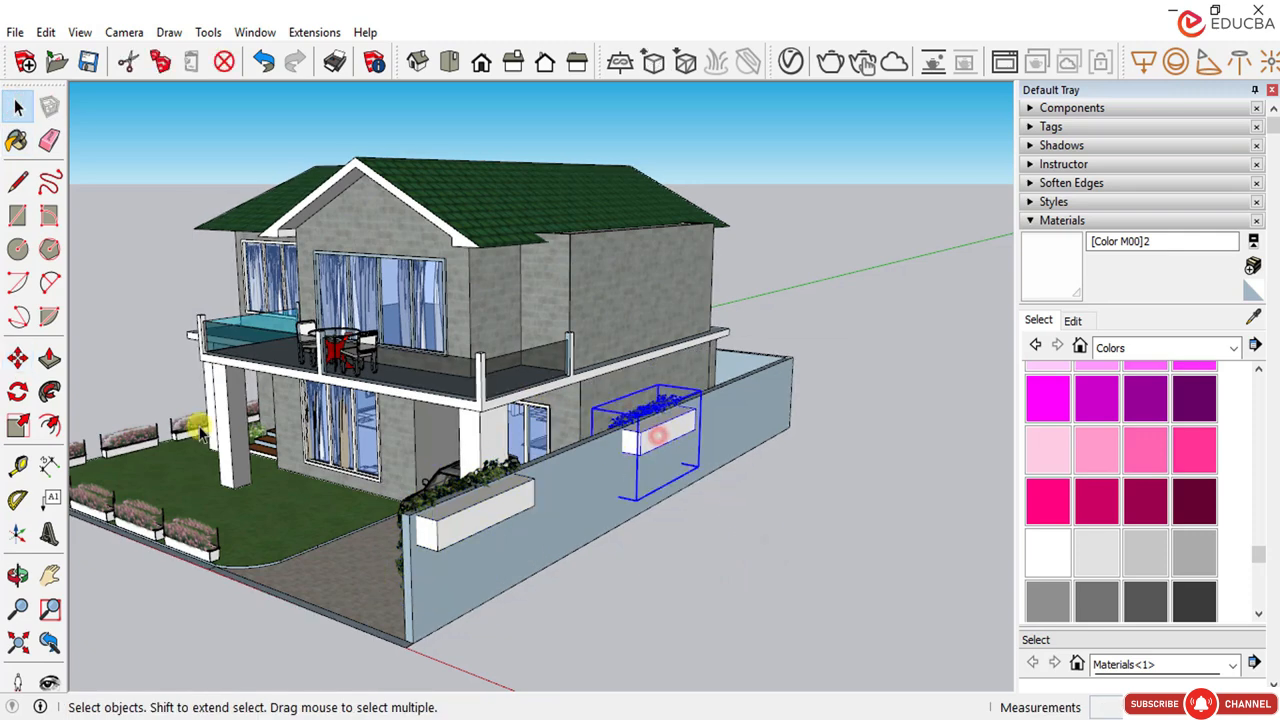
pyautogui.press('ctrl')
pyautogui.click(755, 510)
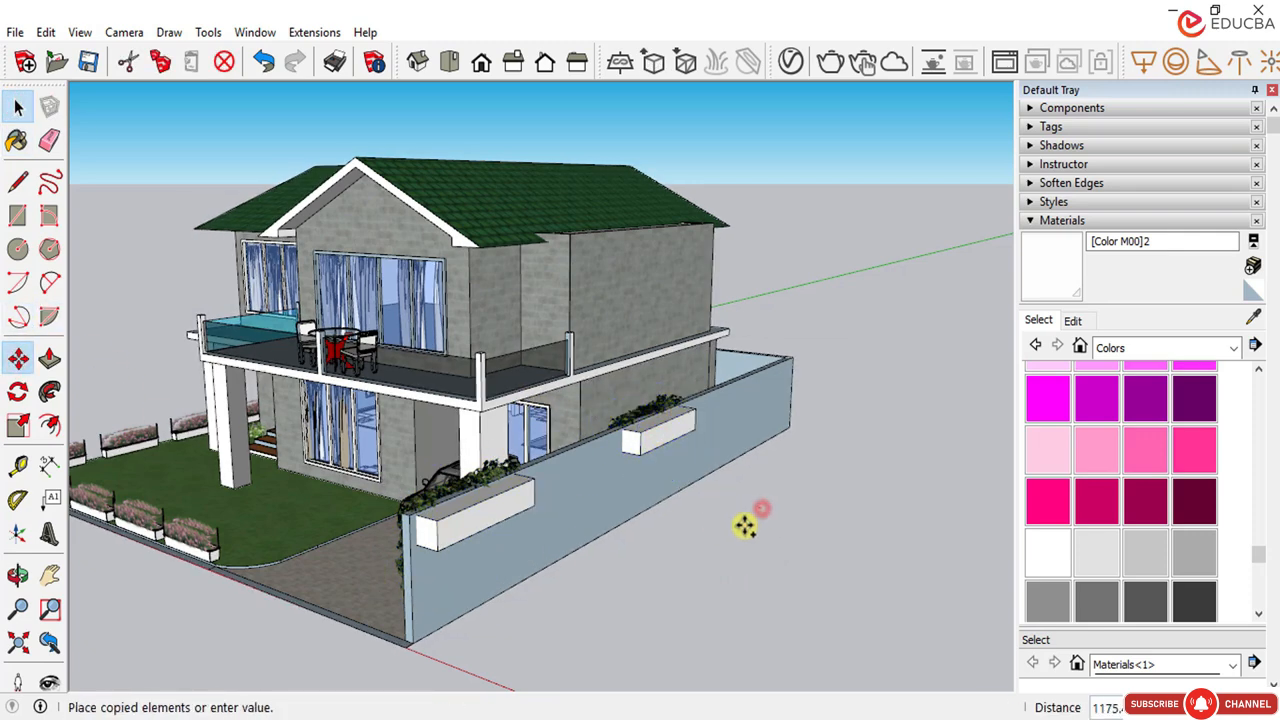
pyautogui.click(695, 547)
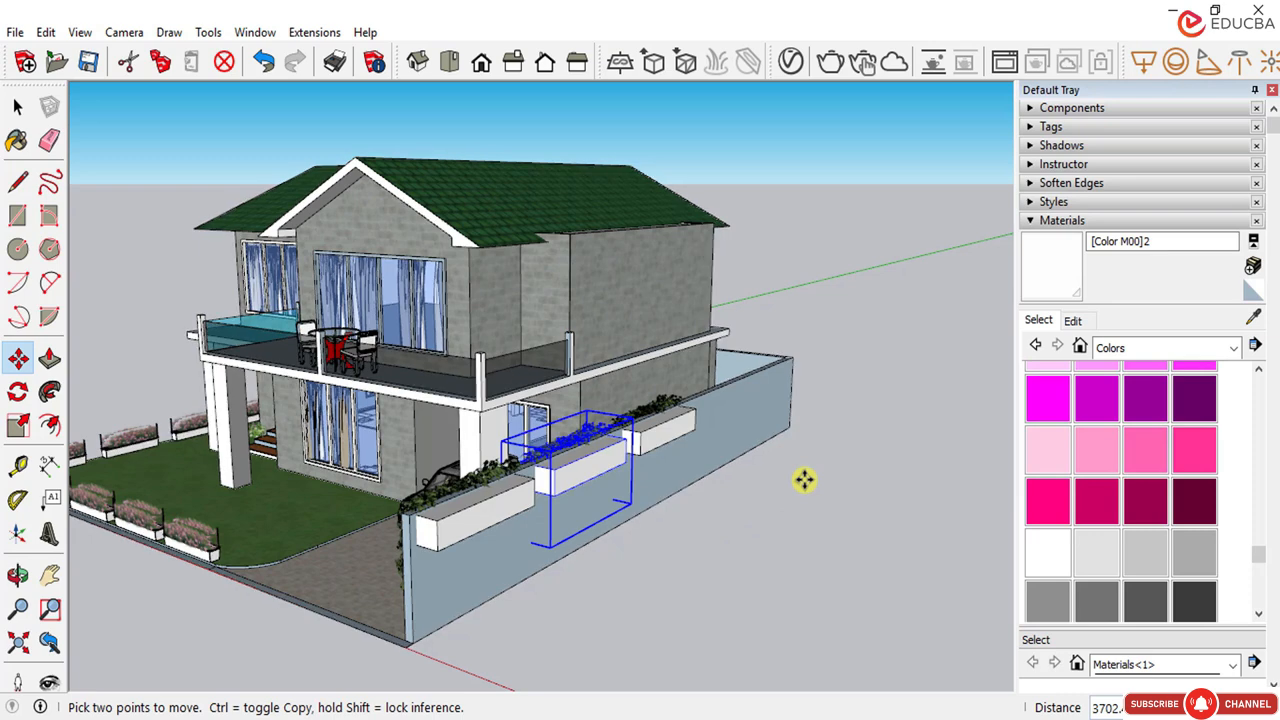
pyautogui.hotkey('ctrl', 'z')
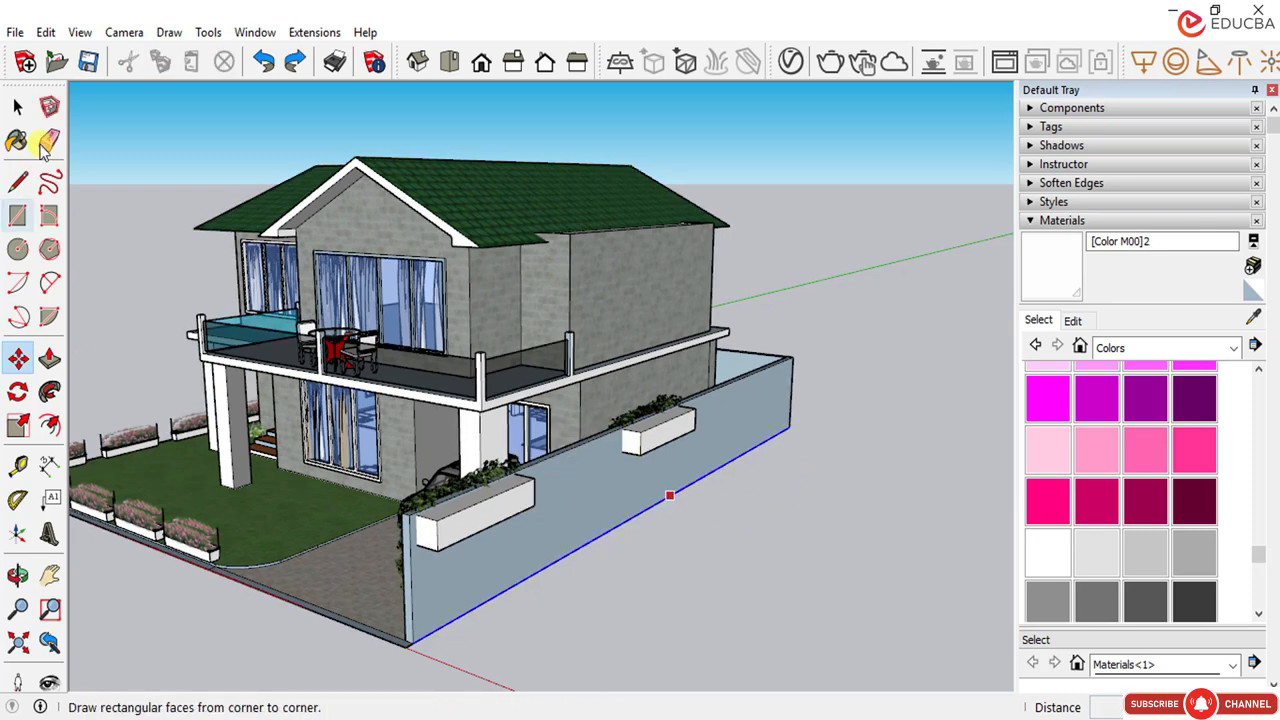
# Step: Move the rear ivy planter about 2242 mm along the driveway-side wall toward the front planter and deselect it
pyautogui.click(24, 108)
pyautogui.click(660, 434)
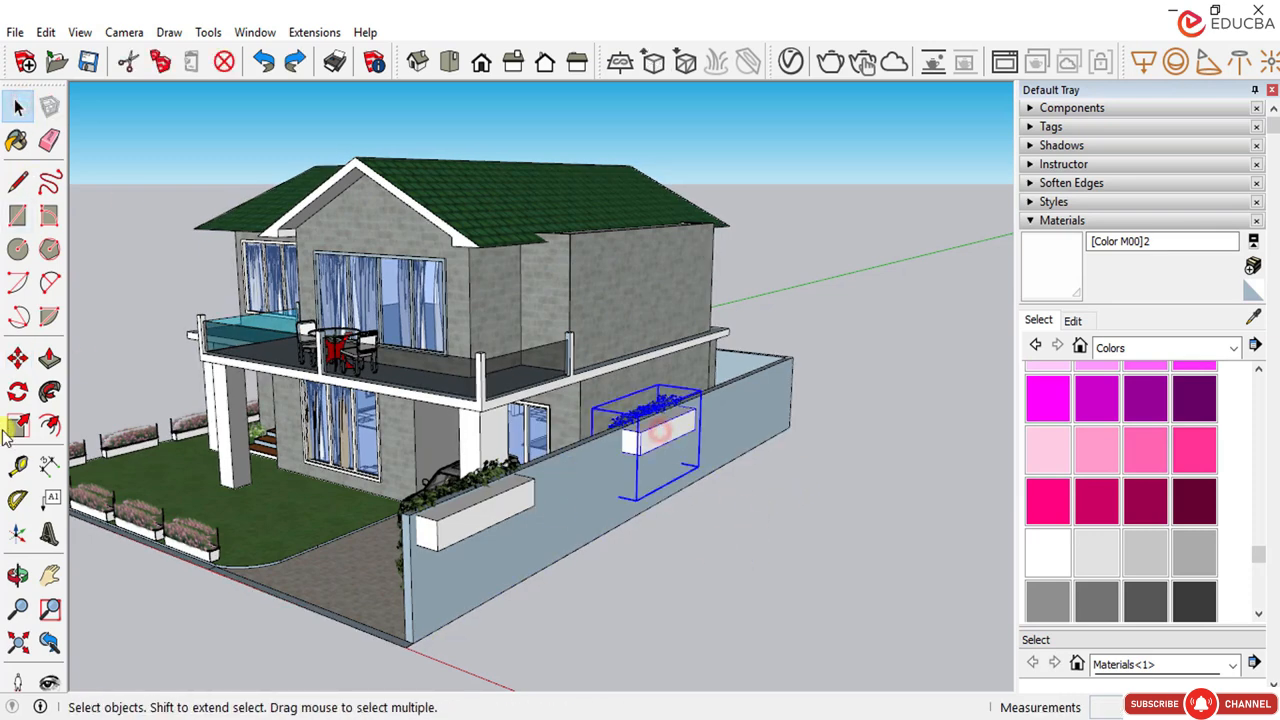
pyautogui.click(18, 360)
pyautogui.click(703, 577)
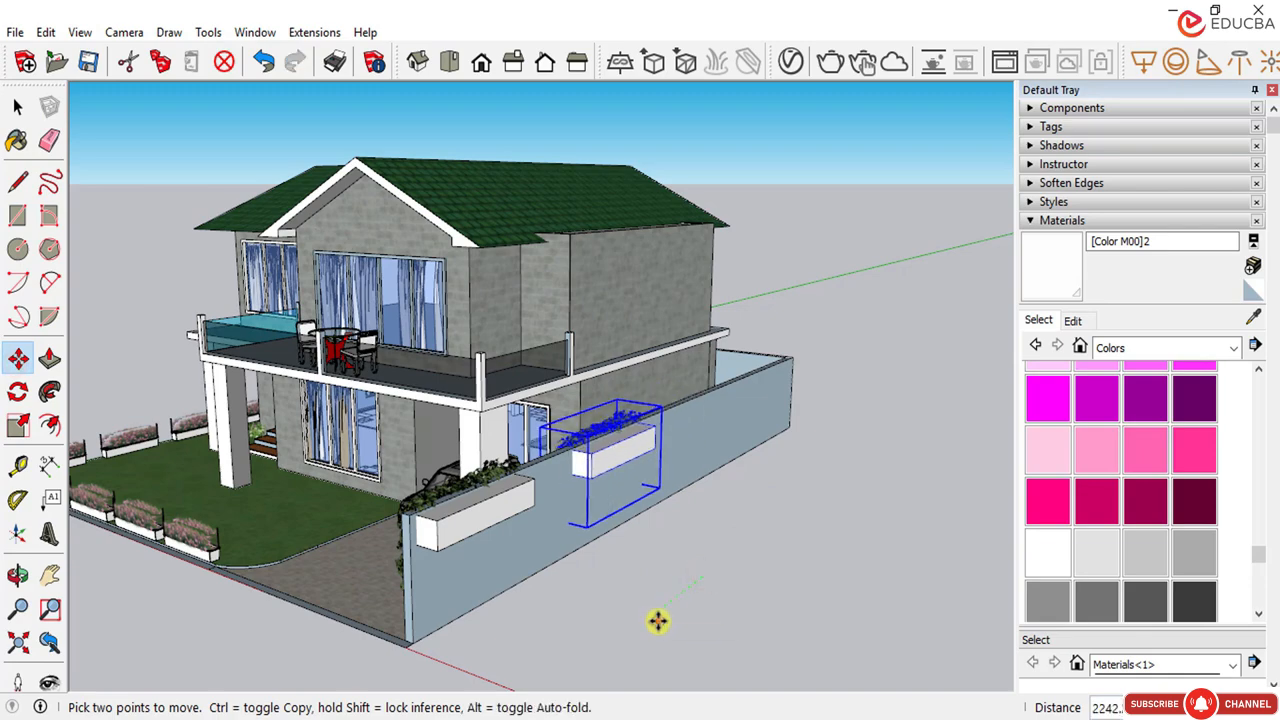
pyautogui.click(658, 621)
pyautogui.click(18, 106)
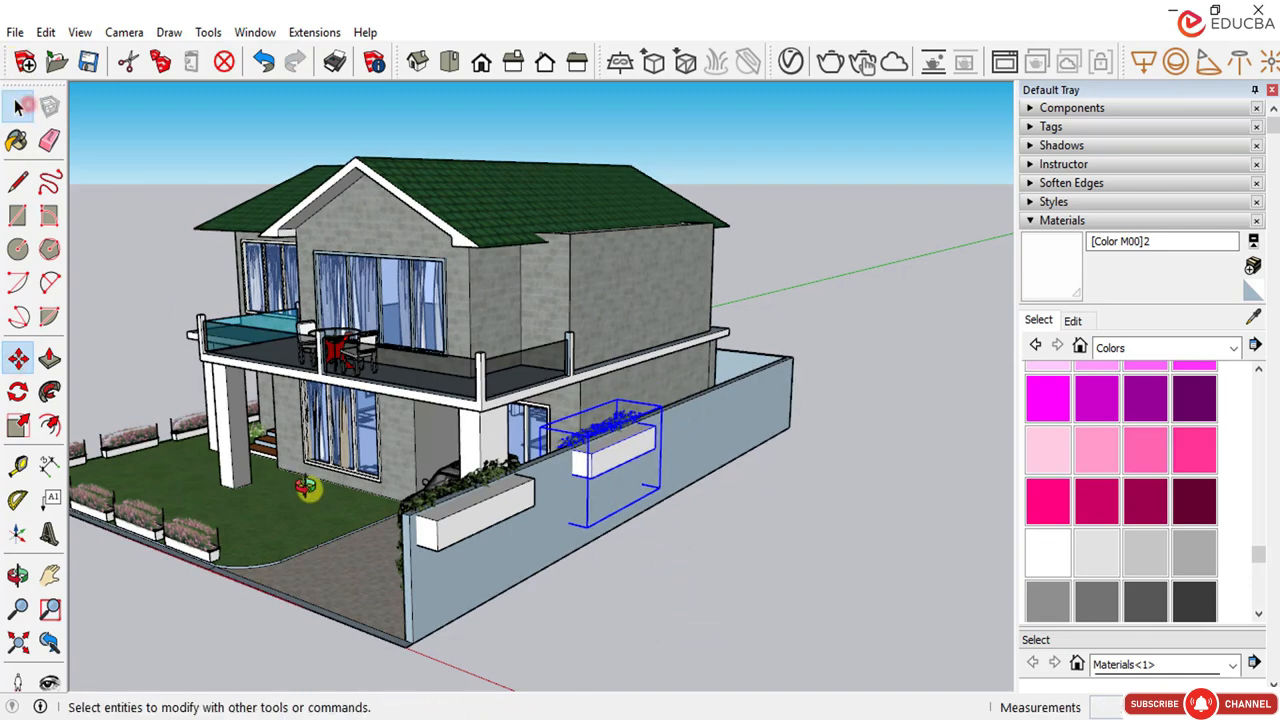
pyautogui.moveTo(309, 488); pyautogui.dragTo(563, 407, button='middle')
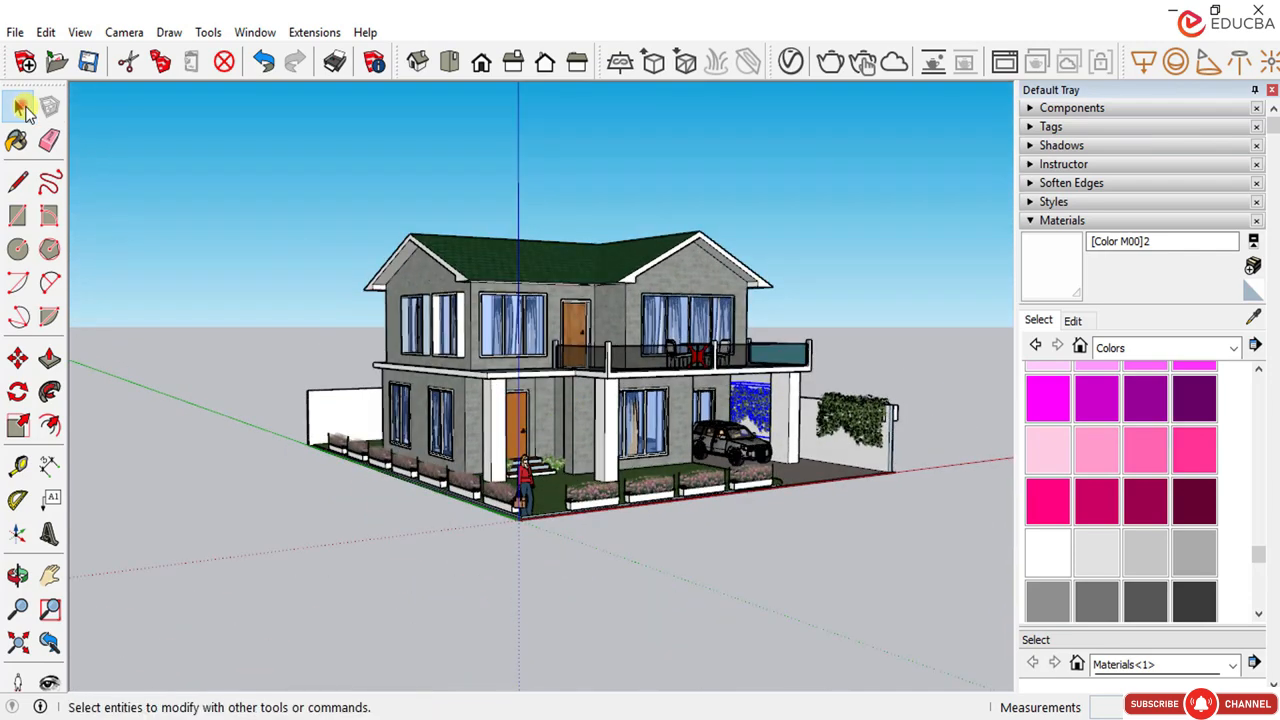
pyautogui.click(127, 175)
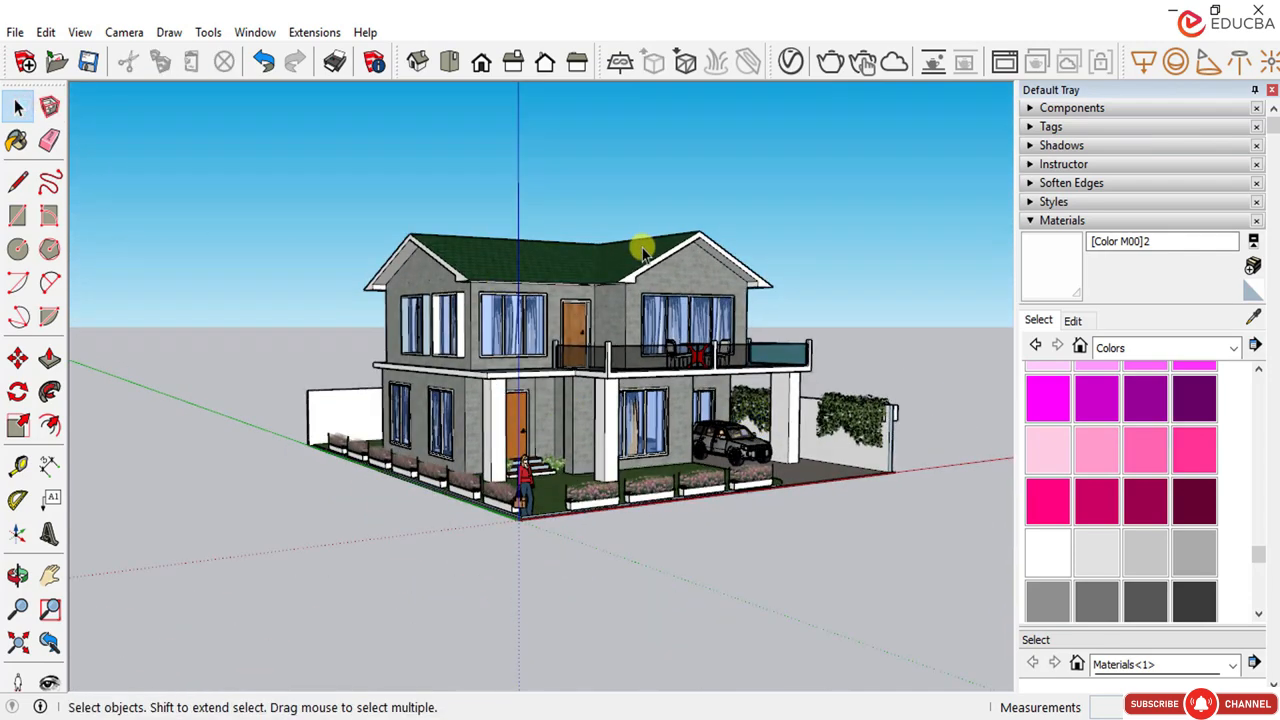
# Step: Frame the whole house from its front corner, preview it with a V-Ray interactive render, and stop the render
pyautogui.scroll(2, 645, 255)
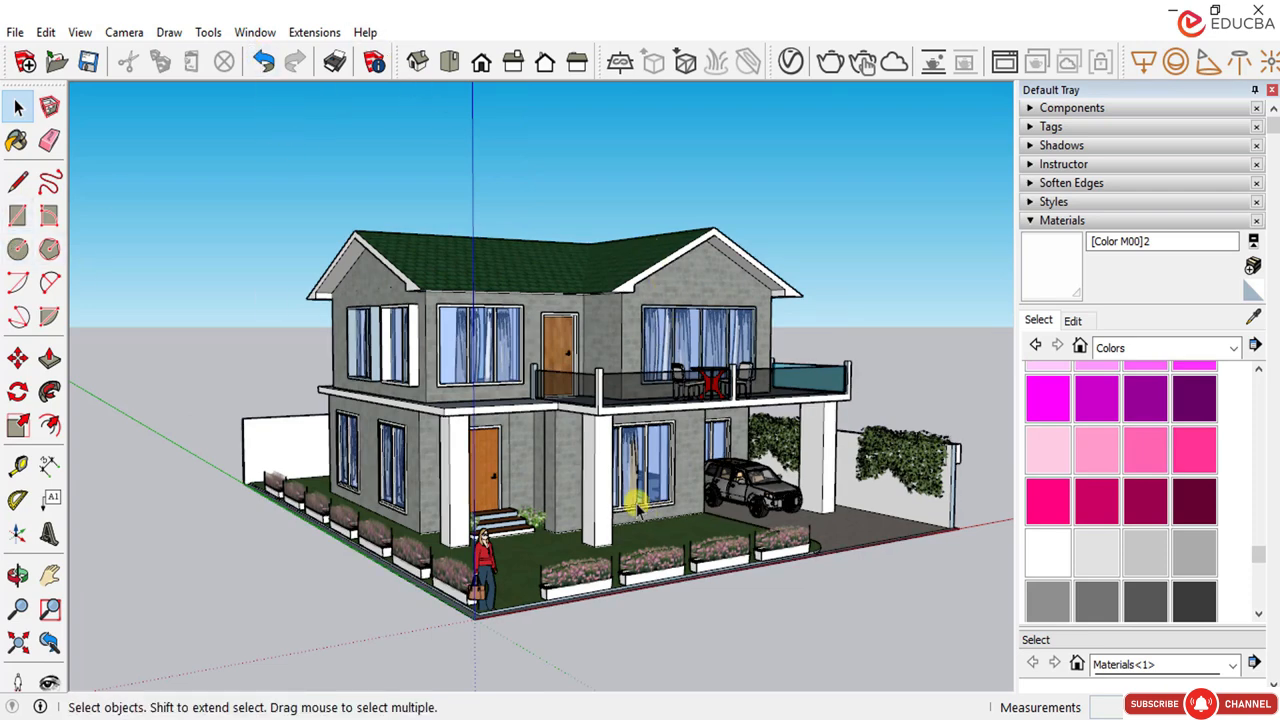
pyautogui.scroll(-2, 640, 525)
pyautogui.scroll(2, 640, 525)
pyautogui.scroll(1, 640, 525)
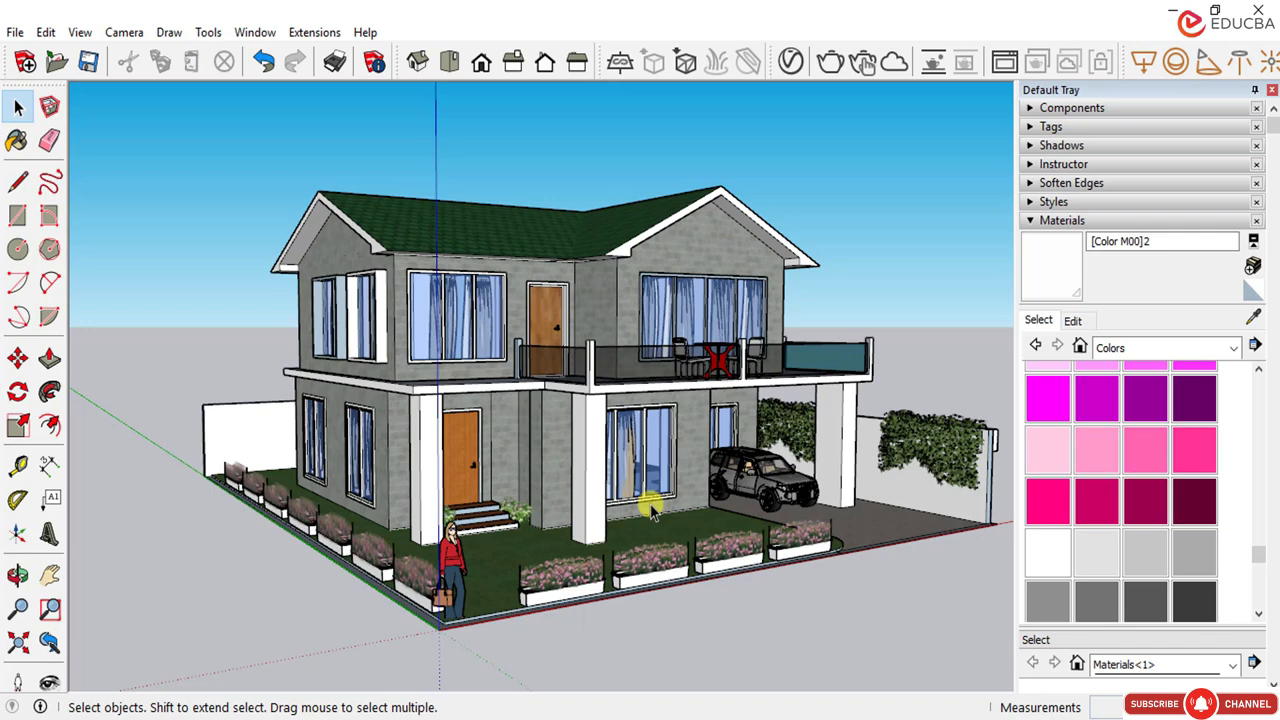
pyautogui.scroll(-2, 506, 450)
pyautogui.moveTo(525, 490); pyautogui.dragTo(543, 494, button='middle')
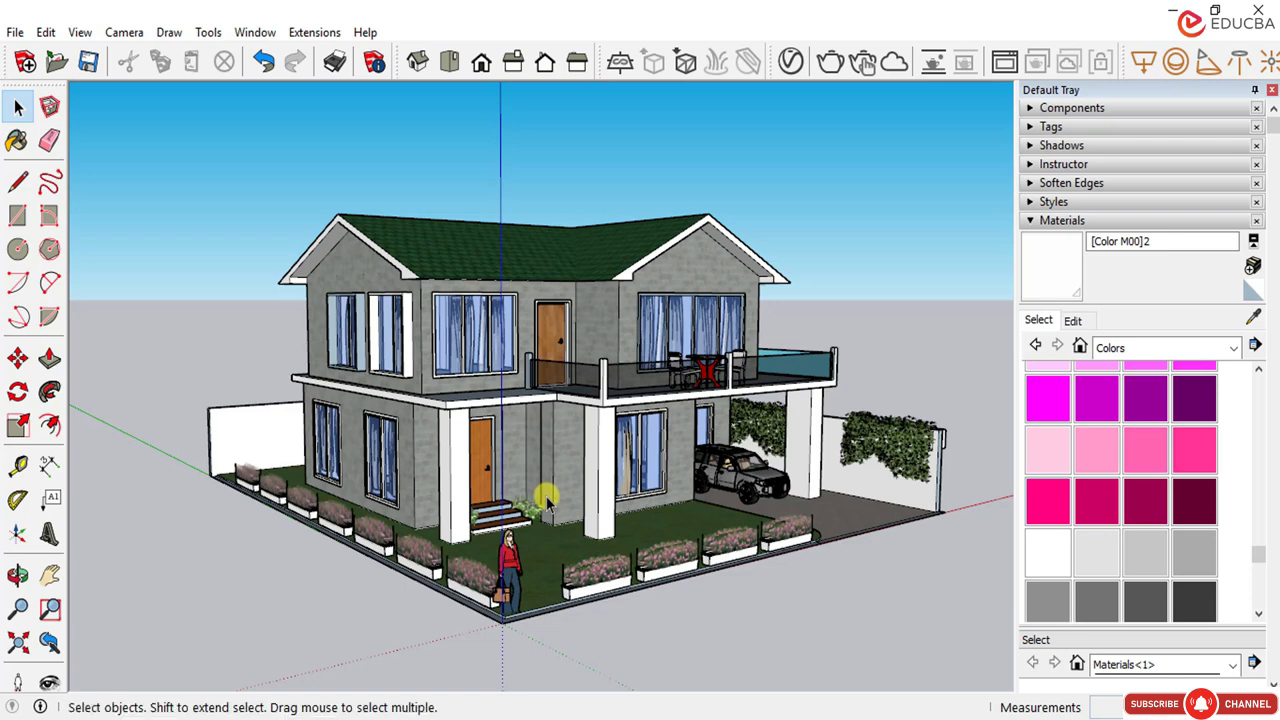
pyautogui.moveTo(547, 502); pyautogui.dragTo(540, 477, button='middle')
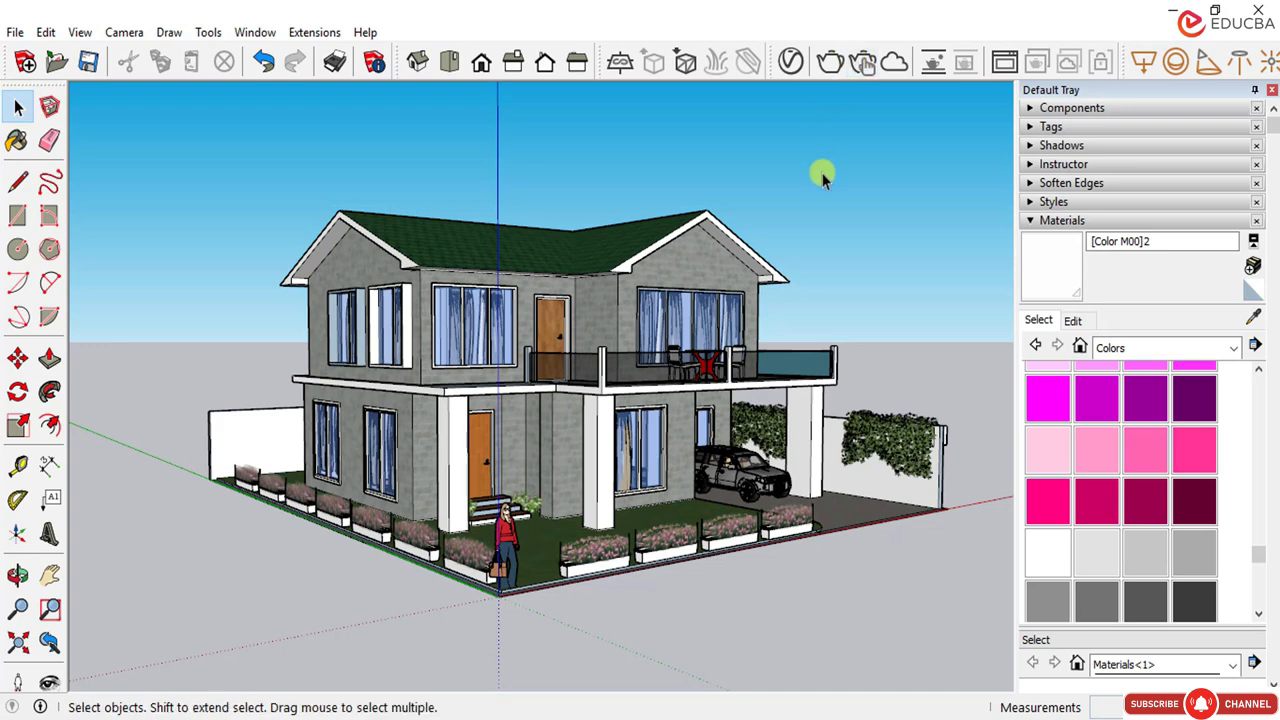
pyautogui.click(868, 70)
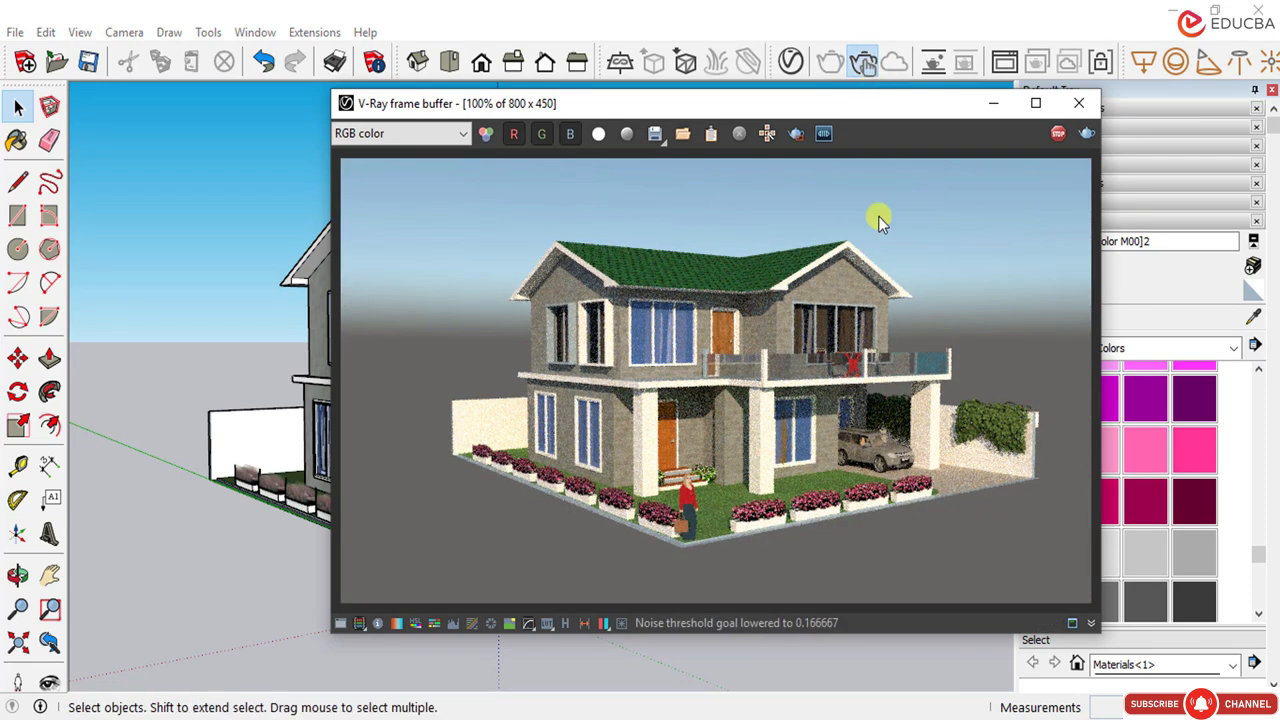
pyautogui.moveTo(820, 101); pyautogui.dragTo(773, 108)
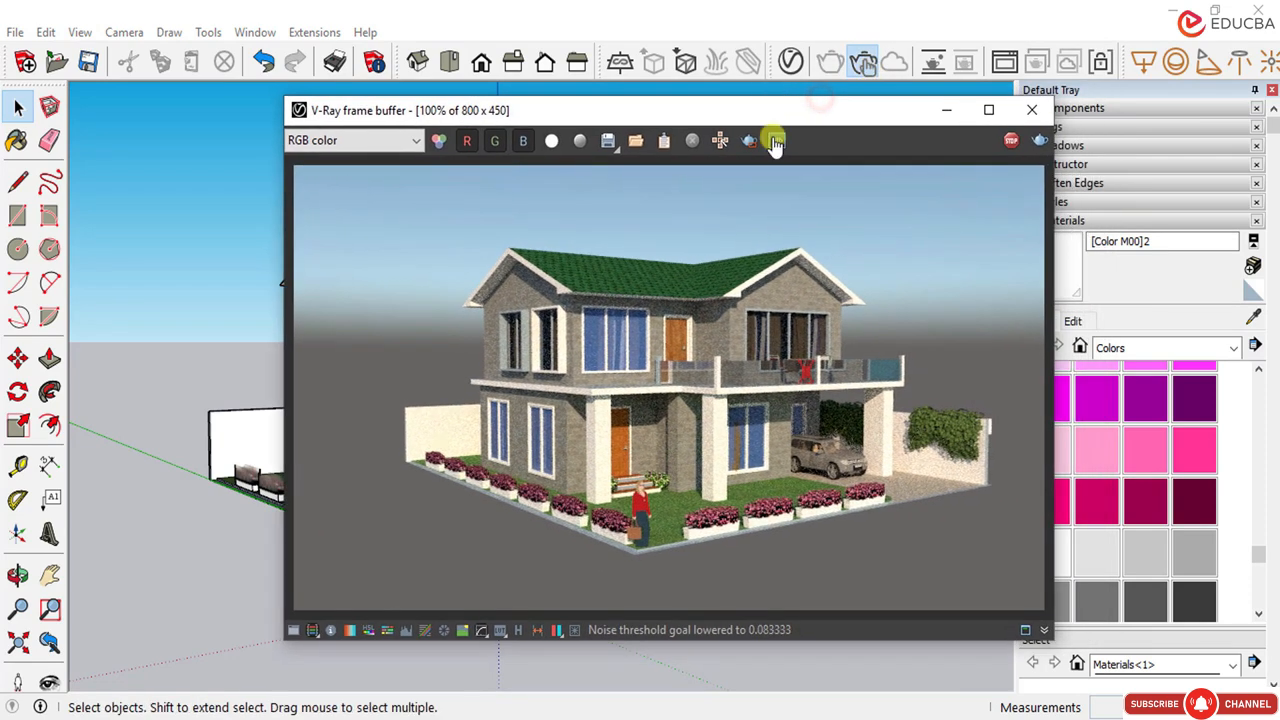
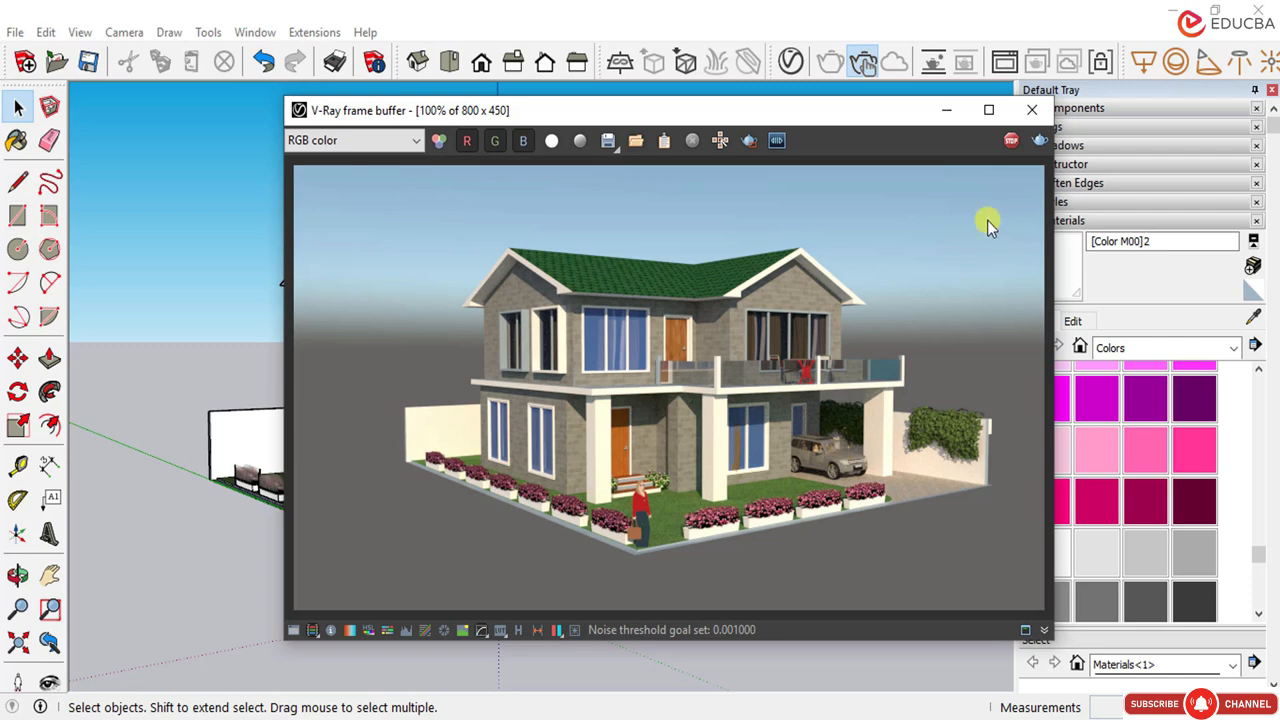
pyautogui.click(1032, 110)
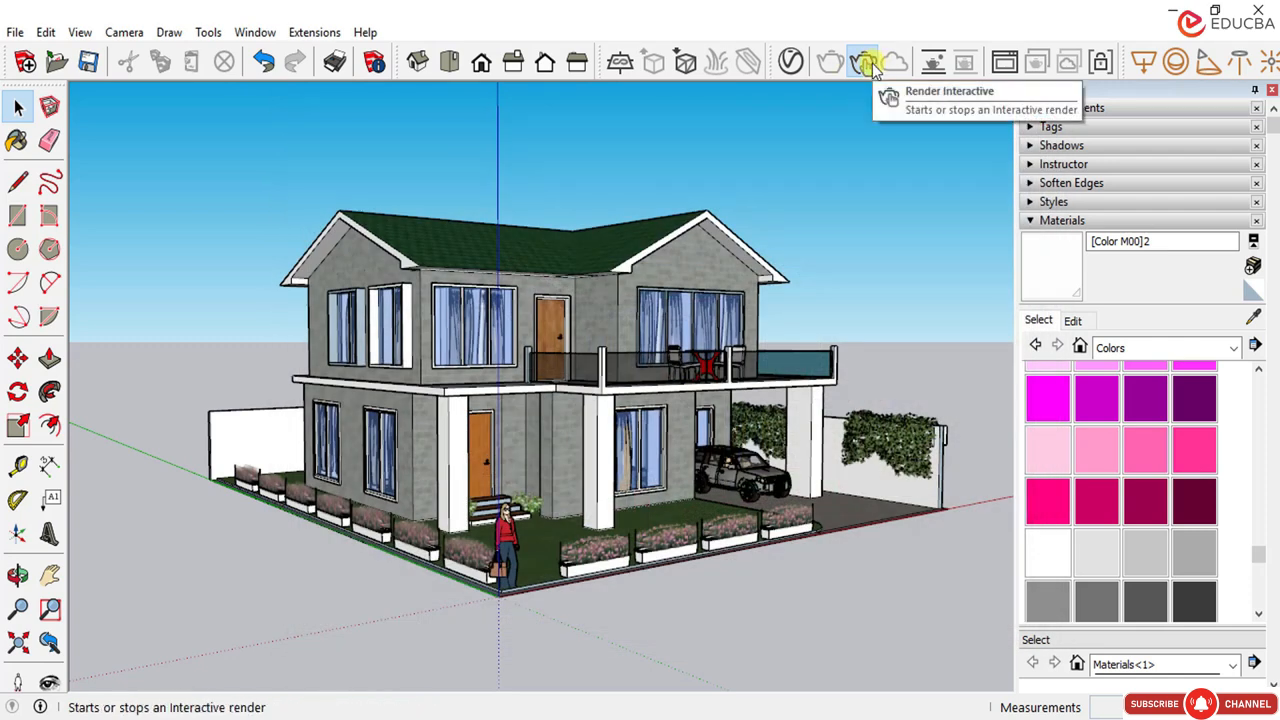
pyautogui.click(873, 70)
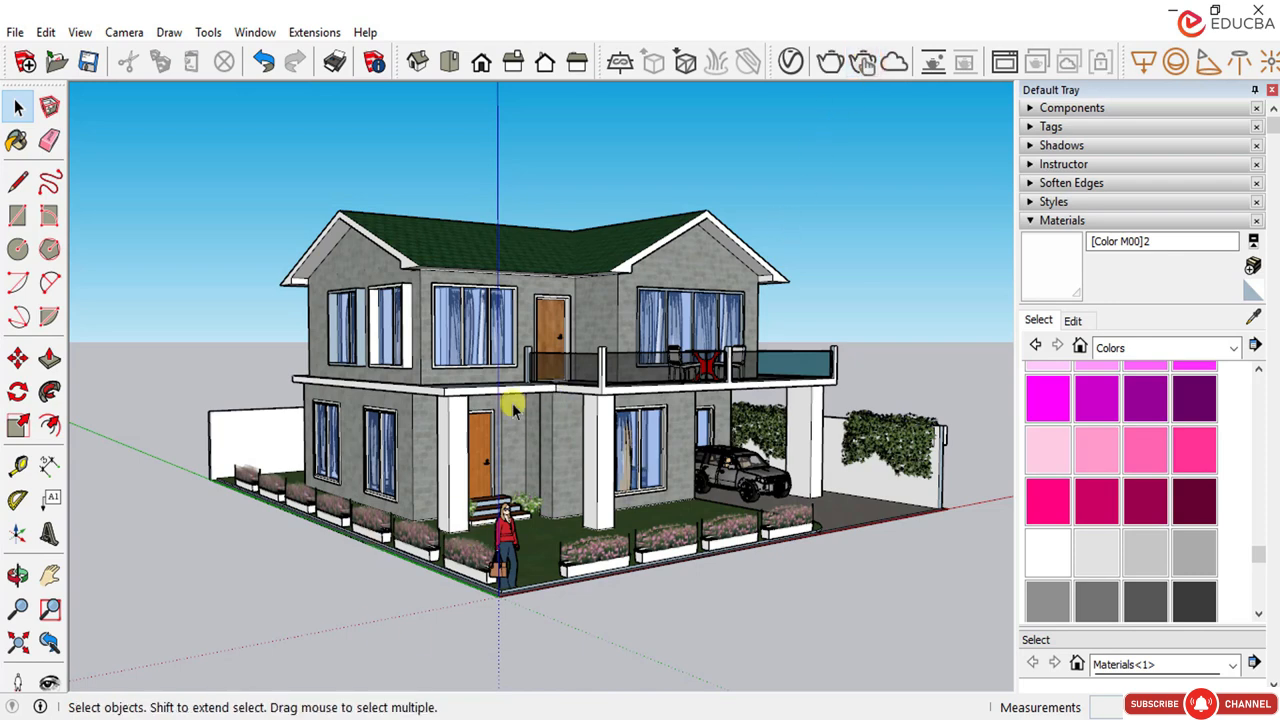
# Step: Run the V-Ray interactive render again on the slightly closer front-corner view and close the frame buffer
pyautogui.scroll(-2, 512, 413)
pyautogui.scroll(2, 512, 413)
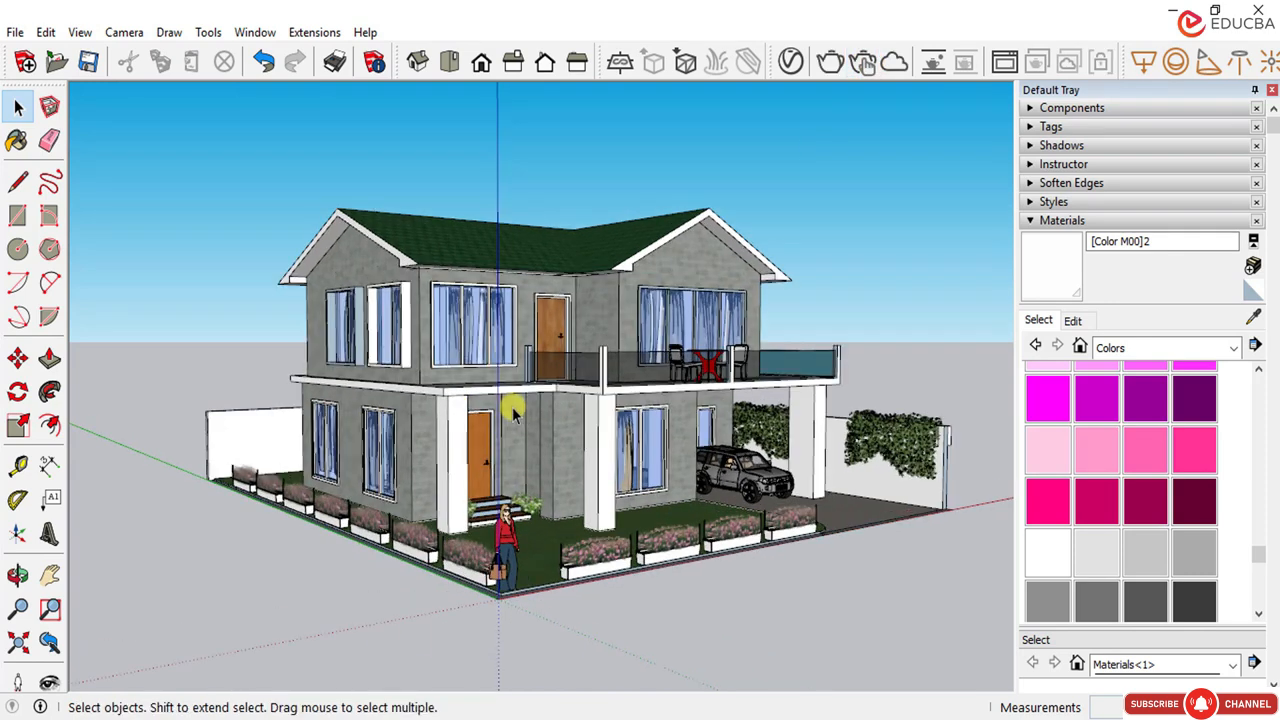
pyautogui.click(18, 108)
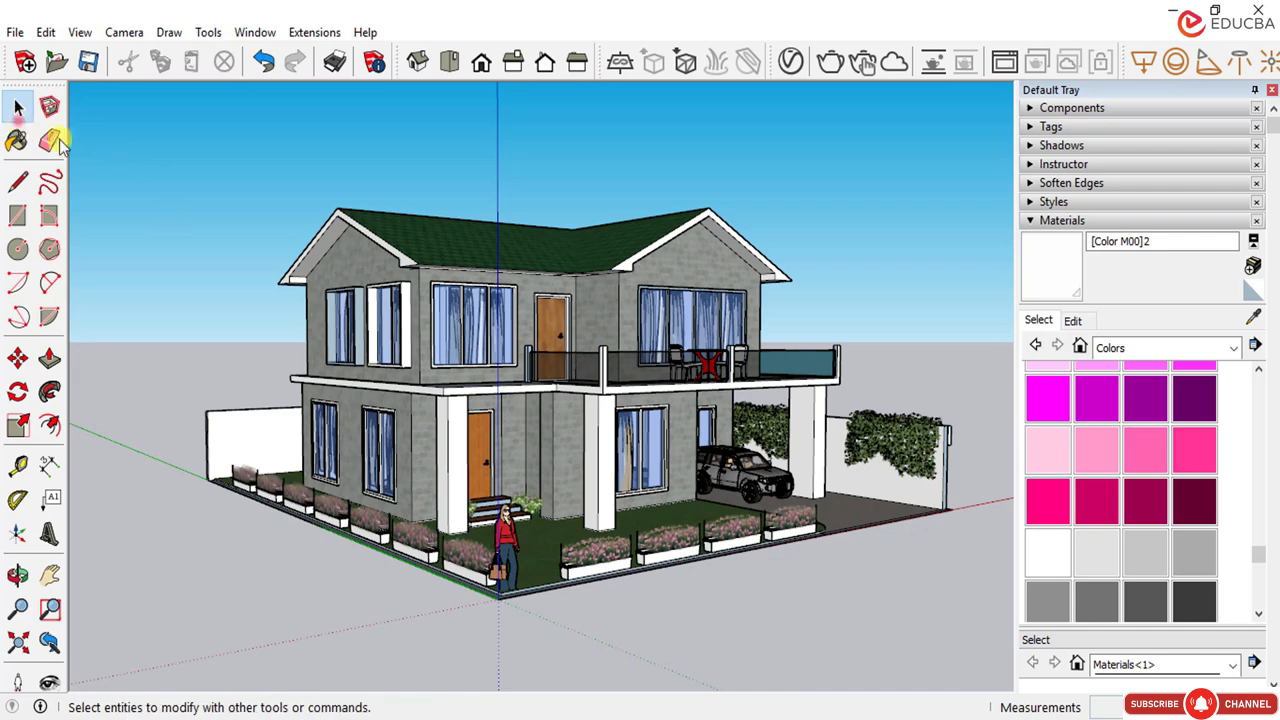
pyautogui.click(863, 63)
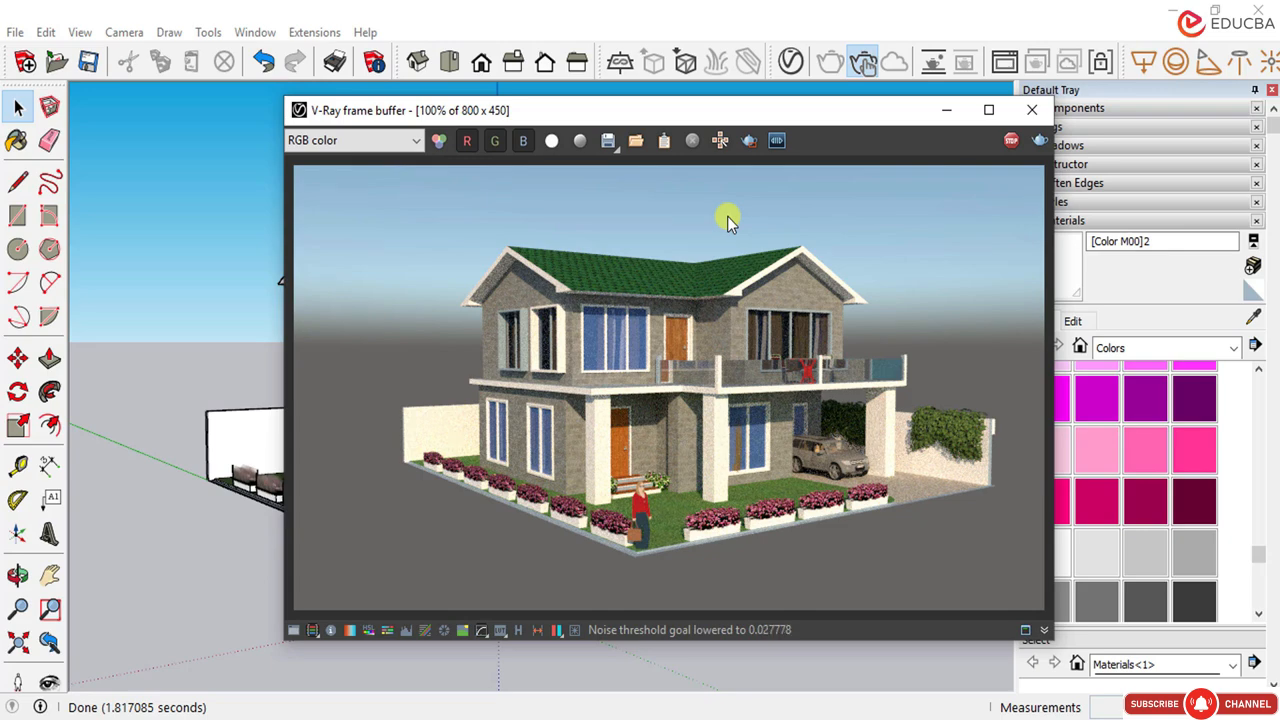
pyautogui.click(1032, 110)
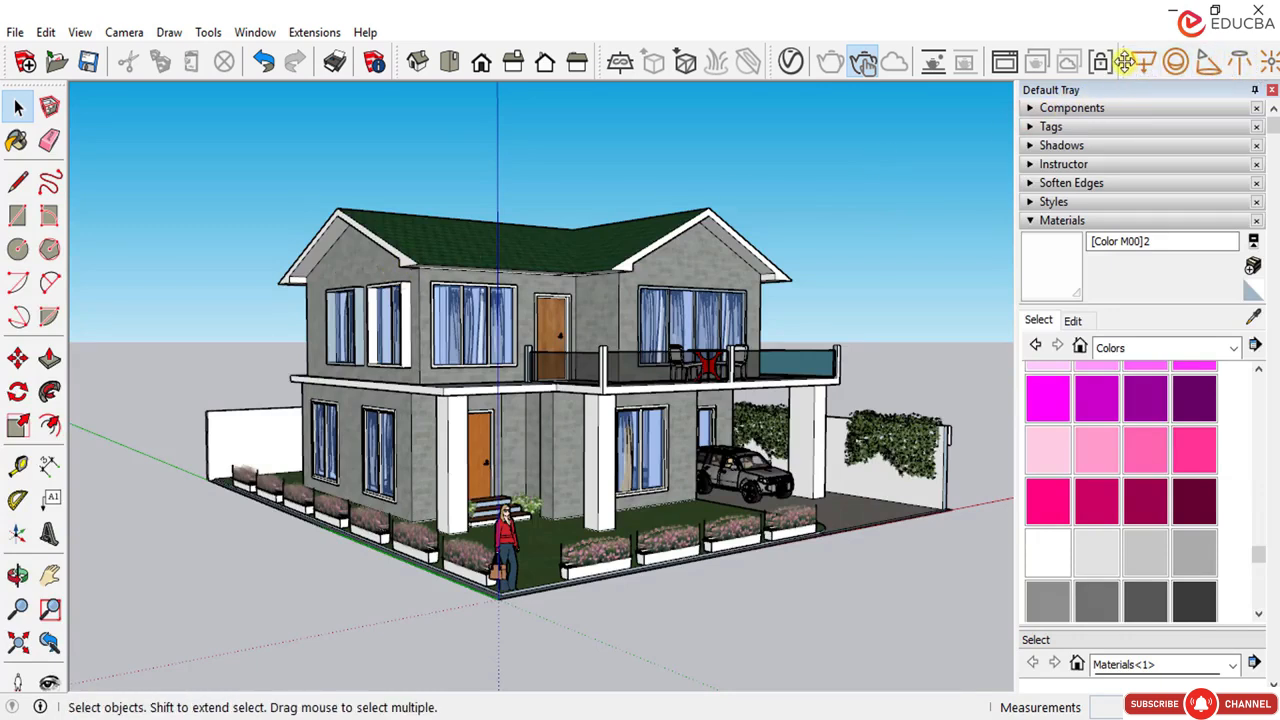
# Step: Undock the V-Ray Lights tools and place a dome light at the model origin by the plot's front corner
pyautogui.moveTo(1125, 62); pyautogui.dragTo(945, 112)
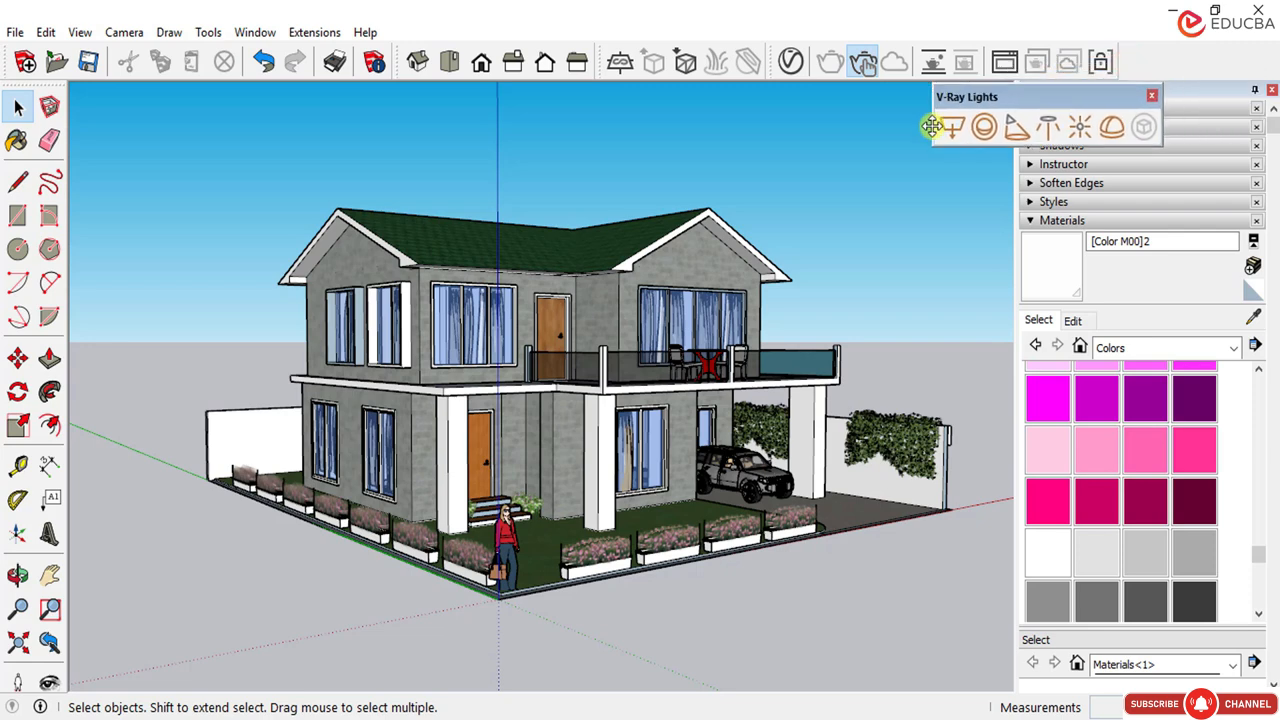
pyautogui.click(1112, 130)
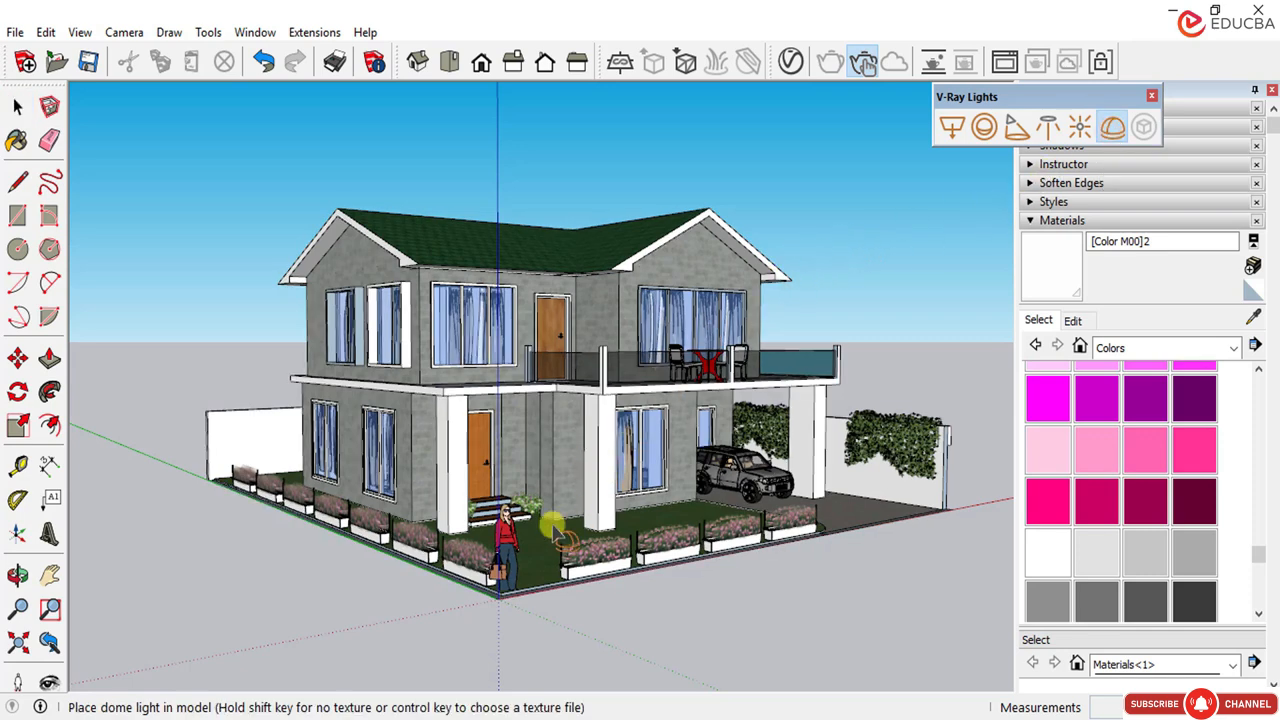
pyautogui.click(497, 601)
pyautogui.scroll(1, 497, 636)
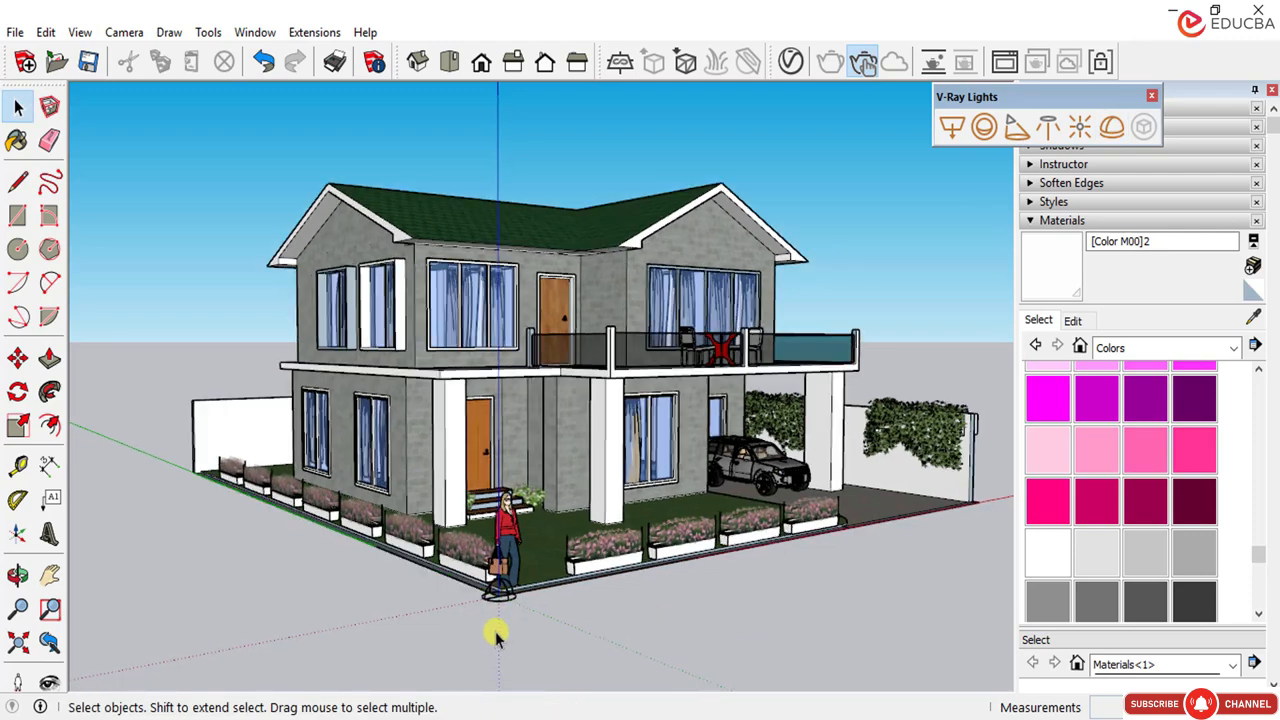
pyautogui.scroll(3, 495, 605)
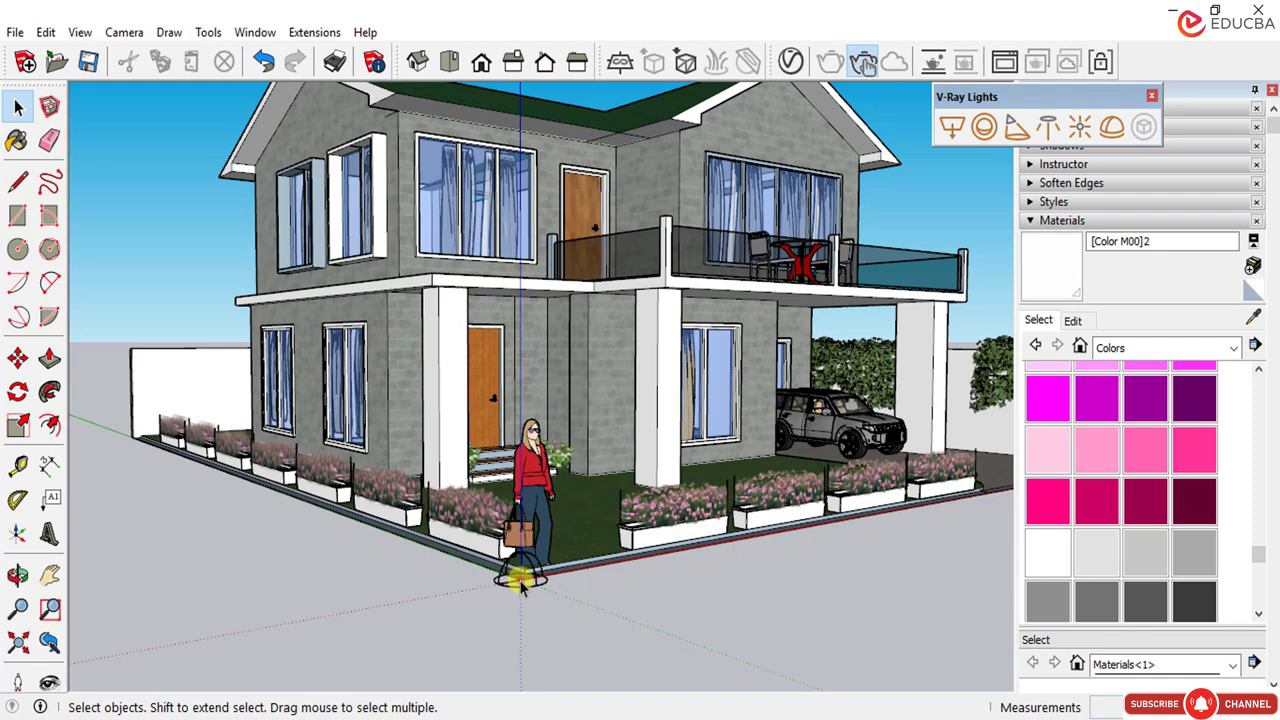
pyautogui.click(520, 583)
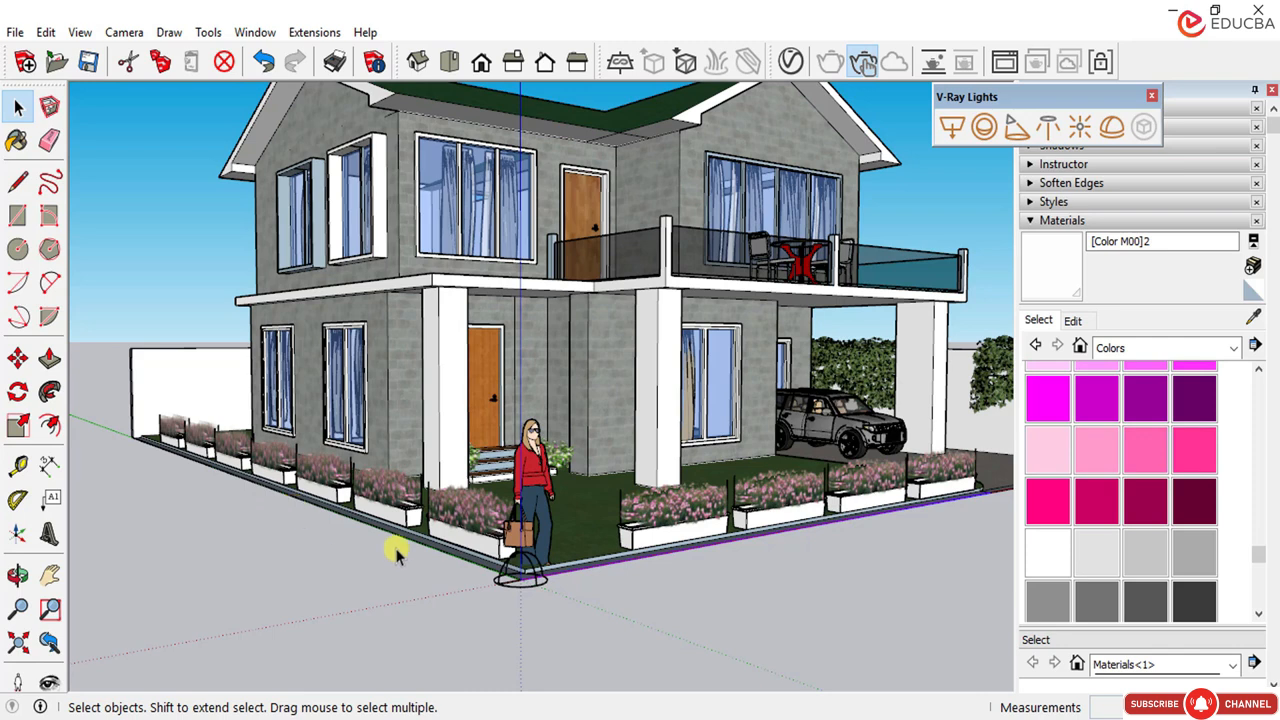
pyautogui.click(17, 358)
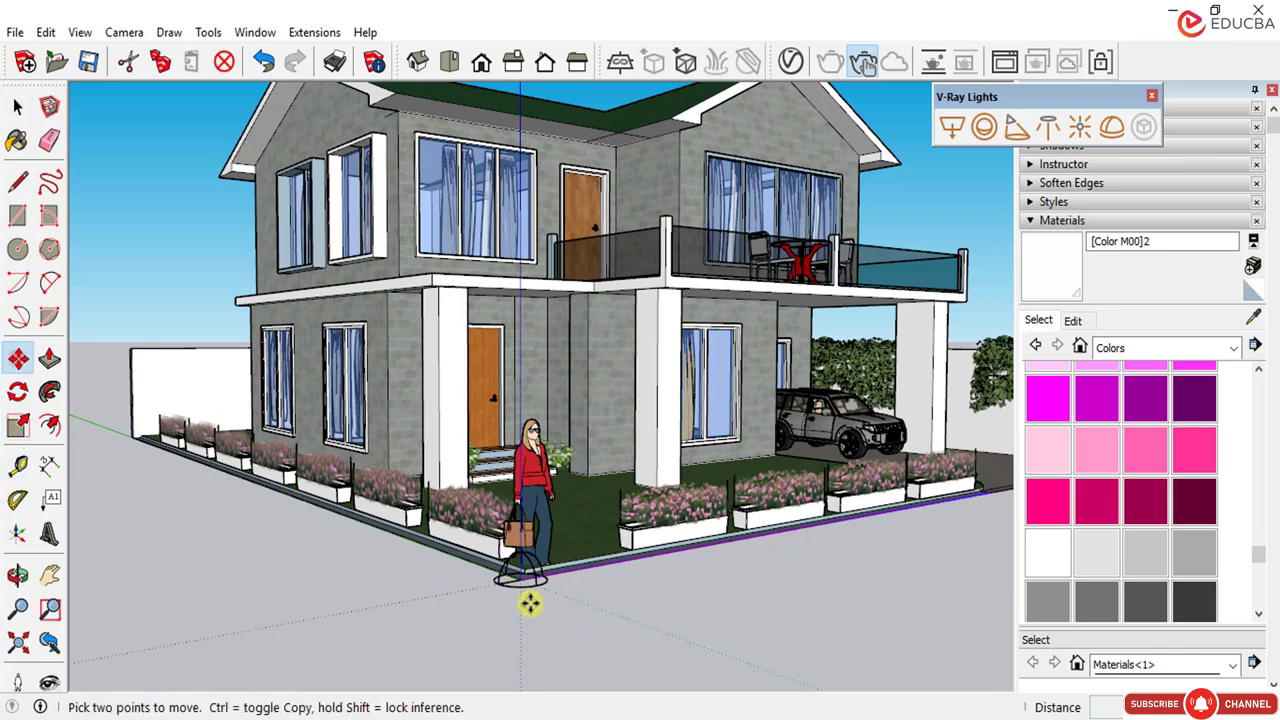
pyautogui.click(523, 583)
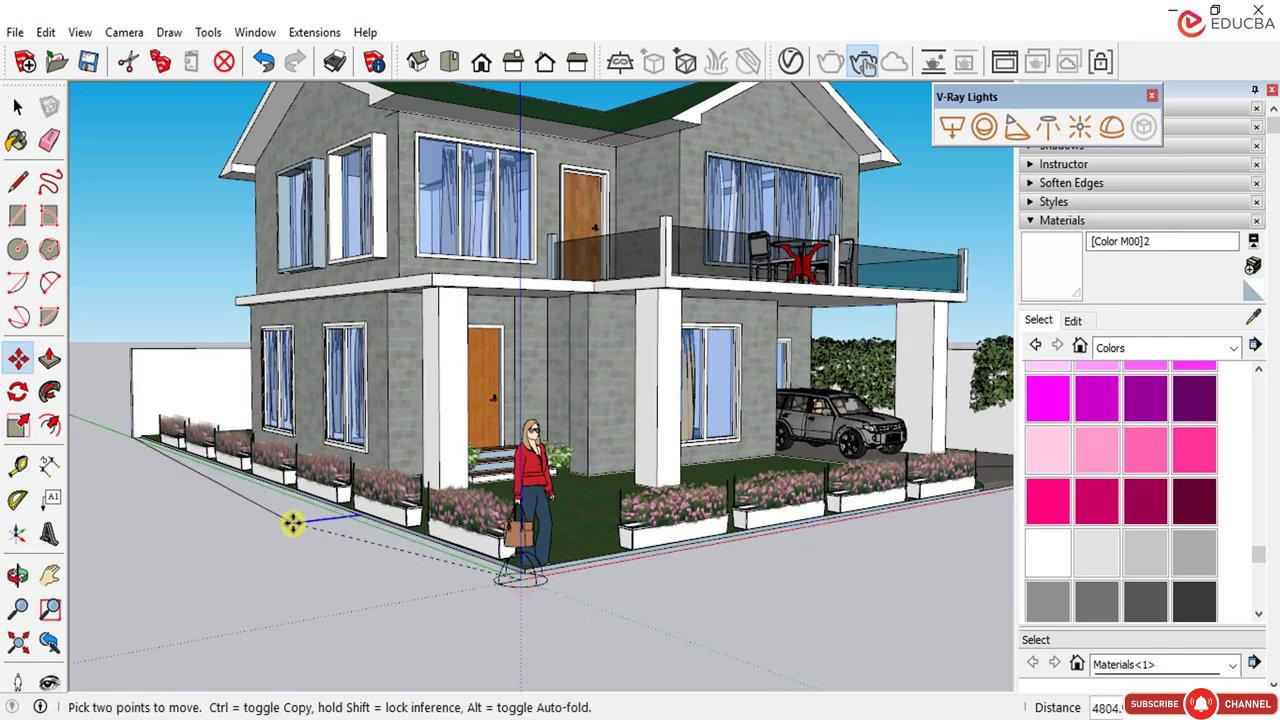
pyautogui.click(514, 597)
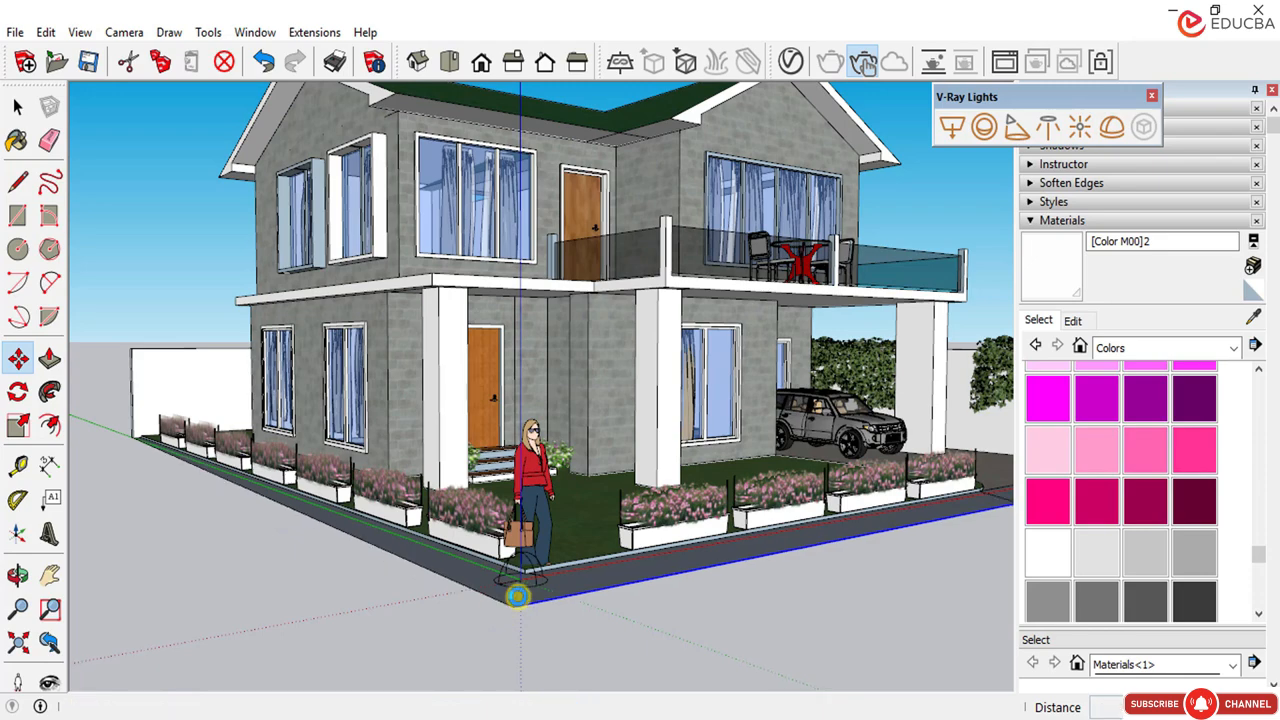
# Step: Move the dome light about 21 m along the green axis, just beyond the boundary wall's far end, and deselect it
pyautogui.scroll(3, 517, 596)
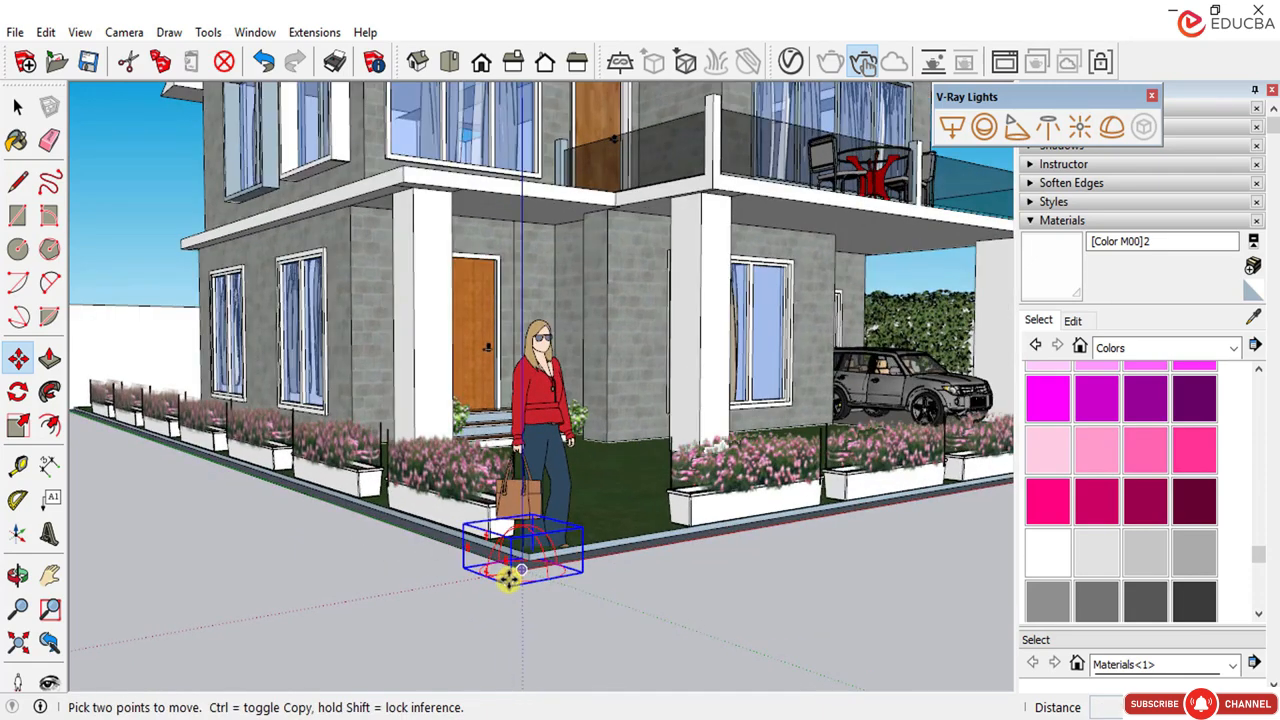
pyautogui.click(505, 575)
pyautogui.scroll(-5, 280, 486)
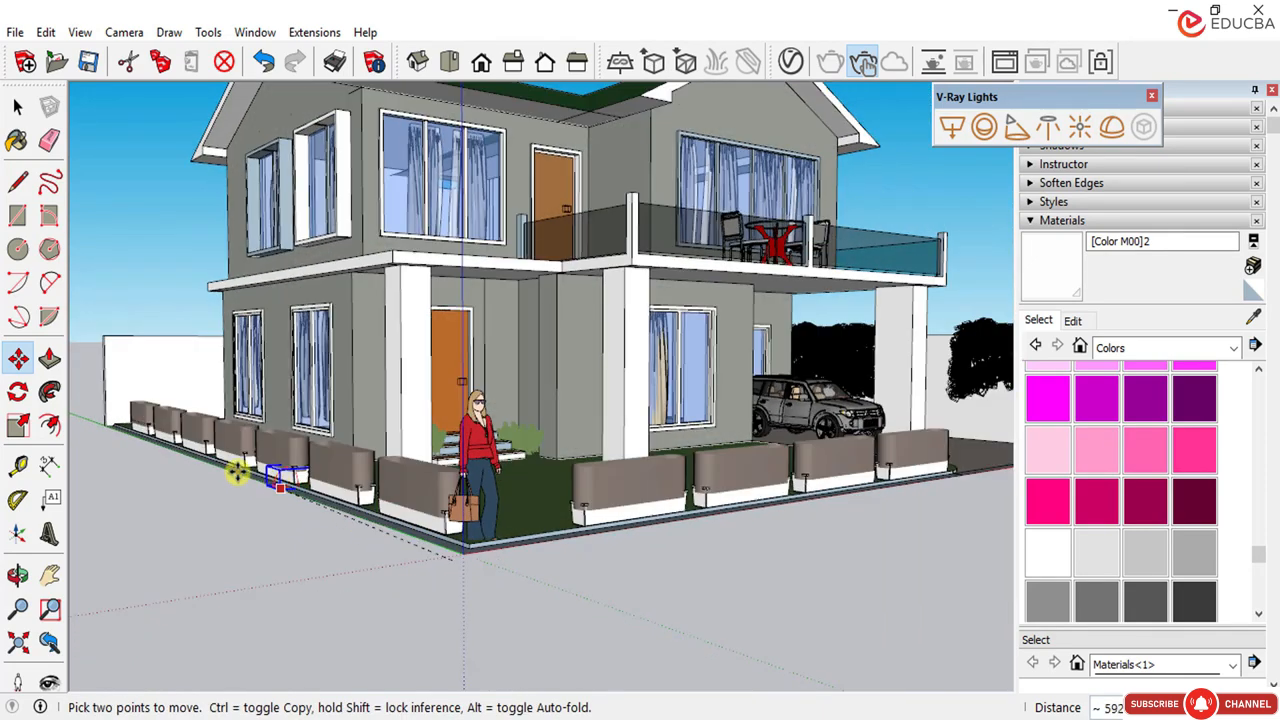
pyautogui.scroll(2, 143, 434)
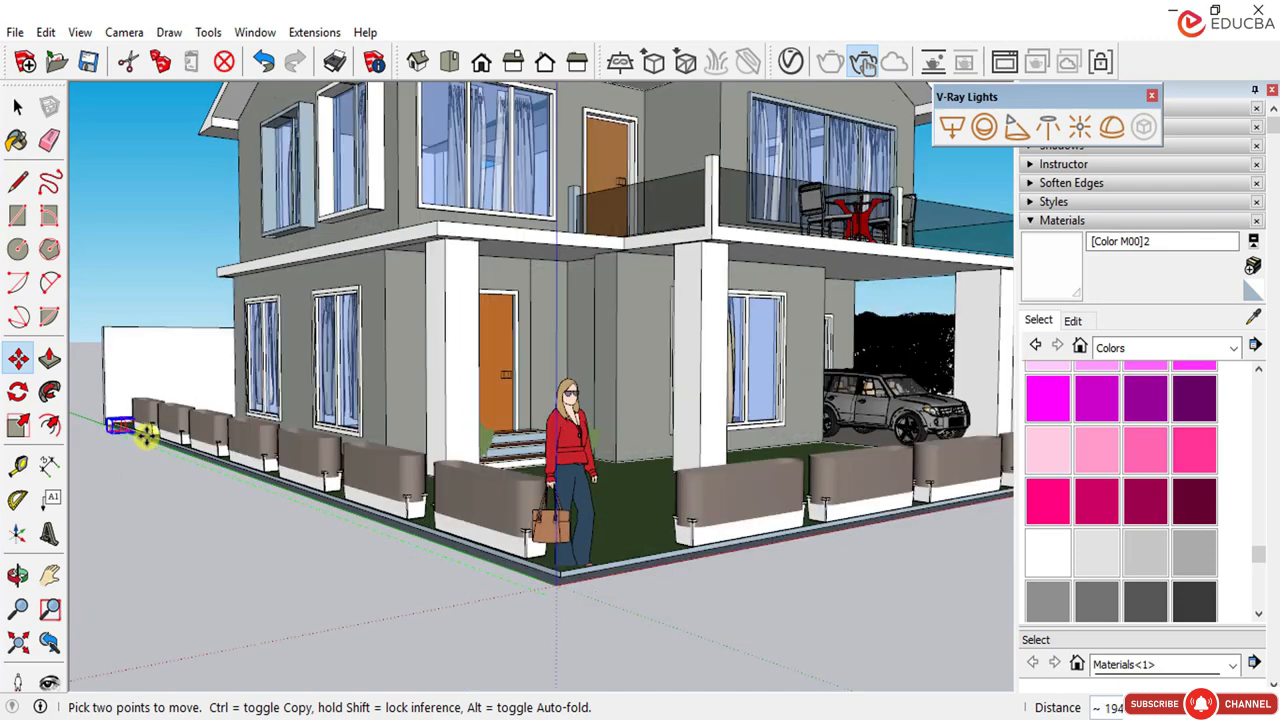
pyautogui.scroll(-3, 317, 517)
pyautogui.scroll(-2, 317, 517)
pyautogui.scroll(3, 114, 363)
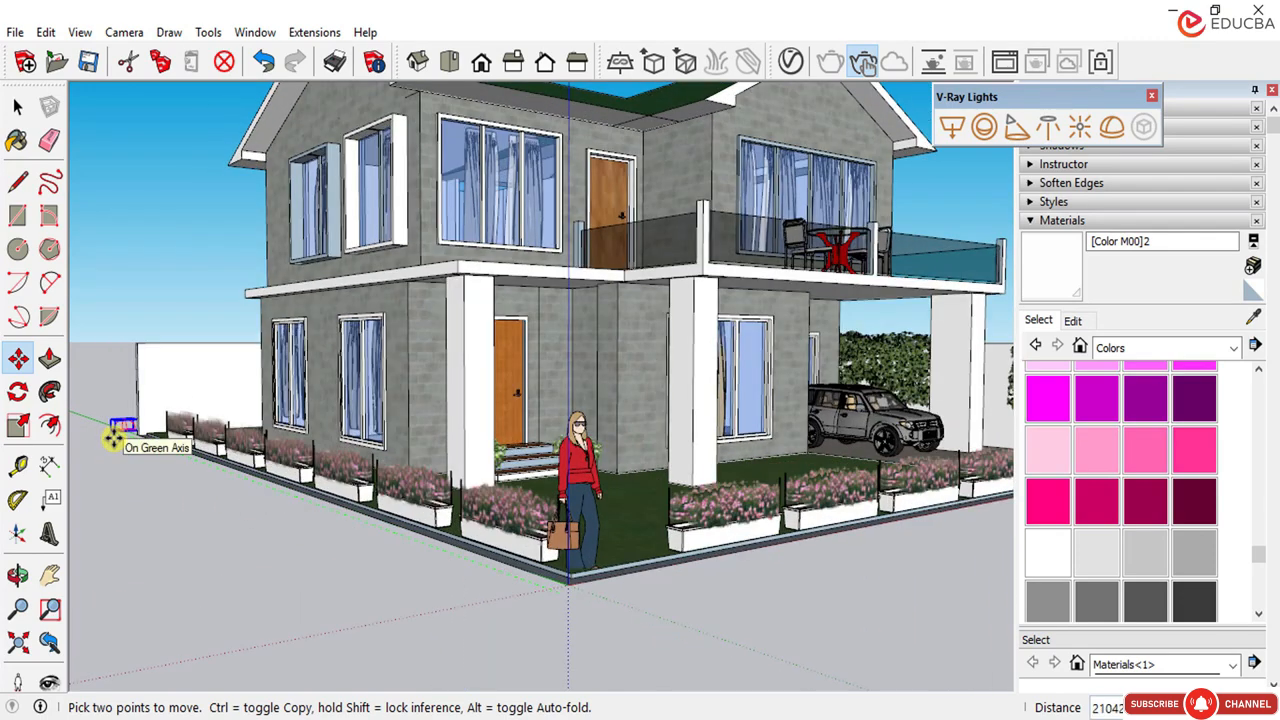
pyautogui.scroll(3, 117, 438)
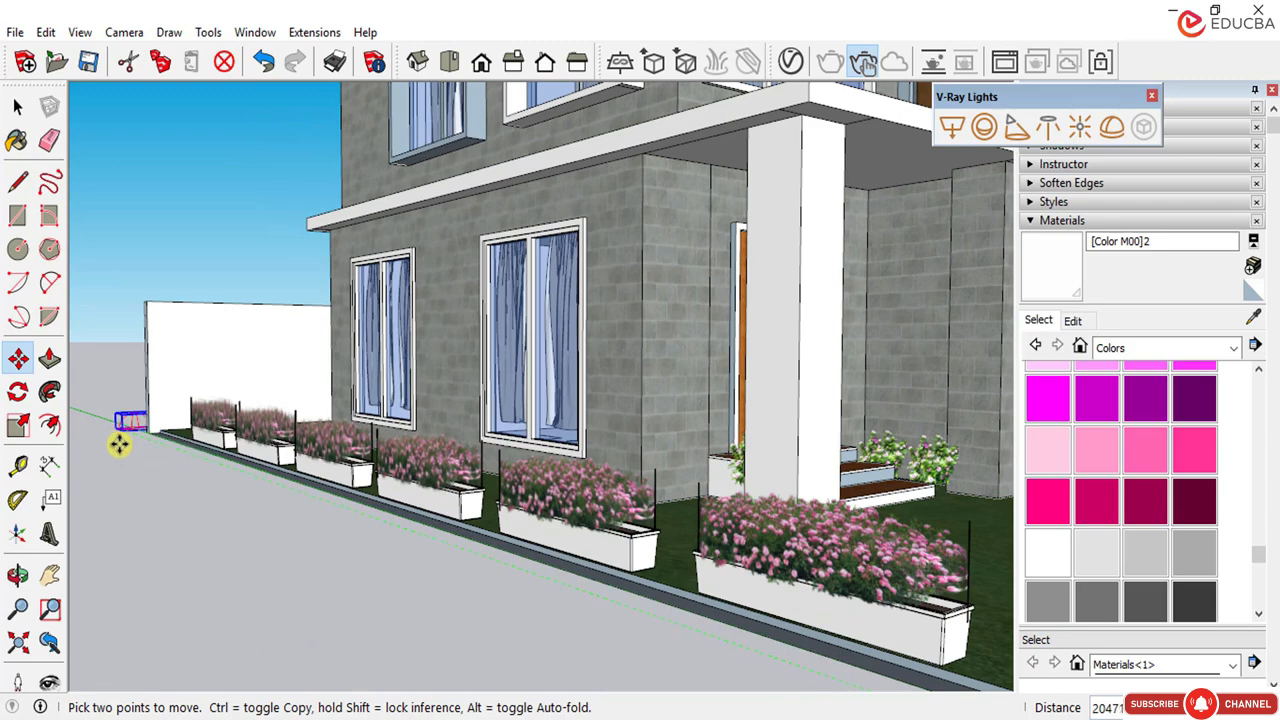
pyautogui.scroll(-3, 122, 424)
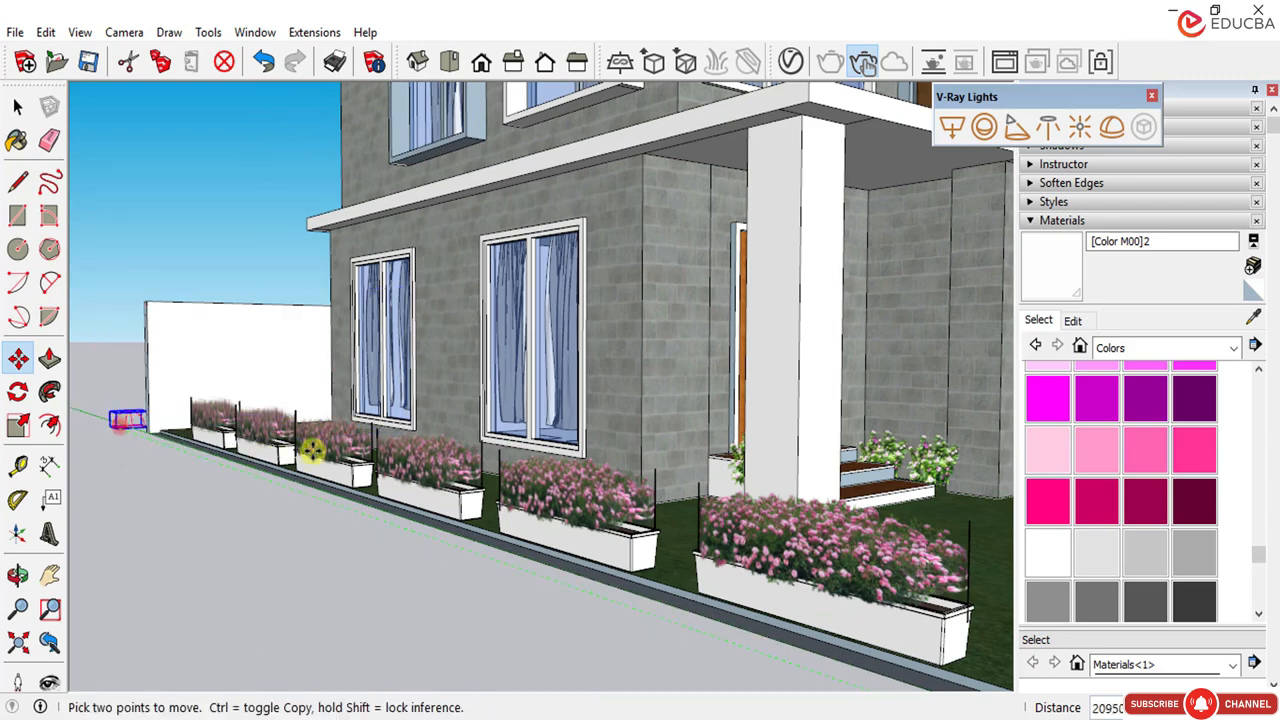
pyautogui.click(128, 423)
pyautogui.scroll(-8, 229, 477)
pyautogui.scroll(-3, 222, 507)
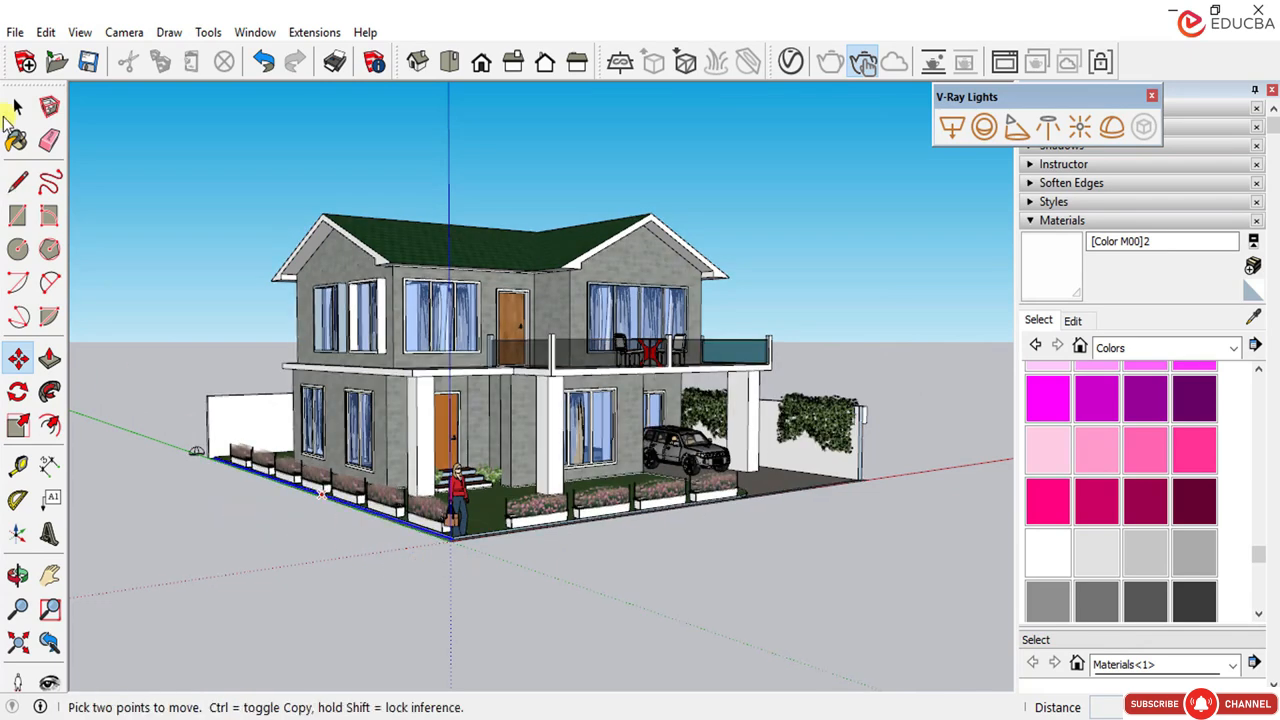
pyautogui.click(17, 107)
pyautogui.scroll(2, 381, 424)
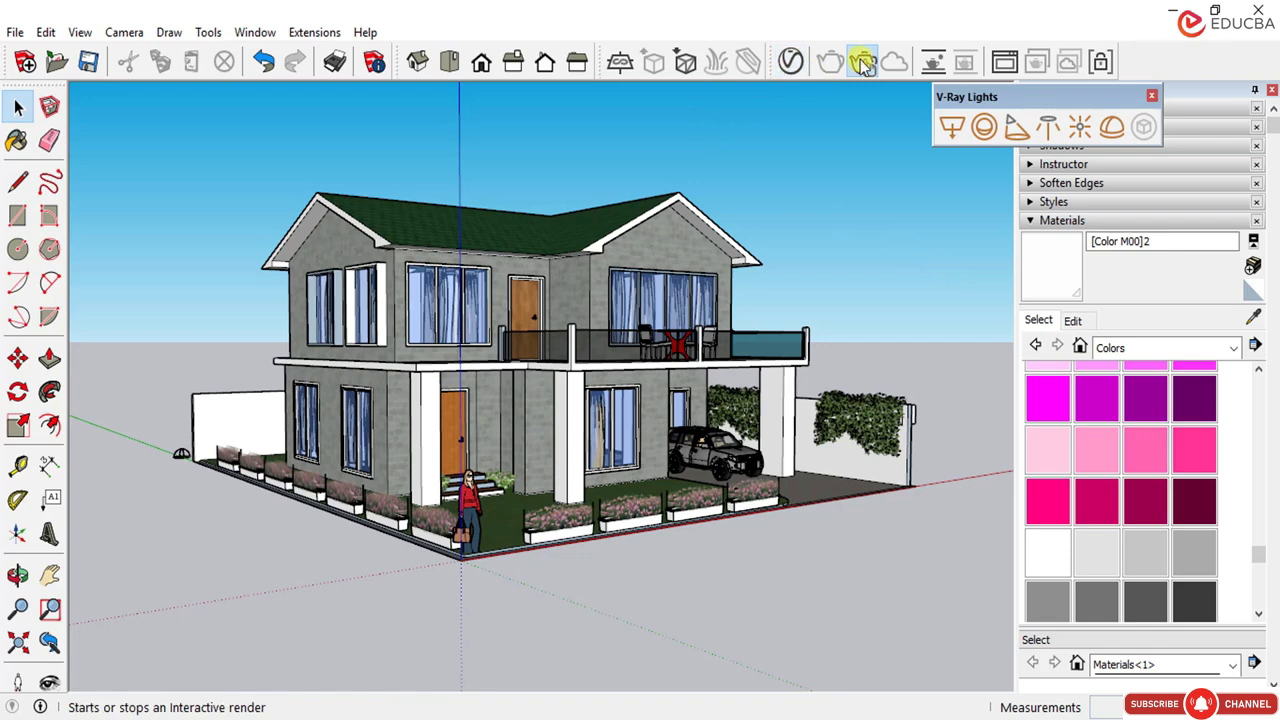
# Step: Open the V-Ray Asset Editor and examine the Environment Sky texture and the Dome Light and SunLight settings
pyautogui.click(791, 62)
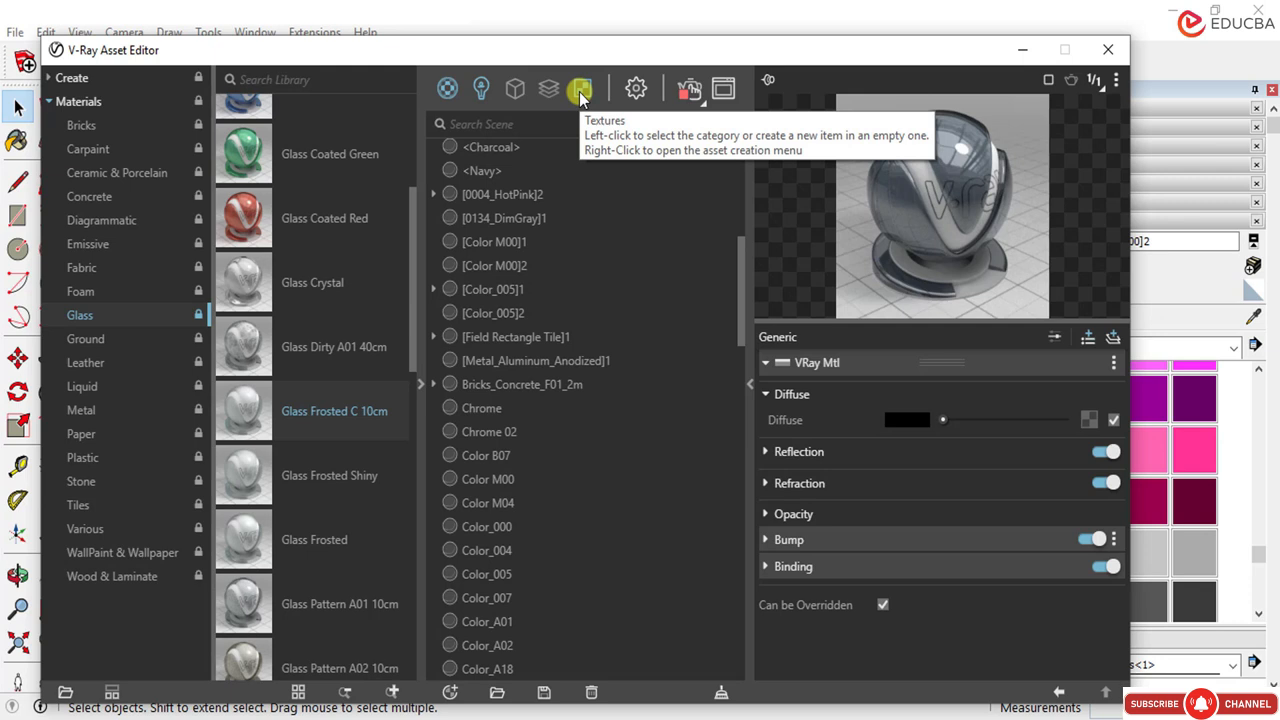
pyautogui.click(581, 92)
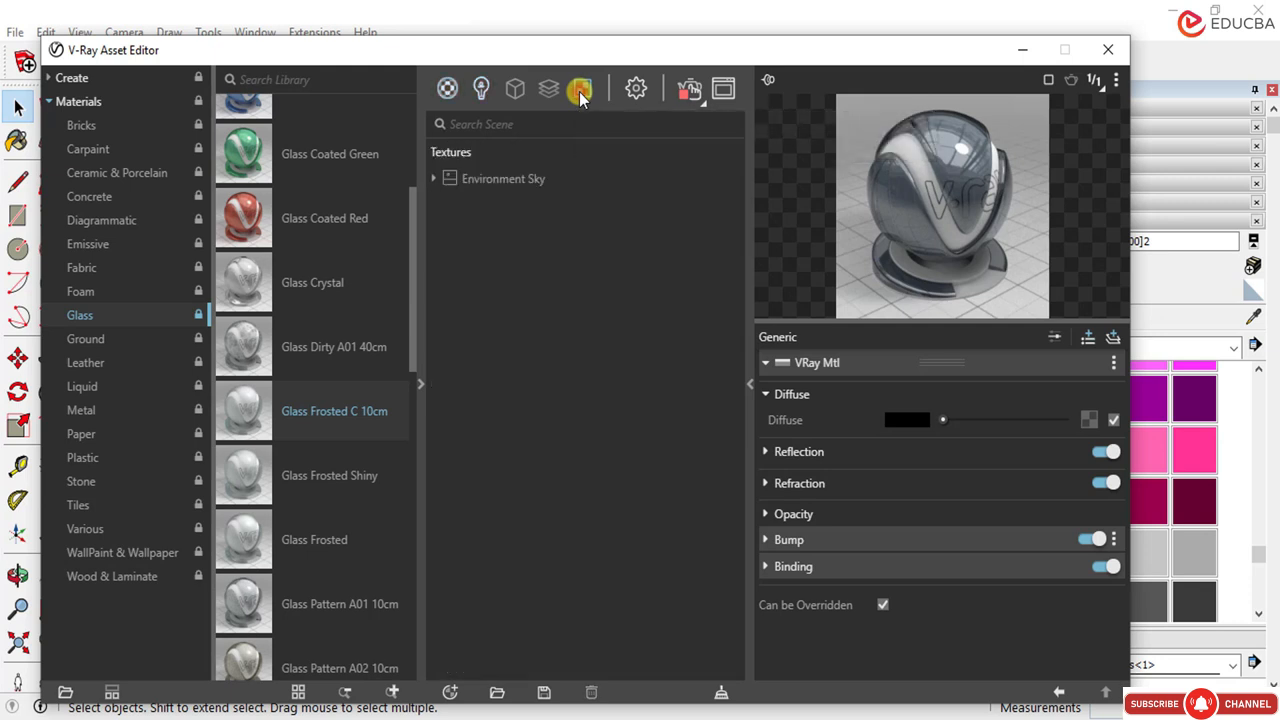
pyautogui.click(507, 178)
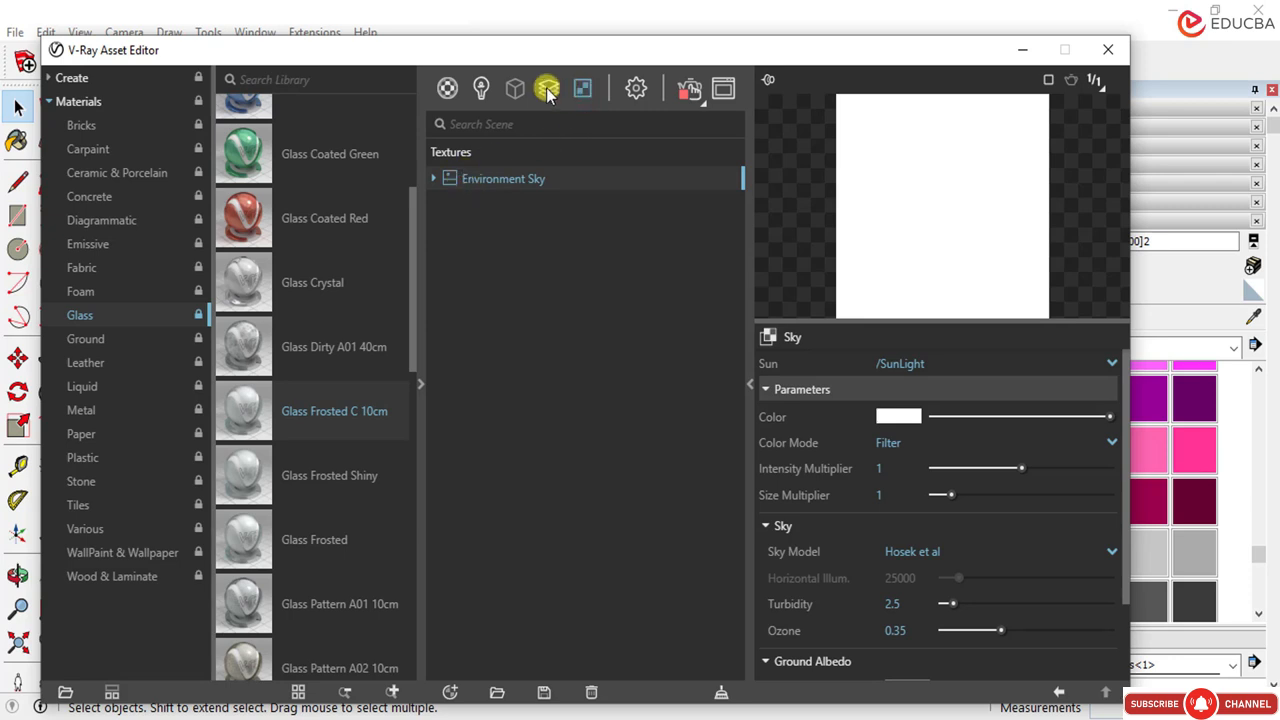
pyautogui.click(482, 88)
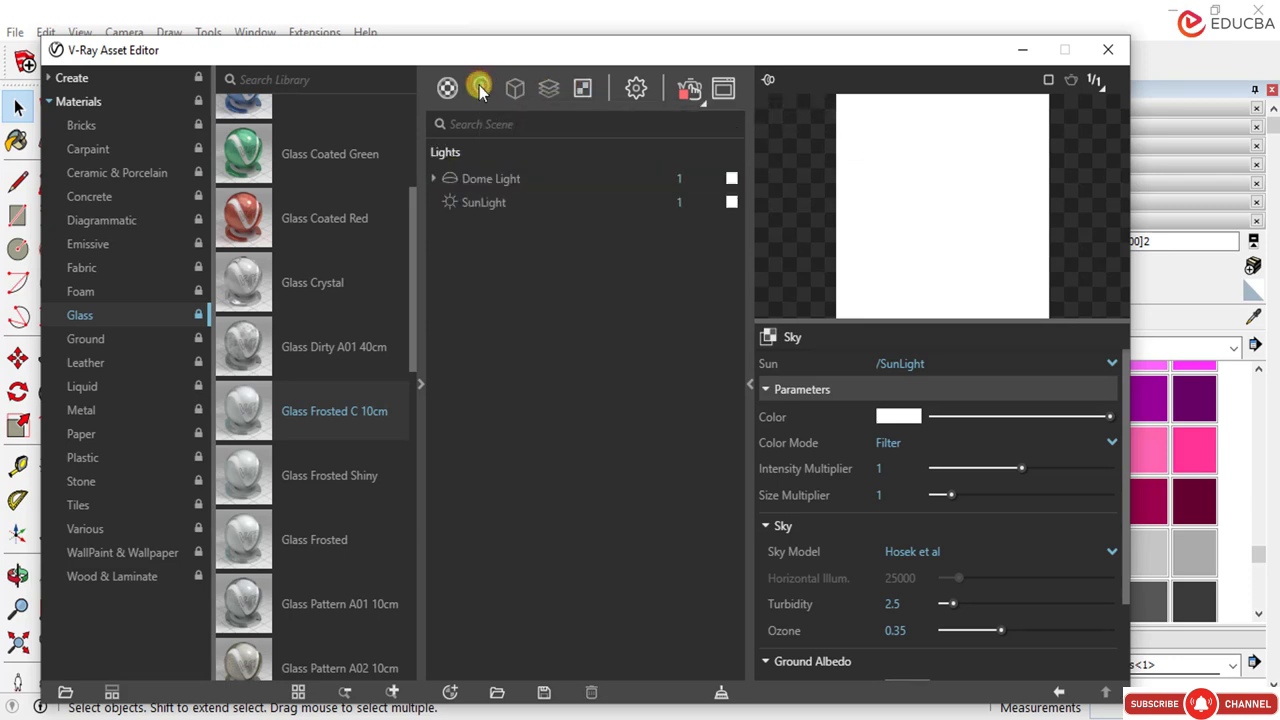
pyautogui.click(449, 90)
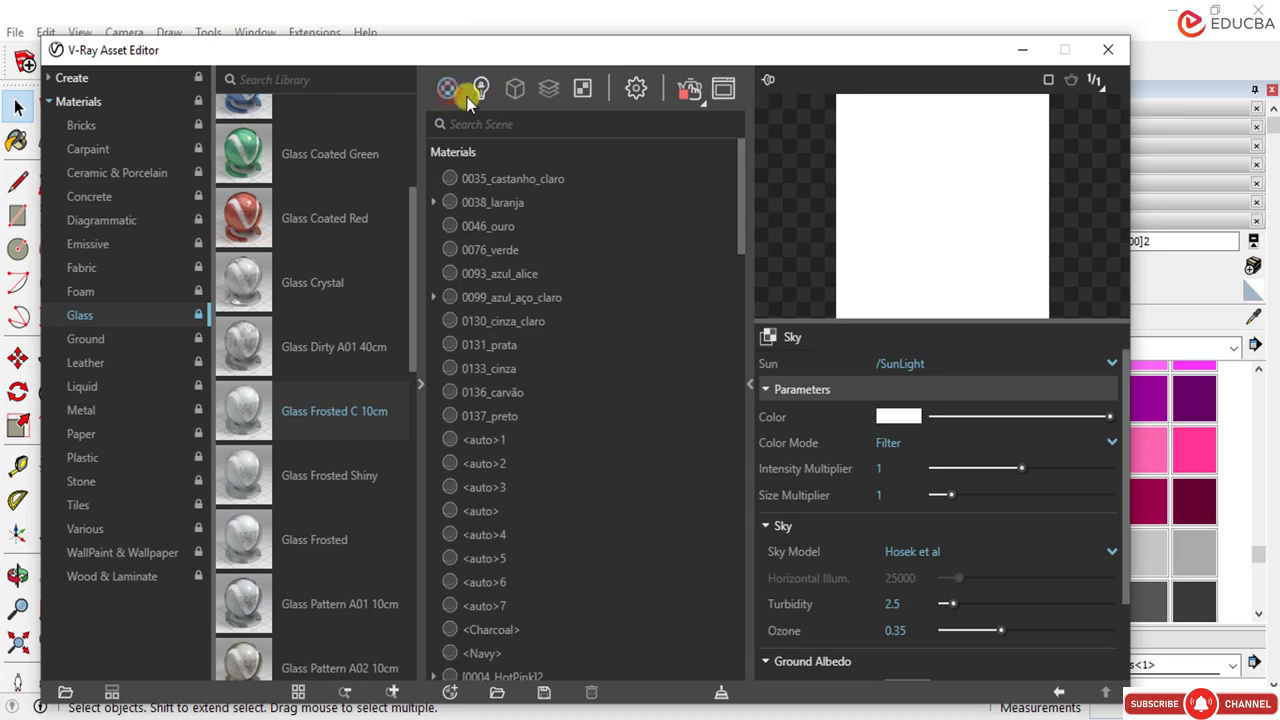
pyautogui.click(482, 89)
pyautogui.click(490, 180)
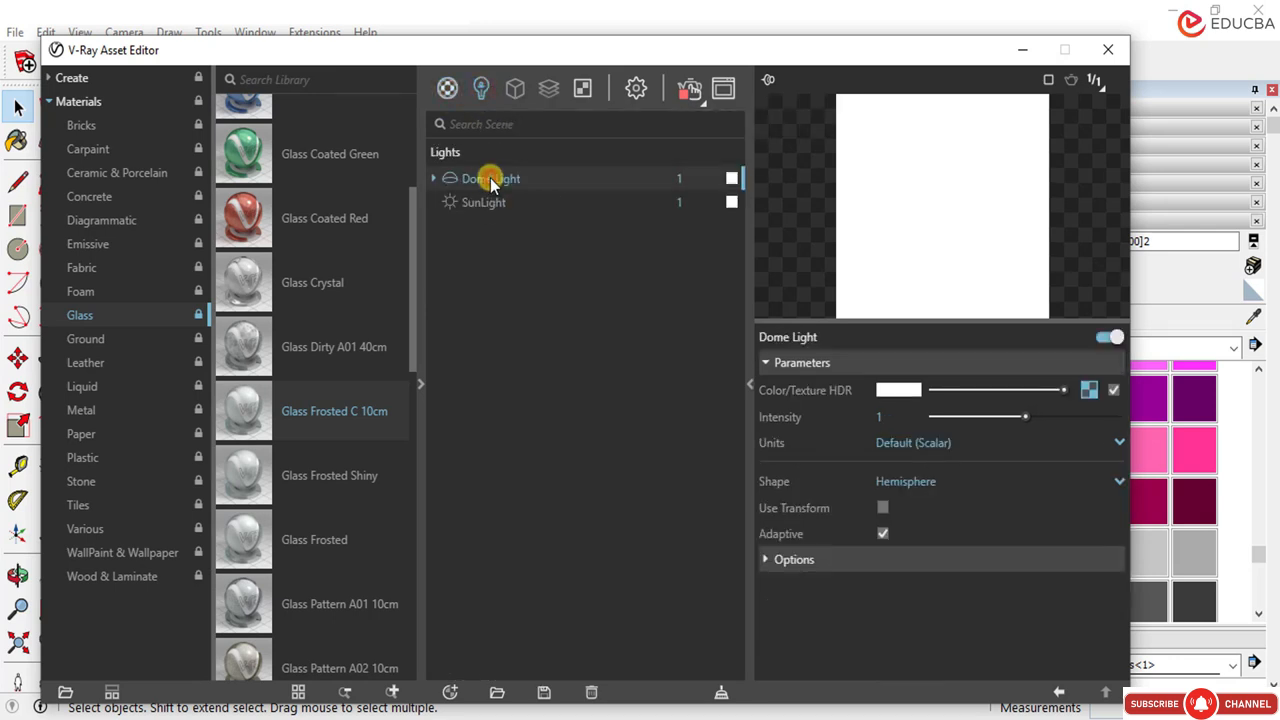
pyautogui.click(731, 182)
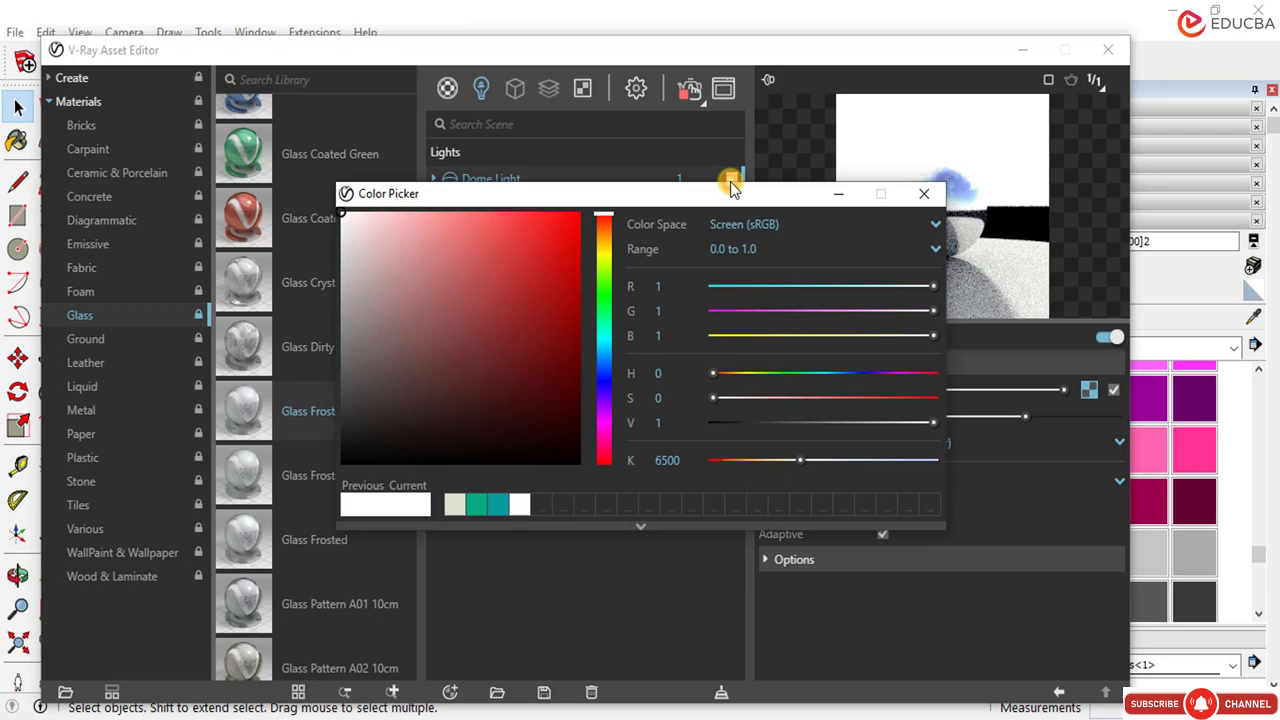
pyautogui.click(924, 193)
pyautogui.click(540, 207)
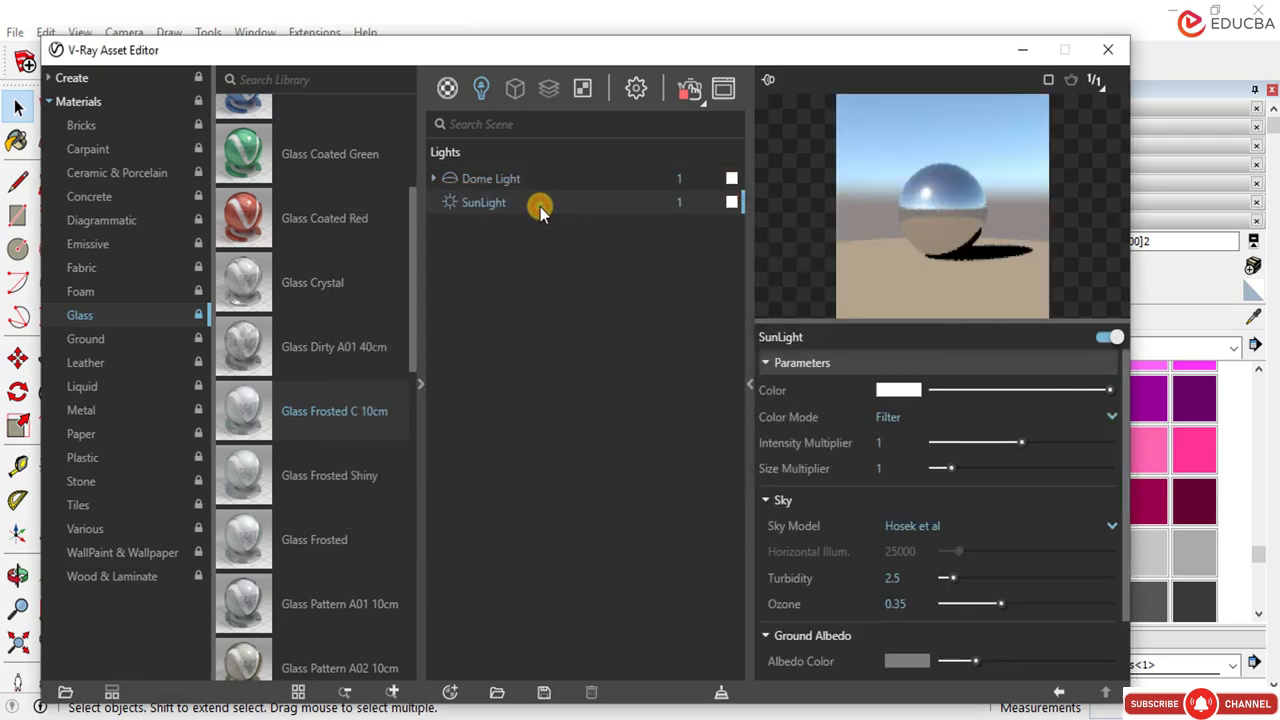
pyautogui.rightClick(540, 208)
pyautogui.click(523, 243)
pyautogui.click(511, 184)
pyautogui.rightClick(511, 184)
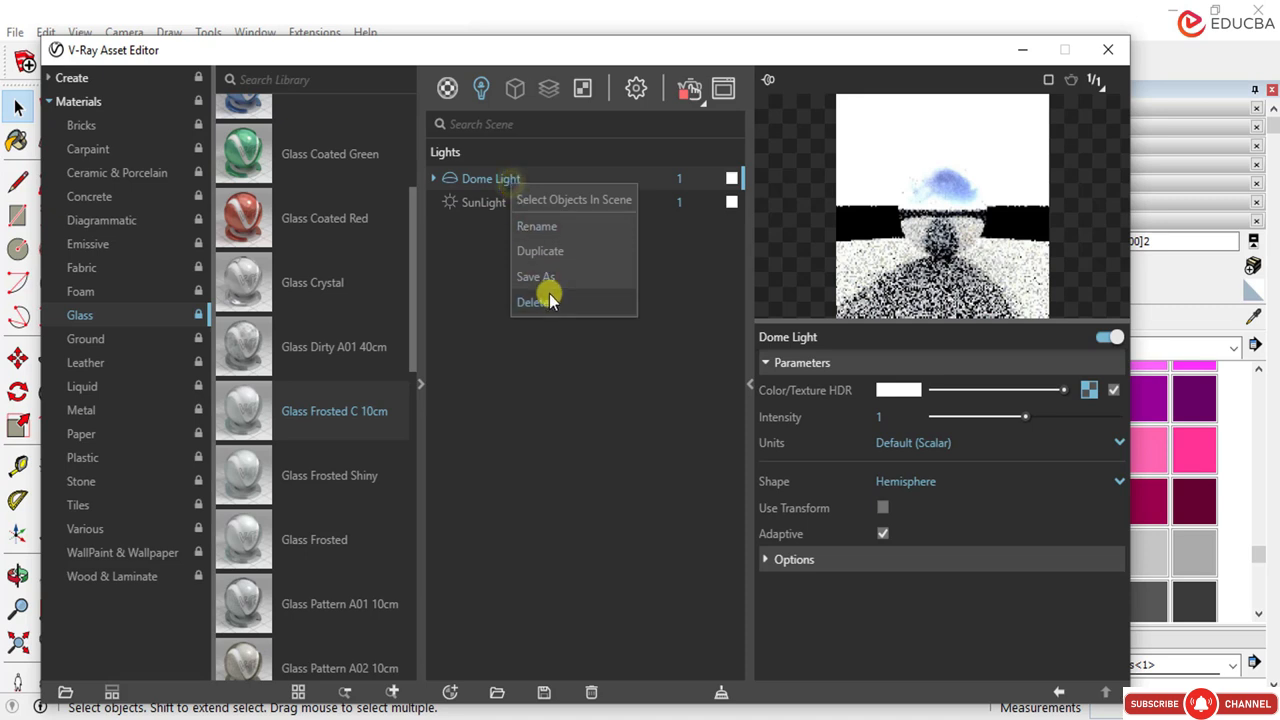
pyautogui.click(563, 364)
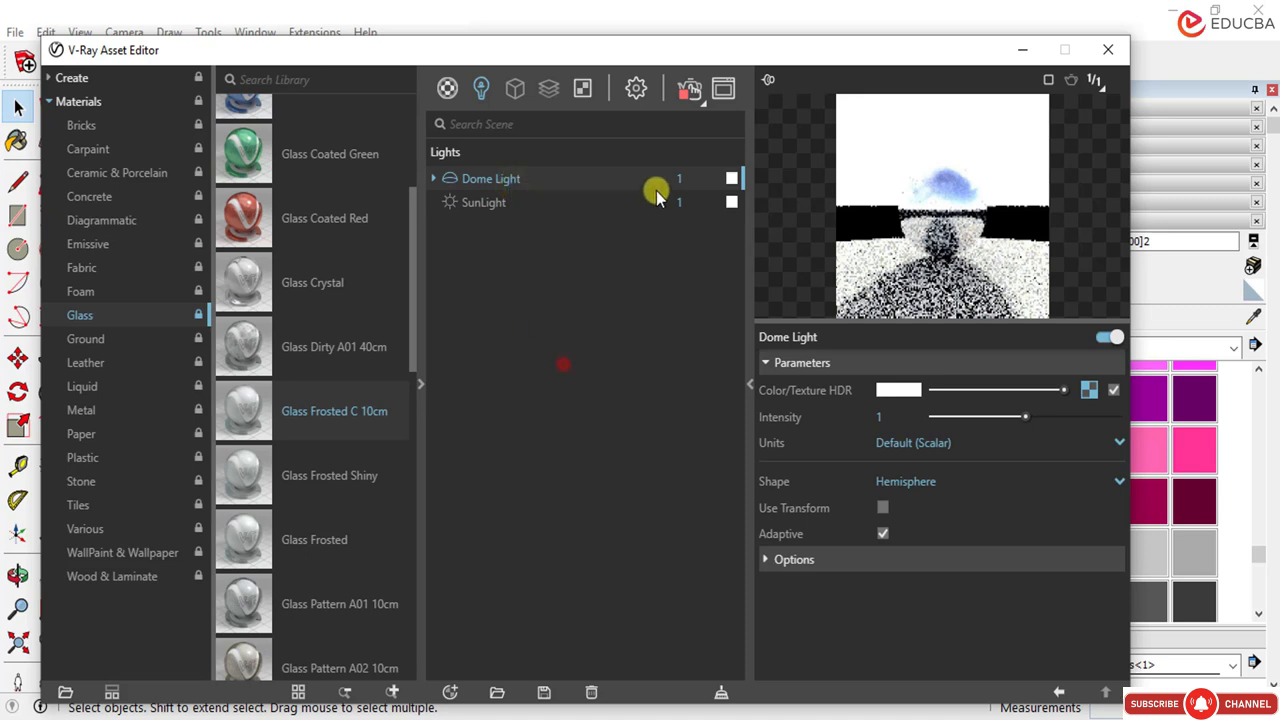
# Step: Tint the dome light's colour by setting its red component to about 0.938
pyautogui.click(731, 179)
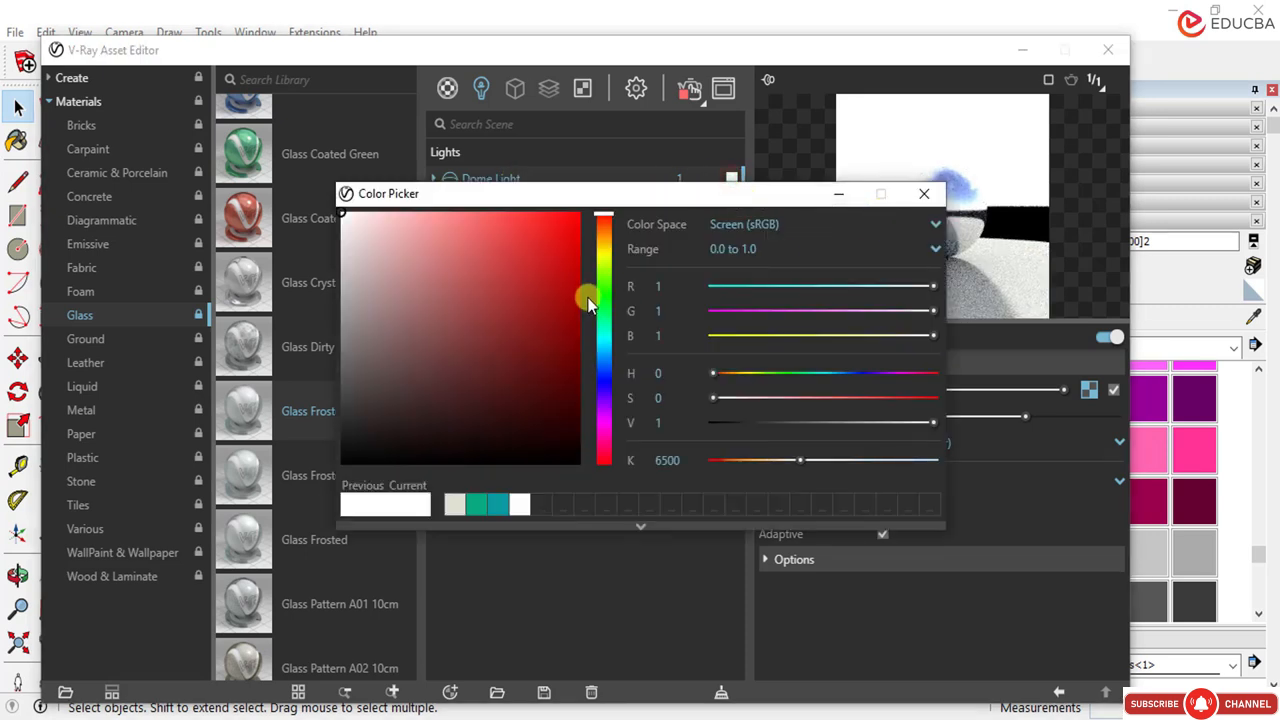
pyautogui.moveTo(926, 288); pyautogui.dragTo(920, 287)
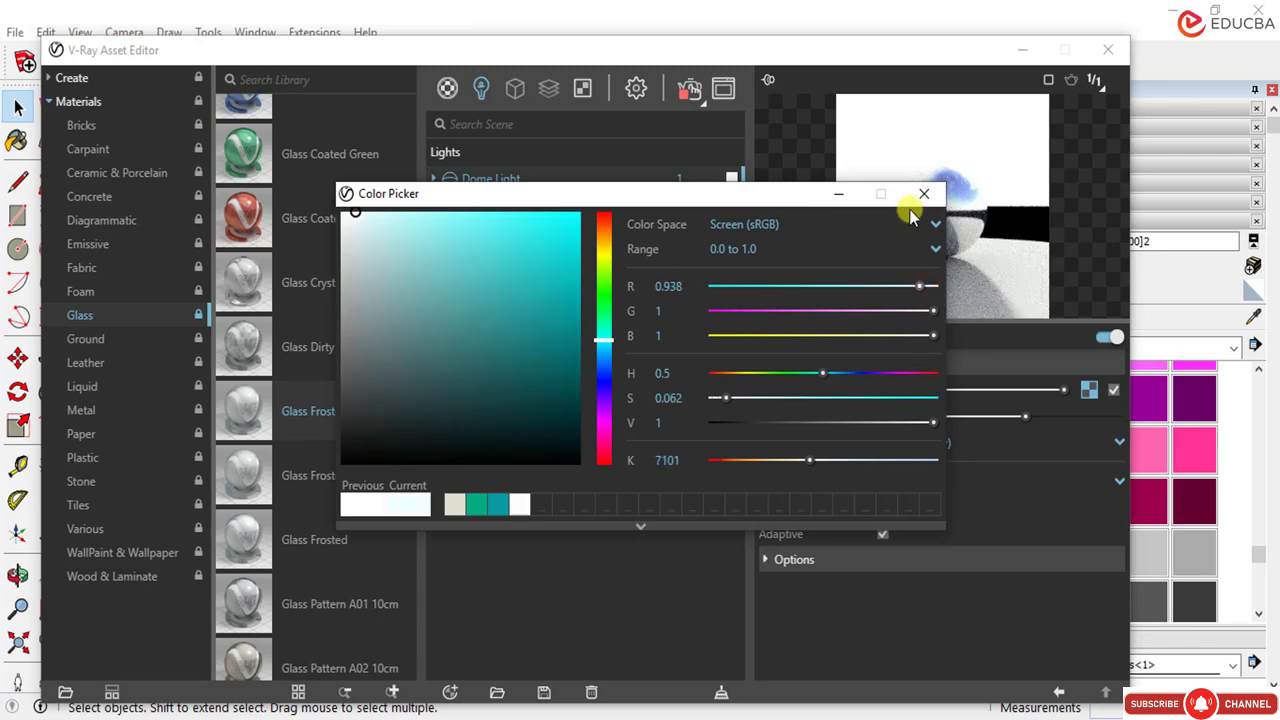
pyautogui.click(924, 193)
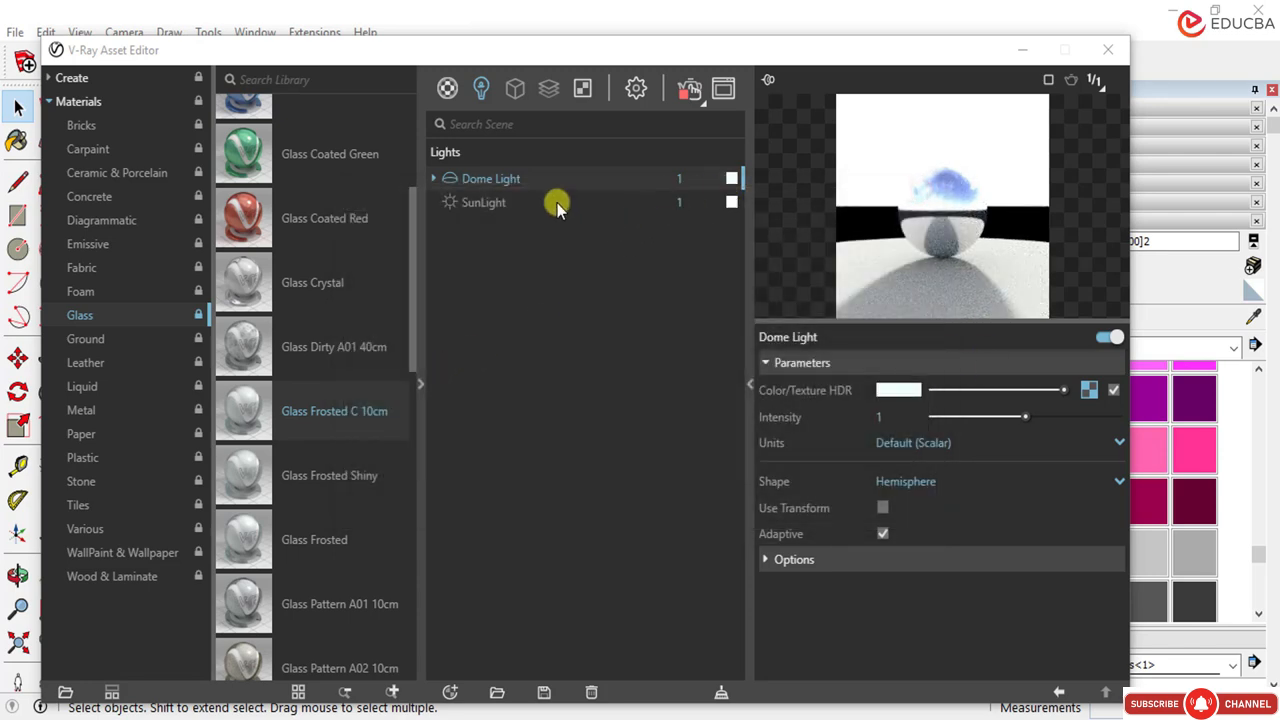
pyautogui.click(528, 260)
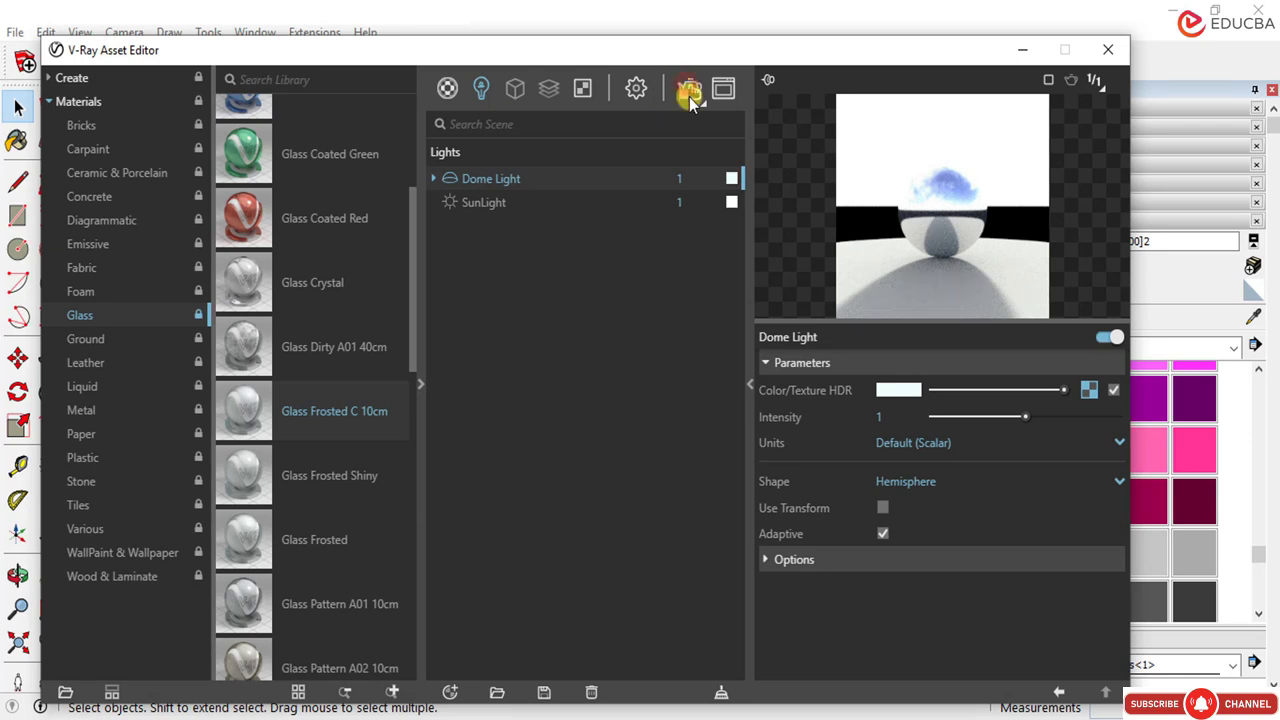
# Step: Create a bitmap texture from clouds-blue-sky-background_1017-21759.jpg on the Desktop and close the V-Ray Asset Editor
pyautogui.click(588, 90)
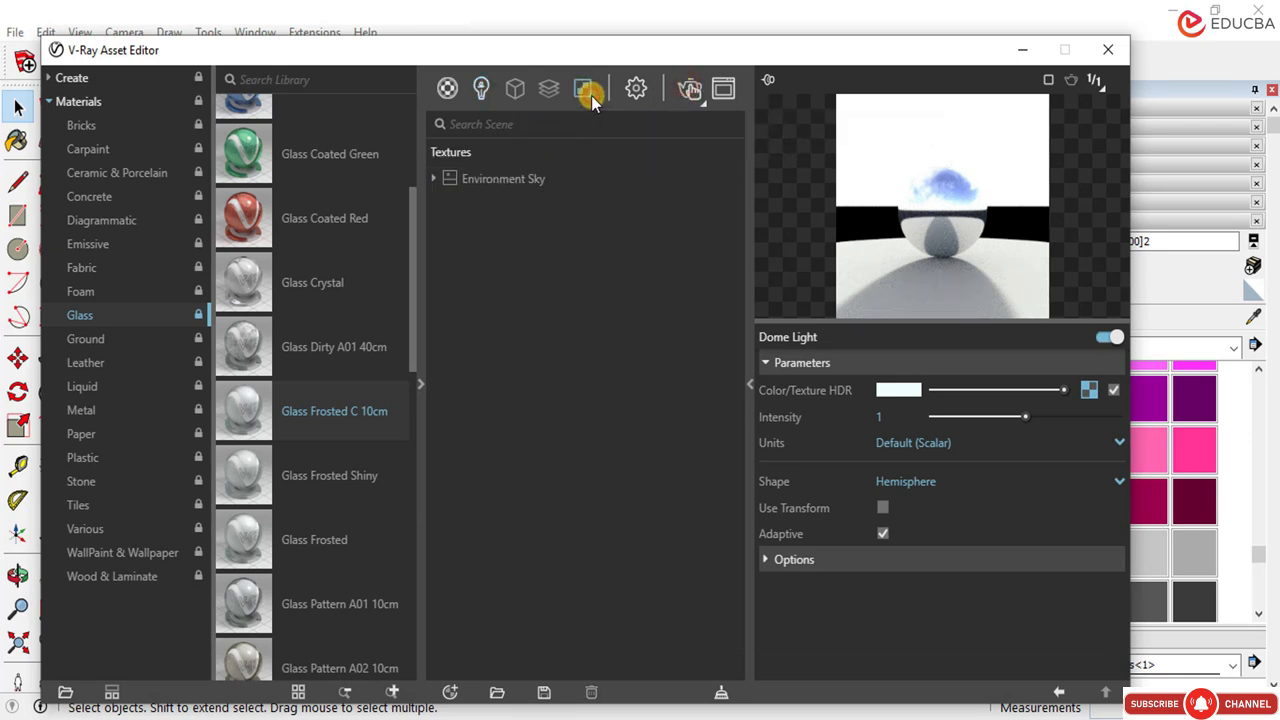
pyautogui.click(591, 95)
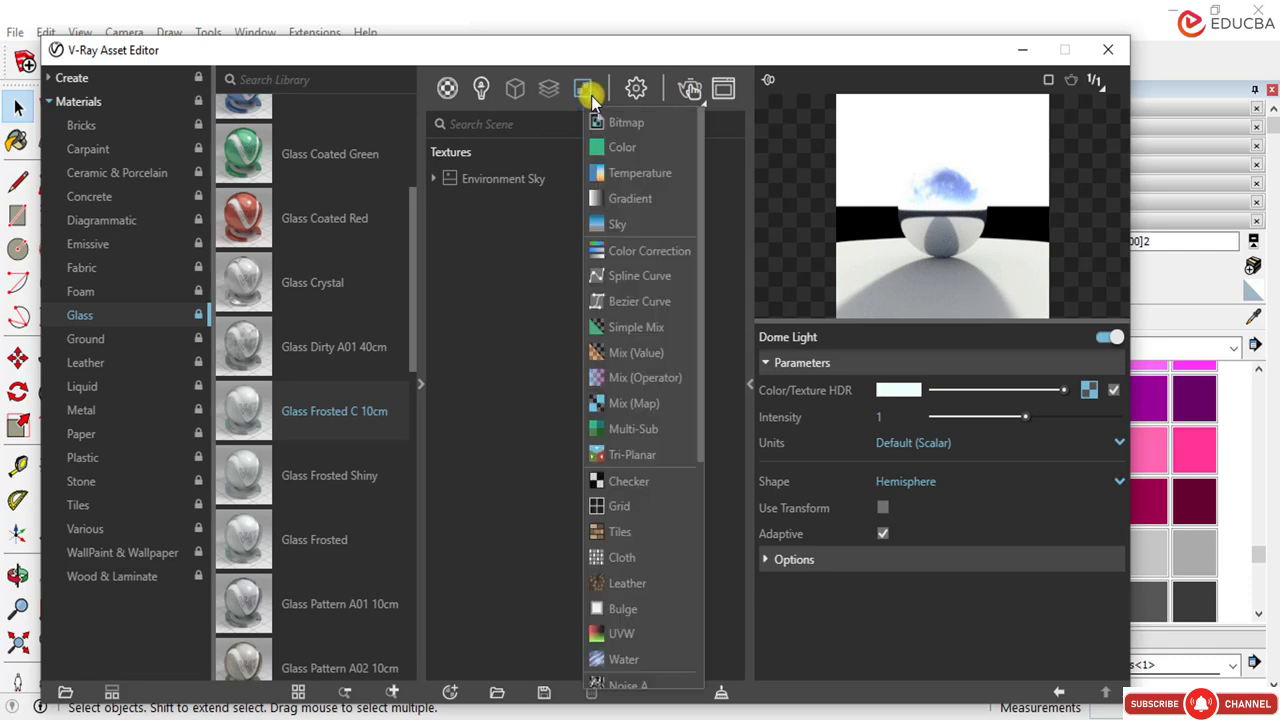
pyautogui.click(620, 120)
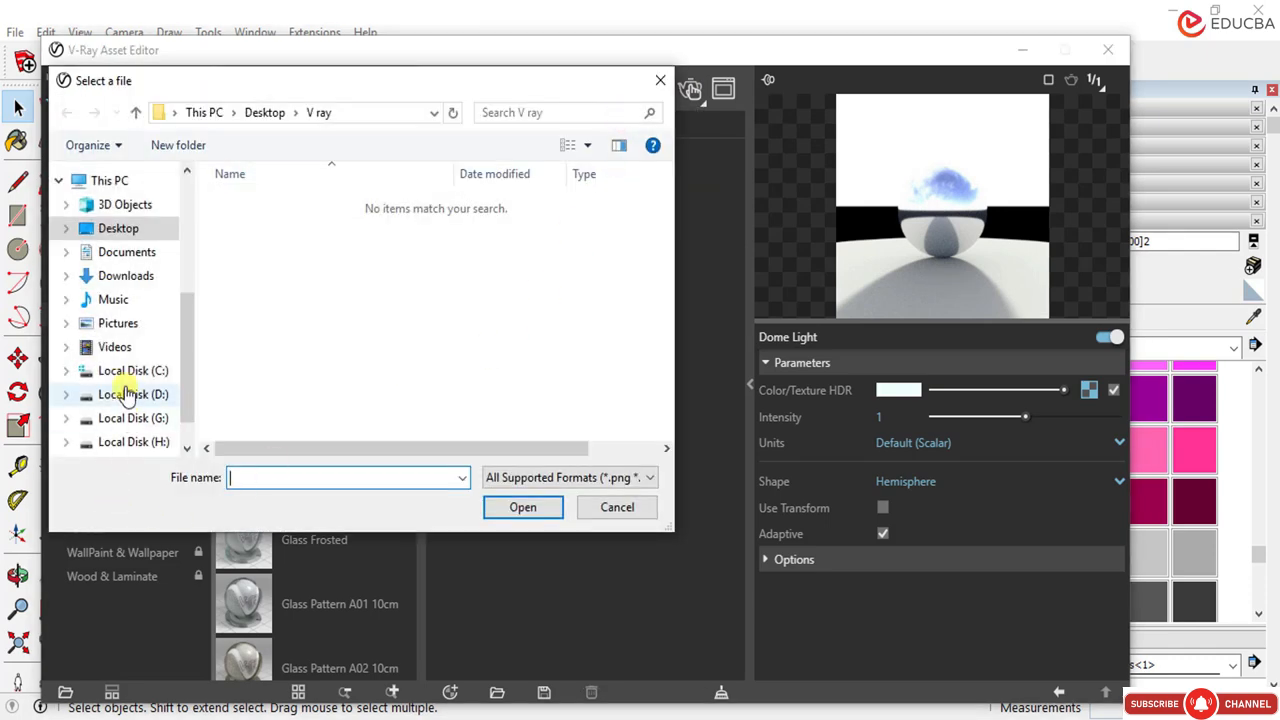
pyautogui.click(120, 228)
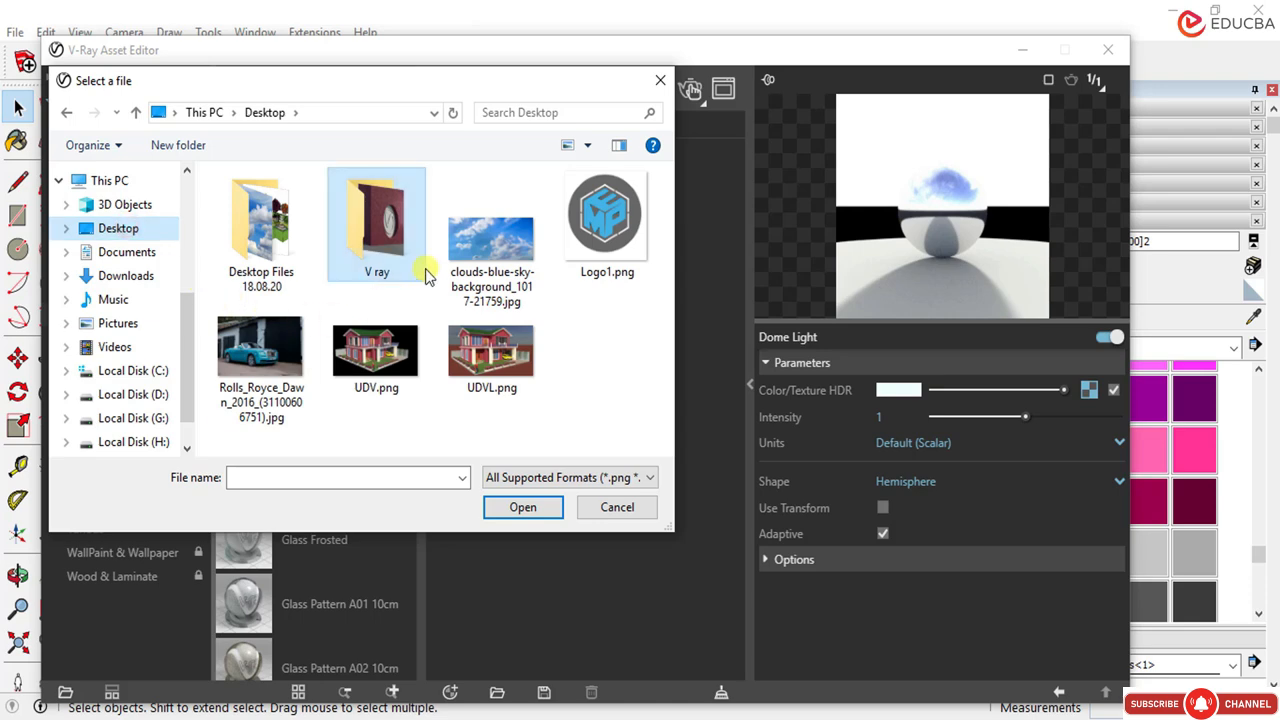
pyautogui.click(477, 252)
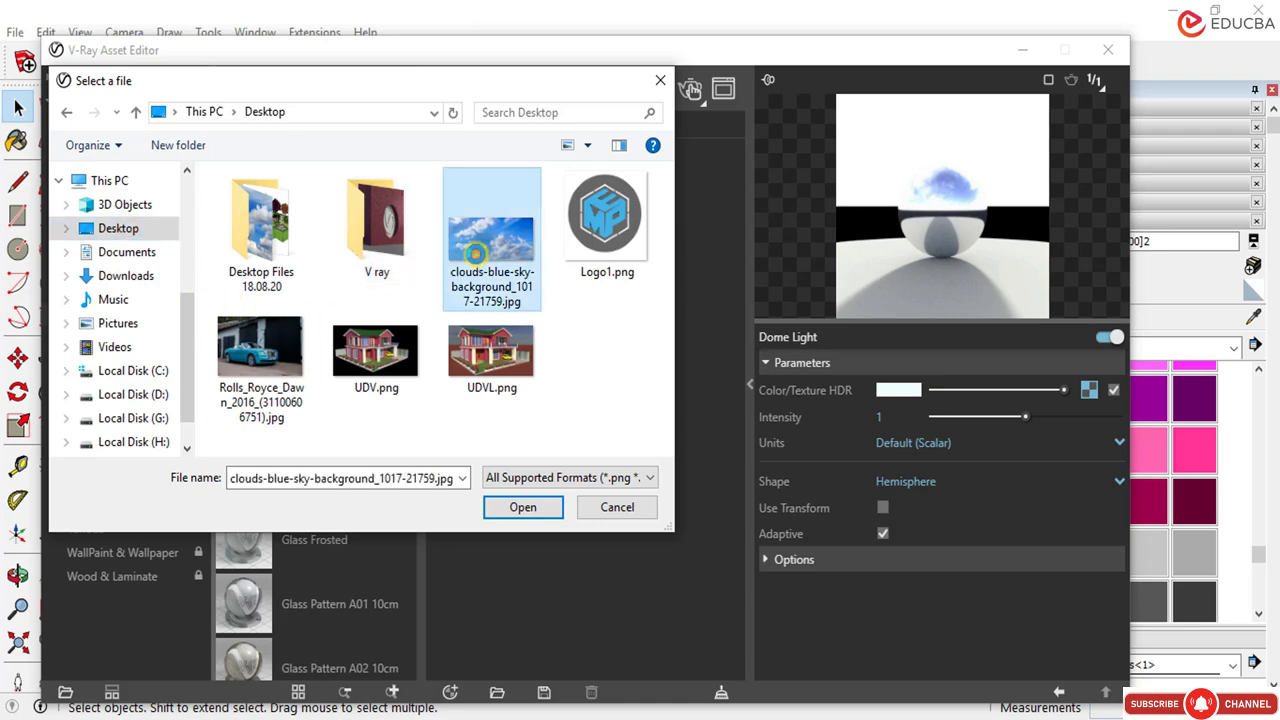
pyautogui.click(537, 508)
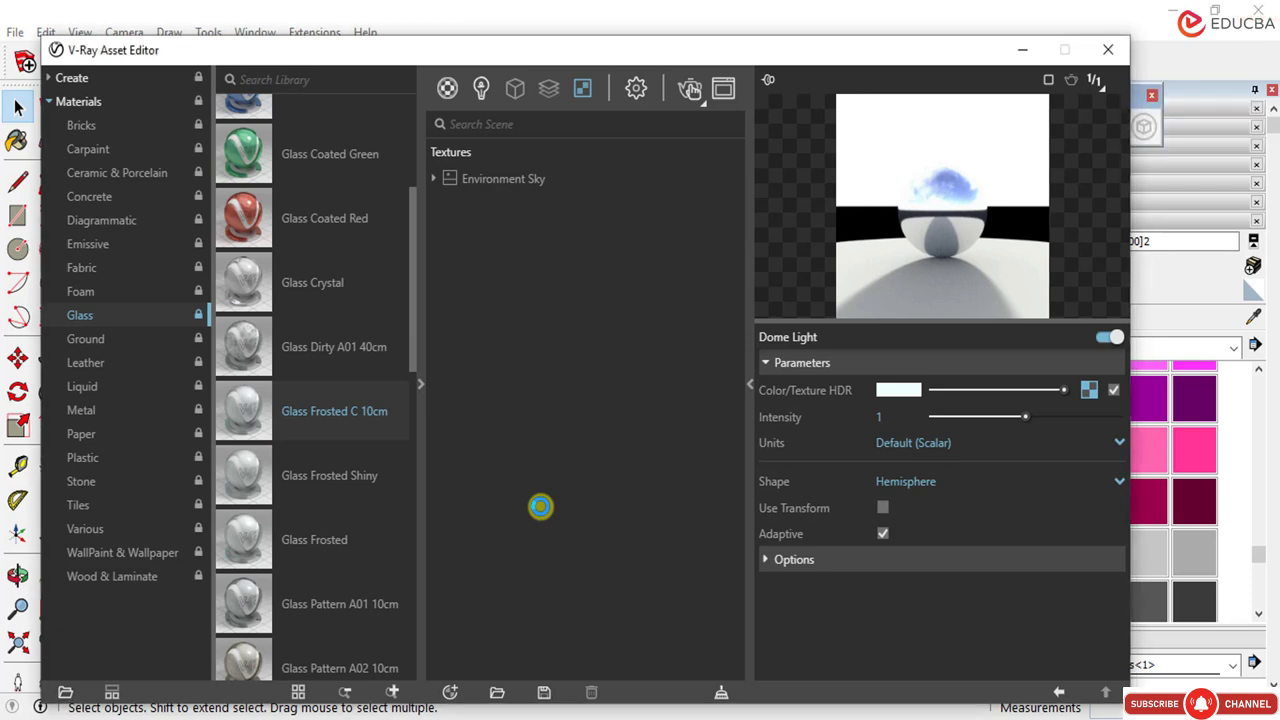
pyautogui.click(1006, 199)
pyautogui.click(1108, 50)
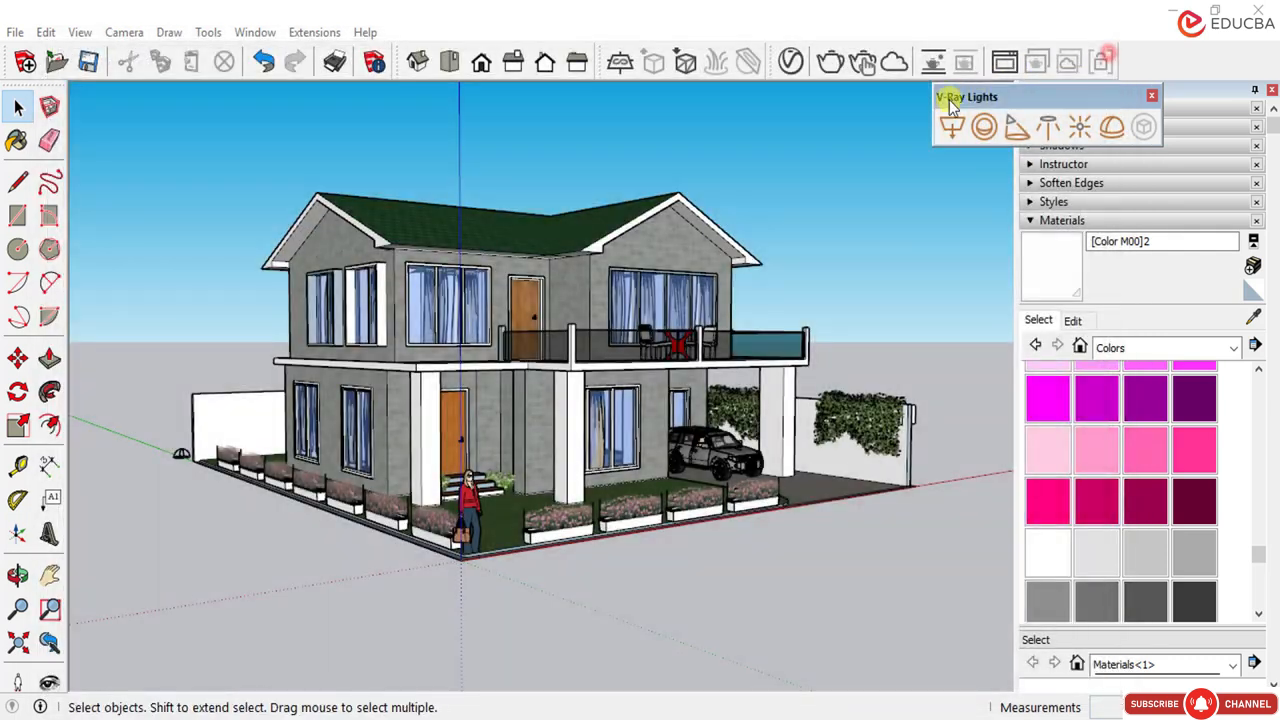
# Step: Run an interactive V-Ray render of the whole house from a slightly wider view and close the frame buffer
pyautogui.scroll(-2, 440, 403)
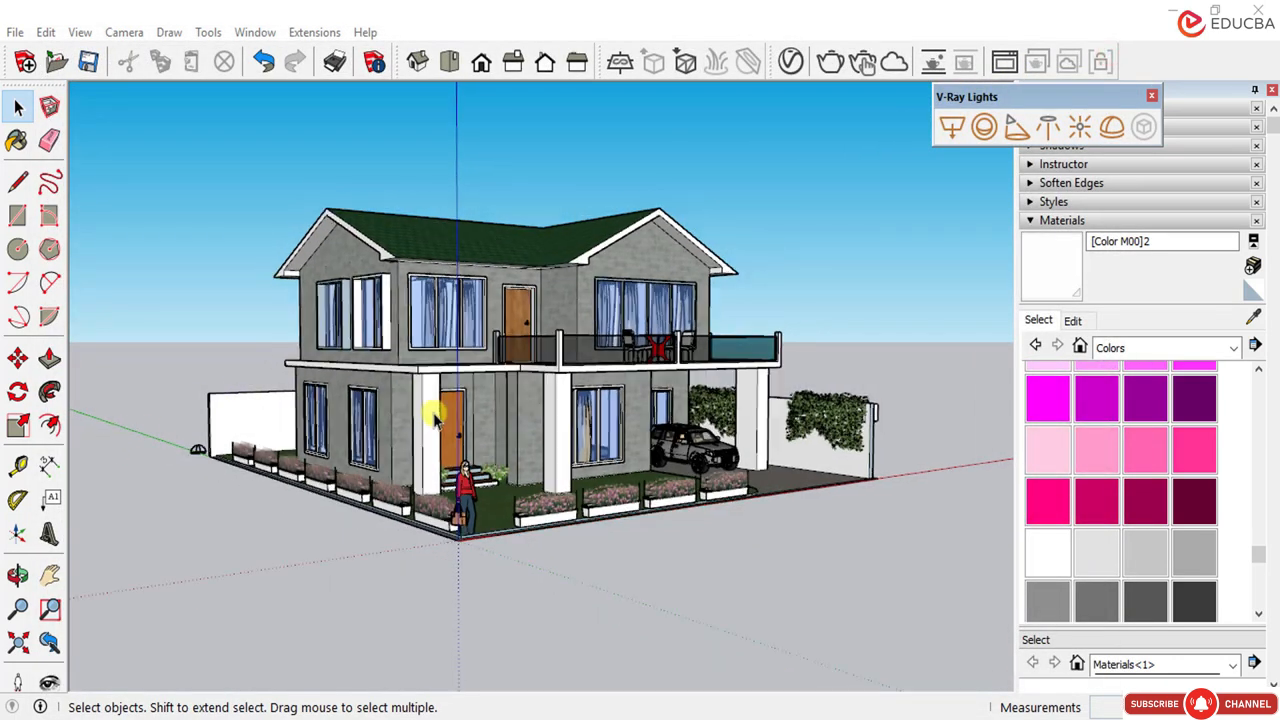
pyautogui.moveTo(427, 386); pyautogui.dragTo(442, 386, button='middle')
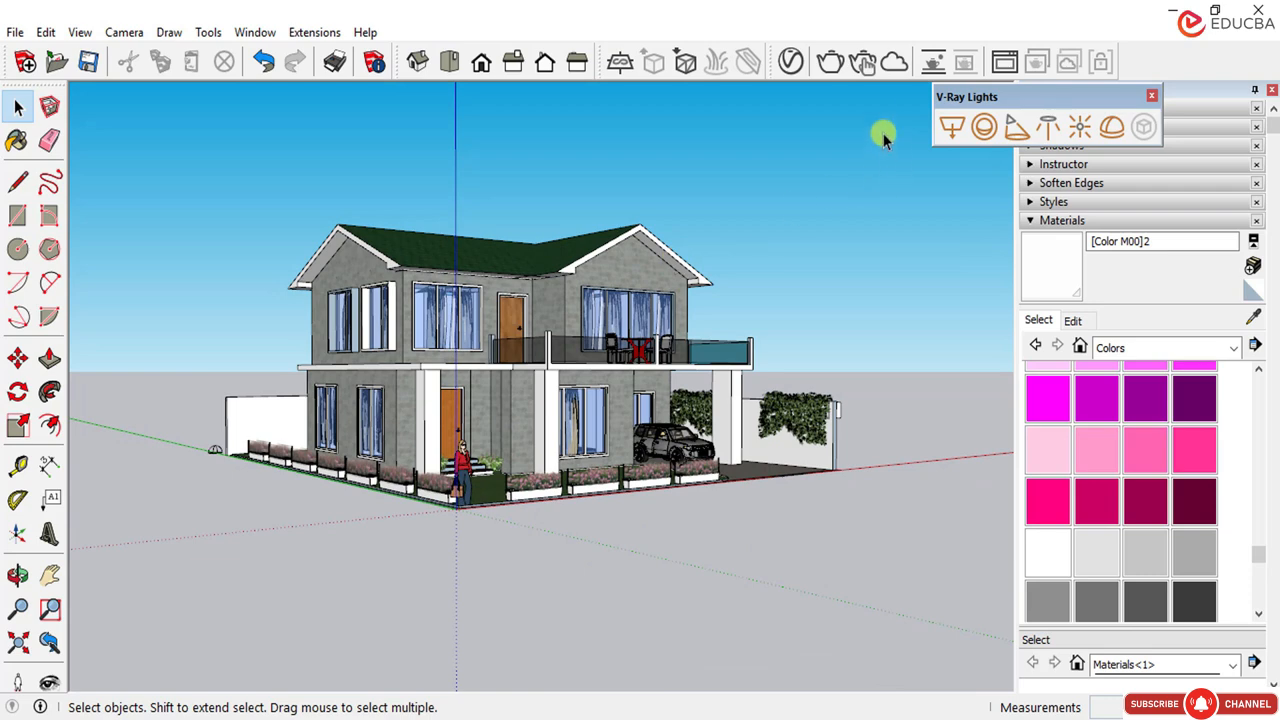
pyautogui.click(866, 66)
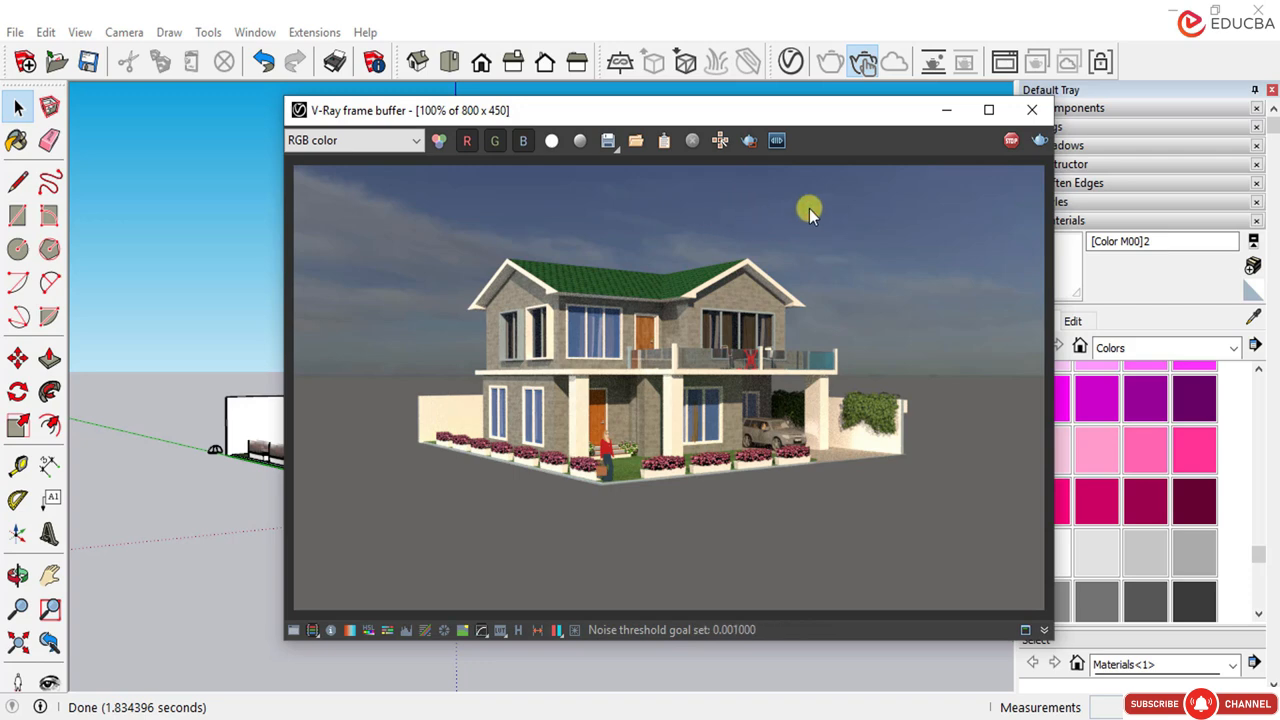
pyautogui.click(1024, 112)
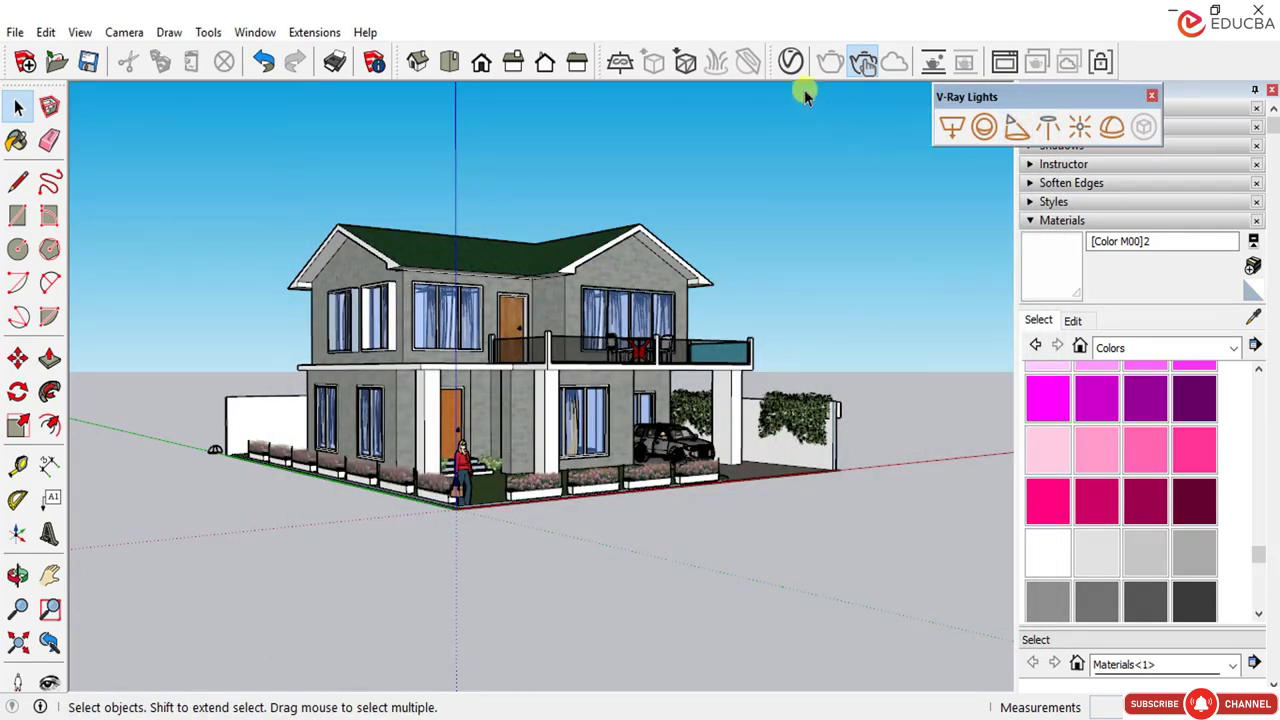
pyautogui.click(853, 68)
# Step: Place a V-Ray infinite plane at the origin, by the front corner of the boundary
pyautogui.click(621, 66)
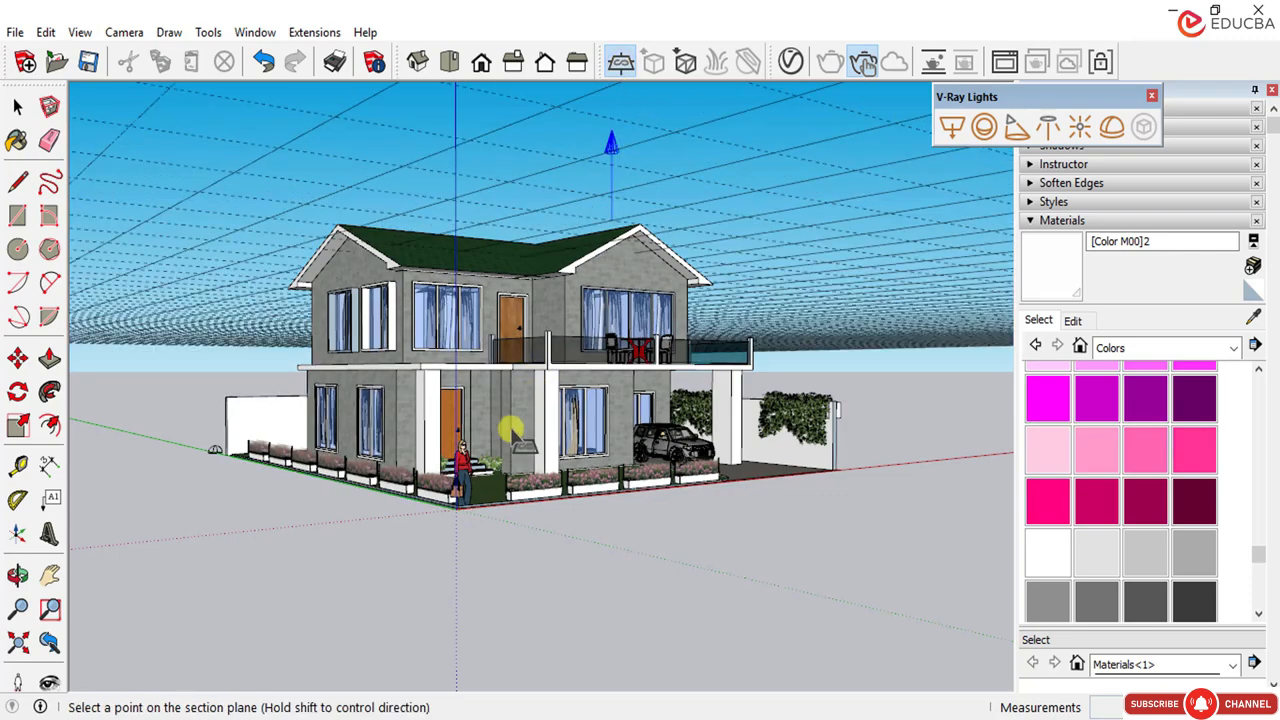
pyautogui.moveTo(447, 425); pyautogui.dragTo(491, 243, button='middle')
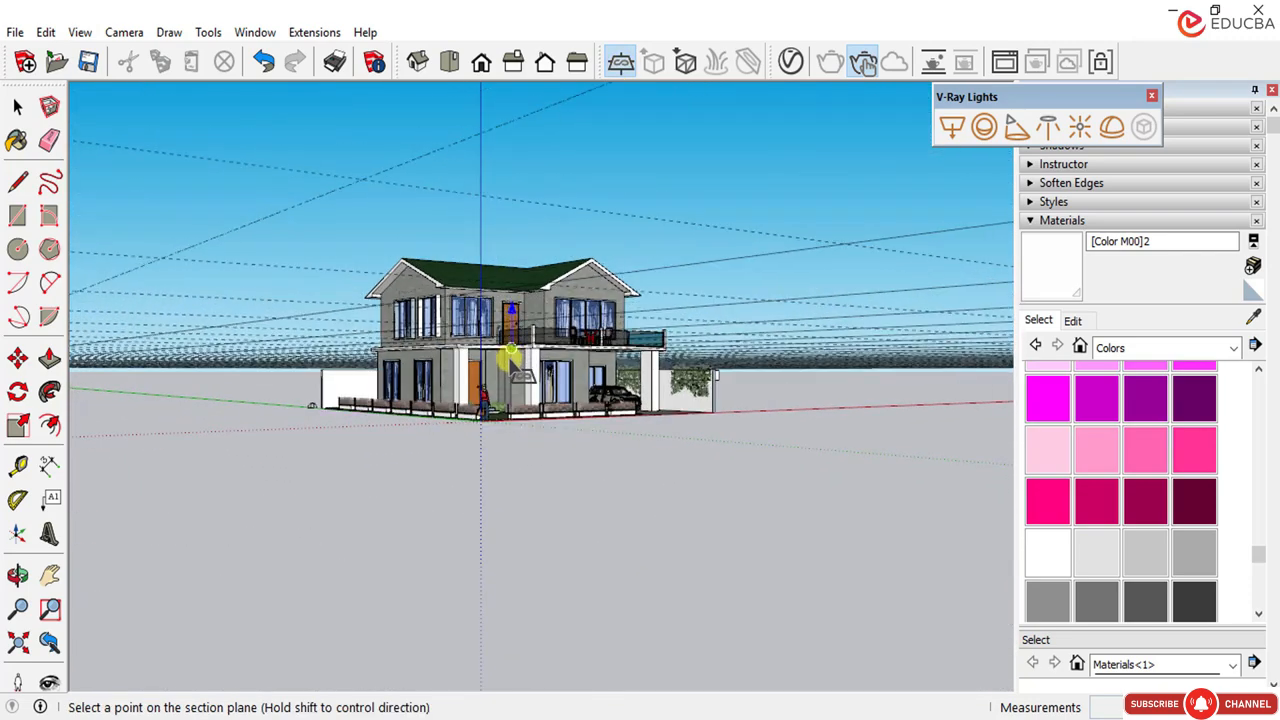
pyautogui.moveTo(512, 375); pyautogui.dragTo(510, 447, button='middle')
pyautogui.scroll(5, 492, 432)
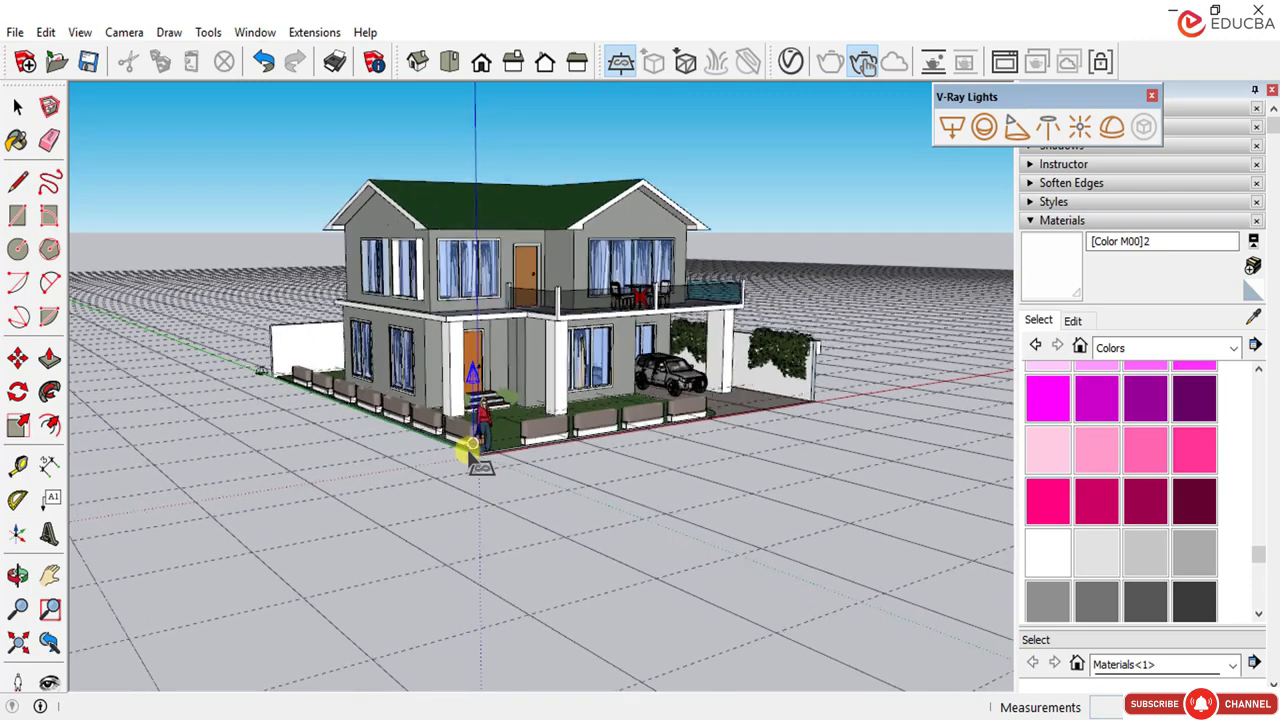
pyautogui.scroll(3, 472, 450)
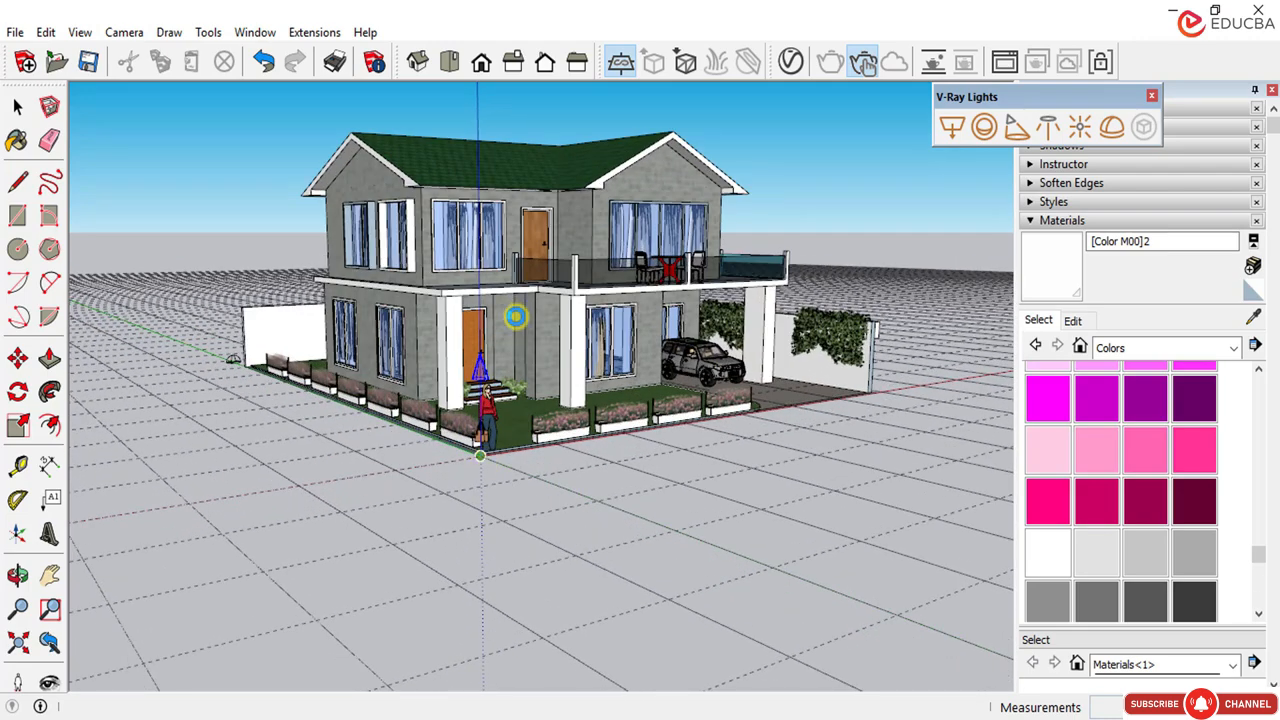
pyautogui.scroll(3, 485, 455)
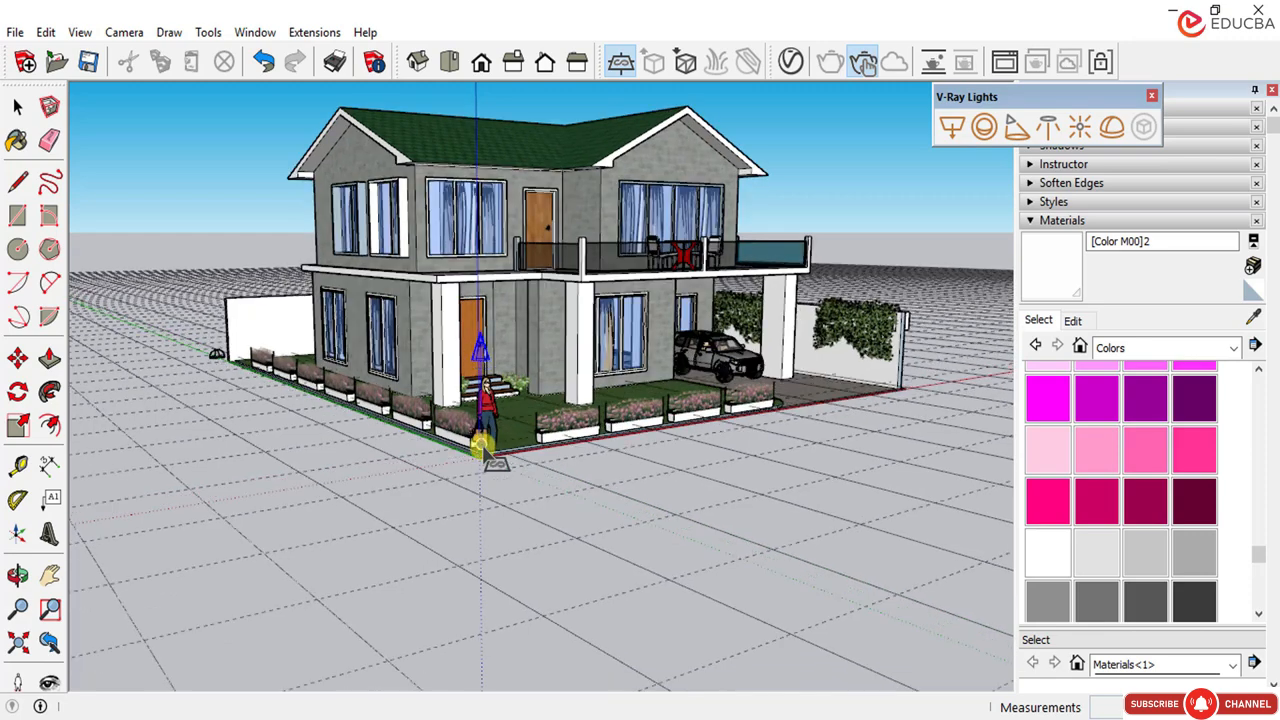
pyautogui.scroll(5, 476, 464)
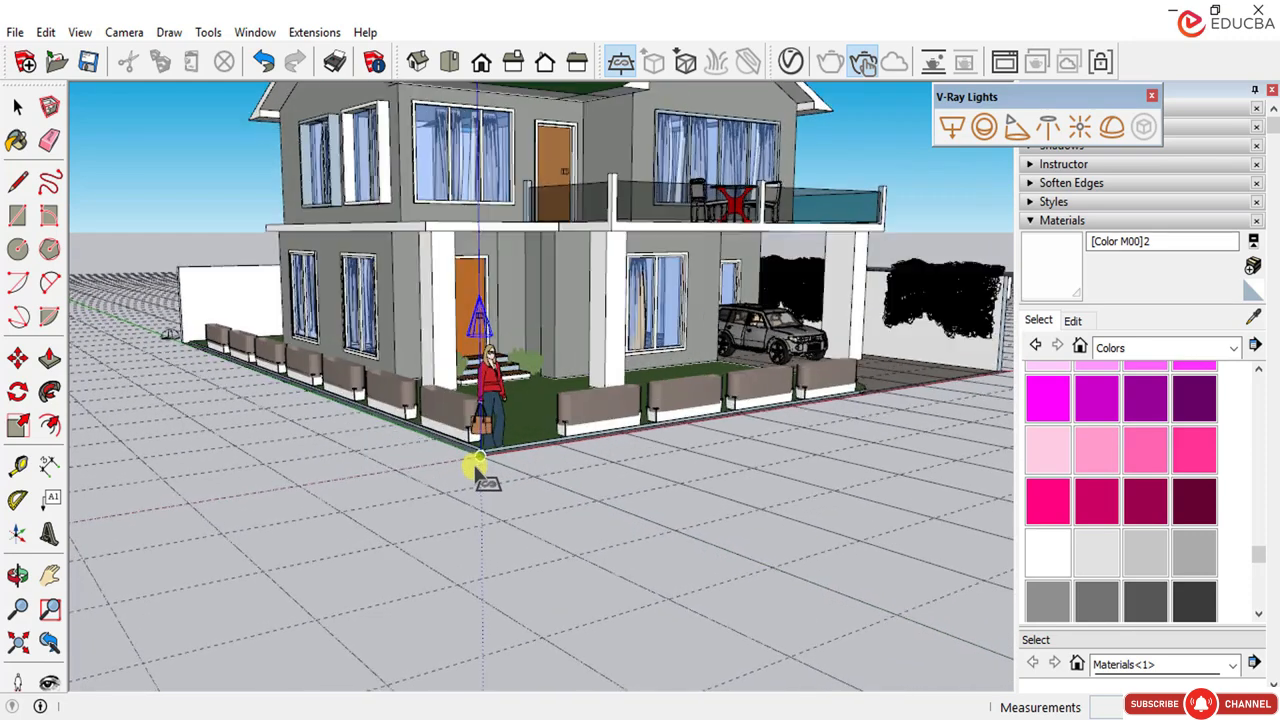
pyautogui.scroll(-2, 487, 455)
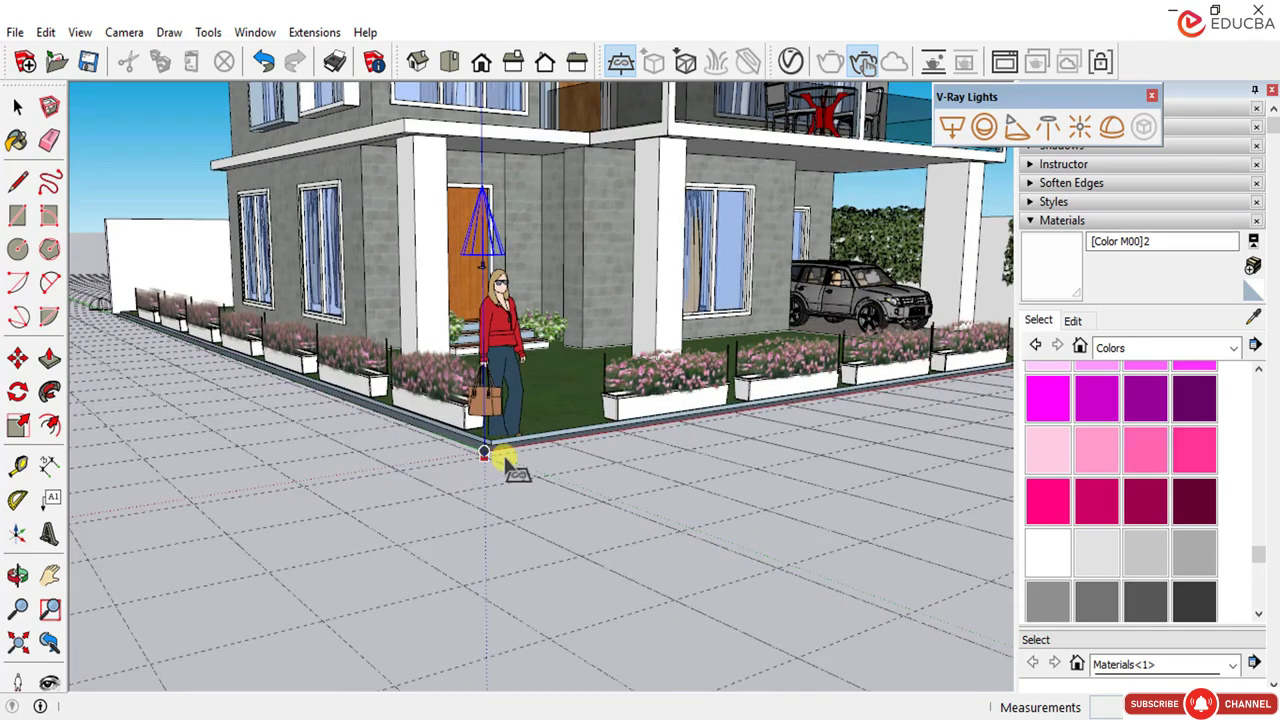
pyautogui.scroll(2, 485, 452)
pyautogui.click(486, 451)
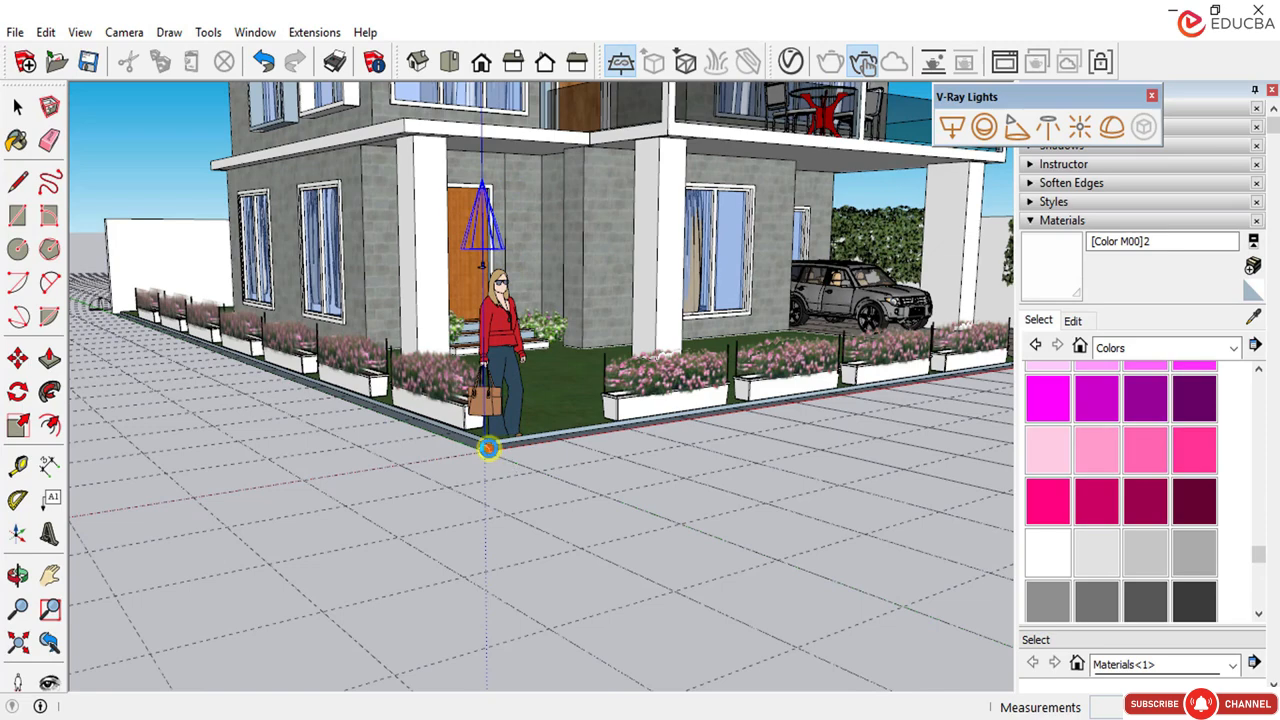
pyautogui.scroll(-2, 452, 495)
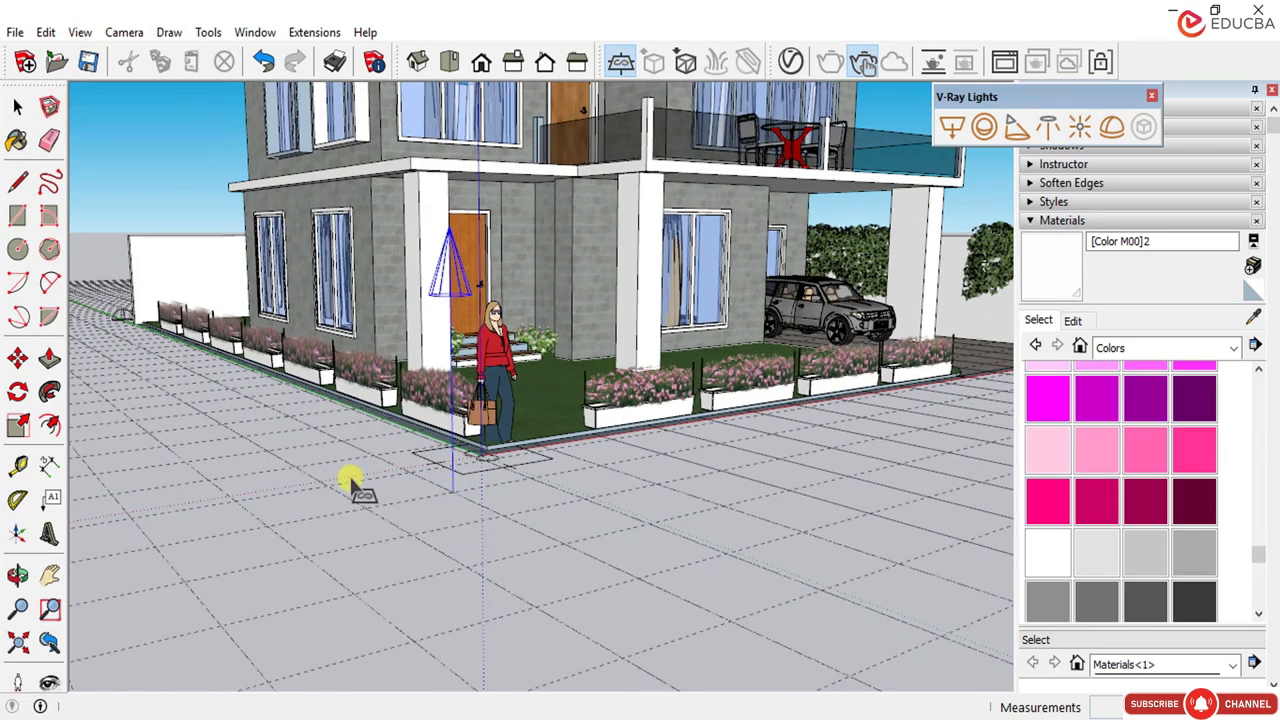
# Step: Select the infinite plane and open its group for editing
pyautogui.click(17, 107)
pyautogui.click(17, 107)
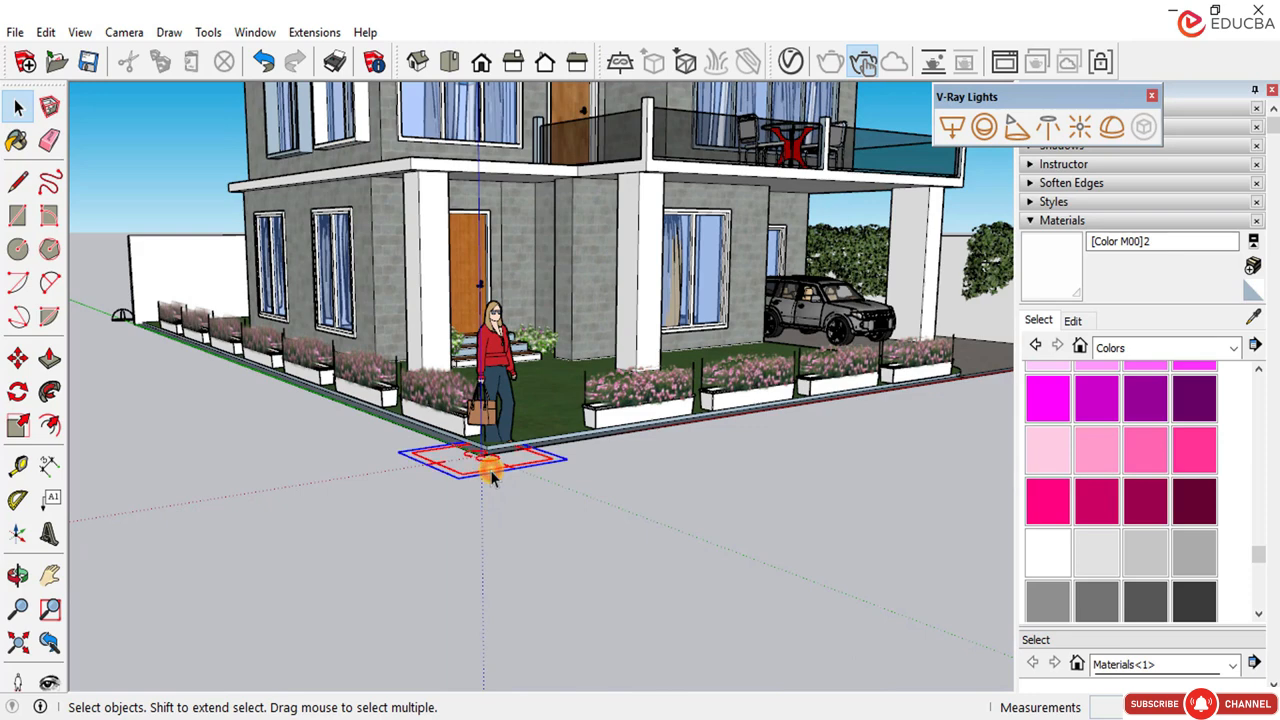
pyautogui.doubleClick(490, 476)
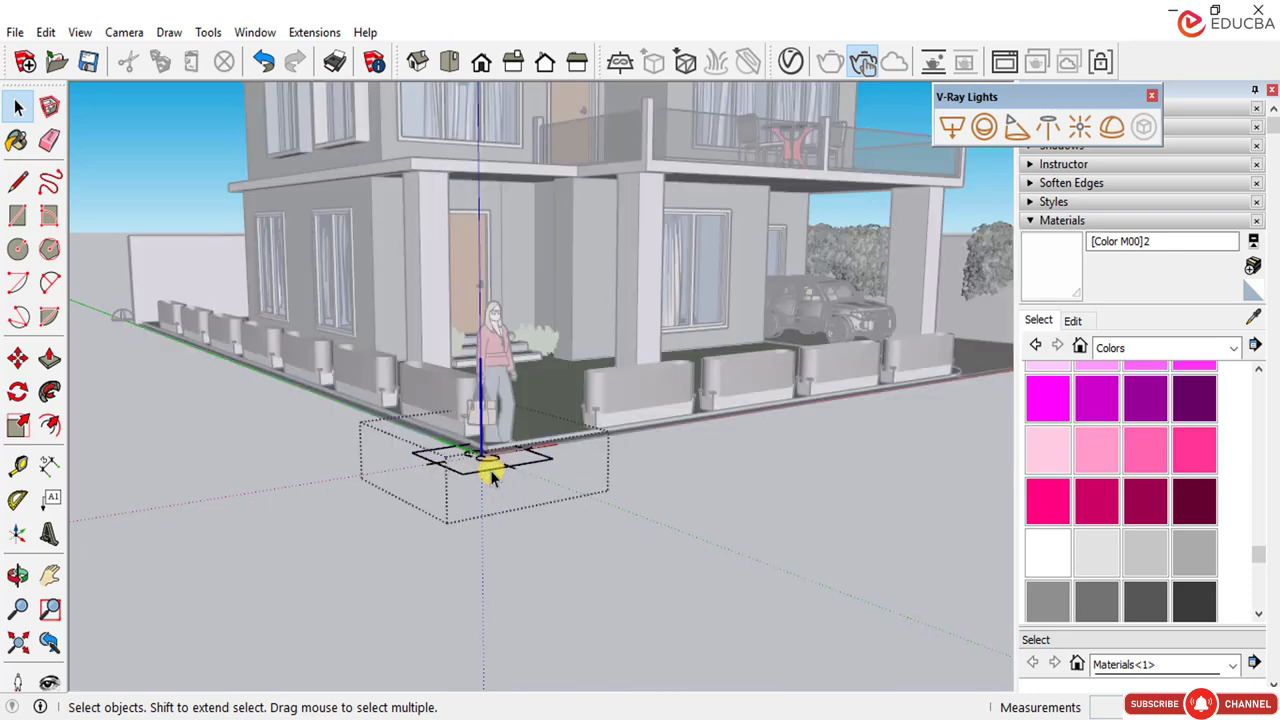
pyautogui.scroll(6, 1138, 449)
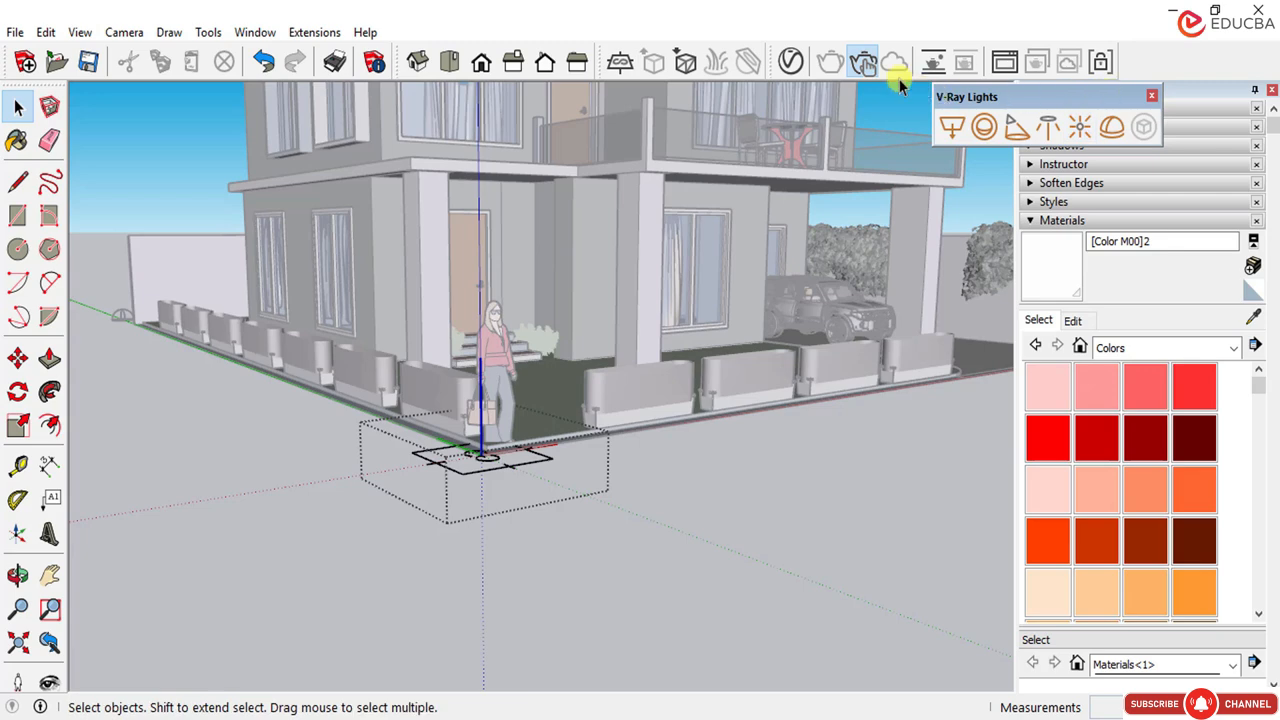
# Step: Add the Grass A 200cm material from the V-Ray Ground library to the scene materials and close the V-Ray Asset Editor
pyautogui.click(790, 62)
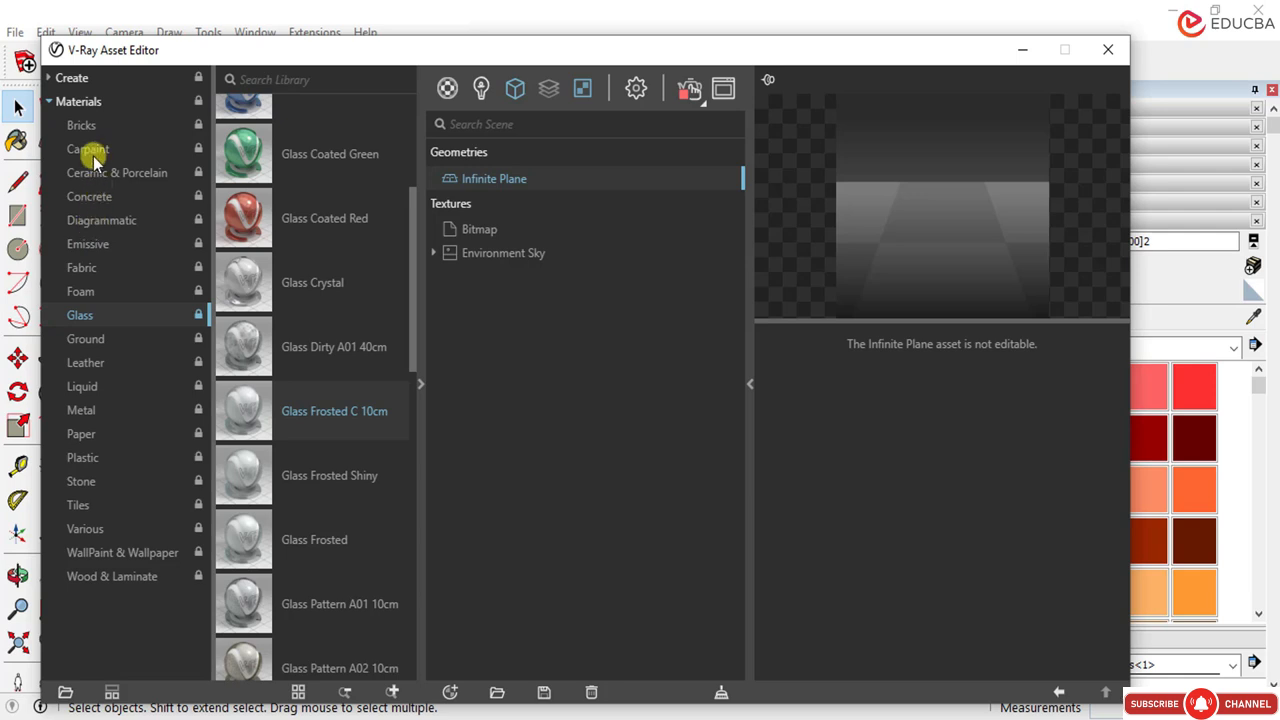
pyautogui.click(86, 412)
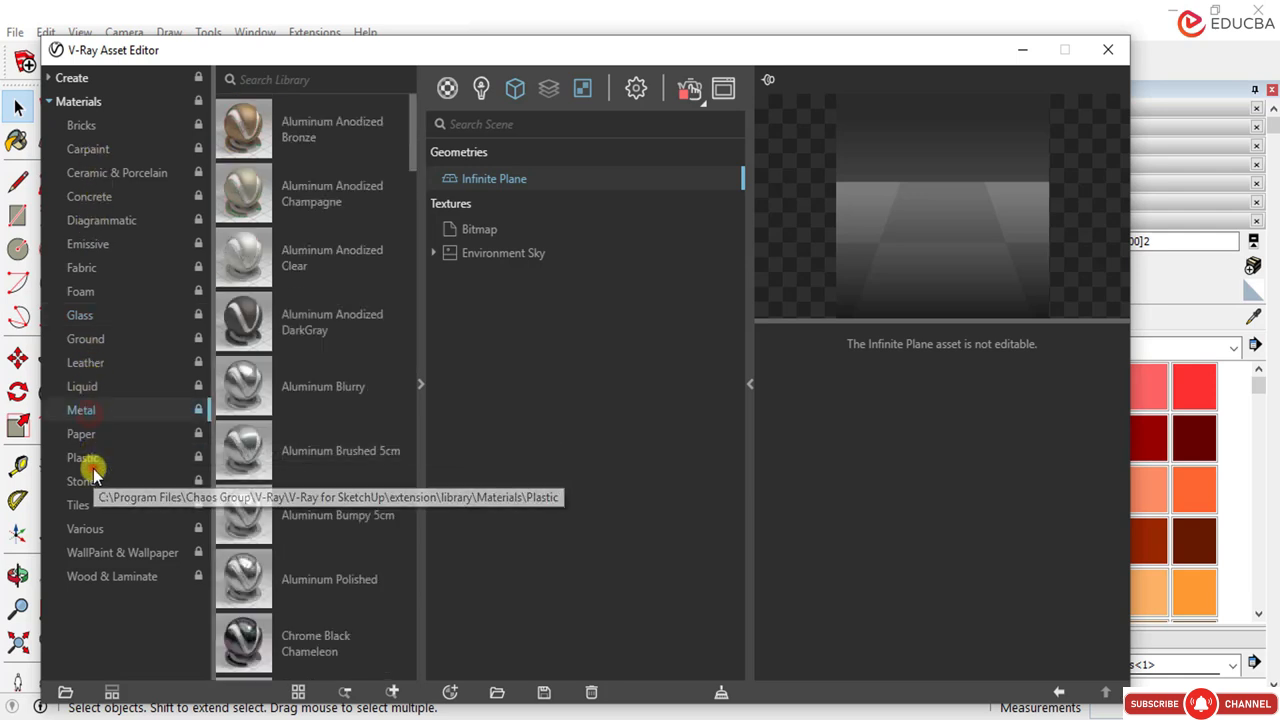
pyautogui.click(88, 462)
pyautogui.click(88, 484)
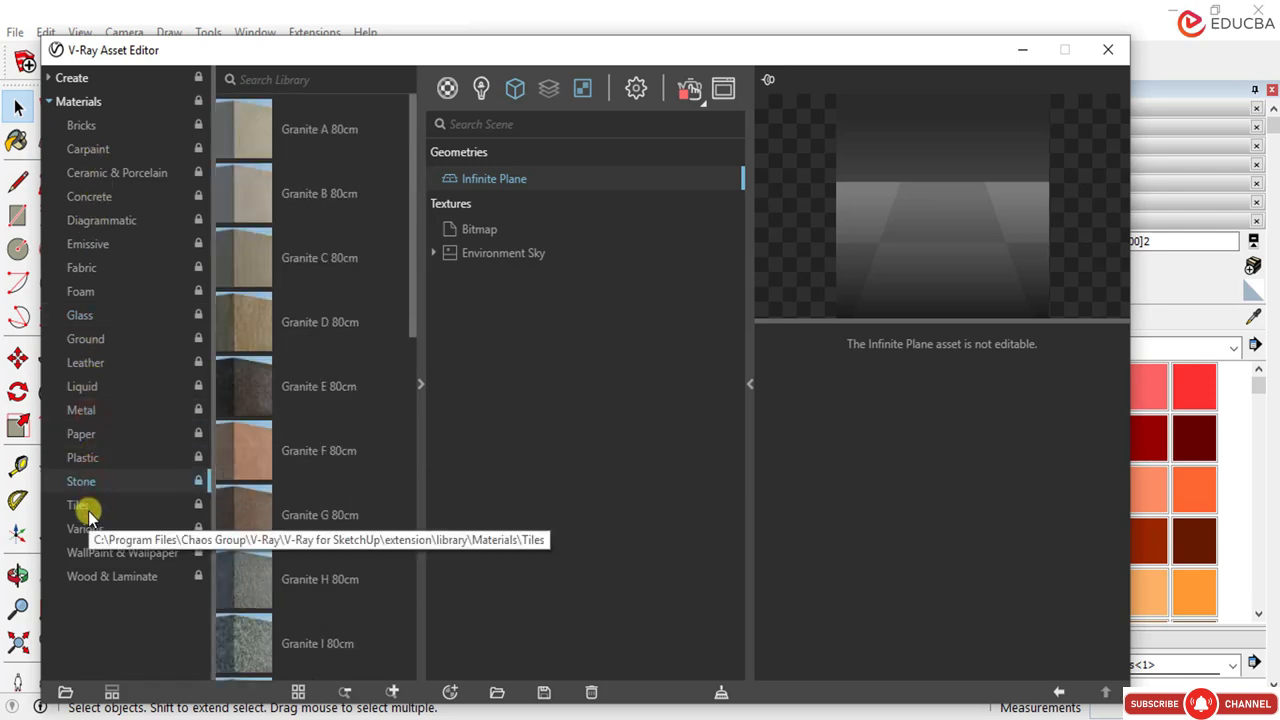
pyautogui.click(90, 340)
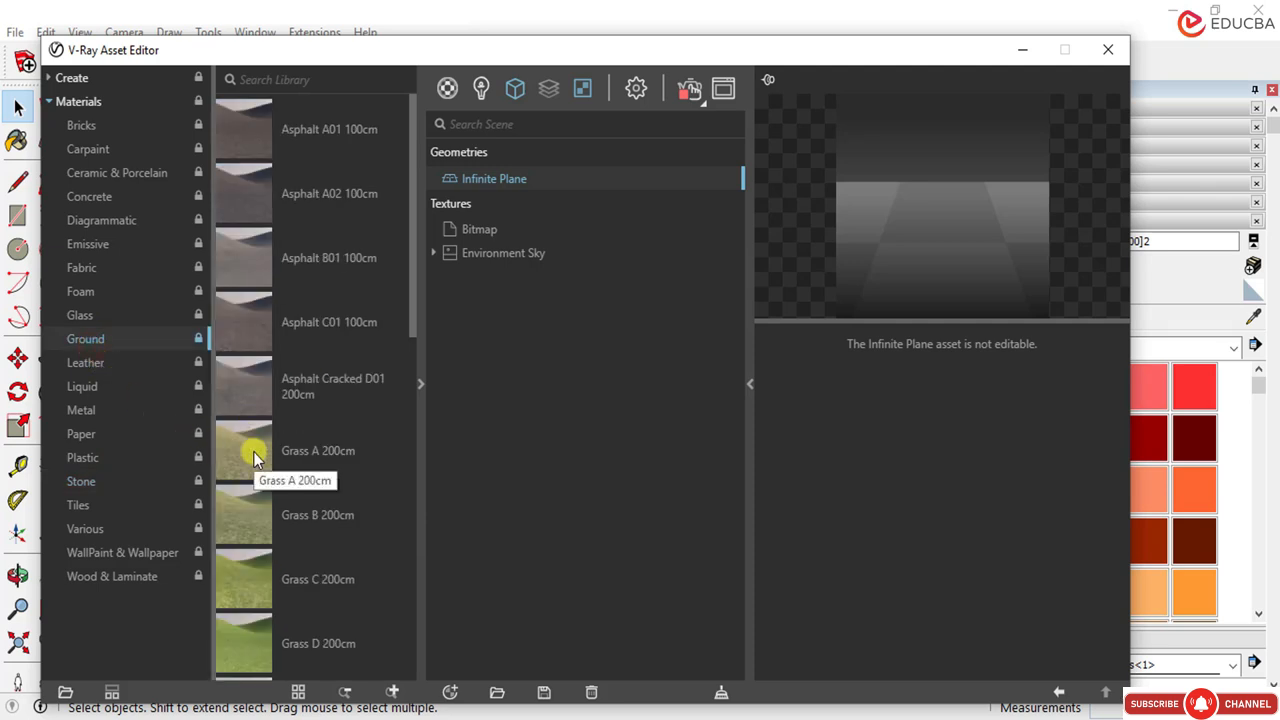
pyautogui.scroll(-6, 249, 490)
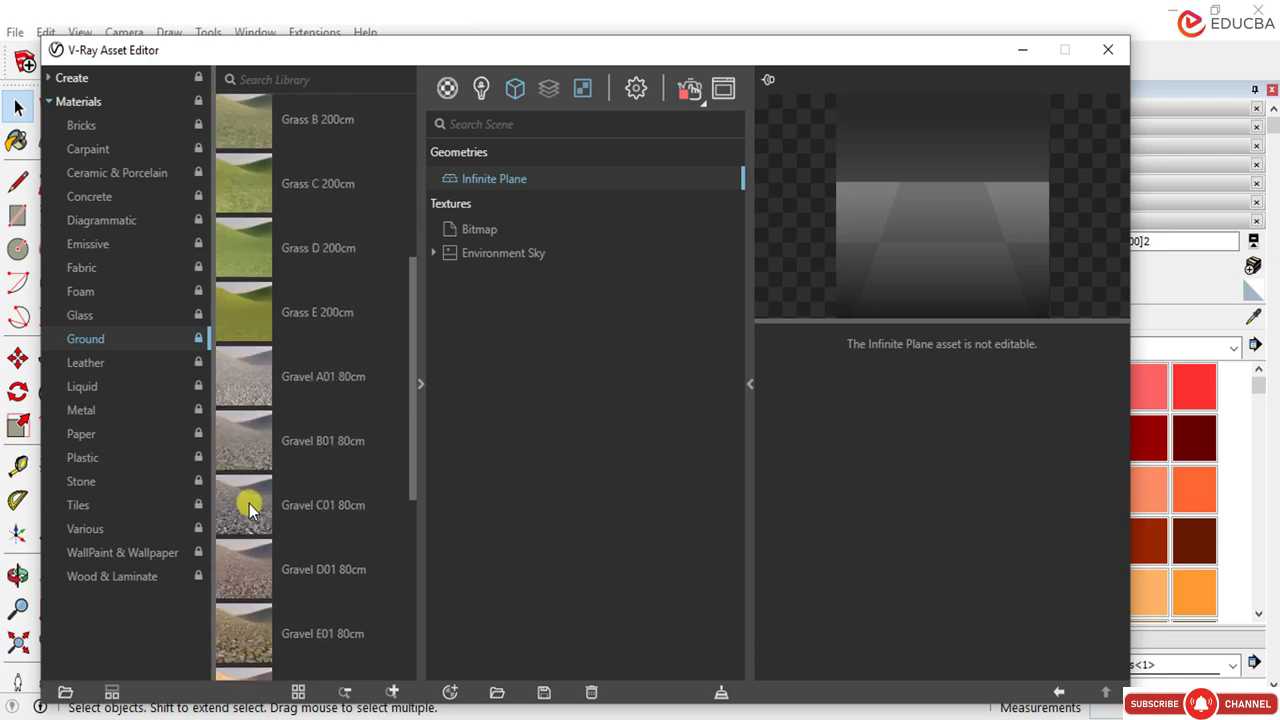
pyautogui.scroll(-5, 249, 508)
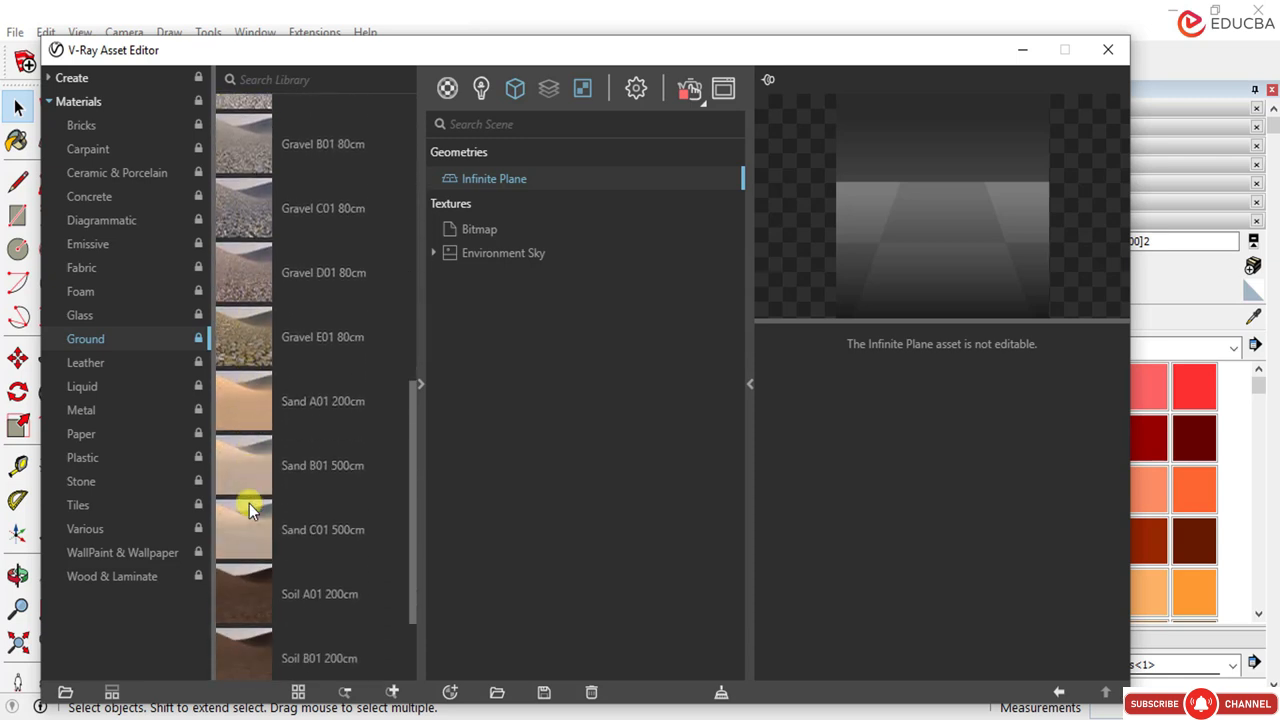
pyautogui.scroll(2, 249, 503)
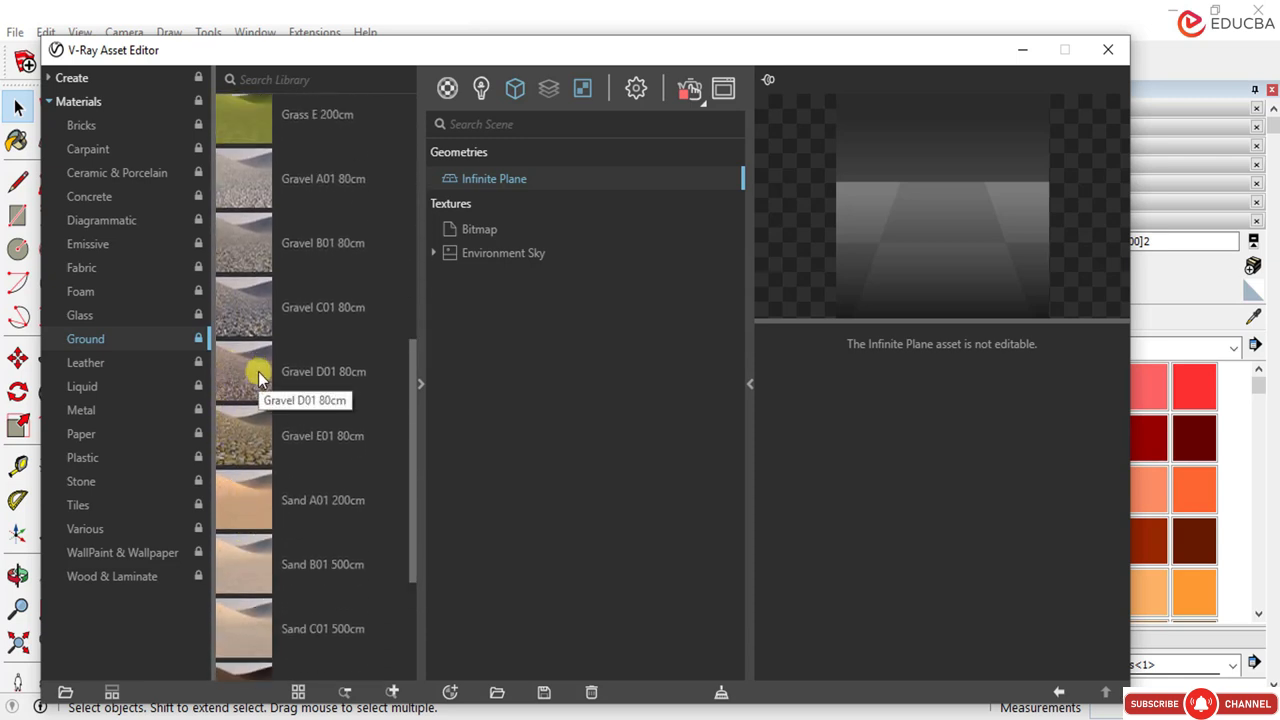
pyautogui.scroll(9, 258, 378)
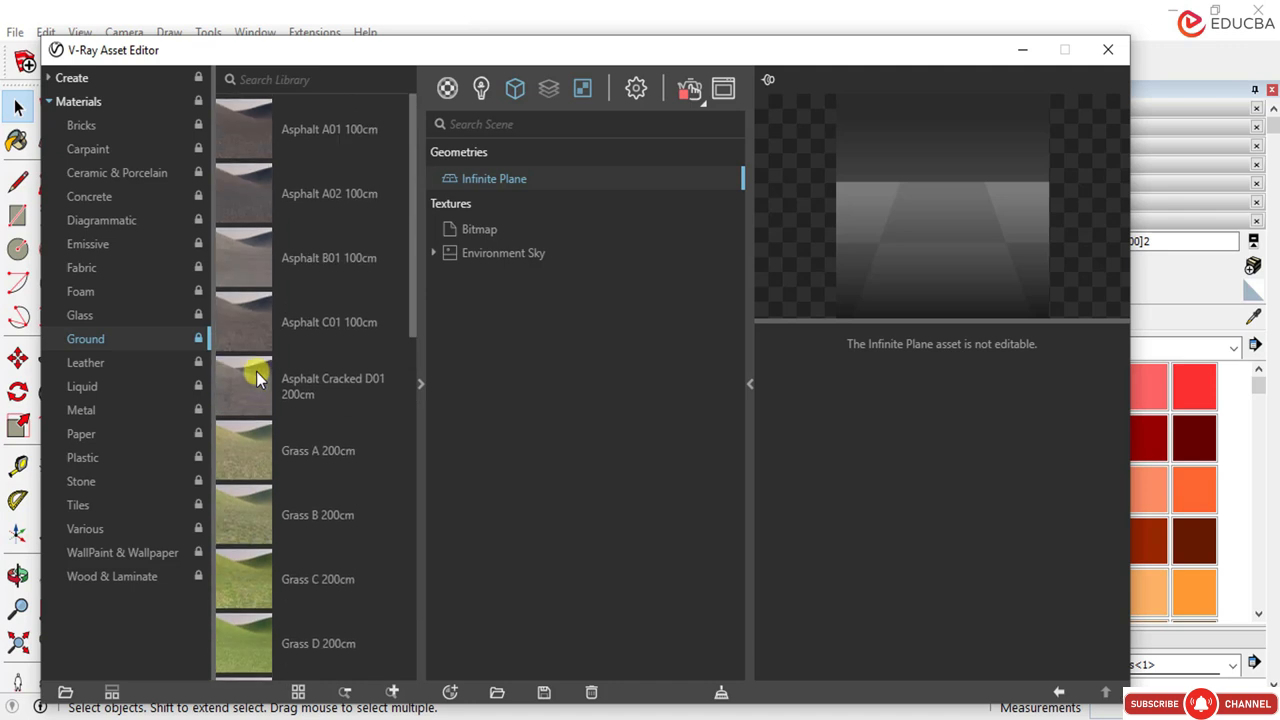
pyautogui.click(257, 451)
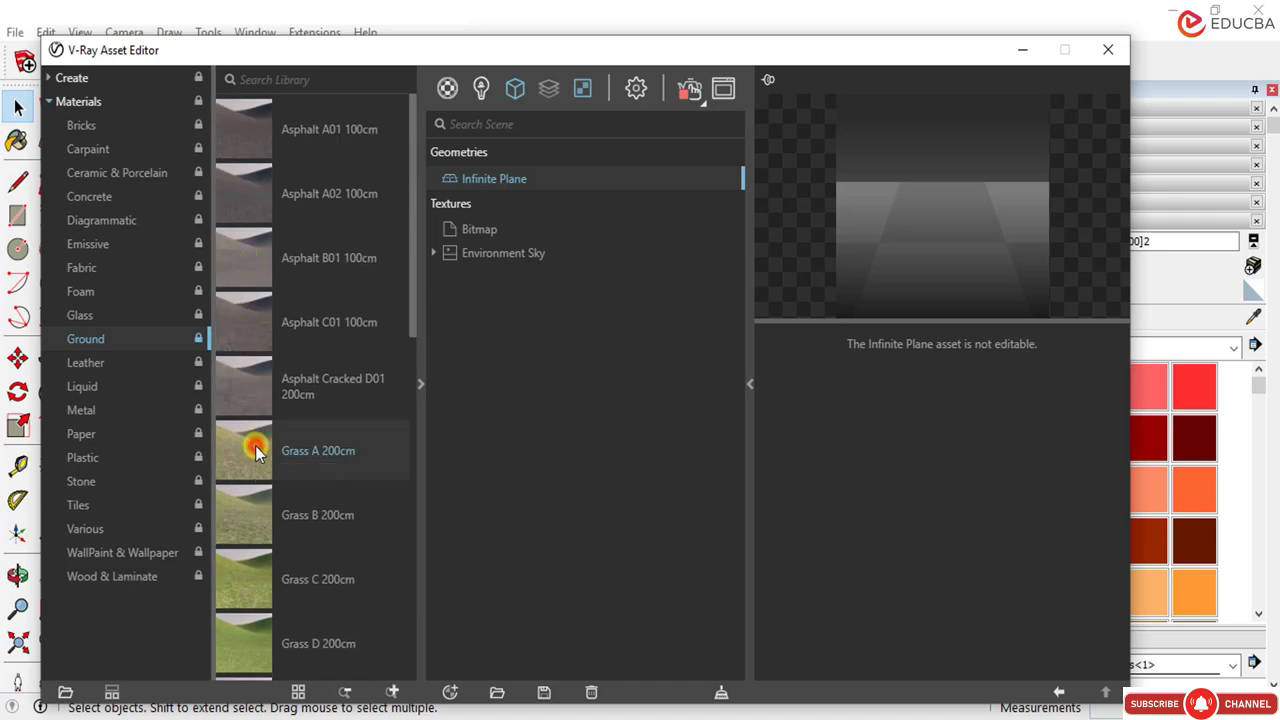
pyautogui.moveTo(257, 451); pyautogui.dragTo(566, 482)
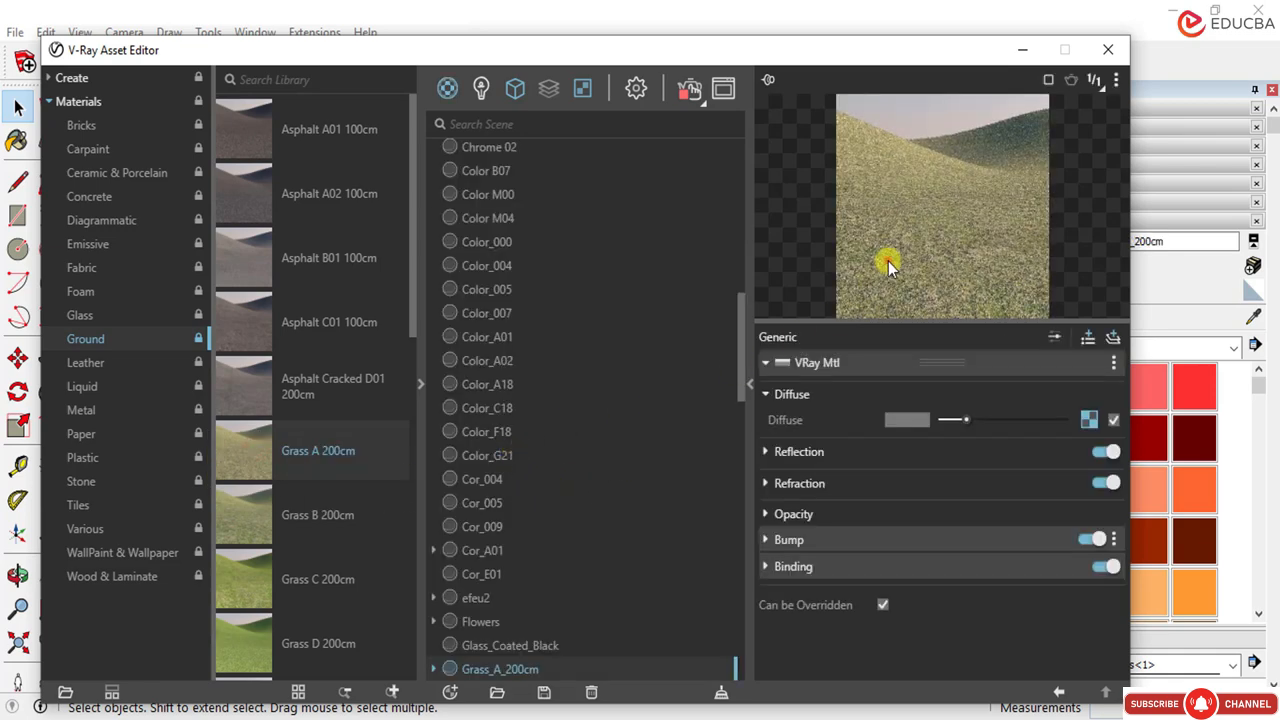
pyautogui.click(1108, 49)
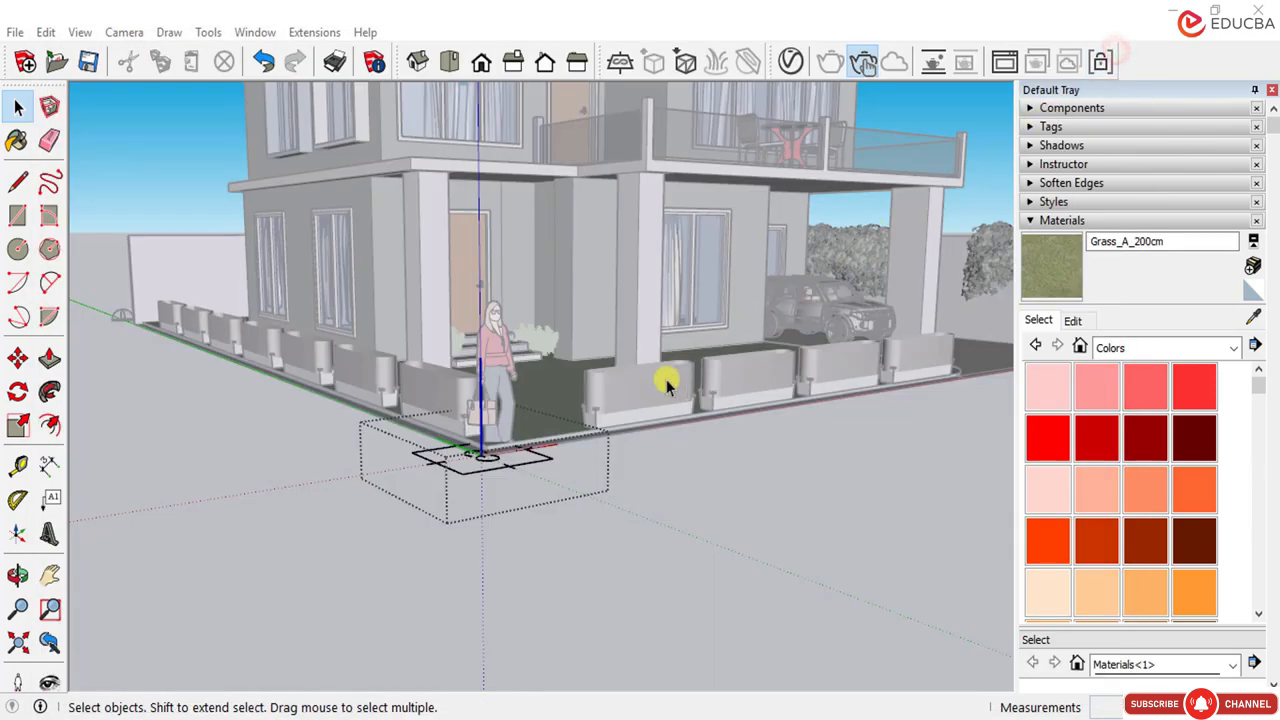
# Step: Try to paint the infinite plane with the Grass_A_200cm material
pyautogui.click(1051, 266)
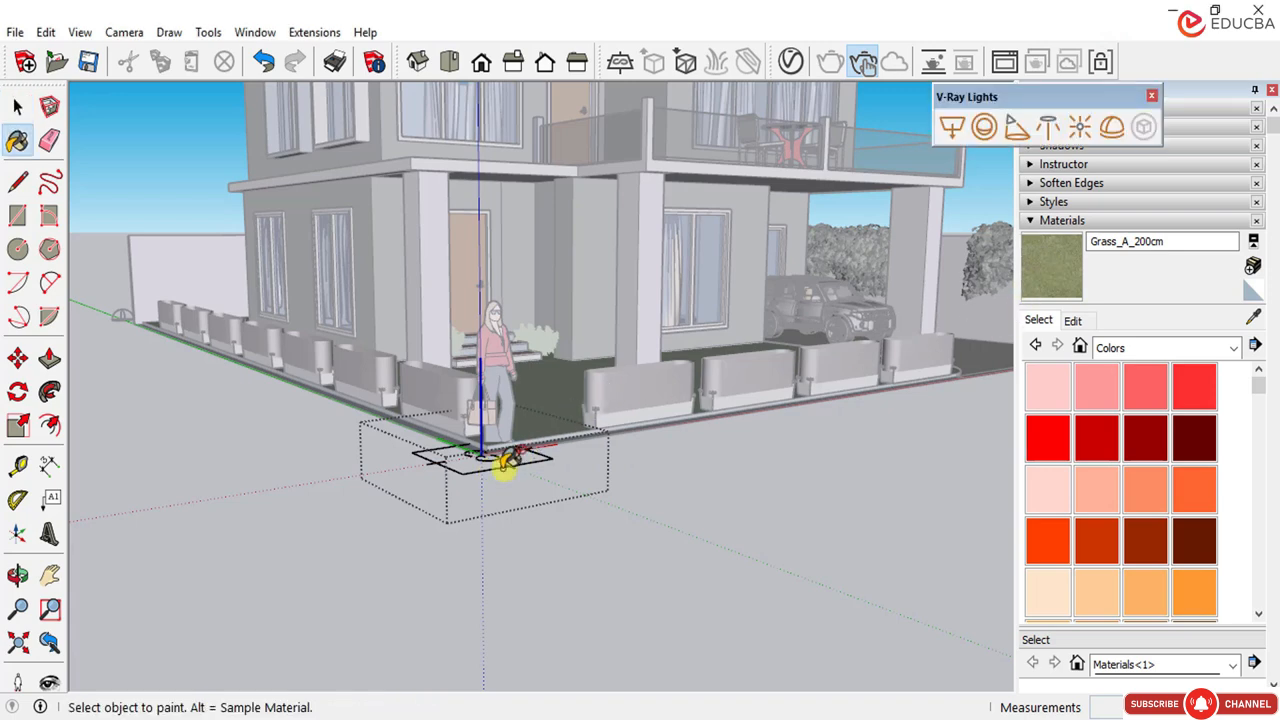
pyautogui.scroll(5, 506, 461)
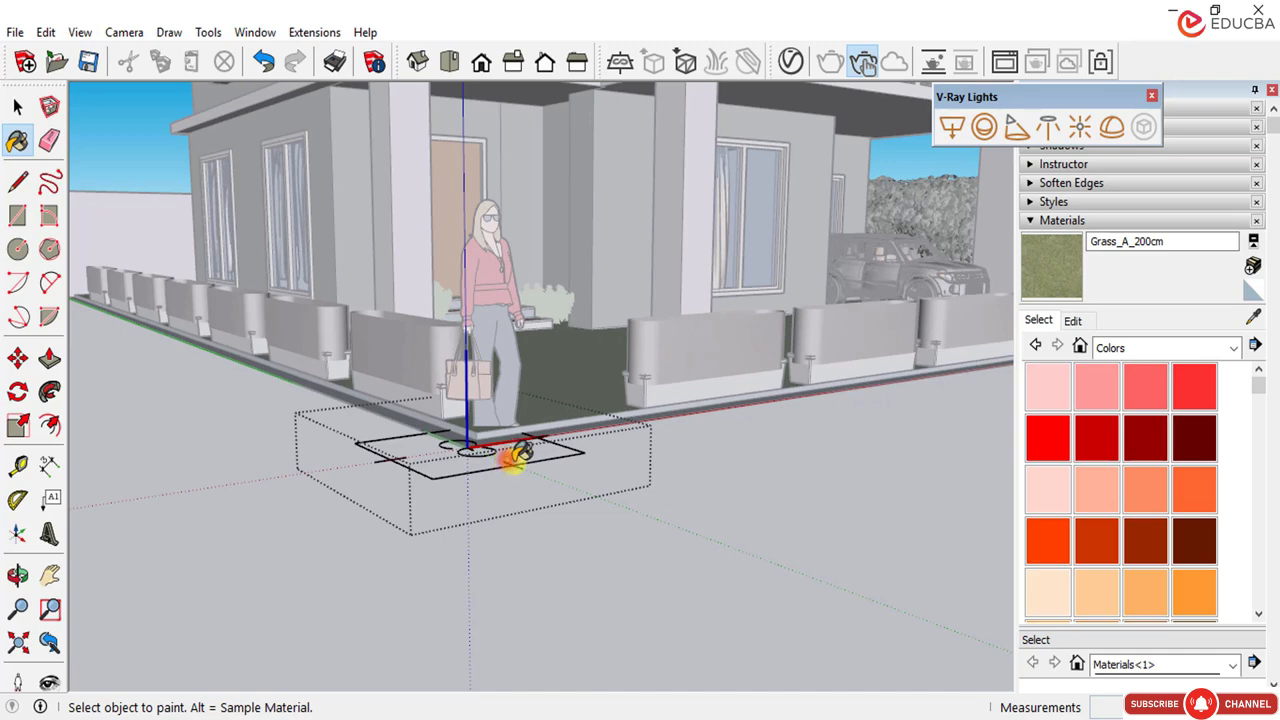
pyautogui.click(527, 460)
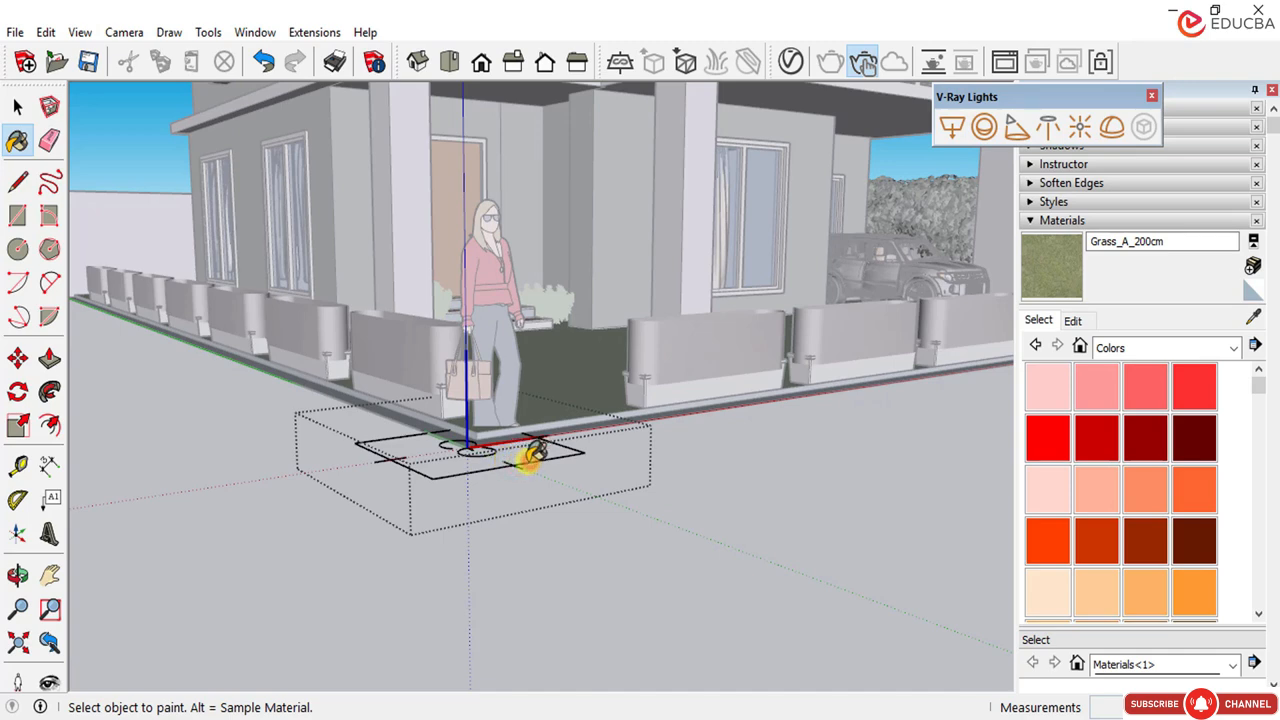
pyautogui.scroll(3, 527, 453)
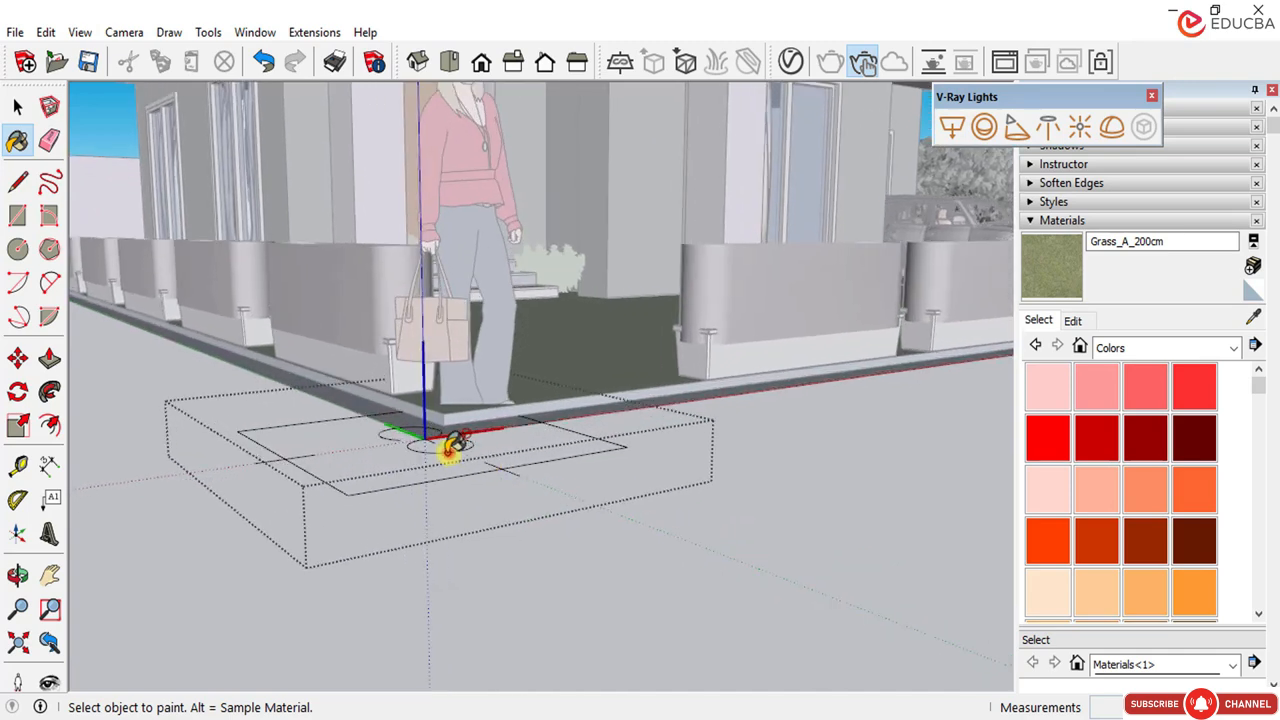
pyautogui.click(448, 454)
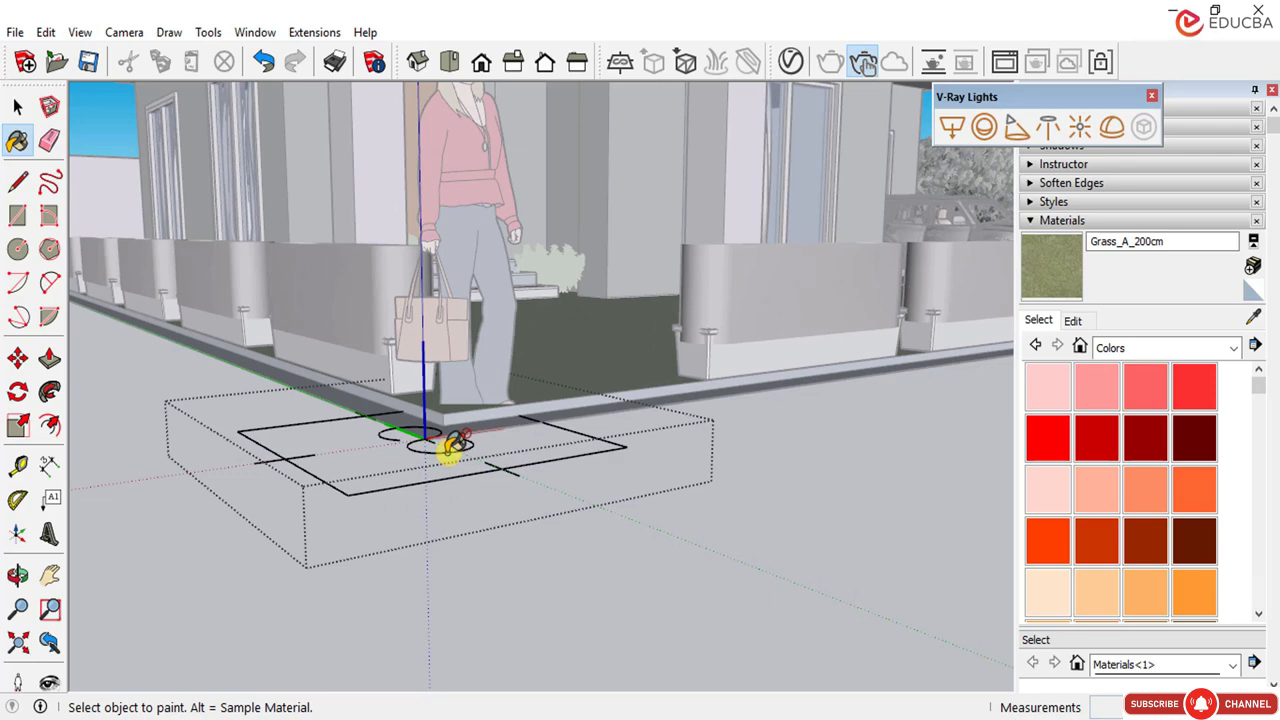
# Step: Close the infinite plane's group and return to the full house model
pyautogui.rightClick(452, 447)
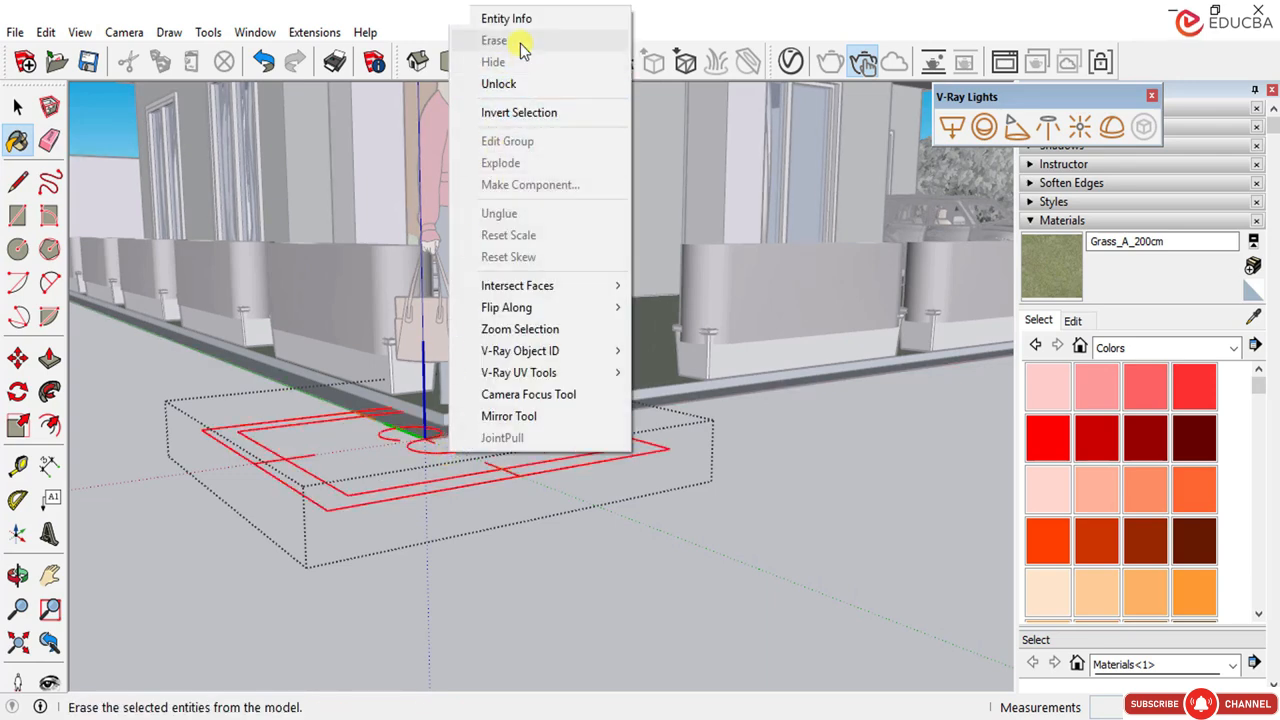
pyautogui.click(735, 18)
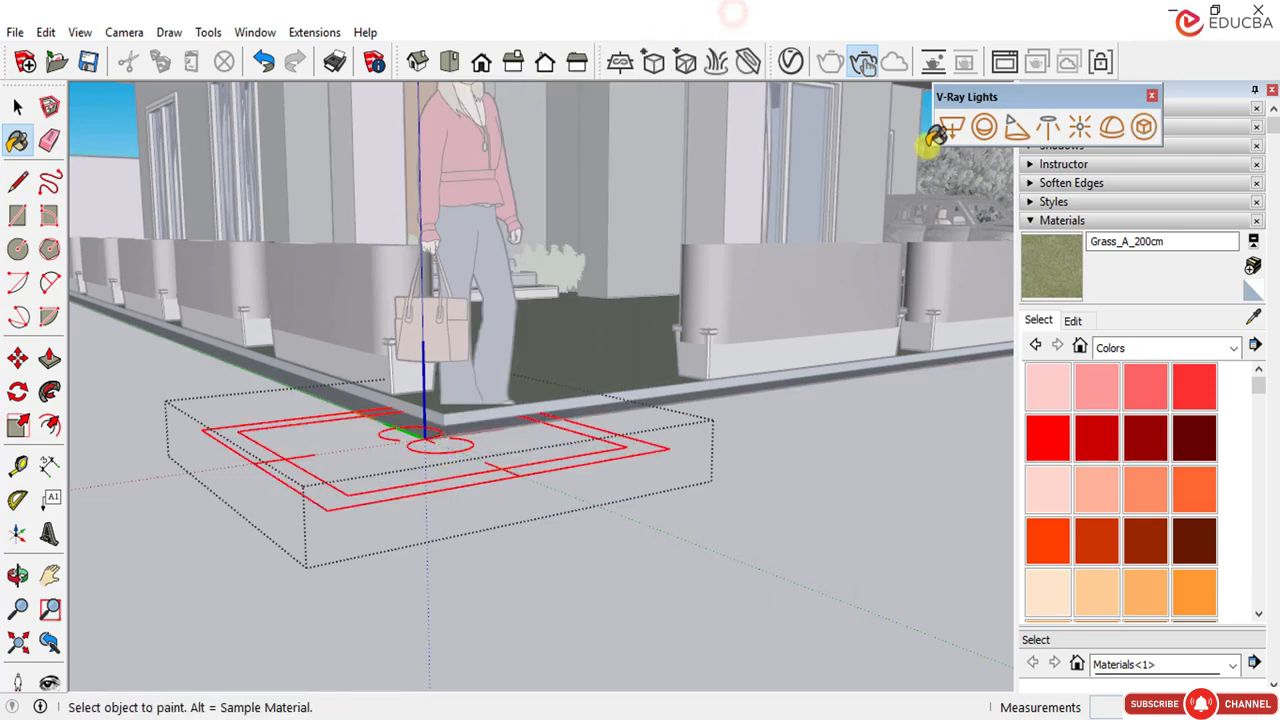
pyautogui.rightClick(434, 438)
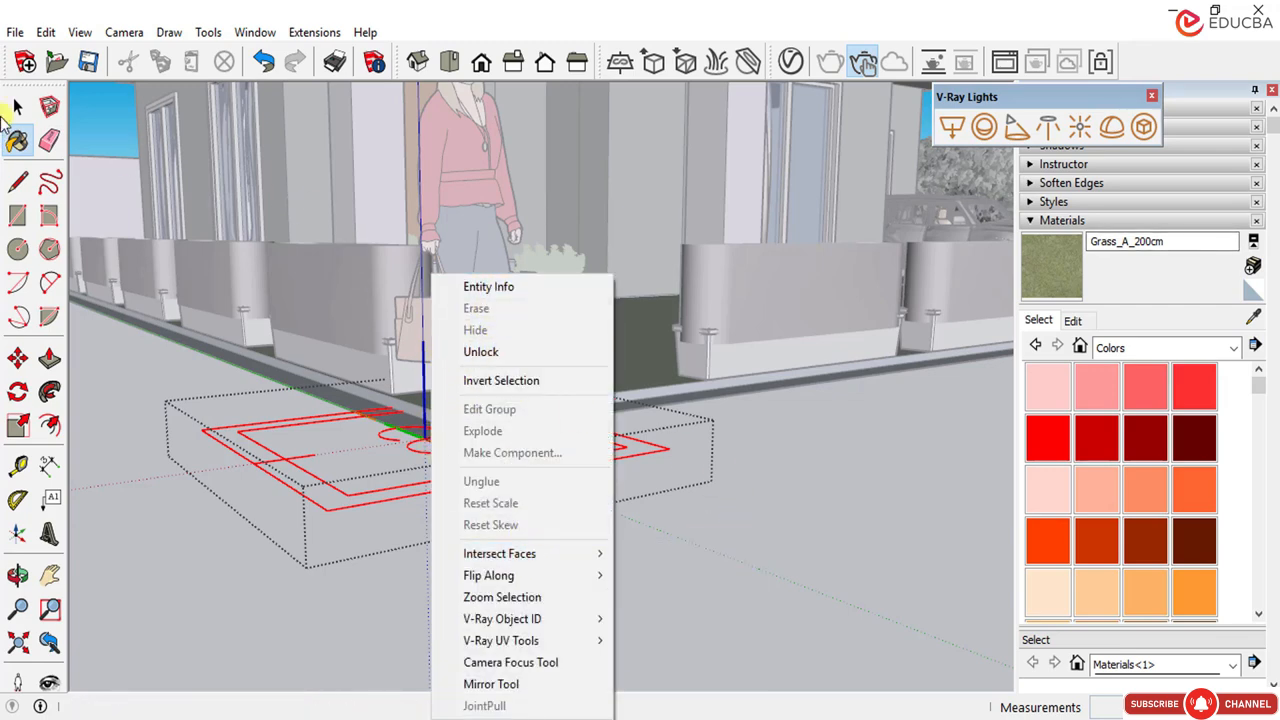
pyautogui.press('Escape')
pyautogui.press('space')
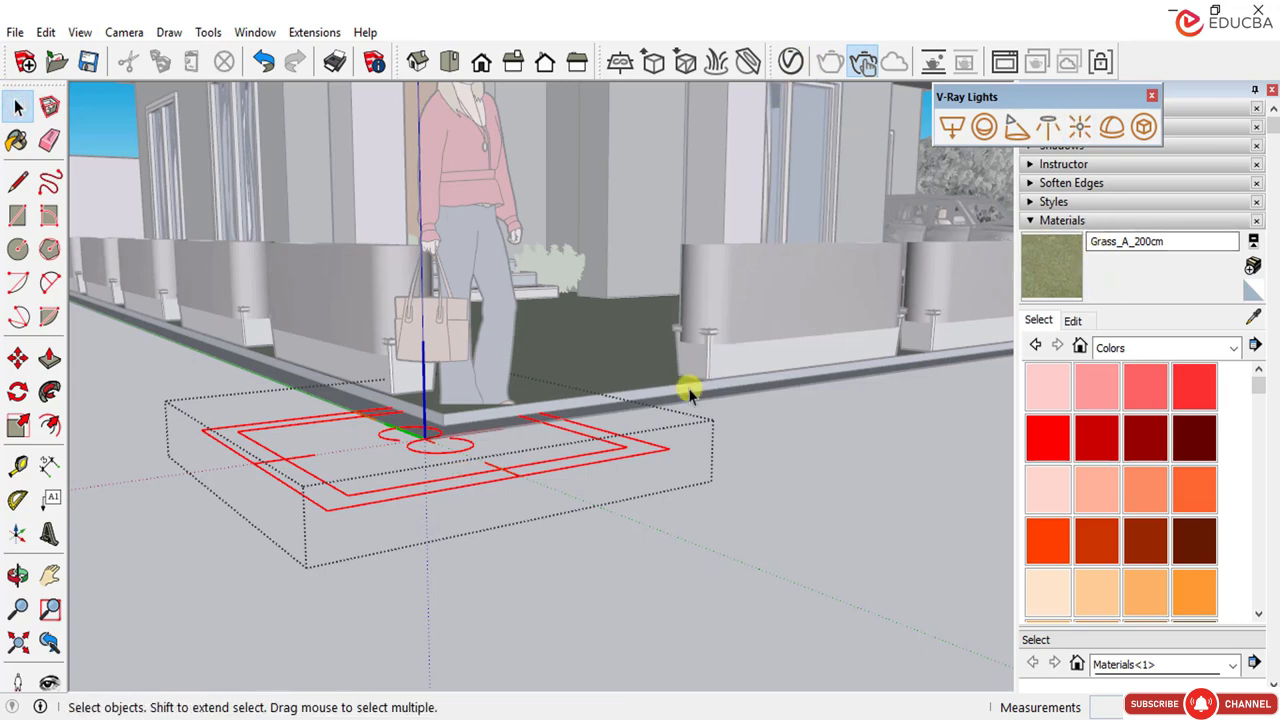
pyautogui.click(784, 444)
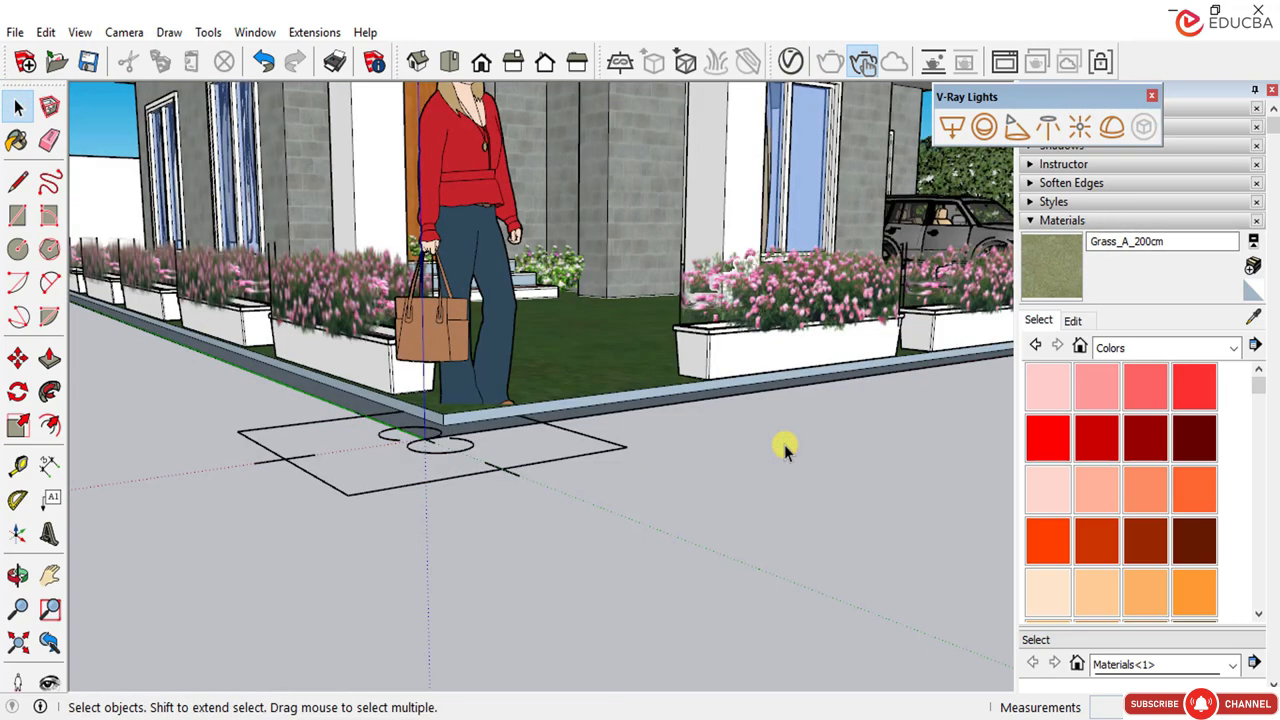
# Step: Start a V-Ray interactive render of the house's front corner and examine the ground and the woman figure up close
pyautogui.scroll(-4, 670, 450)
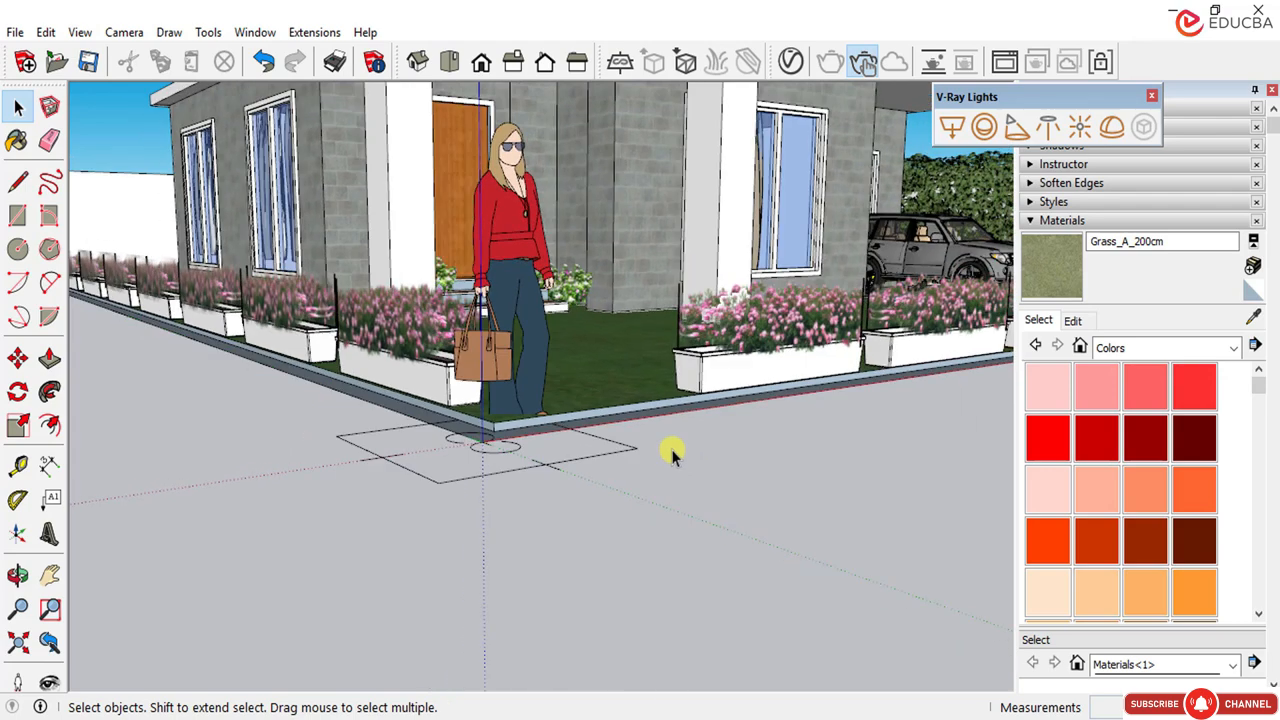
pyautogui.scroll(-4, 665, 445)
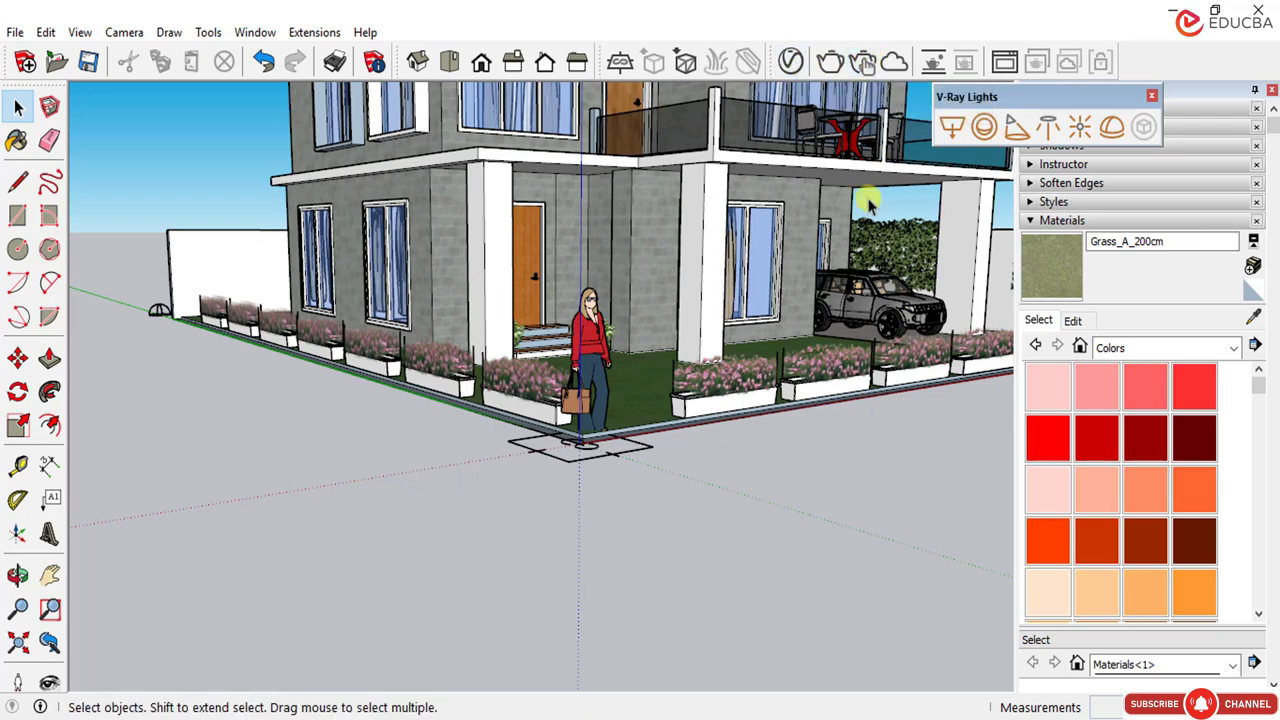
pyautogui.moveTo(553, 370); pyautogui.dragTo(606, 480, button='middle')
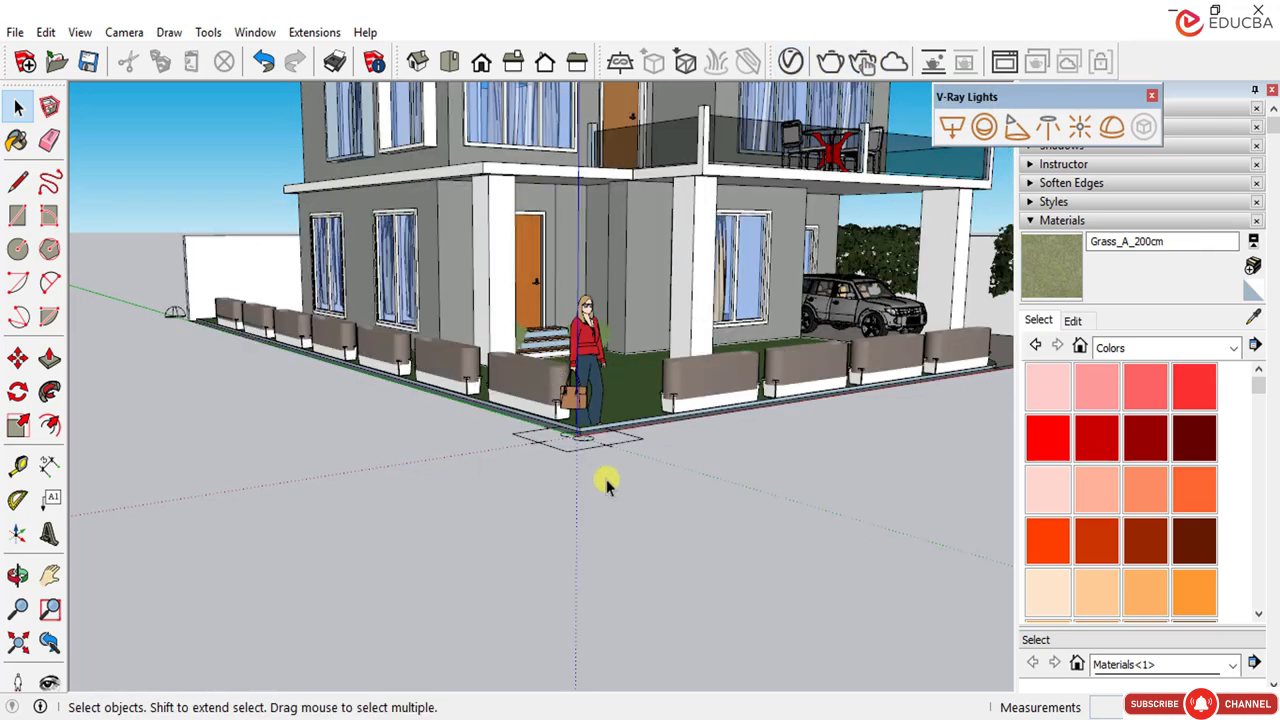
pyautogui.click(865, 62)
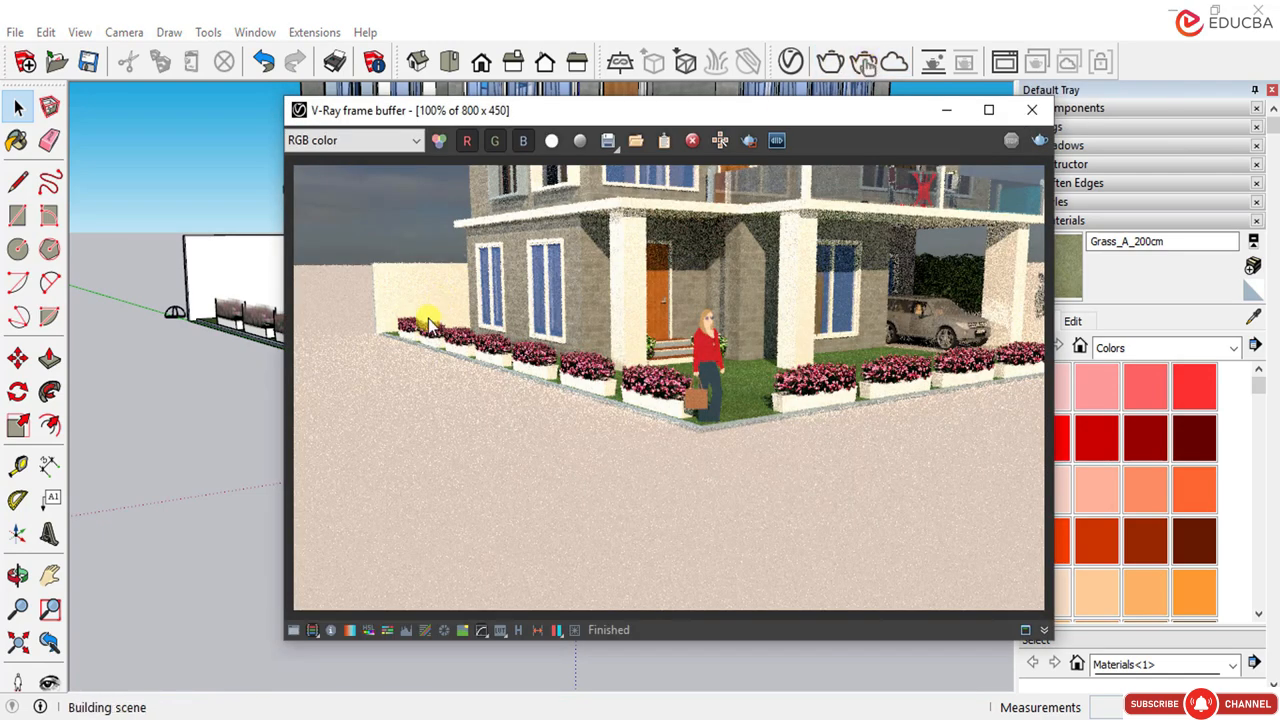
pyautogui.scroll(-2, 300, 459)
pyautogui.scroll(1, 723, 389)
pyautogui.scroll(2, 708, 368)
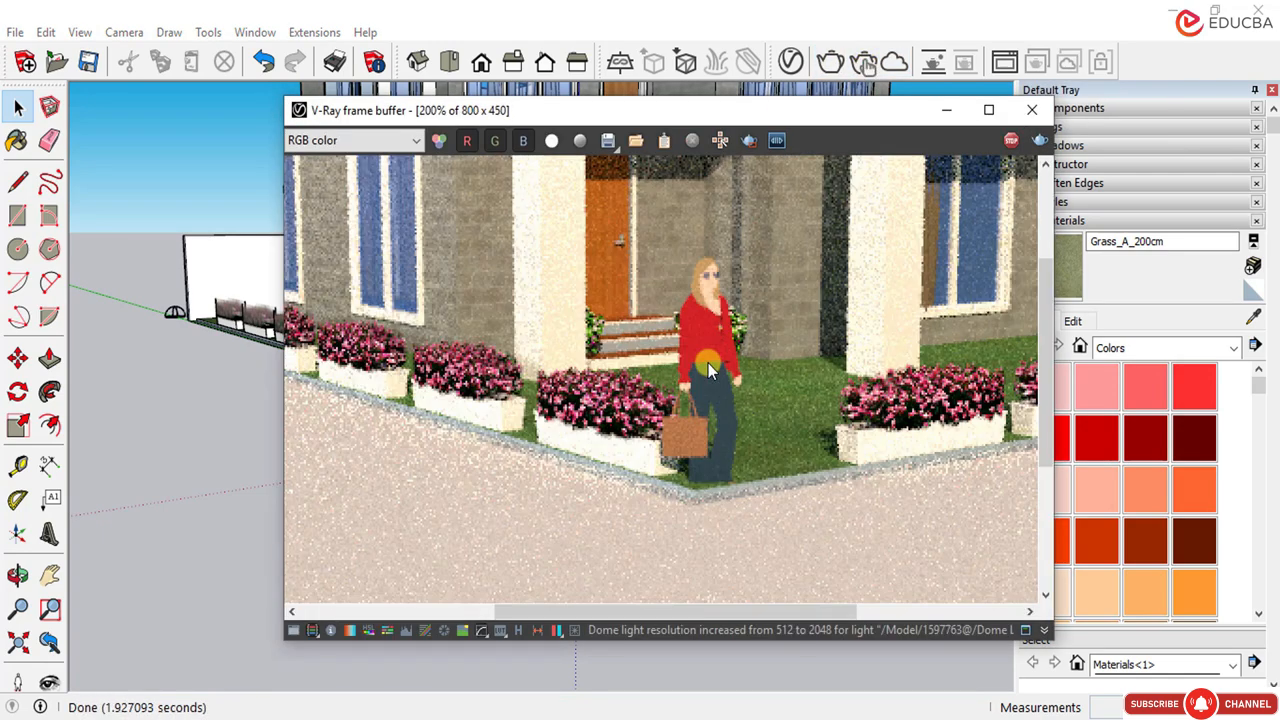
pyautogui.scroll(-1, 704, 368)
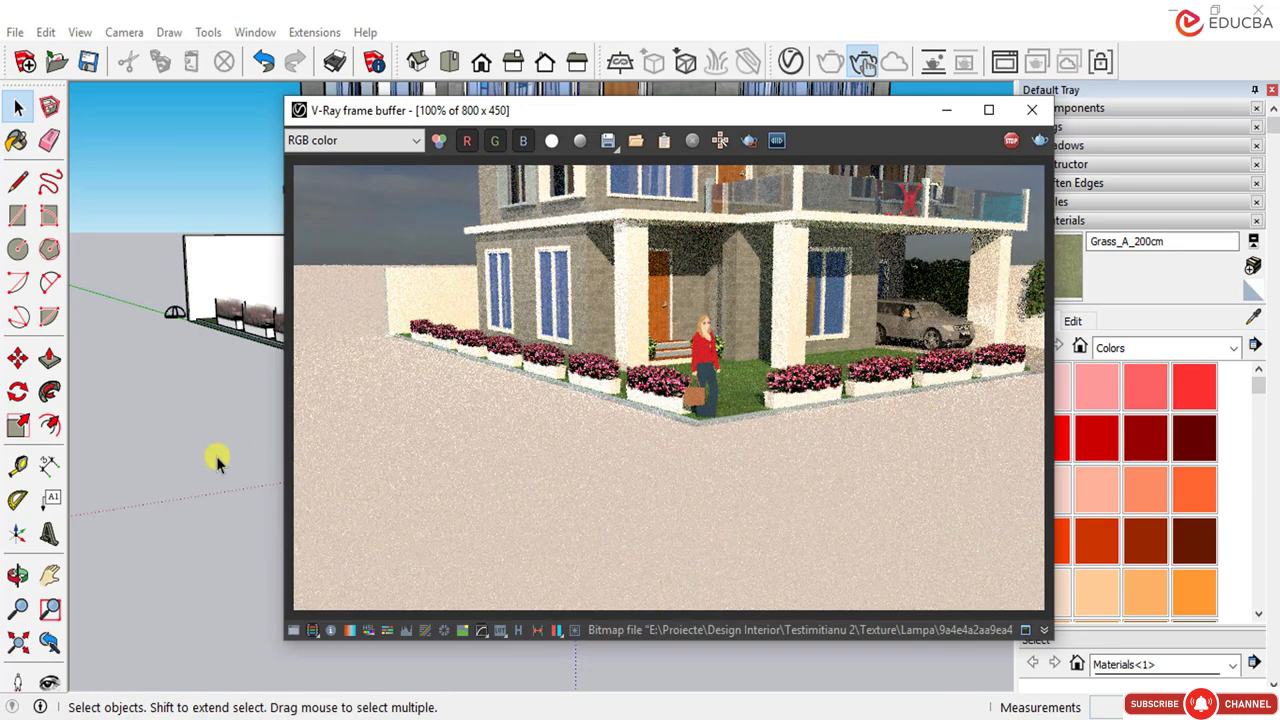
# Step: Reframe the model view so the whole house fits in the interactive render, check the ground, and close the V-Ray frame buffer
pyautogui.click(50, 575)
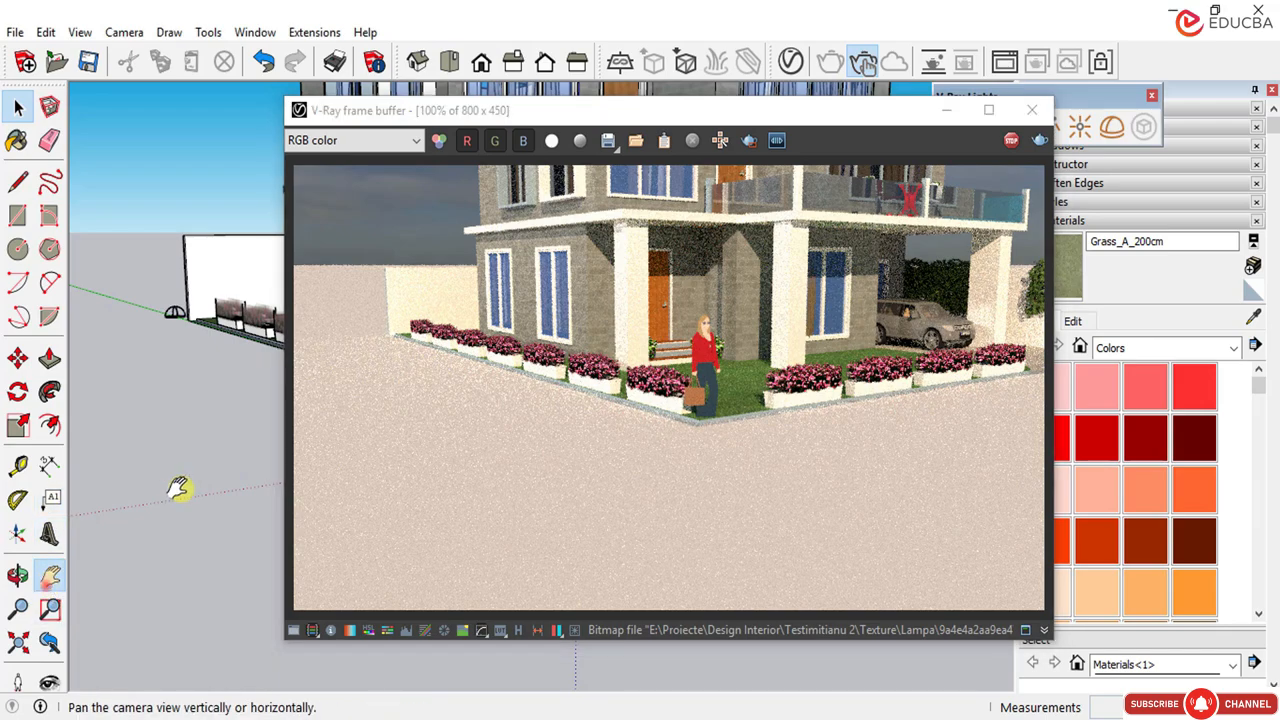
pyautogui.moveTo(243, 437)
pyautogui.mouseDown()
pyautogui.moveTo(143, 531)
pyautogui.moveTo(180, 403)
pyautogui.moveTo(171, 434)
pyautogui.moveTo(205, 413)
pyautogui.mouseUp()
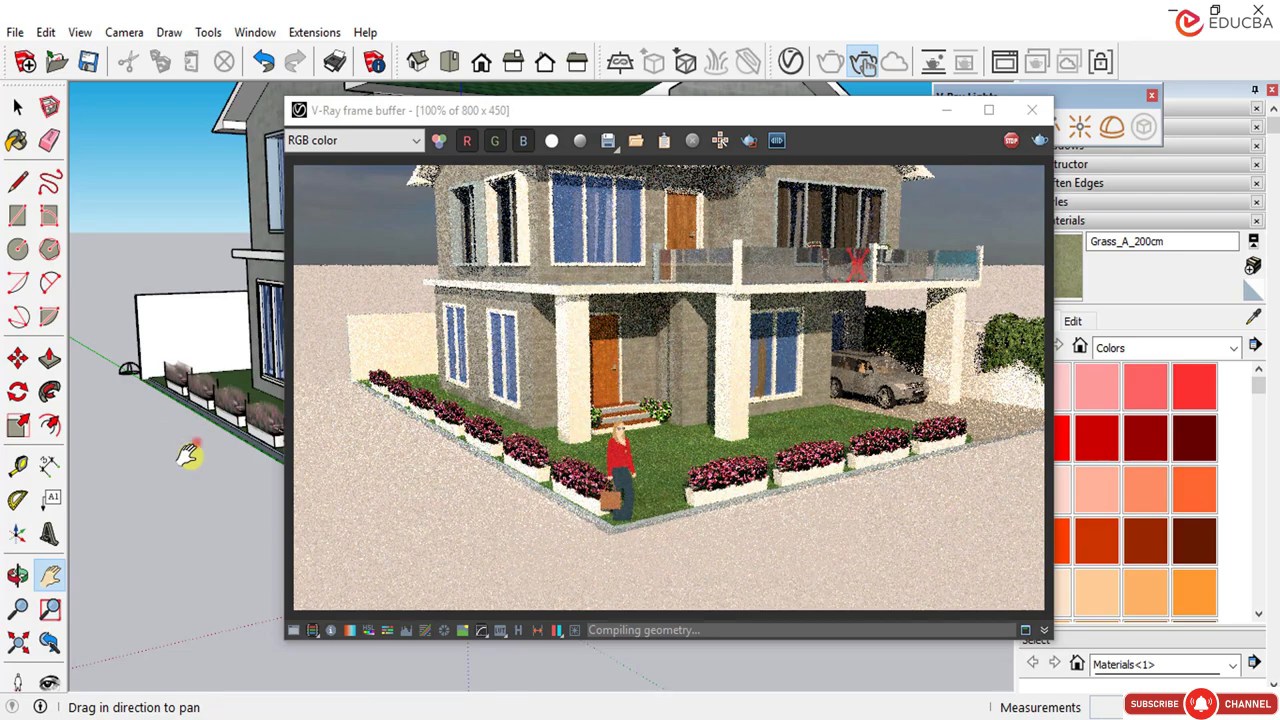
pyautogui.moveTo(191, 449)
pyautogui.mouseDown()
pyautogui.moveTo(169, 483)
pyautogui.moveTo(200, 405)
pyautogui.mouseUp()
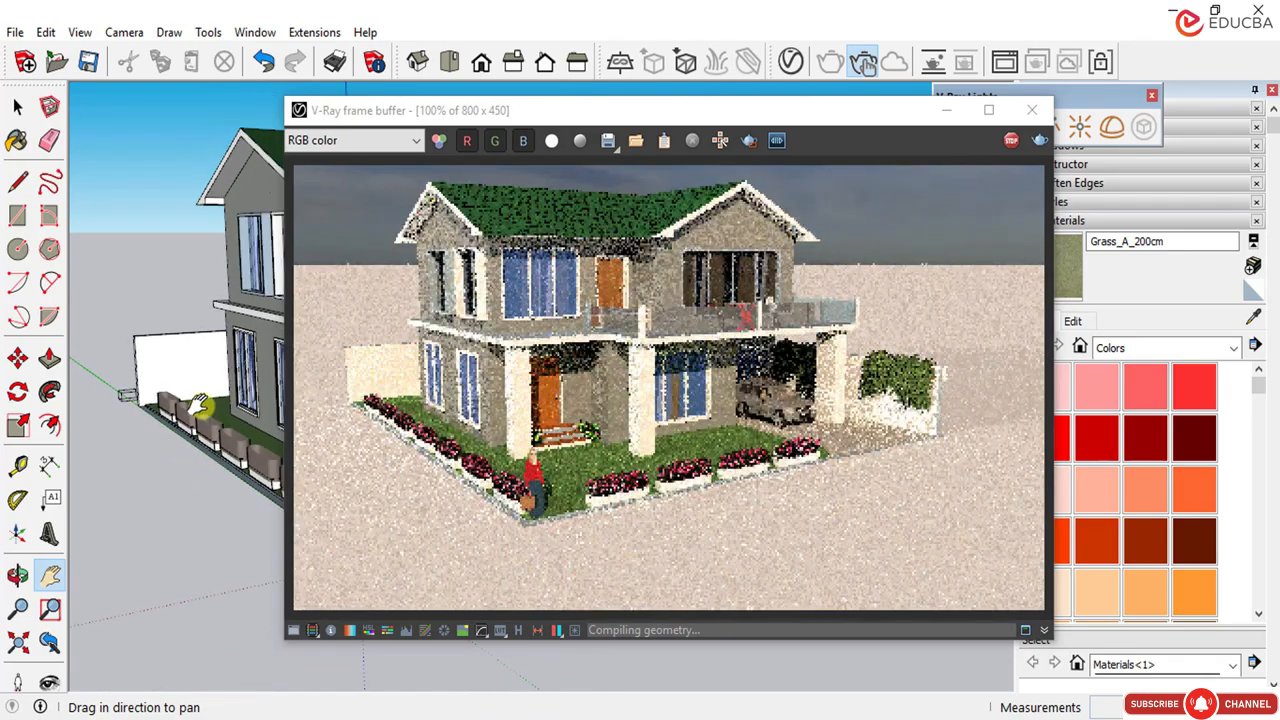
pyautogui.moveTo(200, 405); pyautogui.dragTo(224, 405, button='middle')
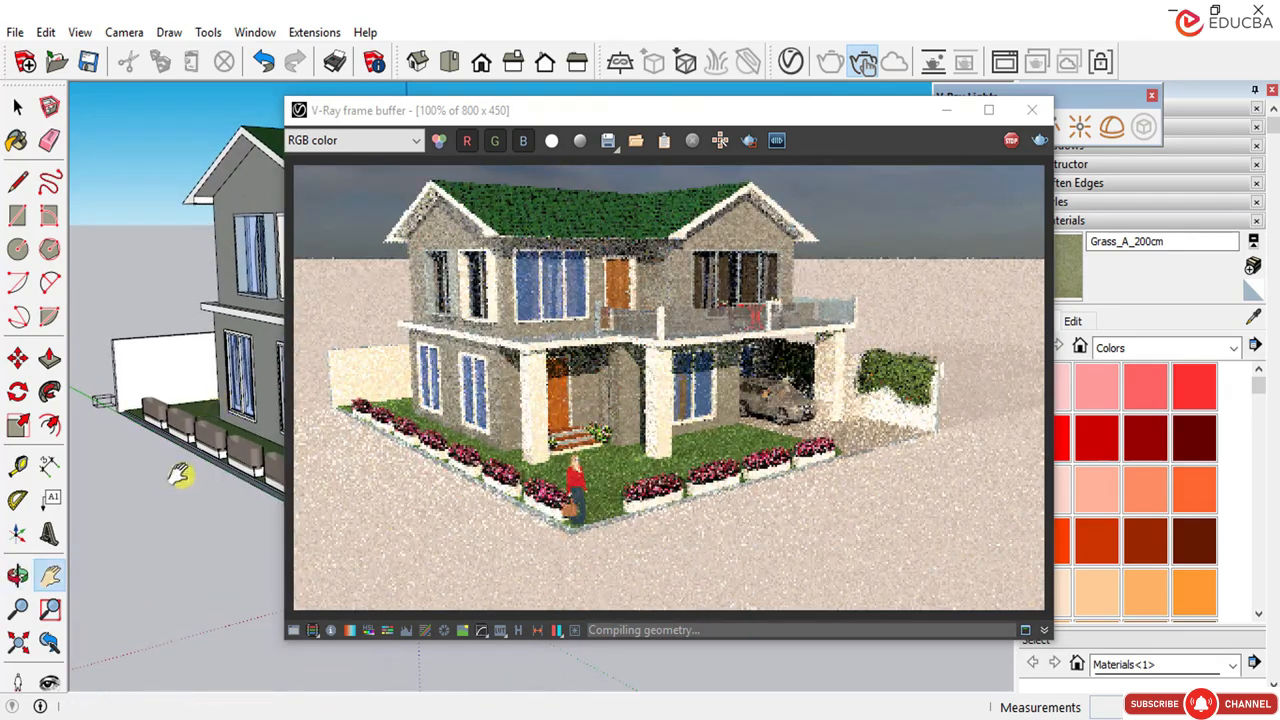
pyautogui.moveTo(172, 499)
pyautogui.mouseDown()
pyautogui.moveTo(189, 463)
pyautogui.moveTo(183, 486)
pyautogui.moveTo(160, 432)
pyautogui.moveTo(165, 405)
pyautogui.moveTo(122, 424)
pyautogui.mouseUp()
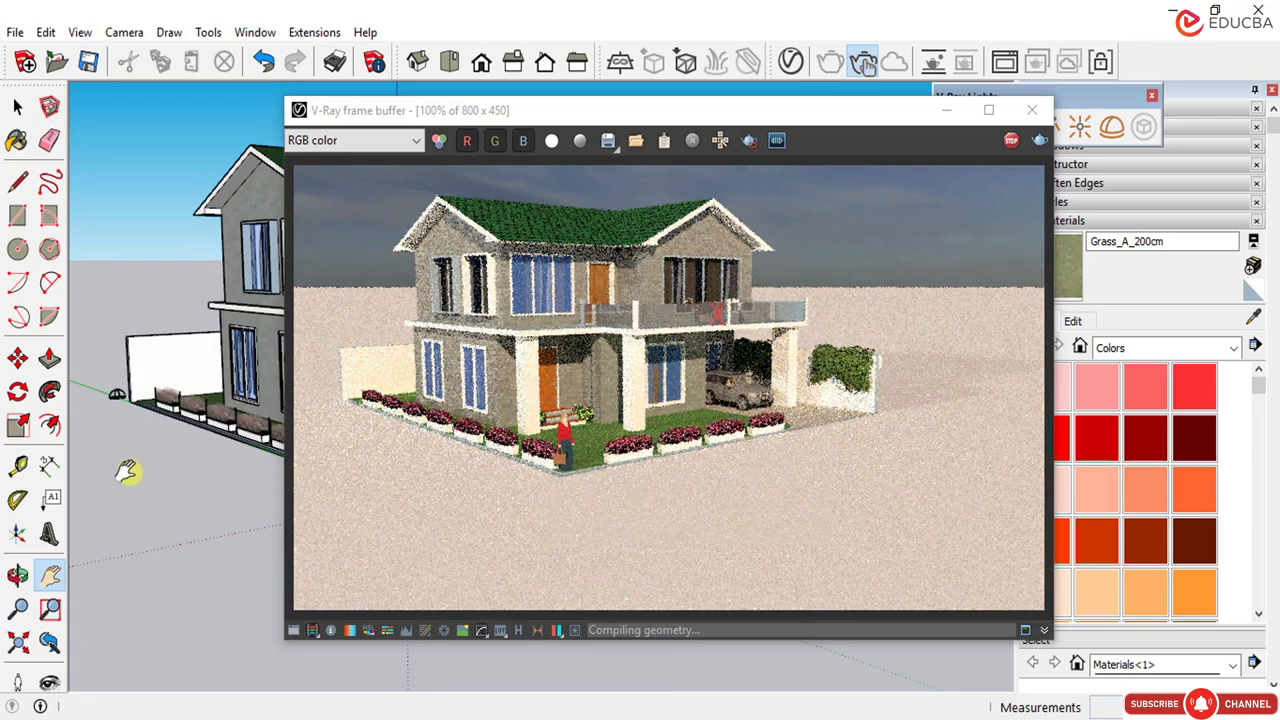
pyautogui.moveTo(130, 479)
pyautogui.mouseDown()
pyautogui.moveTo(177, 503)
pyautogui.moveTo(171, 449)
pyautogui.mouseUp()
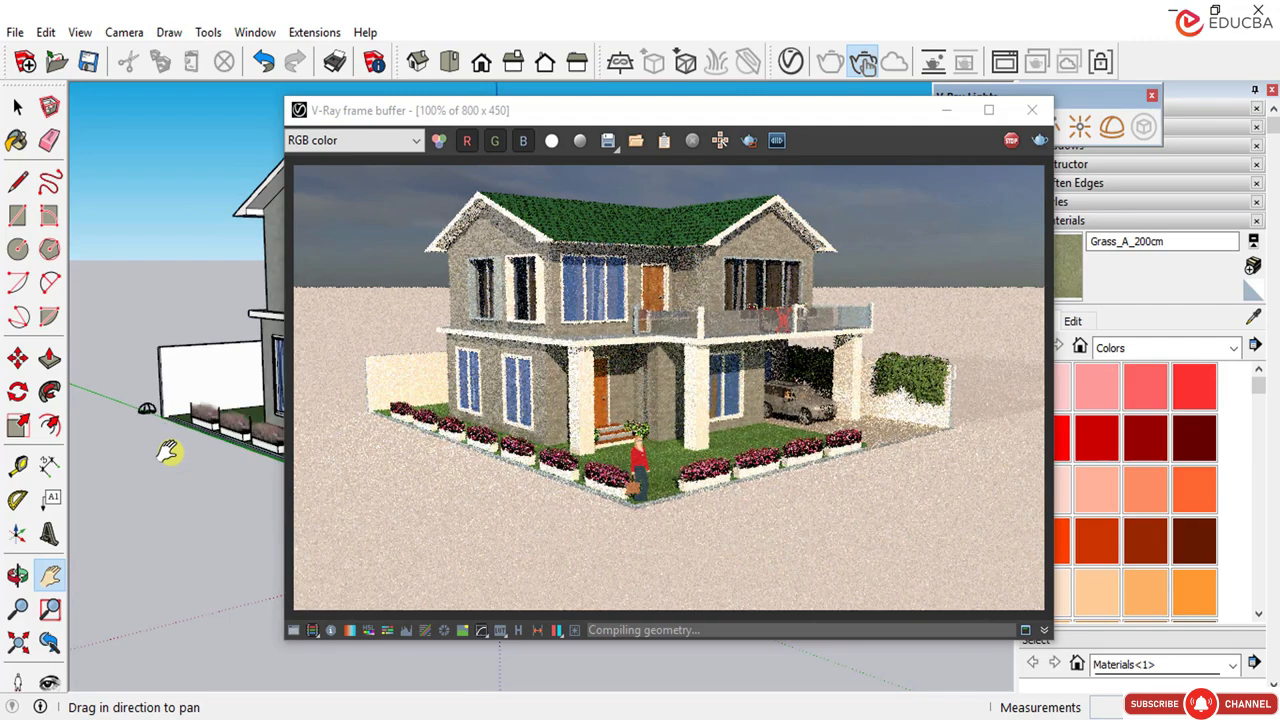
pyautogui.scroll(1, 220, 300)
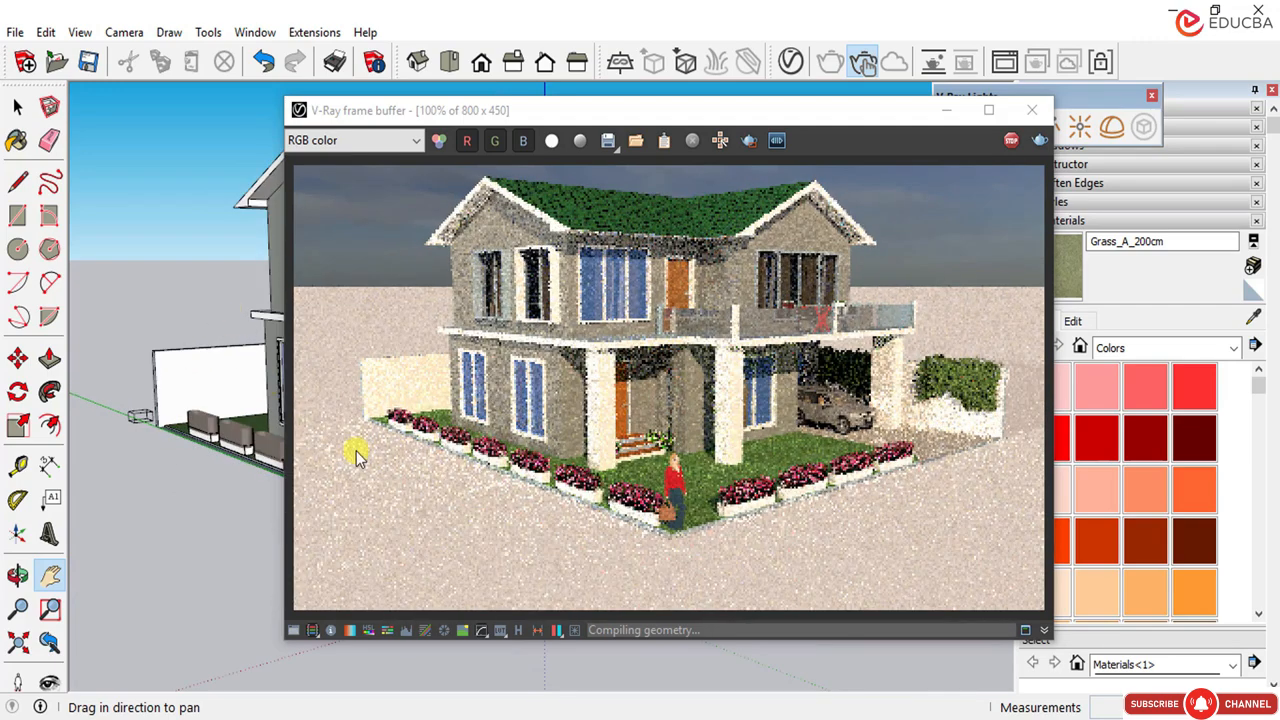
pyautogui.click(403, 481)
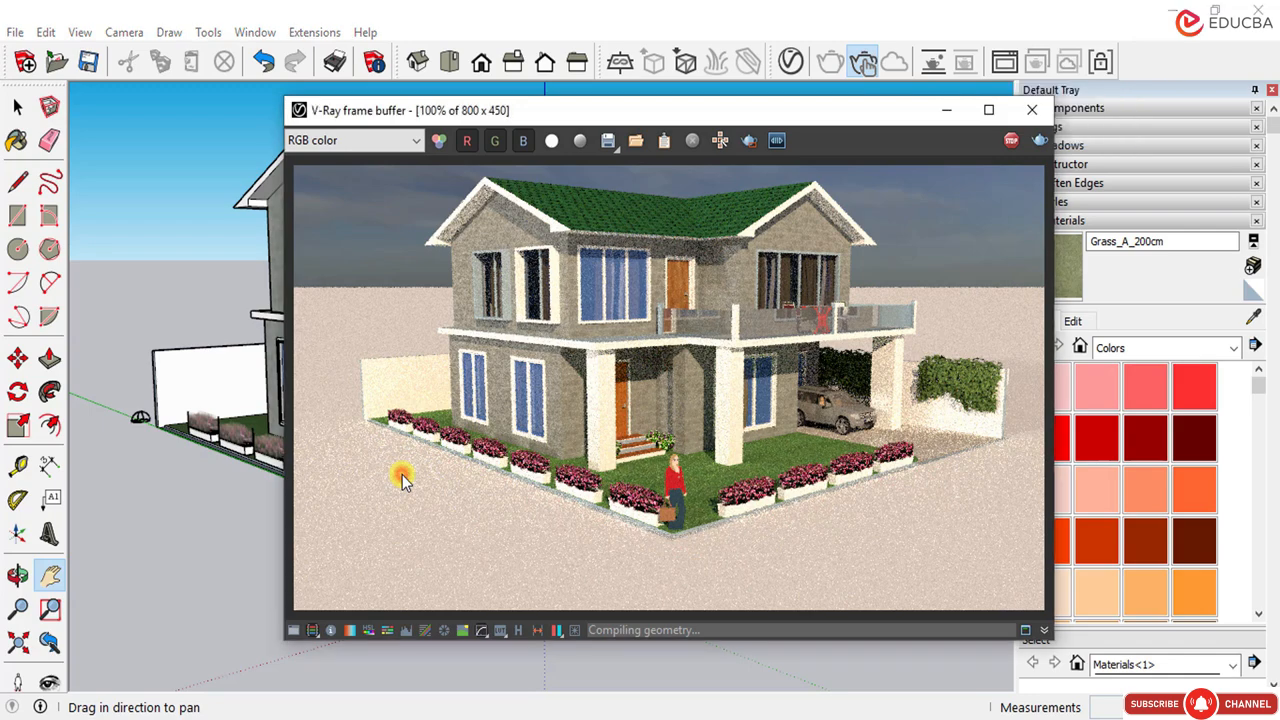
pyautogui.click(1032, 110)
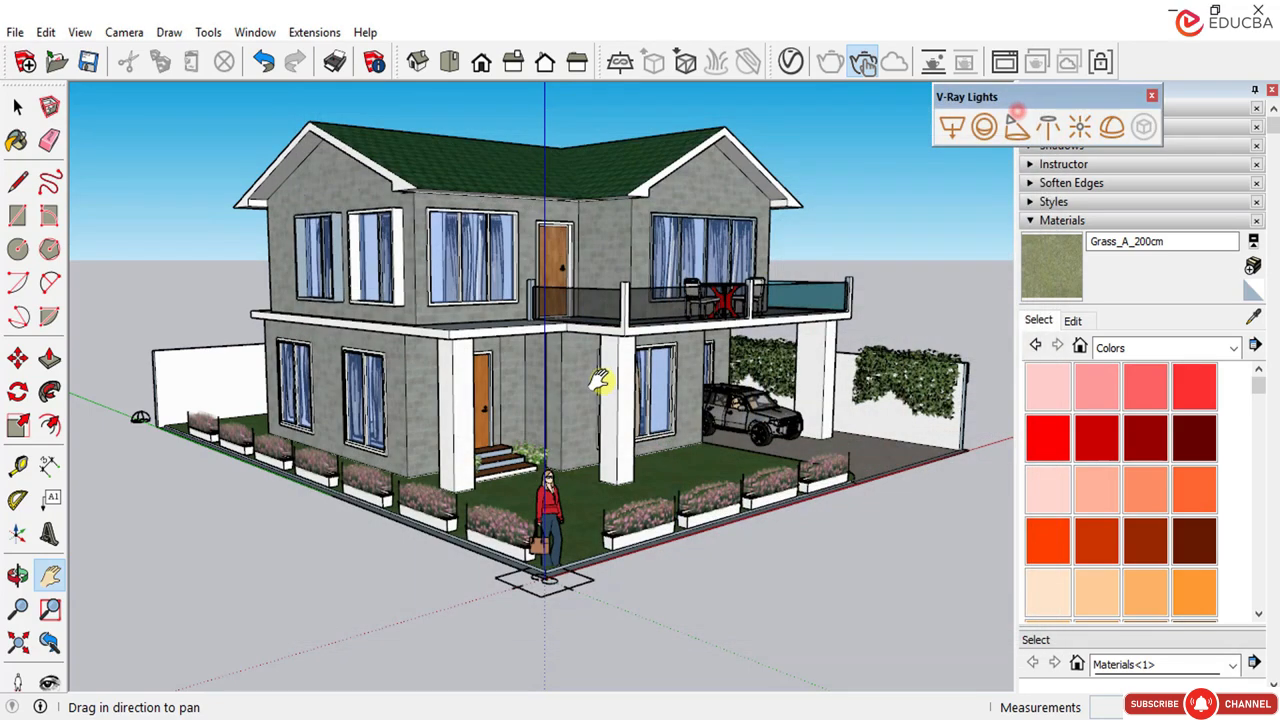
# Step: Reopen the infinite plane's group for editing at the front corner of the boundary
pyautogui.scroll(6, 555, 628)
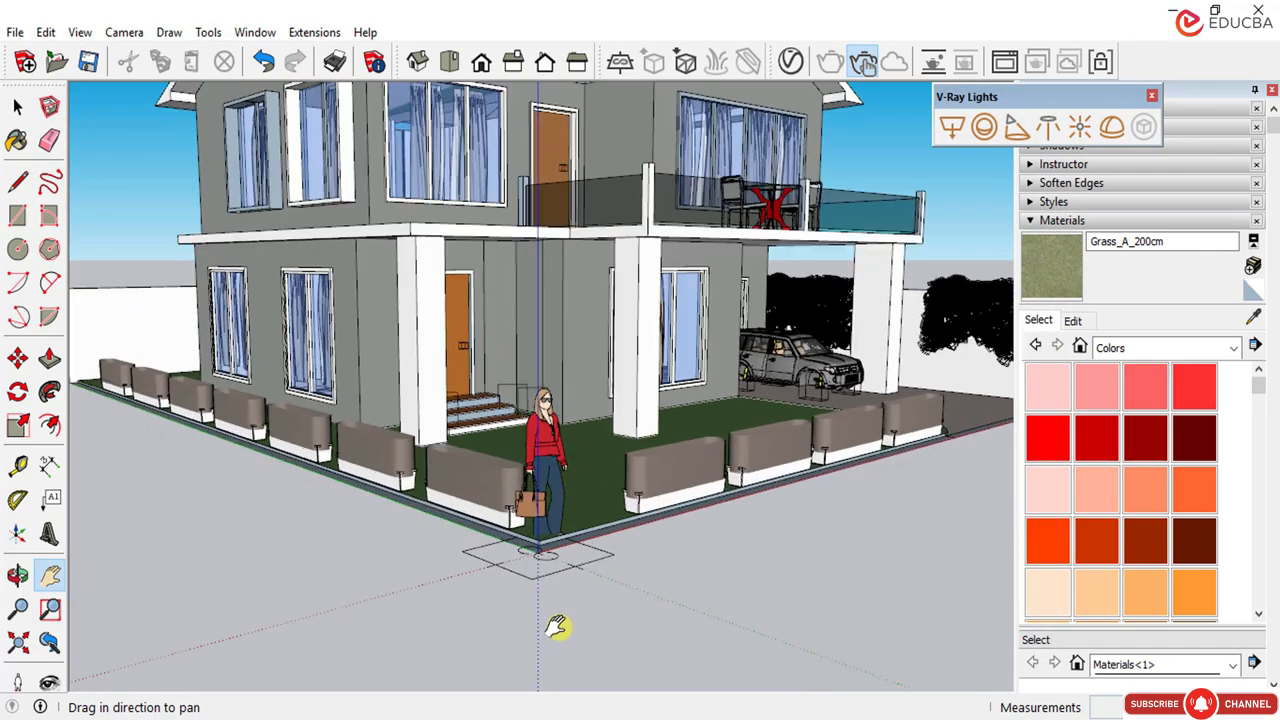
pyautogui.click(20, 113)
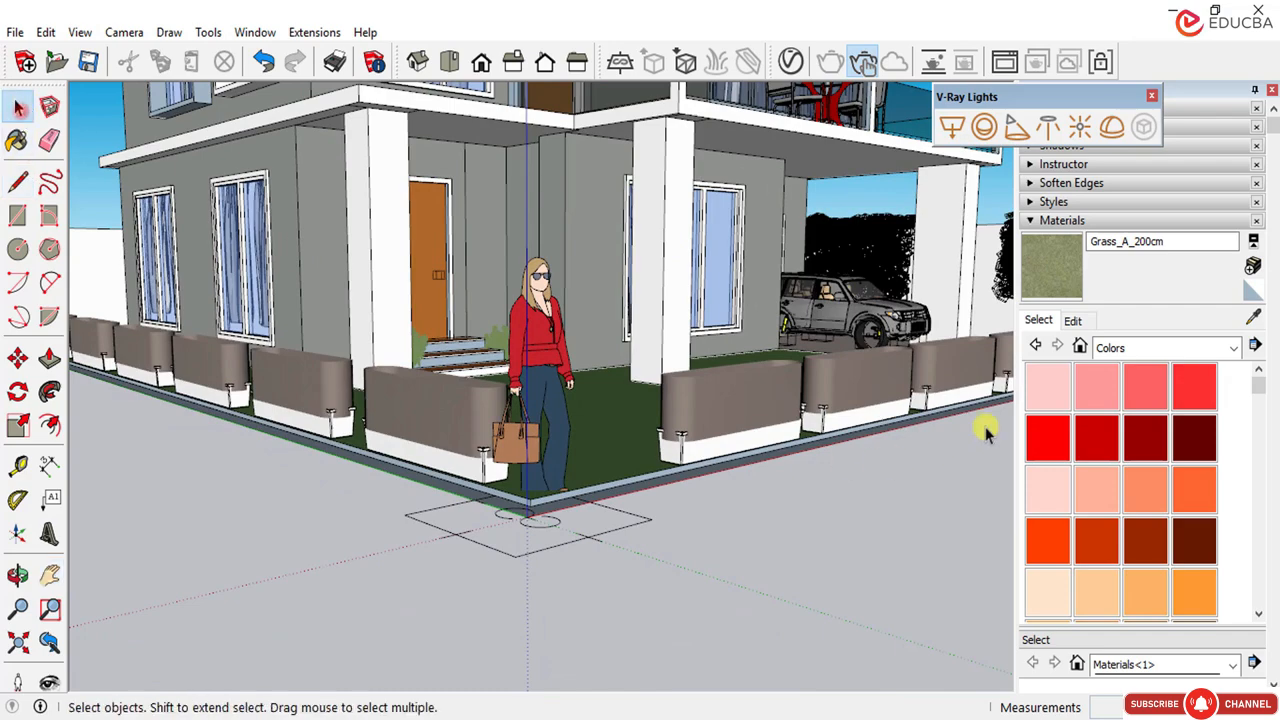
pyautogui.press('b')
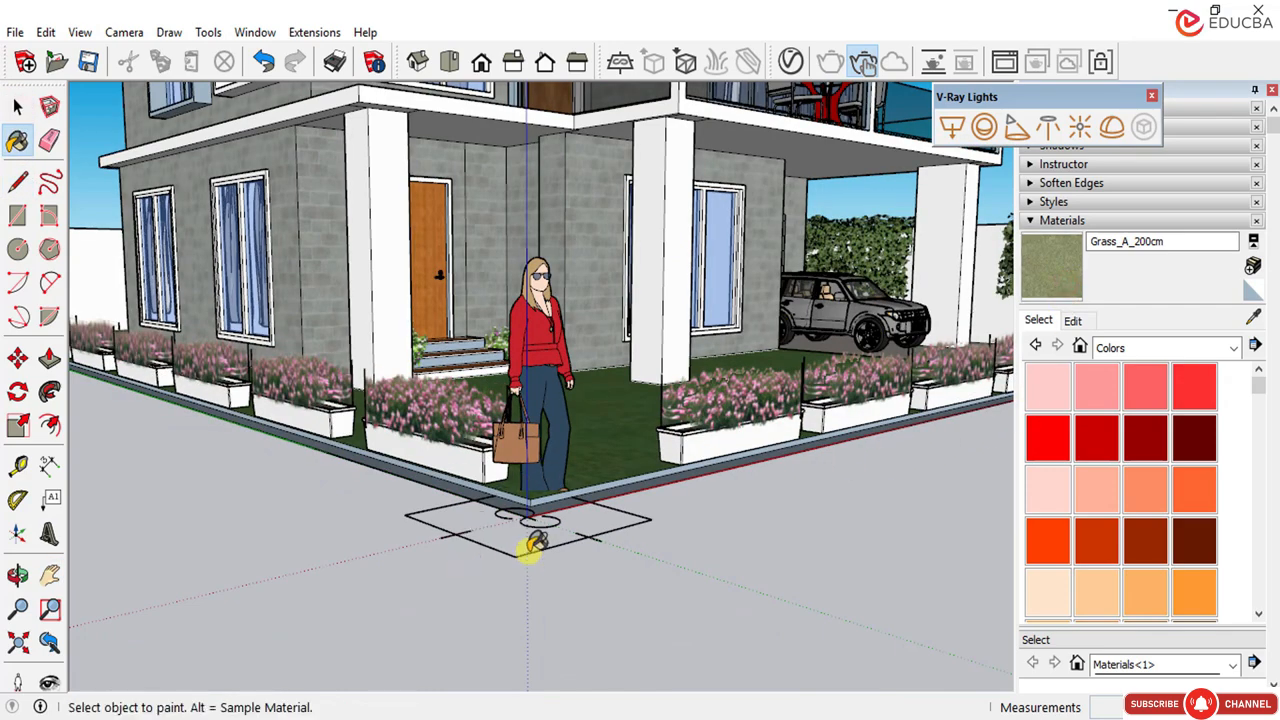
pyautogui.scroll(5, 528, 543)
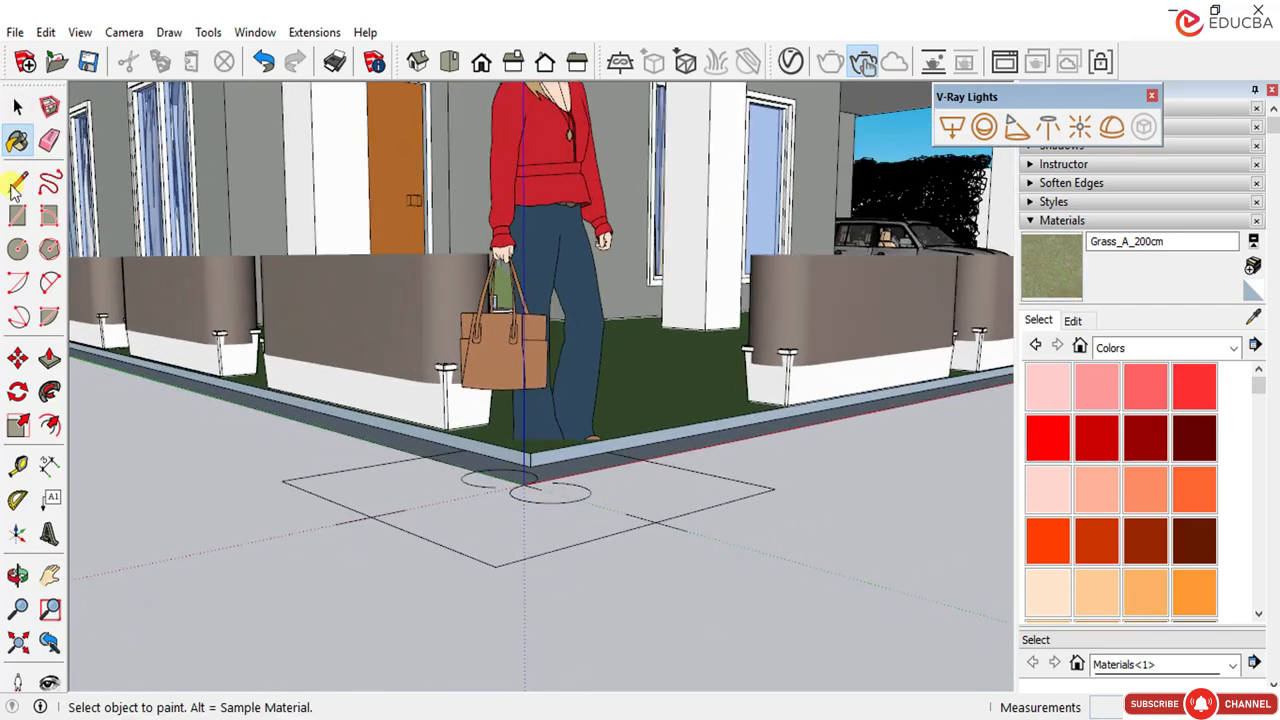
pyautogui.click(17, 106)
pyautogui.doubleClick(557, 502)
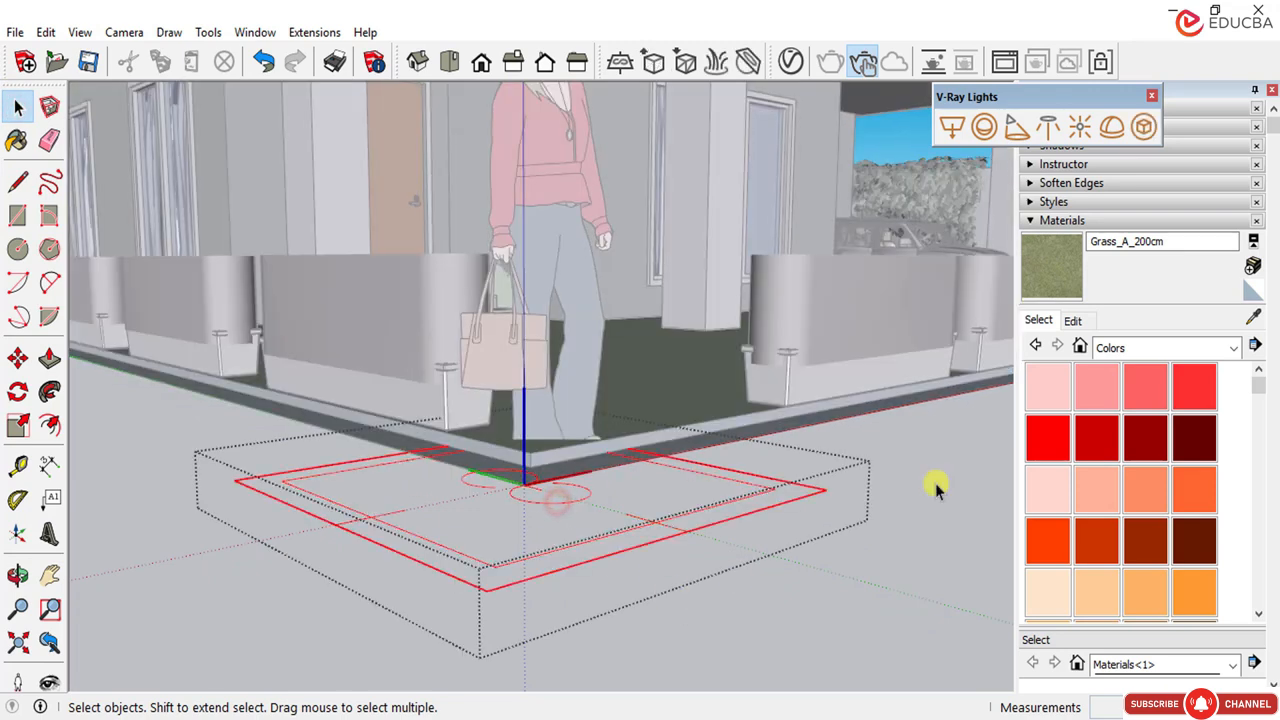
# Step: Try to paint the infinite plane with Pavers Square Brick from the Landscaping, Fencing and Vegetation materials
pyautogui.click(1039, 428)
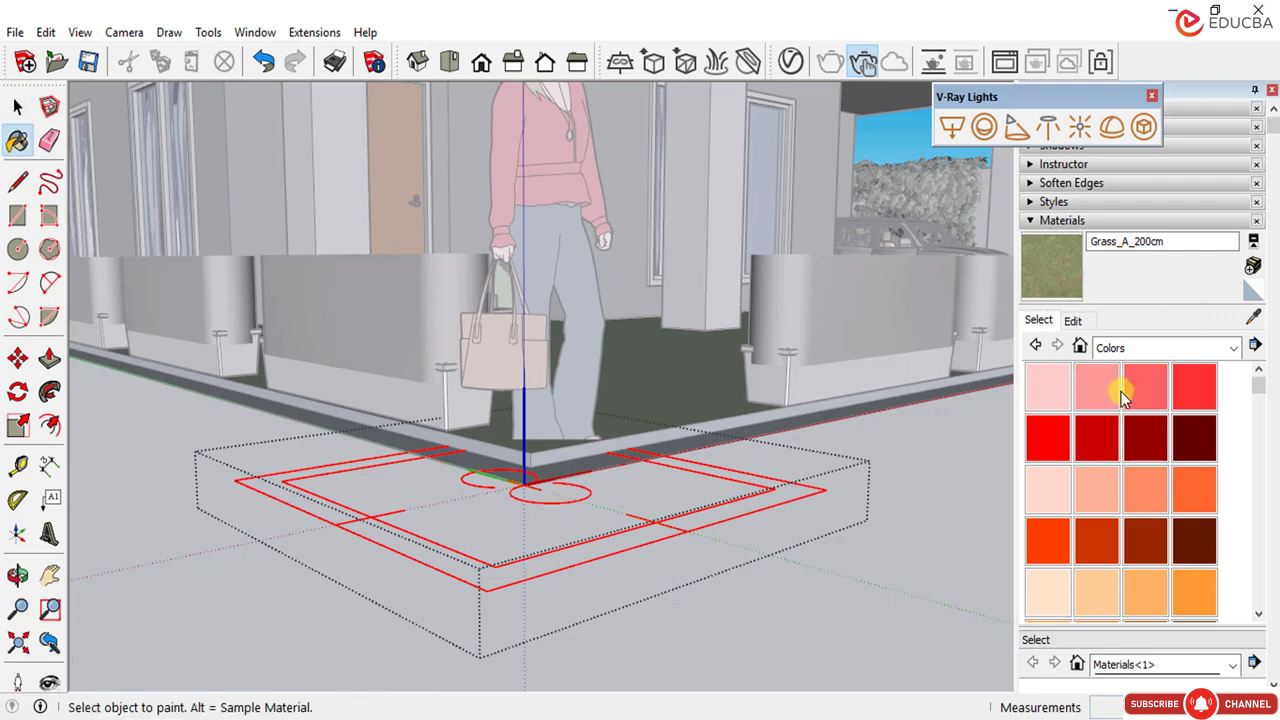
pyautogui.click(1135, 347)
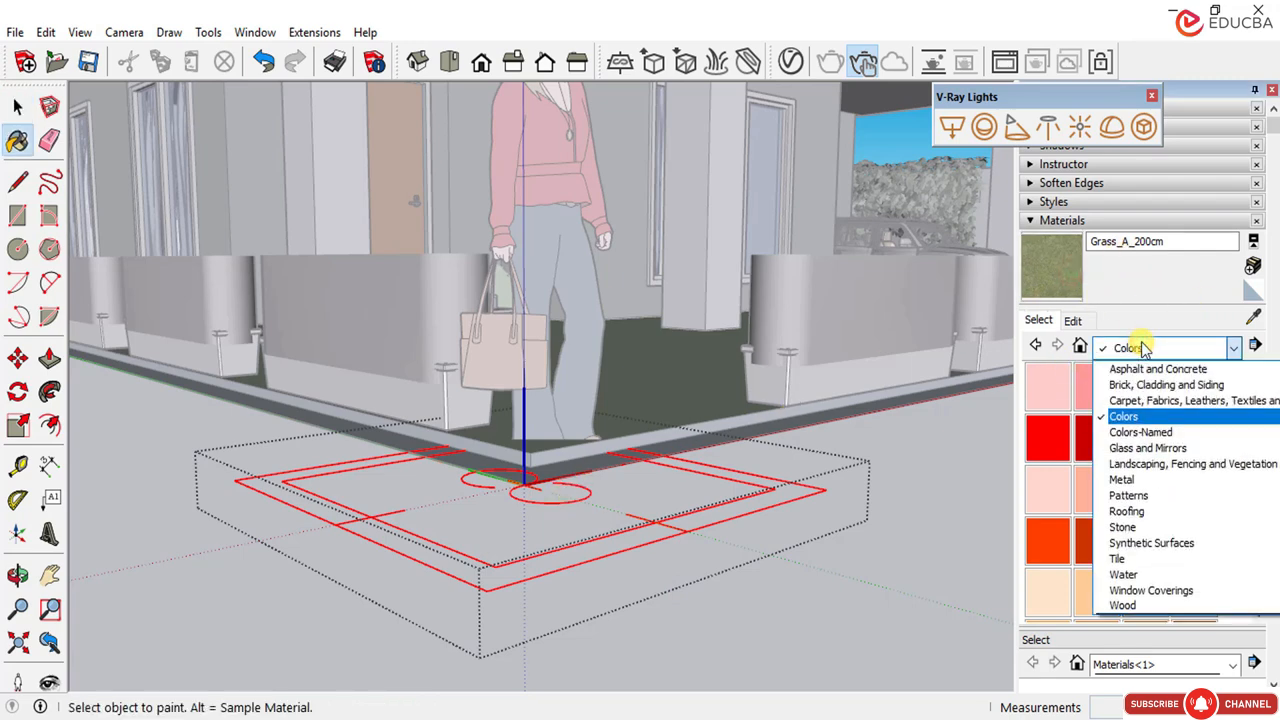
pyautogui.click(1143, 347)
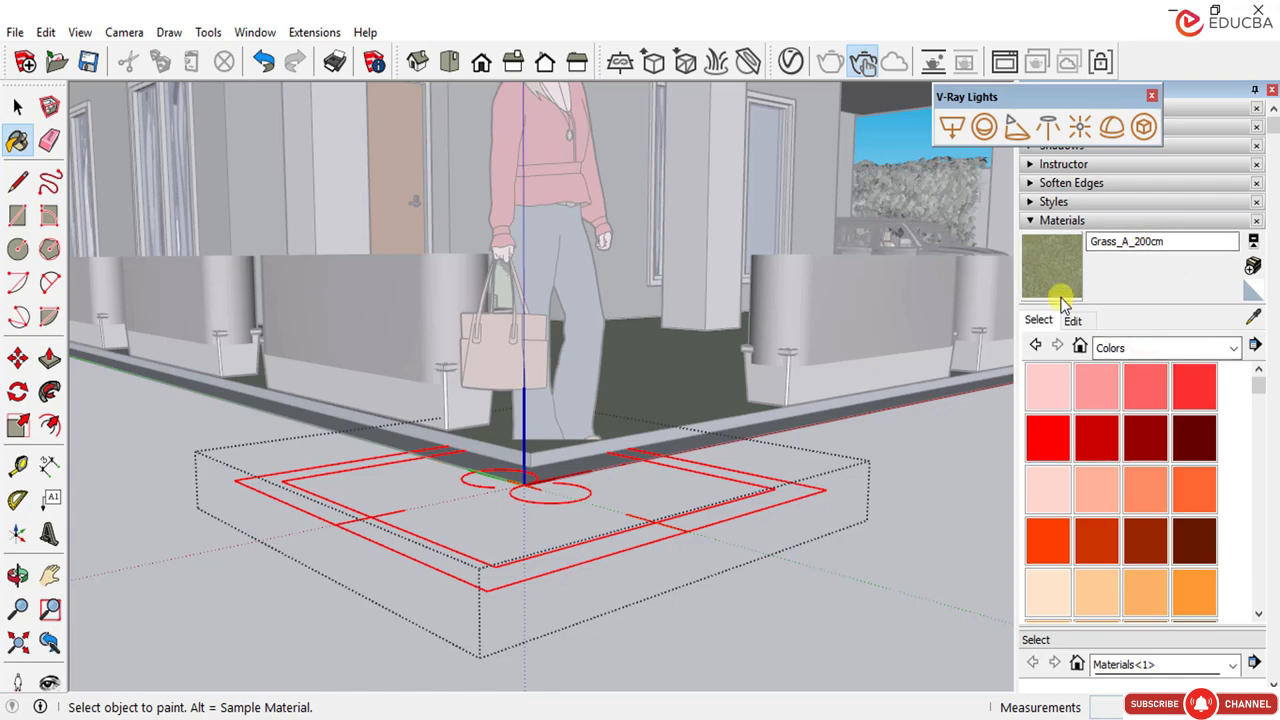
pyautogui.click(1143, 345)
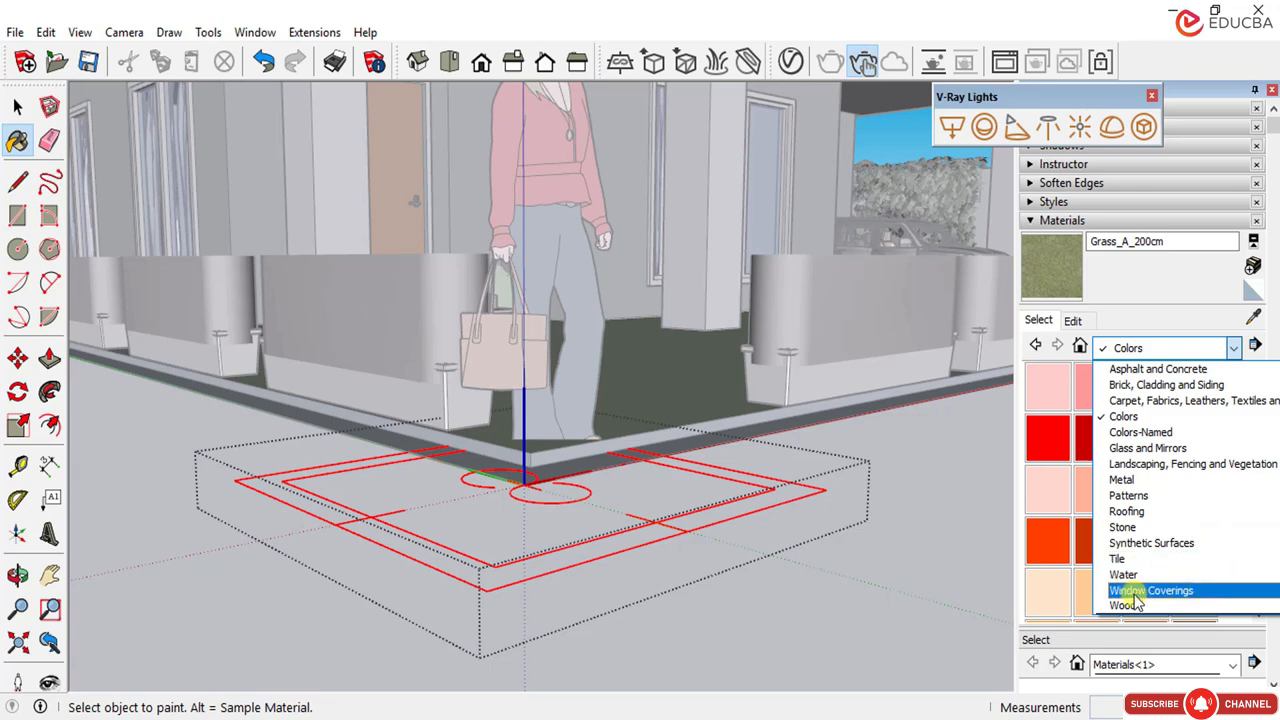
pyautogui.click(1148, 466)
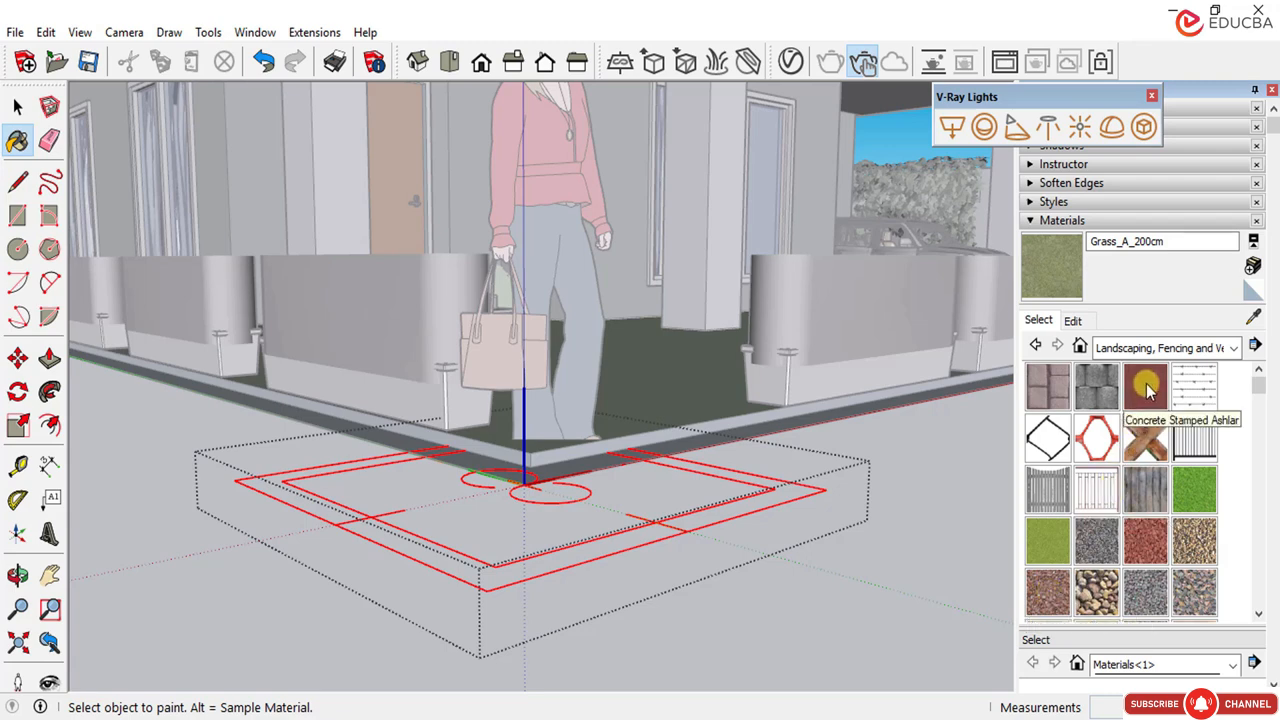
pyautogui.scroll(-5, 1155, 505)
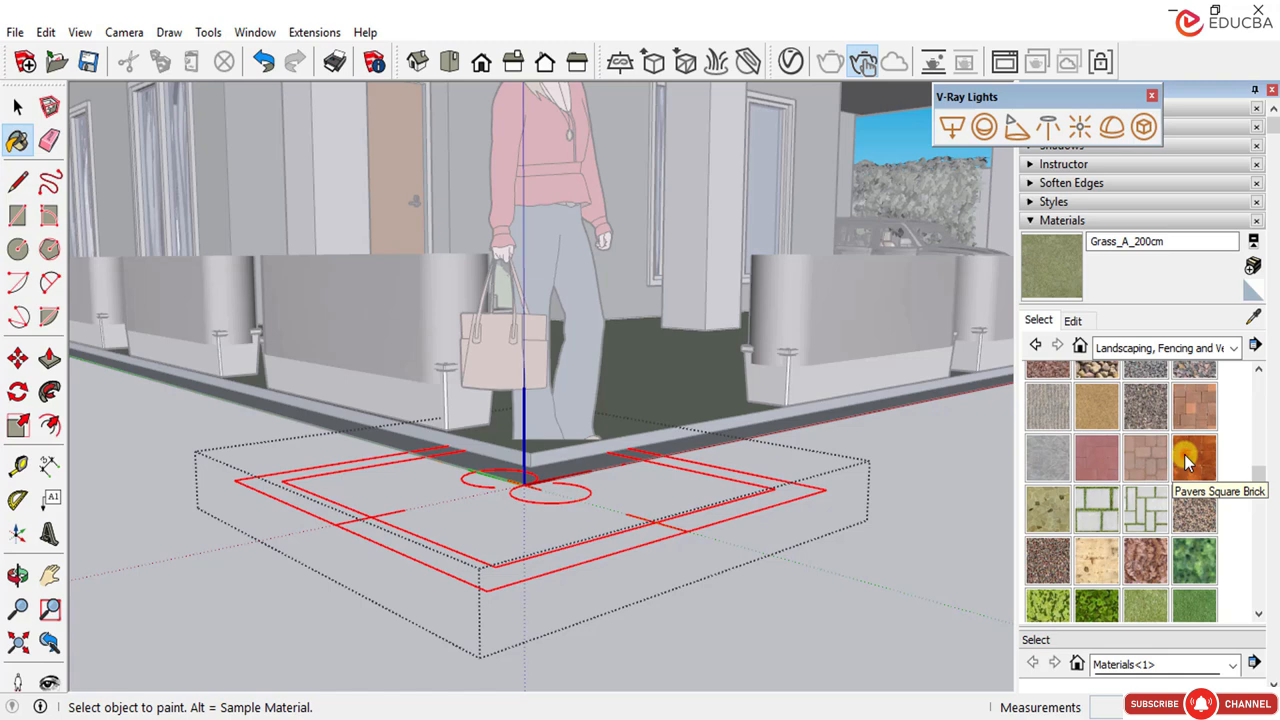
pyautogui.click(1187, 460)
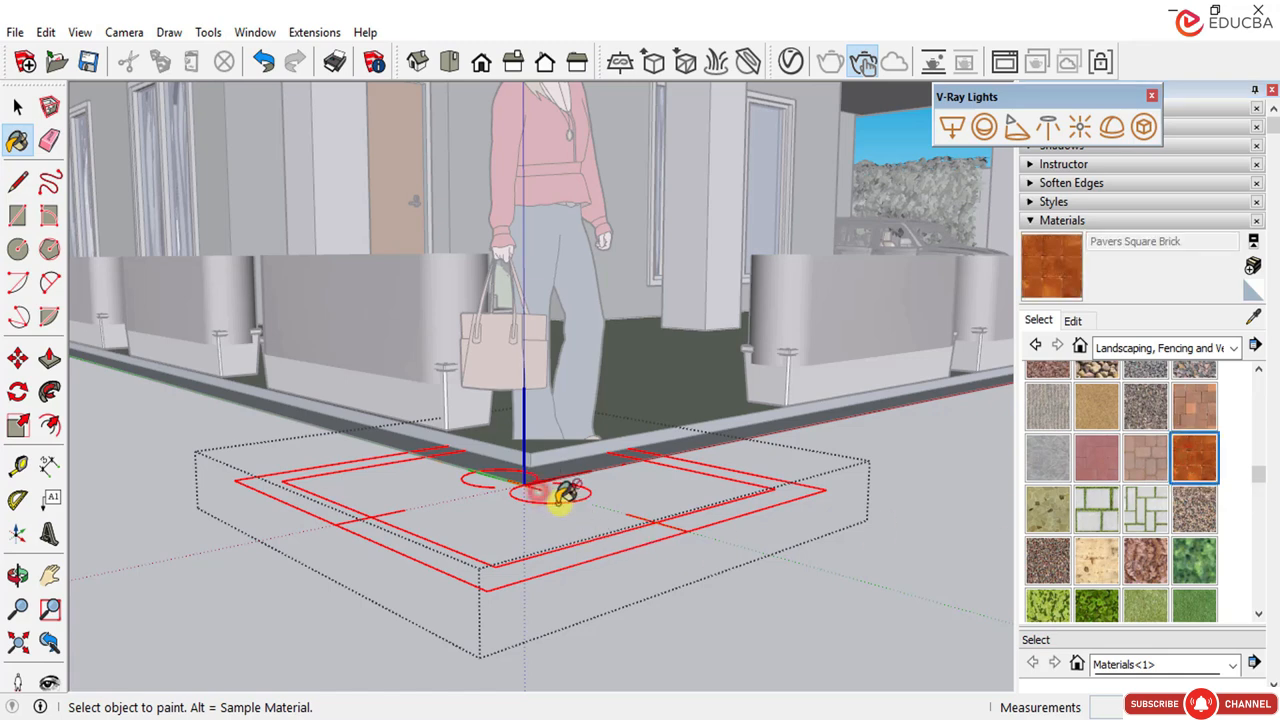
pyautogui.scroll(3, 522, 478)
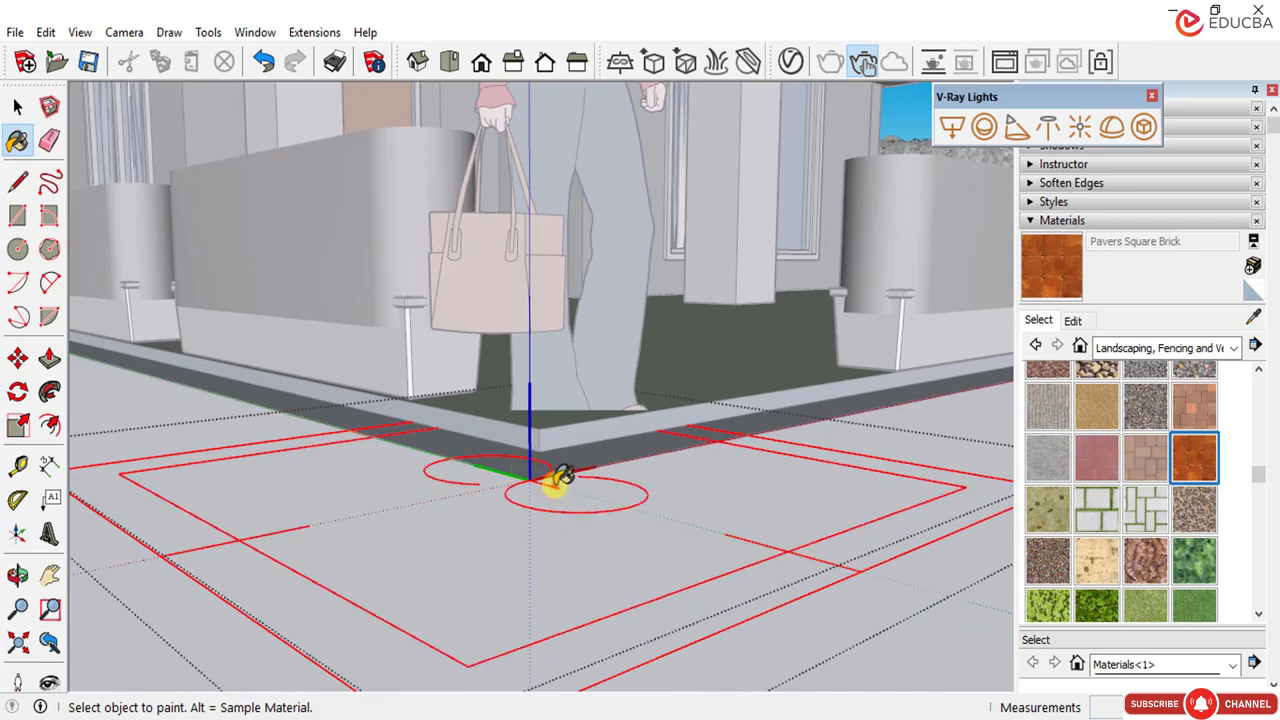
pyautogui.scroll(-5, 554, 480)
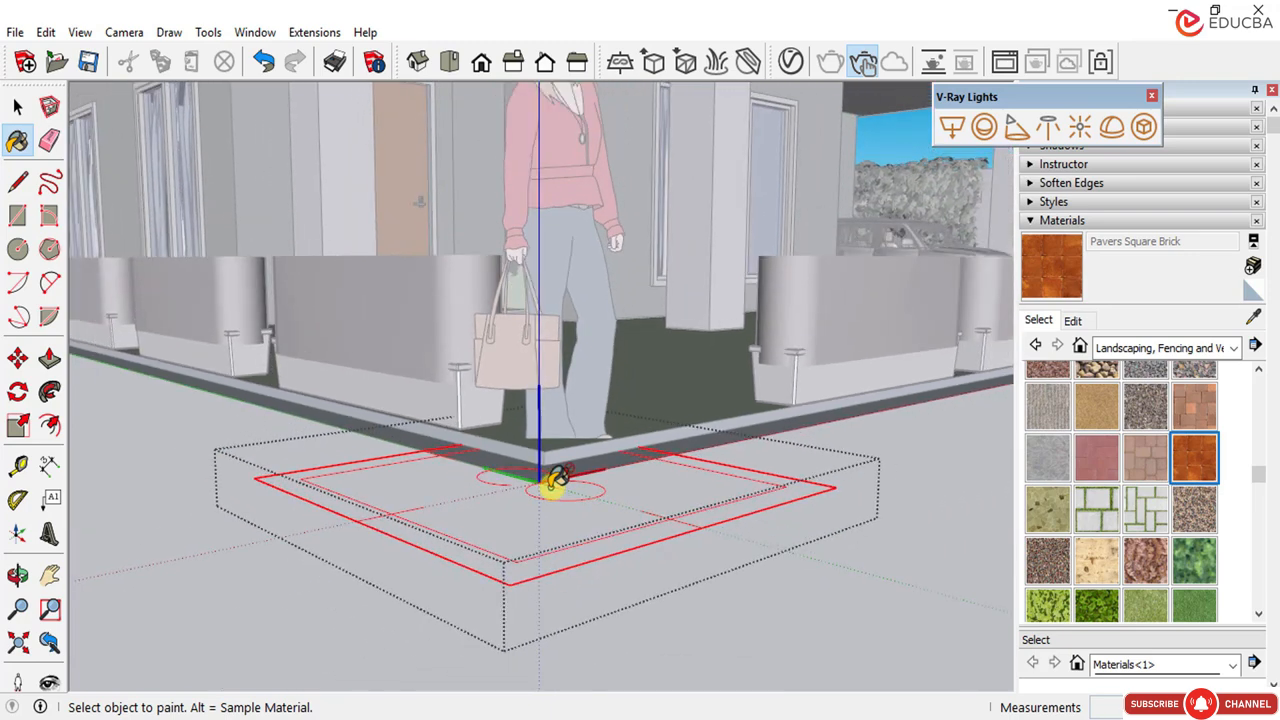
pyautogui.click(19, 108)
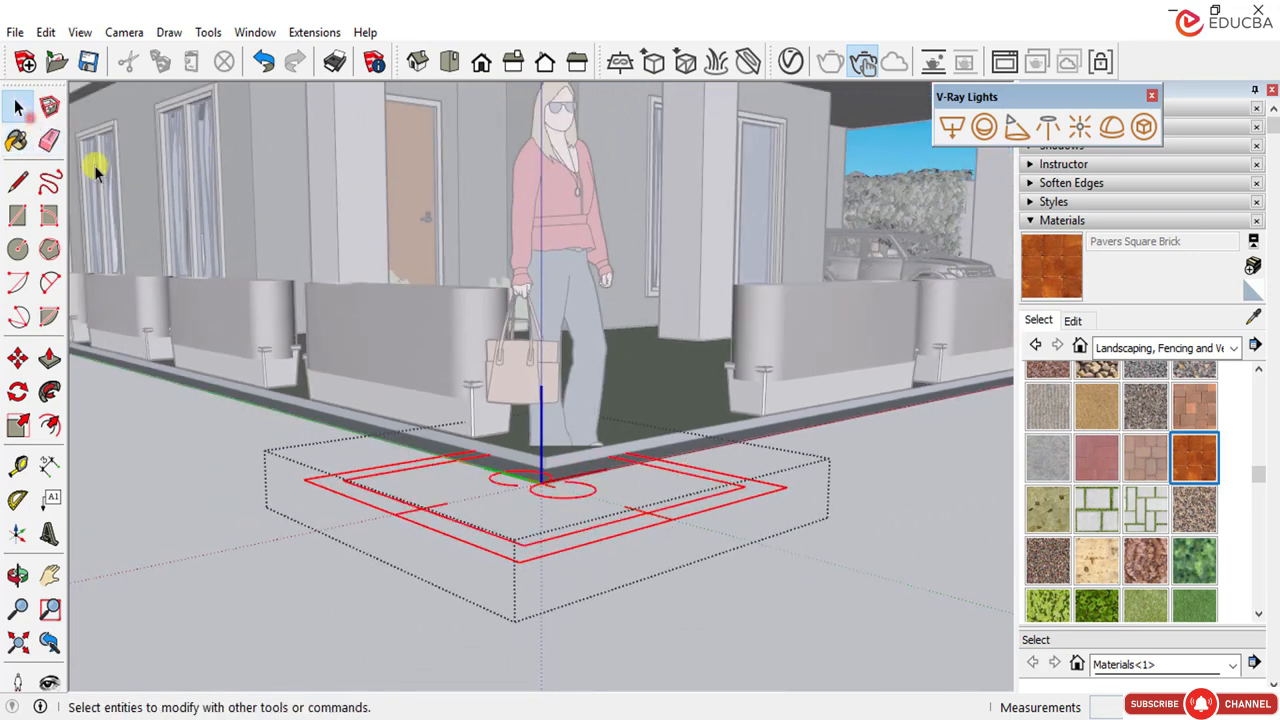
# Step: Leave the infinite plane's group, restart the V-Ray interactive render with the whole house in view, inspect the ground, and close the frame buffer
pyautogui.click(926, 465)
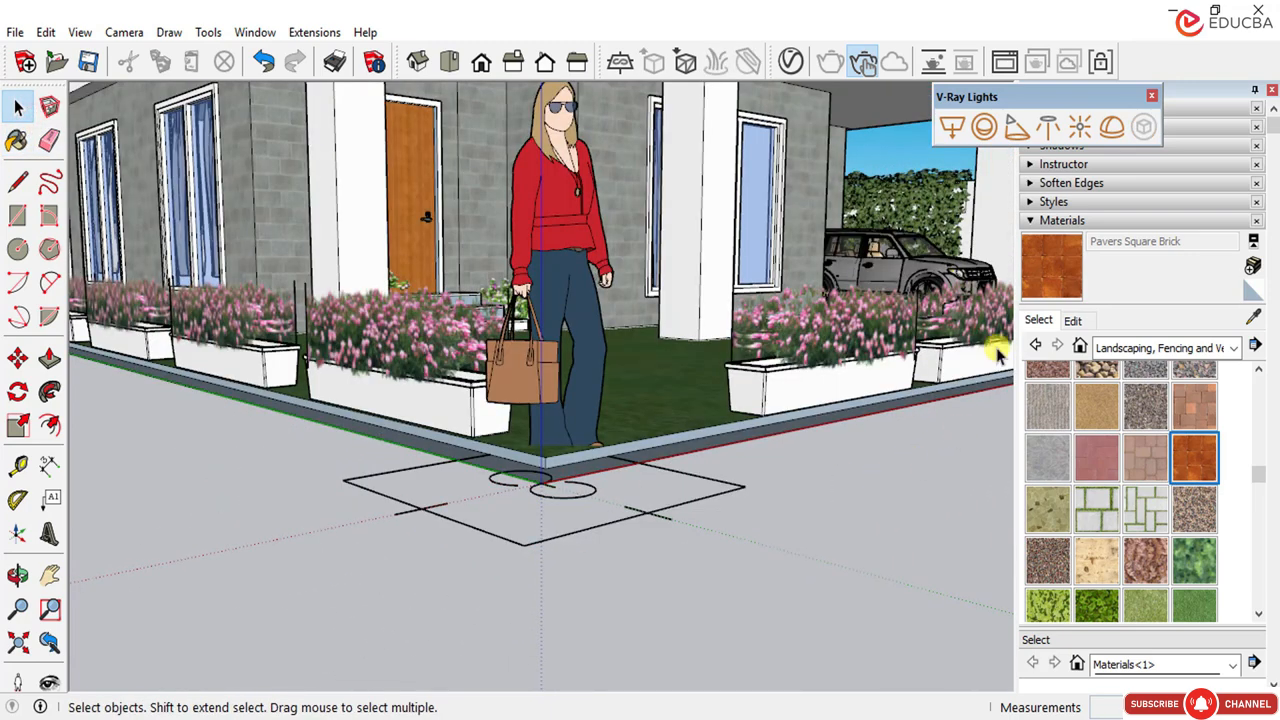
pyautogui.click(864, 62)
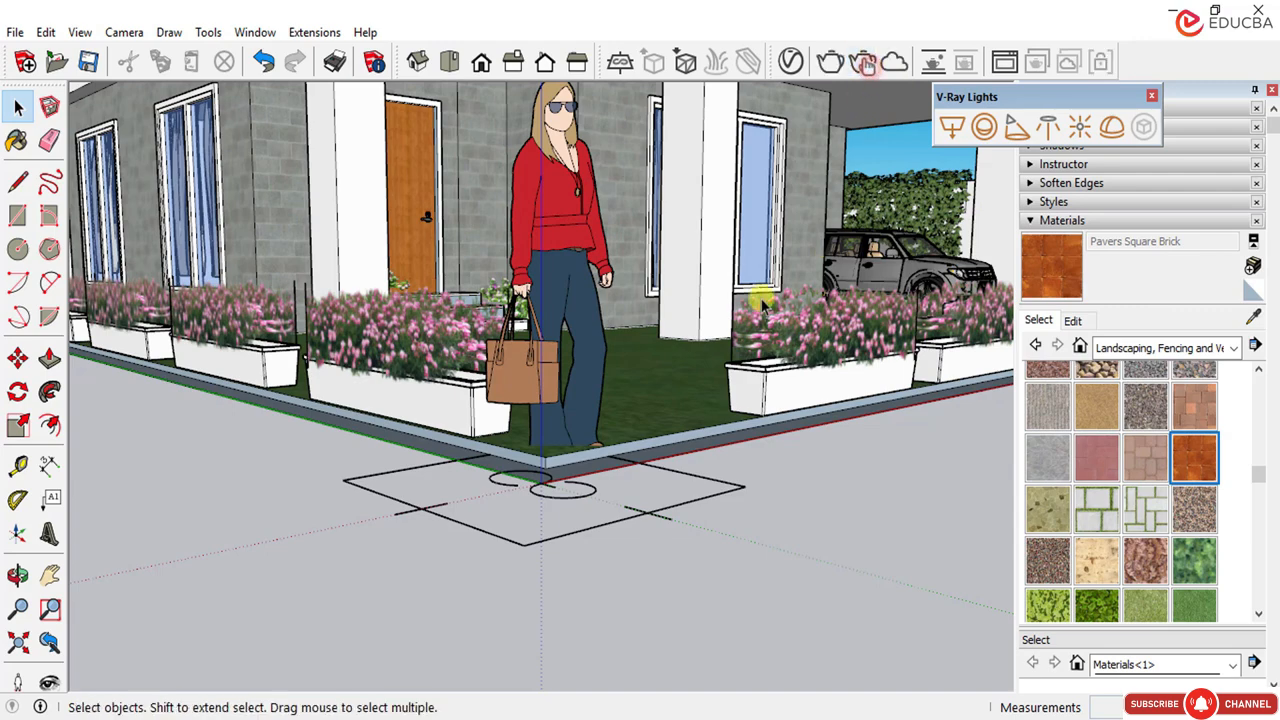
pyautogui.scroll(-8, 515, 490)
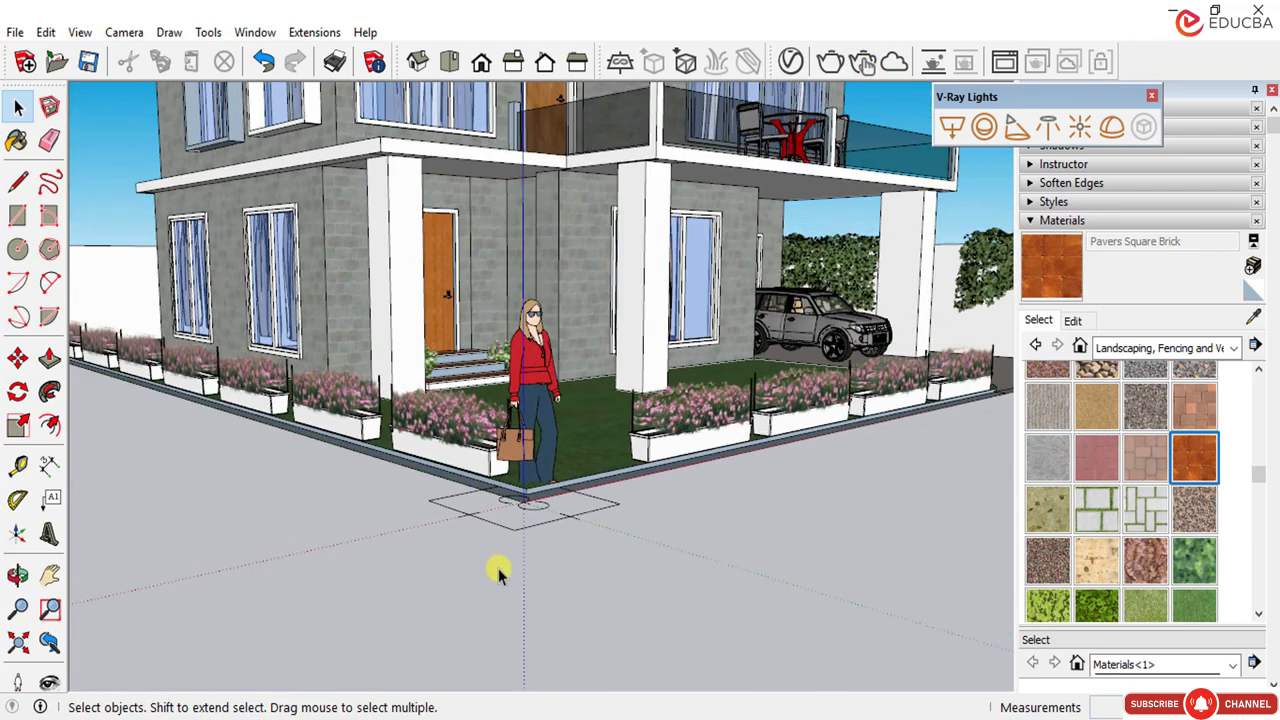
pyautogui.scroll(-6, 498, 568)
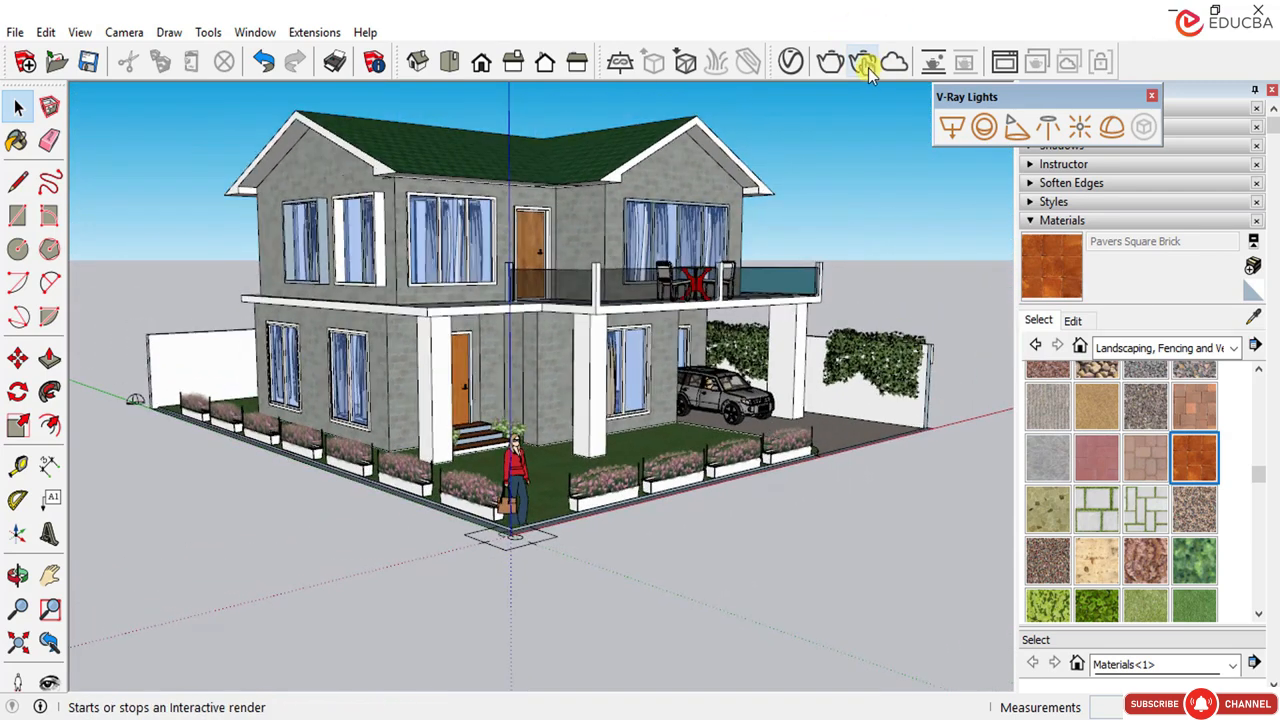
pyautogui.click(864, 64)
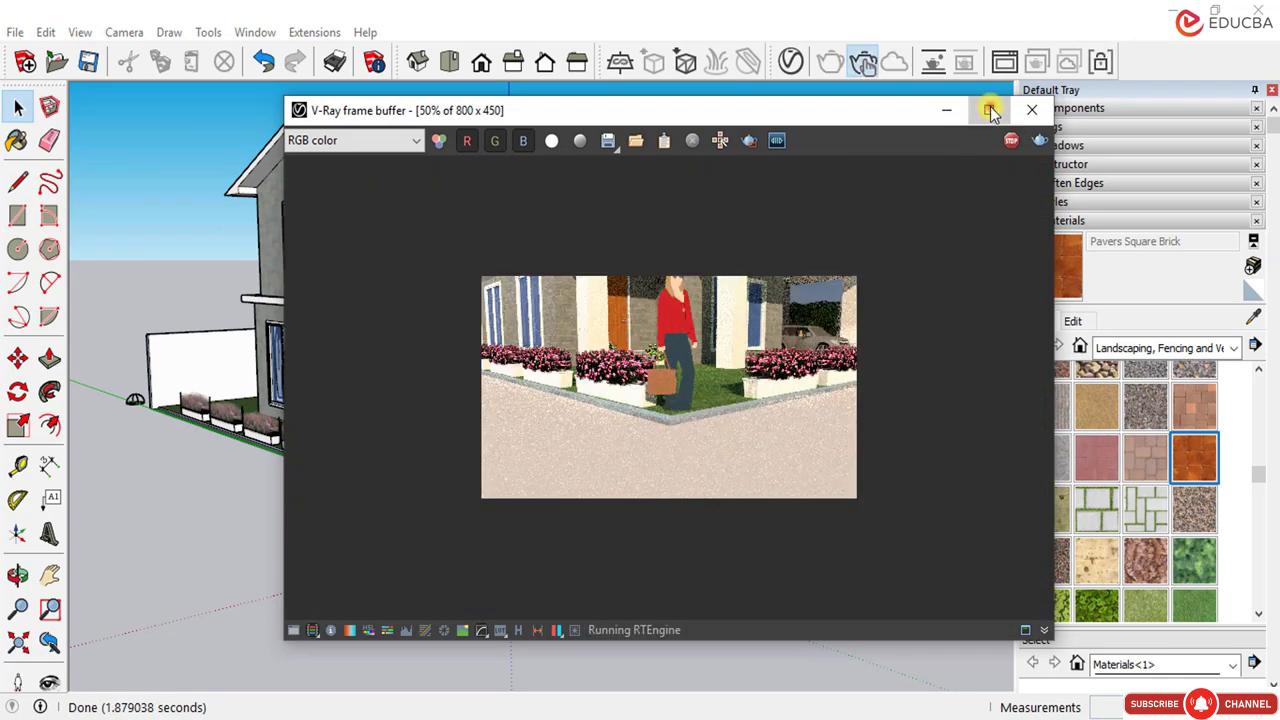
pyautogui.click(988, 109)
pyautogui.scroll(2, 685, 357)
pyautogui.scroll(-1, 684, 358)
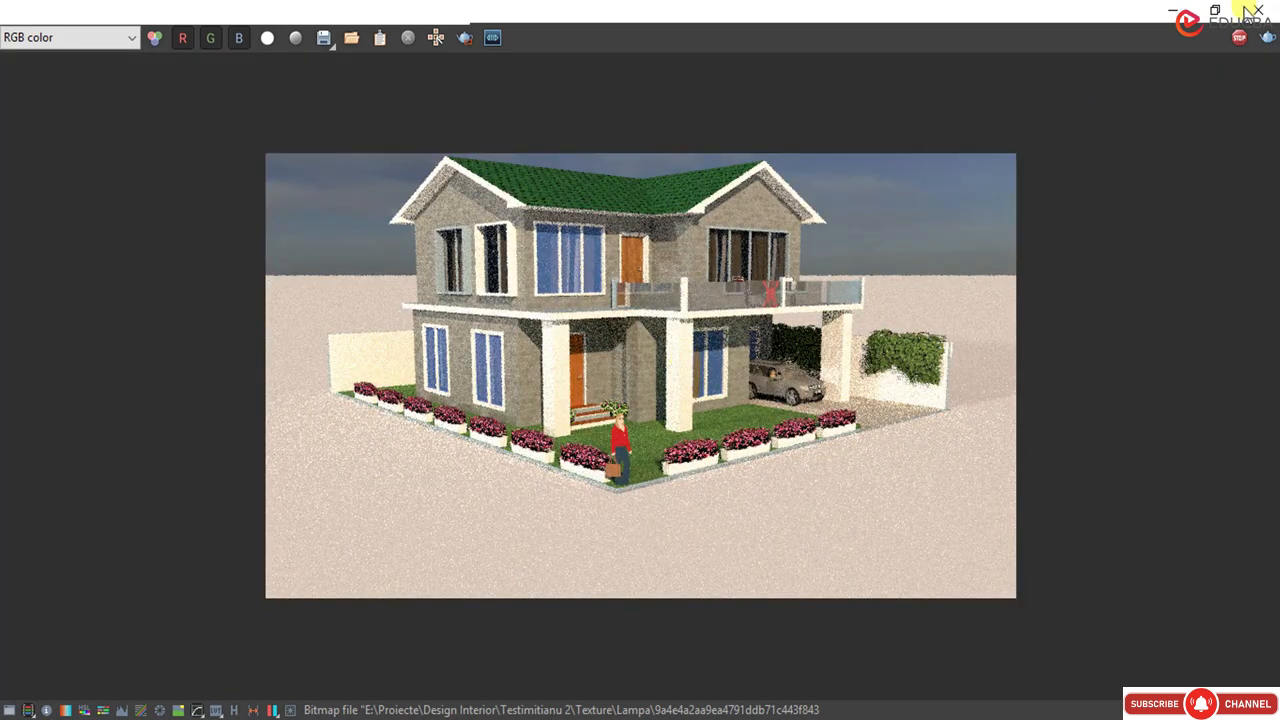
pyautogui.click(1273, 16)
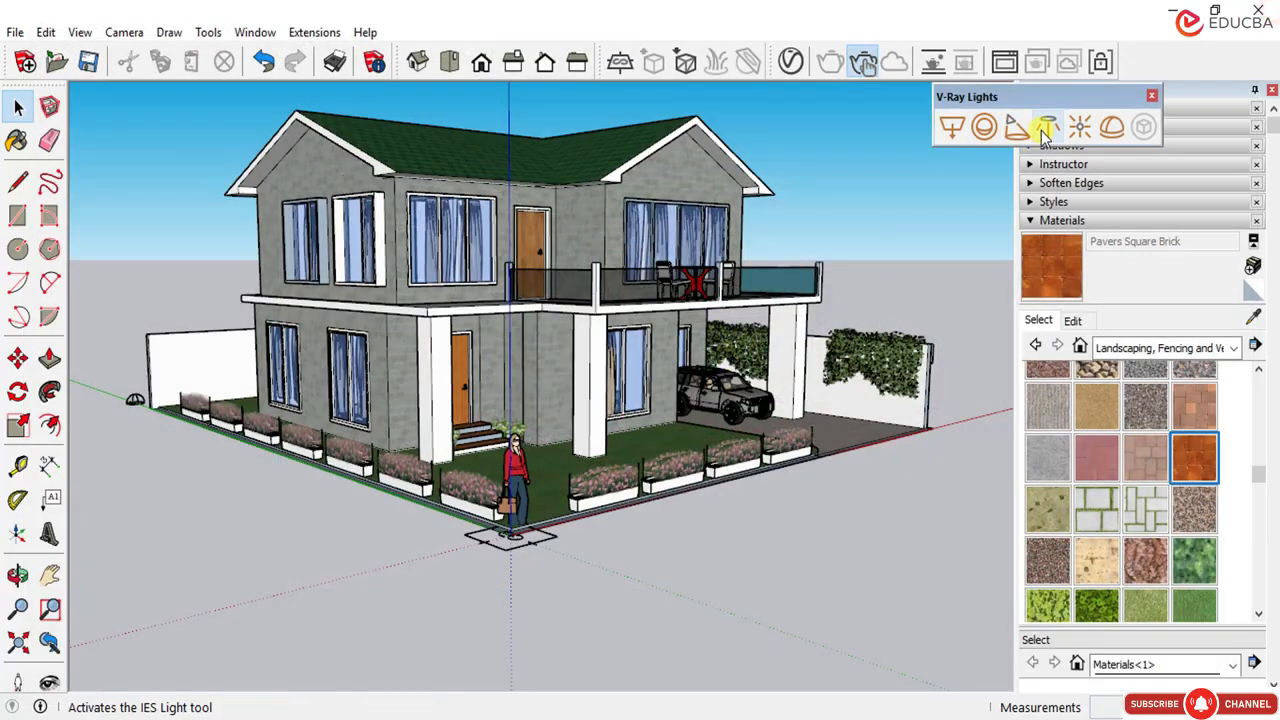
# Step: Frame the house from its front corner and dock the floating V-Ray Lights toolbar with the other toolbars
pyautogui.scroll(-2, 541, 554)
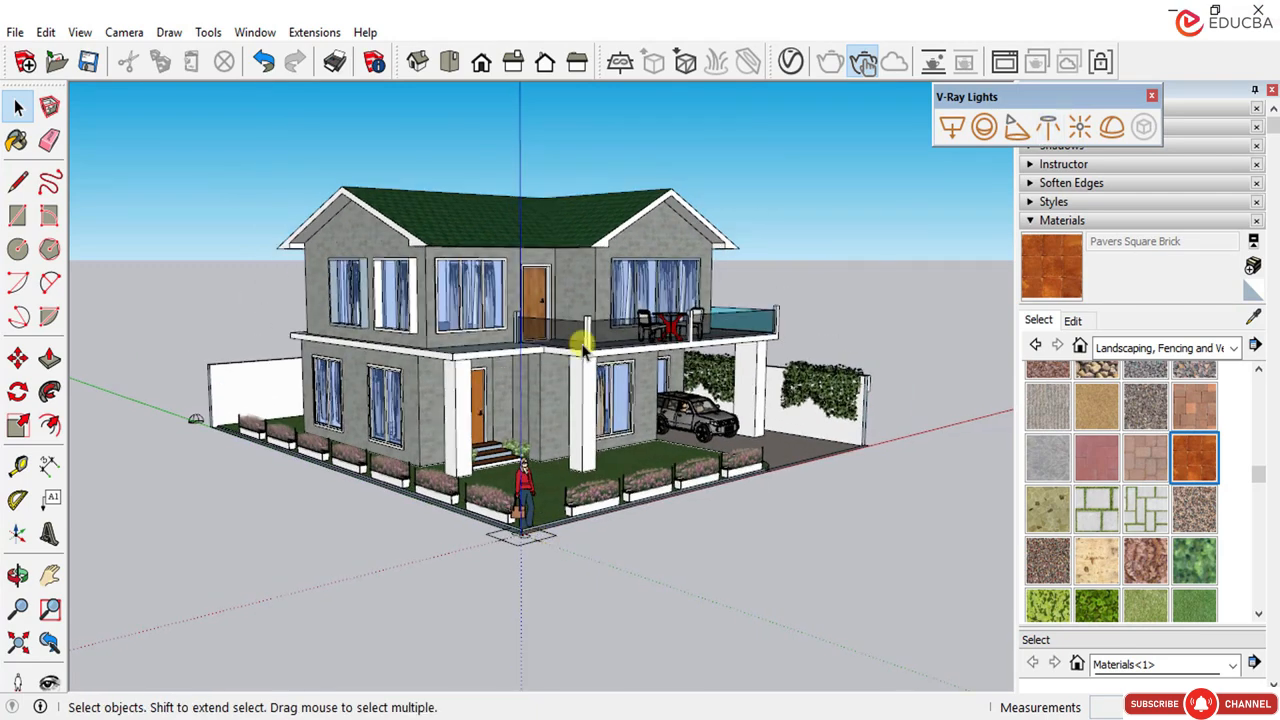
pyautogui.scroll(3, 572, 305)
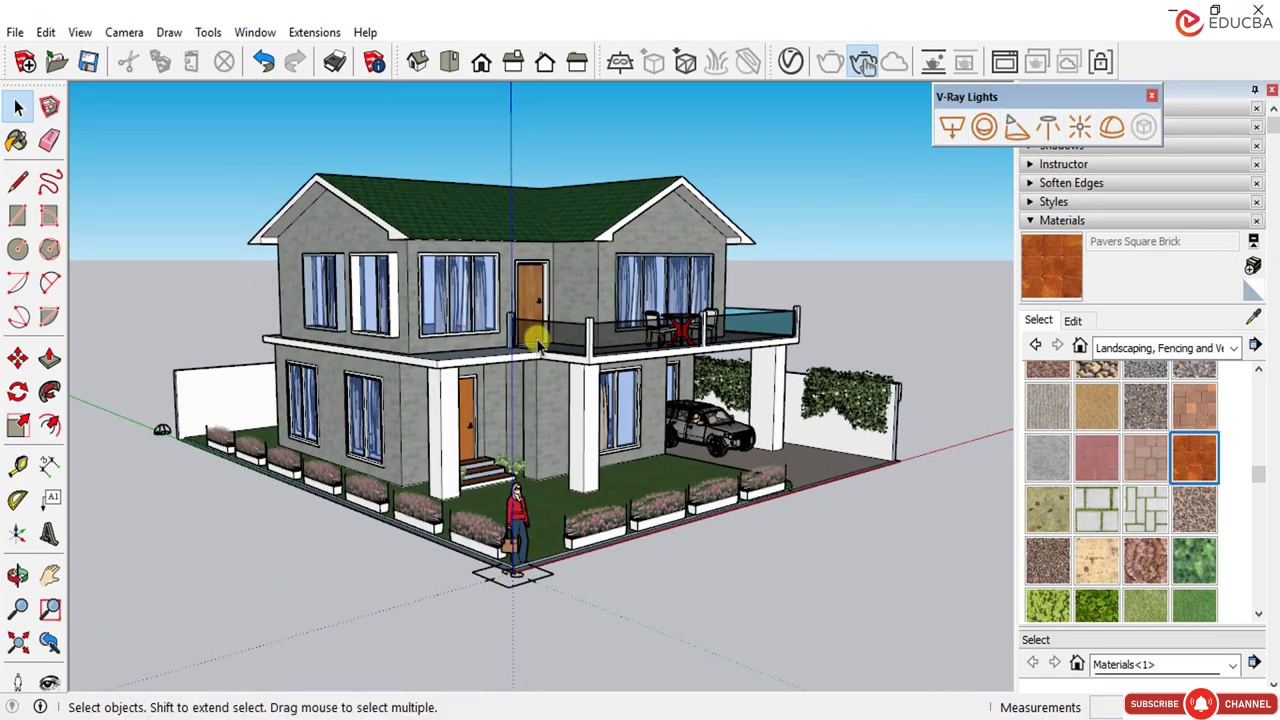
pyautogui.scroll(1, 495, 350)
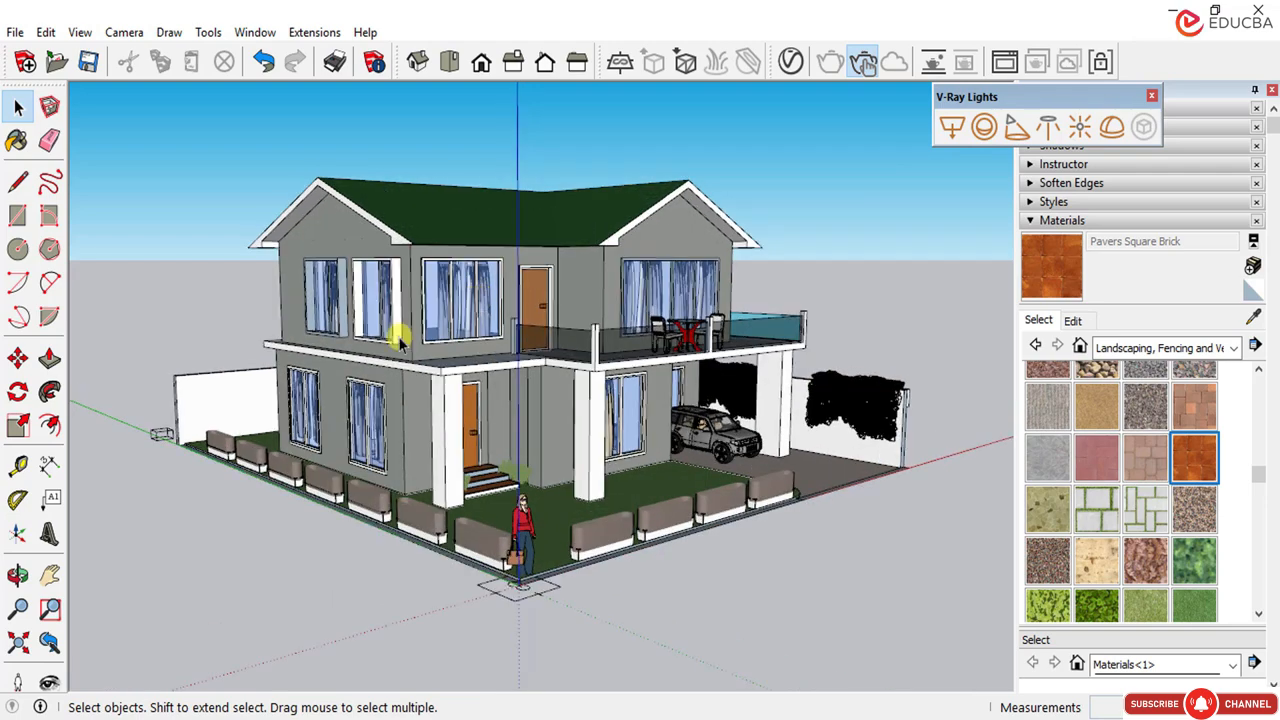
pyautogui.scroll(1, 370, 397)
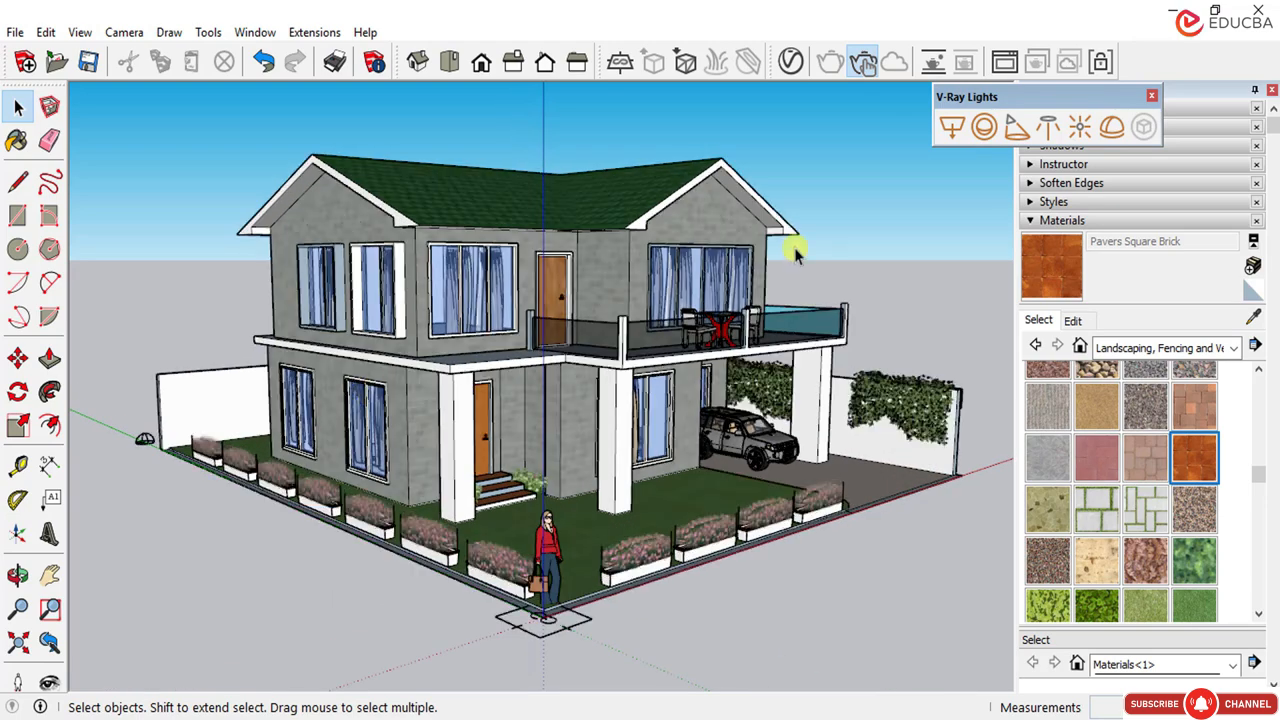
pyautogui.doubleClick(1100, 103)
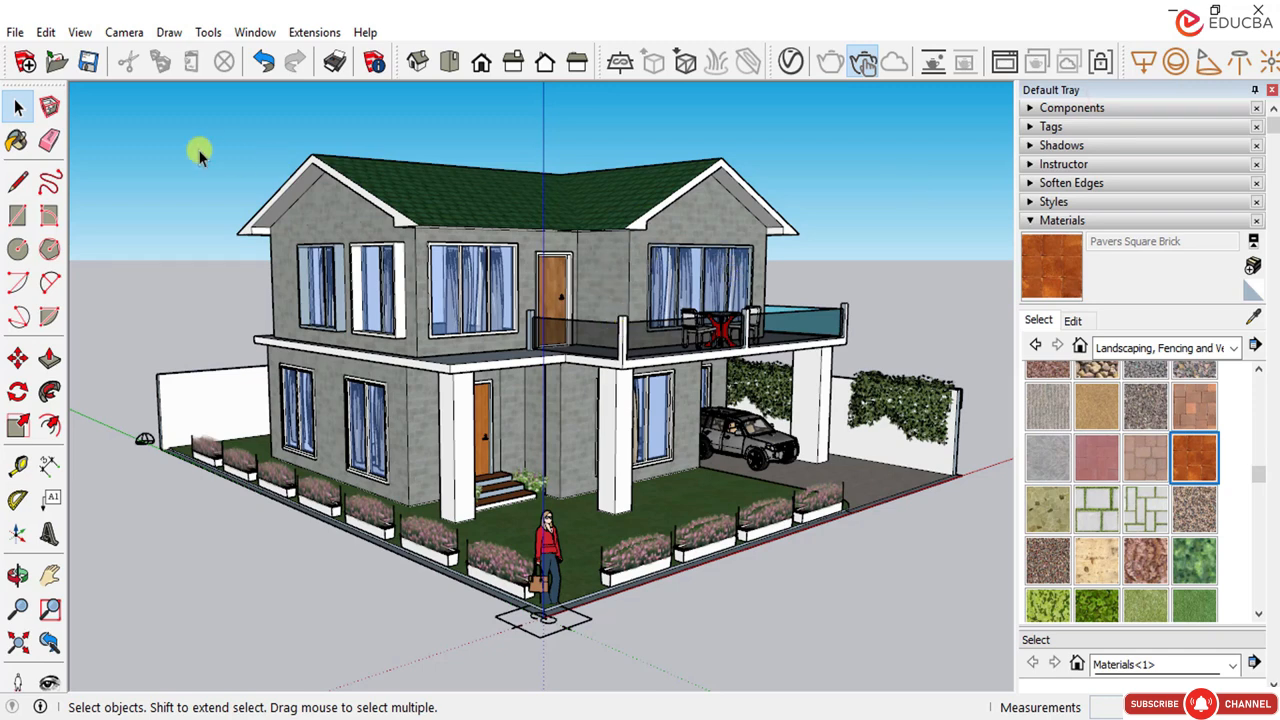
pyautogui.click(24, 108)
pyautogui.click(150, 171)
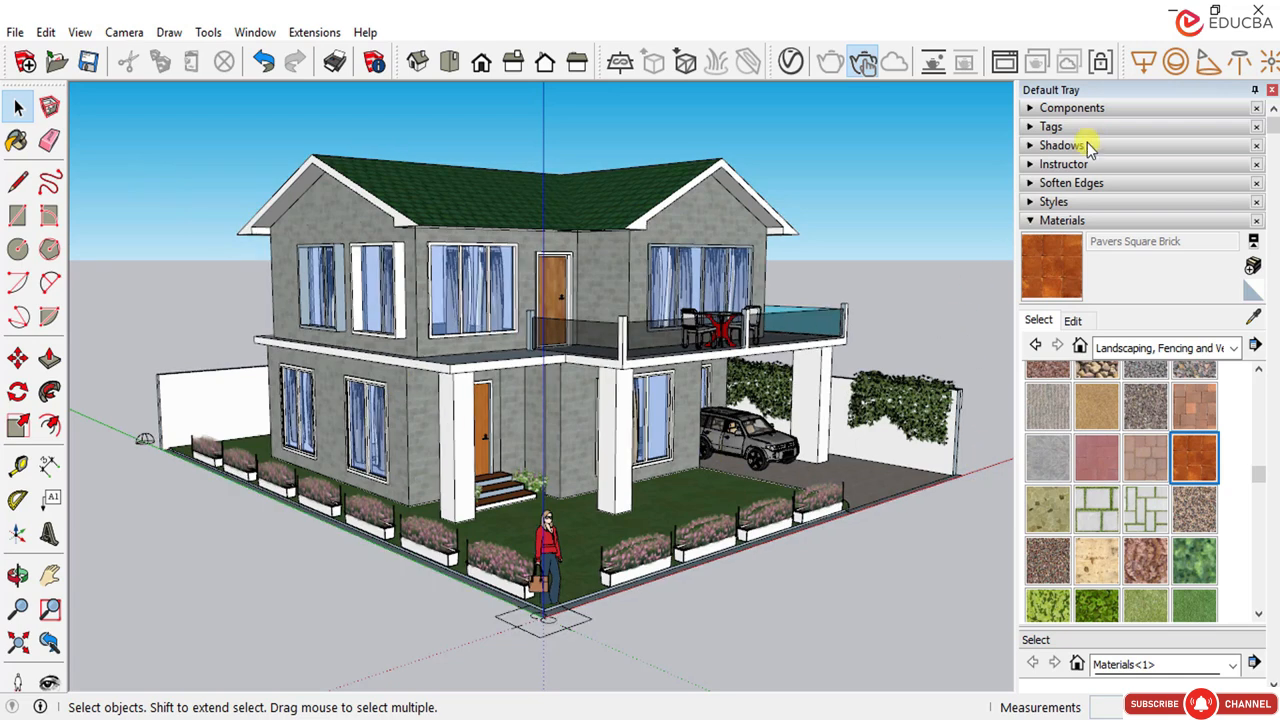
# Step: Enable Ground in the Simple Style background settings and darken its colour to a grey-green
pyautogui.click(1054, 202)
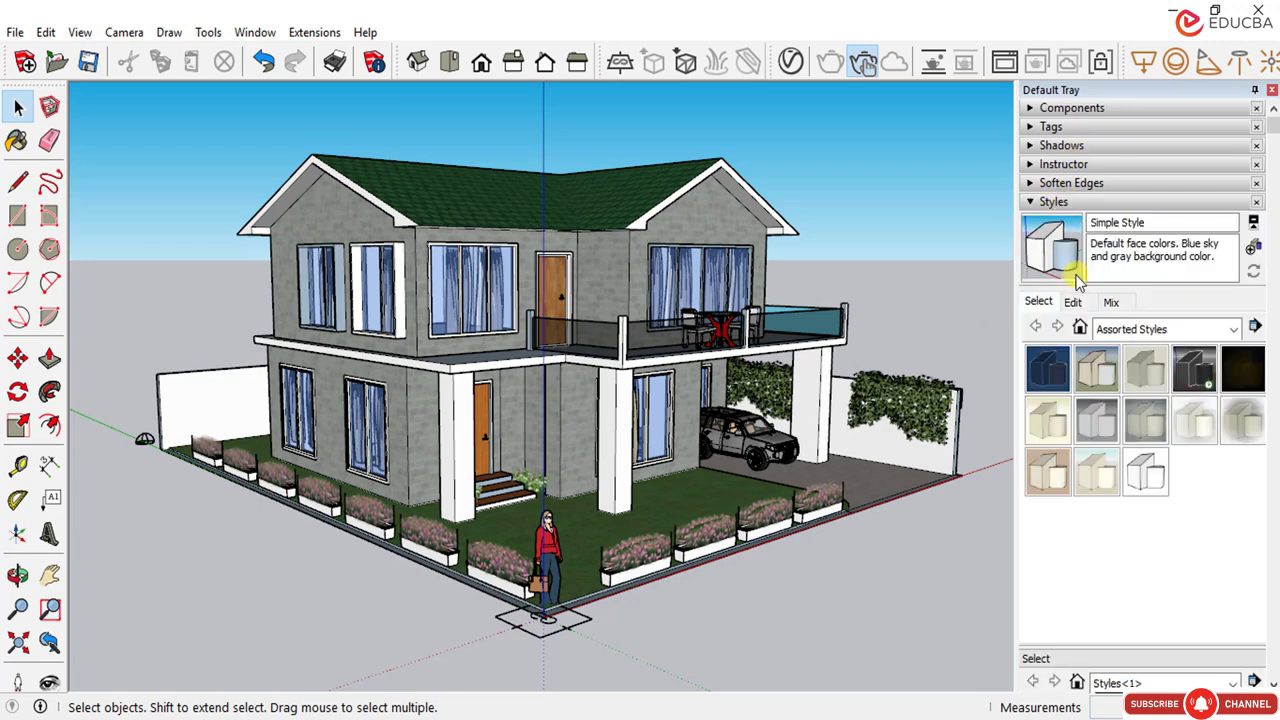
pyautogui.click(1075, 302)
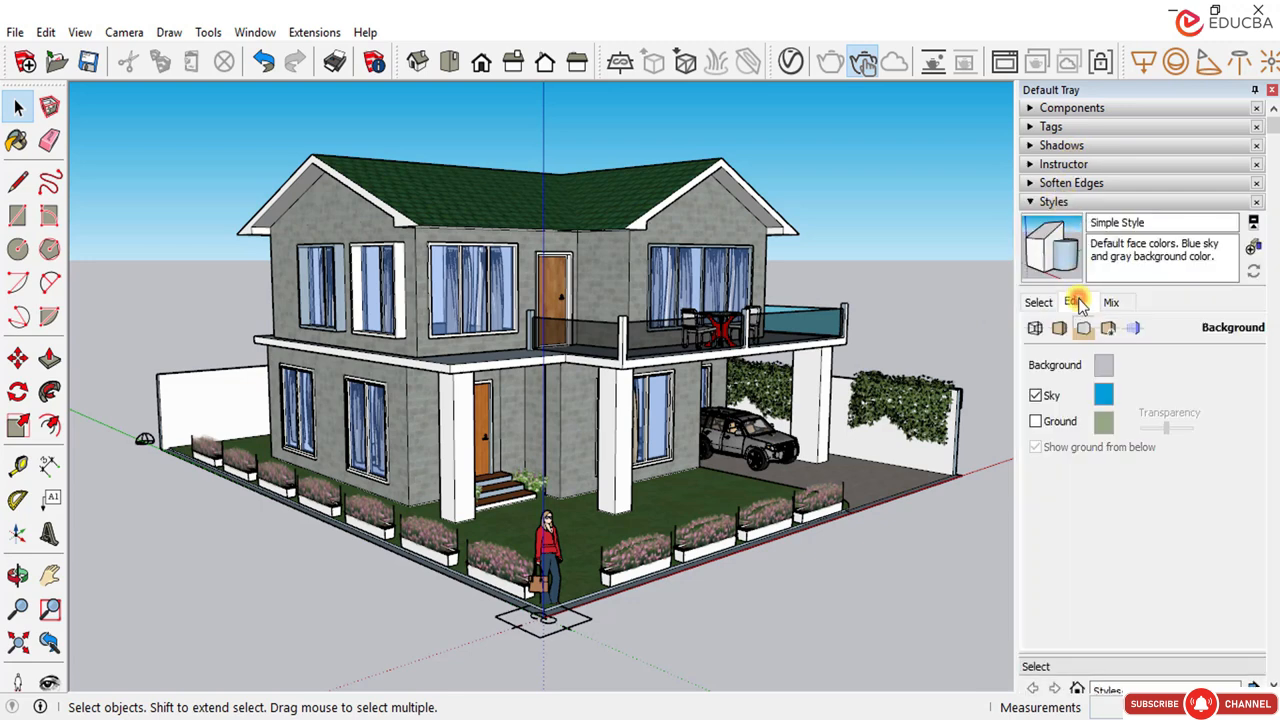
pyautogui.click(1037, 422)
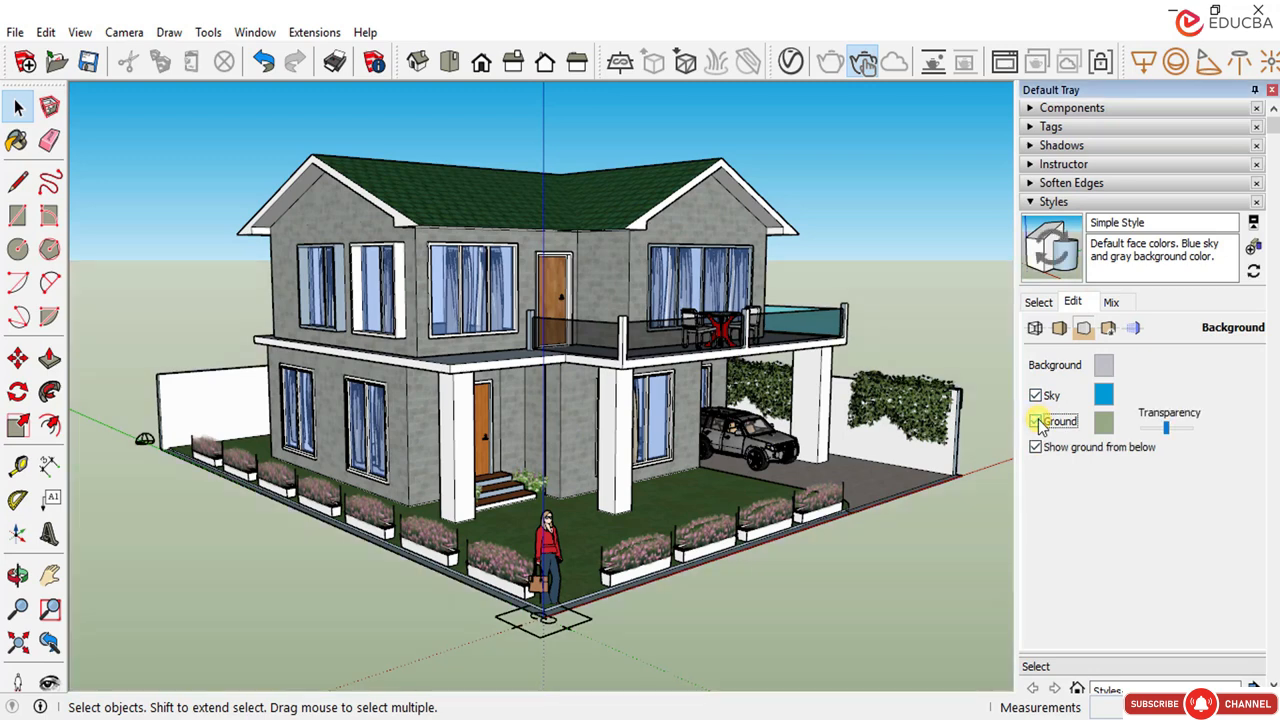
pyautogui.click(1101, 424)
pyautogui.moveTo(694, 361); pyautogui.dragTo(697, 378)
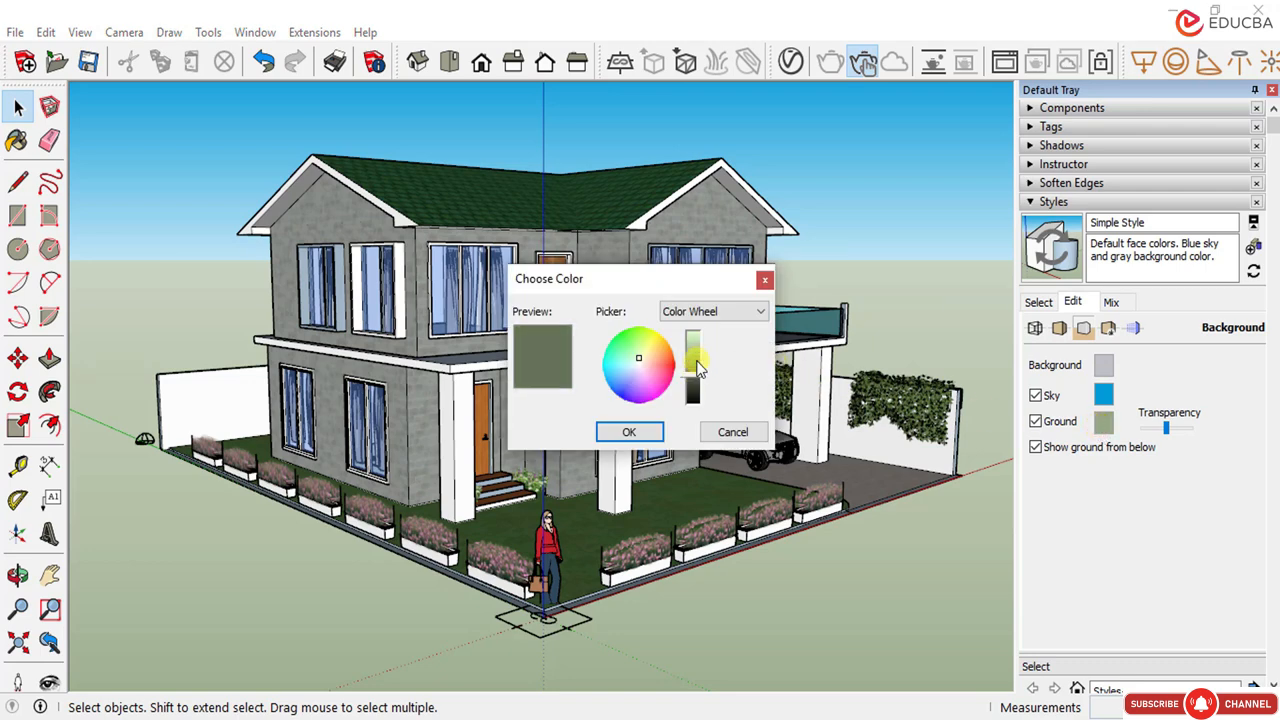
pyautogui.click(626, 440)
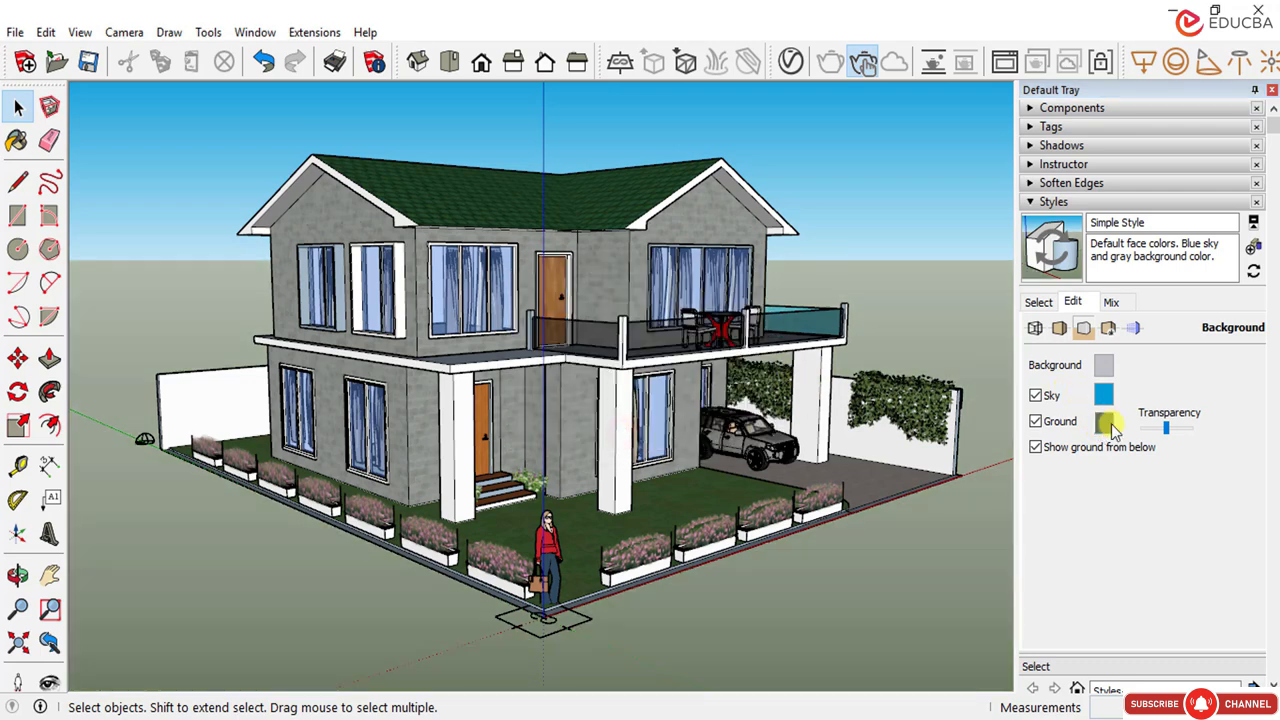
# Step: Change the style's ground colour to a more saturated dark green using the Color Wheel picker
pyautogui.moveTo(617, 423); pyautogui.dragTo(595, 430, button='middle')
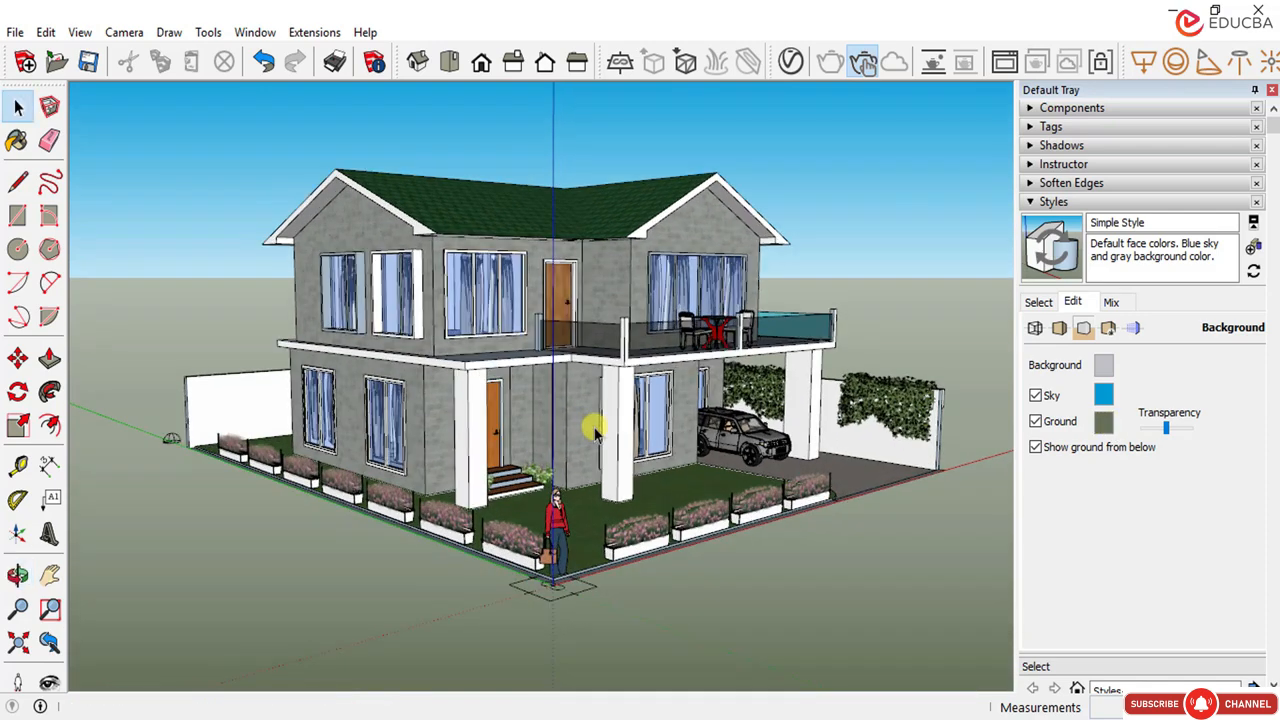
pyautogui.scroll(1, 594, 428)
pyautogui.click(1104, 424)
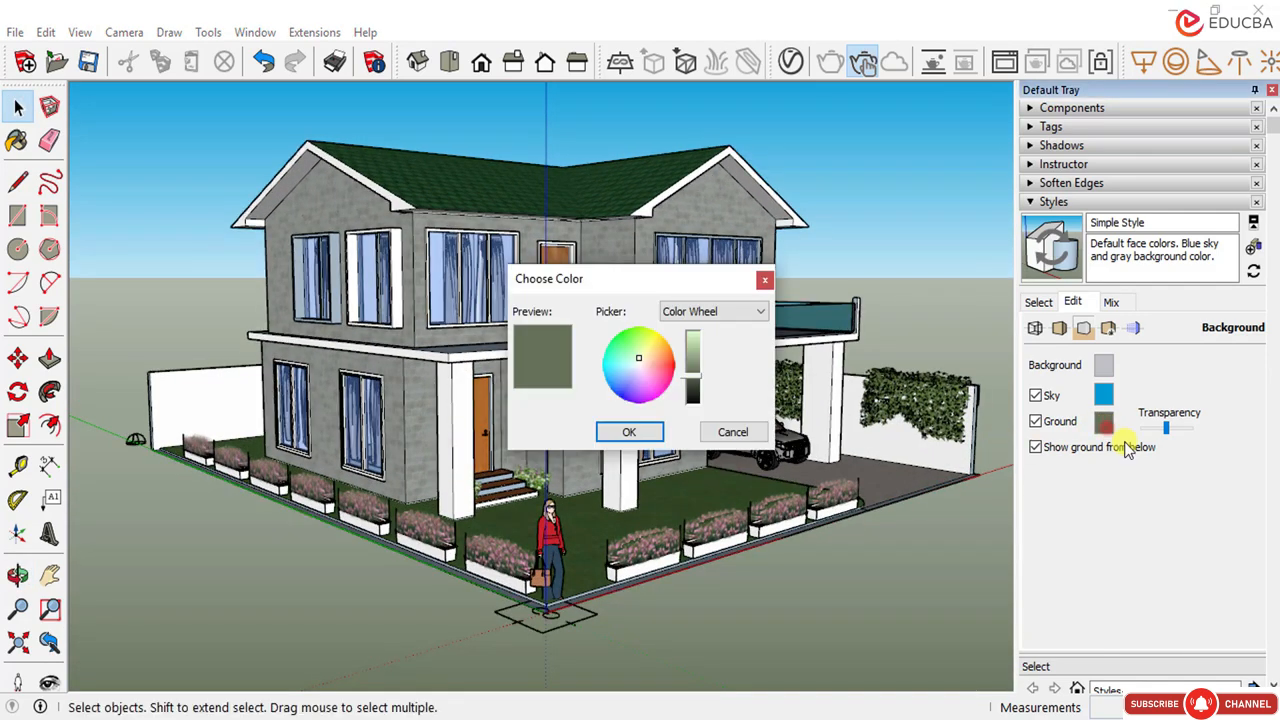
pyautogui.click(627, 367)
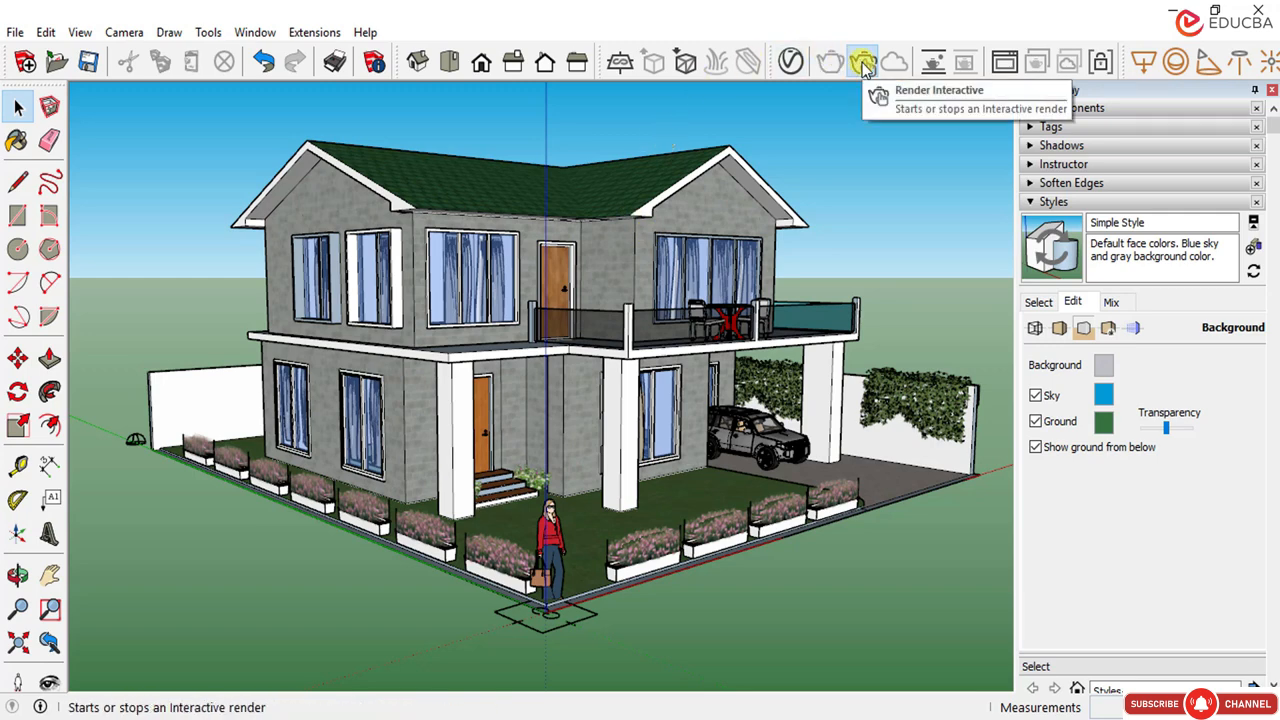
# Step: Restart the V-Ray interactive render to check the ground with the new style colour, and close the frame buffer
pyautogui.click(863, 63)
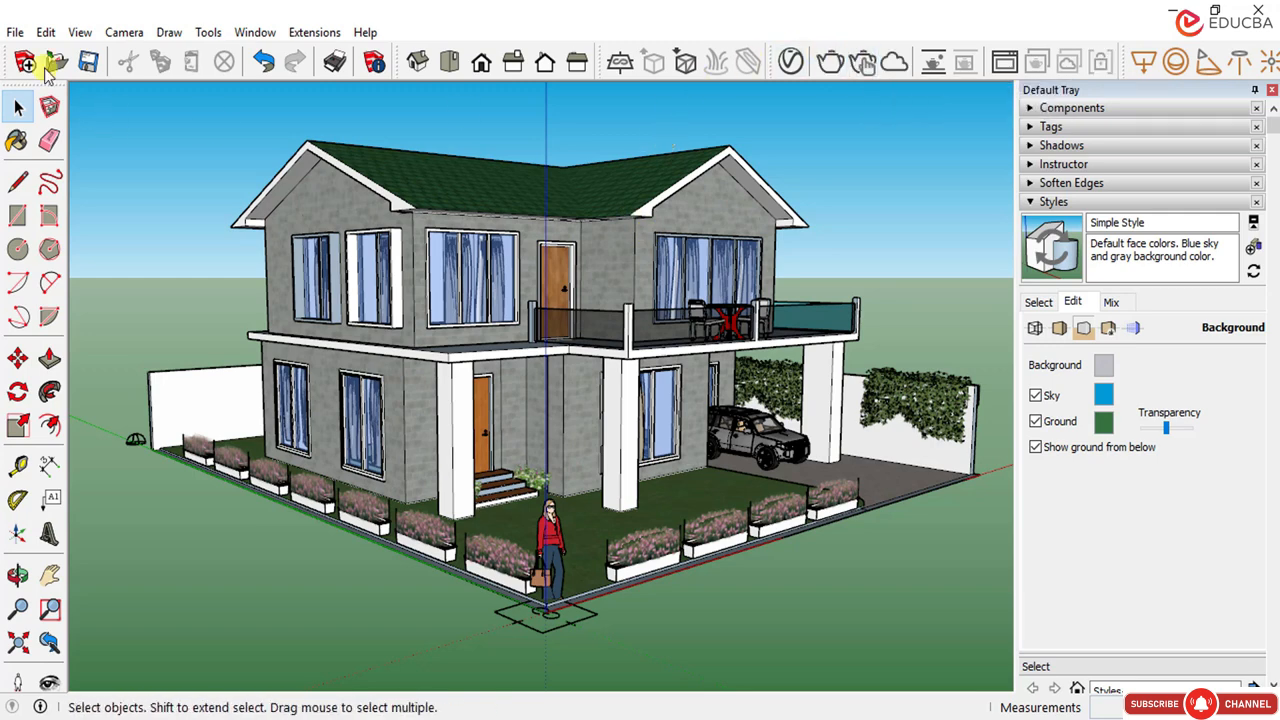
pyautogui.click(17, 107)
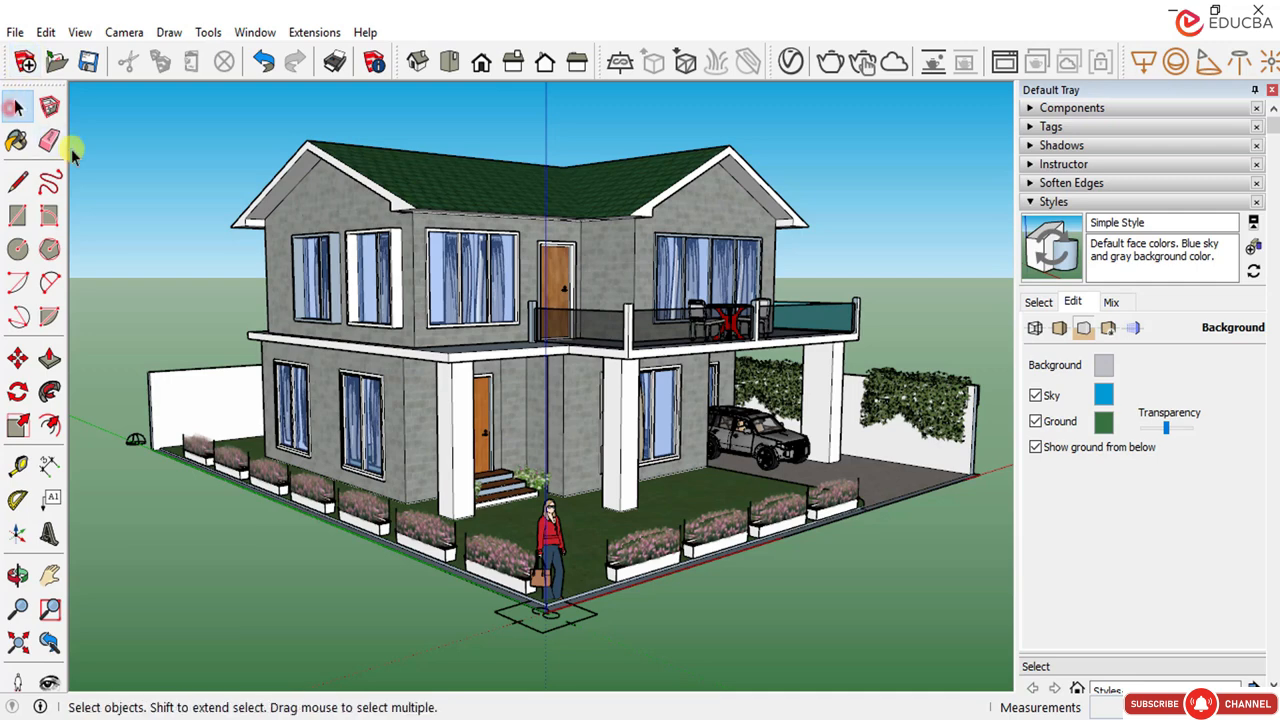
pyautogui.click(864, 66)
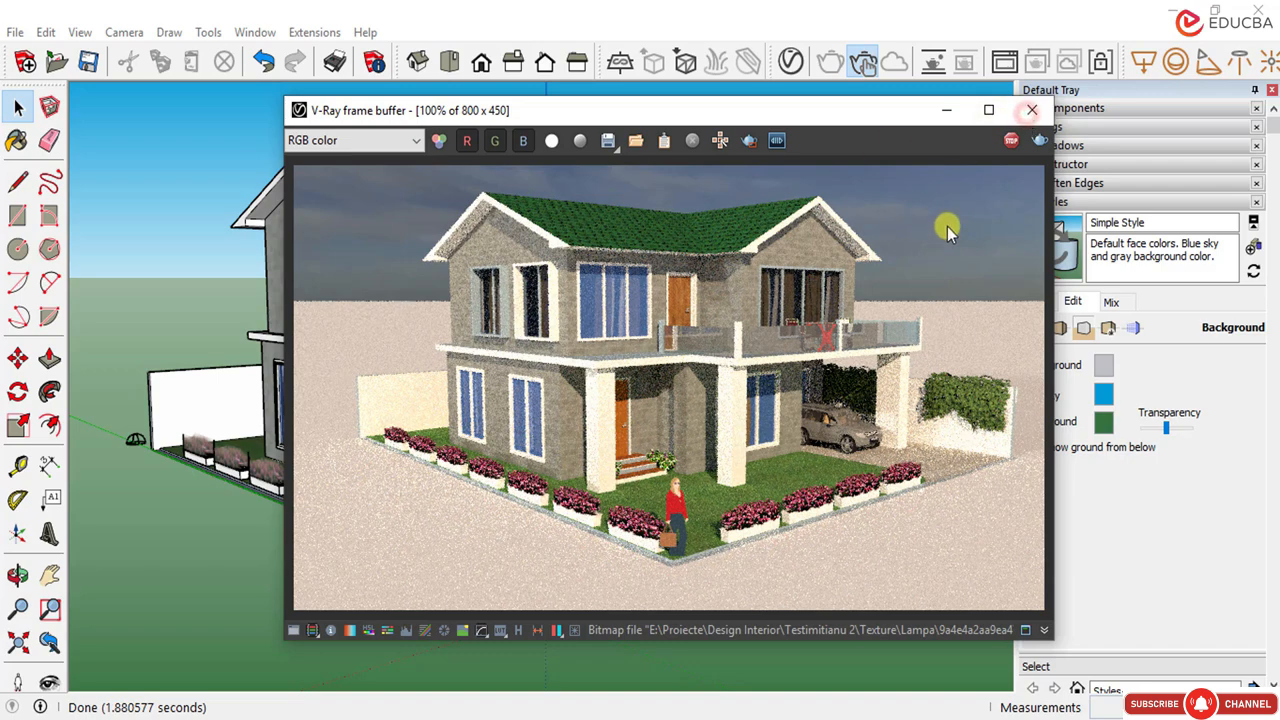
pyautogui.click(1030, 112)
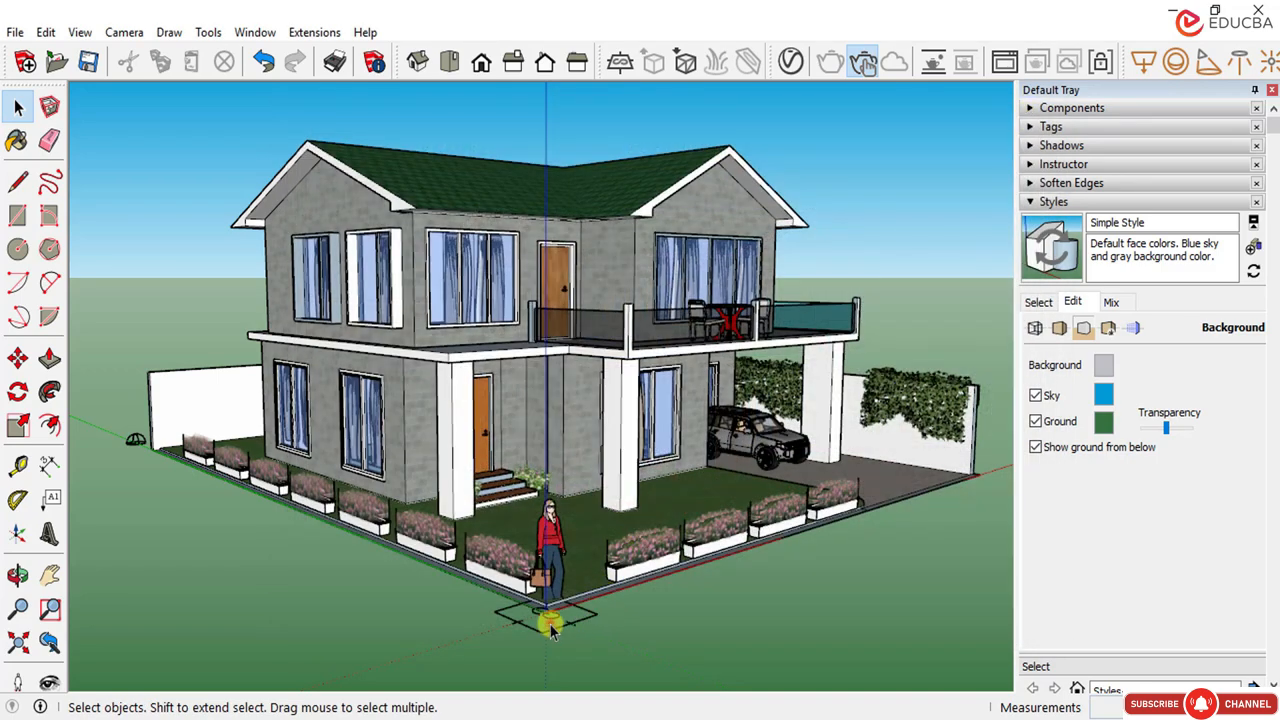
# Step: Delete the V-Ray infinite plane at the front corner of the plot boundary
pyautogui.scroll(3, 549, 620)
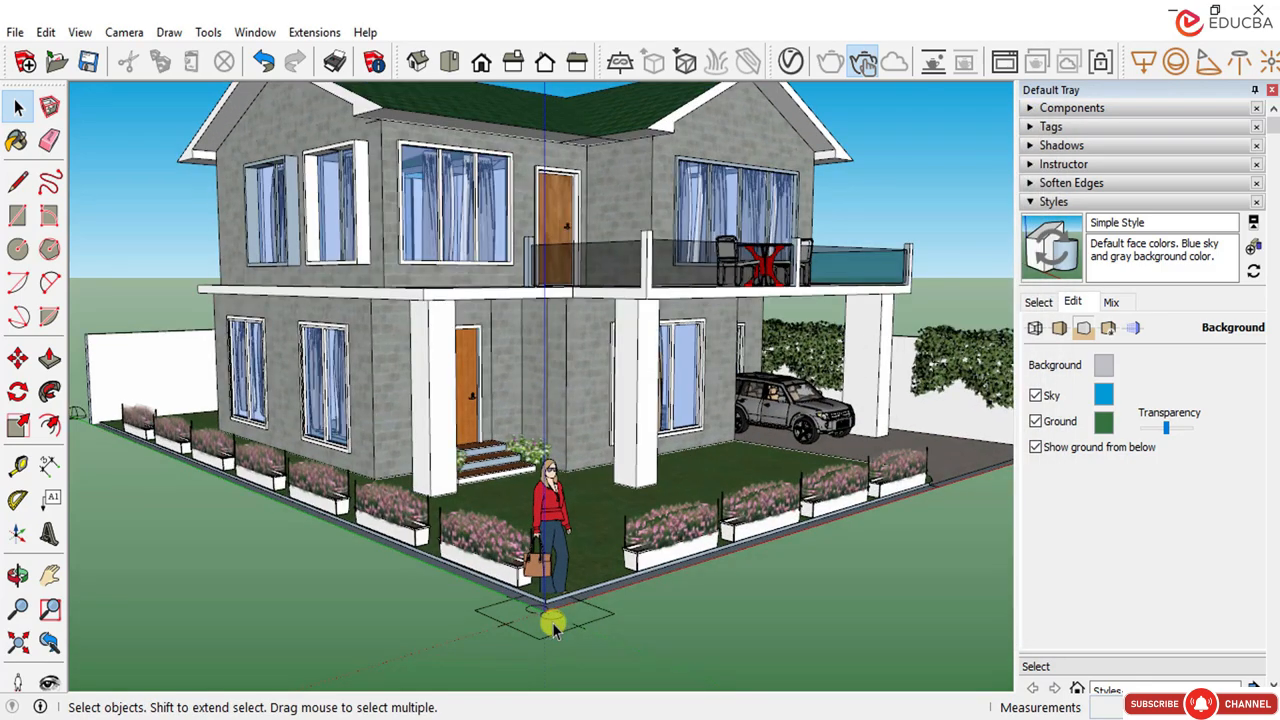
pyautogui.click(557, 622)
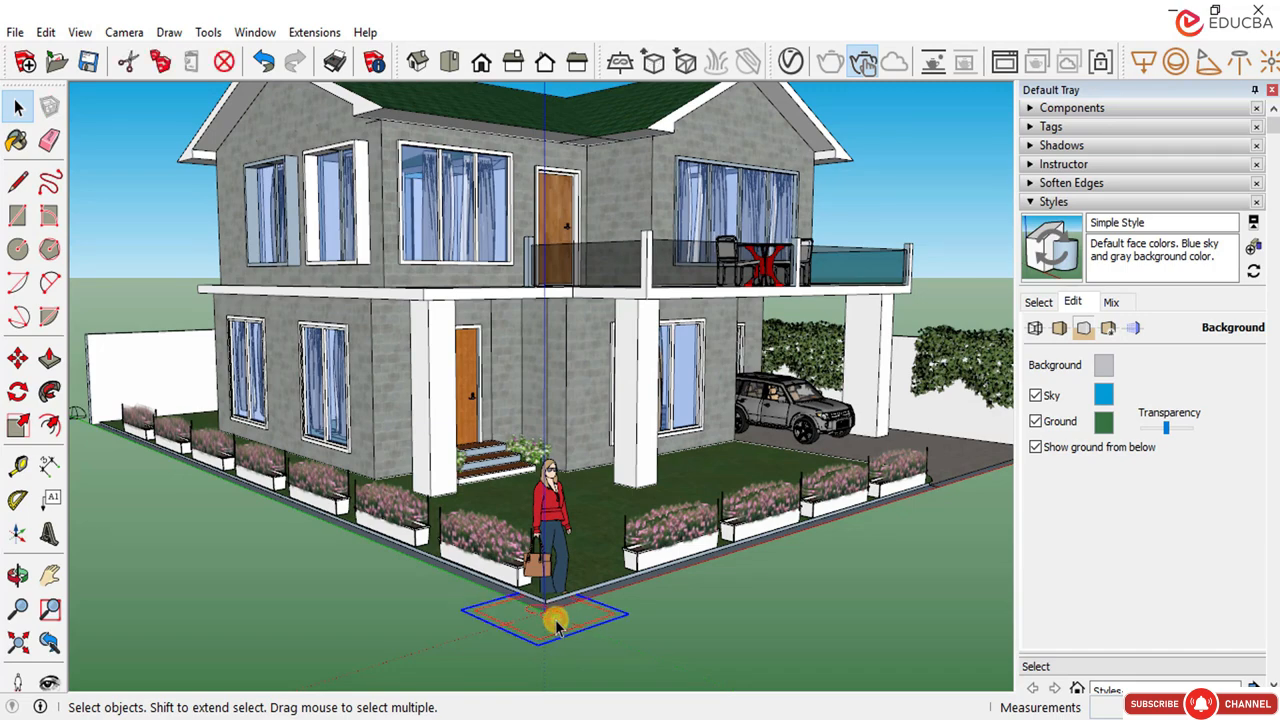
pyautogui.press('Delete')
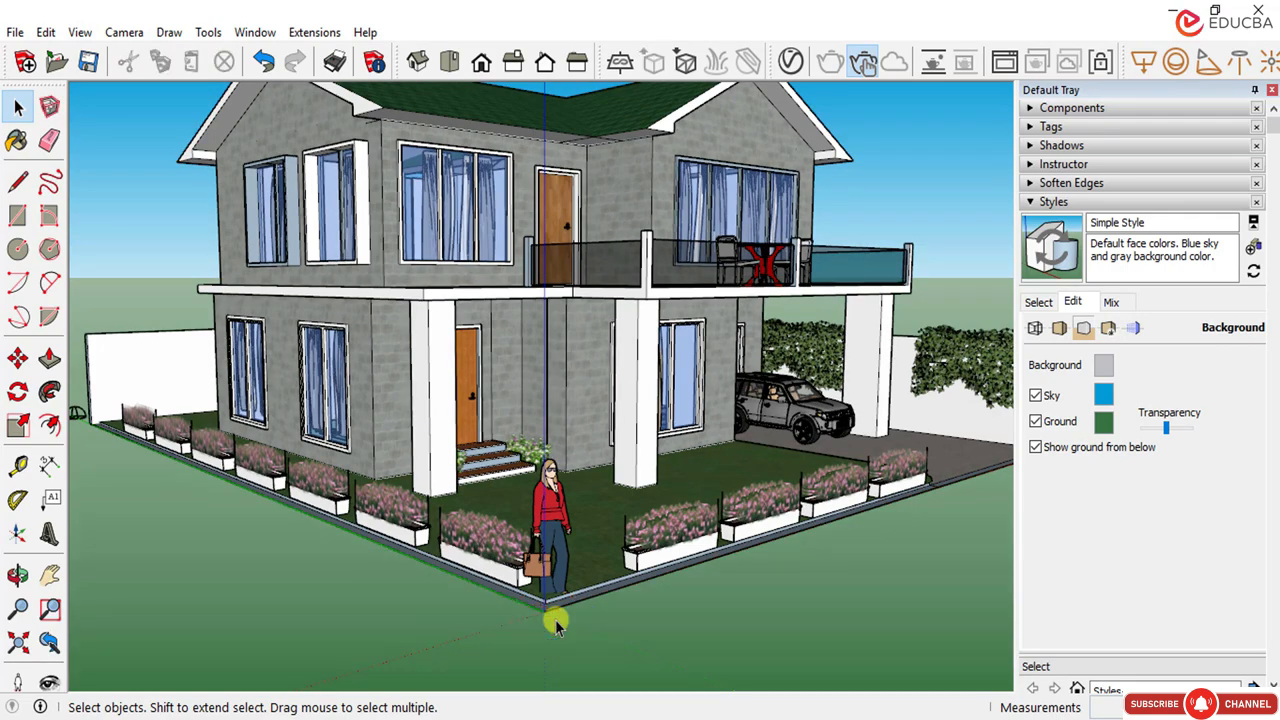
# Step: Frame the whole house from the front corner of the plot and restart the V-Ray interactive render
pyautogui.scroll(-2, 567, 575)
pyautogui.moveTo(568, 574); pyautogui.dragTo(574, 553, button='middle')
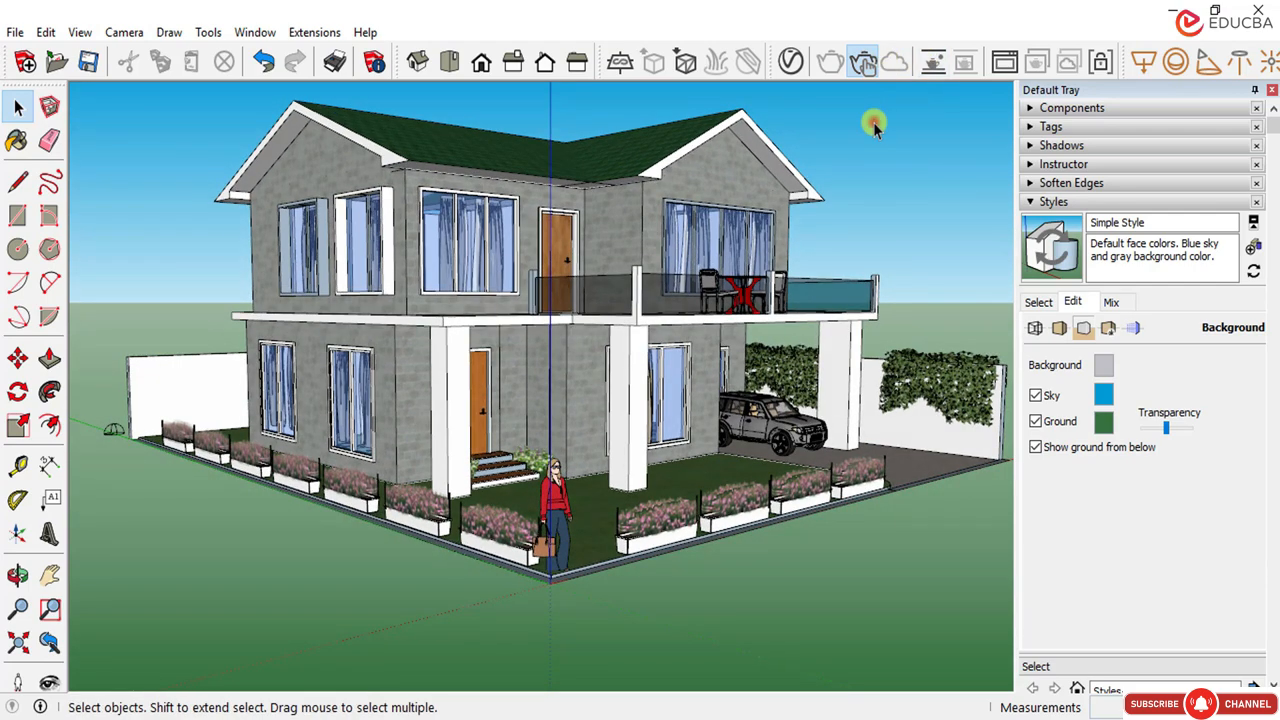
pyautogui.click(860, 65)
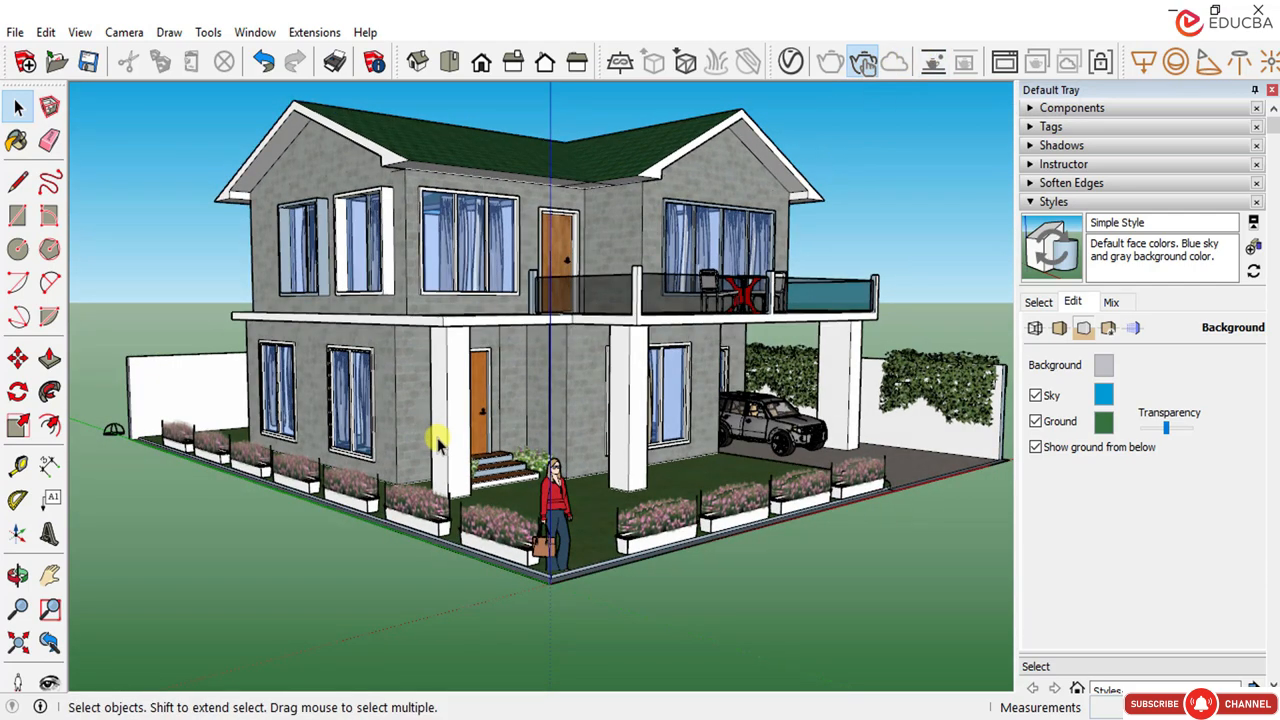
pyautogui.scroll(2, 610, 288)
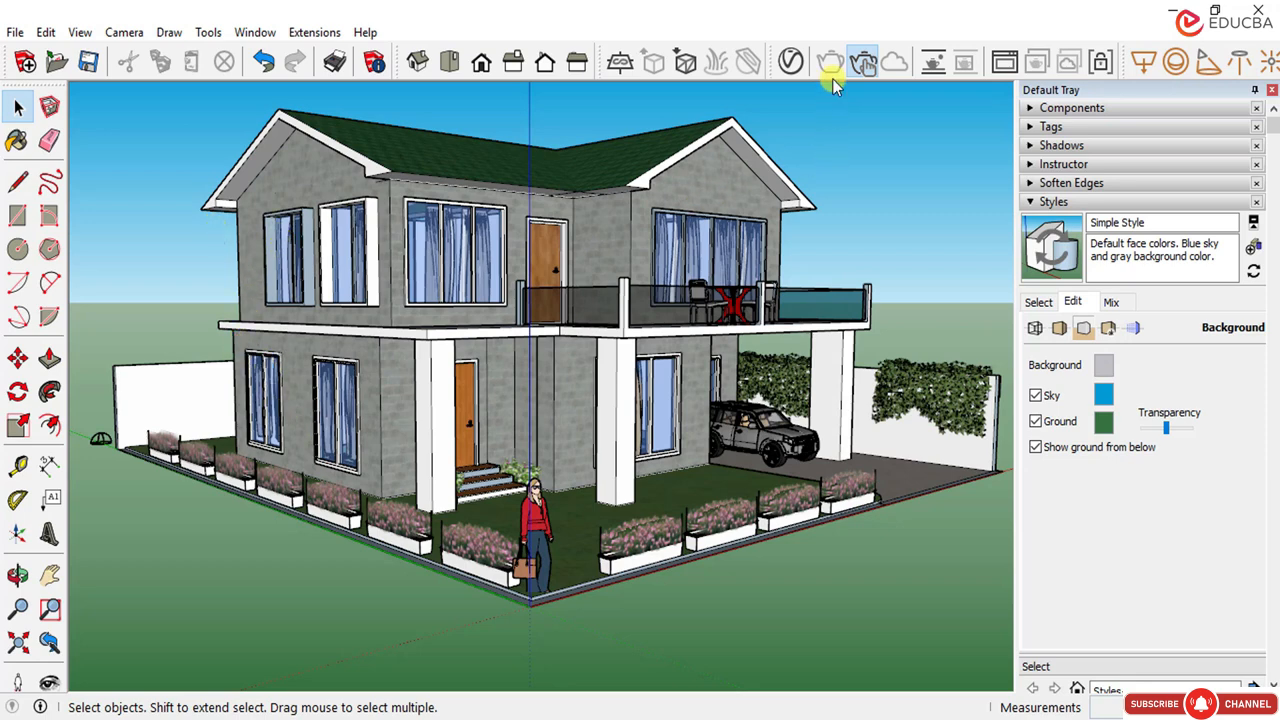
pyautogui.click(874, 122)
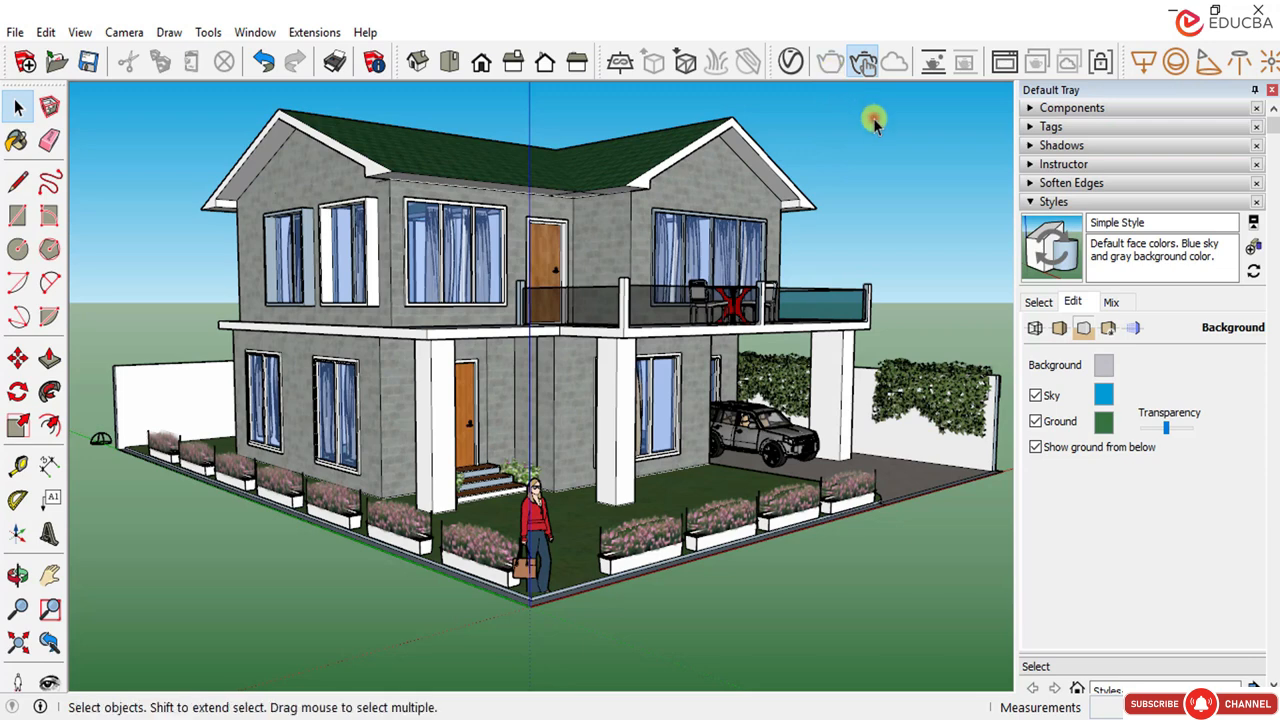
pyautogui.click(863, 62)
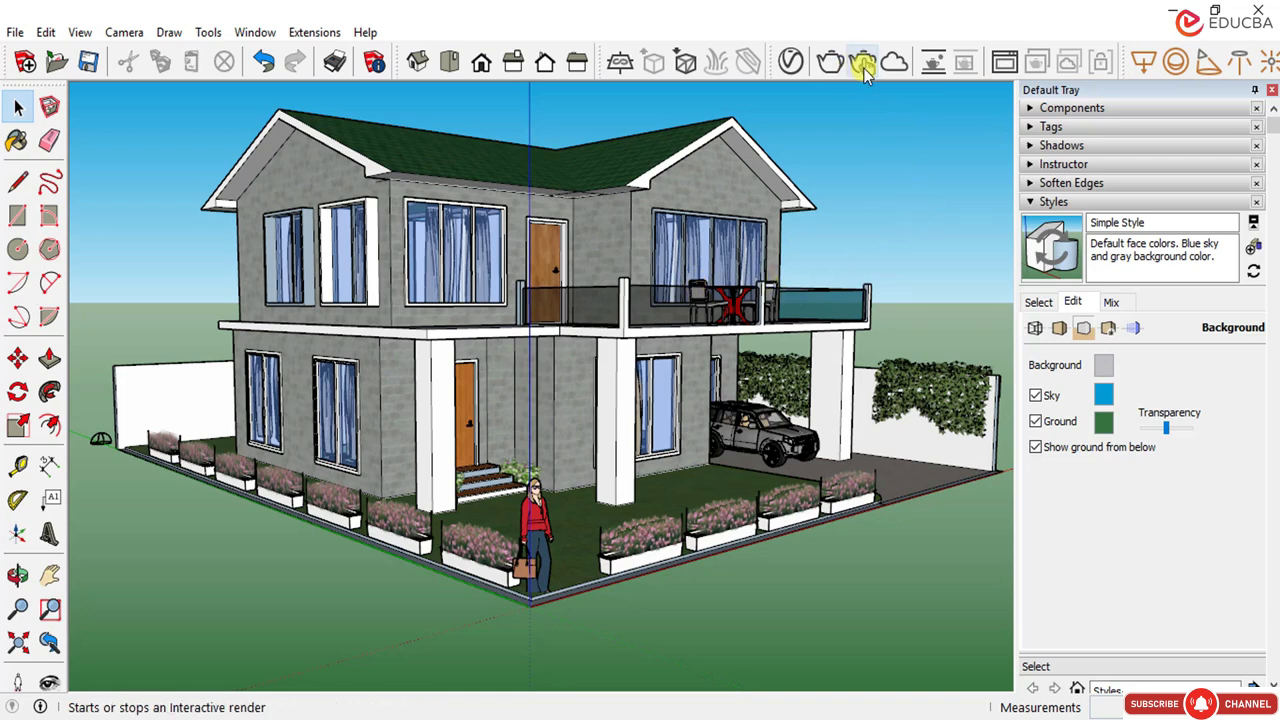
pyautogui.click(863, 62)
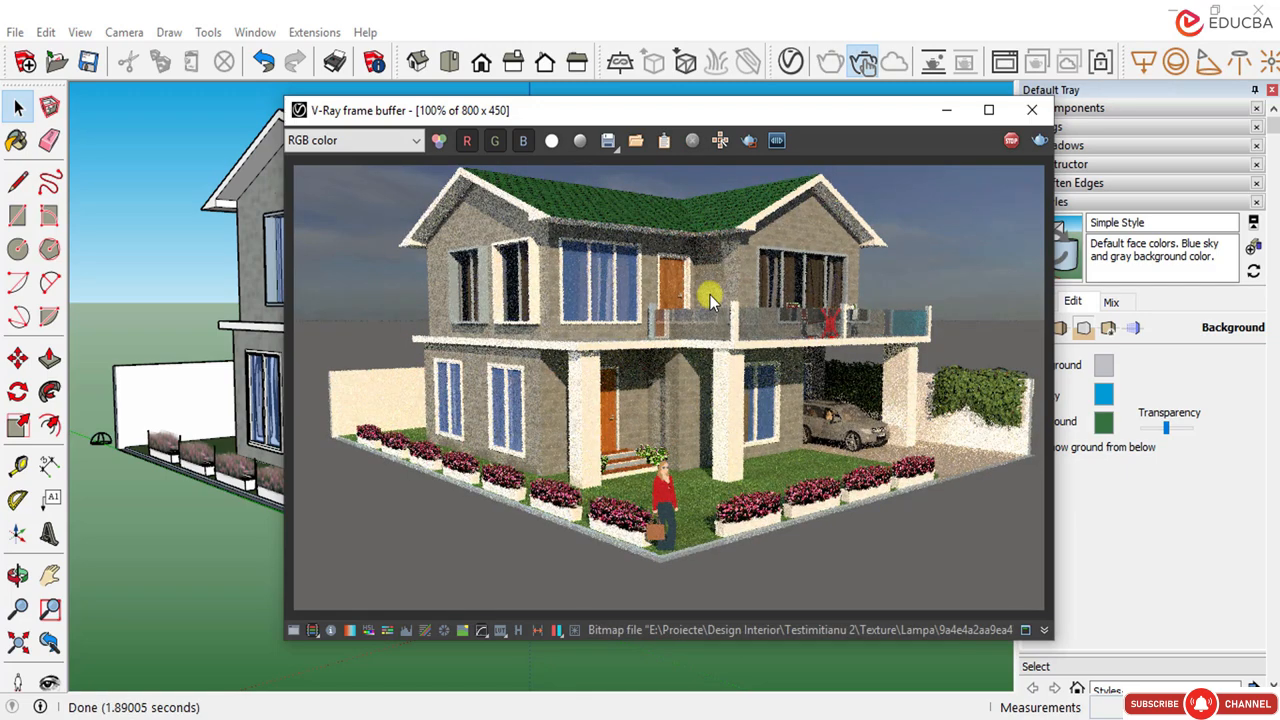
# Step: Pan the model slightly to centre the house in the render, and maximize the V-Ray frame buffer
pyautogui.click(50, 575)
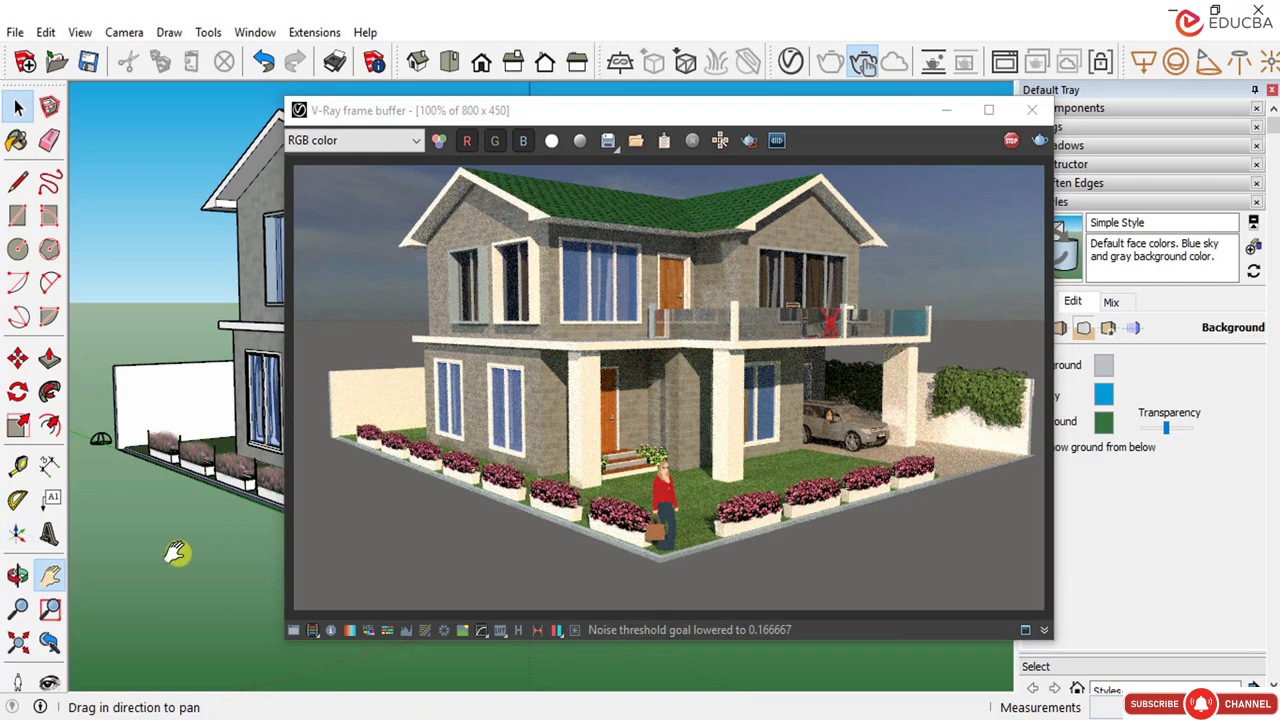
pyautogui.moveTo(177, 549); pyautogui.dragTo(166, 532)
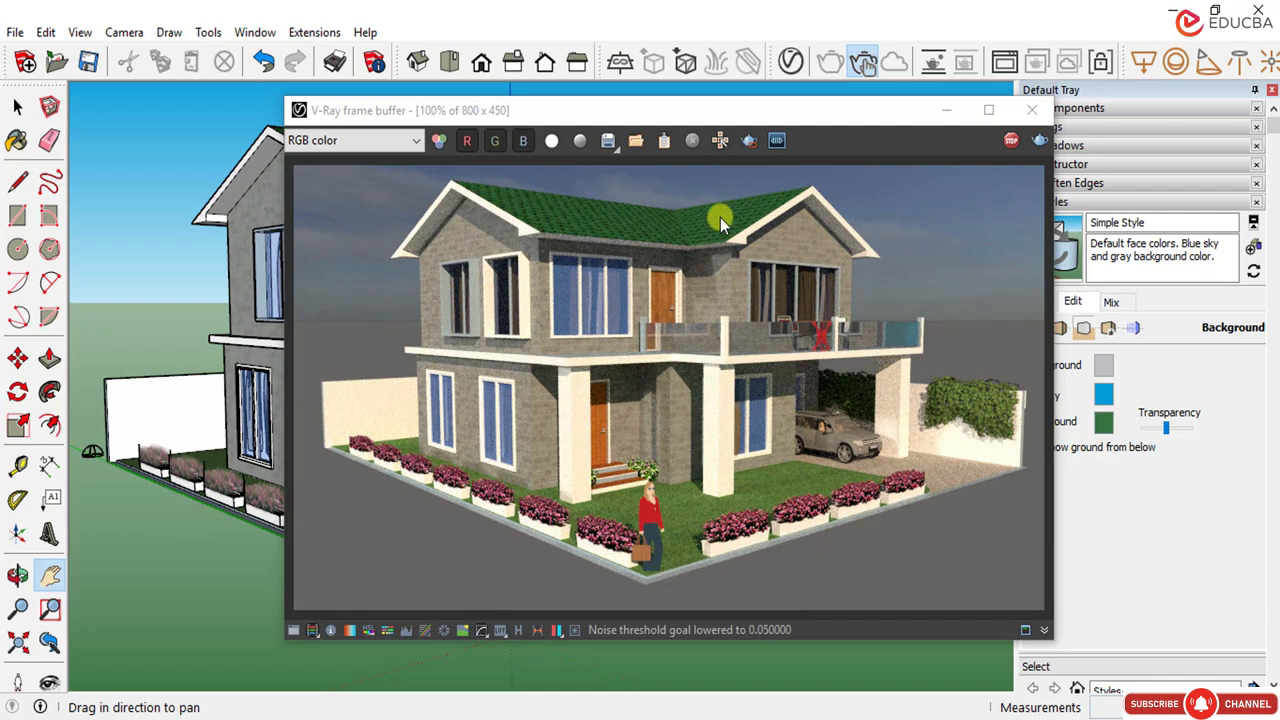
pyautogui.click(1000, 113)
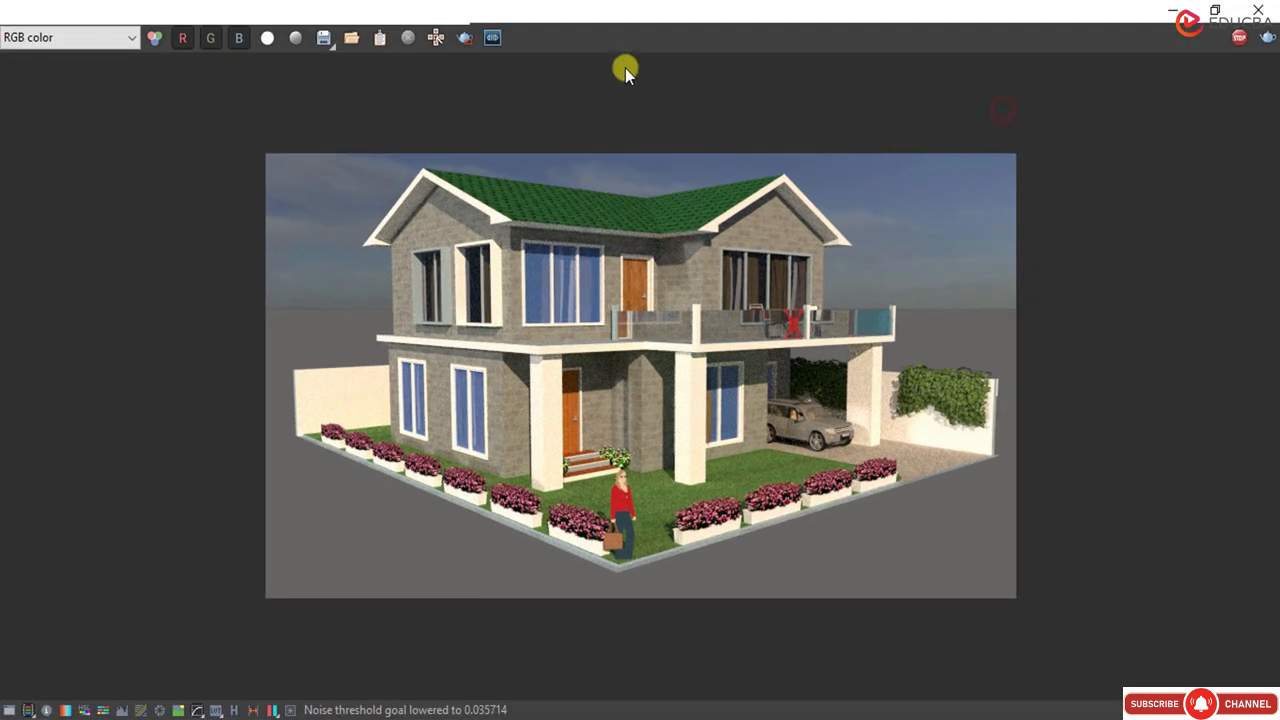
pyautogui.click(326, 40)
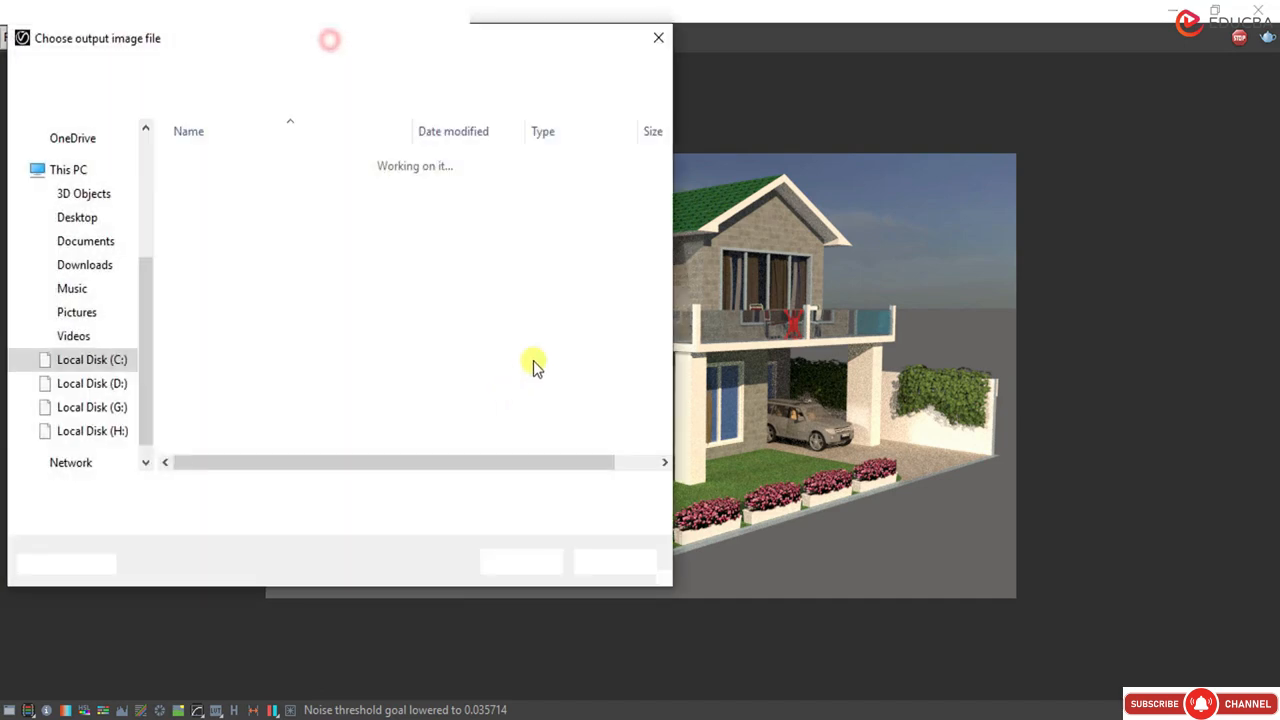
pyautogui.click(75, 222)
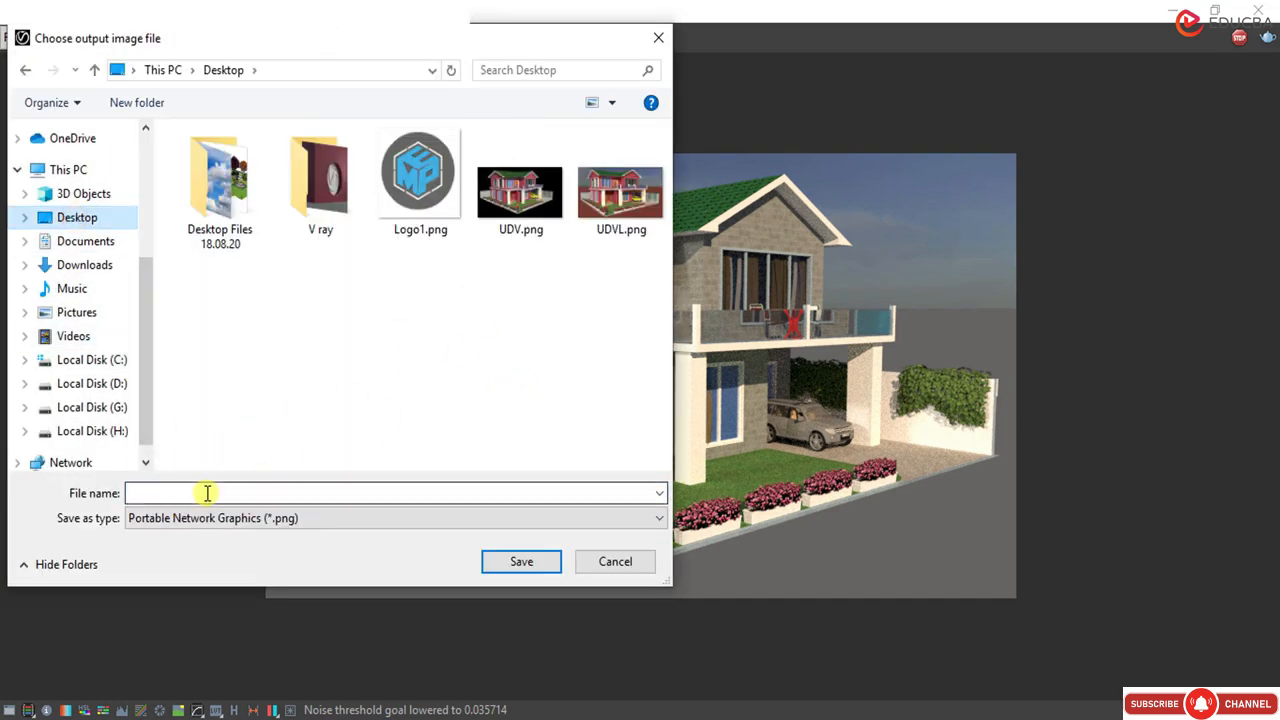
pyautogui.click(595, 561)
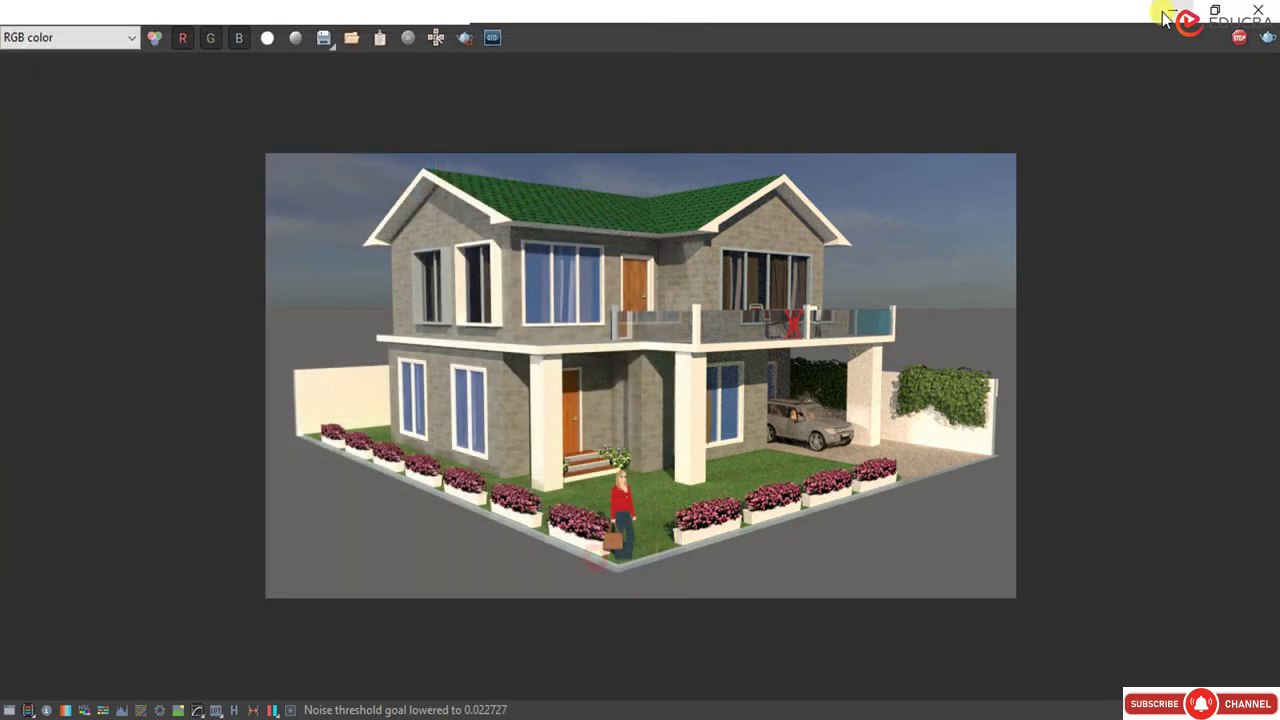
# Step: Save the rendered image to the Desktop as Urban Duplex Villa.png in Portable Network Graphics format
pyautogui.click(334, 38)
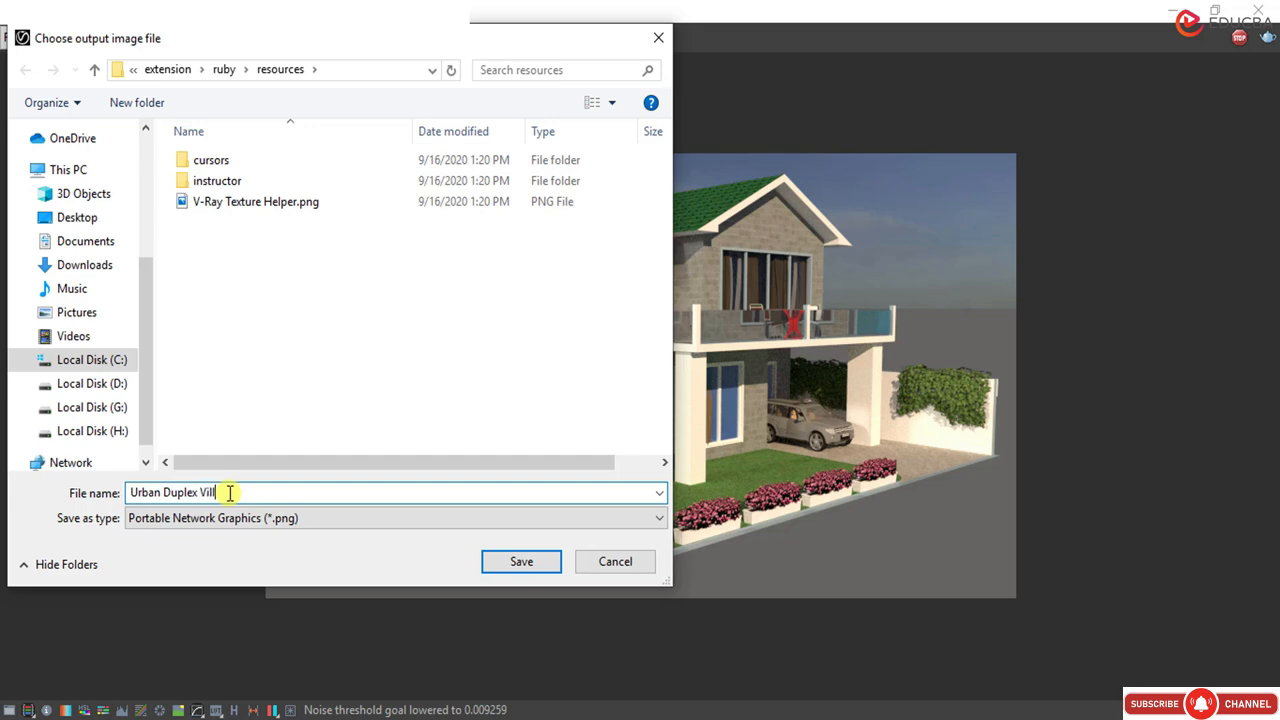
pyautogui.click(511, 561)
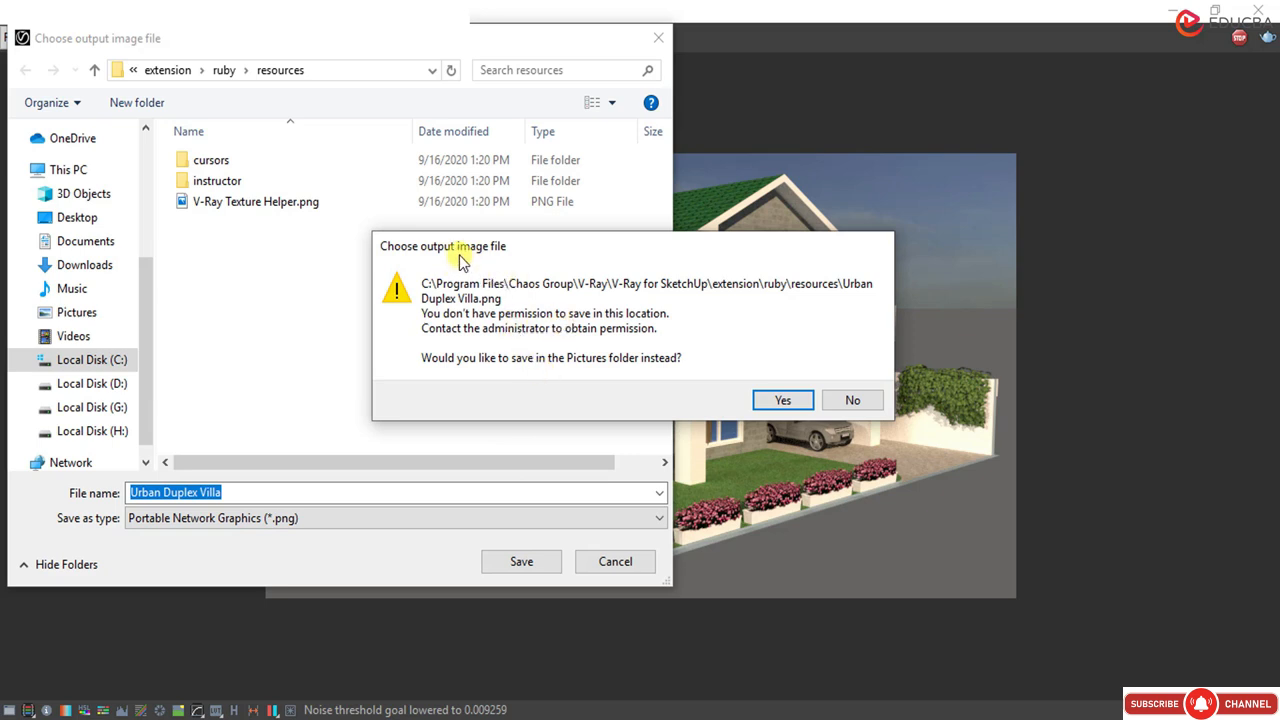
pyautogui.click(781, 400)
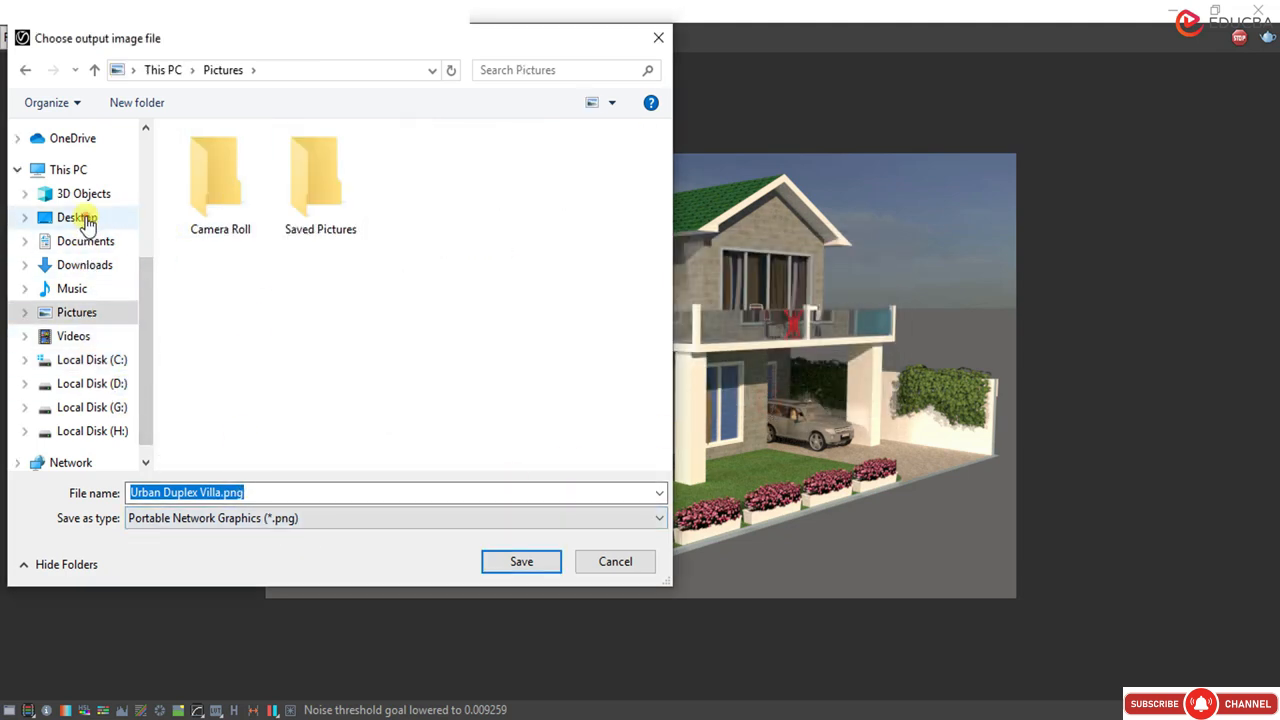
pyautogui.click(86, 217)
pyautogui.click(265, 491)
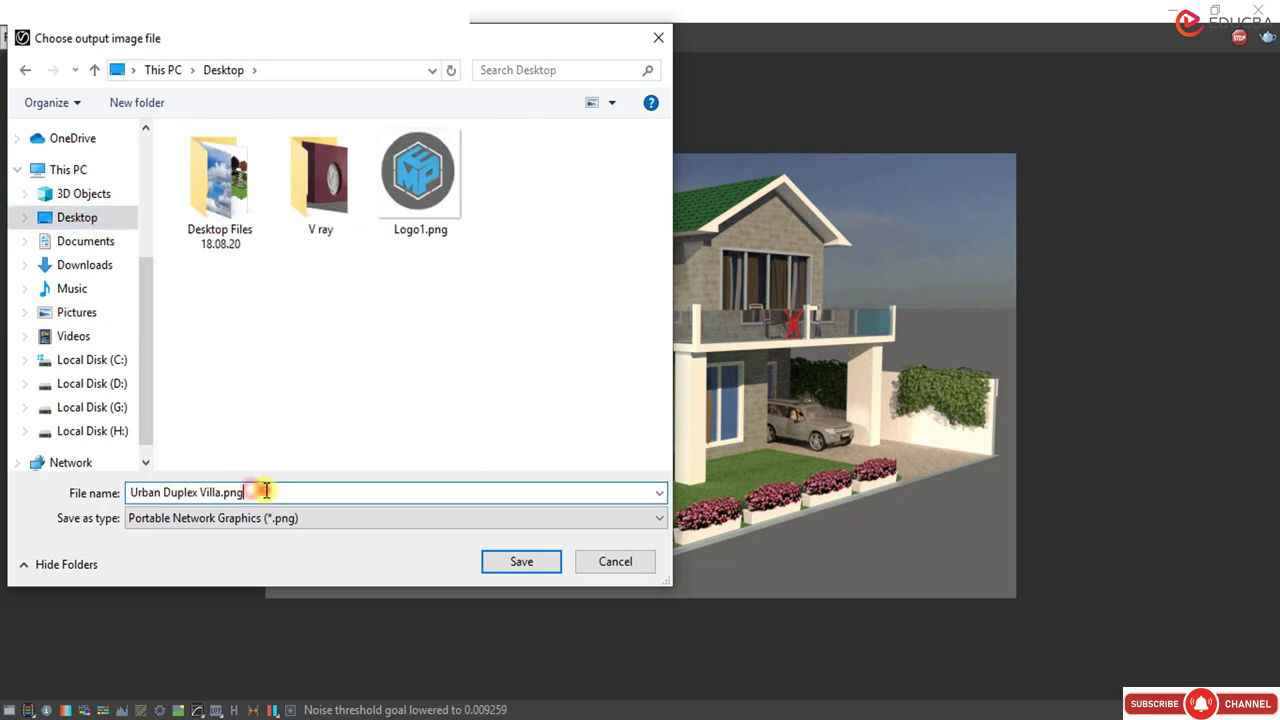
pyautogui.click(516, 561)
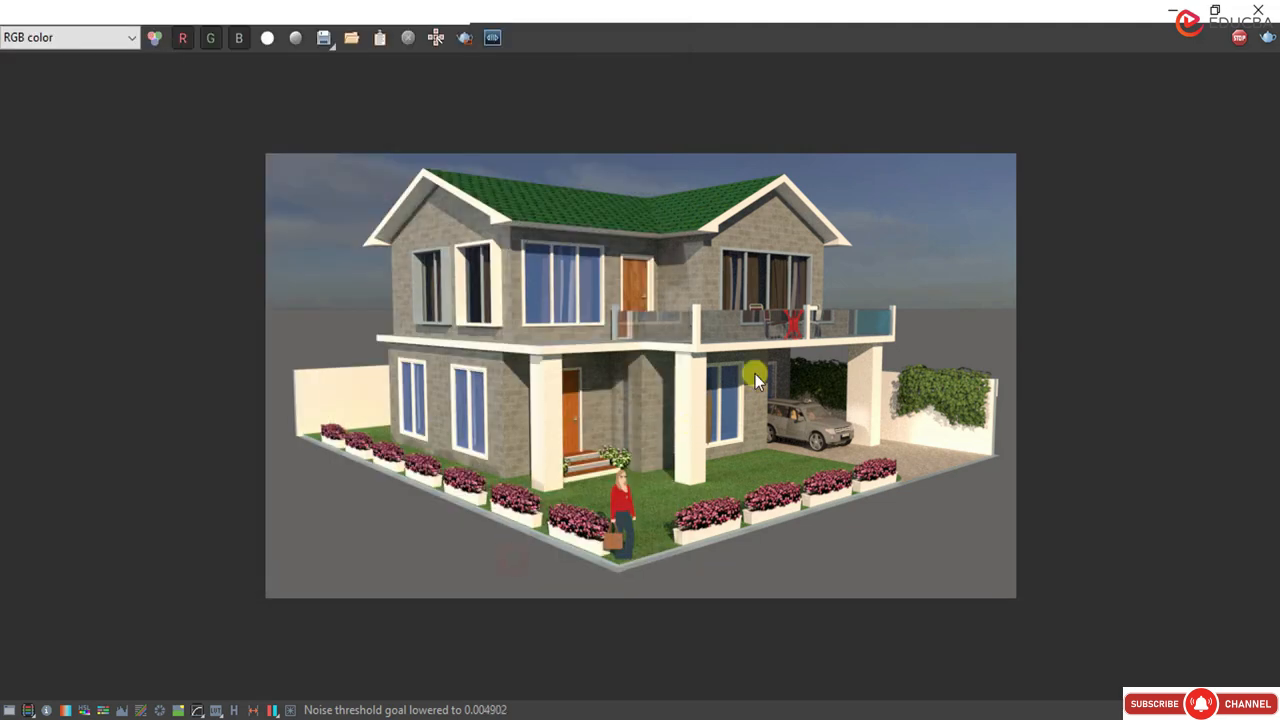
# Step: Close the V-Ray frame buffer and orbit the view around the house model
pyautogui.click(1250, 13)
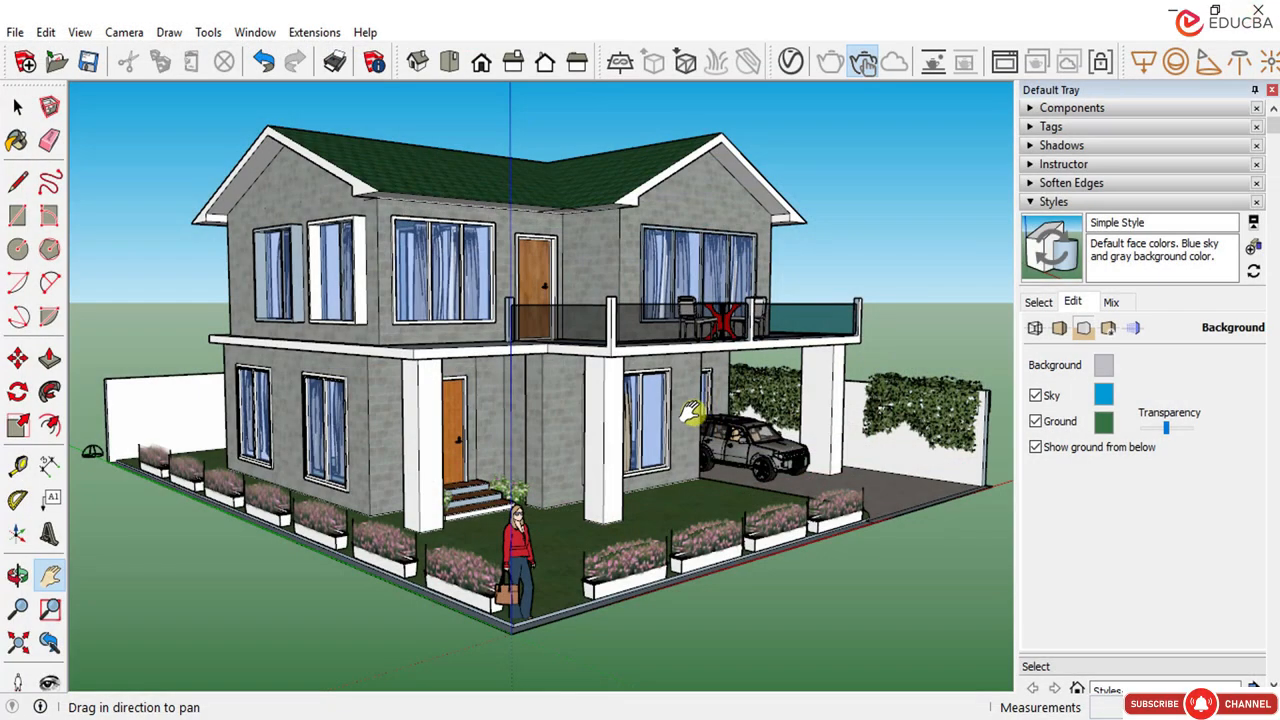
pyautogui.click(17, 575)
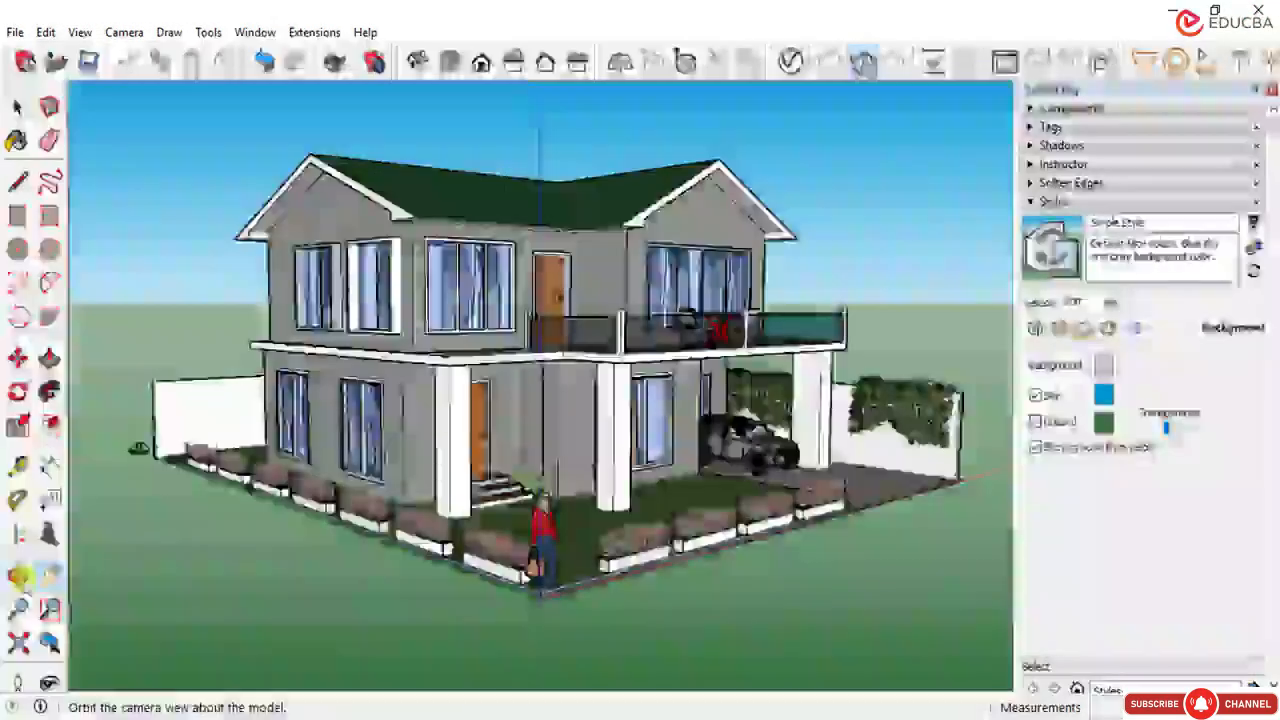